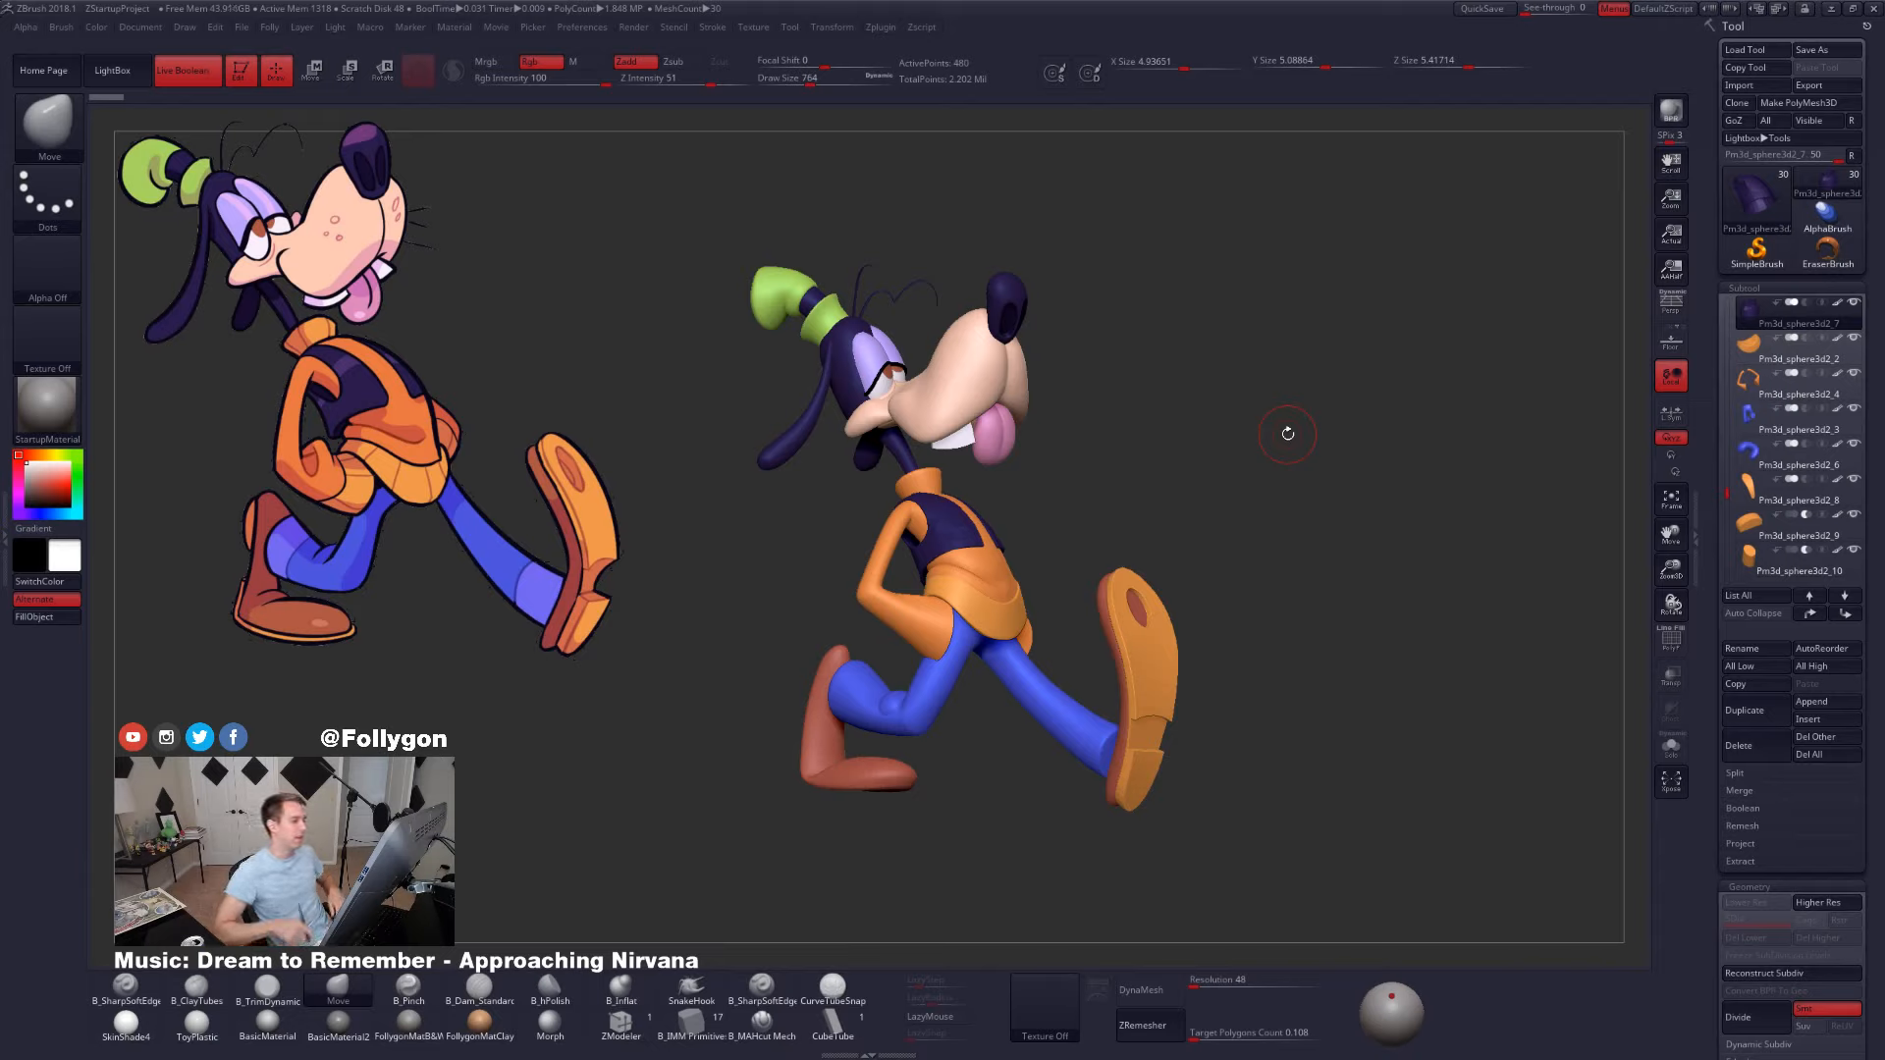
- Set the brush Draw Size to 1058 and switch the active material to zbro_Paint
{"action": "key", "text": "space"}
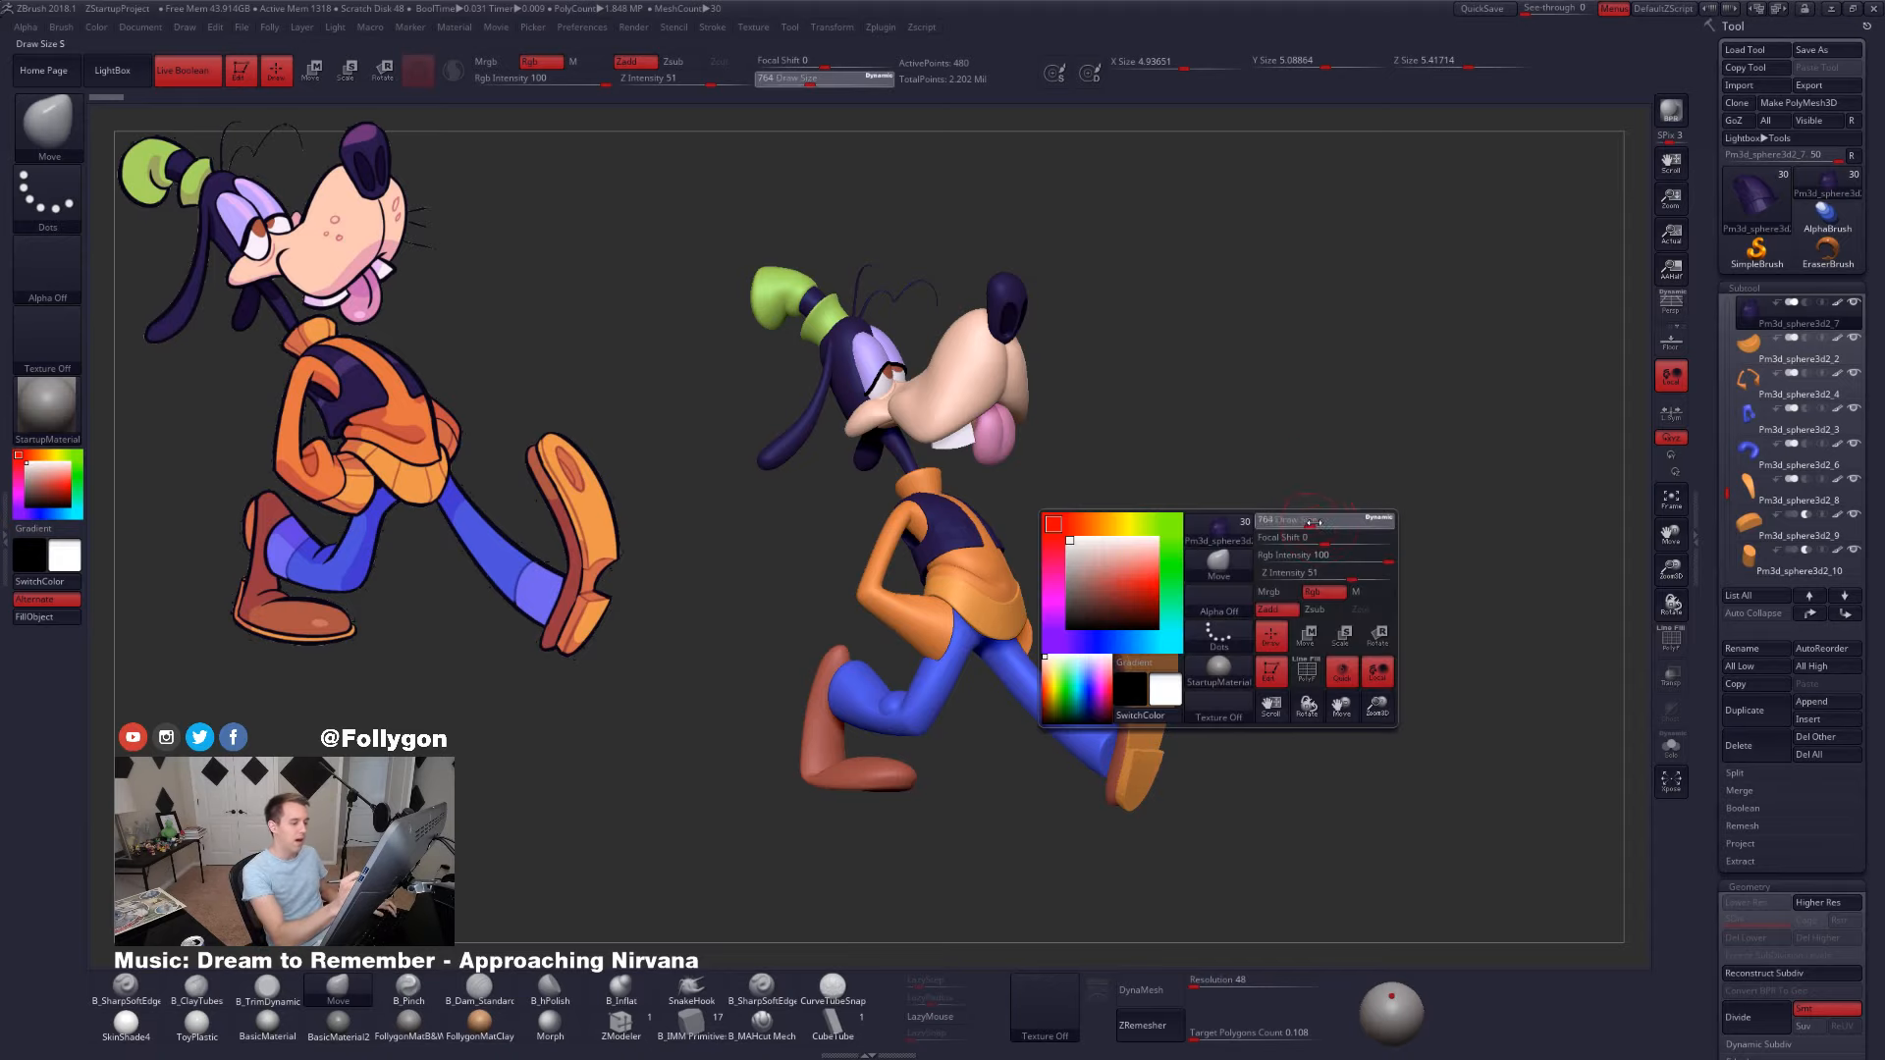
{"action": "left_click_drag", "start_coordinate": [1306, 524], "coordinate": [1321, 524]}
{"action": "key", "text": "ctrl+space"}
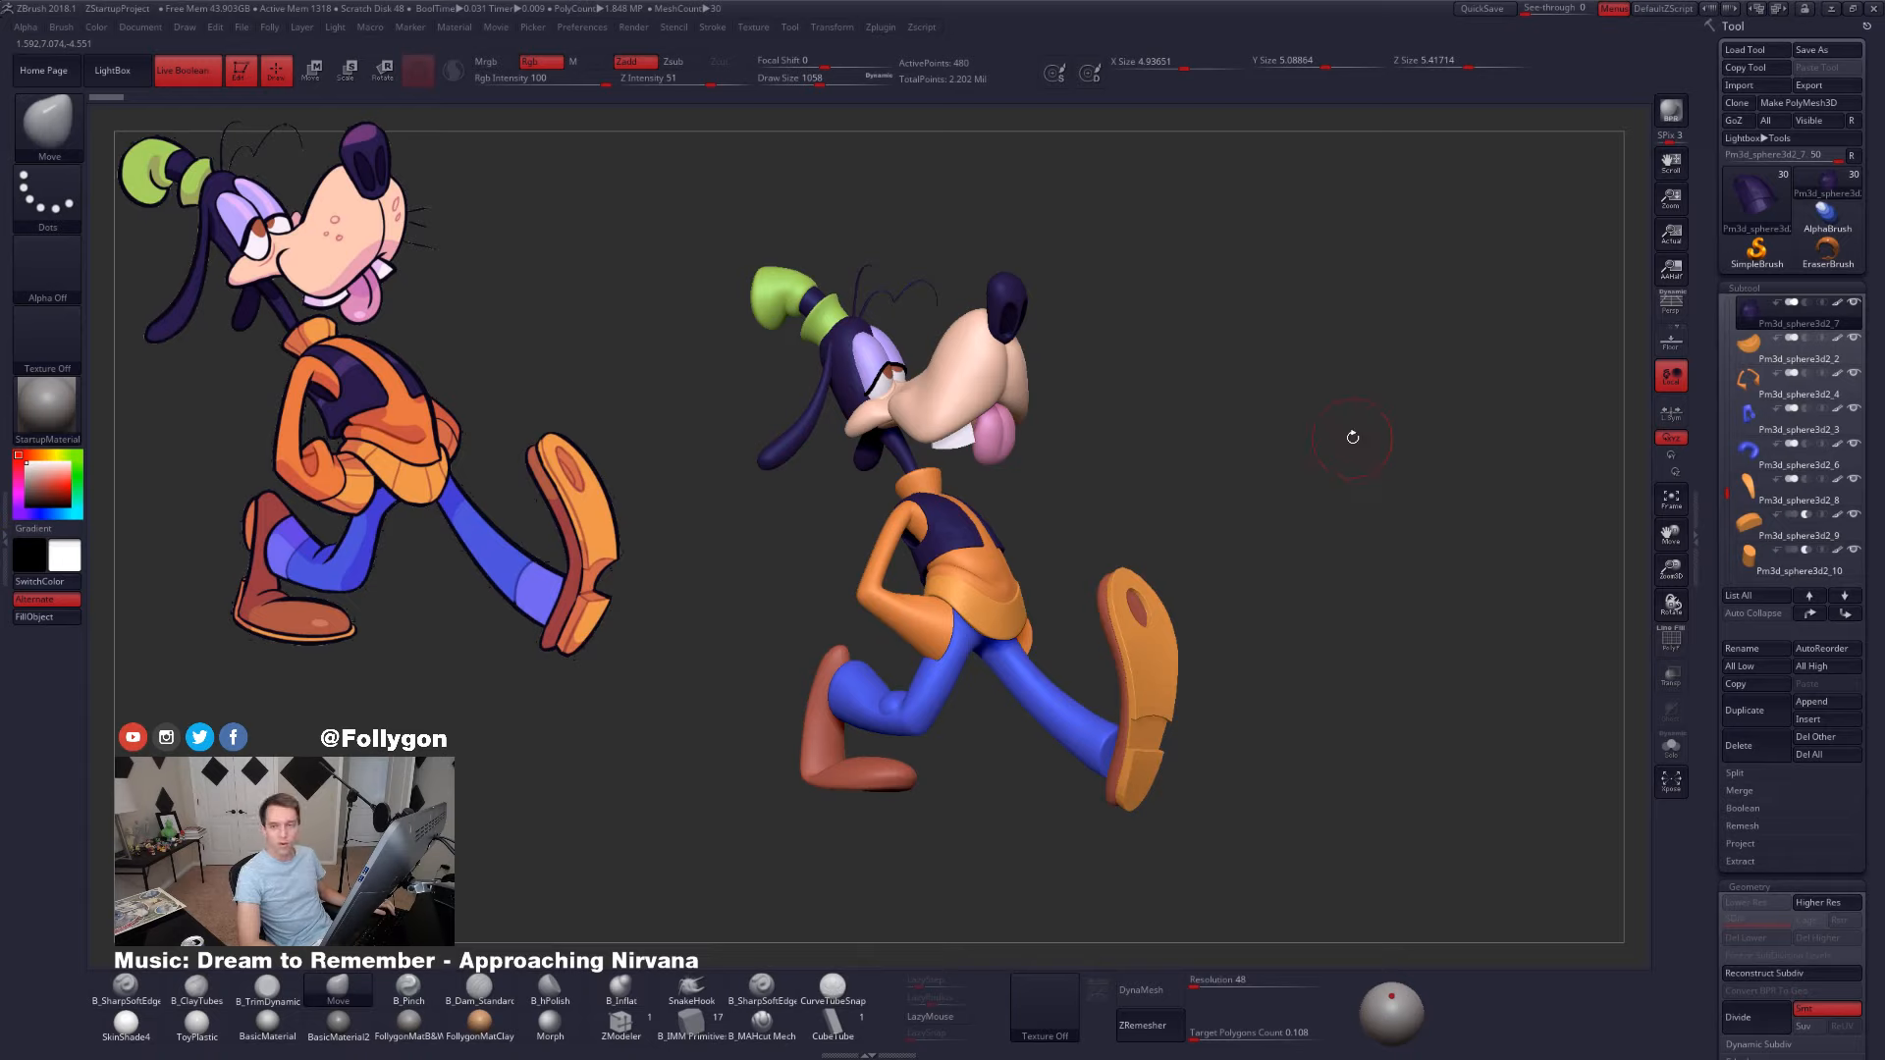
{"action": "key", "text": "ctrl+shift+f"}
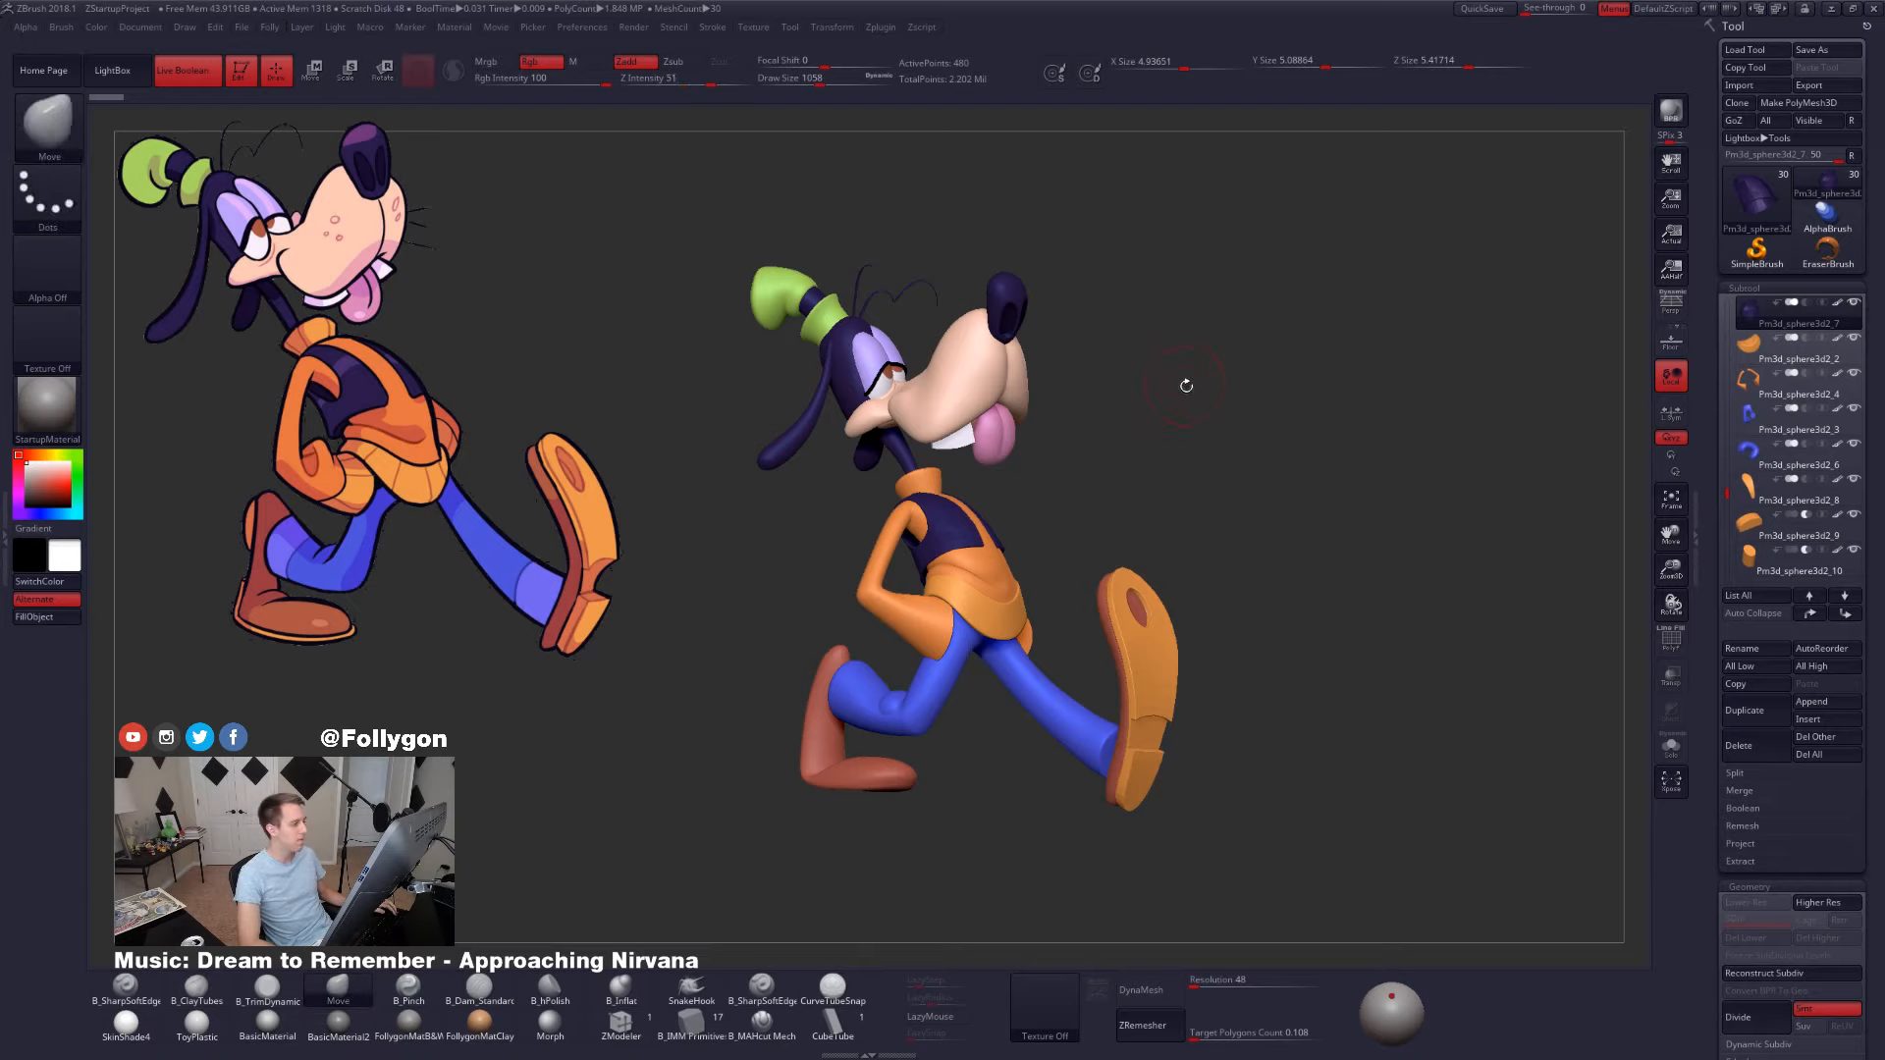
{"action": "left_click_drag", "start_coordinate": [1186, 386], "coordinate": [1189, 386]}
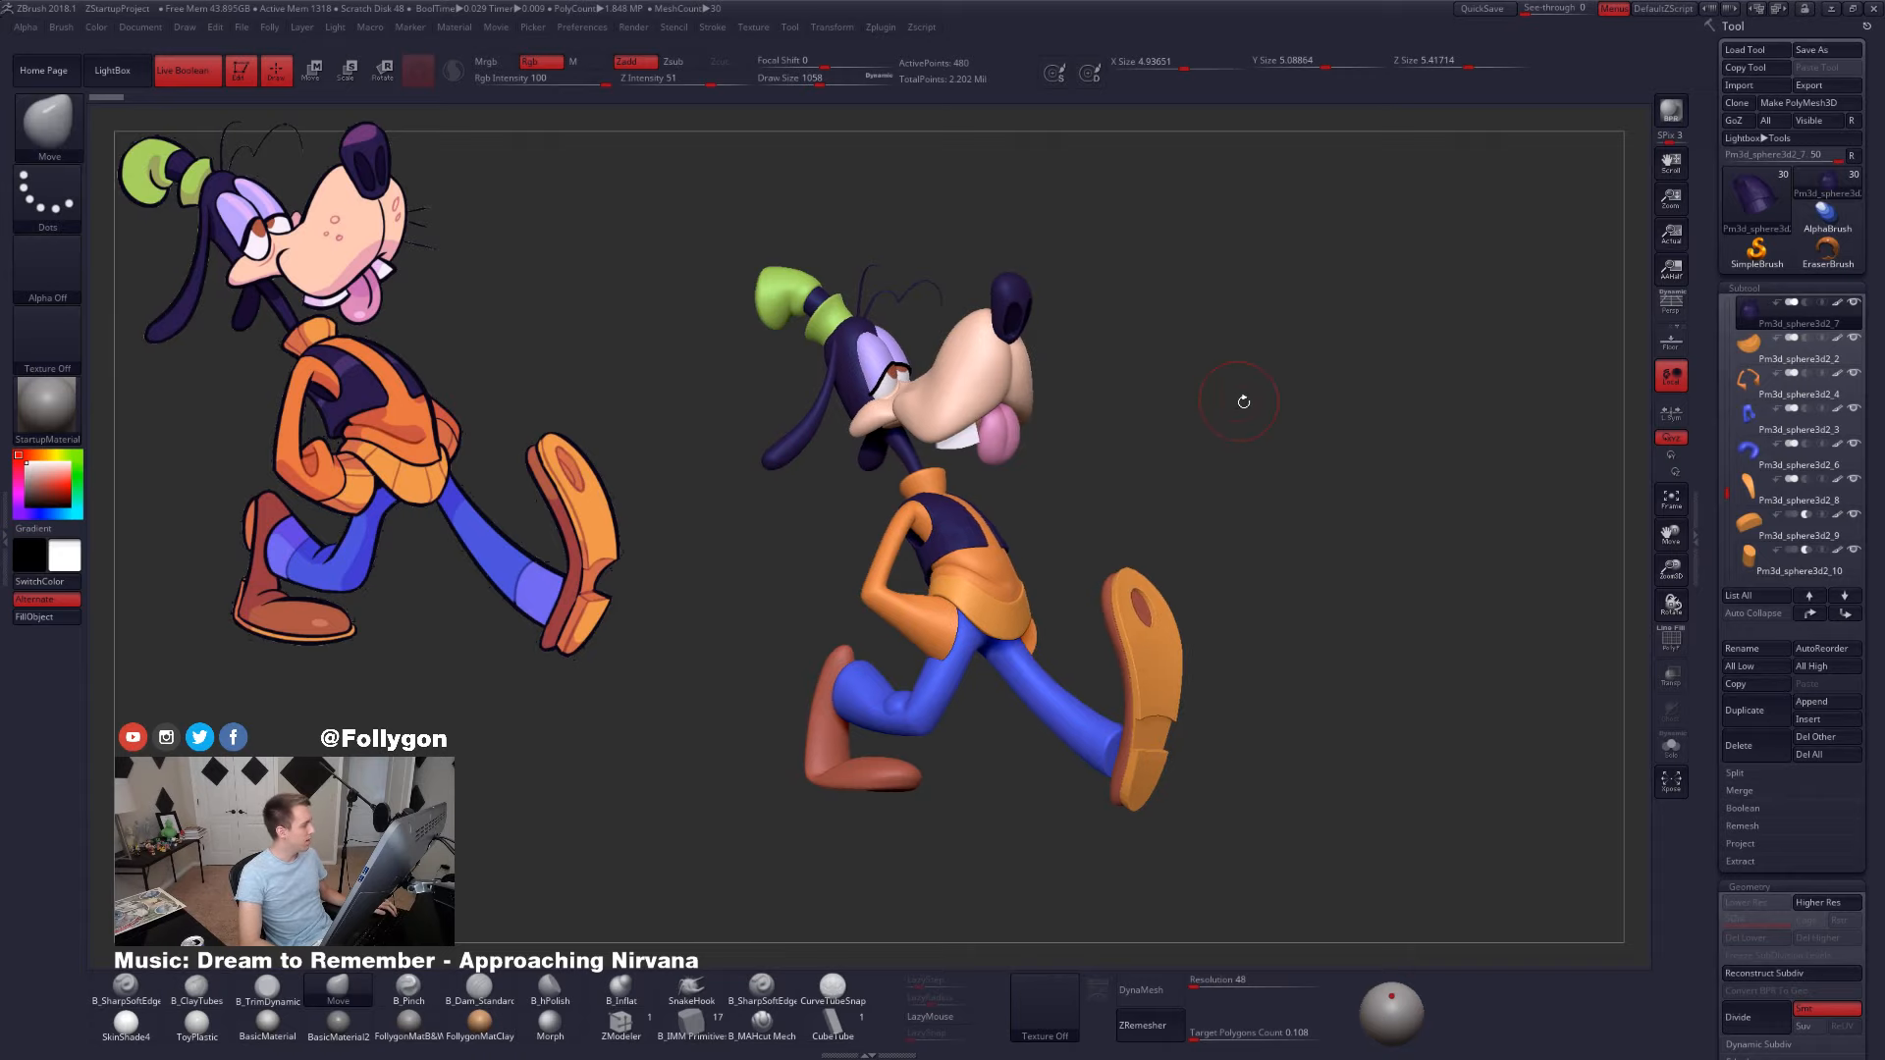
{"action": "left_click", "coordinate": [127, 1026]}
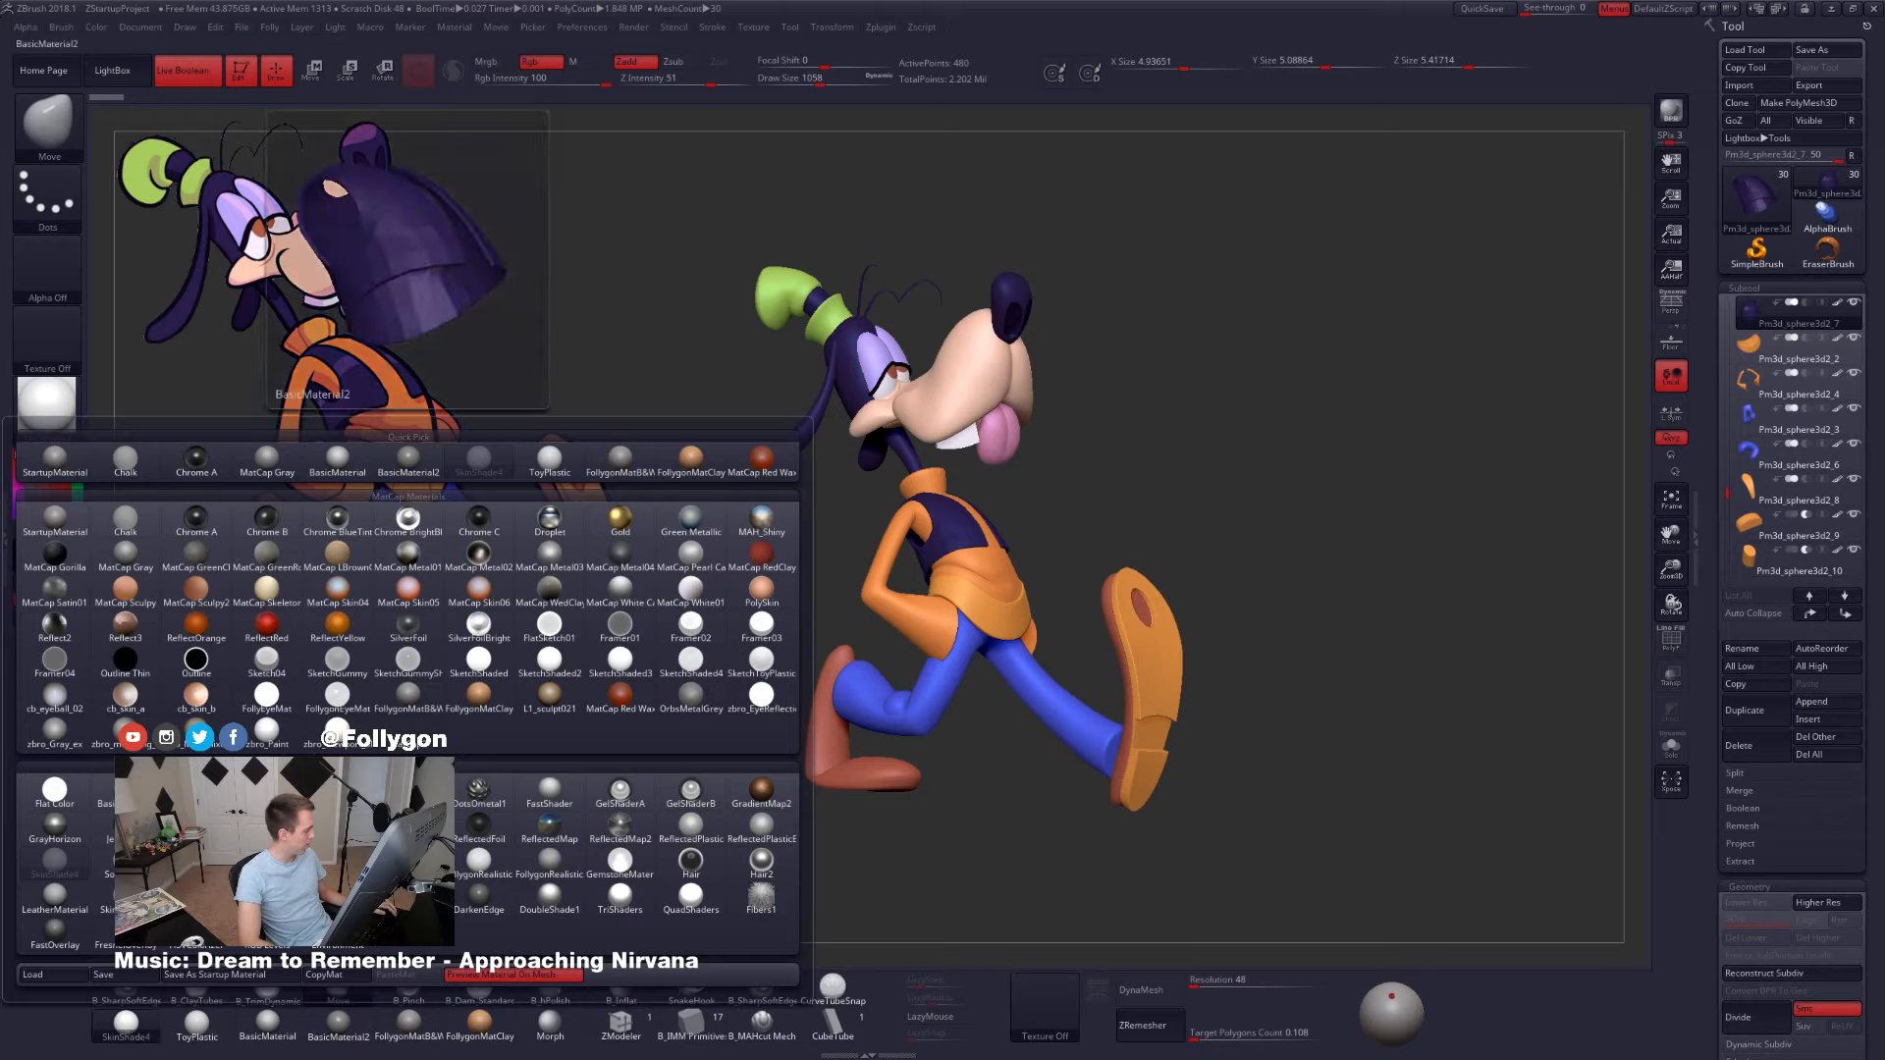
{"action": "left_click", "coordinate": [266, 731]}
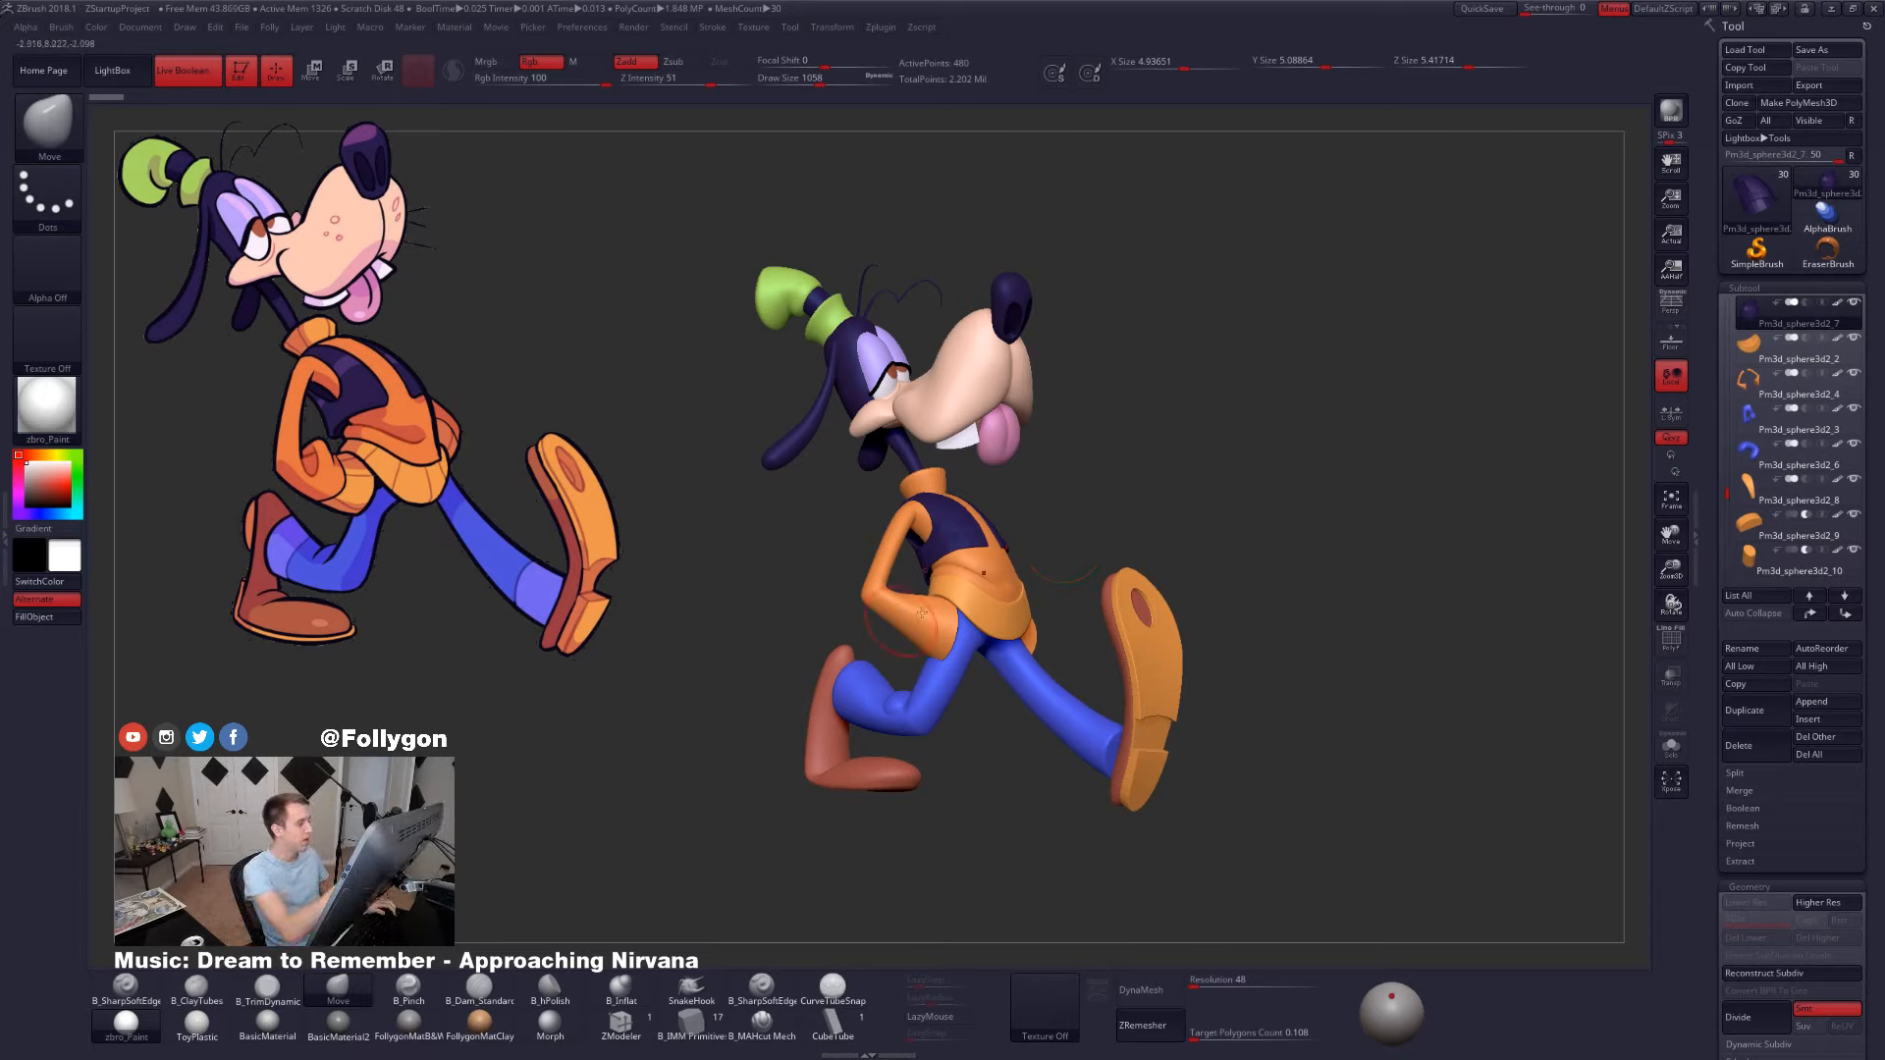
{"action": "left_click_drag", "start_coordinate": [1139, 456], "coordinate": [1200, 516], "text": "alt"}
{"action": "key", "text": "space"}
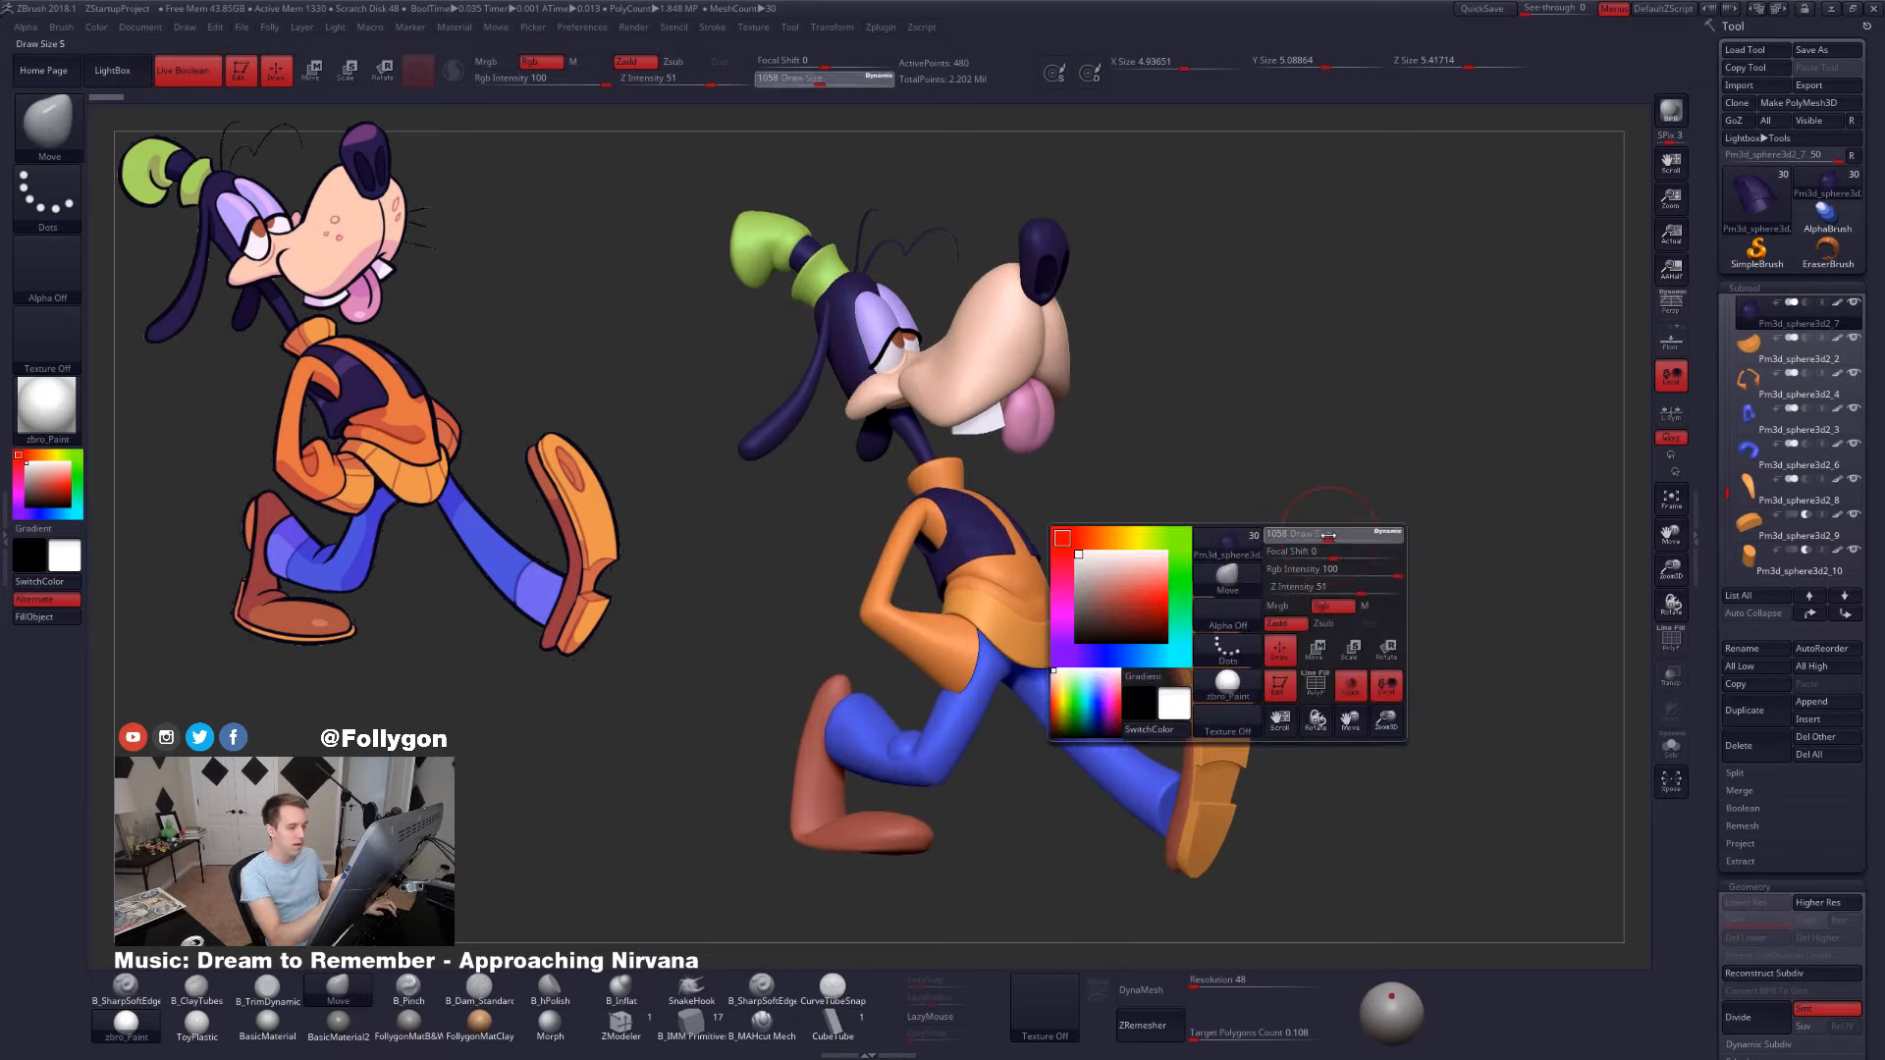
{"action": "left_click_drag", "start_coordinate": [1327, 535], "coordinate": [1325, 536]}
{"action": "key", "text": "ctrl+shift+f"}
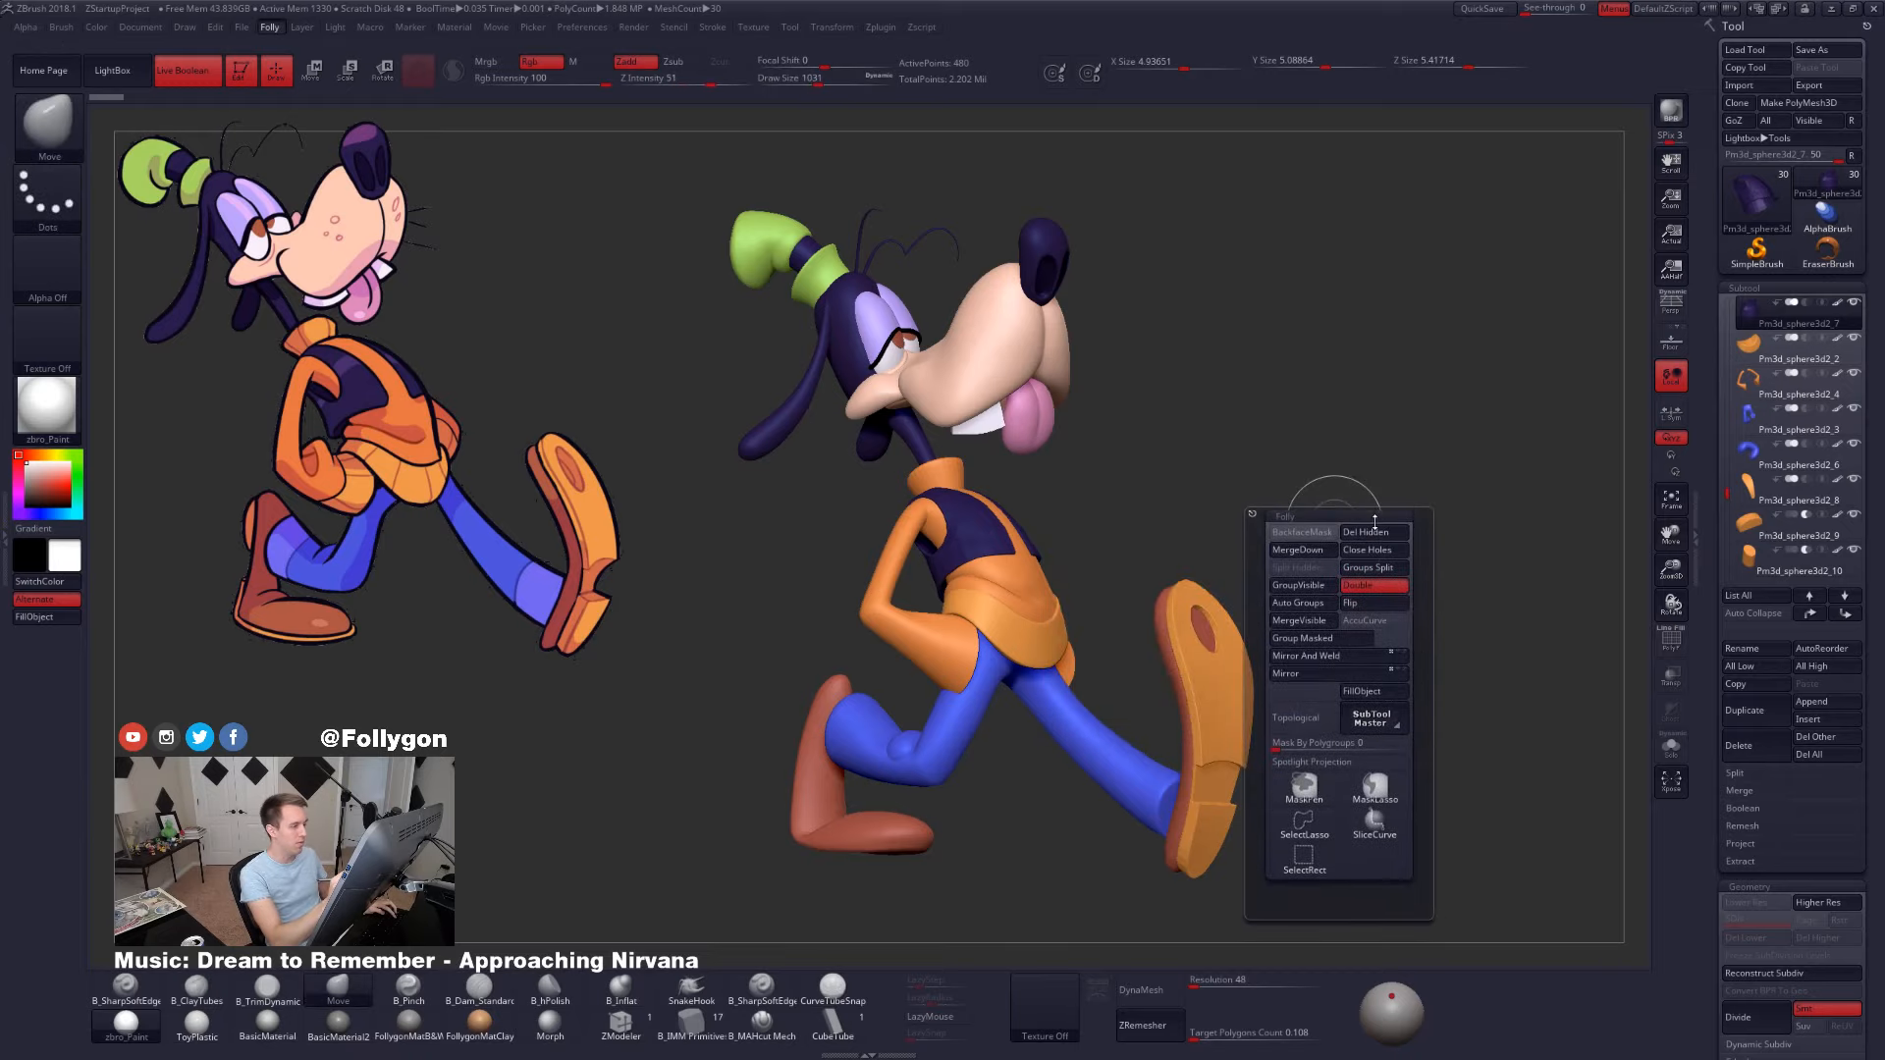
{"action": "left_click_drag", "start_coordinate": [1415, 707], "coordinate": [1354, 775], "text": "alt"}
{"action": "left_click_drag", "start_coordinate": [1124, 533], "coordinate": [1101, 595], "text": "alt"}
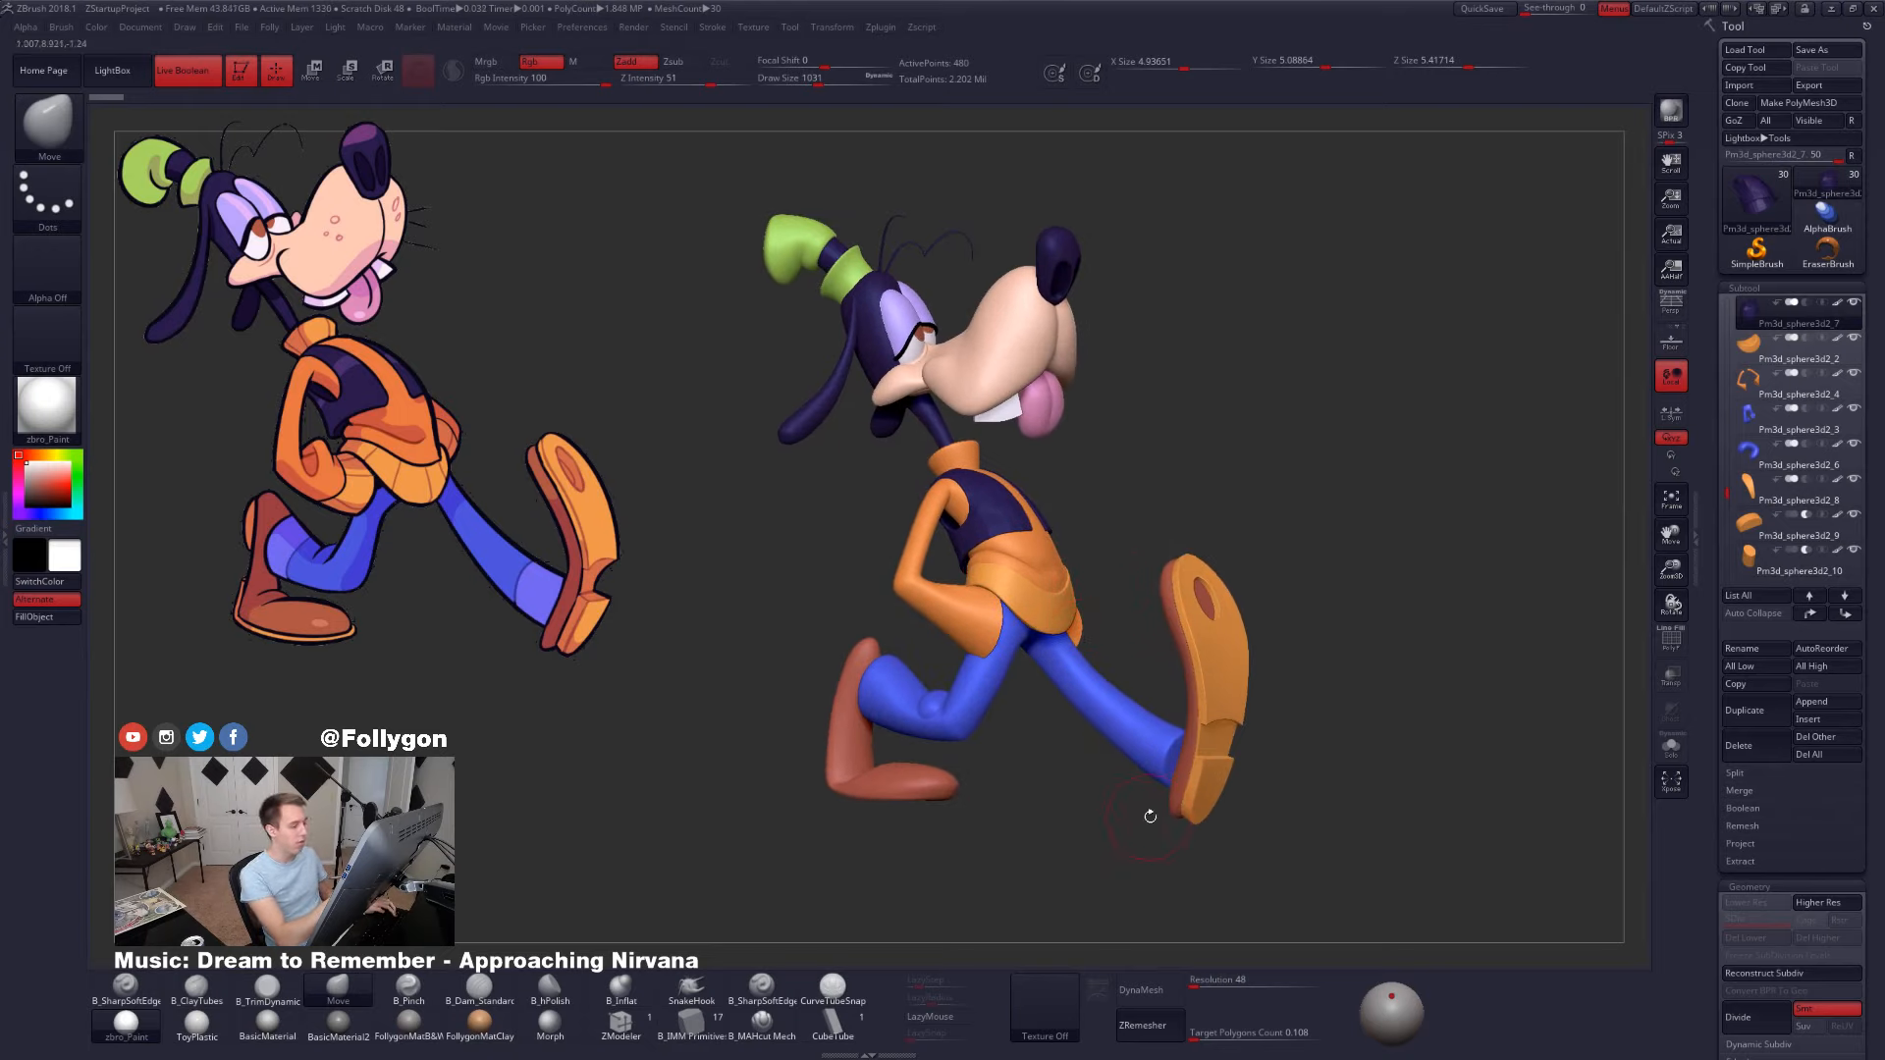
- Select the orange torso subtool, view it in isolation, and set the Draw Size to 787
{"action": "left_click", "coordinate": [1026, 553], "text": "alt"}
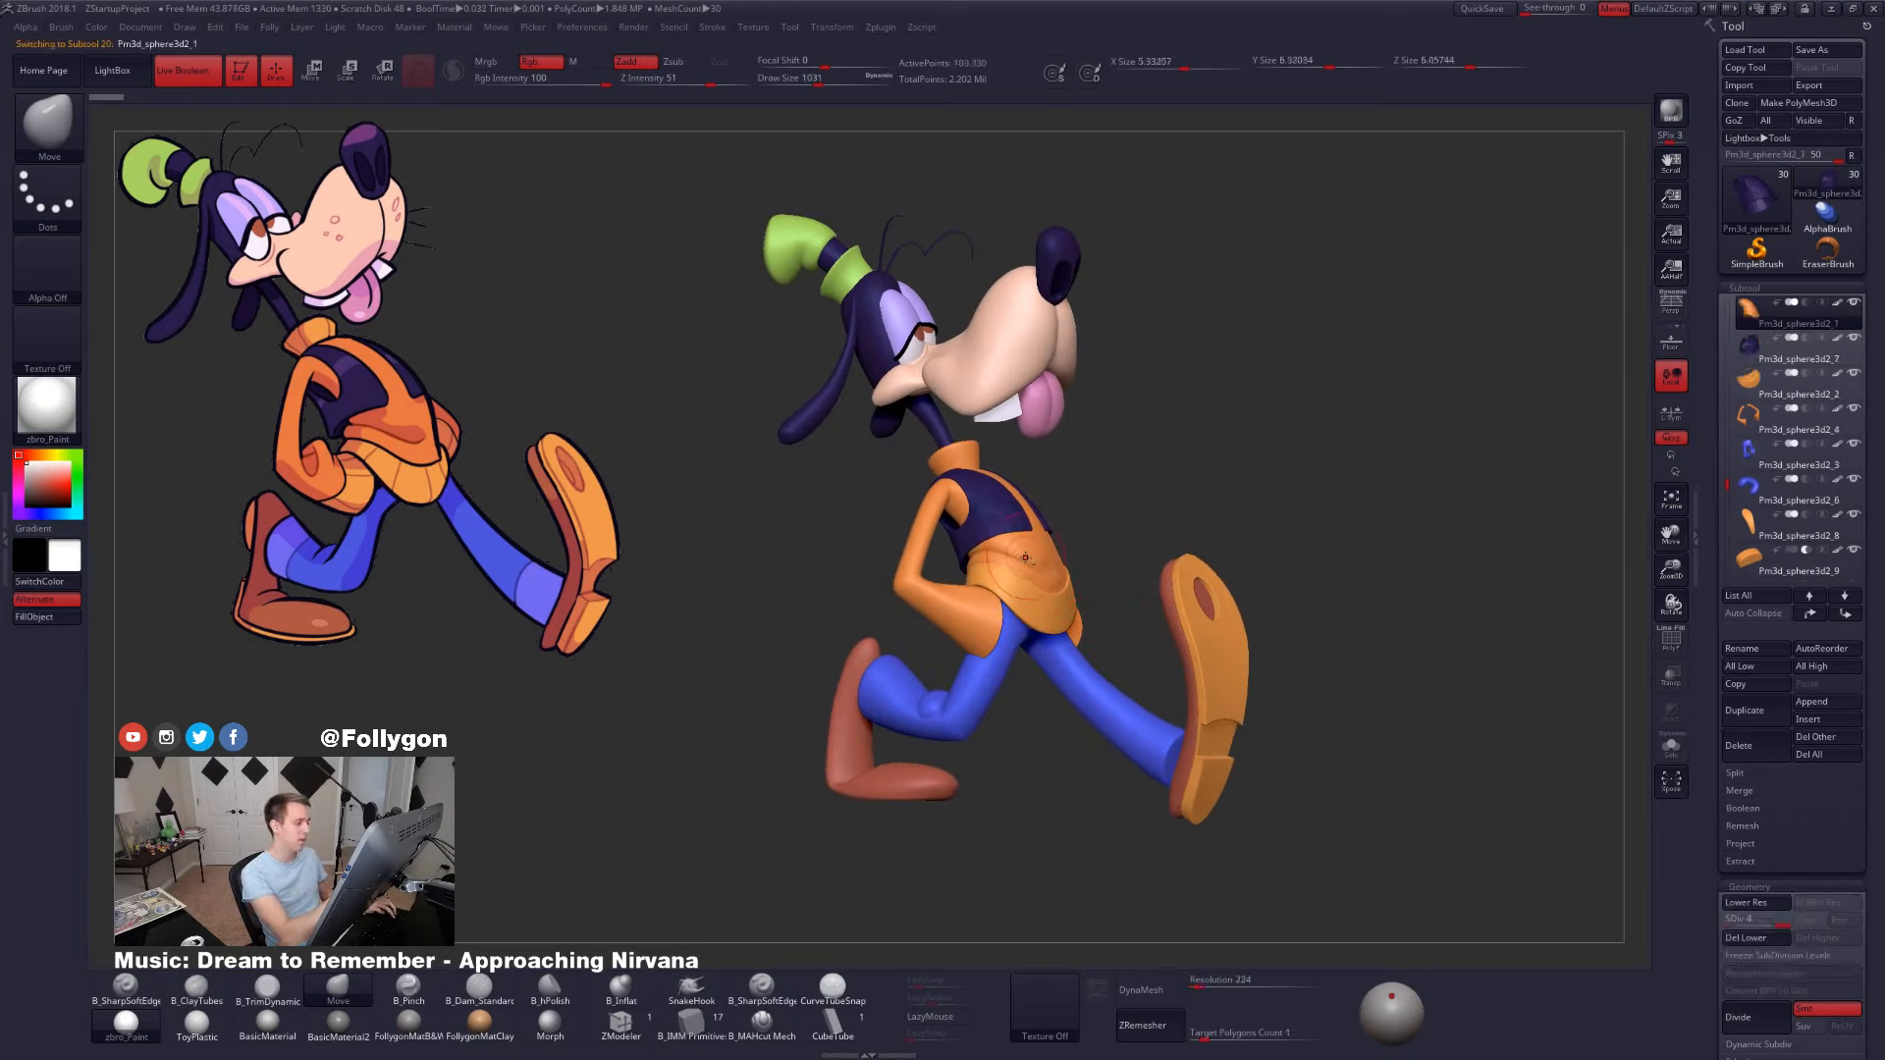
{"action": "key", "text": "alt+s"}
{"action": "mouse_move", "coordinate": [1028, 558]}
{"action": "right_mouse_down", "text": "ctrl"}
{"action": "mouse_move", "coordinate": [1023, 628]}
{"action": "mouse_move", "coordinate": [1131, 672]}
{"action": "mouse_move", "coordinate": [1129, 718]}
{"action": "right_mouse_up", "text": "ctrl"}
{"action": "key", "text": "space"}
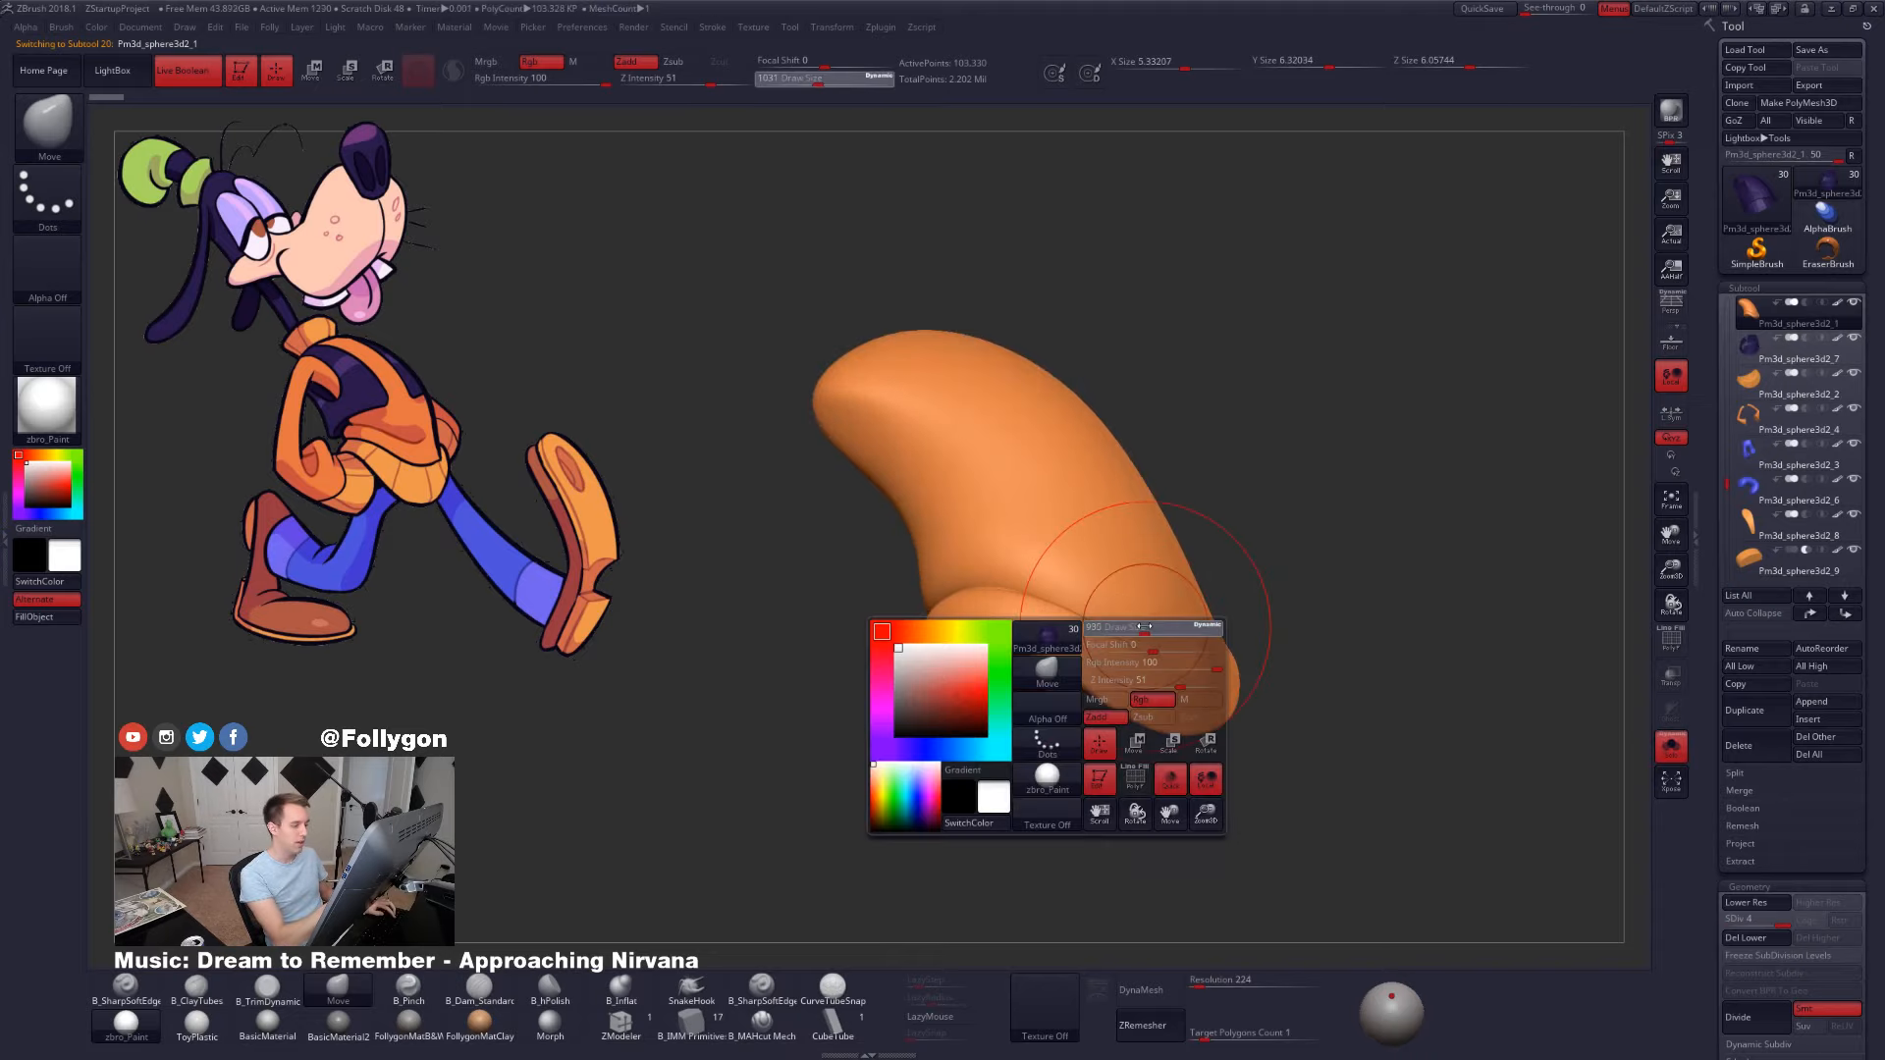
{"action": "left_click_drag", "start_coordinate": [1150, 690], "coordinate": [1139, 689]}
{"action": "mouse_move", "coordinate": [1109, 677]}
{"action": "right_mouse_down"}
{"action": "mouse_move", "coordinate": [1173, 685]}
{"action": "mouse_move", "coordinate": [1201, 645]}
{"action": "mouse_move", "coordinate": [1277, 734]}
{"action": "right_mouse_up"}
{"action": "key", "text": "alt+s"}
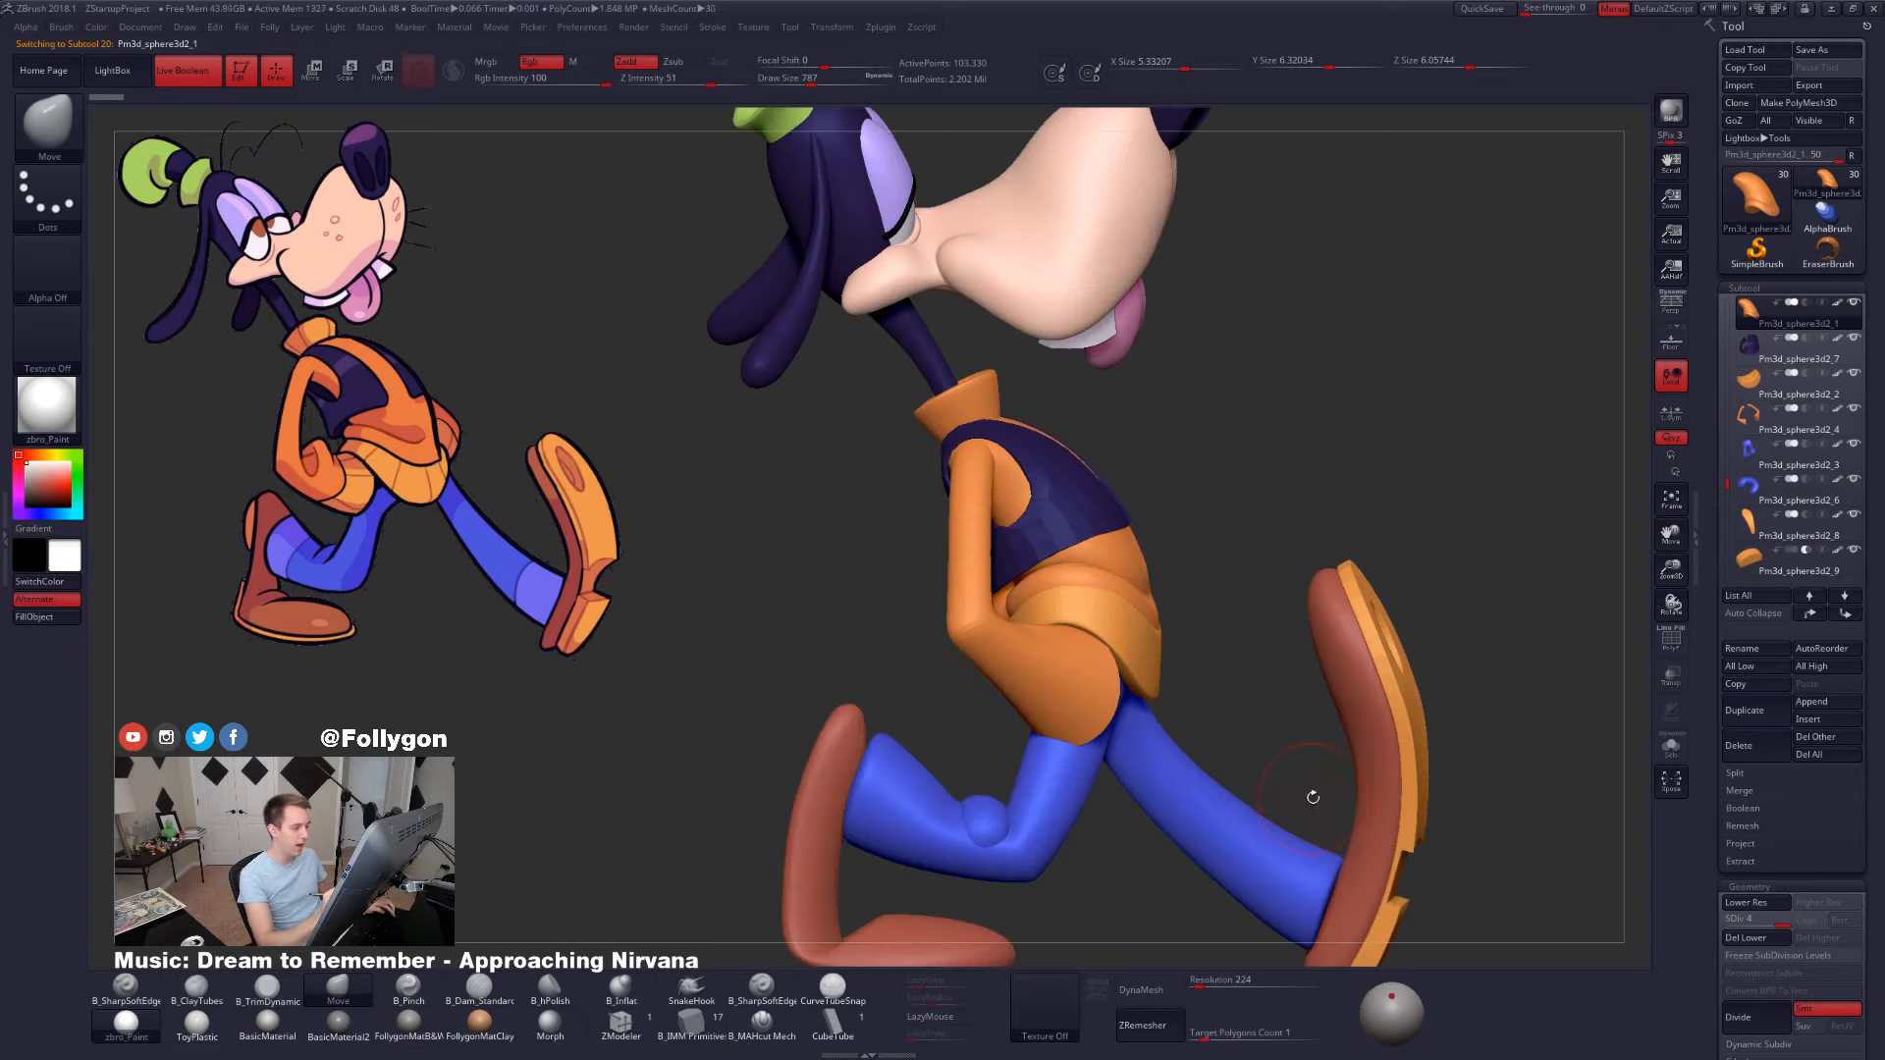
- Select the bent blue leg subtool and inspect the pose from the front, back and side
{"action": "right_click_drag", "start_coordinate": [1323, 798], "coordinate": [1197, 710]}
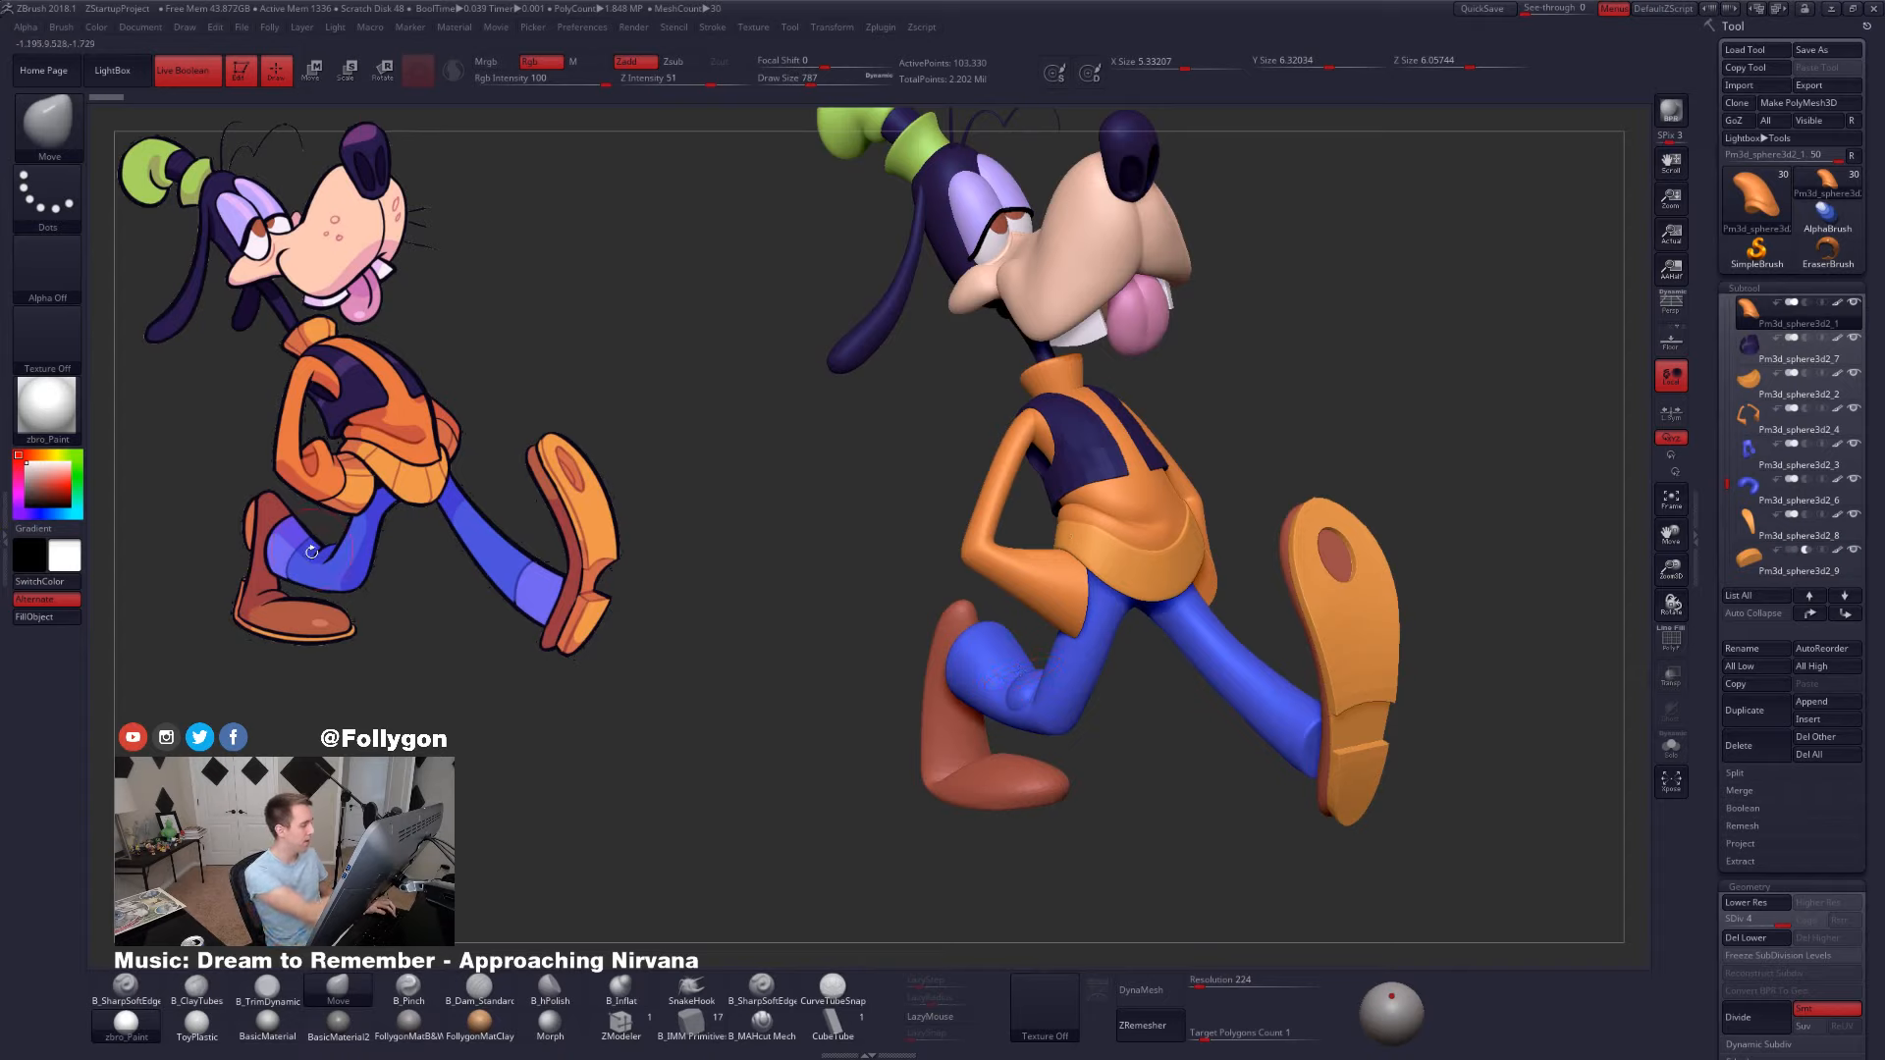
{"action": "left_click", "coordinate": [1025, 687], "text": "alt"}
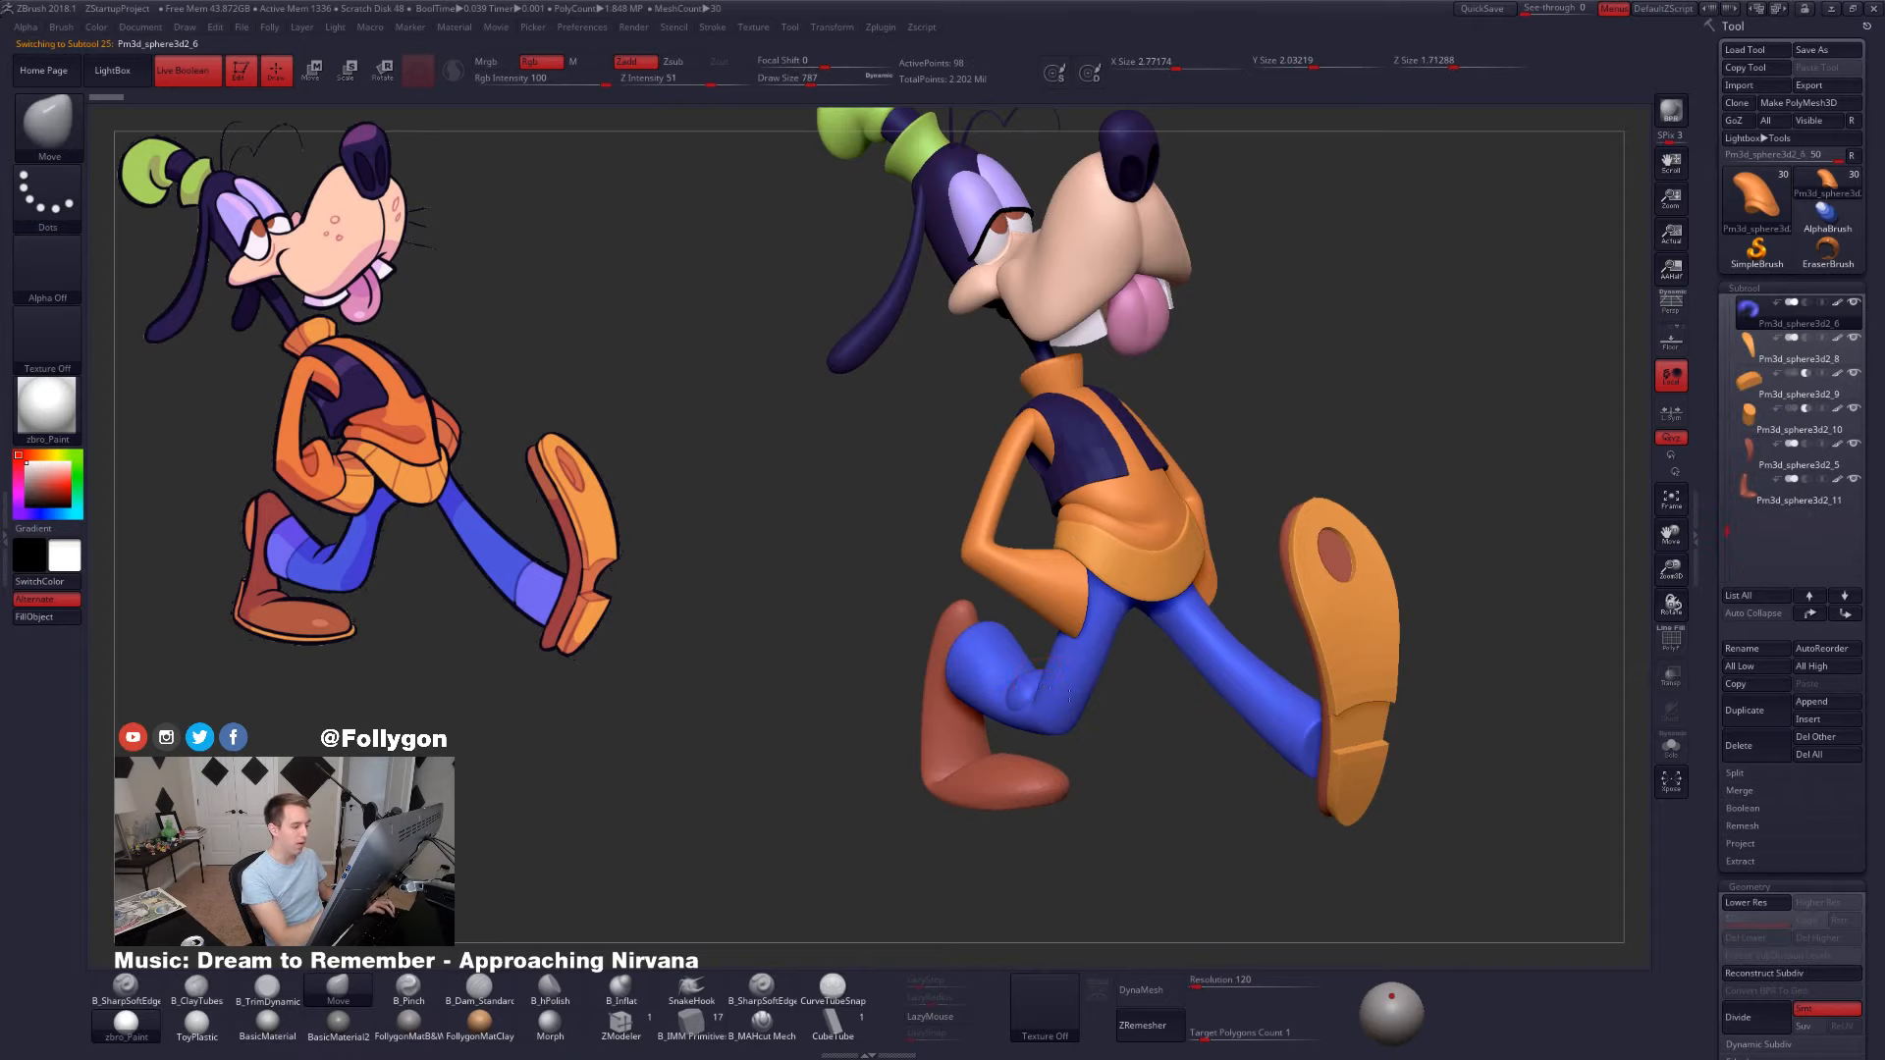
{"action": "key", "text": "alt+s"}
{"action": "key", "text": "alt+s"}
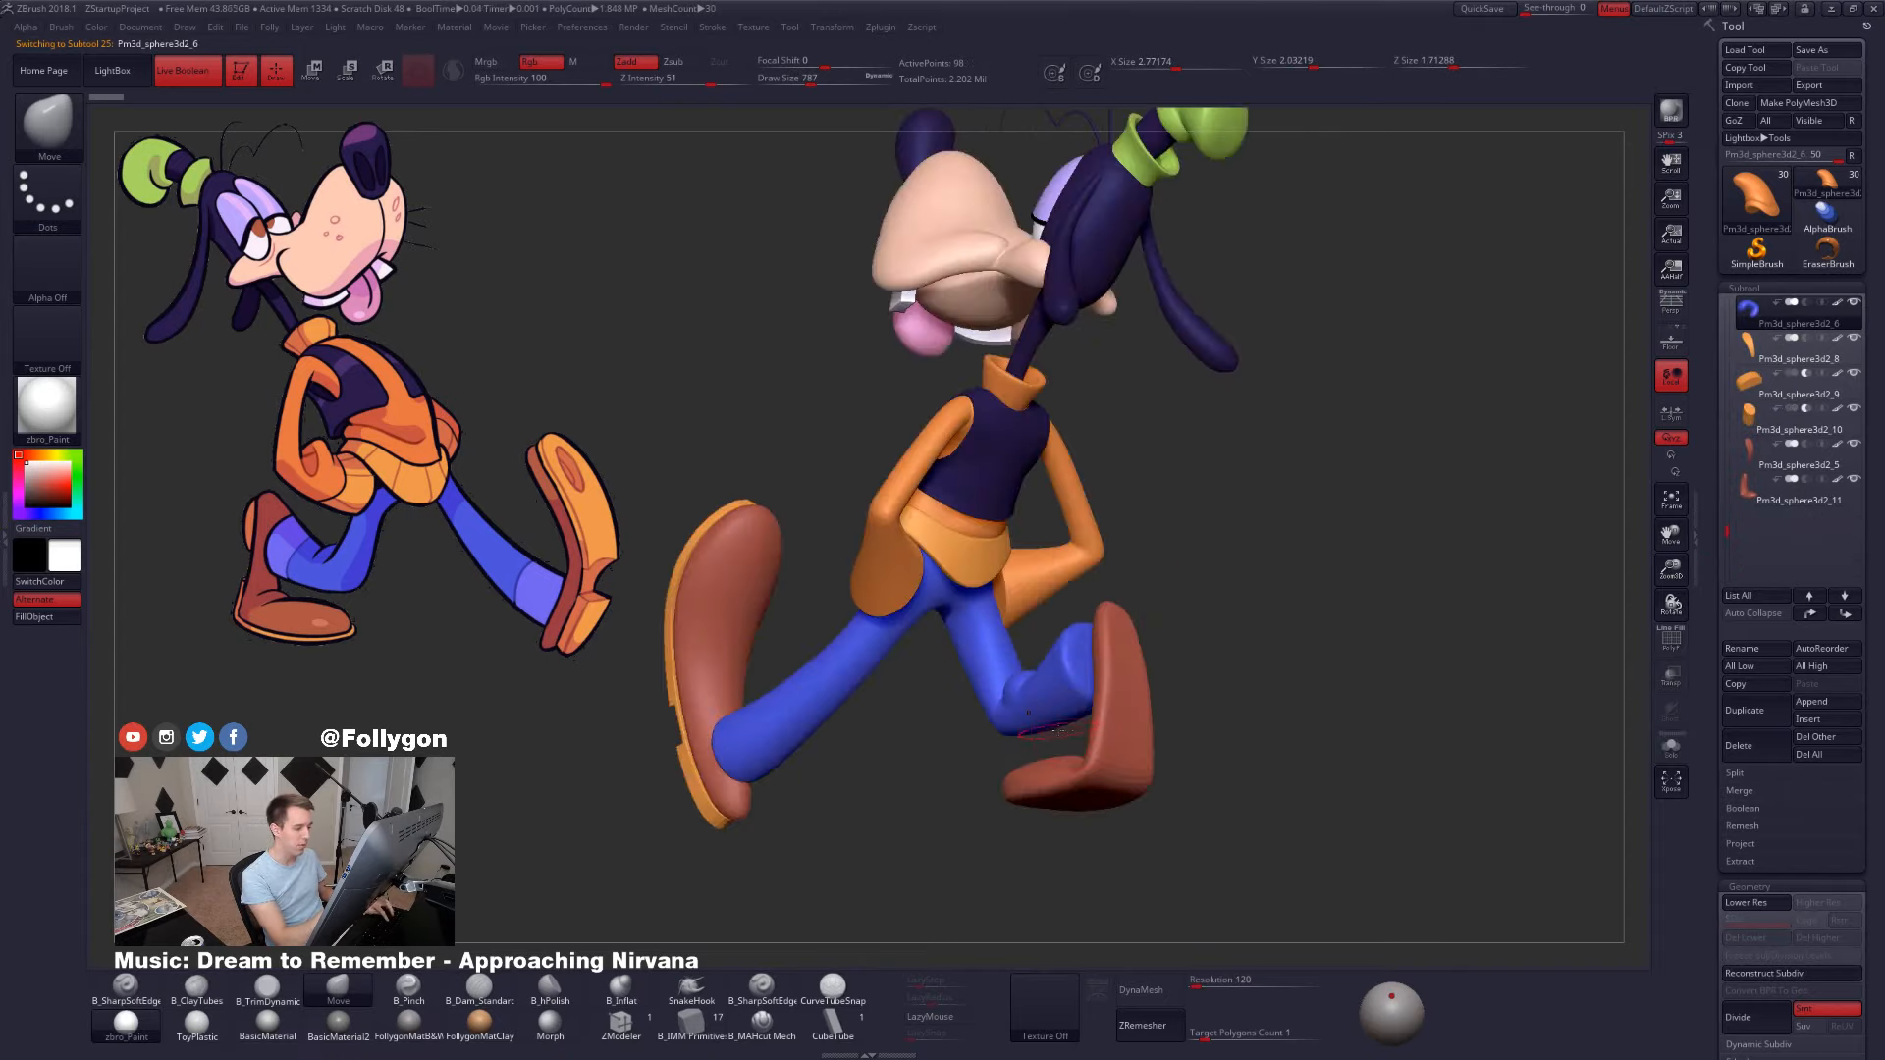
{"action": "right_click_drag", "start_coordinate": [1149, 710], "coordinate": [1222, 717]}
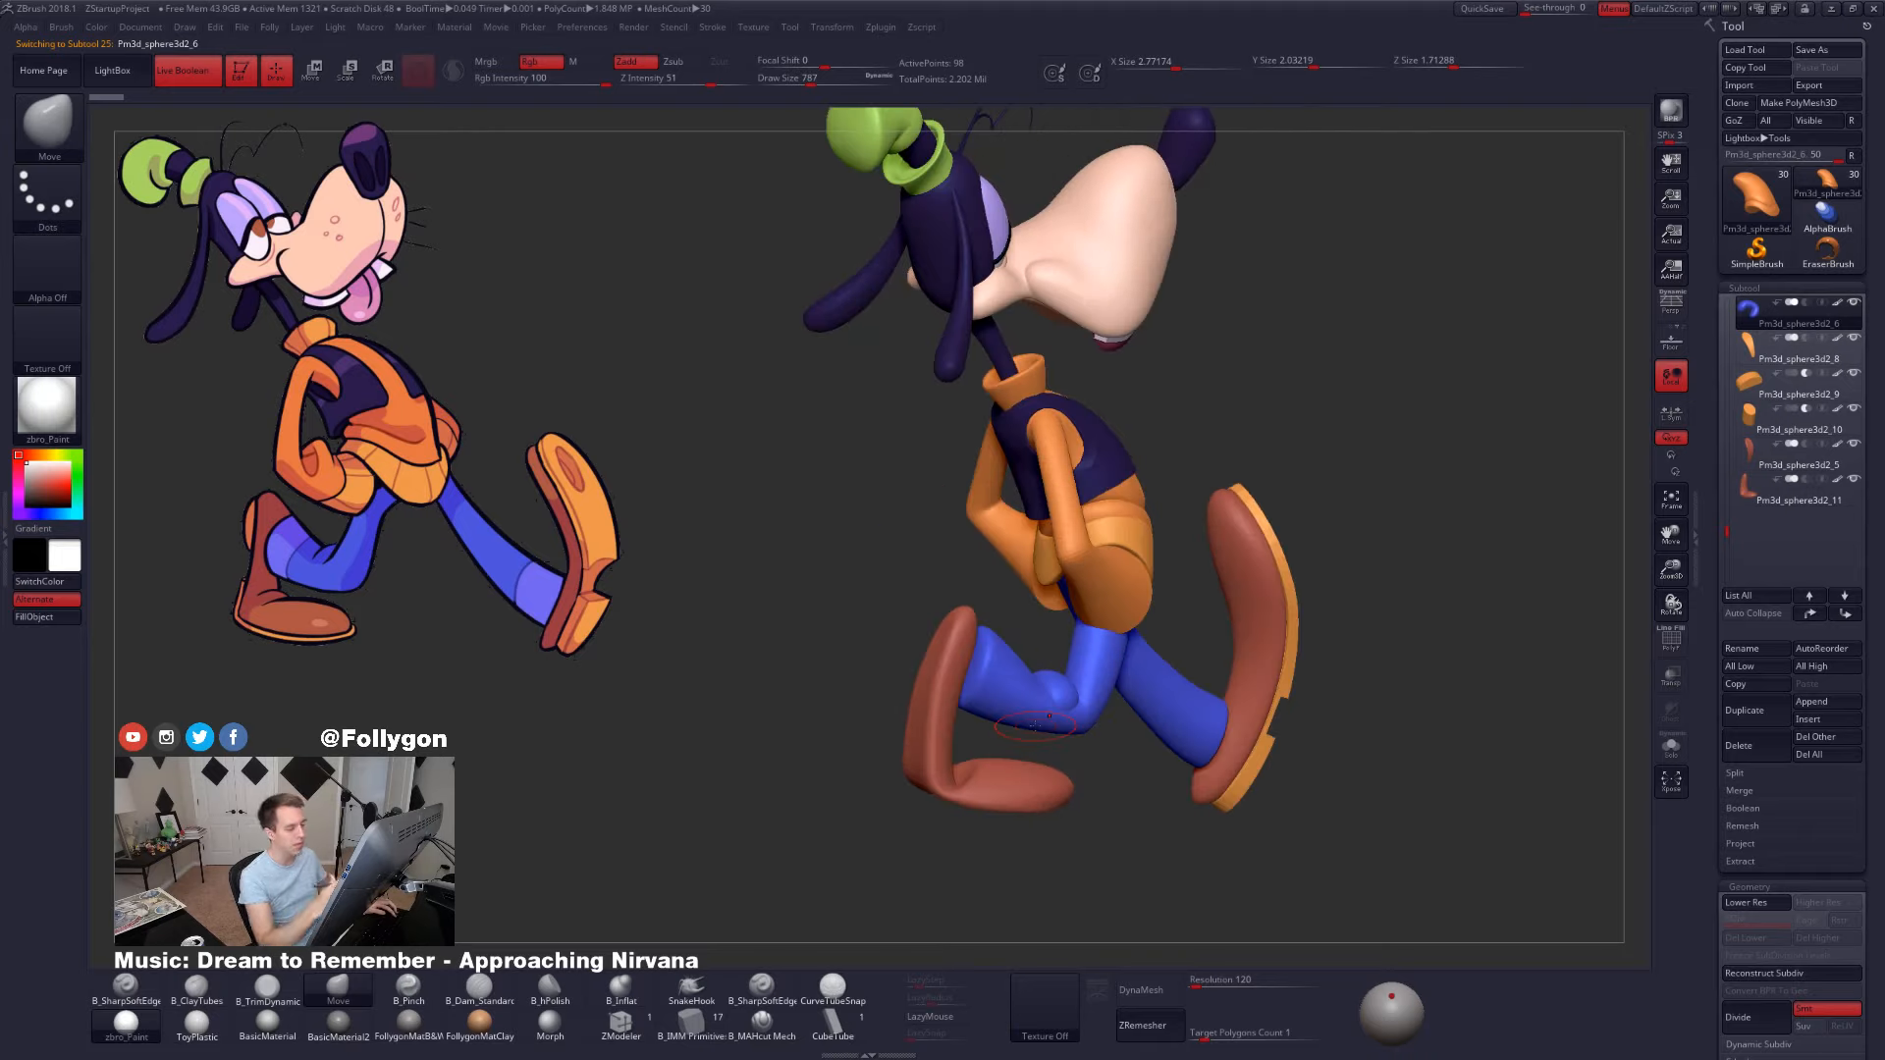
{"action": "mouse_move", "coordinate": [1183, 785]}
{"action": "right_mouse_down"}
{"action": "mouse_move", "coordinate": [1127, 828]}
{"action": "mouse_move", "coordinate": [1155, 877]}
{"action": "mouse_move", "coordinate": [1139, 883]}
{"action": "right_mouse_up"}
- Isolate the orange torso, check its wireframe, and combine its mesh into a single polygroup
{"action": "left_click", "coordinate": [1085, 596], "text": "alt"}
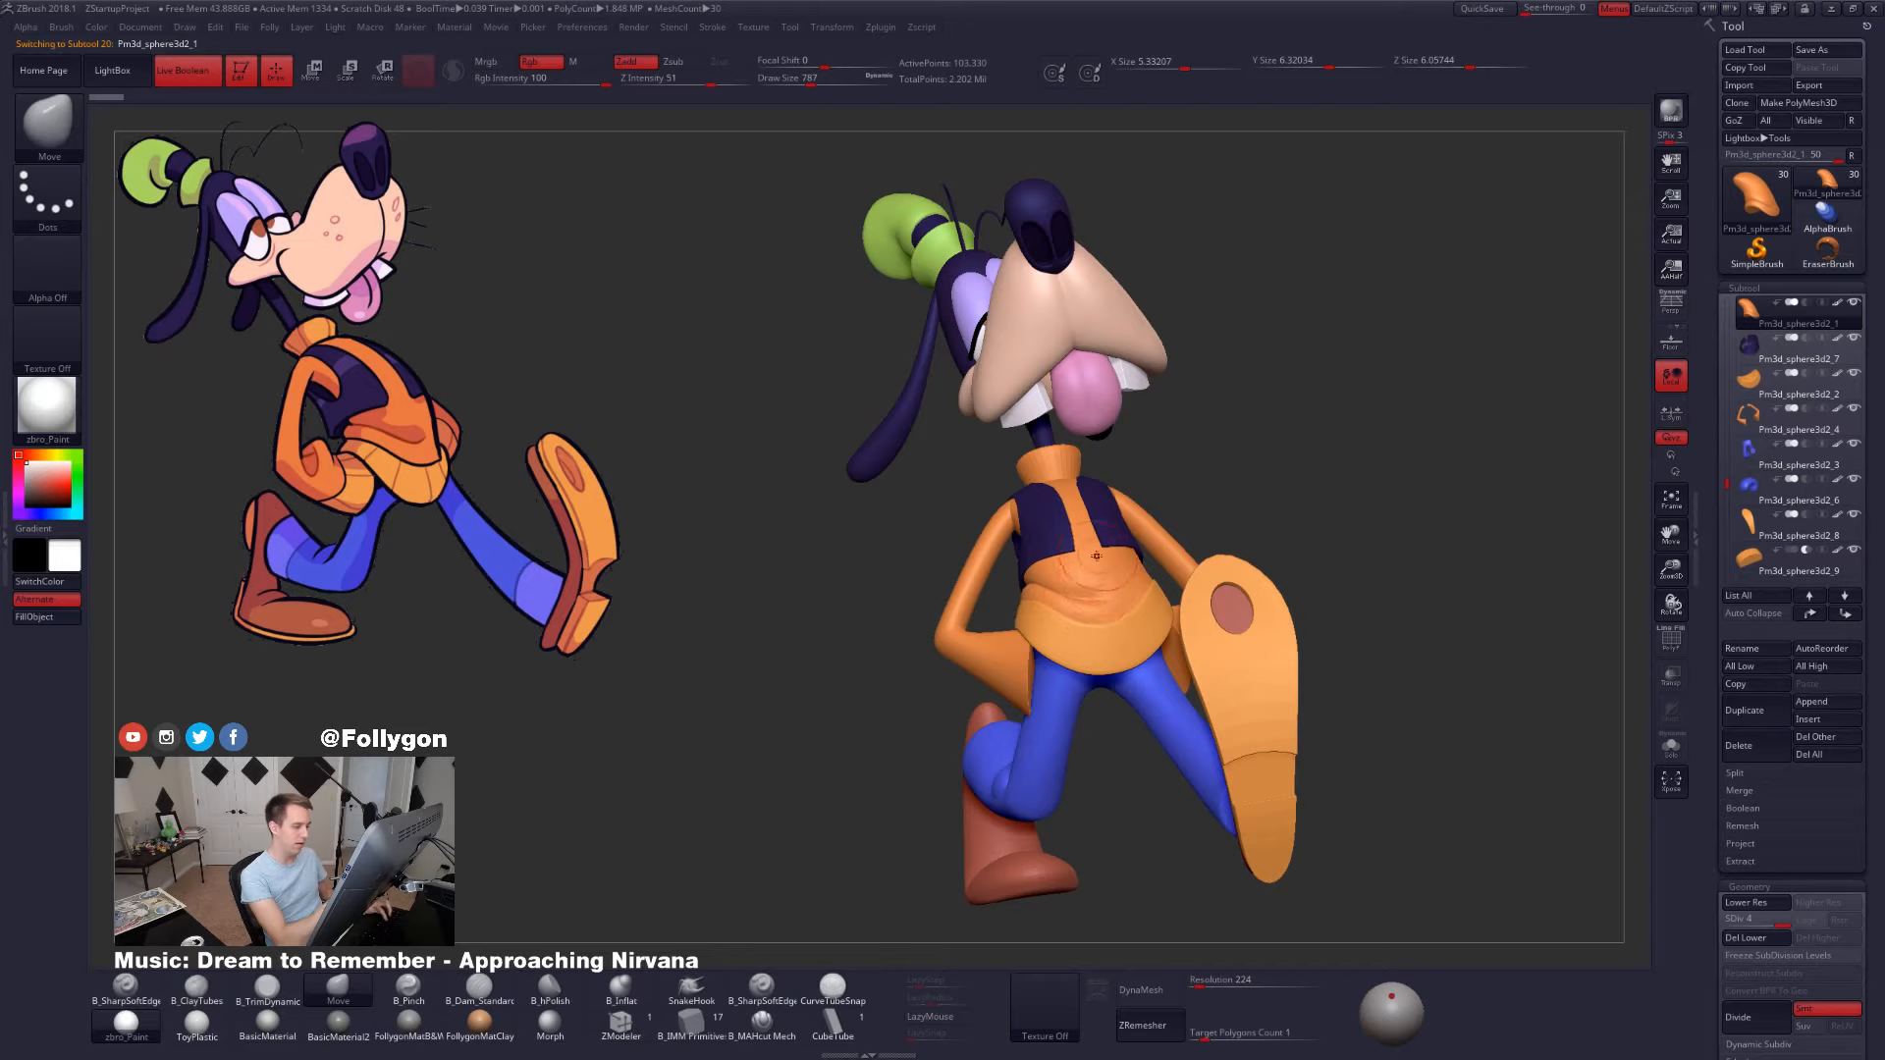
{"action": "key", "text": "ctrl+shift+s"}
{"action": "mouse_move", "coordinate": [1096, 556]}
{"action": "right_mouse_down"}
{"action": "mouse_move", "coordinate": [1139, 677]}
{"action": "mouse_move", "coordinate": [1076, 698]}
{"action": "mouse_move", "coordinate": [1094, 620]}
{"action": "mouse_move", "coordinate": [1114, 651]}
{"action": "mouse_move", "coordinate": [1084, 620]}
{"action": "right_mouse_up"}
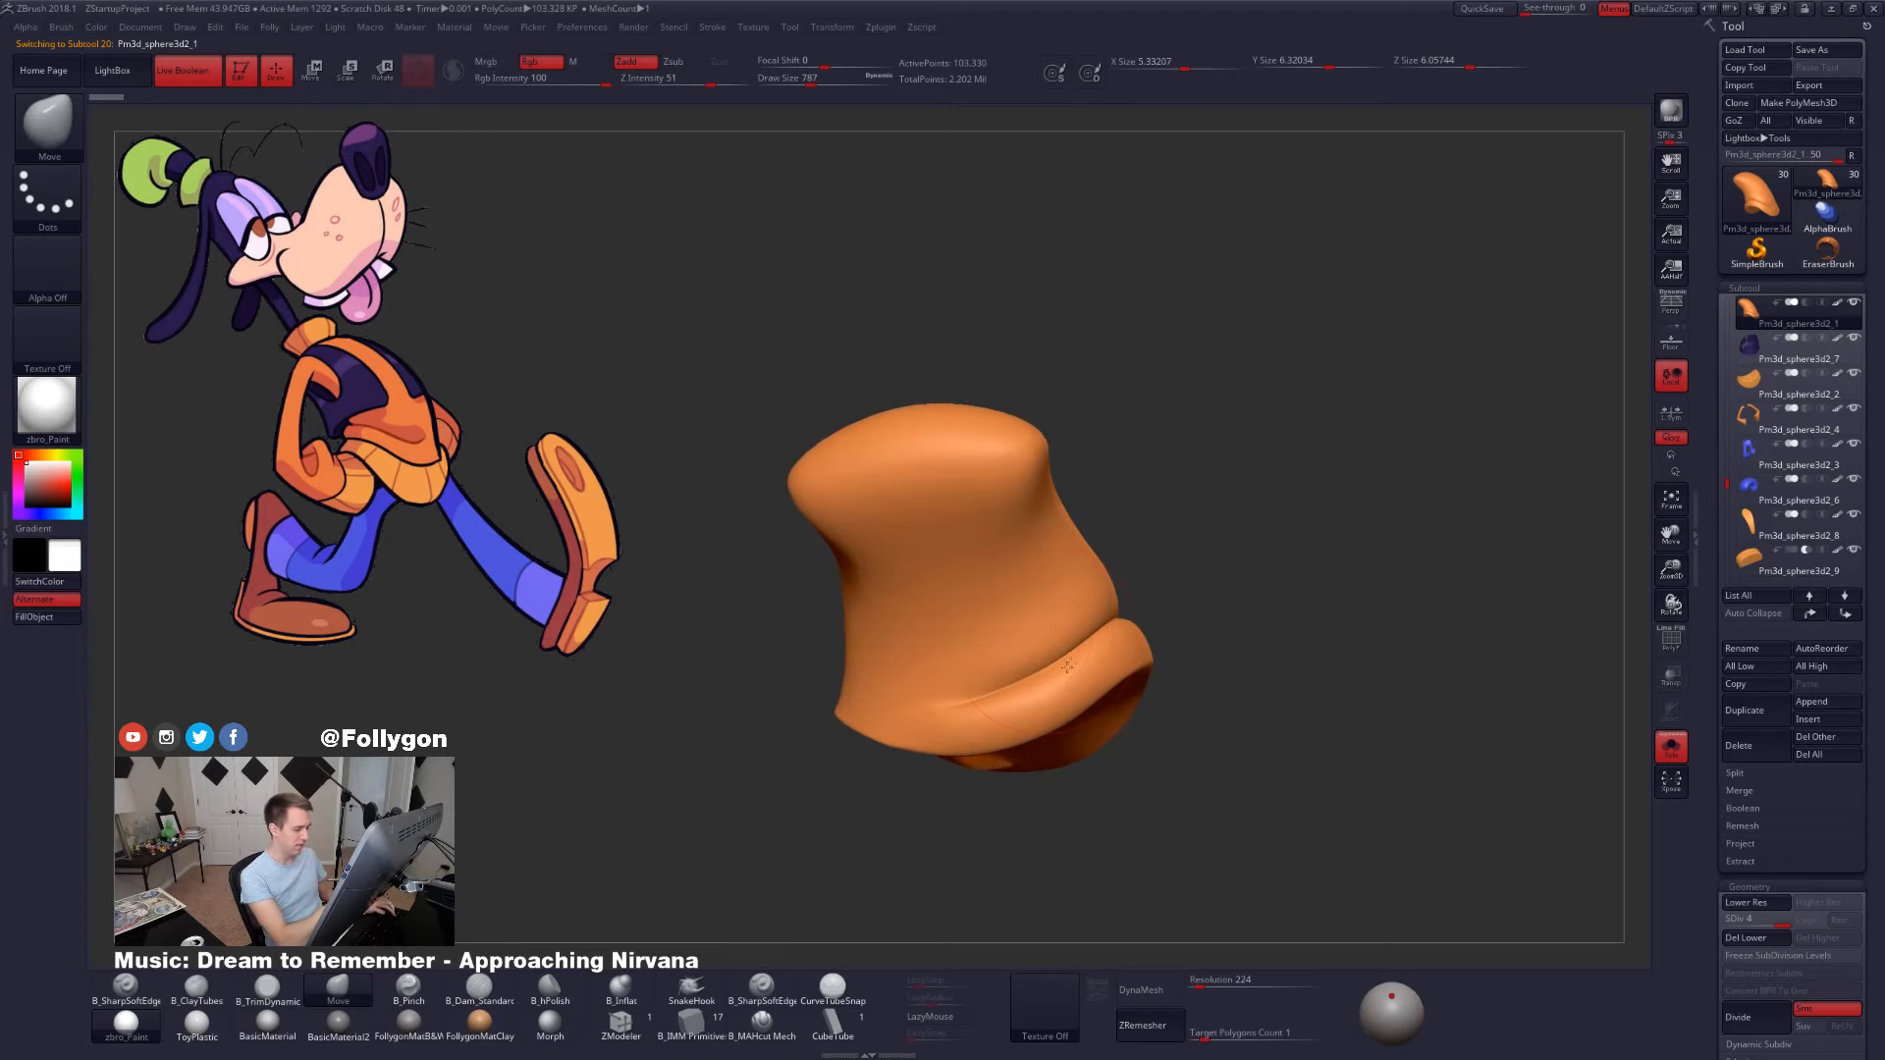
{"action": "key", "text": "shift+f"}
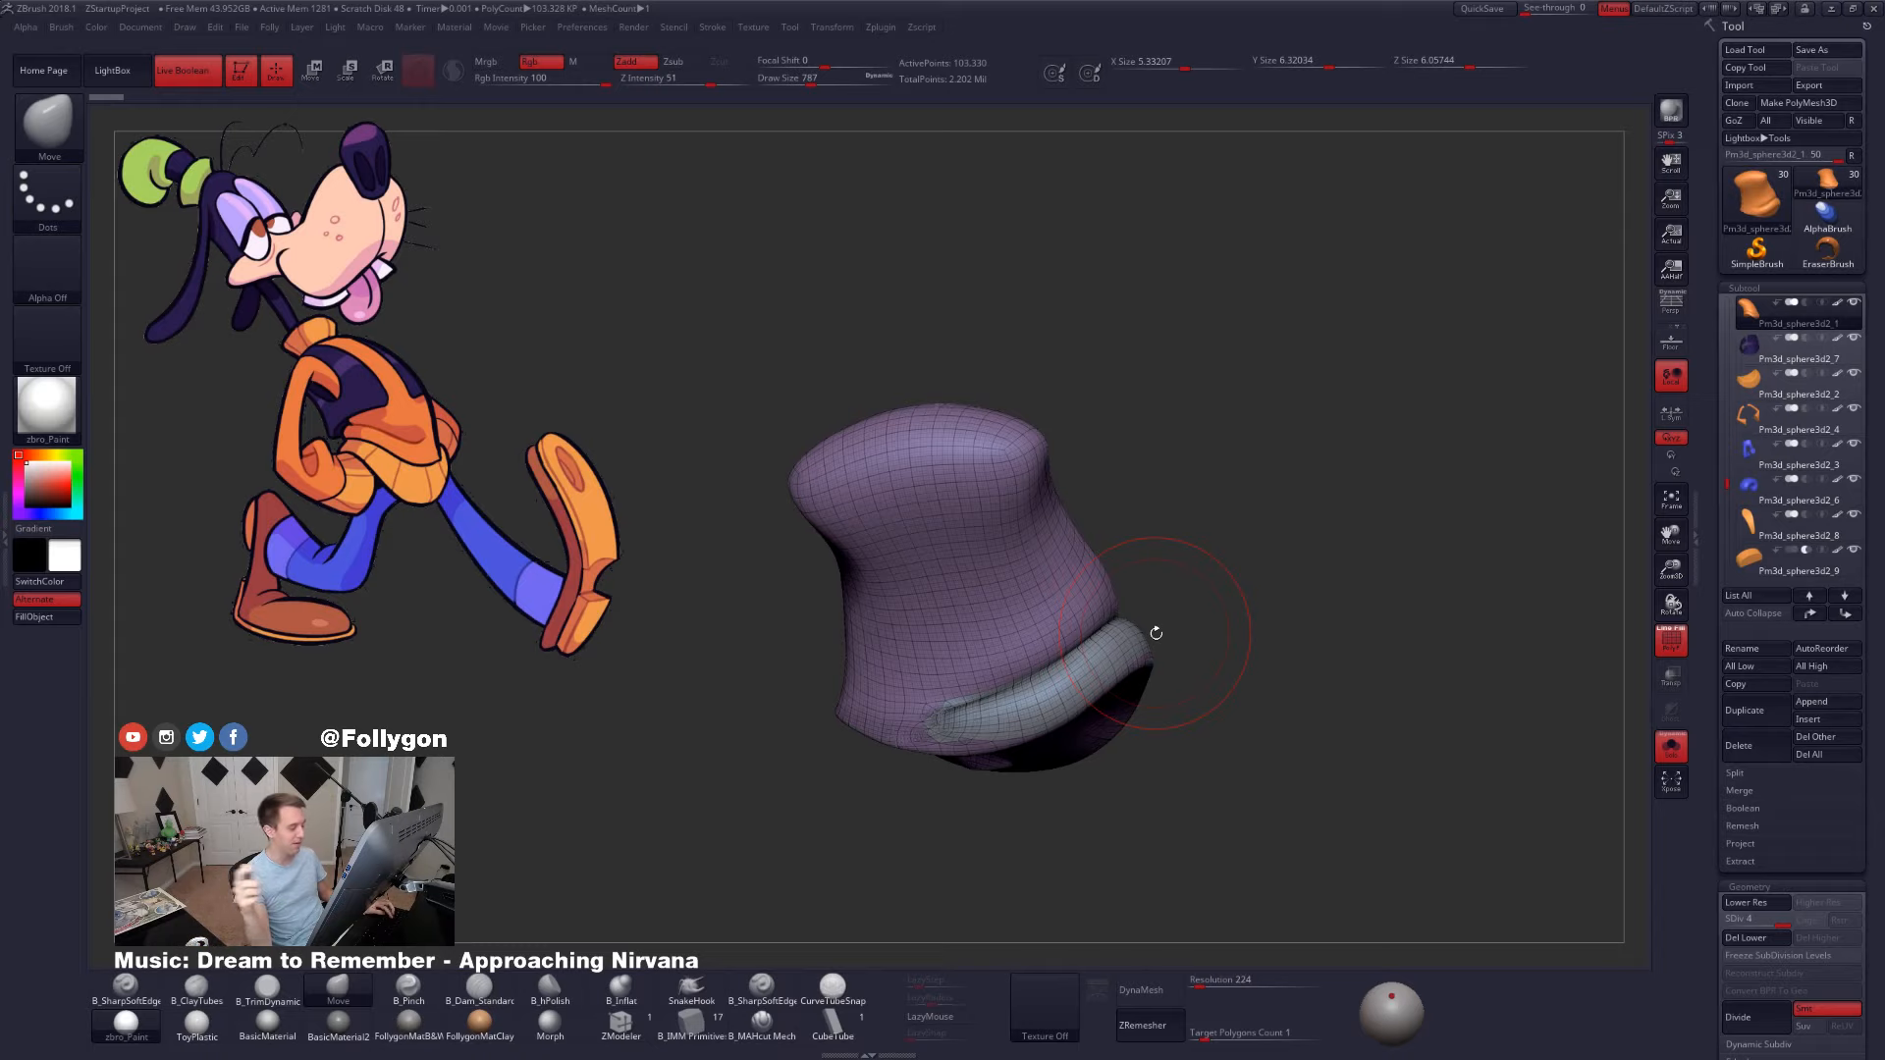
{"action": "key", "text": "shift+f"}
{"action": "key", "text": "shift+f"}
{"action": "right_click_drag", "start_coordinate": [1191, 698], "coordinate": [1146, 668]}
{"action": "key", "text": "ctrl+w"}
{"action": "key", "text": "shift+f"}
{"action": "key", "text": "alt+s"}
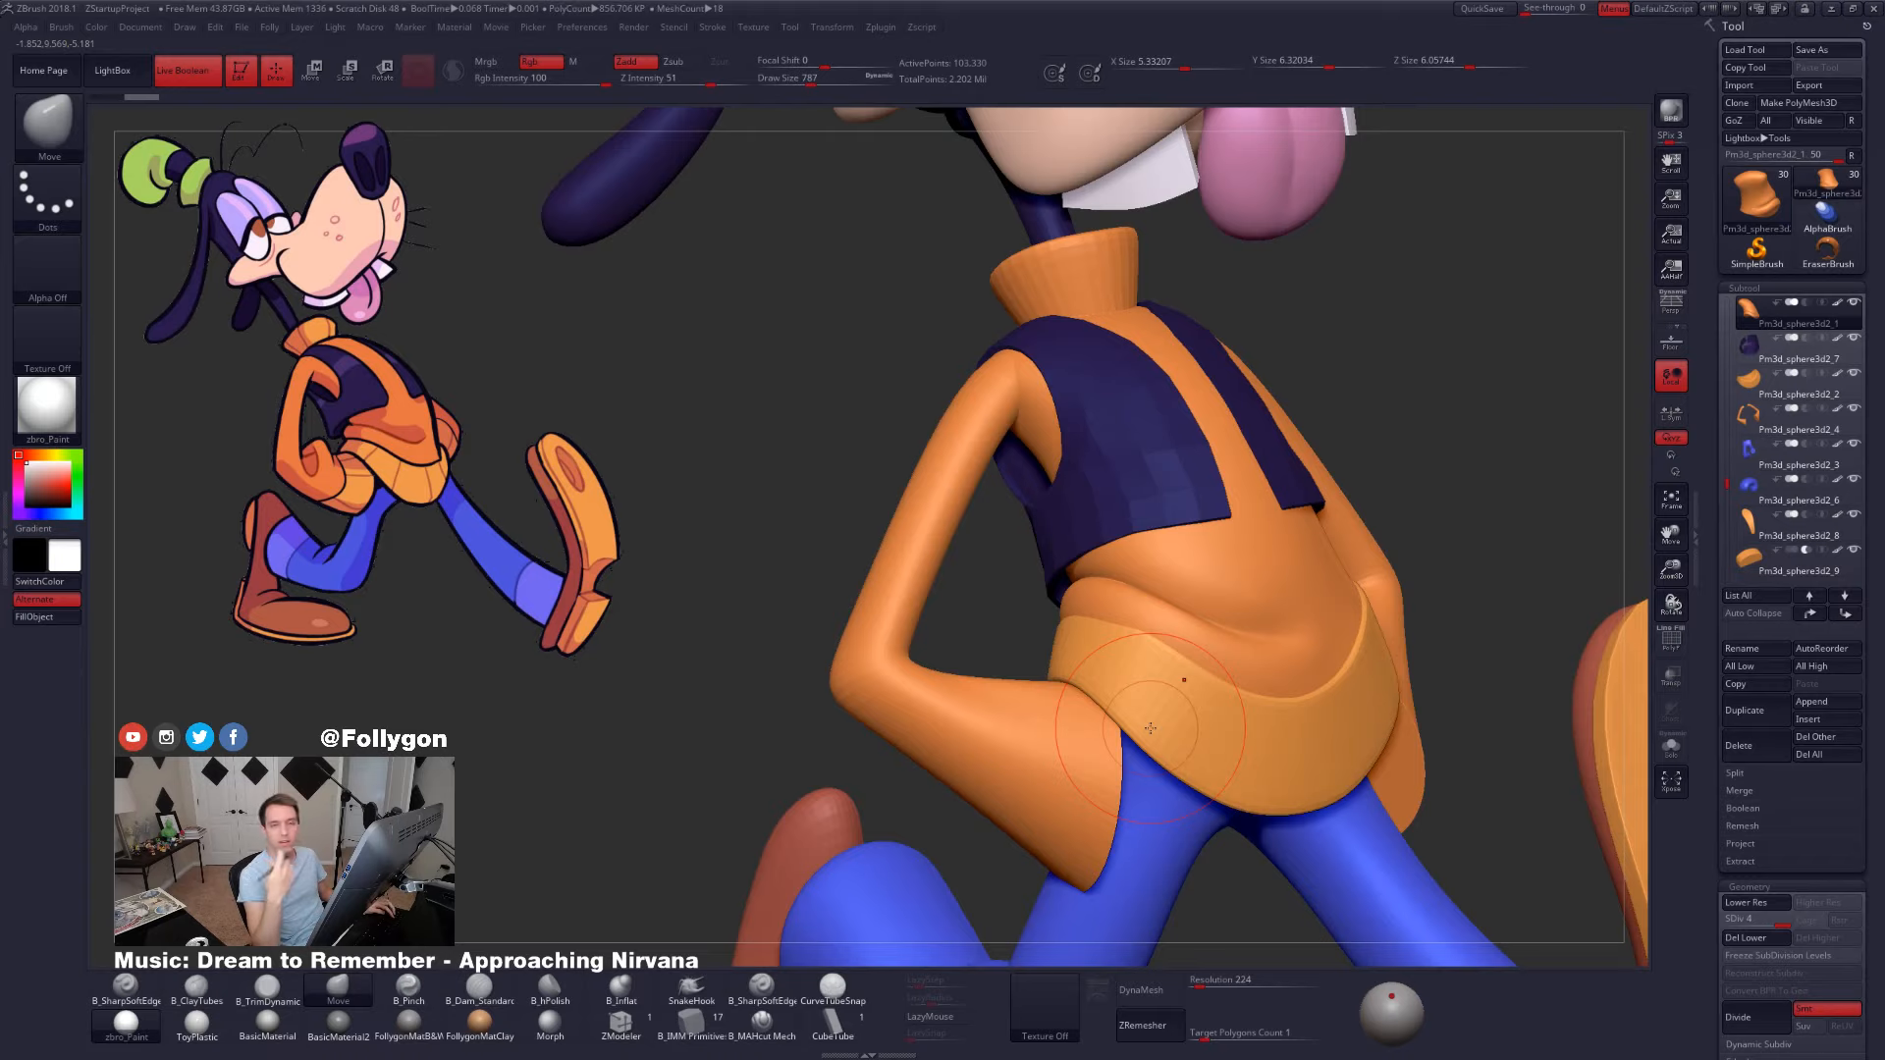
- Examine the orange torso's rolled lower fold, both in isolation and against the rest of the character
{"action": "key", "text": "alt+s"}
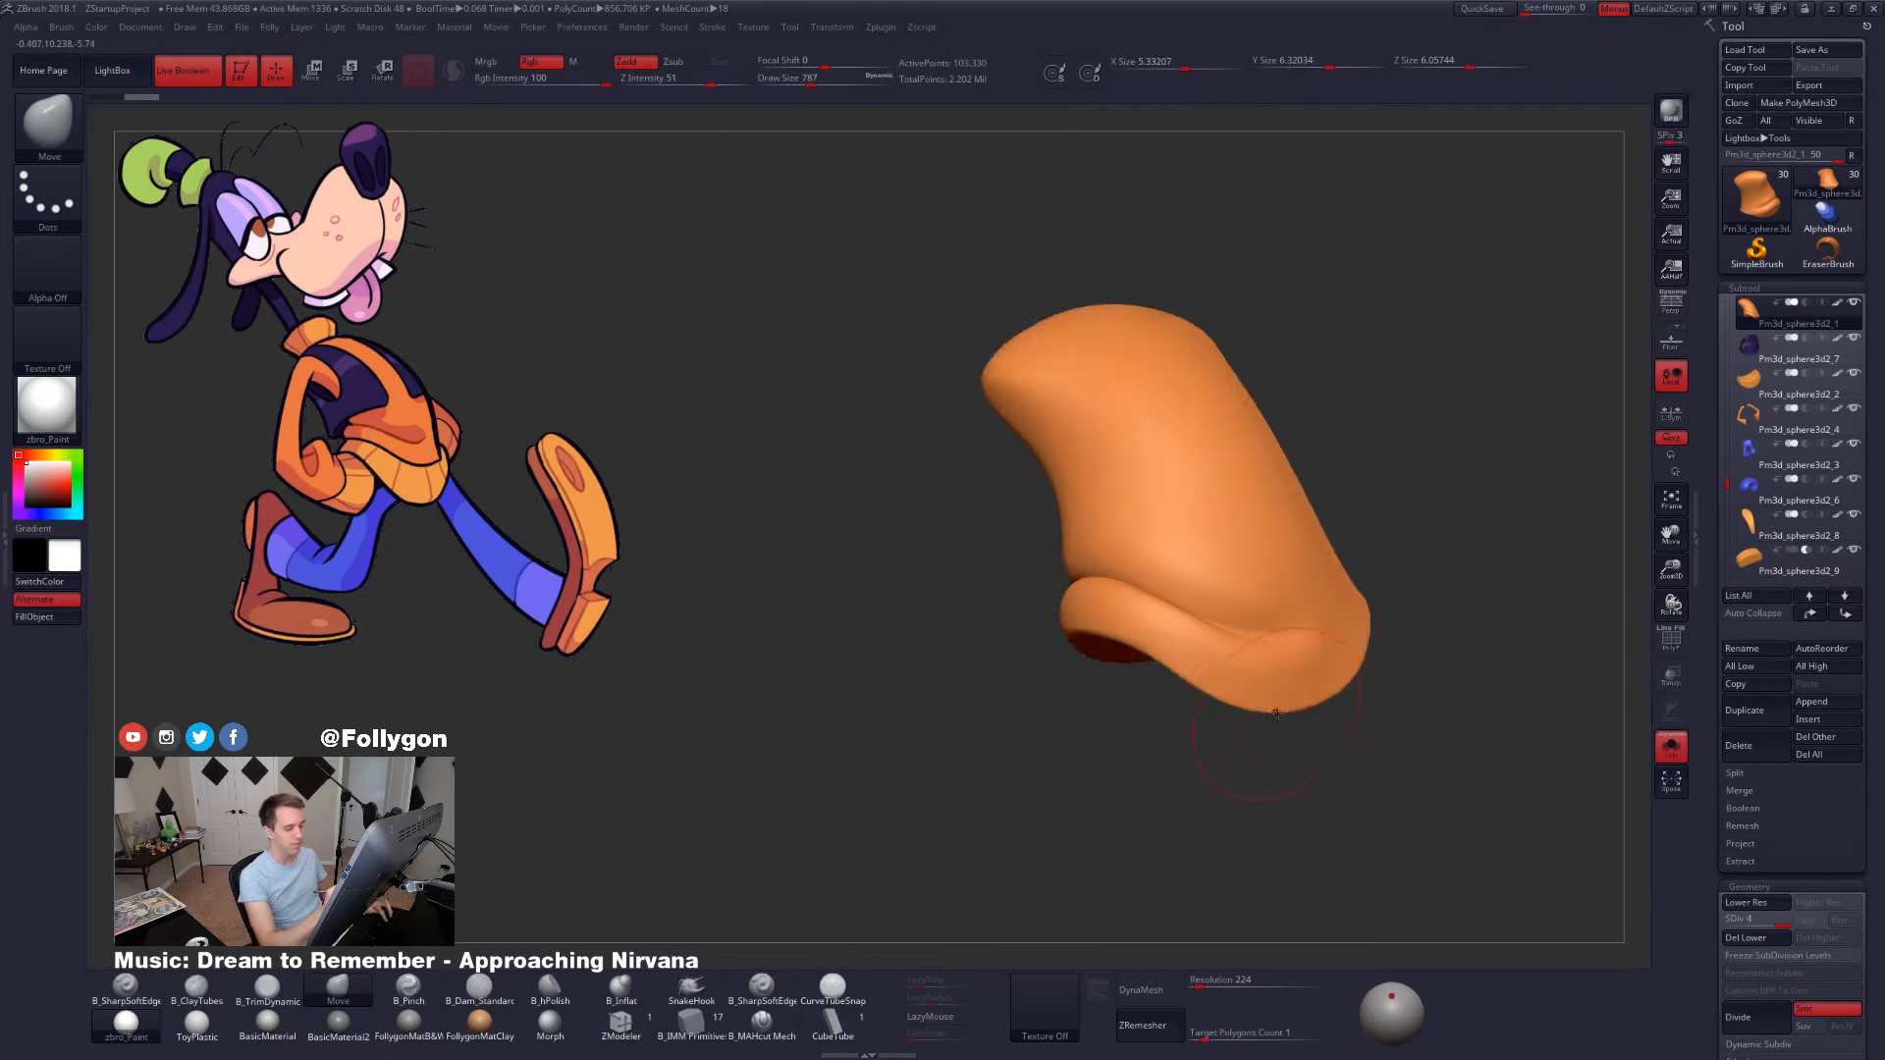
{"action": "mouse_move", "coordinate": [1330, 731]}
{"action": "right_mouse_down"}
{"action": "mouse_move", "coordinate": [1341, 712]}
{"action": "mouse_move", "coordinate": [1293, 727]}
{"action": "right_mouse_up"}
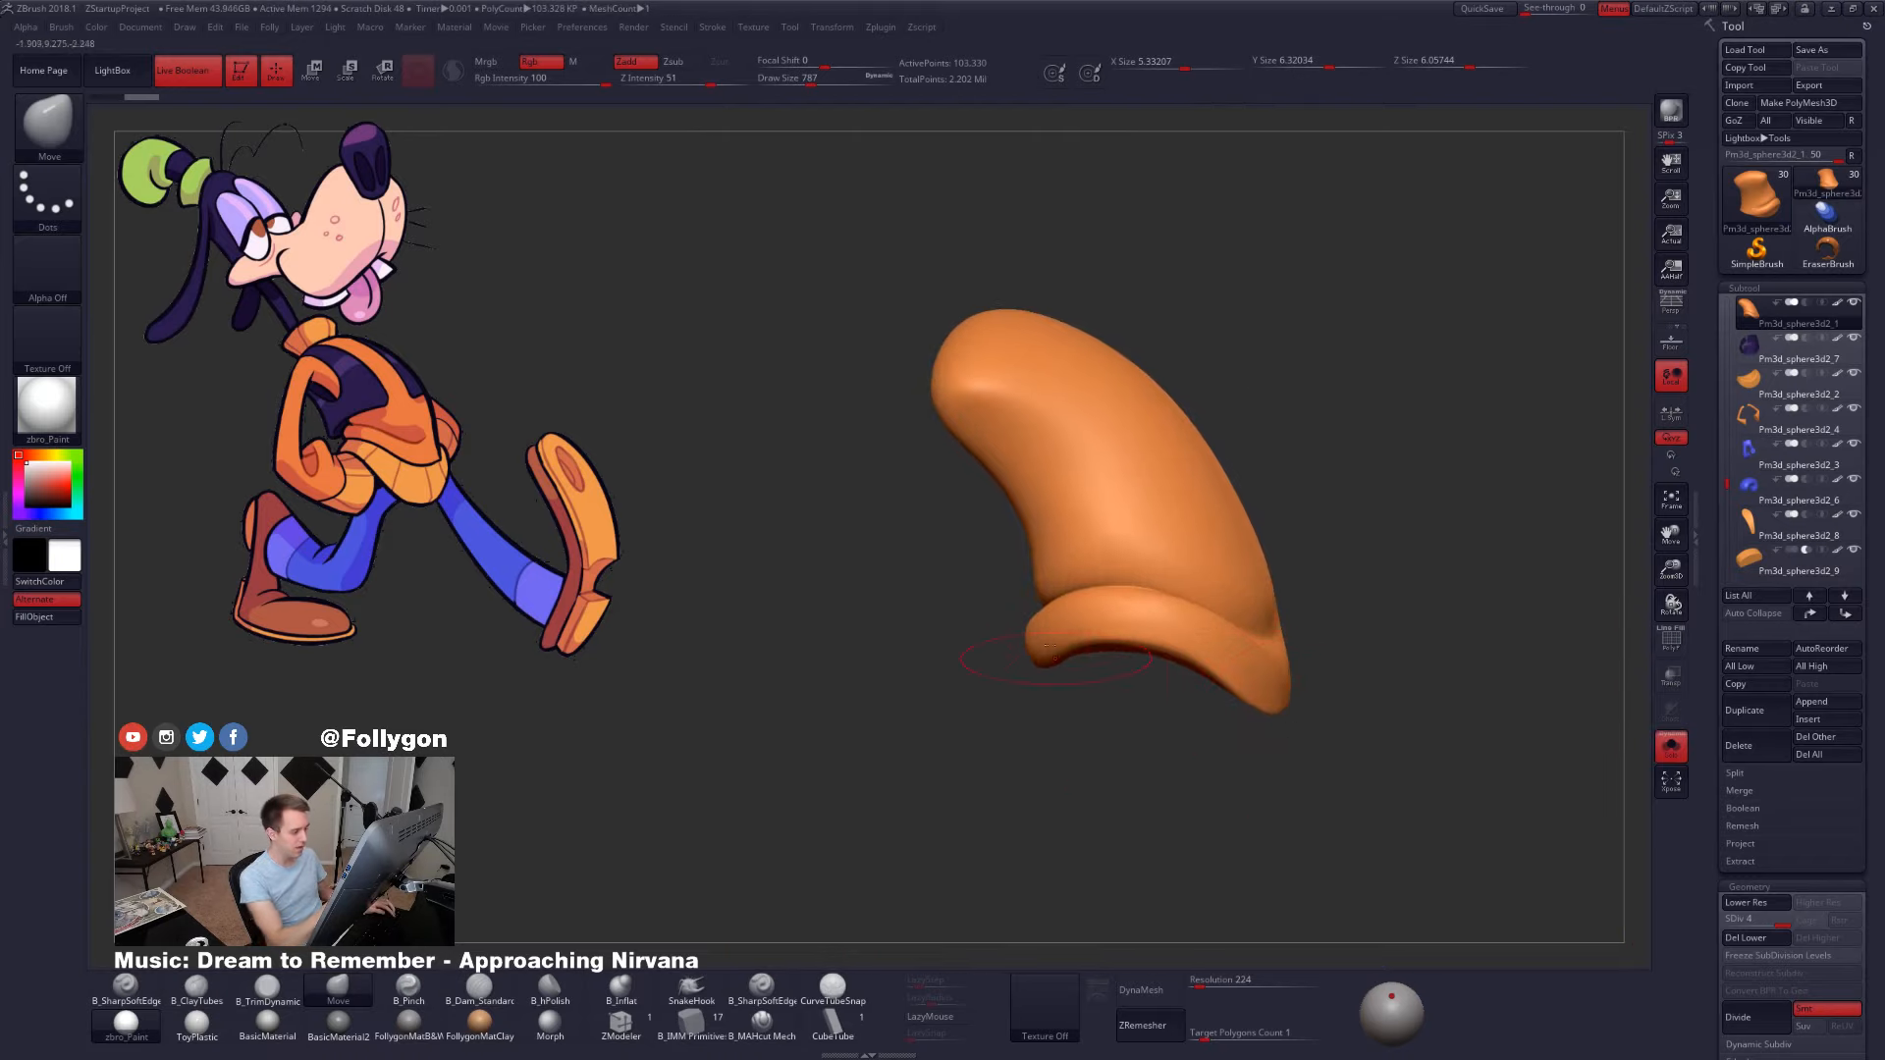
{"action": "key", "text": "ctrl"}
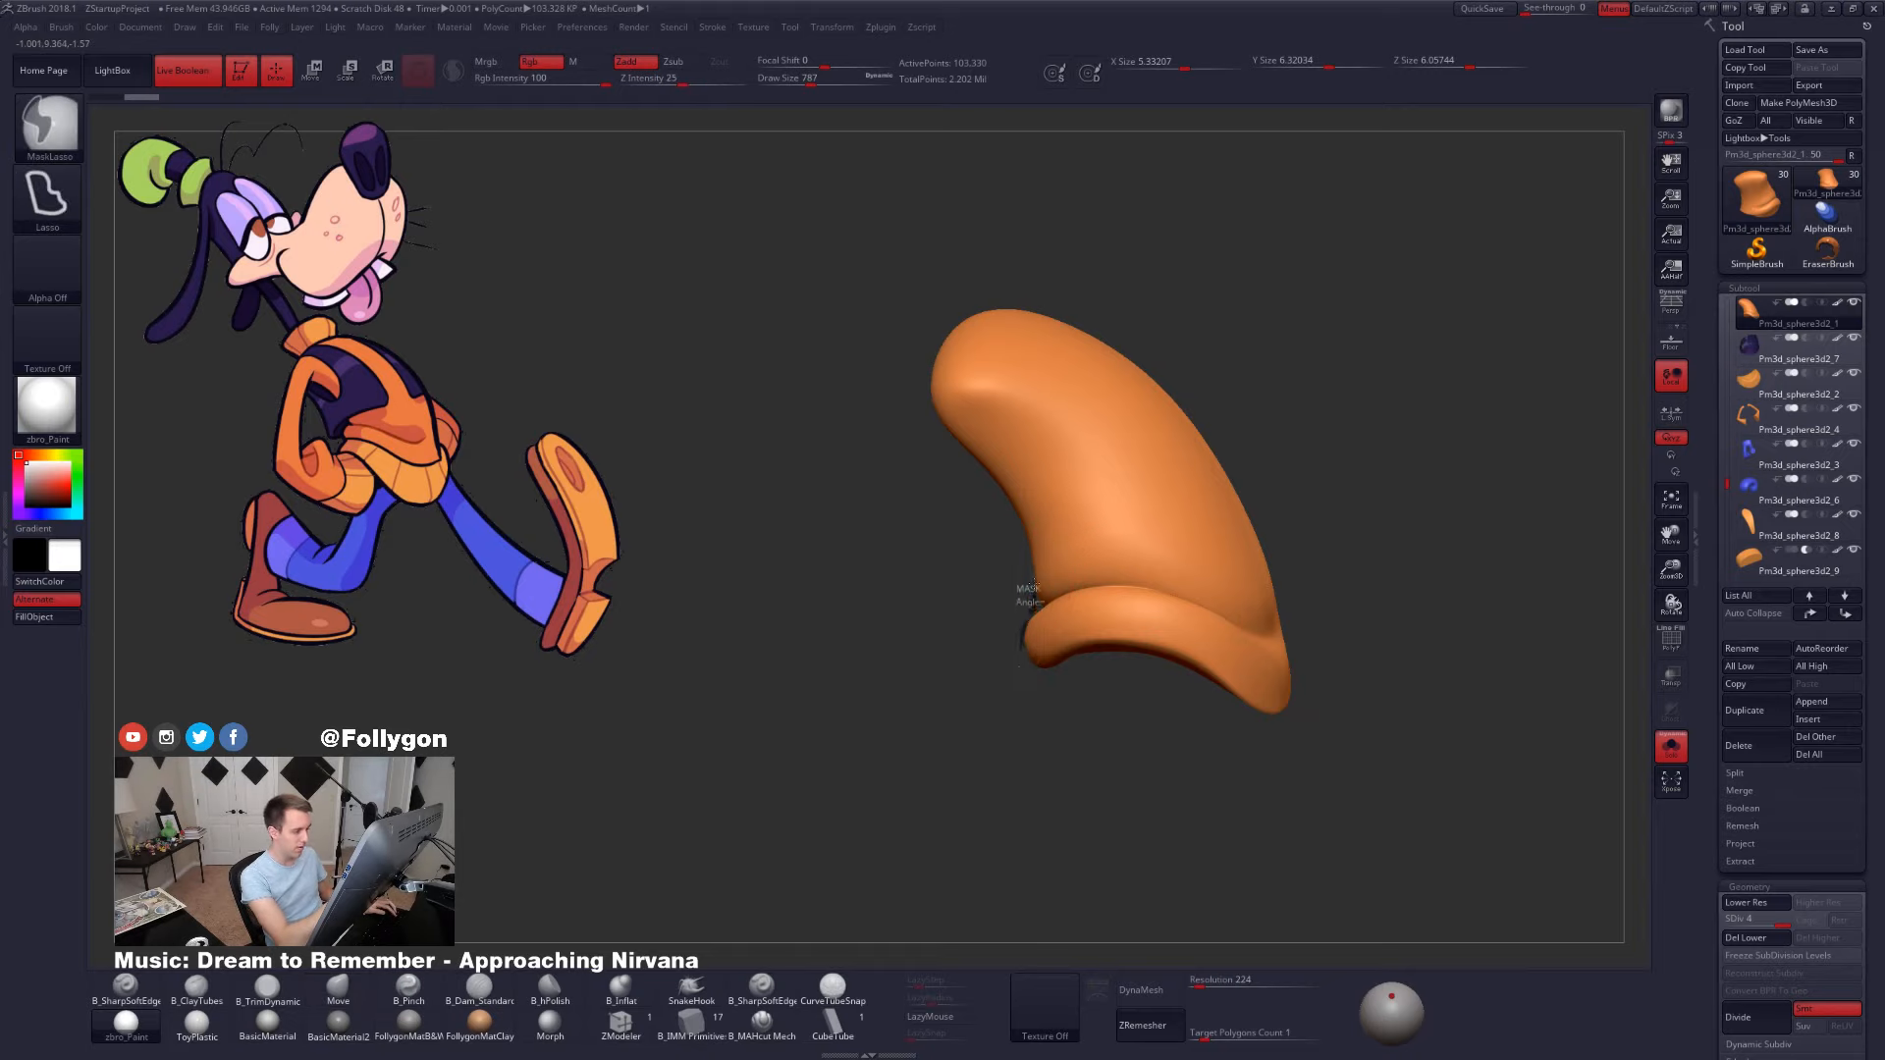
{"action": "mouse_move", "coordinate": [1025, 545]}
{"action": "left_mouse_down"}
{"action": "mouse_move", "coordinate": [873, 678]}
{"action": "mouse_move", "coordinate": [1021, 550]}
{"action": "left_mouse_up"}
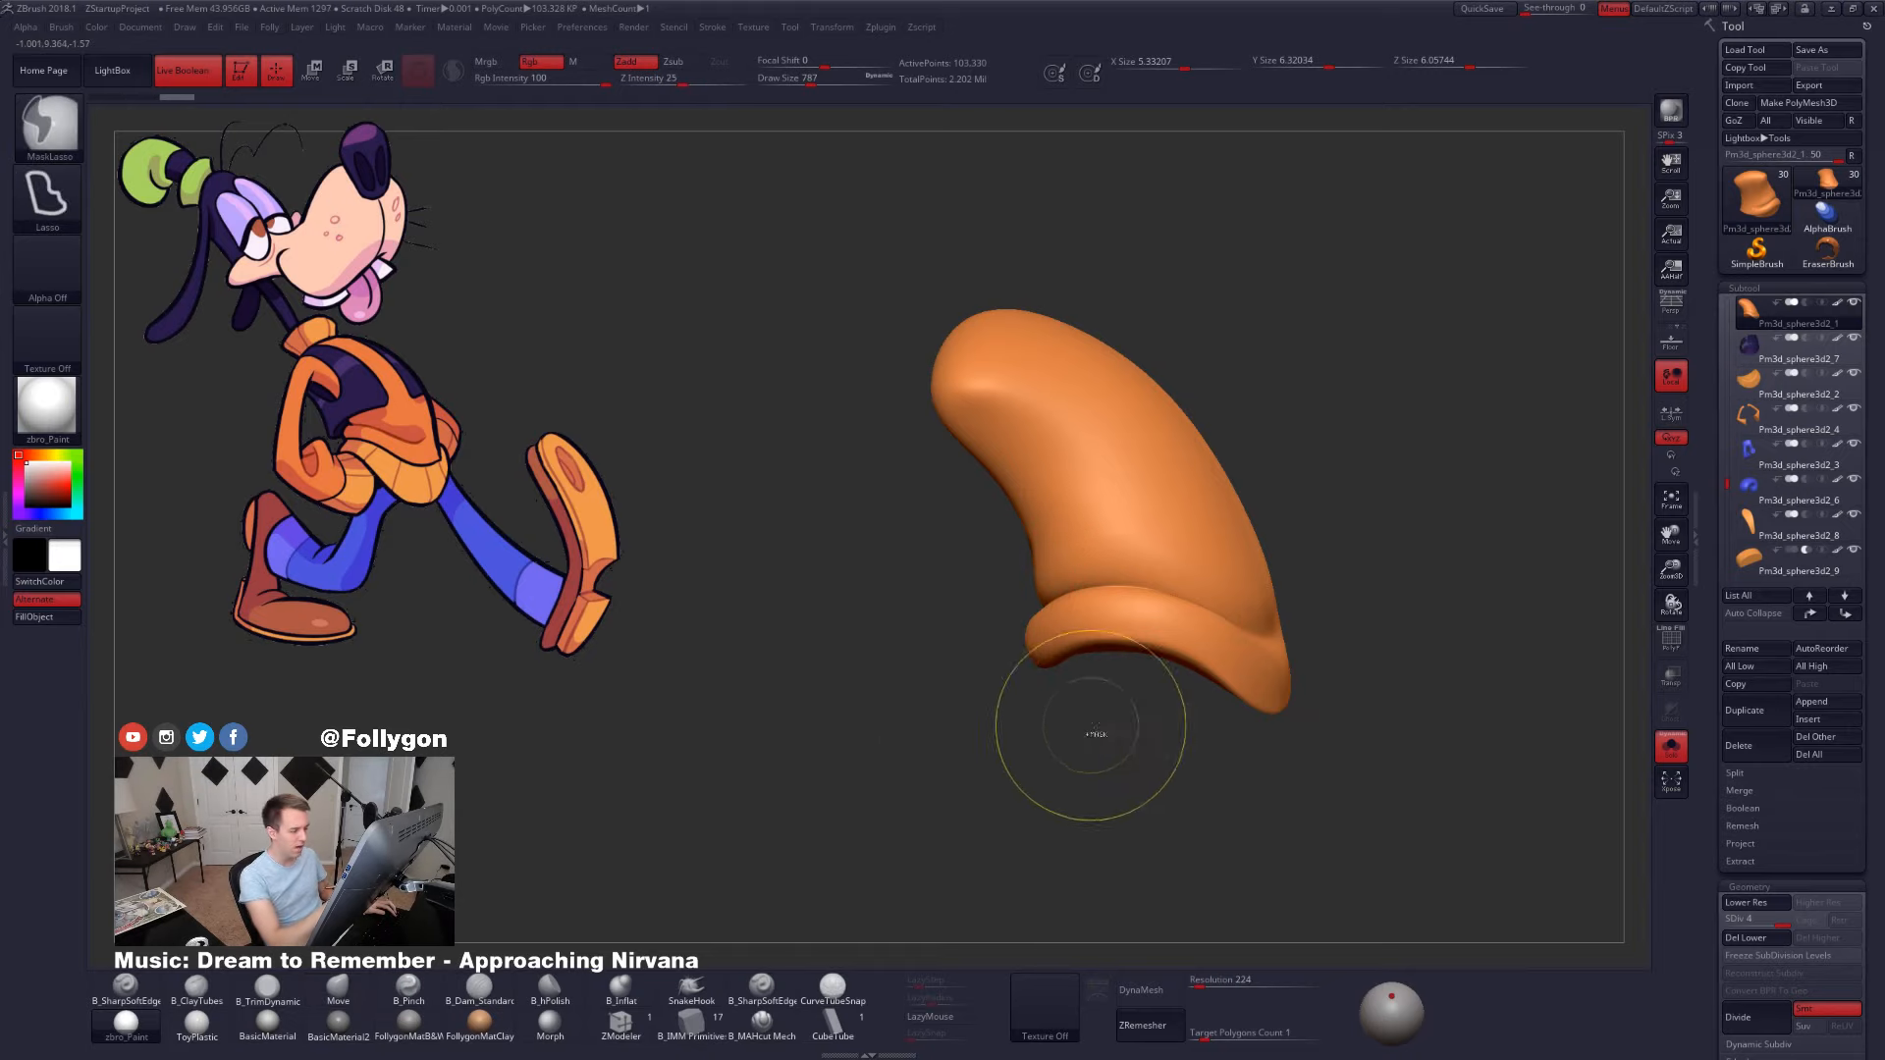
{"action": "mouse_move", "coordinate": [1215, 691]}
{"action": "right_mouse_down"}
{"action": "mouse_move", "coordinate": [1197, 702]}
{"action": "mouse_move", "coordinate": [1325, 730]}
{"action": "mouse_move", "coordinate": [1247, 747]}
{"action": "mouse_move", "coordinate": [1313, 740]}
{"action": "mouse_move", "coordinate": [1236, 736]}
{"action": "mouse_move", "coordinate": [1283, 707]}
{"action": "mouse_move", "coordinate": [1136, 695]}
{"action": "mouse_move", "coordinate": [1303, 811]}
{"action": "mouse_move", "coordinate": [1314, 793]}
{"action": "right_mouse_up"}
{"action": "key", "text": "alt+s"}
{"action": "key", "text": "alt+s"}
{"action": "key", "text": "alt+s"}
{"action": "key", "text": "alt+s"}
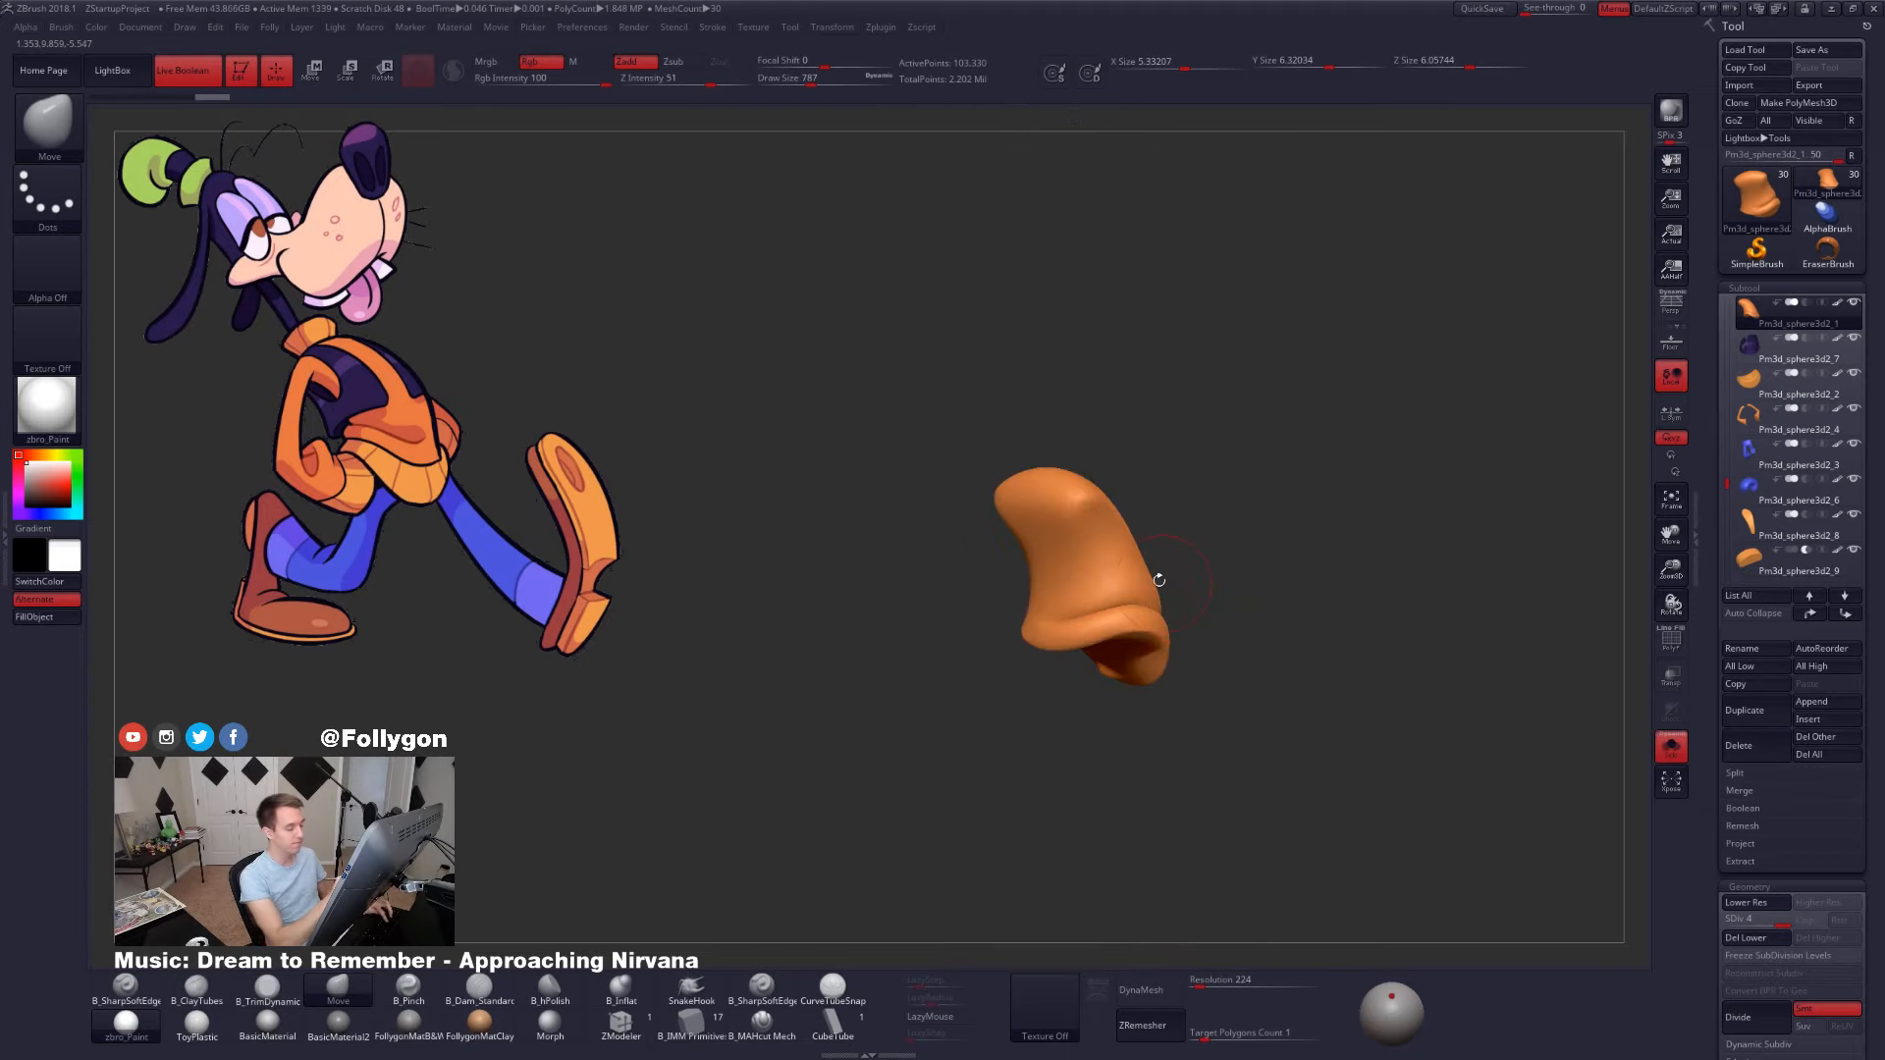
- Frame the isolated torso, lower it to subdivision level 1, and check its wireframe
{"action": "key", "text": "f"}
{"action": "key", "text": "shift+f"}
{"action": "key", "text": "shift+d"}
{"action": "key", "text": "shift+d"}
{"action": "key", "text": "shift+d"}
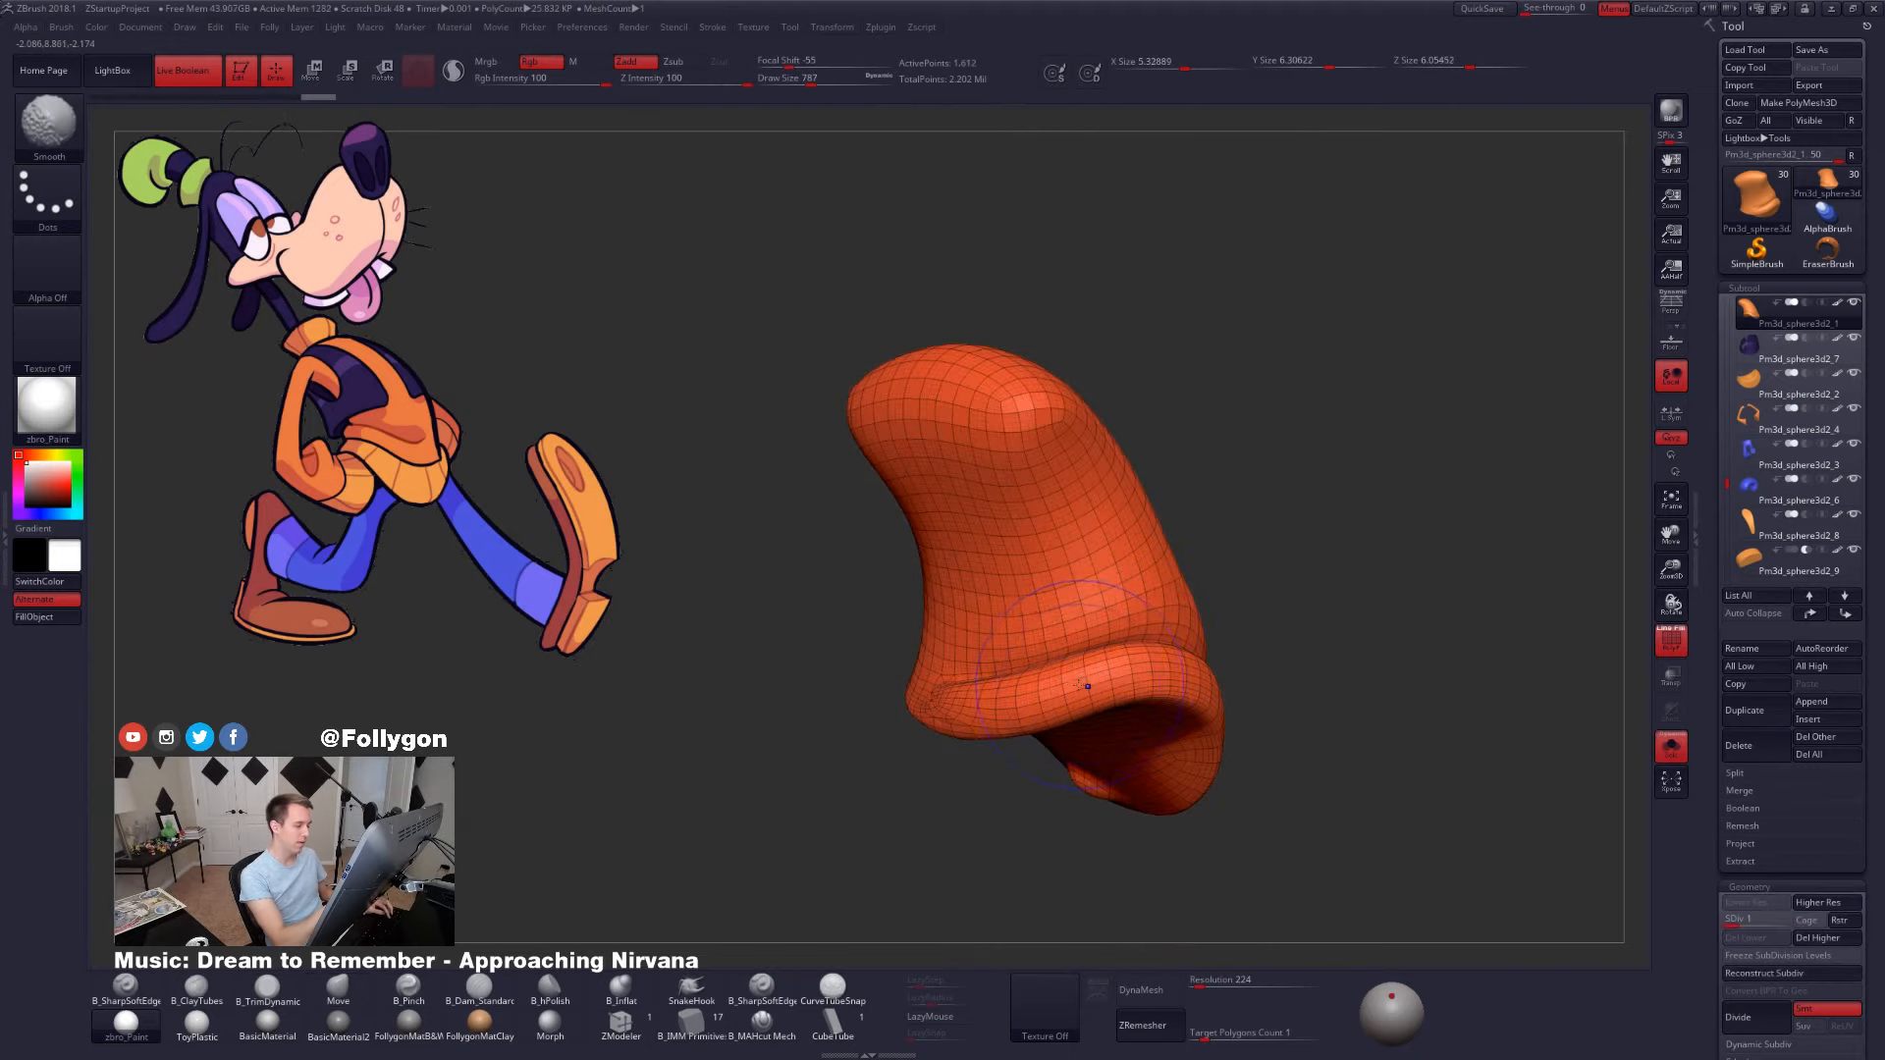
{"action": "key", "text": "shift+f"}
- Undo the first mask attempt and lasso-mask the torso body above the rolled hem
{"action": "mouse_move", "coordinate": [888, 680]}
{"action": "left_mouse_down", "text": "ctrl"}
{"action": "mouse_move", "coordinate": [1193, 643]}
{"action": "mouse_move", "coordinate": [1345, 592]}
{"action": "left_mouse_up", "text": "ctrl"}
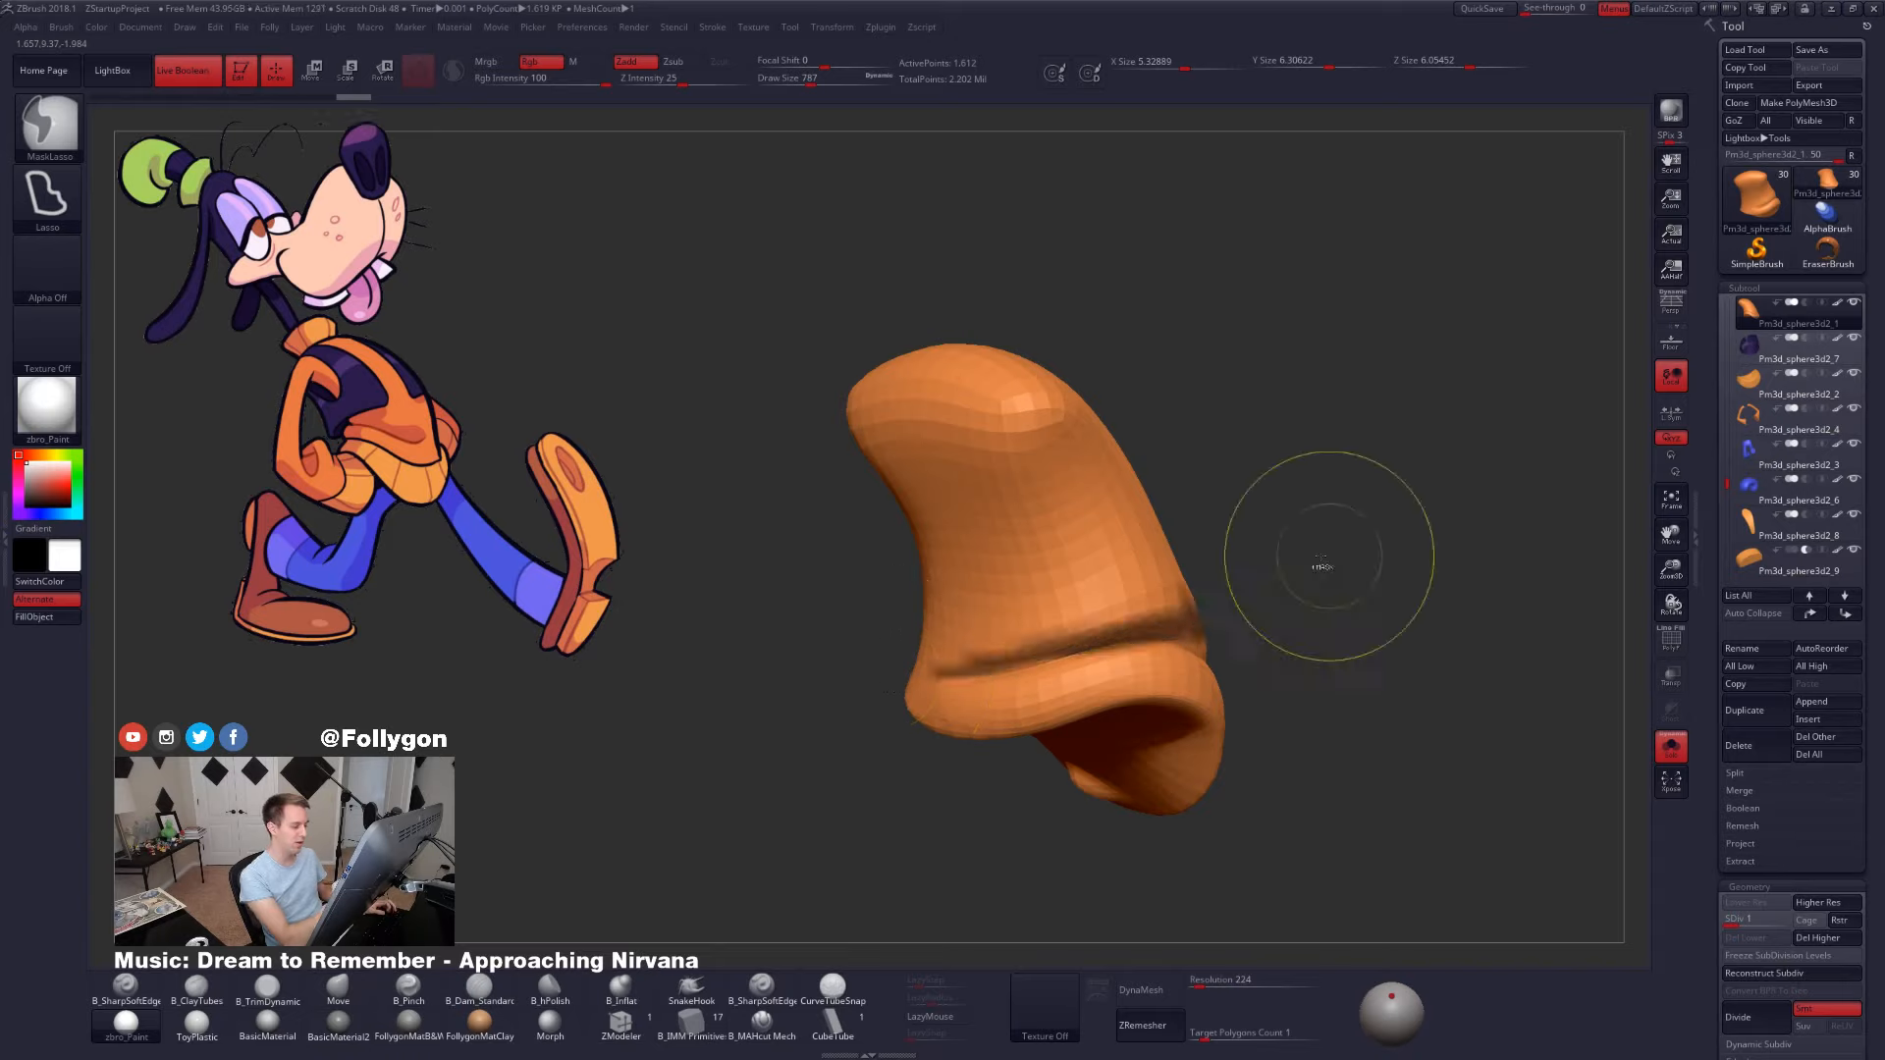
{"action": "key", "text": "ctrl+z"}
{"action": "mouse_move", "coordinate": [874, 690]}
{"action": "left_mouse_down", "text": "ctrl"}
{"action": "mouse_move", "coordinate": [1163, 638]}
{"action": "mouse_move", "coordinate": [1070, 378]}
{"action": "mouse_move", "coordinate": [844, 472]}
{"action": "left_mouse_up", "text": "ctrl"}
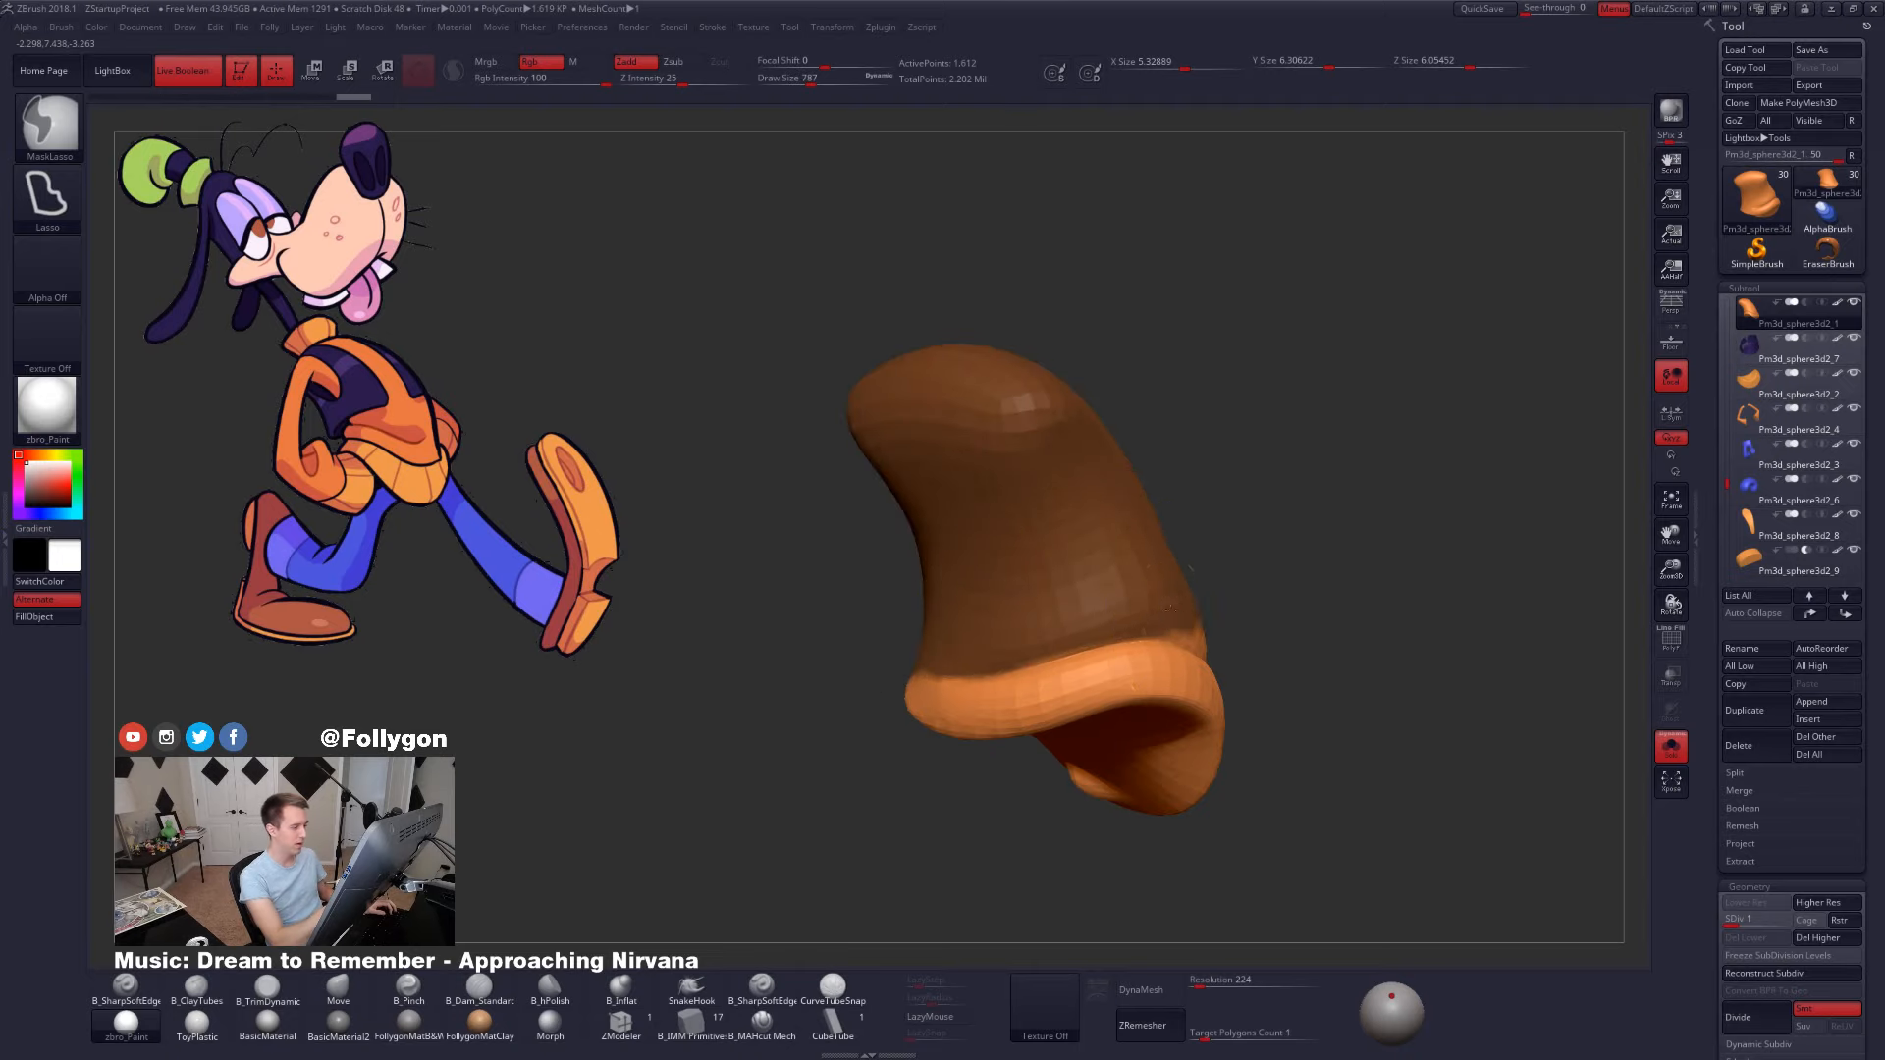
{"action": "left_click", "coordinate": [1216, 613], "text": "ctrl"}
- Set the Draw Size to 1006 and reshape the torso's lower hem fold with the Move brush
{"action": "mouse_move", "coordinate": [1239, 656]}
{"action": "left_mouse_down"}
{"action": "mouse_move", "coordinate": [1168, 731]}
{"action": "mouse_move", "coordinate": [1254, 725]}
{"action": "left_mouse_up"}
{"action": "key", "text": "space"}
{"action": "mouse_move", "coordinate": [1364, 765]}
{"action": "left_mouse_down"}
{"action": "mouse_move", "coordinate": [1273, 758]}
{"action": "mouse_move", "coordinate": [1249, 716]}
{"action": "mouse_move", "coordinate": [1206, 796]}
{"action": "left_mouse_up"}
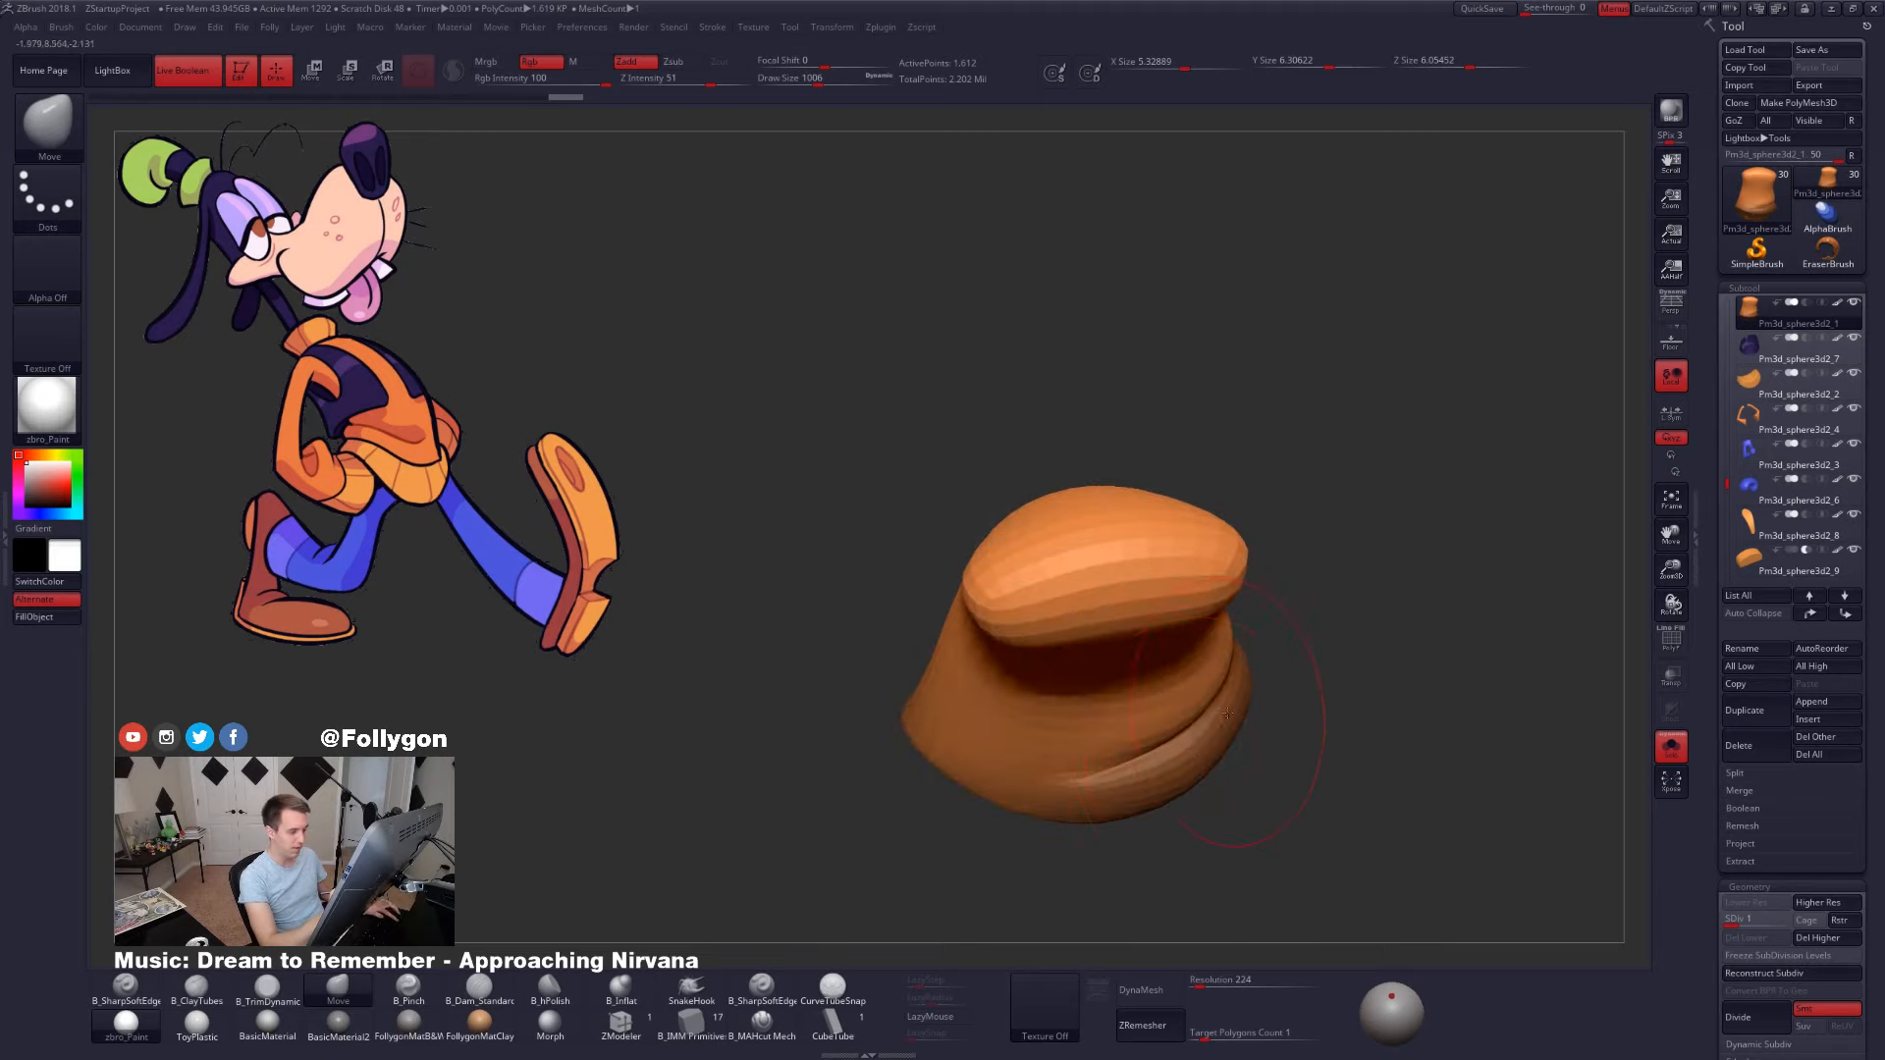
{"action": "left_click_drag", "start_coordinate": [1233, 716], "coordinate": [1247, 699]}
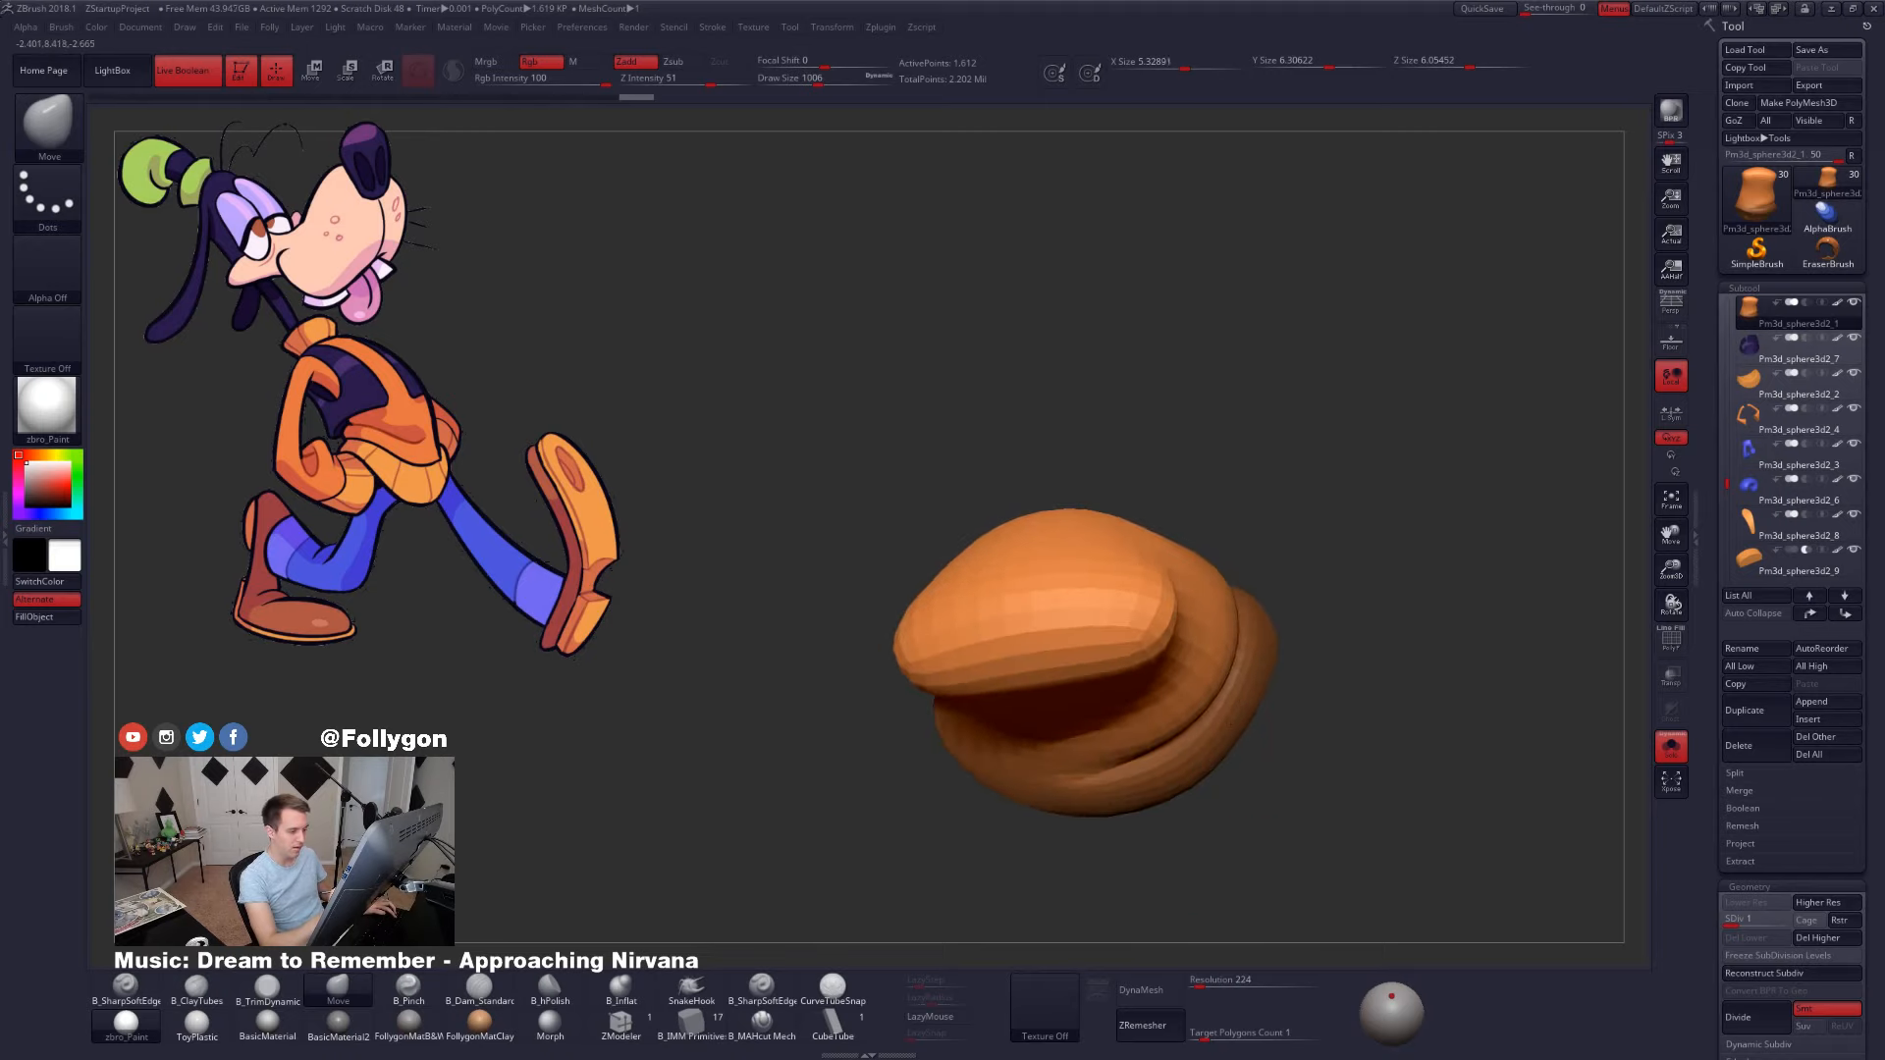
{"action": "left_click_drag", "start_coordinate": [1171, 613], "coordinate": [1181, 610]}
{"action": "mouse_move", "coordinate": [1267, 776]}
{"action": "left_mouse_down"}
{"action": "mouse_move", "coordinate": [1276, 722]}
{"action": "mouse_move", "coordinate": [1247, 722]}
{"action": "left_mouse_up"}
{"action": "left_click_drag", "start_coordinate": [1124, 457], "coordinate": [1124, 441]}
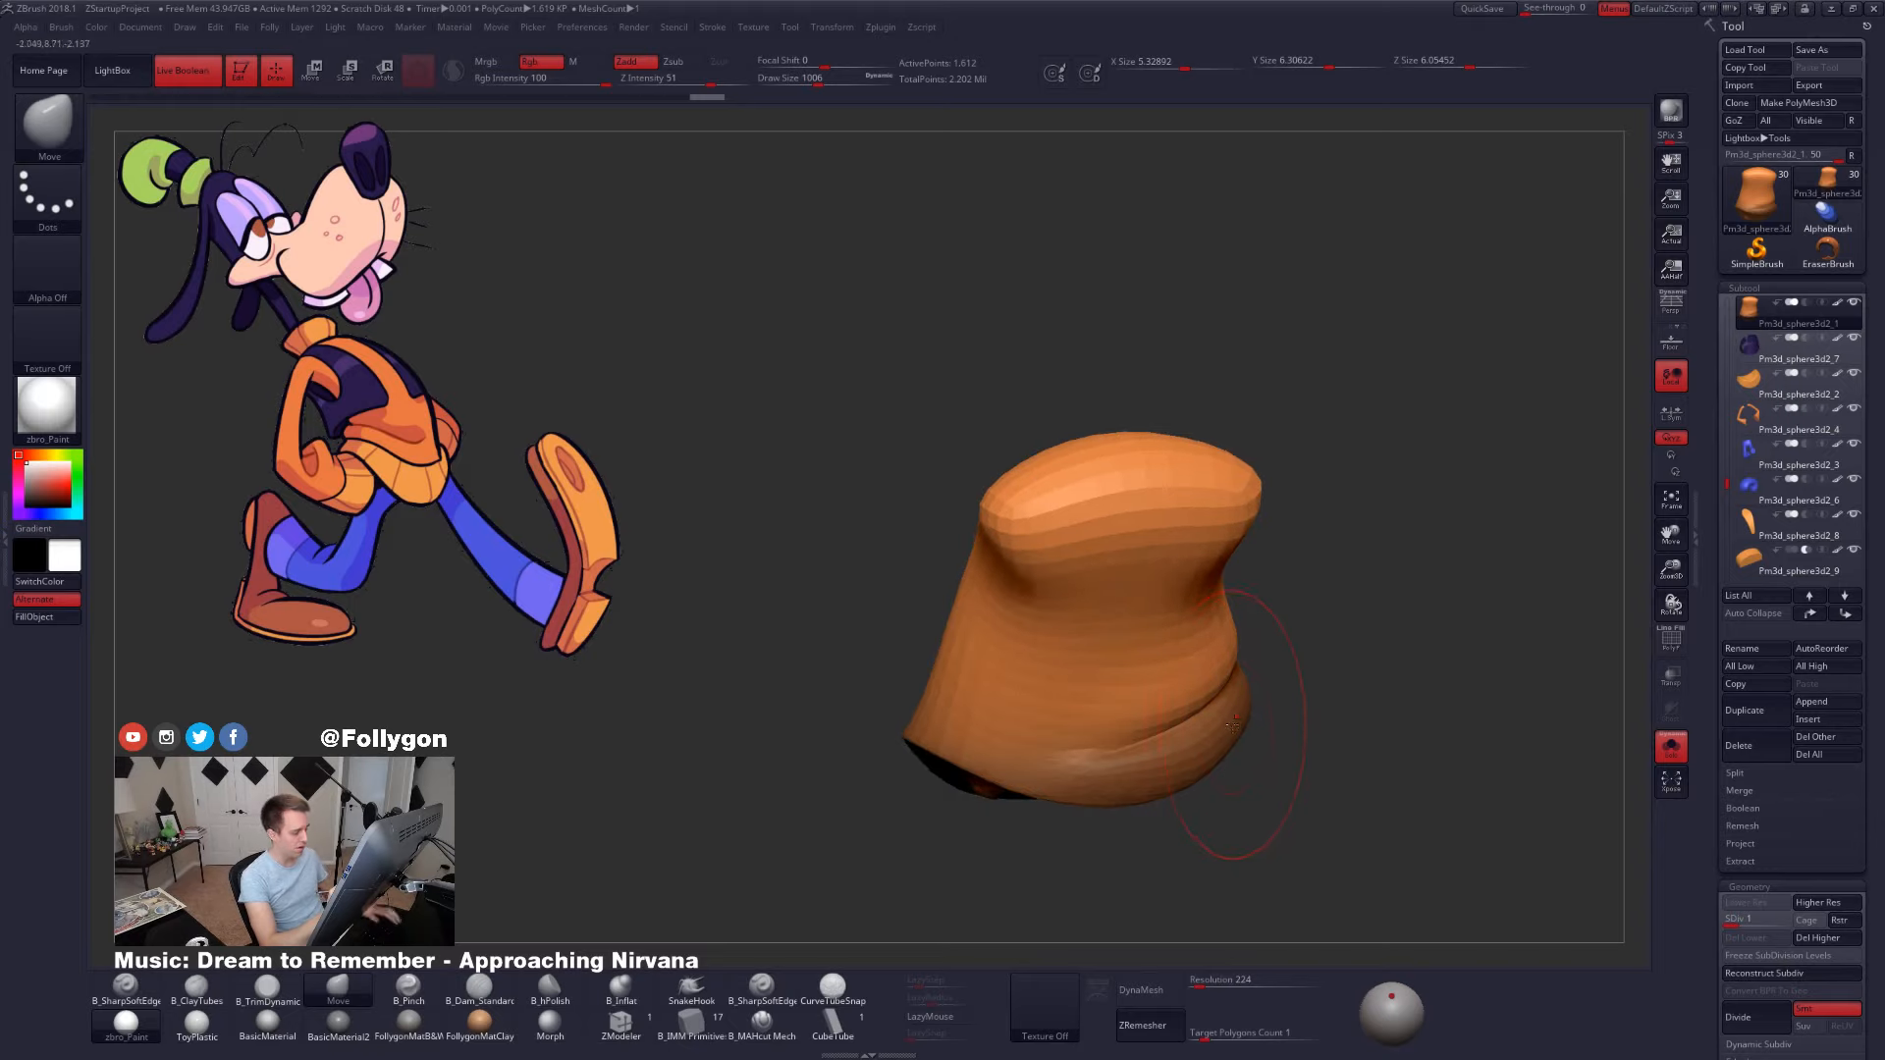
{"action": "left_click_drag", "start_coordinate": [1232, 726], "coordinate": [1207, 736]}
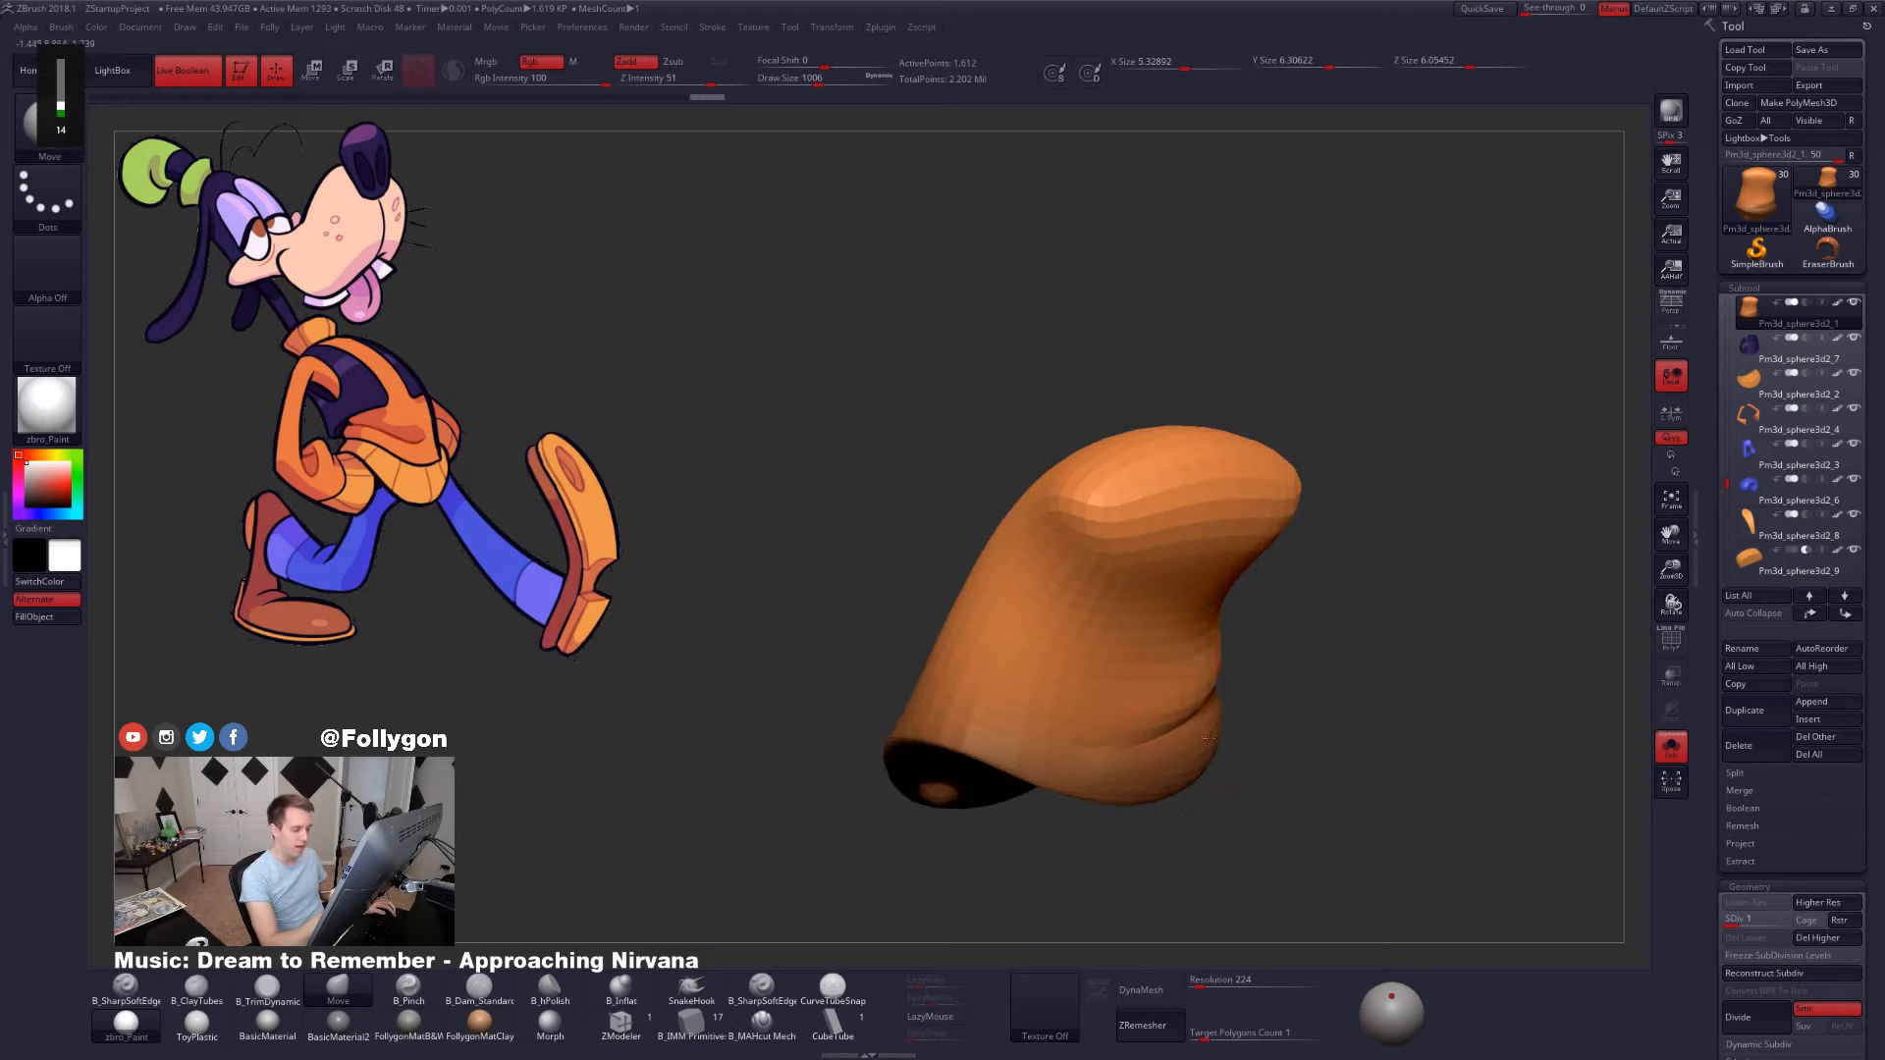
- Refine the end of the hem fold around the torso's back with the Move brush at Draw Size 857
{"action": "left_click_drag", "start_coordinate": [1217, 810], "coordinate": [1214, 868]}
{"action": "key", "text": "space"}
{"action": "mouse_move", "coordinate": [1212, 727]}
{"action": "left_mouse_down"}
{"action": "mouse_move", "coordinate": [1168, 765]}
{"action": "mouse_move", "coordinate": [1276, 658]}
{"action": "mouse_move", "coordinate": [1268, 640]}
{"action": "mouse_move", "coordinate": [1262, 684]}
{"action": "mouse_move", "coordinate": [1170, 650]}
{"action": "mouse_move", "coordinate": [1168, 710]}
{"action": "left_mouse_up"}
{"action": "key", "text": "space"}
{"action": "key", "text": "space"}
{"action": "key", "text": "space"}
{"action": "mouse_move", "coordinate": [1167, 712]}
{"action": "left_mouse_down"}
{"action": "mouse_move", "coordinate": [1103, 727]}
{"action": "mouse_move", "coordinate": [1184, 669]}
{"action": "mouse_move", "coordinate": [1135, 742]}
{"action": "left_mouse_up"}
{"action": "mouse_move", "coordinate": [1196, 667]}
{"action": "left_mouse_down"}
{"action": "mouse_move", "coordinate": [1229, 682]}
{"action": "mouse_move", "coordinate": [1178, 726]}
{"action": "left_mouse_up"}
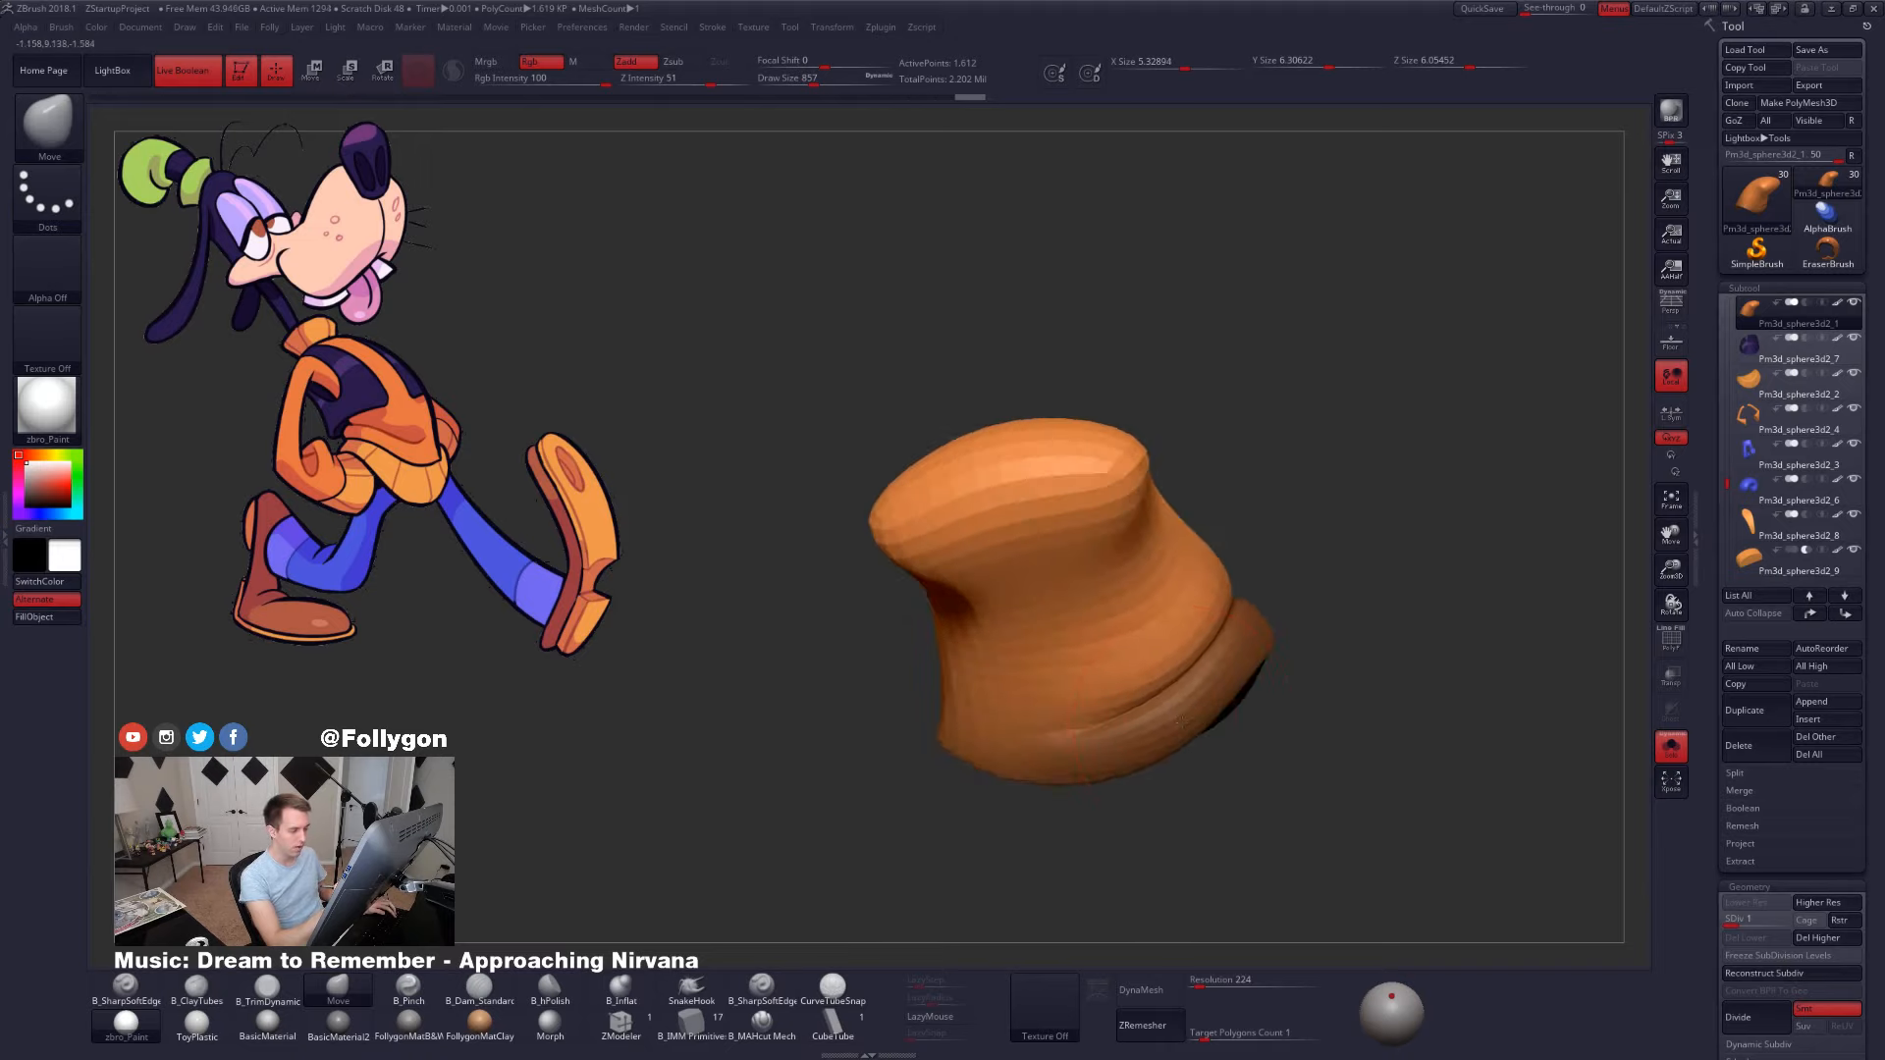
- Adjust the torso's lower back fold with the Move brush at Draw Size 1058, and bring back the full character
{"action": "key", "text": "shift+f"}
{"action": "key", "text": "shift+f"}
{"action": "mouse_move", "coordinate": [1178, 664]}
{"action": "right_mouse_down"}
{"action": "mouse_move", "coordinate": [1191, 707]}
{"action": "mouse_move", "coordinate": [1141, 724]}
{"action": "mouse_move", "coordinate": [1216, 673]}
{"action": "mouse_move", "coordinate": [1274, 715]}
{"action": "mouse_move", "coordinate": [1114, 736]}
{"action": "mouse_move", "coordinate": [1155, 727]}
{"action": "right_mouse_up"}
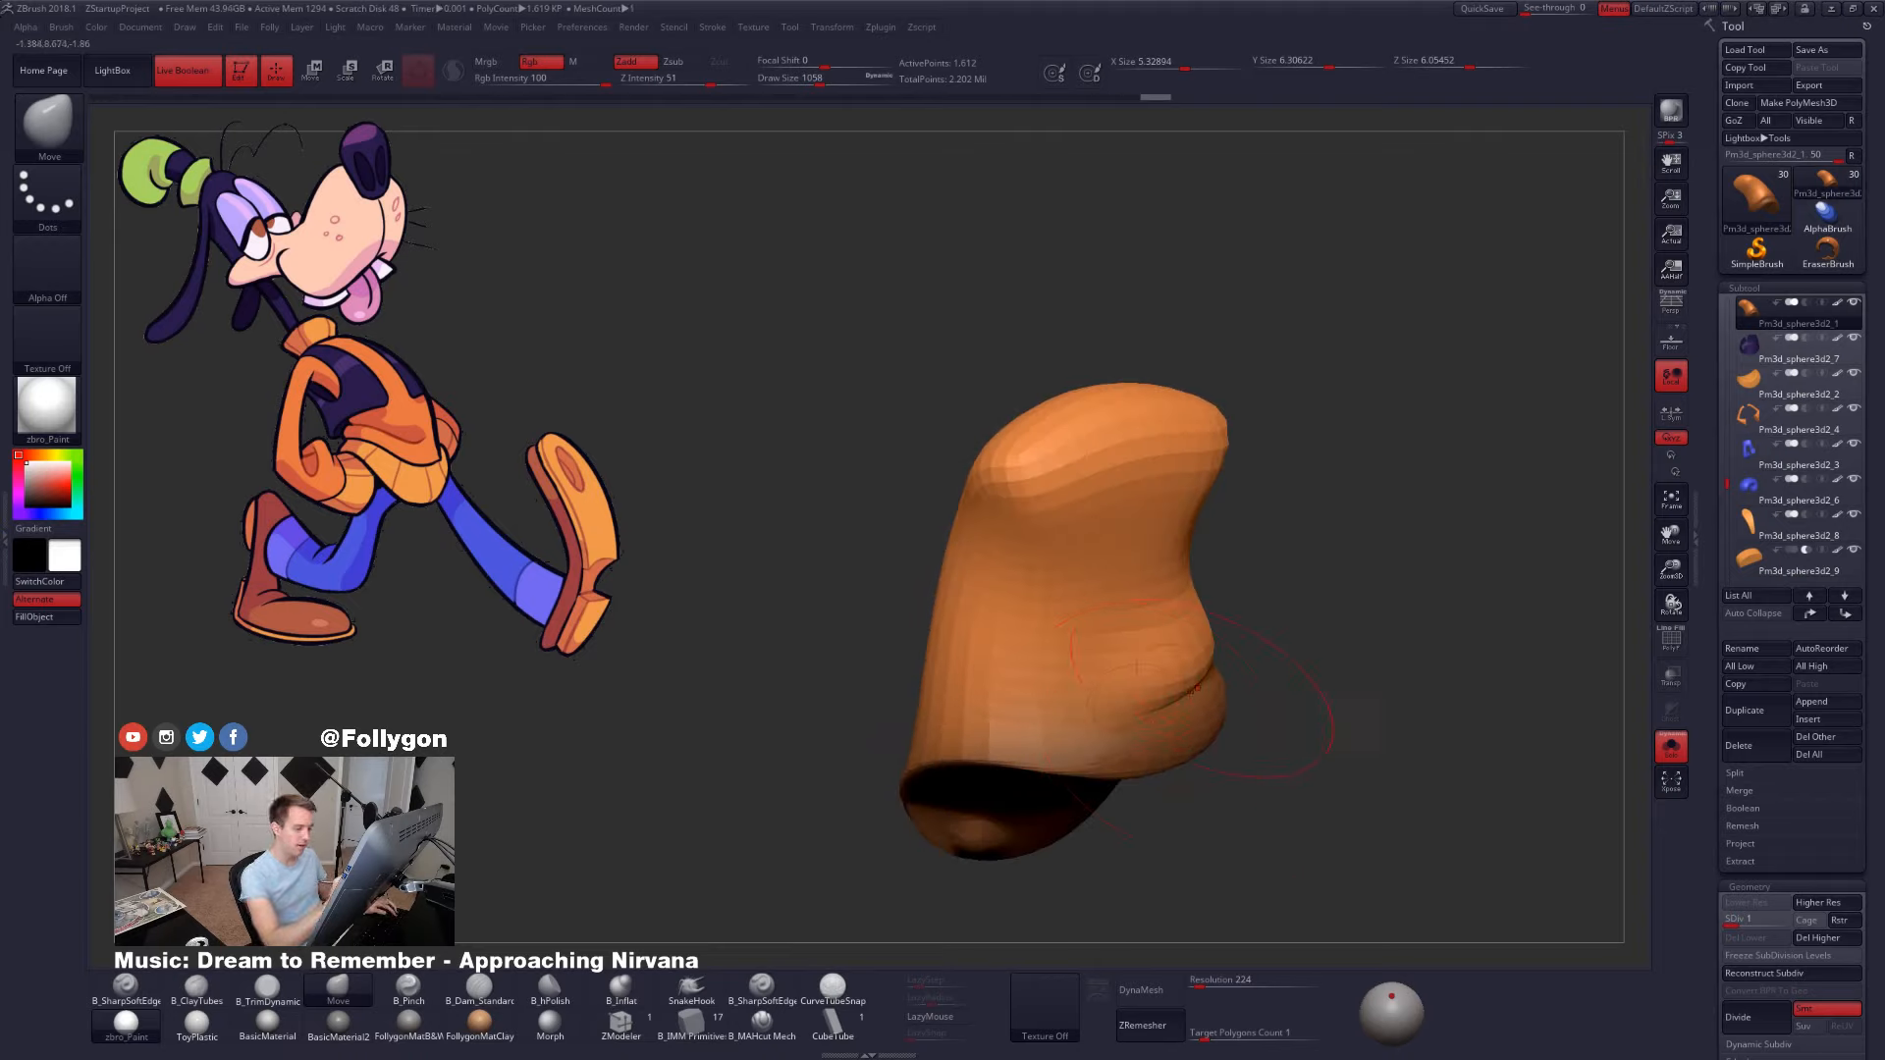
{"action": "left_click_drag", "start_coordinate": [1207, 590], "coordinate": [1277, 708]}
{"action": "key", "text": "alt+s"}
{"action": "left_click", "coordinate": [1288, 746], "text": "alt"}
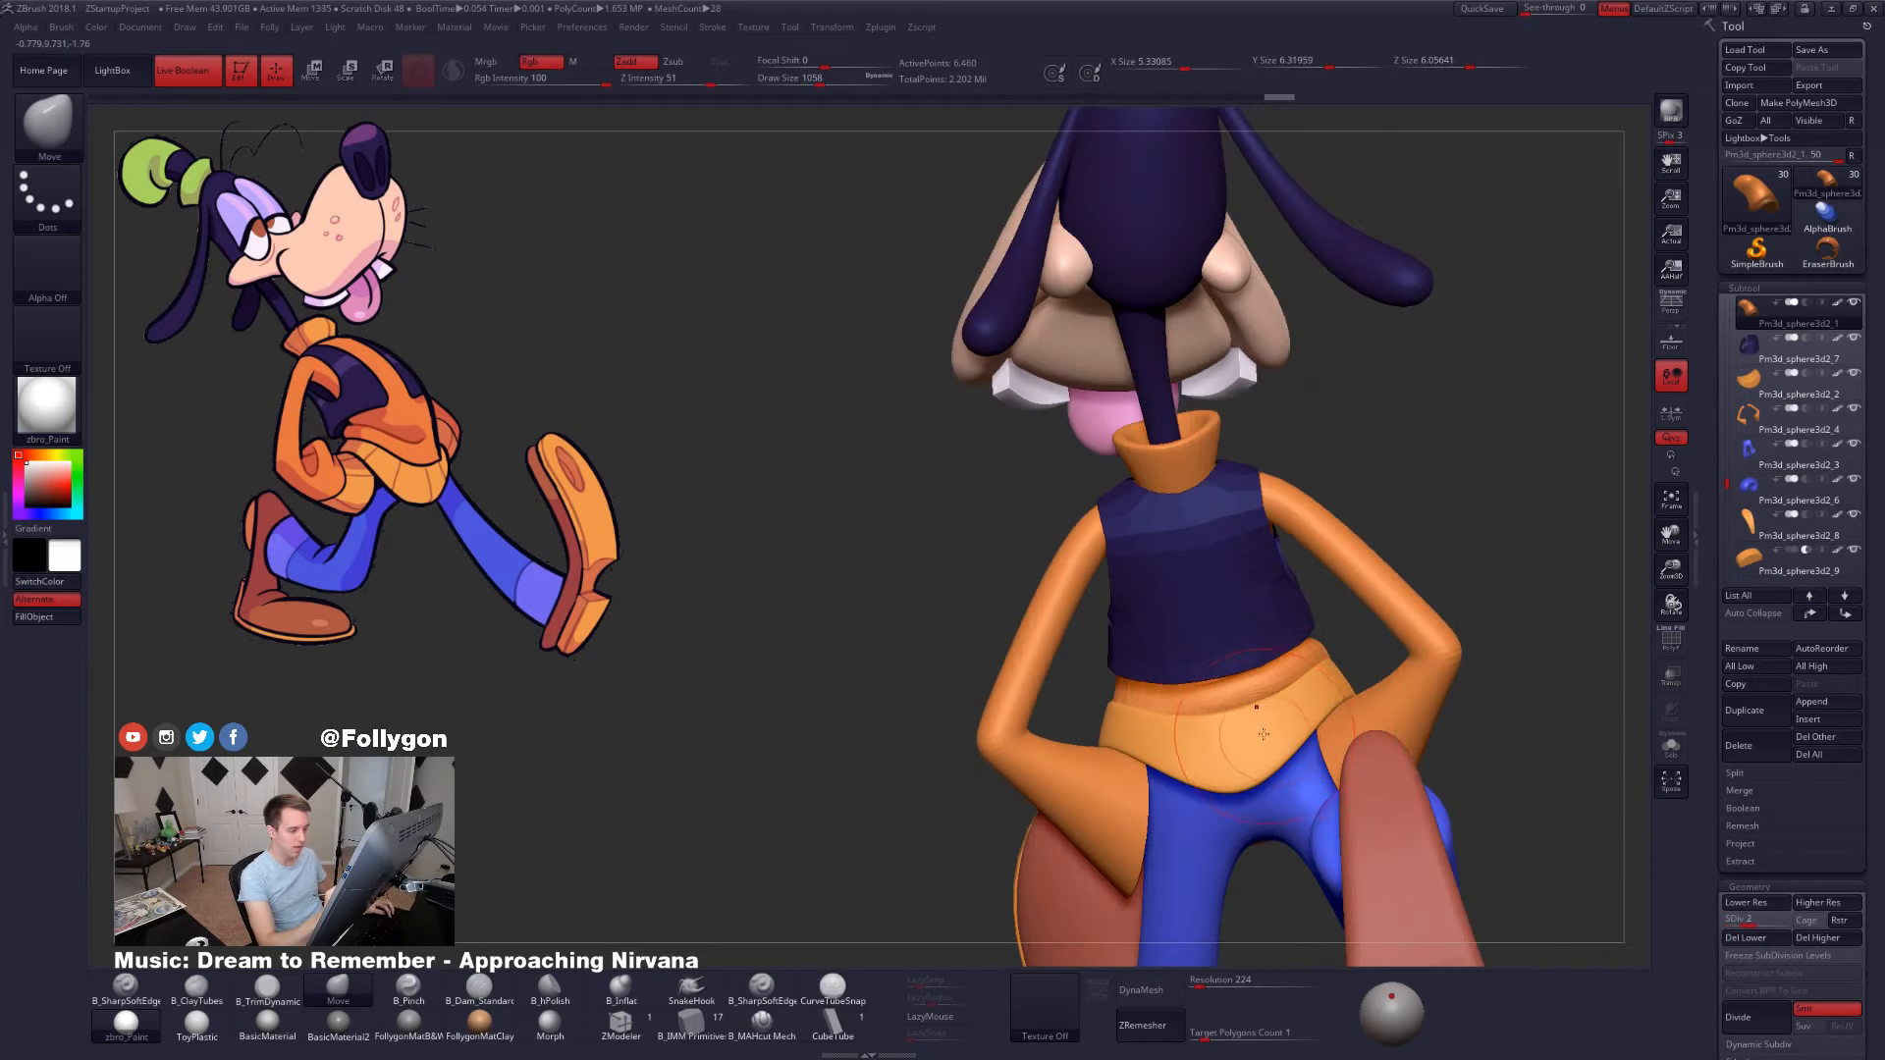
- Refine the torso's lower back just above the hem fold with the Move brush at Draw Size 787
{"action": "key", "text": "alt+s"}
{"action": "key", "text": "alt+s"}
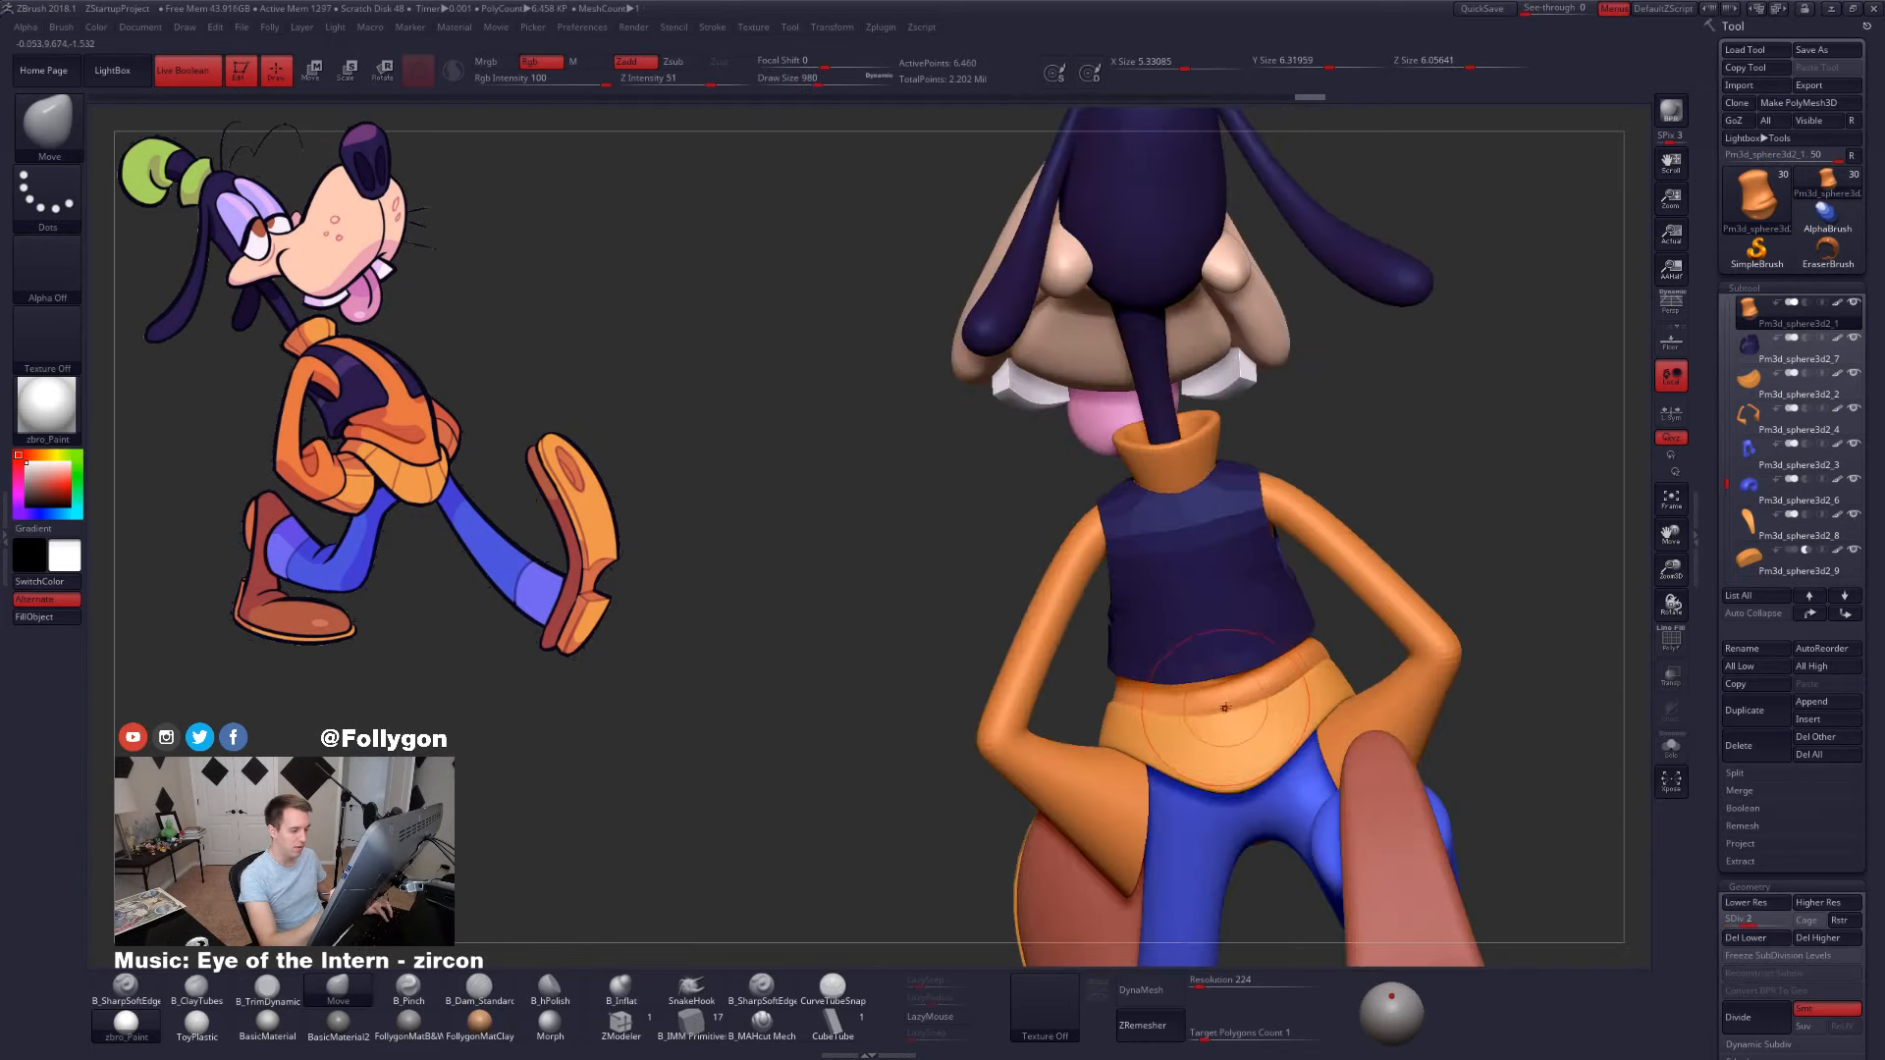
{"action": "left_click_drag", "start_coordinate": [1242, 709], "coordinate": [1243, 707]}
{"action": "key", "text": "space"}
{"action": "left_click_drag", "start_coordinate": [1262, 705], "coordinate": [1250, 705]}
{"action": "mouse_move", "coordinate": [1227, 702]}
{"action": "right_mouse_down"}
{"action": "mouse_move", "coordinate": [1365, 703]}
{"action": "mouse_move", "coordinate": [1286, 717]}
{"action": "mouse_move", "coordinate": [1280, 692]}
{"action": "mouse_move", "coordinate": [1294, 732]}
{"action": "mouse_move", "coordinate": [1182, 689]}
{"action": "right_mouse_up"}
- Isolate the torso, lasso-mask its rolled hem, reshape the body around it at Draw Size 1138, and clear the mask
{"action": "key", "text": "alt+s"}
{"action": "left_click_drag", "start_coordinate": [1095, 589], "coordinate": [1001, 783], "text": "ctrl"}
{"action": "mouse_move", "coordinate": [1164, 673]}
{"action": "left_mouse_down", "text": "ctrl"}
{"action": "mouse_move", "coordinate": [1411, 705]}
{"action": "mouse_move", "coordinate": [1034, 845]}
{"action": "left_mouse_up", "text": "ctrl"}
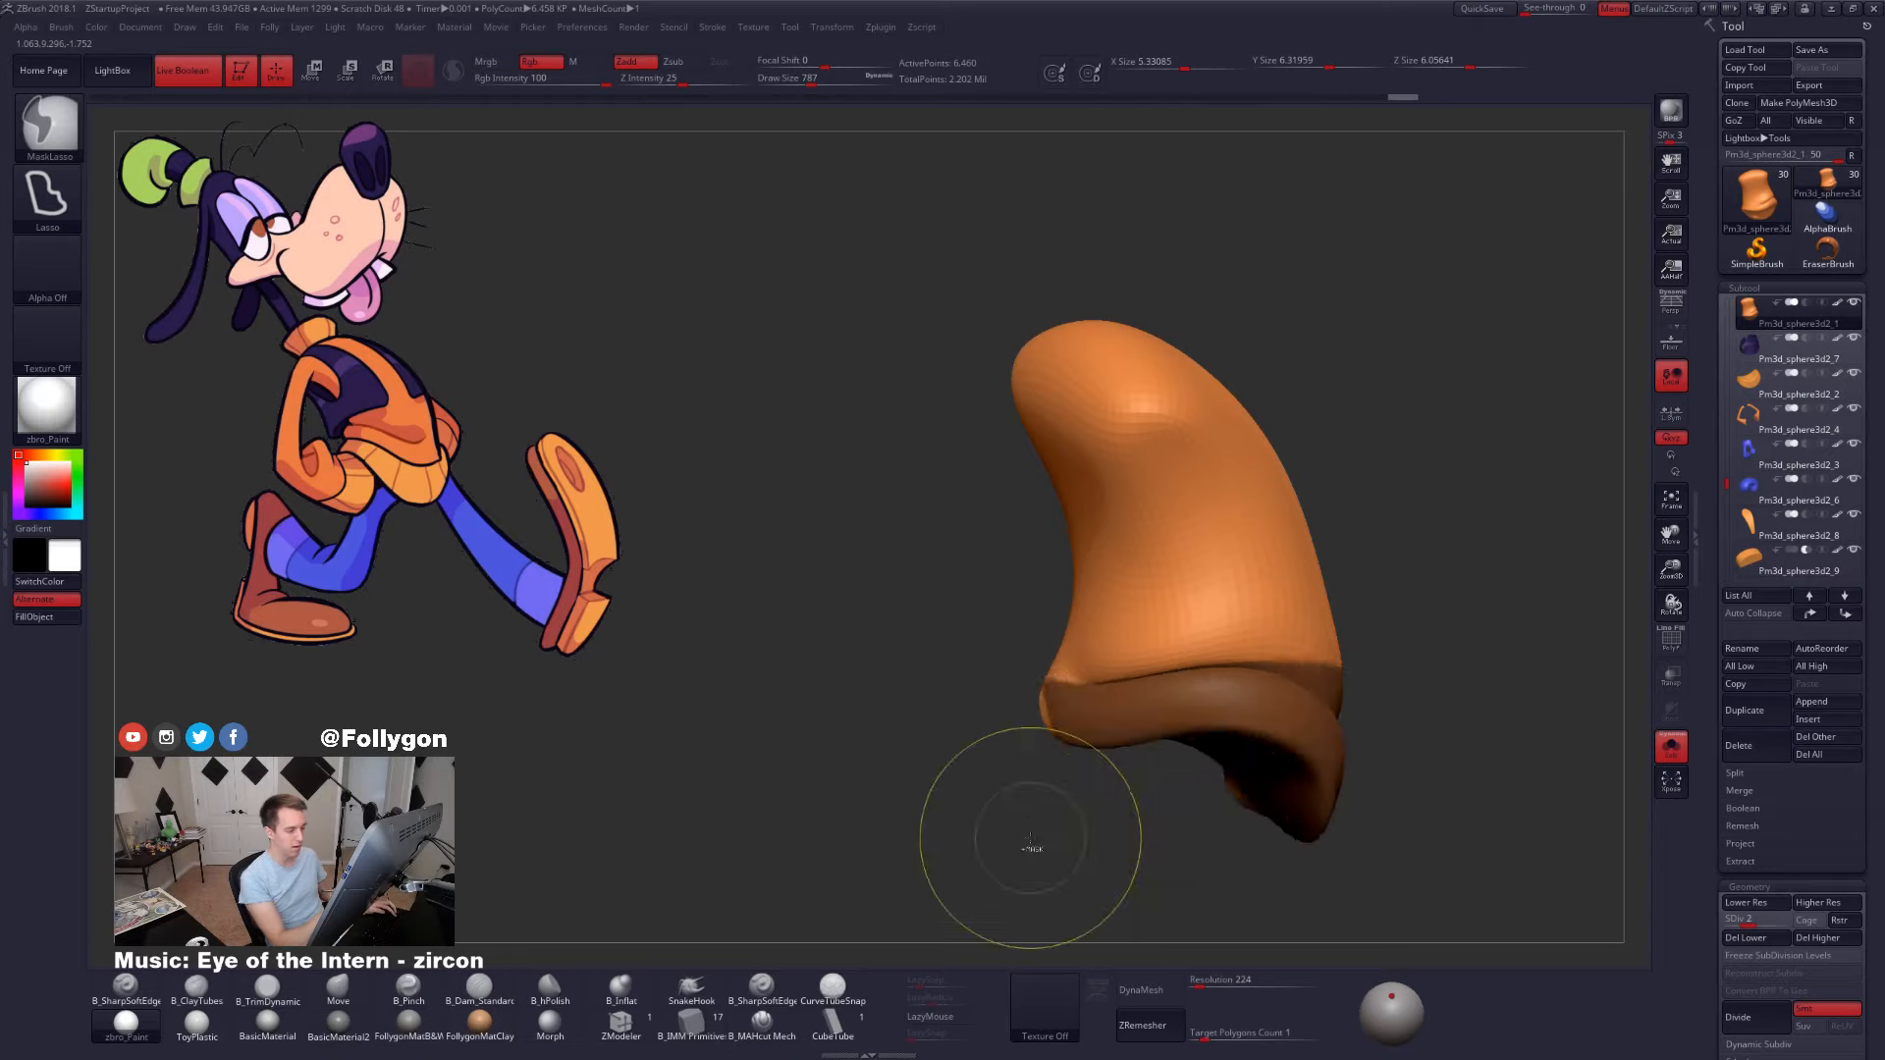
{"action": "right_click_drag", "start_coordinate": [1035, 845], "coordinate": [957, 785]}
{"action": "key", "text": "s"}
{"action": "left_click_drag", "start_coordinate": [948, 771], "coordinate": [974, 771]}
{"action": "left_click_drag", "start_coordinate": [1025, 666], "coordinate": [1043, 669]}
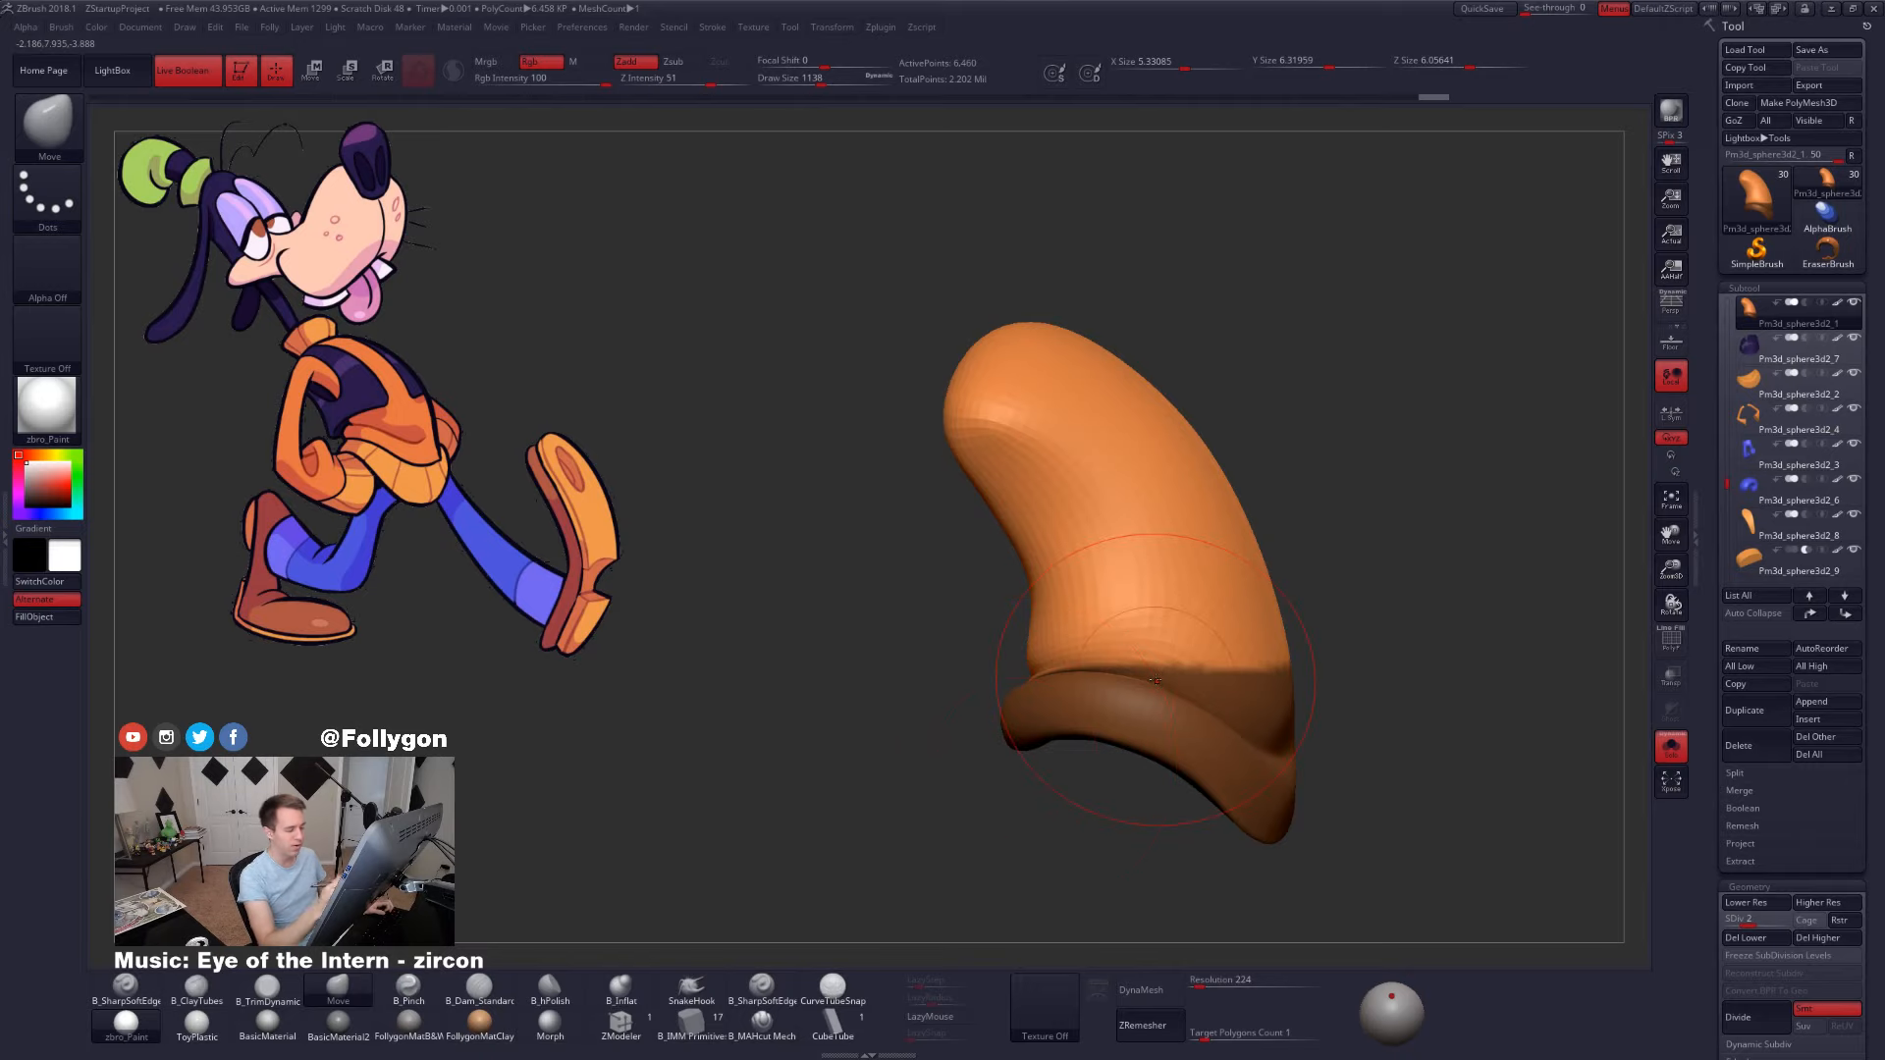
{"action": "left_click_drag", "start_coordinate": [1183, 800], "coordinate": [1200, 748], "text": "alt"}
{"action": "left_click_drag", "start_coordinate": [1387, 676], "coordinate": [1414, 661], "text": "ctrl"}
{"action": "key", "text": "shift+s"}
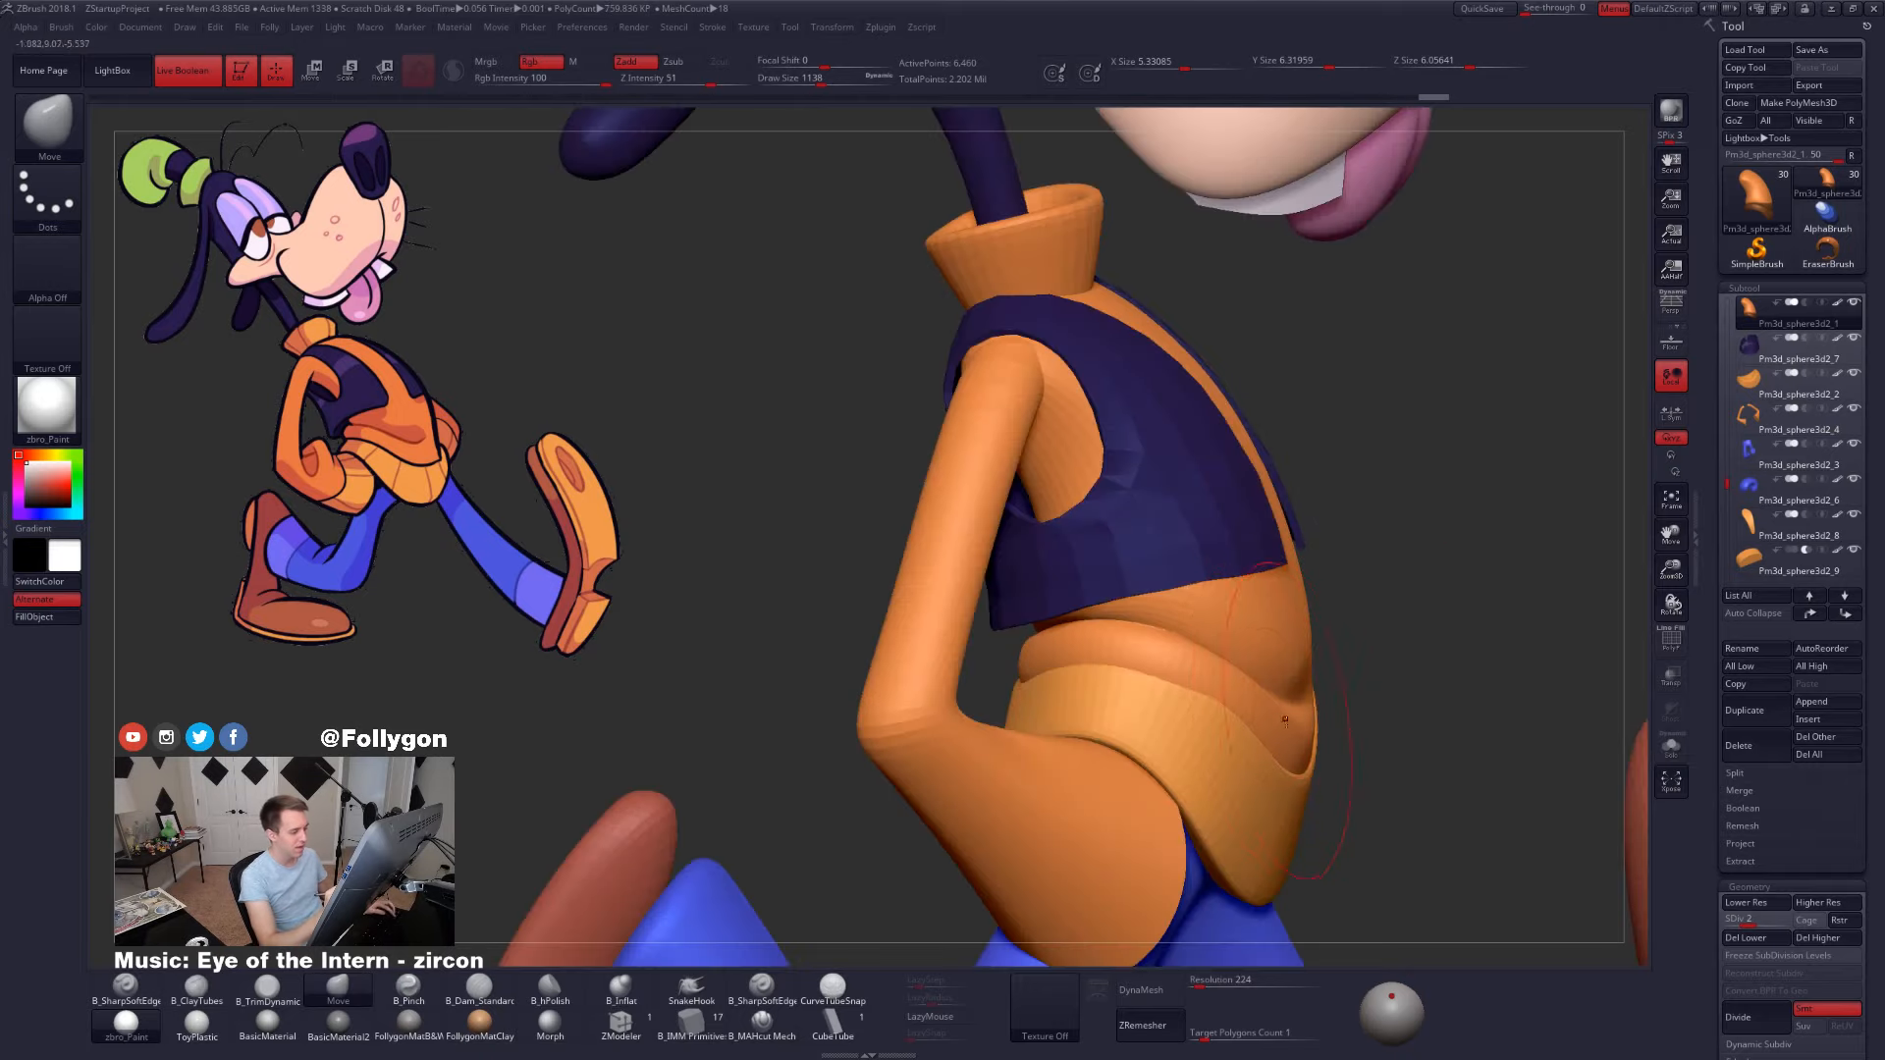
- Raise the torso to subdivision level 4 and check the whole character from the front
{"action": "right_click_drag", "start_coordinate": [1285, 721], "coordinate": [1517, 579]}
{"action": "key", "text": "d"}
{"action": "key", "text": "d"}
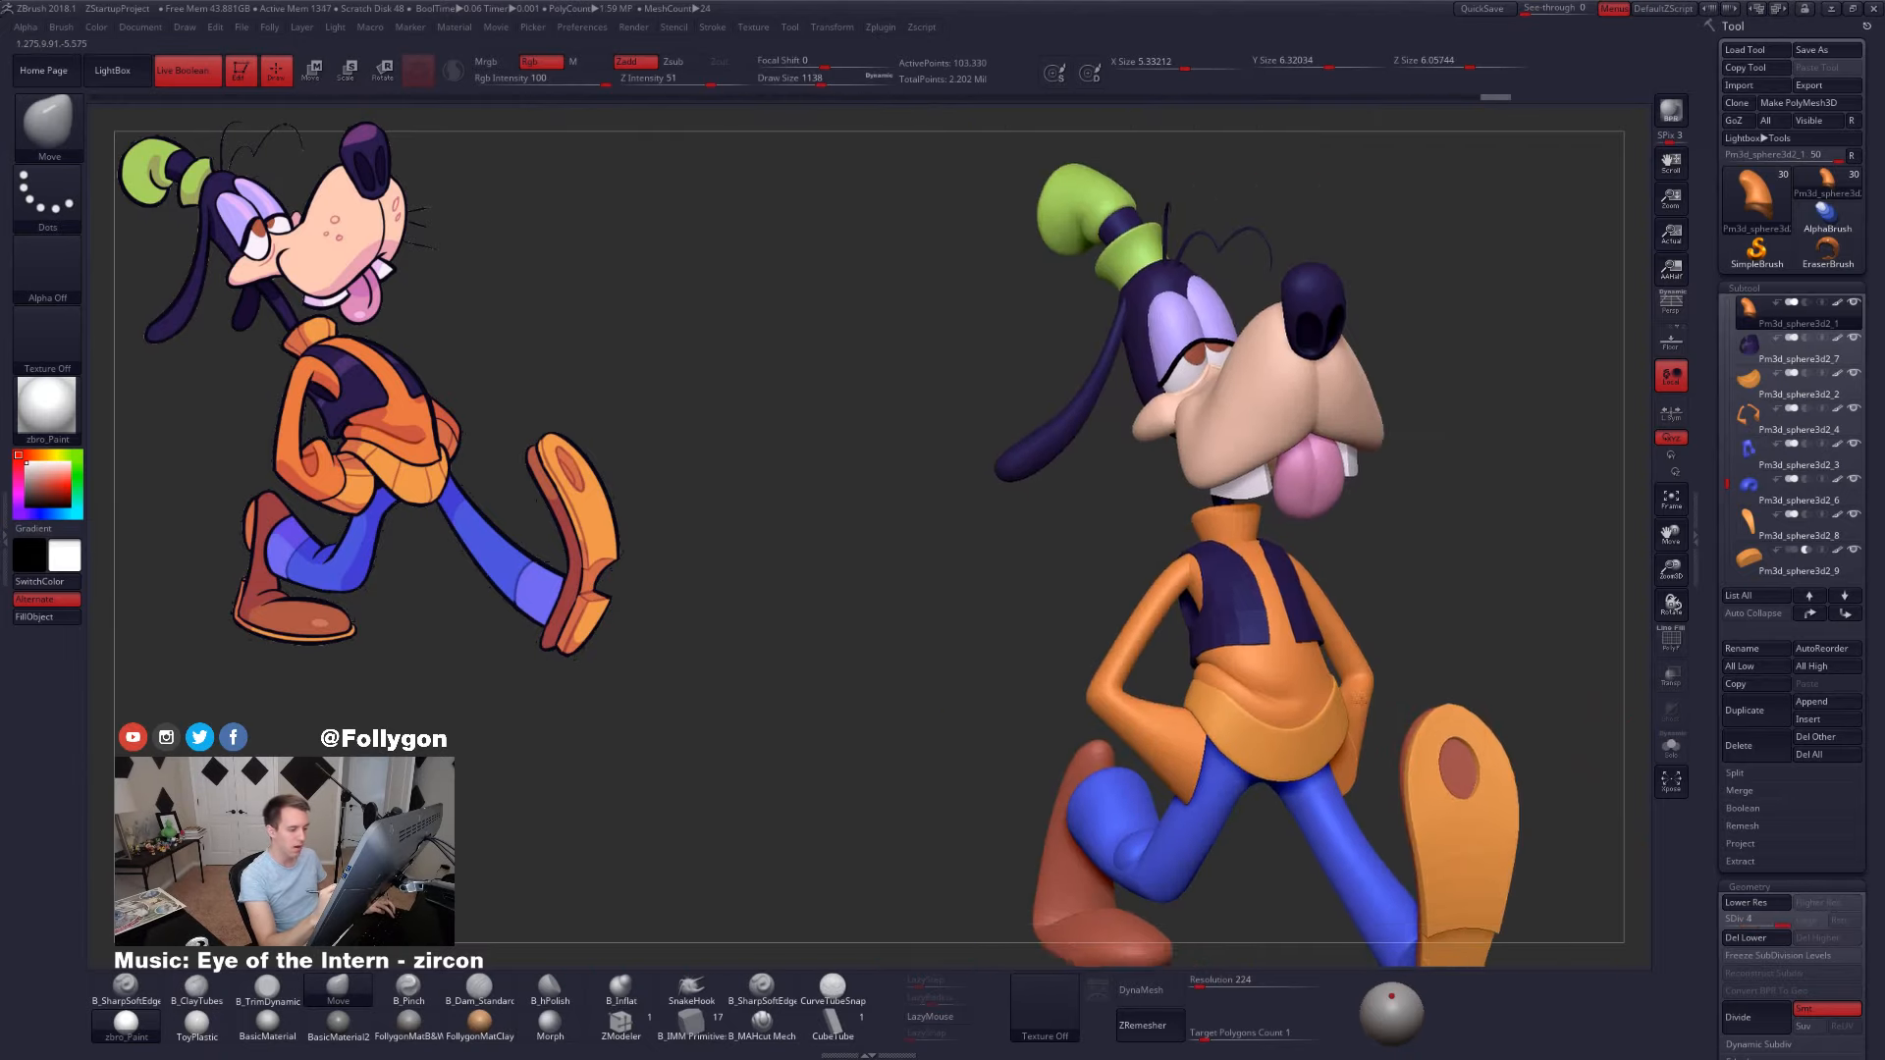
{"action": "right_click_drag", "start_coordinate": [1517, 678], "coordinate": [1447, 699]}
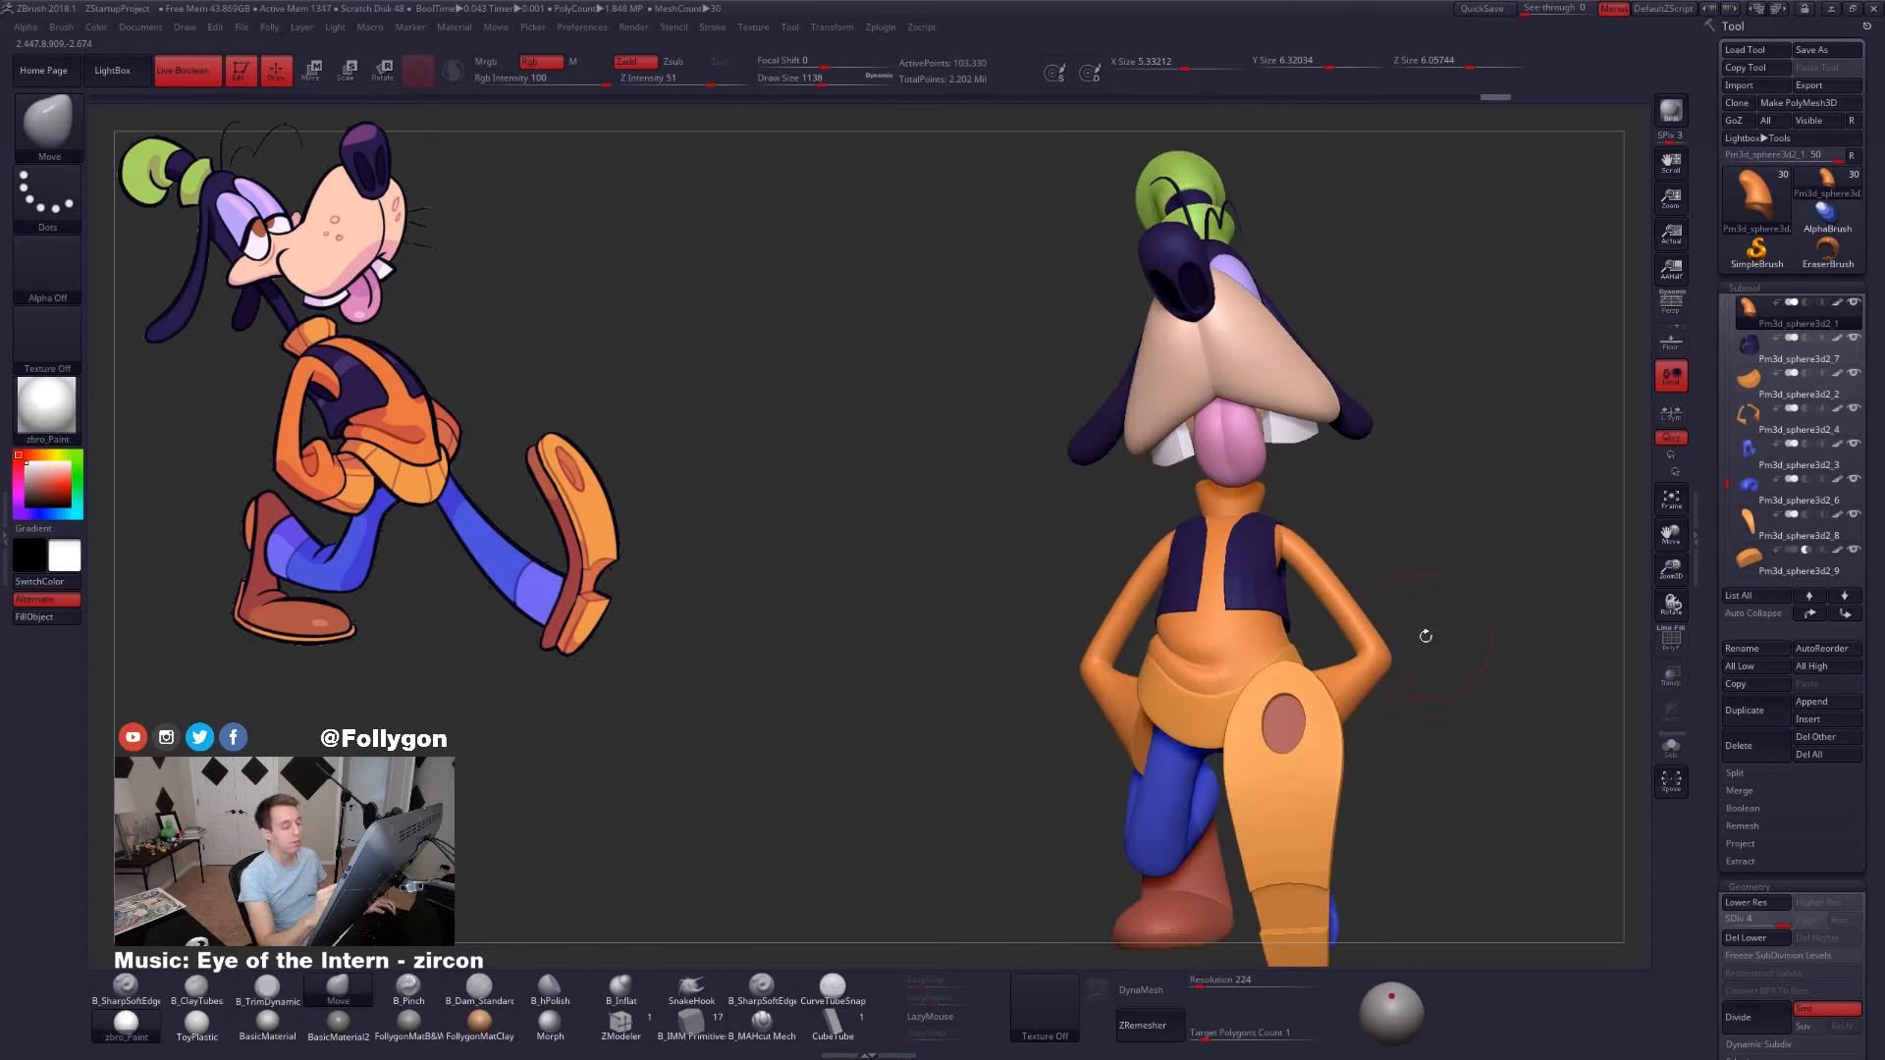
{"action": "right_click_drag", "start_coordinate": [1370, 625], "coordinate": [1373, 757]}
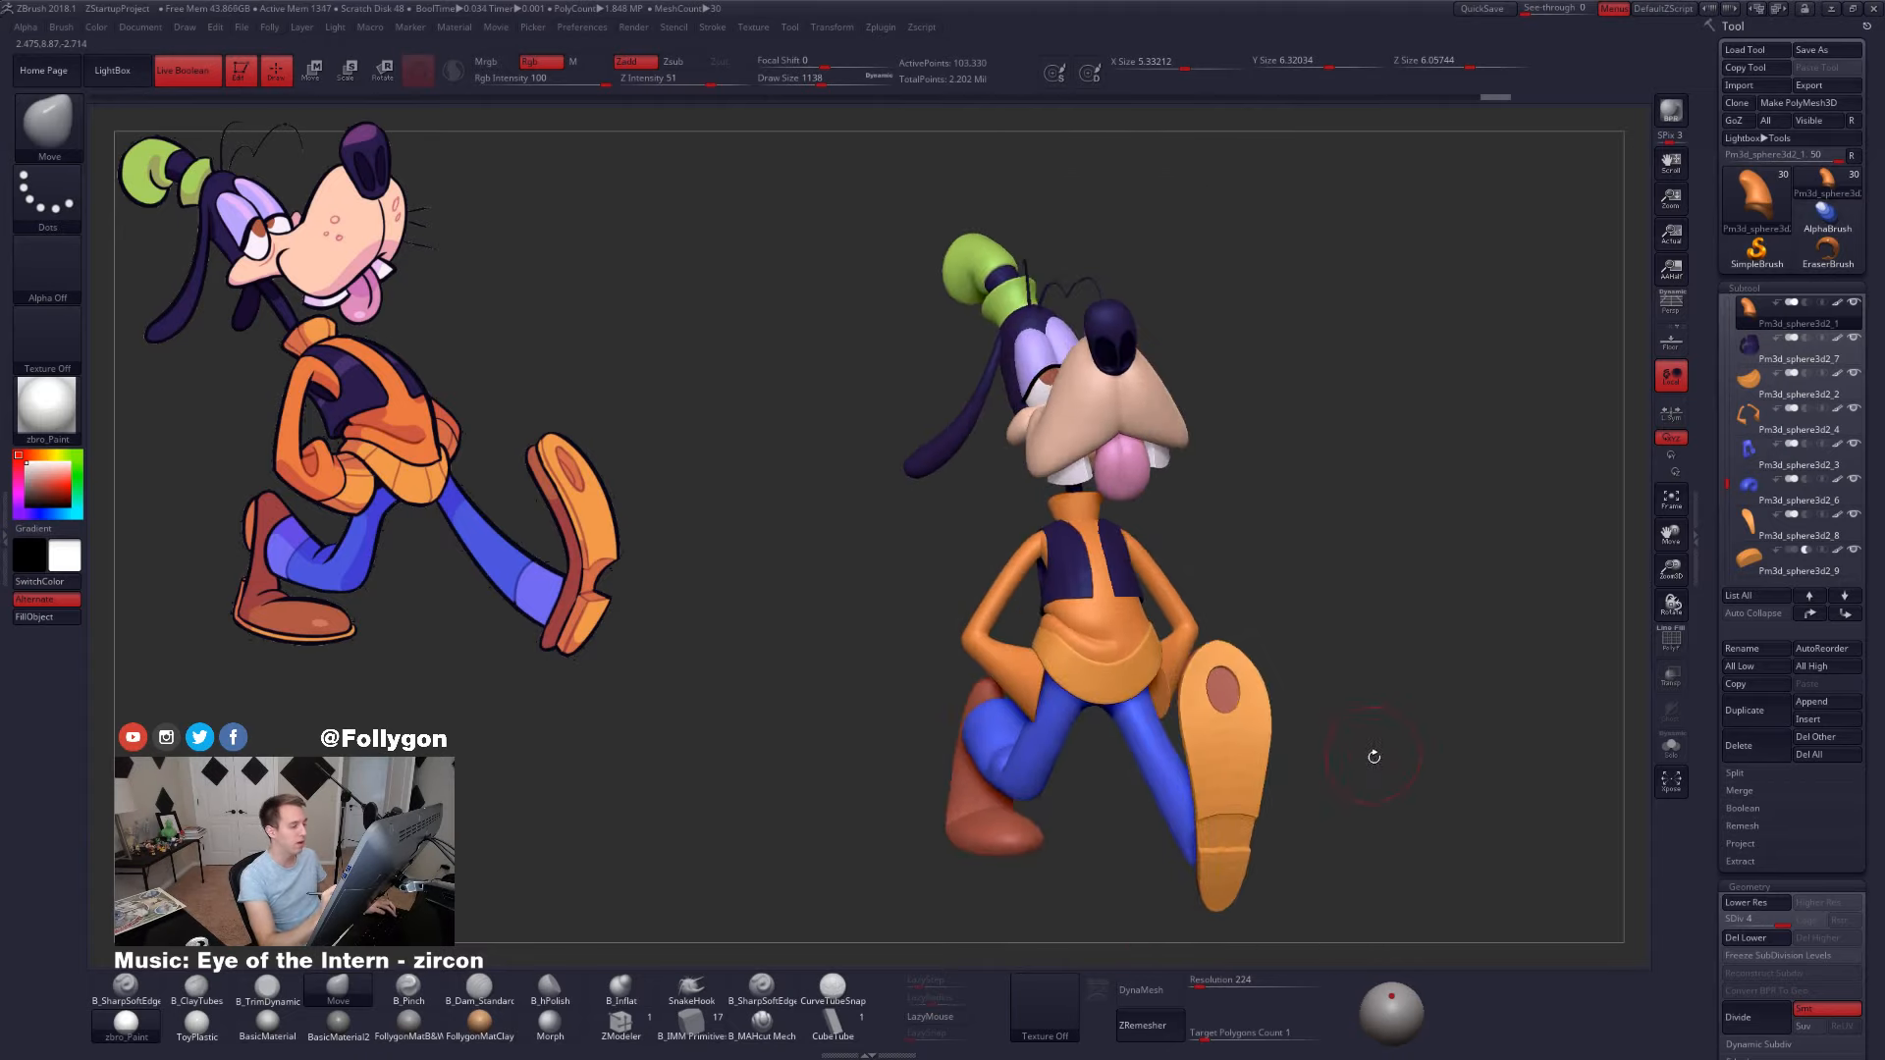
- Select the orange neck collar, check its wireframe at the lowest level, and subdivide it repeatedly into a smooth shape
{"action": "left_click", "coordinate": [1076, 509], "text": "alt"}
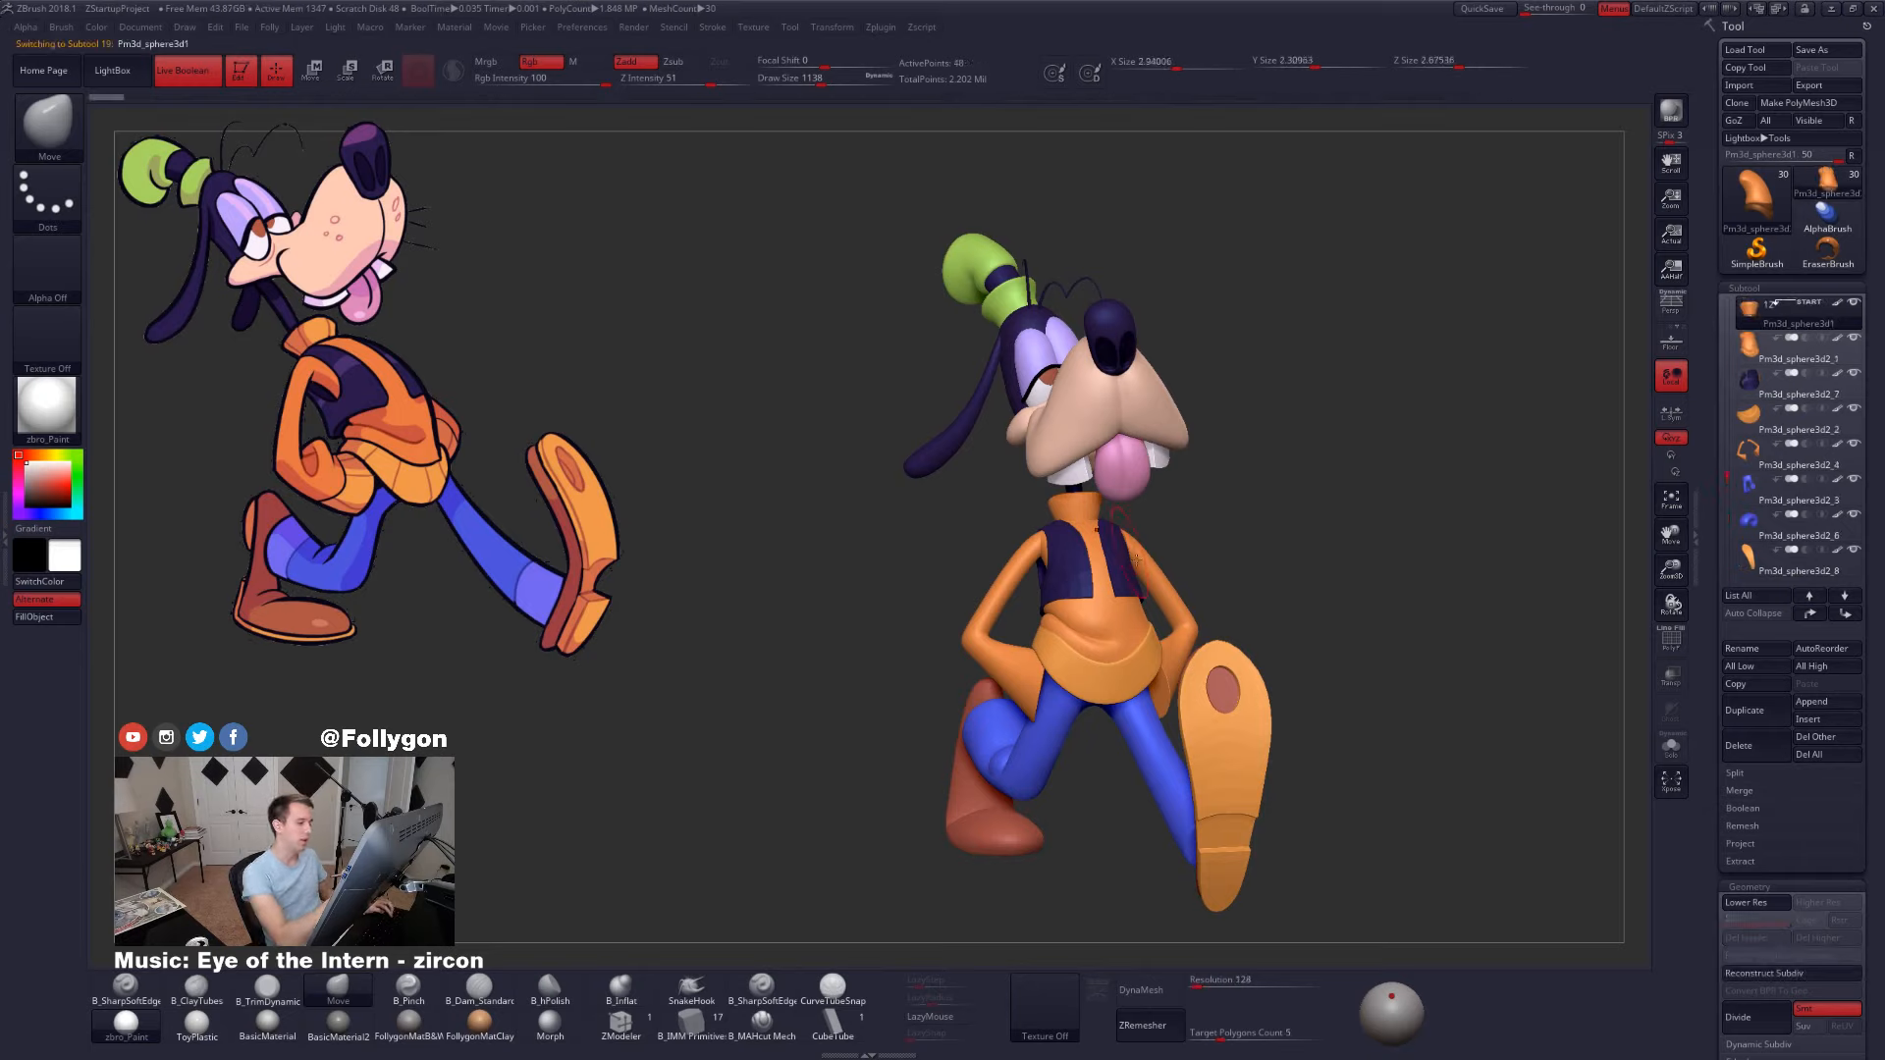
{"action": "key", "text": "shift+d"}
{"action": "right_click_drag", "start_coordinate": [1115, 506], "coordinate": [1233, 615], "text": "ctrl"}
{"action": "key", "text": "shift+f"}
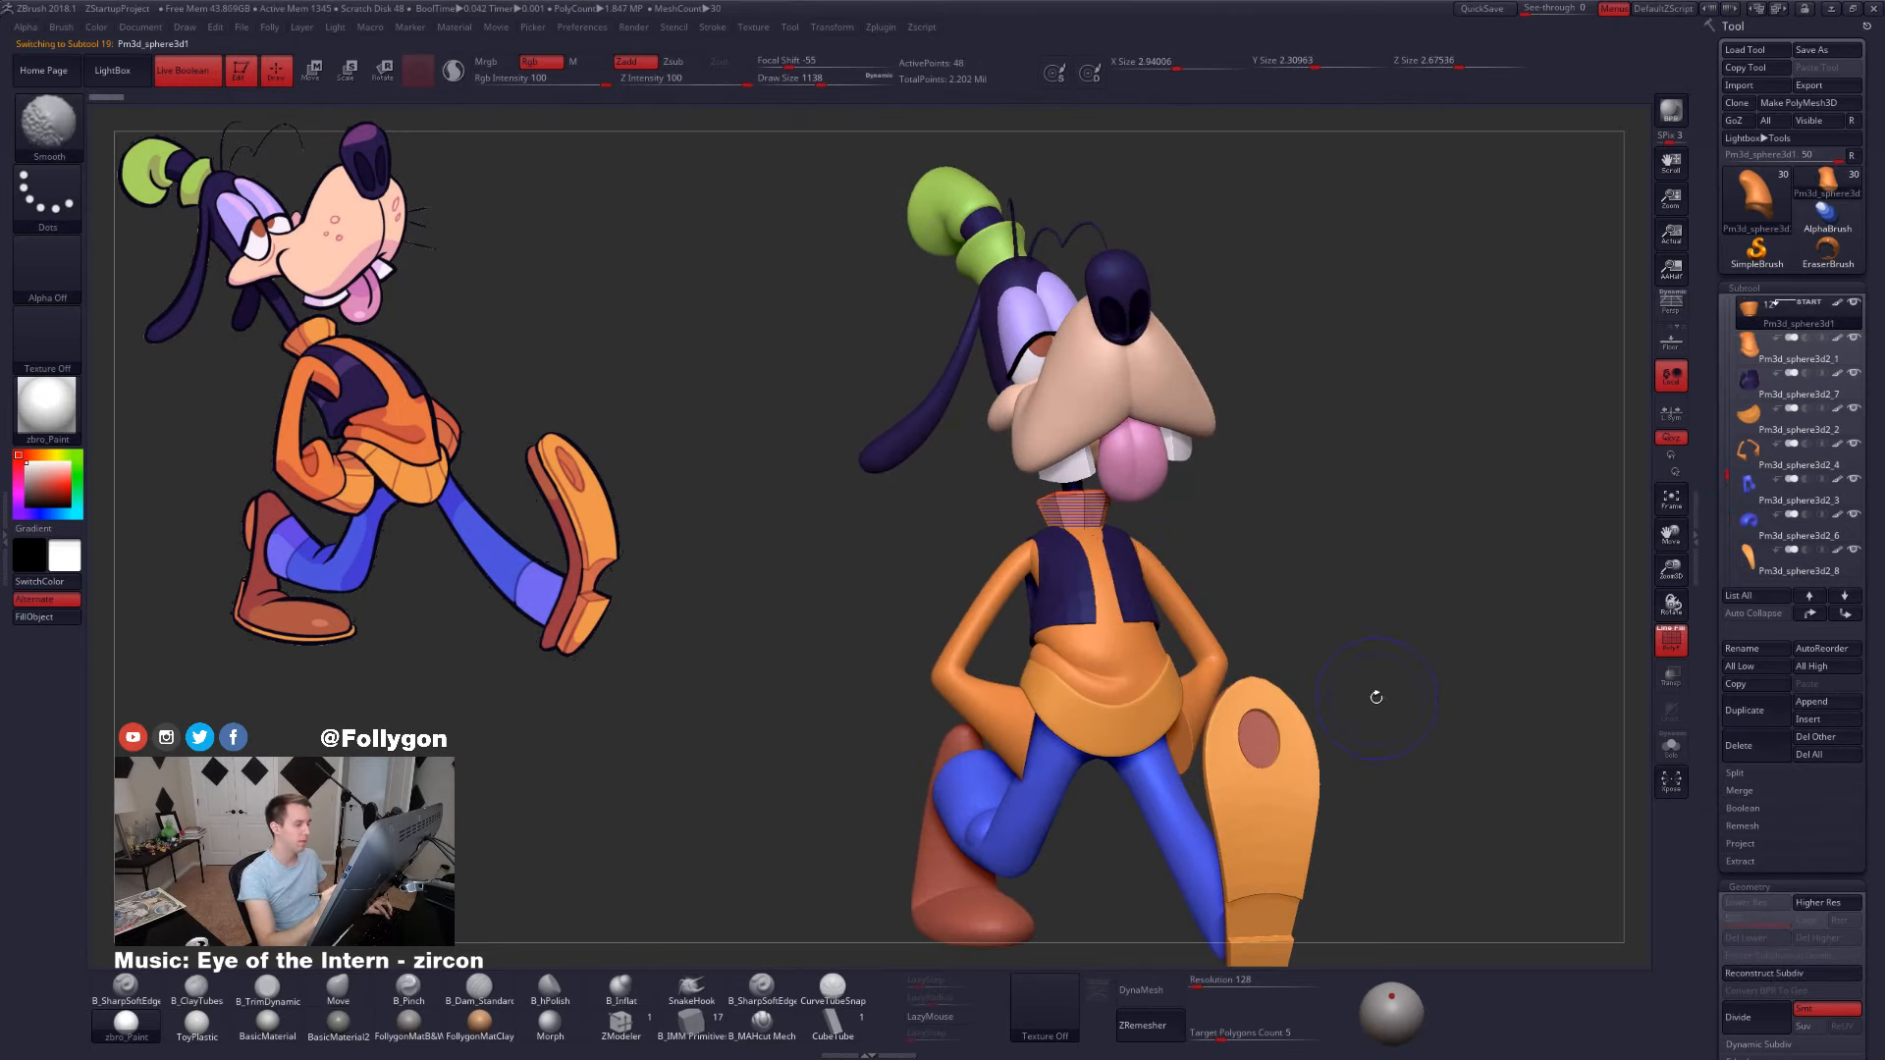
{"action": "key", "text": "shift+f"}
{"action": "key", "text": "shift+s"}
{"action": "right_click_drag", "start_coordinate": [1362, 708], "coordinate": [1399, 740]}
{"action": "key", "text": "ctrl+d"}
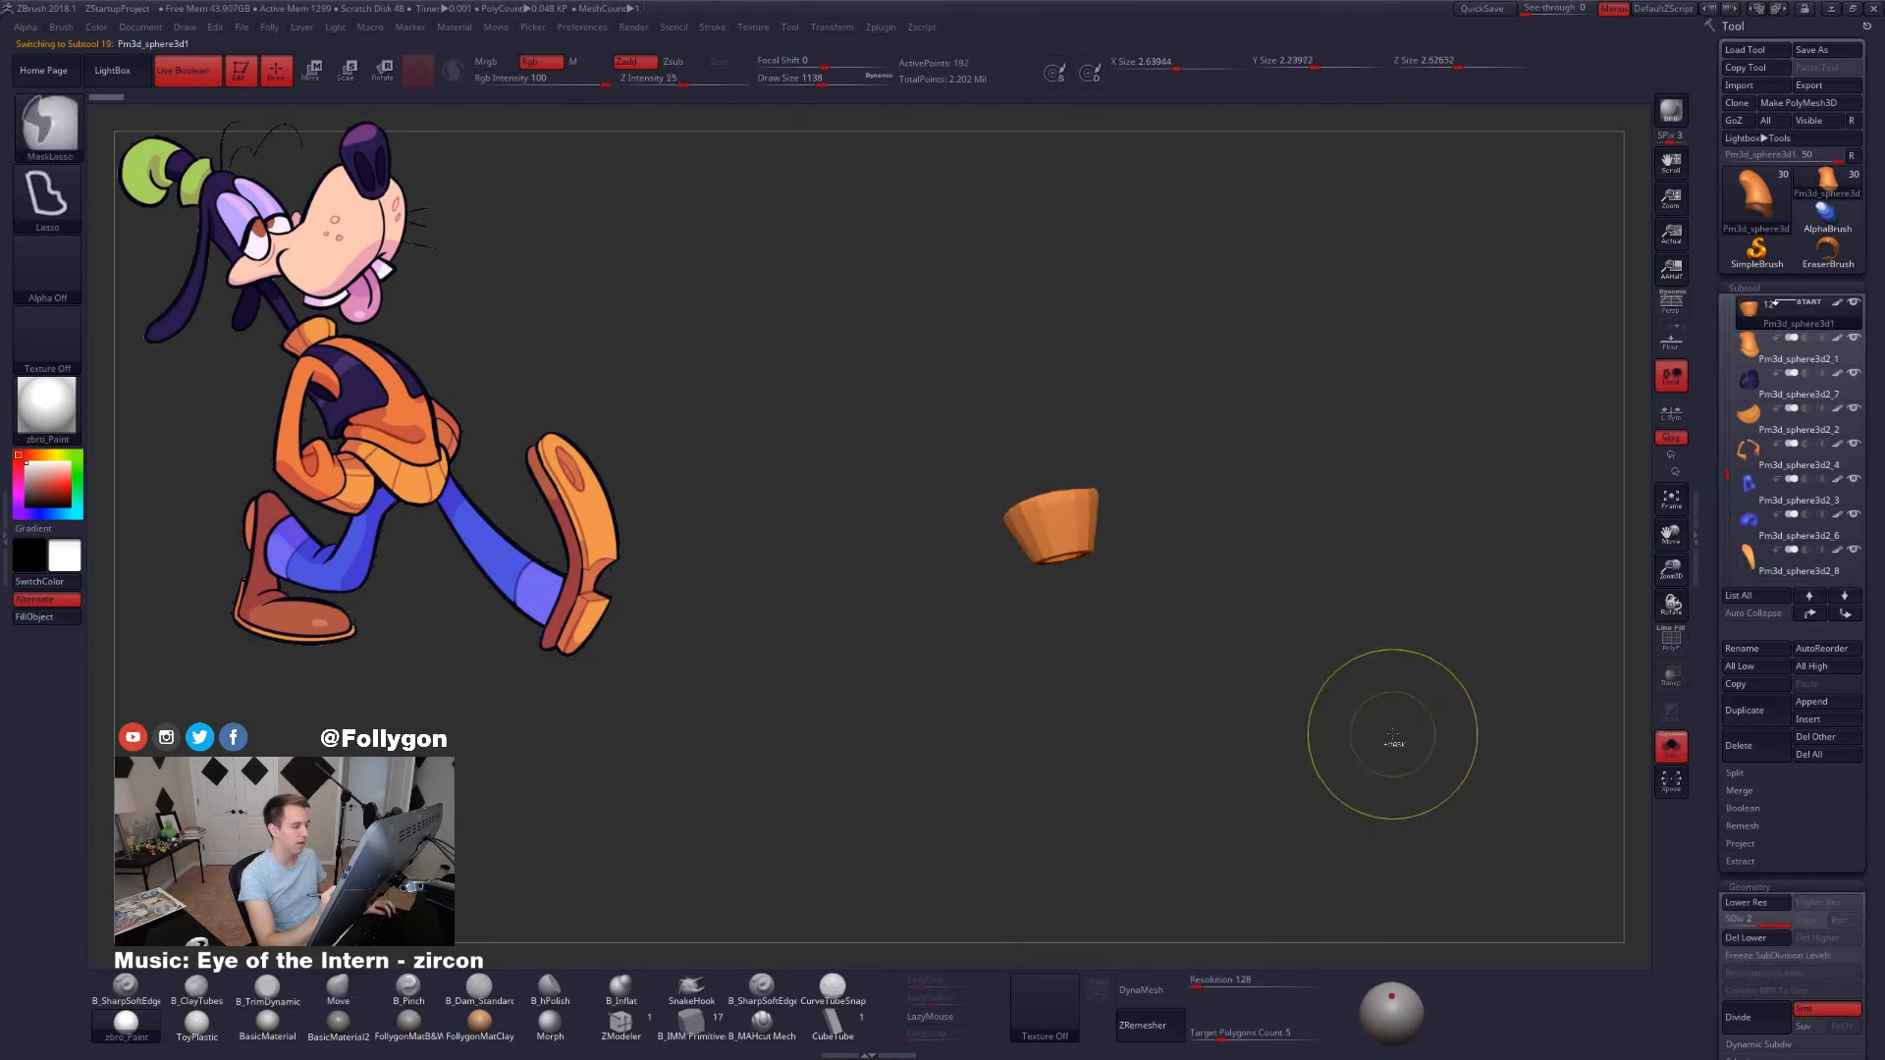
{"action": "key", "text": "ctrl+d"}
{"action": "key", "text": "ctrl+d"}
{"action": "key", "text": "ctrl+d"}
{"action": "key", "text": "shift+s"}
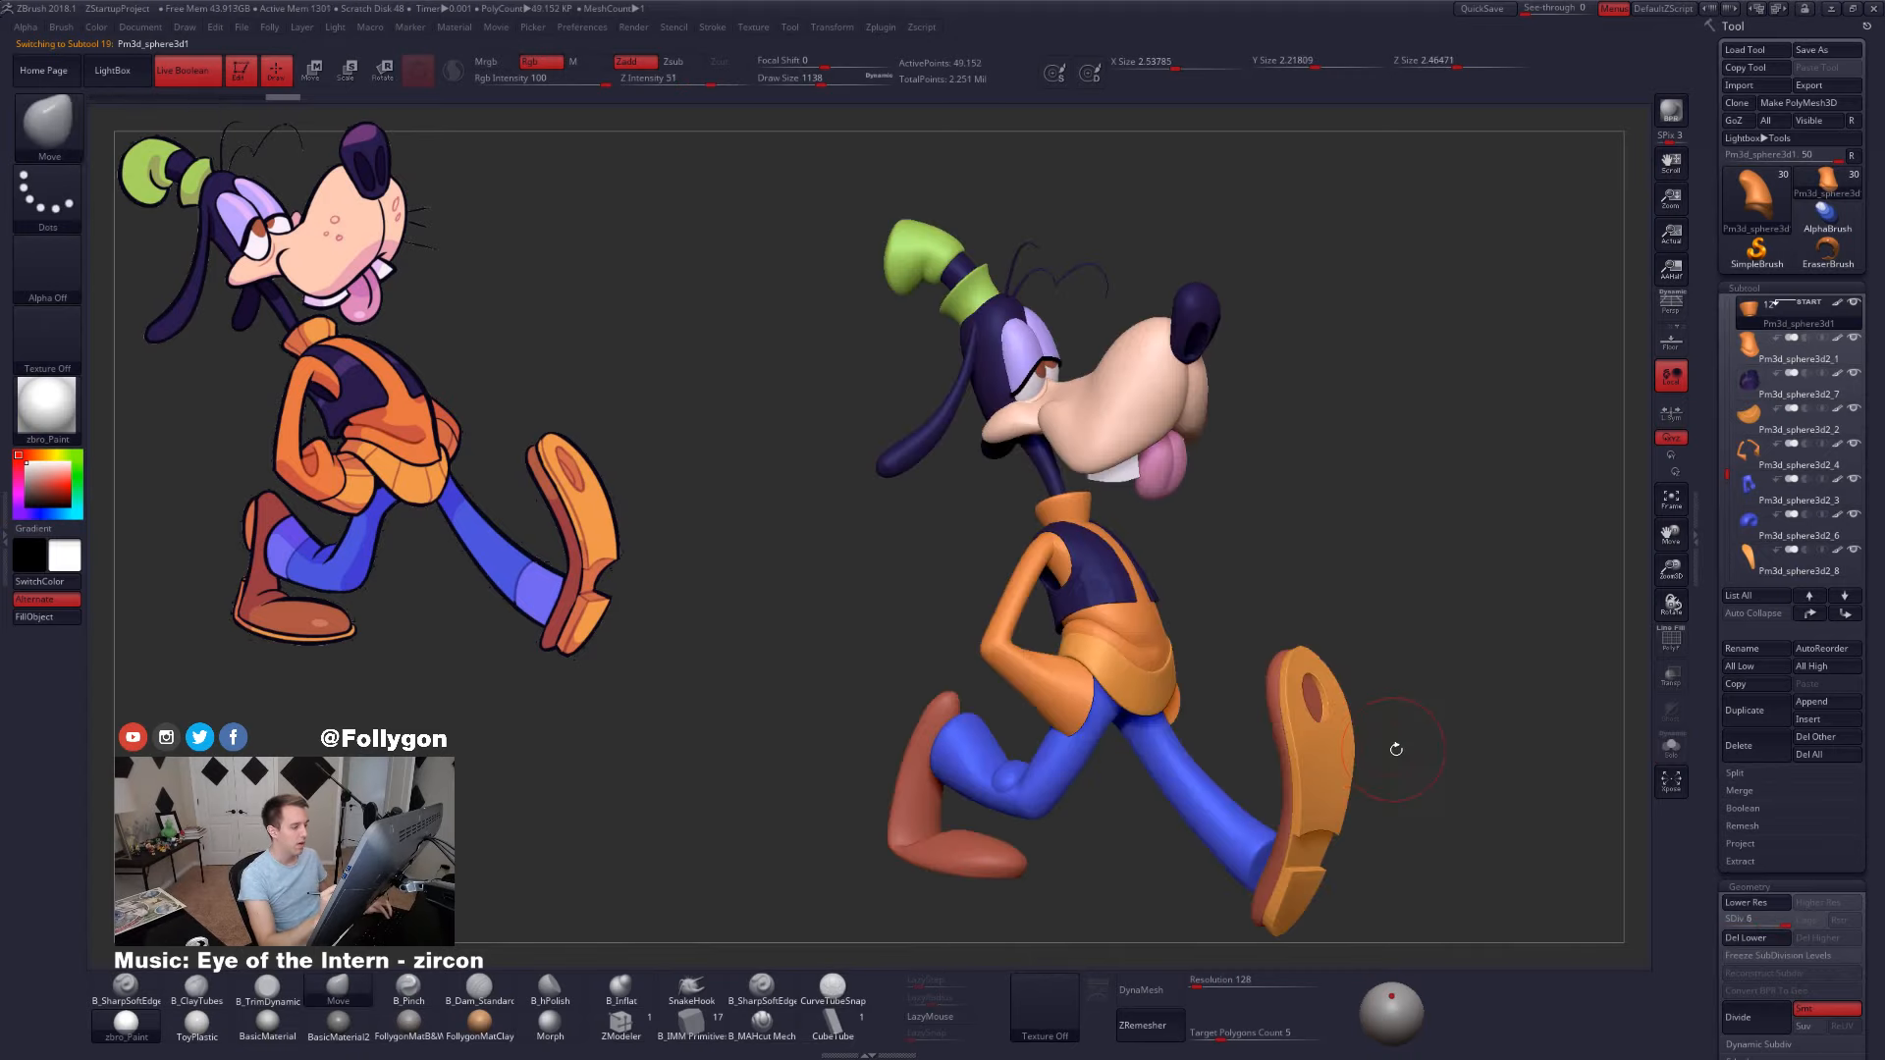
- Select the blue pants and show only the pants and the knee sphere subtools
{"action": "left_click_drag", "start_coordinate": [1394, 751], "coordinate": [1303, 778]}
{"action": "right_click_drag", "start_coordinate": [1037, 487], "coordinate": [1070, 498]}
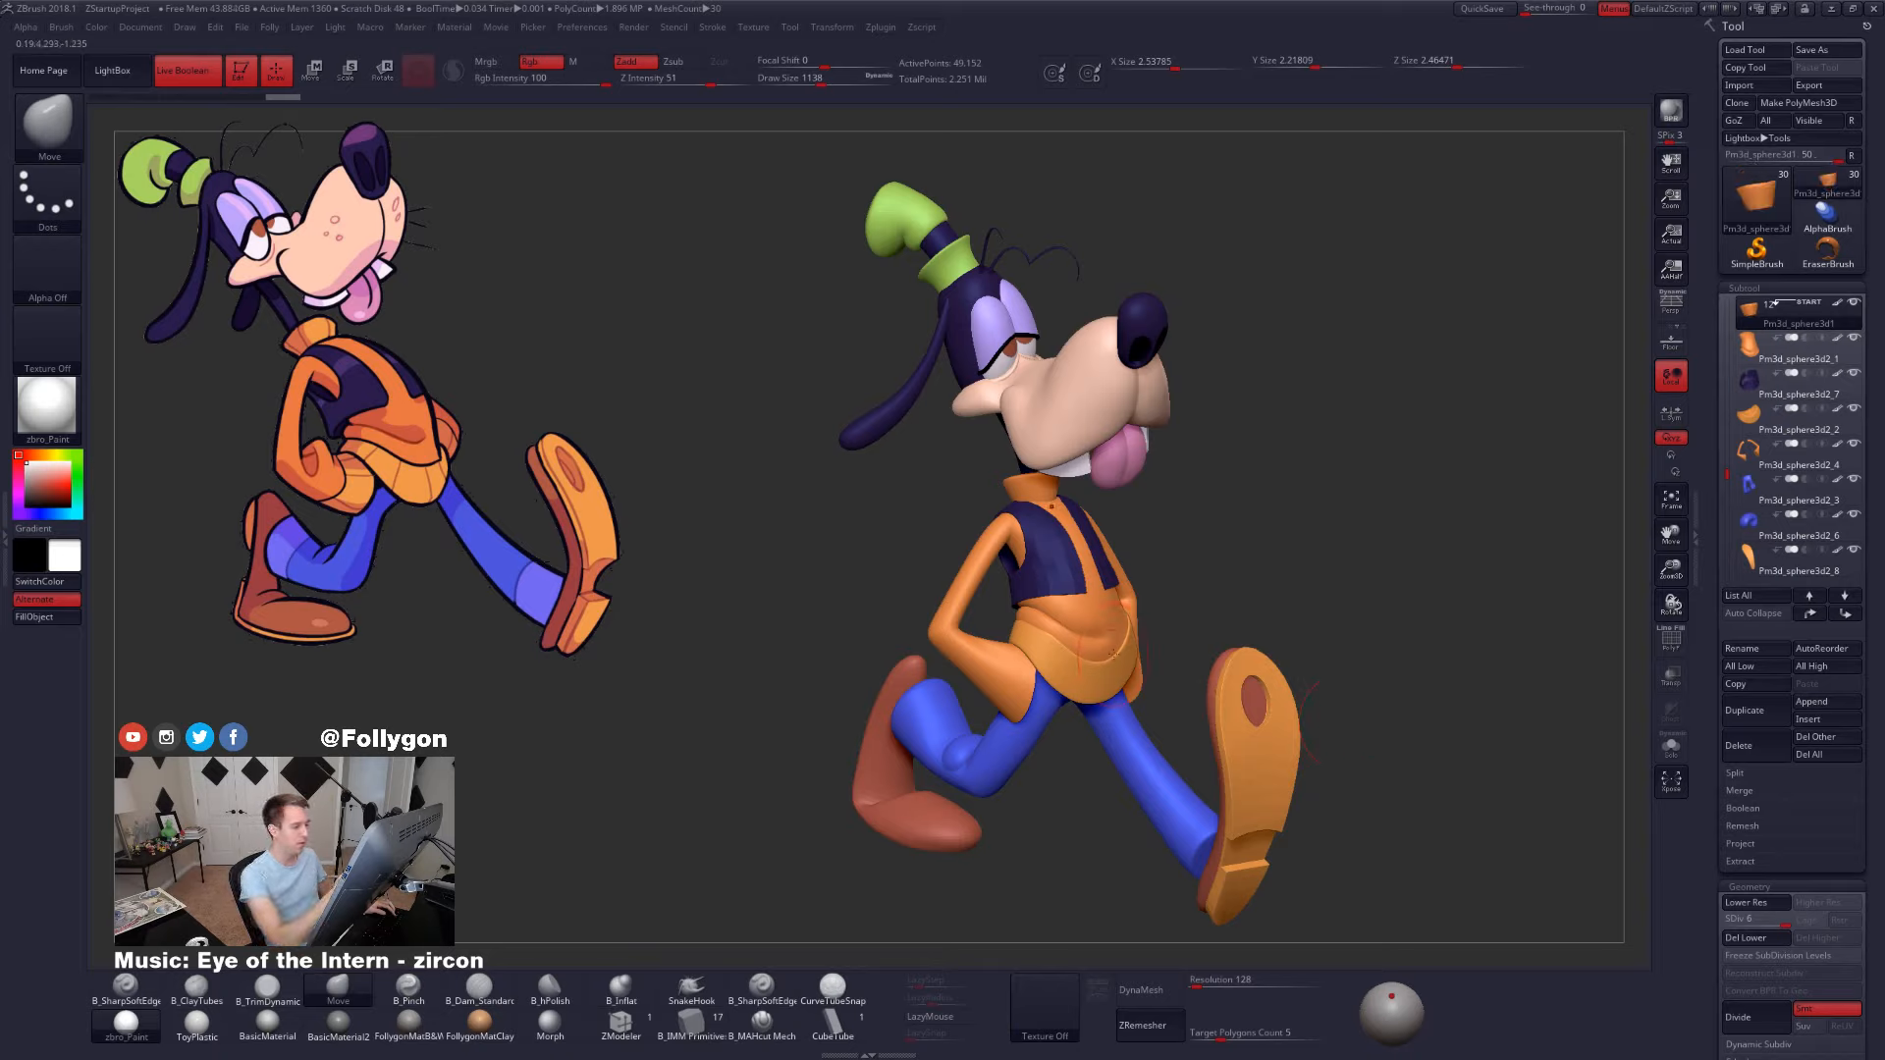
{"action": "right_click_drag", "start_coordinate": [1119, 681], "coordinate": [1116, 695], "text": "alt"}
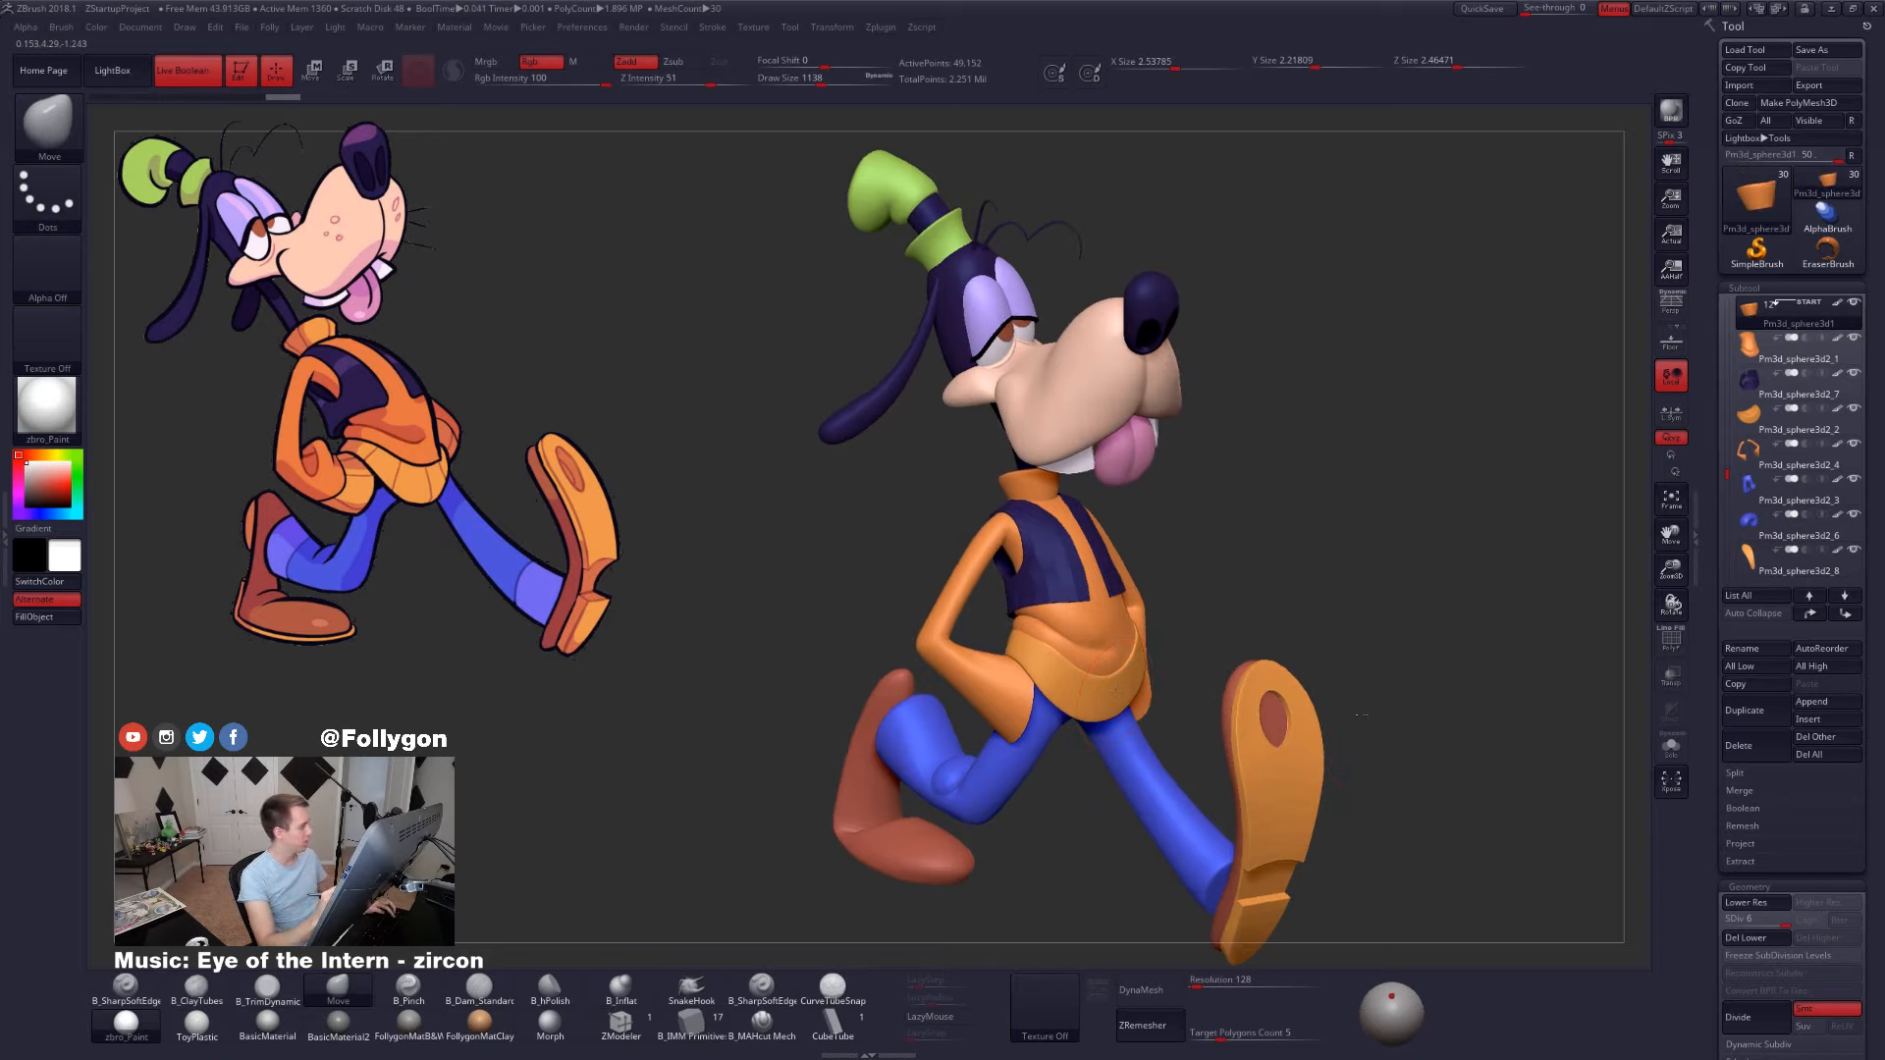
{"action": "right_click_drag", "start_coordinate": [1331, 718], "coordinate": [1343, 751], "text": "ctrl"}
{"action": "right_click_drag", "start_coordinate": [1343, 751], "coordinate": [1321, 717], "text": "alt"}
{"action": "right_click_drag", "start_coordinate": [1321, 717], "coordinate": [1414, 723]}
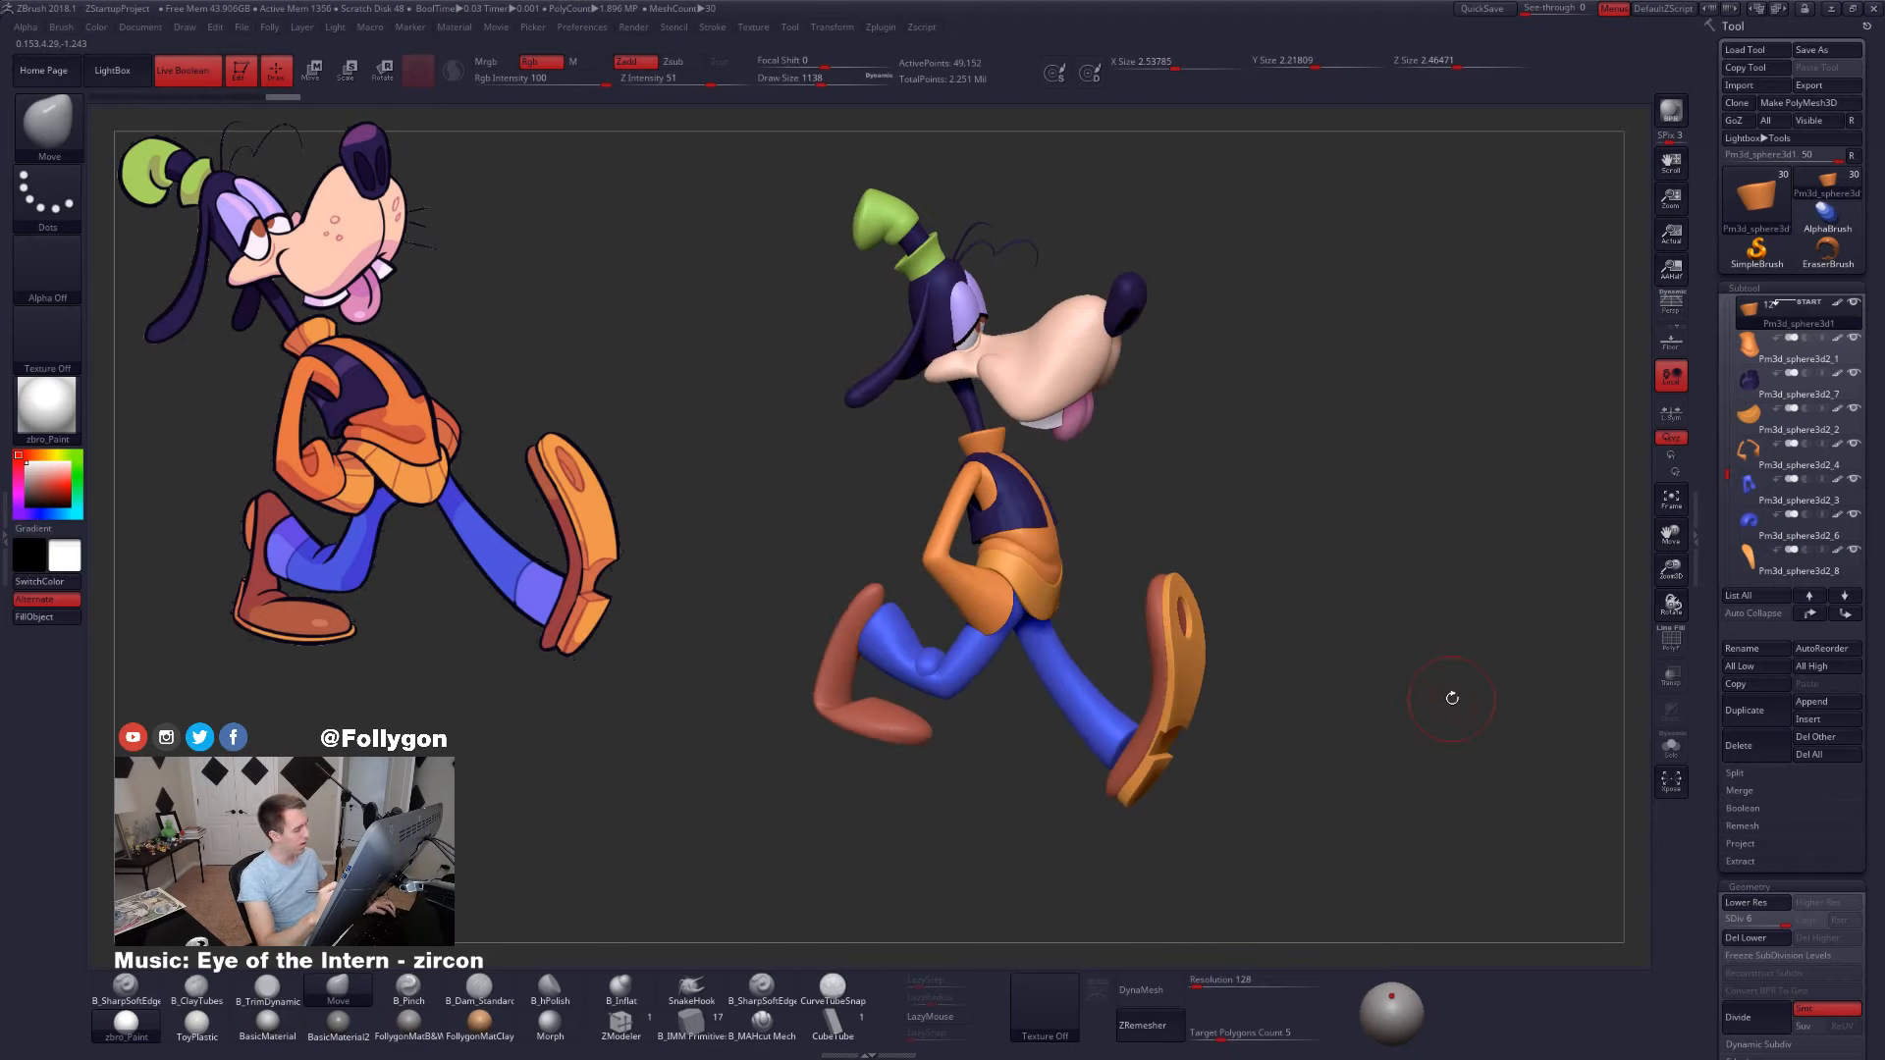
{"action": "left_click", "coordinate": [951, 668], "text": "alt"}
{"action": "right_click_drag", "start_coordinate": [957, 671], "coordinate": [1088, 736]}
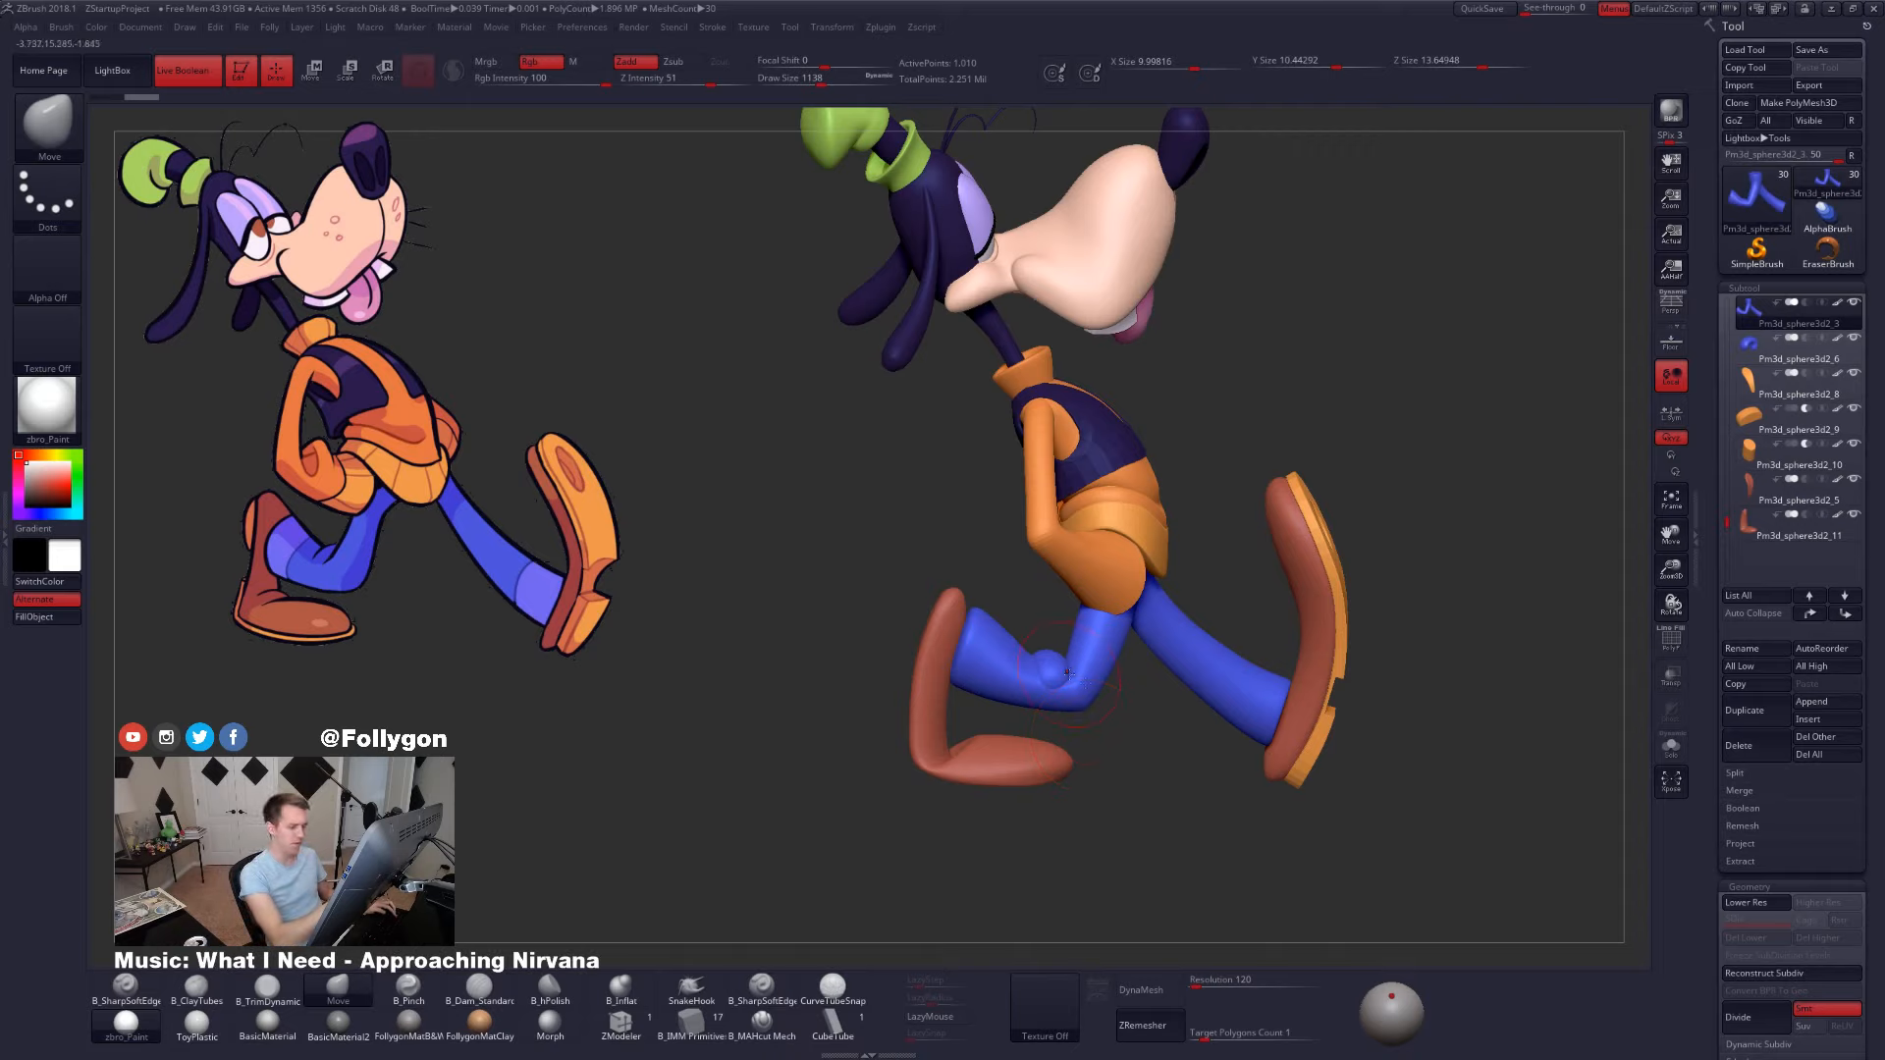
{"action": "left_click_drag", "start_coordinate": [1088, 735], "coordinate": [1011, 787], "text": "alt"}
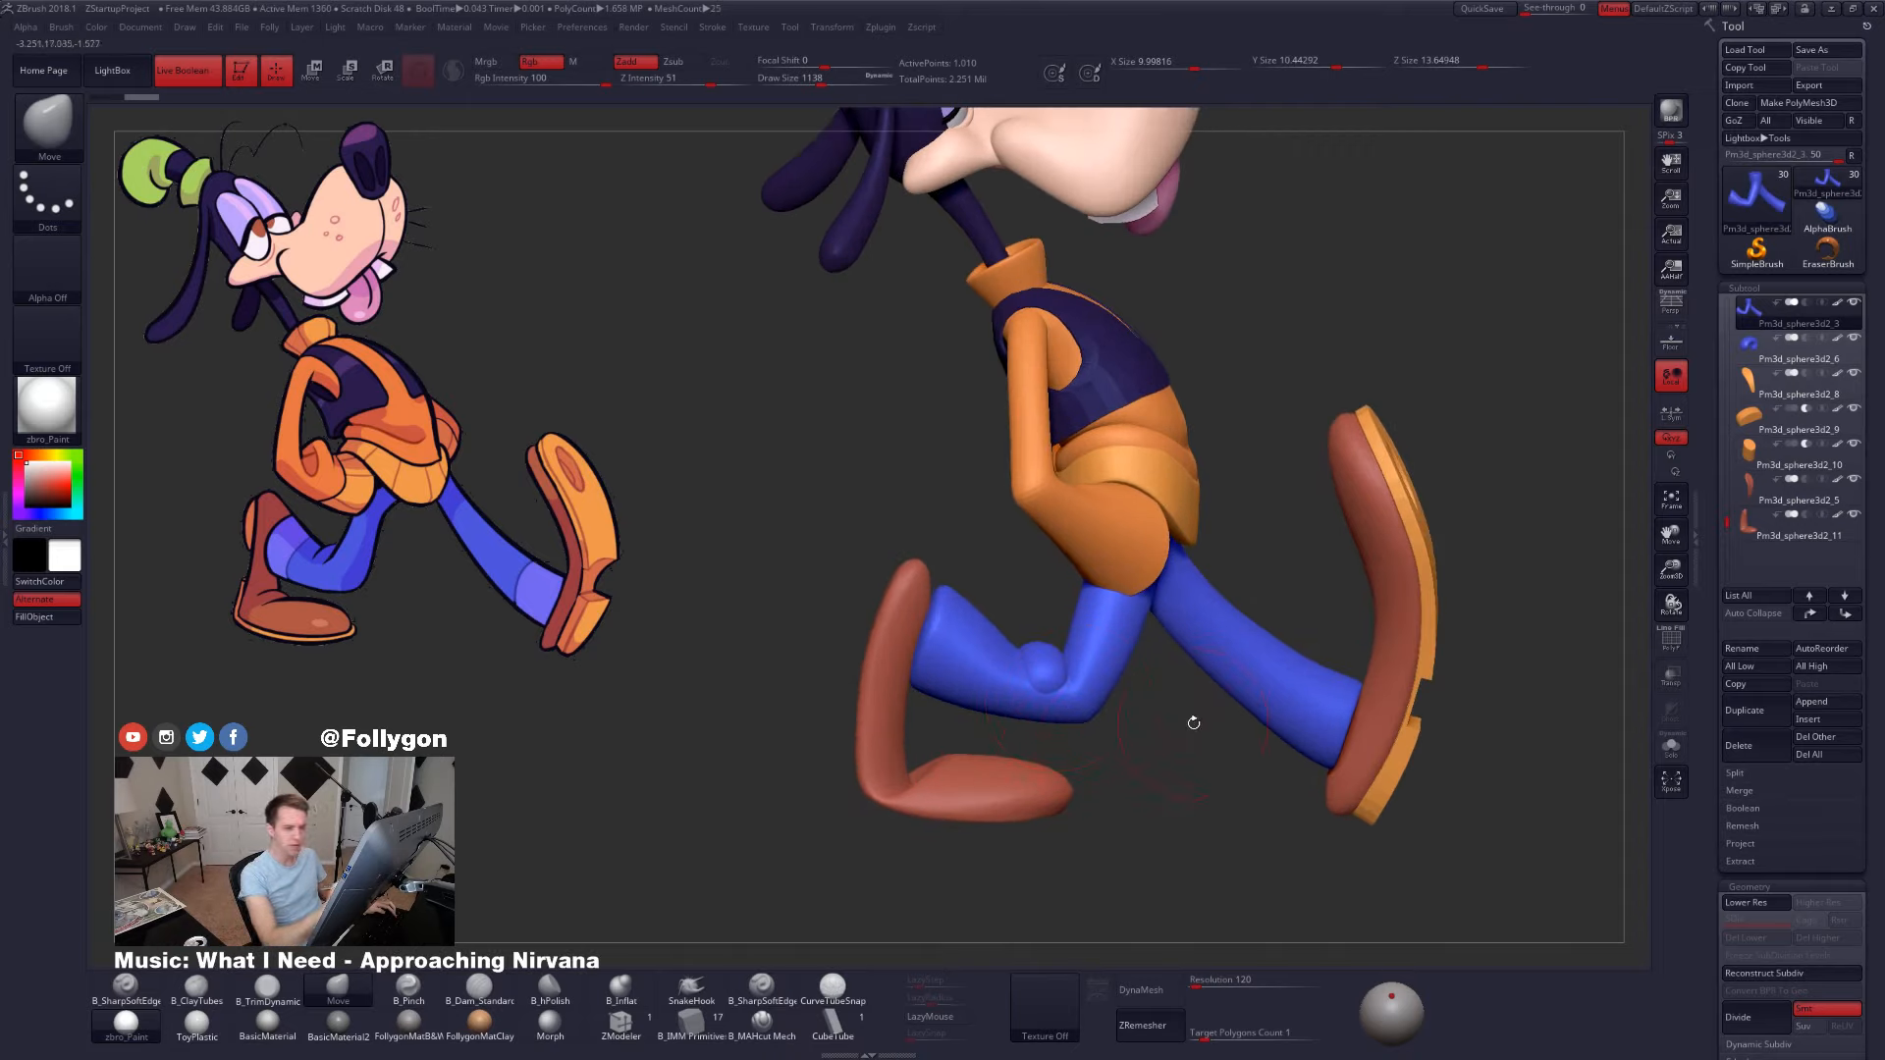
{"action": "left_click", "coordinate": [1752, 324], "text": "ctrl+shift"}
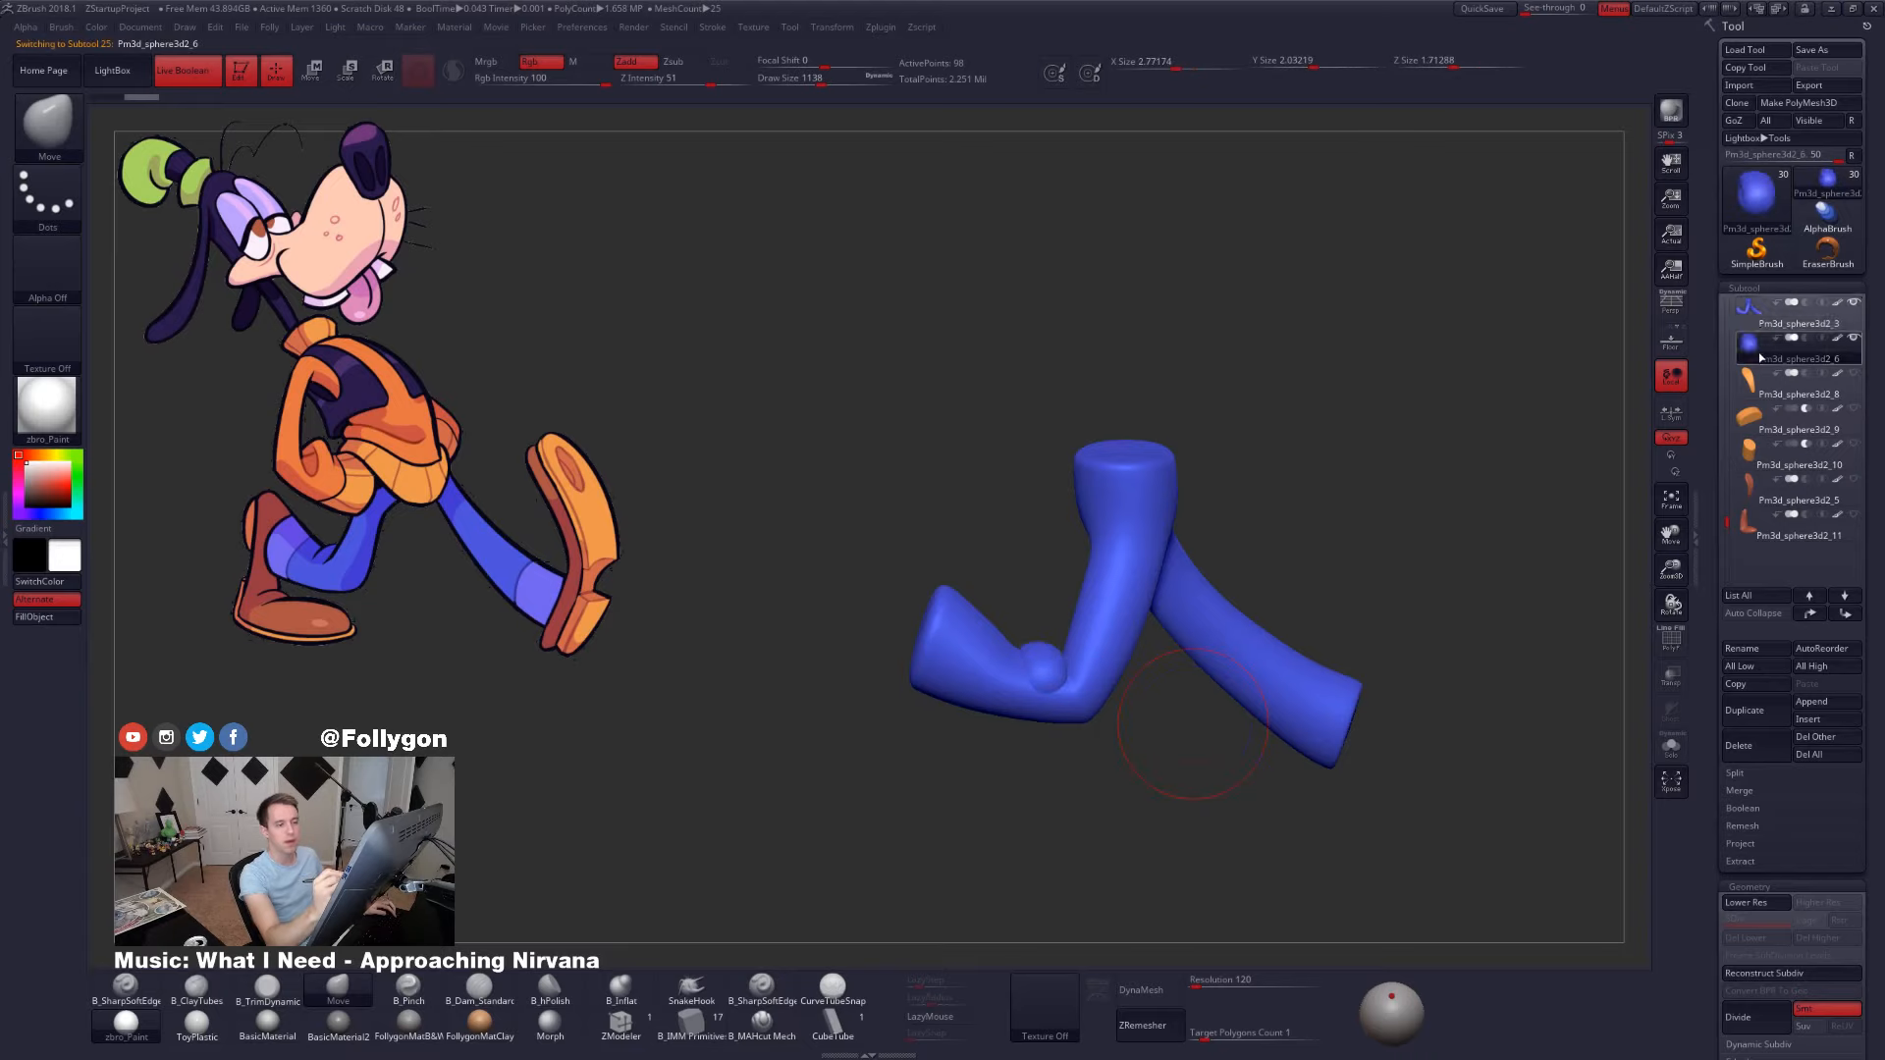
{"action": "left_click_drag", "start_coordinate": [1309, 521], "coordinate": [1416, 524], "text": "alt"}
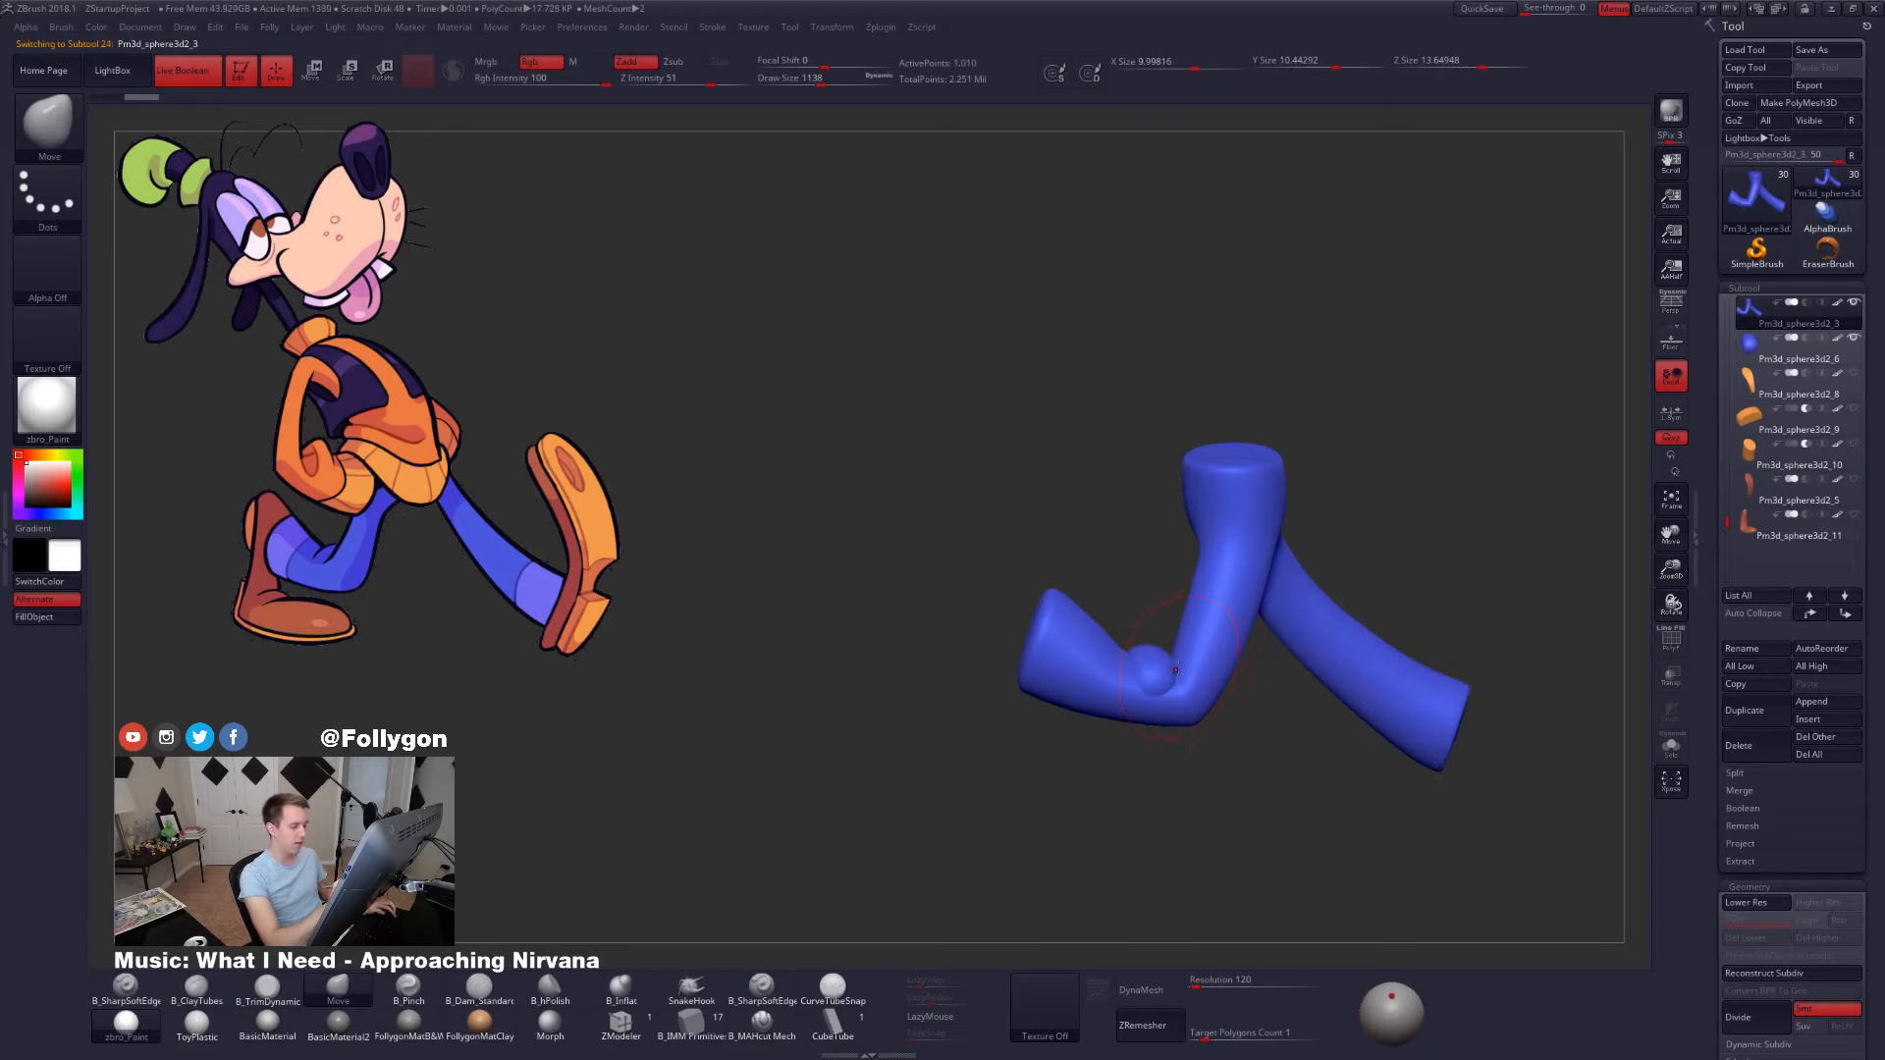
- Set the Draw Size to 980, inspect the pants' wireframe, and drop the pants to their lowest subdivision level
{"action": "key", "text": "s"}
{"action": "left_click", "coordinate": [1190, 662]}
{"action": "left_click_drag", "start_coordinate": [1190, 663], "coordinate": [1262, 703]}
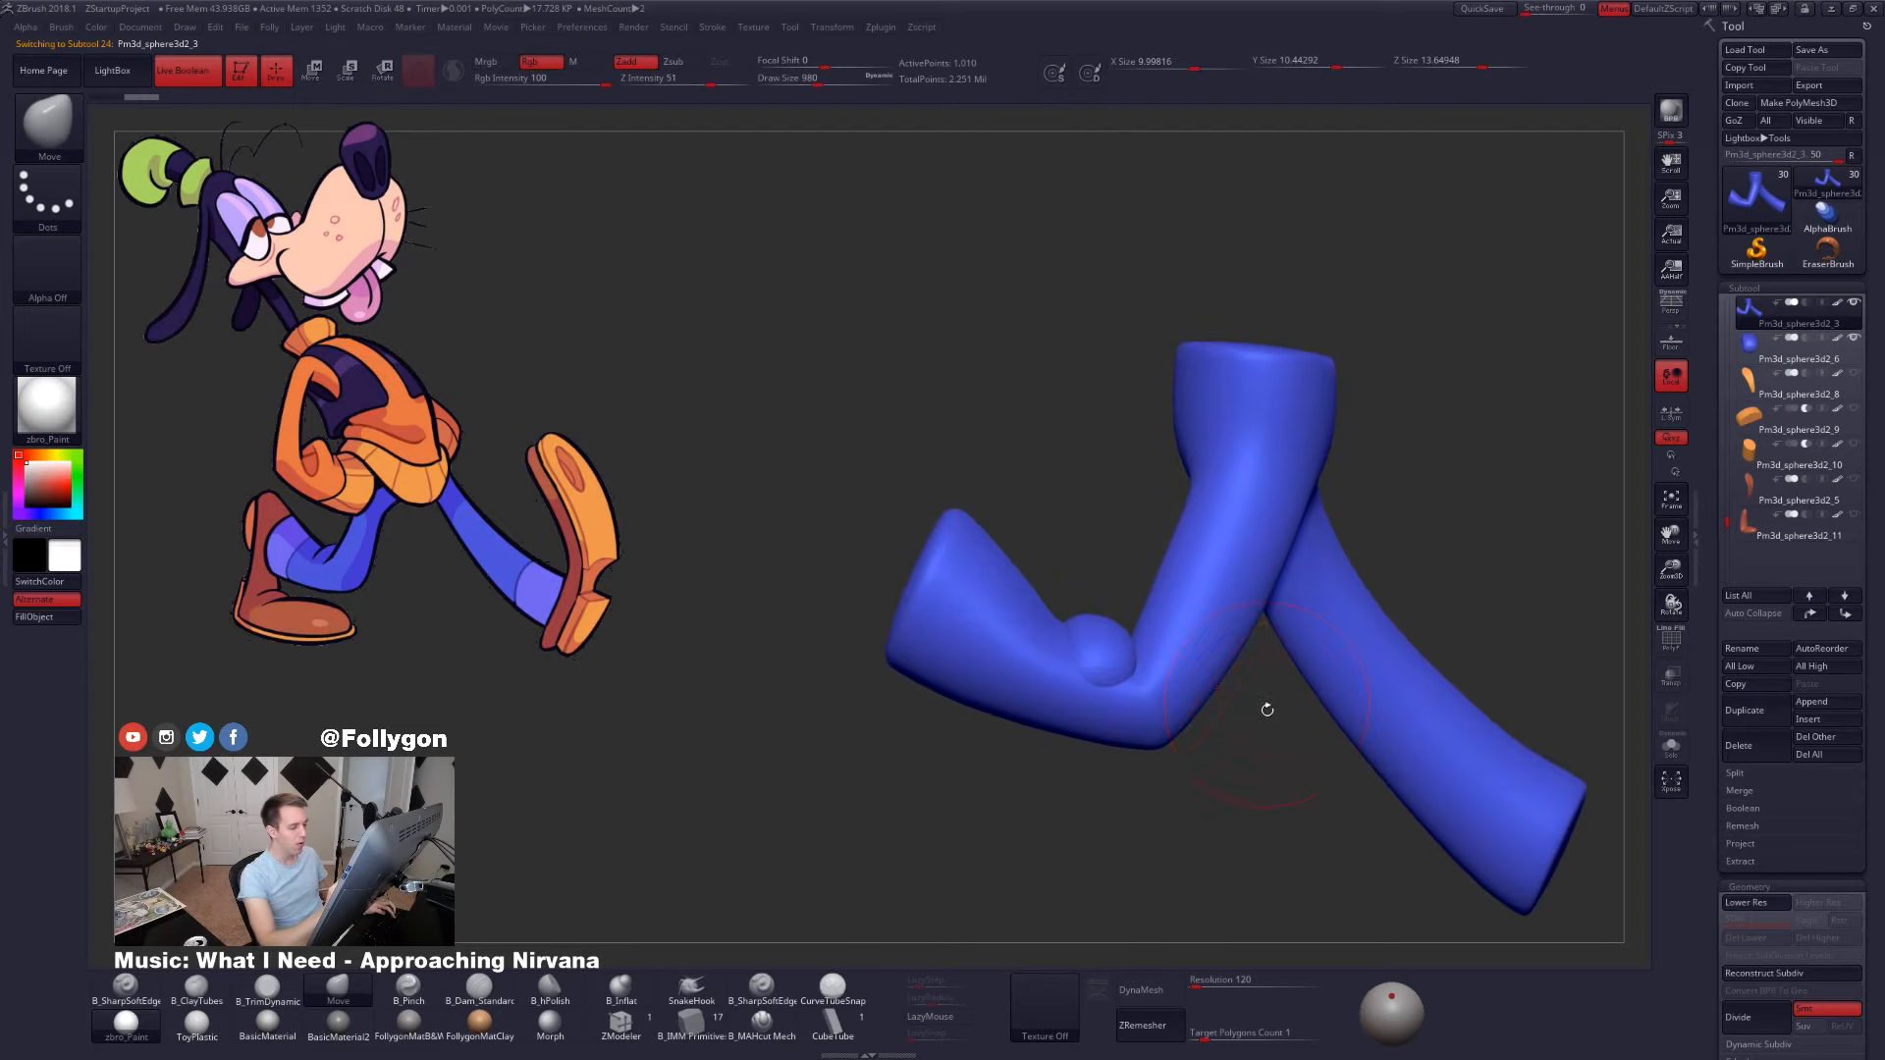
{"action": "key", "text": "shift+f"}
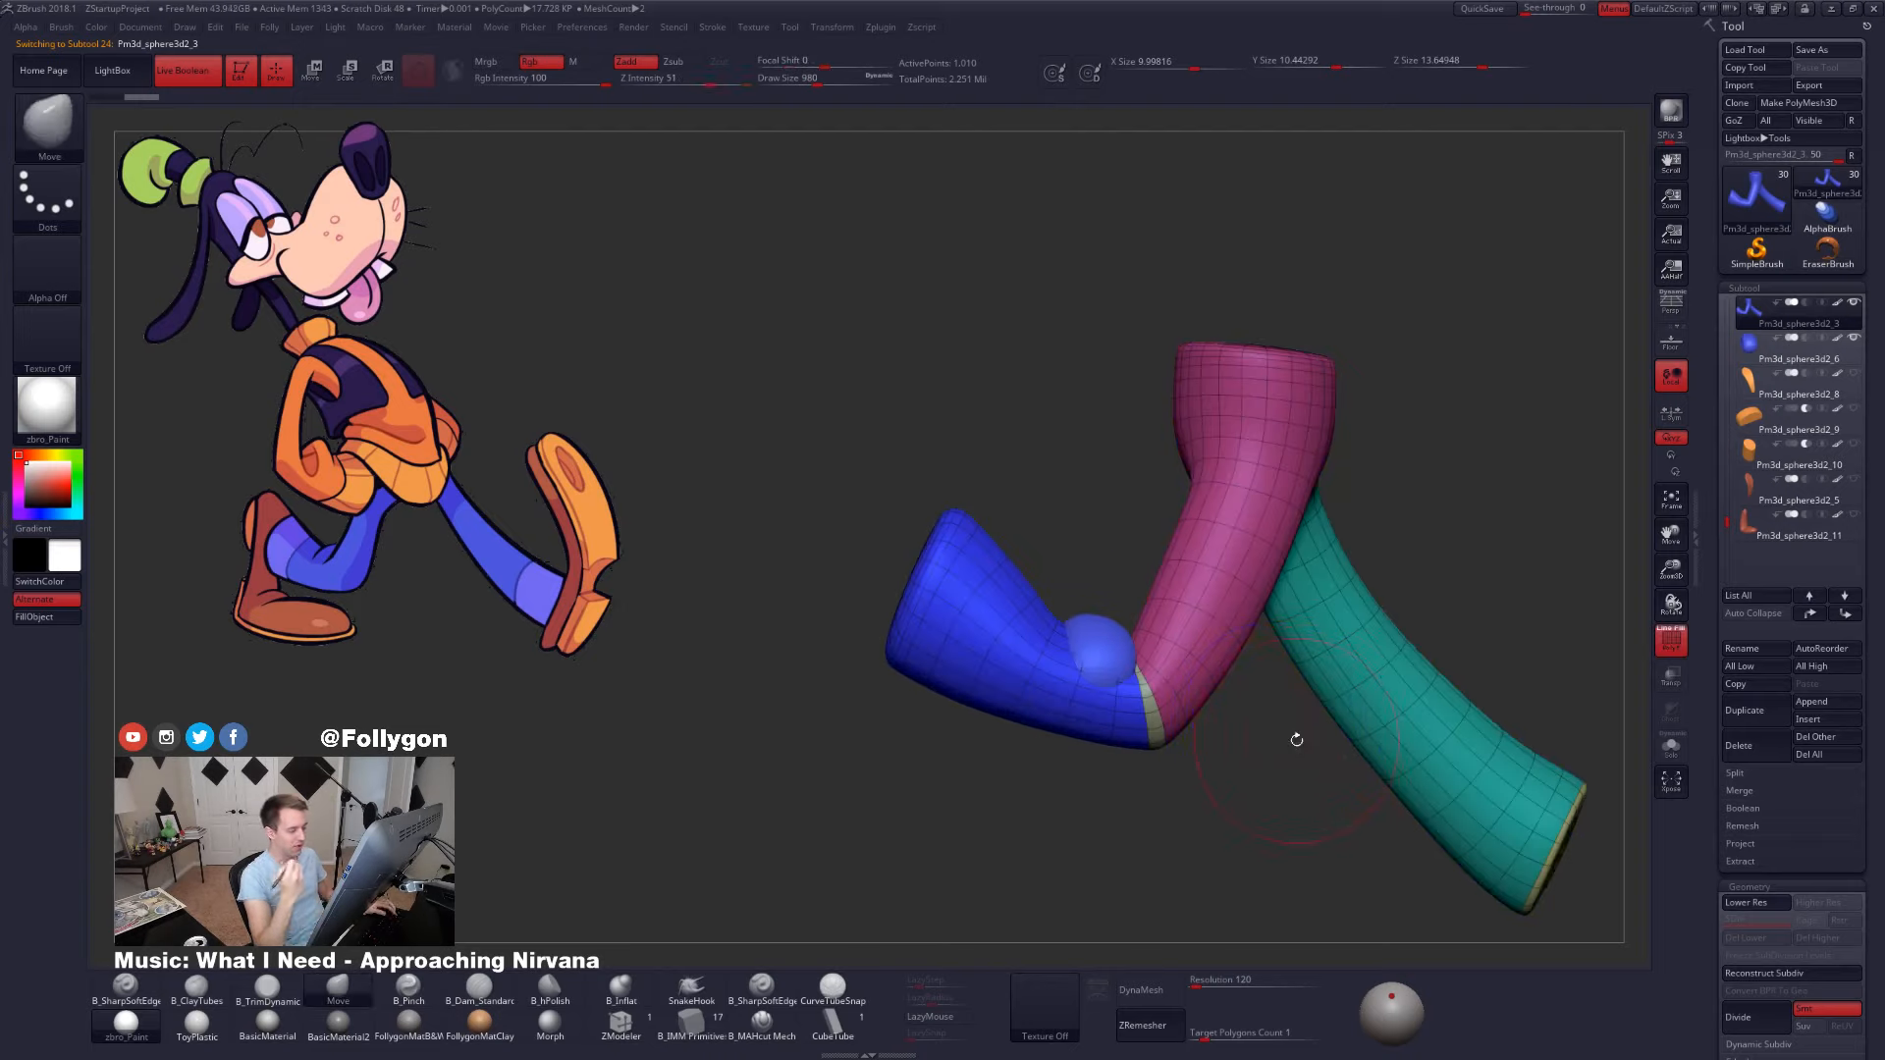
{"action": "key", "text": "shift+d"}
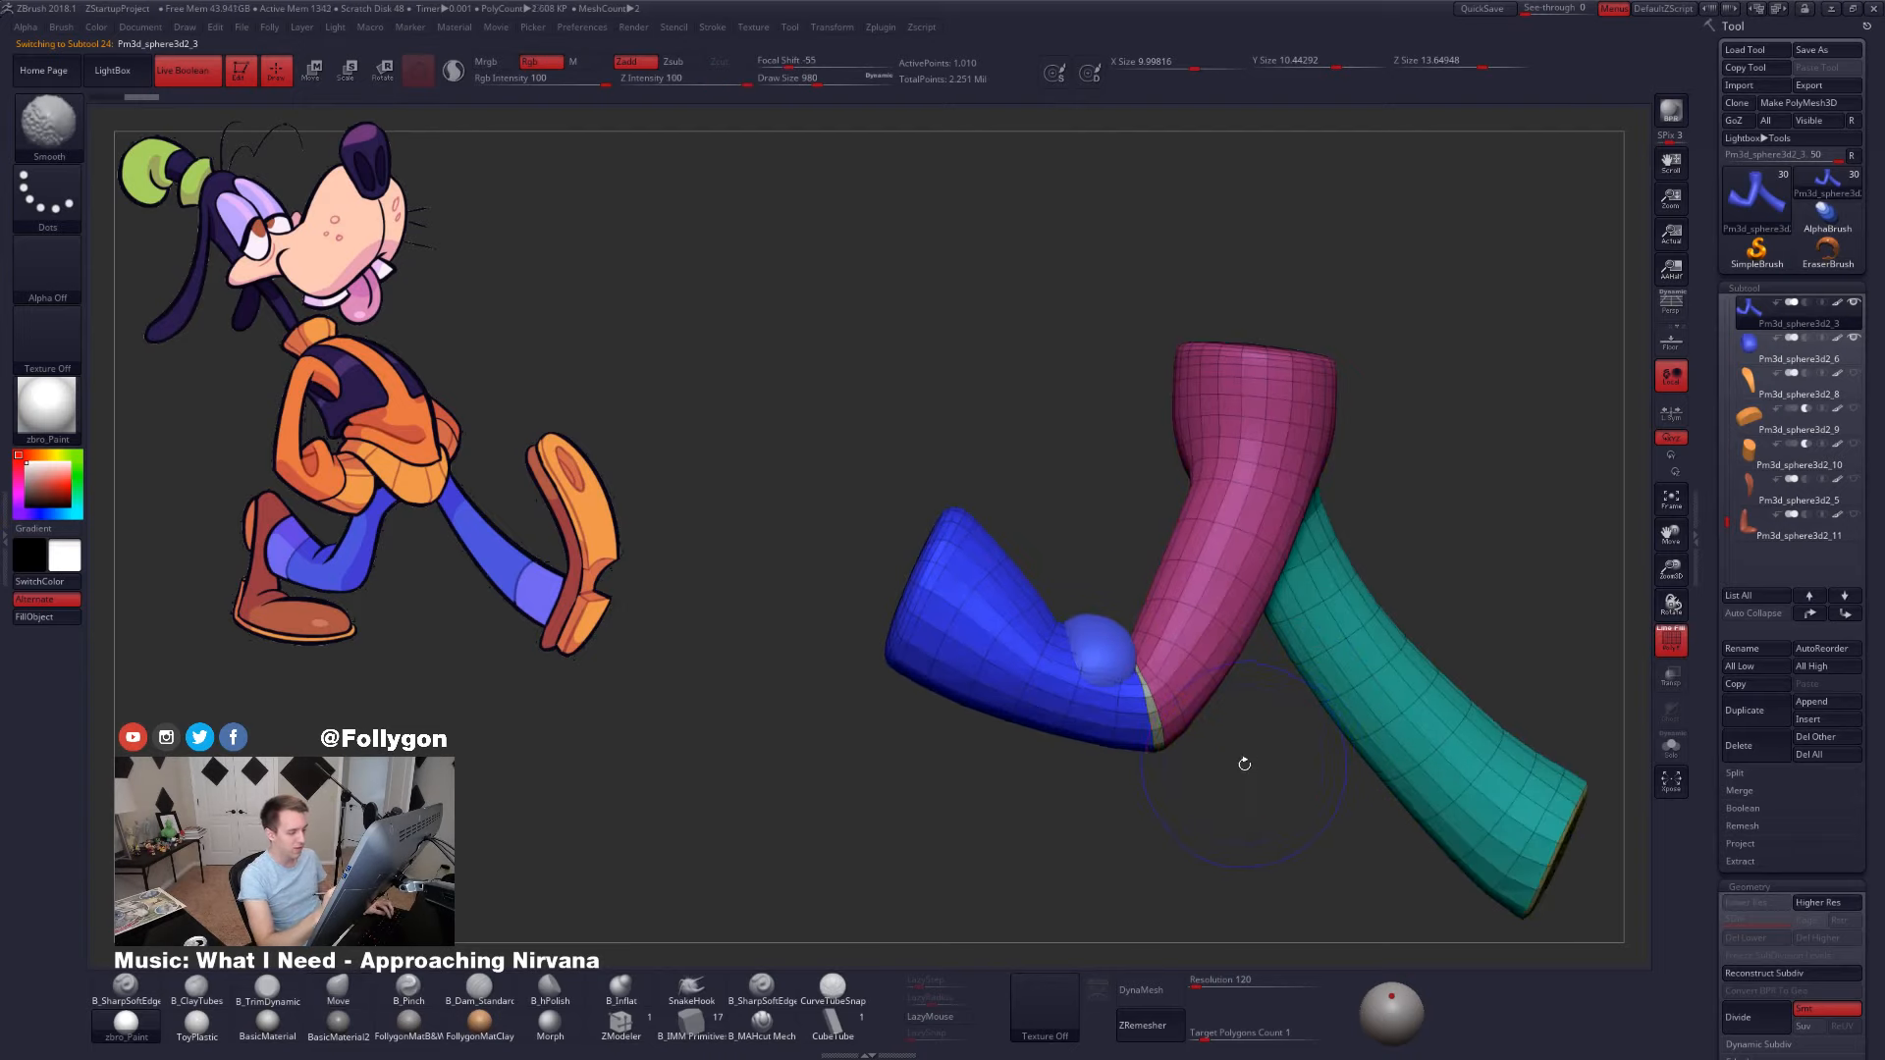
{"action": "key", "text": "shift+f"}
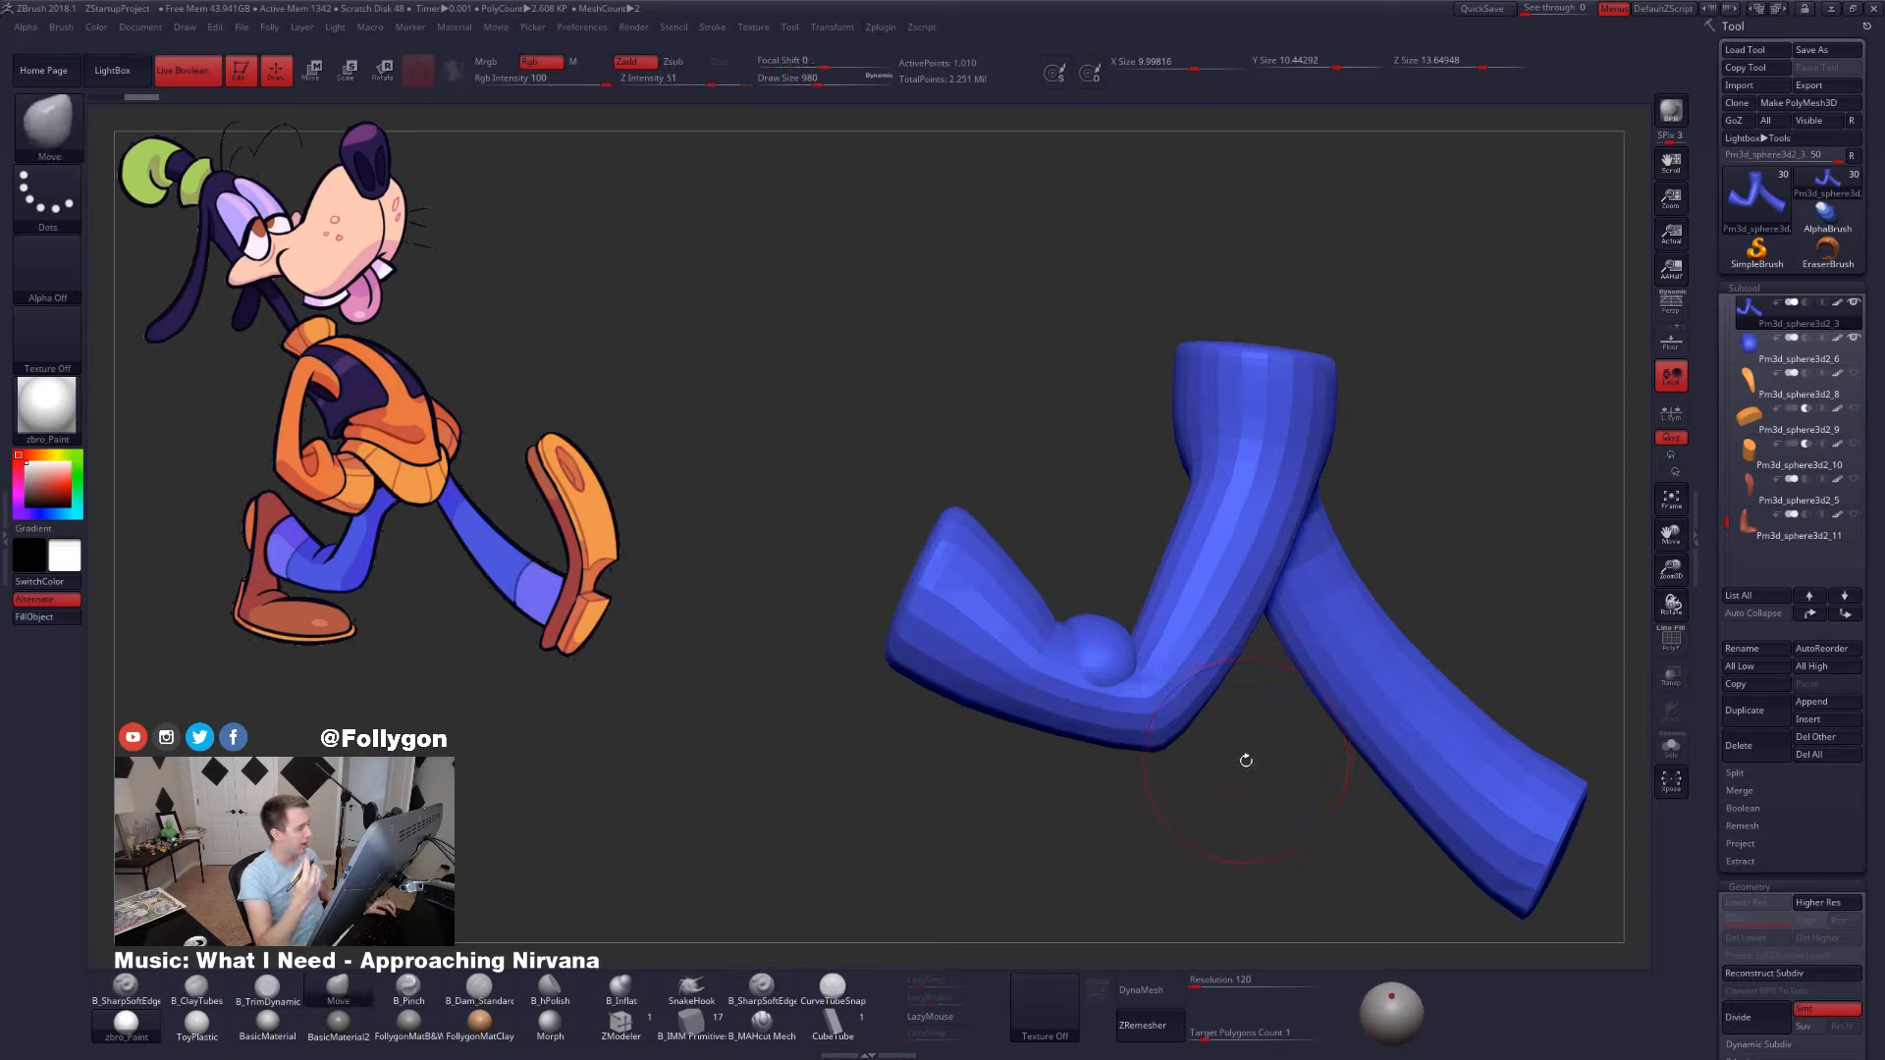
- Inspect the knee sphere's mesh, reselect the pants, duplicate them, and isolate the copy
{"action": "left_click", "coordinate": [1099, 650], "text": "alt"}
{"action": "left_click_drag", "start_coordinate": [1099, 707], "coordinate": [1081, 644], "text": "alt"}
{"action": "key", "text": "shift+f"}
{"action": "key", "text": "shift+f"}
{"action": "key", "text": "ctrl+shift+s"}
{"action": "key", "text": "ctrl+shift+s"}
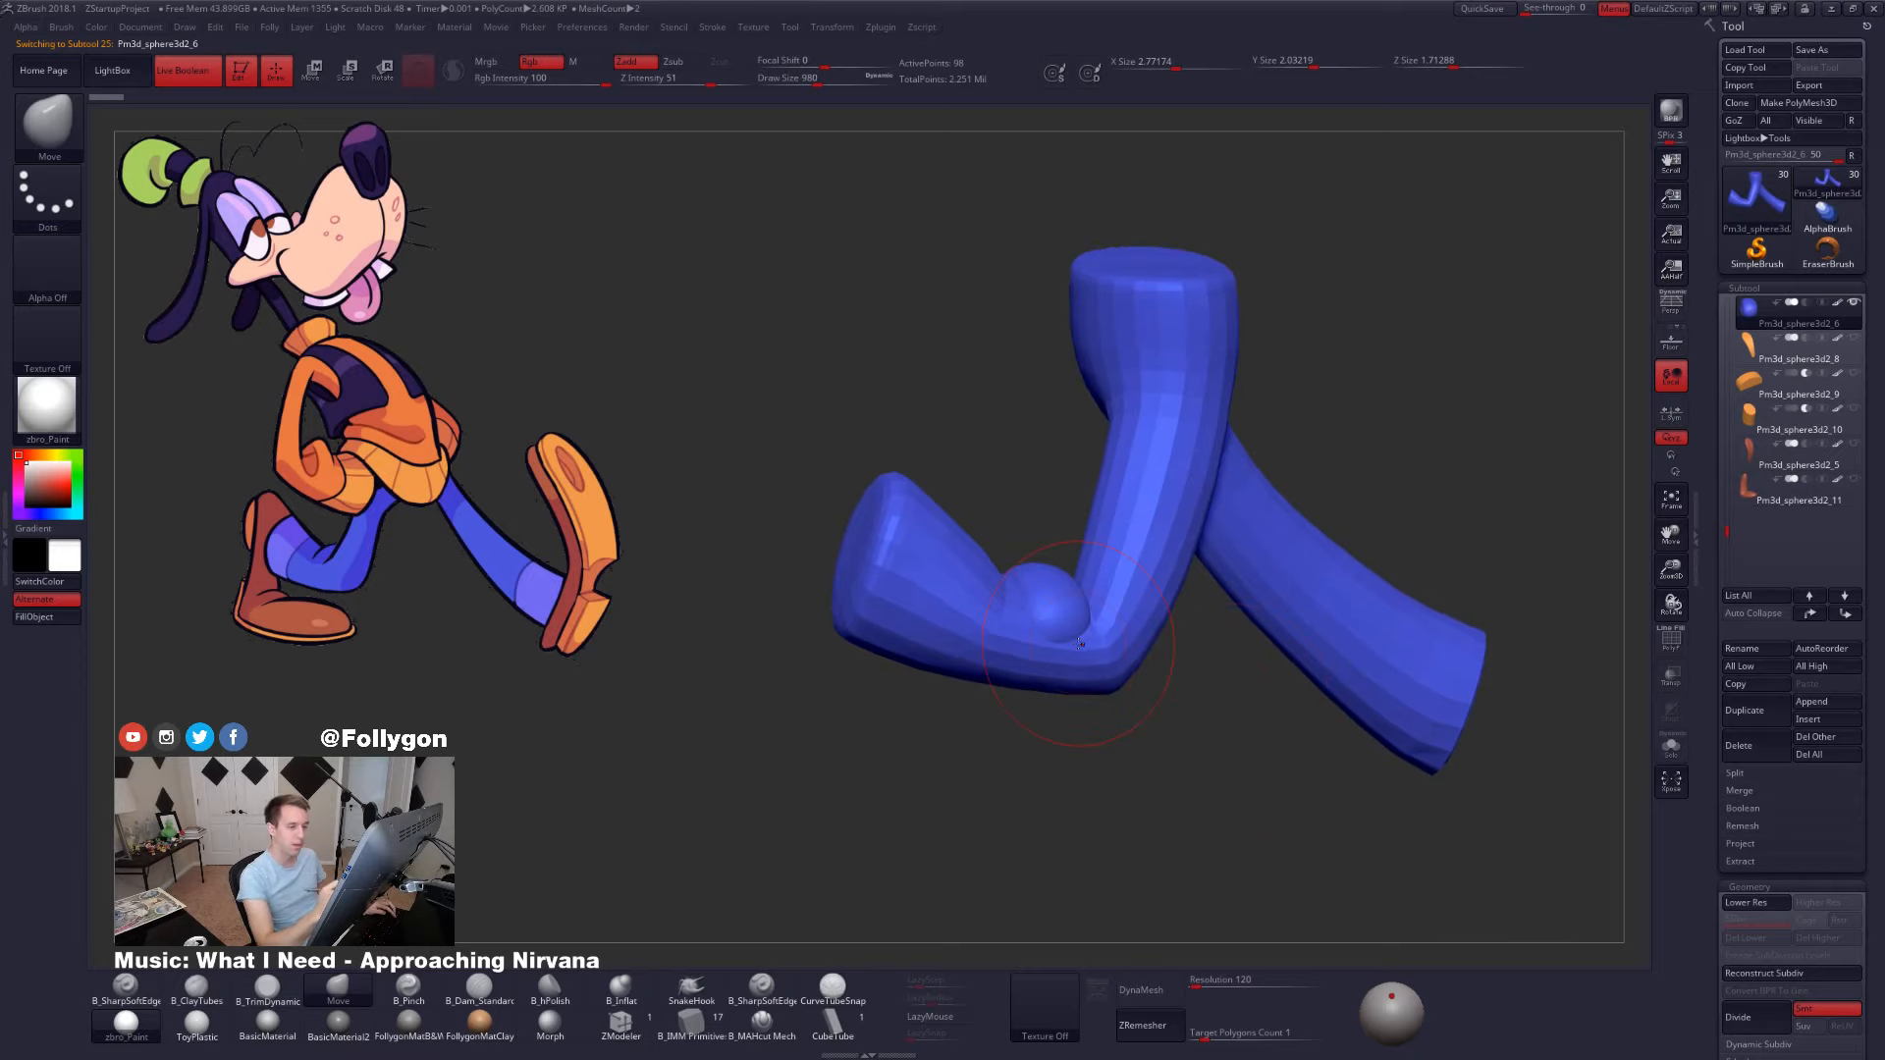
{"action": "left_click", "coordinate": [1082, 644], "text": "alt"}
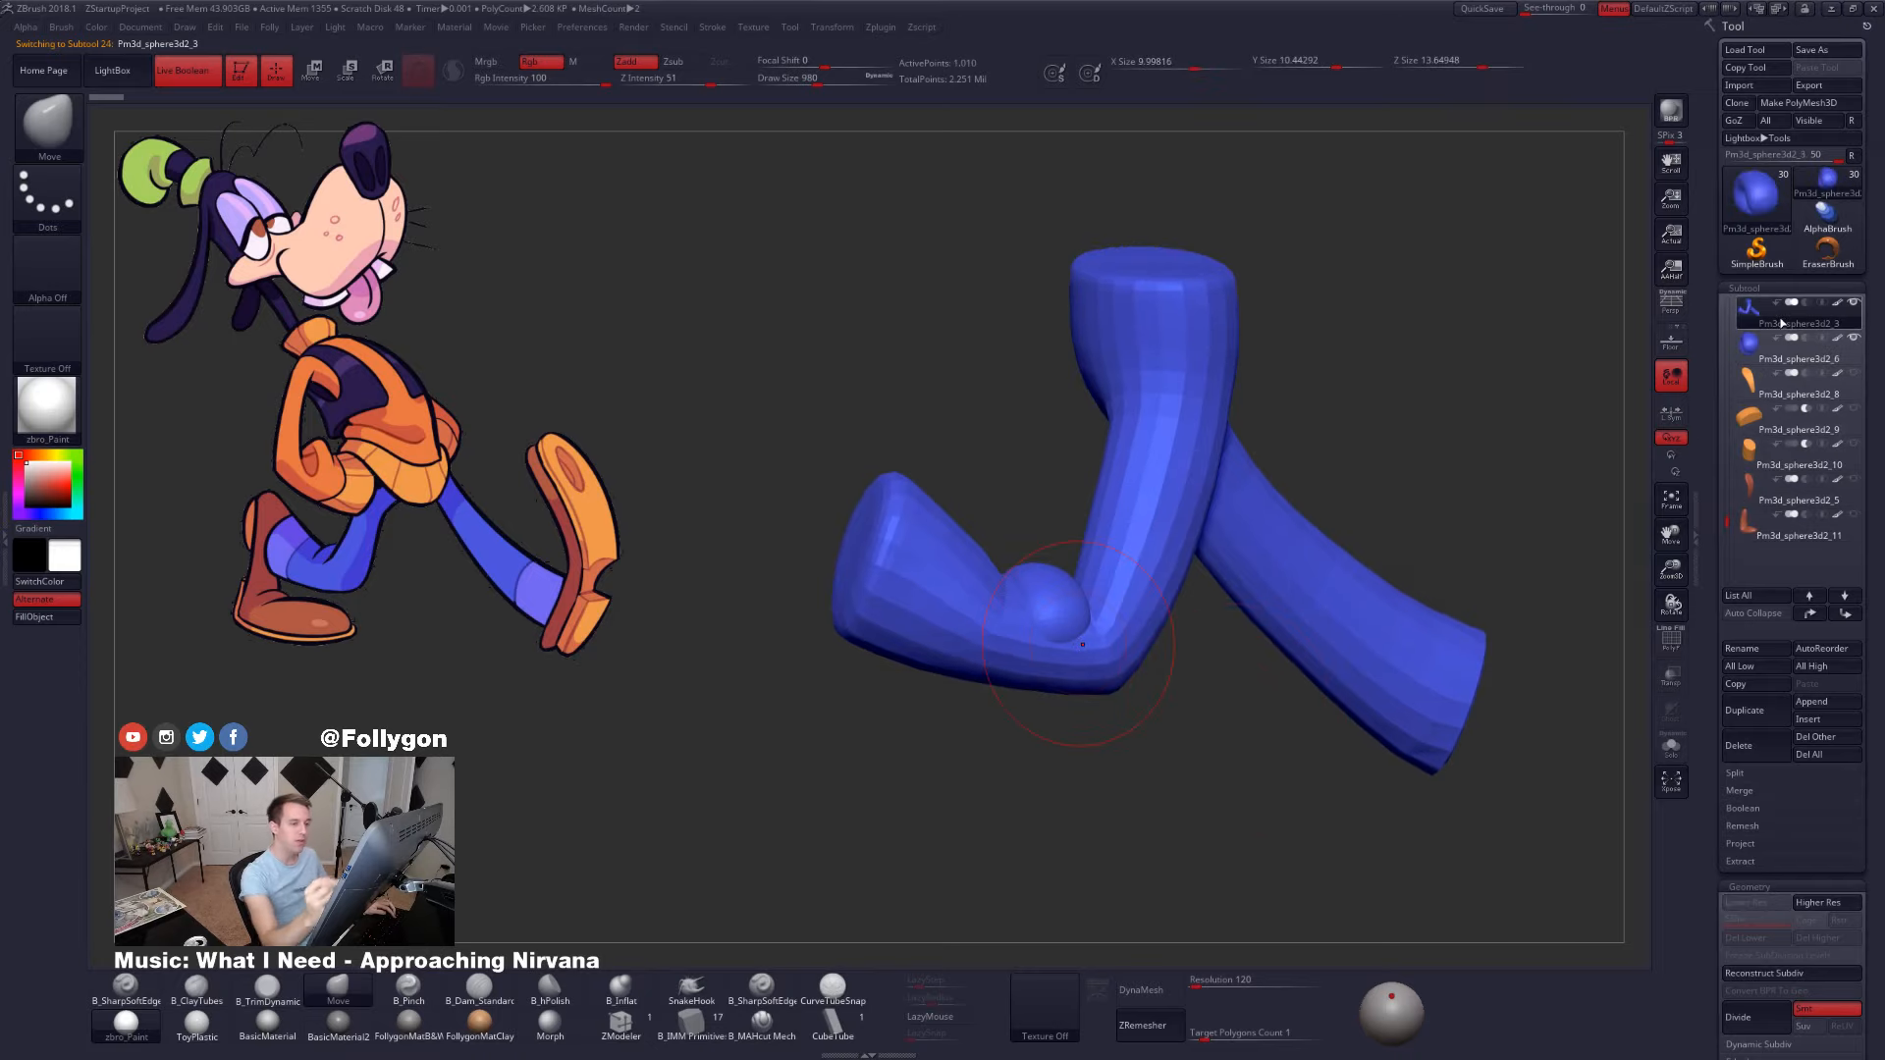
{"action": "left_click", "coordinate": [1752, 710]}
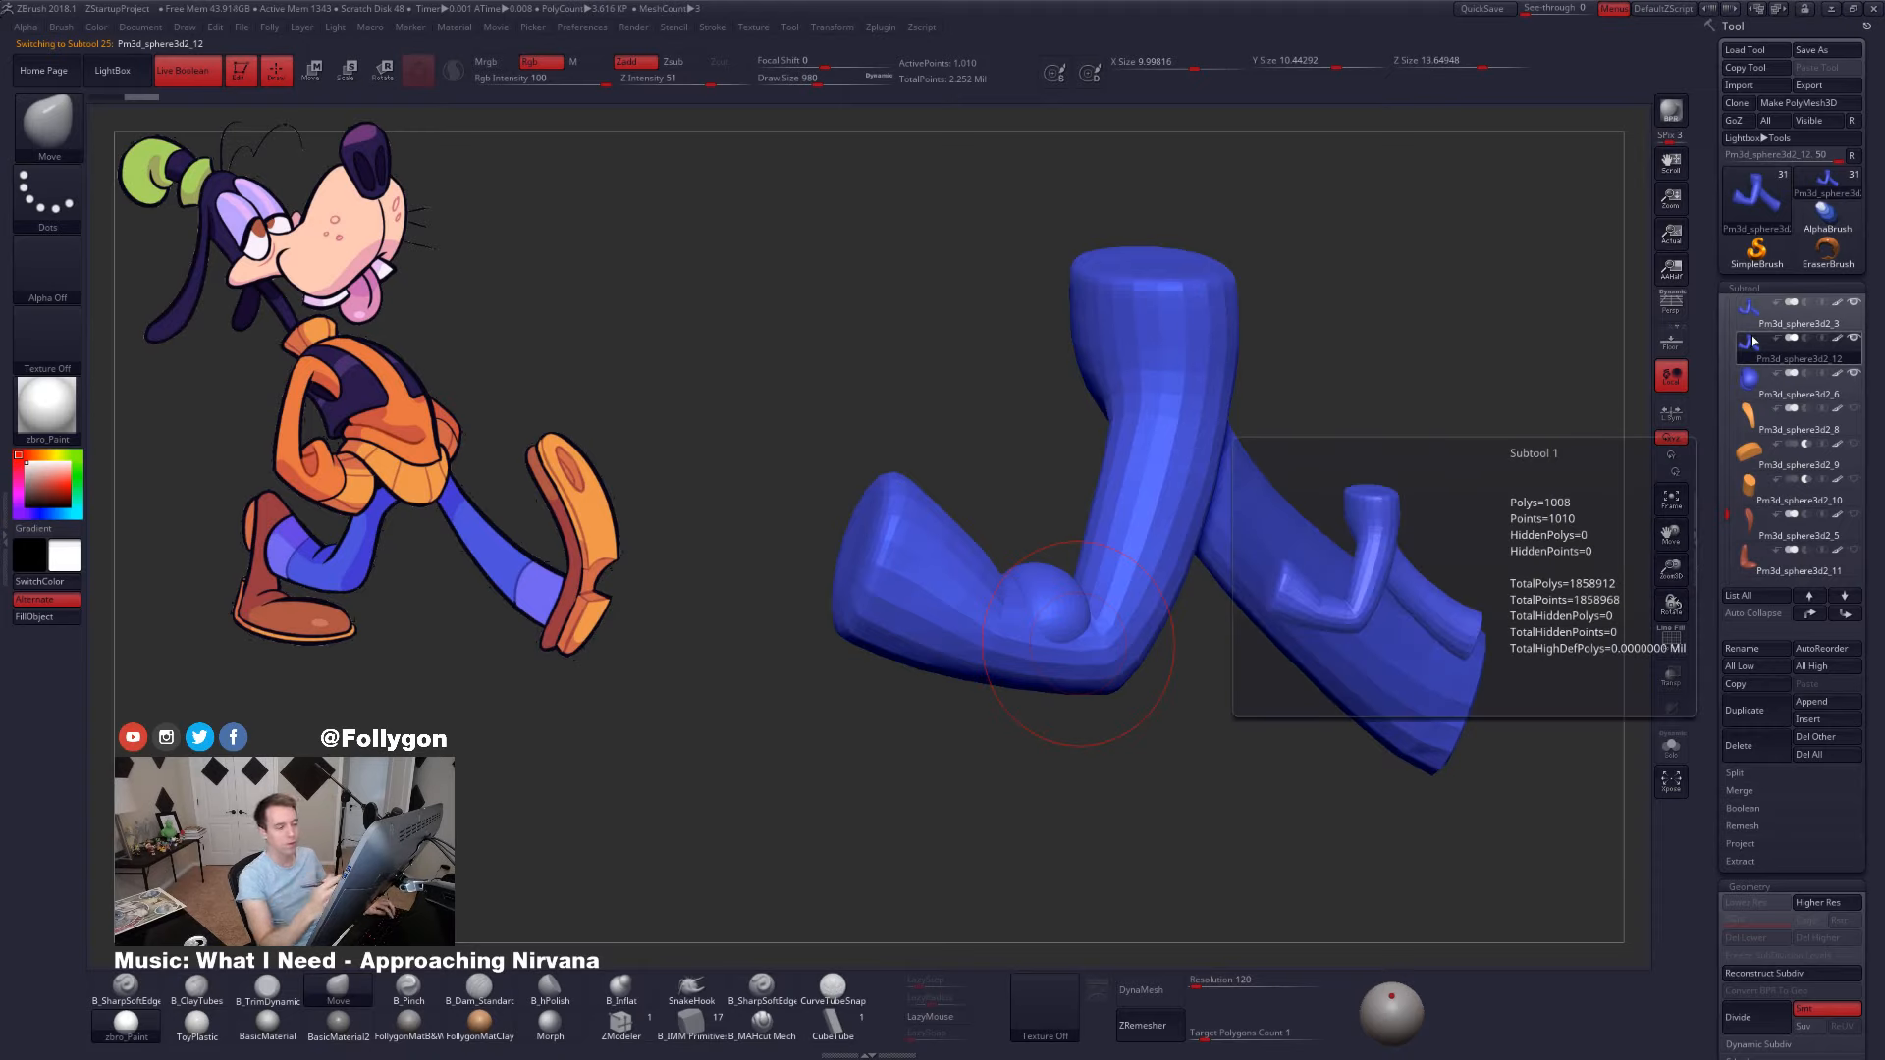
{"action": "left_click", "coordinate": [1671, 746]}
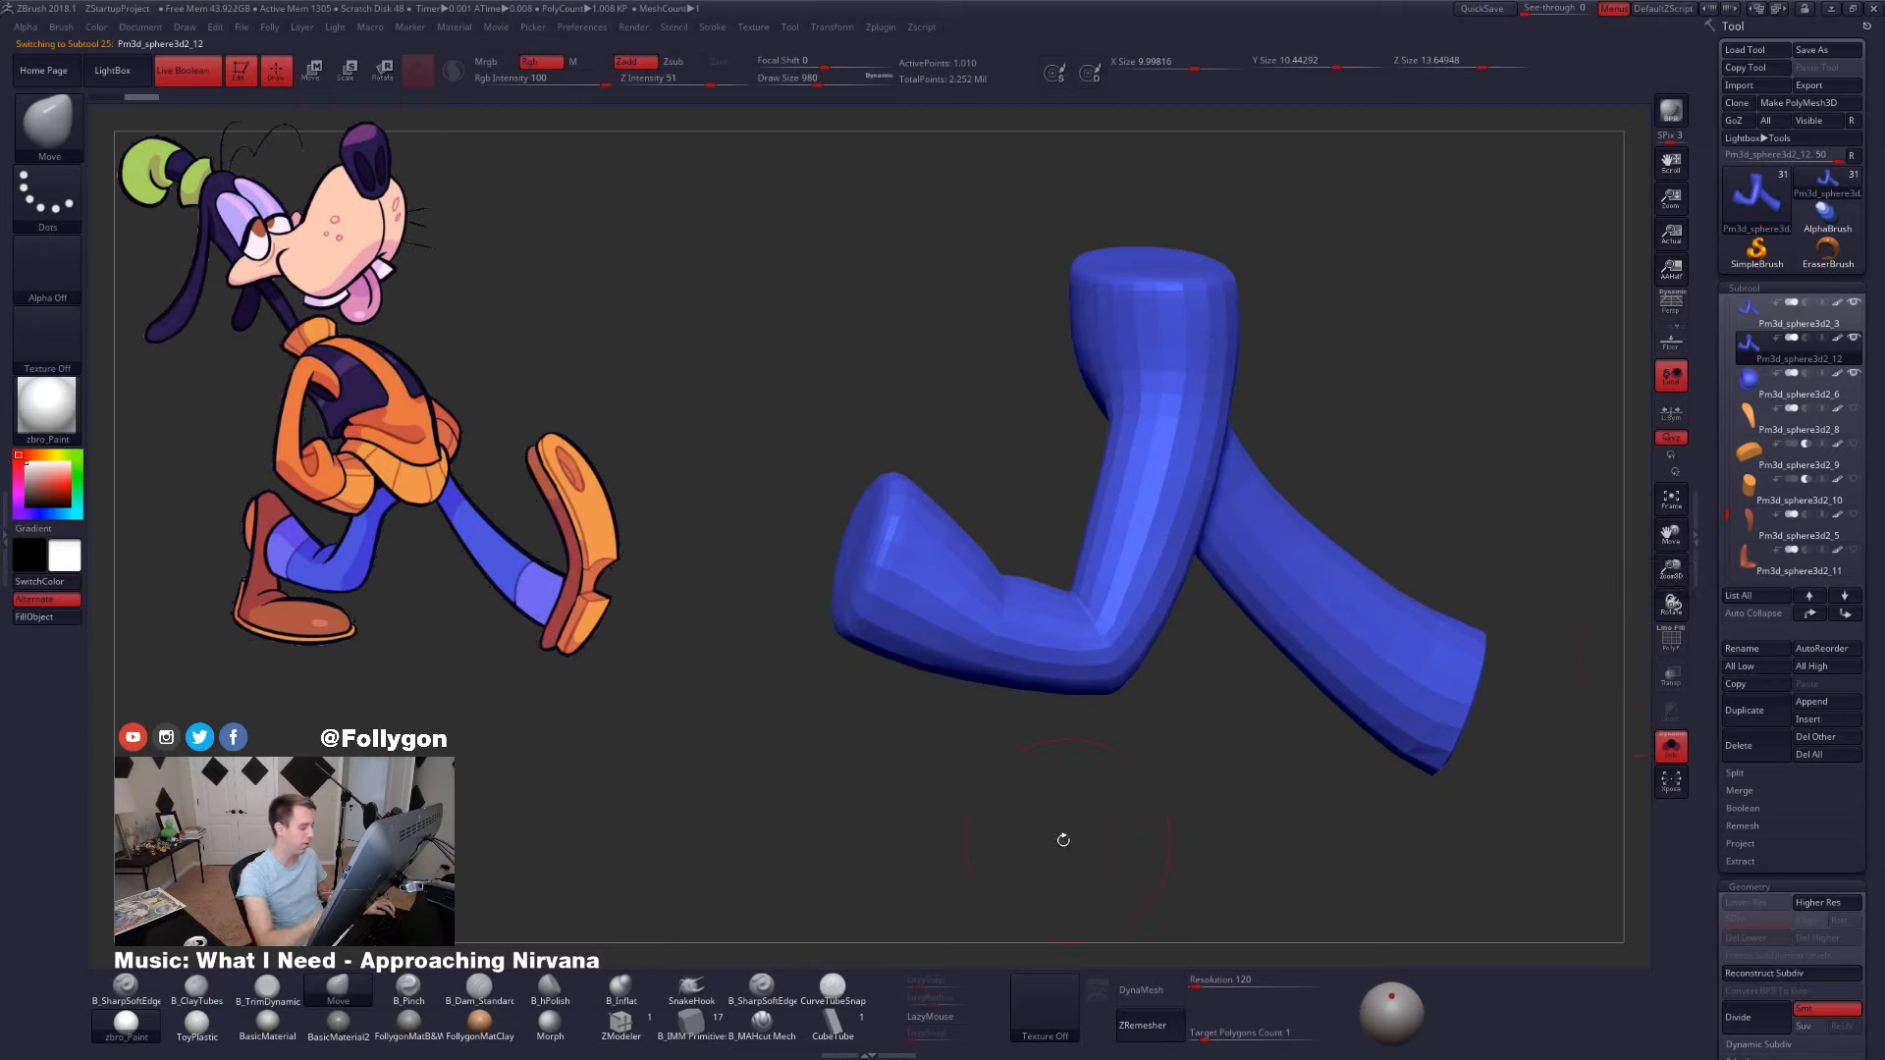
- Insert a small ball in the bend of the knee on the pants copy with CurveTubeSnap at Draw Size 465
{"action": "left_click", "coordinate": [861, 993]}
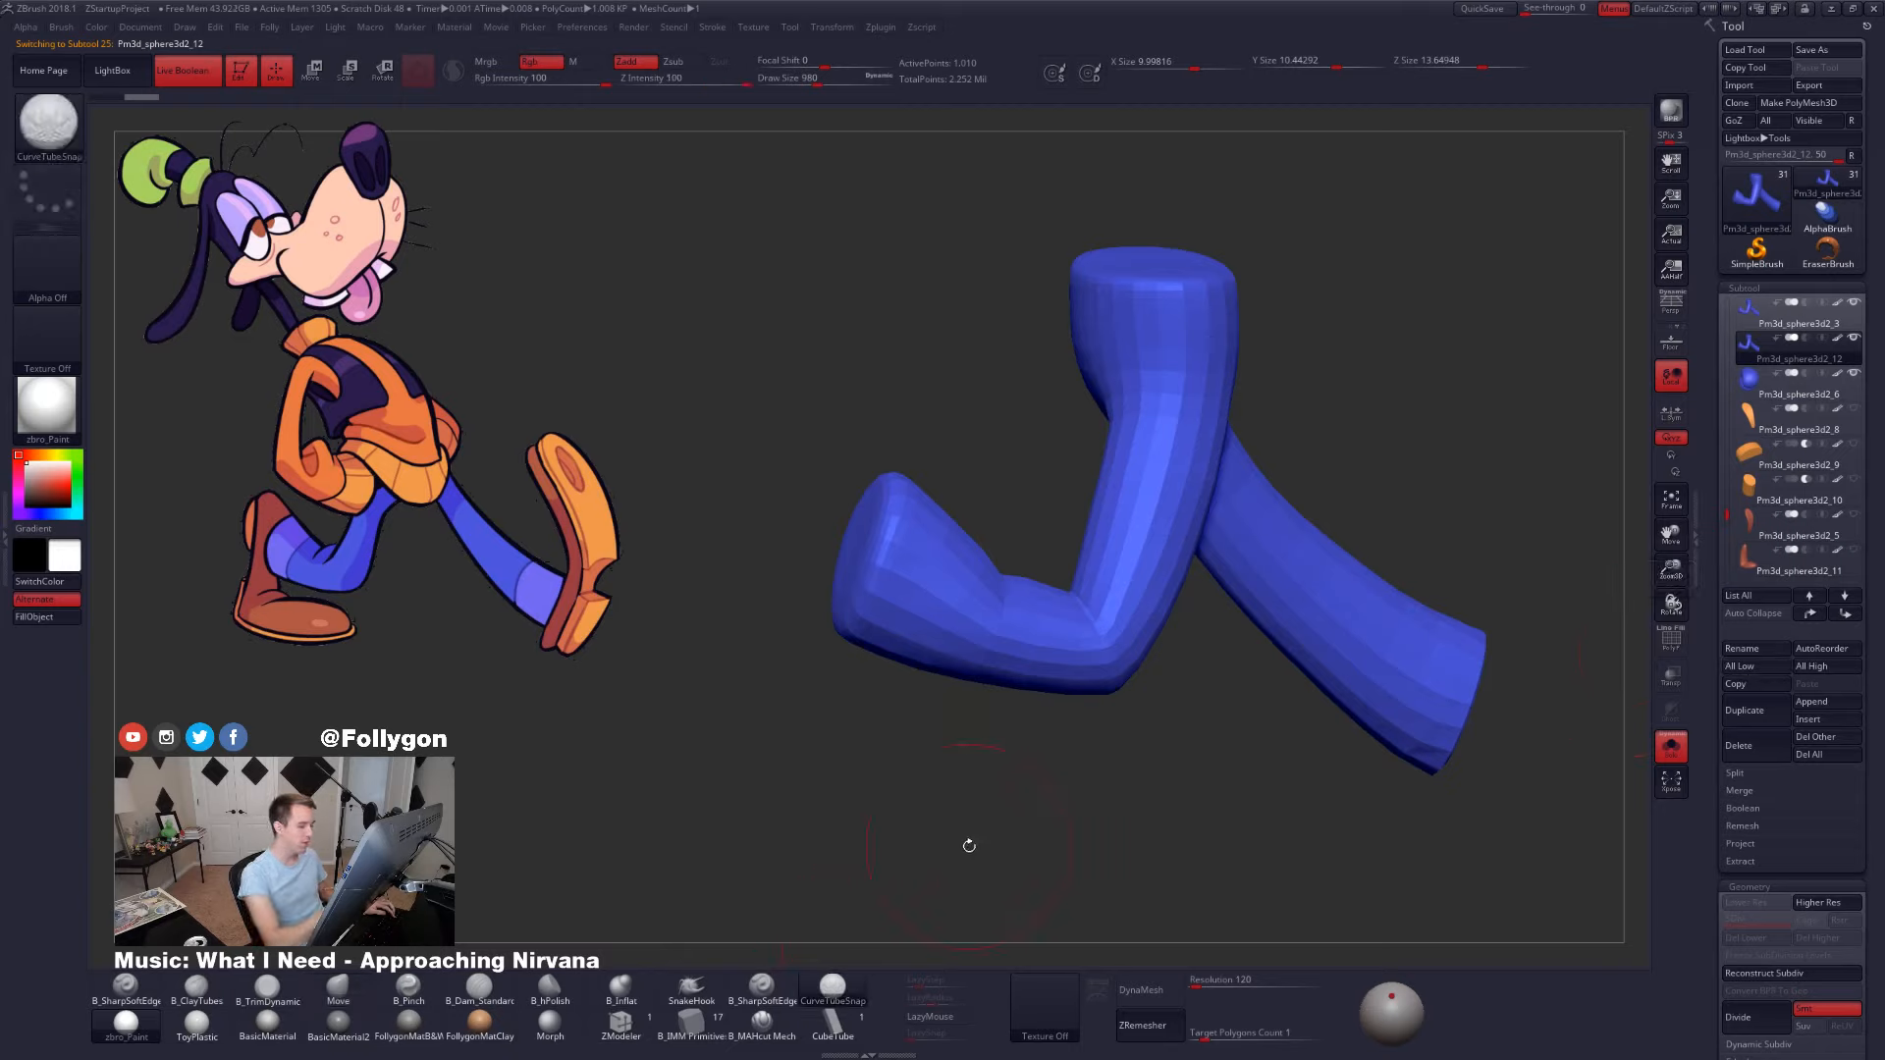
{"action": "key", "text": "space"}
{"action": "mouse_move", "coordinate": [972, 814]}
{"action": "left_mouse_down"}
{"action": "mouse_move", "coordinate": [1068, 694]}
{"action": "mouse_move", "coordinate": [1075, 776]}
{"action": "left_mouse_up"}
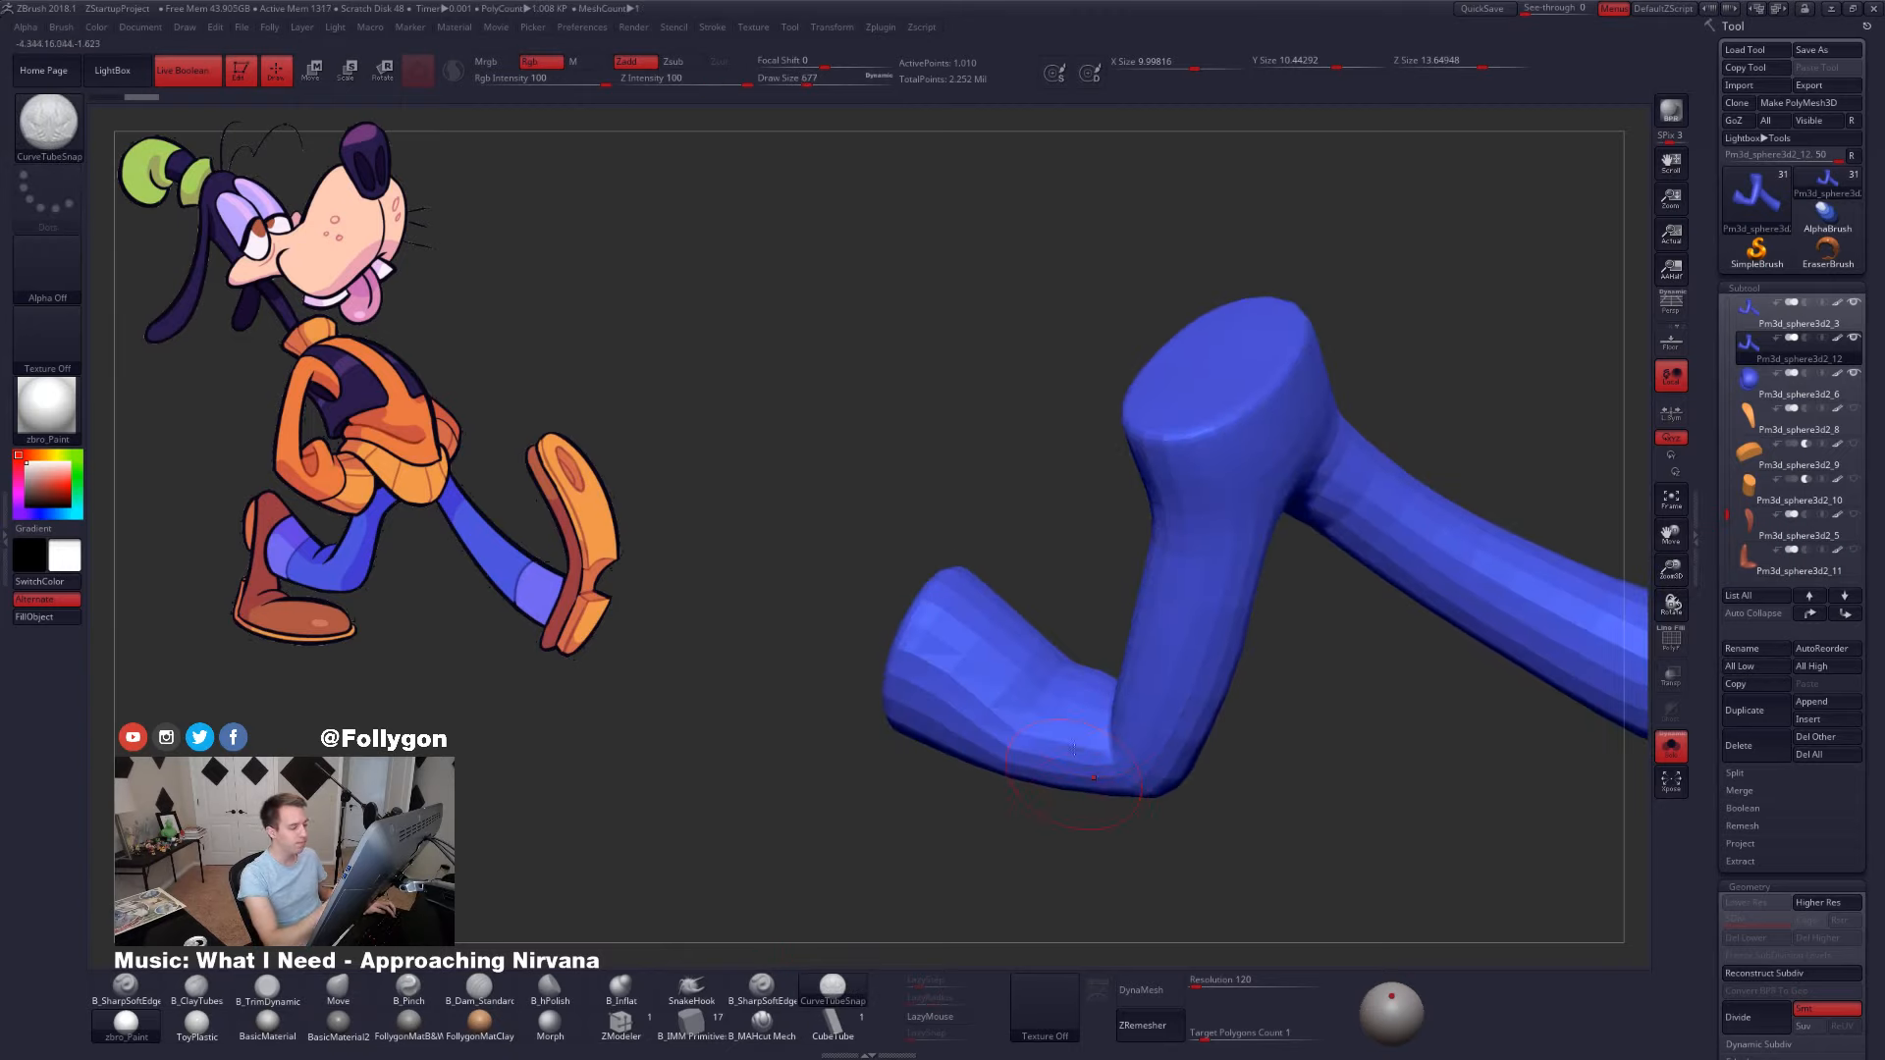
{"action": "mouse_move", "coordinate": [1102, 679]}
{"action": "right_mouse_down"}
{"action": "mouse_move", "coordinate": [1115, 767]}
{"action": "mouse_move", "coordinate": [1092, 631]}
{"action": "right_mouse_up"}
{"action": "key", "text": "space"}
{"action": "left_click_drag", "start_coordinate": [1092, 629], "coordinate": [1065, 629]}
{"action": "right_click_drag", "start_coordinate": [1065, 629], "coordinate": [1051, 671]}
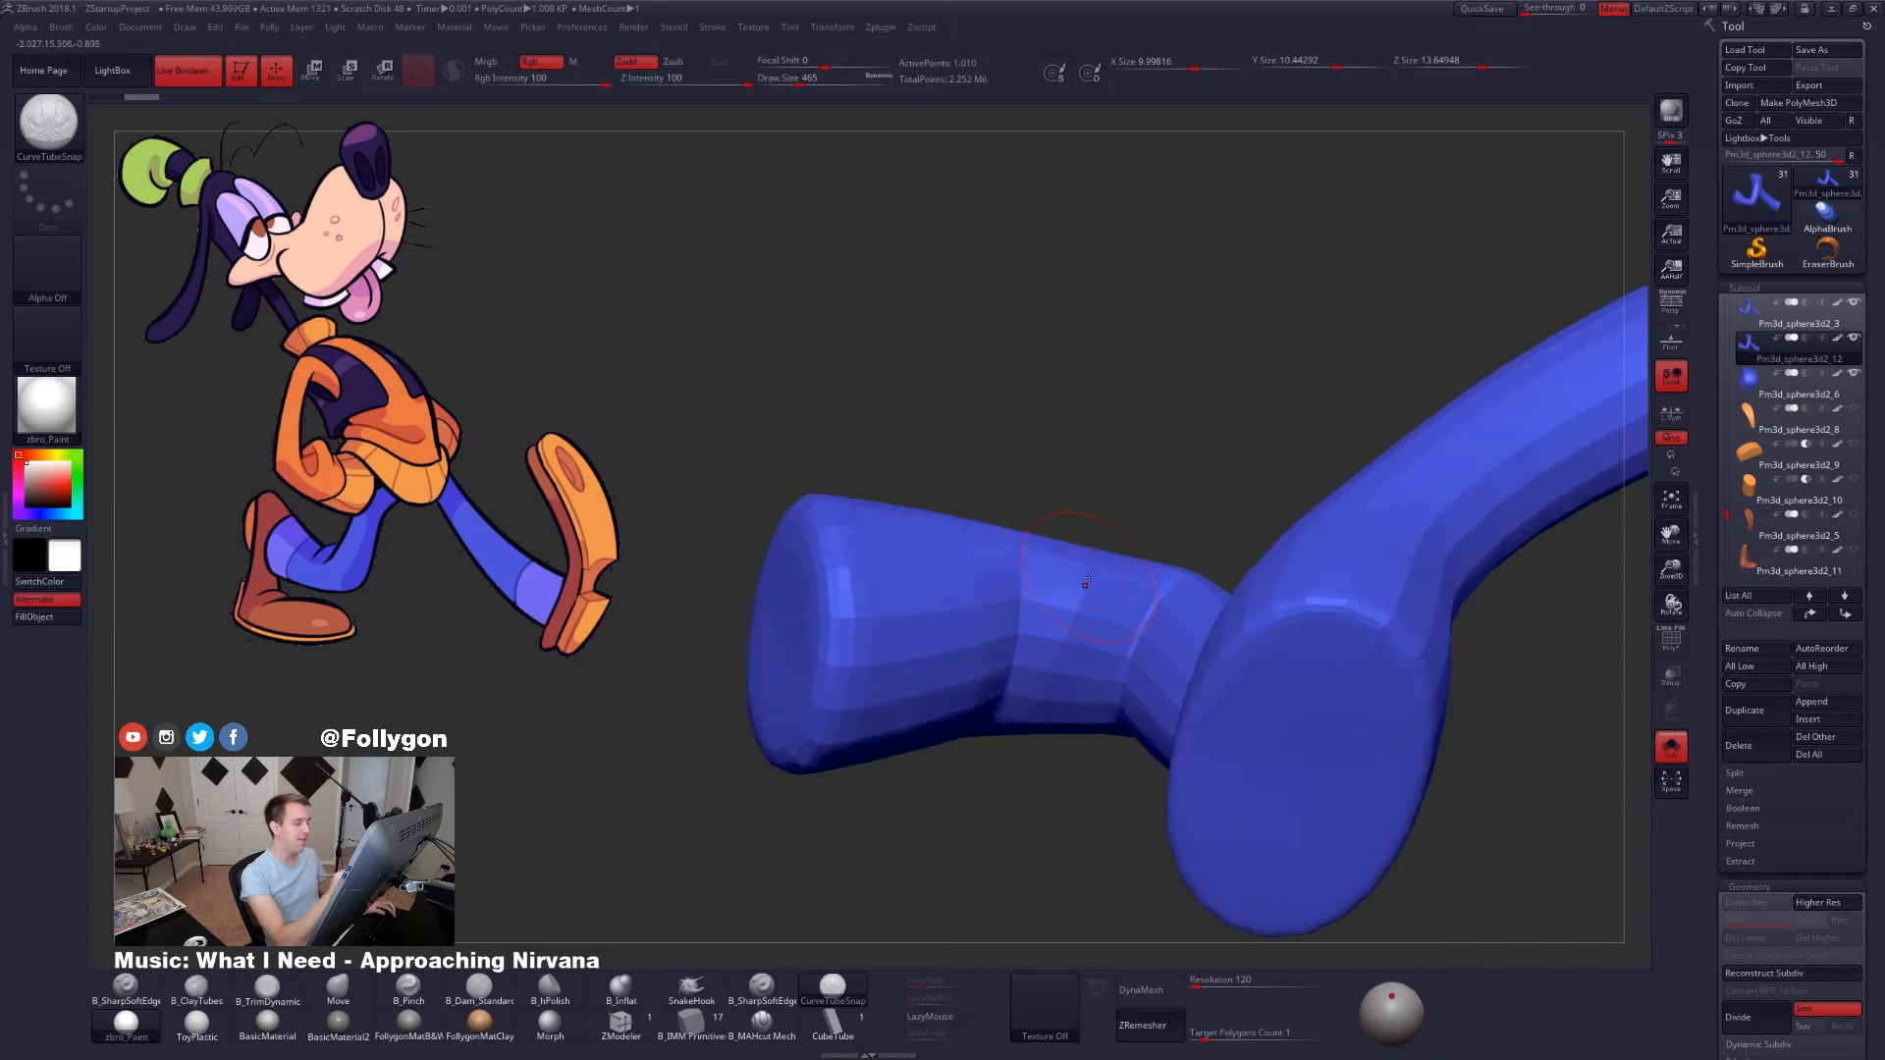
{"action": "left_click_drag", "start_coordinate": [1038, 744], "coordinate": [1041, 746]}
{"action": "mouse_move", "coordinate": [1040, 746]}
{"action": "right_mouse_down"}
{"action": "mouse_move", "coordinate": [1249, 811]}
{"action": "mouse_move", "coordinate": [1155, 658]}
{"action": "right_mouse_up"}
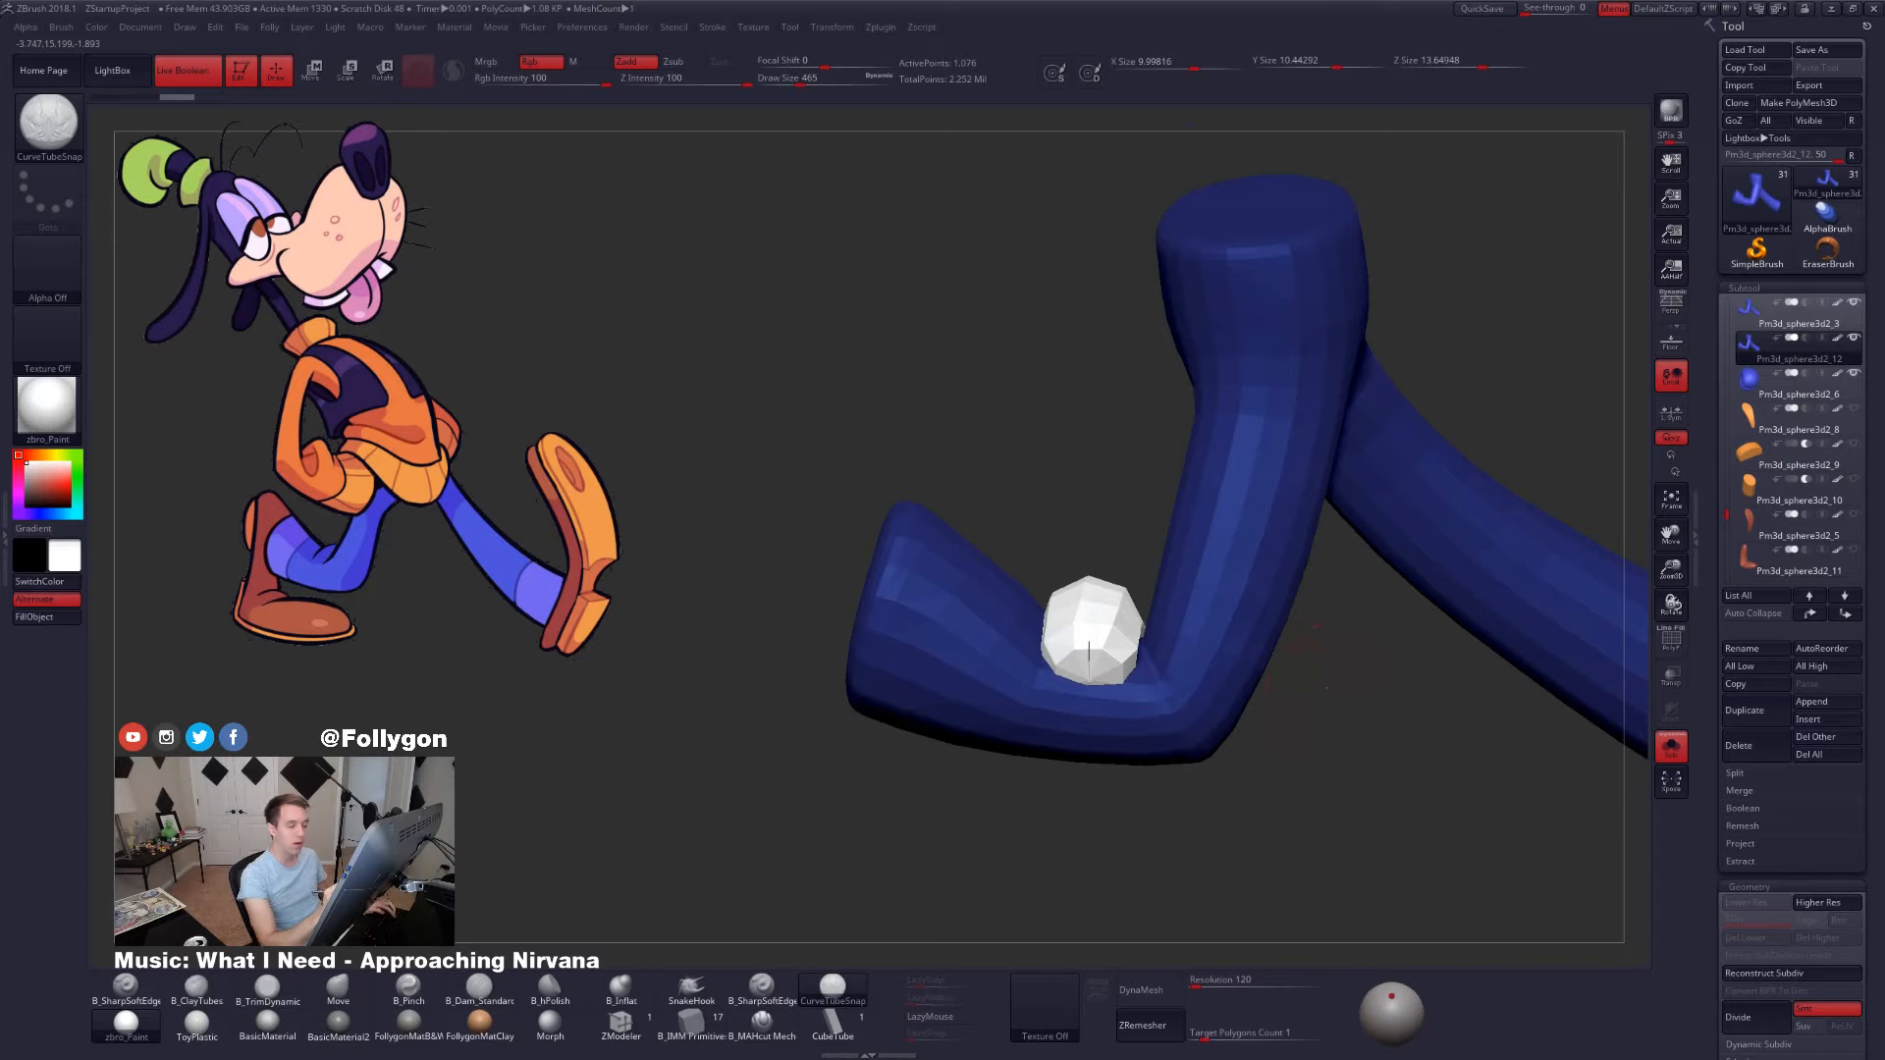
{"action": "right_click_drag", "start_coordinate": [1306, 650], "coordinate": [1296, 629]}
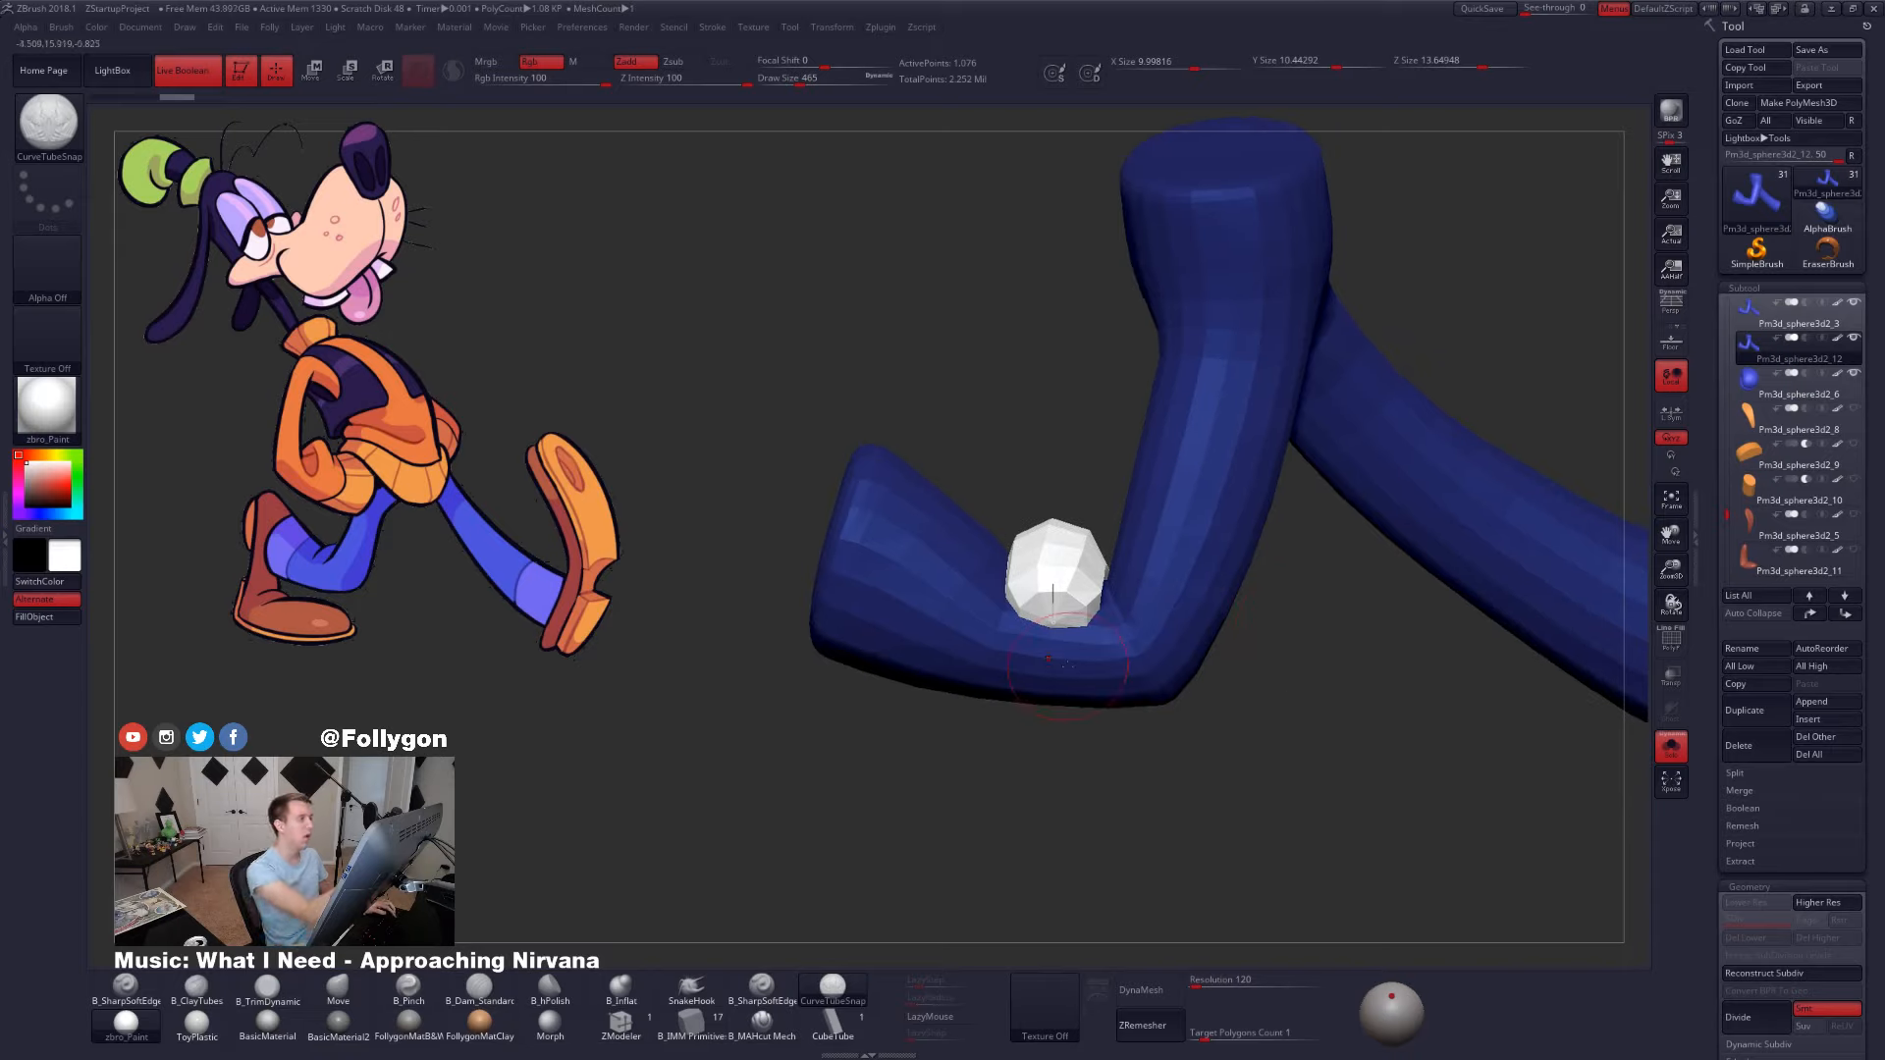
- Set the Z Intensity to 52 and reshape the inserted knee ball, using the Move brush at Draw Size 881
{"action": "left_click_drag", "start_coordinate": [746, 80], "coordinate": [709, 84]}
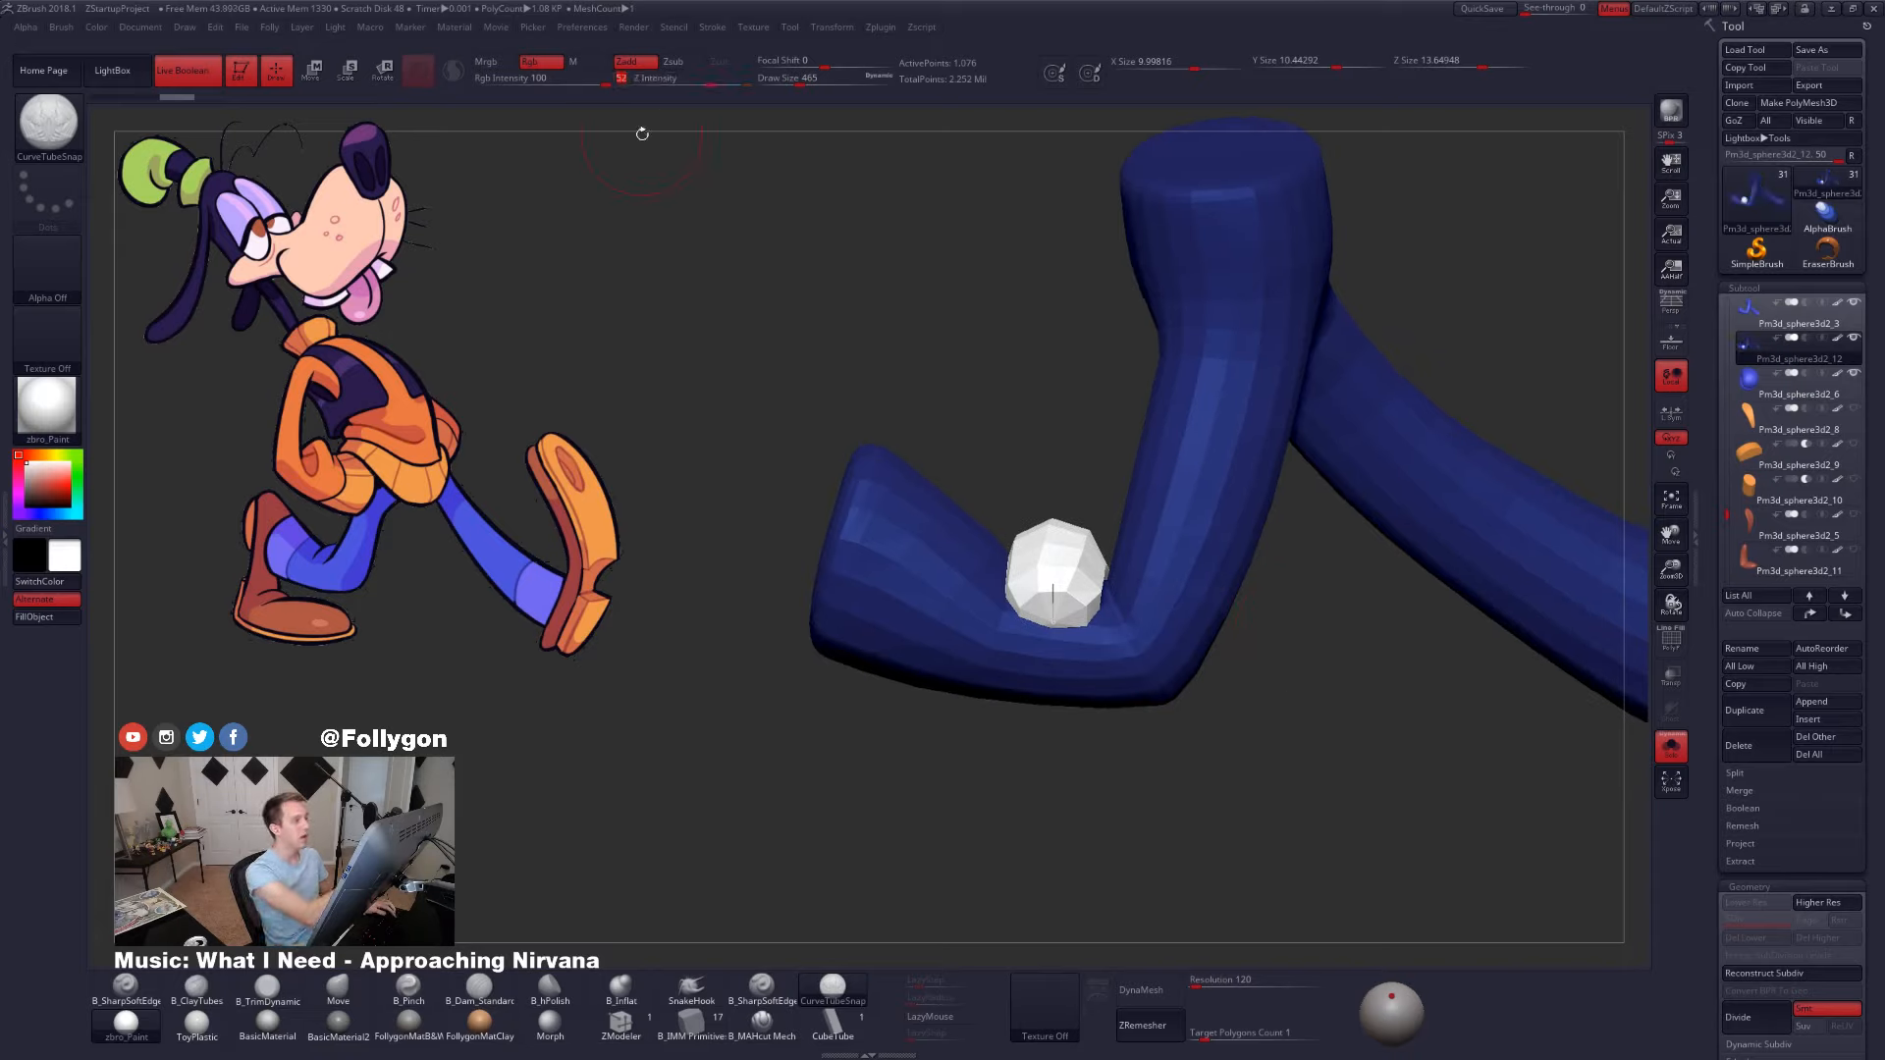
{"action": "left_click_drag", "start_coordinate": [1053, 562], "coordinate": [1059, 568]}
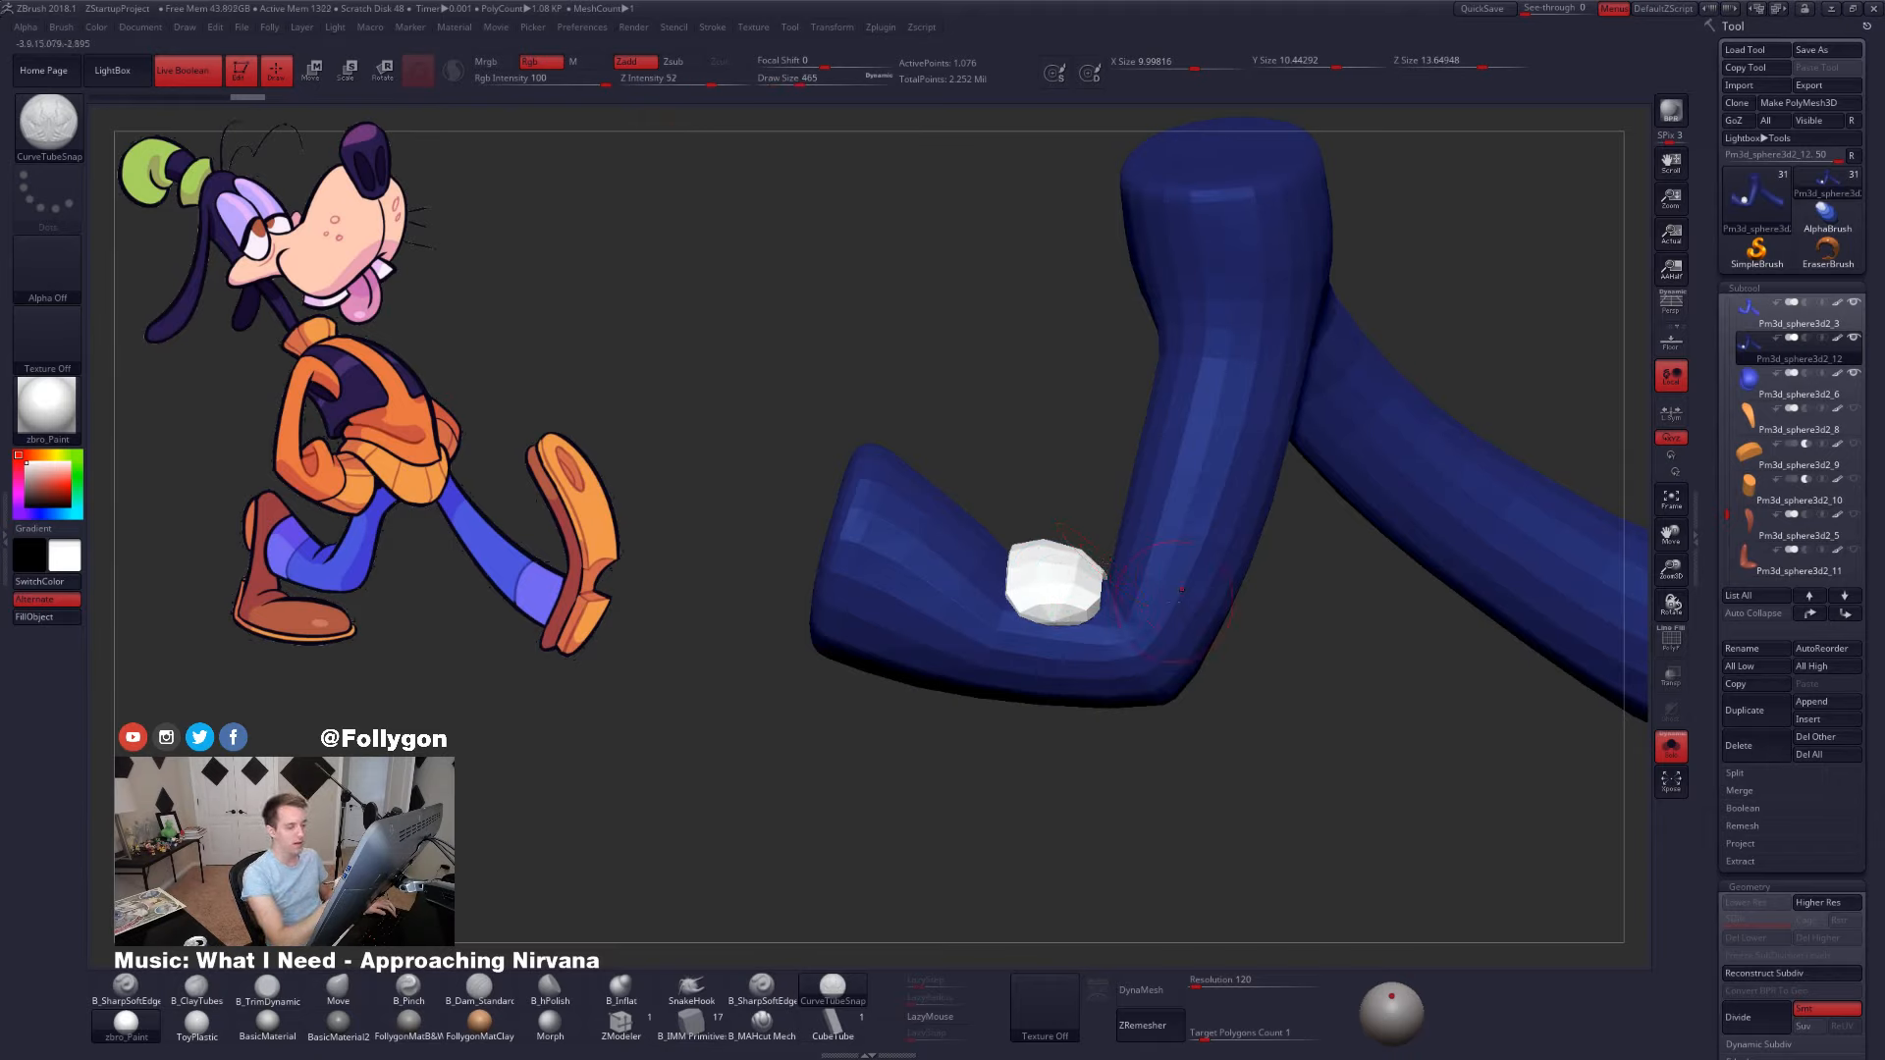
{"action": "key", "text": "b"}
{"action": "key", "text": "m"}
{"action": "key", "text": "v"}
{"action": "key", "text": "space"}
{"action": "left_click_drag", "start_coordinate": [1072, 589], "coordinate": [1086, 566]}
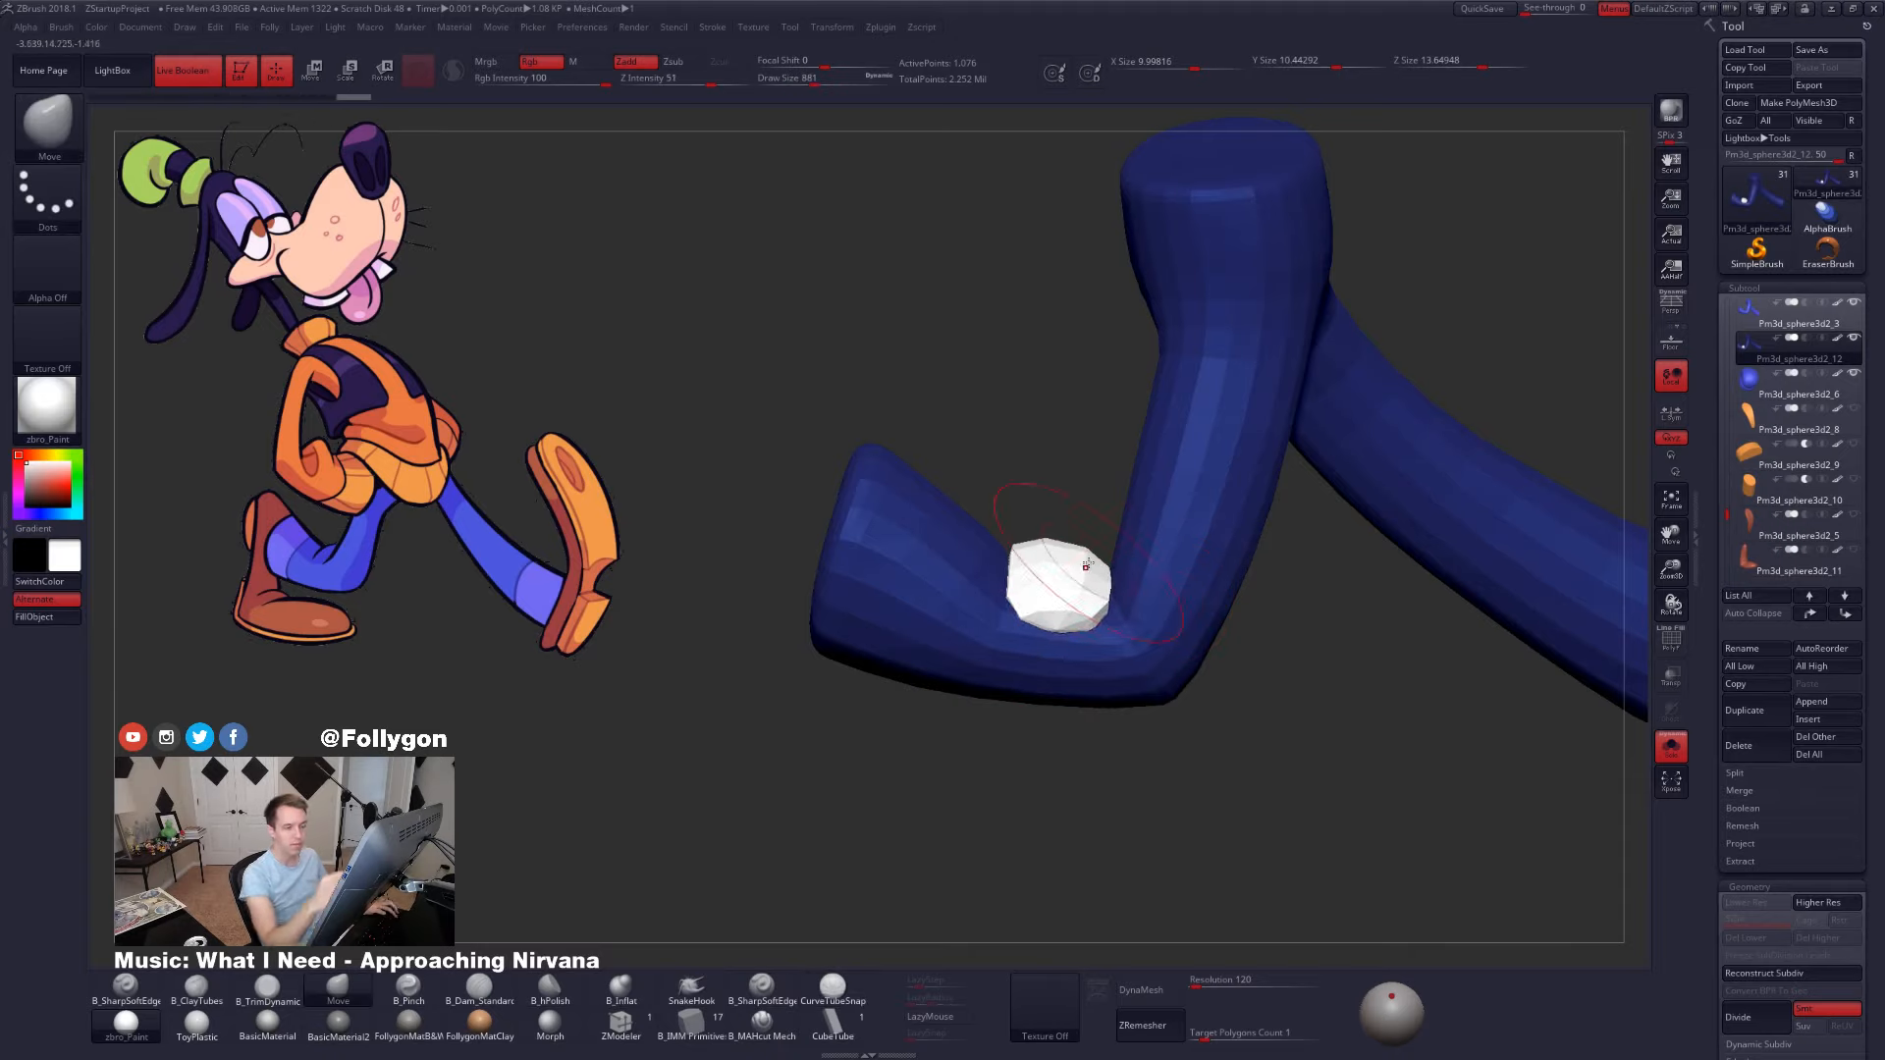
- Delete the isolated pants copy and bring back the original pants alongside the knee ball
{"action": "left_click", "coordinate": [1745, 745]}
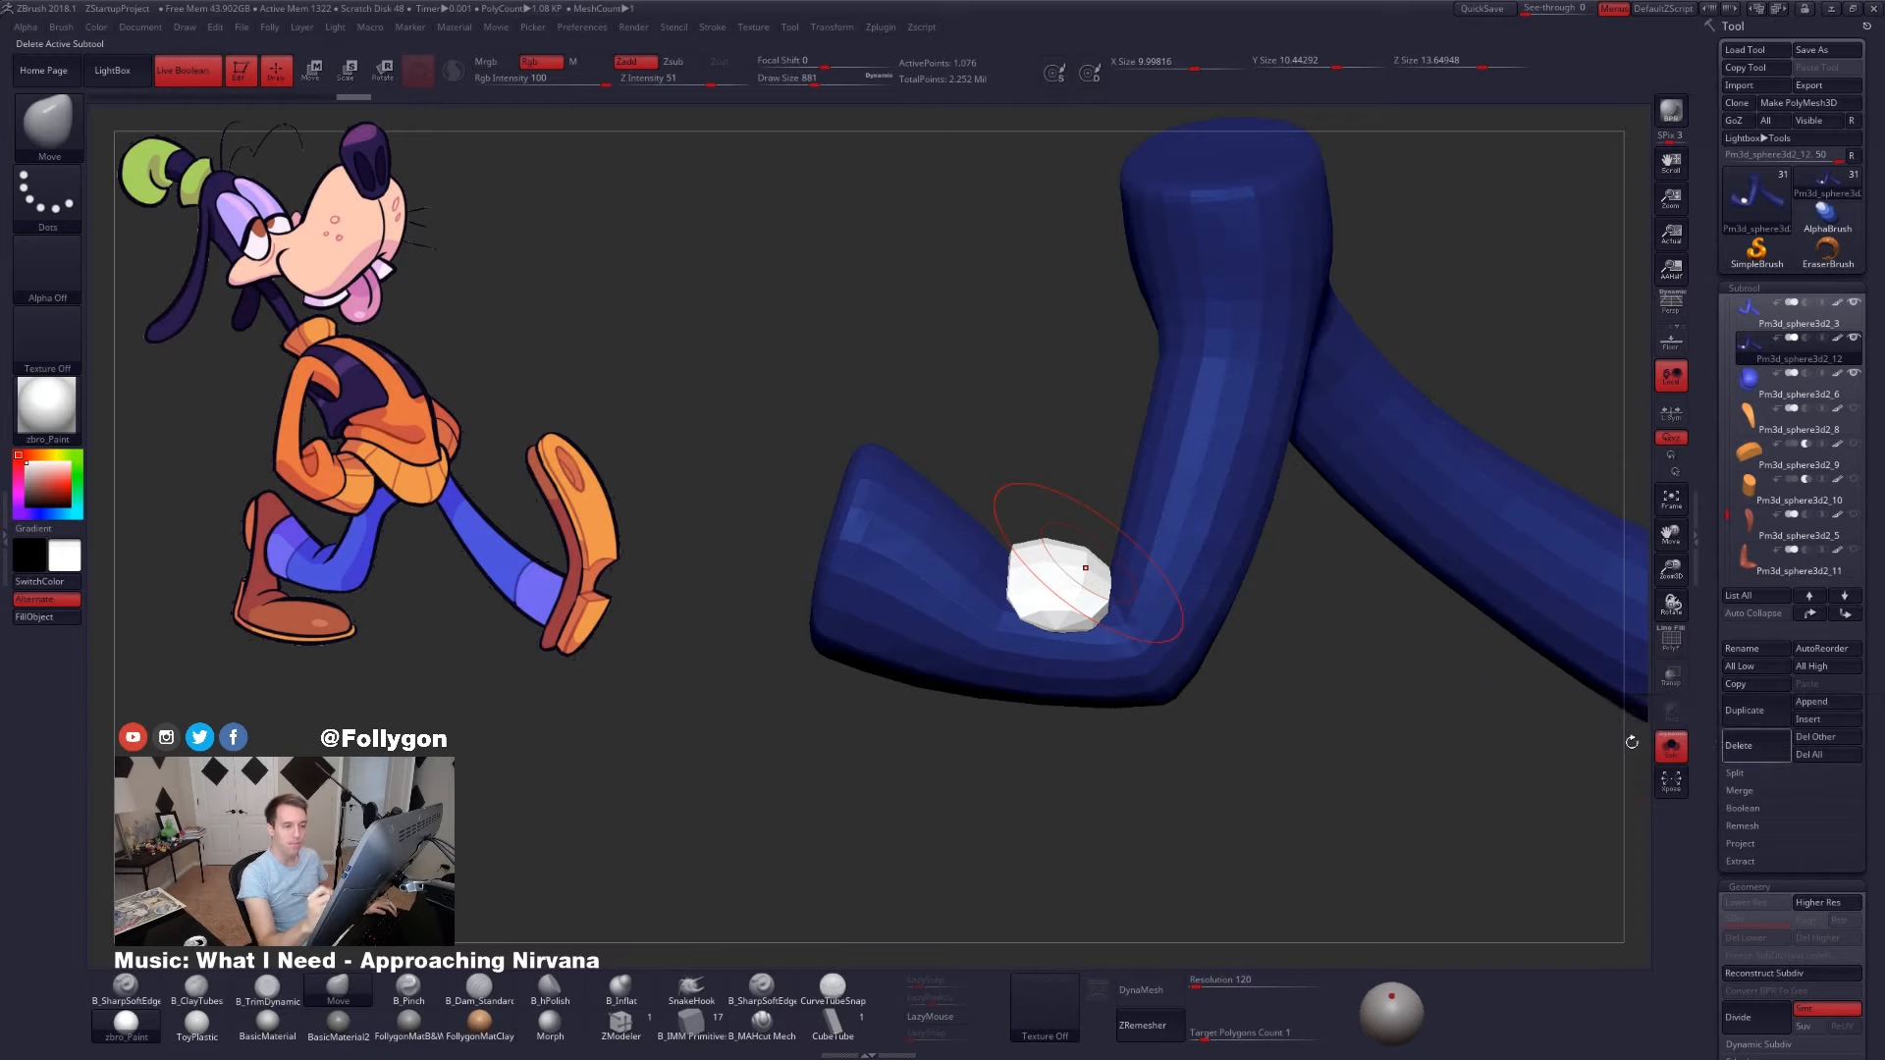
{"action": "left_click", "coordinate": [1621, 778]}
{"action": "key", "text": "alt+s"}
{"action": "left_click_drag", "start_coordinate": [967, 726], "coordinate": [1205, 746]}
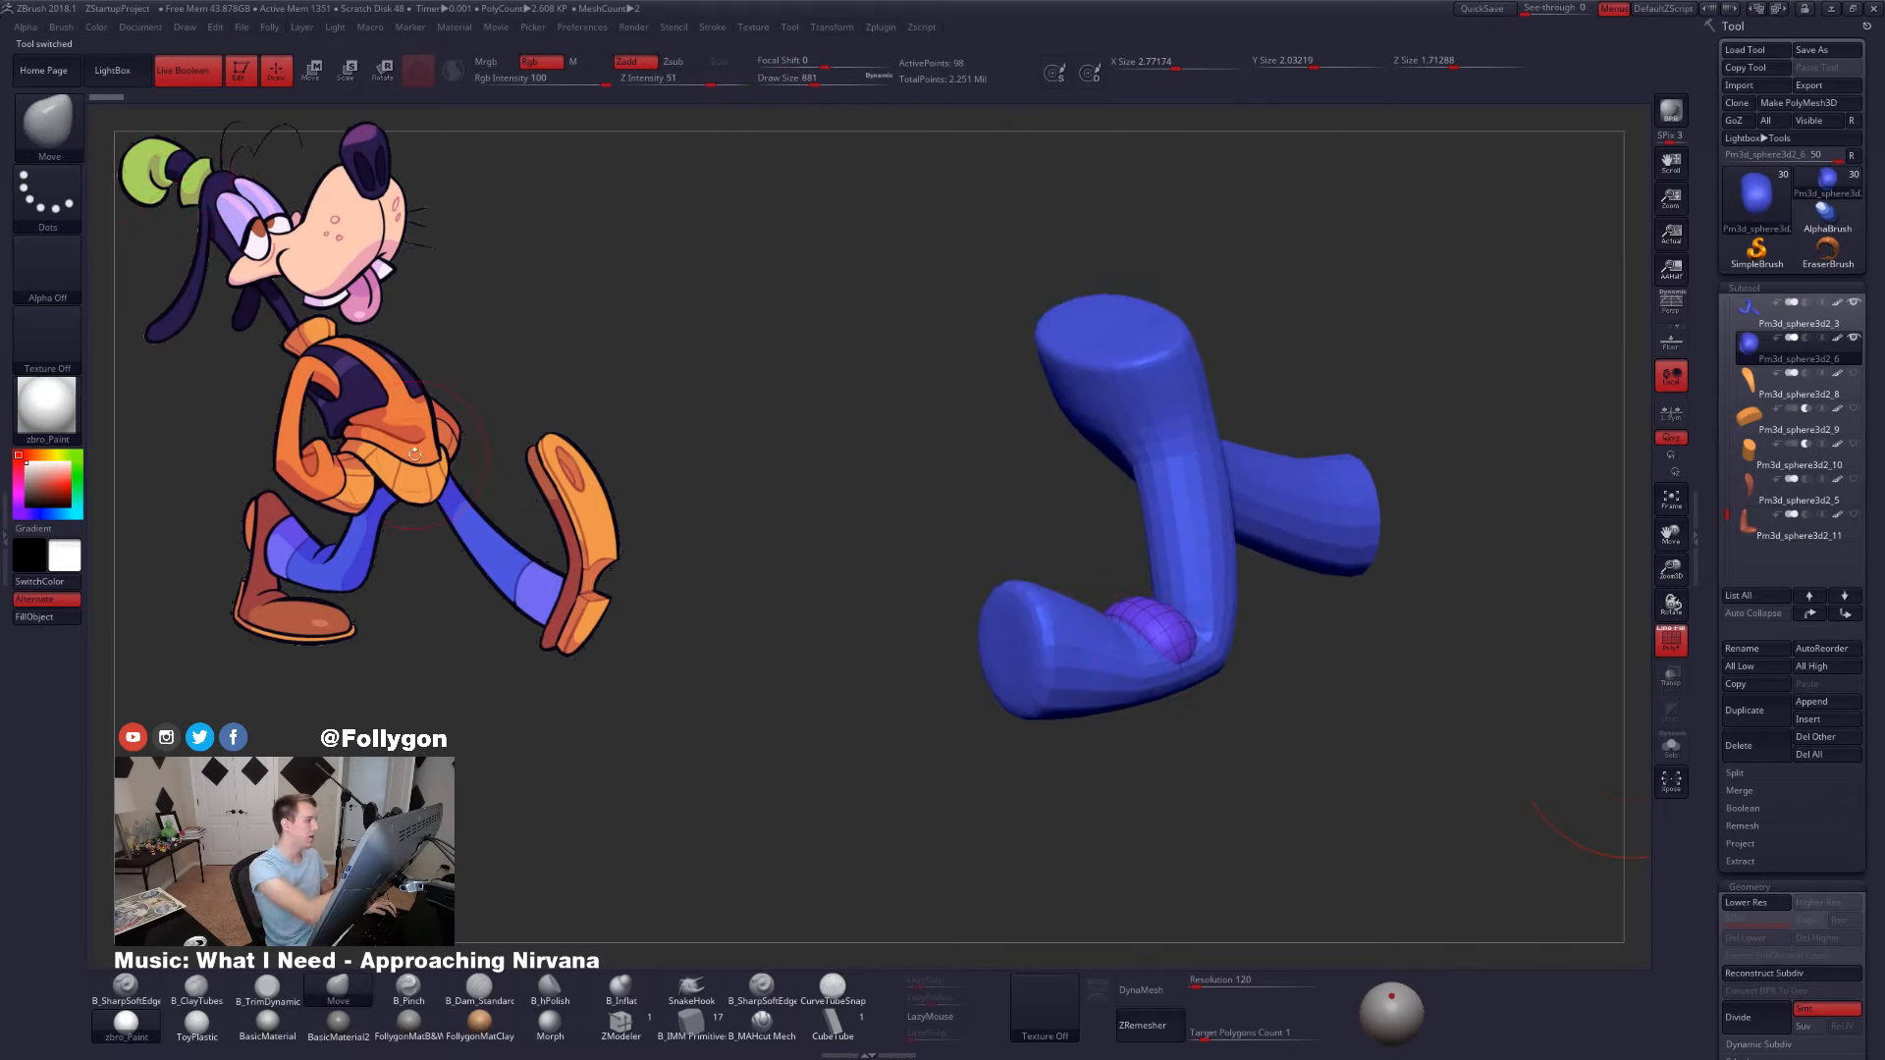
{"action": "mouse_move", "coordinate": [1327, 778]}
{"action": "left_mouse_down"}
{"action": "mouse_move", "coordinate": [1294, 756]}
{"action": "mouse_move", "coordinate": [1305, 770]}
{"action": "left_mouse_up"}
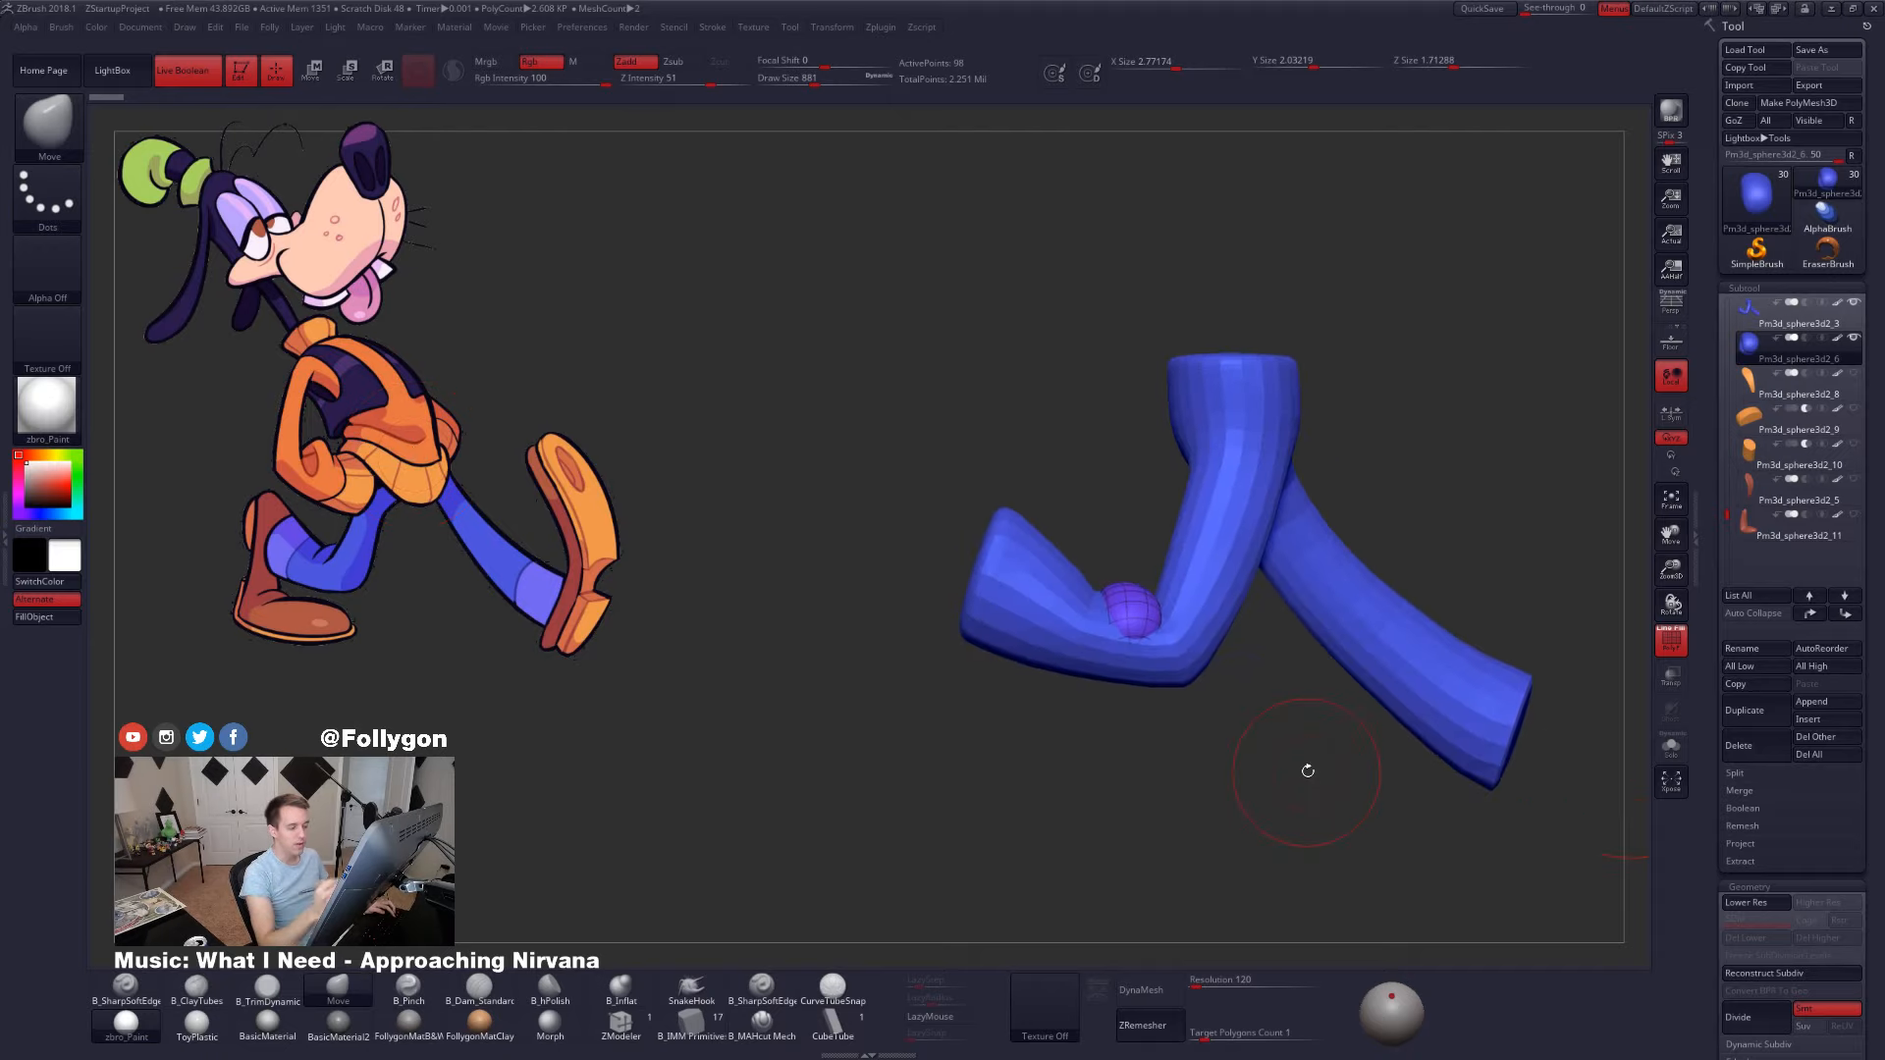
- Select the original pants, turn on perspective, and show all of the character's parts again
{"action": "left_click", "coordinate": [1773, 315]}
{"action": "left_click_drag", "start_coordinate": [1310, 721], "coordinate": [1230, 727], "text": "alt"}
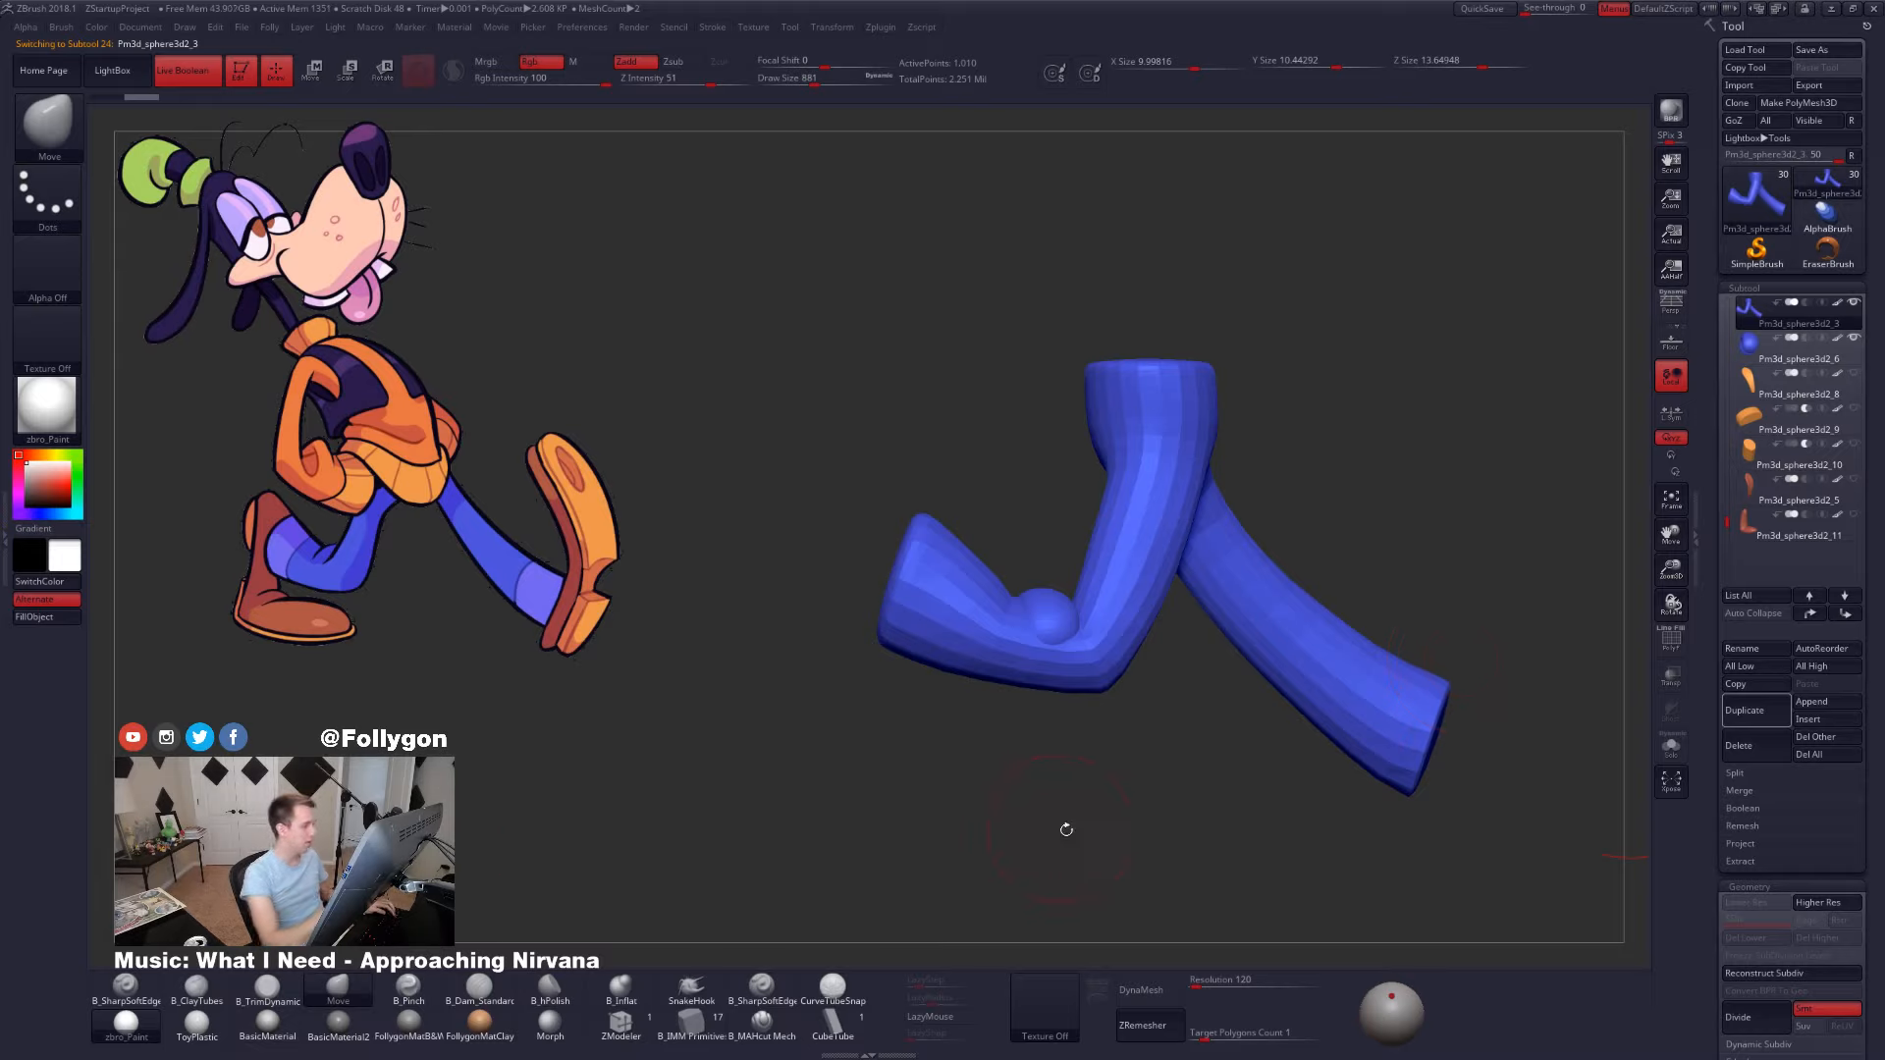
{"action": "left_click_drag", "start_coordinate": [1066, 829], "coordinate": [1265, 804], "text": "alt"}
{"action": "key", "text": "shift"}
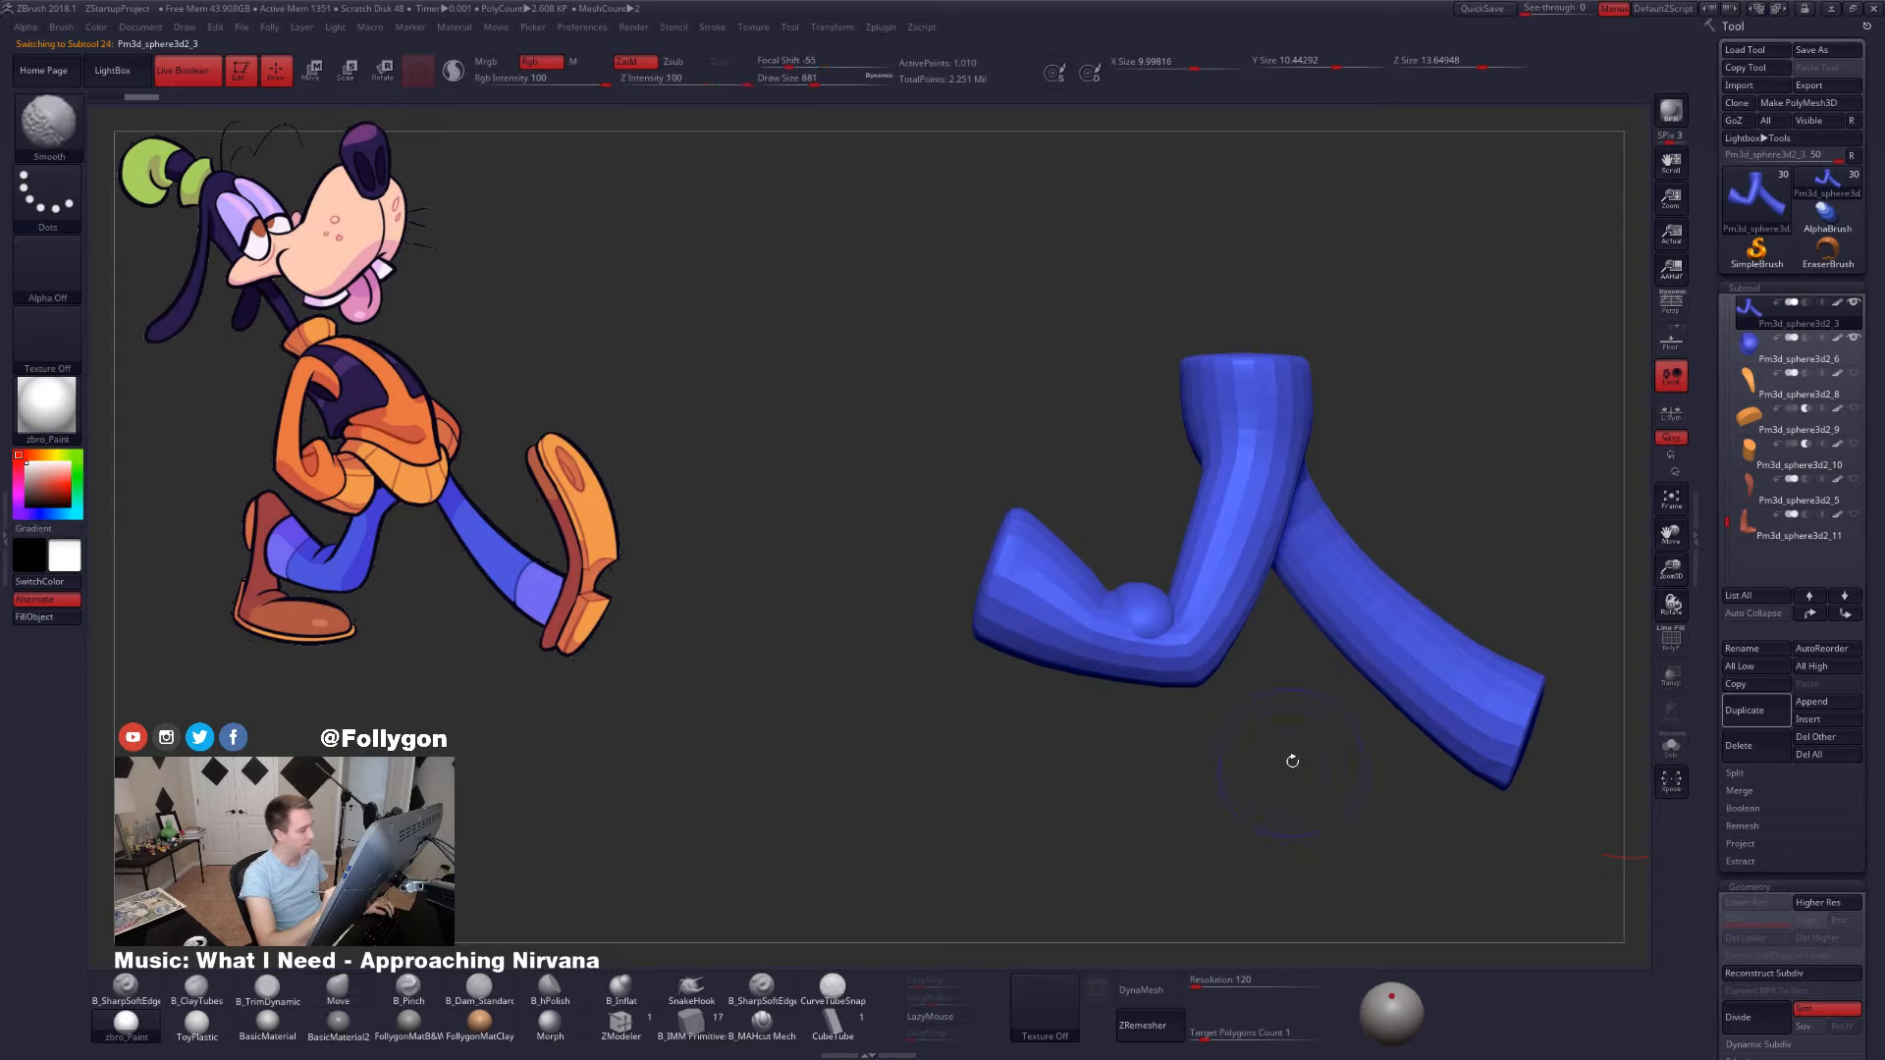
{"action": "left_click_drag", "start_coordinate": [1351, 723], "coordinate": [1249, 760]}
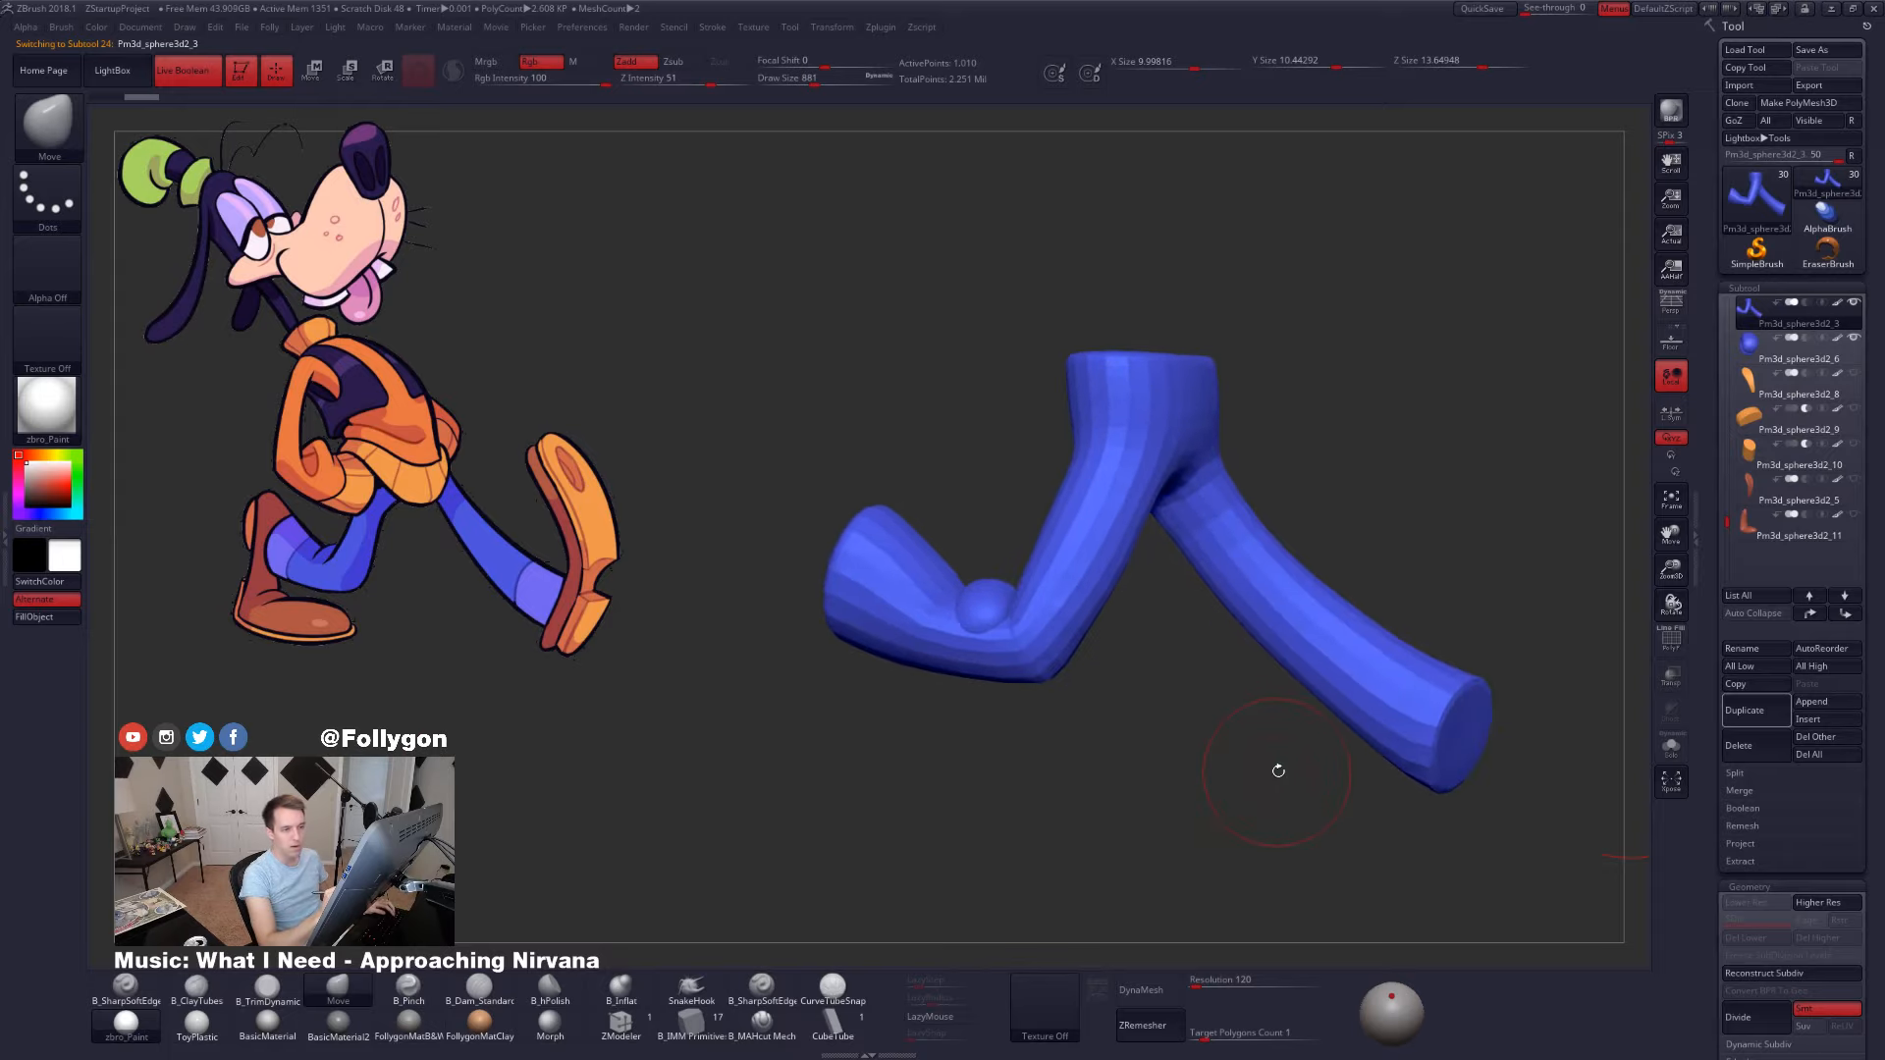
{"action": "key", "text": "p"}
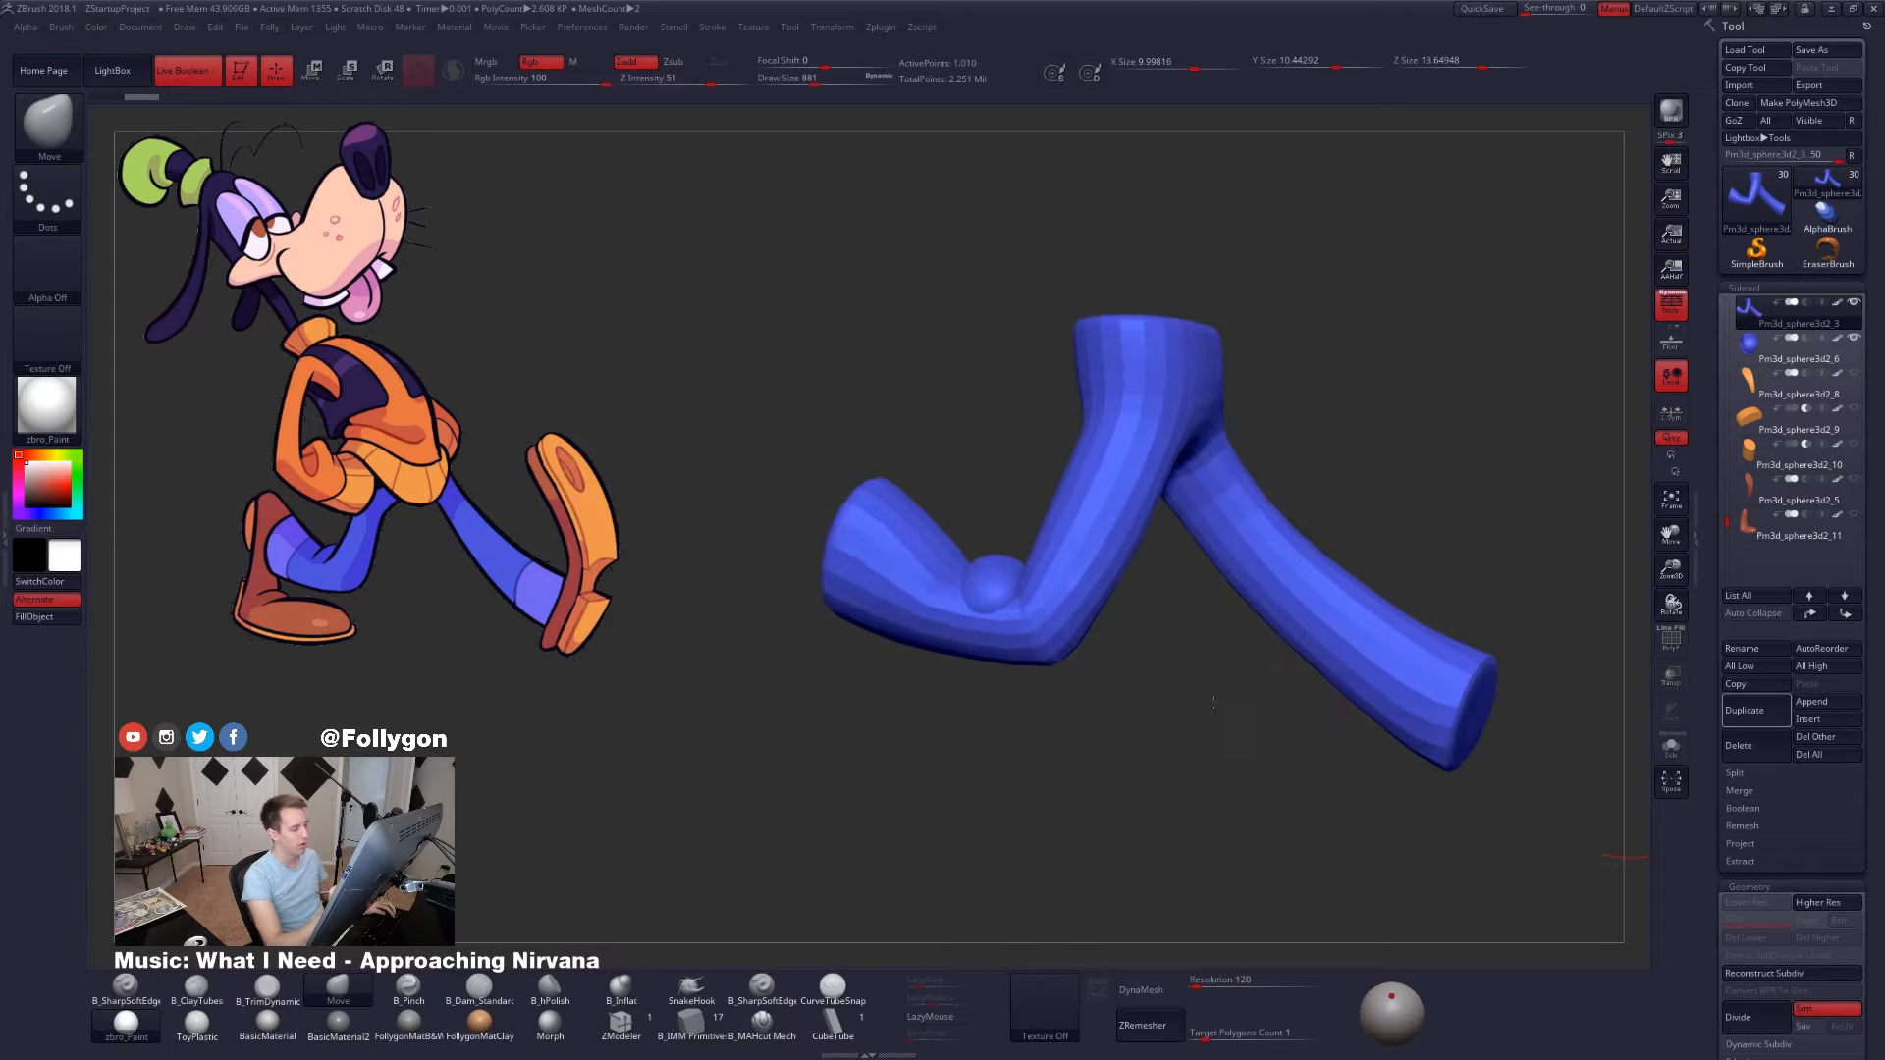
{"action": "left_click_drag", "start_coordinate": [1214, 702], "coordinate": [1211, 707]}
{"action": "left_click_drag", "start_coordinate": [1470, 771], "coordinate": [1423, 749], "text": "alt"}
{"action": "left_click", "coordinate": [1853, 303]}
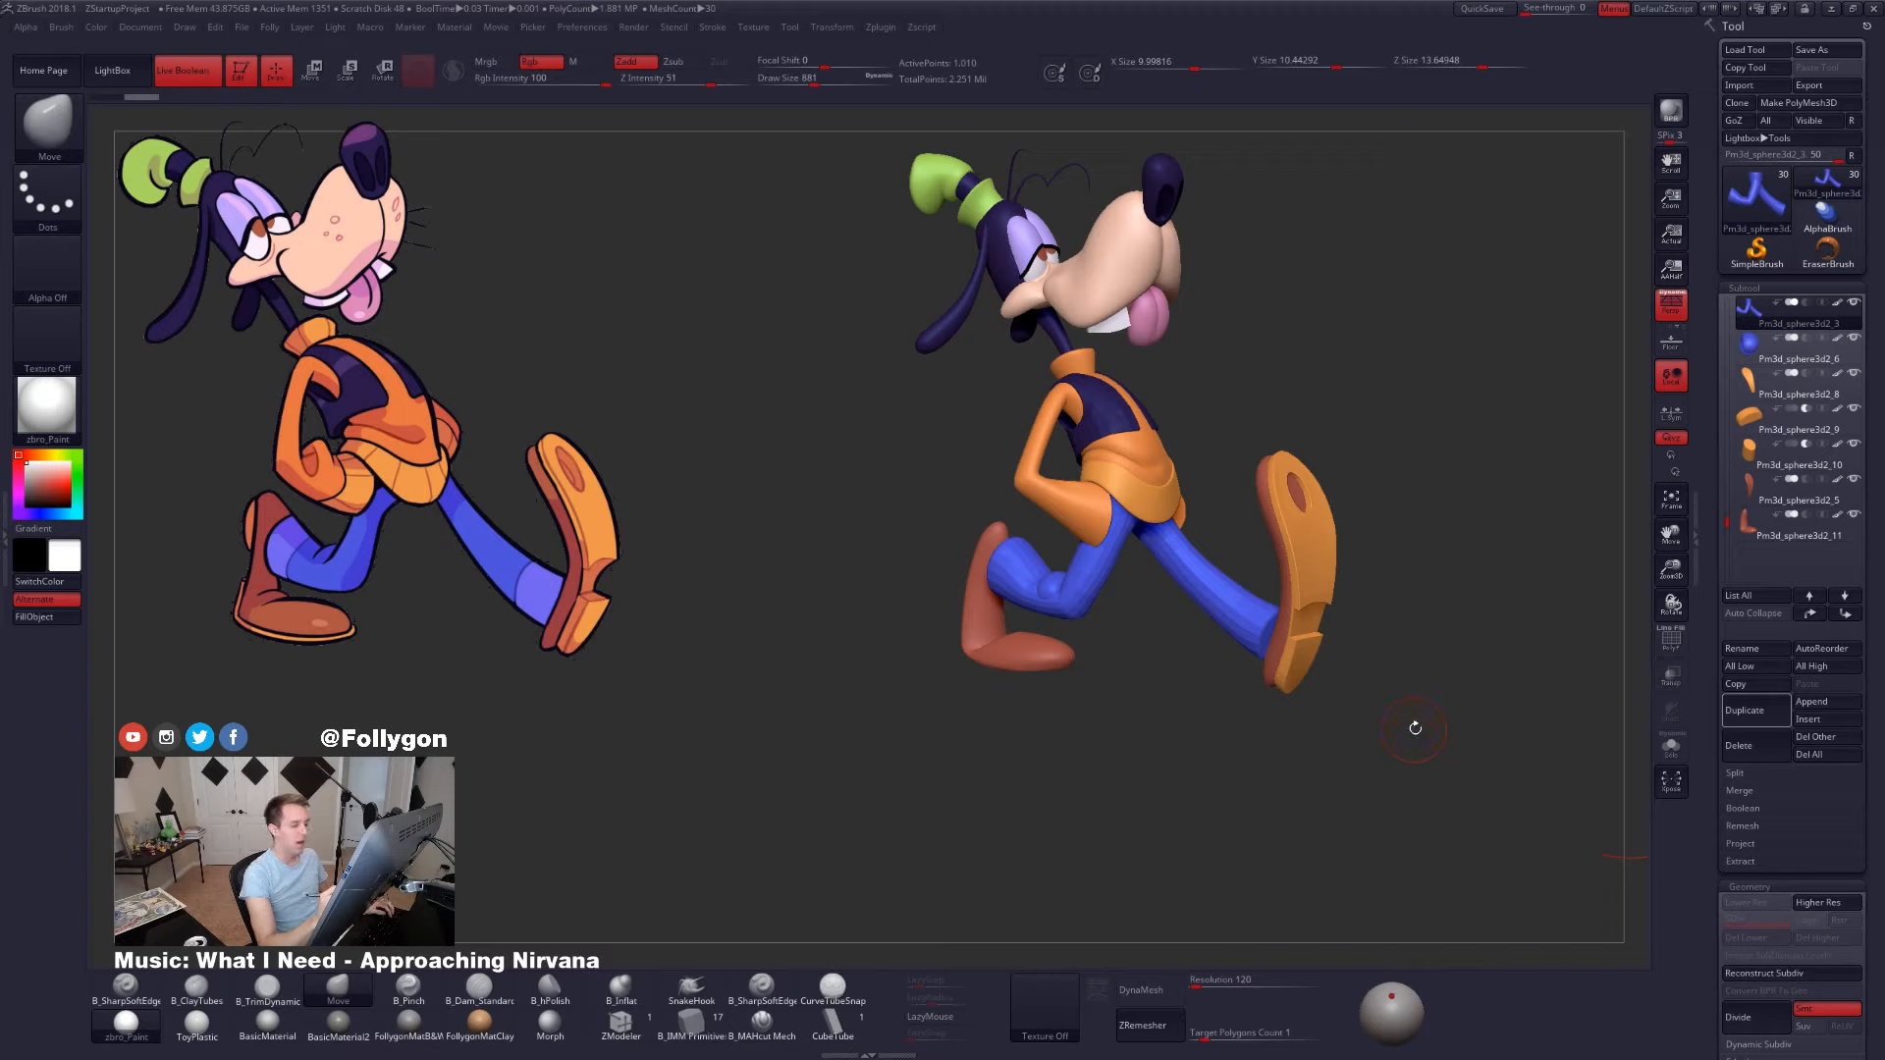
- Subdivide the pants up to subdivision level 5
{"action": "key", "text": "ctrl+d"}
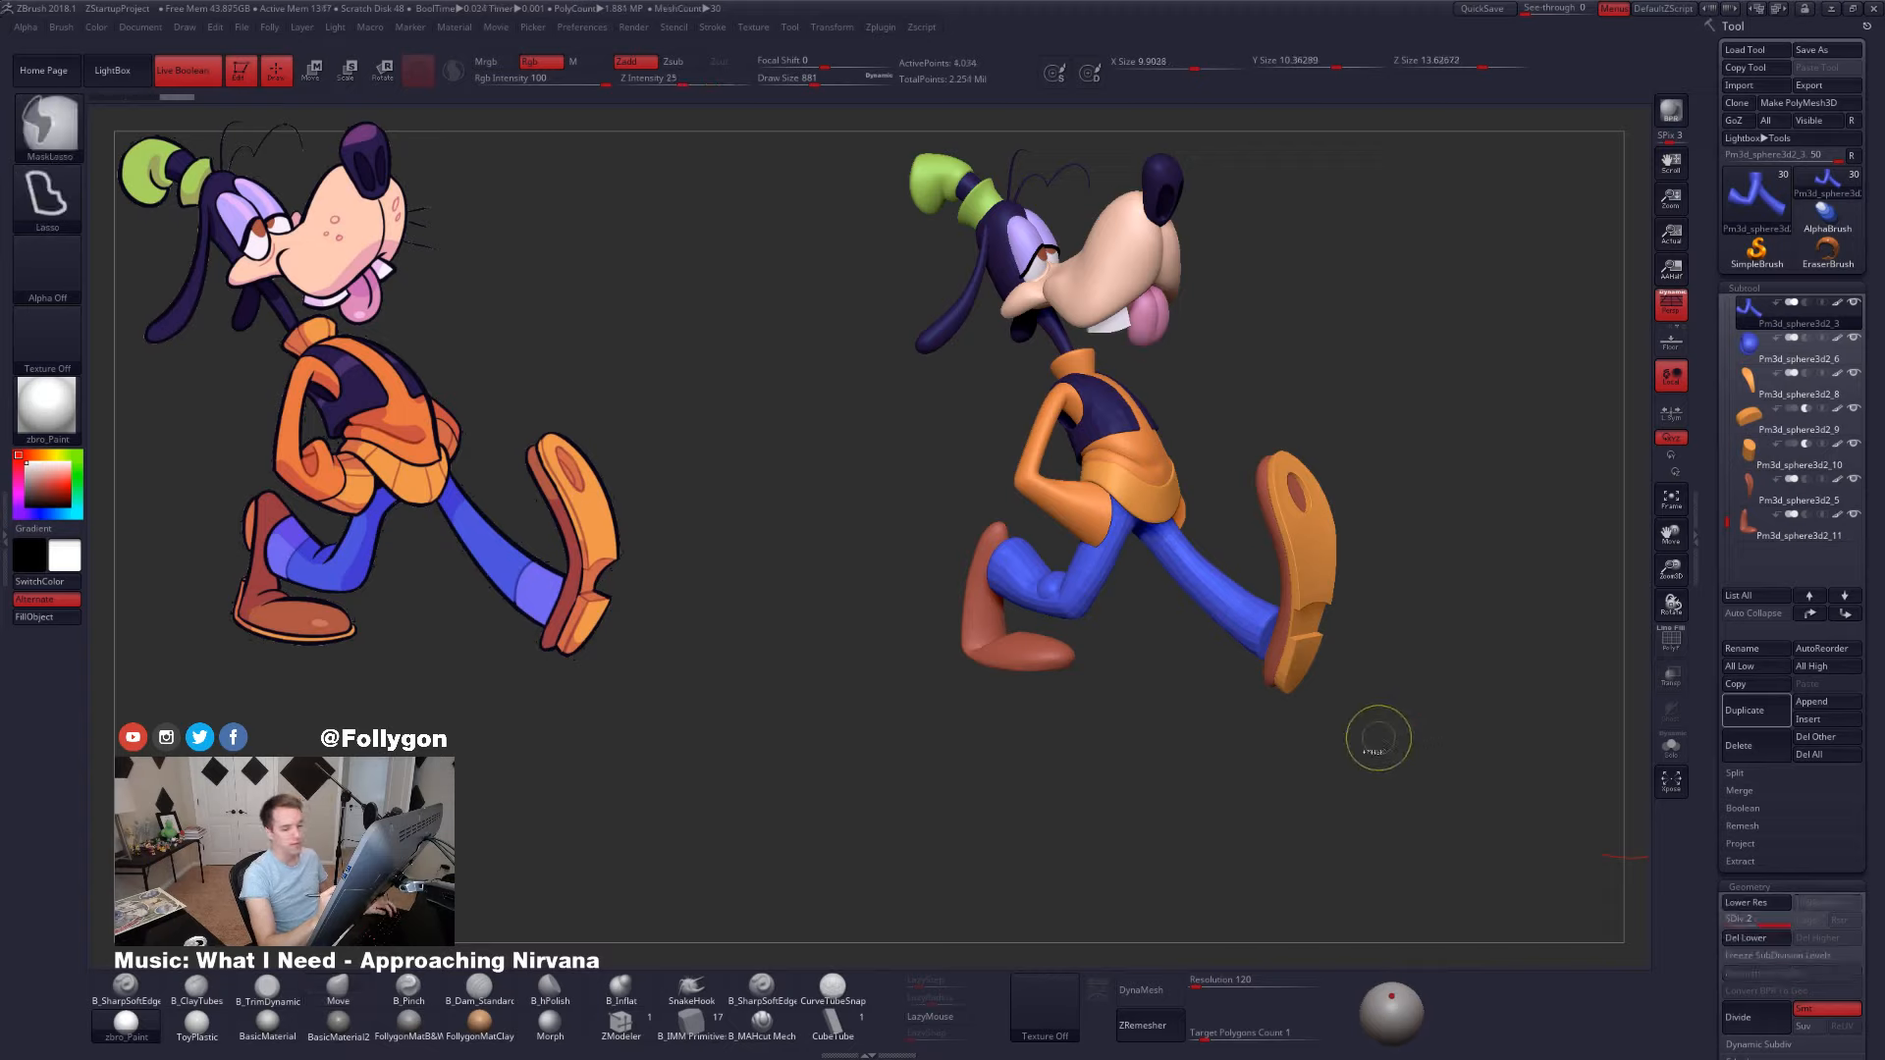
{"action": "key", "text": "ctrl+d"}
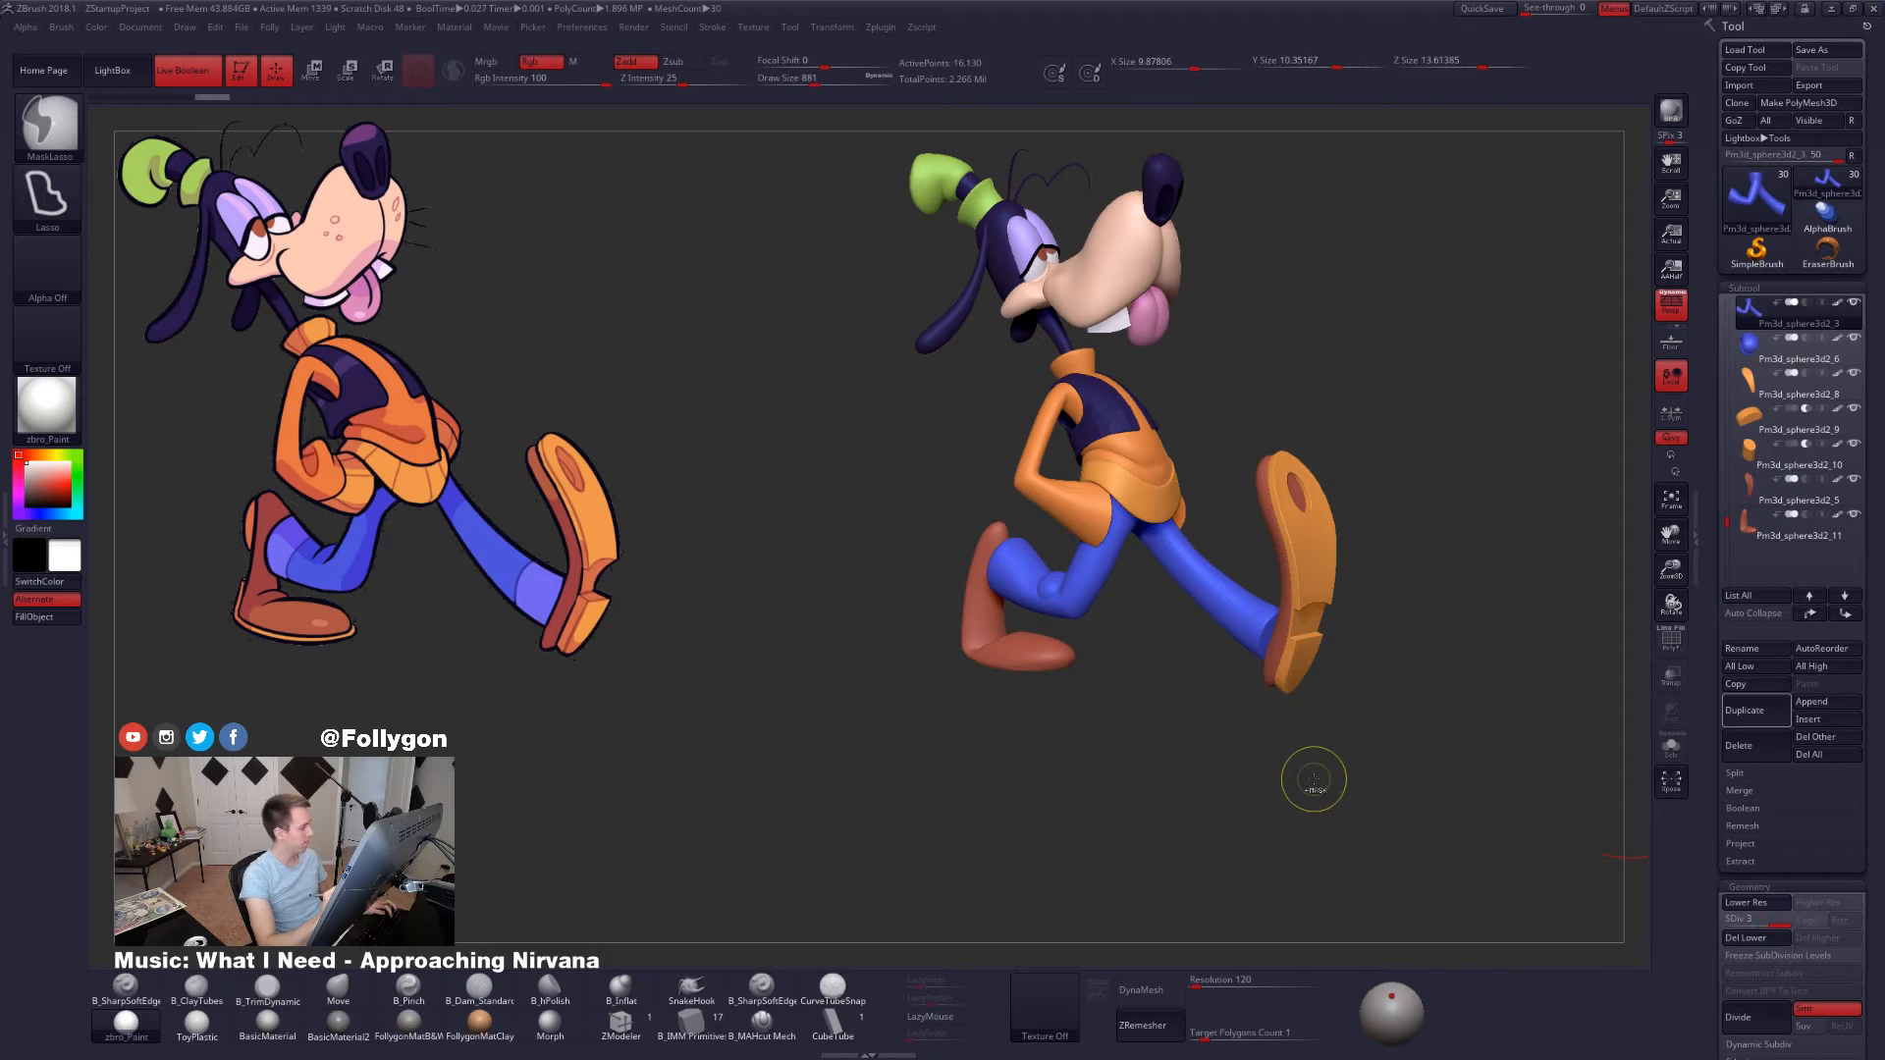
{"action": "key", "text": "alt+s"}
{"action": "key", "text": "f"}
{"action": "left_click_drag", "start_coordinate": [1241, 725], "coordinate": [1334, 778], "text": "alt"}
{"action": "key", "text": "shift+f"}
{"action": "key", "text": "shift+f"}
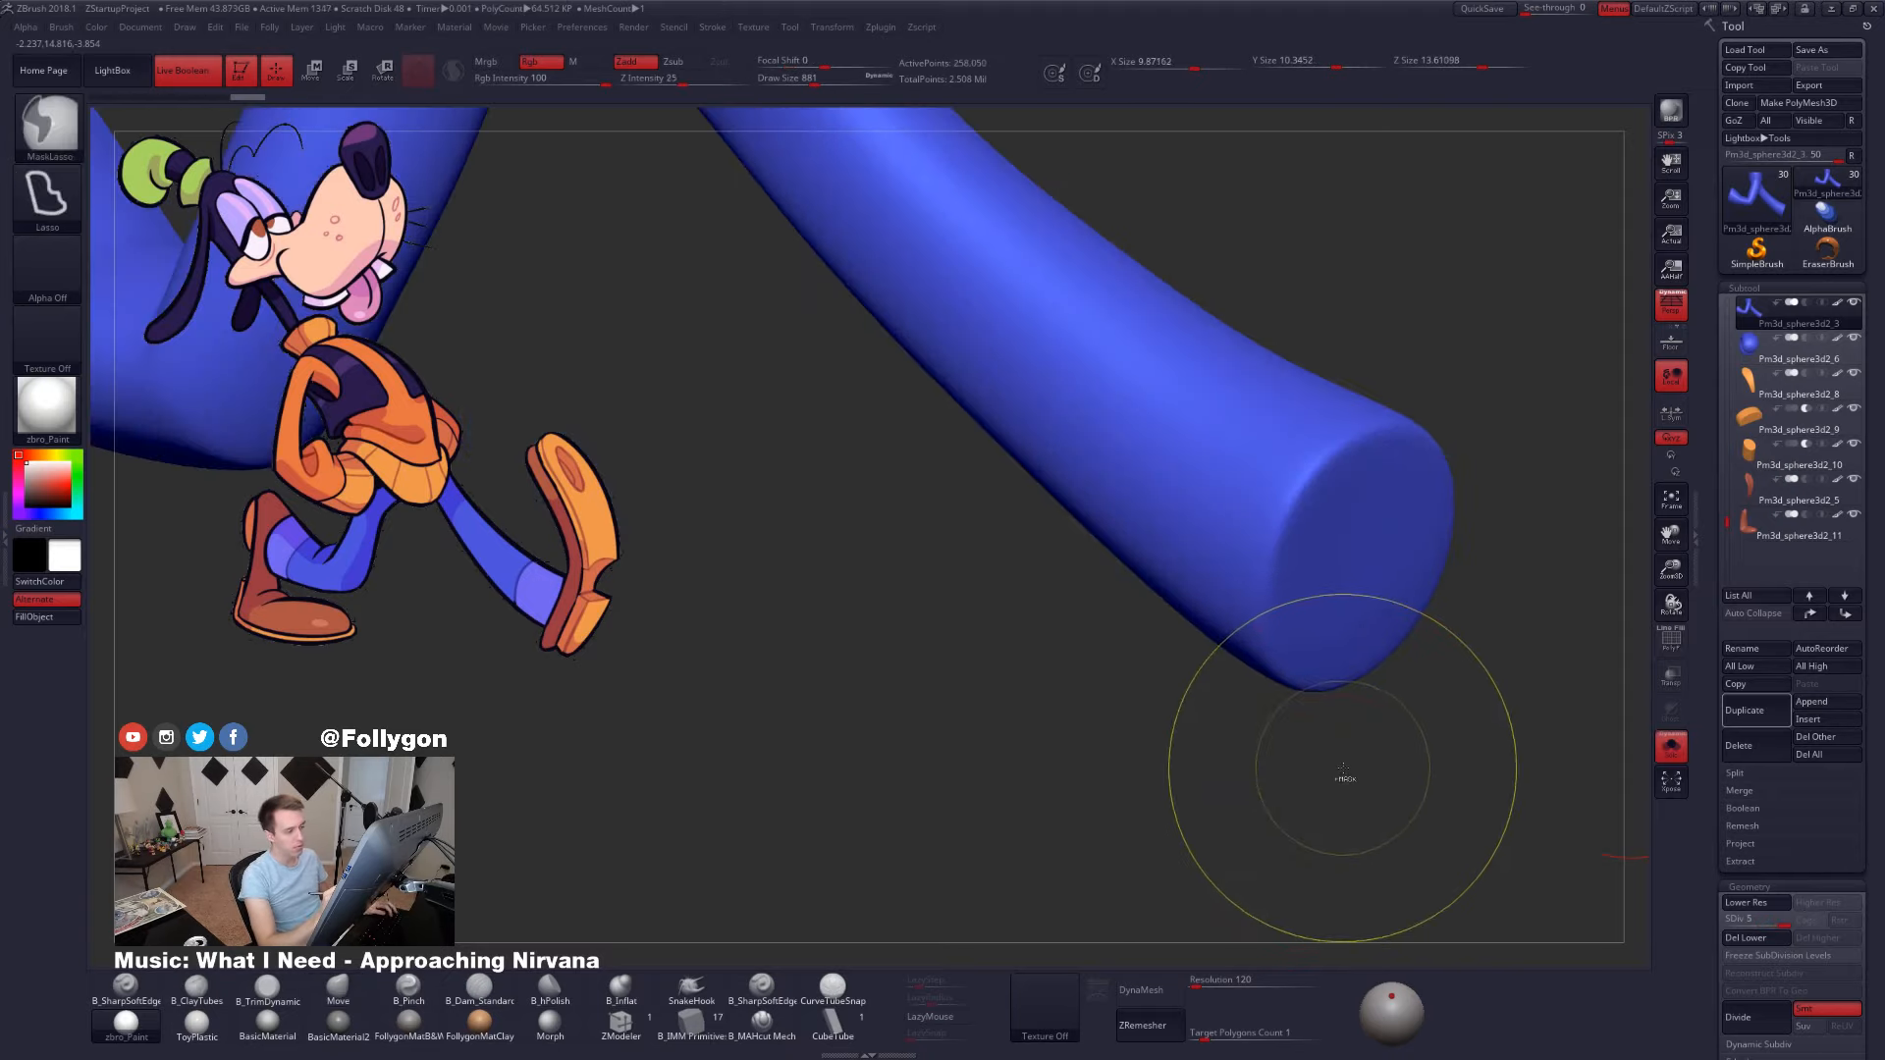
{"action": "key", "text": "ctrl+d"}
- Compare the smoothness of the straight leg's cuff at subdivision levels 4 and 5
{"action": "left_click_drag", "start_coordinate": [1227, 462], "coordinate": [1168, 461], "text": "alt"}
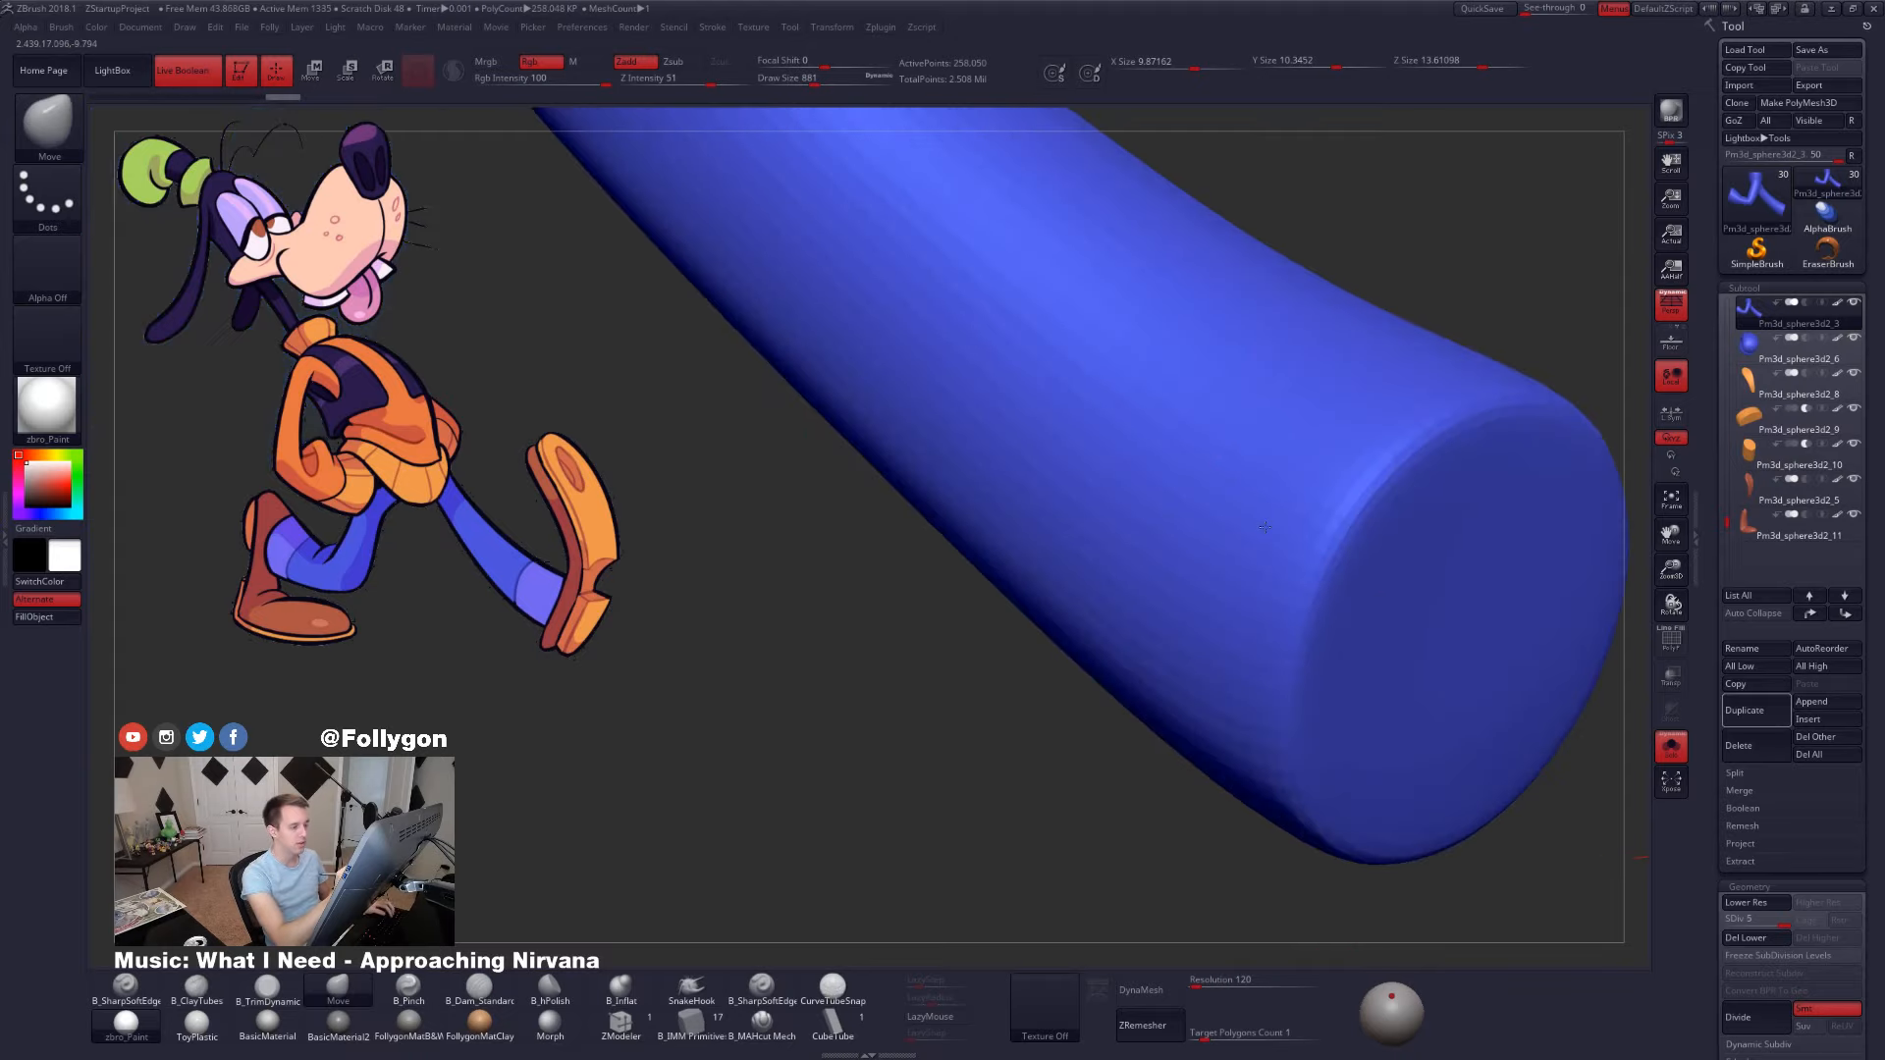
{"action": "key", "text": "shift+d"}
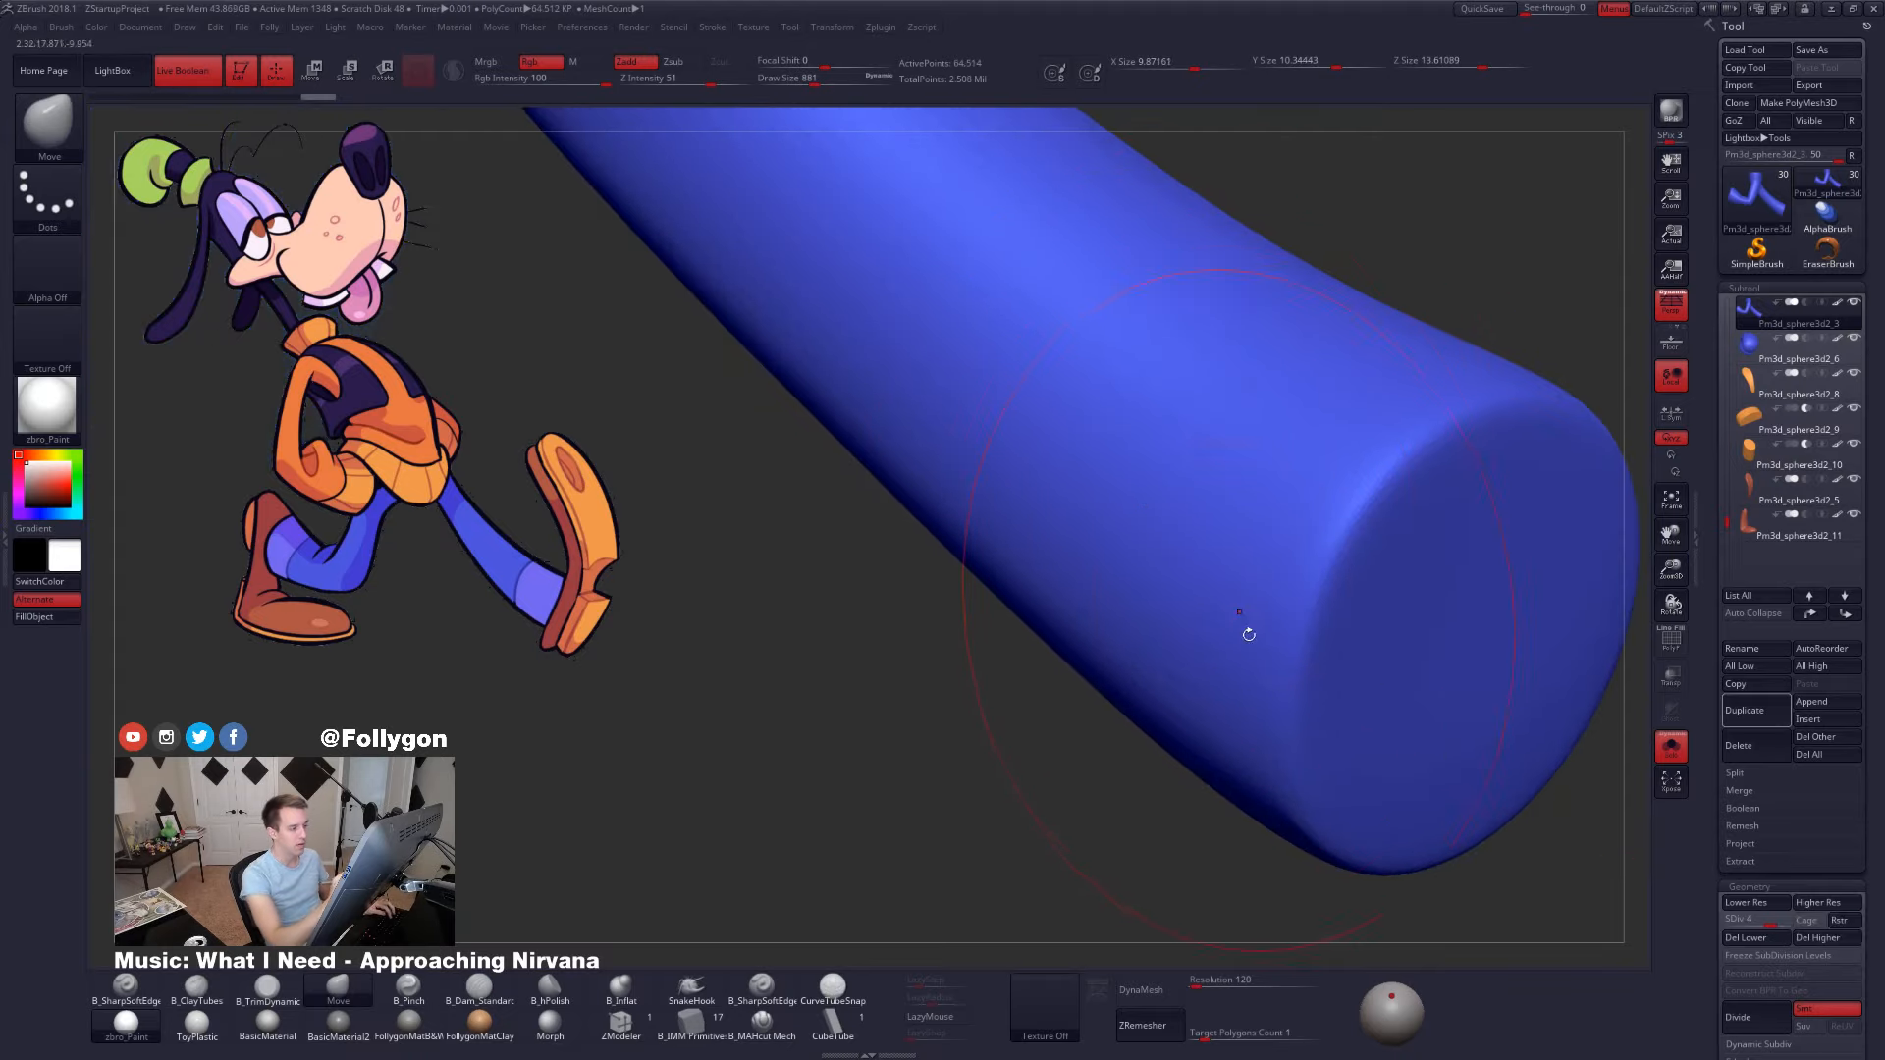
{"action": "key", "text": "d"}
{"action": "key", "text": "f"}
{"action": "left_click_drag", "start_coordinate": [1220, 681], "coordinate": [1226, 729]}
{"action": "left_click", "coordinate": [1227, 732], "text": "alt"}
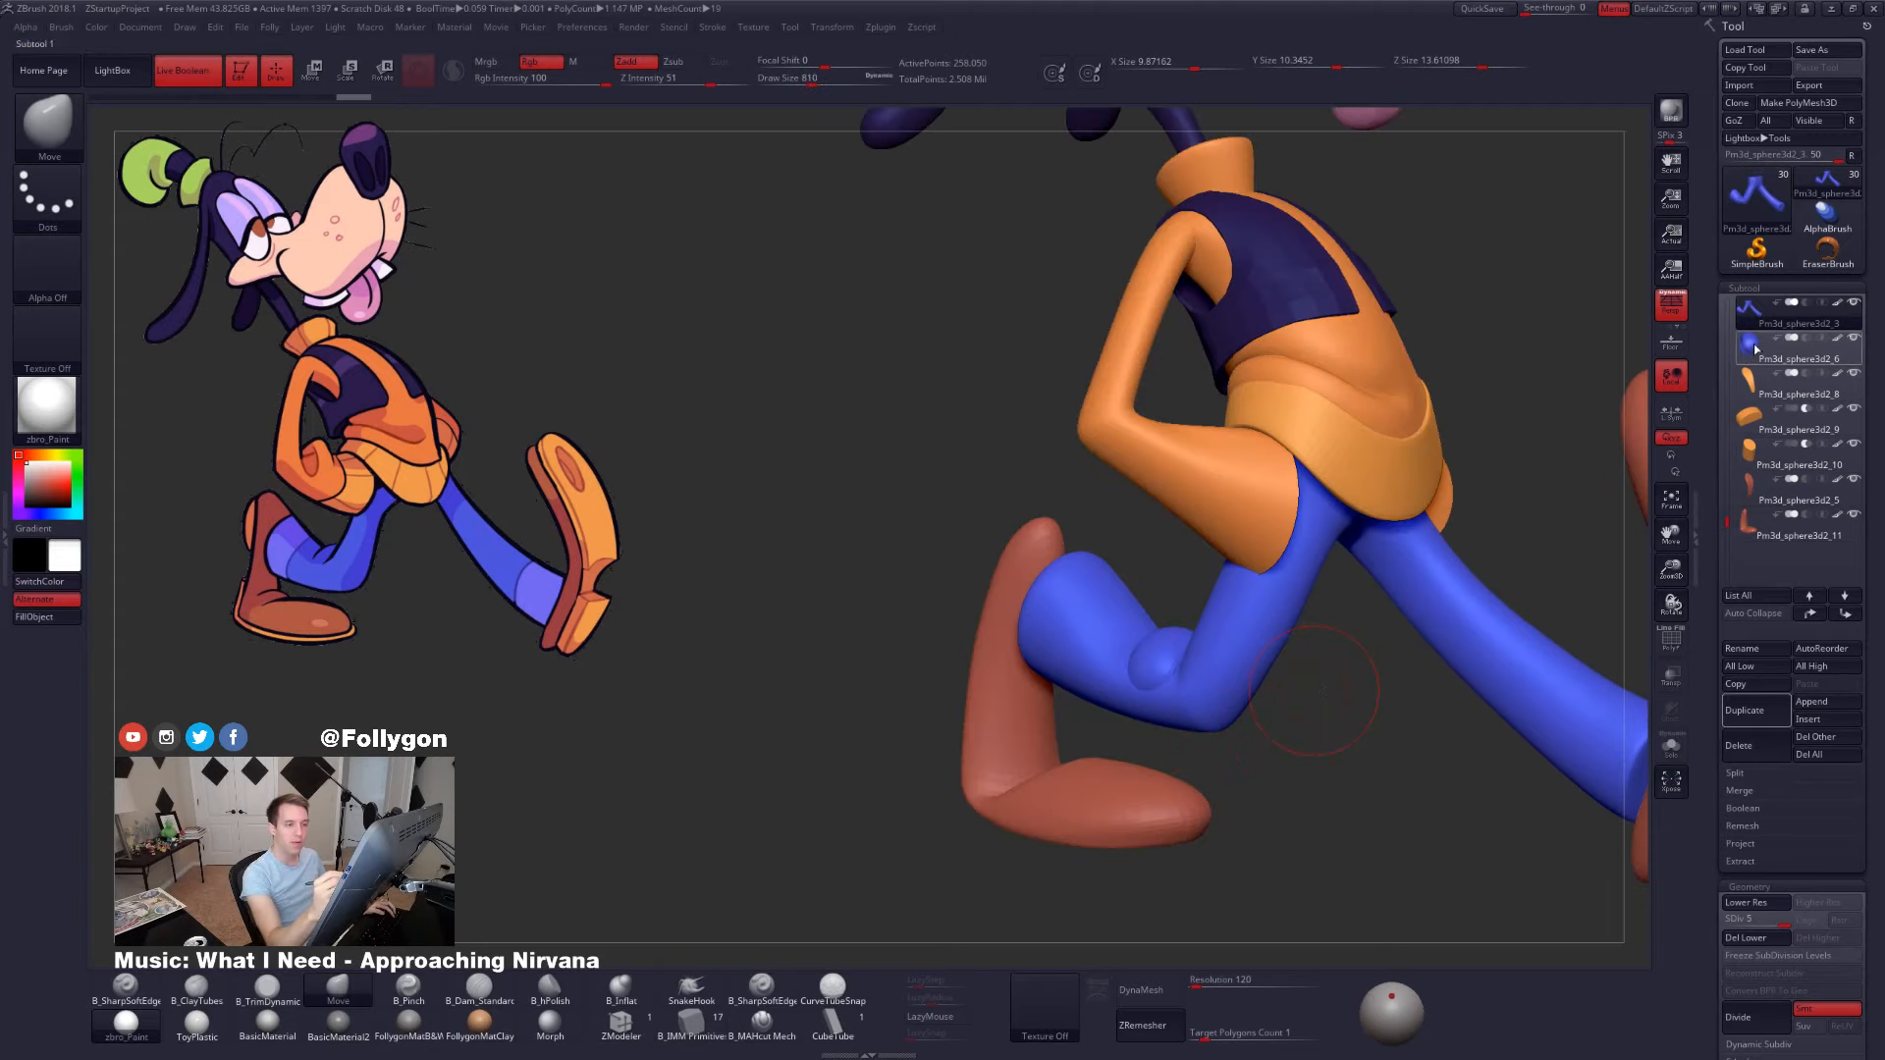
- Adjust the knee ball's shape with the Move brush and subdivide it to level 4
{"action": "left_click_drag", "start_coordinate": [1170, 763], "coordinate": [1252, 765]}
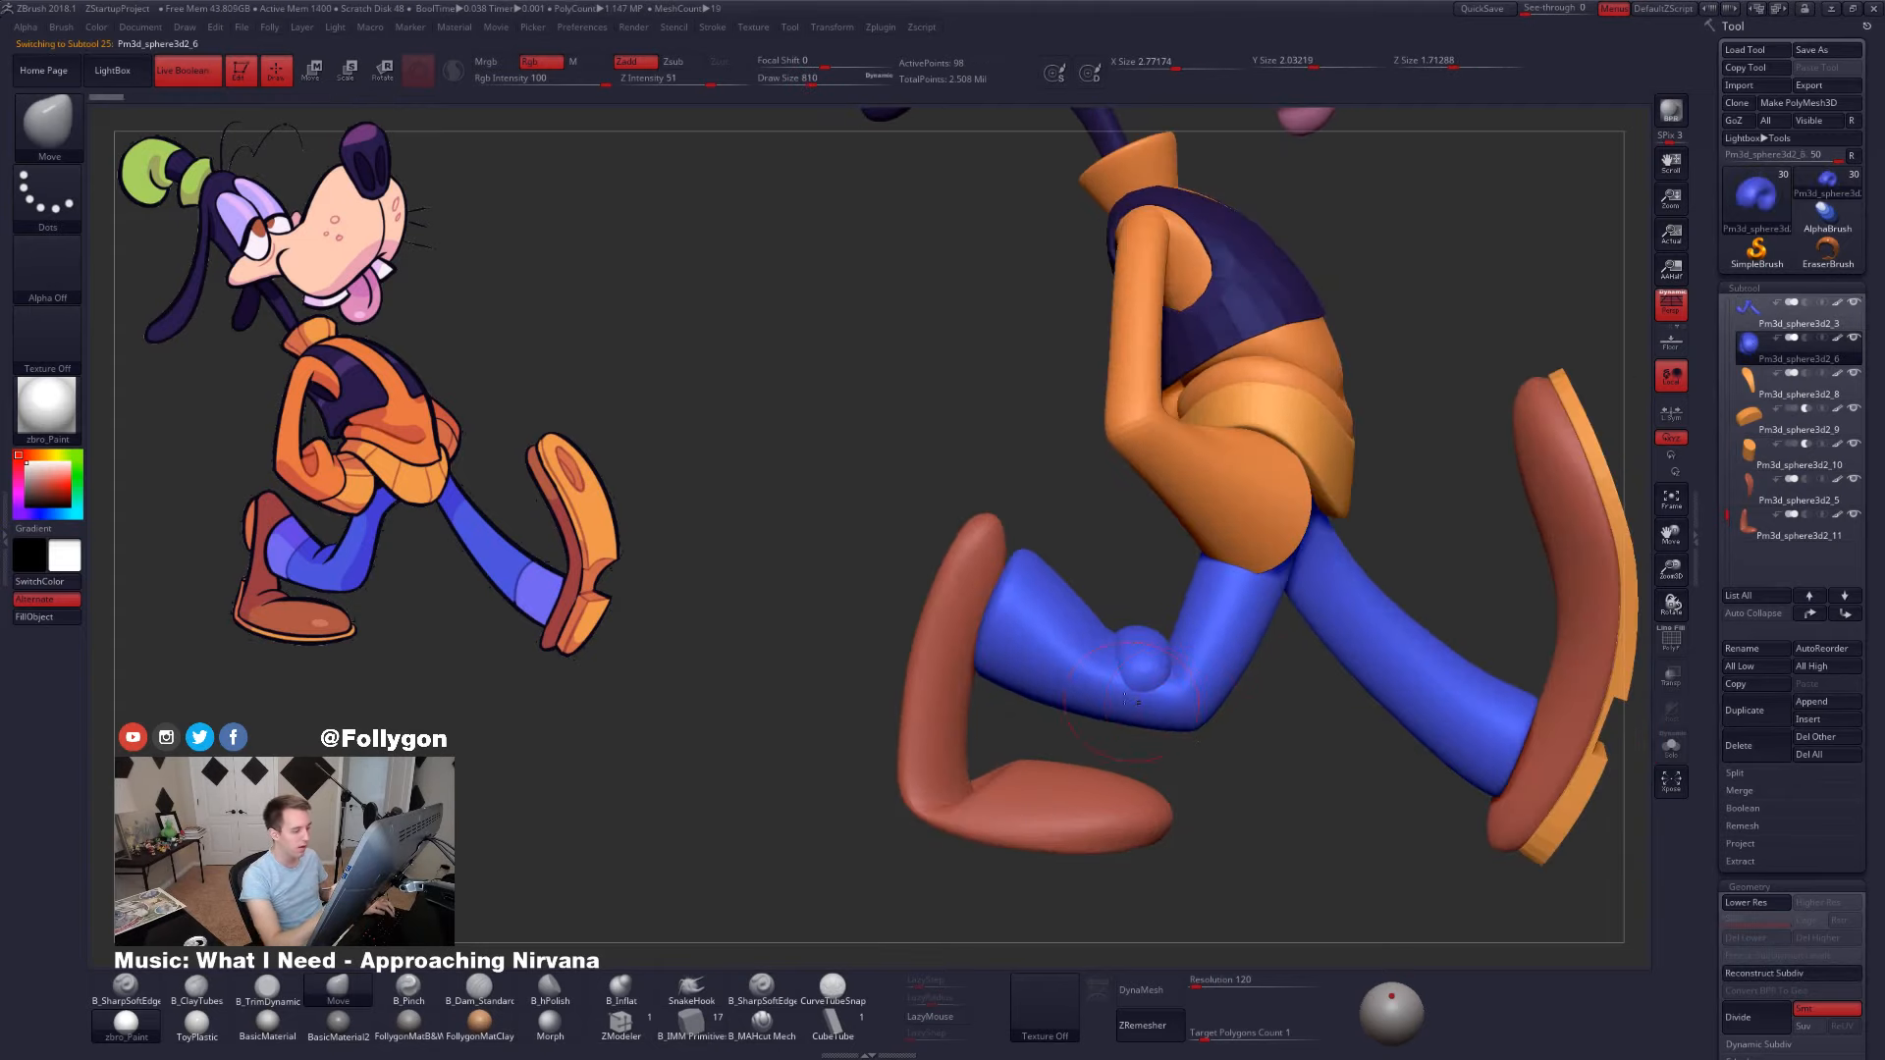
{"action": "key", "text": "space"}
{"action": "left_click_drag", "start_coordinate": [1124, 690], "coordinate": [1127, 707]}
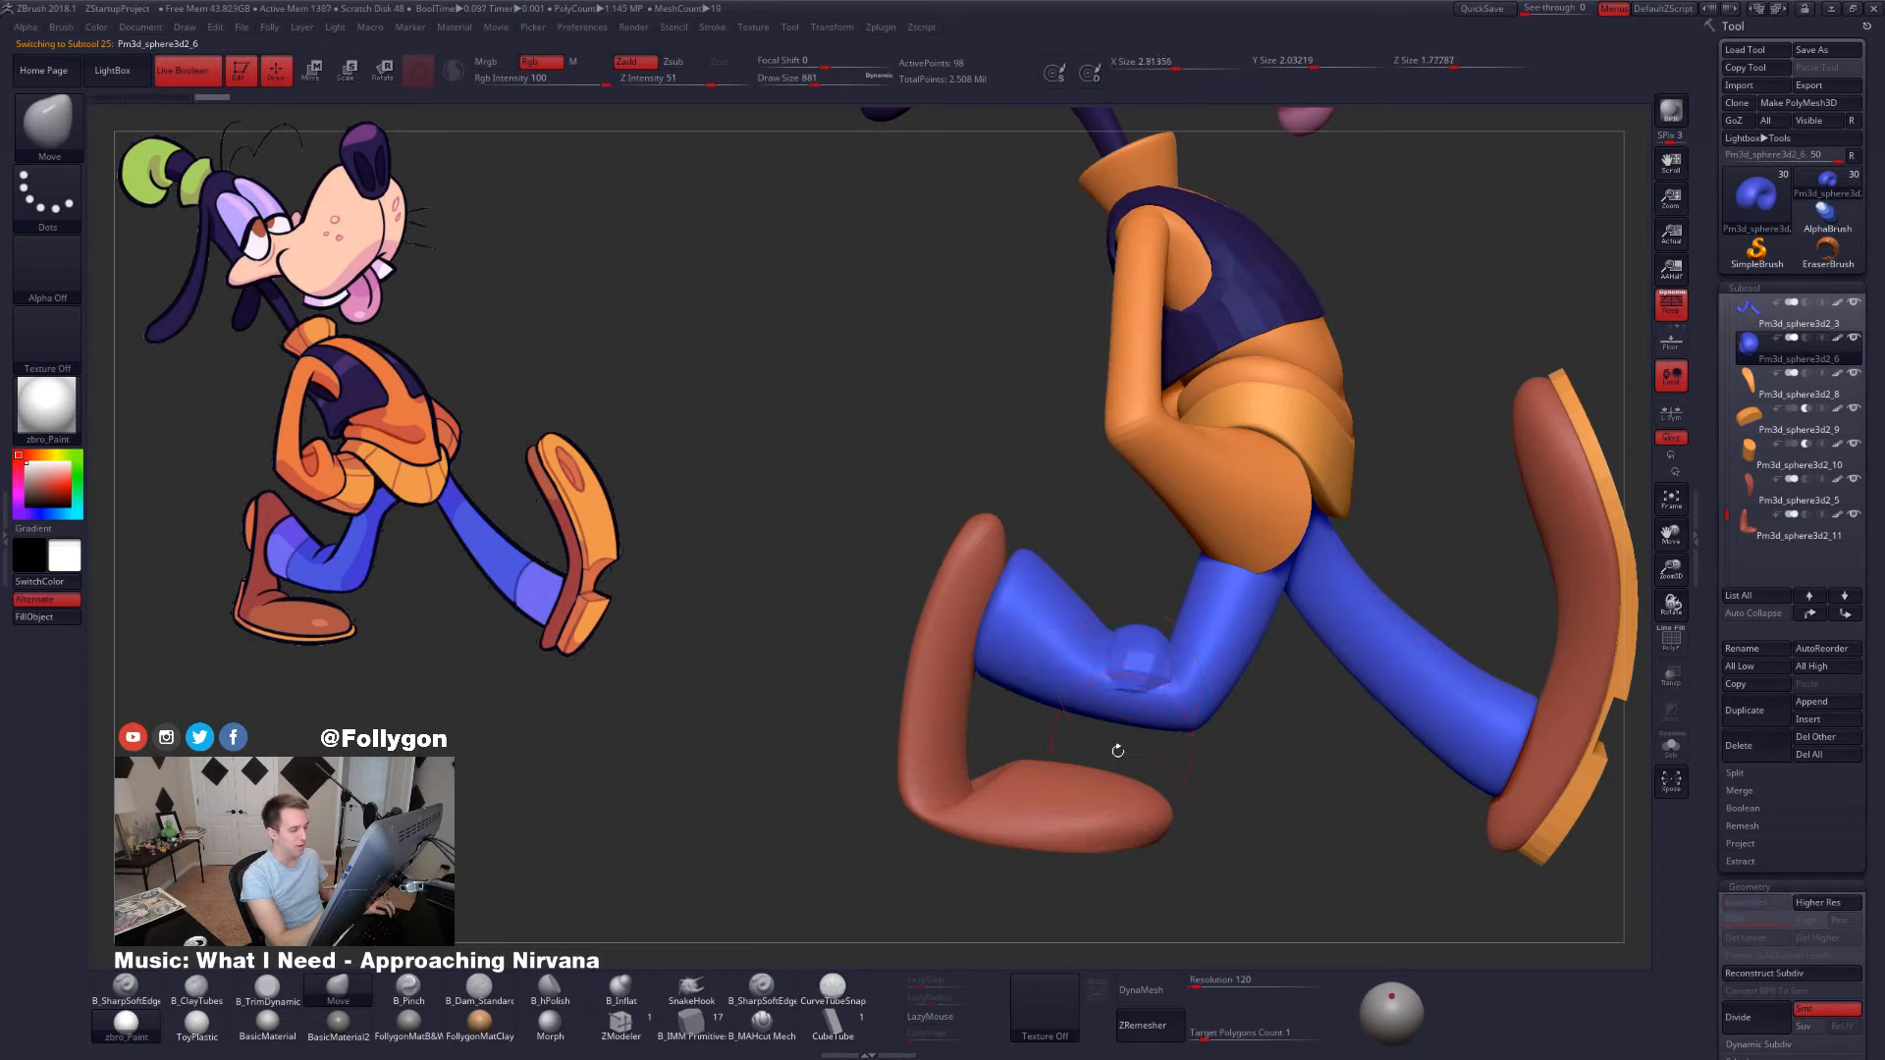
{"action": "key", "text": "ctrl+d"}
{"action": "key", "text": "ctrl+d"}
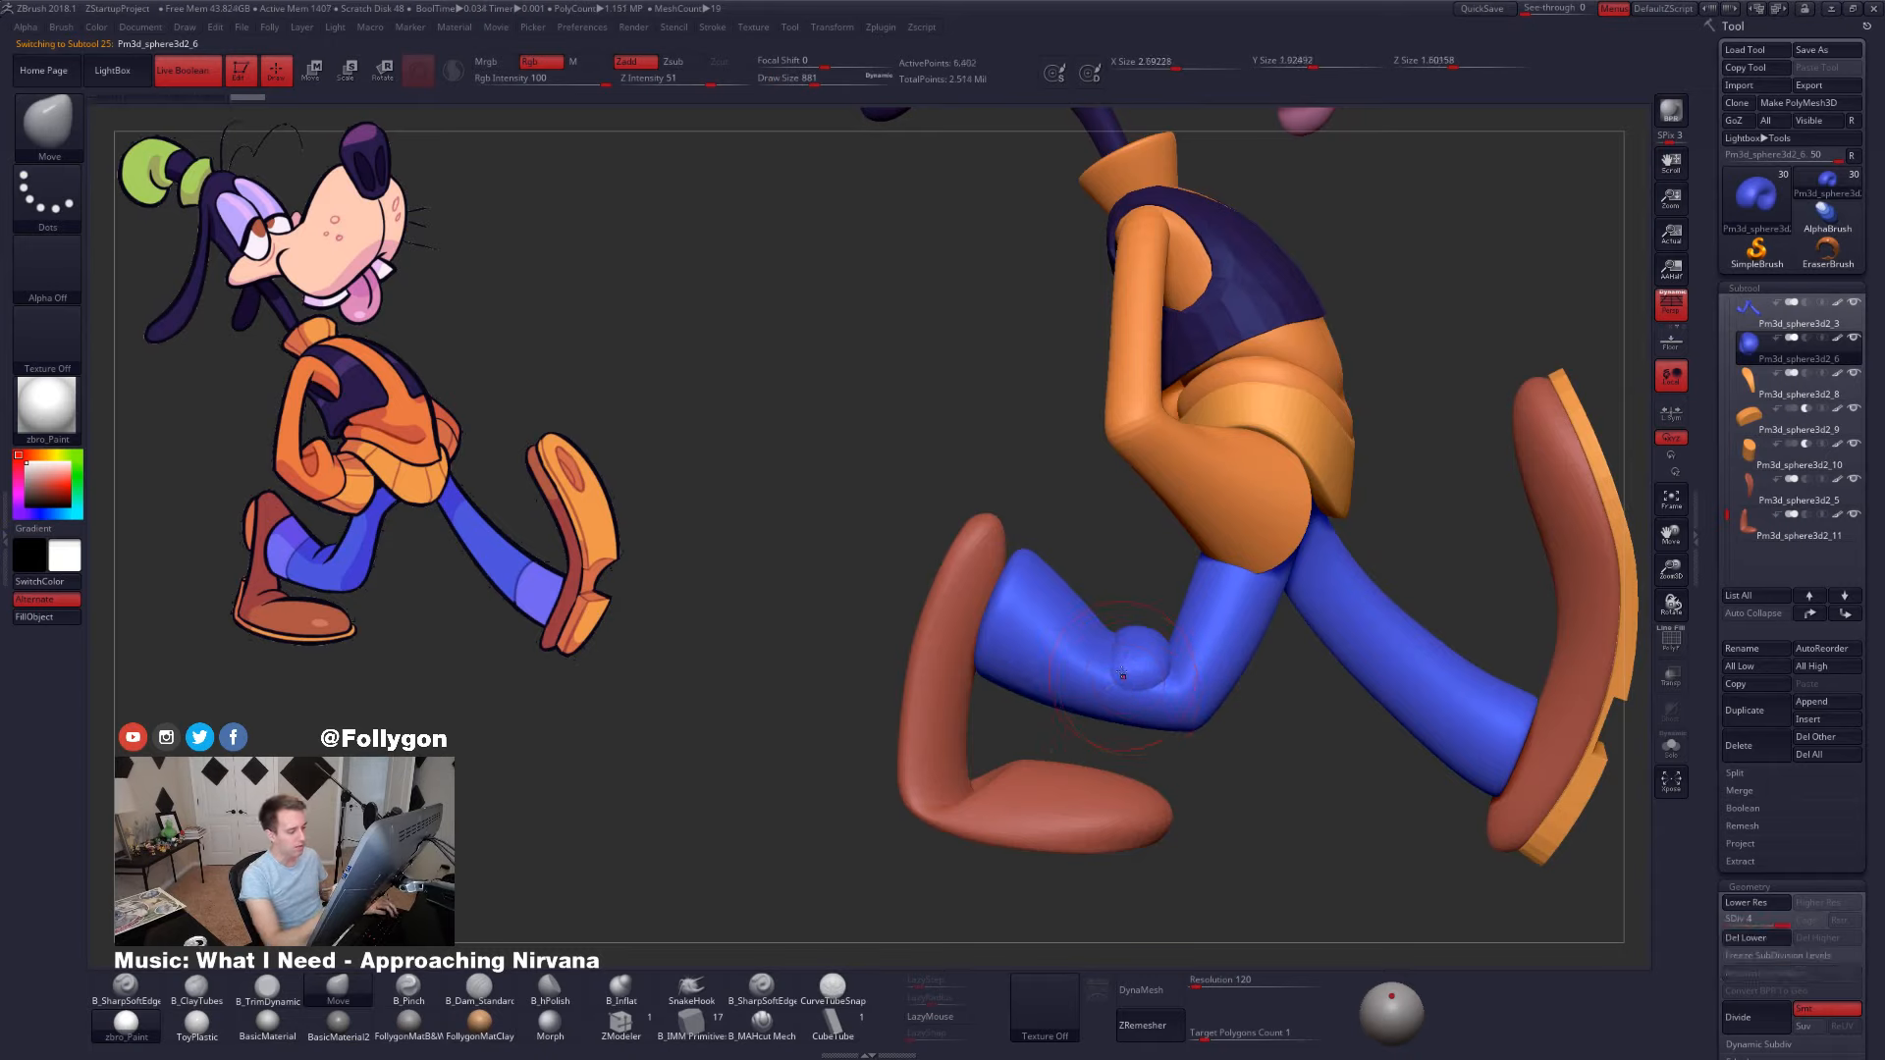
- Reshape the knee ball into a fold at Draw Size 742 and compare the whole figure with the reference
{"action": "key", "text": "space"}
{"action": "right_click_drag", "start_coordinate": [1123, 672], "coordinate": [1256, 697]}
{"action": "mouse_move", "coordinate": [1257, 697]}
{"action": "right_mouse_down", "text": "ctrl"}
{"action": "mouse_move", "coordinate": [1310, 761]}
{"action": "mouse_move", "coordinate": [1329, 749]}
{"action": "mouse_move", "coordinate": [1263, 762]}
{"action": "mouse_move", "coordinate": [1310, 724]}
{"action": "mouse_move", "coordinate": [1326, 743]}
{"action": "mouse_move", "coordinate": [1375, 736]}
{"action": "mouse_move", "coordinate": [1314, 703]}
{"action": "right_mouse_up", "text": "ctrl"}
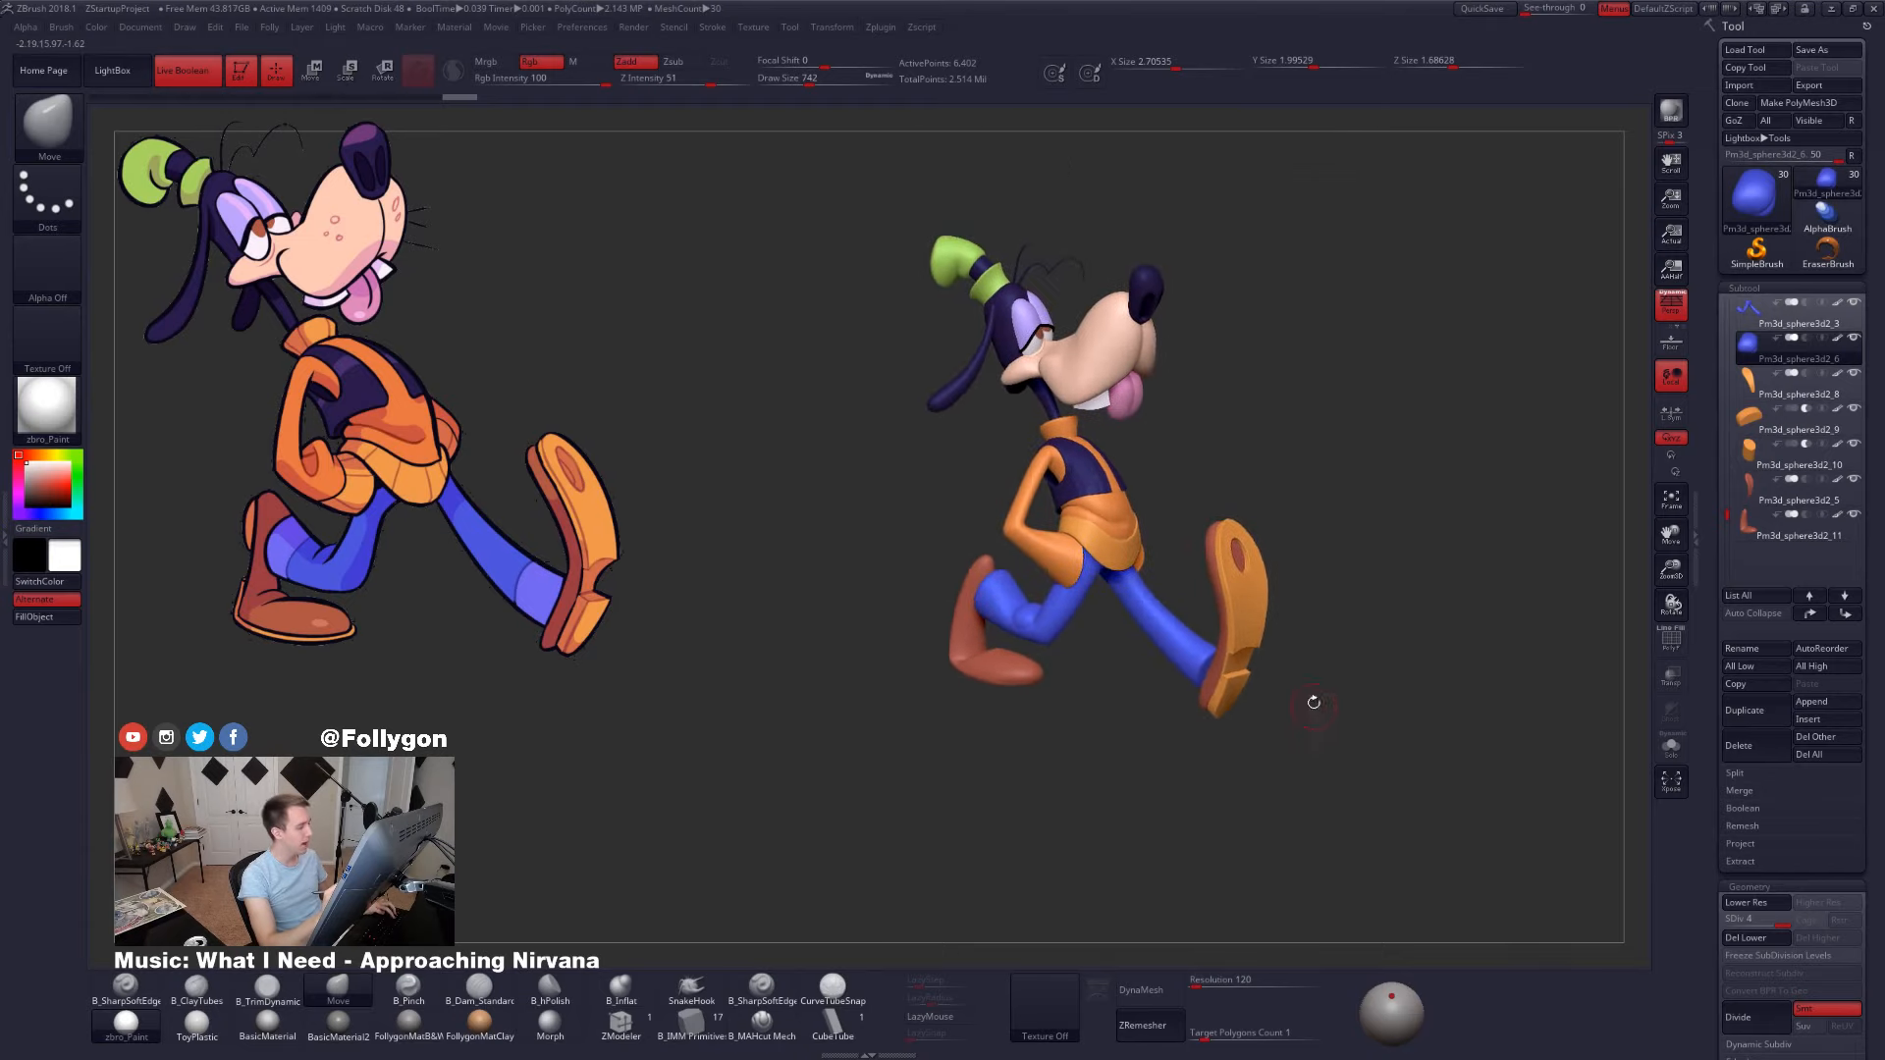
{"action": "right_click_drag", "start_coordinate": [1012, 671], "coordinate": [1039, 703]}
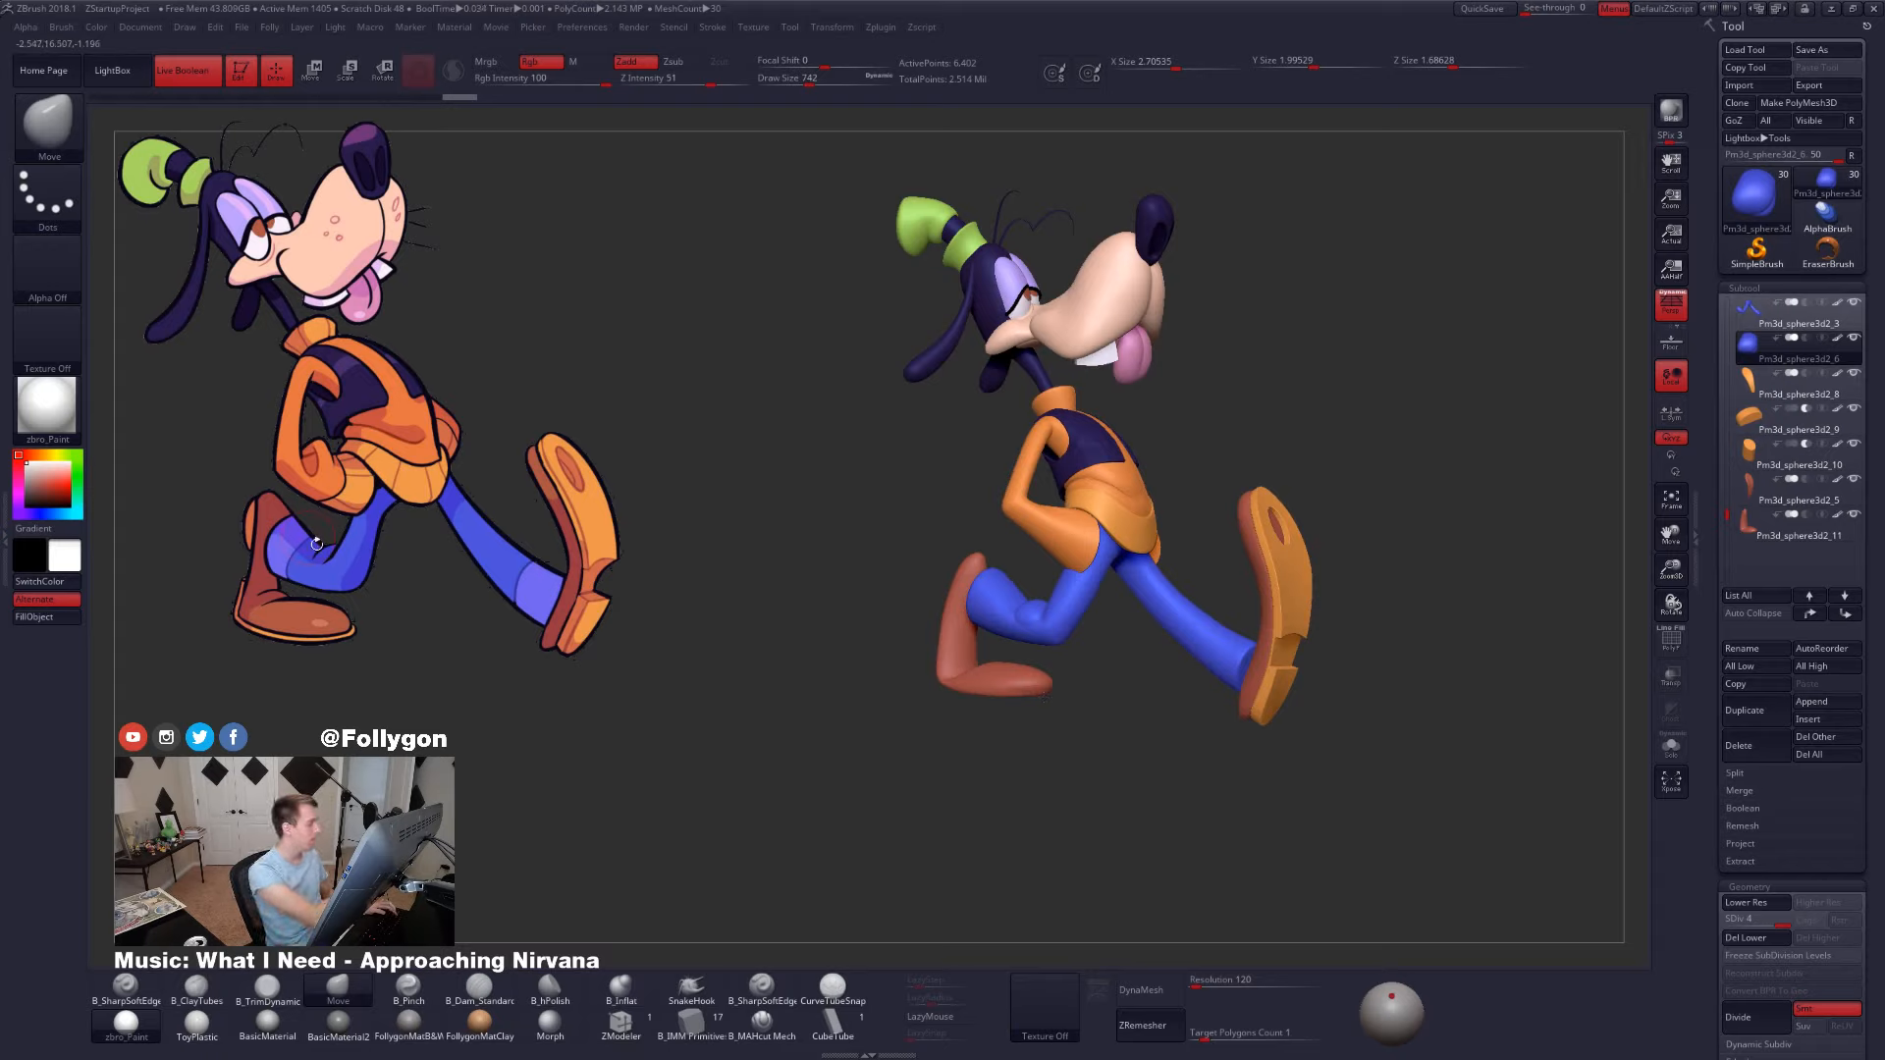
{"action": "right_click_drag", "start_coordinate": [1057, 620], "coordinate": [1153, 786], "text": "ctrl"}
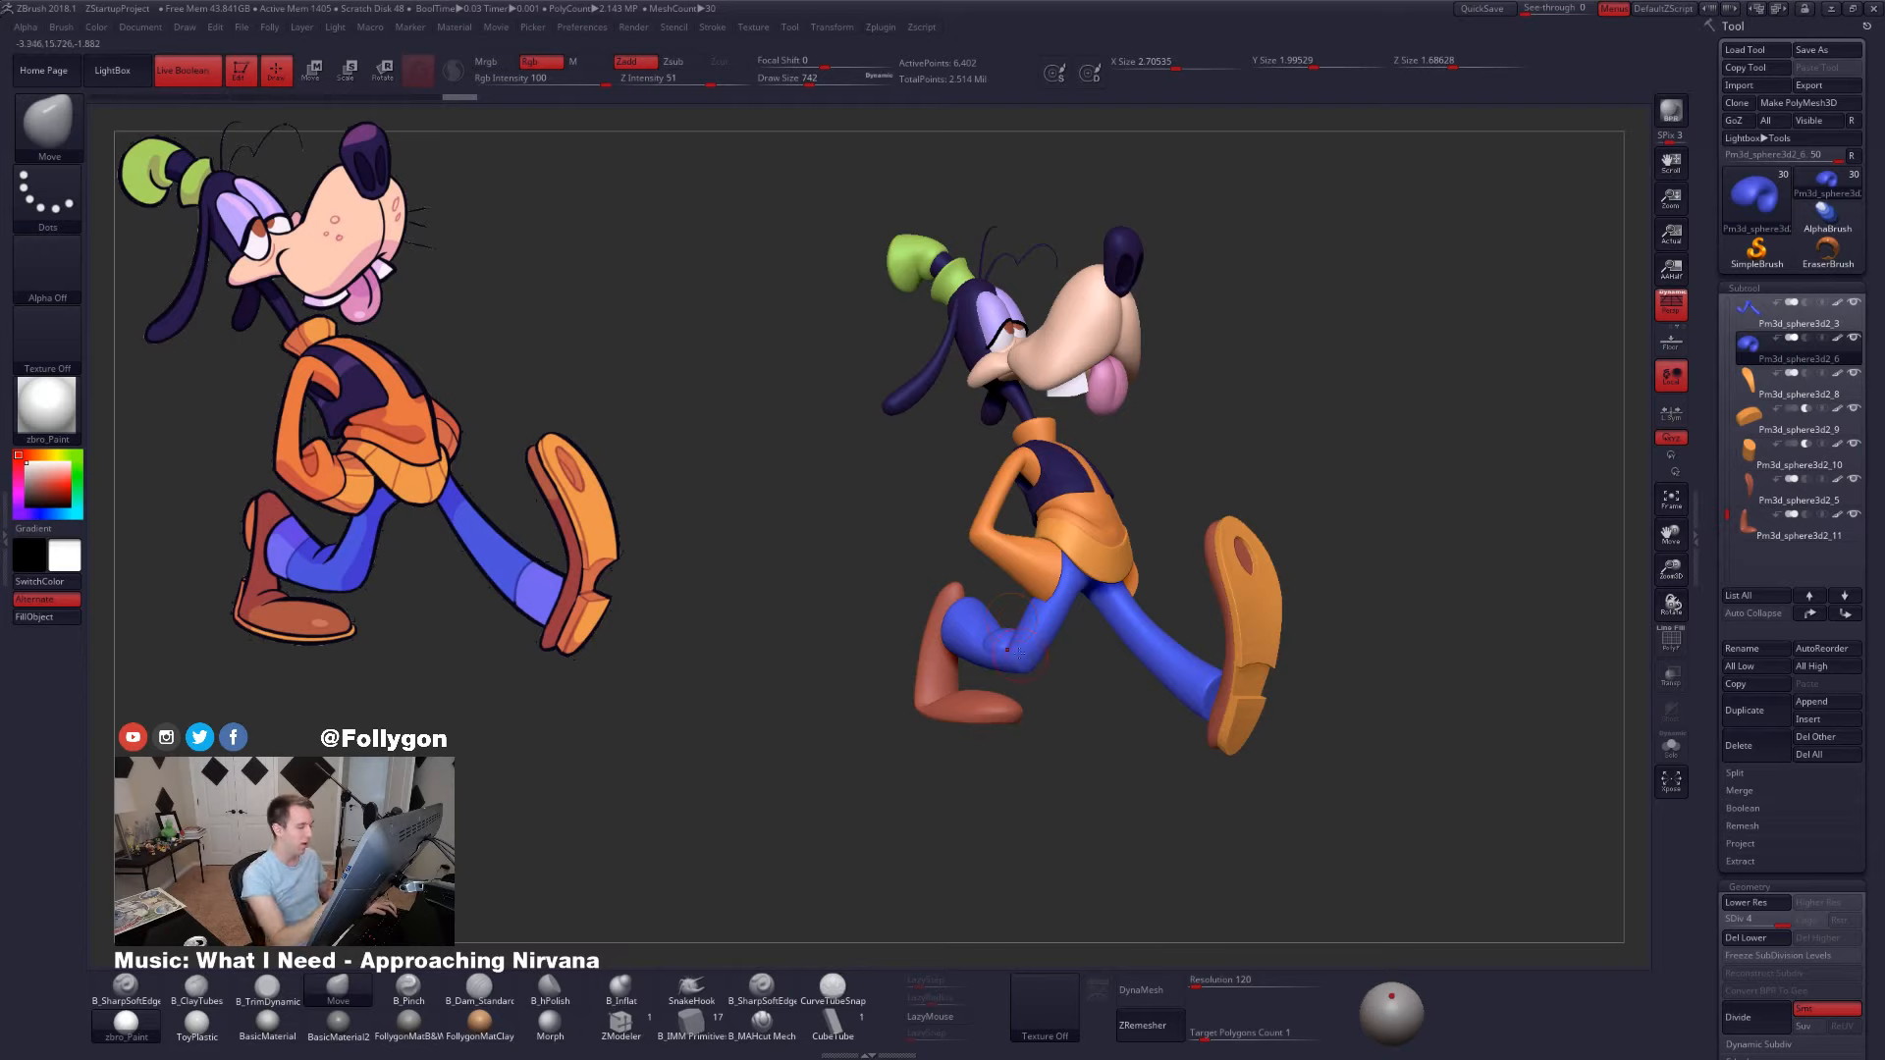
{"action": "right_click_drag", "start_coordinate": [1018, 652], "coordinate": [1078, 720], "text": "alt"}
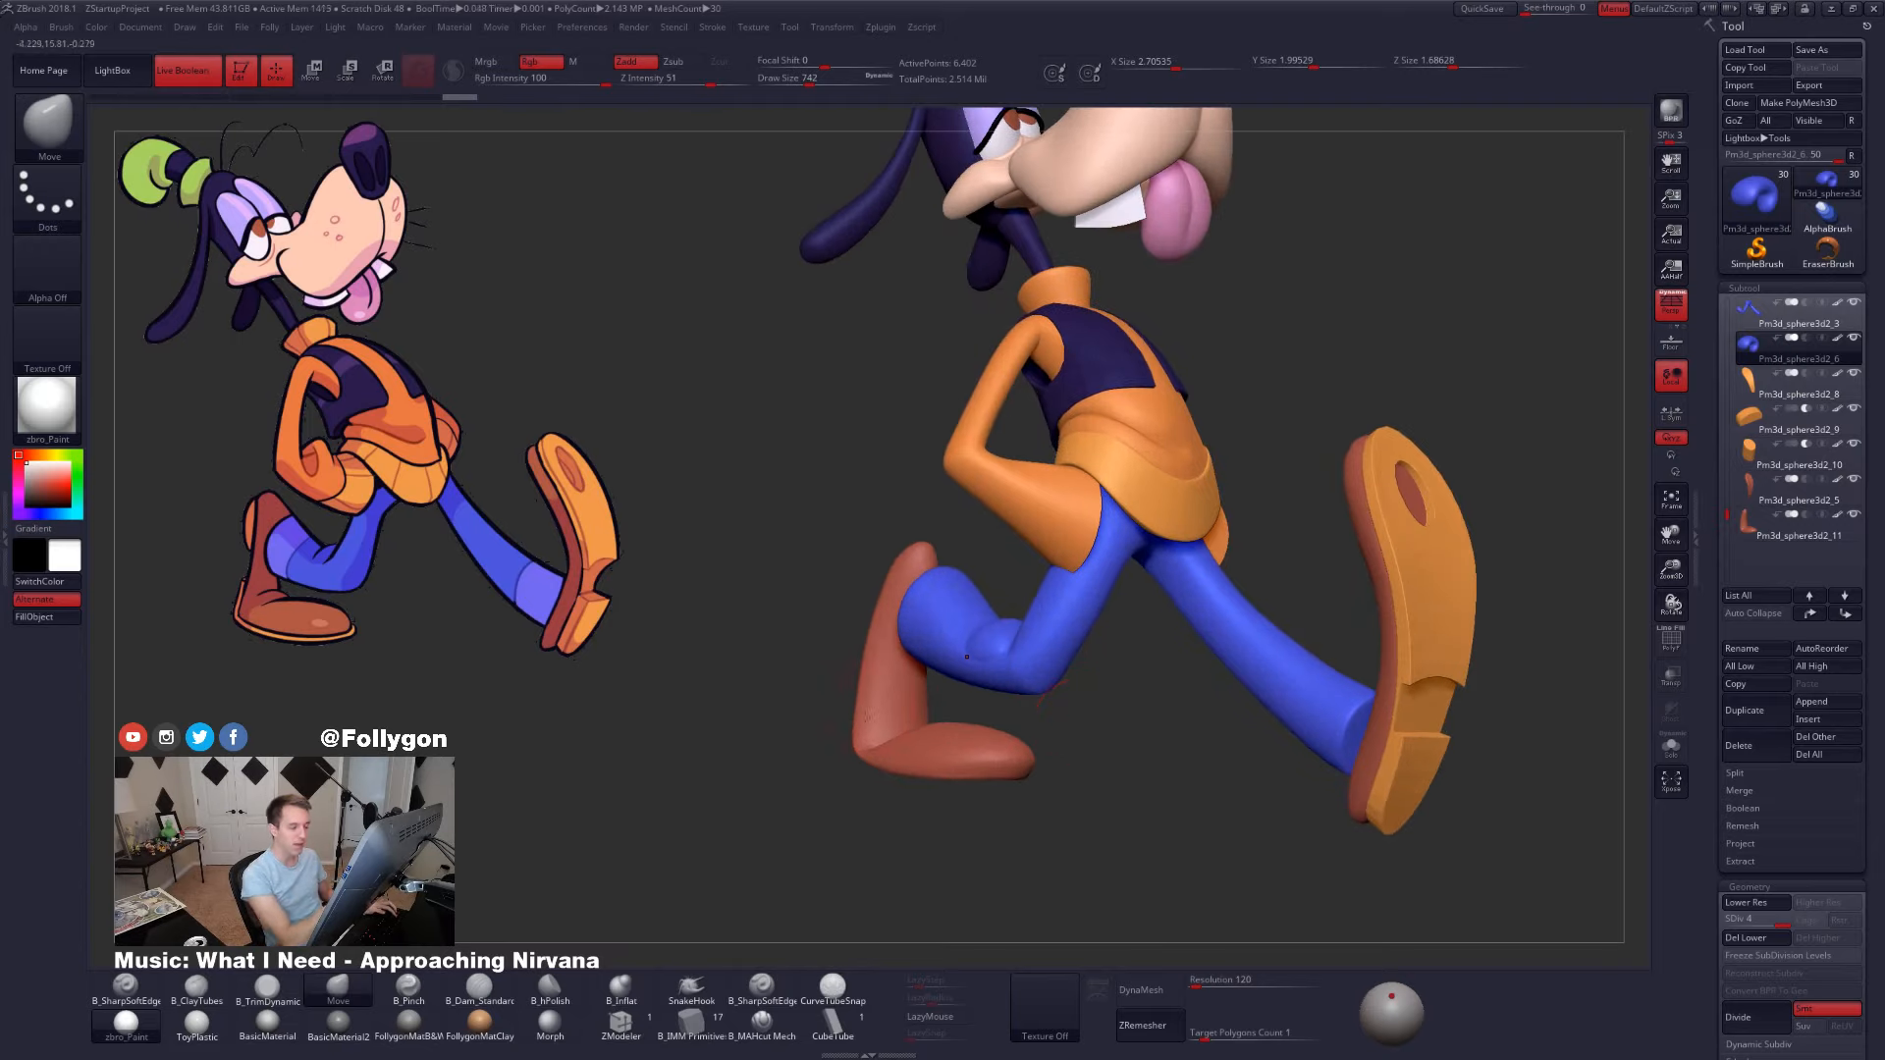
- Inspect the wireframe of the bent leg's shoe and reselect the knee ball
{"action": "left_click", "coordinate": [992, 763], "text": "alt"}
{"action": "key", "text": "shift+f"}
{"action": "key", "text": "shift+f"}
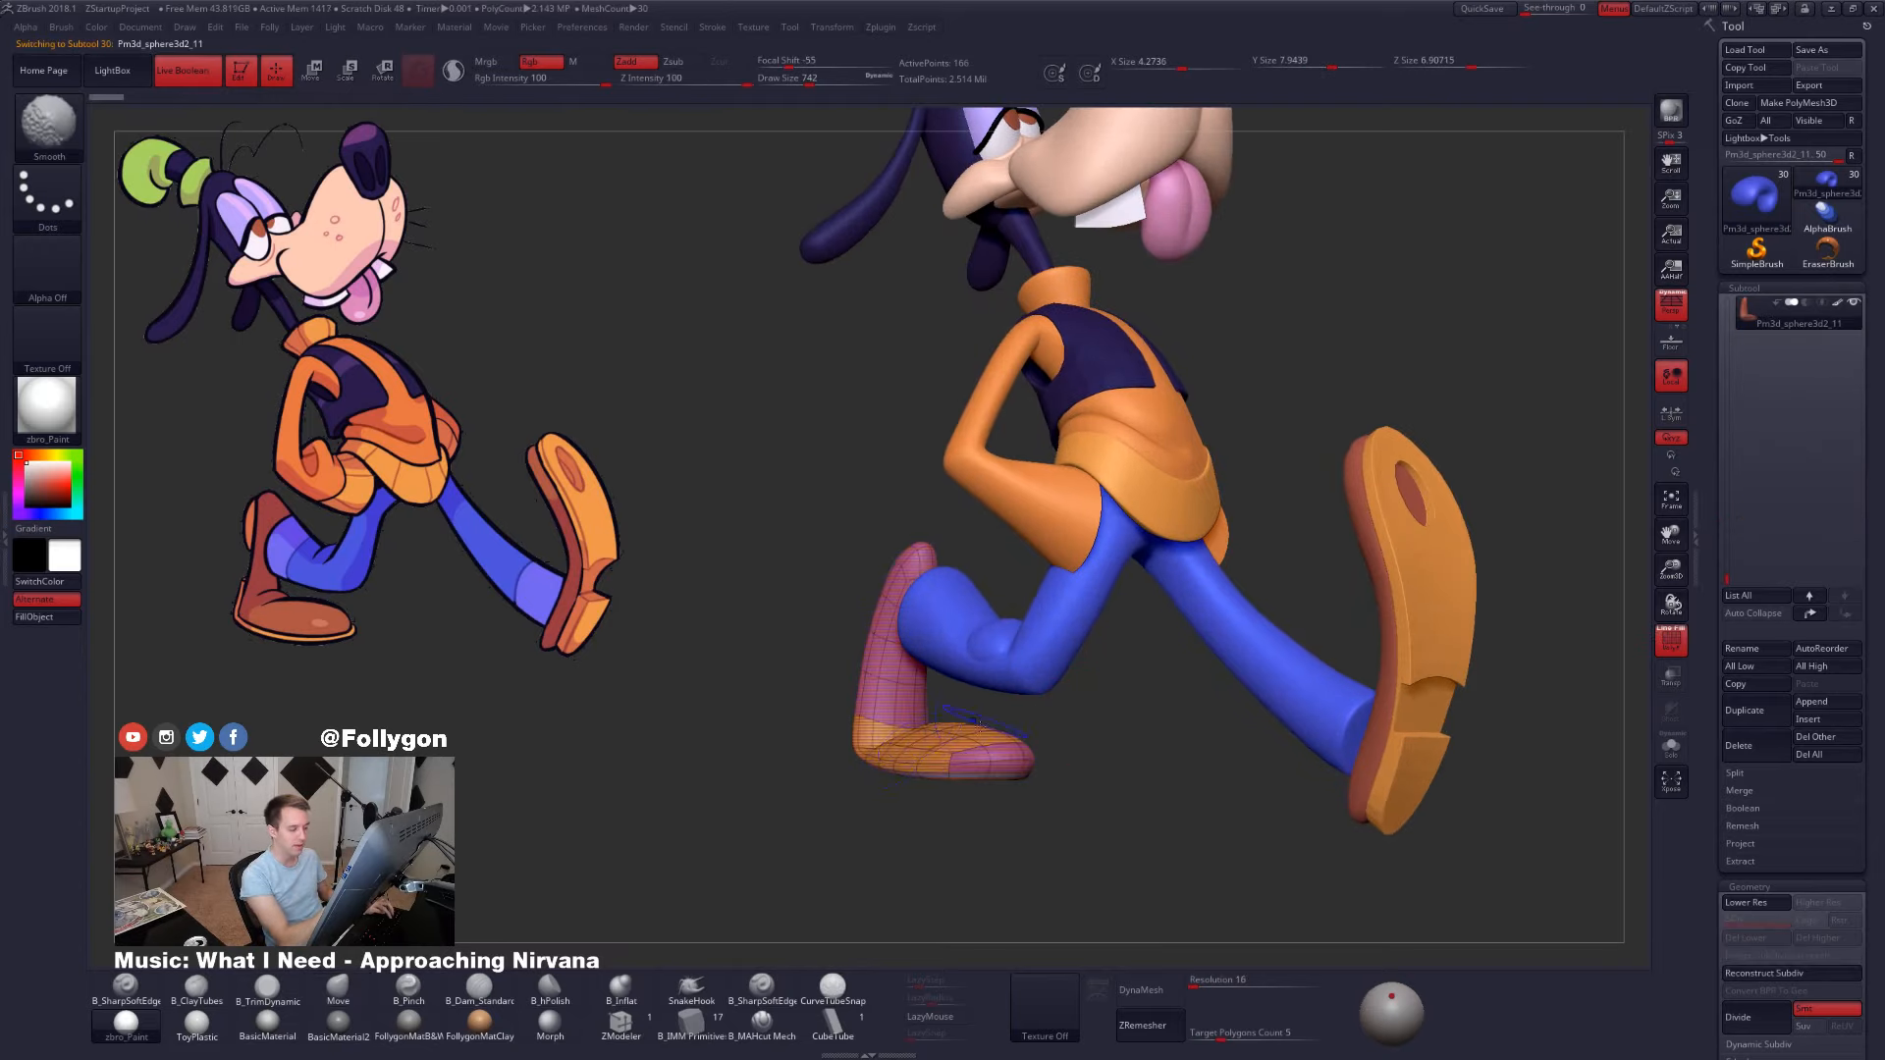
{"action": "left_click", "coordinate": [995, 654], "text": "alt"}
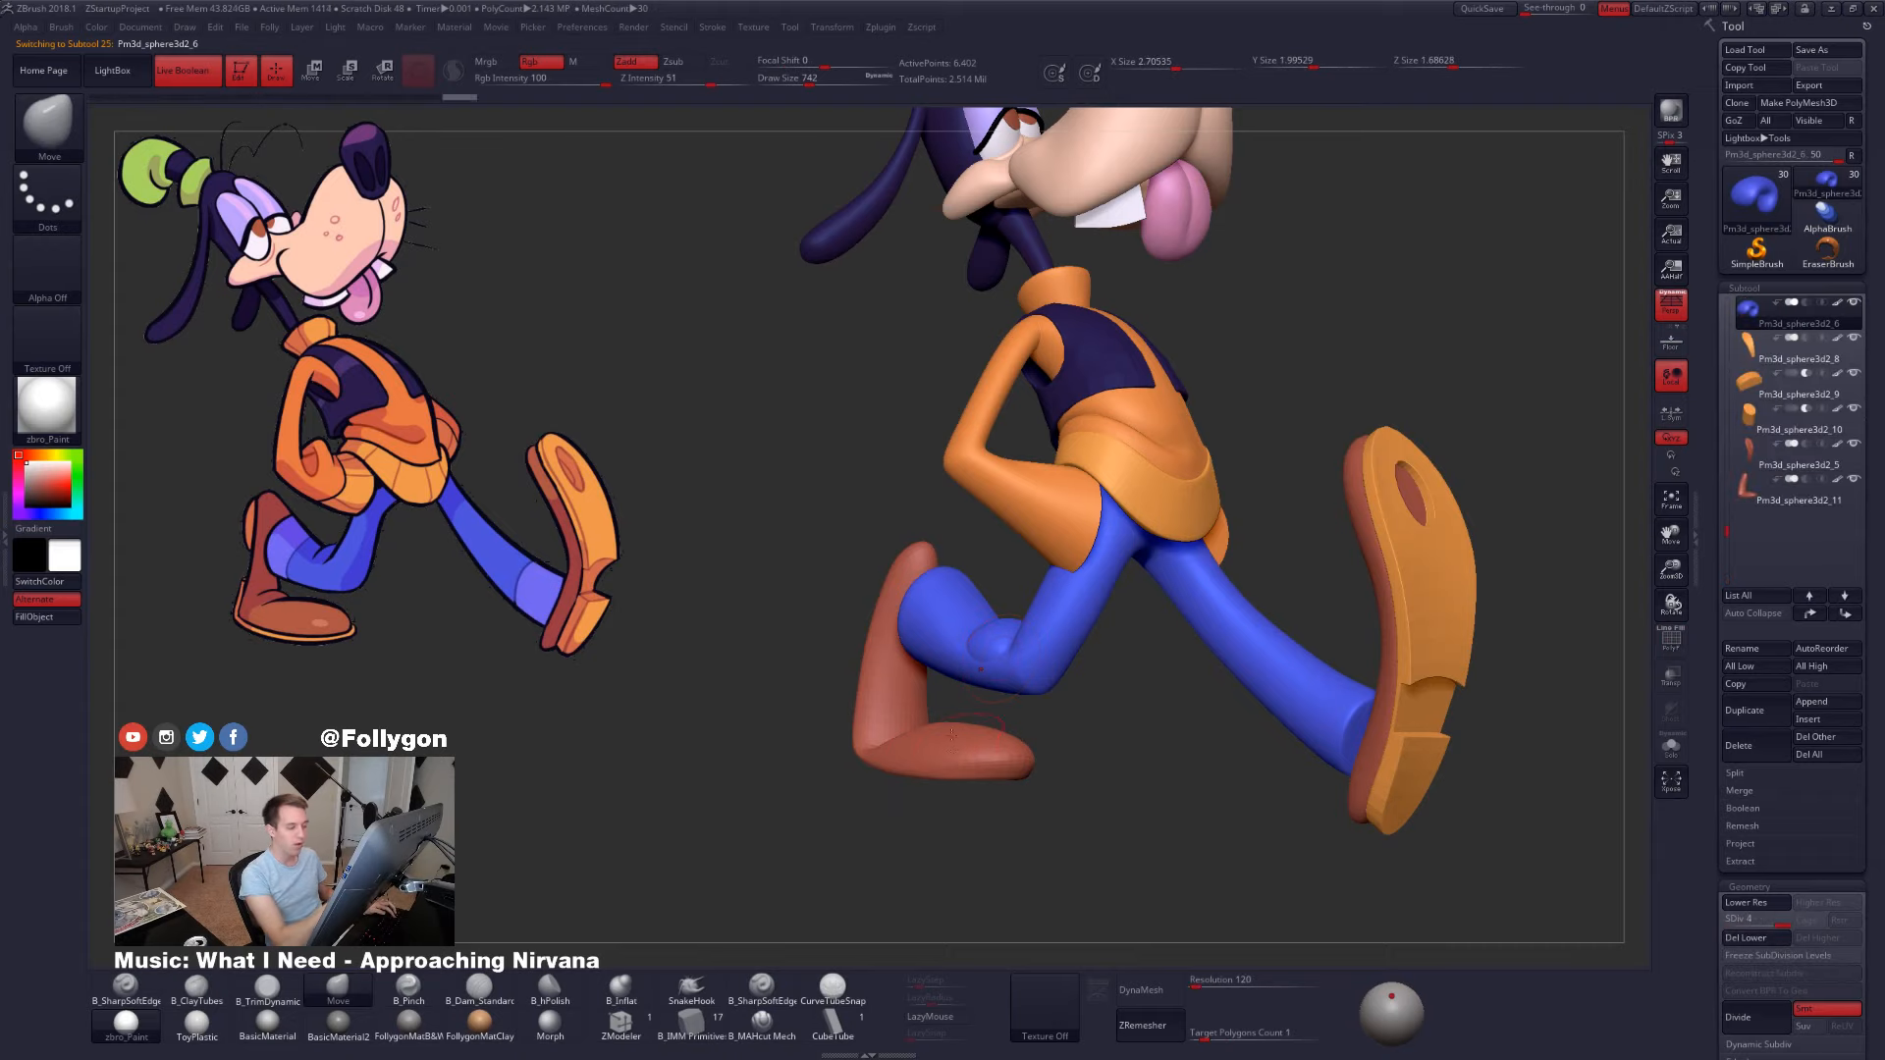
- Refine the knee ball's fit in the bend from both sides with the Move brush at Draw Size 699
{"action": "left_click_drag", "start_coordinate": [973, 802], "coordinate": [1106, 692]}
{"action": "key", "text": "shift+f"}
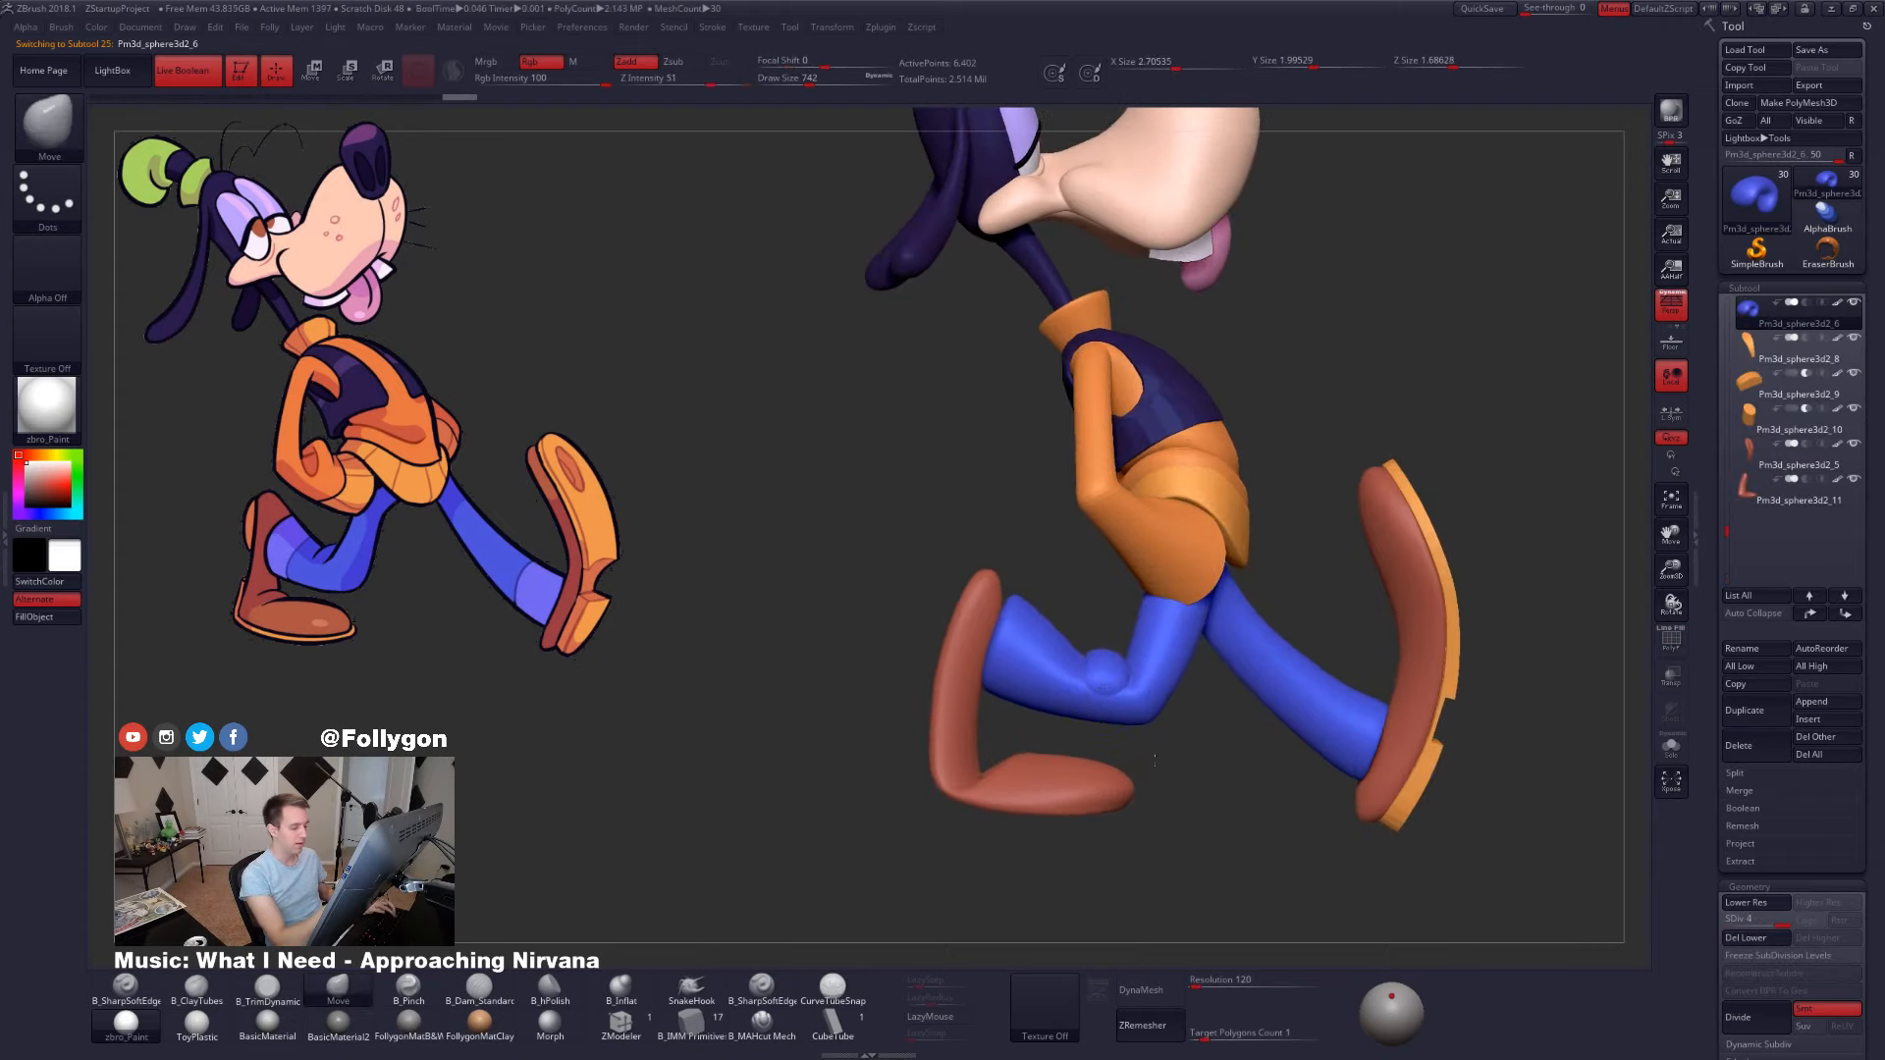
{"action": "right_click_drag", "start_coordinate": [1107, 693], "coordinate": [1011, 775], "text": "ctrl"}
{"action": "key", "text": "space"}
{"action": "left_click_drag", "start_coordinate": [1095, 678], "coordinate": [1079, 677]}
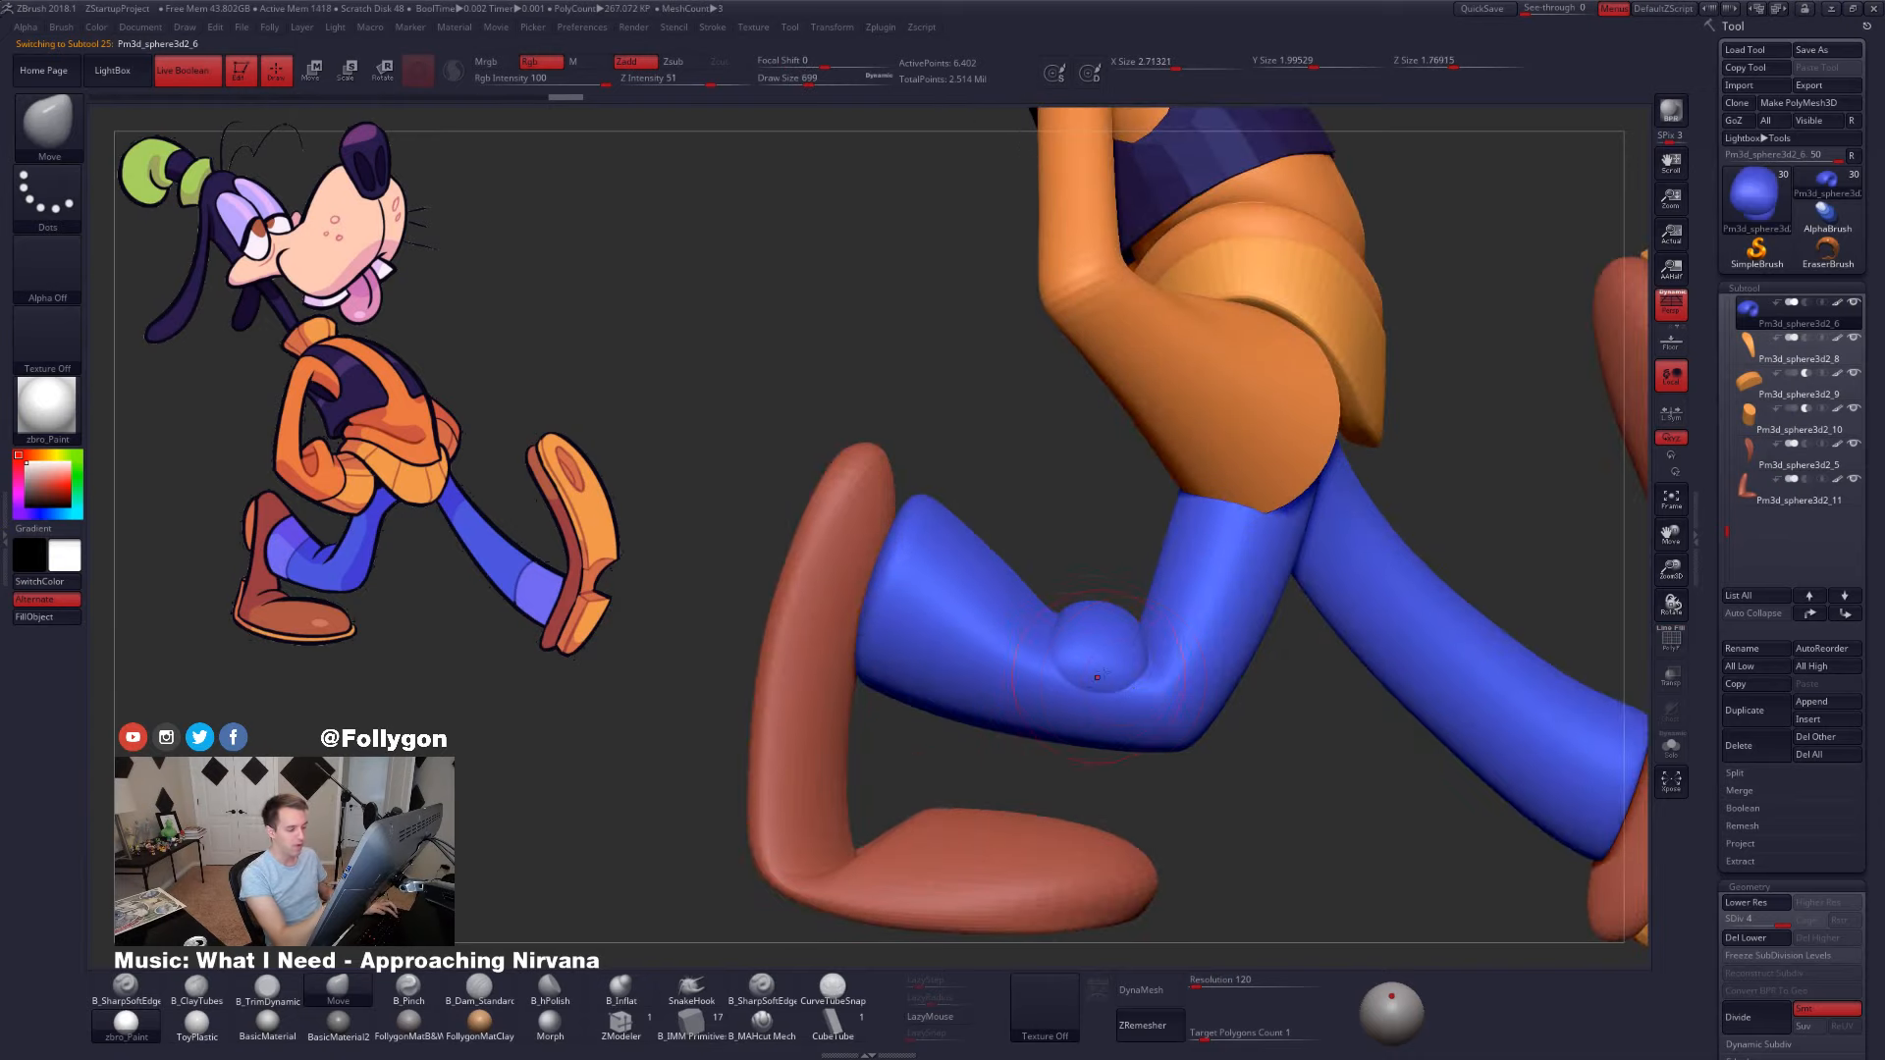
{"action": "right_click_drag", "start_coordinate": [1123, 682], "coordinate": [1027, 668]}
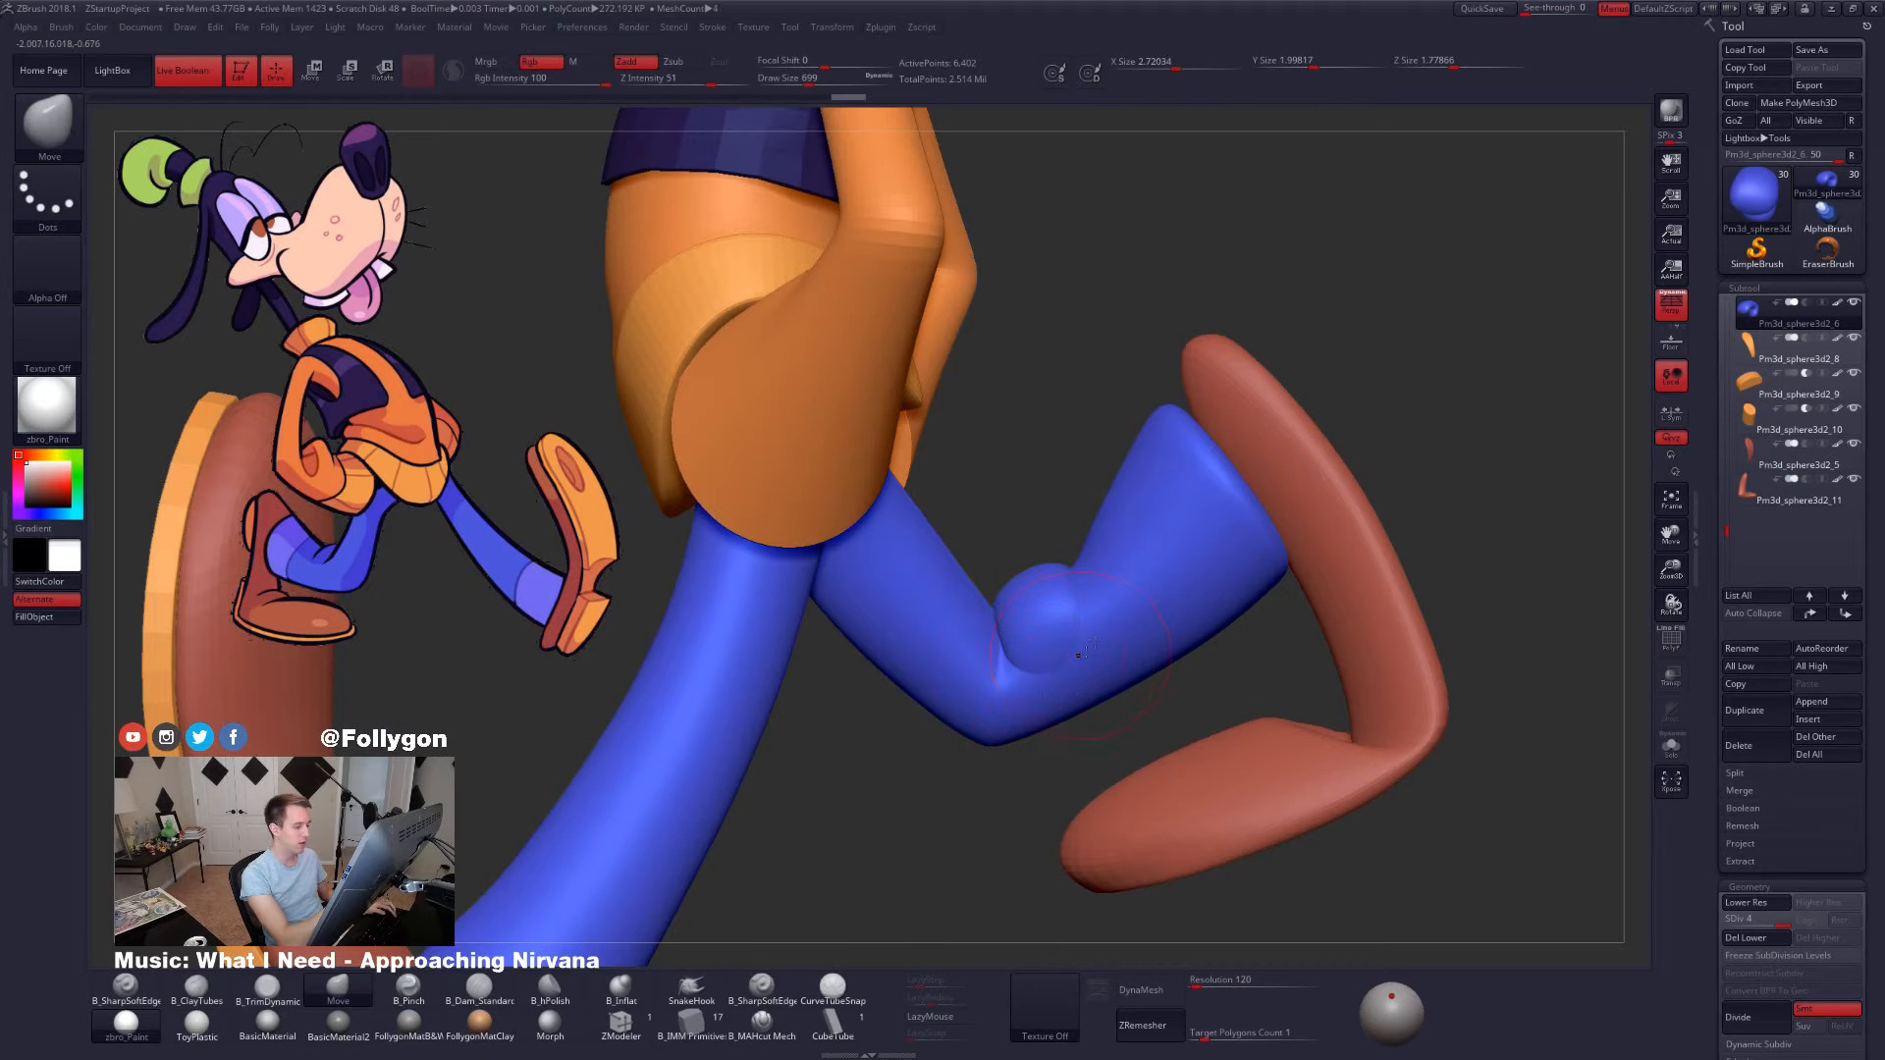
{"action": "right_click_drag", "start_coordinate": [1080, 653], "coordinate": [1130, 592]}
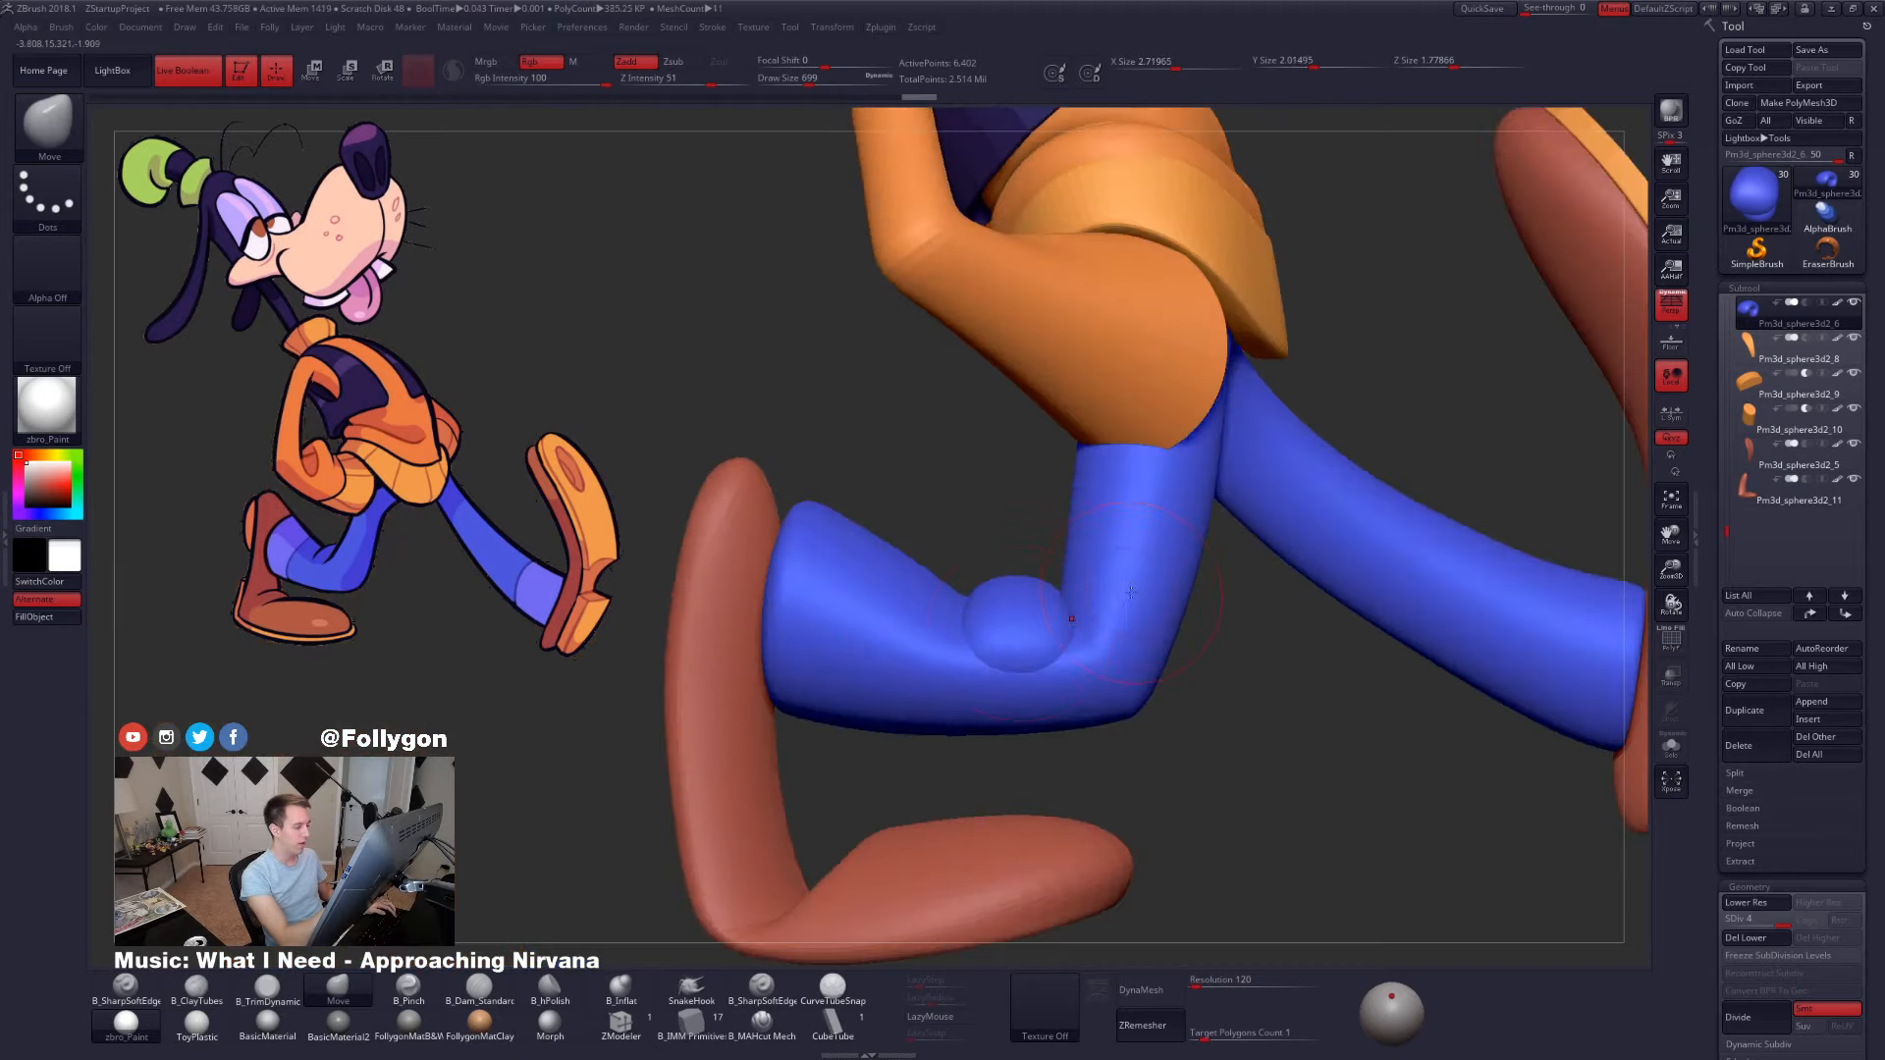
{"action": "right_click_drag", "start_coordinate": [1011, 689], "coordinate": [1061, 661]}
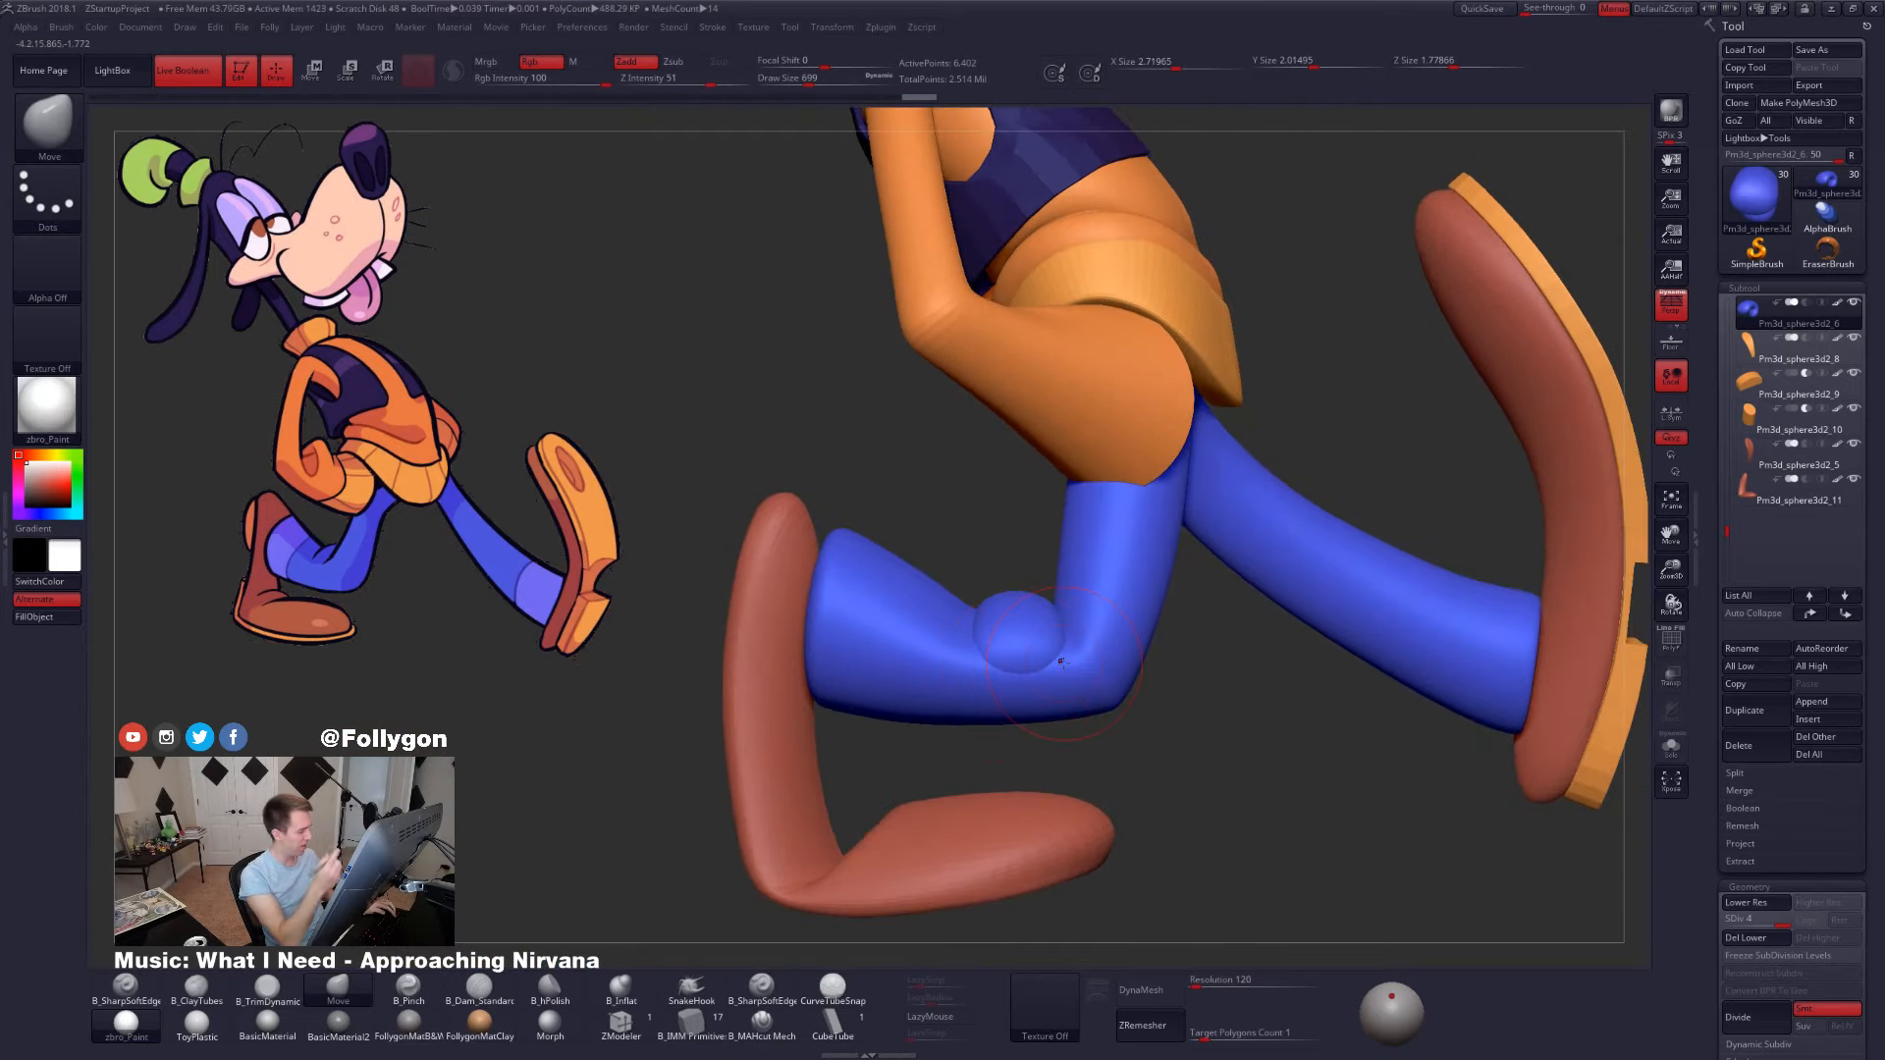
- Switch from the gizmo to the transpose line and narrow the knee ball with it
{"action": "key", "text": "w"}
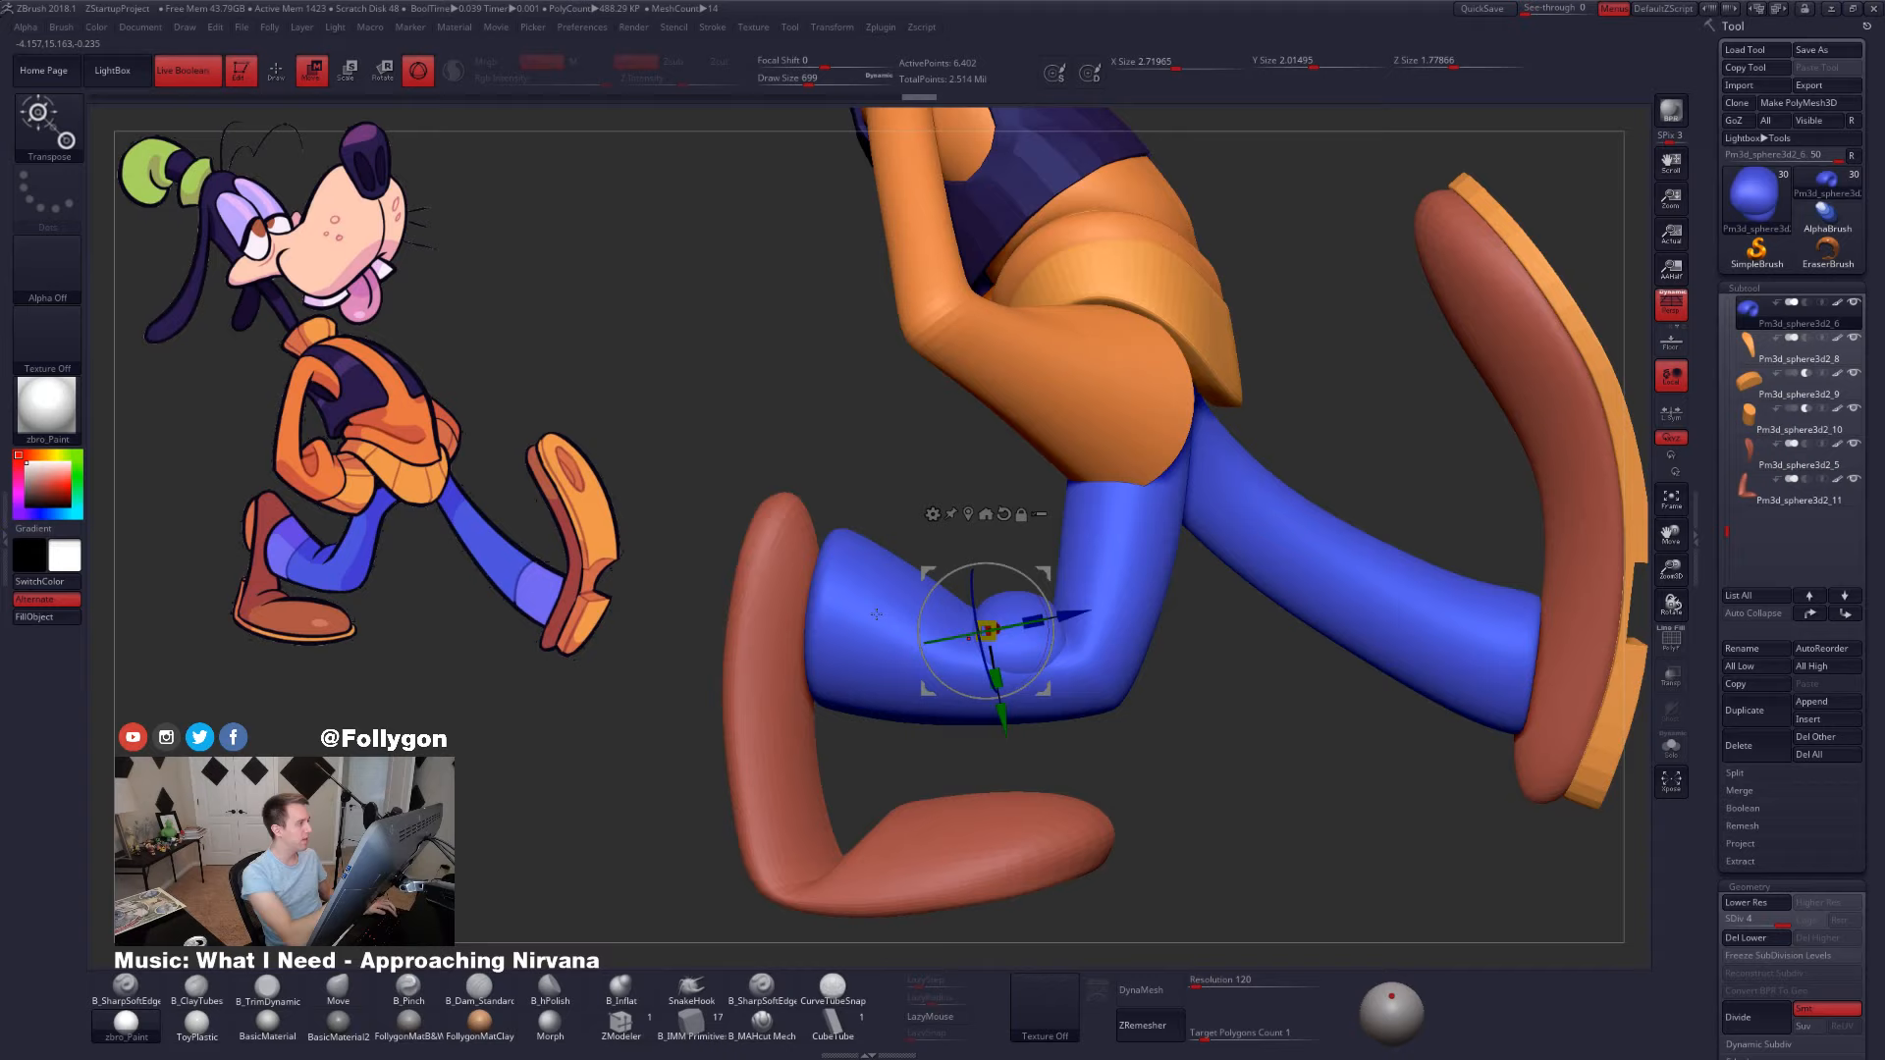
{"action": "left_click", "coordinate": [419, 70]}
{"action": "right_click_drag", "start_coordinate": [1017, 678], "coordinate": [1026, 728], "text": "ctrl"}
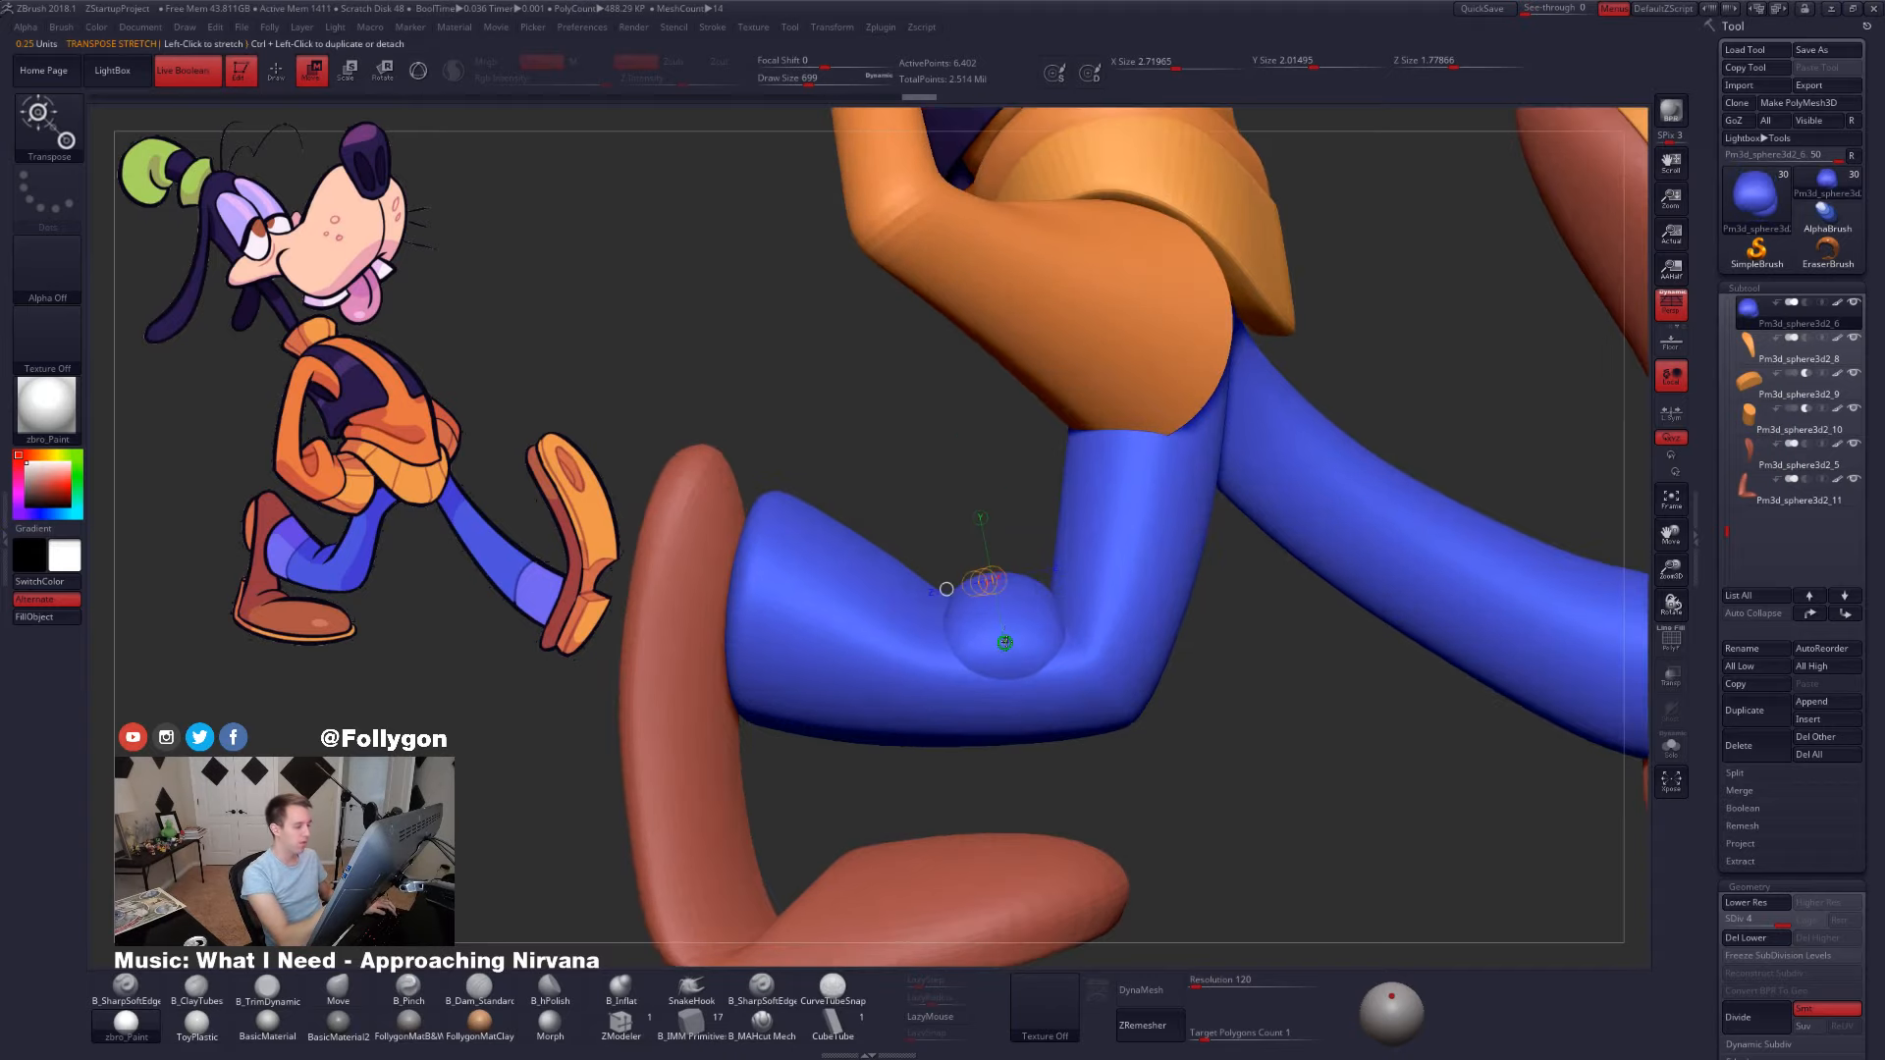
{"action": "left_click_drag", "start_coordinate": [1007, 633], "coordinate": [1356, 651]}
{"action": "key", "text": "shift+s"}
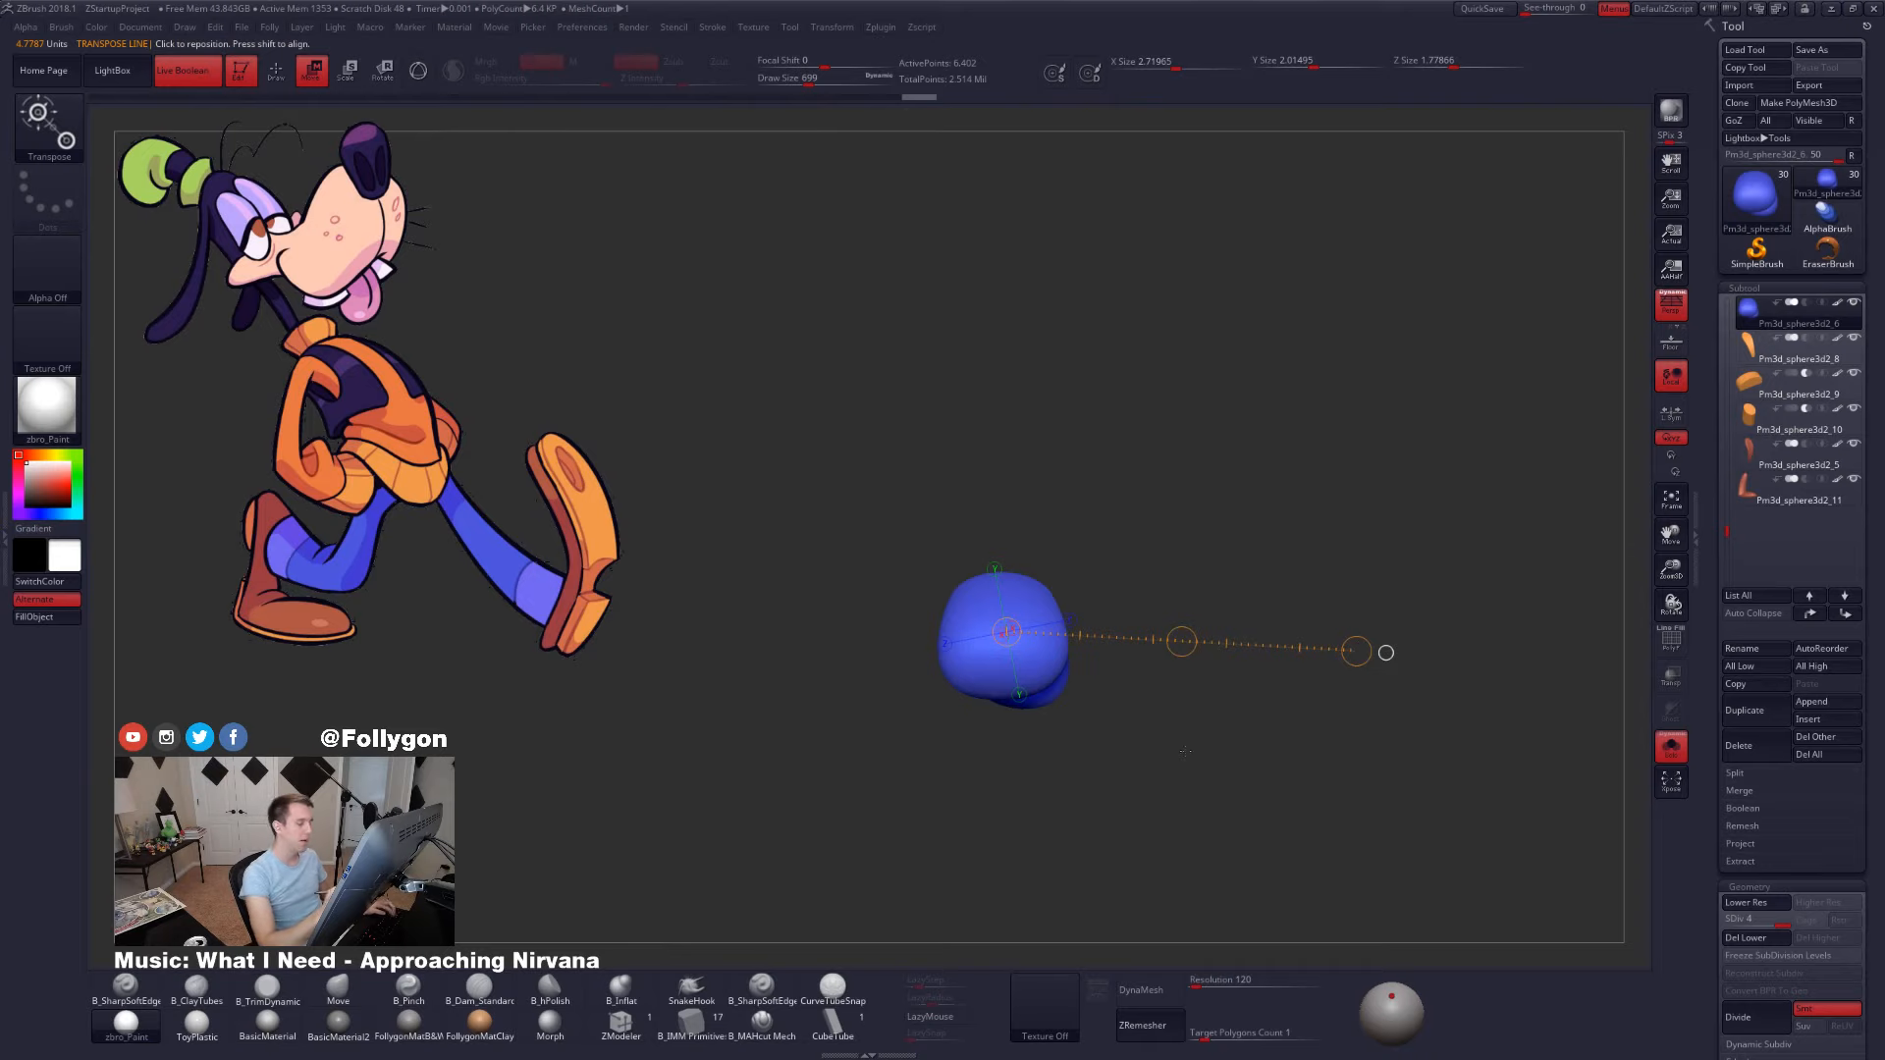
{"action": "key", "text": "shift+s"}
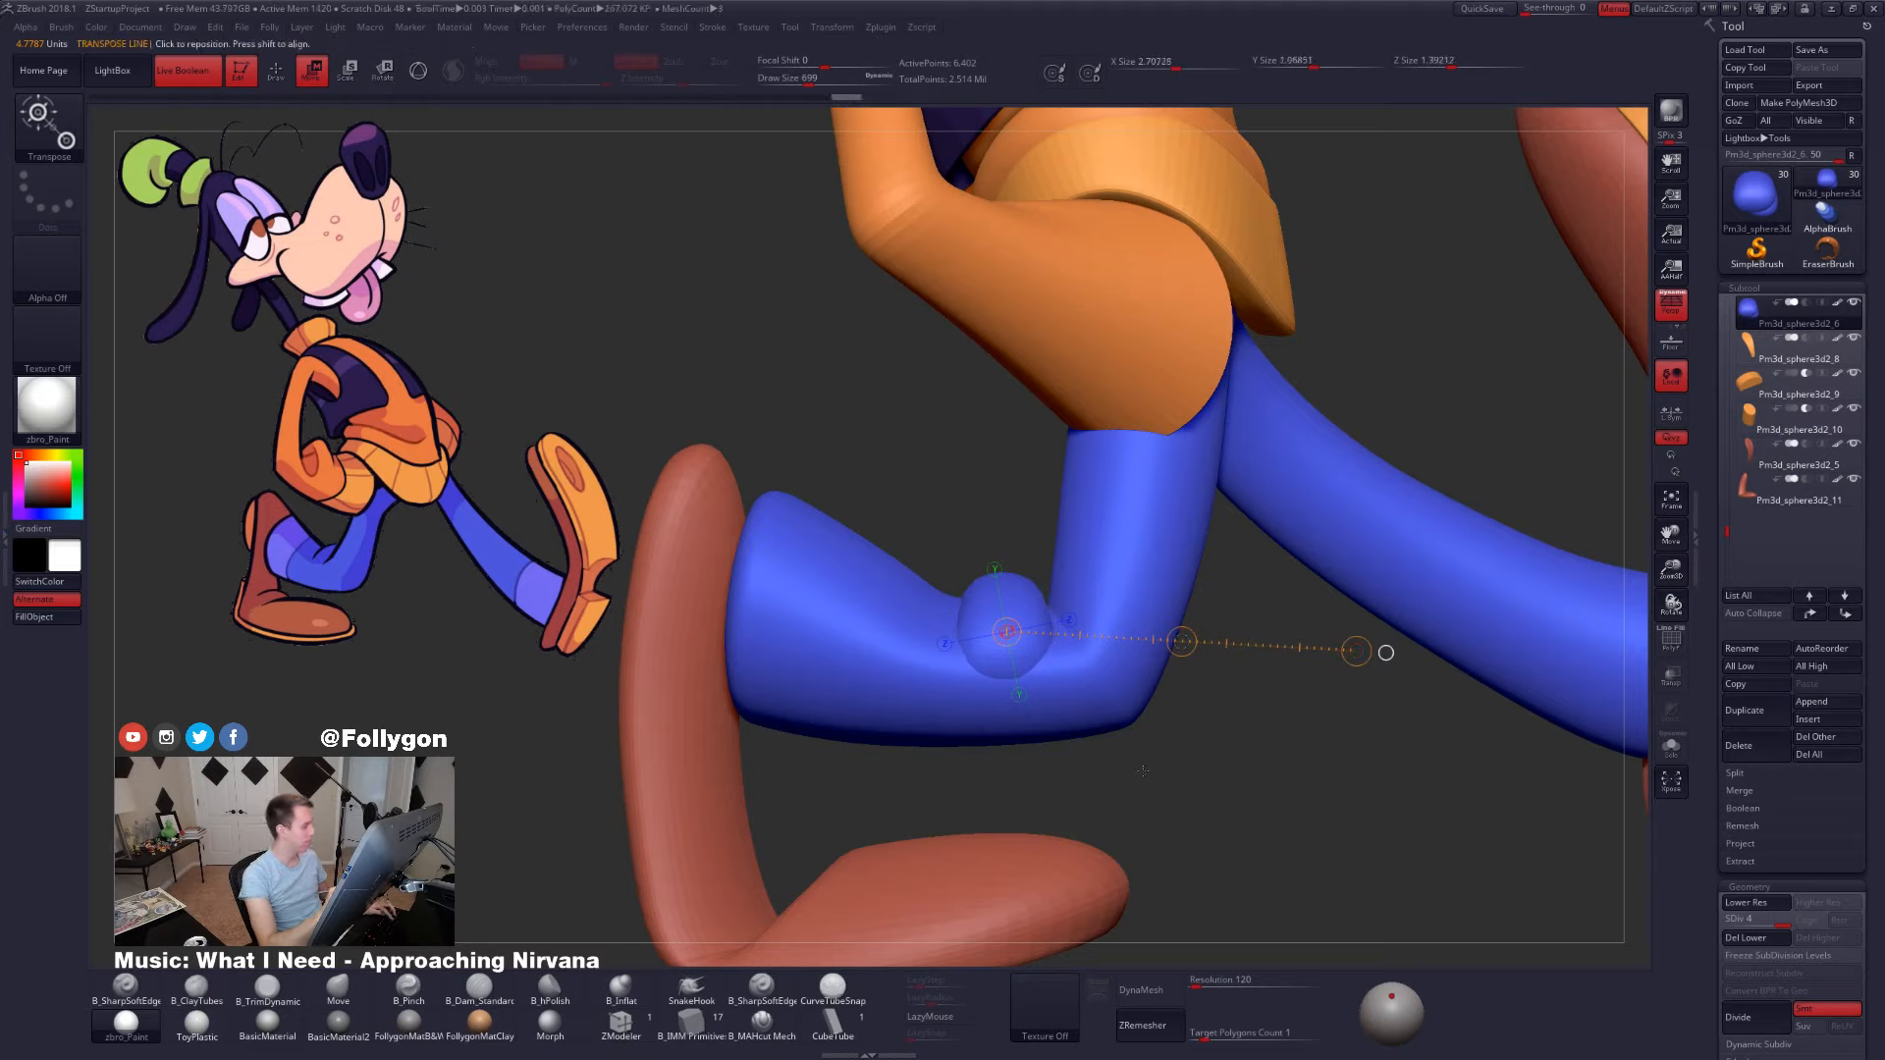
- Rotate the knee ball slightly with a transpose line from its base, and return to sculpting mode
{"action": "key", "text": "r"}
{"action": "left_click_drag", "start_coordinate": [1003, 675], "coordinate": [995, 419]}
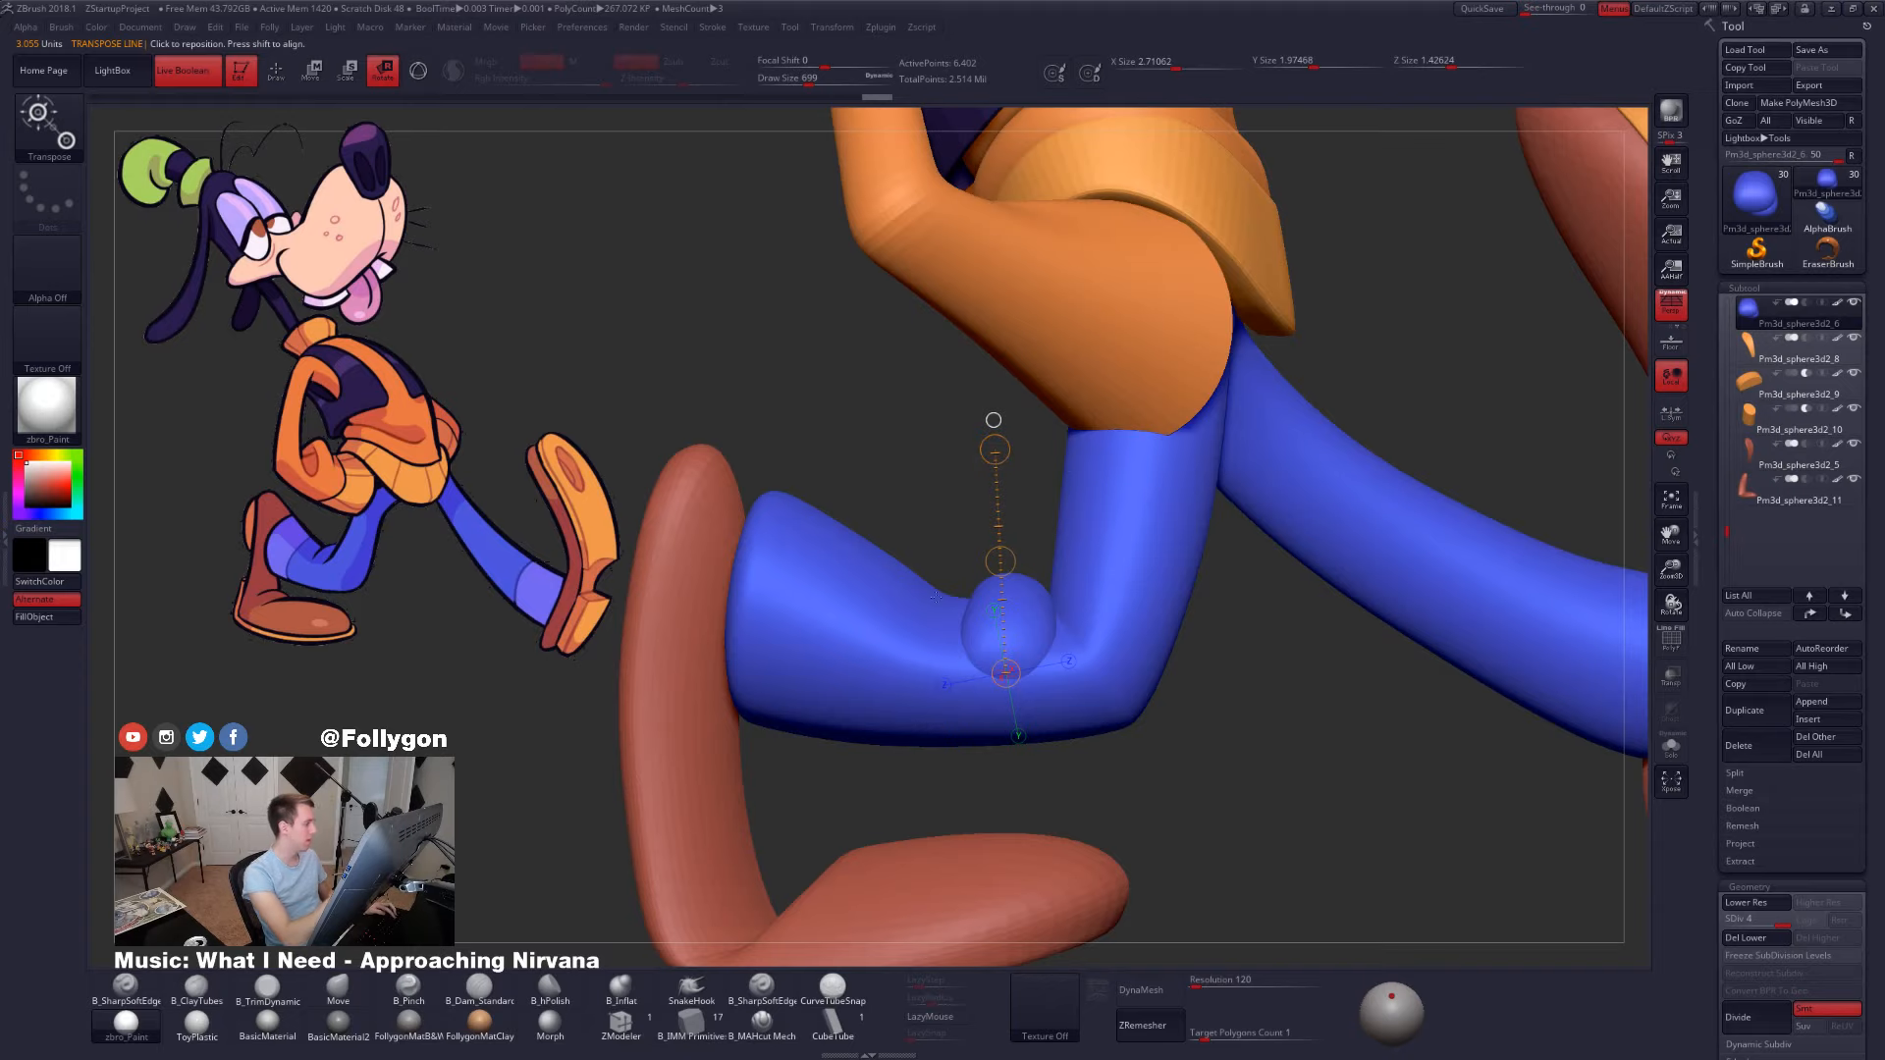
{"action": "key", "text": "q"}
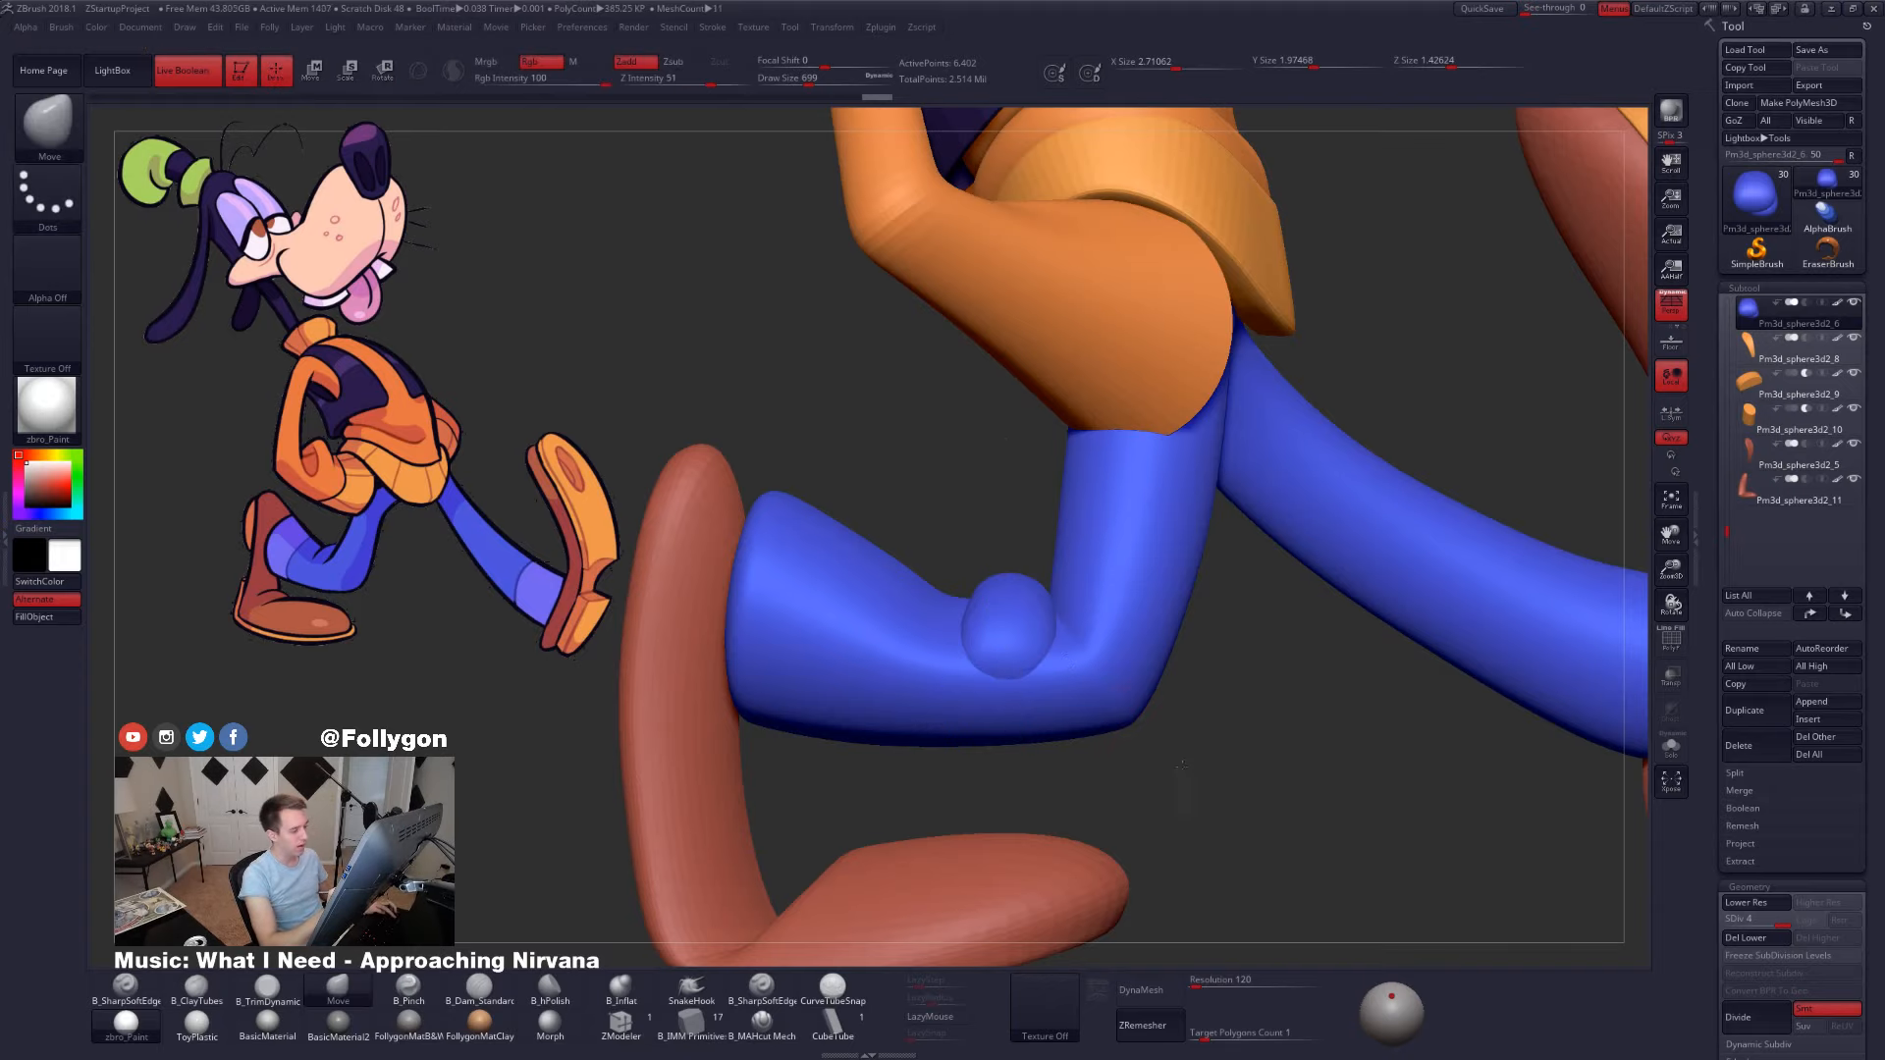
- Select the pants and display their wireframe around the bent knee
{"action": "mouse_move", "coordinate": [1152, 766]}
{"action": "left_mouse_down"}
{"action": "mouse_move", "coordinate": [1135, 785]}
{"action": "mouse_move", "coordinate": [1154, 775]}
{"action": "mouse_move", "coordinate": [1187, 809]}
{"action": "mouse_move", "coordinate": [987, 705]}
{"action": "left_mouse_up"}
{"action": "left_click", "coordinate": [992, 687], "text": "alt"}
{"action": "key", "text": "shift+f"}
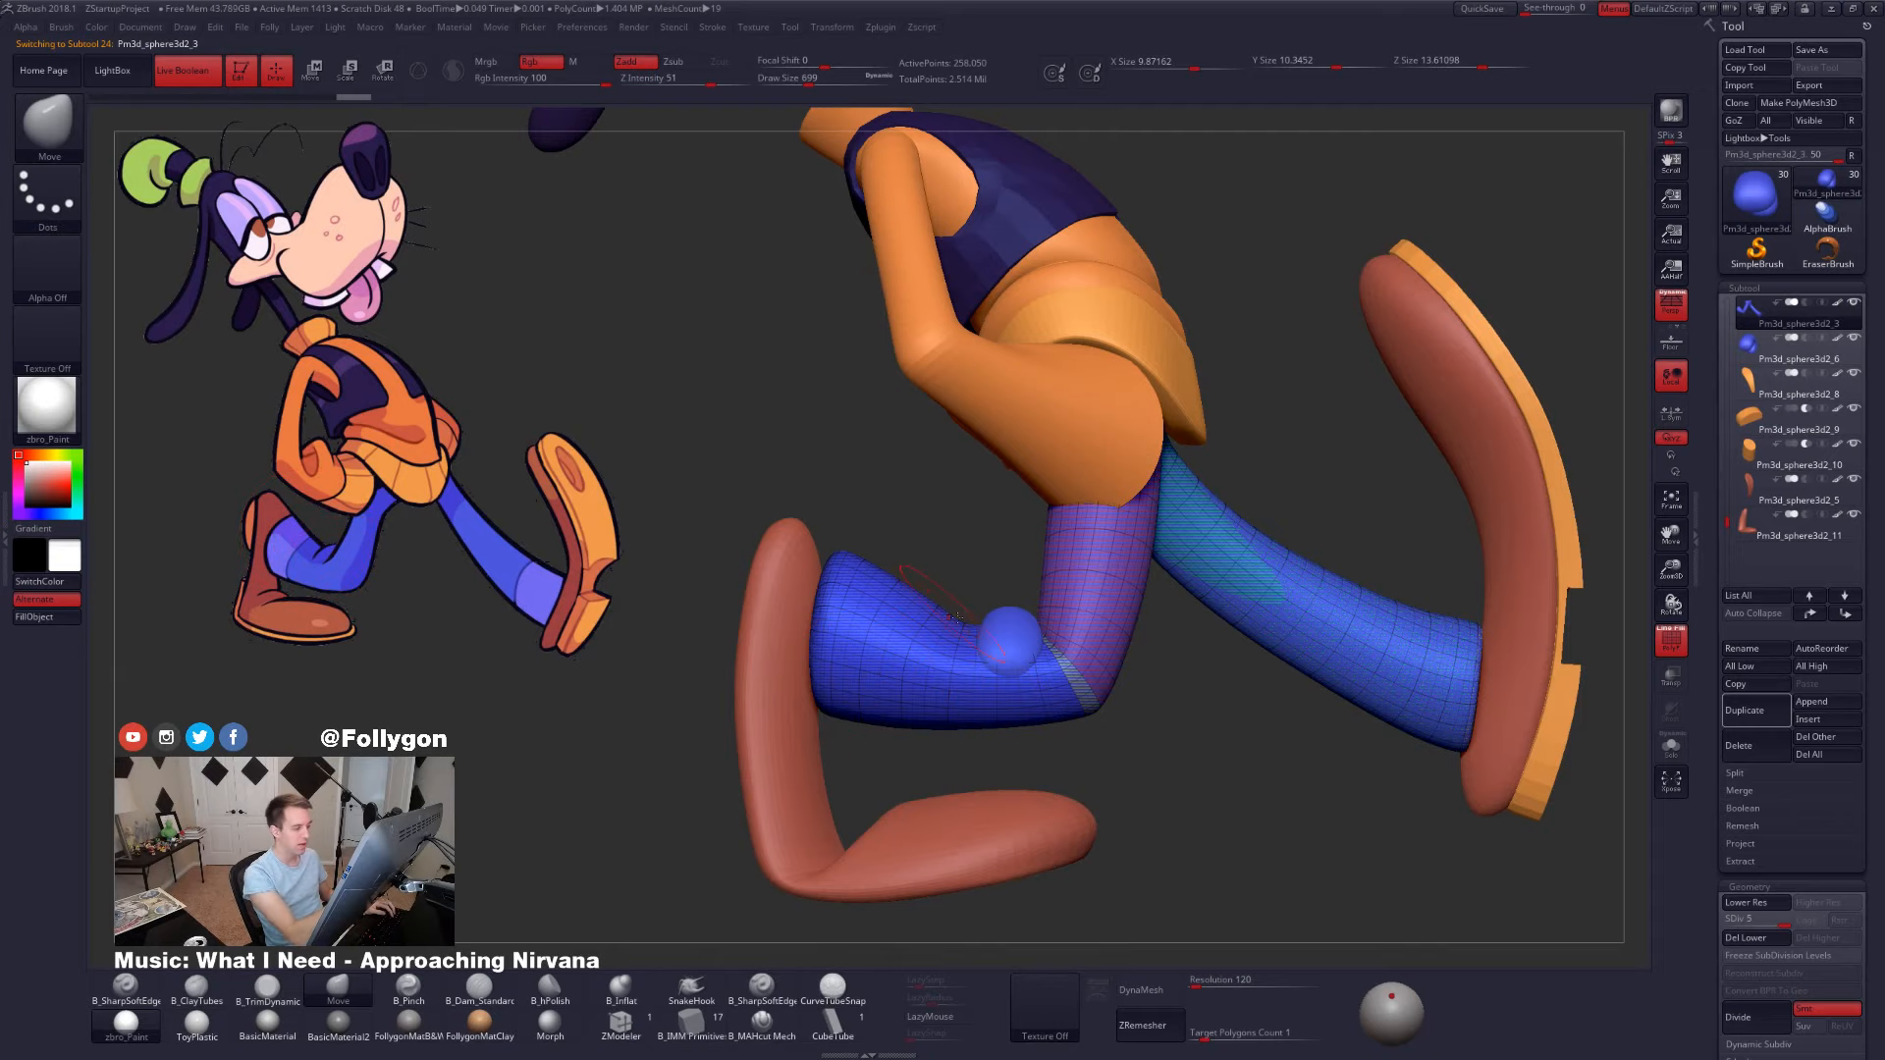
- Lower the pants to subdivision level 1
{"action": "key", "text": "shift+d"}
{"action": "key", "text": "shift+d"}
{"action": "key", "text": "shift+d"}
{"action": "key", "text": "shift+d"}
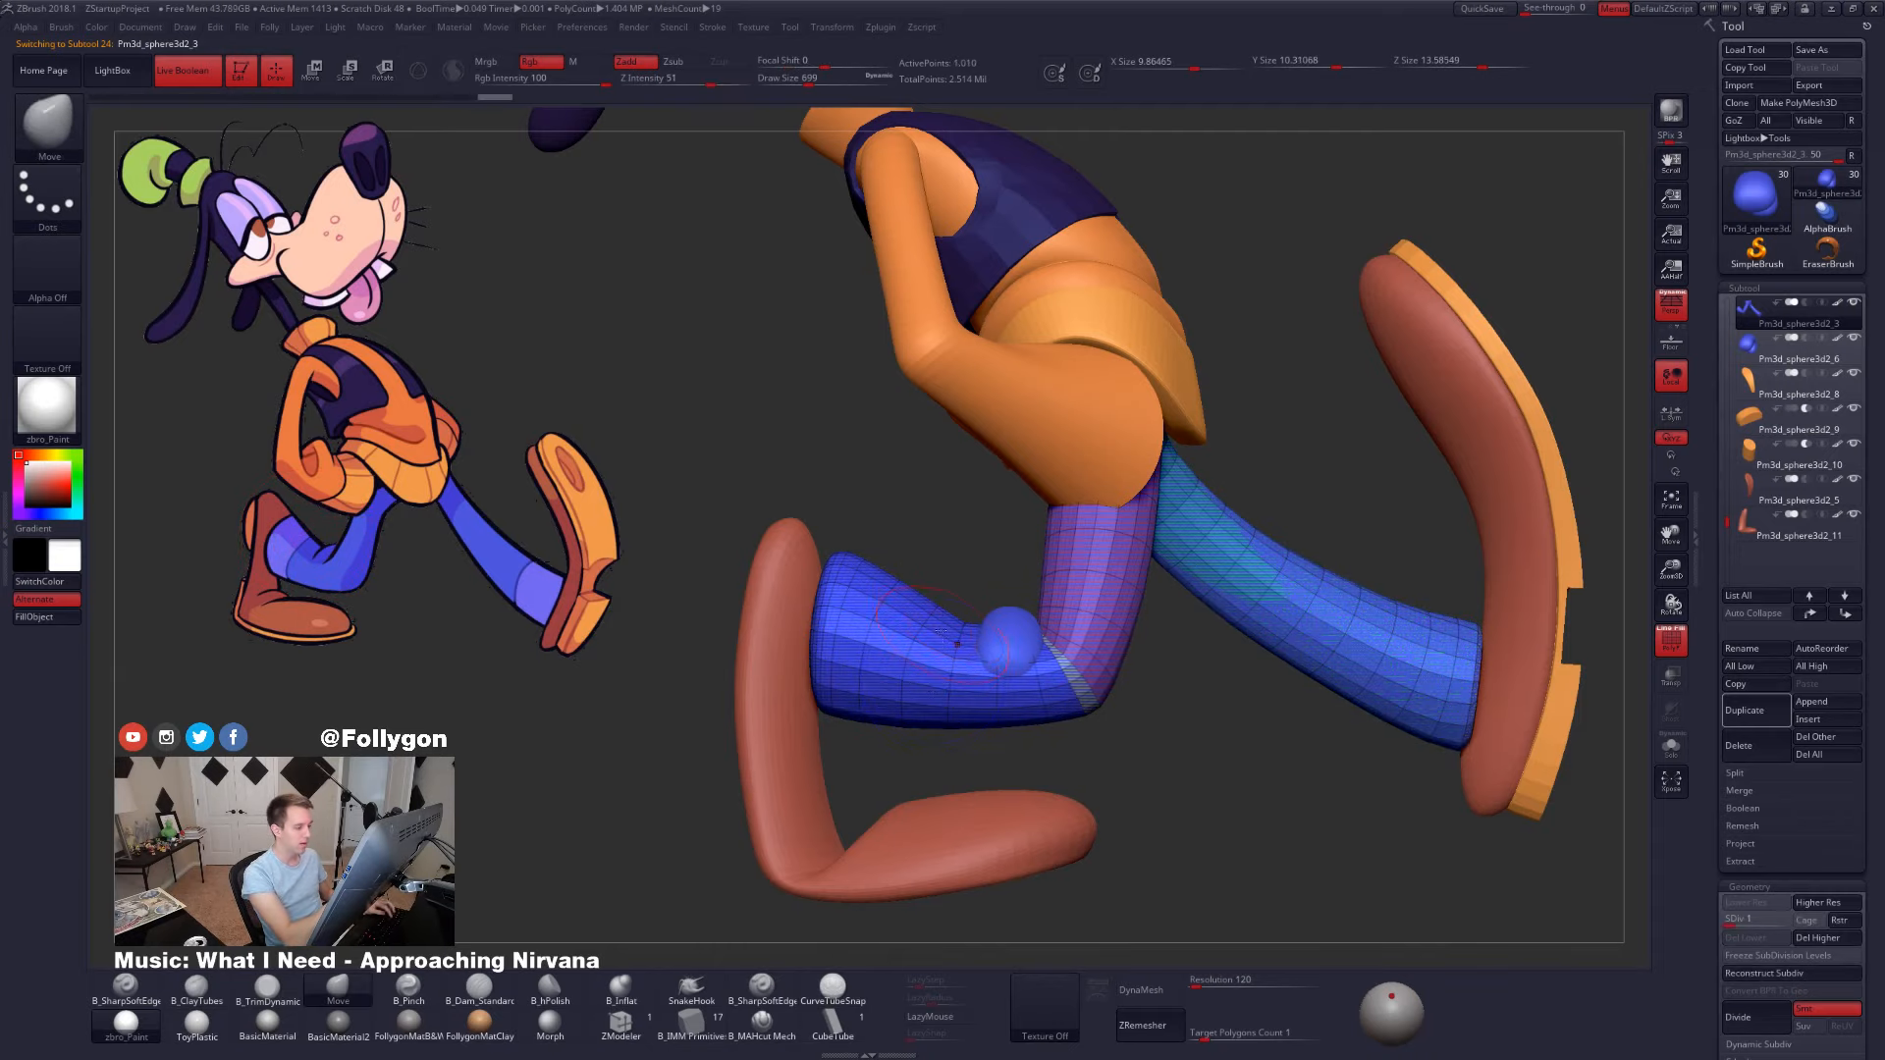
- Try adjusting the bent lower leg with a transpose line from knee to cuff, with the rest of the isolated pants masked
{"action": "key", "text": "alt+s"}
{"action": "mouse_move", "coordinate": [958, 602]}
{"action": "left_mouse_down", "text": "ctrl"}
{"action": "mouse_move", "coordinate": [942, 628]}
{"action": "mouse_move", "coordinate": [1030, 775]}
{"action": "mouse_move", "coordinate": [982, 599]}
{"action": "mouse_move", "coordinate": [966, 735]}
{"action": "left_mouse_up", "text": "ctrl"}
{"action": "key", "text": "w"}
{"action": "left_click_drag", "start_coordinate": [1036, 675], "coordinate": [776, 674]}
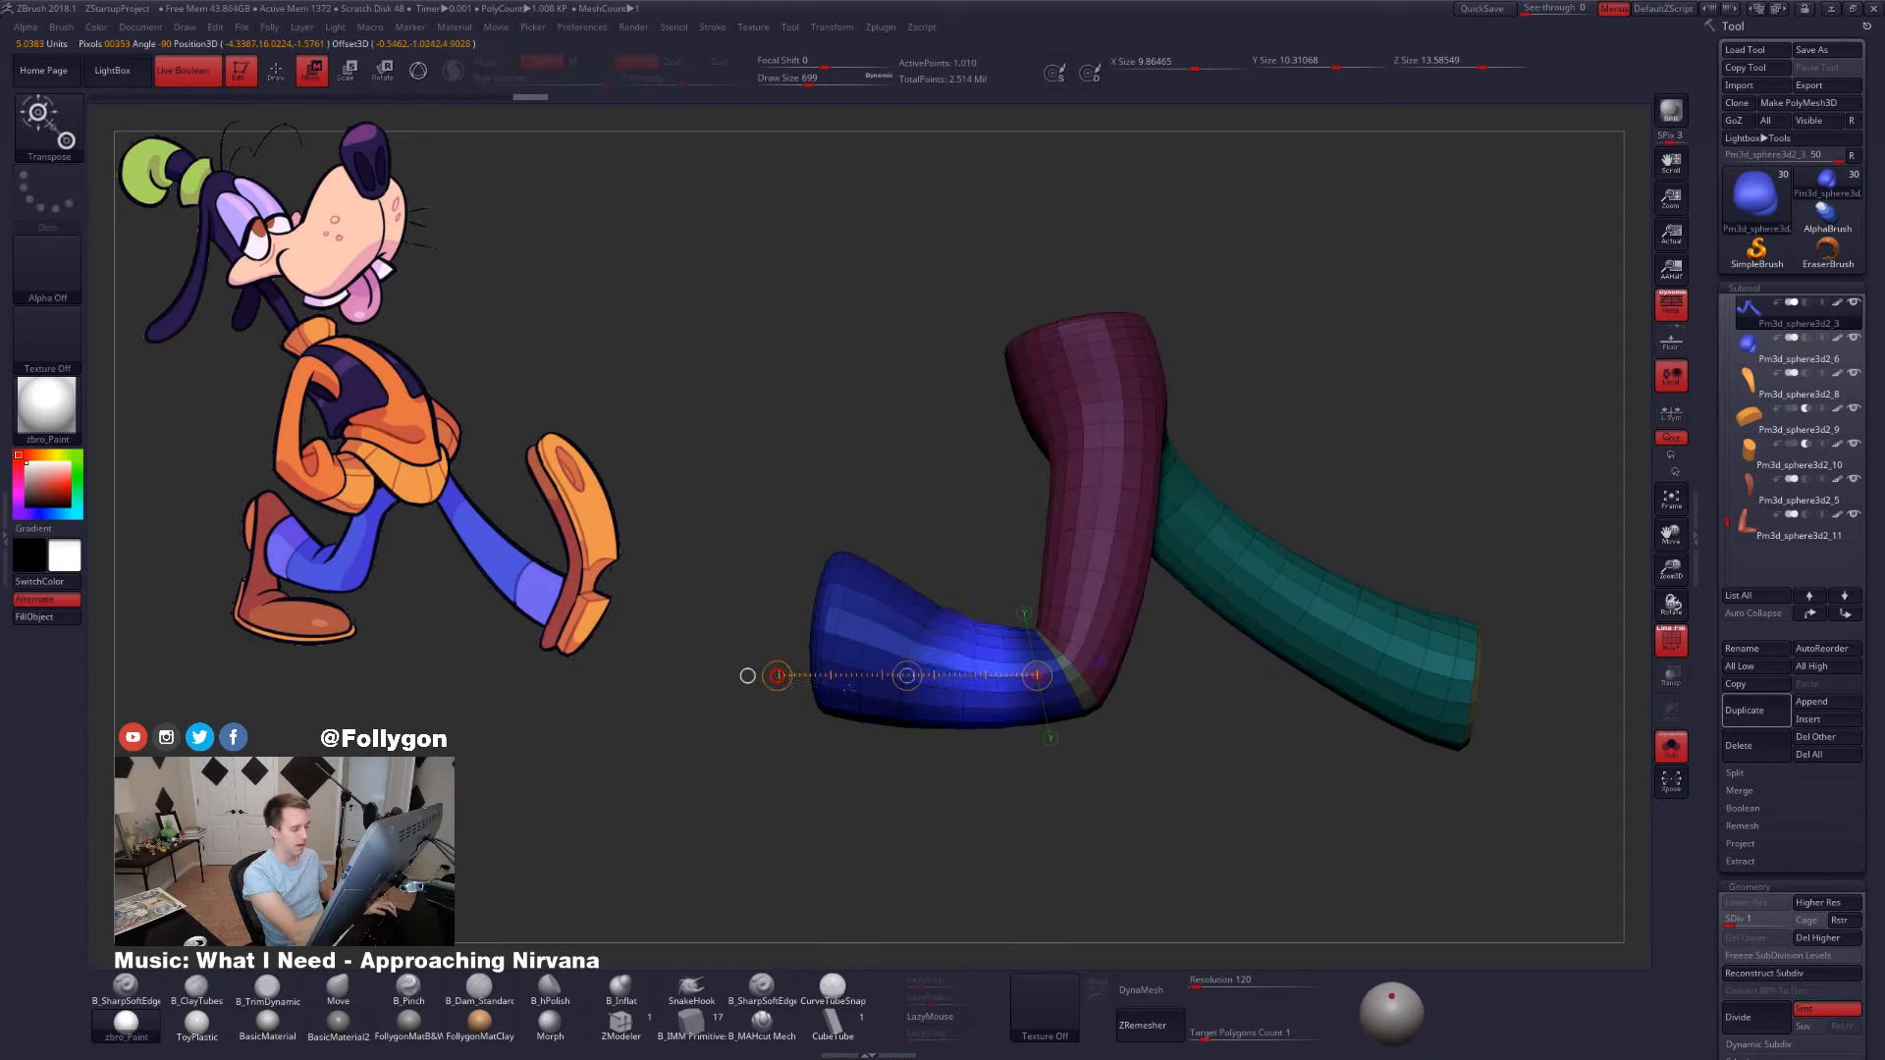
{"action": "key", "text": "alt+s"}
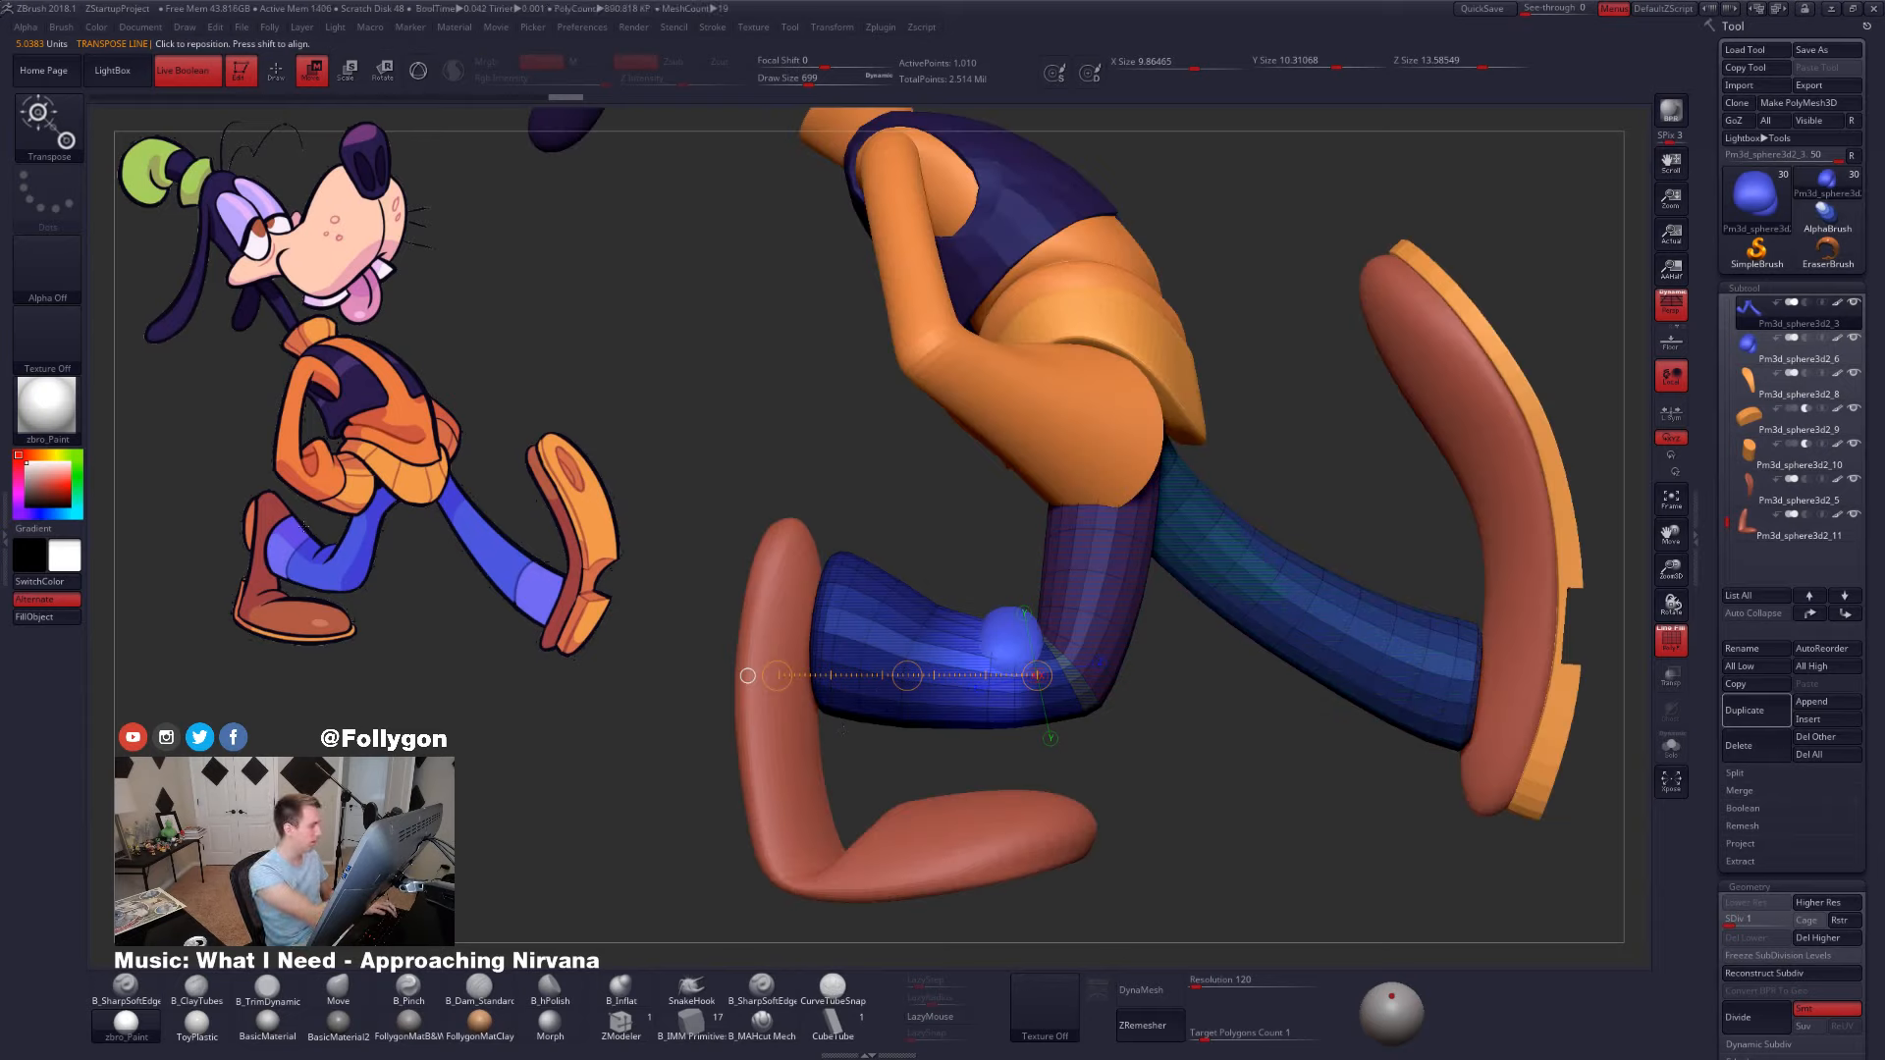
{"action": "key", "text": "q"}
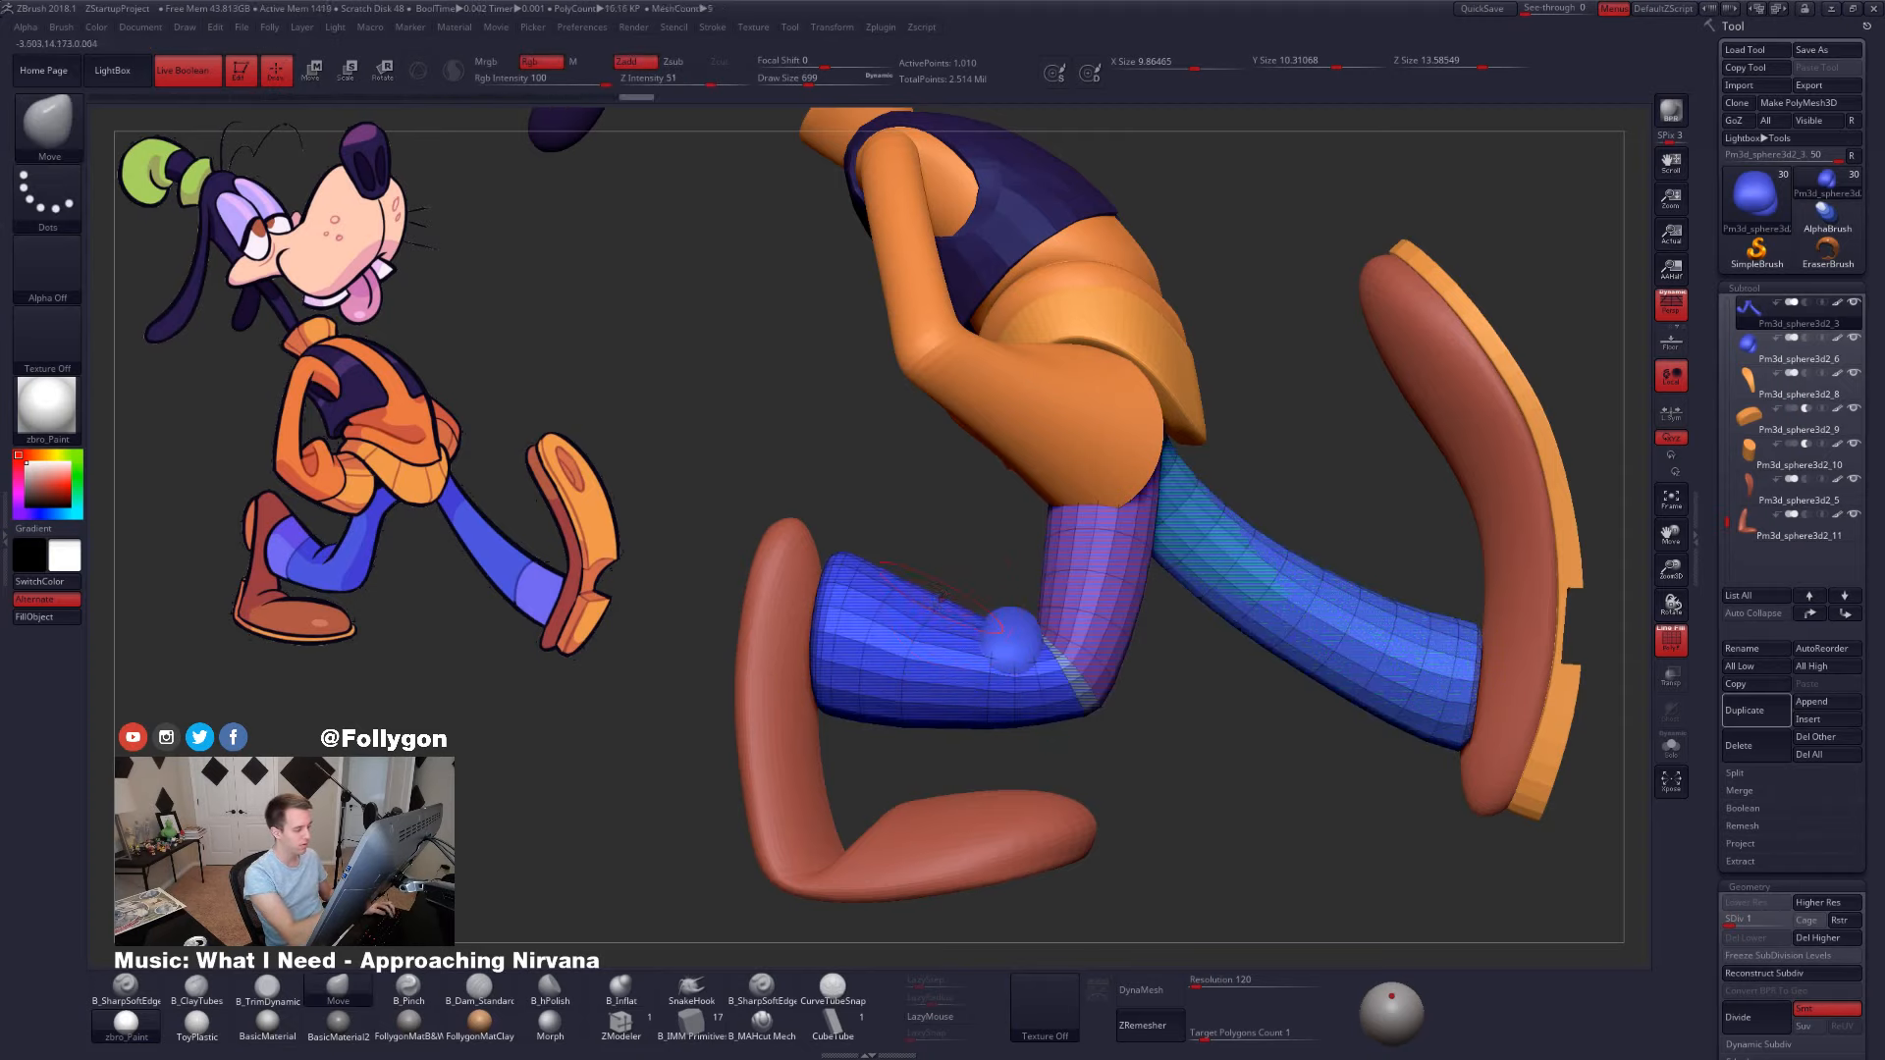
- Hide the pants' wireframe, set Draw Size to 742, and inspect the legs from both sides against the reference
{"action": "key", "text": "shift+f"}
{"action": "key", "text": "]"}
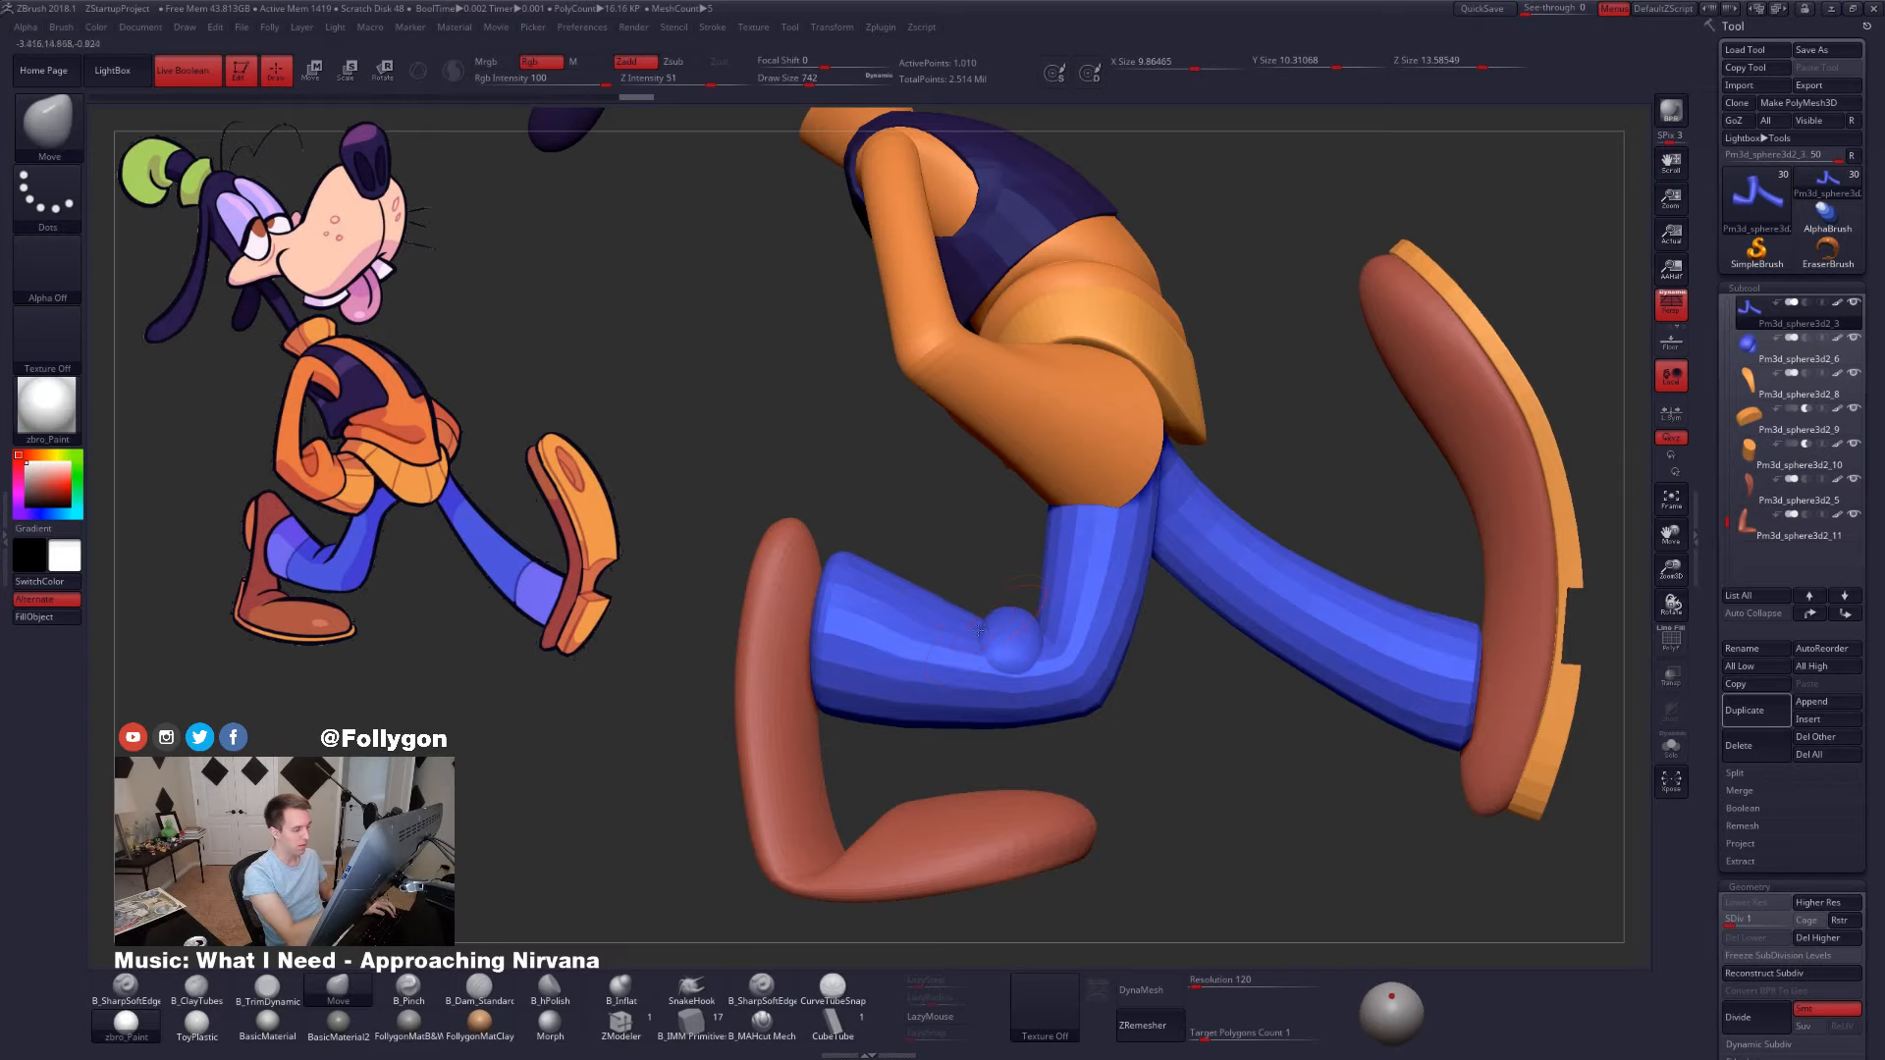
{"action": "left_click_drag", "start_coordinate": [1286, 805], "coordinate": [1227, 807]}
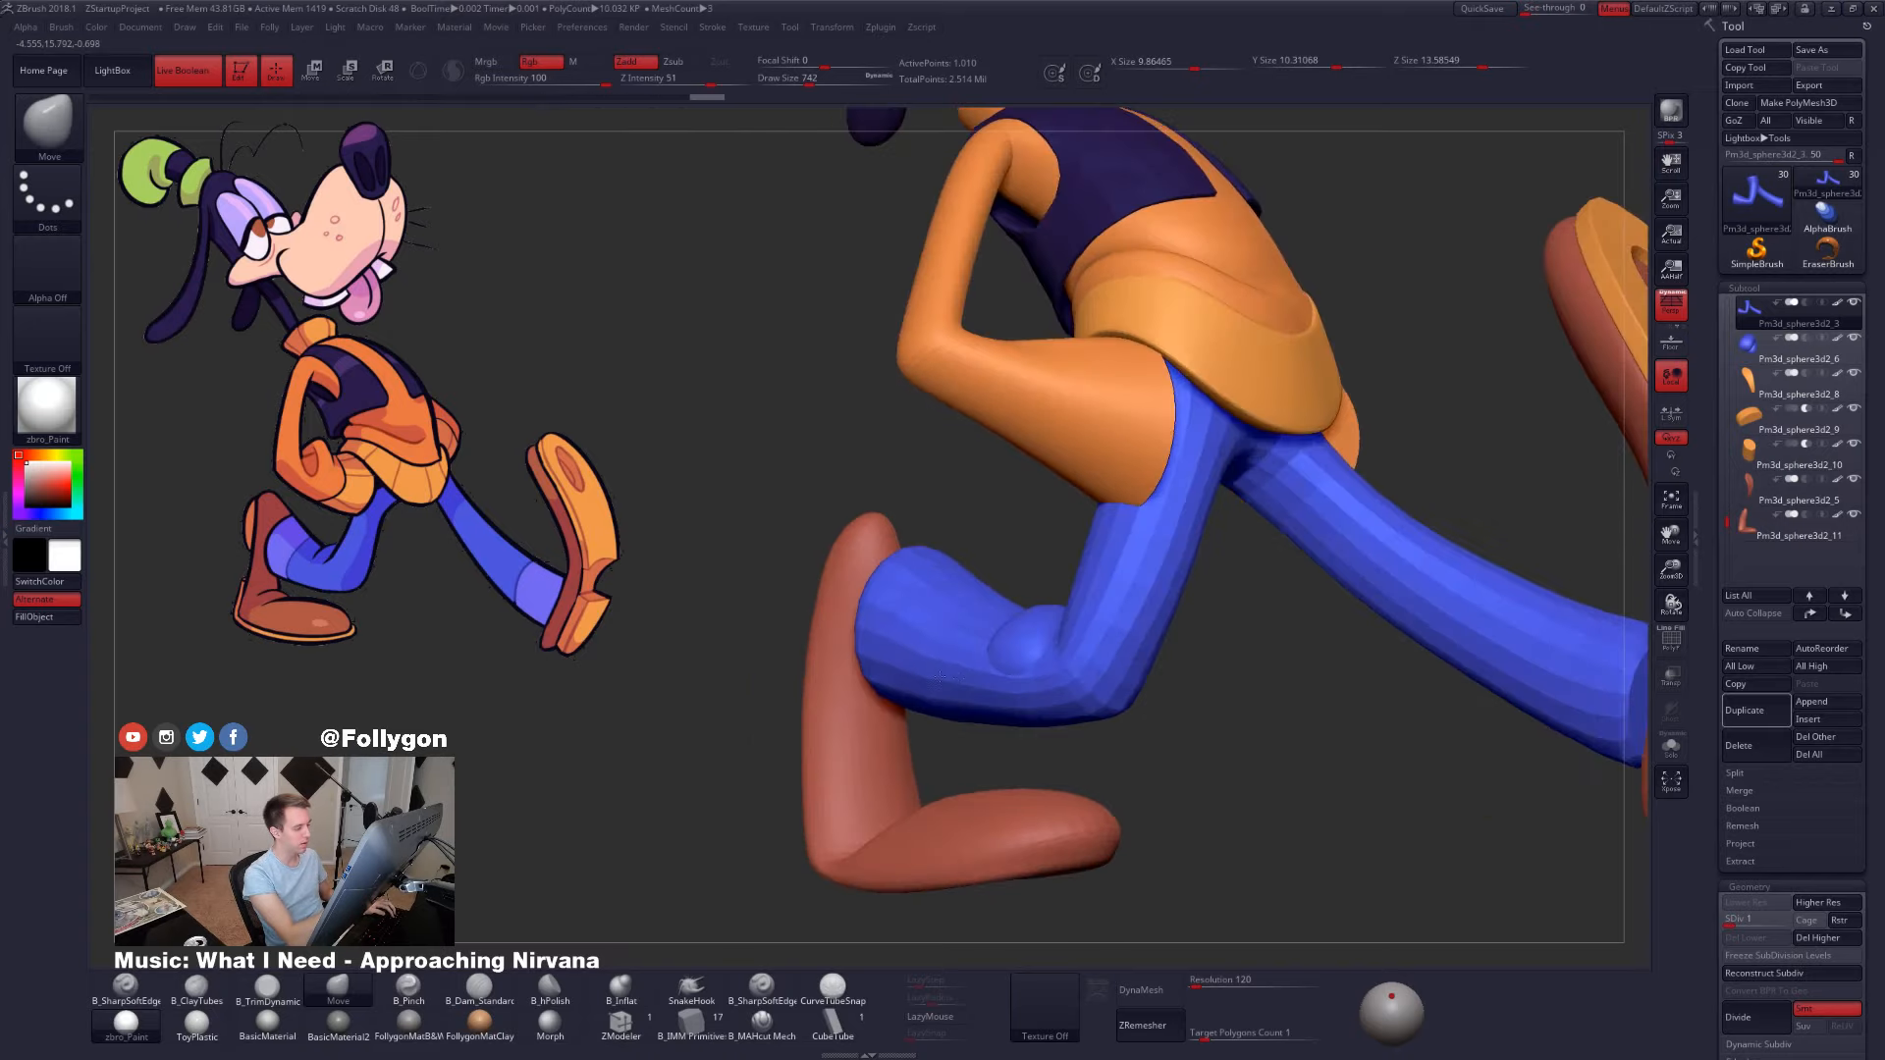
{"action": "left_click_drag", "start_coordinate": [1315, 883], "coordinate": [1321, 734], "text": "alt"}
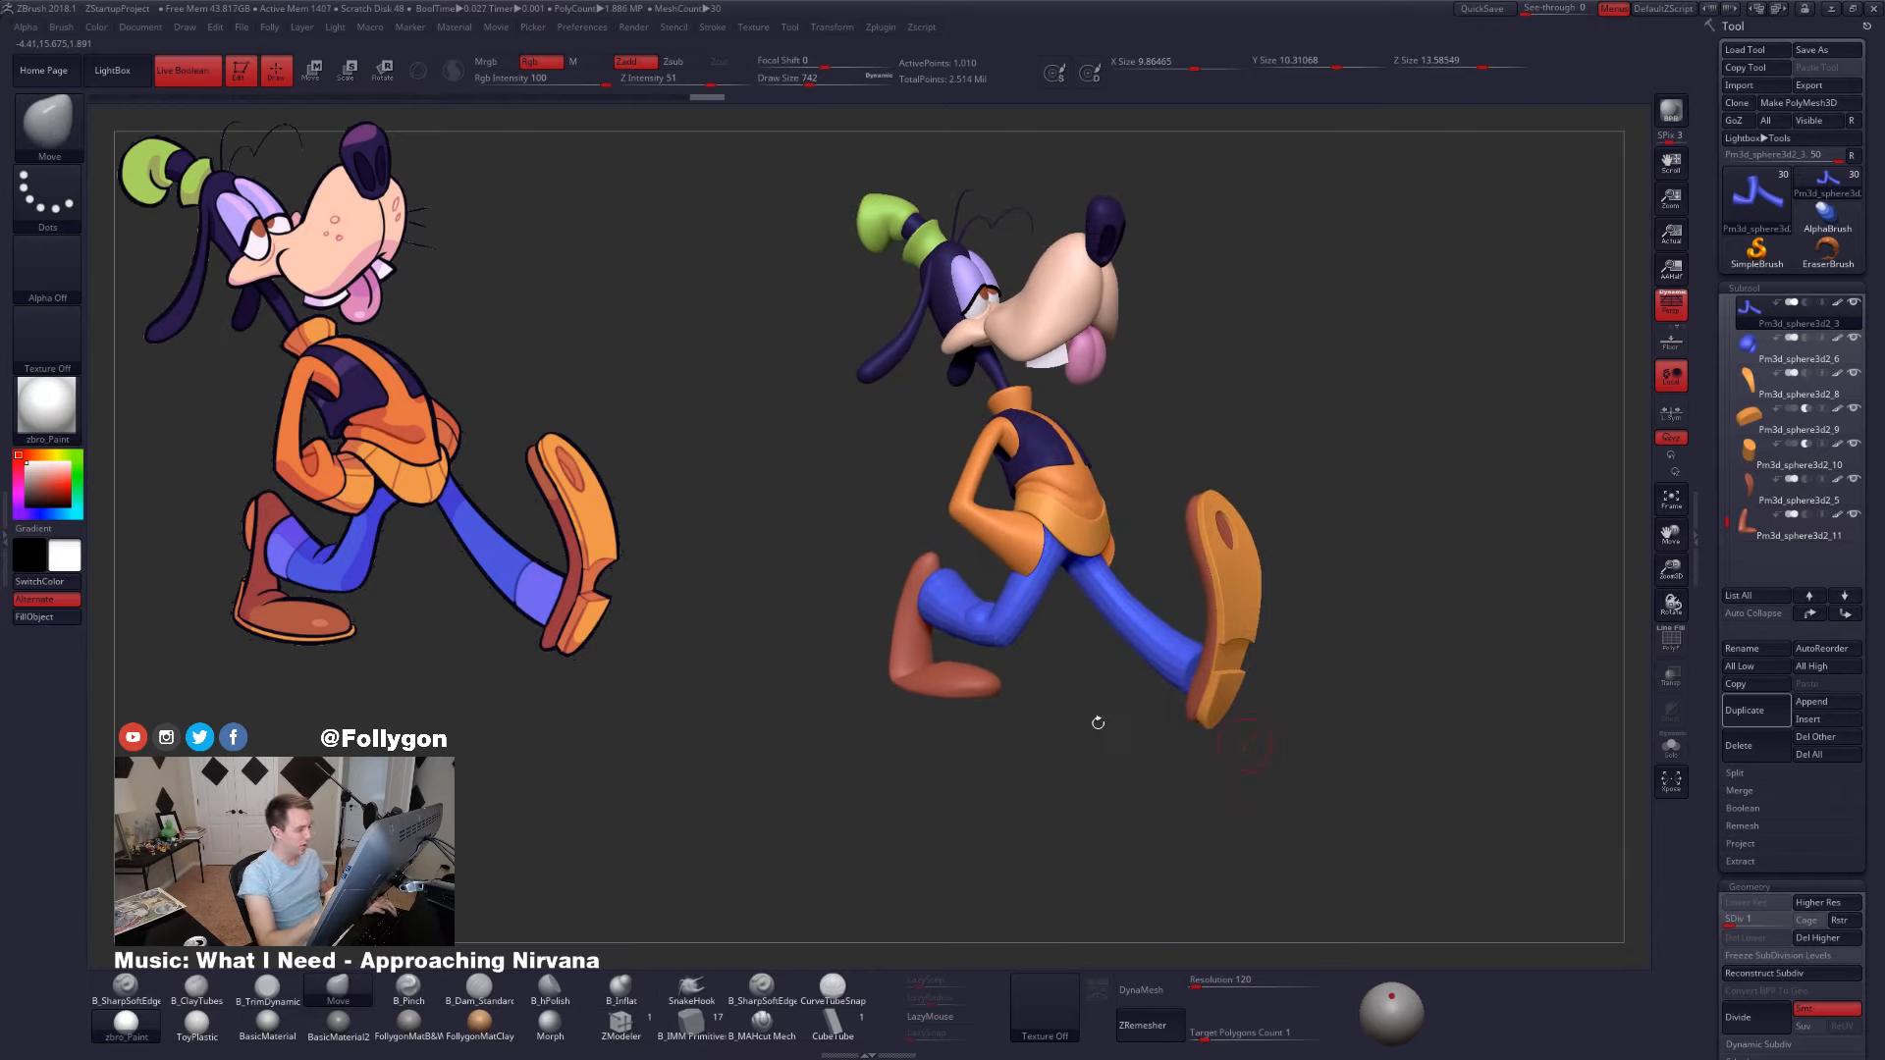
{"action": "left_click_drag", "start_coordinate": [1098, 723], "coordinate": [1178, 849], "text": "alt"}
{"action": "left_click_drag", "start_coordinate": [942, 672], "coordinate": [883, 619]}
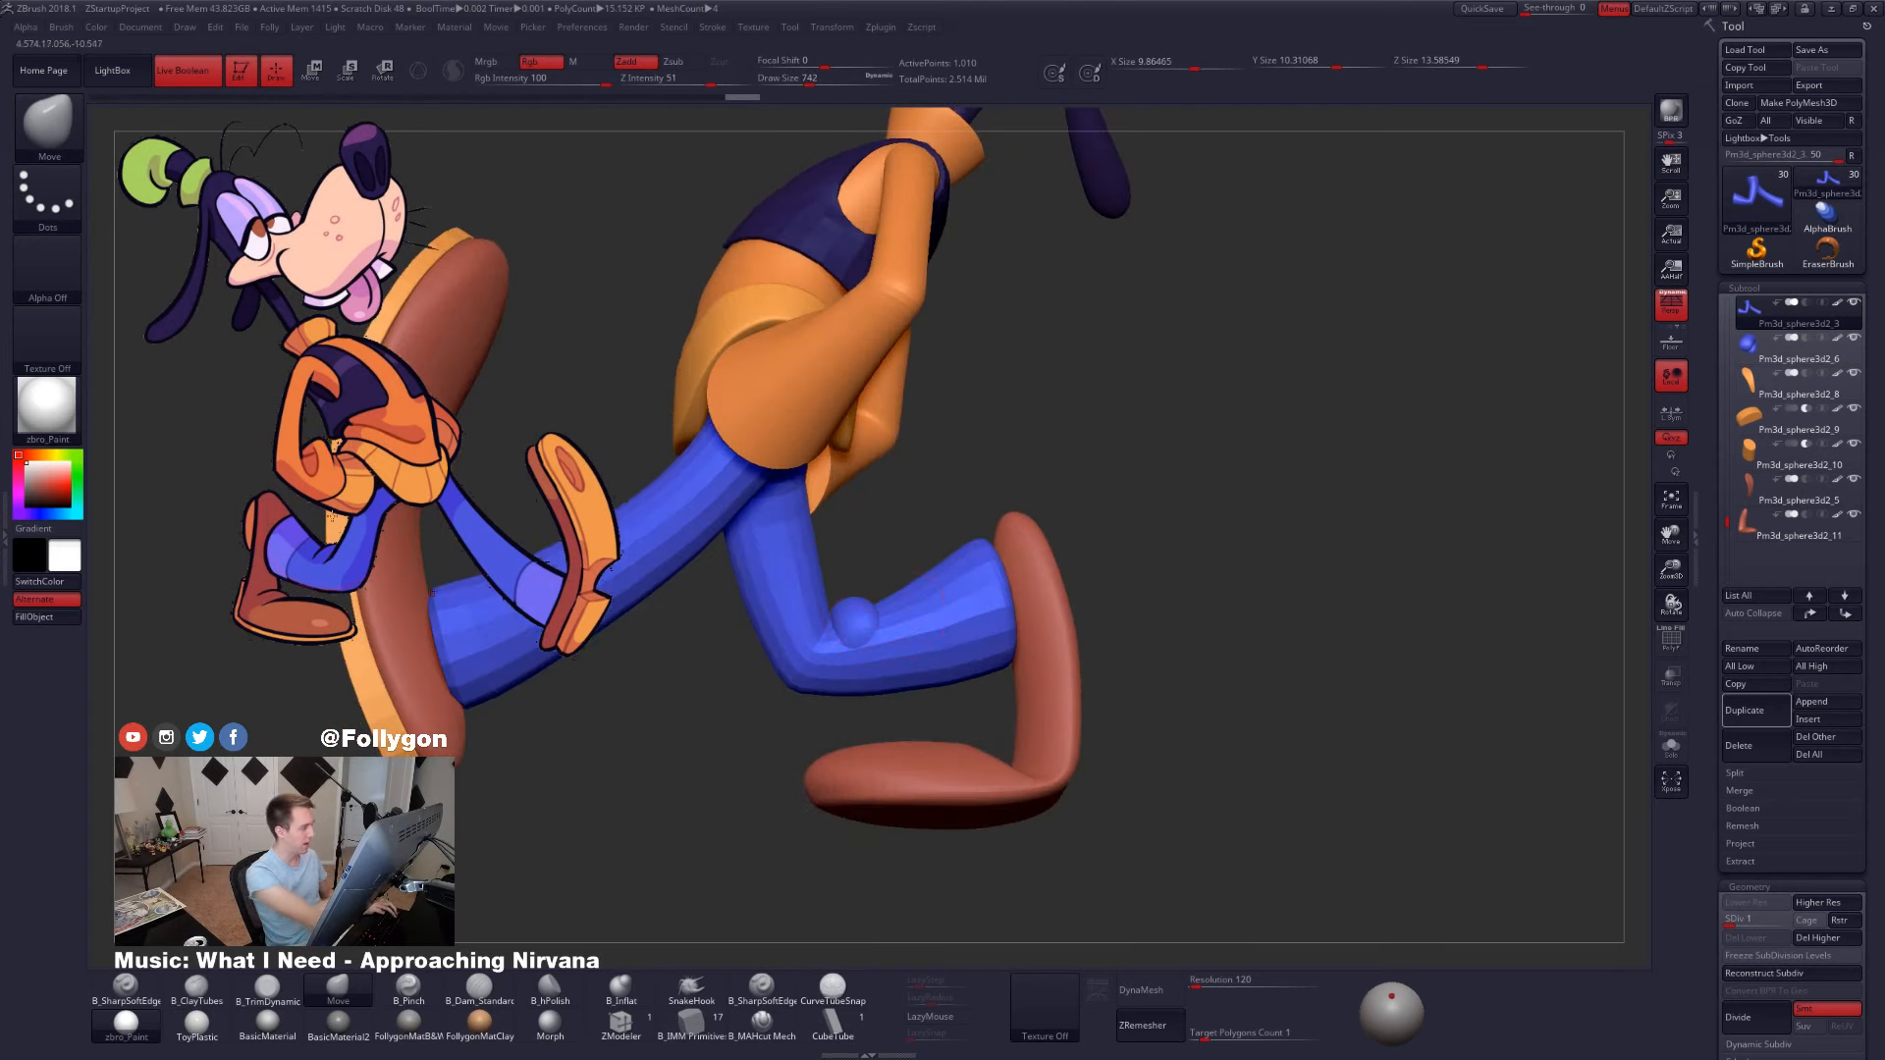
{"action": "mouse_move", "coordinate": [726, 662]}
{"action": "left_mouse_down"}
{"action": "mouse_move", "coordinate": [1055, 640]}
{"action": "mouse_move", "coordinate": [1107, 624]}
{"action": "mouse_move", "coordinate": [1127, 586]}
{"action": "mouse_move", "coordinate": [1090, 638]}
{"action": "mouse_move", "coordinate": [1121, 703]}
{"action": "mouse_move", "coordinate": [1104, 589]}
{"action": "mouse_move", "coordinate": [1097, 725]}
{"action": "left_mouse_up"}
- Reshape the bent leg's cuff end on the isolated pants with the Move brush at Draw Size 1084, and return to subdivision level 1
{"action": "key", "text": "d"}
{"action": "key", "text": "space"}
{"action": "key", "text": "alt+s"}
{"action": "left_click_drag", "start_coordinate": [1237, 687], "coordinate": [1103, 668]}
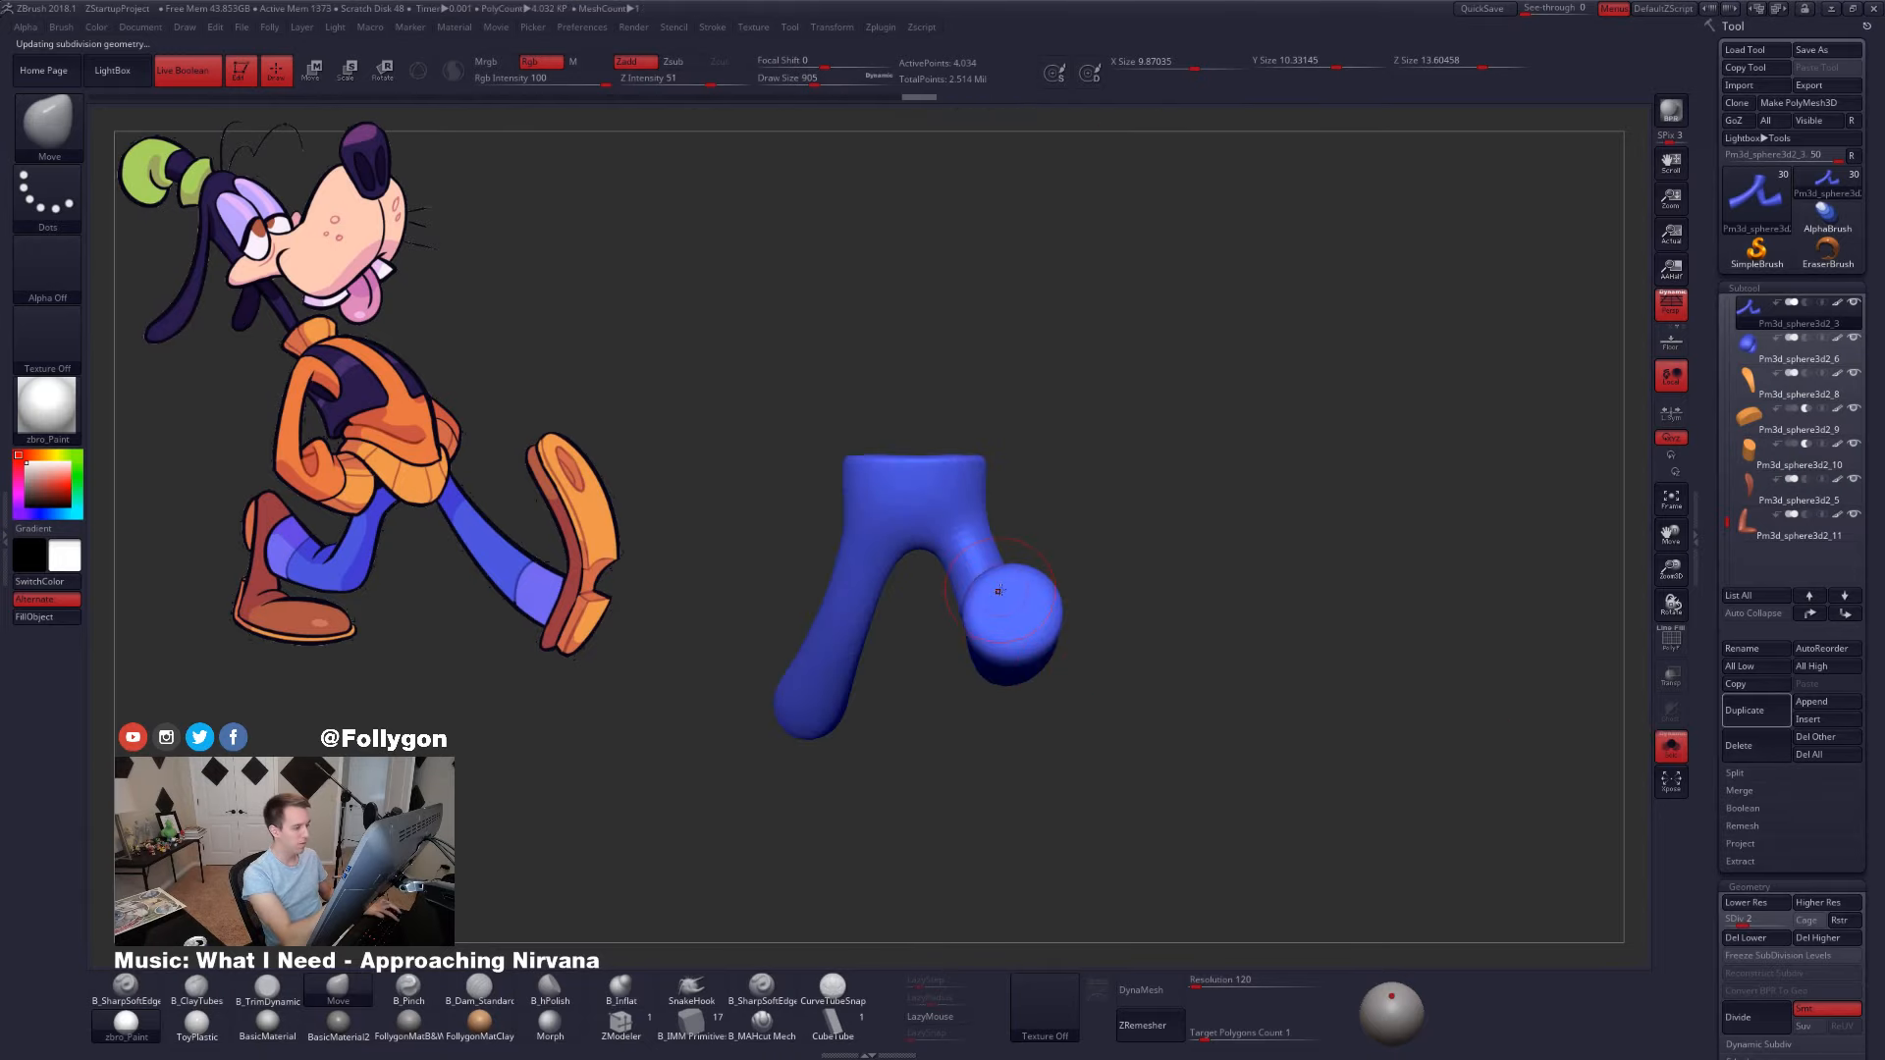
{"action": "key", "text": "space"}
{"action": "mouse_move", "coordinate": [1001, 624]}
{"action": "left_mouse_down"}
{"action": "mouse_move", "coordinate": [1019, 628]}
{"action": "mouse_move", "coordinate": [995, 594]}
{"action": "mouse_move", "coordinate": [994, 616]}
{"action": "mouse_move", "coordinate": [951, 639]}
{"action": "mouse_move", "coordinate": [1014, 757]}
{"action": "left_mouse_up"}
{"action": "key", "text": "alt+s"}
{"action": "key", "text": "shift+d"}
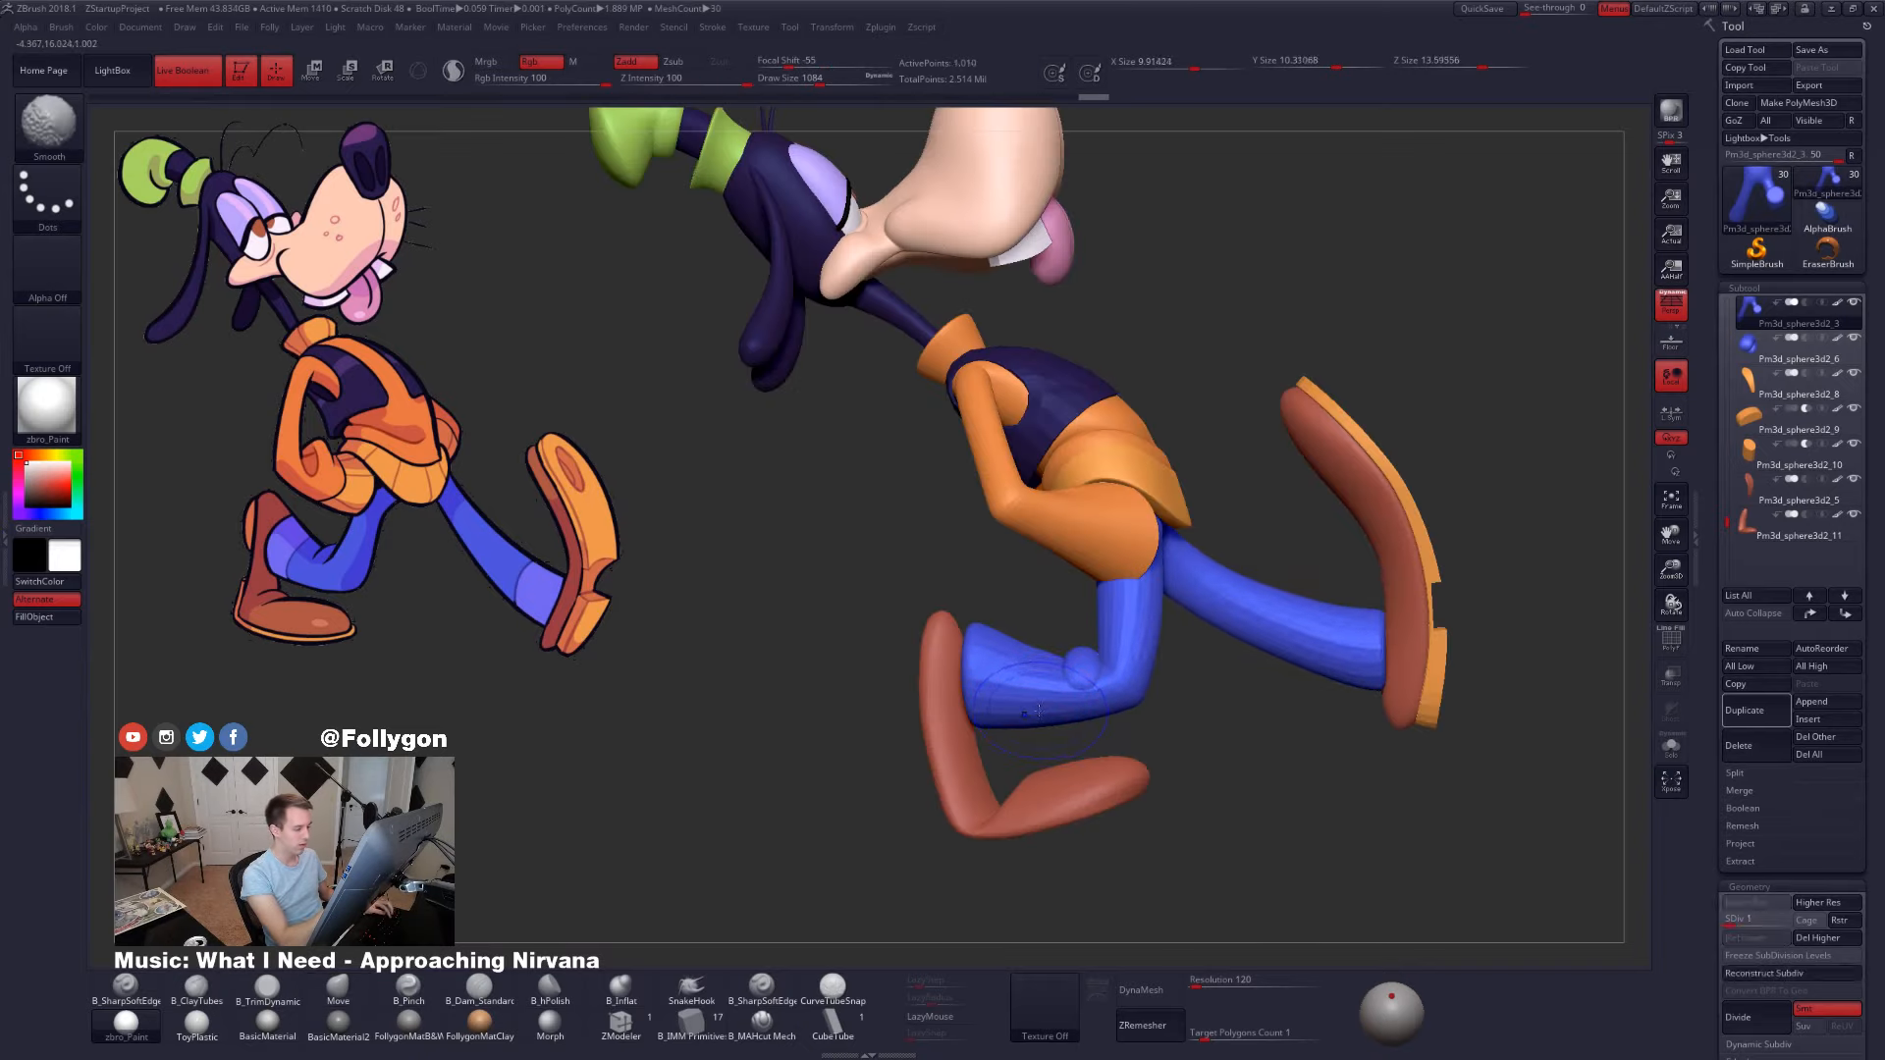
- Mask all of the isolated pants except the bent lower leg, soften the mask, and raise the subdivision level to 2
{"action": "key", "text": "shift+f"}
{"action": "key", "text": "alt+s"}
{"action": "mouse_move", "coordinate": [1050, 643]}
{"action": "left_mouse_down", "text": "ctrl"}
{"action": "mouse_move", "coordinate": [867, 670]}
{"action": "mouse_move", "coordinate": [1090, 703]}
{"action": "mouse_move", "coordinate": [870, 685]}
{"action": "left_mouse_up", "text": "ctrl"}
{"action": "left_click", "coordinate": [1047, 716], "text": "ctrl"}
{"action": "key", "text": "shift+f"}
{"action": "key", "text": "d"}
{"action": "left_click", "coordinate": [1048, 751], "text": "ctrl"}
{"action": "key", "text": "w"}
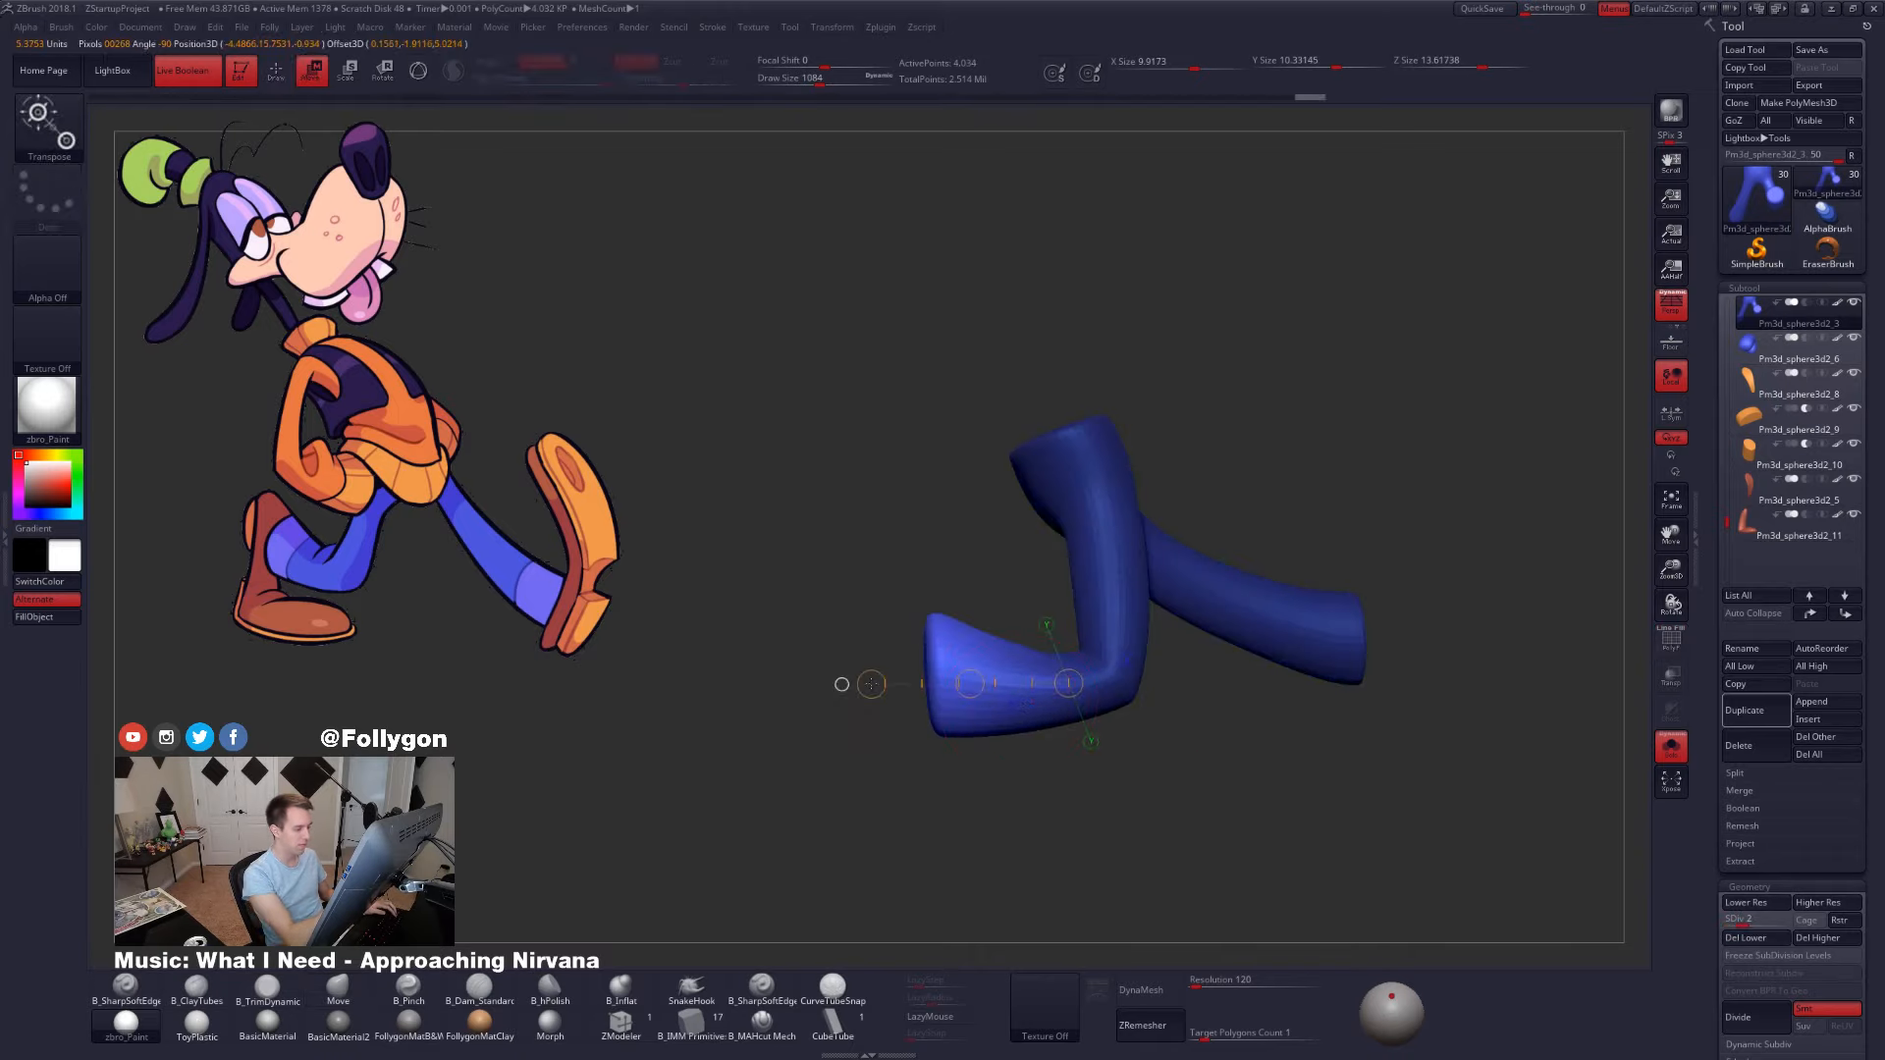
- Show all the parts again and frame the whole figure at the reference drawing's walking angle
{"action": "mouse_move", "coordinate": [982, 785]}
{"action": "left_mouse_down"}
{"action": "mouse_move", "coordinate": [1271, 829]}
{"action": "mouse_move", "coordinate": [1213, 751]}
{"action": "left_mouse_up"}
{"action": "key", "text": "shift+s"}
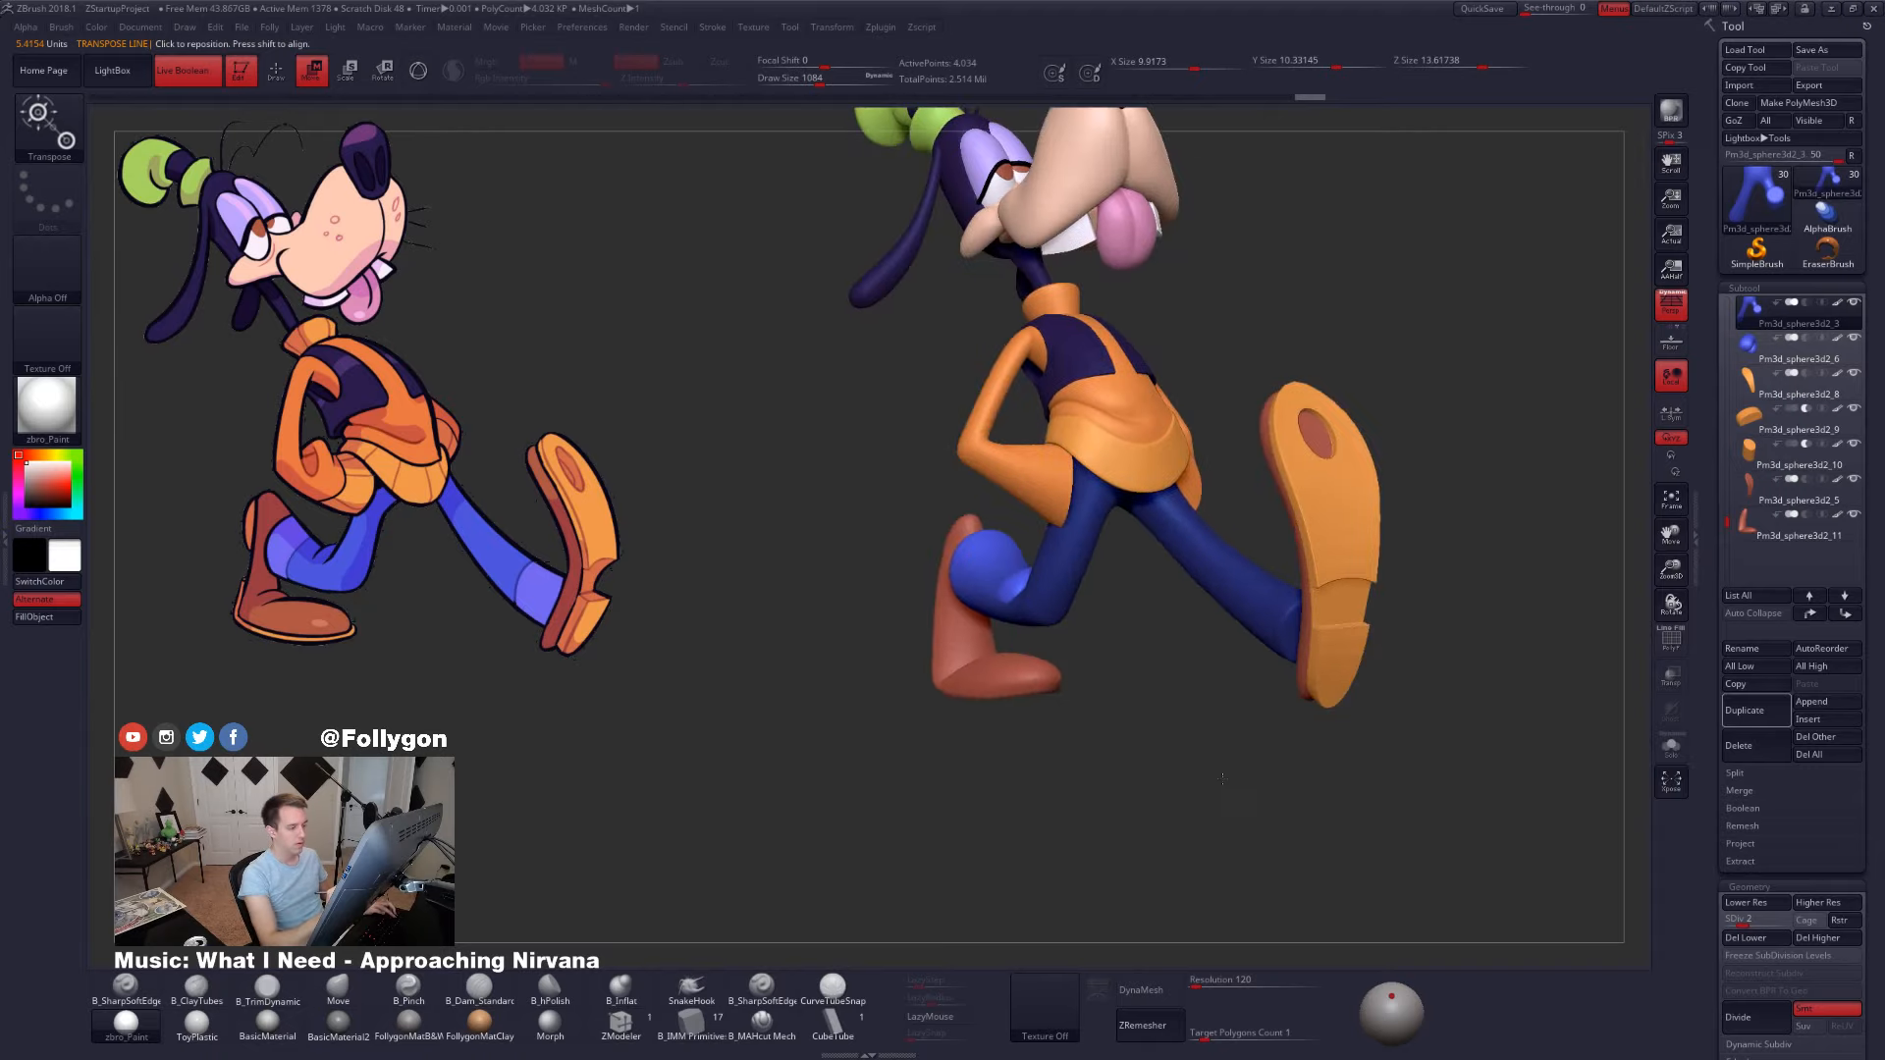
{"action": "left_click_drag", "start_coordinate": [1266, 815], "coordinate": [1188, 811]}
{"action": "left_click_drag", "start_coordinate": [1261, 884], "coordinate": [1235, 800], "text": "alt"}
{"action": "mouse_move", "coordinate": [1235, 800]}
{"action": "left_mouse_down"}
{"action": "mouse_move", "coordinate": [1163, 800]}
{"action": "mouse_move", "coordinate": [1256, 819]}
{"action": "left_mouse_up"}
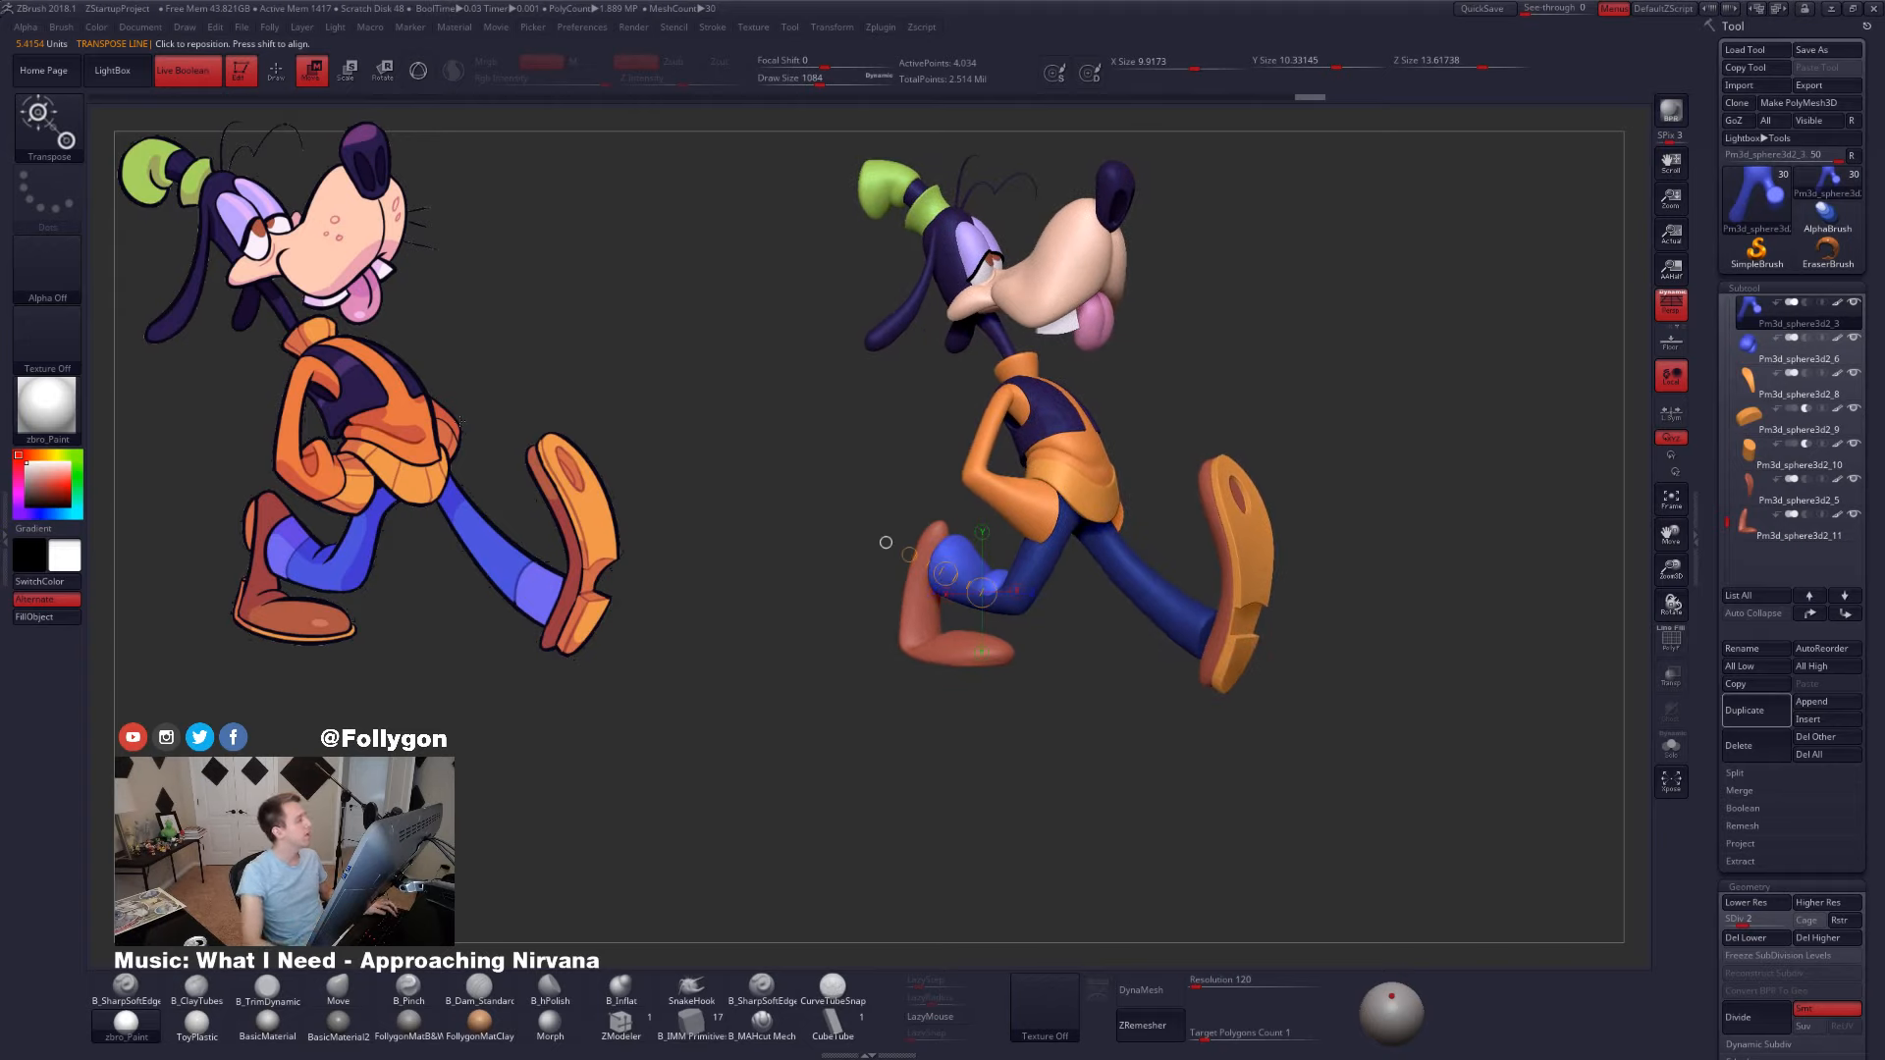
- Show the movie timeline, store the reference-matching camera view as a keyframe near its middle, and recall that view
{"action": "left_click", "coordinate": [495, 29]}
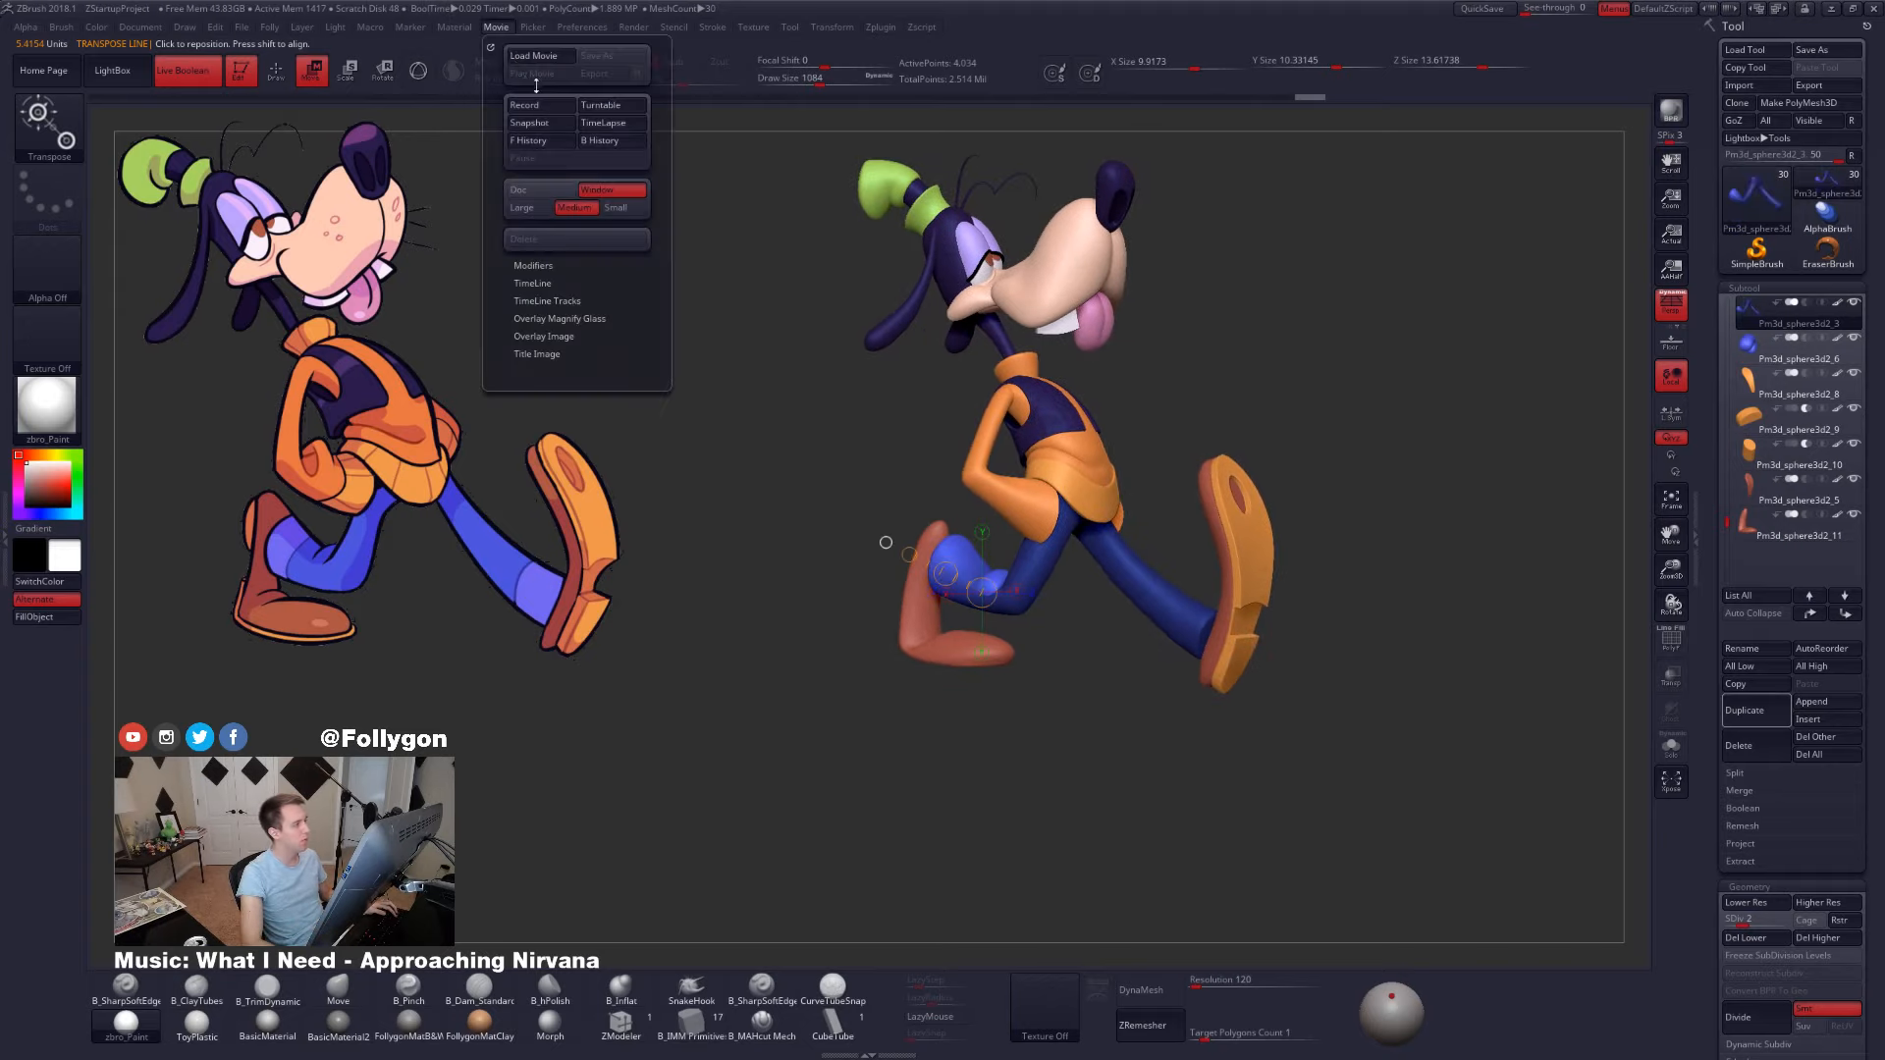
{"action": "left_click", "coordinate": [560, 285]}
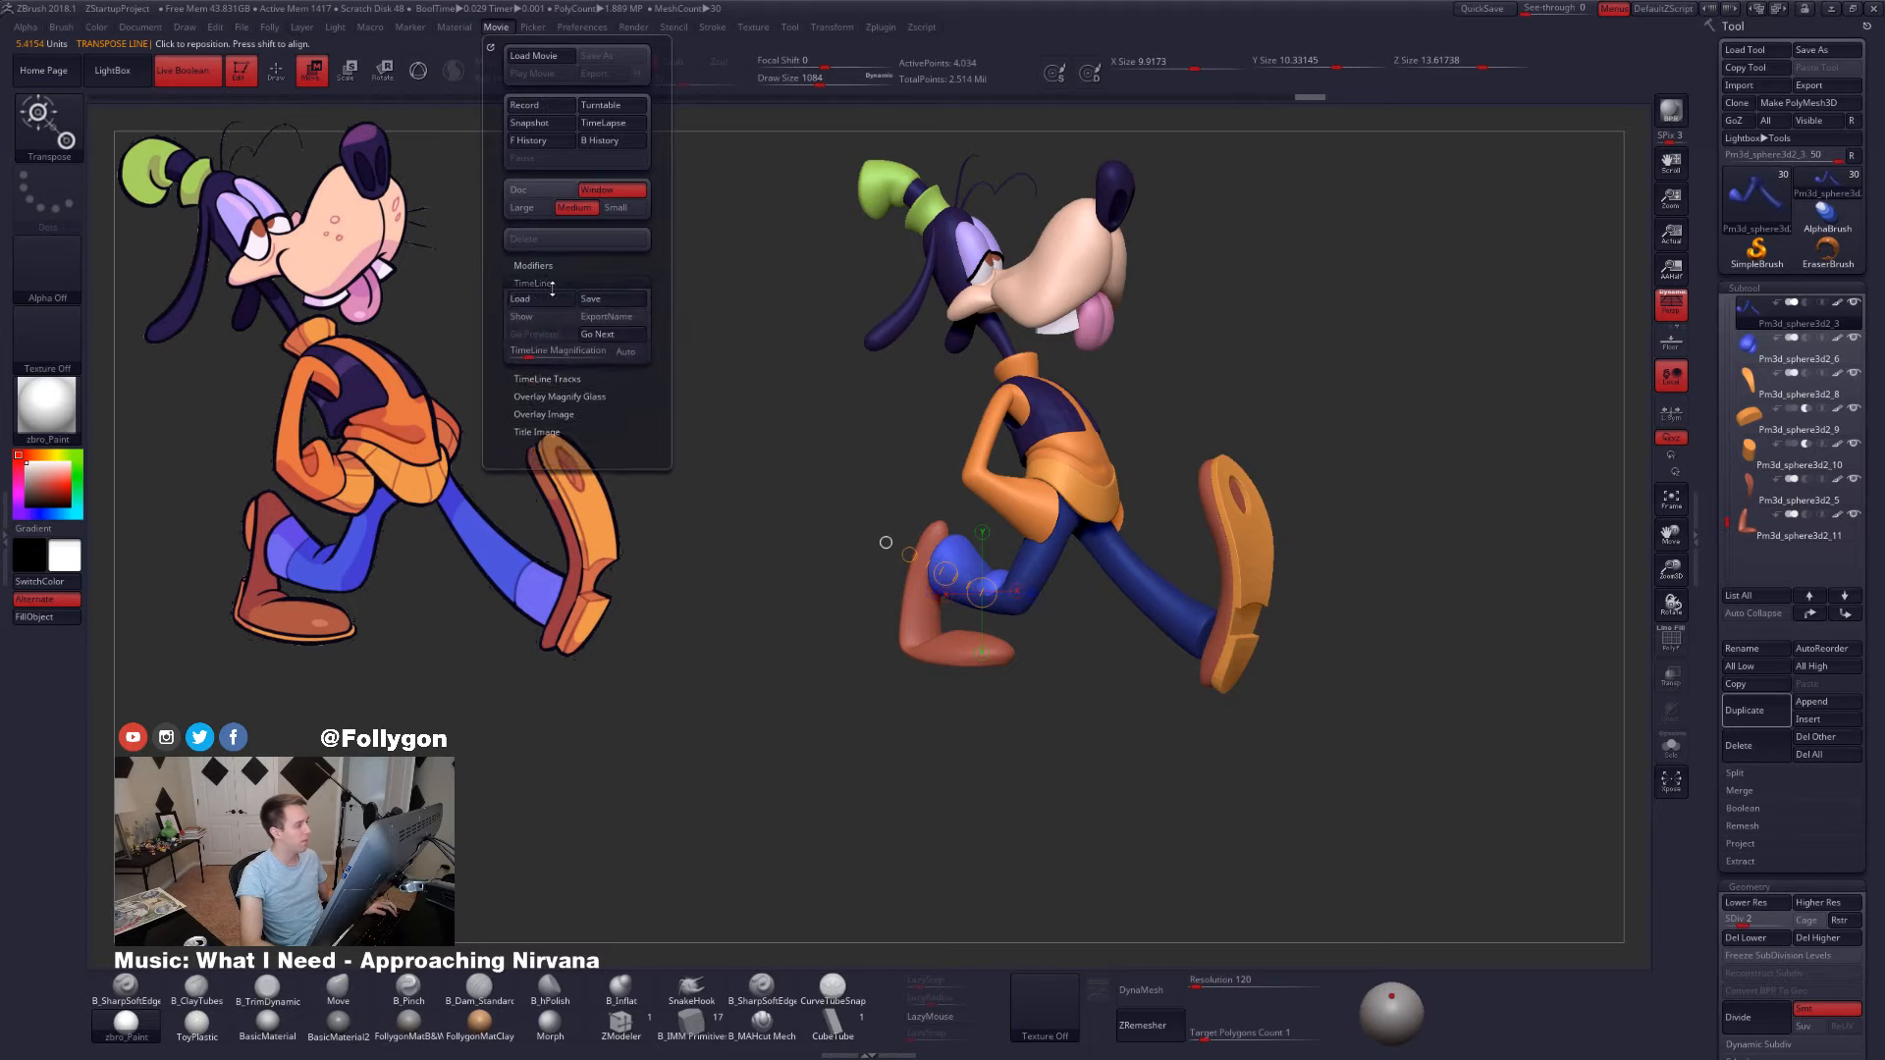
{"action": "left_click", "coordinate": [539, 321]}
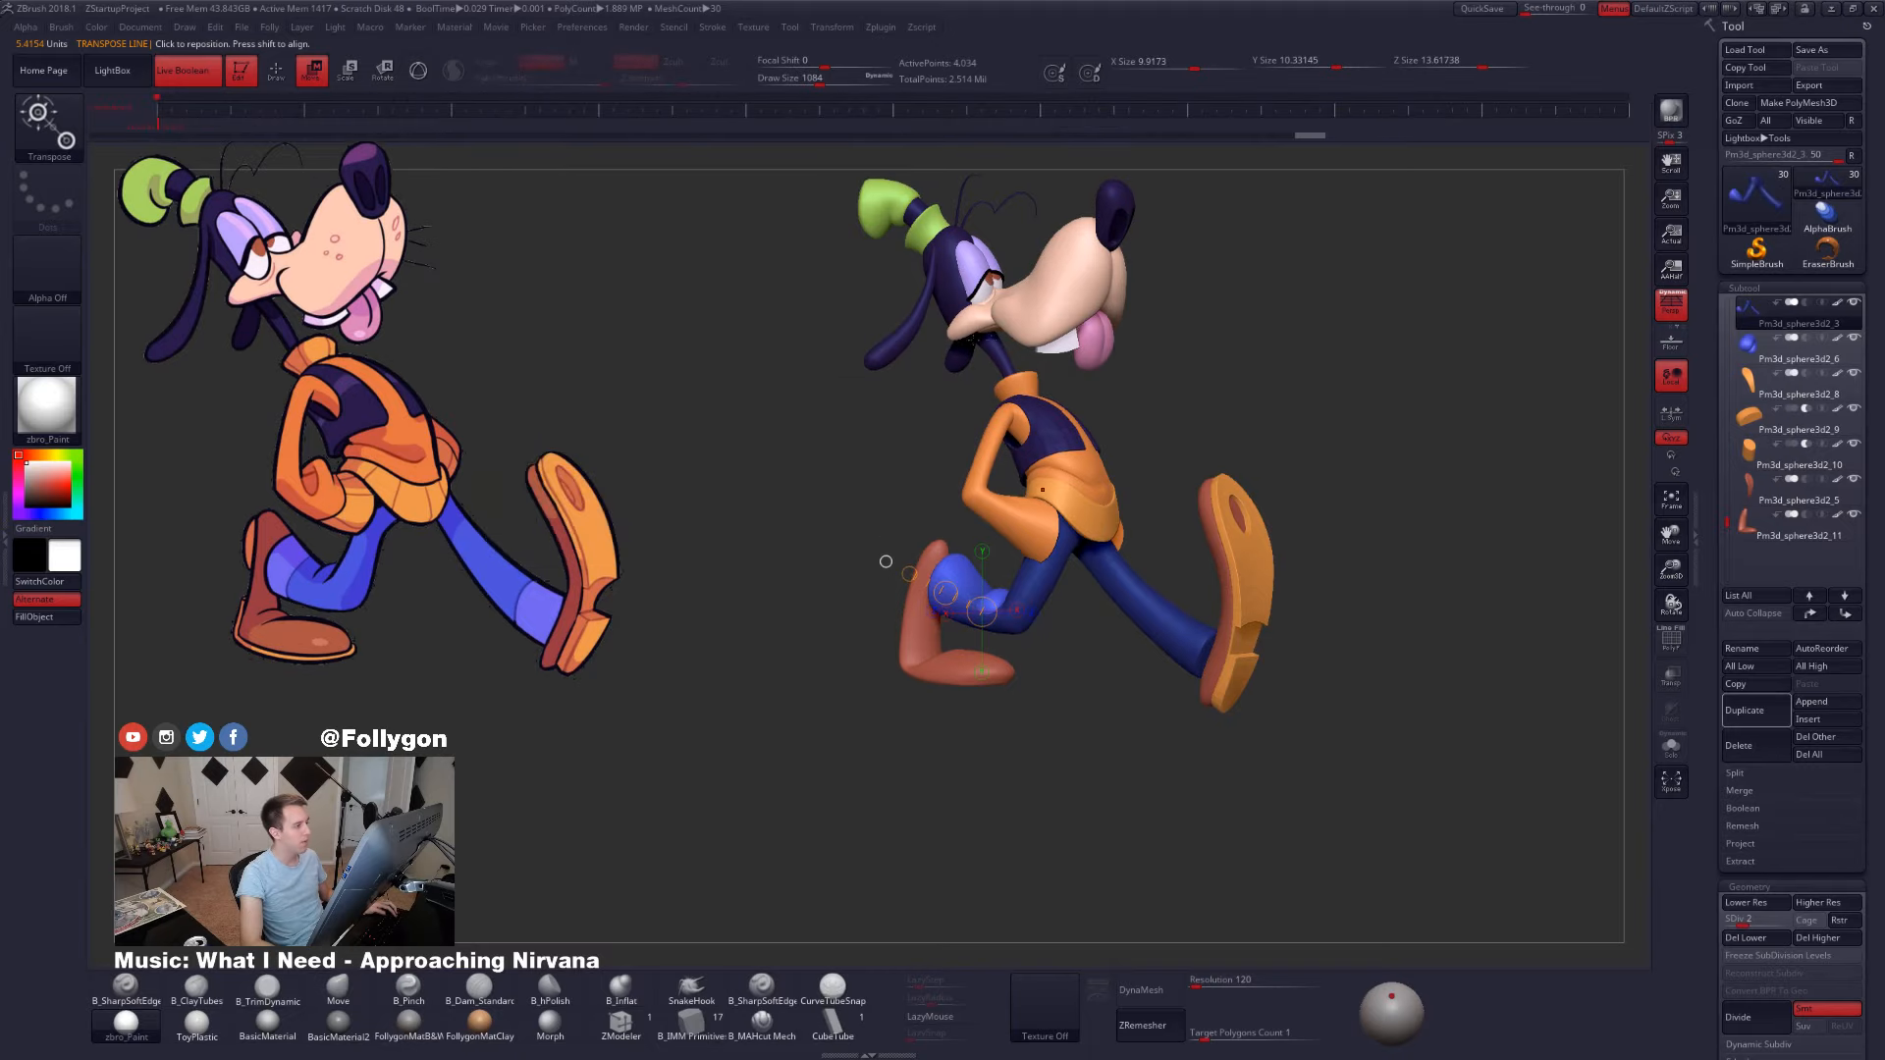
{"action": "left_click_drag", "start_coordinate": [908, 405], "coordinate": [834, 451], "text": "alt"}
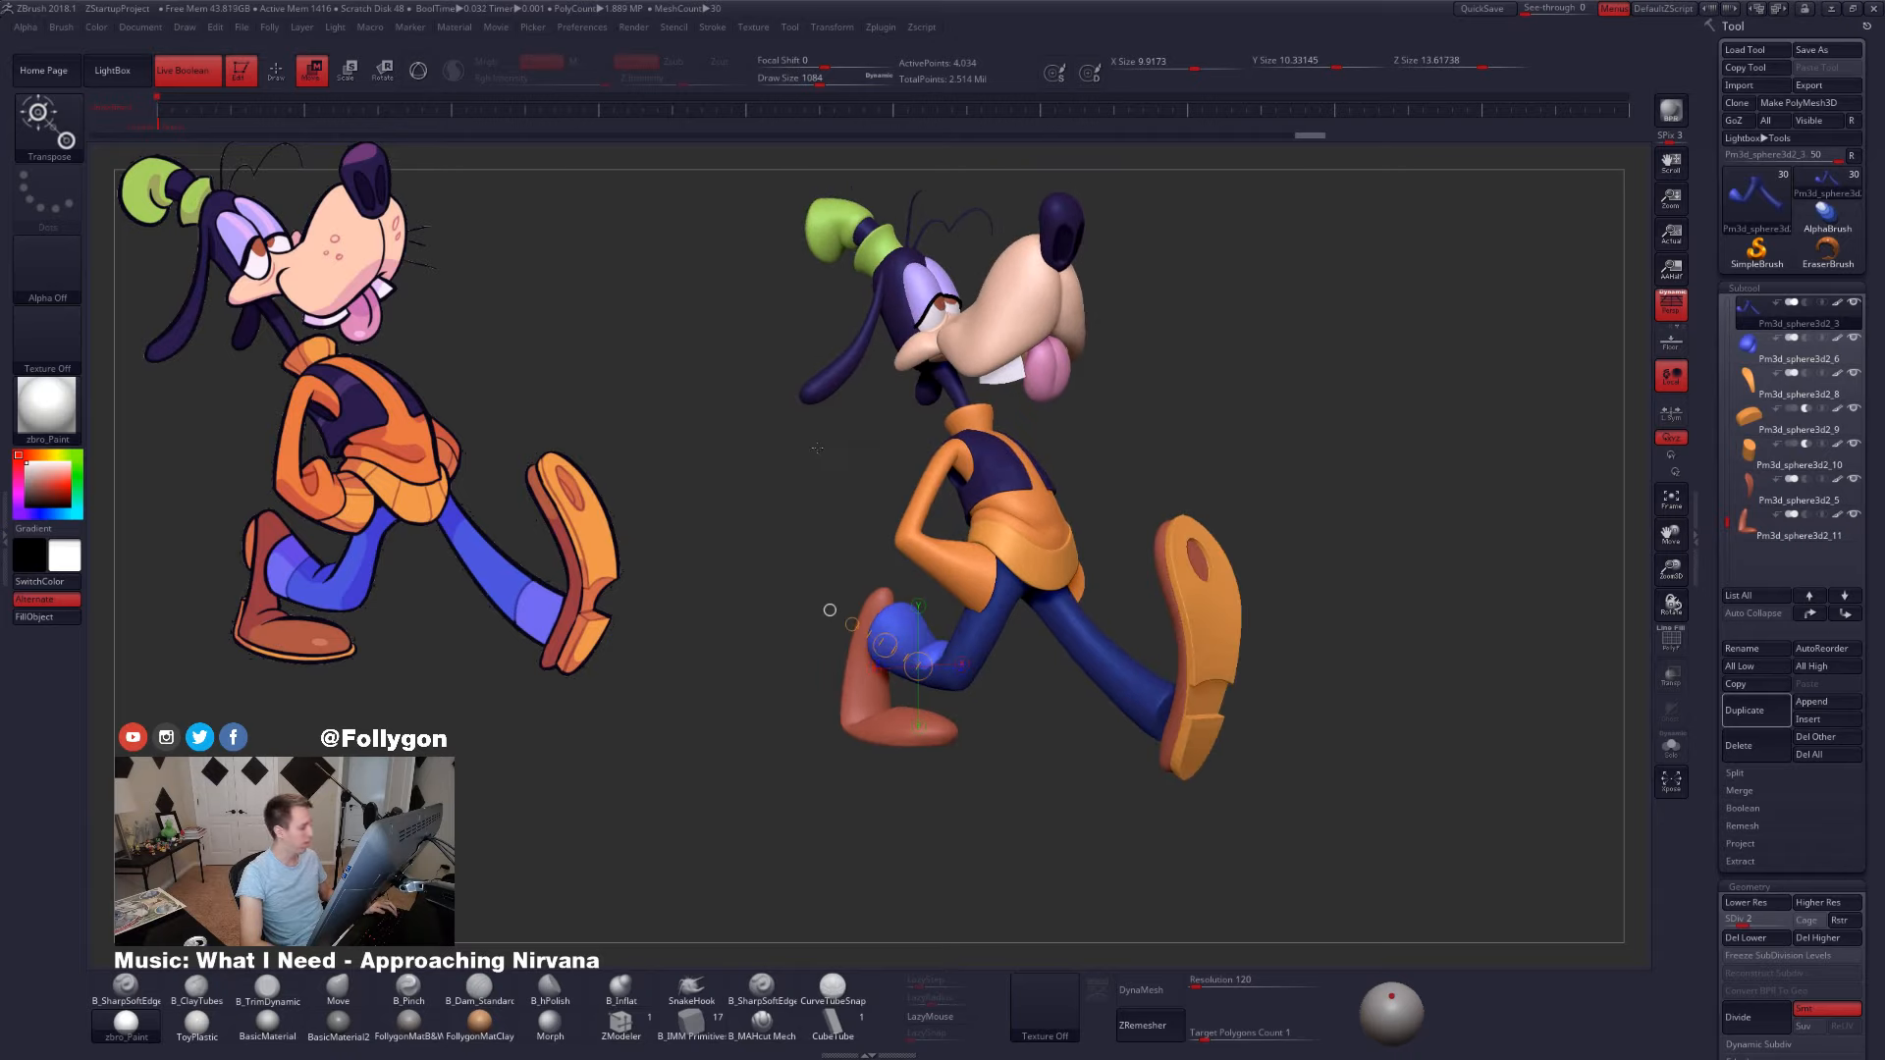
{"action": "left_click_drag", "start_coordinate": [818, 454], "coordinate": [840, 462]}
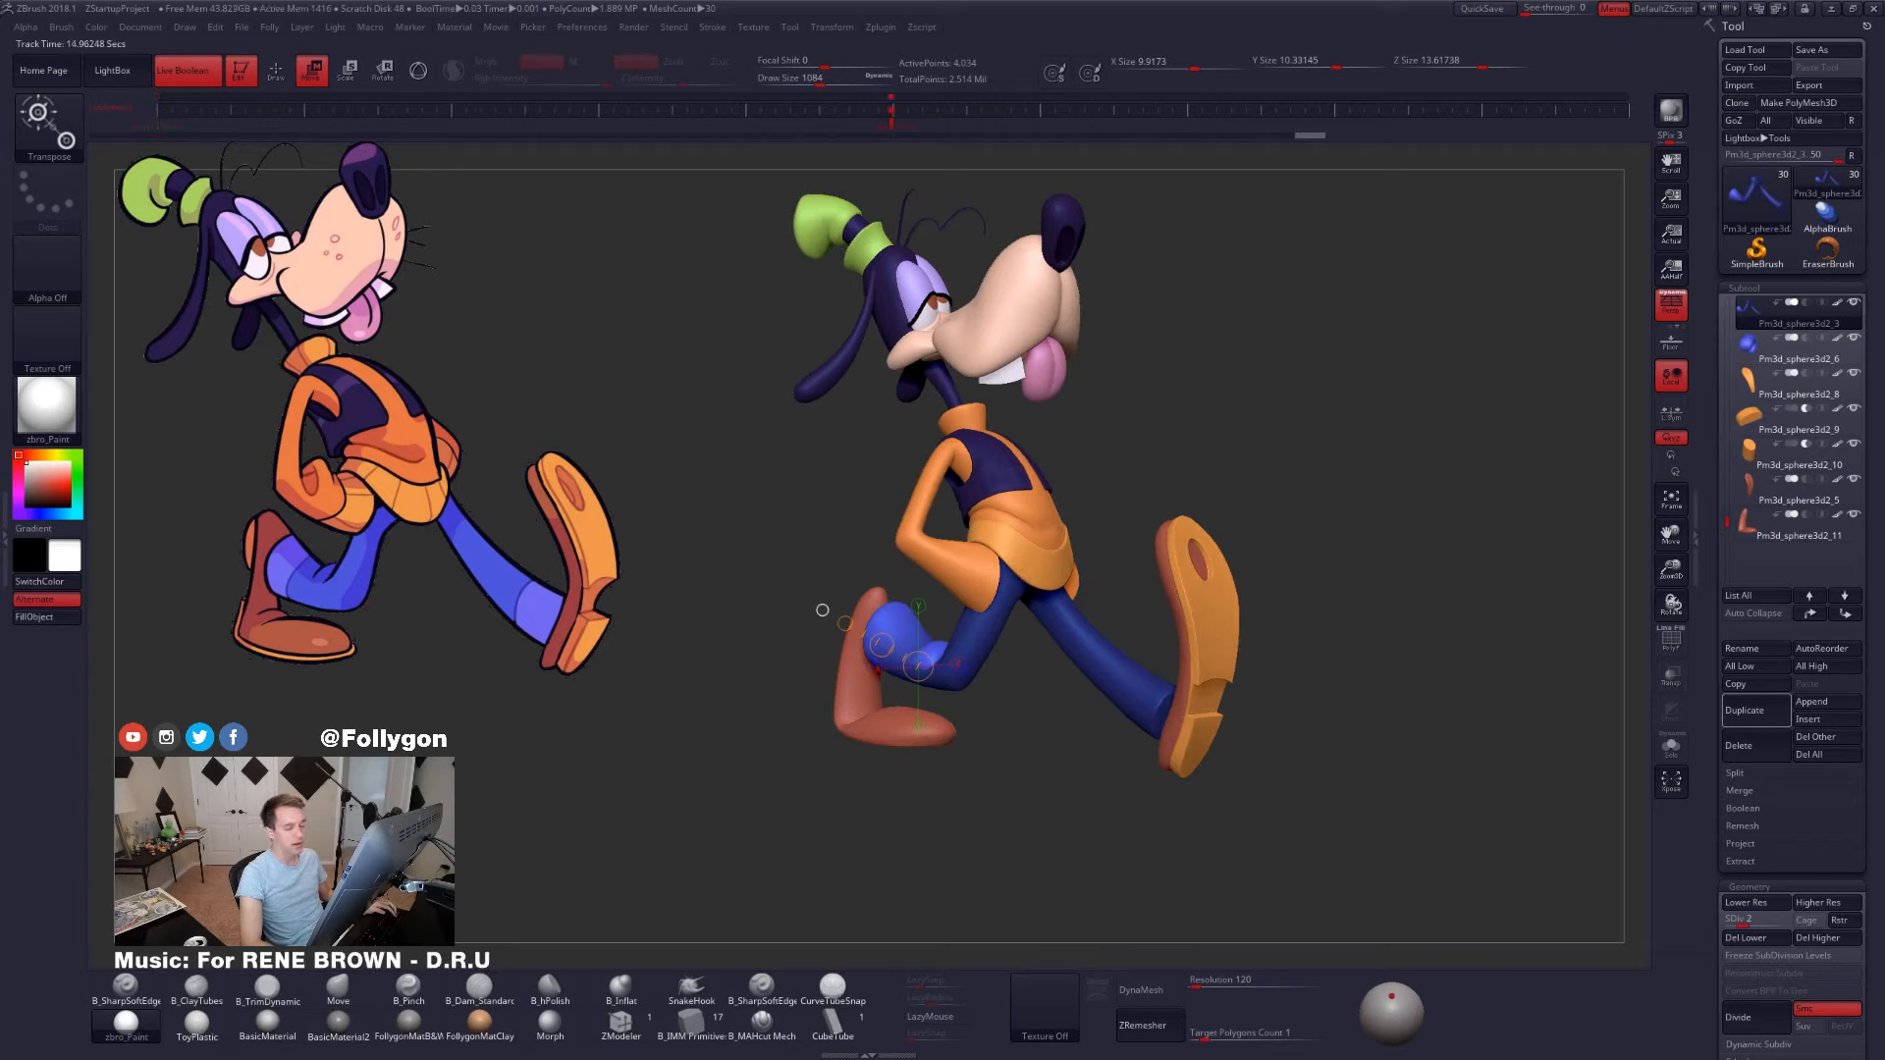
{"action": "left_click_drag", "start_coordinate": [1306, 422], "coordinate": [1350, 371]}
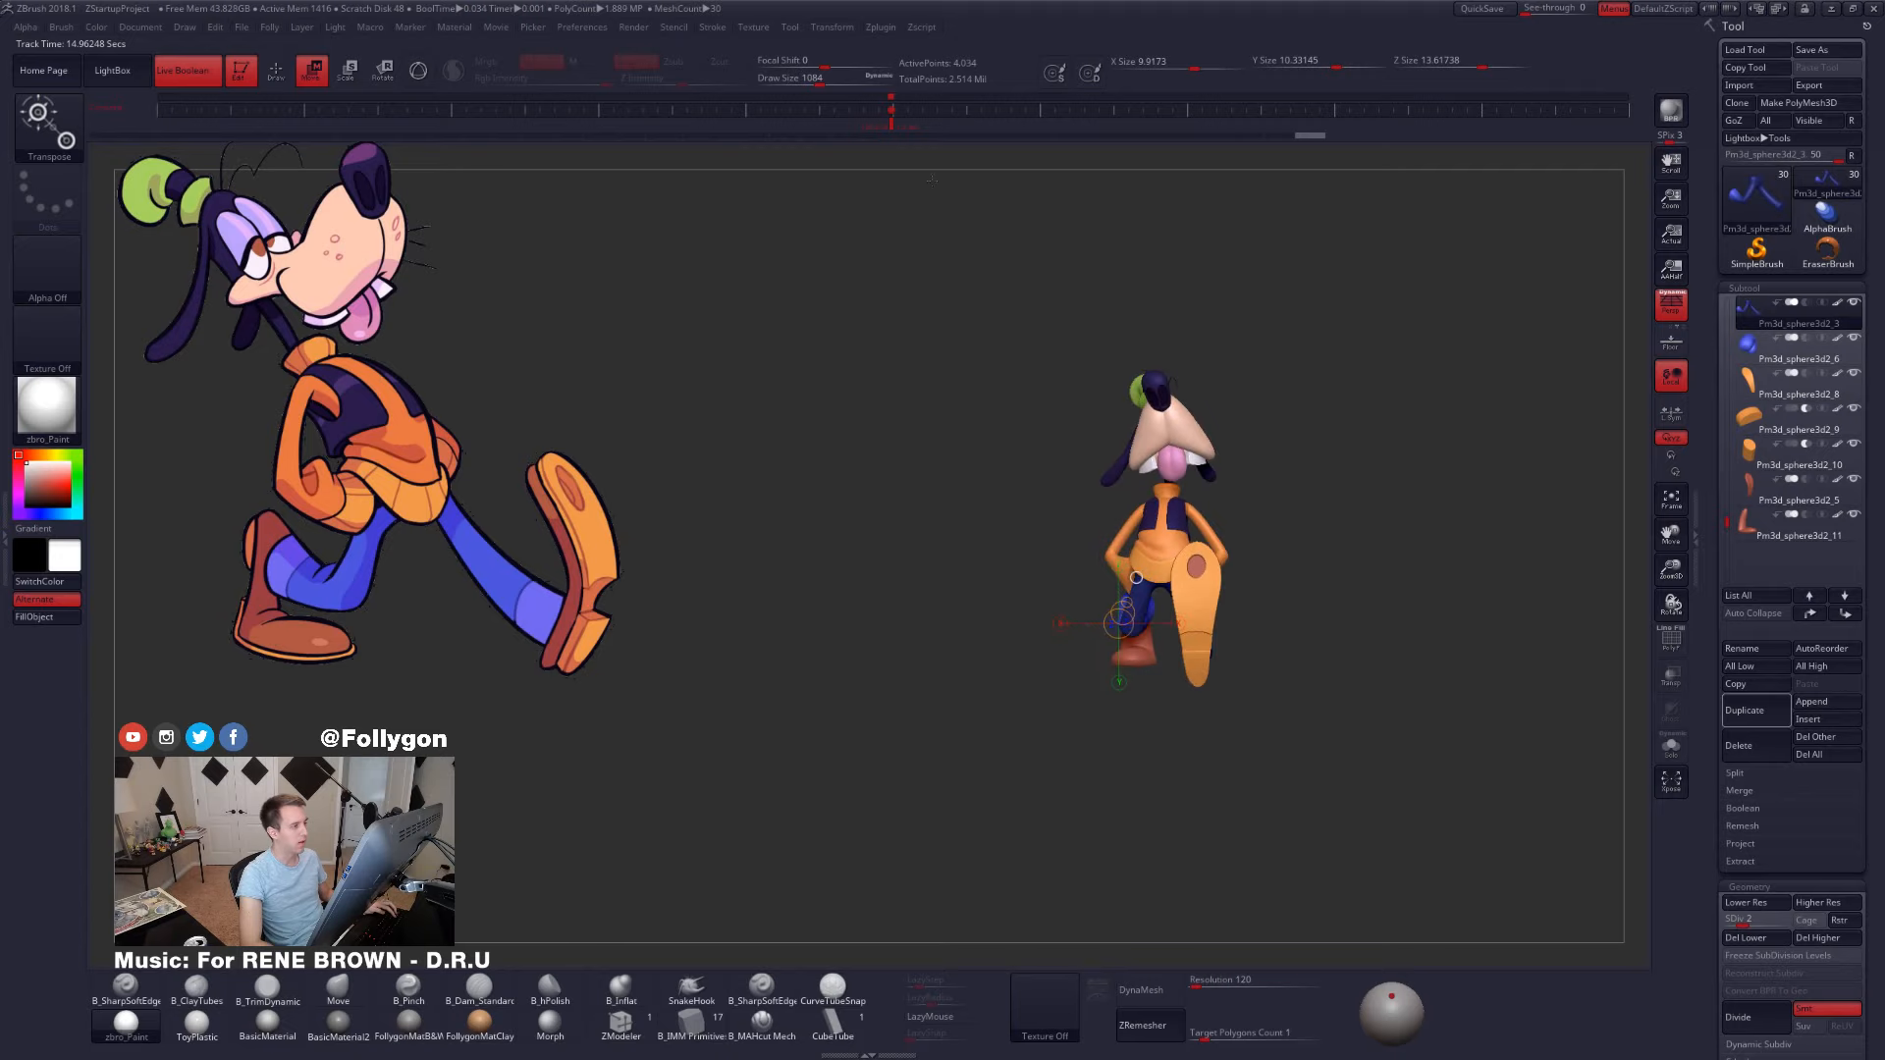
{"action": "left_click", "coordinate": [892, 132]}
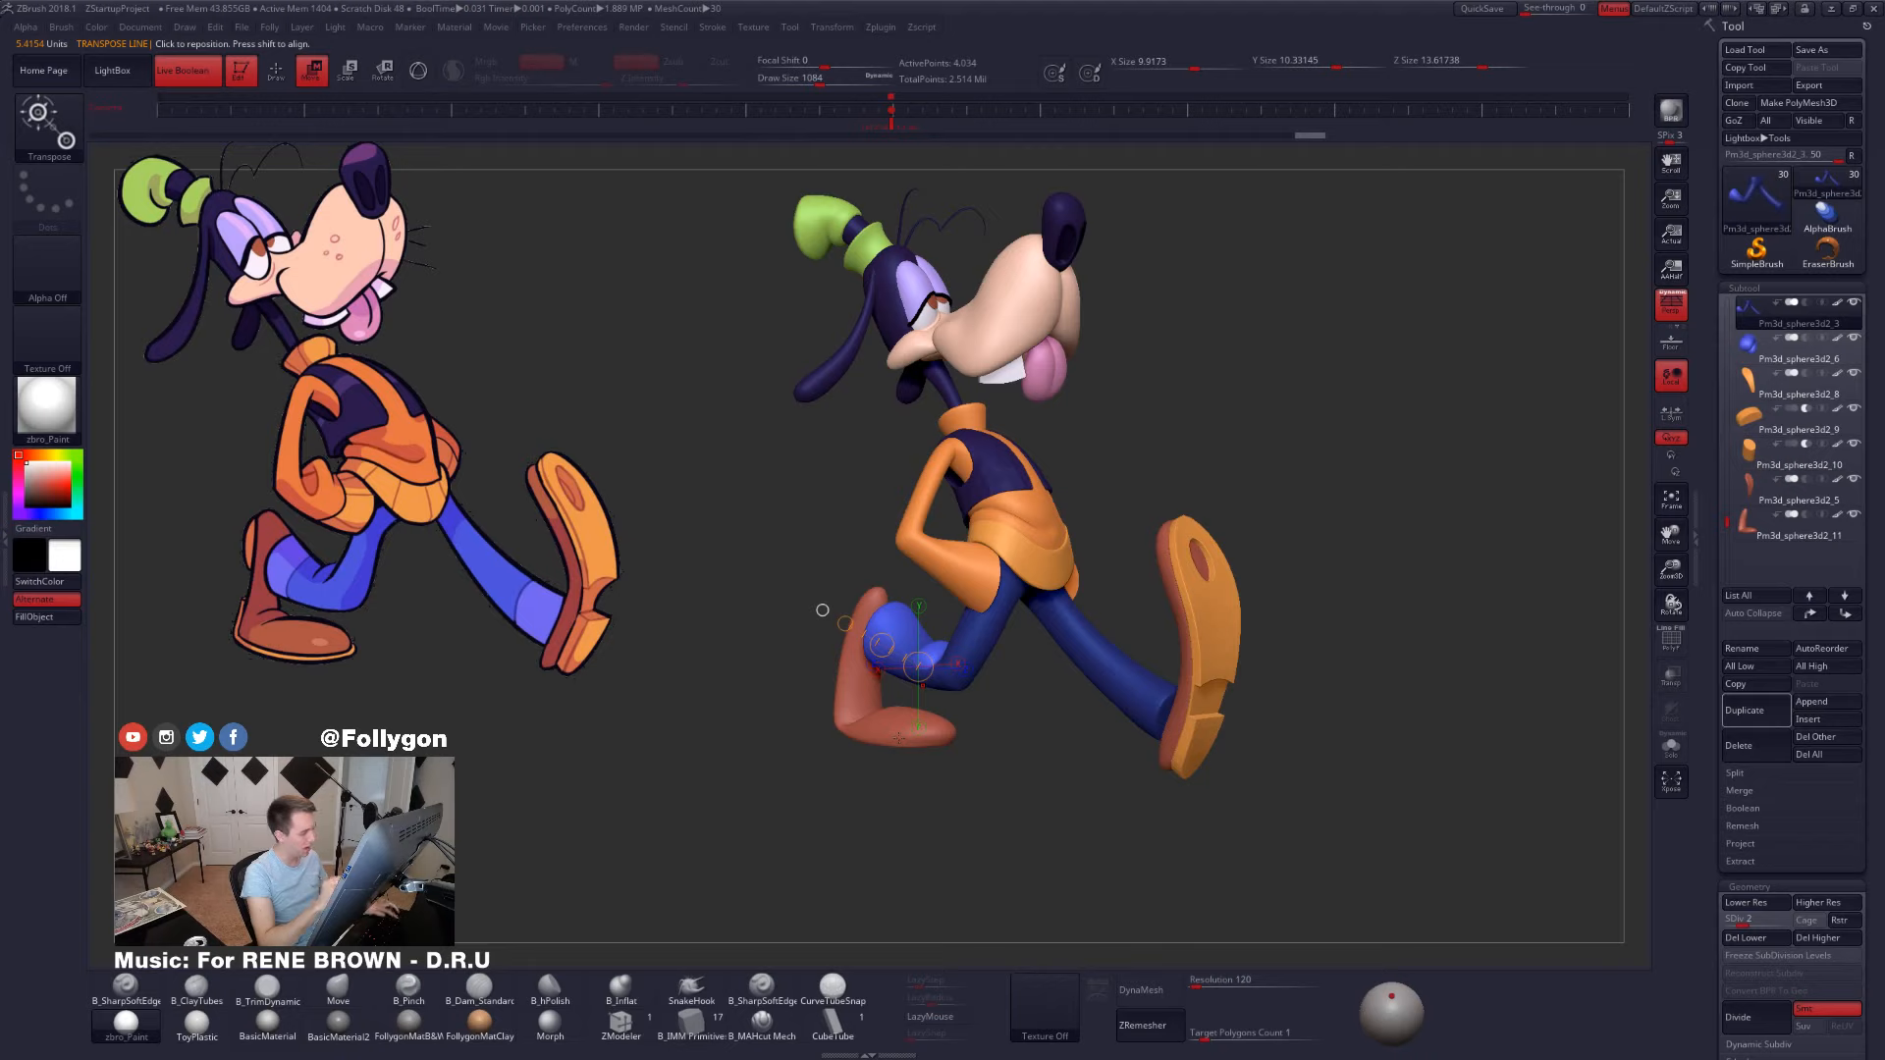
- Adjust the unmasked bent lower leg with the transpose line, clear the mask, and return to sculpting mode
{"action": "key", "text": "q"}
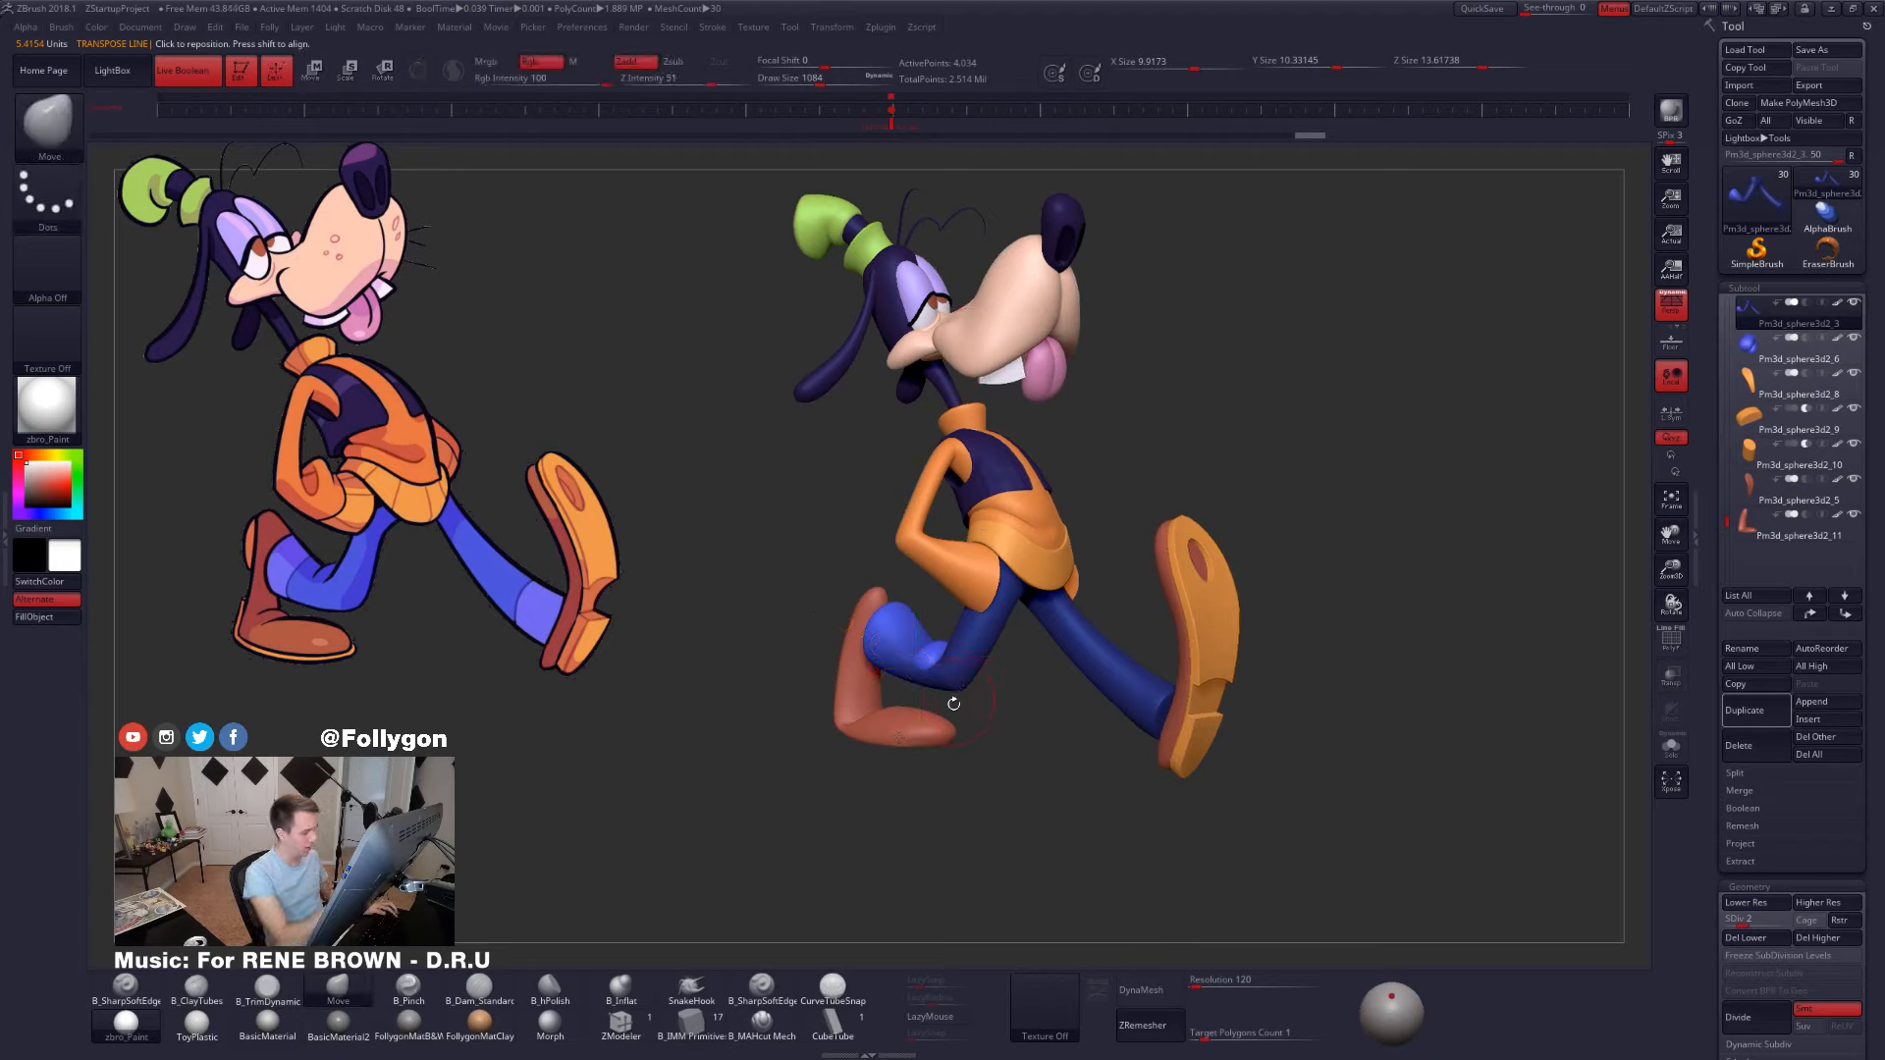
{"action": "key", "text": "w"}
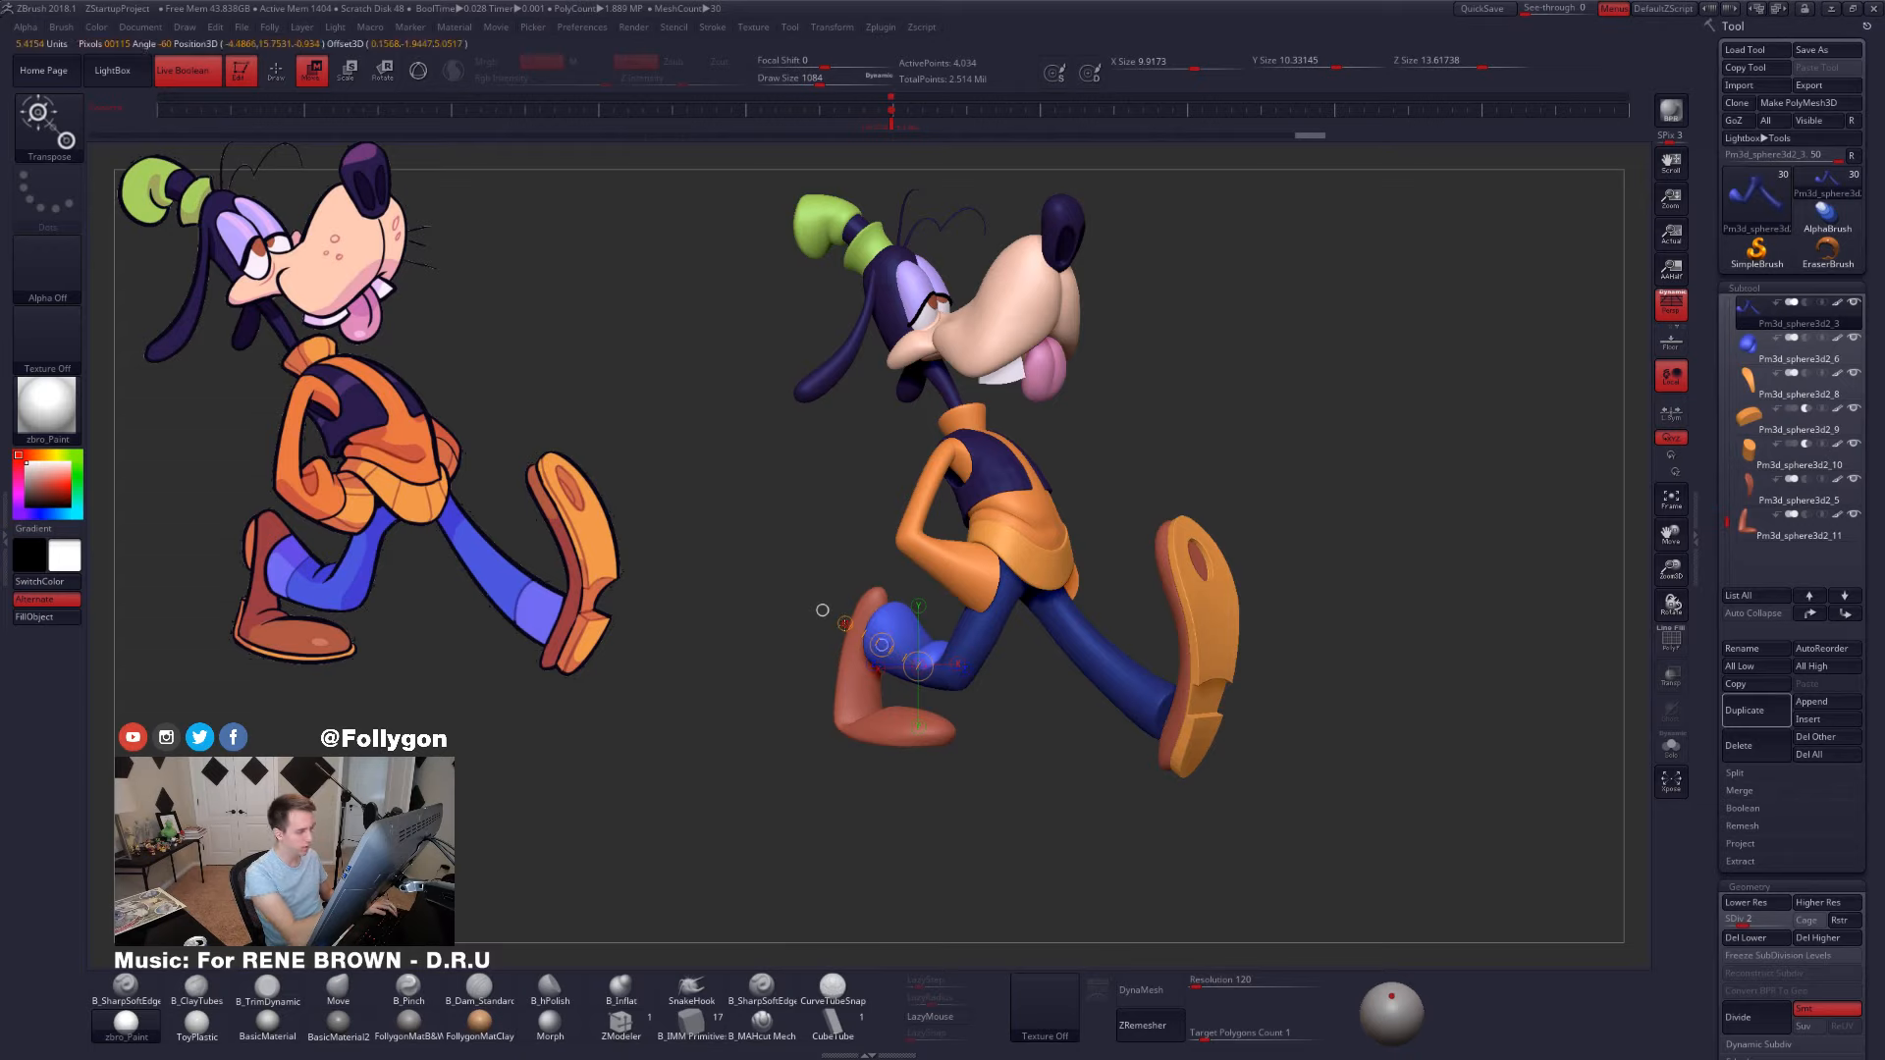
{"action": "key", "text": "ctrl"}
{"action": "left_click_drag", "start_coordinate": [1045, 724], "coordinate": [1080, 751], "text": "ctrl"}
{"action": "mouse_move", "coordinate": [1060, 742]}
{"action": "left_mouse_down", "text": "alt"}
{"action": "mouse_move", "coordinate": [1237, 741]}
{"action": "mouse_move", "coordinate": [1178, 825]}
{"action": "left_mouse_up", "text": "alt"}
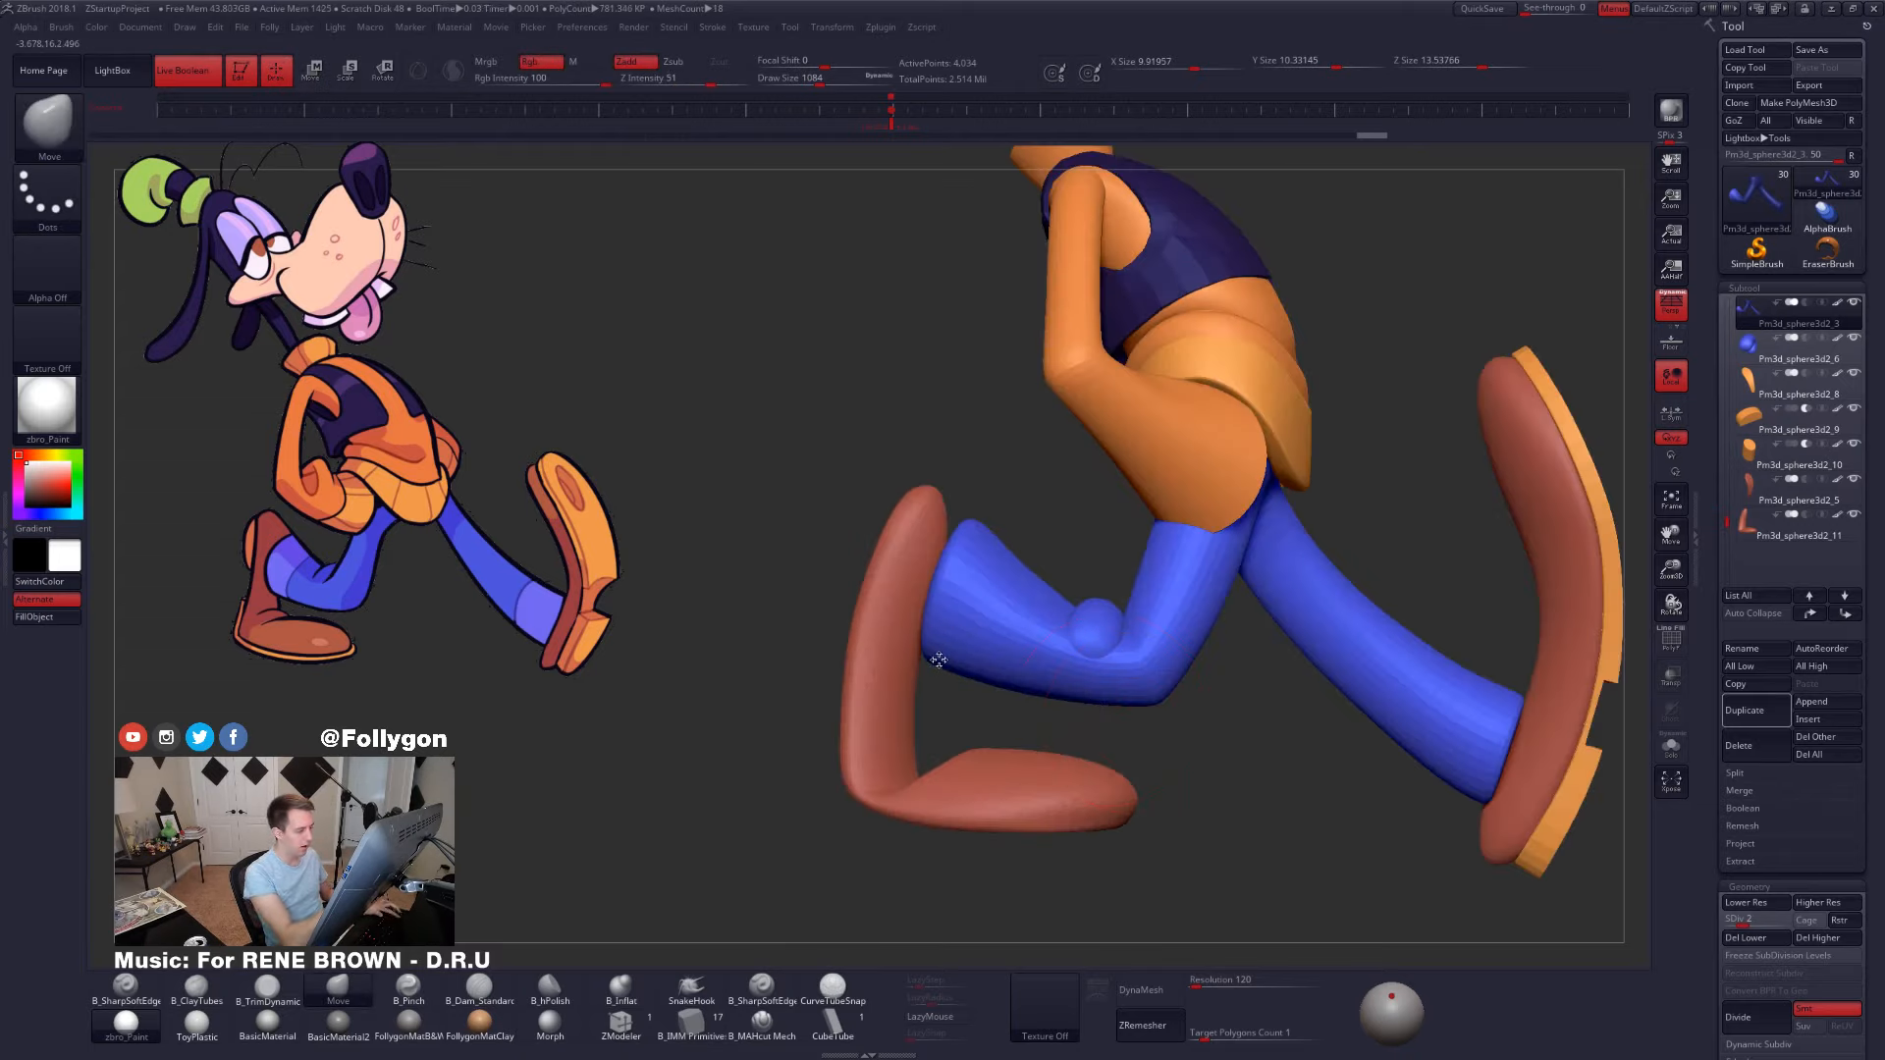
- Isolate the pants and reshape the cuff of the bent leg with the Move brush at Draw Size 1399
{"action": "key", "text": "space"}
{"action": "left_click_drag", "start_coordinate": [943, 665], "coordinate": [950, 673]}
{"action": "key", "text": "alt+s"}
{"action": "left_click_drag", "start_coordinate": [835, 722], "coordinate": [1021, 702]}
{"action": "left_click_drag", "start_coordinate": [984, 637], "coordinate": [922, 650]}
{"action": "left_click_drag", "start_coordinate": [1065, 702], "coordinate": [874, 694]}
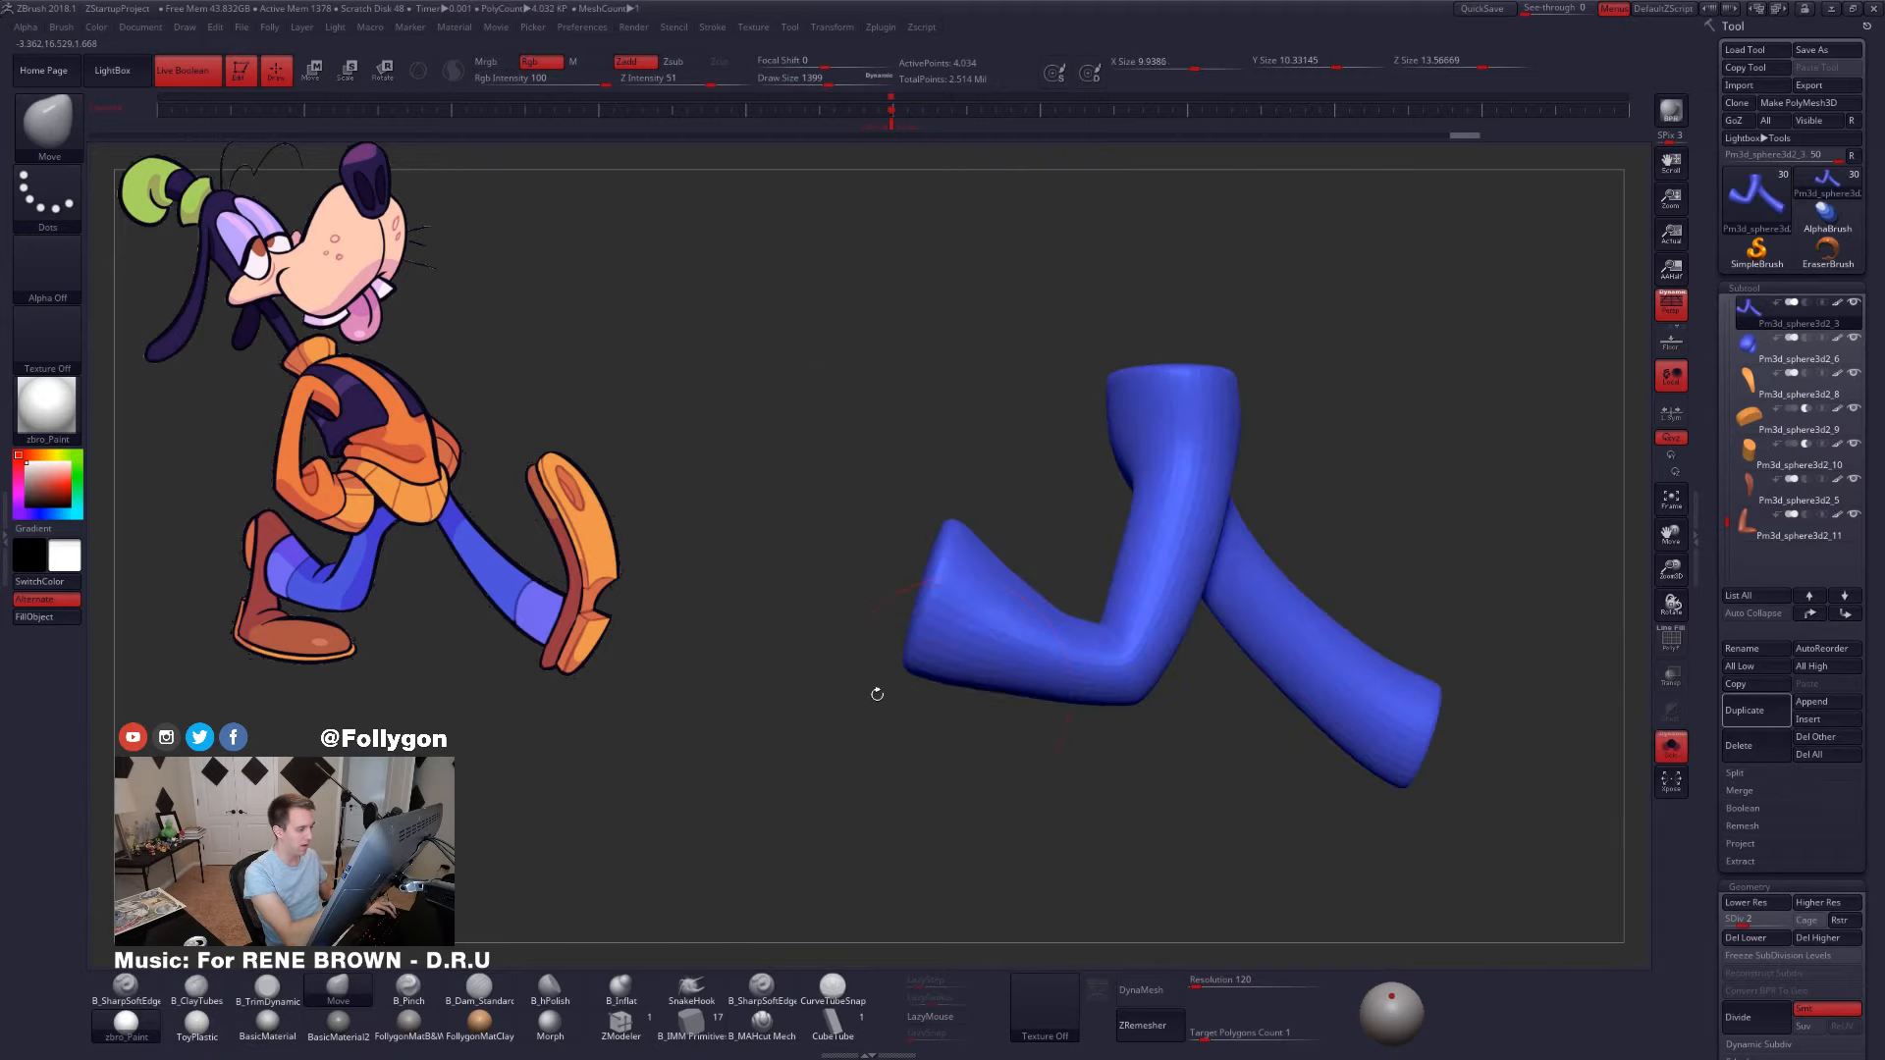
- Set Draw Size to 1138 and mask all of the pants except the inner calf area beside the knee bend
{"action": "key", "text": "alt+s"}
{"action": "key", "text": "space"}
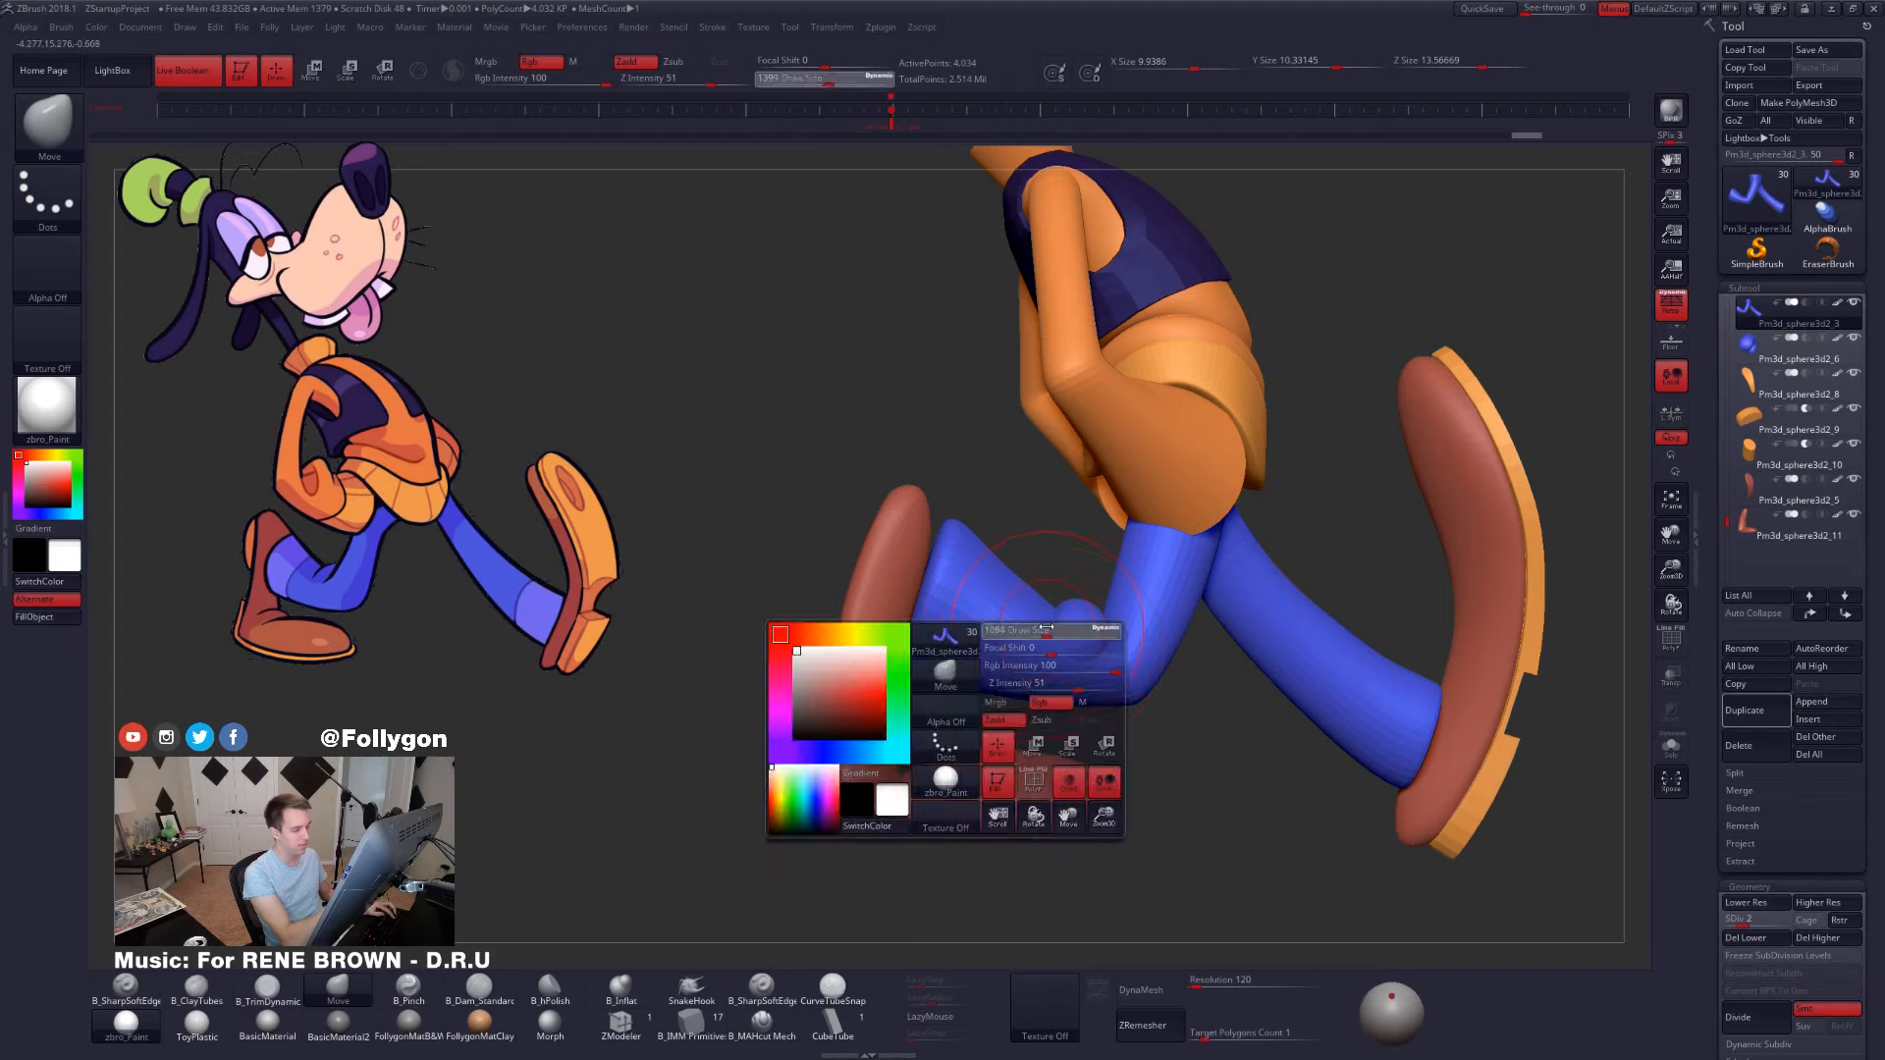
{"action": "key", "text": "alt+s"}
{"action": "key", "text": "ctrl"}
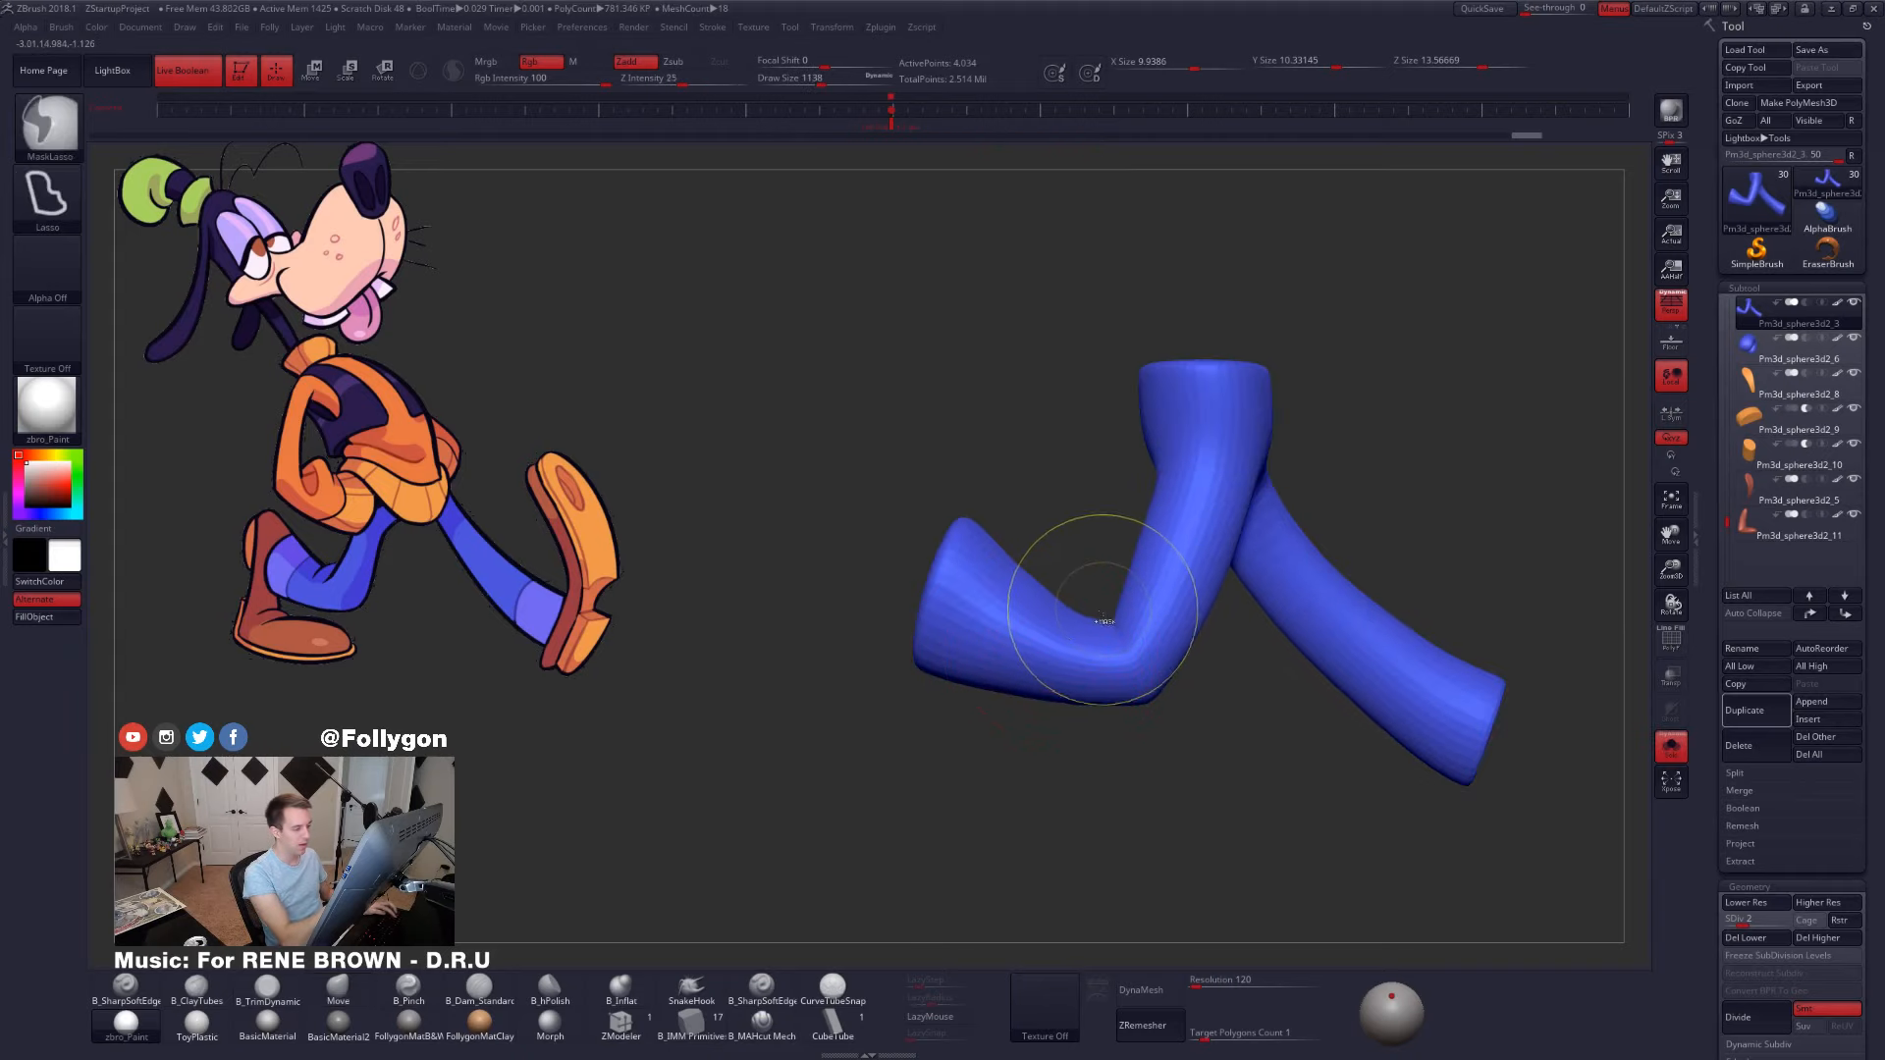
{"action": "mouse_move", "coordinate": [1107, 620]}
{"action": "left_mouse_down", "text": "ctrl"}
{"action": "mouse_move", "coordinate": [1080, 658]}
{"action": "mouse_move", "coordinate": [1004, 543]}
{"action": "mouse_move", "coordinate": [1009, 673]}
{"action": "left_mouse_up", "text": "ctrl"}
{"action": "key", "text": "ctrl+i"}
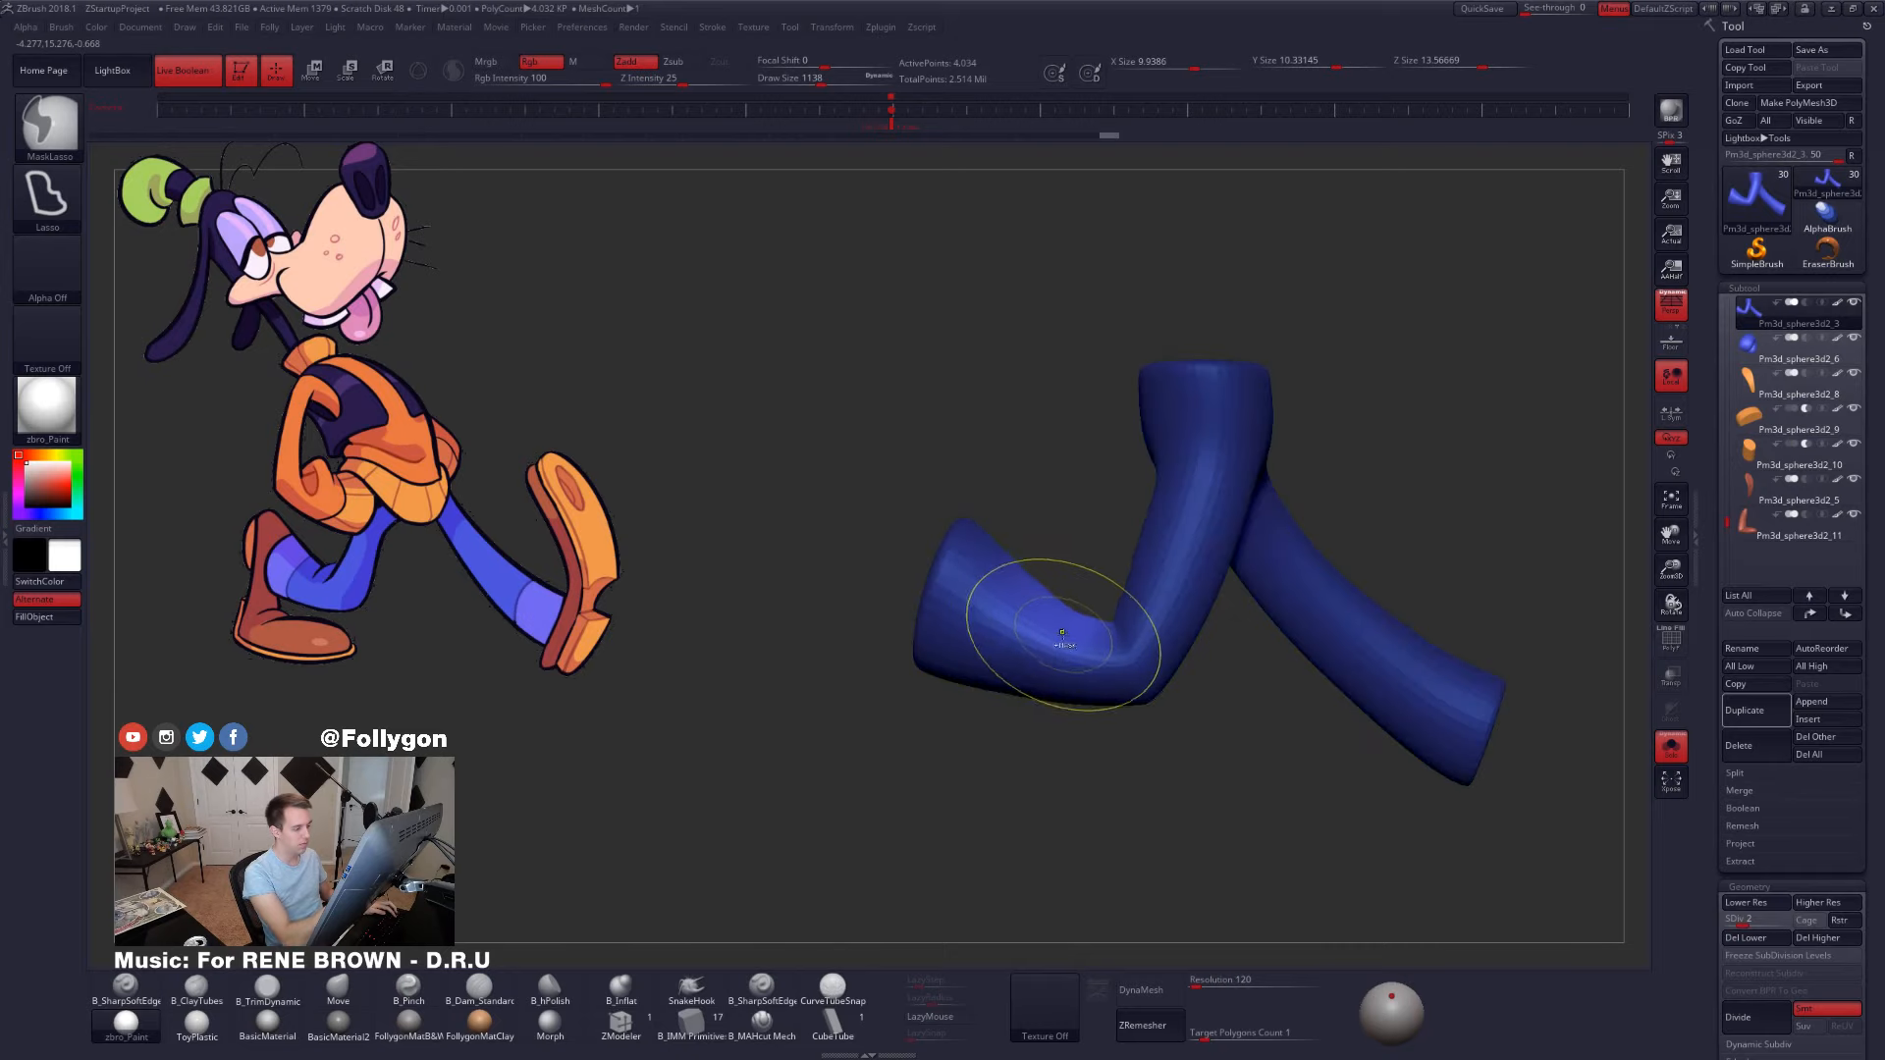
{"action": "key", "text": "alt+s"}
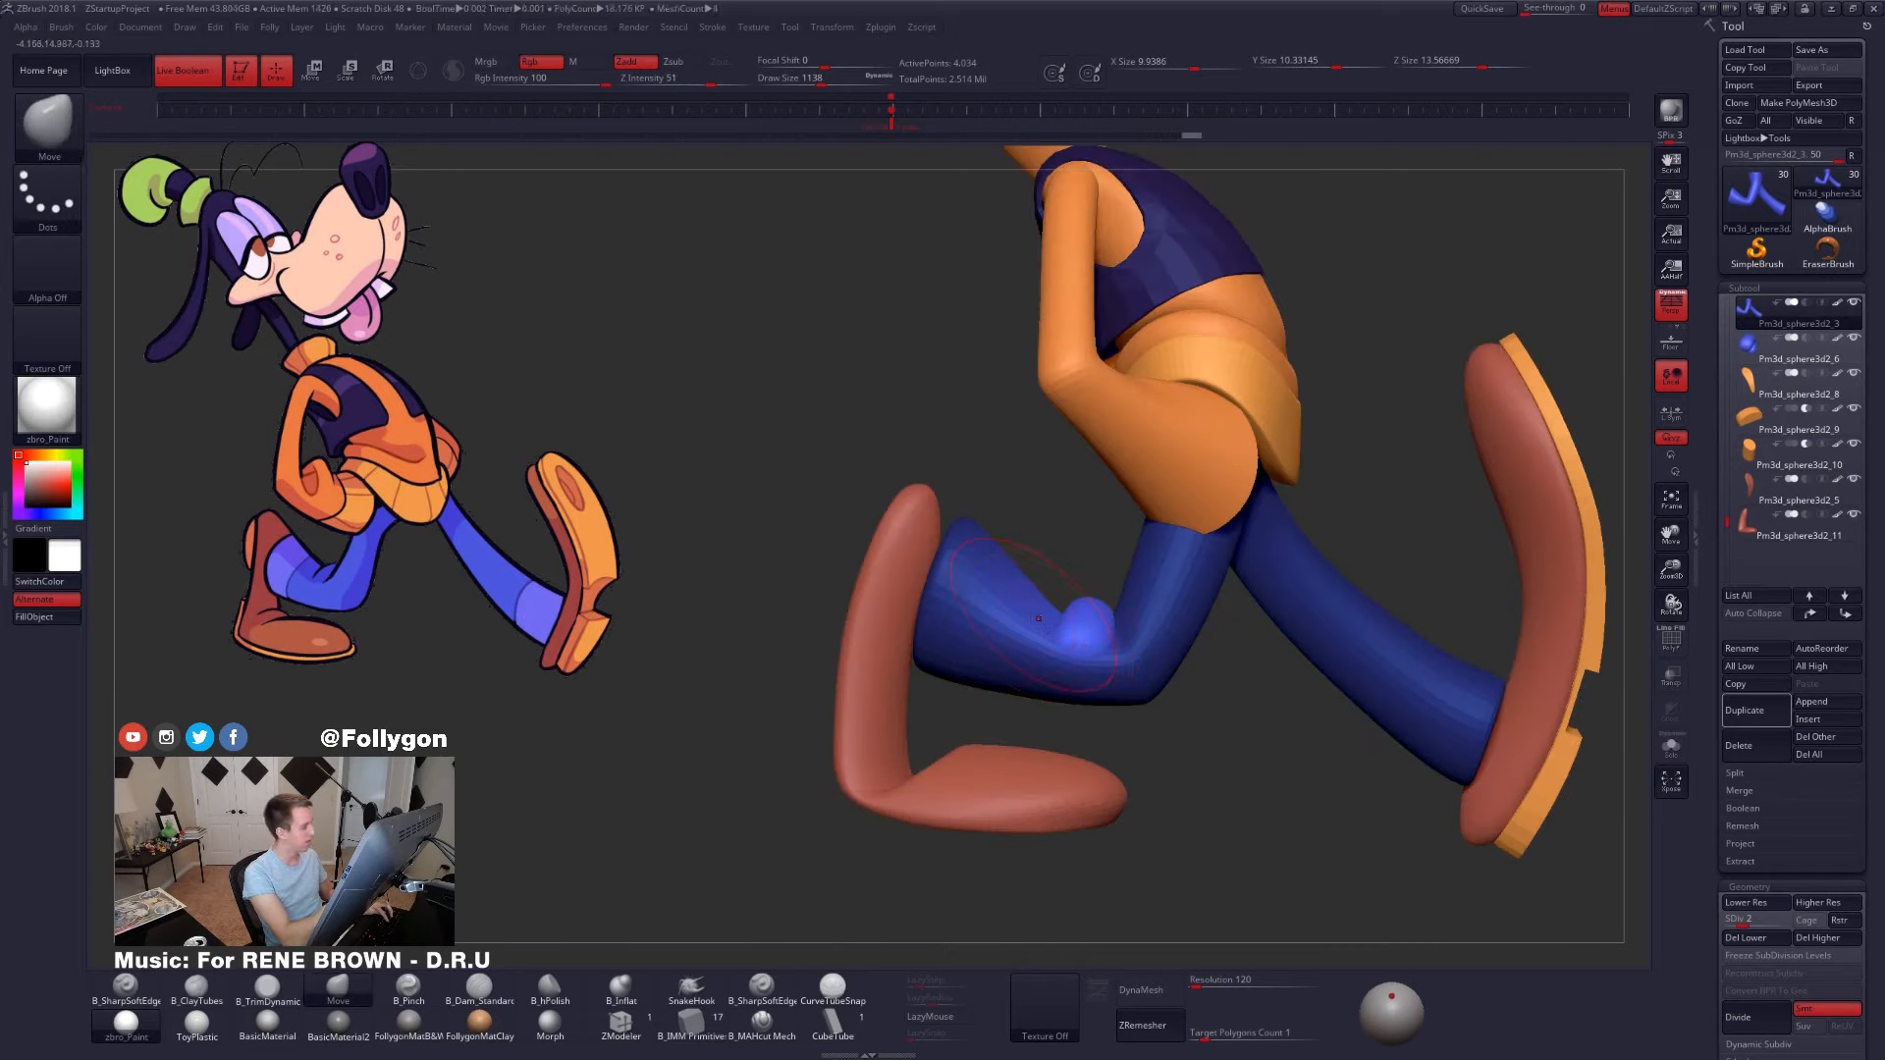
- Inspect the unmasked calf area and knee ball from the opposite side of the figure, both close up and from farther away
{"action": "right_click_drag", "start_coordinate": [1048, 636], "coordinate": [1247, 643]}
{"action": "right_click_drag", "start_coordinate": [920, 633], "coordinate": [990, 664]}
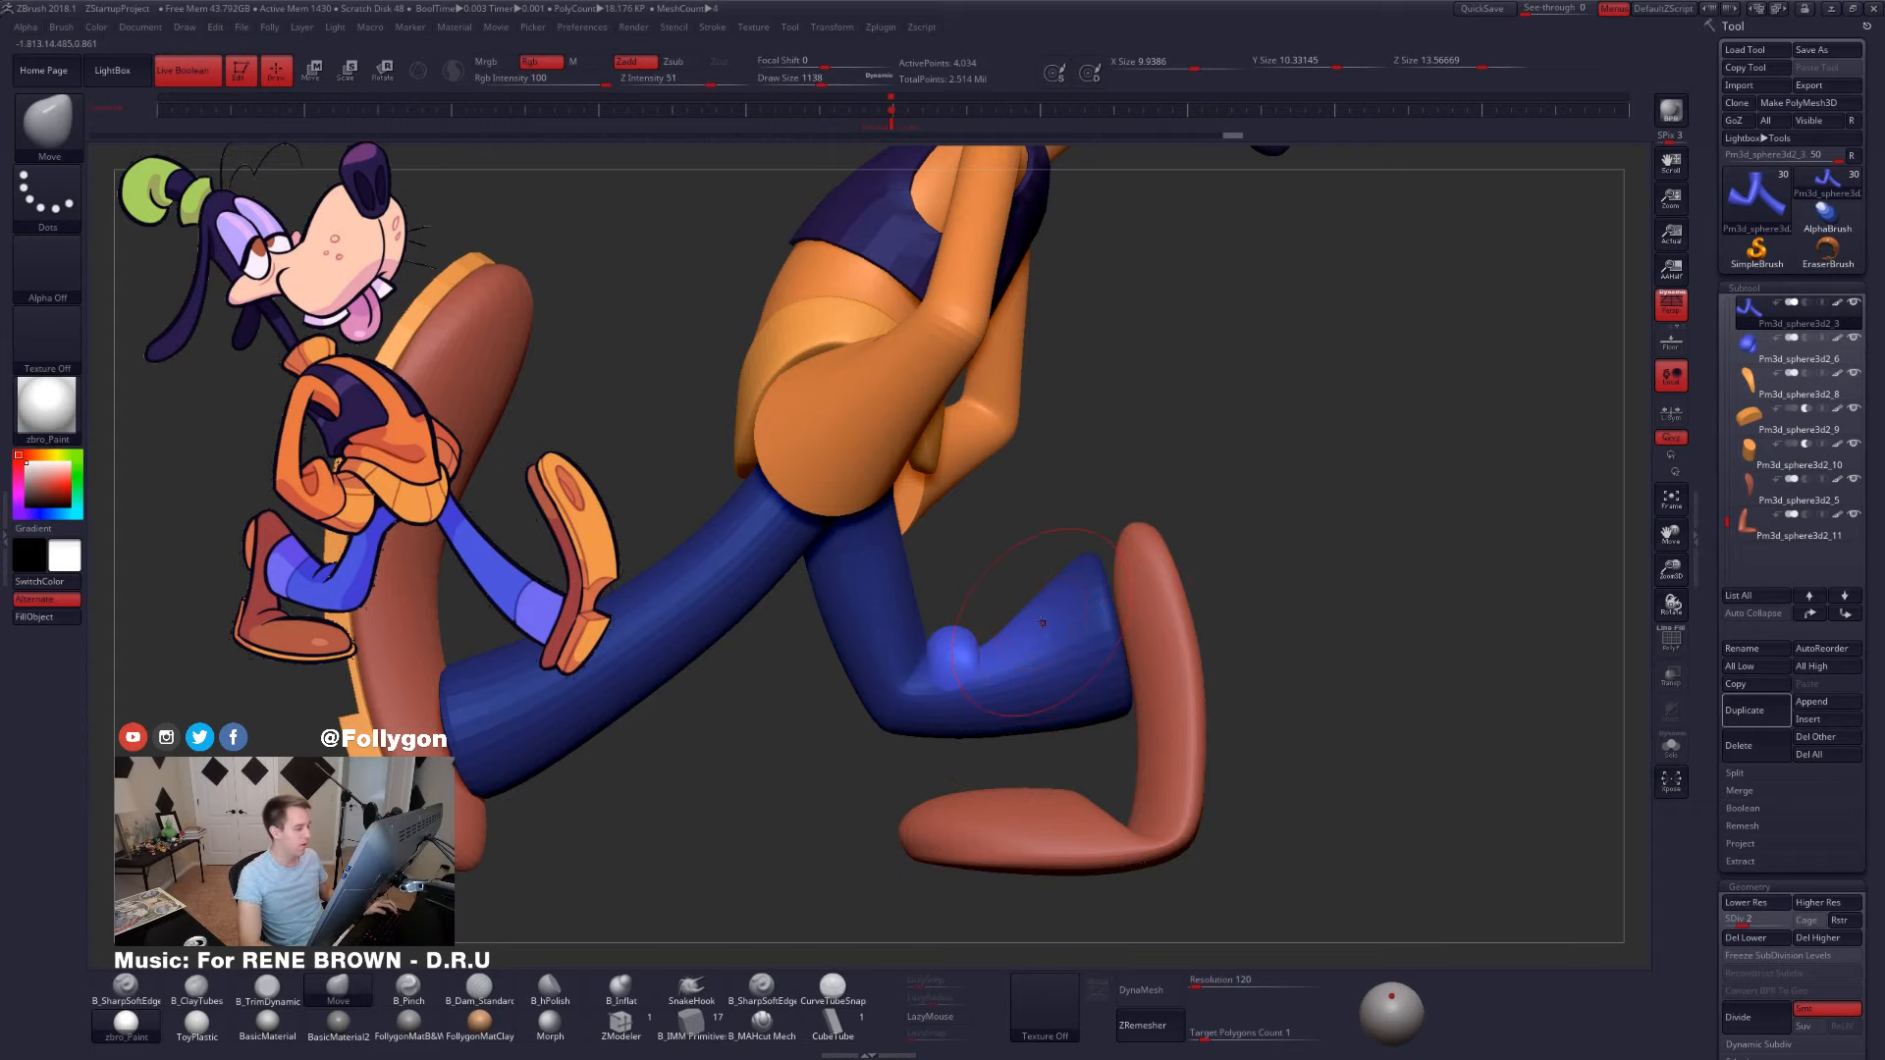
{"action": "right_click_drag", "start_coordinate": [1026, 650], "coordinate": [1096, 653], "text": "alt"}
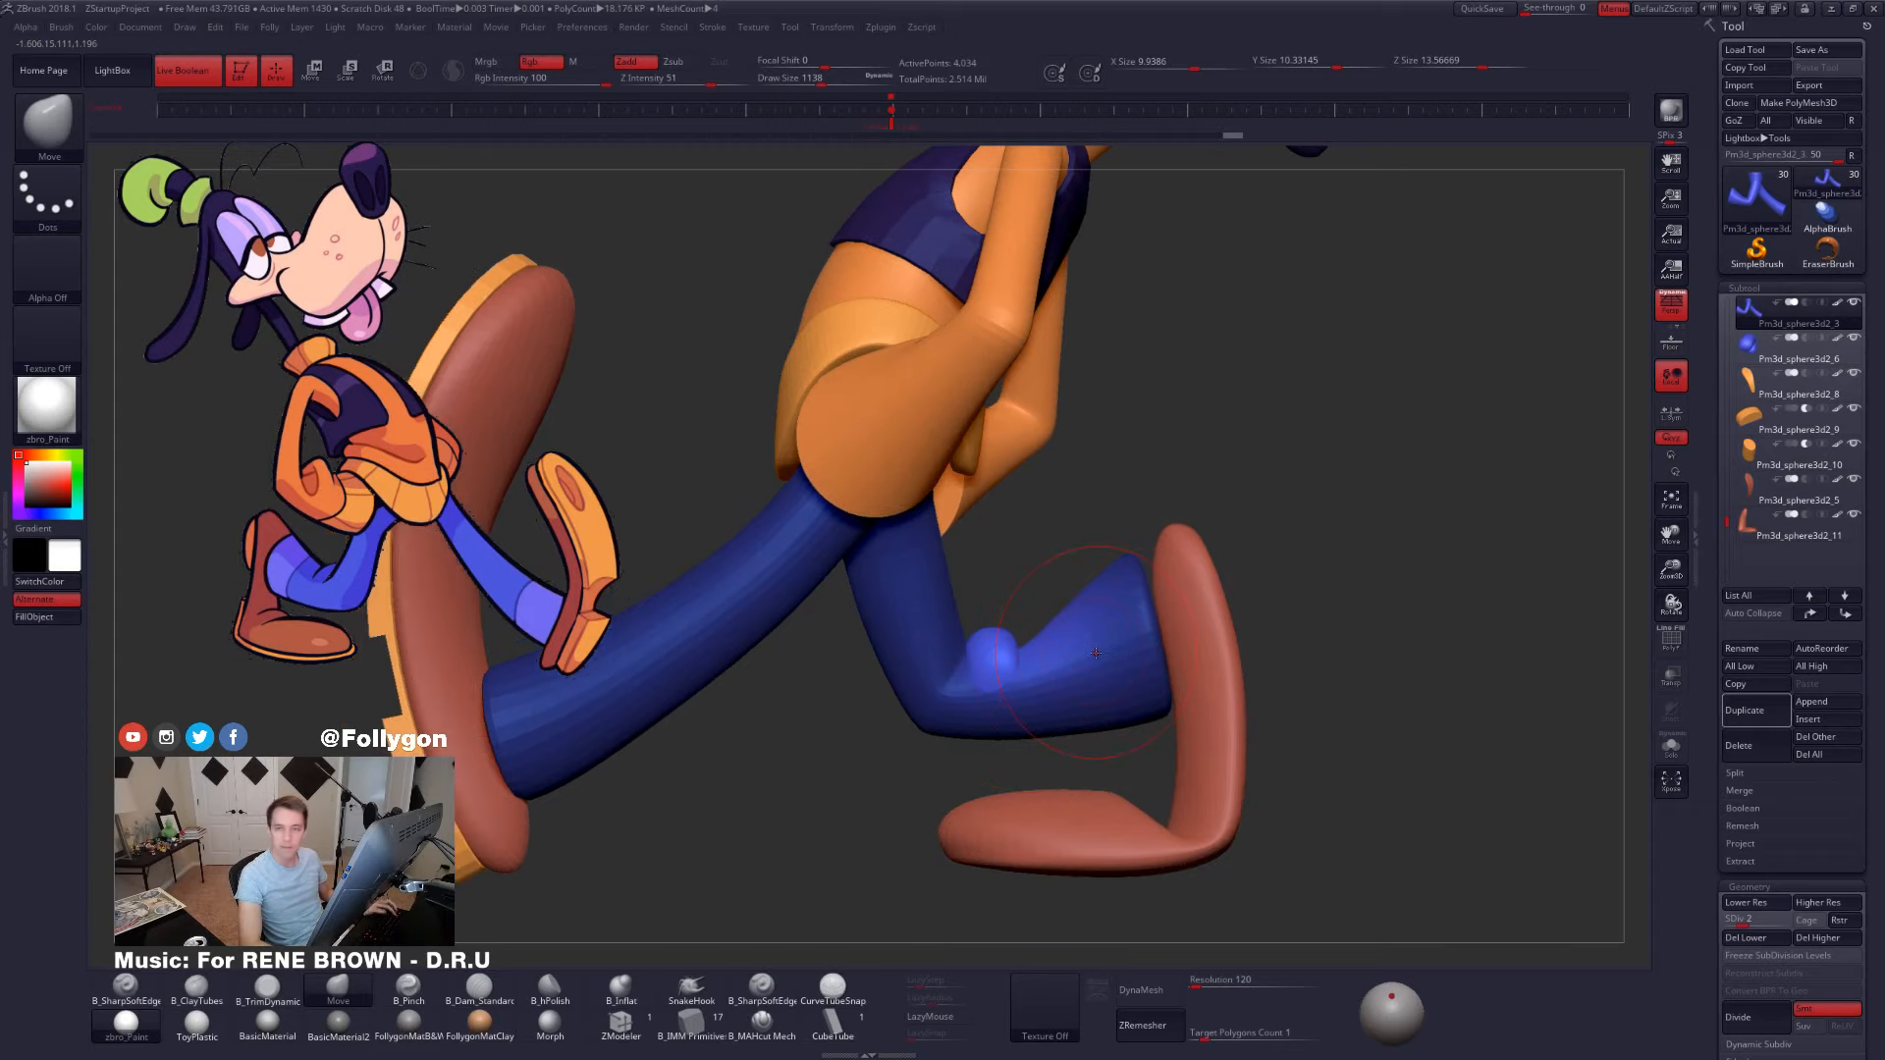
{"action": "right_click_drag", "start_coordinate": [1097, 652], "coordinate": [1042, 667], "text": "ctrl"}
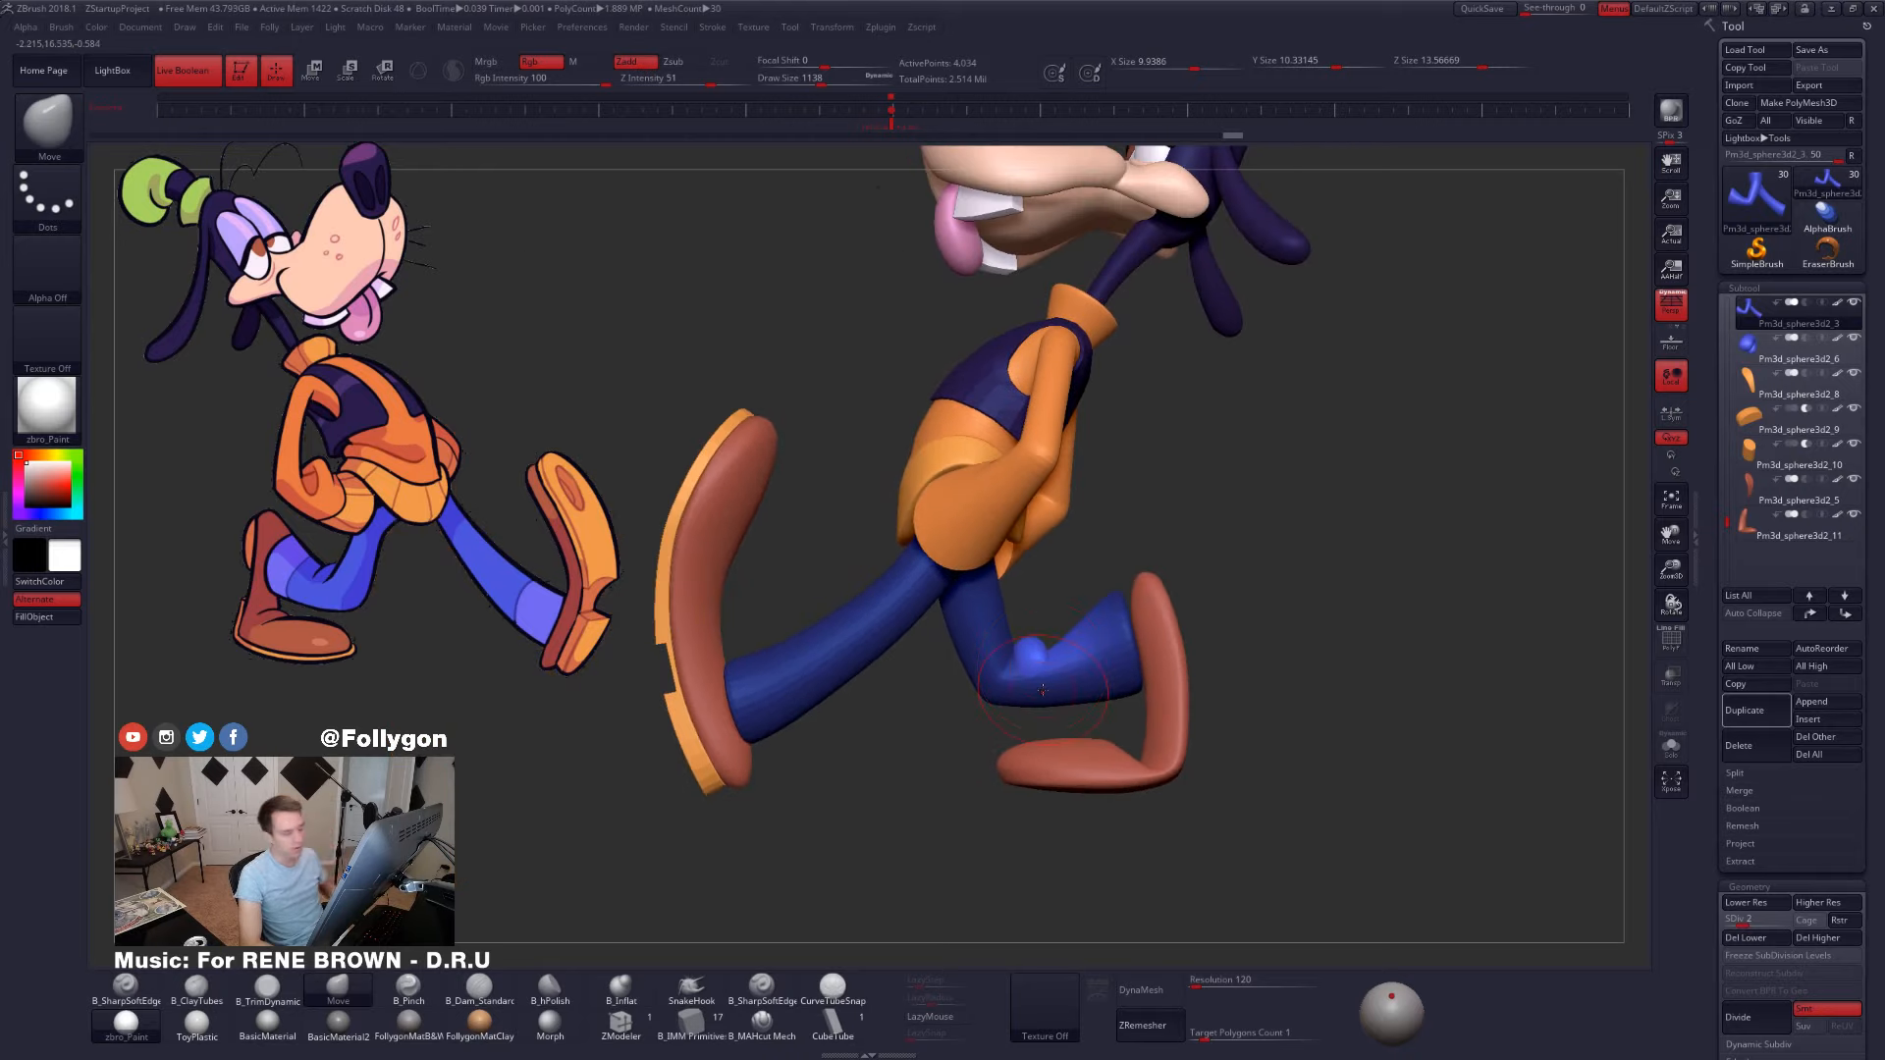
{"action": "right_click_drag", "start_coordinate": [1047, 651], "coordinate": [1052, 734], "text": "ctrl"}
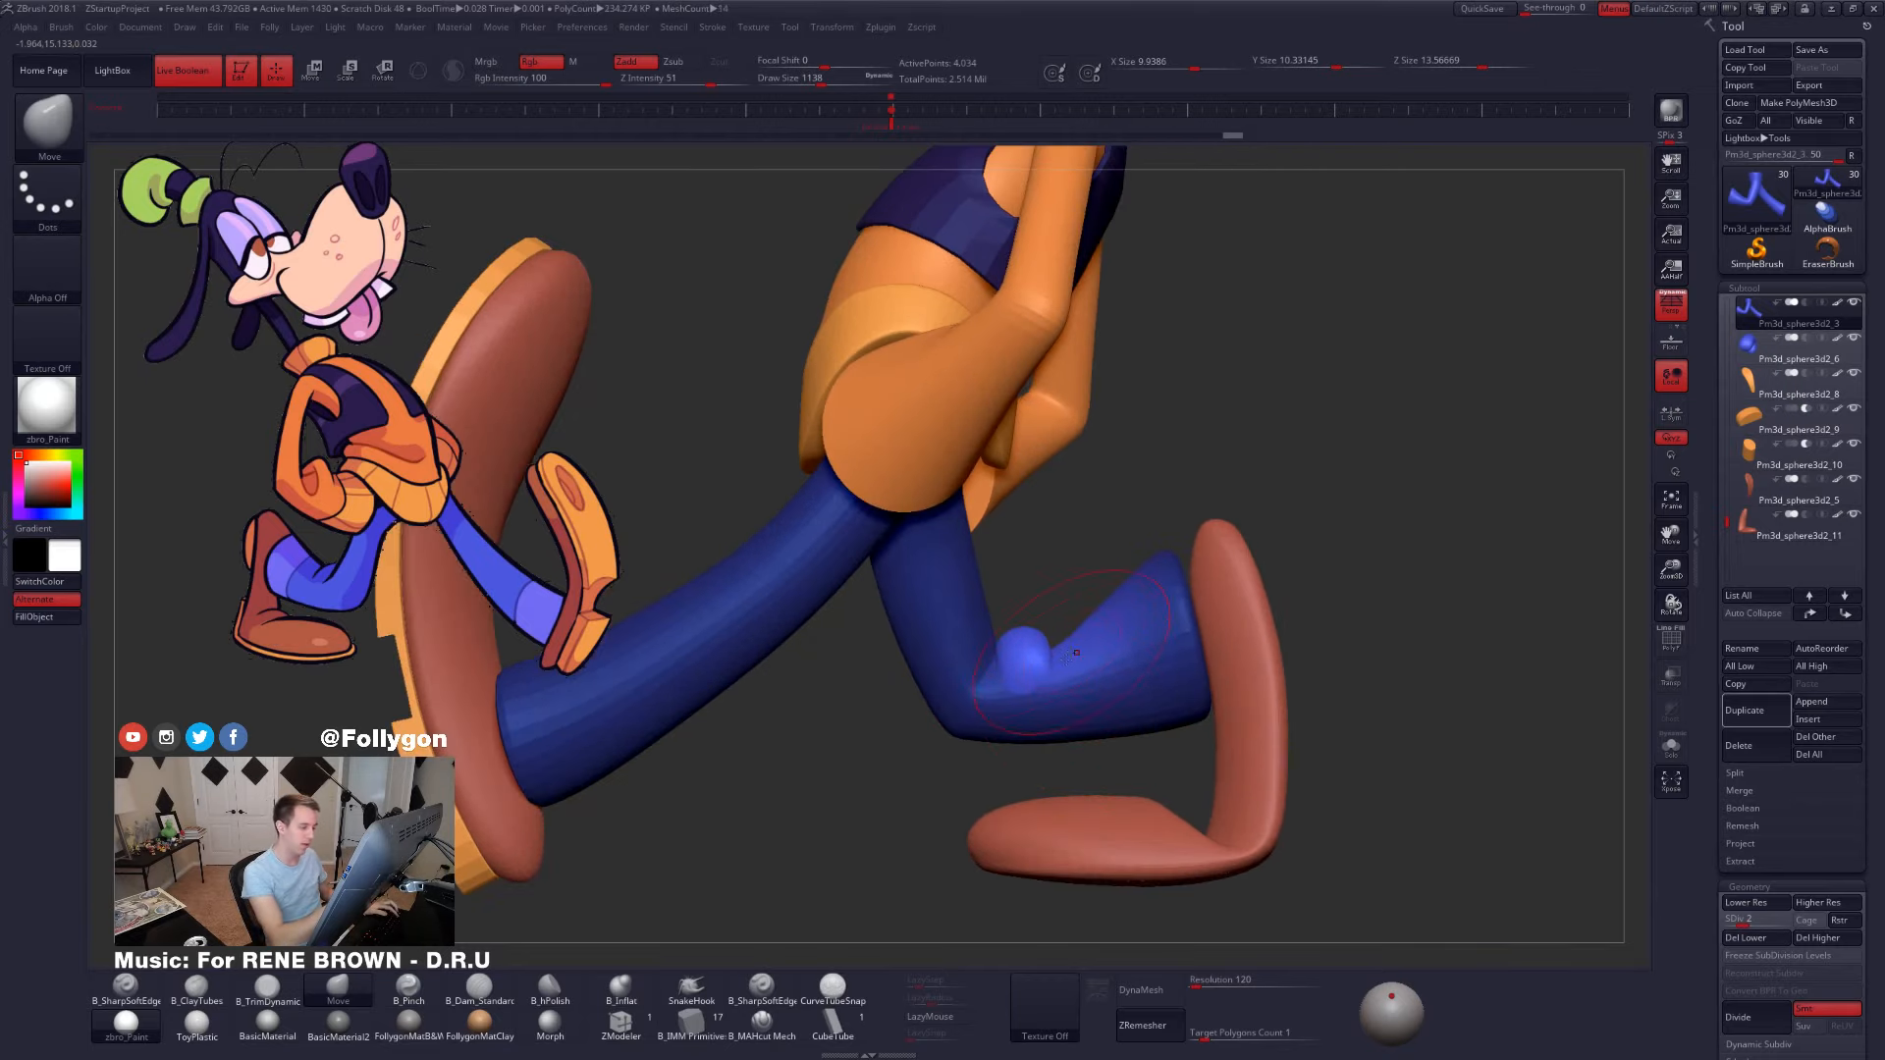
- Set Draw Size to 910, isolate the pants, and clear their mask
{"action": "key", "text": "space"}
{"action": "left_click_drag", "start_coordinate": [1073, 681], "coordinate": [1060, 682]}
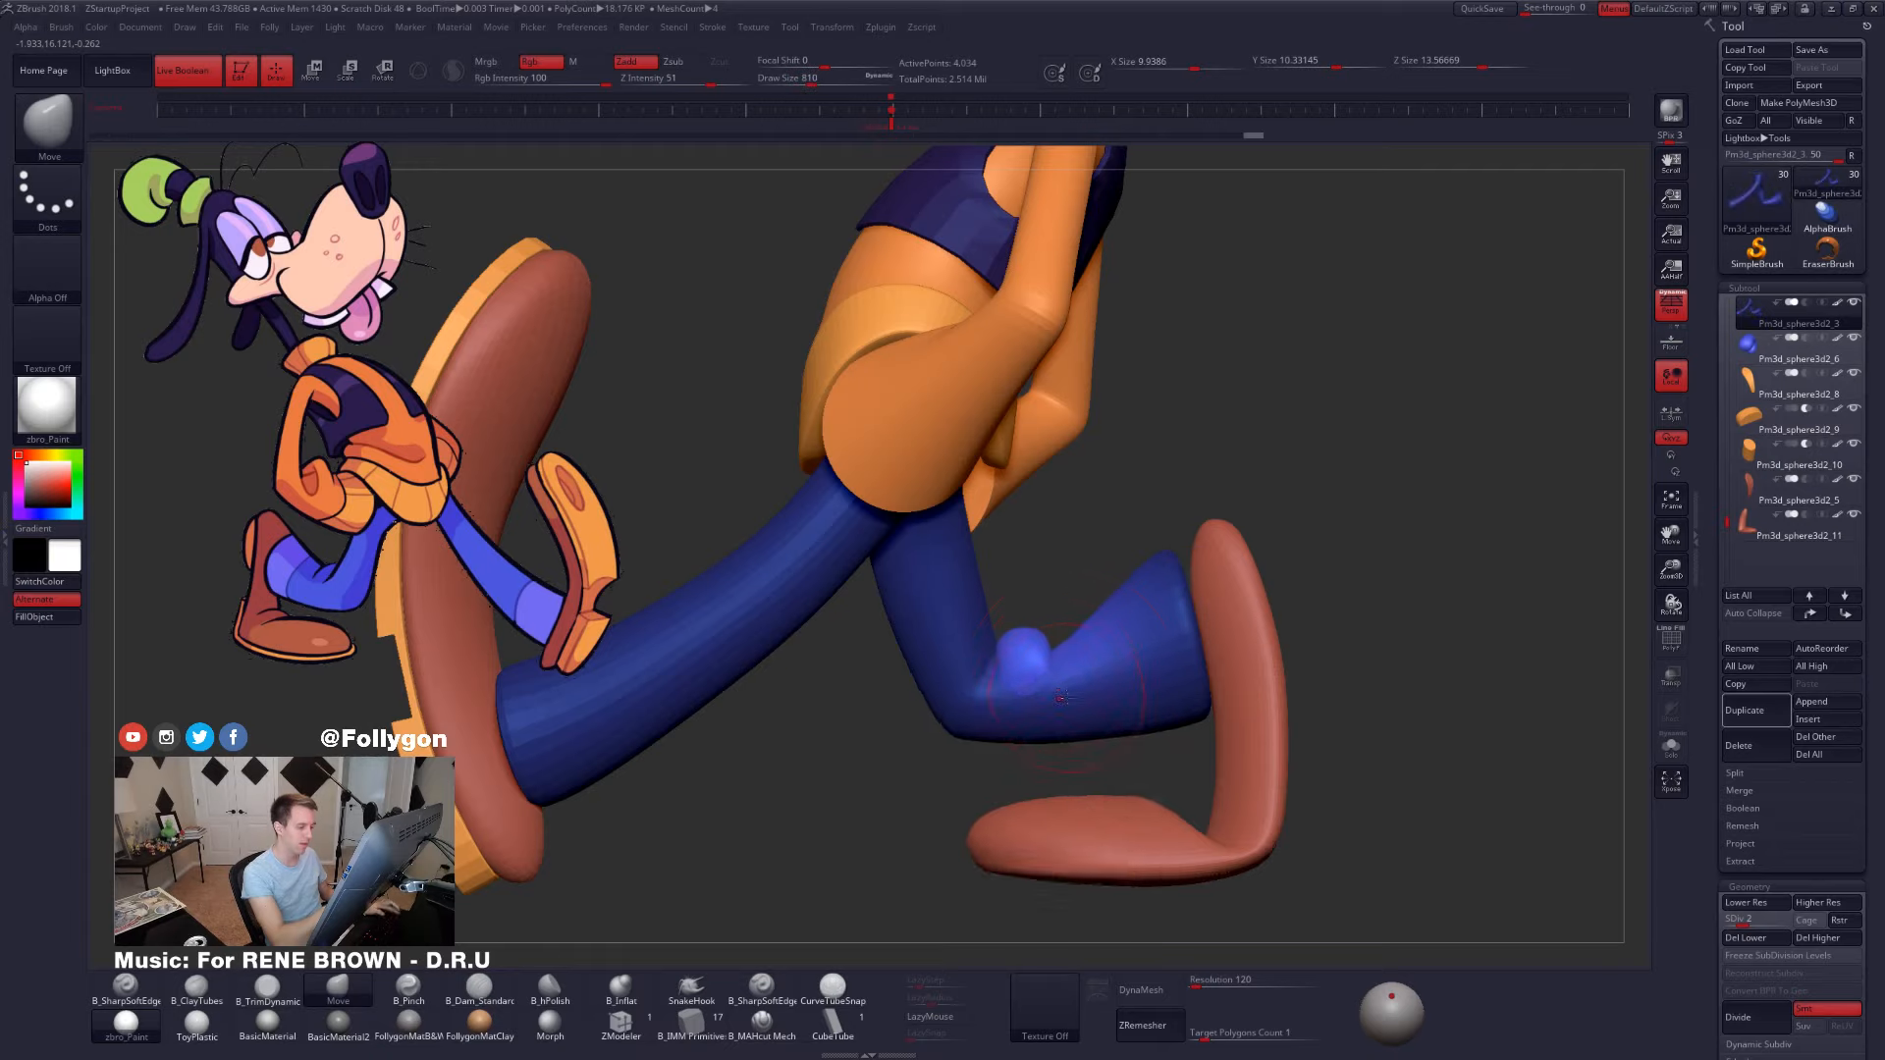
{"action": "right_click_drag", "start_coordinate": [1062, 599], "coordinate": [1070, 785]}
{"action": "key", "text": "alt+s"}
{"action": "left_click", "coordinate": [1077, 675], "text": "ctrl"}
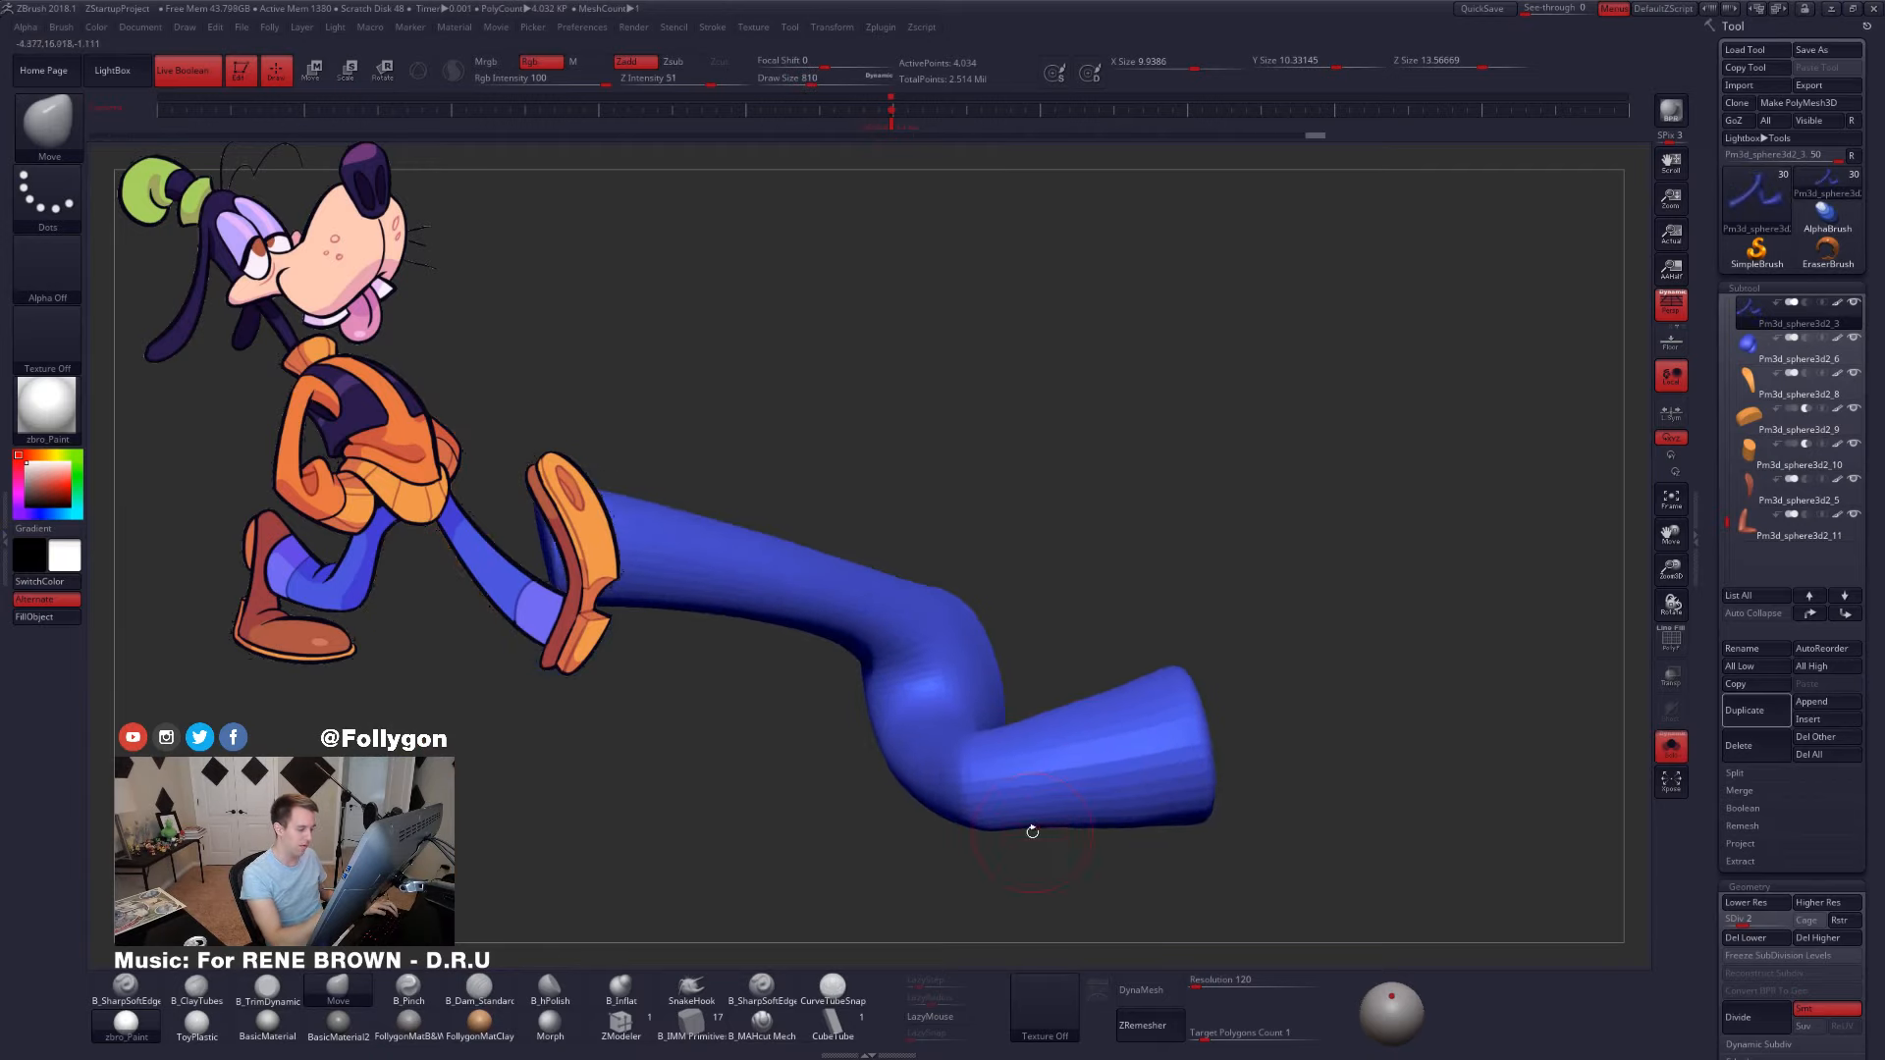
- Raise the pants to subdivision level 5 and set the TrimDynamic brush to Draw Size 1058, with the whole figure shown again
{"action": "key", "text": "ctrl+d"}
{"action": "mouse_move", "coordinate": [1077, 823]}
{"action": "right_mouse_down"}
{"action": "mouse_move", "coordinate": [1193, 758]}
{"action": "mouse_move", "coordinate": [1229, 860]}
{"action": "mouse_move", "coordinate": [1284, 871]}
{"action": "mouse_move", "coordinate": [1281, 780]}
{"action": "mouse_move", "coordinate": [1216, 782]}
{"action": "right_mouse_up"}
{"action": "key", "text": "3"}
{"action": "key", "text": "space"}
{"action": "left_click_drag", "start_coordinate": [1235, 773], "coordinate": [1246, 783]}
{"action": "mouse_move", "coordinate": [1245, 783]}
{"action": "right_mouse_down"}
{"action": "mouse_move", "coordinate": [1198, 829]}
{"action": "mouse_move", "coordinate": [1106, 762]}
{"action": "right_mouse_up"}
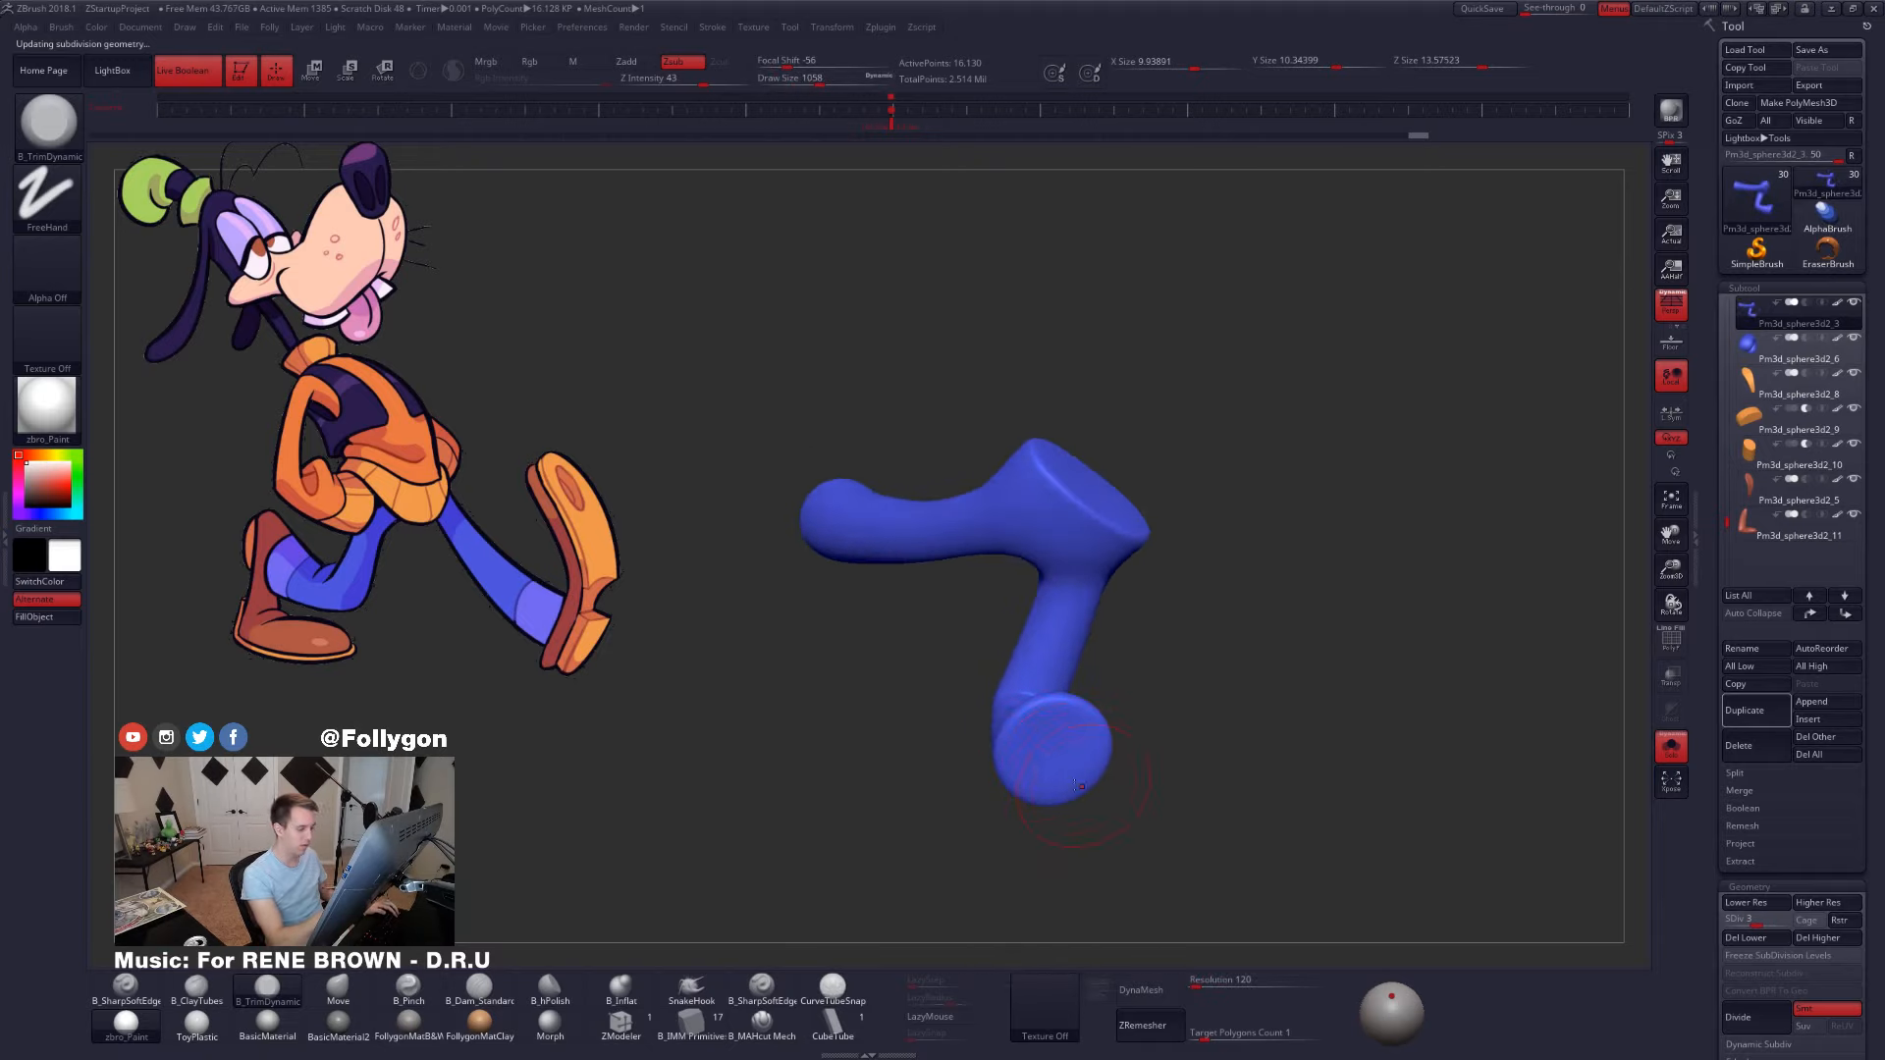
{"action": "right_click_drag", "start_coordinate": [1078, 785], "coordinate": [1156, 765]}
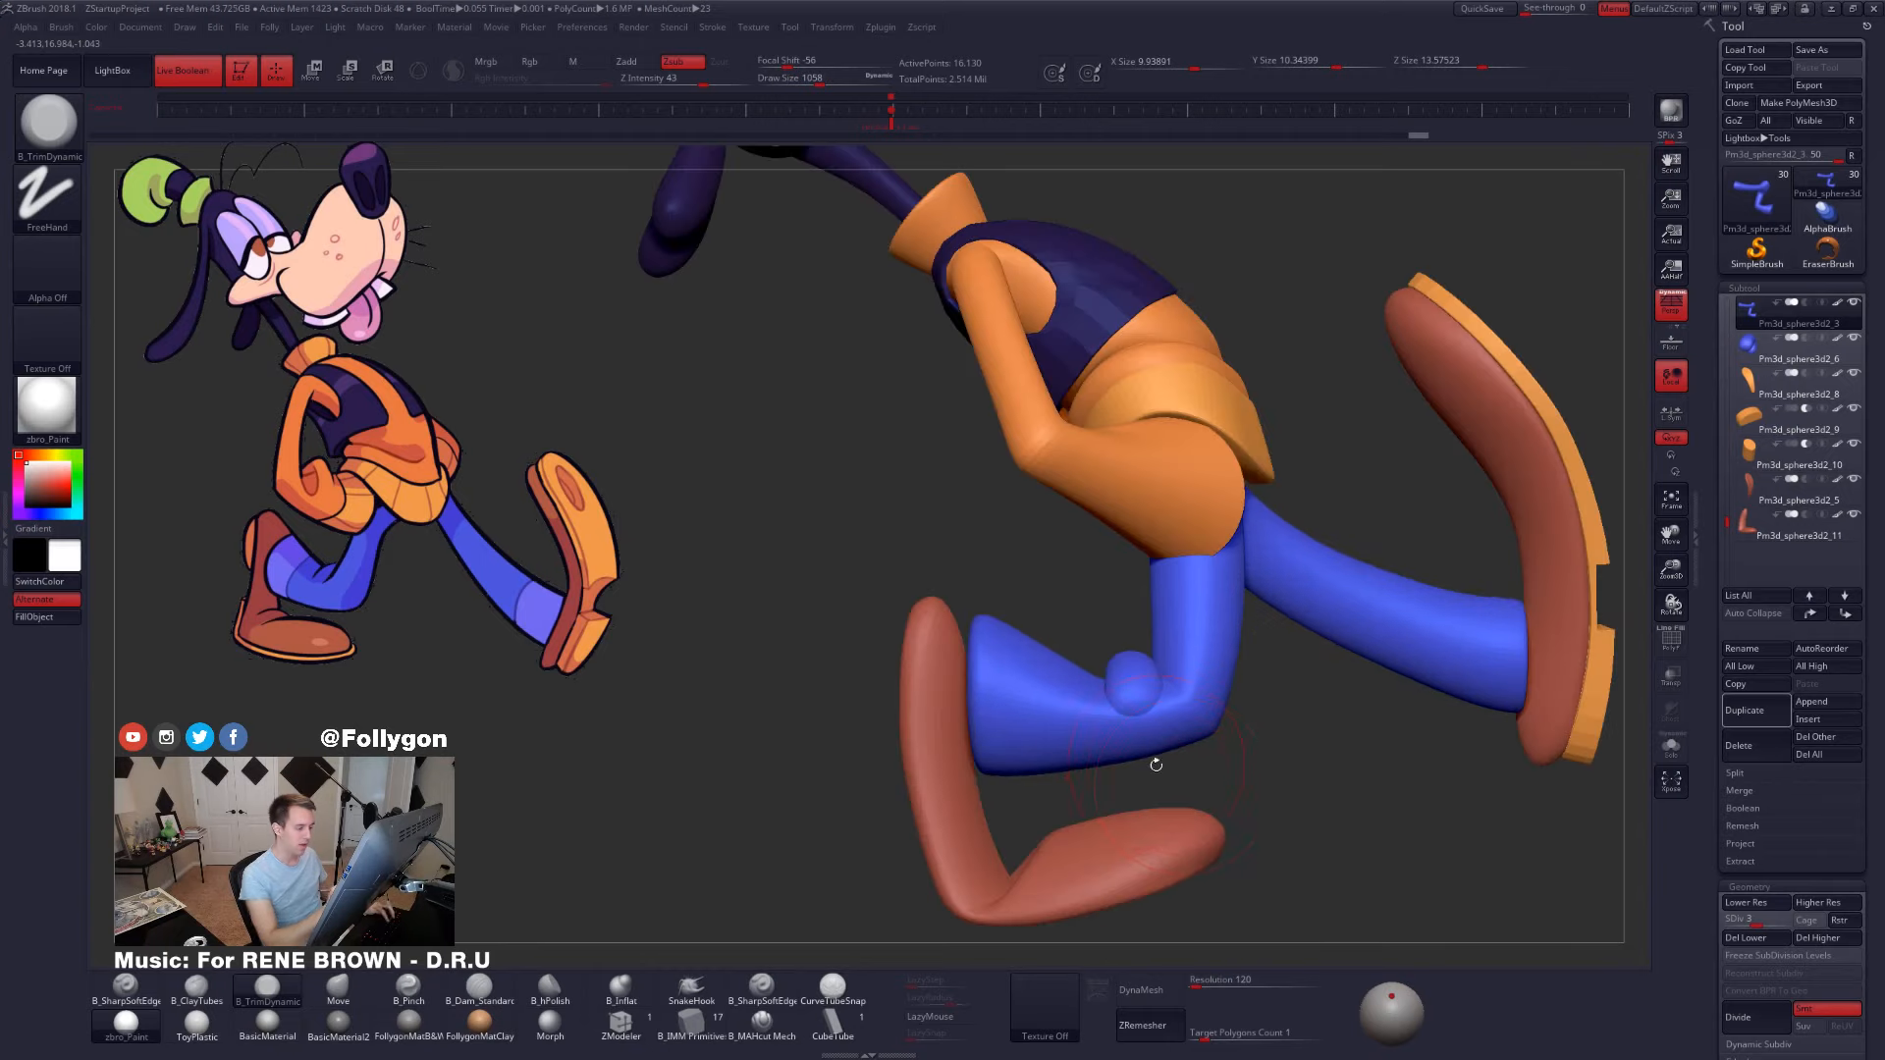
{"action": "key", "text": "d"}
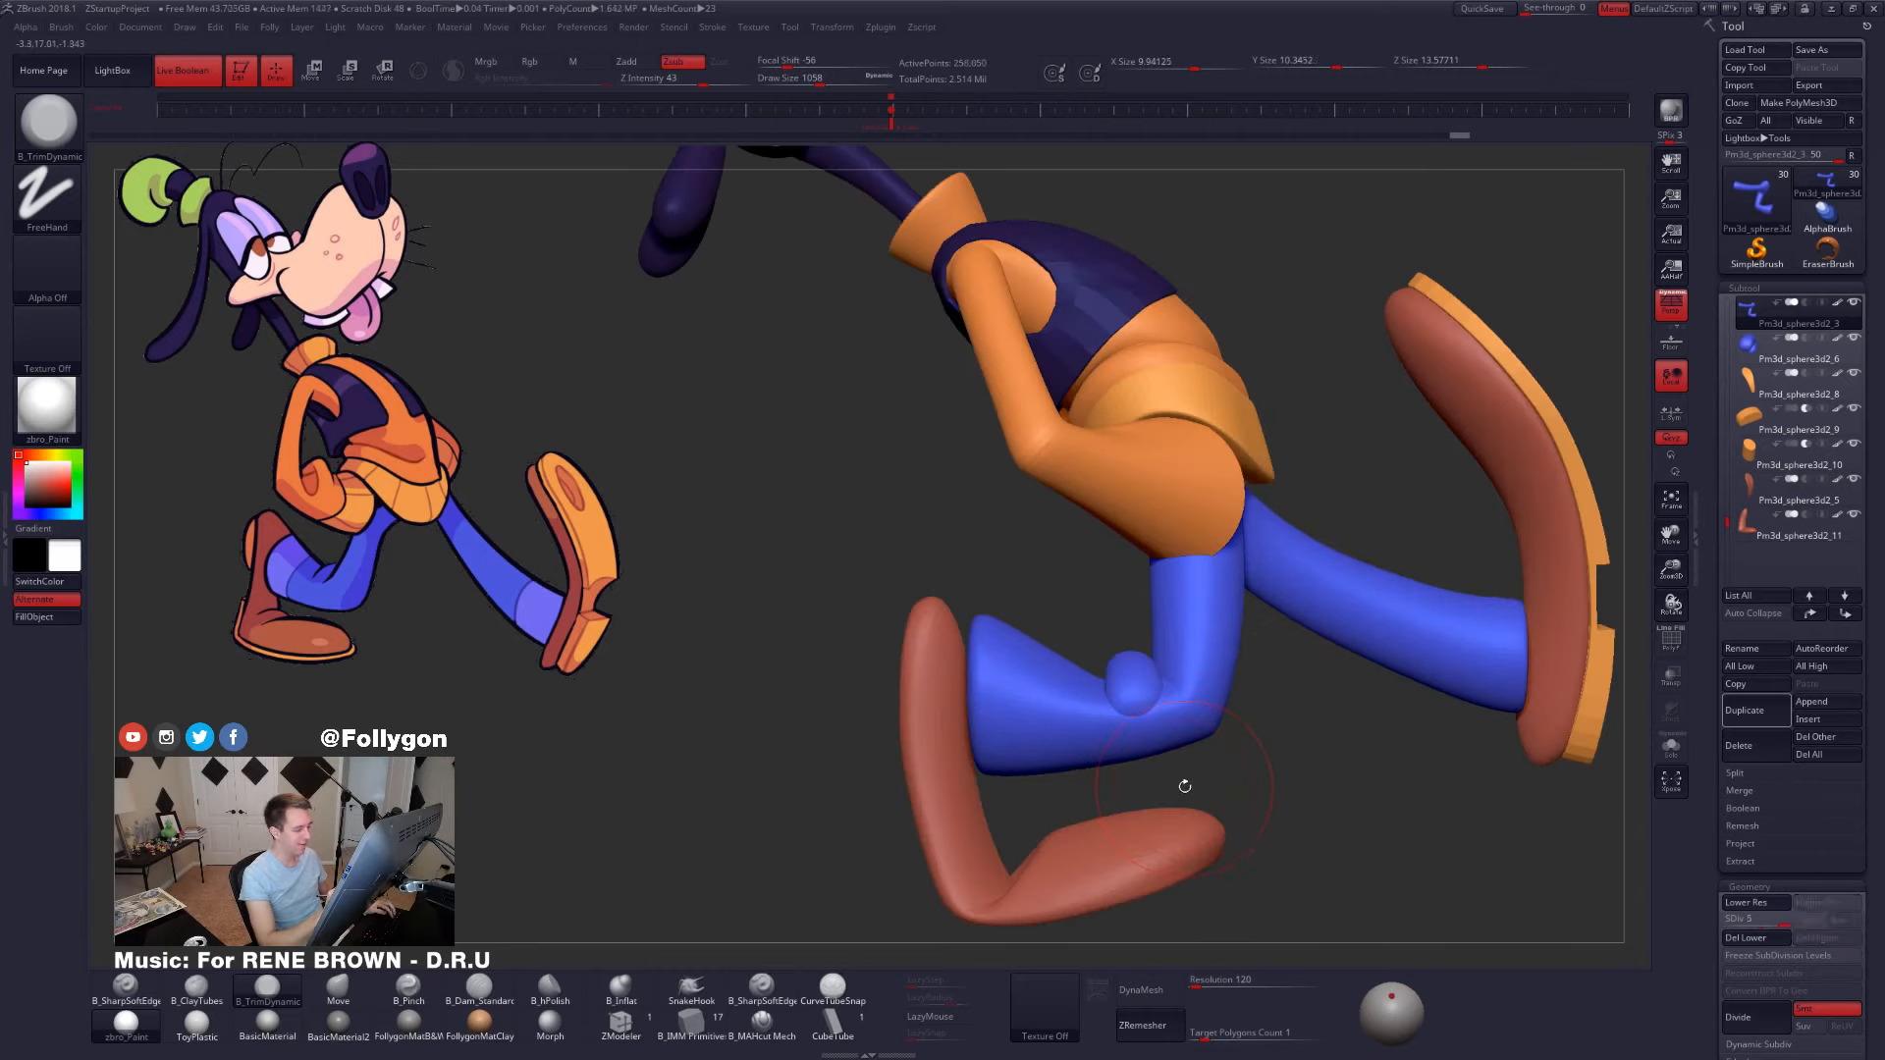
- Select the knee fold piece and nudge its position inside the knee bend with the Move brush
{"action": "left_click", "coordinate": [1137, 695], "text": "alt"}
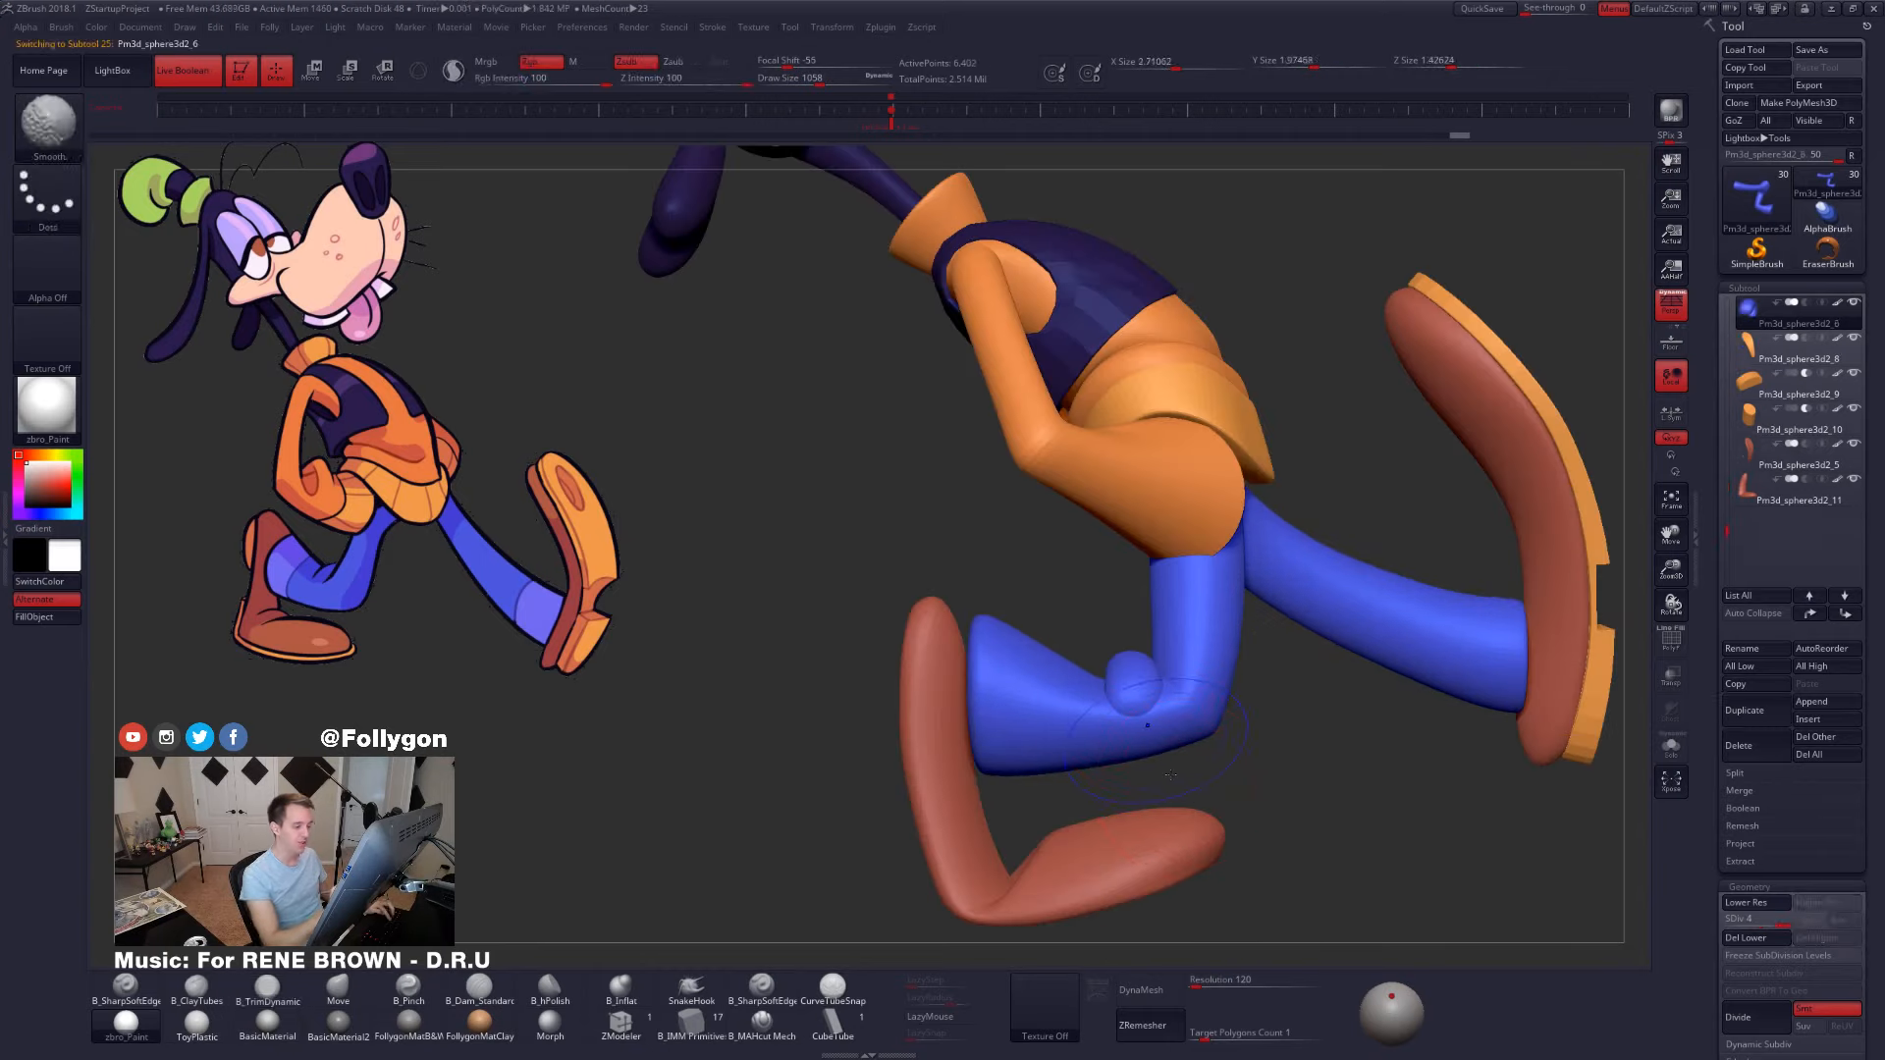
{"action": "left_click_drag", "start_coordinate": [1206, 764], "coordinate": [1194, 765]}
{"action": "key", "text": "b"}
{"action": "key", "text": "m"}
{"action": "key", "text": "v"}
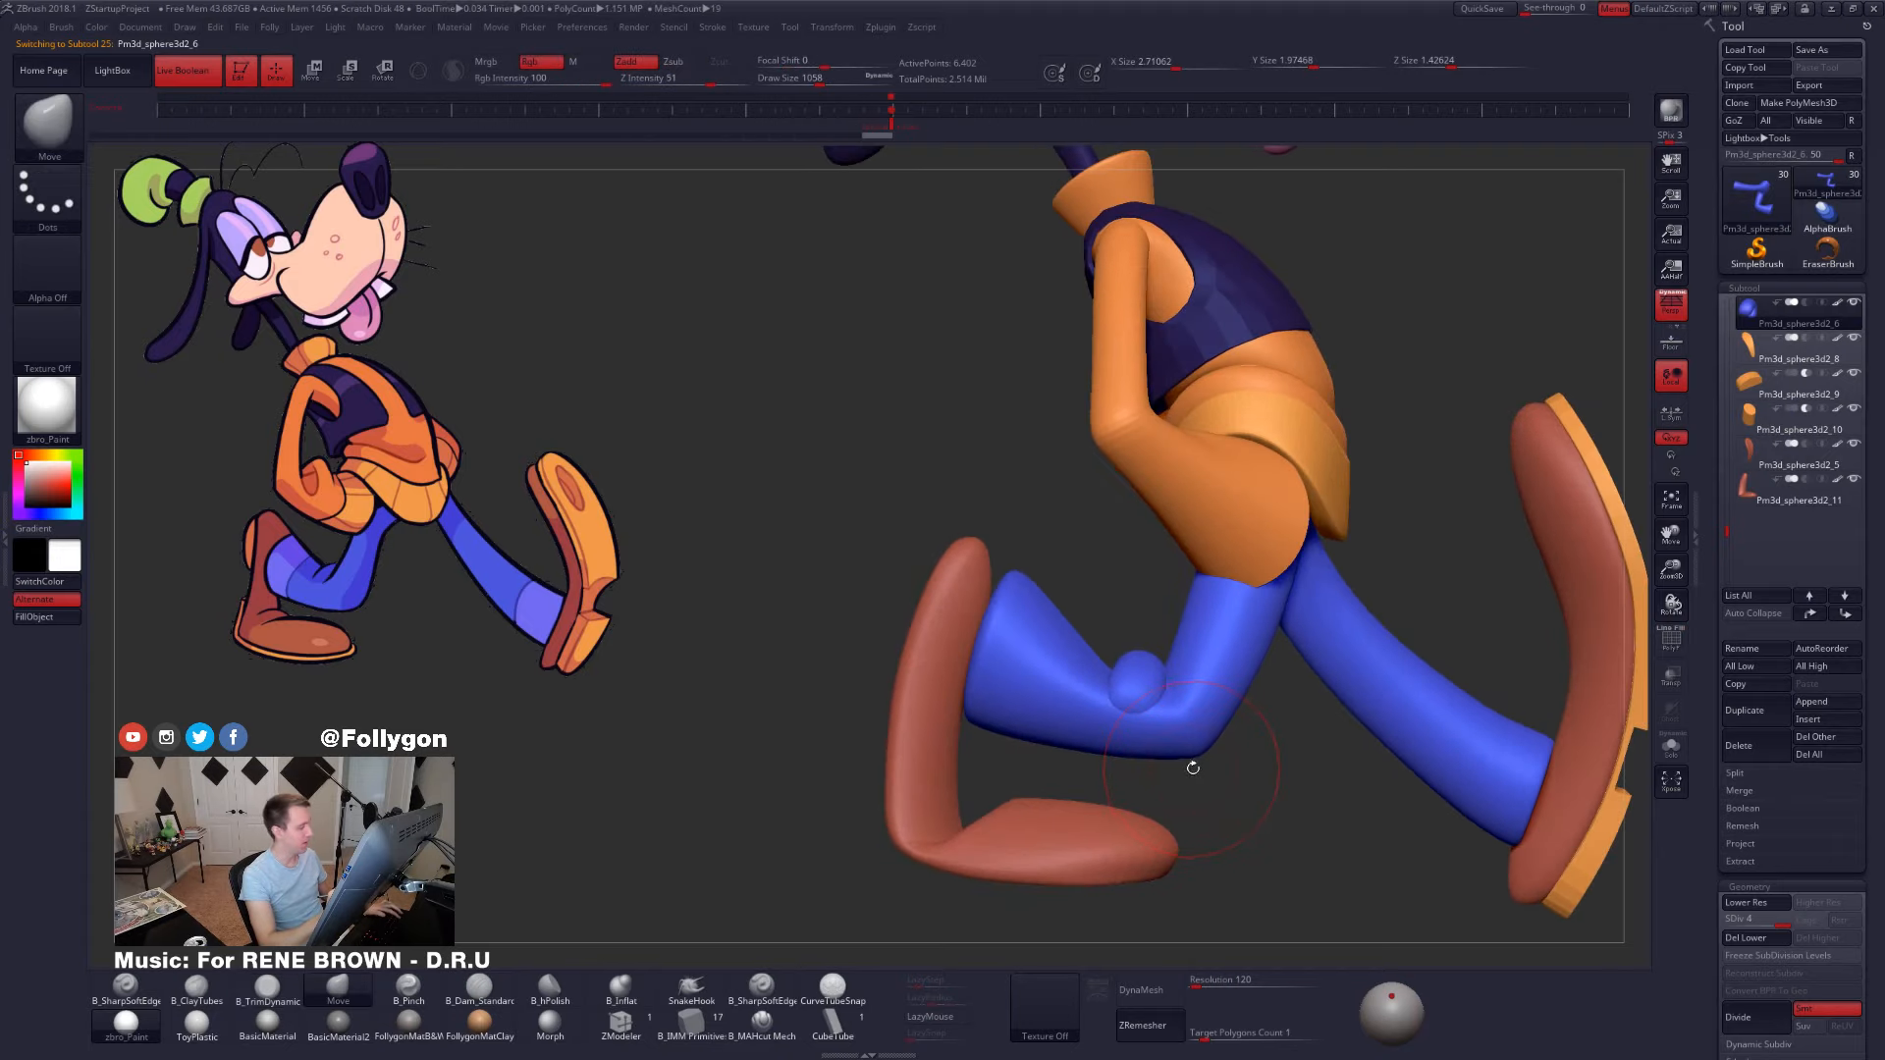
{"action": "right_click_drag", "start_coordinate": [1159, 713], "coordinate": [1126, 695], "text": "ctrl"}
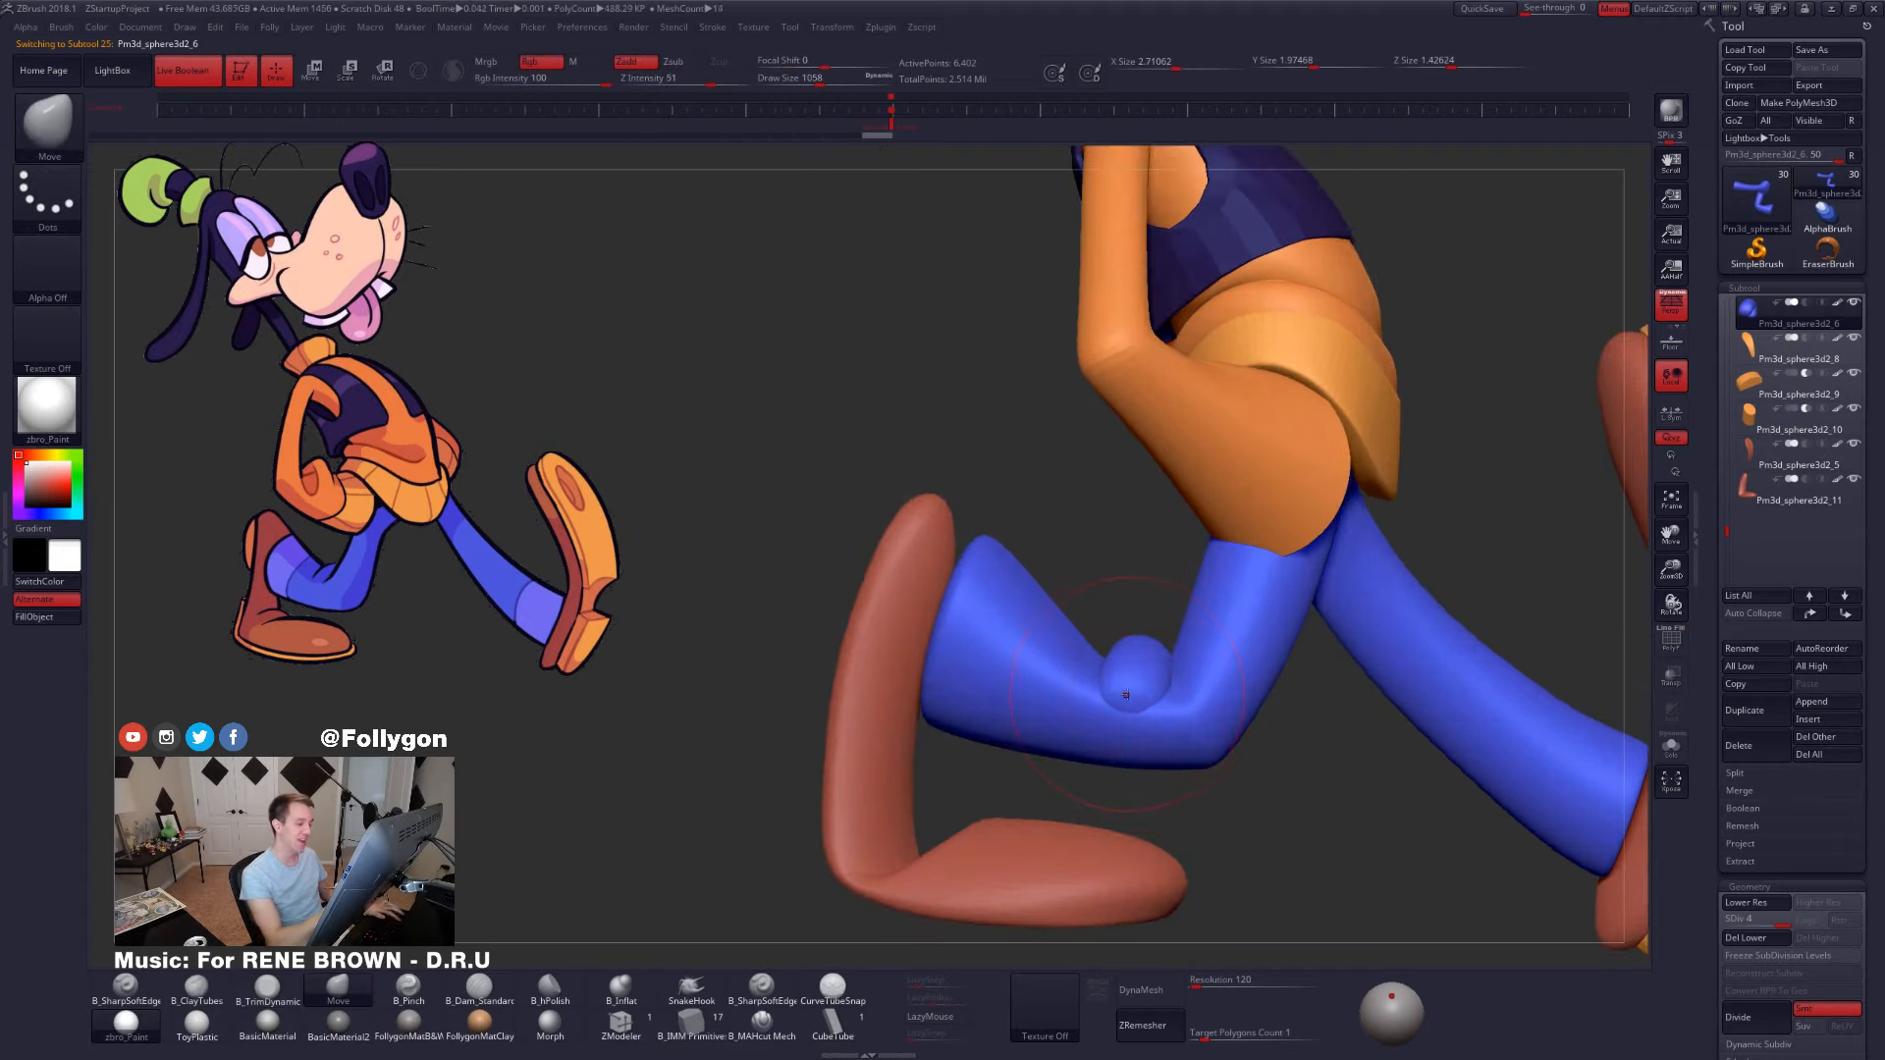
{"action": "key", "text": "w"}
{"action": "mouse_move", "coordinate": [1145, 690]}
{"action": "left_mouse_down"}
{"action": "mouse_move", "coordinate": [1146, 800]}
{"action": "mouse_move", "coordinate": [1138, 746]}
{"action": "left_mouse_up"}
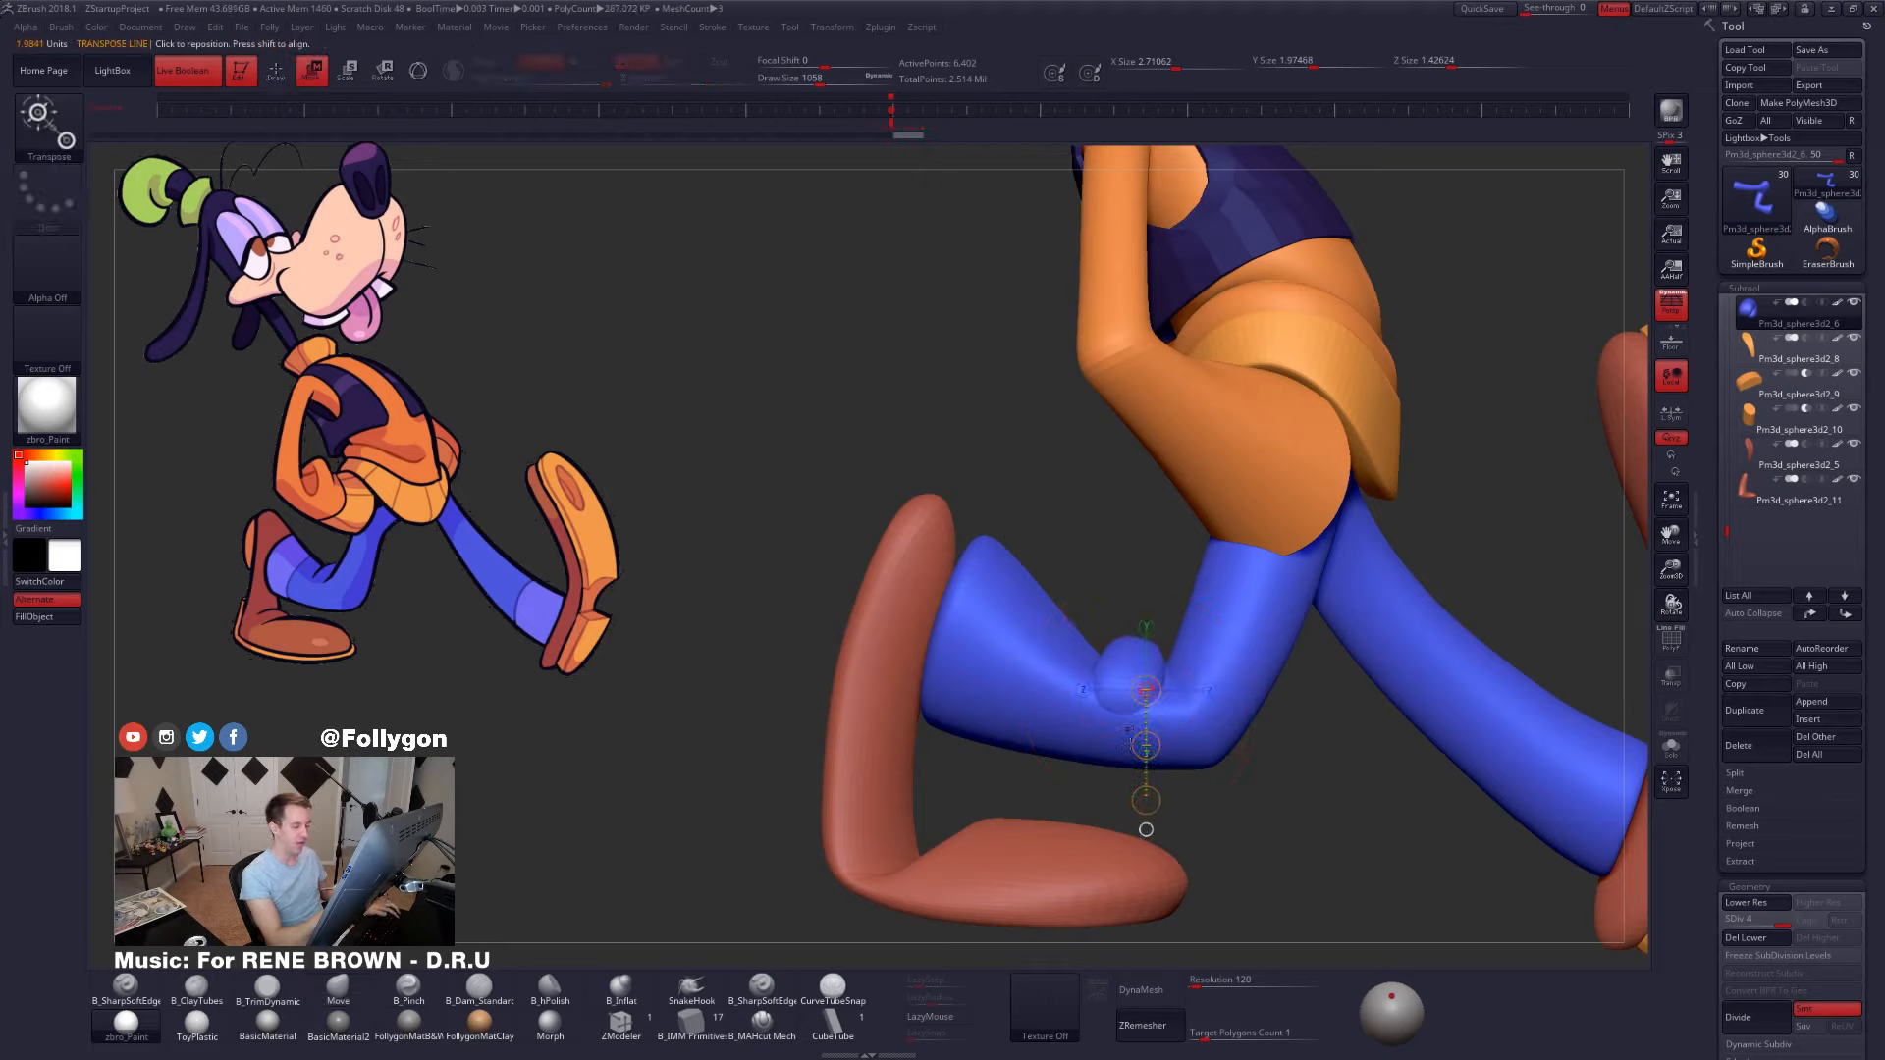
{"action": "key", "text": "q"}
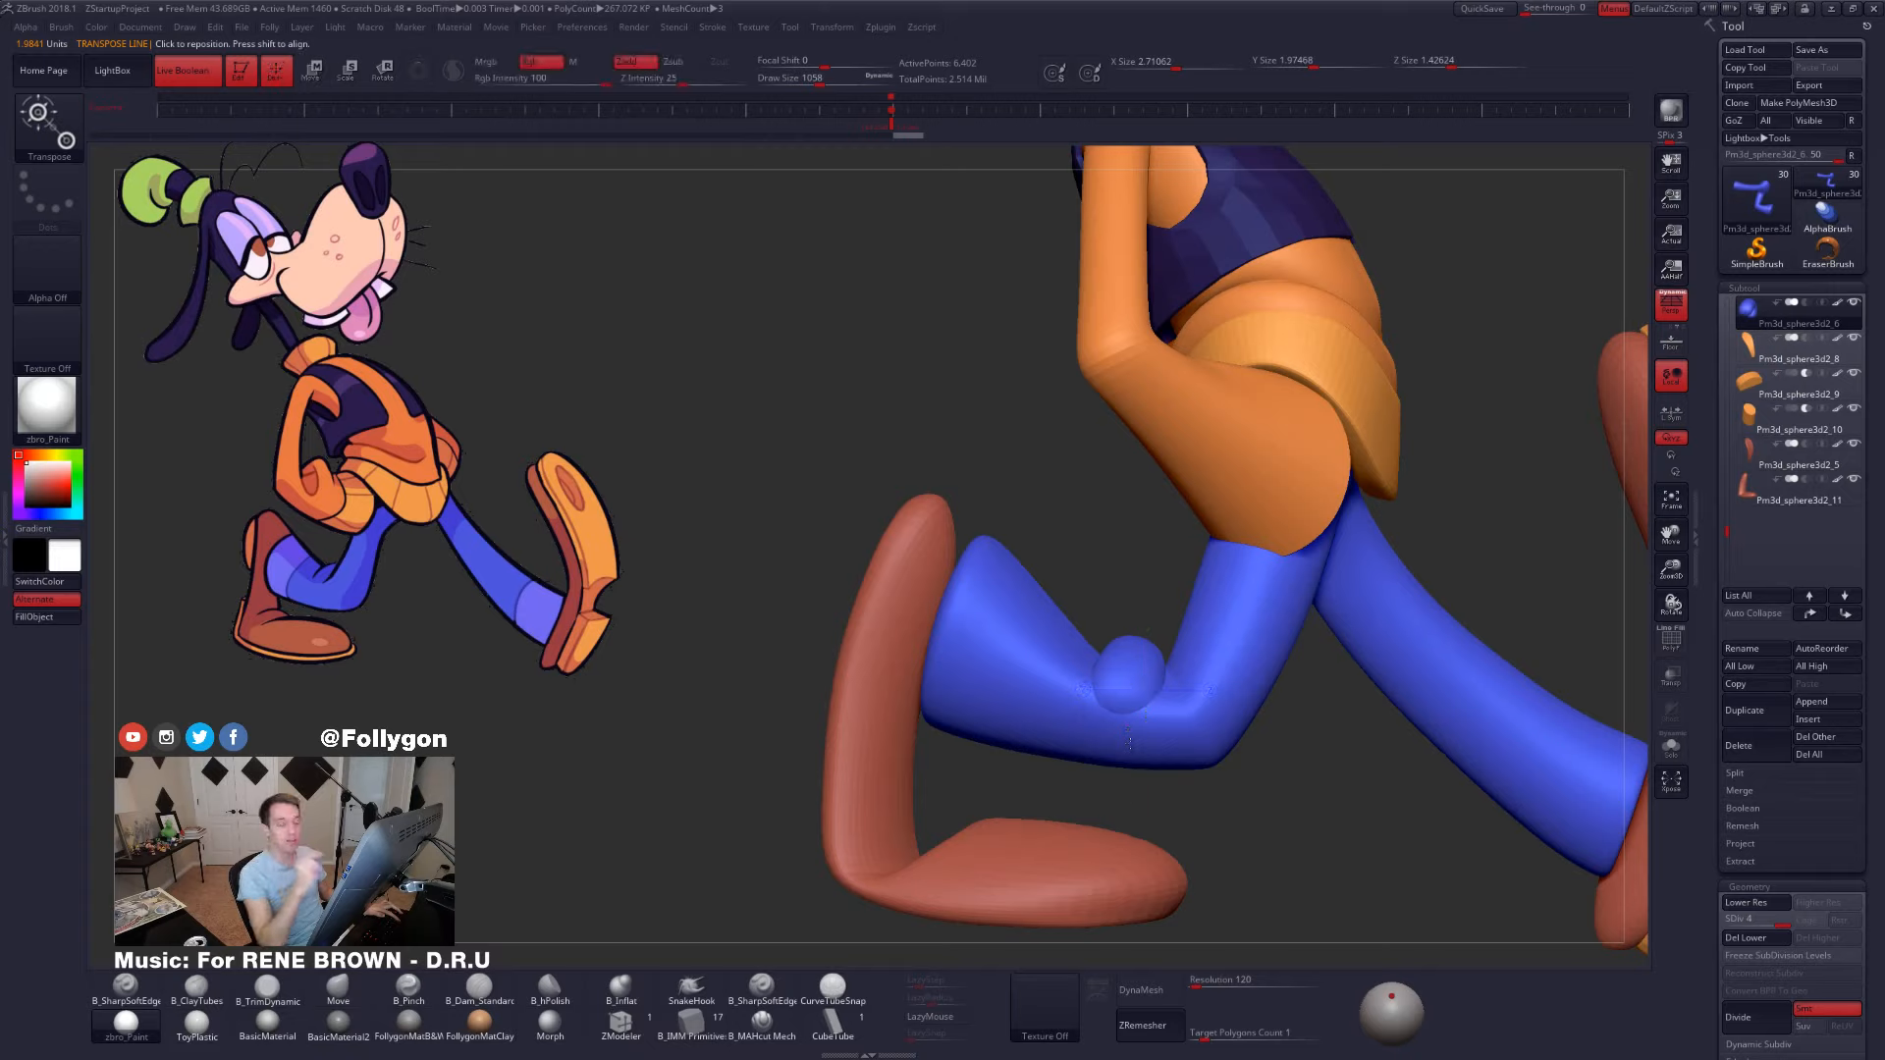
- Reshape the knee fold piece with the Move brush at Draw Sizes 857 and 764, alternating between isolated and full-figure display
{"action": "key", "text": "space"}
{"action": "left_click", "coordinate": [1128, 710]}
{"action": "left_click_drag", "start_coordinate": [1247, 815], "coordinate": [1092, 746]}
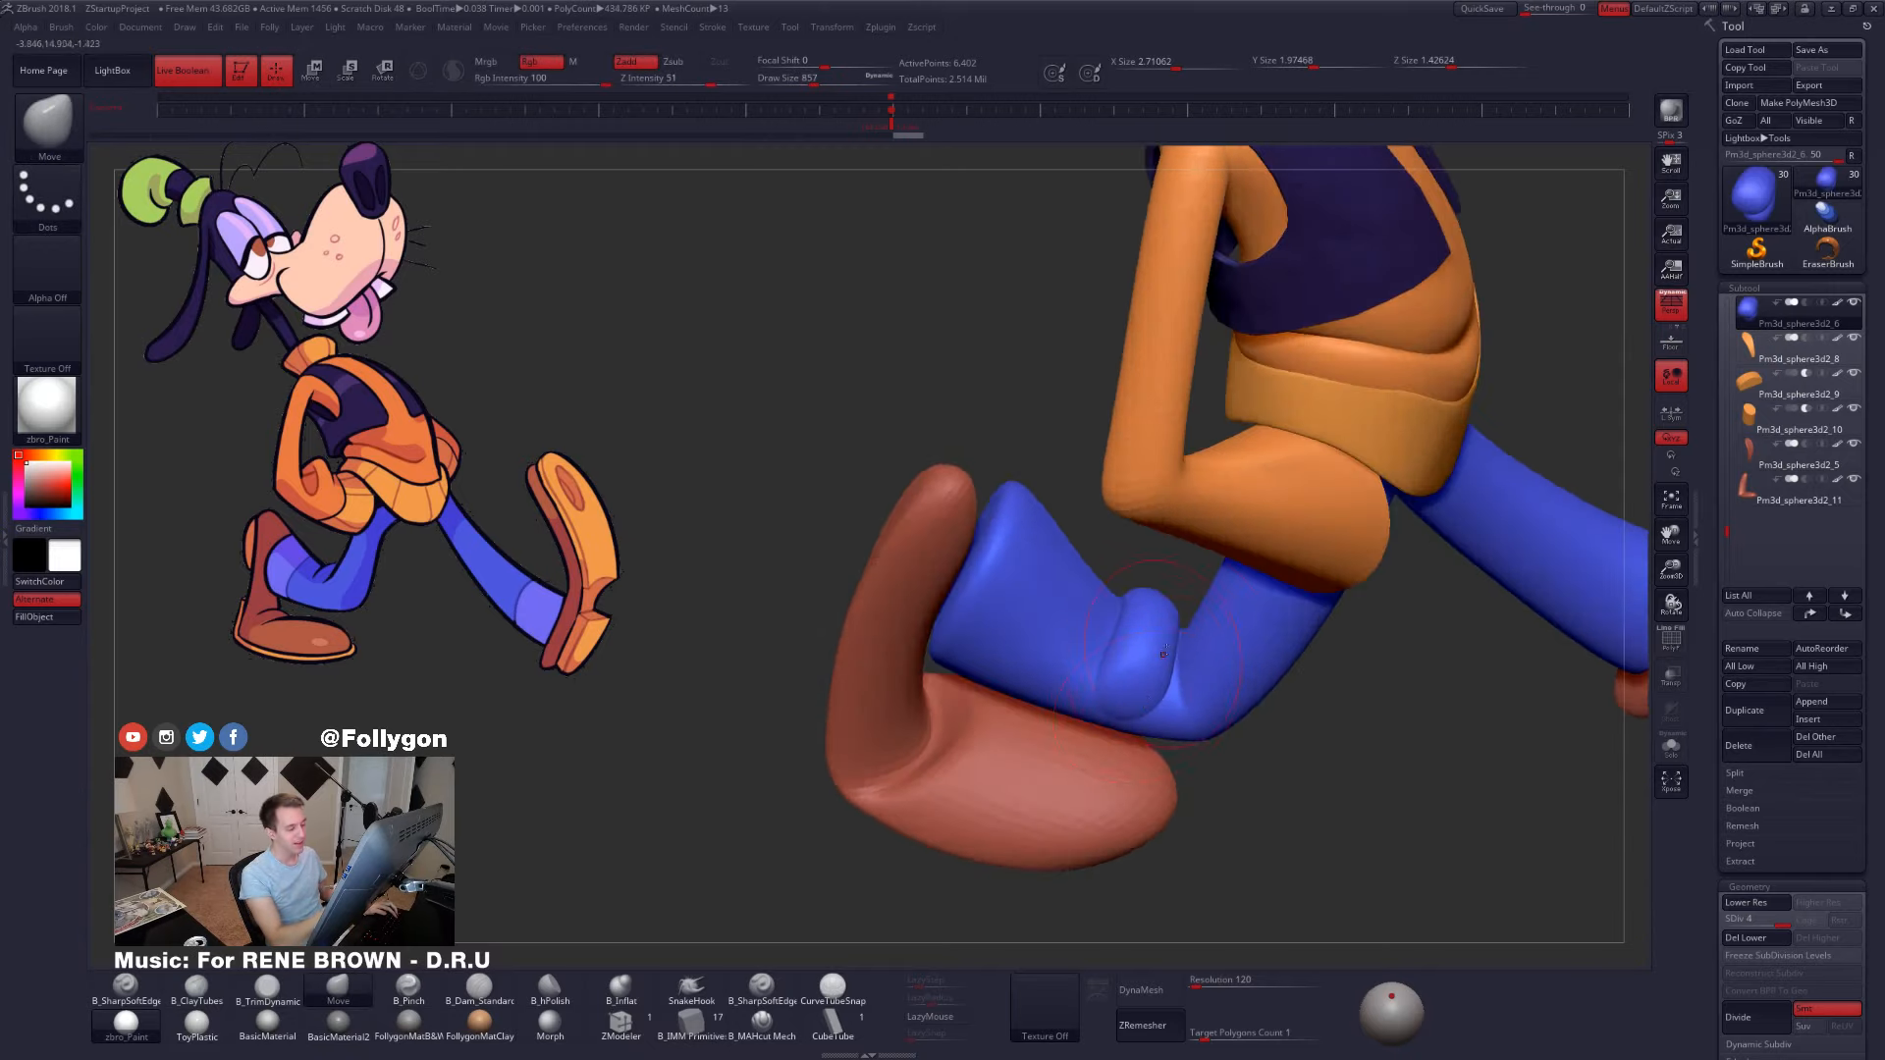
{"action": "key", "text": "space"}
{"action": "left_click", "coordinate": [1174, 644]}
{"action": "key", "text": "alt+s"}
{"action": "left_click_drag", "start_coordinate": [1161, 670], "coordinate": [1185, 638]}
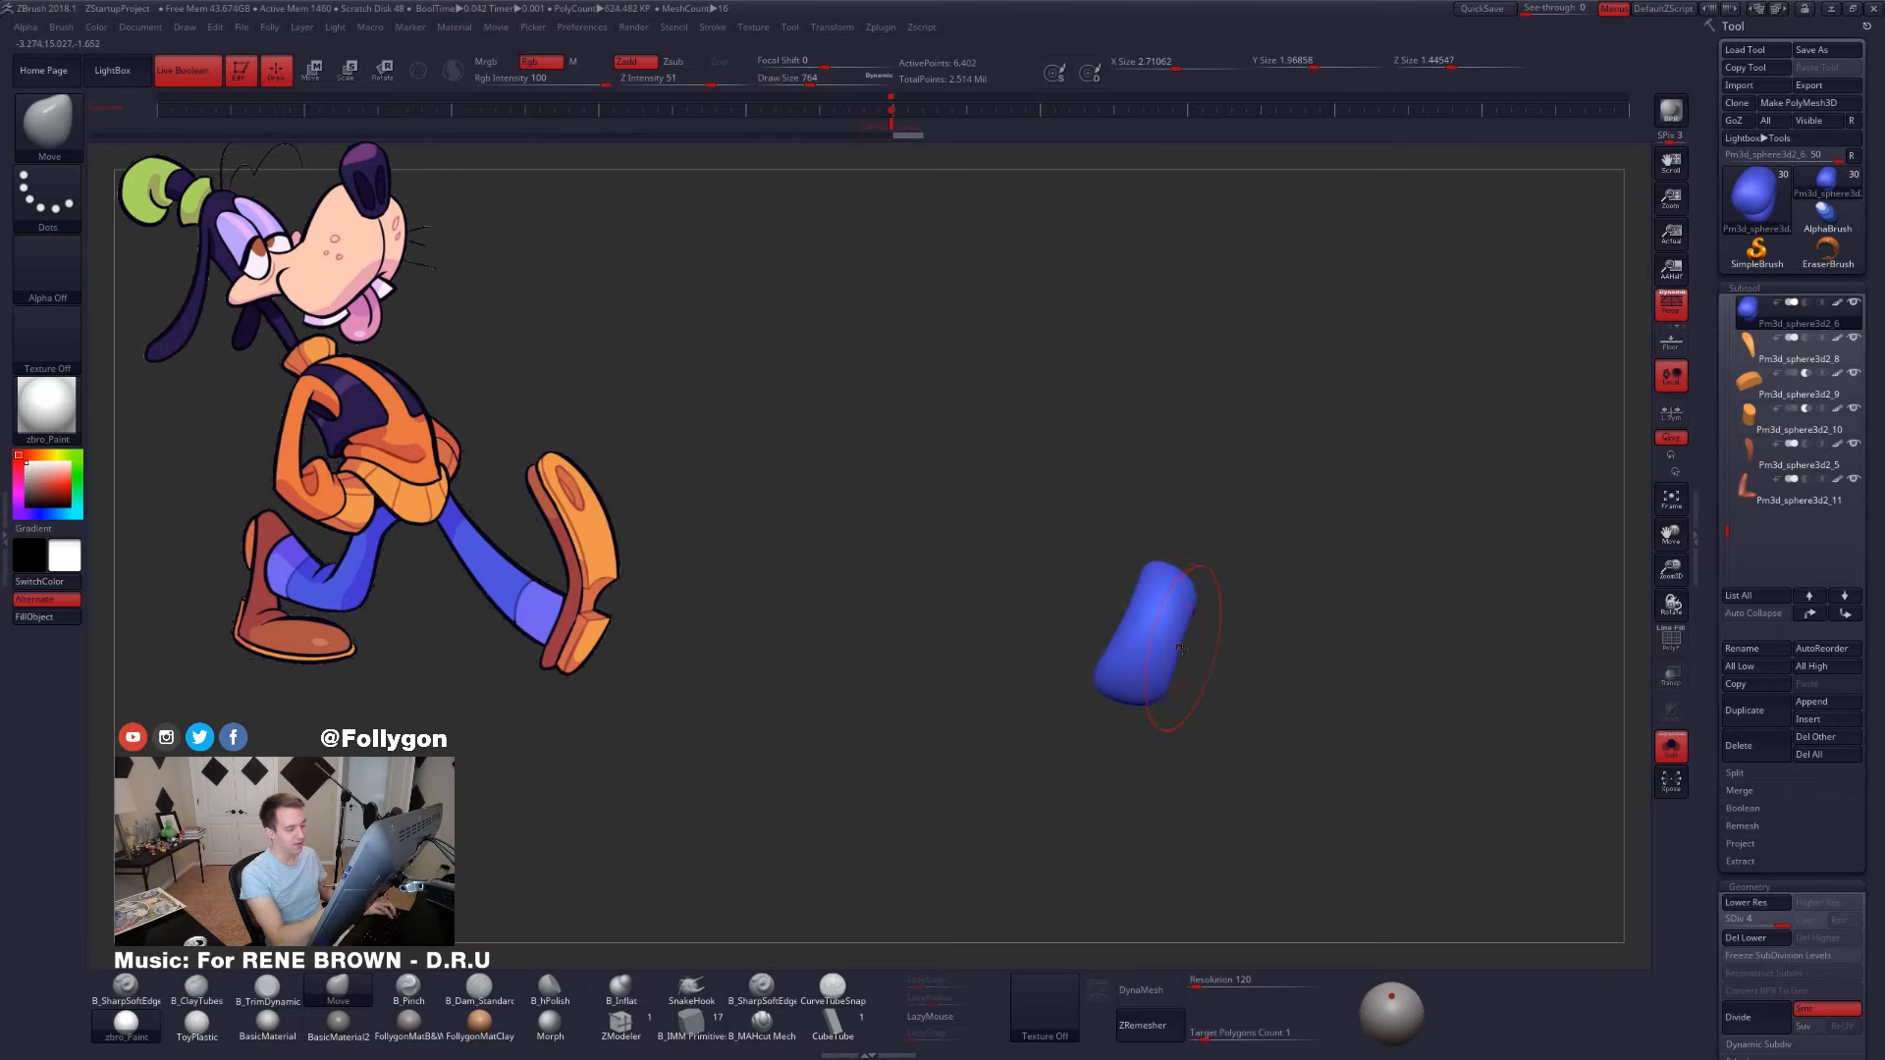
{"action": "key", "text": "alt+s"}
{"action": "mouse_move", "coordinate": [1217, 722]}
{"action": "left_mouse_down"}
{"action": "mouse_move", "coordinate": [1193, 751]}
{"action": "mouse_move", "coordinate": [1168, 712]}
{"action": "left_mouse_up"}
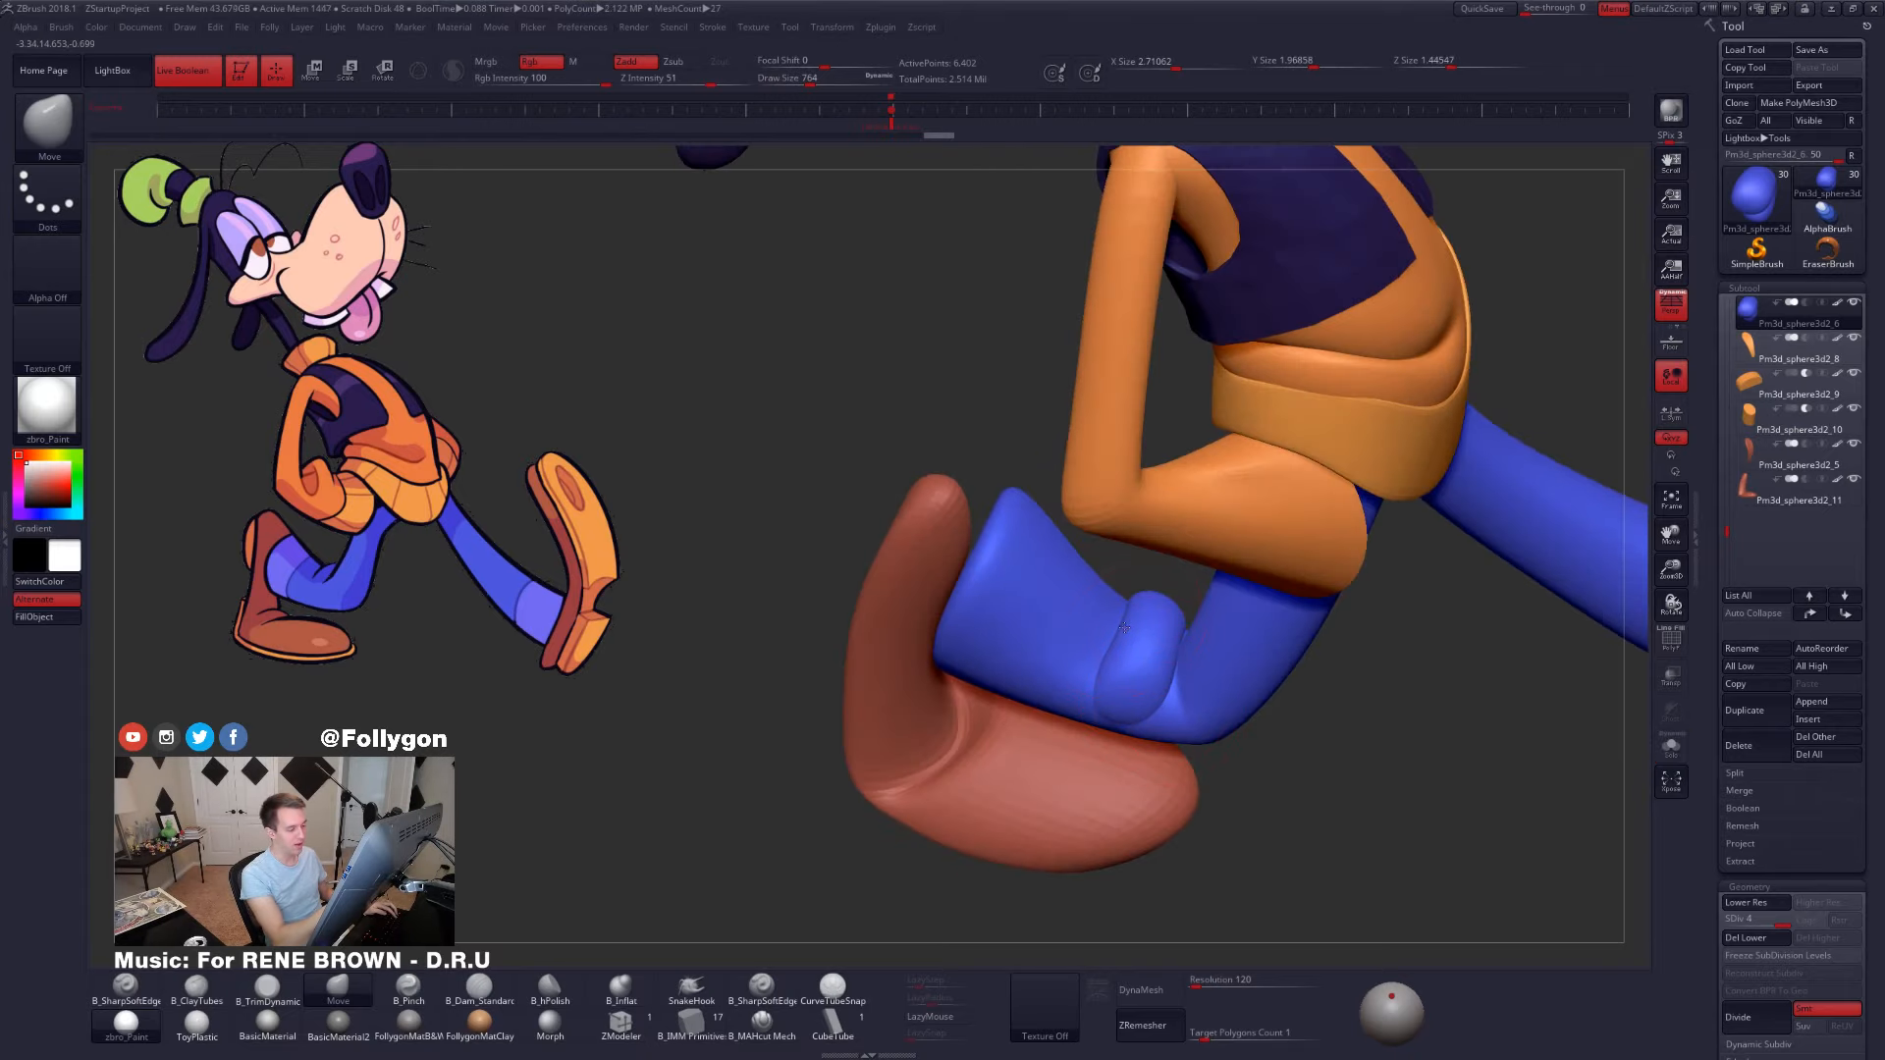
{"action": "mouse_move", "coordinate": [1124, 627]}
{"action": "left_mouse_down"}
{"action": "mouse_move", "coordinate": [1127, 729]}
{"action": "mouse_move", "coordinate": [1011, 629]}
{"action": "mouse_move", "coordinate": [1048, 726]}
{"action": "mouse_move", "coordinate": [1038, 750]}
{"action": "mouse_move", "coordinate": [1035, 727]}
{"action": "mouse_move", "coordinate": [1195, 803]}
{"action": "mouse_move", "coordinate": [1299, 817]}
{"action": "mouse_move", "coordinate": [1227, 785]}
{"action": "left_mouse_up"}
{"action": "left_click", "coordinate": [893, 127]}
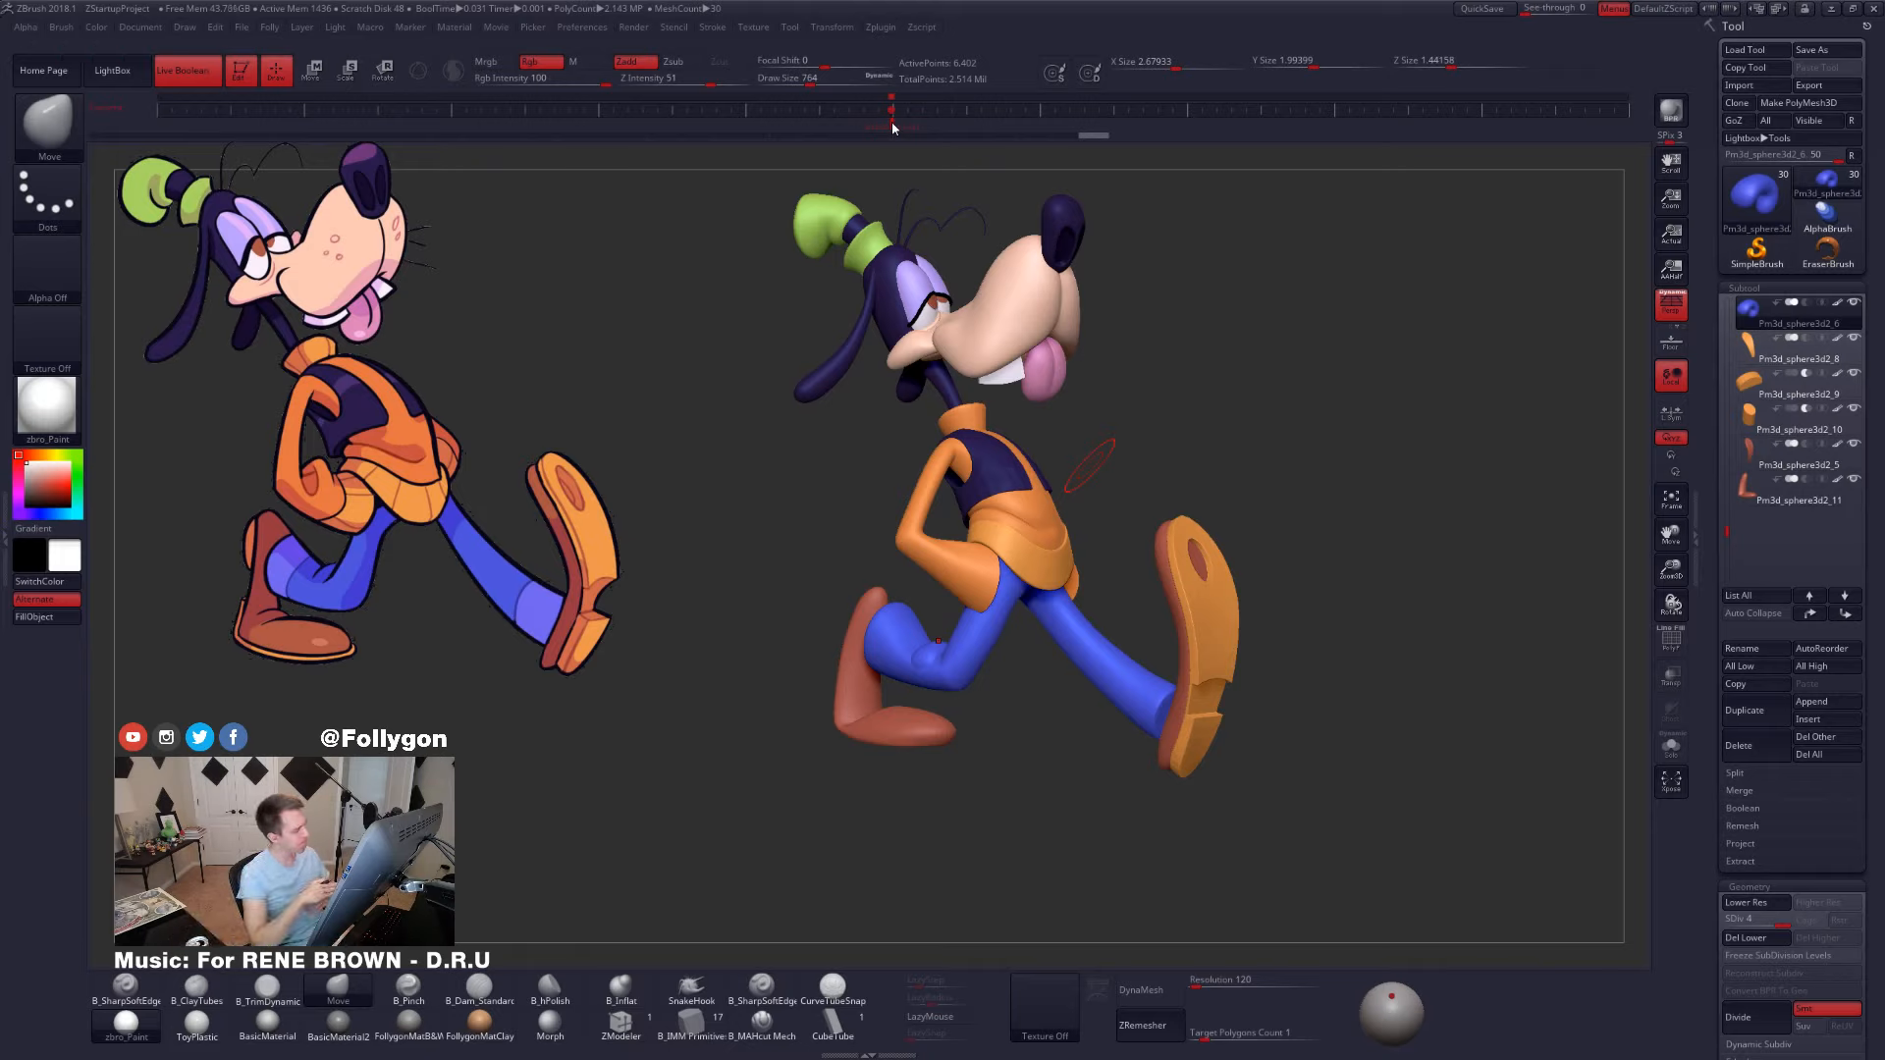
- Select and isolate the pants, and reshape the bent leg's cuff with the Move brush at Draw Size 1280
{"action": "left_click_drag", "start_coordinate": [1129, 677], "coordinate": [905, 668]}
{"action": "left_click", "coordinate": [907, 667], "text": "alt"}
{"action": "right_click_drag", "start_coordinate": [909, 670], "coordinate": [917, 703]}
{"action": "key", "text": "alt+s"}
{"action": "key", "text": "f"}
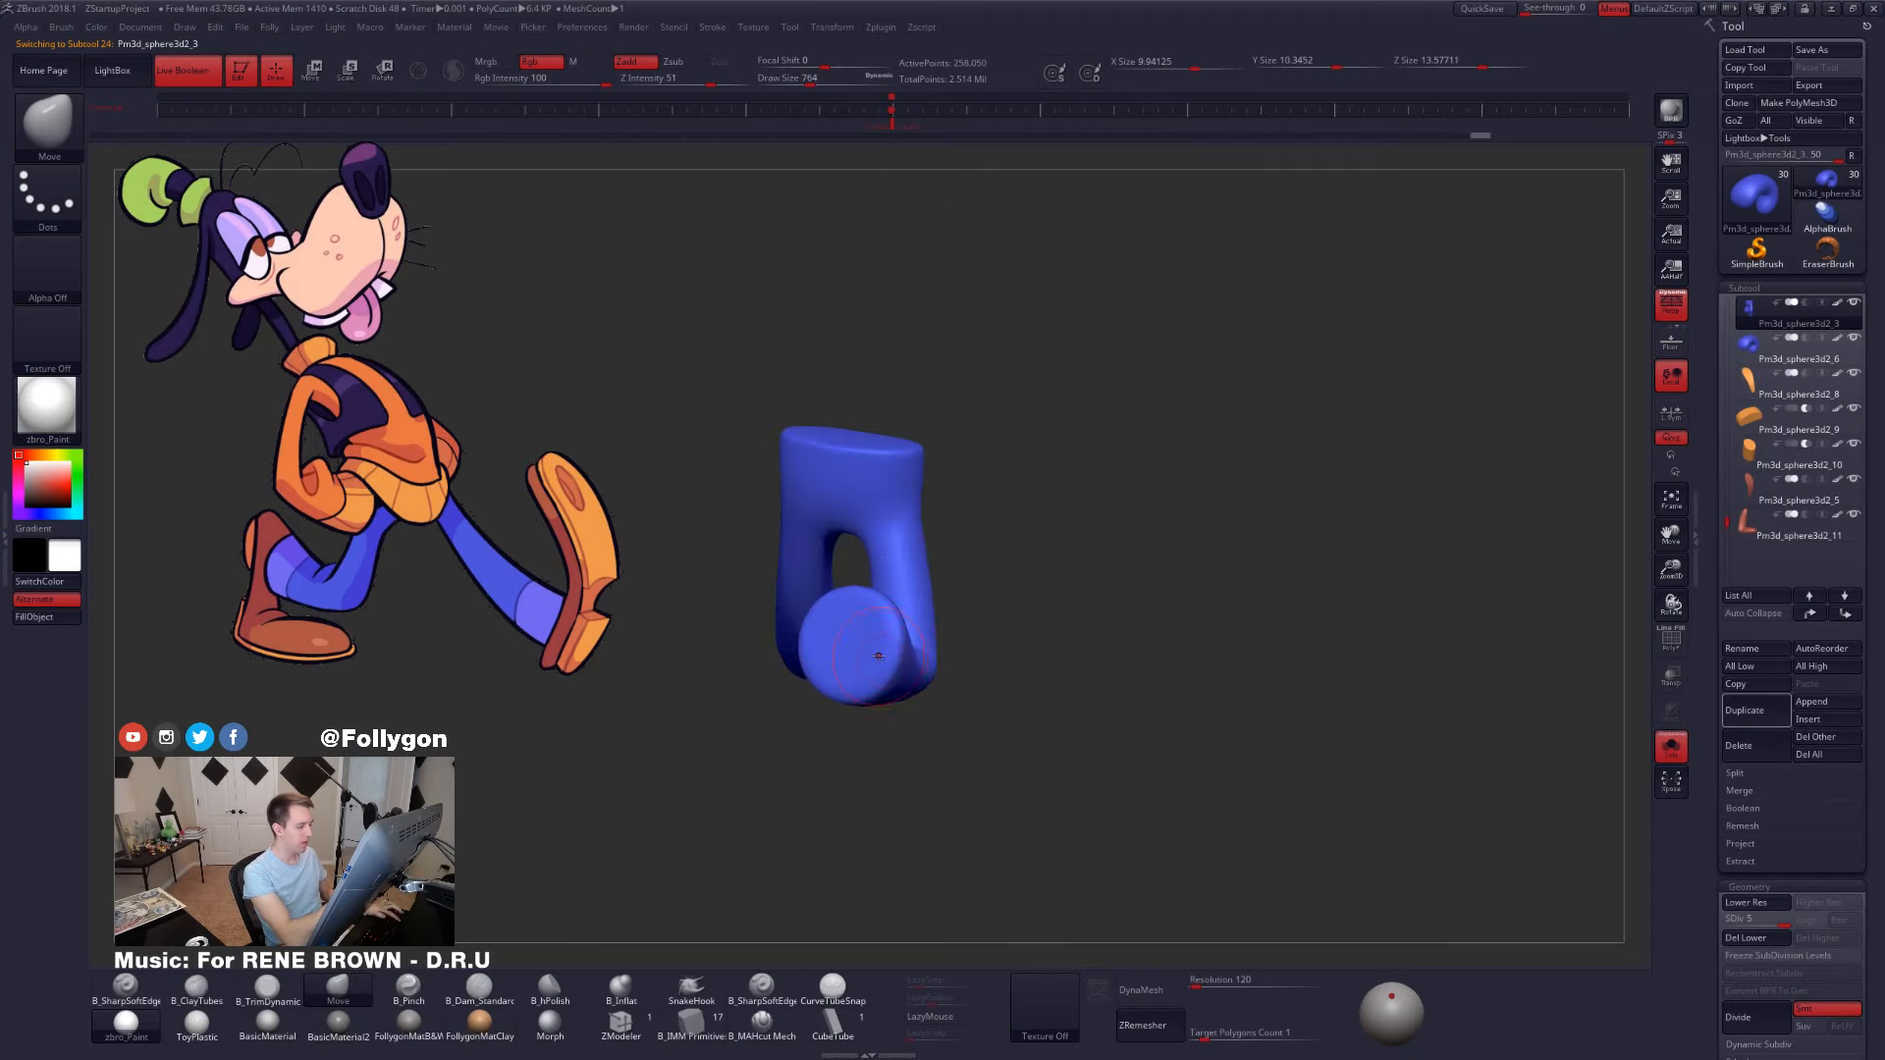
{"action": "key", "text": "space"}
{"action": "left_click_drag", "start_coordinate": [876, 654], "coordinate": [894, 653]}
{"action": "right_click_drag", "start_coordinate": [894, 655], "coordinate": [967, 657]}
{"action": "left_click_drag", "start_coordinate": [848, 667], "coordinate": [840, 667]}
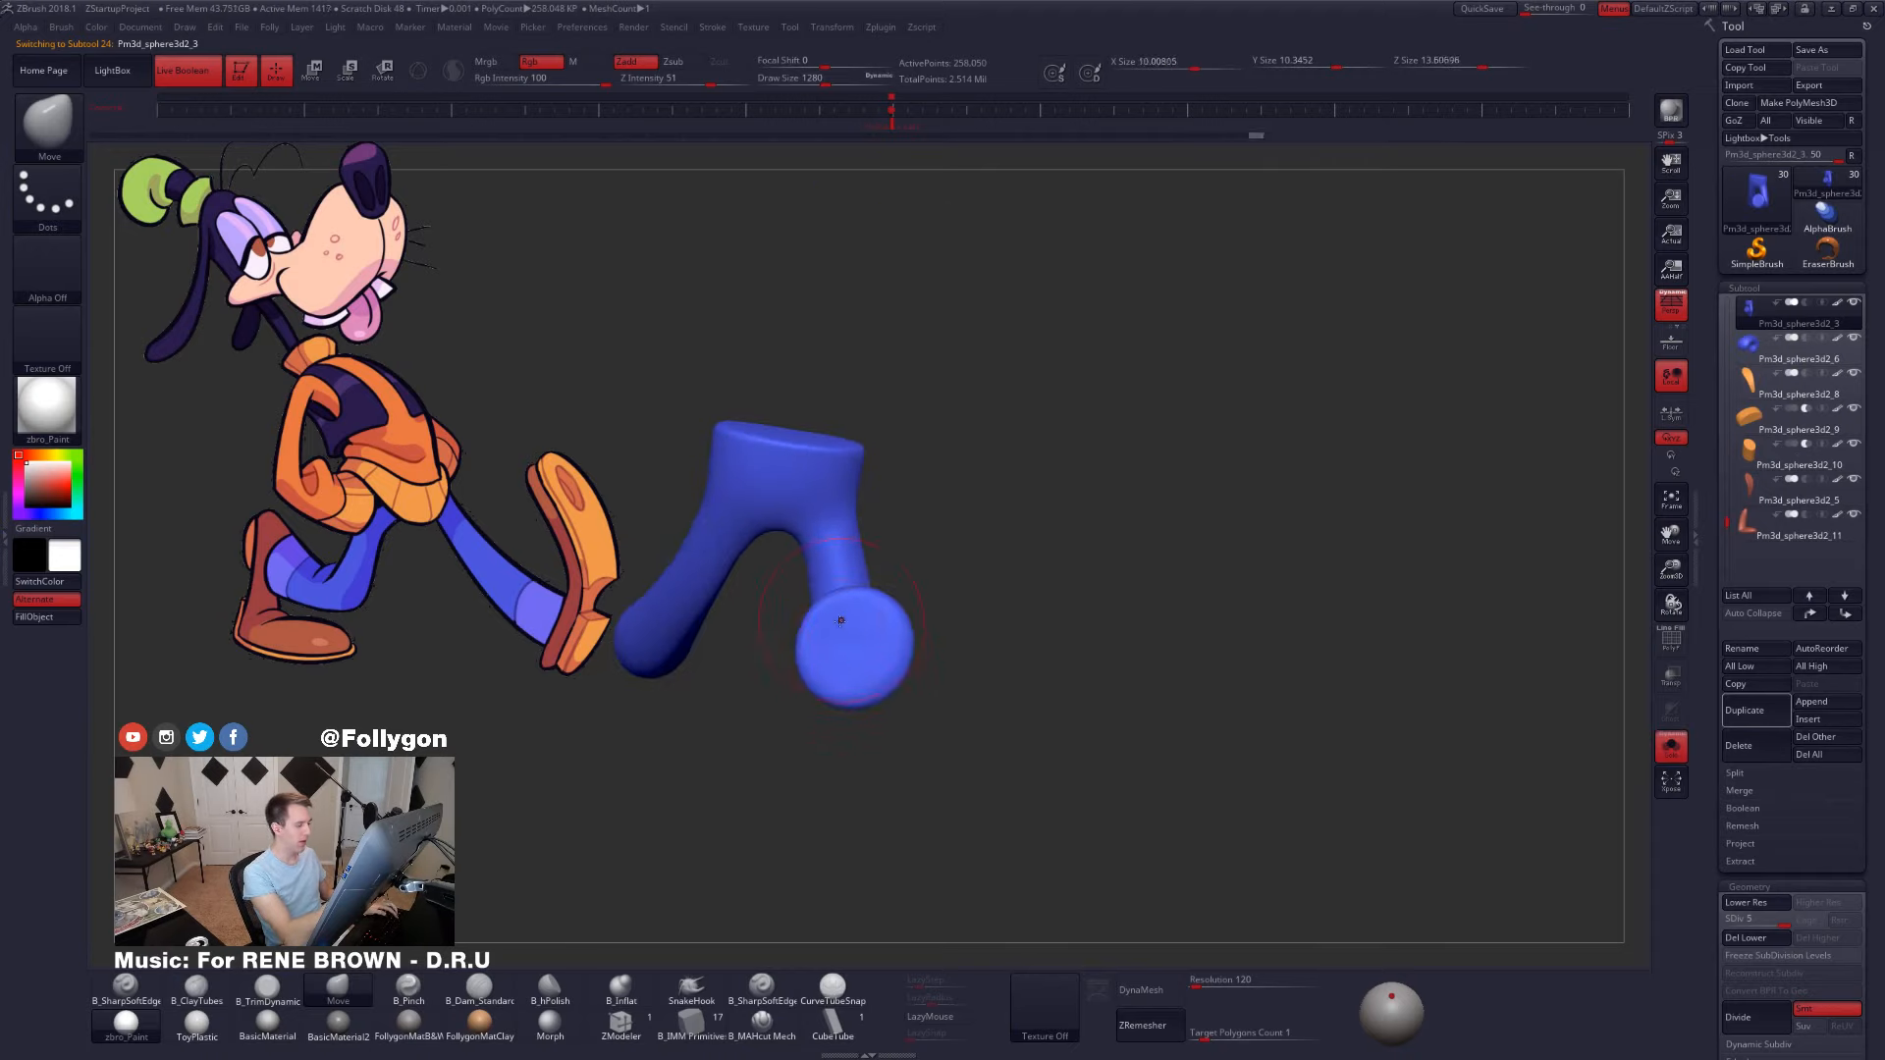
{"action": "left_click_drag", "start_coordinate": [875, 615], "coordinate": [870, 622]}
{"action": "right_click_drag", "start_coordinate": [871, 628], "coordinate": [989, 721]}
- Isolate the pants at subdivision level 3 and set Draw Size to 881 for refining the underside of the bent knee
{"action": "key", "text": "alt+s"}
{"action": "key", "text": "space"}
{"action": "left_click_drag", "start_coordinate": [1022, 685], "coordinate": [1015, 685]}
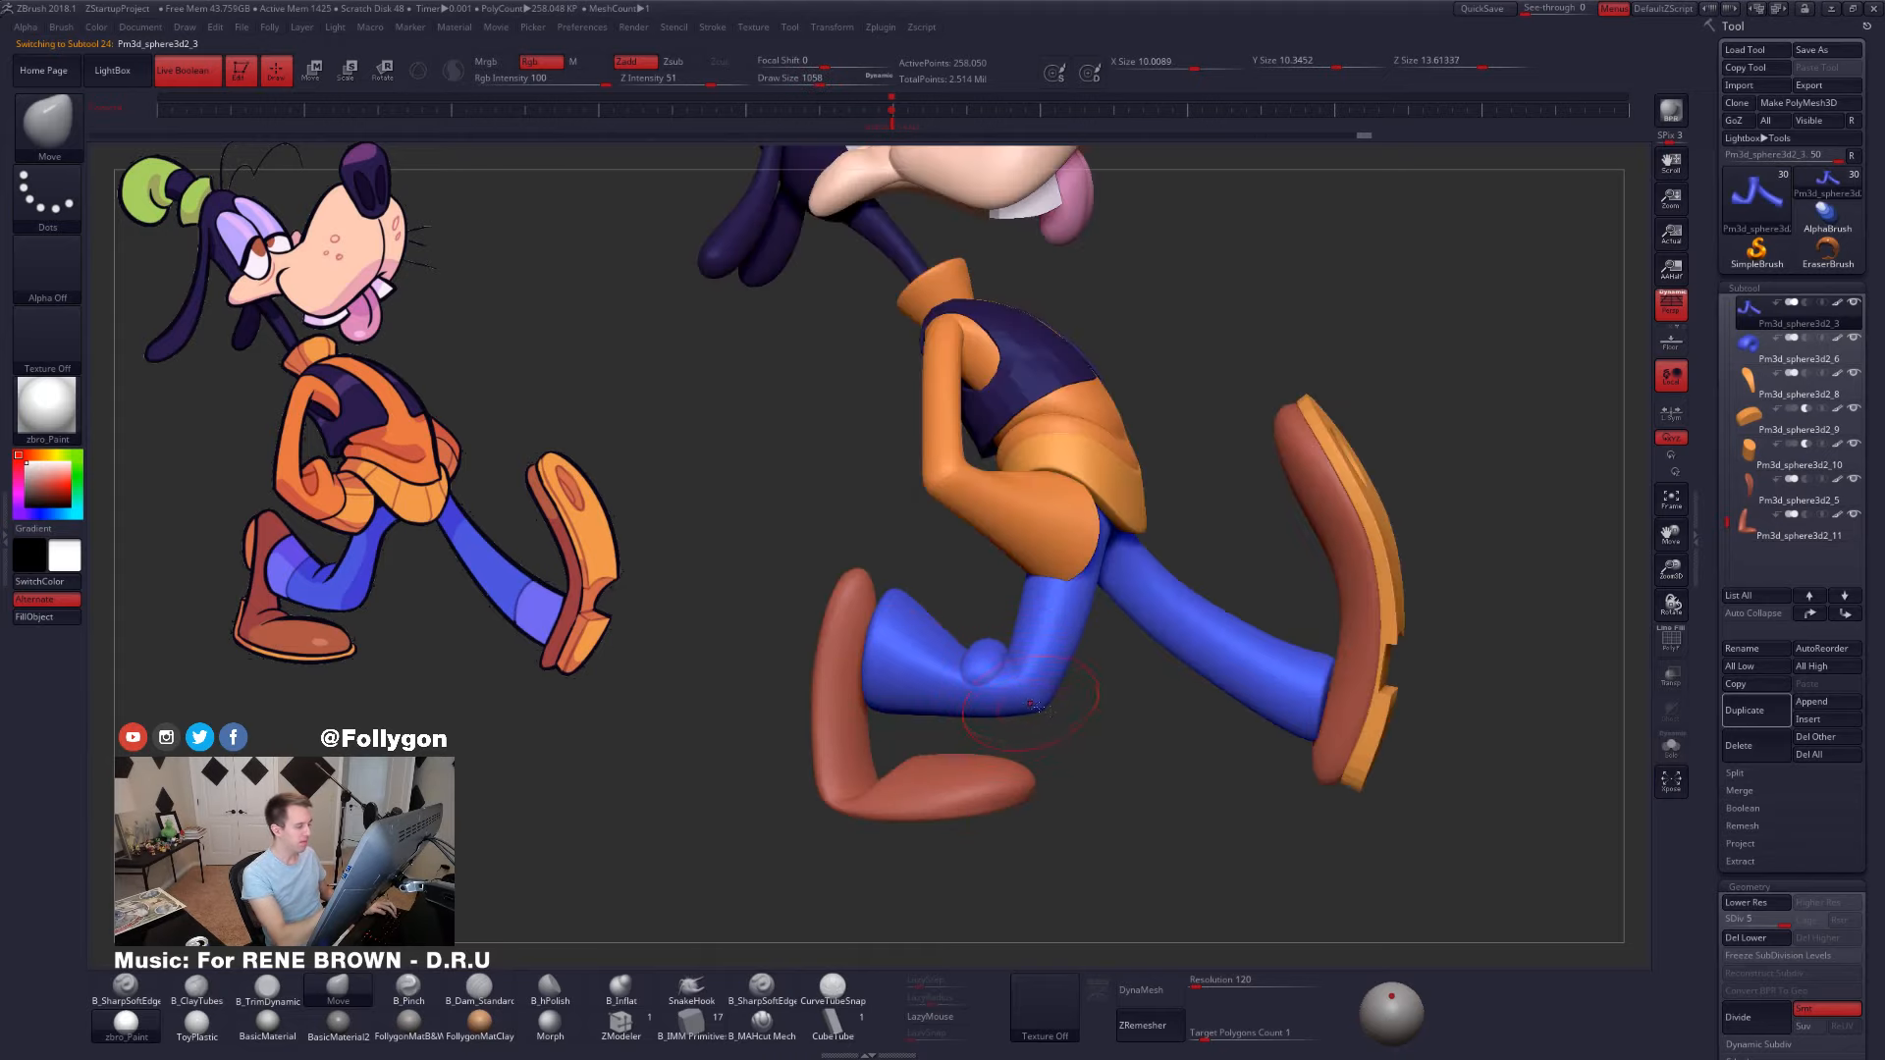
{"action": "right_click_drag", "start_coordinate": [1033, 704], "coordinate": [1089, 704], "text": "alt"}
{"action": "key", "text": "alt+s"}
{"action": "key", "text": "f"}
{"action": "key", "text": "shift+d"}
{"action": "key", "text": "shift+d"}
{"action": "key", "text": "space"}
{"action": "left_click_drag", "start_coordinate": [1065, 718], "coordinate": [1059, 717]}
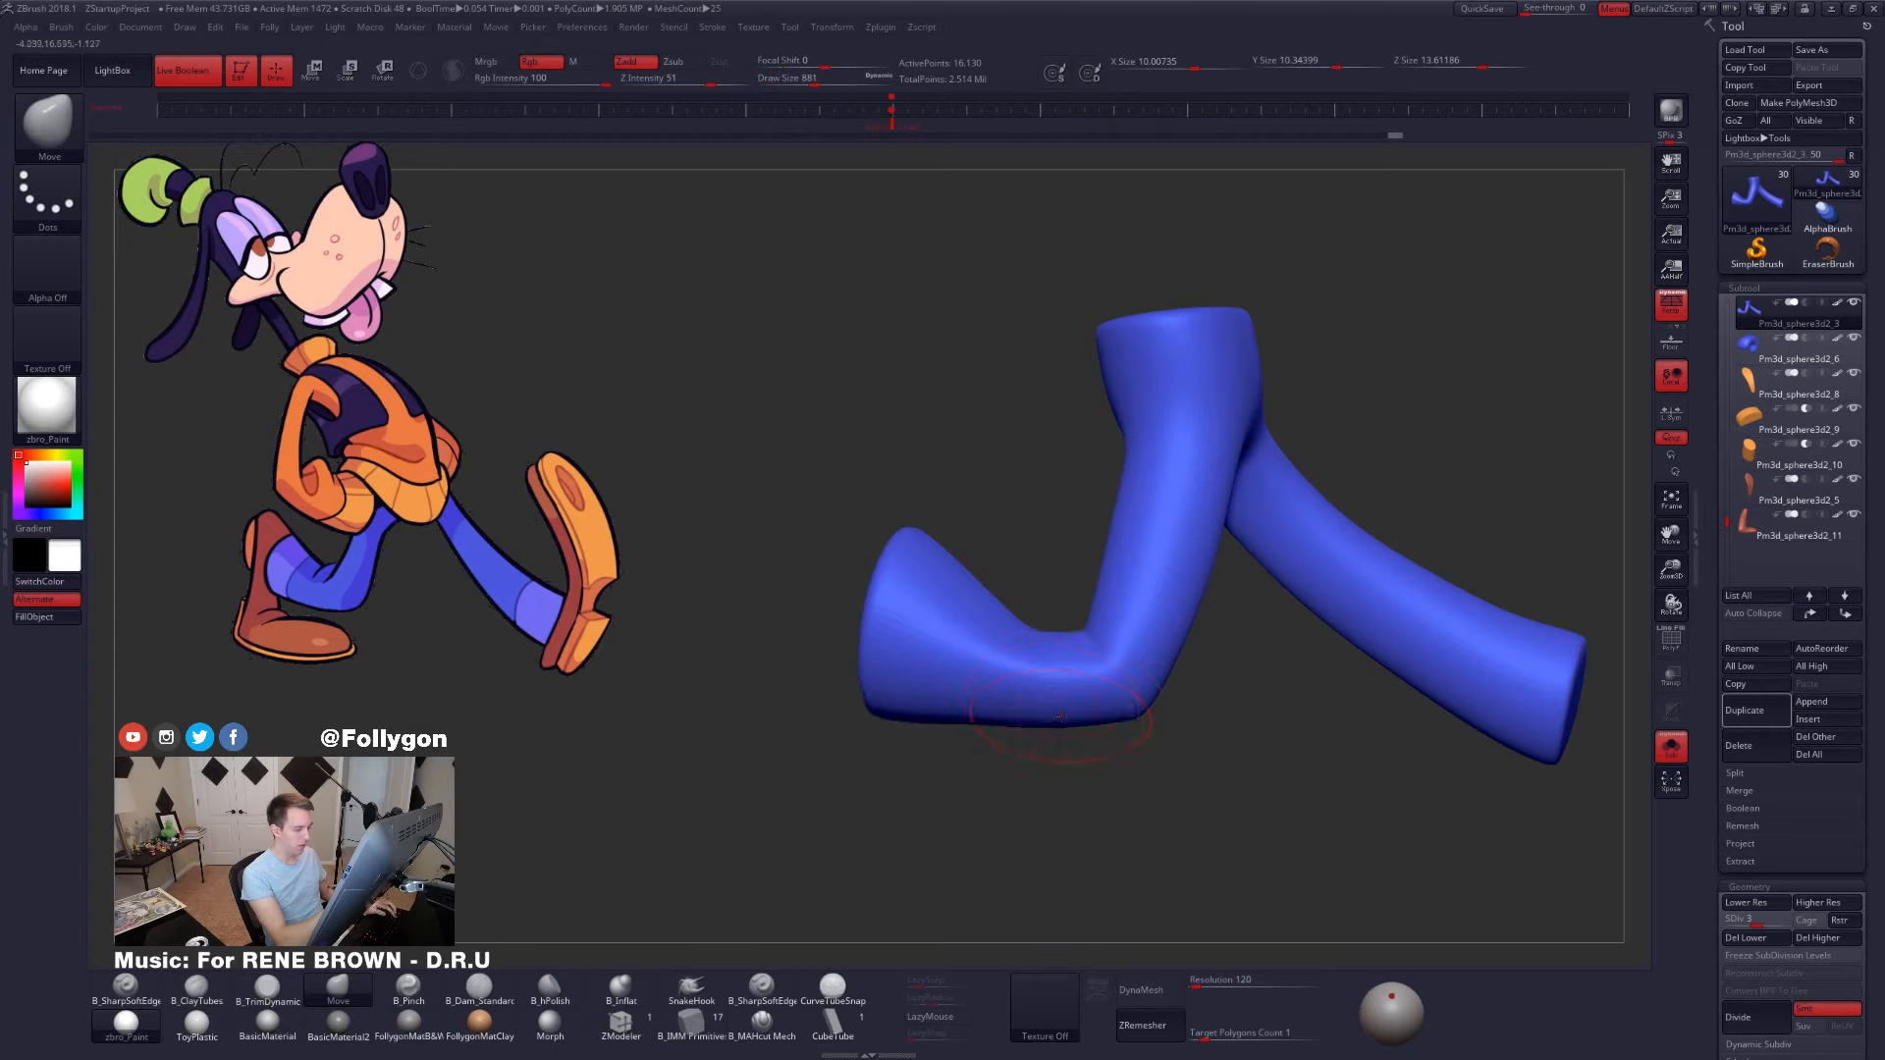
{"action": "mouse_move", "coordinate": [1059, 717]}
{"action": "right_mouse_down"}
{"action": "mouse_move", "coordinate": [970, 727]}
{"action": "mouse_move", "coordinate": [1033, 616]}
{"action": "right_mouse_up"}
- Refine the bent leg's calf and cuff at lower subdivision levels, raise the pants to level 5, and show the whole figure
{"action": "key", "text": "d"}
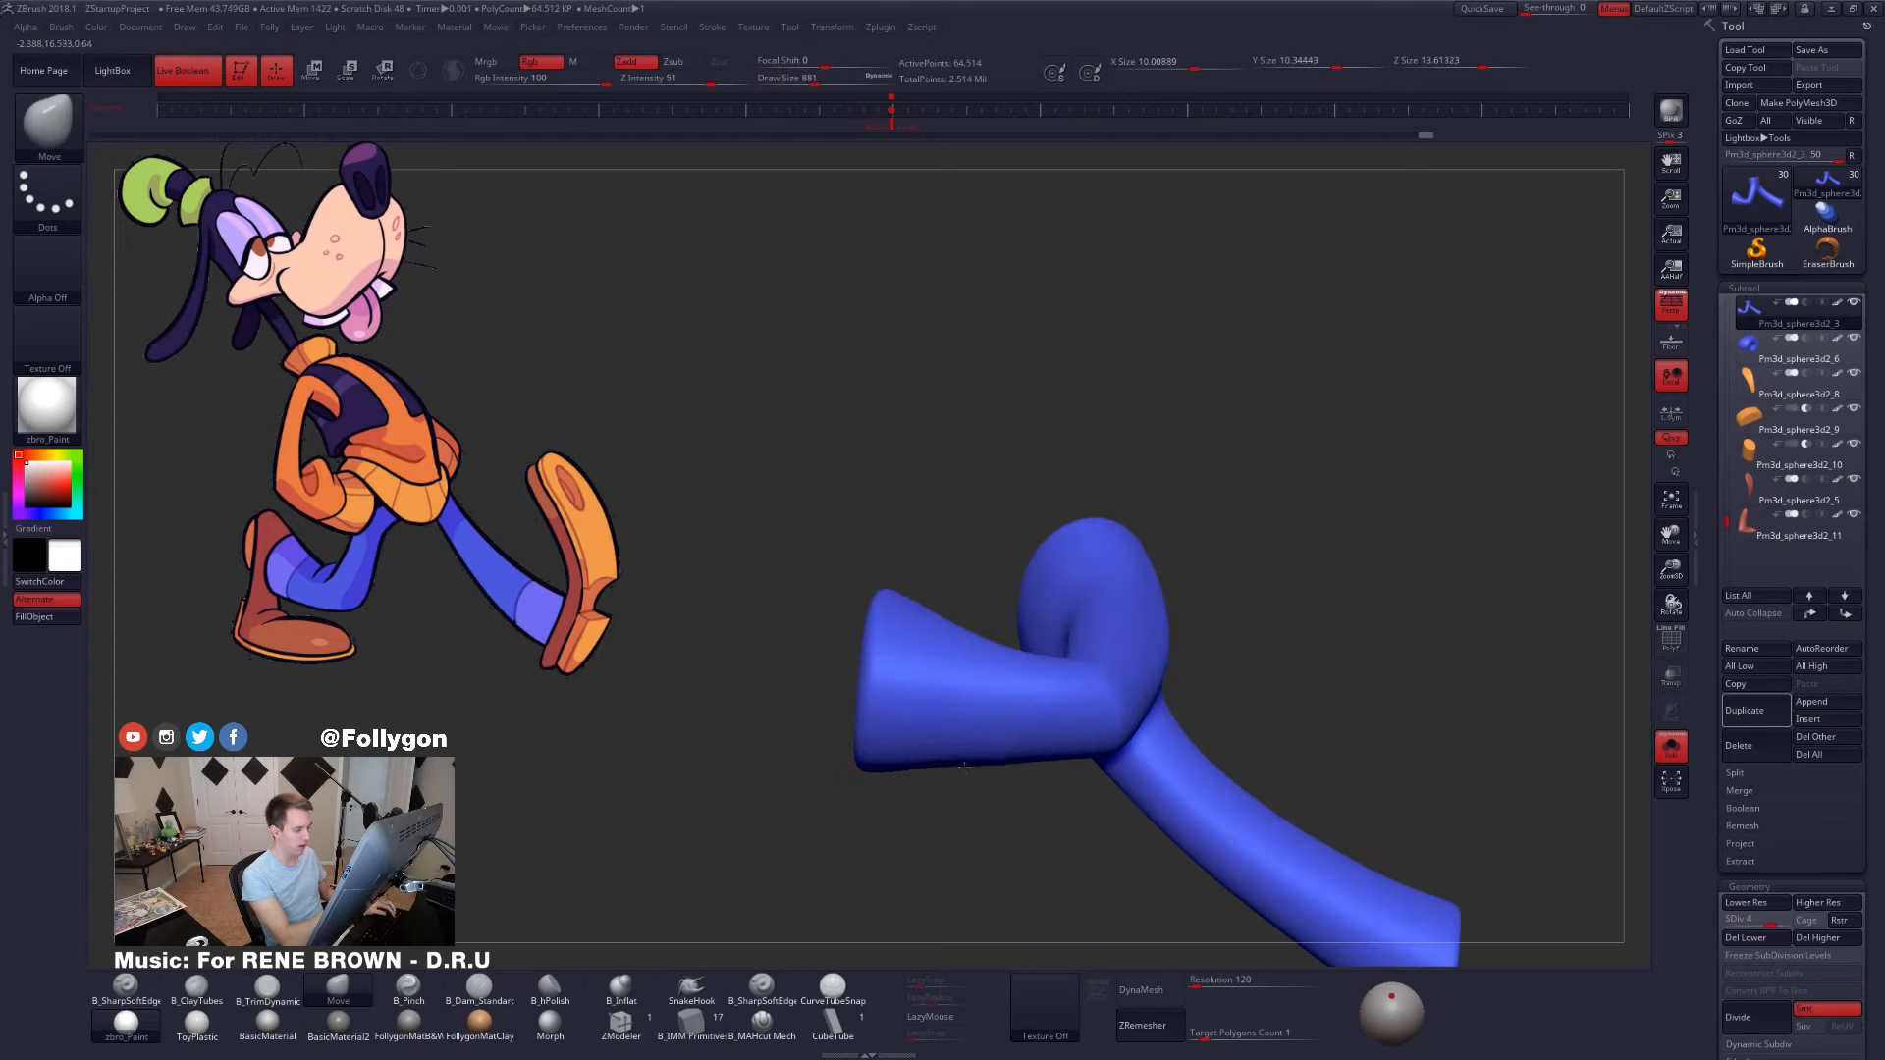
{"action": "right_click_drag", "start_coordinate": [964, 760], "coordinate": [966, 713]}
{"action": "mouse_move", "coordinate": [948, 785]}
{"action": "right_mouse_down"}
{"action": "mouse_move", "coordinate": [1031, 780]}
{"action": "mouse_move", "coordinate": [1031, 825]}
{"action": "mouse_move", "coordinate": [1073, 749]}
{"action": "mouse_move", "coordinate": [1096, 766]}
{"action": "right_mouse_up"}
{"action": "key", "text": "shift+d"}
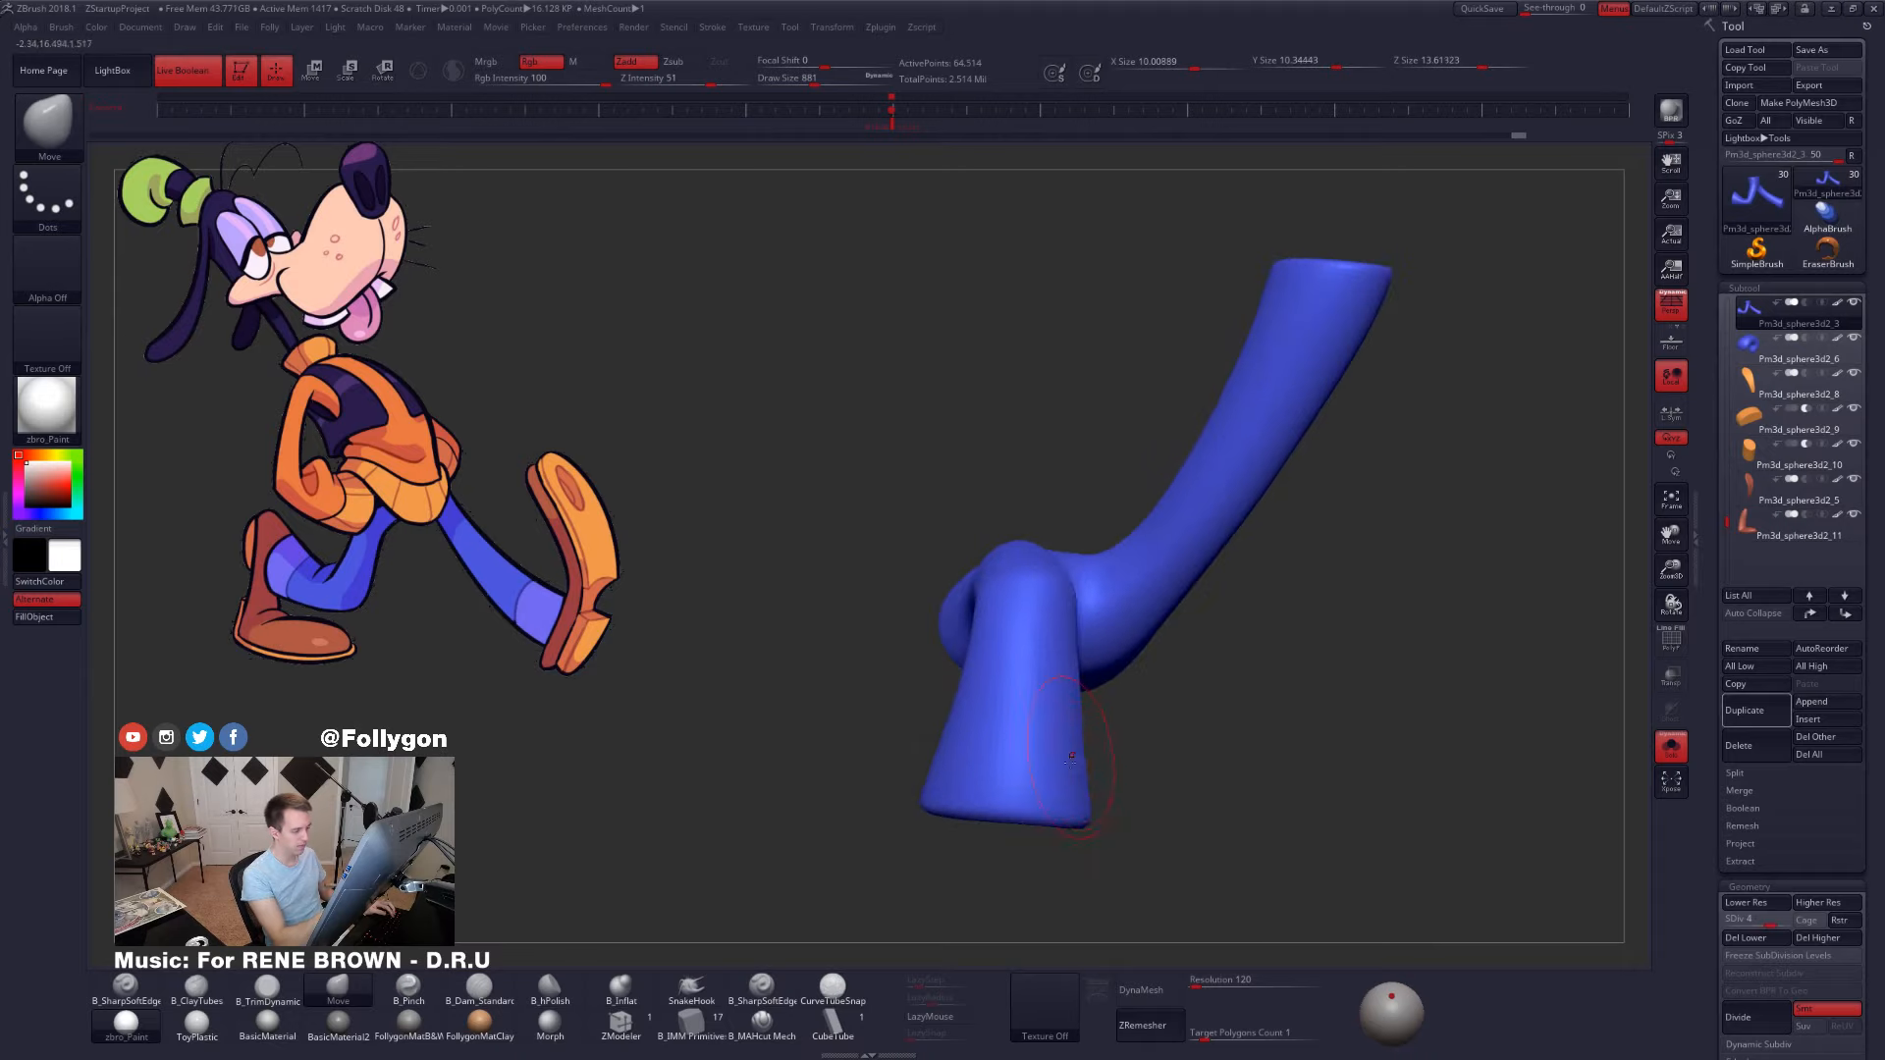
{"action": "key", "text": "d"}
{"action": "mouse_move", "coordinate": [1043, 825]}
{"action": "right_mouse_down"}
{"action": "mouse_move", "coordinate": [1022, 846]}
{"action": "mouse_move", "coordinate": [1241, 845]}
{"action": "mouse_move", "coordinate": [1276, 837]}
{"action": "mouse_move", "coordinate": [1308, 784]}
{"action": "right_mouse_up"}
{"action": "key", "text": "alt+s"}
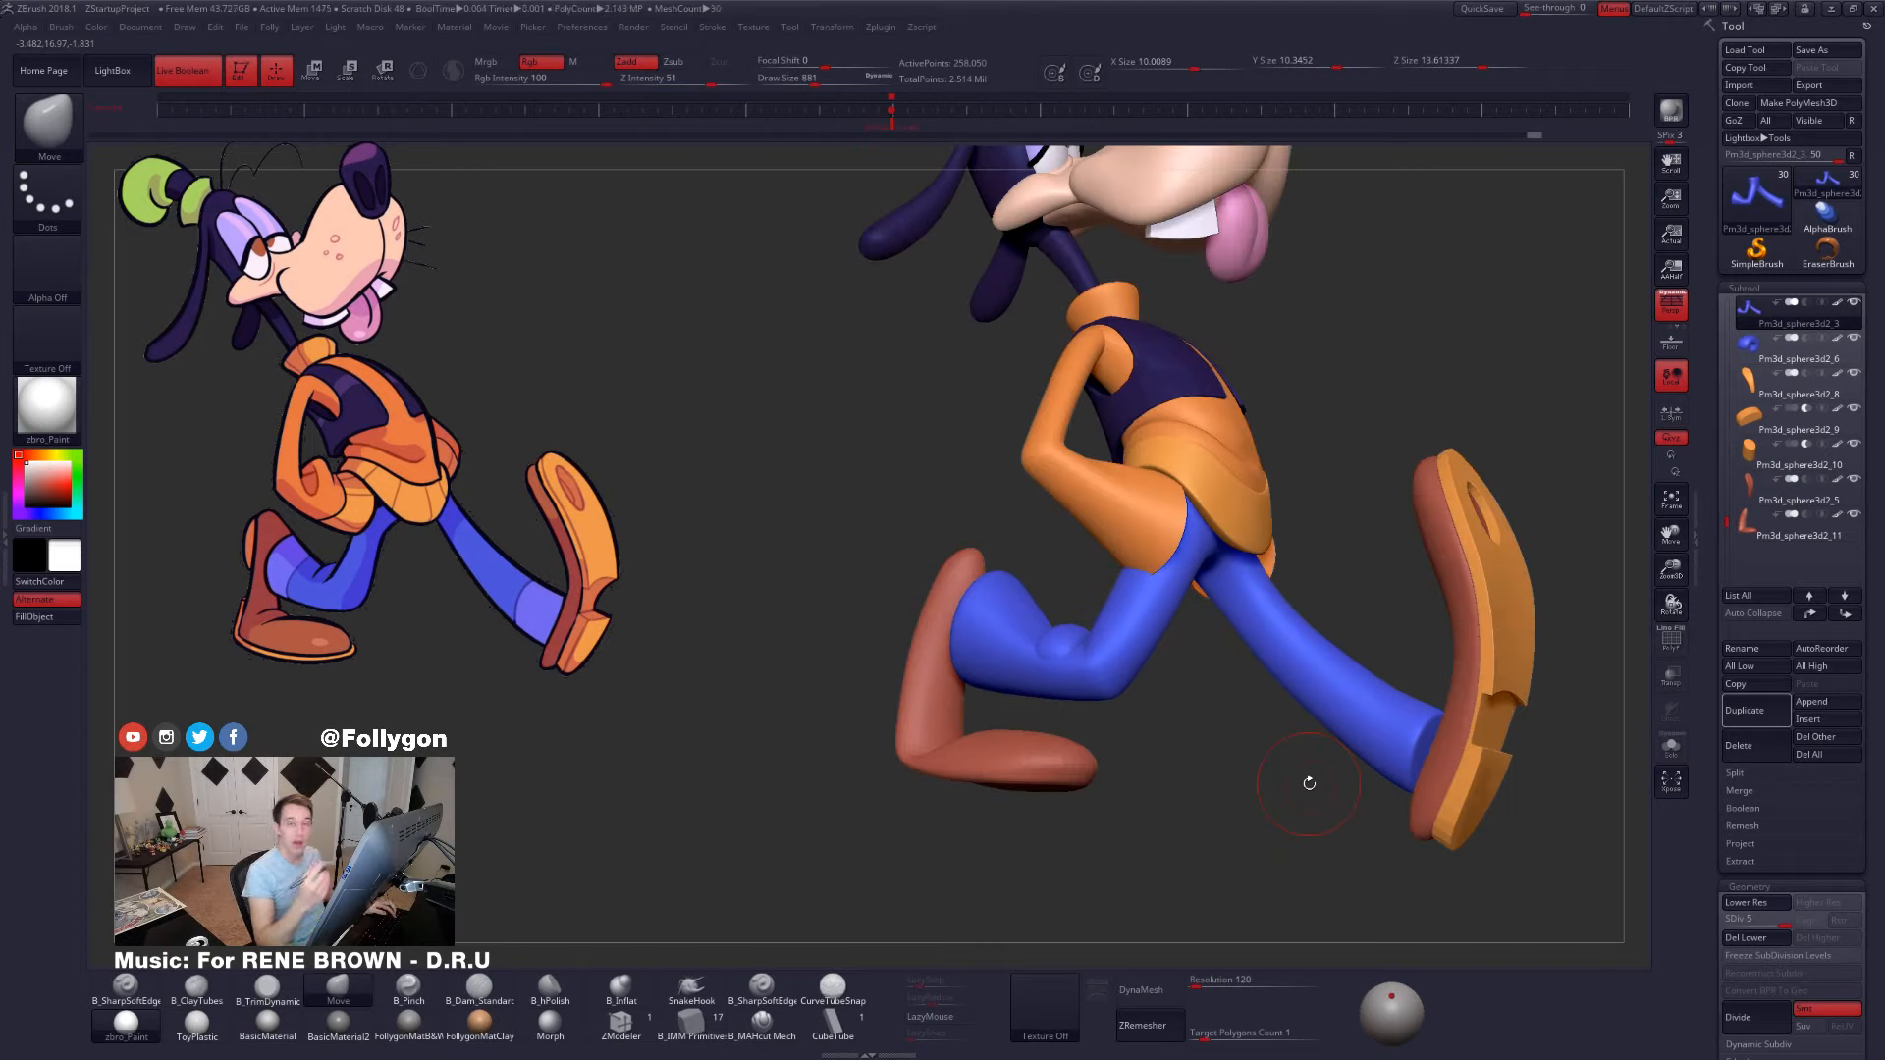
{"action": "key", "text": "w"}
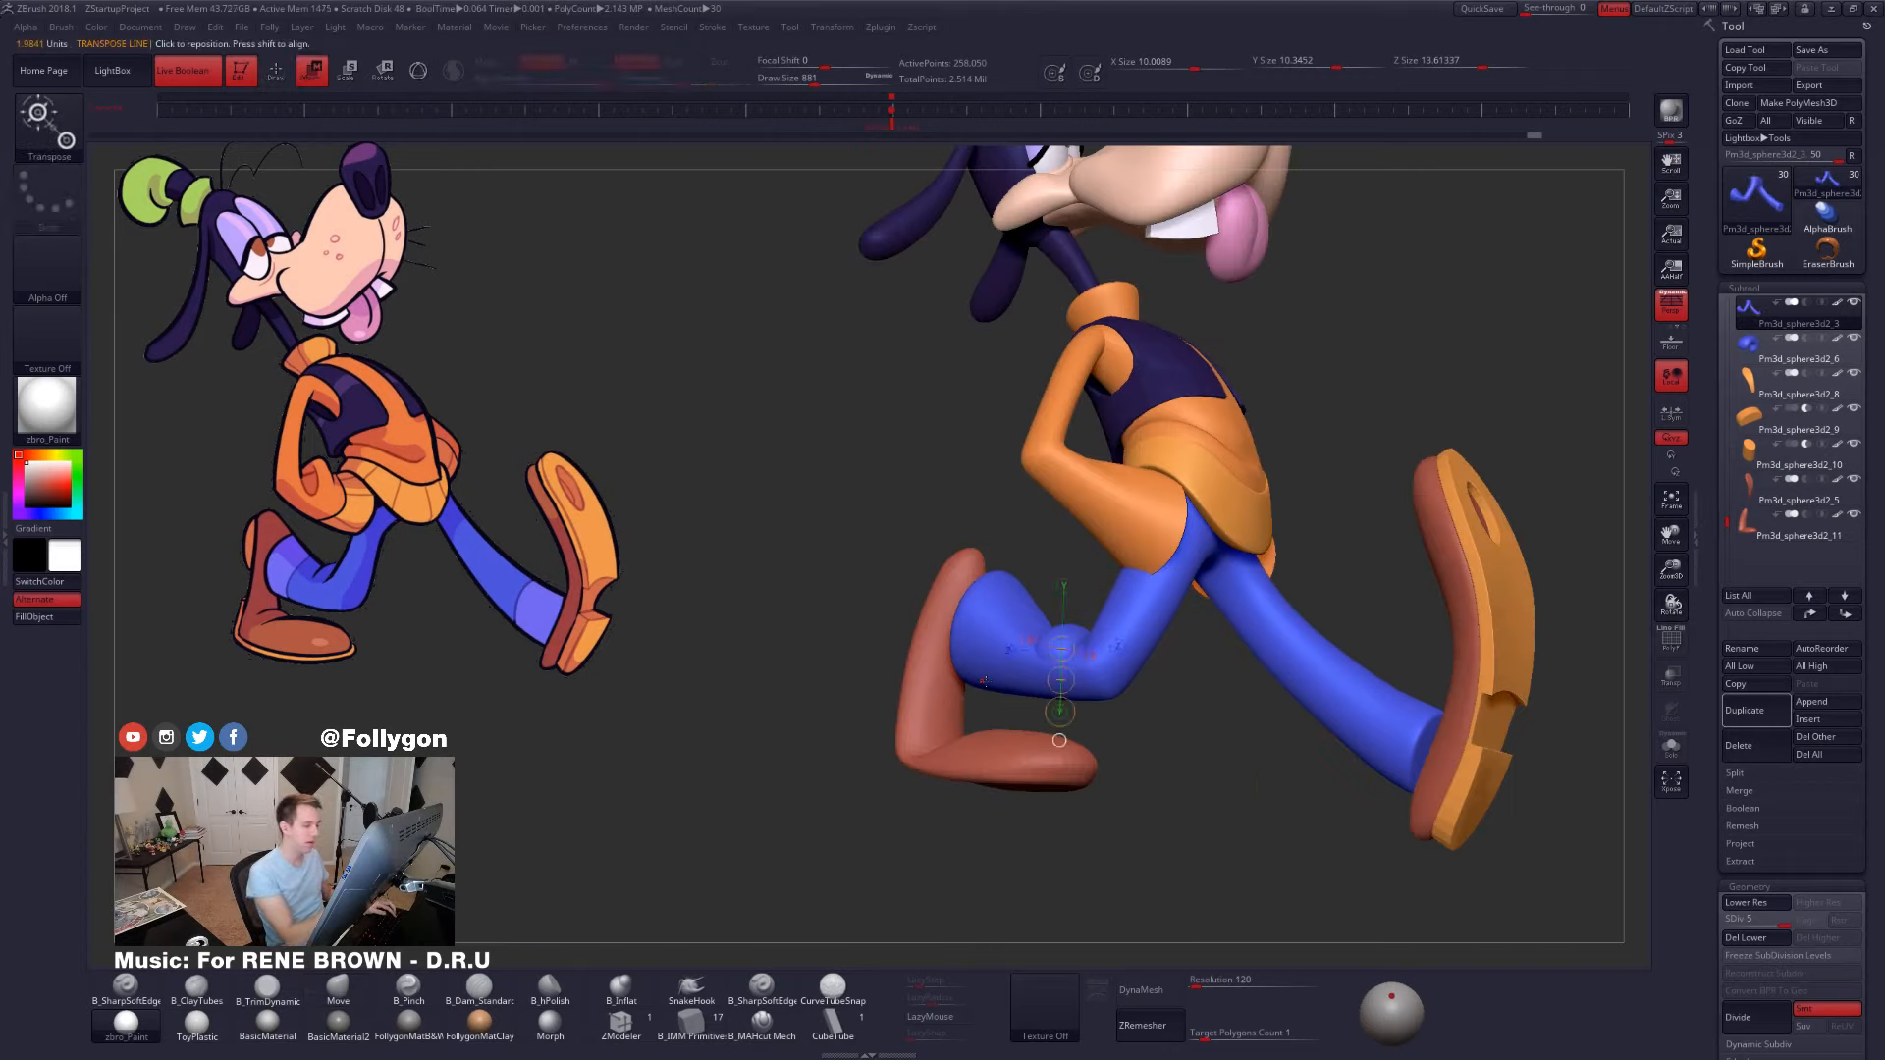
{"action": "mouse_move", "coordinate": [940, 680]}
{"action": "left_mouse_down"}
{"action": "mouse_move", "coordinate": [1101, 716]}
{"action": "mouse_move", "coordinate": [413, 631]}
{"action": "mouse_move", "coordinate": [404, 649]}
{"action": "left_mouse_up"}
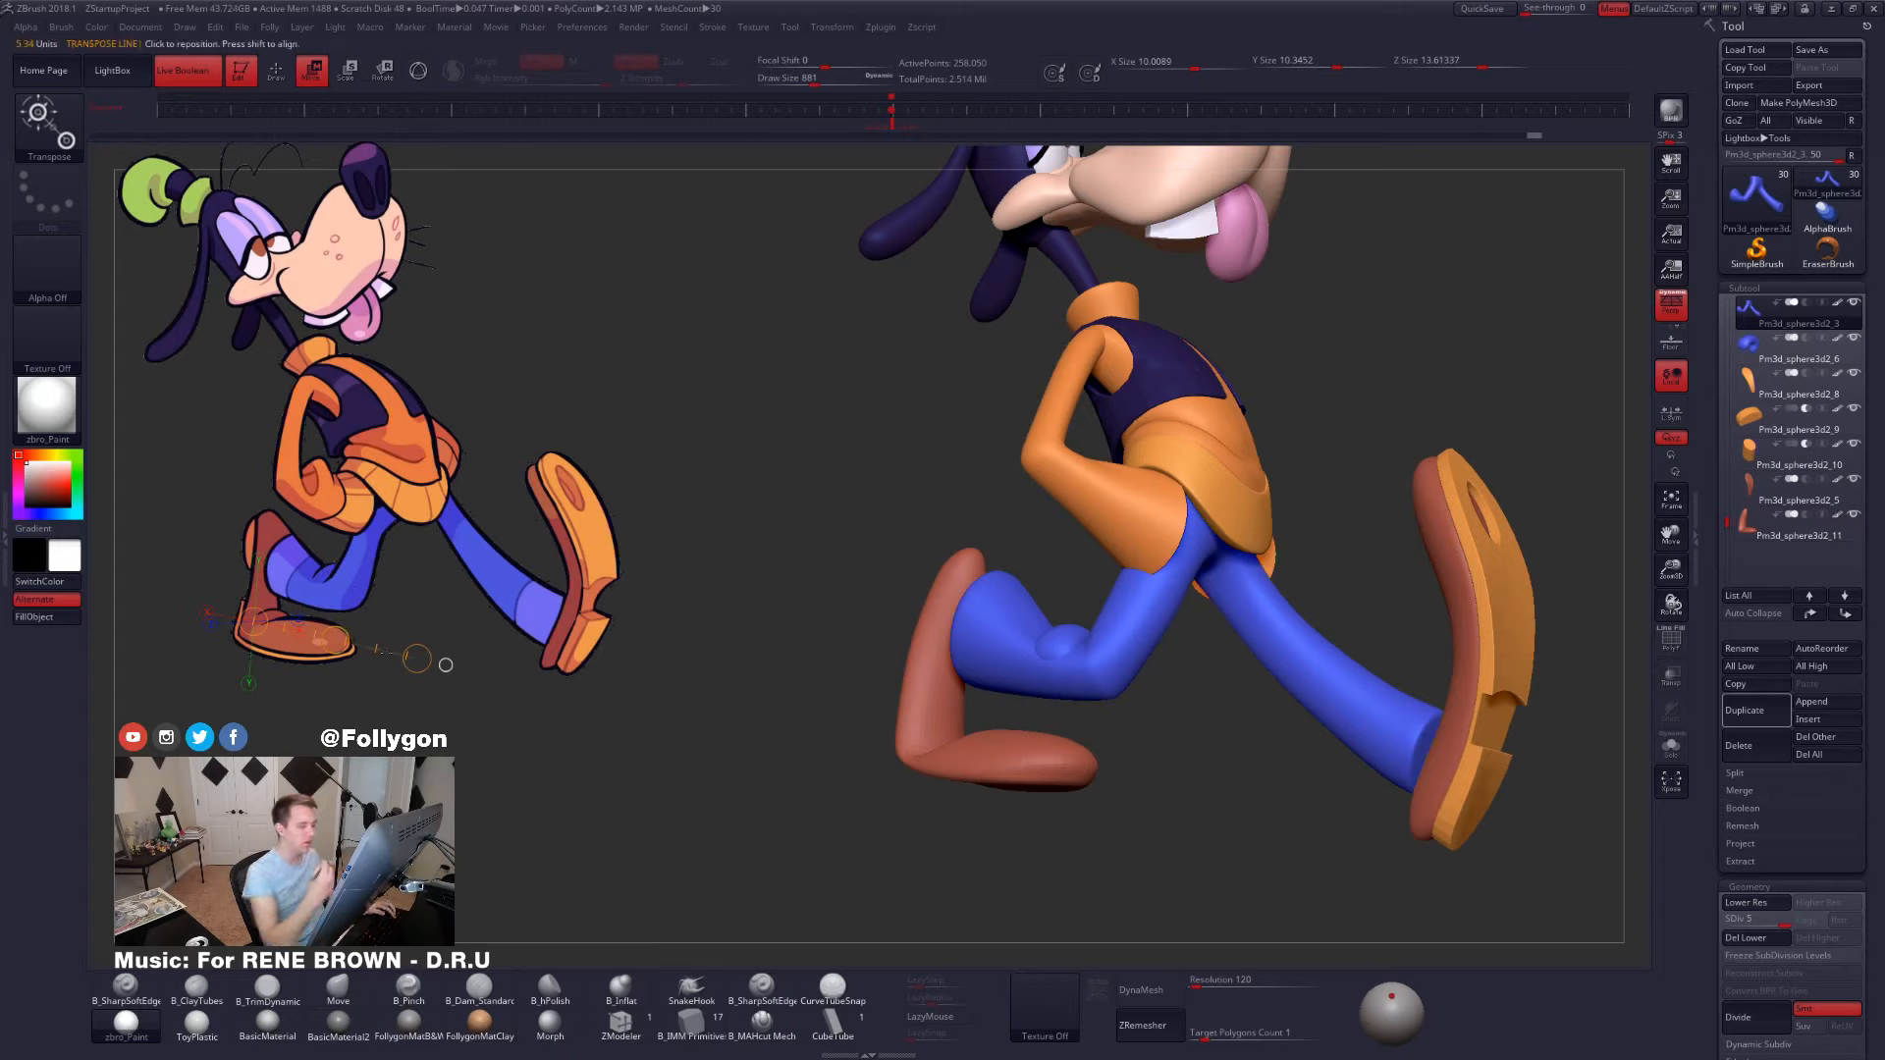
{"action": "key", "text": "q"}
{"action": "mouse_move", "coordinate": [1204, 761]}
{"action": "left_mouse_down"}
{"action": "mouse_move", "coordinate": [1267, 808]}
{"action": "mouse_move", "coordinate": [1234, 801]}
{"action": "left_mouse_up"}
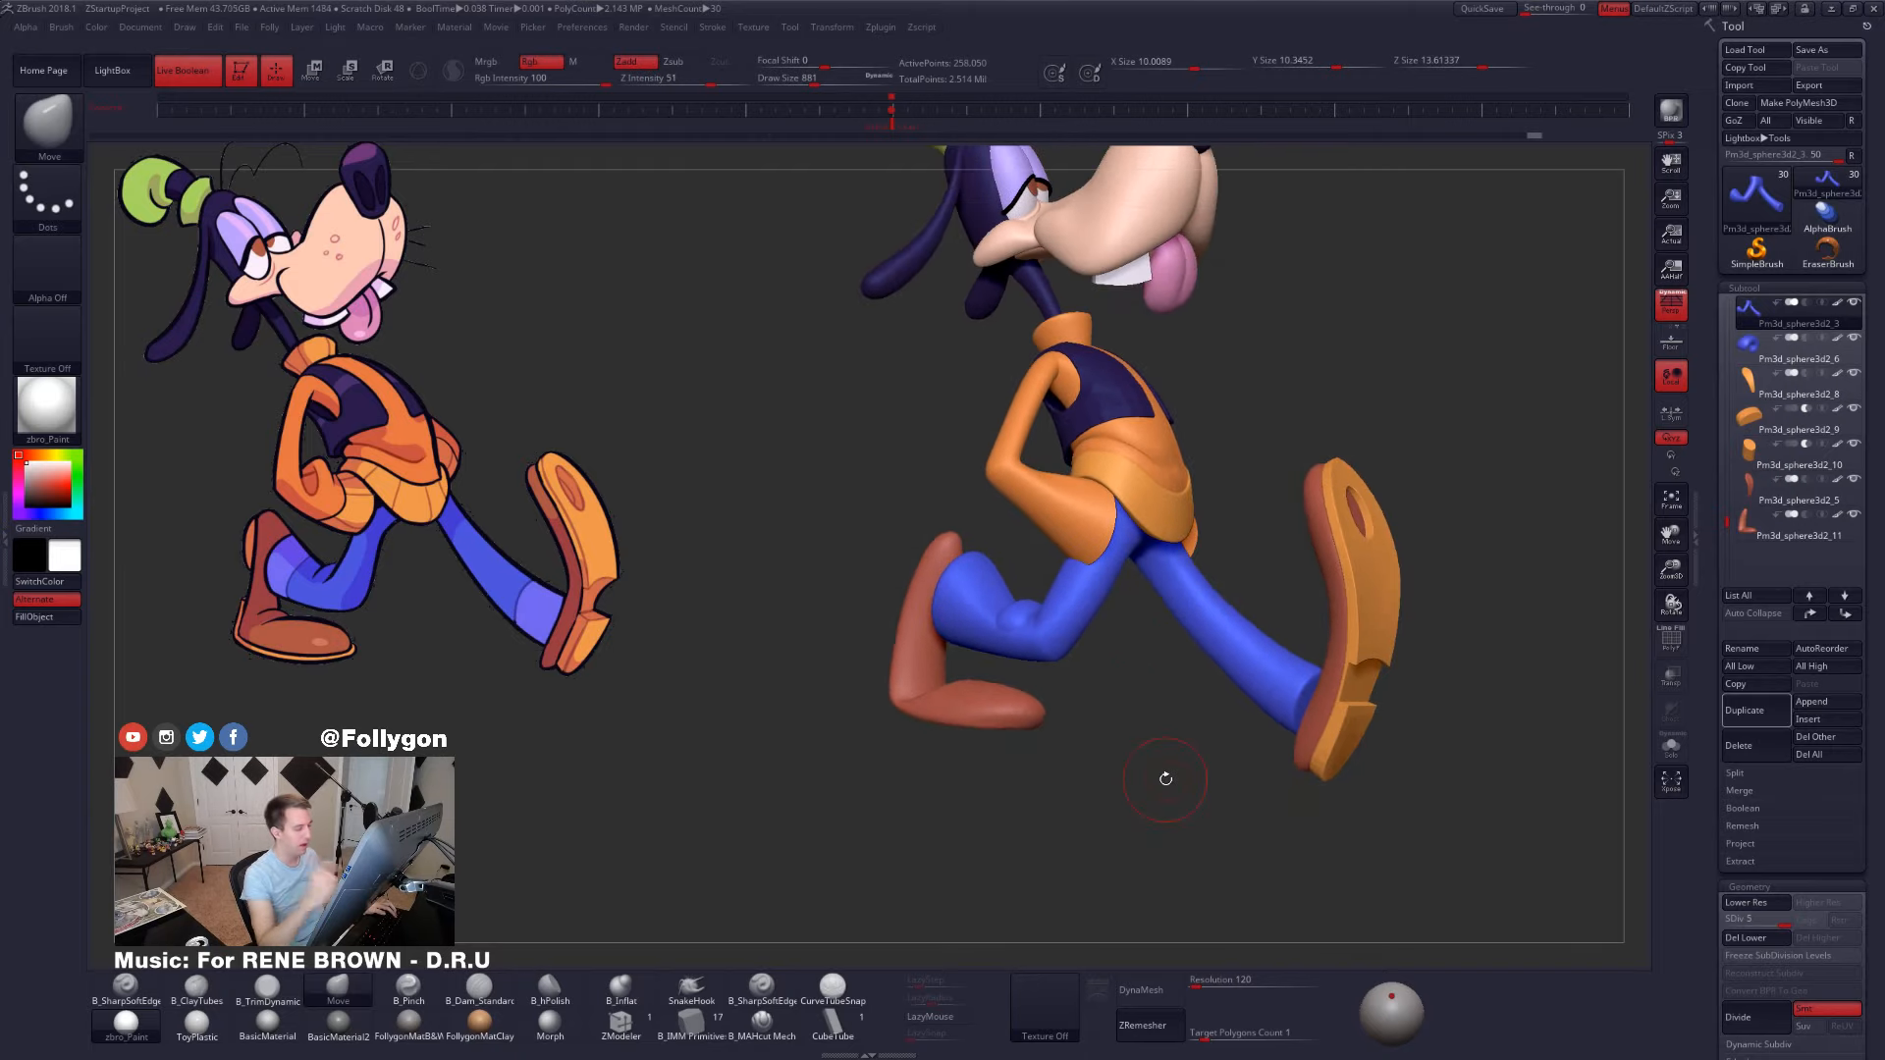
- Select the knee fold piece, check its wireframe, and compare the whole figure's pose with the reference drawing
{"action": "left_click_drag", "start_coordinate": [1139, 721], "coordinate": [1164, 800], "text": "alt"}
{"action": "left_click", "coordinate": [1032, 610], "text": "alt"}
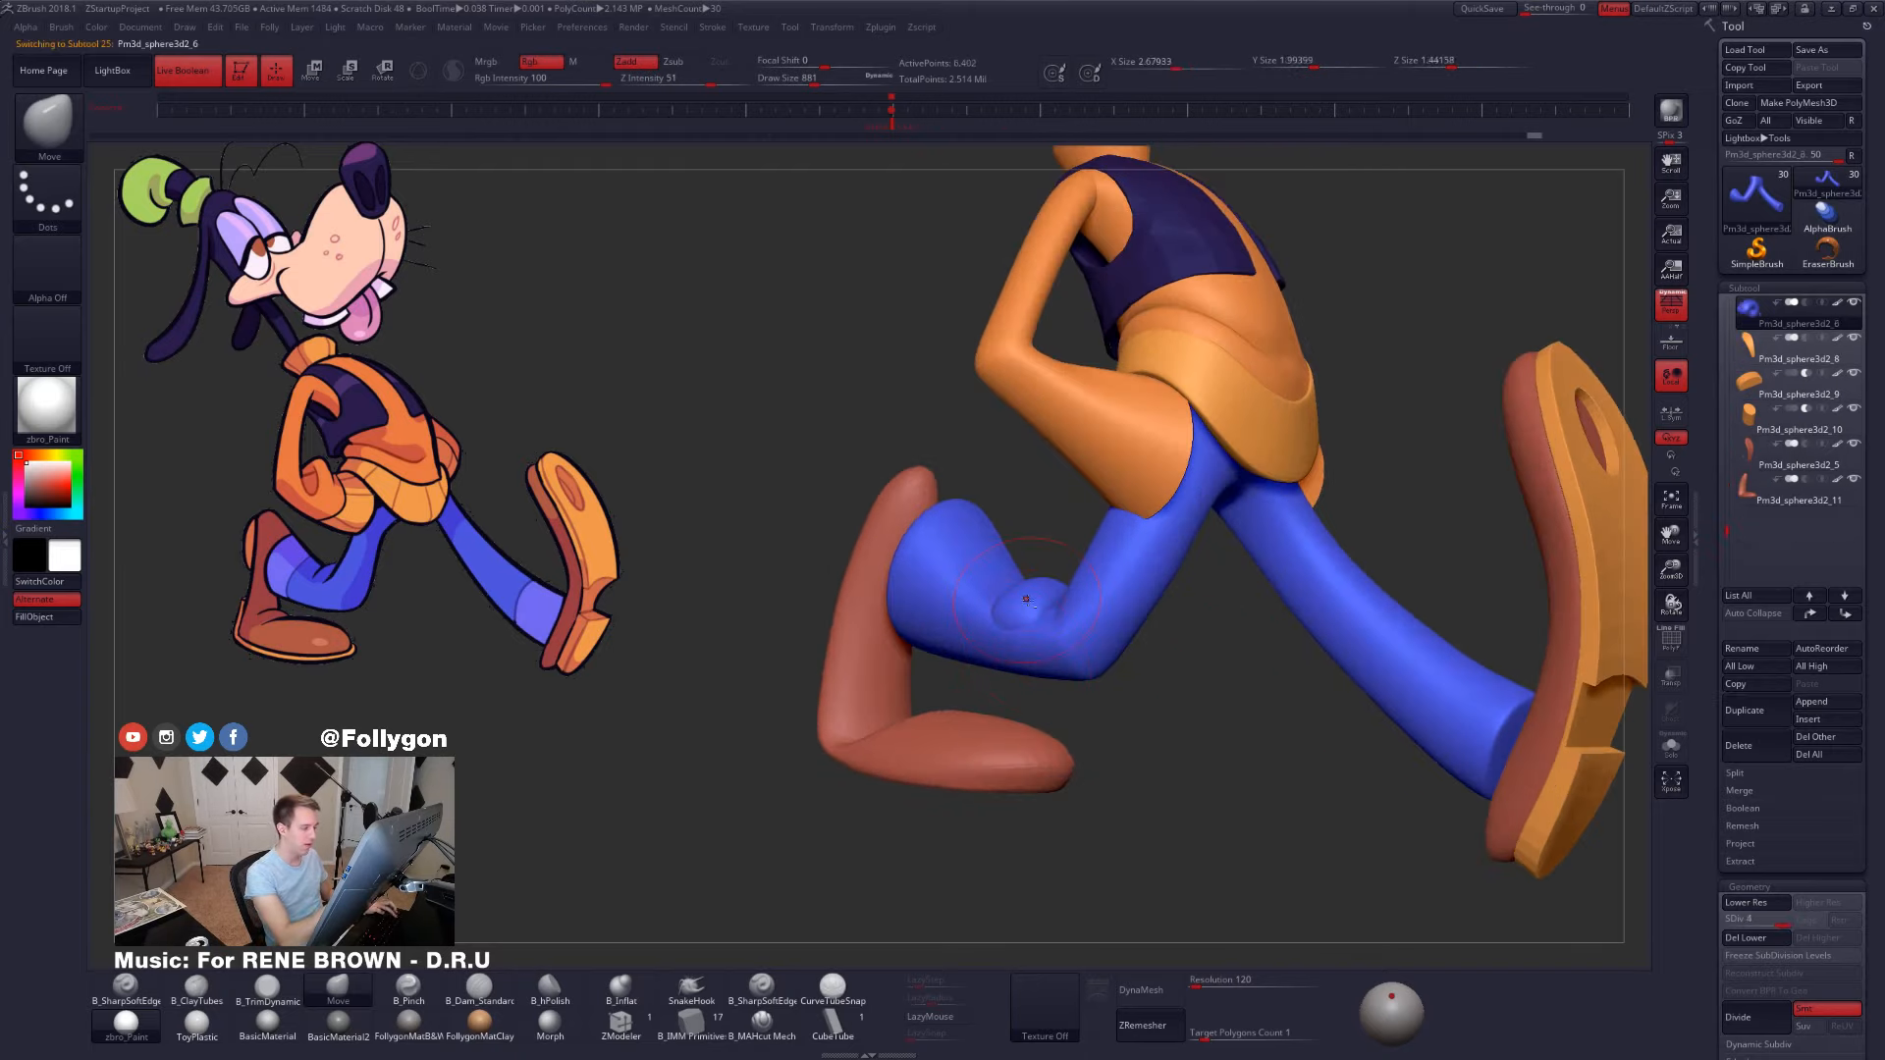
{"action": "left_click_drag", "start_coordinate": [1031, 615], "coordinate": [1037, 604], "text": "shift"}
{"action": "mouse_move", "coordinate": [1139, 751]}
{"action": "left_mouse_down"}
{"action": "mouse_move", "coordinate": [1212, 758]}
{"action": "mouse_move", "coordinate": [1236, 844]}
{"action": "left_mouse_up"}
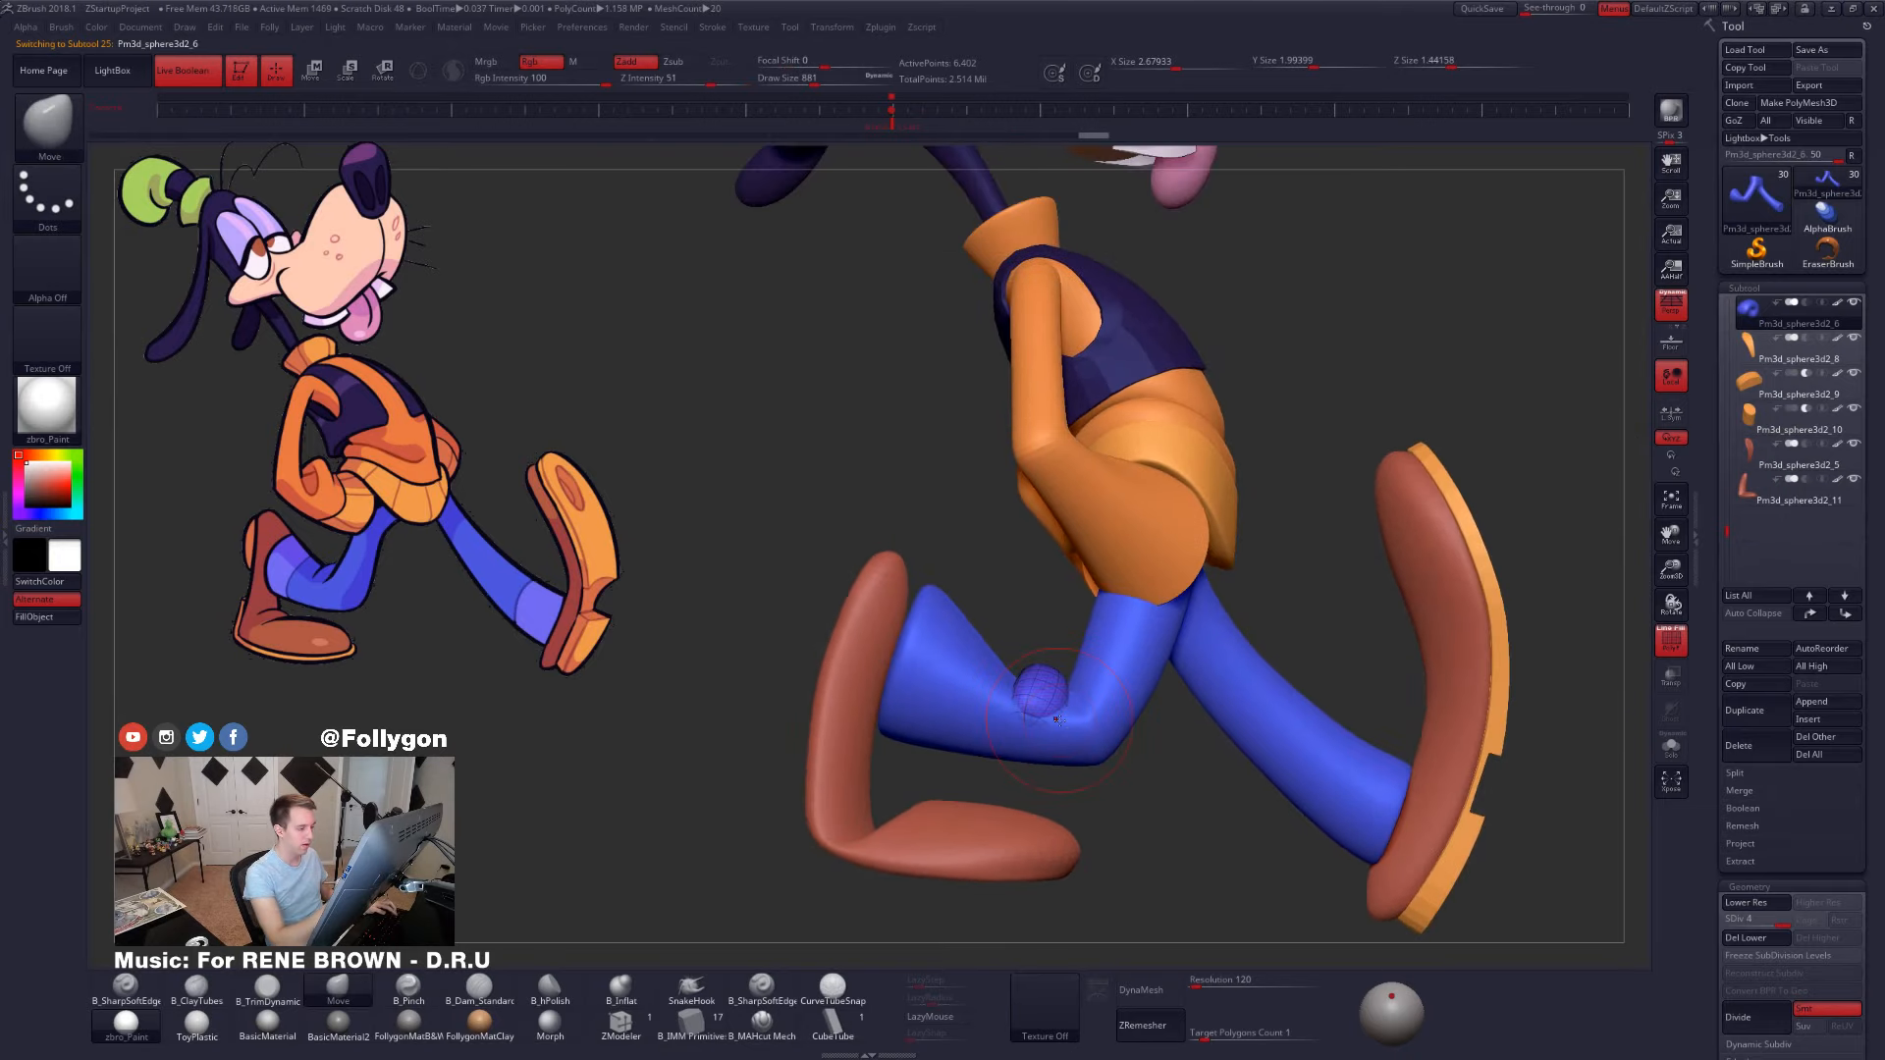
{"action": "left_click_drag", "start_coordinate": [1041, 702], "coordinate": [1057, 720], "text": "shift"}
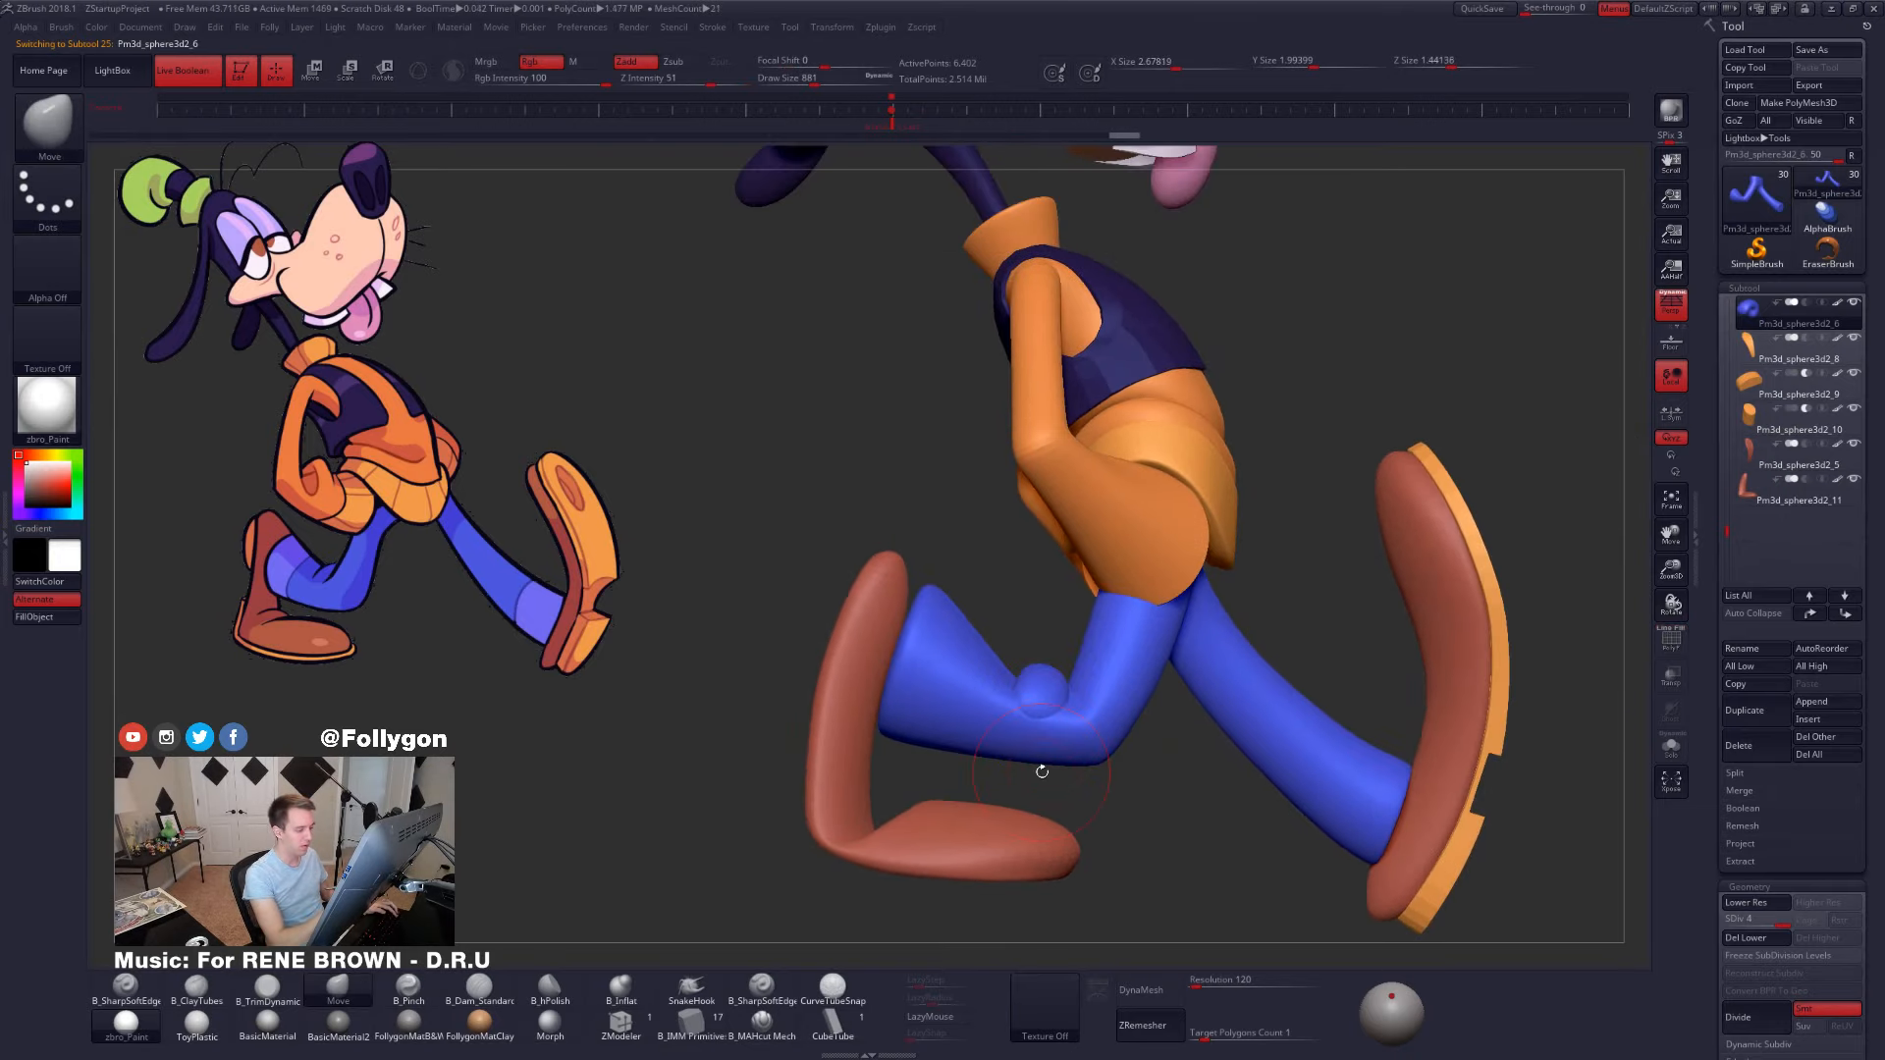
{"action": "left_click_drag", "start_coordinate": [1041, 772], "coordinate": [1408, 768]}
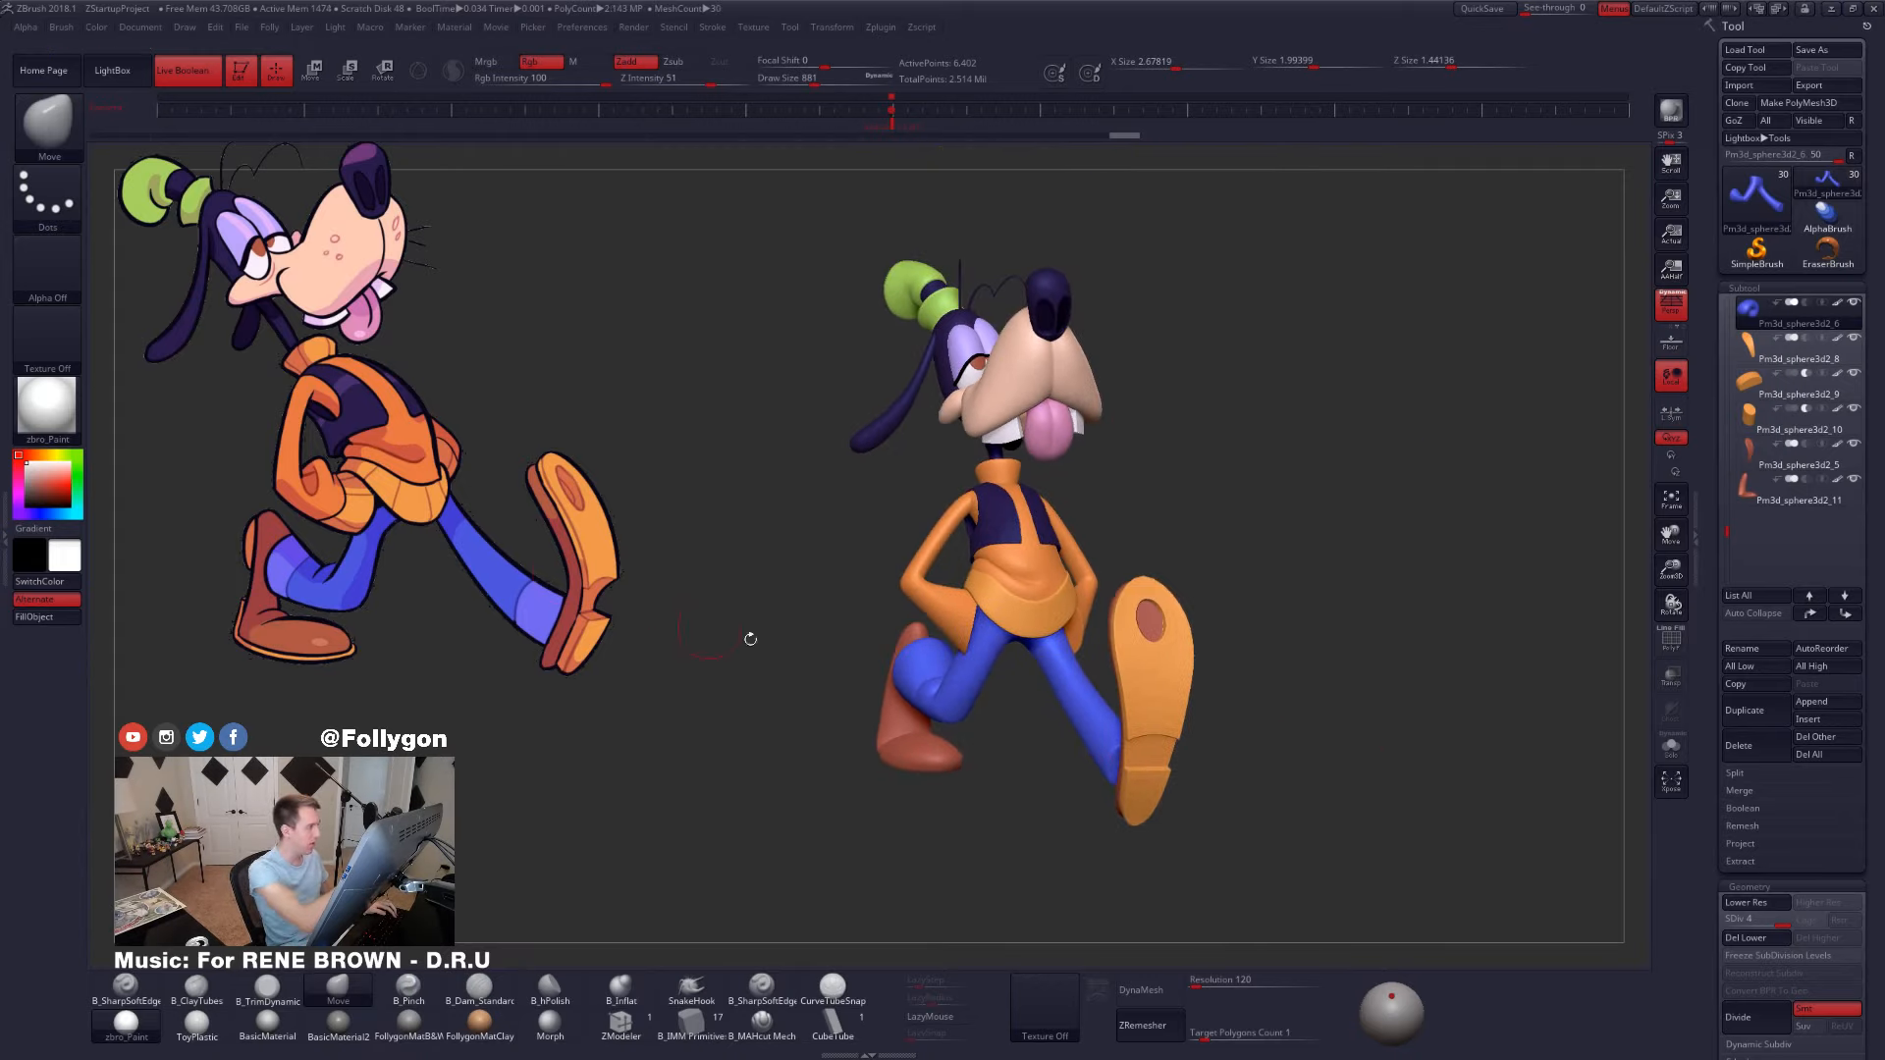
{"action": "left_click_drag", "start_coordinate": [1407, 769], "coordinate": [1270, 809]}
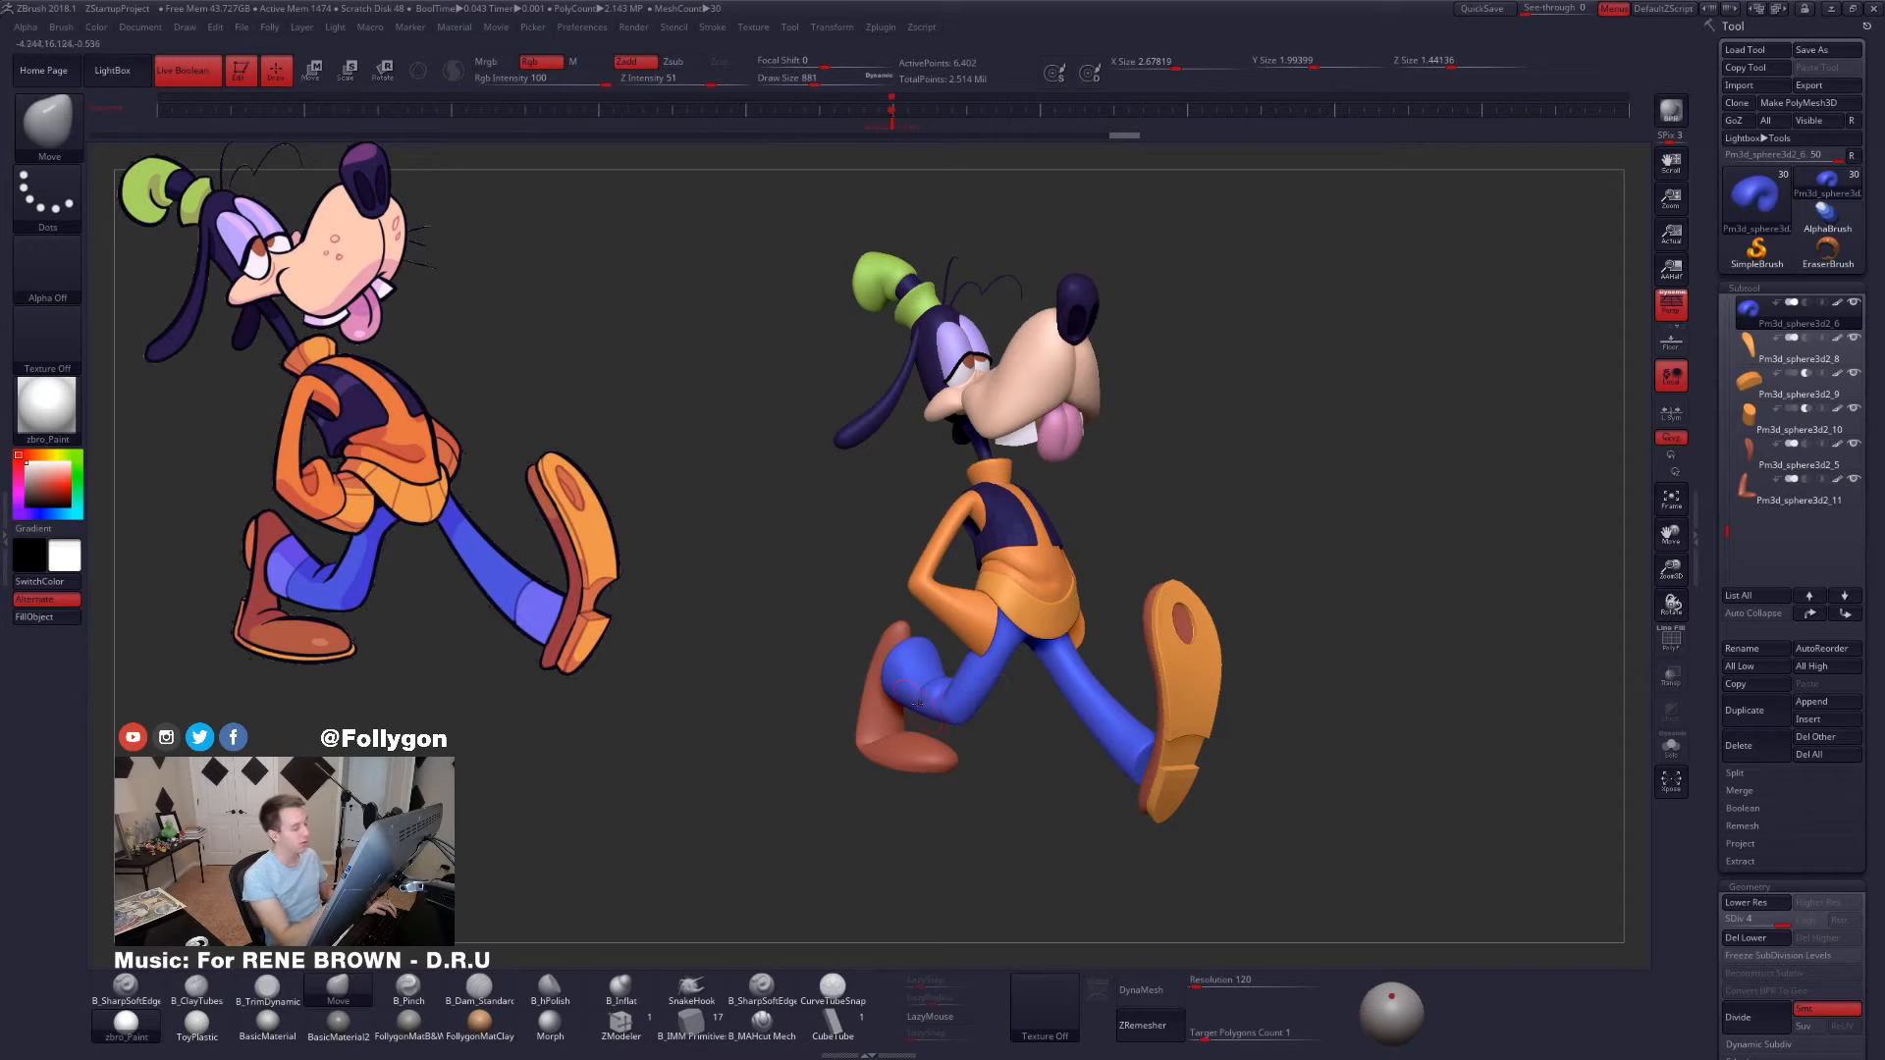
- Reshape the knee fold piece to sit inside the knee bend with the Move brush, checking its wireframe
{"action": "right_click_drag", "start_coordinate": [933, 665], "coordinate": [1081, 769], "text": "ctrl"}
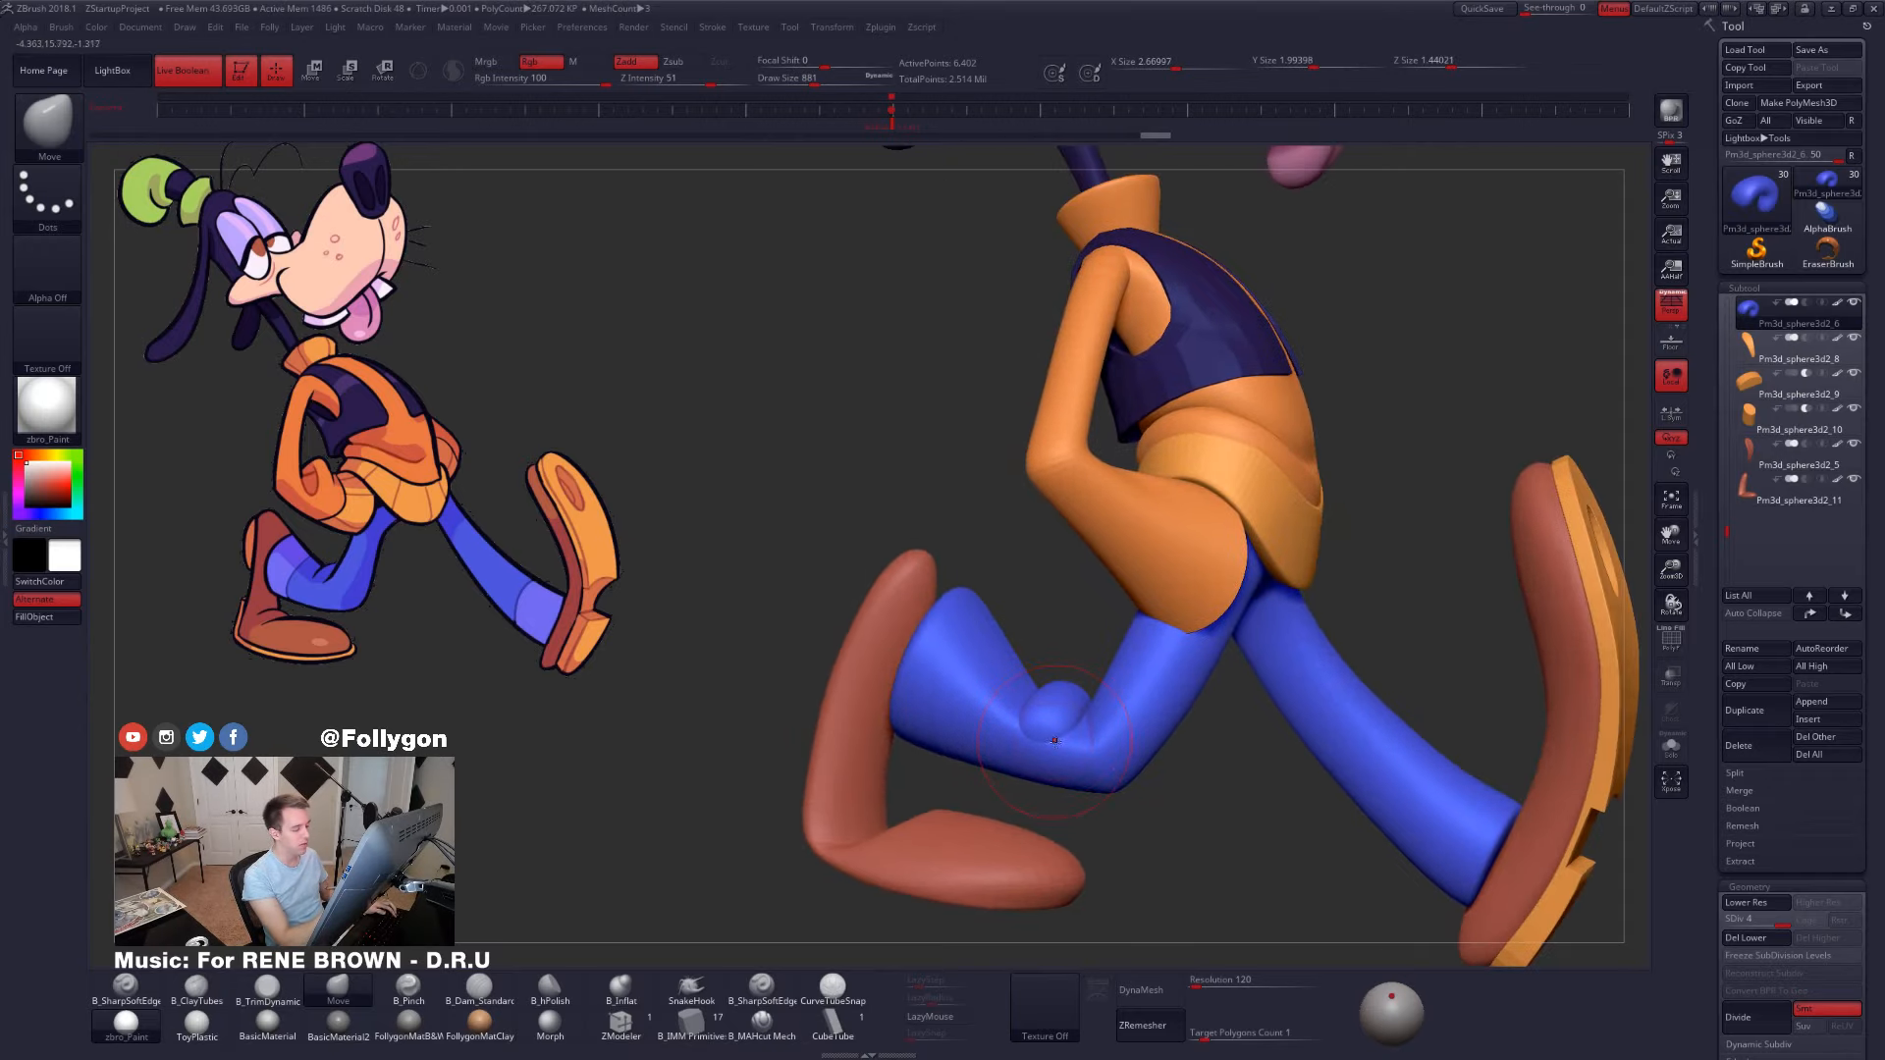
{"action": "key", "text": "shift+f"}
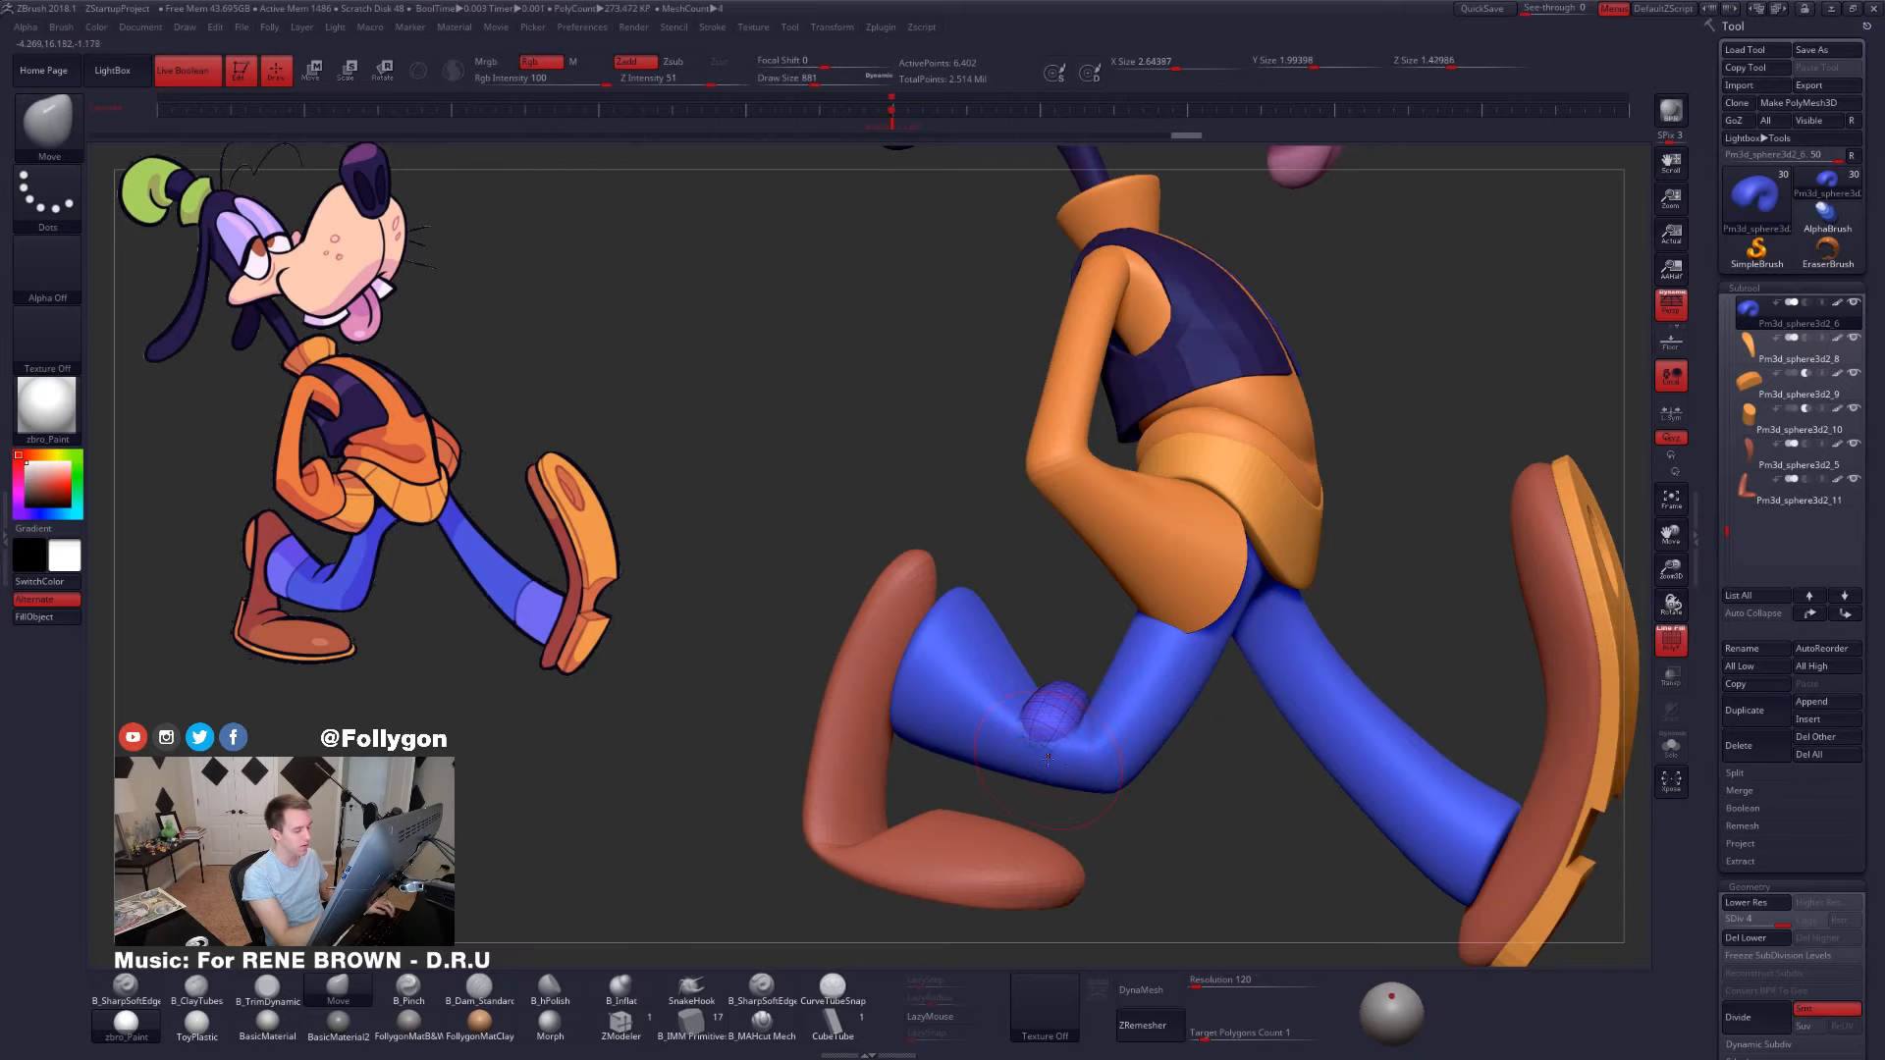
{"action": "key", "text": "shift+f"}
{"action": "right_click_drag", "start_coordinate": [1042, 759], "coordinate": [1129, 756]}
{"action": "key", "text": "s"}
{"action": "left_click_drag", "start_coordinate": [1080, 748], "coordinate": [1060, 750]}
- Set Draw Size to 576, adjust the knee fold piece from the opposite side, and raise it to subdivision level 5
{"action": "mouse_move", "coordinate": [1060, 751]}
{"action": "right_mouse_down"}
{"action": "mouse_move", "coordinate": [1043, 756]}
{"action": "mouse_move", "coordinate": [1077, 732]}
{"action": "mouse_move", "coordinate": [1070, 750]}
{"action": "mouse_move", "coordinate": [996, 726]}
{"action": "right_mouse_up"}
{"action": "key", "text": "space"}
{"action": "left_click_drag", "start_coordinate": [996, 726], "coordinate": [985, 727]}
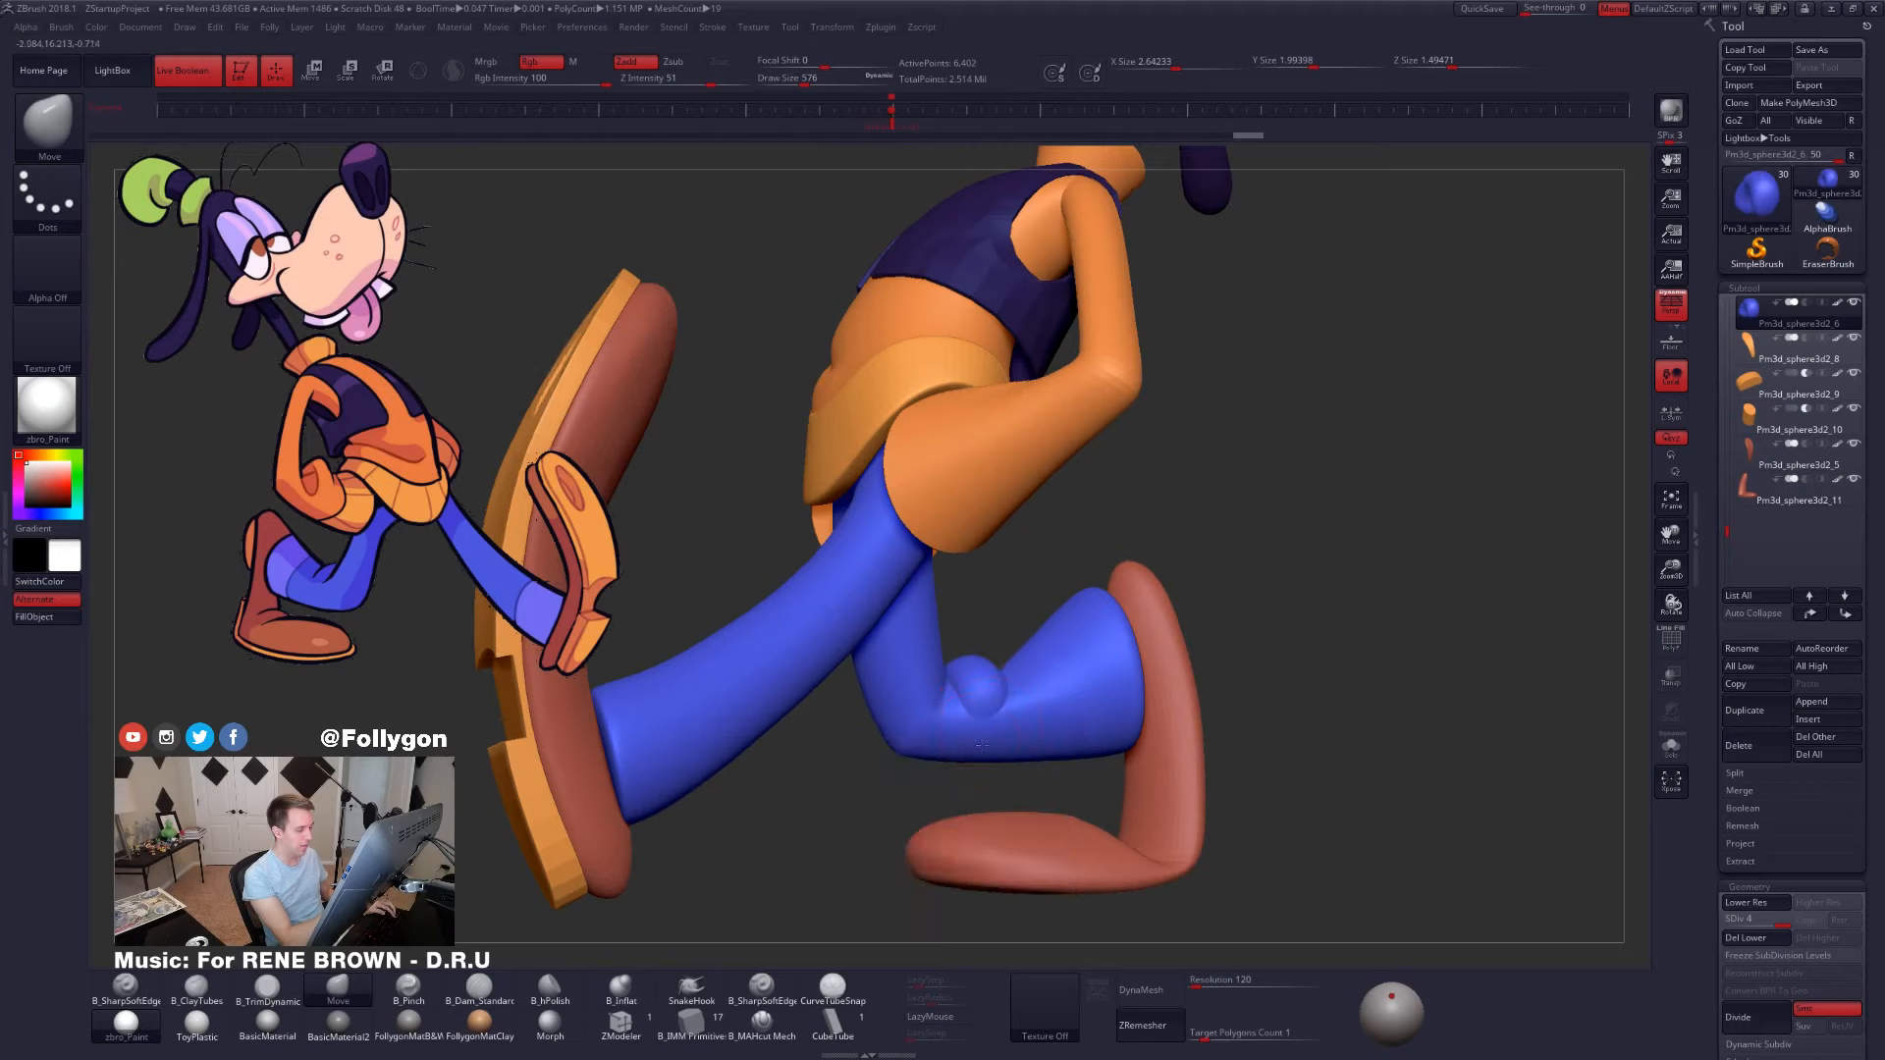
{"action": "mouse_move", "coordinate": [986, 726]}
{"action": "right_mouse_down"}
{"action": "mouse_move", "coordinate": [966, 726]}
{"action": "mouse_move", "coordinate": [954, 683]}
{"action": "mouse_move", "coordinate": [1018, 713]}
{"action": "right_mouse_up"}
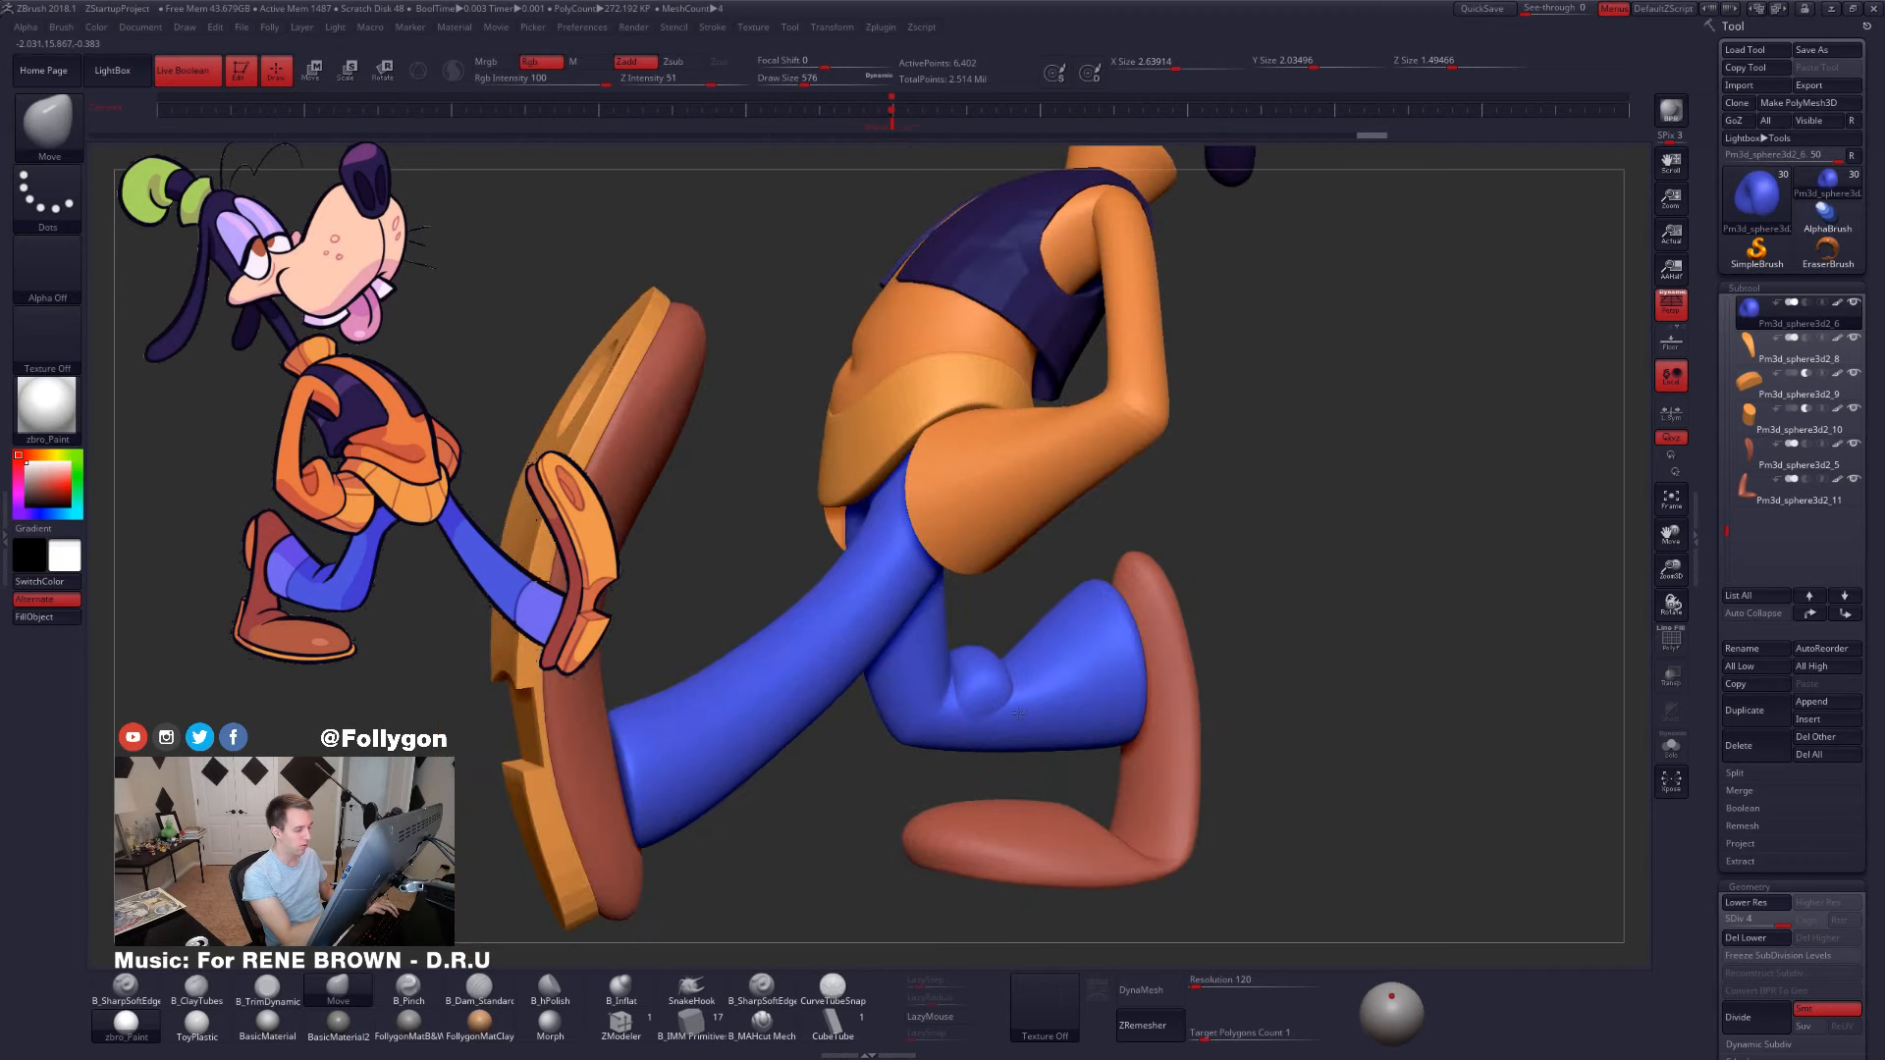
{"action": "key", "text": "d"}
{"action": "mouse_move", "coordinate": [1012, 703]}
{"action": "right_mouse_down"}
{"action": "mouse_move", "coordinate": [988, 834]}
{"action": "mouse_move", "coordinate": [984, 699]}
{"action": "right_mouse_up"}
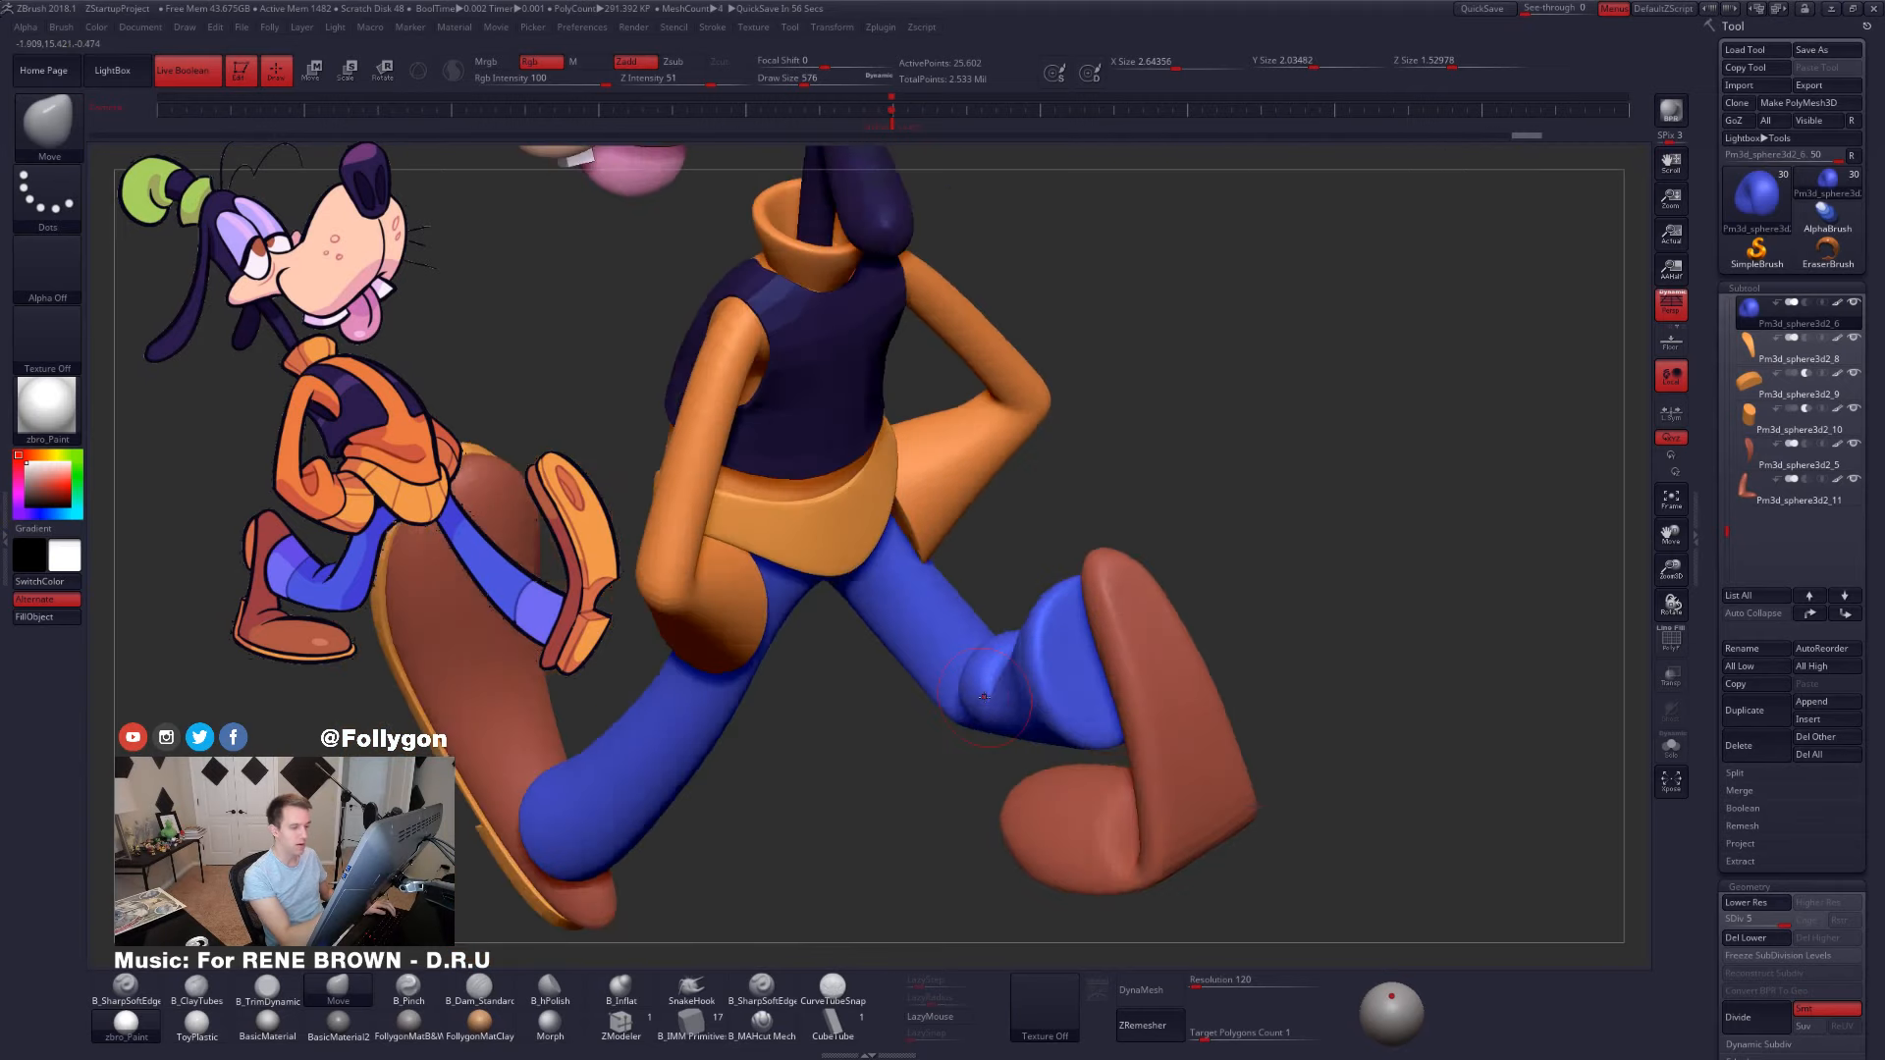
- Hide every subtool except the knee fold piece and the pants, keeping the knee fold piece selected
{"action": "left_click", "coordinate": [1853, 302]}
{"action": "left_click_drag", "start_coordinate": [1727, 531], "coordinate": [1727, 499]}
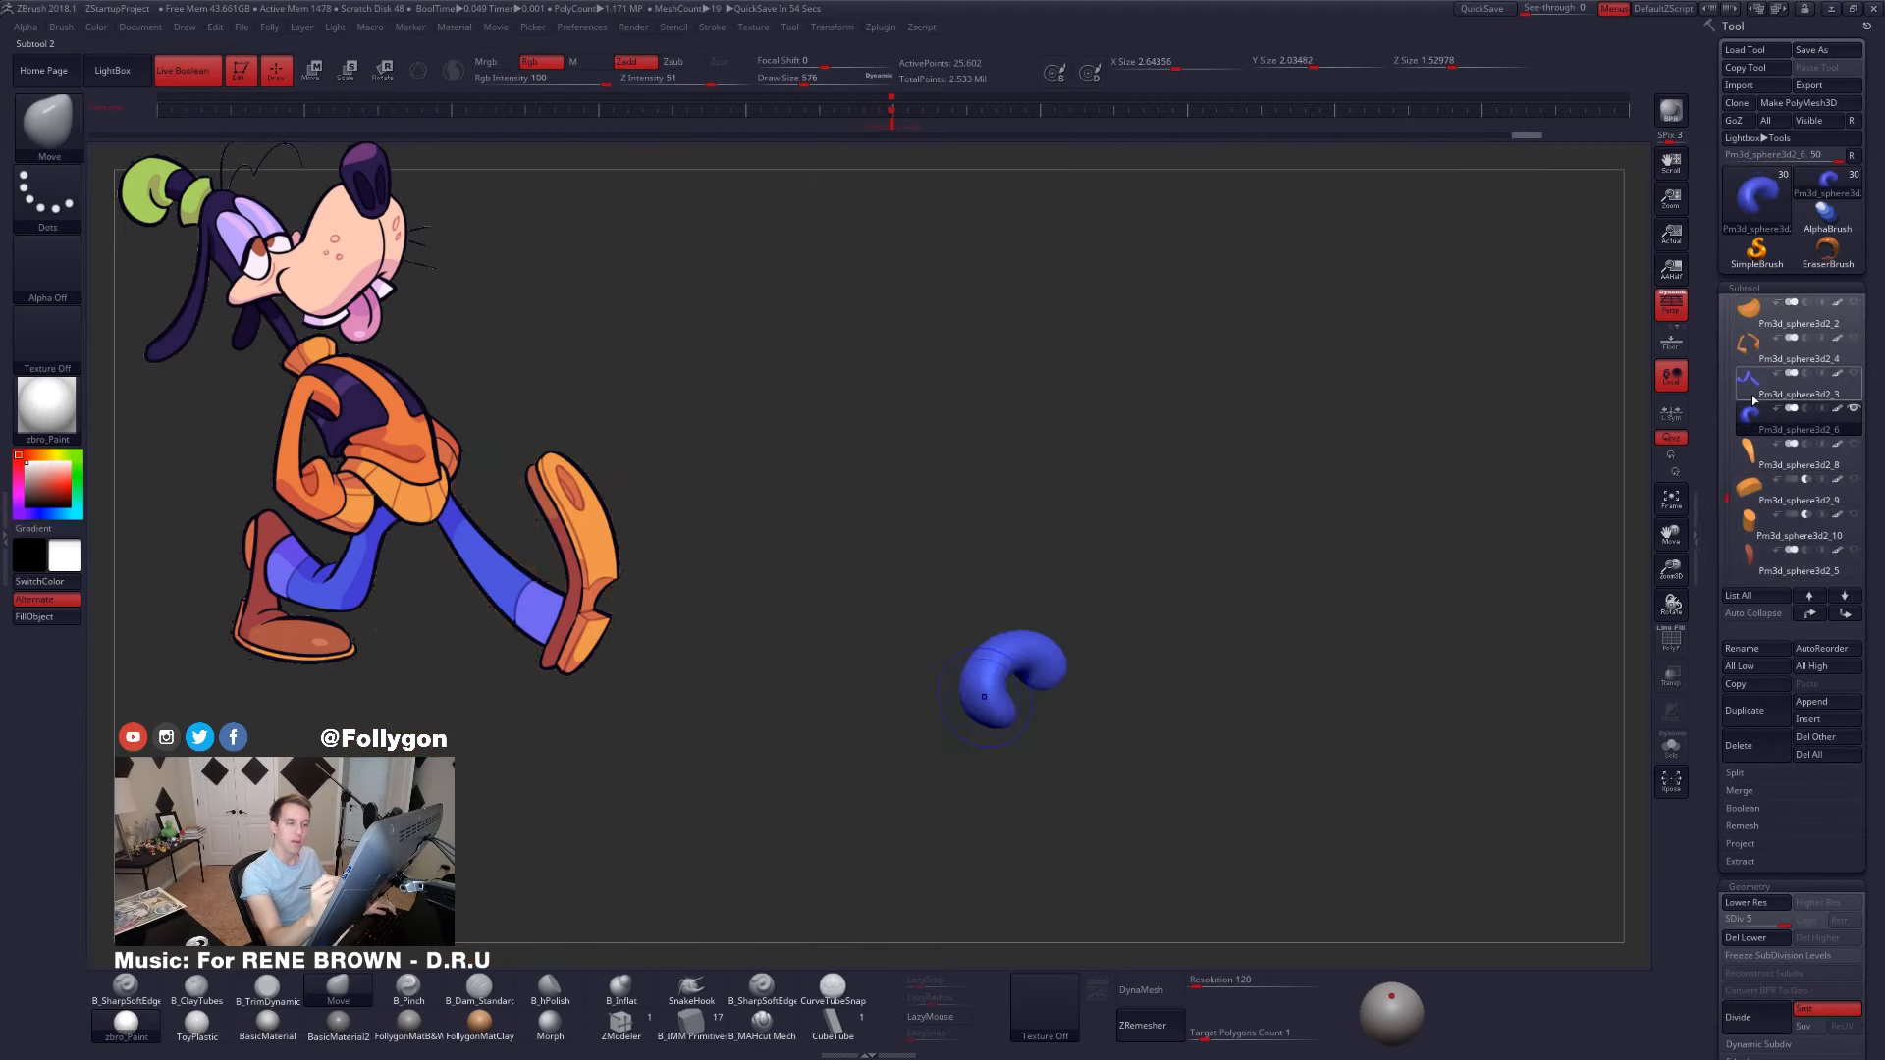
{"action": "left_click", "coordinate": [1756, 386]}
{"action": "left_click", "coordinate": [1757, 415]}
- Isolate the knee fold piece and set up the ClayTubes brush at Draw Size 414 for sculpting it
{"action": "mouse_move", "coordinate": [913, 677]}
{"action": "right_mouse_down"}
{"action": "mouse_move", "coordinate": [964, 725]}
{"action": "mouse_move", "coordinate": [936, 754]}
{"action": "mouse_move", "coordinate": [916, 695]}
{"action": "mouse_move", "coordinate": [970, 669]}
{"action": "mouse_move", "coordinate": [901, 687]}
{"action": "mouse_move", "coordinate": [961, 659]}
{"action": "right_mouse_up"}
{"action": "key", "text": "2"}
{"action": "key", "text": "alt+s"}
{"action": "key", "text": "space"}
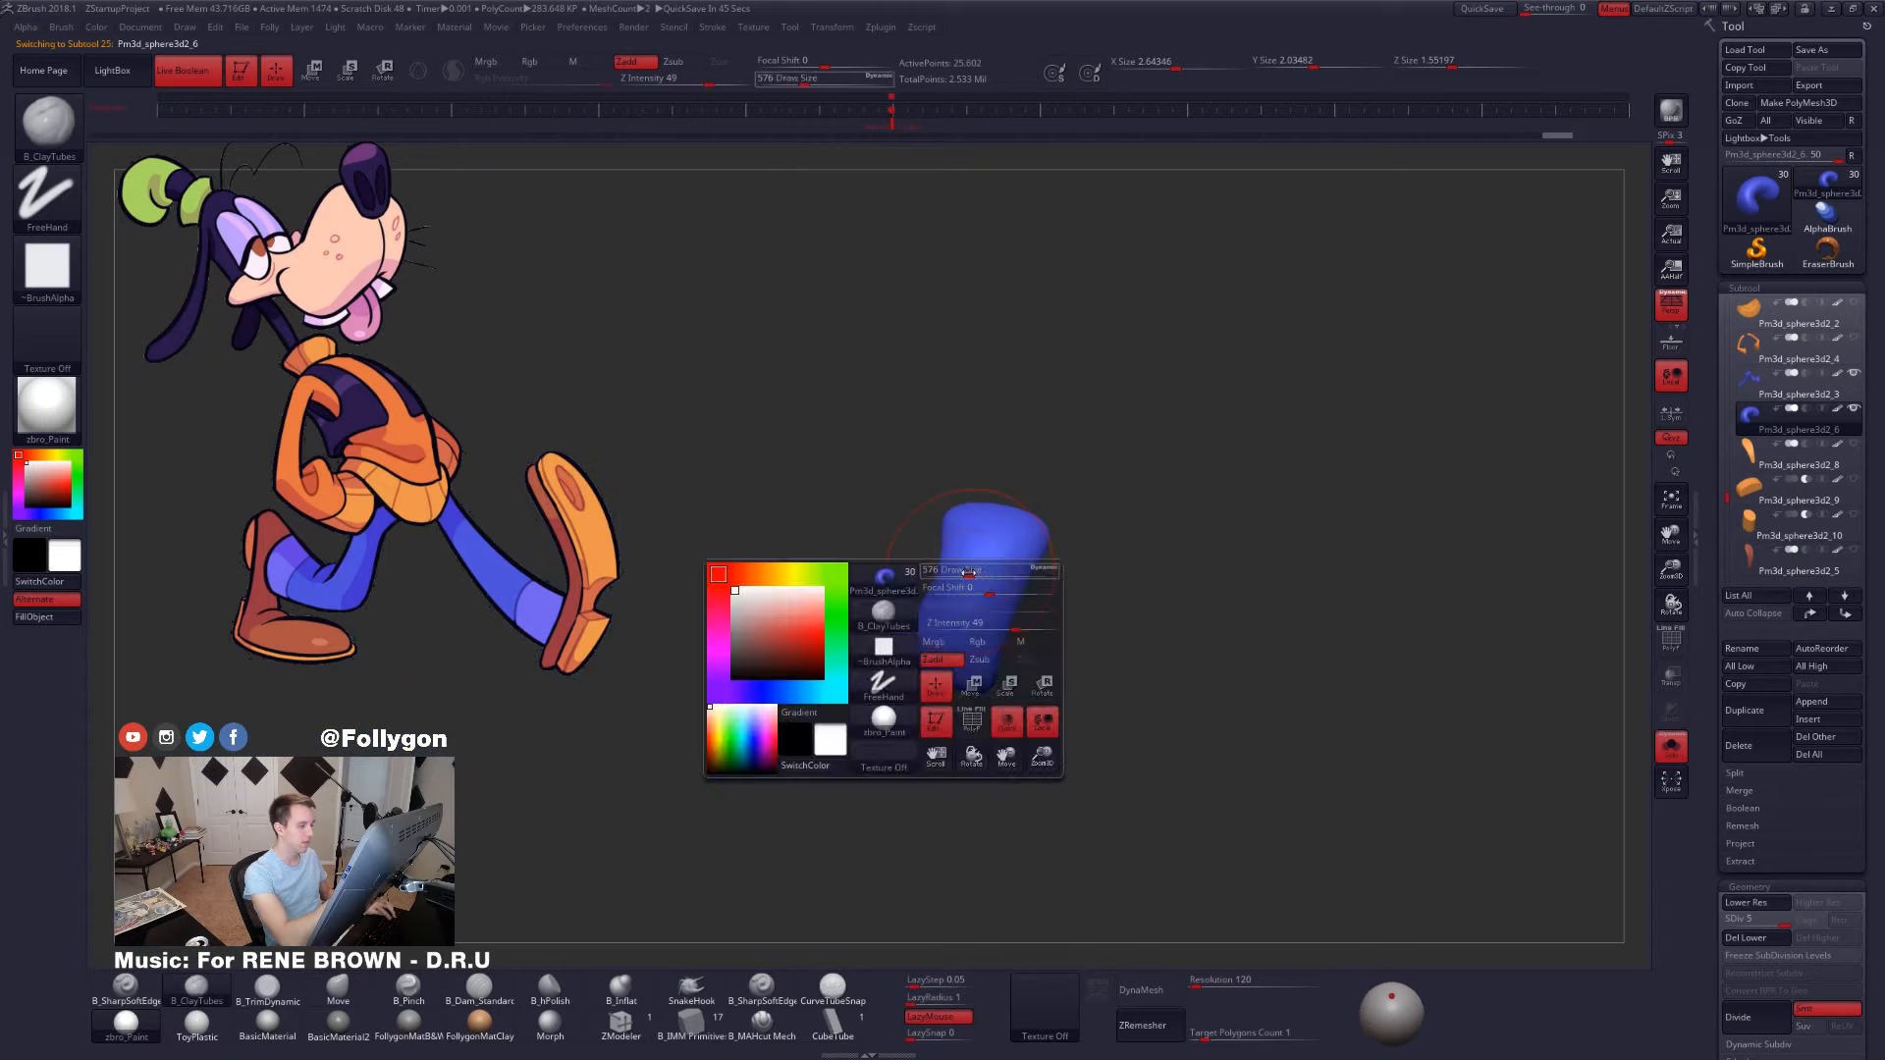
{"action": "left_click", "coordinate": [968, 587]}
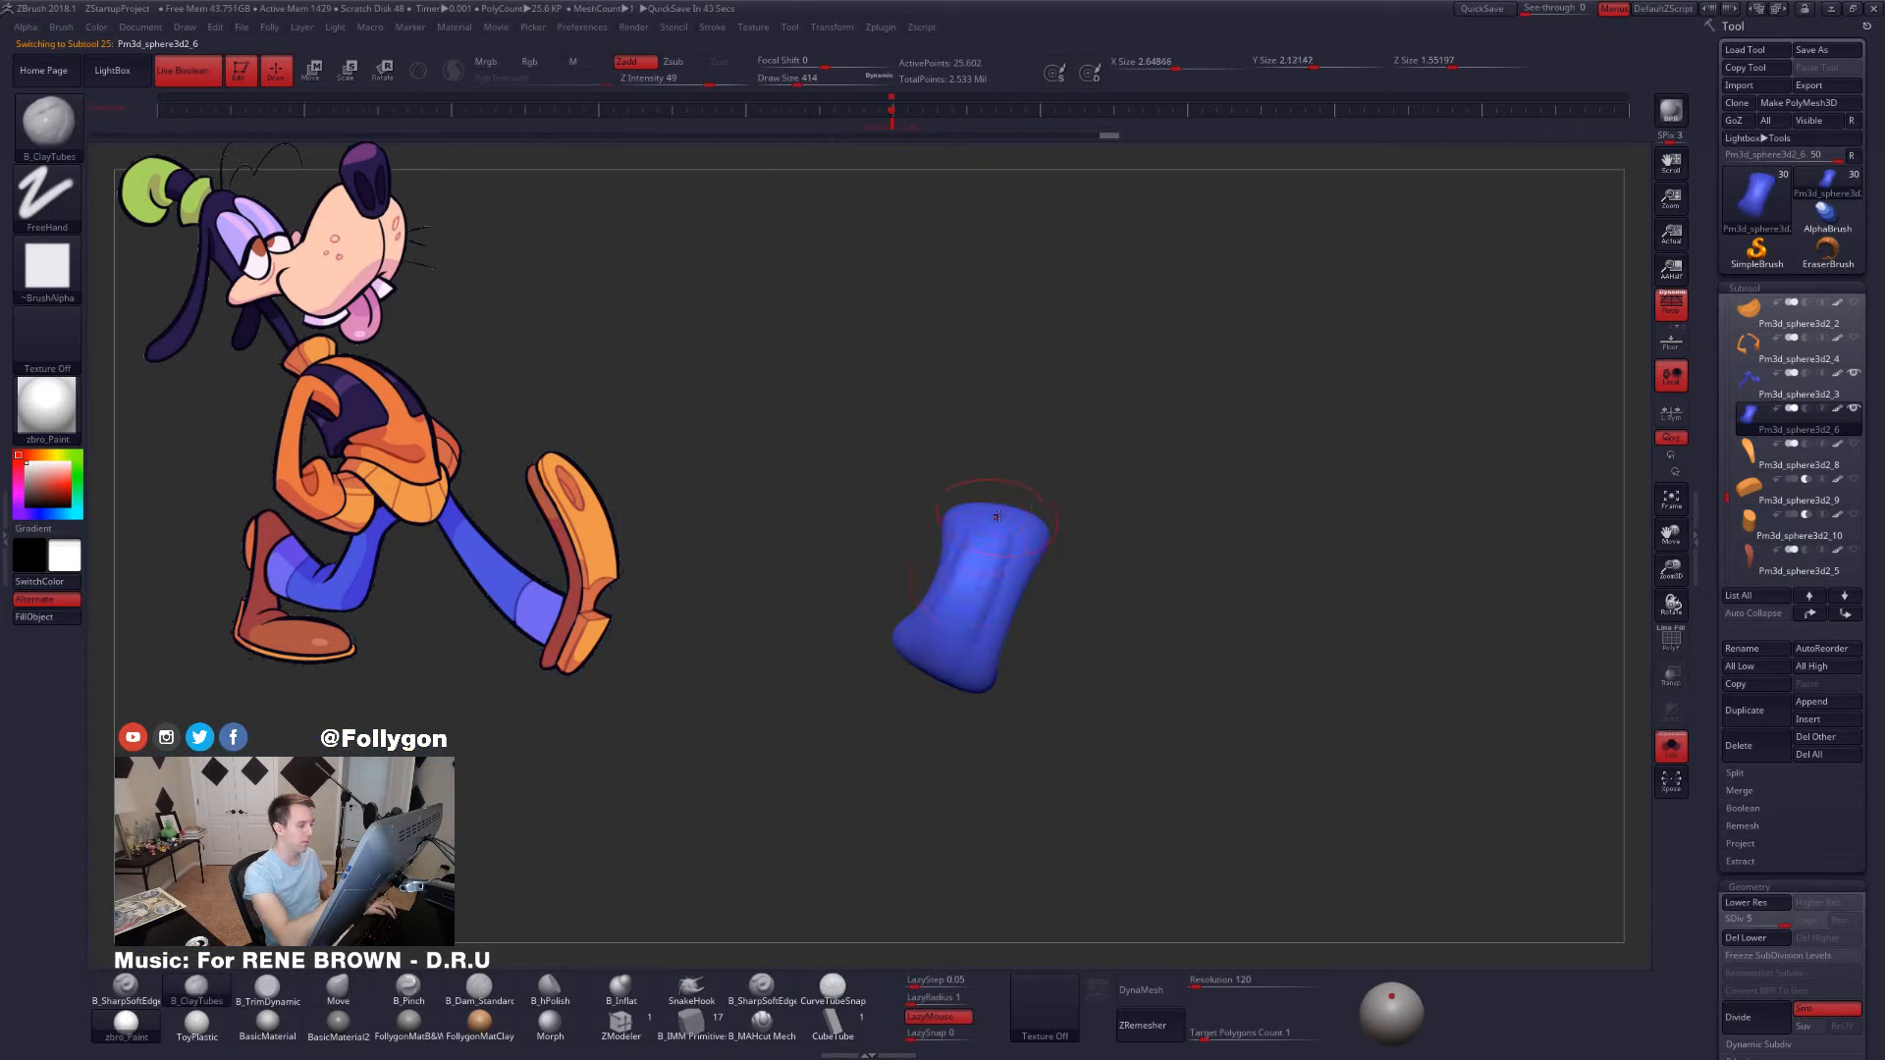
- Lower the isolated knee fold piece to subdivision level 3 and smooth its lower part
{"action": "right_click_drag", "start_coordinate": [995, 511], "coordinate": [972, 591]}
{"action": "mouse_move", "coordinate": [947, 660]}
{"action": "right_mouse_down", "text": "alt"}
{"action": "mouse_move", "coordinate": [1029, 700]}
{"action": "mouse_move", "coordinate": [1036, 592]}
{"action": "right_mouse_up", "text": "alt"}
{"action": "key", "text": "shift+d"}
{"action": "key", "text": "shift+d"}
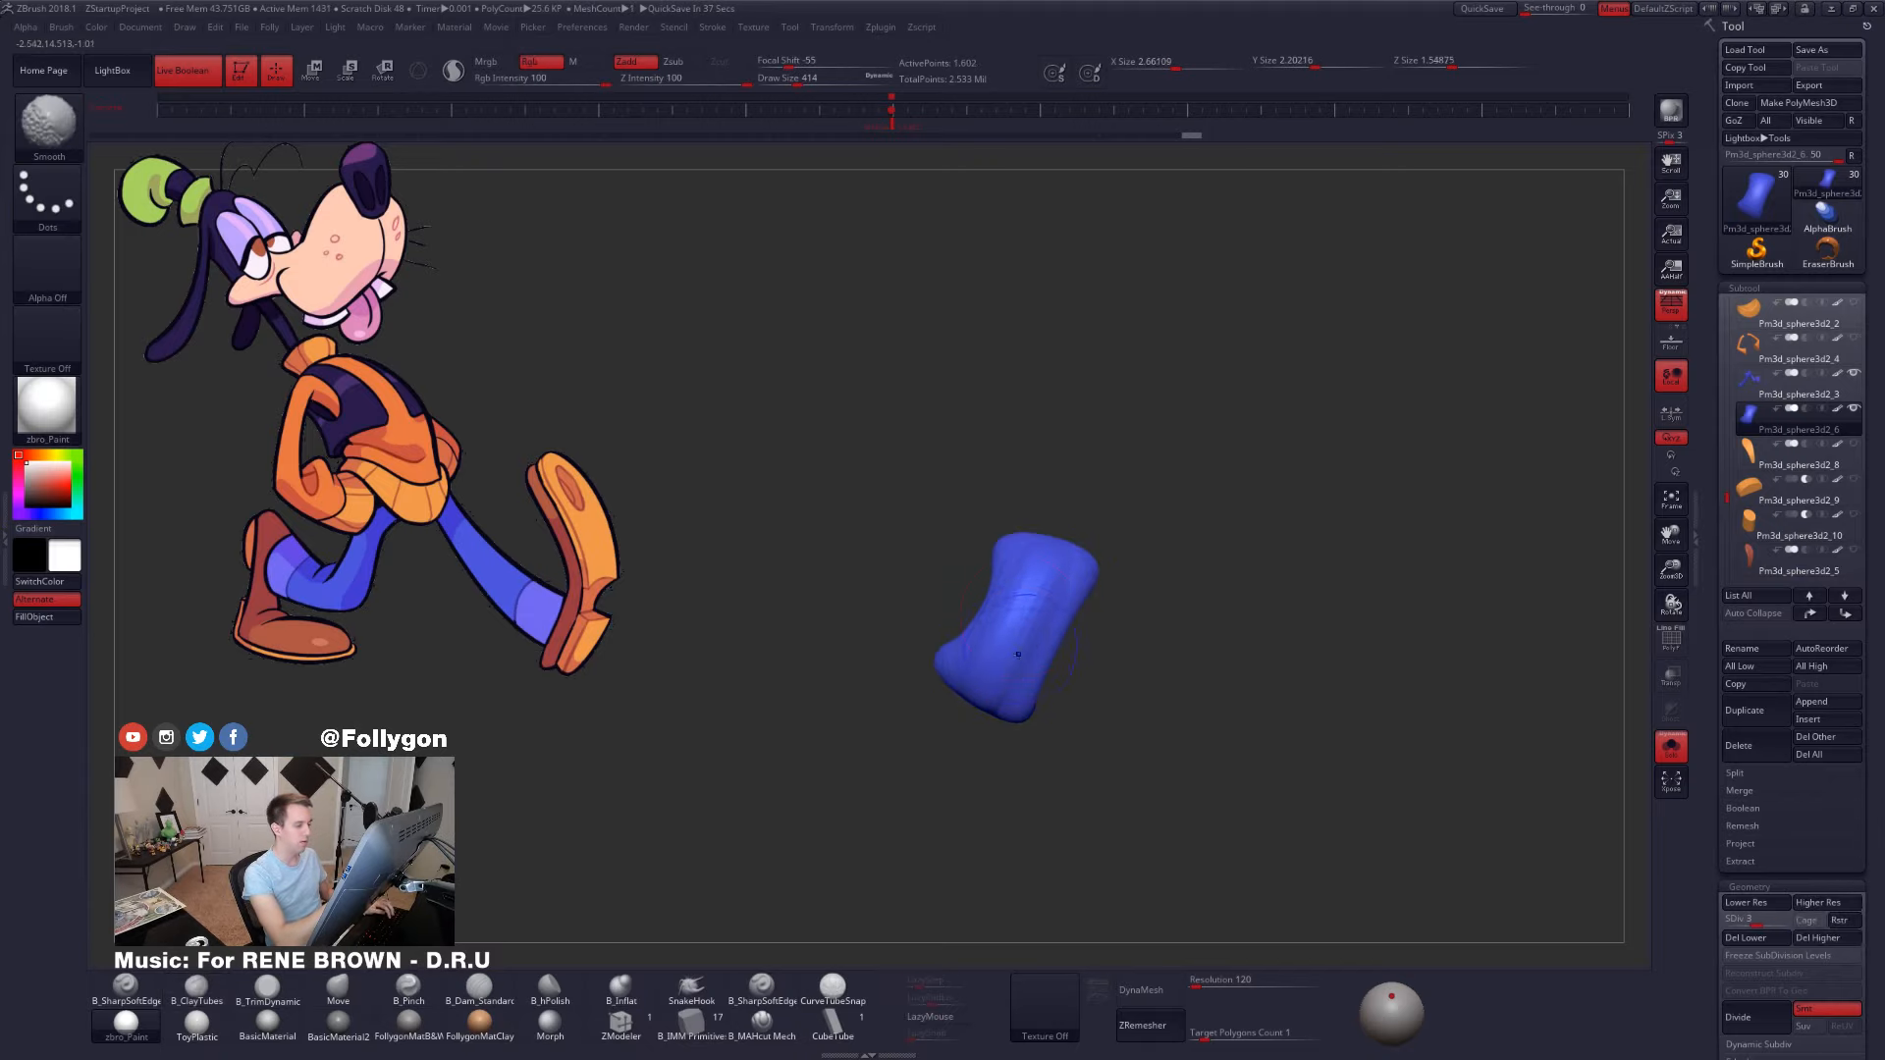
{"action": "left_click_drag", "start_coordinate": [1001, 660], "coordinate": [1029, 618], "text": "shift"}
{"action": "mouse_move", "coordinate": [1012, 638]}
{"action": "right_mouse_down"}
{"action": "mouse_move", "coordinate": [1055, 653]}
{"action": "mouse_move", "coordinate": [1068, 619]}
{"action": "mouse_move", "coordinate": [1068, 648]}
{"action": "right_mouse_up"}
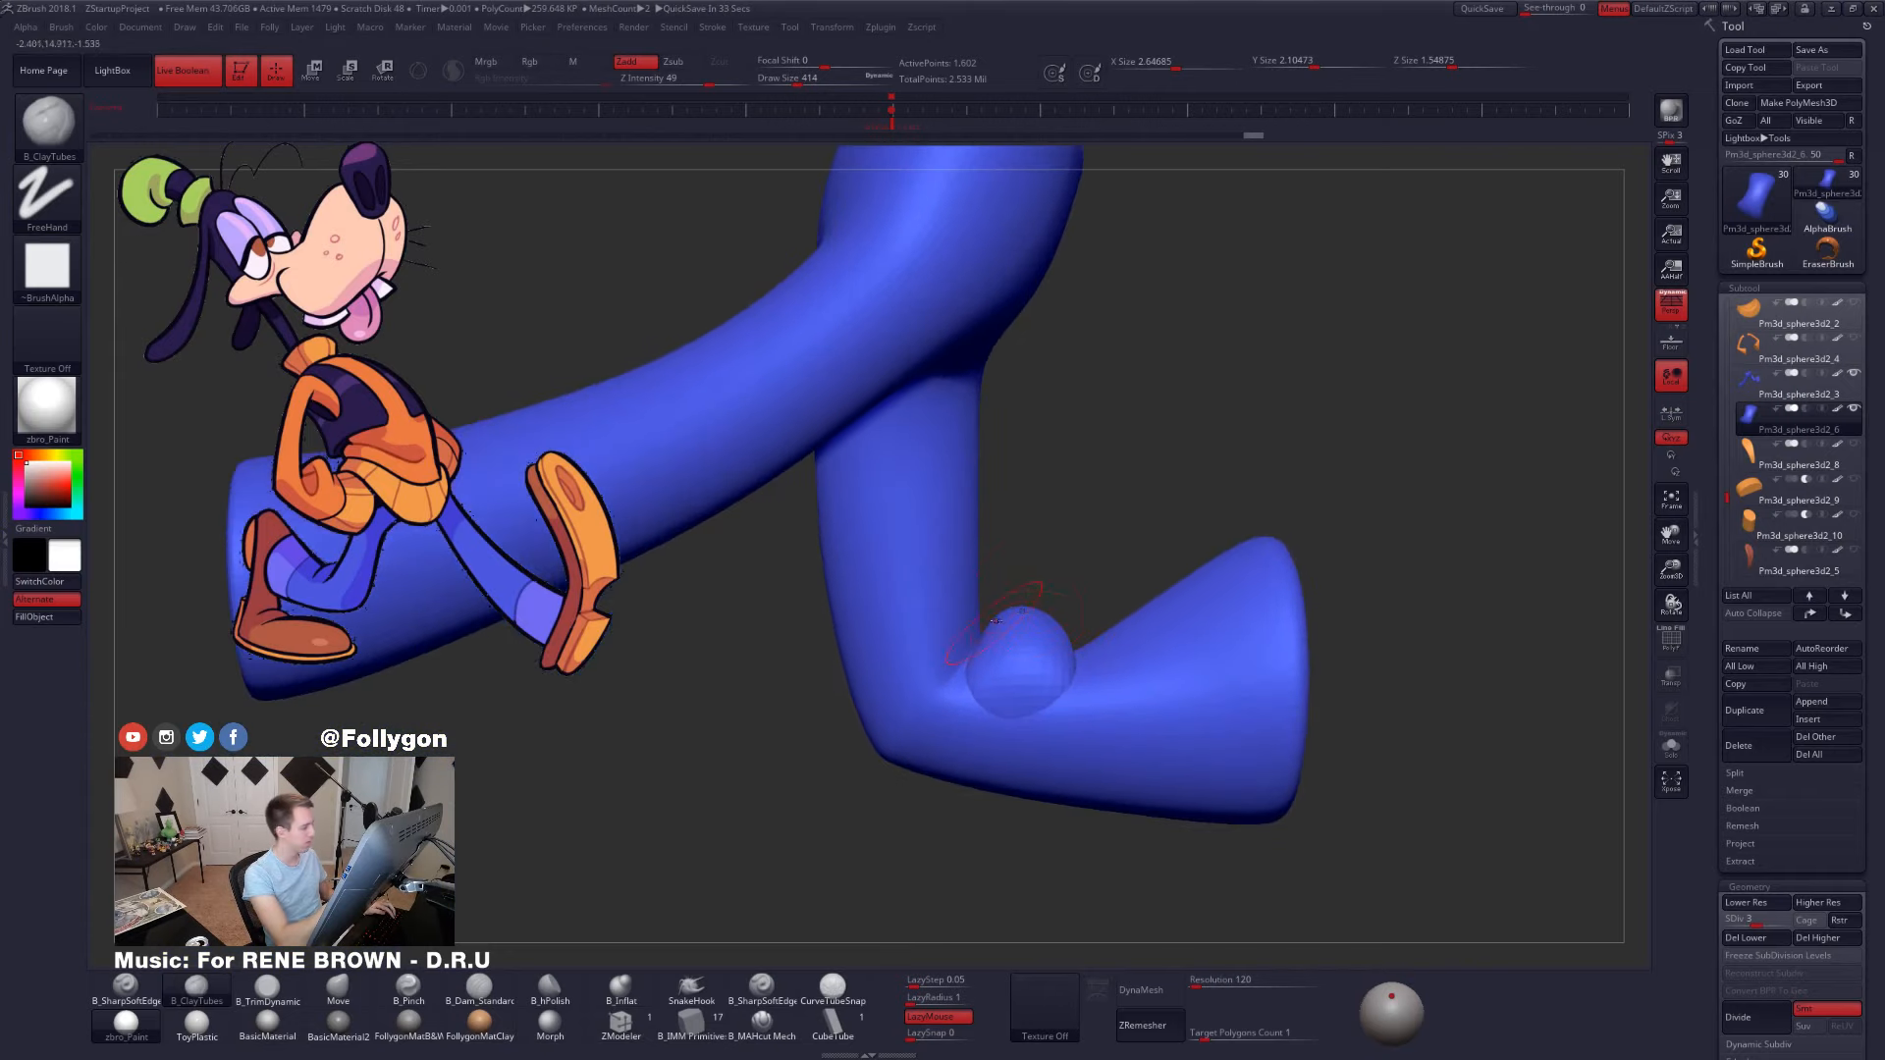
- Reshape the knee fold piece in the knee bend from both sides of the leg with the Move brush at Draw Size 595, subdivision level 4
{"action": "right_click", "coordinate": [1034, 651]}
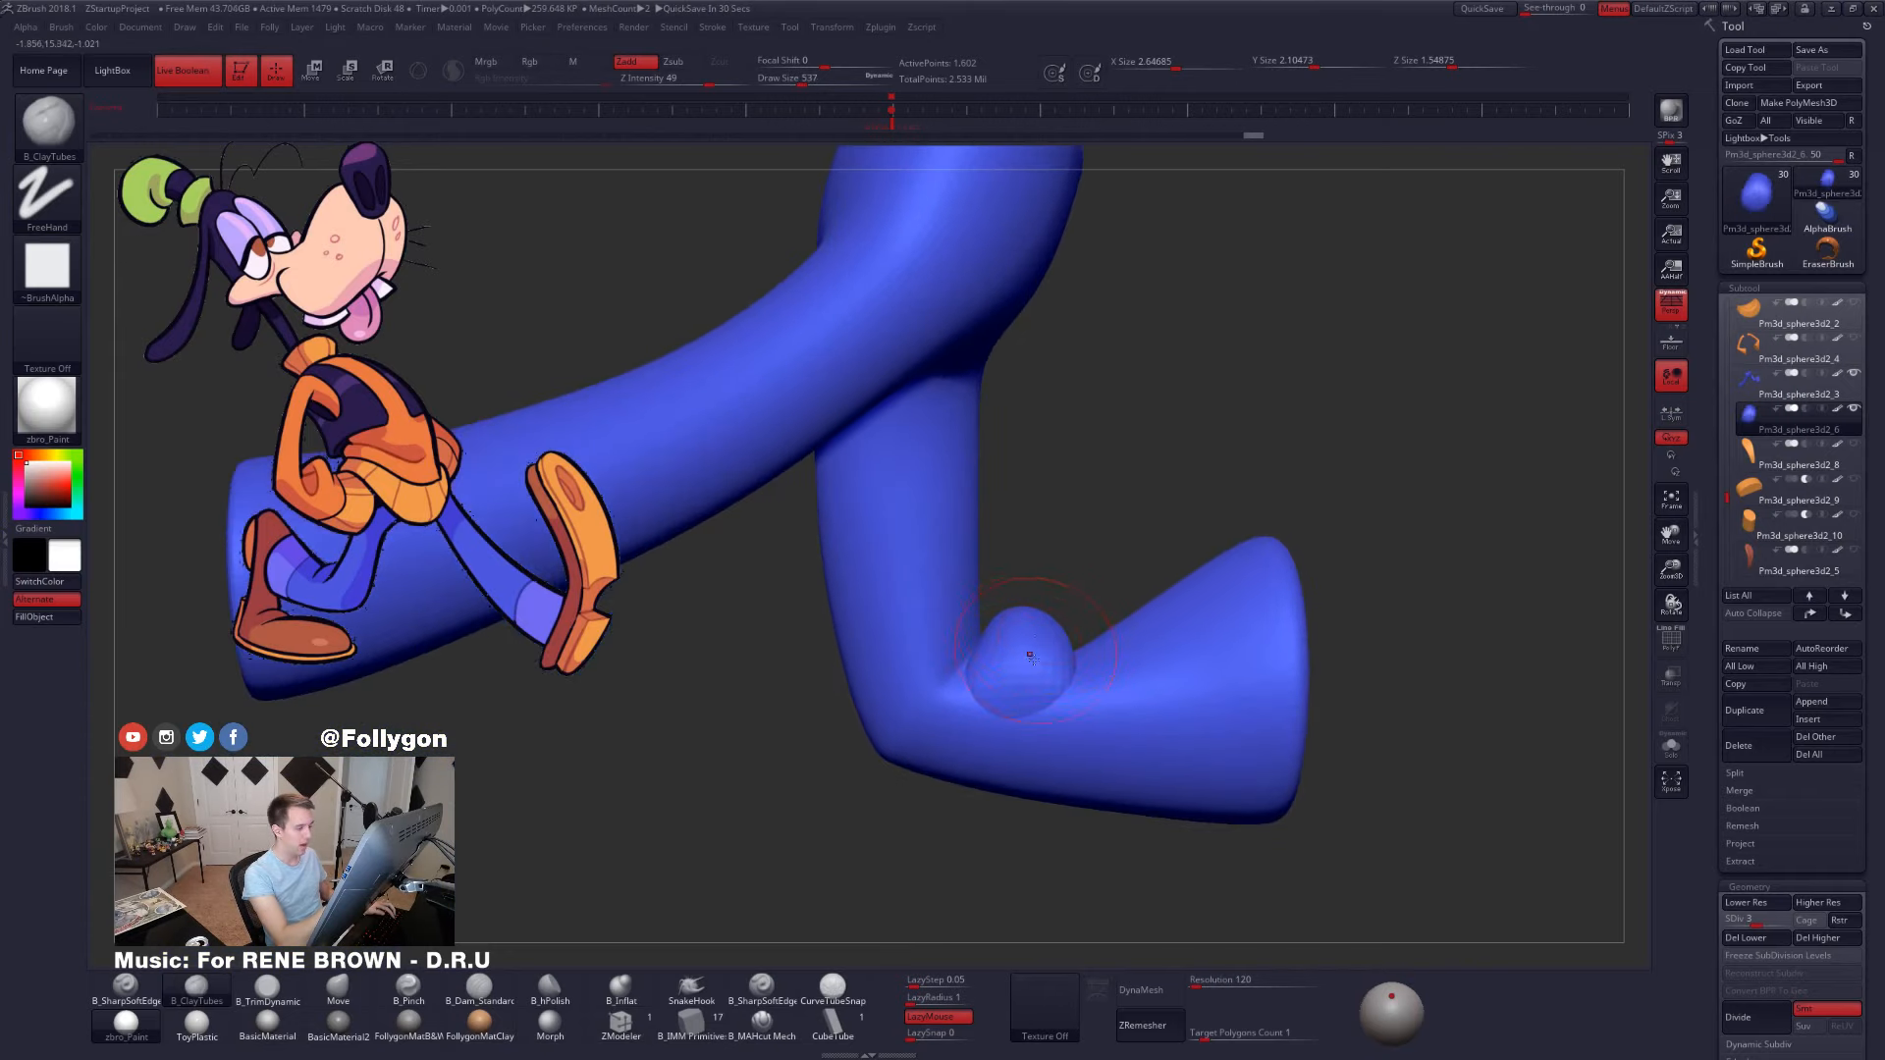
{"action": "key", "text": "b"}
{"action": "key", "text": "m"}
{"action": "key", "text": "v"}
{"action": "mouse_move", "coordinate": [1027, 652]}
{"action": "right_mouse_down"}
{"action": "mouse_move", "coordinate": [1045, 751]}
{"action": "mouse_move", "coordinate": [1002, 483]}
{"action": "mouse_move", "coordinate": [1046, 562]}
{"action": "mouse_move", "coordinate": [1145, 641]}
{"action": "mouse_move", "coordinate": [1060, 589]}
{"action": "mouse_move", "coordinate": [1021, 677]}
{"action": "right_mouse_up"}
{"action": "key", "text": "space"}
{"action": "left_click_drag", "start_coordinate": [1036, 699], "coordinate": [1043, 699]}
{"action": "mouse_move", "coordinate": [1042, 699]}
{"action": "right_mouse_down"}
{"action": "mouse_move", "coordinate": [1026, 766]}
{"action": "mouse_move", "coordinate": [1056, 541]}
{"action": "right_mouse_up"}
{"action": "key", "text": "shift"}
{"action": "mouse_move", "coordinate": [1037, 705]}
{"action": "right_mouse_down"}
{"action": "mouse_move", "coordinate": [1073, 560]}
{"action": "mouse_move", "coordinate": [1151, 824]}
{"action": "right_mouse_up"}
{"action": "right_click_drag", "start_coordinate": [1052, 690], "coordinate": [1021, 628]}
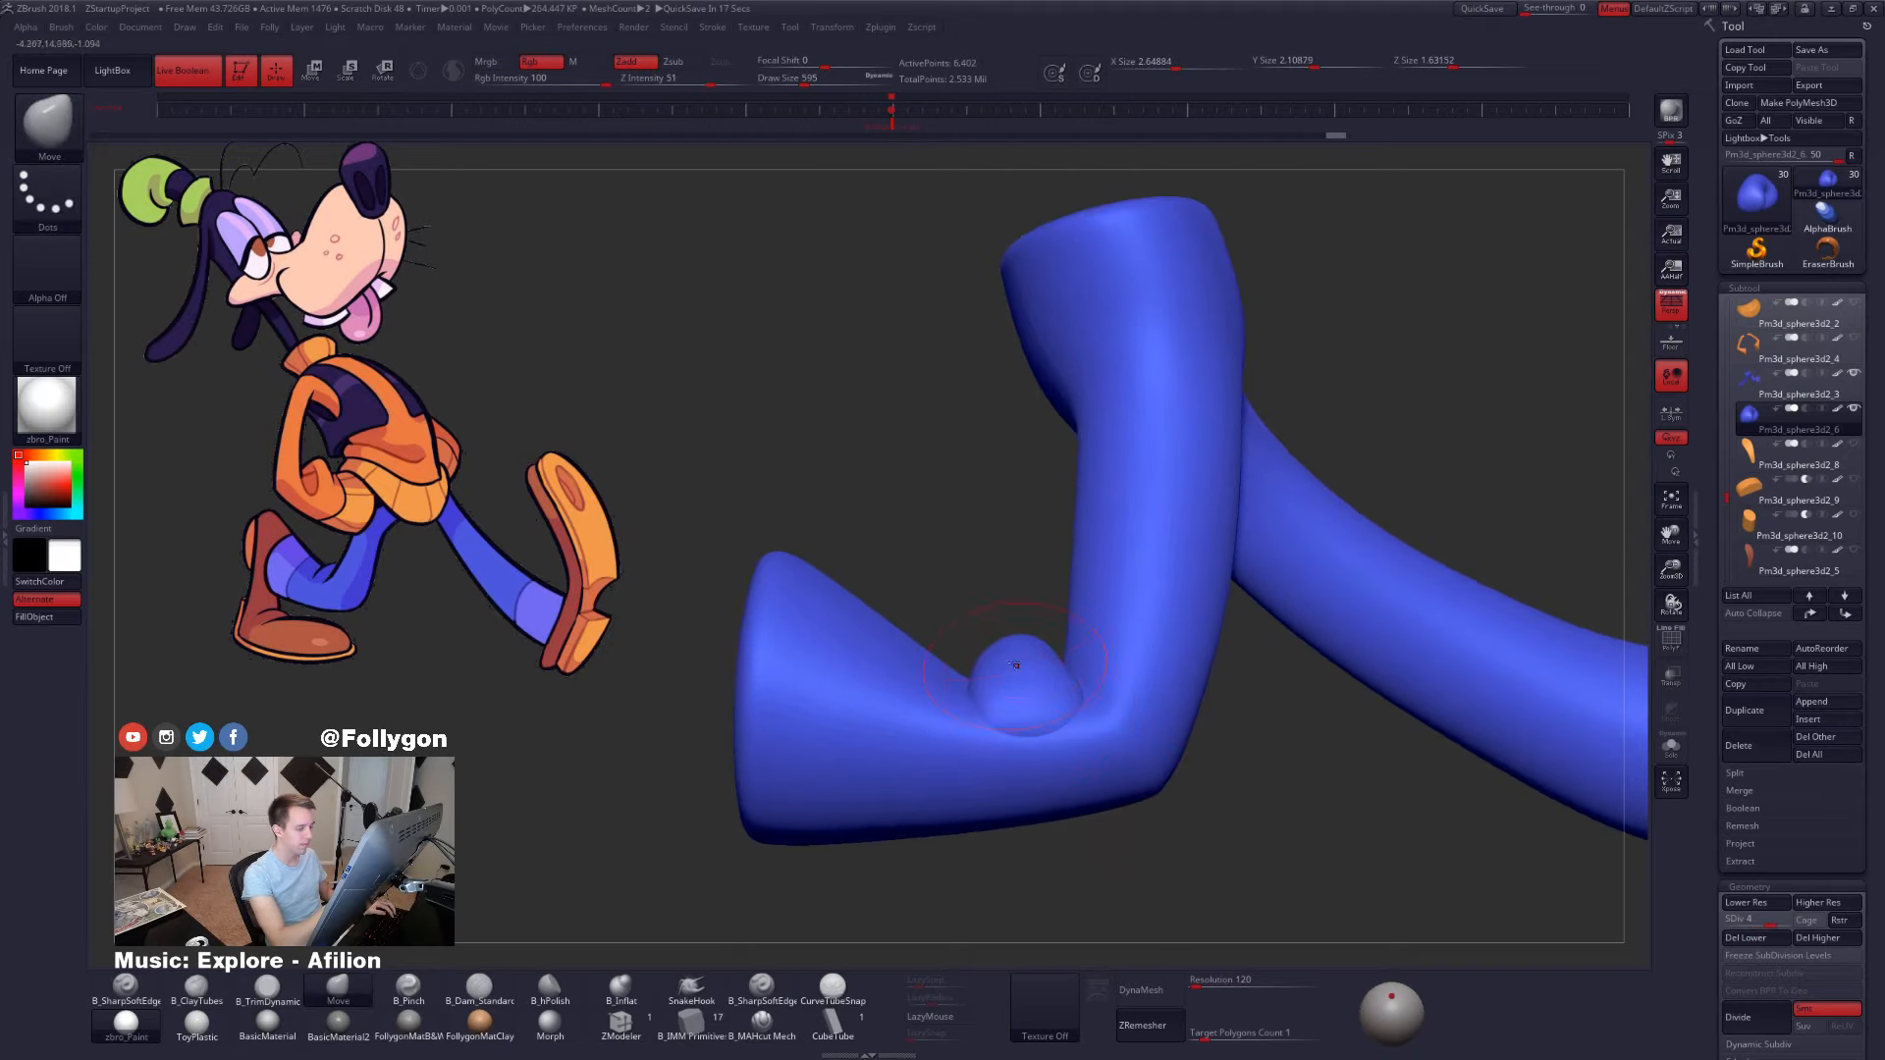
- Mask part of the knee fold piece with MaskLasso and adjust the unmasked part using the Transpose Move line
{"action": "key", "text": "ctrl"}
{"action": "mouse_move", "coordinate": [1016, 648]}
{"action": "left_mouse_down", "text": "ctrl"}
{"action": "mouse_move", "coordinate": [957, 903]}
{"action": "mouse_move", "coordinate": [862, 569]}
{"action": "left_mouse_up", "text": "ctrl"}
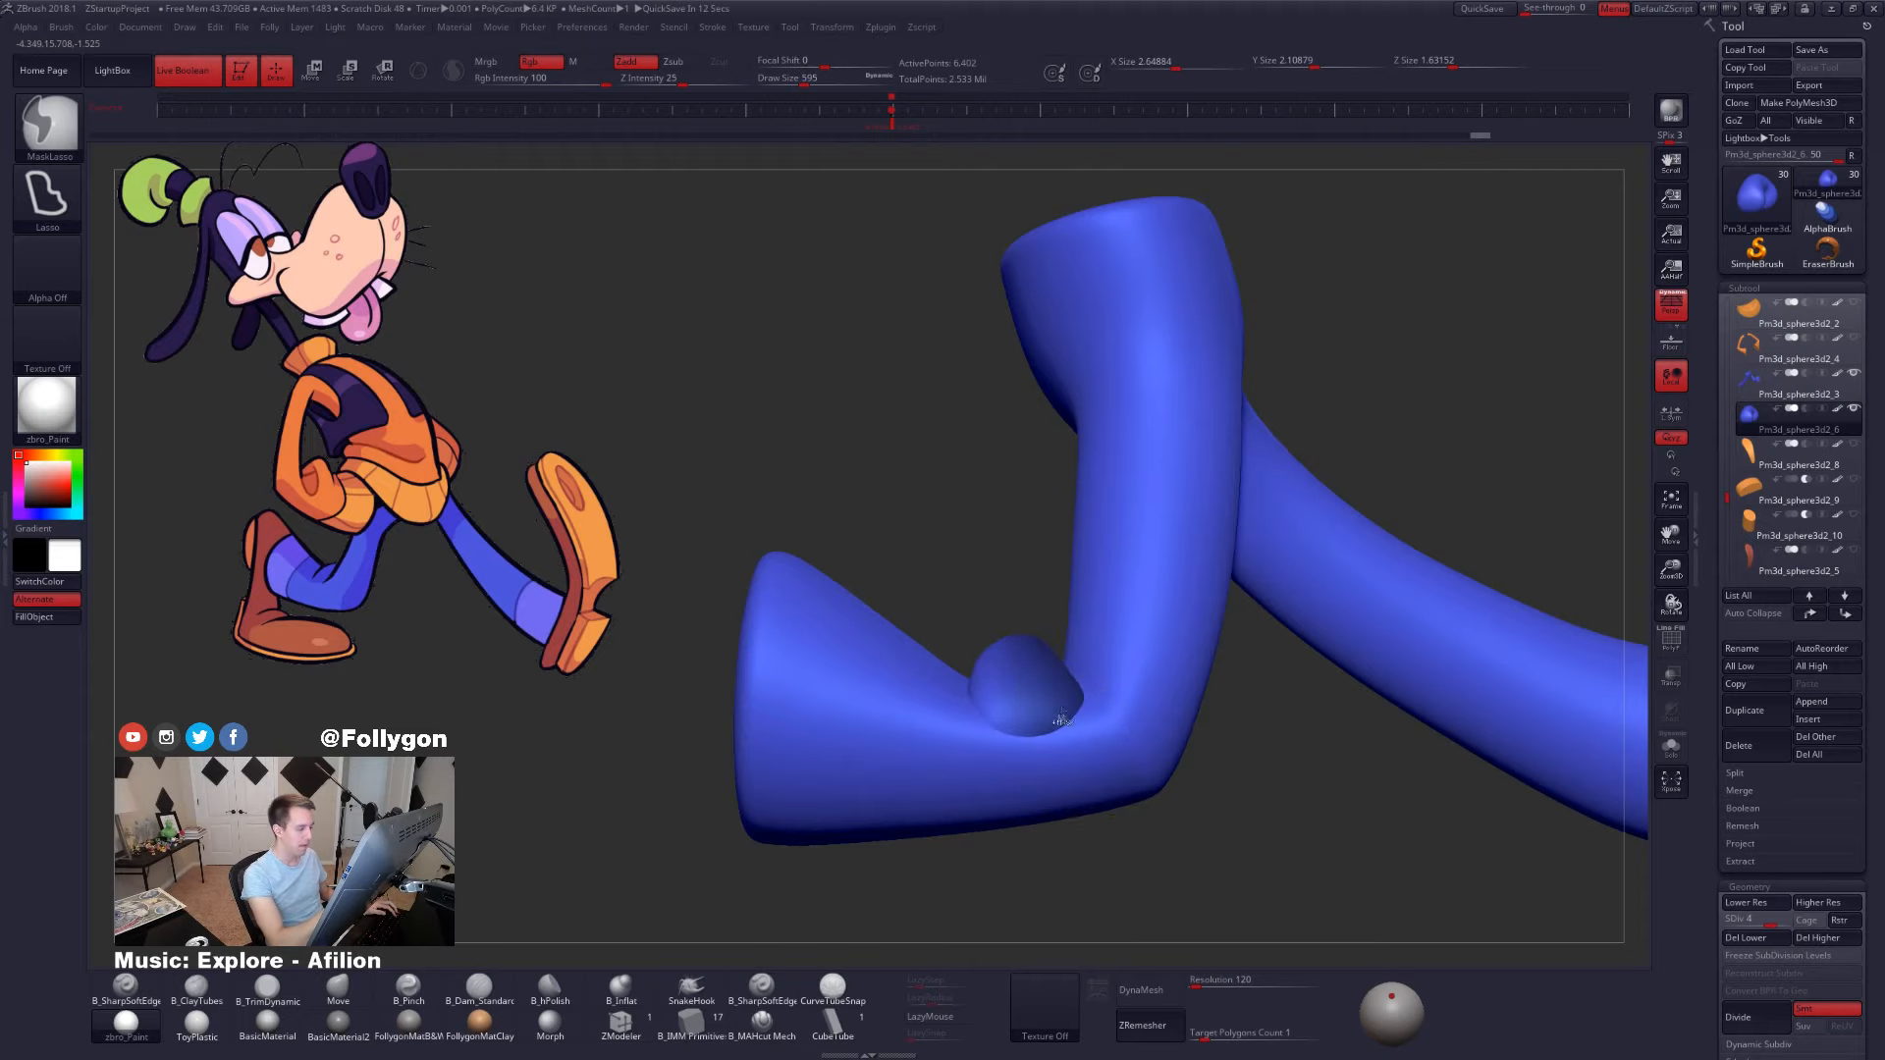
{"action": "key", "text": "w"}
{"action": "left_click", "coordinate": [992, 689]}
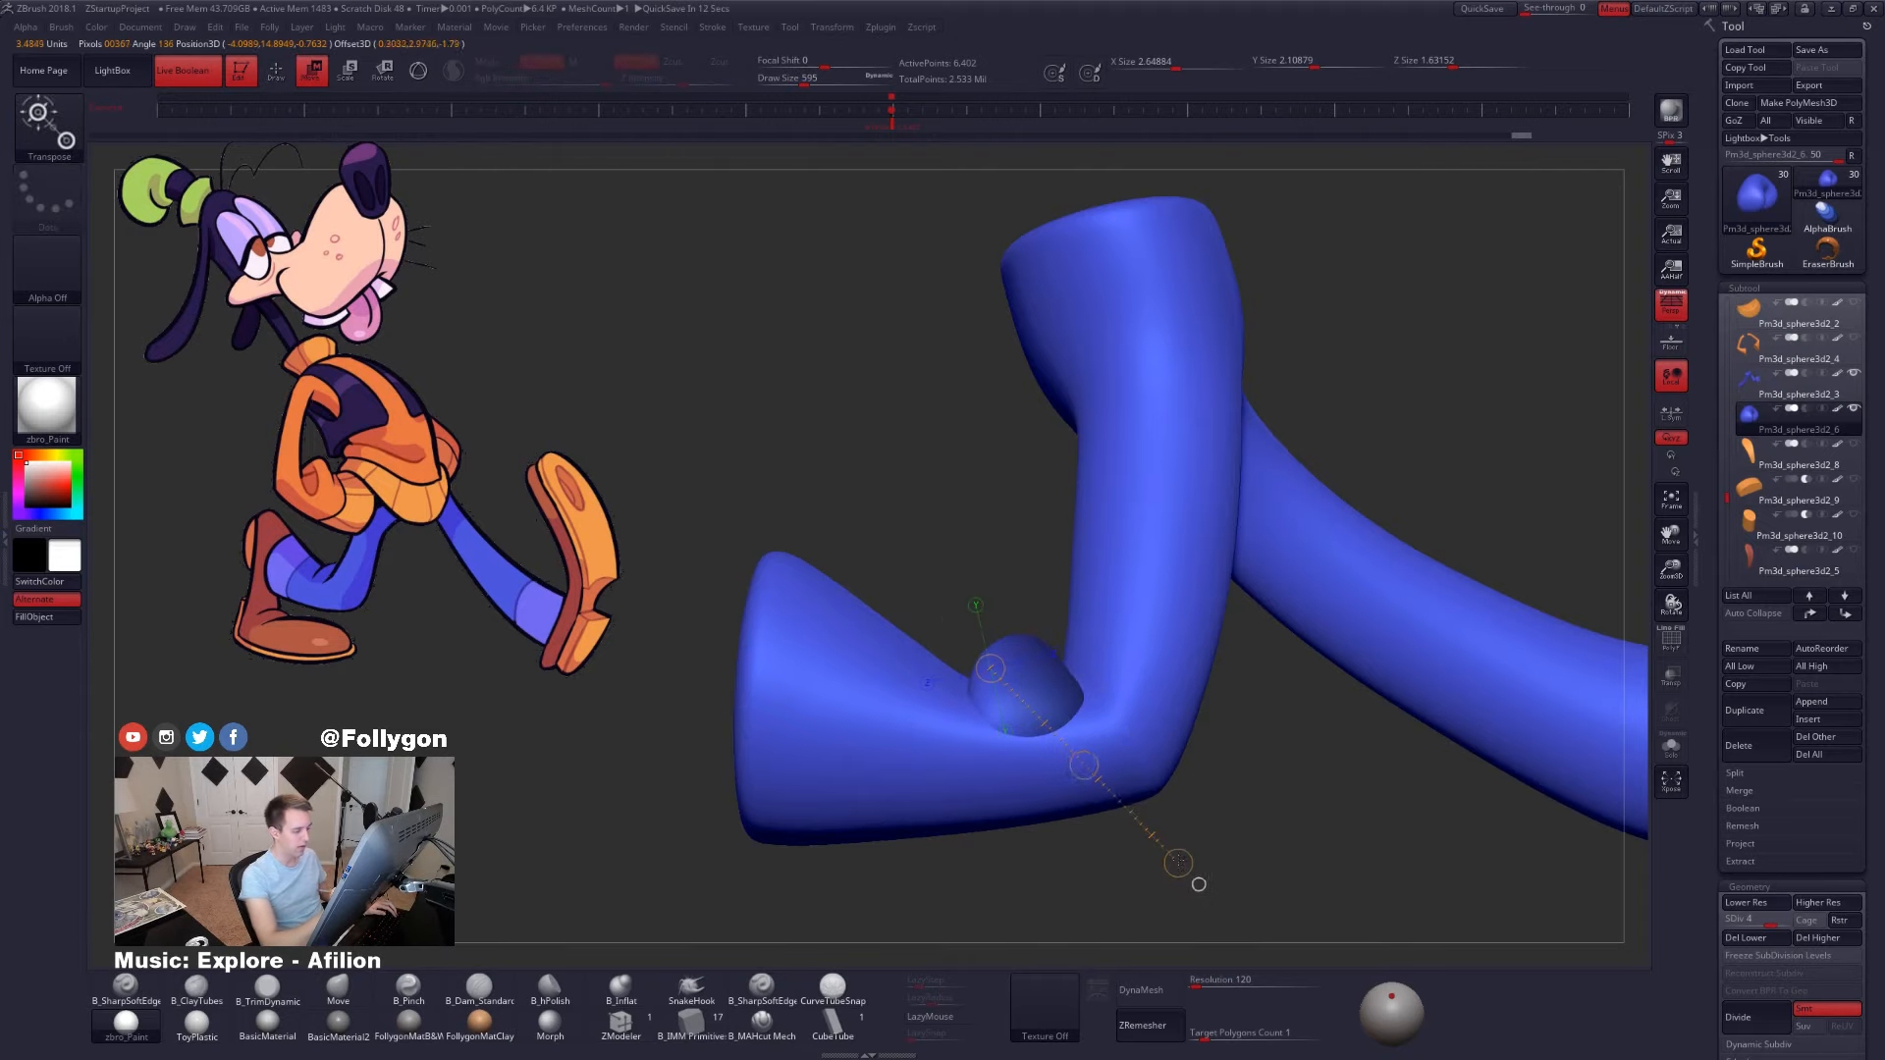
{"action": "left_click_drag", "start_coordinate": [1083, 765], "coordinate": [1084, 762], "text": "ctrl"}
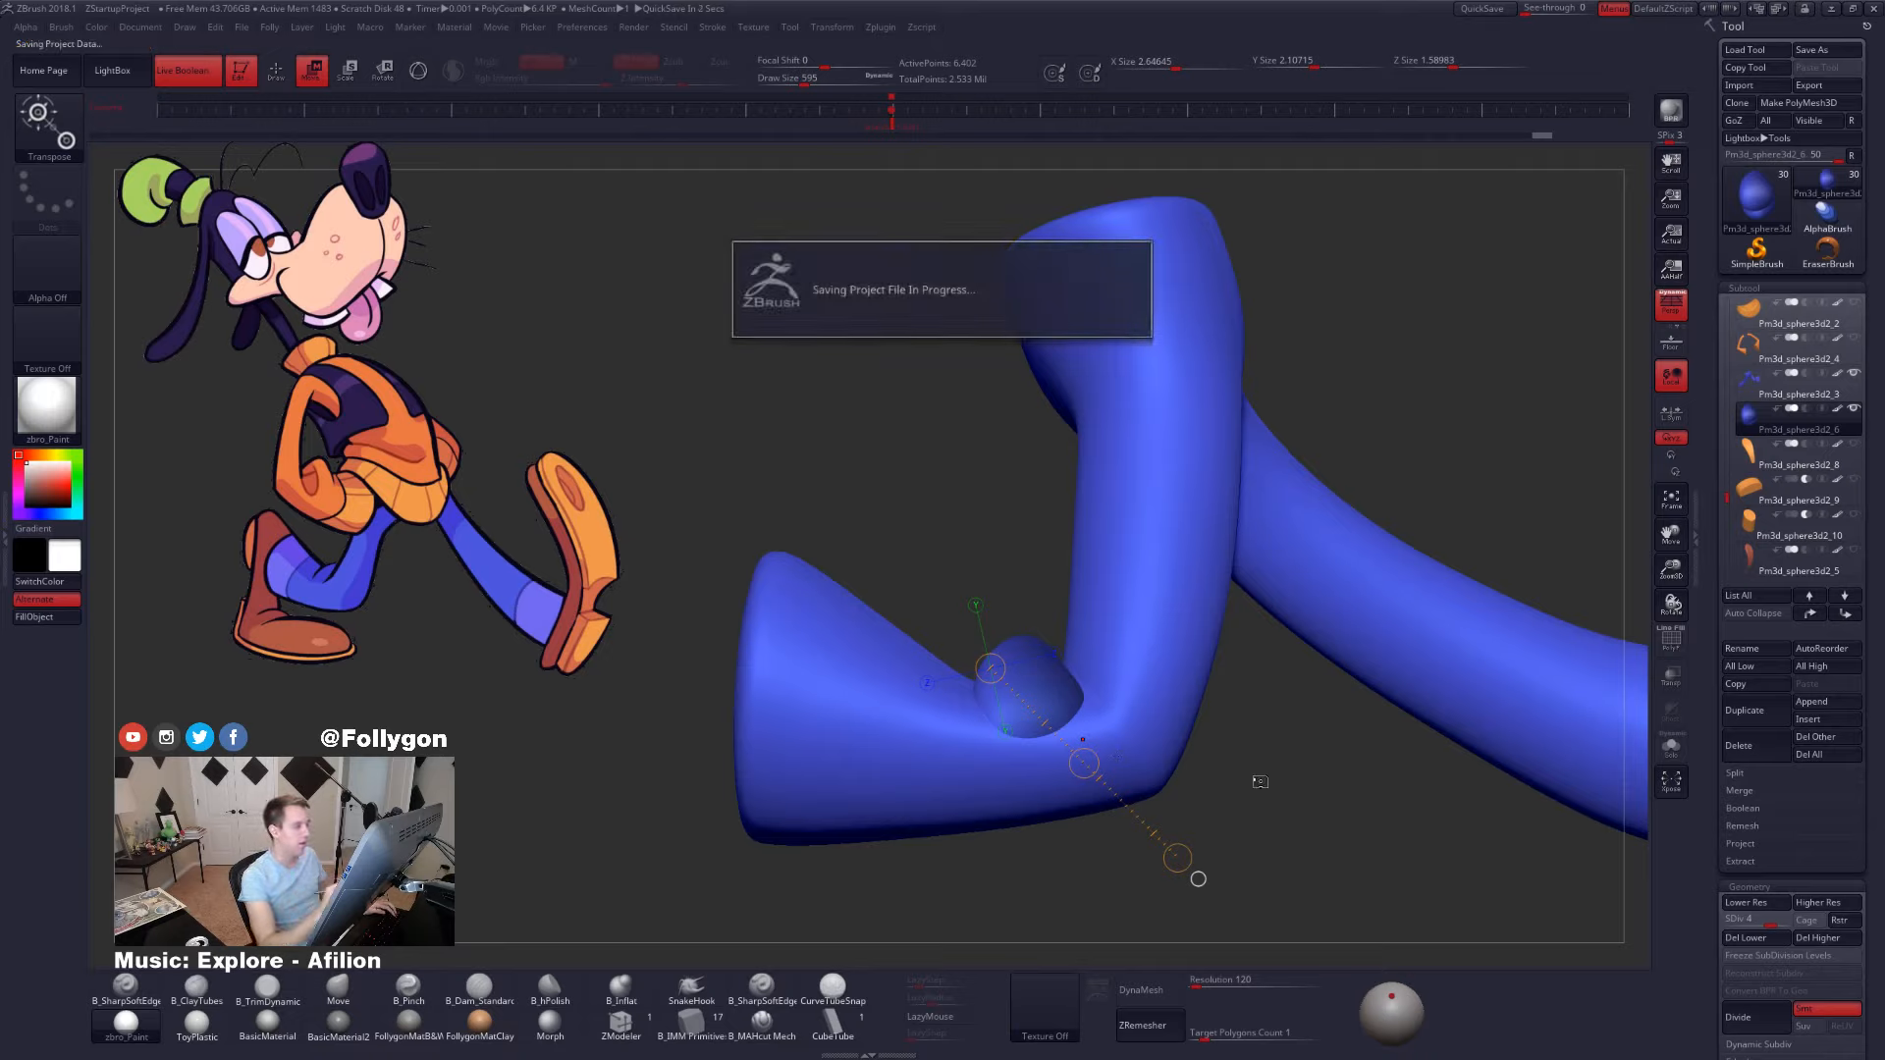
{"action": "left_click_drag", "start_coordinate": [1198, 879], "coordinate": [1177, 858]}
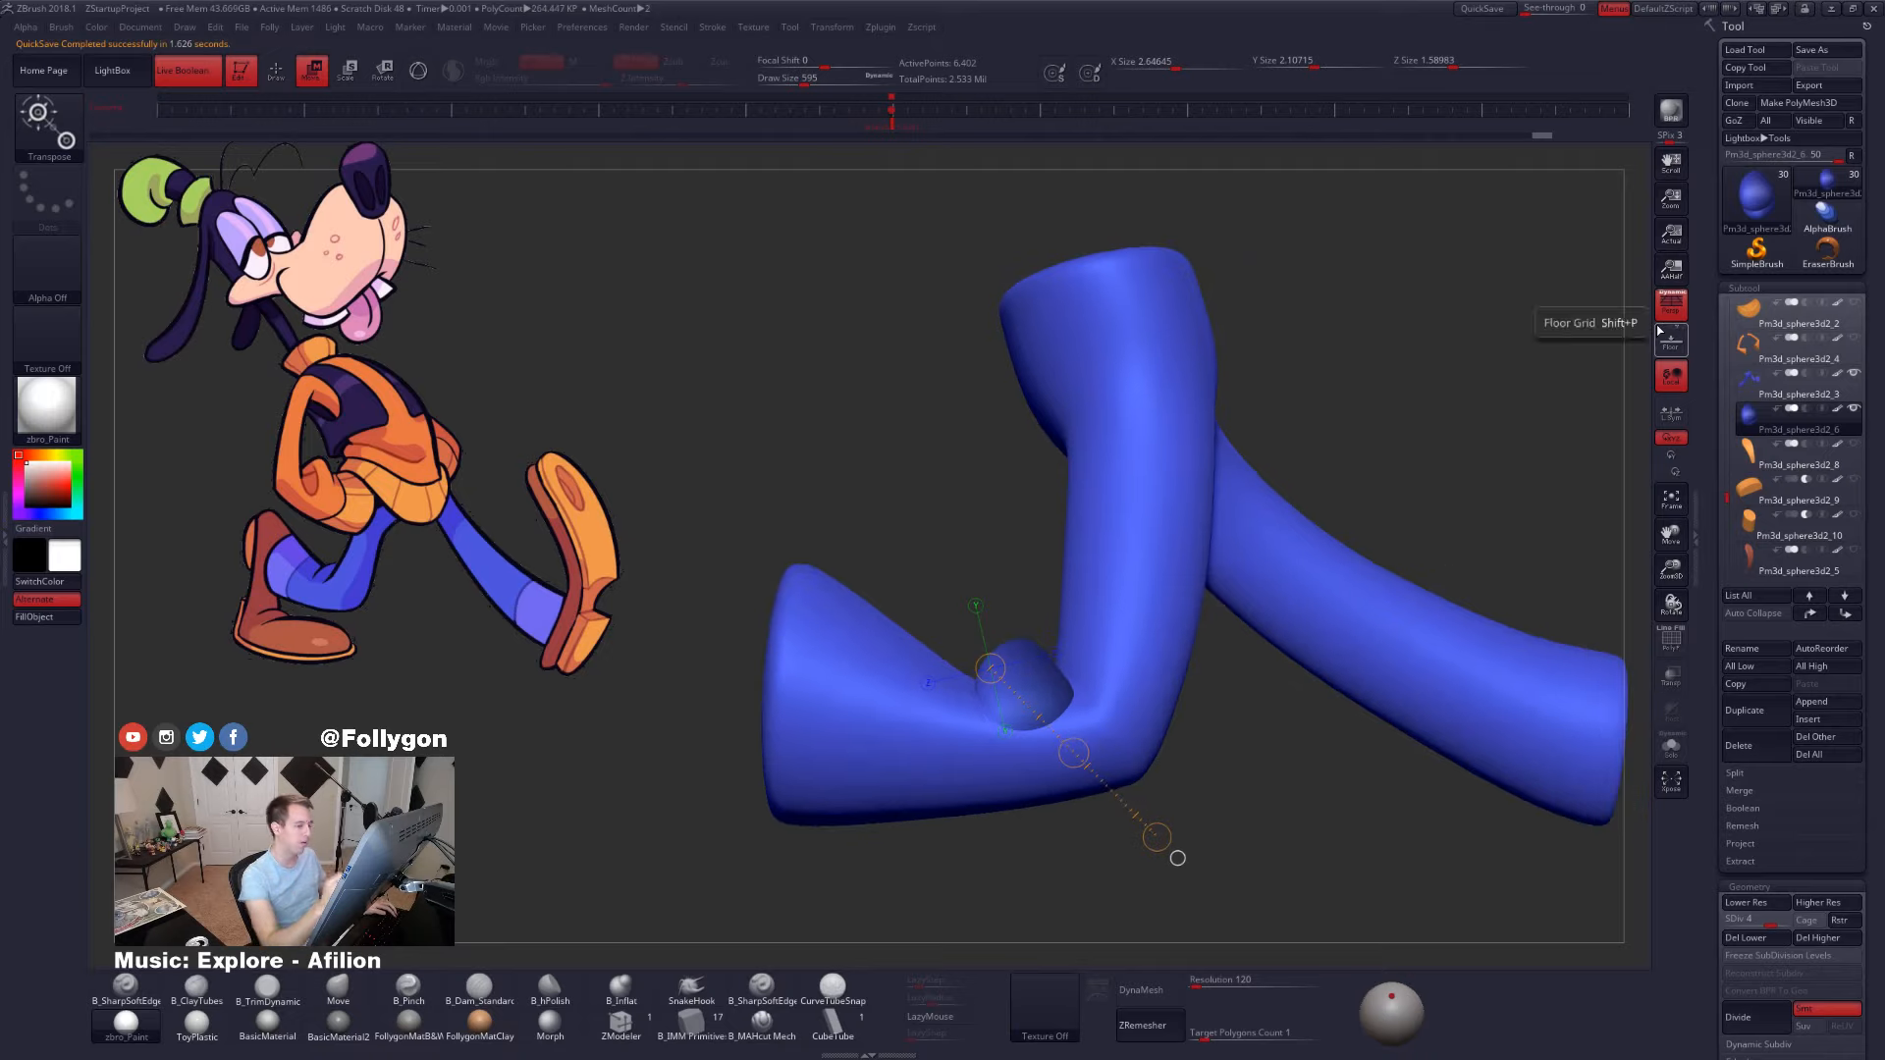
- Return to Draw mode, set Draw Size to 447, and refine the knee fold piece from the opposite side with the Move brush
{"action": "left_click_drag", "start_coordinate": [1473, 392], "coordinate": [1574, 407], "text": "alt"}
{"action": "key", "text": "q"}
{"action": "left_click_drag", "start_coordinate": [1462, 521], "coordinate": [1573, 645]}
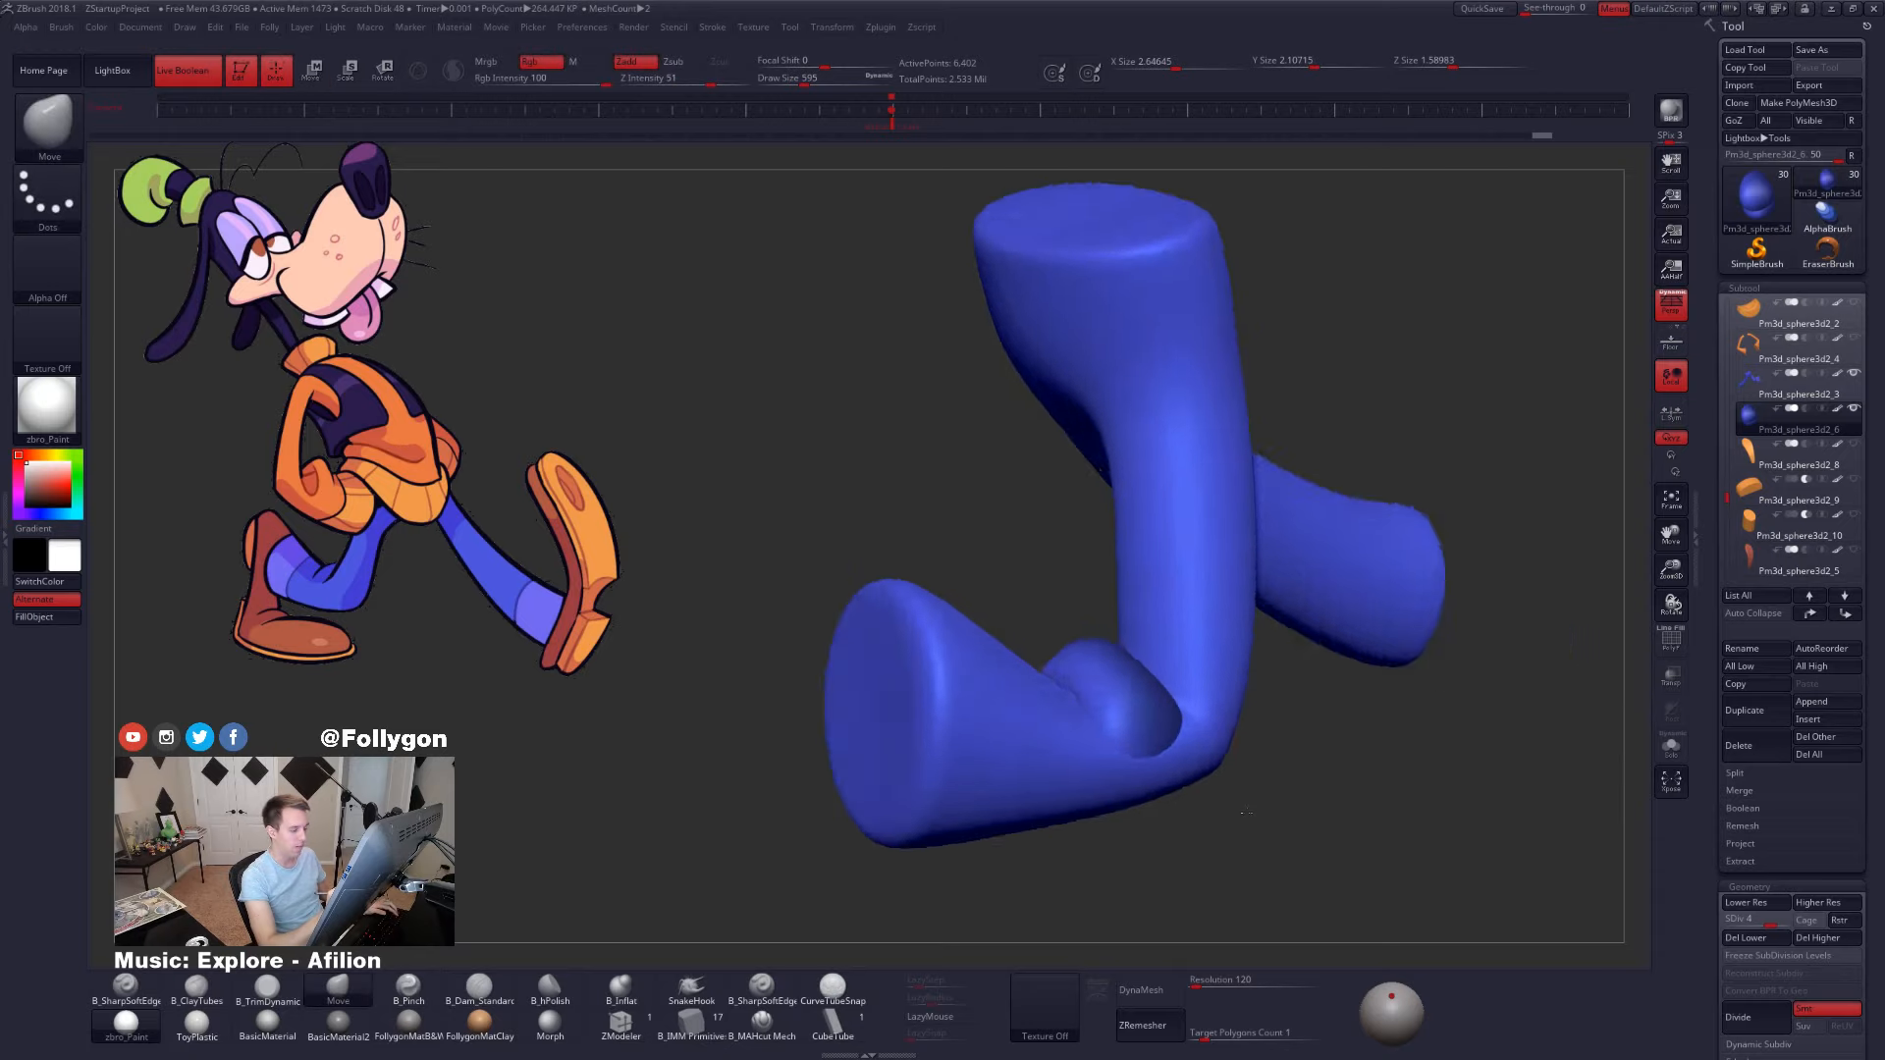
{"action": "mouse_move", "coordinate": [1245, 811]}
{"action": "left_mouse_down"}
{"action": "mouse_move", "coordinate": [1246, 770]}
{"action": "mouse_move", "coordinate": [1199, 838]}
{"action": "mouse_move", "coordinate": [1243, 765]}
{"action": "mouse_move", "coordinate": [1128, 777]}
{"action": "left_mouse_up"}
{"action": "key", "text": "space"}
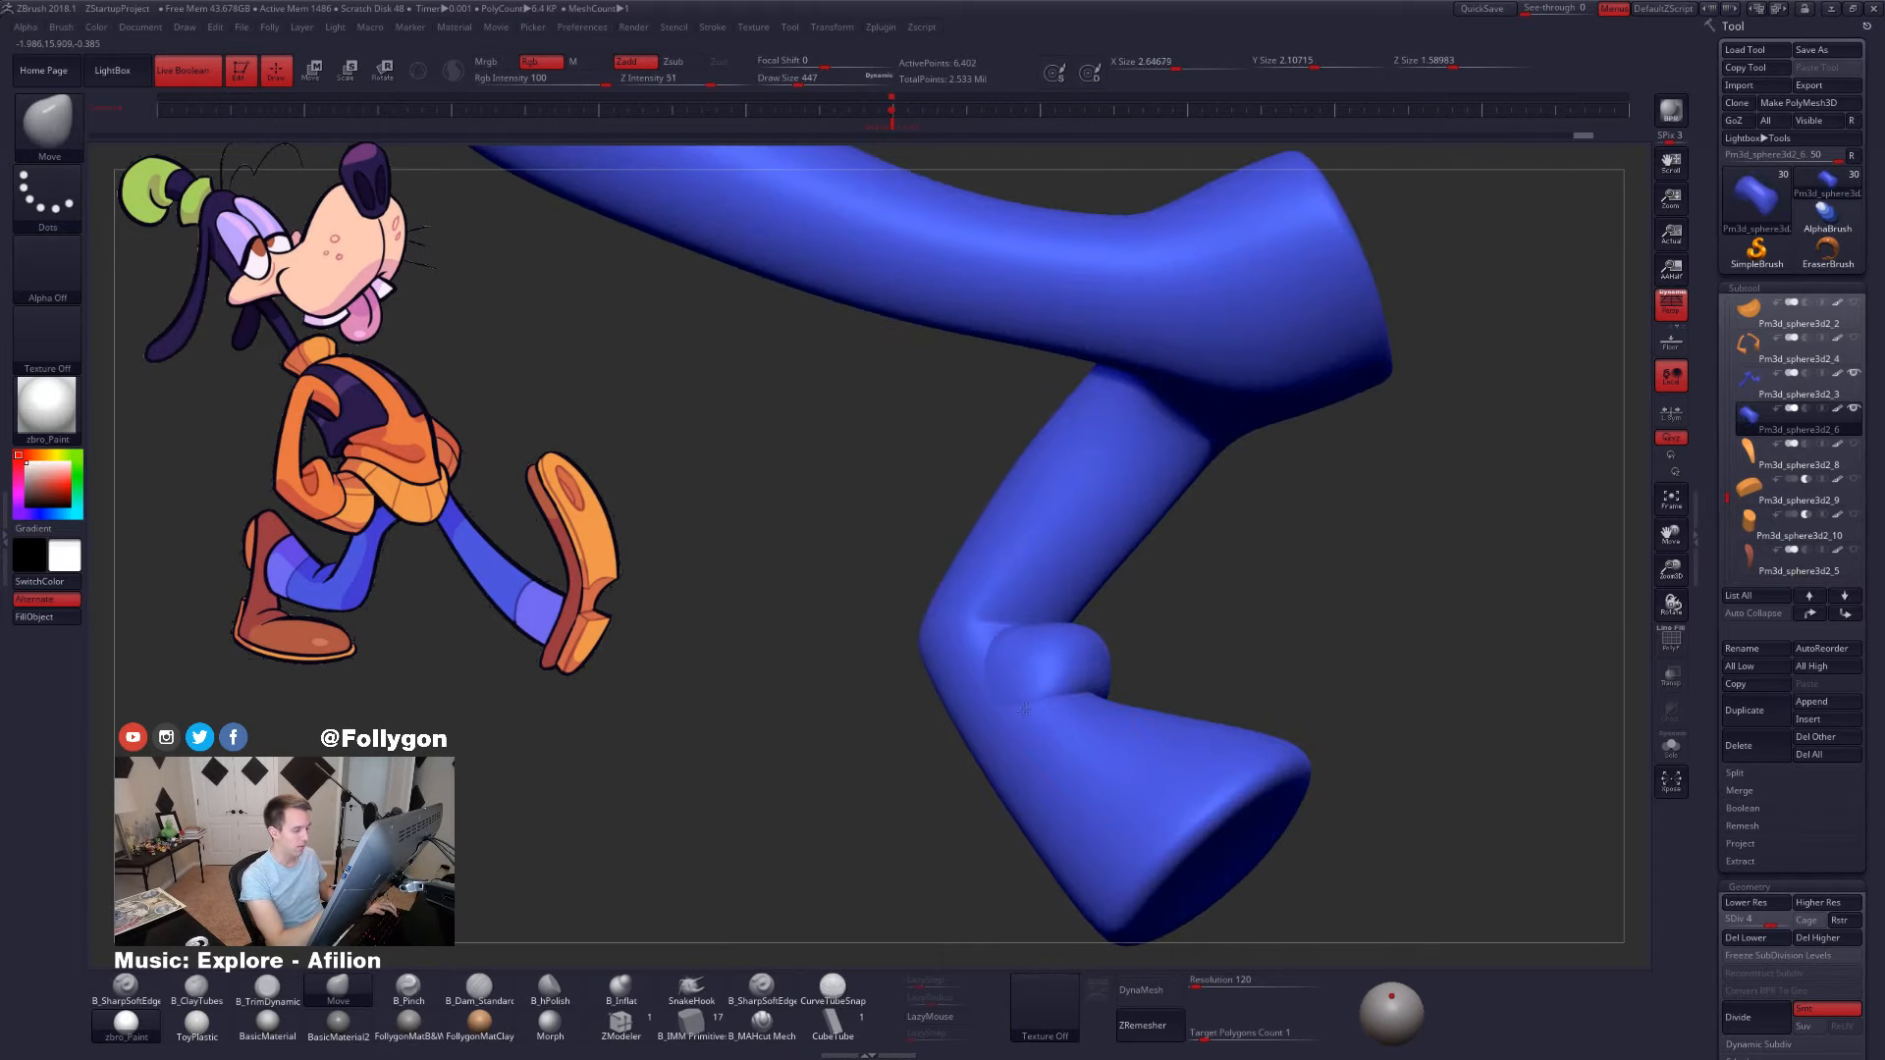
{"action": "left_click_drag", "start_coordinate": [1025, 718], "coordinate": [1481, 745]}
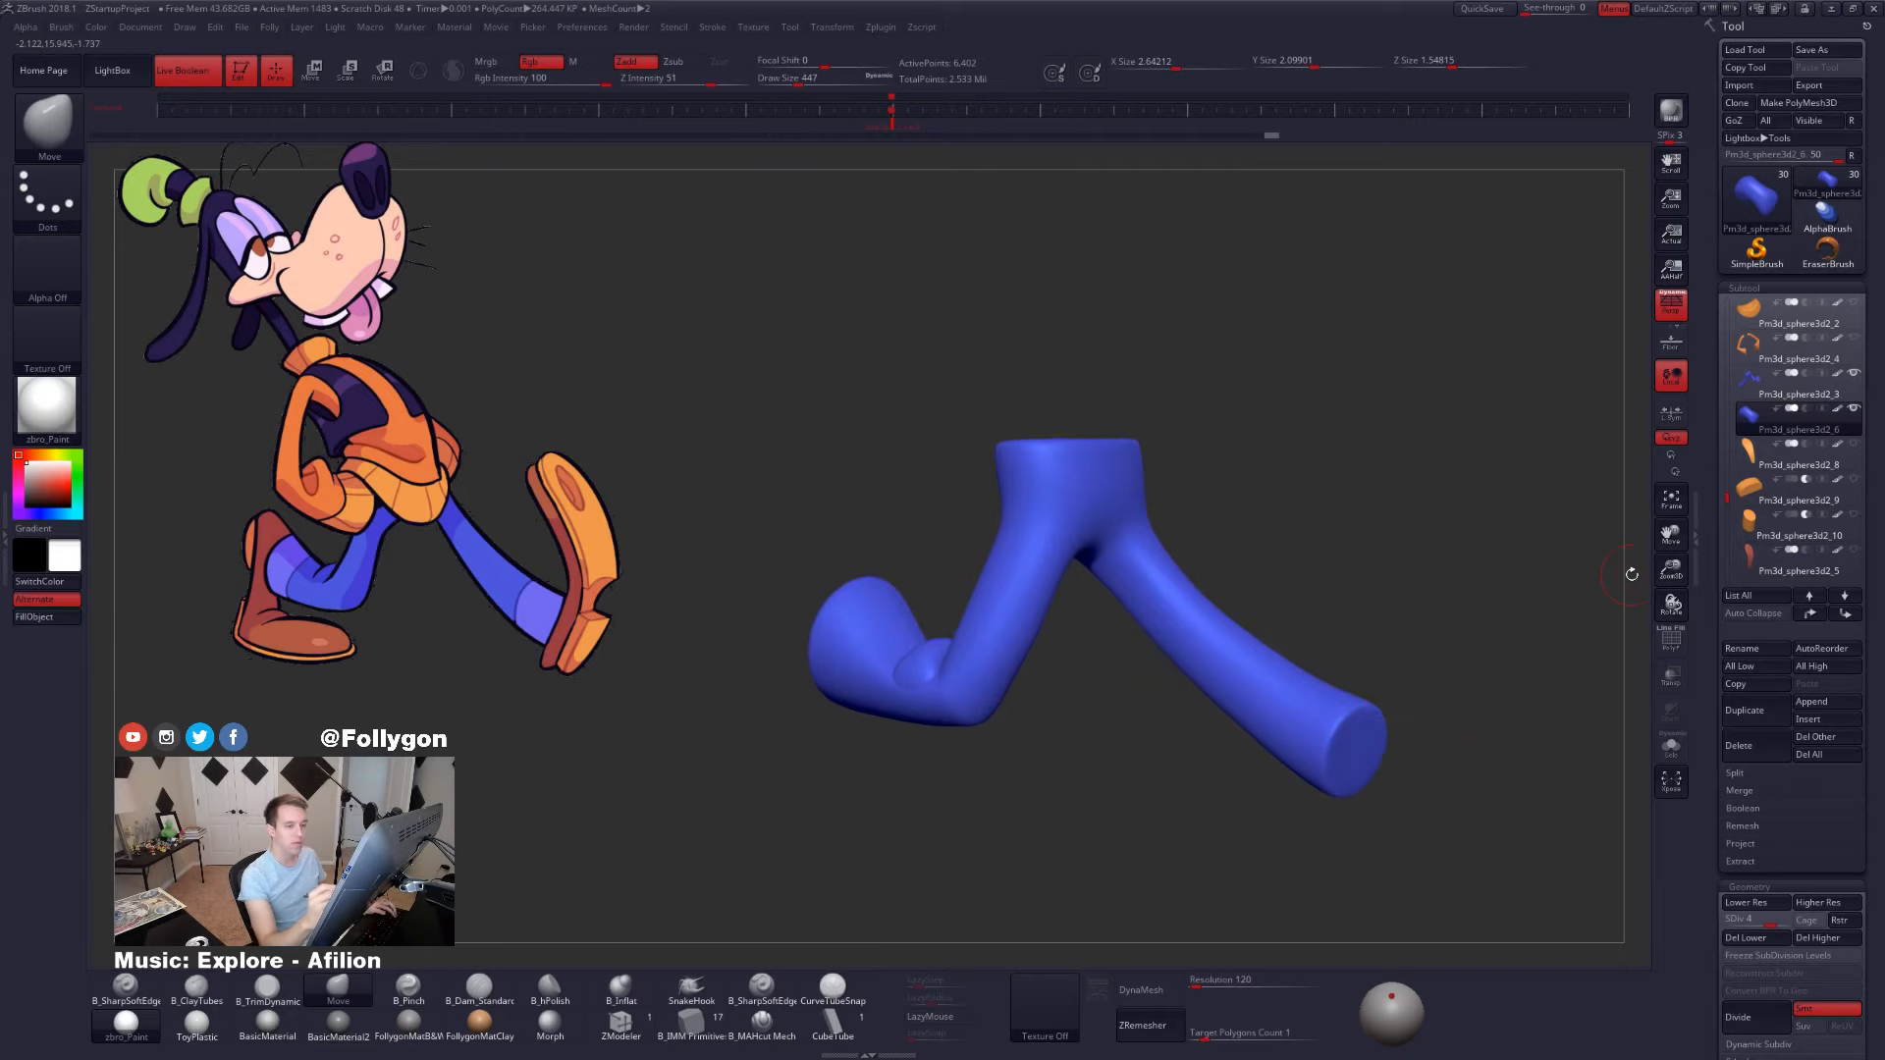
- Show all subtools, turn perspective off, and compare the whole character's pose and knee area with the reference drawing
{"action": "left_click", "coordinate": [1853, 408], "text": "shift"}
{"action": "left_click_drag", "start_coordinate": [1443, 815], "coordinate": [1430, 764], "text": "alt"}
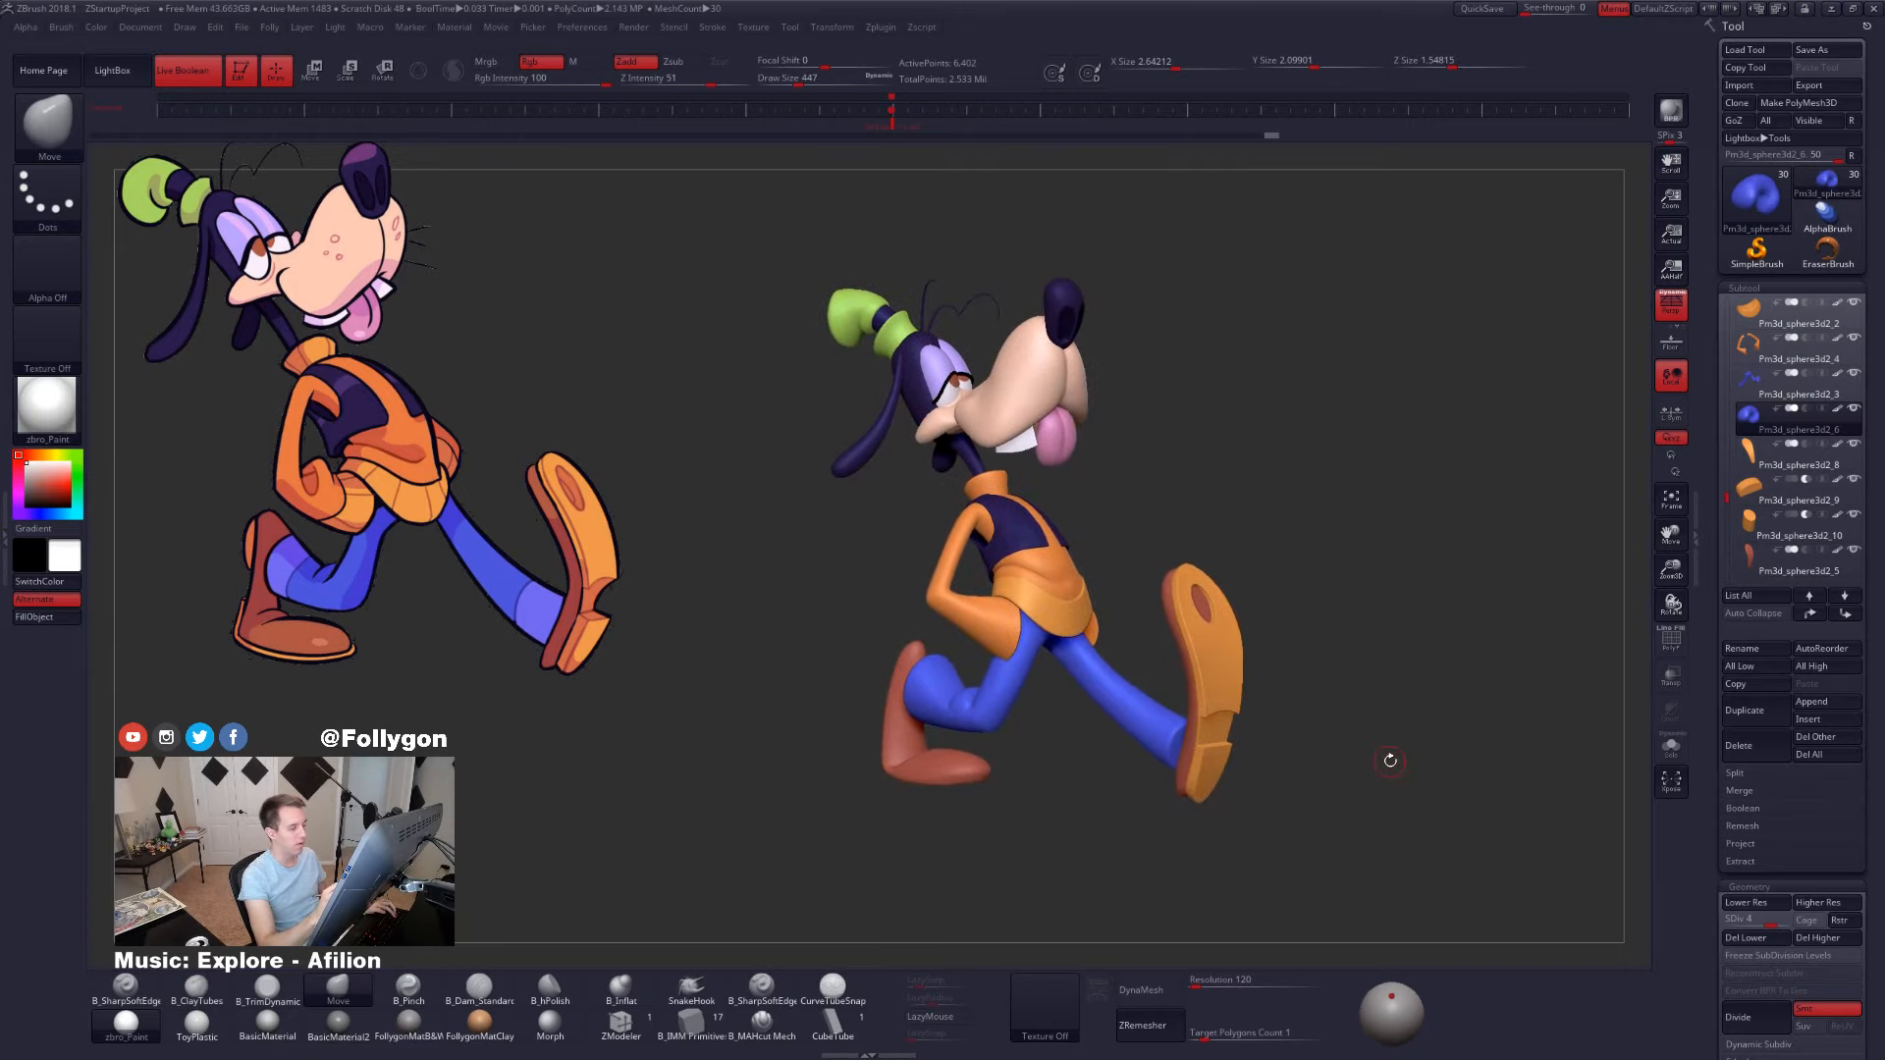
{"action": "left_click_drag", "start_coordinate": [1316, 739], "coordinate": [1404, 740], "text": "alt"}
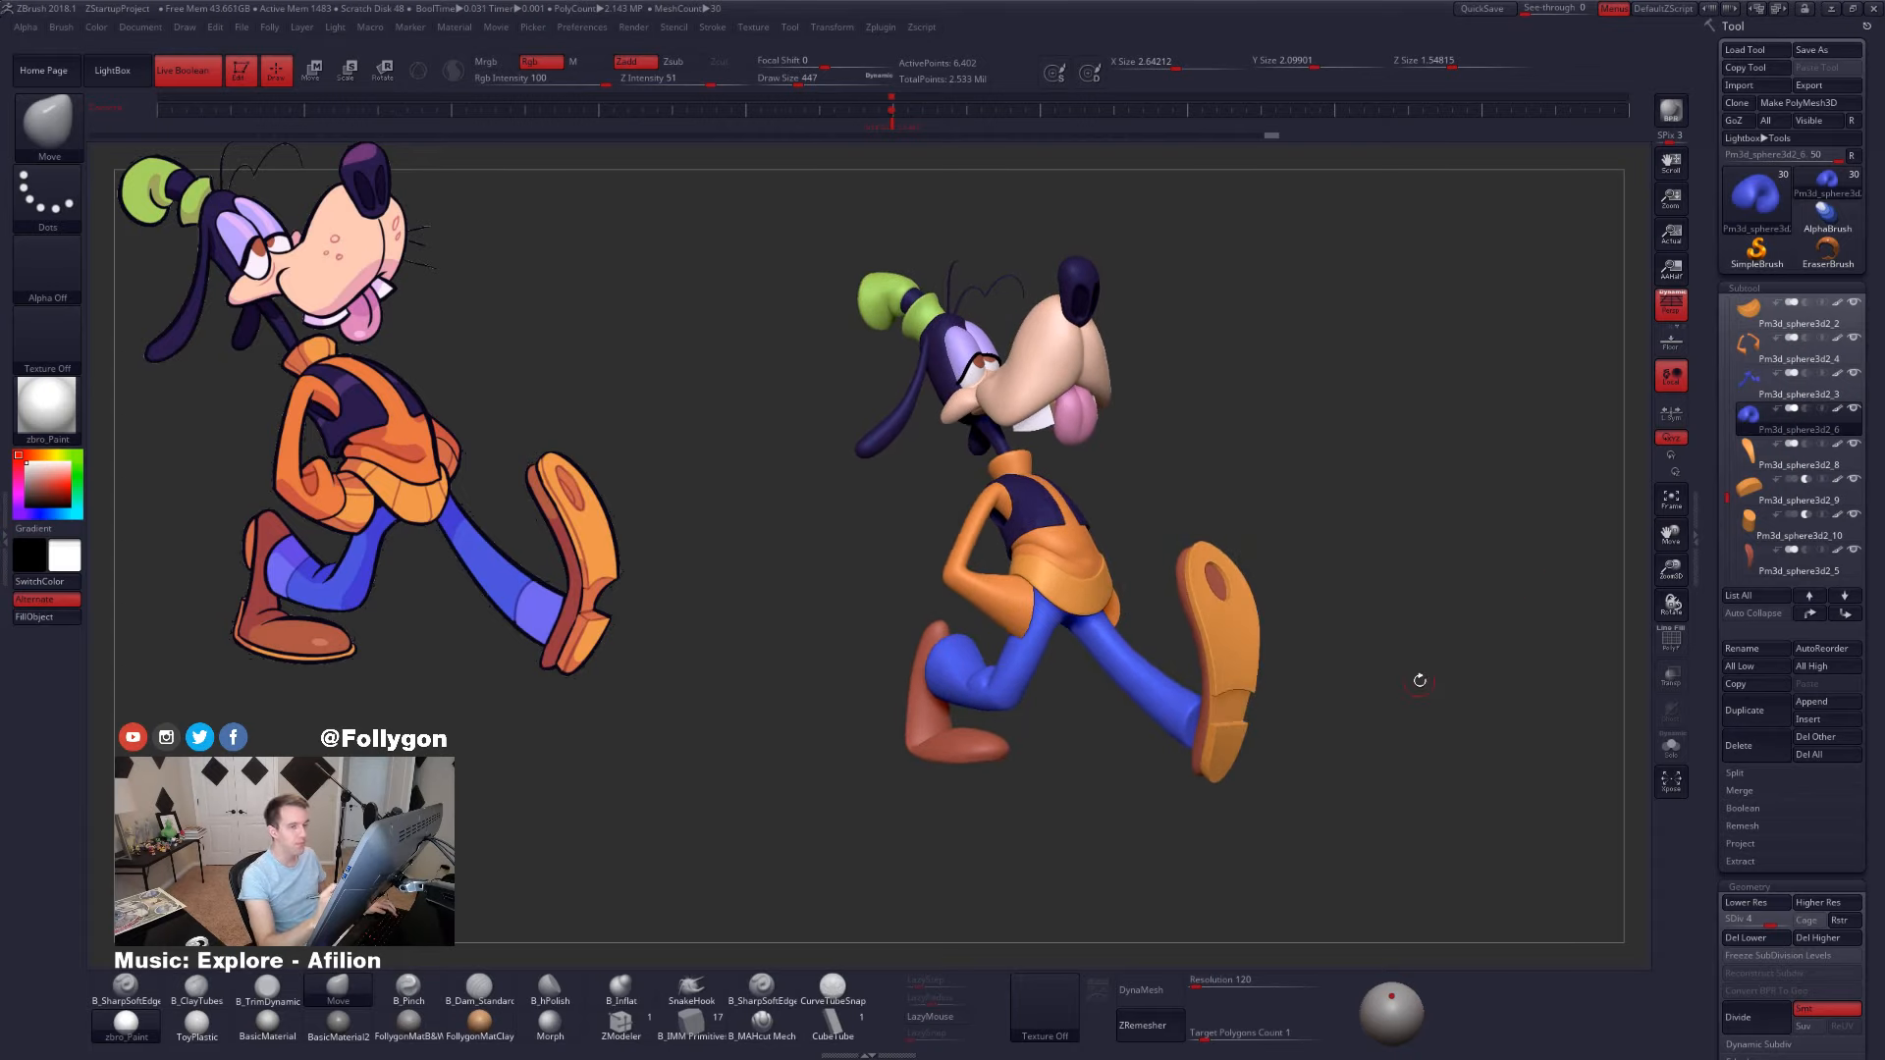
{"action": "left_click", "coordinate": [1672, 314], "text": "ctrl+shift"}
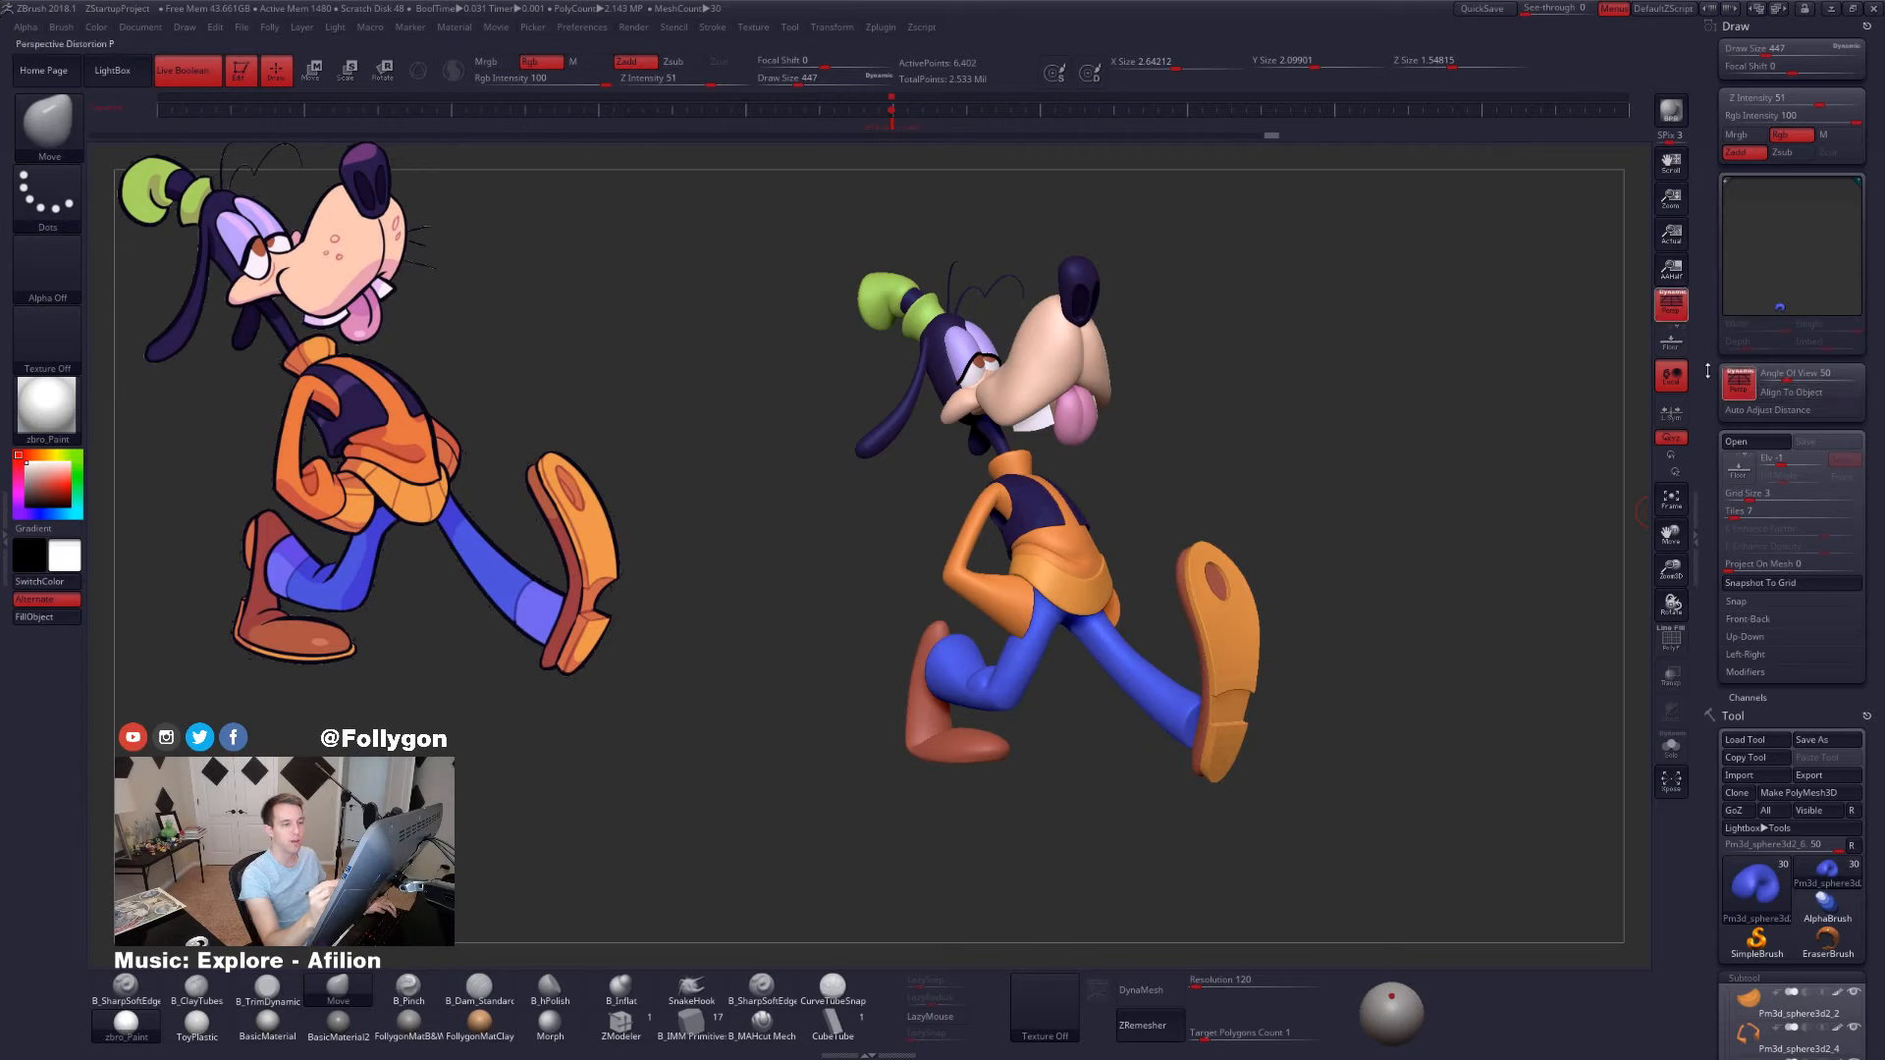
{"action": "left_click", "coordinate": [1674, 312], "text": "ctrl+shift"}
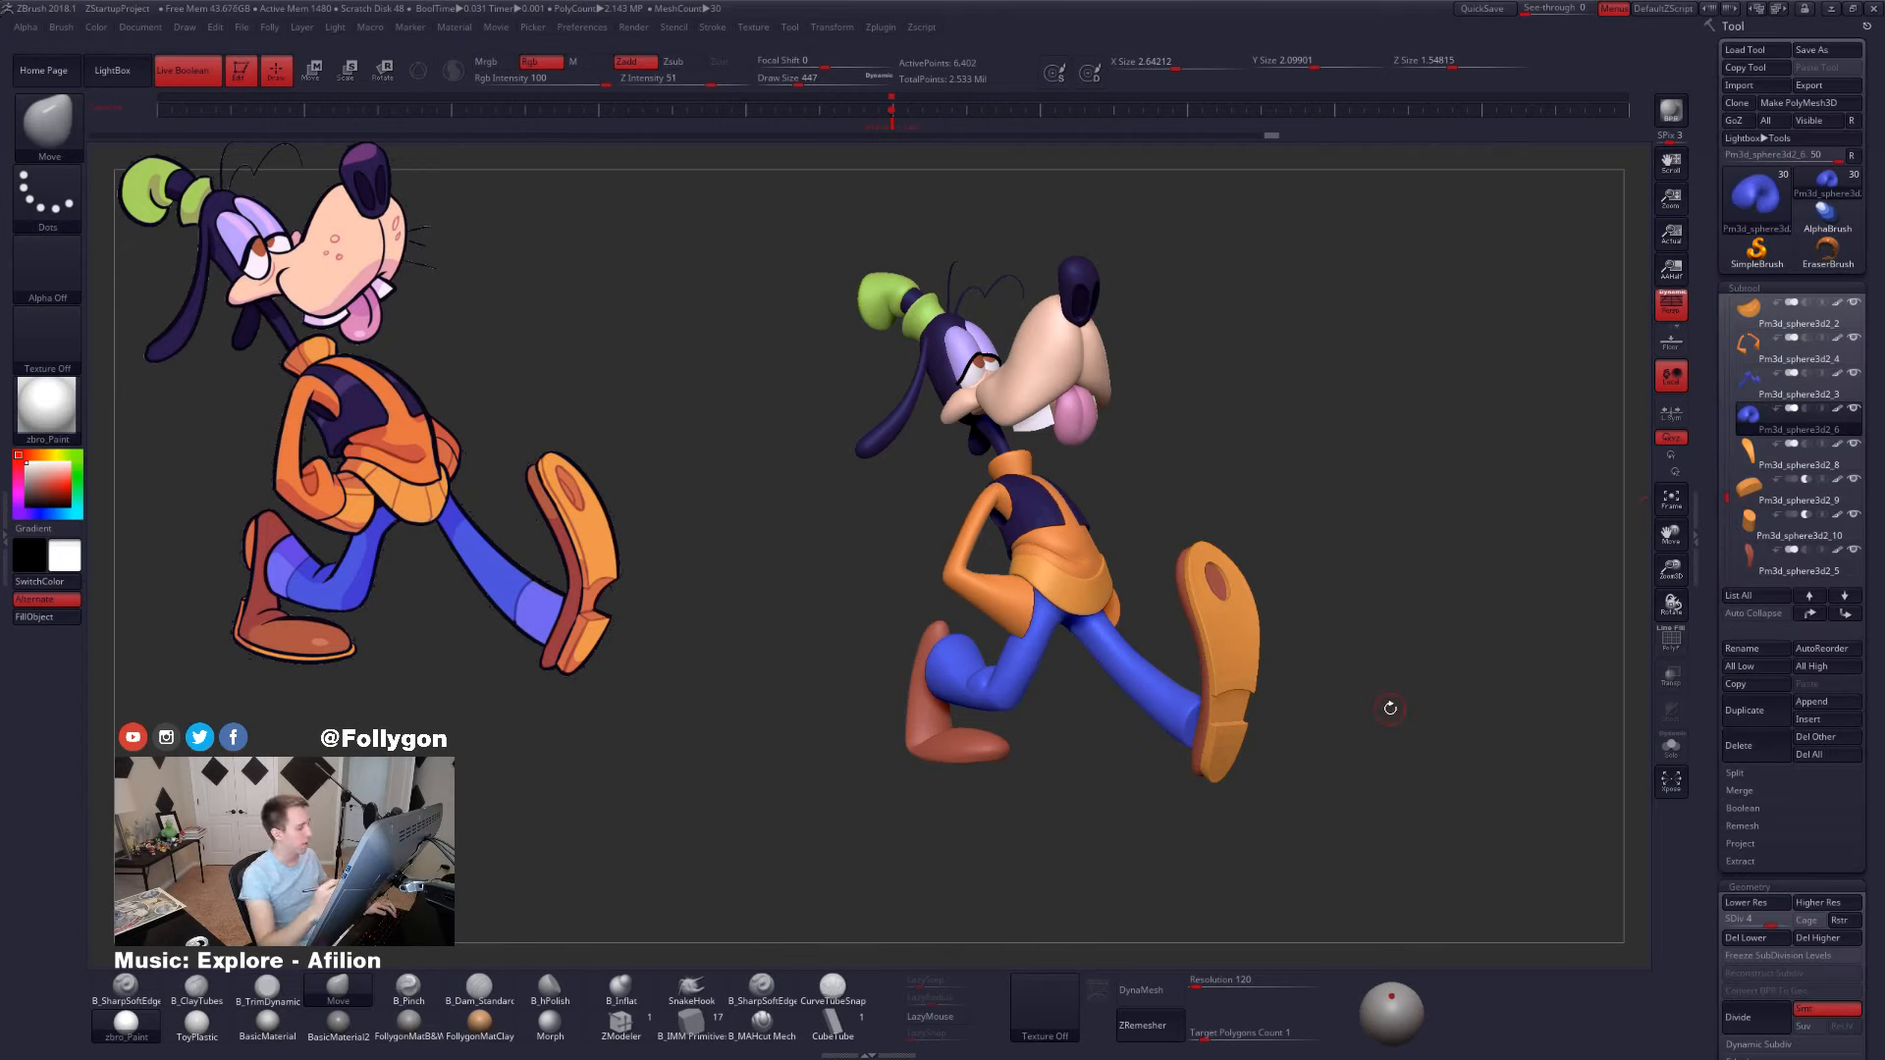
{"action": "left_click", "coordinate": [1661, 316]}
{"action": "left_click_drag", "start_coordinate": [1298, 754], "coordinate": [1423, 752]}
{"action": "left_click_drag", "start_coordinate": [1161, 746], "coordinate": [1307, 730], "text": "alt"}
{"action": "left_click_drag", "start_coordinate": [1115, 838], "coordinate": [1239, 816]}
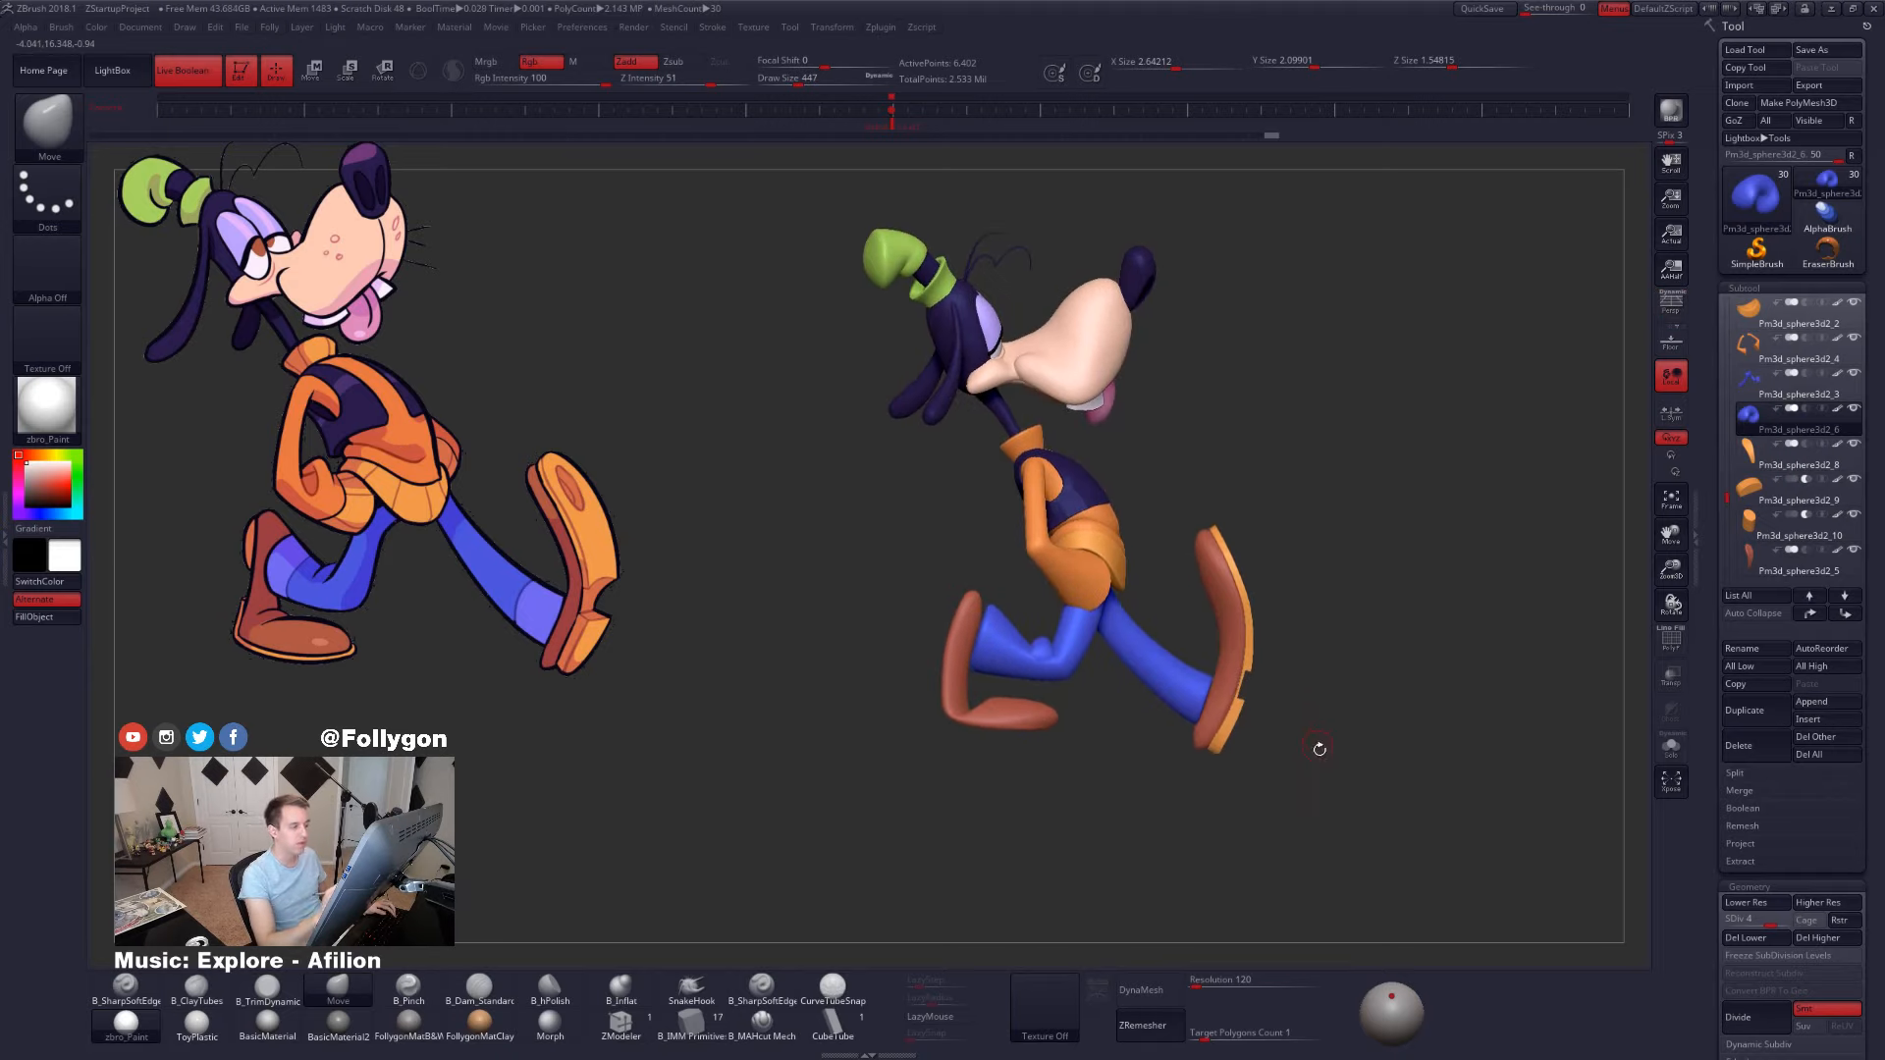
{"action": "mouse_move", "coordinate": [1319, 748]}
{"action": "left_mouse_down"}
{"action": "mouse_move", "coordinate": [1359, 774]}
{"action": "mouse_move", "coordinate": [1312, 804]}
{"action": "mouse_move", "coordinate": [1249, 803]}
{"action": "mouse_move", "coordinate": [1327, 815]}
{"action": "left_mouse_up"}
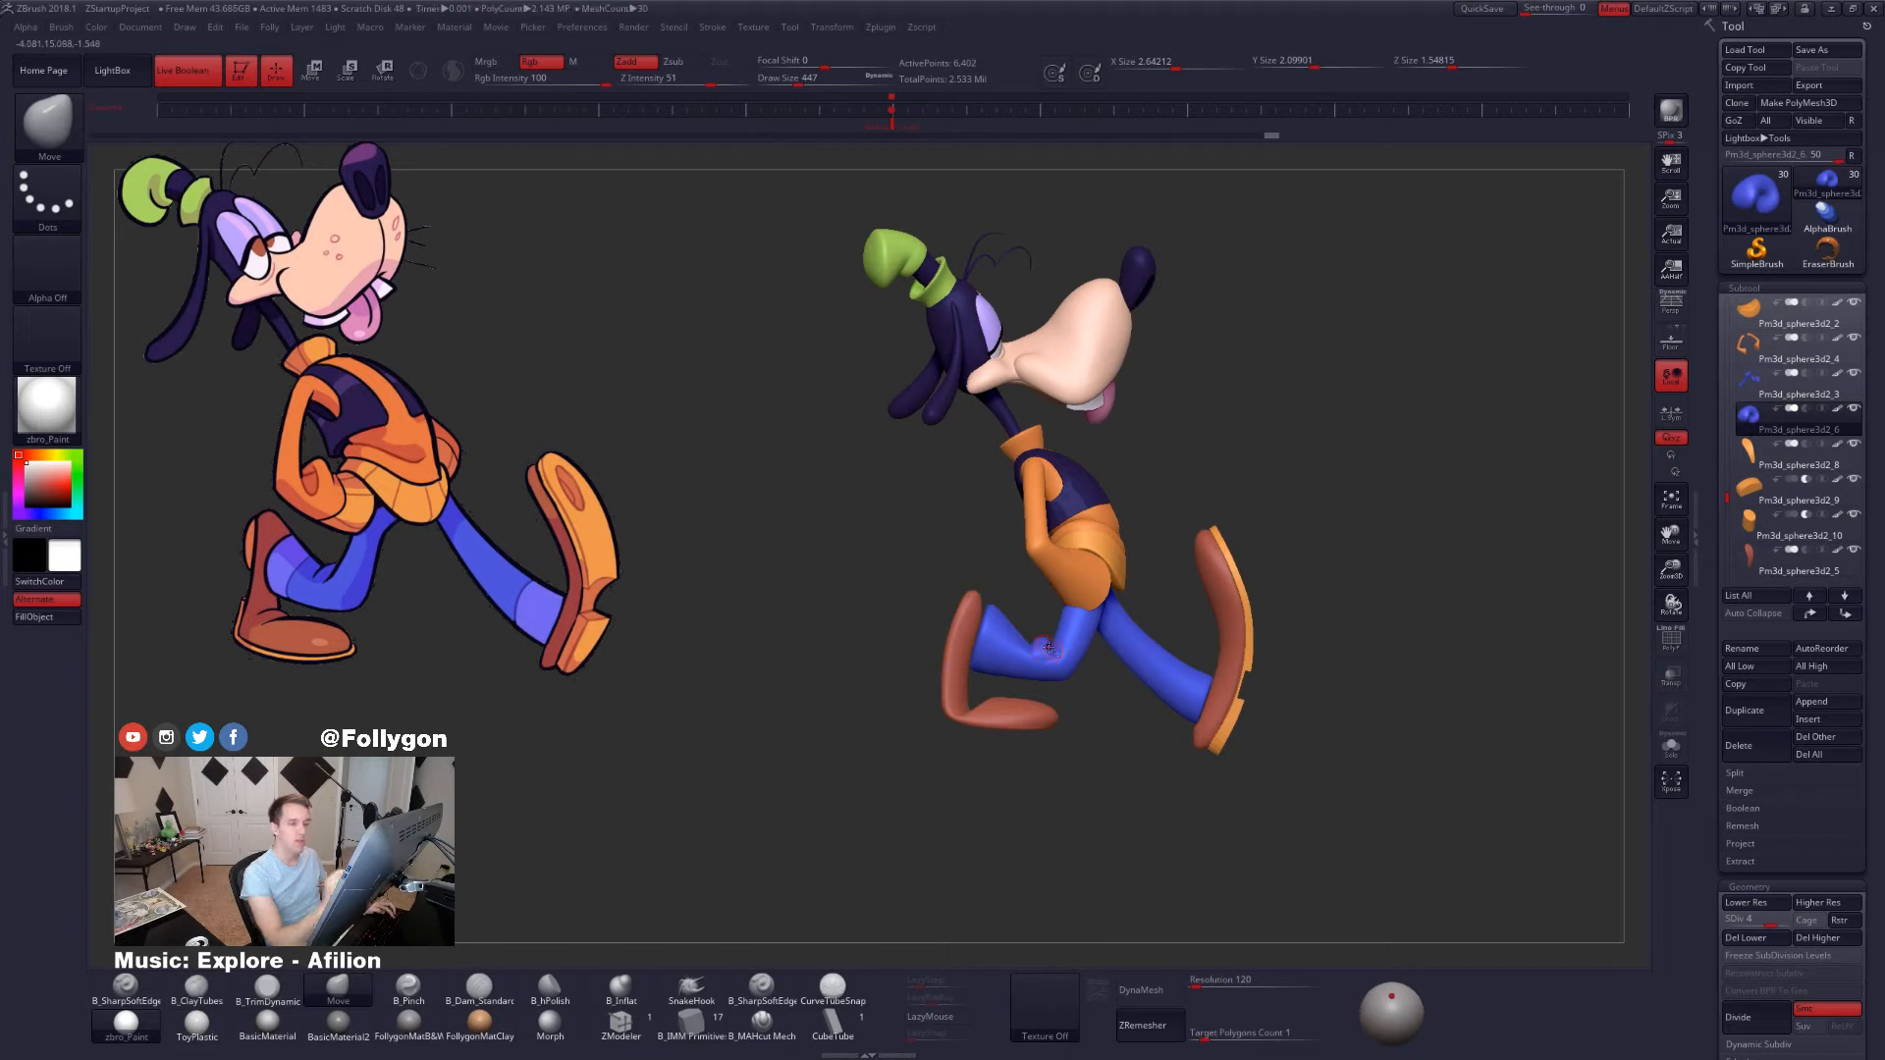
- Hide every subtool except the pants and the knee fold piece, then select and frame the knee fold piece
{"action": "left_click_drag", "start_coordinate": [1724, 498], "coordinate": [1719, 455]}
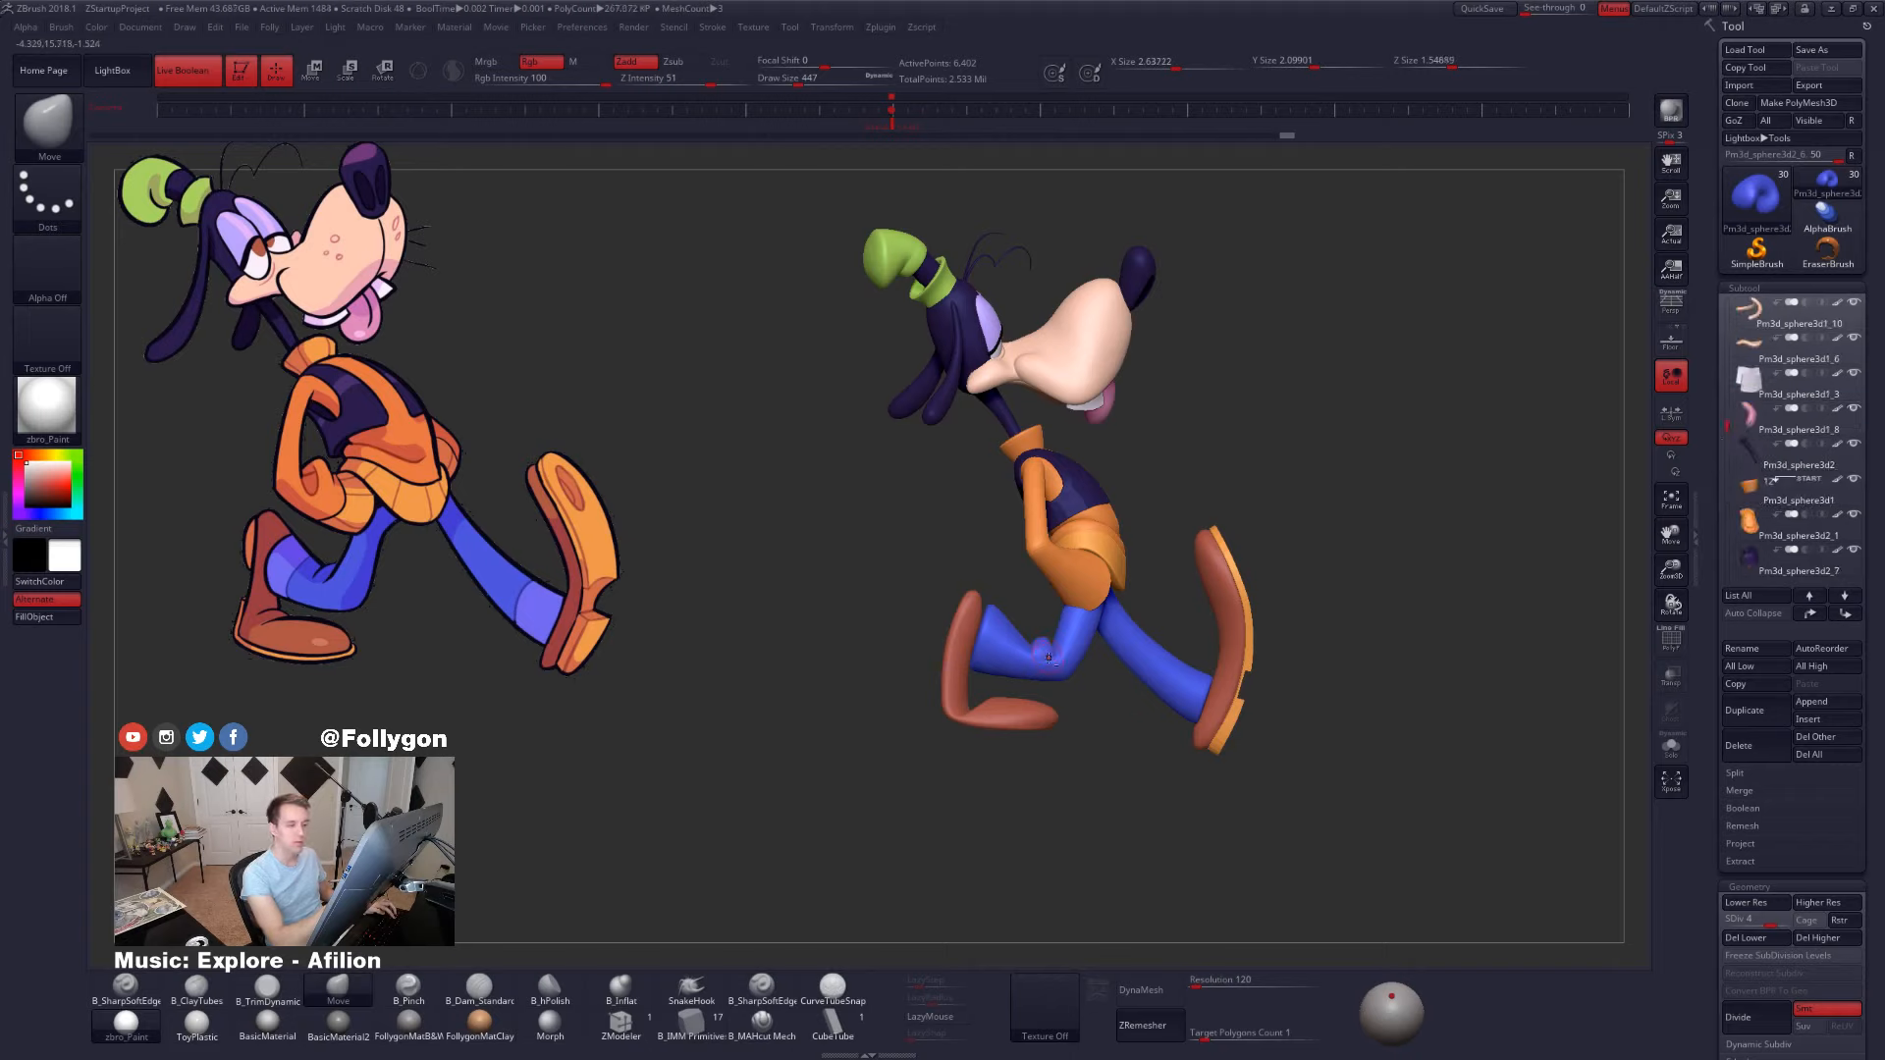
{"action": "left_click", "coordinate": [1083, 624], "text": "alt"}
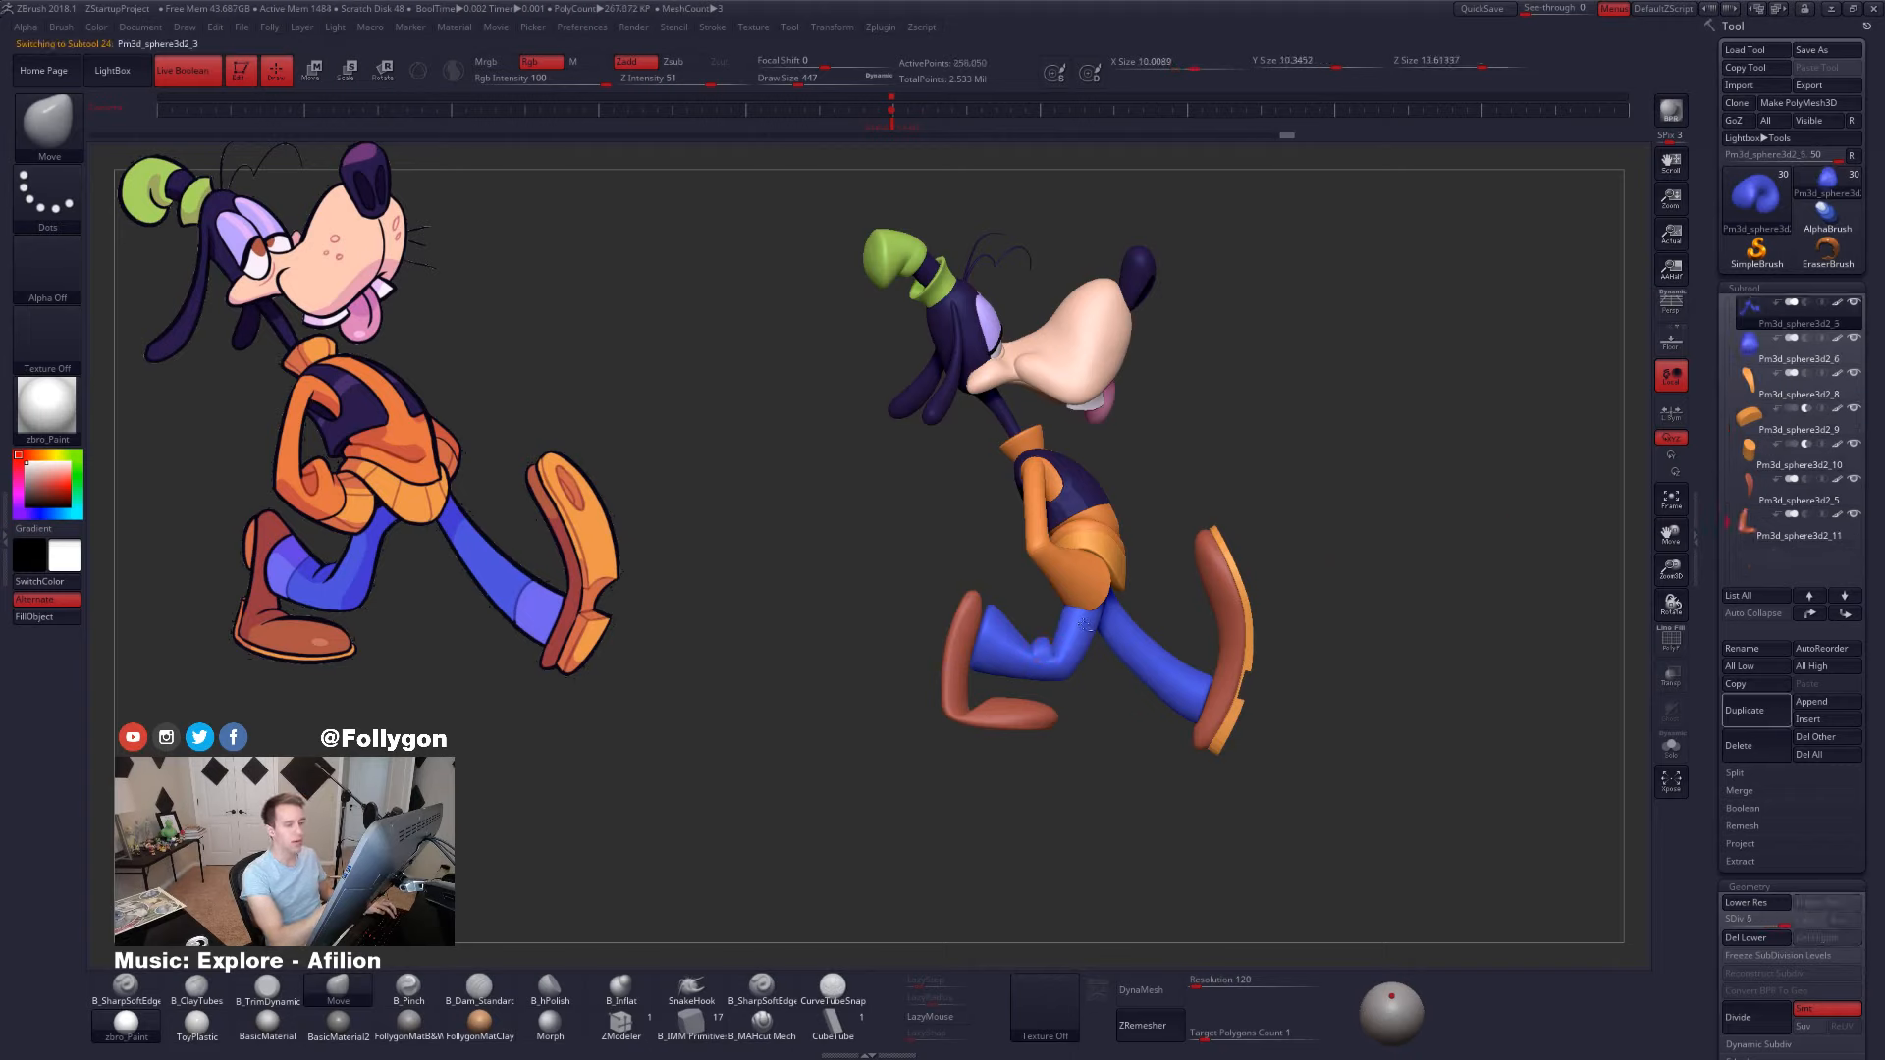
{"action": "left_click", "coordinate": [1115, 617], "text": "ctrl+shift"}
{"action": "left_click", "coordinate": [1755, 354]}
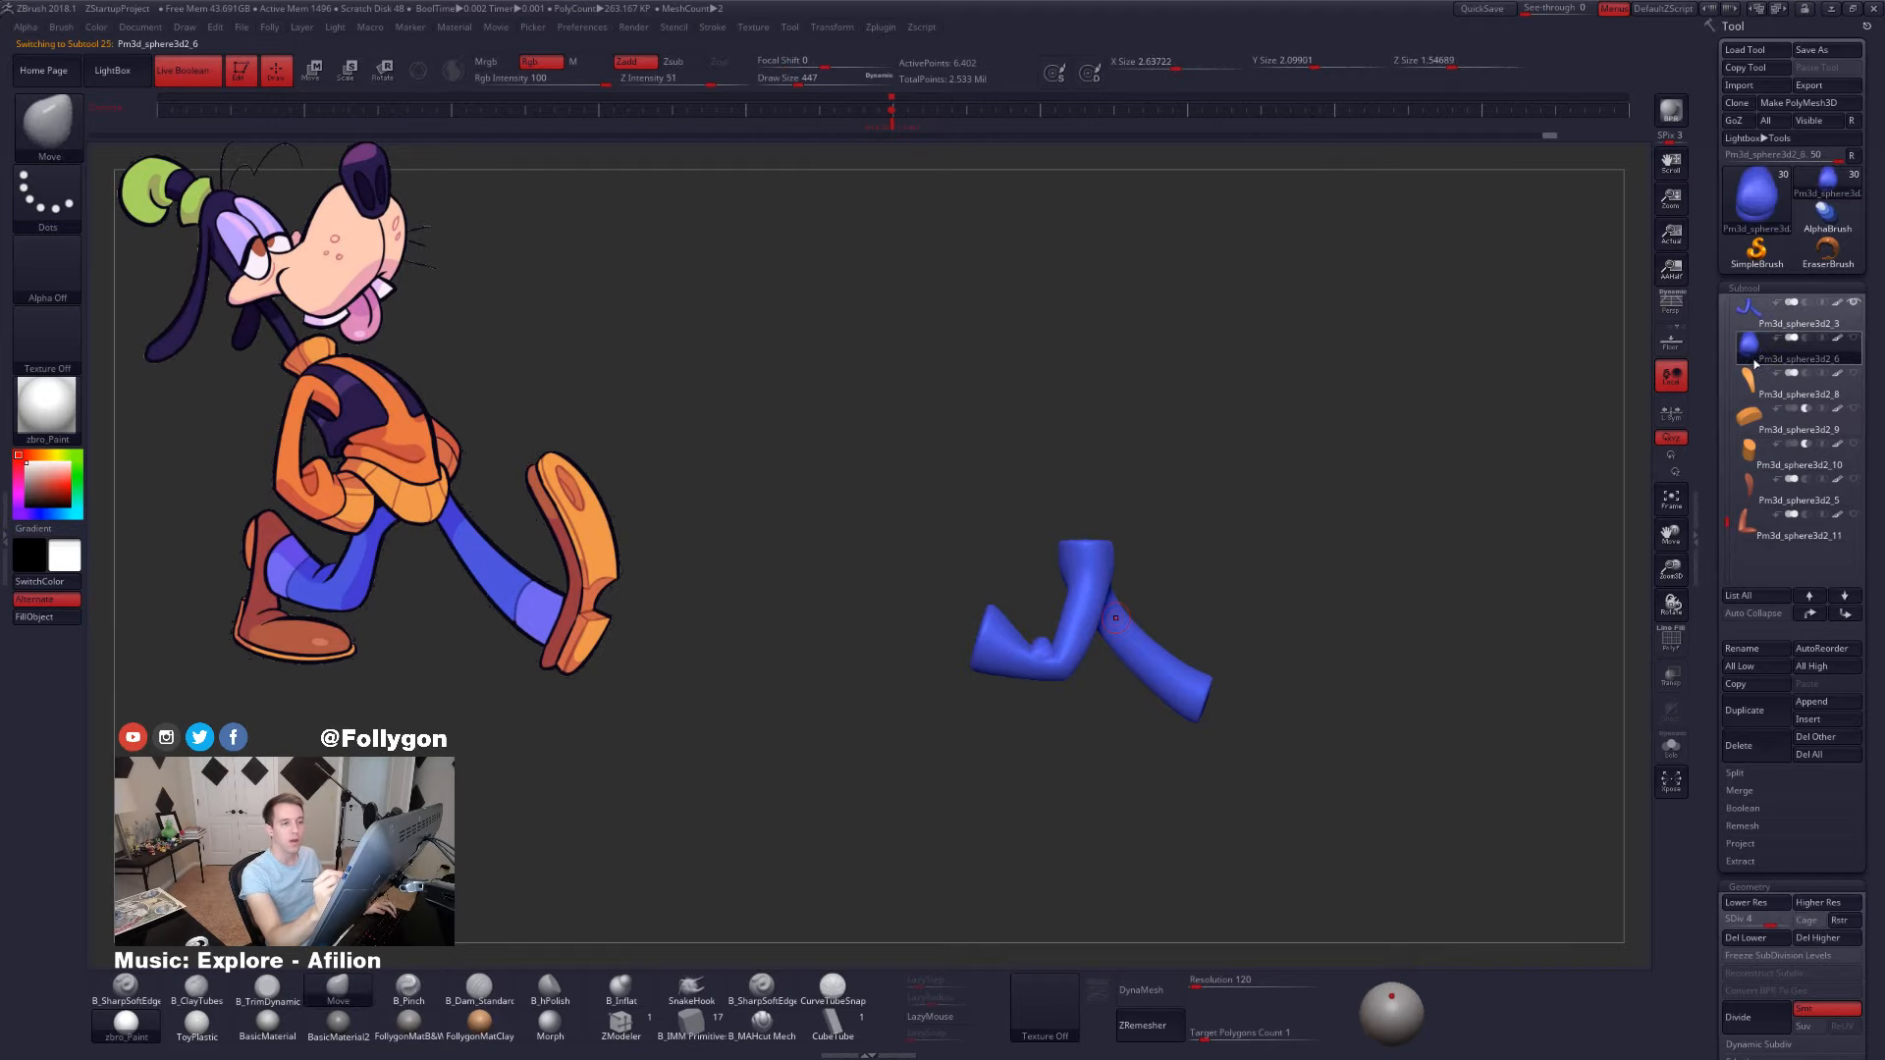
{"action": "key", "text": "f"}
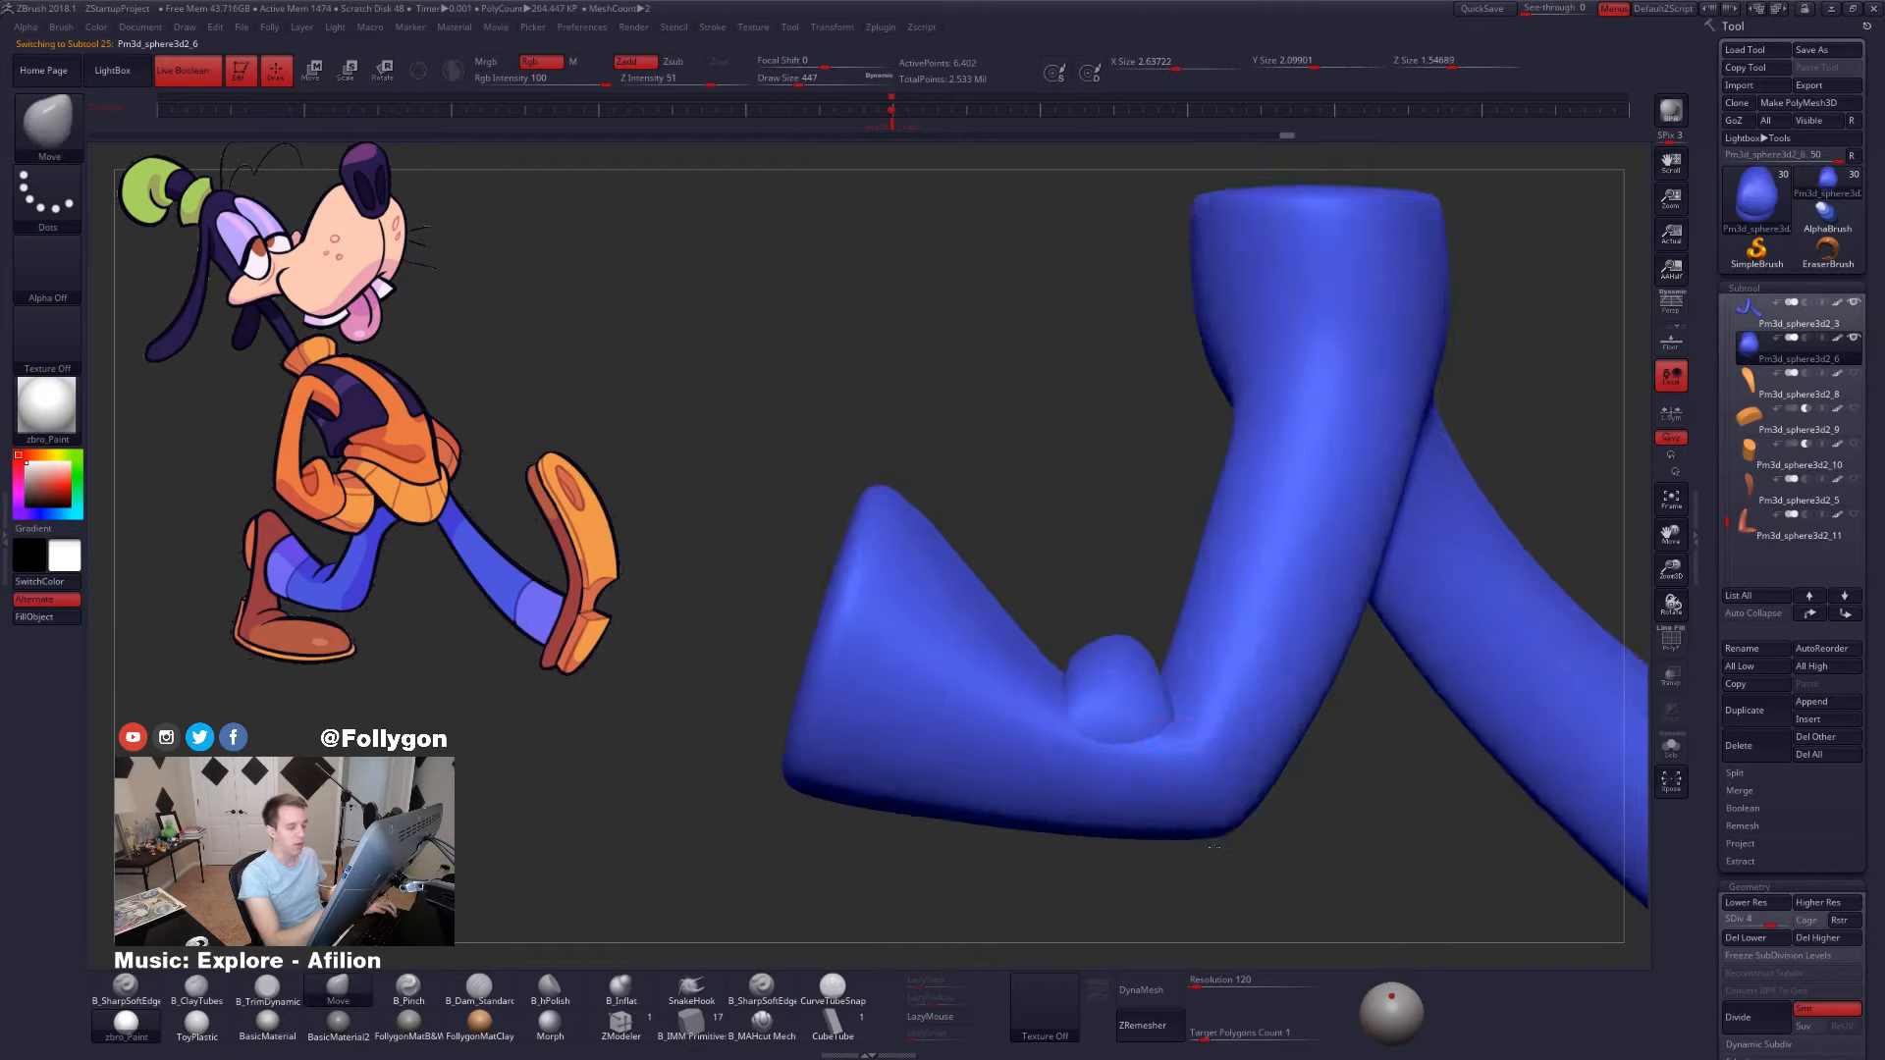
- Examine how the knee fold piece sits against the leg from several angles, with perspective on and off
{"action": "left_click_drag", "start_coordinate": [1214, 846], "coordinate": [1274, 699], "text": "alt"}
{"action": "key", "text": "alt+s"}
{"action": "left_click", "coordinate": [1671, 305]}
{"action": "mouse_move", "coordinate": [1355, 638]}
{"action": "left_mouse_down"}
{"action": "mouse_move", "coordinate": [1127, 681]}
{"action": "mouse_move", "coordinate": [1347, 490]}
{"action": "mouse_move", "coordinate": [1137, 671]}
{"action": "mouse_move", "coordinate": [1207, 638]}
{"action": "mouse_move", "coordinate": [1173, 667]}
{"action": "mouse_move", "coordinate": [1144, 652]}
{"action": "mouse_move", "coordinate": [1144, 731]}
{"action": "mouse_move", "coordinate": [1109, 668]}
{"action": "mouse_move", "coordinate": [1394, 520]}
{"action": "left_mouse_up"}
{"action": "key", "text": "shift+s"}
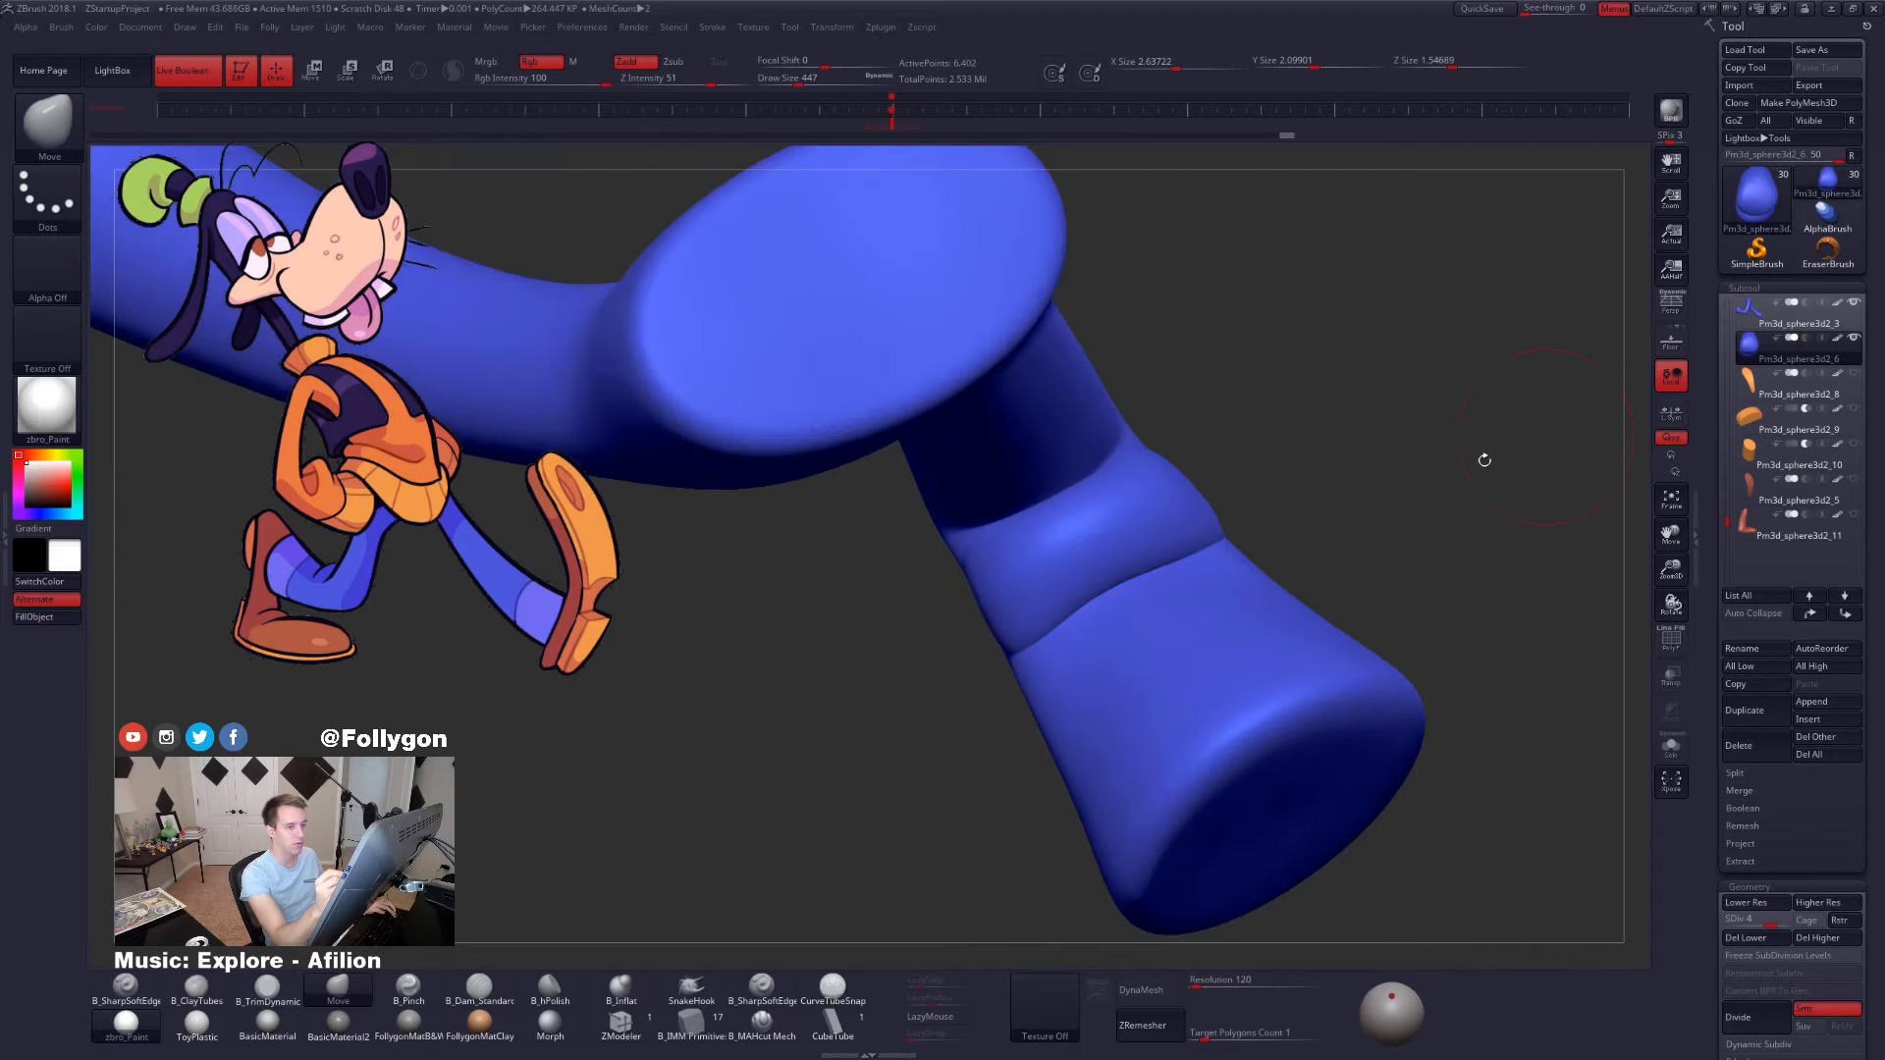
{"action": "left_click_drag", "start_coordinate": [1482, 455], "coordinate": [1129, 565]}
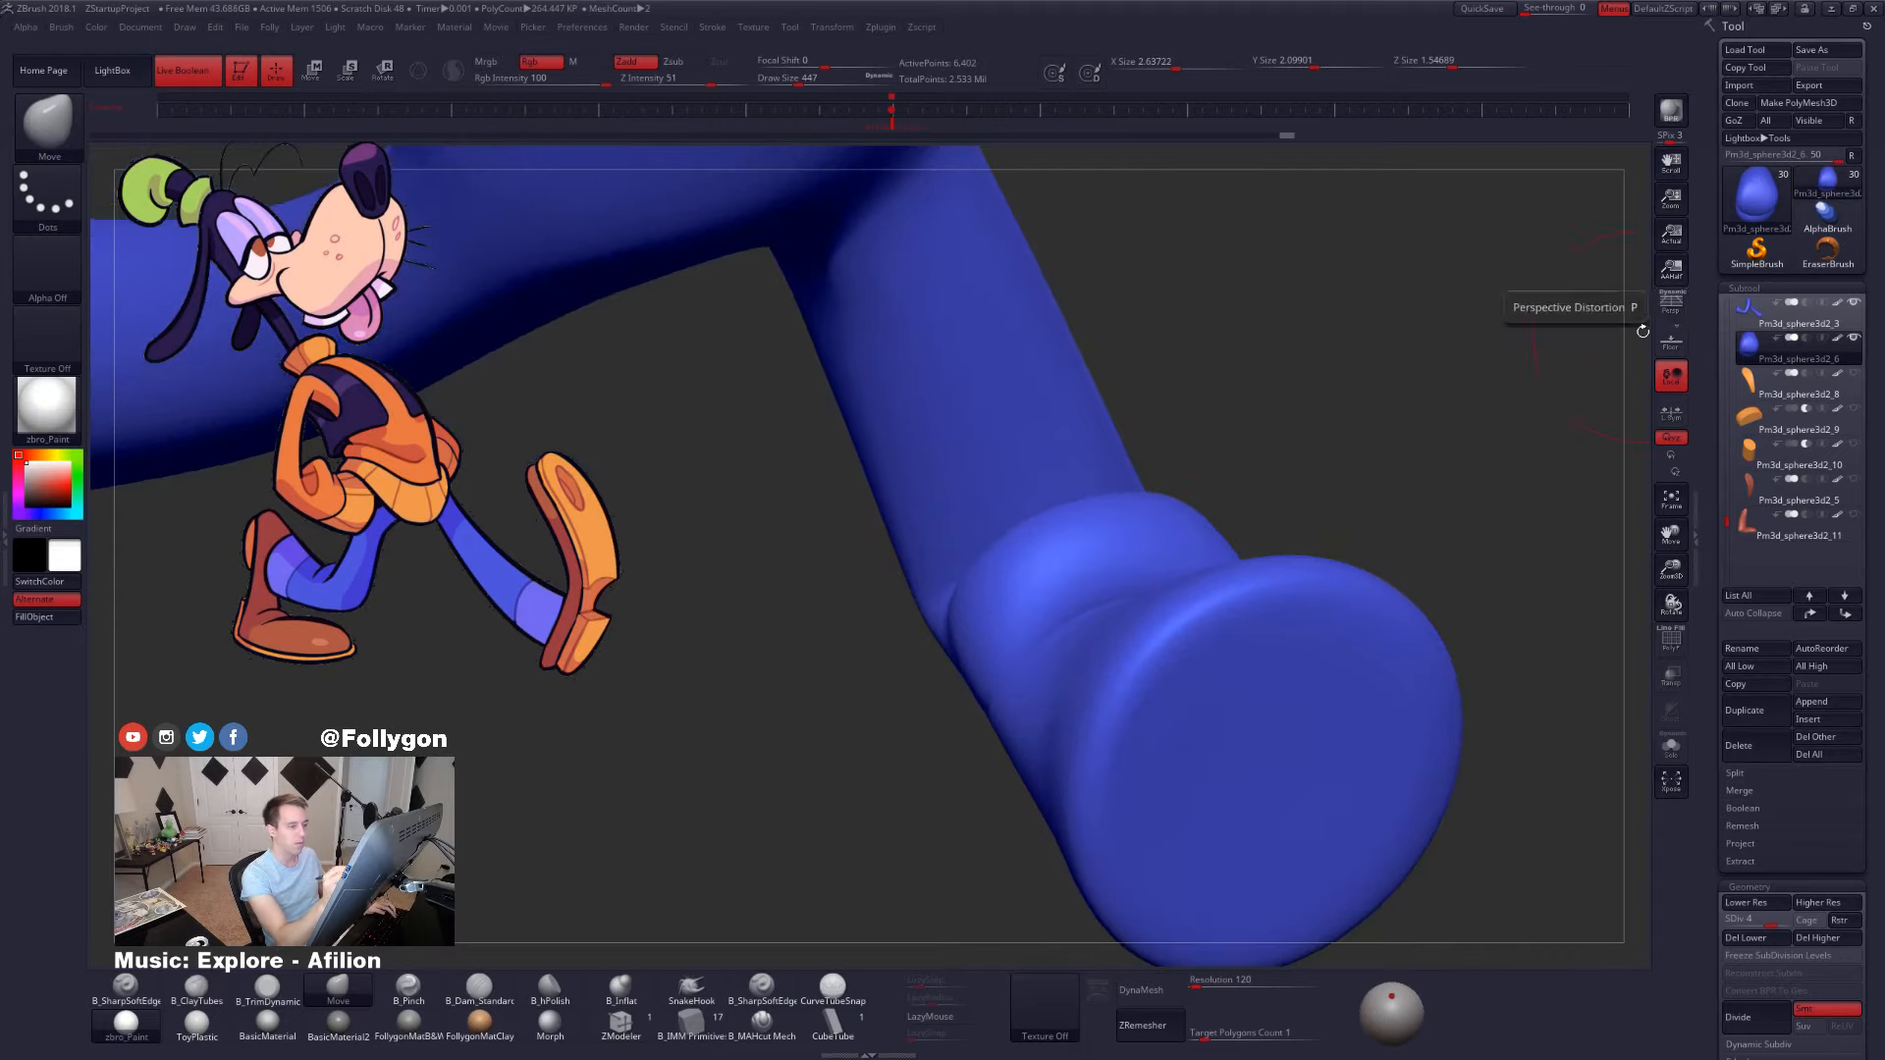
{"action": "left_click", "coordinate": [1669, 305]}
{"action": "right_click_drag", "start_coordinate": [1064, 582], "coordinate": [1178, 556]}
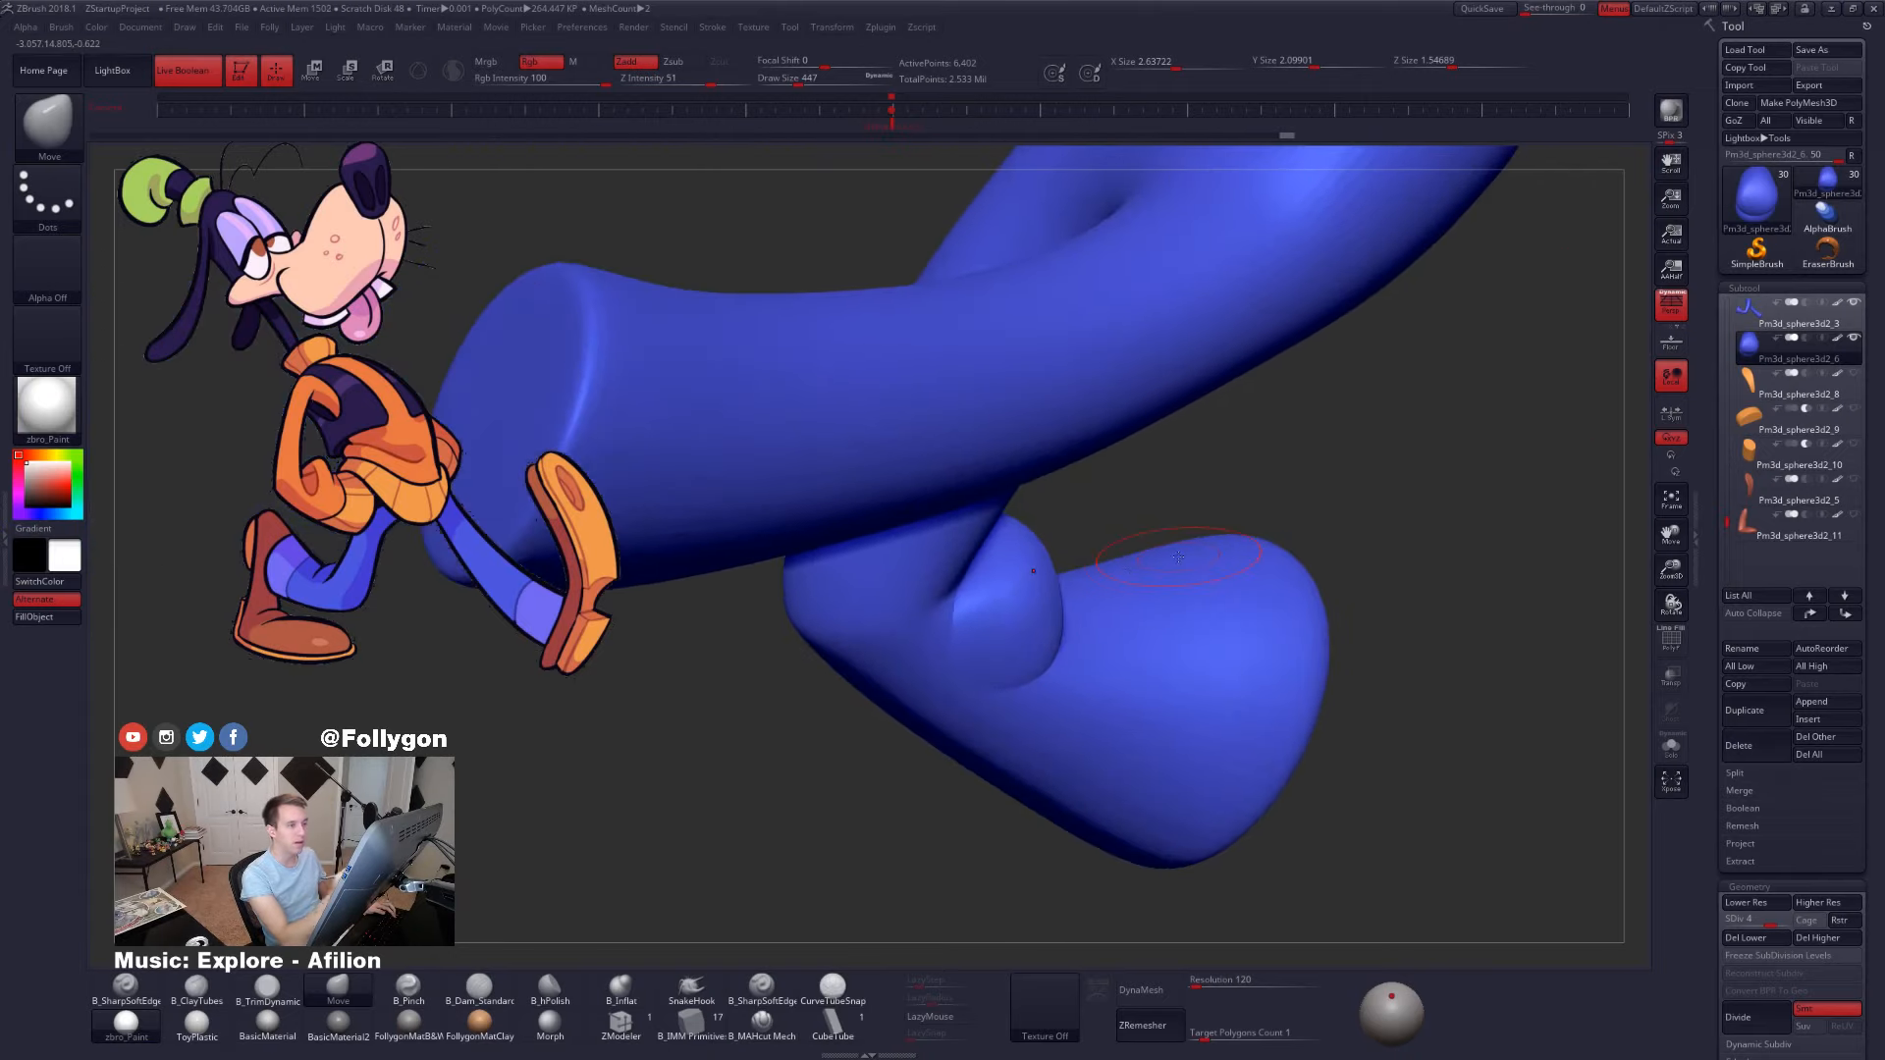
{"action": "left_click", "coordinate": [1671, 305]}
- Set Draw Size to 430 and adjust where the knee fold piece wraps around the leg with the Move brush
{"action": "mouse_move", "coordinate": [1069, 577]}
{"action": "right_mouse_down"}
{"action": "mouse_move", "coordinate": [932, 599]}
{"action": "mouse_move", "coordinate": [1129, 703]}
{"action": "mouse_move", "coordinate": [1116, 796]}
{"action": "right_mouse_up"}
{"action": "key", "text": "space"}
{"action": "left_click", "coordinate": [1157, 703]}
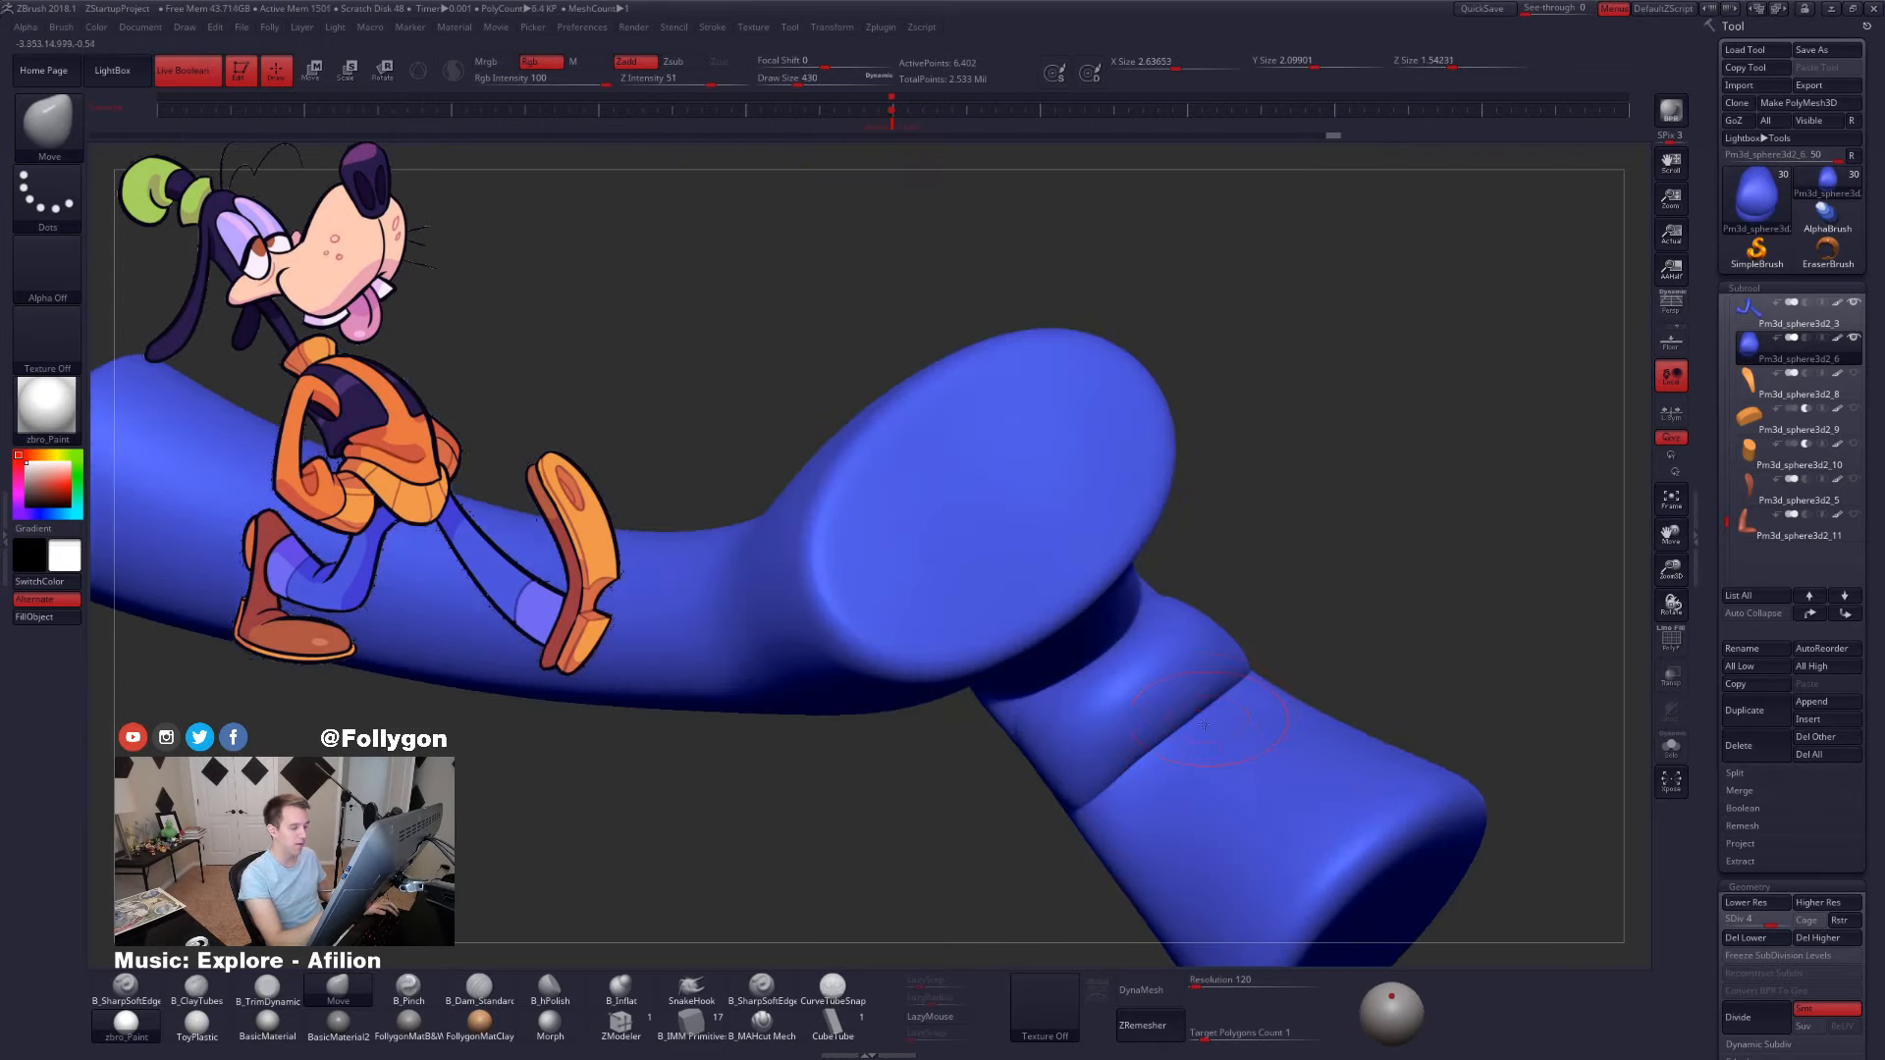
{"action": "key", "text": "shift+s"}
{"action": "mouse_move", "coordinate": [1204, 725]}
{"action": "right_mouse_down"}
{"action": "mouse_move", "coordinate": [1138, 758]}
{"action": "mouse_move", "coordinate": [1080, 705]}
{"action": "mouse_move", "coordinate": [1066, 729]}
{"action": "right_mouse_up"}
- Isolate the knee fold piece and smooth its curved surface at Draw Size 381
{"action": "key", "text": "2"}
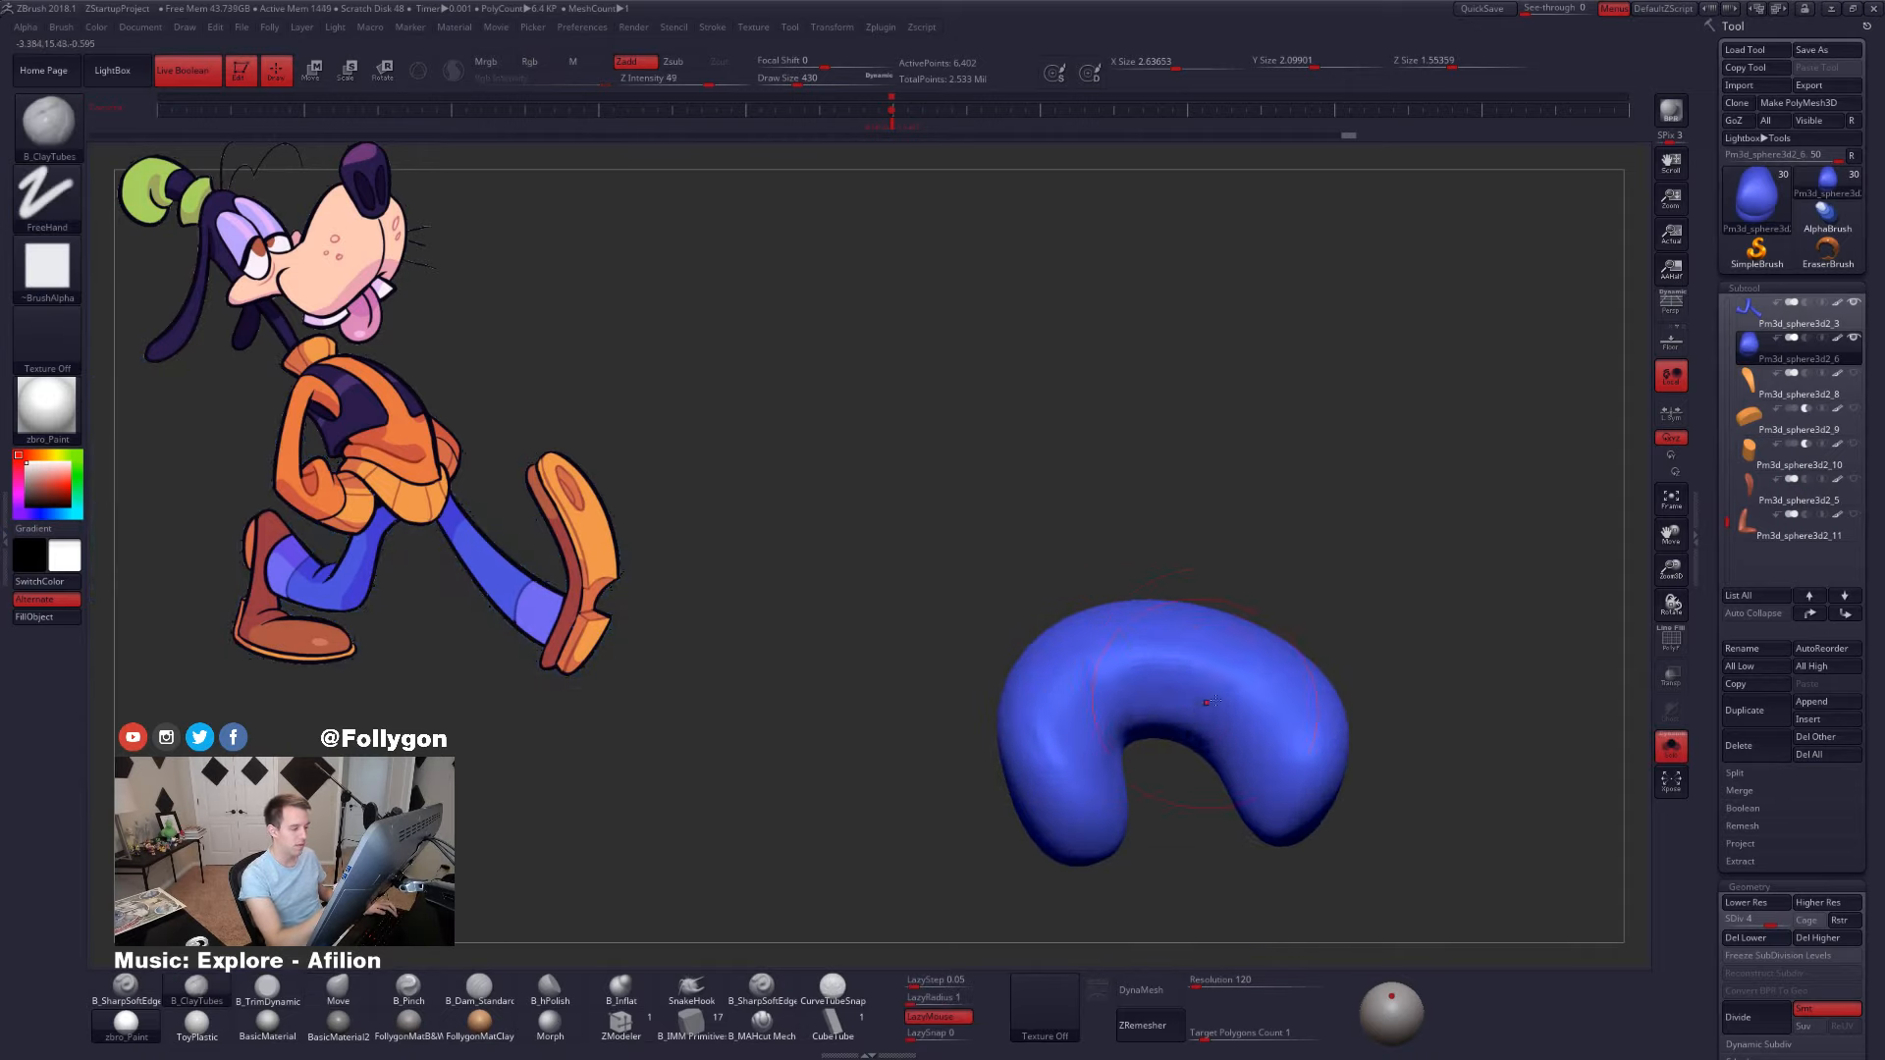
{"action": "key", "text": "shift"}
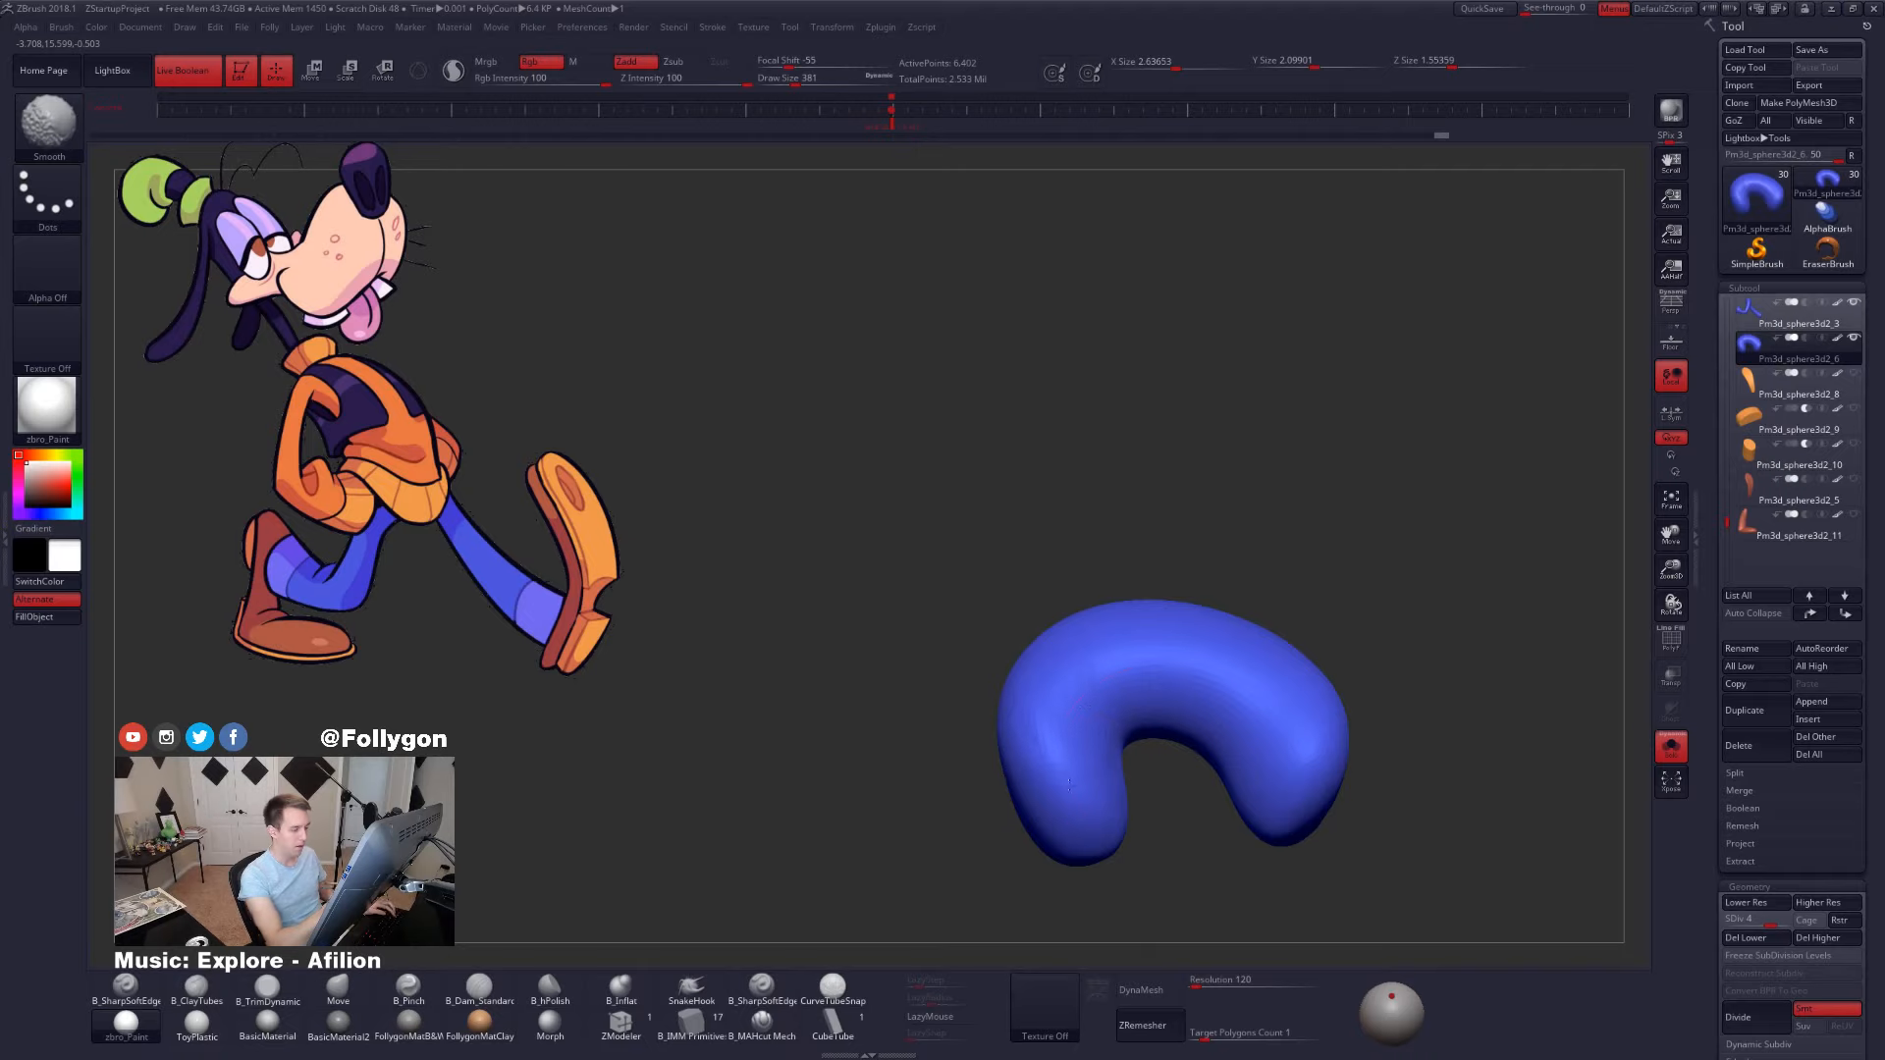
{"action": "mouse_move", "coordinate": [1069, 782]}
{"action": "right_mouse_down"}
{"action": "mouse_move", "coordinate": [1269, 795]}
{"action": "mouse_move", "coordinate": [1379, 775]}
{"action": "mouse_move", "coordinate": [1329, 762]}
{"action": "mouse_move", "coordinate": [1174, 786]}
{"action": "mouse_move", "coordinate": [1196, 764]}
{"action": "mouse_move", "coordinate": [1182, 737]}
{"action": "right_mouse_up"}
- Build up the knee fold's inner curve with ClayTubes at Draw Size 239 on subdivision level 5, and smooth the strokes
{"action": "key", "text": "ctrl+d"}
{"action": "key", "text": "shift+s"}
{"action": "key", "text": "shift+s"}
{"action": "key", "text": "space"}
{"action": "left_click", "coordinate": [1242, 709]}
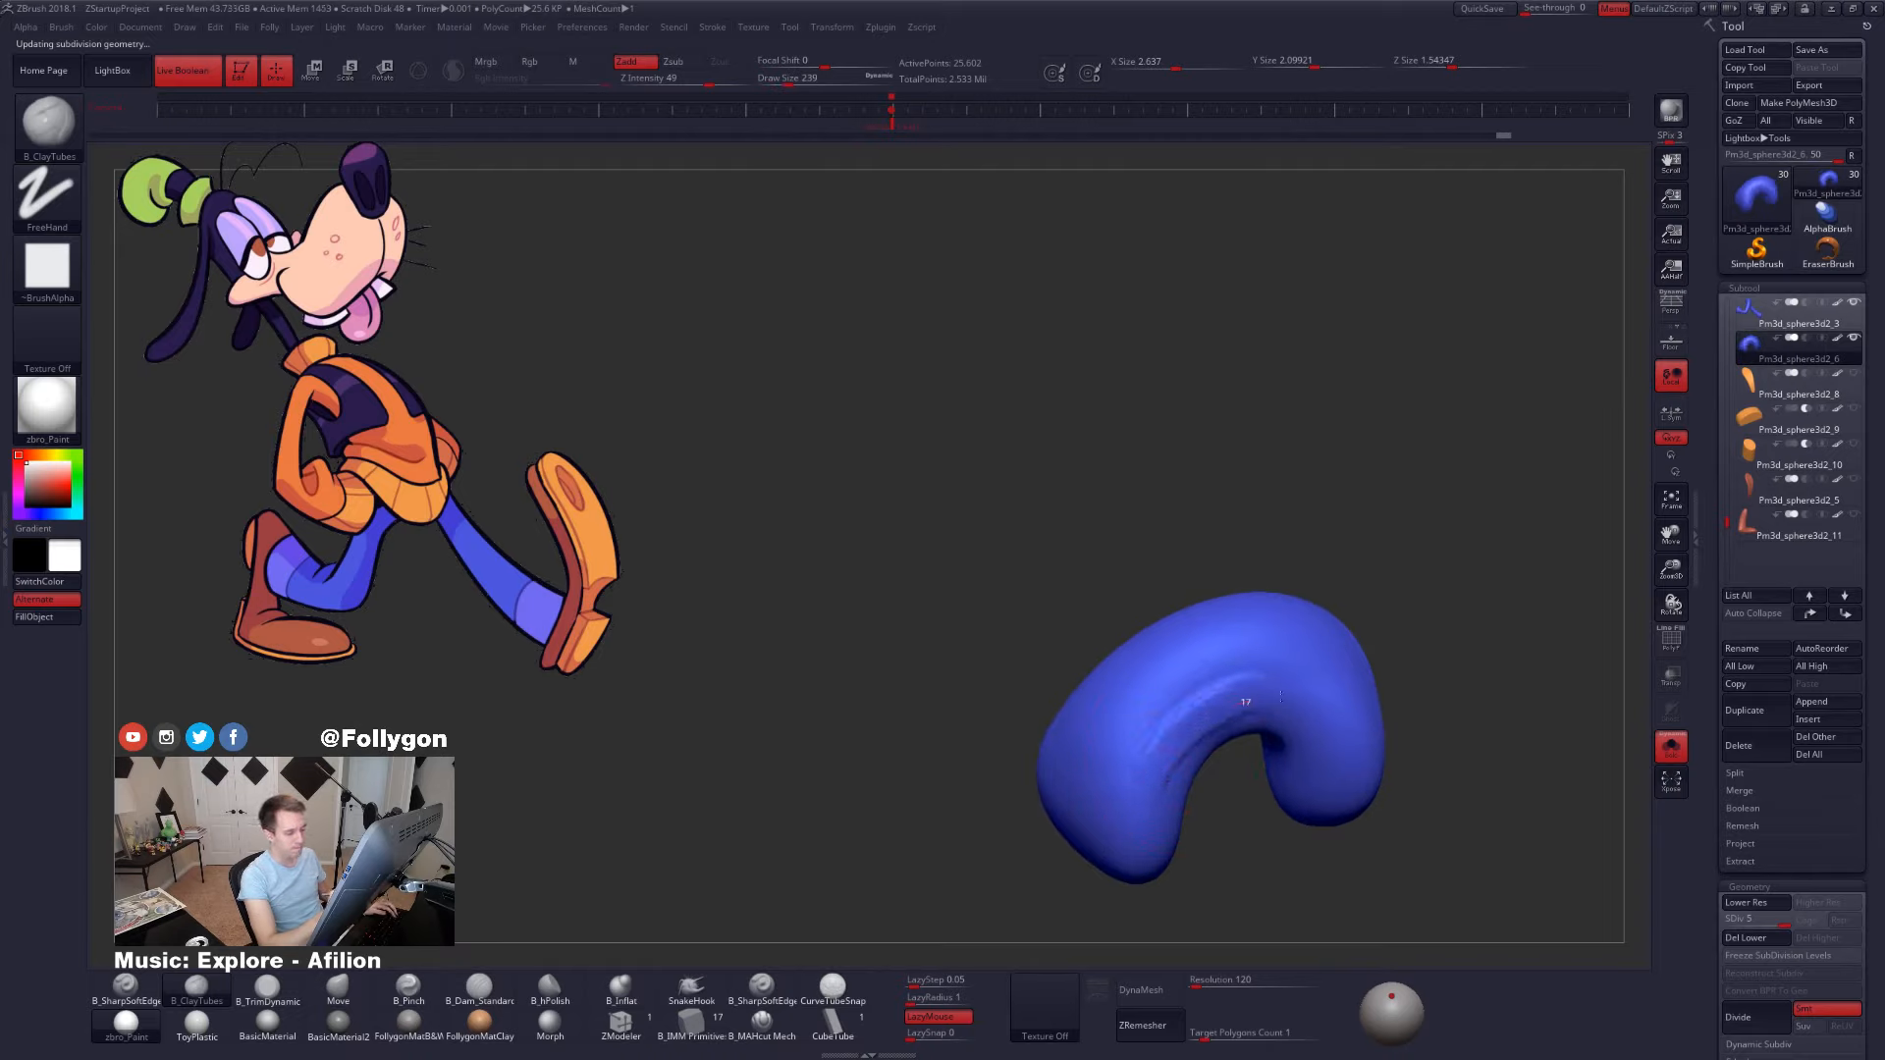
{"action": "key", "text": "shift"}
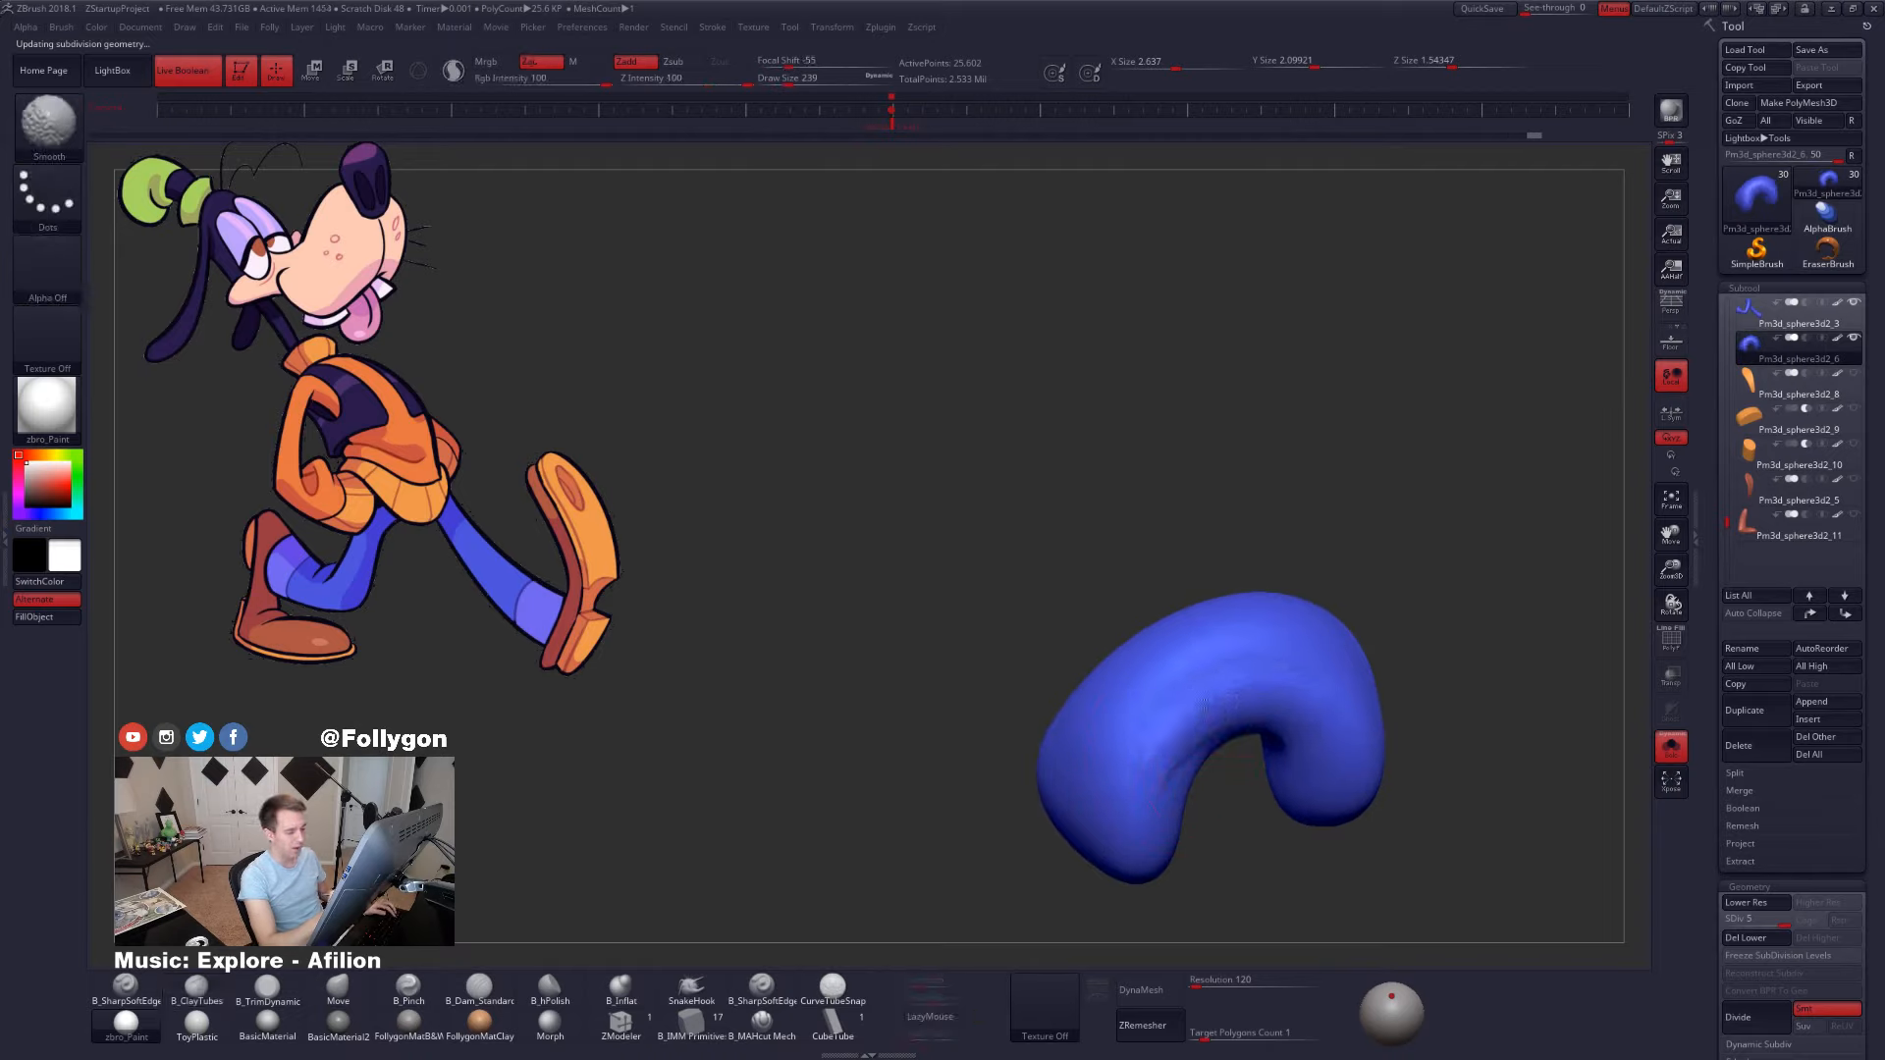
{"action": "key", "text": "shift+d"}
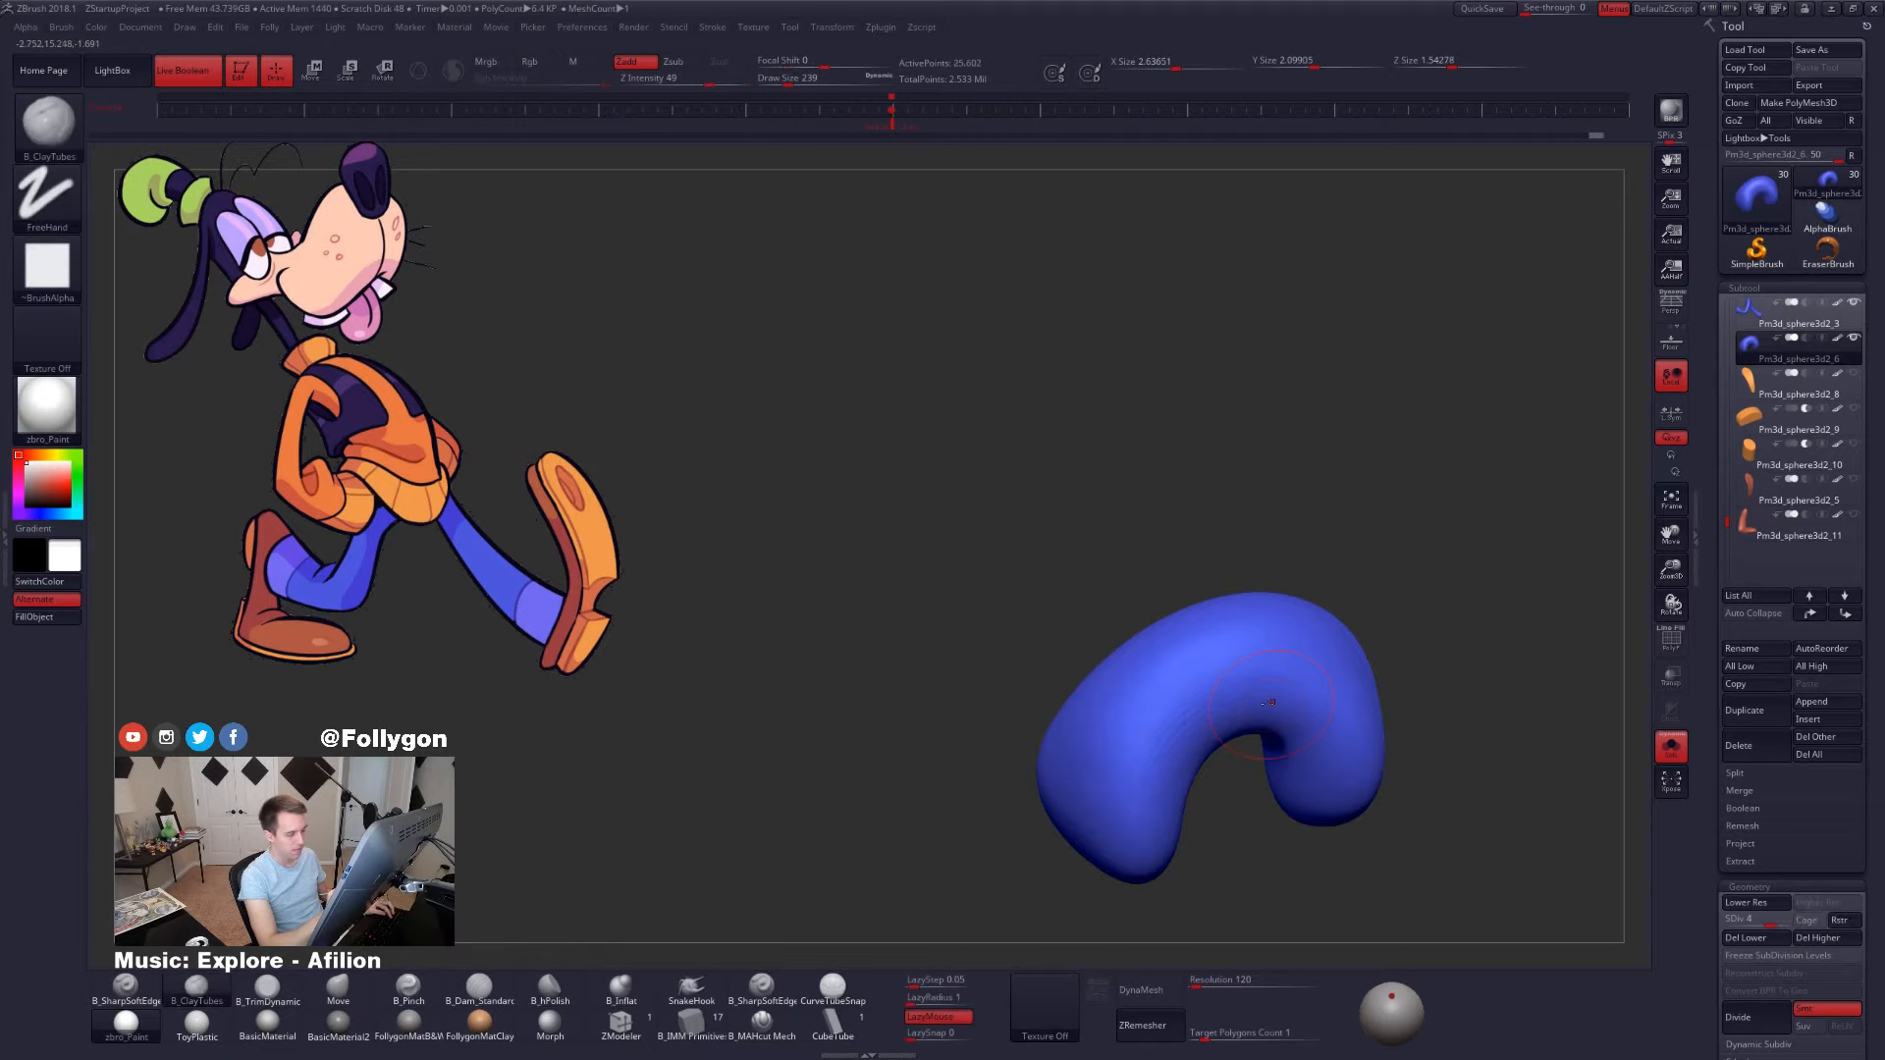
{"action": "key", "text": "d"}
{"action": "key", "text": "shift"}
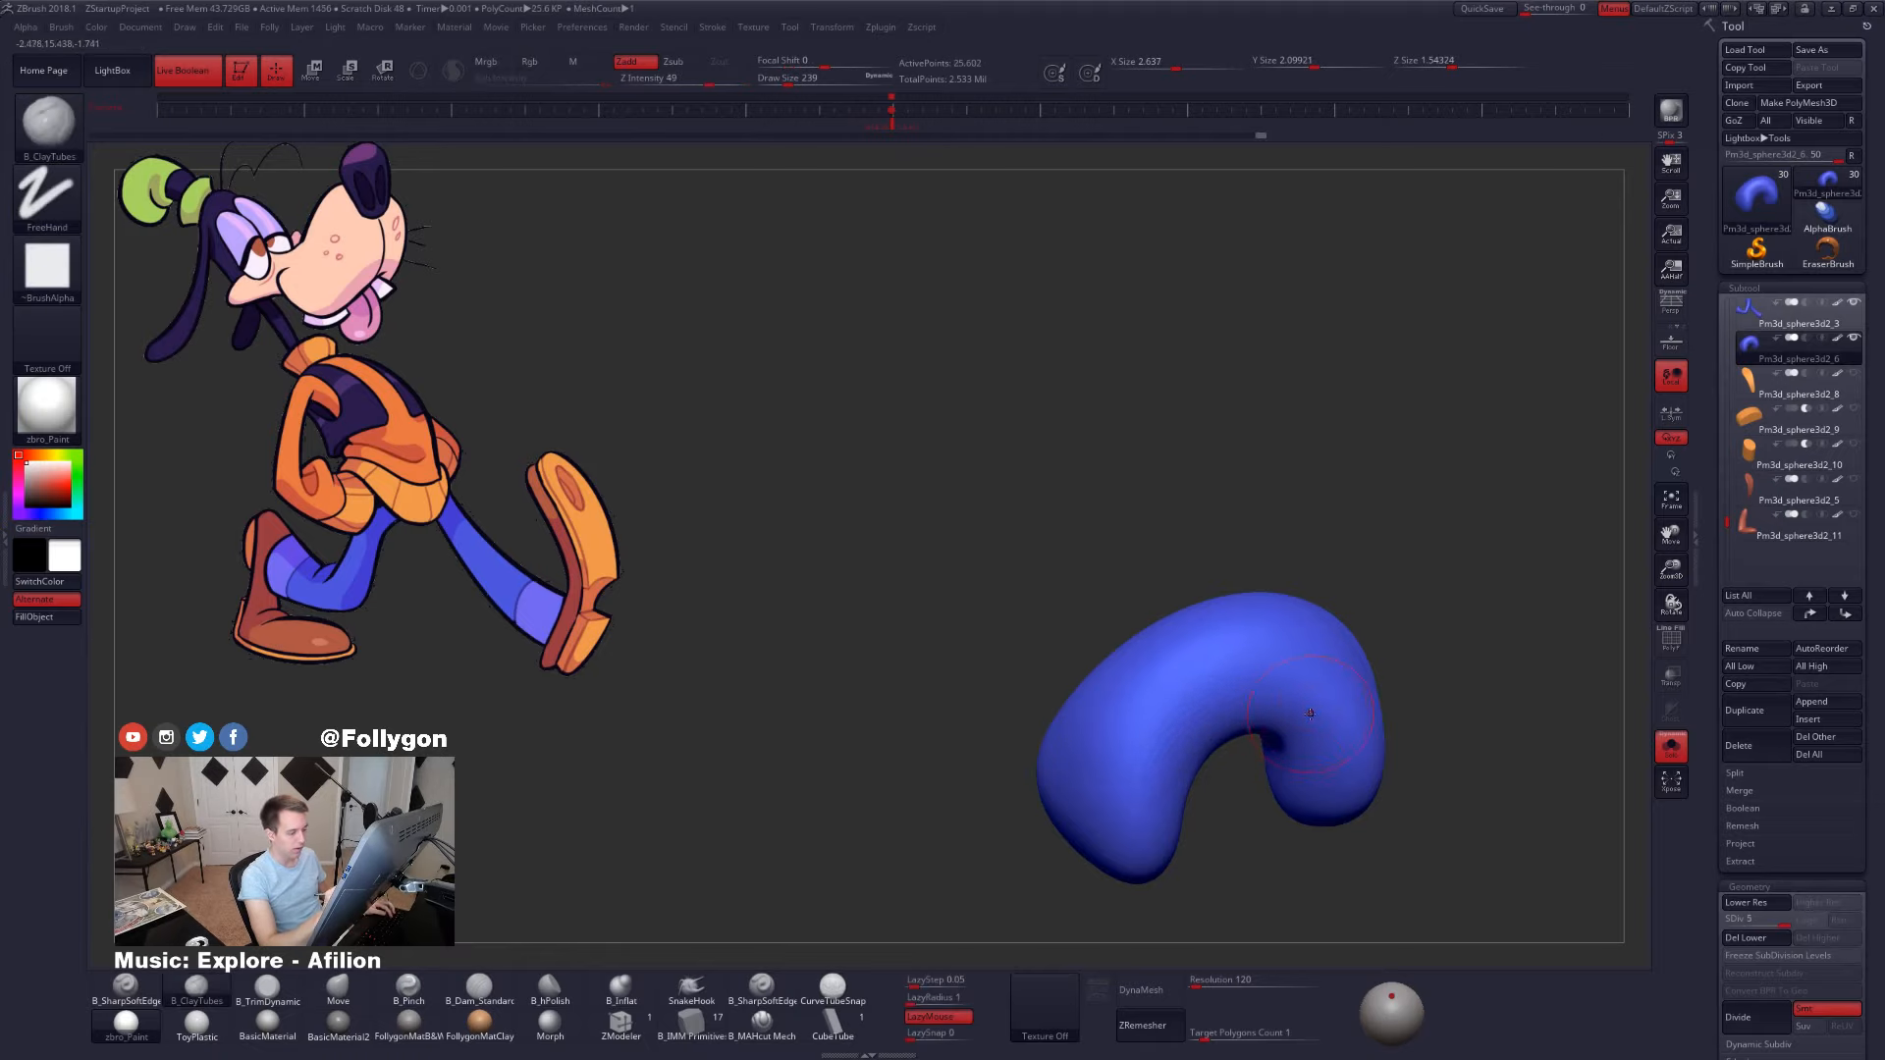
- Subdivide the knee fold piece once more, then refine and smooth its form with ClayTubes at Draw Size 292
{"action": "key", "text": "ctrl+d"}
{"action": "left_click_drag", "start_coordinate": [1311, 714], "coordinate": [1246, 690], "text": "alt"}
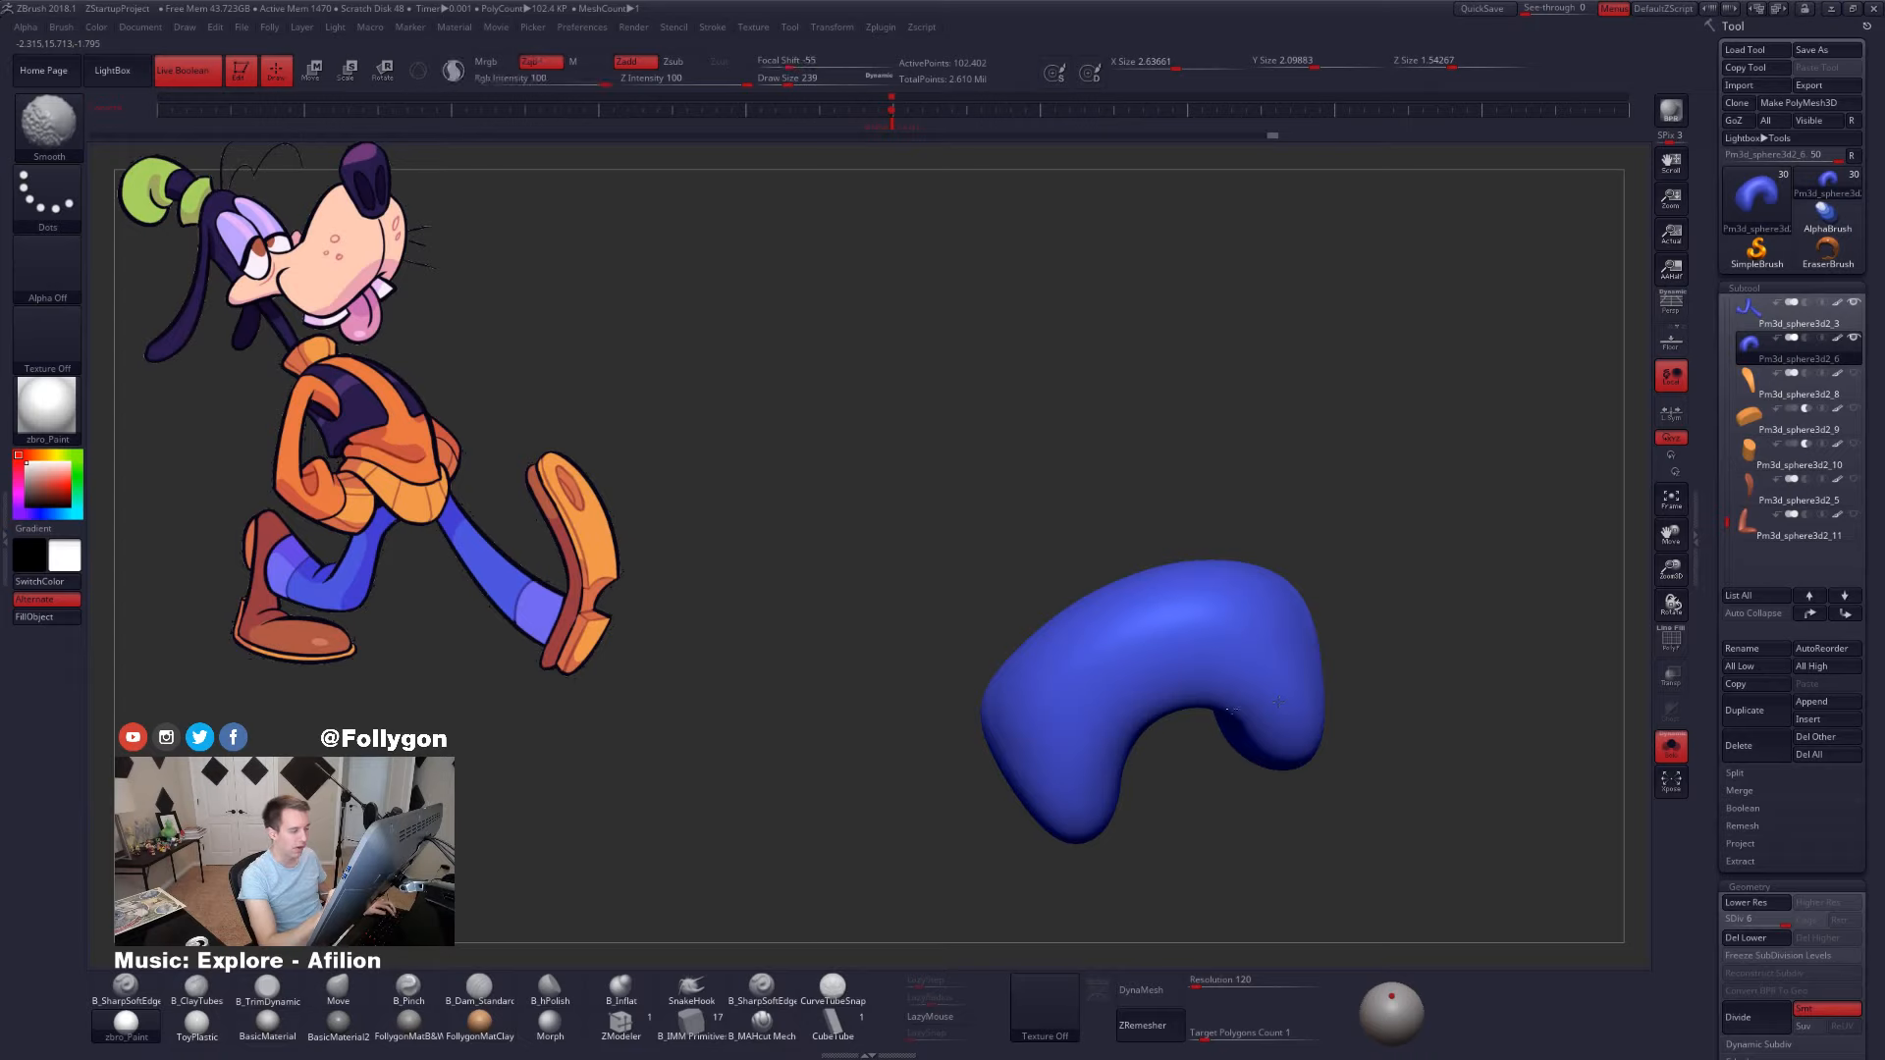
{"action": "left_click_drag", "start_coordinate": [1212, 803], "coordinate": [1169, 823]}
{"action": "key", "text": "space"}
{"action": "left_click_drag", "start_coordinate": [1239, 727], "coordinate": [1247, 726]}
{"action": "left_click_drag", "start_coordinate": [1217, 844], "coordinate": [1233, 793]}
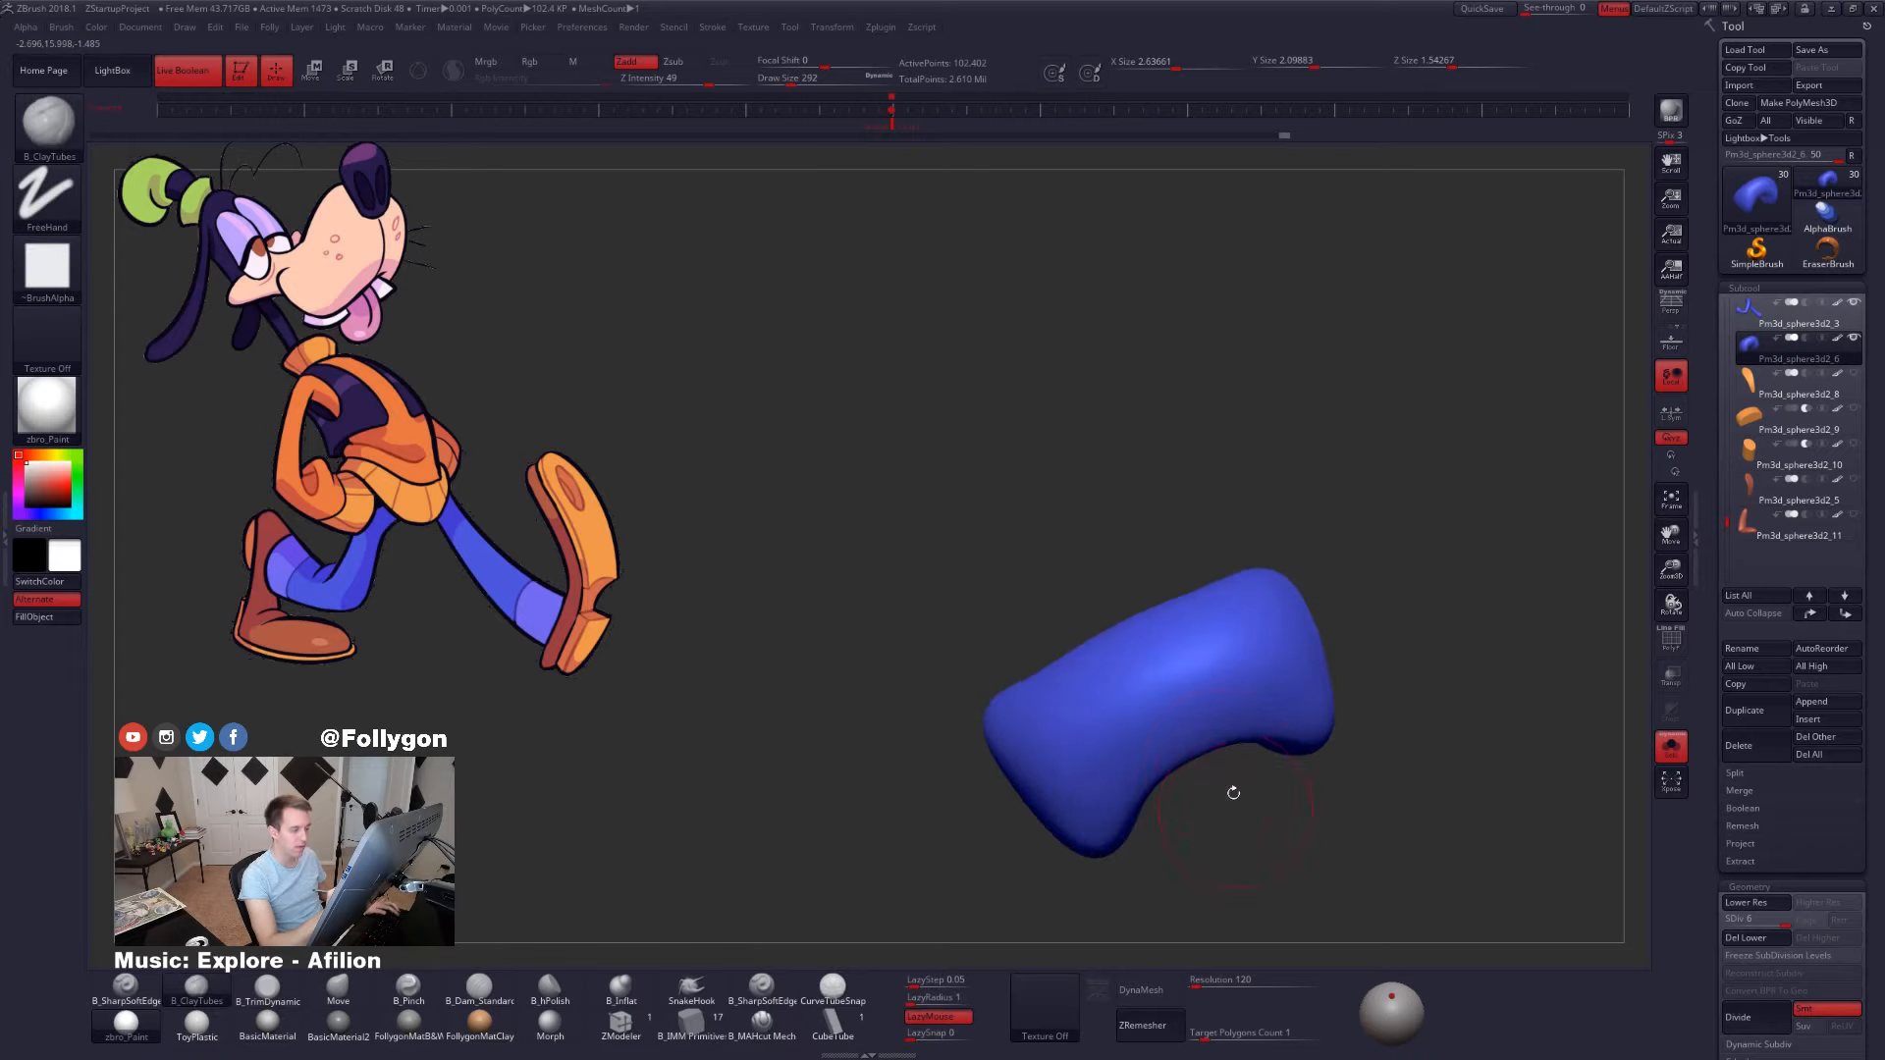
- Flatten and smooth the ends of the knee fold piece with the TrimDynamic brush at Draw Size 292
{"action": "key", "text": "b"}
{"action": "key", "text": "t"}
{"action": "key", "text": "d"}
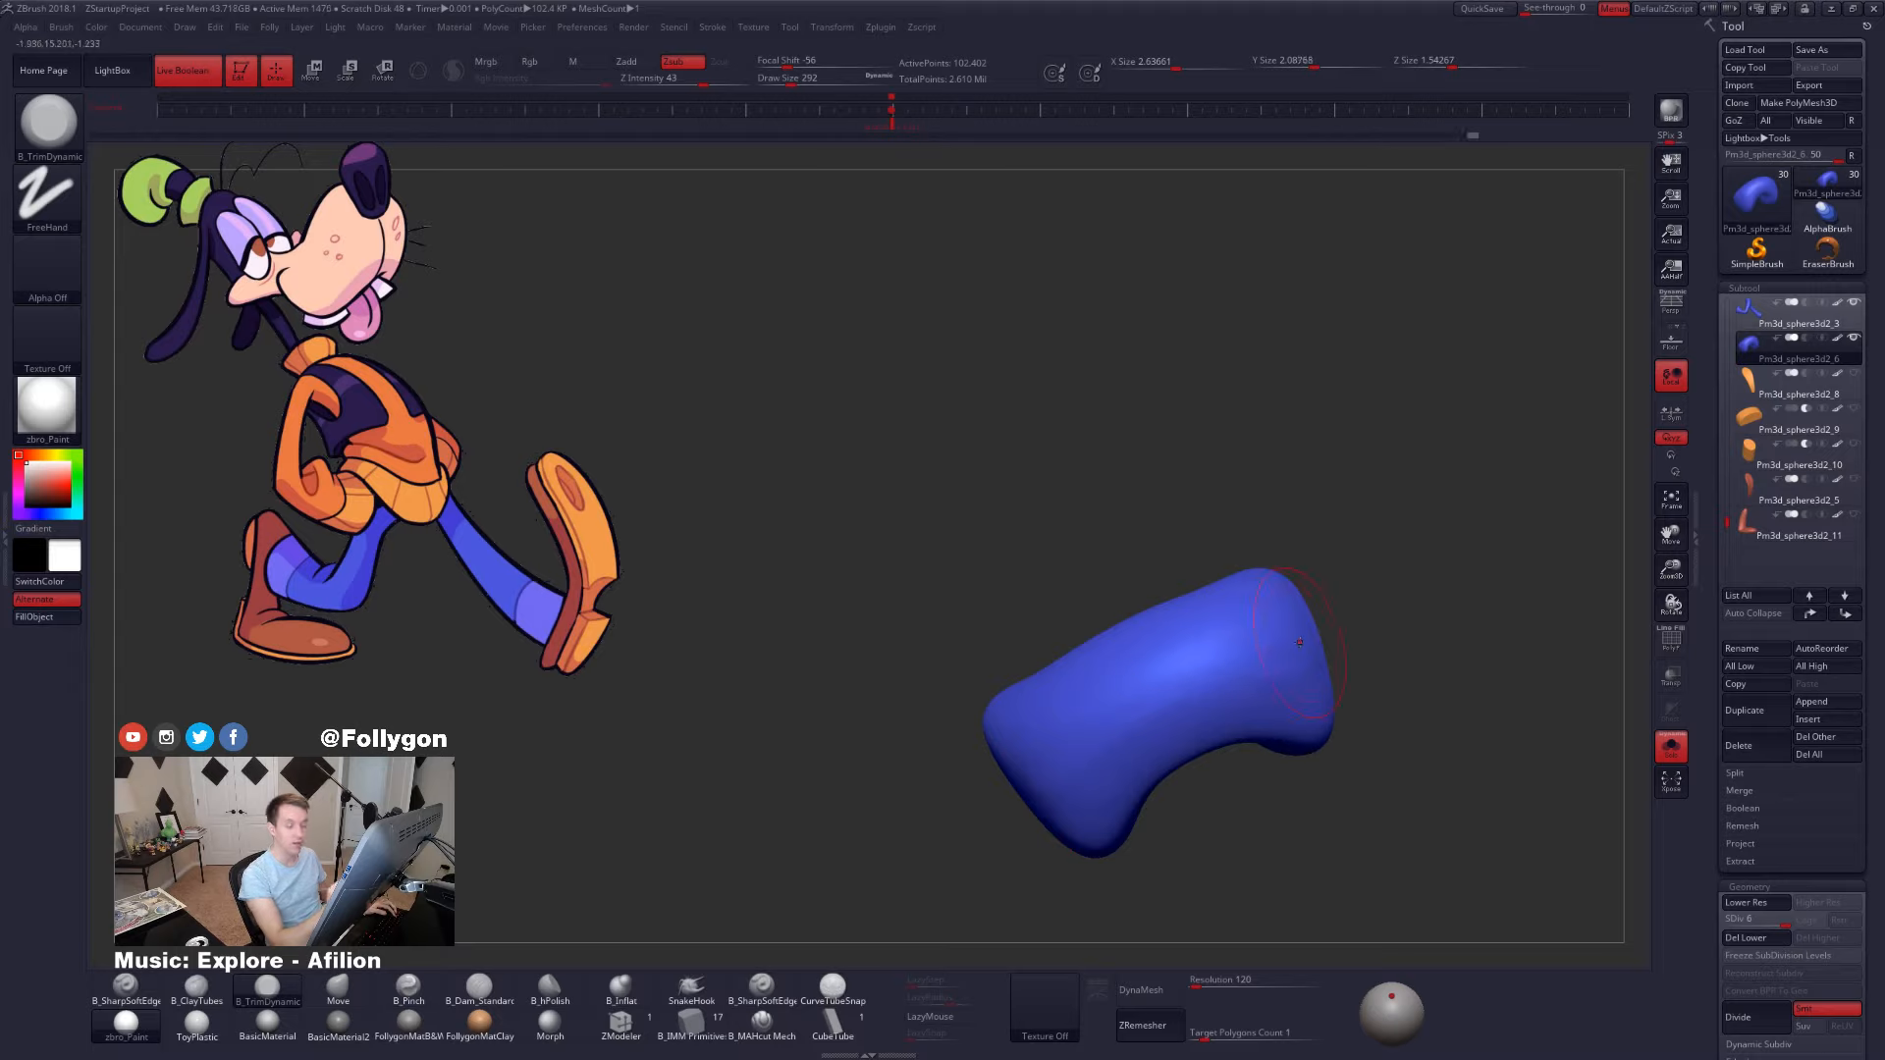
{"action": "key", "text": "shift"}
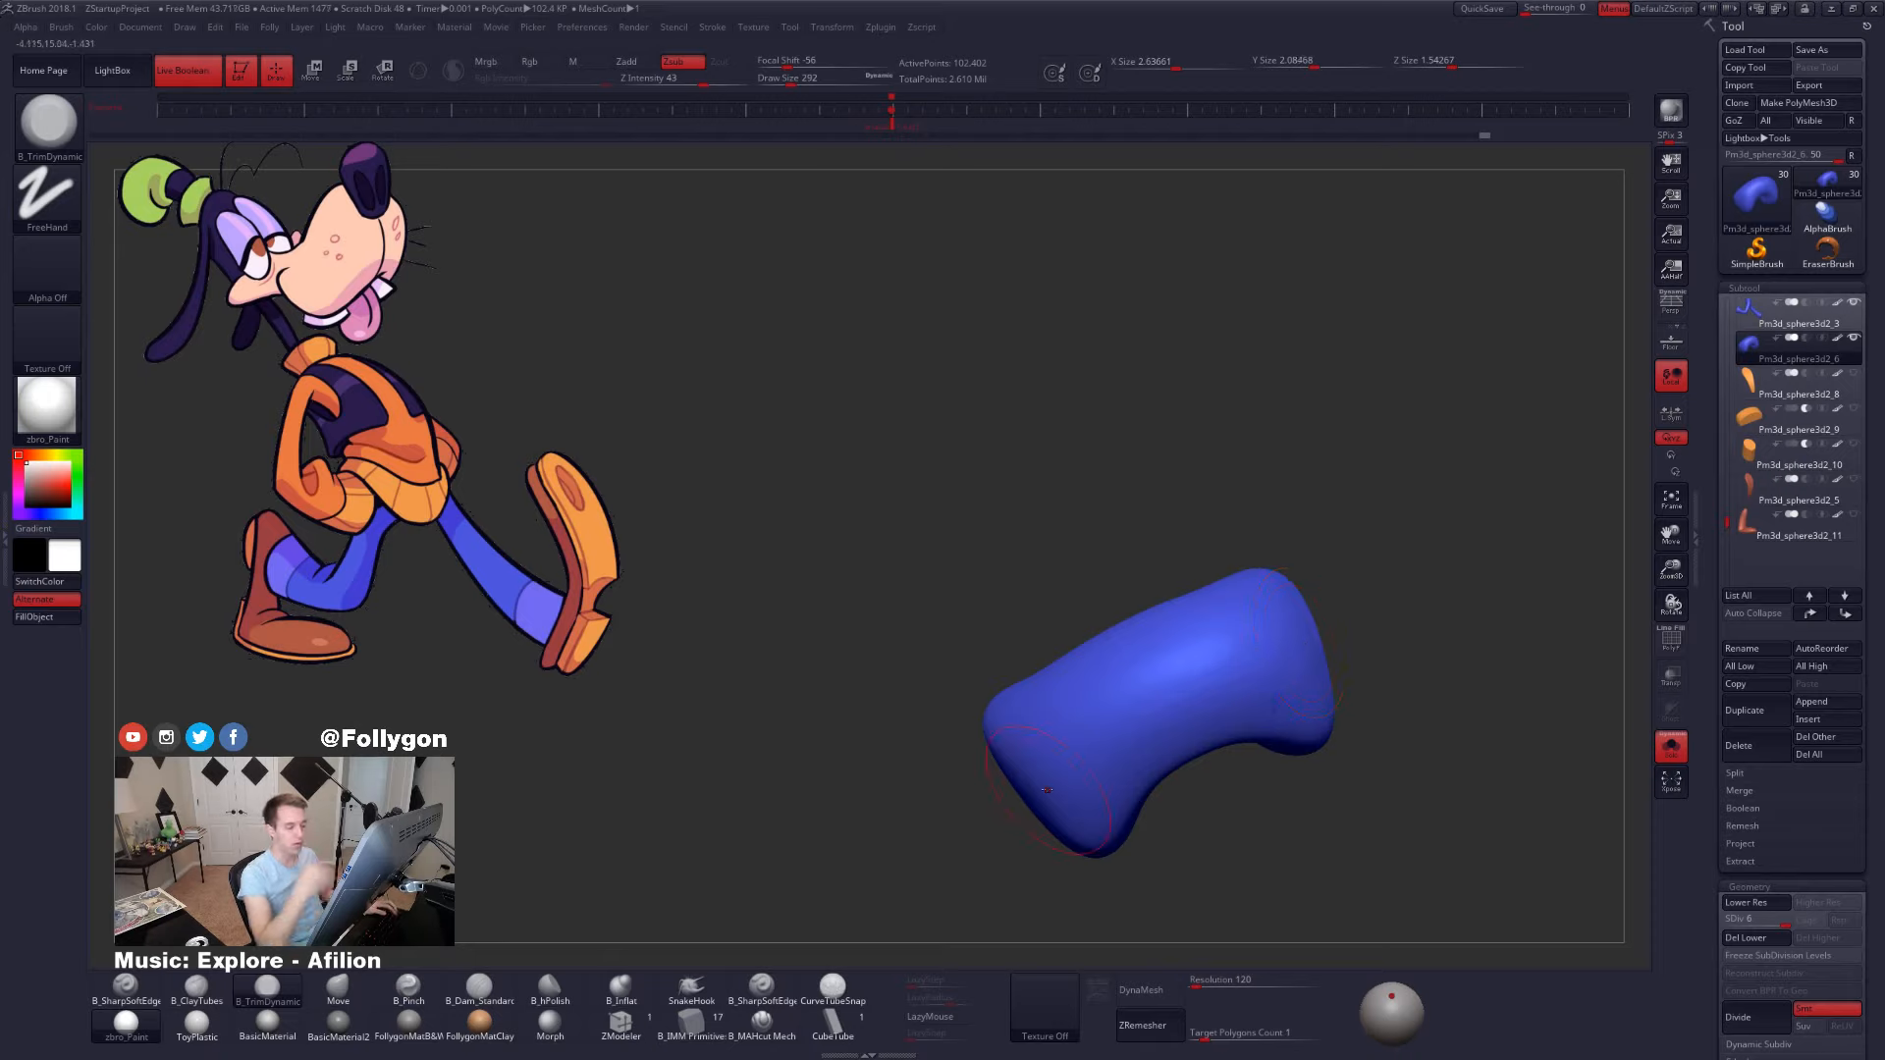
- Refine and smooth the knee fold with the Move brush at Draw Size 335 on subdivision level 4, and return it to the highest level
{"action": "key", "text": "b"}
{"action": "key", "text": "m"}
{"action": "key", "text": "v"}
{"action": "key", "text": "space"}
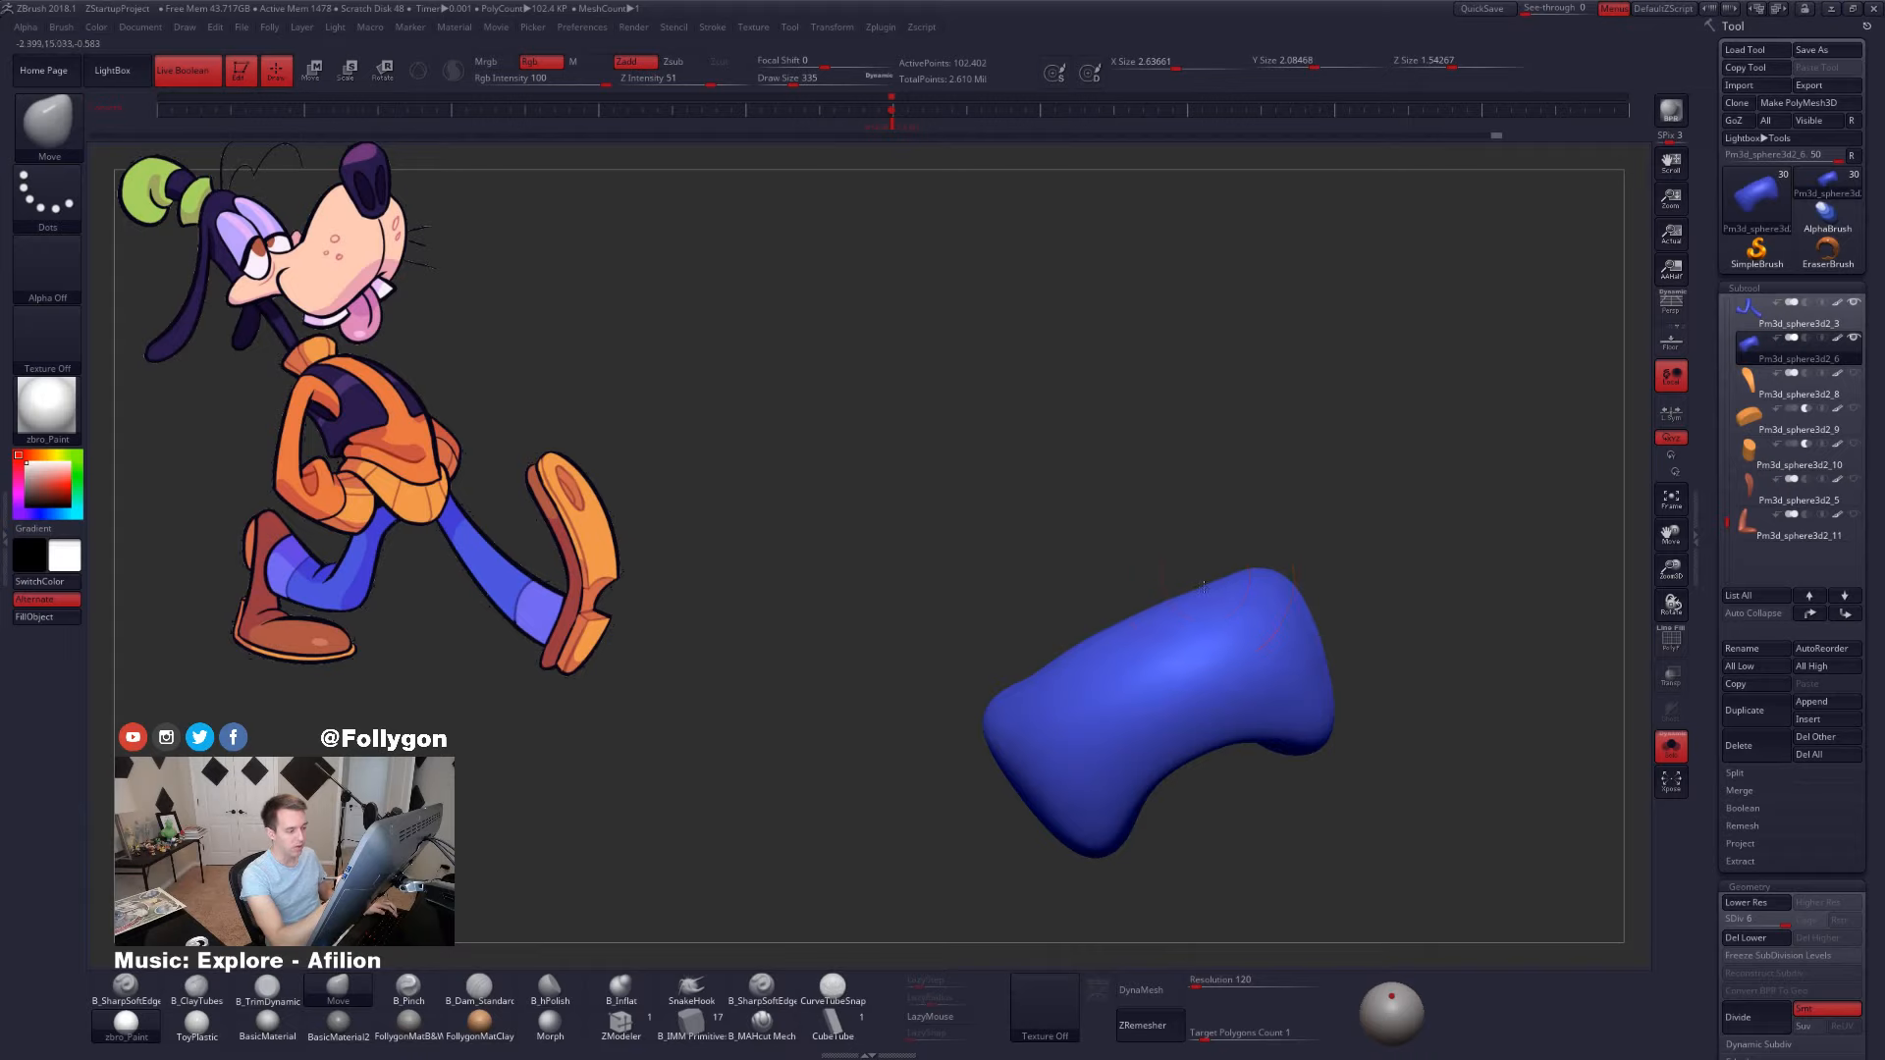
{"action": "key", "text": "shift+d"}
{"action": "key", "text": "shift+d"}
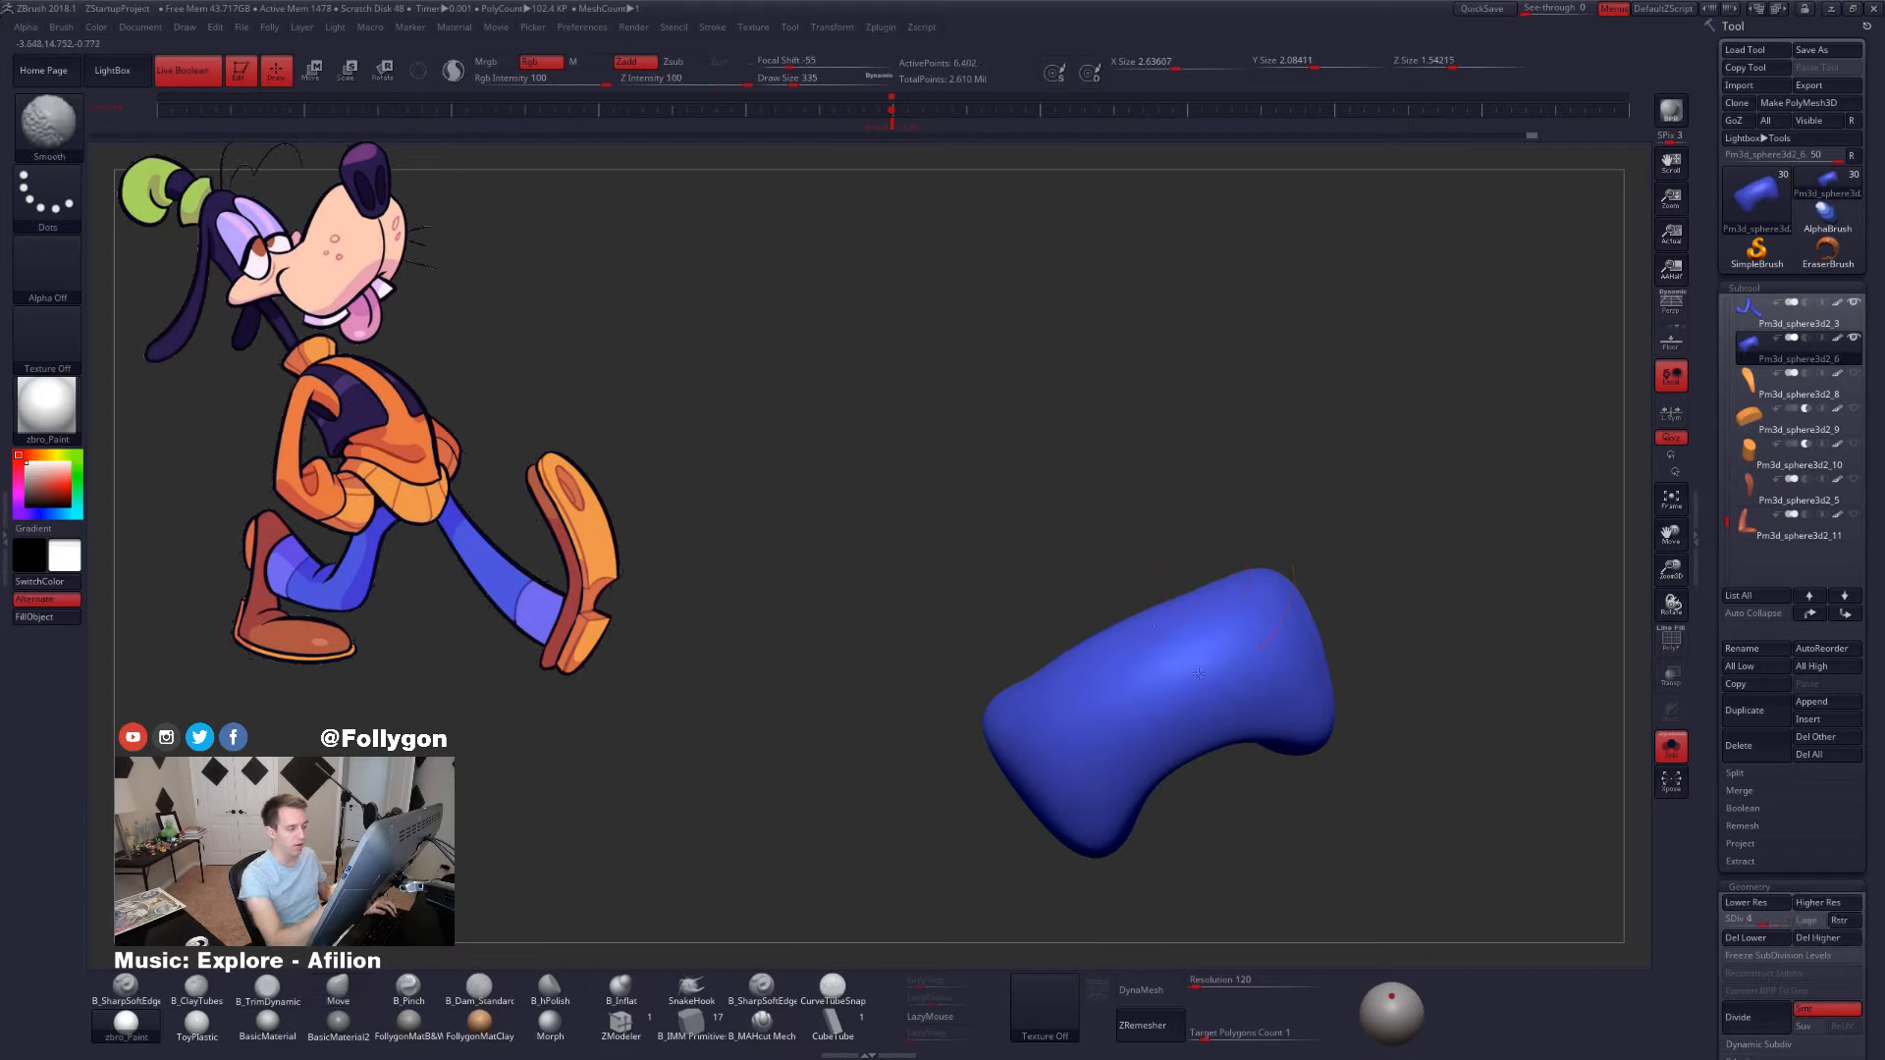
{"action": "left_click_drag", "start_coordinate": [1413, 550], "coordinate": [1293, 707]}
{"action": "key", "text": "d"}
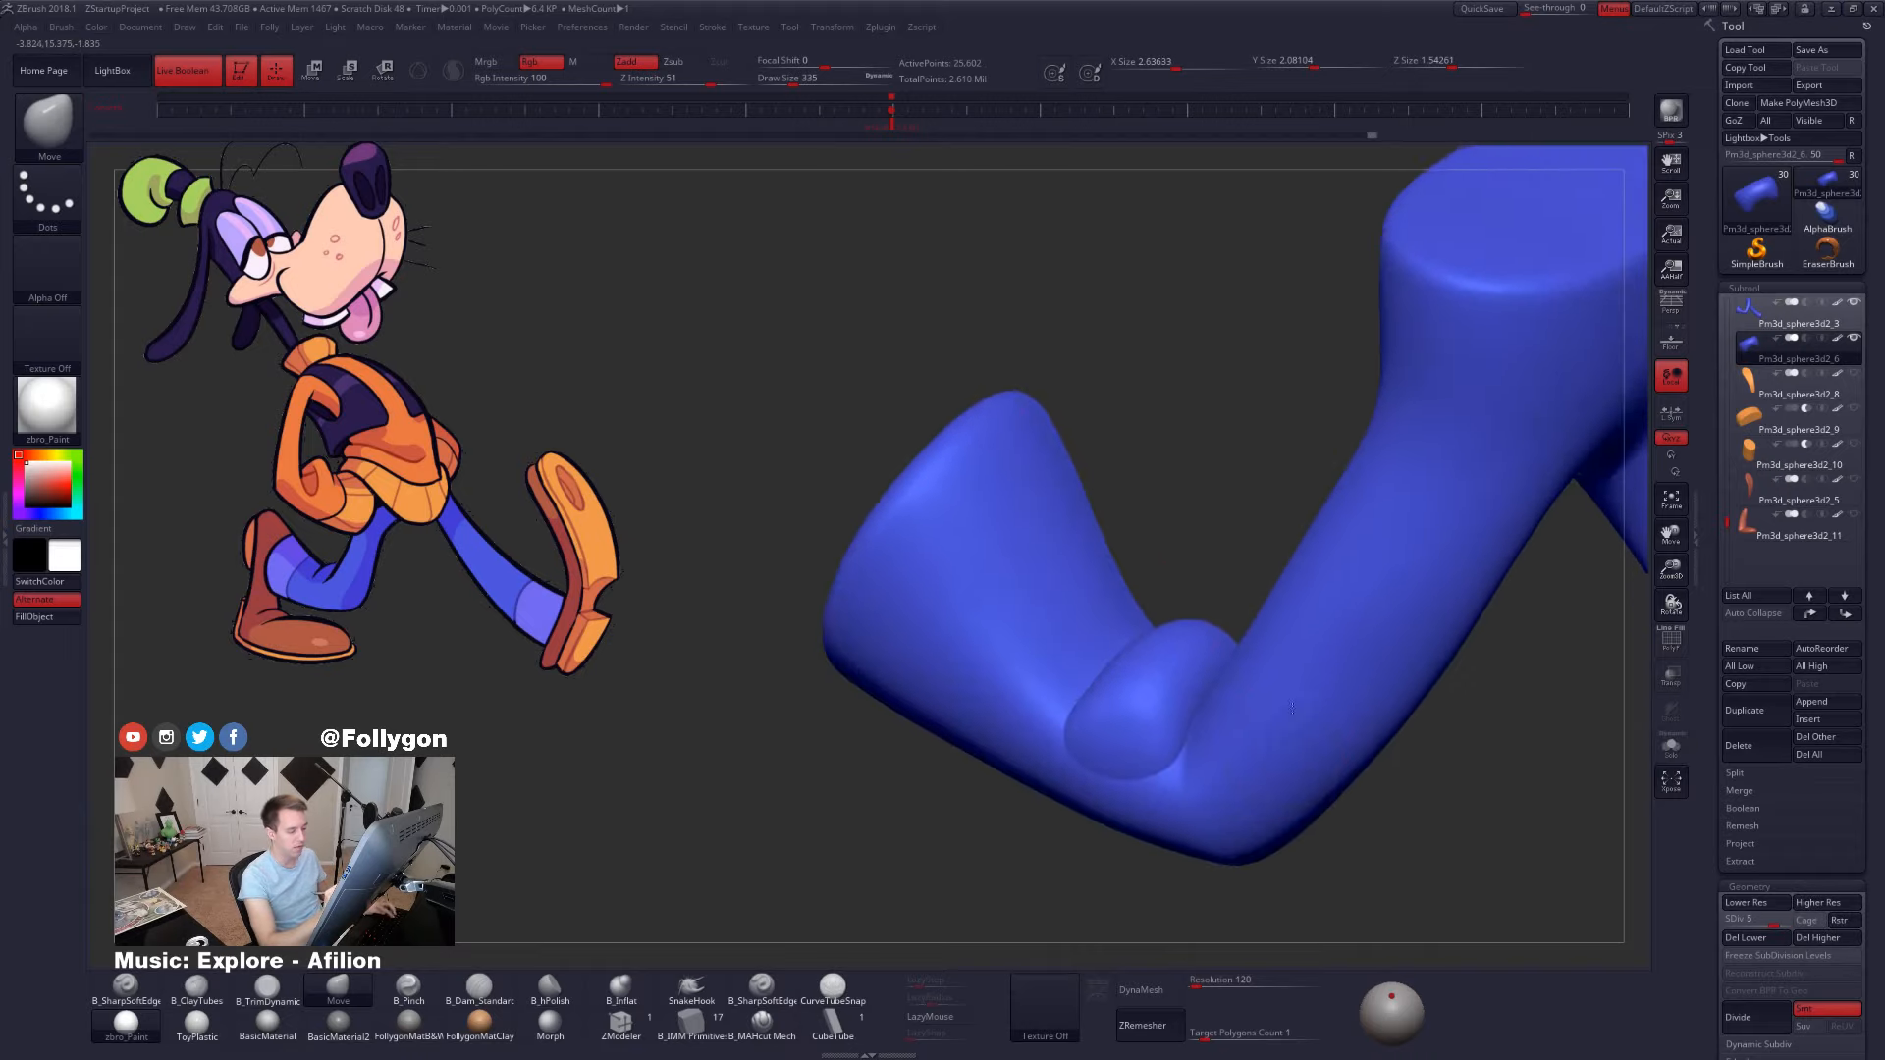
{"action": "right_click_drag", "start_coordinate": [1293, 708], "coordinate": [1300, 668], "text": "alt"}
{"action": "key", "text": "d"}
{"action": "left_click_drag", "start_coordinate": [1193, 702], "coordinate": [1178, 741], "text": "shift"}
{"action": "mouse_move", "coordinate": [1291, 756]}
{"action": "right_mouse_down"}
{"action": "mouse_move", "coordinate": [1222, 781]}
{"action": "mouse_move", "coordinate": [1248, 707]}
{"action": "right_mouse_up"}
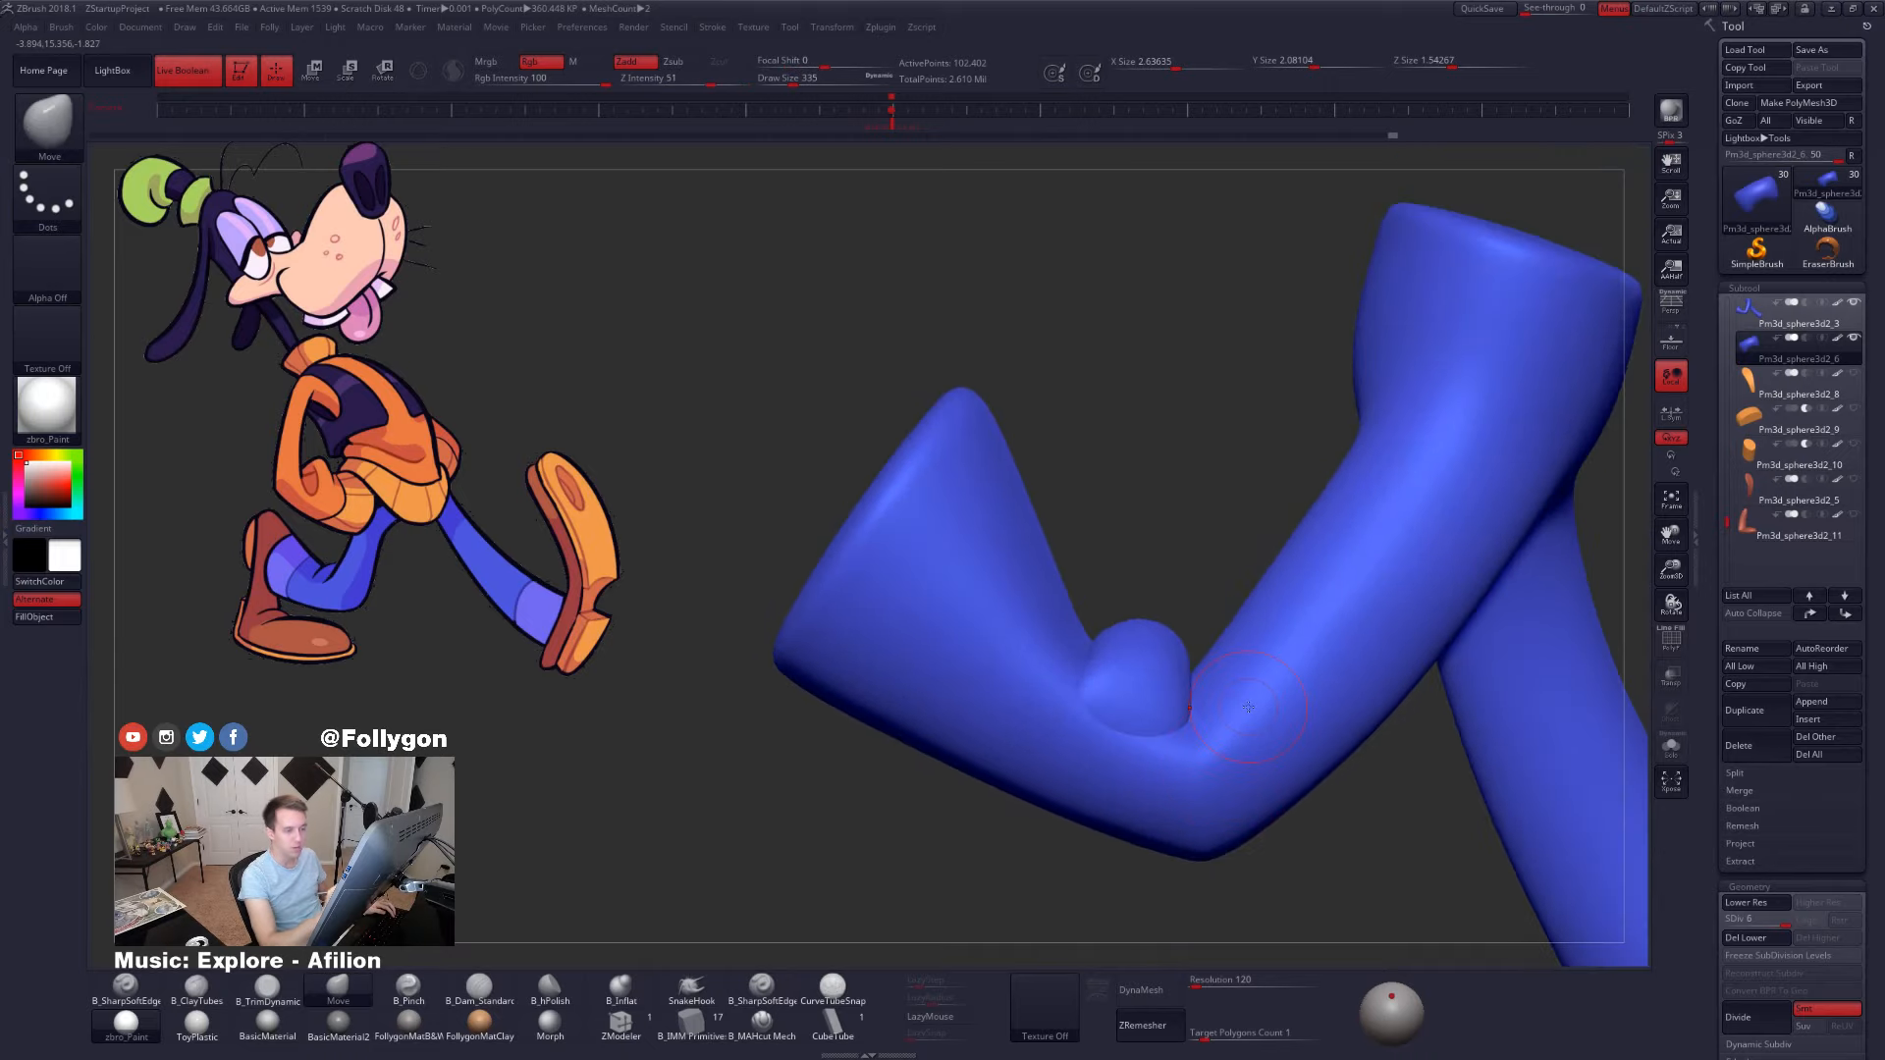
- Turn on perspective and inflate the knee fold with the B_Inflat brush at Draw Size 252, with LazyMouse enabled
{"action": "left_click", "coordinate": [1671, 305]}
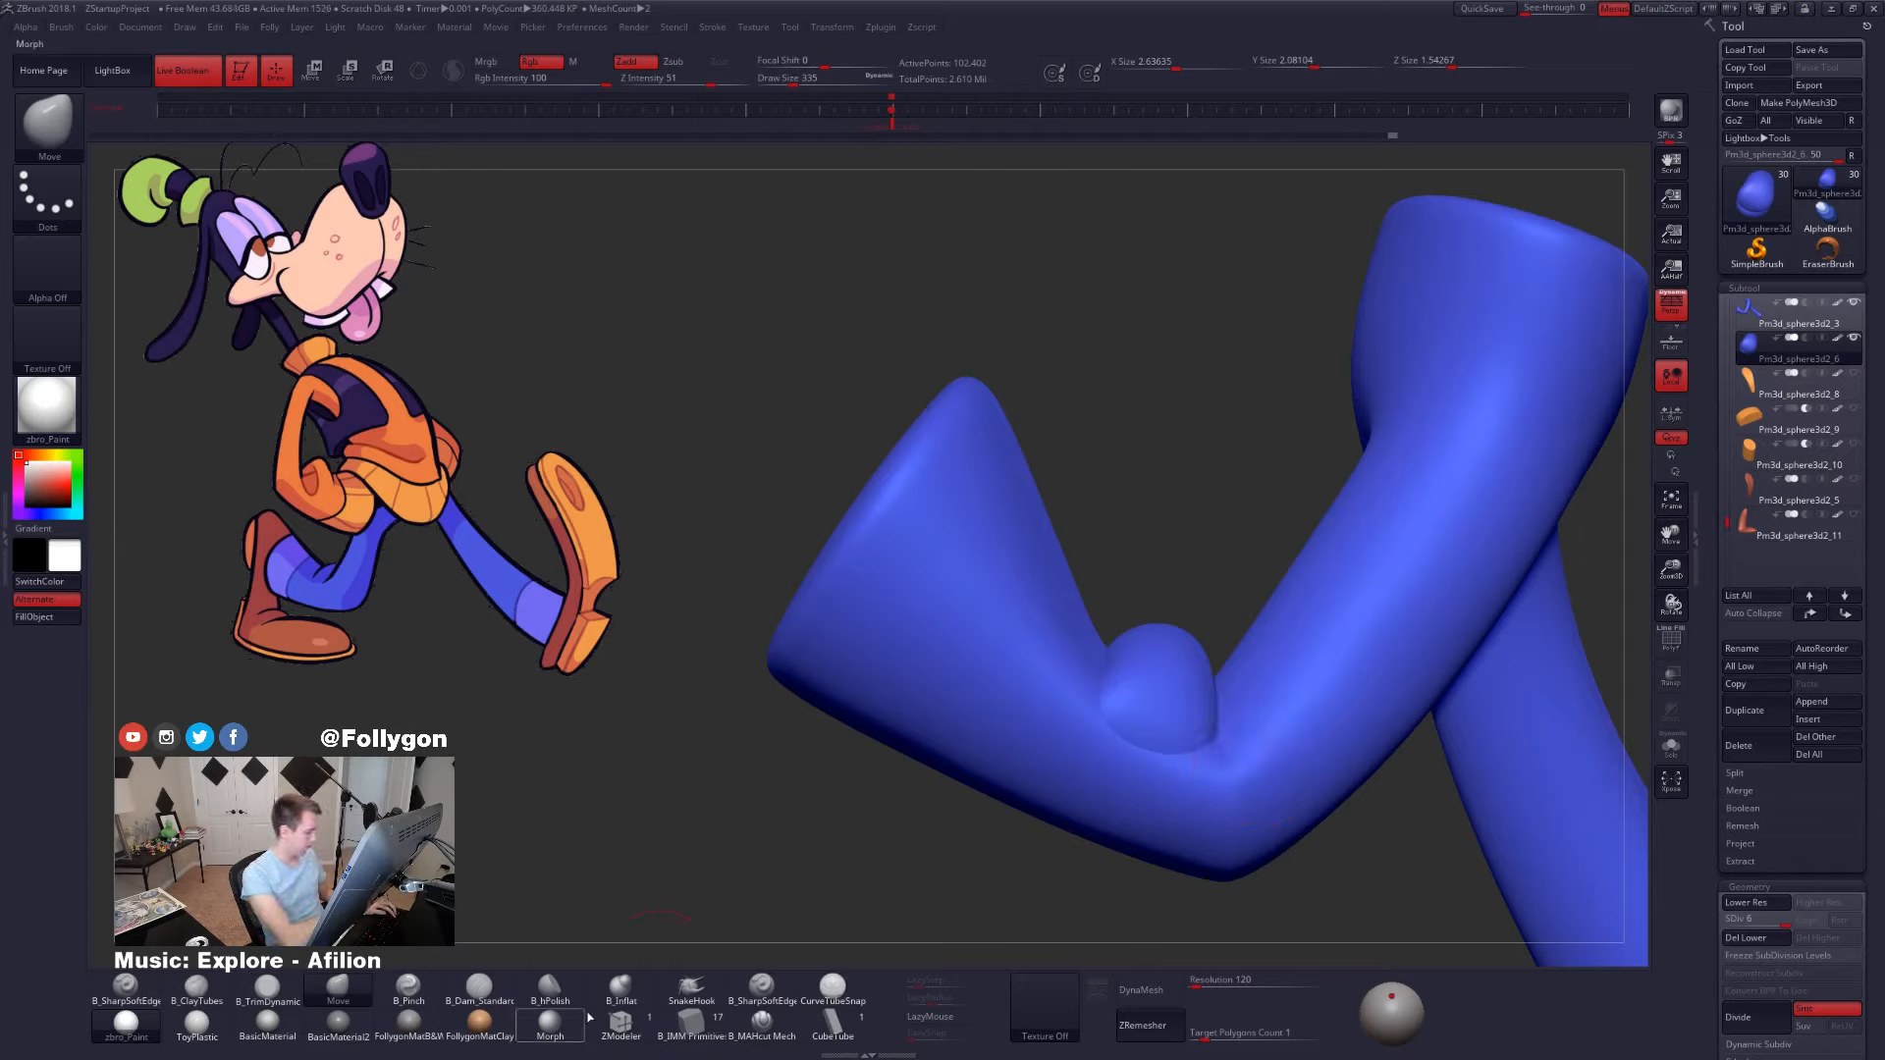
{"action": "left_click", "coordinate": [633, 992]}
{"action": "right_click_drag", "start_coordinate": [1217, 707], "coordinate": [1099, 787]}
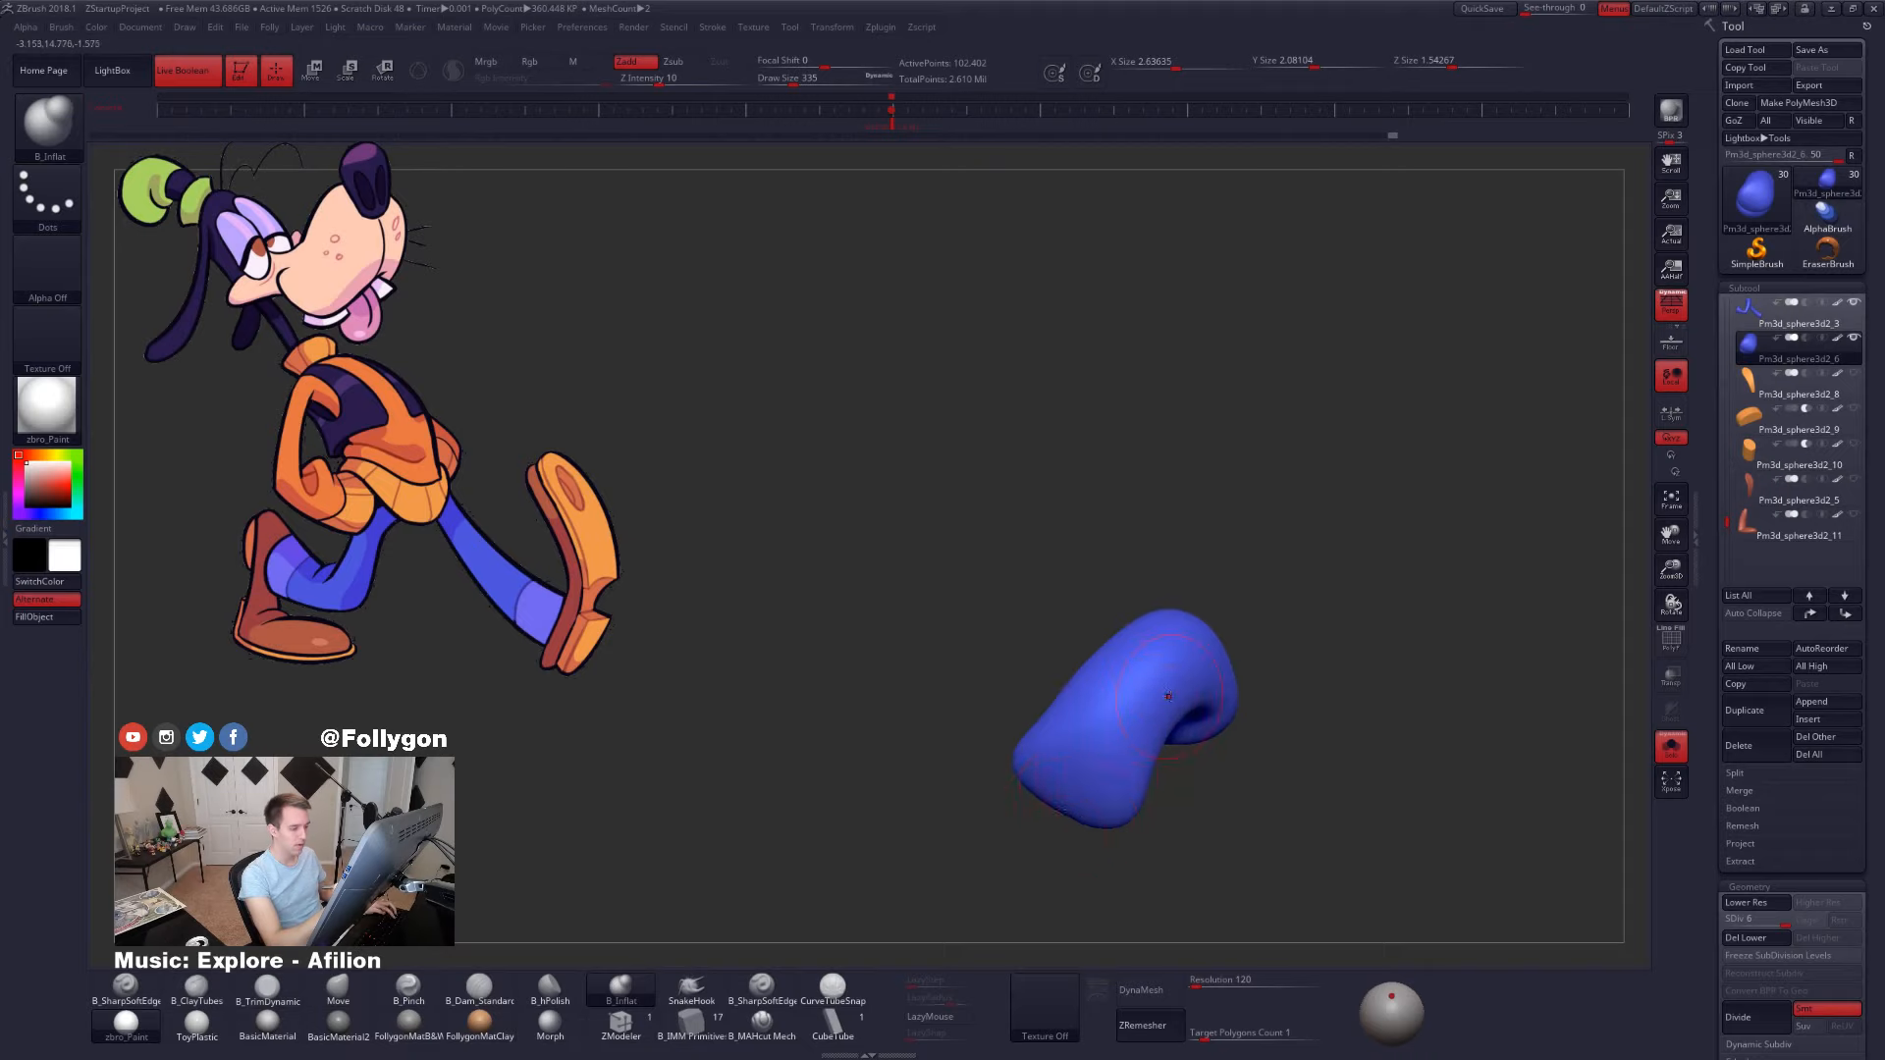
{"action": "key", "text": "space"}
{"action": "left_click_drag", "start_coordinate": [1107, 787], "coordinate": [1098, 787]}
{"action": "right_click_drag", "start_coordinate": [1075, 800], "coordinate": [1100, 782]}
{"action": "left_click", "coordinate": [959, 1018]}
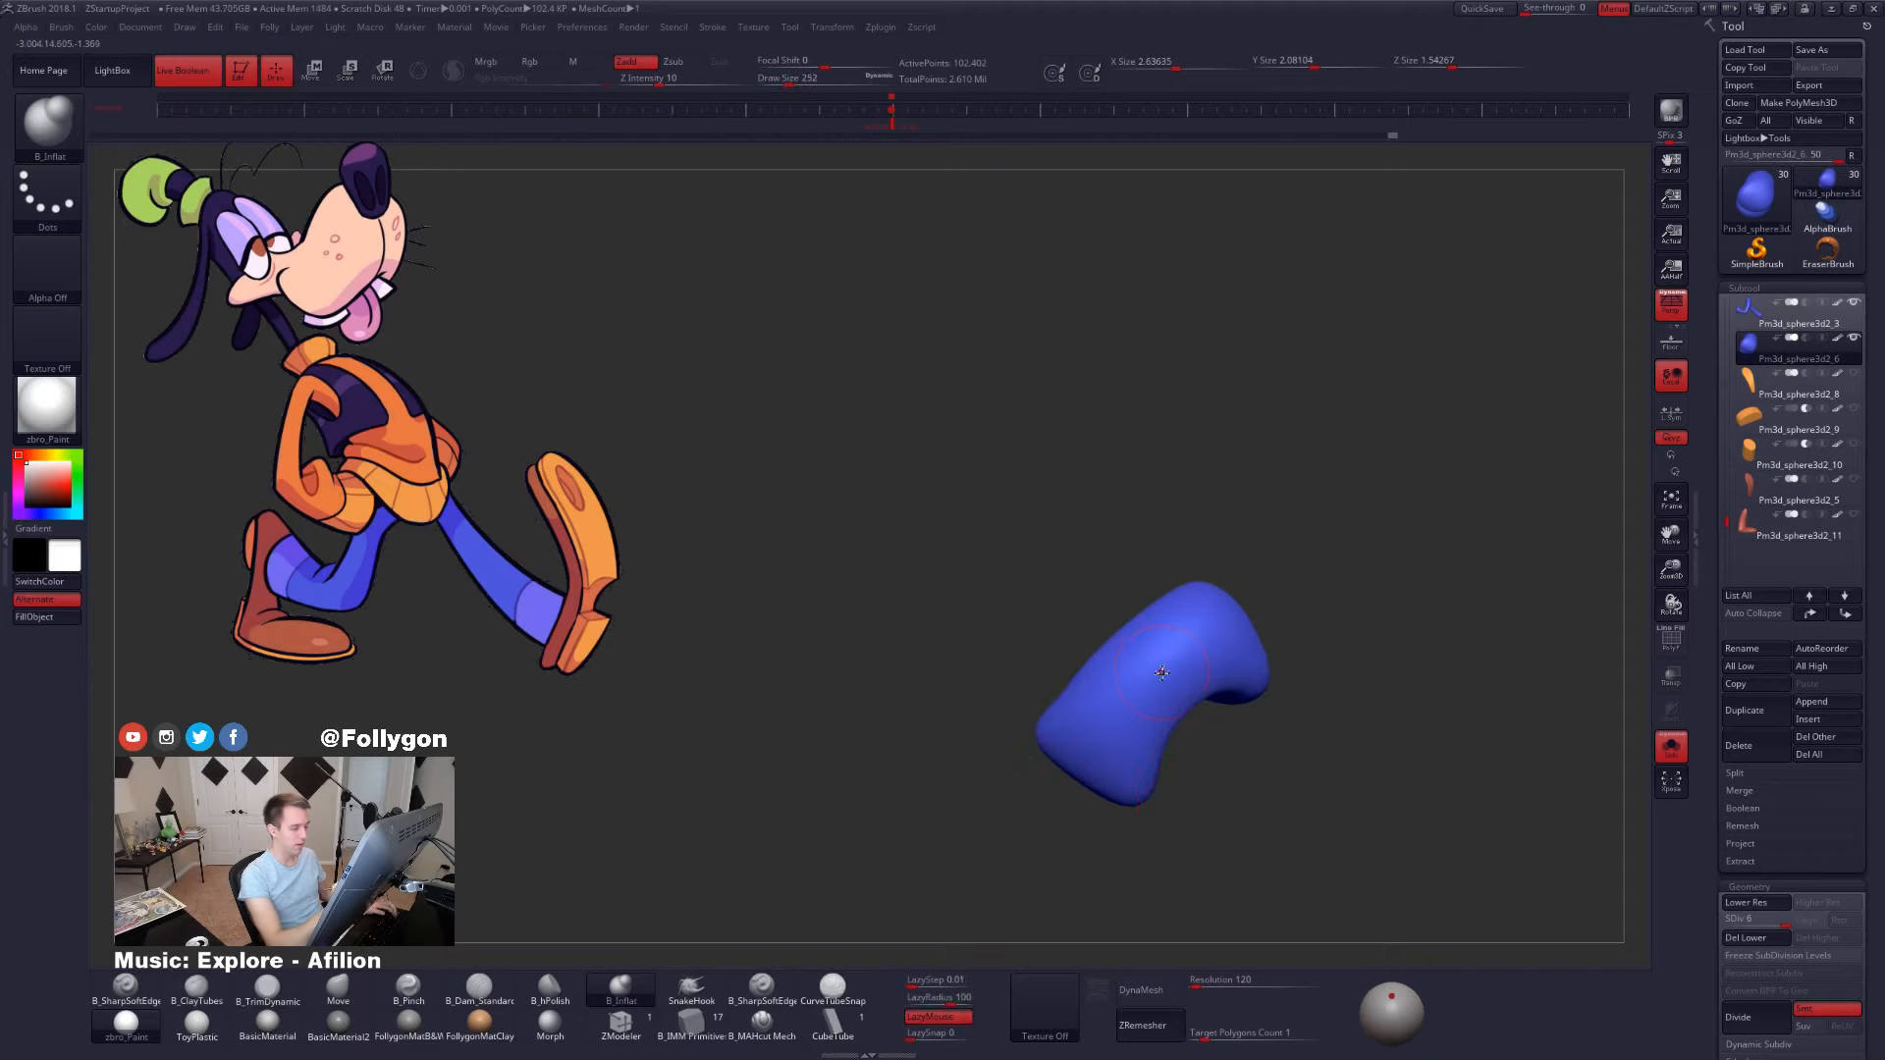
- Inflate the knee fold's ends at Draw Size 366 and show it with the pant legs again
{"action": "key", "text": "space"}
{"action": "left_click_drag", "start_coordinate": [1164, 678], "coordinate": [1177, 678]}
{"action": "right_click_drag", "start_coordinate": [1182, 687], "coordinate": [1282, 640]}
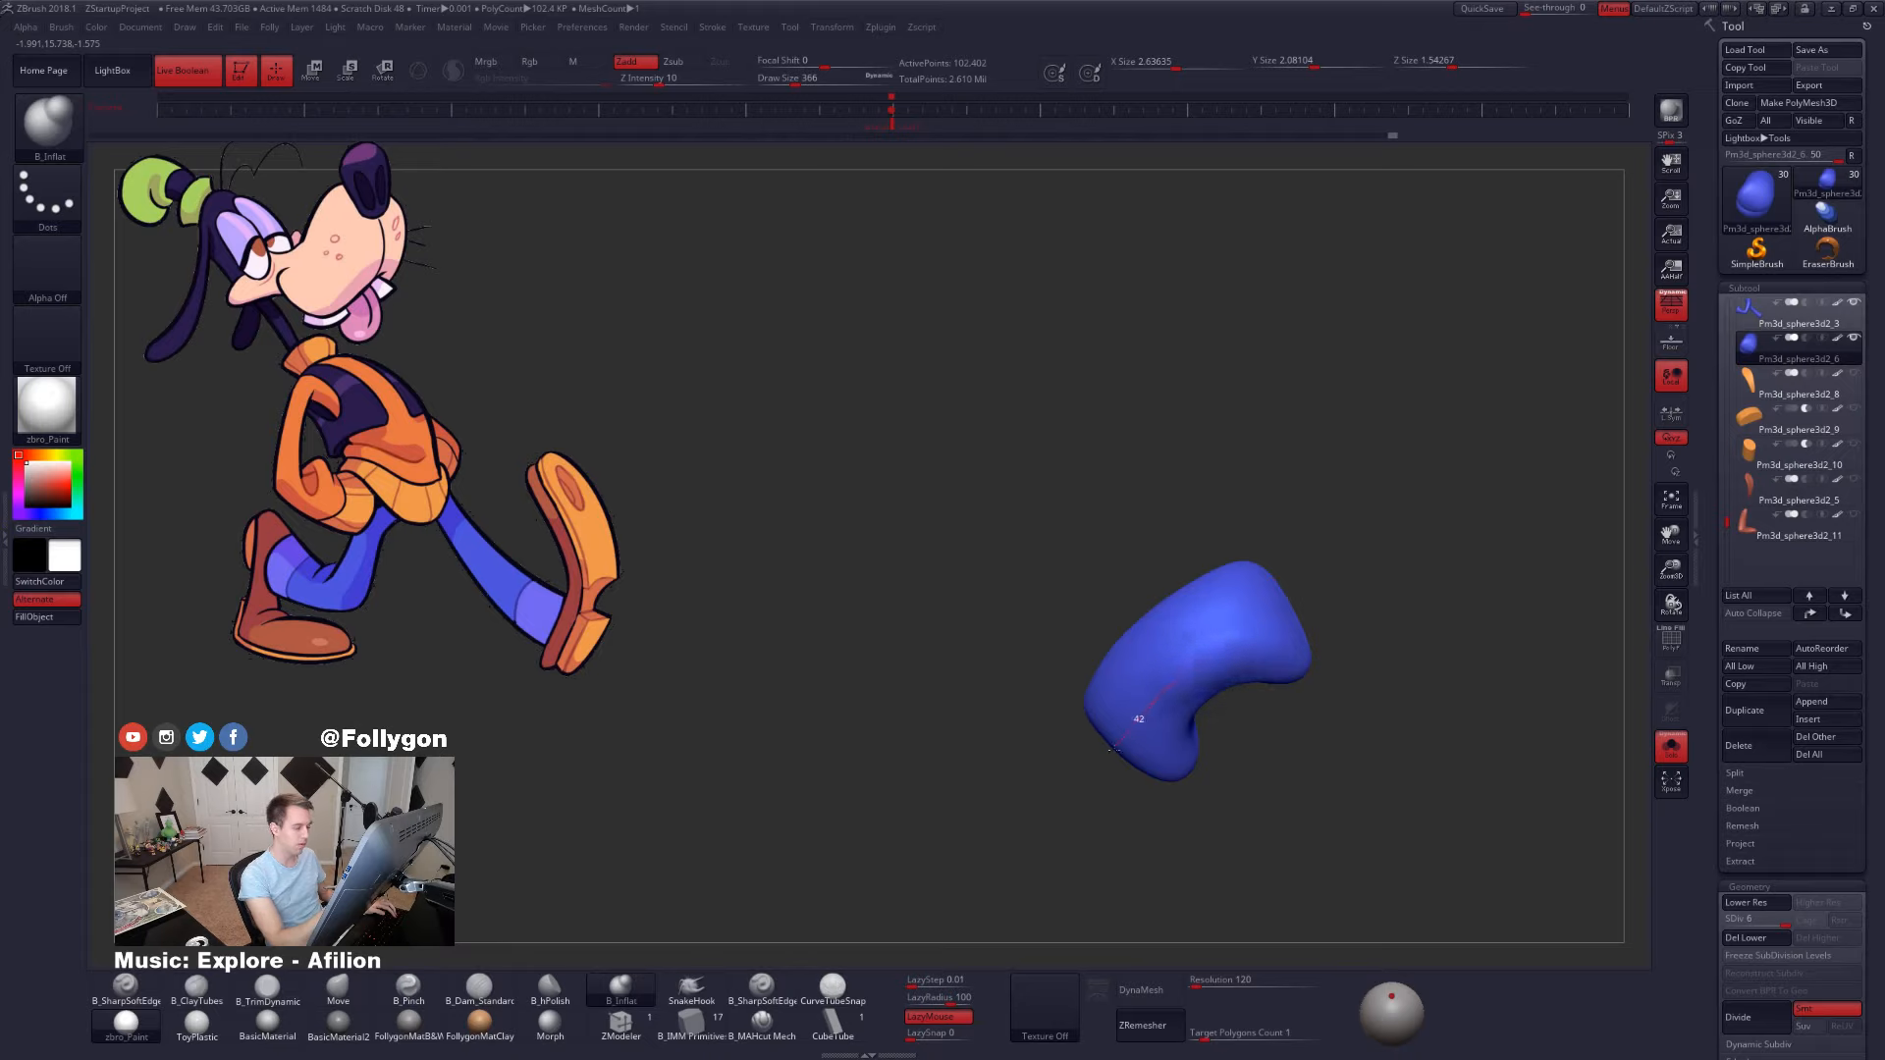
{"action": "left_click_drag", "start_coordinate": [1126, 790], "coordinate": [1163, 766]}
{"action": "right_click_drag", "start_coordinate": [1129, 793], "coordinate": [1232, 772]}
{"action": "key", "text": "alt+shift+s"}
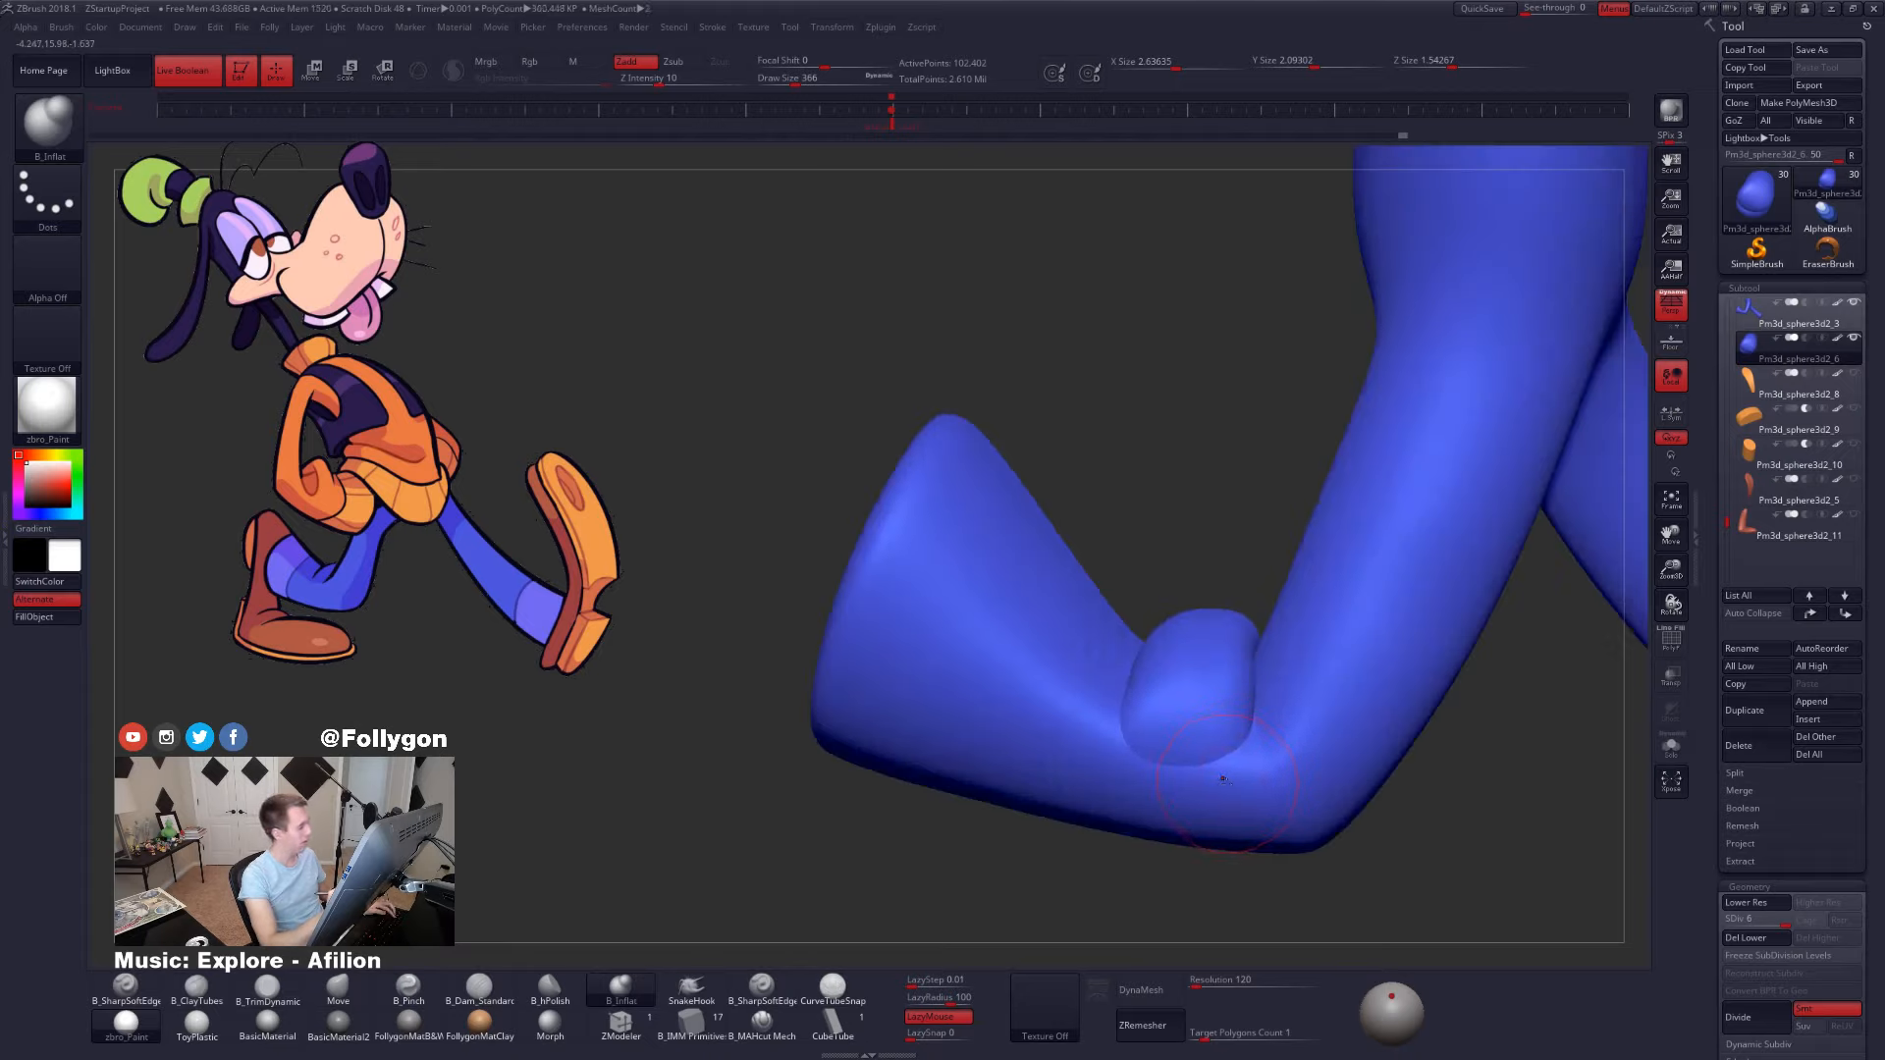
- Isolate the knee fold, flatten its surface with the TrimDynamic brush at Draw Size 366, and show the pant legs again
{"action": "key", "text": "alt+shift+s"}
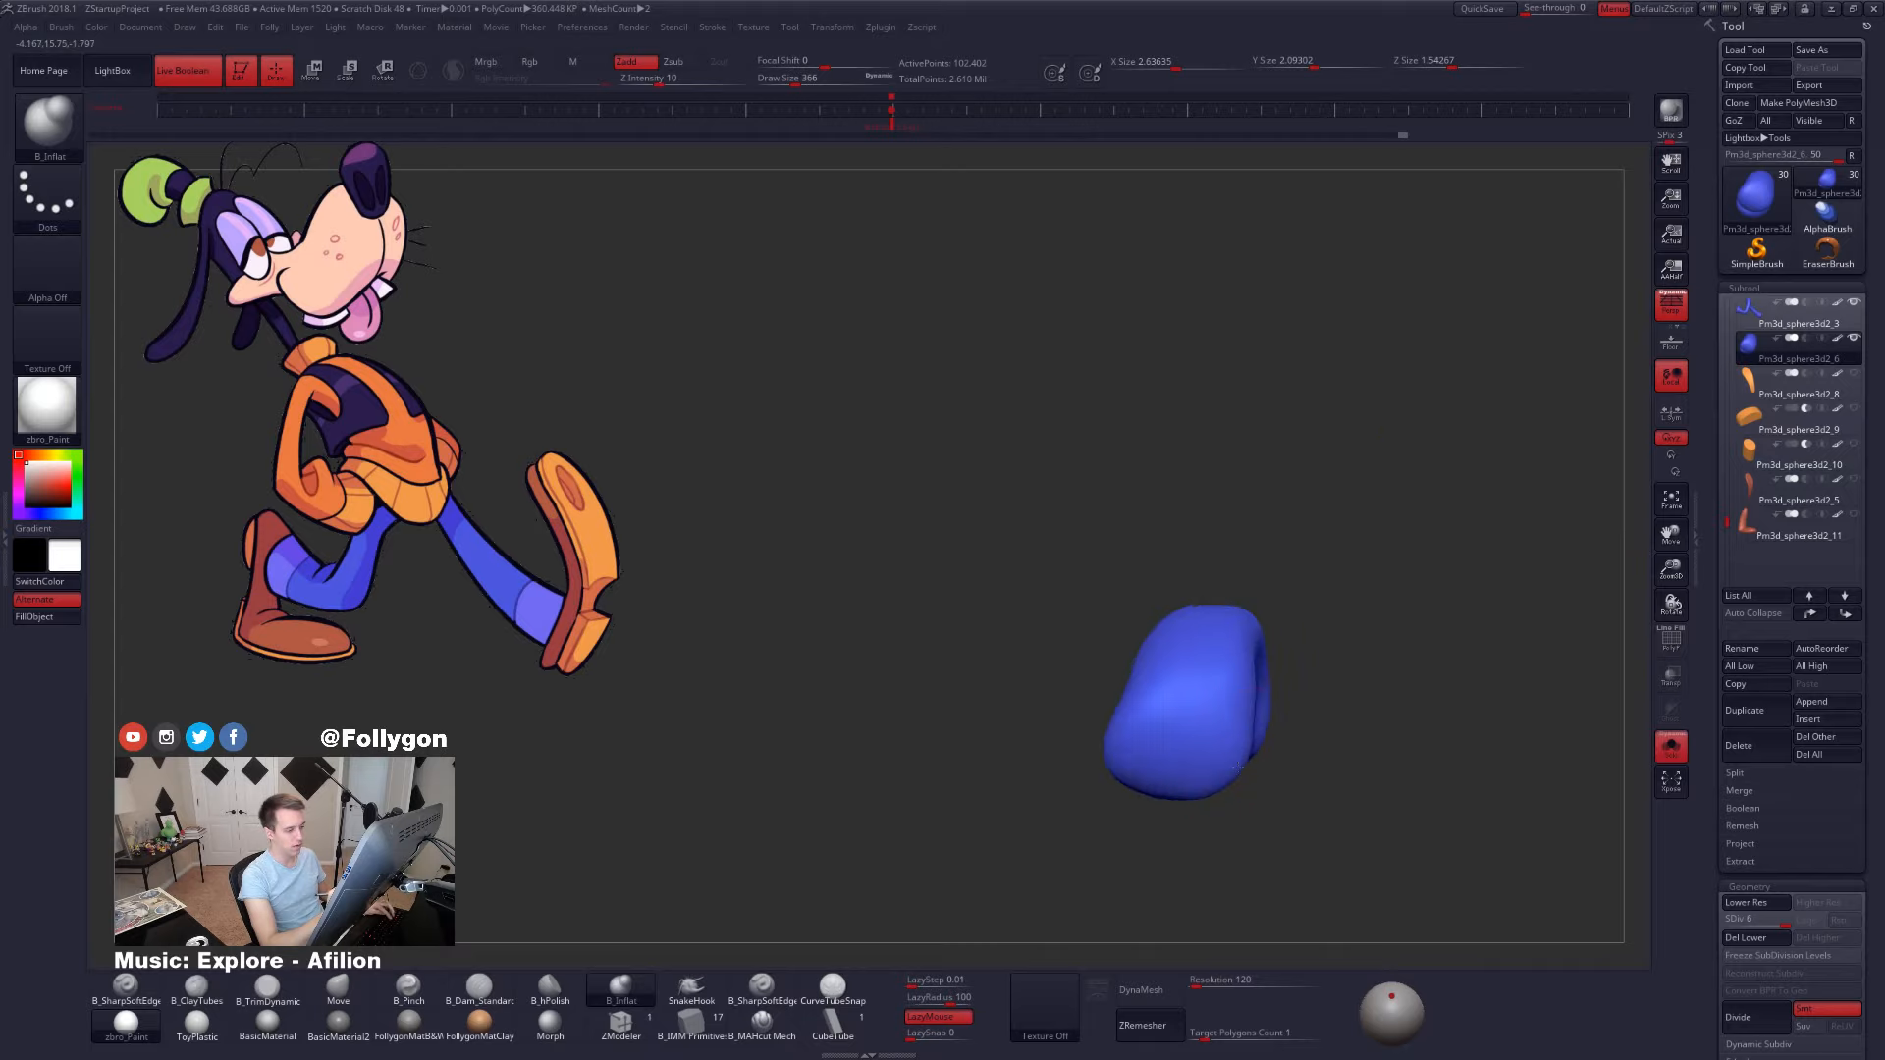
{"action": "mouse_move", "coordinate": [1228, 770]}
{"action": "right_mouse_down"}
{"action": "mouse_move", "coordinate": [1233, 530]}
{"action": "mouse_move", "coordinate": [1139, 698]}
{"action": "mouse_move", "coordinate": [1206, 570]}
{"action": "right_mouse_up"}
{"action": "key", "text": "3"}
{"action": "mouse_move", "coordinate": [1131, 719]}
{"action": "right_mouse_down"}
{"action": "mouse_move", "coordinate": [1242, 545]}
{"action": "mouse_move", "coordinate": [1242, 498]}
{"action": "right_mouse_up"}
{"action": "right_click_drag", "start_coordinate": [1147, 715], "coordinate": [1251, 781]}
{"action": "key", "text": "alt+s"}
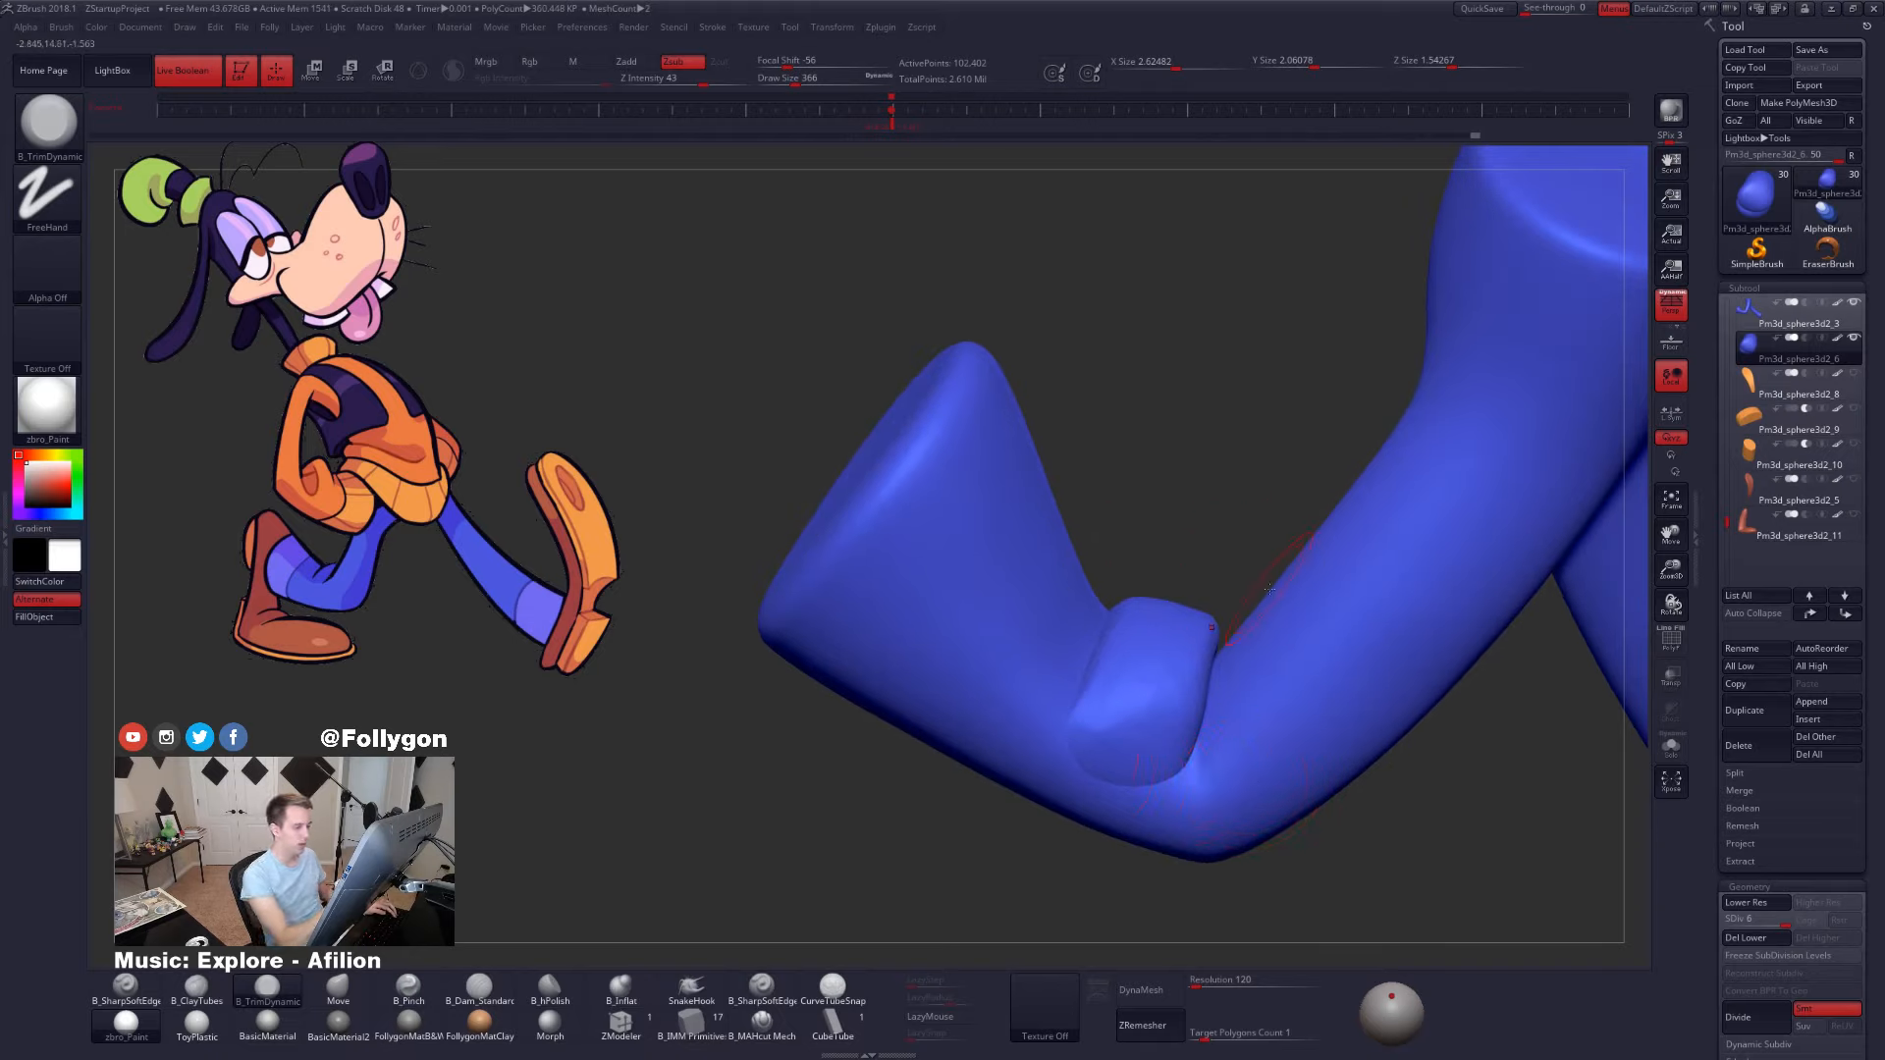
- Adjust the knee fold's edge facing the upper leg with the Move brush at Draw Size 366
{"action": "key", "text": "b"}
{"action": "key", "text": "m"}
{"action": "key", "text": "v"}
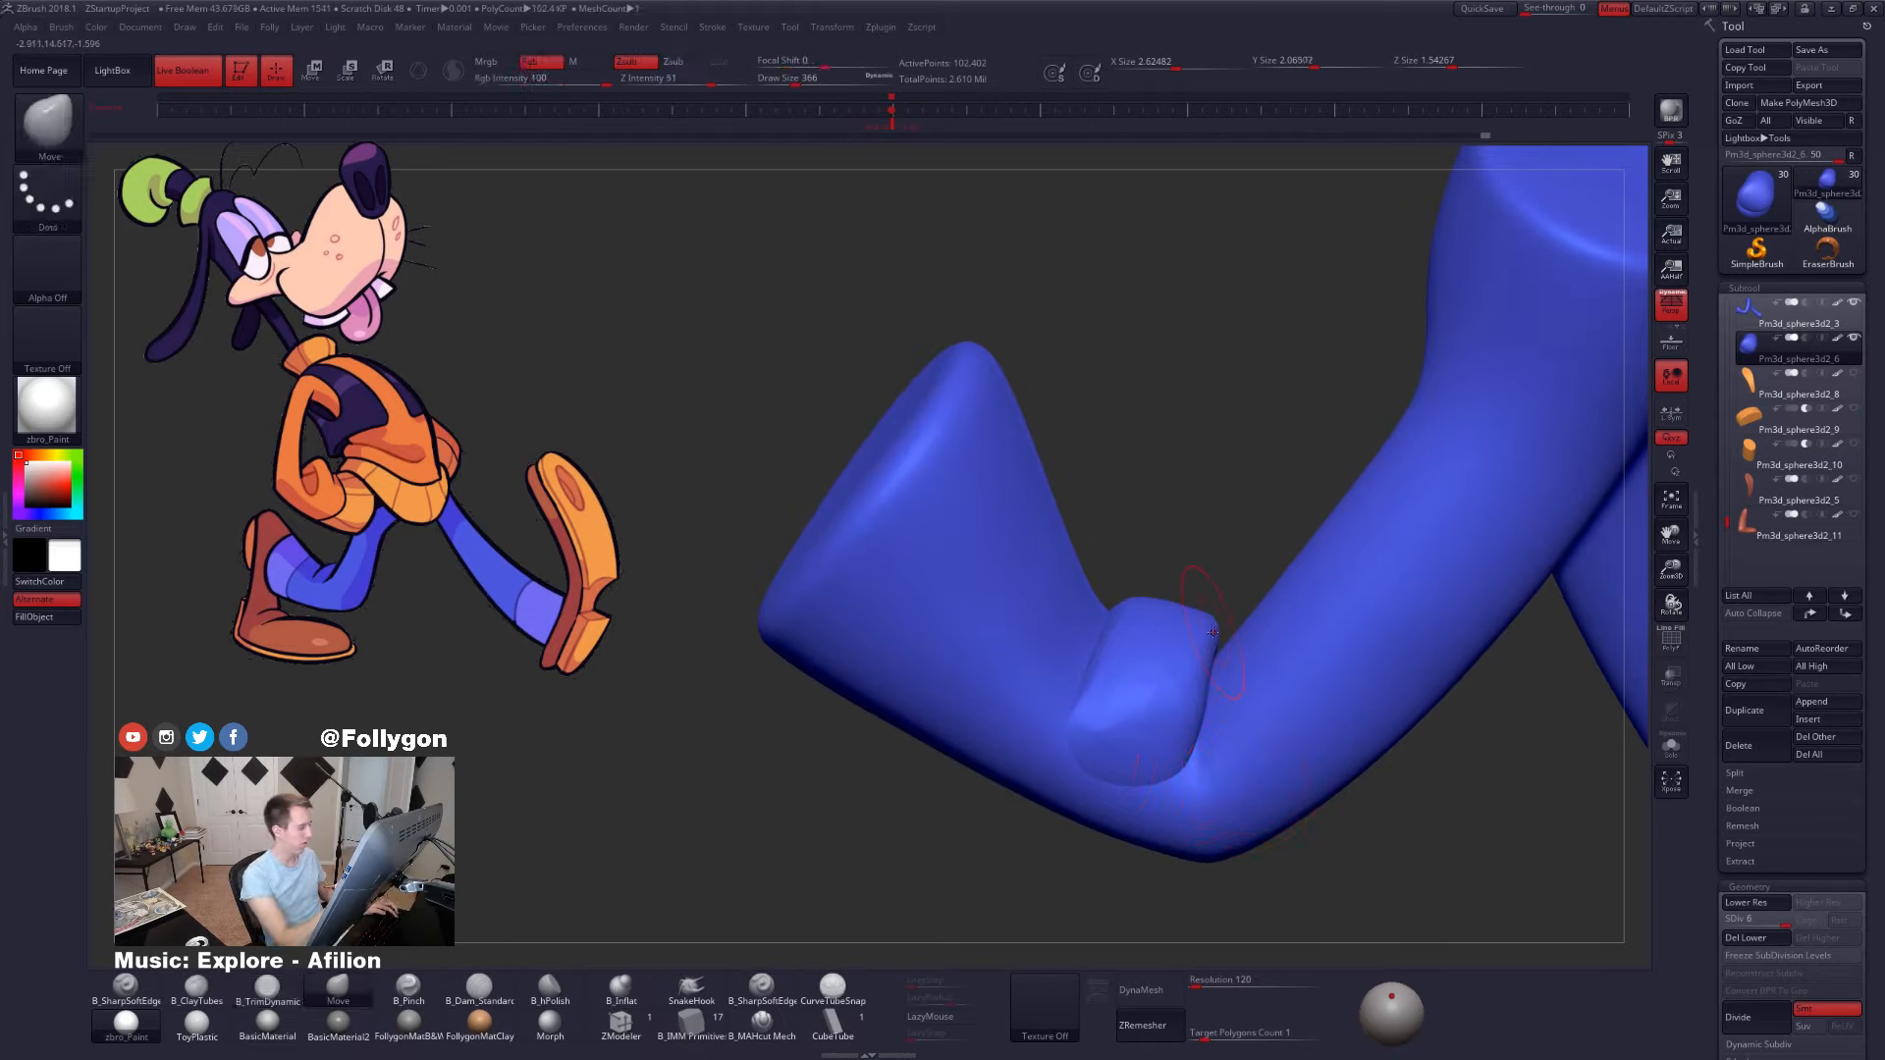
{"action": "right_click_drag", "start_coordinate": [1205, 666], "coordinate": [1091, 684]}
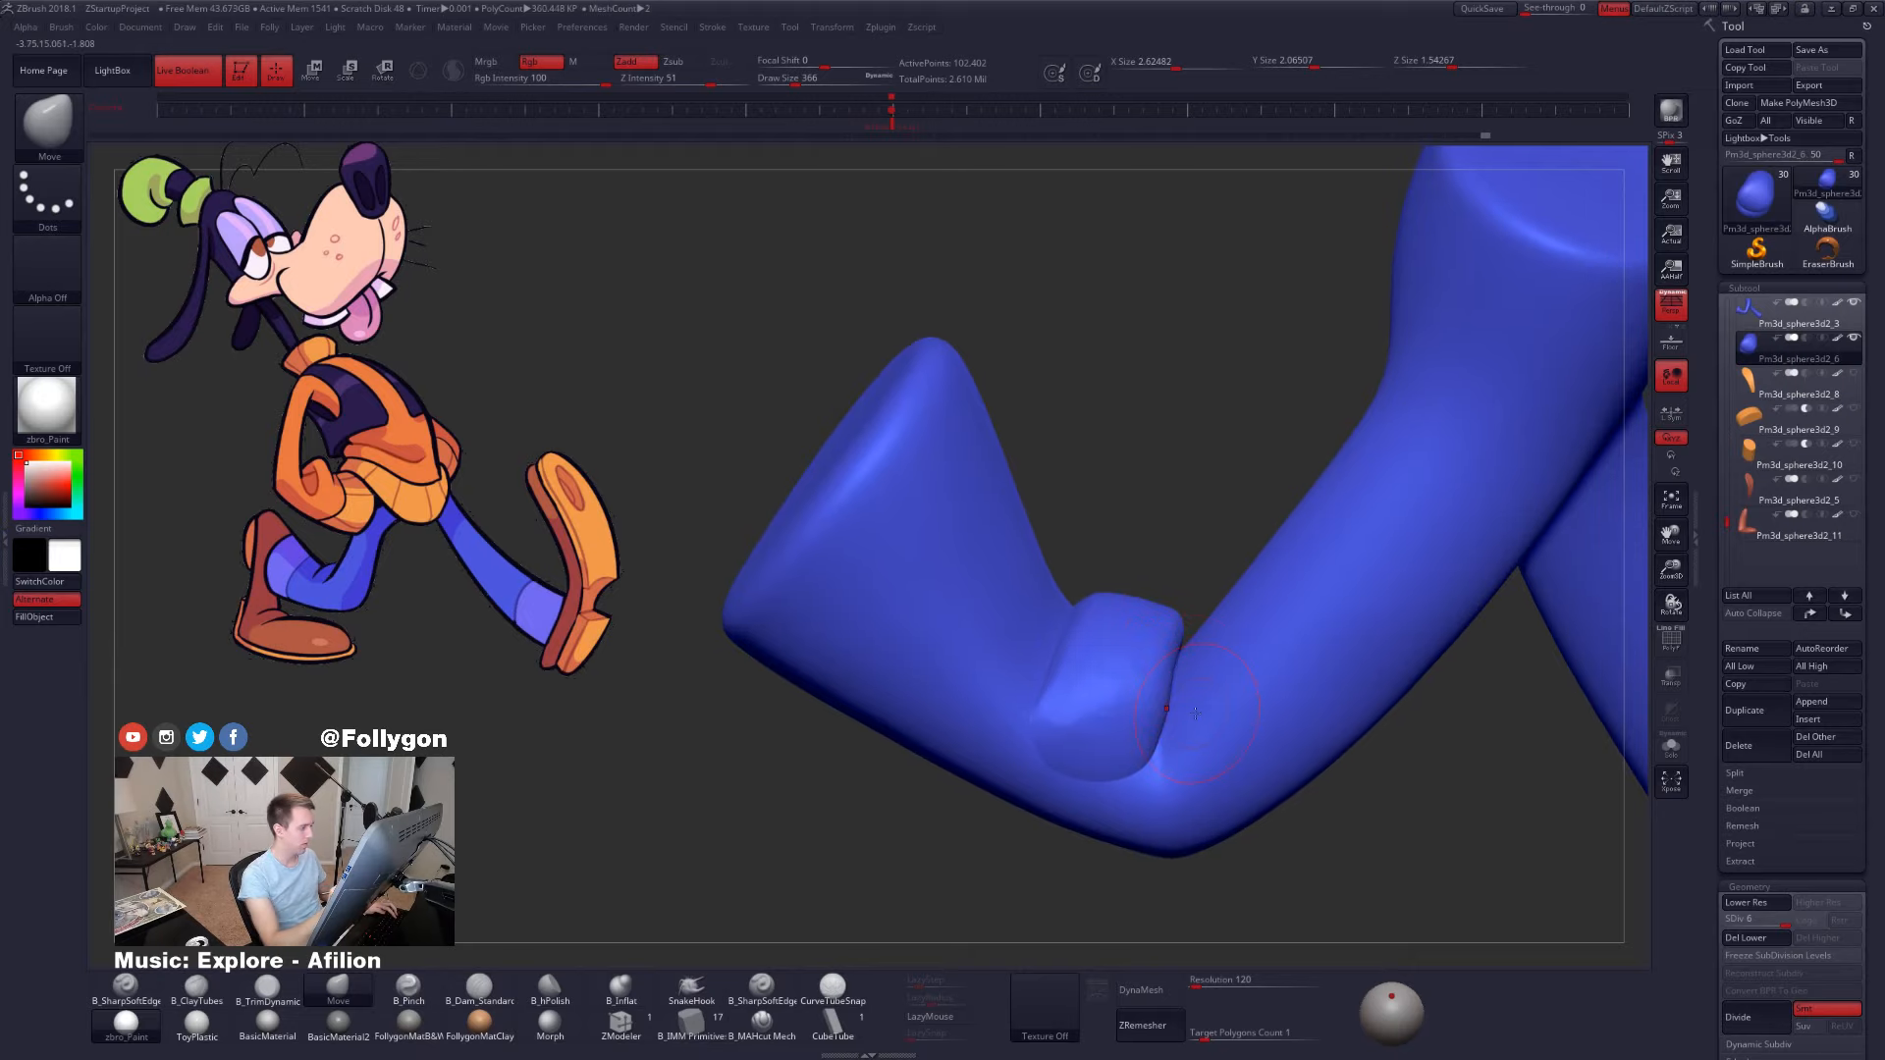
- Reshape and smooth the knee fold on subdivision level 4 with the Move brush at Draw Size 397
{"action": "key", "text": "alt+s"}
{"action": "key", "text": "shift+d"}
{"action": "key", "text": "shift+d"}
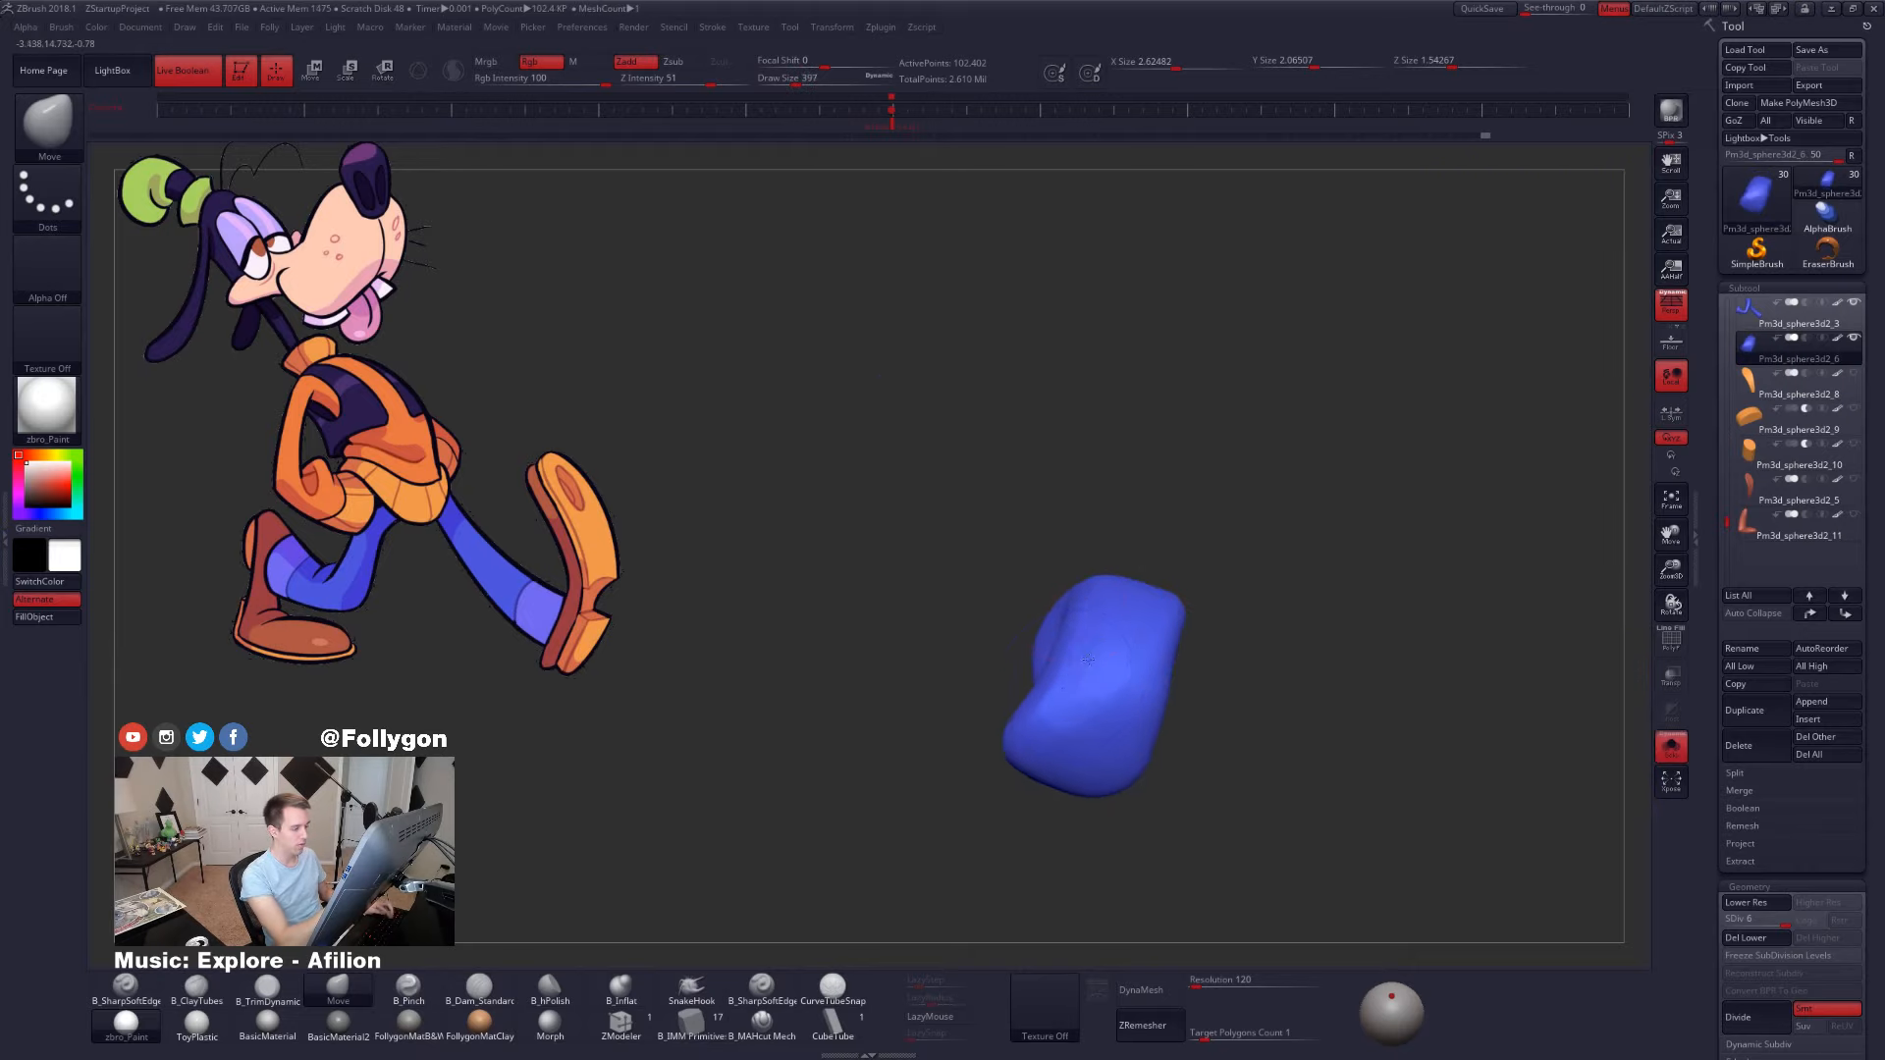
{"action": "key", "text": "alt+s"}
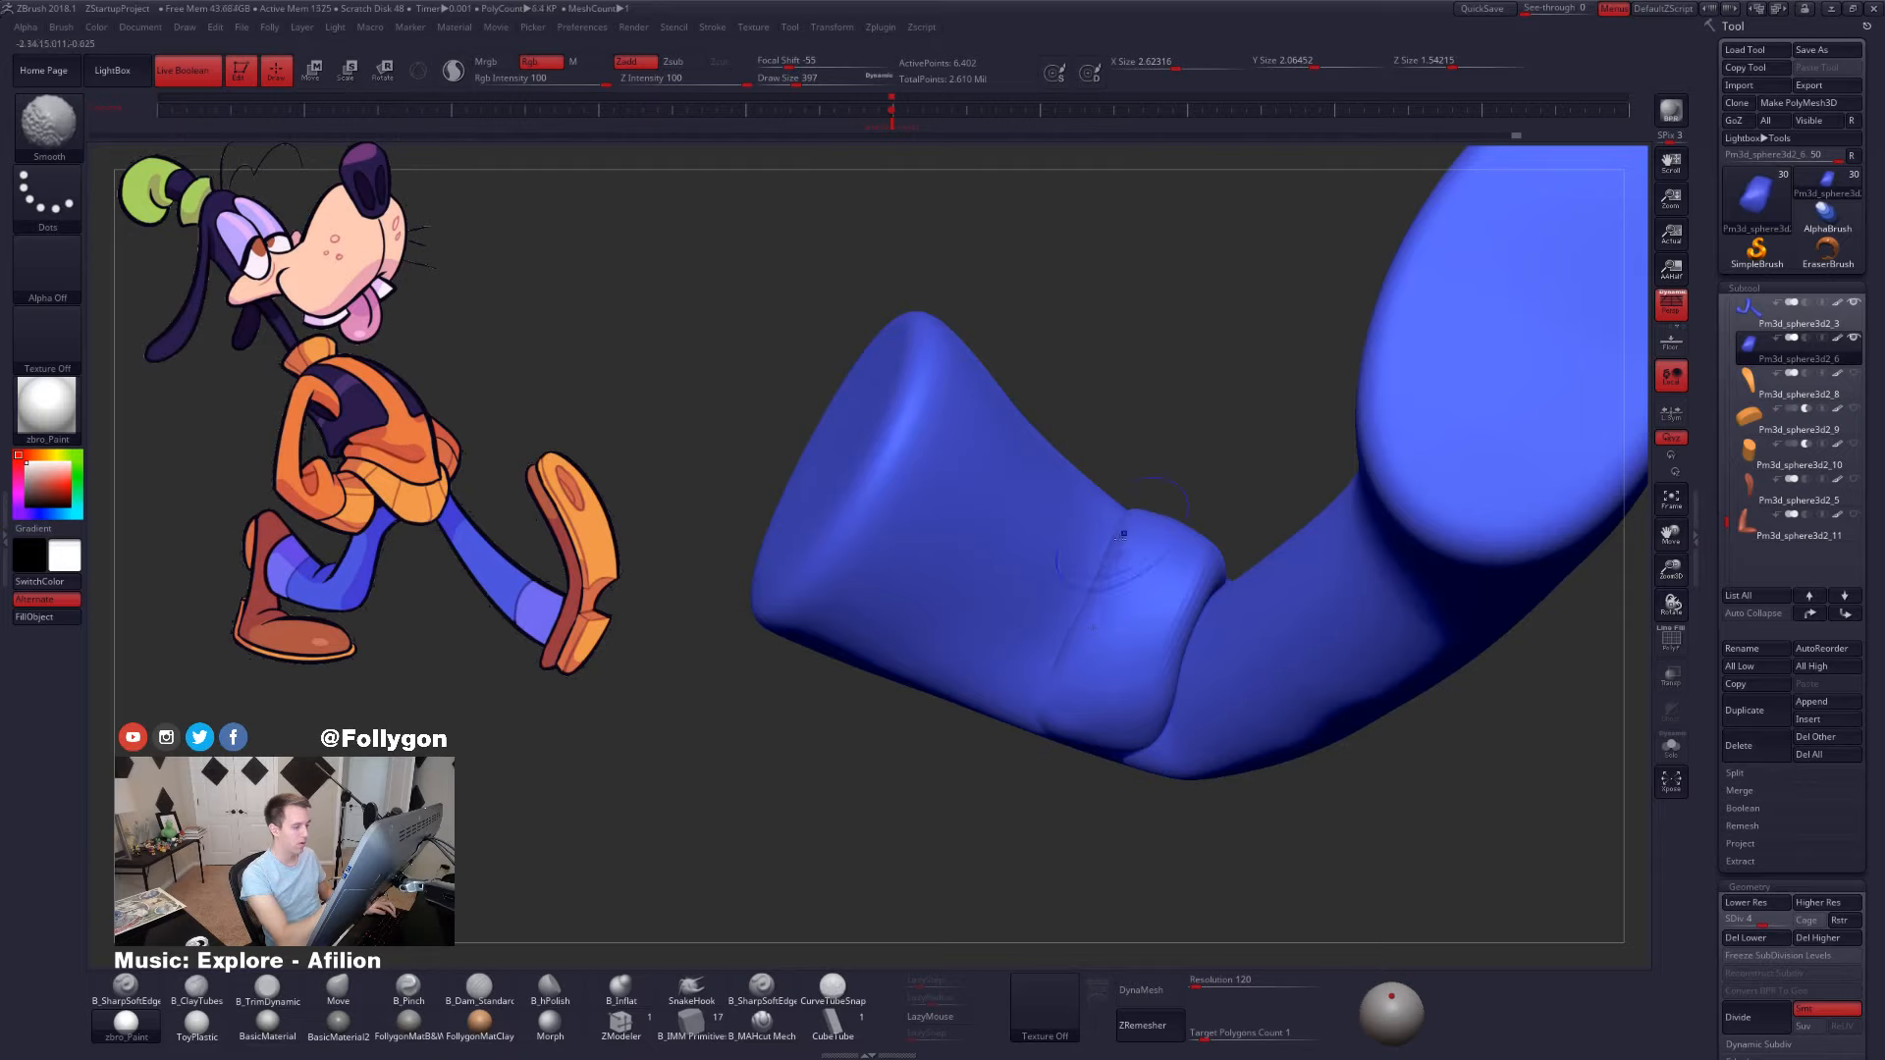
{"action": "right_click_drag", "start_coordinate": [1123, 535], "coordinate": [1113, 581]}
{"action": "left_click_drag", "start_coordinate": [1119, 597], "coordinate": [1109, 643], "text": "shift"}
{"action": "mouse_move", "coordinate": [1076, 692]}
{"action": "right_mouse_down"}
{"action": "mouse_move", "coordinate": [1089, 653]}
{"action": "mouse_move", "coordinate": [1145, 715]}
{"action": "mouse_move", "coordinate": [1107, 757]}
{"action": "right_mouse_up"}
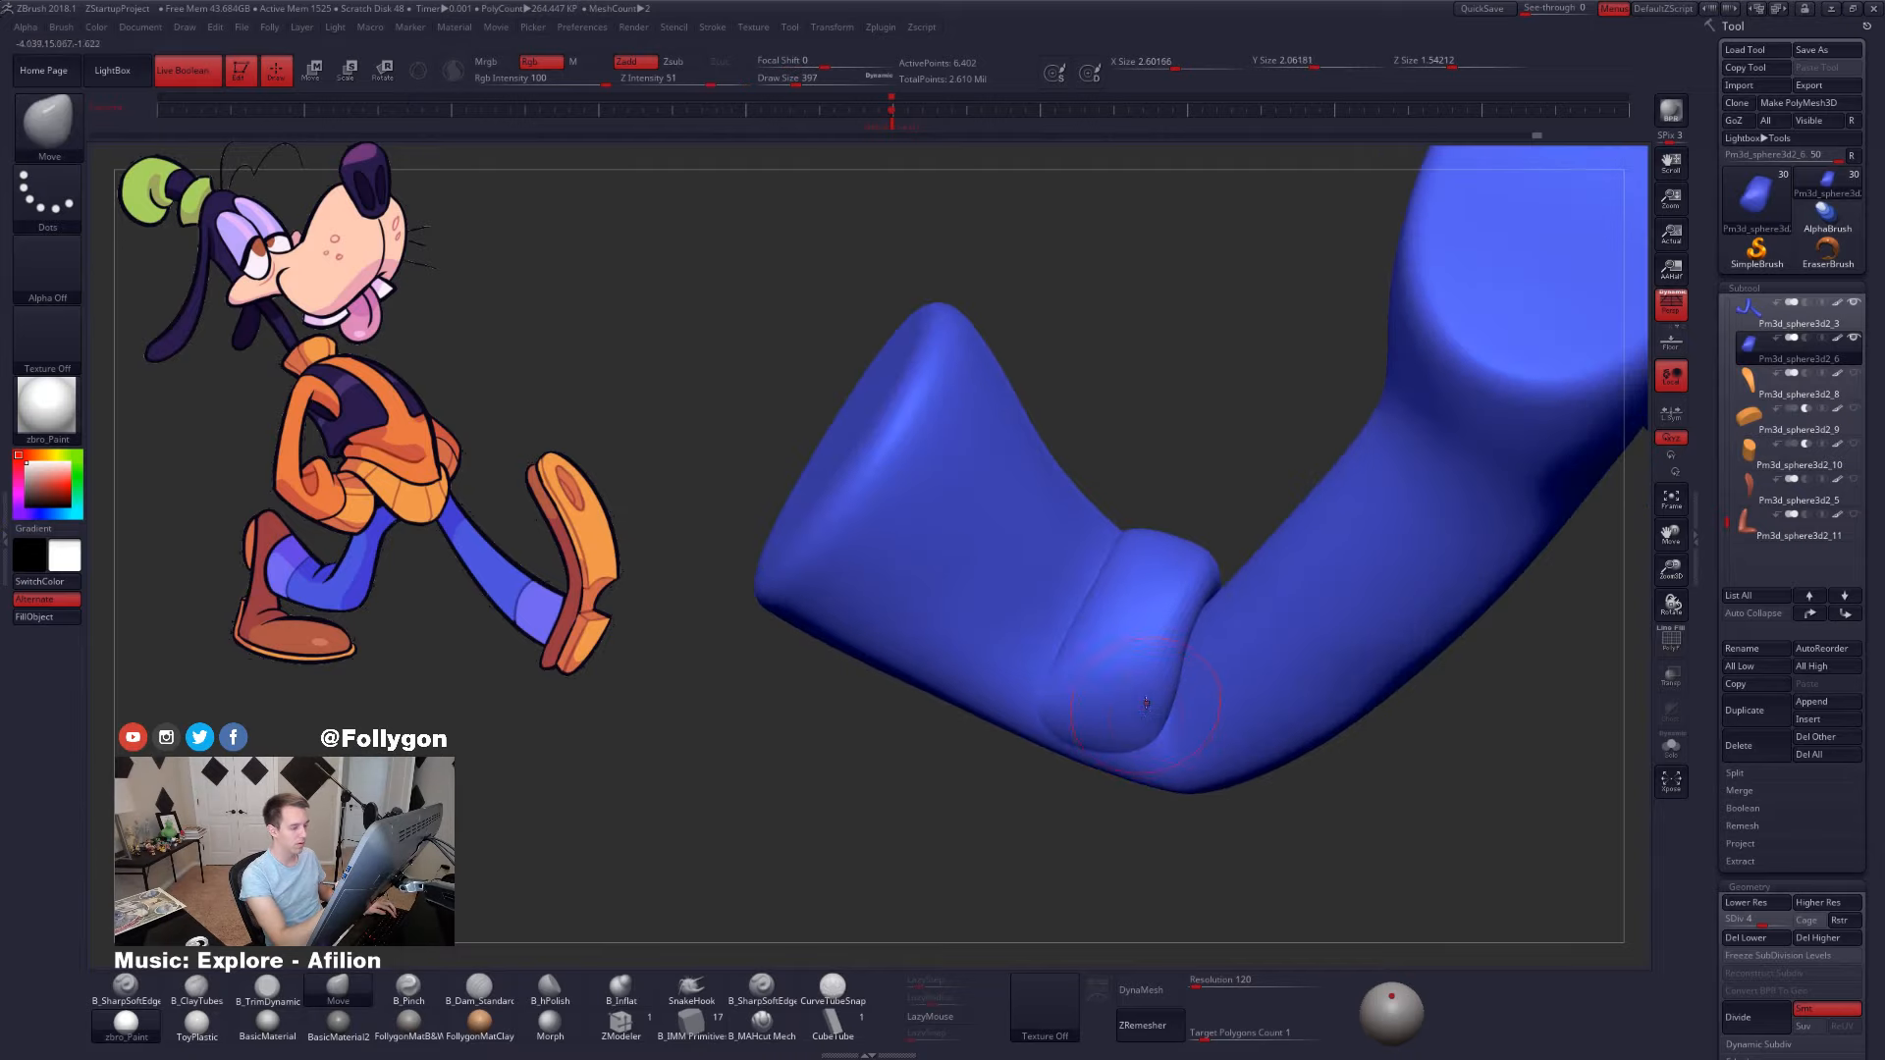
- Pull the knee fold's lower edge toward the upper leg with the Move brush at Draw Size 335
{"action": "key", "text": "space"}
{"action": "left_click_drag", "start_coordinate": [1191, 729], "coordinate": [1182, 728]}
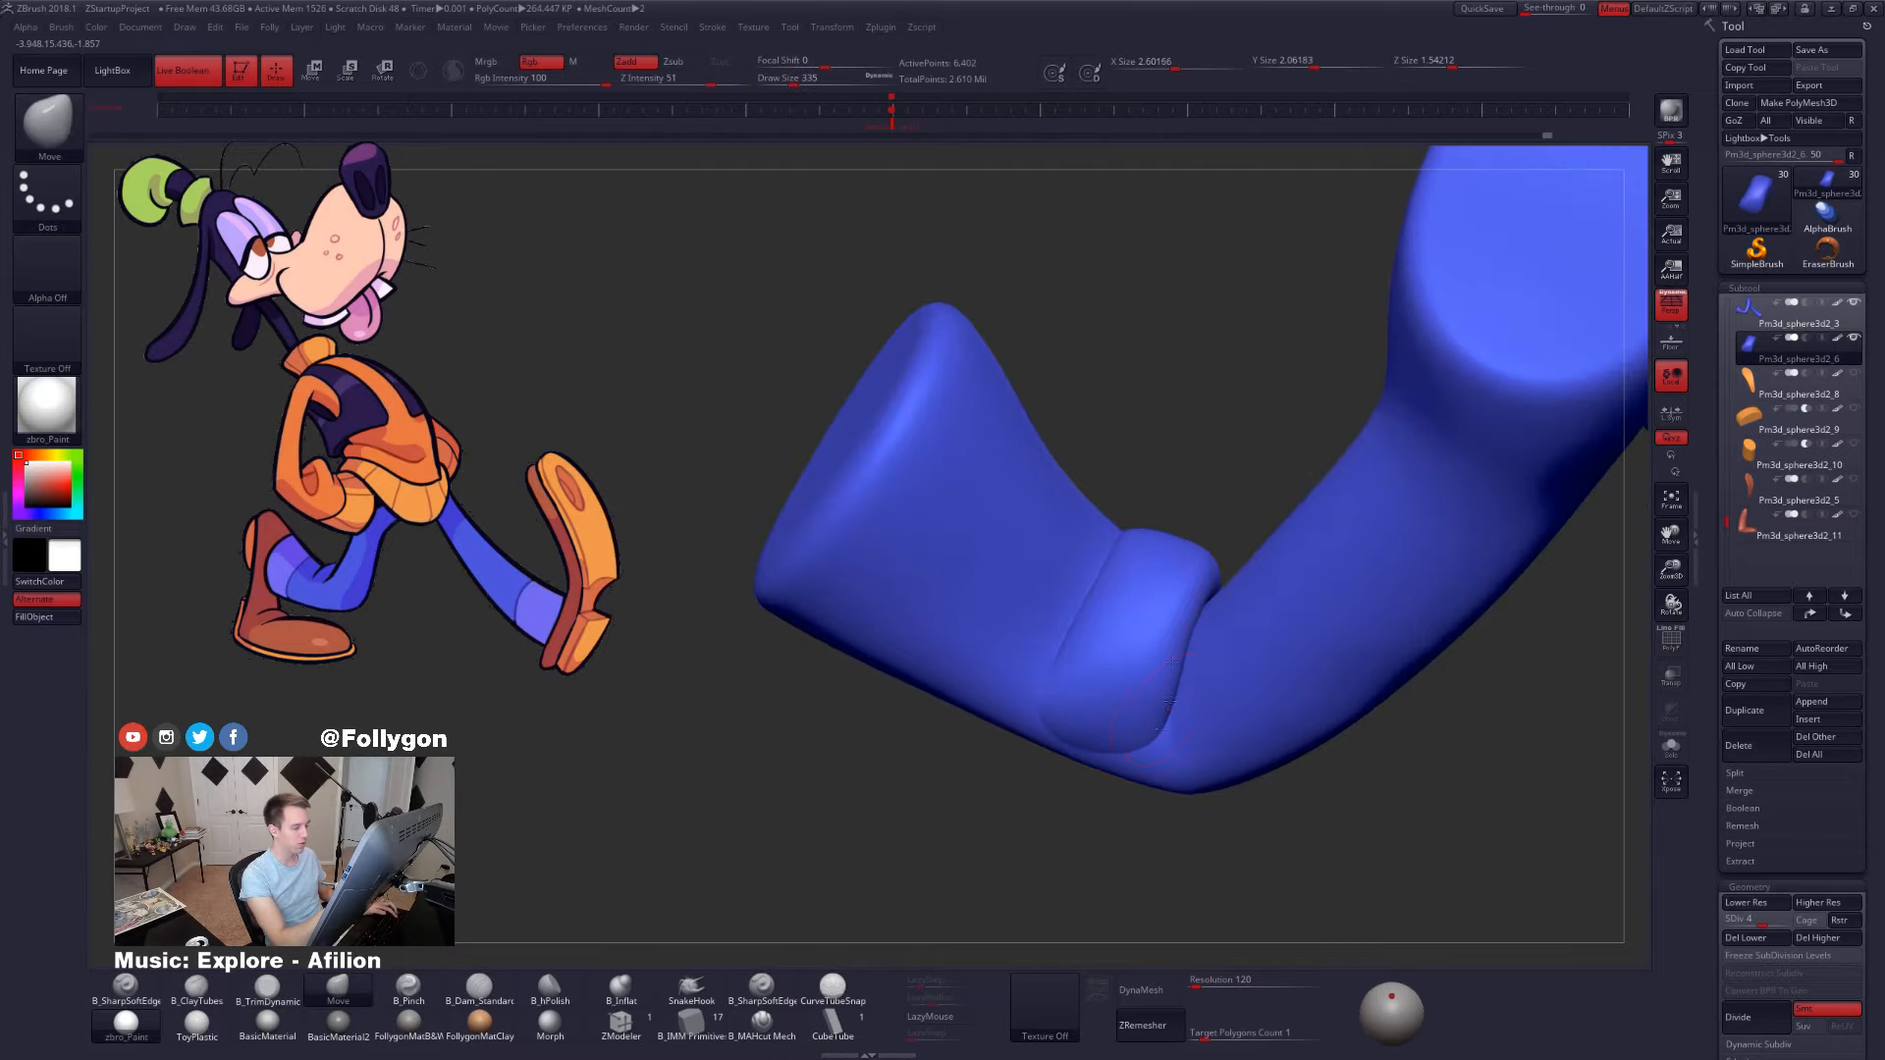
{"action": "right_click_drag", "start_coordinate": [1168, 702], "coordinate": [1120, 636]}
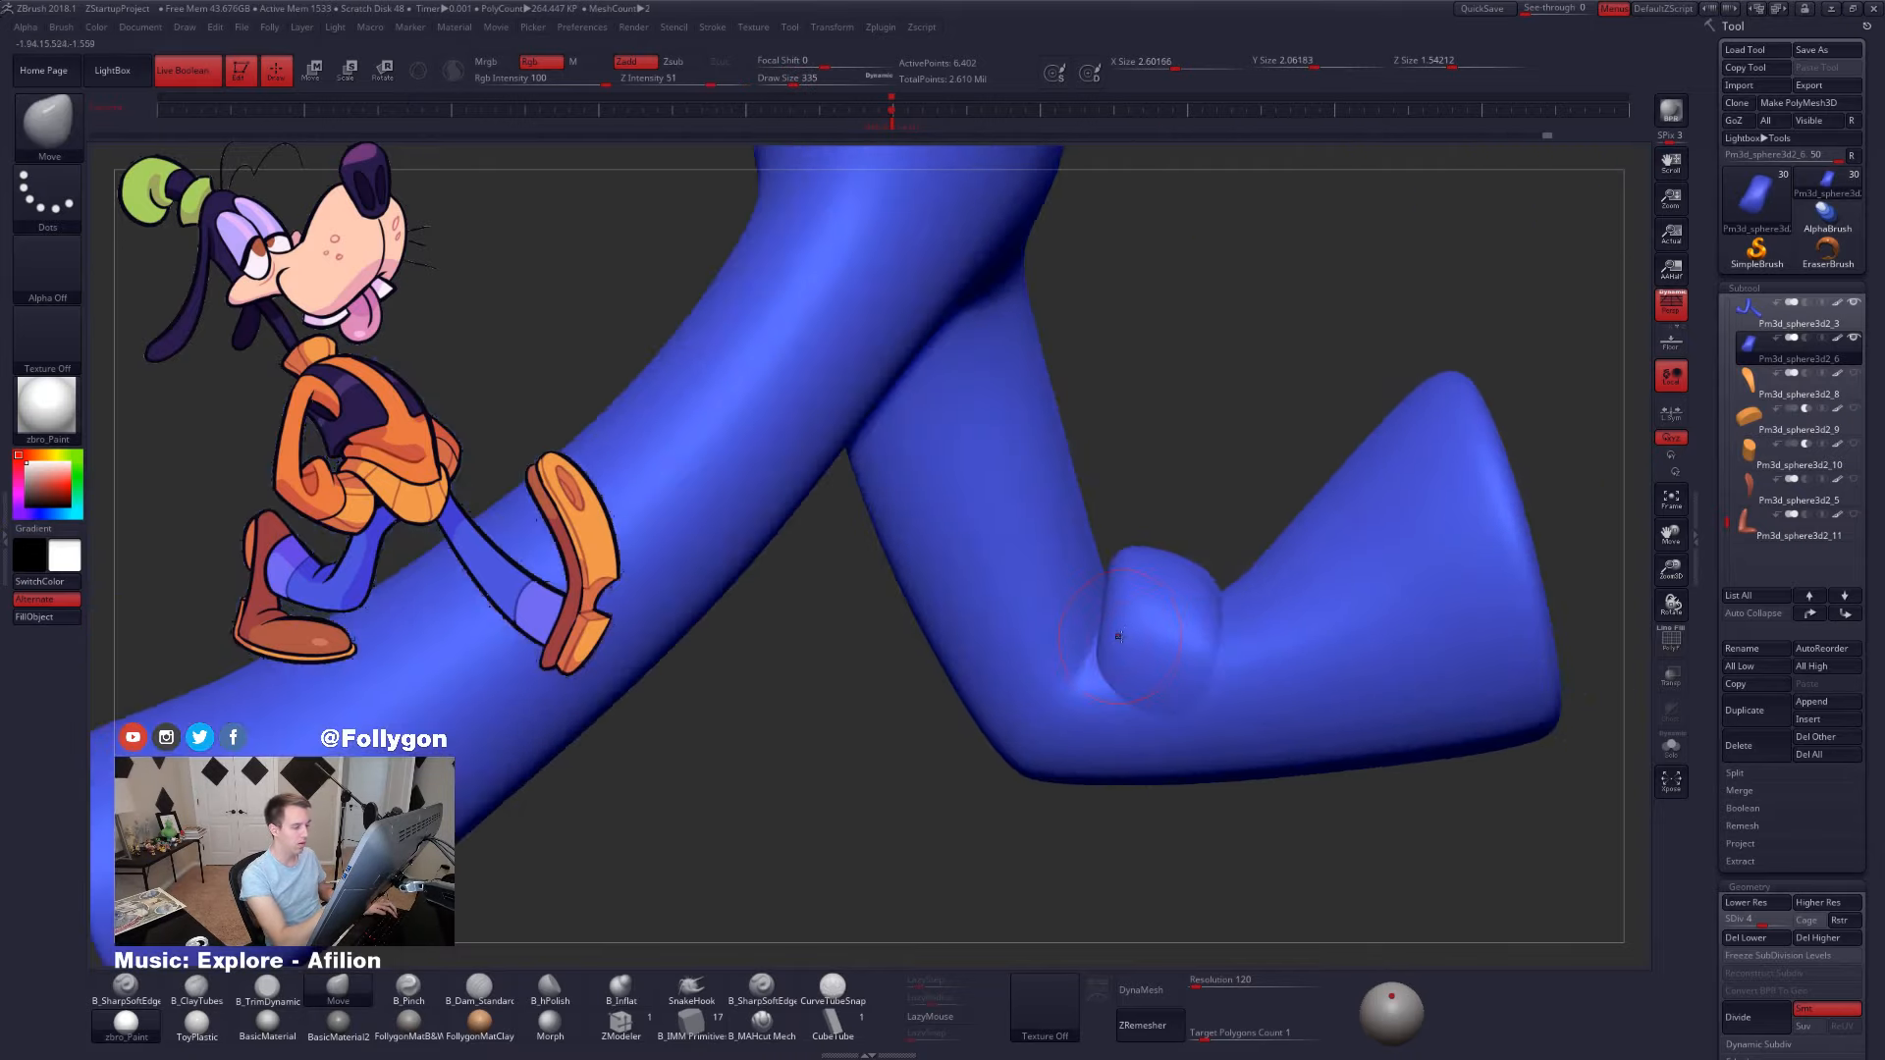
- Shape and smooth the knee fold's opposite side at Draw Size 381, and return the piece to its highest subdivision level
{"action": "key", "text": "space"}
{"action": "left_click_drag", "start_coordinate": [1129, 655], "coordinate": [1136, 655]}
{"action": "mouse_move", "coordinate": [1135, 656]}
{"action": "right_mouse_down"}
{"action": "mouse_move", "coordinate": [1099, 694]}
{"action": "mouse_move", "coordinate": [1115, 655]}
{"action": "right_mouse_up"}
{"action": "left_click_drag", "start_coordinate": [1115, 656], "coordinate": [1101, 628], "text": "shift"}
{"action": "right_click_drag", "start_coordinate": [1119, 609], "coordinate": [1155, 678]}
{"action": "left_click_drag", "start_coordinate": [1119, 536], "coordinate": [1115, 560], "text": "shift"}
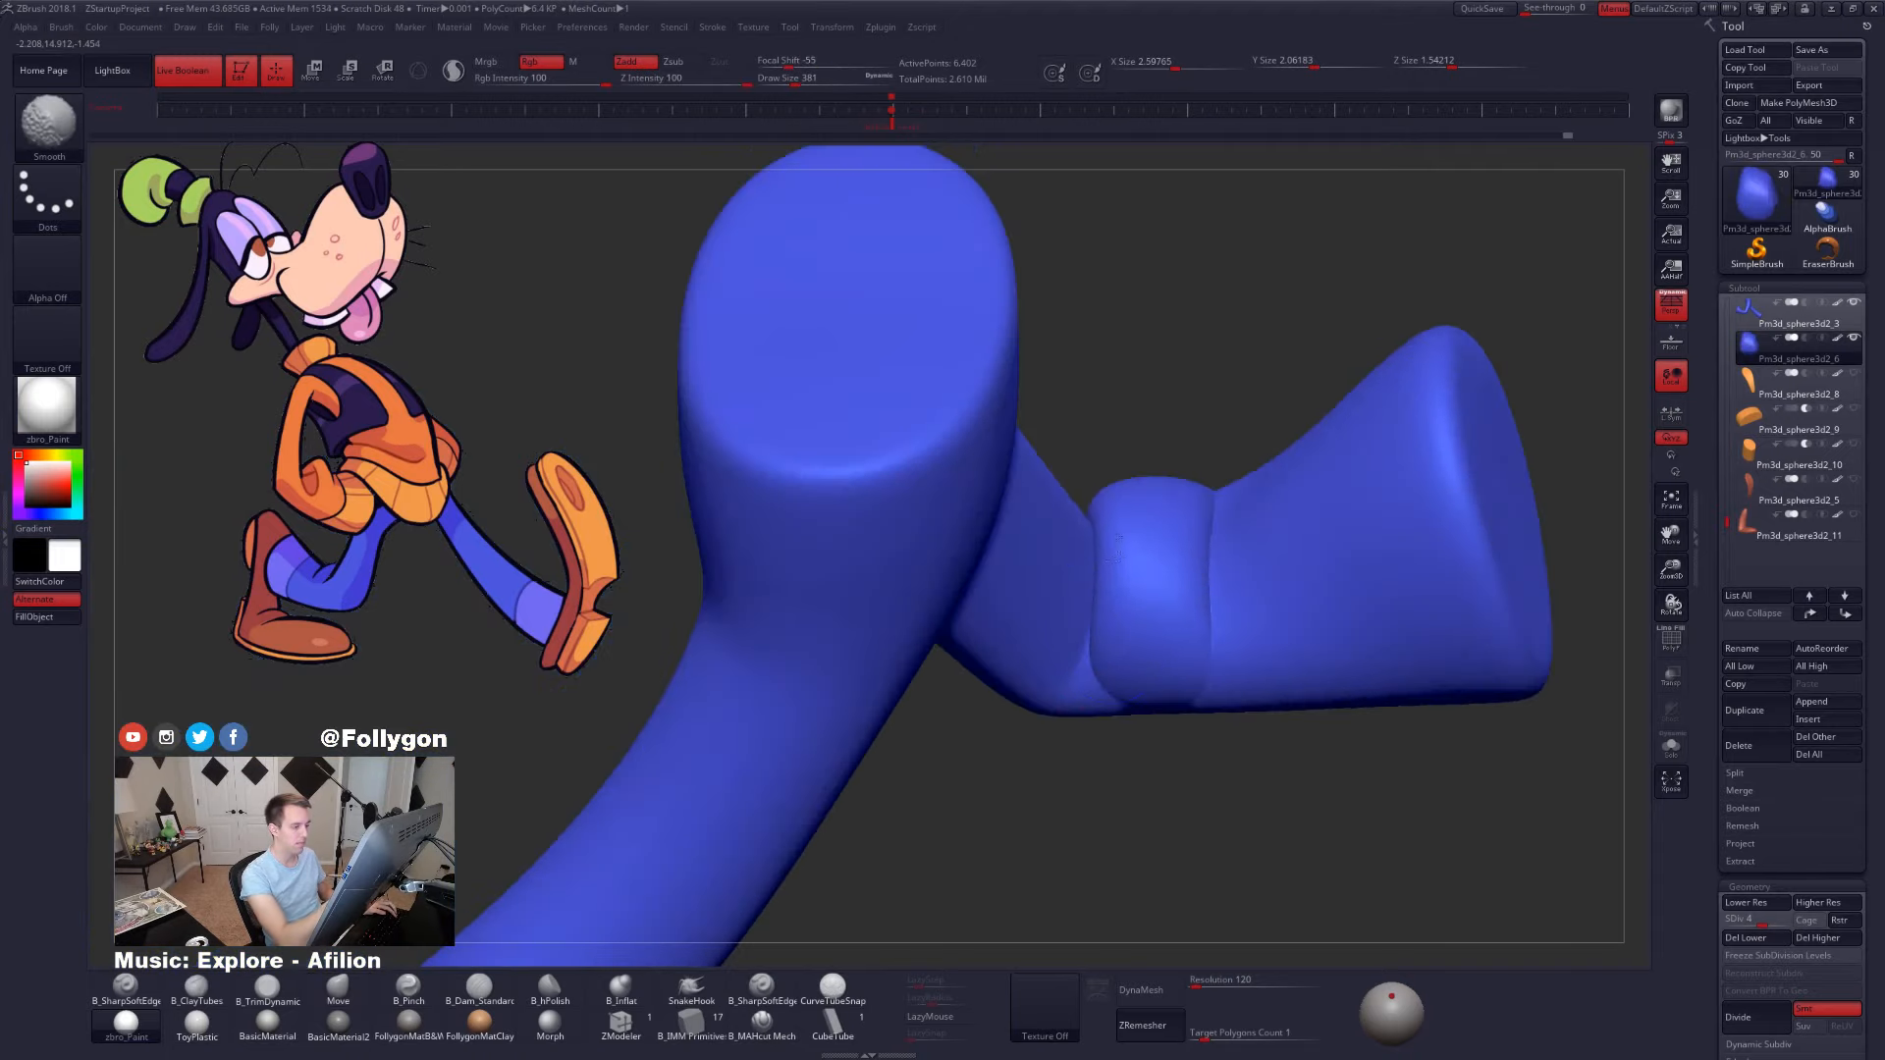
{"action": "mouse_move", "coordinate": [1113, 551]}
{"action": "right_mouse_down"}
{"action": "mouse_move", "coordinate": [1193, 732]}
{"action": "mouse_move", "coordinate": [1541, 803]}
{"action": "right_mouse_up"}
{"action": "key", "text": "ctrl+d"}
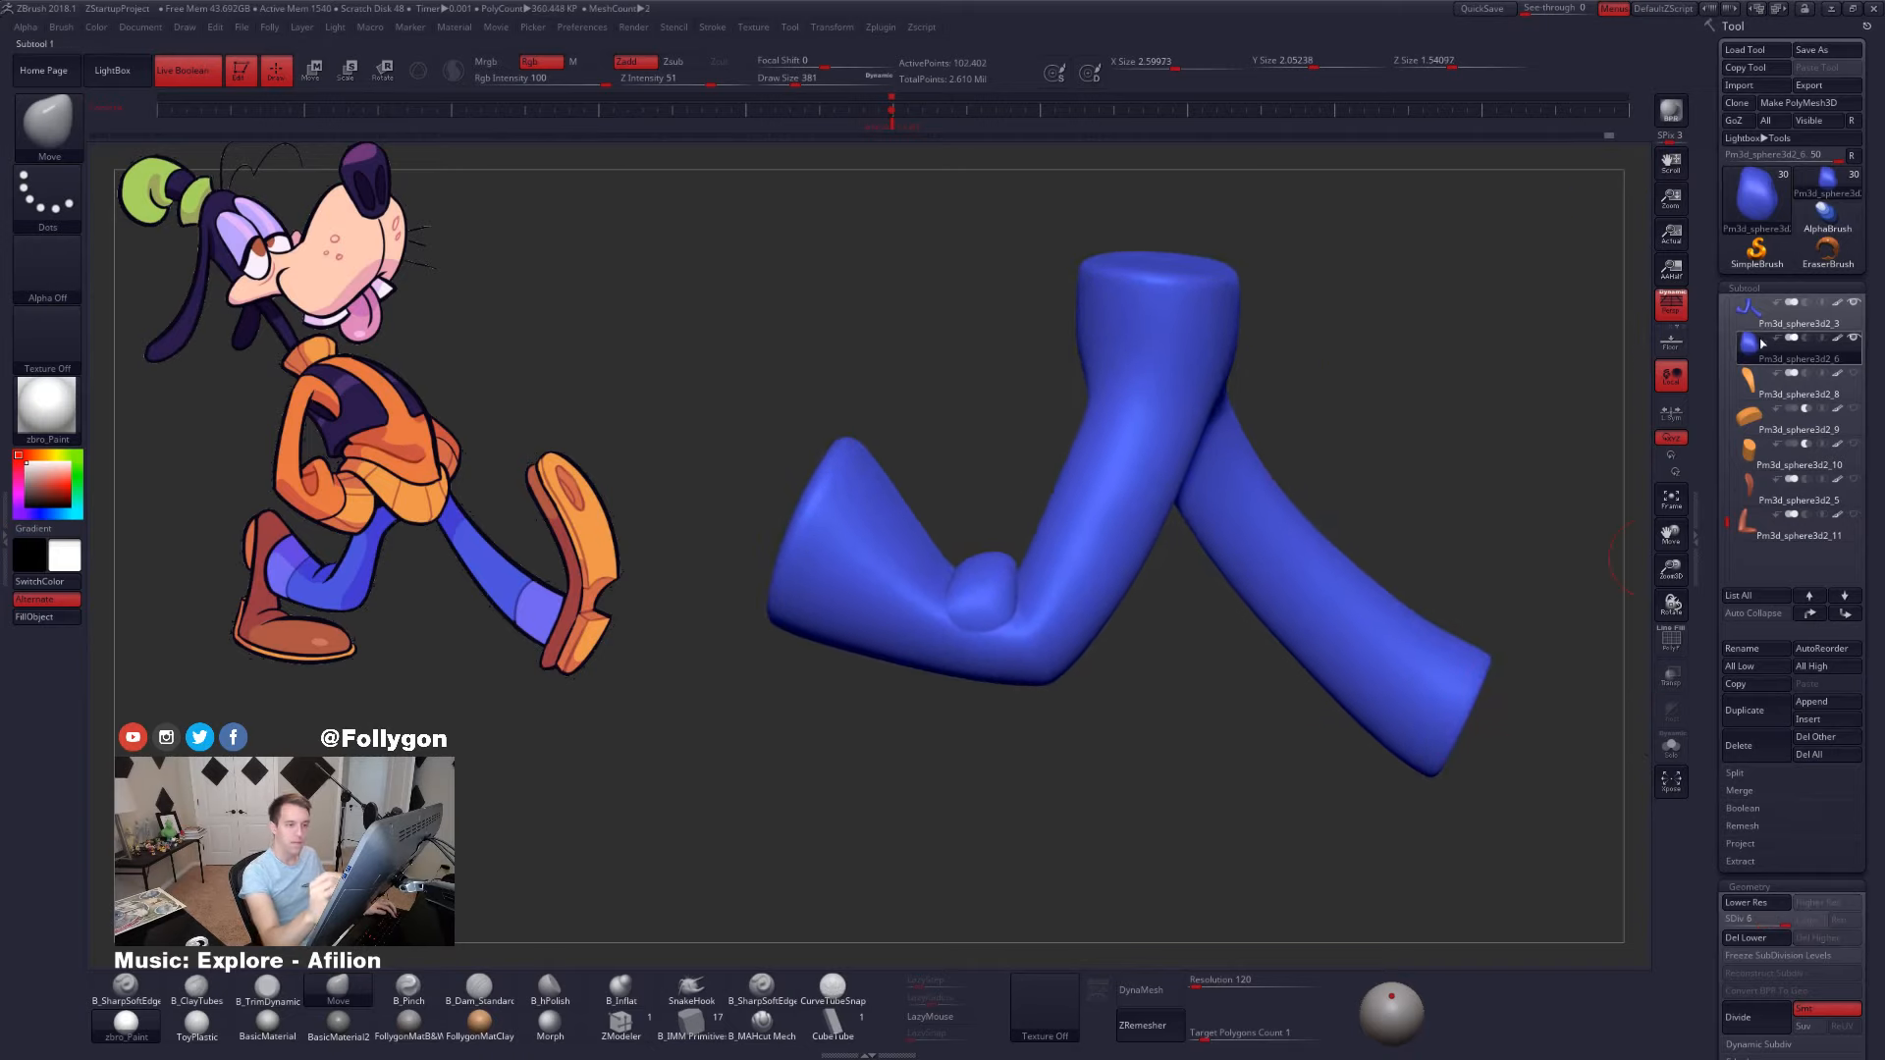
- Show all of the character's parts, check the torso on its own, and select the pant legs
{"action": "left_click", "coordinate": [1853, 337], "text": "shift"}
{"action": "right_click_drag", "start_coordinate": [1159, 550], "coordinate": [1227, 589]}
{"action": "left_click", "coordinate": [1149, 472], "text": "alt"}
{"action": "right_click_drag", "start_coordinate": [1149, 471], "coordinate": [1039, 663]}
{"action": "key", "text": "ctrl+shift+f"}
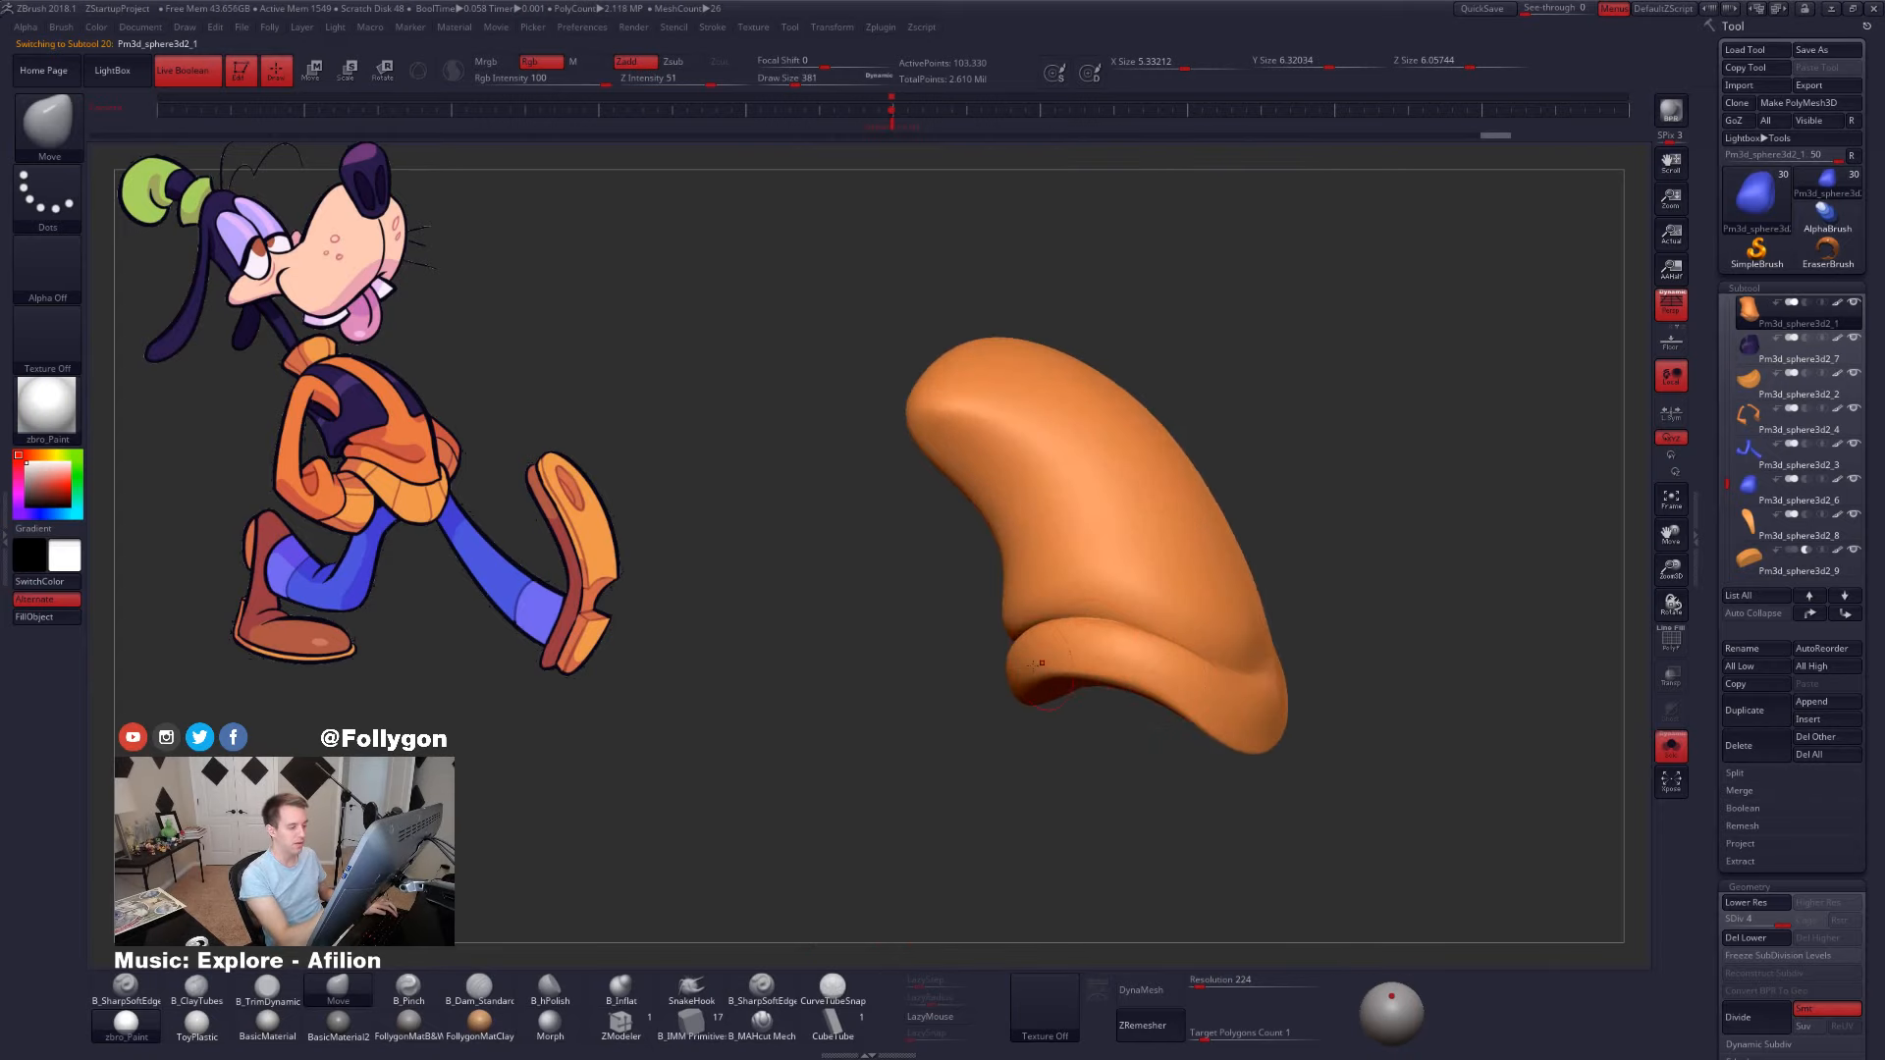
{"action": "key", "text": "ctrl+shift+f"}
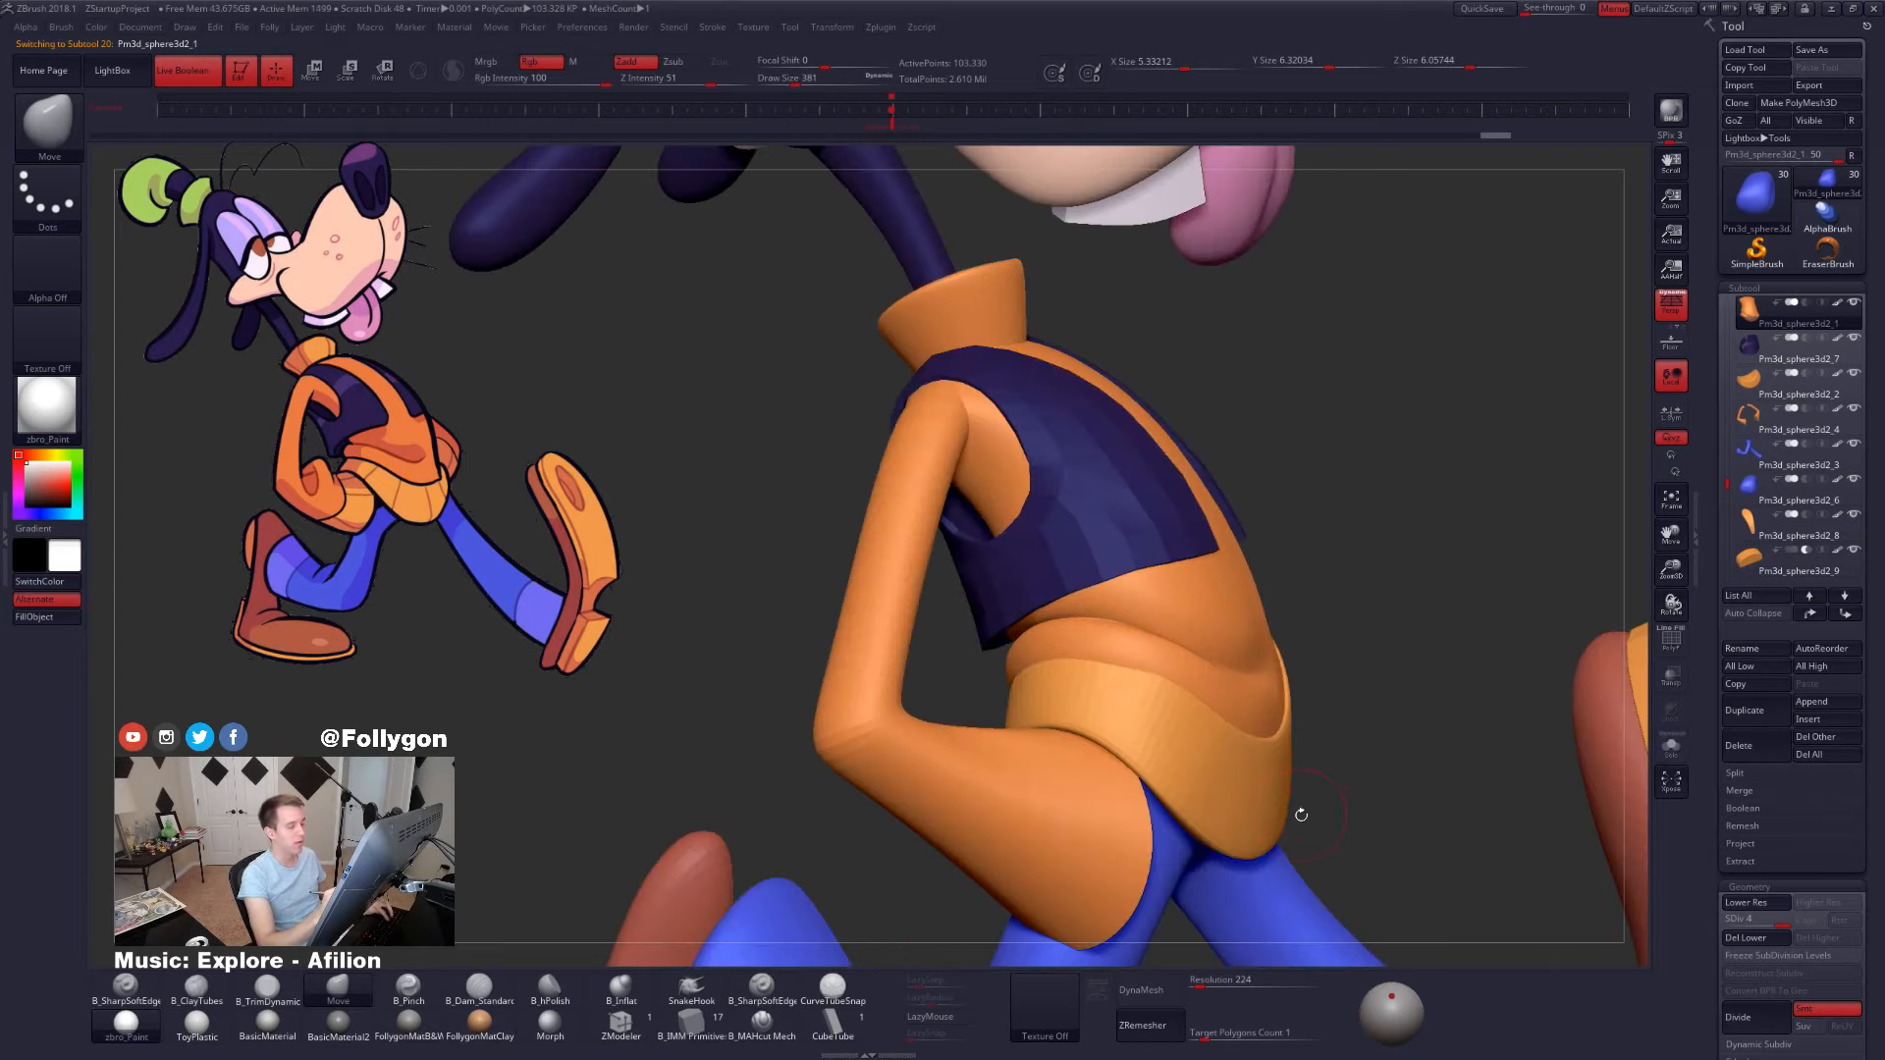
{"action": "right_click_drag", "start_coordinate": [1296, 816], "coordinate": [1245, 758]}
{"action": "left_click", "coordinate": [1095, 813], "text": "alt"}
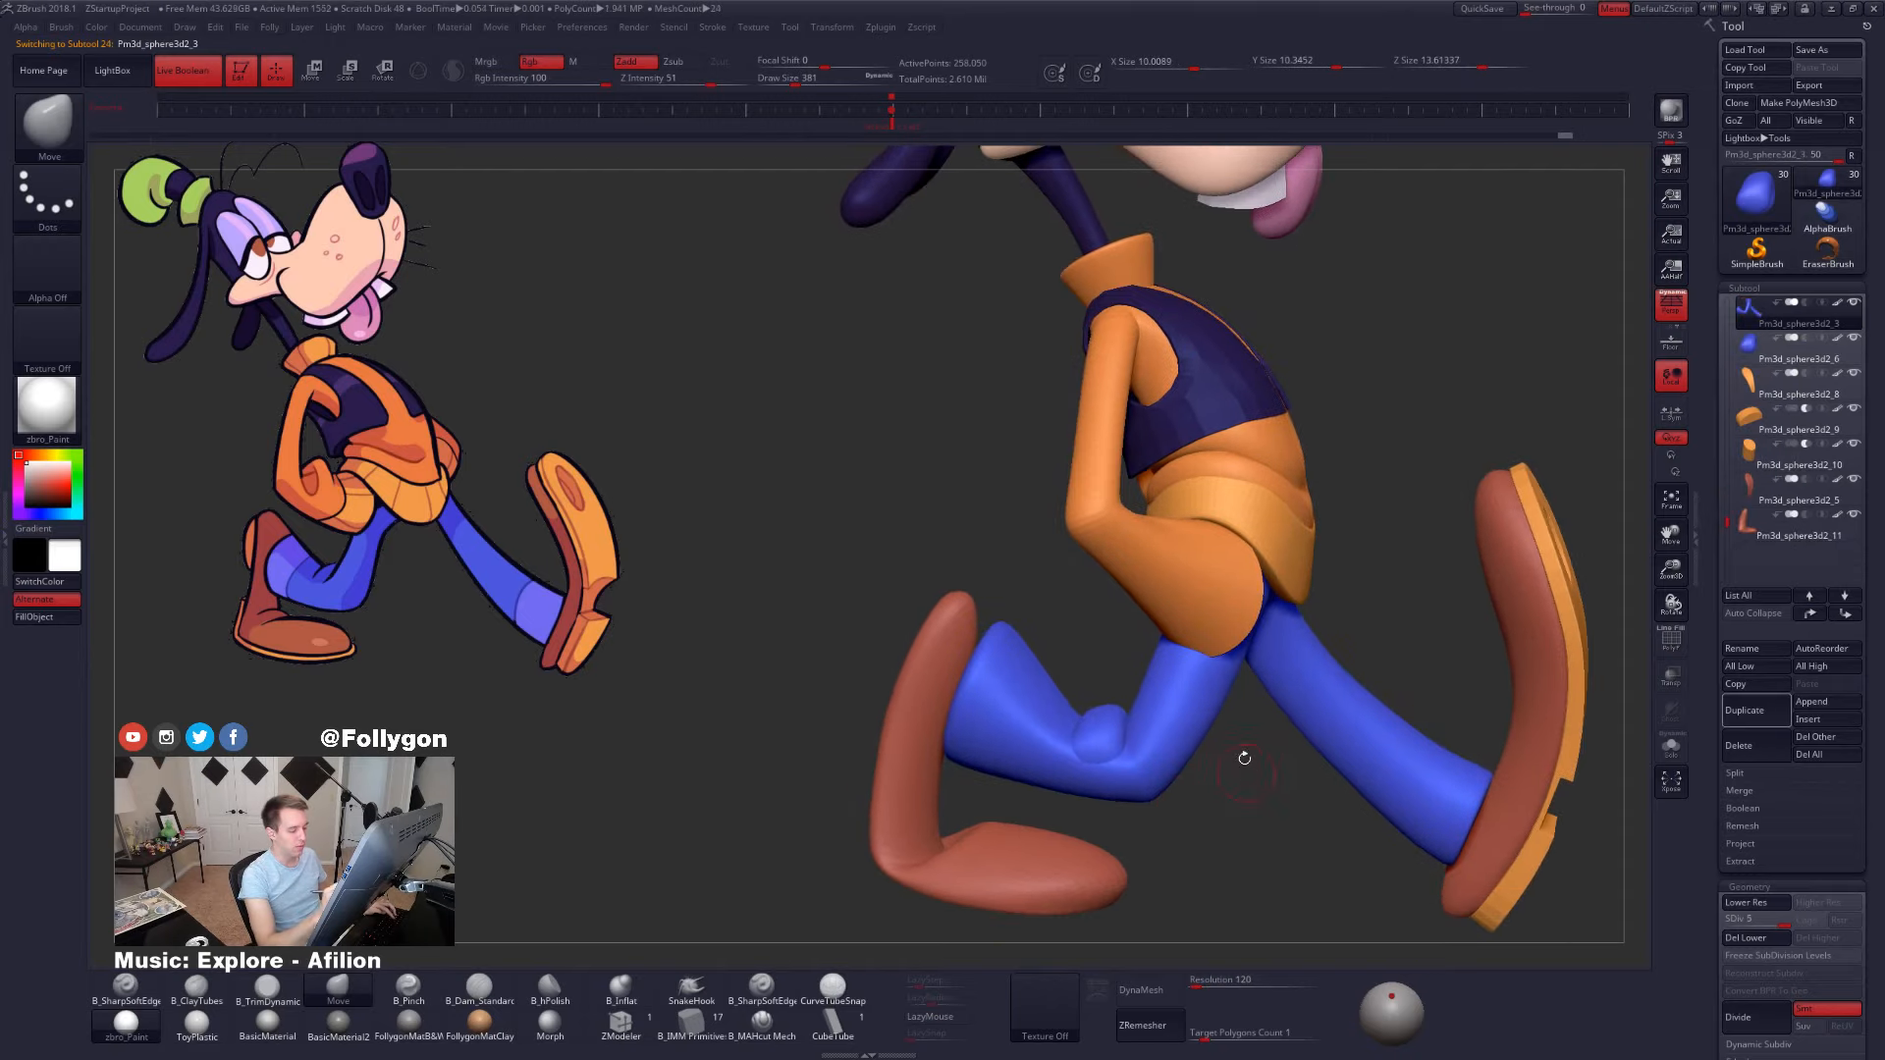
- Merge the knee fold piece into the pant legs subtool and show the whole character
{"action": "mouse_move", "coordinate": [1752, 345]}
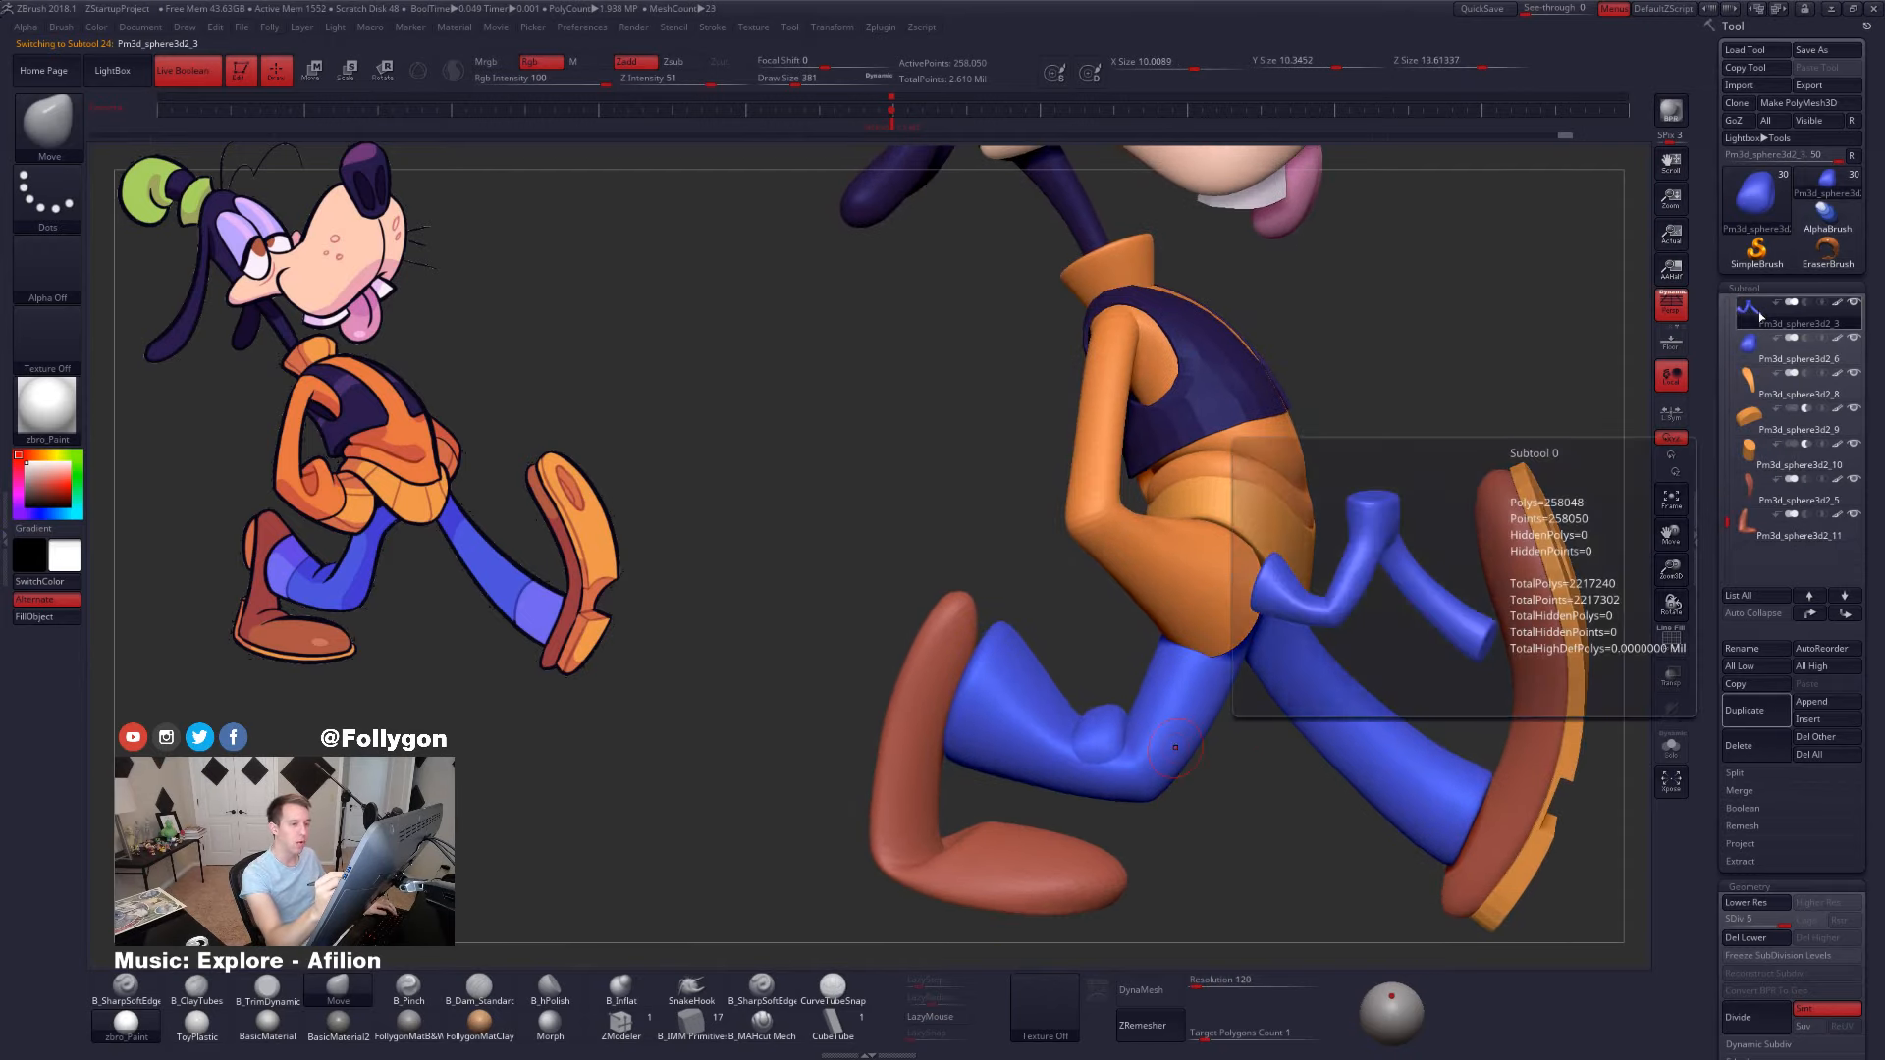
{"action": "key", "text": "ctrl+shift+f"}
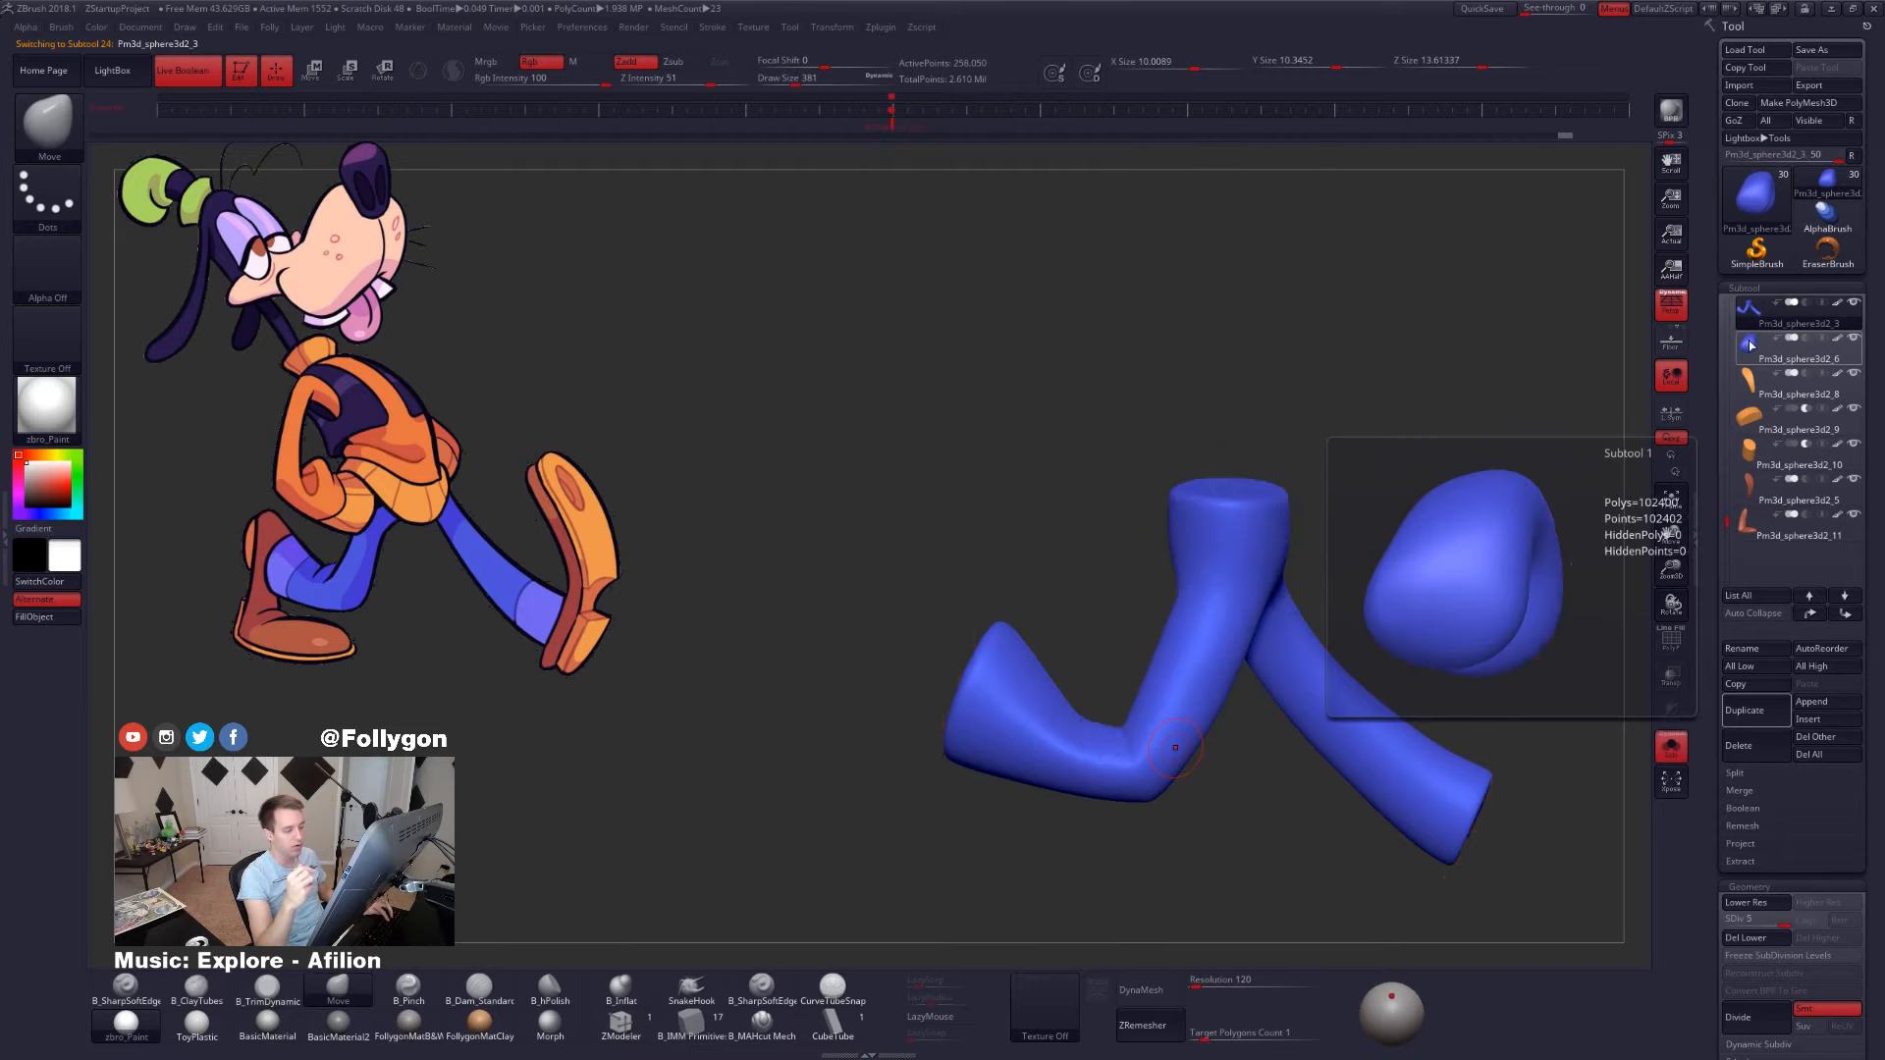
{"action": "left_click", "coordinate": [1750, 346]}
{"action": "left_click", "coordinate": [1752, 312]}
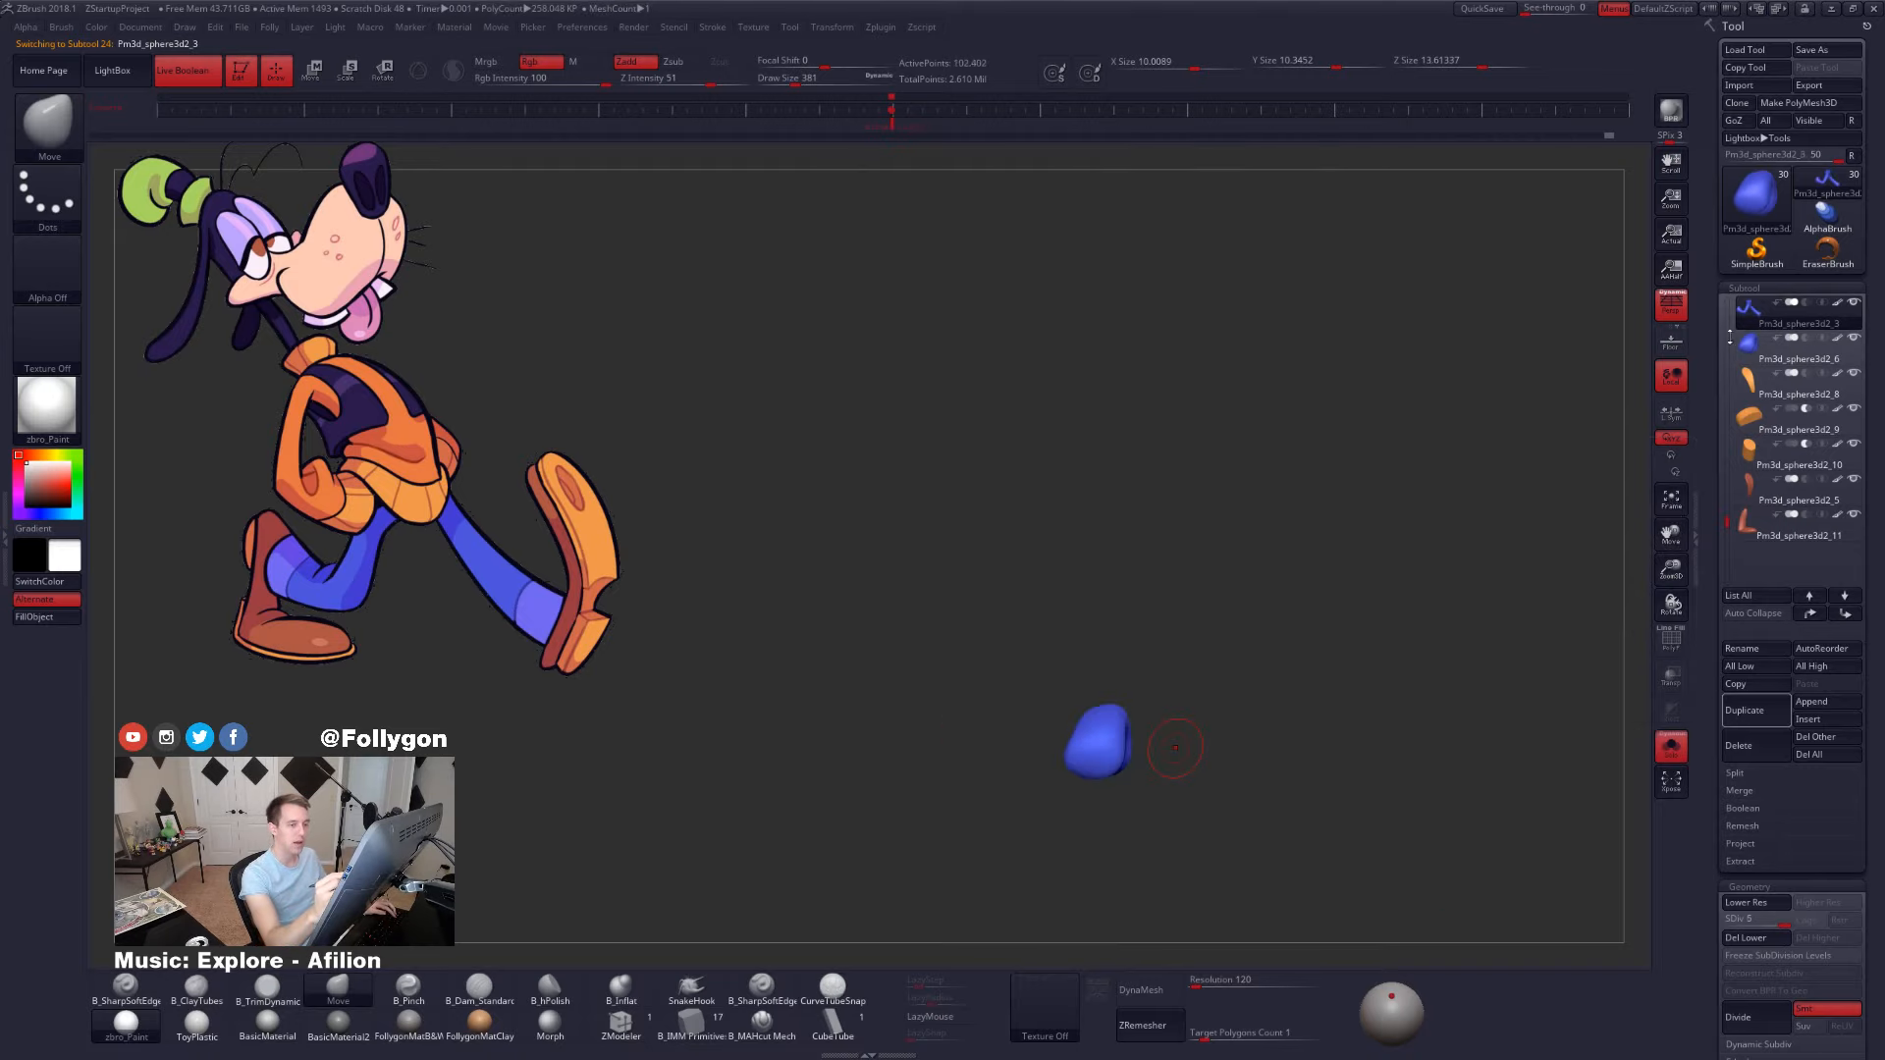
{"action": "key", "text": "ctrl+shift+f"}
{"action": "left_click", "coordinate": [1476, 664]}
{"action": "left_click", "coordinate": [1320, 698]}
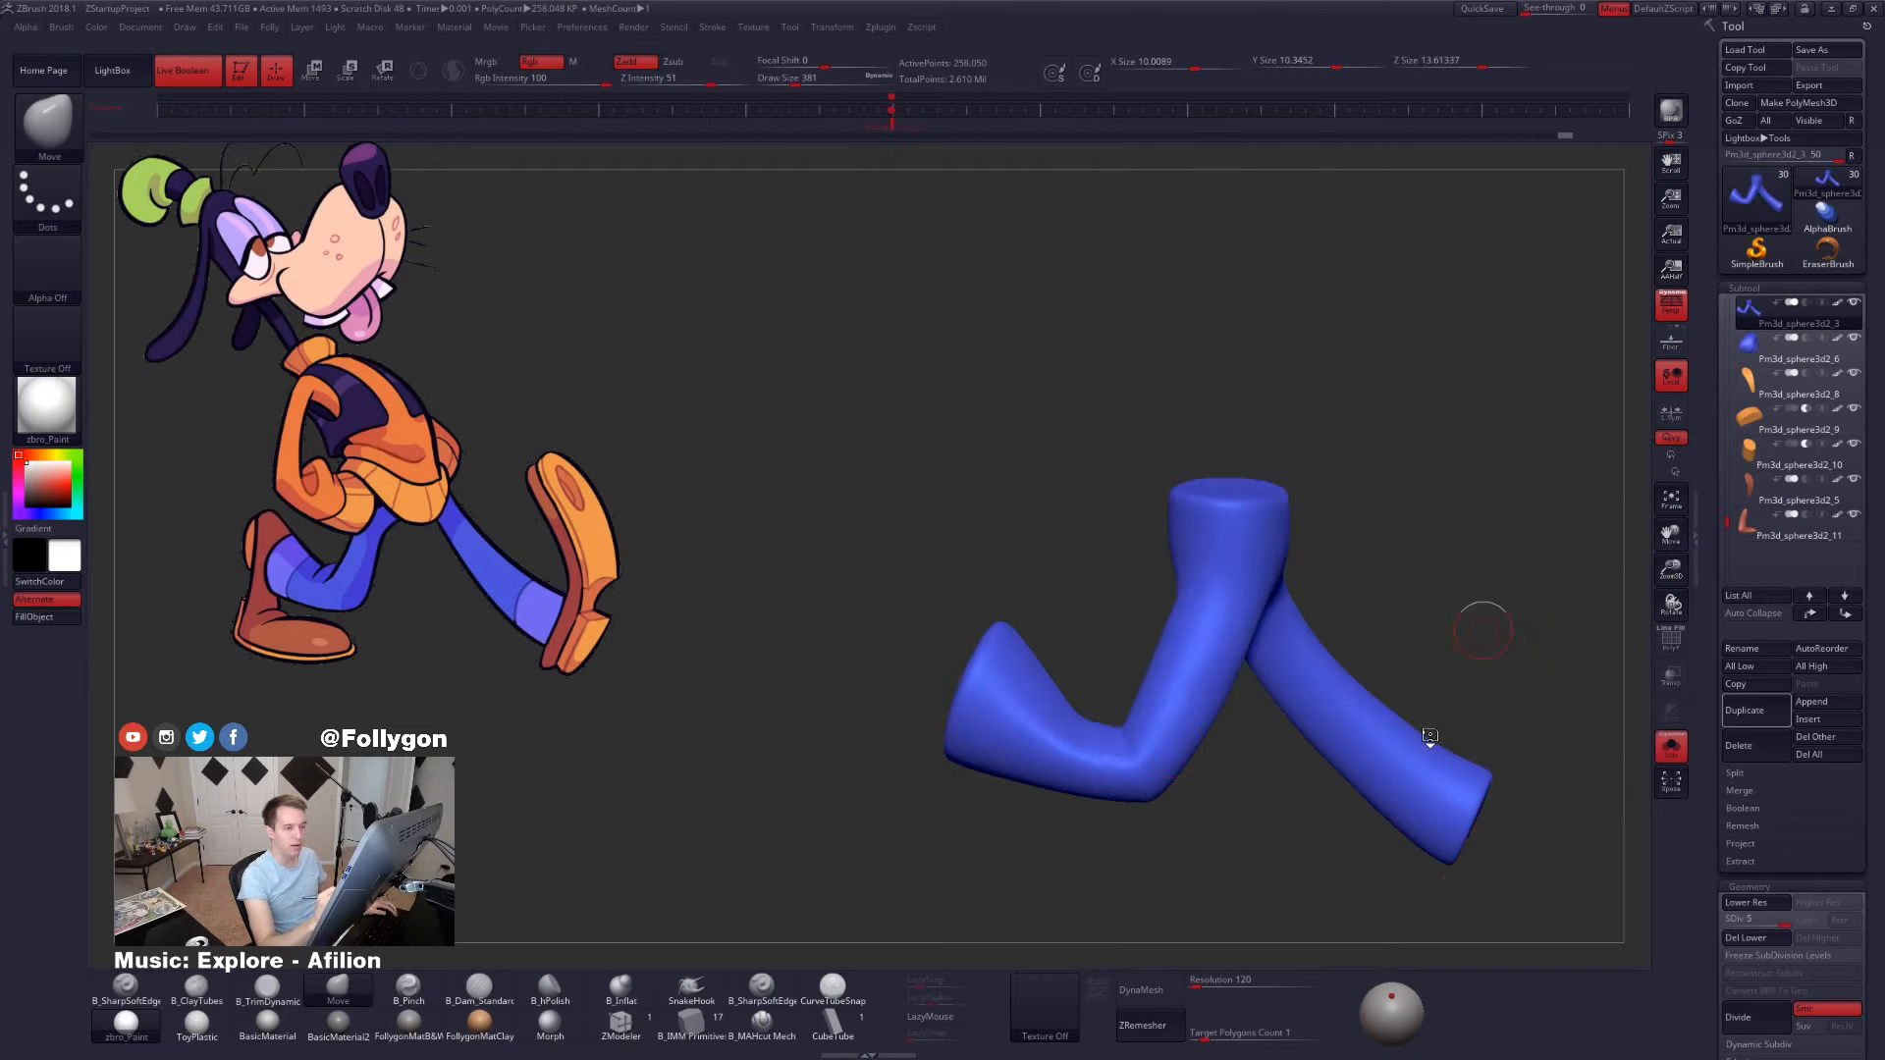
{"action": "key", "text": "ctrl+shift+f"}
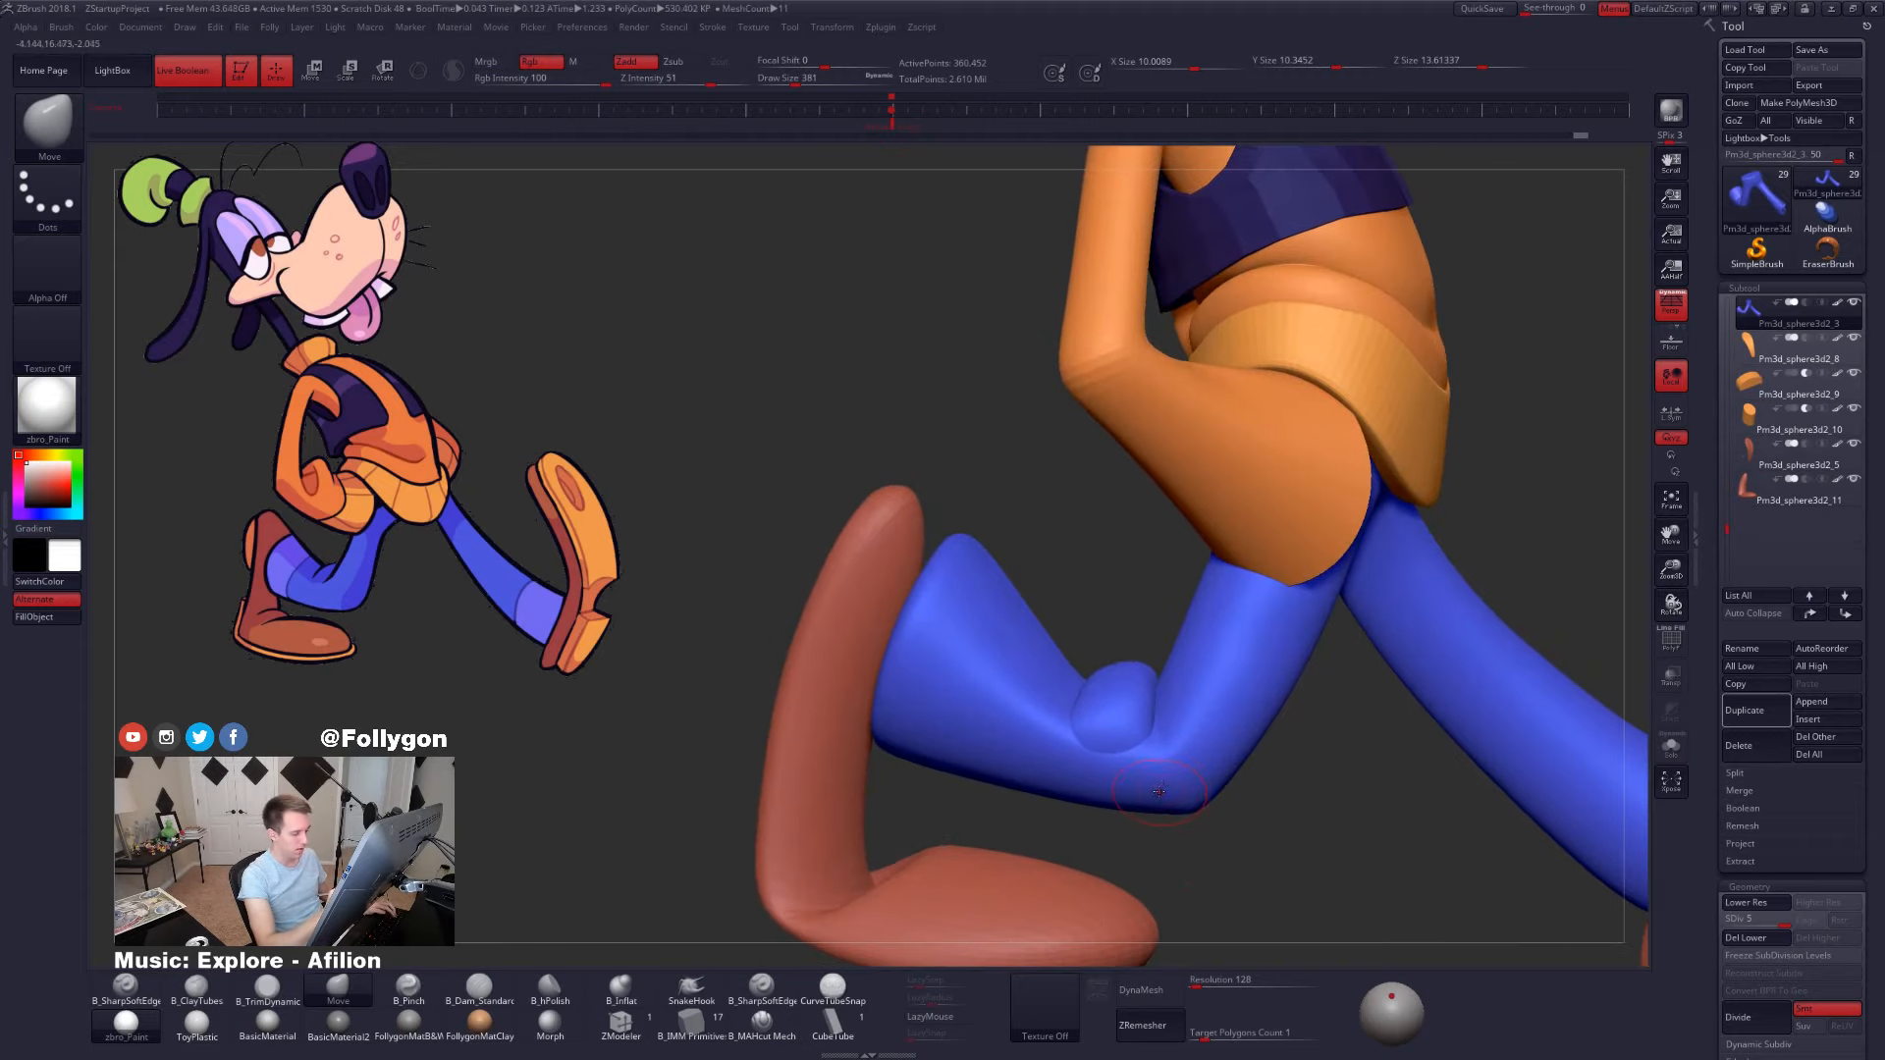
- Mask the pant legs so that only the merged knee fold stays editable, and return to the Move brush
{"action": "left_click_drag", "start_coordinate": [1156, 795], "coordinate": [1148, 816]}
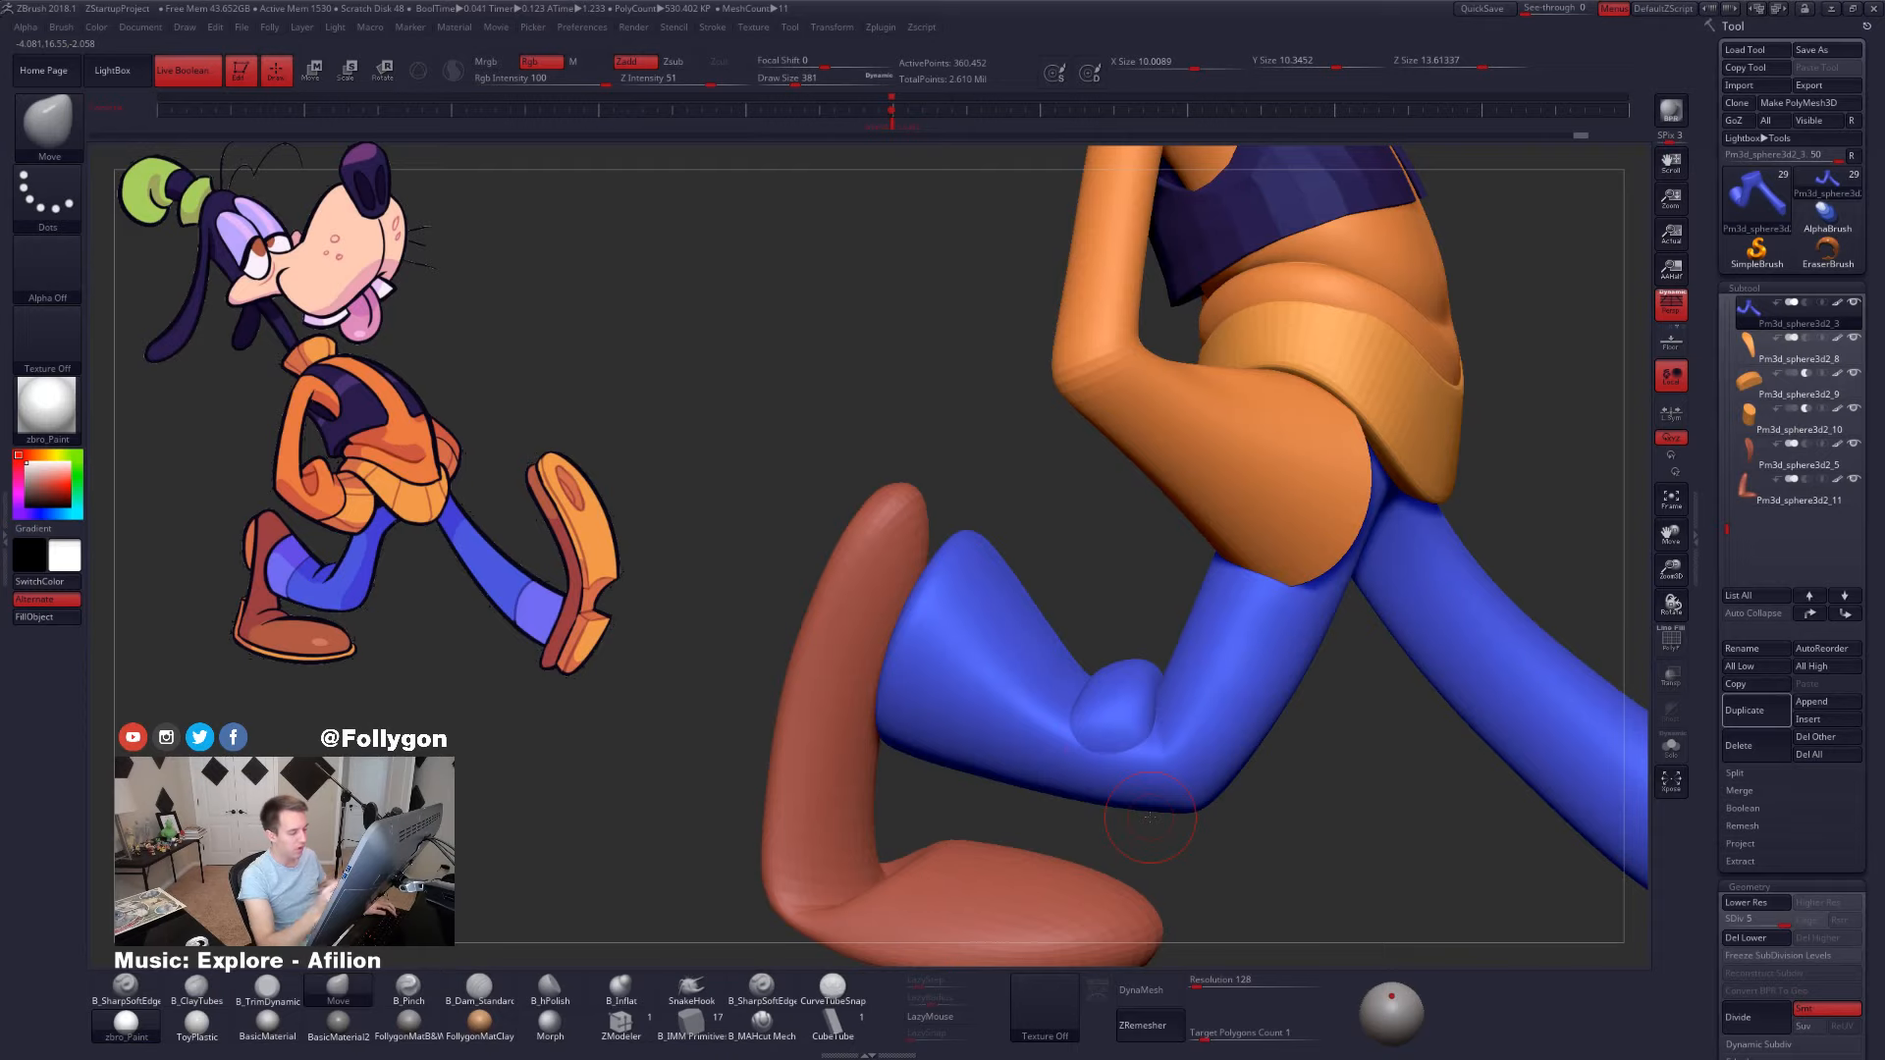
{"action": "key", "text": "w"}
{"action": "left_click", "coordinate": [1142, 728], "text": "ctrl"}
{"action": "key", "text": "q"}
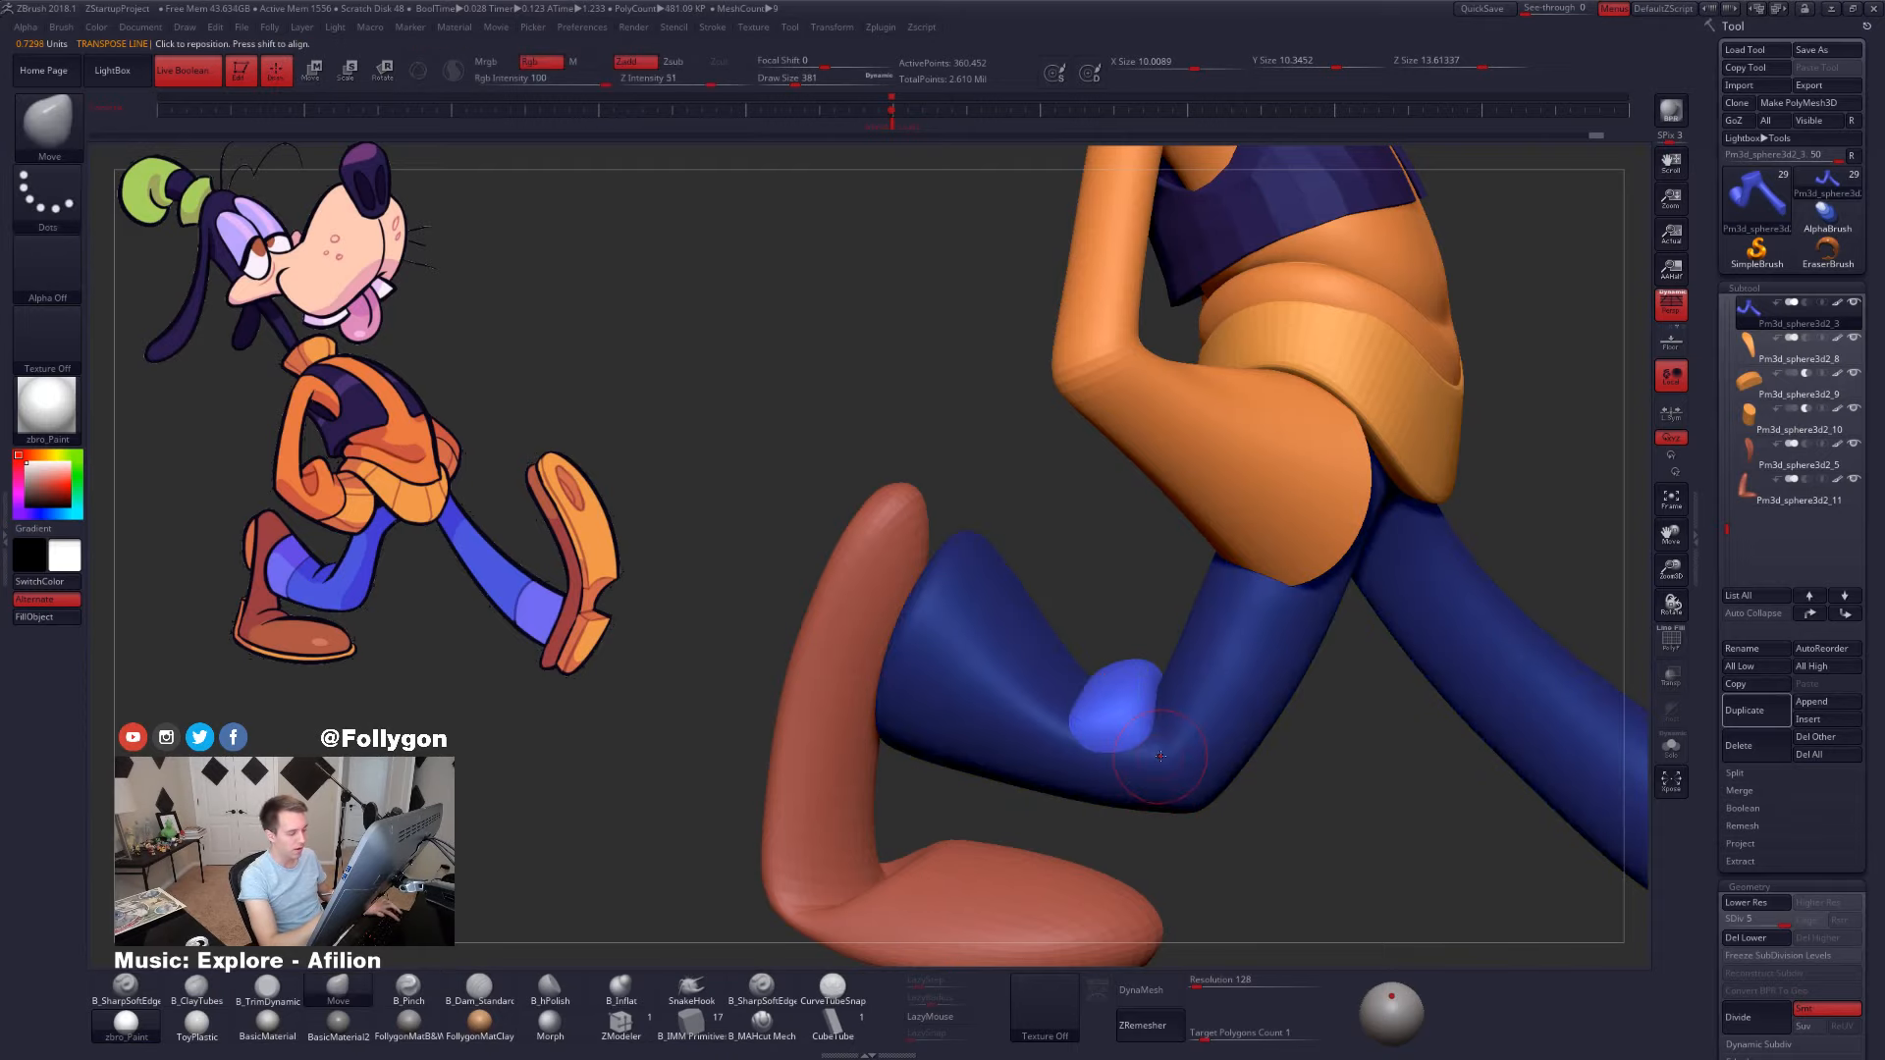
- Isolate the masked pants and lower them to subdivision level 3
{"action": "mouse_move", "coordinate": [1160, 756]}
{"action": "right_mouse_down"}
{"action": "mouse_move", "coordinate": [1140, 771]}
{"action": "mouse_move", "coordinate": [1173, 784]}
{"action": "mouse_move", "coordinate": [1225, 756]}
{"action": "right_mouse_up"}
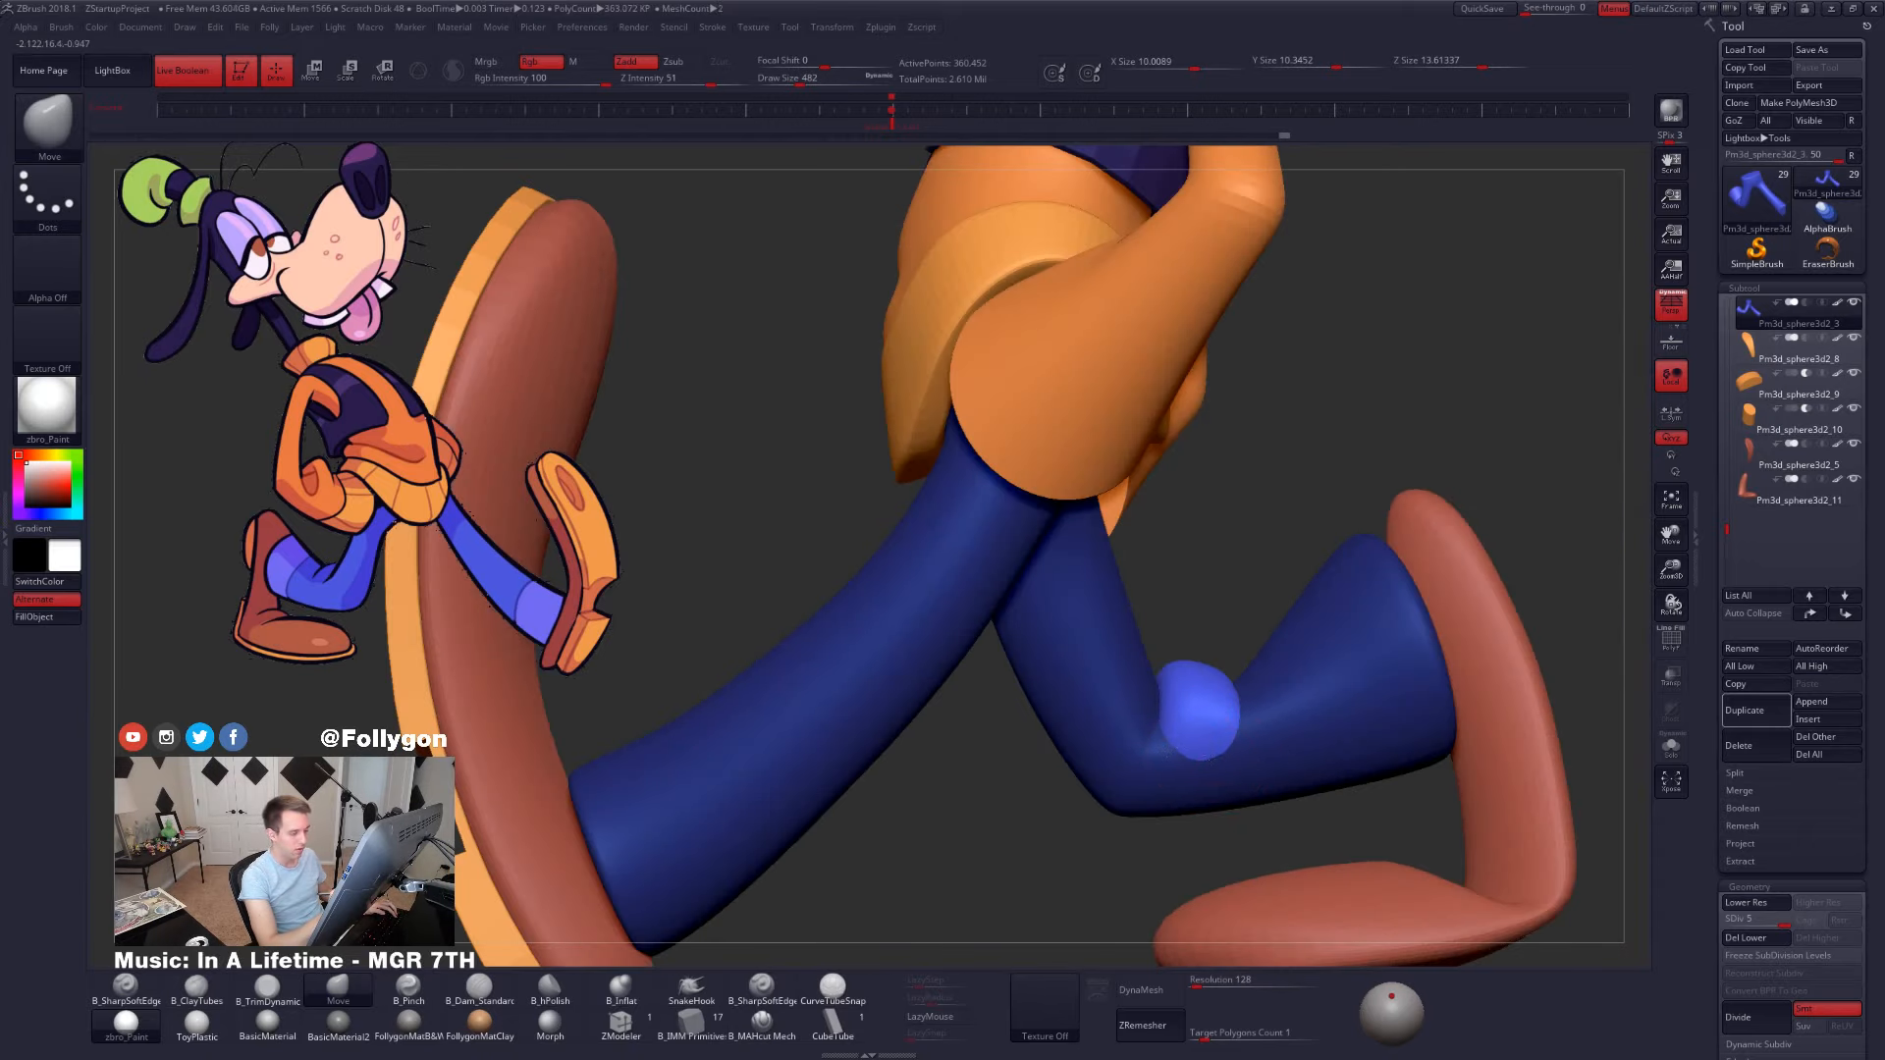
{"action": "right_click_drag", "start_coordinate": [1296, 693], "coordinate": [1191, 779]}
{"action": "key", "text": "shift+s"}
{"action": "key", "text": "shift+d"}
{"action": "key", "text": "shift+d"}
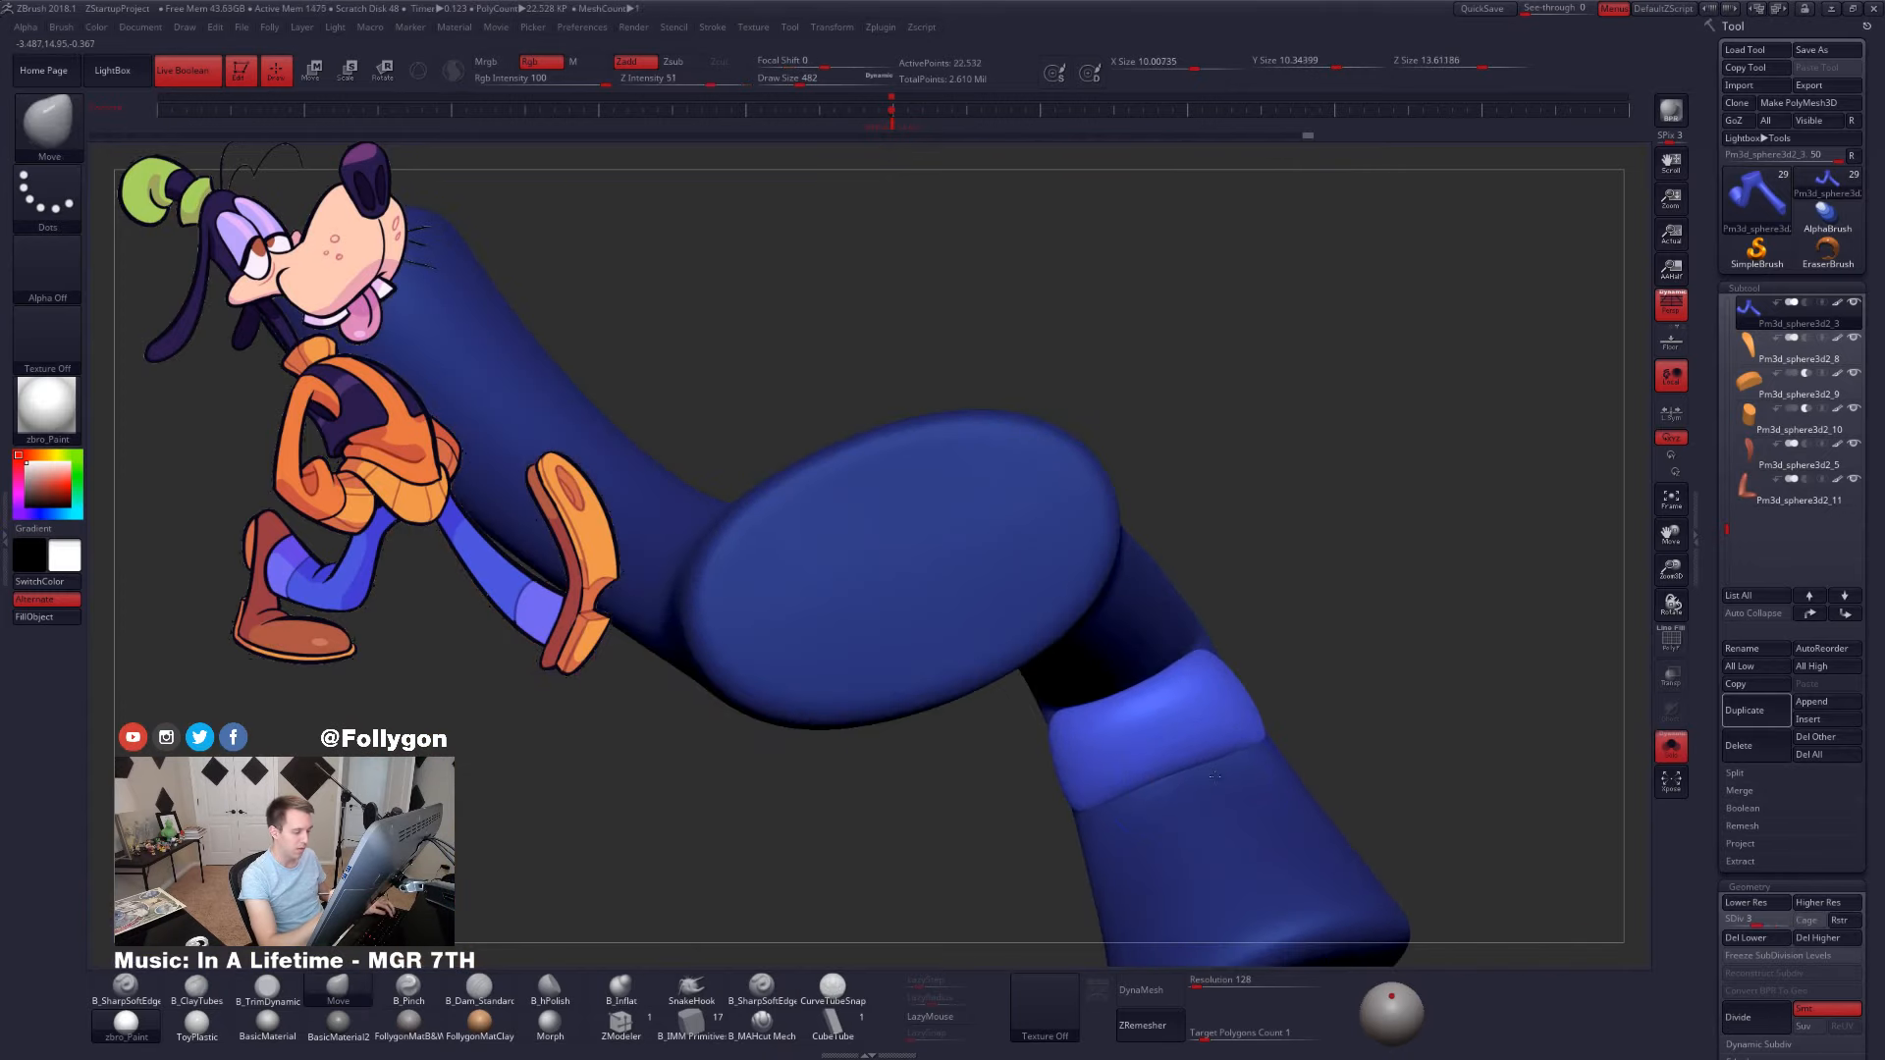
- Shape the unmasked knee fold against the bent leg using the Move brush at draw sizes 595 and 519
{"action": "key", "text": "space"}
{"action": "left_click_drag", "start_coordinate": [1216, 763], "coordinate": [1231, 763]}
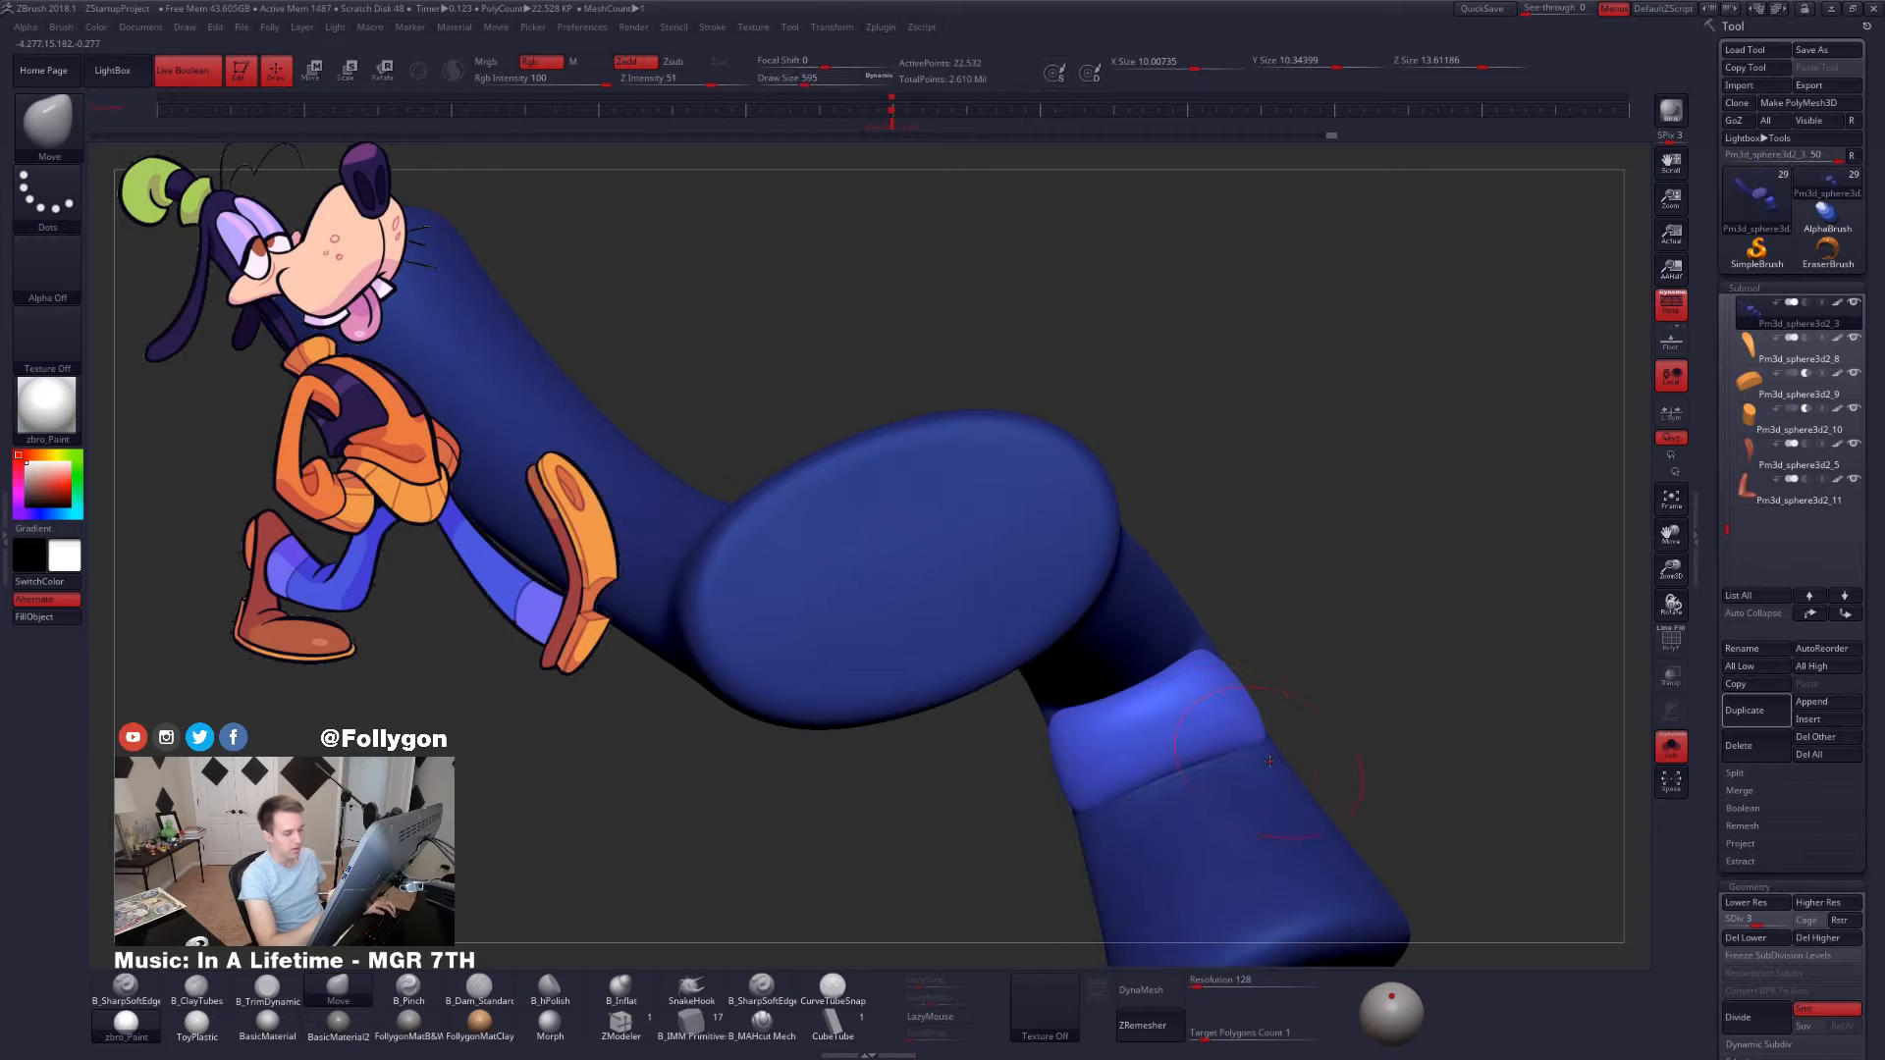
{"action": "mouse_move", "coordinate": [1262, 785]}
{"action": "right_mouse_down"}
{"action": "mouse_move", "coordinate": [1179, 803]}
{"action": "mouse_move", "coordinate": [1265, 837]}
{"action": "mouse_move", "coordinate": [1353, 719]}
{"action": "mouse_move", "coordinate": [1230, 807]}
{"action": "mouse_move", "coordinate": [1190, 777]}
{"action": "right_mouse_up"}
{"action": "key", "text": "shift"}
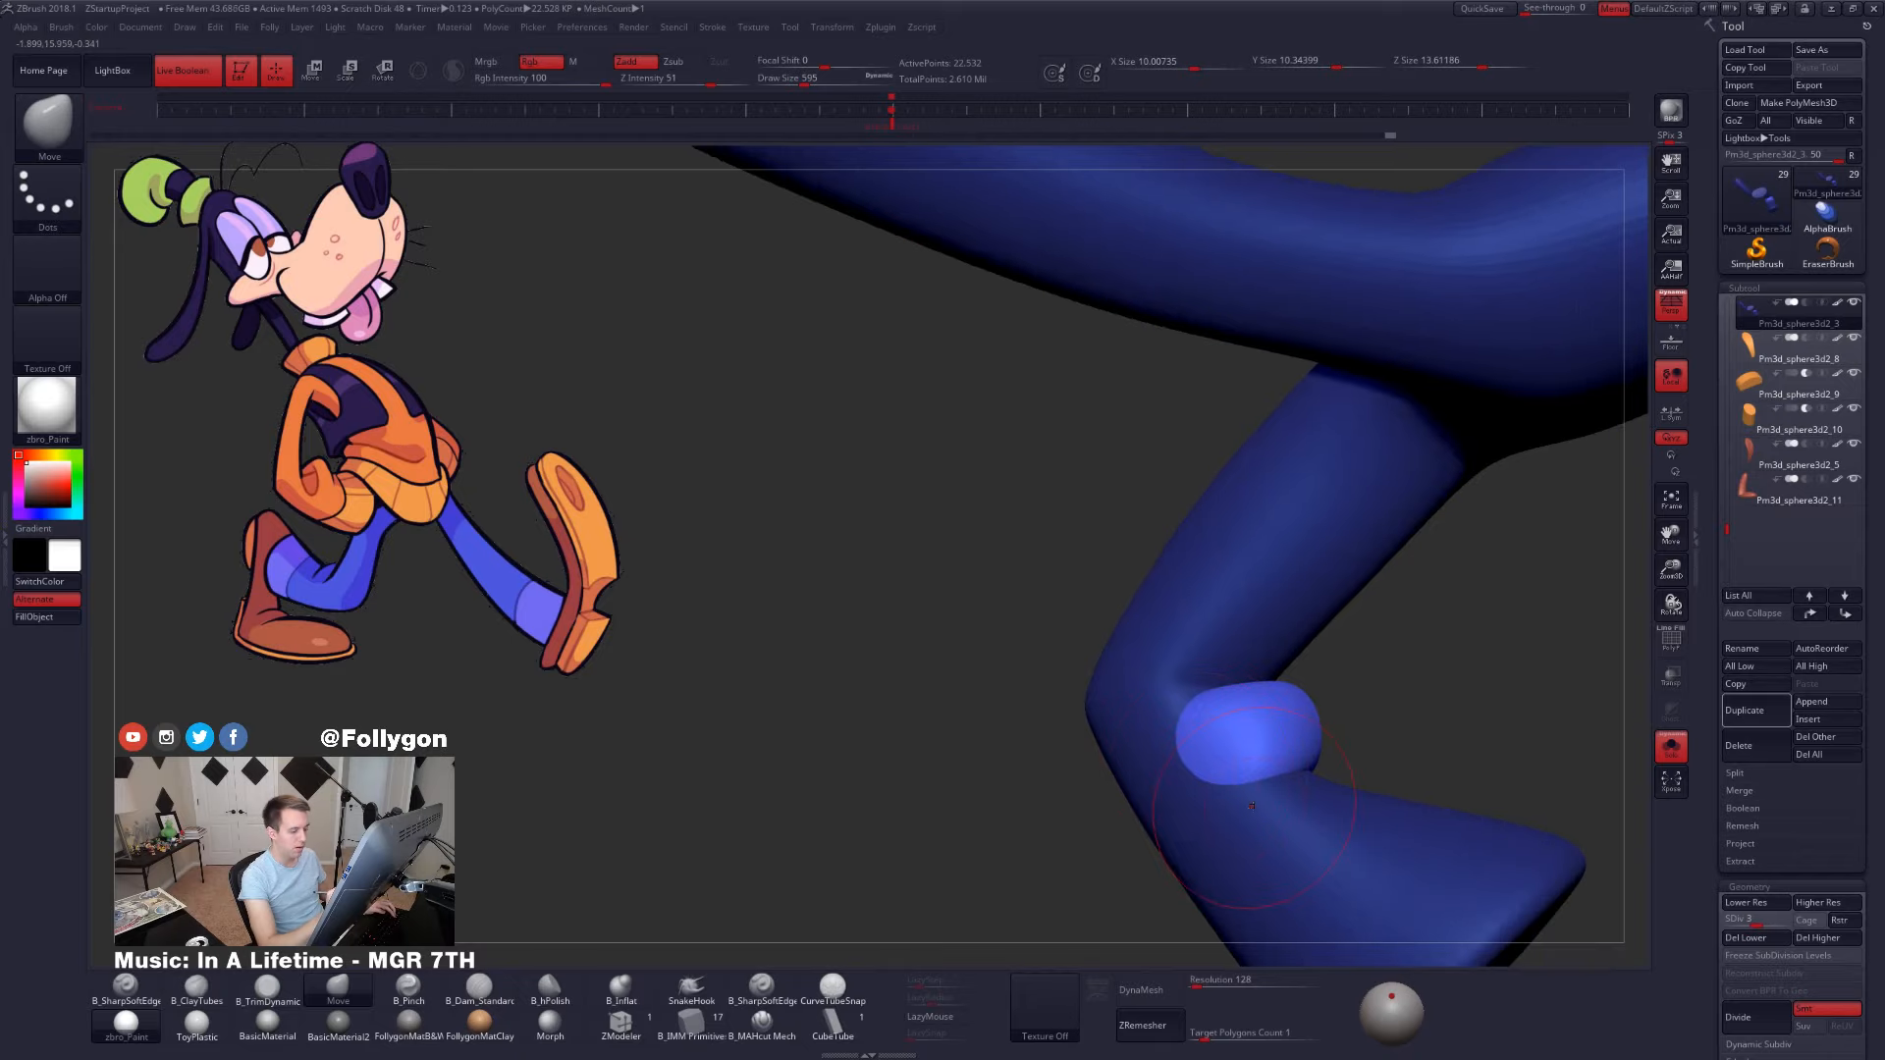
{"action": "key", "text": "space"}
{"action": "left_click_drag", "start_coordinate": [1252, 803], "coordinate": [1258, 776]}
{"action": "key", "text": "space"}
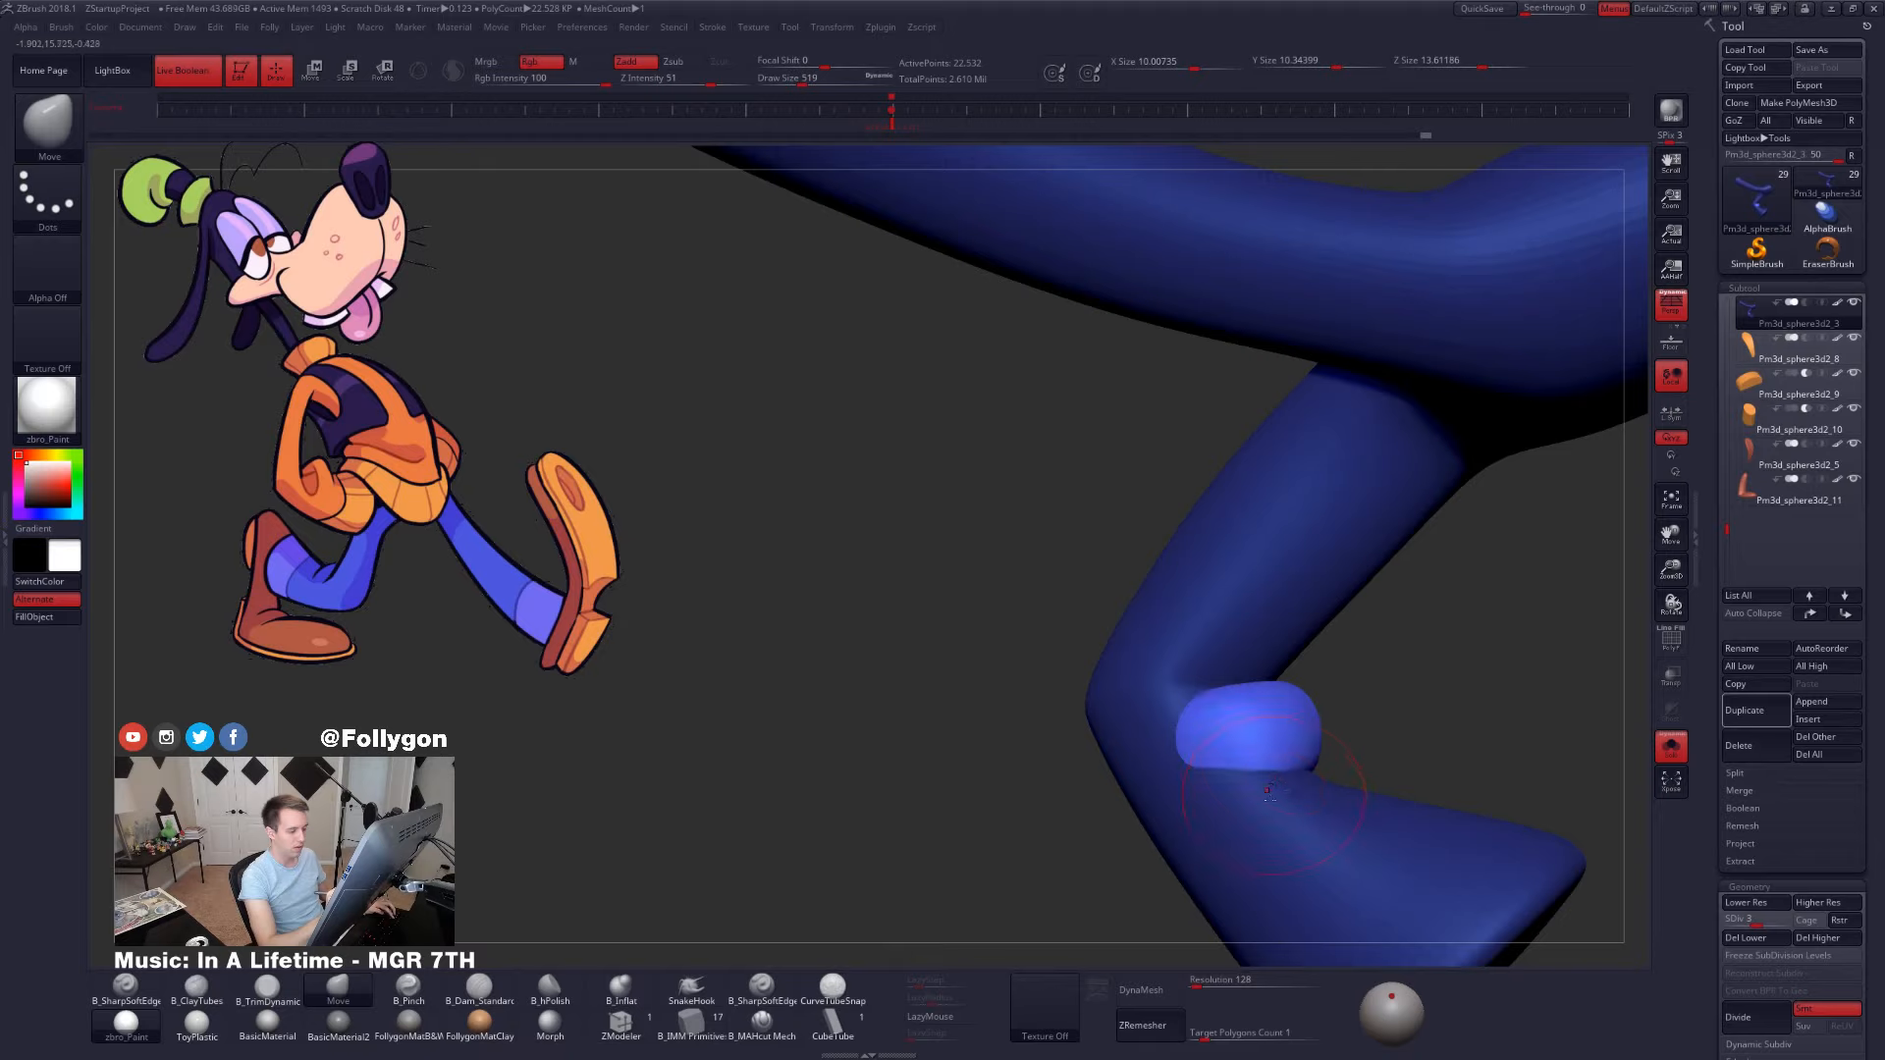
- Smooth the knee fold and nudge it deeper into the bend with the Move brush at draw size 1368
{"action": "mouse_move", "coordinate": [1268, 791]}
{"action": "right_mouse_down"}
{"action": "mouse_move", "coordinate": [1489, 793]}
{"action": "mouse_move", "coordinate": [1244, 752]}
{"action": "mouse_move", "coordinate": [1354, 766]}
{"action": "mouse_move", "coordinate": [1333, 797]}
{"action": "mouse_move", "coordinate": [1264, 768]}
{"action": "mouse_move", "coordinate": [1256, 801]}
{"action": "mouse_move", "coordinate": [1273, 798]}
{"action": "mouse_move", "coordinate": [1239, 784]}
{"action": "right_mouse_up"}
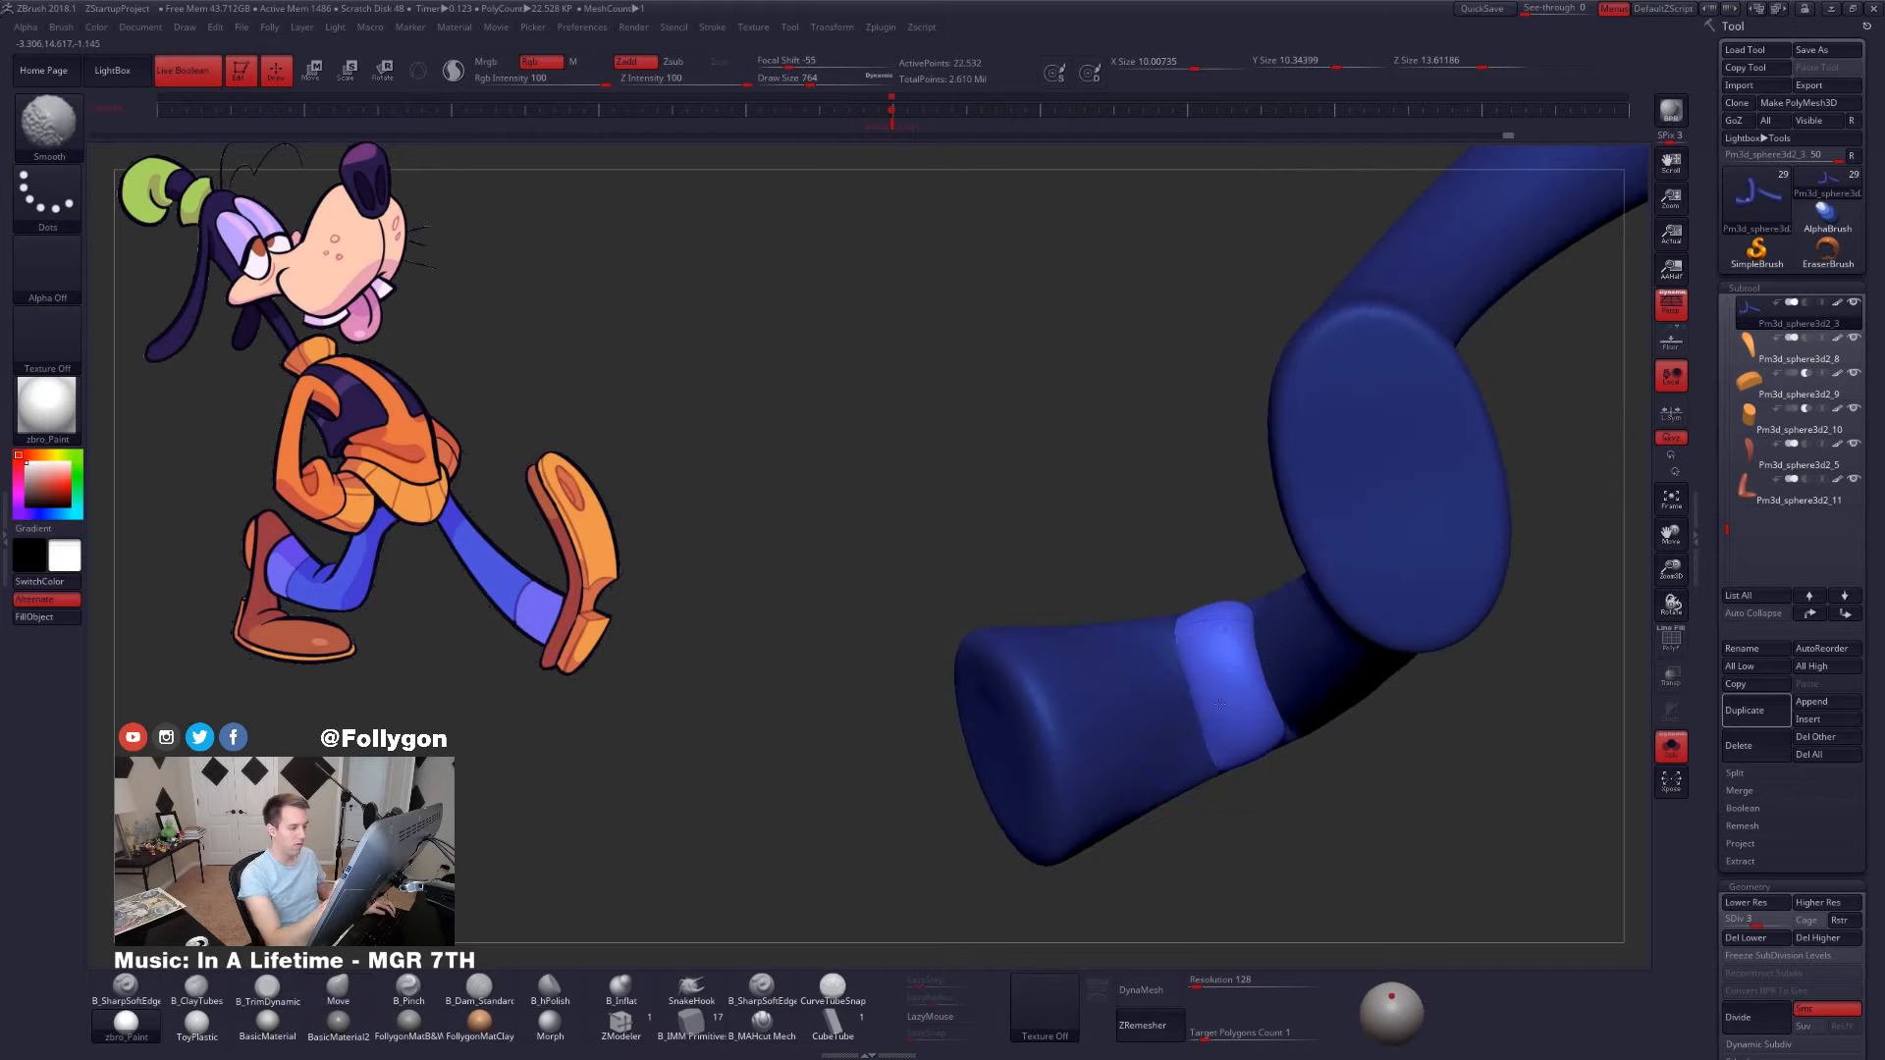
{"action": "mouse_move", "coordinate": [1275, 825]}
{"action": "right_mouse_down"}
{"action": "mouse_move", "coordinate": [1298, 813]}
{"action": "mouse_move", "coordinate": [1247, 743]}
{"action": "mouse_move", "coordinate": [1276, 788]}
{"action": "mouse_move", "coordinate": [1227, 752]}
{"action": "right_mouse_up"}
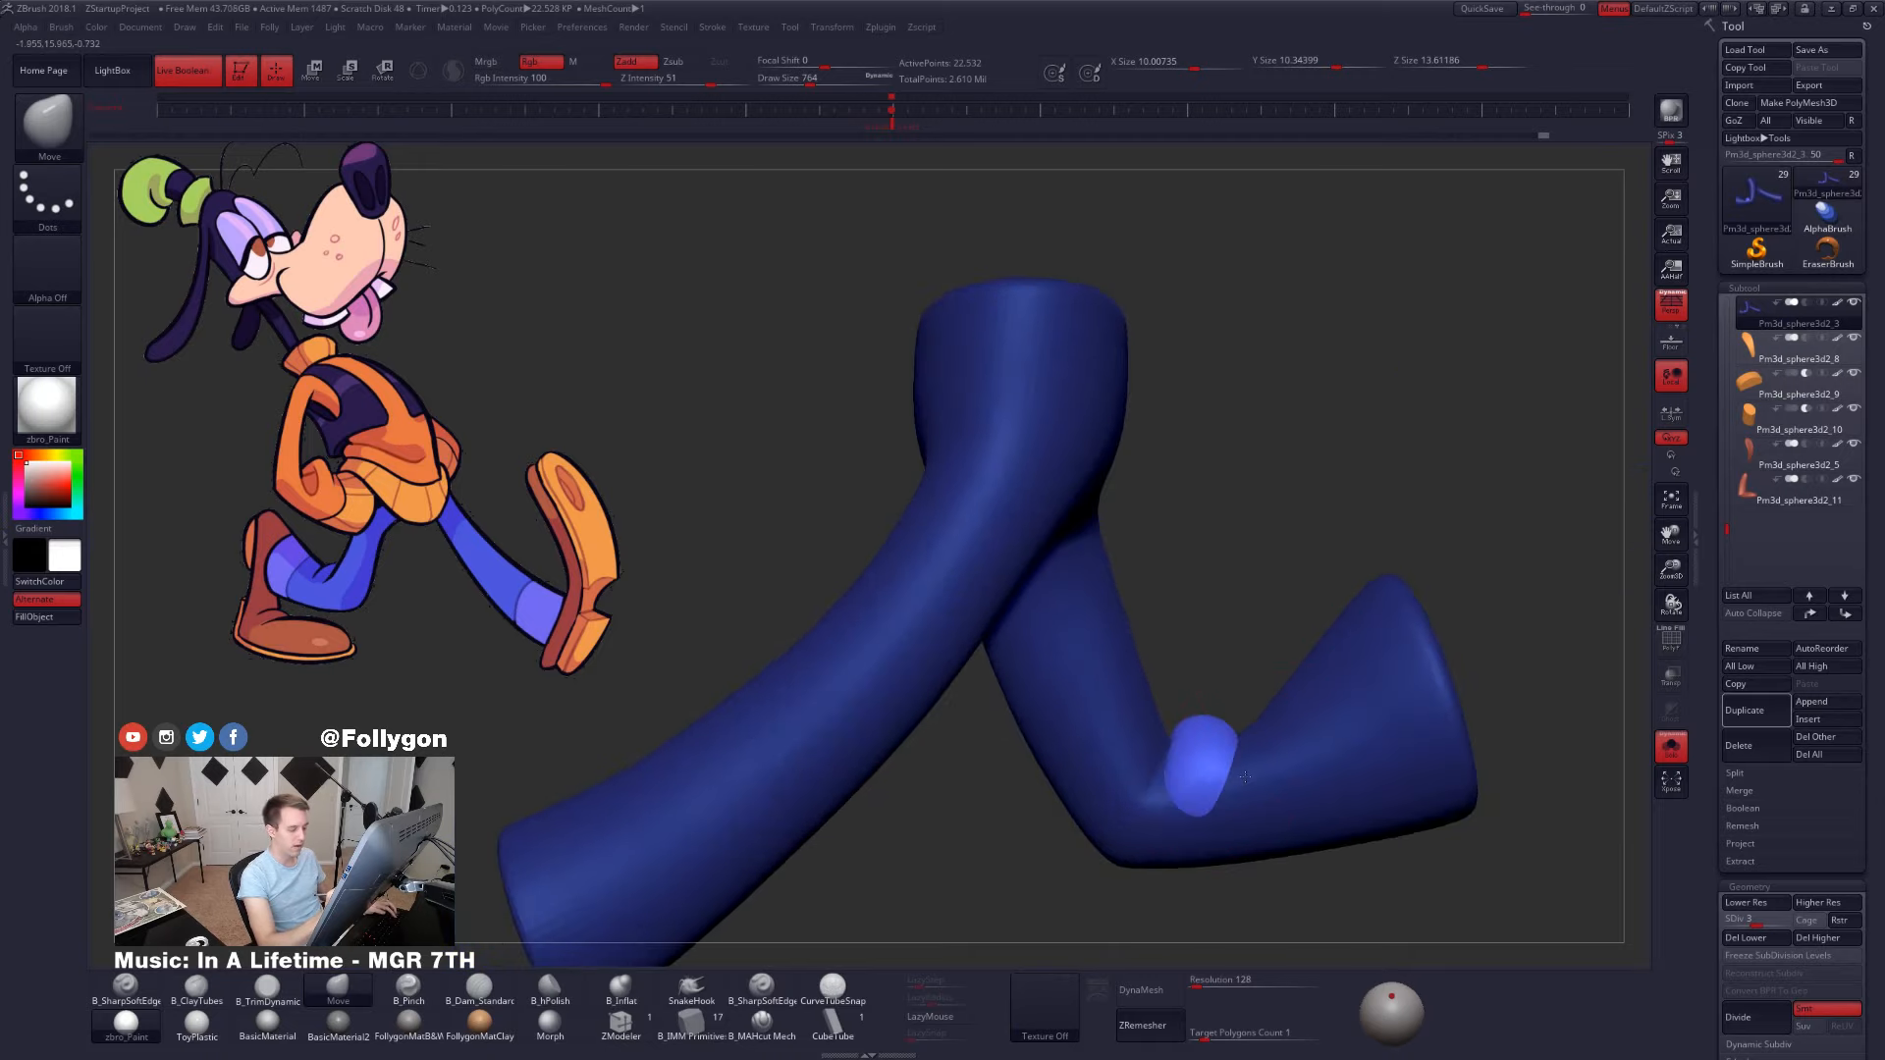
{"action": "key", "text": "space"}
{"action": "left_click_drag", "start_coordinate": [1231, 751], "coordinate": [1247, 752]}
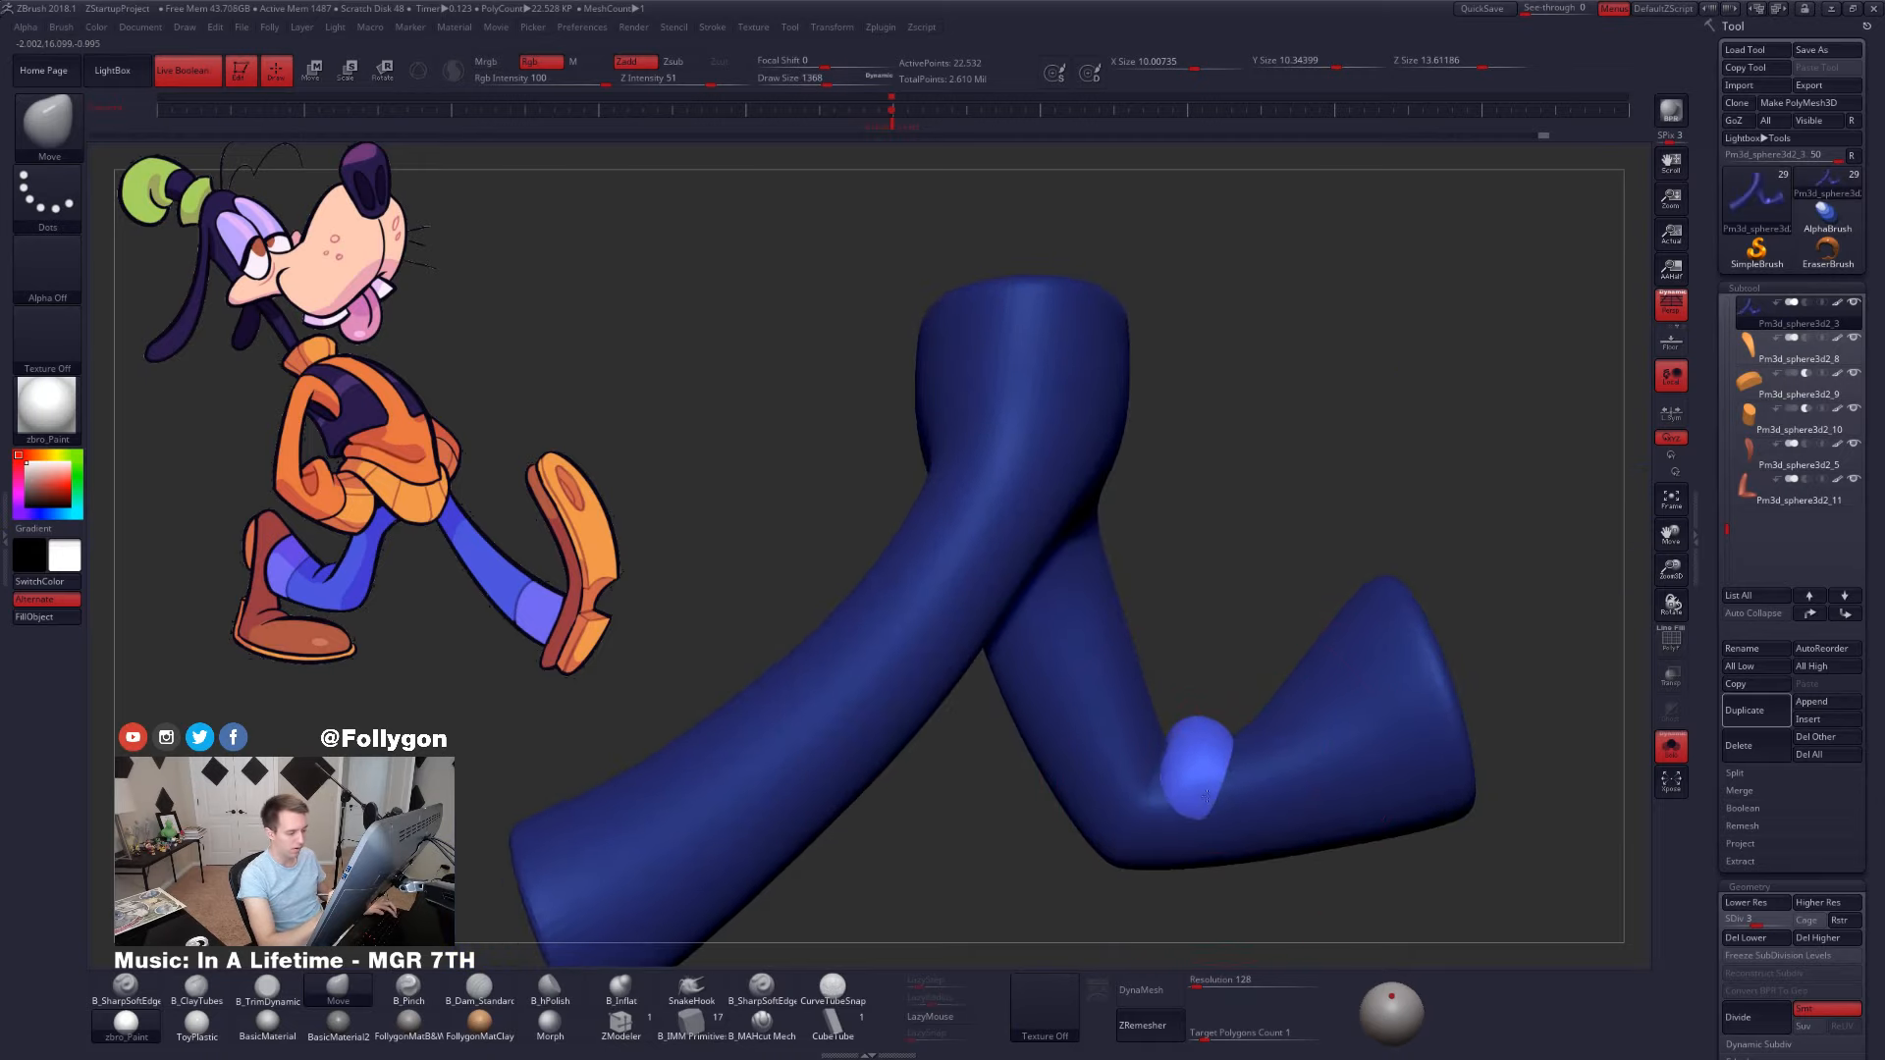
- Clear the mask from the pants and raise them to subdivision level 5
{"action": "right_click_drag", "start_coordinate": [1206, 797], "coordinate": [1346, 720]}
{"action": "left_click_drag", "start_coordinate": [1345, 720], "coordinate": [1359, 758], "text": "ctrl"}
{"action": "right_click_drag", "start_coordinate": [1354, 761], "coordinate": [1265, 750], "text": "alt"}
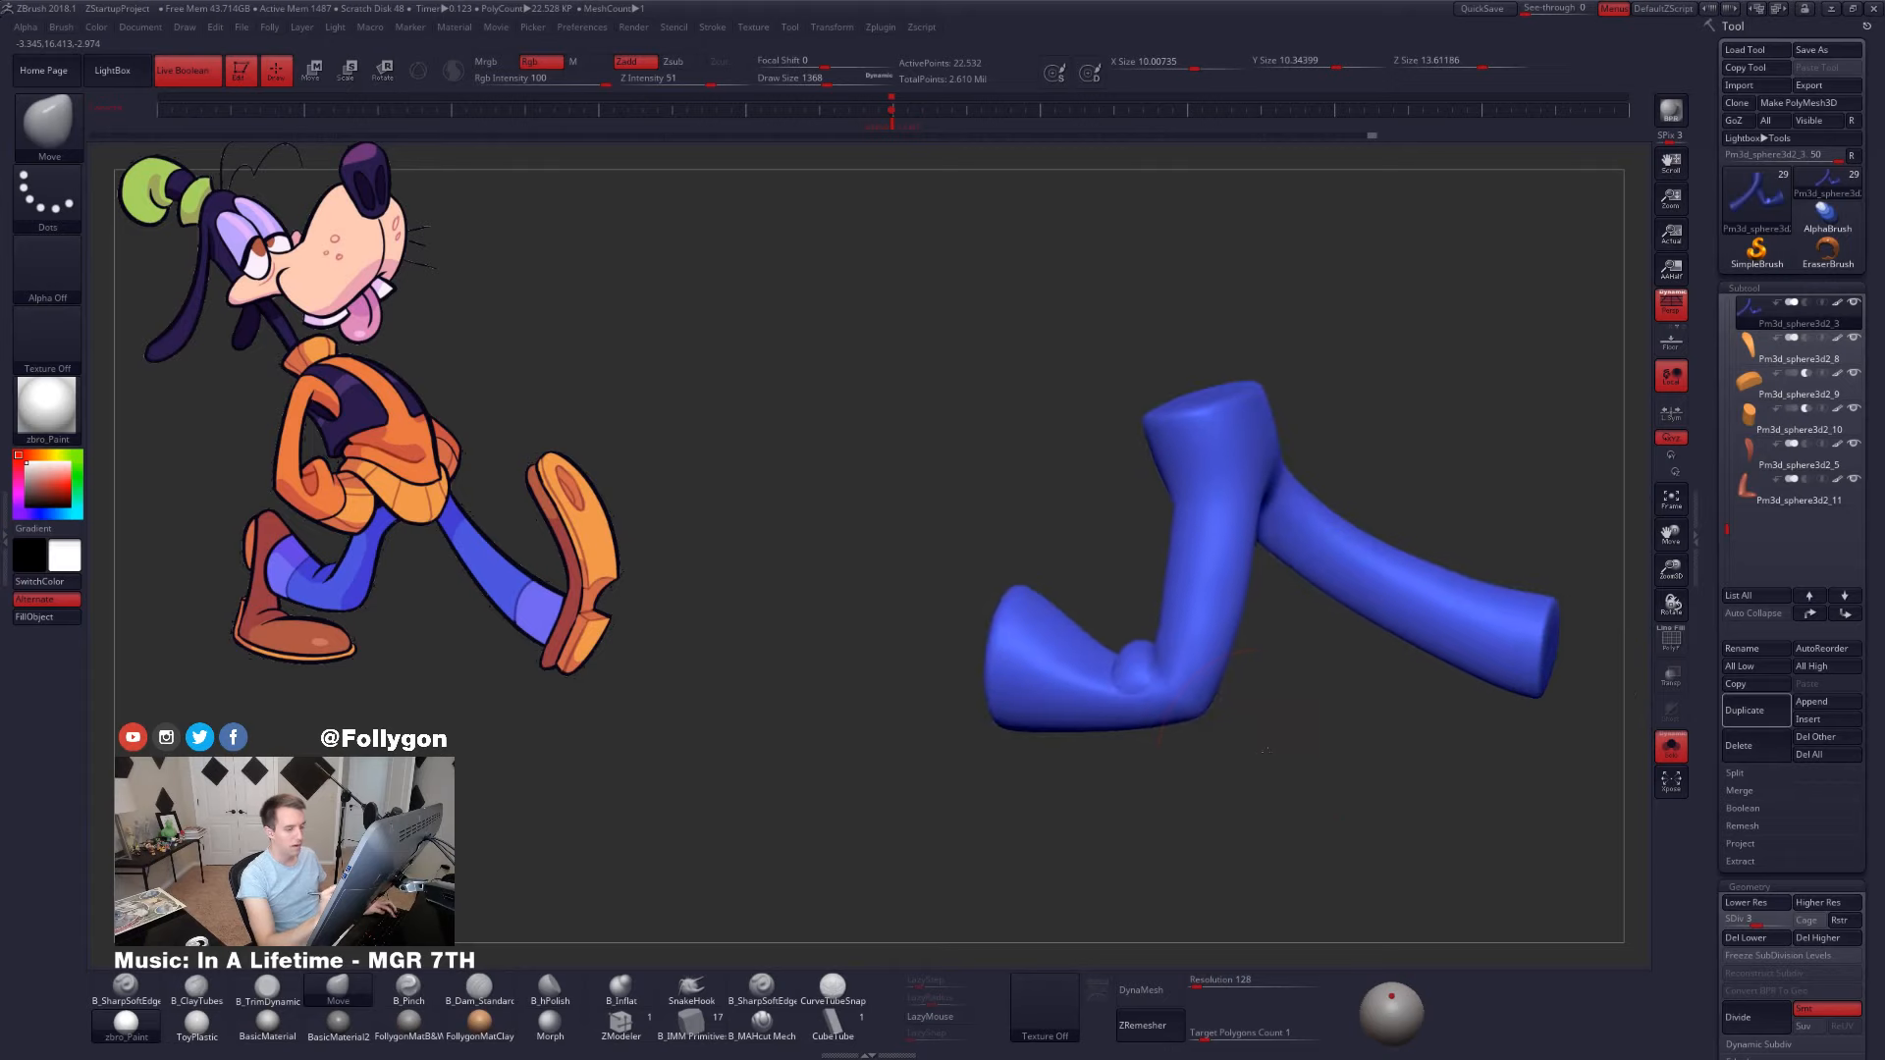
{"action": "key", "text": "d"}
{"action": "key", "text": "d"}
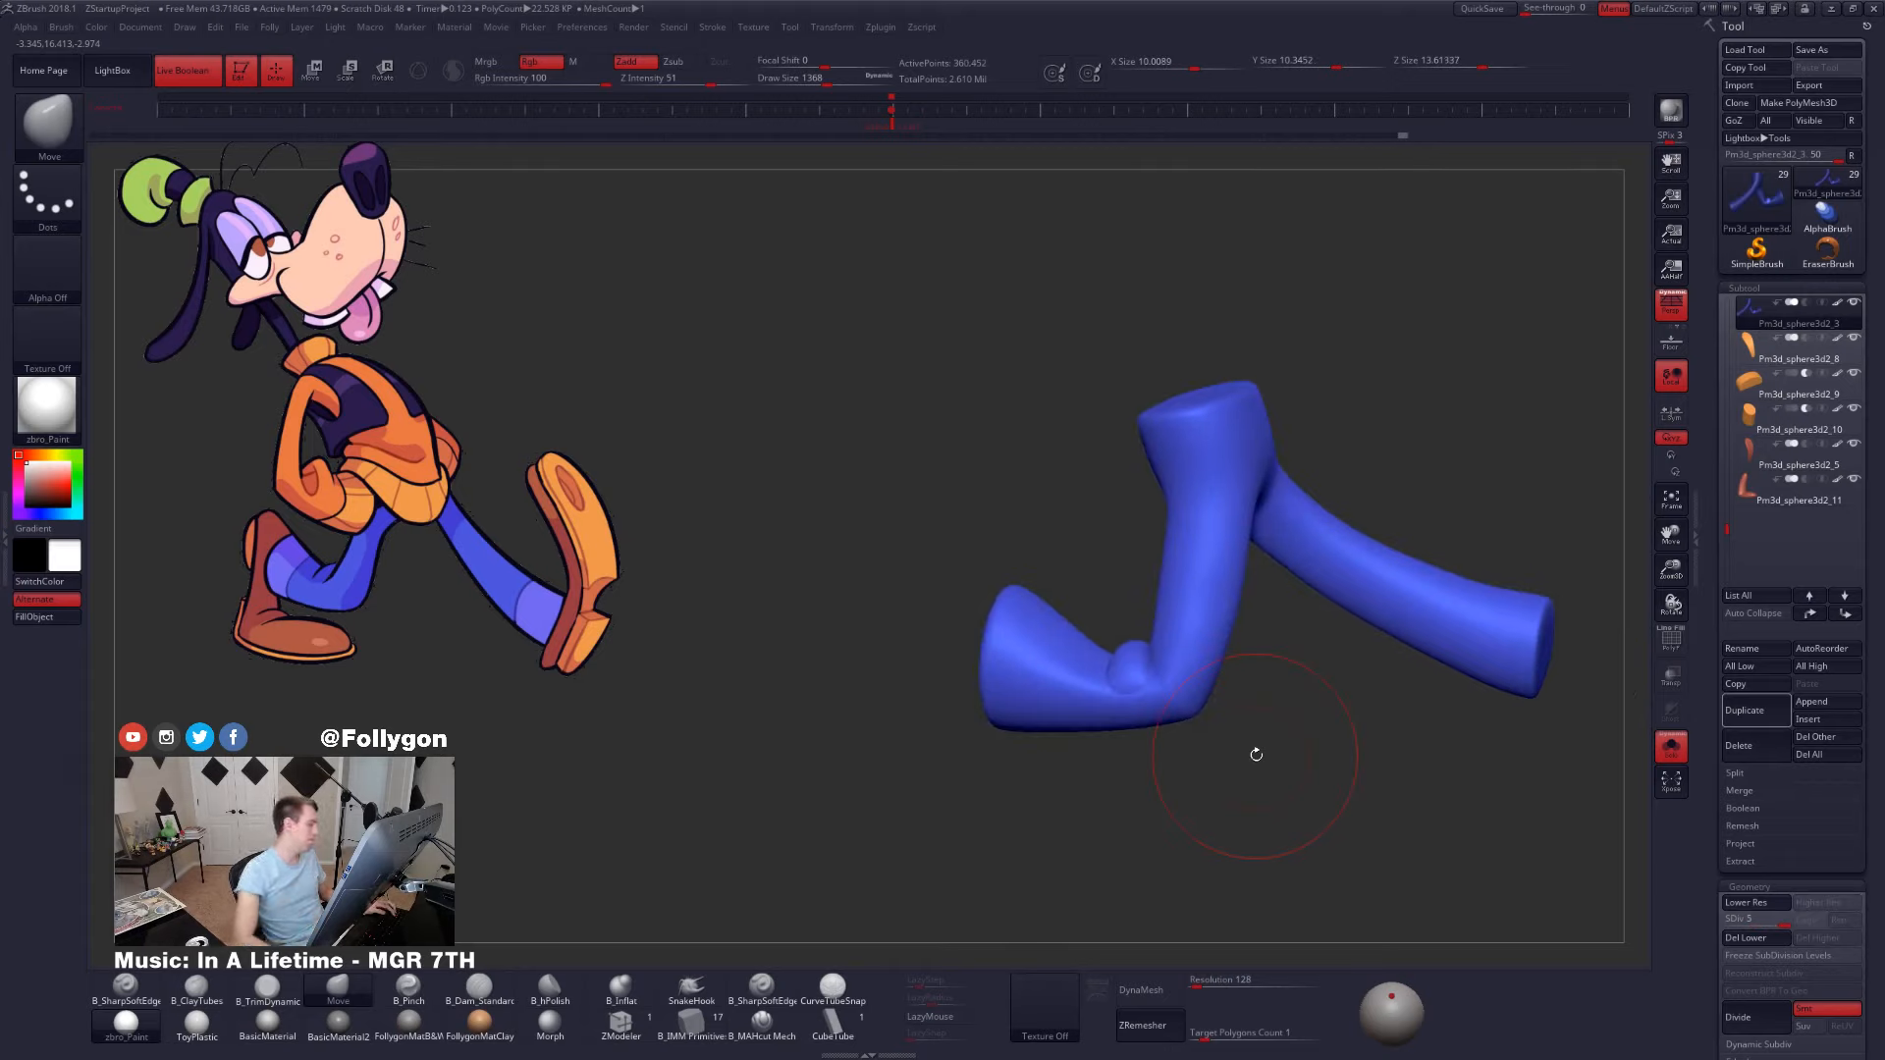
- Mask only the knee fold, return to brush editing, and lower the pants to subdivision level 2
{"action": "mouse_move", "coordinate": [1046, 655]}
{"action": "right_mouse_down", "text": "alt"}
{"action": "mouse_move", "coordinate": [917, 660]}
{"action": "mouse_move", "coordinate": [1276, 664]}
{"action": "mouse_move", "coordinate": [1212, 665]}
{"action": "right_mouse_up", "text": "alt"}
{"action": "right_click_drag", "start_coordinate": [1058, 628], "coordinate": [1079, 690], "text": "alt"}
{"action": "key", "text": "w"}
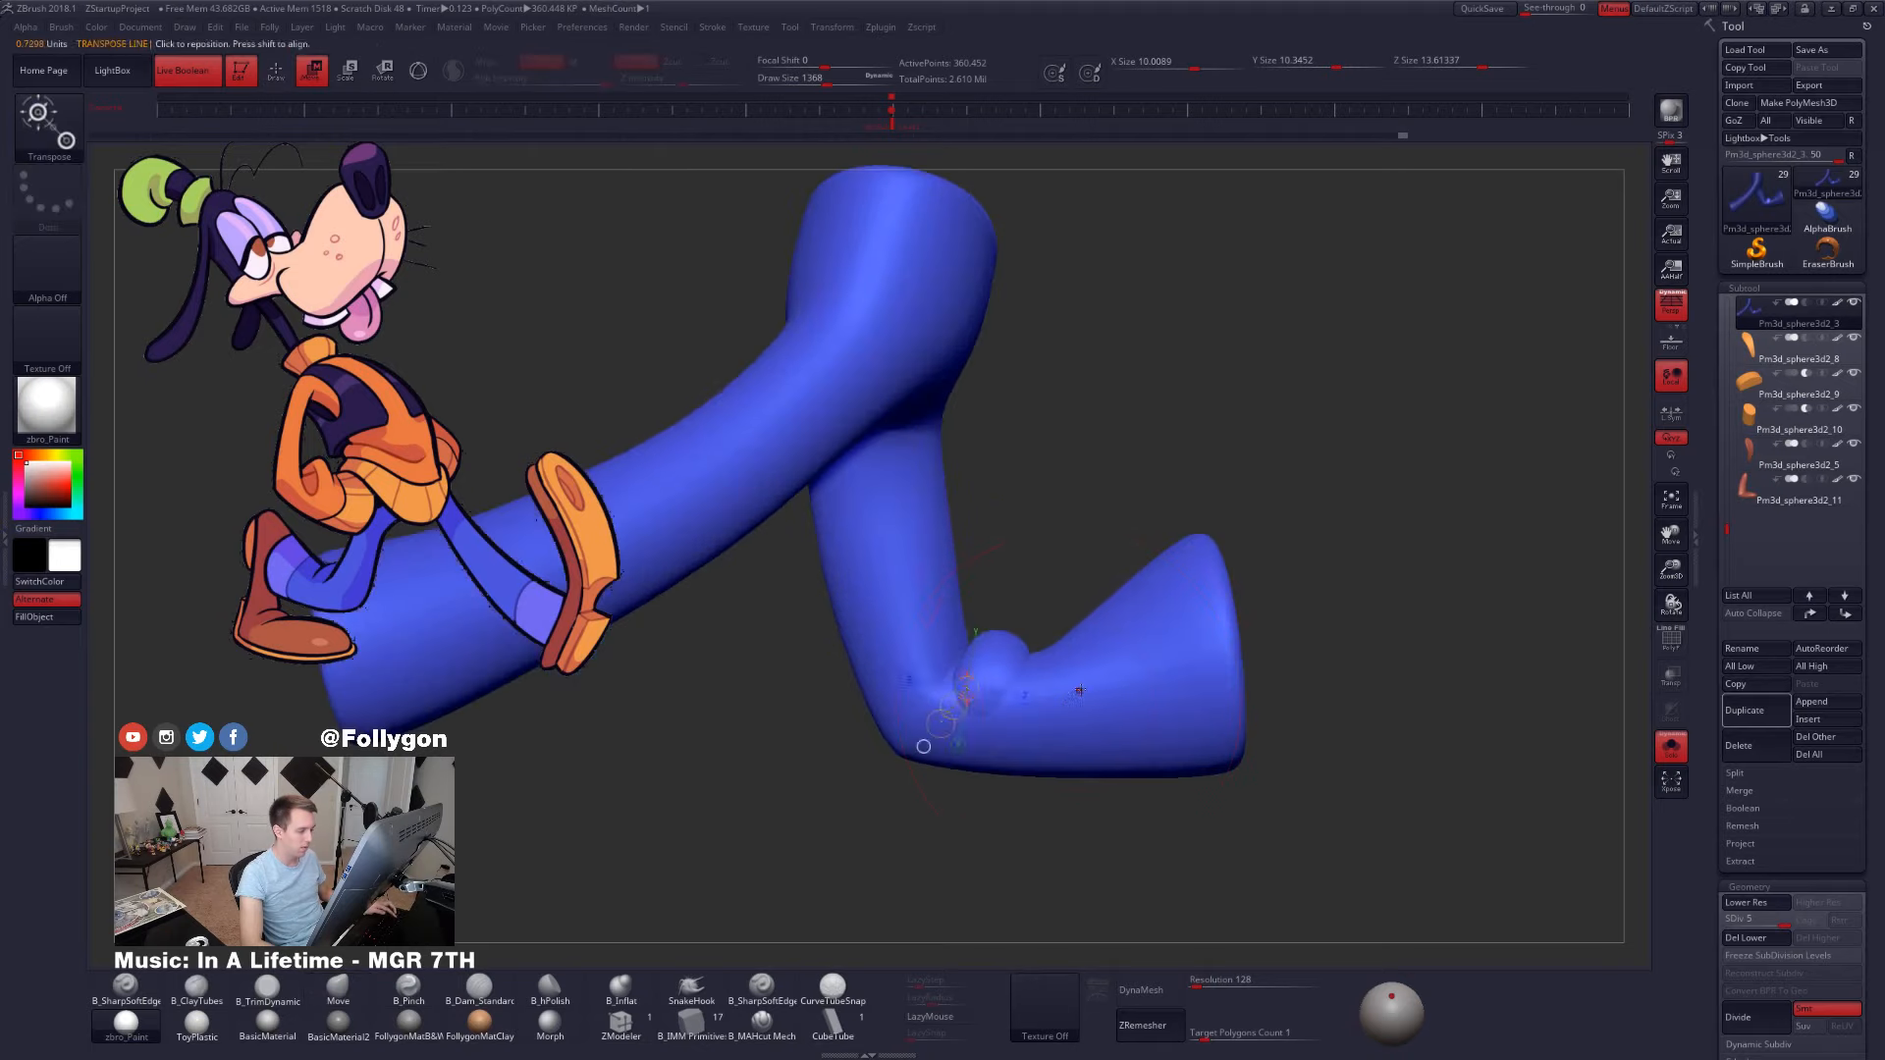
{"action": "left_click", "coordinate": [1079, 691], "text": "ctrl"}
{"action": "key", "text": "q"}
{"action": "key", "text": "shift+d"}
{"action": "key", "text": "shift+d"}
{"action": "key", "text": "shift+d"}
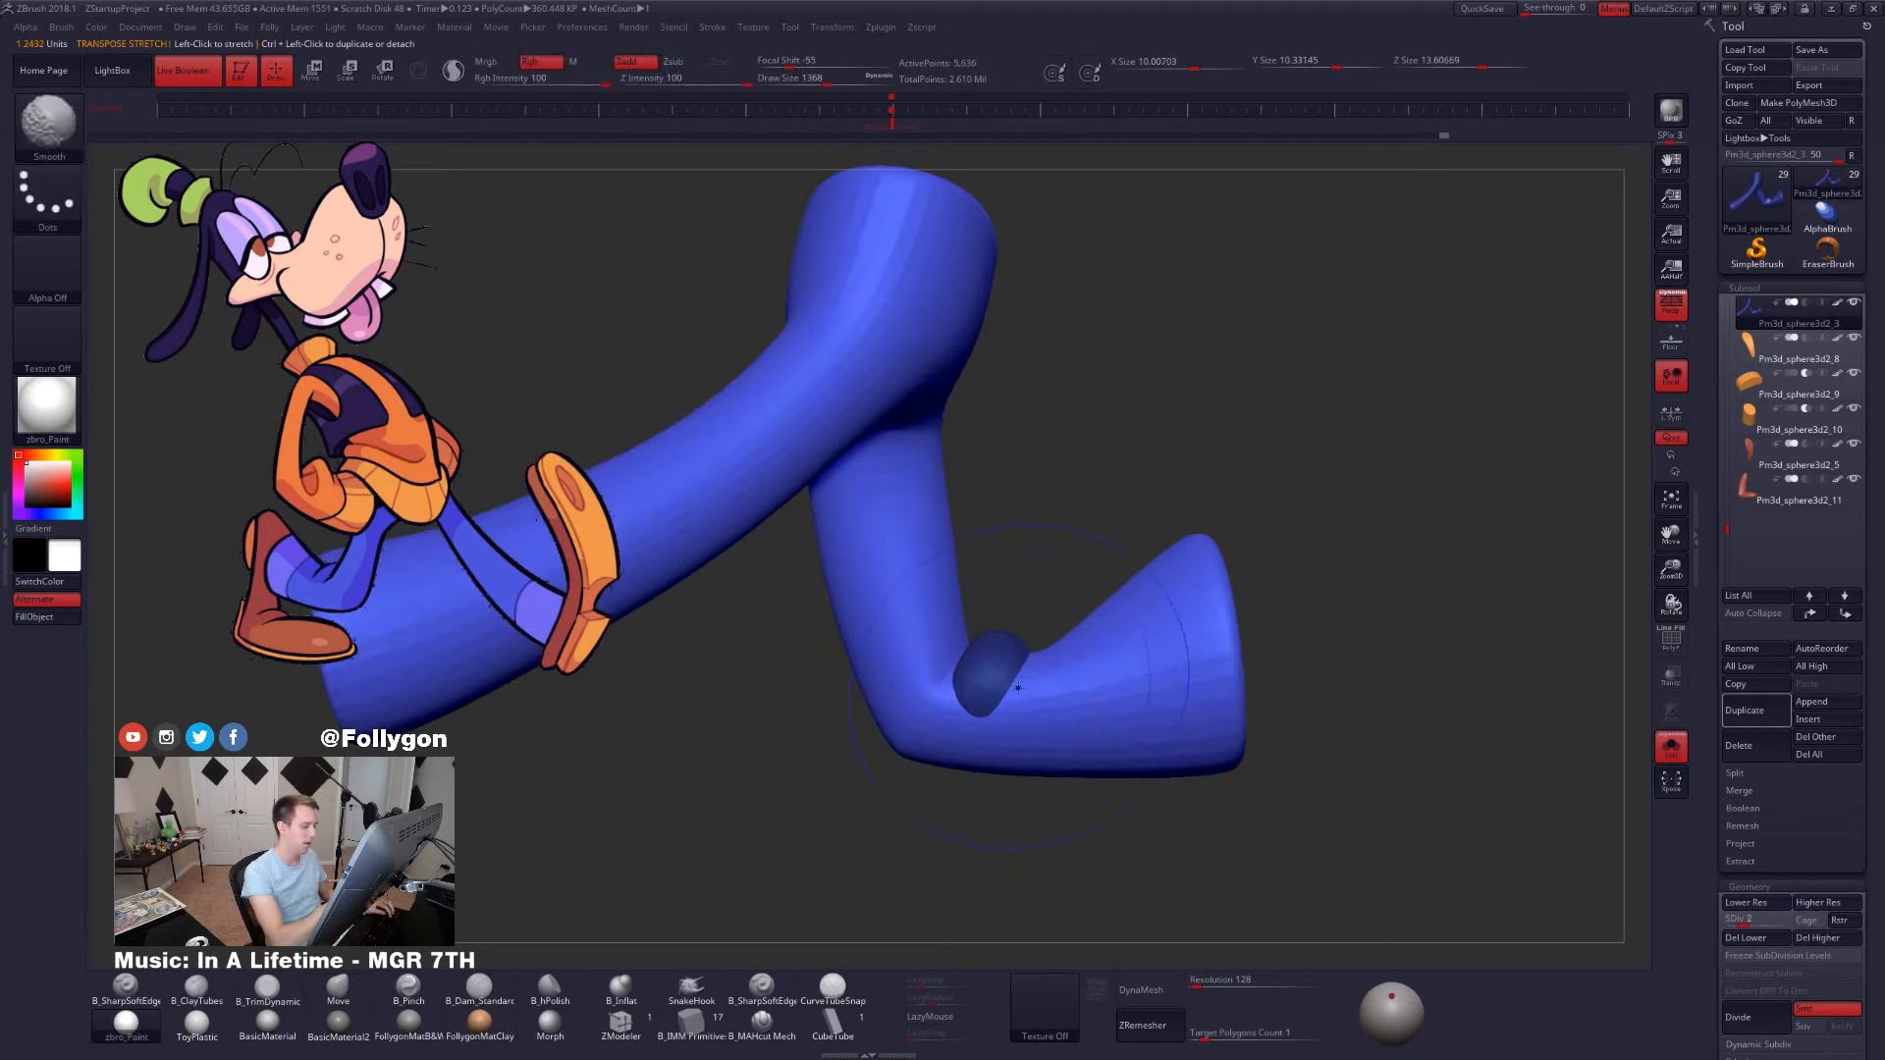
- Reshape the bent leg around the masked knee fold using the Move brush at draw size 615
{"action": "key", "text": "space"}
{"action": "left_click_drag", "start_coordinate": [1037, 686], "coordinate": [1032, 667]}
{"action": "key", "text": "space"}
{"action": "key", "text": "space"}
{"action": "left_click_drag", "start_coordinate": [1120, 511], "coordinate": [726, 525]}
{"action": "left_click_drag", "start_coordinate": [1187, 688], "coordinate": [1183, 705]}
{"action": "left_click_drag", "start_coordinate": [1109, 472], "coordinate": [1090, 511]}
{"action": "mouse_move", "coordinate": [1190, 676]}
{"action": "left_mouse_down"}
{"action": "mouse_move", "coordinate": [1193, 655]}
{"action": "mouse_move", "coordinate": [1225, 656]}
{"action": "left_mouse_up"}
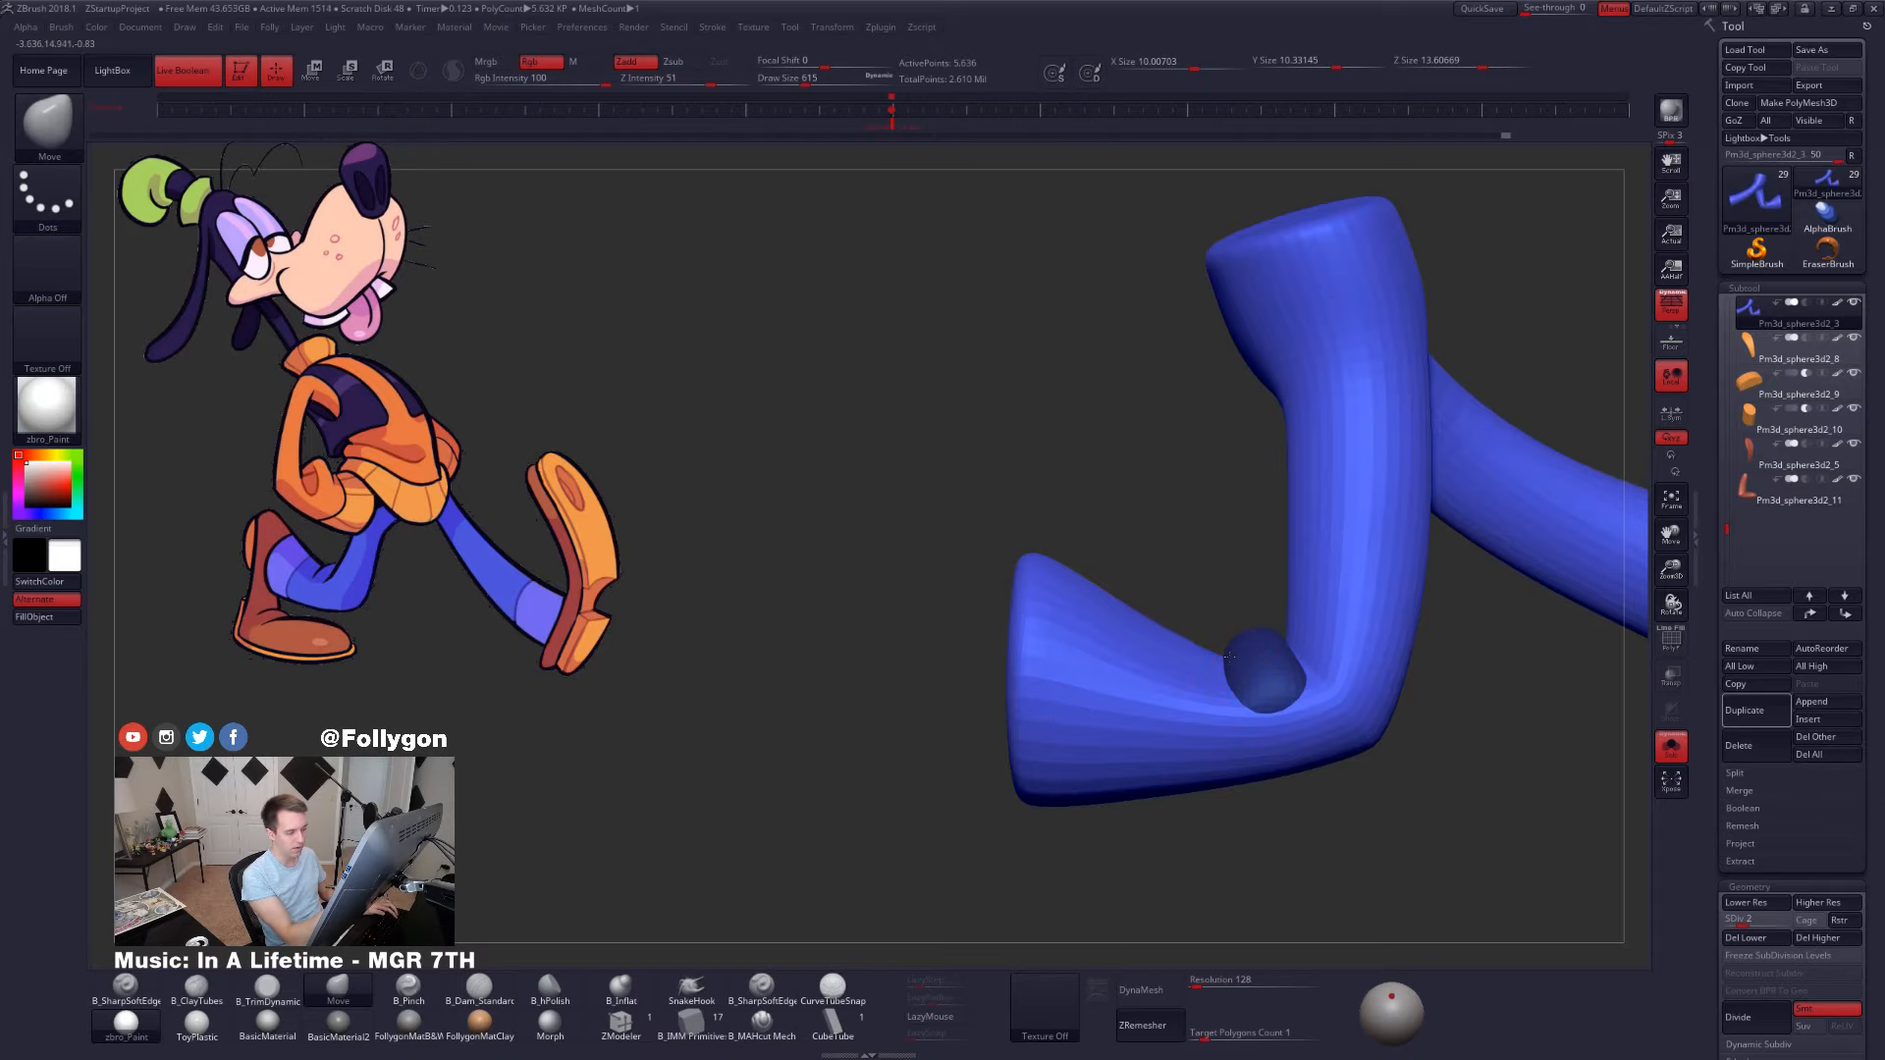
- Adjust the lower leg's surface on the fold's opposite side with the Move brush at draw sizes 720 and 656
{"action": "right_click_drag", "start_coordinate": [1229, 656], "coordinate": [1018, 664]}
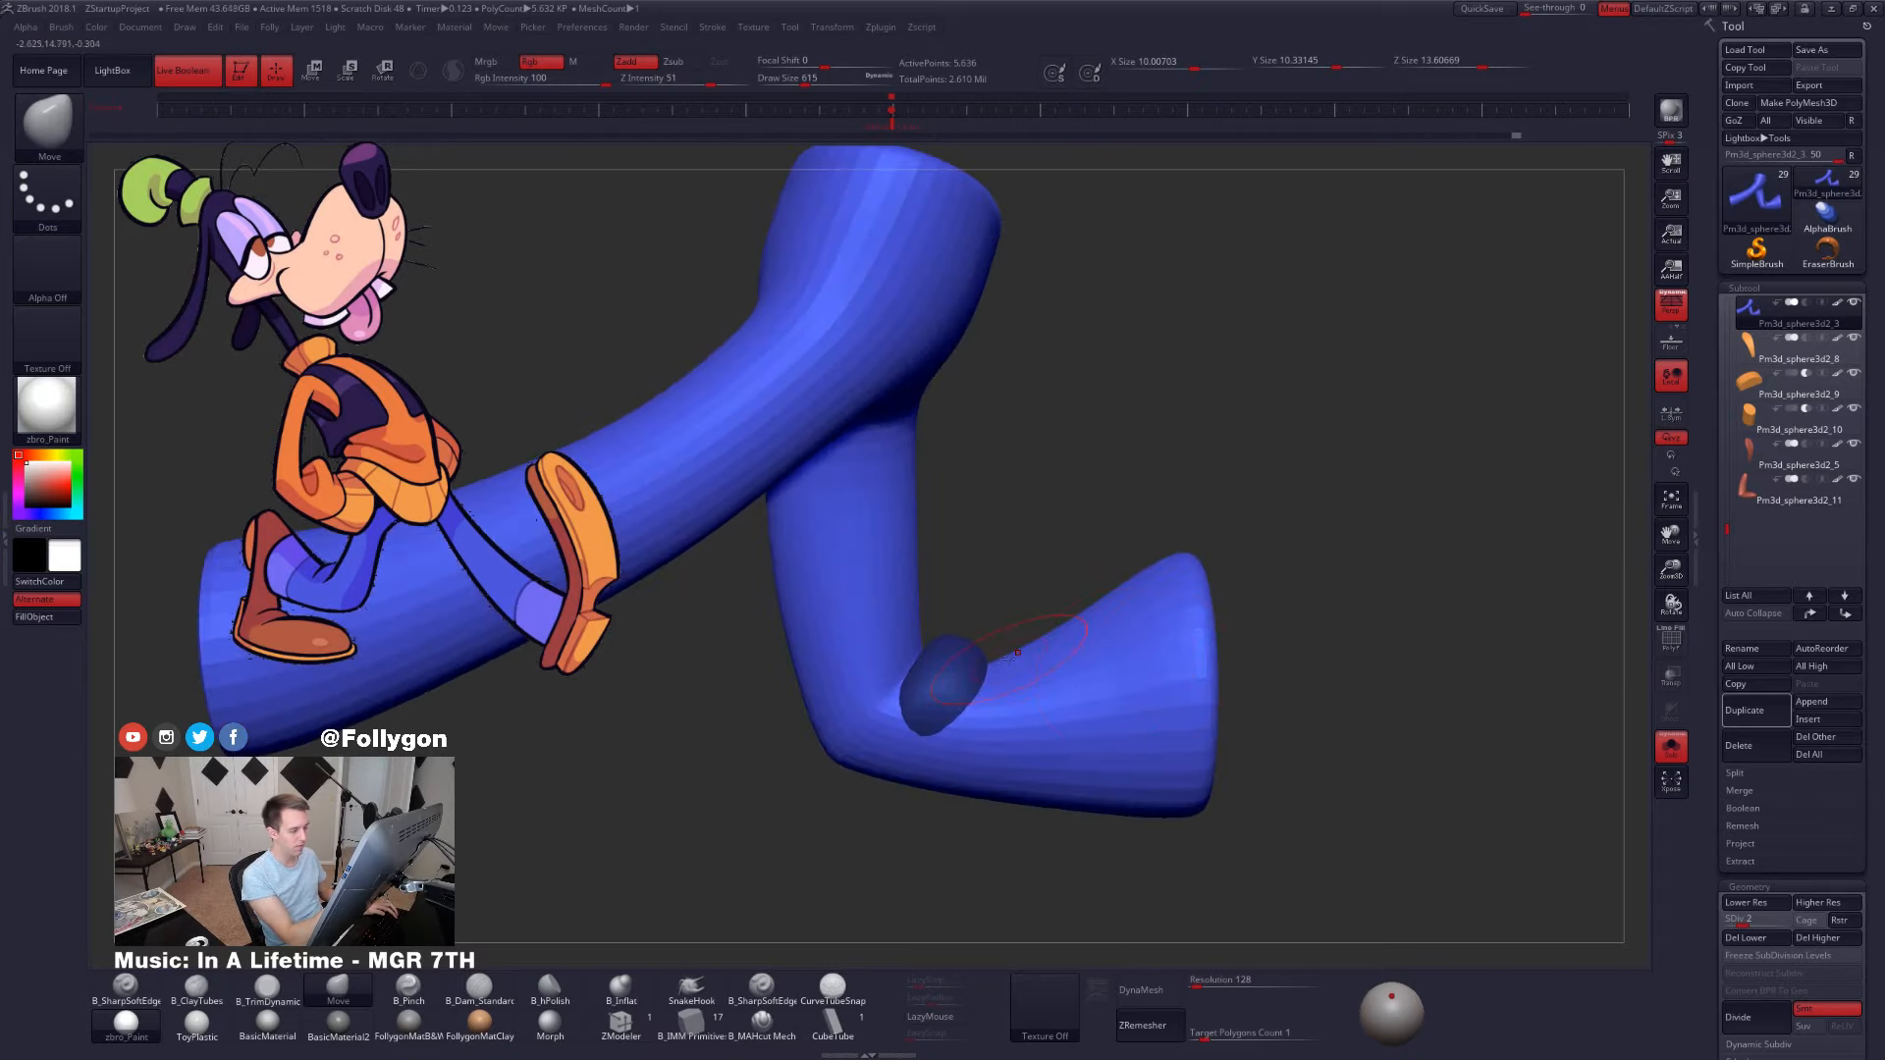
{"action": "key", "text": "space"}
{"action": "left_click_drag", "start_coordinate": [1019, 681], "coordinate": [1029, 680]}
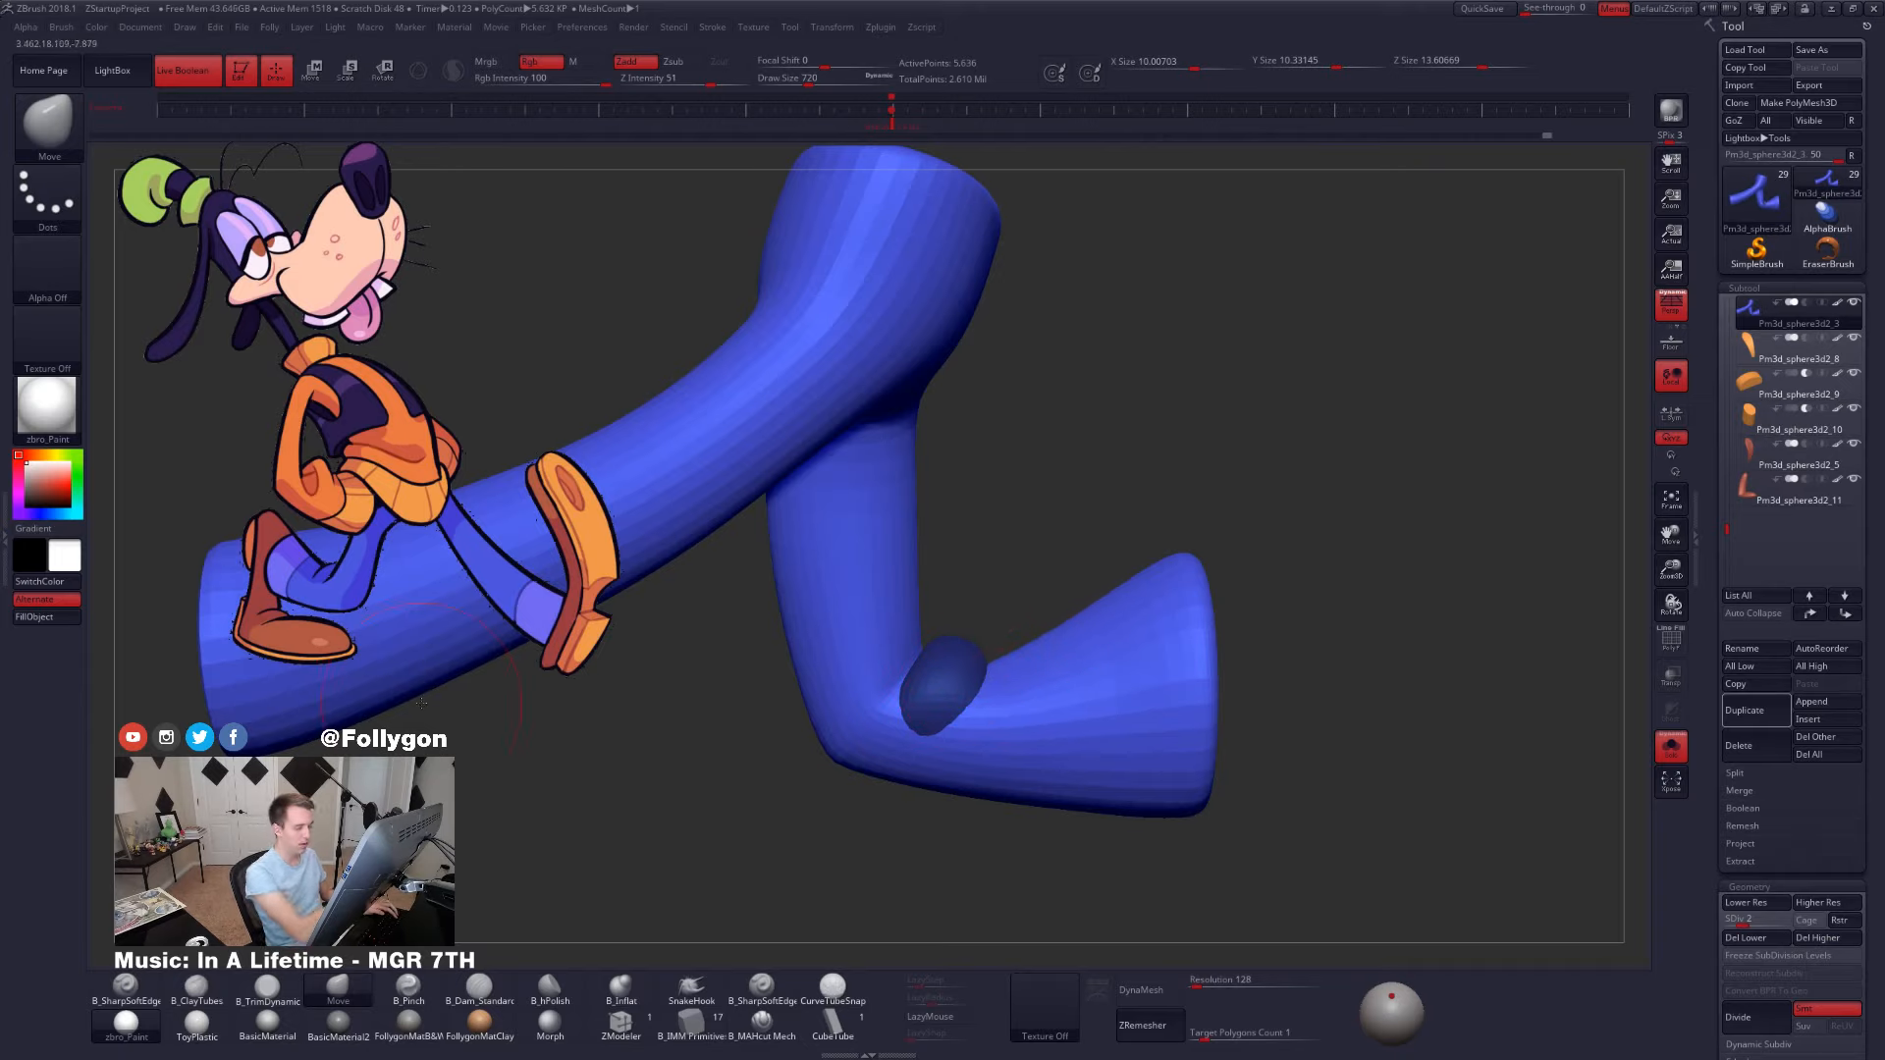
{"action": "right_click_drag", "start_coordinate": [1015, 665], "coordinate": [1031, 560]}
{"action": "right_click_drag", "start_coordinate": [1002, 679], "coordinate": [1004, 633]}
{"action": "key", "text": "space"}
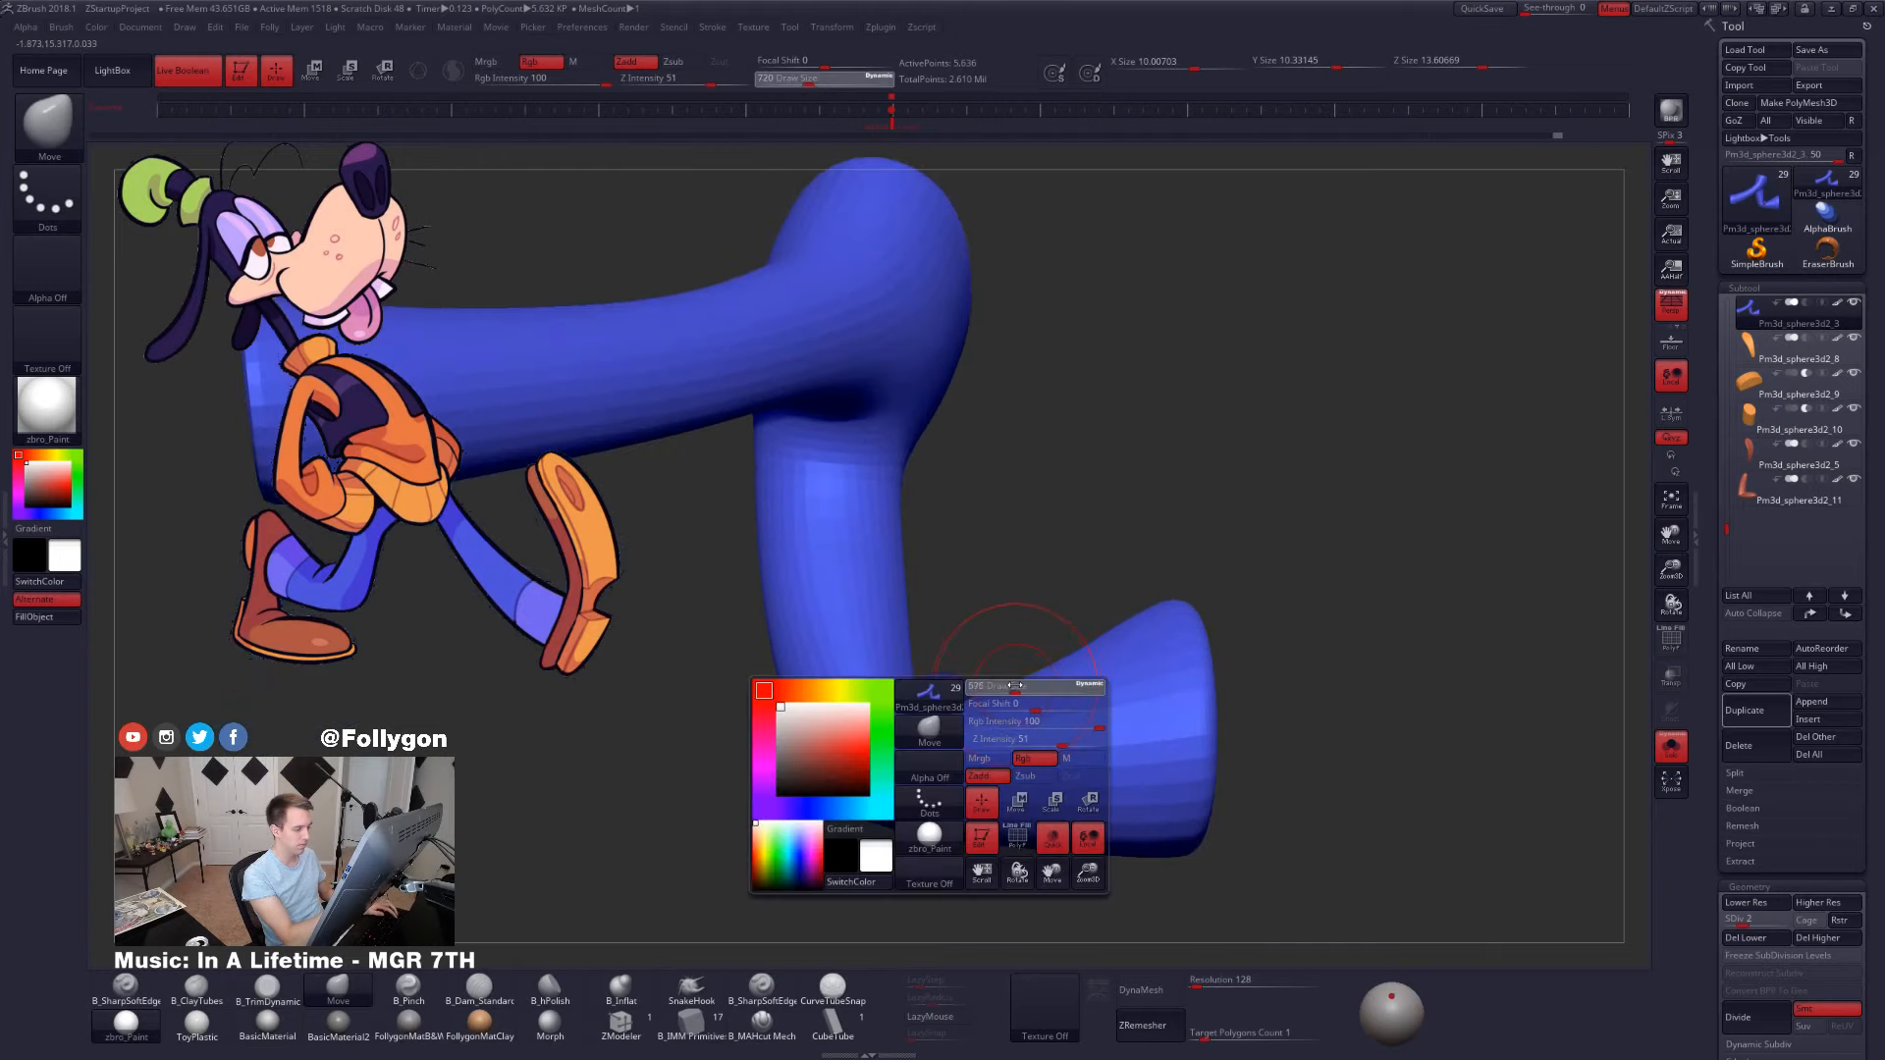
{"action": "left_click_drag", "start_coordinate": [1017, 691], "coordinate": [1009, 691]}
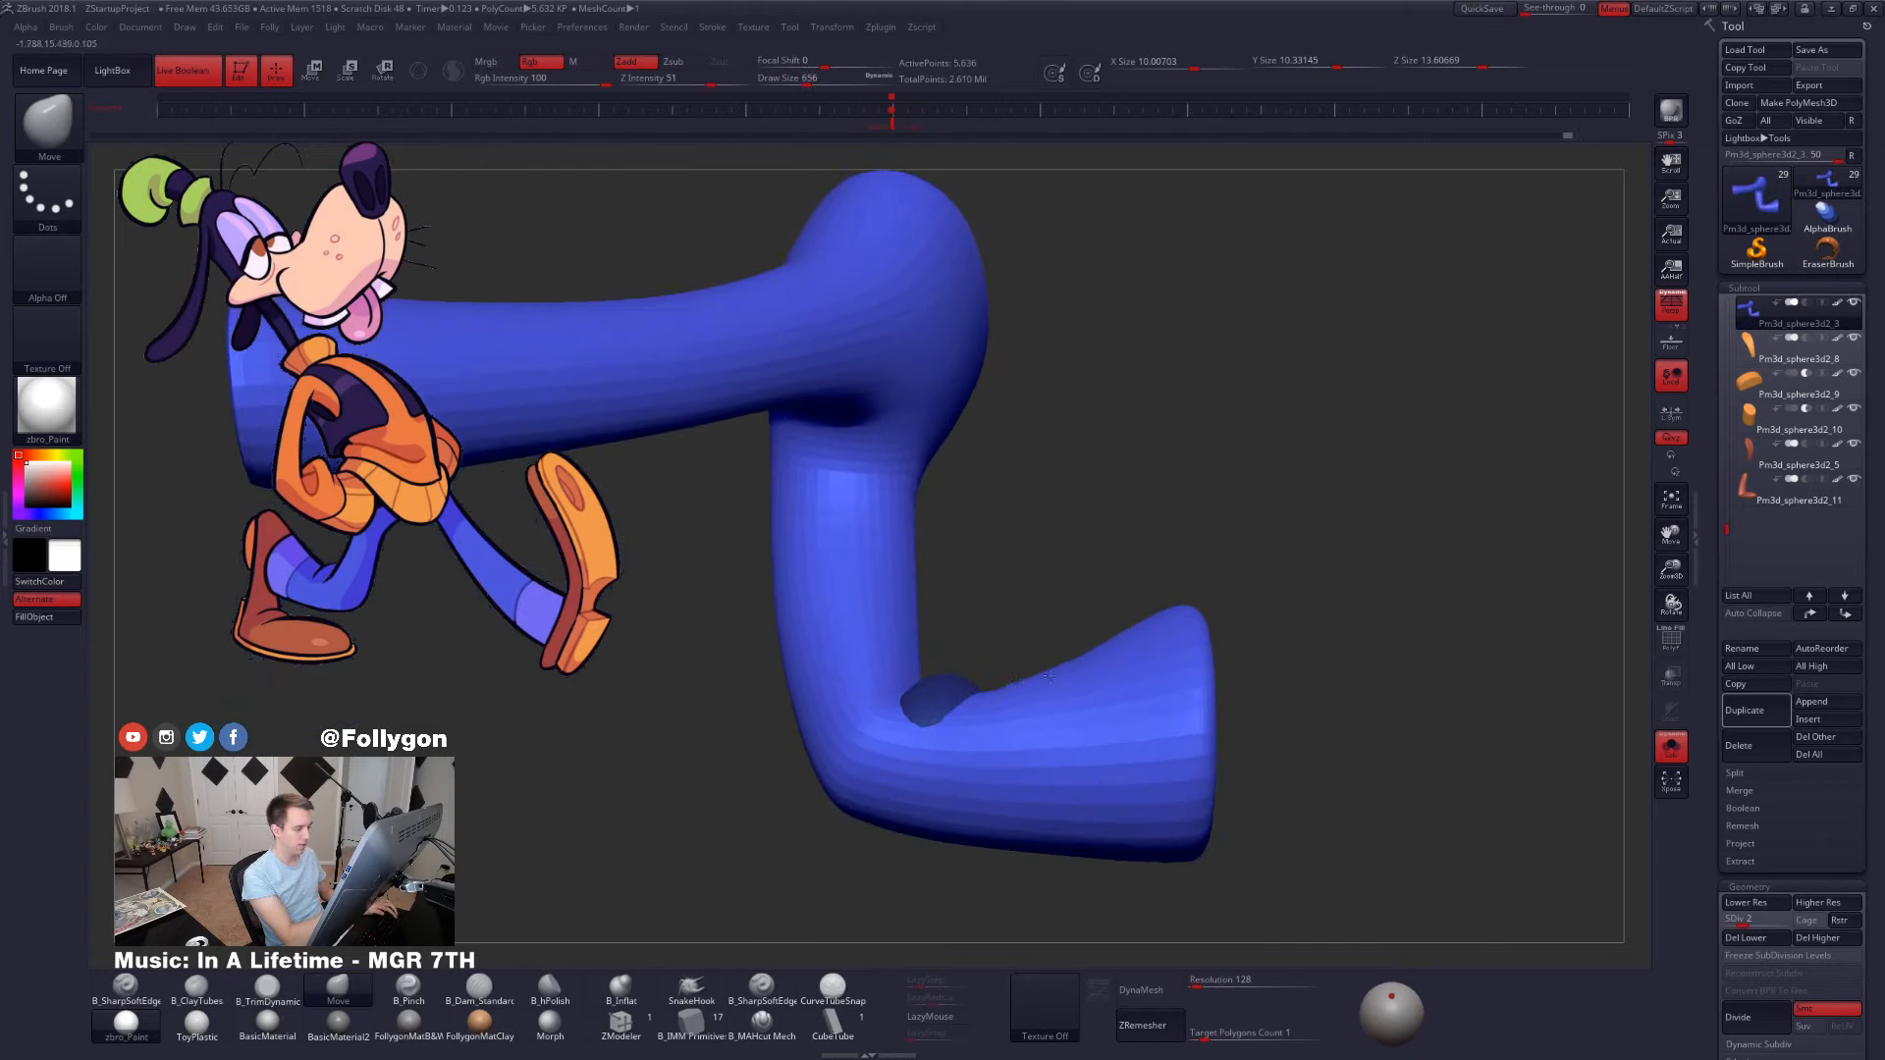
- Refine and smooth the lower leg's upper contour beside the fold, using Move brush draw sizes 699 and 636
{"action": "right_click_drag", "start_coordinate": [970, 703], "coordinate": [1125, 669]}
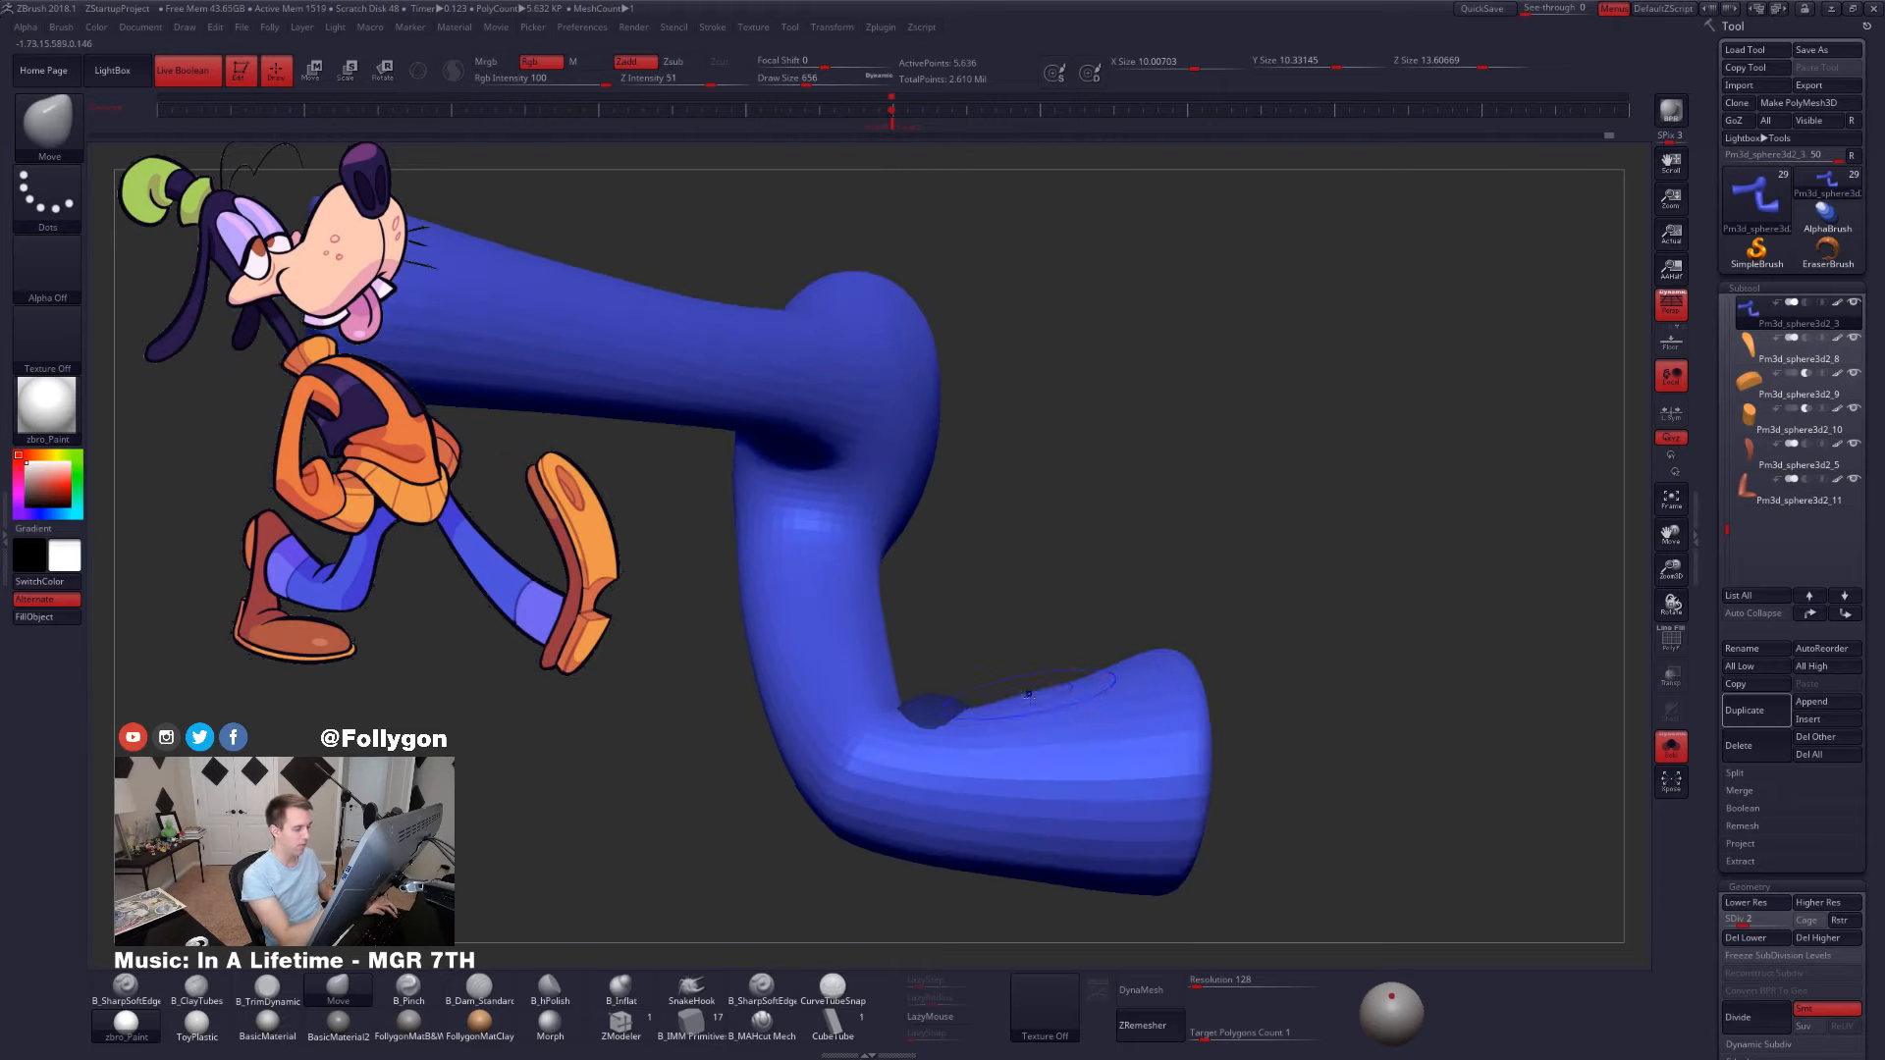
{"action": "key", "text": "space"}
{"action": "left_click_drag", "start_coordinate": [1028, 695], "coordinate": [1027, 693]}
{"action": "right_click_drag", "start_coordinate": [1049, 744], "coordinate": [1139, 849]}
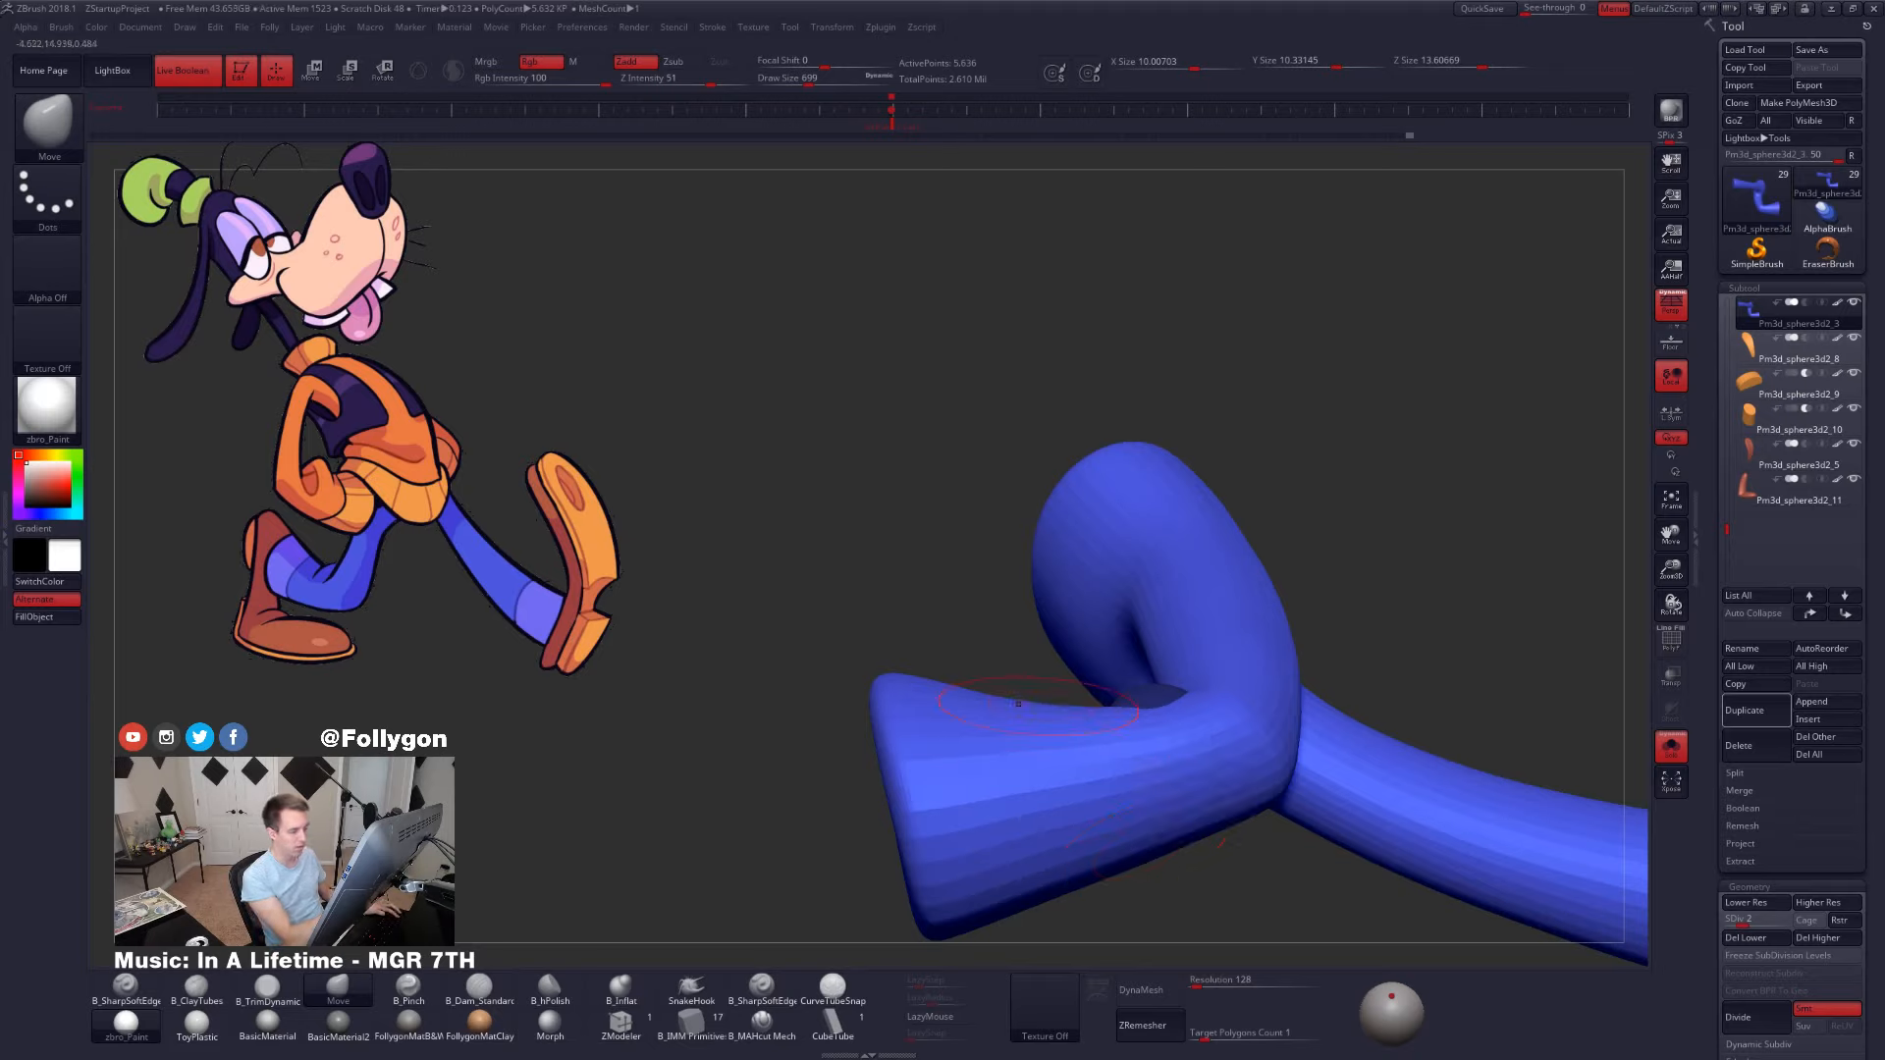
{"action": "mouse_move", "coordinate": [1065, 700]}
{"action": "right_mouse_down"}
{"action": "mouse_move", "coordinate": [1014, 704]}
{"action": "mouse_move", "coordinate": [1080, 699]}
{"action": "right_mouse_up"}
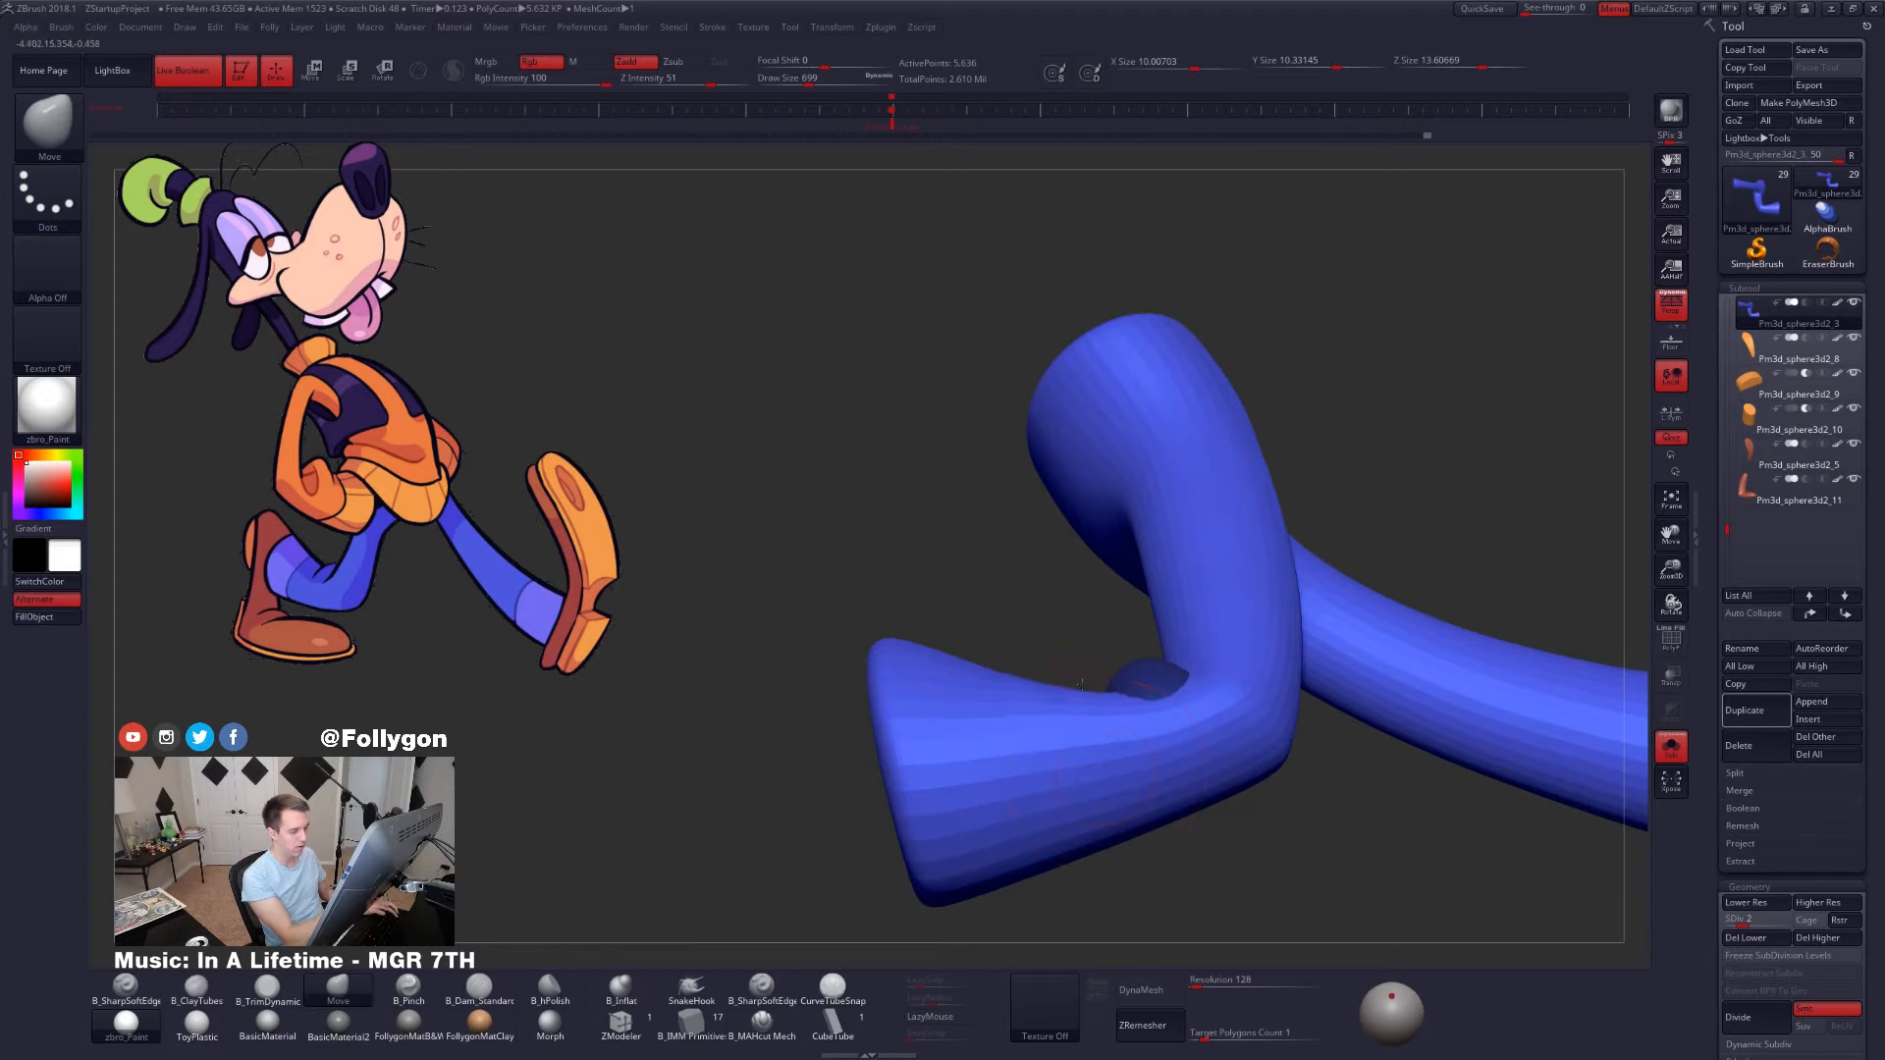
{"action": "right_click", "coordinate": [1078, 694]}
{"action": "left_click_drag", "start_coordinate": [1078, 694], "coordinate": [991, 695]}
{"action": "key", "text": "space"}
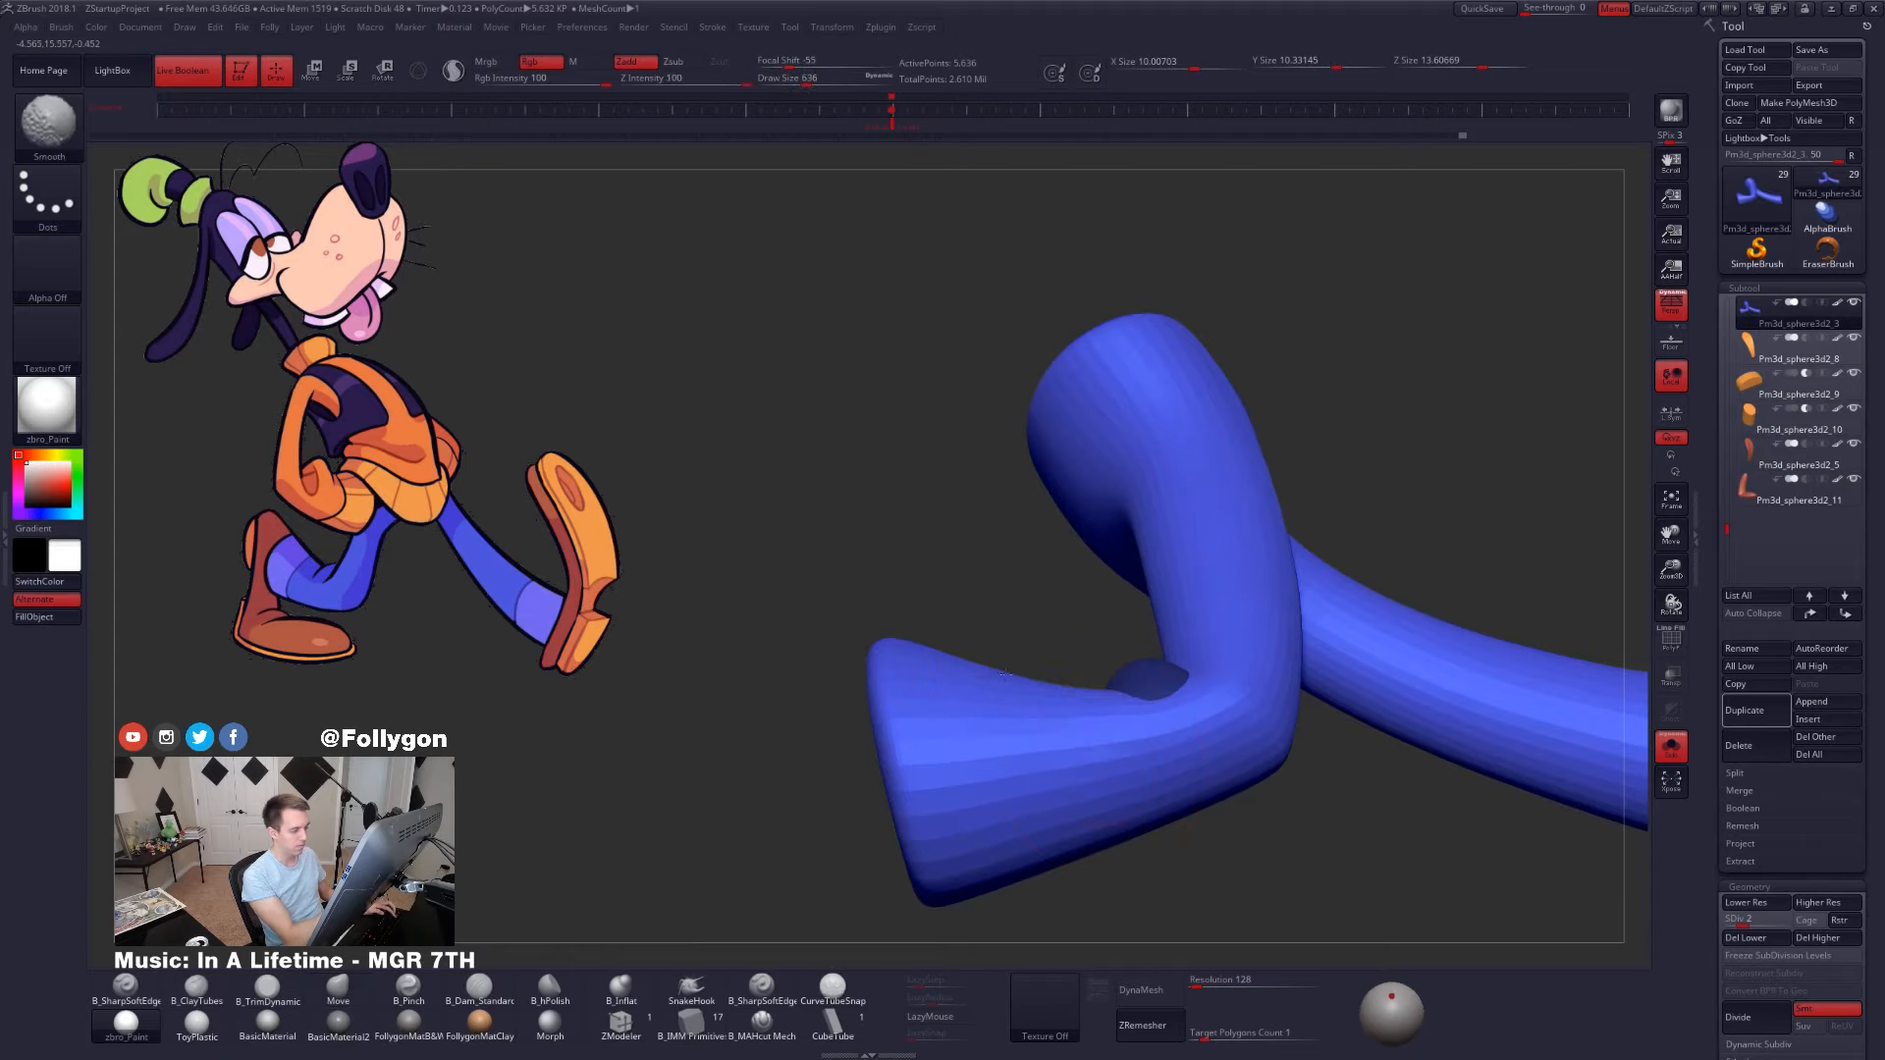
{"action": "mouse_move", "coordinate": [1057, 708]}
{"action": "right_mouse_down"}
{"action": "mouse_move", "coordinate": [1057, 693]}
{"action": "mouse_move", "coordinate": [1152, 709]}
{"action": "mouse_move", "coordinate": [1114, 709]}
{"action": "right_mouse_up"}
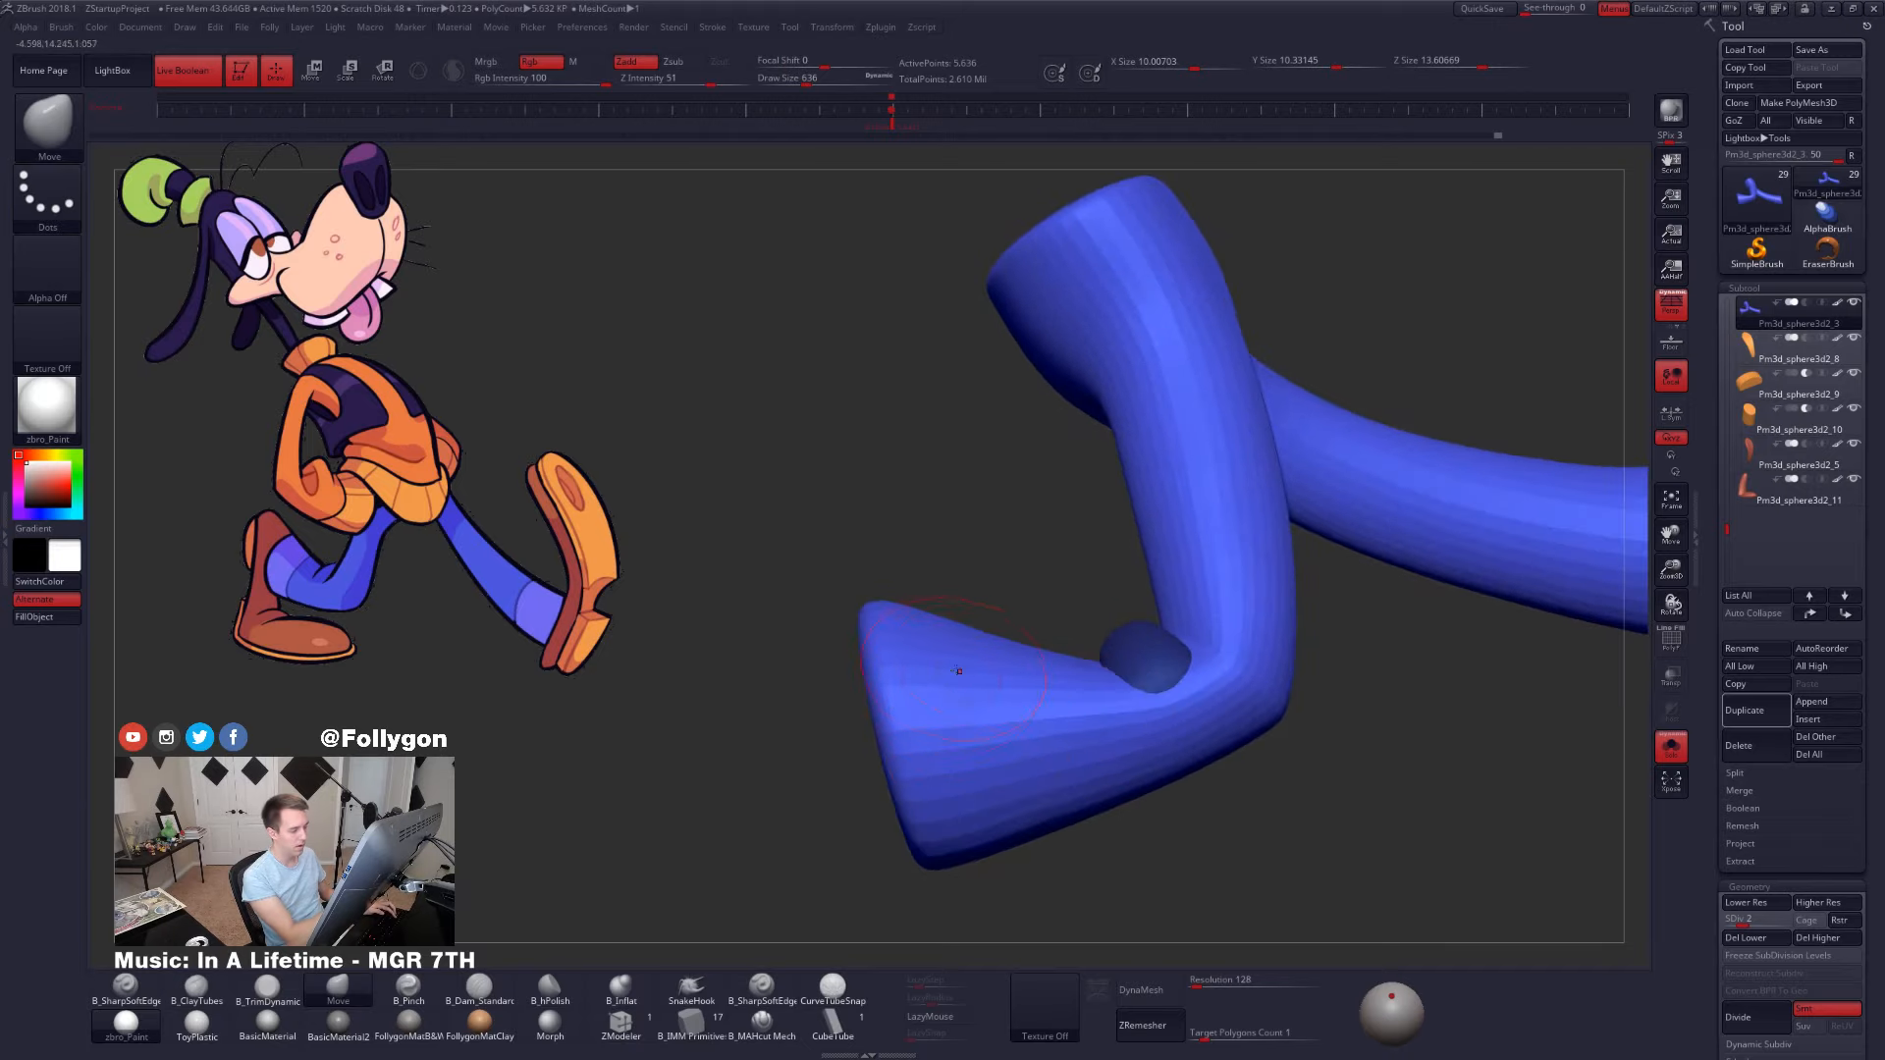
- Raise the pants to subdivision level 3 and isolate the bent leg's lower section
{"action": "mouse_move", "coordinate": [1094, 639]}
{"action": "right_mouse_down"}
{"action": "mouse_move", "coordinate": [999, 608]}
{"action": "mouse_move", "coordinate": [1003, 675]}
{"action": "mouse_move", "coordinate": [1030, 694]}
{"action": "right_mouse_up"}
{"action": "key", "text": "d"}
{"action": "left_click", "coordinate": [1086, 709], "text": "ctrl+shift"}
{"action": "key", "text": "ctrl+z"}
{"action": "left_click", "coordinate": [1080, 738], "text": "ctrl+shift"}
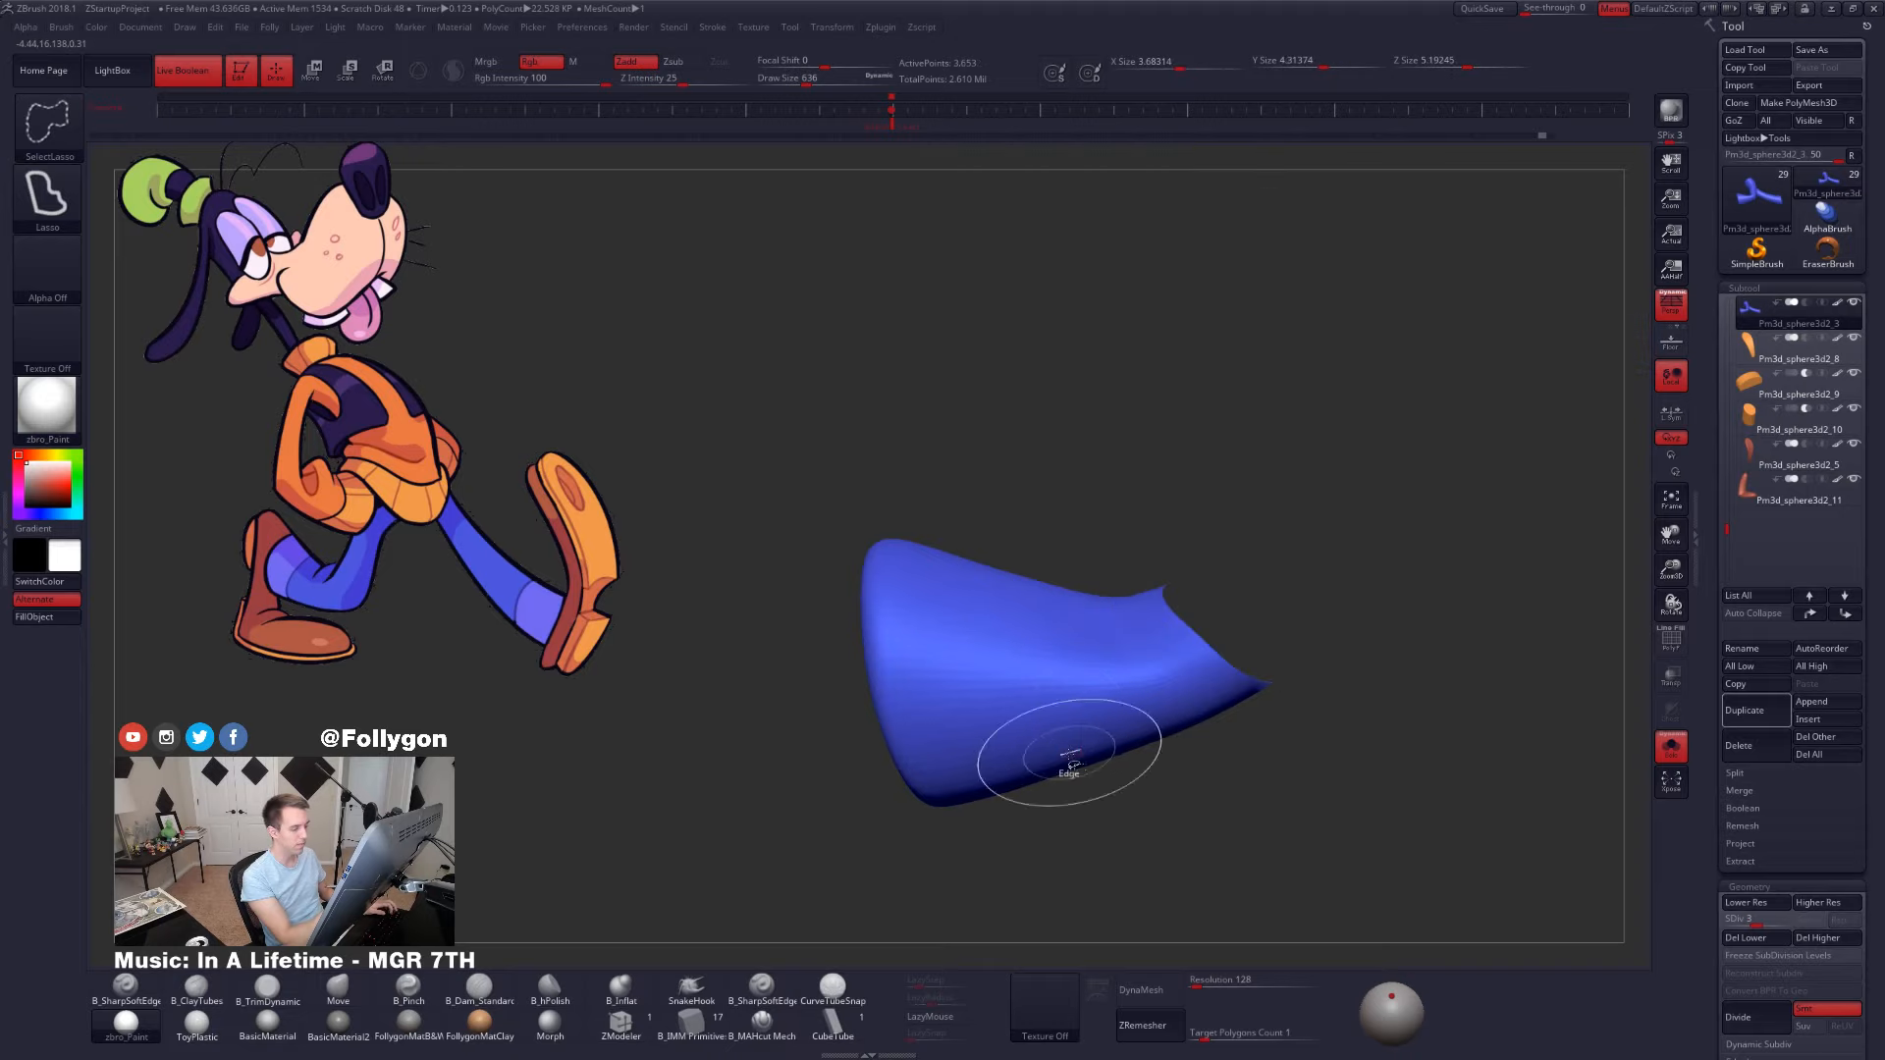
- Build up the isolated lower leg near its open knee end with the ClayTubes brush at draw size 397
{"action": "key", "text": "space"}
{"action": "right_click_drag", "start_coordinate": [1124, 829], "coordinate": [1132, 792]}
{"action": "key", "text": "space"}
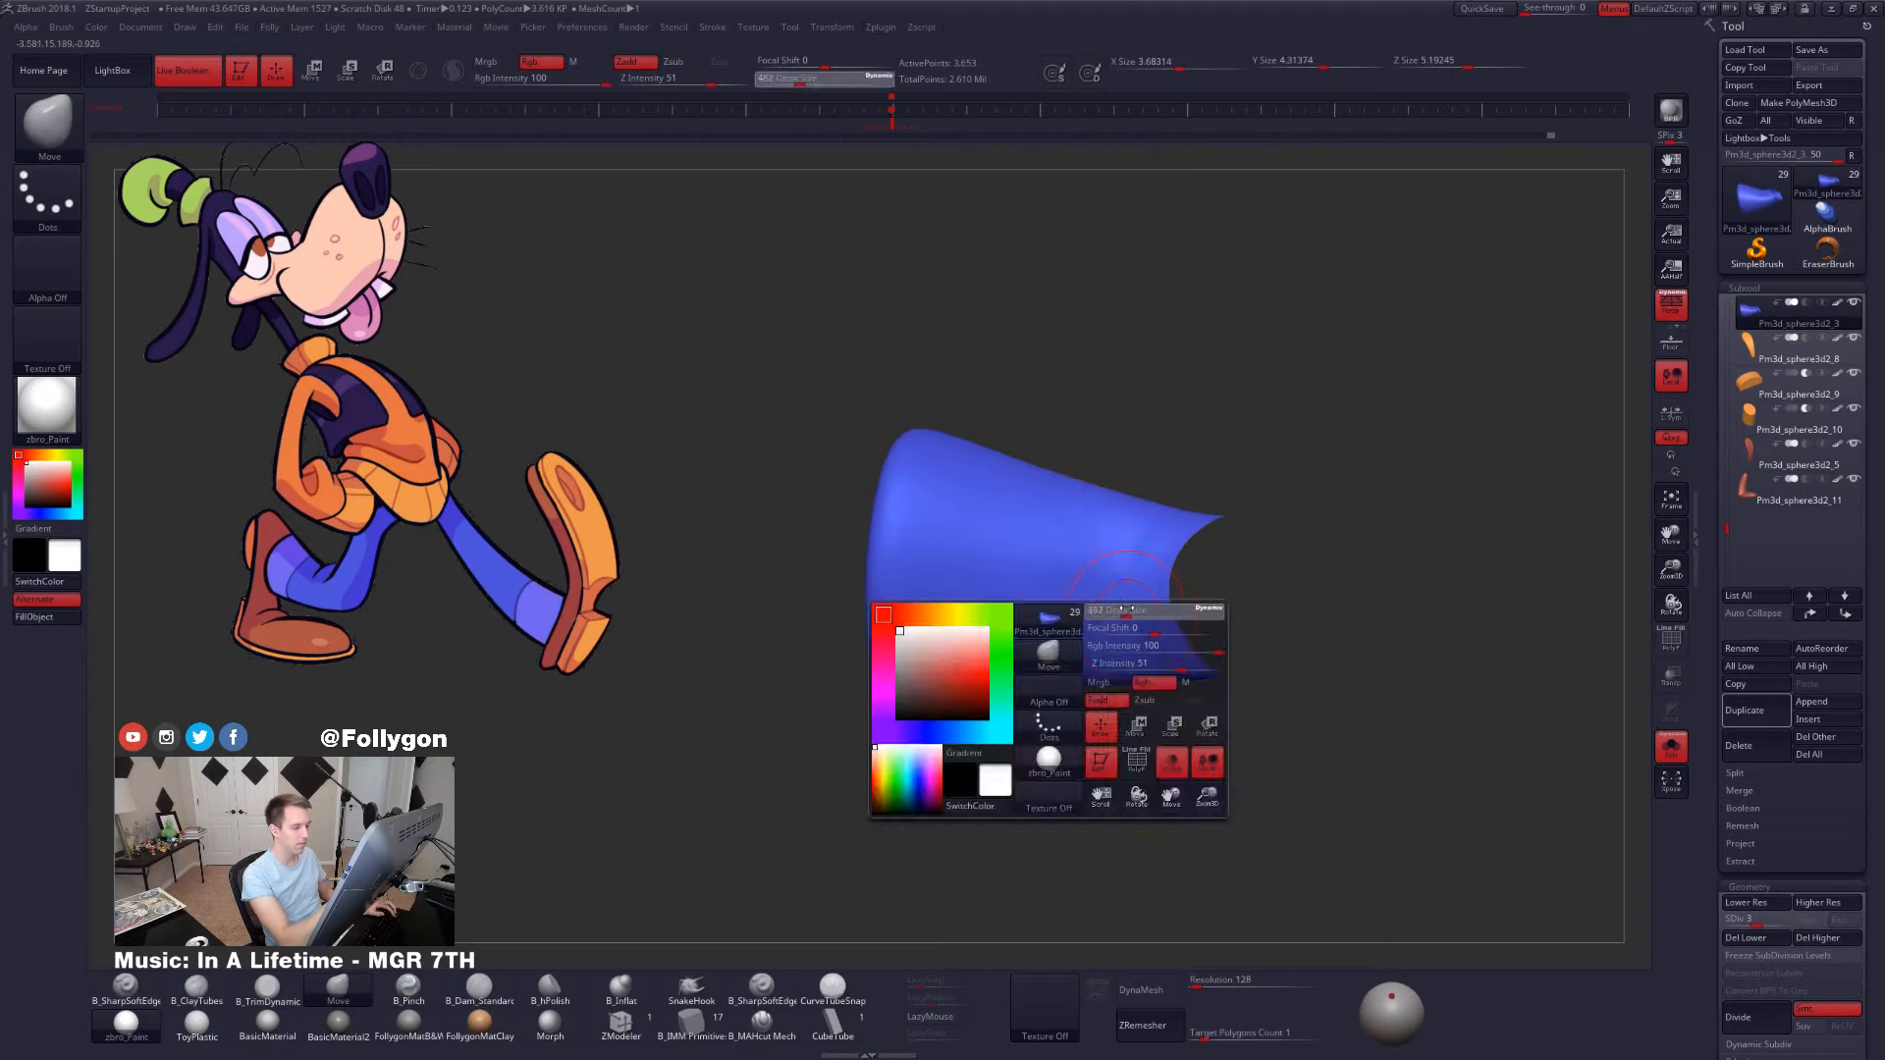
{"action": "key", "text": "2"}
{"action": "mouse_move", "coordinate": [1144, 531]}
{"action": "left_mouse_down"}
{"action": "mouse_move", "coordinate": [1131, 581]}
{"action": "mouse_move", "coordinate": [1139, 564]}
{"action": "left_mouse_up"}
{"action": "right_click_drag", "start_coordinate": [1138, 579], "coordinate": [1149, 539]}
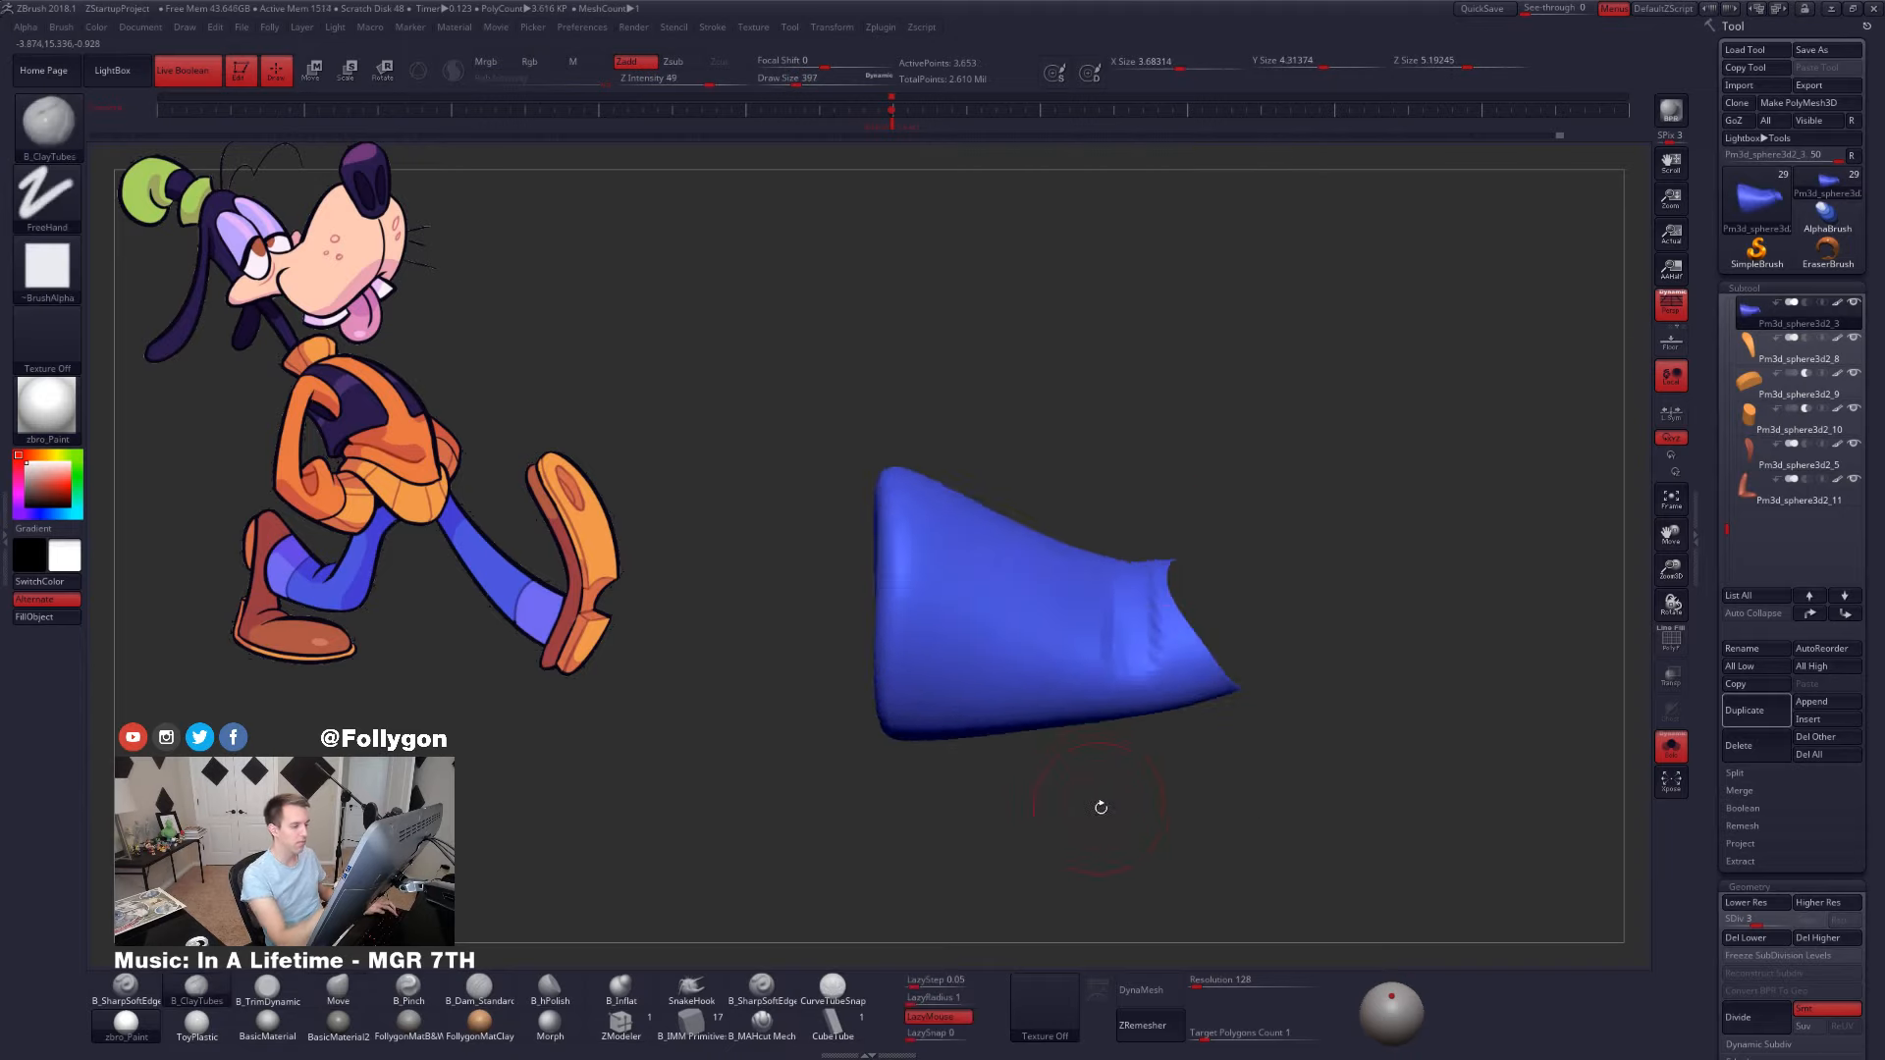
- Show the entire pants again and smooth the built-up lower leg surface beside the knee fold
{"action": "left_click", "coordinate": [1104, 799], "text": "ctrl+shift"}
{"action": "right_click_drag", "start_coordinate": [1103, 797], "coordinate": [1108, 823]}
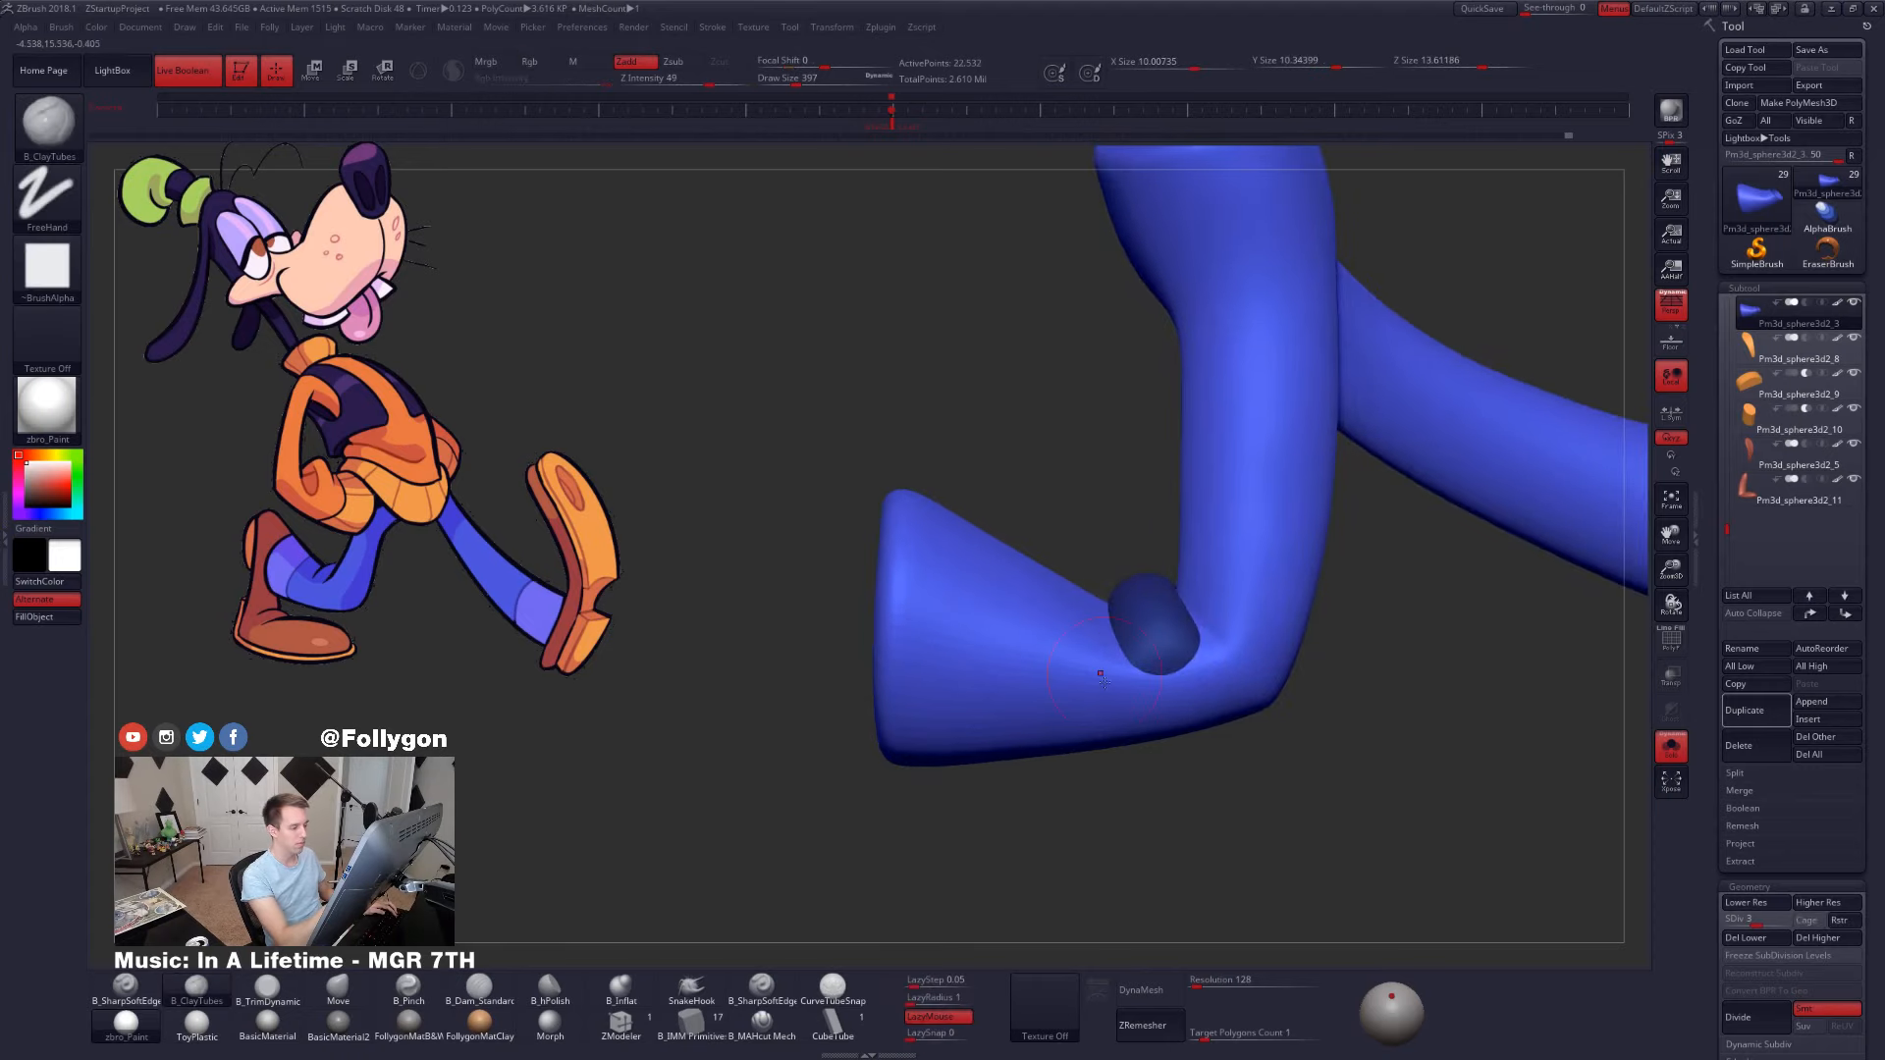
{"action": "right_click_drag", "start_coordinate": [1084, 574], "coordinate": [1072, 703]}
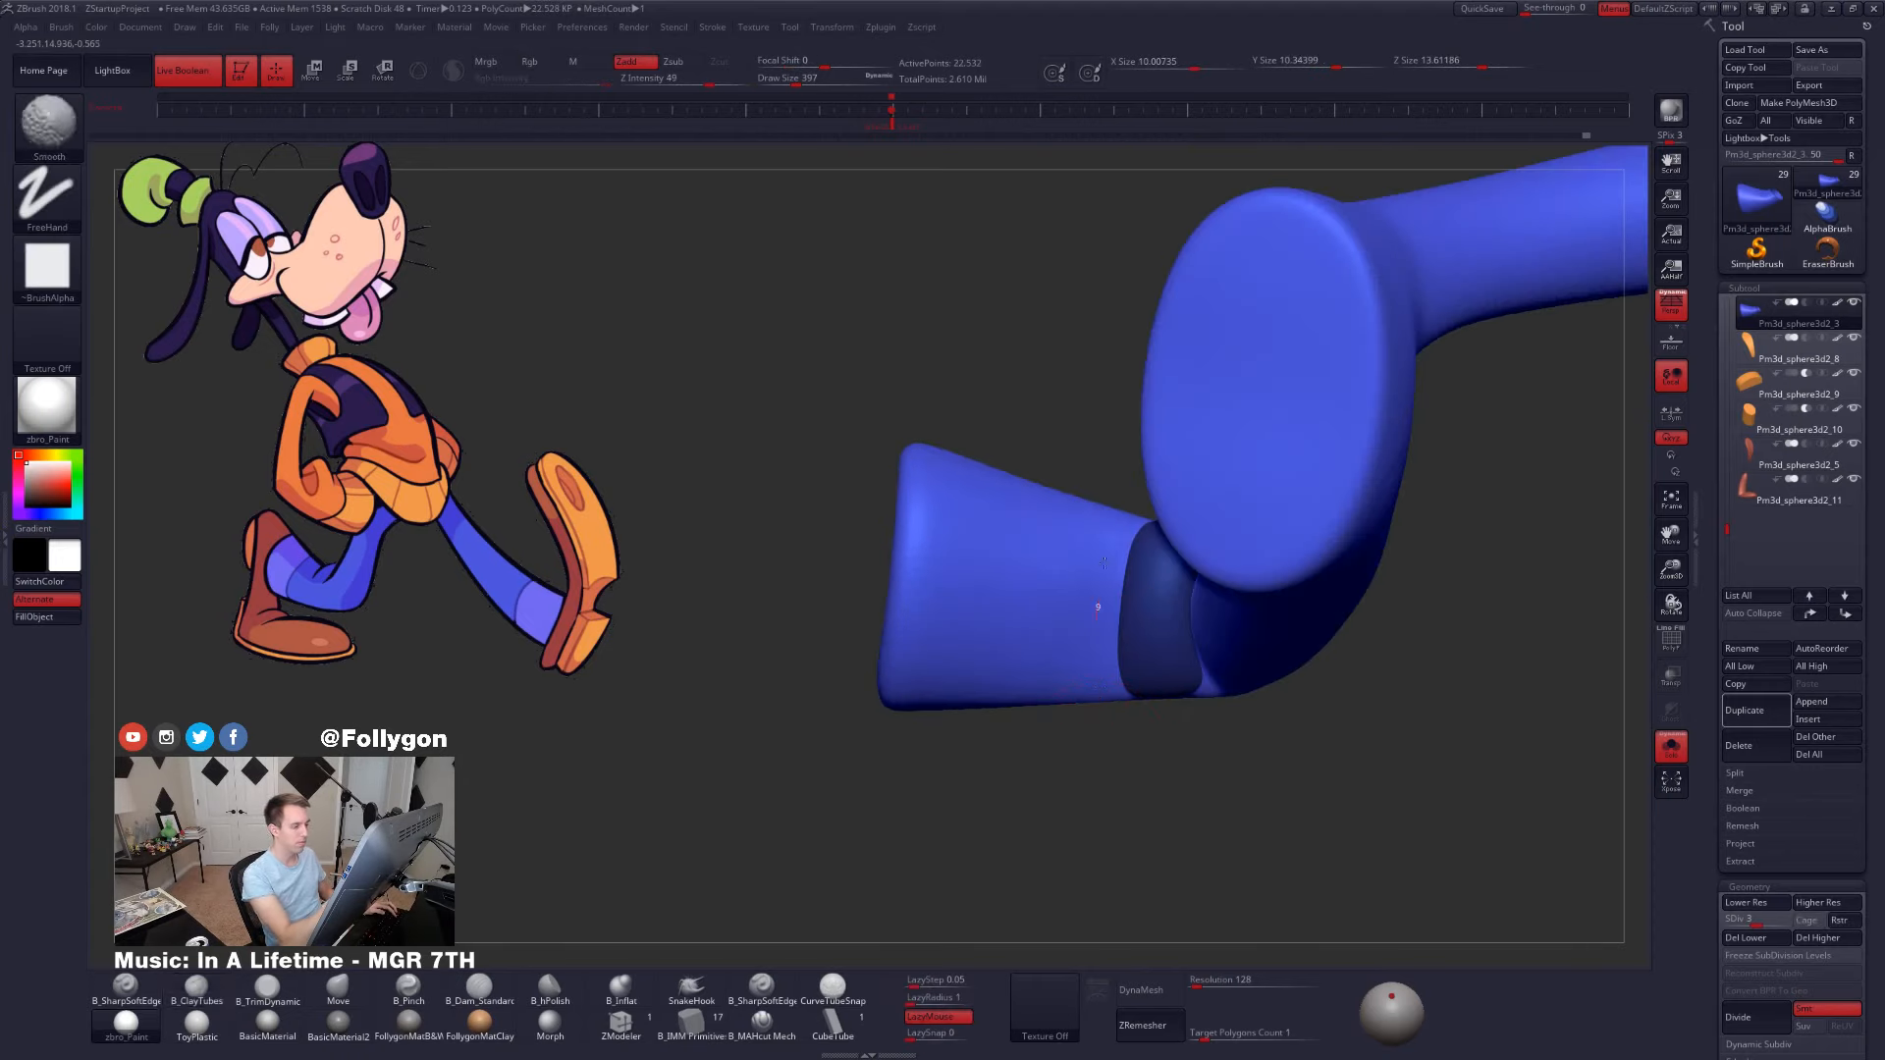
{"action": "key", "text": "shift"}
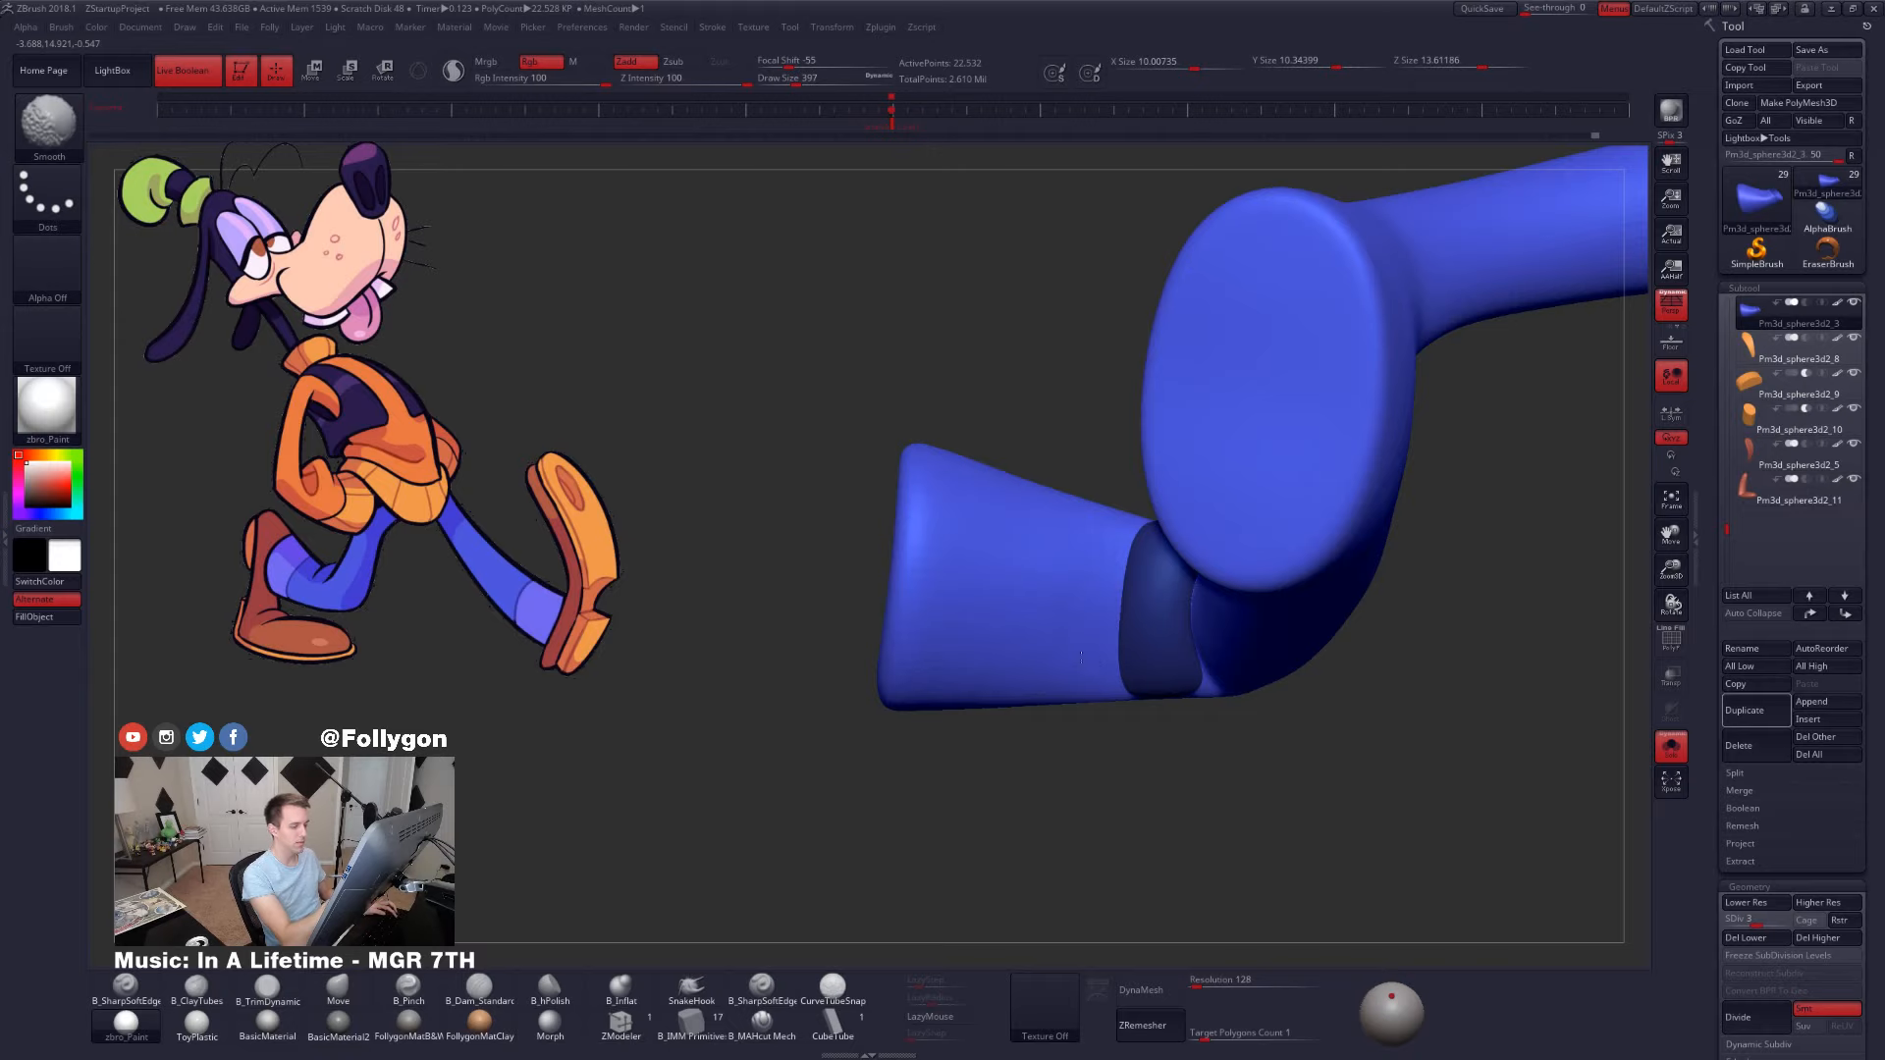
{"action": "right_click_drag", "start_coordinate": [1081, 658], "coordinate": [1117, 690]}
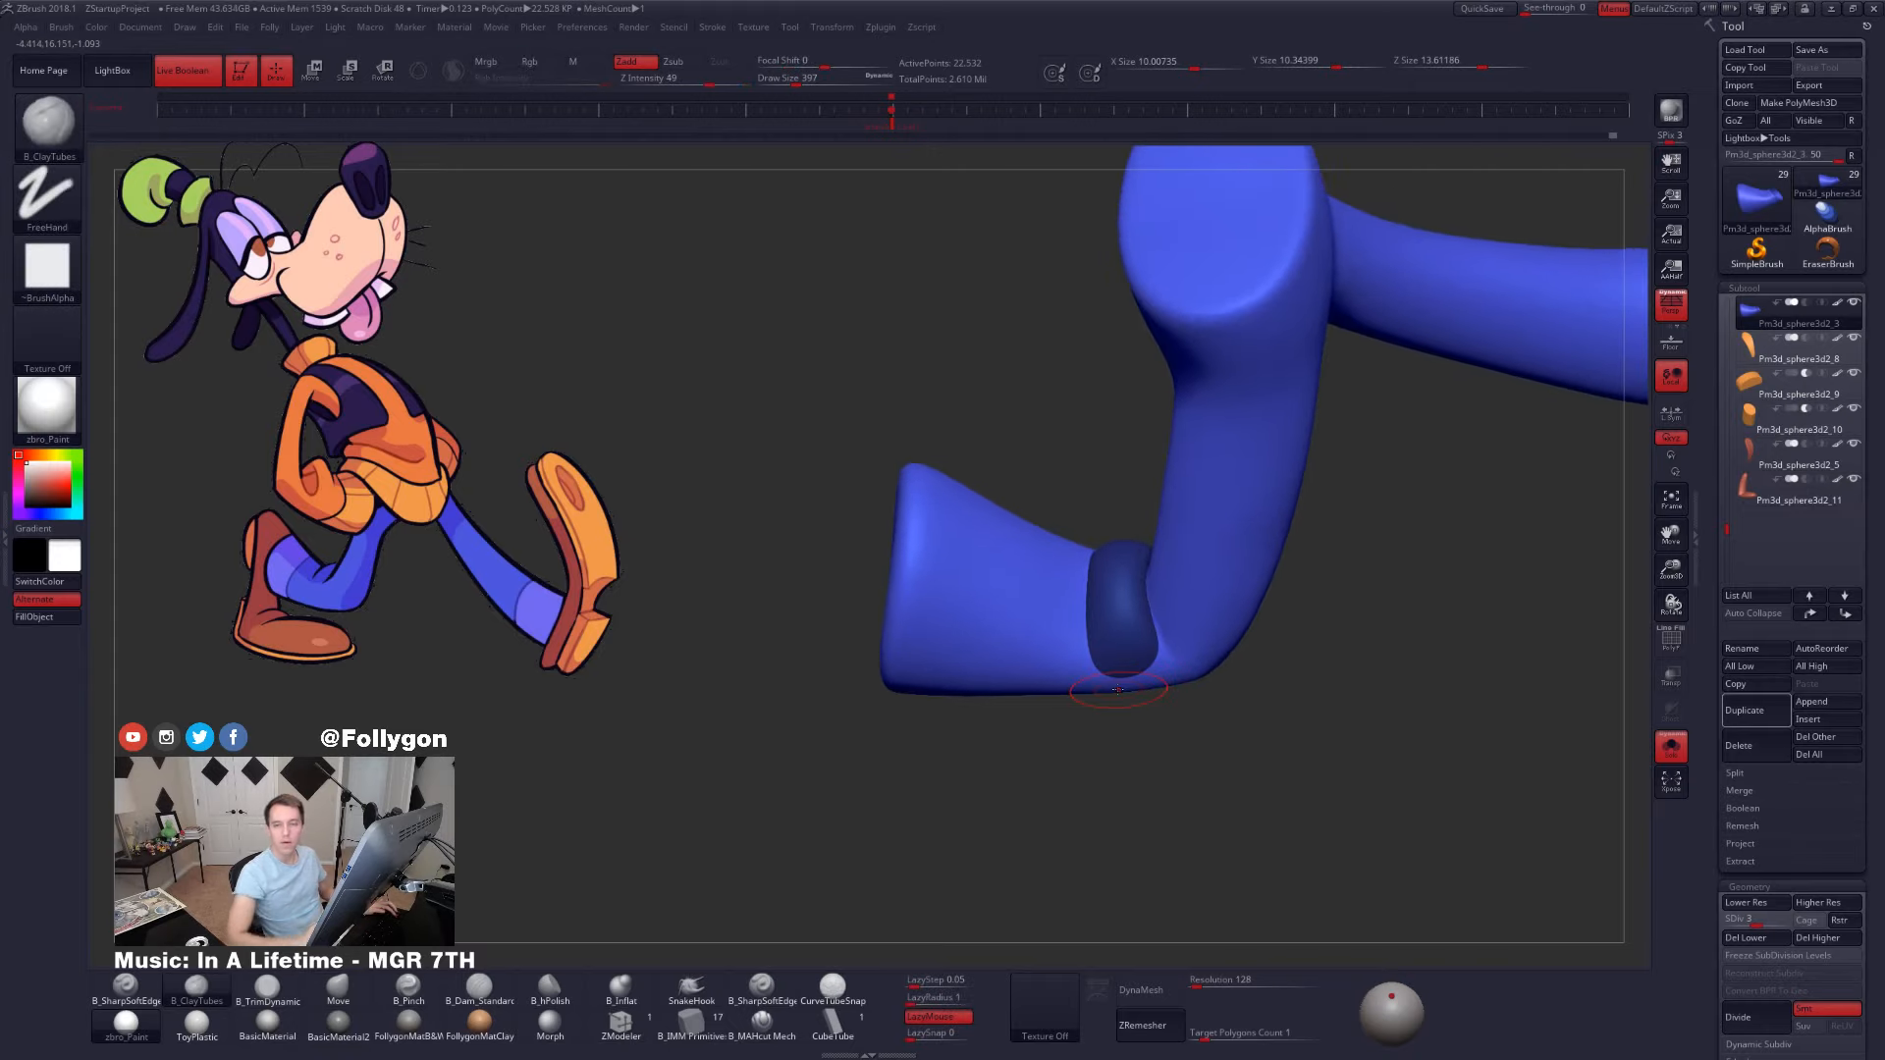
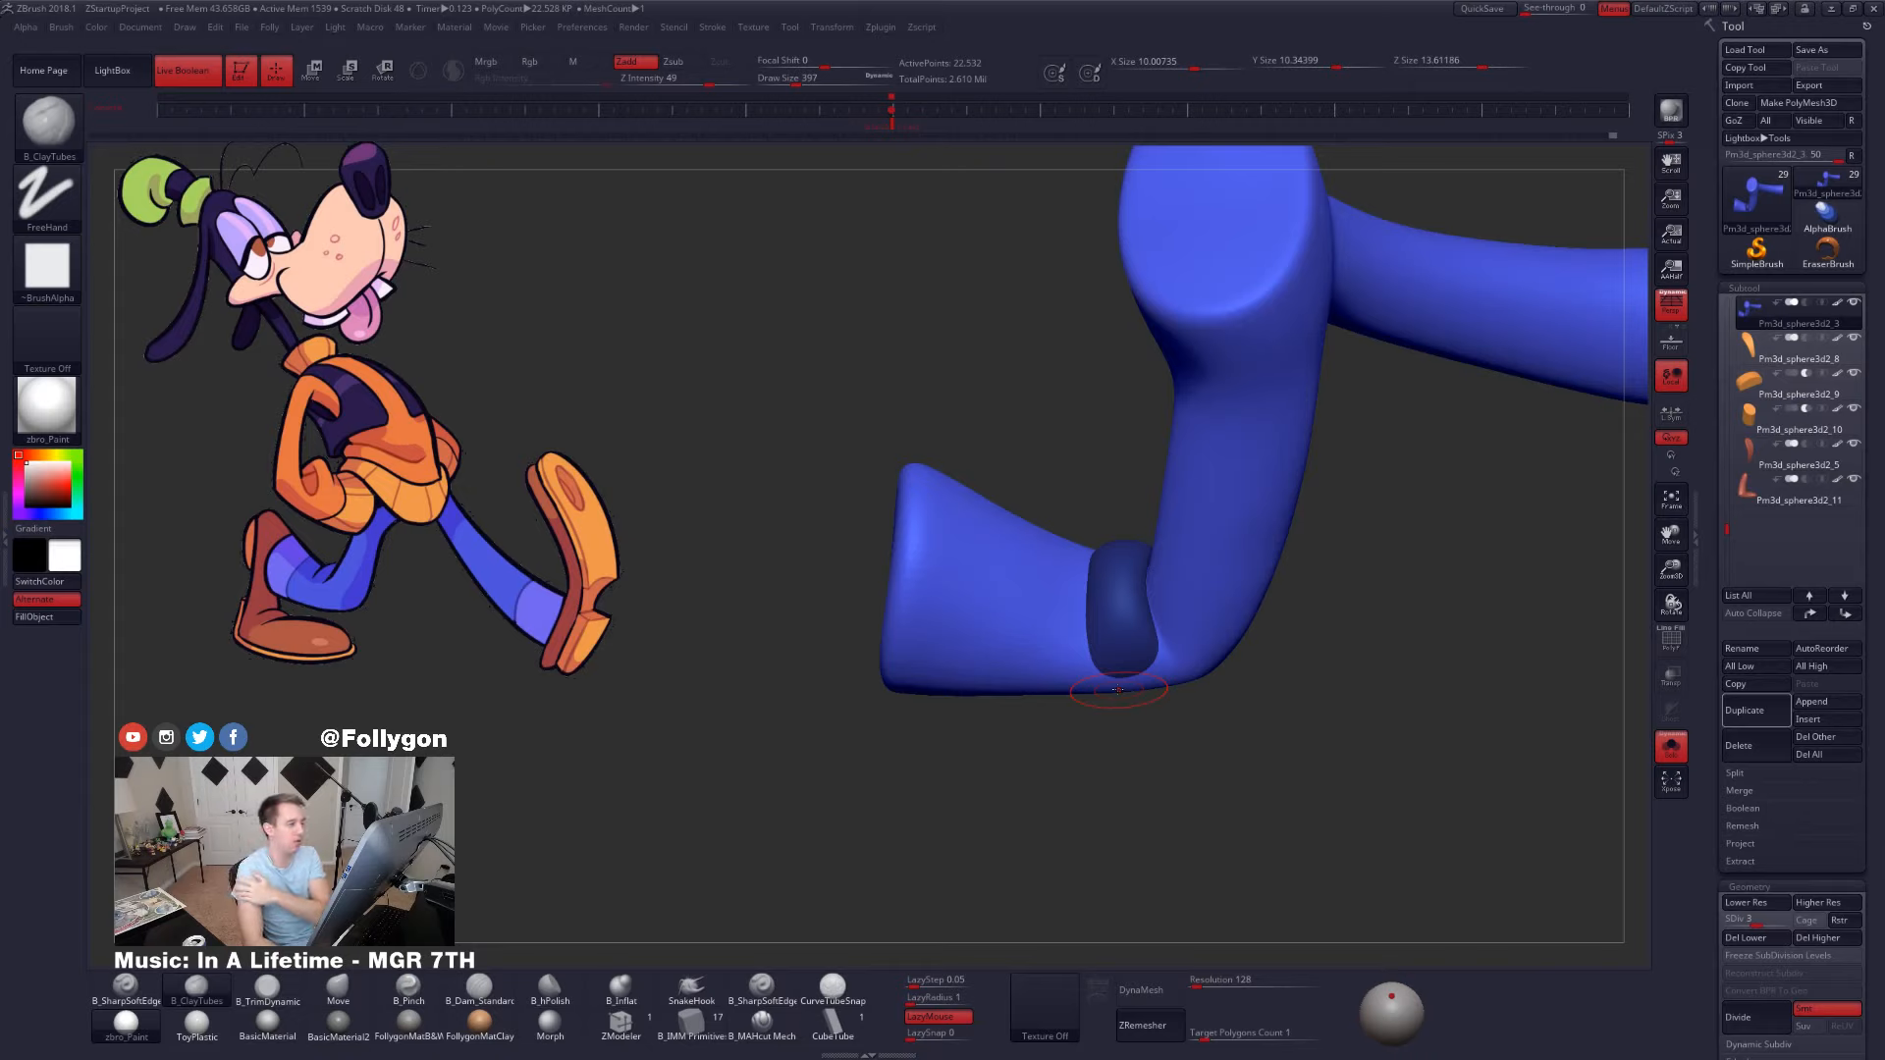
- Switch to the Move brush and refine the lower leg where it meets the fold, at draw sizes 656 and 556
{"action": "key", "text": "b"}
{"action": "key", "text": "m"}
{"action": "key", "text": "v"}
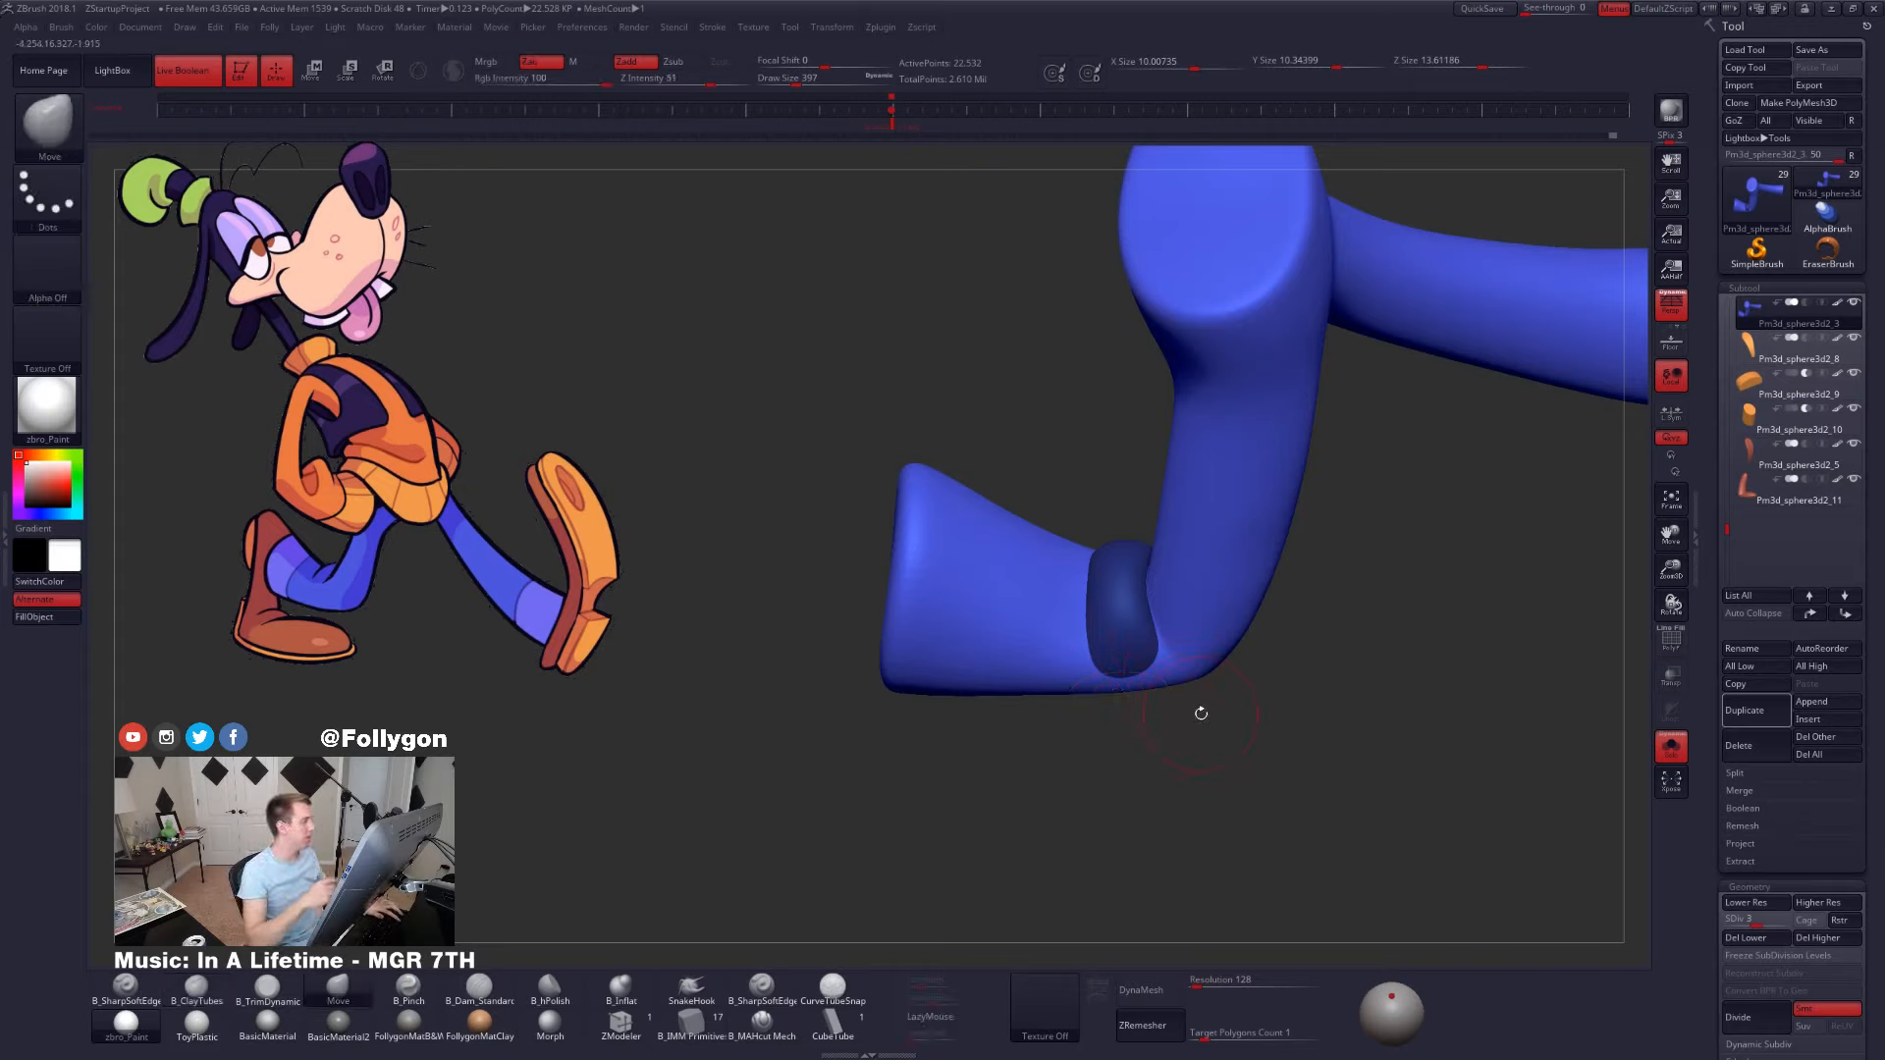
{"action": "key", "text": "space"}
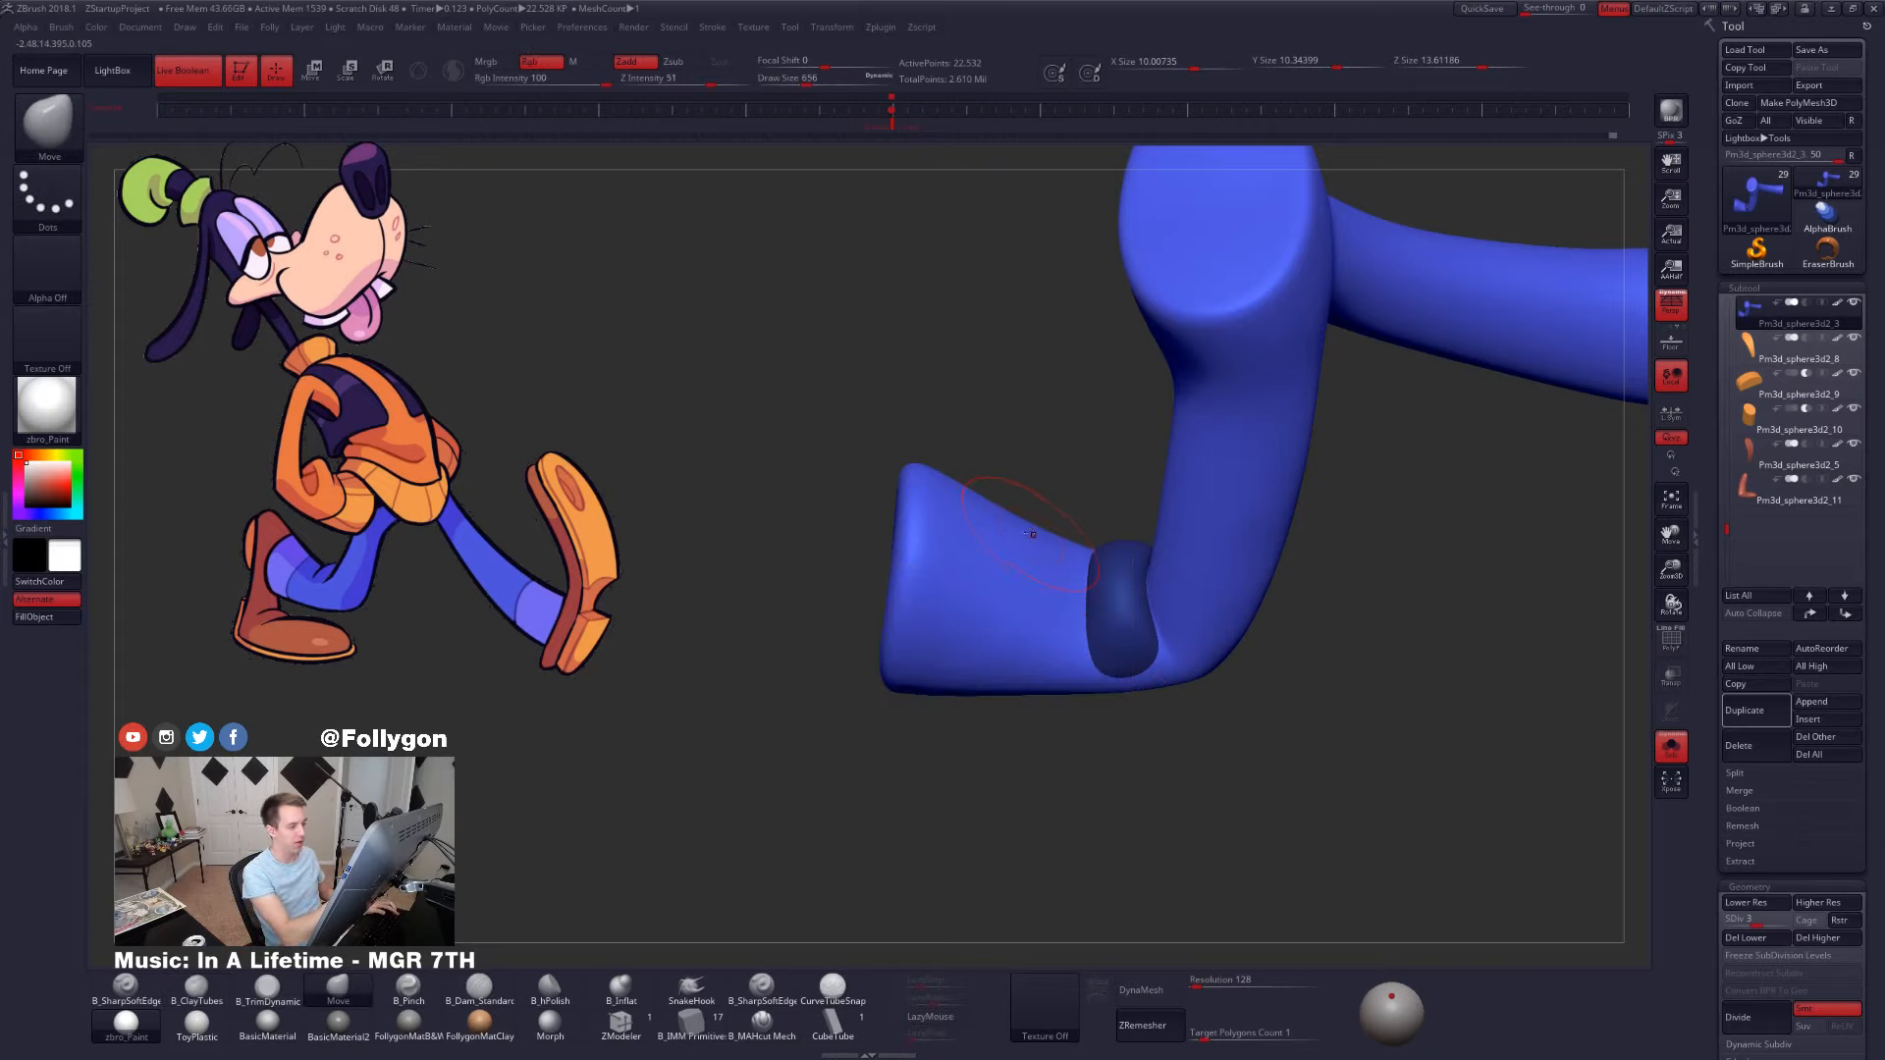
{"action": "right_click_drag", "start_coordinate": [1033, 598], "coordinate": [1056, 652], "text": "alt"}
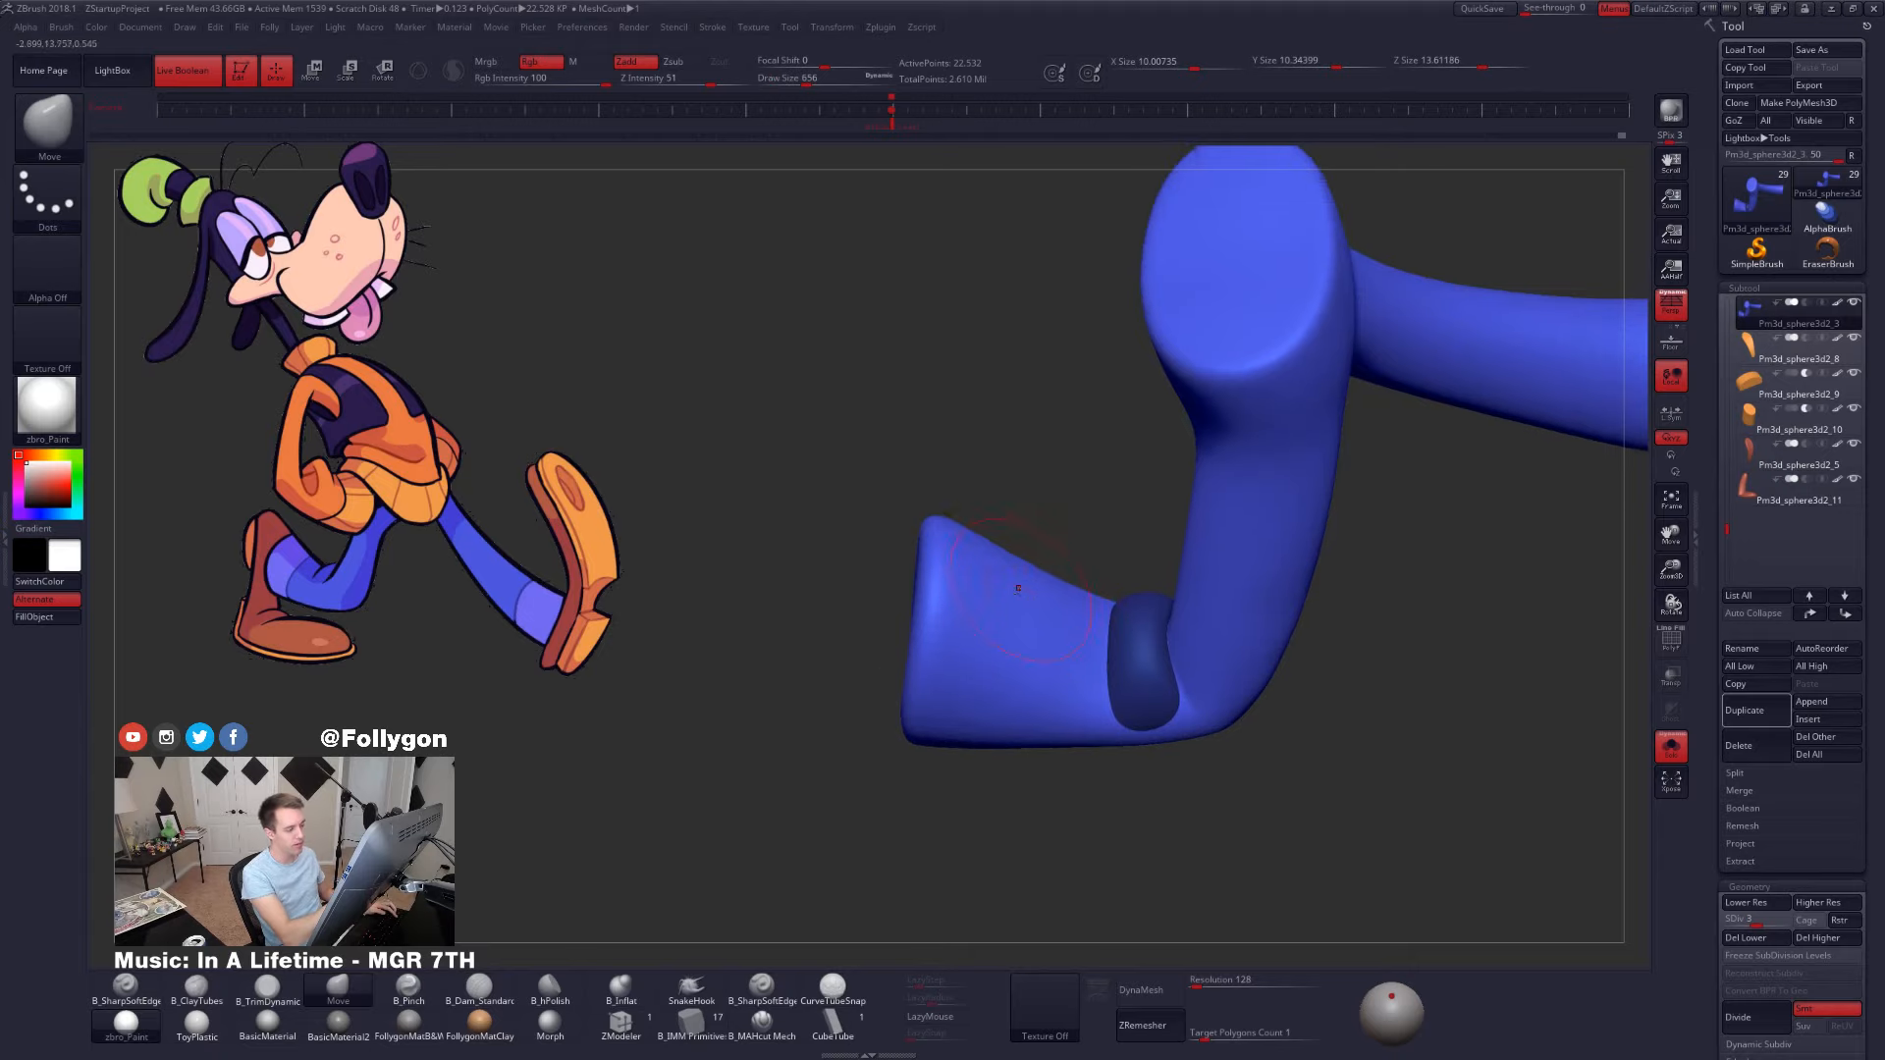
{"action": "right_click_drag", "start_coordinate": [1027, 572], "coordinate": [1092, 661]}
{"action": "key", "text": "space"}
{"action": "left_click_drag", "start_coordinate": [1091, 662], "coordinate": [1074, 647]}
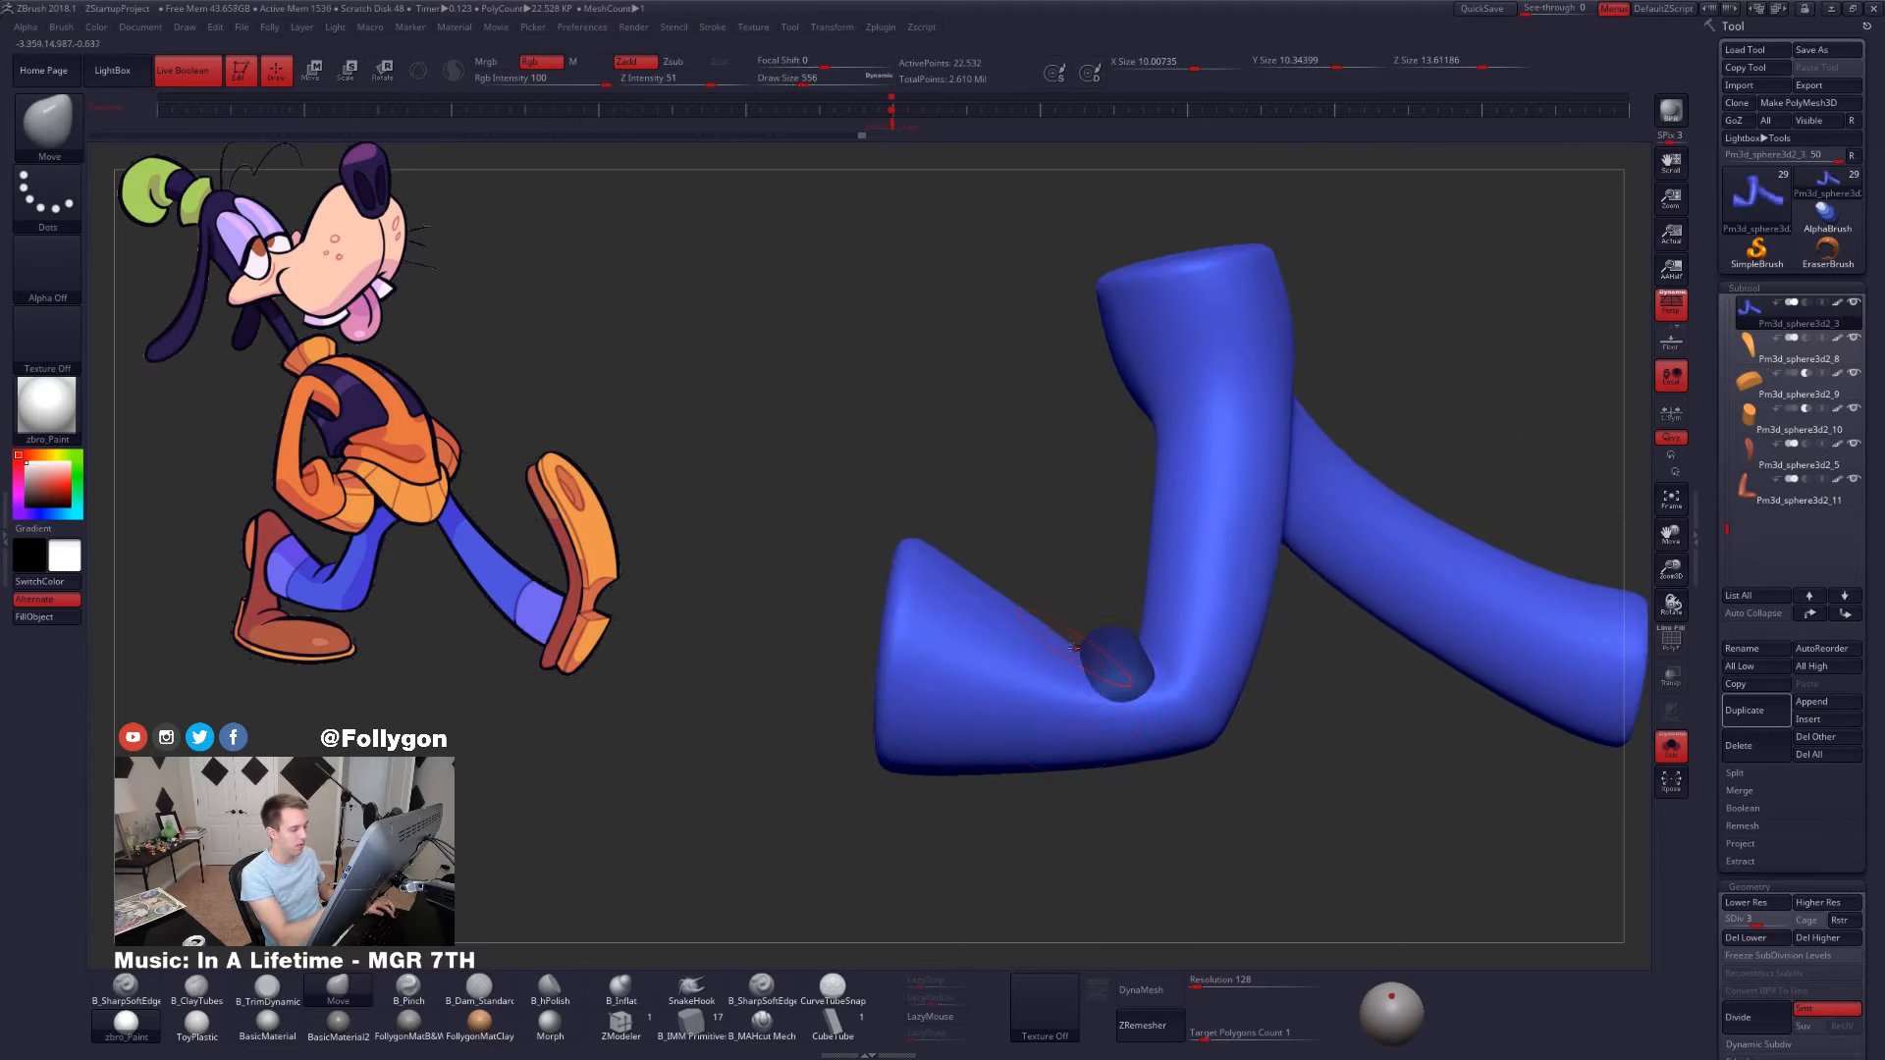
- Check the bend from both sides and invert the mask so only the knee fold is editable
{"action": "mouse_move", "coordinate": [1077, 647]}
{"action": "right_mouse_down"}
{"action": "mouse_move", "coordinate": [1098, 697]}
{"action": "mouse_move", "coordinate": [1123, 645]}
{"action": "right_mouse_up"}
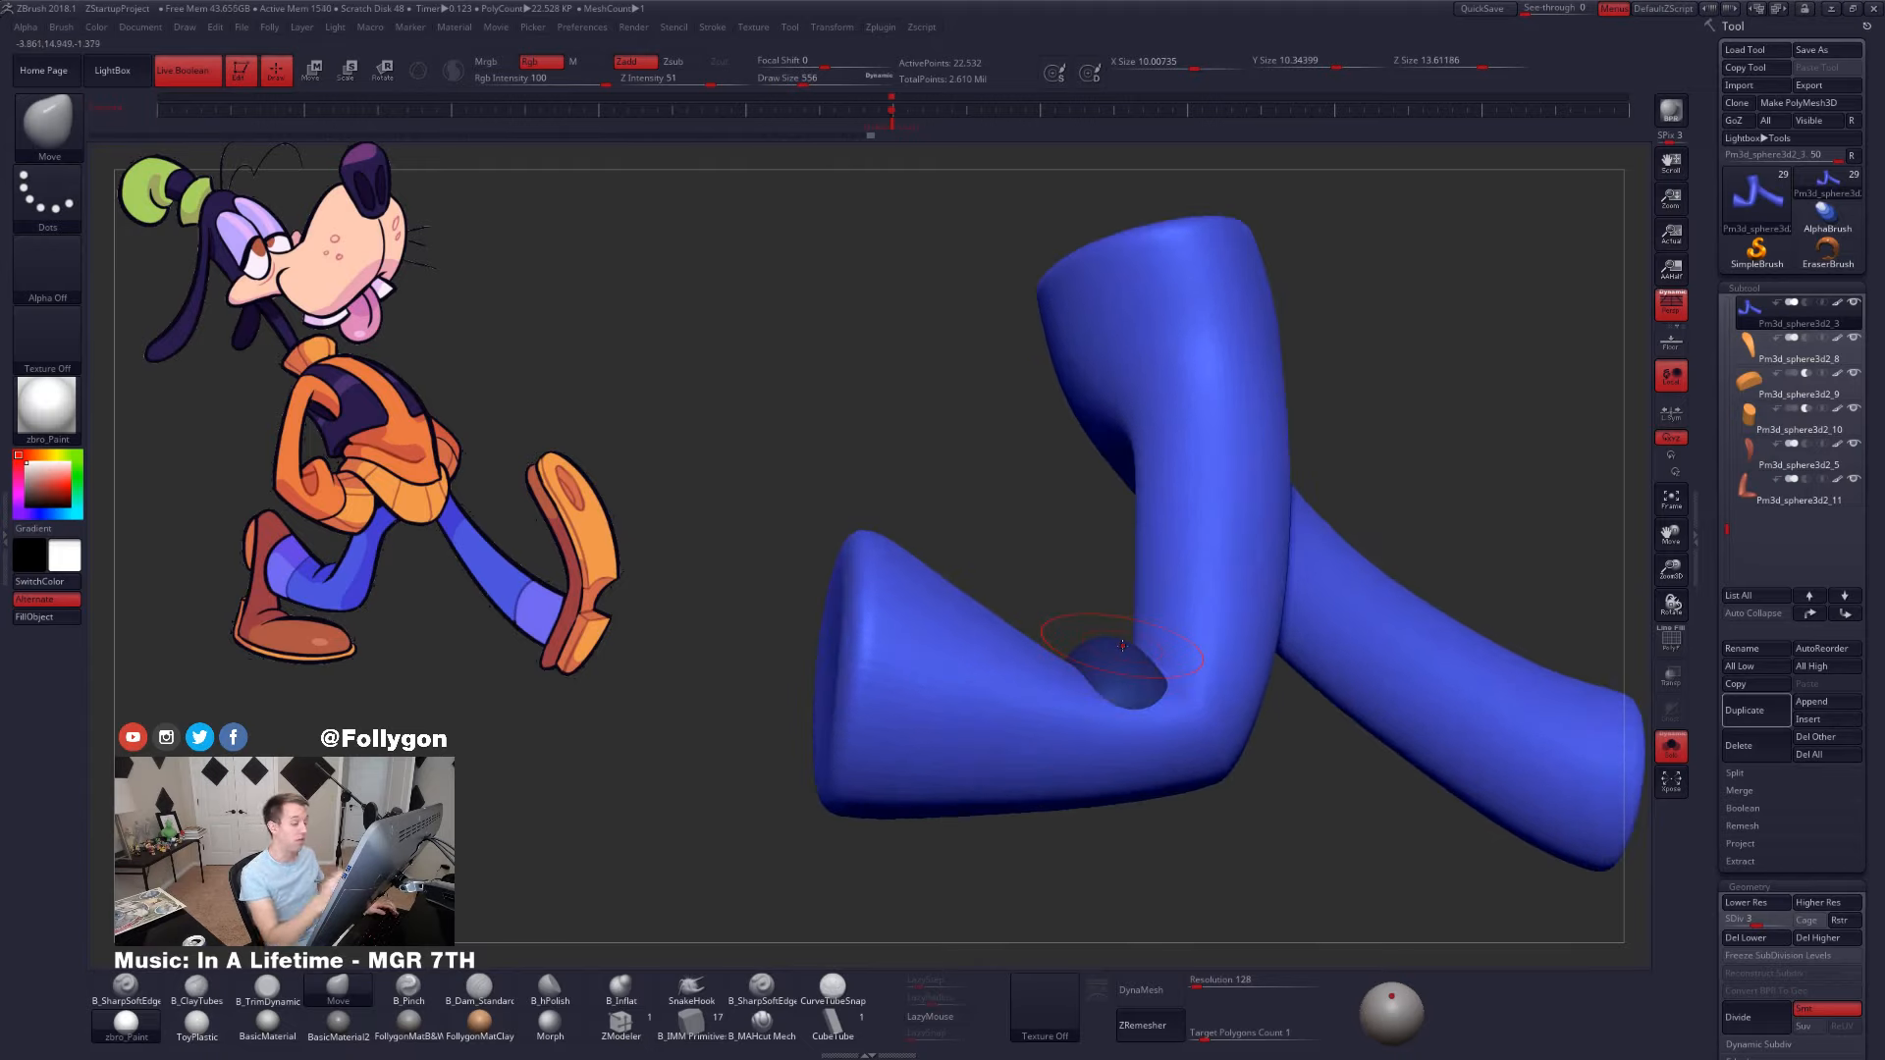
{"action": "mouse_move", "coordinate": [1103, 721]}
{"action": "right_mouse_down"}
{"action": "mouse_move", "coordinate": [1041, 743]}
{"action": "mouse_move", "coordinate": [1021, 695]}
{"action": "mouse_move", "coordinate": [1133, 734]}
{"action": "right_mouse_up"}
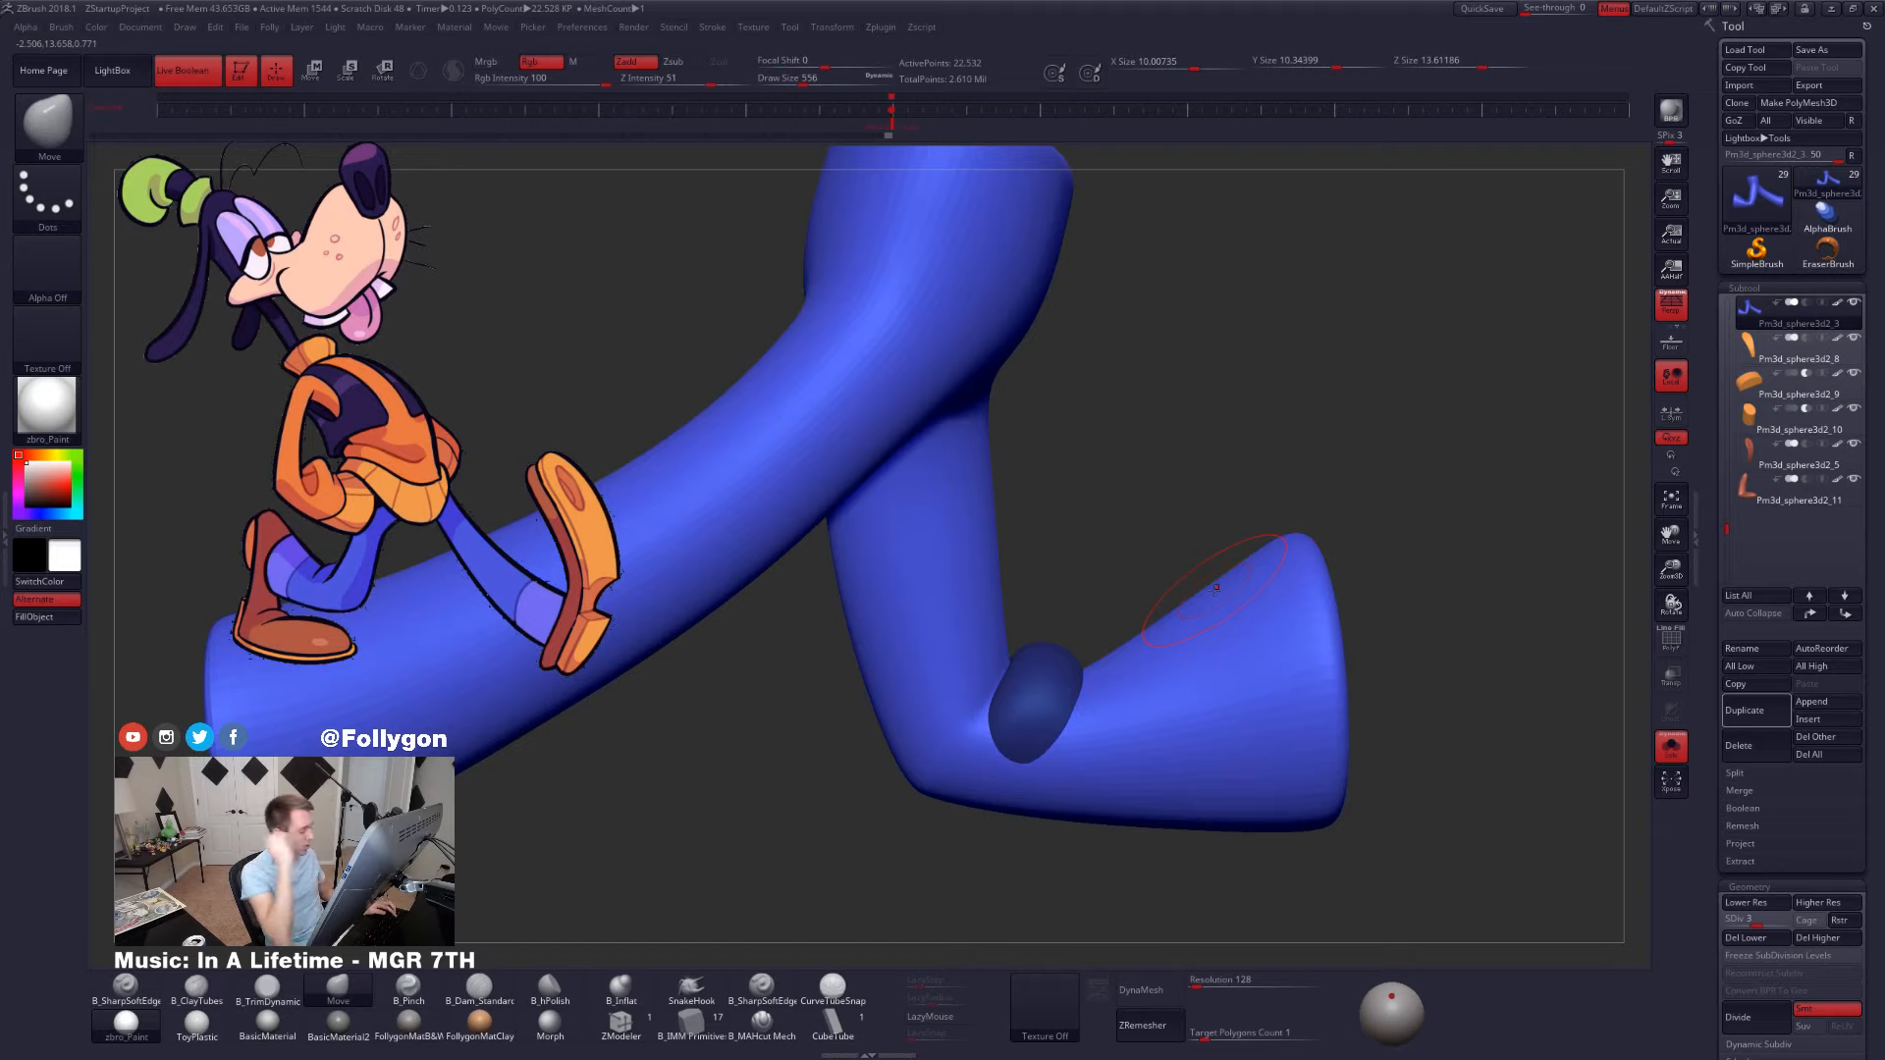
{"action": "left_click", "coordinate": [1153, 577], "text": "ctrl"}
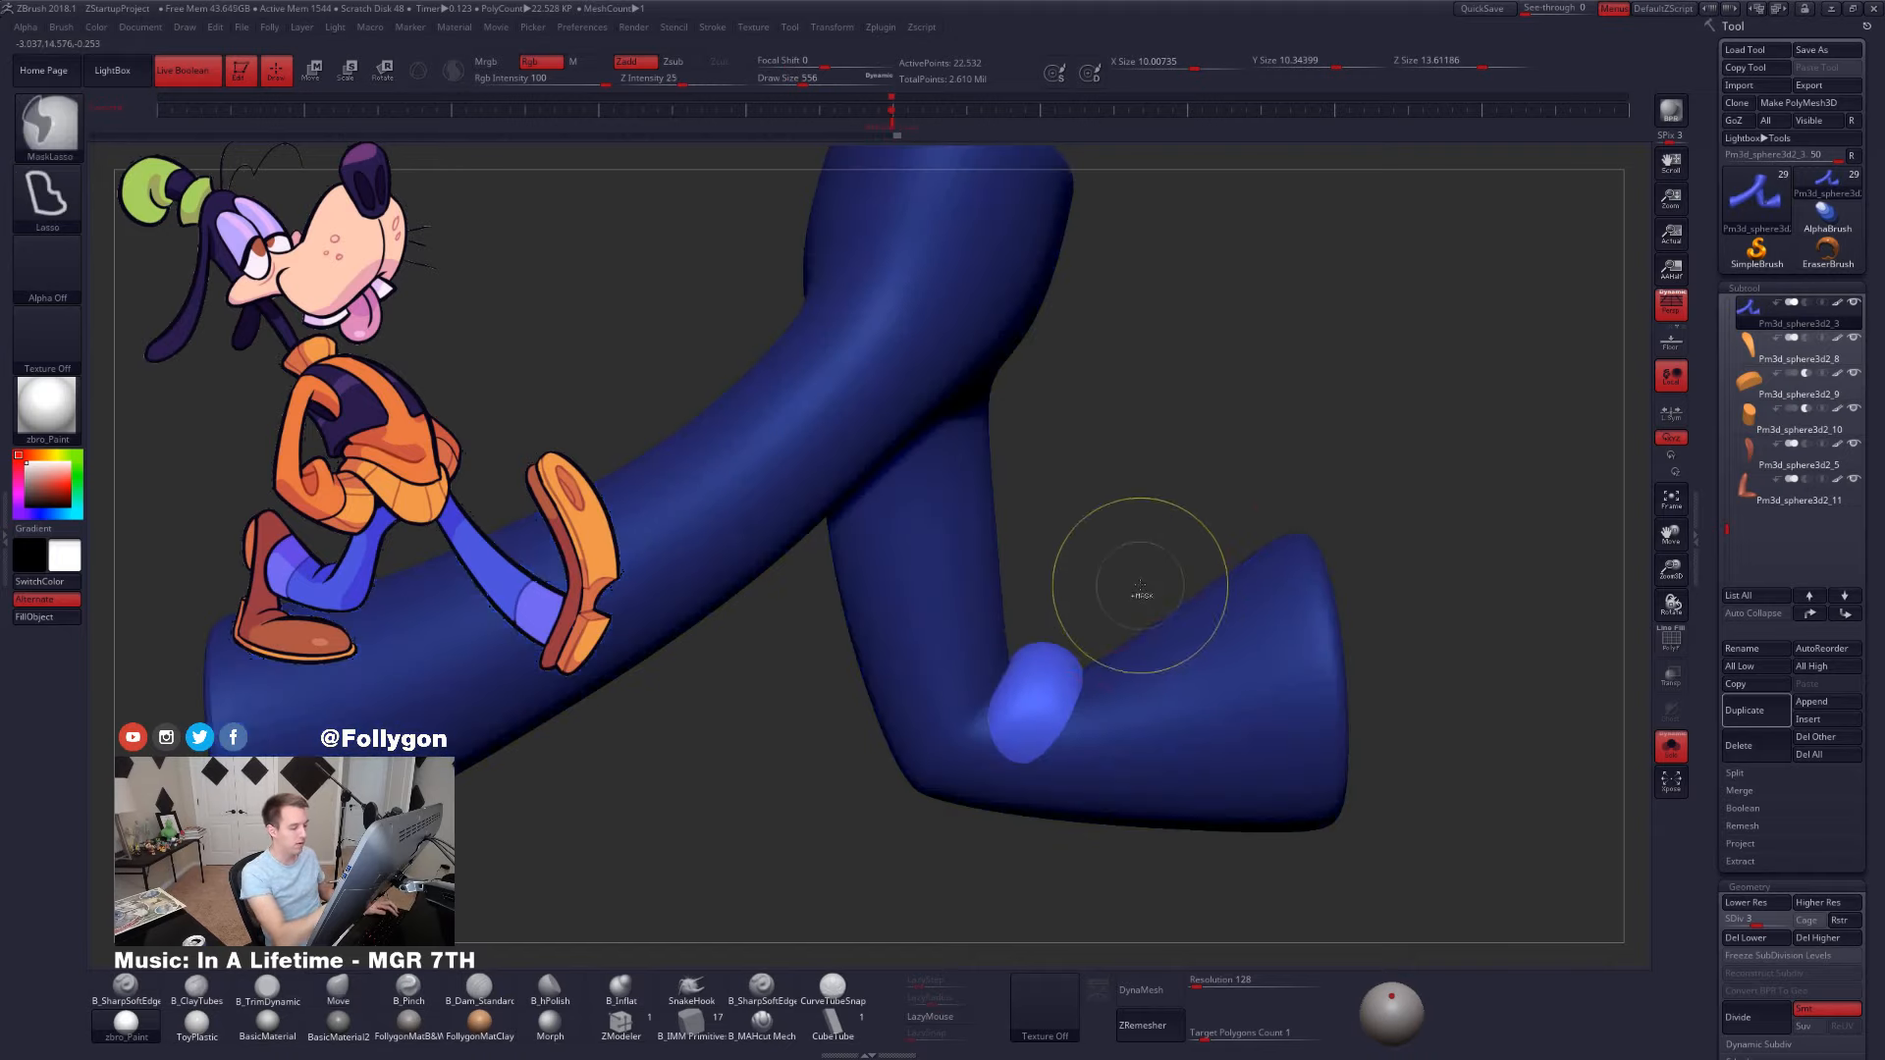
- Invert the mask to protect the knee fold and reshape the surrounding lower leg with the Move brush at draw size 576
{"action": "left_click", "coordinate": [1129, 638], "text": "ctrl"}
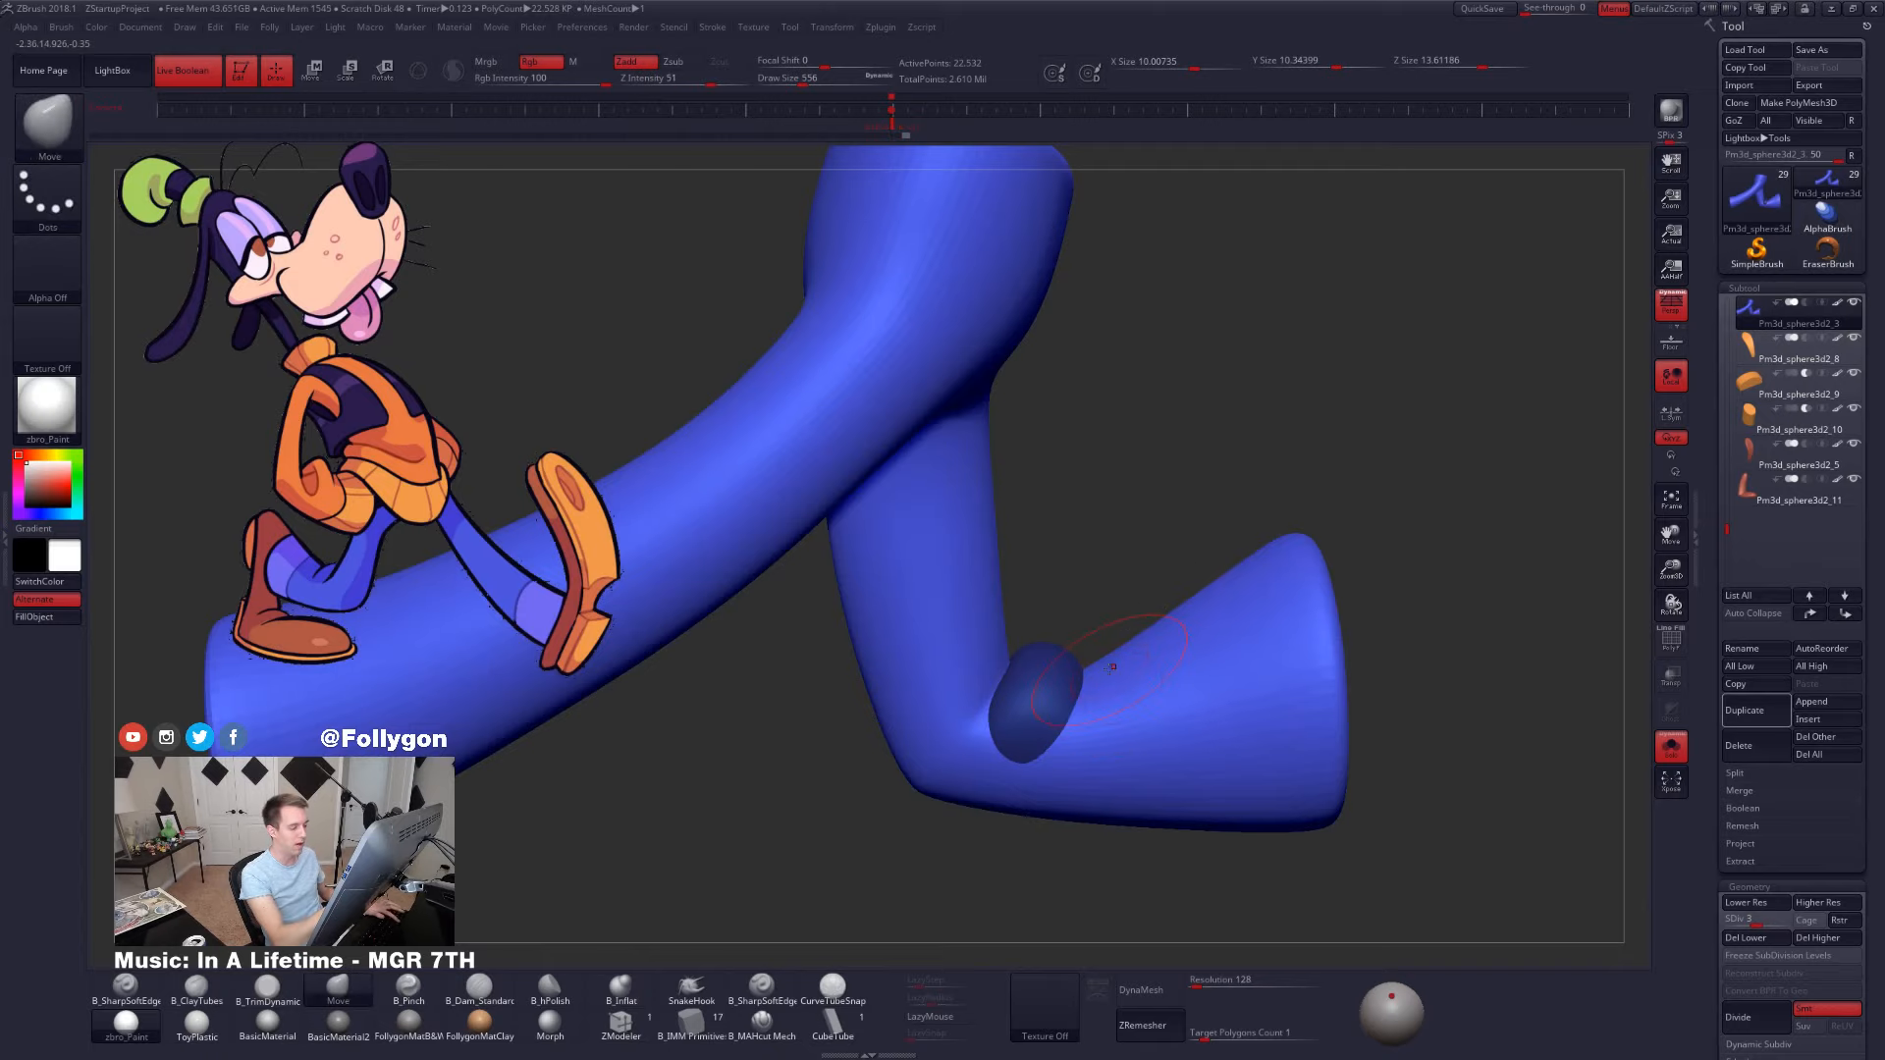
{"action": "key", "text": "space"}
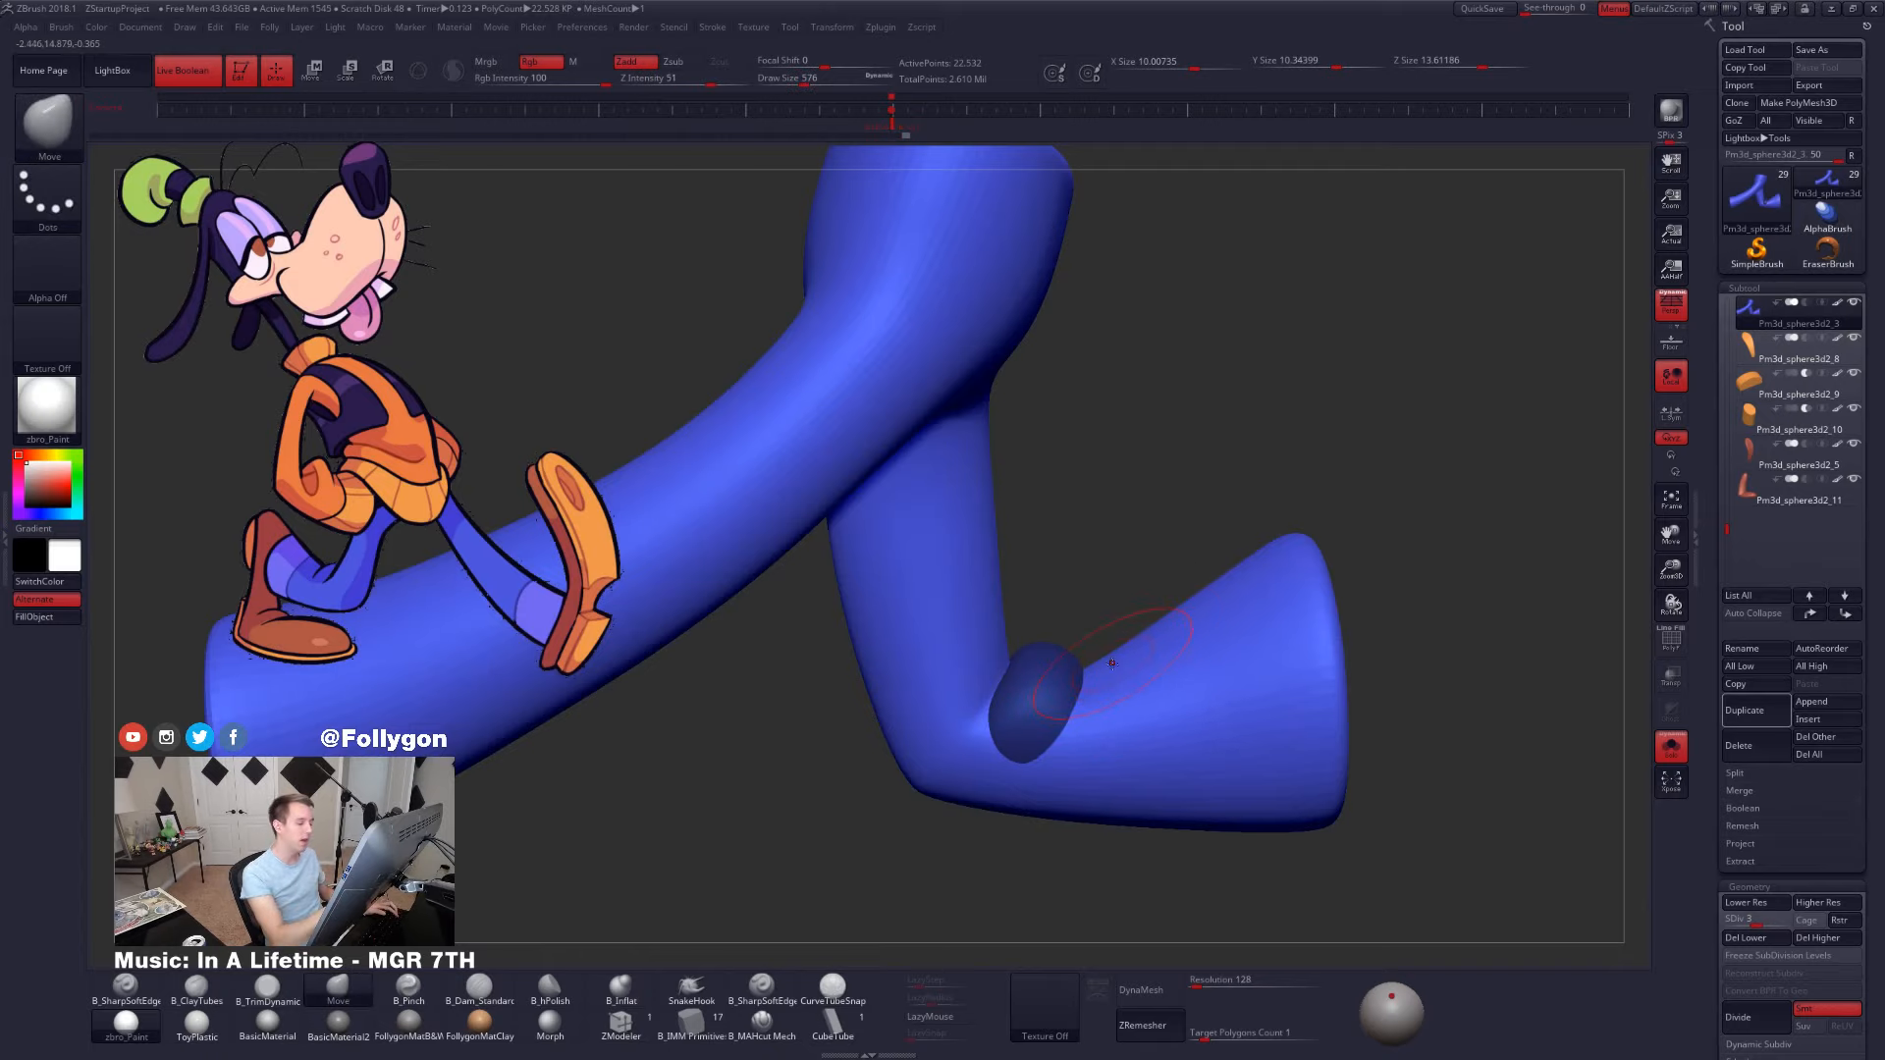
{"action": "mouse_move", "coordinate": [1146, 684]}
{"action": "left_mouse_down"}
{"action": "mouse_move", "coordinate": [995, 626]}
{"action": "mouse_move", "coordinate": [1160, 779]}
{"action": "left_mouse_up"}
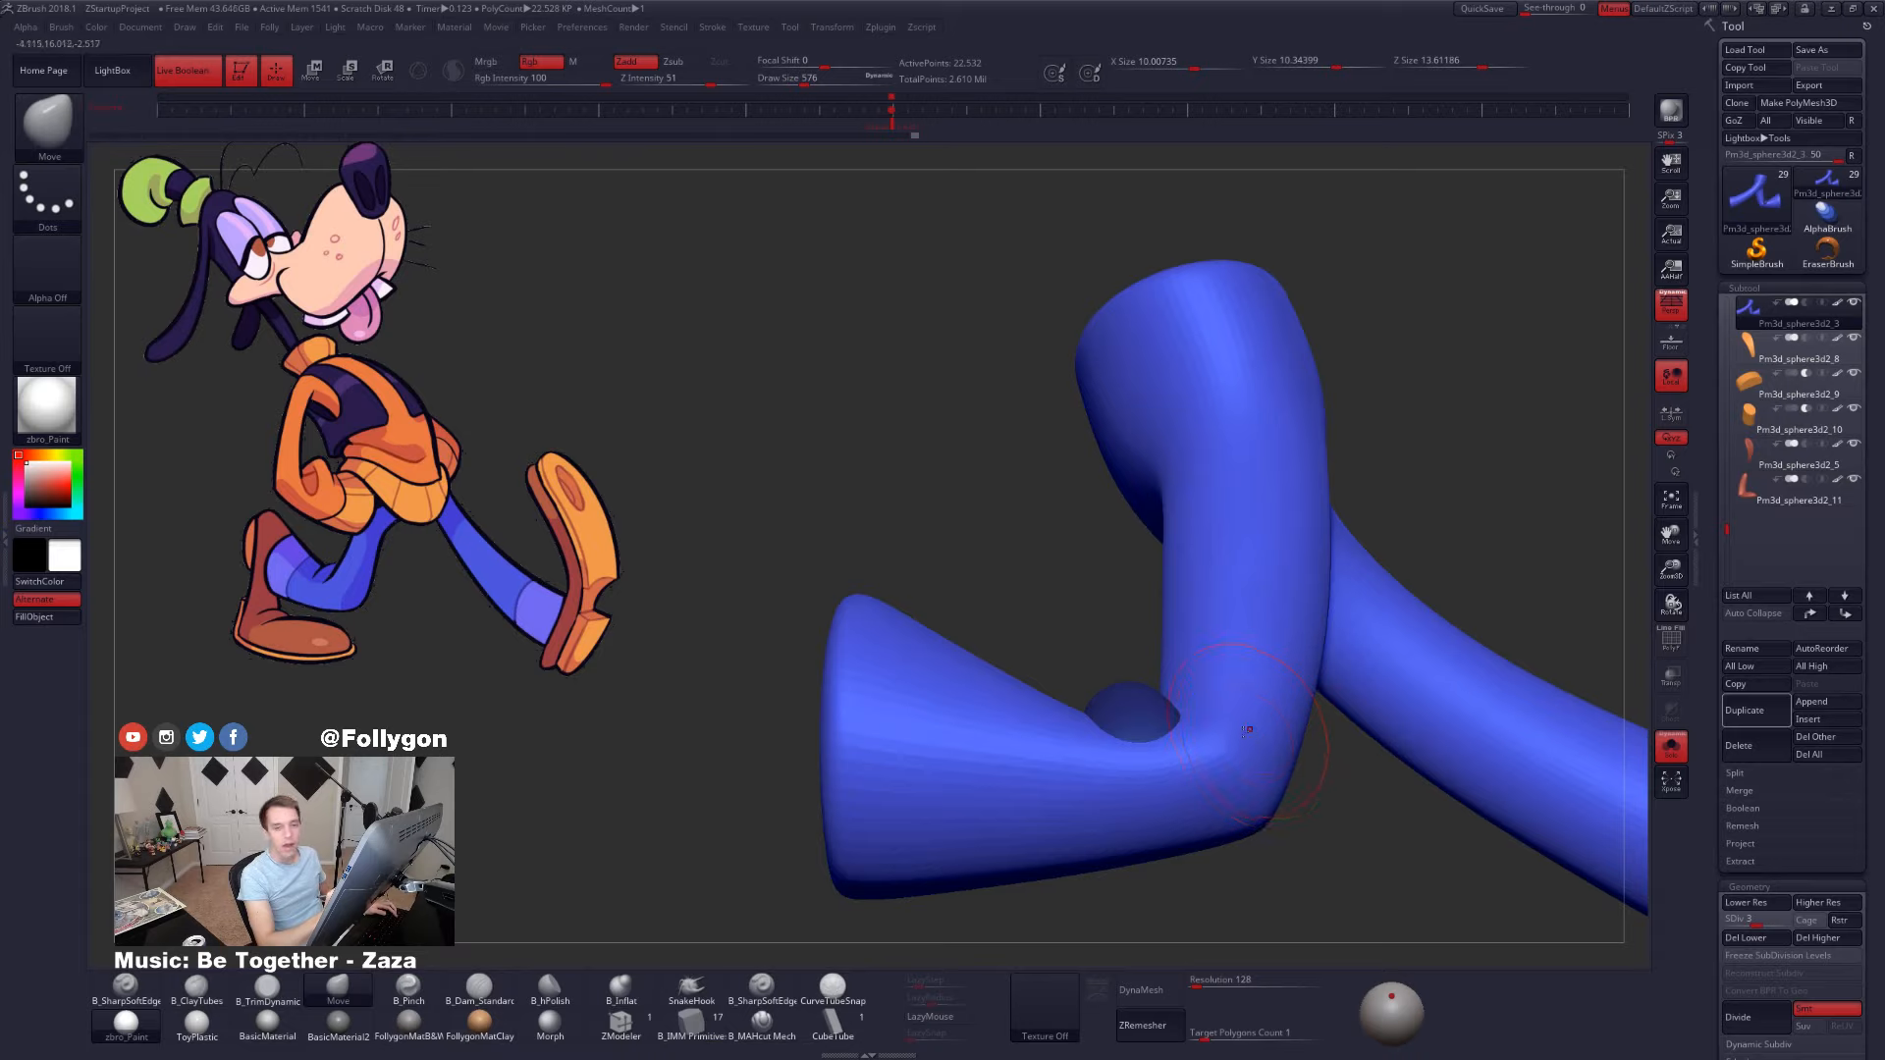
{"action": "left_click_drag", "start_coordinate": [1083, 722], "coordinate": [1088, 764]}
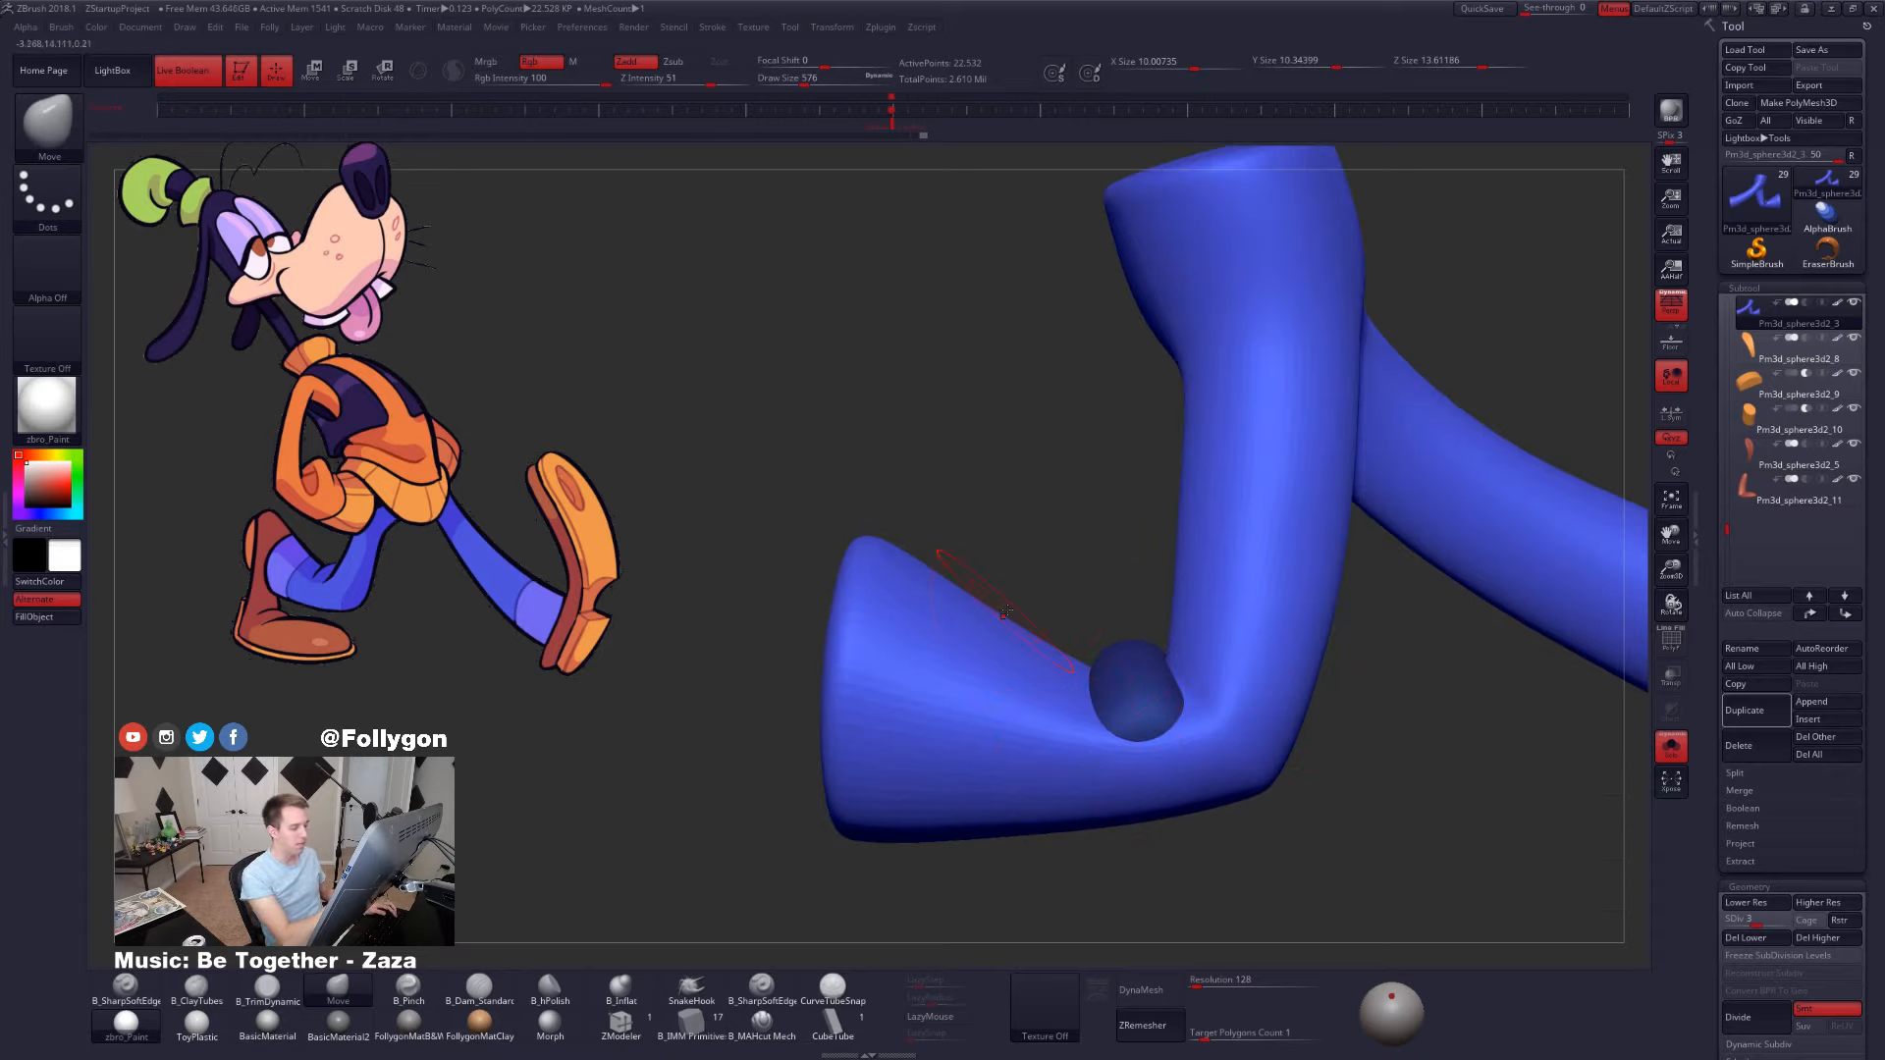
- Raise the pants to subdivision level 5 and smooth the leg surface beside the knee fold at draw size 397
{"action": "key", "text": "d"}
{"action": "key", "text": "d"}
{"action": "key", "text": "space"}
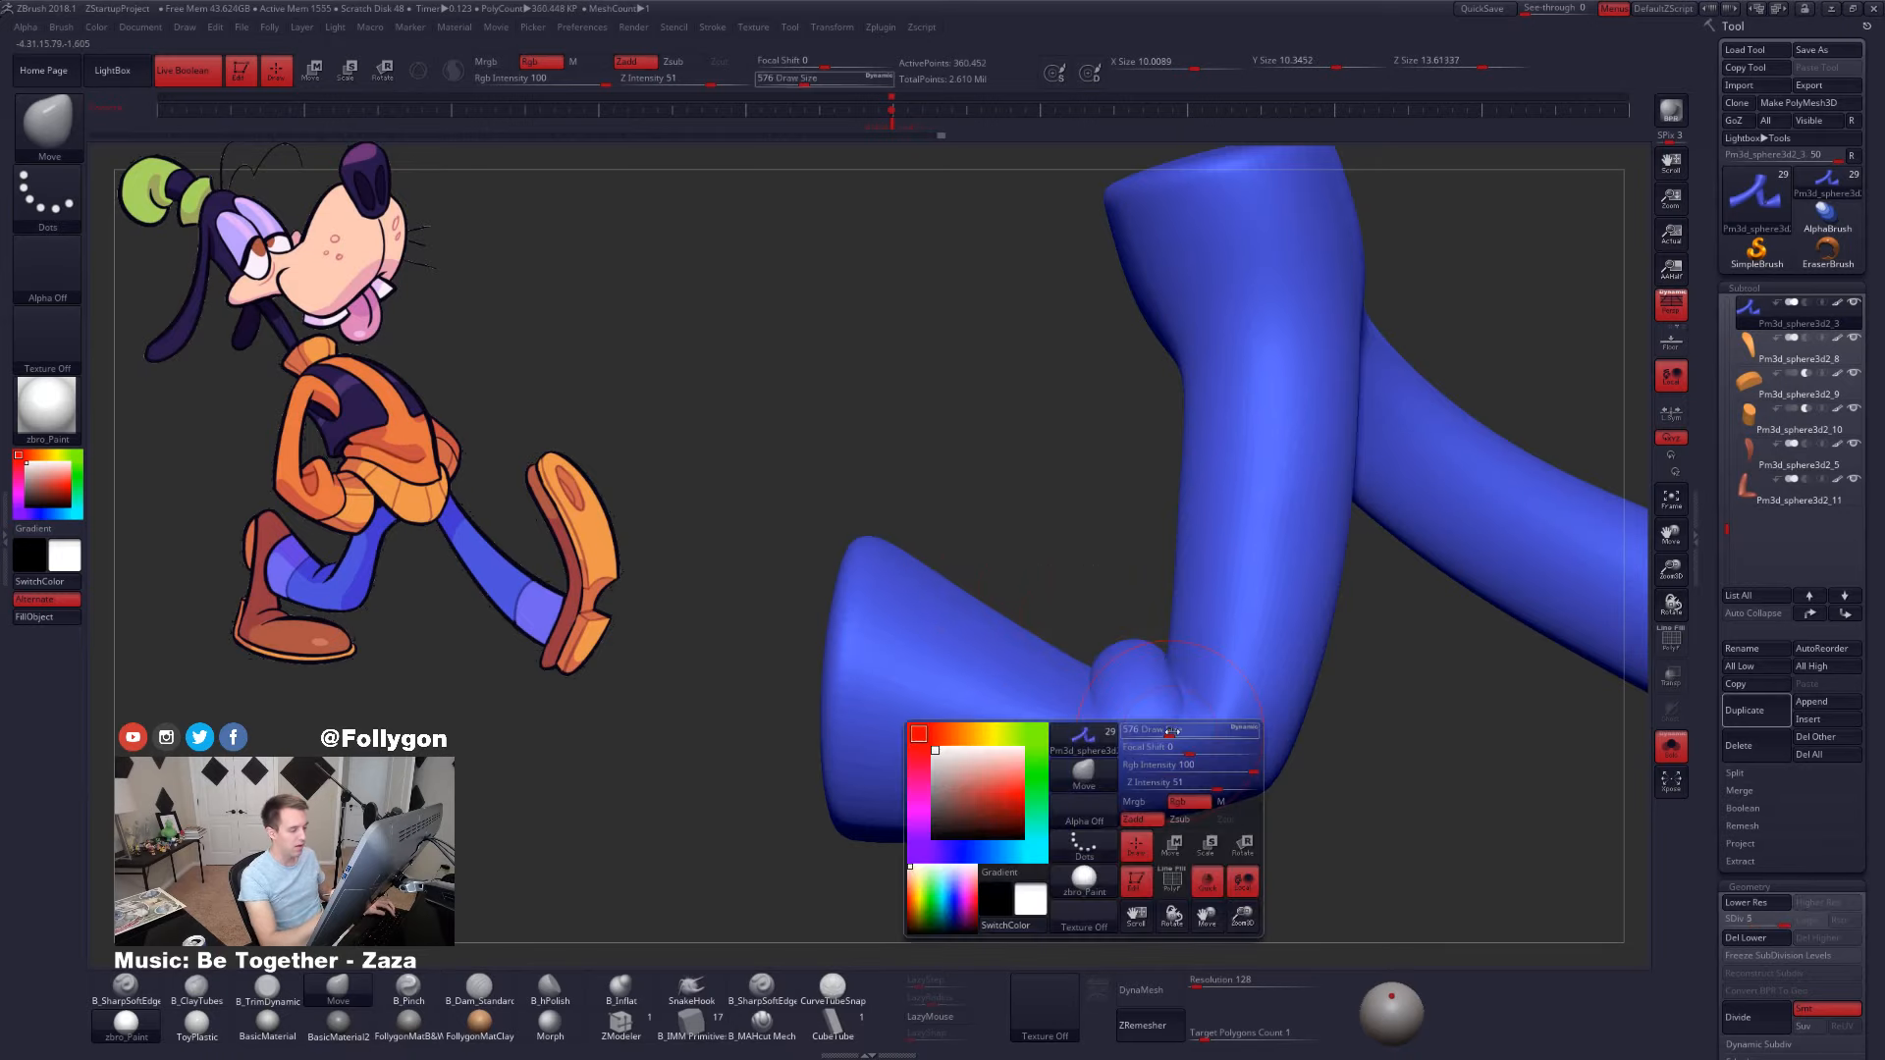
{"action": "left_click_drag", "start_coordinate": [1171, 731], "coordinate": [1162, 732]}
{"action": "left_click_drag", "start_coordinate": [982, 471], "coordinate": [1394, 471]}
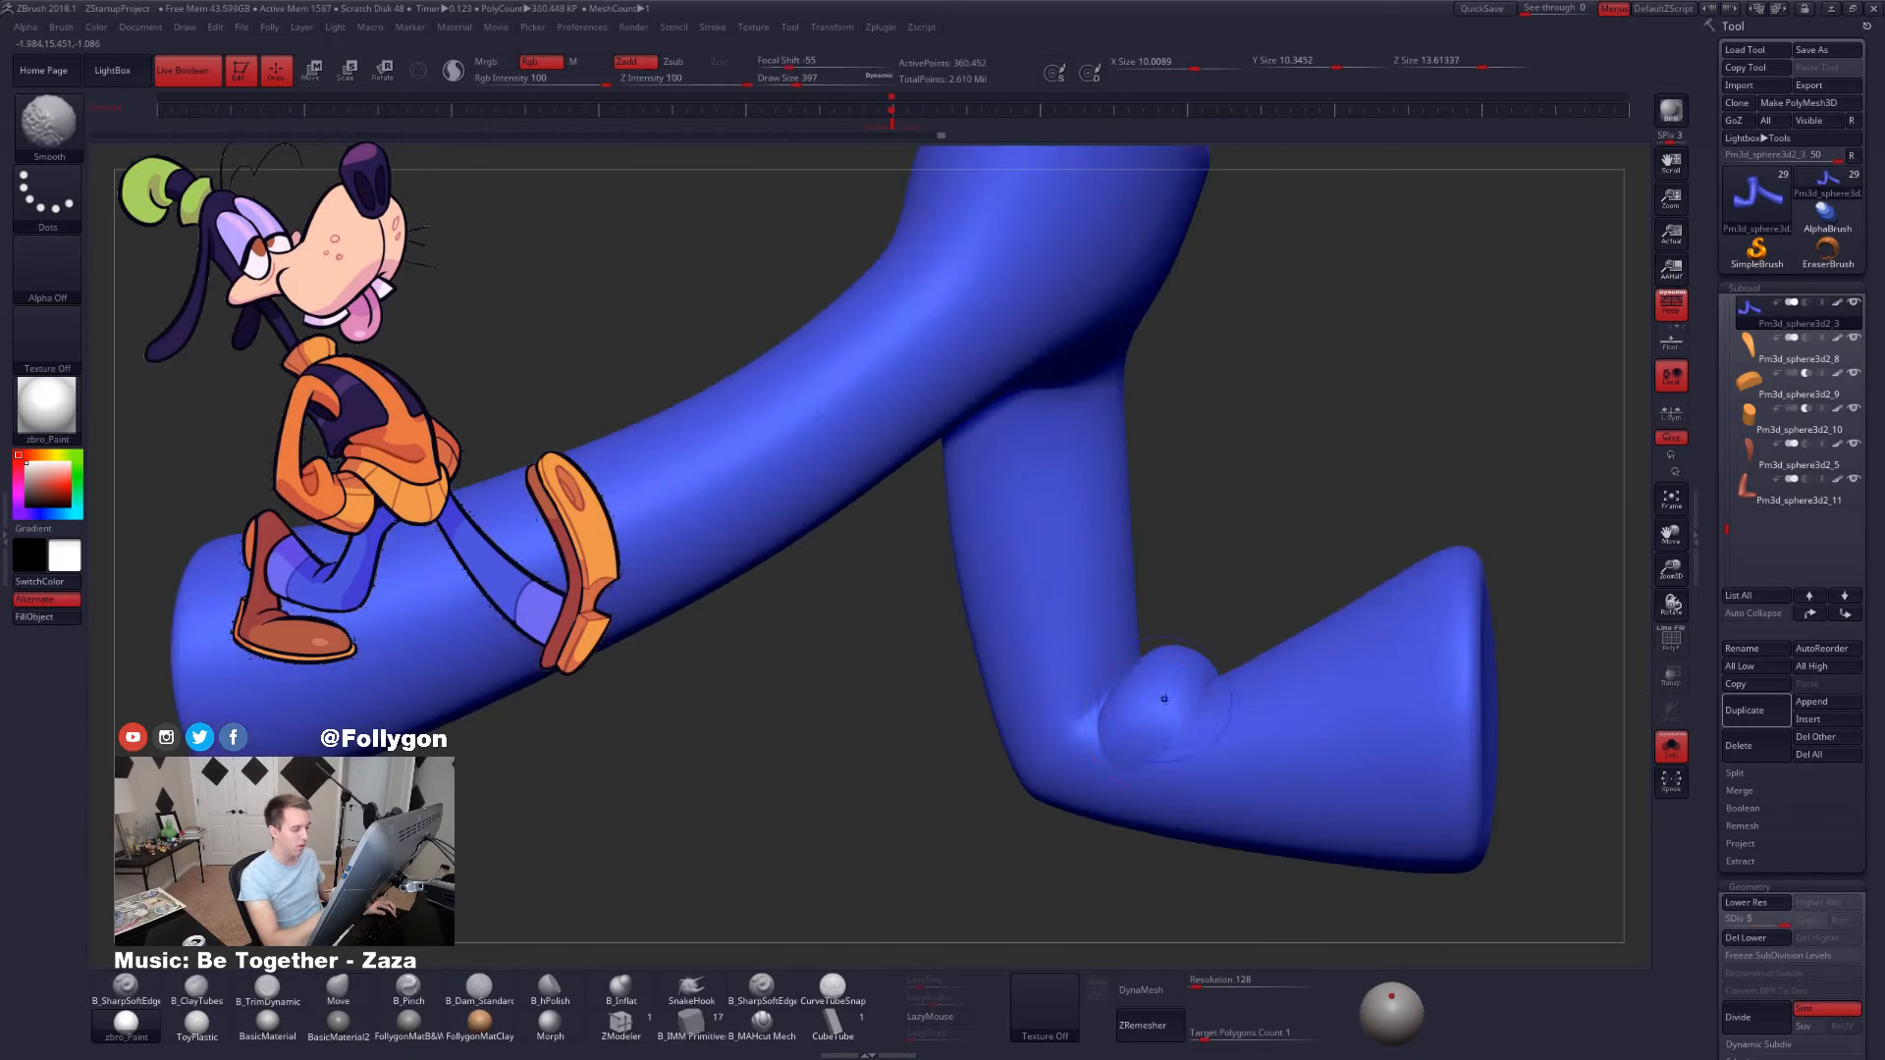
{"action": "left_click_drag", "start_coordinate": [1190, 765], "coordinate": [1214, 758], "text": "shift"}
{"action": "right_click_drag", "start_coordinate": [1218, 772], "coordinate": [1151, 703], "text": "alt"}
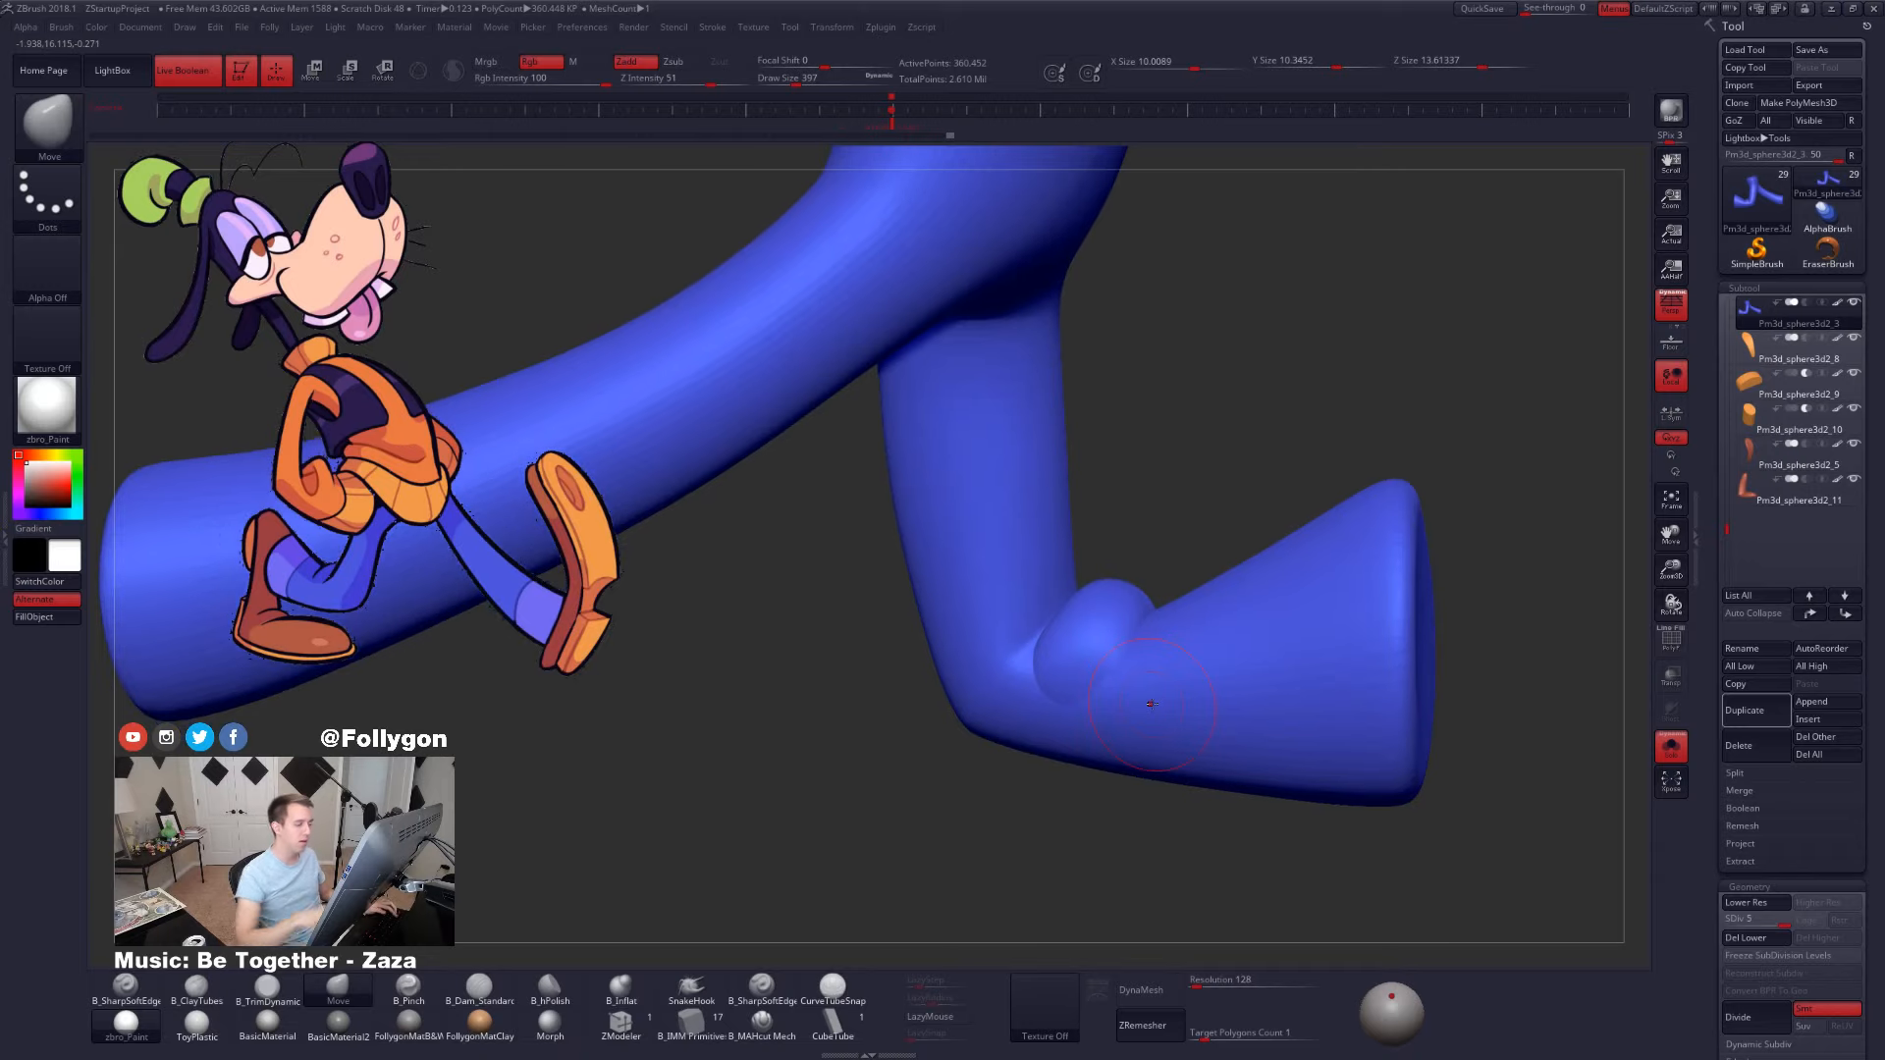
- Switch to the ClayTubes brush at draw size 335 and inspect the knee fold from several angles
{"action": "key", "text": "space"}
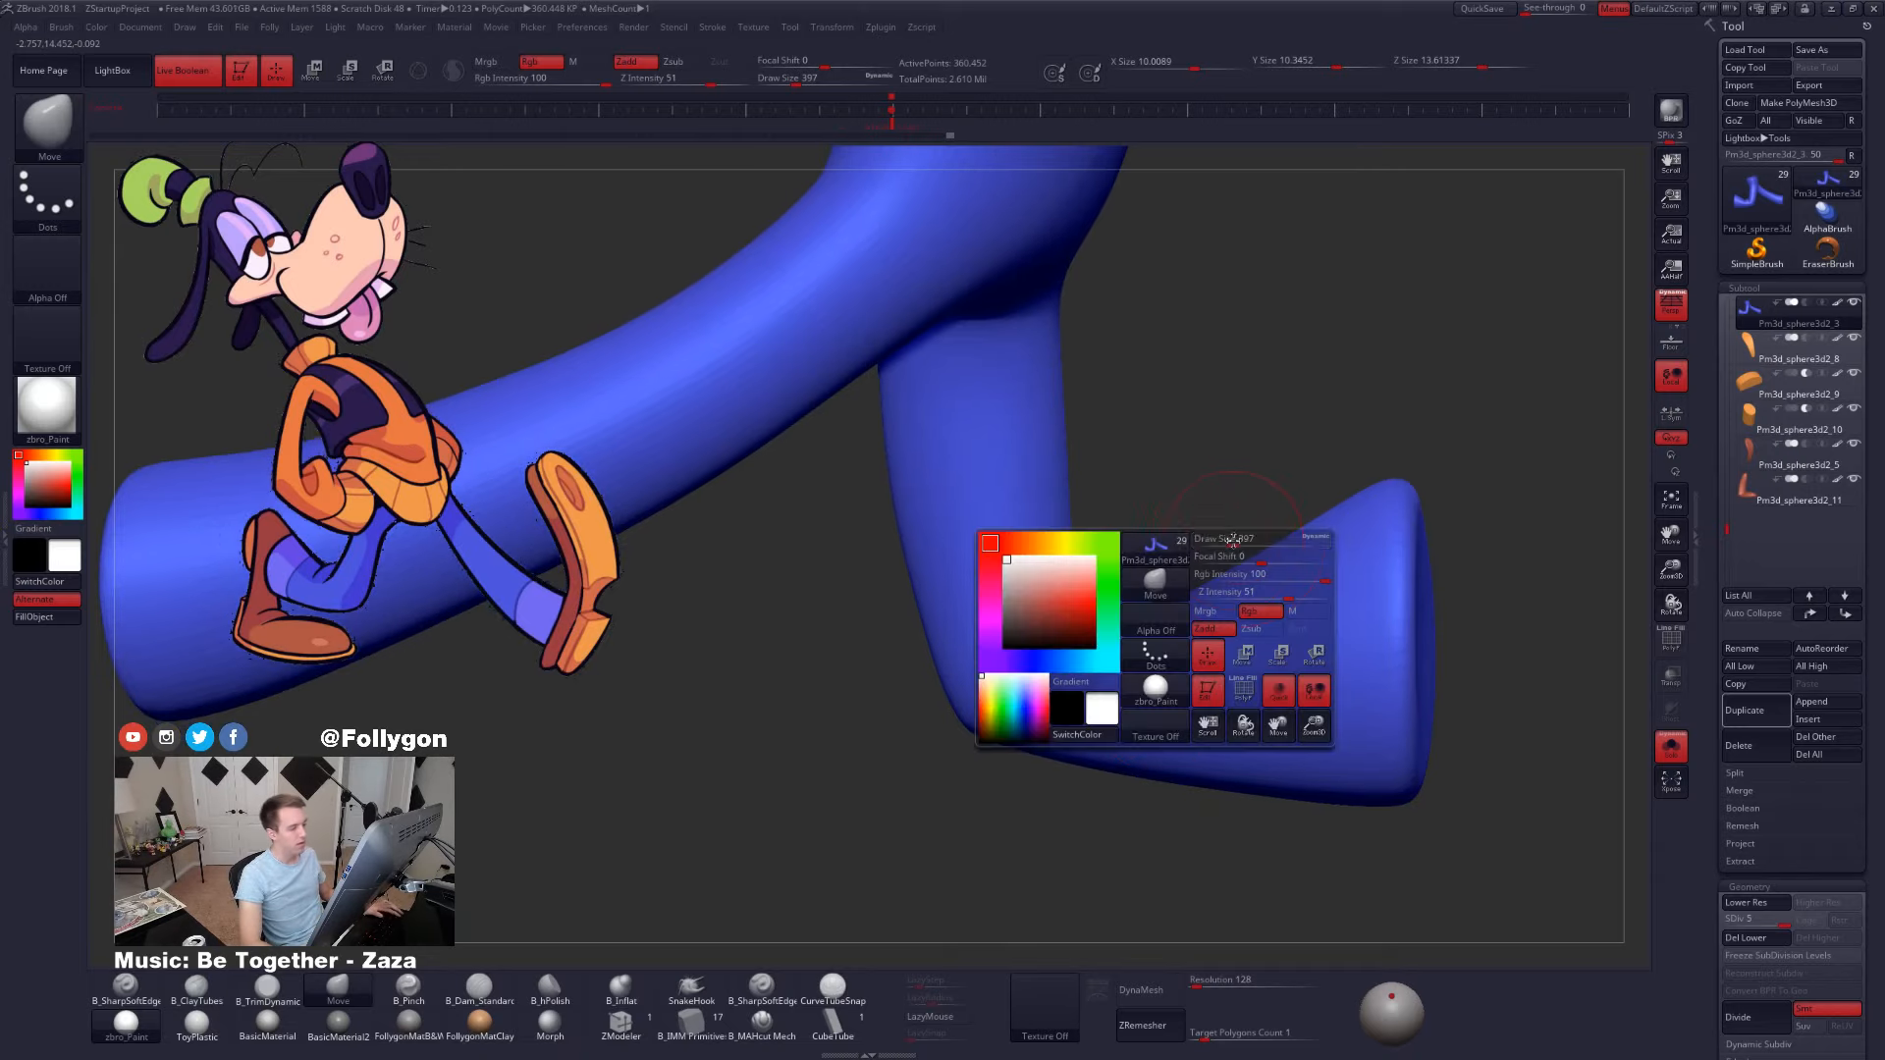
{"action": "key", "text": "b"}
{"action": "key", "text": "c"}
{"action": "key", "text": "t"}
{"action": "key", "text": "space"}
{"action": "left_click_drag", "start_coordinate": [1316, 619], "coordinate": [1276, 620]}
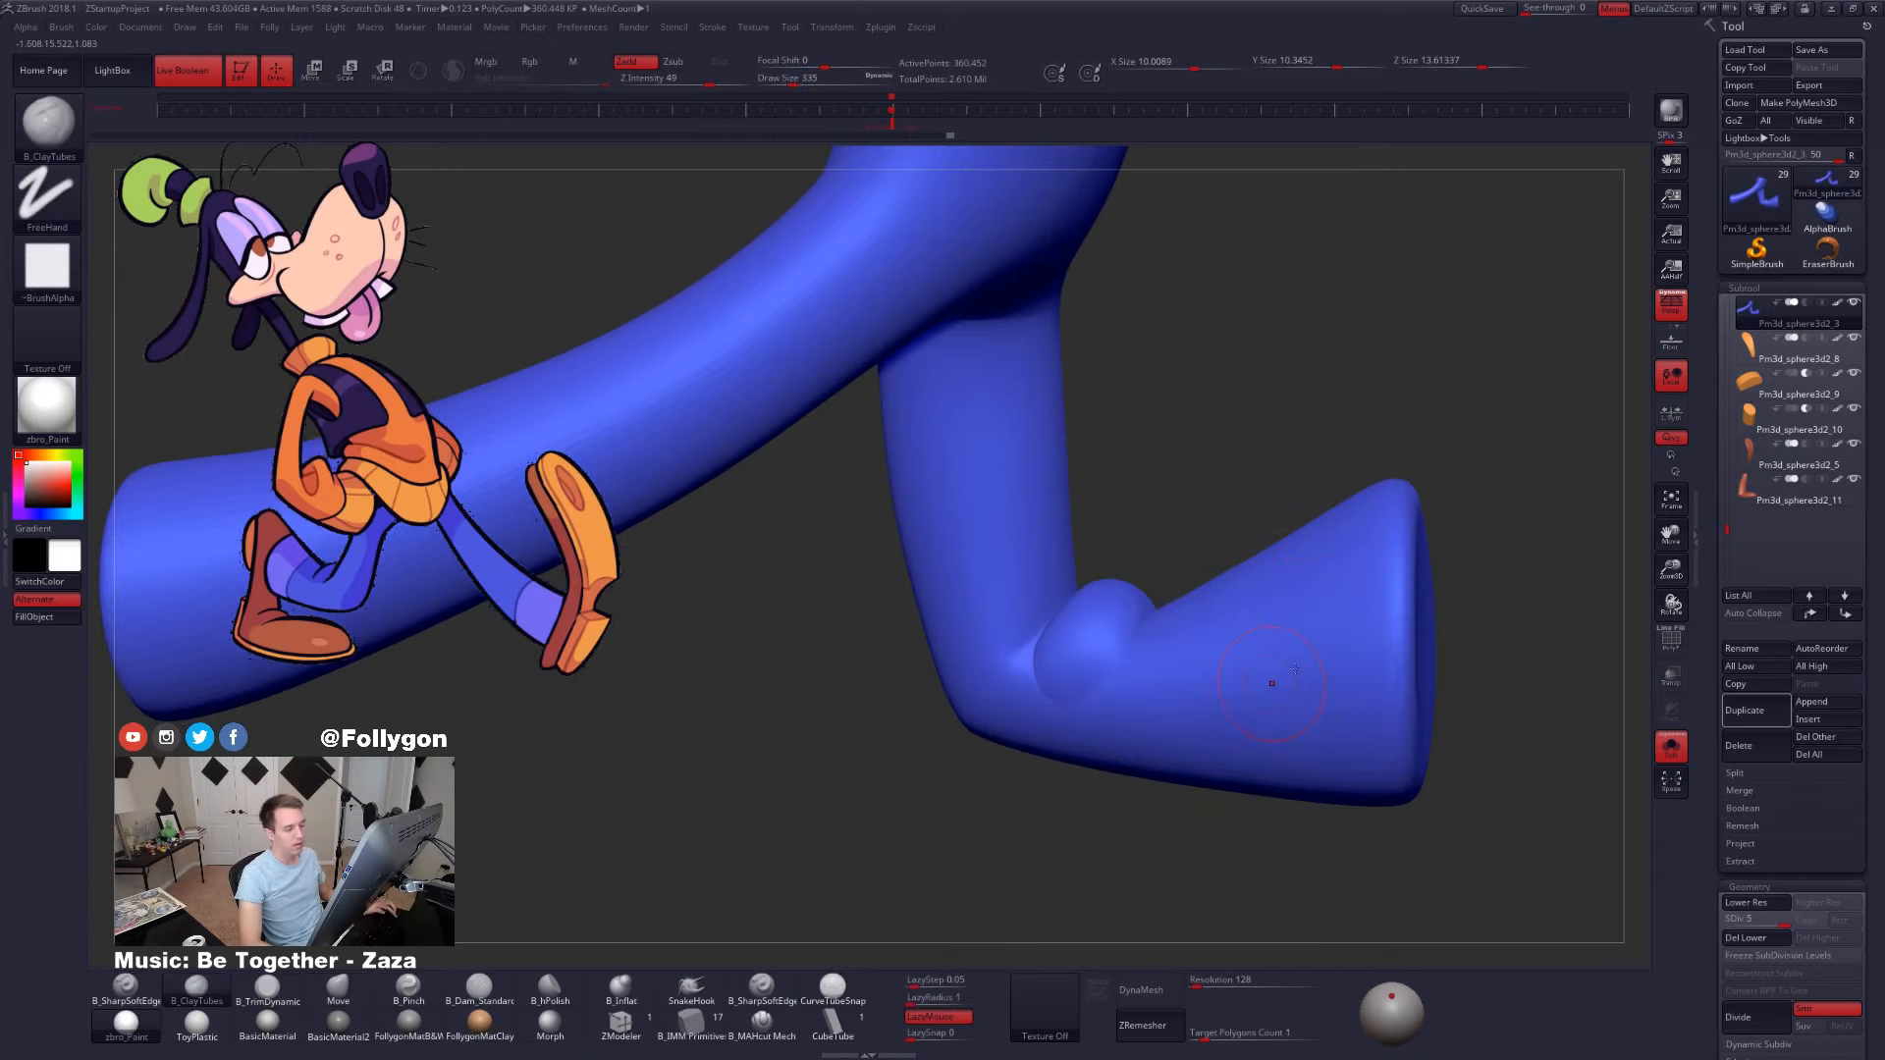
{"action": "mouse_move", "coordinate": [1271, 682]}
{"action": "right_mouse_down"}
{"action": "mouse_move", "coordinate": [1296, 678]}
{"action": "mouse_move", "coordinate": [1140, 761]}
{"action": "right_mouse_up"}
{"action": "key", "text": "shift"}
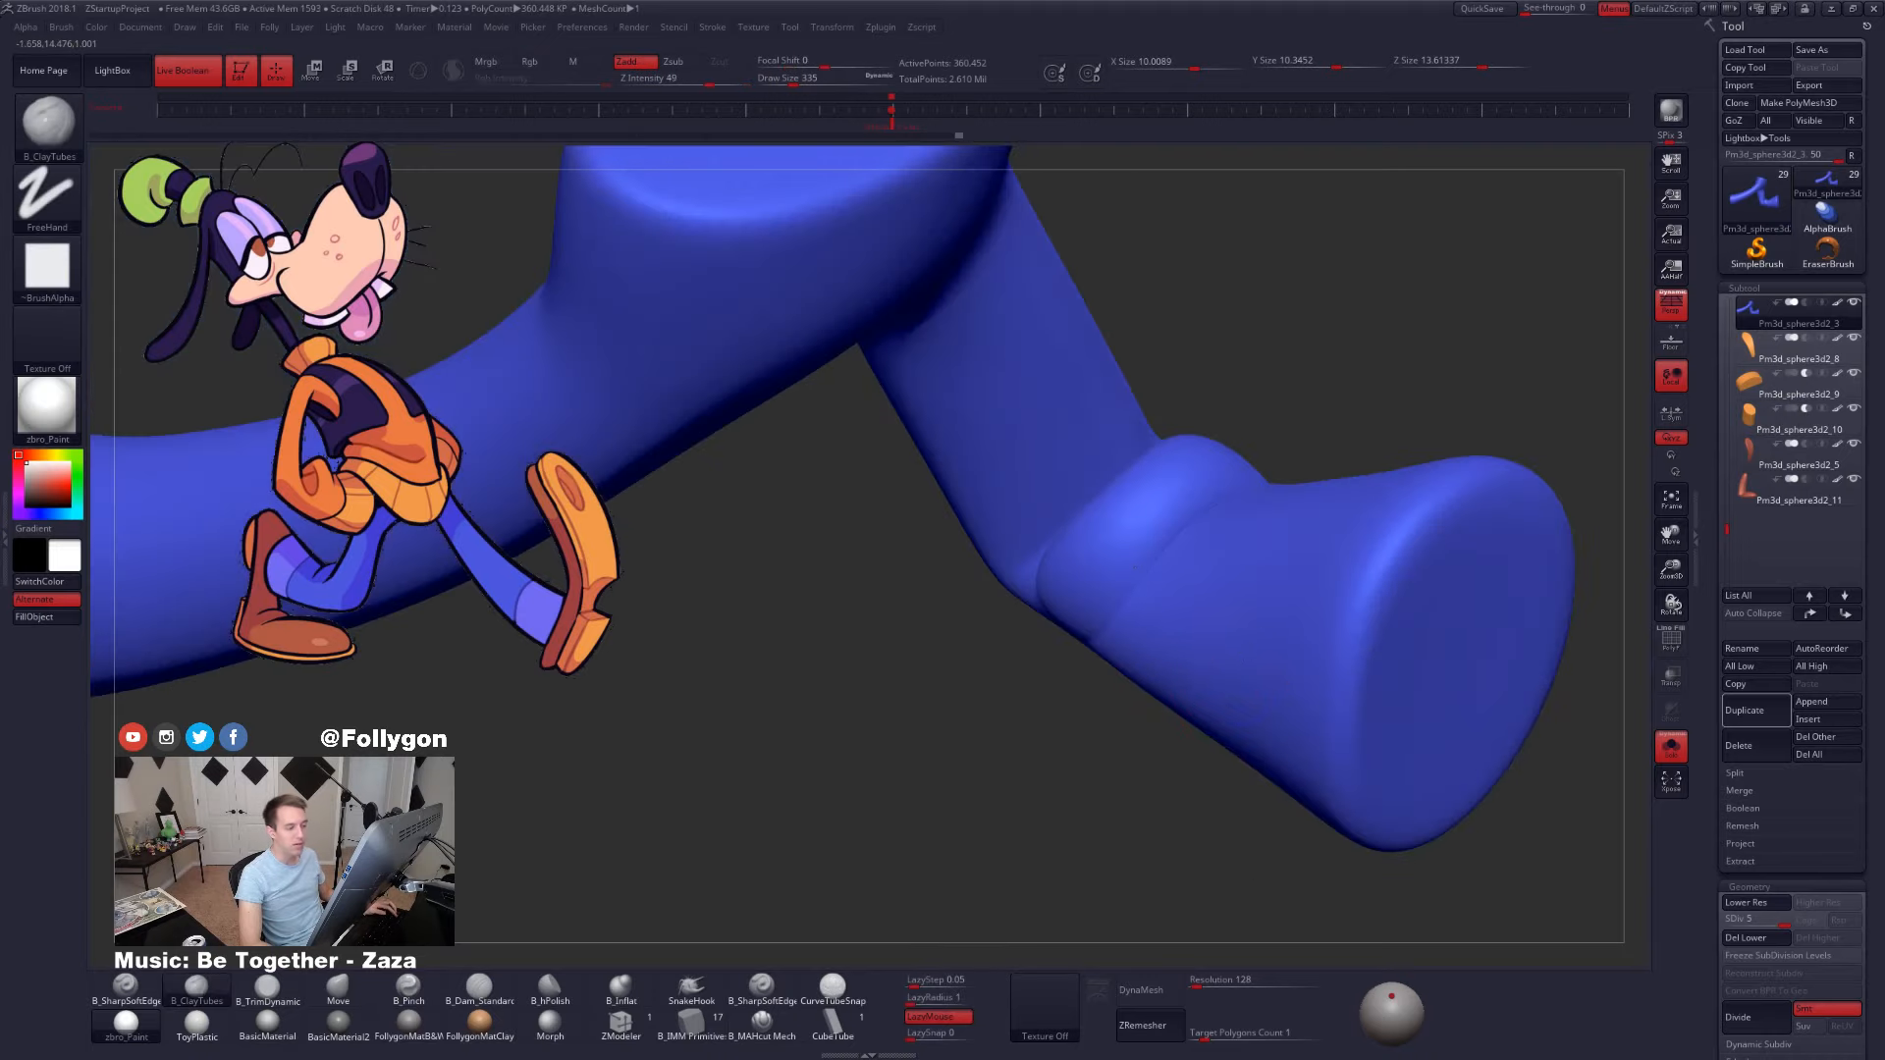
{"action": "right_click_drag", "start_coordinate": [1237, 507], "coordinate": [1286, 638]}
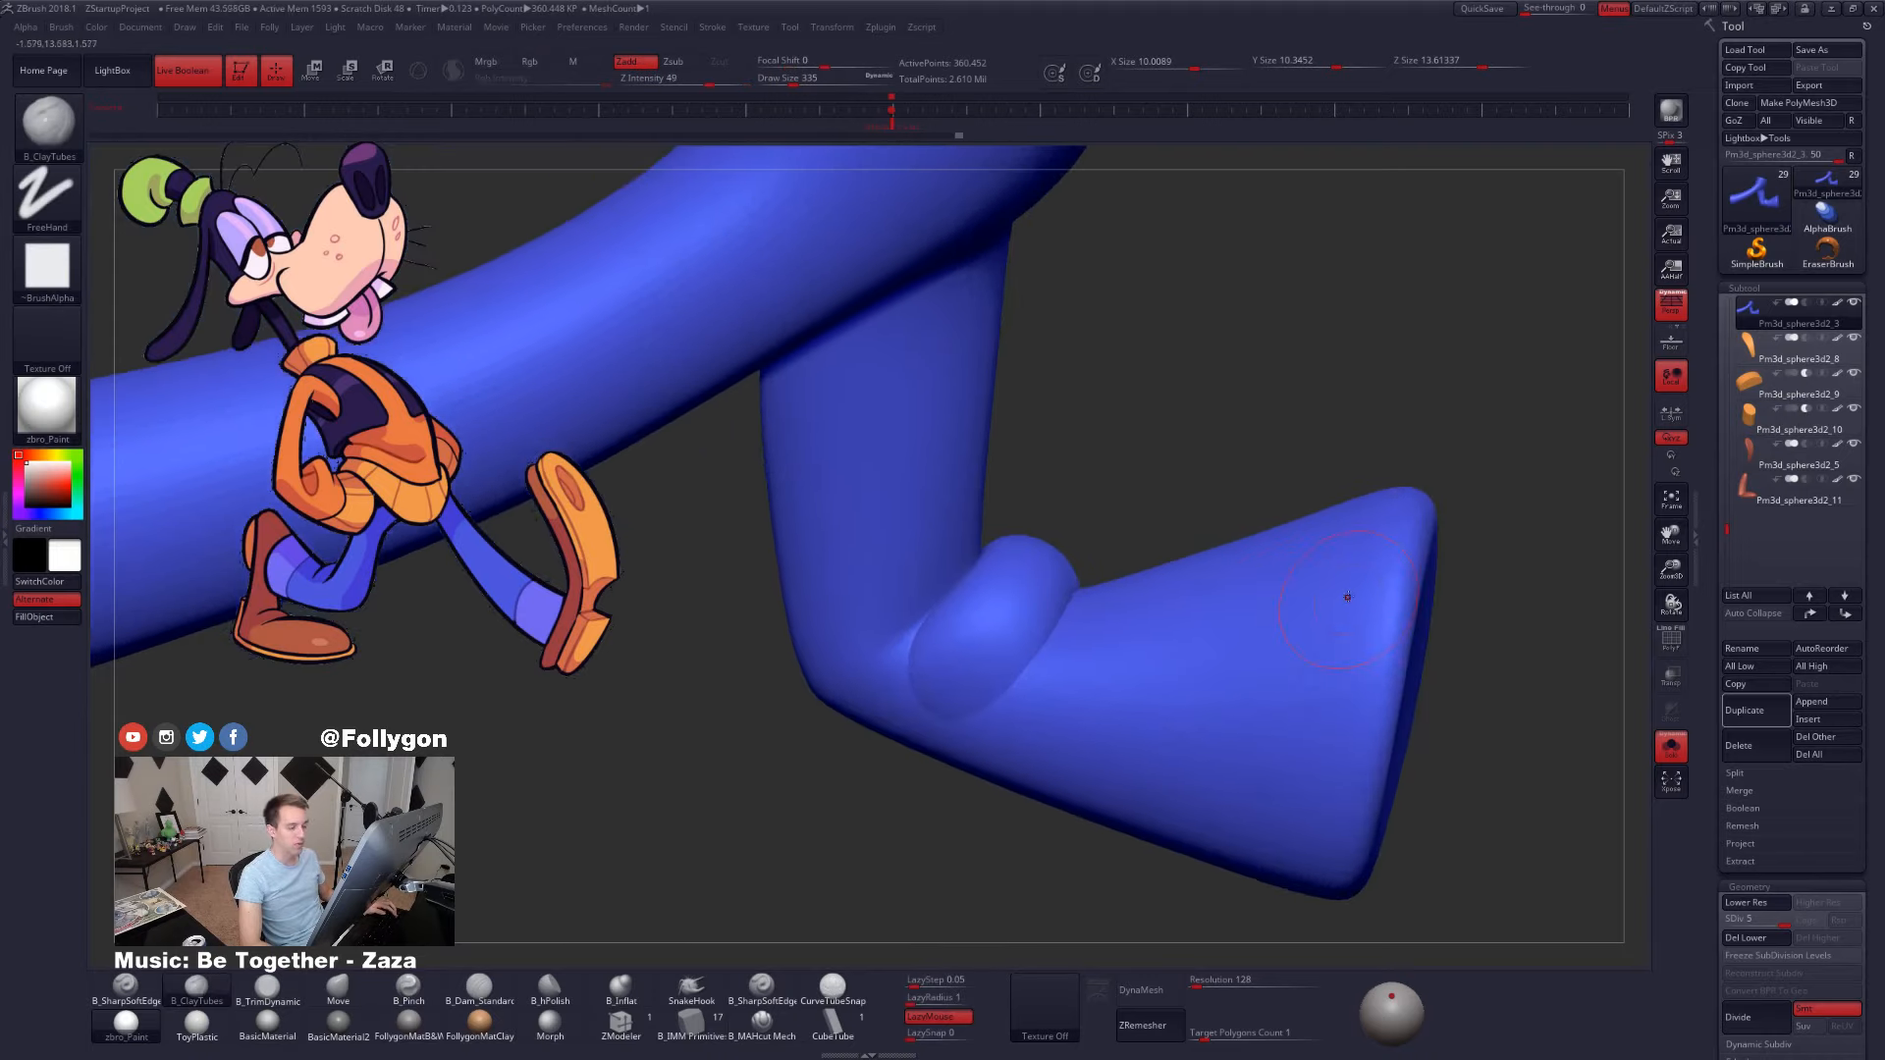
- Build up a raised patch on the upper part of the lower leg's flat end with ClayTubes at draw size 203
{"action": "mouse_move", "coordinate": [1394, 575]}
{"action": "left_mouse_down"}
{"action": "mouse_move", "coordinate": [1286, 603]}
{"action": "mouse_move", "coordinate": [1194, 700]}
{"action": "mouse_move", "coordinate": [1183, 776]}
{"action": "mouse_move", "coordinate": [1247, 790]}
{"action": "mouse_move", "coordinate": [1315, 677]}
{"action": "mouse_move", "coordinate": [1247, 691]}
{"action": "left_mouse_up"}
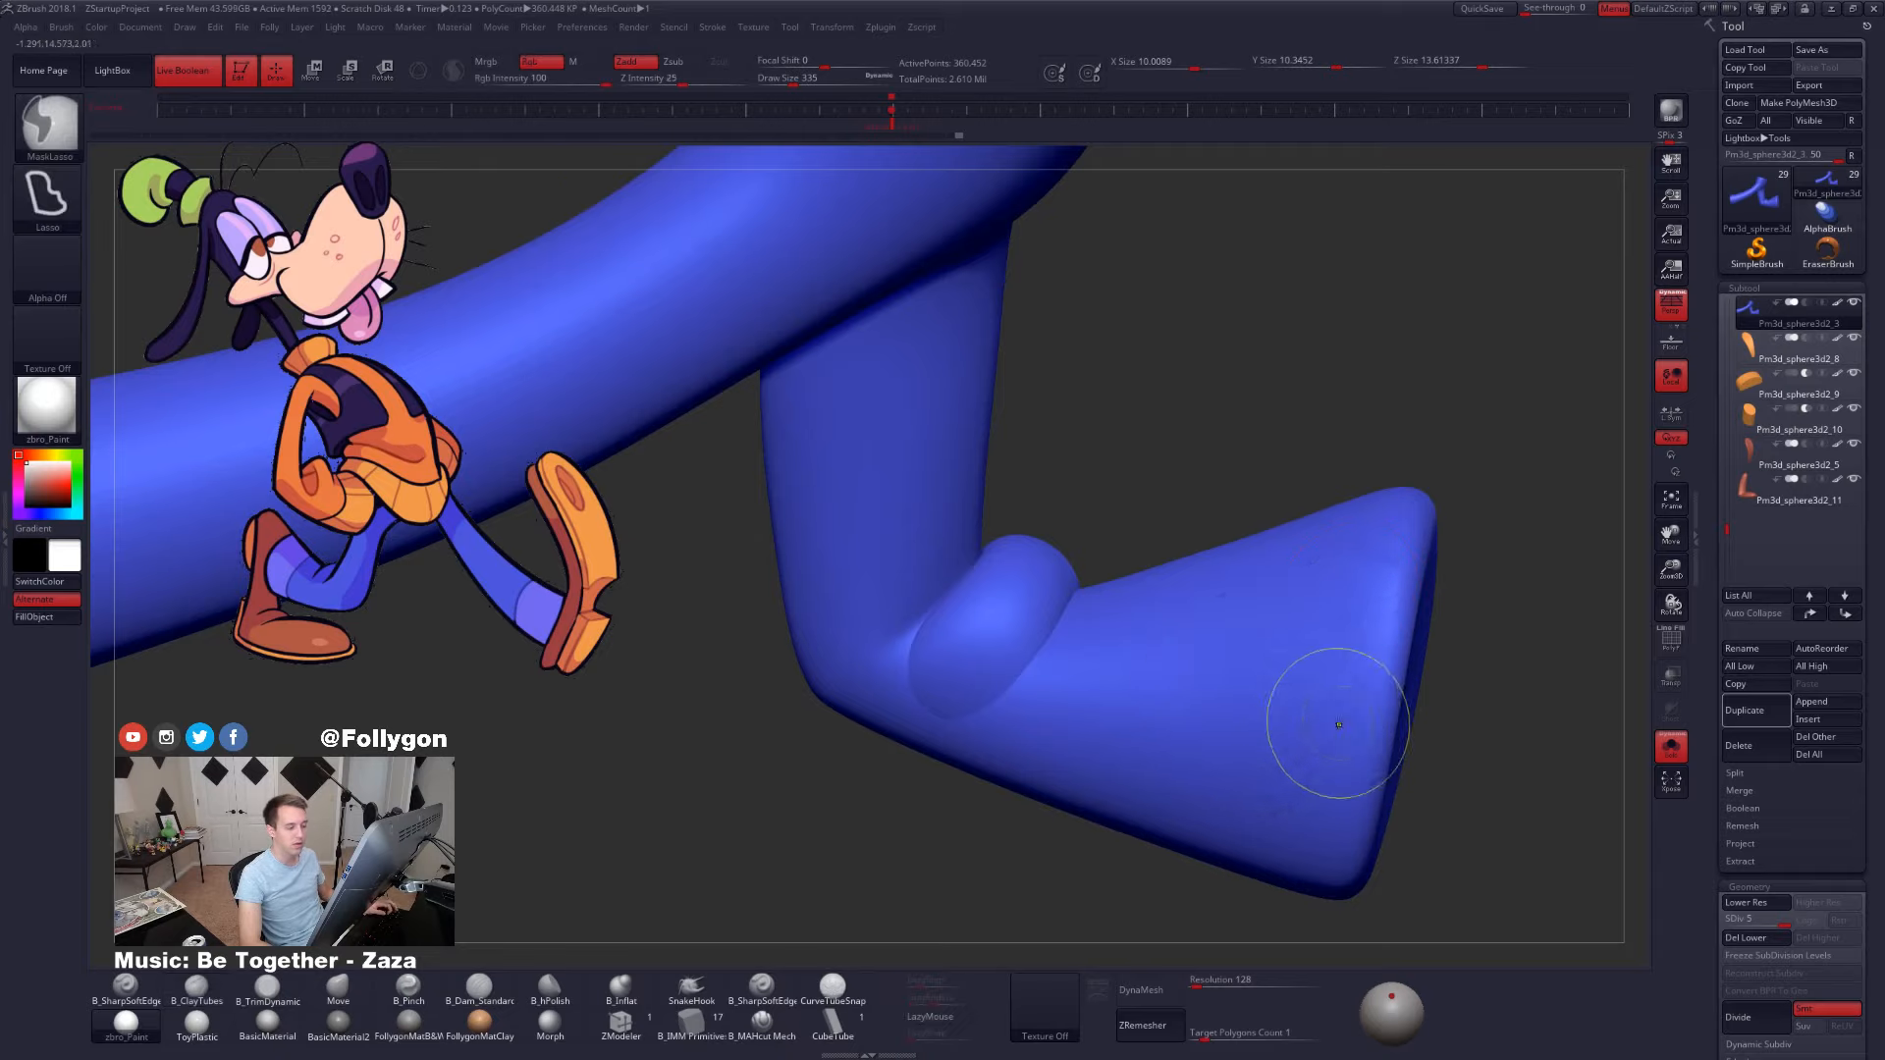
{"action": "mouse_move", "coordinate": [1325, 715]}
{"action": "right_mouse_down"}
{"action": "mouse_move", "coordinate": [1120, 633]}
{"action": "mouse_move", "coordinate": [1225, 622]}
{"action": "right_mouse_up"}
{"action": "key", "text": "space"}
{"action": "left_click_drag", "start_coordinate": [1225, 621], "coordinate": [1212, 622]}
{"action": "mouse_move", "coordinate": [1334, 514]}
{"action": "left_mouse_down"}
{"action": "mouse_move", "coordinate": [1129, 518]}
{"action": "mouse_move", "coordinate": [1178, 481]}
{"action": "mouse_move", "coordinate": [1209, 525]}
{"action": "mouse_move", "coordinate": [1104, 557]}
{"action": "mouse_move", "coordinate": [1144, 579]}
{"action": "left_mouse_up"}
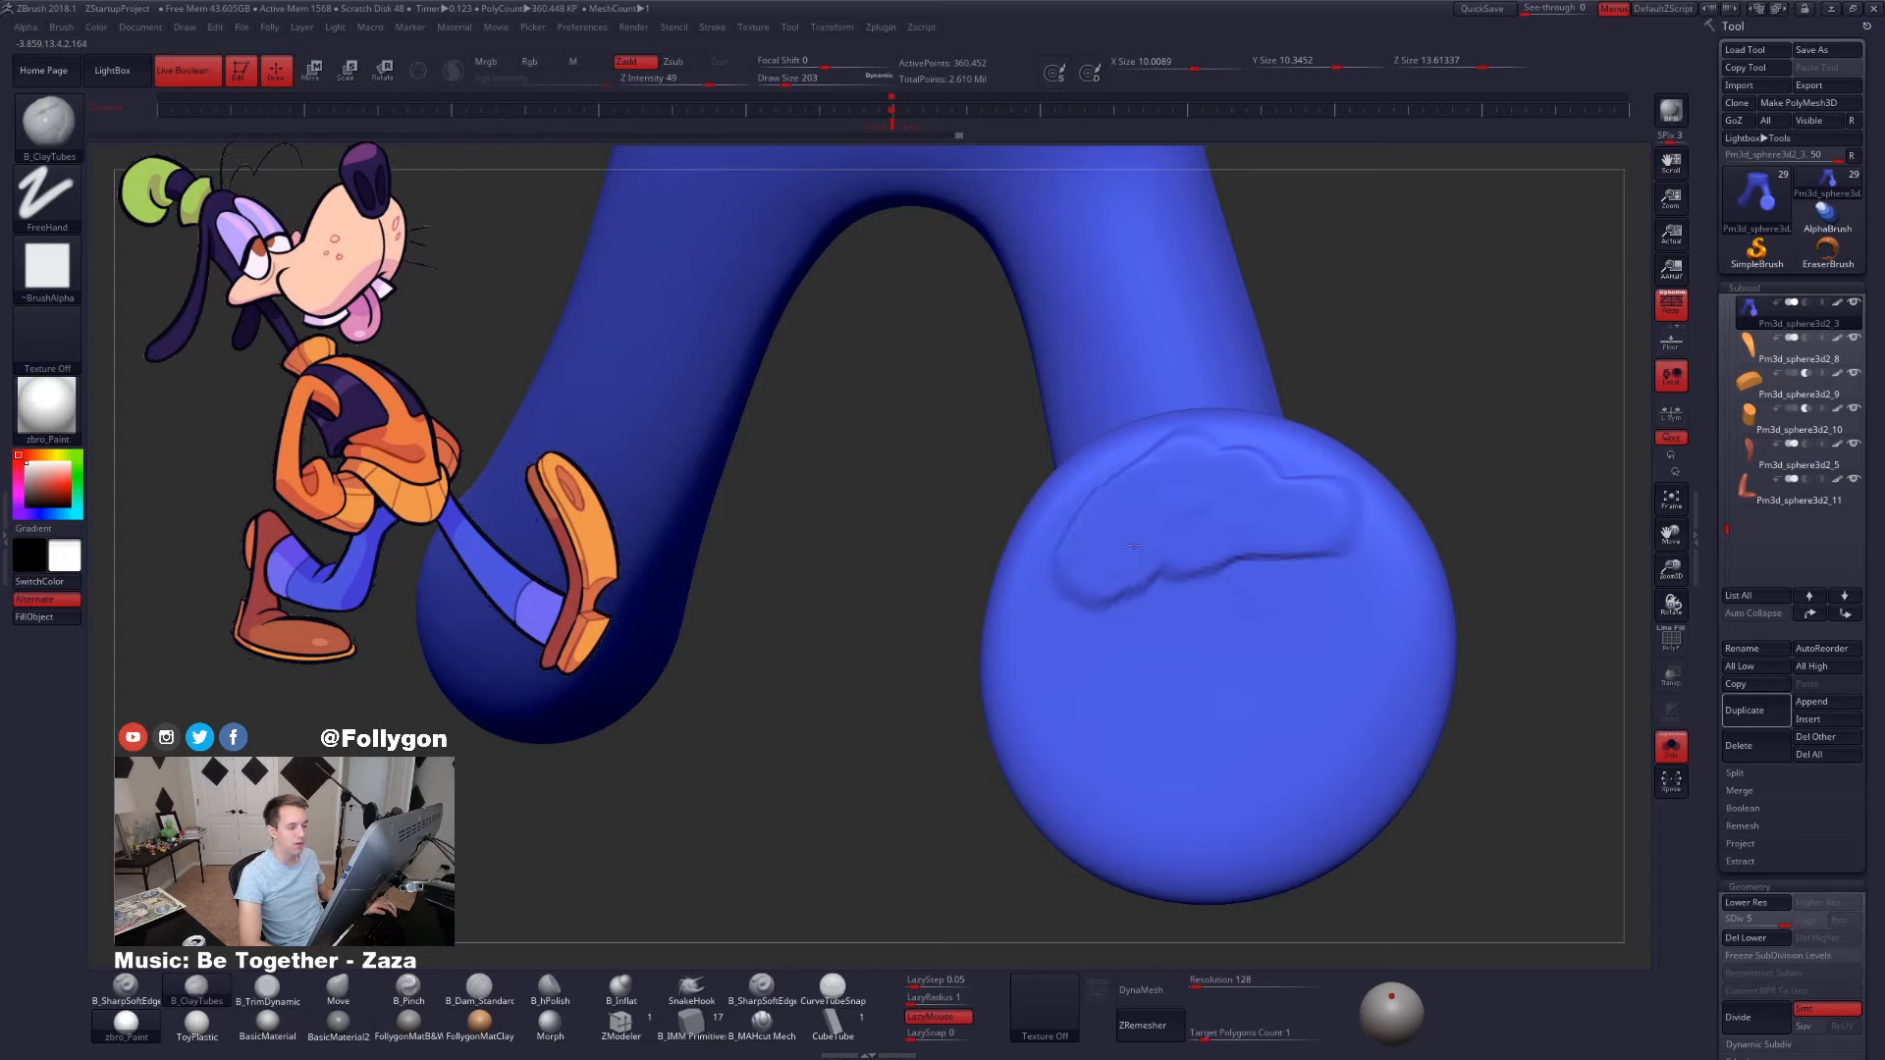
- Lay narrow ClayTubes strips across the middle of the leg's flat end, starting at draw size 74 and Z Intensity 21
{"action": "key", "text": "space"}
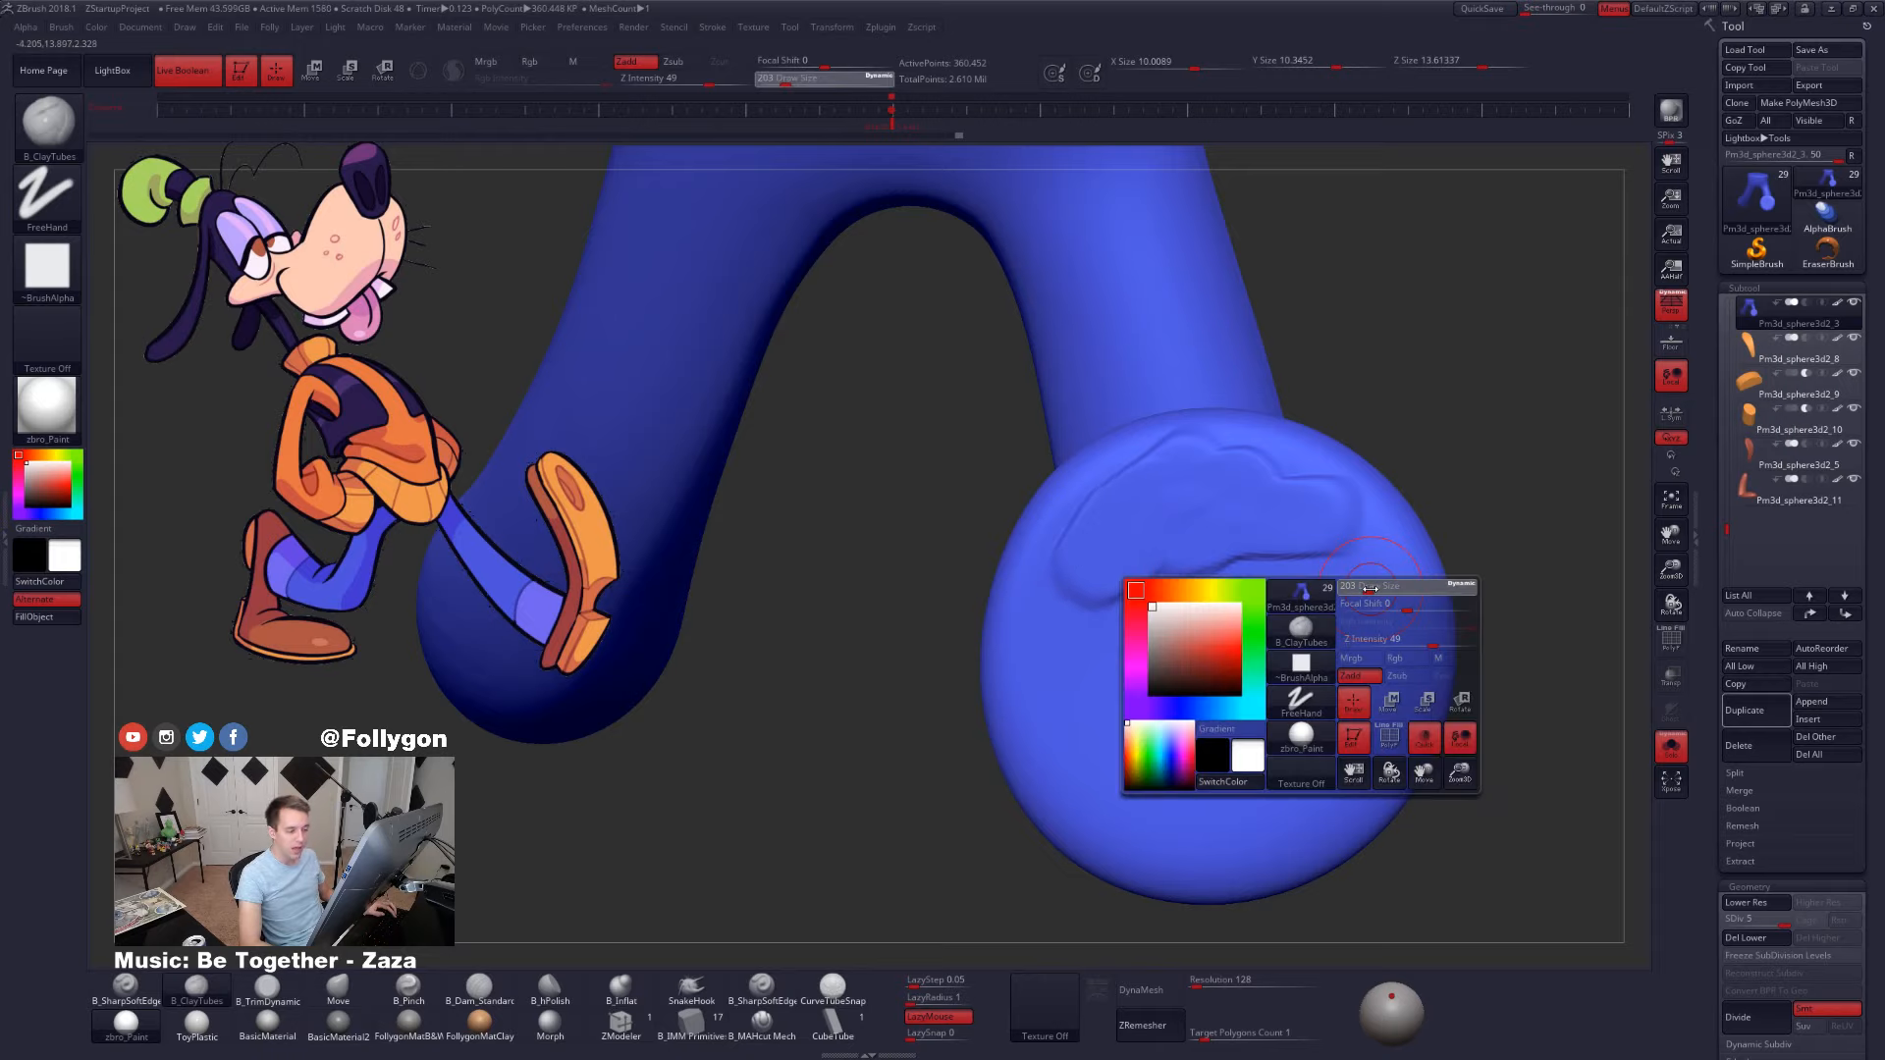
{"action": "left_click_drag", "start_coordinate": [1369, 587], "coordinate": [1348, 587]}
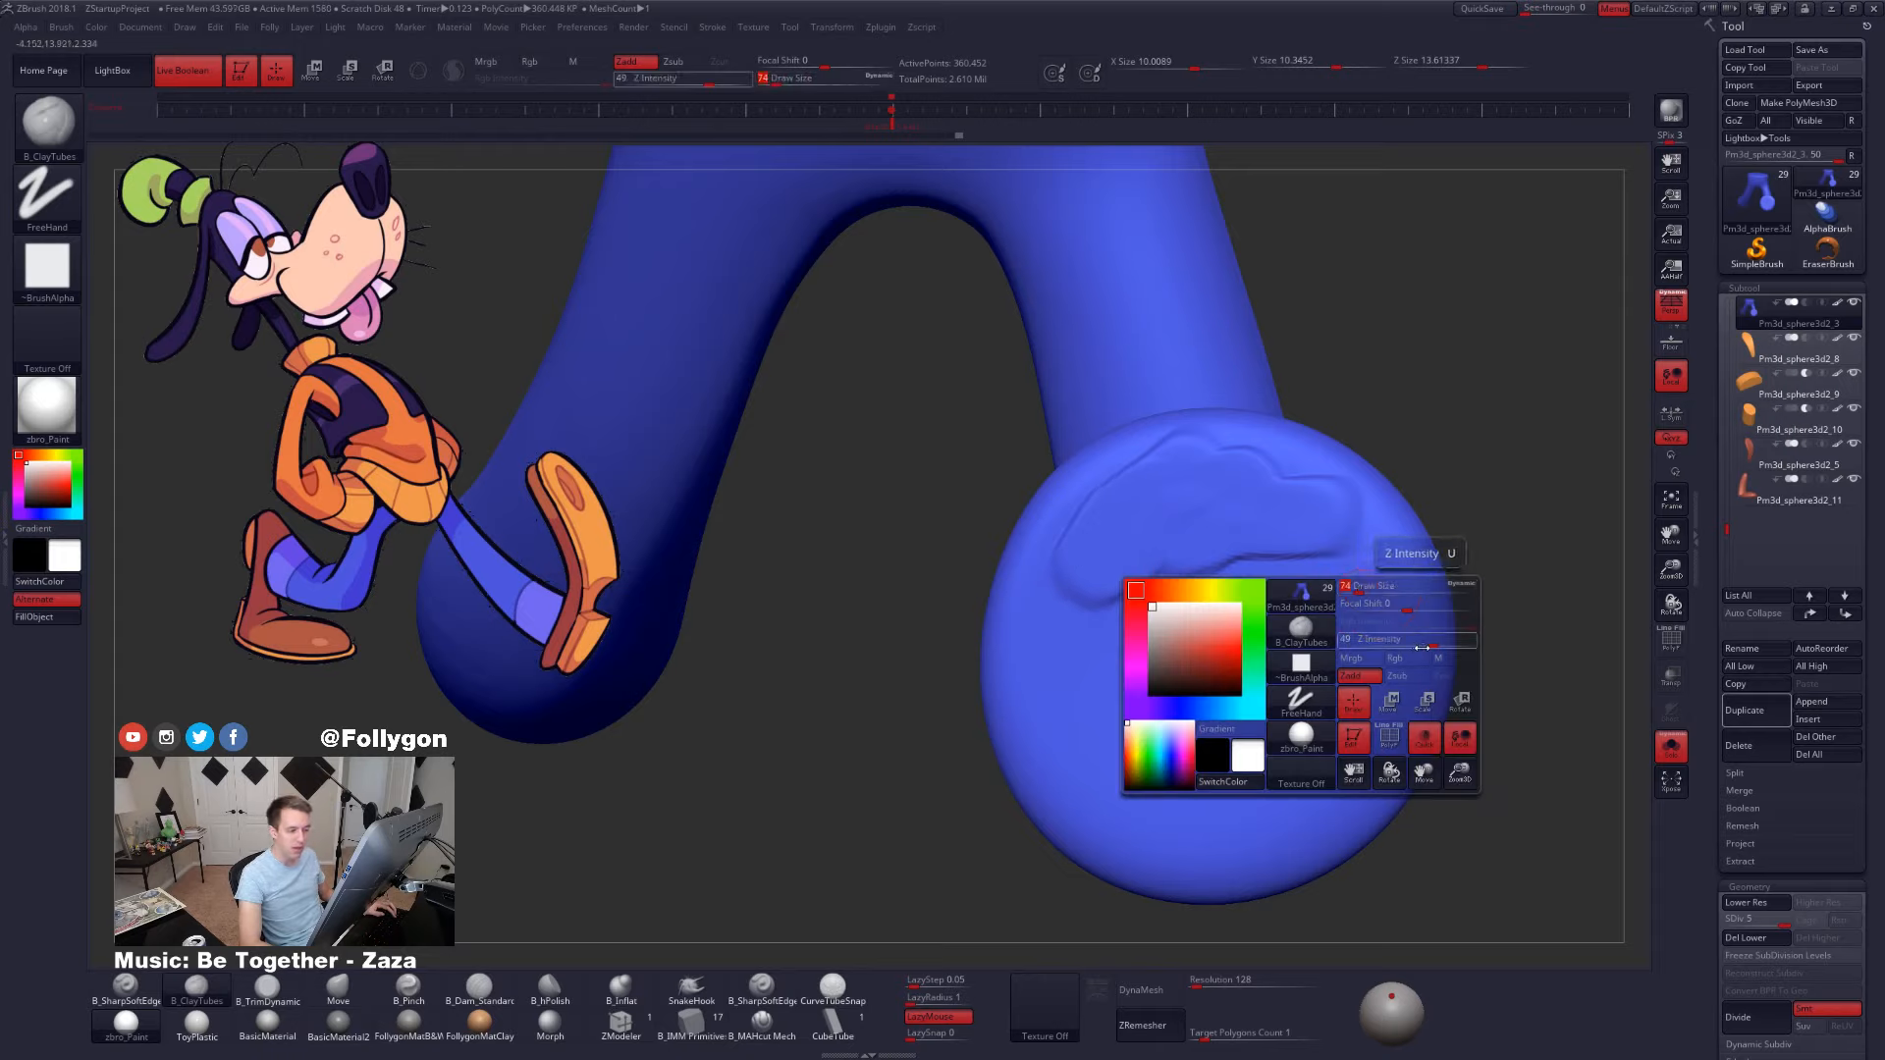
{"action": "left_click_drag", "start_coordinate": [1422, 648], "coordinate": [1394, 645]}
{"action": "left_click_drag", "start_coordinate": [1405, 564], "coordinate": [1080, 645]}
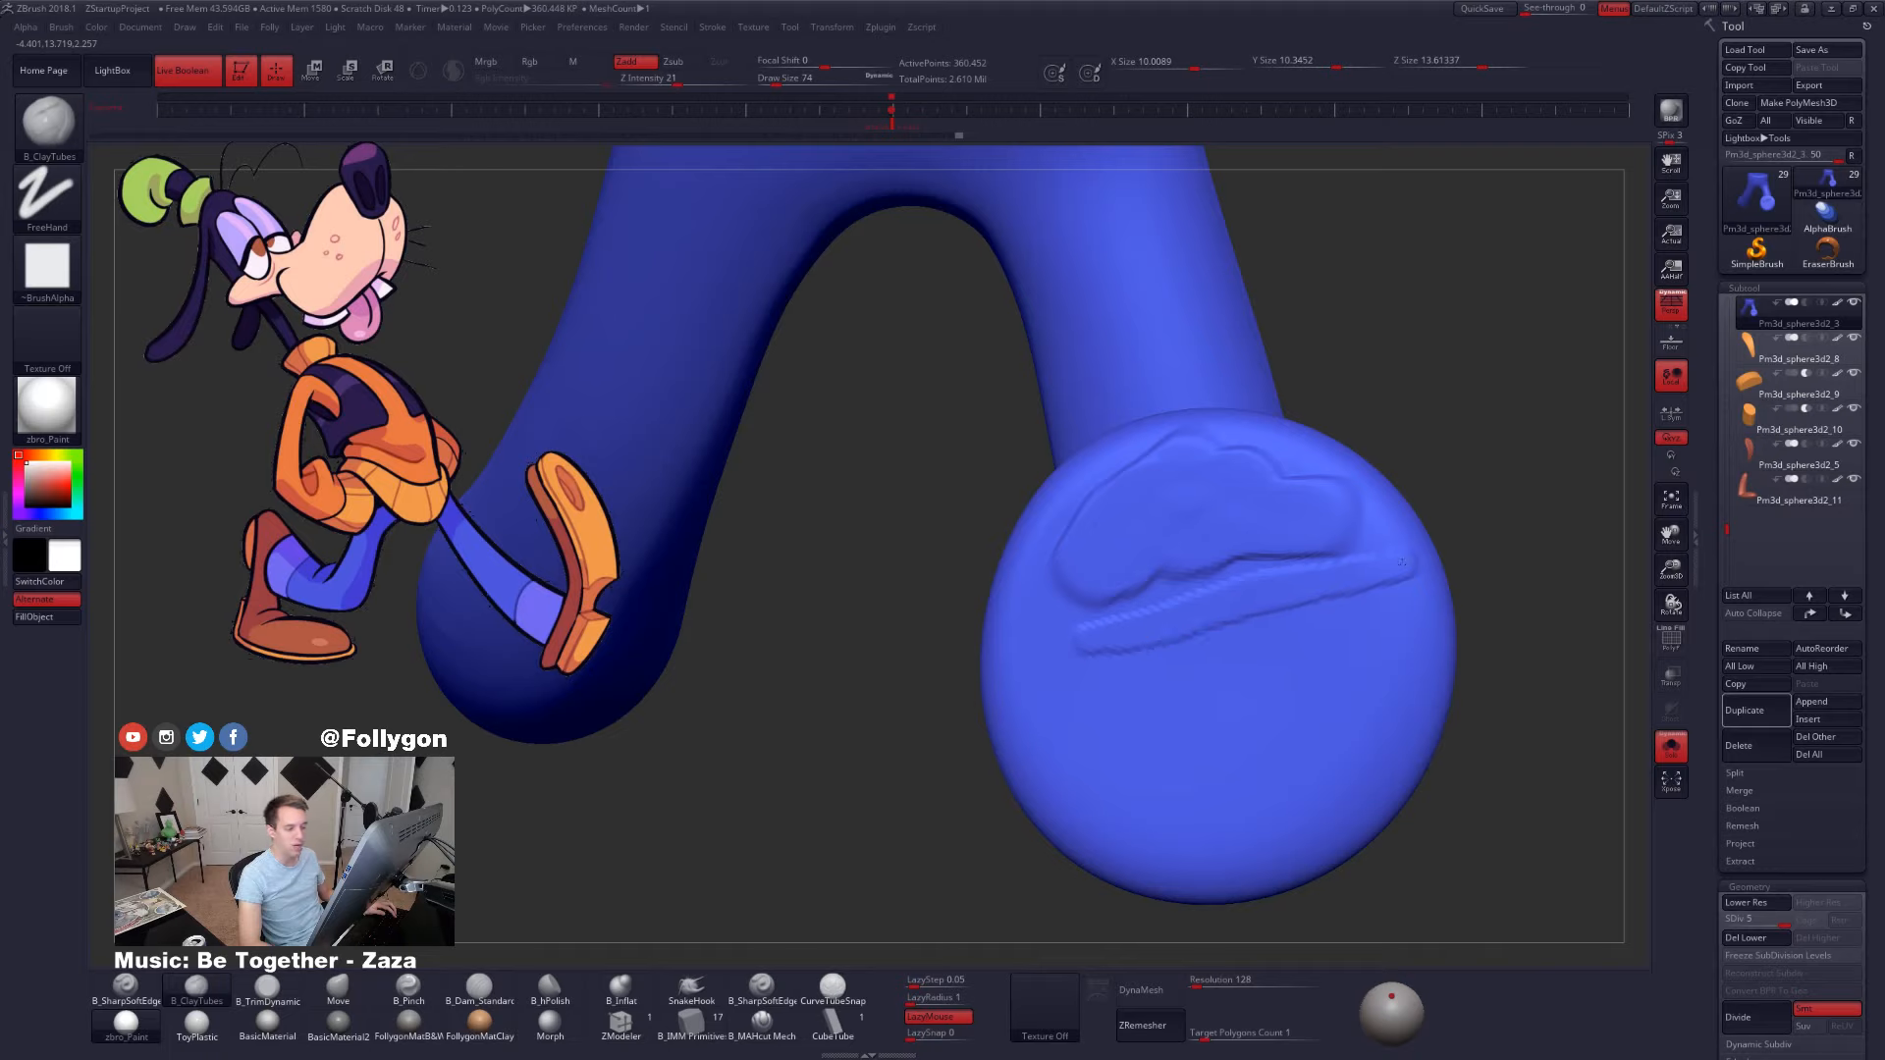
{"action": "key", "text": "space"}
{"action": "mouse_move", "coordinate": [1452, 631]}
{"action": "left_mouse_down"}
{"action": "mouse_move", "coordinate": [1506, 626]}
{"action": "mouse_move", "coordinate": [1127, 669]}
{"action": "mouse_move", "coordinate": [1330, 631]}
{"action": "mouse_move", "coordinate": [1092, 681]}
{"action": "mouse_move", "coordinate": [1359, 645]}
{"action": "mouse_move", "coordinate": [1340, 703]}
{"action": "mouse_move", "coordinate": [1308, 703]}
{"action": "mouse_move", "coordinate": [1263, 649]}
{"action": "left_mouse_up"}
- Lay broad ClayTubes strokes across the lower half of the flat end at draw size 279 and Z Intensity 33
{"action": "key", "text": "space"}
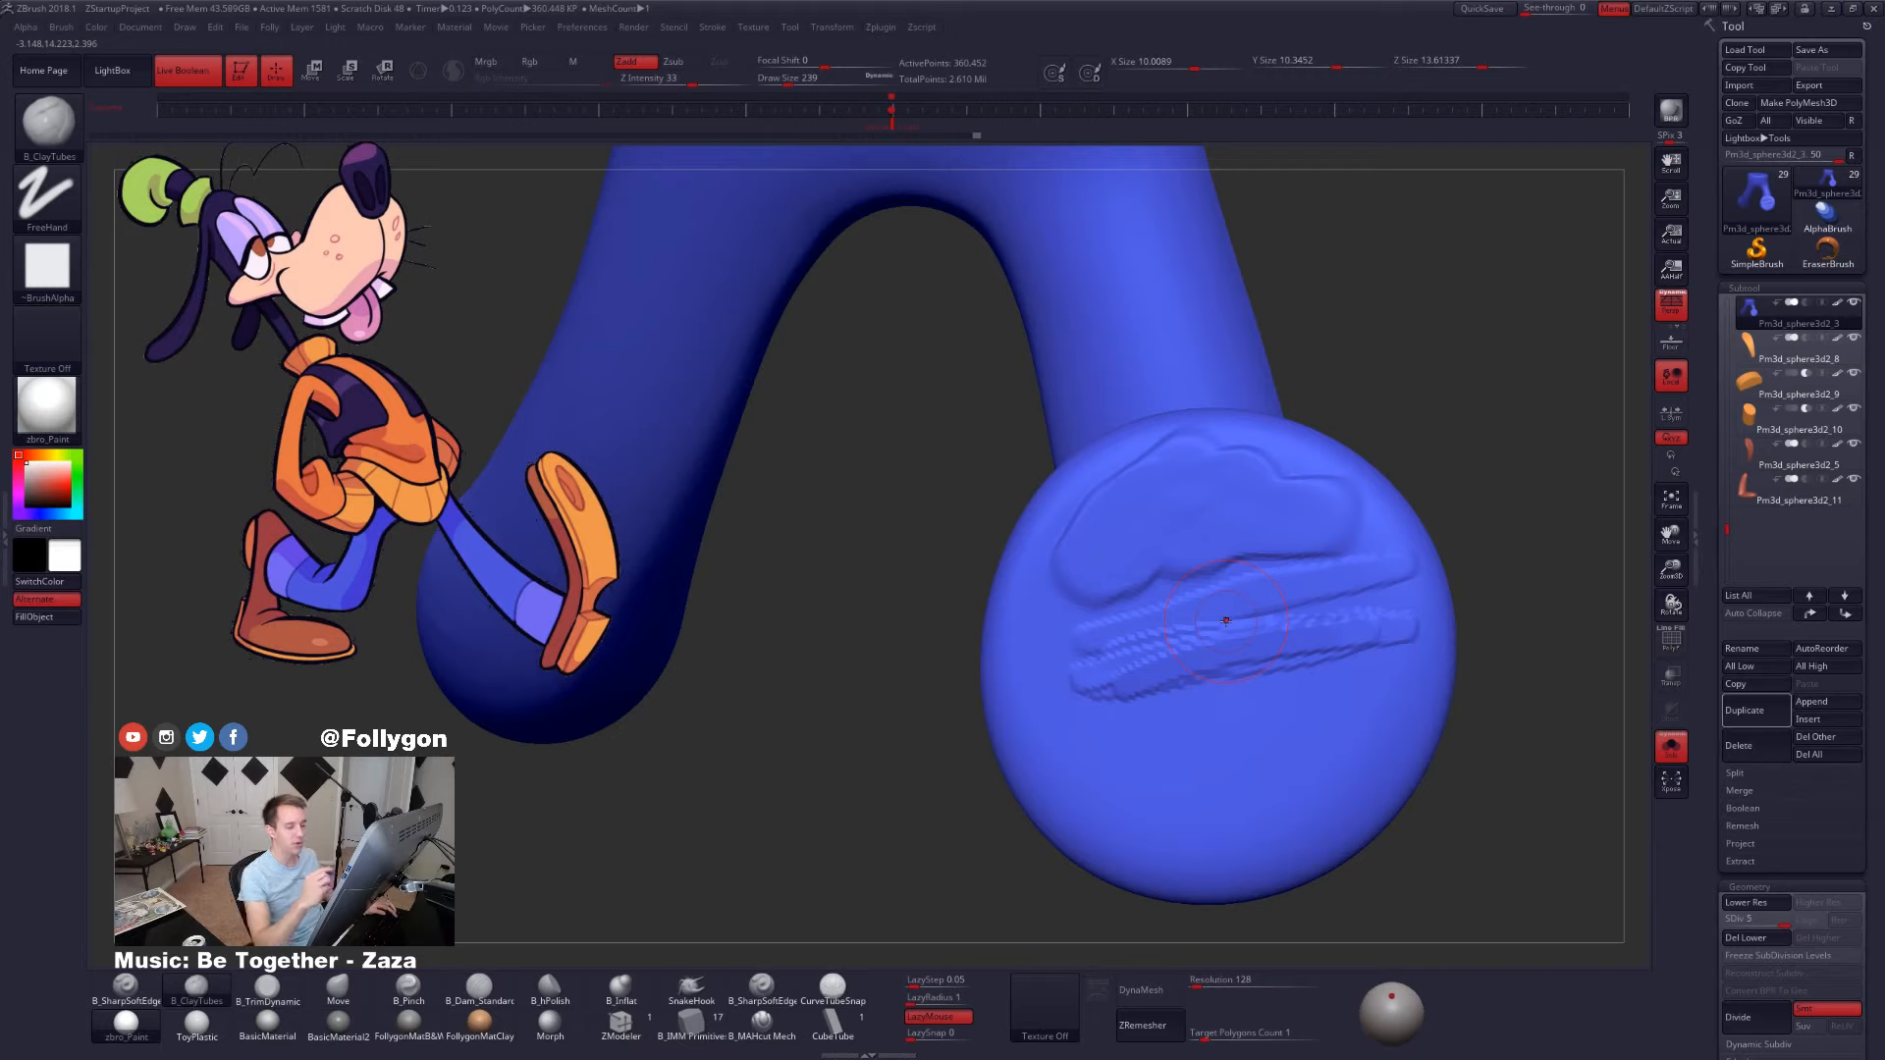
{"action": "key", "text": "space"}
{"action": "left_click_drag", "start_coordinate": [1314, 639], "coordinate": [1320, 639]}
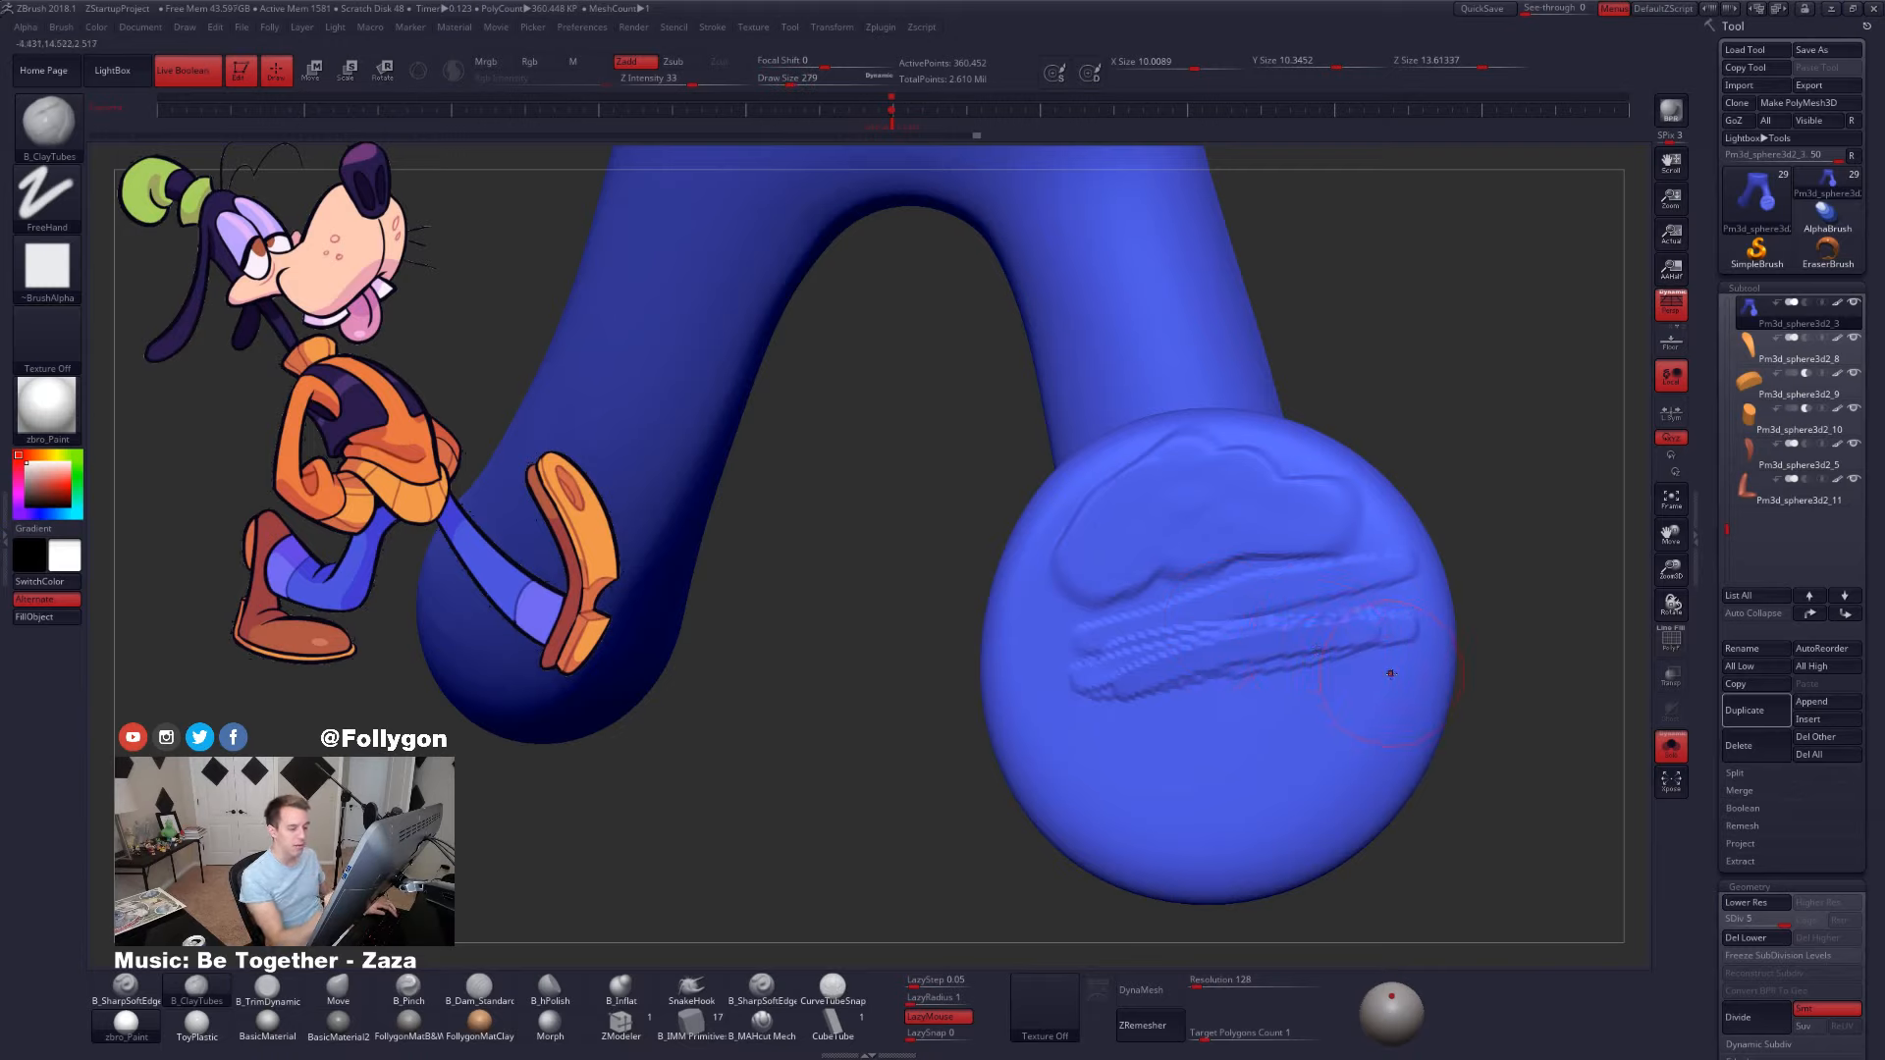
{"action": "left_click_drag", "start_coordinate": [1329, 694], "coordinate": [1095, 750]}
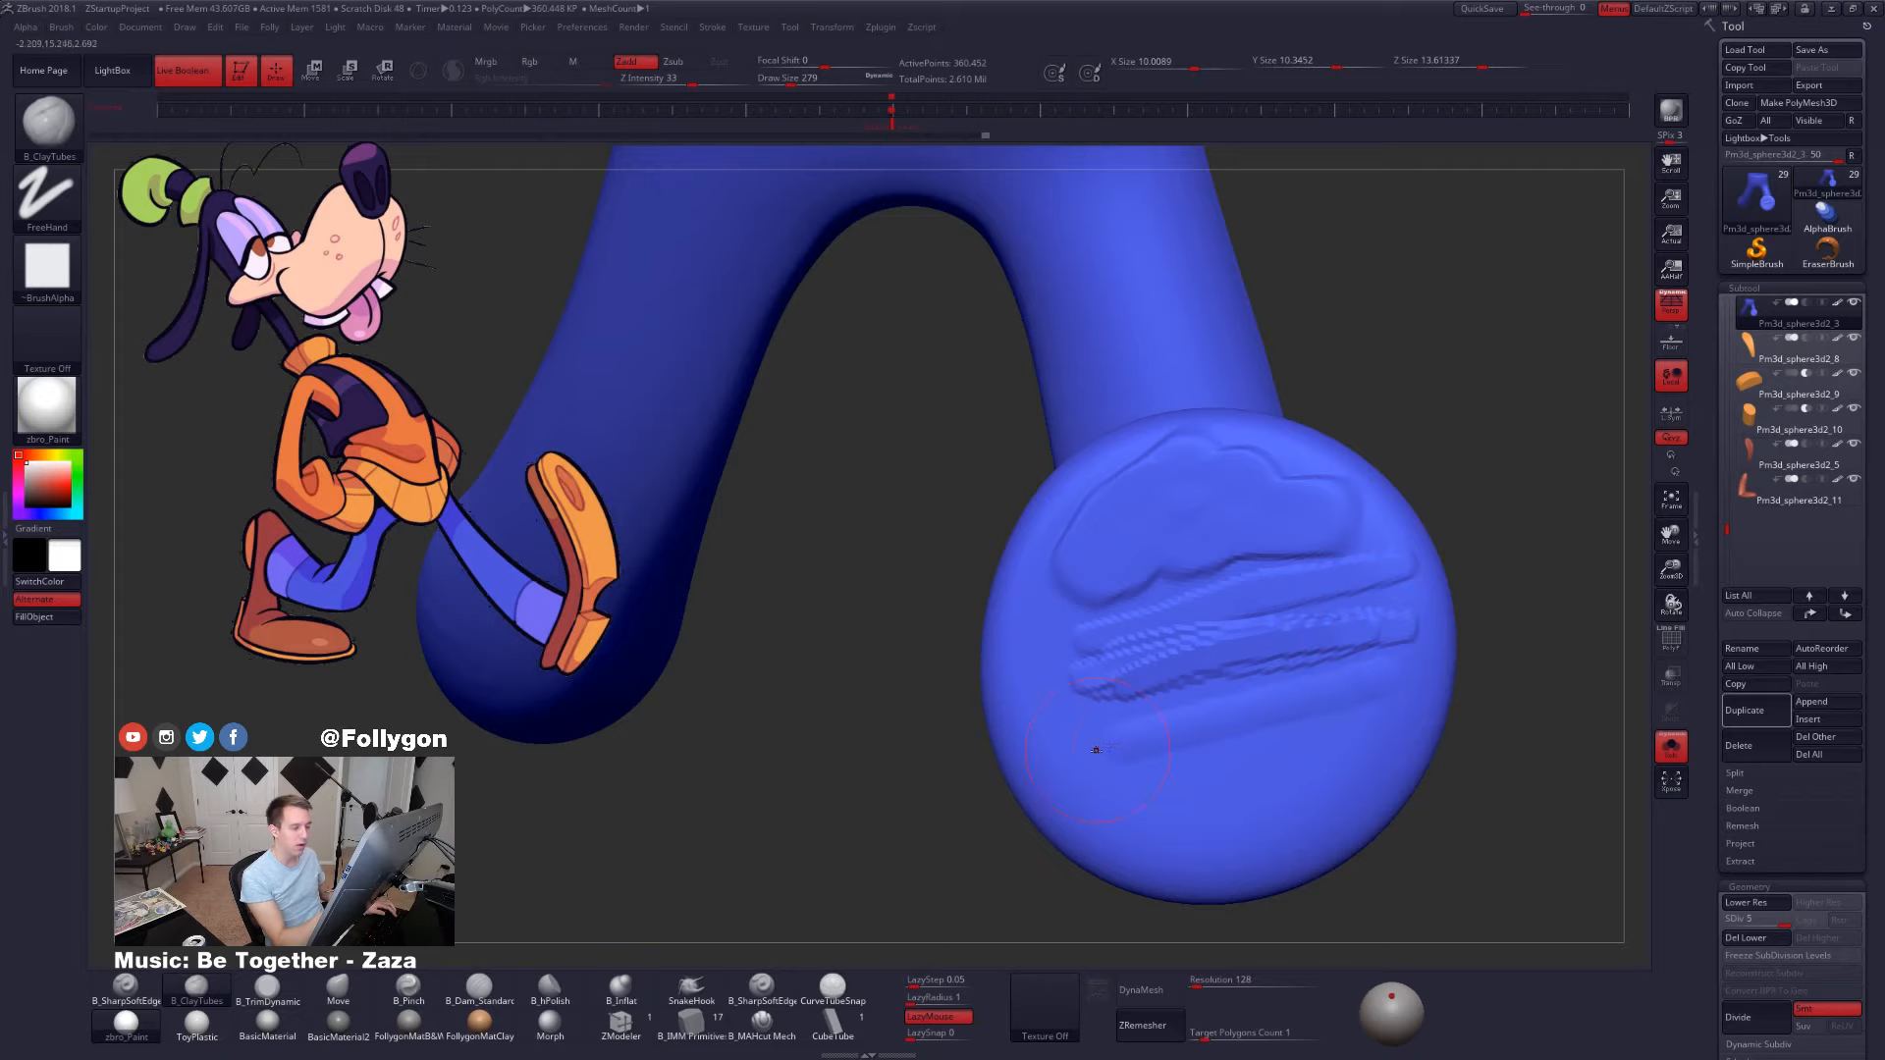
{"action": "right_click_drag", "start_coordinate": [1314, 709], "coordinate": [1304, 687], "text": "alt"}
{"action": "mouse_move", "coordinate": [1373, 671]}
{"action": "left_mouse_down"}
{"action": "mouse_move", "coordinate": [1184, 724]}
{"action": "mouse_move", "coordinate": [1147, 784]}
{"action": "left_mouse_up"}
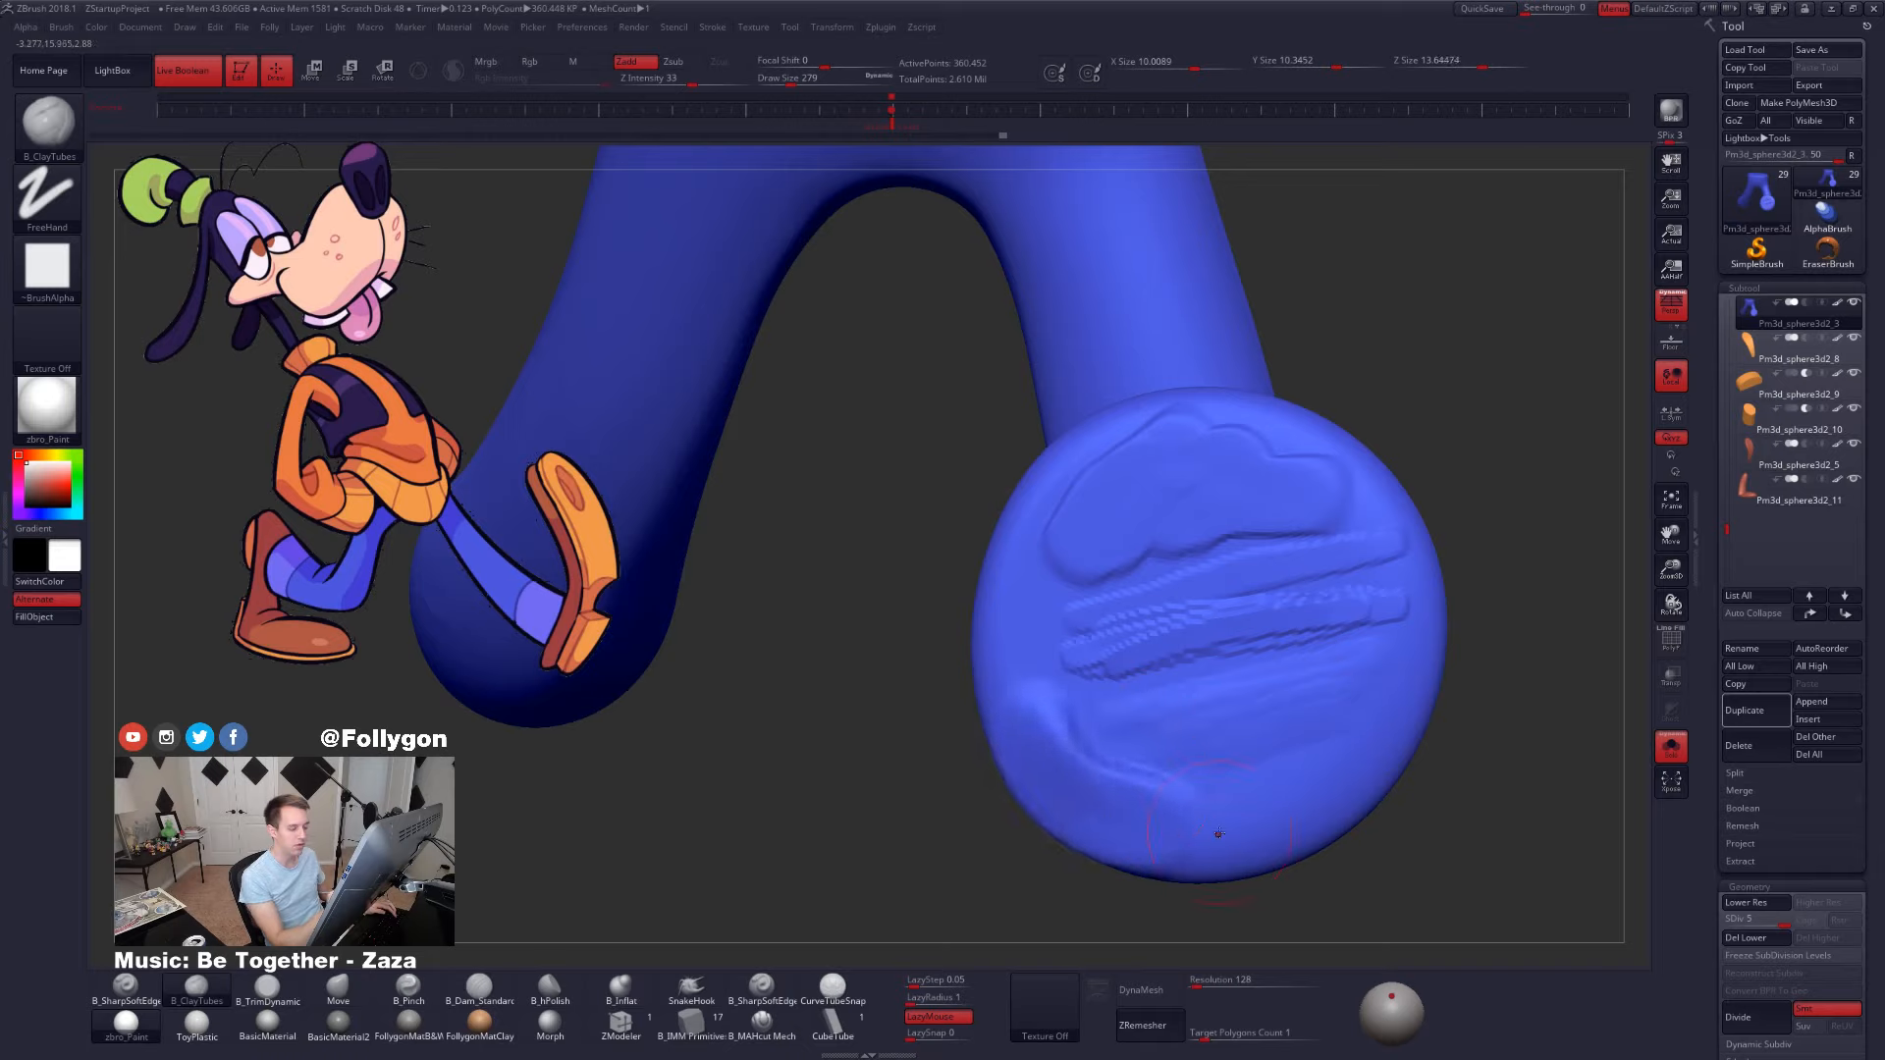
- Set the draw size to 265 and build up clay along the lower edge of the leg's flat end
{"action": "key", "text": "space"}
{"action": "left_click_drag", "start_coordinate": [1296, 748], "coordinate": [1294, 749]}
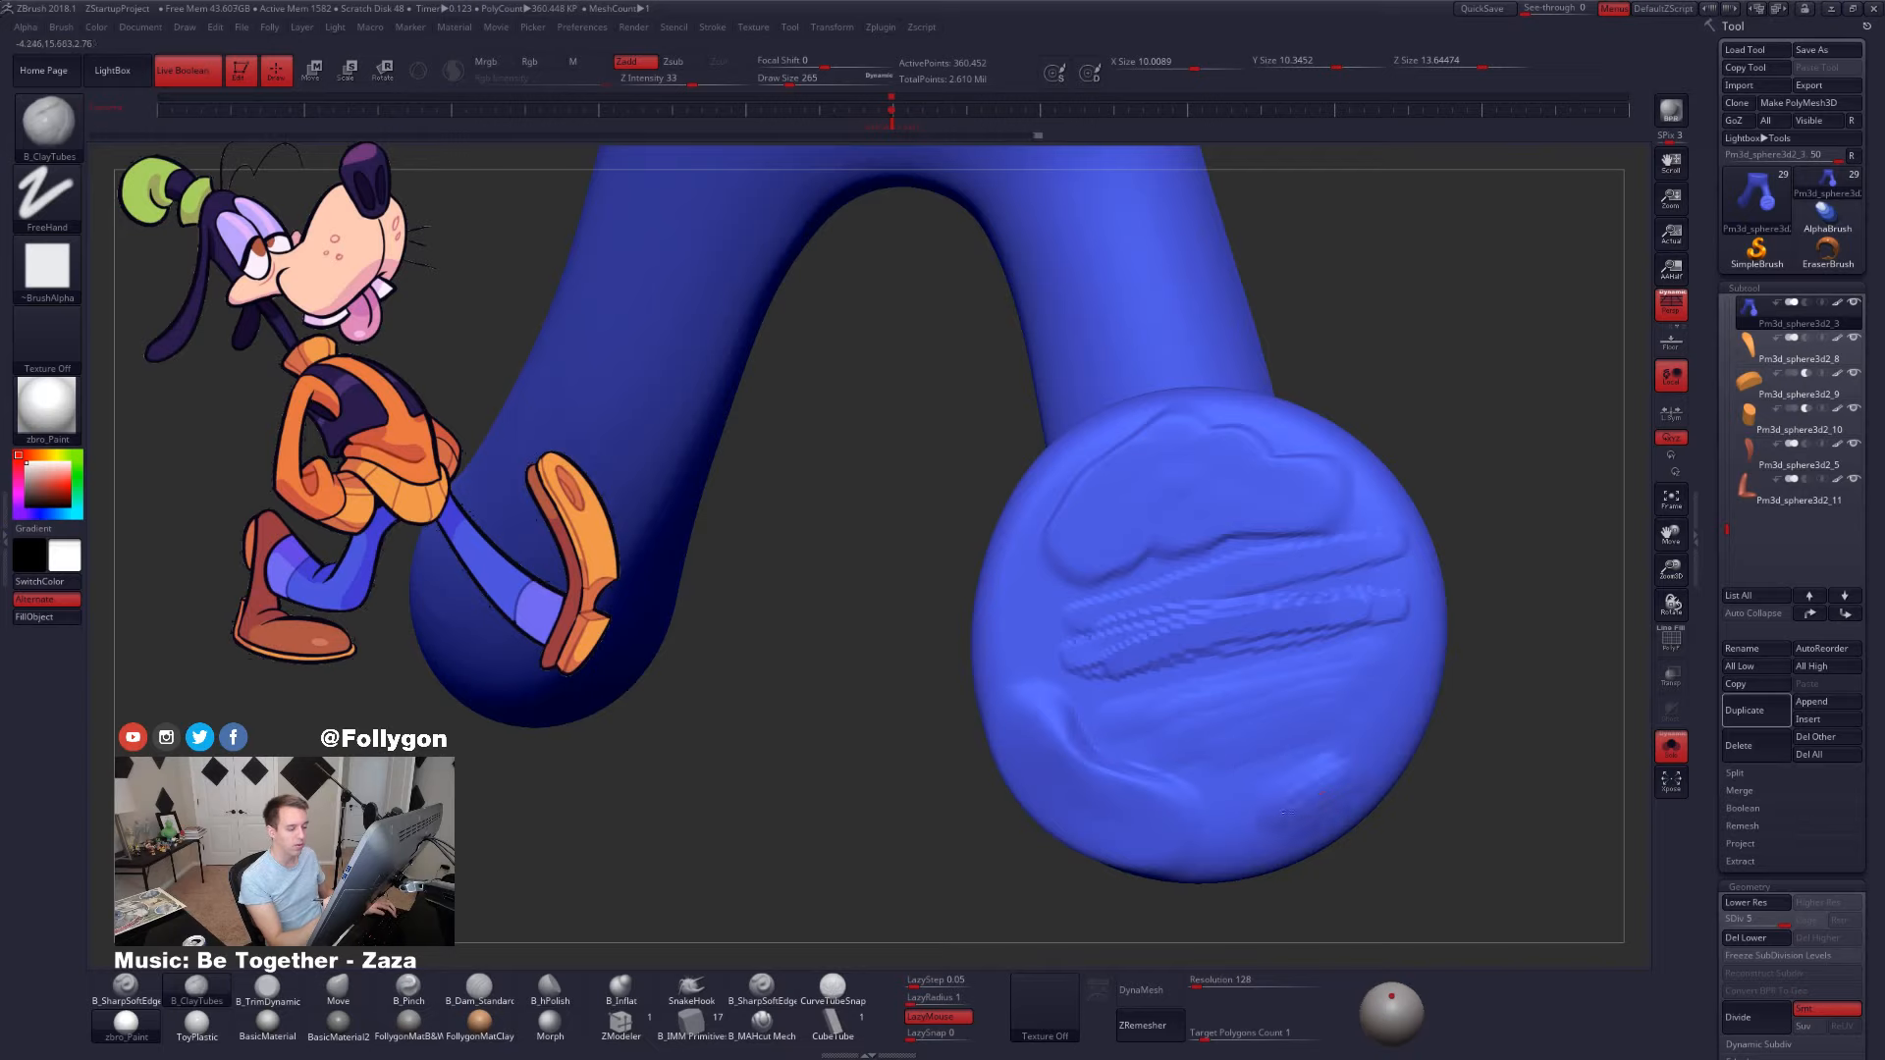
{"action": "left_click_drag", "start_coordinate": [1329, 764], "coordinate": [1263, 822]}
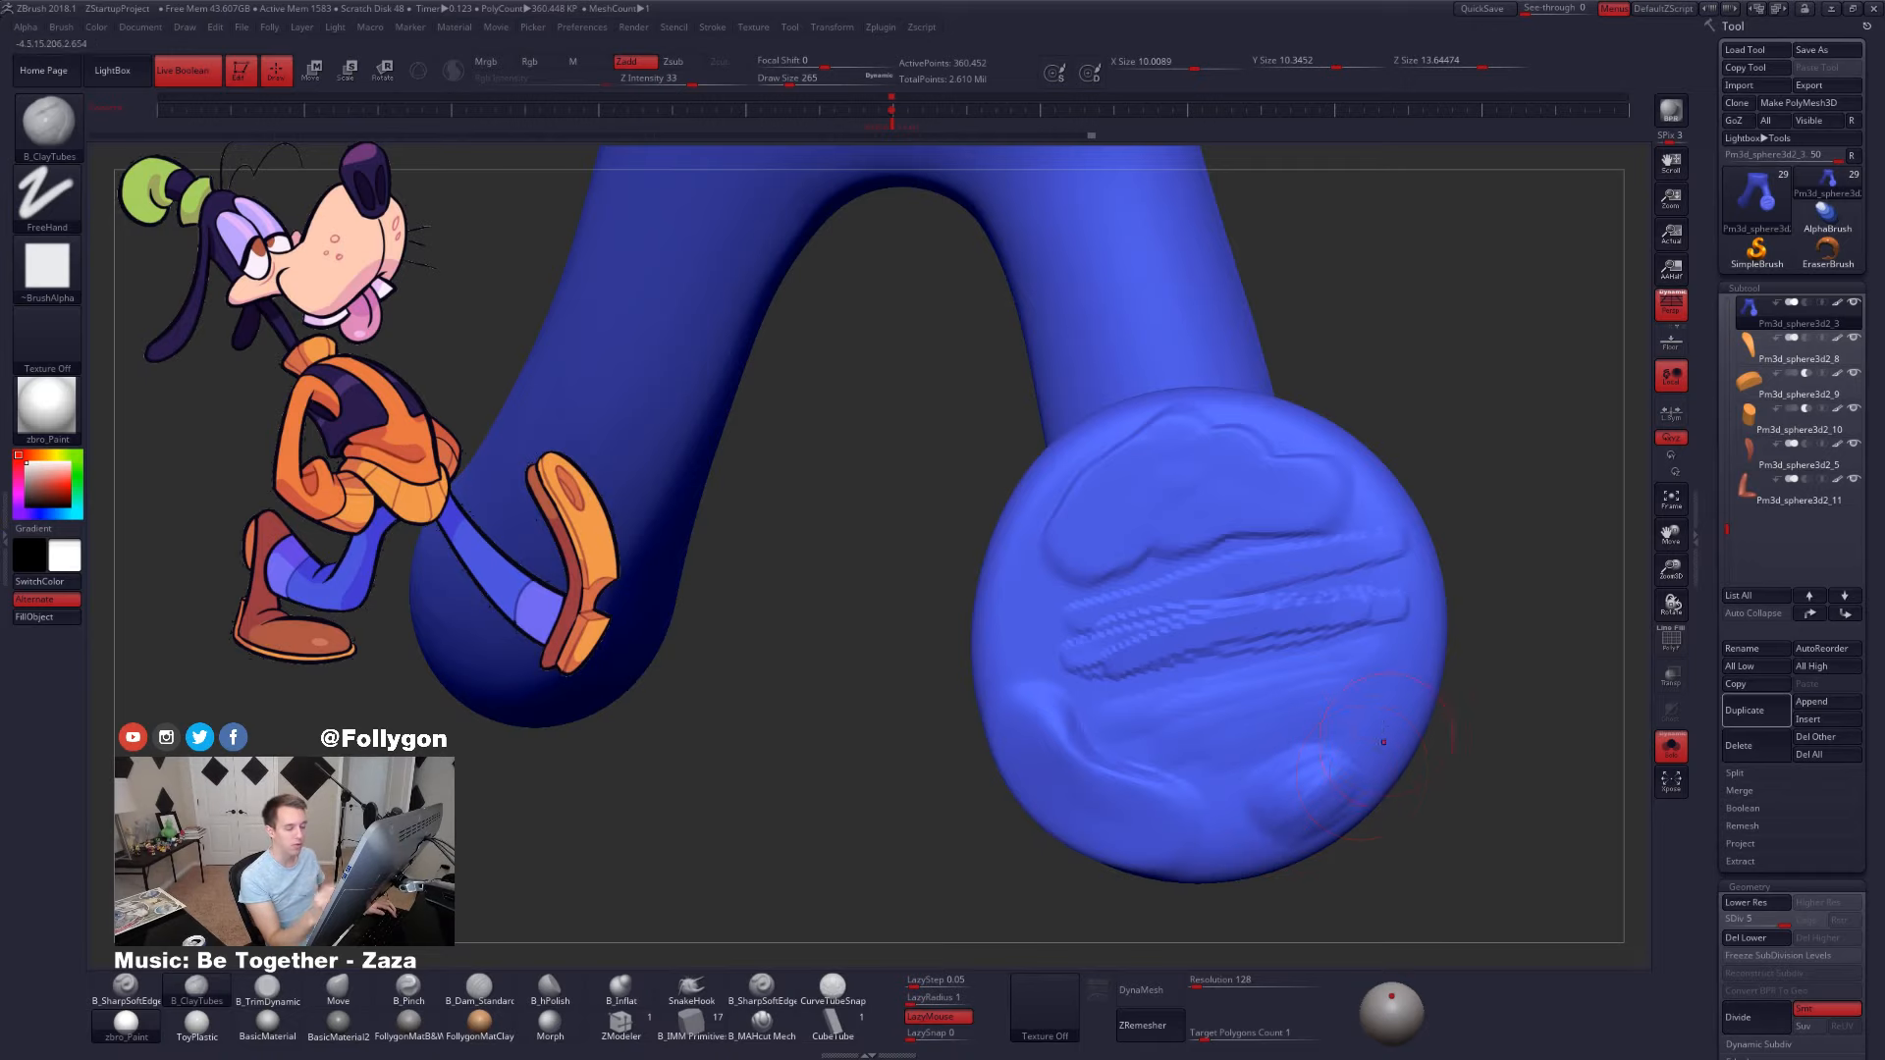
{"action": "left_click_drag", "start_coordinate": [1473, 864], "coordinate": [1272, 840]}
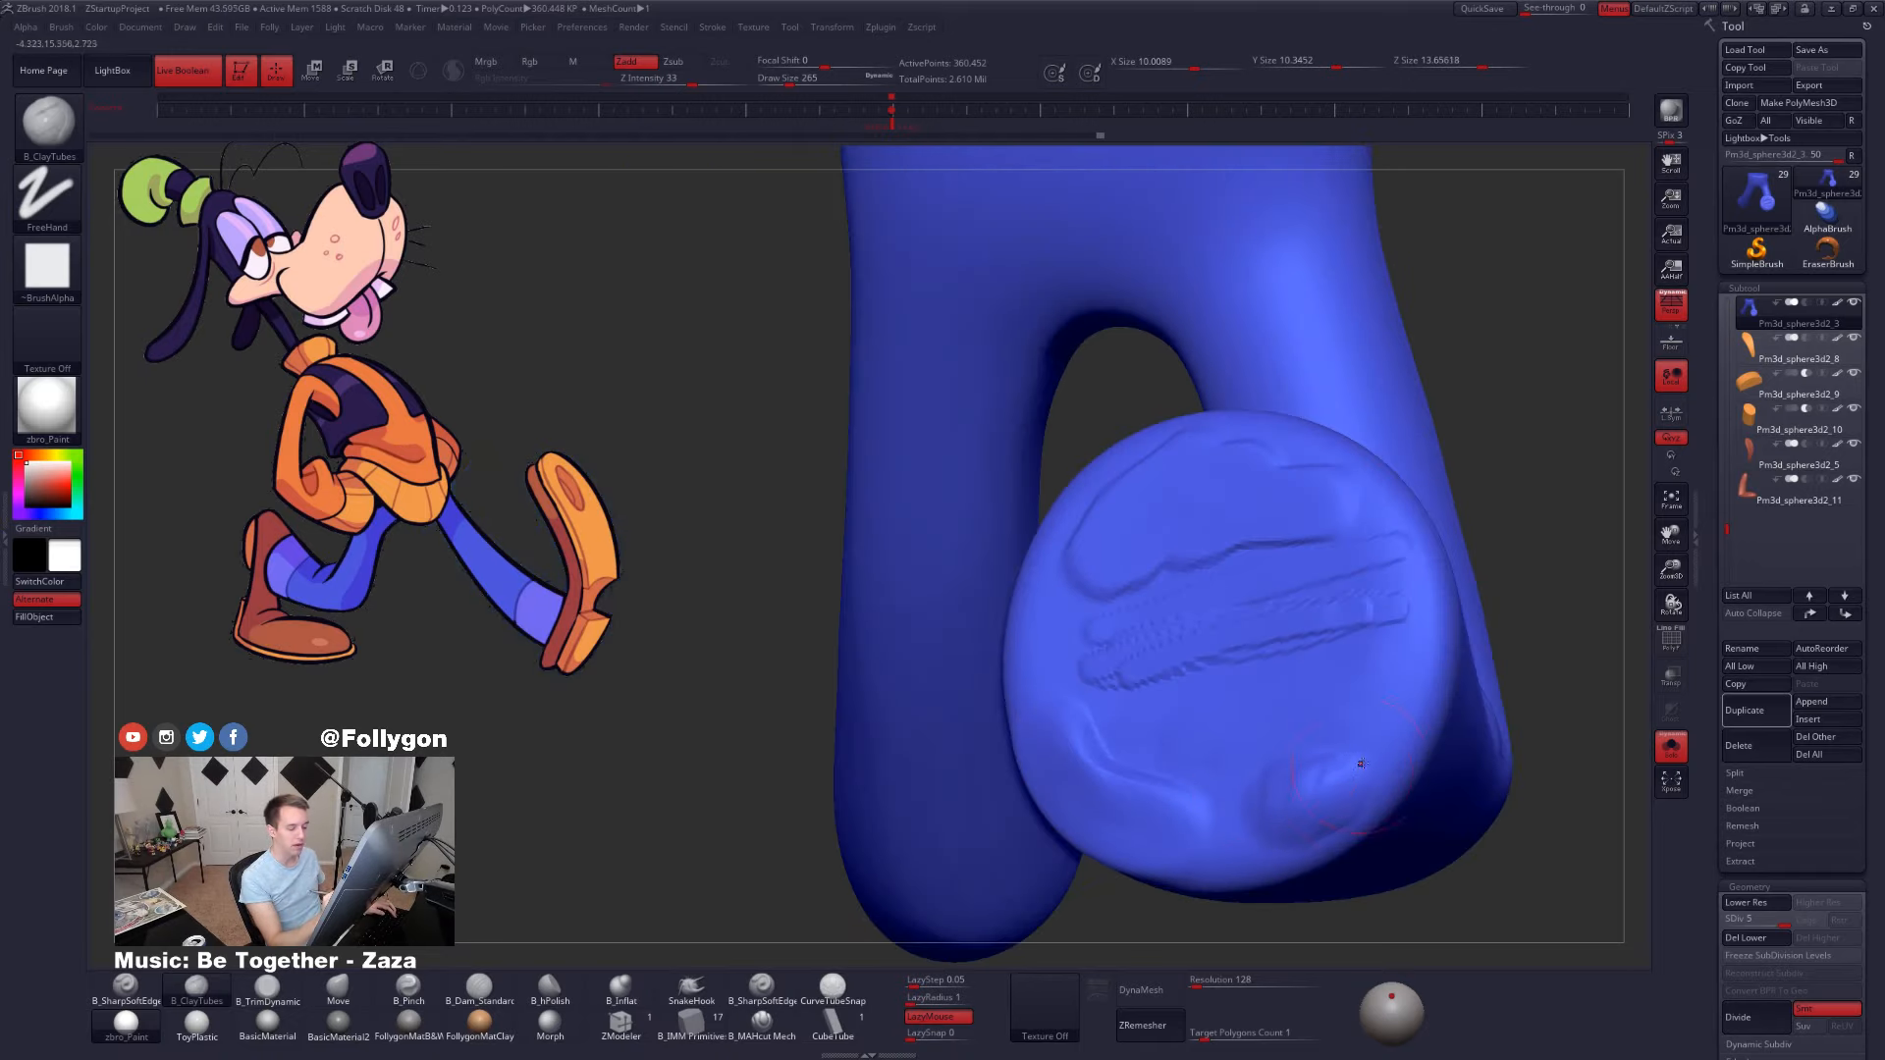
- Undo the ClayTubes strokes on the flat end of the lower leg
{"action": "mouse_move", "coordinate": [1359, 783]}
{"action": "right_mouse_down"}
{"action": "mouse_move", "coordinate": [1286, 759]}
{"action": "mouse_move", "coordinate": [1367, 709]}
{"action": "mouse_move", "coordinate": [1329, 696]}
{"action": "right_mouse_up"}
{"action": "key", "text": "ctrl"}
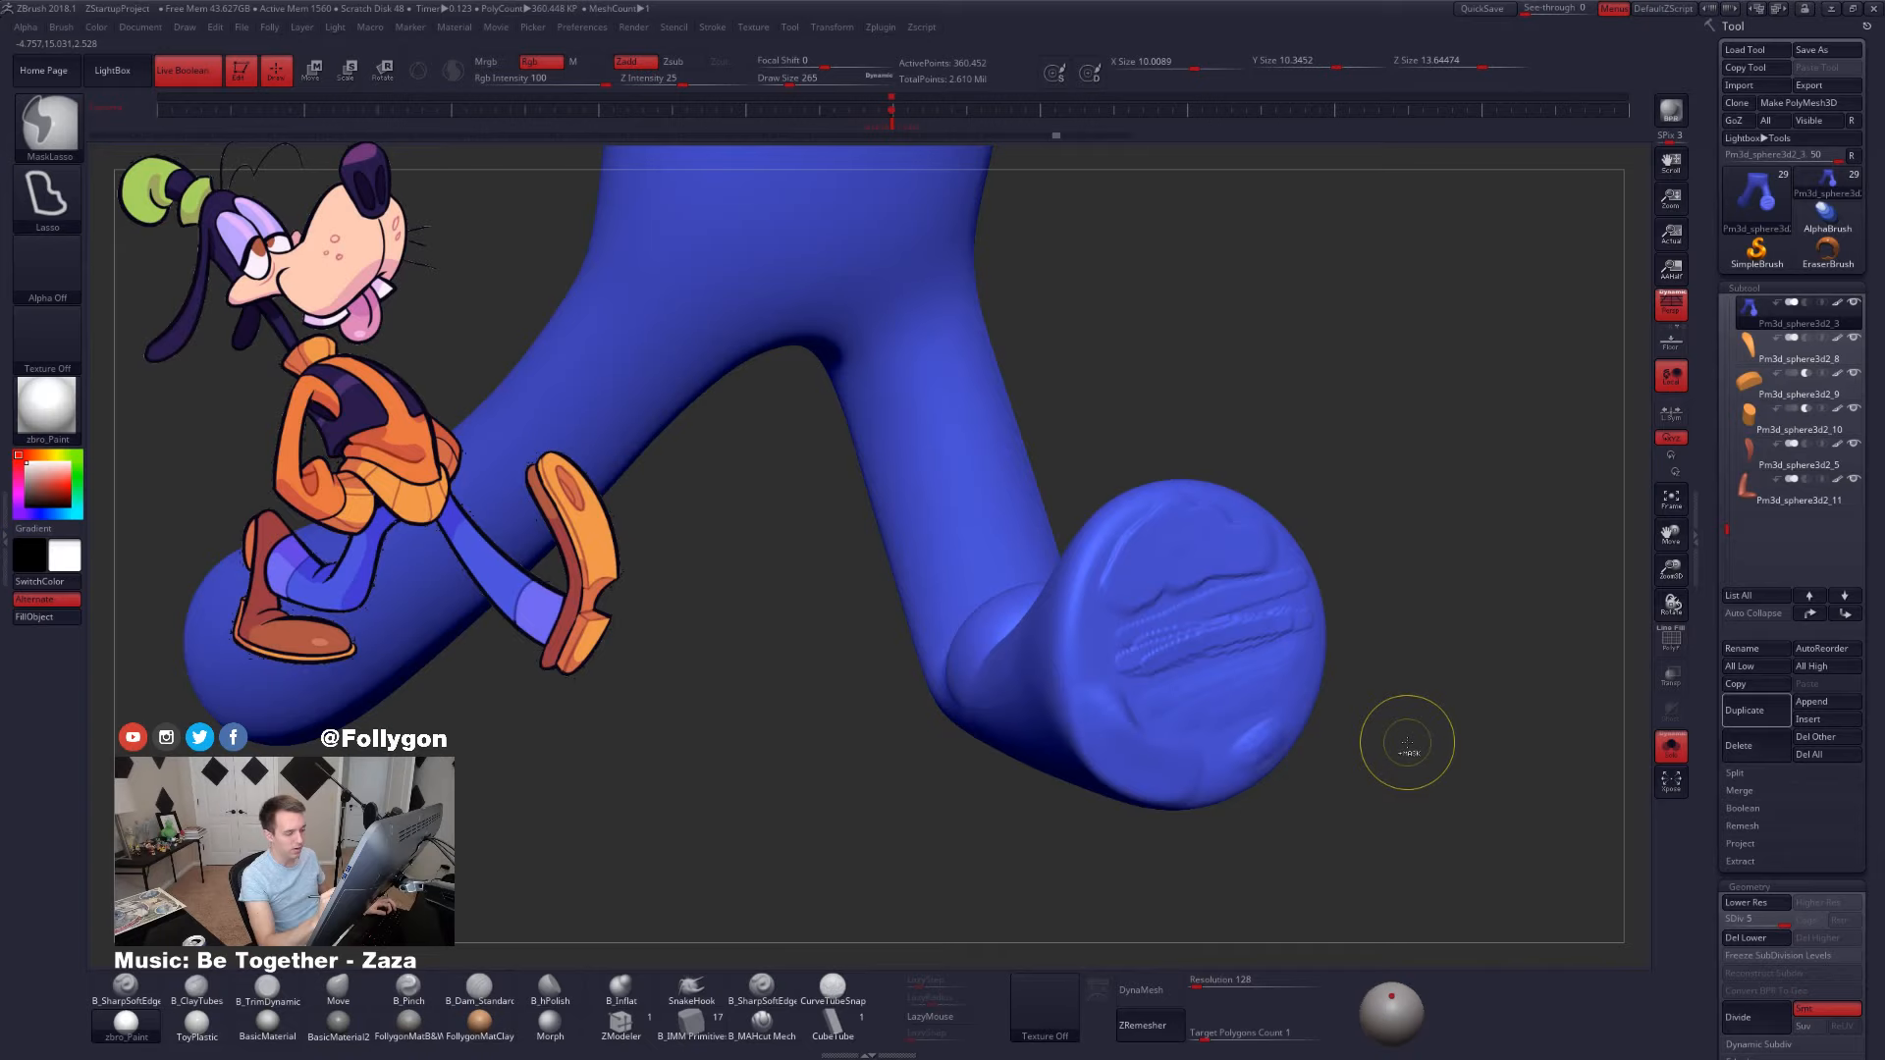
{"action": "key", "text": "ctrl+z"}
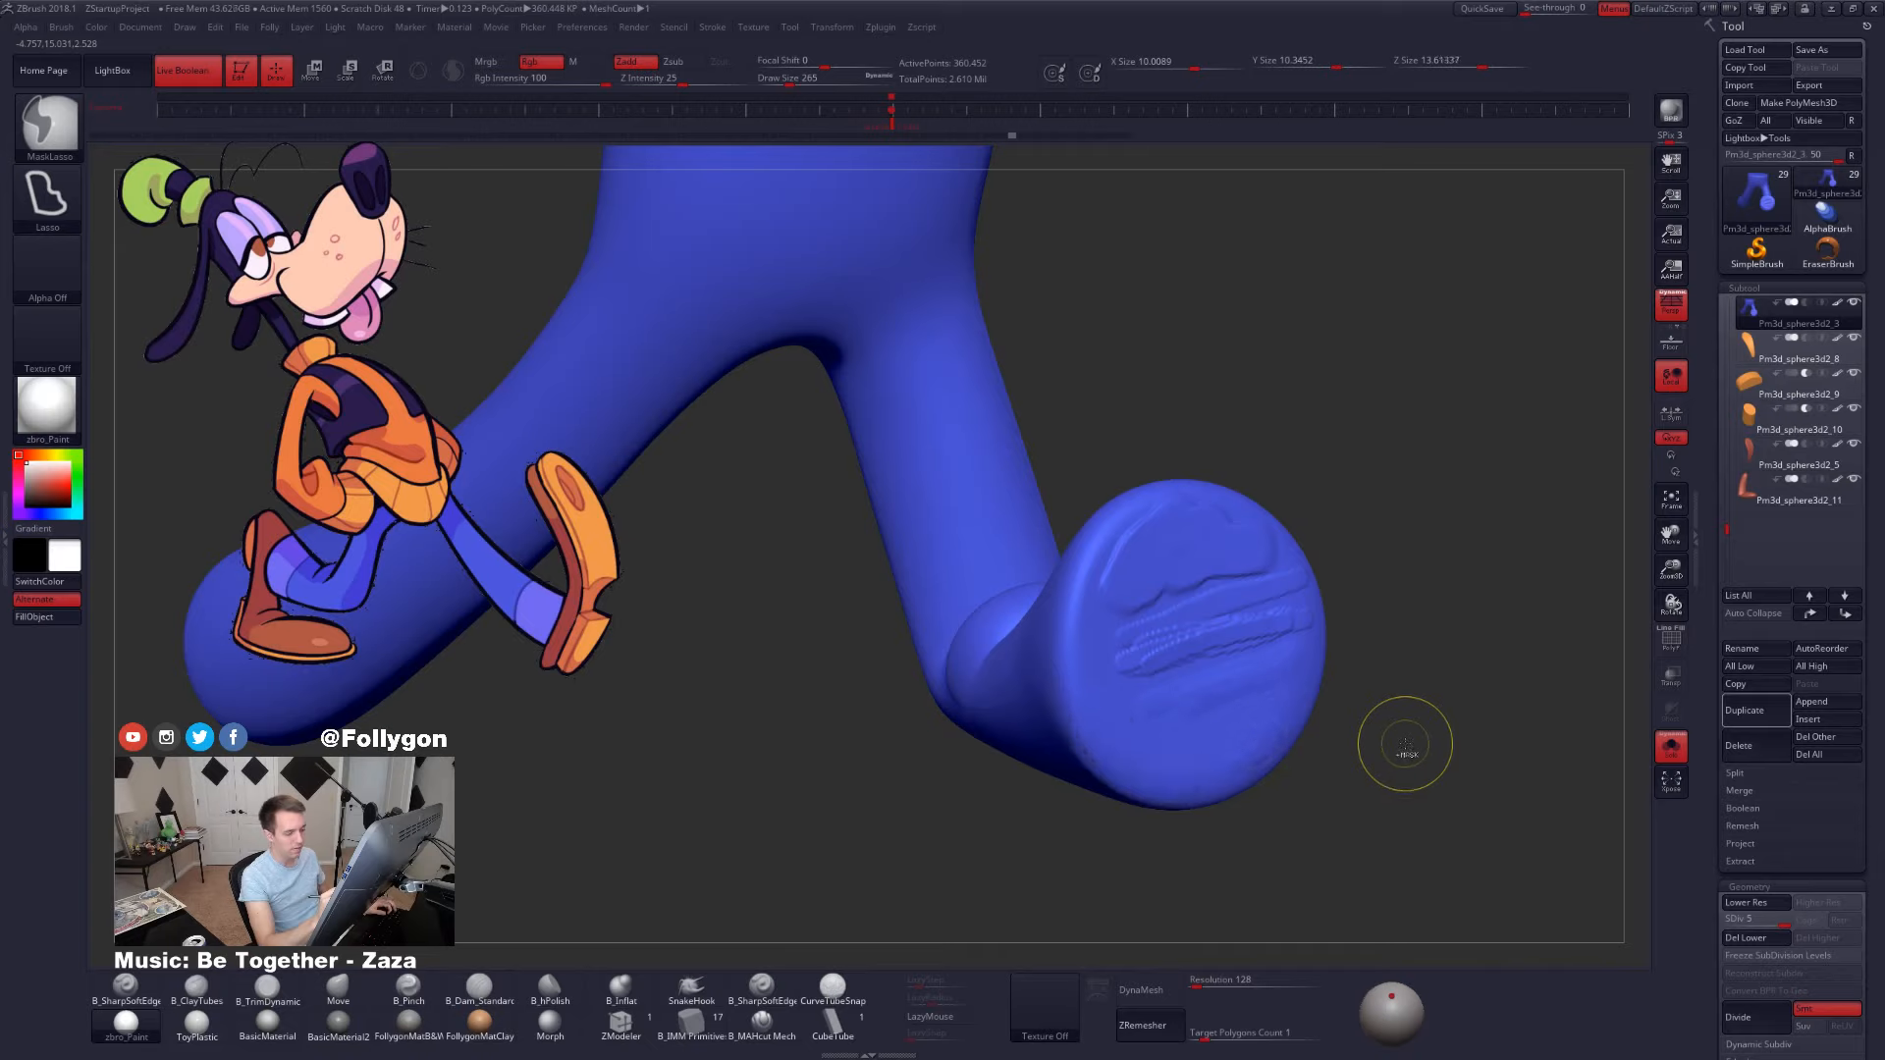
{"action": "key", "text": "ctrl+z"}
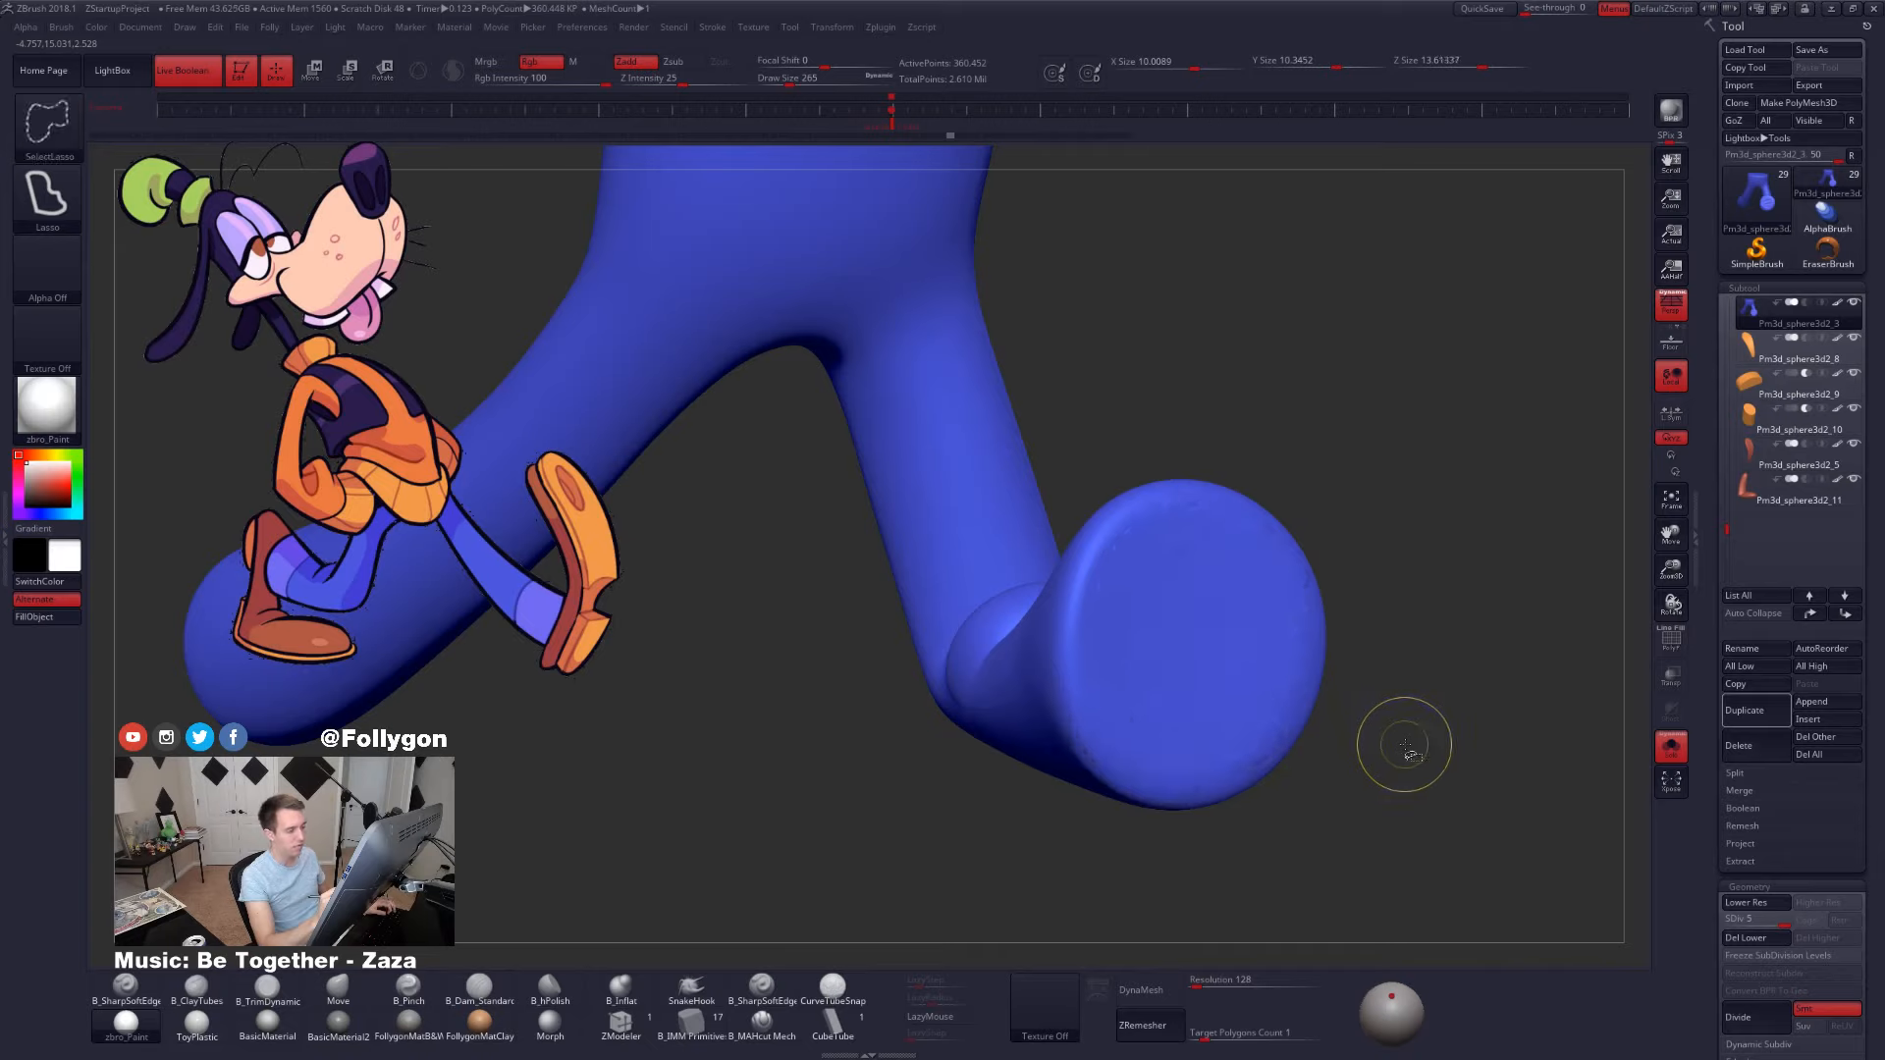
{"action": "key", "text": "ctrl+shift+z"}
{"action": "key", "text": "ctrl+shift+z"}
{"action": "key", "text": "ctrl+z"}
- Show the whole character and compare the bent leg and overall pose with the reference drawing
{"action": "mouse_move", "coordinate": [1405, 742]}
{"action": "left_mouse_down"}
{"action": "mouse_move", "coordinate": [1428, 735]}
{"action": "mouse_move", "coordinate": [1355, 727]}
{"action": "mouse_move", "coordinate": [1571, 724]}
{"action": "mouse_move", "coordinate": [1329, 717]}
{"action": "left_mouse_up"}
{"action": "key", "text": "alt+s"}
{"action": "right_click_drag", "start_coordinate": [1329, 718], "coordinate": [1335, 633], "text": "ctrl"}
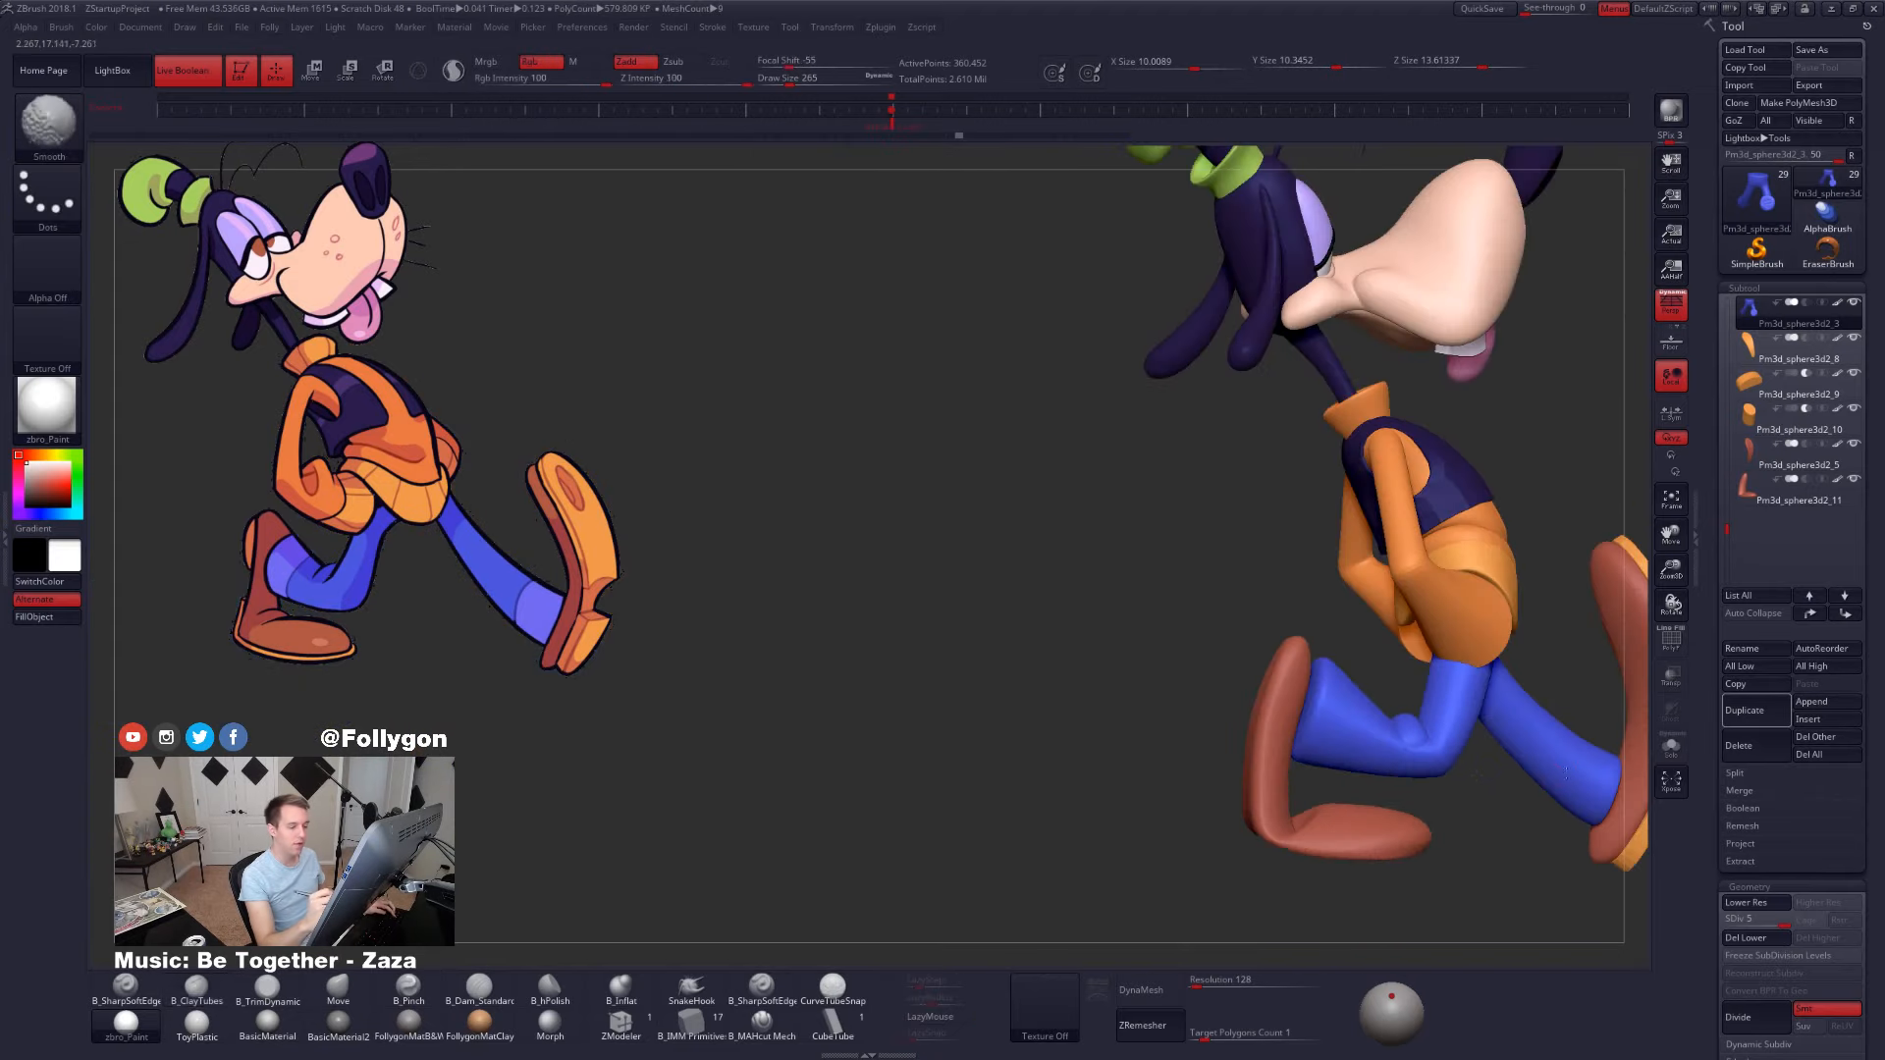
{"action": "mouse_move", "coordinate": [1453, 756]}
{"action": "right_mouse_down", "text": "alt"}
{"action": "mouse_move", "coordinate": [1276, 760]}
{"action": "mouse_move", "coordinate": [1330, 770]}
{"action": "mouse_move", "coordinate": [1284, 730]}
{"action": "right_mouse_up", "text": "alt"}
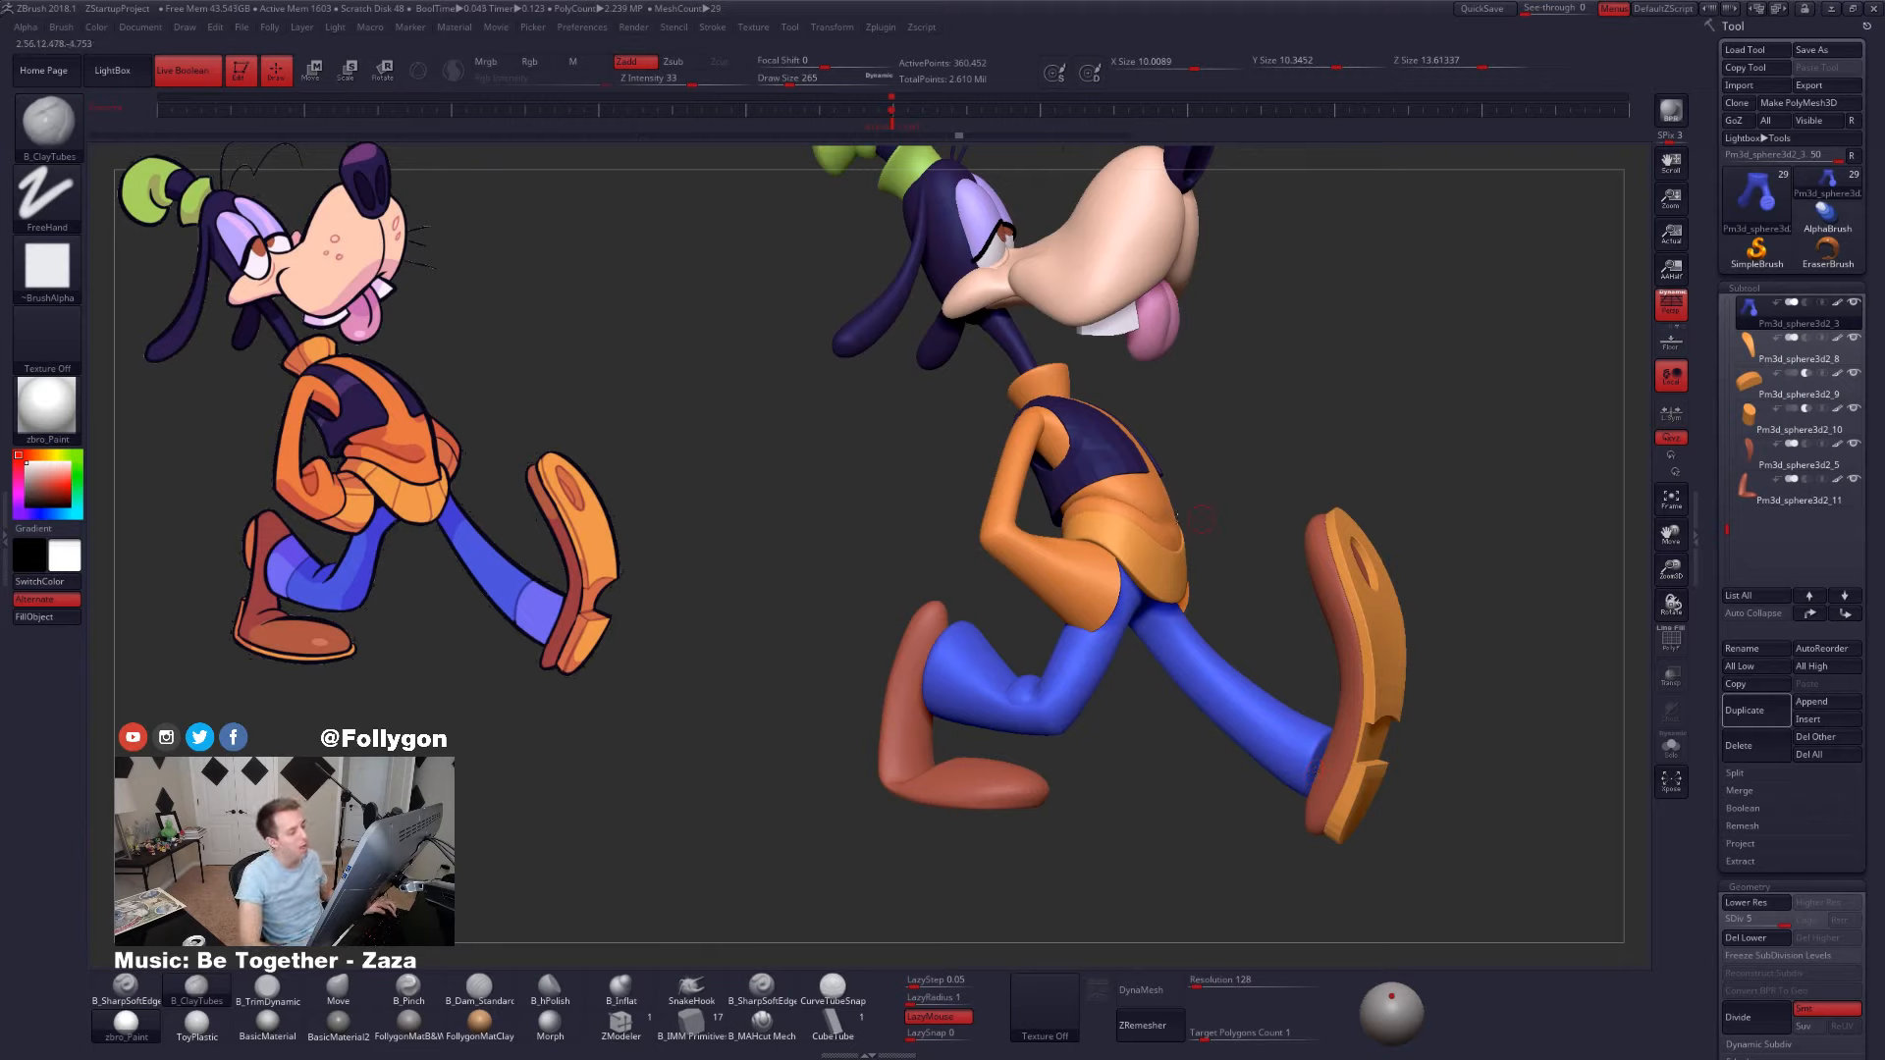
{"action": "right_click_drag", "start_coordinate": [1176, 575], "coordinate": [1190, 638]}
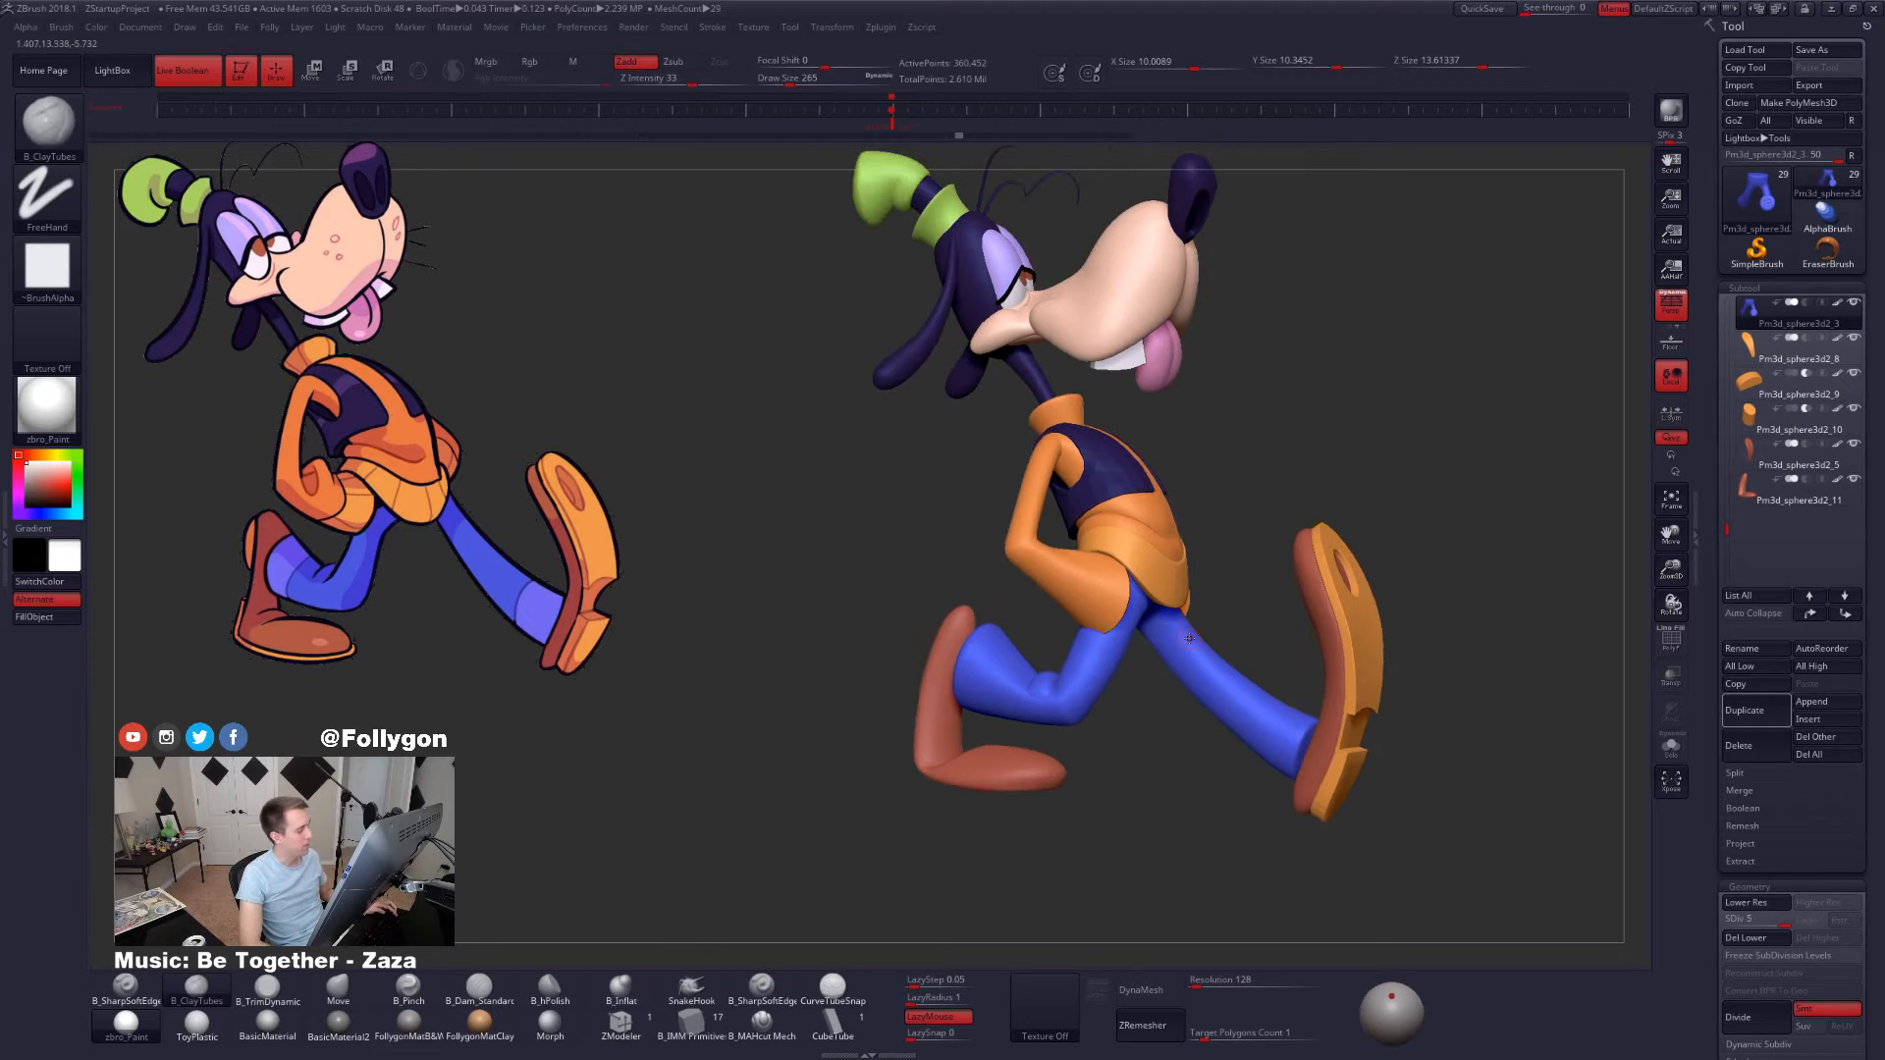
{"action": "key", "text": "shift+f"}
{"action": "key", "text": "shift+f"}
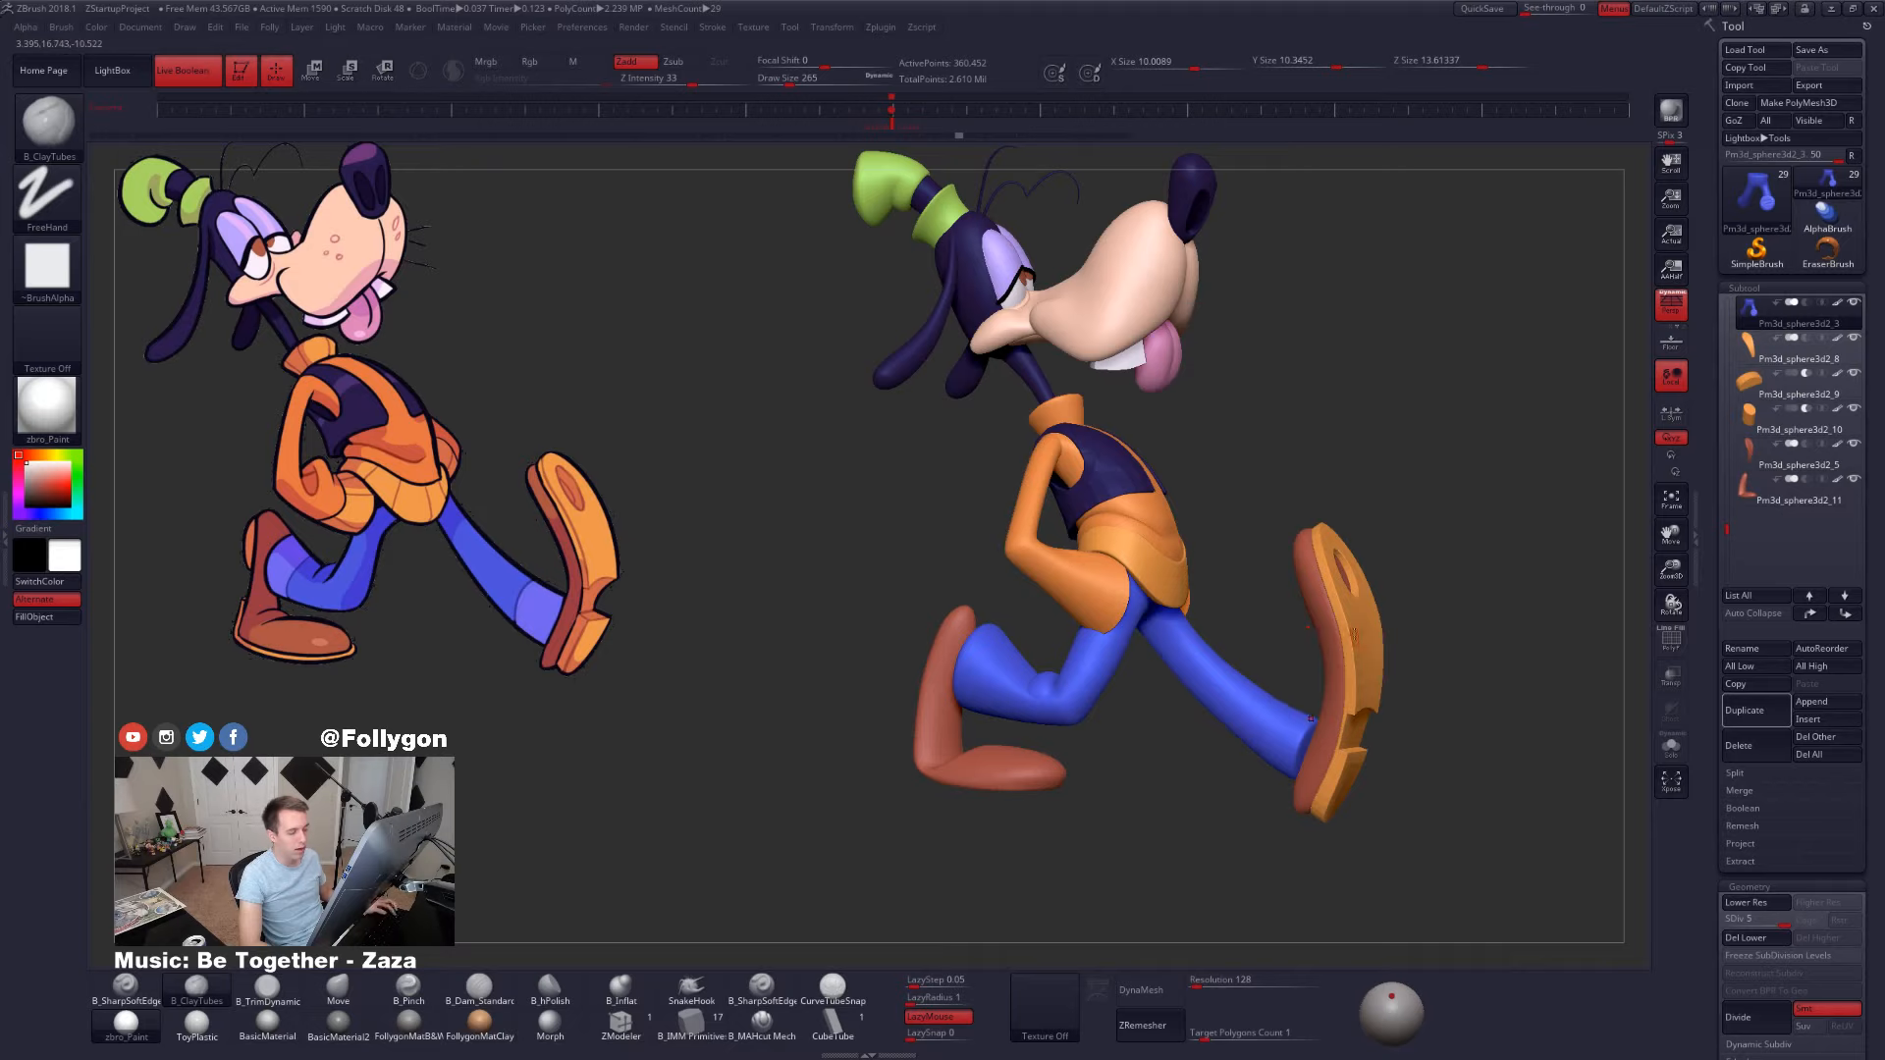
- Isolate the pants again and check their polygon wireframe
{"action": "key", "text": "alt+s"}
{"action": "key", "text": "shift+f"}
{"action": "mouse_move", "coordinate": [1139, 648]}
{"action": "right_mouse_down"}
{"action": "mouse_move", "coordinate": [982, 645]}
{"action": "mouse_move", "coordinate": [1117, 652]}
{"action": "mouse_move", "coordinate": [1262, 622]}
{"action": "mouse_move", "coordinate": [1183, 605]}
{"action": "mouse_move", "coordinate": [1249, 672]}
{"action": "right_mouse_up"}
{"action": "key", "text": "shift+f"}
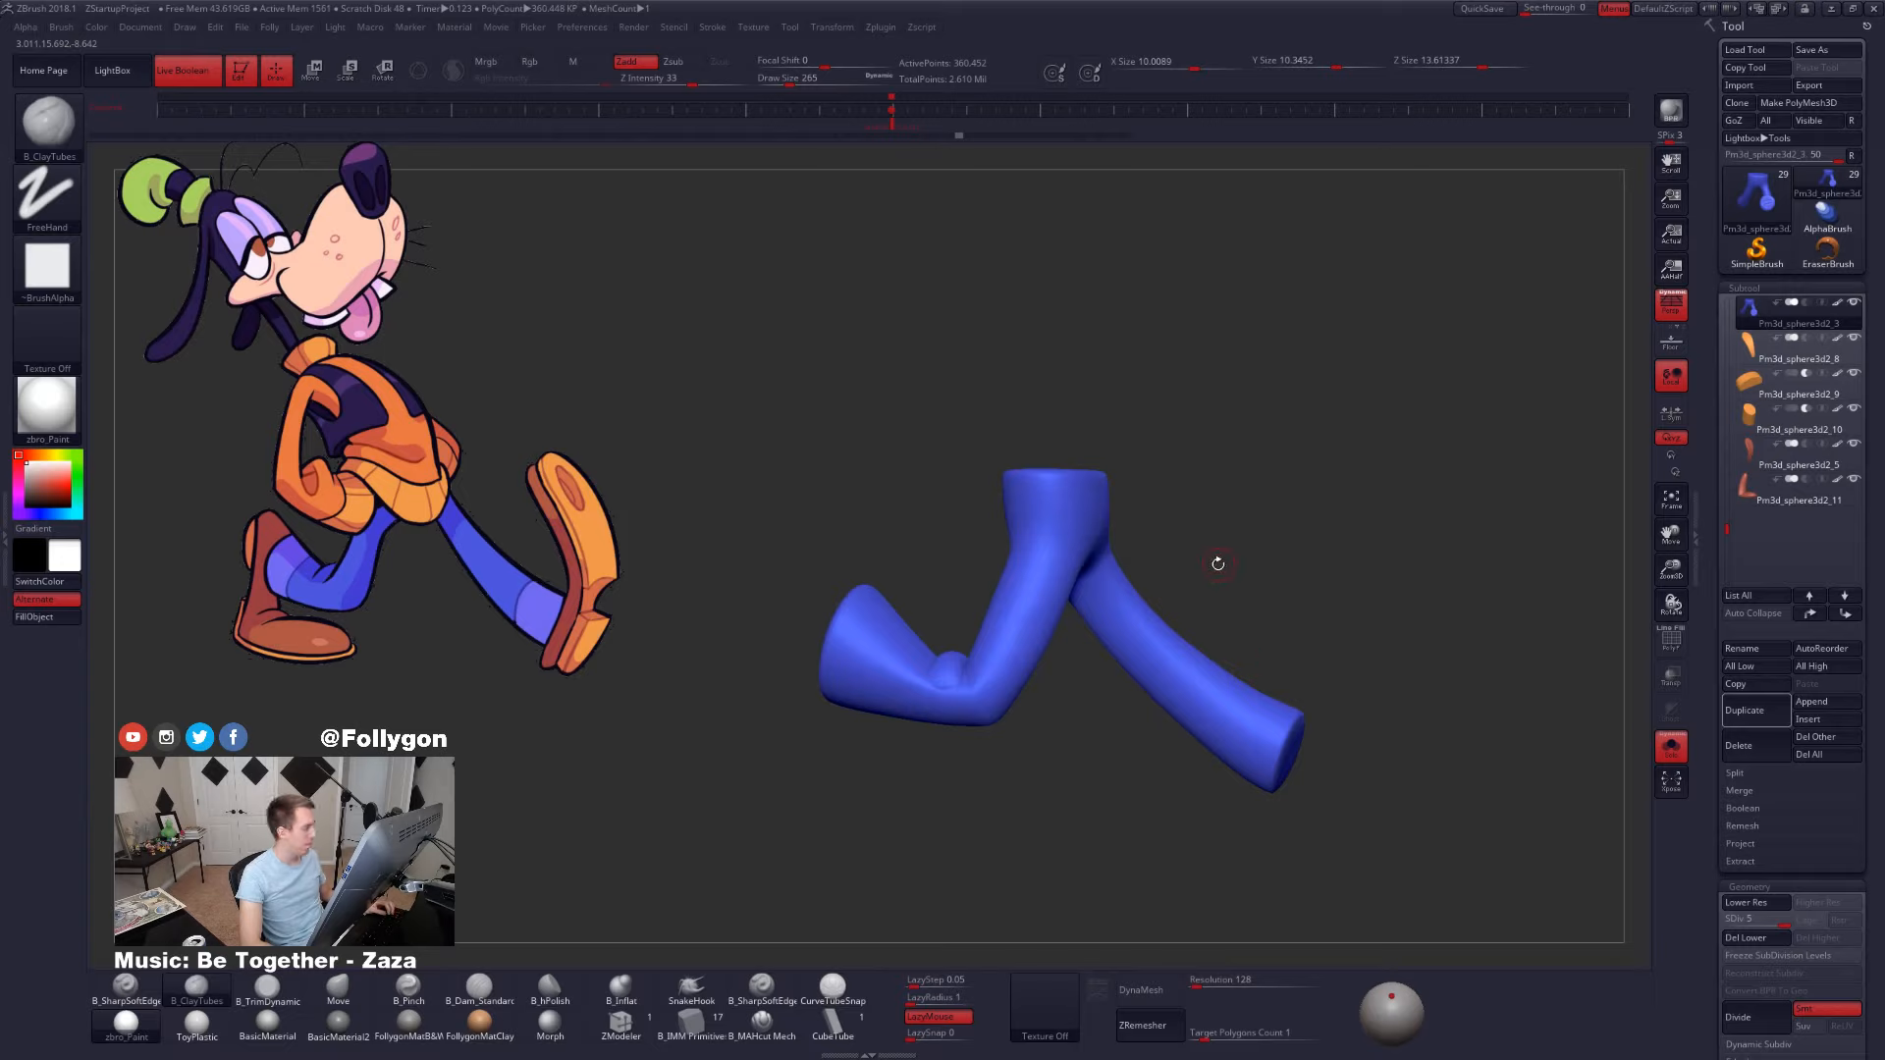
- Sample the pants' blue, turn off their polypaint and convert them to DynaMesh without freezing the subdivision levels
{"action": "key", "text": "c"}
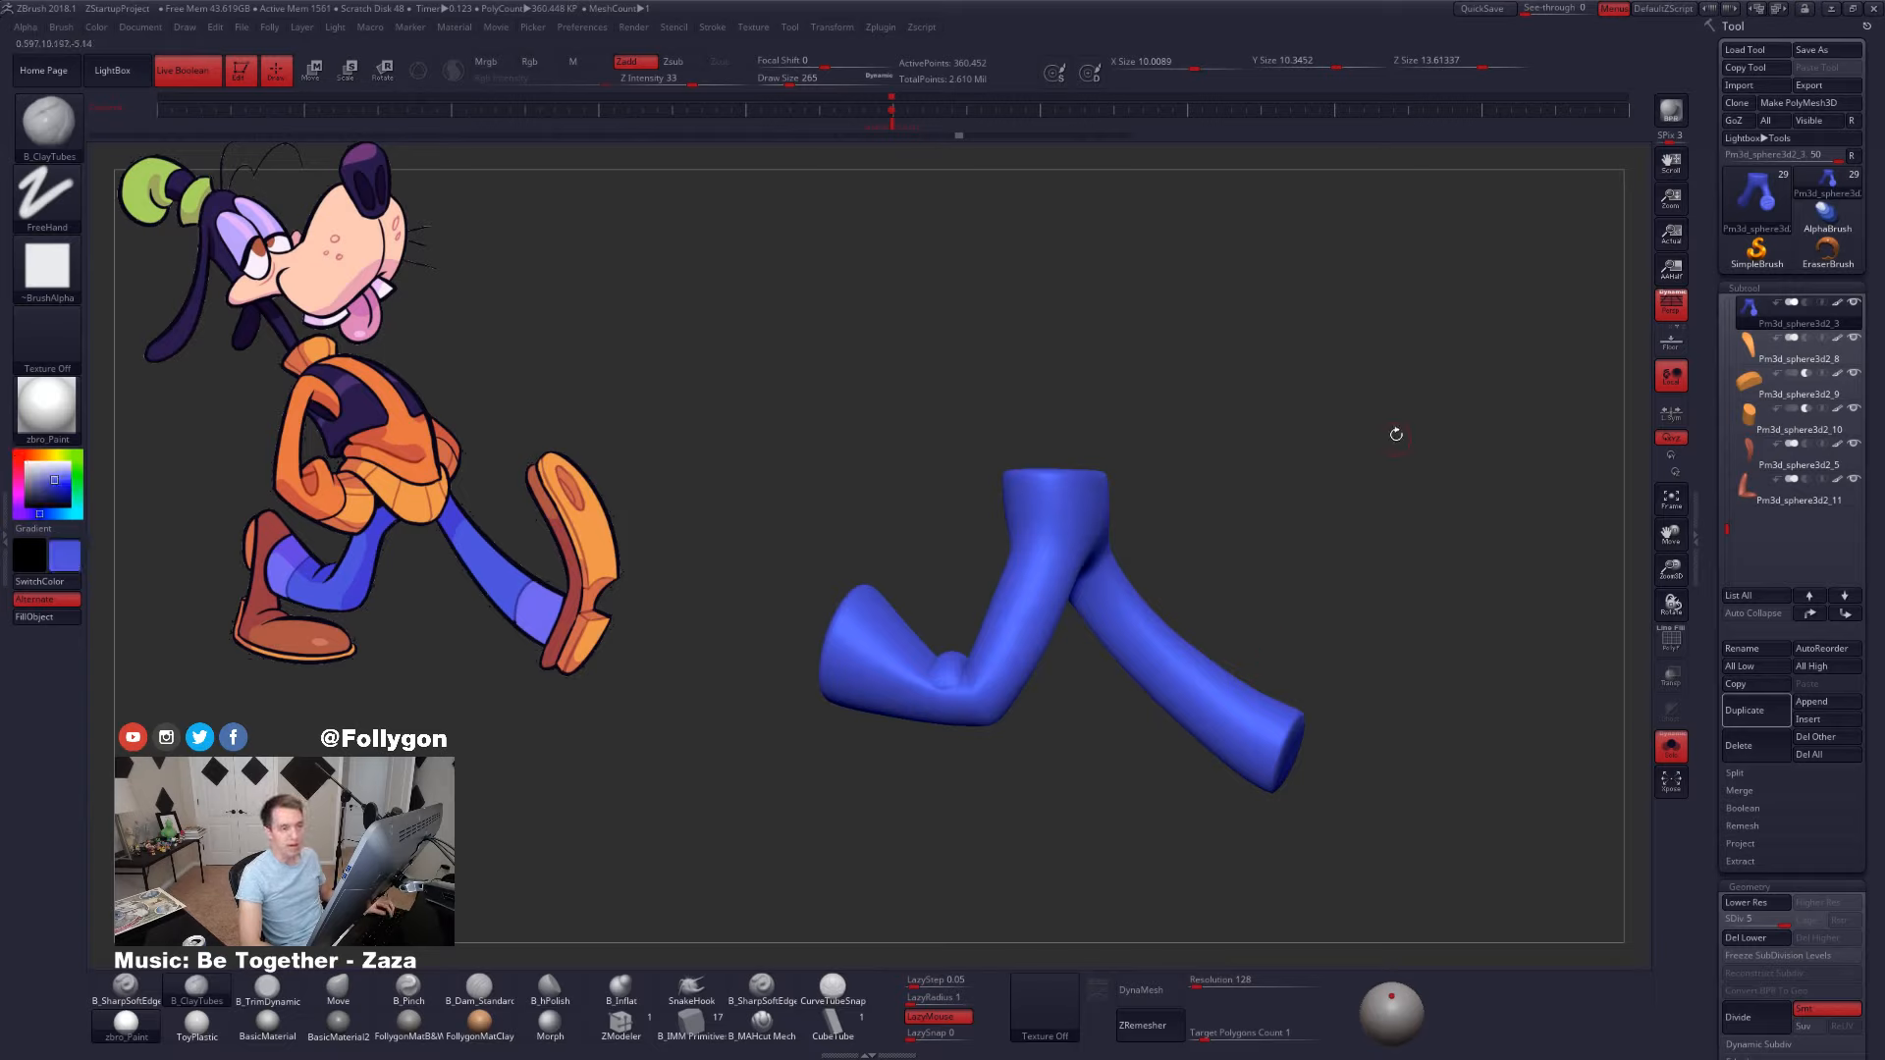
{"action": "left_click", "coordinate": [1839, 301]}
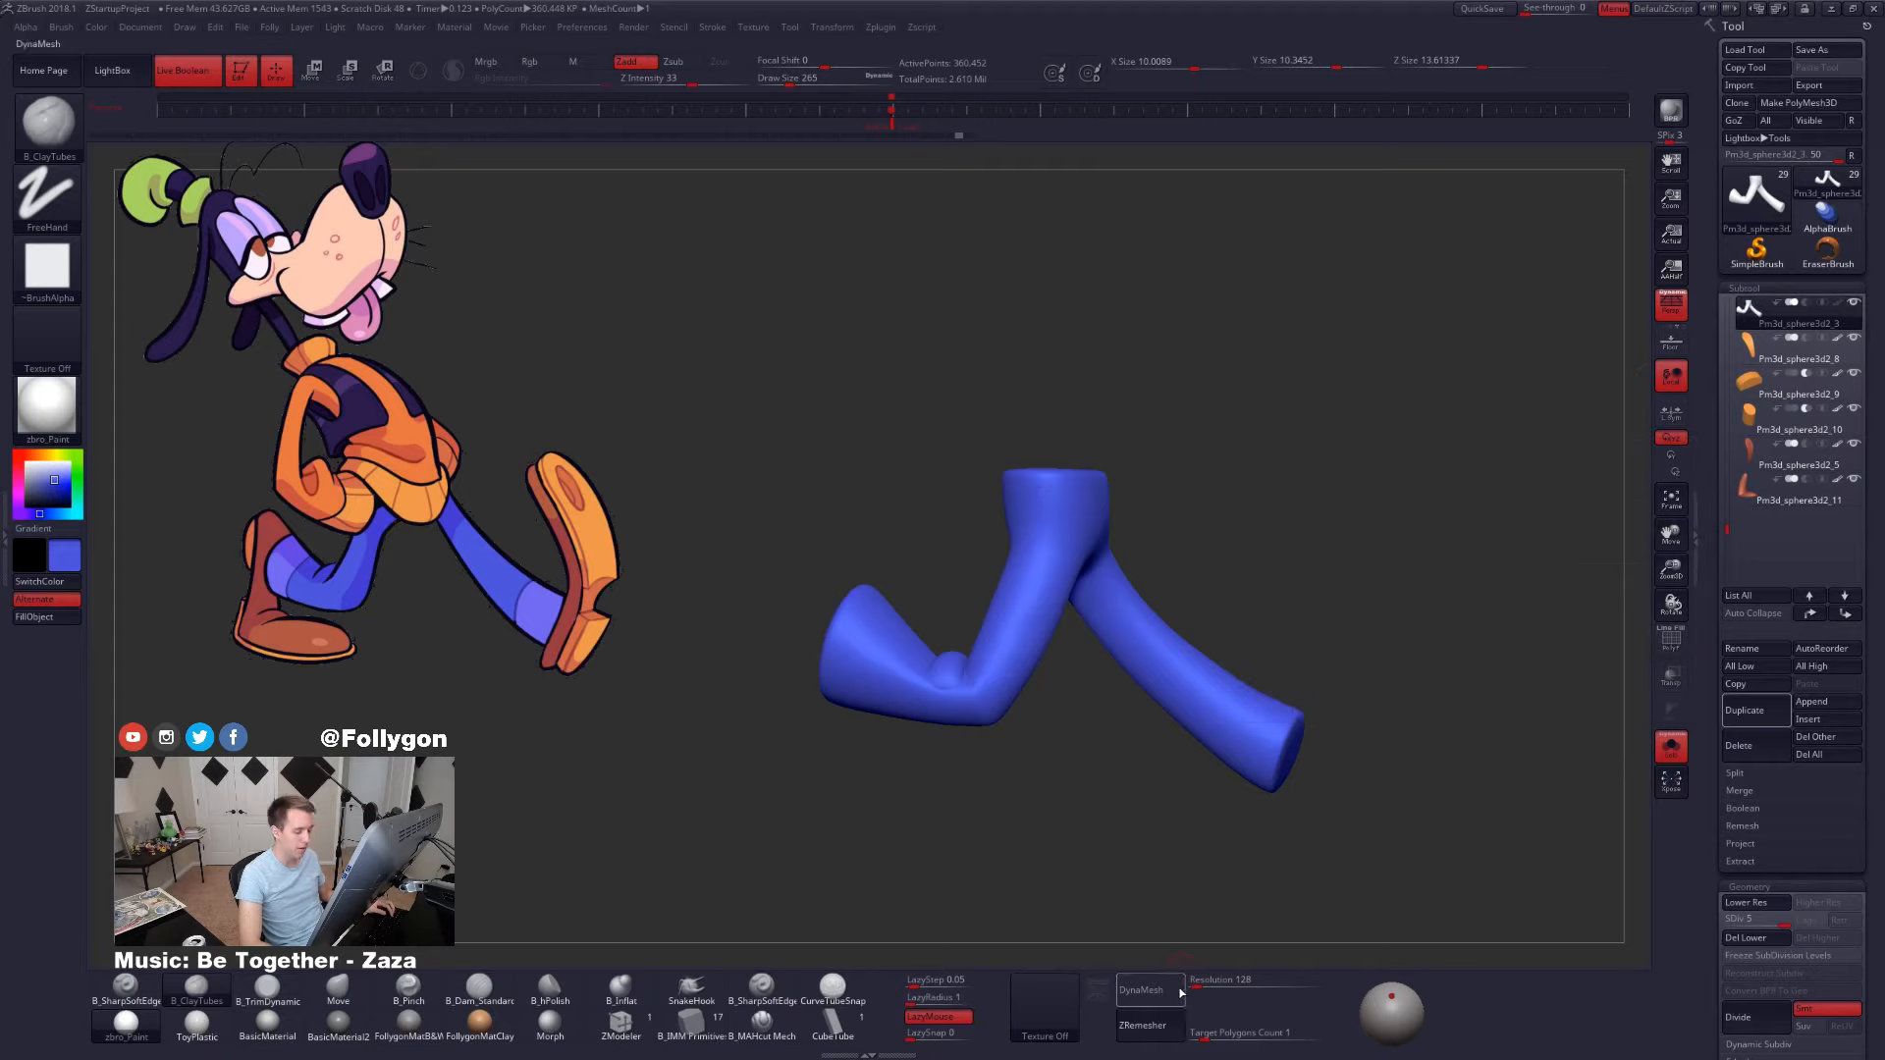
{"action": "left_click", "coordinate": [1139, 989]}
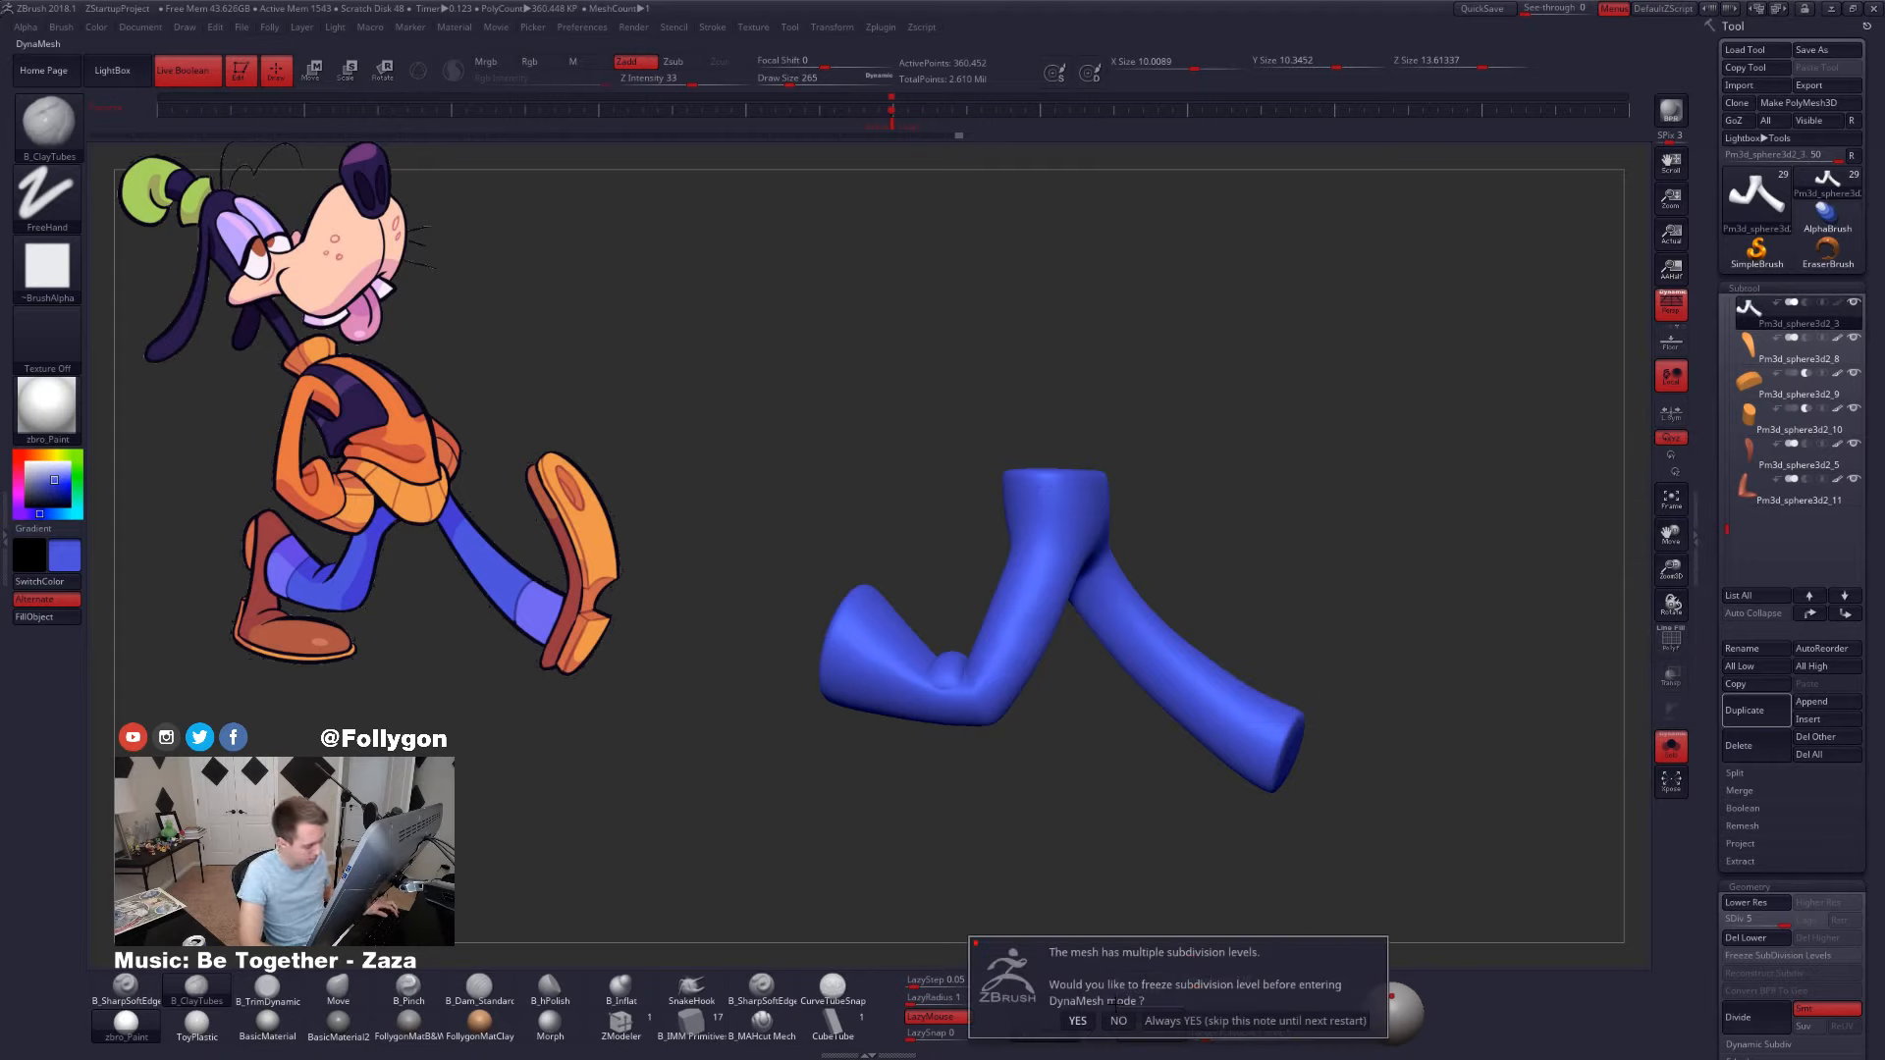
{"action": "left_click", "coordinate": [1118, 1021]}
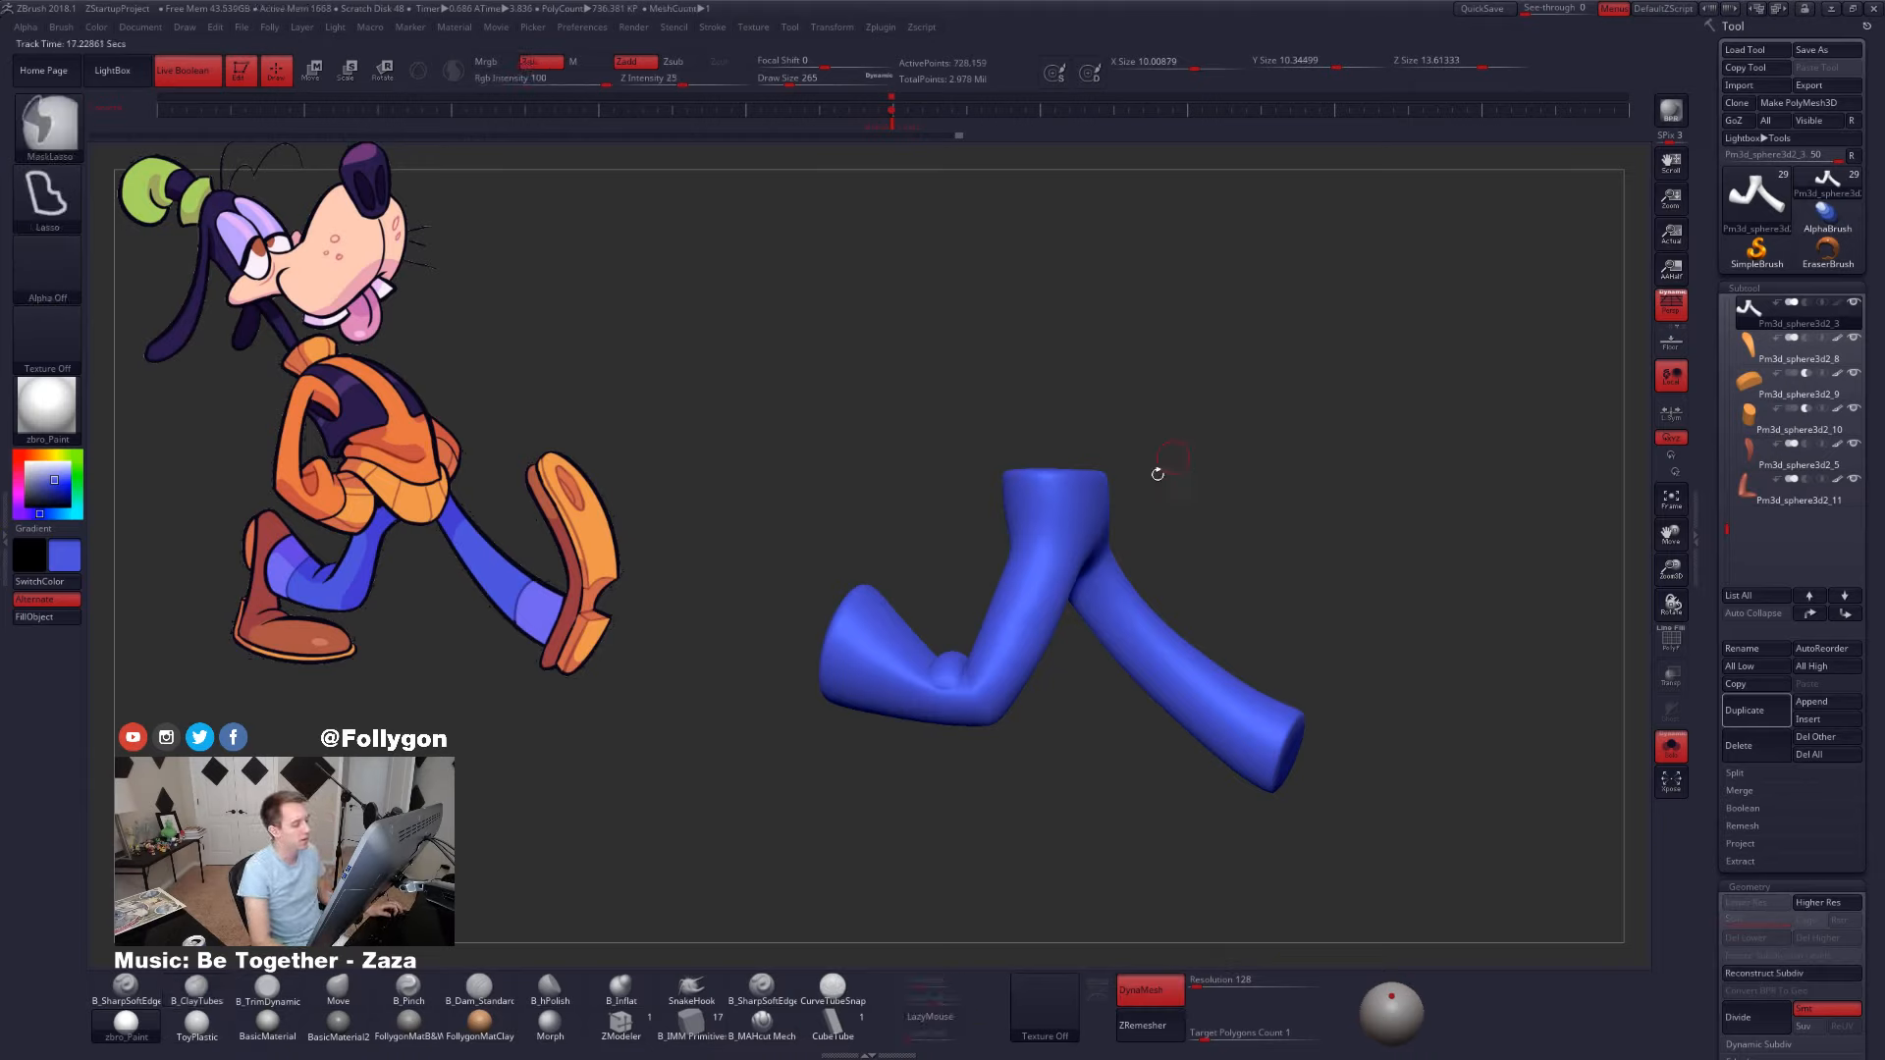
- Inspect the pants' polygroups and wireframe around the knee fold from both sides of the bent leg
{"action": "key", "text": "f"}
{"action": "key", "text": "shift+f"}
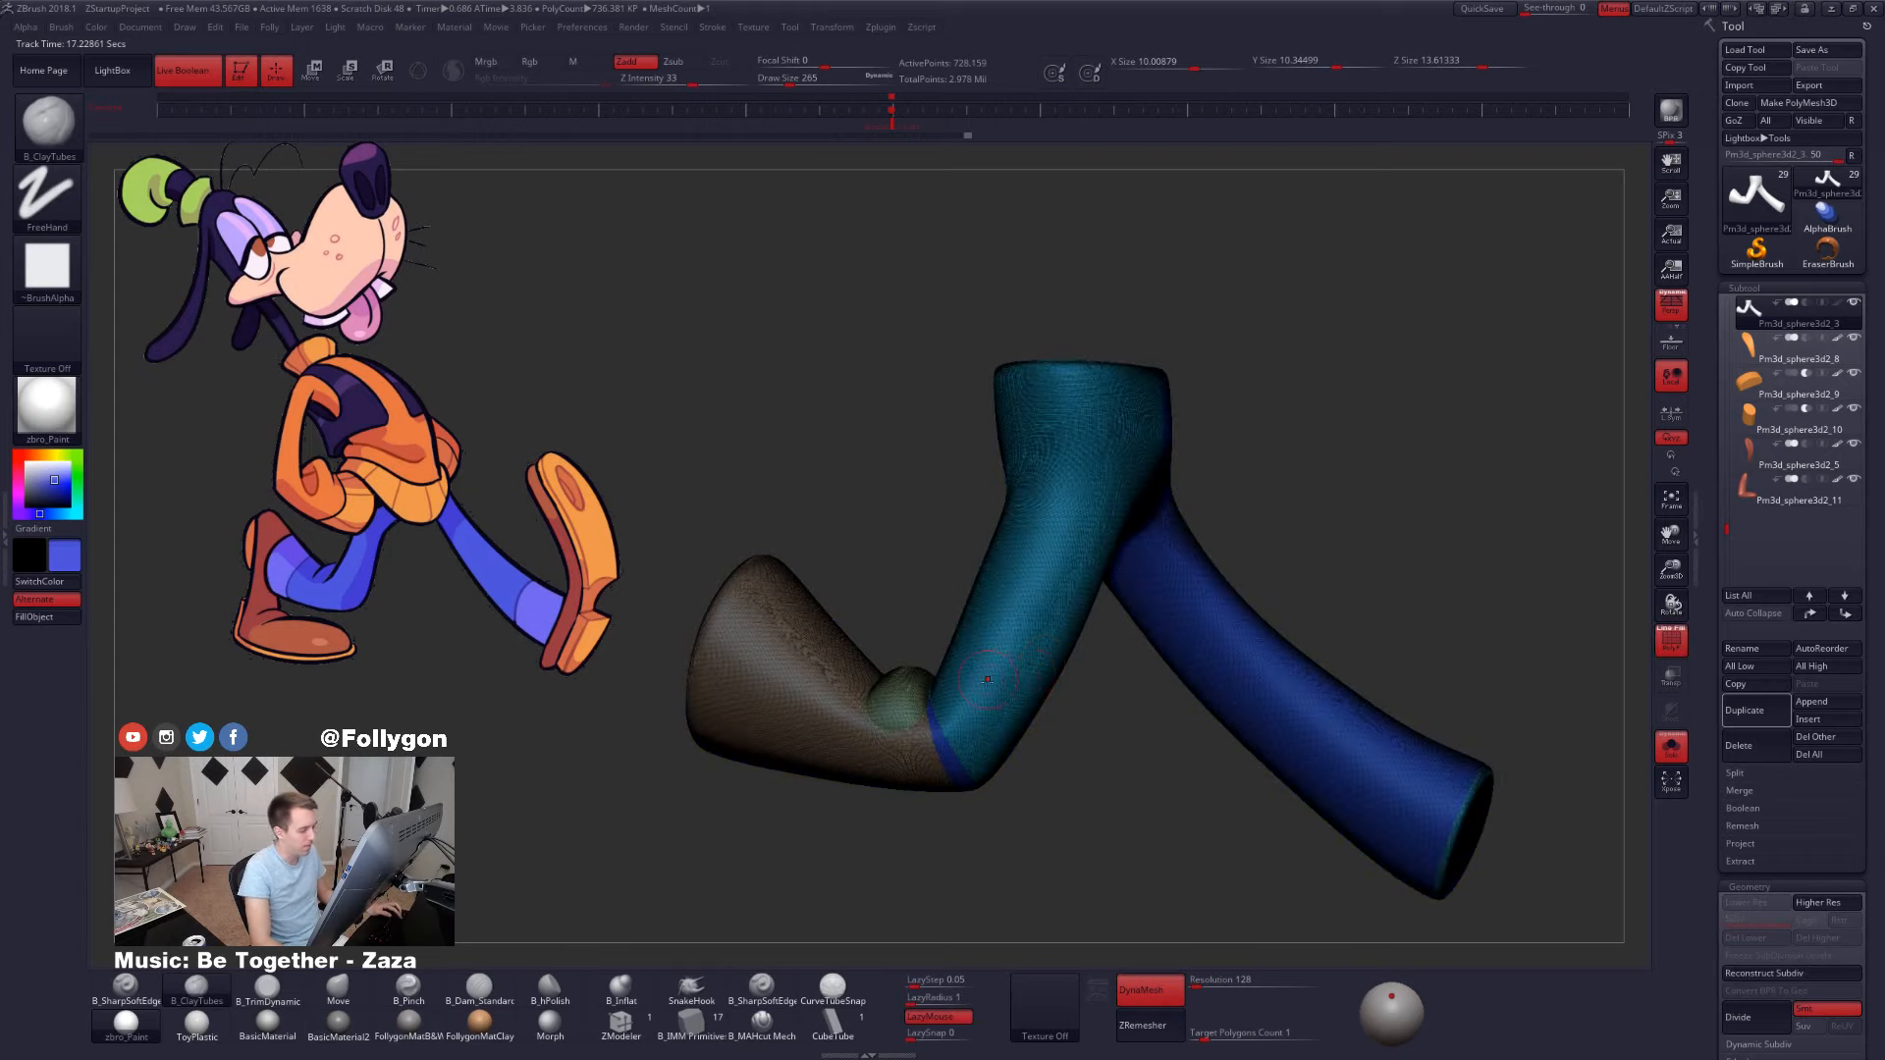
{"action": "right_click_drag", "start_coordinate": [988, 679], "coordinate": [1137, 685]}
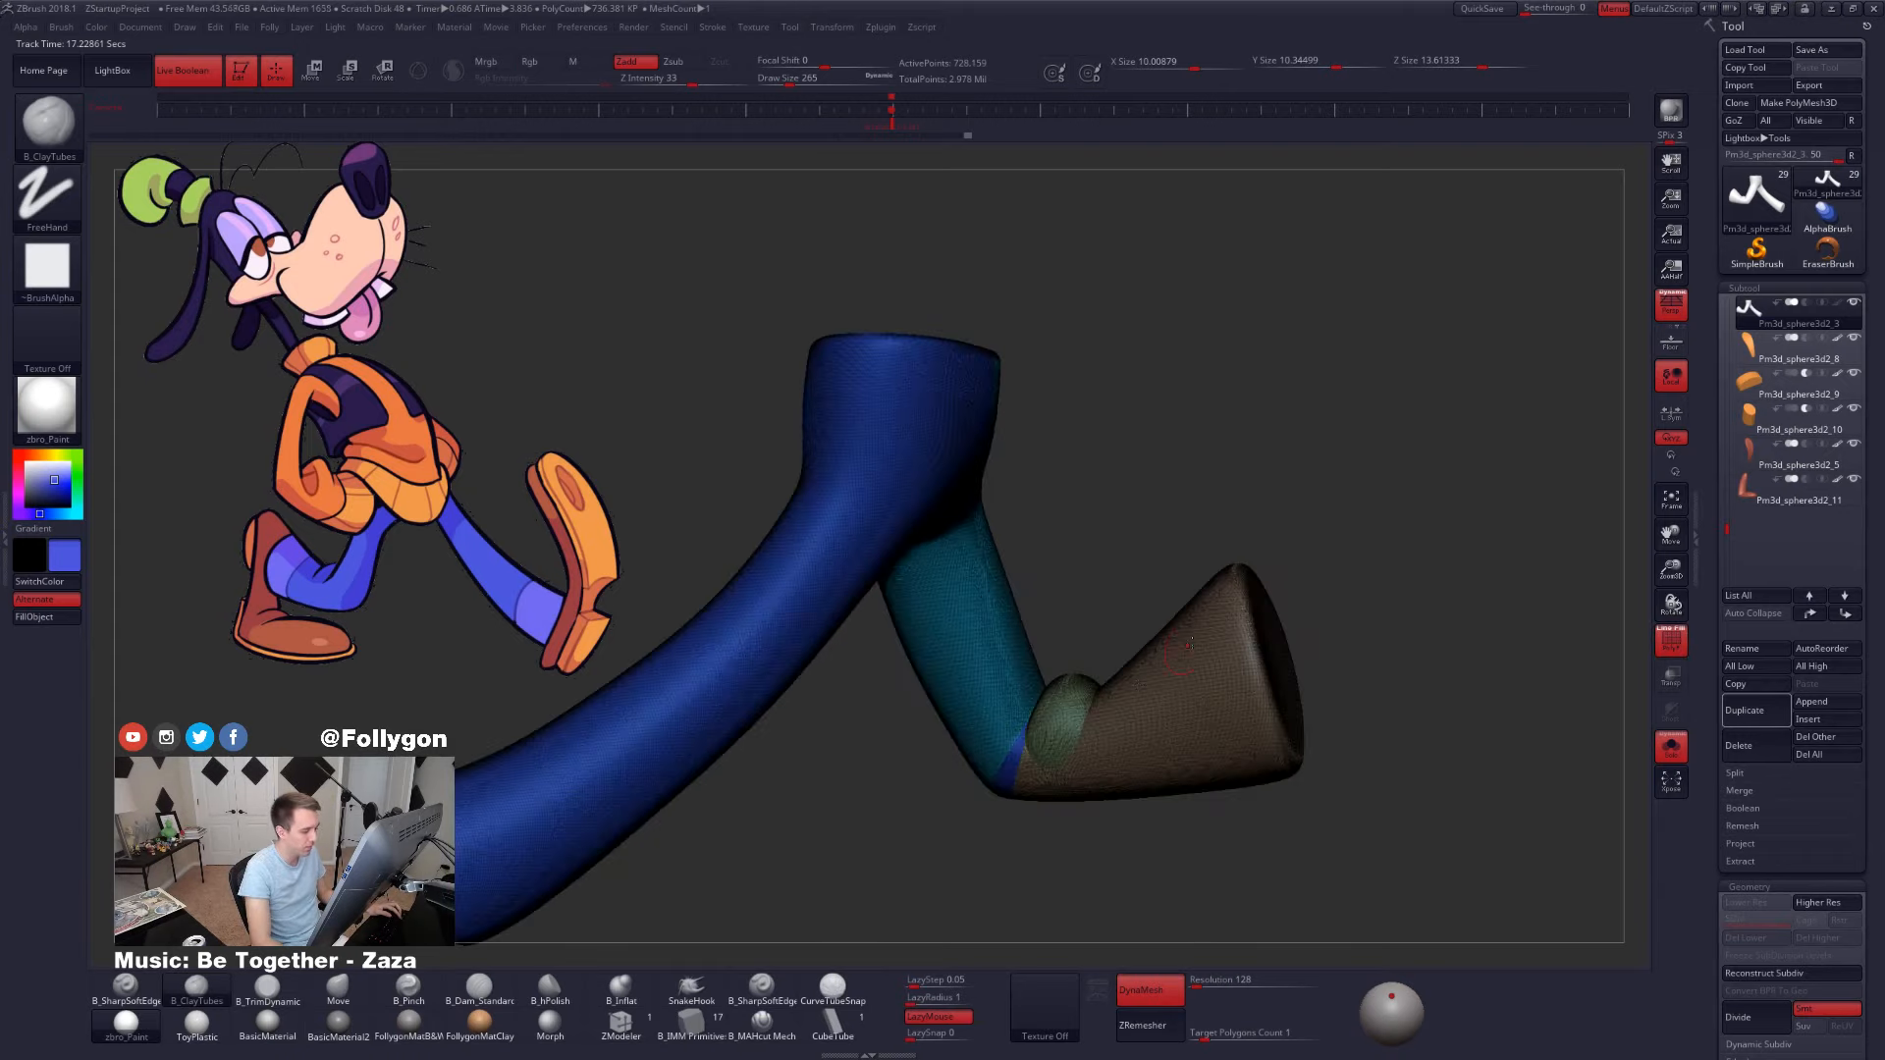
{"action": "left_click", "coordinate": [1665, 631]}
{"action": "right_click_drag", "start_coordinate": [1193, 677], "coordinate": [1281, 659], "text": "alt"}
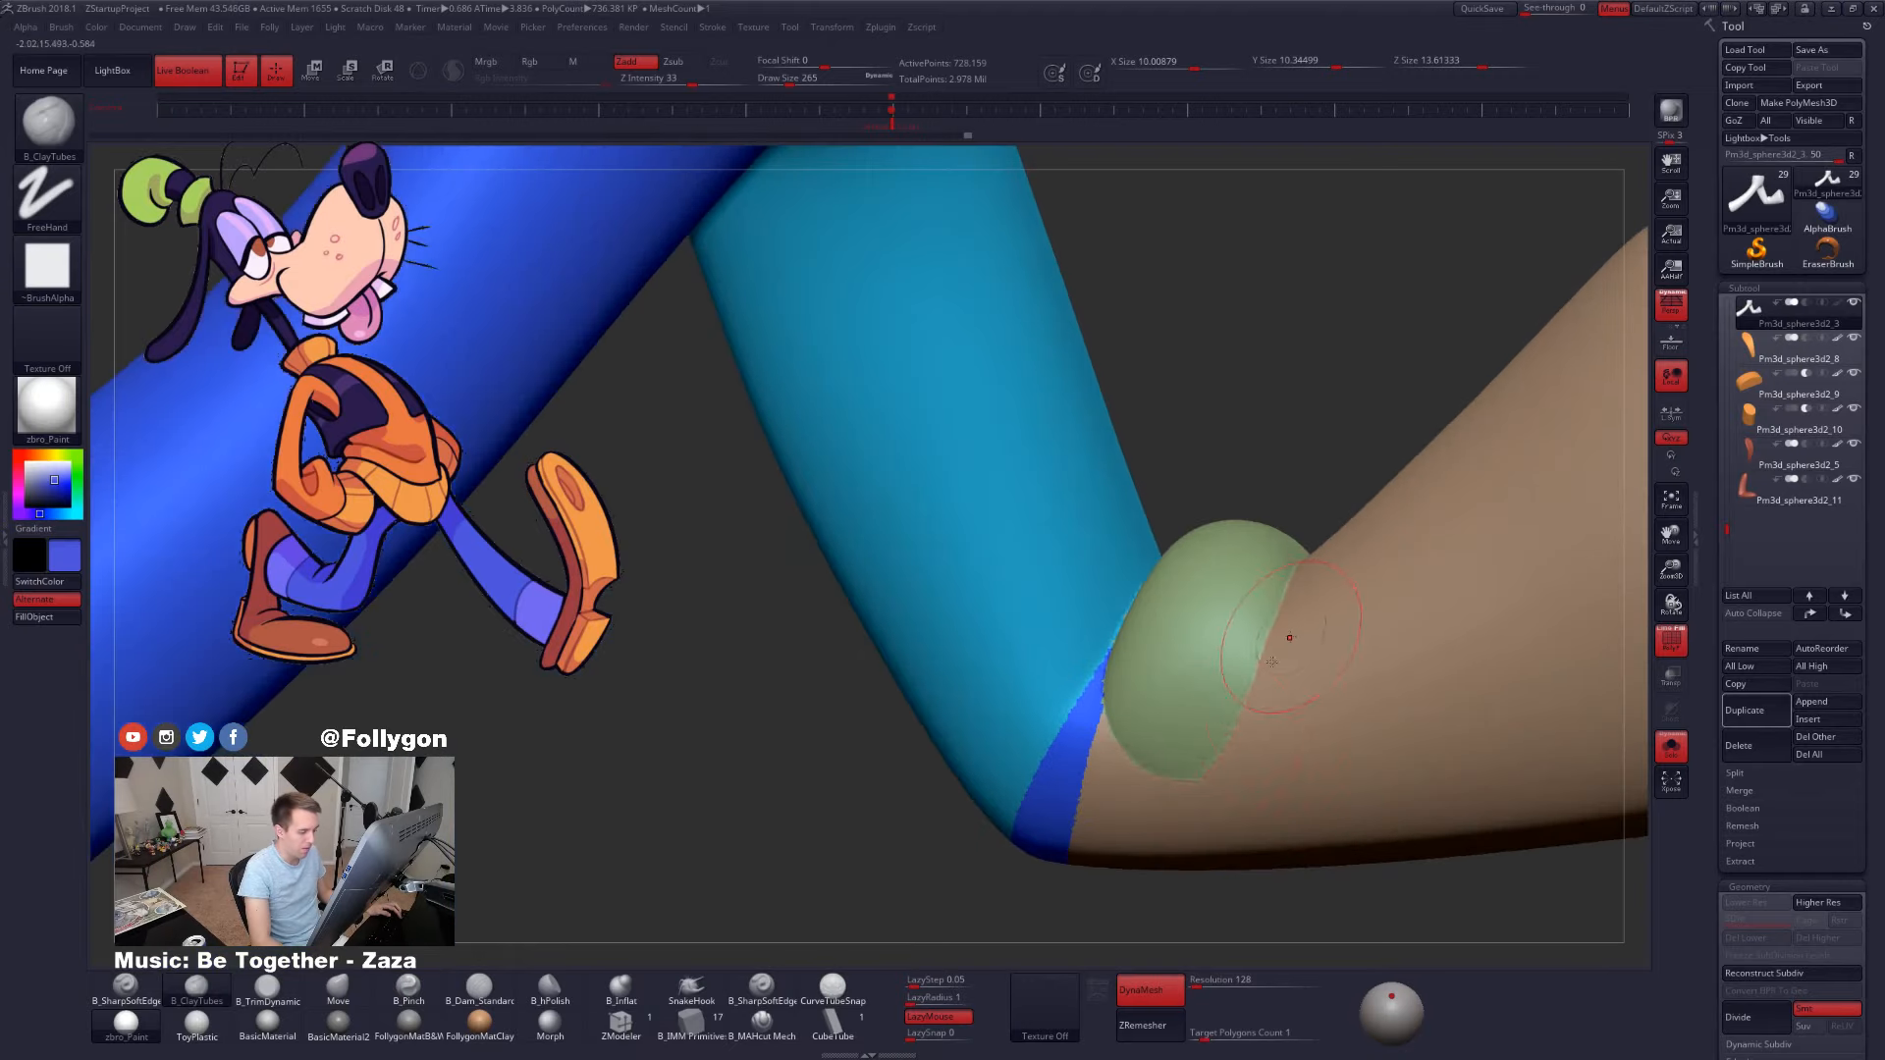
{"action": "mouse_move", "coordinate": [1233, 759]}
{"action": "right_mouse_down"}
{"action": "mouse_move", "coordinate": [1164, 600]}
{"action": "mouse_move", "coordinate": [1326, 621]}
{"action": "right_mouse_up"}
{"action": "left_click", "coordinate": [1671, 639]}
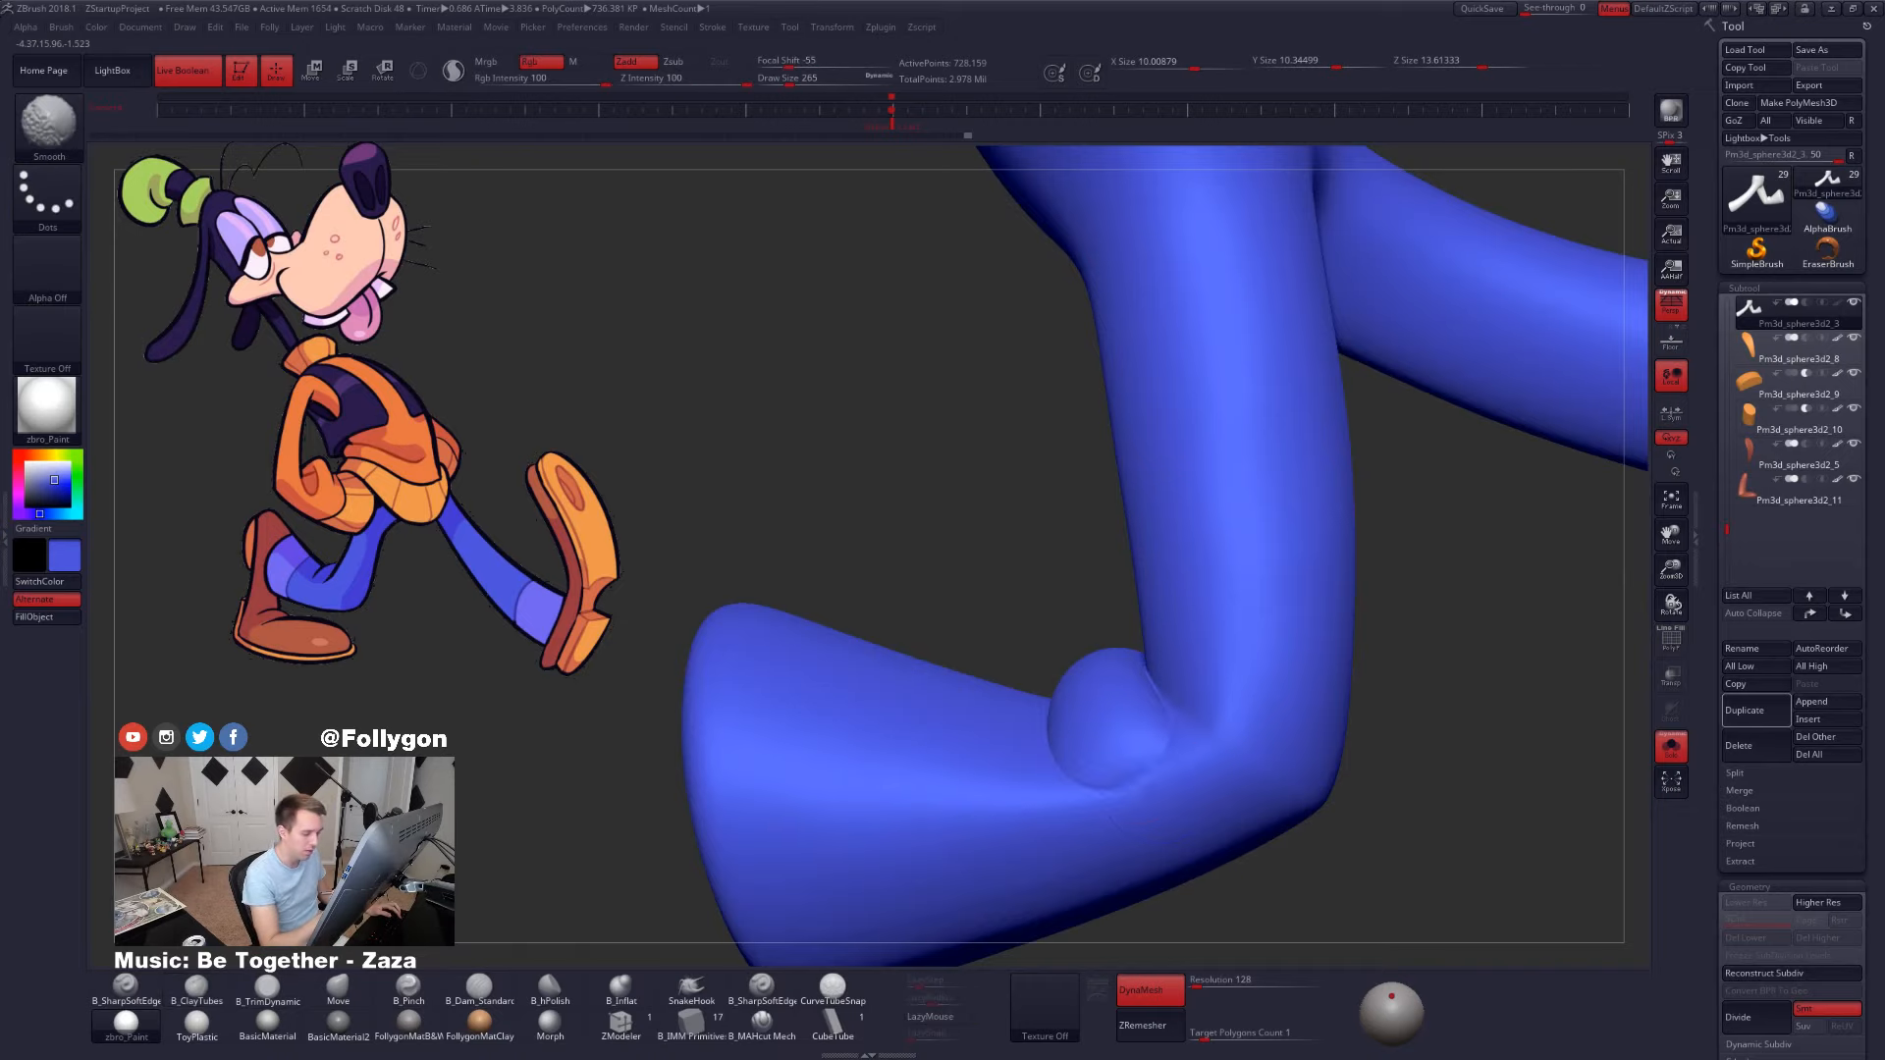
- Flatten the seam between the knee fold and the lower leg with the TrimDynamic brush and smooth it
{"action": "right_click_drag", "start_coordinate": [1096, 833], "coordinate": [1191, 756], "text": "alt"}
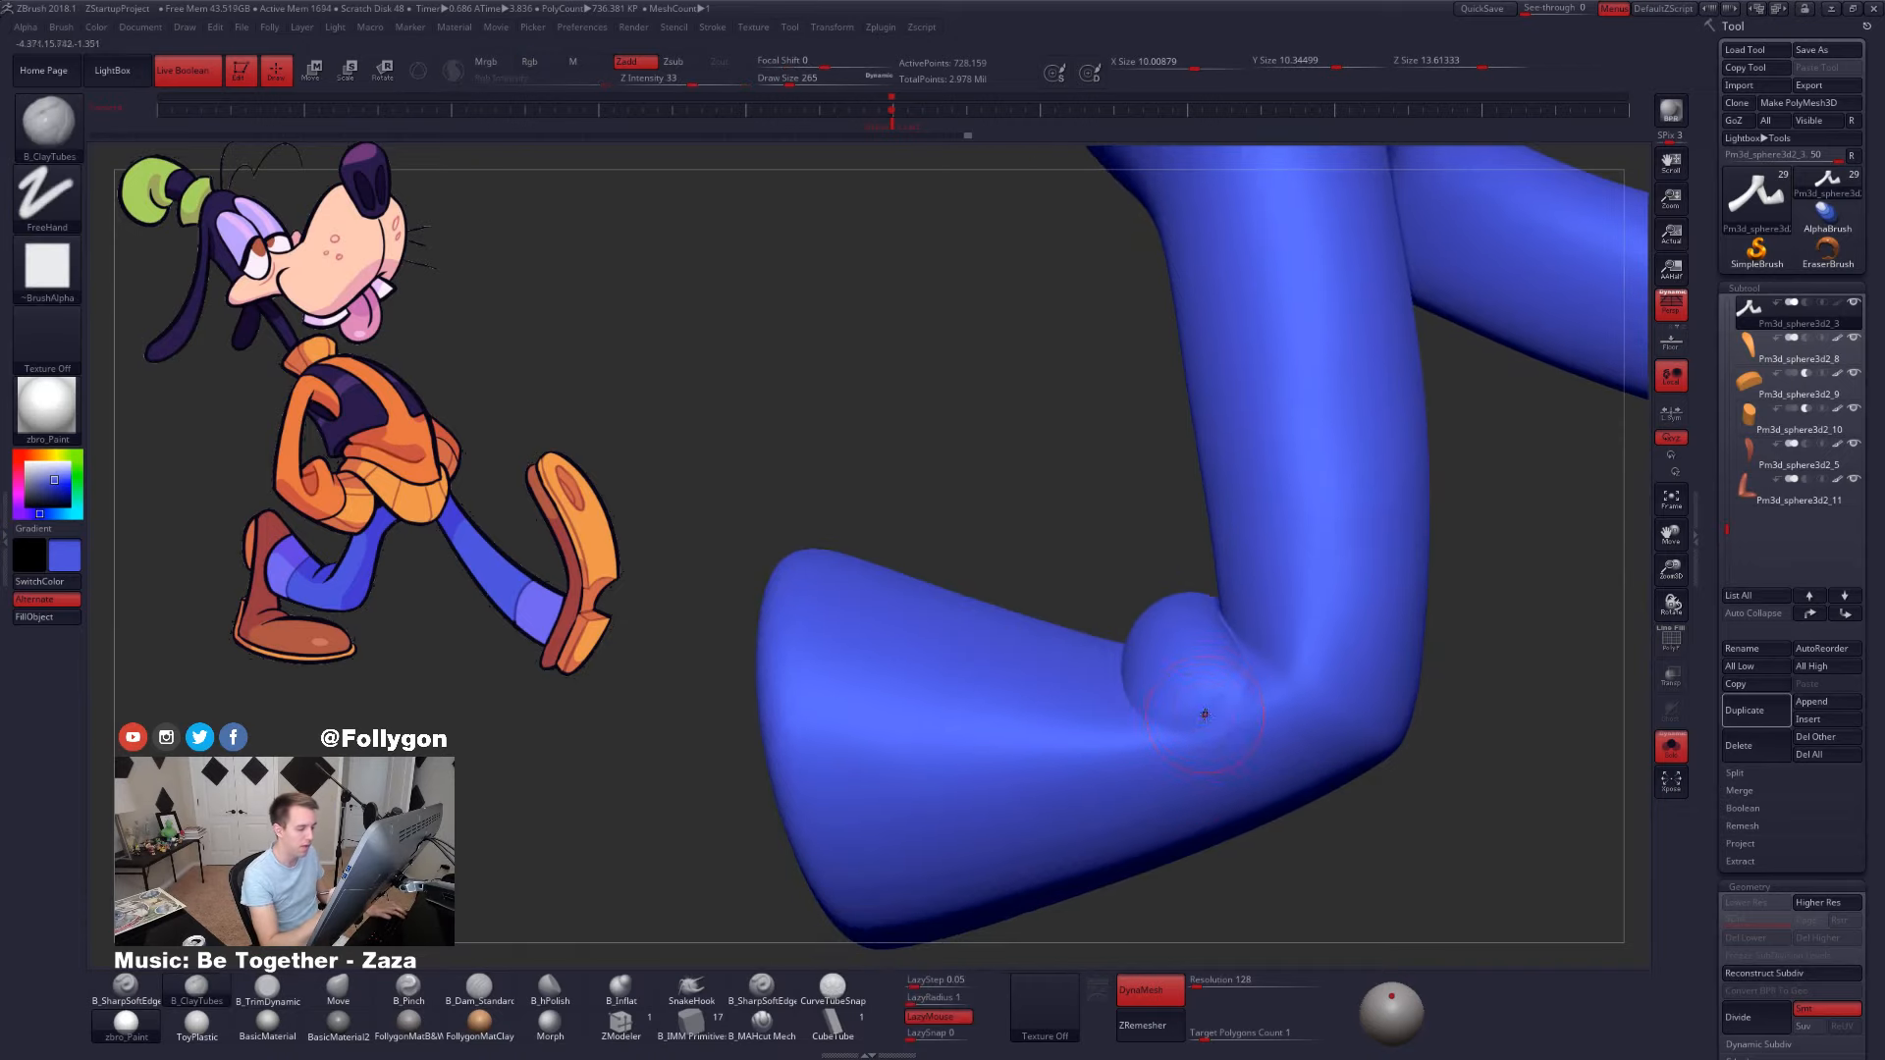
{"action": "key", "text": "b"}
{"action": "key", "text": "t"}
{"action": "key", "text": "d"}
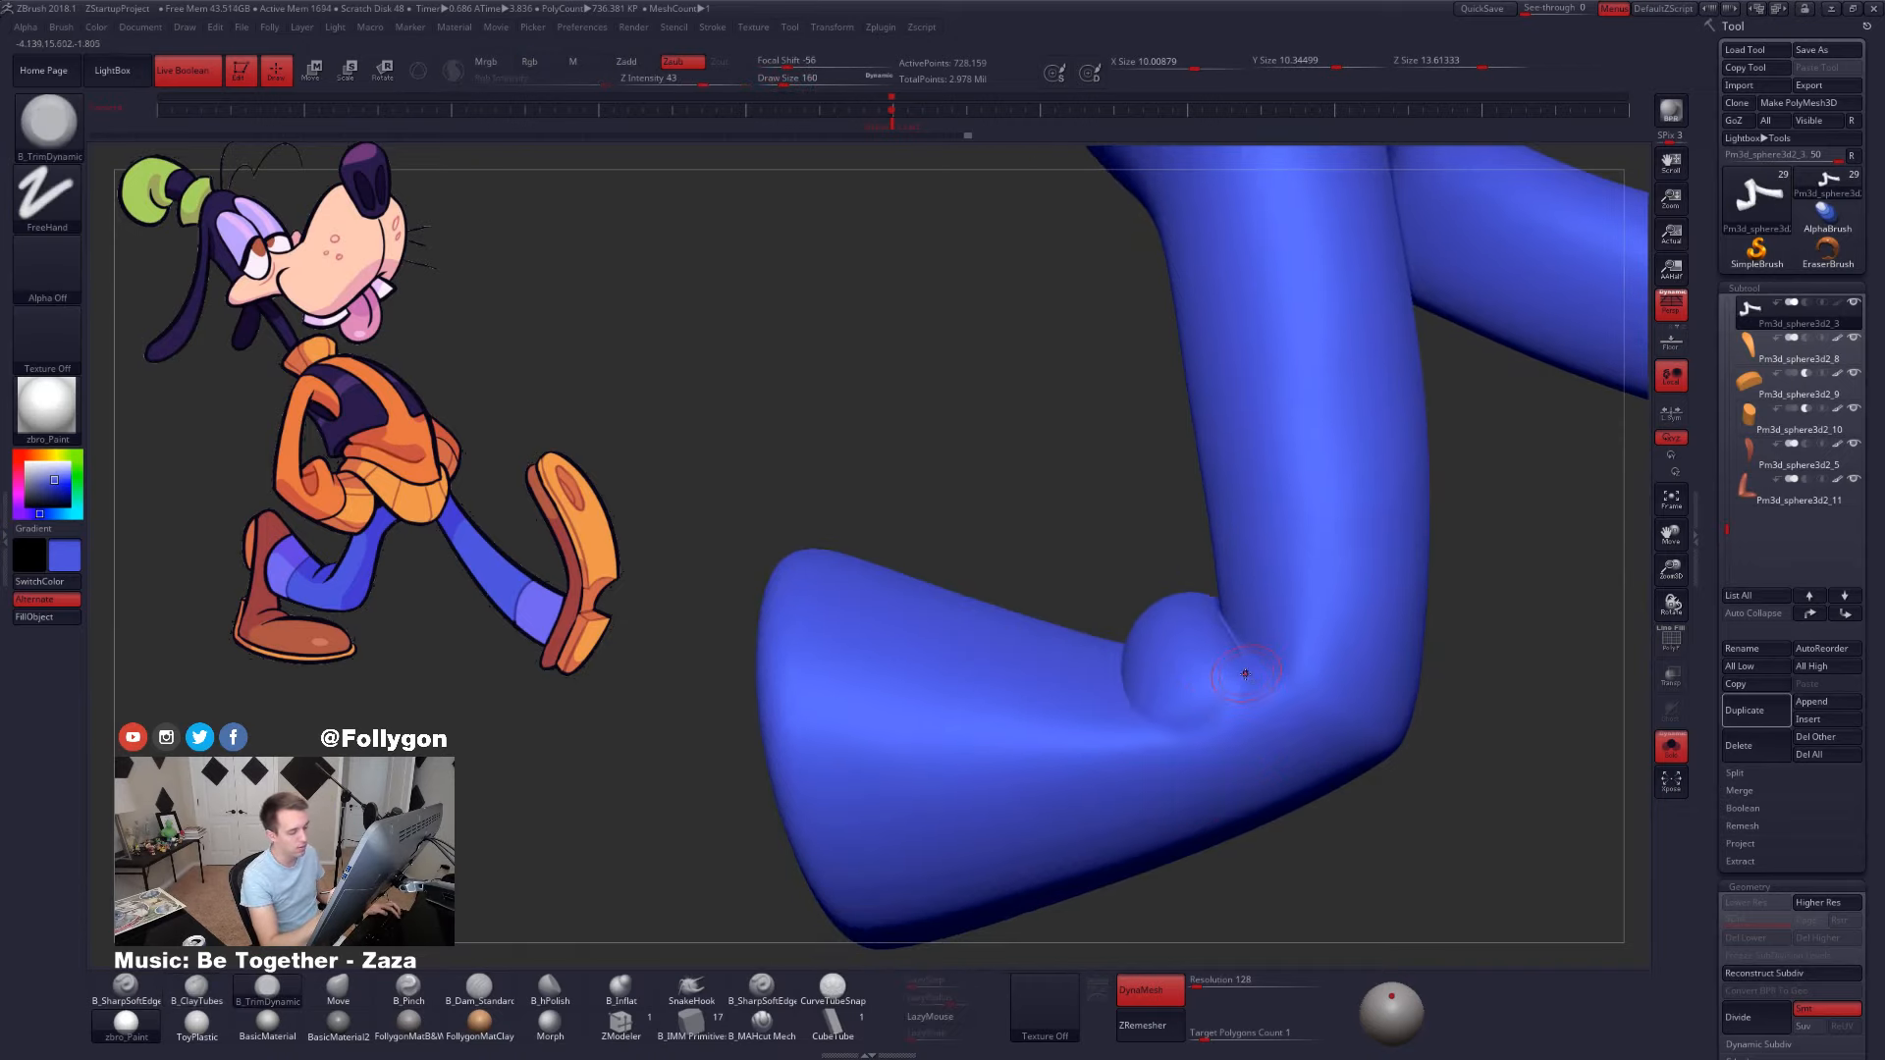
{"action": "right_click_drag", "start_coordinate": [1237, 690], "coordinate": [1181, 716]}
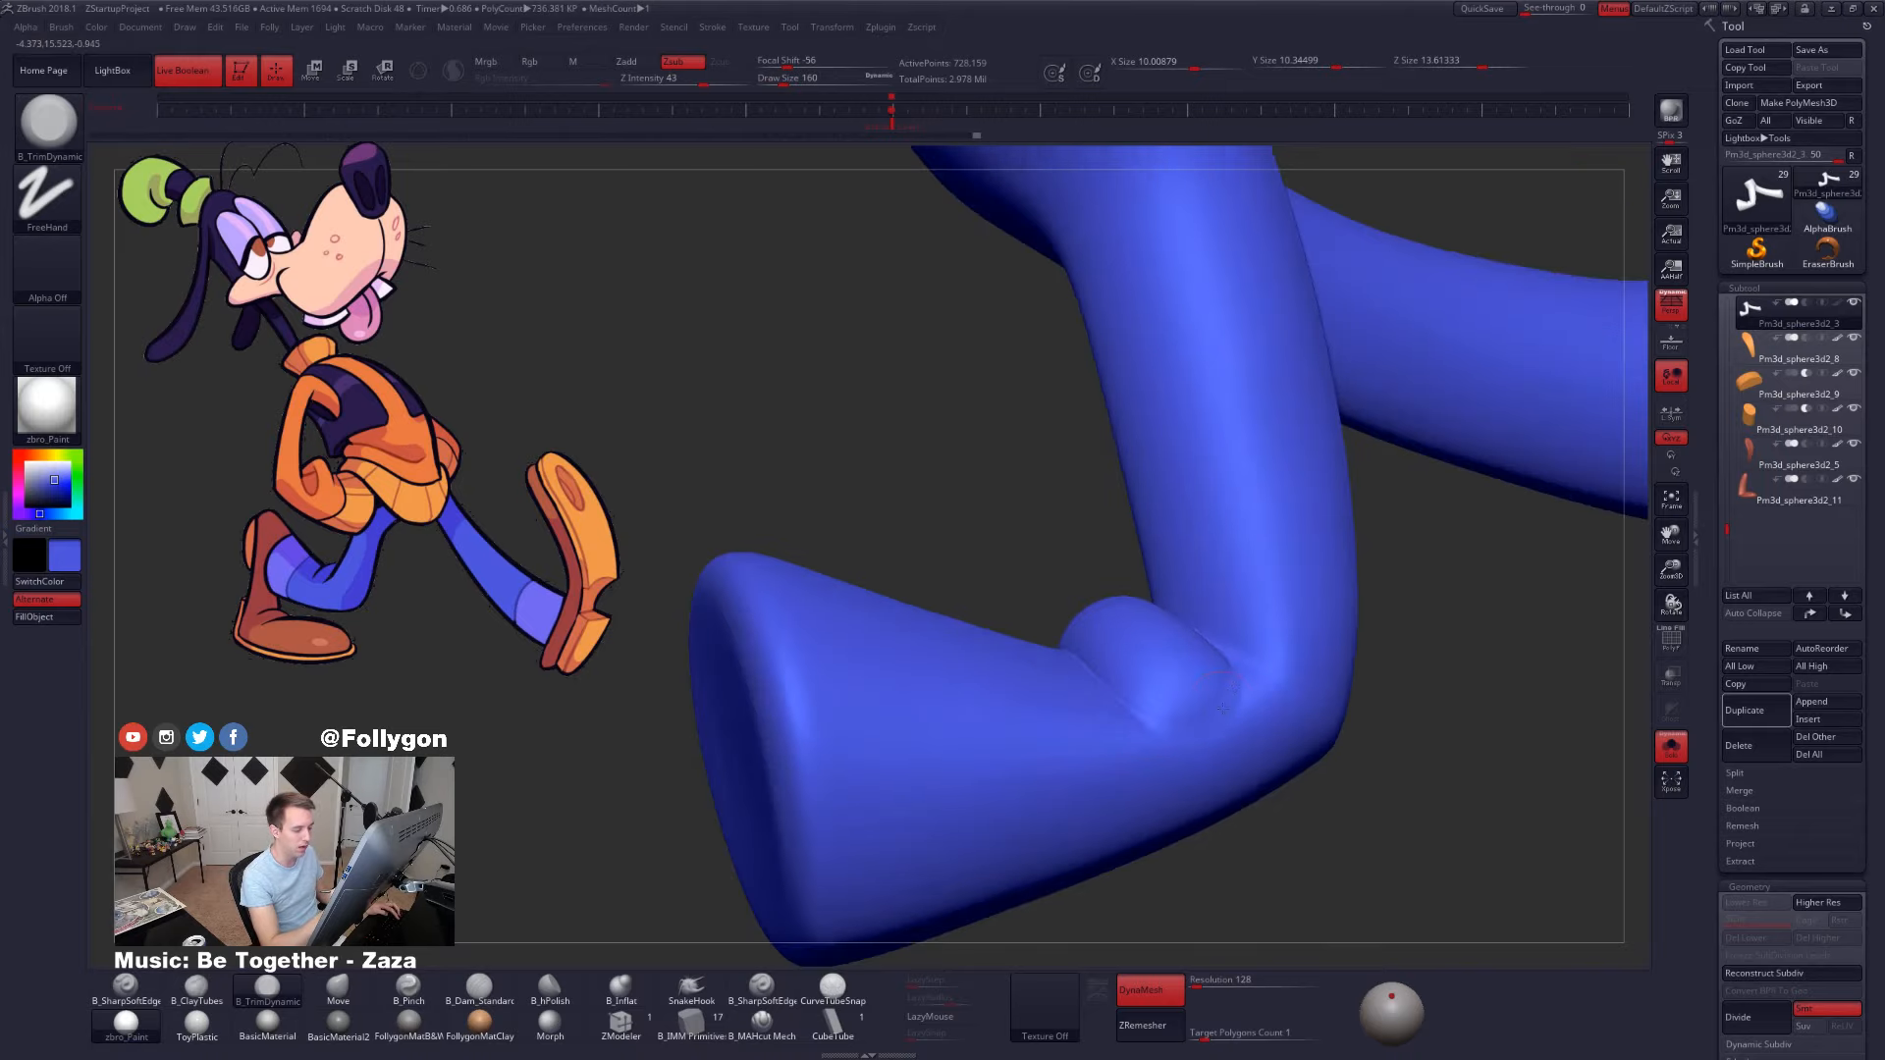
{"action": "right_click_drag", "start_coordinate": [1224, 707], "coordinate": [1179, 734]}
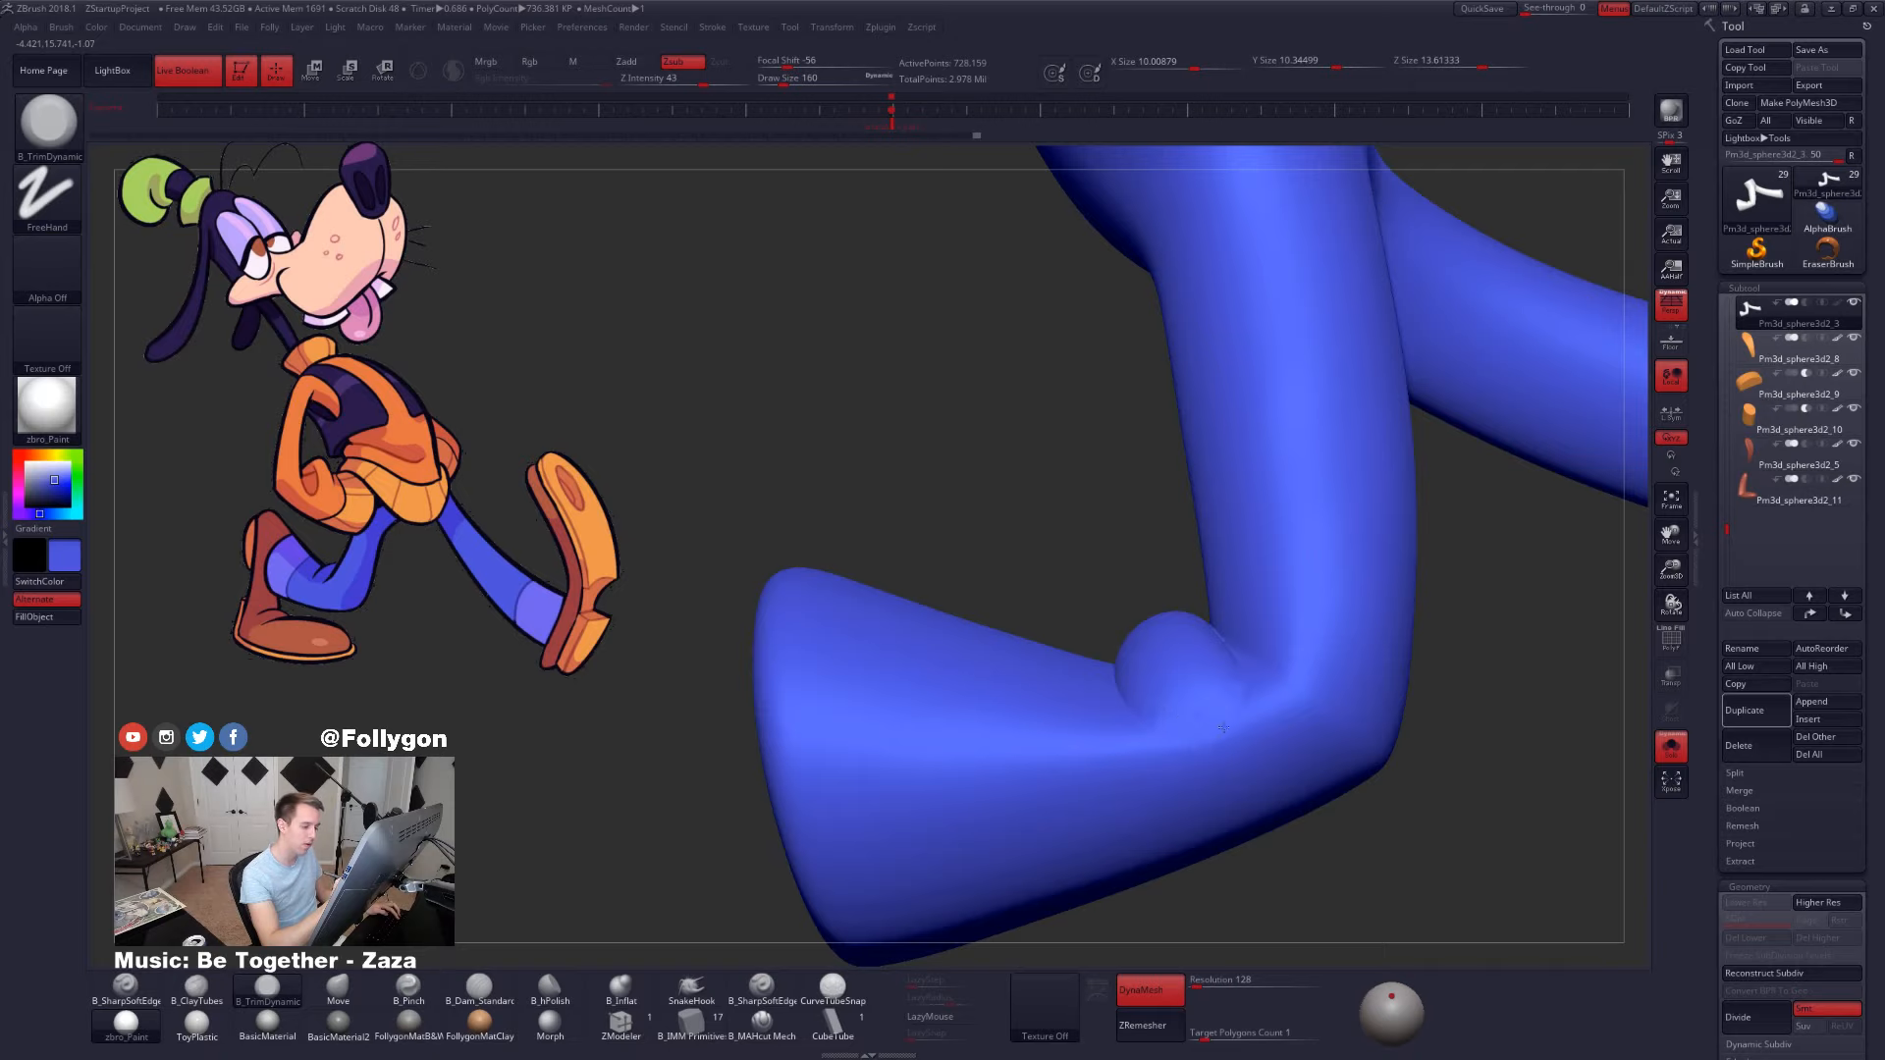
{"action": "left_click_drag", "start_coordinate": [1199, 728], "coordinate": [1167, 695]}
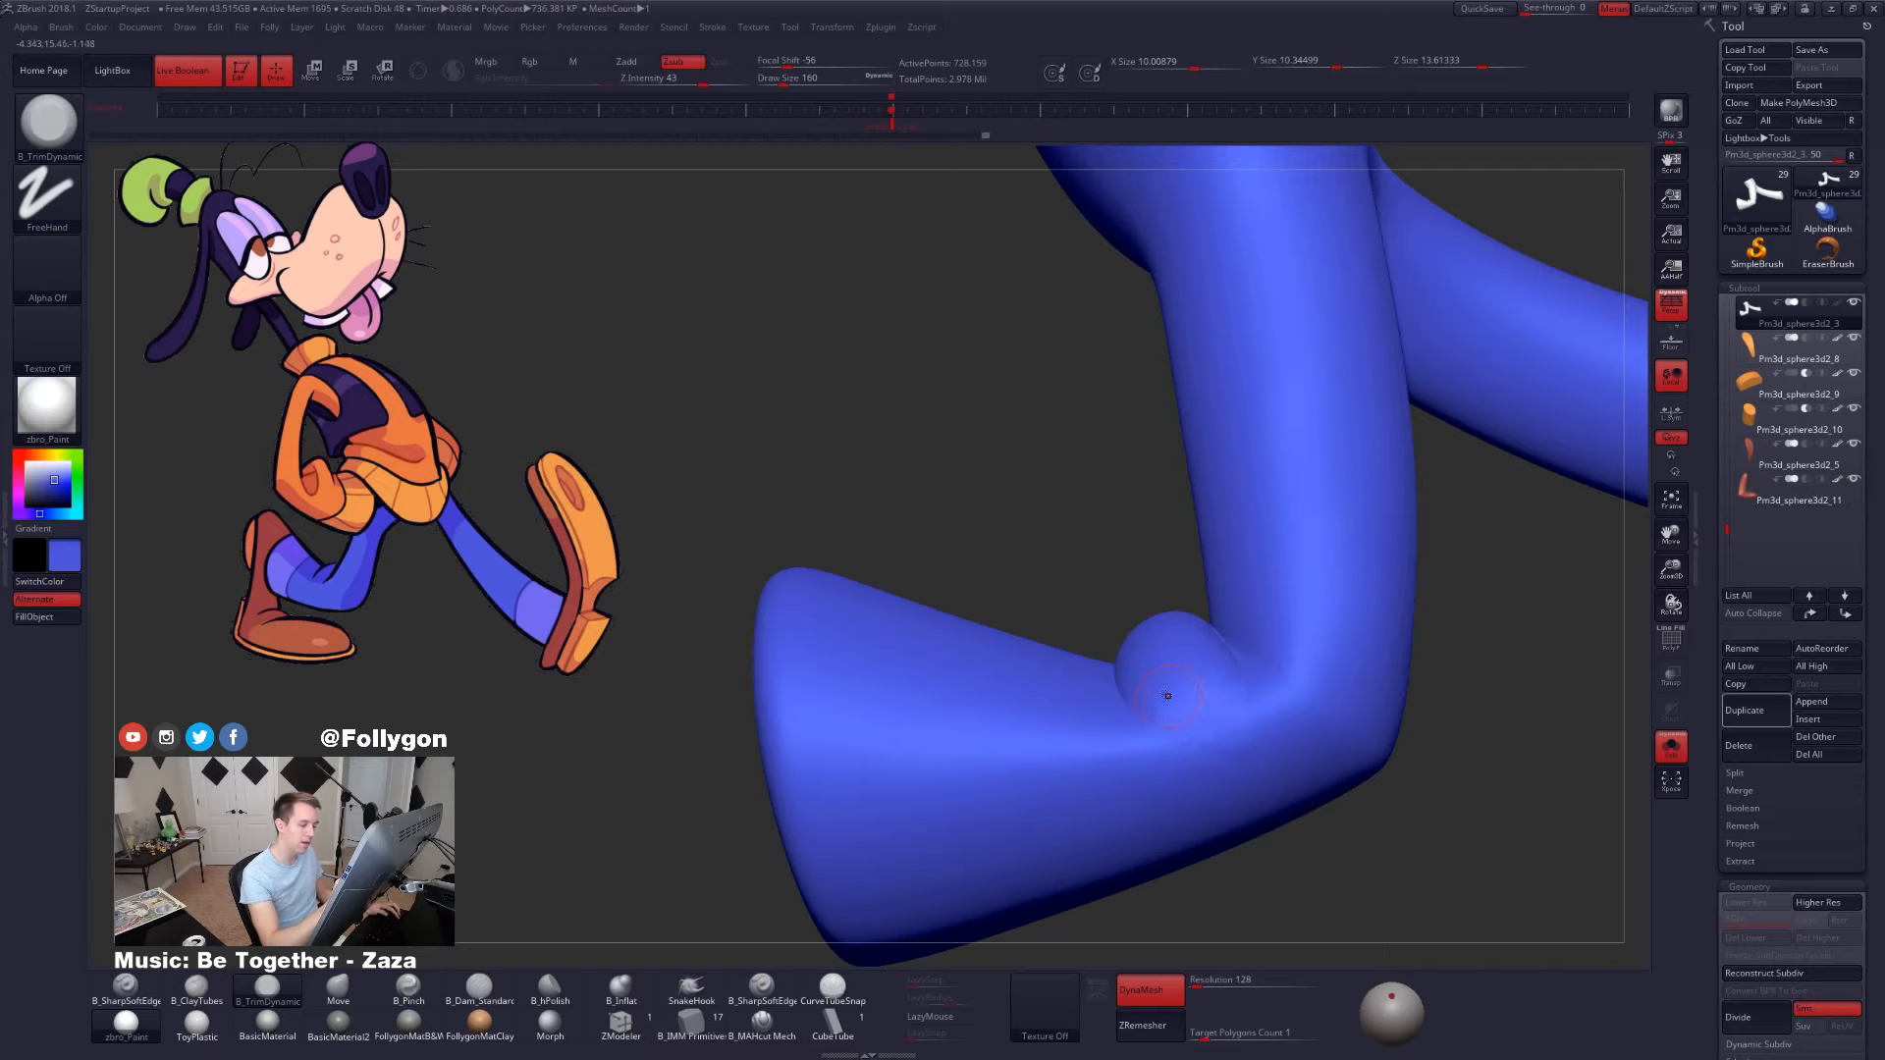
{"action": "key", "text": "shift"}
- Smooth the base of the knee fold into the pants on the opposite side of the bent leg
{"action": "mouse_move", "coordinate": [1174, 723]}
{"action": "right_mouse_down"}
{"action": "mouse_move", "coordinate": [1101, 766]}
{"action": "mouse_move", "coordinate": [1079, 743]}
{"action": "right_mouse_up"}
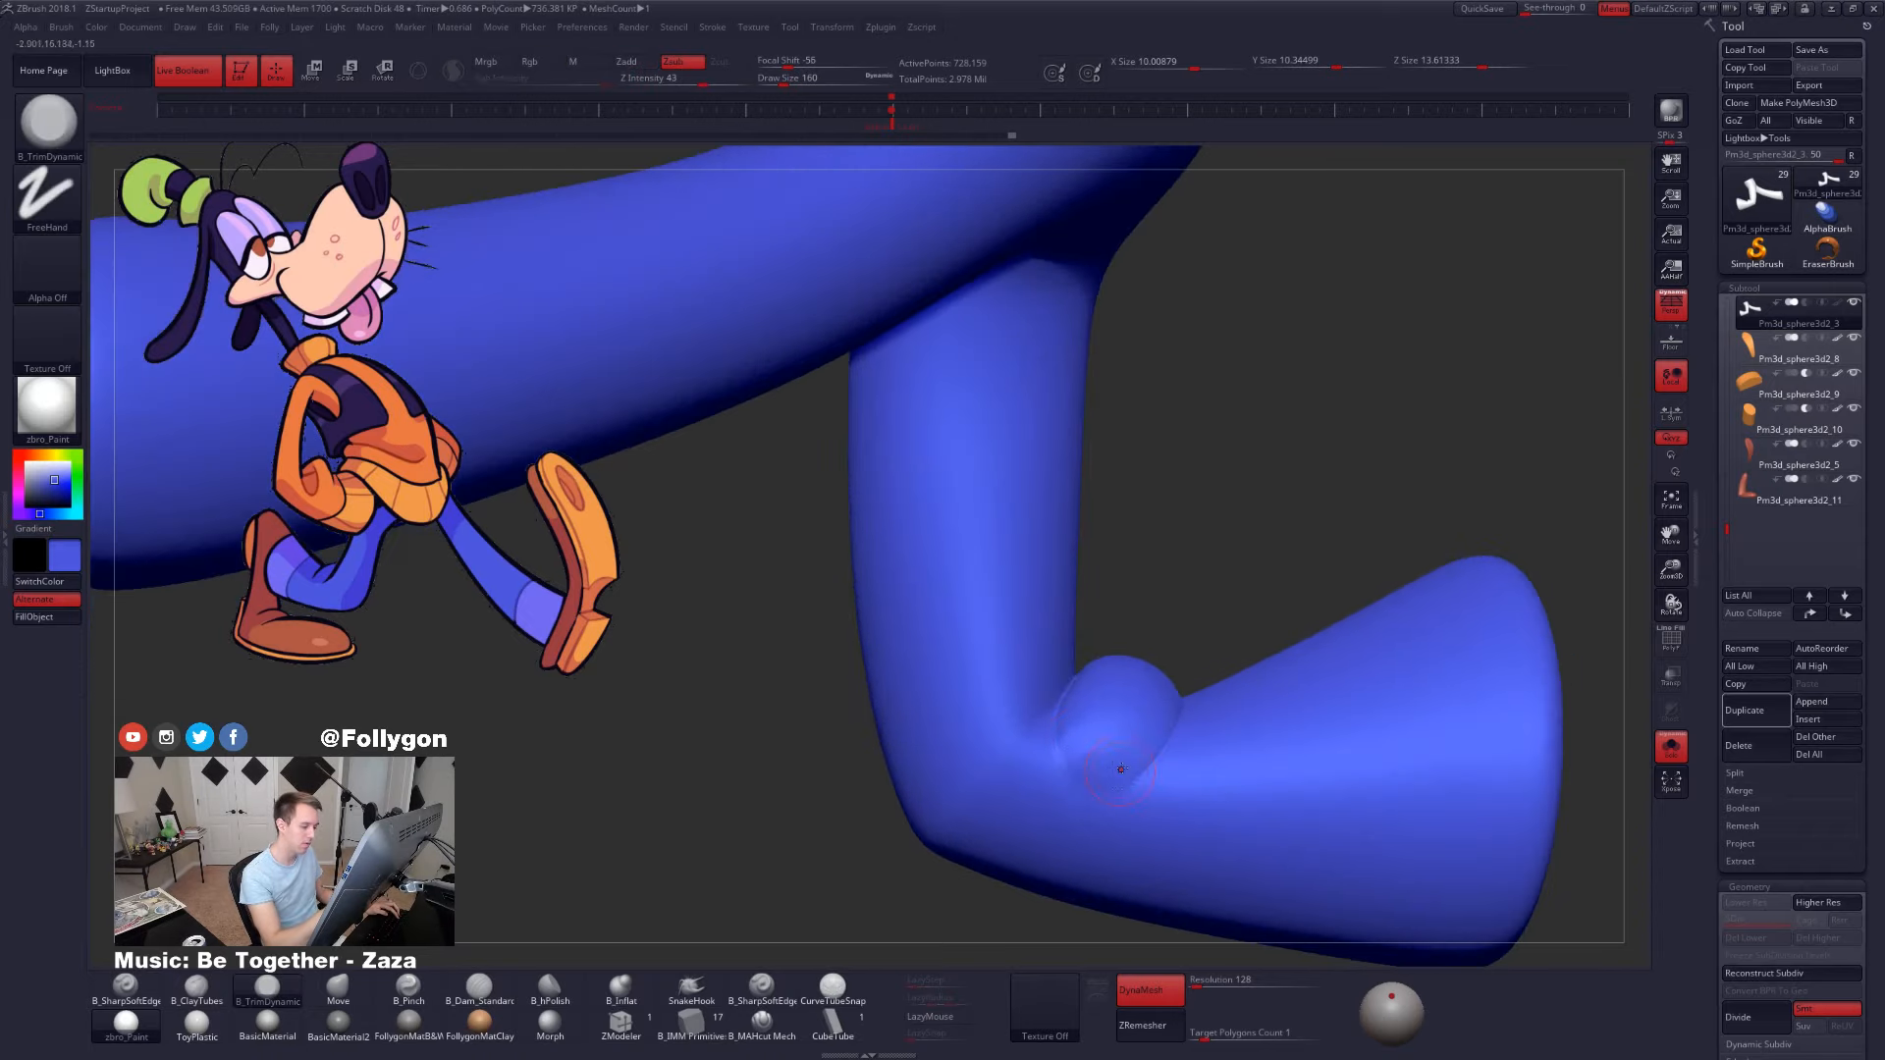
{"action": "key", "text": "shift"}
{"action": "key", "text": "shift"}
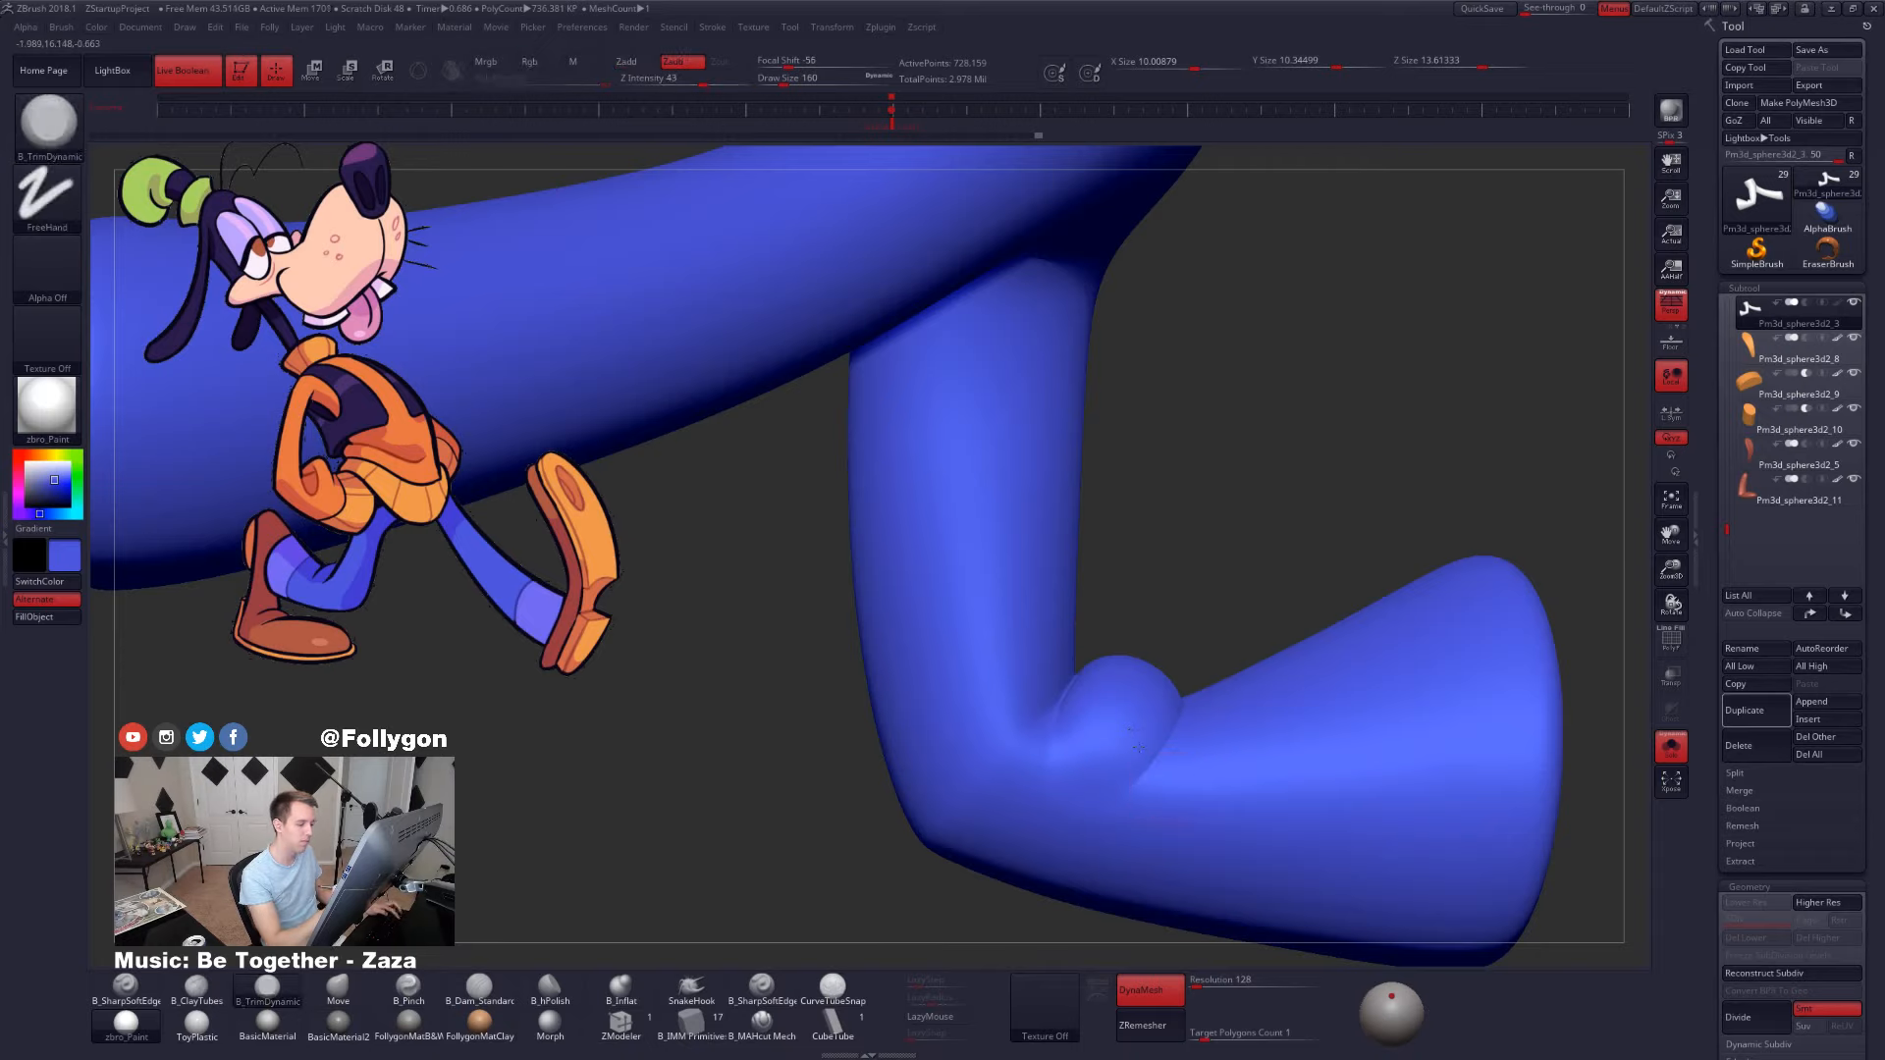
{"action": "left_click_drag", "start_coordinate": [1267, 491], "coordinate": [1247, 412], "text": "alt"}
{"action": "left_click_drag", "start_coordinate": [1247, 786], "coordinate": [1375, 795], "text": "shift"}
{"action": "left_click_drag", "start_coordinate": [1233, 825], "coordinate": [1378, 701], "text": "alt"}
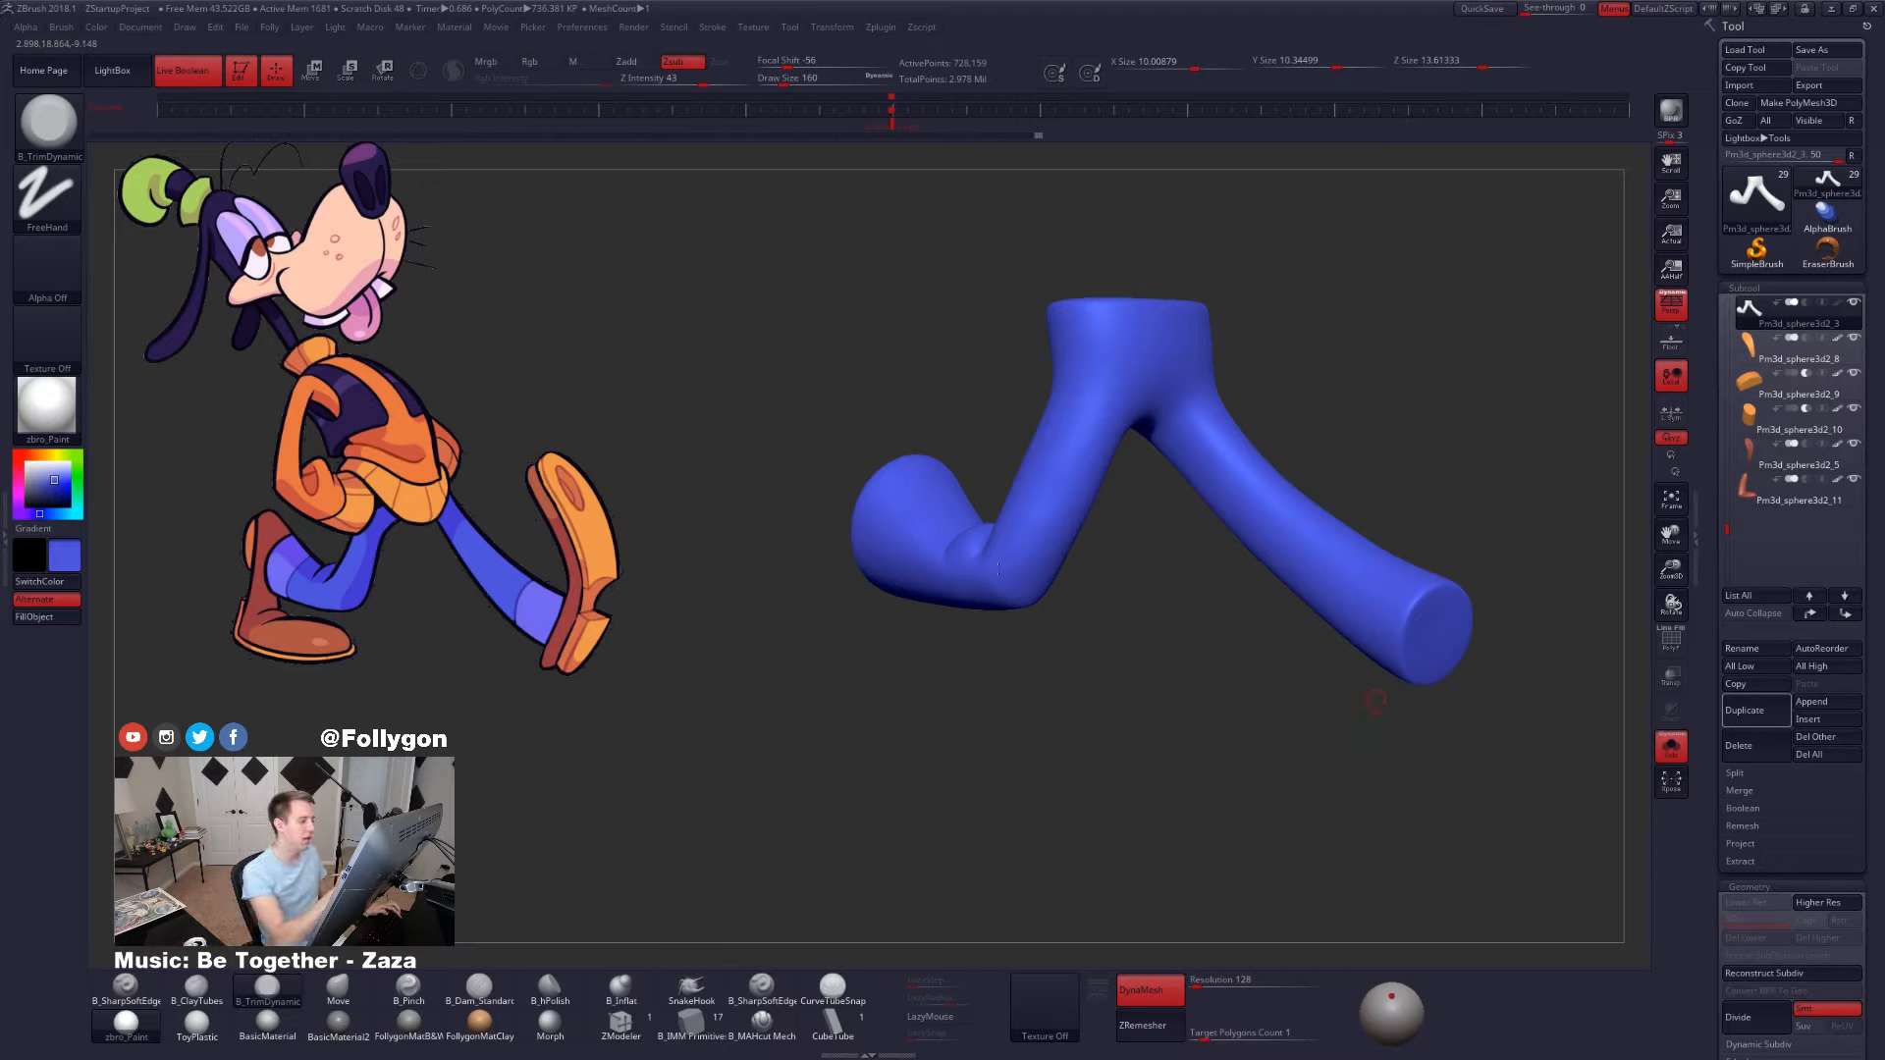
{"action": "right_click_drag", "start_coordinate": [998, 568], "coordinate": [1034, 605], "text": "alt"}
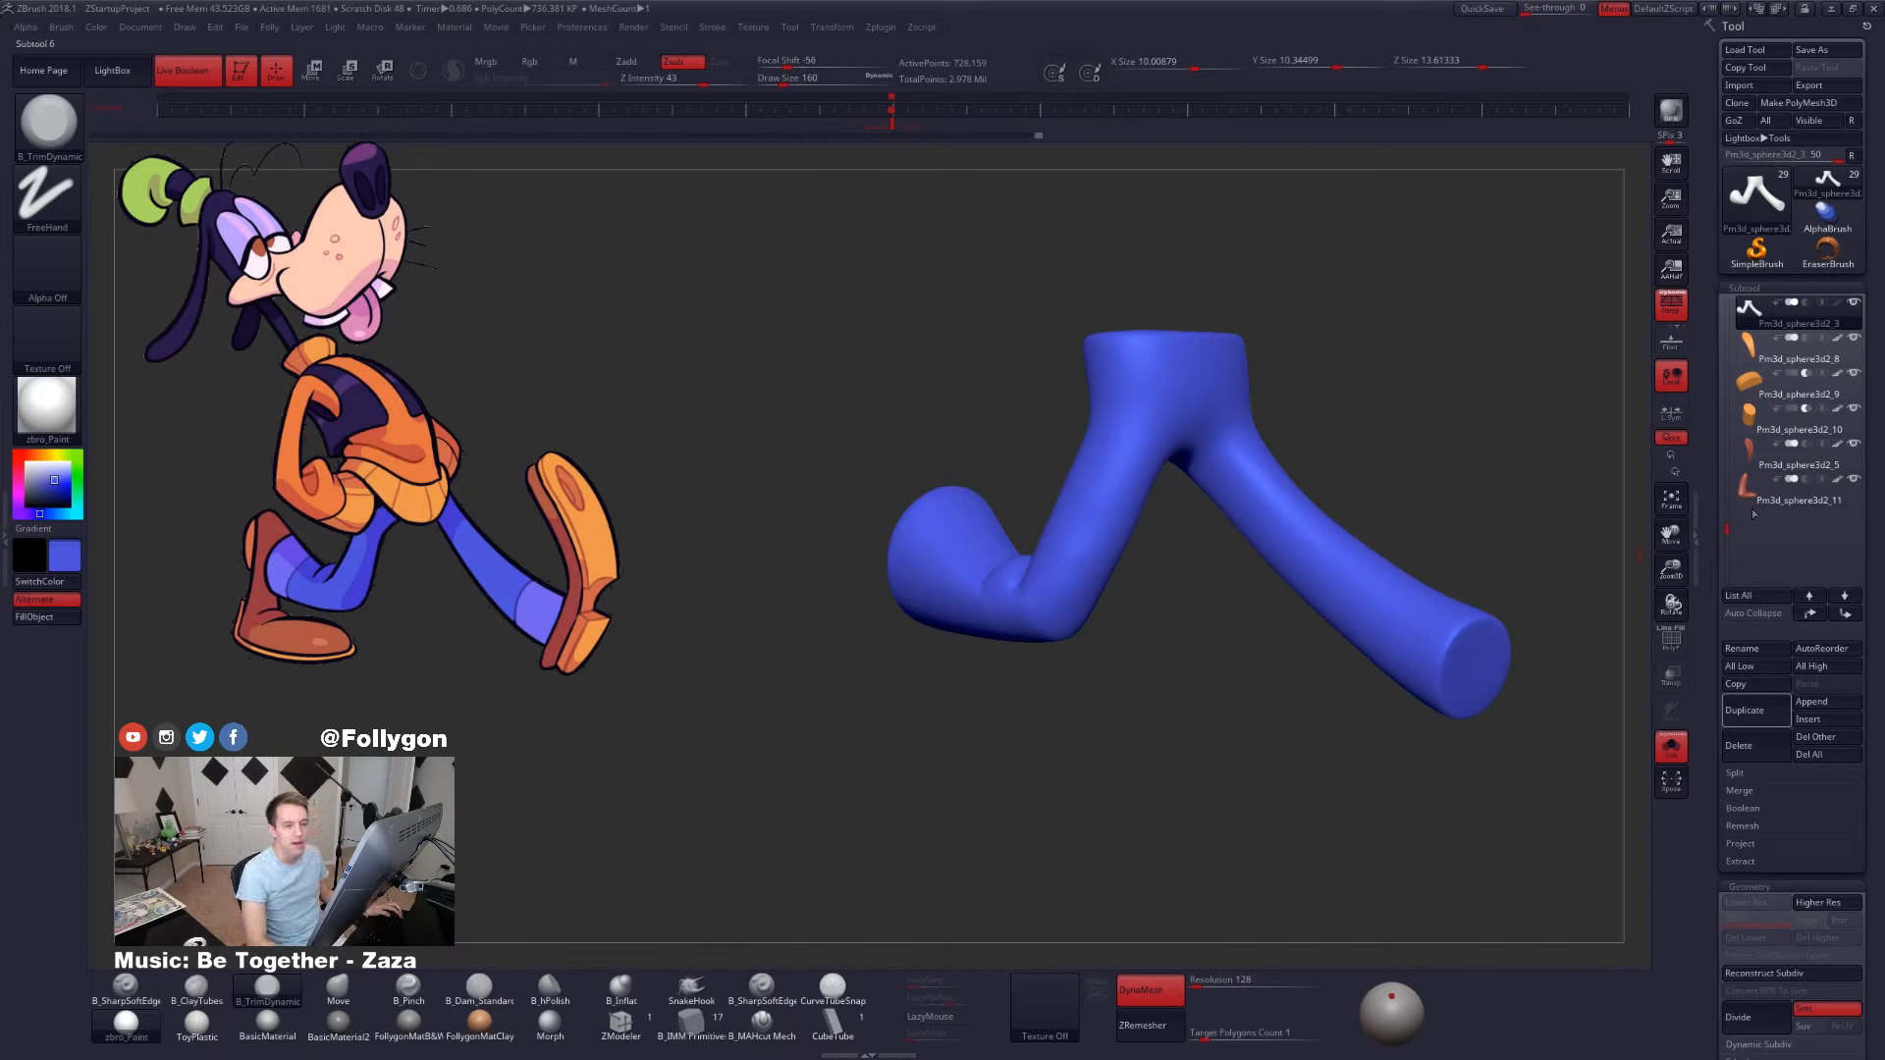
- Show all parts of the character and compare the bent leg and pose with the reference from several angles
{"action": "mouse_move", "coordinate": [1755, 337]}
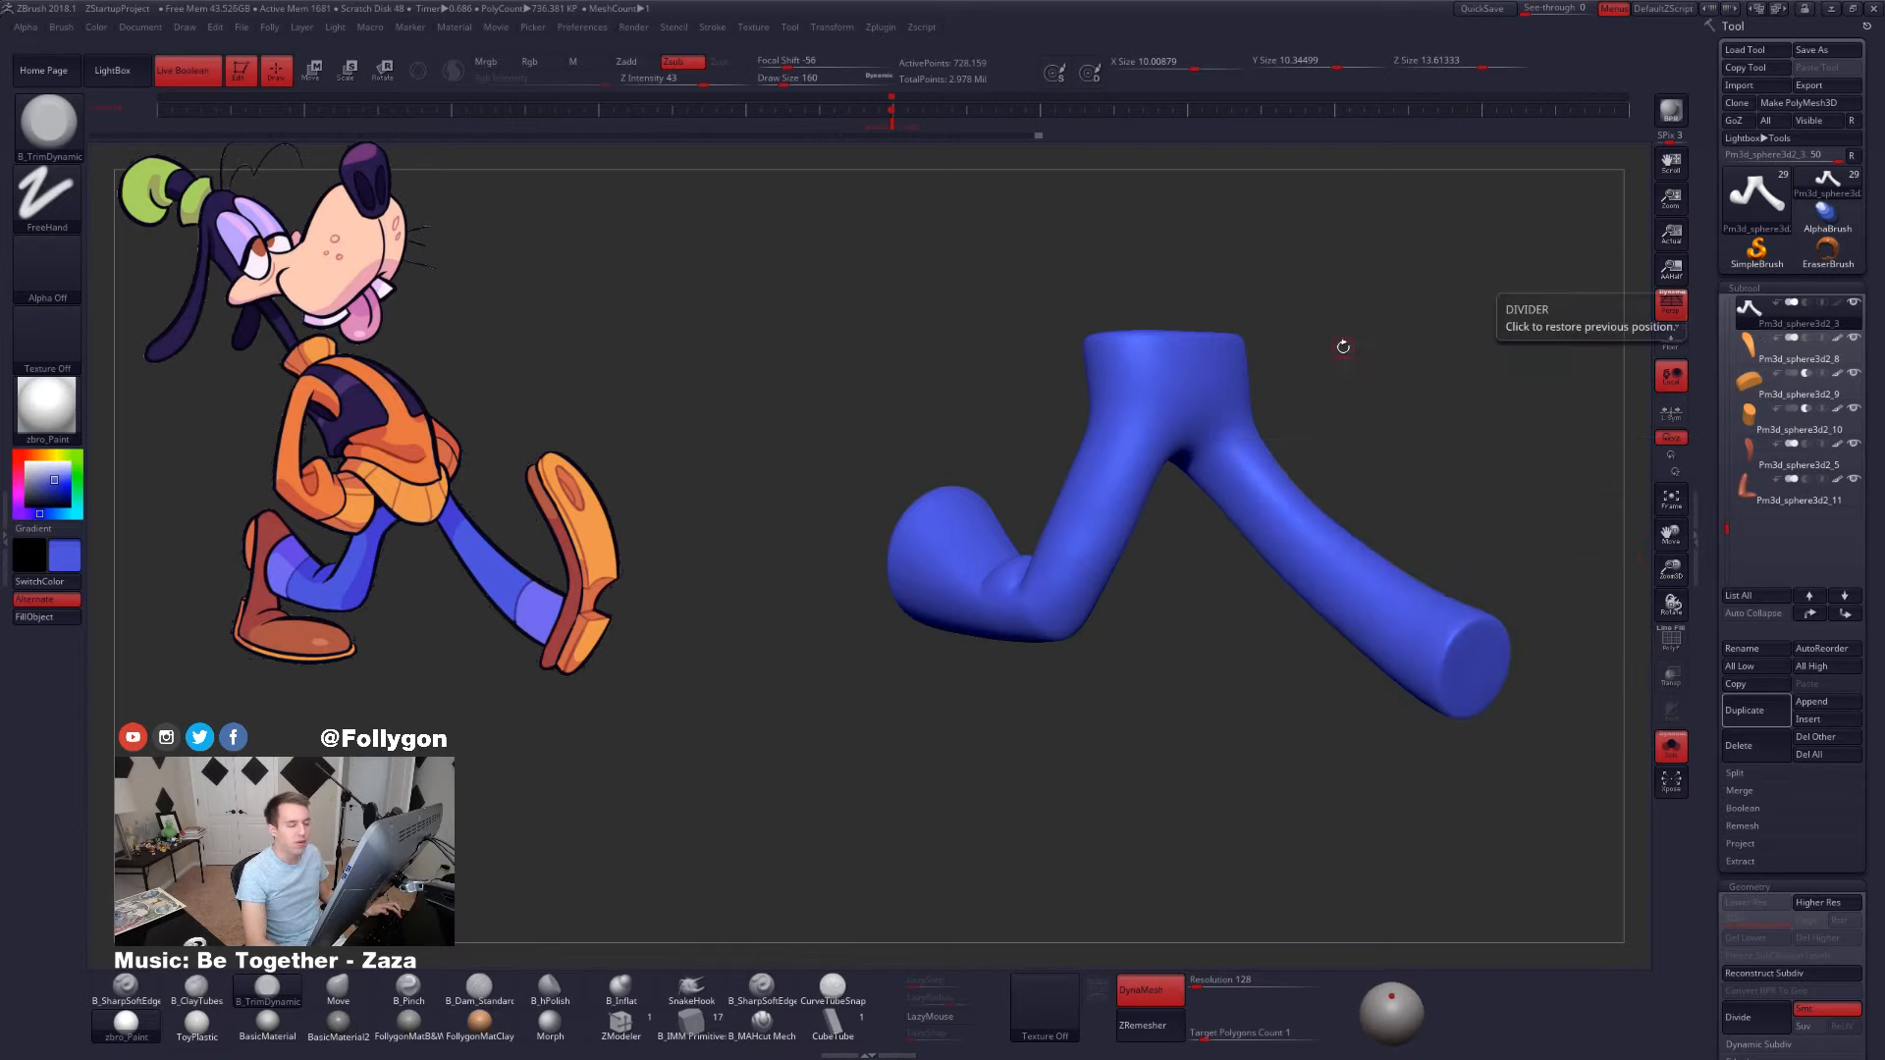
{"action": "mouse_move", "coordinate": [1338, 345]}
{"action": "left_mouse_down"}
{"action": "mouse_move", "coordinate": [1444, 455]}
{"action": "mouse_move", "coordinate": [1355, 366]}
{"action": "left_mouse_up"}
{"action": "key", "text": "alt+s"}
{"action": "left_click_drag", "start_coordinate": [1396, 550], "coordinate": [1266, 552], "text": "alt"}
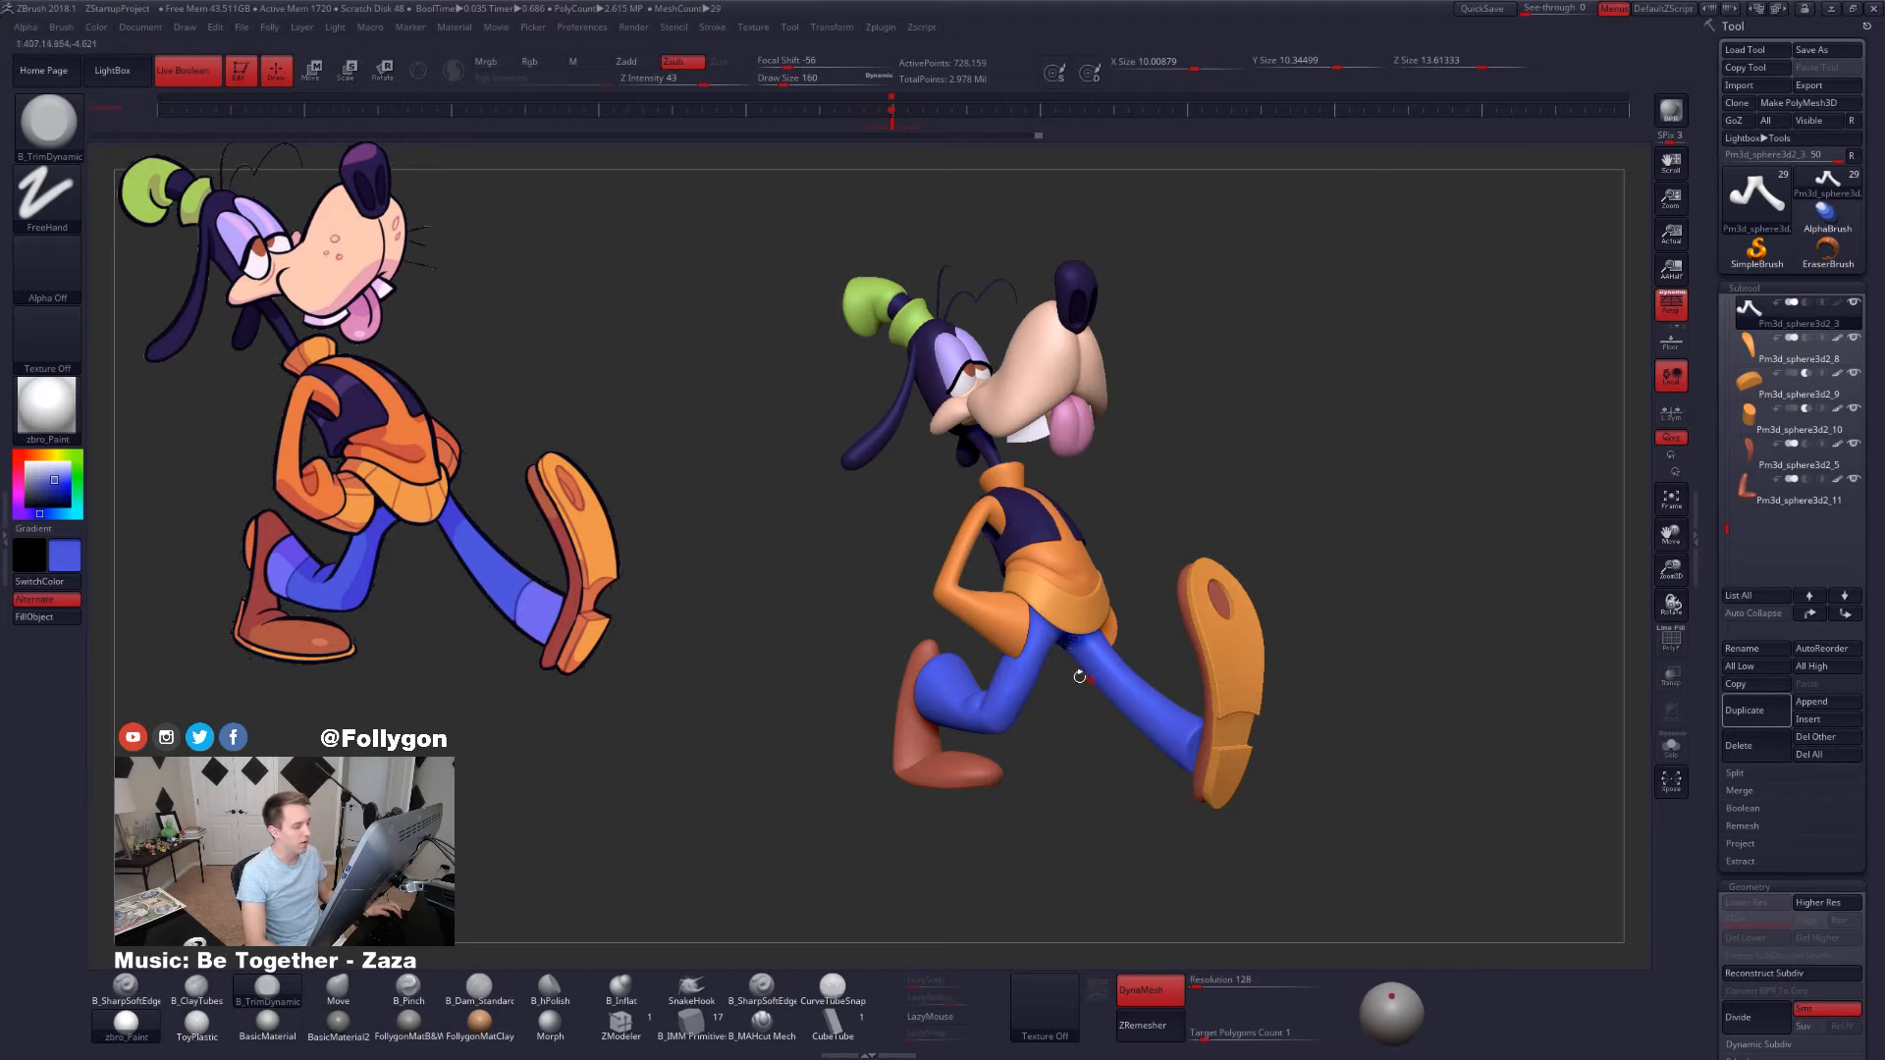
{"action": "left_click_drag", "start_coordinate": [1080, 677], "coordinate": [1120, 686]}
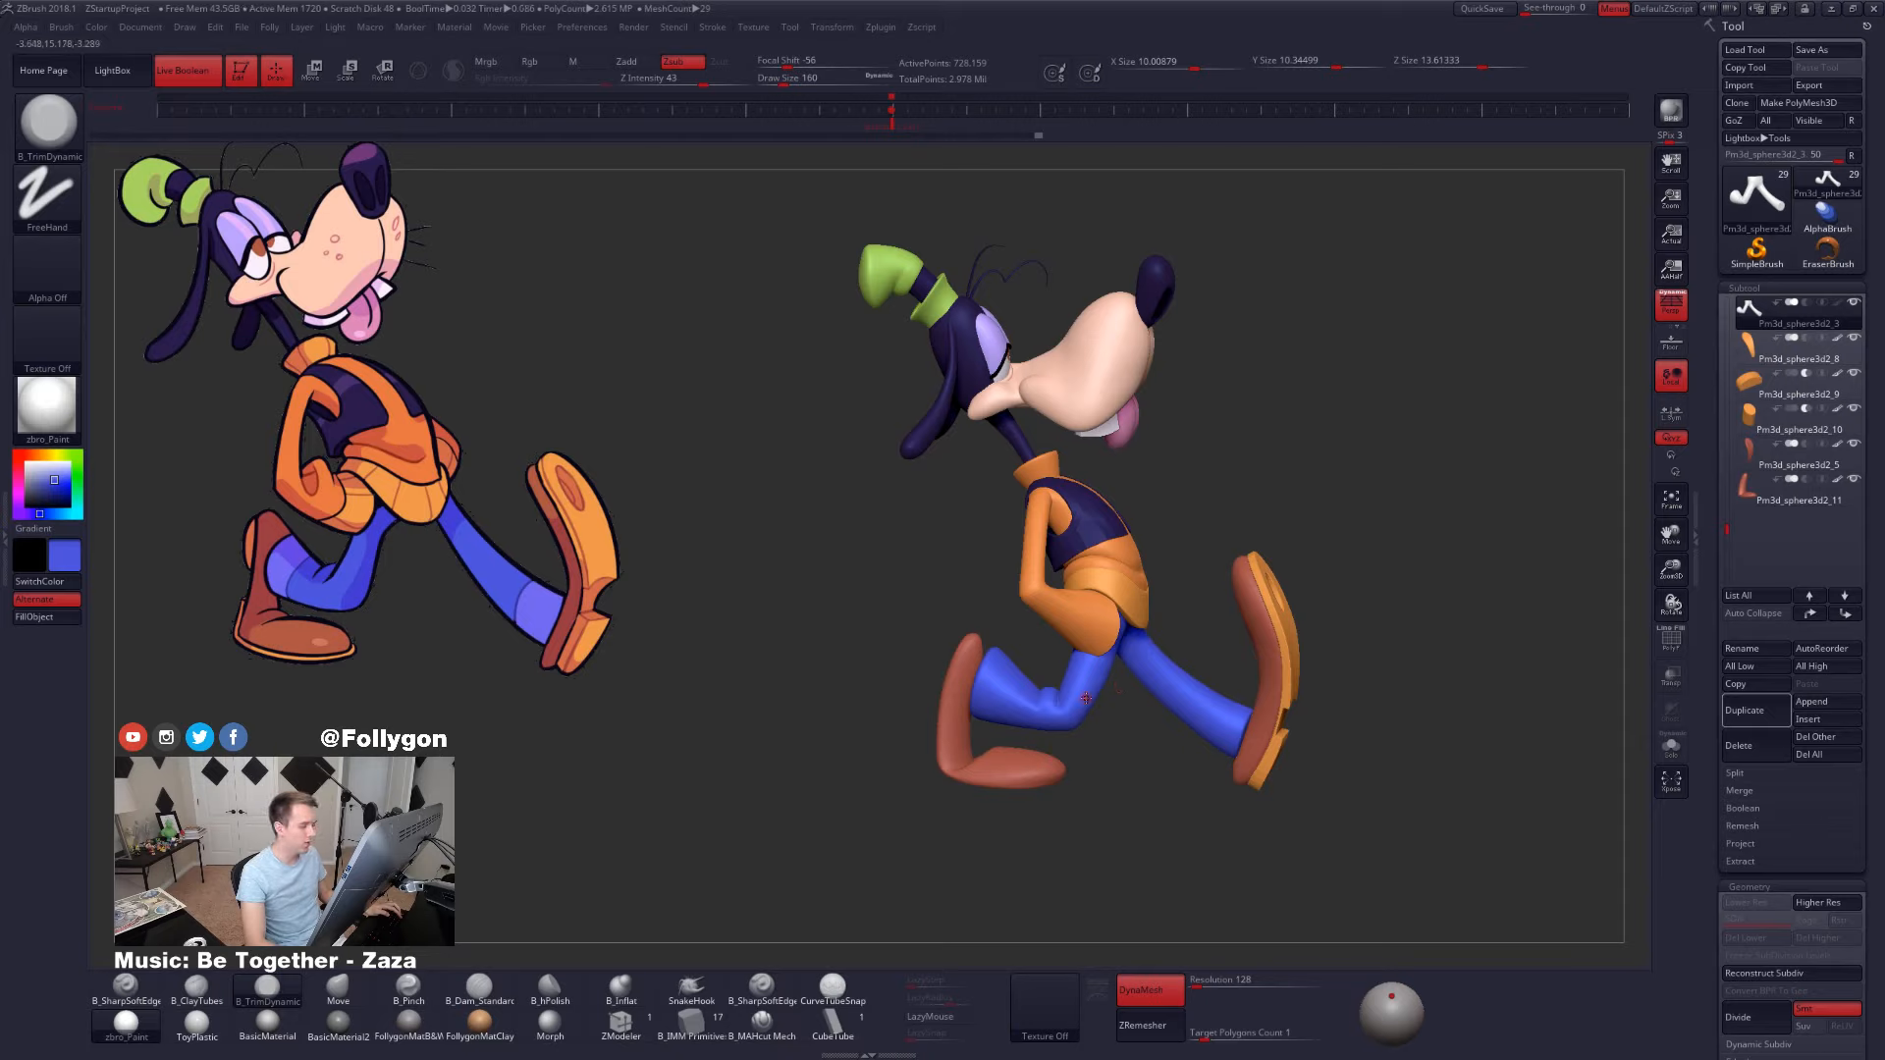
{"action": "left_click_drag", "start_coordinate": [1086, 698], "coordinate": [1074, 705]}
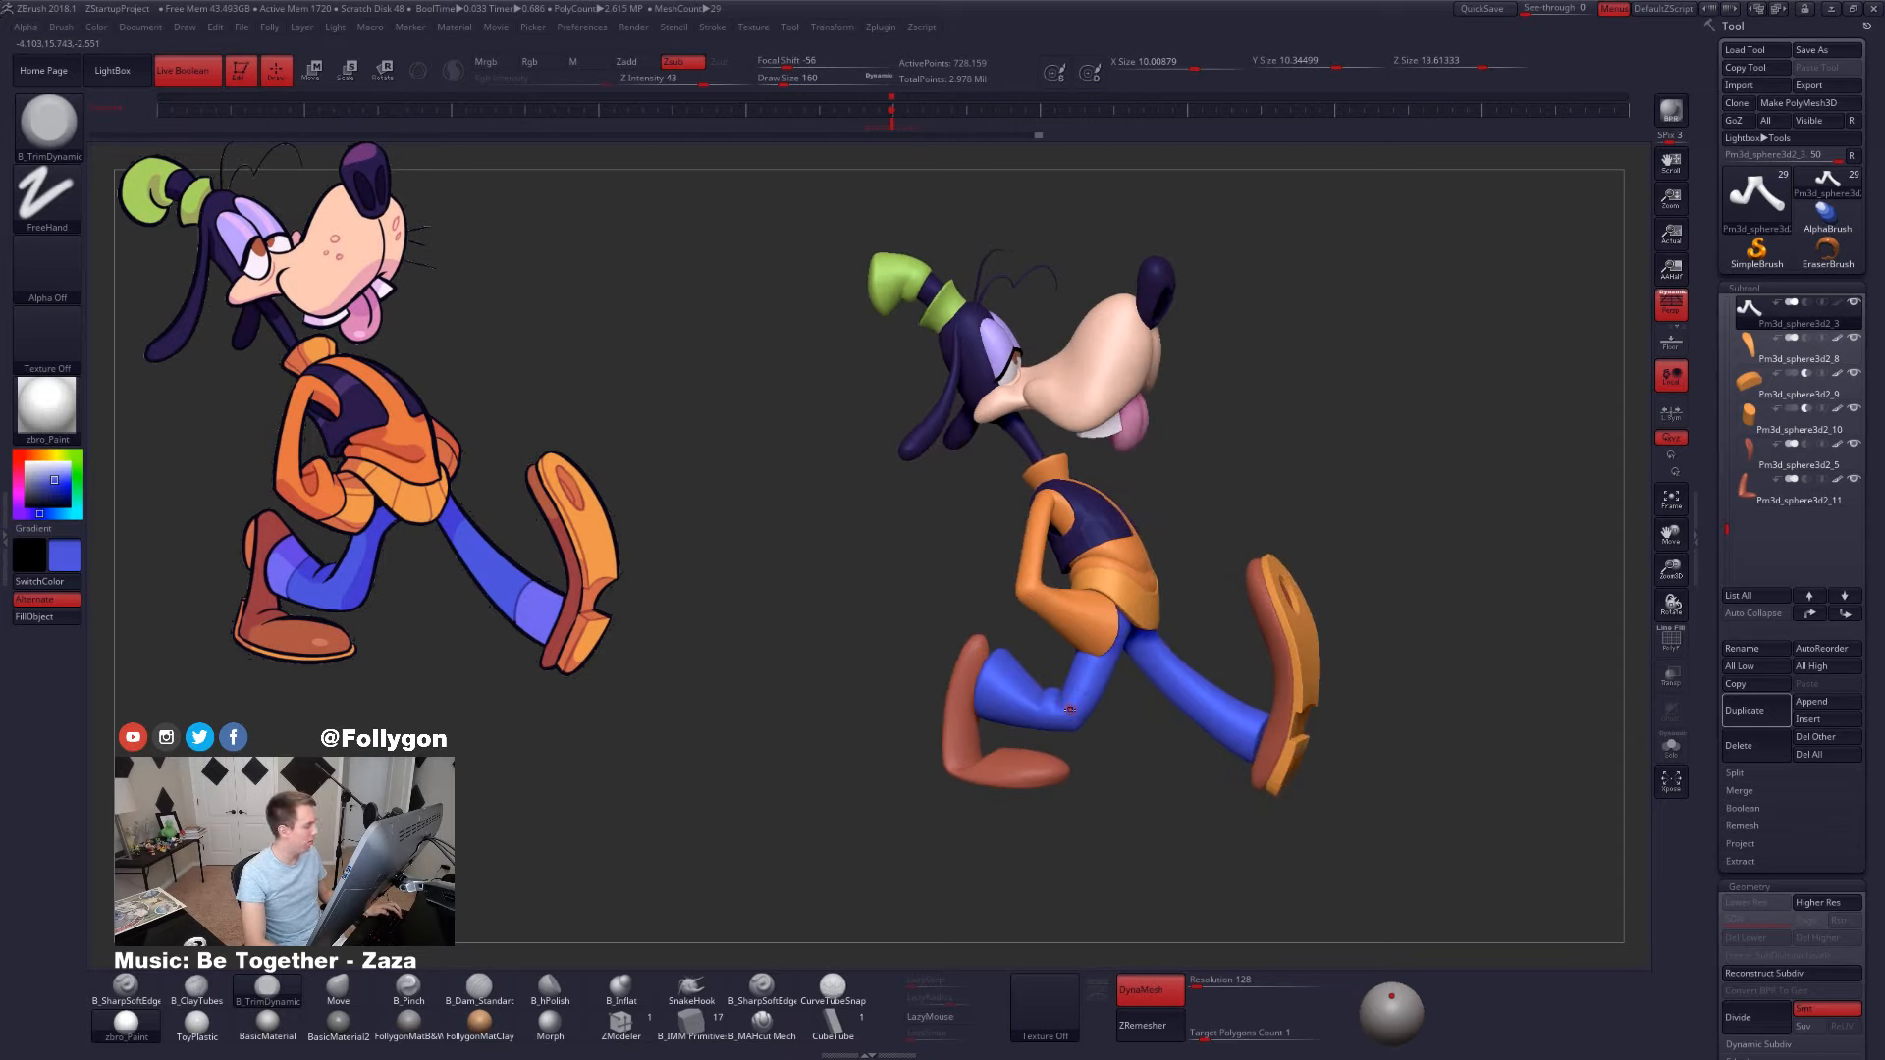
{"action": "right_click_drag", "start_coordinate": [1092, 715], "coordinate": [1047, 721]}
- Measure the character's full height with a vertical transpose line from the planted shoe to above the head
{"action": "key", "text": "w"}
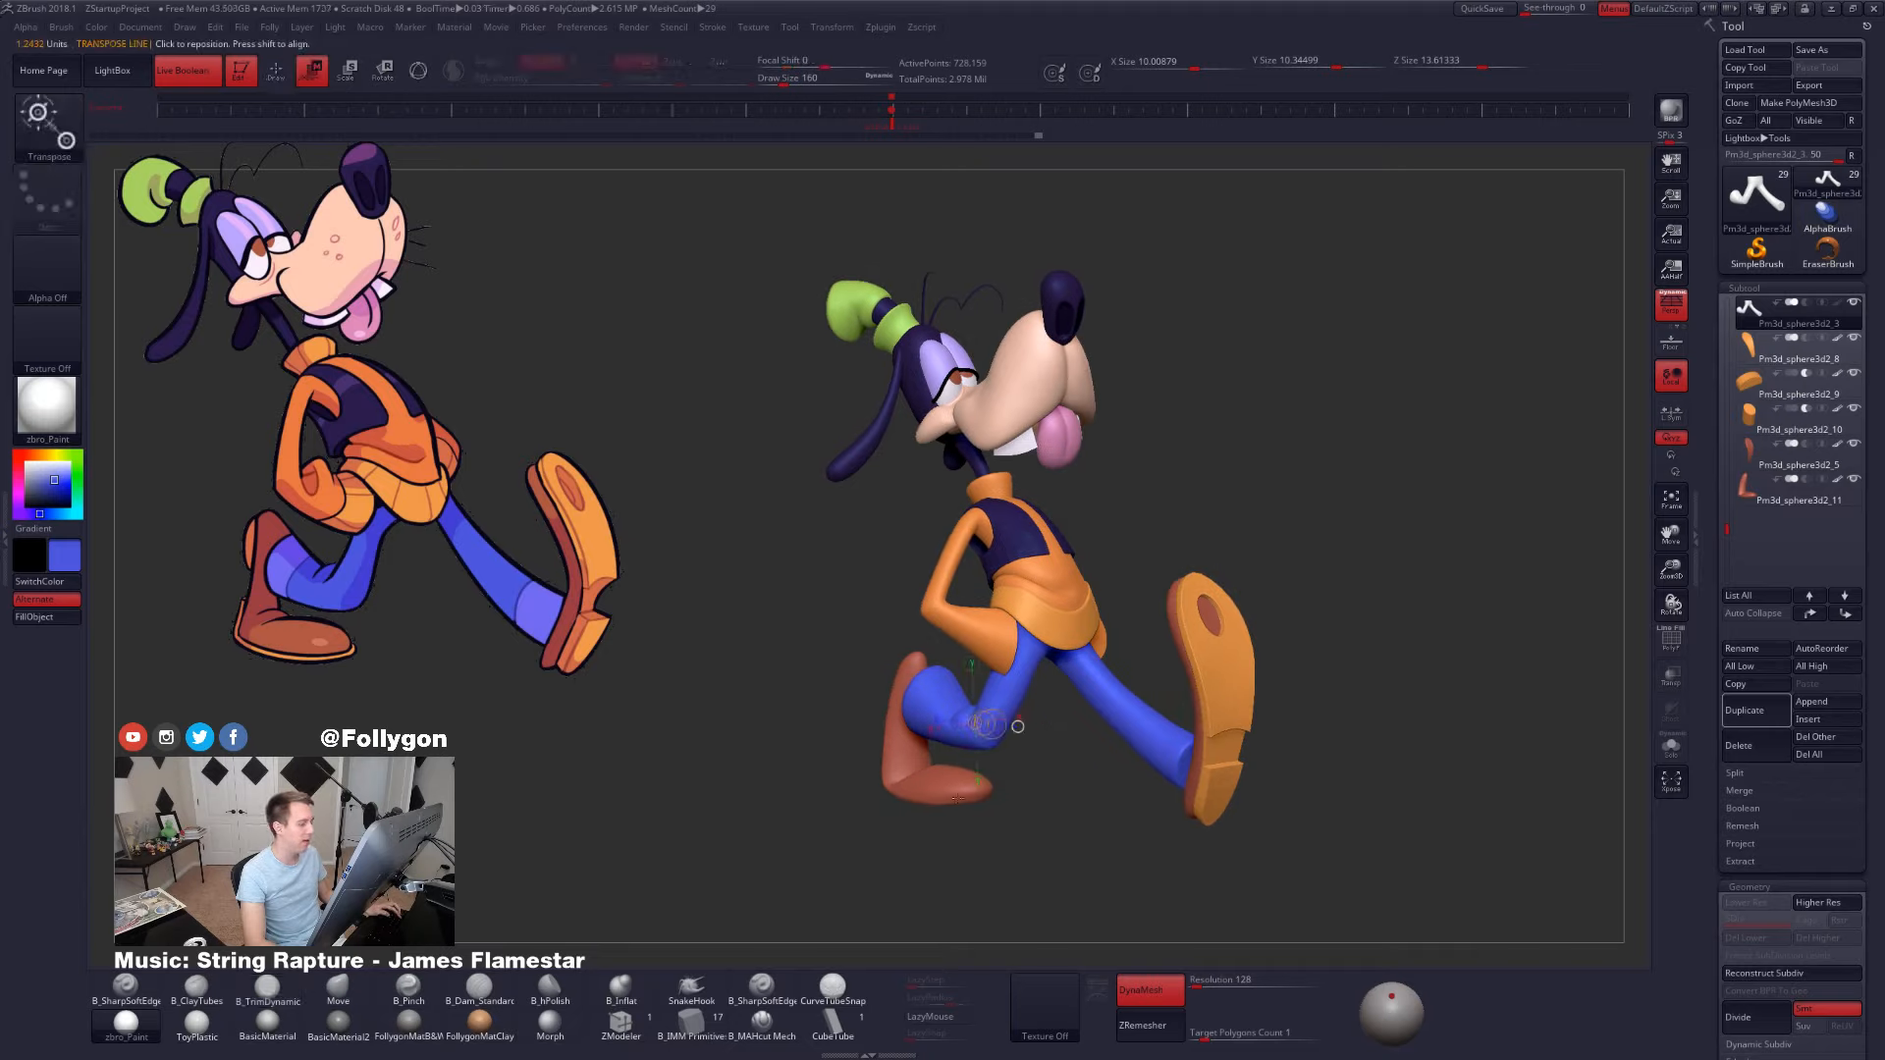
{"action": "left_click_drag", "start_coordinate": [958, 797], "coordinate": [959, 228]}
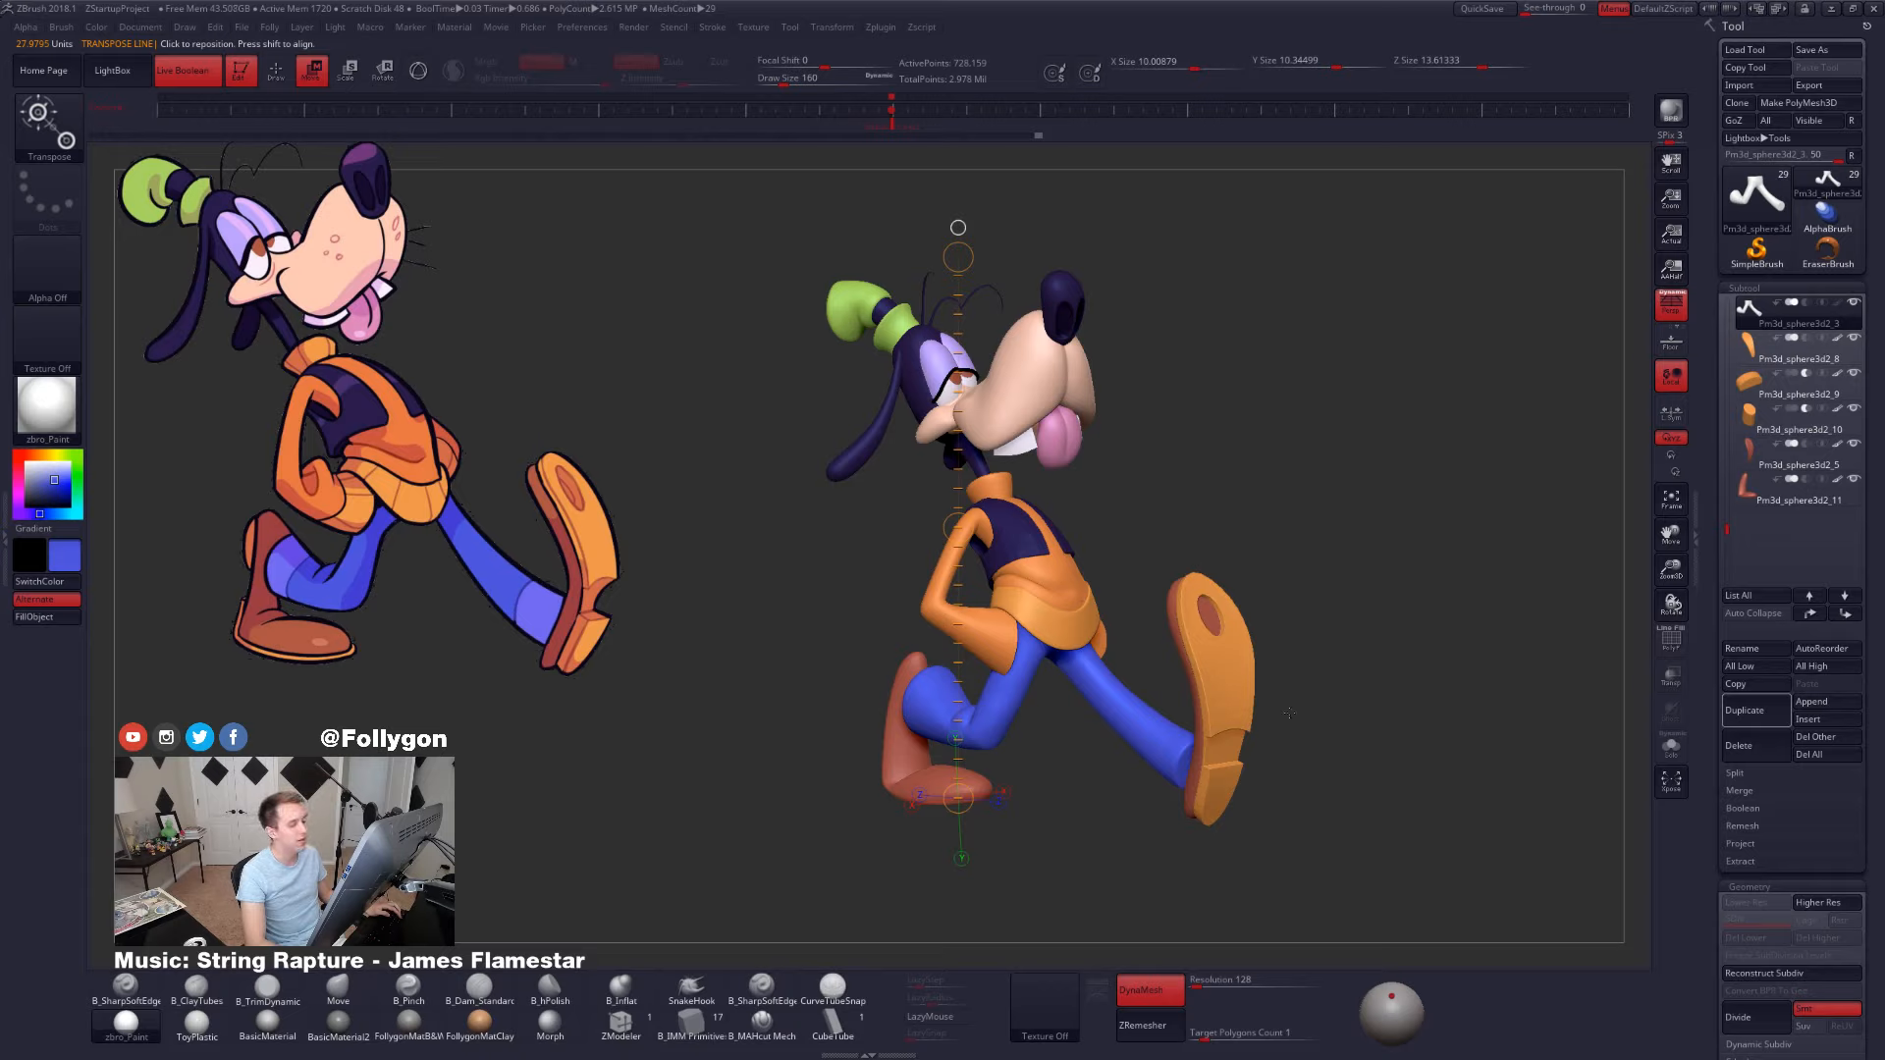
{"action": "left_click_drag", "start_coordinate": [1288, 713], "coordinate": [1275, 708]}
- Measure the raised shoe's thickness at two places with the transpose line and return to draw mode
{"action": "right_click_drag", "start_coordinate": [1218, 702], "coordinate": [1219, 614], "text": "ctrl"}
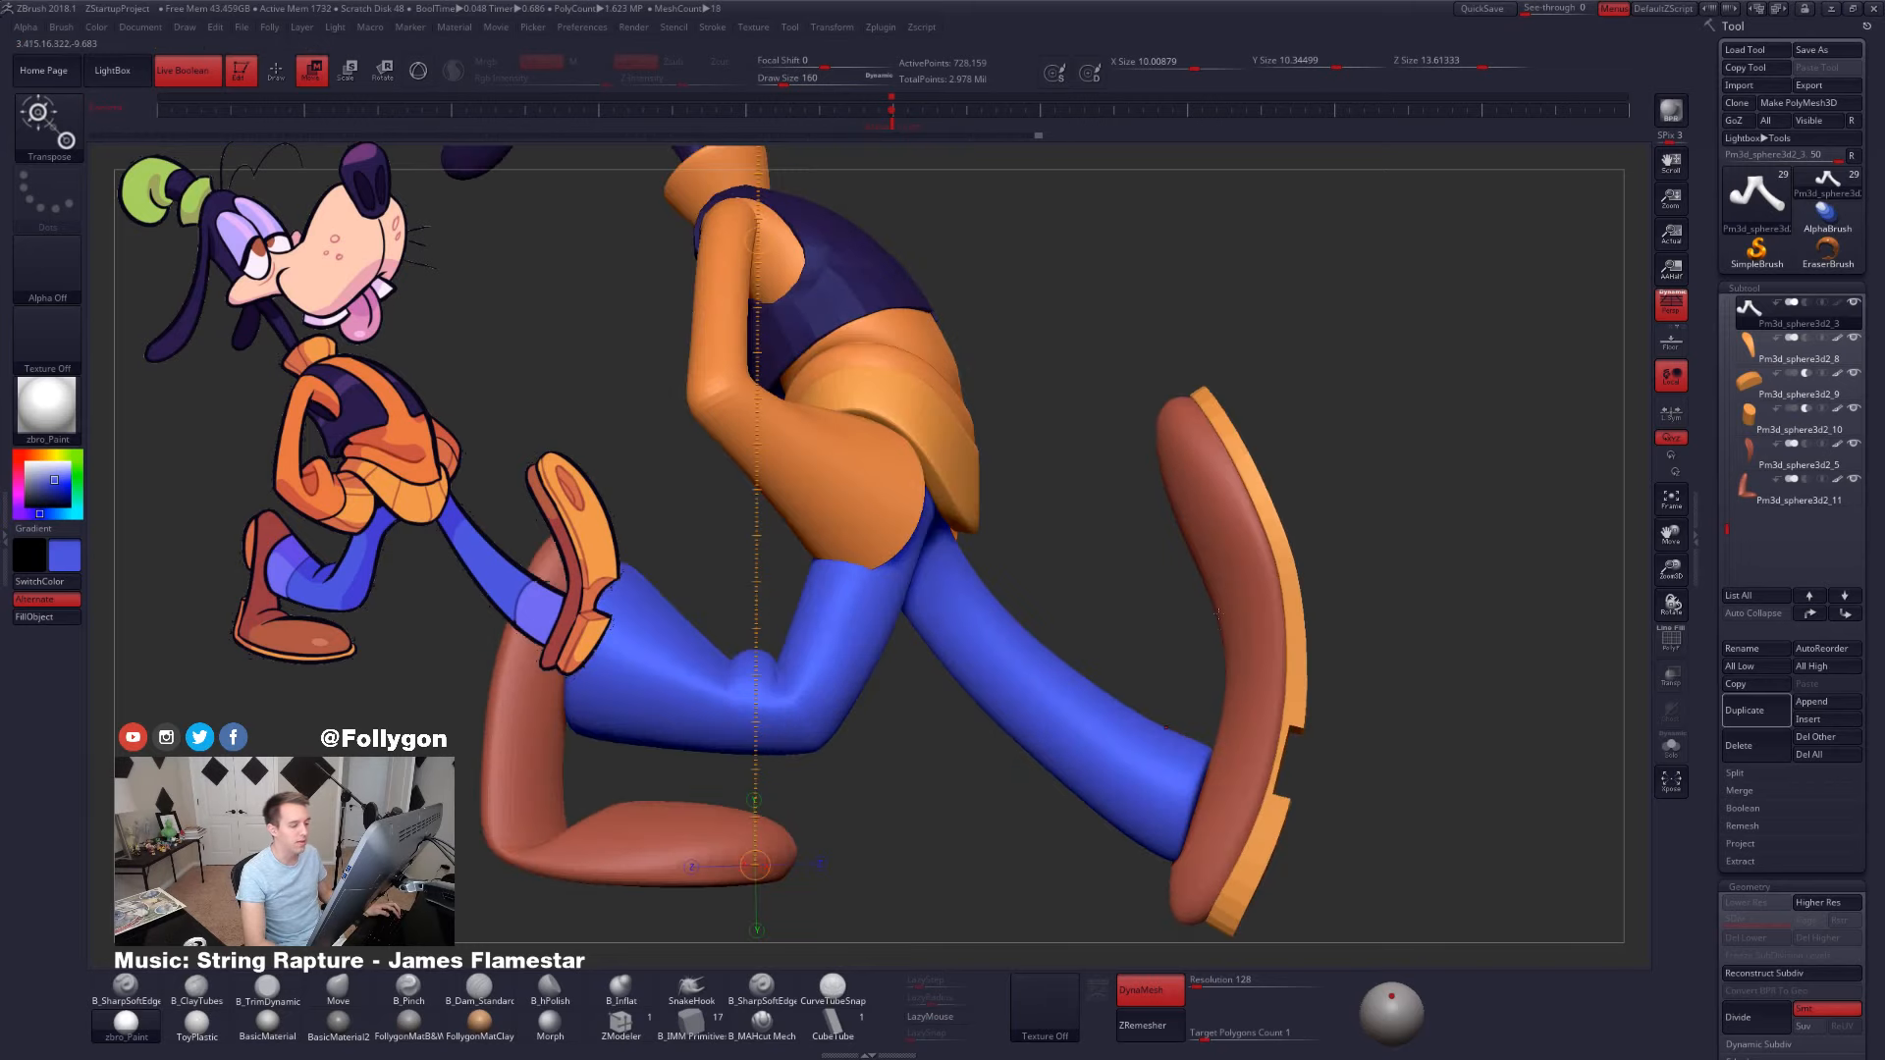
{"action": "left_click_drag", "start_coordinate": [1213, 604], "coordinate": [1337, 600]}
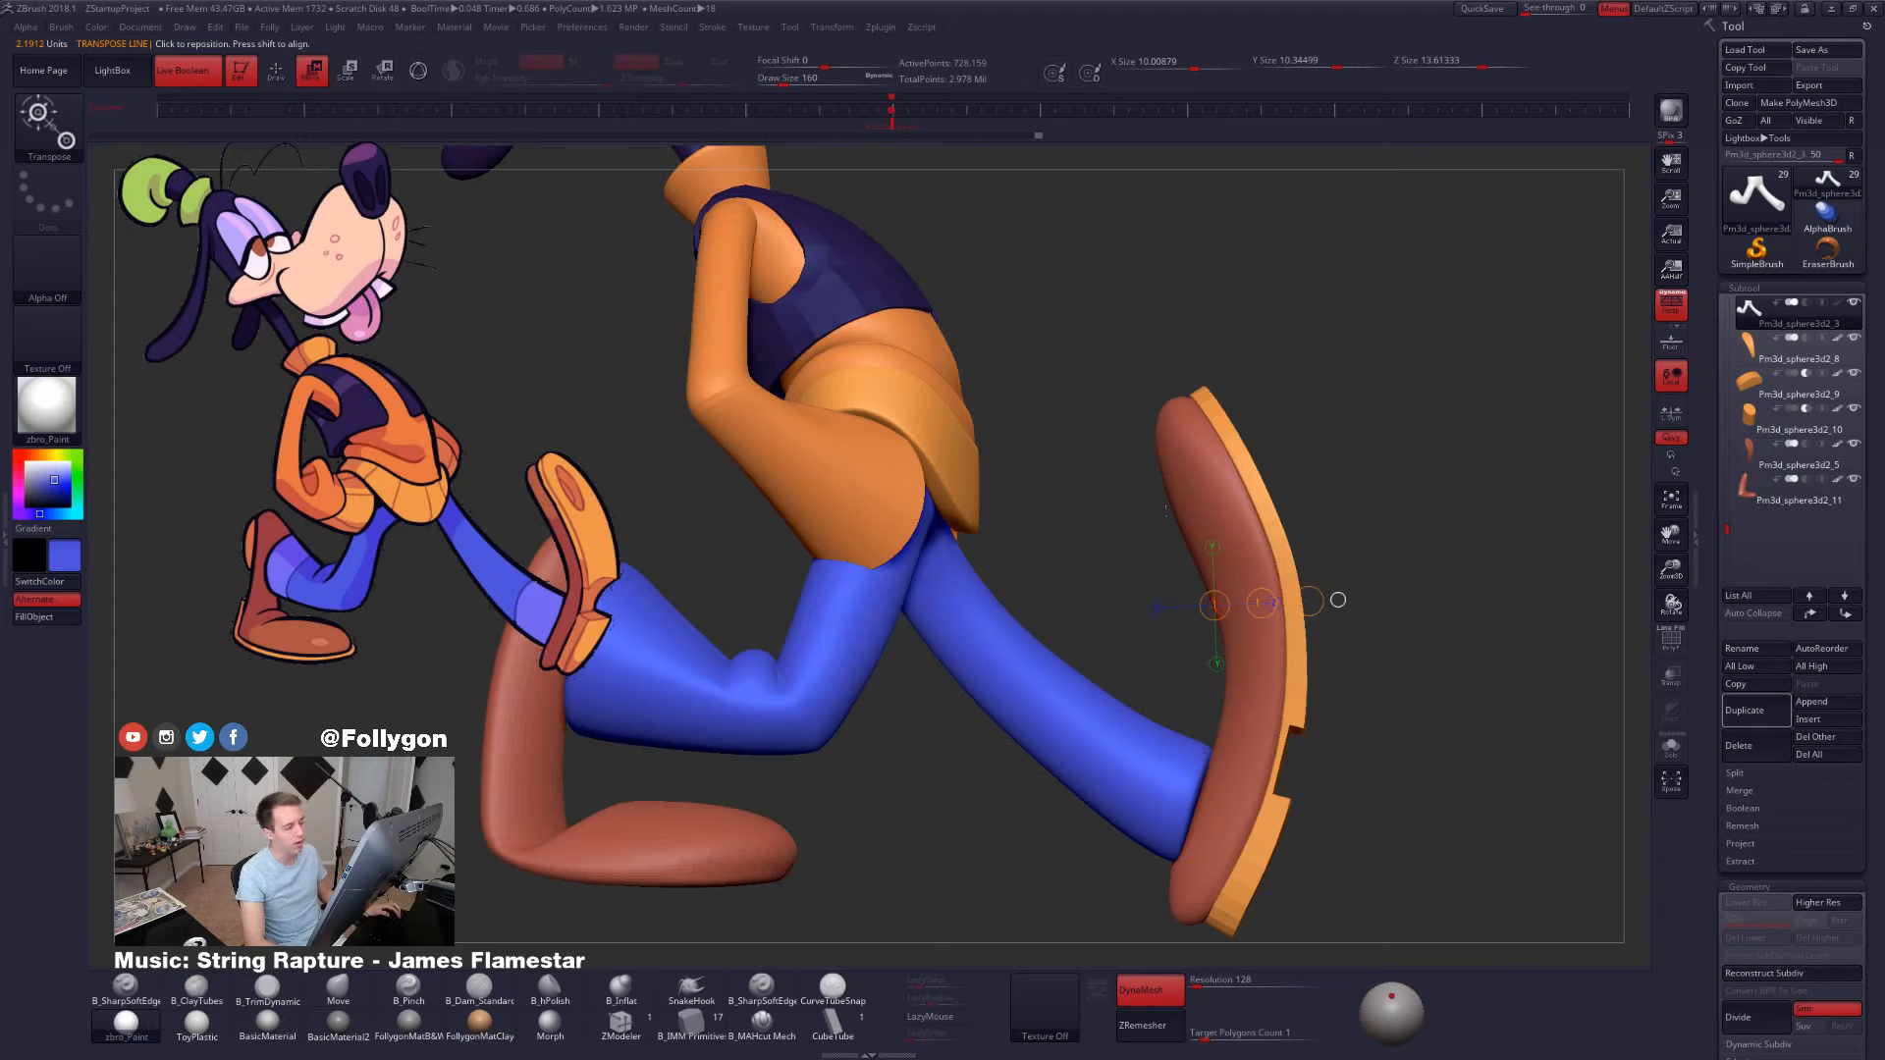
{"action": "left_click_drag", "start_coordinate": [1171, 510], "coordinate": [1264, 479]}
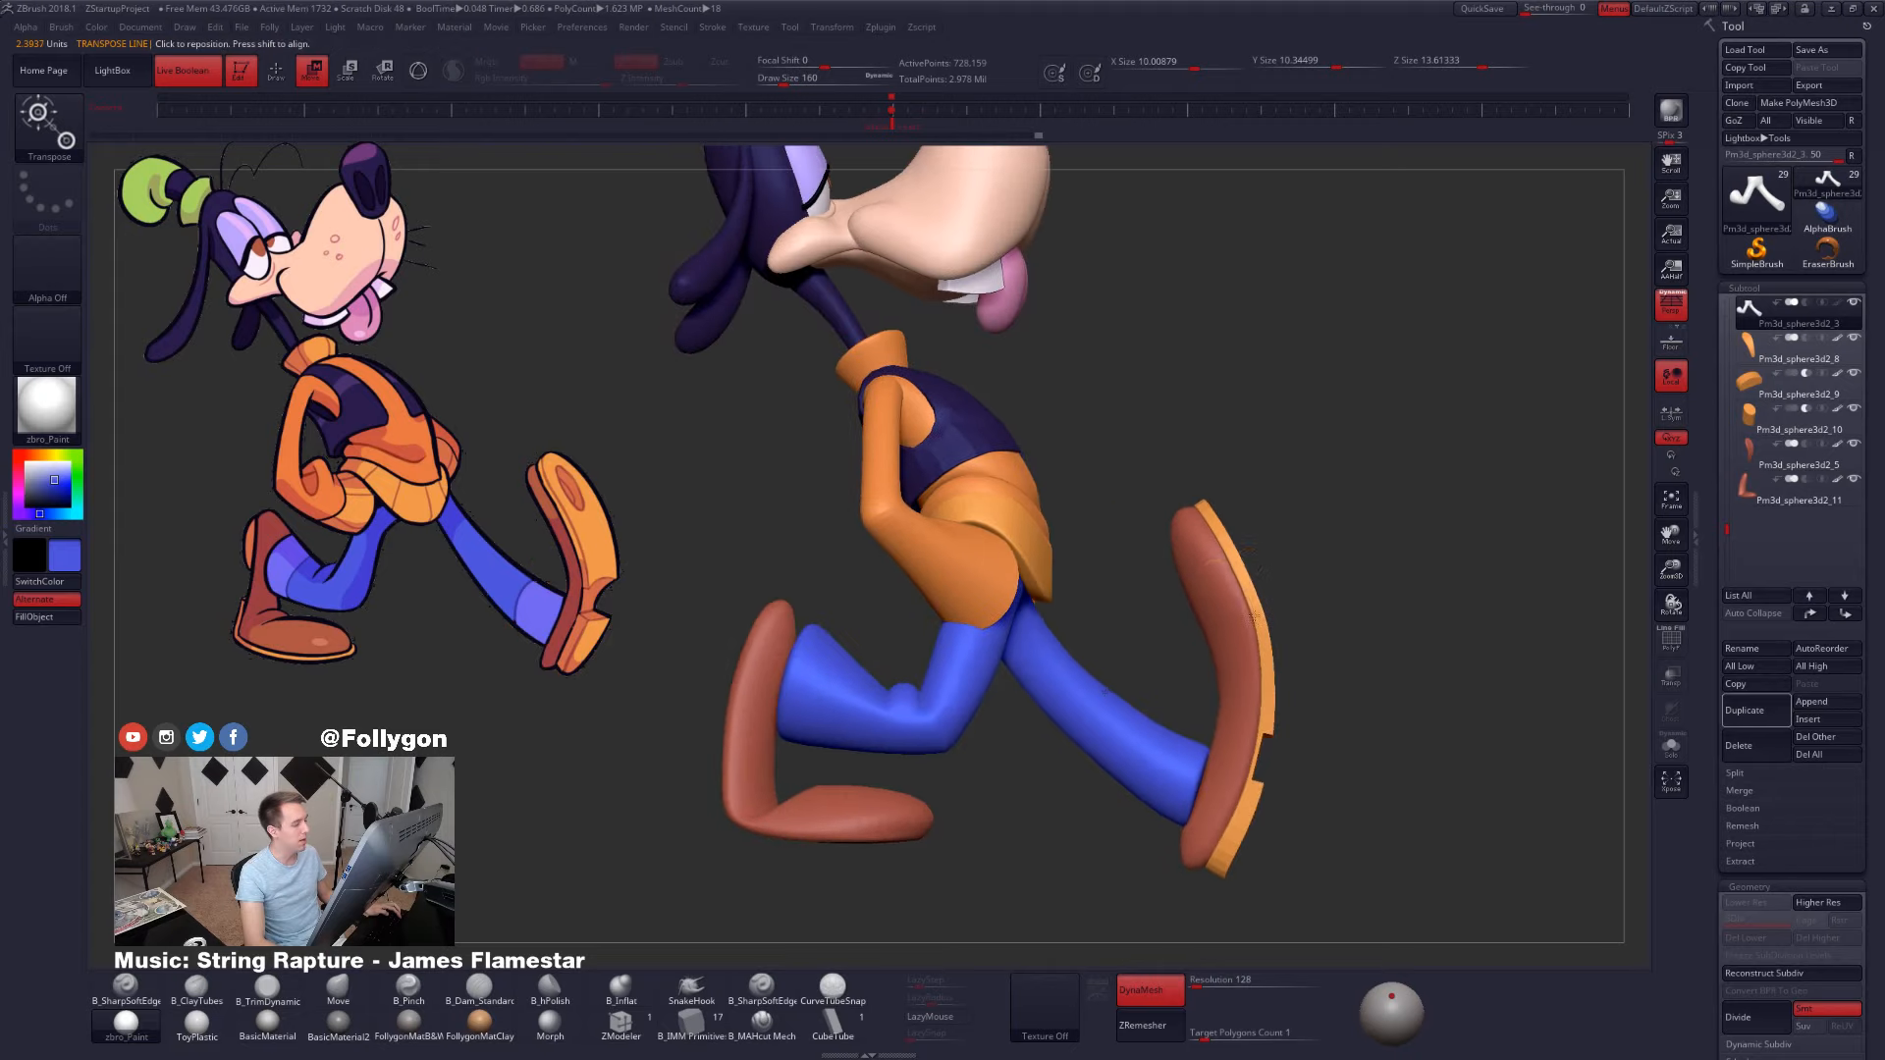
{"action": "mouse_move", "coordinate": [1275, 551]}
{"action": "left_mouse_down", "text": "alt"}
{"action": "mouse_move", "coordinate": [1287, 589]}
{"action": "mouse_move", "coordinate": [1125, 695]}
{"action": "mouse_move", "coordinate": [940, 413]}
{"action": "mouse_move", "coordinate": [1050, 543]}
{"action": "left_mouse_up", "text": "alt"}
{"action": "key", "text": "q"}
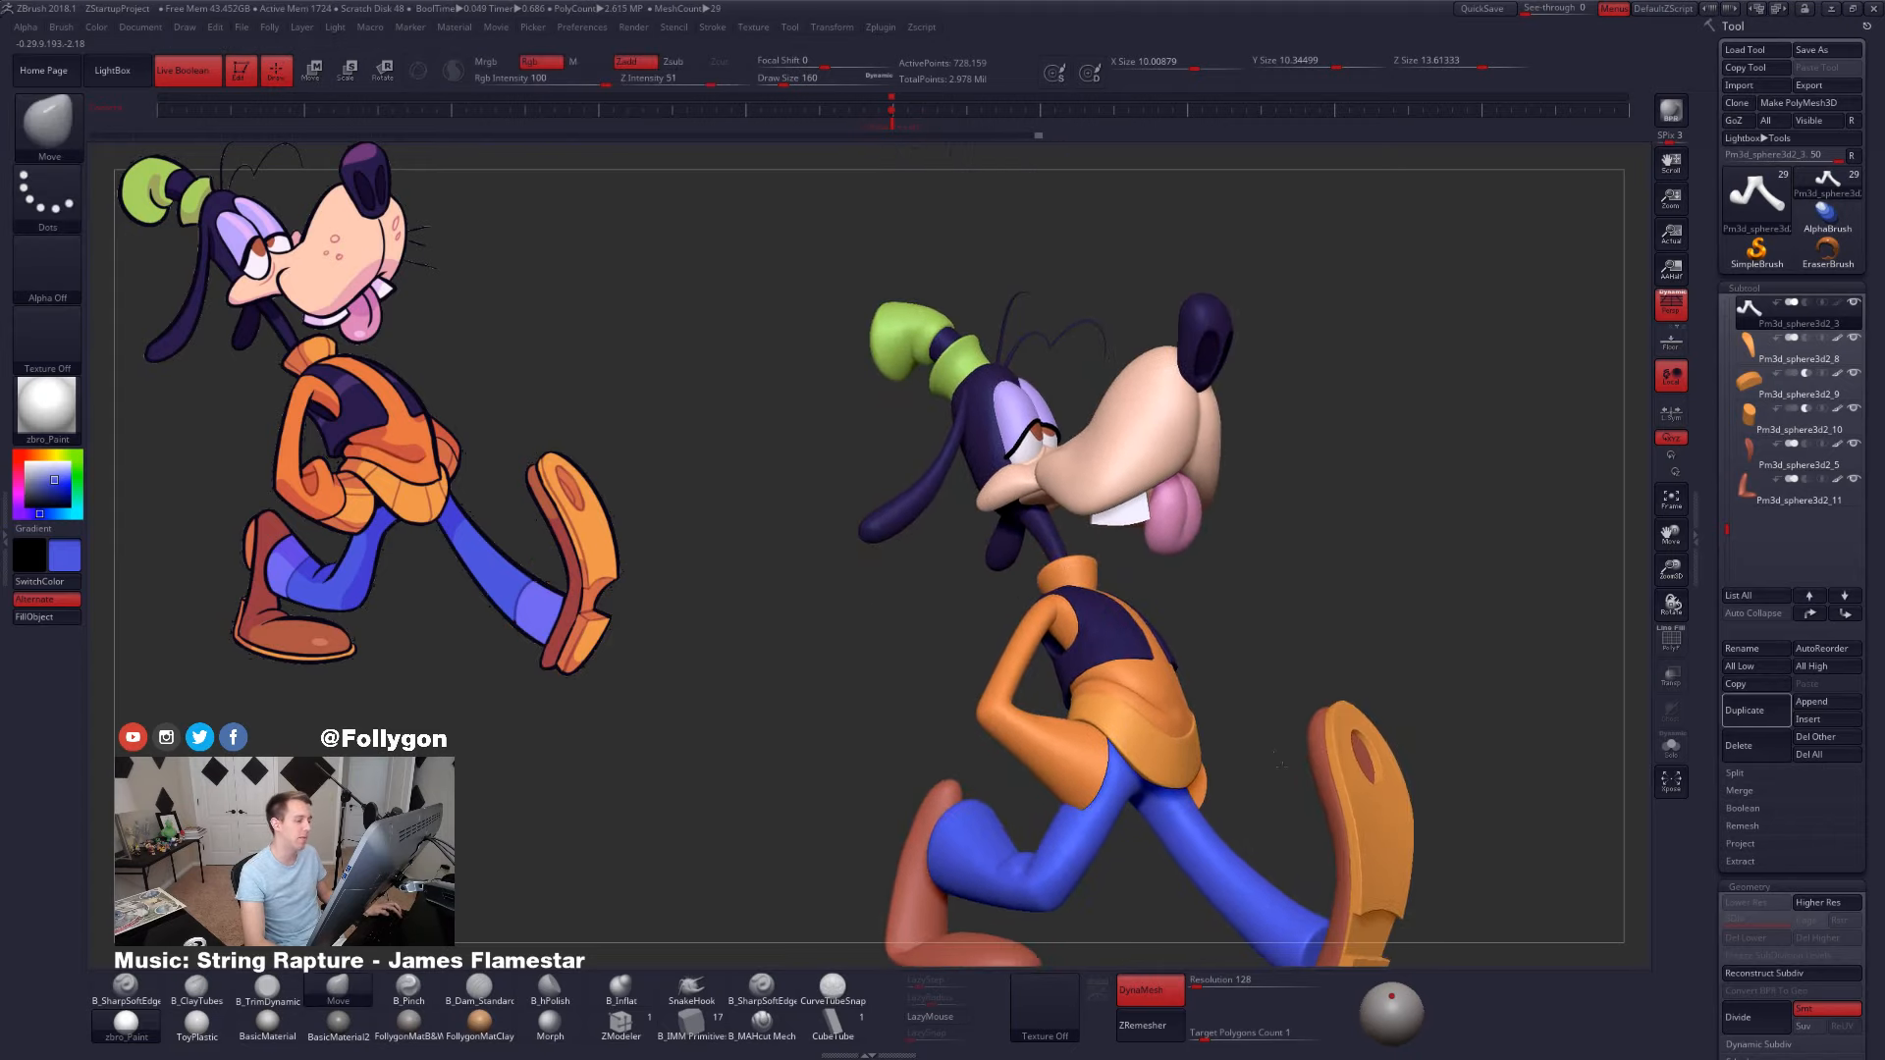
- Measure the thickness of the thin neck with the transpose line and return to a view of the whole figure
{"action": "left_click_drag", "start_coordinate": [1279, 761], "coordinate": [1237, 737], "text": "alt"}
{"action": "left_click_drag", "start_coordinate": [609, 294], "coordinate": [1168, 819]}
{"action": "mouse_move", "coordinate": [991, 736]}
{"action": "left_mouse_down"}
{"action": "mouse_move", "coordinate": [1075, 724]}
{"action": "mouse_move", "coordinate": [982, 608]}
{"action": "left_mouse_up"}
{"action": "key", "text": "w"}
{"action": "left_click_drag", "start_coordinate": [1067, 655], "coordinate": [1155, 600]}
{"action": "key", "text": "f"}
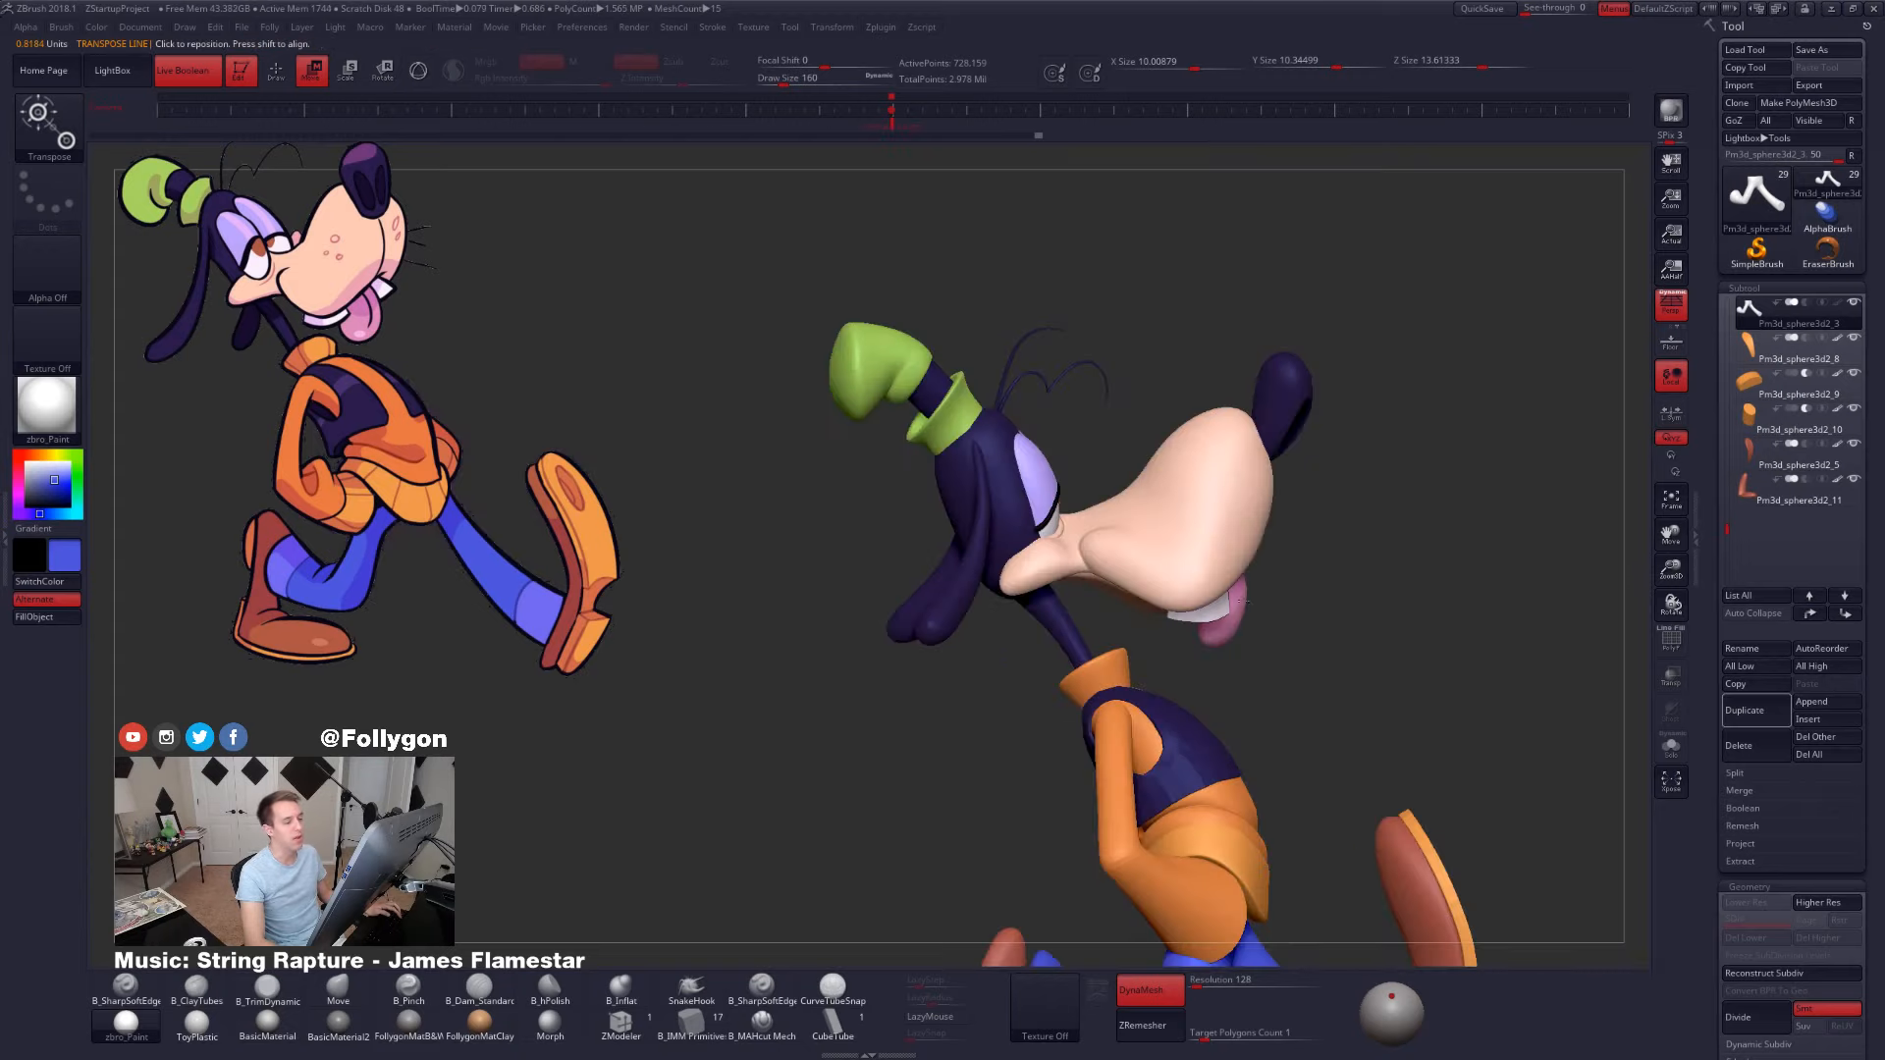
{"action": "key", "text": "q"}
{"action": "mouse_move", "coordinate": [1362, 663]}
{"action": "left_mouse_down"}
{"action": "mouse_move", "coordinate": [1263, 703]}
{"action": "mouse_move", "coordinate": [1248, 667]}
{"action": "mouse_move", "coordinate": [1197, 678]}
{"action": "left_mouse_up"}
{"action": "left_click_drag", "start_coordinate": [1321, 776], "coordinate": [1270, 694], "text": "alt"}
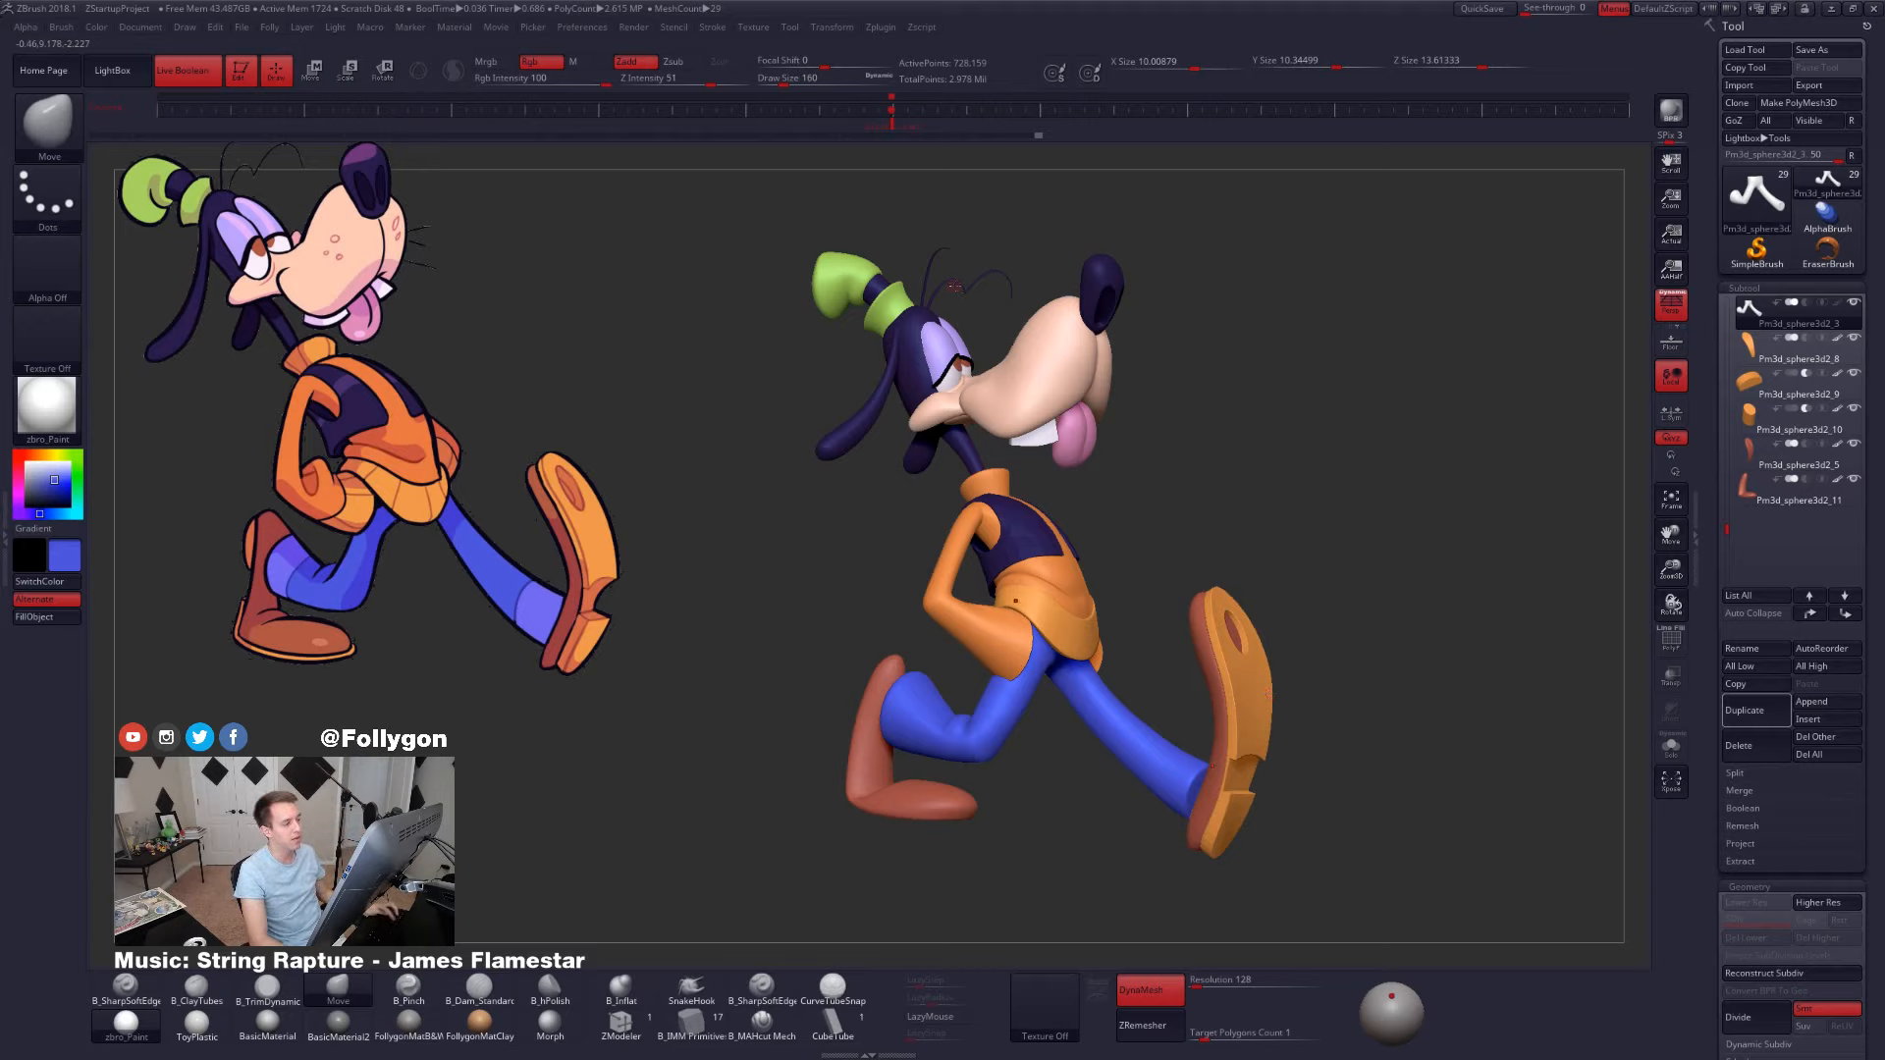
{"action": "key", "text": "alt+s"}
{"action": "key", "text": "alt+s"}
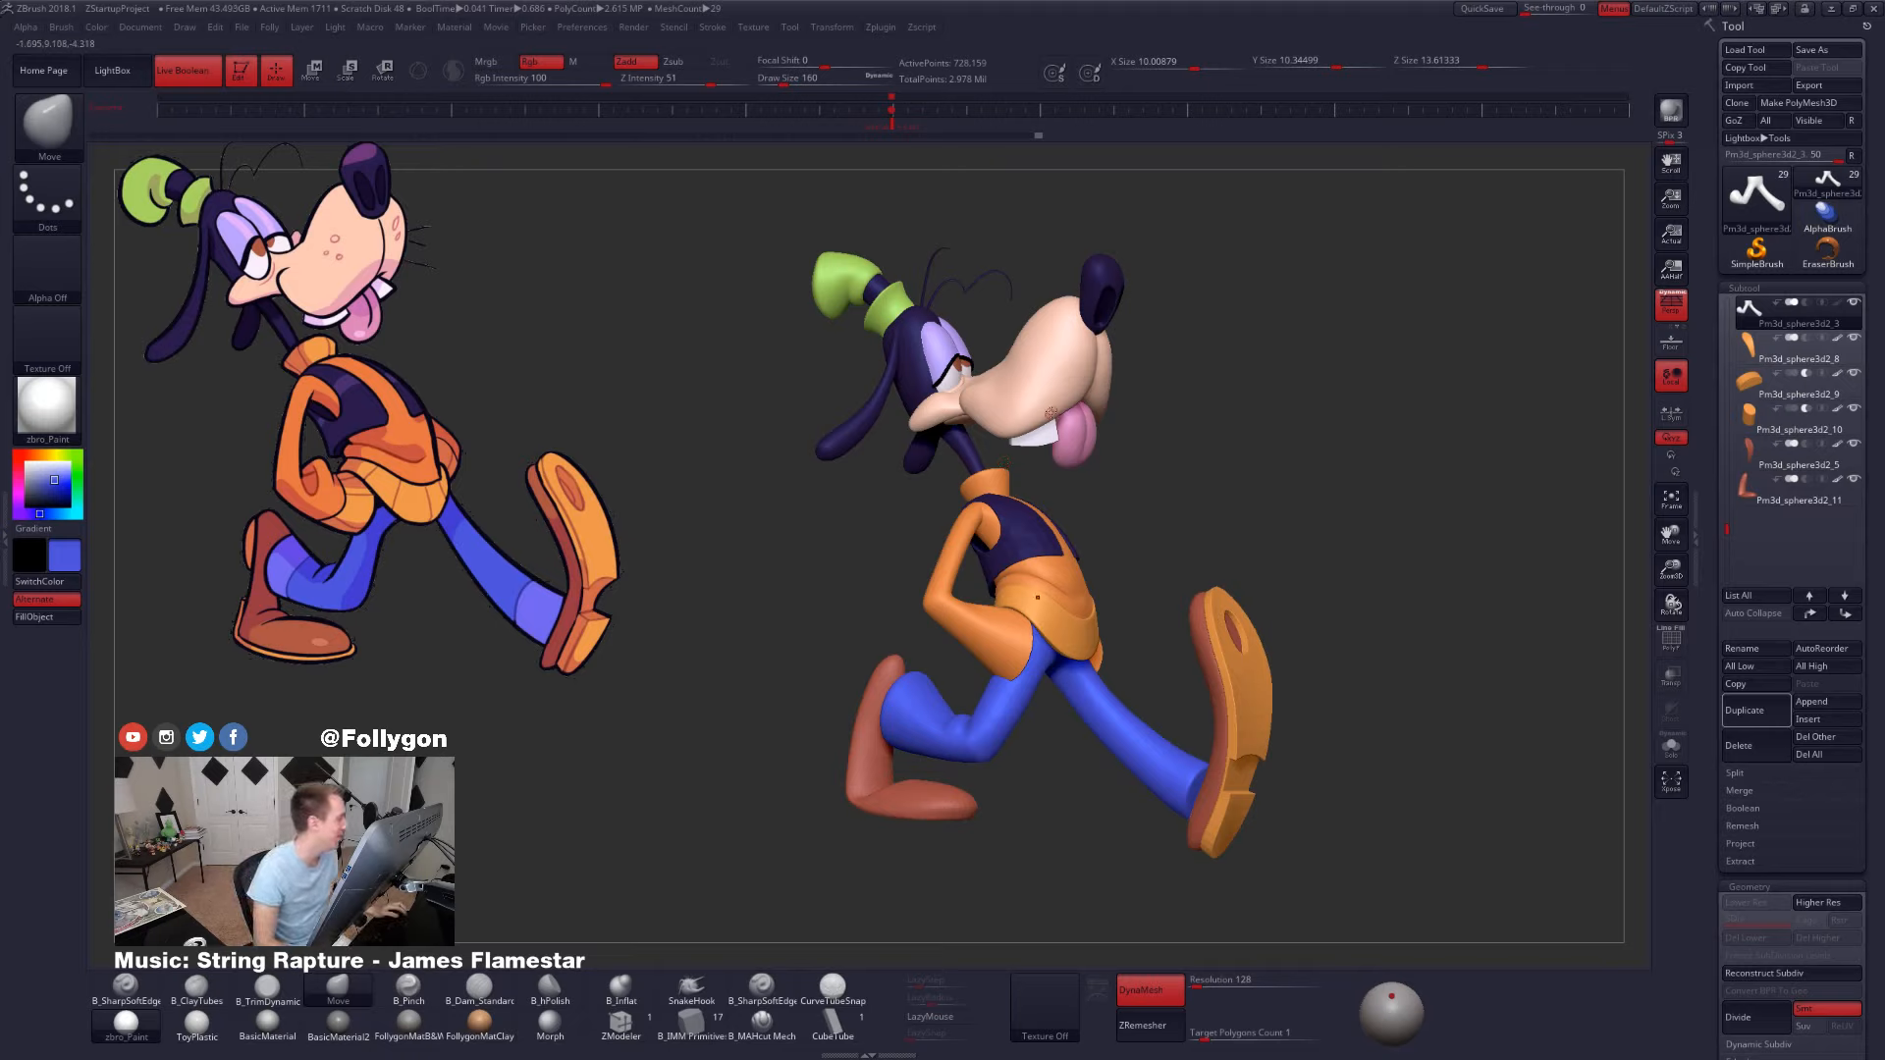
- Shift the Spotlight reference image slightly lower beside the sculpt and leave Spotlight editing
{"action": "key", "text": "shift+z"}
{"action": "left_click", "coordinate": [508, 356]}
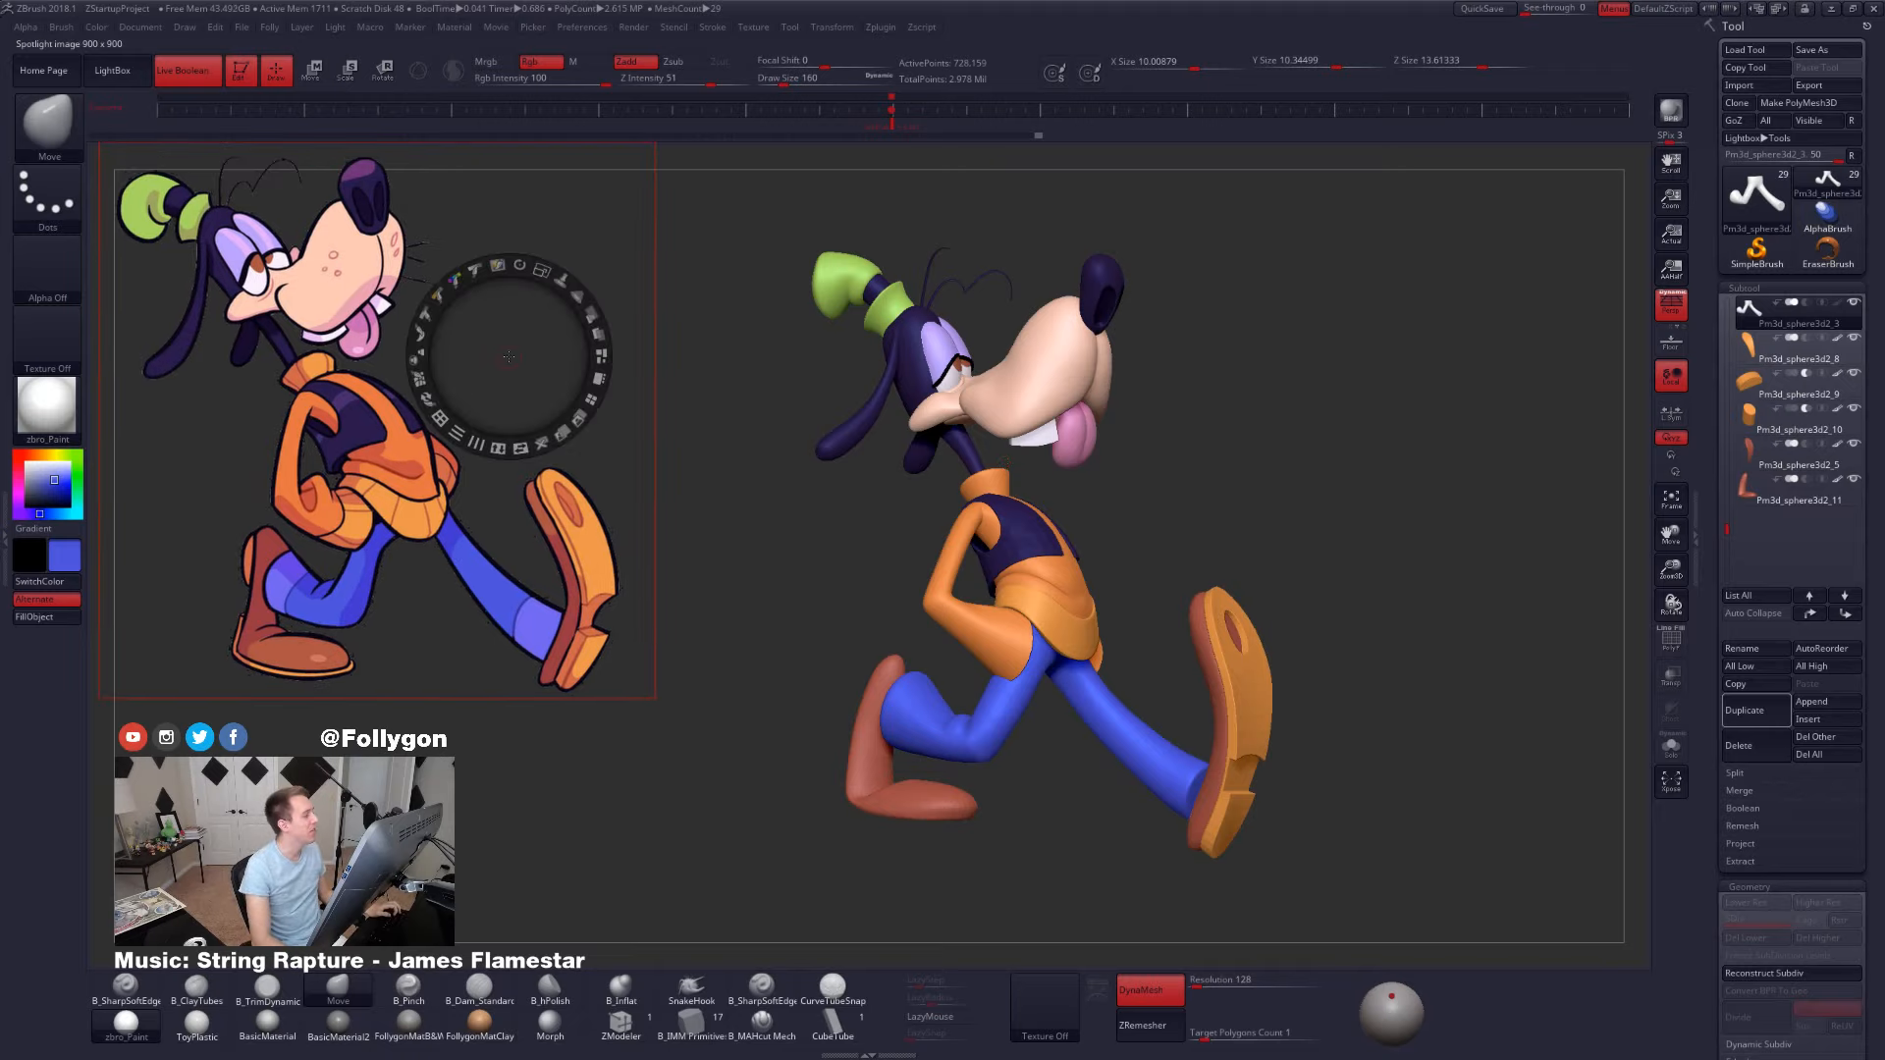
{"action": "key", "text": "z"}
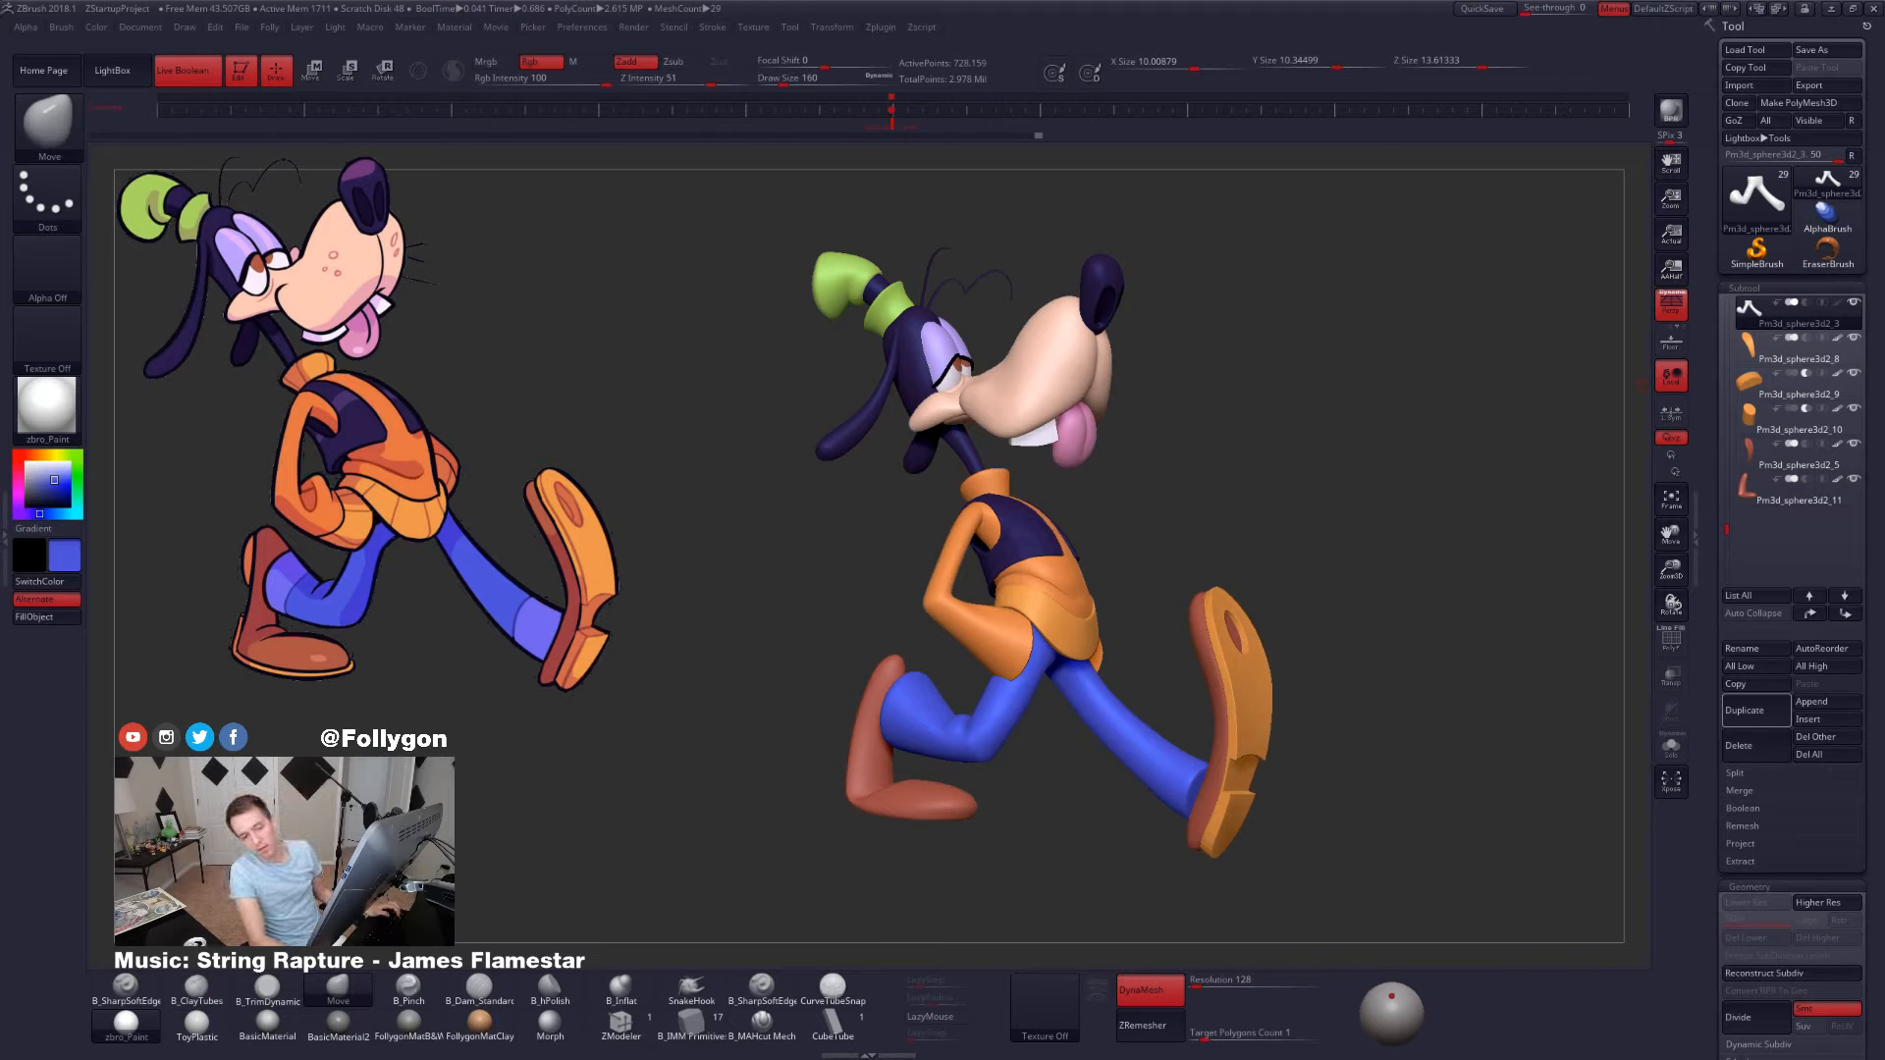
- Switch to Chrome and search Google for "3mm to inch" in a new tab
{"action": "key", "text": "alt+Tab"}
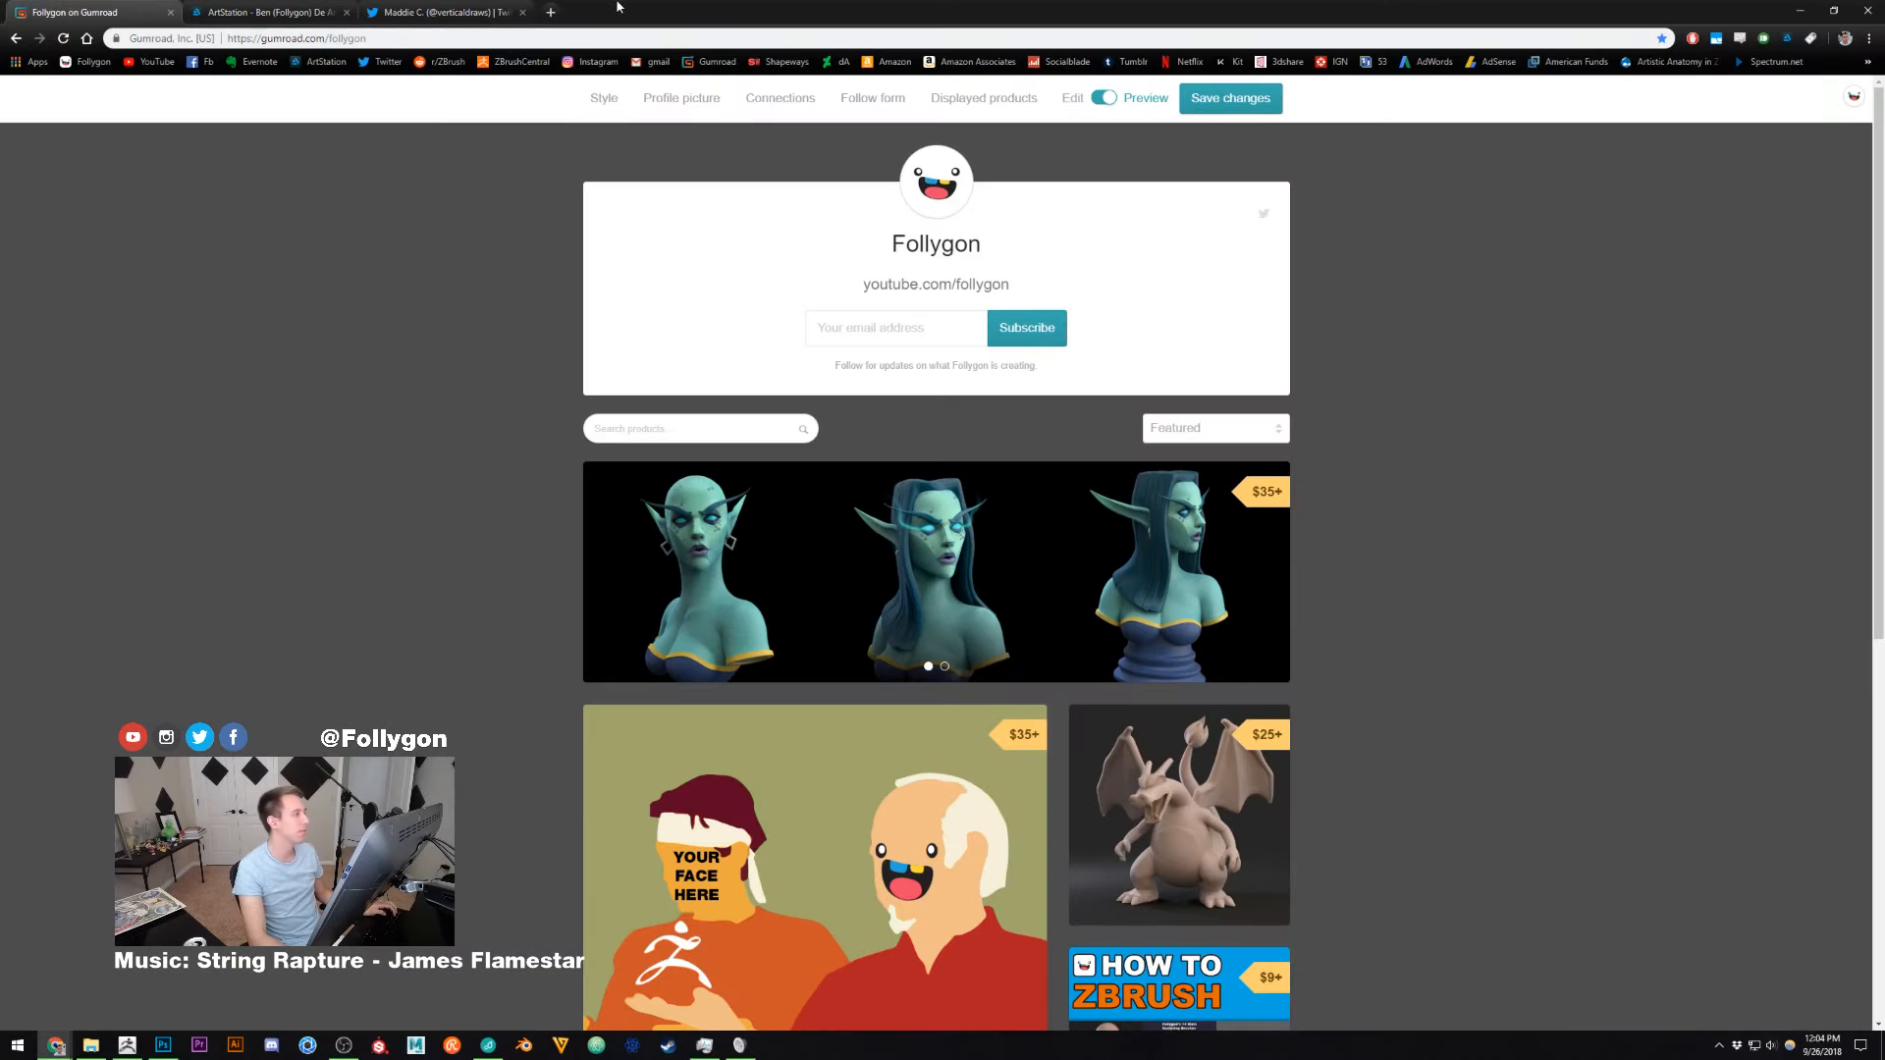
{"action": "left_click", "coordinate": [553, 11]}
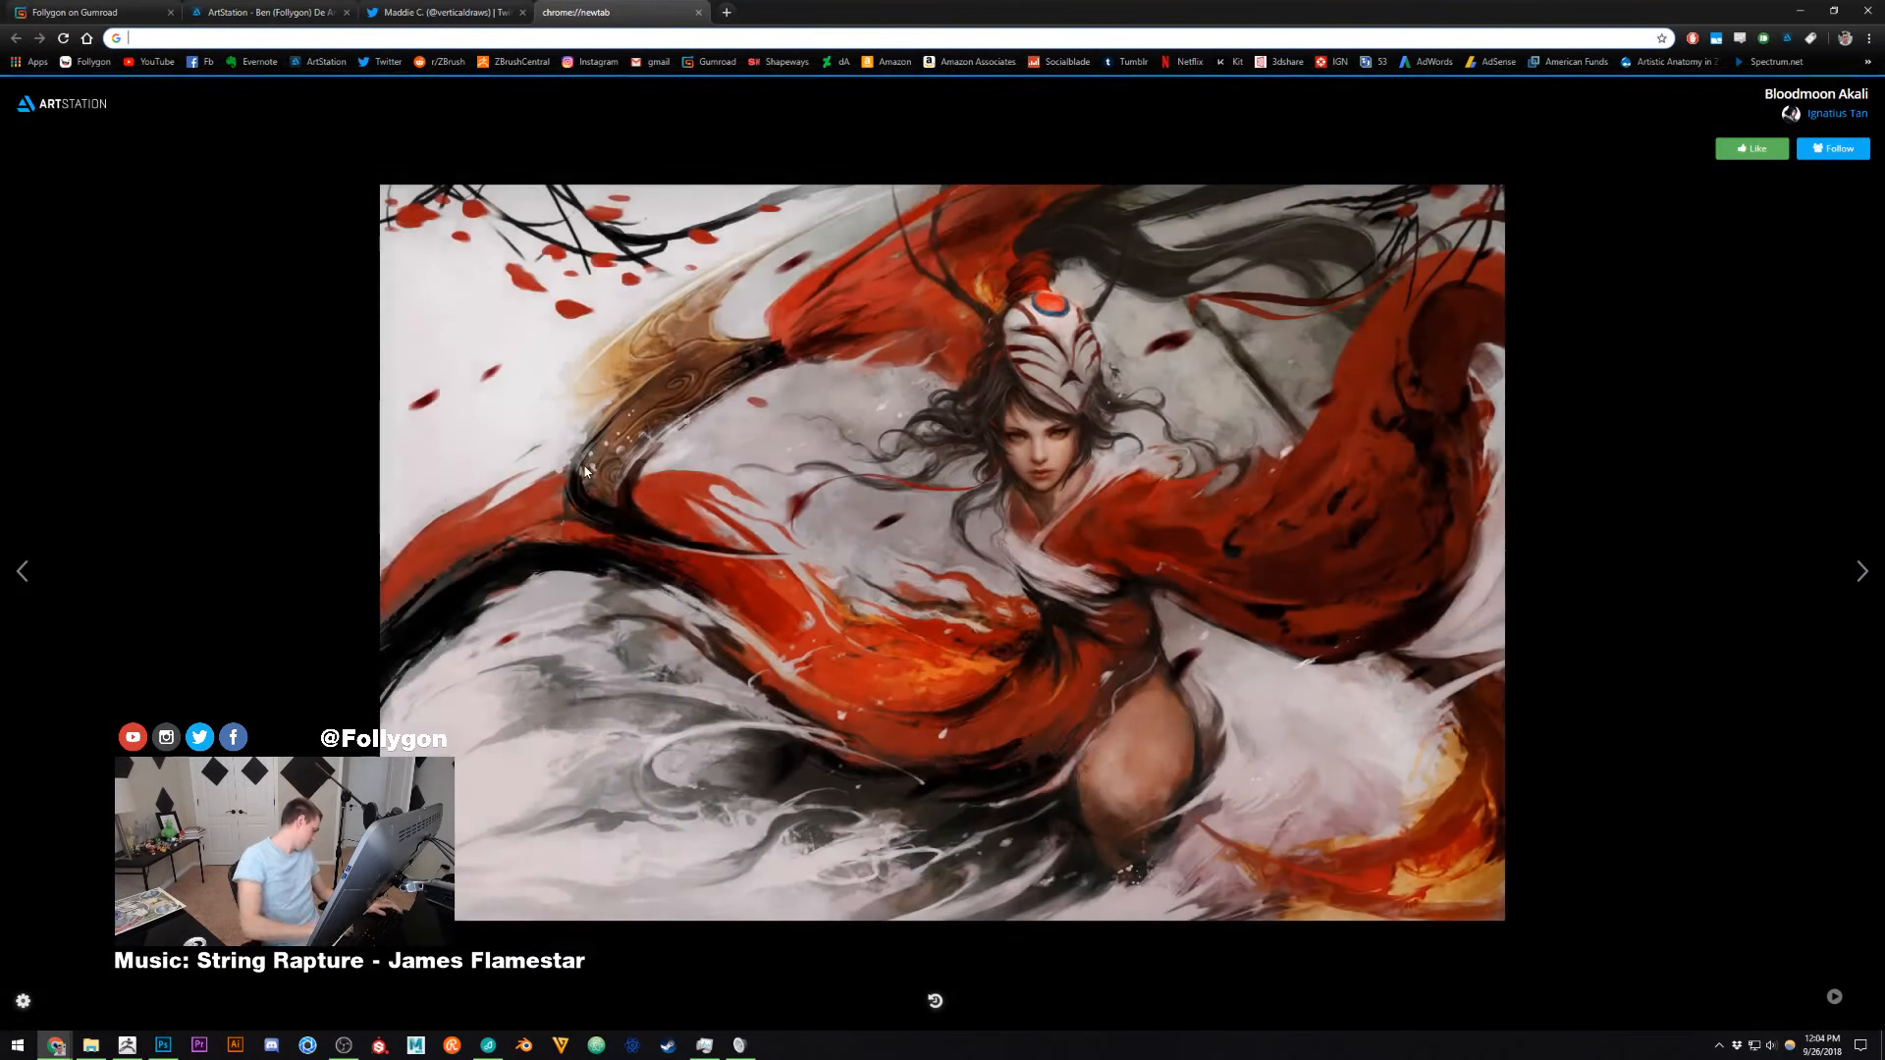
{"action": "type", "text": "3mm "}
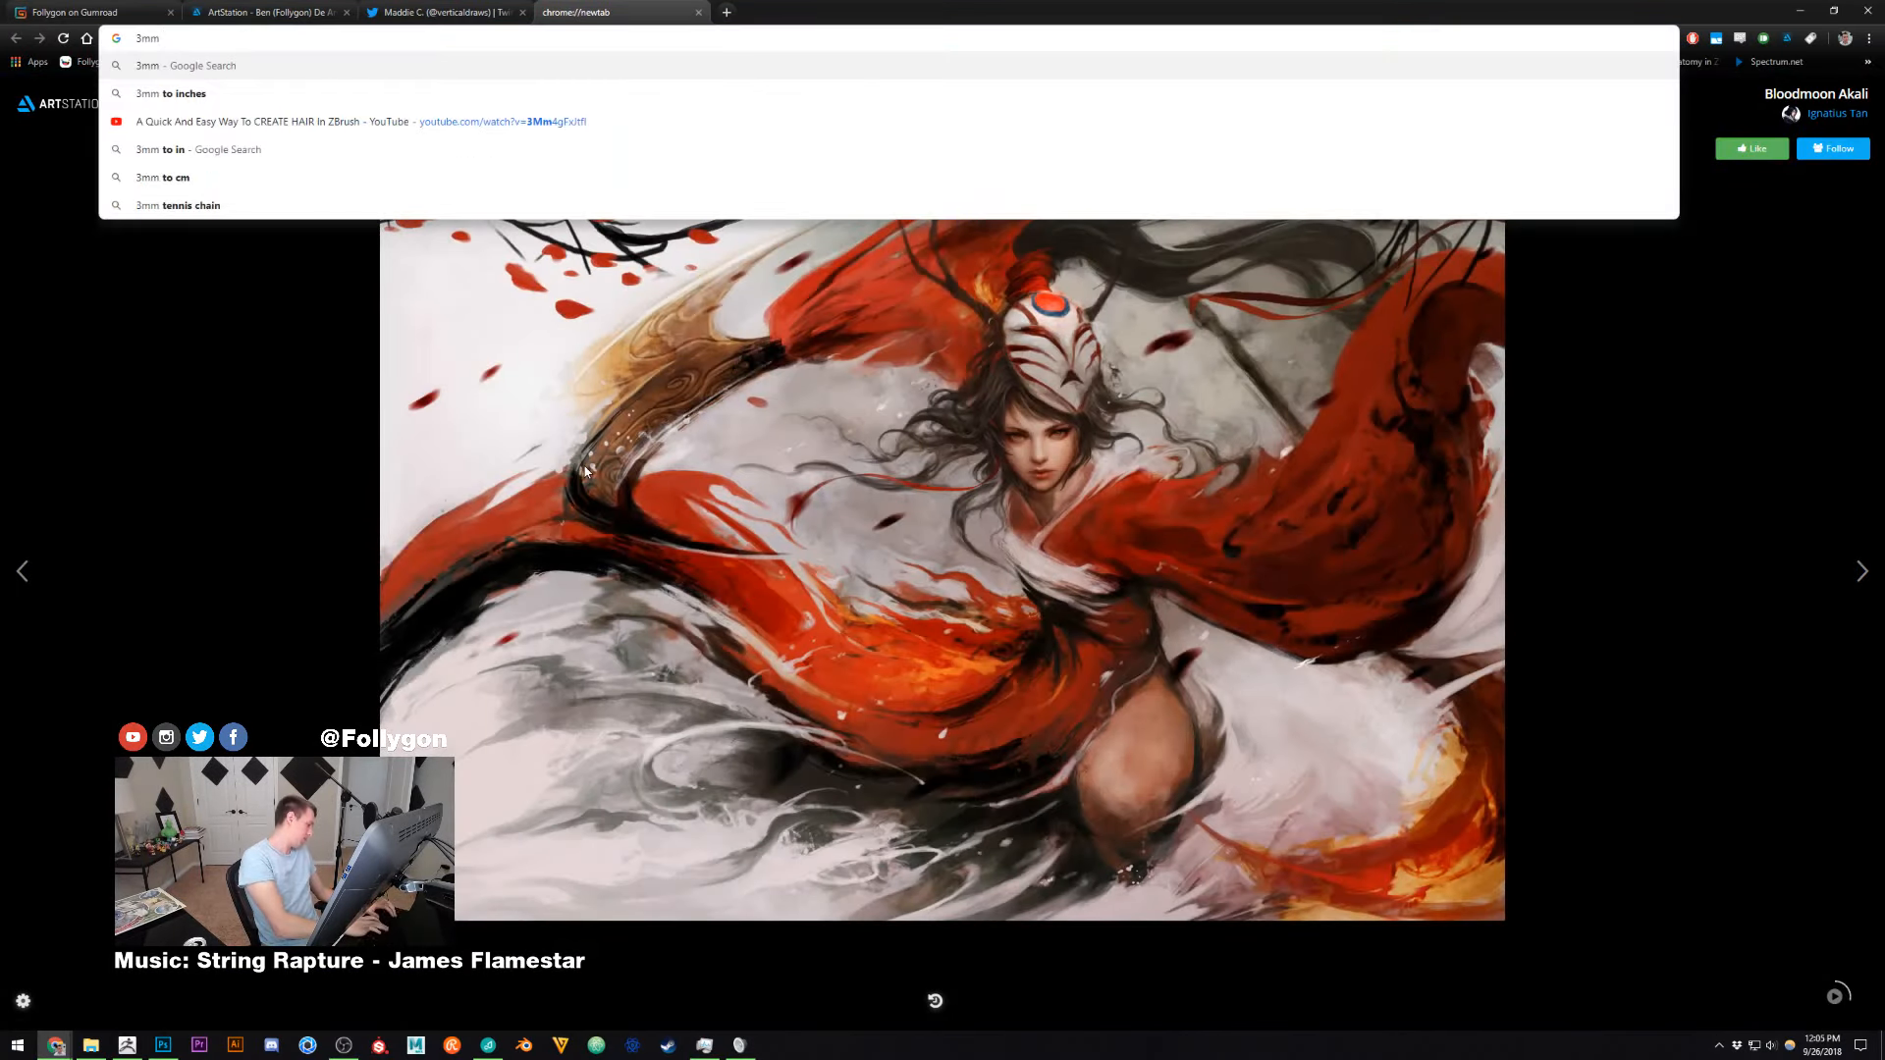
{"action": "type", "text": "to inch"}
{"action": "key", "text": "Return"}
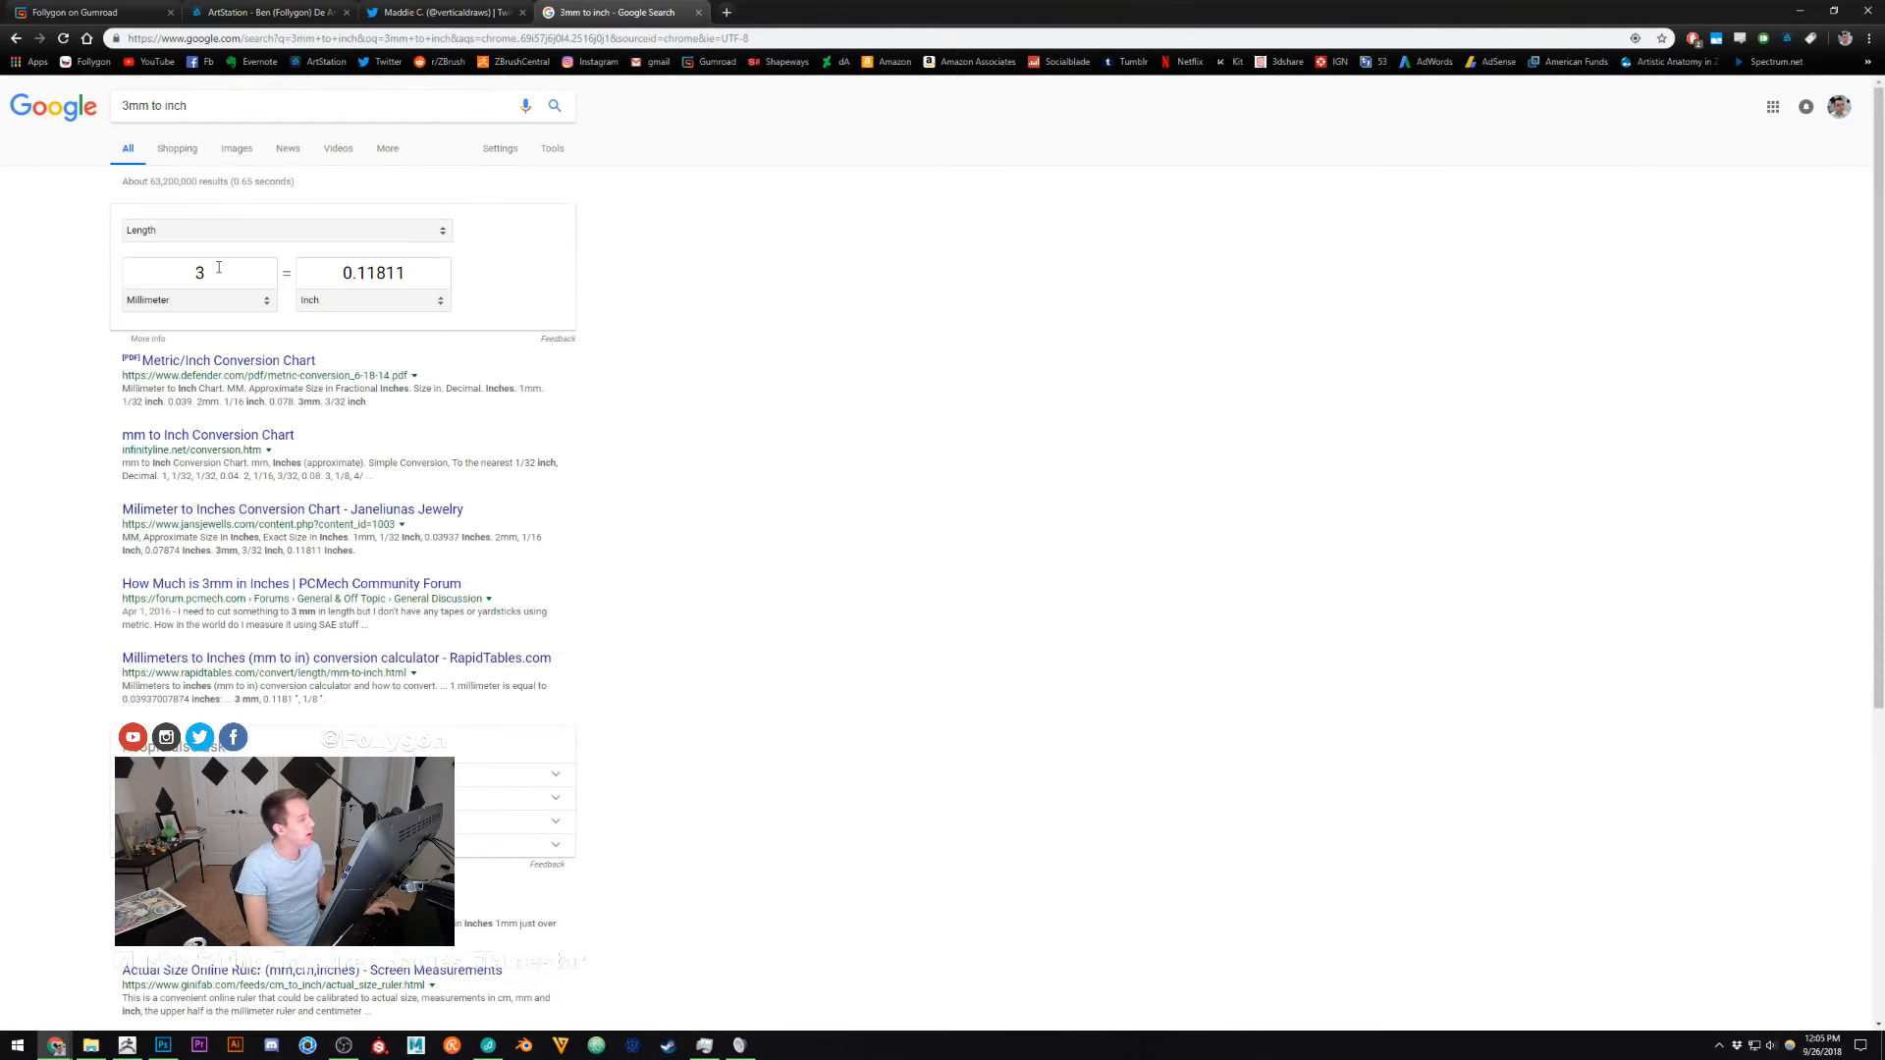
- Convert 5 millimetres to inches in the Google converter, close the search tab and return to ZBrush
{"action": "type", "text": "5"}
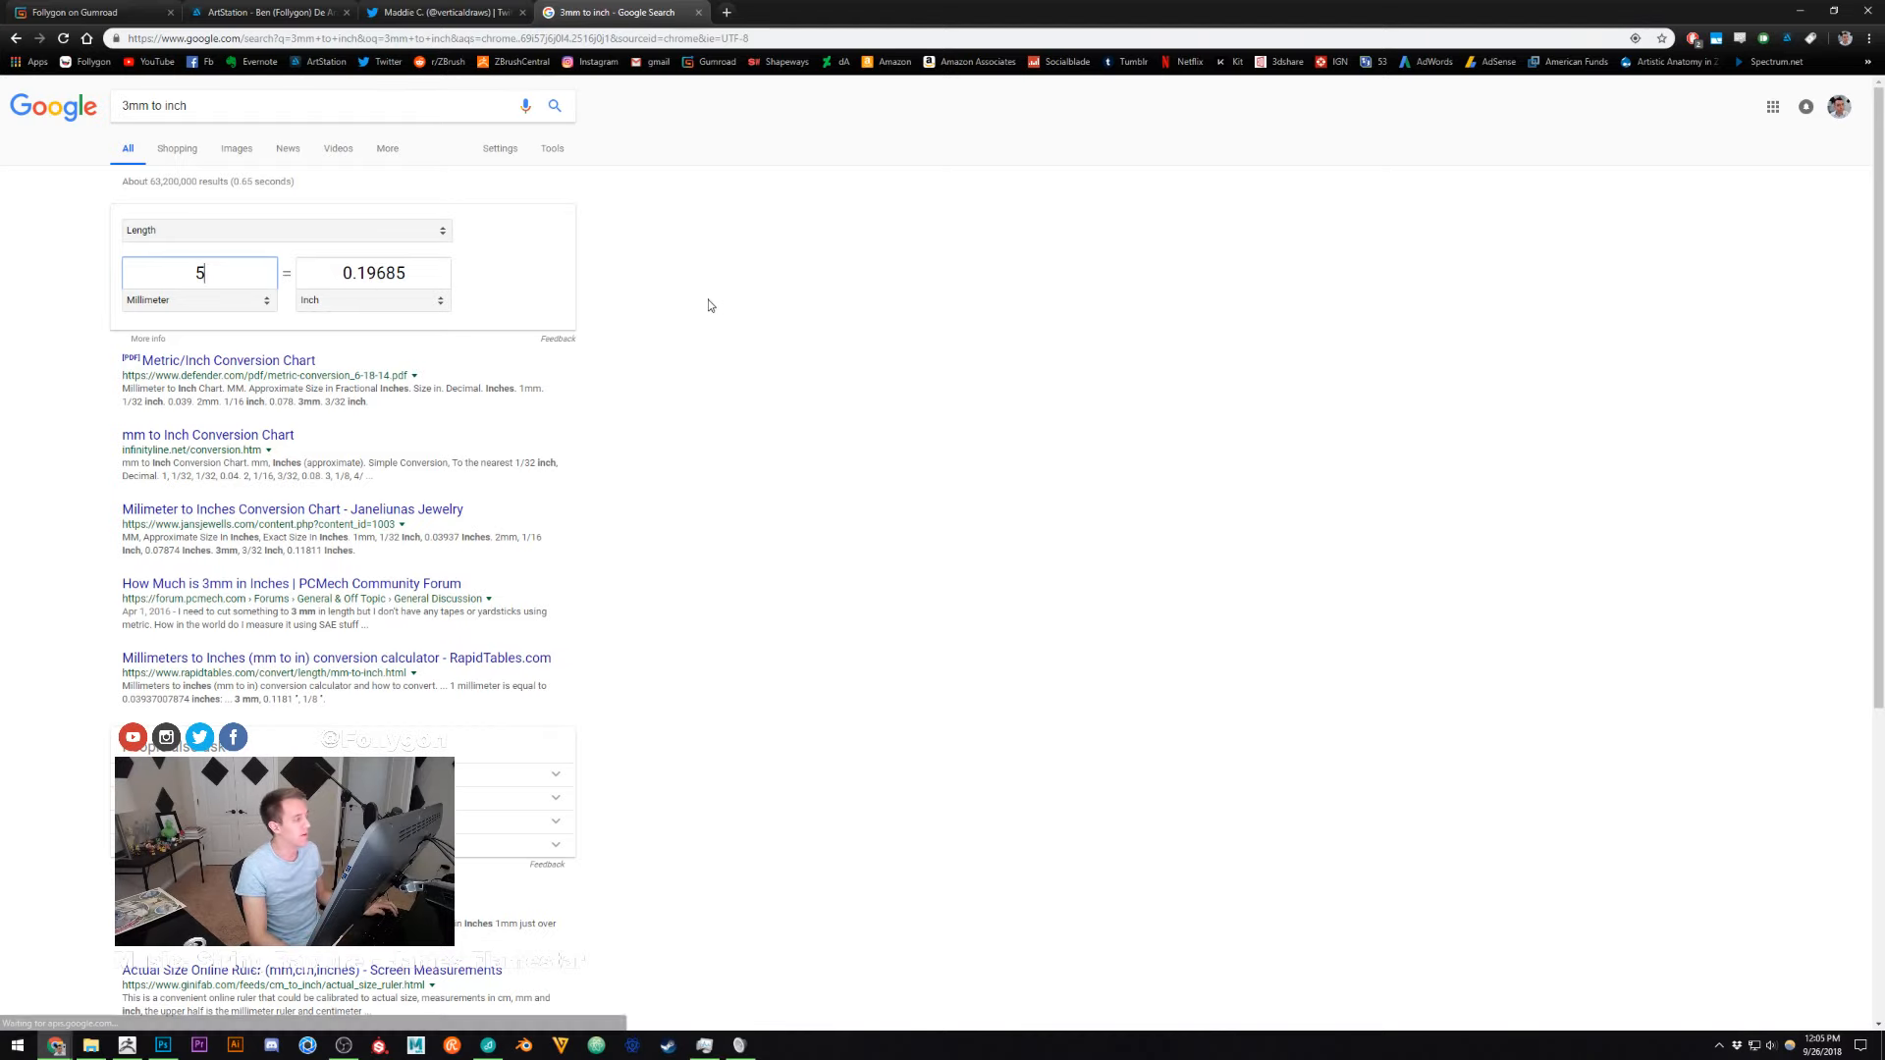
{"action": "left_click", "coordinate": [815, 250]}
{"action": "key", "text": "ctrl+w"}
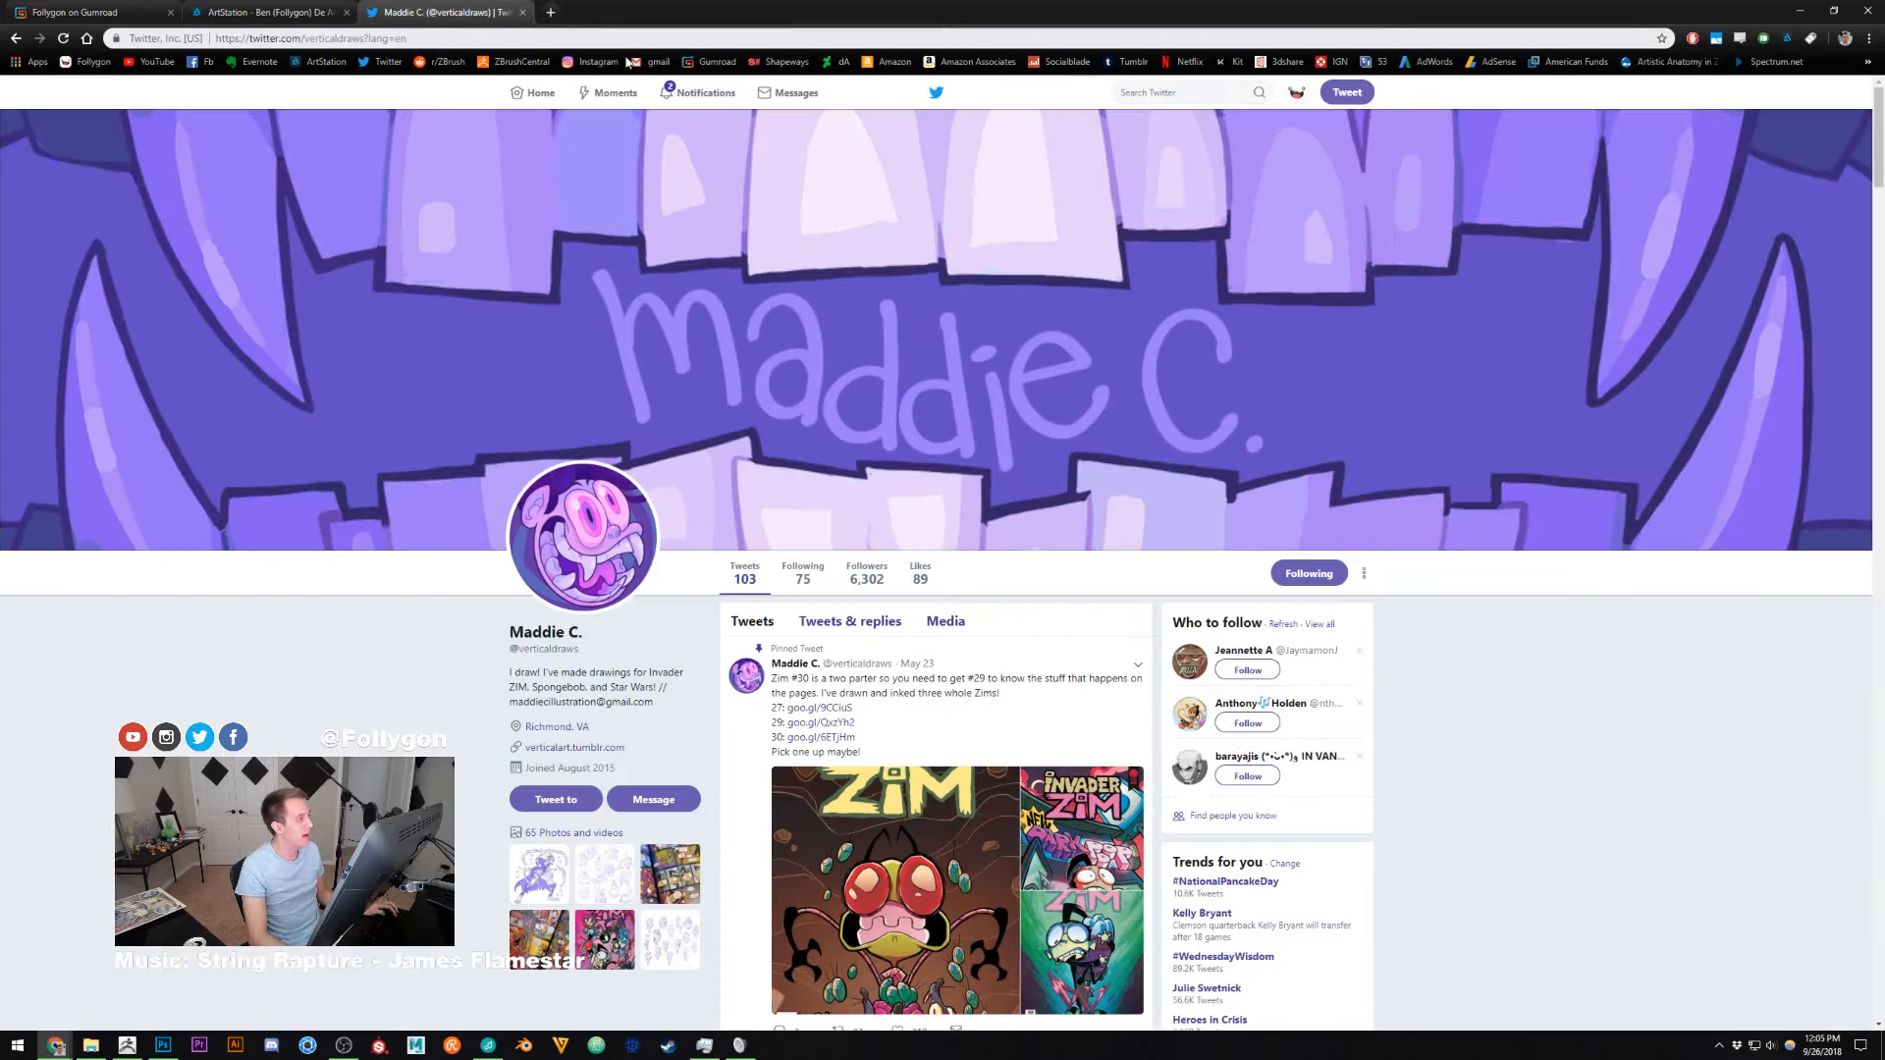
{"action": "left_click", "coordinate": [127, 1045]}
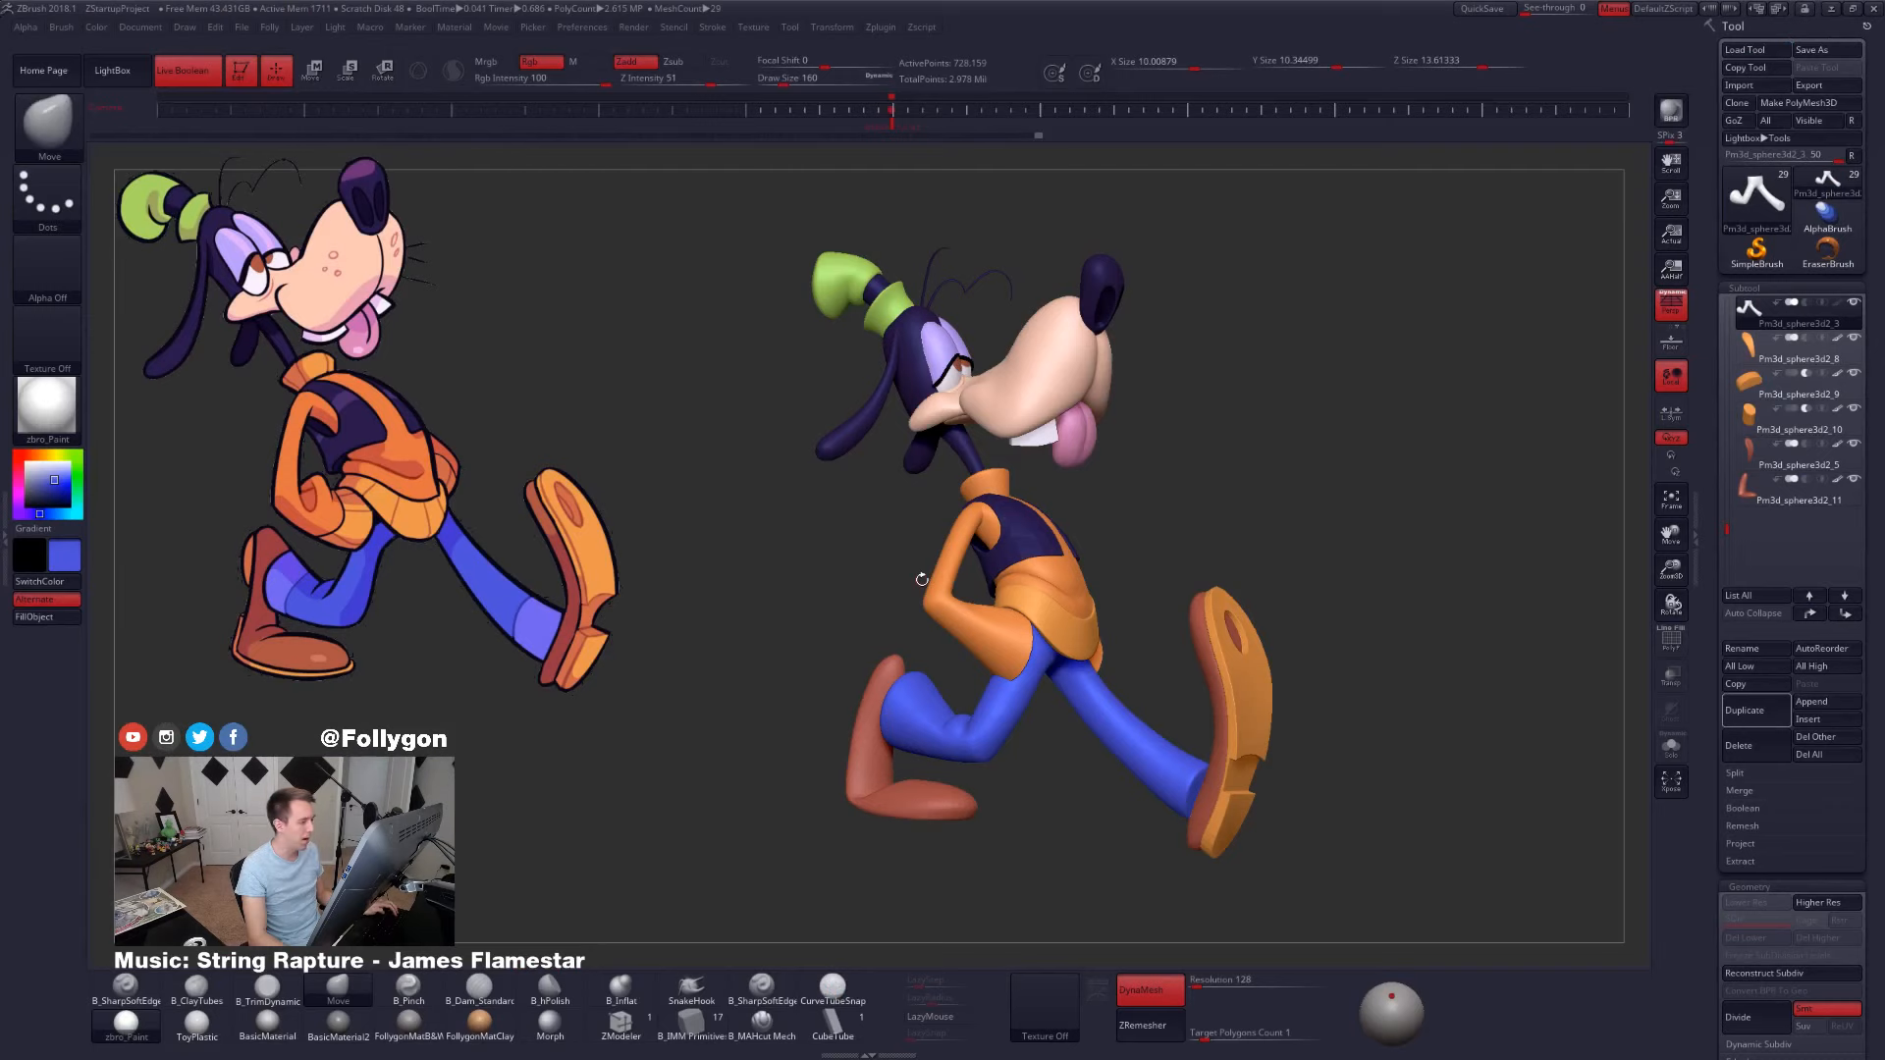
- Measure the overall height of the figure with the transpose line, from the rear shoe to above the hat, and return to Draw mode
{"action": "left_click_drag", "start_coordinate": [900, 577], "coordinate": [993, 555]}
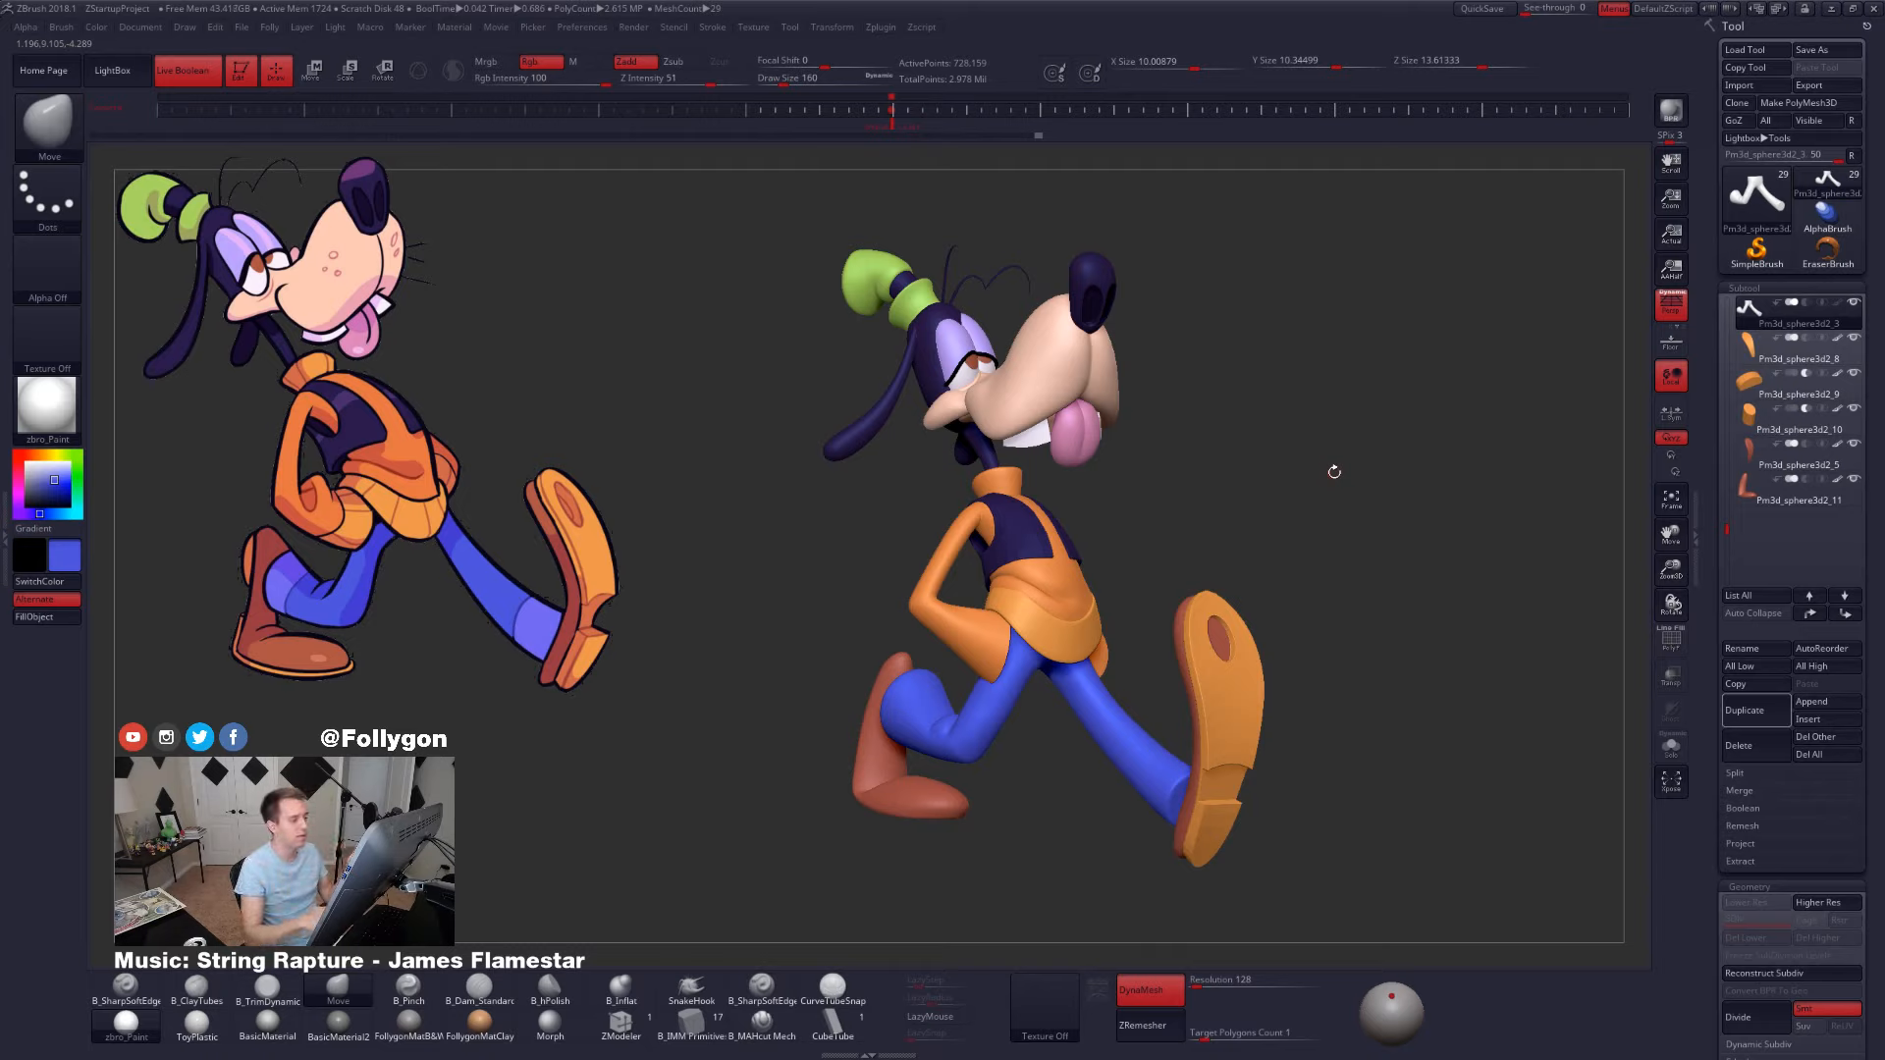
{"action": "key", "text": "w"}
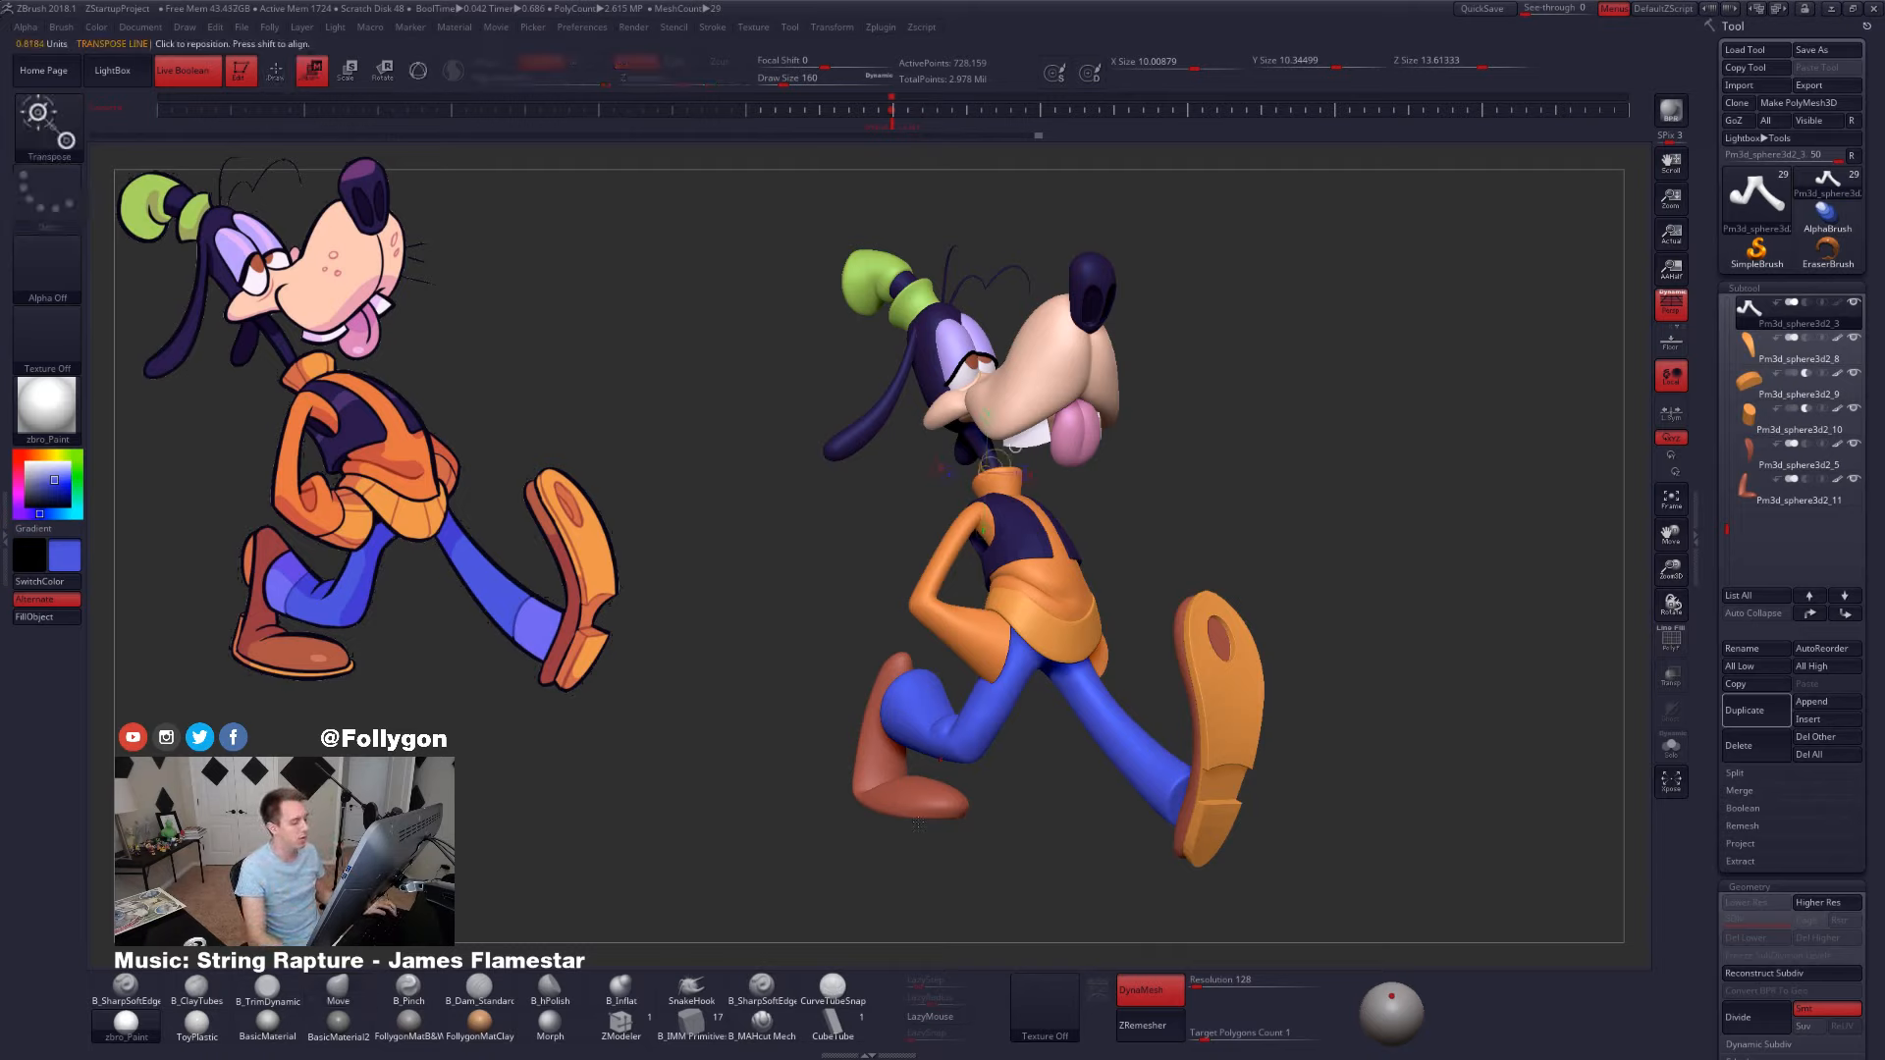
{"action": "left_click_drag", "start_coordinate": [917, 823], "coordinate": [871, 201]}
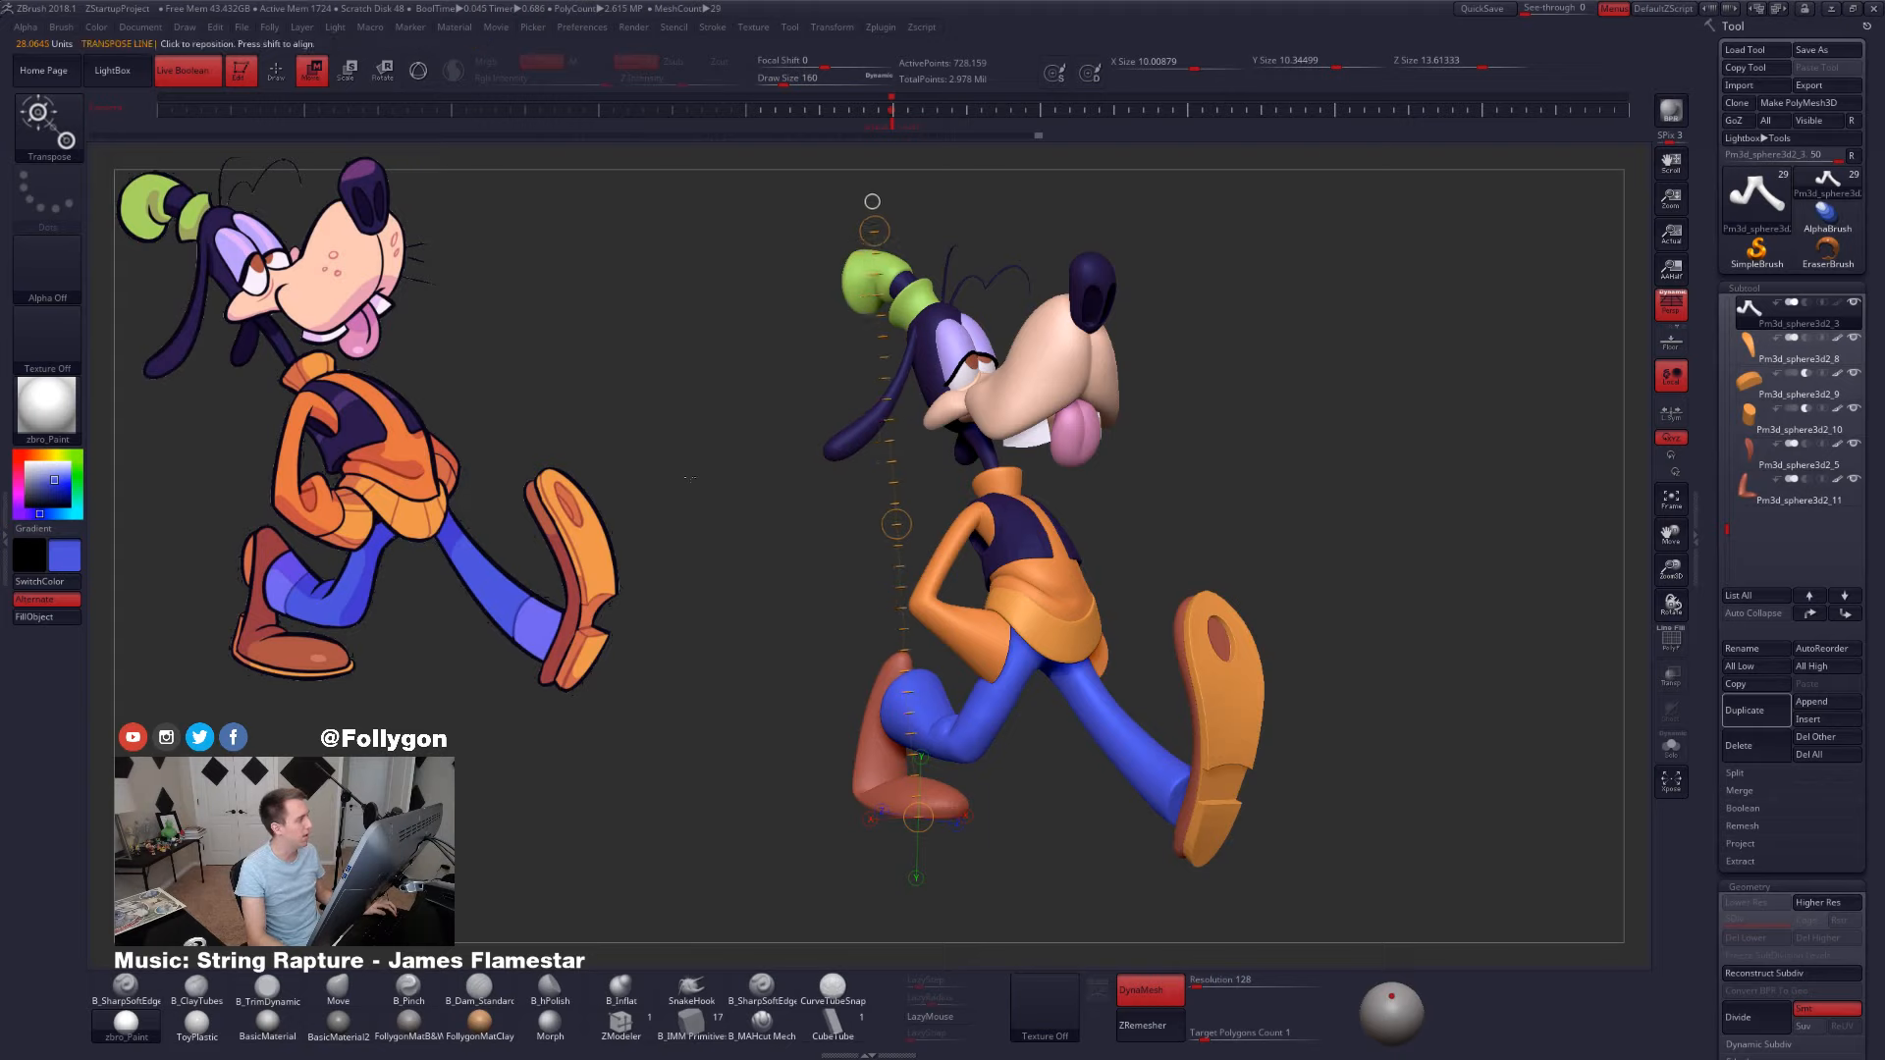
{"action": "key", "text": "q"}
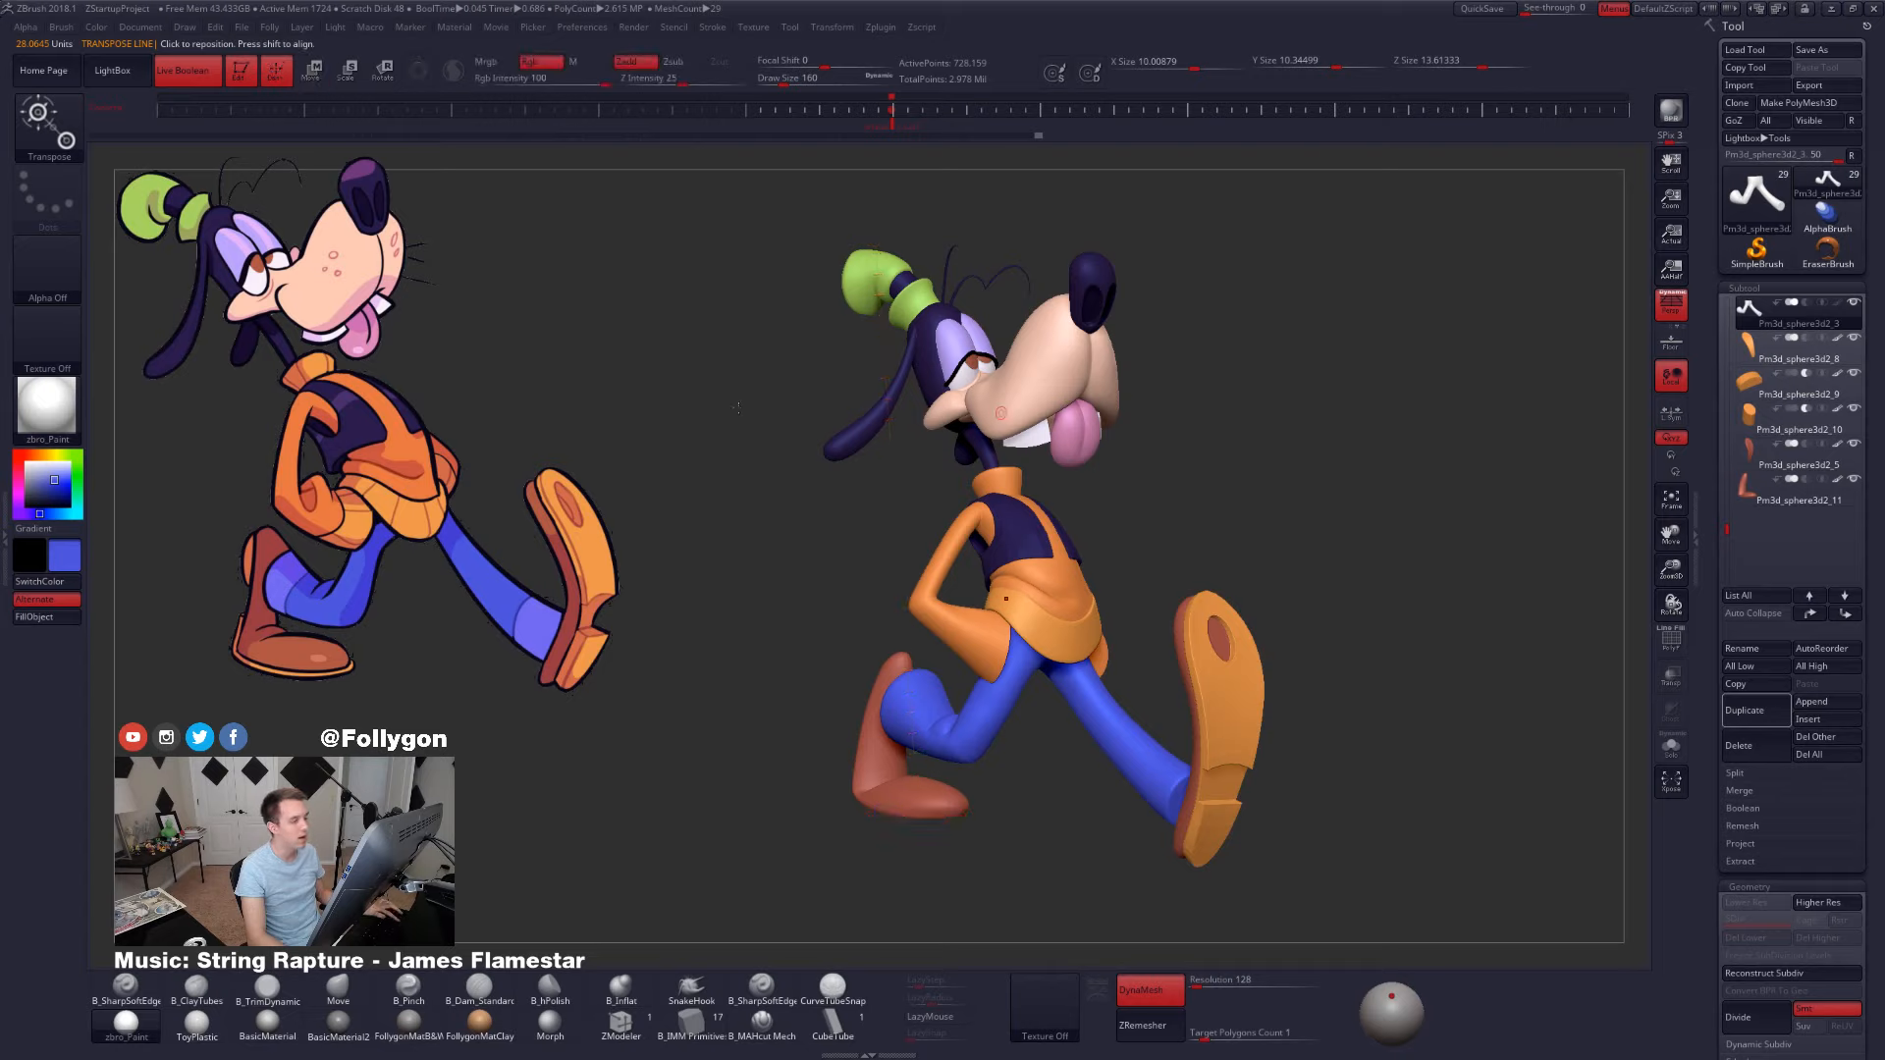
- Enlarge the Move brush to a draw size of 447
{"action": "left_click_drag", "start_coordinate": [1096, 503], "coordinate": [1129, 533]}
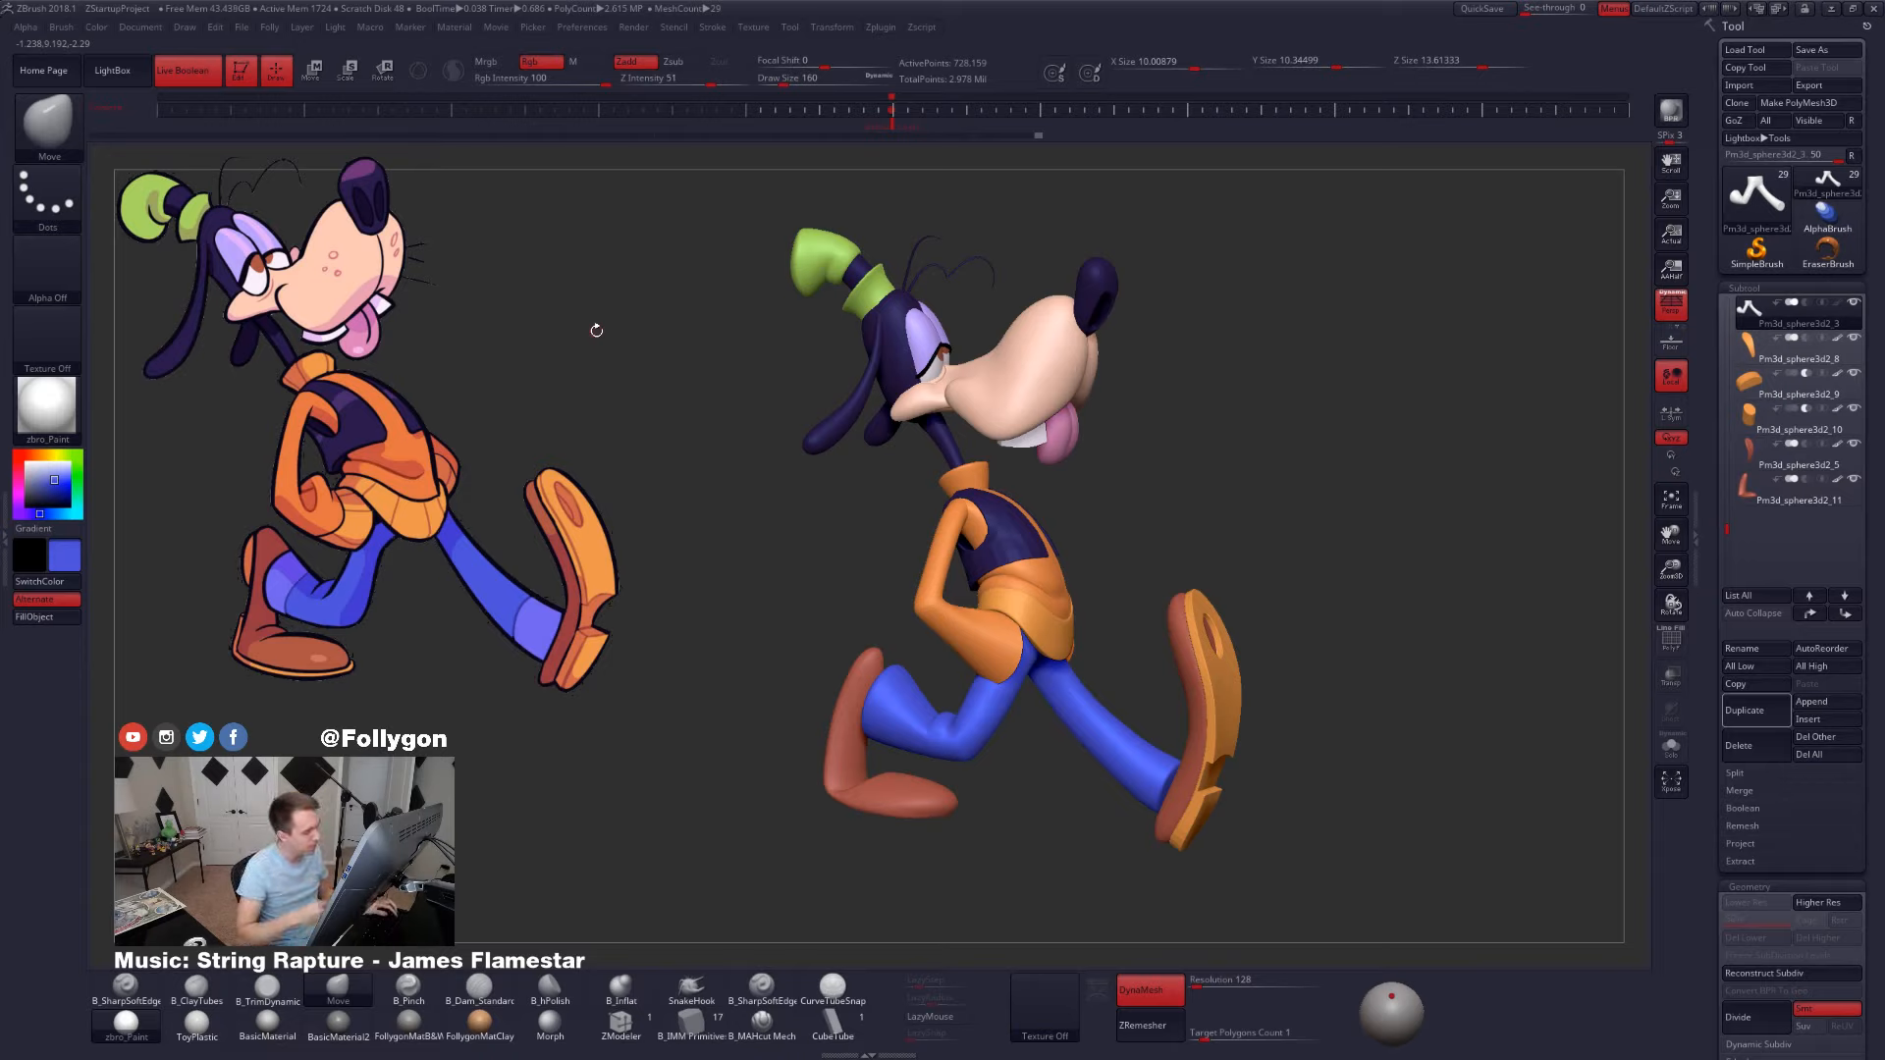
{"action": "mouse_move", "coordinate": [969, 736]}
{"action": "right_mouse_down", "text": "alt"}
{"action": "mouse_move", "coordinate": [1147, 656]}
{"action": "mouse_move", "coordinate": [1136, 677]}
{"action": "mouse_move", "coordinate": [1141, 661]}
{"action": "mouse_move", "coordinate": [1026, 602]}
{"action": "right_mouse_up", "text": "alt"}
{"action": "key", "text": "alt+shift+s"}
{"action": "key", "text": "s"}
{"action": "left_click", "coordinate": [1159, 655]}
{"action": "key", "text": "alt+shift+s"}
{"action": "right_click_drag", "start_coordinate": [1468, 772], "coordinate": [1463, 822]}
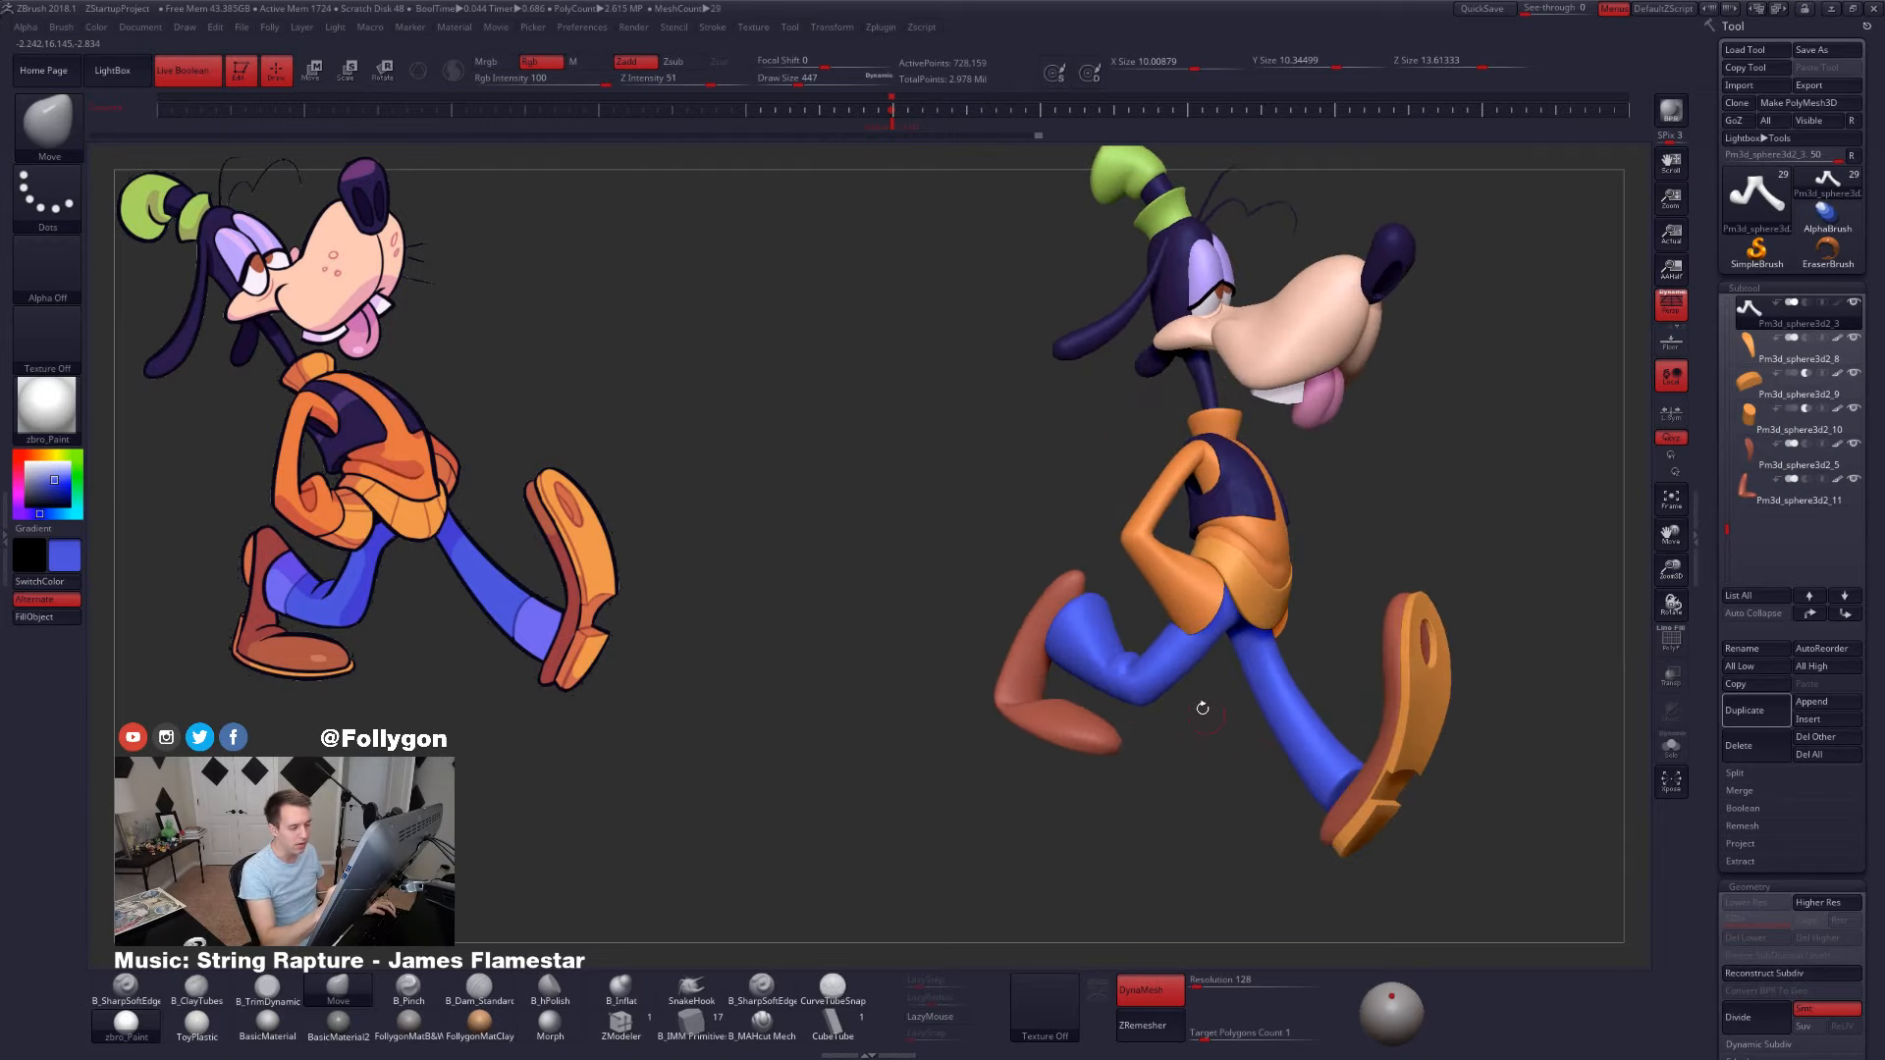
- Make the blue pants the active subtool at the bent knee and switch to the B_Standard brush
{"action": "right_click_drag", "start_coordinate": [1203, 708], "coordinate": [1037, 719], "text": "ctrl"}
{"action": "right_click_drag", "start_coordinate": [1170, 501], "coordinate": [1178, 369]}
{"action": "left_click", "coordinate": [1178, 387], "text": "alt"}
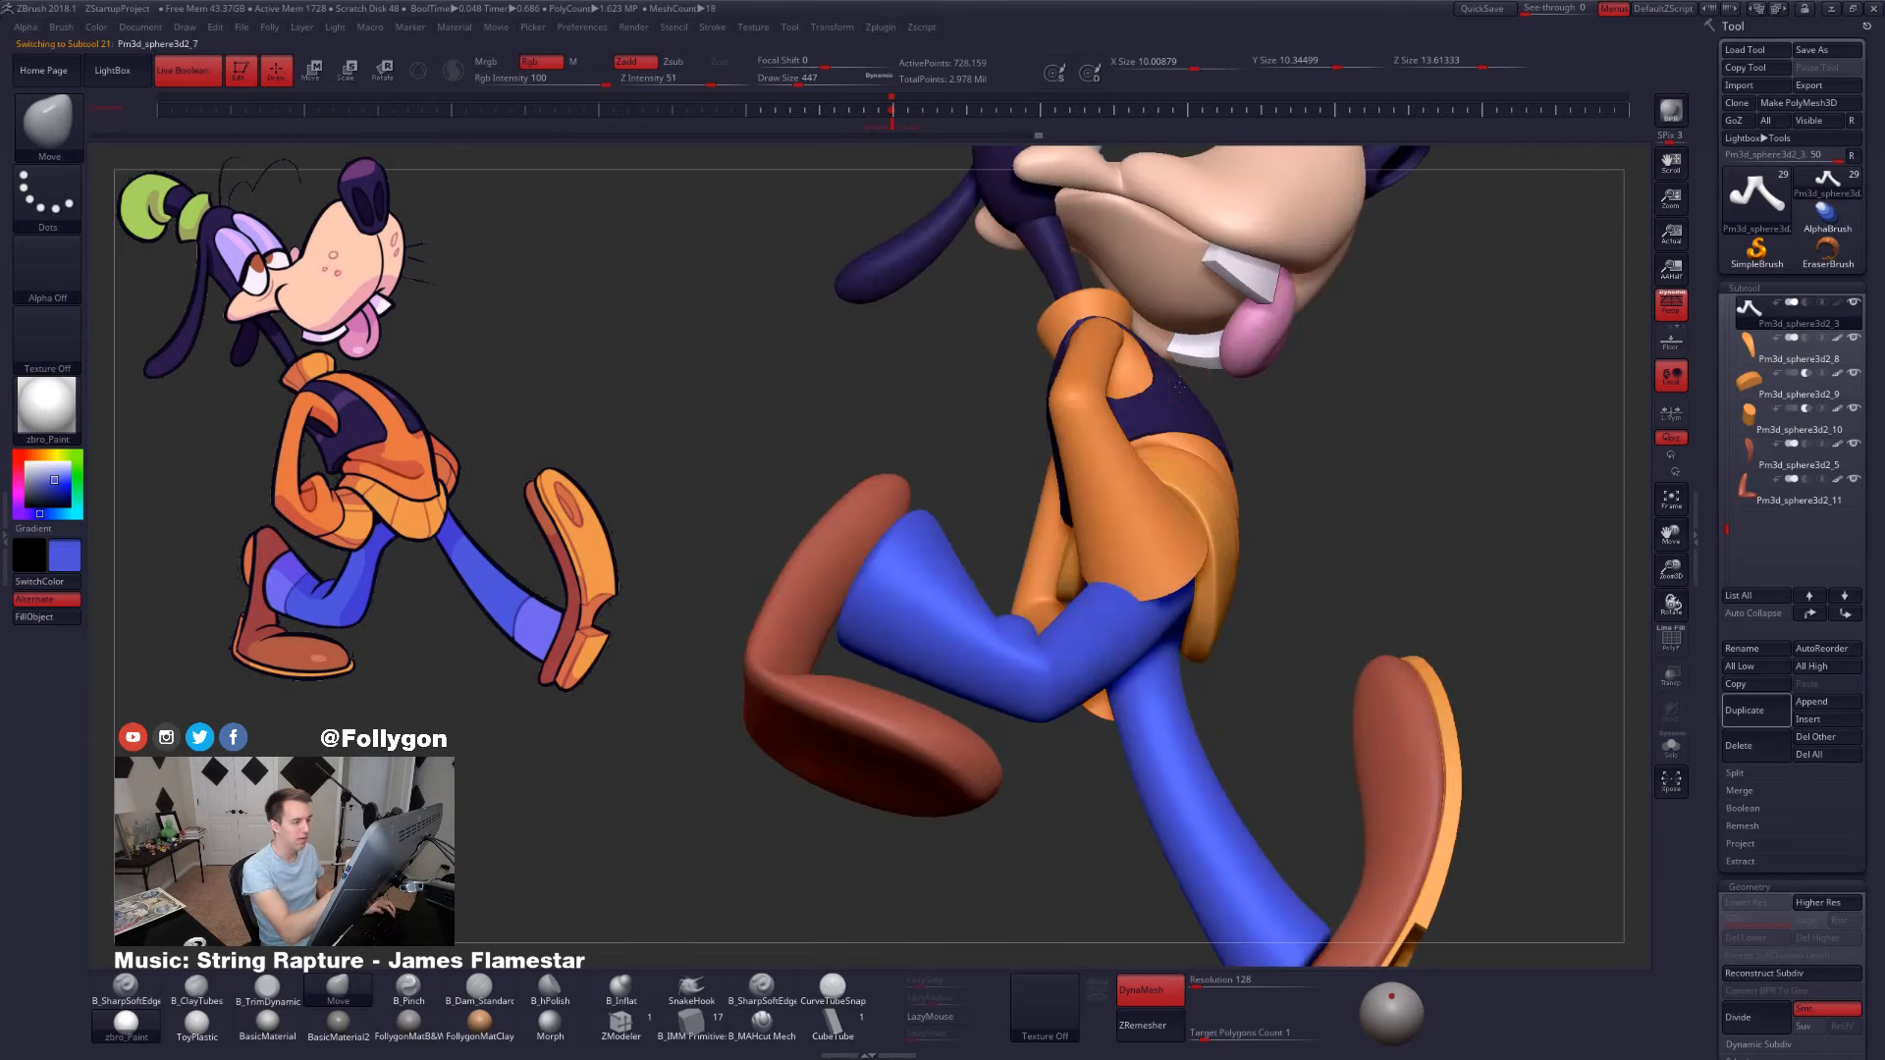
{"action": "mouse_move", "coordinate": [1139, 459]}
{"action": "right_mouse_down"}
{"action": "mouse_move", "coordinate": [1195, 375]}
{"action": "mouse_move", "coordinate": [1167, 481]}
{"action": "right_mouse_up"}
{"action": "left_click", "coordinate": [1049, 727], "text": "alt"}
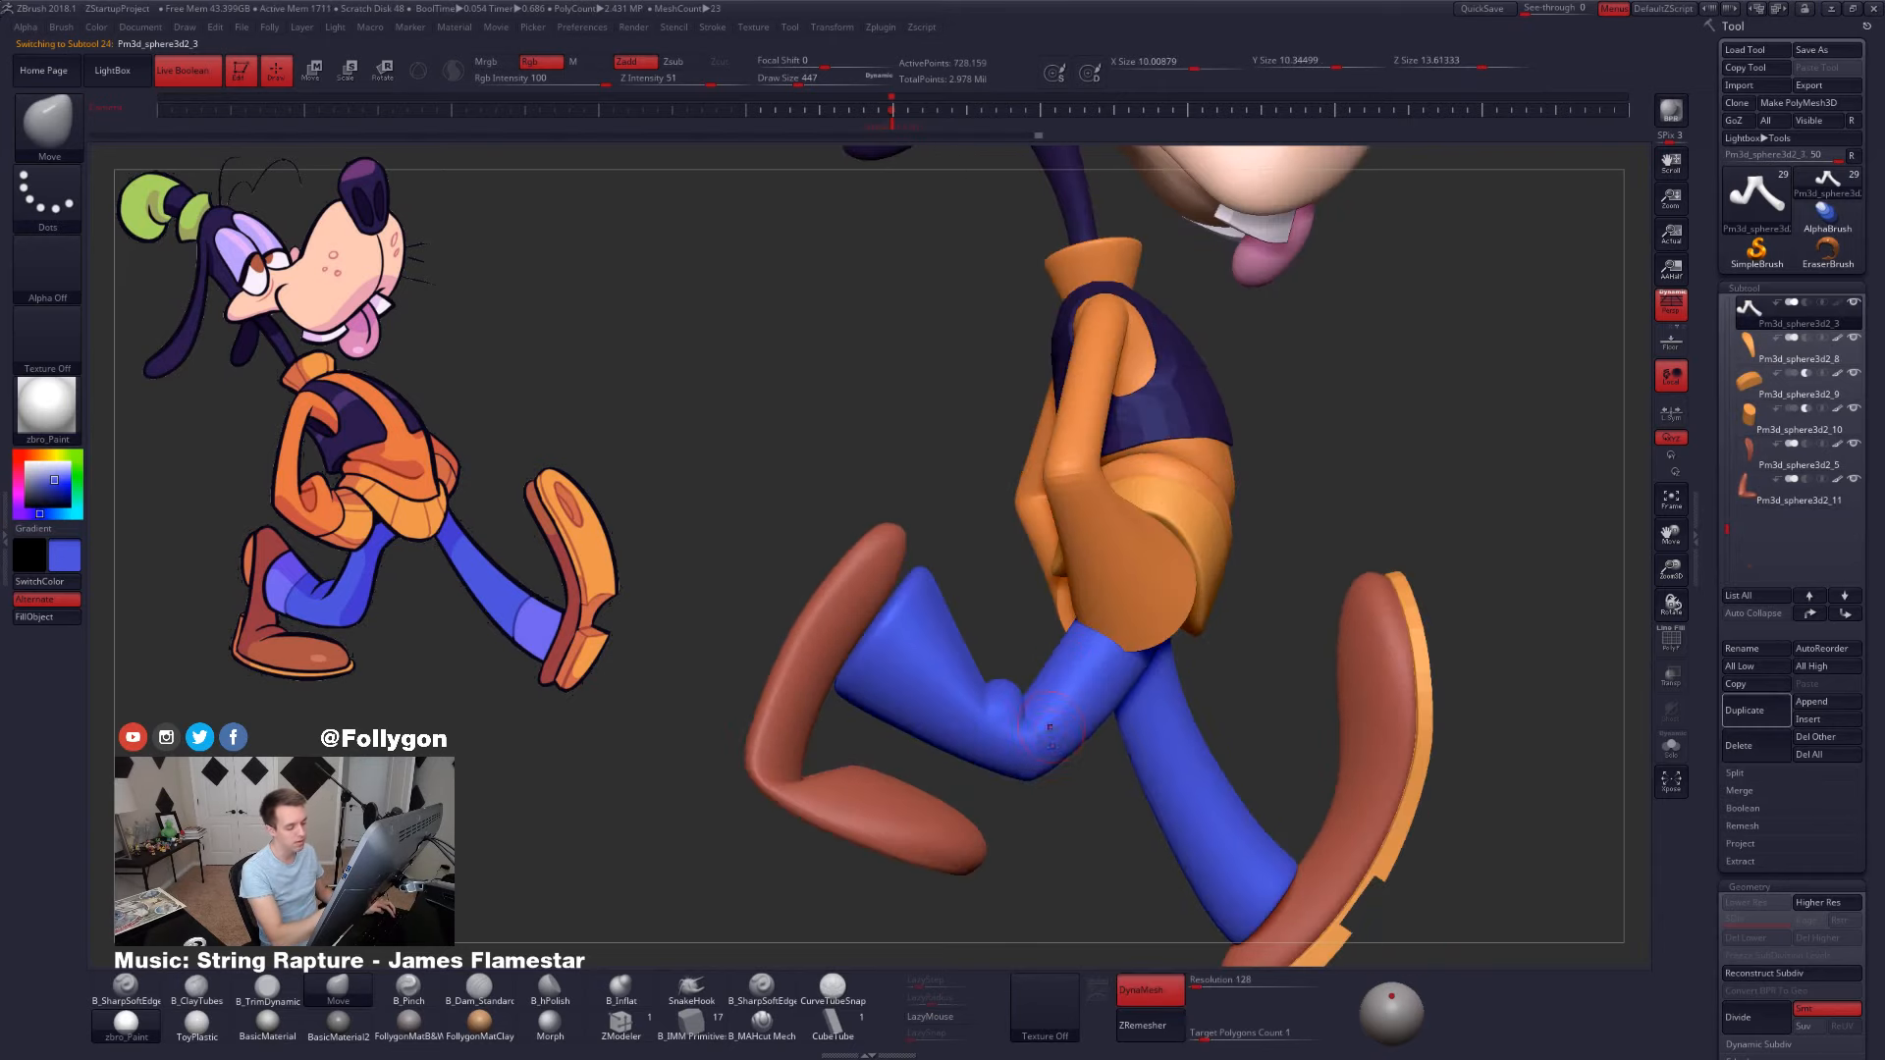
{"action": "right_click_drag", "start_coordinate": [1078, 728], "coordinate": [1073, 723]}
{"action": "key", "text": "b"}
{"action": "key", "text": "s"}
{"action": "key", "text": "t"}
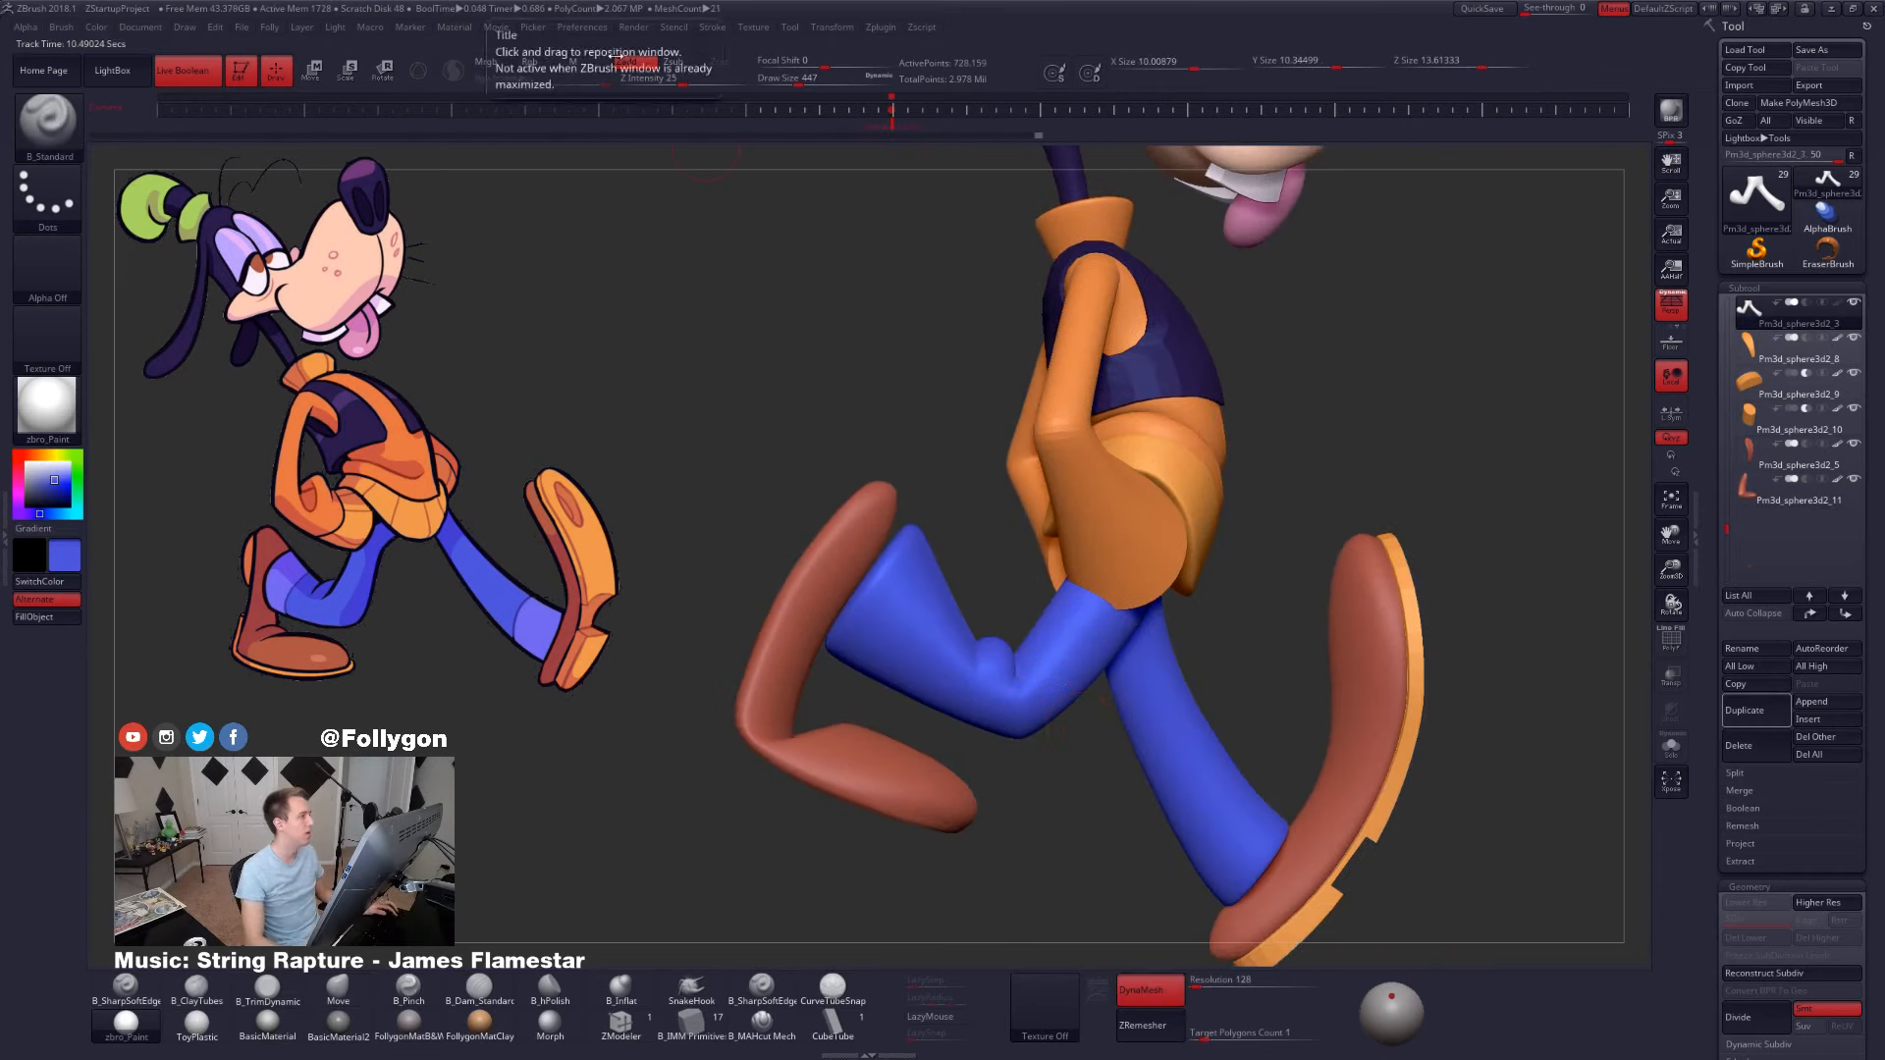
- Fill the legs subtool with the current blue in Mrgb mode and turn off the perspective view
{"action": "left_click", "coordinate": [526, 60]}
{"action": "left_click", "coordinate": [486, 61]}
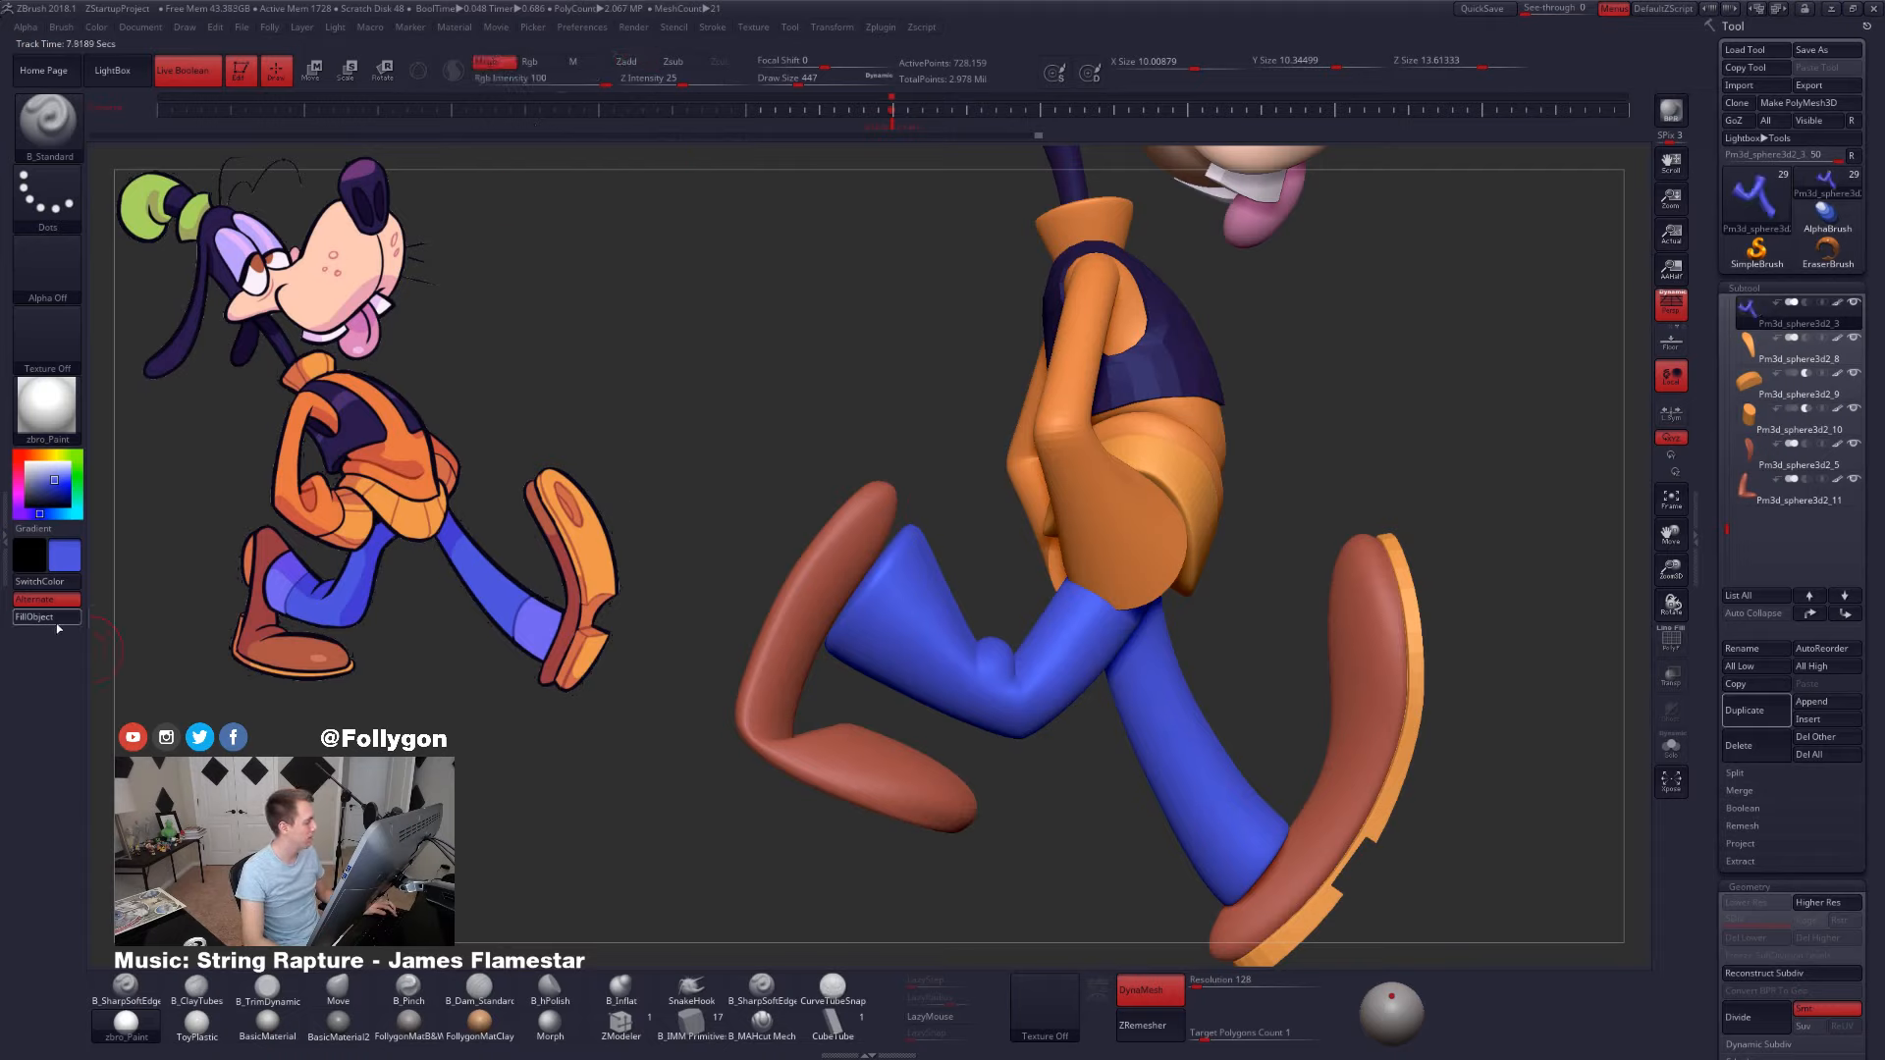
{"action": "left_click_drag", "start_coordinate": [706, 727], "coordinate": [752, 710]}
{"action": "left_click_drag", "start_coordinate": [1005, 755], "coordinate": [1041, 736]}
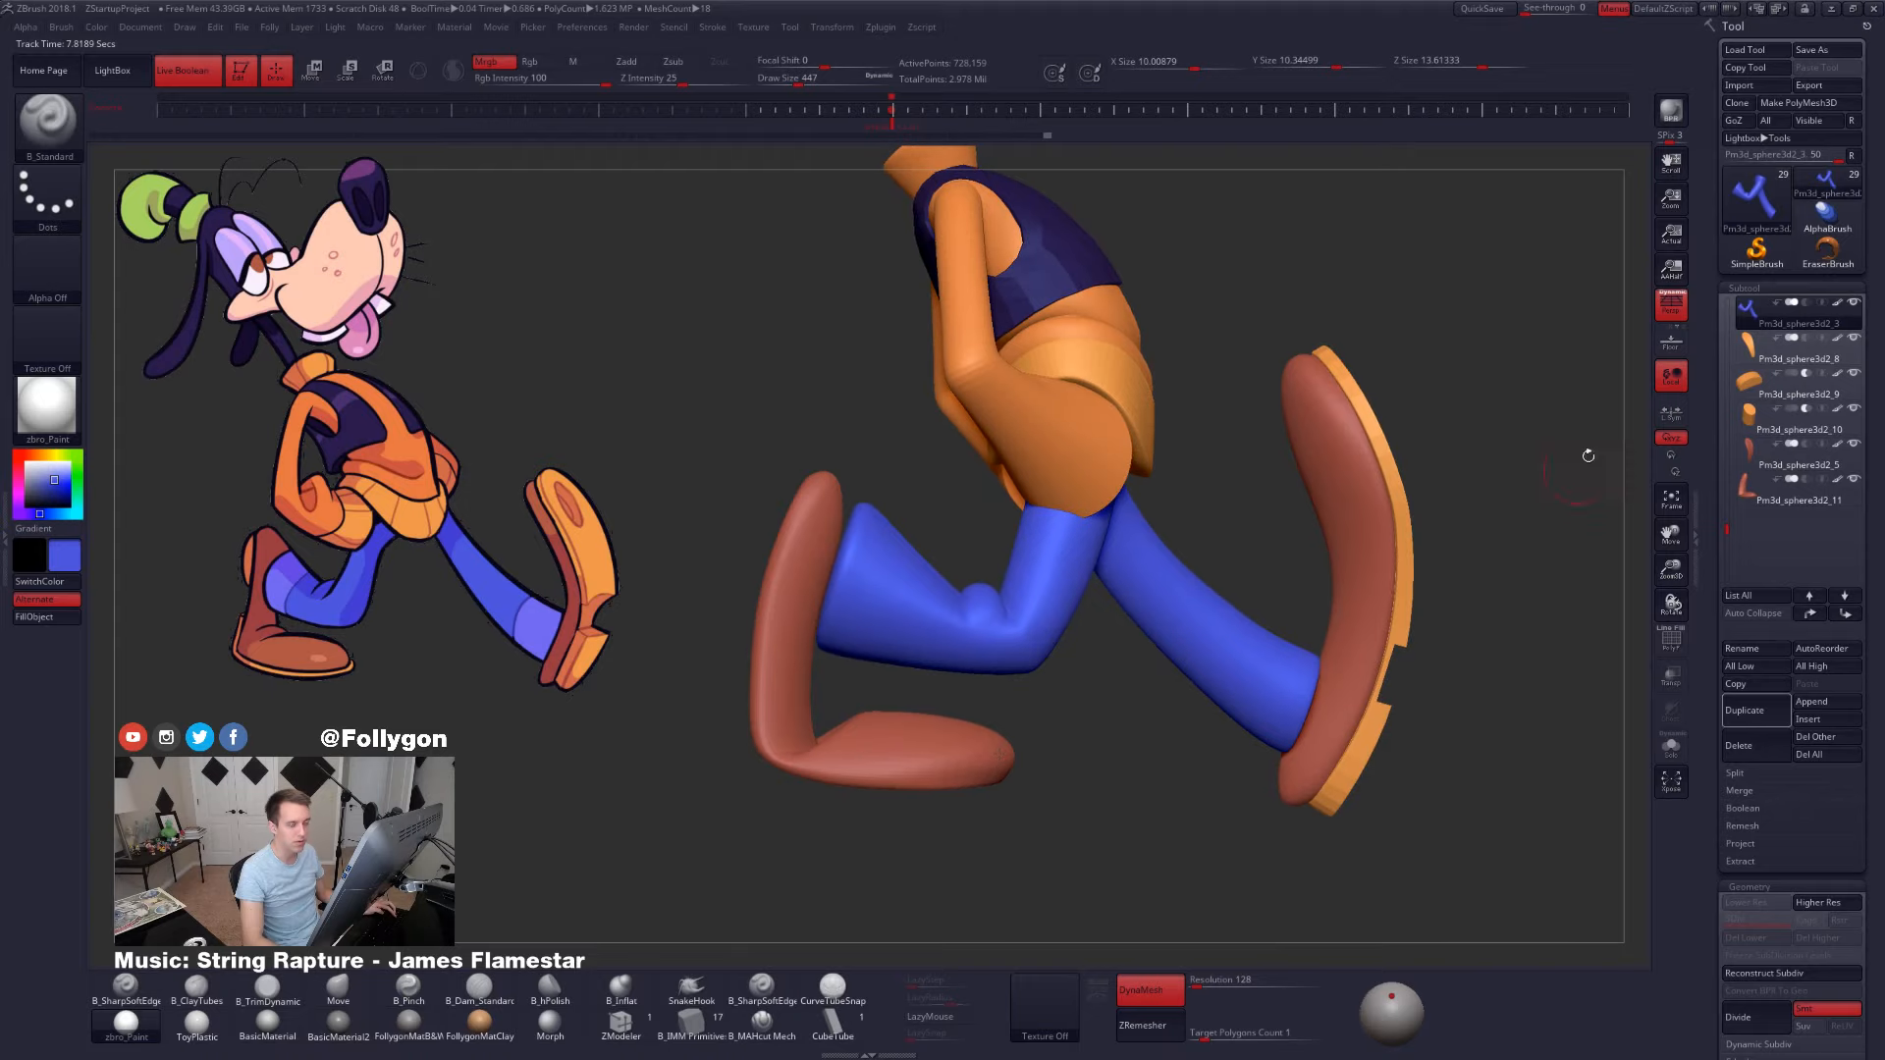
{"action": "left_click", "coordinate": [1670, 305]}
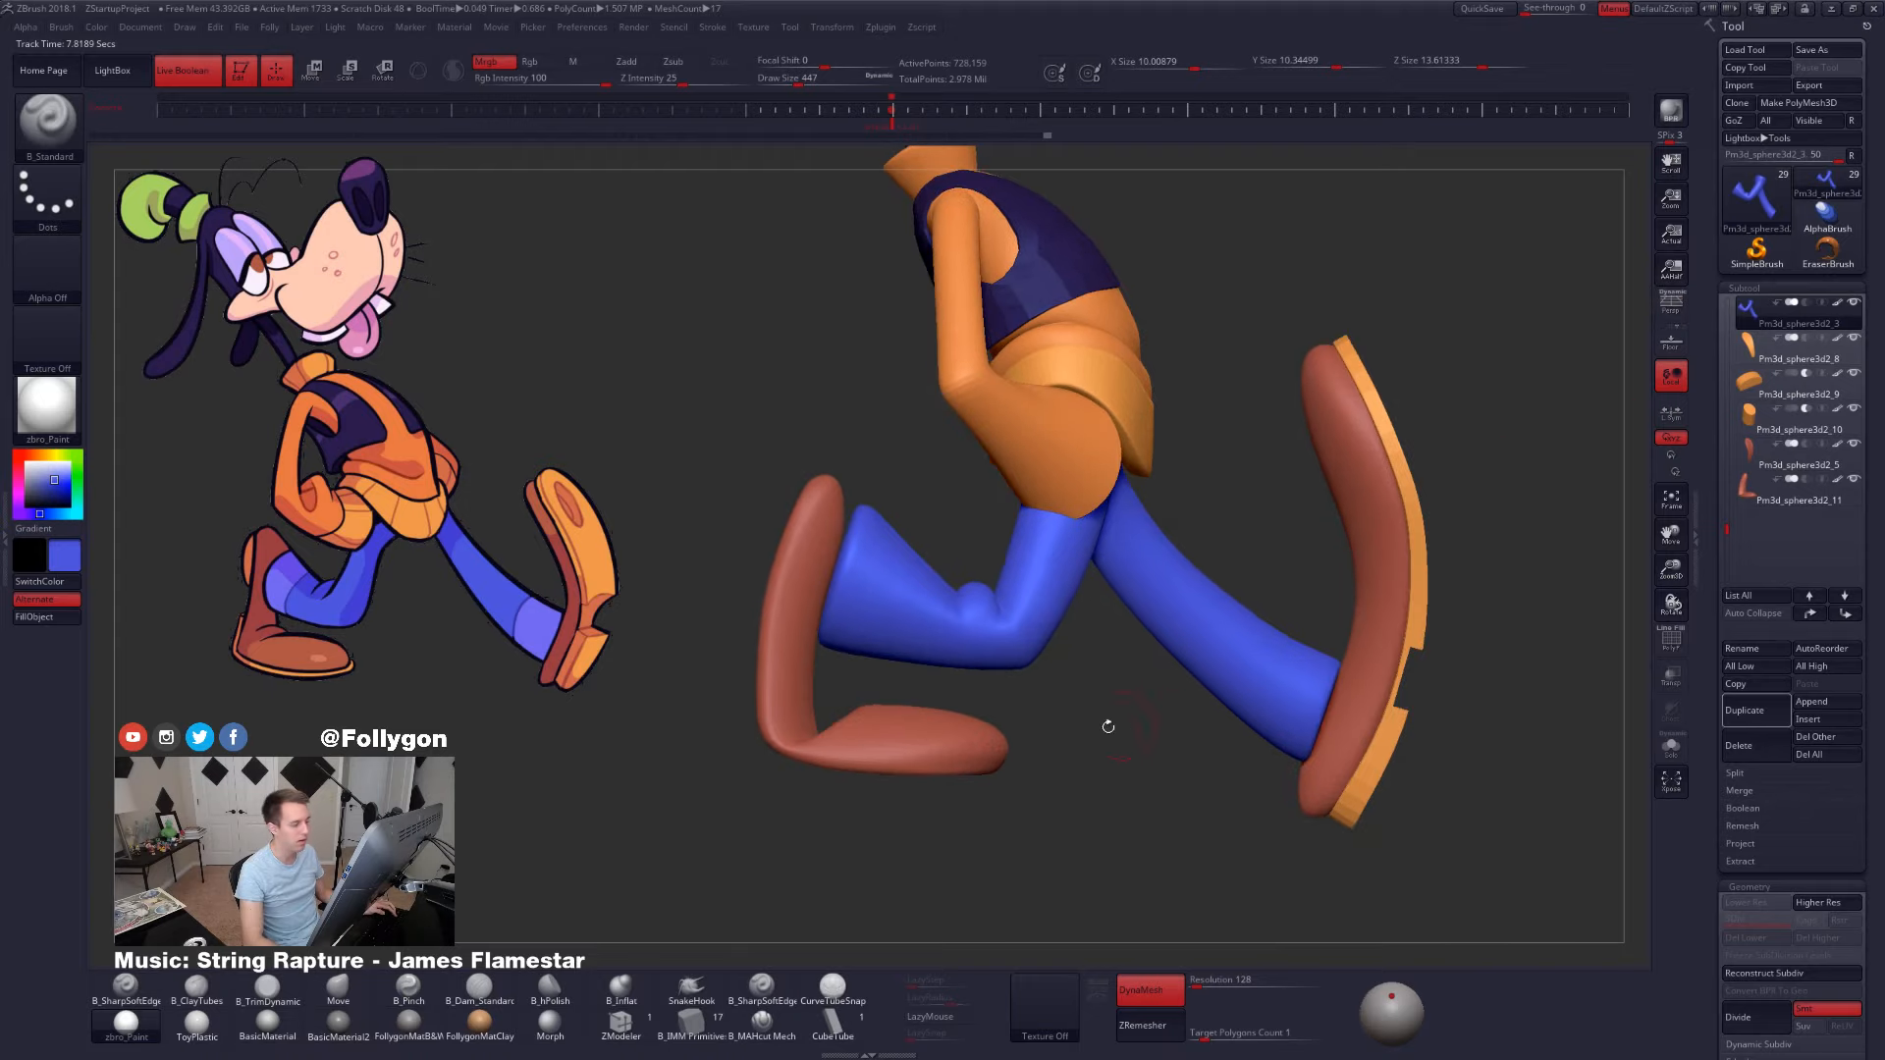
- Isolate the legs and flatten the fold behind the bent knee with the TrimDynamic brush at draw size 292
{"action": "left_click_drag", "start_coordinate": [1060, 689], "coordinate": [1109, 714]}
{"action": "key", "text": "shift+f"}
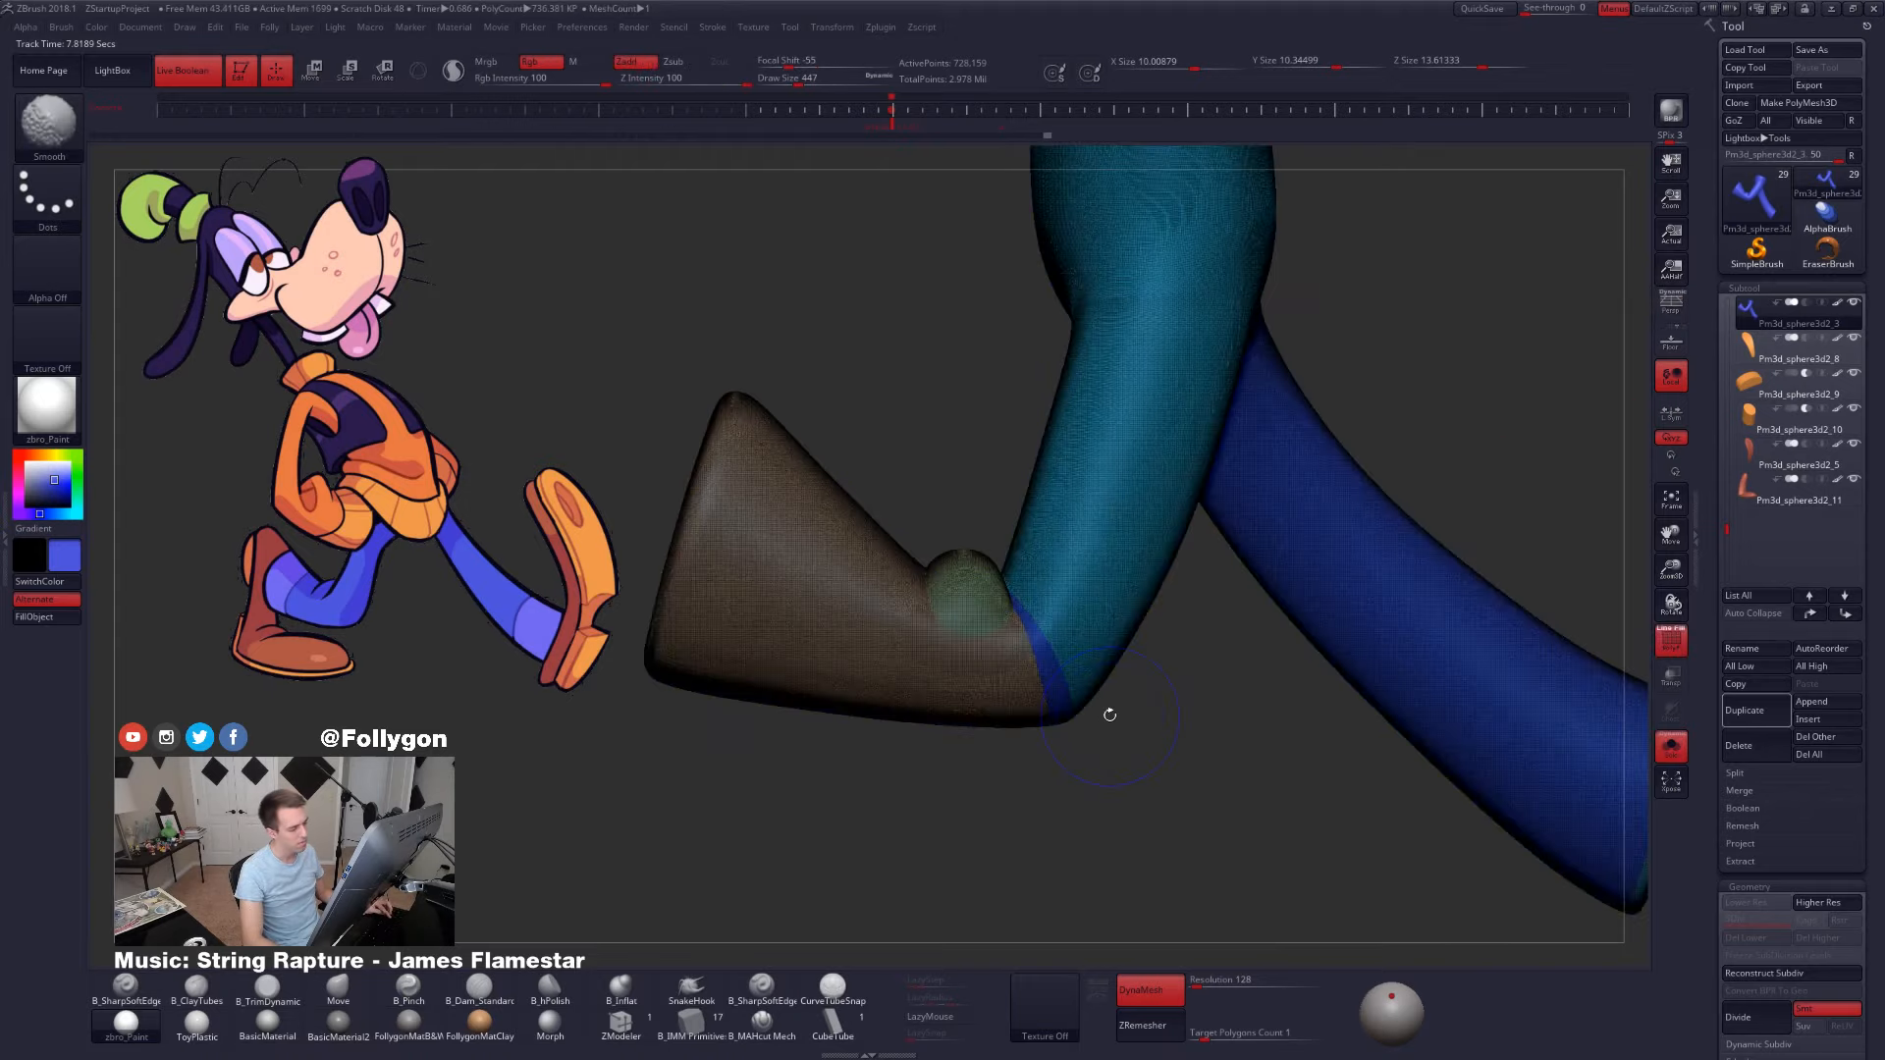
{"action": "key", "text": "shift+f"}
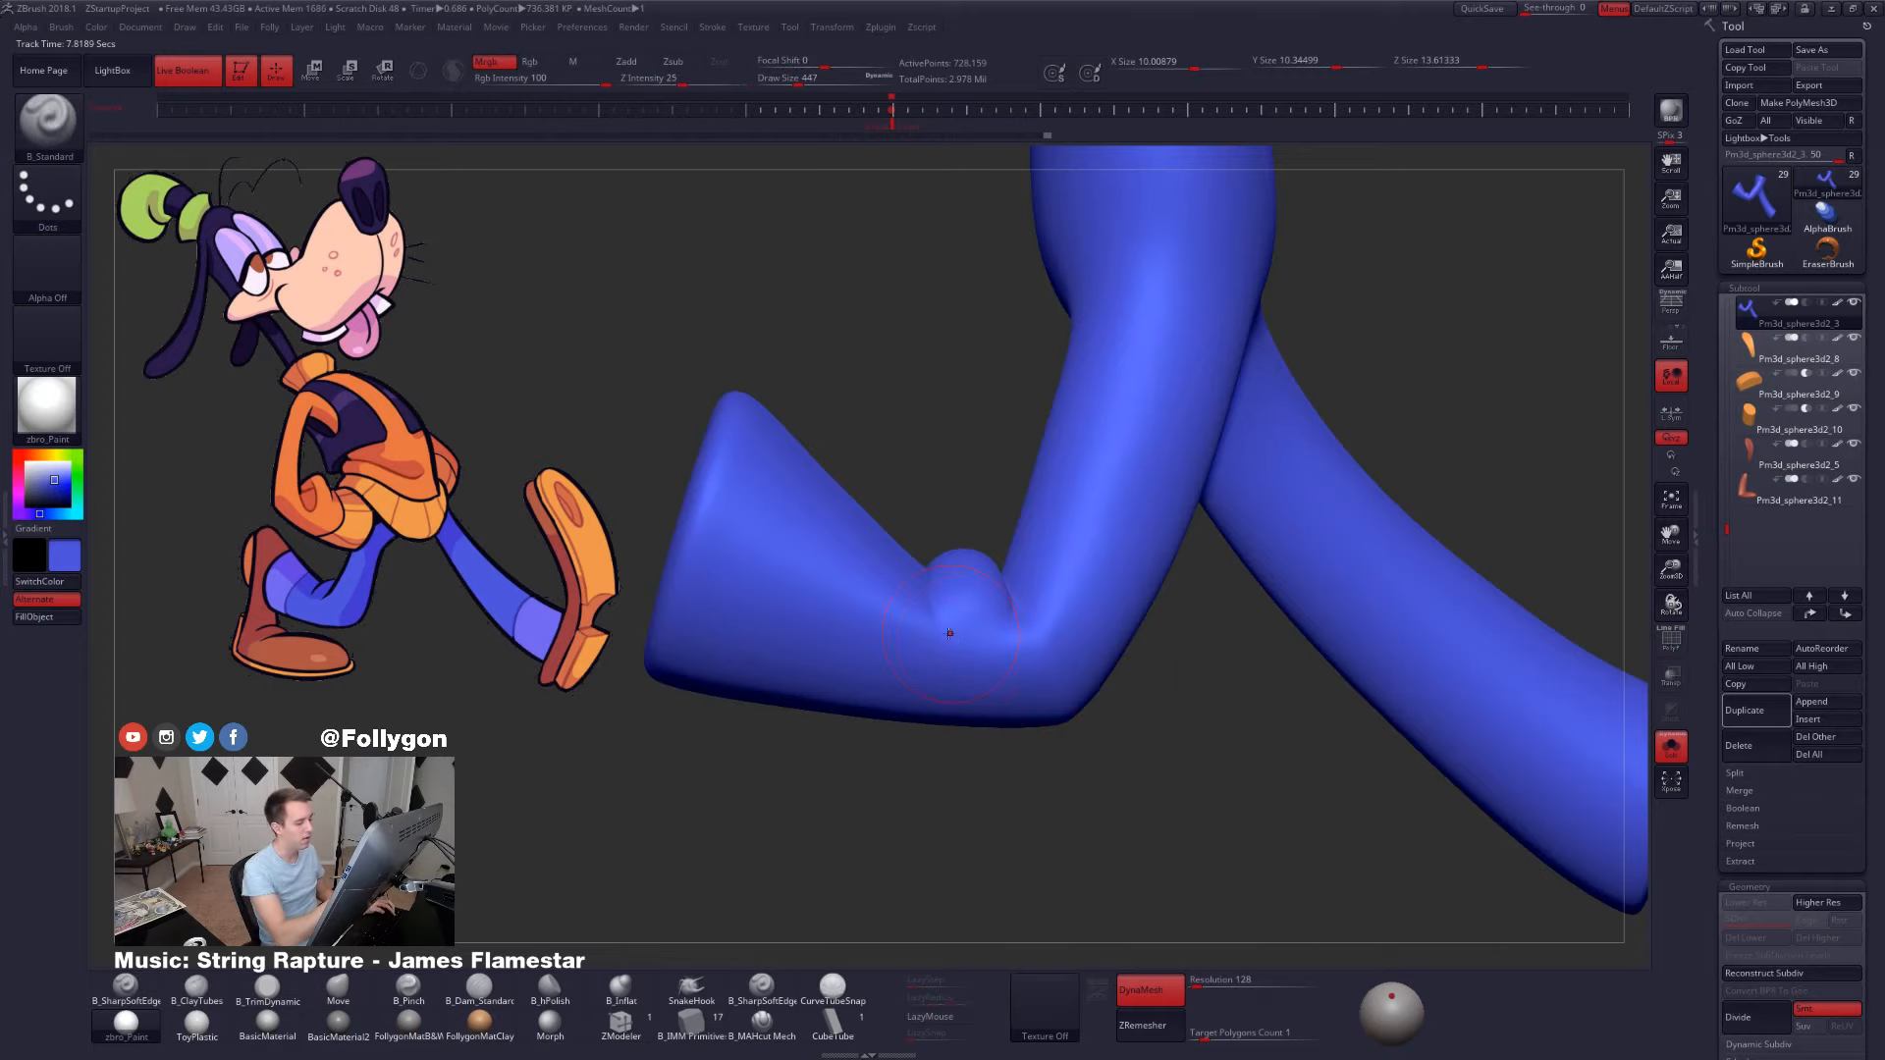
{"action": "right_click_drag", "start_coordinate": [960, 650], "coordinate": [947, 640]}
{"action": "key", "text": "3"}
{"action": "key", "text": "space"}
{"action": "left_click_drag", "start_coordinate": [987, 629], "coordinate": [975, 630]}
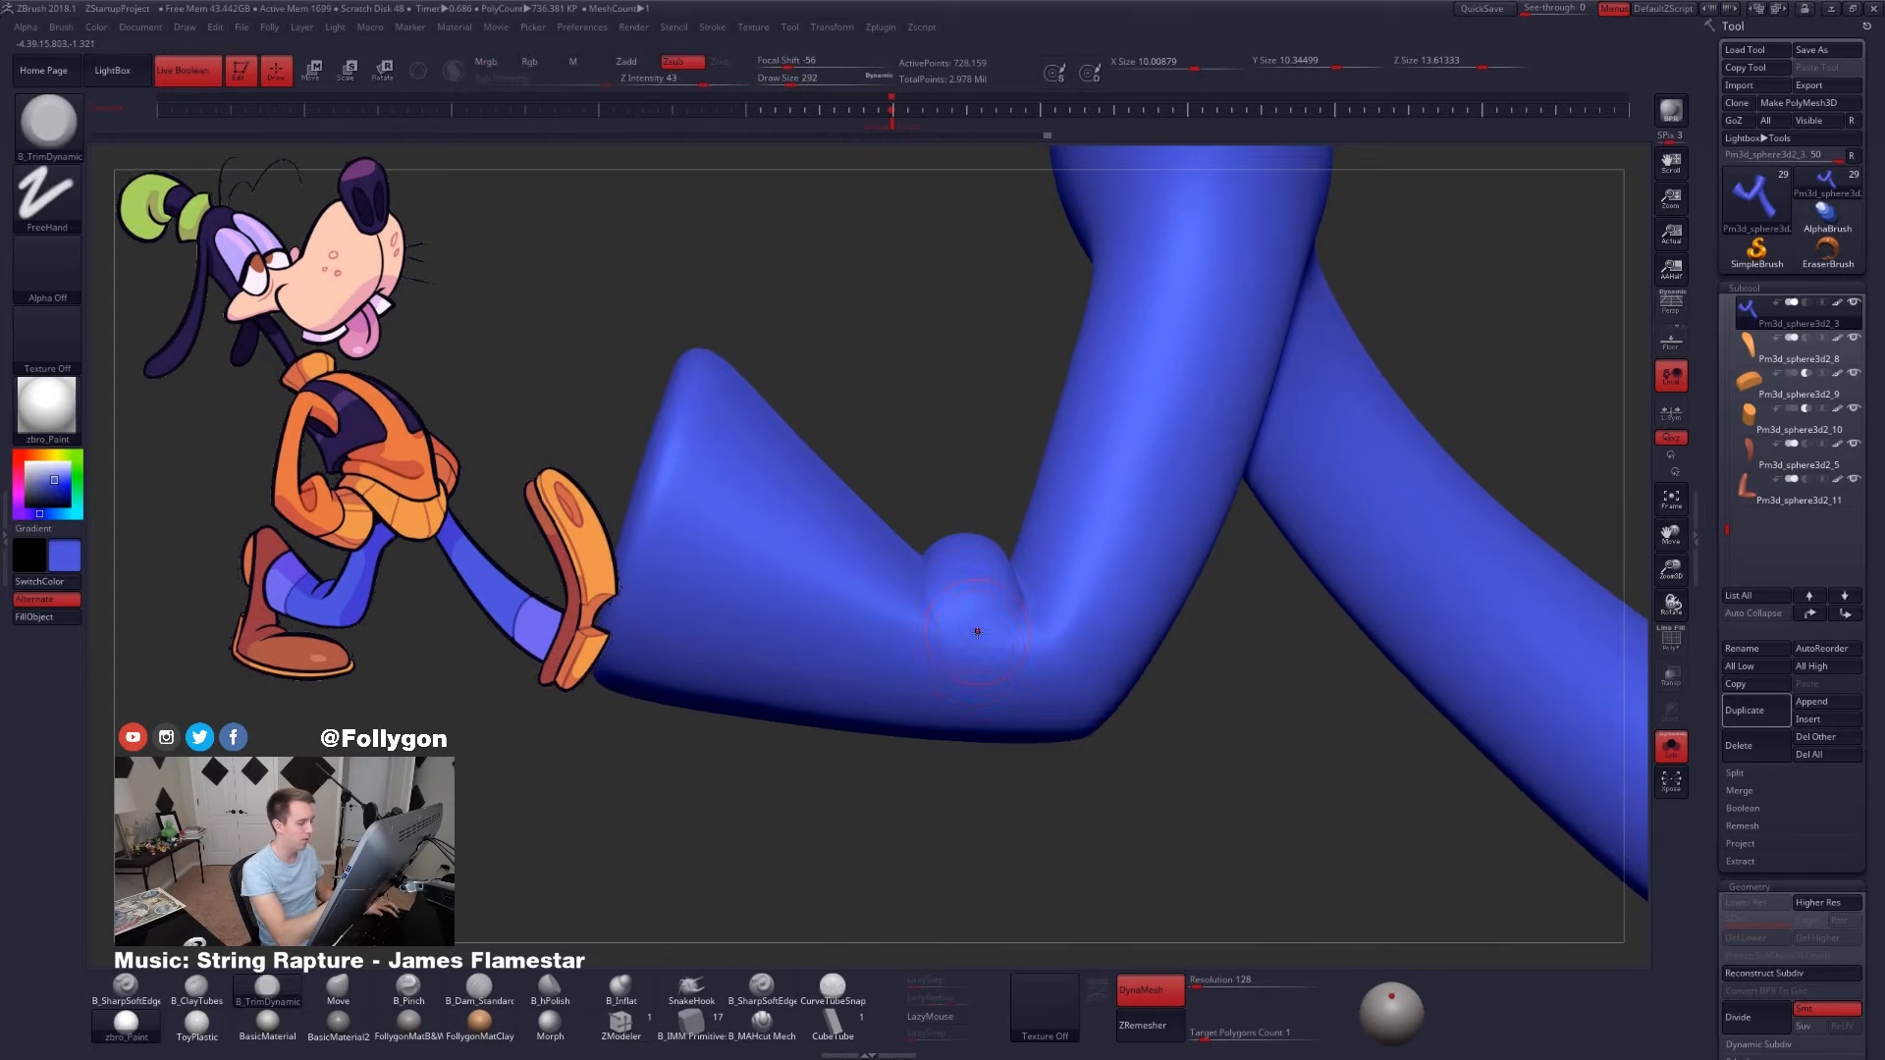
{"action": "right_click_drag", "start_coordinate": [976, 631], "coordinate": [948, 659]}
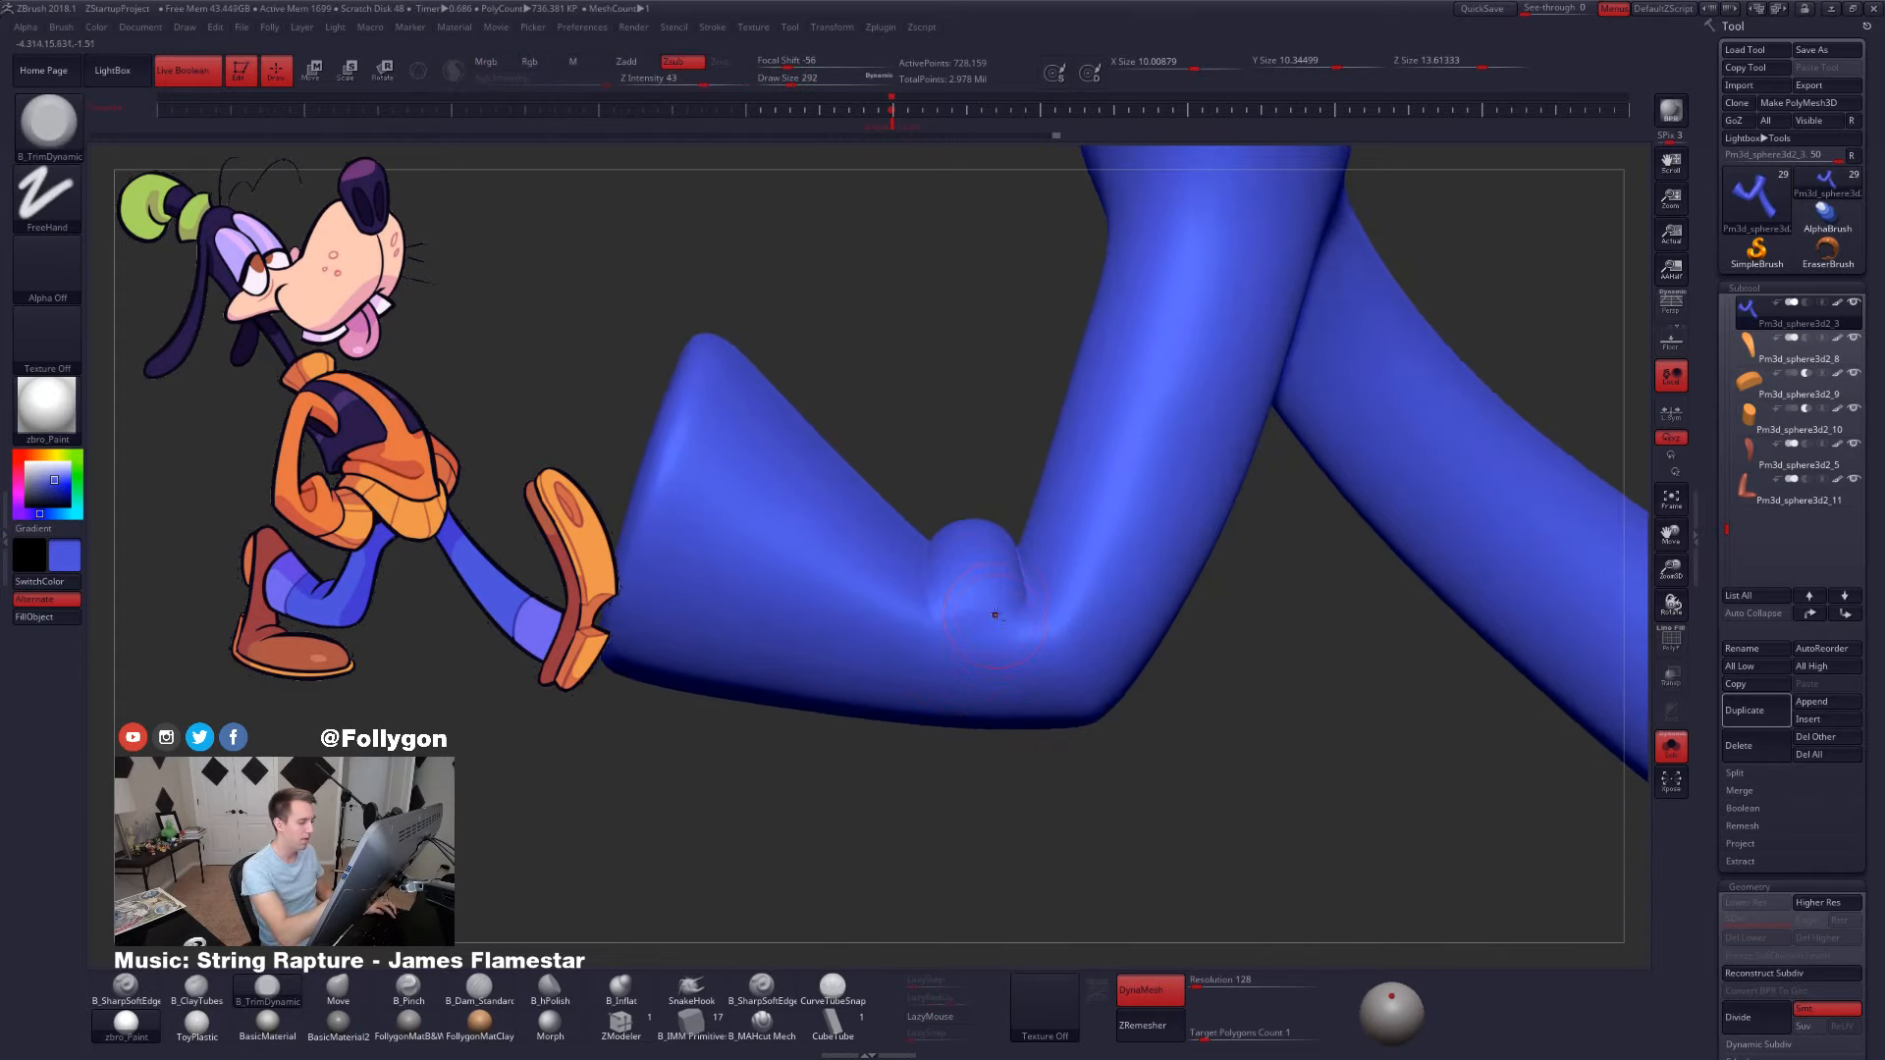
- Trim and smooth the creases on both sides of the knee fold with a smaller brush at draw size 239
{"action": "key", "text": "space"}
{"action": "left_click_drag", "start_coordinate": [1000, 628], "coordinate": [974, 628]}
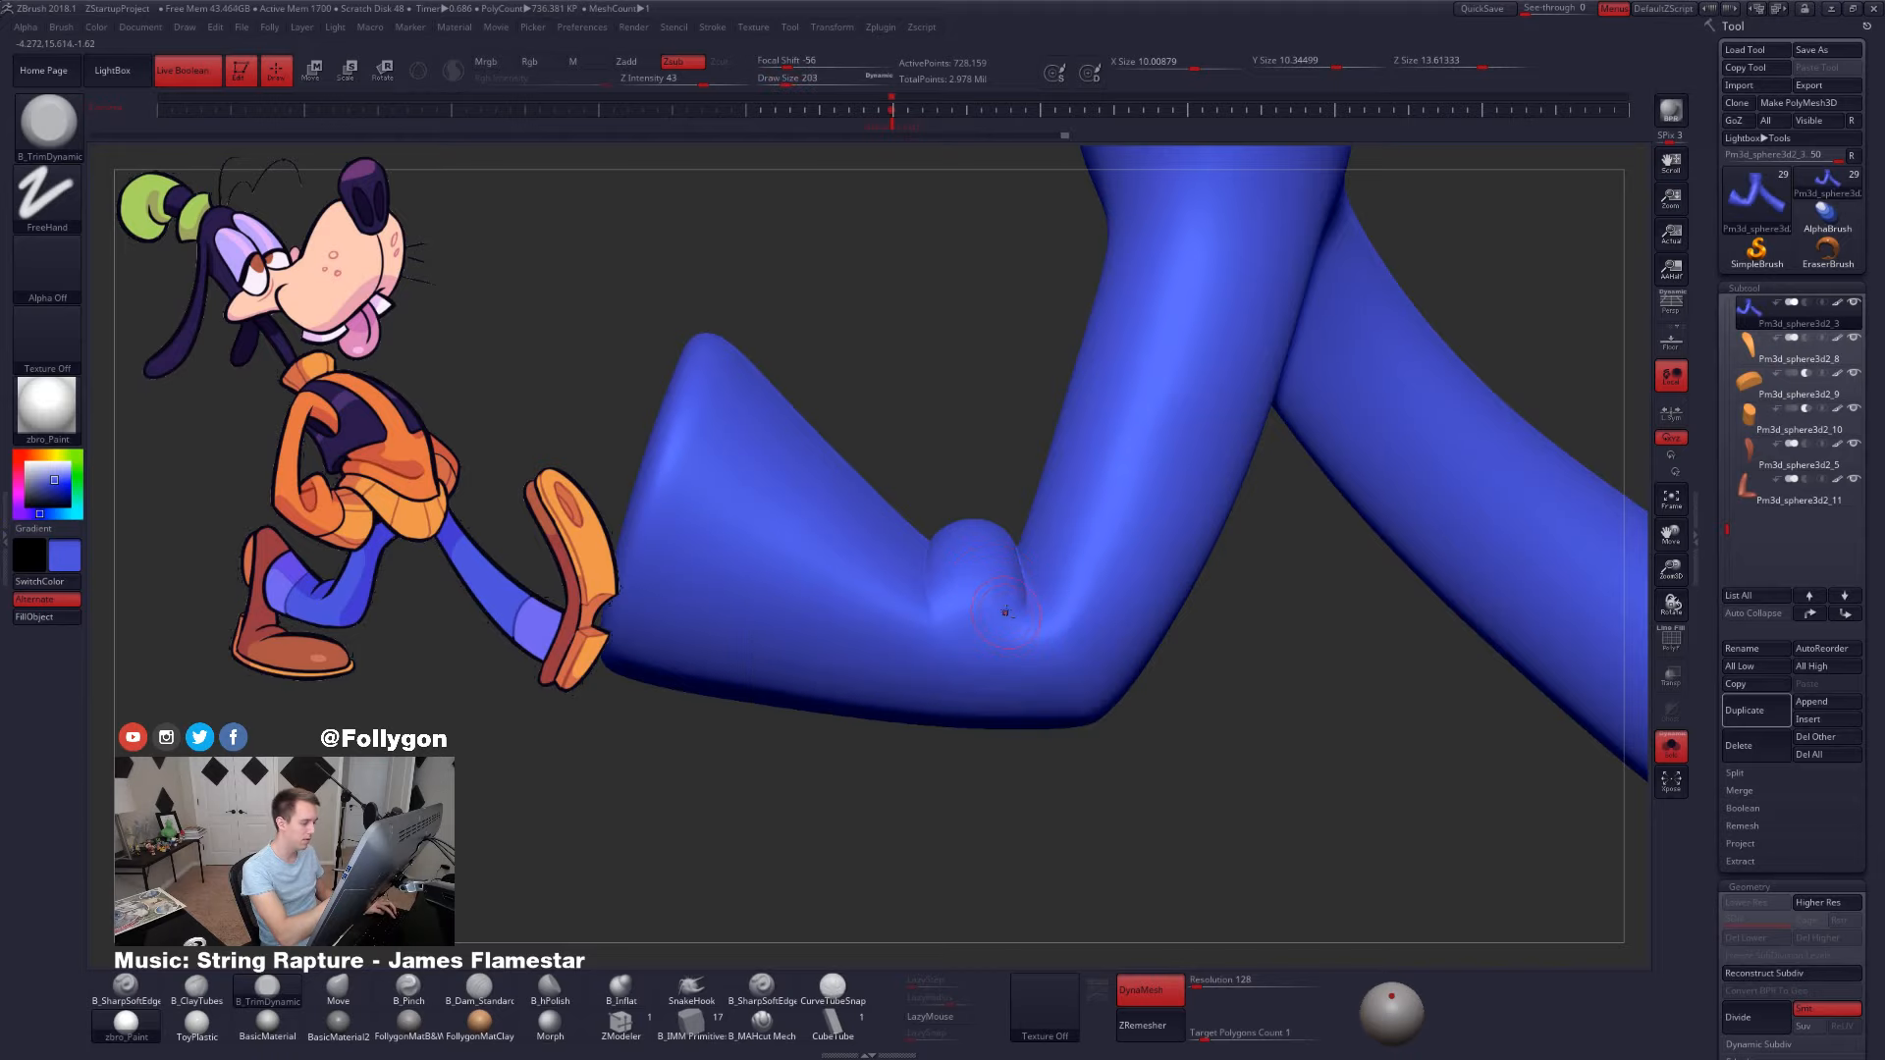
{"action": "key", "text": "]"}
{"action": "key", "text": "shift"}
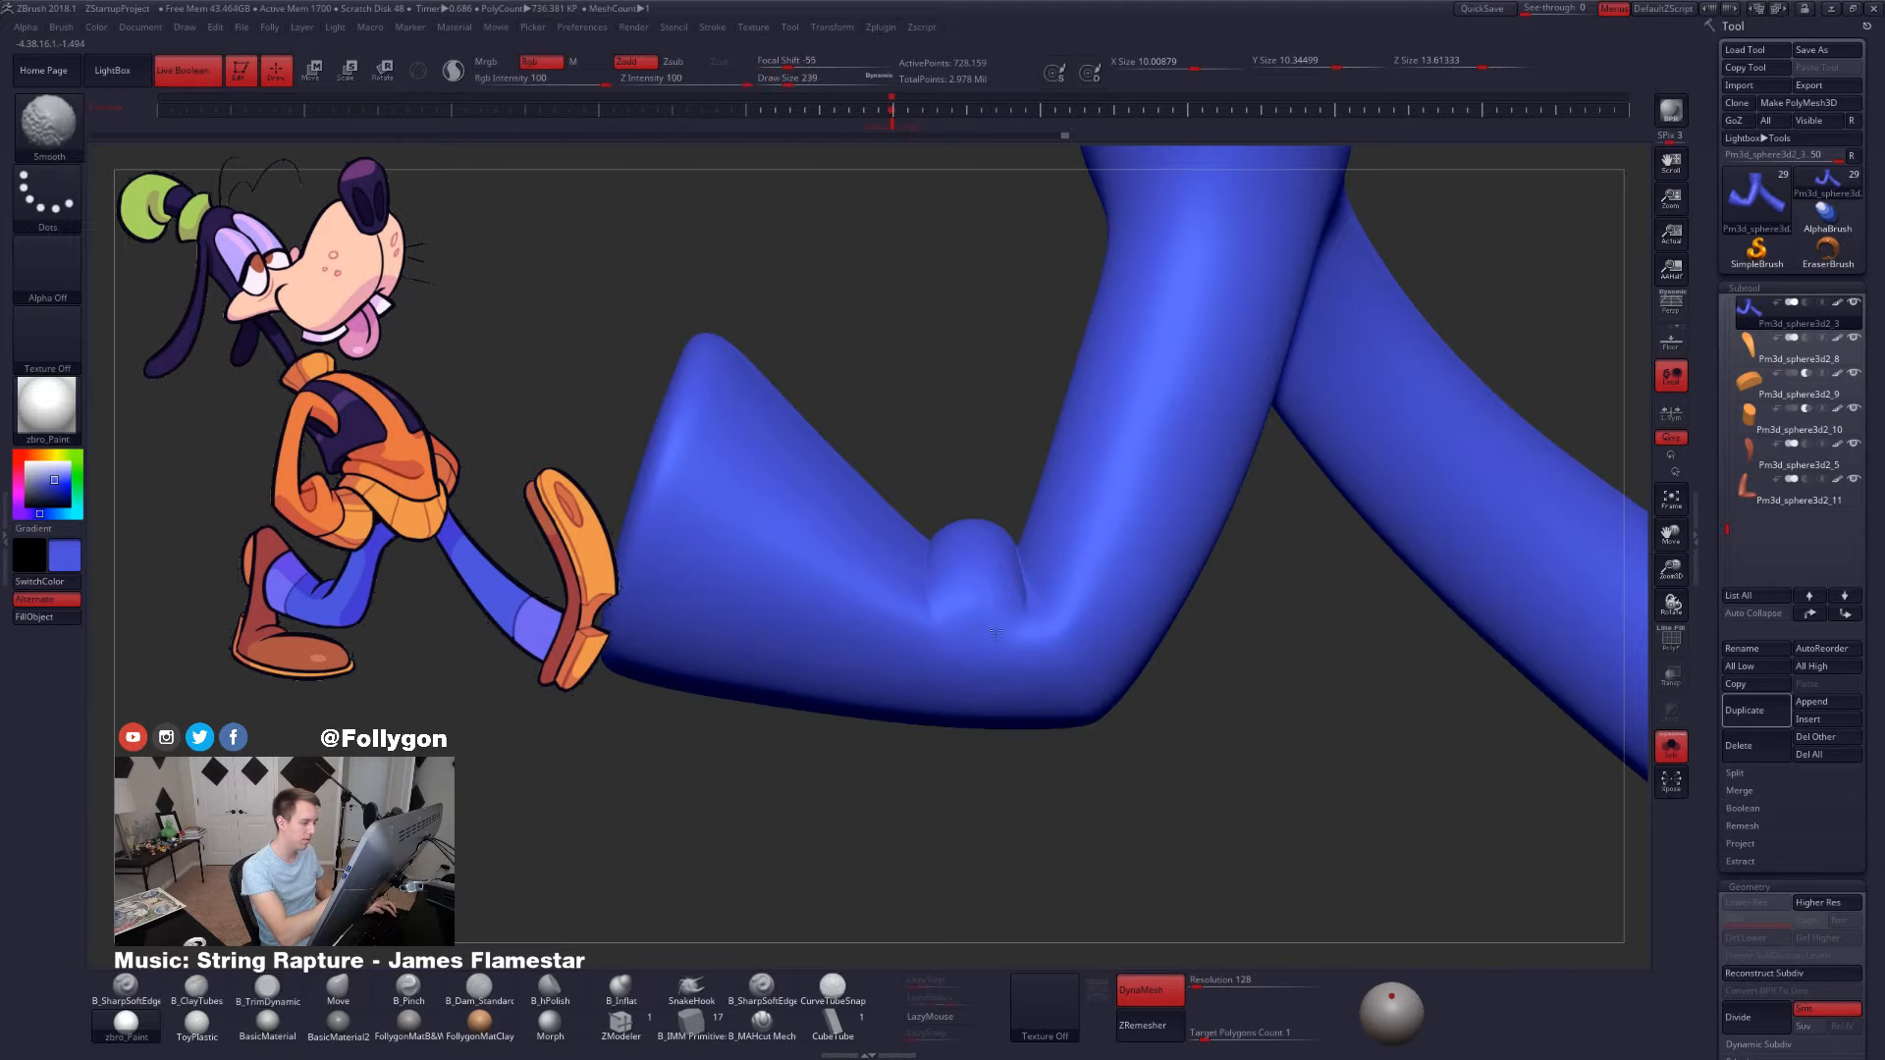
{"action": "left_click_drag", "start_coordinate": [966, 592], "coordinate": [993, 639], "text": "shift"}
{"action": "mouse_move", "coordinate": [992, 639]}
{"action": "right_mouse_down"}
{"action": "mouse_move", "coordinate": [1345, 640]}
{"action": "mouse_move", "coordinate": [1043, 589]}
{"action": "right_mouse_up"}
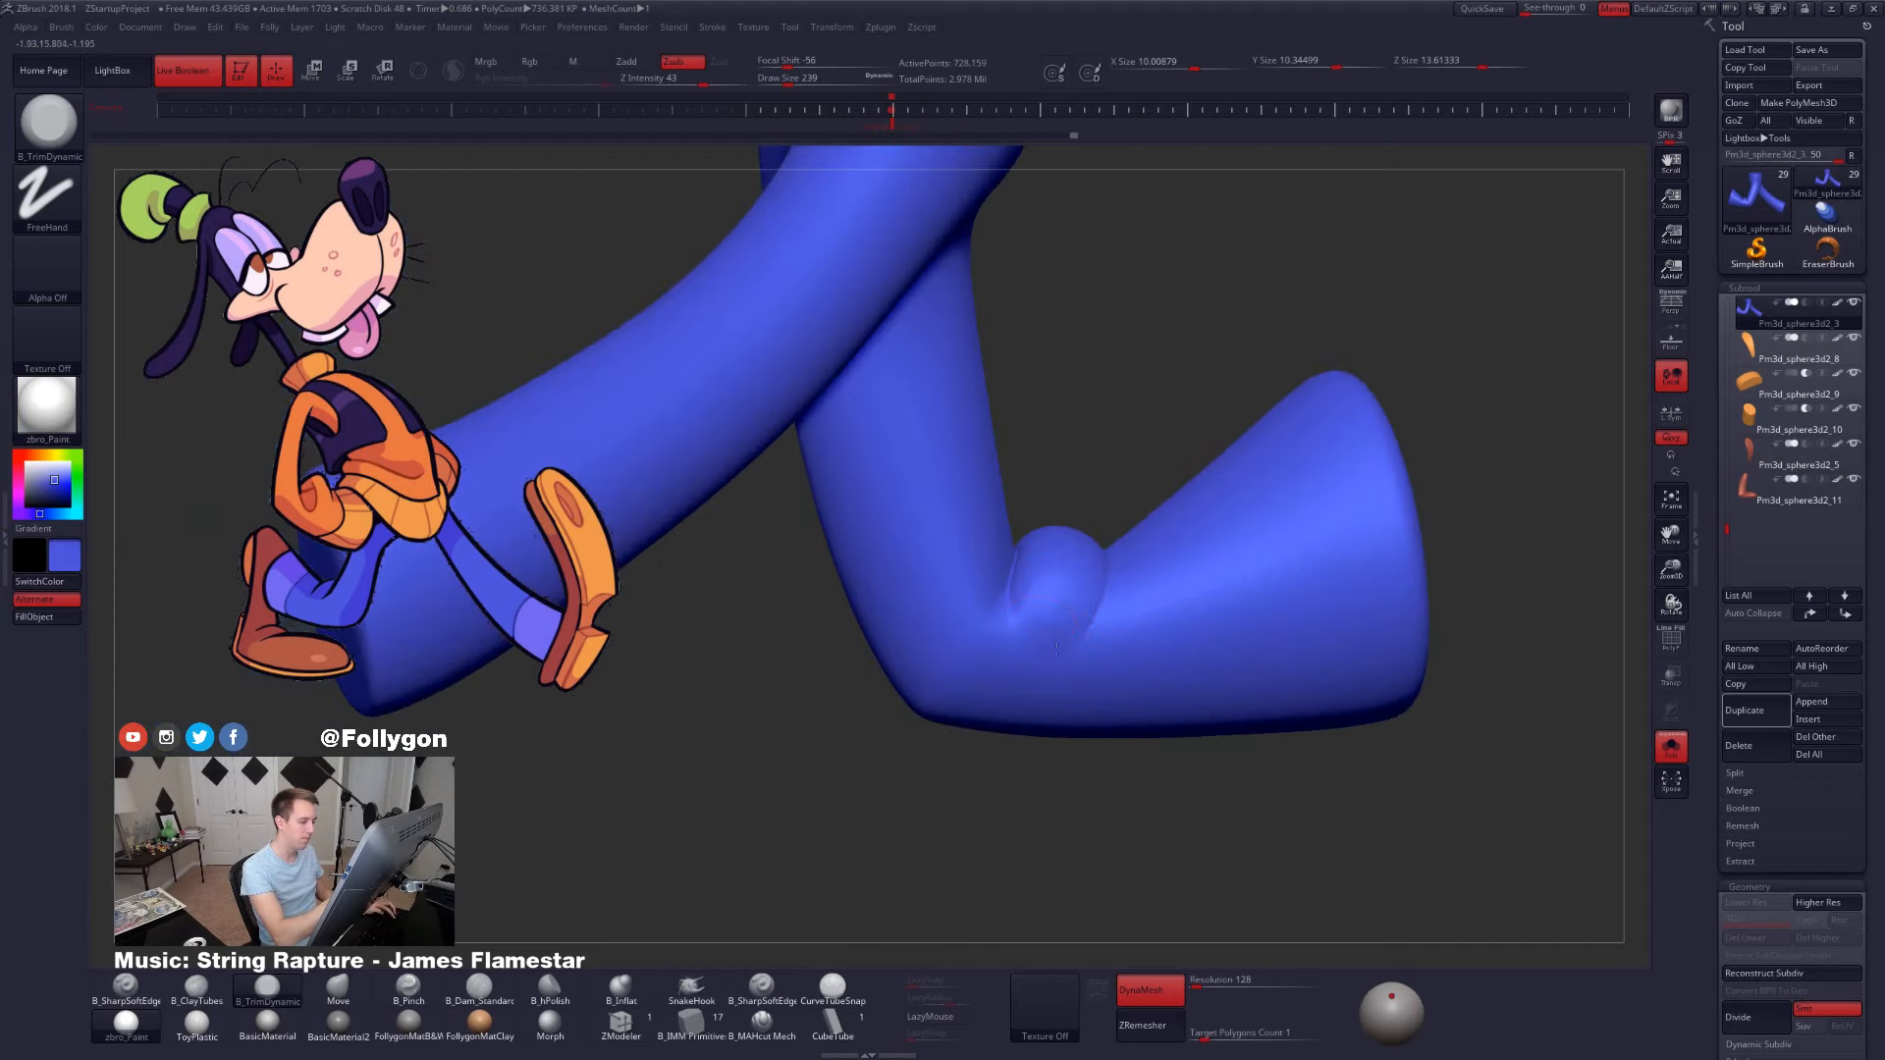
{"action": "key", "text": "shift"}
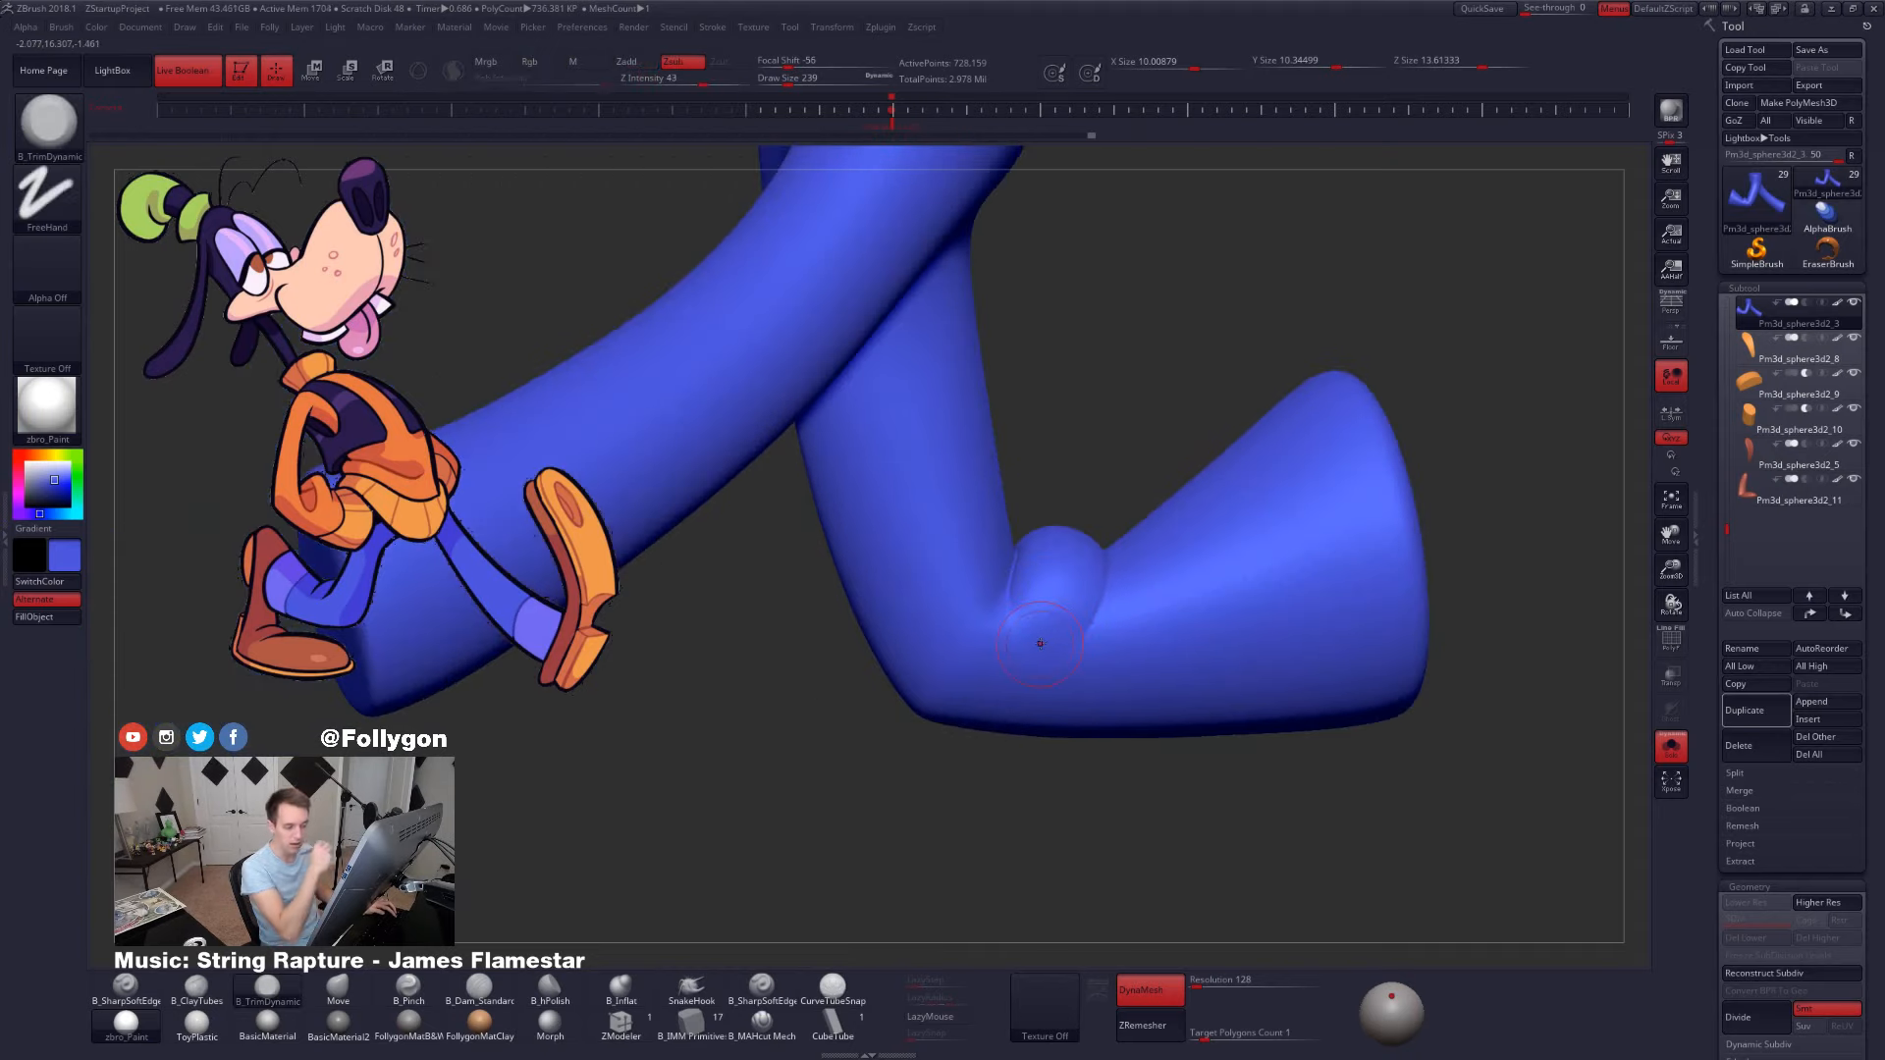
{"action": "mouse_move", "coordinate": [1044, 643]}
{"action": "right_mouse_down"}
{"action": "mouse_move", "coordinate": [1245, 837]}
{"action": "mouse_move", "coordinate": [1155, 731]}
{"action": "mouse_move", "coordinate": [1189, 601]}
{"action": "right_mouse_up"}
- Reshape the inner side of the knee fold with the Move brush, reducing the draw size to 227
{"action": "key", "text": "b"}
{"action": "key", "text": "m"}
{"action": "key", "text": "v"}
{"action": "key", "text": "space"}
{"action": "left_click_drag", "start_coordinate": [1189, 600], "coordinate": [1190, 600]}
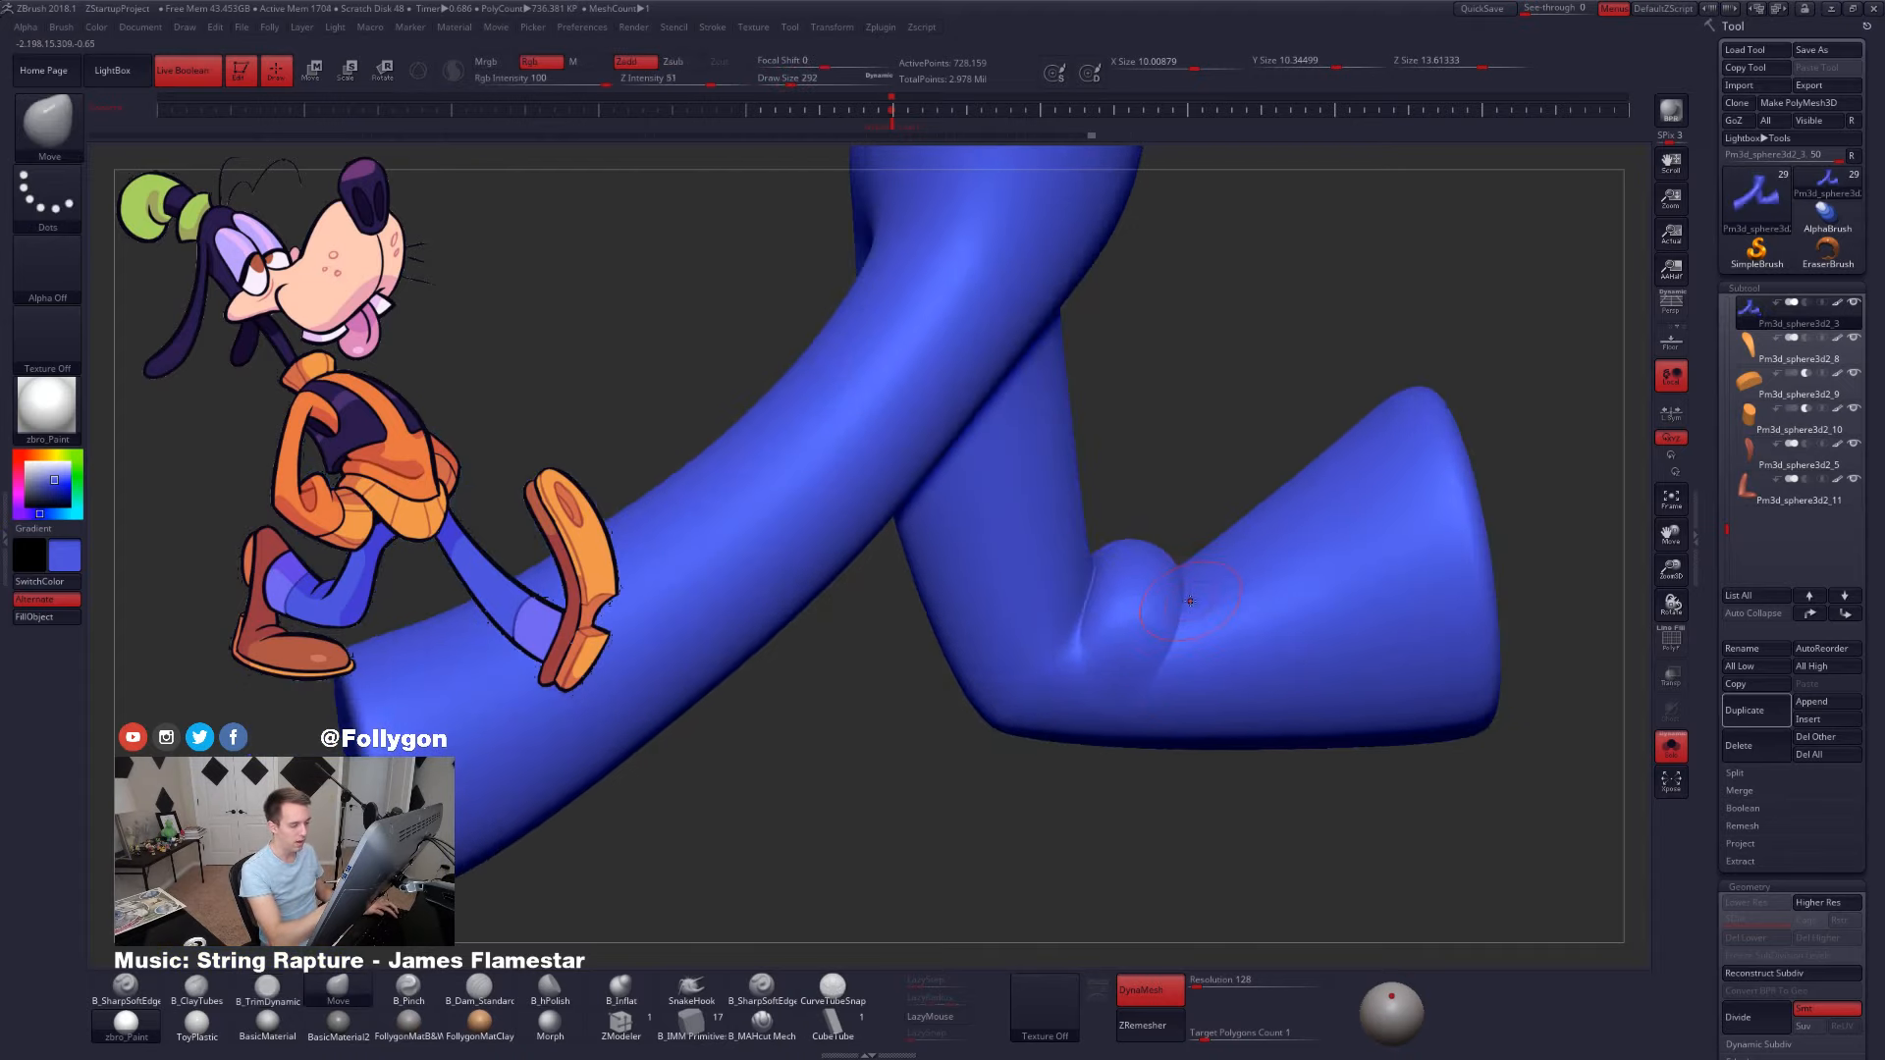
{"action": "right_click_drag", "start_coordinate": [1180, 651], "coordinate": [1183, 643]}
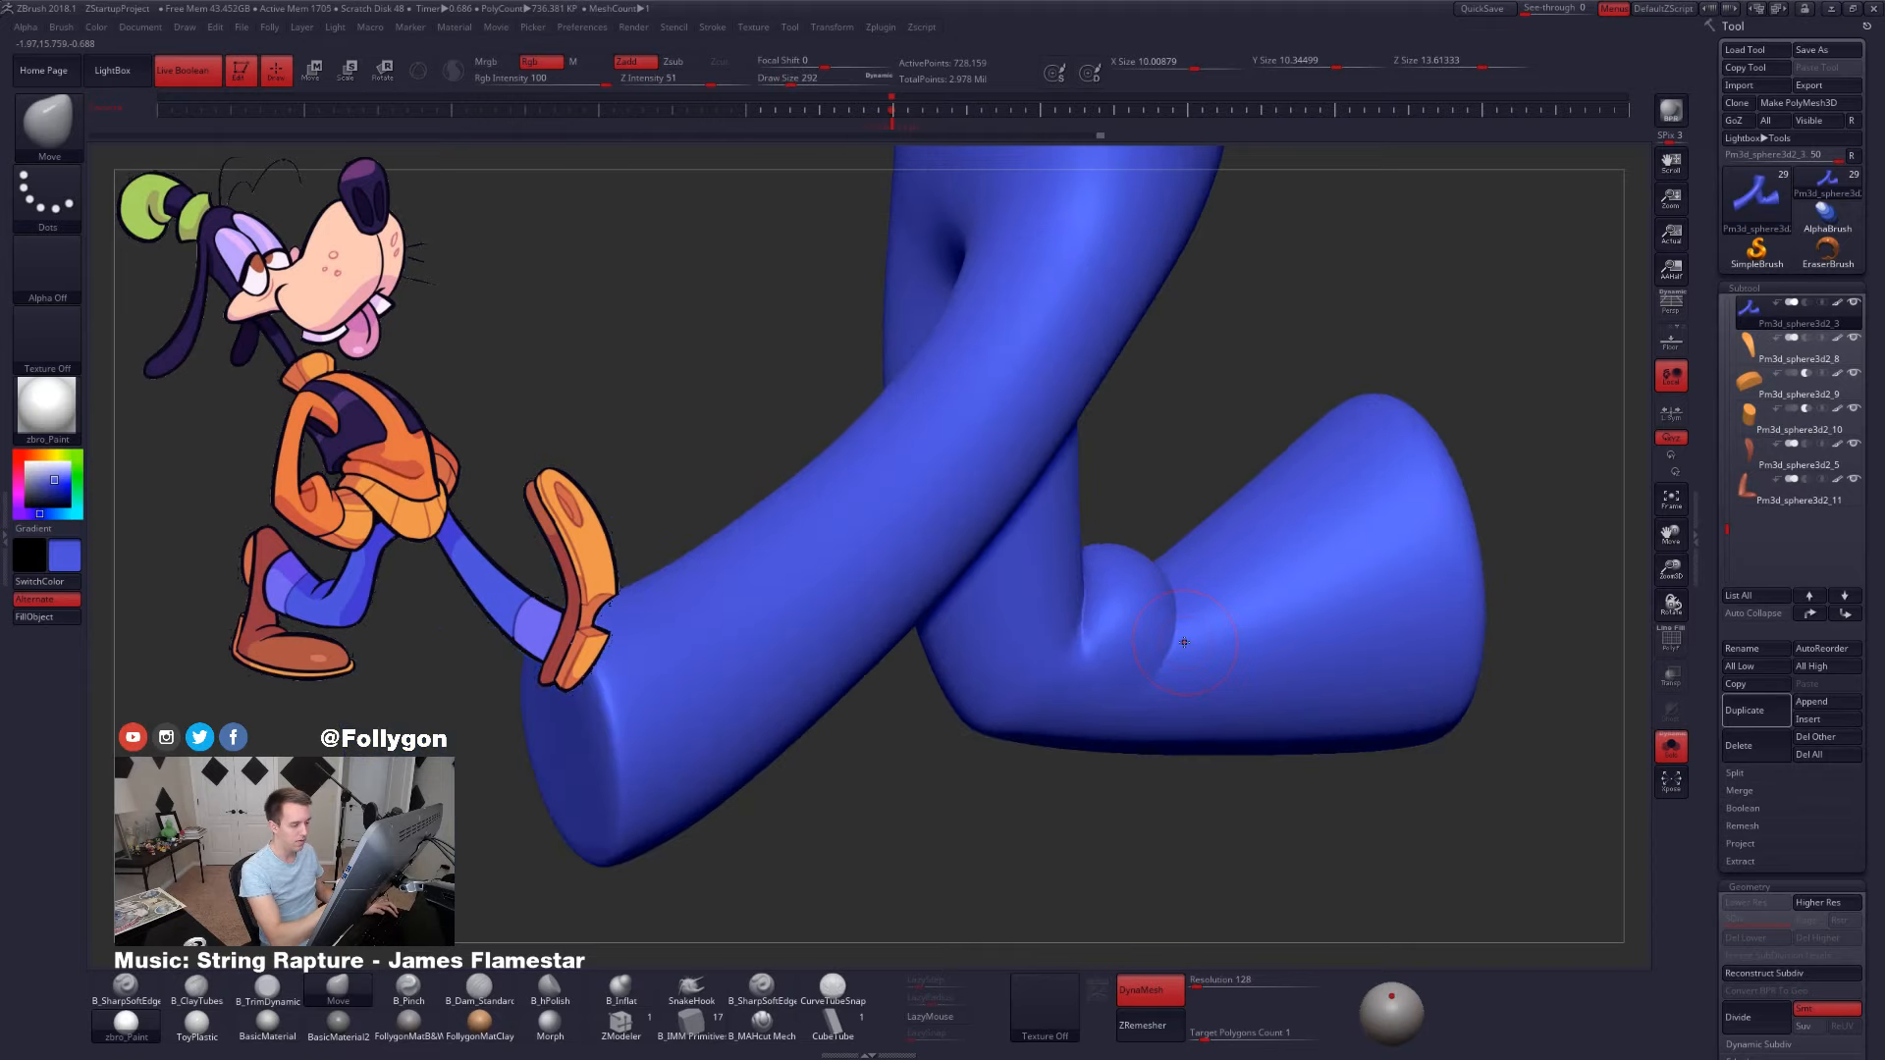
{"action": "key", "text": "space"}
{"action": "left_click_drag", "start_coordinate": [1183, 640], "coordinate": [1176, 639]}
{"action": "right_click_drag", "start_coordinate": [1176, 638], "coordinate": [1181, 633]}
{"action": "key", "text": "shift+f"}
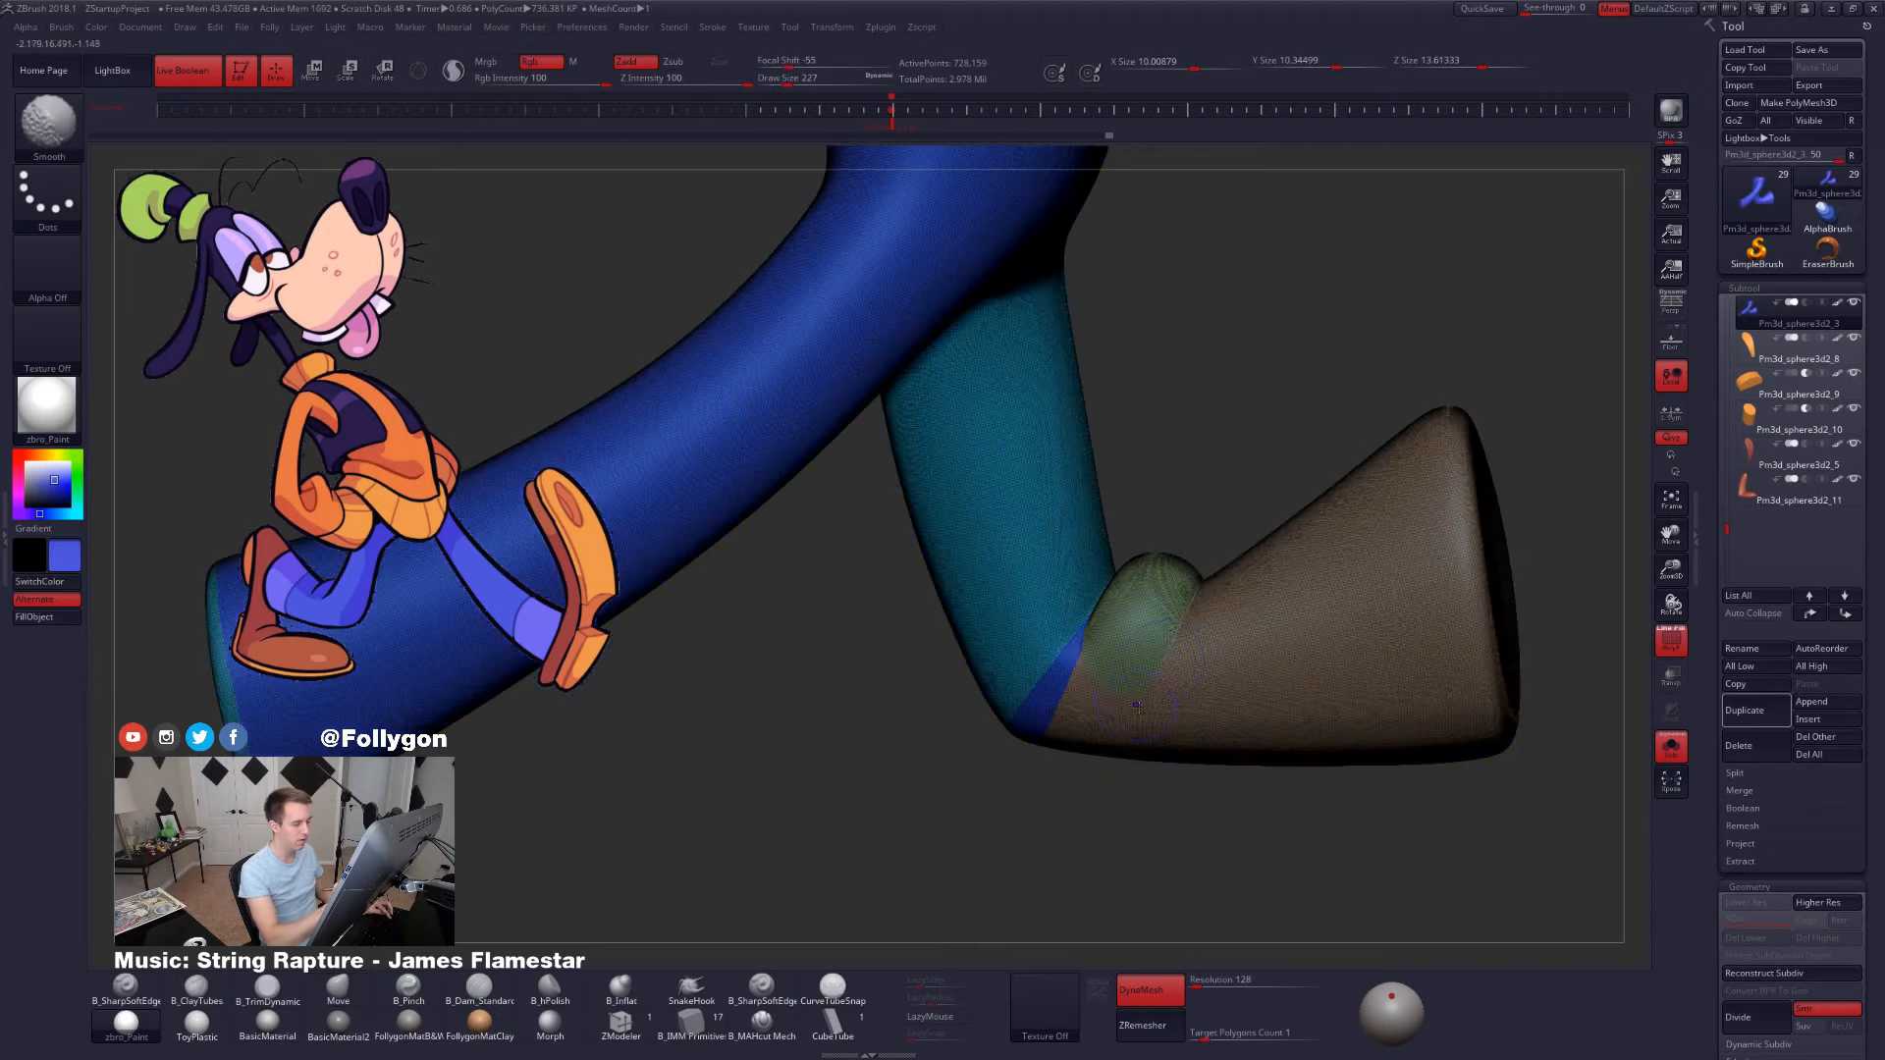
{"action": "key", "text": "shift+f"}
{"action": "mouse_move", "coordinate": [1129, 702]}
{"action": "right_mouse_down"}
{"action": "mouse_move", "coordinate": [1285, 712]}
{"action": "mouse_move", "coordinate": [1187, 716]}
{"action": "right_mouse_up"}
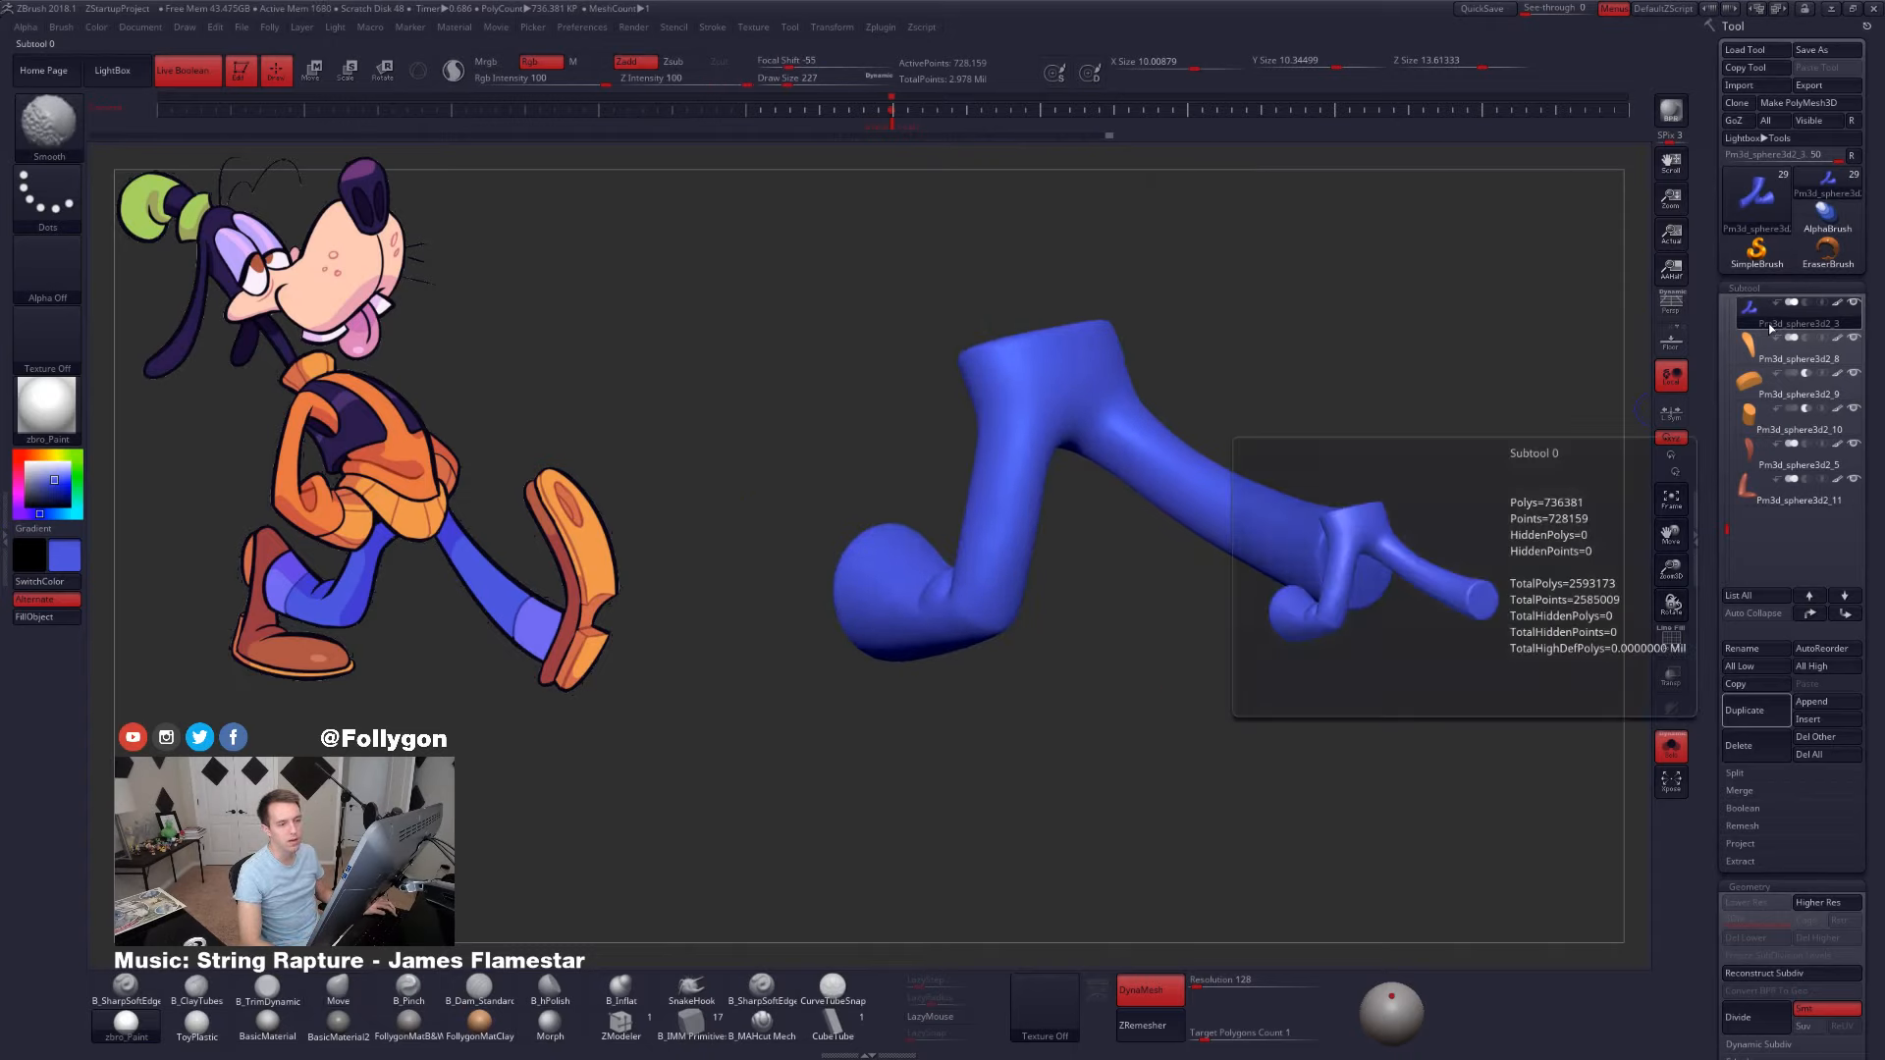
- Duplicate the legs subtool and reselect the original
{"action": "right_click_drag", "start_coordinate": [1472, 370], "coordinate": [1063, 531]}
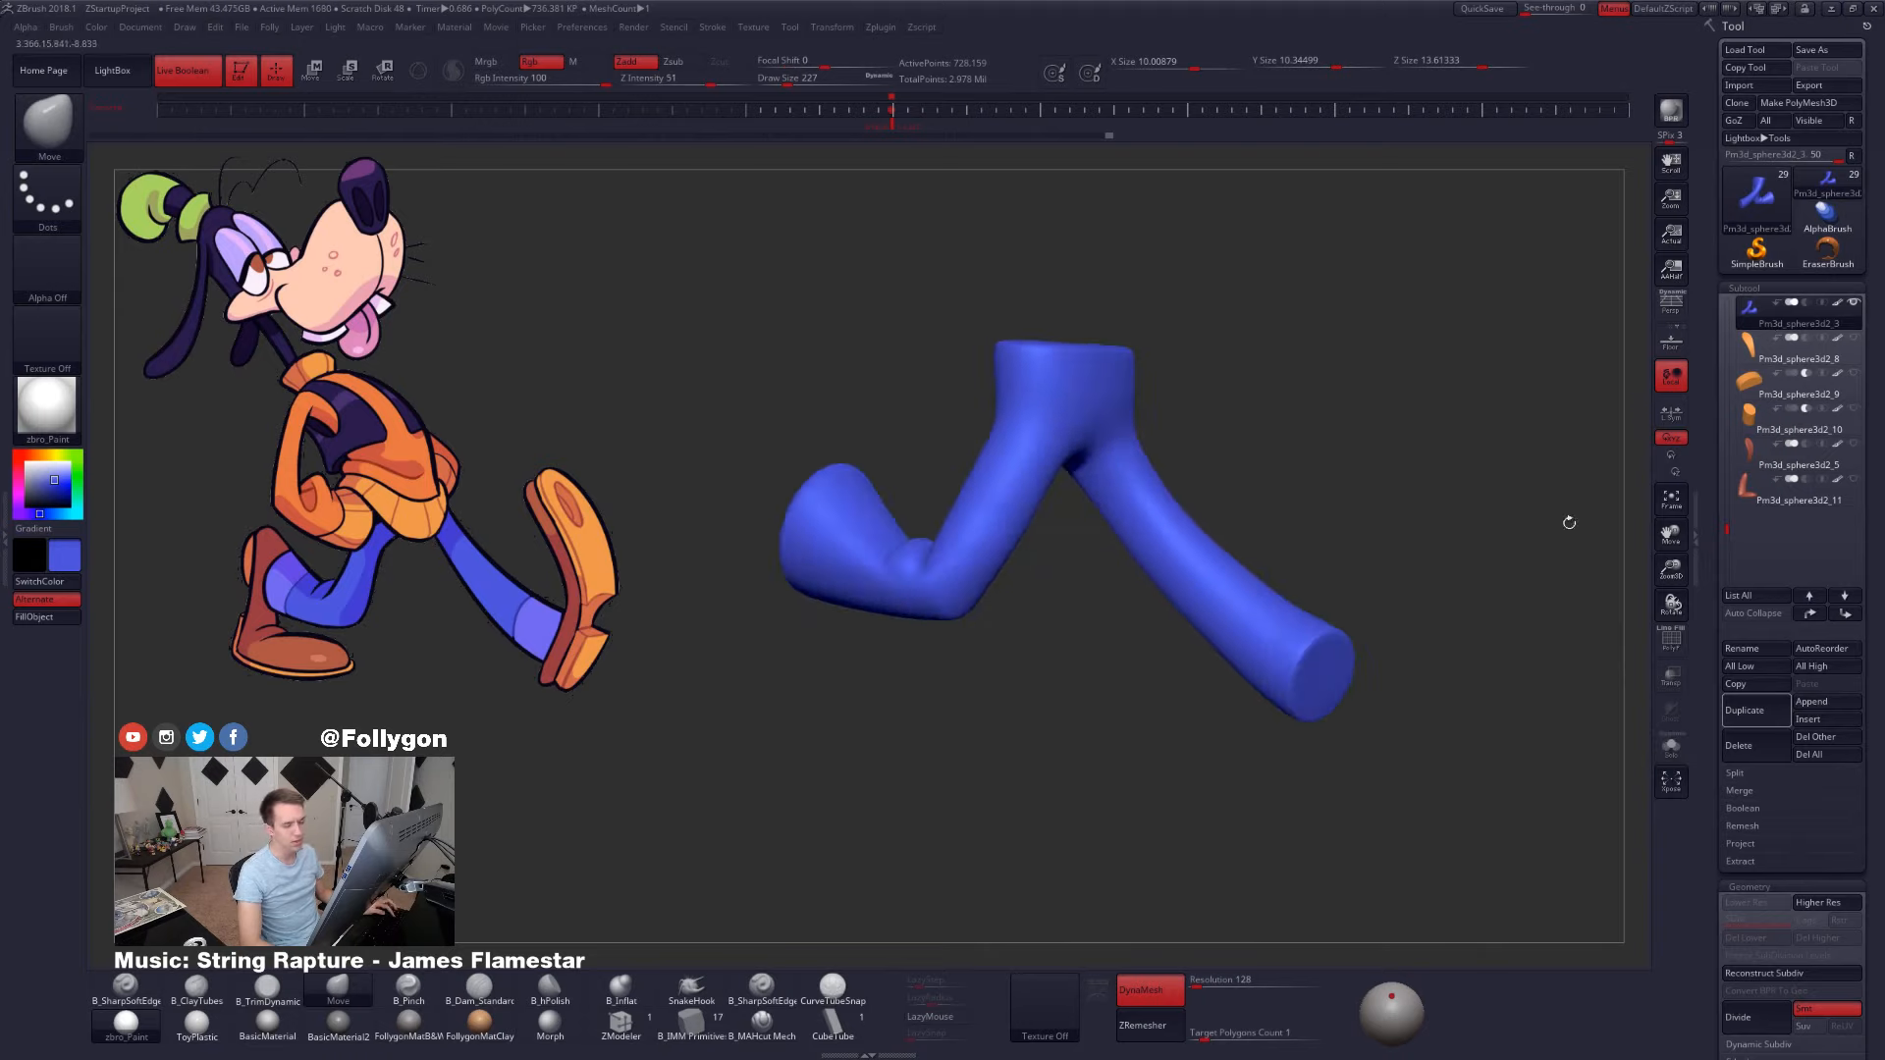
{"action": "left_click", "coordinate": [1744, 710]}
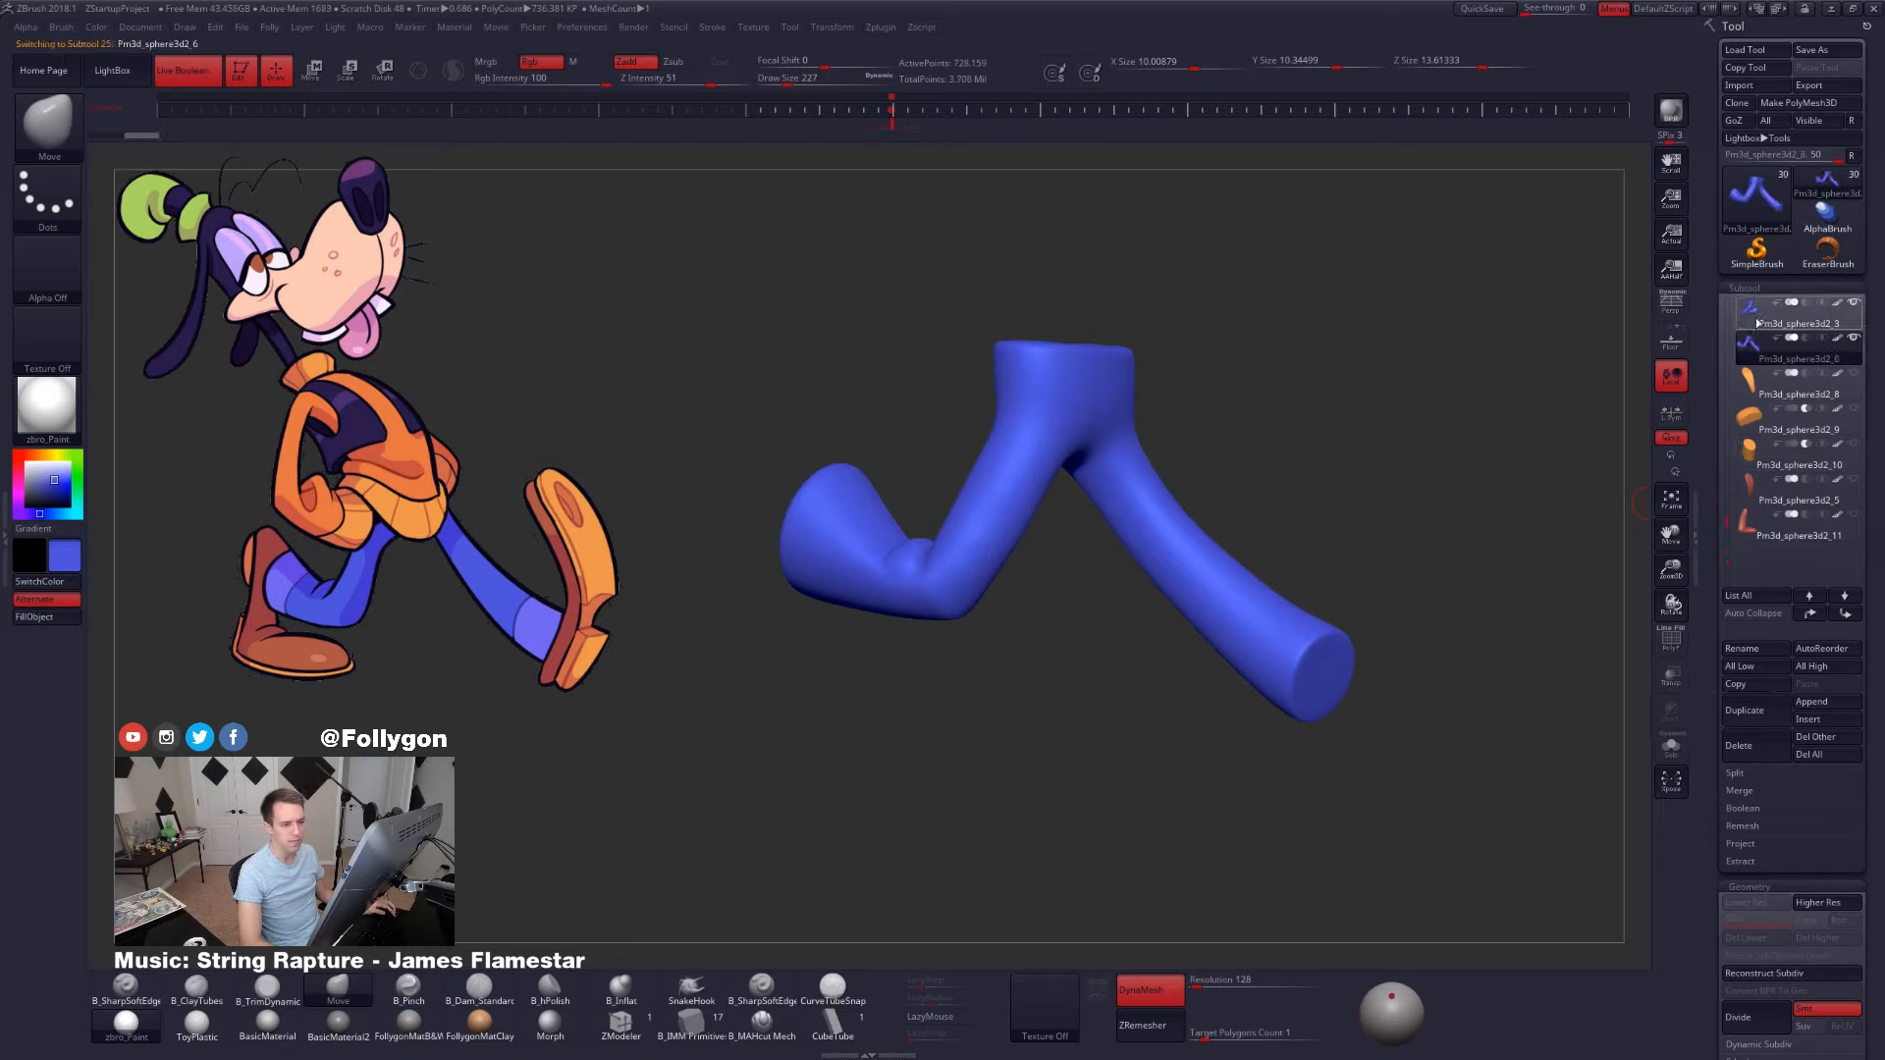
{"action": "left_click", "coordinate": [1757, 324]}
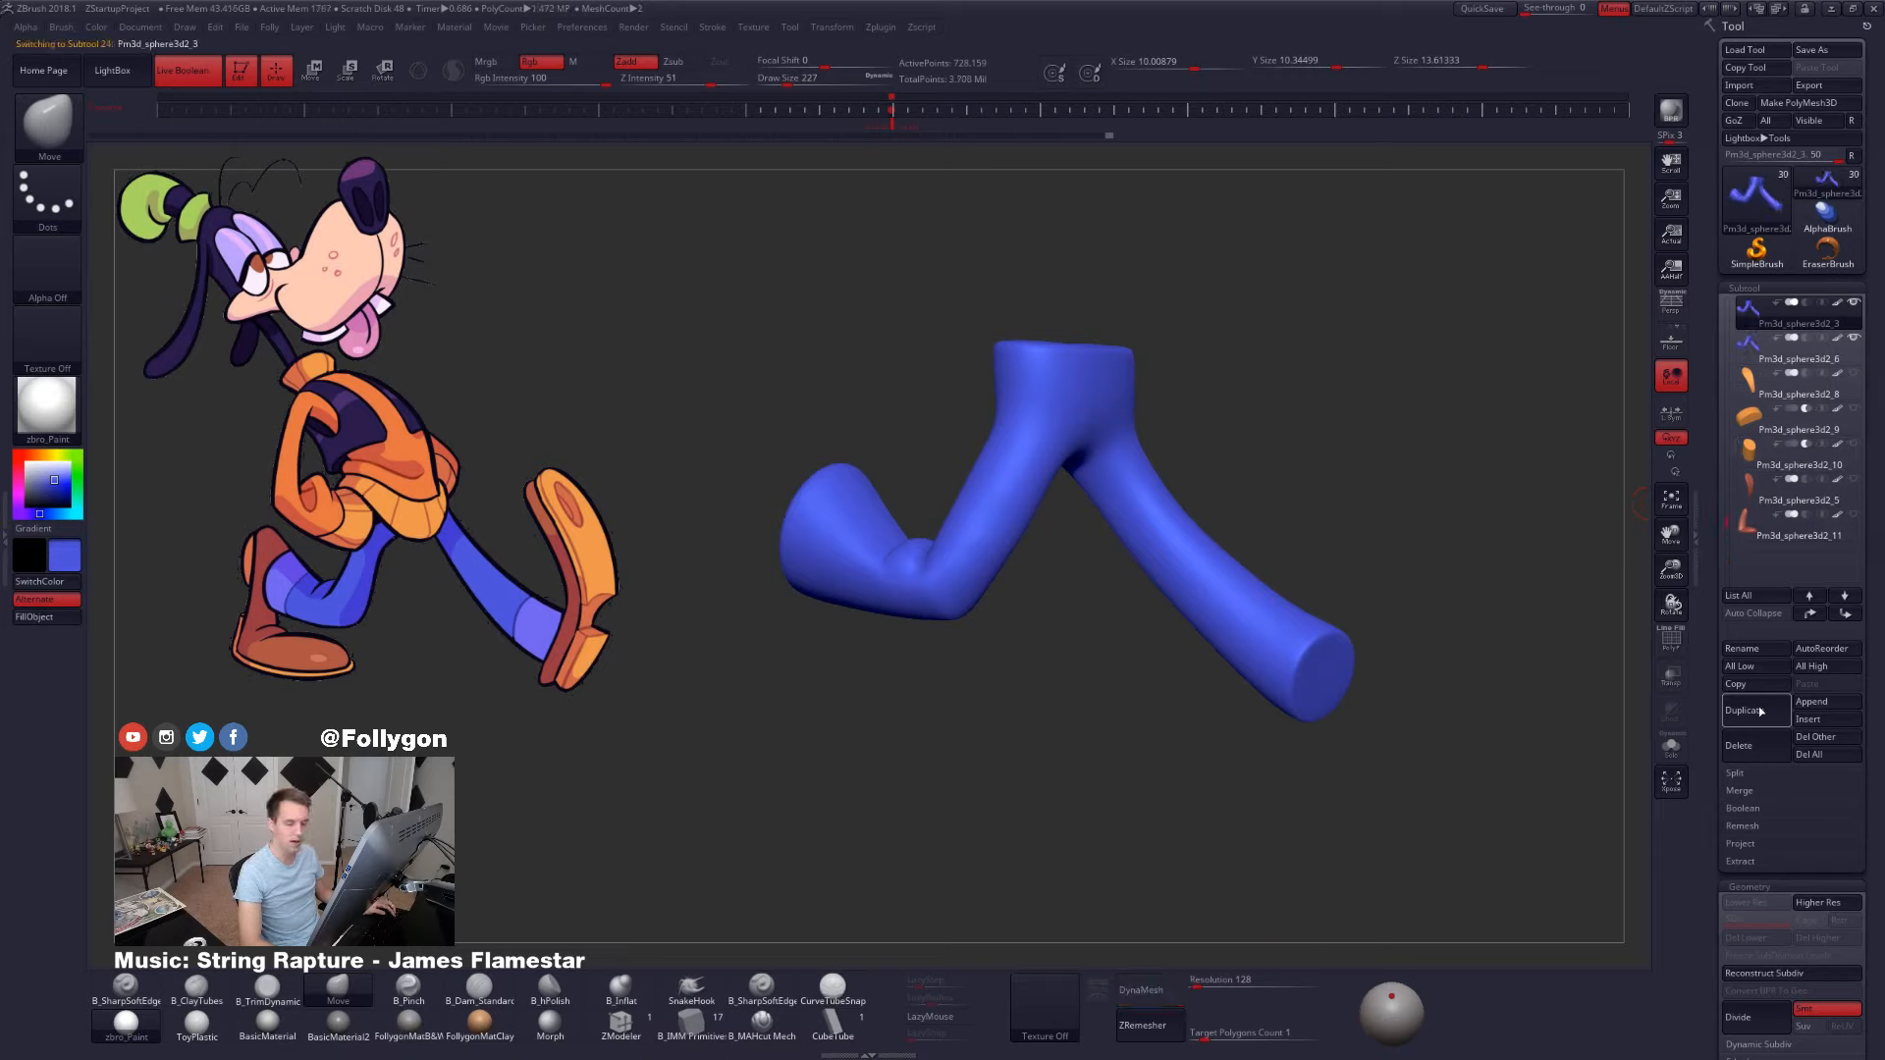
- Try remeshing the legs with ZRemesher and Keep Groups on, check the wireframe at the knee, and undo the remesh
{"action": "scroll", "coordinate": [1762, 717], "scroll_direction": "down", "scroll_amount": 5}
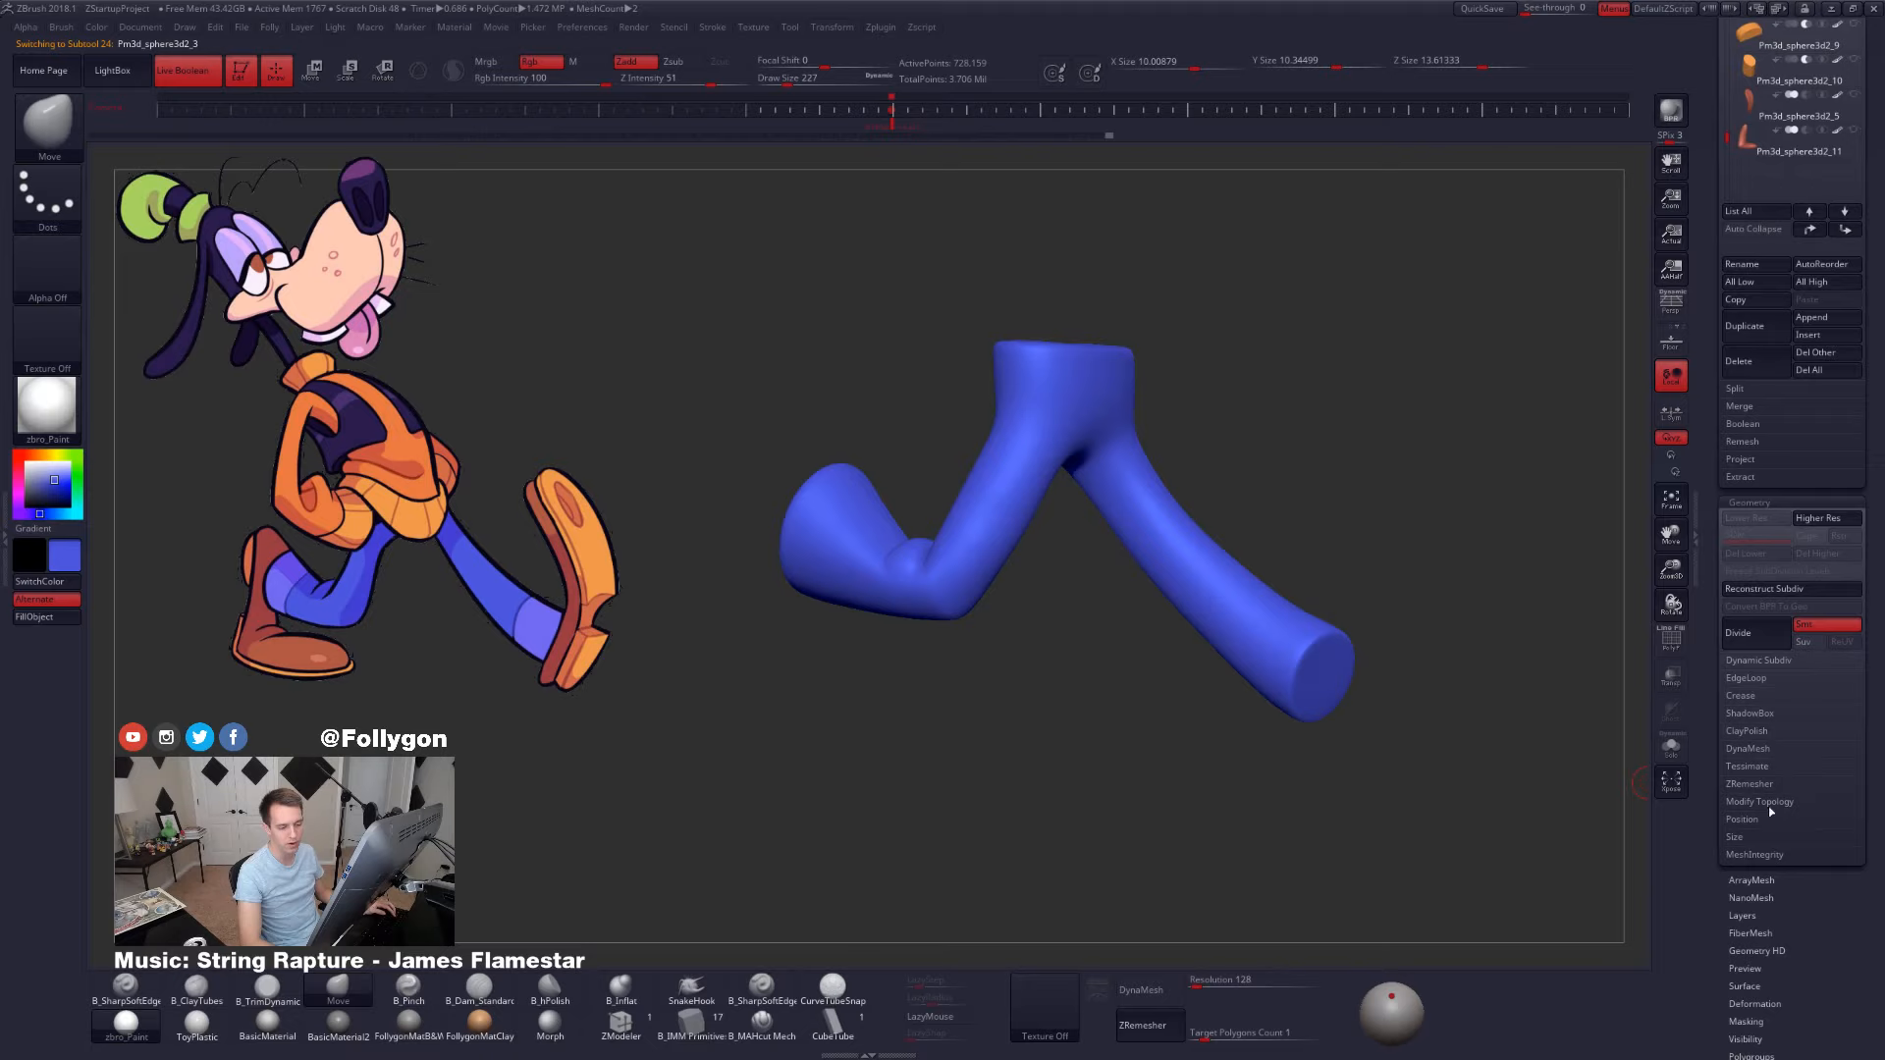
{"action": "left_click", "coordinate": [1750, 783]}
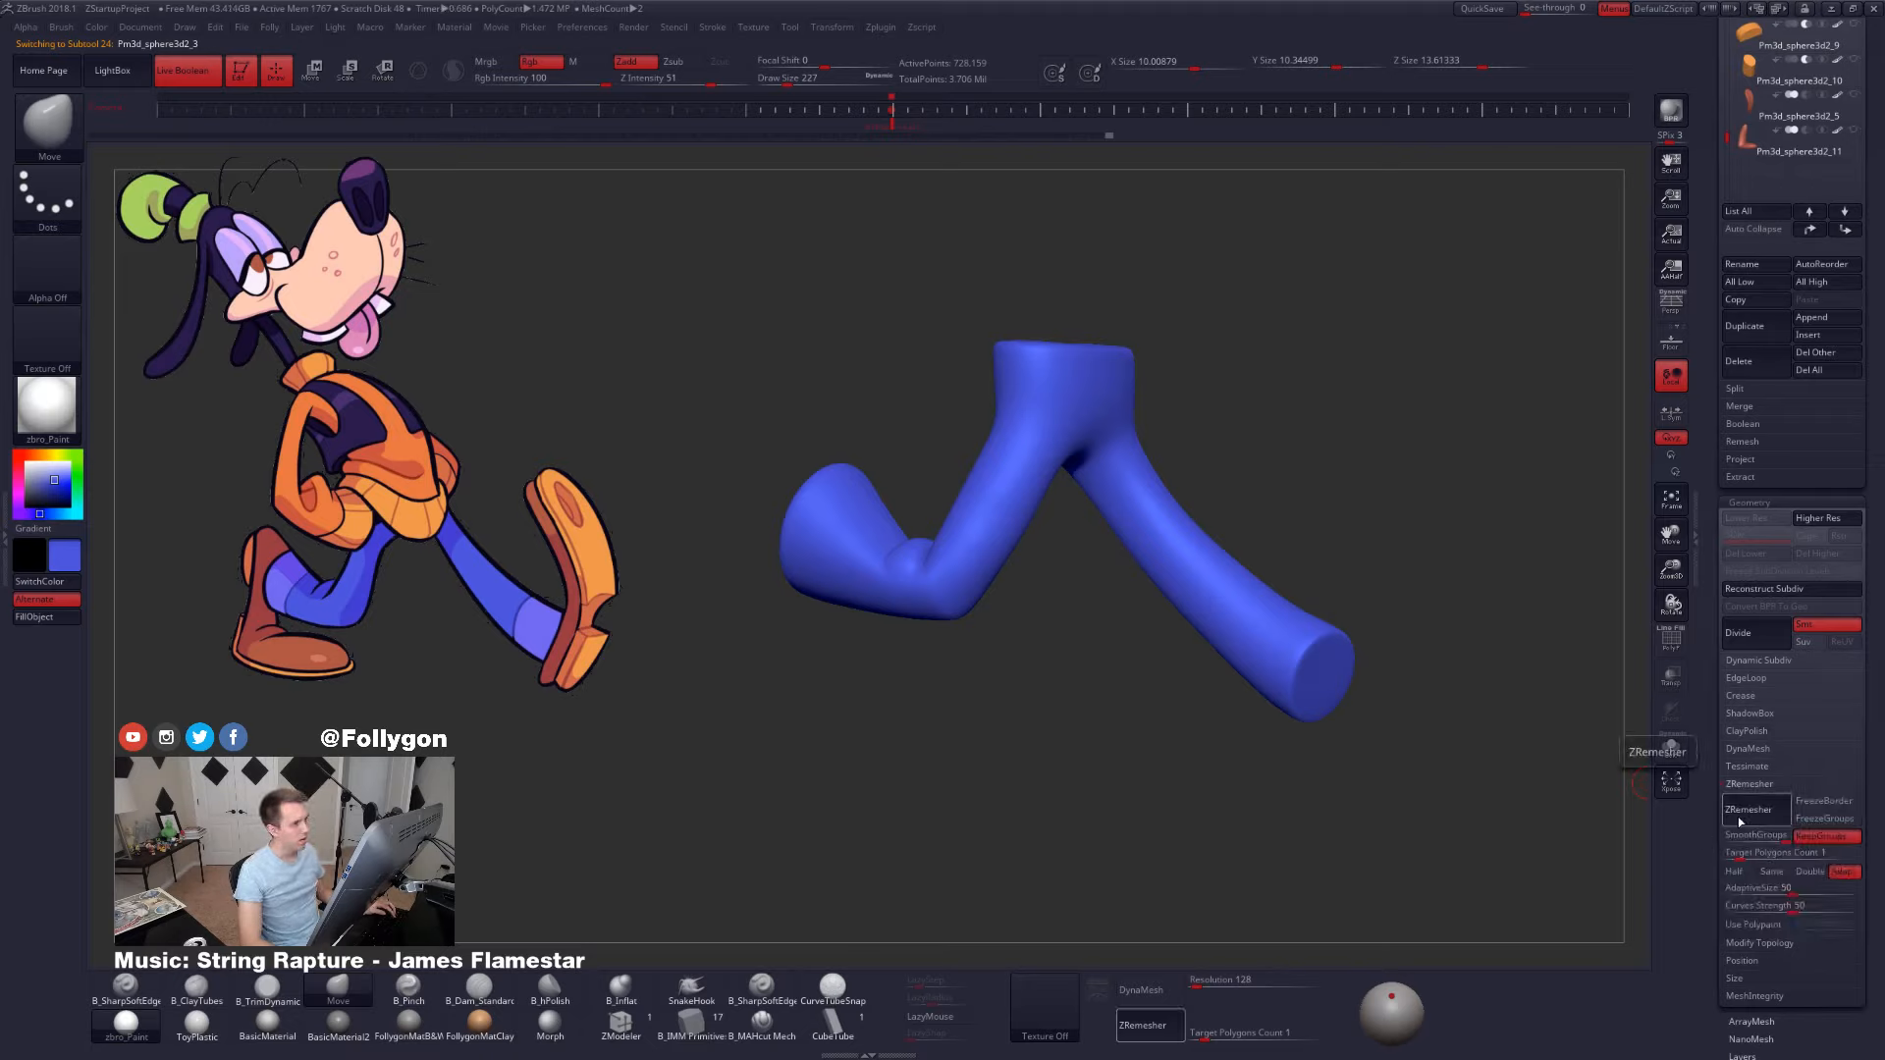
{"action": "left_click", "coordinate": [1768, 815]}
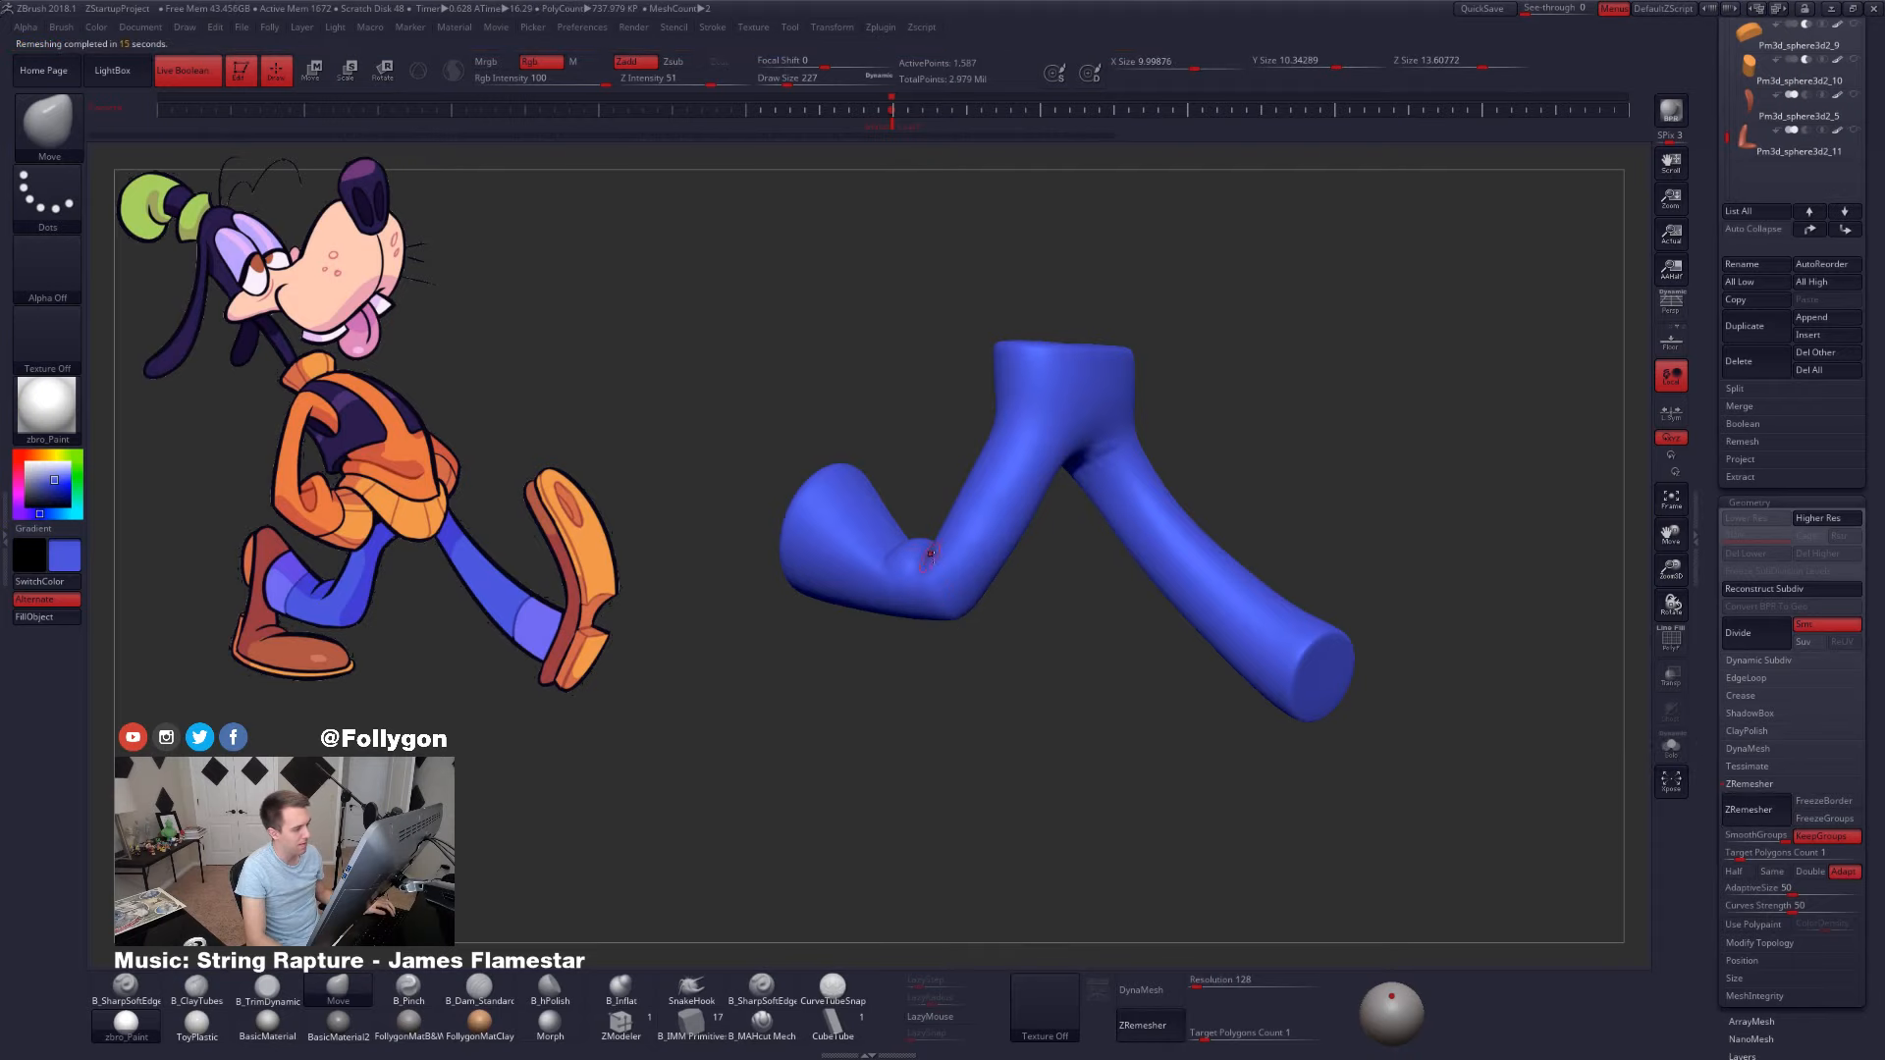
{"action": "key", "text": "alt+s"}
{"action": "right_click_drag", "start_coordinate": [923, 558], "coordinate": [1046, 762], "text": "alt"}
{"action": "key", "text": "shift+f"}
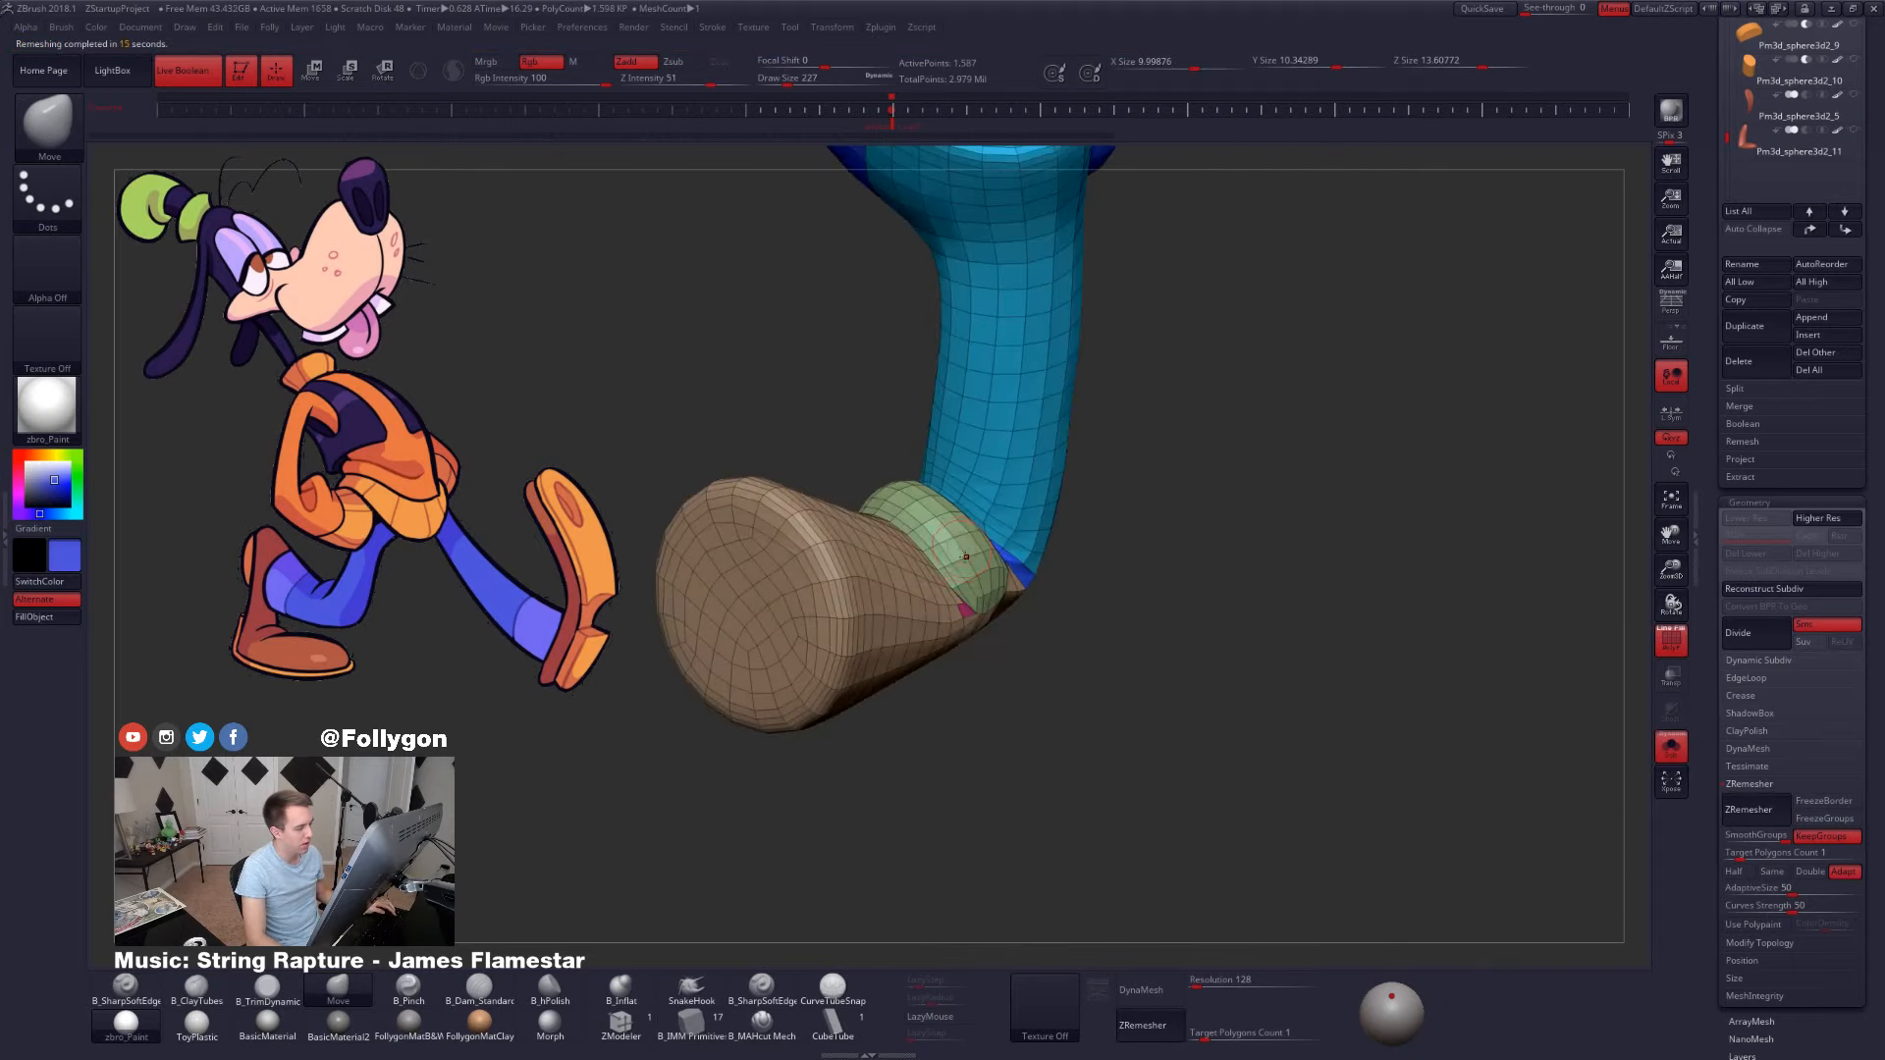
{"action": "right_click_drag", "start_coordinate": [966, 557], "coordinate": [1039, 625]}
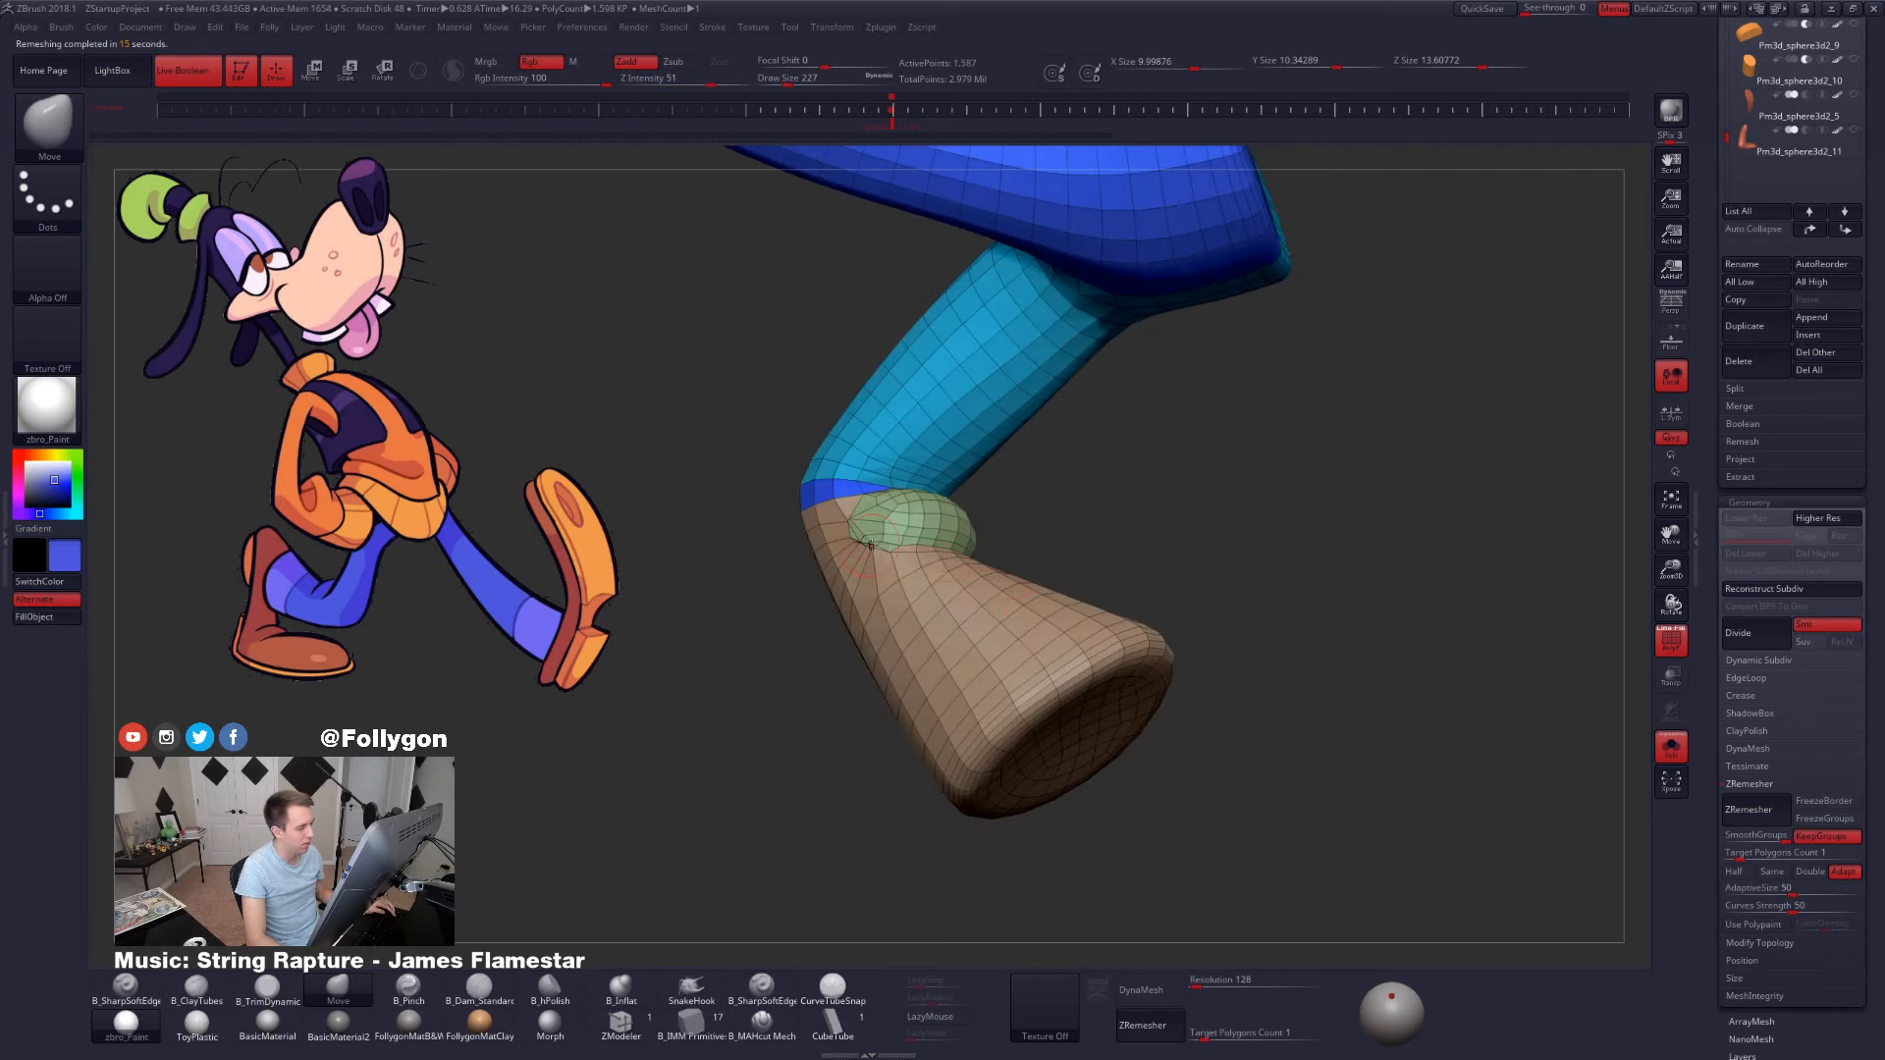
{"action": "key", "text": "ctrl+z"}
- Examine the high-resolution legs and their polygroup boundaries around the bent knee and hips
{"action": "right_click_drag", "start_coordinate": [1227, 550], "coordinate": [1046, 627]}
{"action": "key", "text": "shift+f"}
{"action": "key", "text": "shift+f"}
{"action": "right_click_drag", "start_coordinate": [1493, 622], "coordinate": [1119, 693], "text": "alt"}
{"action": "key", "text": "shift+f"}
{"action": "right_click_drag", "start_coordinate": [832, 619], "coordinate": [746, 599]}
{"action": "key", "text": "shift+f"}
{"action": "right_click_drag", "start_coordinate": [913, 570], "coordinate": [1151, 523]}
{"action": "left_click", "coordinate": [861, 457], "text": "ctrl+shift"}
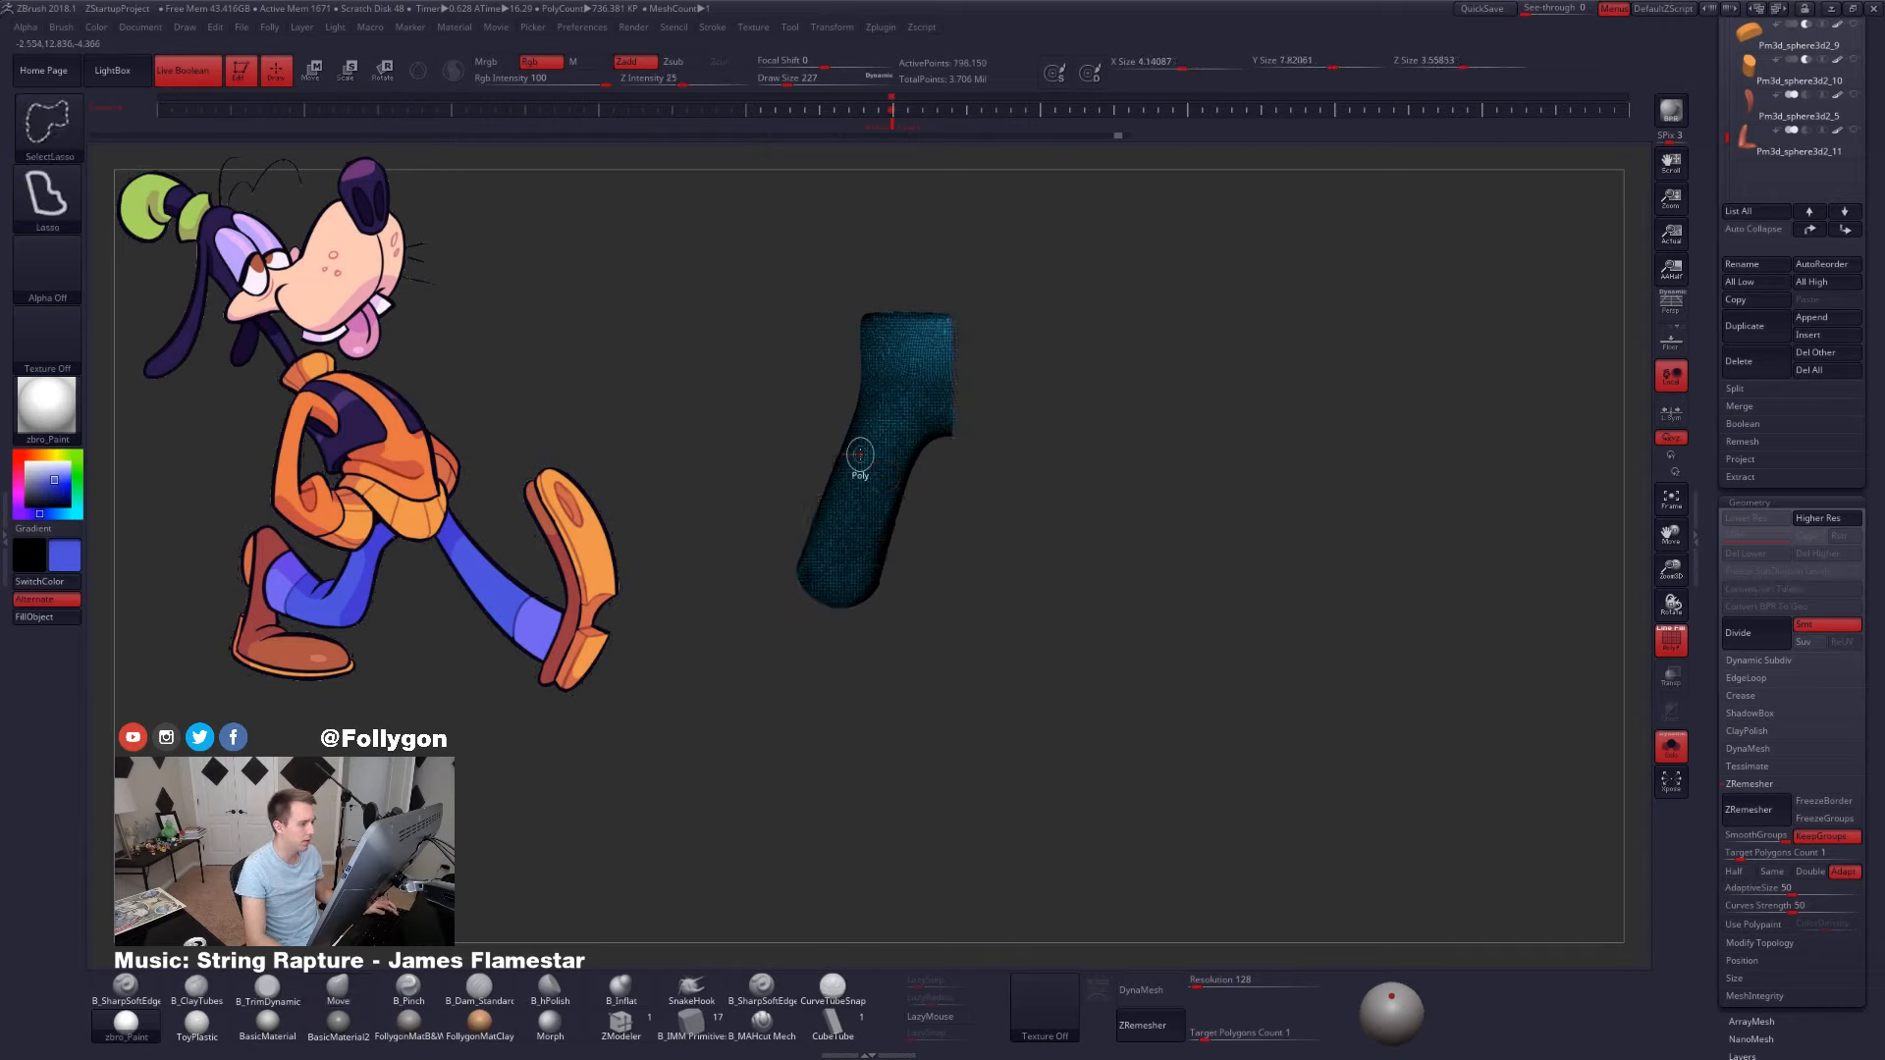
{"action": "left_click", "coordinate": [973, 523], "text": "ctrl+shift"}
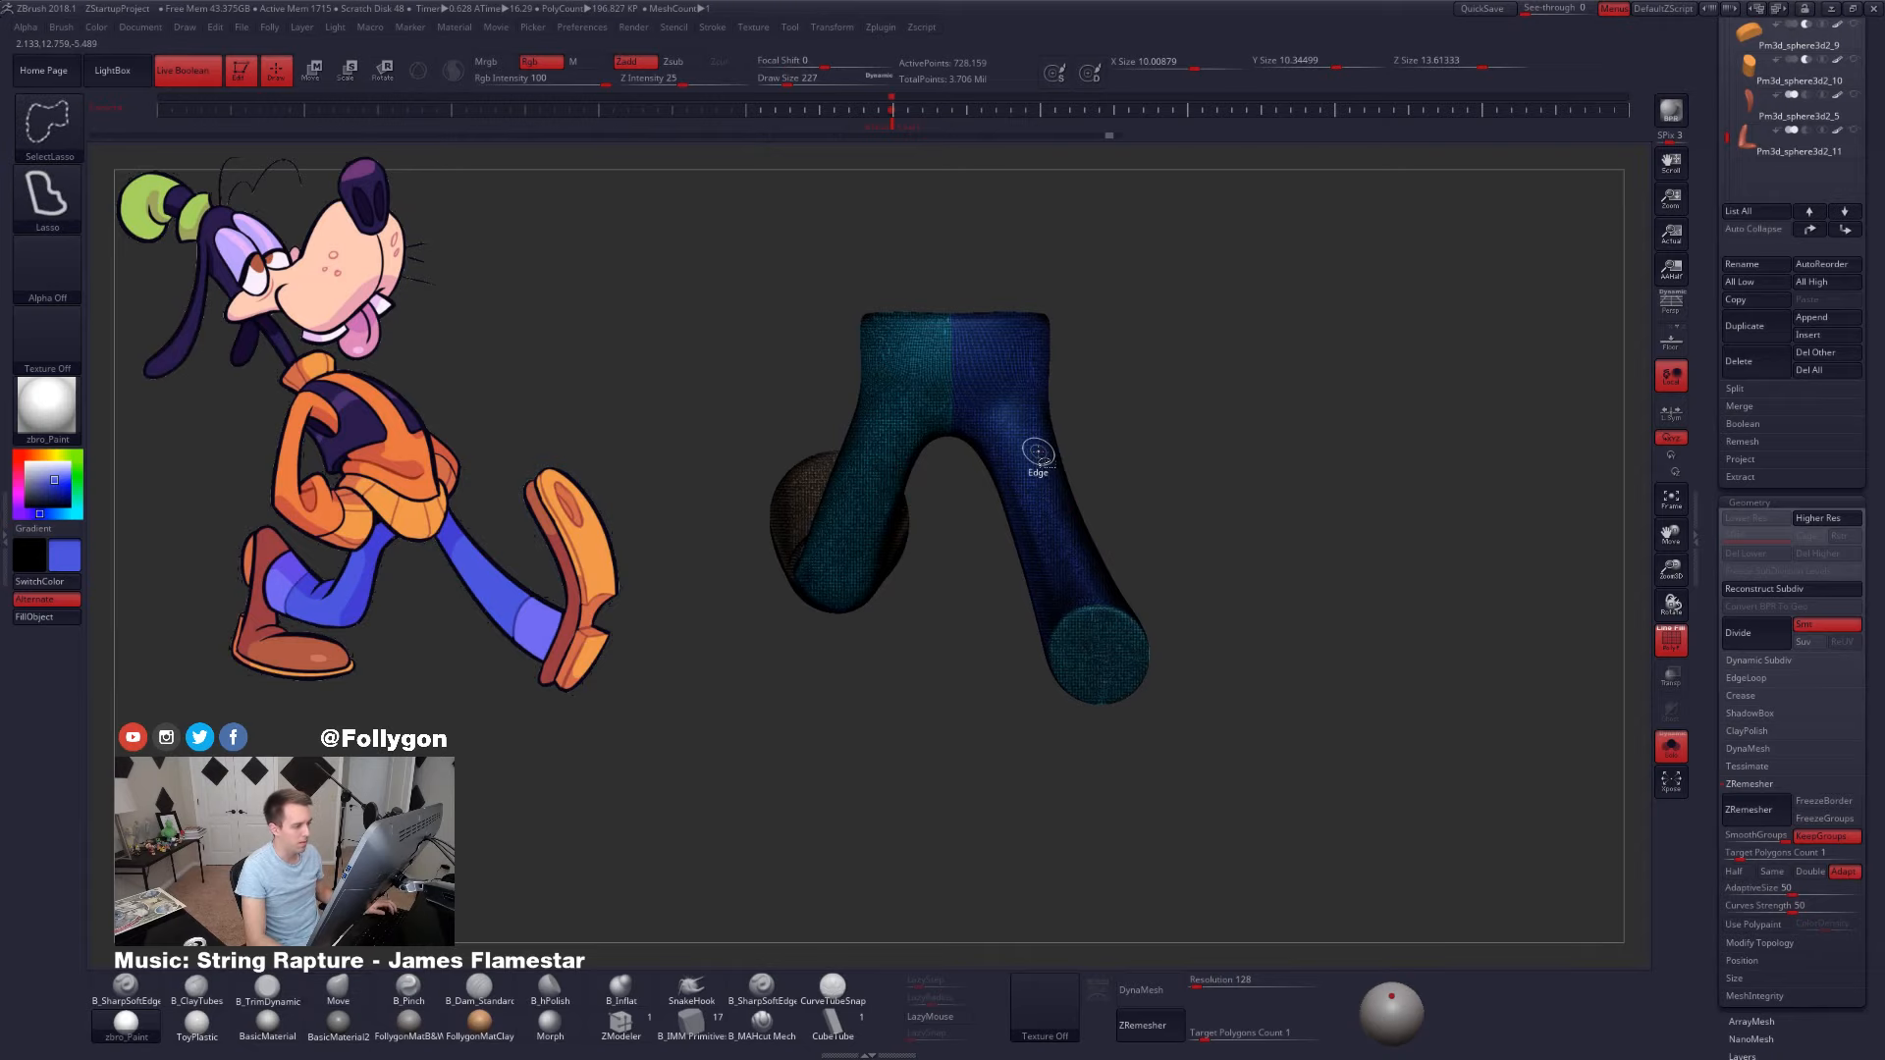
{"action": "left_click", "coordinate": [1026, 382], "text": "ctrl+alt+shift"}
{"action": "left_click", "coordinate": [1136, 421], "text": "ctrl+shift"}
{"action": "left_click", "coordinate": [989, 386], "text": "ctrl+shift"}
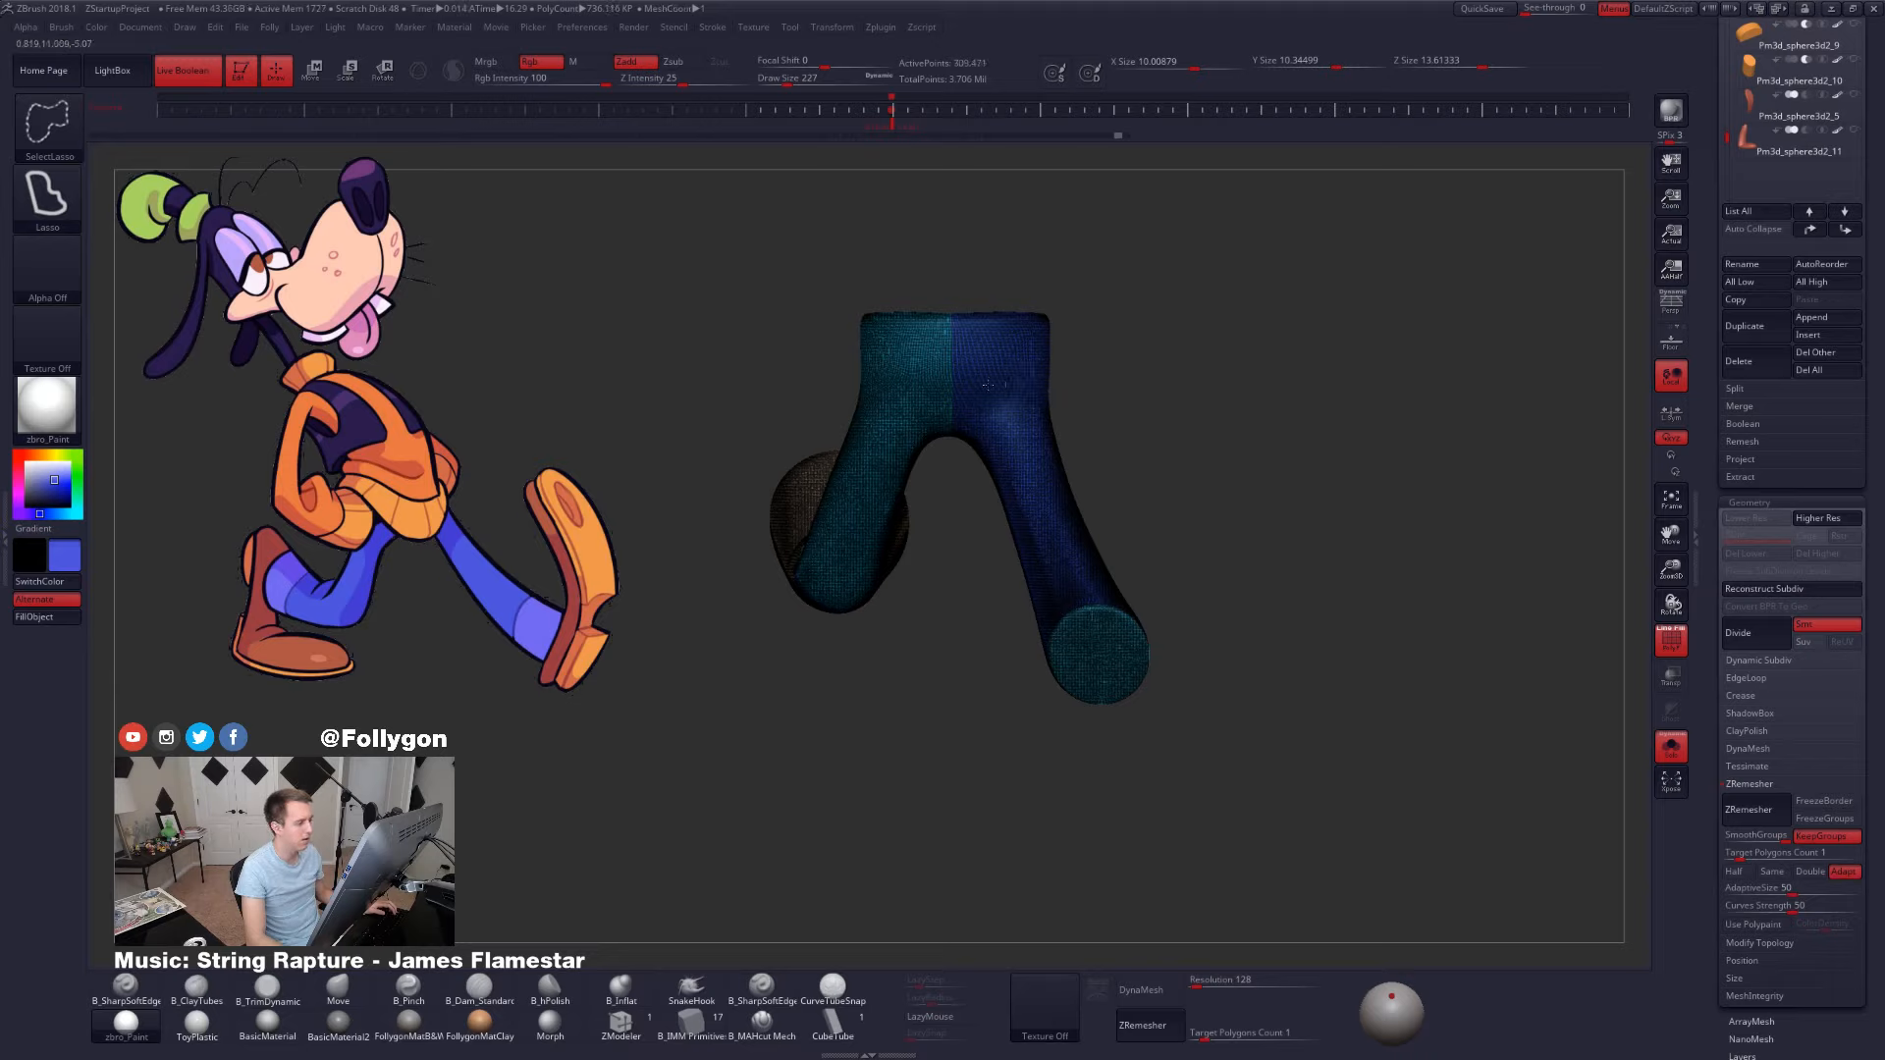
- Hide the front leg, merge the visible bent leg into one polygroup, and display the polygroup colour without wireframe lines
{"action": "left_click_drag", "start_coordinate": [1165, 502], "coordinate": [1214, 533], "text": "ctrl+shift"}
{"action": "mouse_move", "coordinate": [1032, 543]}
{"action": "left_mouse_down", "text": "ctrl+alt+shift"}
{"action": "mouse_move", "coordinate": [1023, 816]}
{"action": "mouse_move", "coordinate": [1058, 593]}
{"action": "left_mouse_up", "text": "ctrl+alt+shift"}
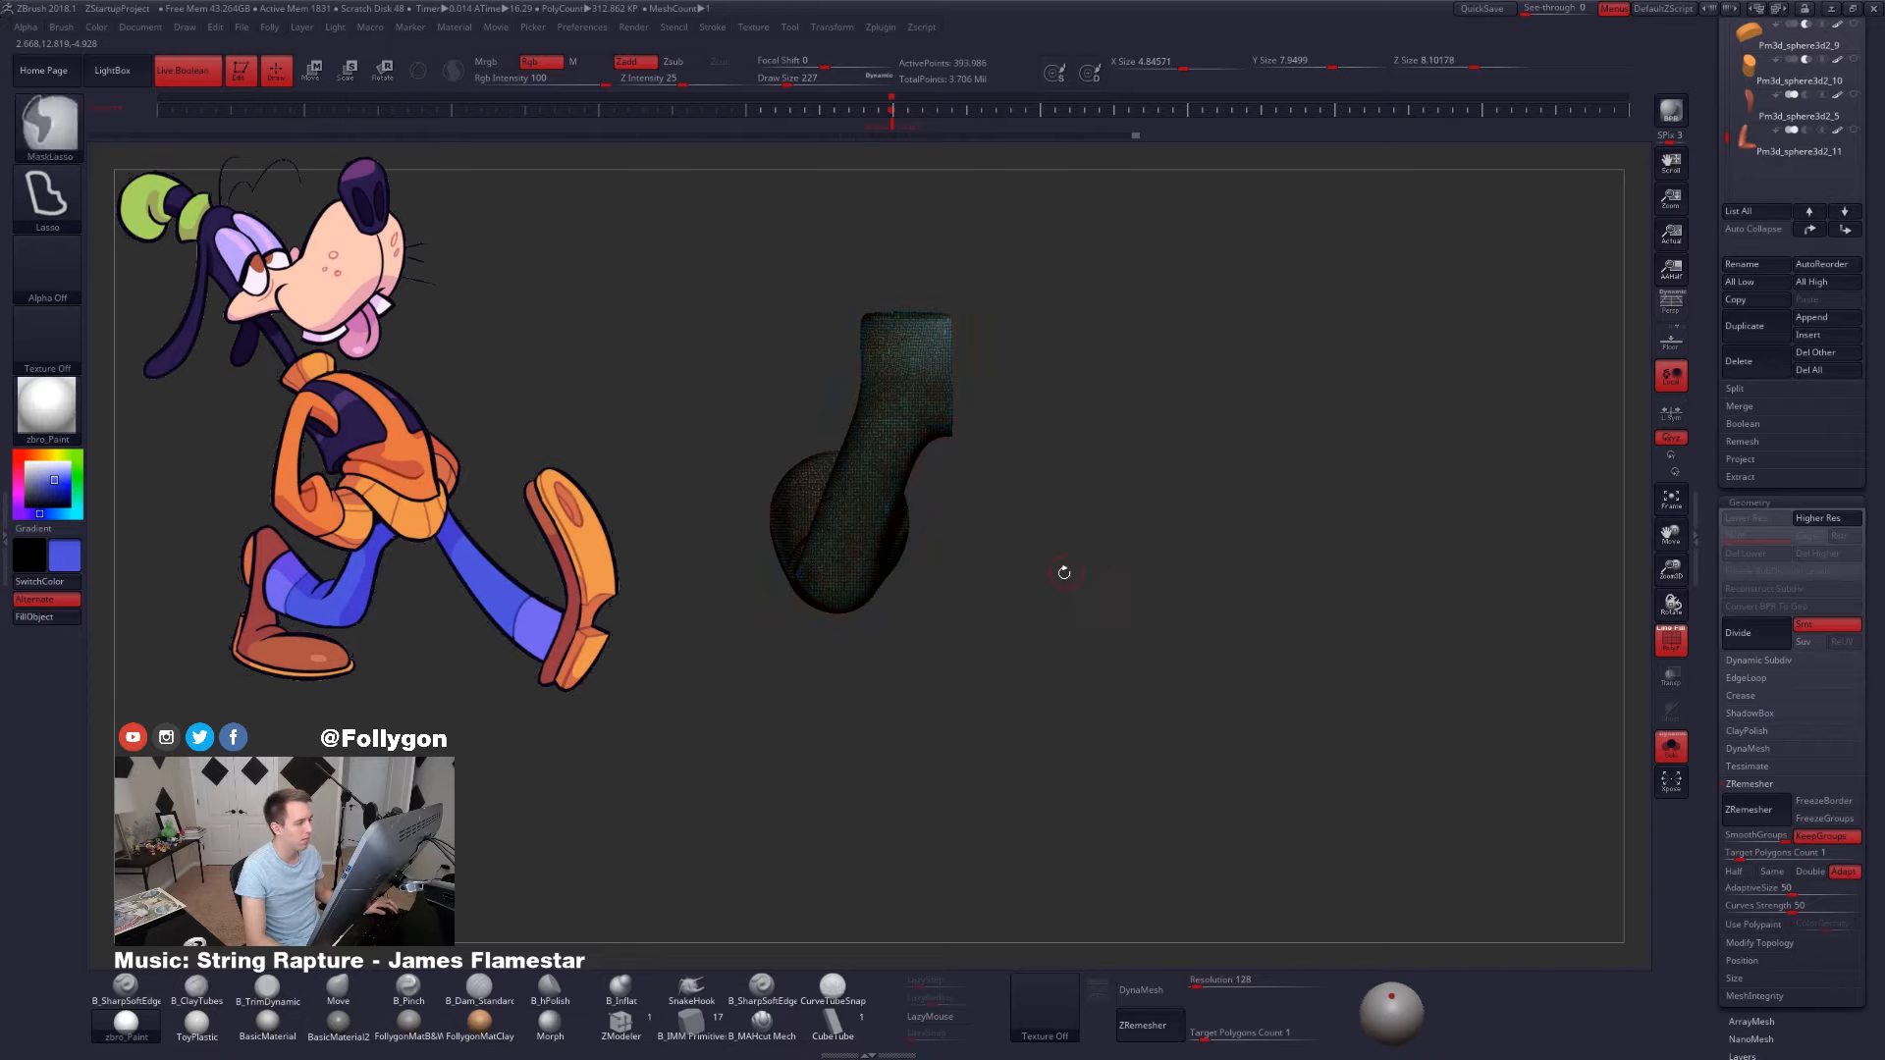
{"action": "left_click", "coordinate": [1060, 569], "text": "ctrl+shift"}
{"action": "left_click", "coordinate": [1665, 632]}
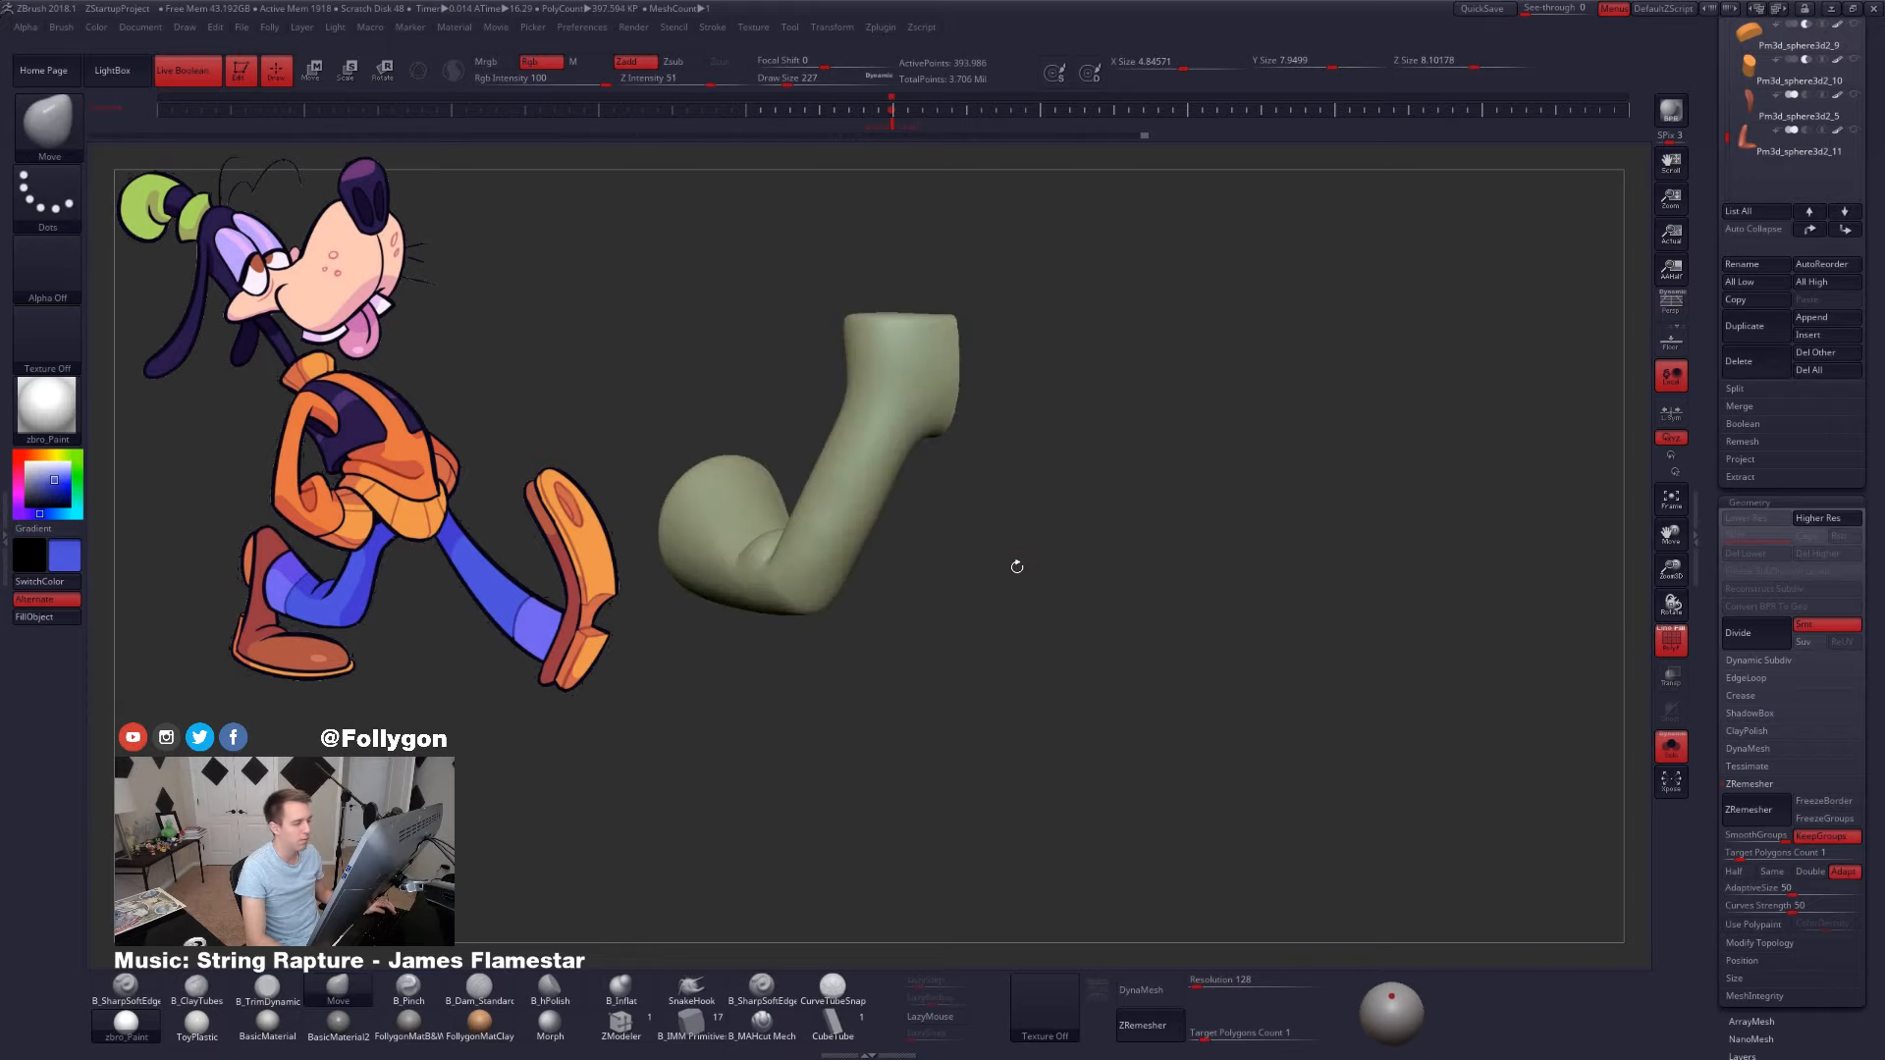
- Undo the last two operations and assign a new single polygroup to the visible bent leg
{"action": "left_click_drag", "start_coordinate": [1025, 565], "coordinate": [1337, 570], "text": "alt"}
{"action": "key", "text": "ctrl+z"}
{"action": "key", "text": "ctrl+z"}
{"action": "mouse_move", "coordinate": [1090, 611]}
{"action": "right_mouse_down"}
{"action": "mouse_move", "coordinate": [1111, 535]}
{"action": "mouse_move", "coordinate": [1117, 586]}
{"action": "right_mouse_up"}
{"action": "right_click_drag", "start_coordinate": [1008, 516], "coordinate": [988, 480]}
{"action": "mouse_move", "coordinate": [1157, 495]}
{"action": "right_mouse_down"}
{"action": "mouse_move", "coordinate": [1157, 545]}
{"action": "mouse_move", "coordinate": [1180, 536]}
{"action": "mouse_move", "coordinate": [1253, 622]}
{"action": "mouse_move", "coordinate": [1262, 698]}
{"action": "mouse_move", "coordinate": [1134, 535]}
{"action": "right_mouse_up"}
{"action": "key", "text": "ctrl+w"}
- Mask the lower leg up to the knee, including the fold behind it, with the MaskLasso brush
{"action": "mouse_move", "coordinate": [1123, 468]}
{"action": "left_mouse_down", "text": "ctrl"}
{"action": "mouse_move", "coordinate": [967, 629]}
{"action": "mouse_move", "coordinate": [1473, 820]}
{"action": "mouse_move", "coordinate": [1266, 363]}
{"action": "mouse_move", "coordinate": [1112, 631]}
{"action": "left_mouse_up", "text": "ctrl"}
{"action": "mouse_move", "coordinate": [1111, 632]}
{"action": "right_mouse_down"}
{"action": "mouse_move", "coordinate": [1351, 639]}
{"action": "mouse_move", "coordinate": [1060, 579]}
{"action": "mouse_move", "coordinate": [991, 527]}
{"action": "mouse_move", "coordinate": [972, 412]}
{"action": "right_mouse_up"}
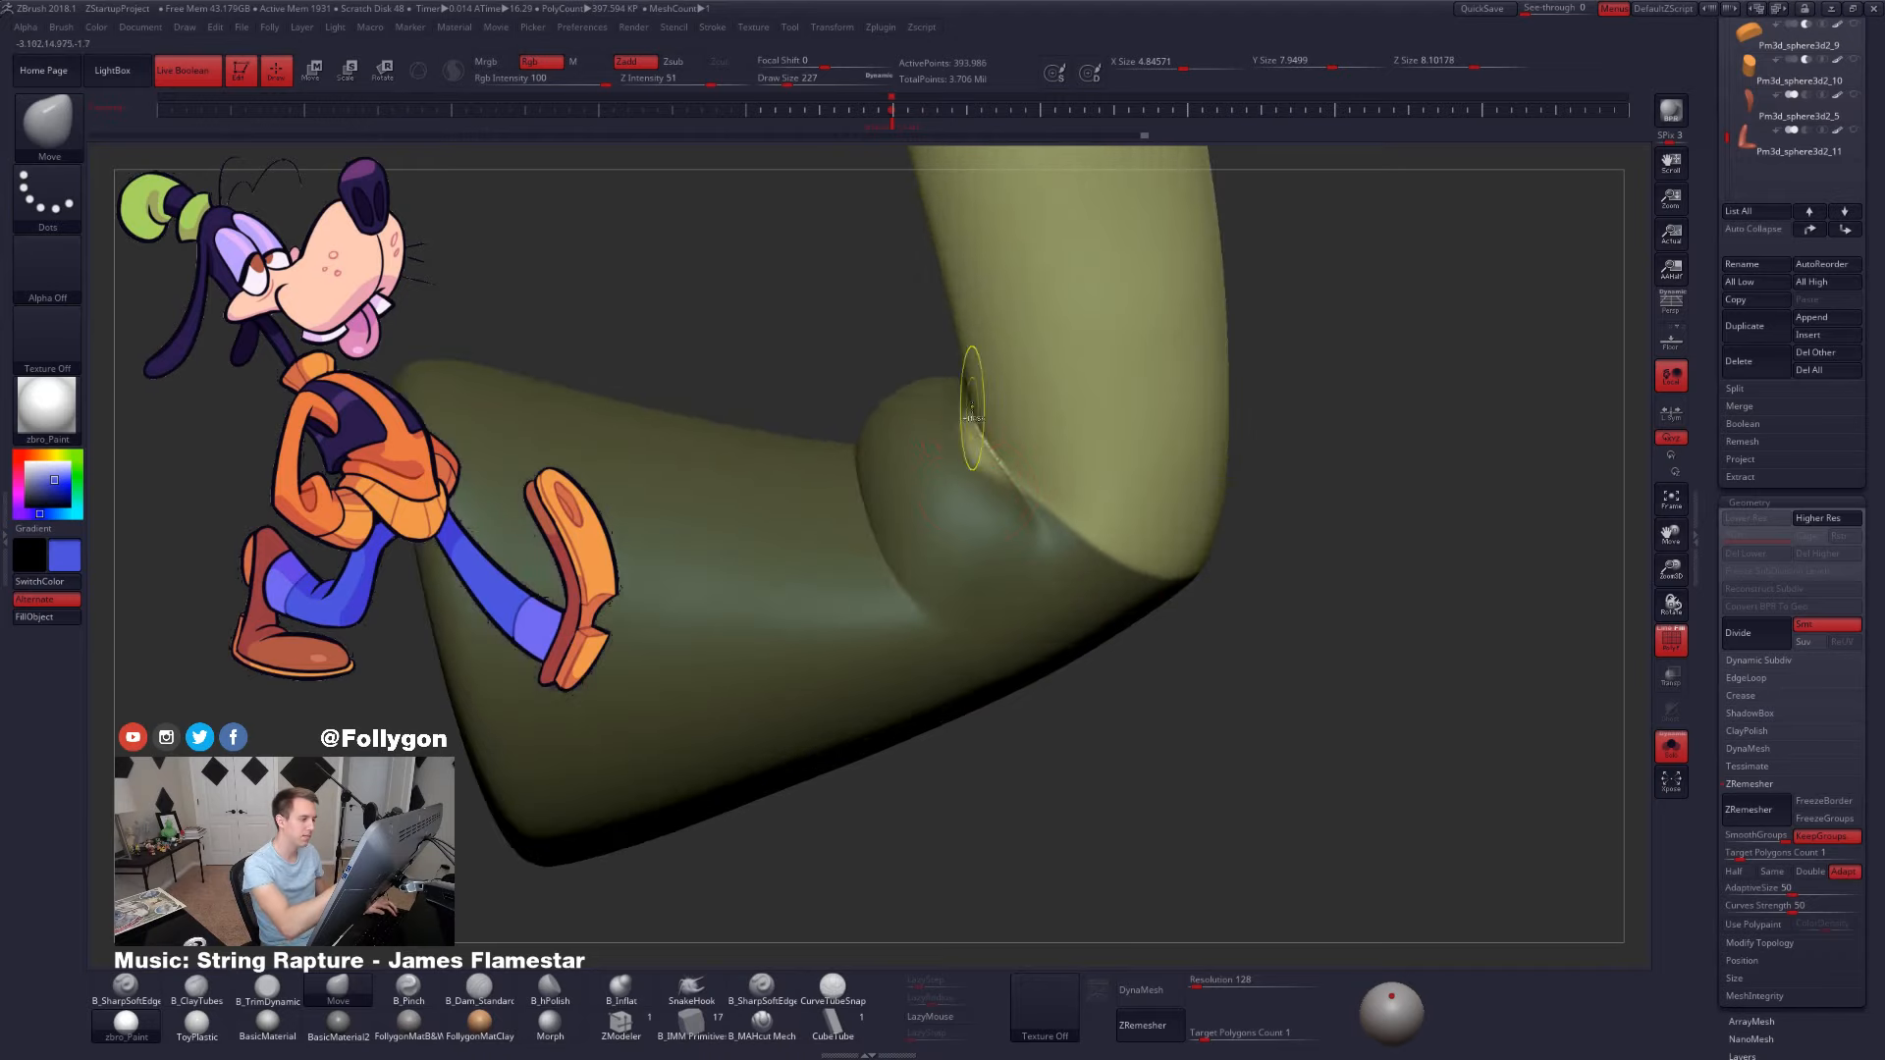
{"action": "key", "text": "ctrl"}
{"action": "mouse_move", "coordinate": [1009, 471]}
{"action": "left_mouse_down", "text": "ctrl"}
{"action": "mouse_move", "coordinate": [933, 593]}
{"action": "mouse_move", "coordinate": [884, 550]}
{"action": "left_mouse_up", "text": "ctrl"}
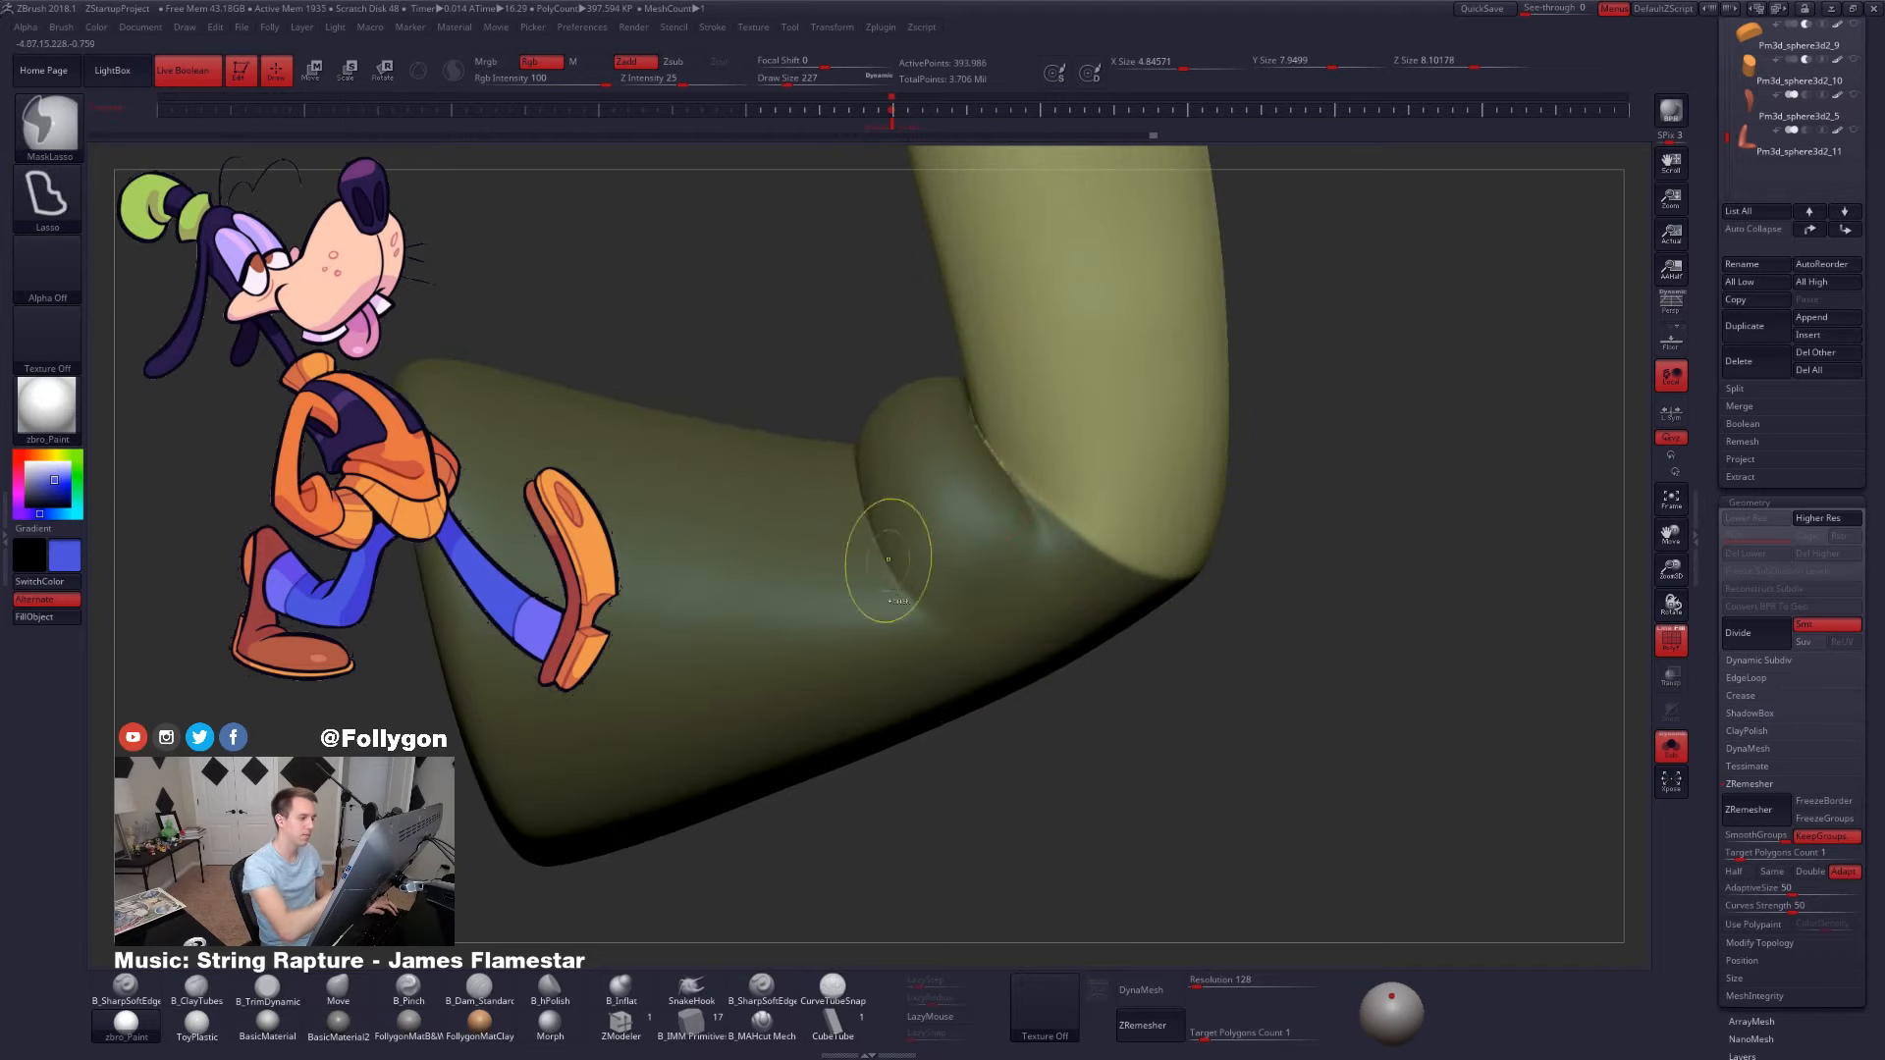
{"action": "right_click_drag", "start_coordinate": [1263, 700], "coordinate": [1245, 686]}
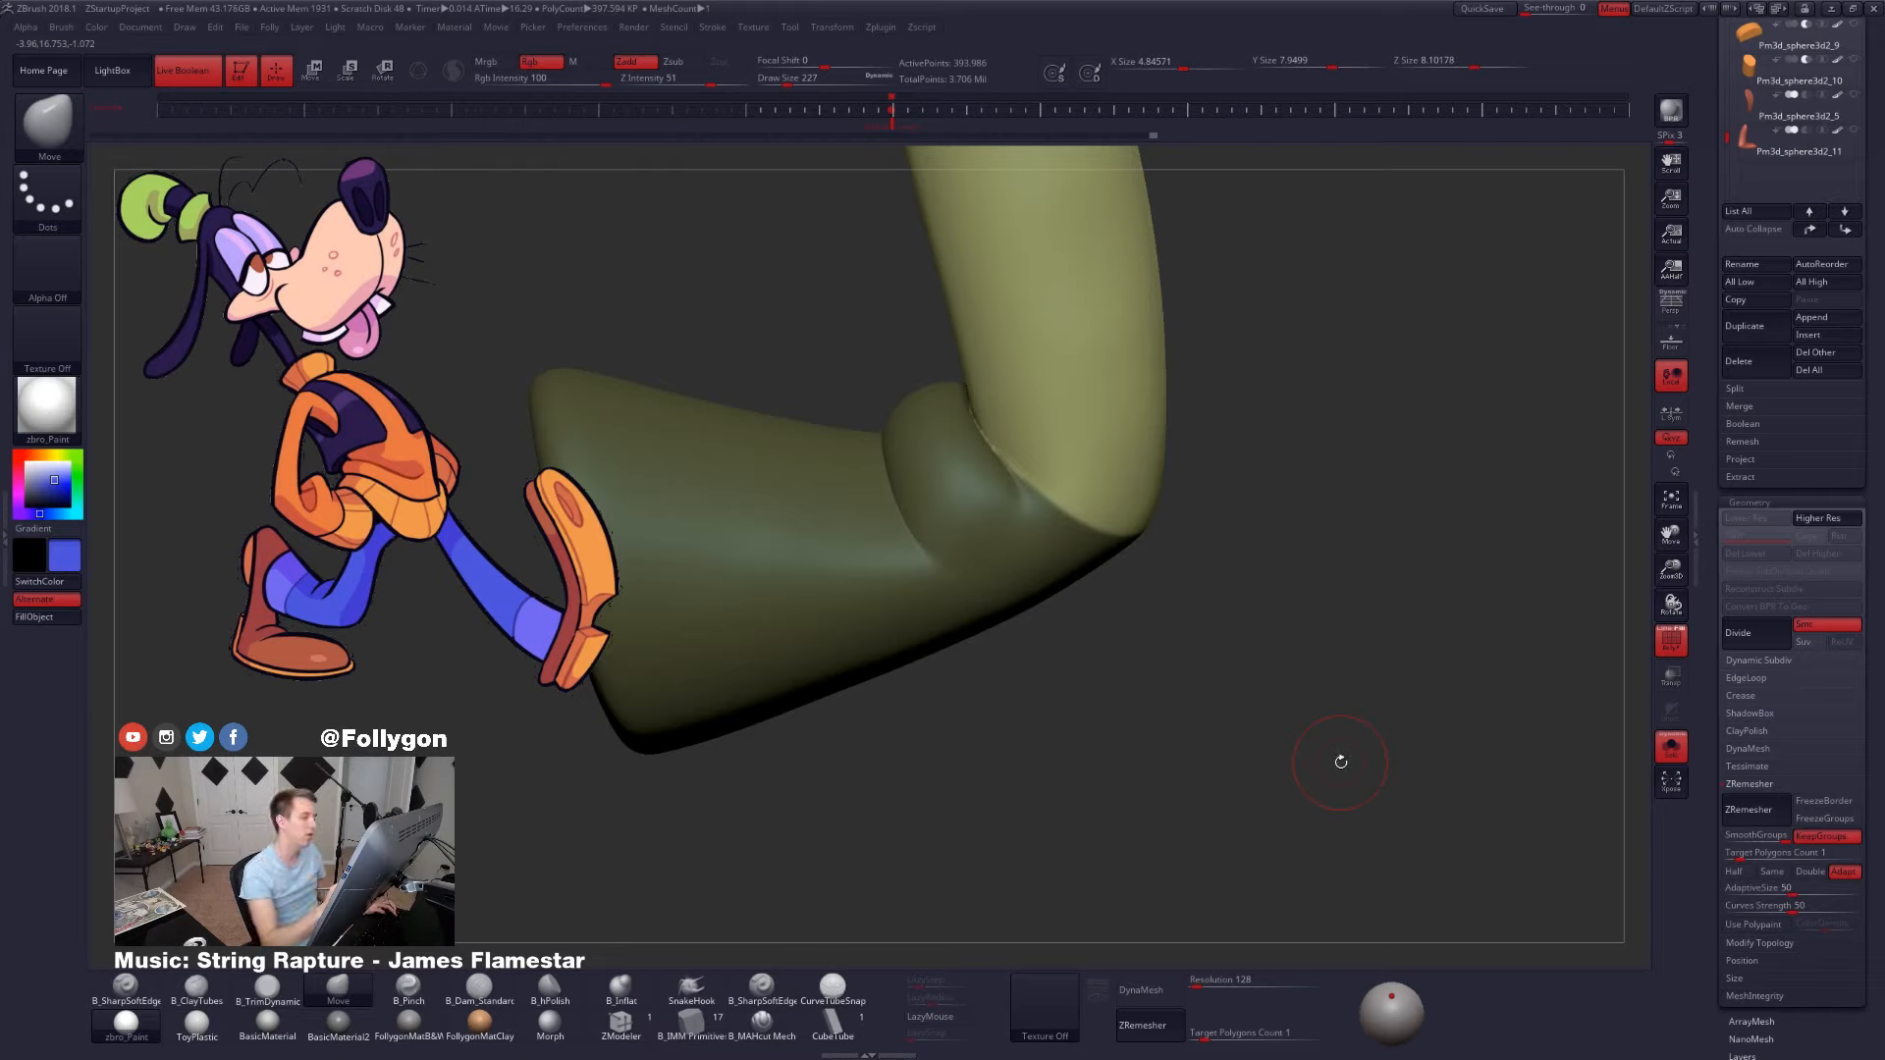
{"action": "mouse_move", "coordinate": [1205, 709]}
{"action": "left_mouse_down", "text": "alt"}
{"action": "mouse_move", "coordinate": [1281, 788]}
{"action": "mouse_move", "coordinate": [1266, 692]}
{"action": "left_mouse_up", "text": "alt"}
- Clean up the mask edge across the front and side of the bent knee with MaskLasso, adding and removing small areas
{"action": "right_click_drag", "start_coordinate": [1173, 595], "coordinate": [1092, 516]}
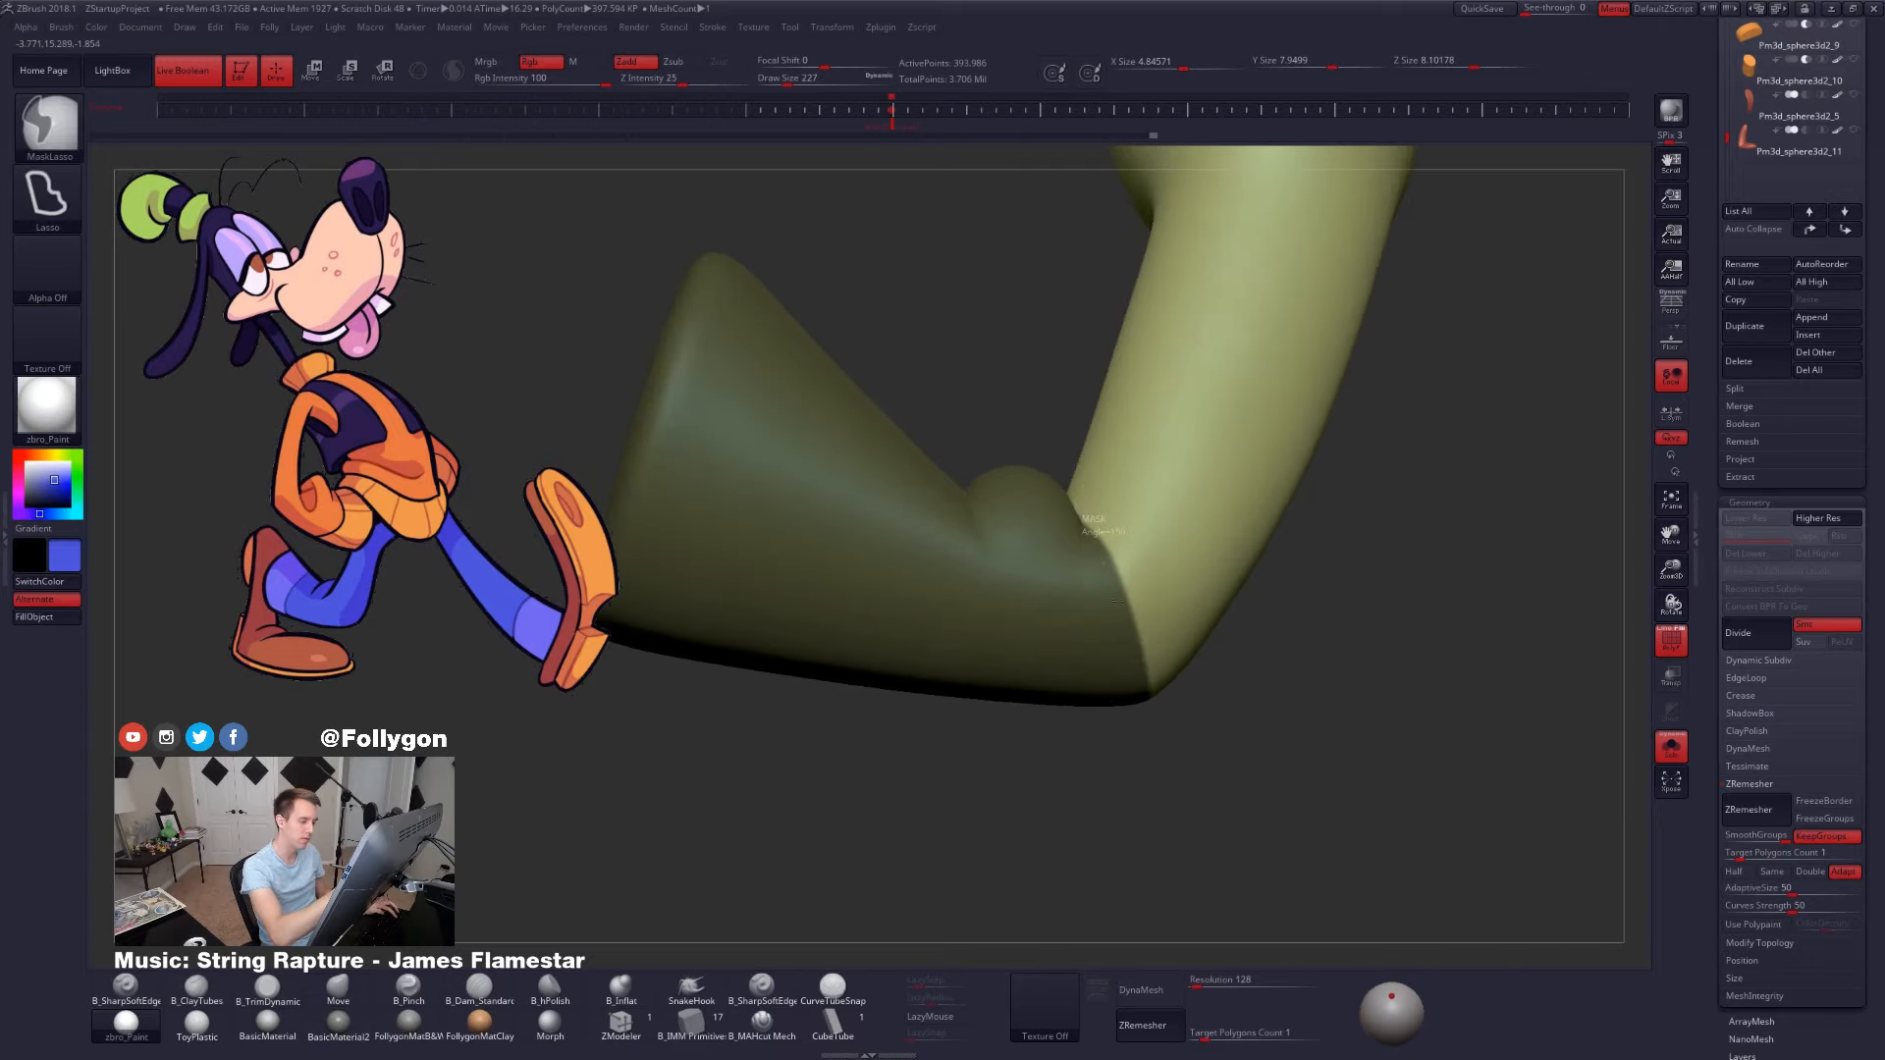
{"action": "left_click_drag", "start_coordinate": [1114, 601], "coordinate": [1185, 778], "text": "ctrl"}
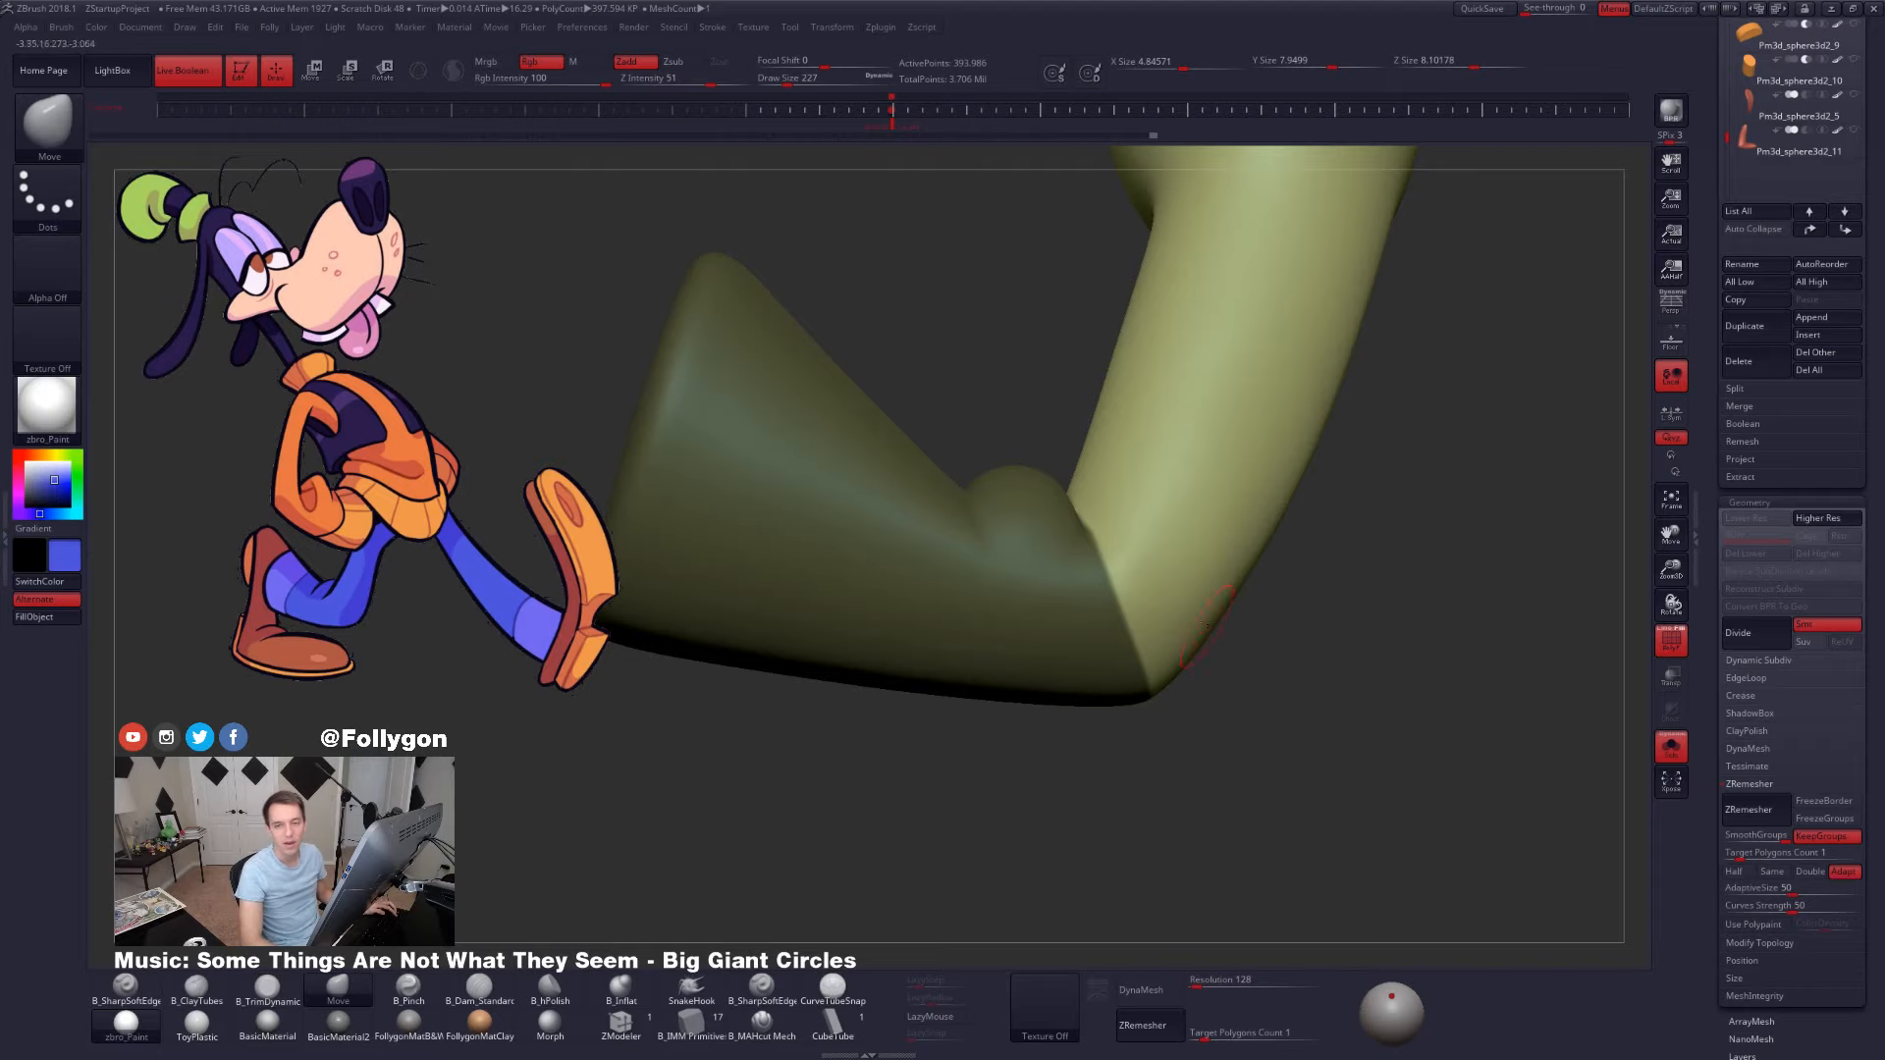
{"action": "right_click_drag", "start_coordinate": [1160, 627], "coordinate": [1171, 436], "text": "ctrl"}
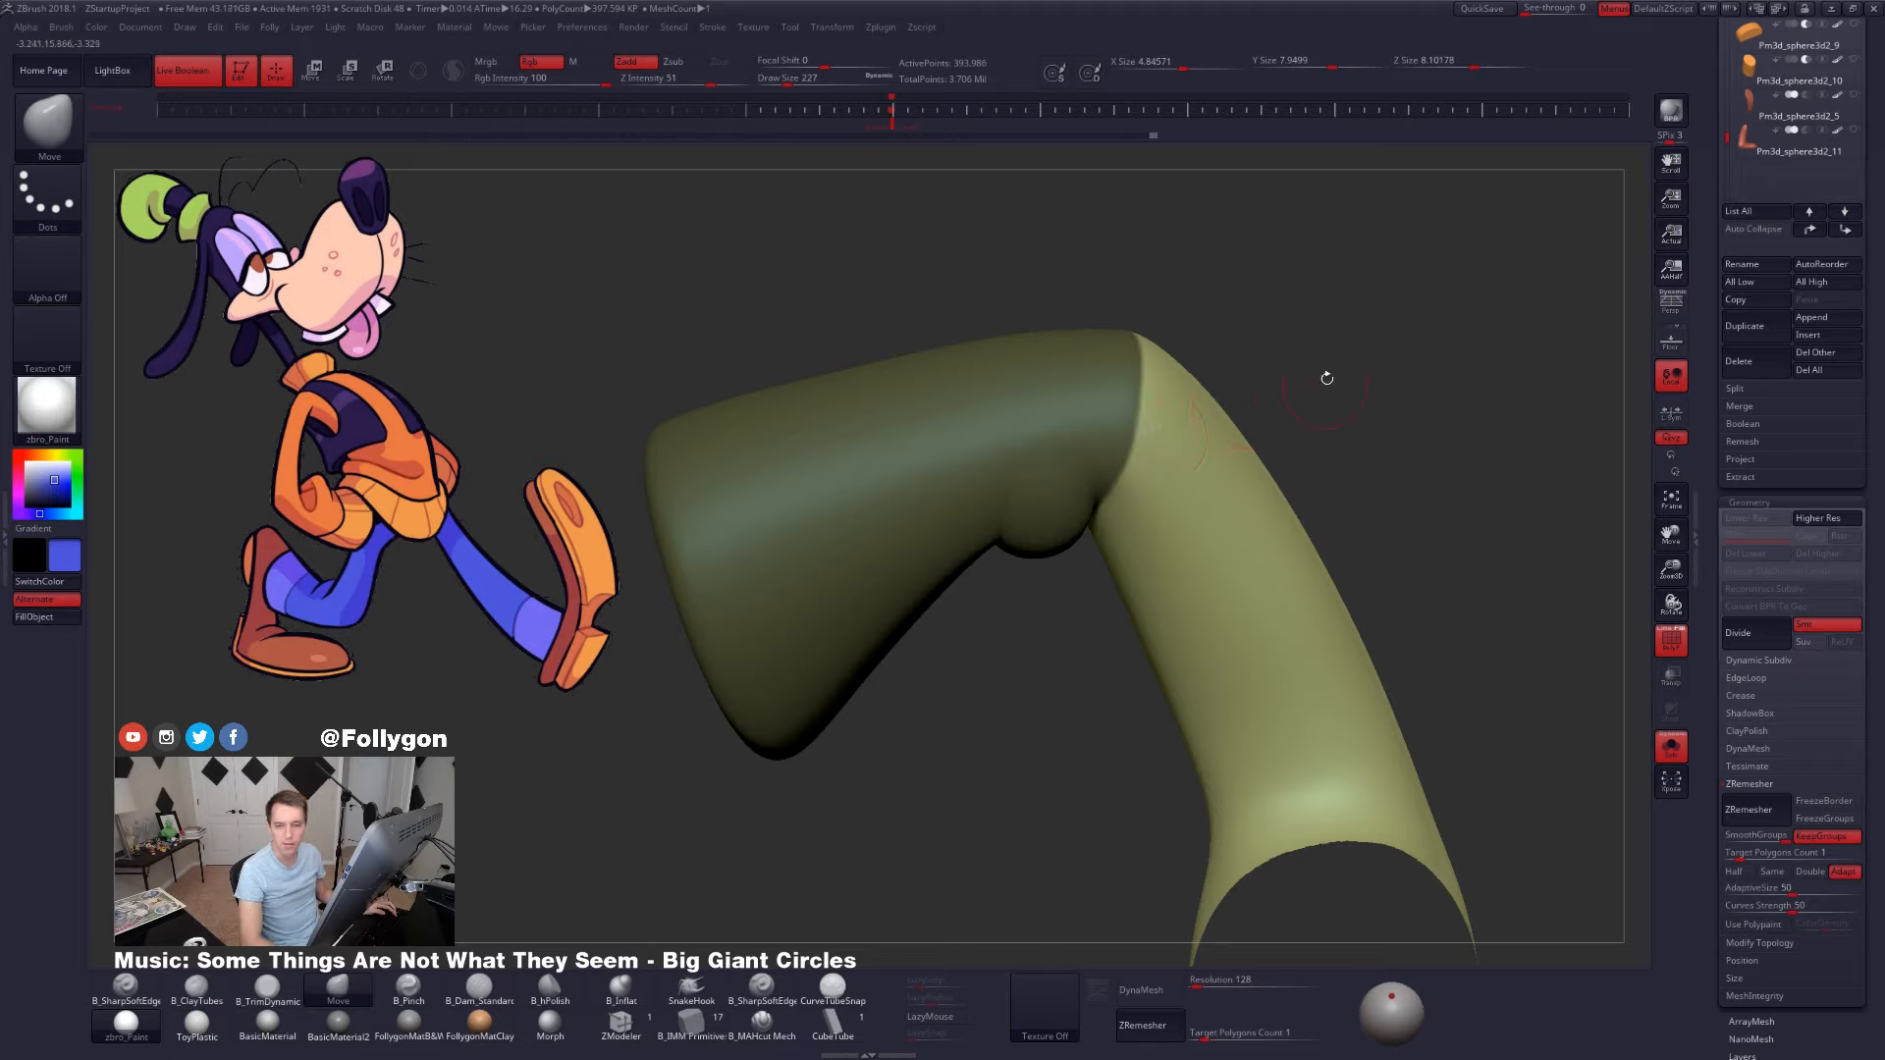
{"action": "mouse_move", "coordinate": [1149, 450]}
{"action": "right_mouse_down"}
{"action": "mouse_move", "coordinate": [1116, 600]}
{"action": "mouse_move", "coordinate": [1196, 578]}
{"action": "mouse_move", "coordinate": [1060, 659]}
{"action": "right_mouse_up"}
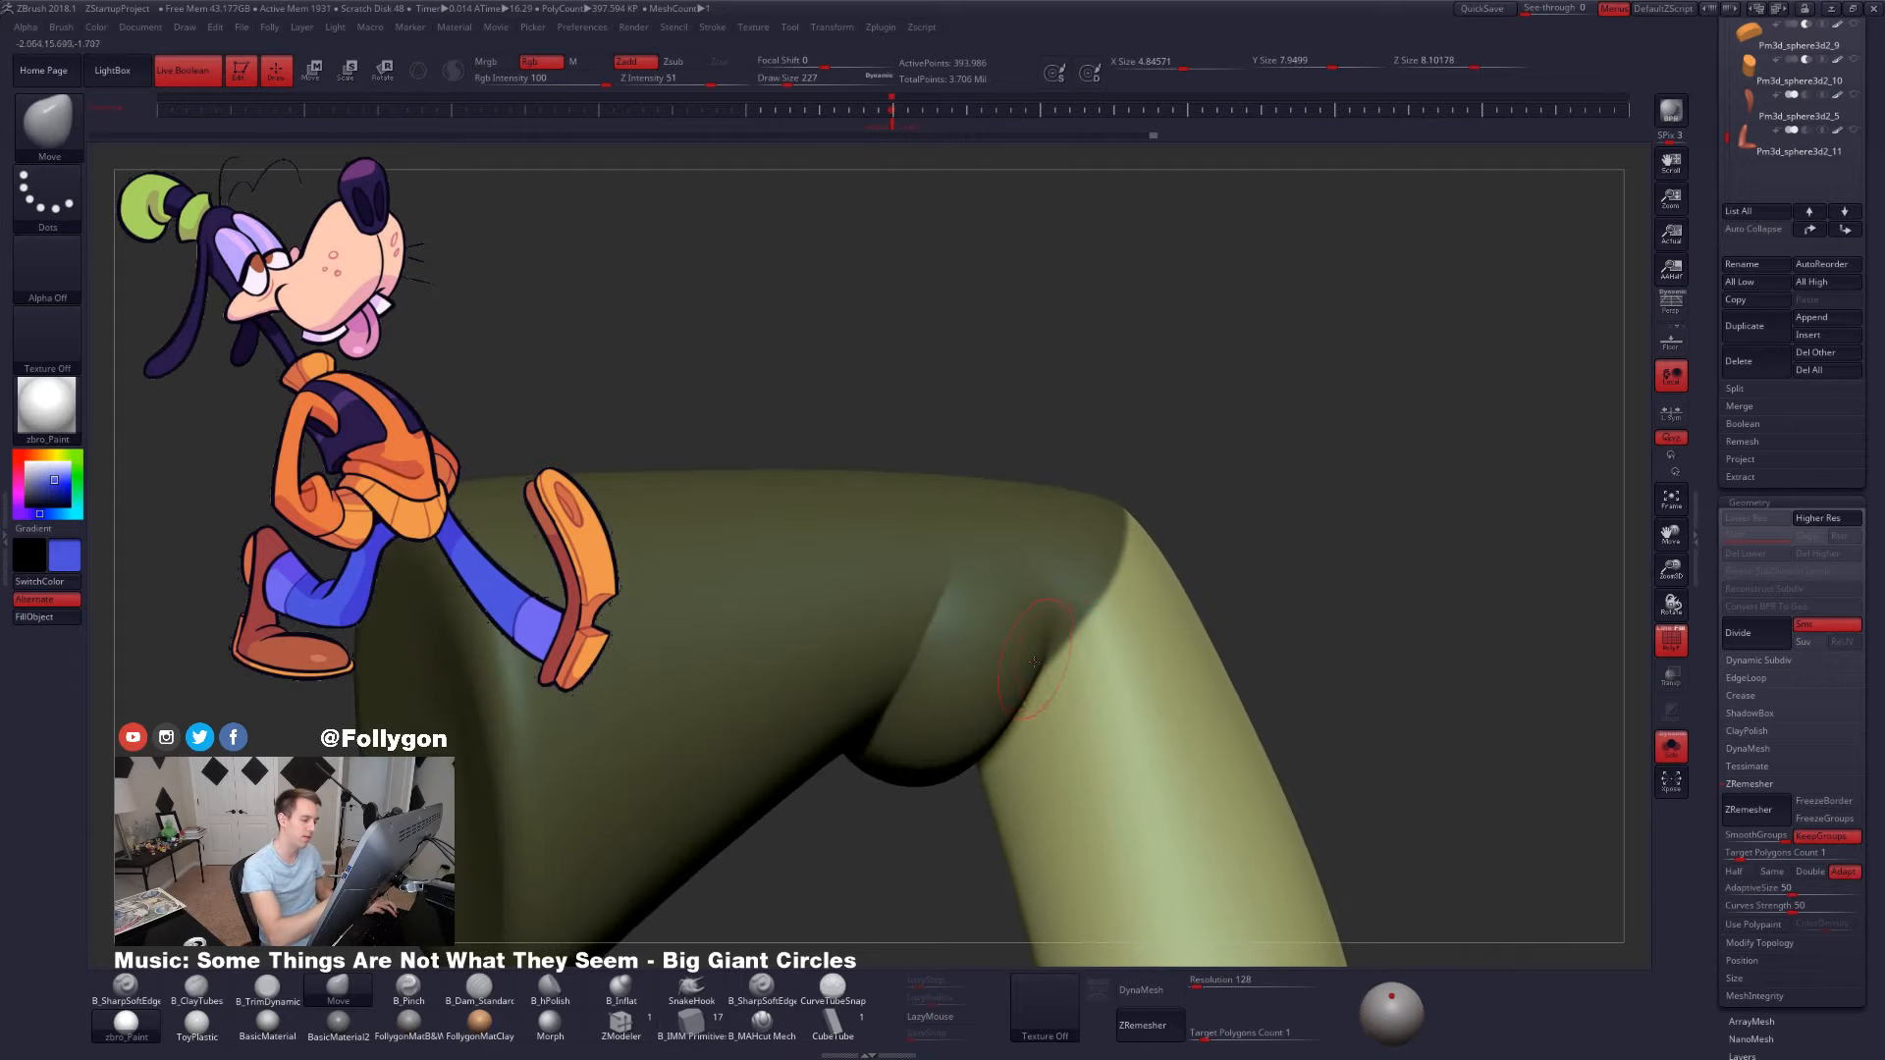
{"action": "key", "text": "ctrl"}
{"action": "mouse_move", "coordinate": [1067, 659]}
{"action": "left_mouse_down", "text": "ctrl+alt"}
{"action": "mouse_move", "coordinate": [1254, 438]}
{"action": "mouse_move", "coordinate": [1266, 643]}
{"action": "left_mouse_up", "text": "ctrl+alt"}
{"action": "mouse_move", "coordinate": [1173, 721]}
{"action": "right_mouse_down"}
{"action": "mouse_move", "coordinate": [1087, 774]}
{"action": "mouse_move", "coordinate": [1132, 723]}
{"action": "mouse_move", "coordinate": [1158, 800]}
{"action": "mouse_move", "coordinate": [1077, 631]}
{"action": "right_mouse_up"}
{"action": "key", "text": "ctrl"}
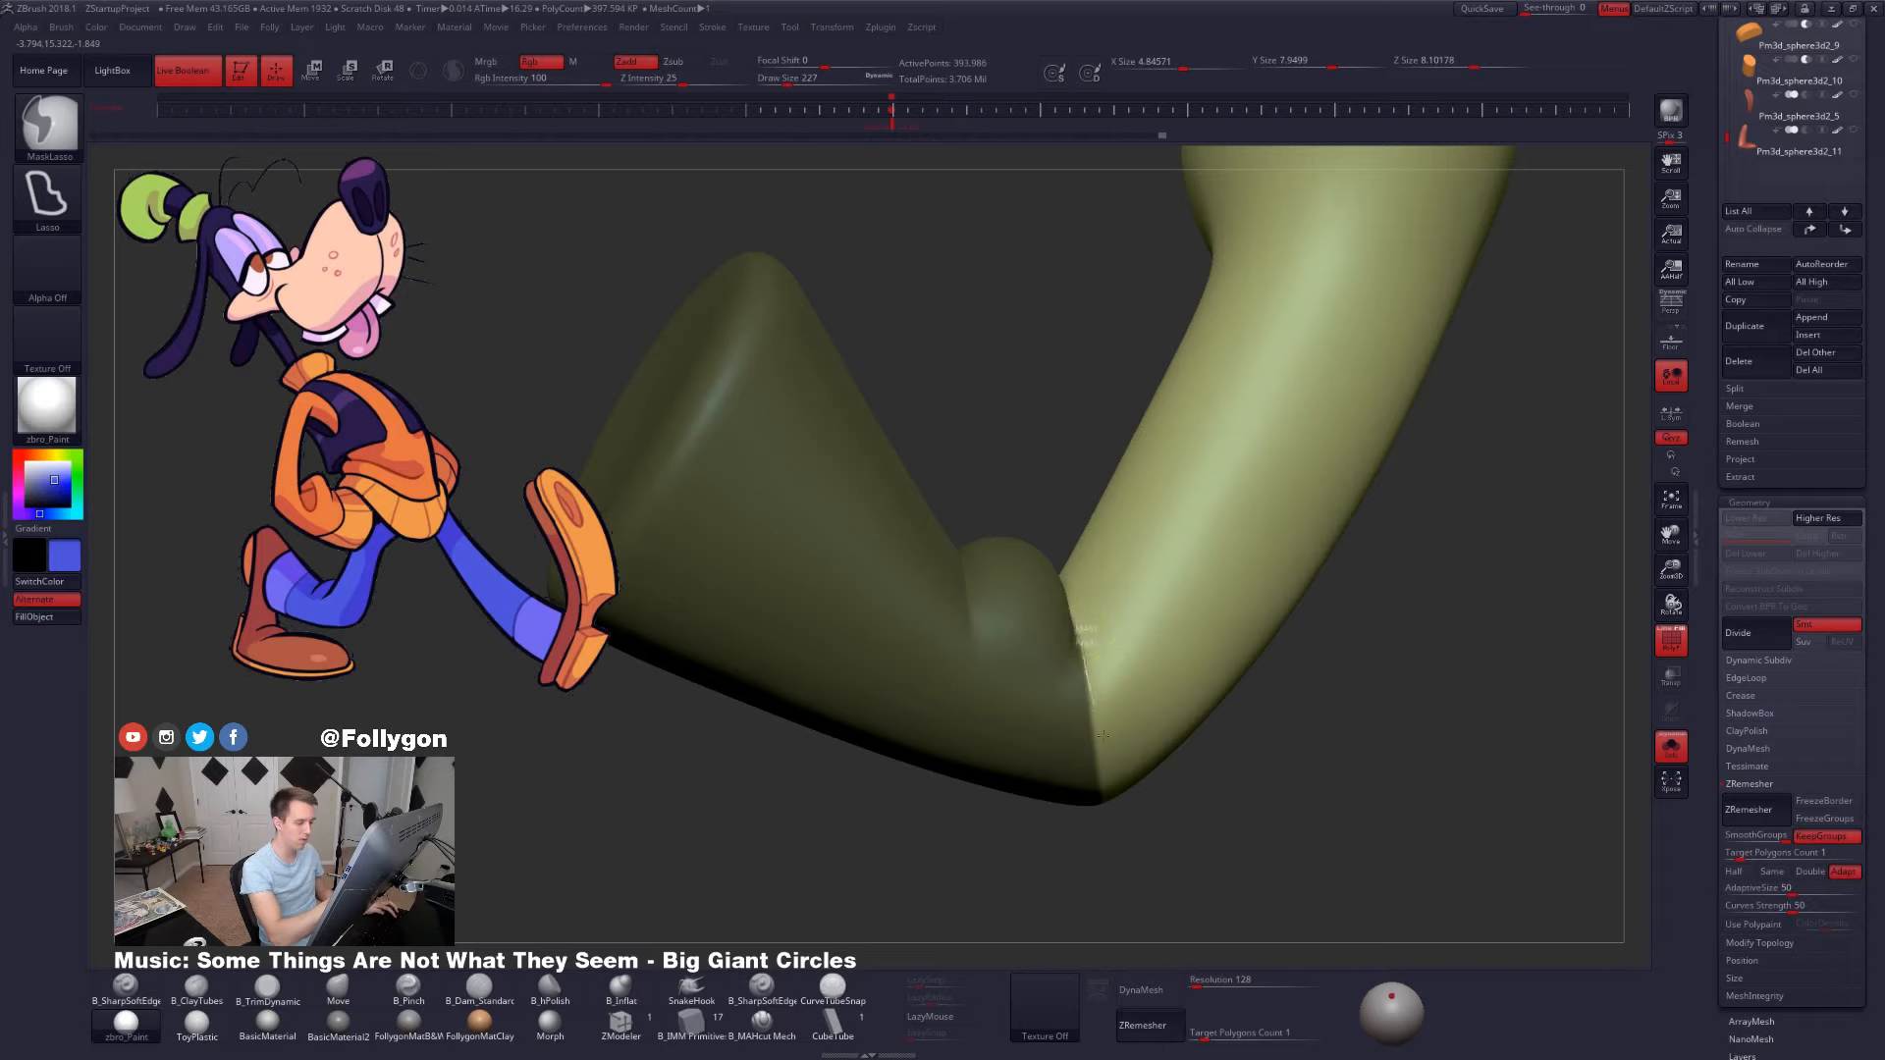
- Straighten the remaining mask boundary where the fold behind the knee meets the upper leg with MaskLasso
{"action": "mouse_move", "coordinate": [1335, 686]}
{"action": "right_mouse_down"}
{"action": "mouse_move", "coordinate": [1146, 723]}
{"action": "mouse_move", "coordinate": [1010, 639]}
{"action": "right_mouse_up"}
{"action": "key", "text": "ctrl"}
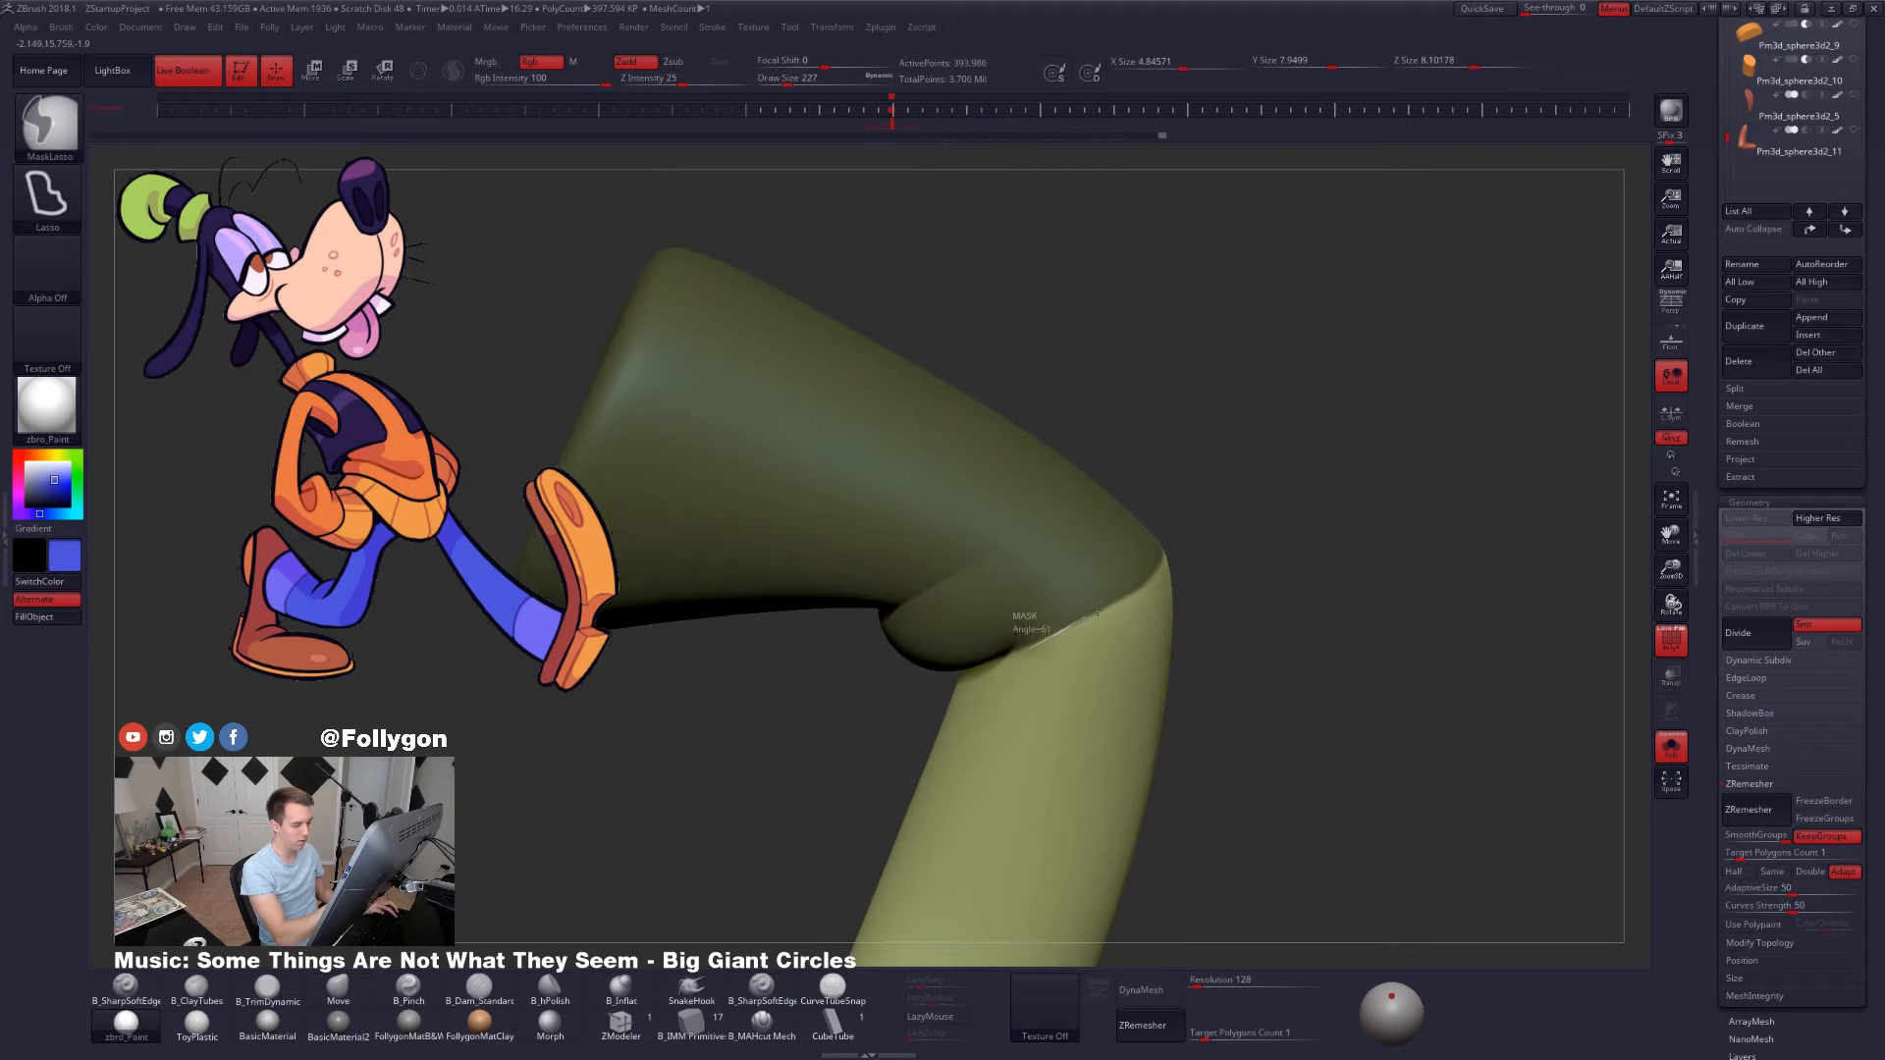
{"action": "mouse_move", "coordinate": [1092, 569]}
{"action": "left_mouse_down", "text": "ctrl"}
{"action": "mouse_move", "coordinate": [1061, 639]}
{"action": "mouse_move", "coordinate": [1080, 574]}
{"action": "left_mouse_up", "text": "ctrl"}
{"action": "mouse_move", "coordinate": [1080, 574]}
{"action": "right_mouse_down"}
{"action": "mouse_move", "coordinate": [1145, 723]}
{"action": "mouse_move", "coordinate": [1103, 707]}
{"action": "mouse_move", "coordinate": [1144, 759]}
{"action": "right_mouse_up"}
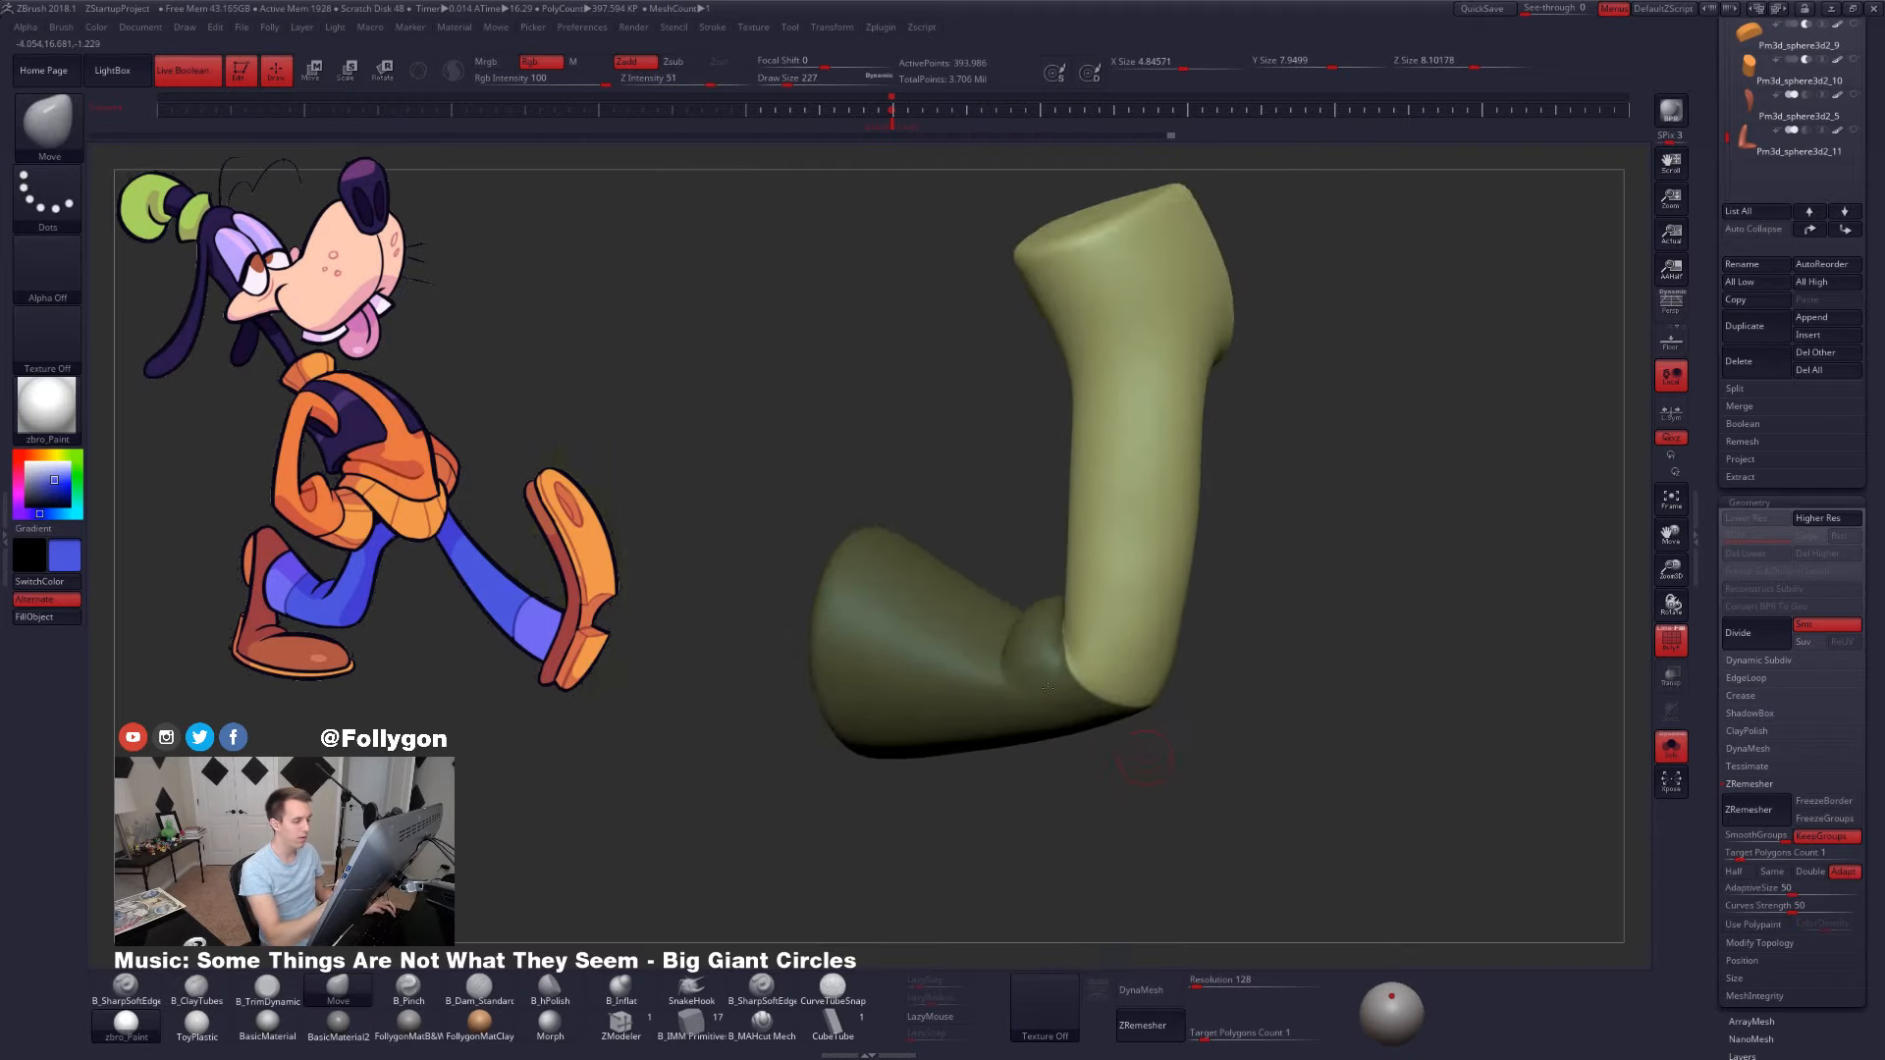
{"action": "right_click_drag", "start_coordinate": [1047, 688], "coordinate": [1068, 598], "text": "alt"}
{"action": "key", "text": "ctrl"}
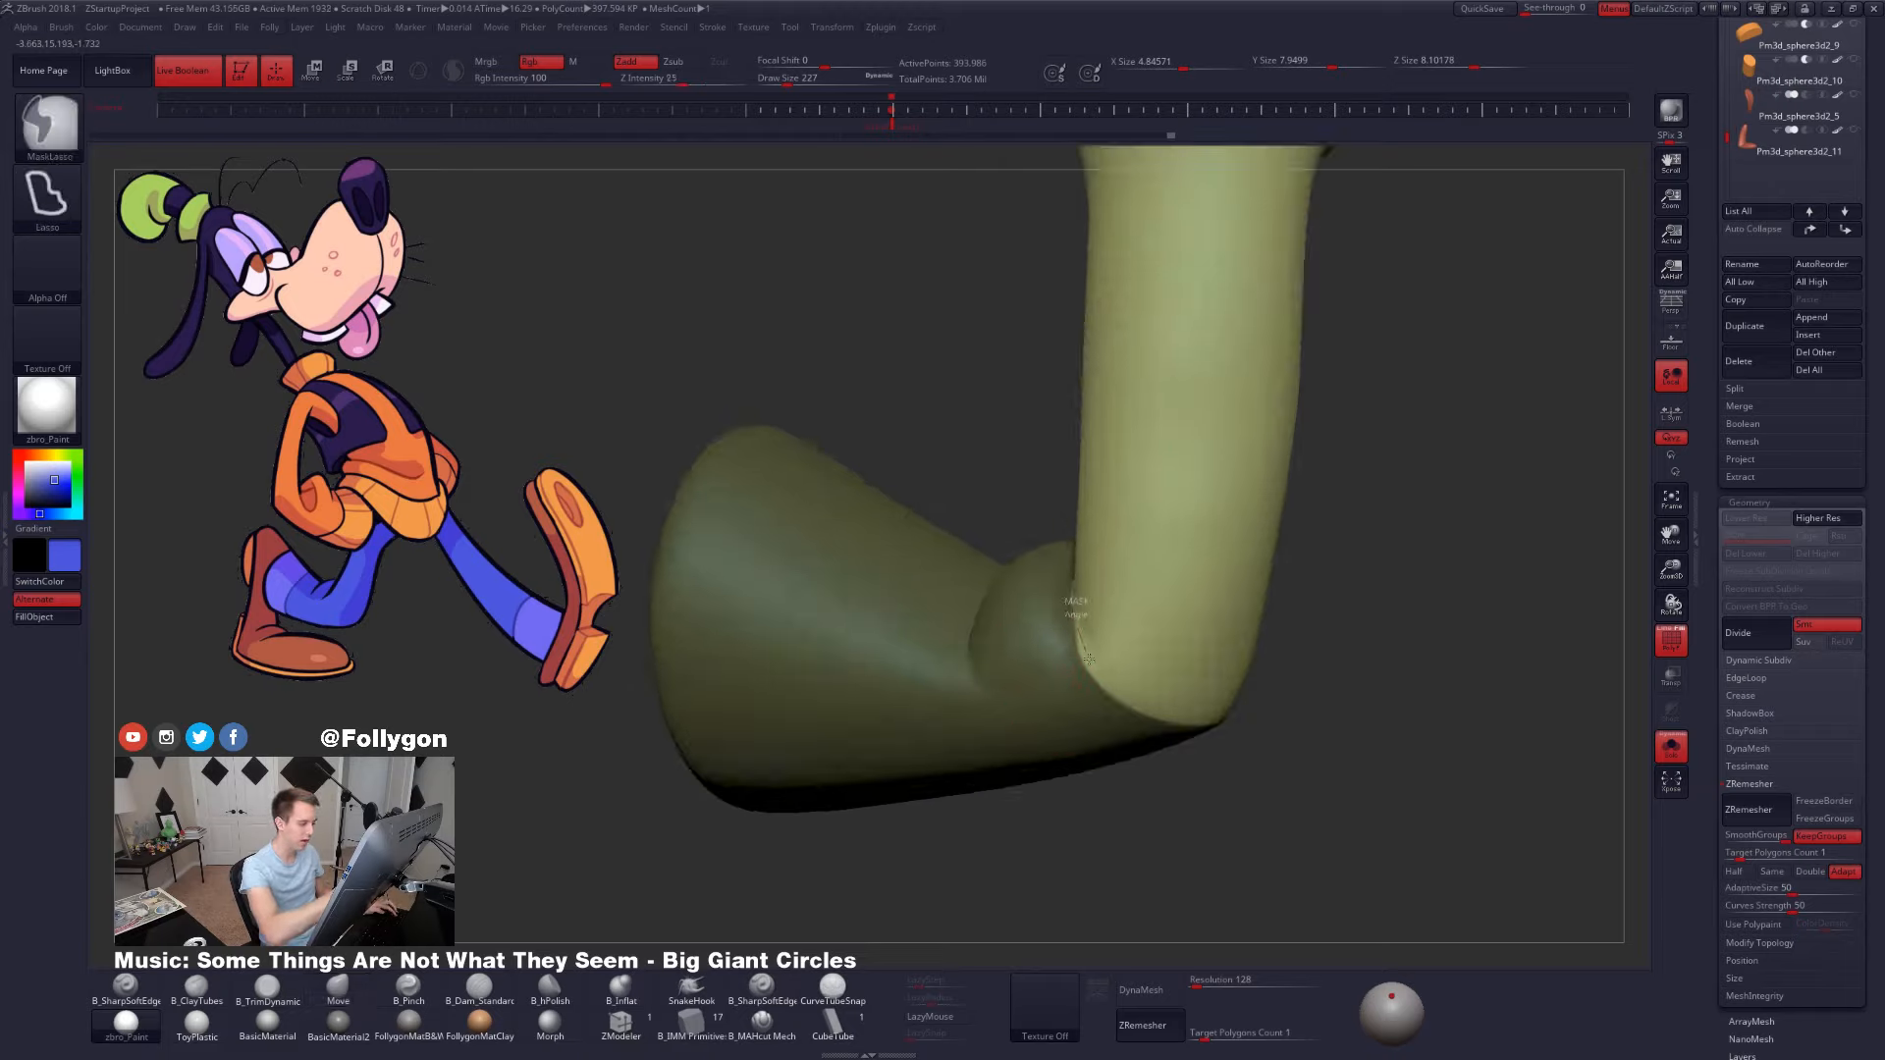
{"action": "mouse_move", "coordinate": [1138, 756]}
{"action": "left_mouse_down", "text": "ctrl"}
{"action": "mouse_move", "coordinate": [1109, 943]}
{"action": "mouse_move", "coordinate": [1186, 791]}
{"action": "left_mouse_up", "text": "ctrl"}
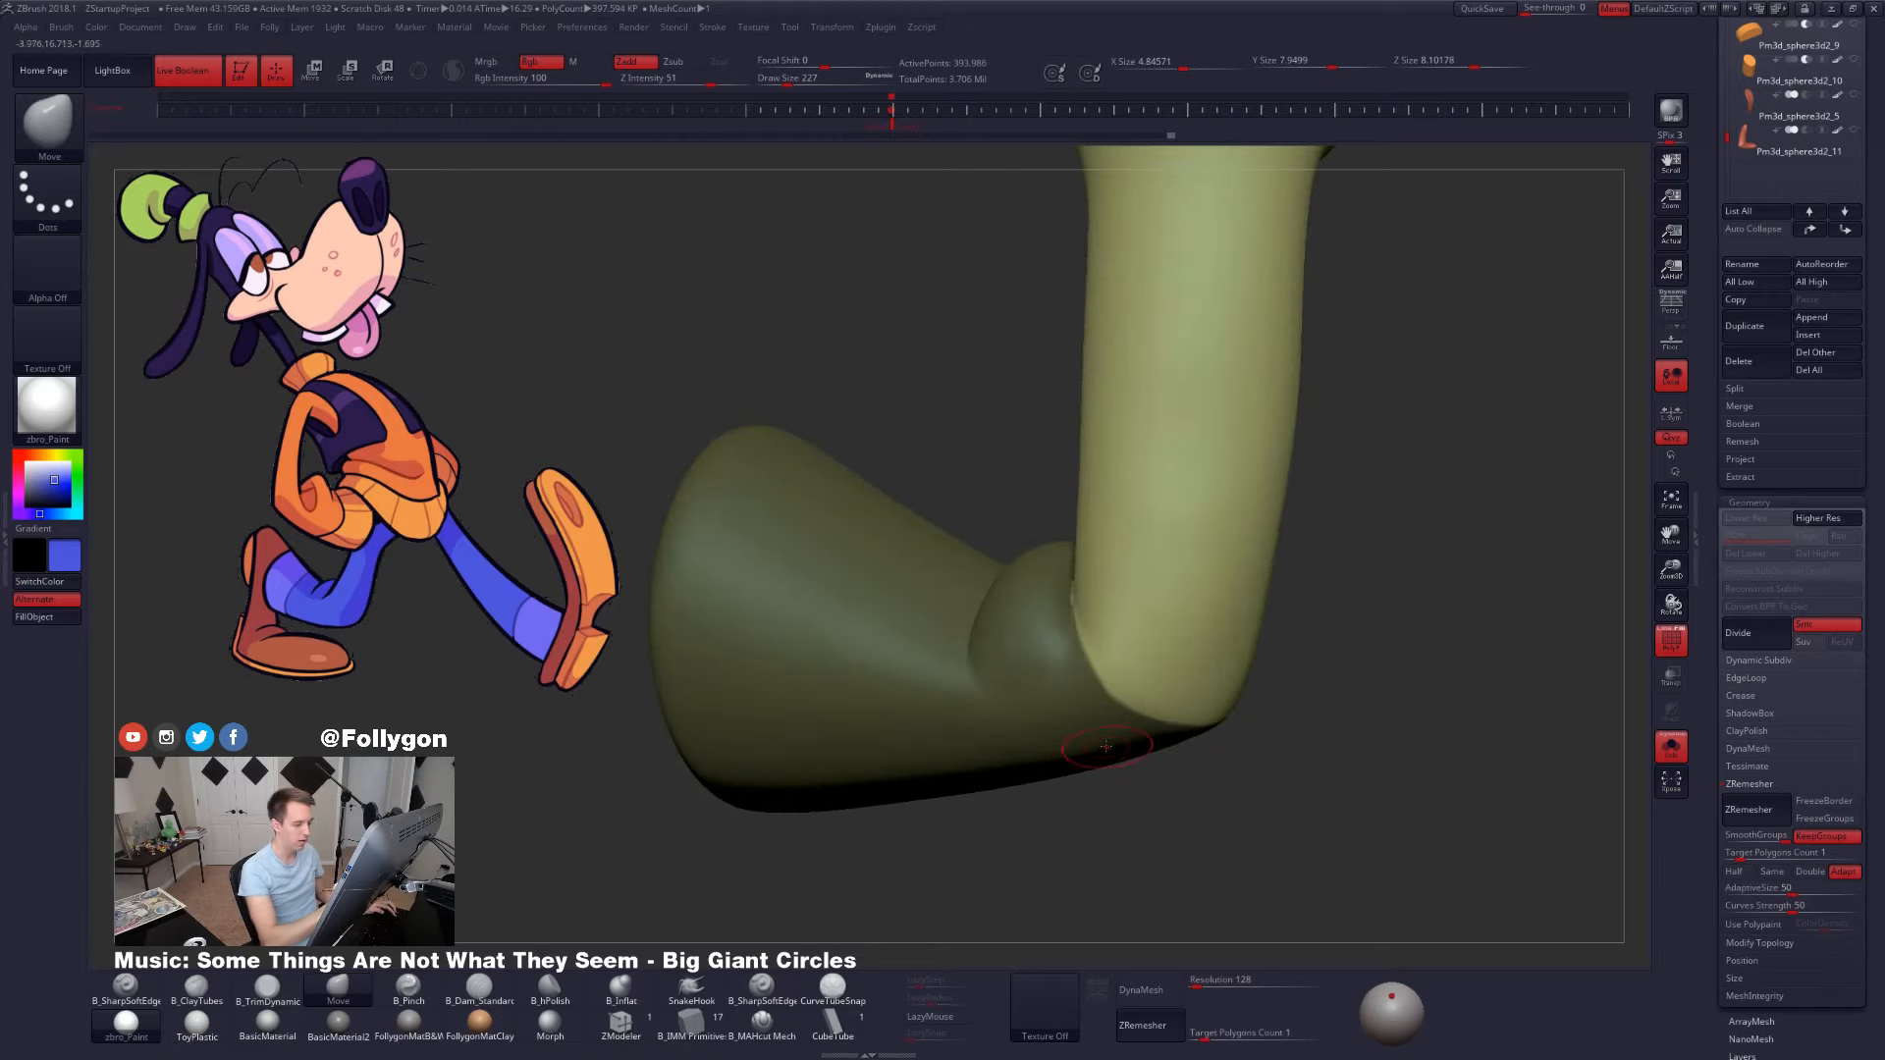
{"action": "mouse_move", "coordinate": [1186, 791]}
{"action": "right_mouse_down"}
{"action": "mouse_move", "coordinate": [1144, 756]}
{"action": "mouse_move", "coordinate": [1230, 838]}
{"action": "right_mouse_up"}
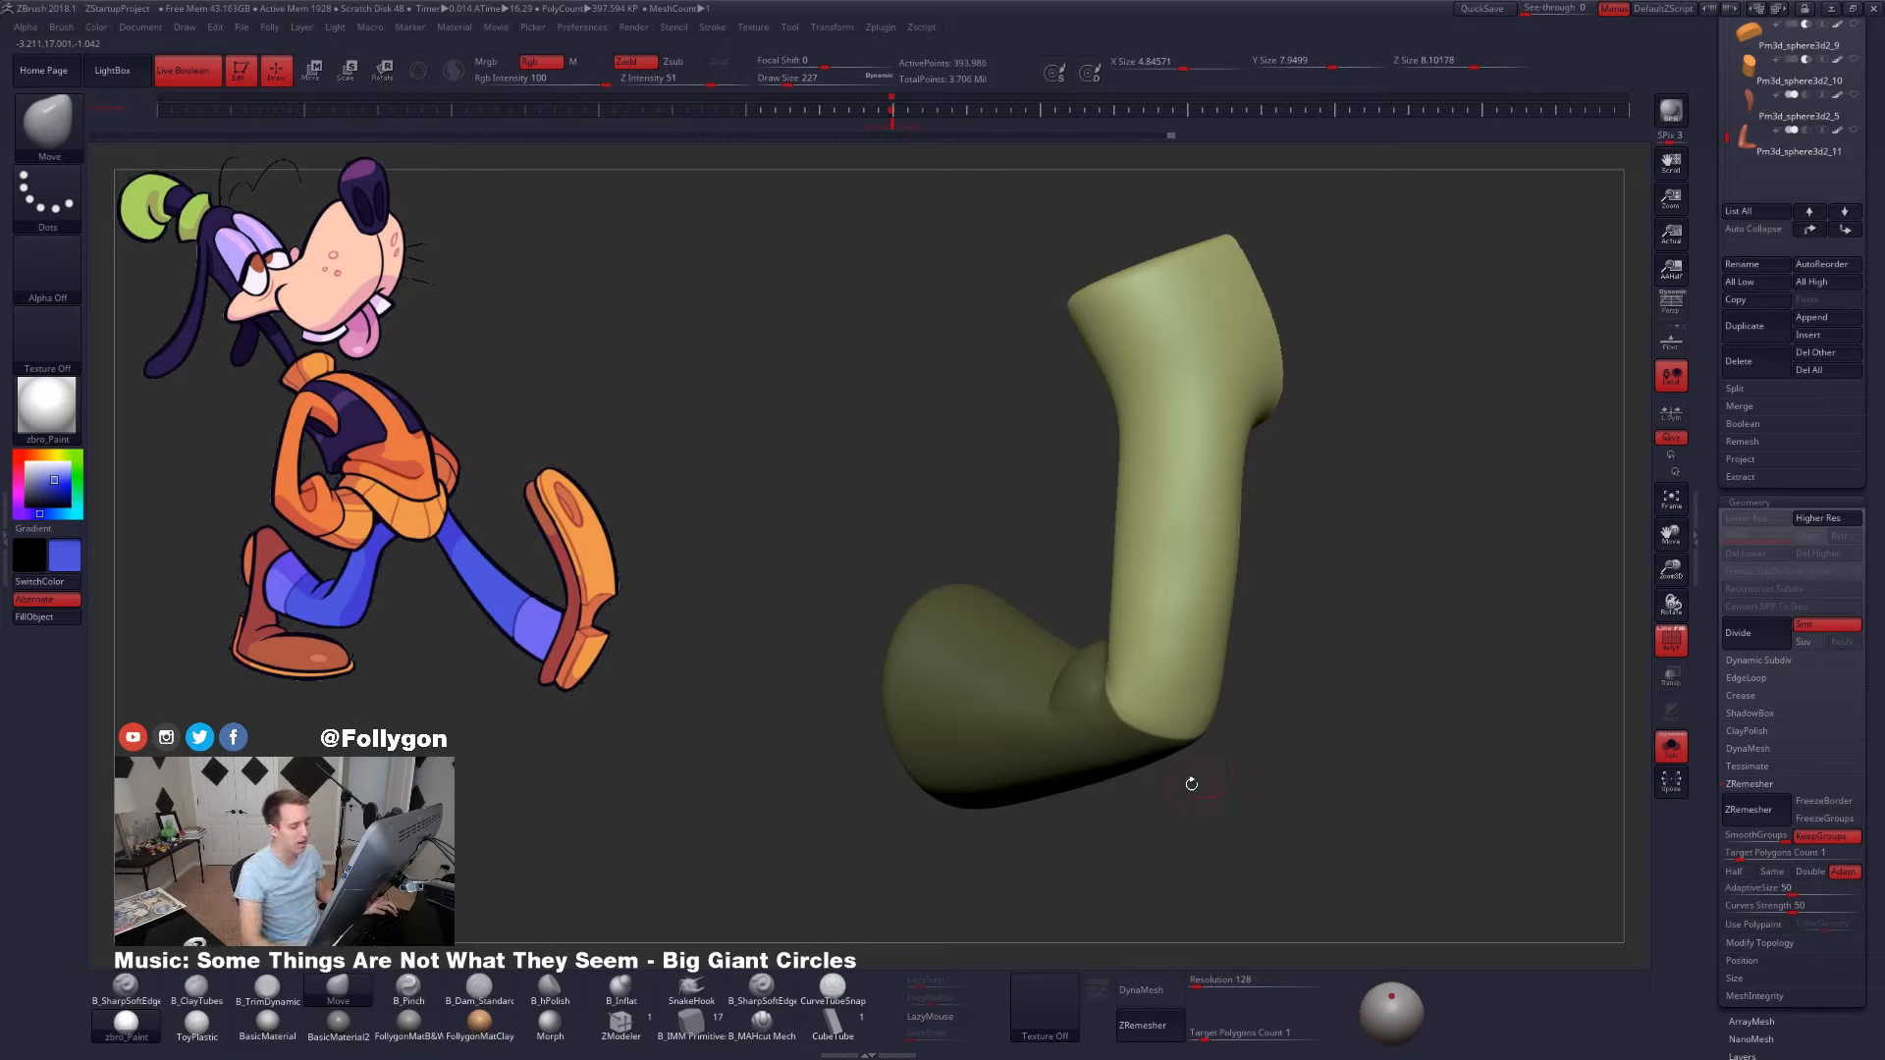
- Turn the masked lower leg into its own polygroup and unhide the front leg
{"action": "key", "text": "ctrl+w"}
{"action": "mouse_move", "coordinate": [1135, 734]}
{"action": "right_mouse_down"}
{"action": "mouse_move", "coordinate": [1162, 730]}
{"action": "mouse_move", "coordinate": [1173, 656]}
{"action": "mouse_move", "coordinate": [1215, 639]}
{"action": "mouse_move", "coordinate": [1197, 624]}
{"action": "right_mouse_up"}
{"action": "left_click", "coordinate": [1212, 640], "text": "ctrl+shift"}
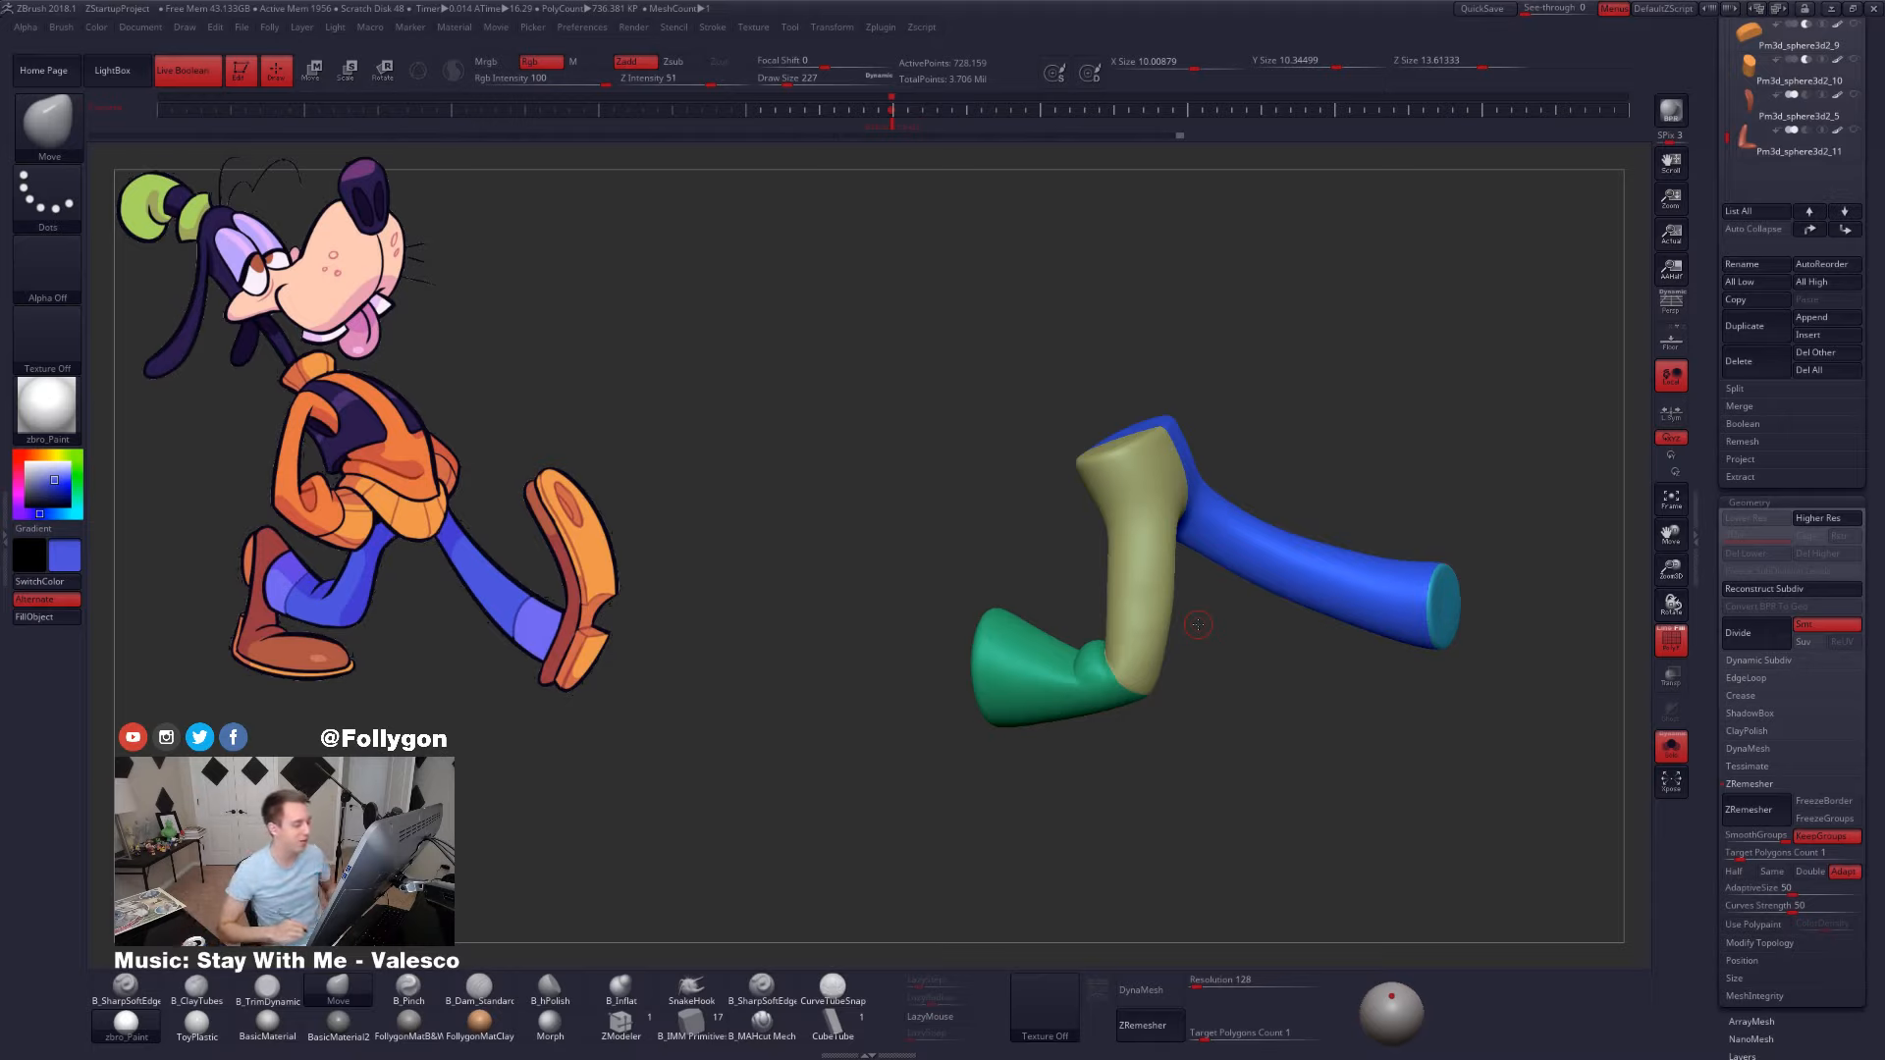
{"action": "right_click_drag", "start_coordinate": [1139, 680], "coordinate": [1237, 628], "text": "ctrl"}
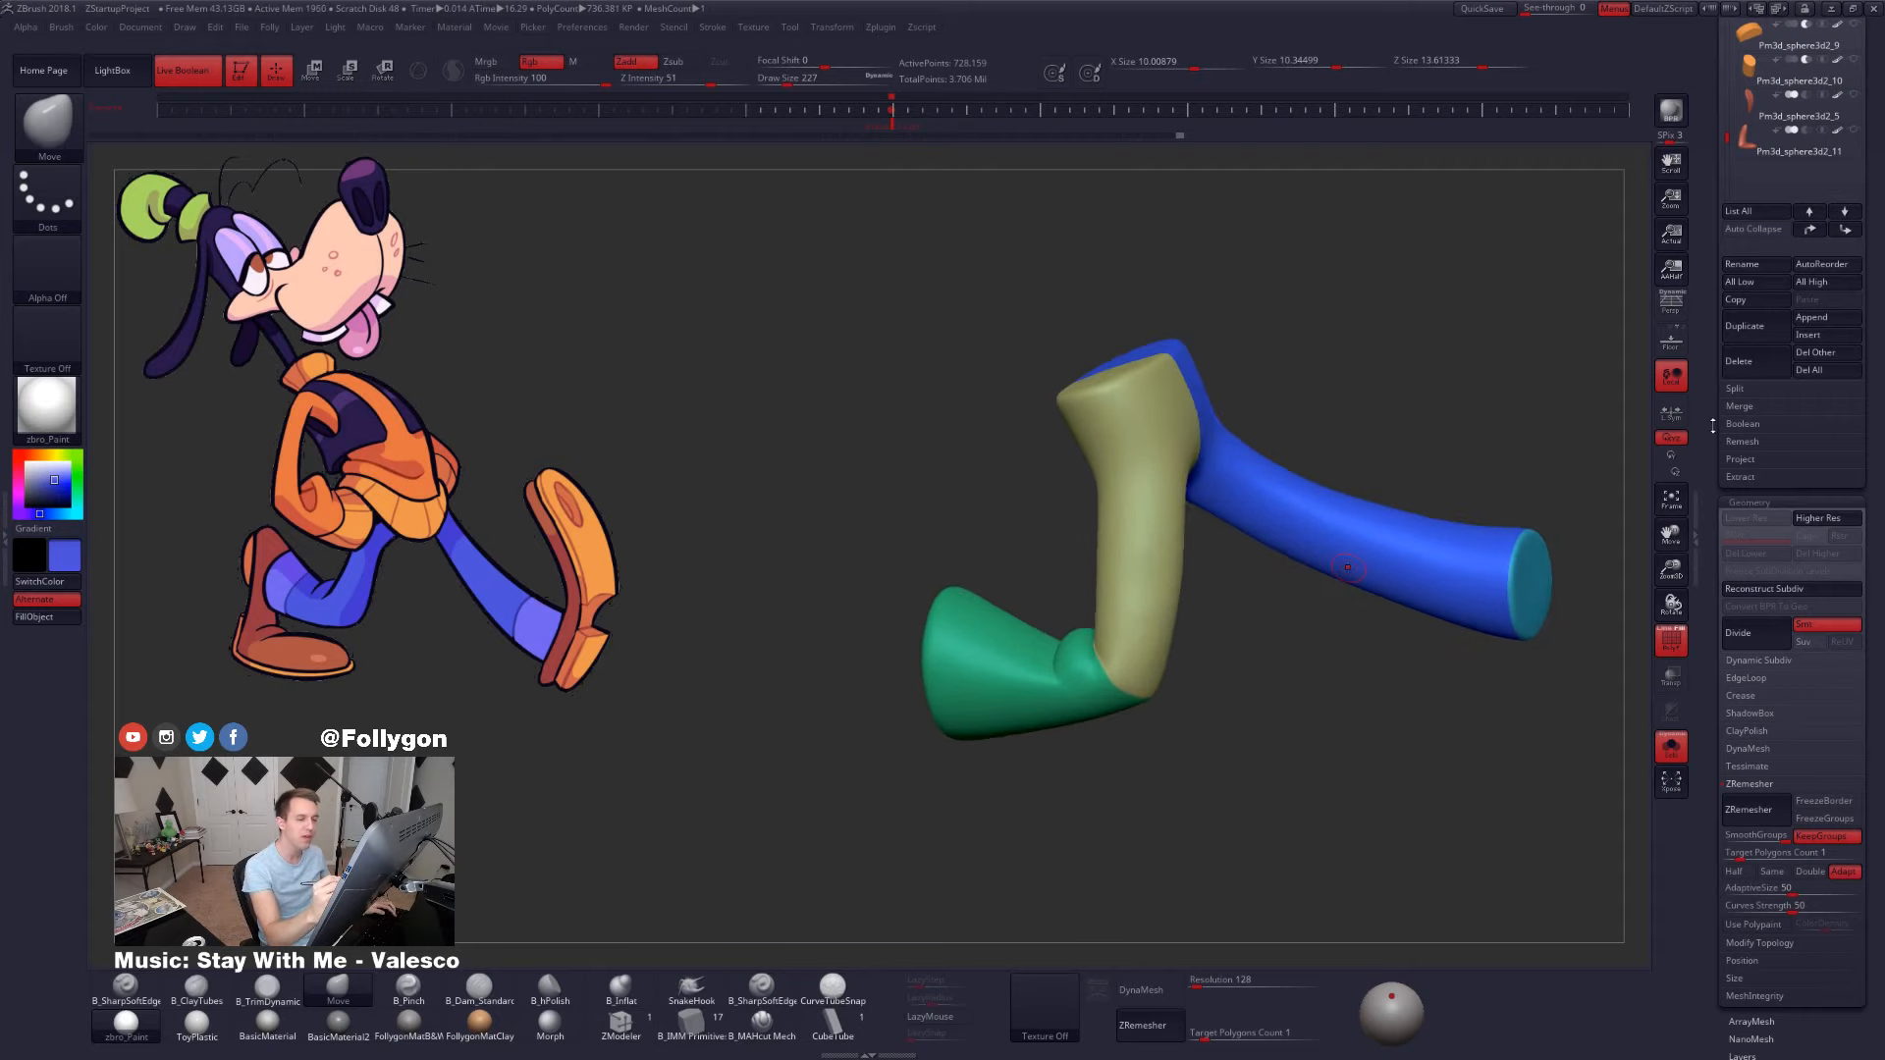
- Remesh both legs with ZRemesher, keeping the polygroups
{"action": "left_click_drag", "start_coordinate": [1712, 373], "coordinate": [1074, 653]}
{"action": "right_click_drag", "start_coordinate": [1074, 653], "coordinate": [1085, 692], "text": "ctrl"}
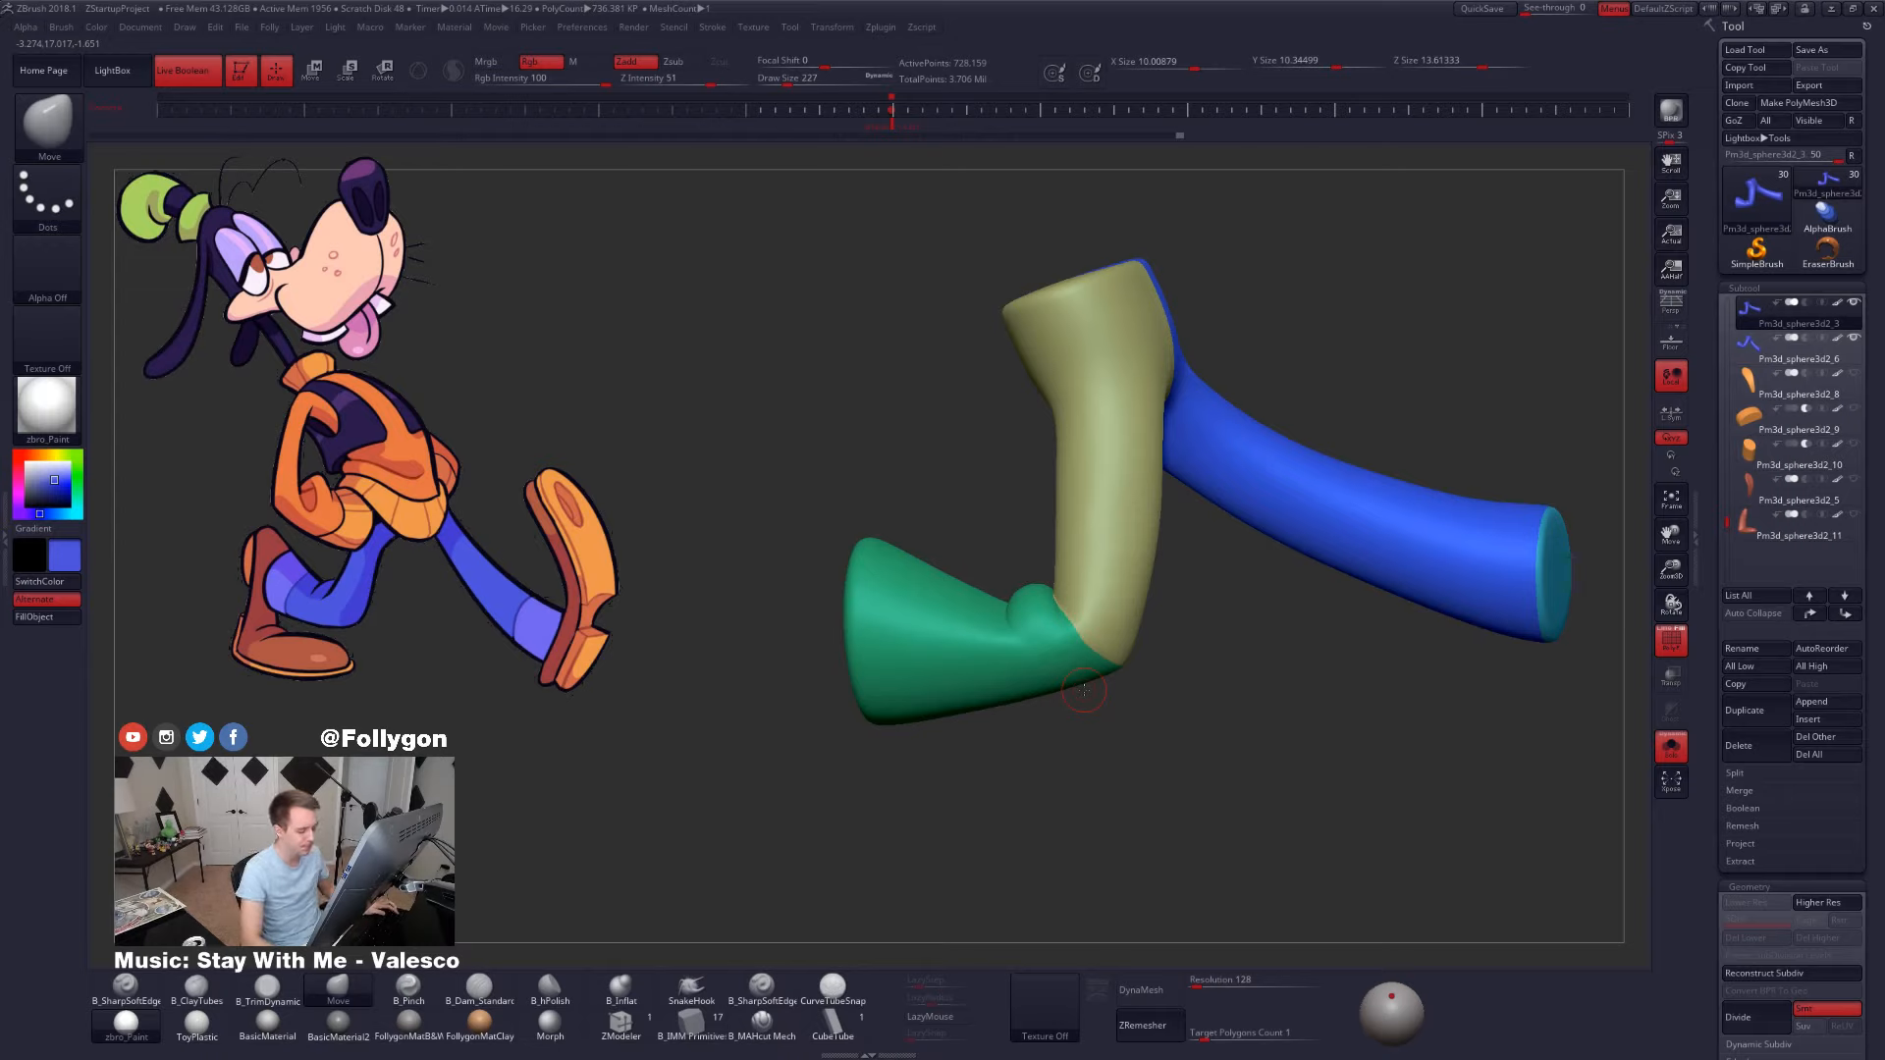
{"action": "left_click", "coordinate": [1207, 1042]}
{"action": "type", "text": "2"}
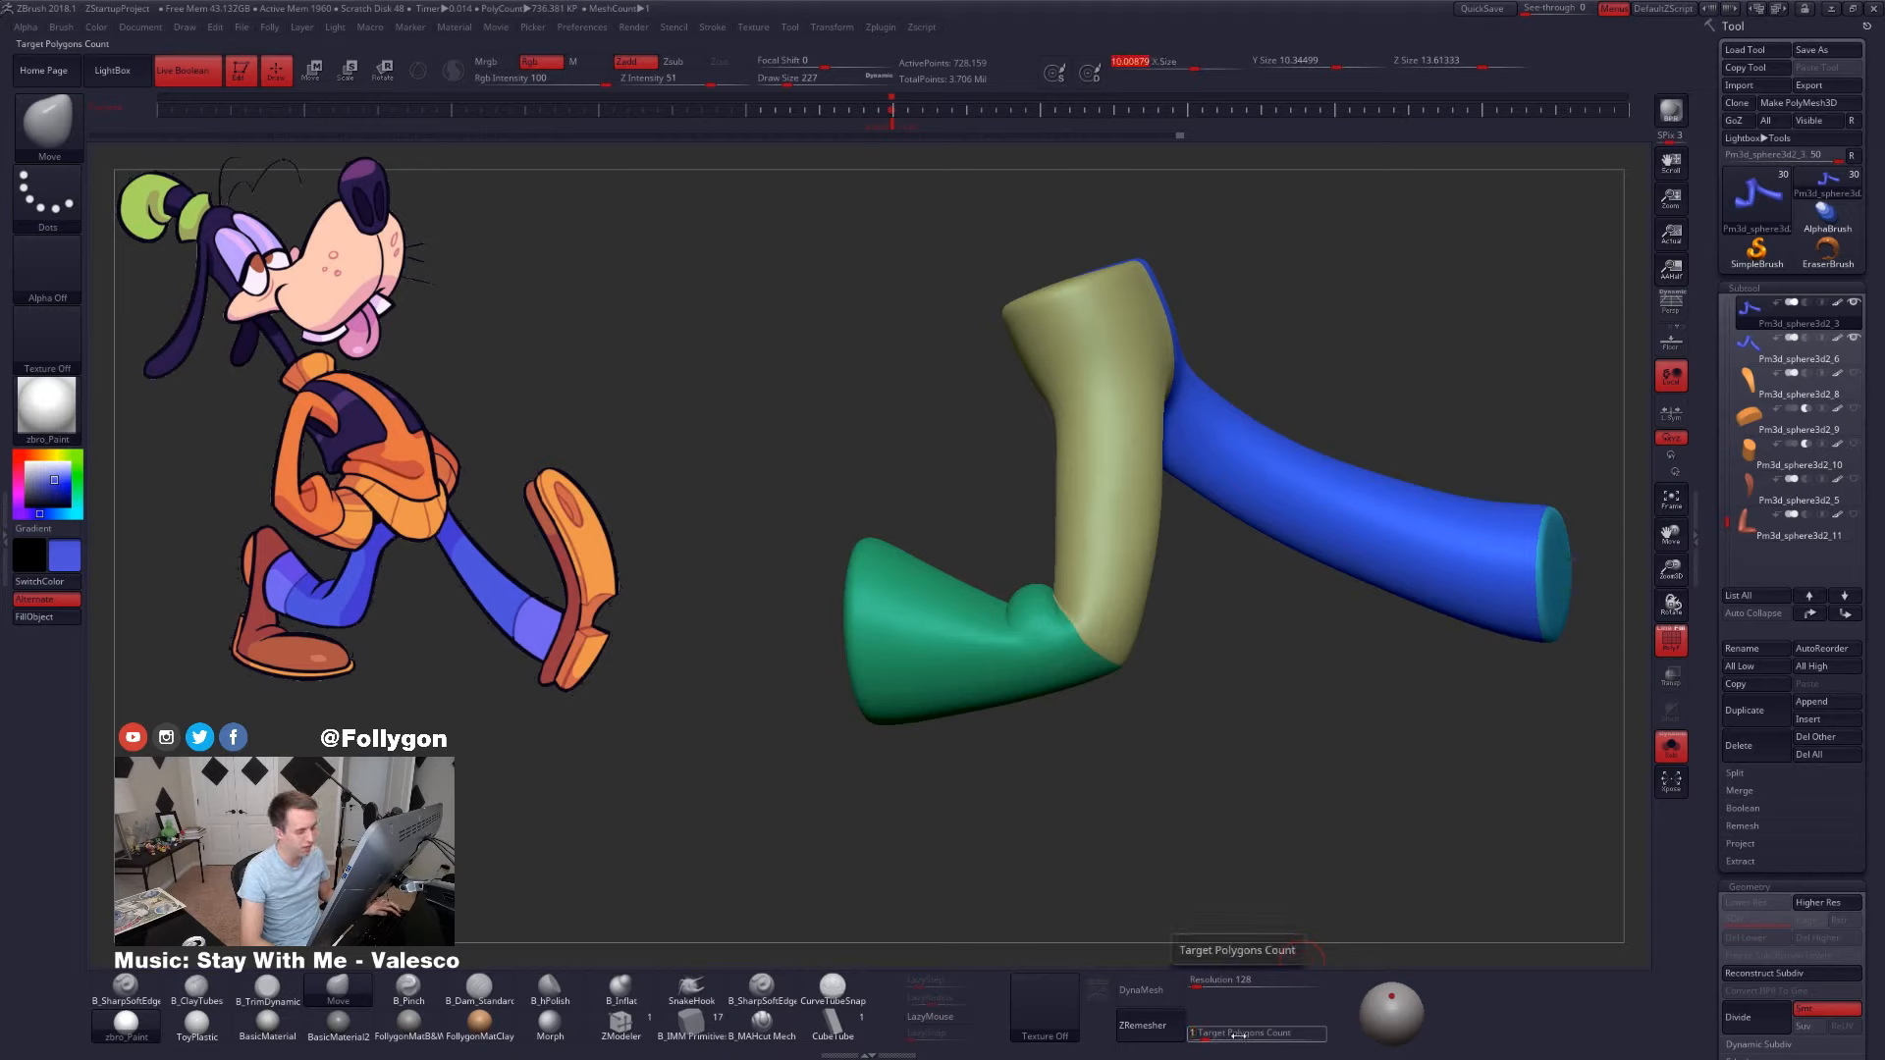
{"action": "key", "text": "Return"}
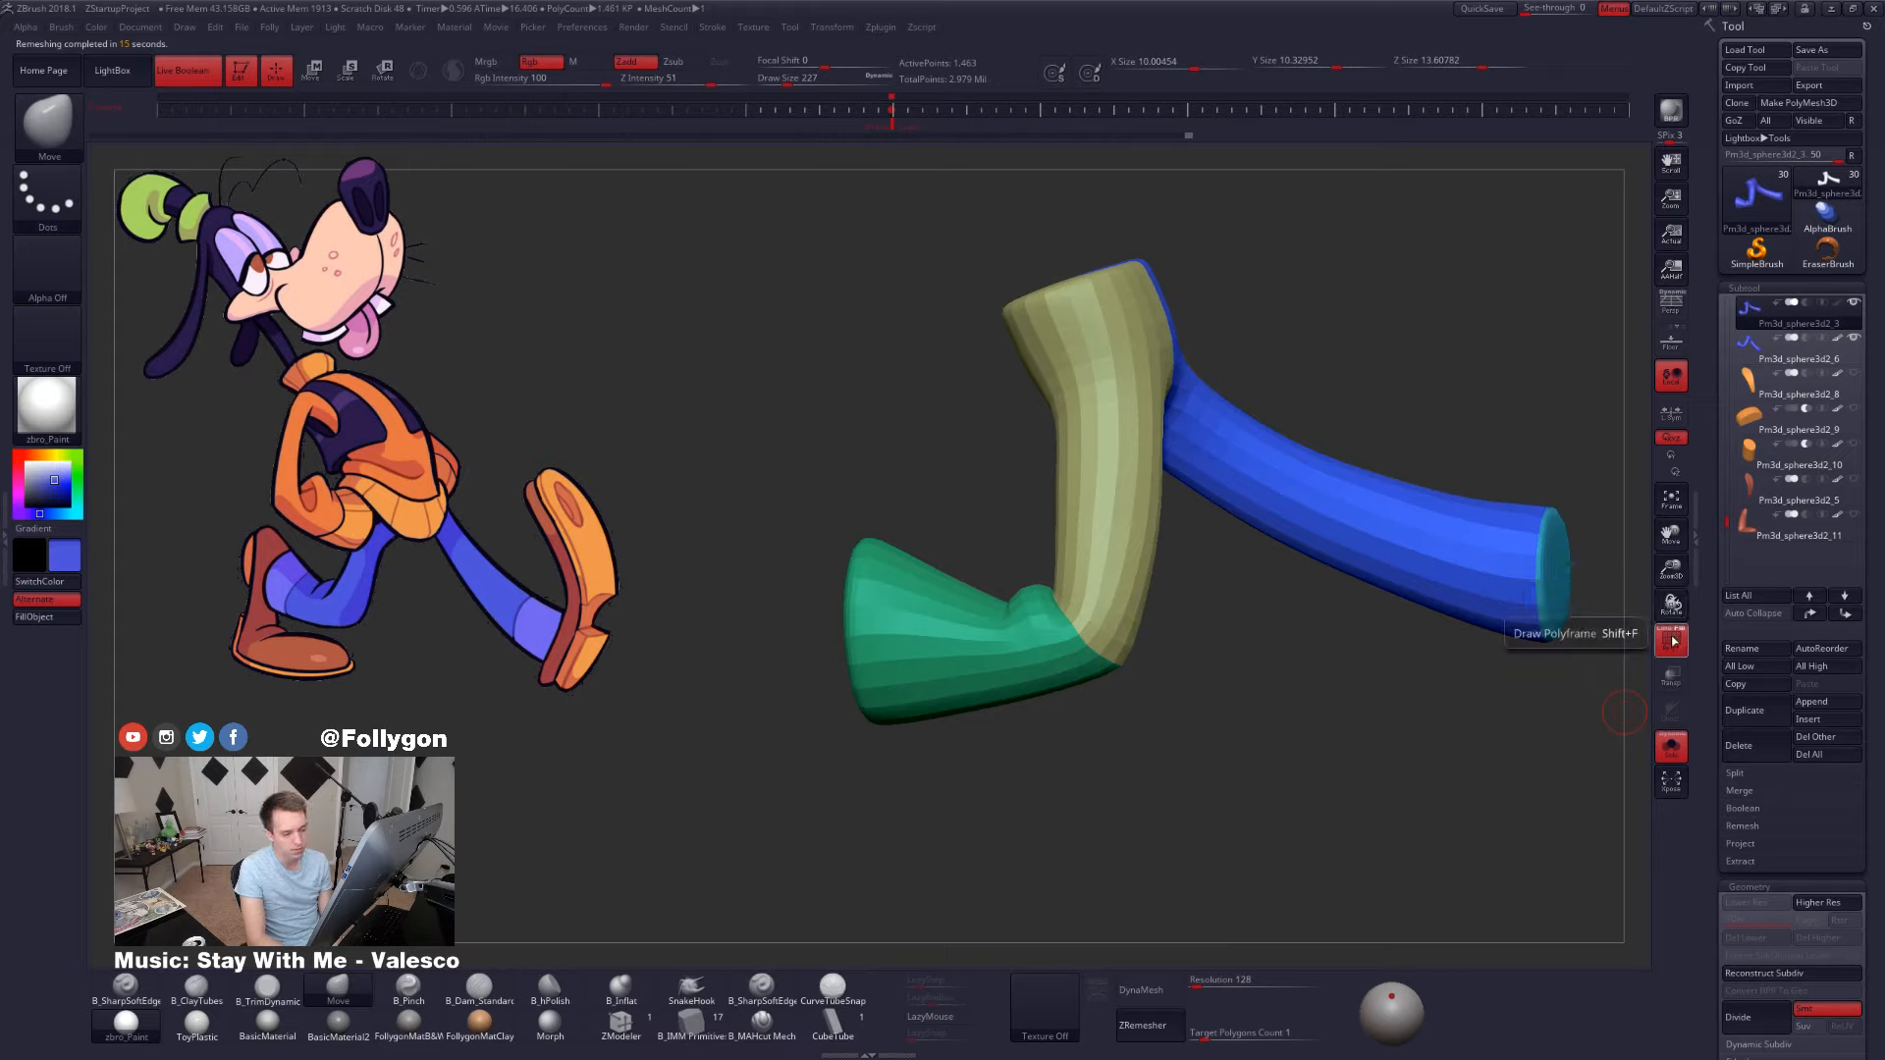
- Examine the remeshed topology around the bent knee with the polyframe displayed
{"action": "left_click", "coordinate": [1671, 638]}
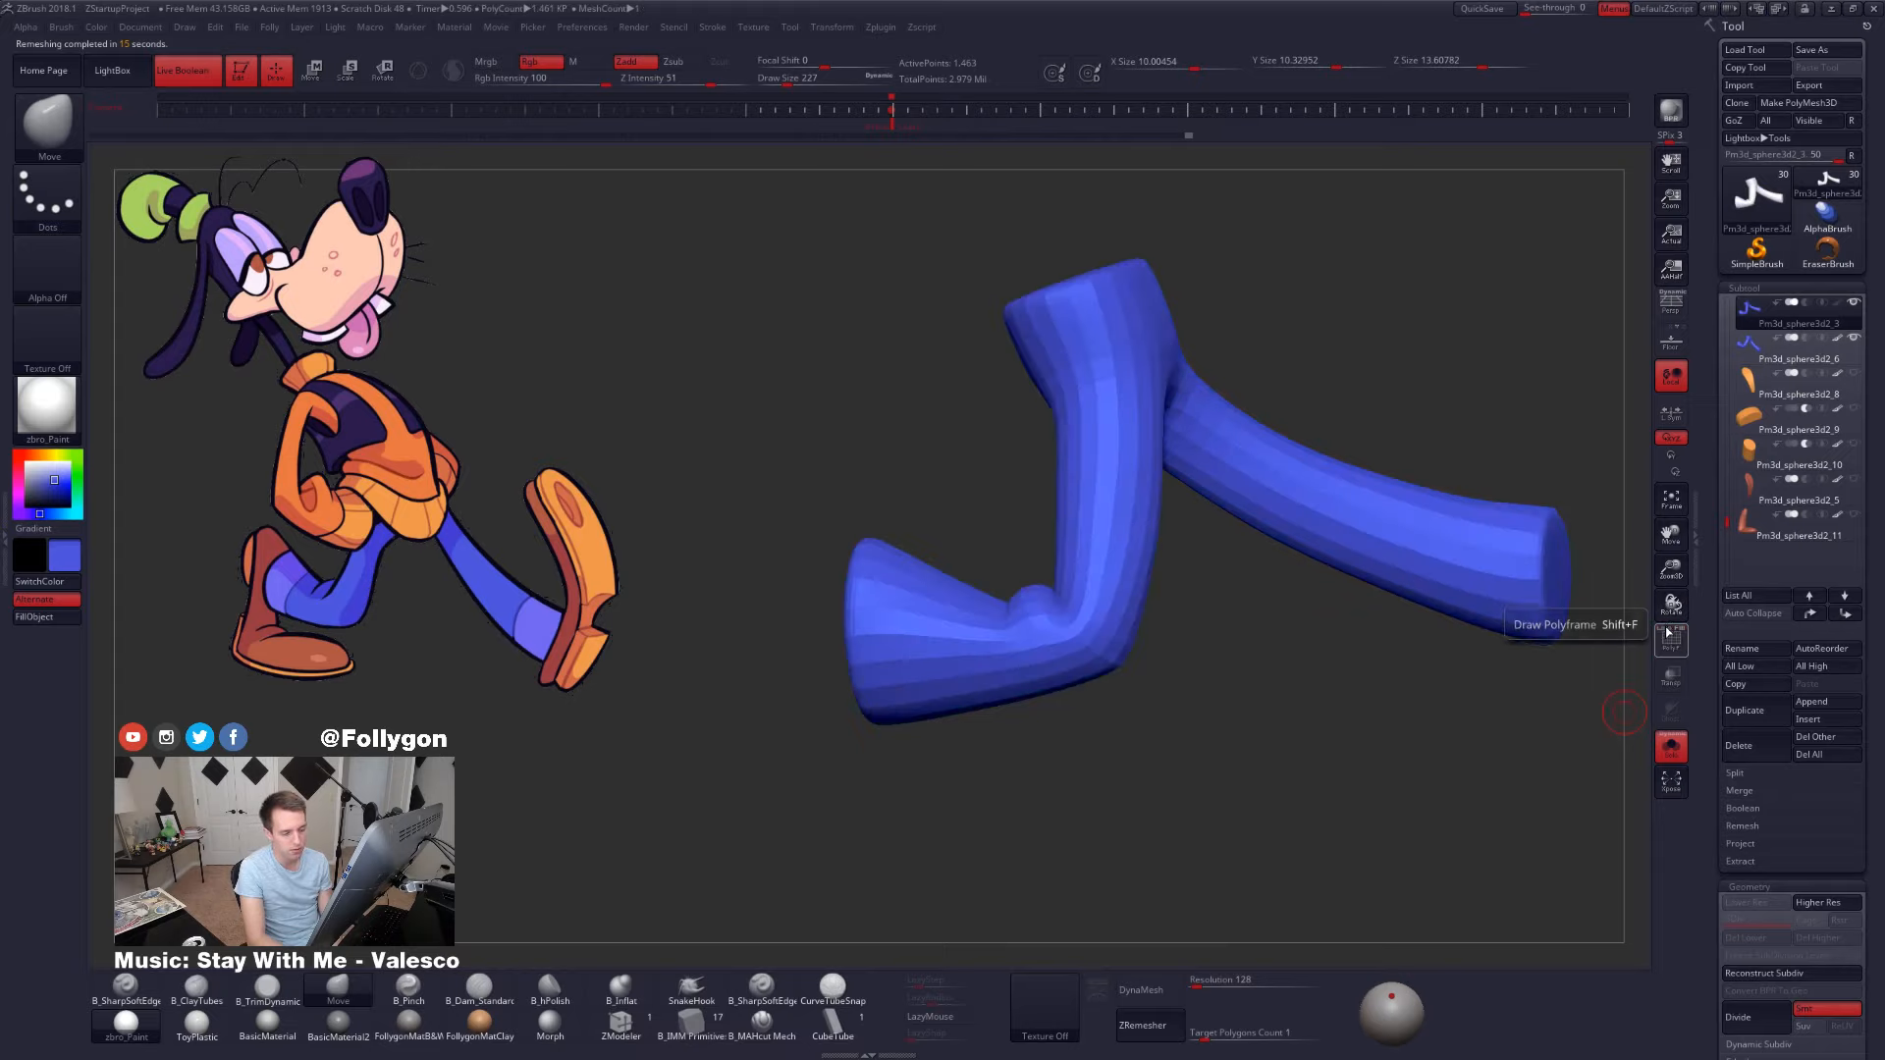
{"action": "left_click_drag", "start_coordinate": [1374, 633], "coordinate": [1097, 601]}
{"action": "right_click_drag", "start_coordinate": [1097, 601], "coordinate": [1178, 677], "text": "ctrl"}
{"action": "key", "text": "shift+f"}
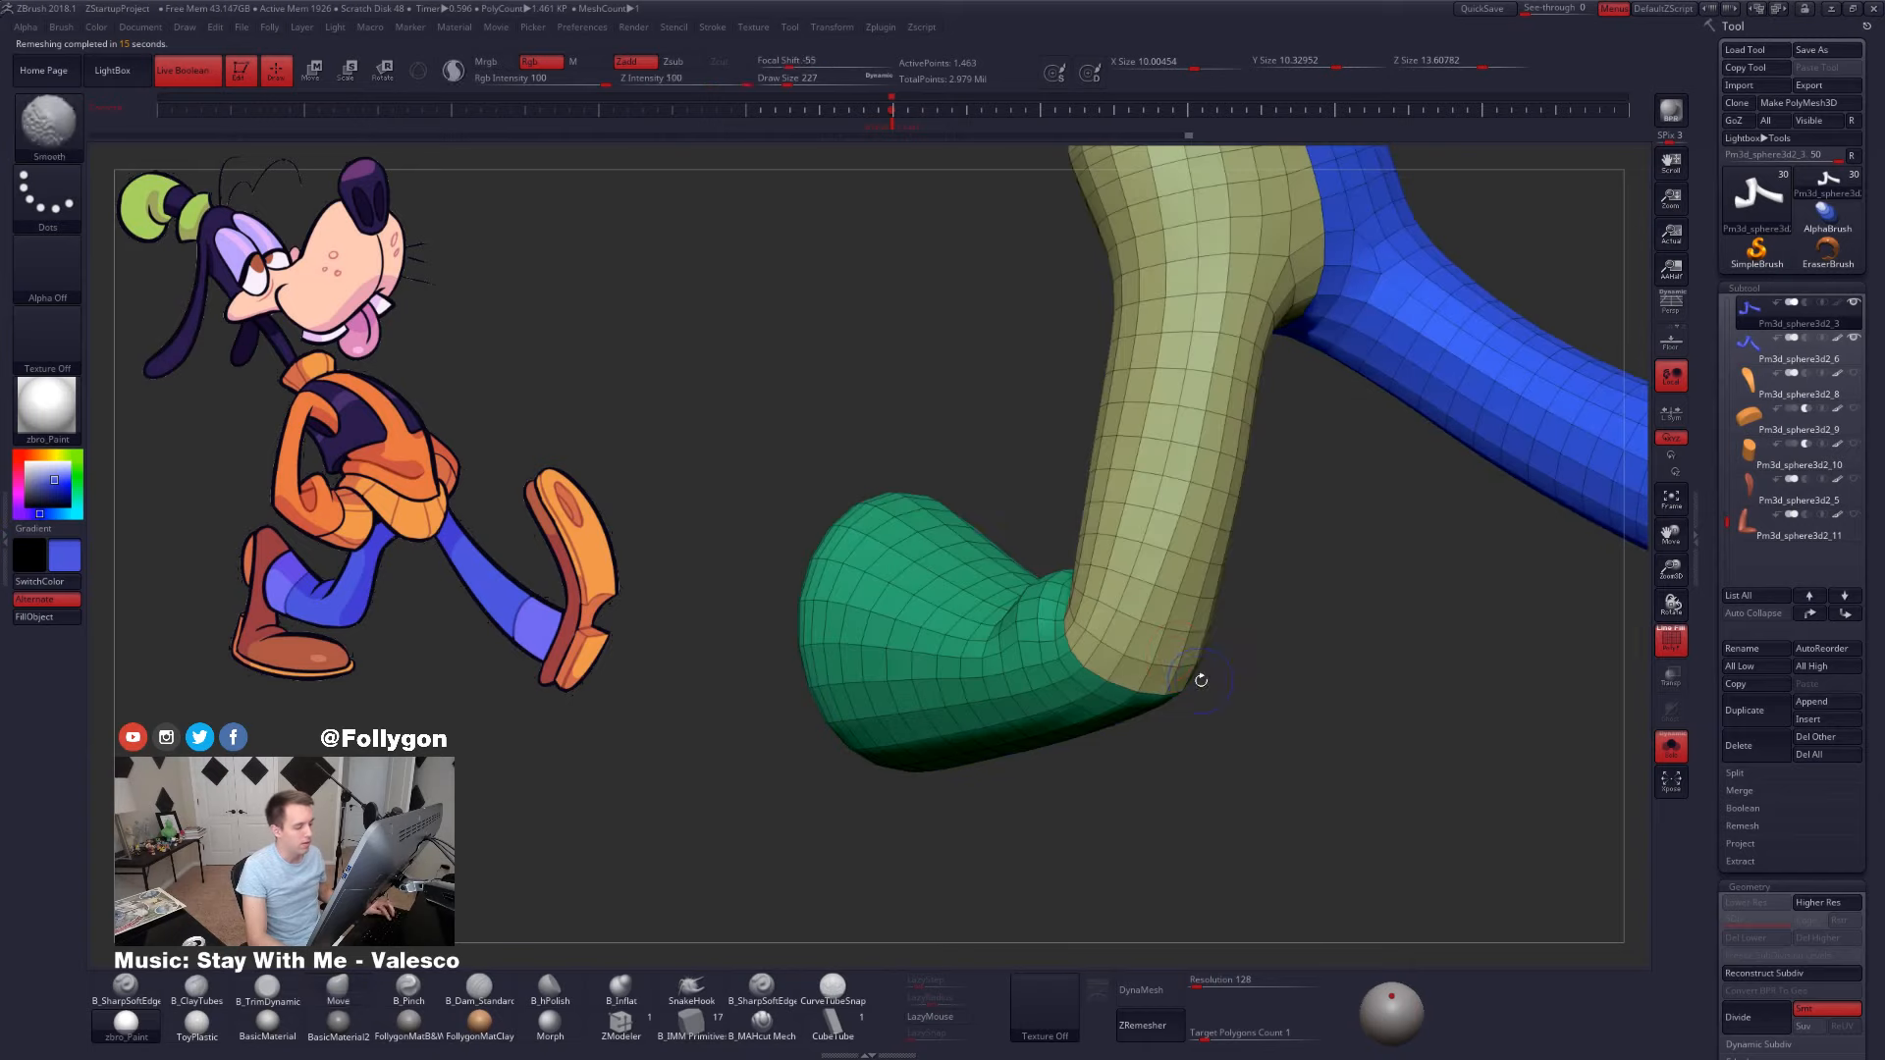
{"action": "mouse_move", "coordinate": [1199, 682]}
{"action": "left_mouse_down"}
{"action": "mouse_move", "coordinate": [1130, 661]}
{"action": "mouse_move", "coordinate": [1217, 664]}
{"action": "left_mouse_up"}
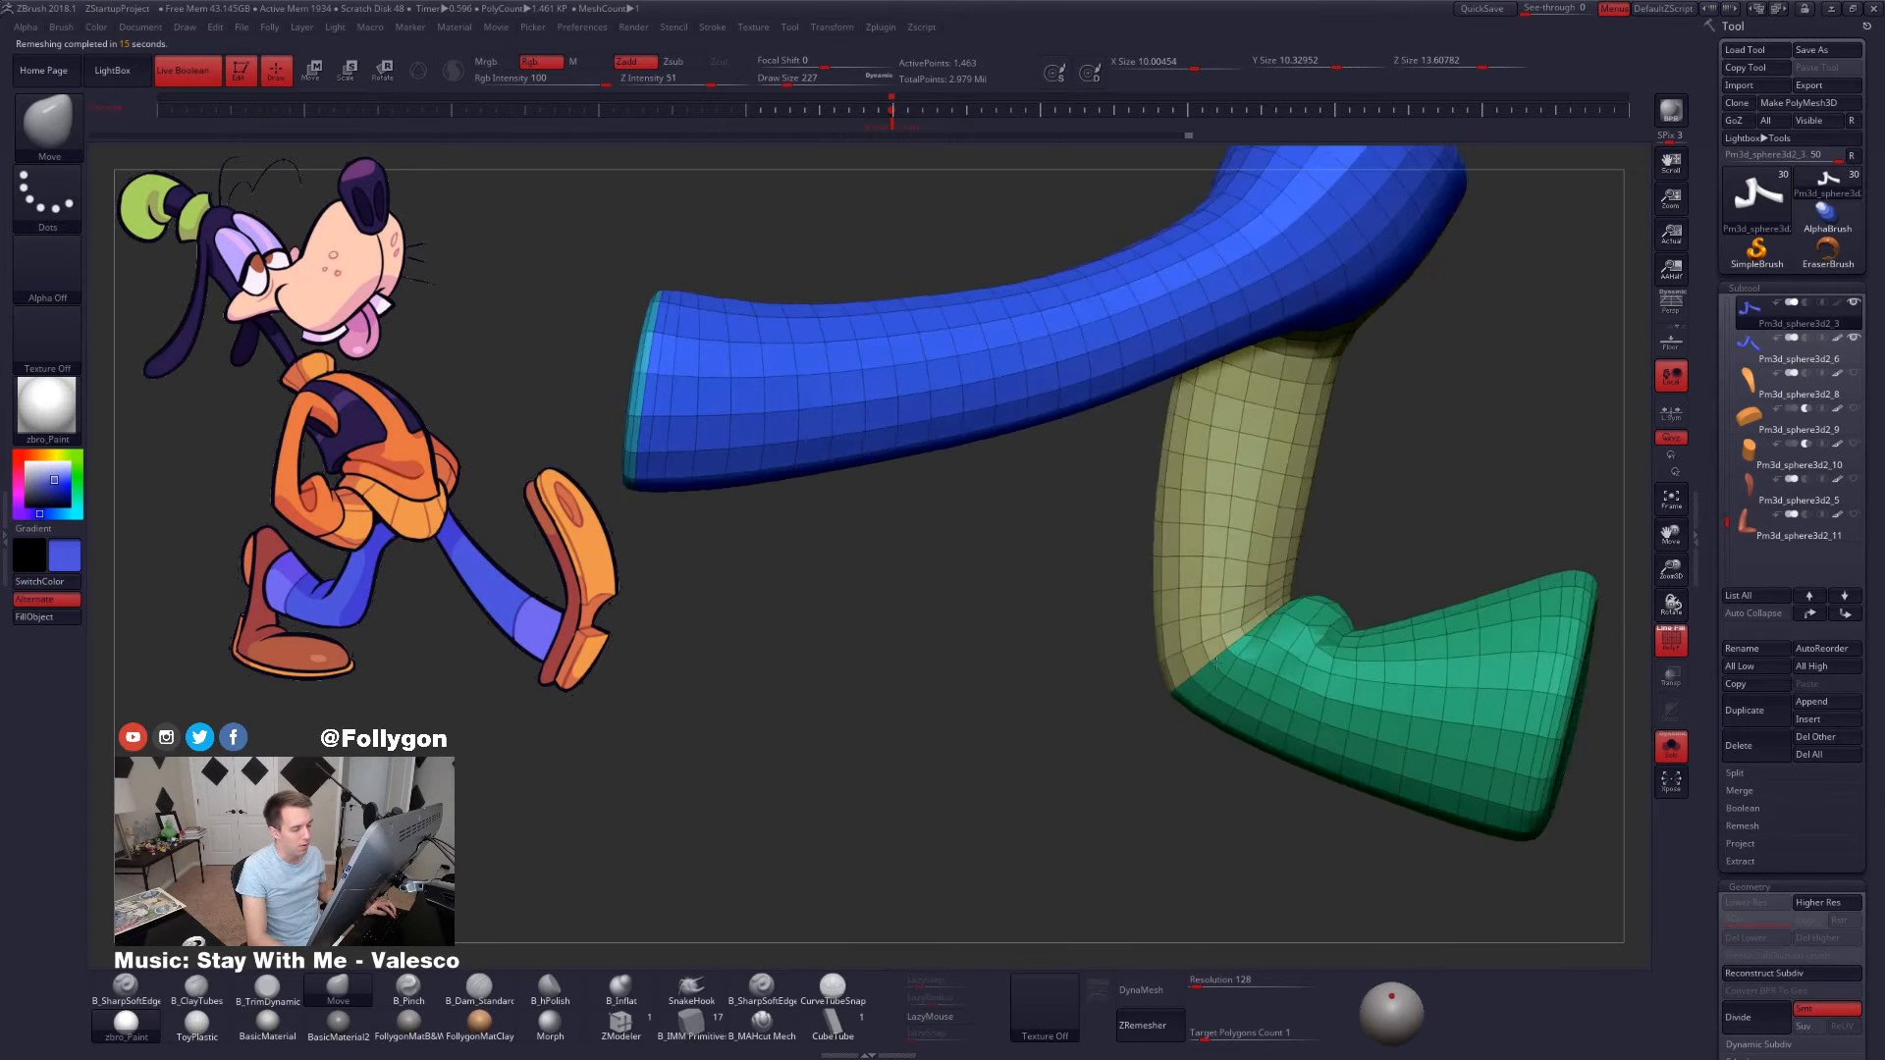
{"action": "right_click_drag", "start_coordinate": [1316, 645], "coordinate": [1164, 681], "text": "ctrl"}
- Undo the remesh to restore the high-resolution legs and turn off the polyframe display
{"action": "key", "text": "ctrl+z"}
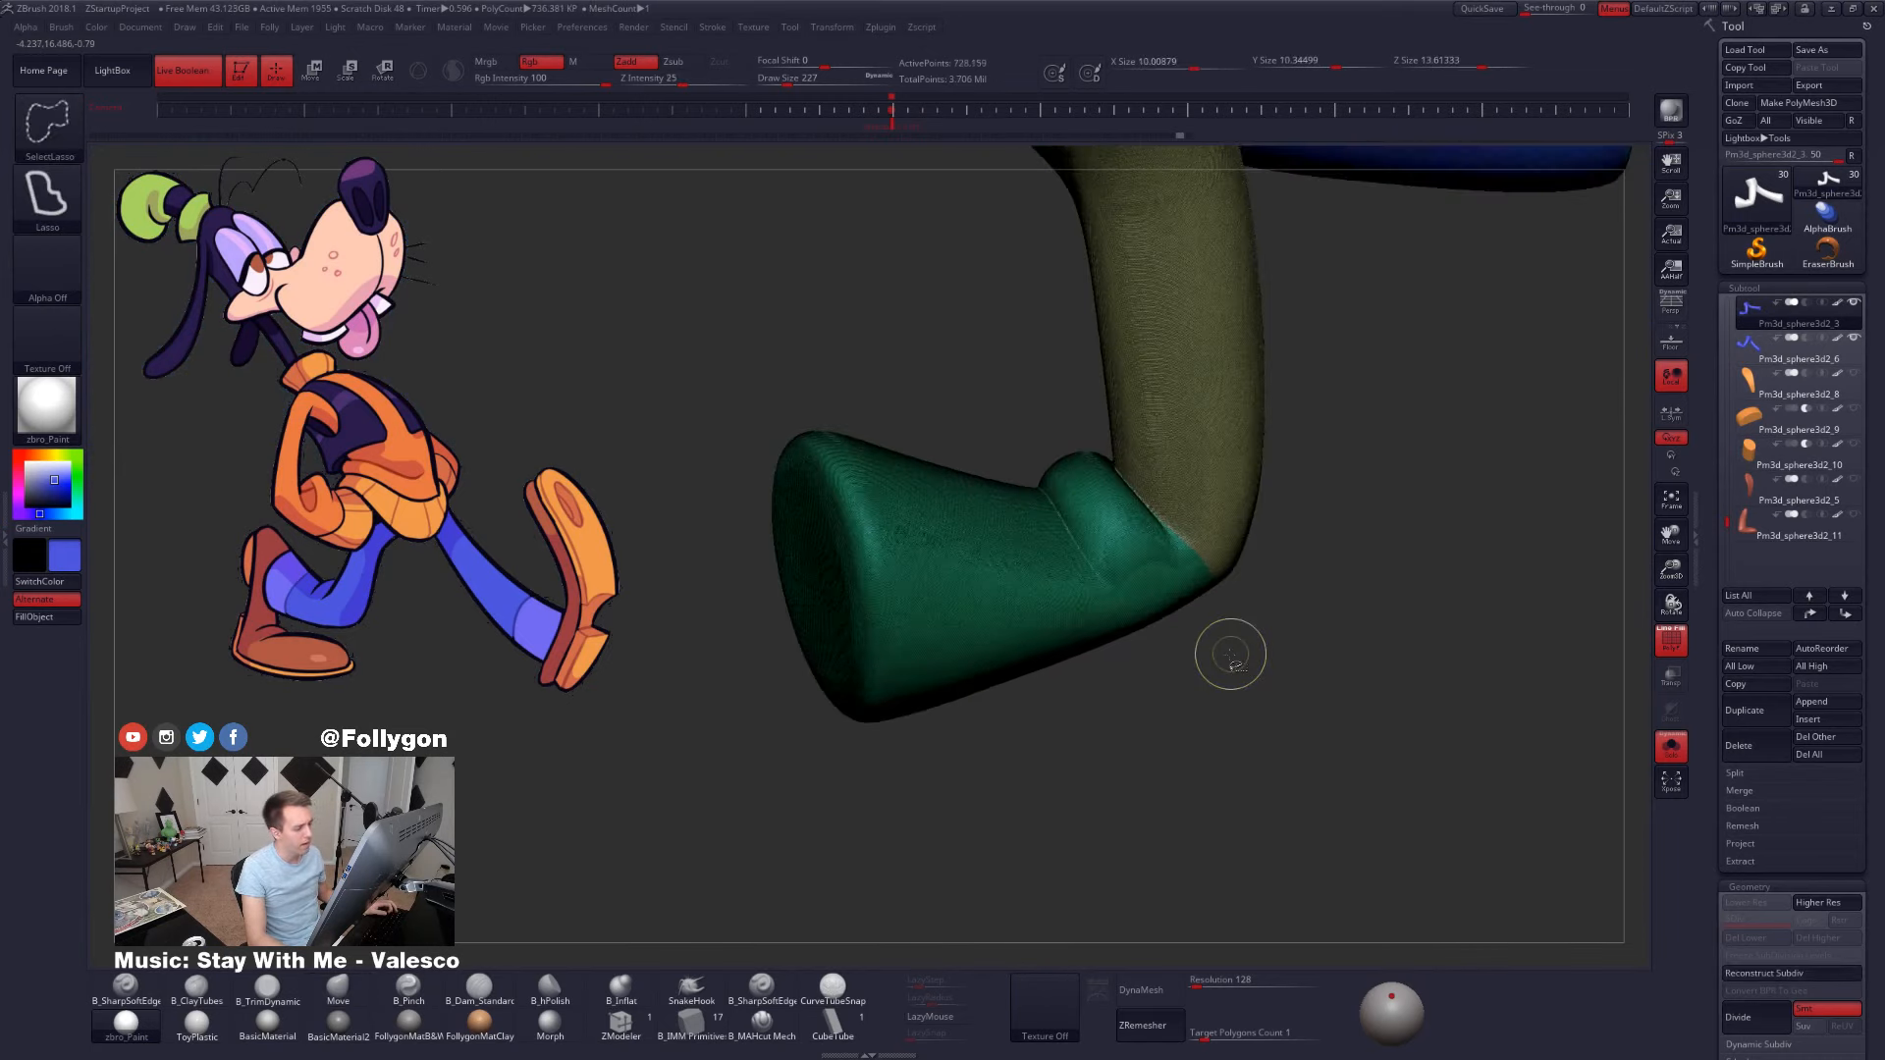
{"action": "key", "text": "ctrl+z"}
{"action": "mouse_move", "coordinate": [1227, 595]}
{"action": "right_mouse_down"}
{"action": "mouse_move", "coordinate": [1185, 617]}
{"action": "mouse_move", "coordinate": [1253, 628]}
{"action": "right_mouse_up"}
{"action": "key", "text": "ctrl"}
{"action": "key", "text": "shift+f"}
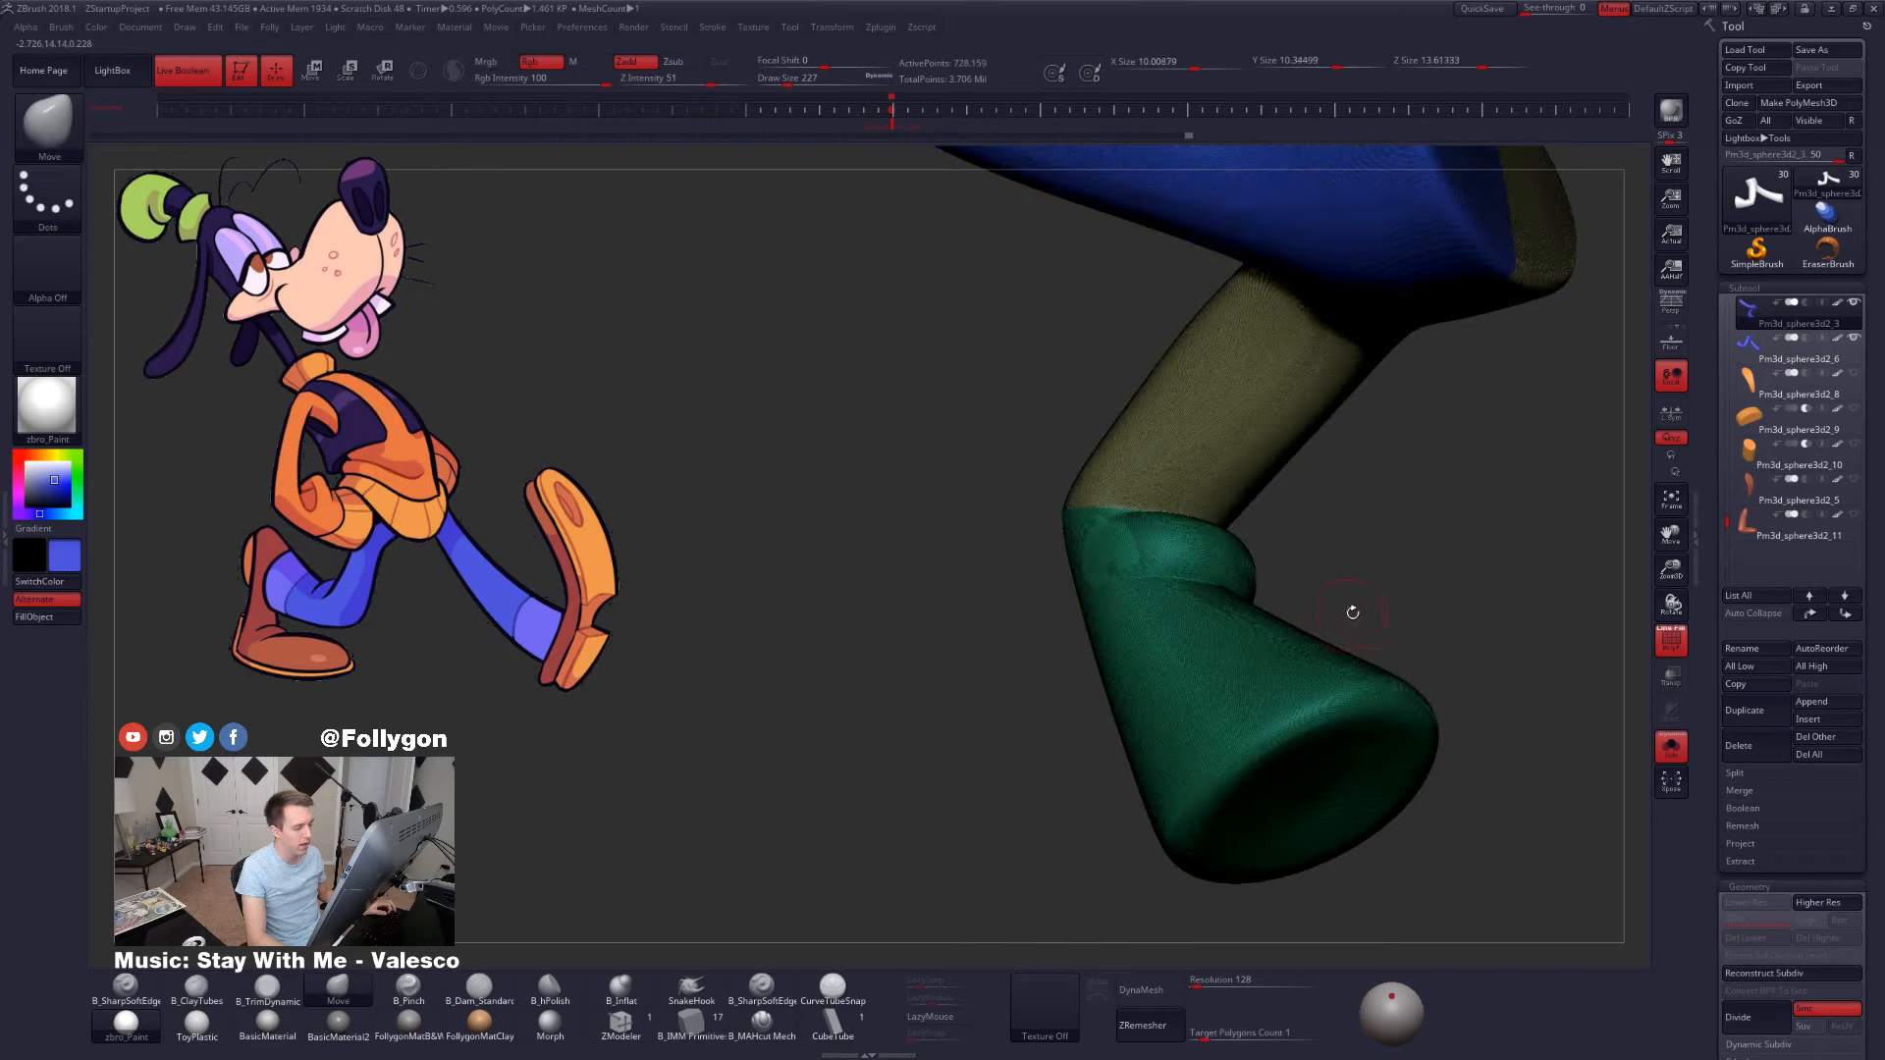
{"action": "key", "text": "ctrl+shift+z"}
{"action": "mouse_move", "coordinate": [1249, 586]}
{"action": "right_mouse_down"}
{"action": "mouse_move", "coordinate": [1235, 662]}
{"action": "mouse_move", "coordinate": [1213, 632]}
{"action": "right_mouse_up"}
- Mask the lower leg below the crease under the knee fold with MaskLasso
{"action": "key", "text": "space"}
{"action": "left_click_drag", "start_coordinate": [1213, 573], "coordinate": [1223, 569]}
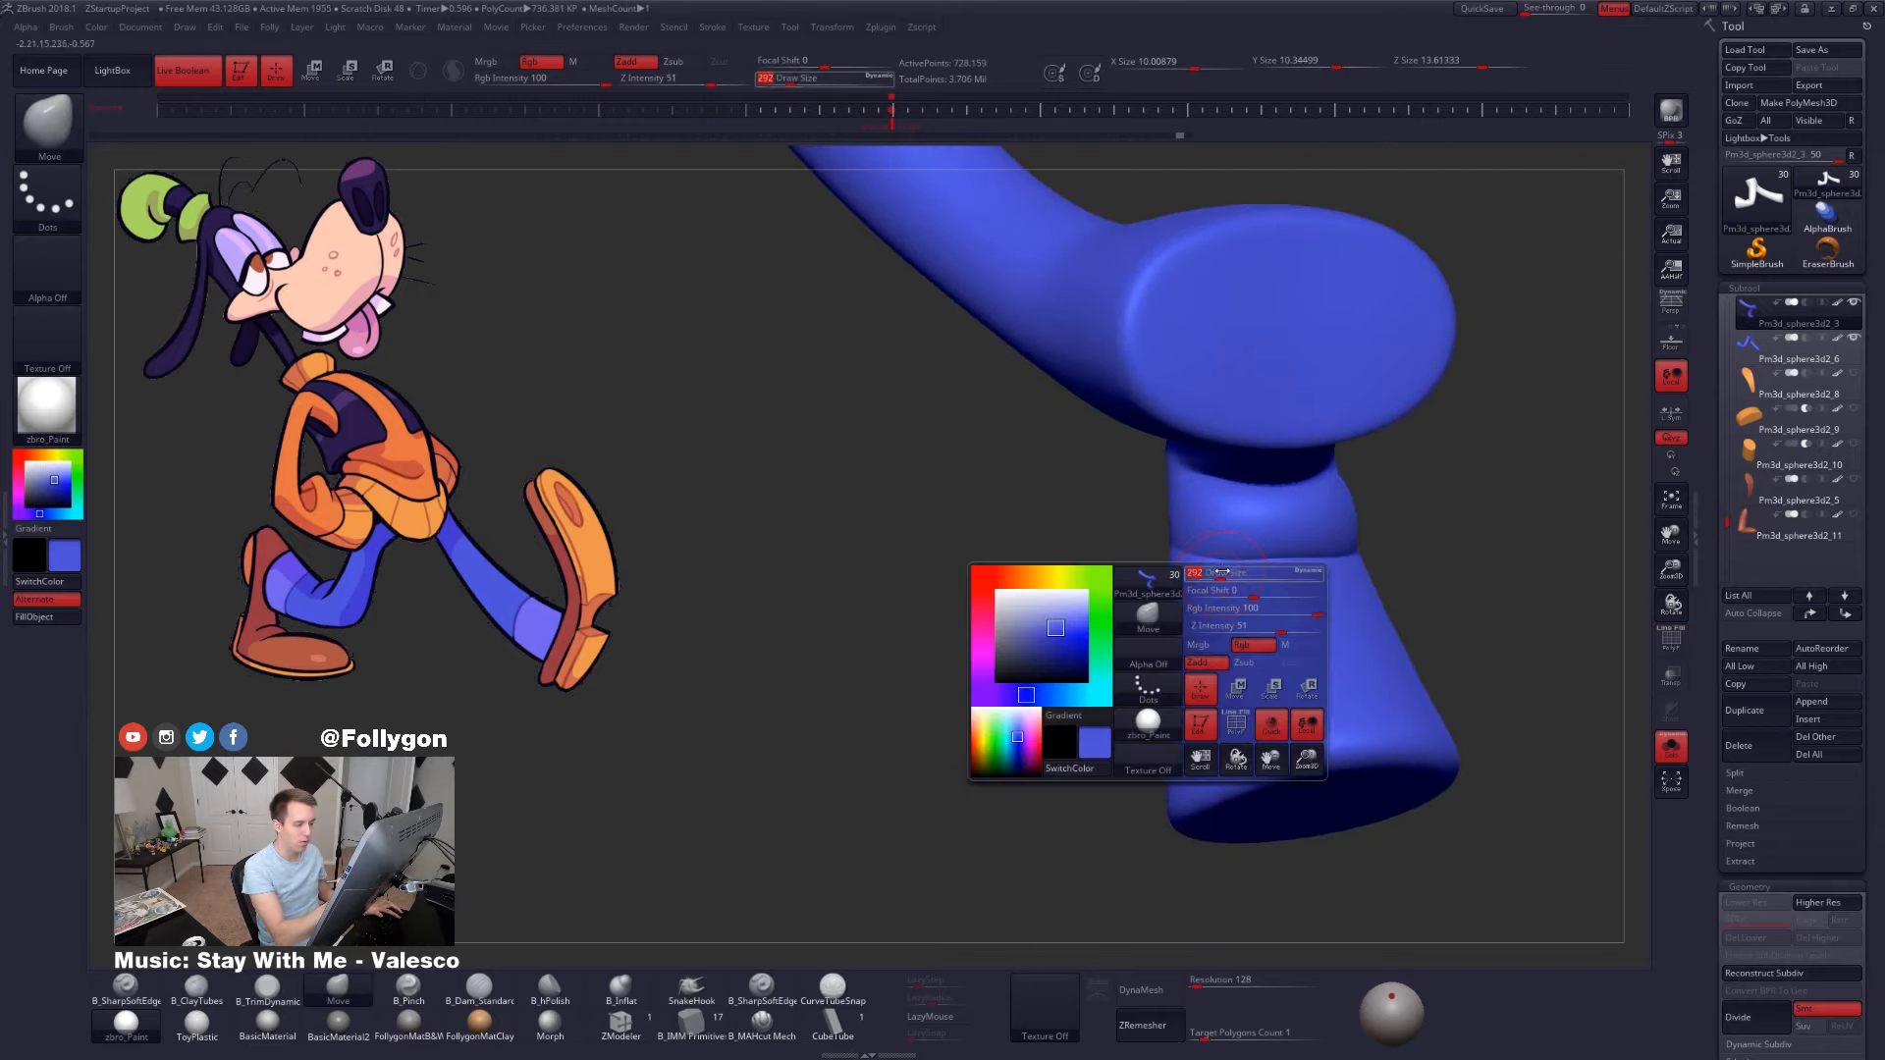
{"action": "mouse_move", "coordinate": [1264, 560]}
{"action": "right_mouse_down"}
{"action": "mouse_move", "coordinate": [1237, 619]}
{"action": "mouse_move", "coordinate": [1262, 598]}
{"action": "right_mouse_up"}
{"action": "key", "text": "shift+f"}
{"action": "key", "text": "shift+f"}
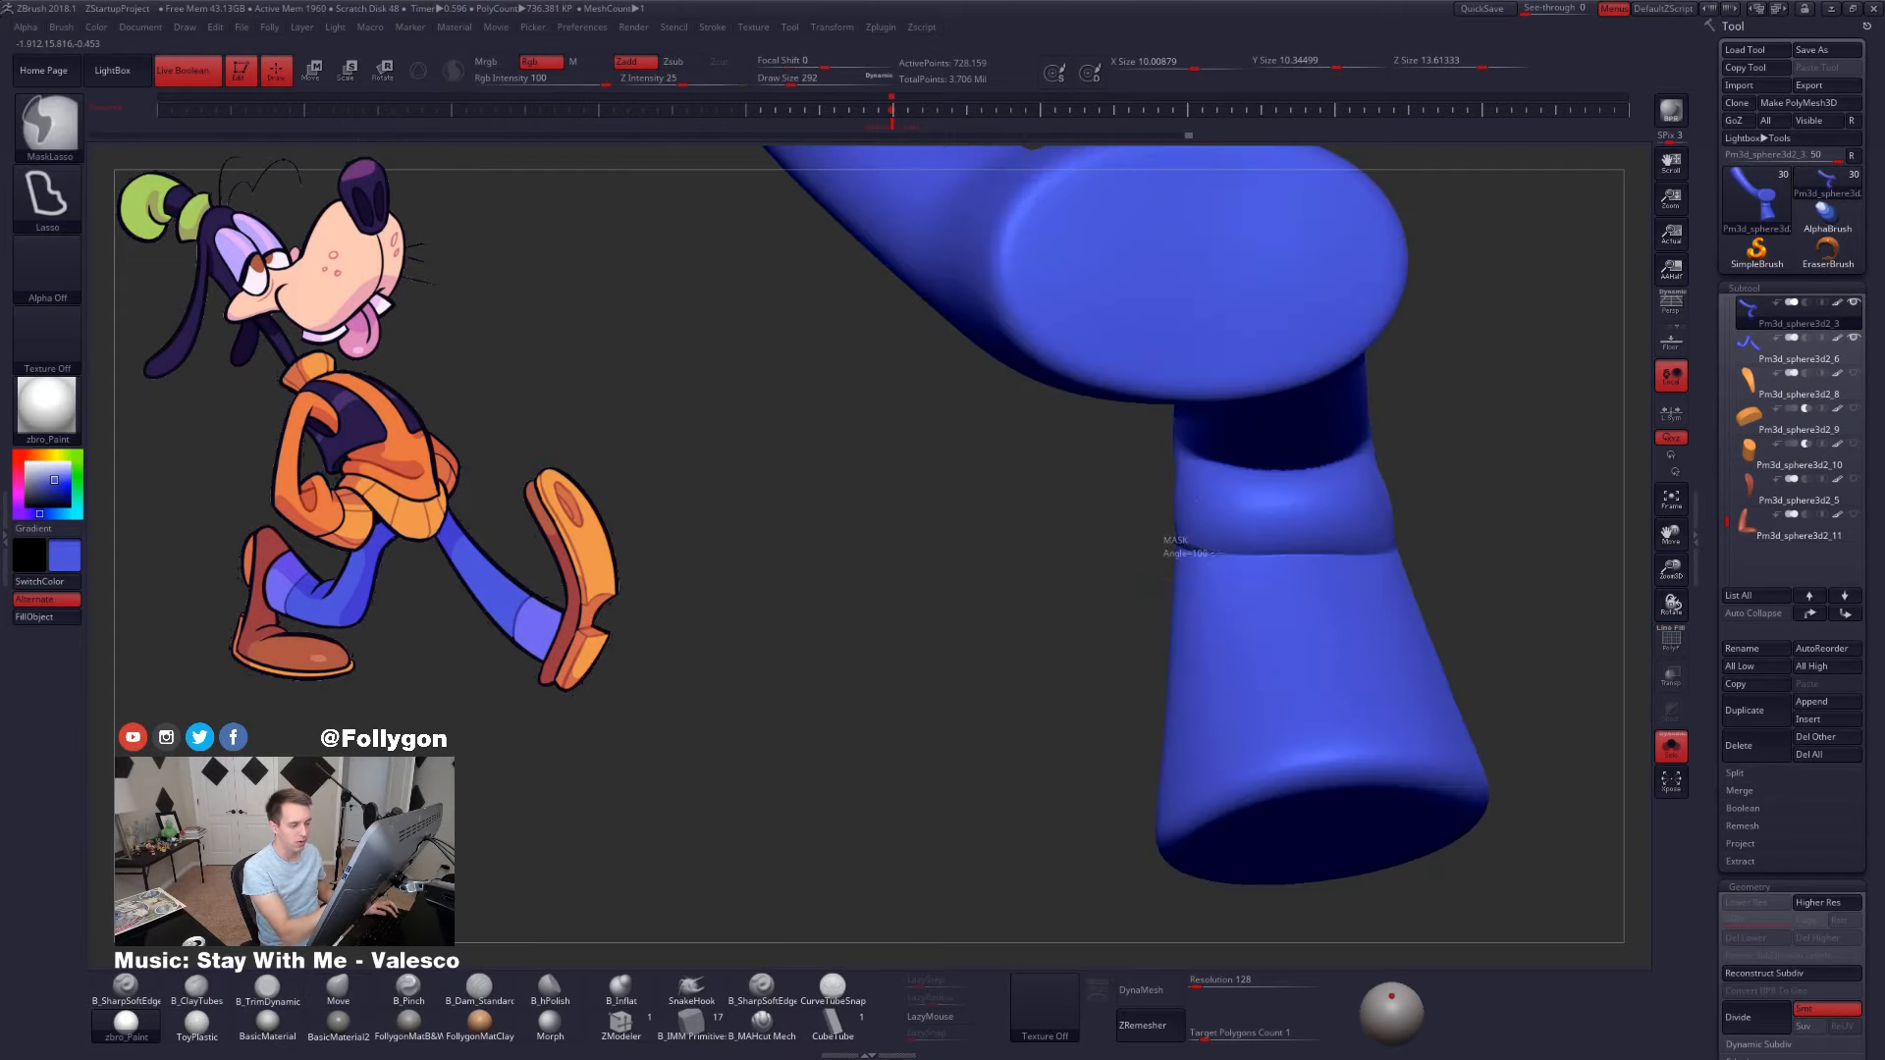
{"action": "mouse_move", "coordinate": [1333, 553]}
{"action": "left_mouse_down", "text": "ctrl"}
{"action": "mouse_move", "coordinate": [1396, 556]}
{"action": "mouse_move", "coordinate": [1531, 824]}
{"action": "mouse_move", "coordinate": [970, 883]}
{"action": "mouse_move", "coordinate": [981, 569]}
{"action": "left_mouse_up", "text": "ctrl"}
{"action": "mouse_move", "coordinate": [1215, 619]}
{"action": "right_mouse_down"}
{"action": "mouse_move", "coordinate": [1208, 659]}
{"action": "mouse_move", "coordinate": [1336, 625]}
{"action": "mouse_move", "coordinate": [1208, 617]}
{"action": "mouse_move", "coordinate": [1191, 636]}
{"action": "mouse_move", "coordinate": [1176, 571]}
{"action": "mouse_move", "coordinate": [1194, 562]}
{"action": "mouse_move", "coordinate": [1163, 550]}
{"action": "right_mouse_up"}
- Switch the masking brush to MaskPen with the FreeHand stroke and reduce the draw size to 61
{"action": "key", "text": "ctrl+space"}
{"action": "left_click", "coordinate": [1156, 899]}
{"action": "key", "text": "space"}
{"action": "left_click", "coordinate": [1189, 564]}
{"action": "key", "text": "ctrl+space"}
{"action": "left_click", "coordinate": [1168, 585]}
{"action": "key", "text": "shift+f"}
{"action": "key", "text": "shift+f"}
{"action": "key", "text": "space"}
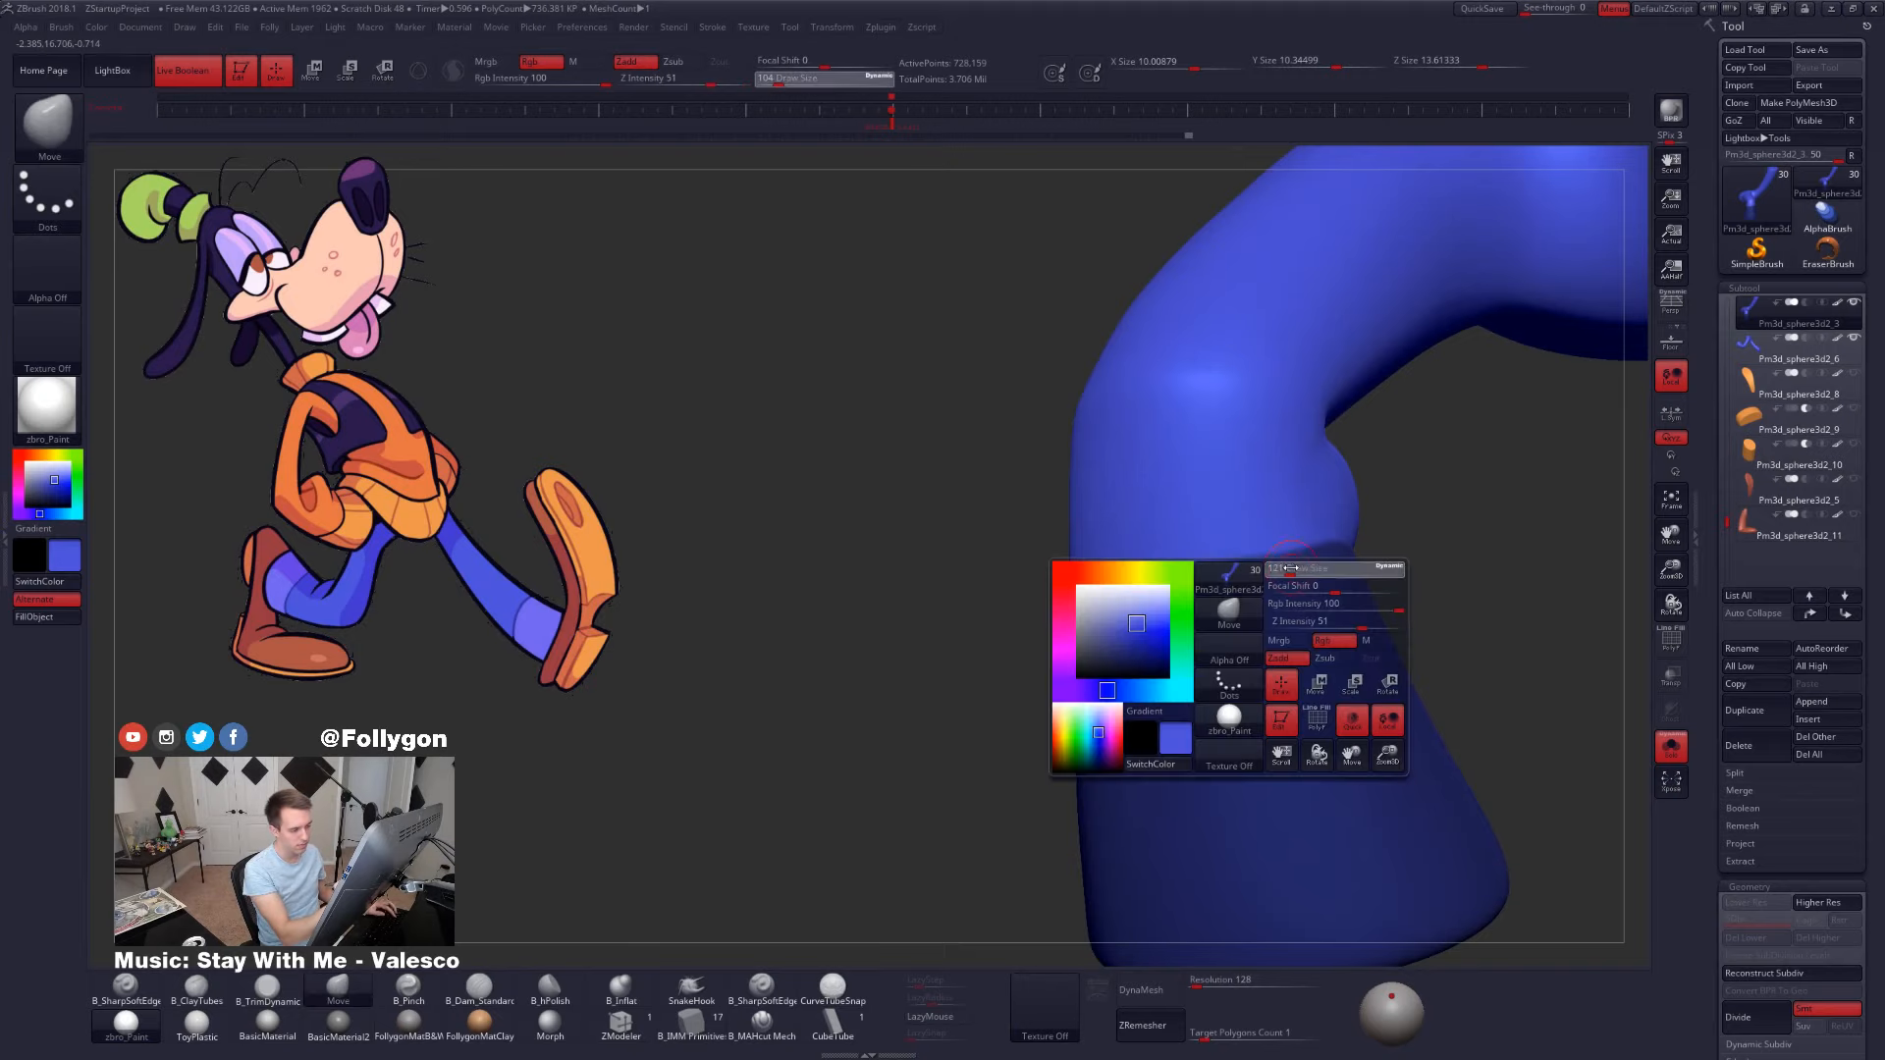
{"action": "key", "text": "ctrl"}
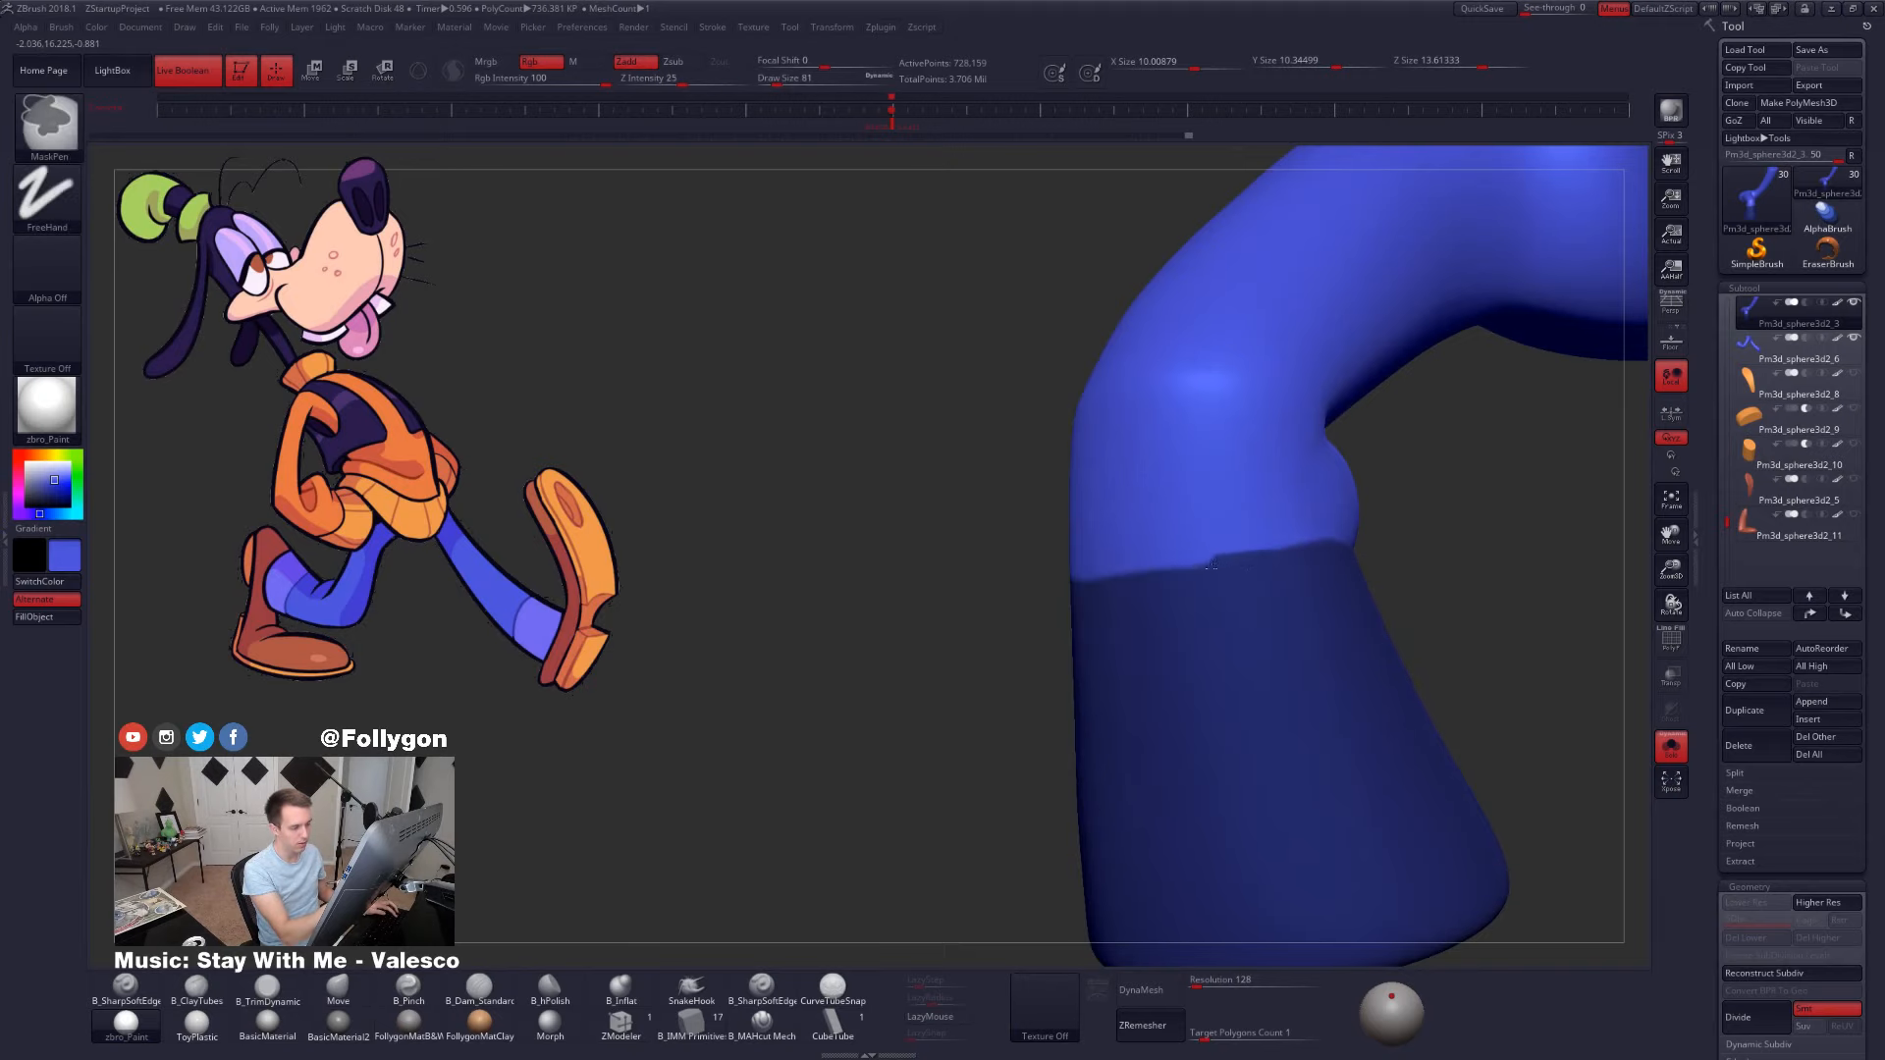
- Paint the mask edge evenly around the leg along the crease below the knee fold, using draw size 54
{"action": "right_click_drag", "start_coordinate": [1138, 576], "coordinate": [1175, 574]}
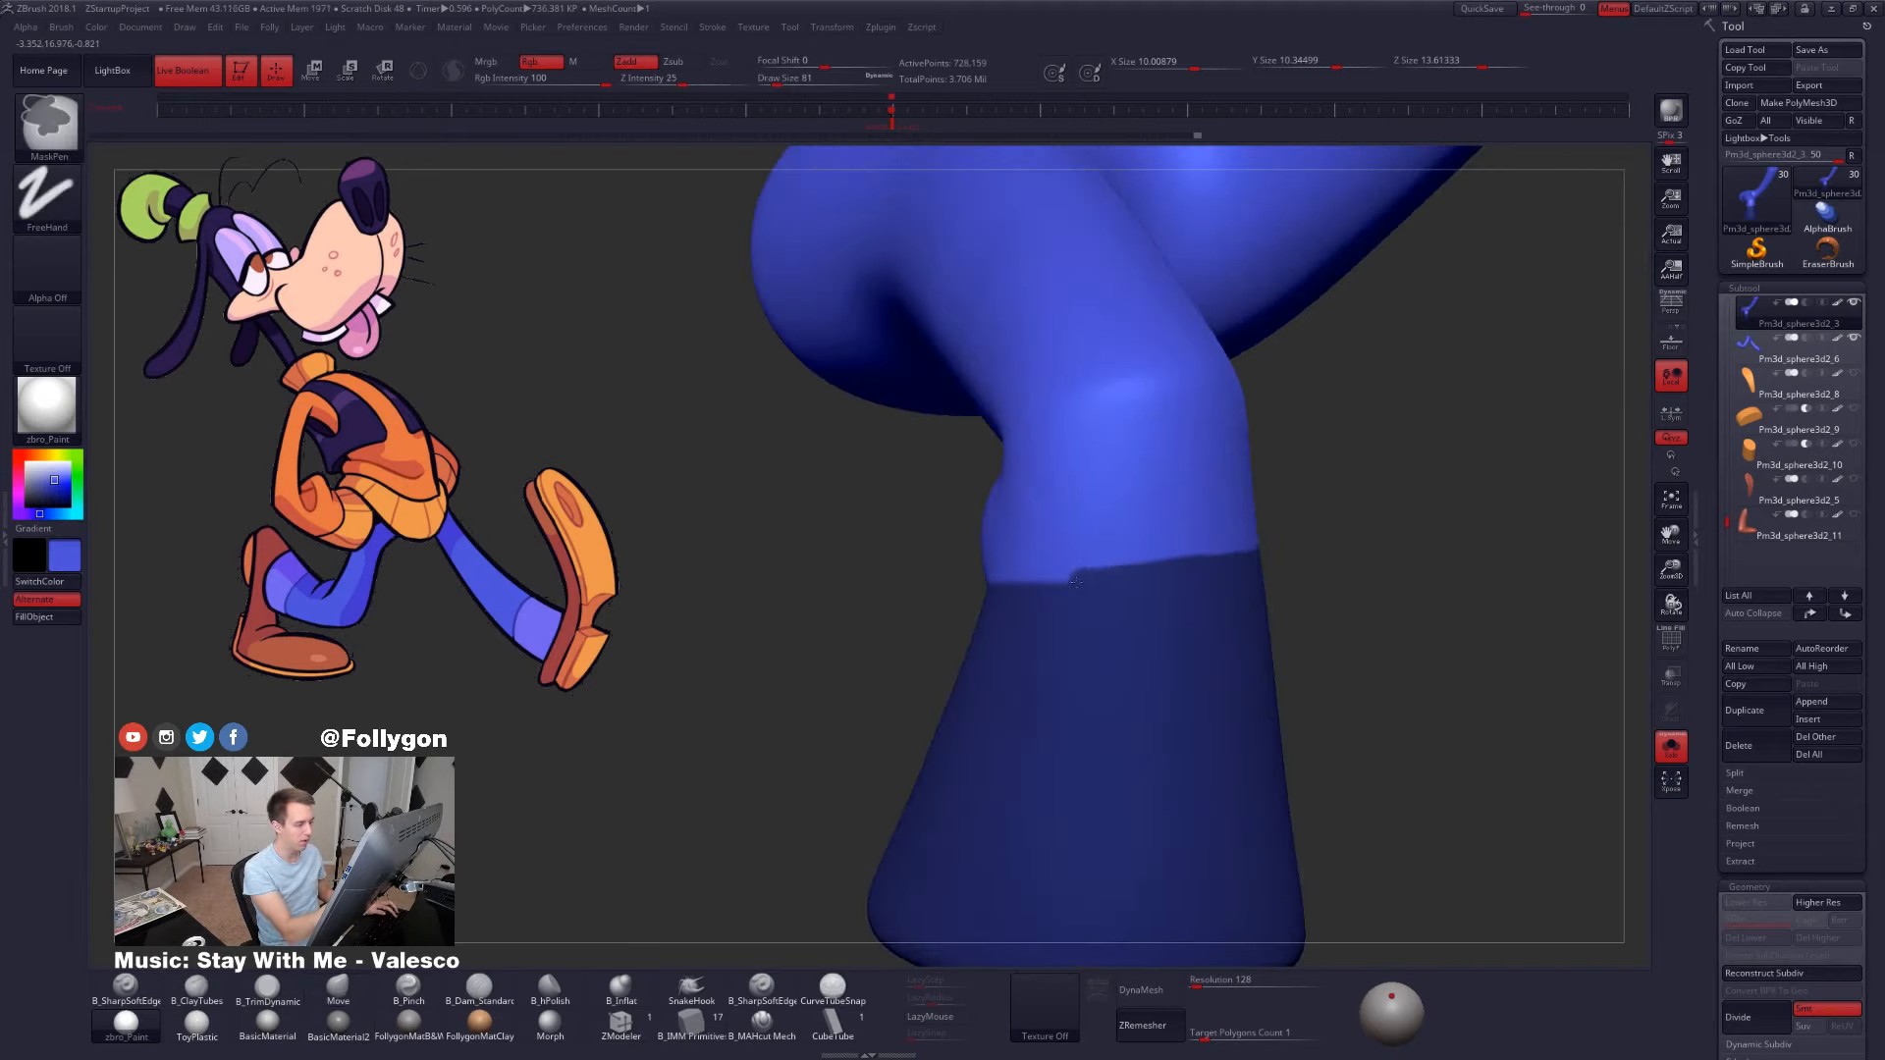
{"action": "left_click_drag", "start_coordinate": [1076, 582], "coordinate": [972, 604], "text": "ctrl"}
{"action": "mouse_move", "coordinate": [1031, 593]}
{"action": "right_mouse_down"}
{"action": "mouse_move", "coordinate": [1163, 591]}
{"action": "mouse_move", "coordinate": [1001, 606]}
{"action": "right_mouse_up"}
{"action": "key", "text": "s"}
{"action": "left_click_drag", "start_coordinate": [999, 677], "coordinate": [983, 677]}
{"action": "right_click_drag", "start_coordinate": [1060, 589], "coordinate": [1016, 597]}
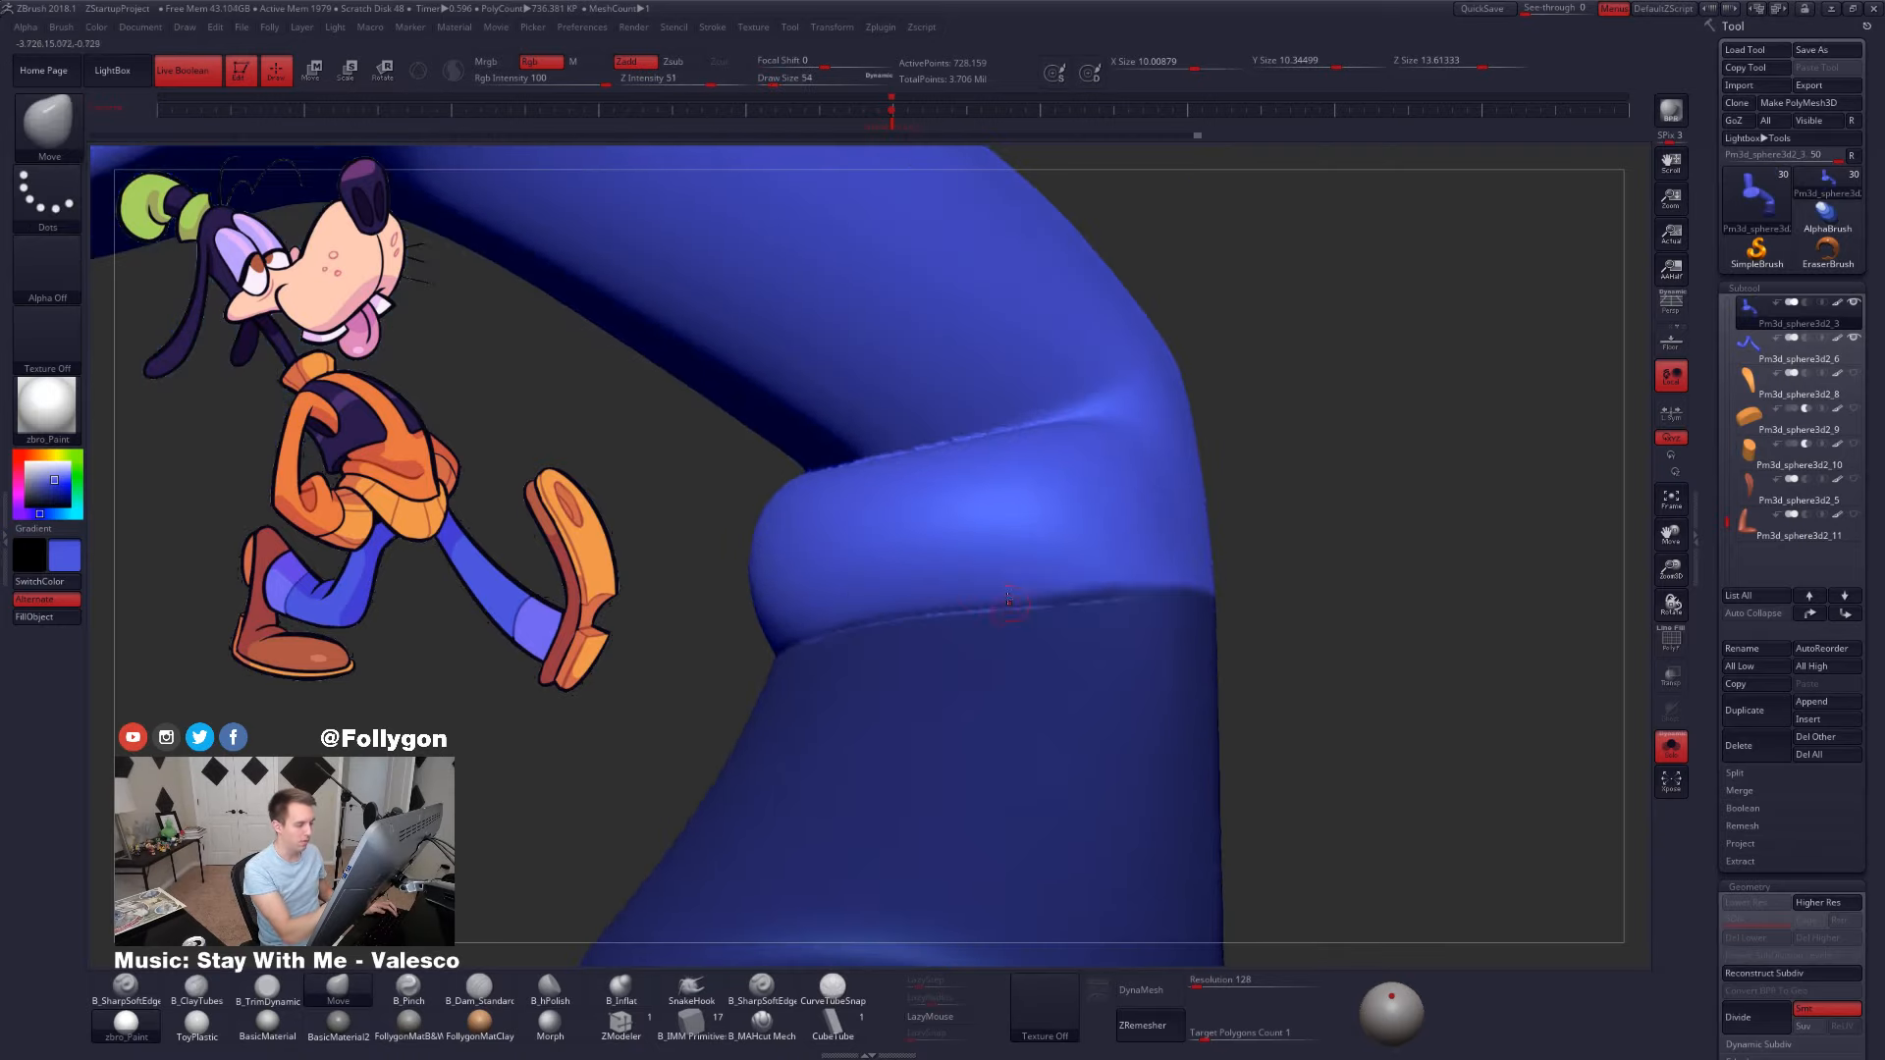
{"action": "key", "text": "ctrl"}
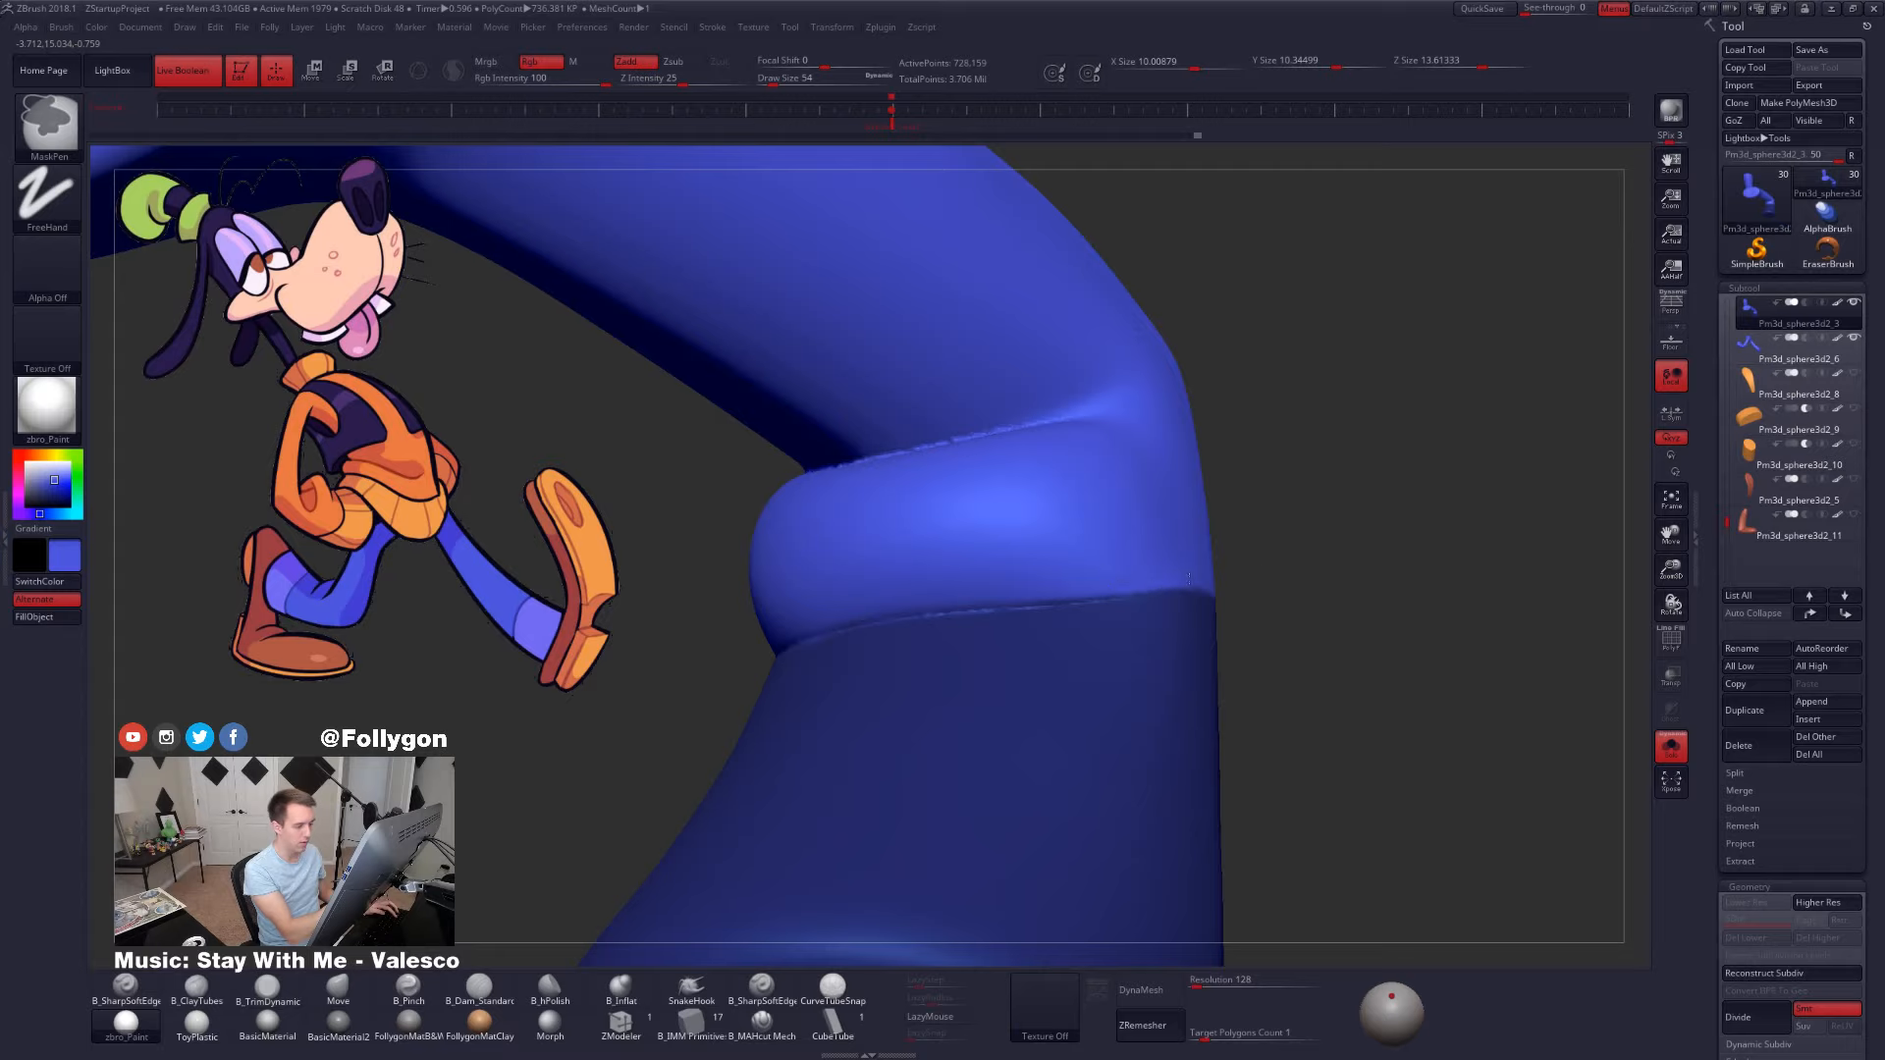
{"action": "left_click_drag", "start_coordinate": [1189, 579], "coordinate": [1239, 581], "text": "ctrl"}
{"action": "mouse_move", "coordinate": [1239, 614]}
{"action": "right_mouse_down"}
{"action": "mouse_move", "coordinate": [1208, 650]}
{"action": "mouse_move", "coordinate": [1158, 637]}
{"action": "mouse_move", "coordinate": [1202, 627]}
{"action": "mouse_move", "coordinate": [1027, 707]}
{"action": "mouse_move", "coordinate": [1129, 589]}
{"action": "right_mouse_up"}
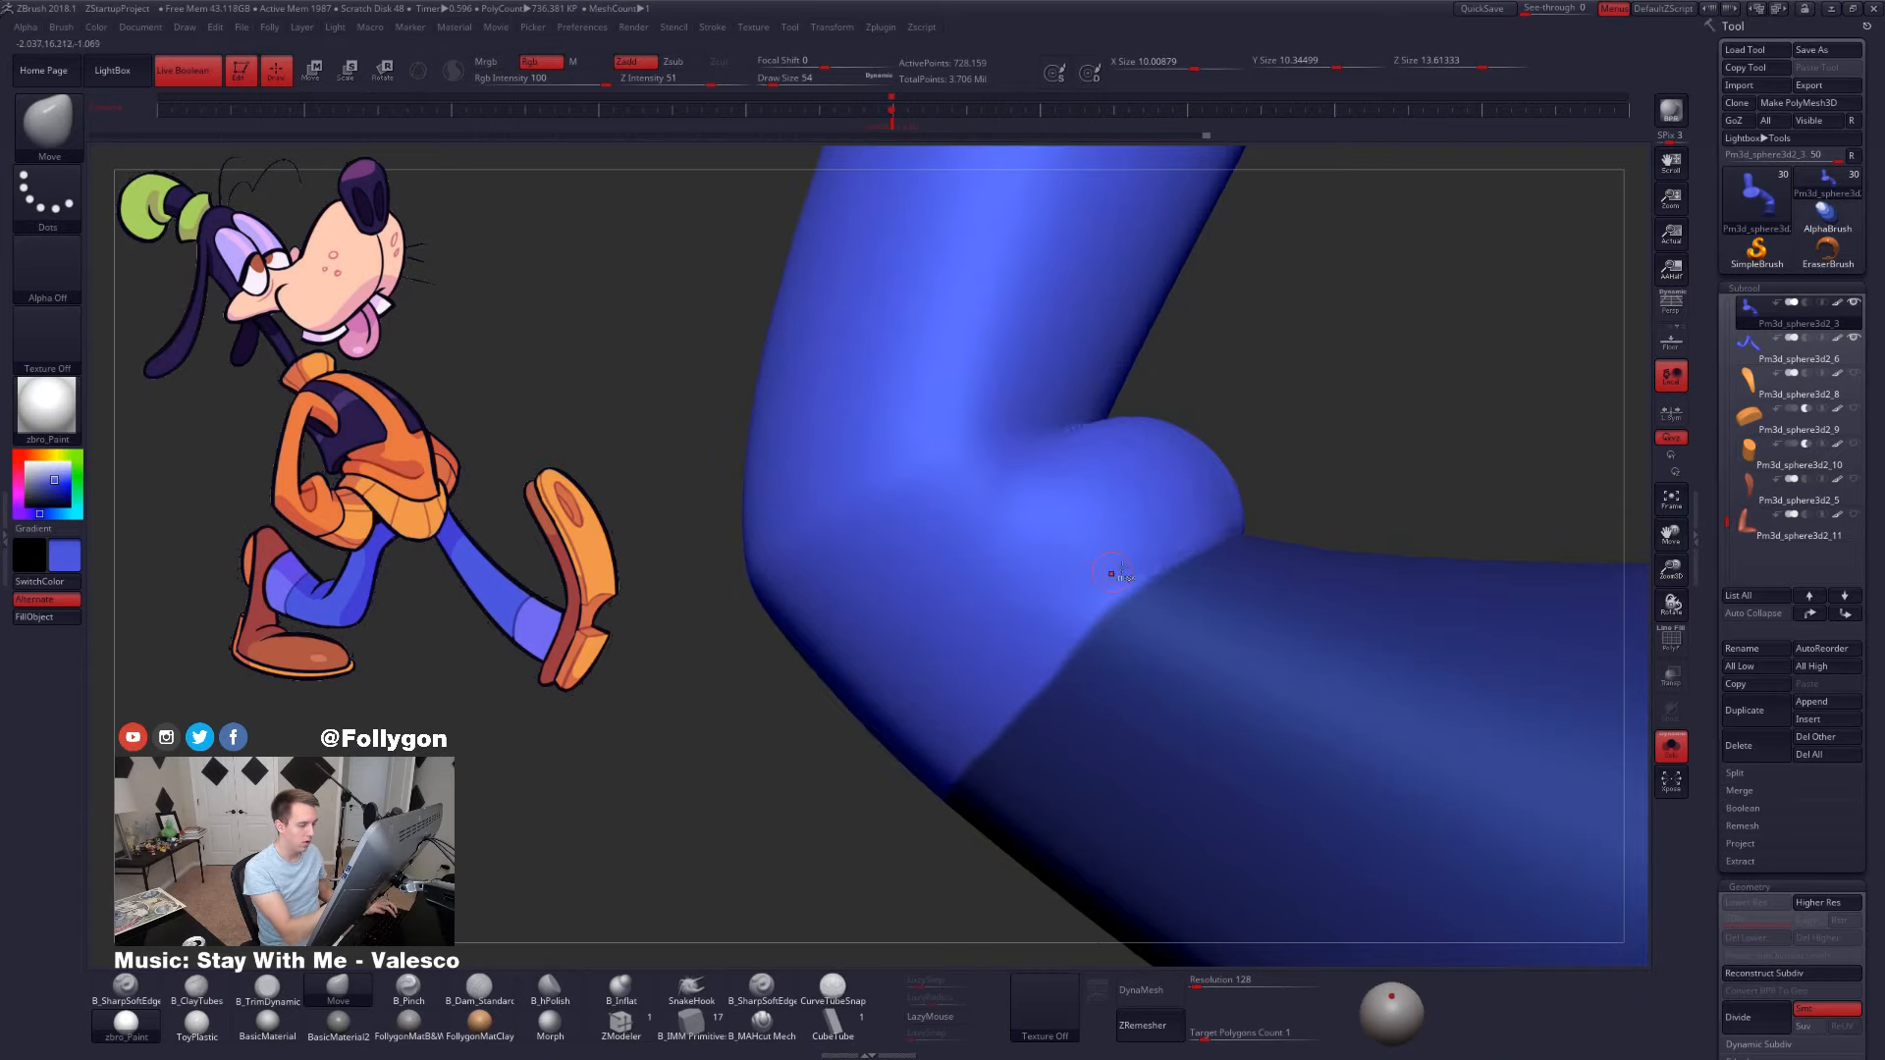
{"action": "key", "text": "ctrl"}
- Display the polyframe and assign the masked part of the lower leg below the fold to a new polygroup
{"action": "right_click_drag", "start_coordinate": [1077, 675], "coordinate": [959, 606], "text": "ctrl"}
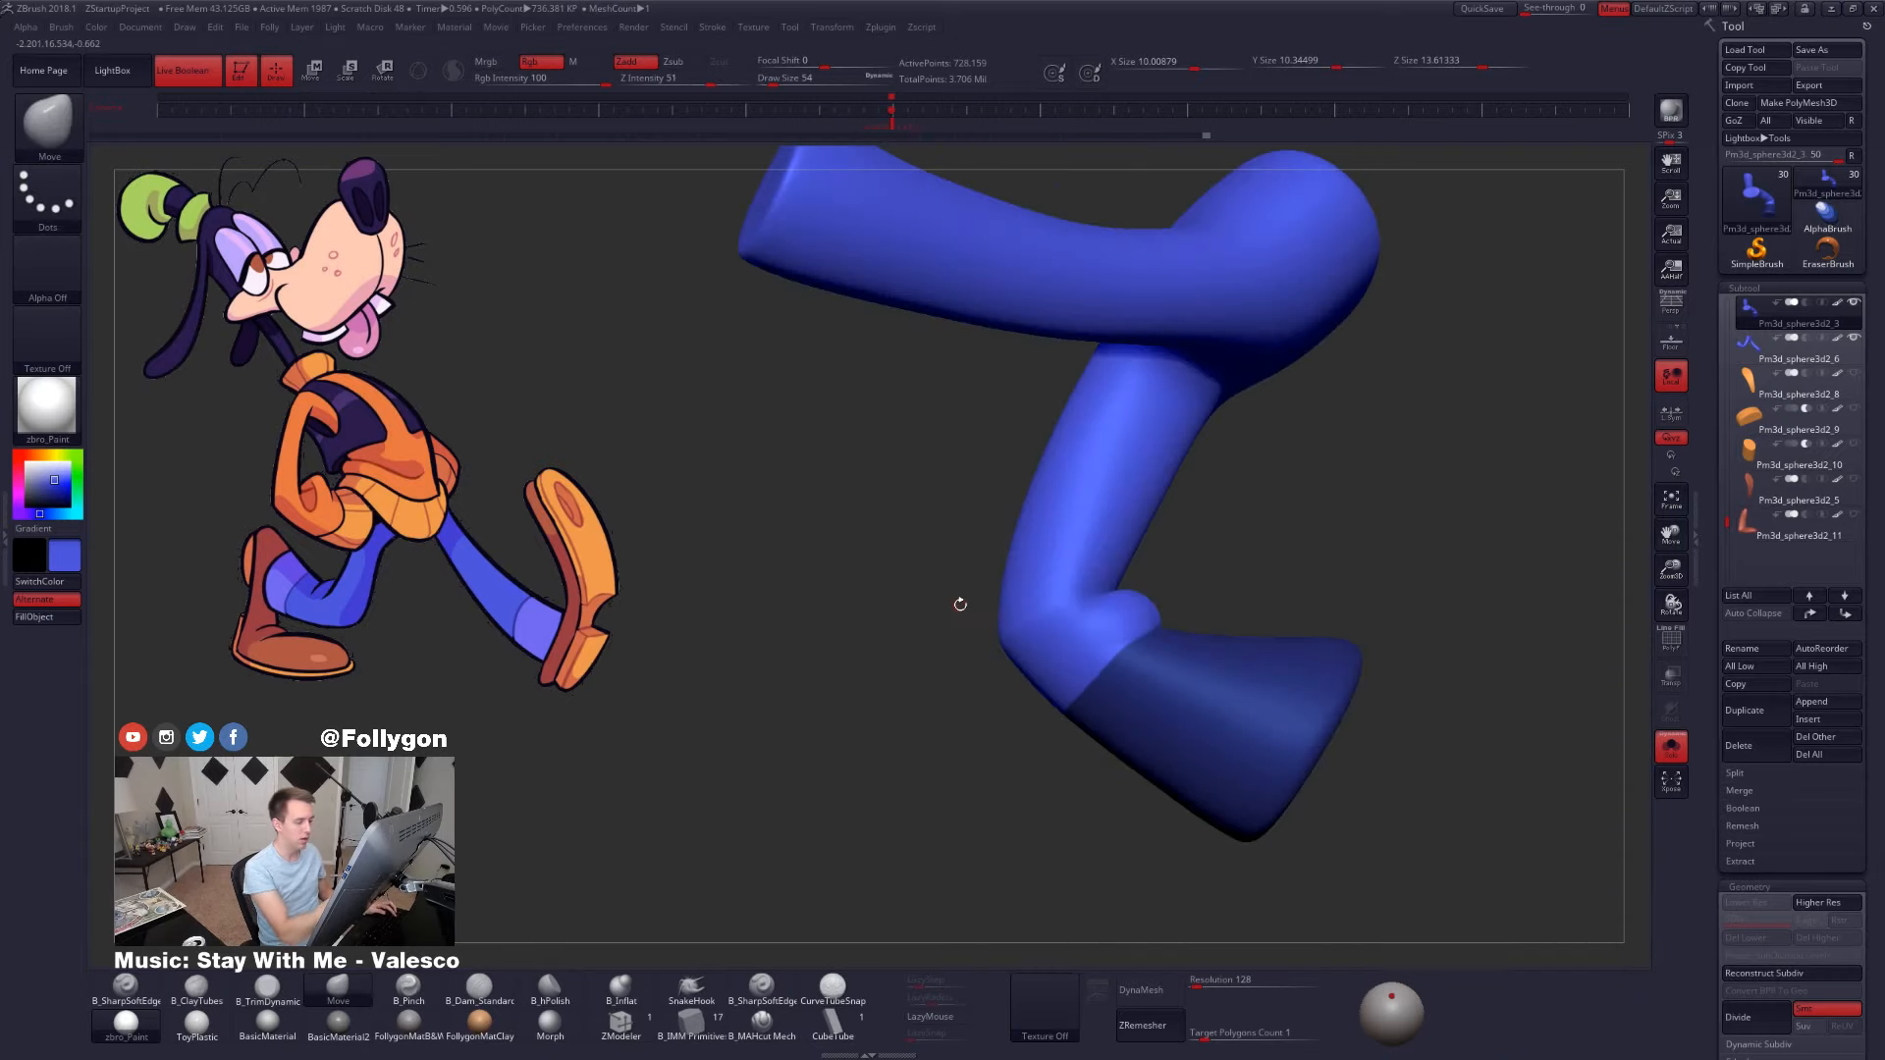
{"action": "right_click_drag", "start_coordinate": [1223, 784], "coordinate": [1224, 740], "text": "alt"}
{"action": "key", "text": "shift+f"}
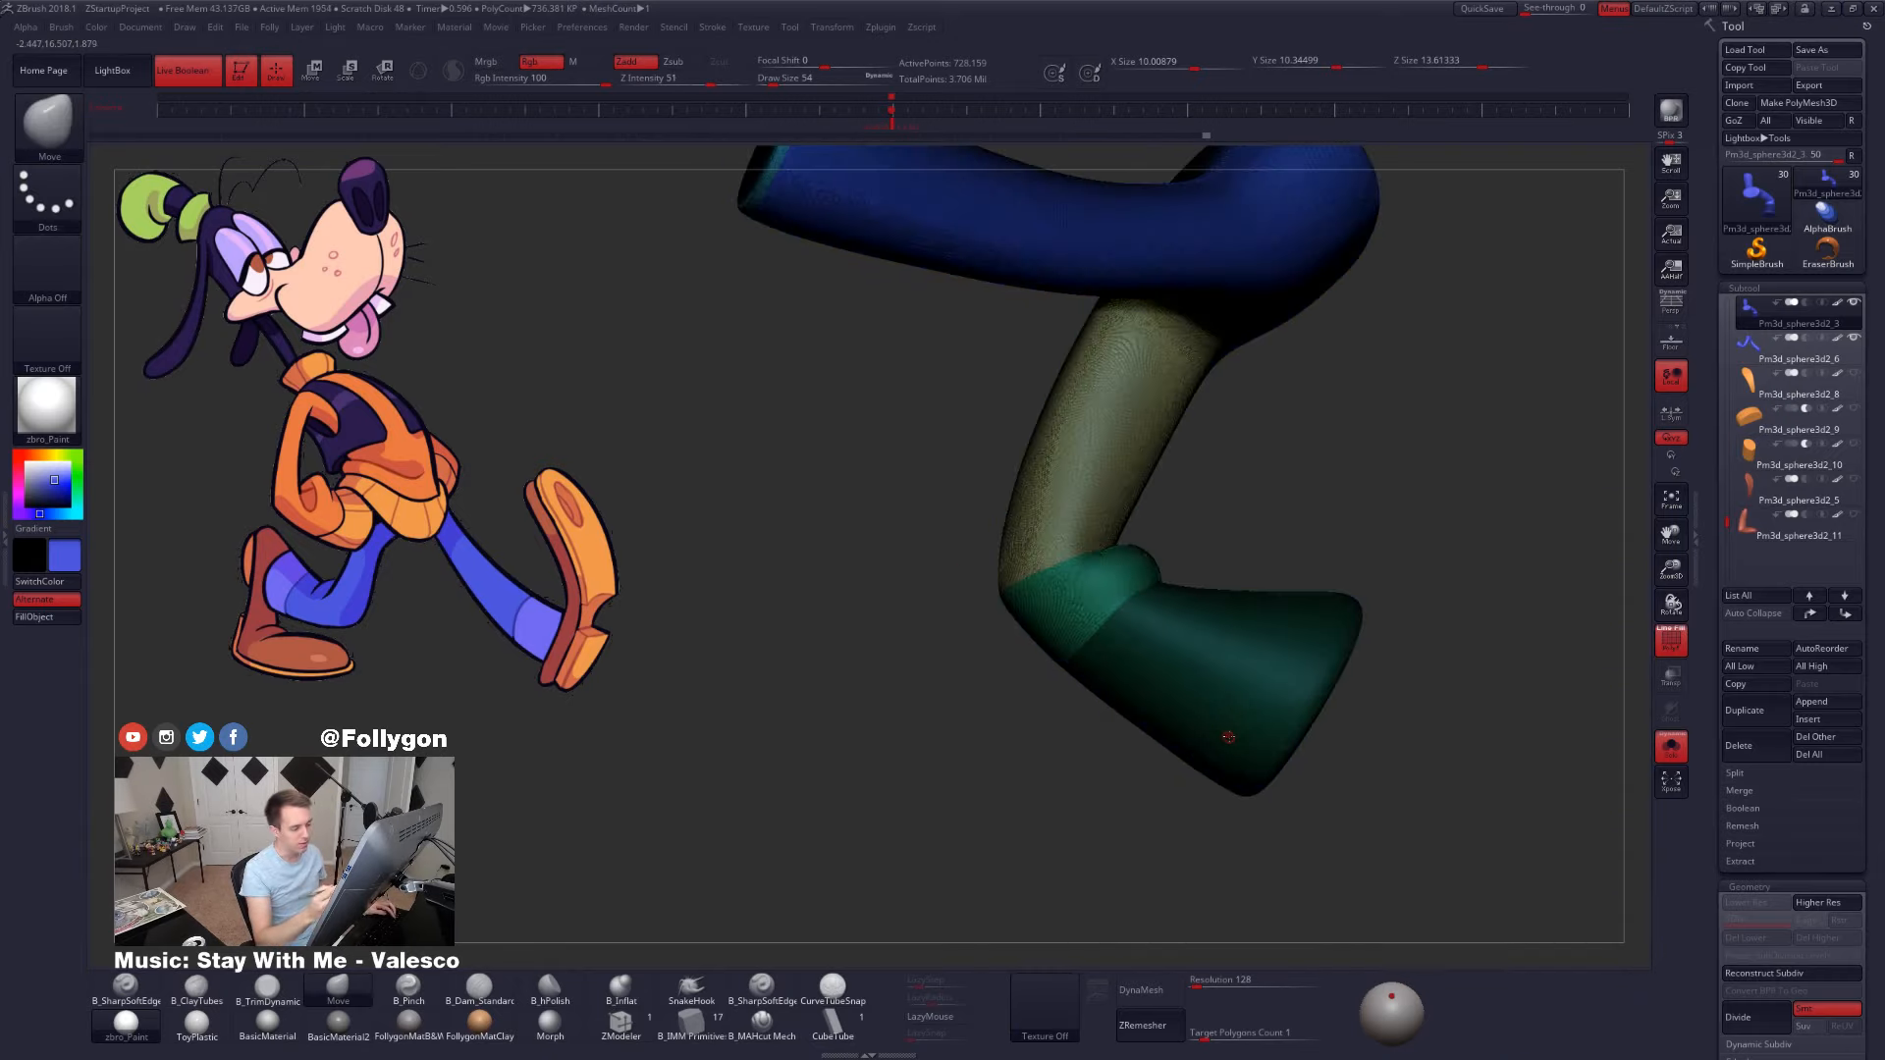
{"action": "key", "text": "ctrl"}
{"action": "right_click_drag", "start_coordinate": [1228, 738], "coordinate": [1267, 739]}
{"action": "right_click_drag", "start_coordinate": [1366, 788], "coordinate": [1247, 763], "text": "alt"}
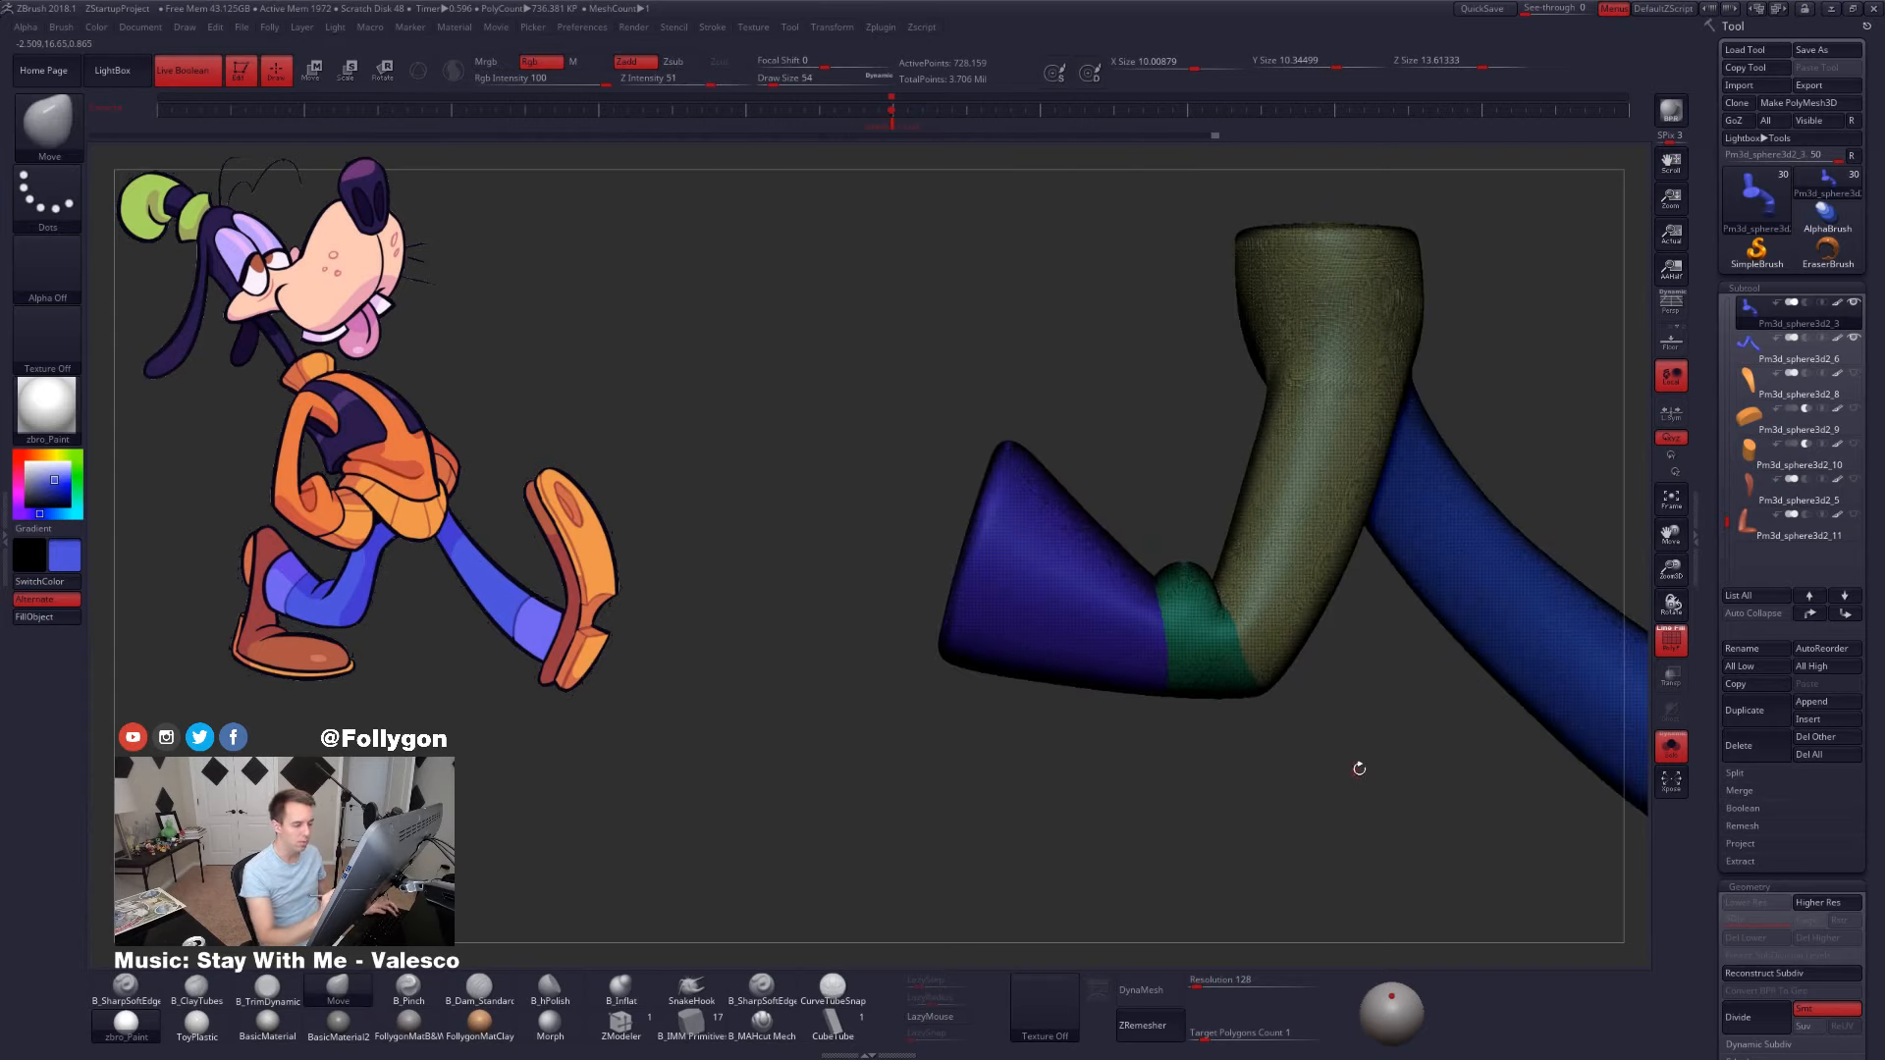
{"action": "key", "text": "ctrl+f"}
{"action": "left_click_drag", "start_coordinate": [1420, 715], "coordinate": [1276, 679], "text": "alt"}
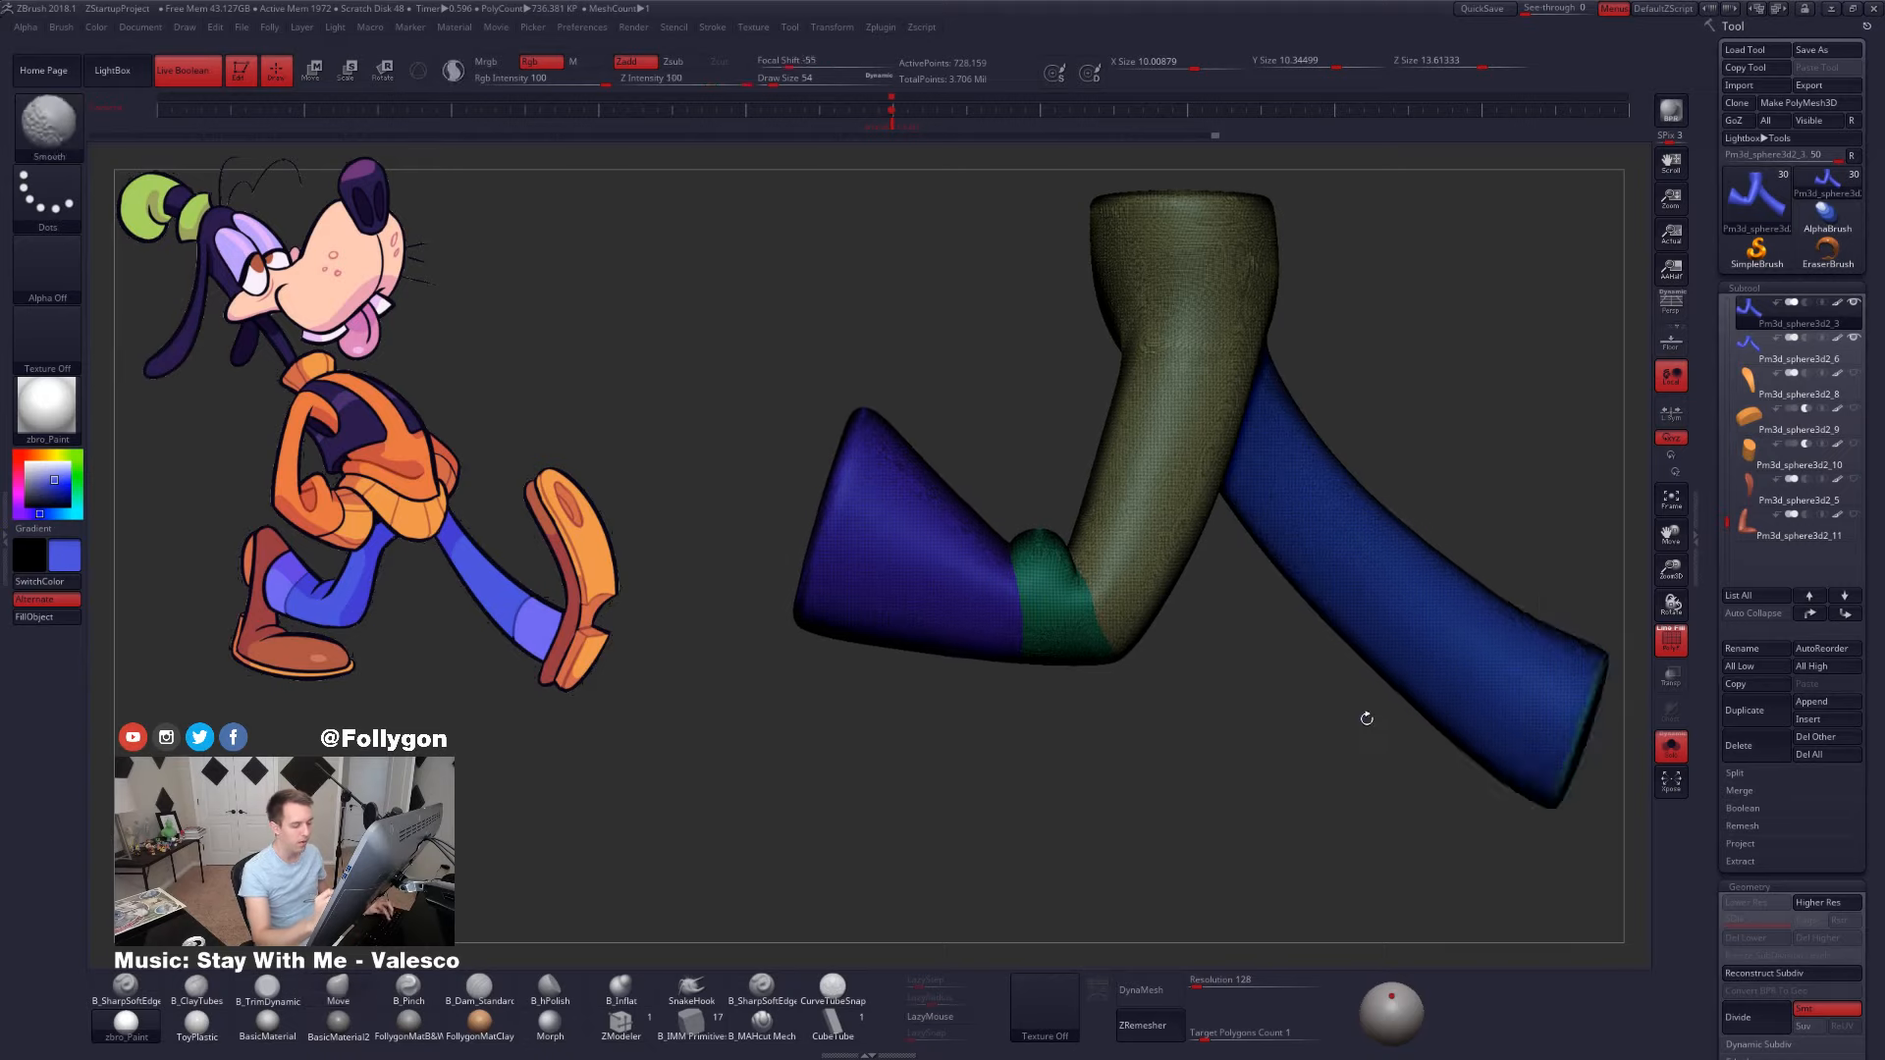
- Turn off the polyframe display and remesh the legs with ZRemesher using the new knee polygroups
{"action": "key", "text": "shift+f"}
{"action": "left_click_drag", "start_coordinate": [1317, 910], "coordinate": [1236, 883], "text": "alt"}
{"action": "left_click", "coordinate": [1149, 1025]}
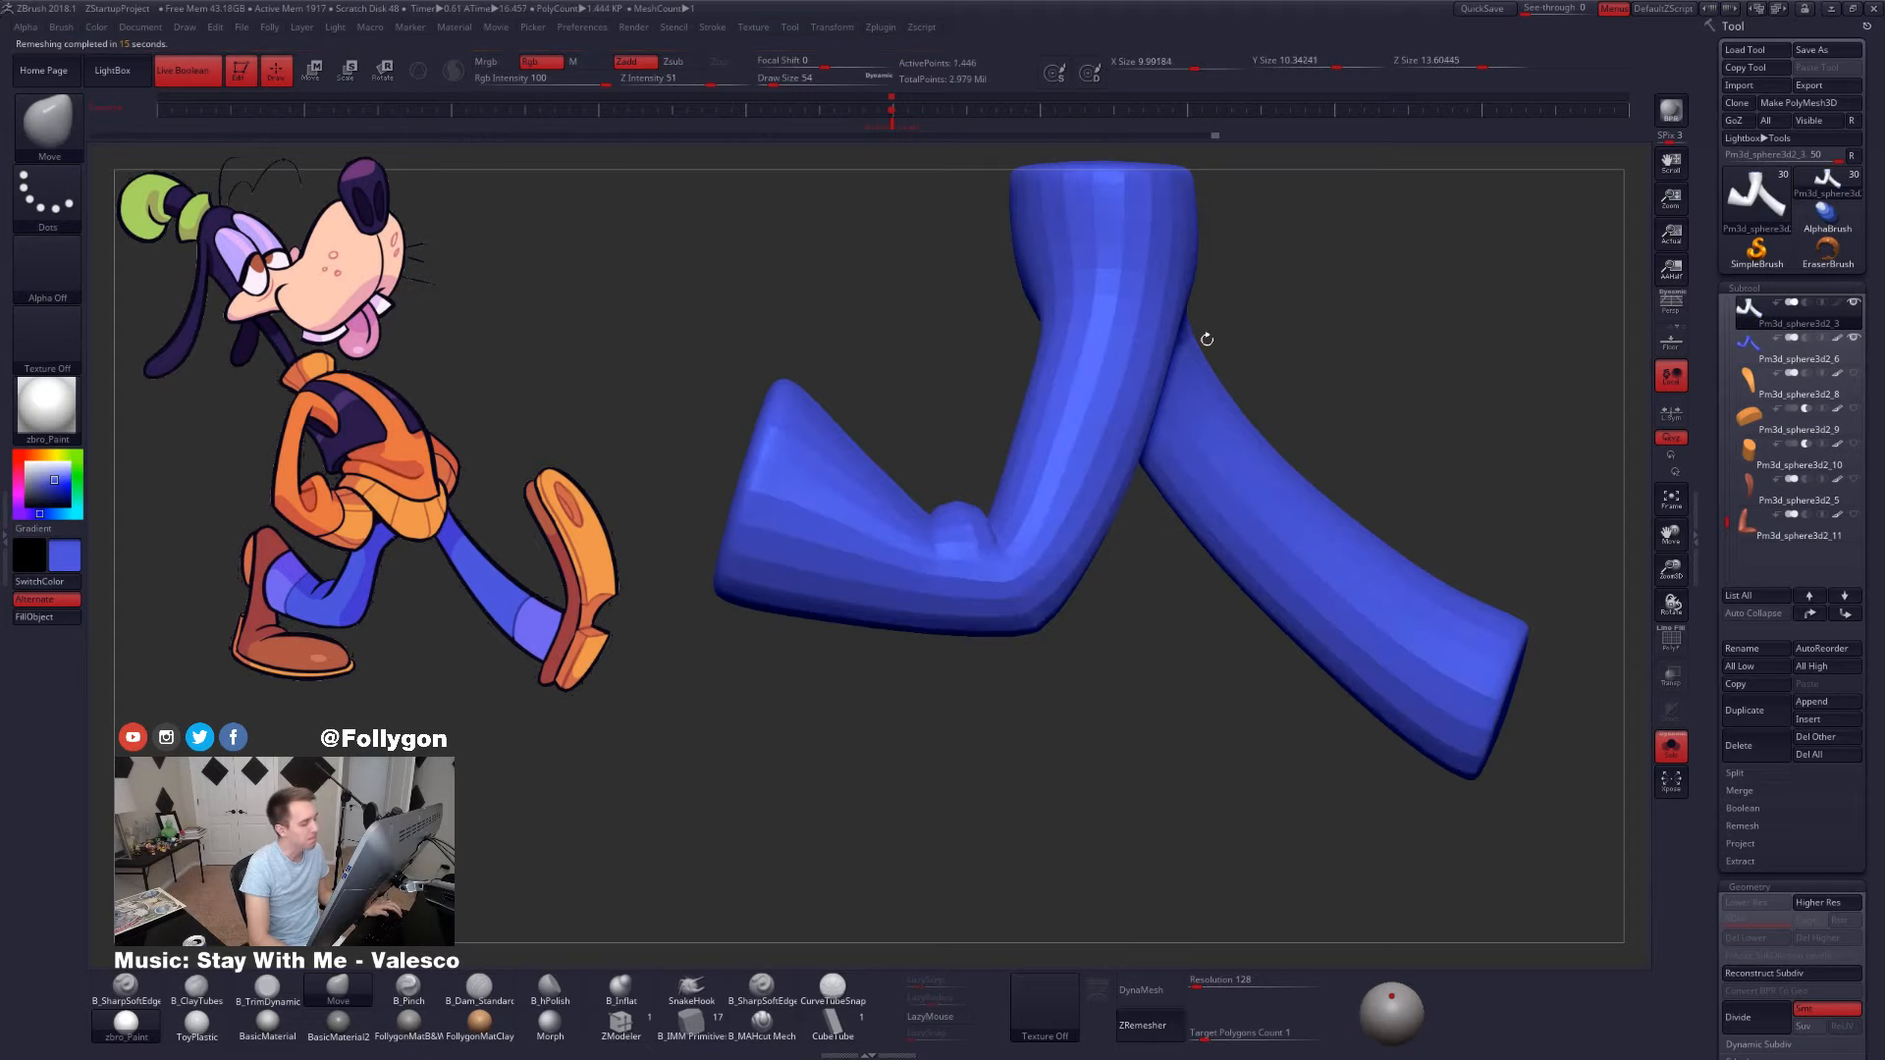
- Examine the new topology around the knee fold with the polyframe displayed
{"action": "key", "text": "shift+f"}
{"action": "left_click_drag", "start_coordinate": [793, 677], "coordinate": [1159, 608]}
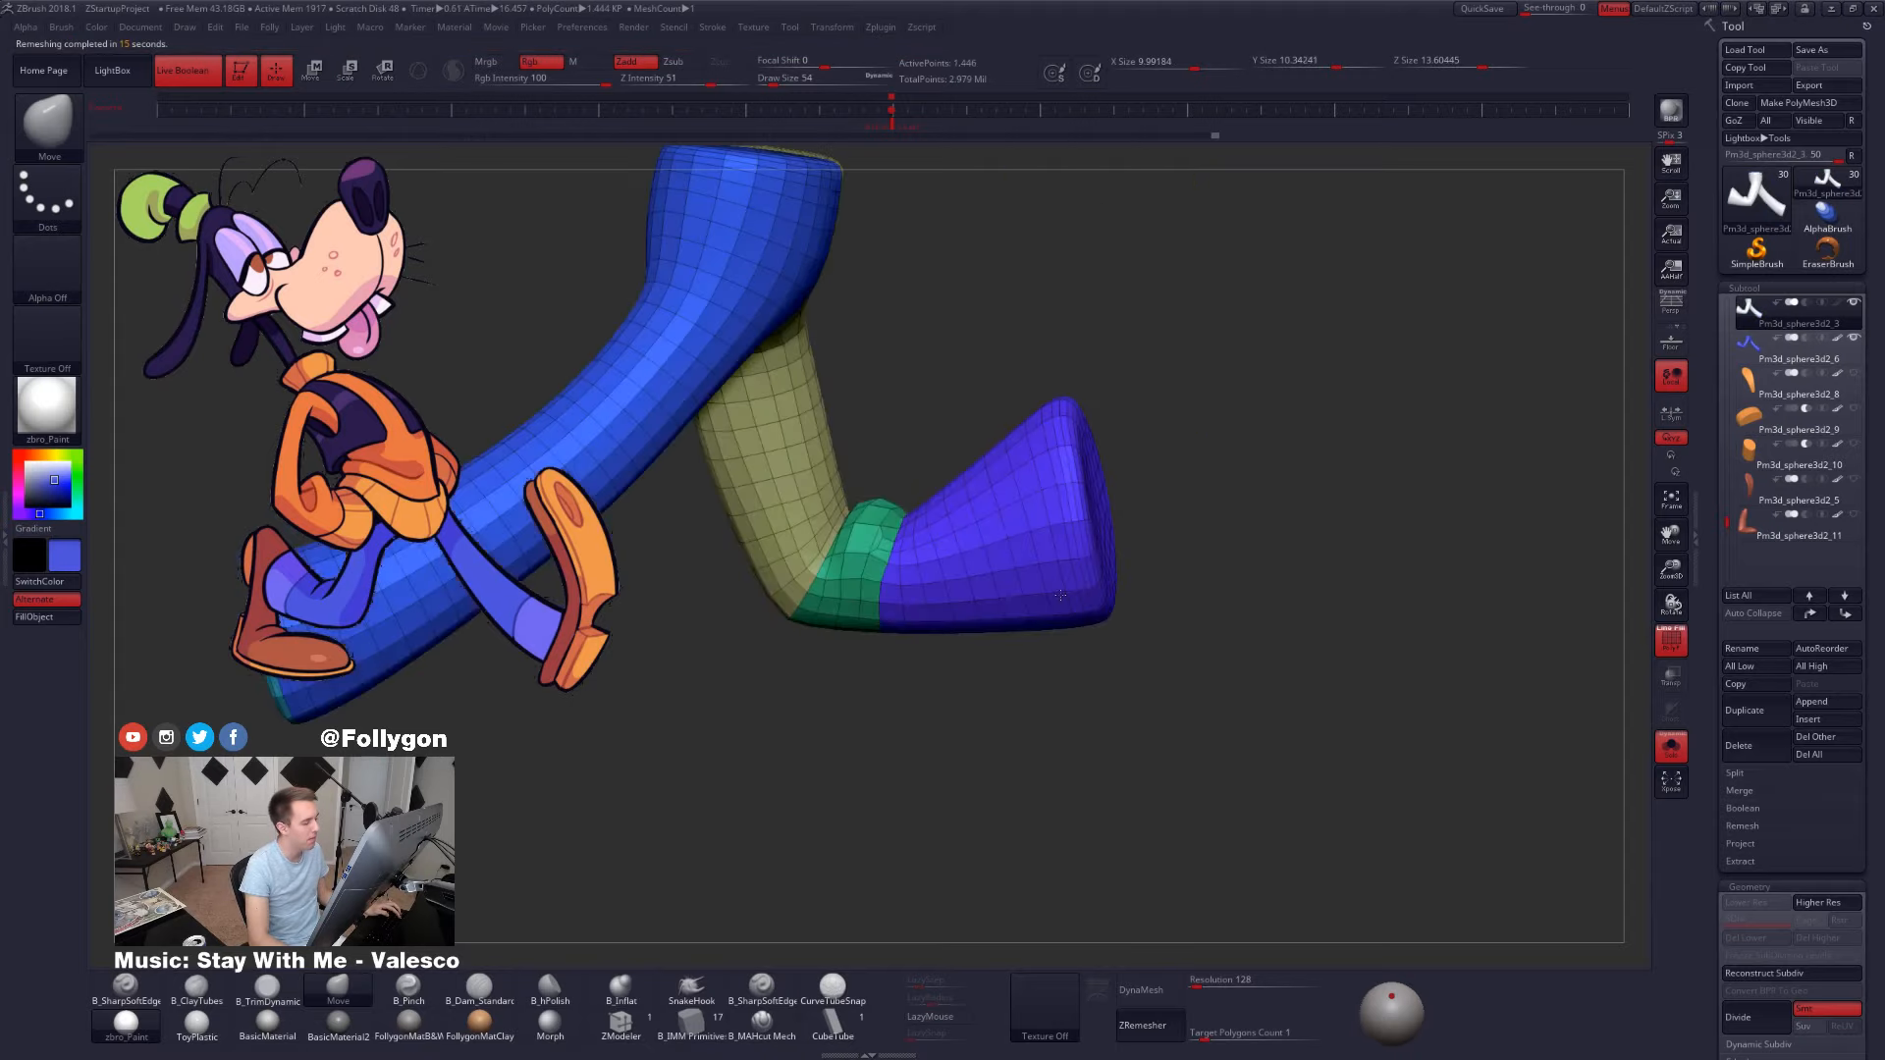
{"action": "left_click_drag", "start_coordinate": [942, 688], "coordinate": [1112, 610], "text": "alt"}
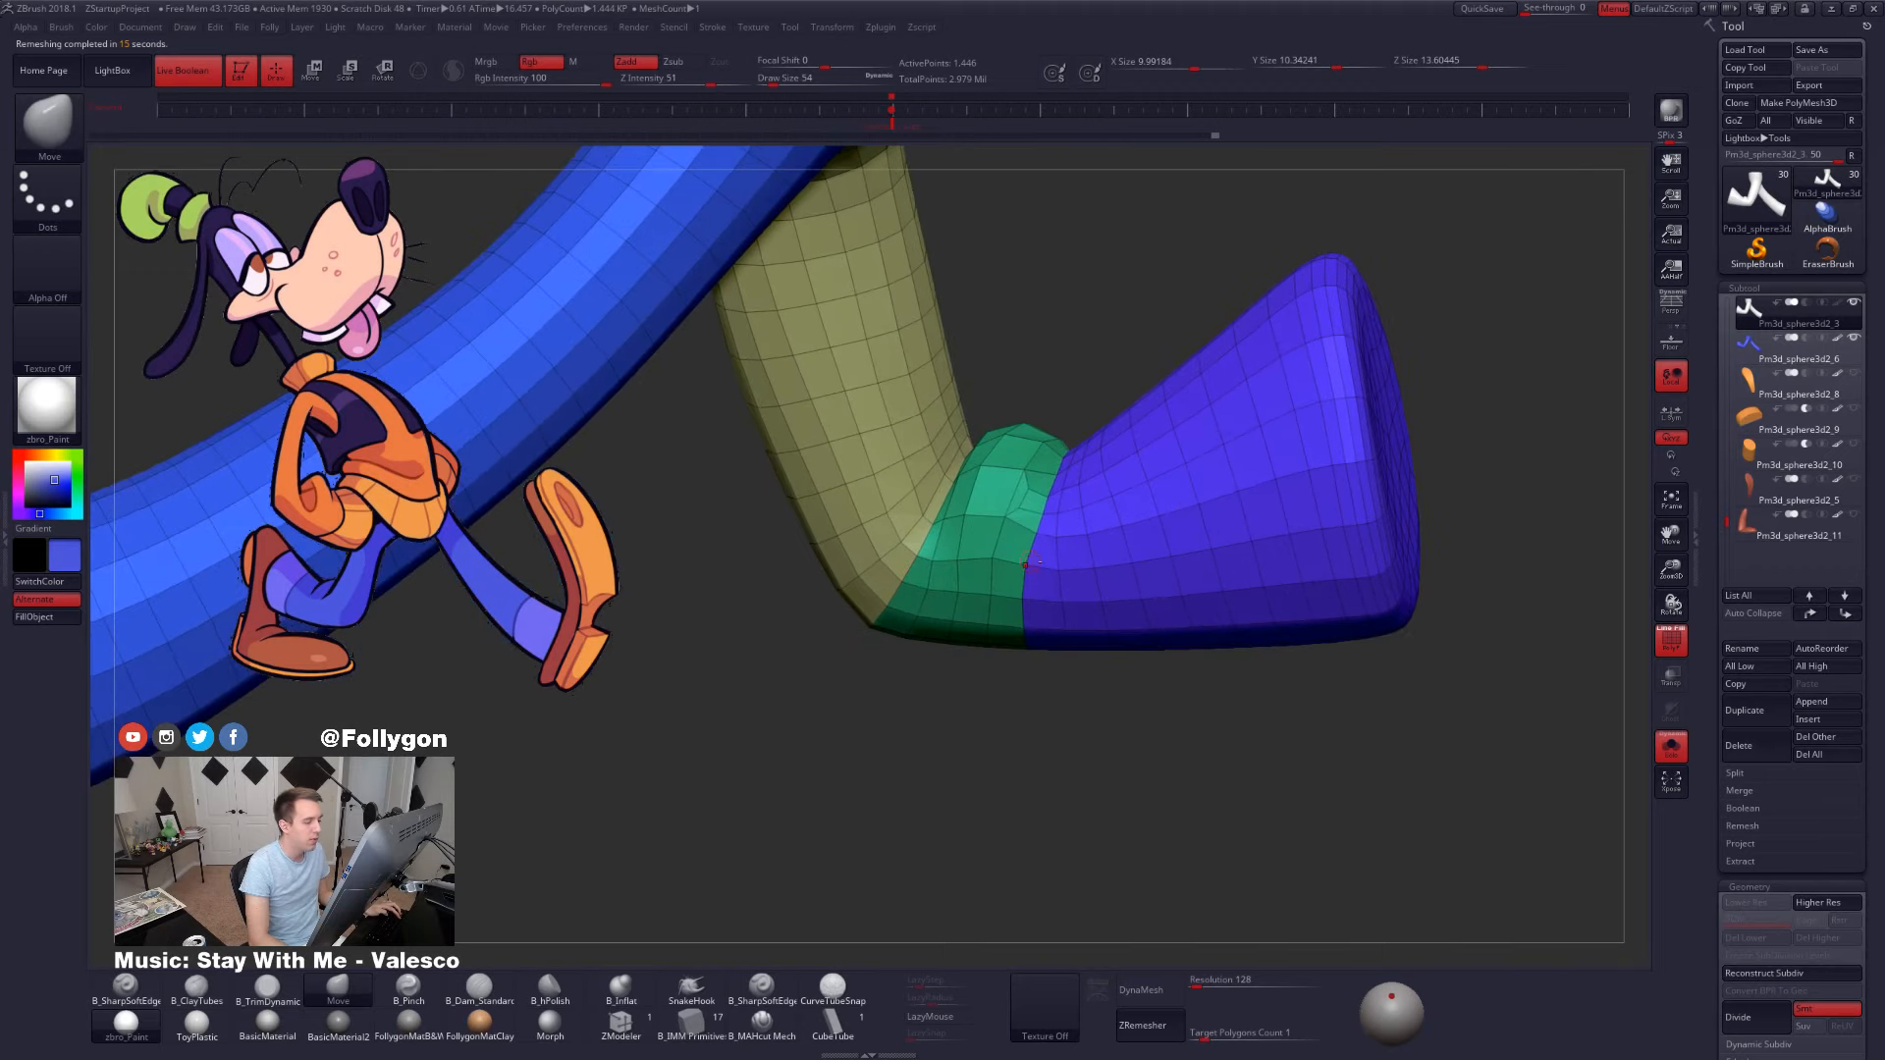
- Inspect the edge flow and stray polygons inside the green knee polygroup from several side angles
{"action": "key", "text": "shift+f"}
{"action": "key", "text": "shift+f"}
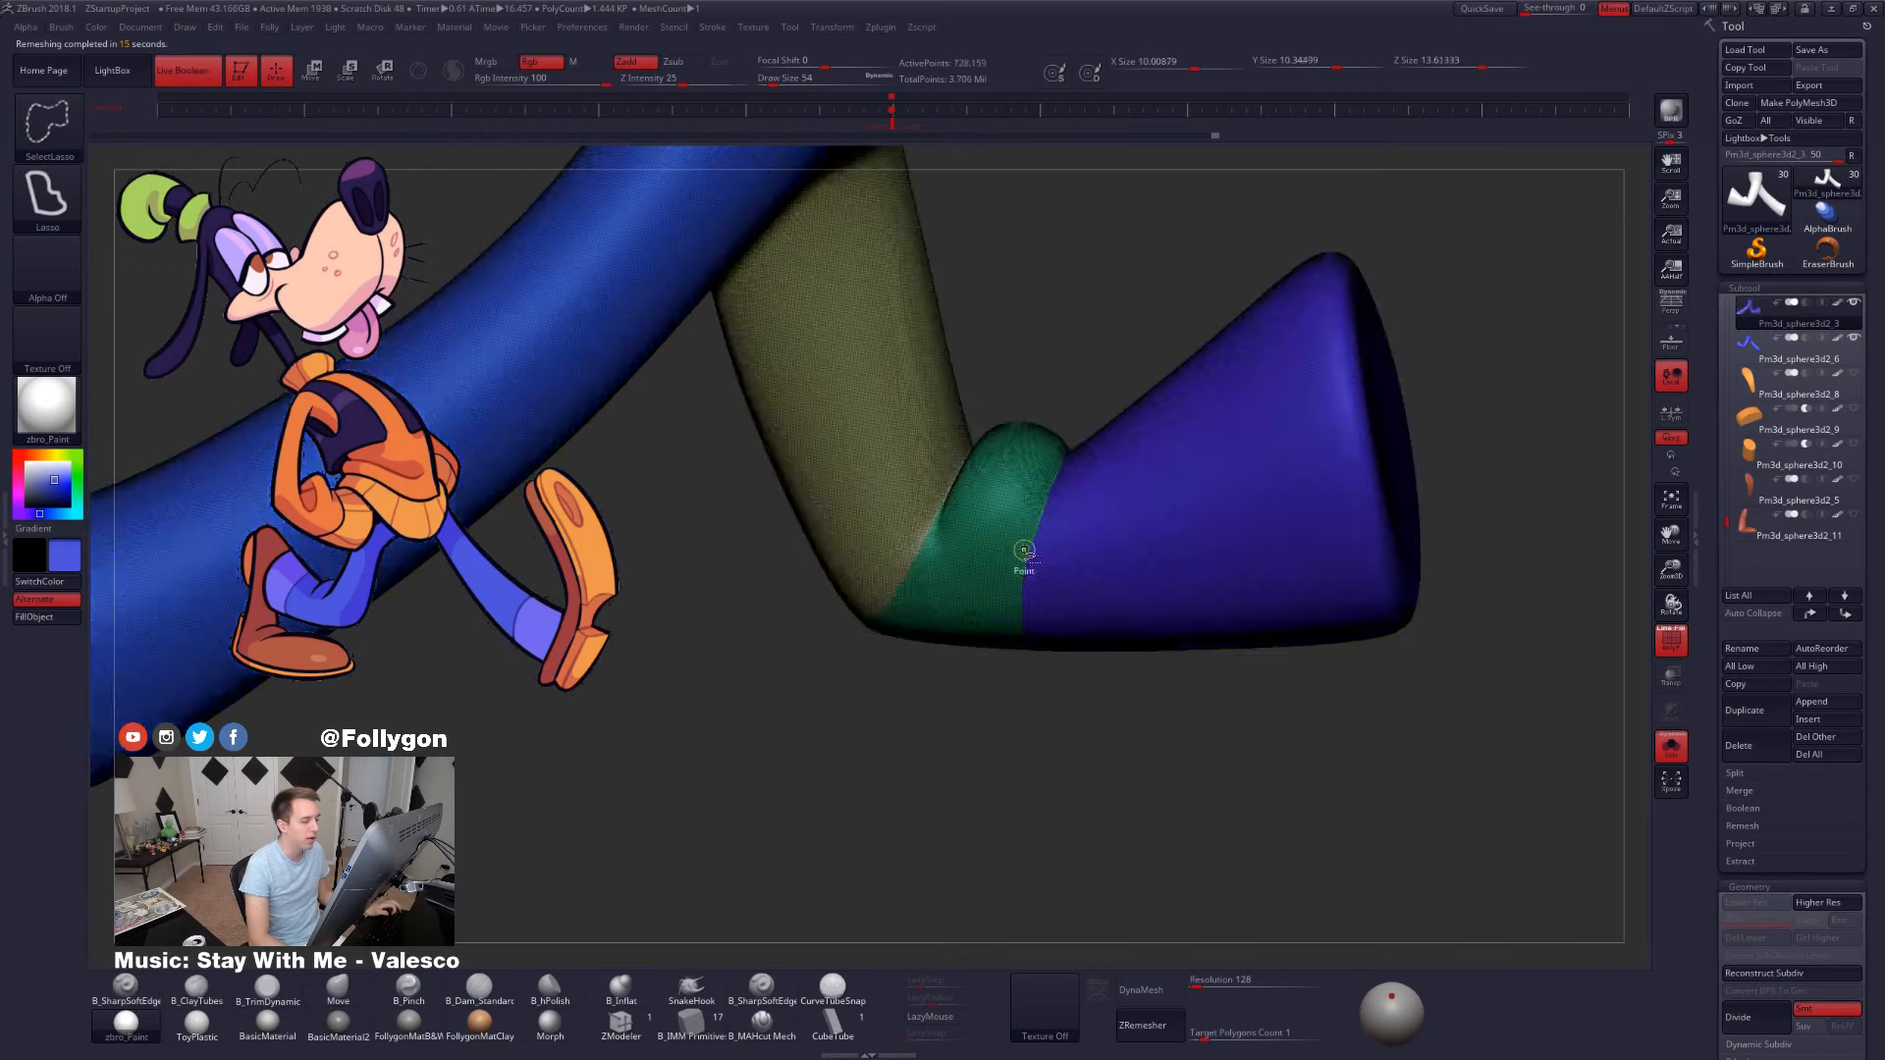
{"action": "mouse_move", "coordinate": [1016, 525]}
{"action": "right_mouse_down"}
{"action": "mouse_move", "coordinate": [1062, 530]}
{"action": "mouse_move", "coordinate": [1042, 534]}
{"action": "right_mouse_up"}
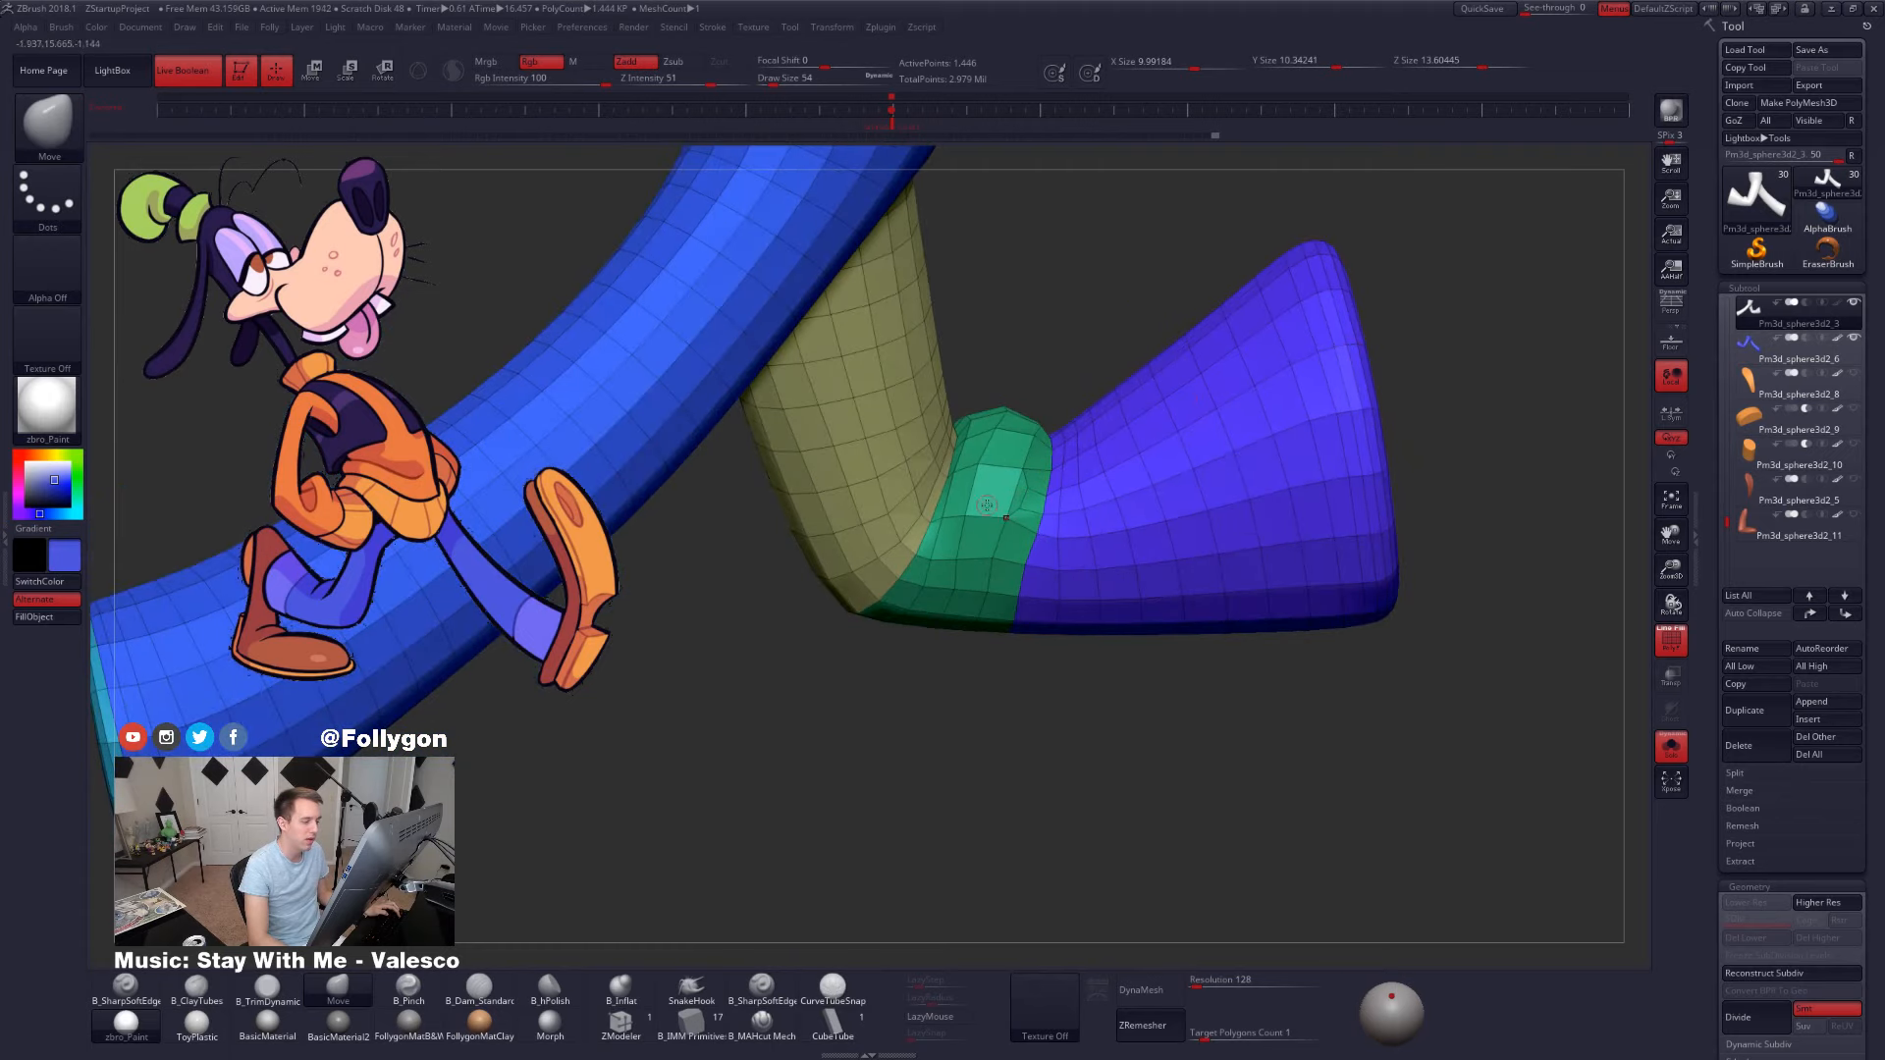
{"action": "right_click_drag", "start_coordinate": [985, 499], "coordinate": [1064, 510]}
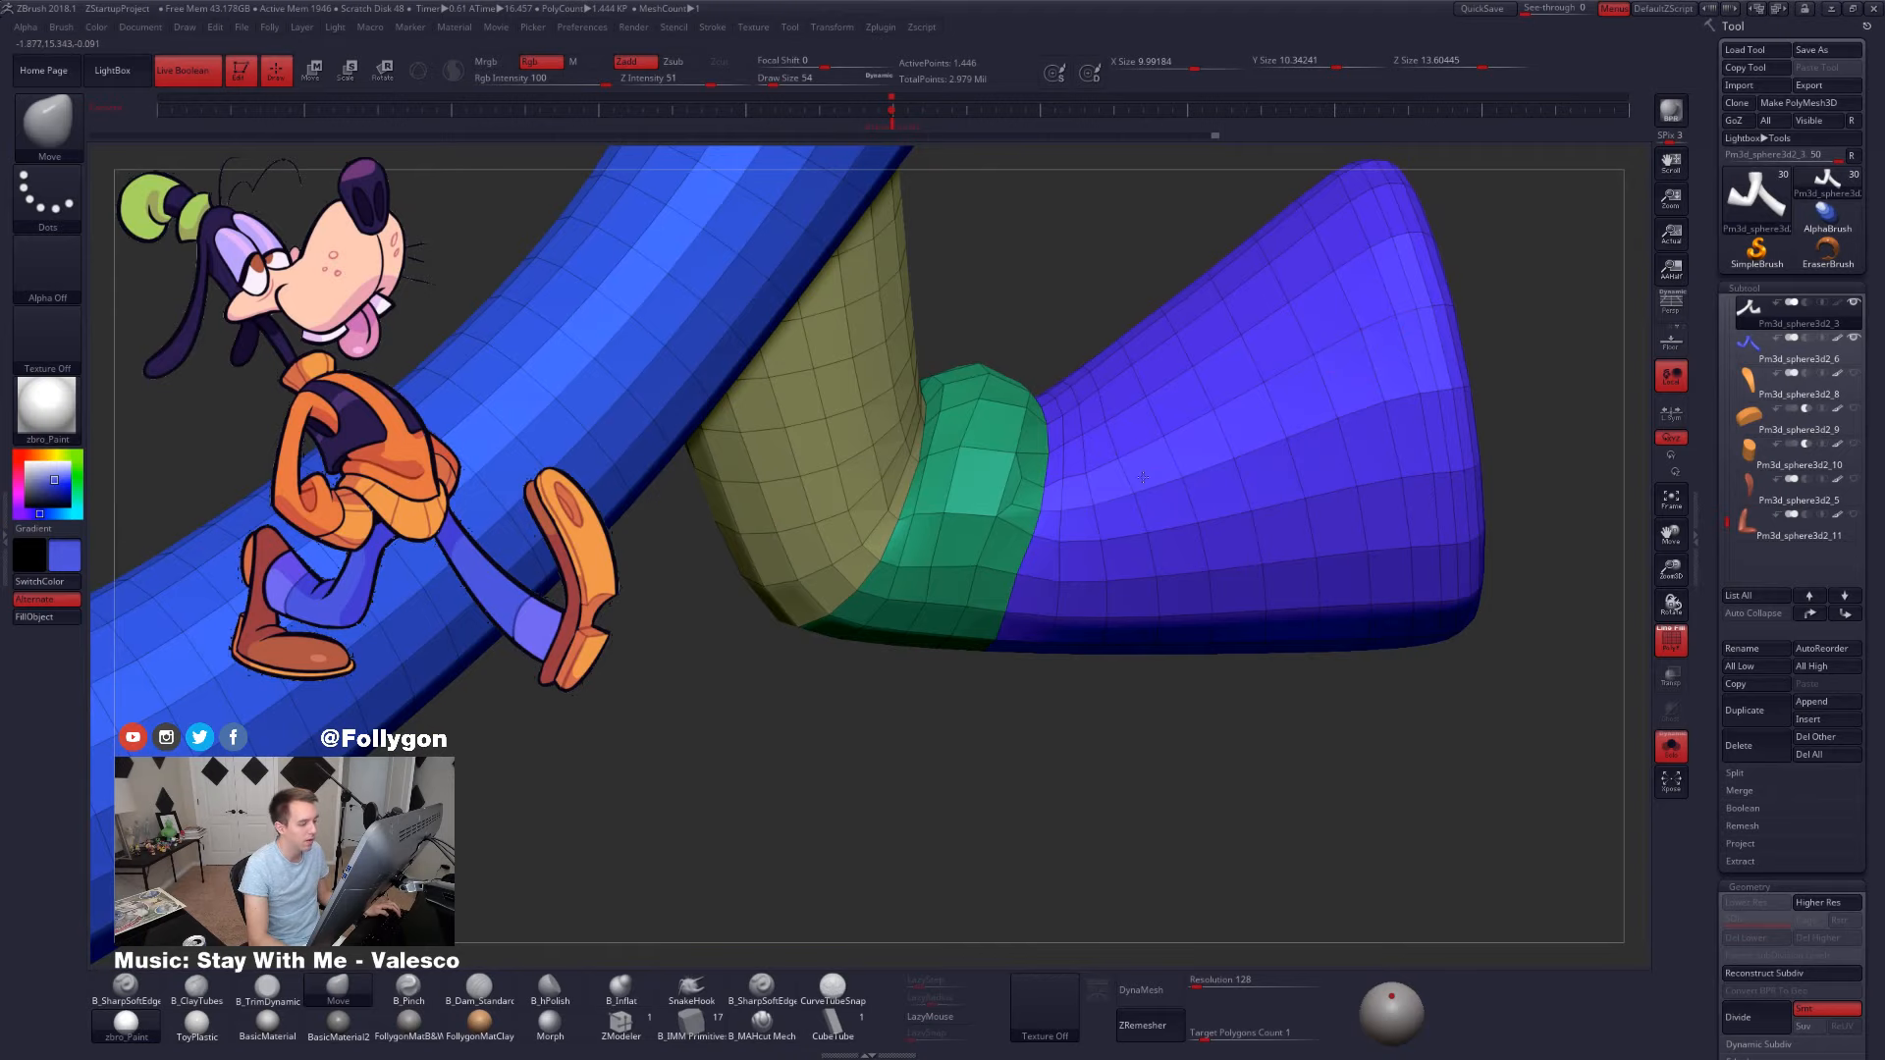
{"action": "right_click_drag", "start_coordinate": [1117, 458], "coordinate": [1425, 344]}
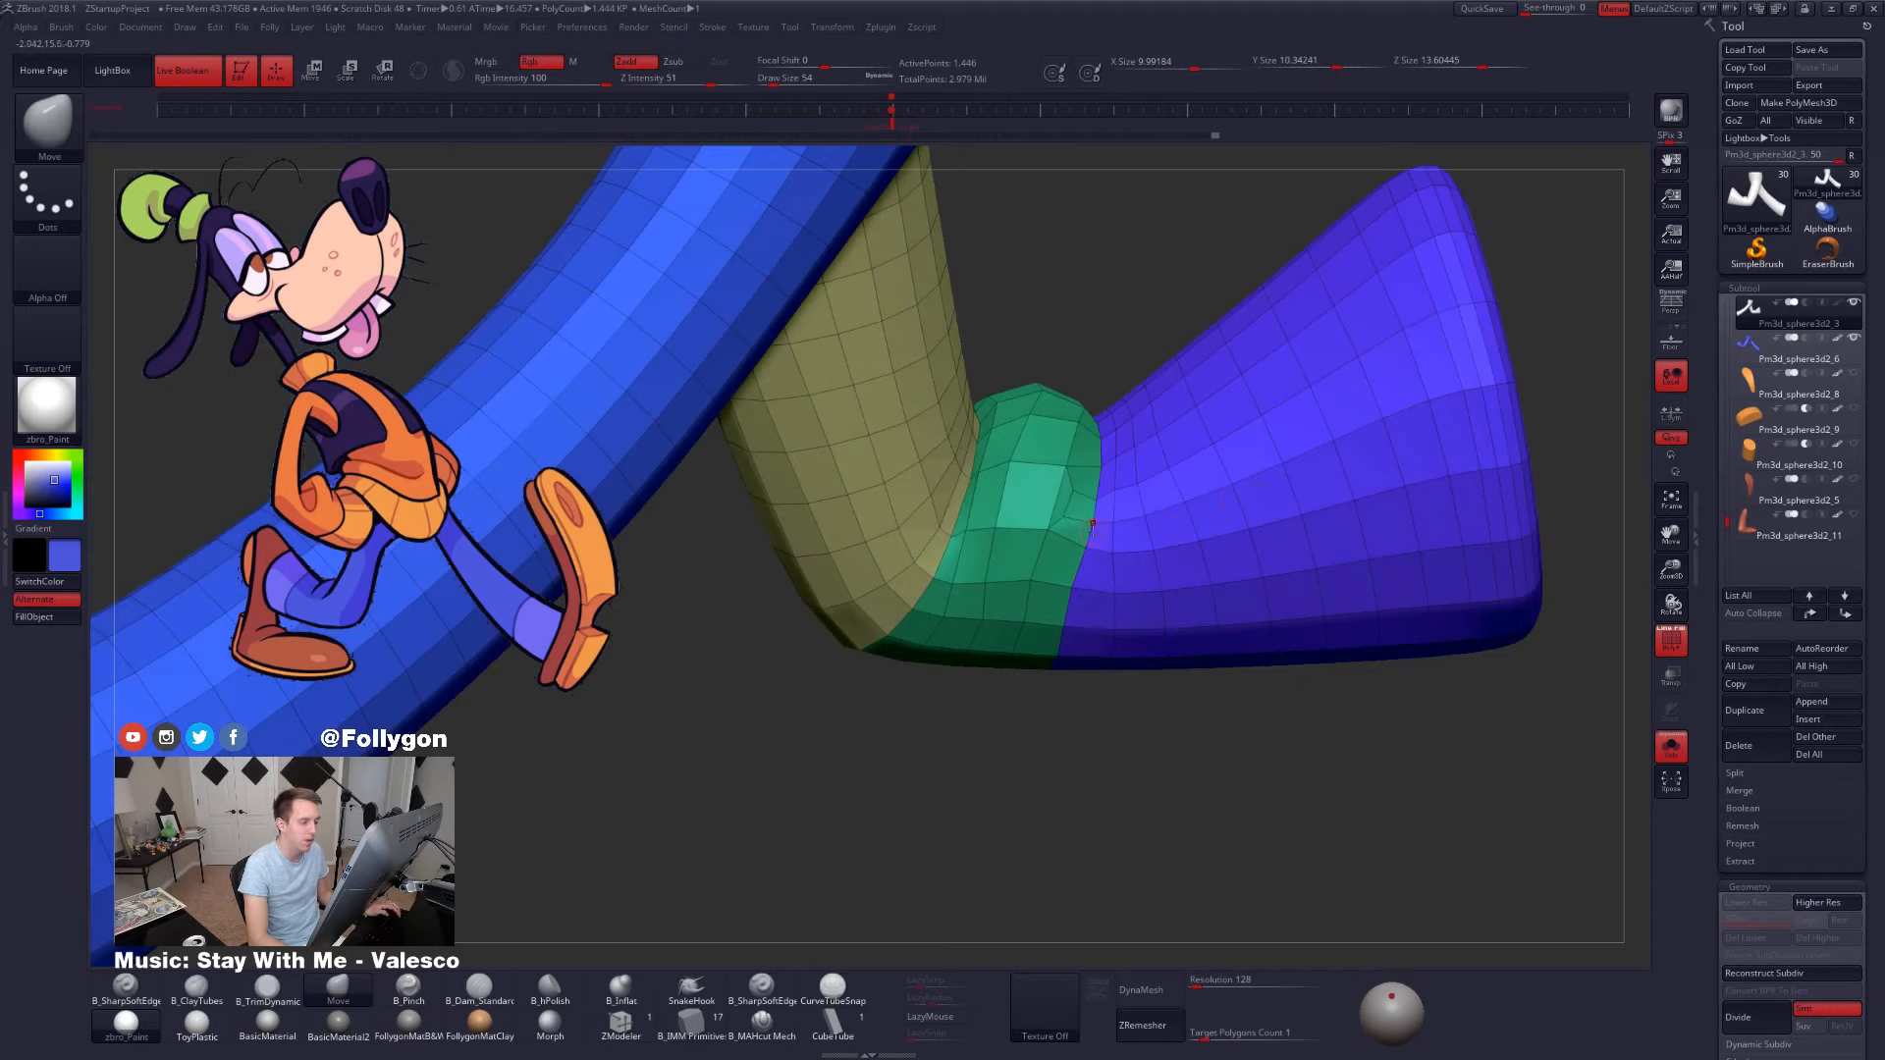
{"action": "right_click_drag", "start_coordinate": [1062, 502], "coordinate": [1067, 475], "text": "ctrl"}
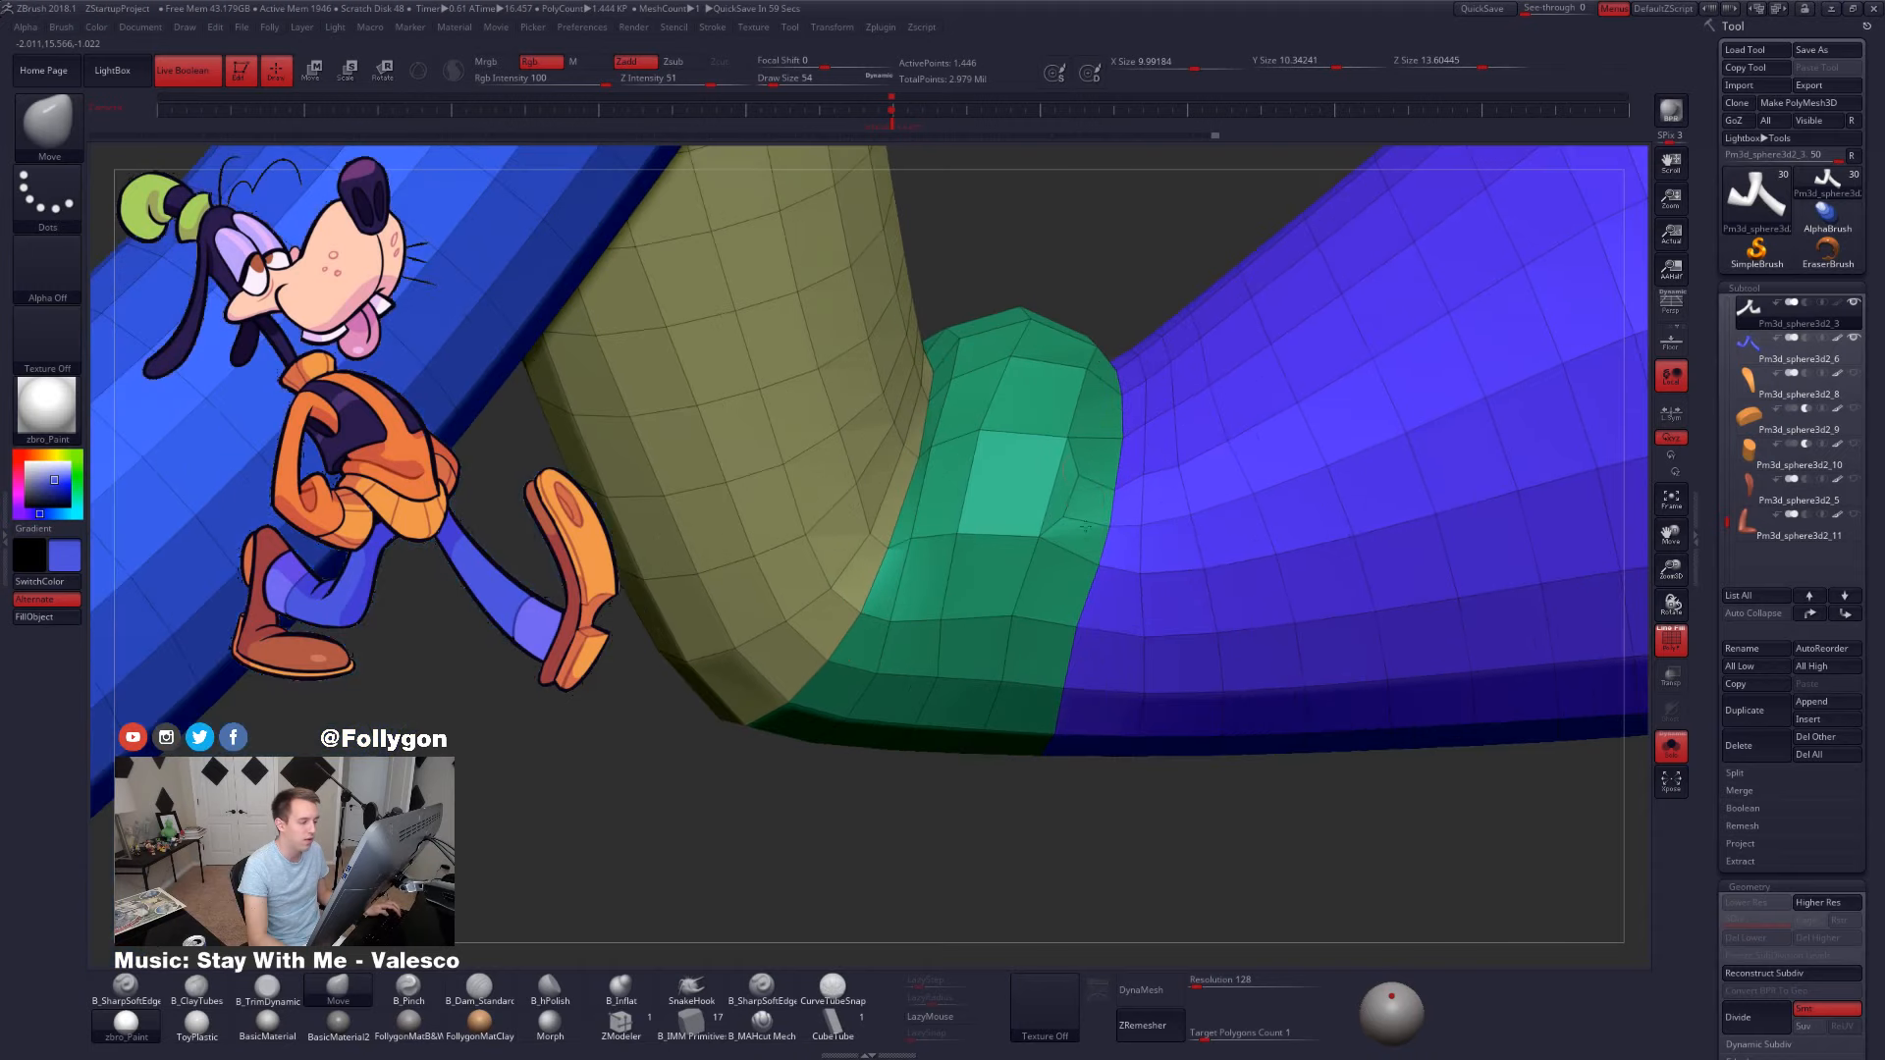
{"action": "right_click_drag", "start_coordinate": [1066, 549], "coordinate": [1200, 501]}
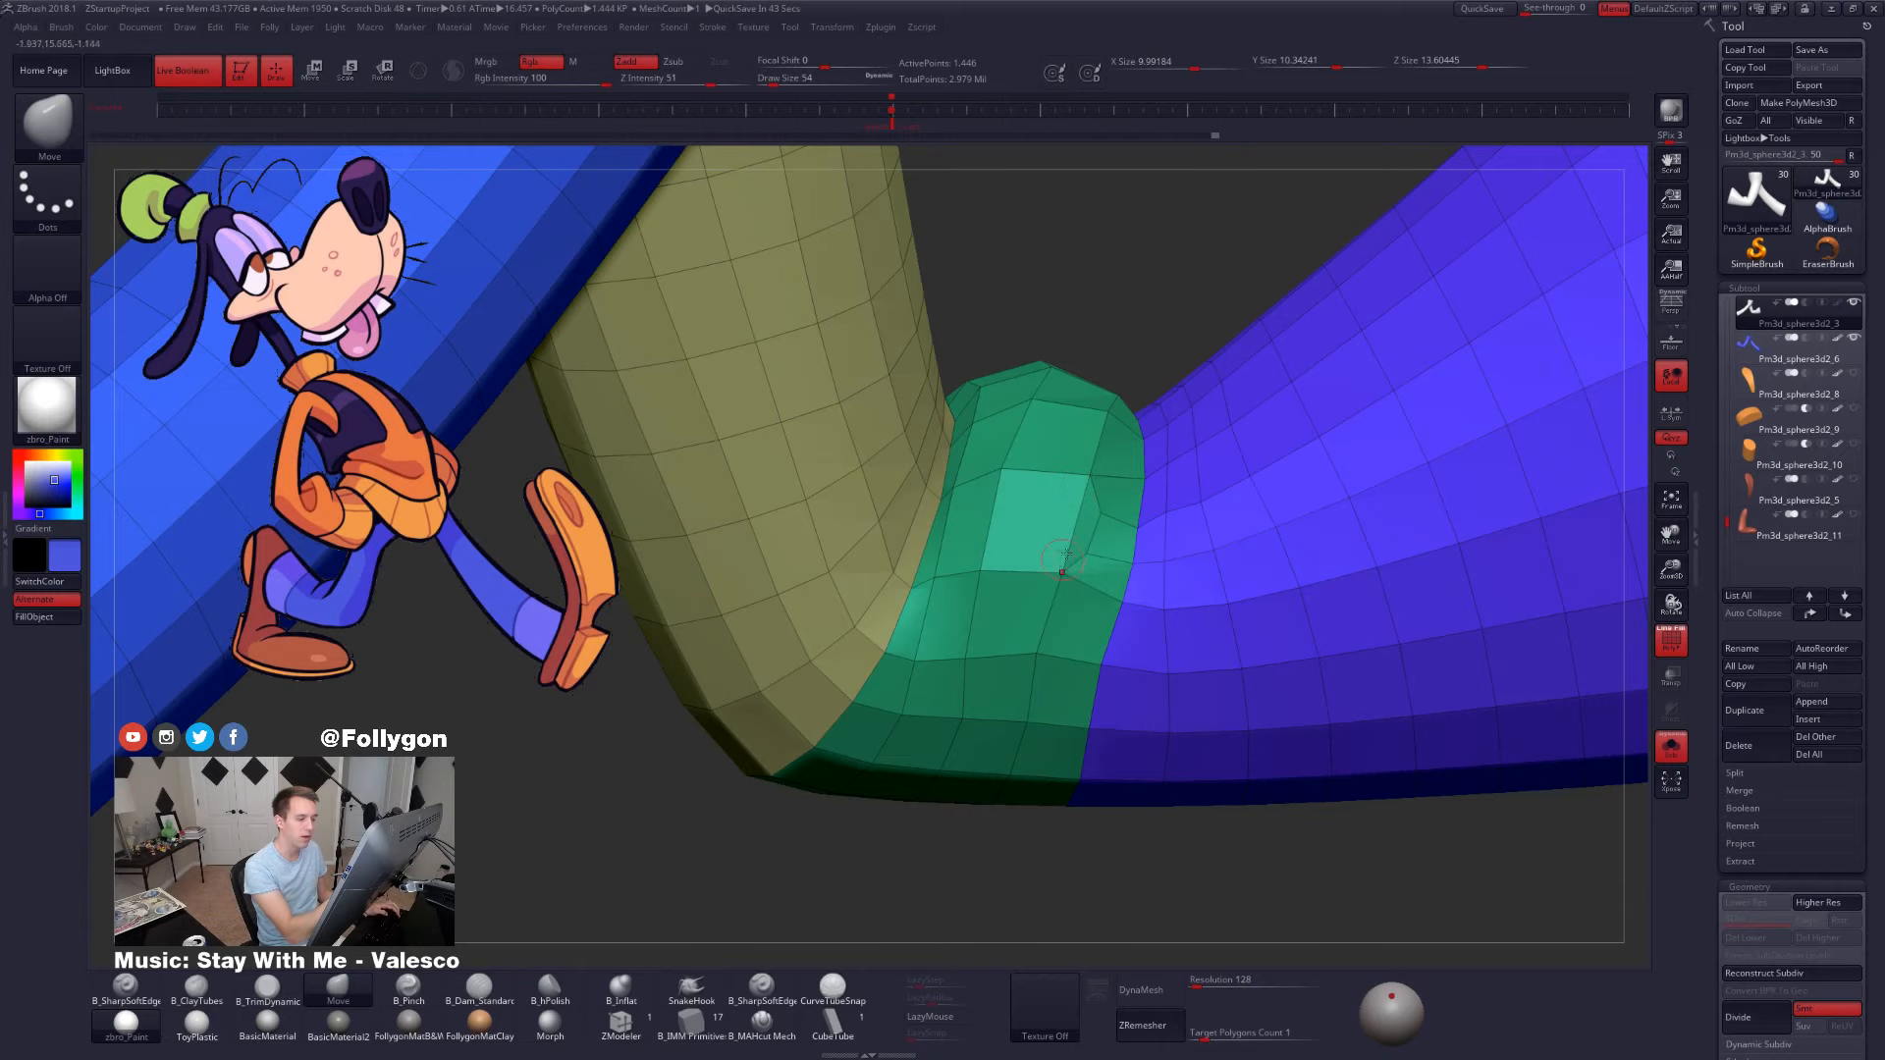
{"action": "right_click_drag", "start_coordinate": [1168, 560], "coordinate": [1065, 550], "text": "ctrl"}
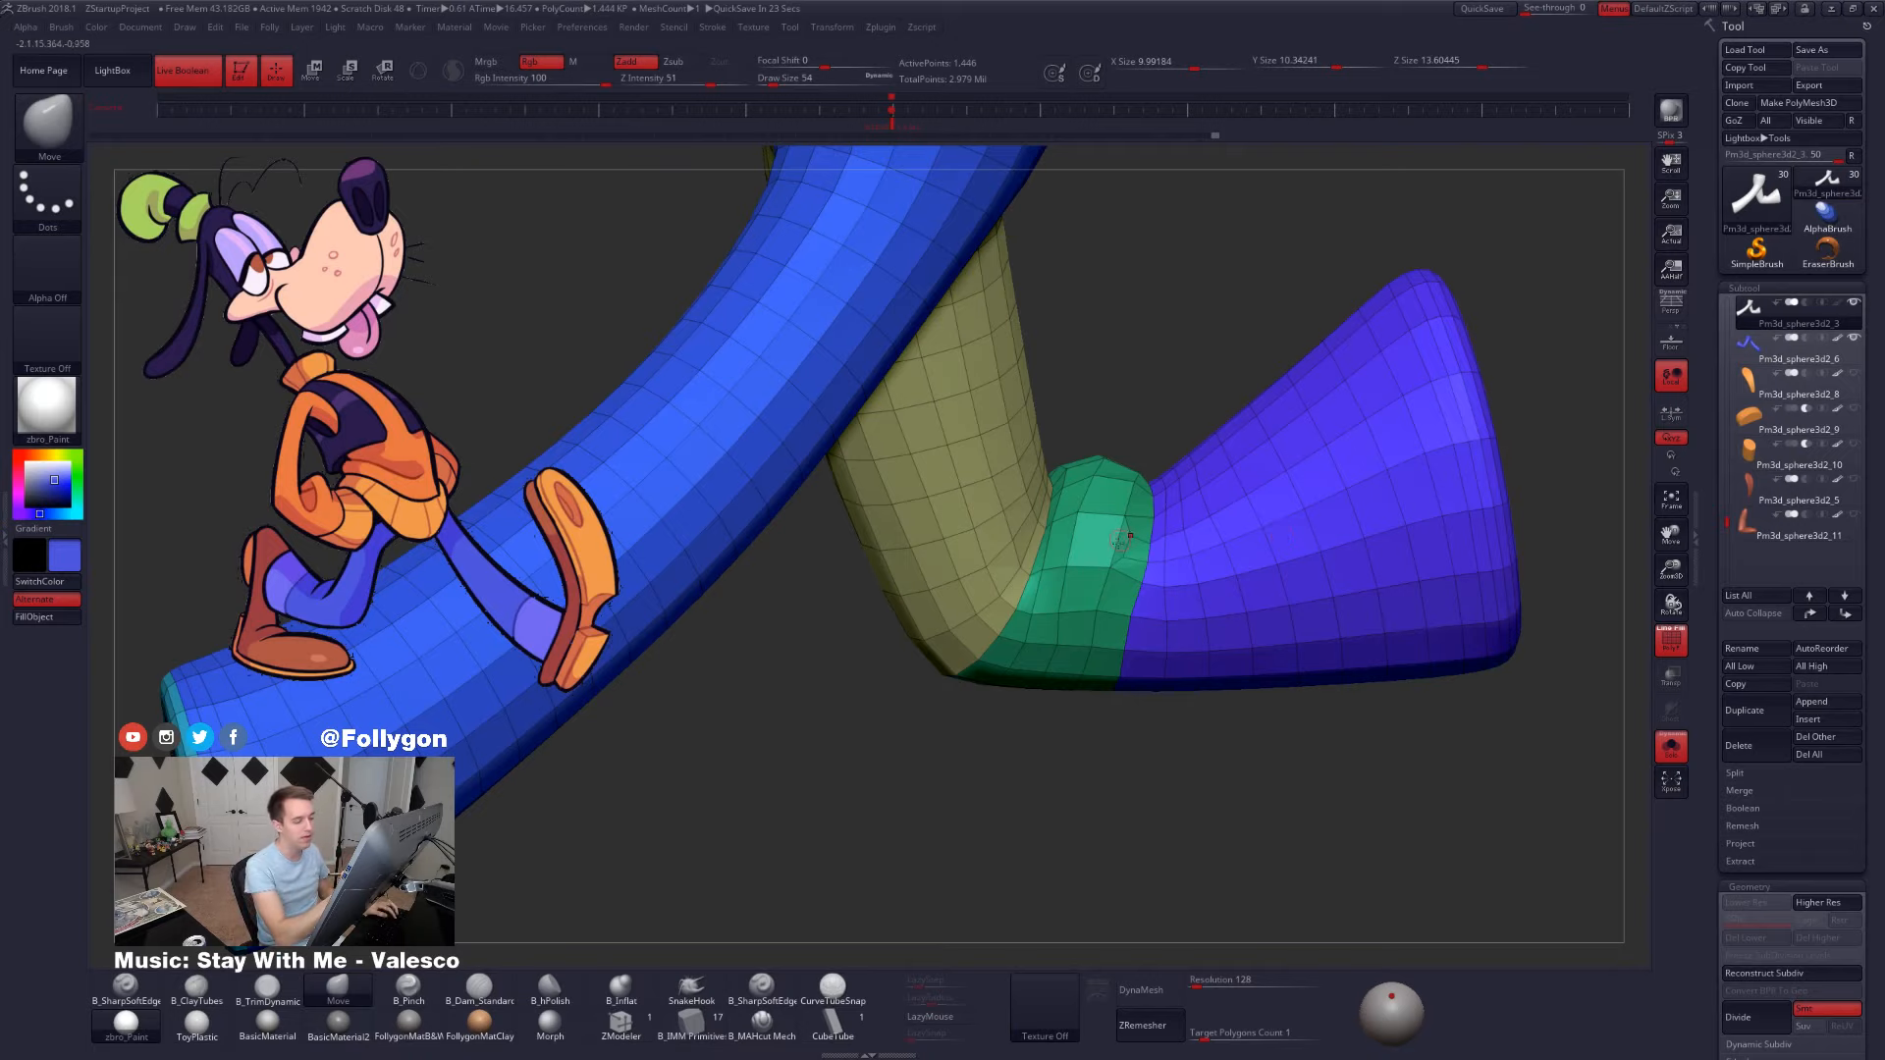
- Delete surplus edge loops around the lower leg beside the knee fold with the ZModeler Delete edge action
{"action": "mouse_move", "coordinate": [1117, 545]}
{"action": "right_mouse_down"}
{"action": "mouse_move", "coordinate": [1198, 765]}
{"action": "mouse_move", "coordinate": [1235, 800]}
{"action": "mouse_move", "coordinate": [1041, 705]}
{"action": "right_mouse_up"}
{"action": "left_click", "coordinate": [620, 1019]}
{"action": "key", "text": "space"}
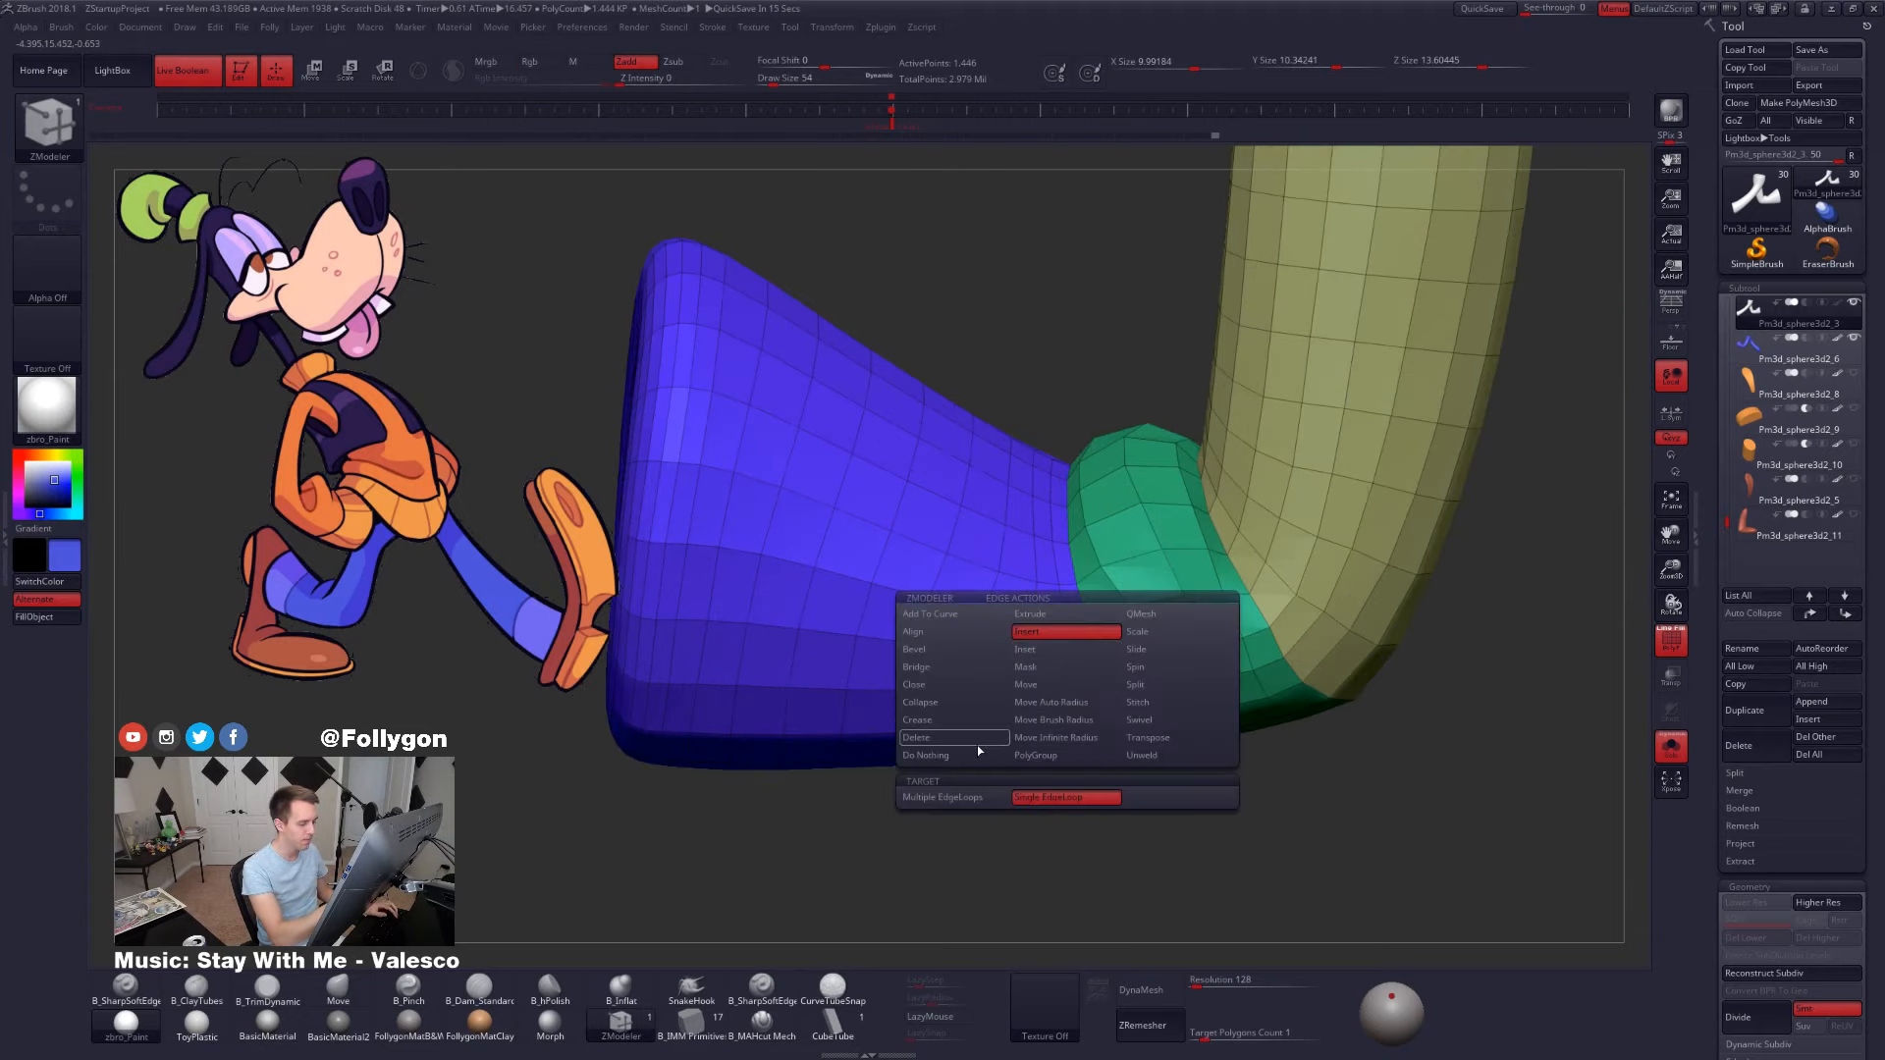
{"action": "key", "text": "space"}
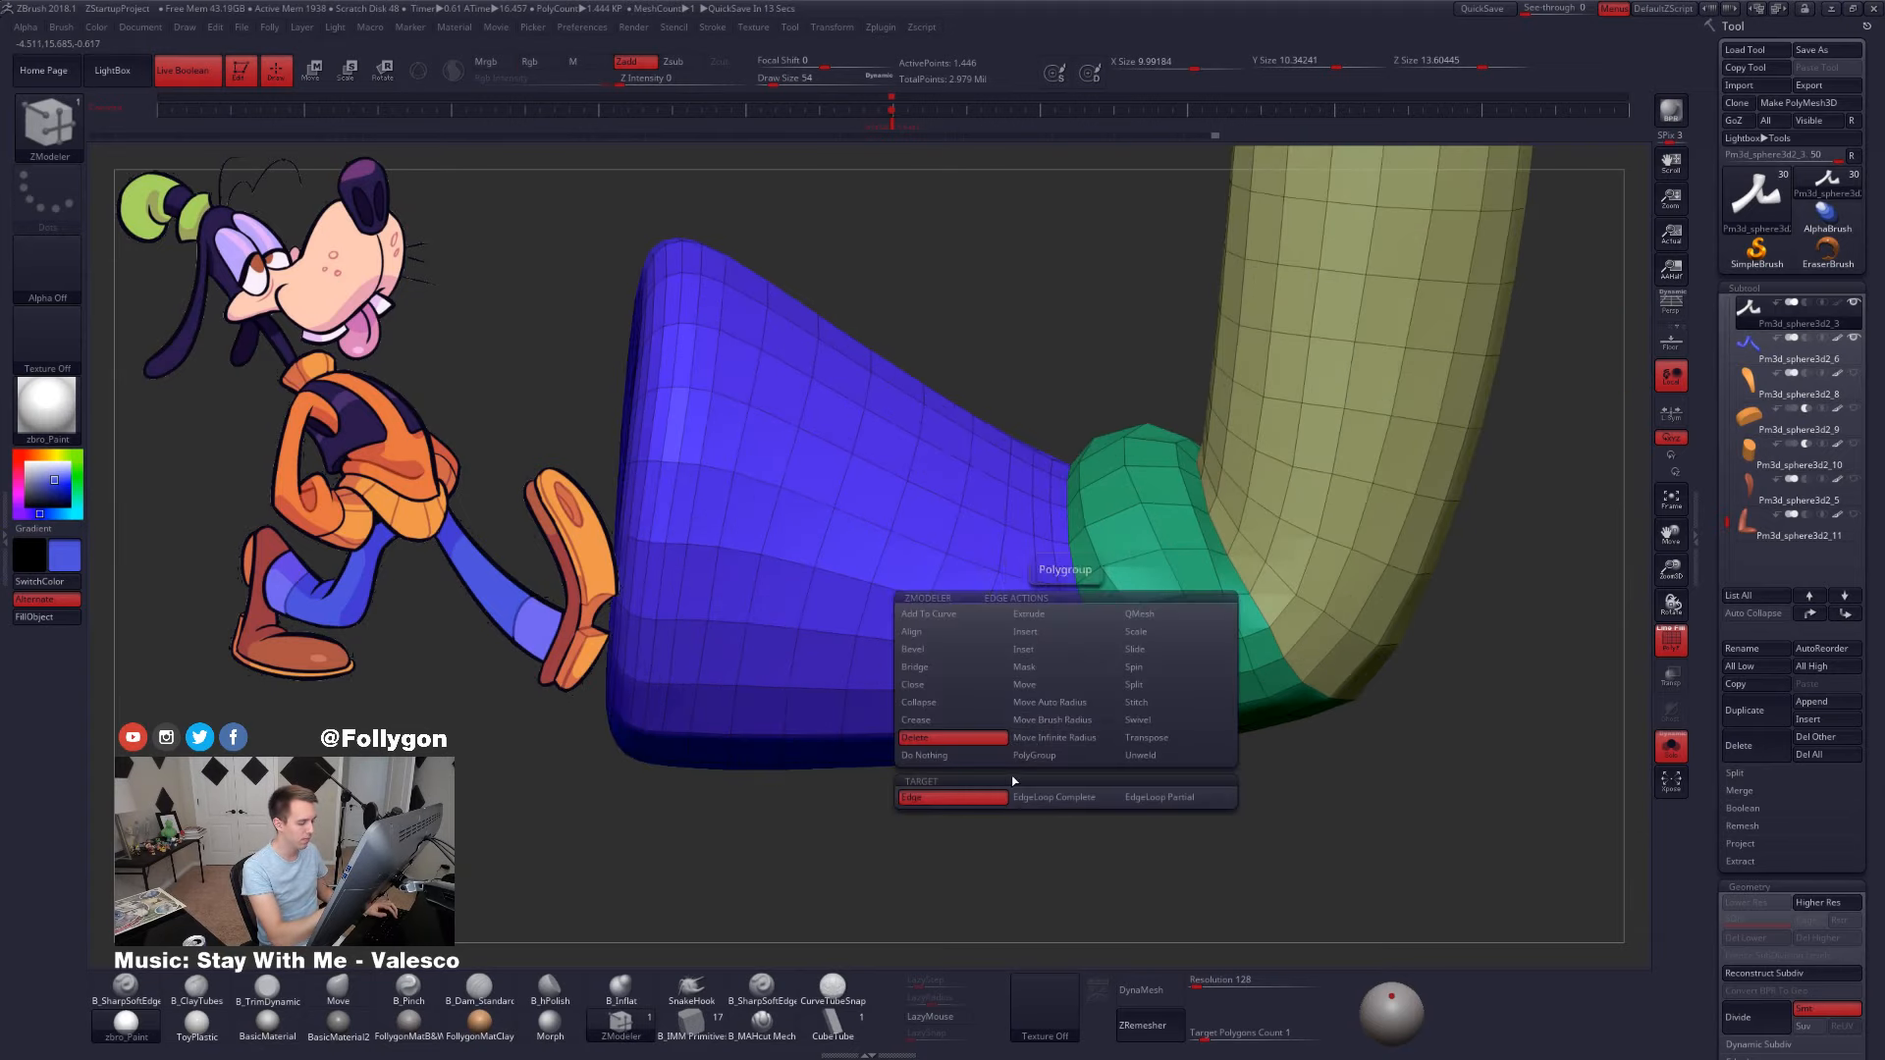
{"action": "left_click", "coordinate": [1060, 678]}
{"action": "left_click", "coordinate": [1066, 643]}
{"action": "mouse_move", "coordinate": [1064, 761]}
{"action": "right_mouse_down"}
{"action": "mouse_move", "coordinate": [992, 703]}
{"action": "mouse_move", "coordinate": [1044, 654]}
{"action": "mouse_move", "coordinate": [1064, 786]}
{"action": "right_mouse_up"}
{"action": "left_click", "coordinate": [1046, 654]}
- Activate Dynamic Subdiv on the low-poly legs, select the Move brush and hide the polyframe
{"action": "key", "text": "d"}
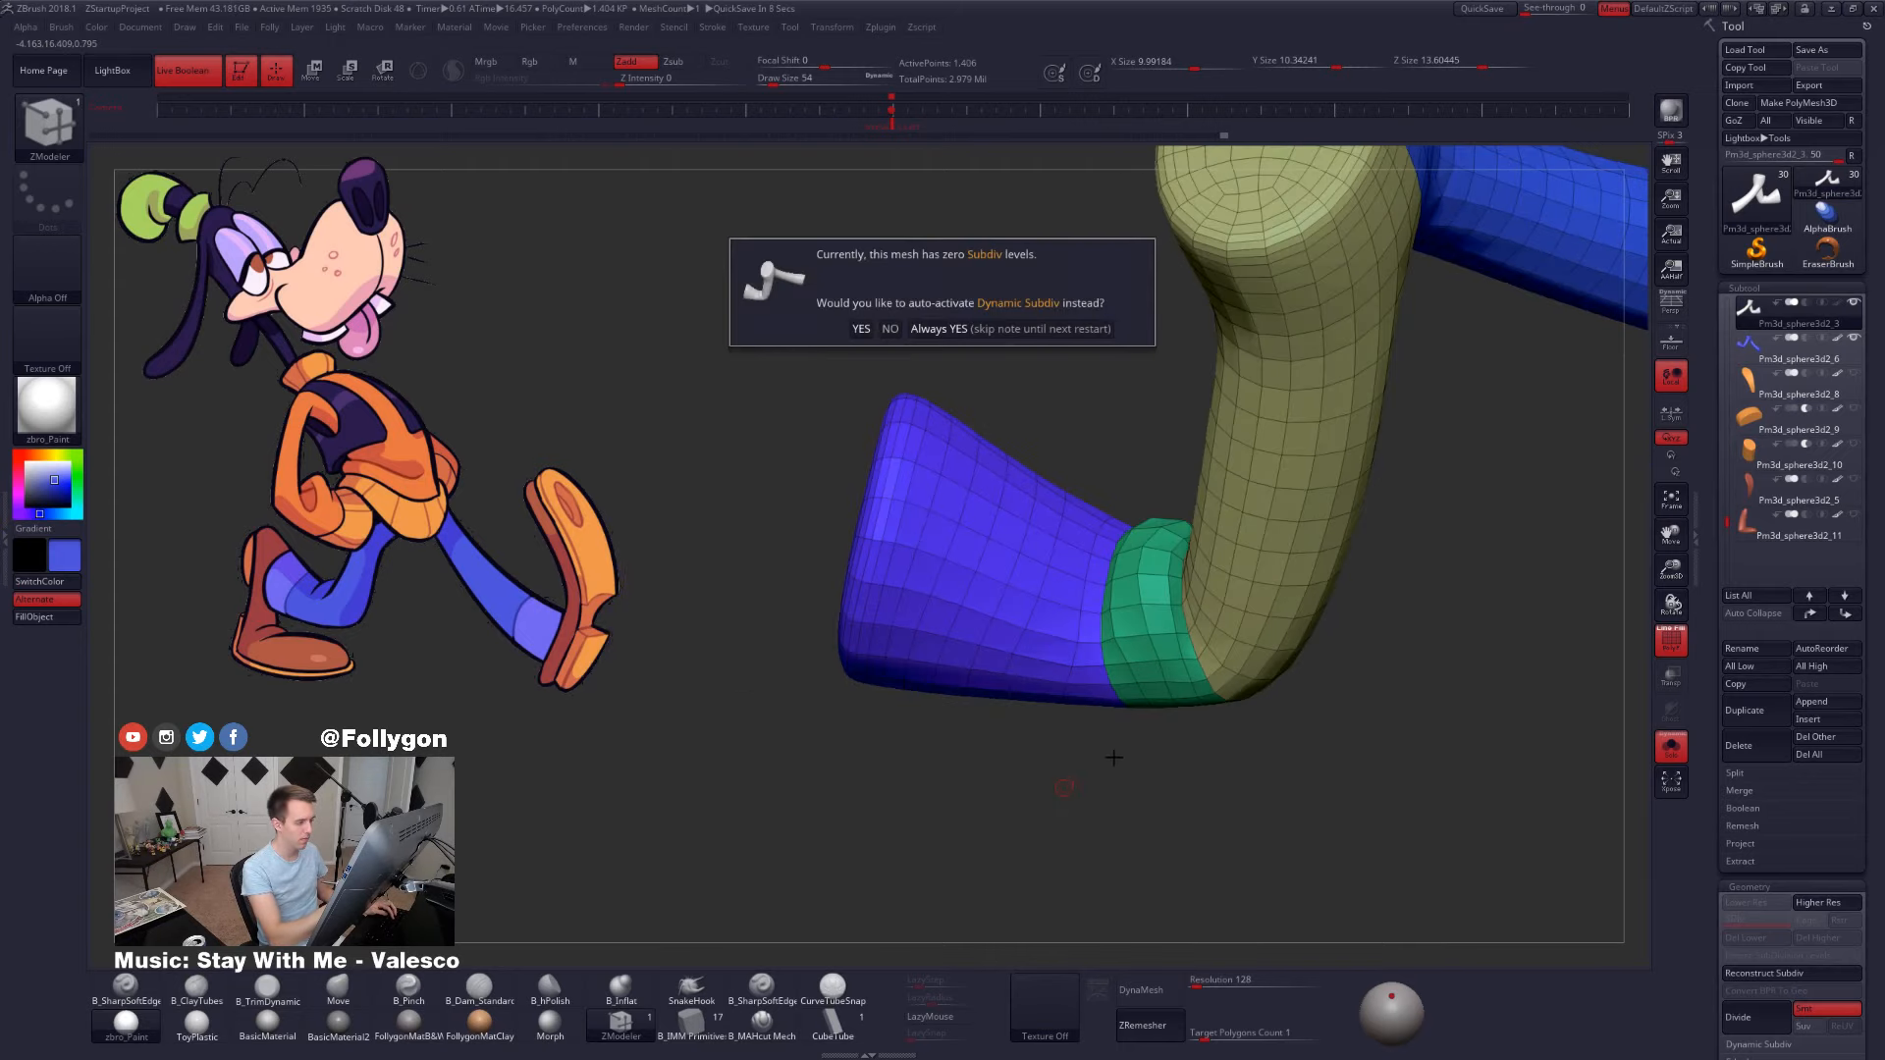
{"action": "left_click", "coordinate": [1011, 331]}
{"action": "mouse_move", "coordinate": [1158, 620]}
{"action": "right_mouse_down"}
{"action": "mouse_move", "coordinate": [1244, 736]}
{"action": "mouse_move", "coordinate": [1155, 723]}
{"action": "mouse_move", "coordinate": [1300, 808]}
{"action": "mouse_move", "coordinate": [1182, 721]}
{"action": "right_mouse_up"}
{"action": "key", "text": "shift+d"}
{"action": "key", "text": "b"}
{"action": "key", "text": "m"}
{"action": "key", "text": "v"}
{"action": "key", "text": "shift+f"}
{"action": "key", "text": "d"}
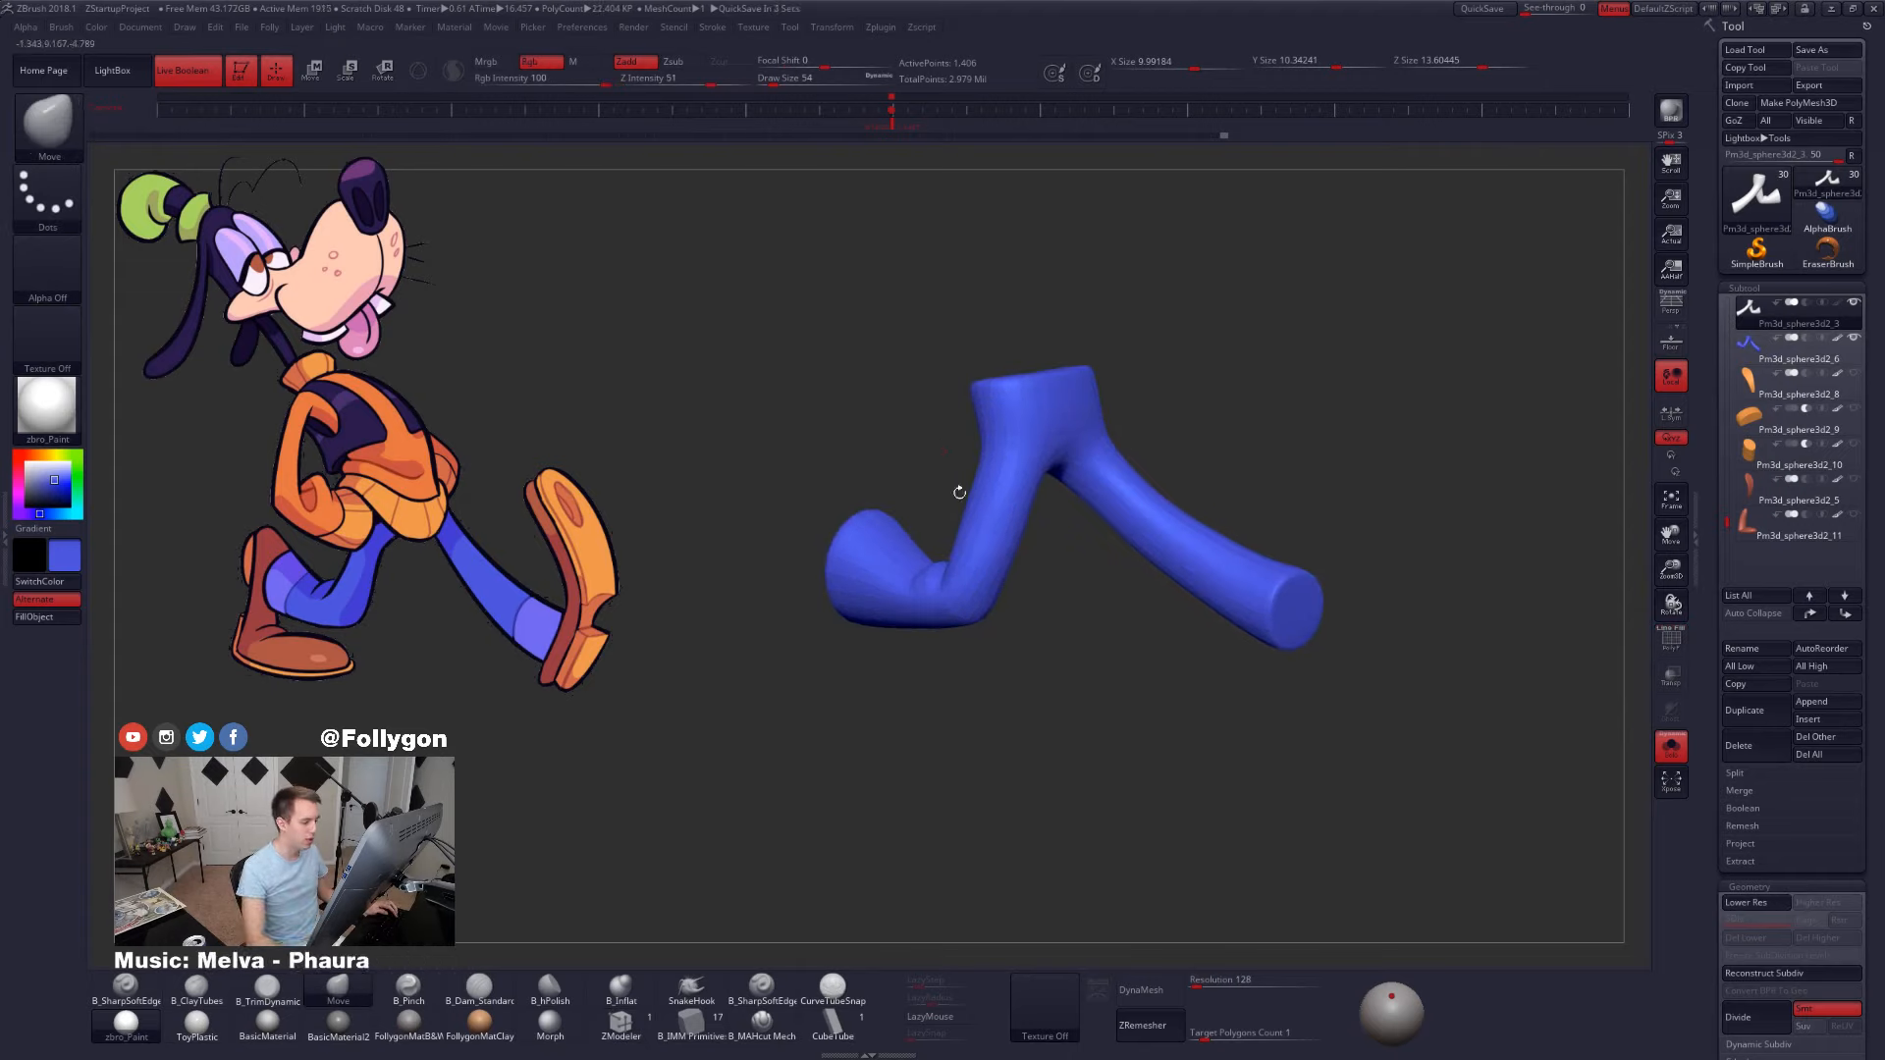
- Toggle Dynamic Subdiv on the legs to check the low-poly shape against the smoothed one
{"action": "mouse_move", "coordinate": [962, 495]}
{"action": "right_mouse_down", "text": "alt"}
{"action": "mouse_move", "coordinate": [1076, 494]}
{"action": "mouse_move", "coordinate": [1100, 599]}
{"action": "mouse_move", "coordinate": [1095, 621]}
{"action": "mouse_move", "coordinate": [1055, 592]}
{"action": "mouse_move", "coordinate": [1065, 633]}
{"action": "mouse_move", "coordinate": [1237, 594]}
{"action": "mouse_move", "coordinate": [1169, 643]}
{"action": "mouse_move", "coordinate": [1176, 611]}
{"action": "right_mouse_up", "text": "alt"}
{"action": "key", "text": "shift+d"}
{"action": "key", "text": "b"}
{"action": "key", "text": "m"}
{"action": "key", "text": "v"}
{"action": "key", "text": "shift+f"}
{"action": "key", "text": "shift+f"}
{"action": "key", "text": "d"}
{"action": "right_click_drag", "start_coordinate": [1292, 633], "coordinate": [1183, 589], "text": "alt"}
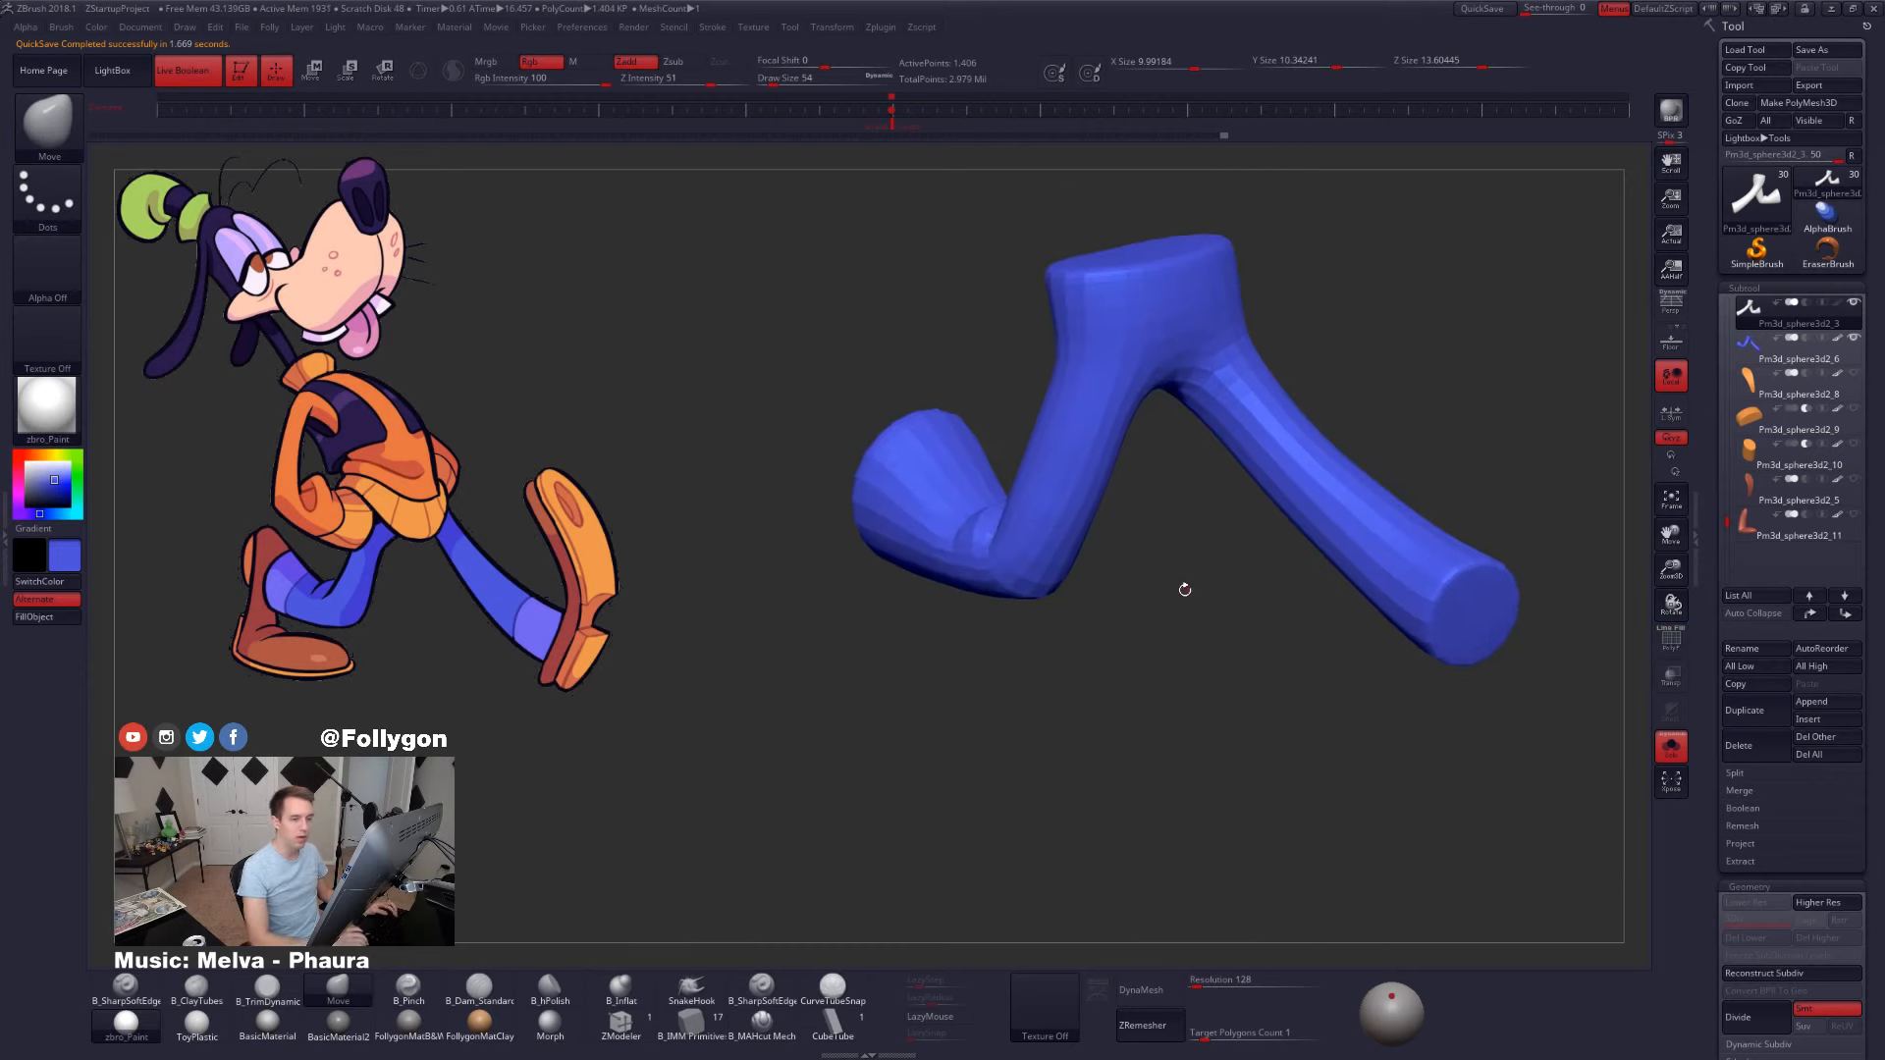
- Compare the remeshed low-poly legs with the original high-resolution legs by alternating between the two subtools
{"action": "key", "text": "Down"}
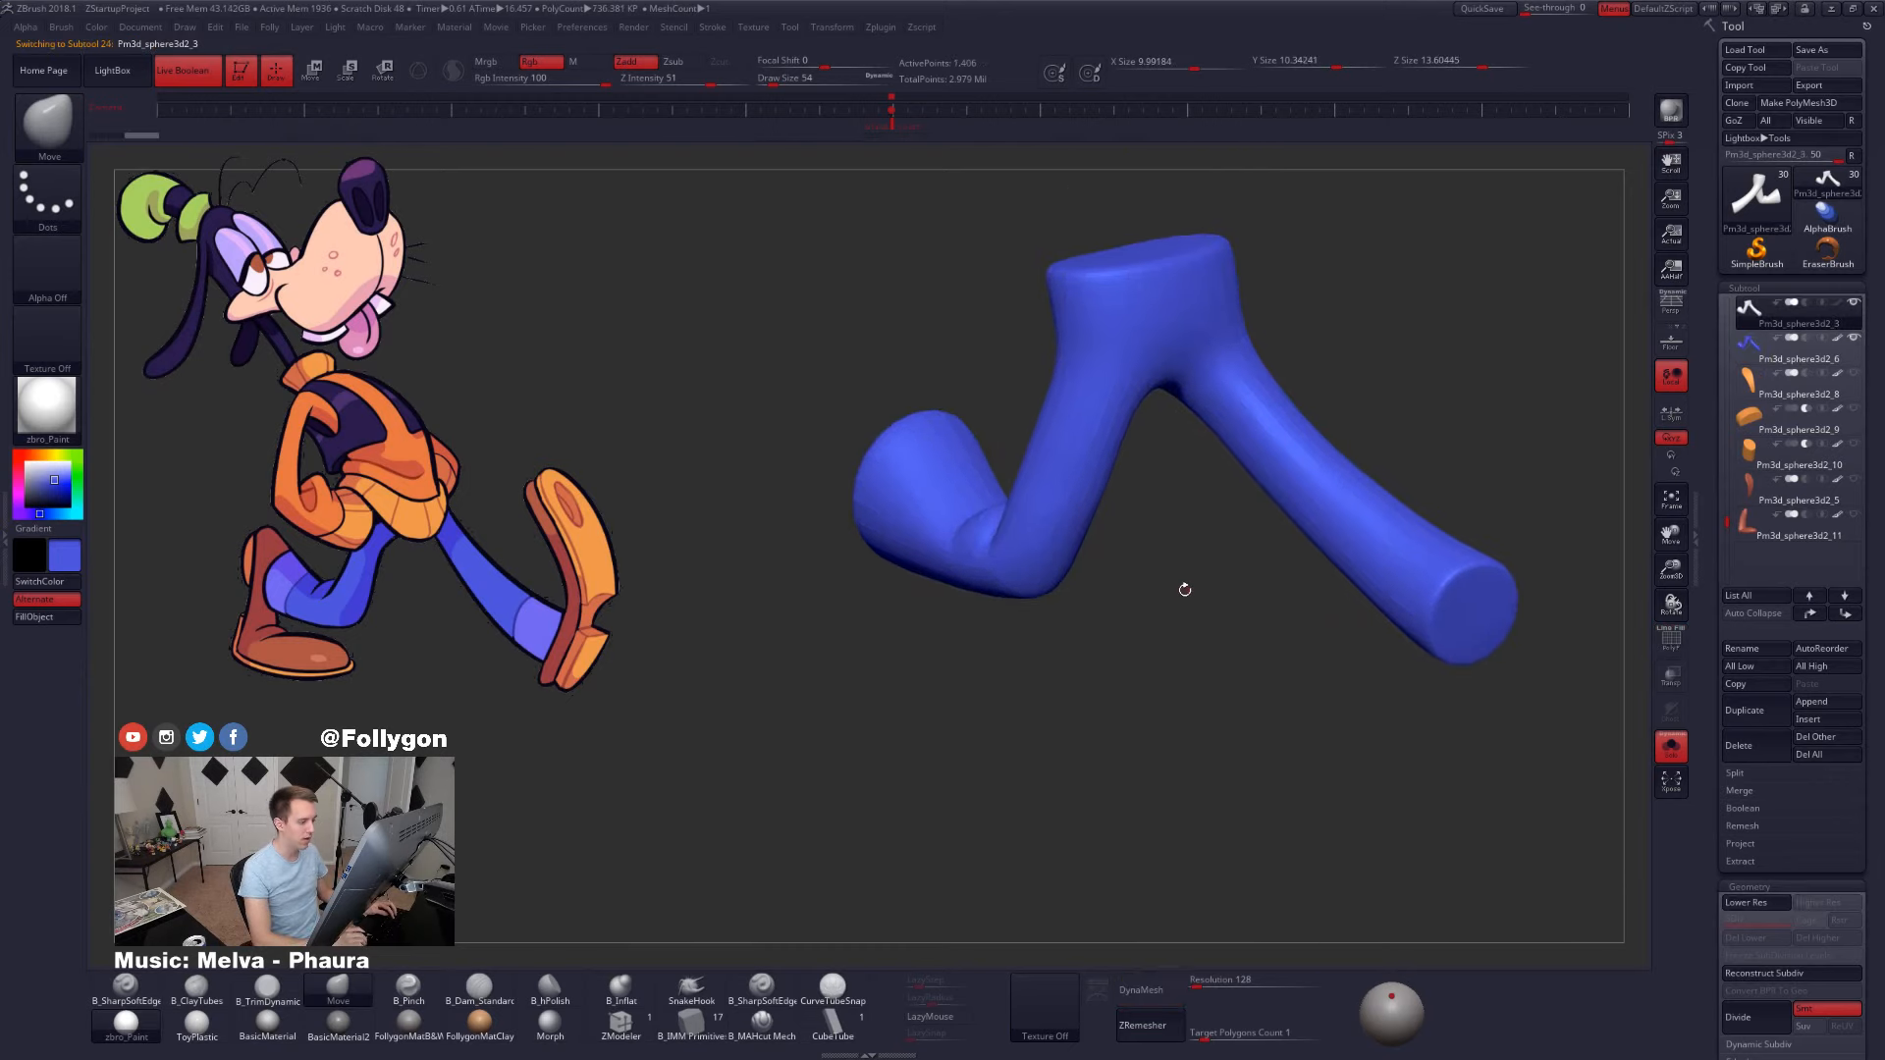
{"action": "key", "text": "Up"}
{"action": "key", "text": "Down"}
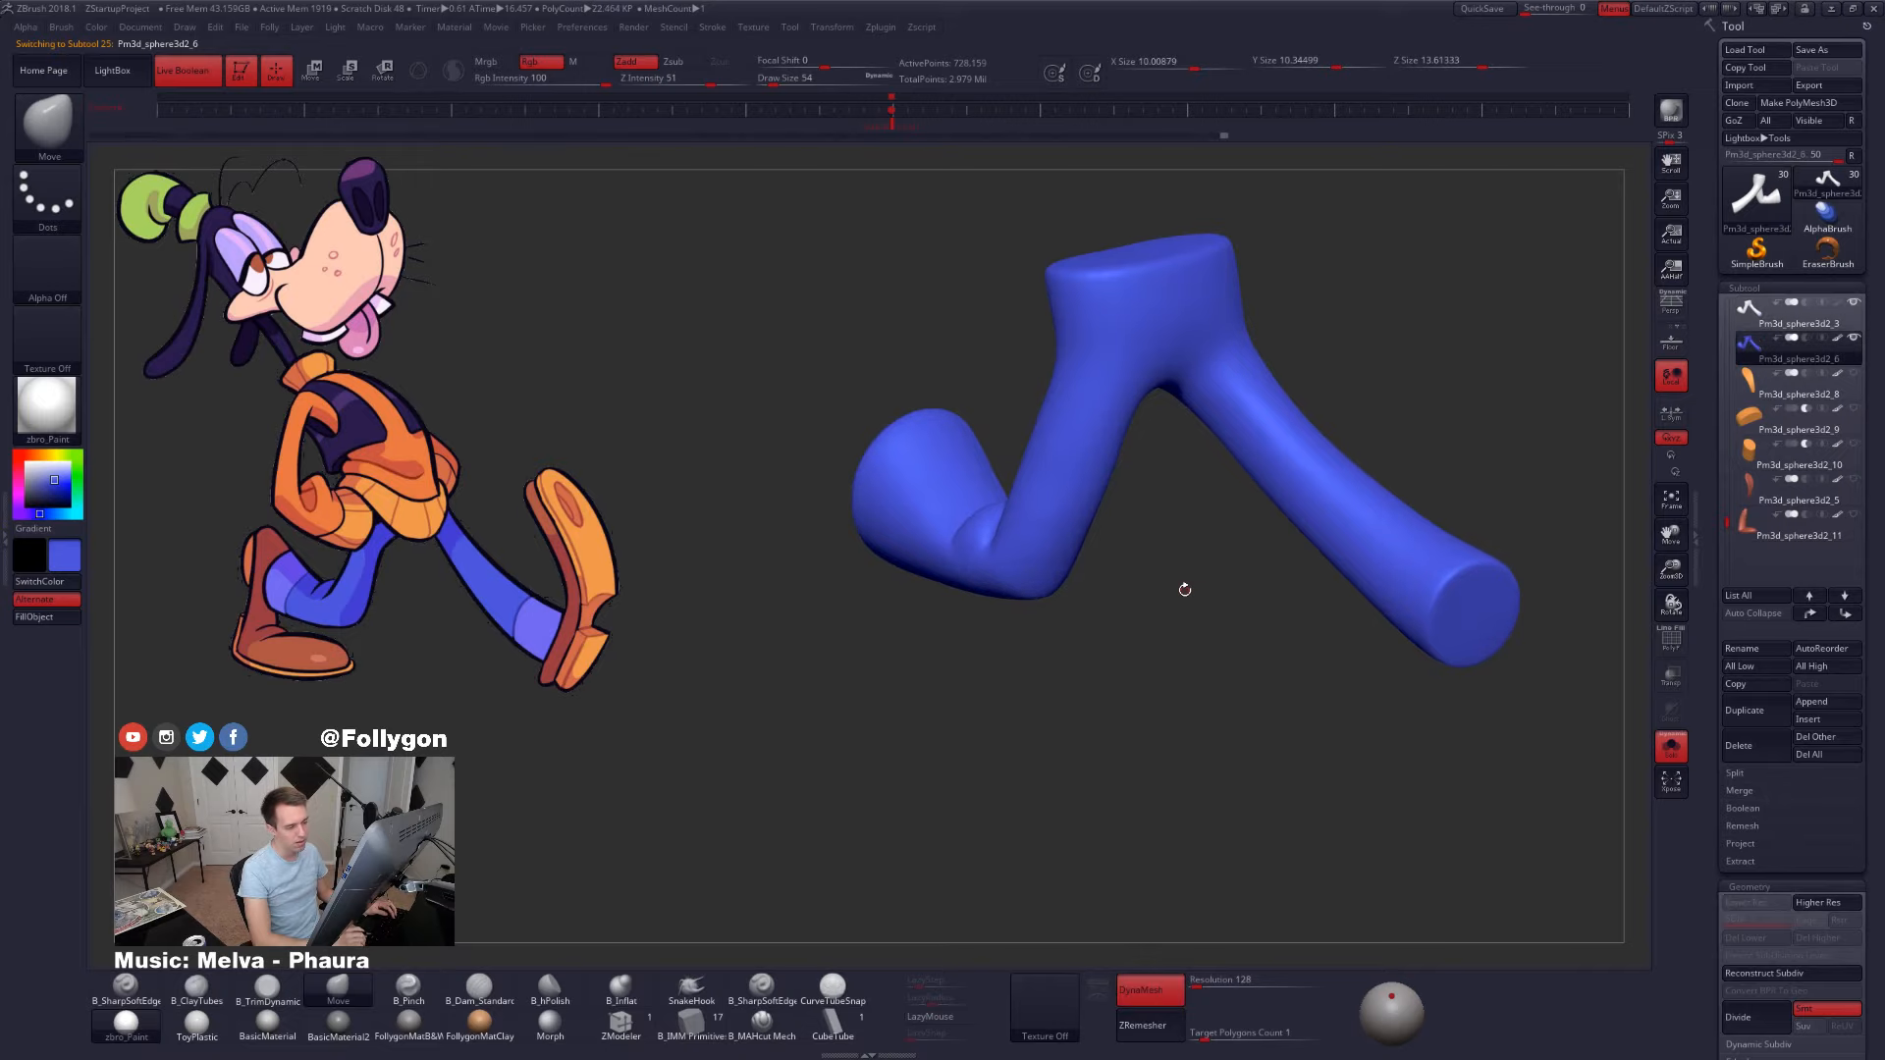
{"action": "key", "text": "Up"}
{"action": "key", "text": "Down"}
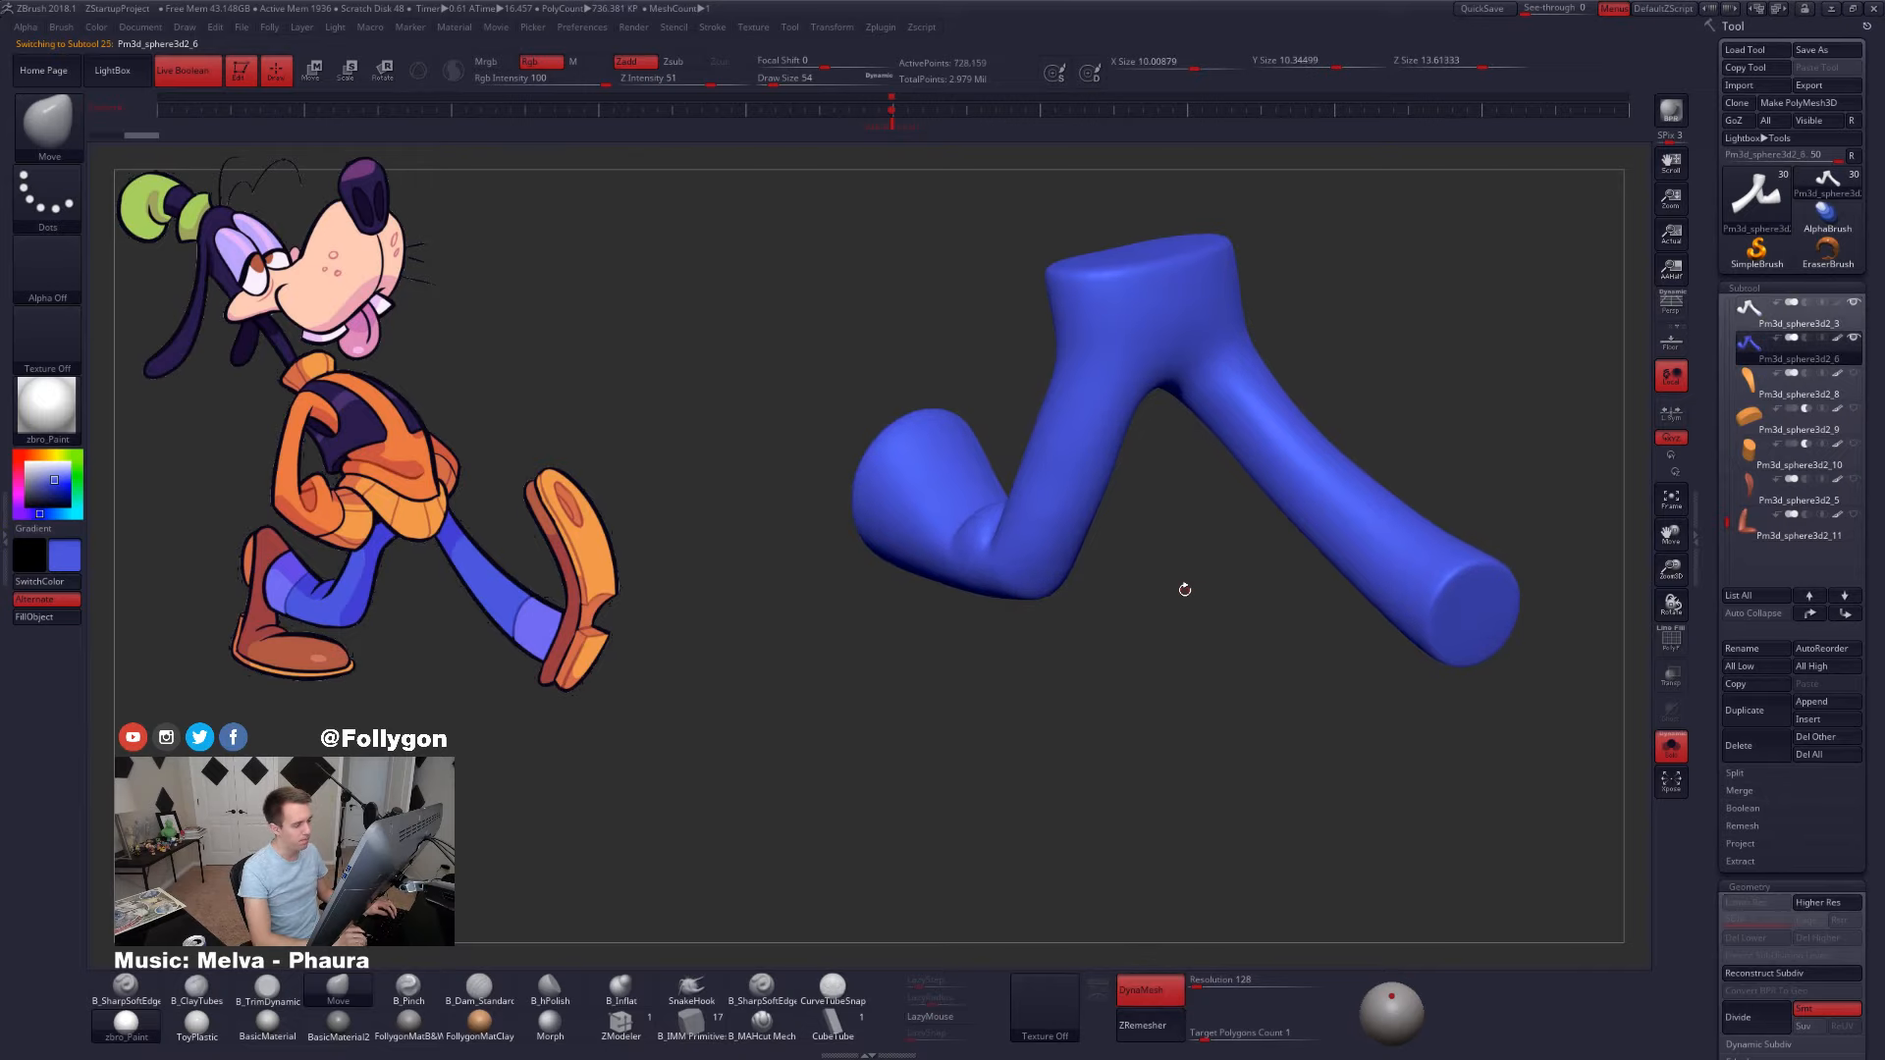
{"action": "key", "text": "Up"}
{"action": "key", "text": "Down"}
{"action": "key", "text": "Up"}
{"action": "key", "text": "Down"}
{"action": "key", "text": "Down"}
{"action": "key", "text": "Up"}
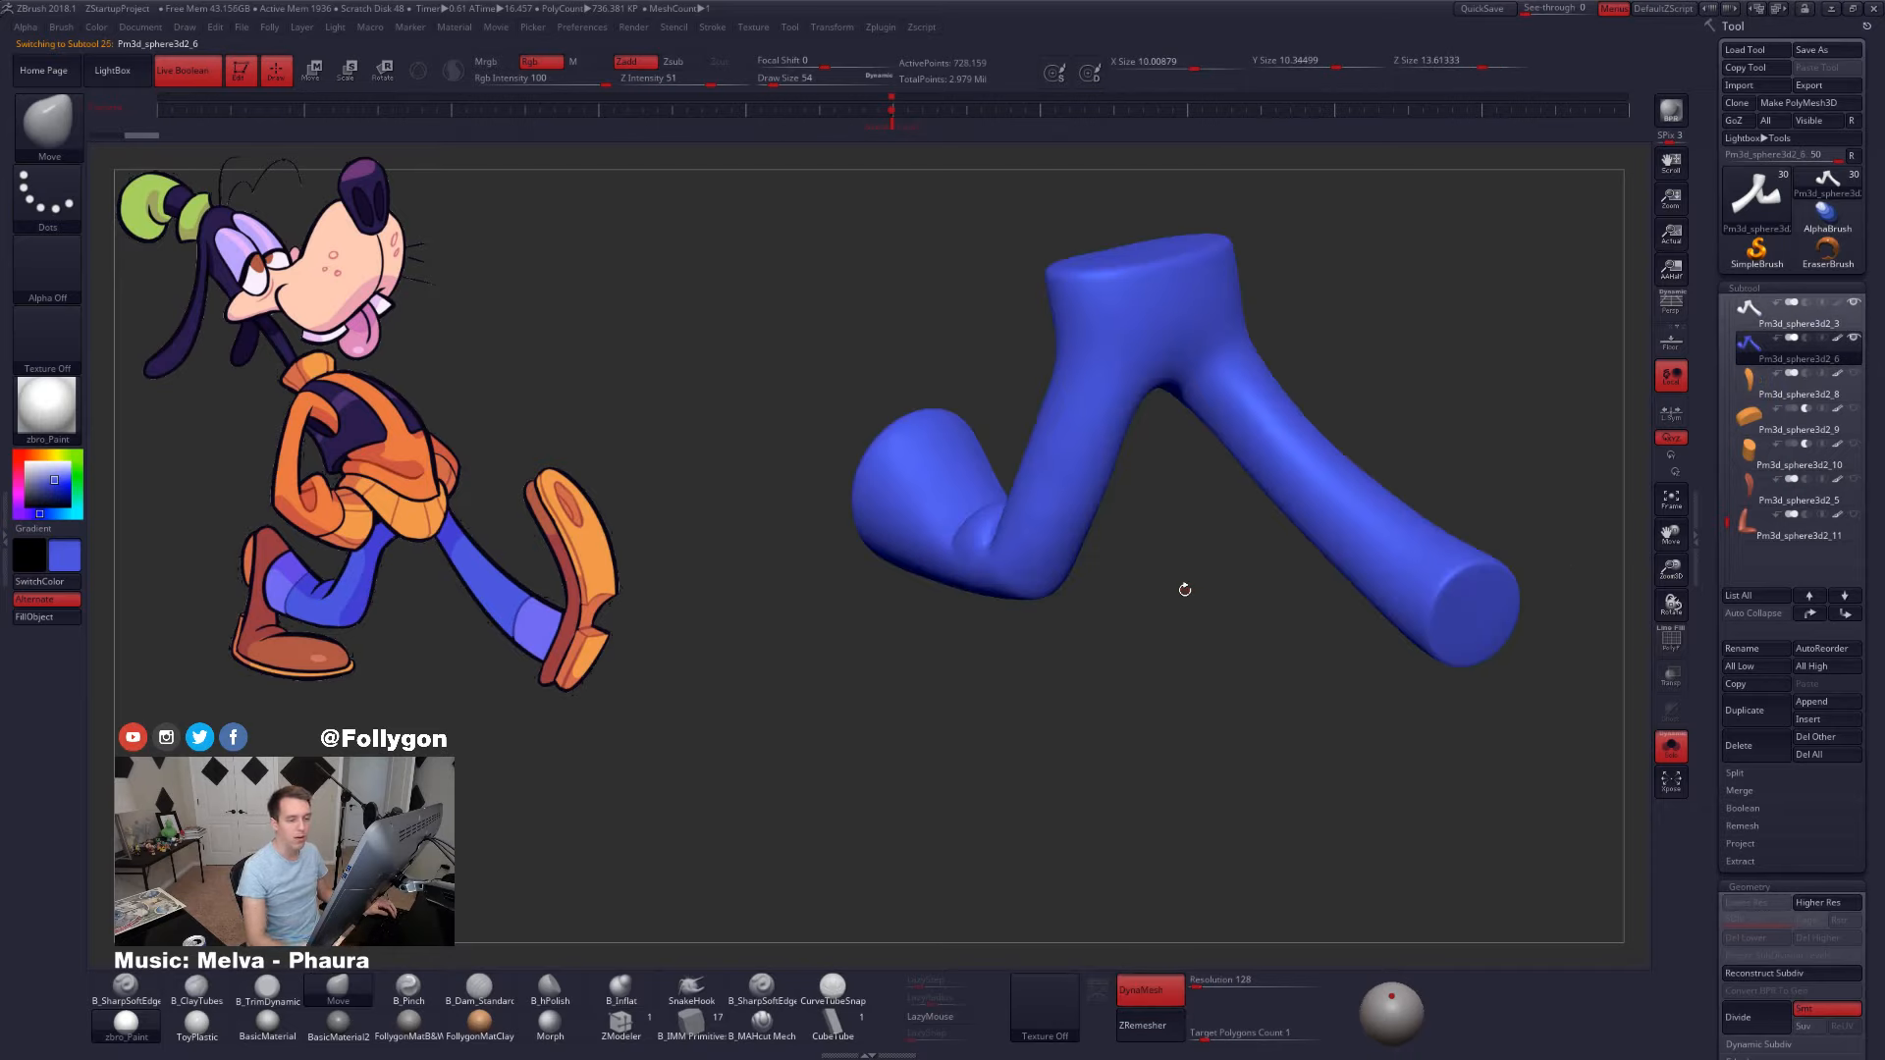
- Delete the original high-resolution legs subtool and select the low-poly legs subtool
{"action": "left_click", "coordinate": [1778, 746]}
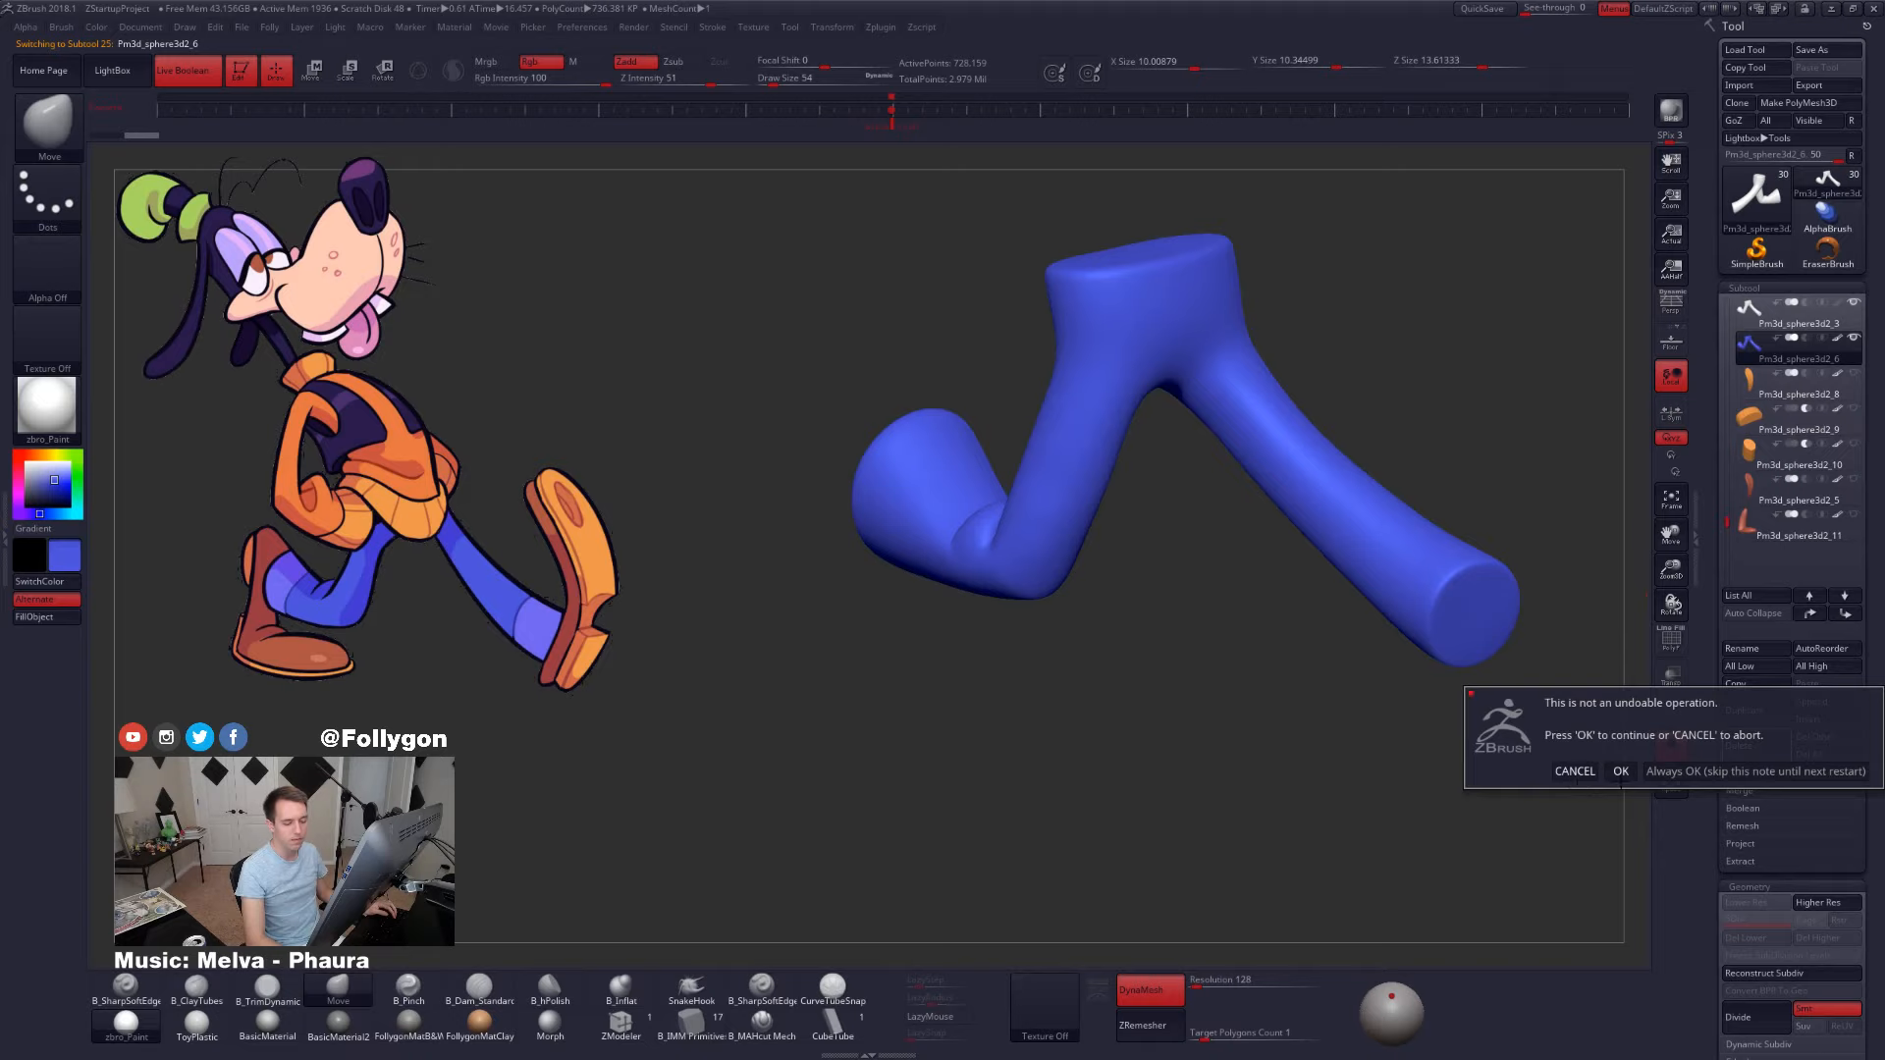
{"action": "left_click", "coordinate": [1621, 772]}
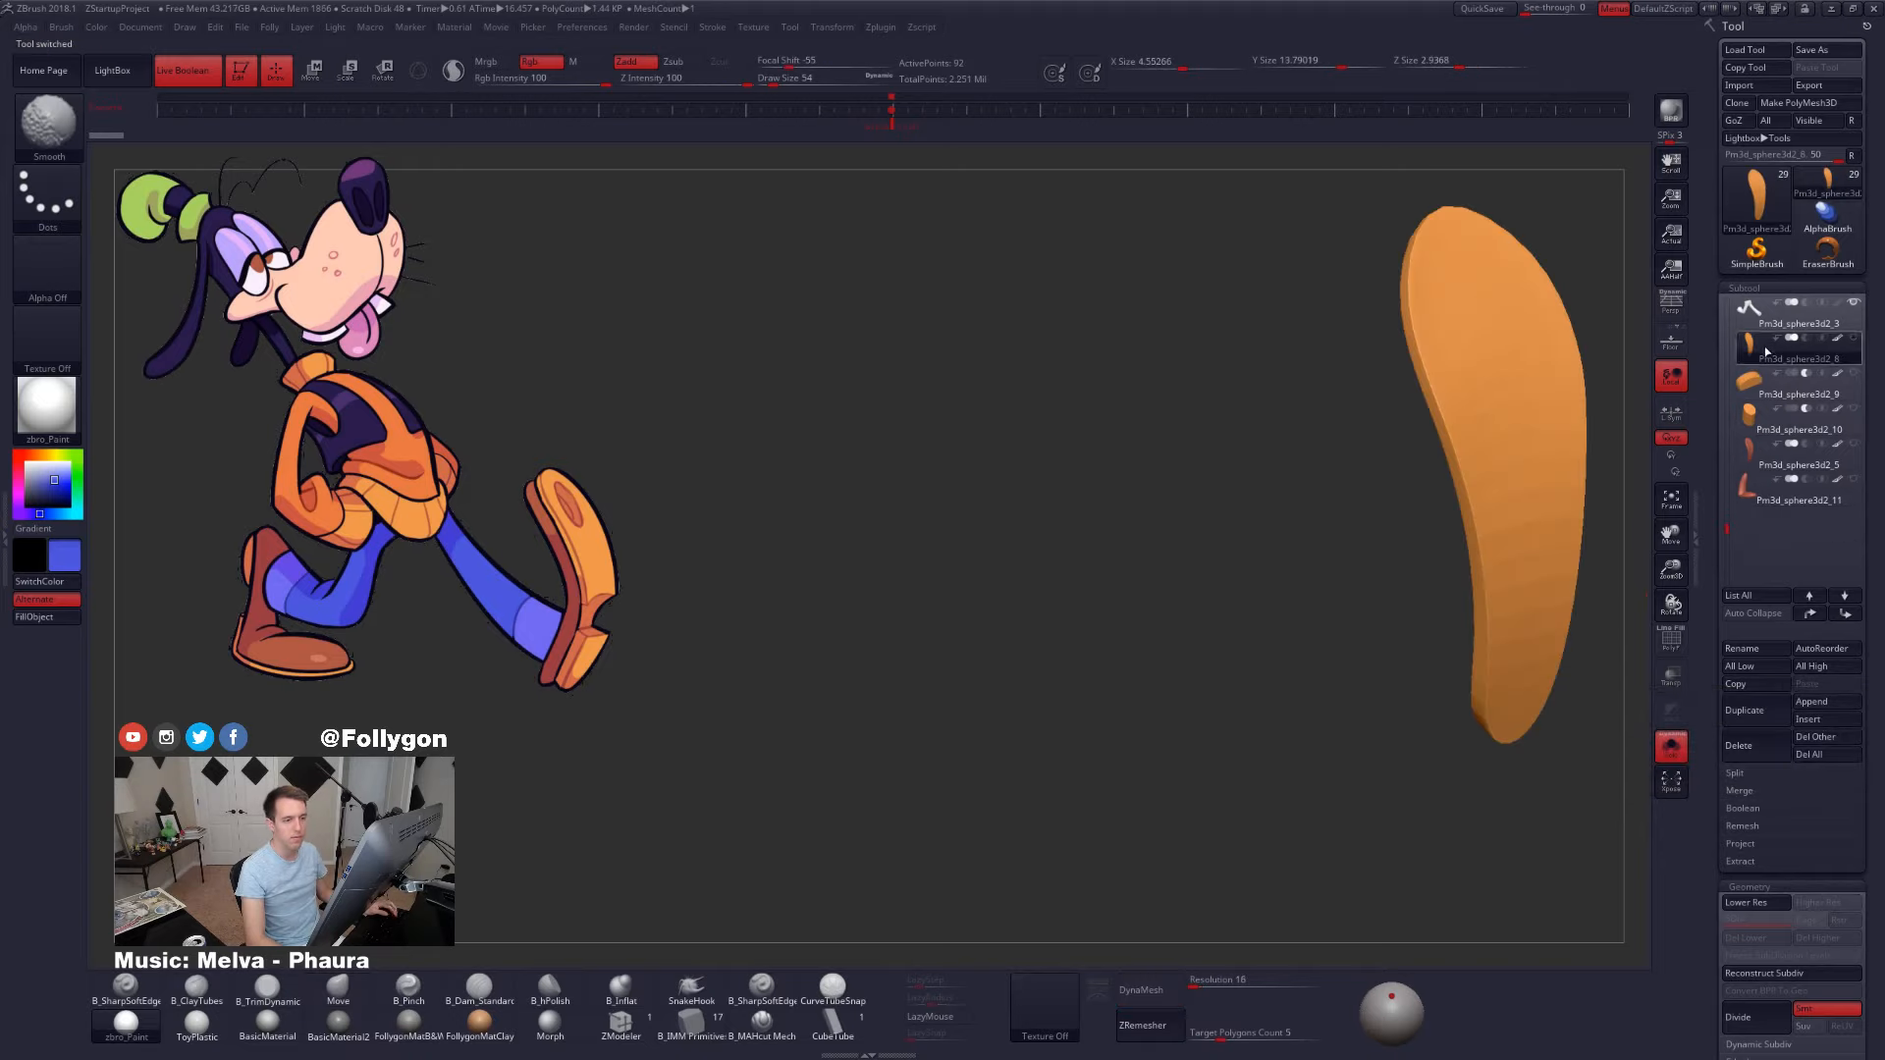
{"action": "left_click", "coordinate": [1767, 316]}
- Show the whole character, fill the low-poly legs with the current blue colour and return to the Move brush
{"action": "right_click_drag", "start_coordinate": [1188, 550], "coordinate": [1188, 451], "text": "ctrl"}
{"action": "key", "text": "shift+s"}
{"action": "mouse_move", "coordinate": [1124, 510]}
{"action": "right_mouse_down", "text": "alt"}
{"action": "mouse_move", "coordinate": [1016, 617]}
{"action": "mouse_move", "coordinate": [971, 618]}
{"action": "right_mouse_up", "text": "alt"}
{"action": "key", "text": "b"}
{"action": "key", "text": "s"}
{"action": "key", "text": "t"}
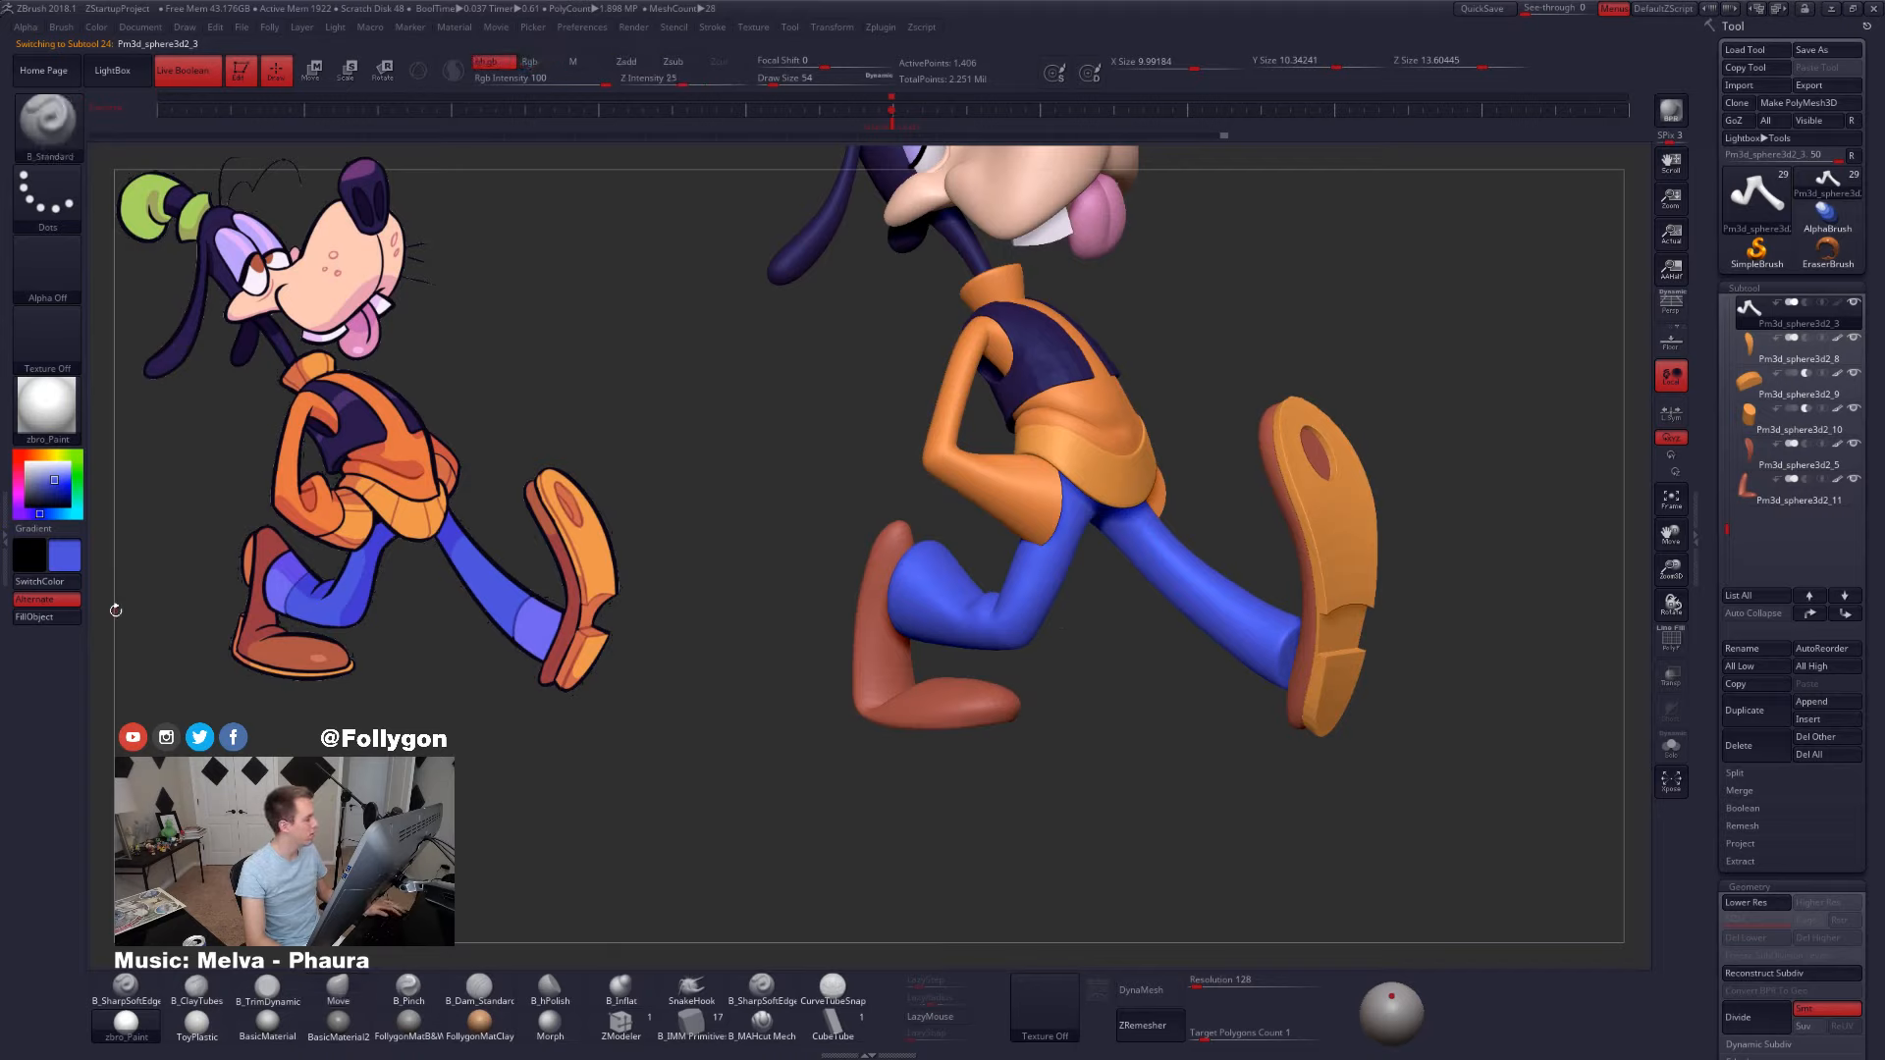
{"action": "left_click", "coordinate": [24, 625]}
{"action": "right_click_drag", "start_coordinate": [1080, 565], "coordinate": [1169, 595], "text": "alt"}
{"action": "key", "text": "b"}
{"action": "key", "text": "m"}
{"action": "key", "text": "v"}
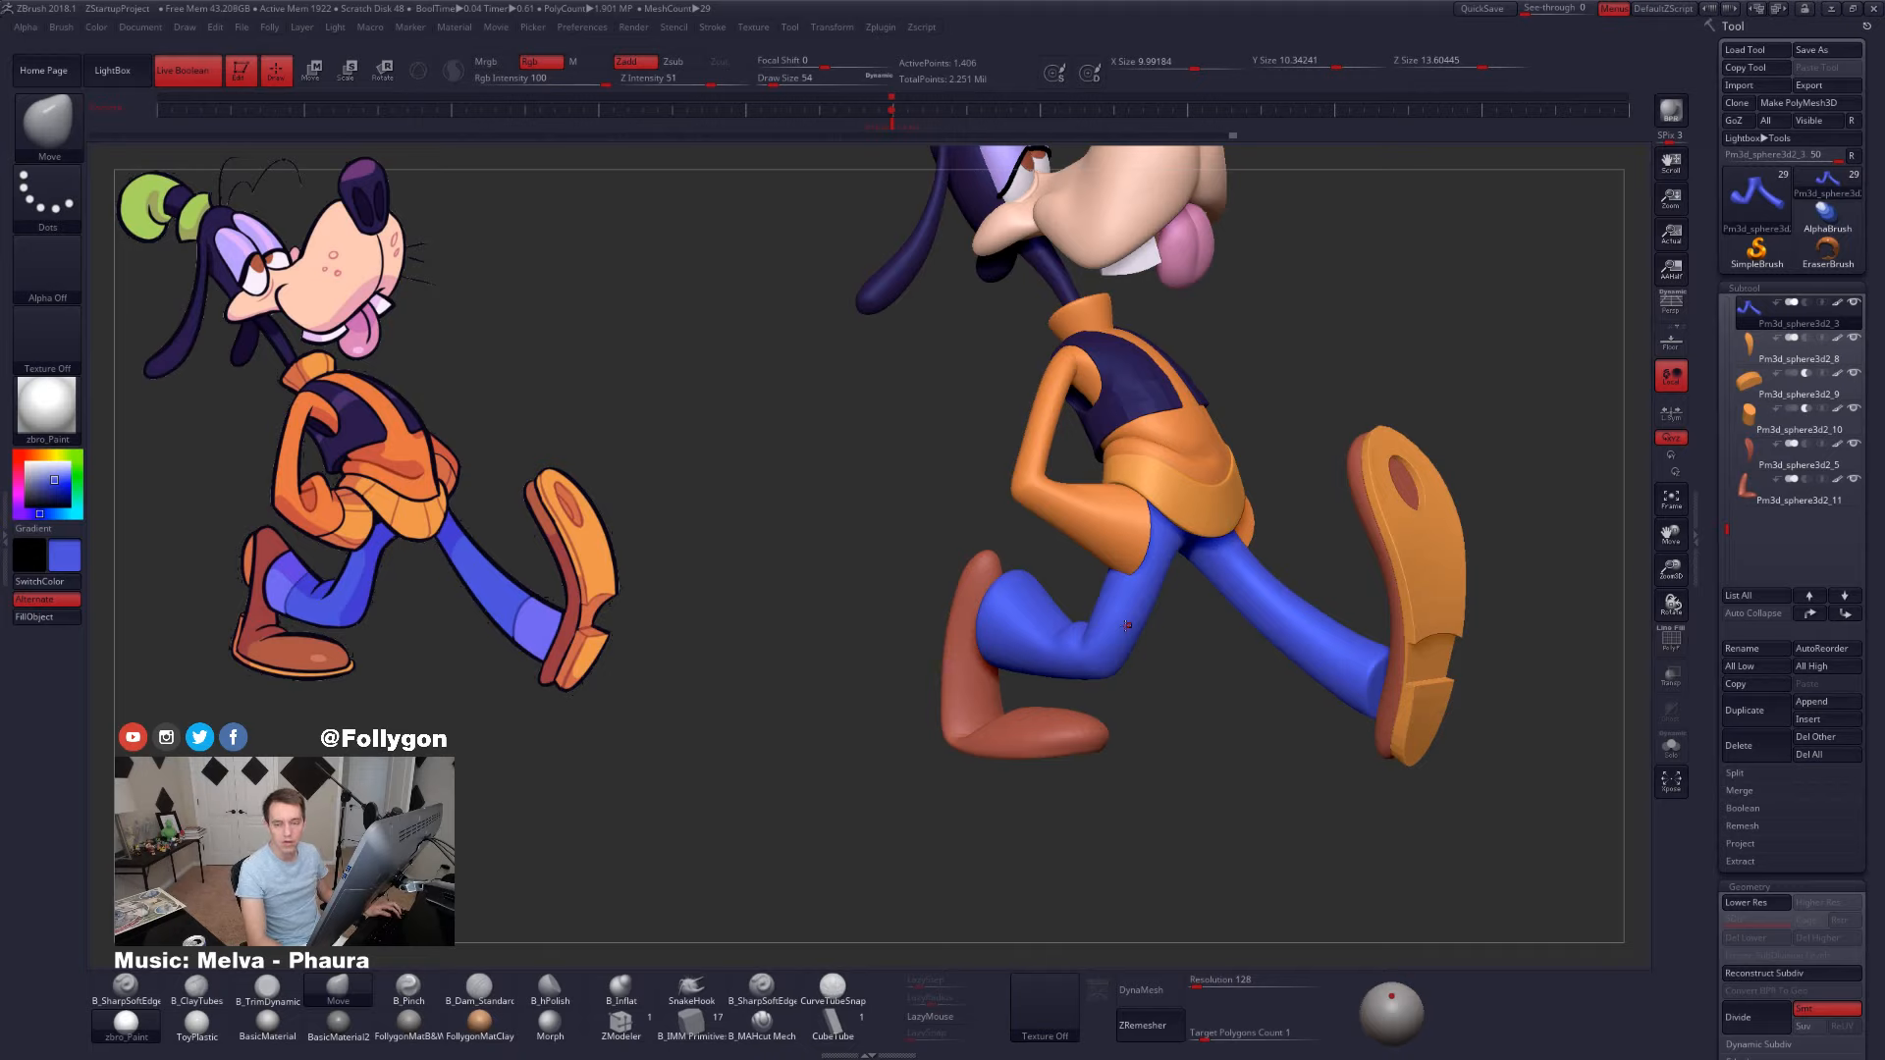
{"action": "right_click_drag", "start_coordinate": [1095, 570], "coordinate": [1100, 662], "text": "ctrl"}
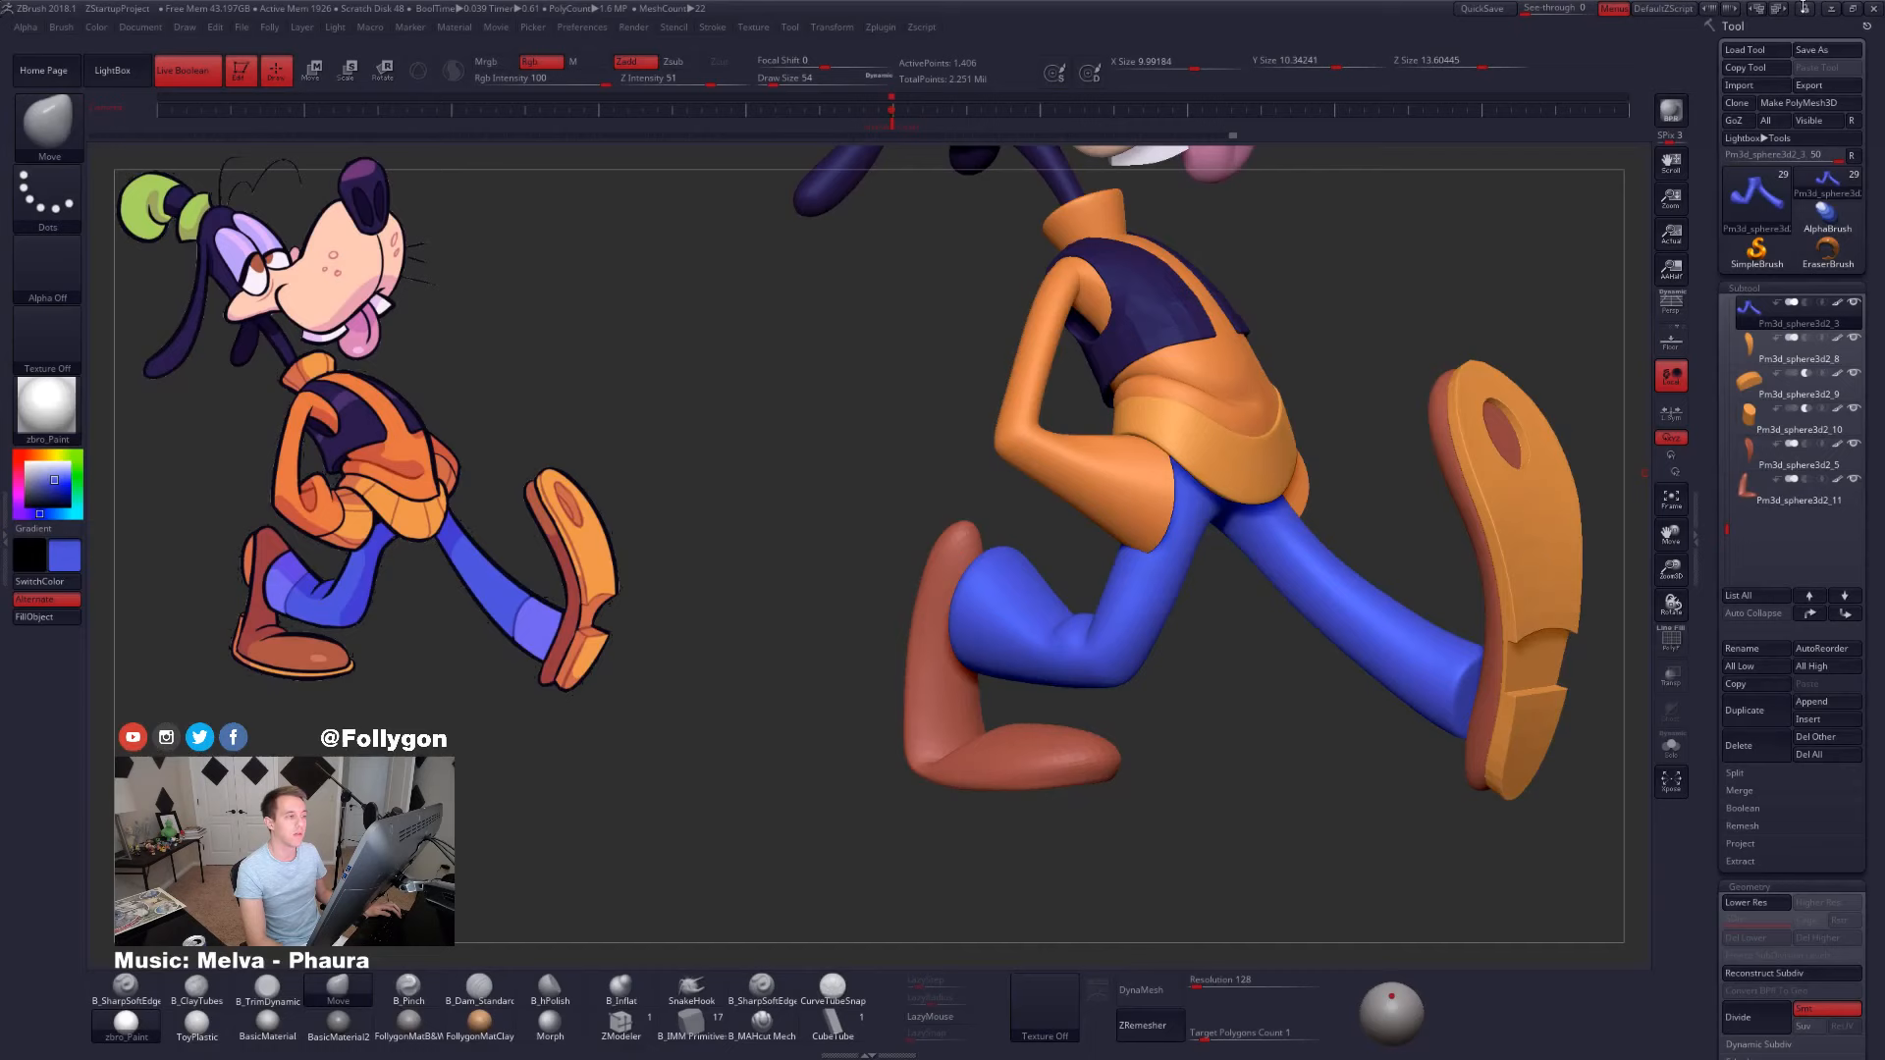
- Switch to the browser, look through the products on the Follygon Gumroad page, and return to ZBrush
{"action": "left_click", "coordinate": [1803, 12]}
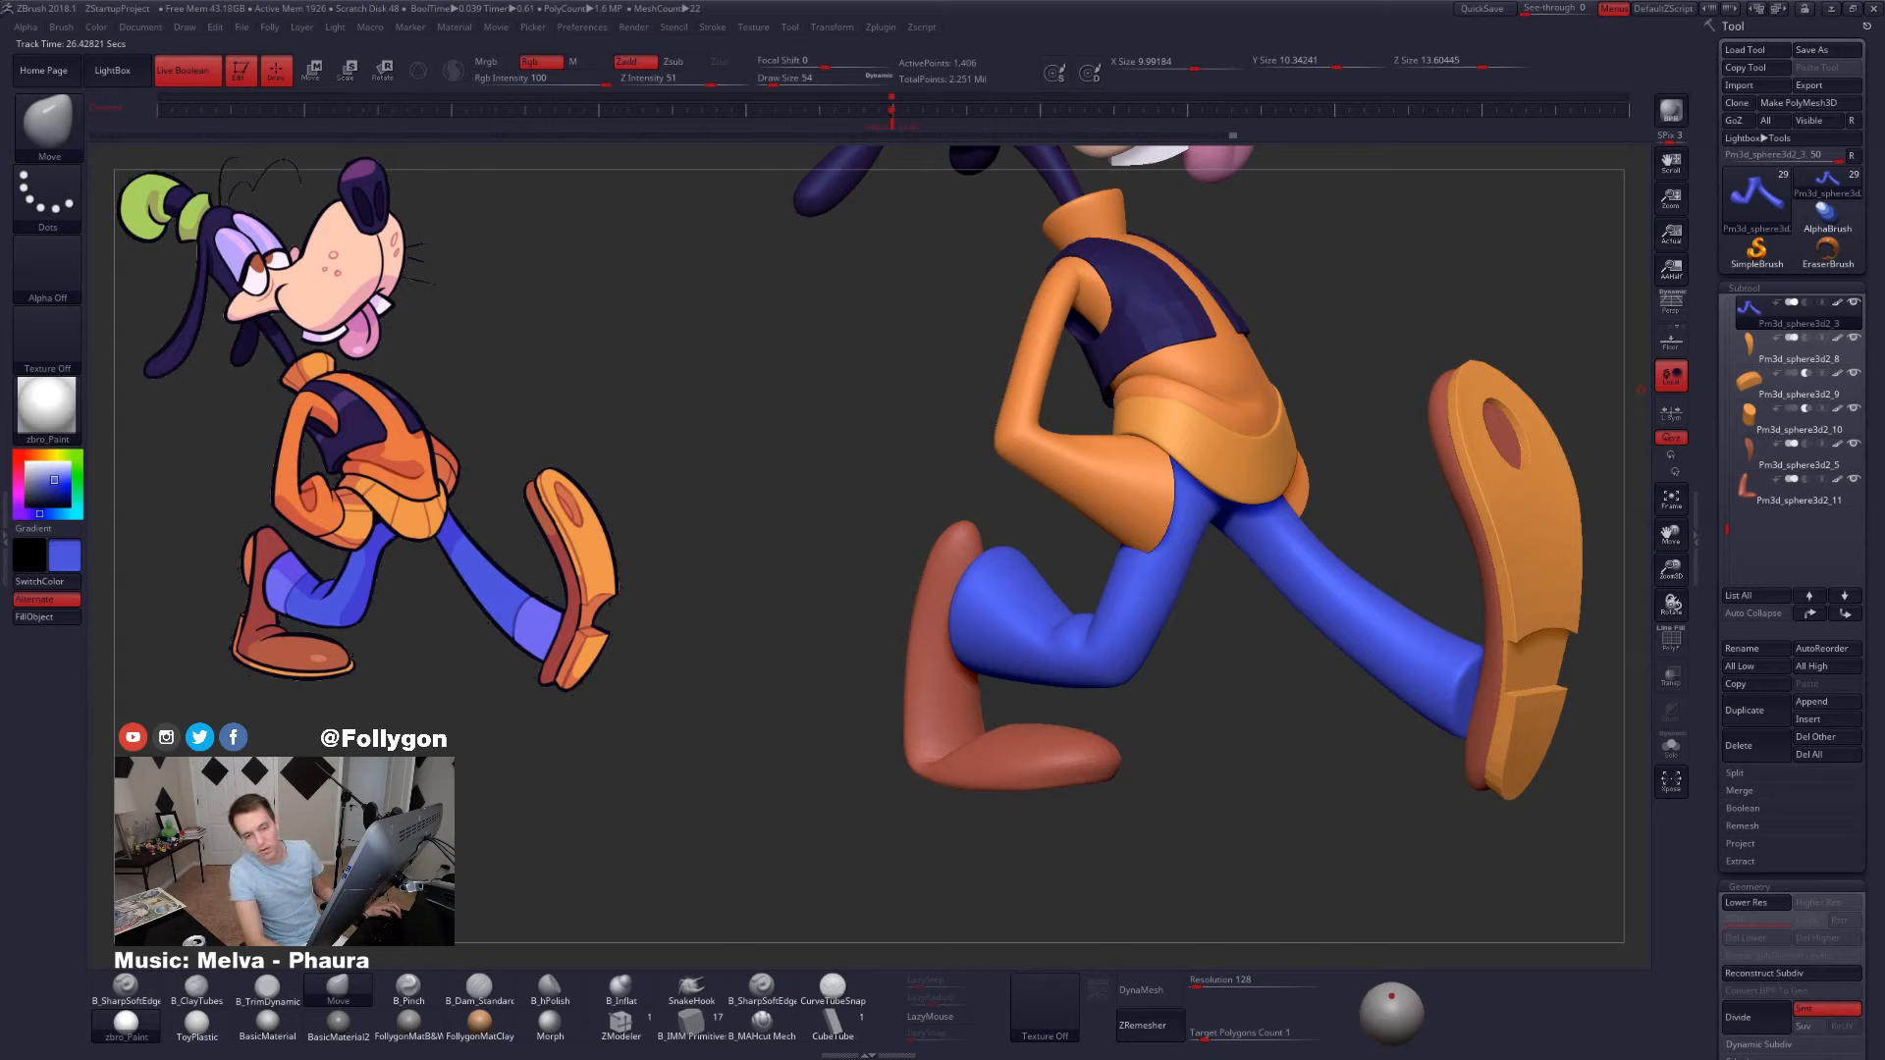
{"action": "key", "text": "alt+Tab"}
{"action": "left_click", "coordinate": [94, 11]}
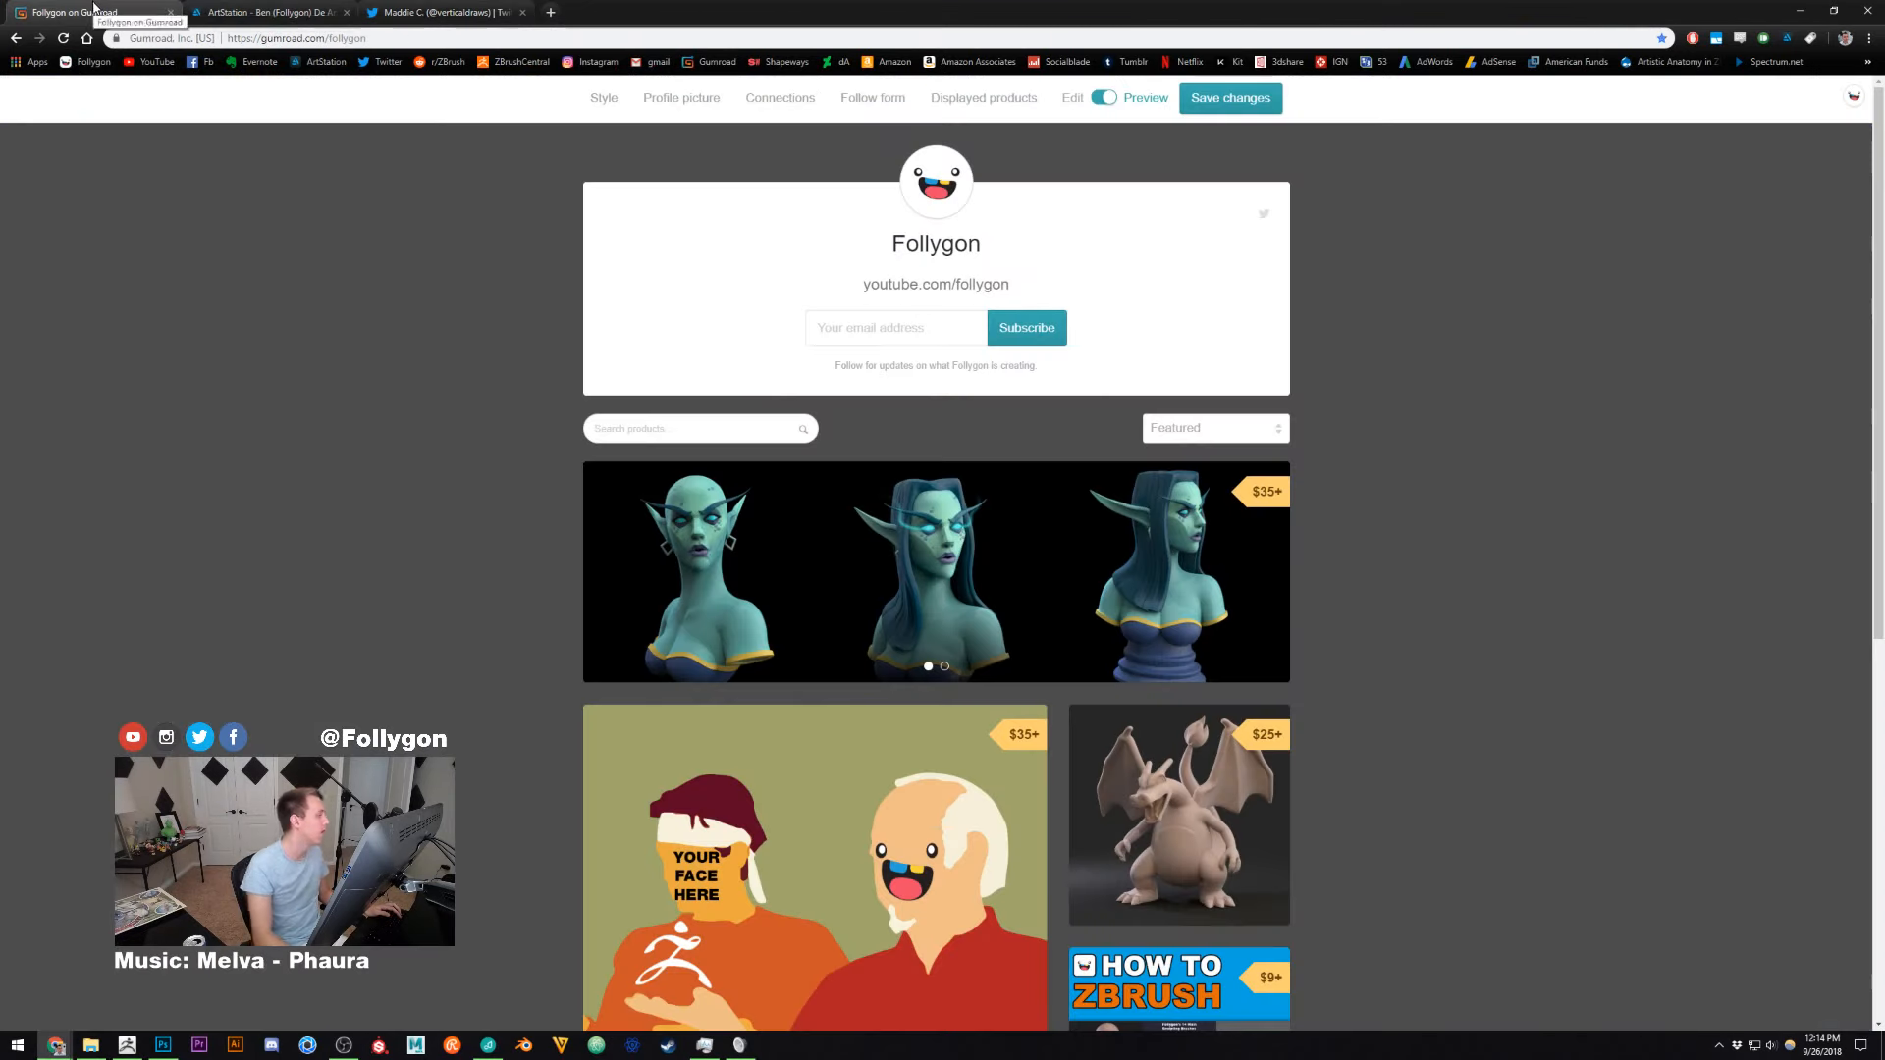
{"action": "scroll", "coordinate": [1443, 244], "scroll_direction": "down", "scroll_amount": 1}
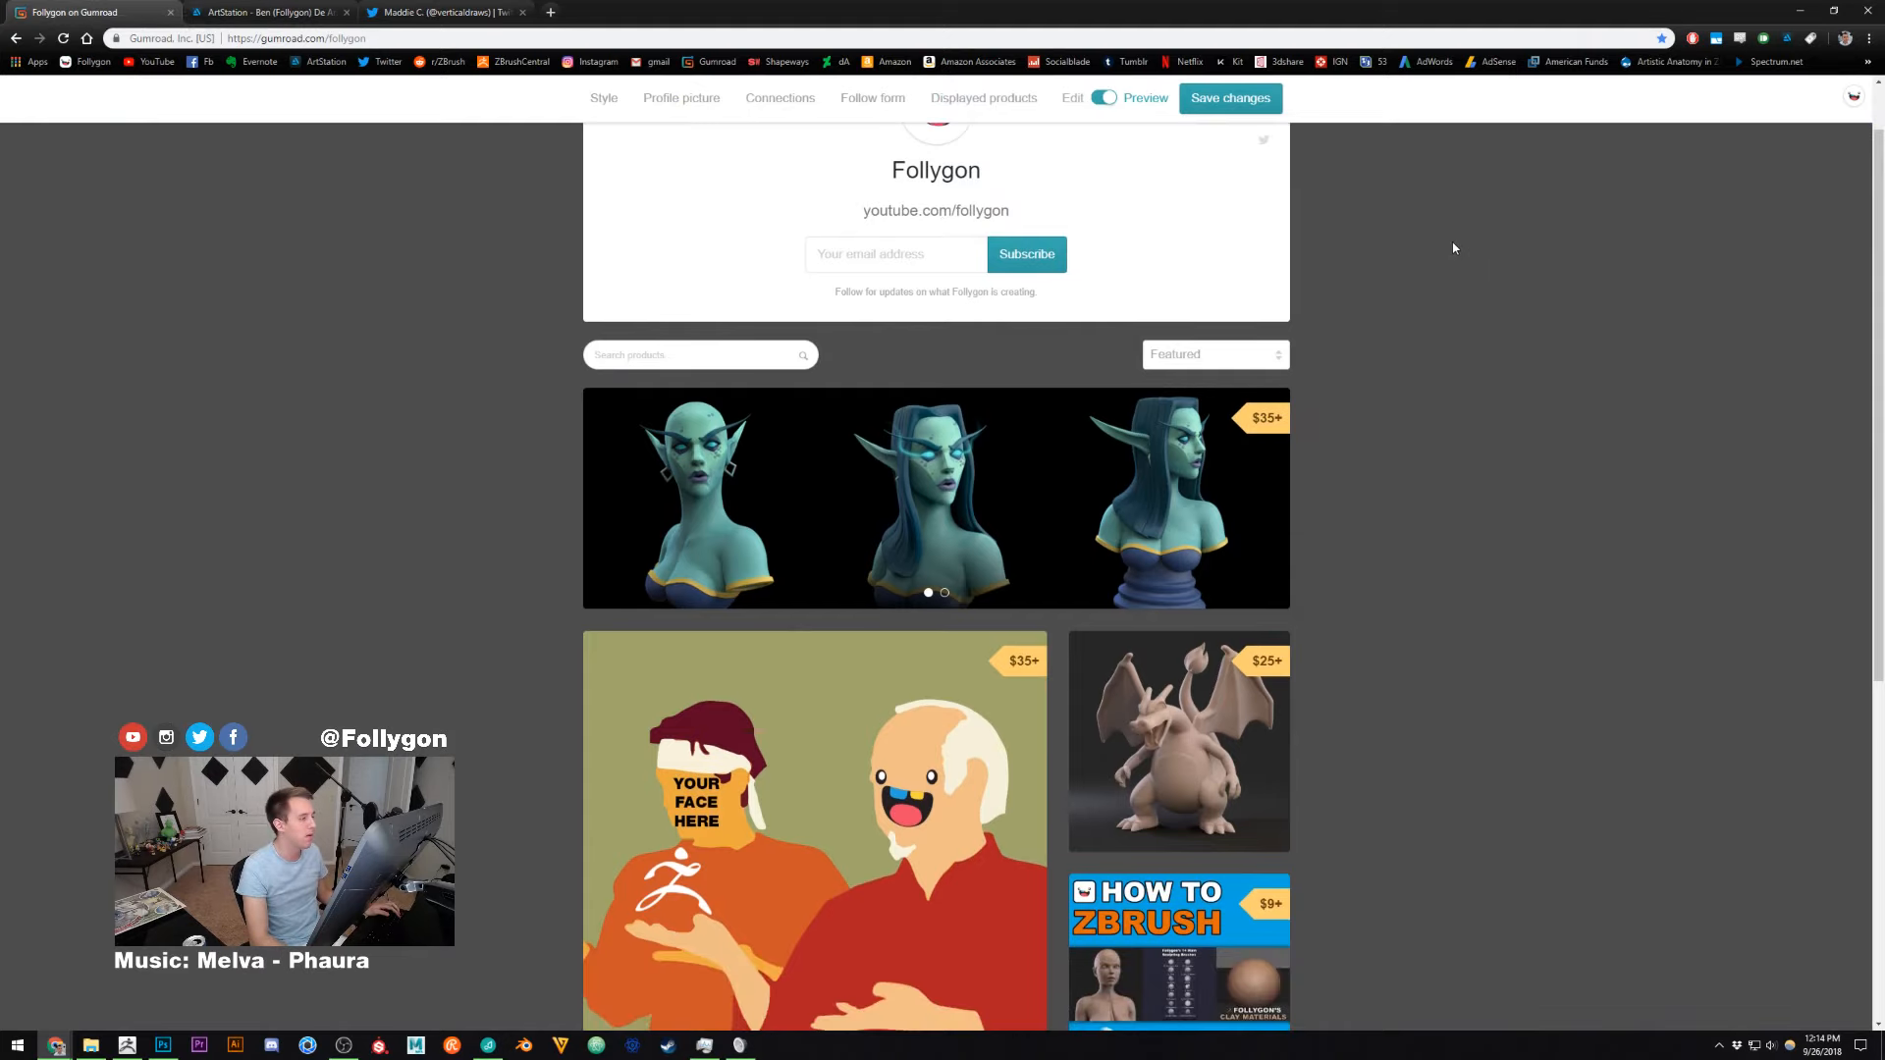
{"action": "scroll", "coordinate": [1454, 248], "scroll_direction": "down", "scroll_amount": 4}
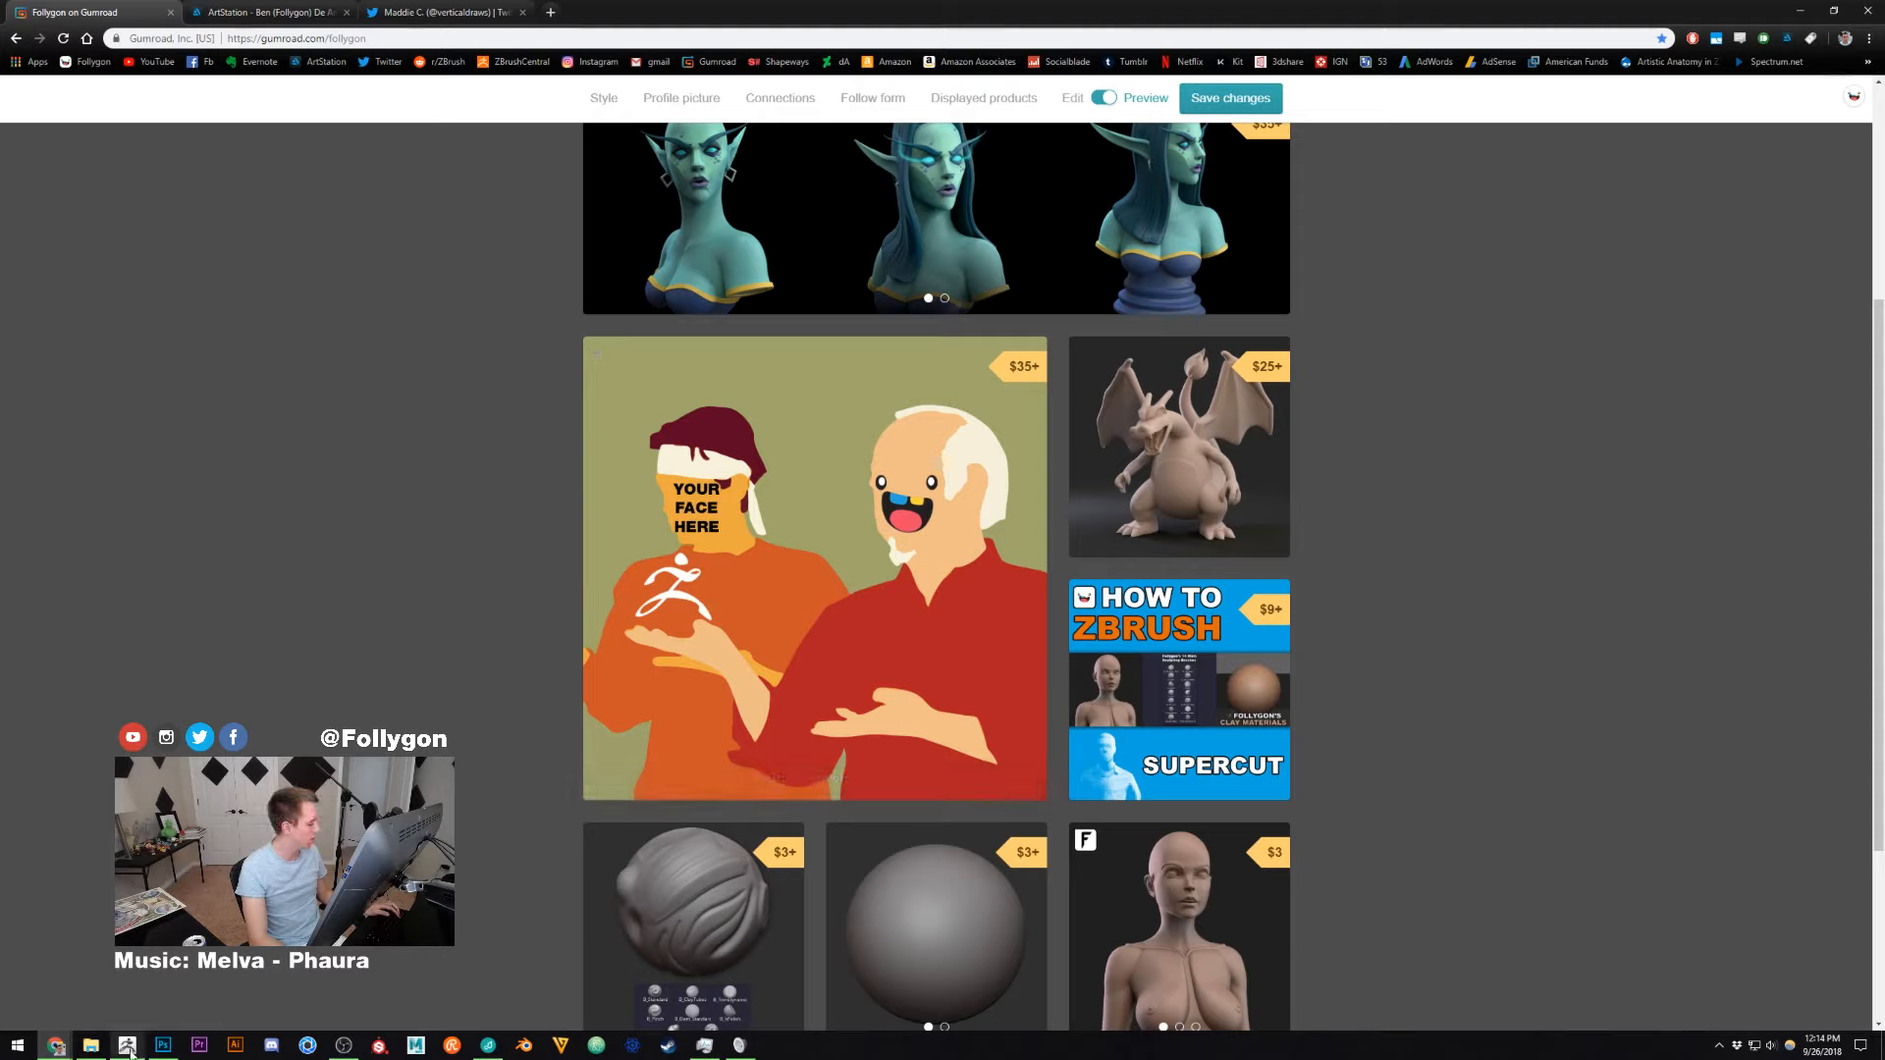
{"action": "mouse_move", "coordinate": [128, 1049]}
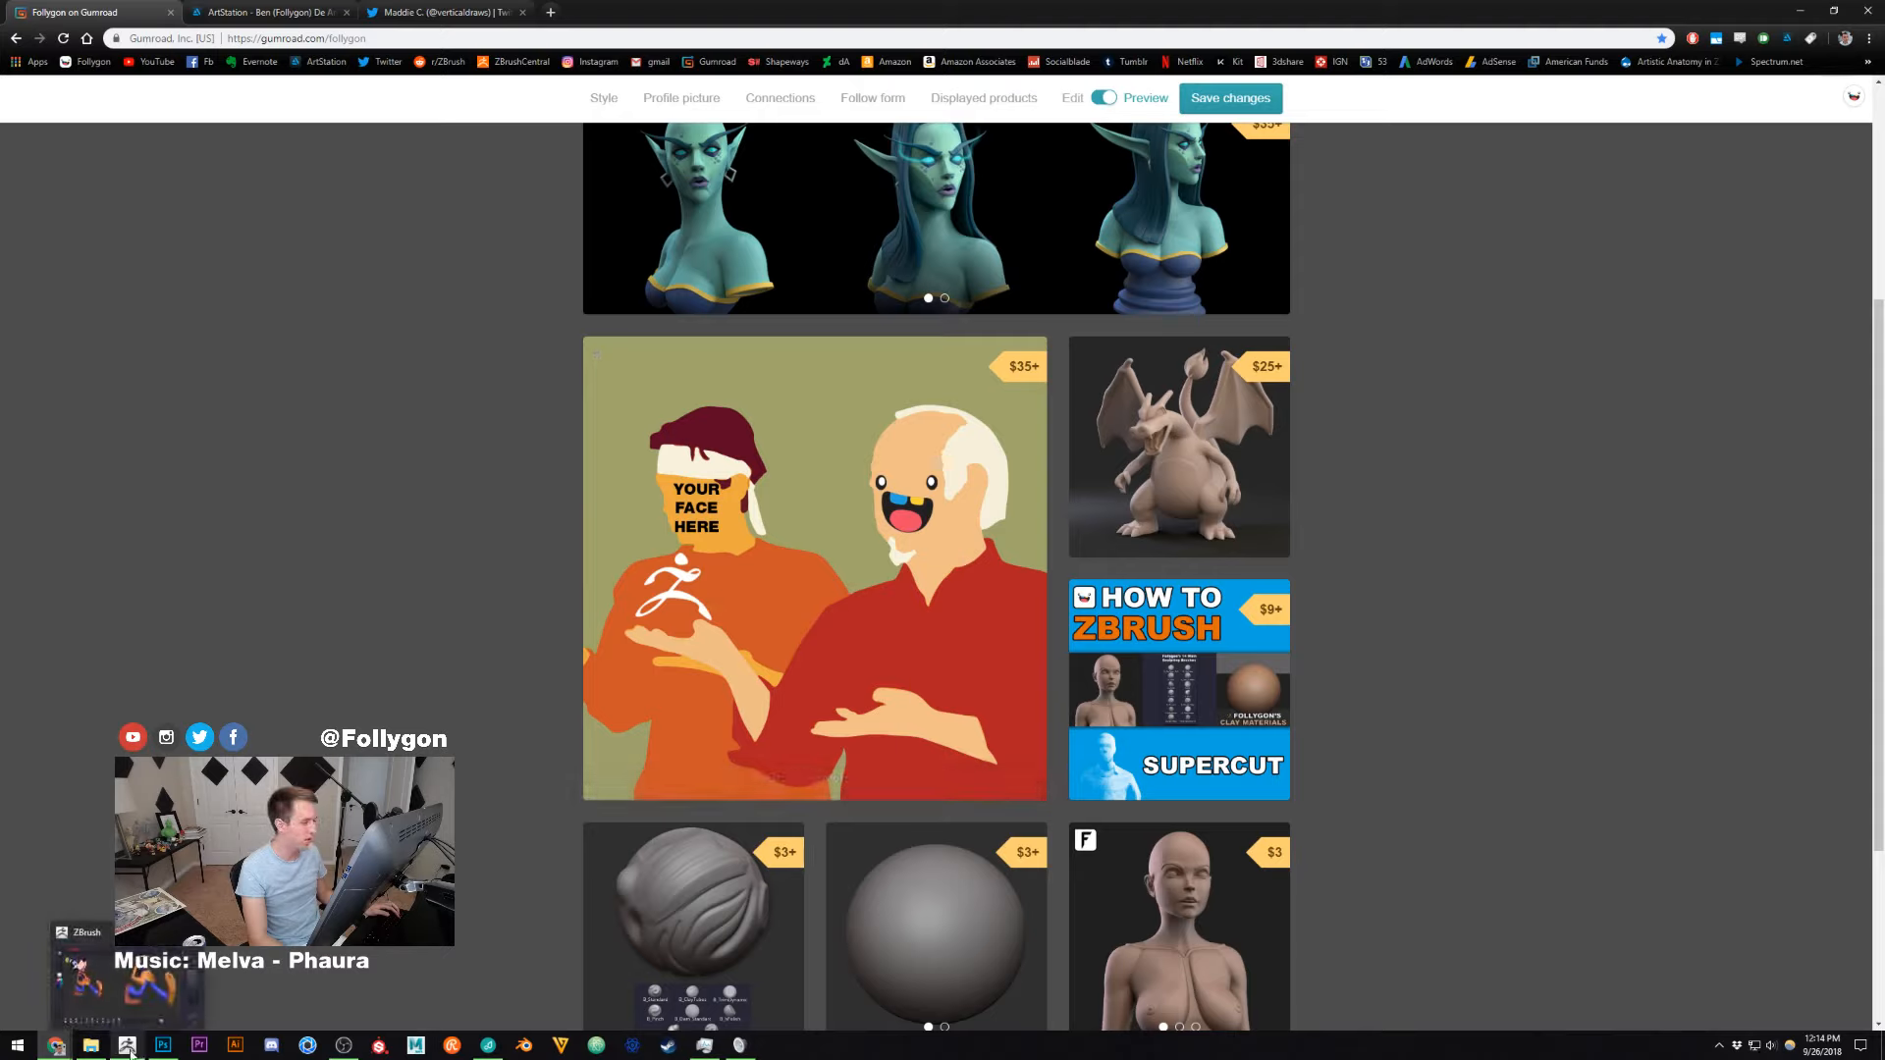
{"action": "left_click", "coordinate": [129, 1048]}
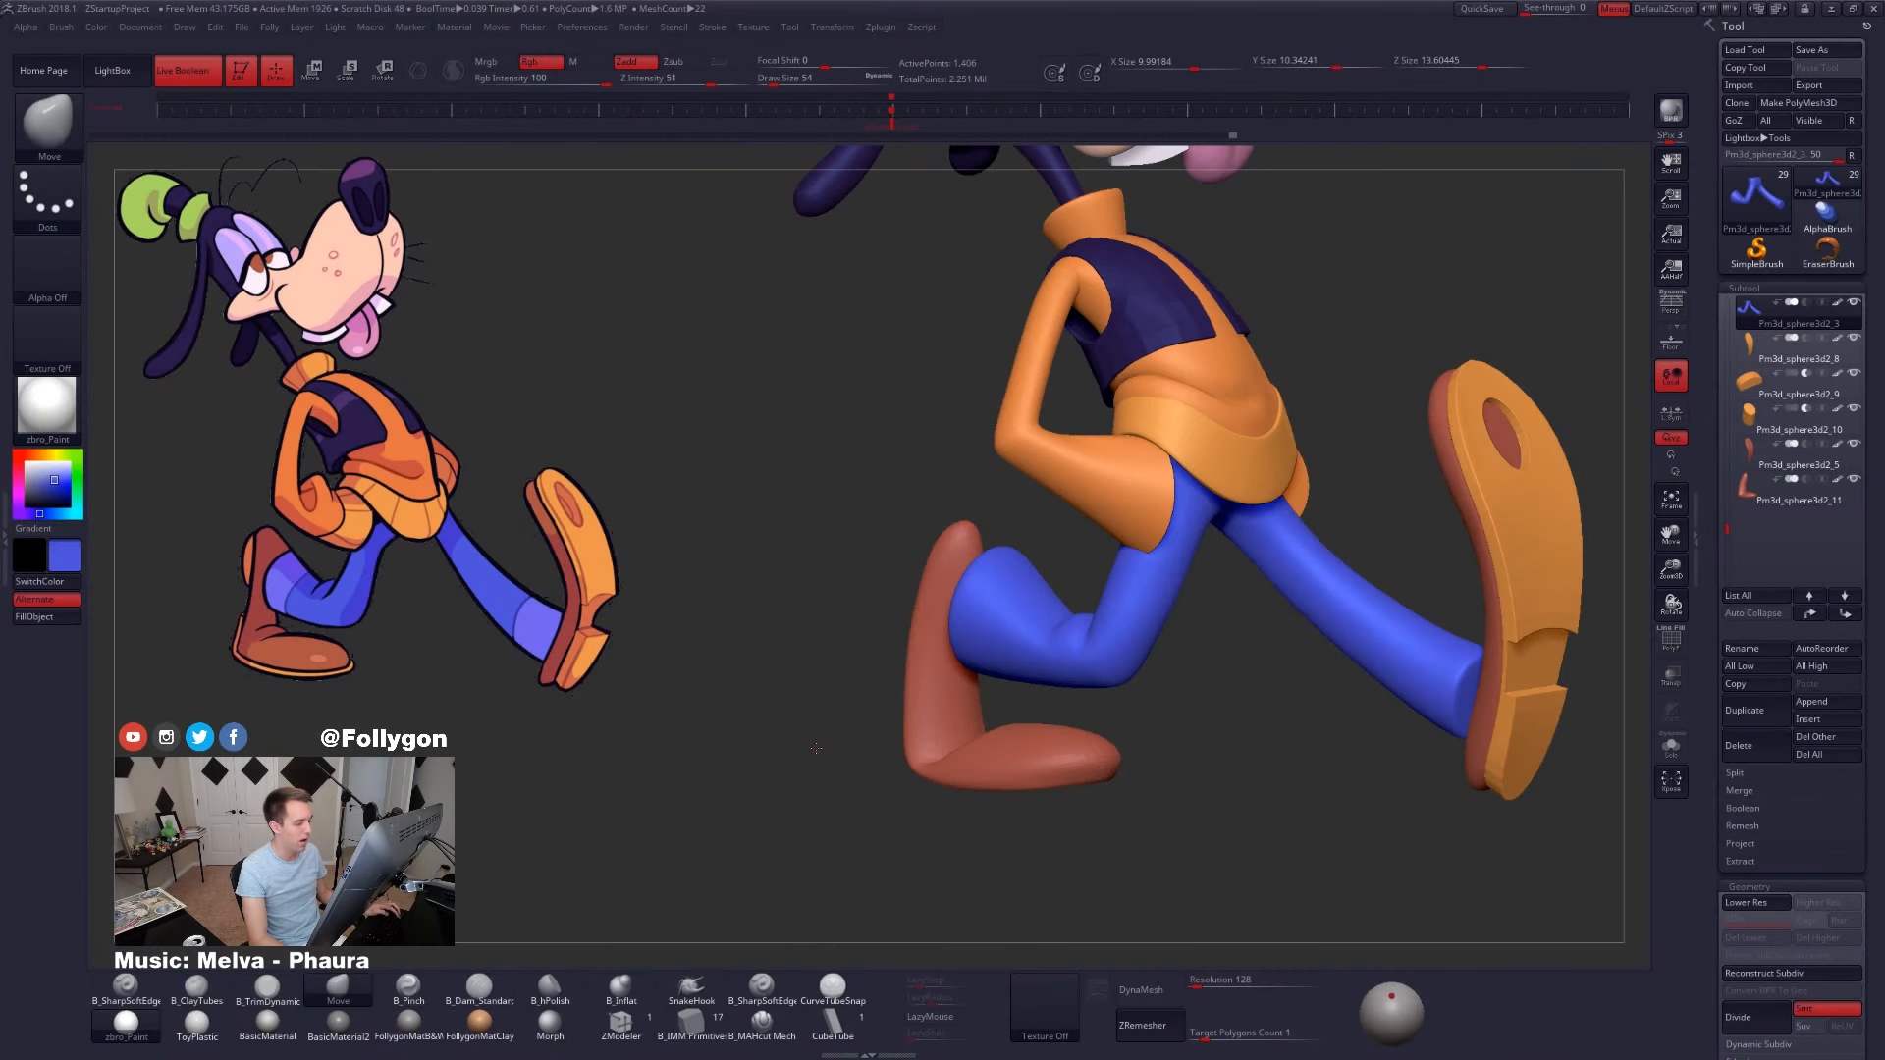
- Isolate the legs subtool at the bent knee and turn off its Dynamic Subdiv smoothing
{"action": "left_click_drag", "start_coordinate": [678, 763], "coordinate": [805, 741]}
{"action": "key", "text": "f"}
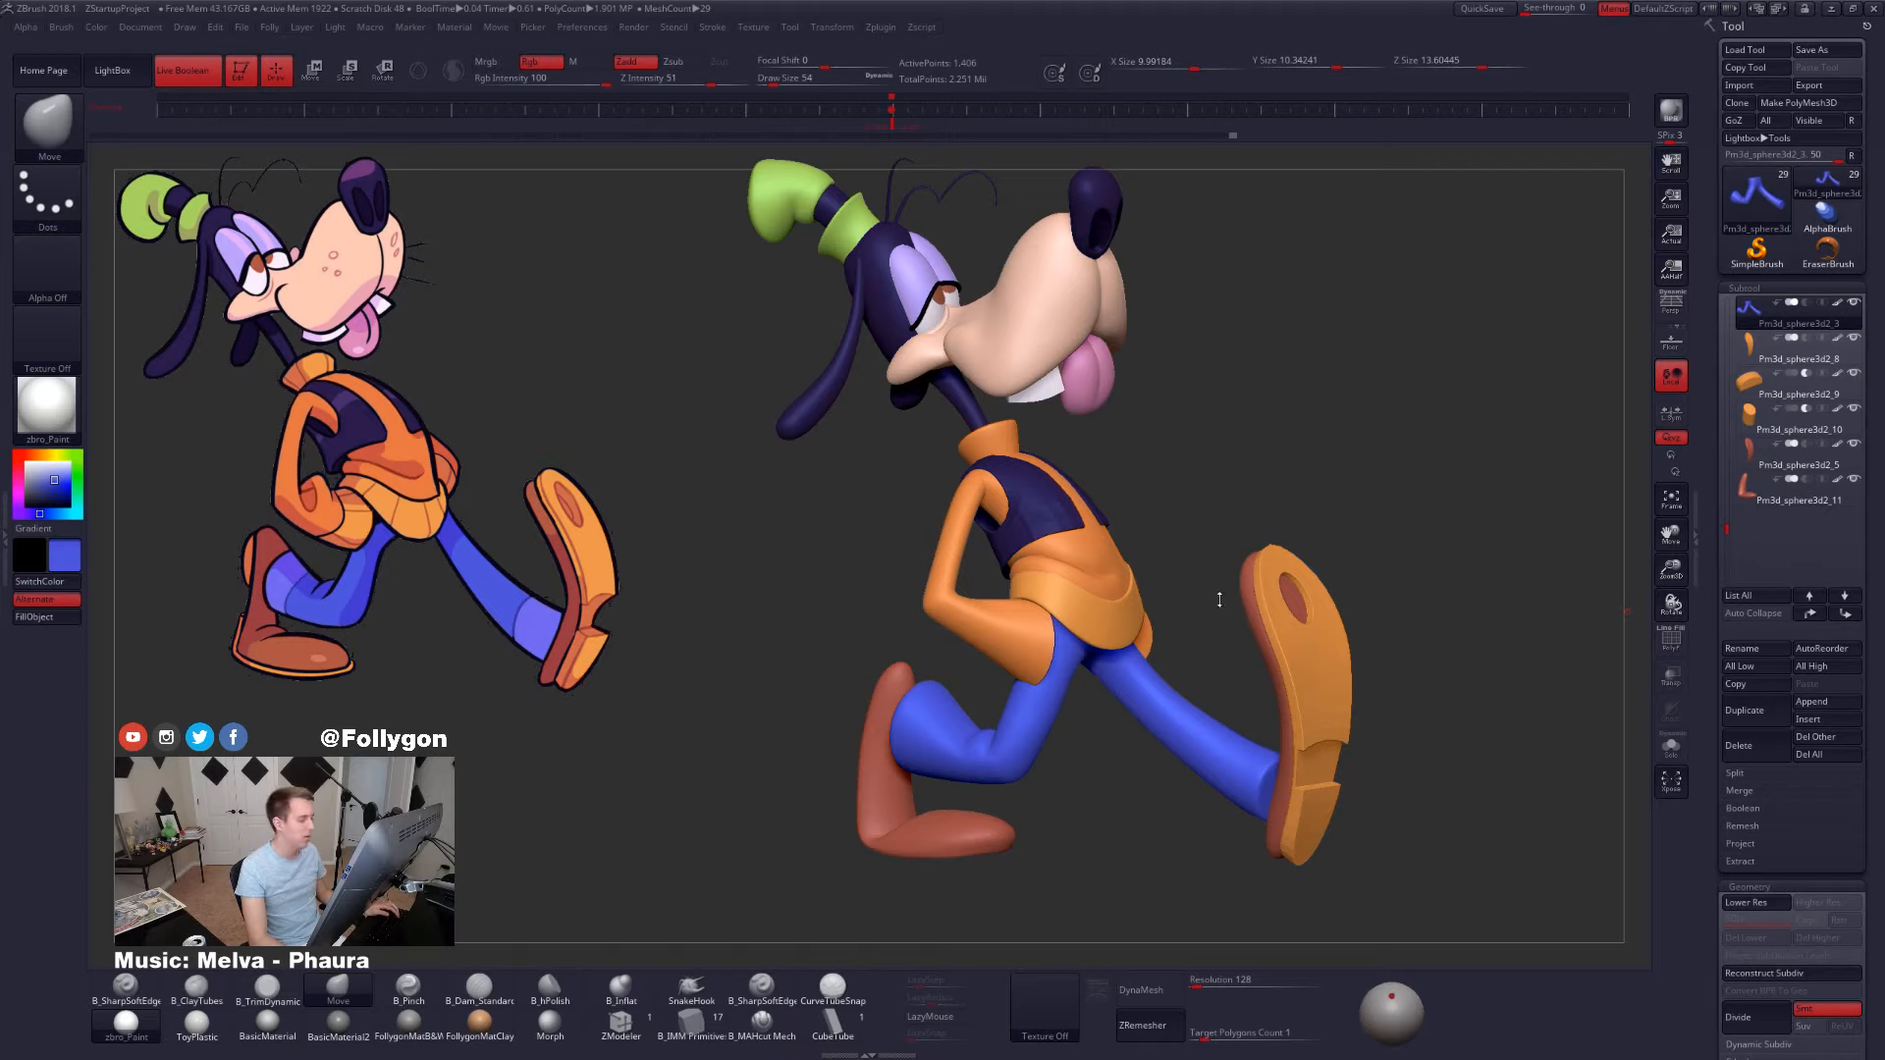
{"action": "mouse_move", "coordinate": [1034, 818]}
{"action": "left_mouse_down", "text": "alt"}
{"action": "mouse_move", "coordinate": [1182, 687]}
{"action": "mouse_move", "coordinate": [1085, 686]}
{"action": "mouse_move", "coordinate": [1084, 629]}
{"action": "left_mouse_up", "text": "alt"}
{"action": "key", "text": "alt+s"}
{"action": "key", "text": "shift+d"}
{"action": "key", "text": "space"}
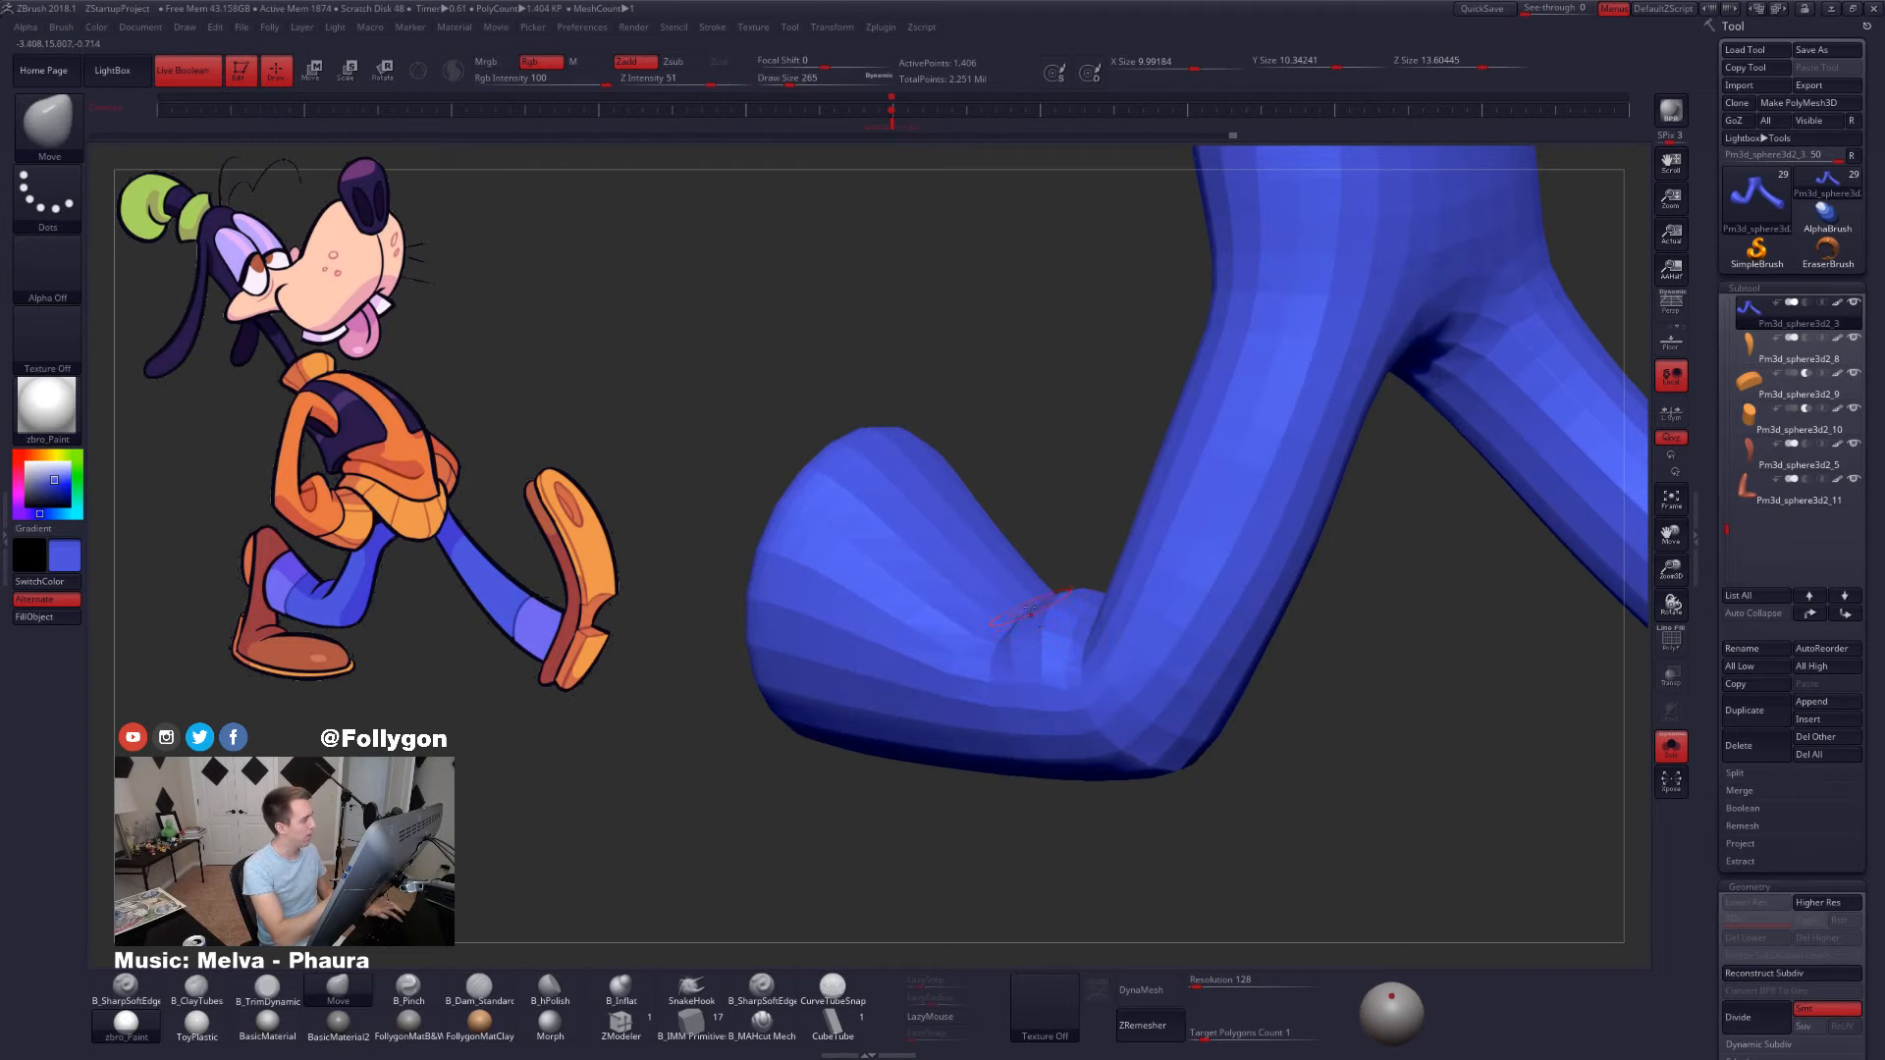
- Mask everything except the green knee fold polygroup and turn Dynamic Subdiv smoothing back on
{"action": "mouse_move", "coordinate": [1041, 641]}
{"action": "right_mouse_down"}
{"action": "mouse_move", "coordinate": [1065, 633]}
{"action": "mouse_move", "coordinate": [1035, 661]}
{"action": "right_mouse_up"}
{"action": "key", "text": "shift+f"}
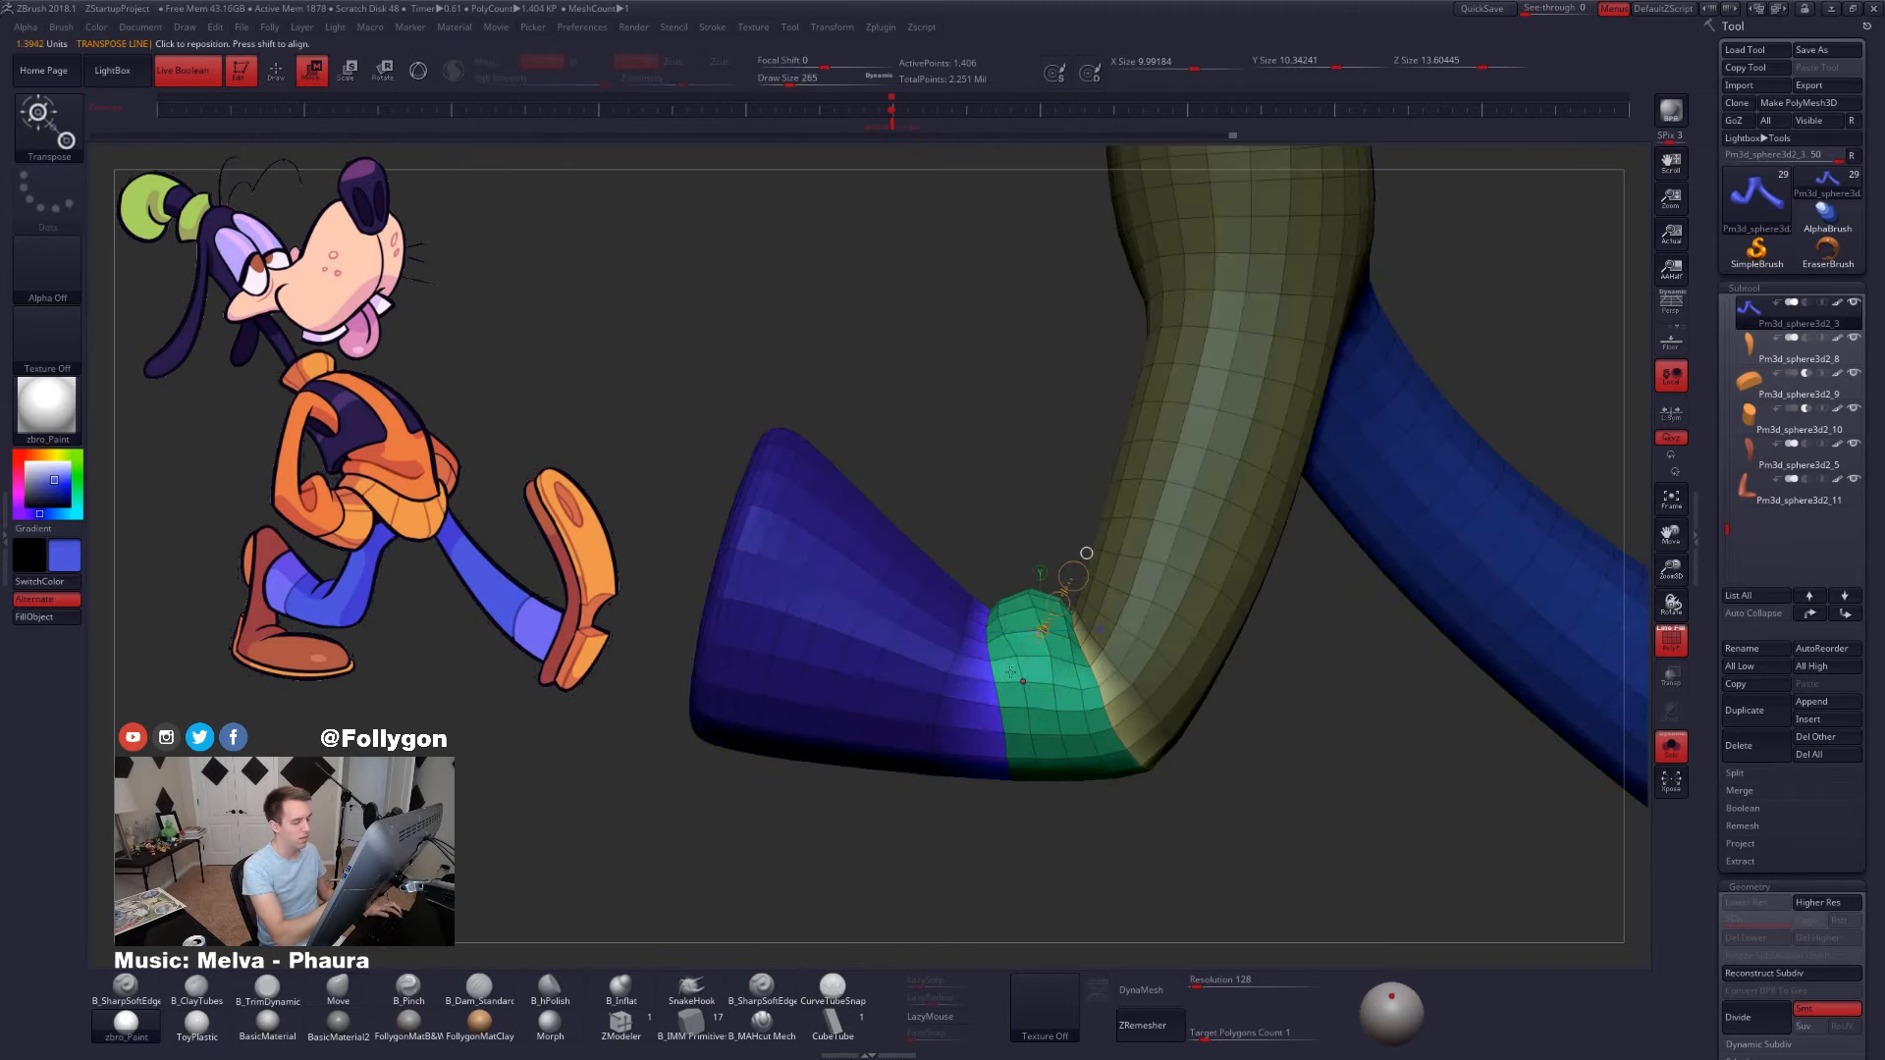
{"action": "key", "text": "q"}
{"action": "key", "text": "shift+f"}
{"action": "key", "text": "d"}
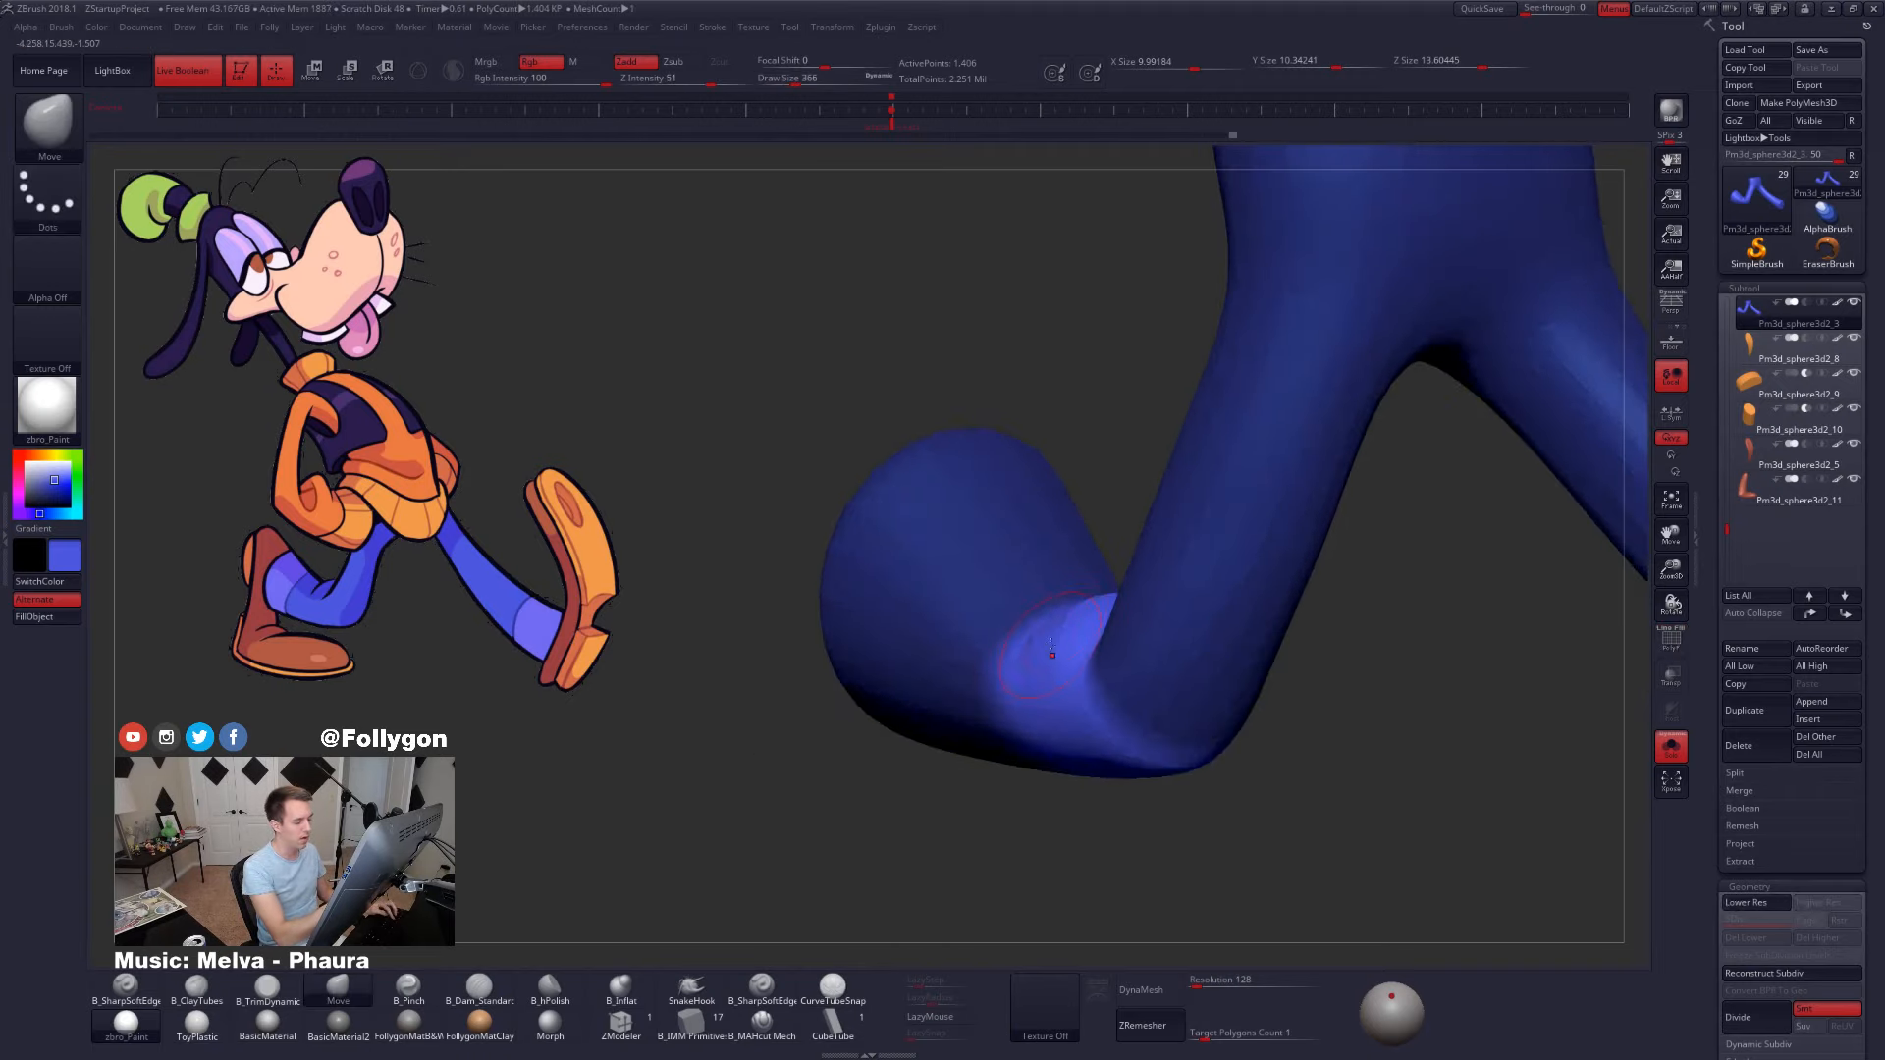
- Set the draw size to 500 and reshape the unmasked knee fold with the Move brush
{"action": "key", "text": "]"}
{"action": "key", "text": "]"}
{"action": "left_click_drag", "start_coordinate": [1069, 605], "coordinate": [1056, 629]}
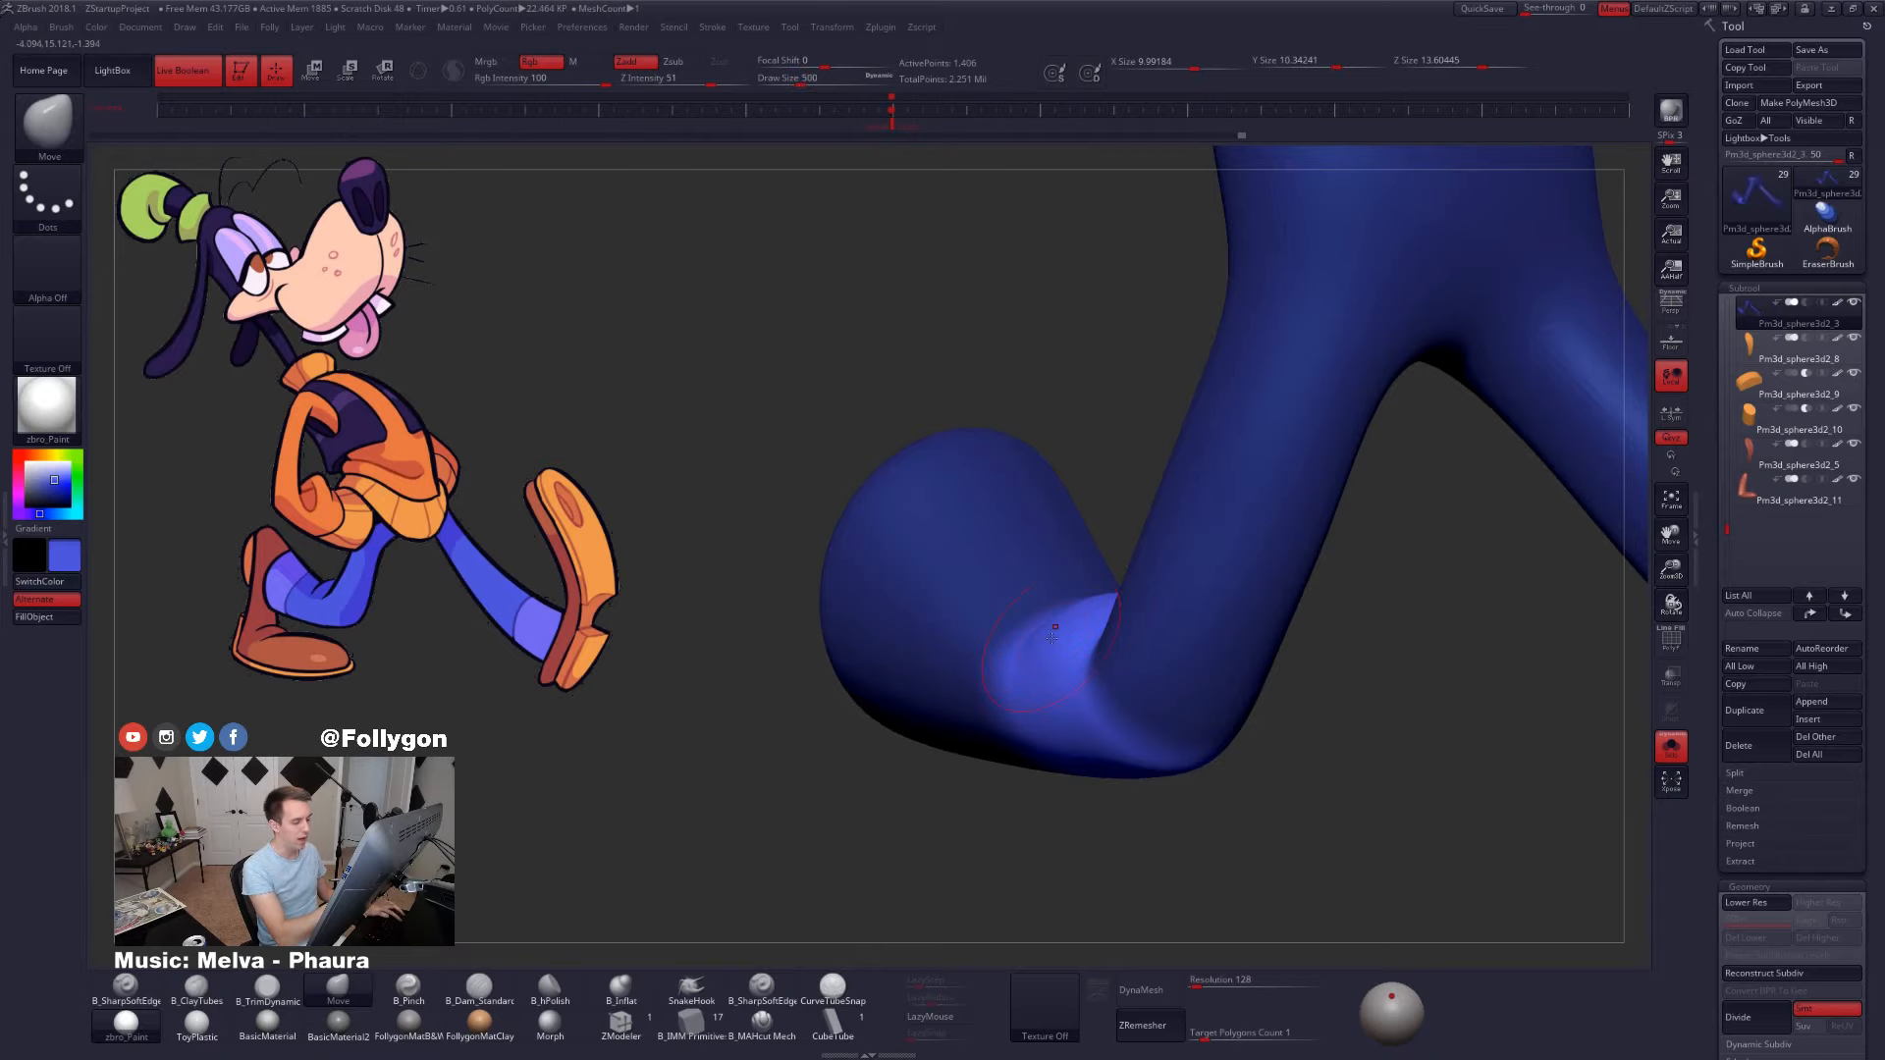
- Display the polyframe, hide the lower end of the bent leg with a lasso selection and examine the open cut
{"action": "mouse_move", "coordinate": [1099, 501]}
{"action": "left_mouse_down"}
{"action": "mouse_move", "coordinate": [952, 471]}
{"action": "mouse_move", "coordinate": [943, 392]}
{"action": "left_mouse_up"}
{"action": "key", "text": "shift+f"}
{"action": "key", "text": "ctrl+shift"}
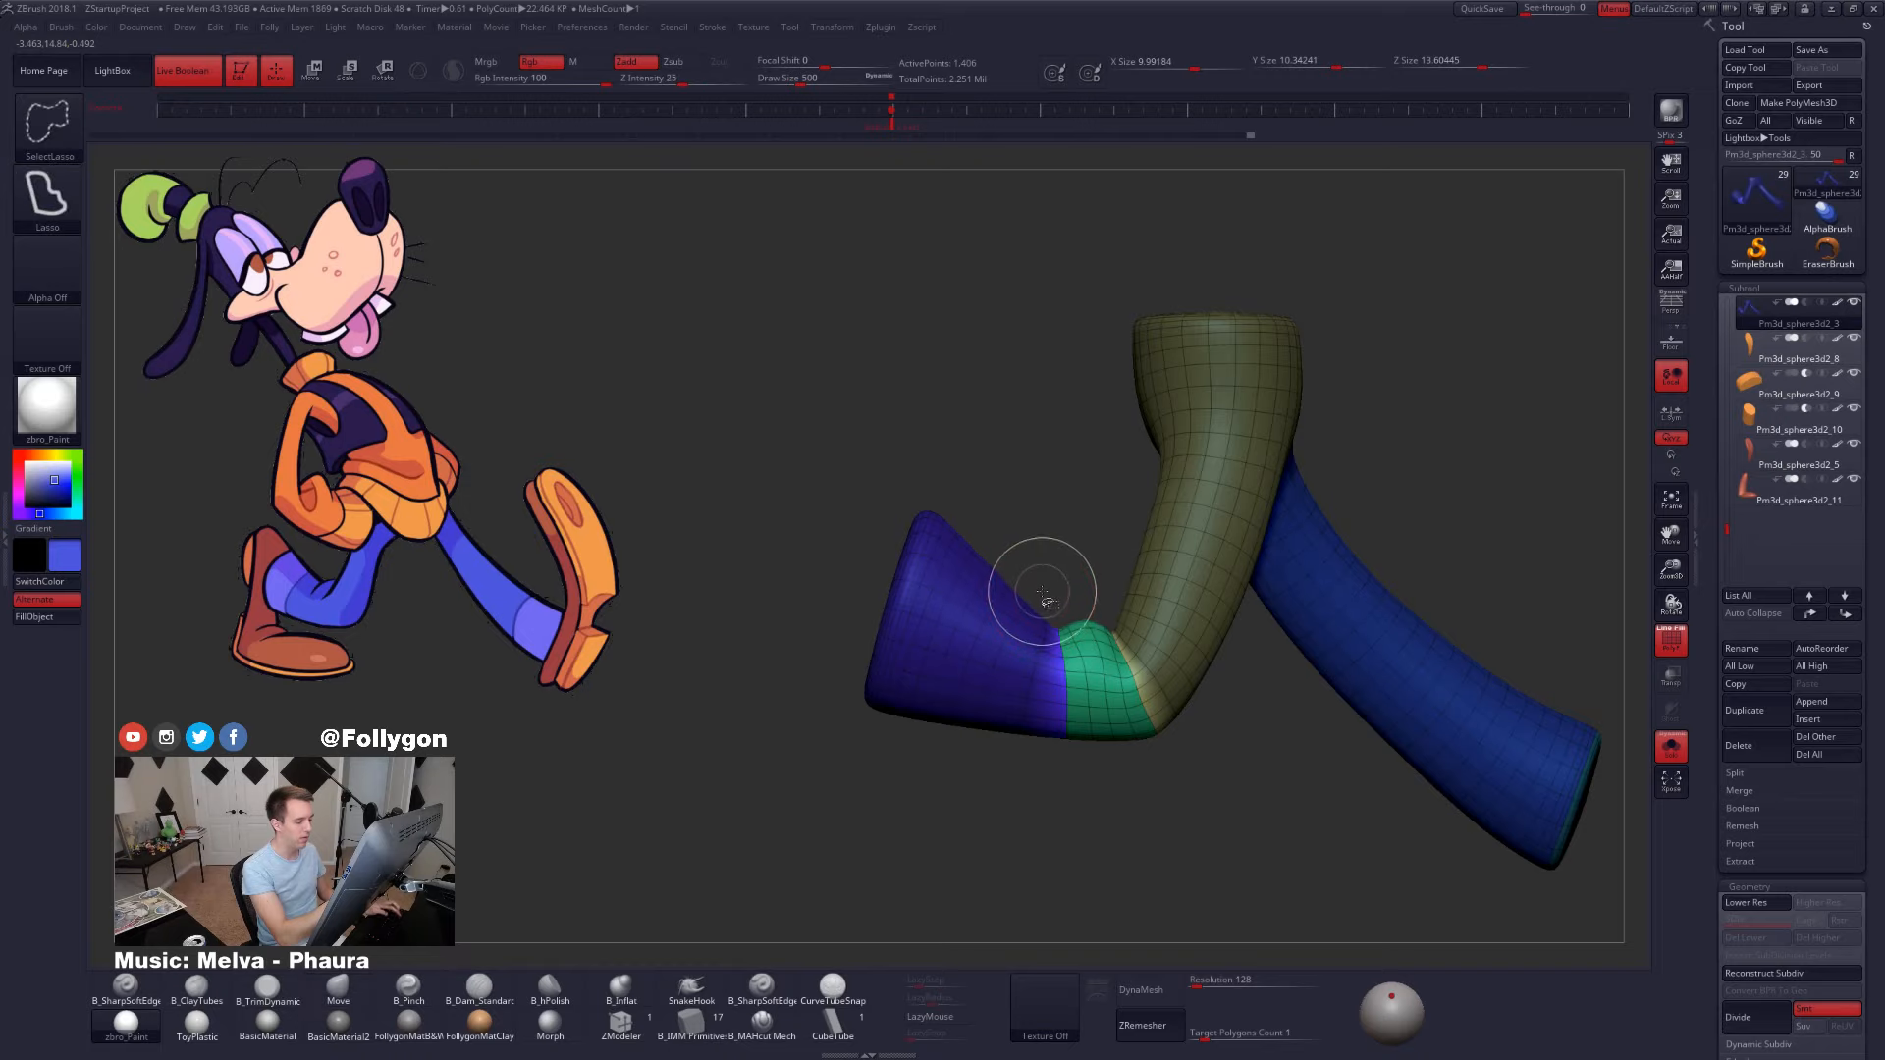
{"action": "mouse_move", "coordinate": [1045, 593]}
{"action": "left_mouse_down", "text": "ctrl+alt+shift"}
{"action": "mouse_move", "coordinate": [933, 827]}
{"action": "mouse_move", "coordinate": [932, 498]}
{"action": "left_mouse_up", "text": "ctrl+alt+shift"}
{"action": "mouse_move", "coordinate": [951, 385]}
{"action": "left_mouse_down"}
{"action": "mouse_move", "coordinate": [1133, 660]}
{"action": "mouse_move", "coordinate": [1154, 643]}
{"action": "left_mouse_up"}
{"action": "key", "text": "ctrl+f"}
{"action": "left_click", "coordinate": [1215, 668]}
{"action": "left_click_drag", "start_coordinate": [1368, 559], "coordinate": [1272, 653], "text": "alt"}
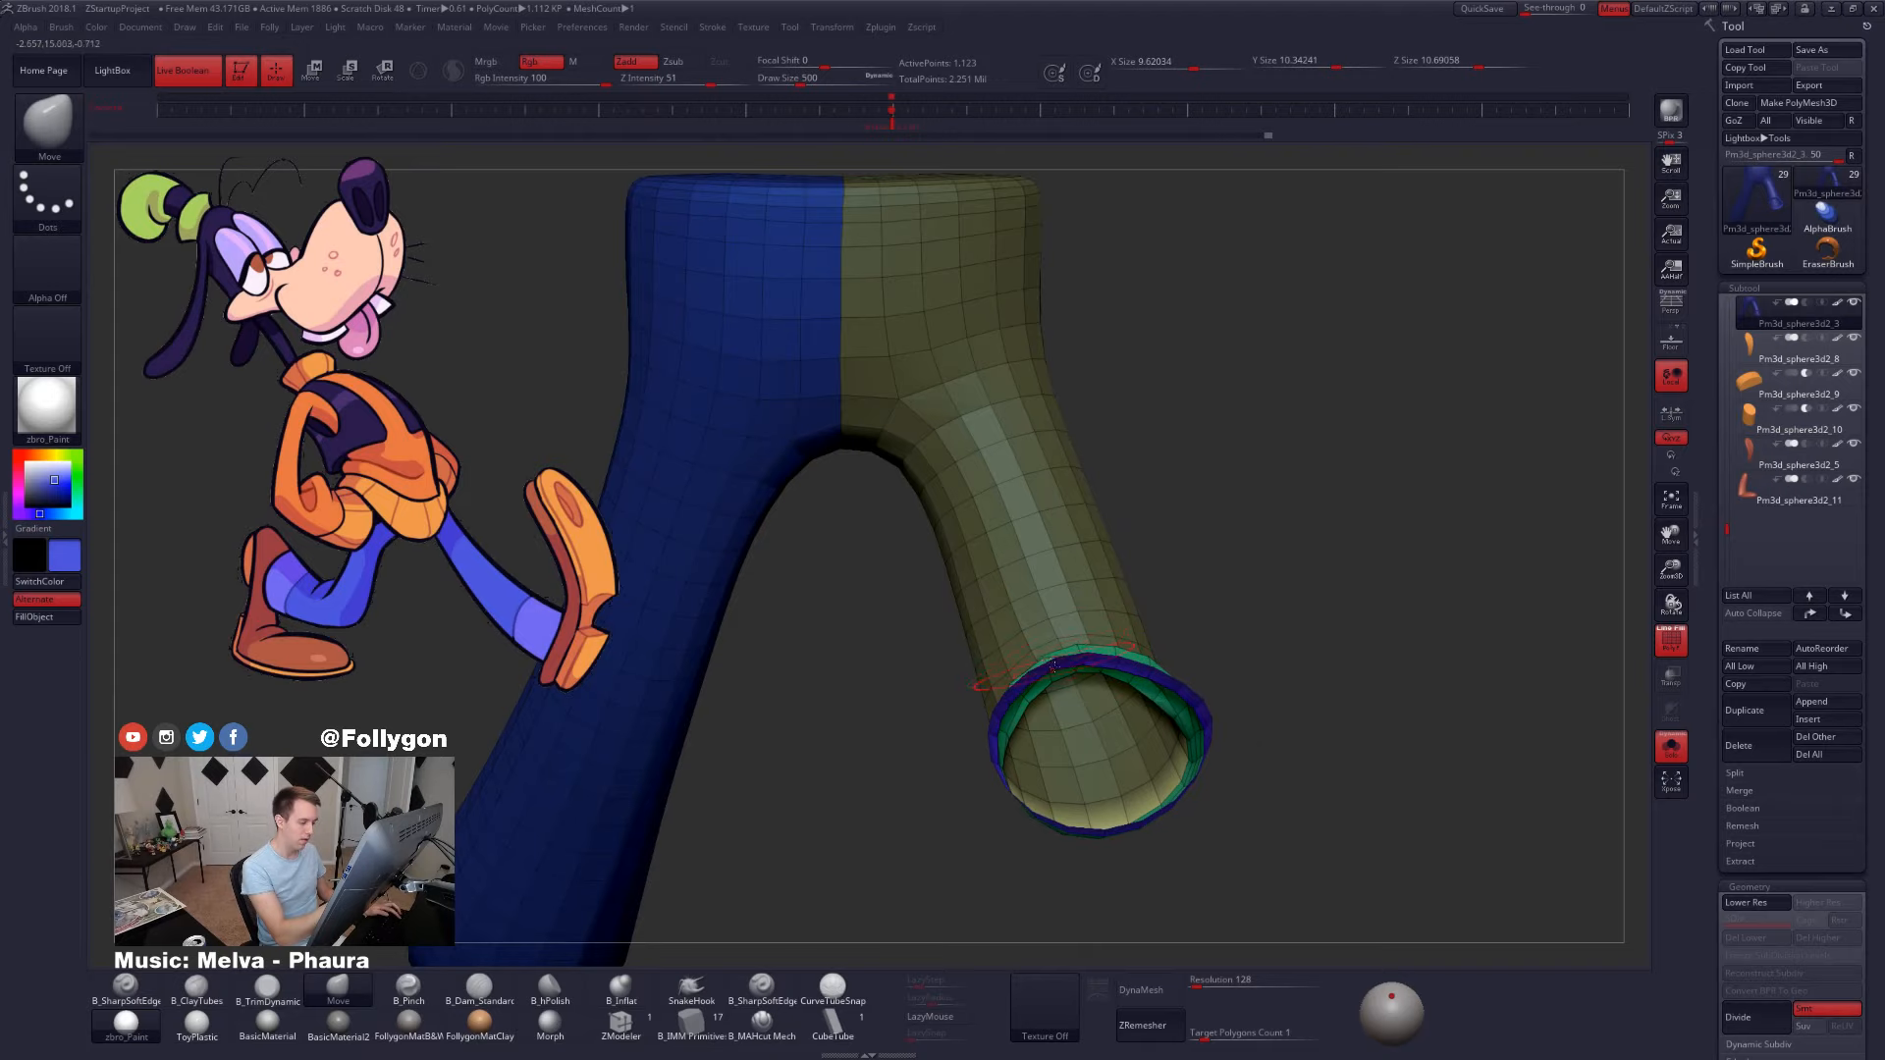
{"action": "left_click_drag", "start_coordinate": [883, 680], "coordinate": [1049, 695]}
{"action": "left_click_drag", "start_coordinate": [944, 785], "coordinate": [1098, 631]}
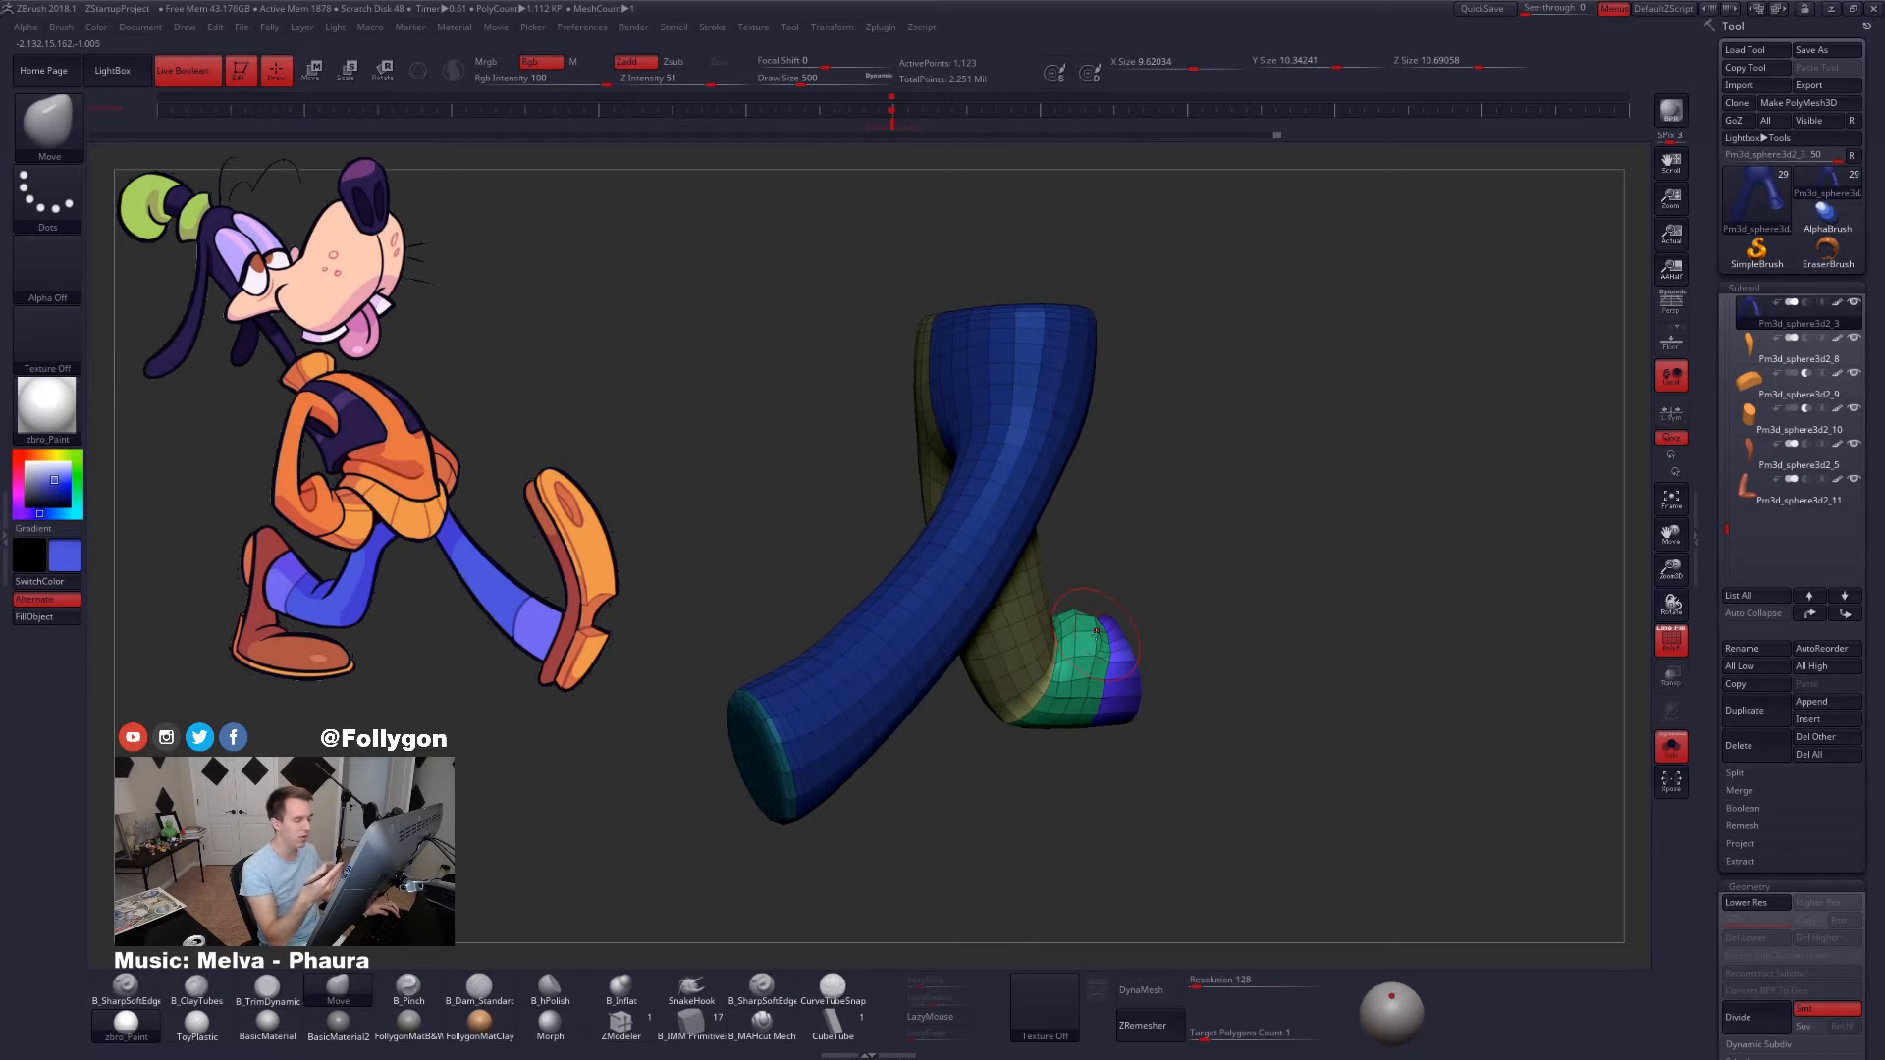
- Bring back the hidden lower part of the bent leg, clear the mask and turn Dynamic Subdiv smoothing off
{"action": "left_click", "coordinate": [1254, 665], "text": "ctrl+shift"}
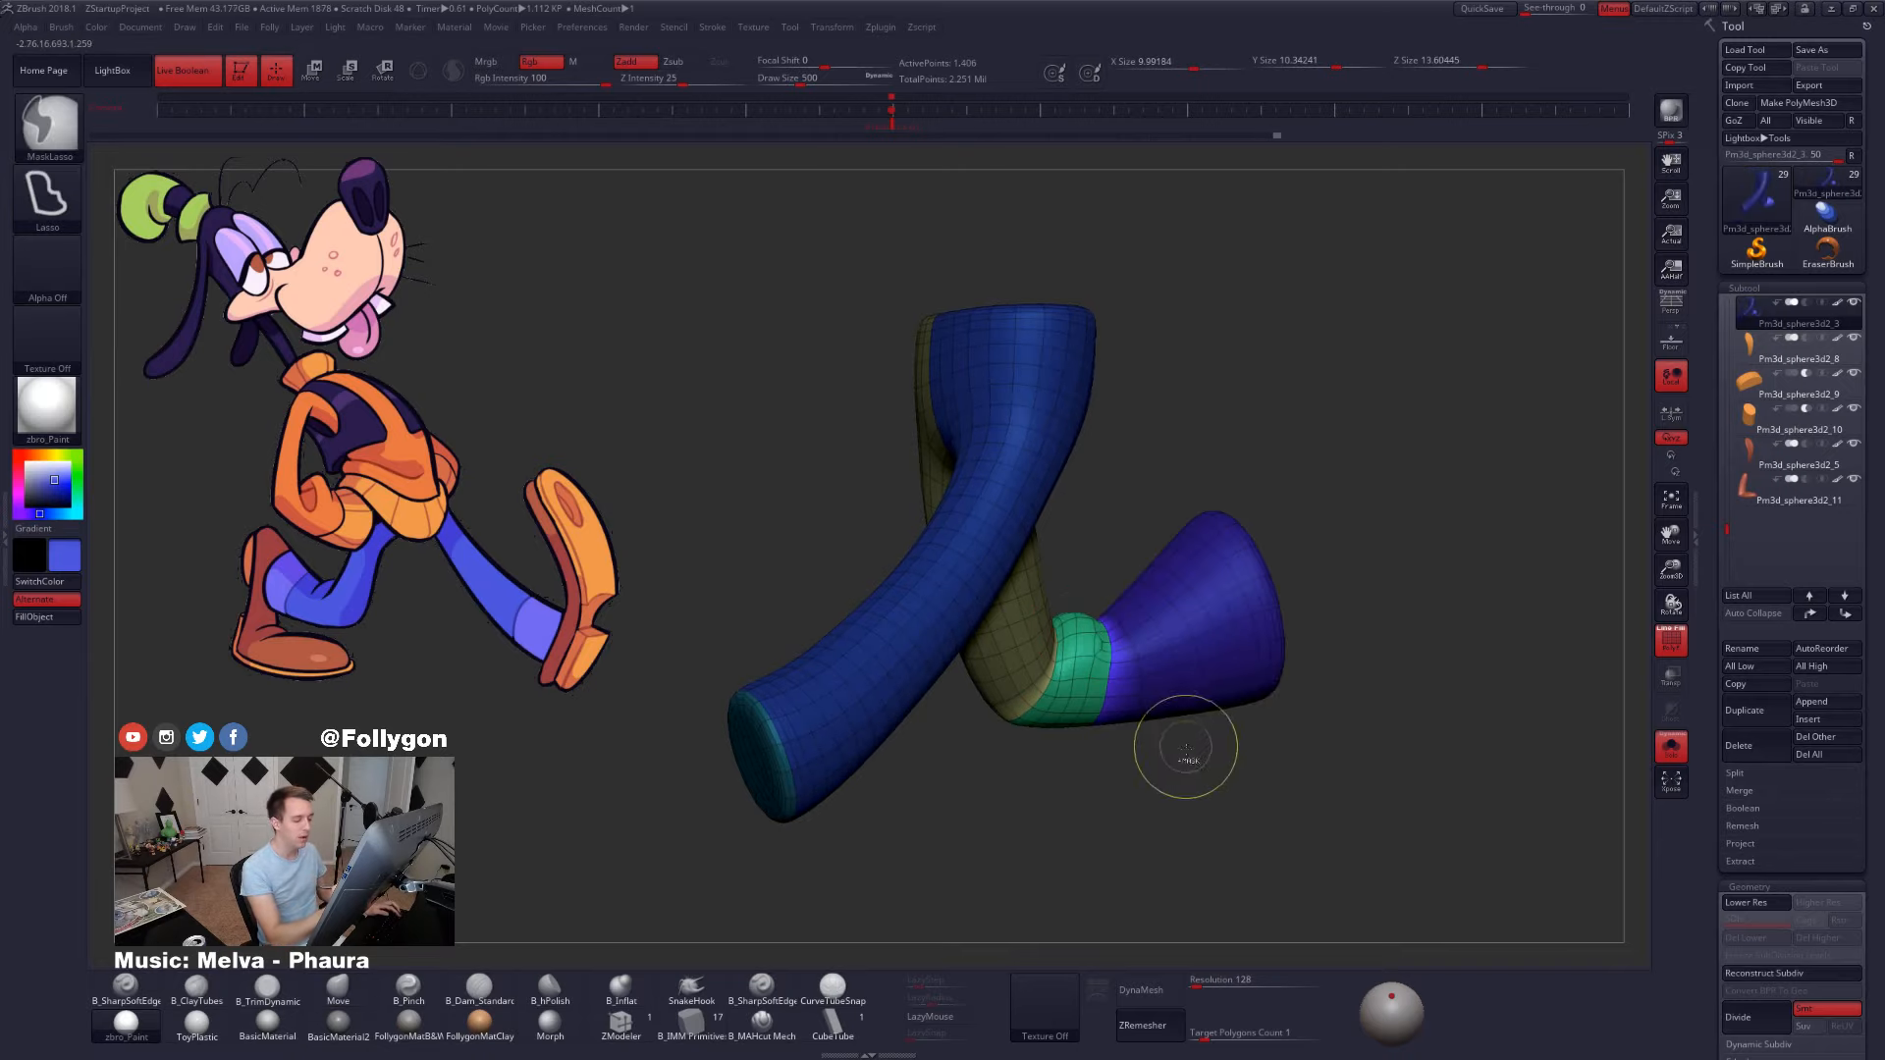
{"action": "left_click_drag", "start_coordinate": [1187, 759], "coordinate": [1139, 770], "text": "ctrl"}
{"action": "right_click_drag", "start_coordinate": [1115, 665], "coordinate": [1080, 572], "text": "ctrl"}
{"action": "key", "text": "shift+d"}
{"action": "key", "text": "shift+d"}
- Reshape the green knee fold with the Move brush, using draw sizes 215 and 414
{"action": "key", "text": "space"}
{"action": "left_click", "coordinate": [1079, 569]}
{"action": "left_click_drag", "start_coordinate": [1079, 569], "coordinate": [1055, 561]}
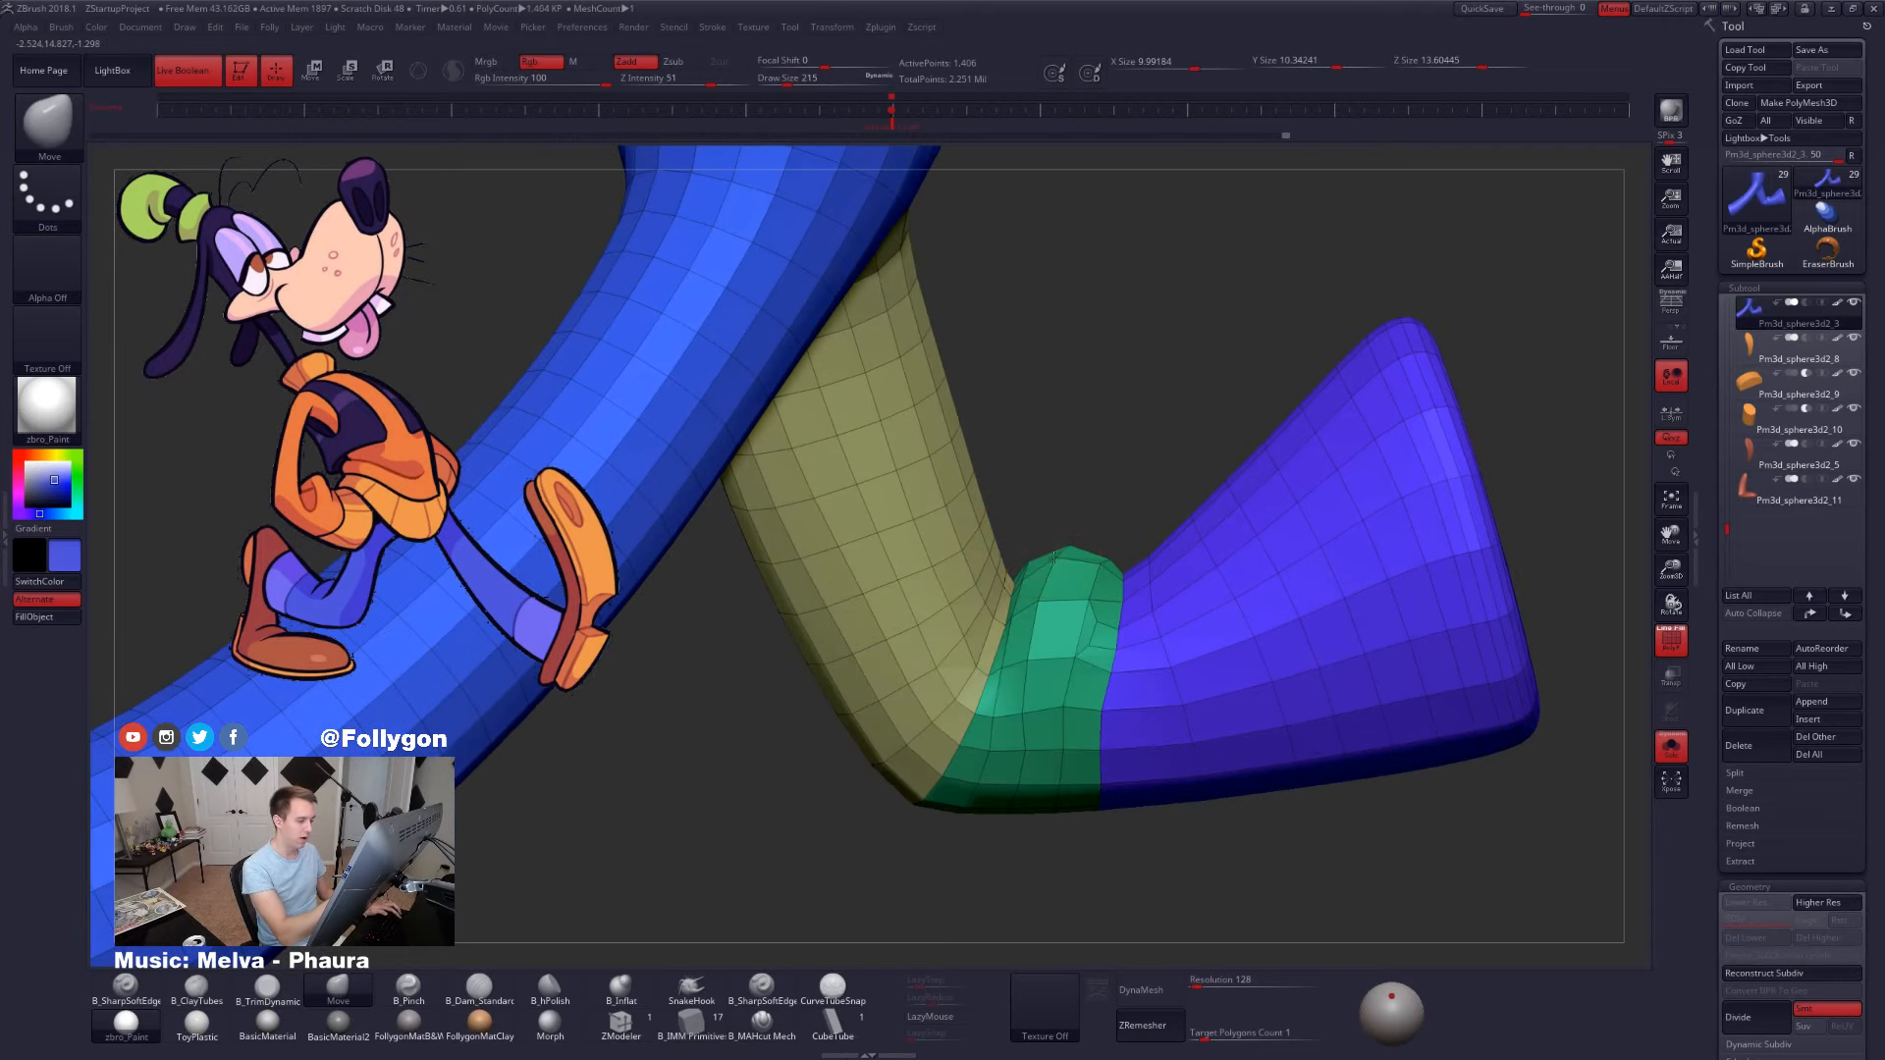
{"action": "right_click_drag", "start_coordinate": [1117, 575], "coordinate": [1152, 542], "text": "alt"}
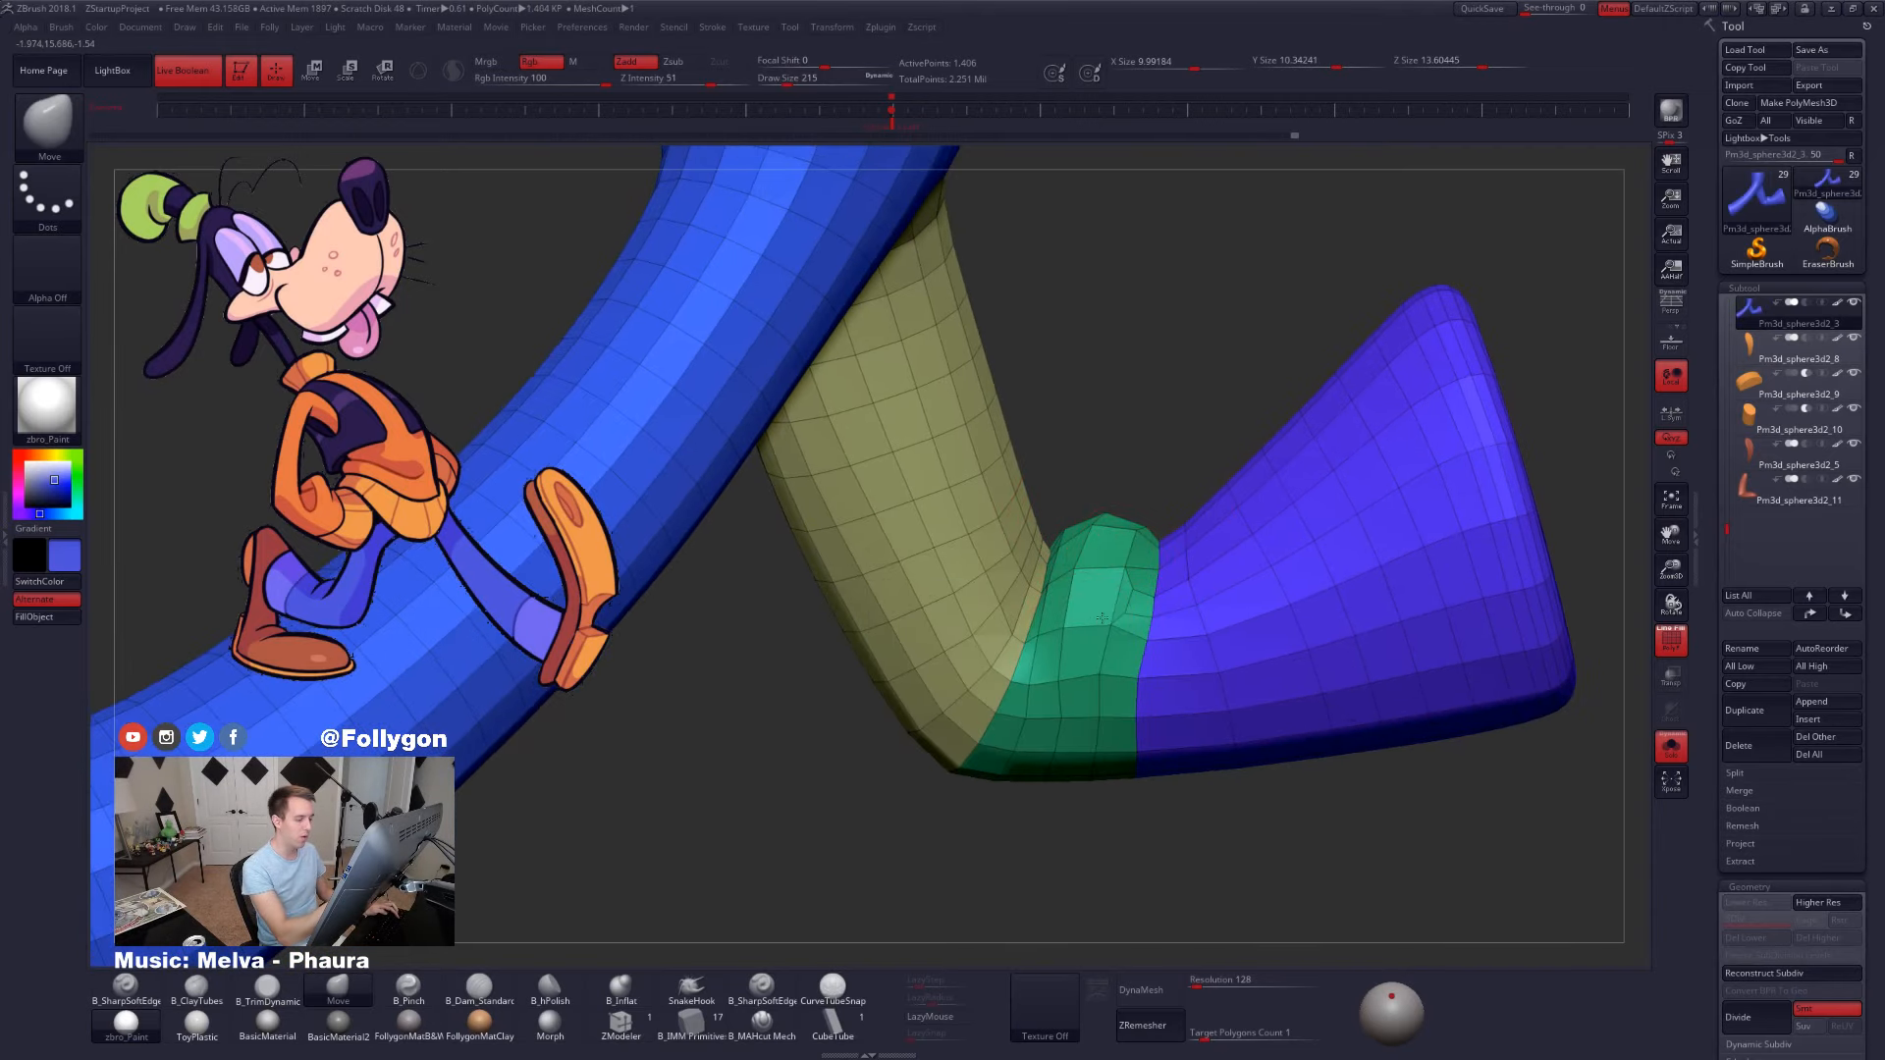
{"action": "right_click_drag", "start_coordinate": [1102, 617], "coordinate": [1193, 624]}
{"action": "key", "text": "space"}
{"action": "left_click_drag", "start_coordinate": [1078, 634], "coordinate": [1069, 631]}
{"action": "mouse_move", "coordinate": [1065, 627]}
{"action": "right_mouse_down"}
{"action": "mouse_move", "coordinate": [1057, 679]}
{"action": "mouse_move", "coordinate": [1092, 676]}
{"action": "mouse_move", "coordinate": [1067, 681]}
{"action": "mouse_move", "coordinate": [1041, 639]}
{"action": "mouse_move", "coordinate": [1132, 645]}
{"action": "mouse_move", "coordinate": [1022, 624]}
{"action": "right_mouse_up"}
{"action": "key", "text": "space"}
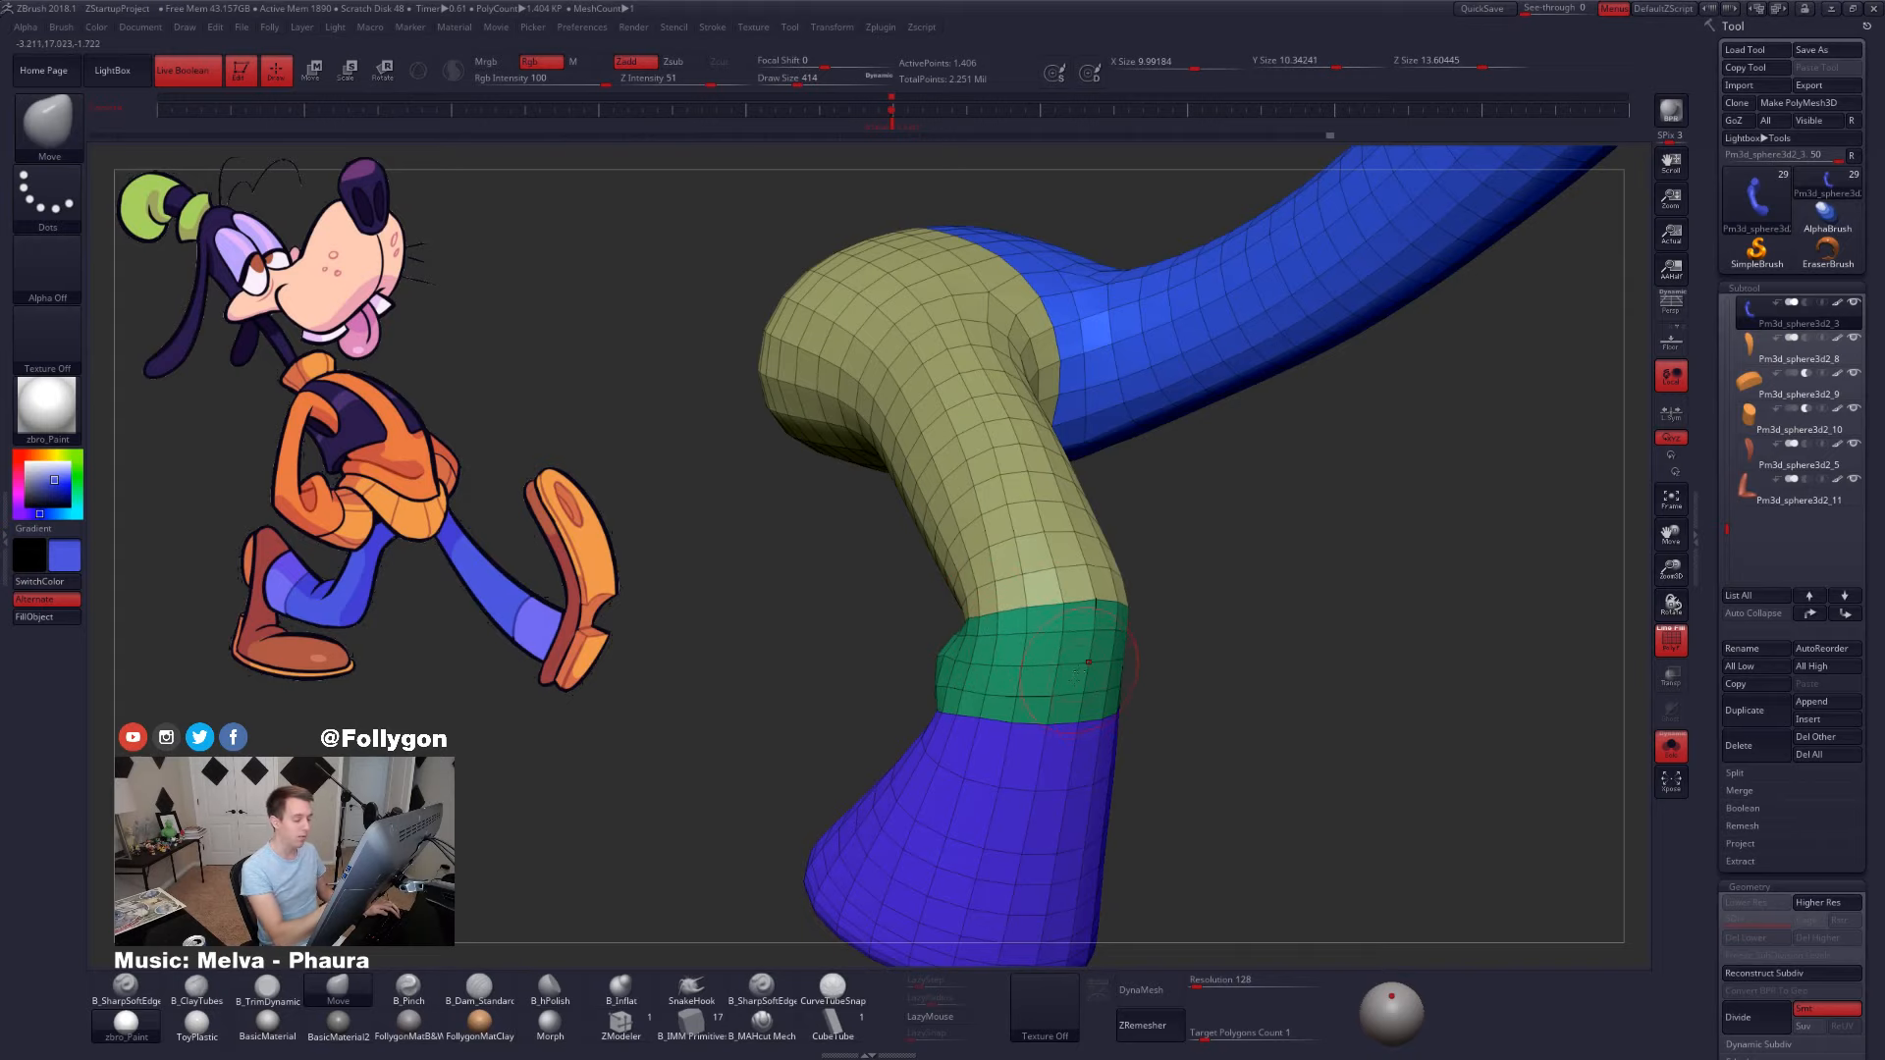
- Refine the knee fold and its borders from other angles with the Move brush at draw size 181
{"action": "right_click_drag", "start_coordinate": [1088, 661], "coordinate": [1050, 664]}
{"action": "key", "text": "space"}
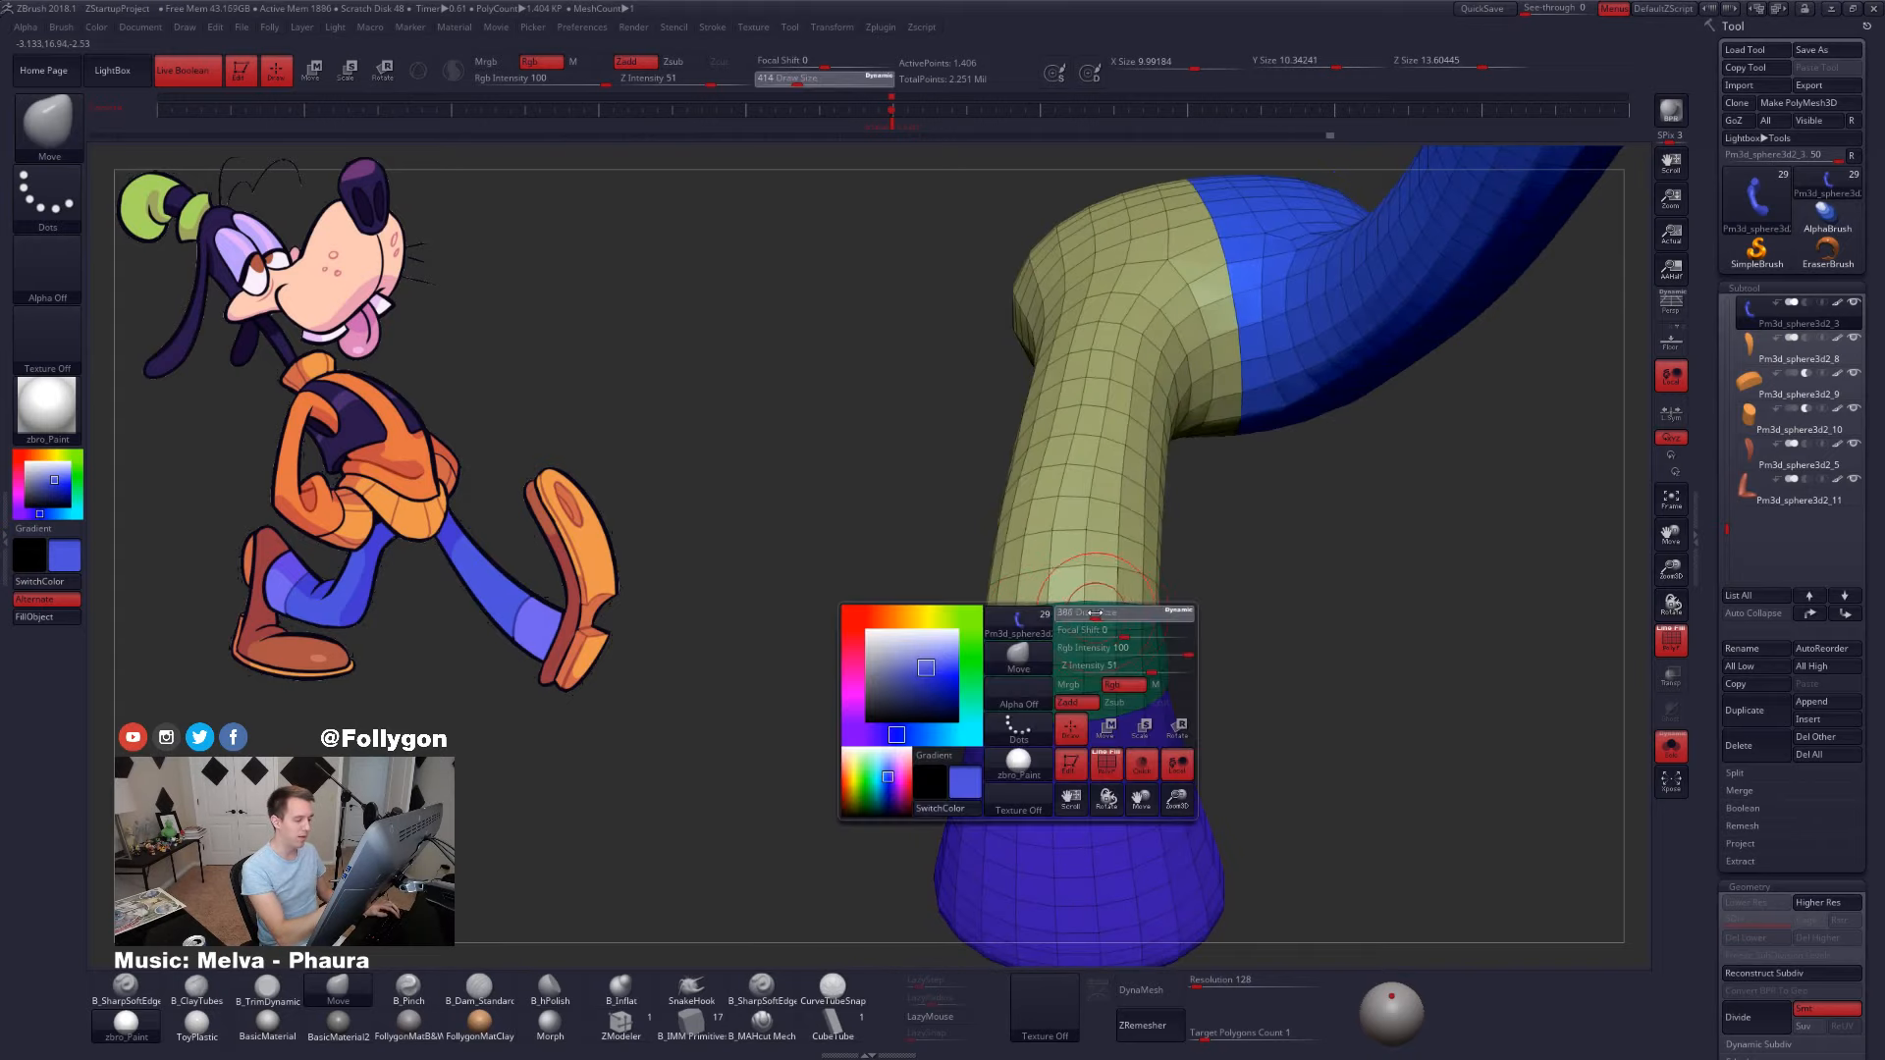
{"action": "left_click_drag", "start_coordinate": [1077, 619], "coordinate": [1071, 619]}
{"action": "right_click_drag", "start_coordinate": [1071, 619], "coordinate": [1212, 643]}
{"action": "key", "text": "space"}
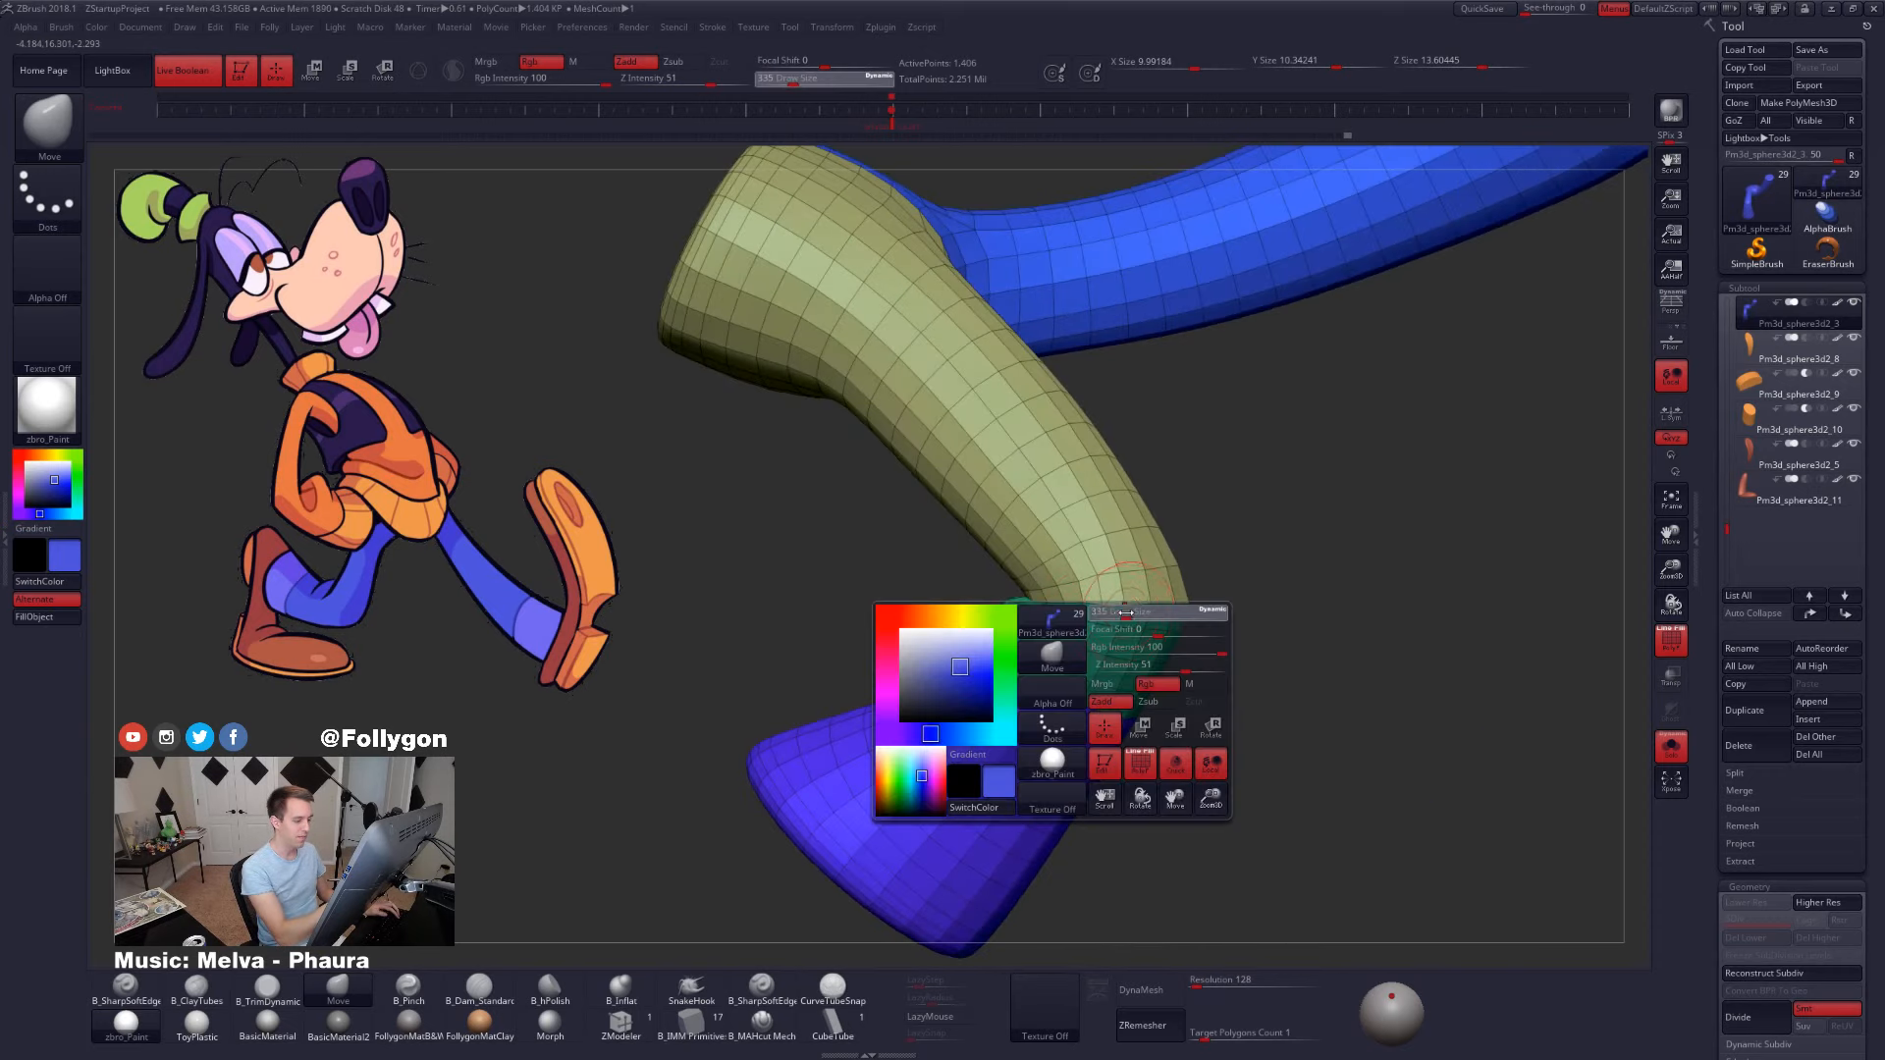
{"action": "left_click_drag", "start_coordinate": [1111, 616], "coordinate": [1099, 614]}
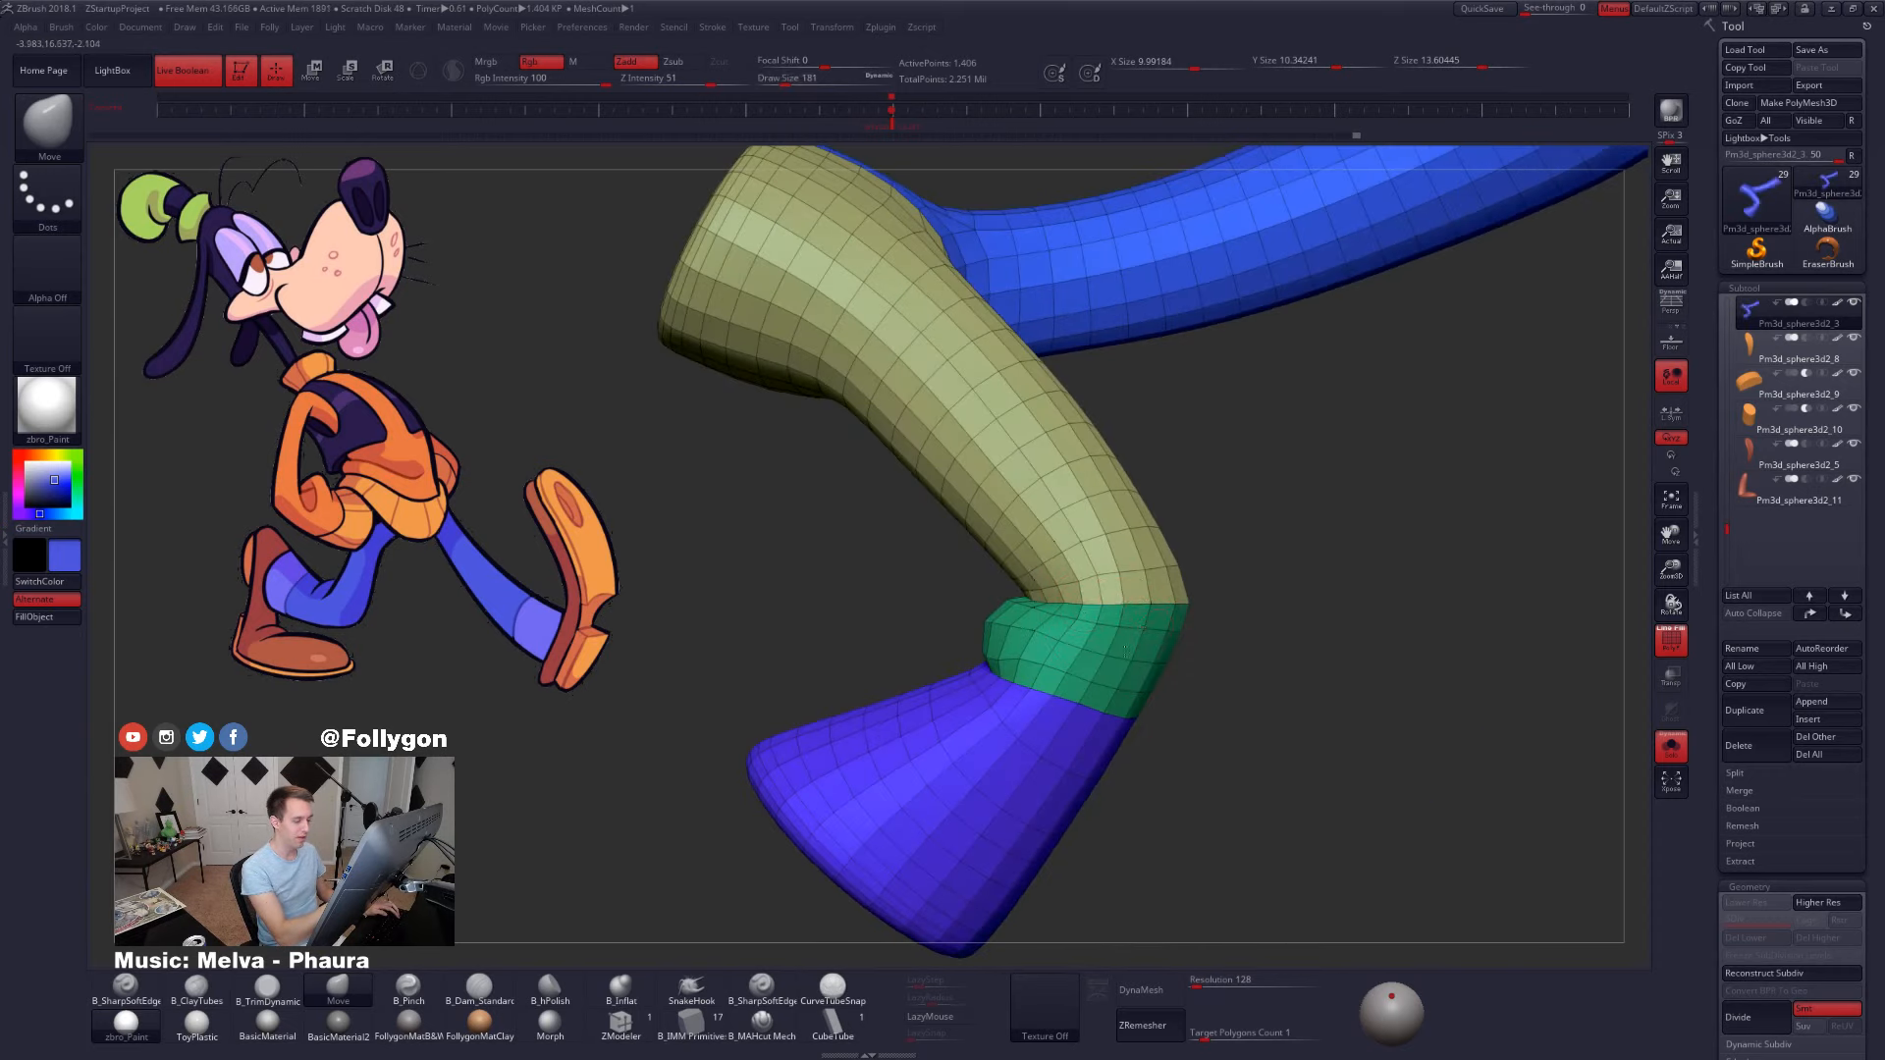
{"action": "right_click_drag", "start_coordinate": [1125, 649], "coordinate": [1069, 624]}
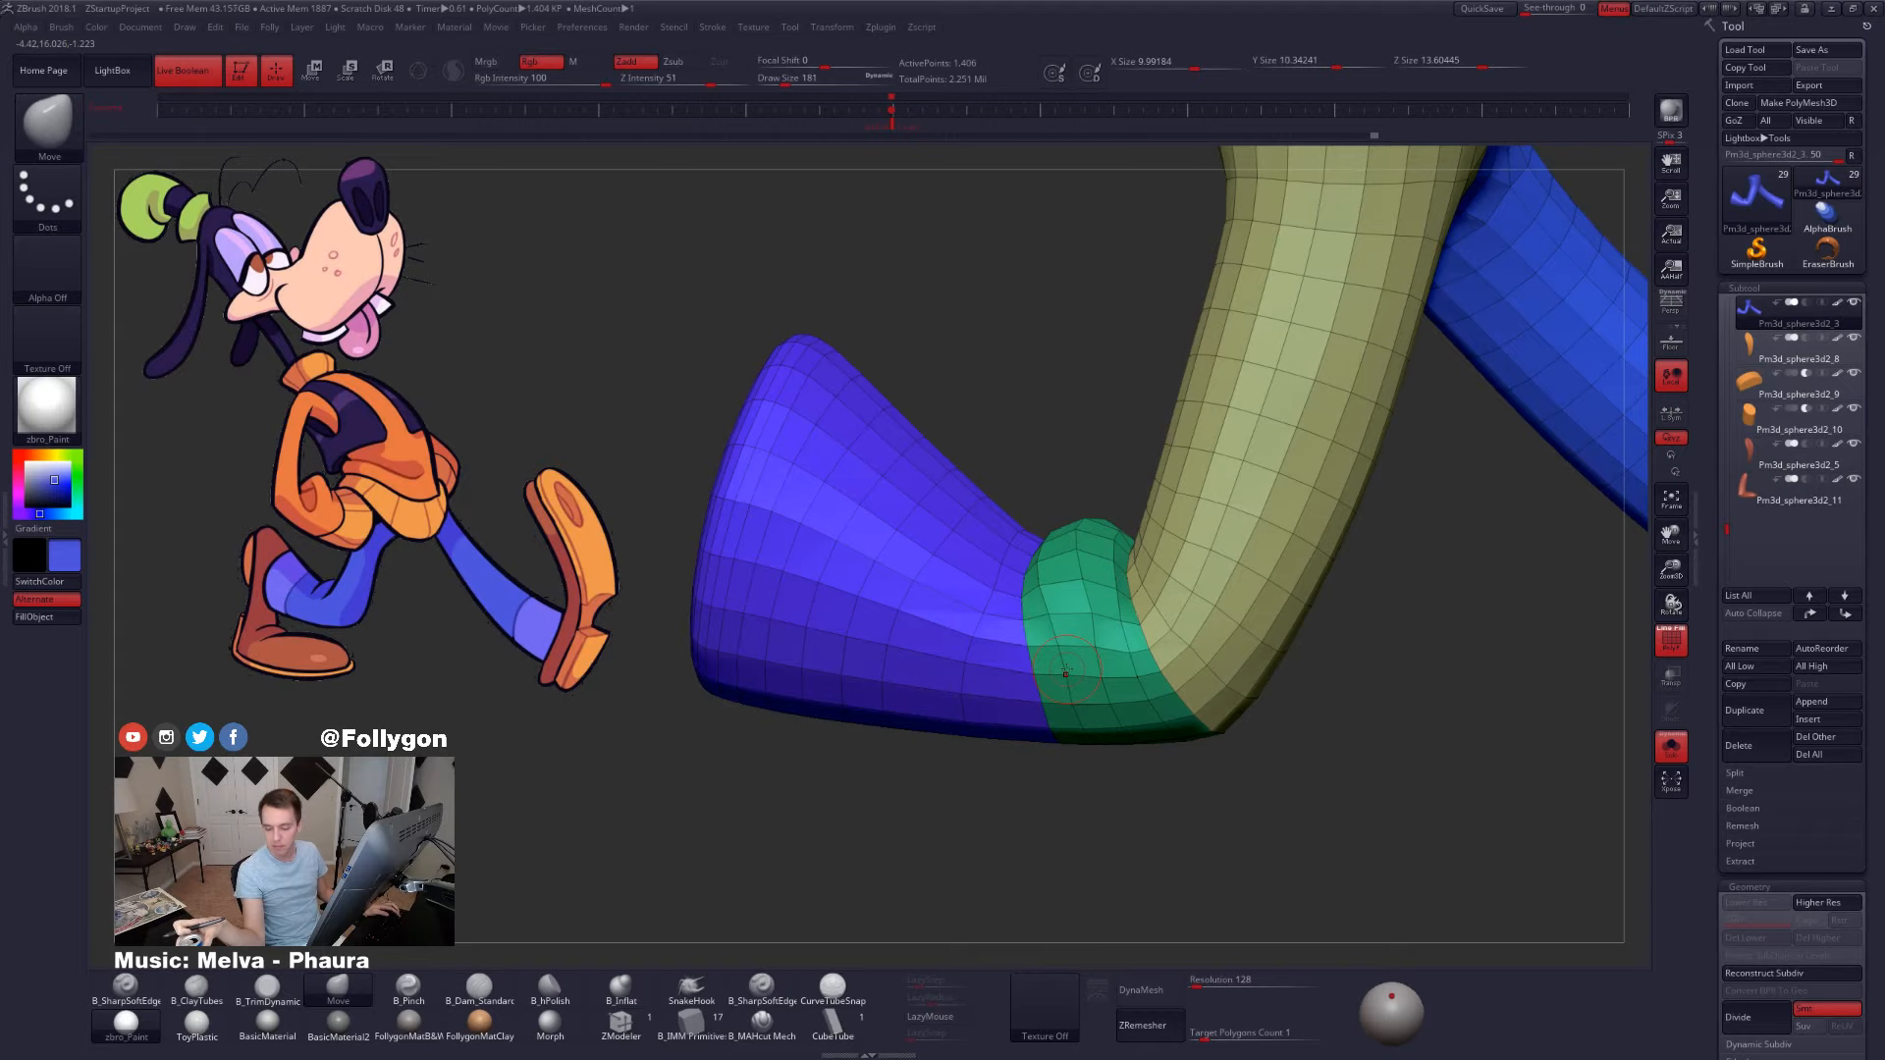
- Delete the surplus edge loops around the straight leg's lower end and its cap with ZModeler's Delete EdgeLoop Complete action
{"action": "left_click_drag", "start_coordinate": [1292, 697], "coordinate": [1121, 721], "text": "alt"}
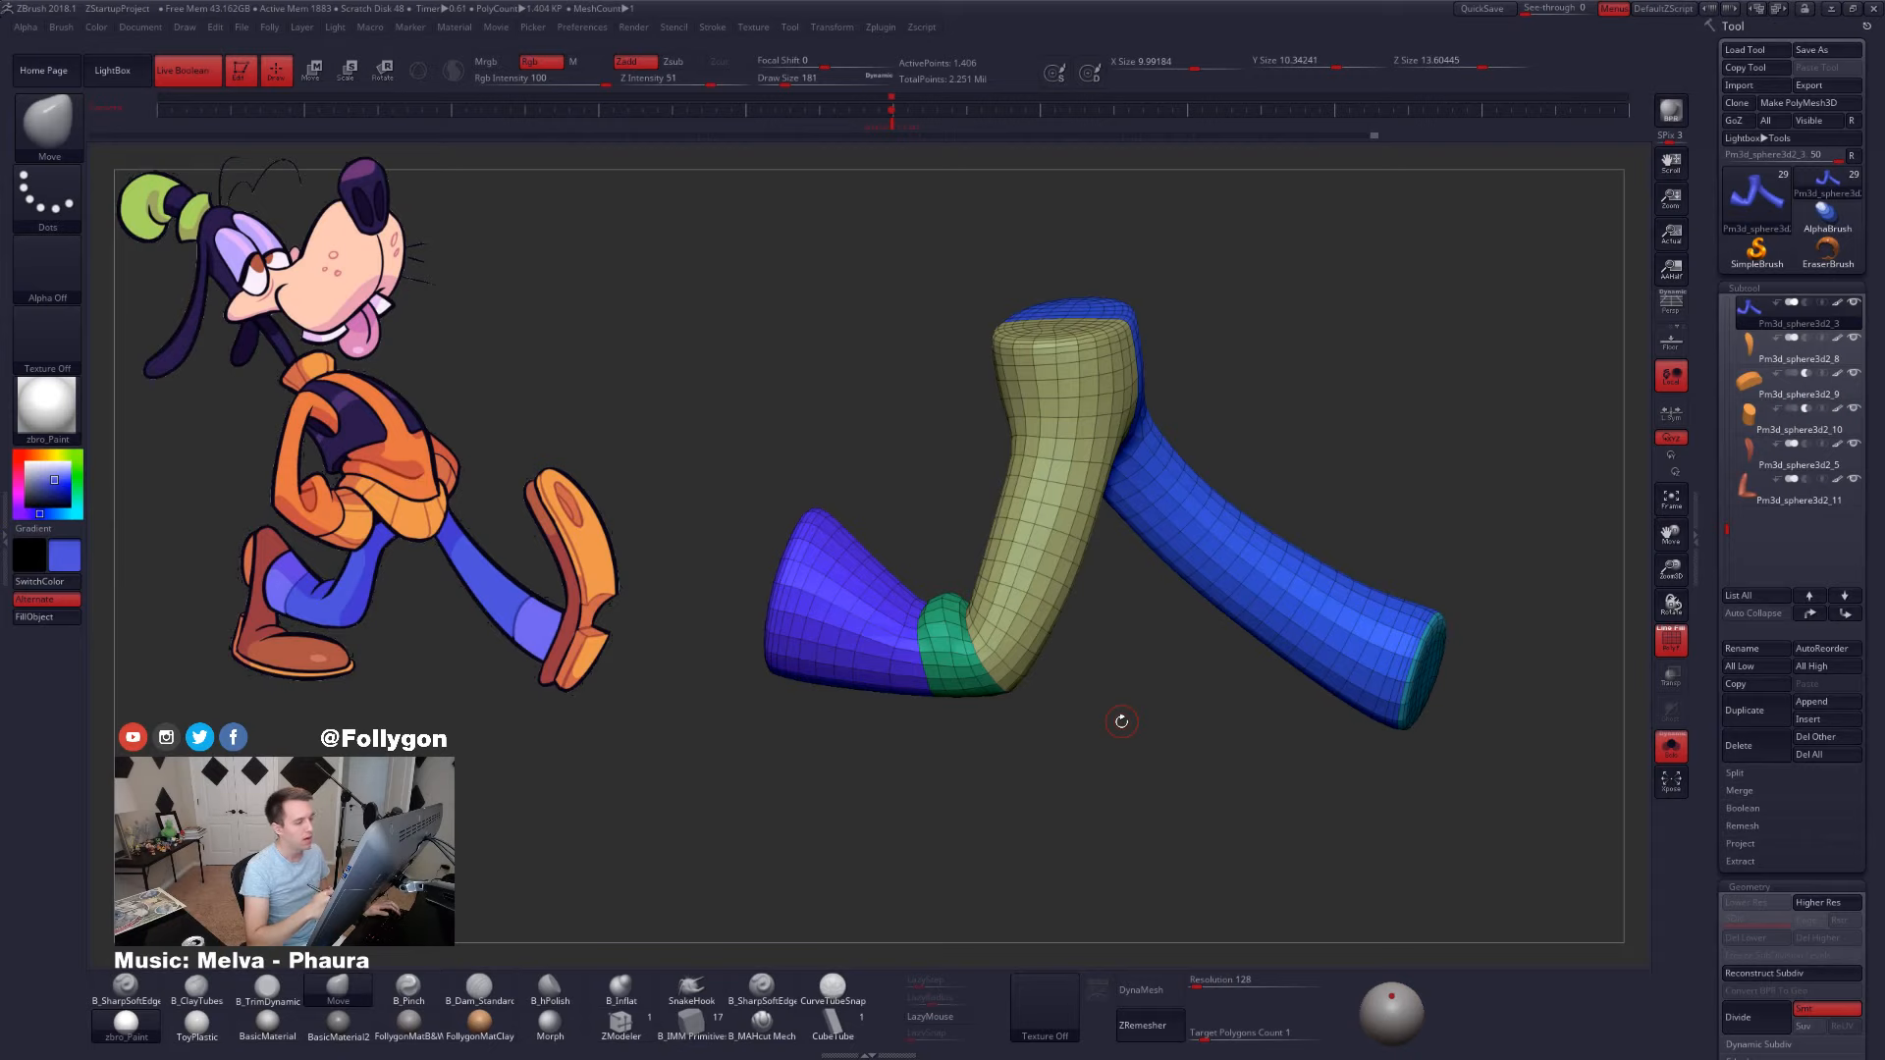
{"action": "left_click_drag", "start_coordinate": [1121, 721], "coordinate": [1023, 596], "text": "alt"}
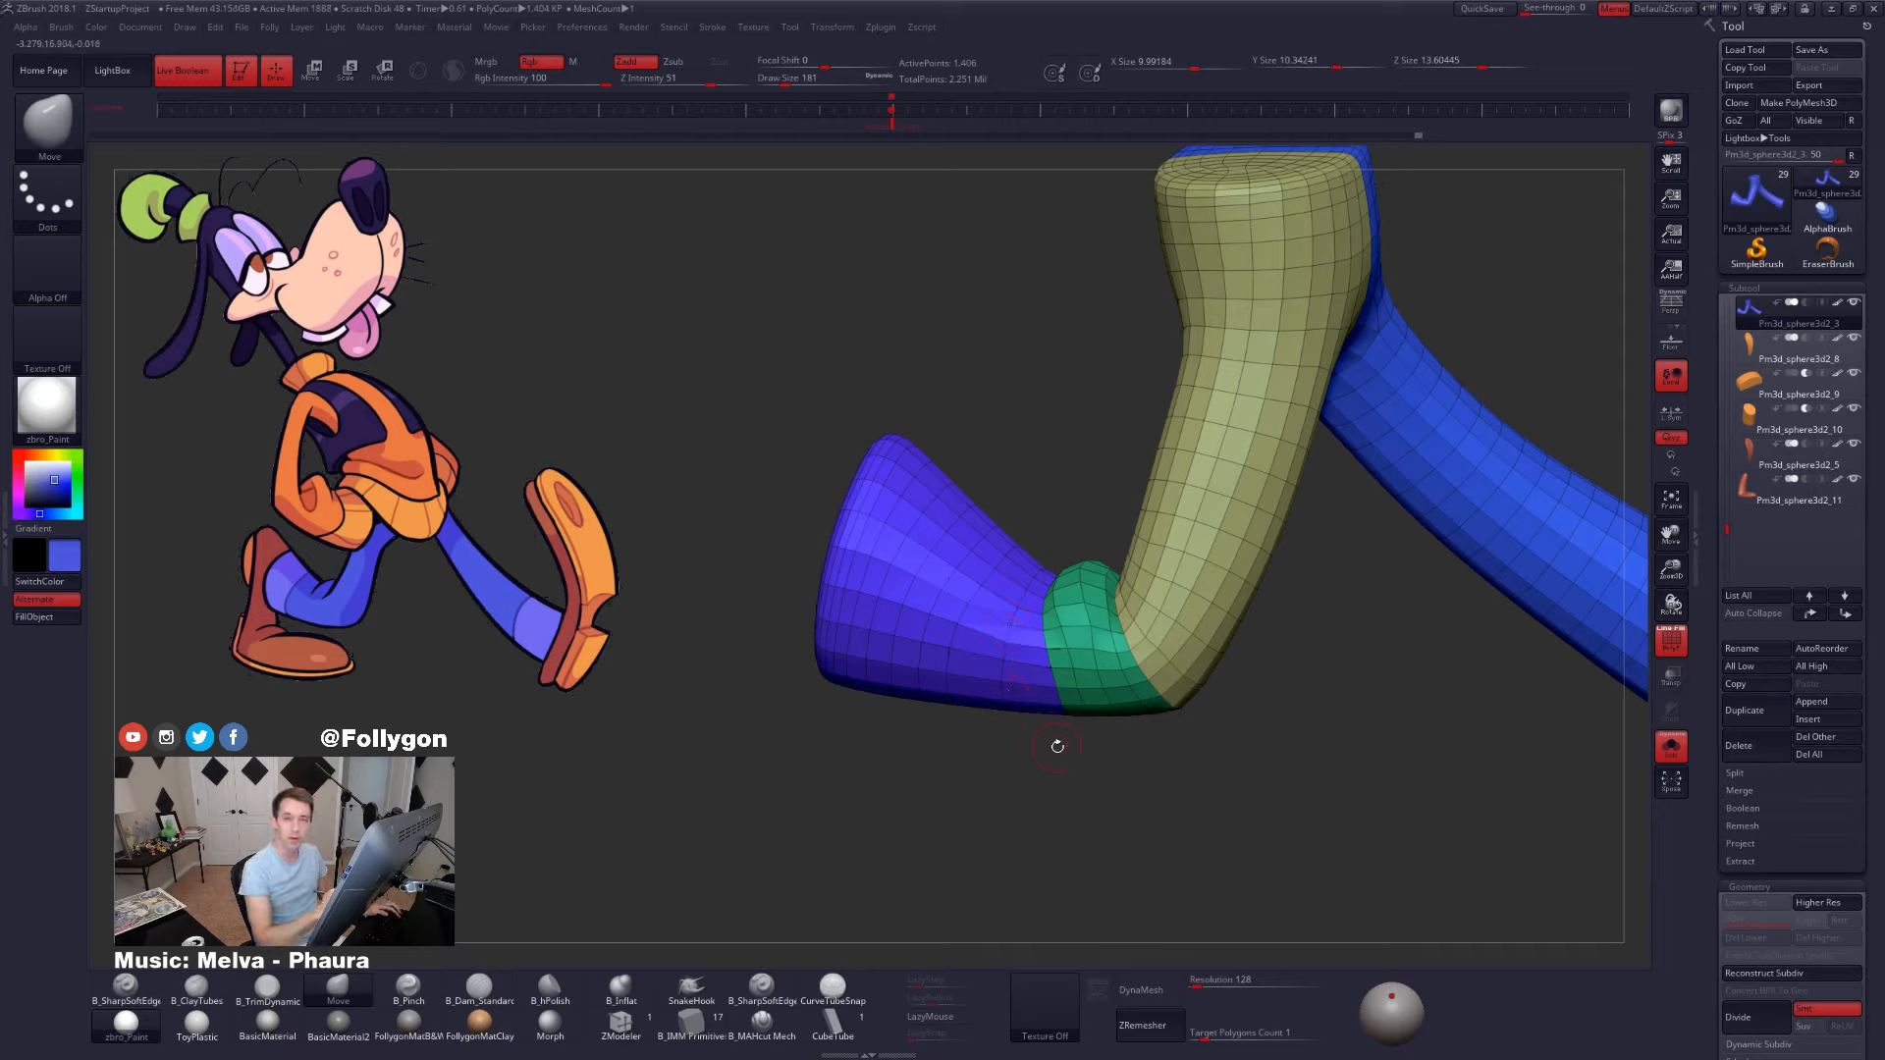
{"action": "left_click_drag", "start_coordinate": [1192, 832], "coordinate": [1263, 714], "text": "alt"}
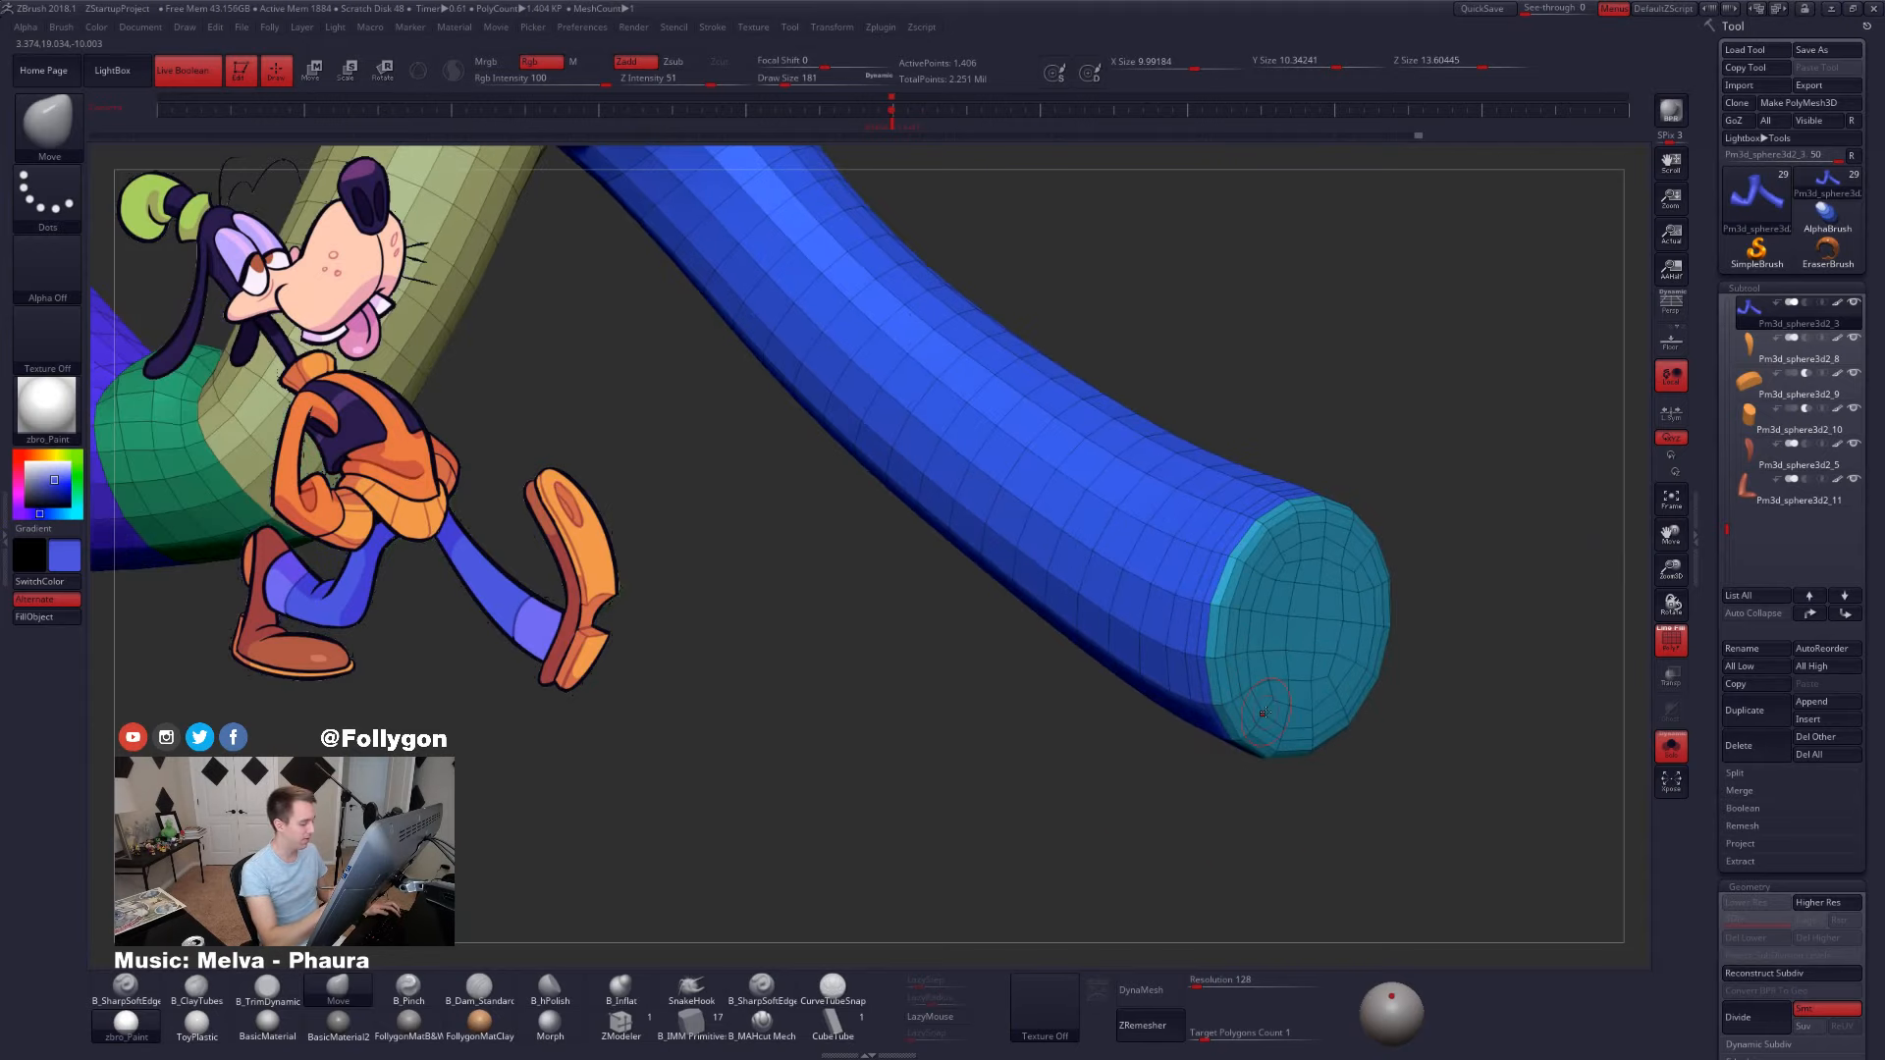
{"action": "left_click", "coordinate": [621, 1026]}
{"action": "left_click_drag", "start_coordinate": [1472, 864], "coordinate": [1424, 805], "text": "alt"}
{"action": "key", "text": "space"}
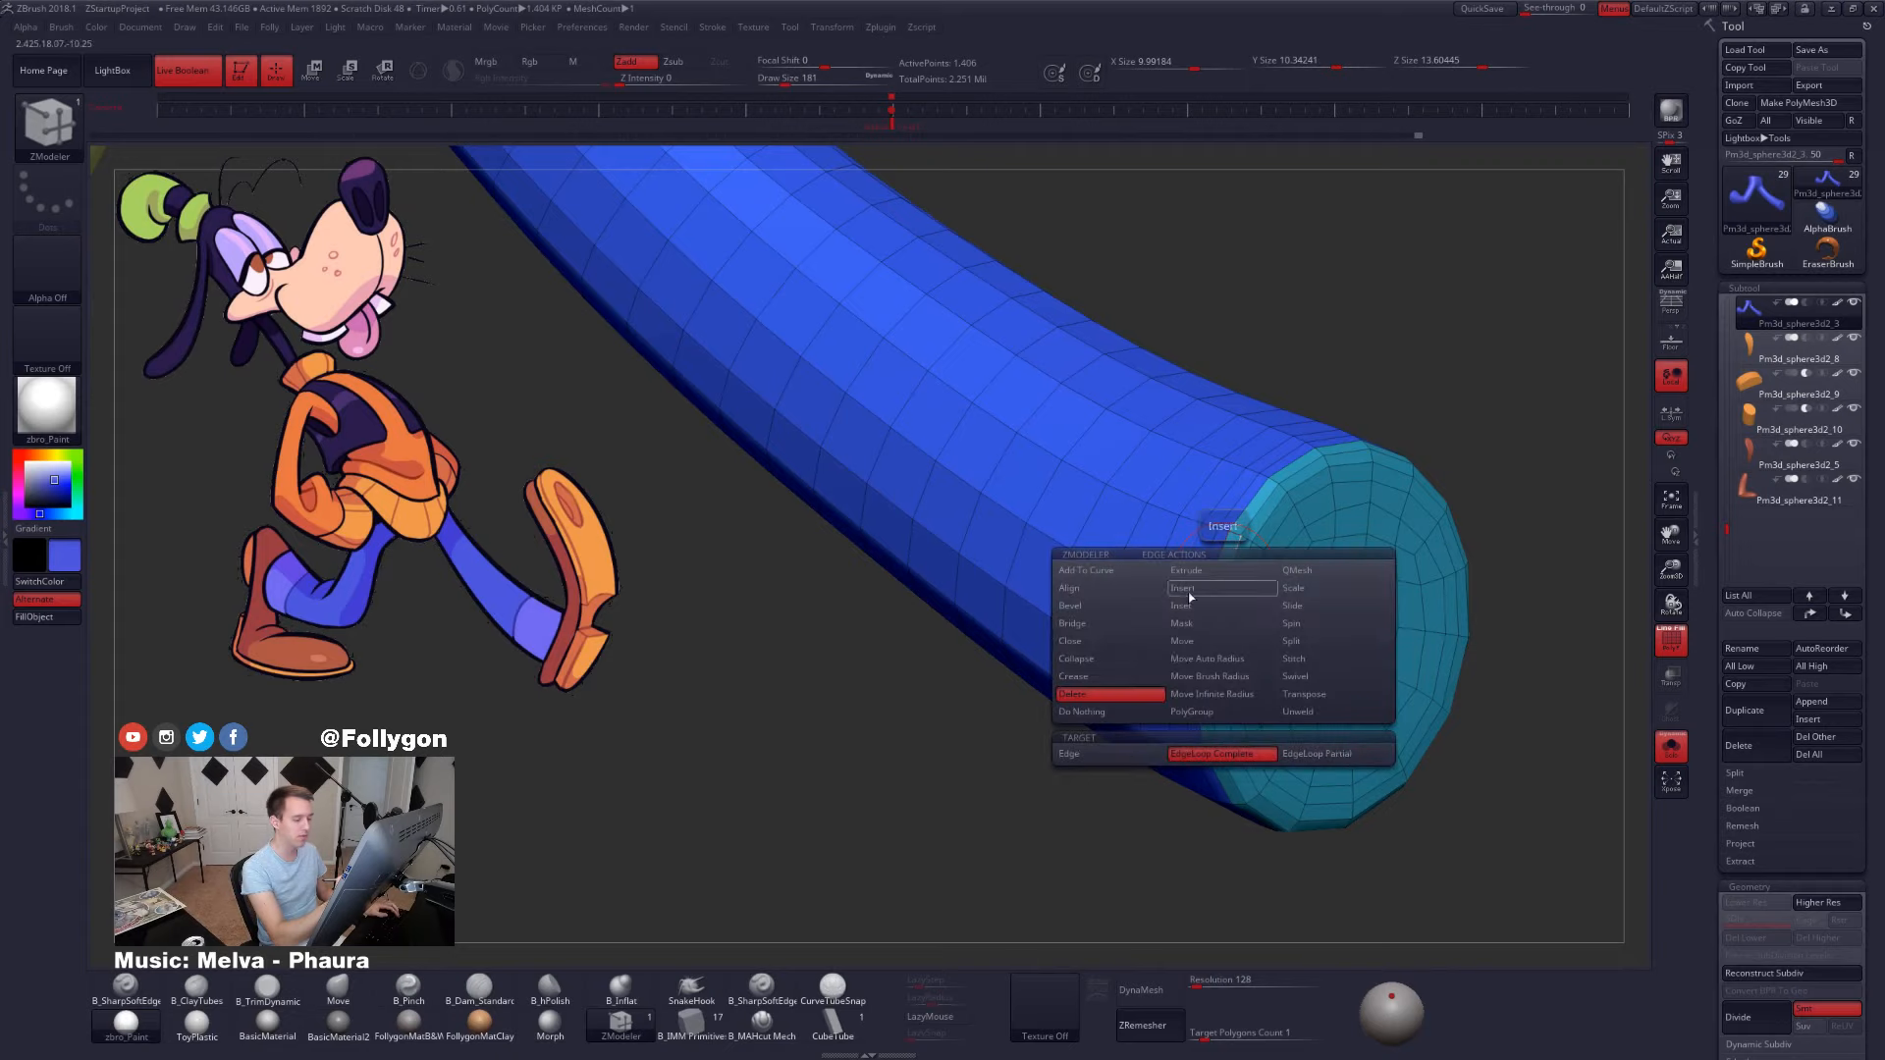
{"action": "left_click", "coordinate": [1209, 677]}
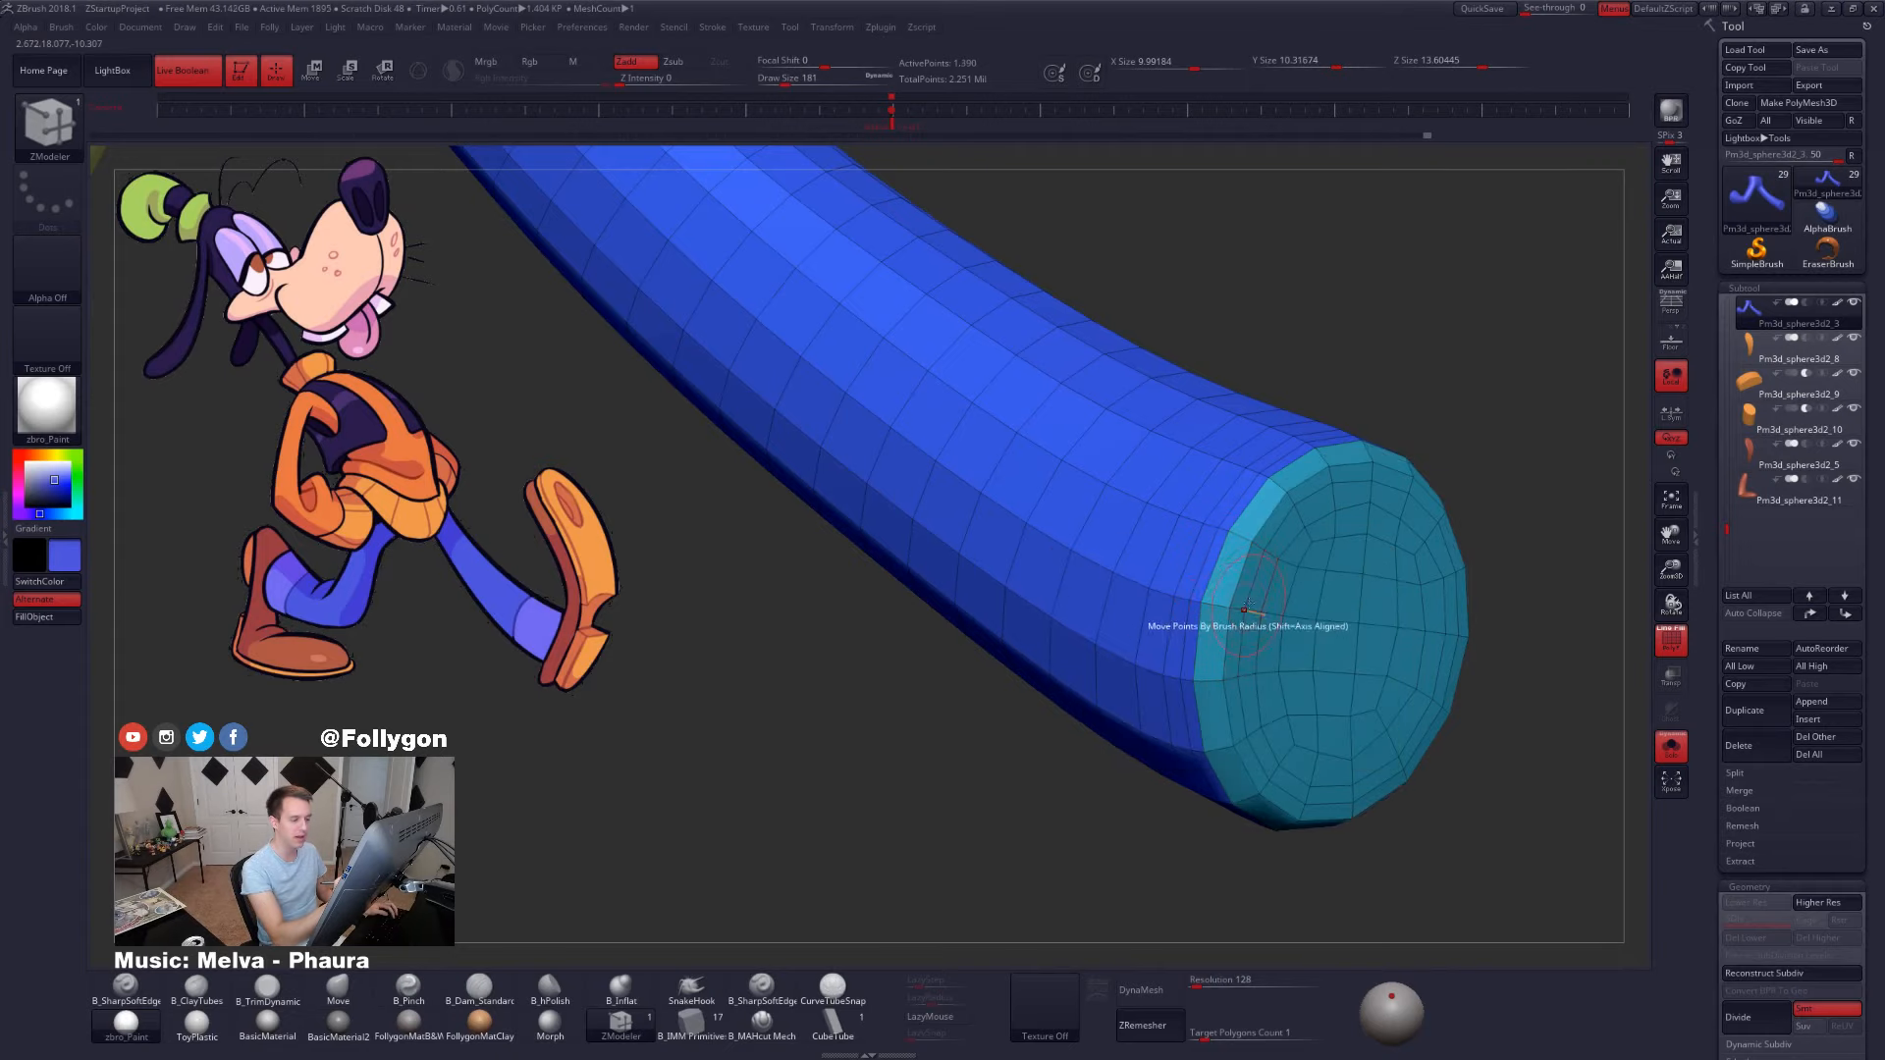
{"action": "left_click", "coordinate": [1259, 638]}
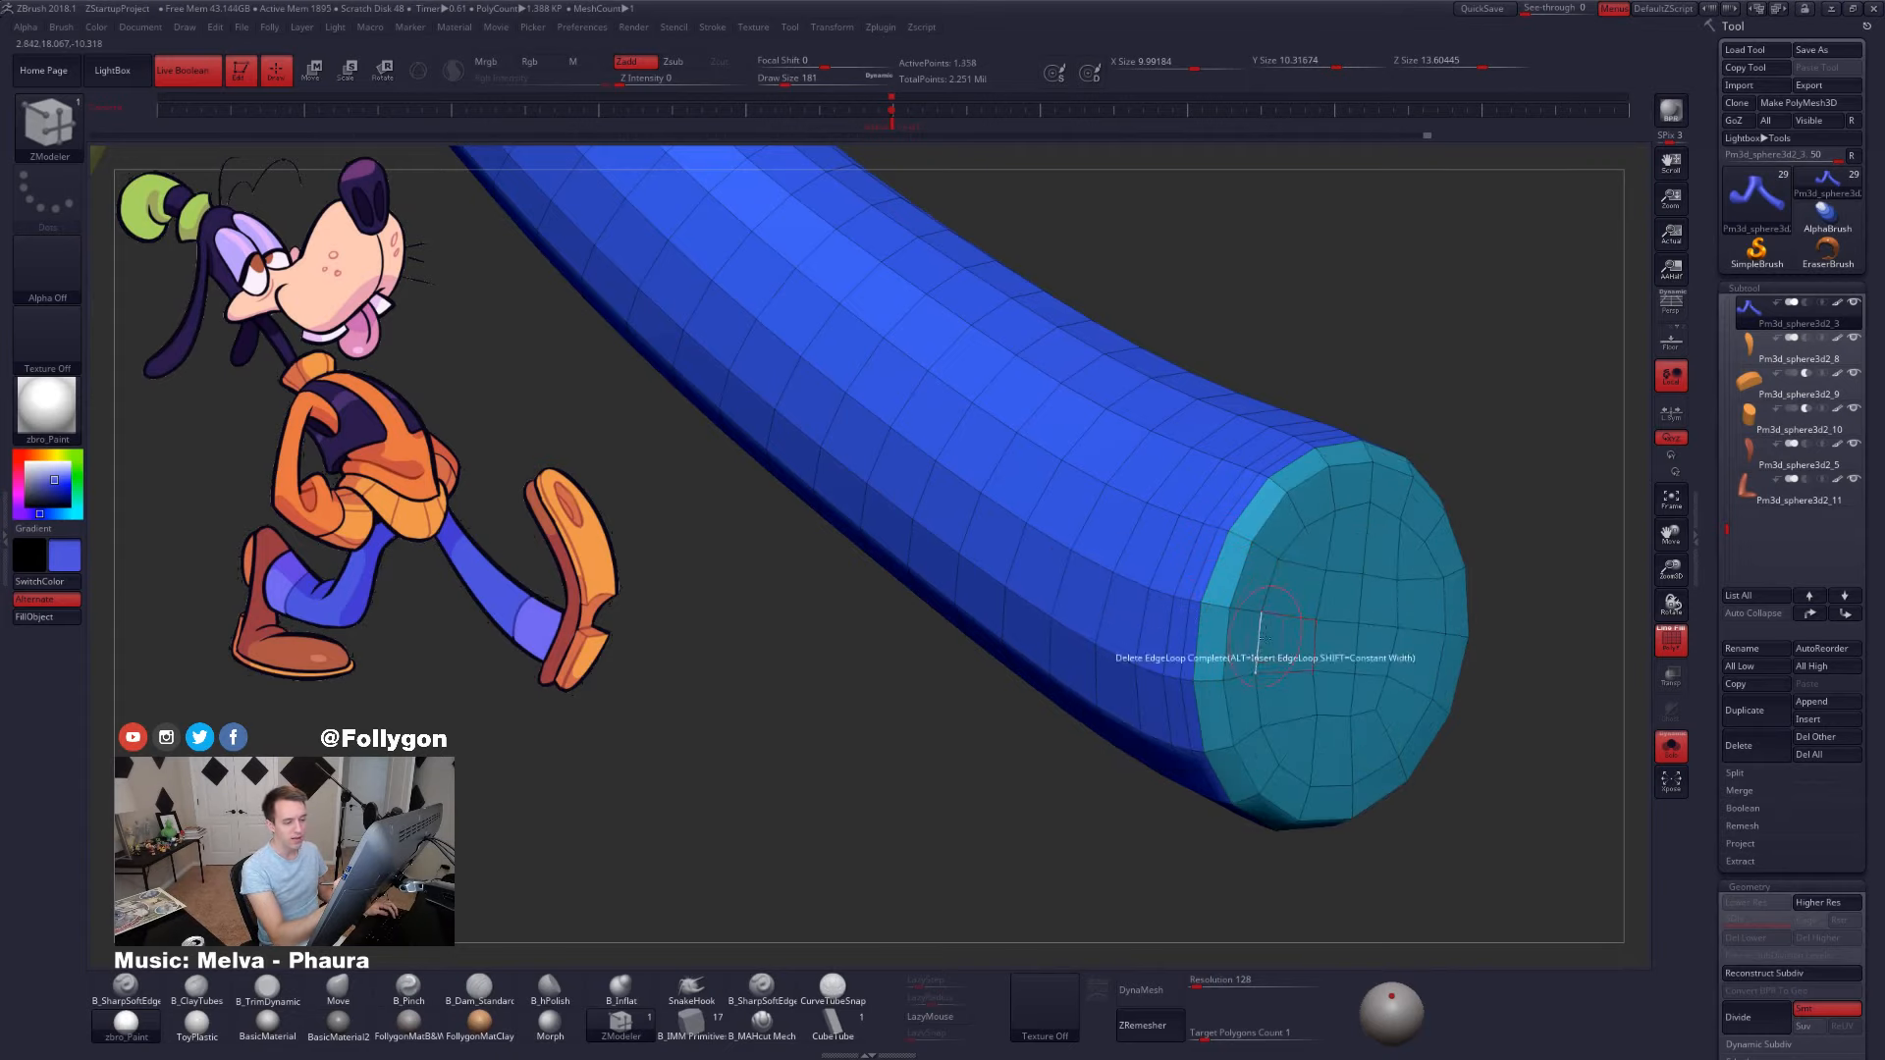
{"action": "left_click_drag", "start_coordinate": [1260, 638], "coordinate": [1058, 762], "text": "alt"}
{"action": "left_click_drag", "start_coordinate": [1214, 722], "coordinate": [1261, 550], "text": "alt"}
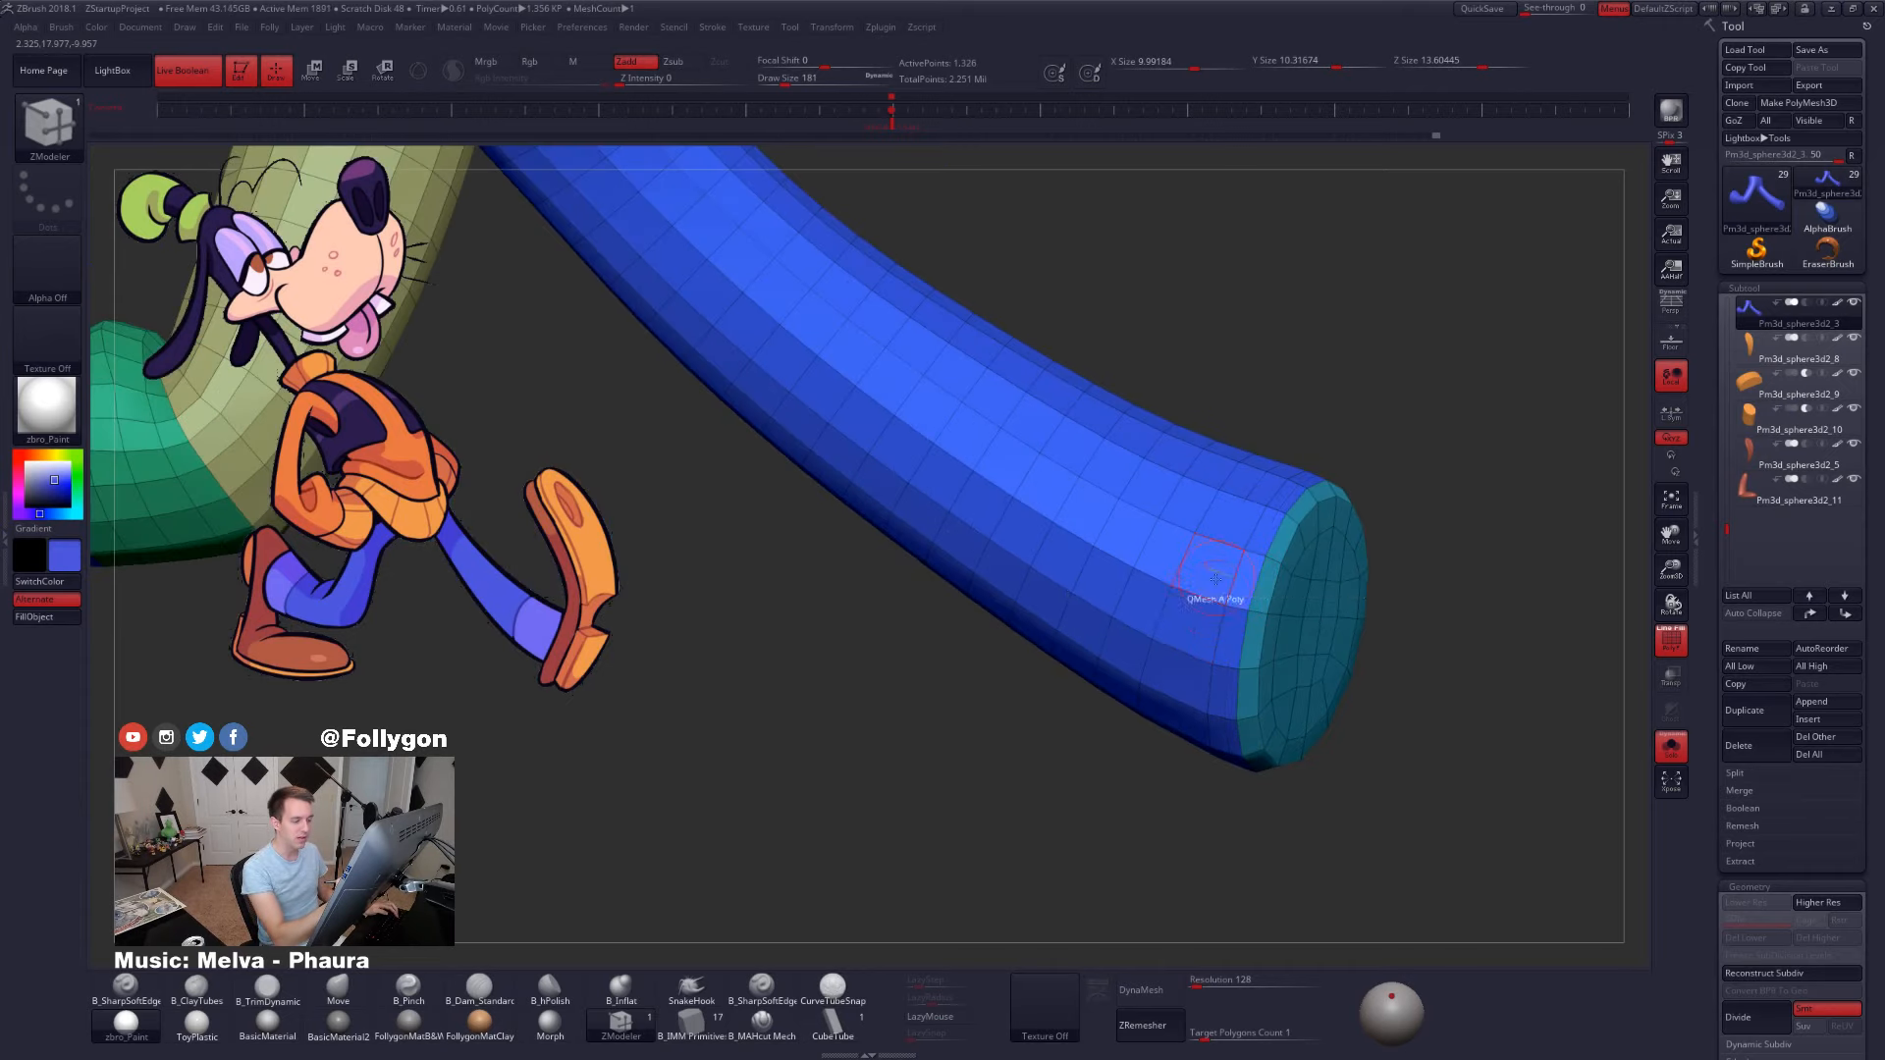
{"action": "left_click", "coordinate": [1244, 617]}
{"action": "key", "text": "d"}
- Show the whole character without the polyframe and compare the legs with Dynamic Subdiv smoothing on and off
{"action": "mouse_move", "coordinate": [1109, 755]}
{"action": "left_mouse_down", "text": "alt"}
{"action": "mouse_move", "coordinate": [1078, 718]}
{"action": "mouse_move", "coordinate": [1220, 739]}
{"action": "mouse_move", "coordinate": [1090, 692]}
{"action": "mouse_move", "coordinate": [1099, 709]}
{"action": "mouse_move", "coordinate": [1092, 684]}
{"action": "left_mouse_up", "text": "alt"}
{"action": "key", "text": "b"}
{"action": "key", "text": "m"}
{"action": "key", "text": "v"}
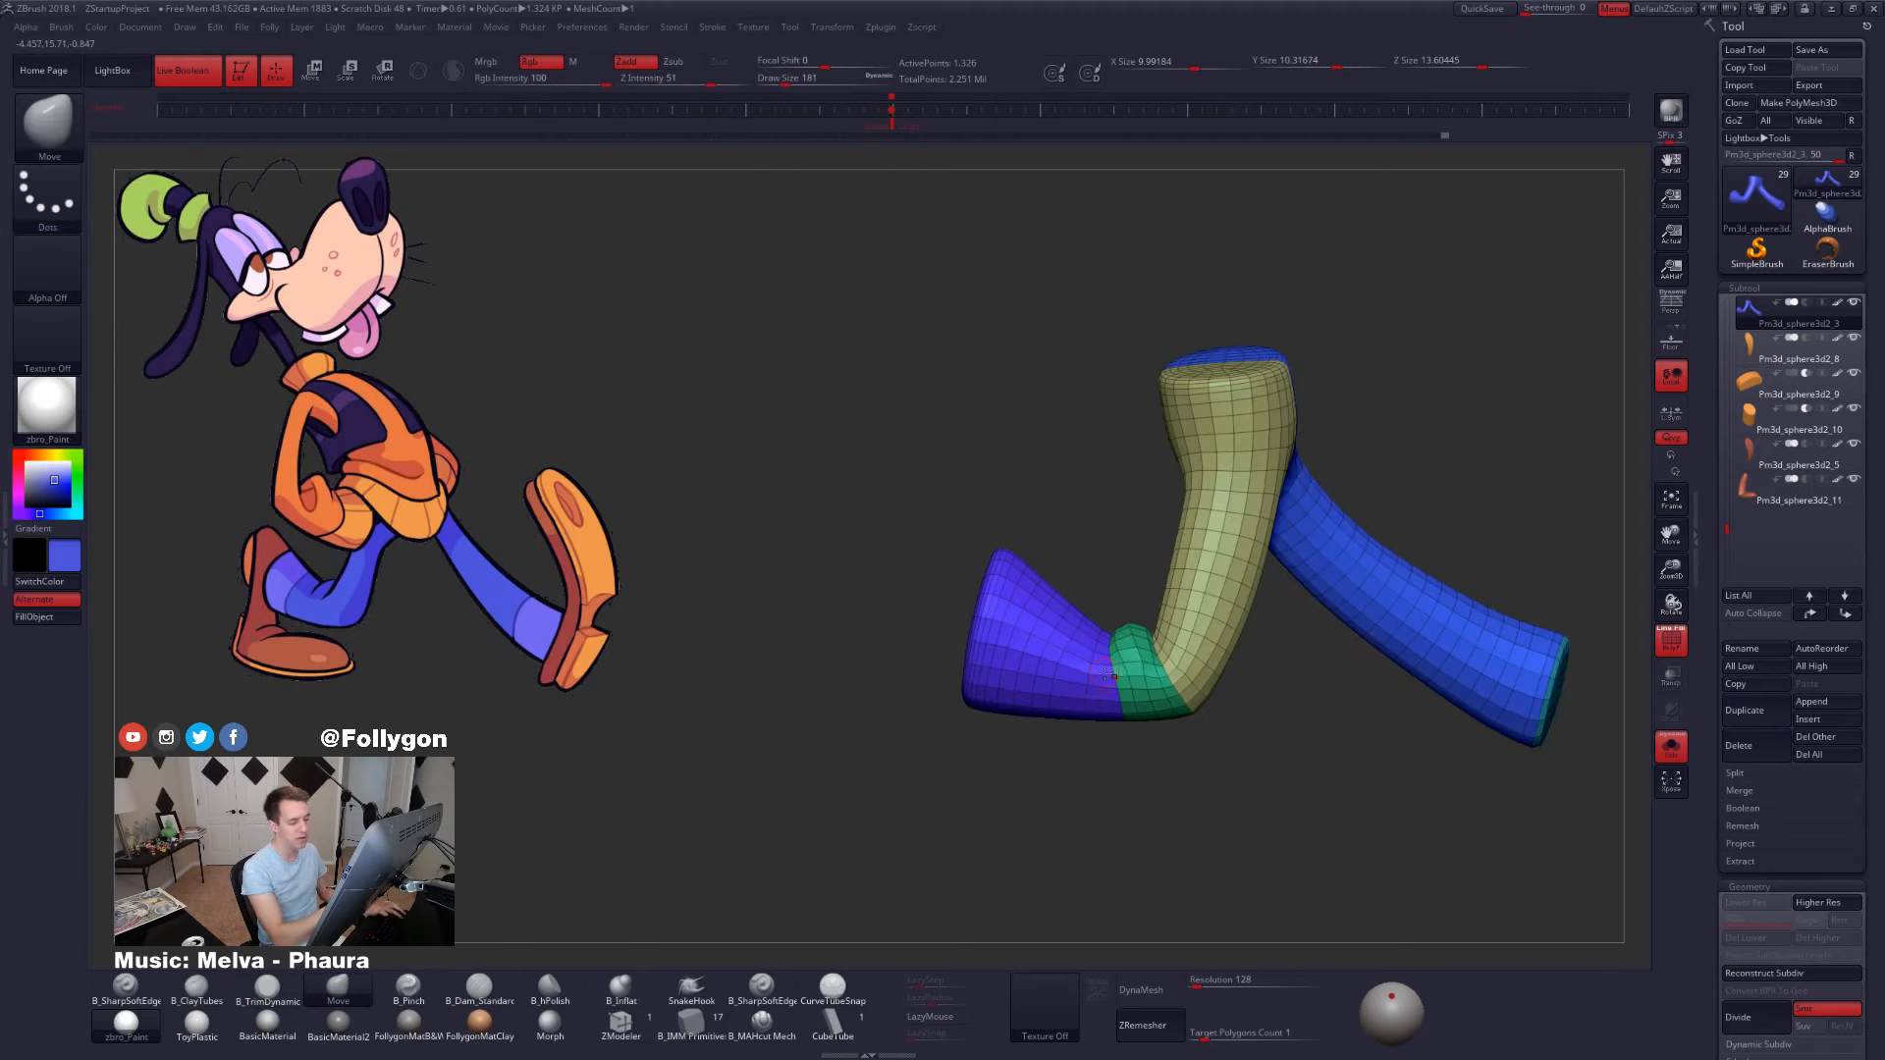
{"action": "scroll", "coordinate": [1107, 677], "scroll_direction": "up", "scroll_amount": 3}
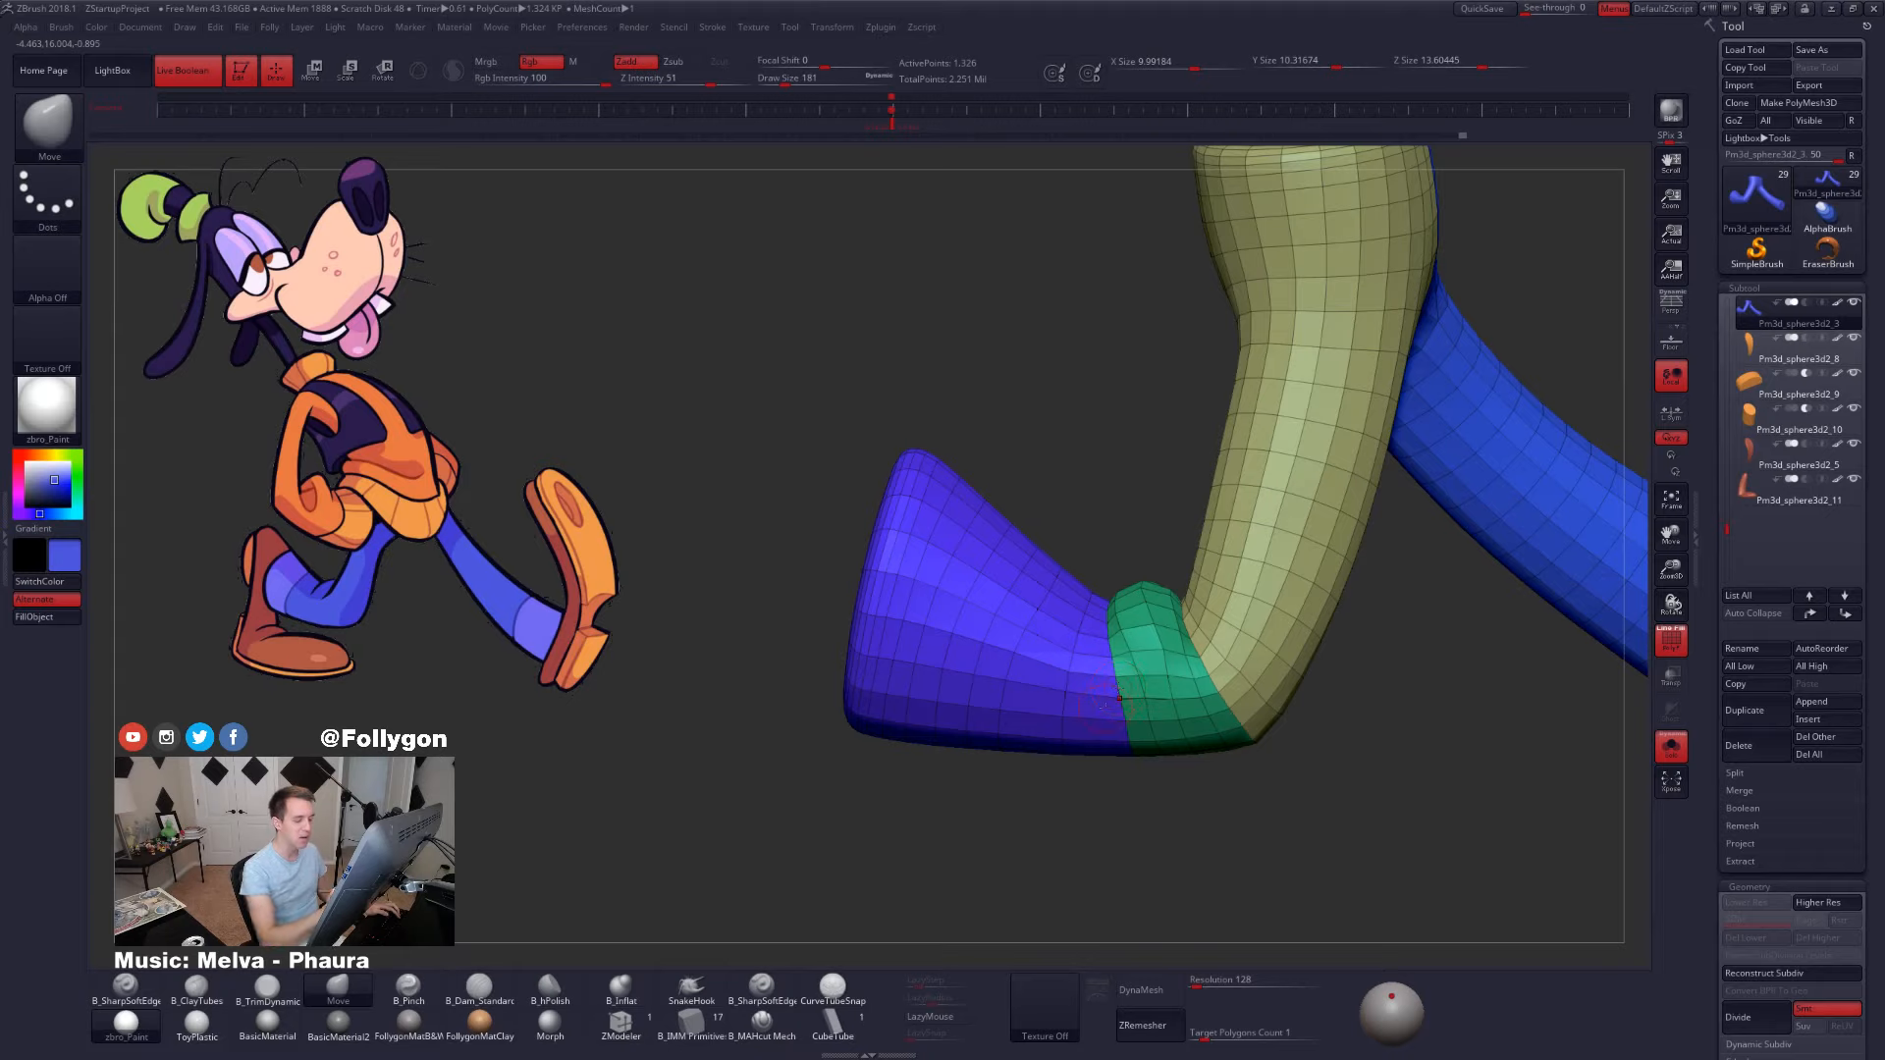
{"action": "left_click_drag", "start_coordinate": [1427, 775], "coordinate": [1087, 765]}
{"action": "key", "text": "shift+f"}
{"action": "key", "text": "ctrl+shift+s"}
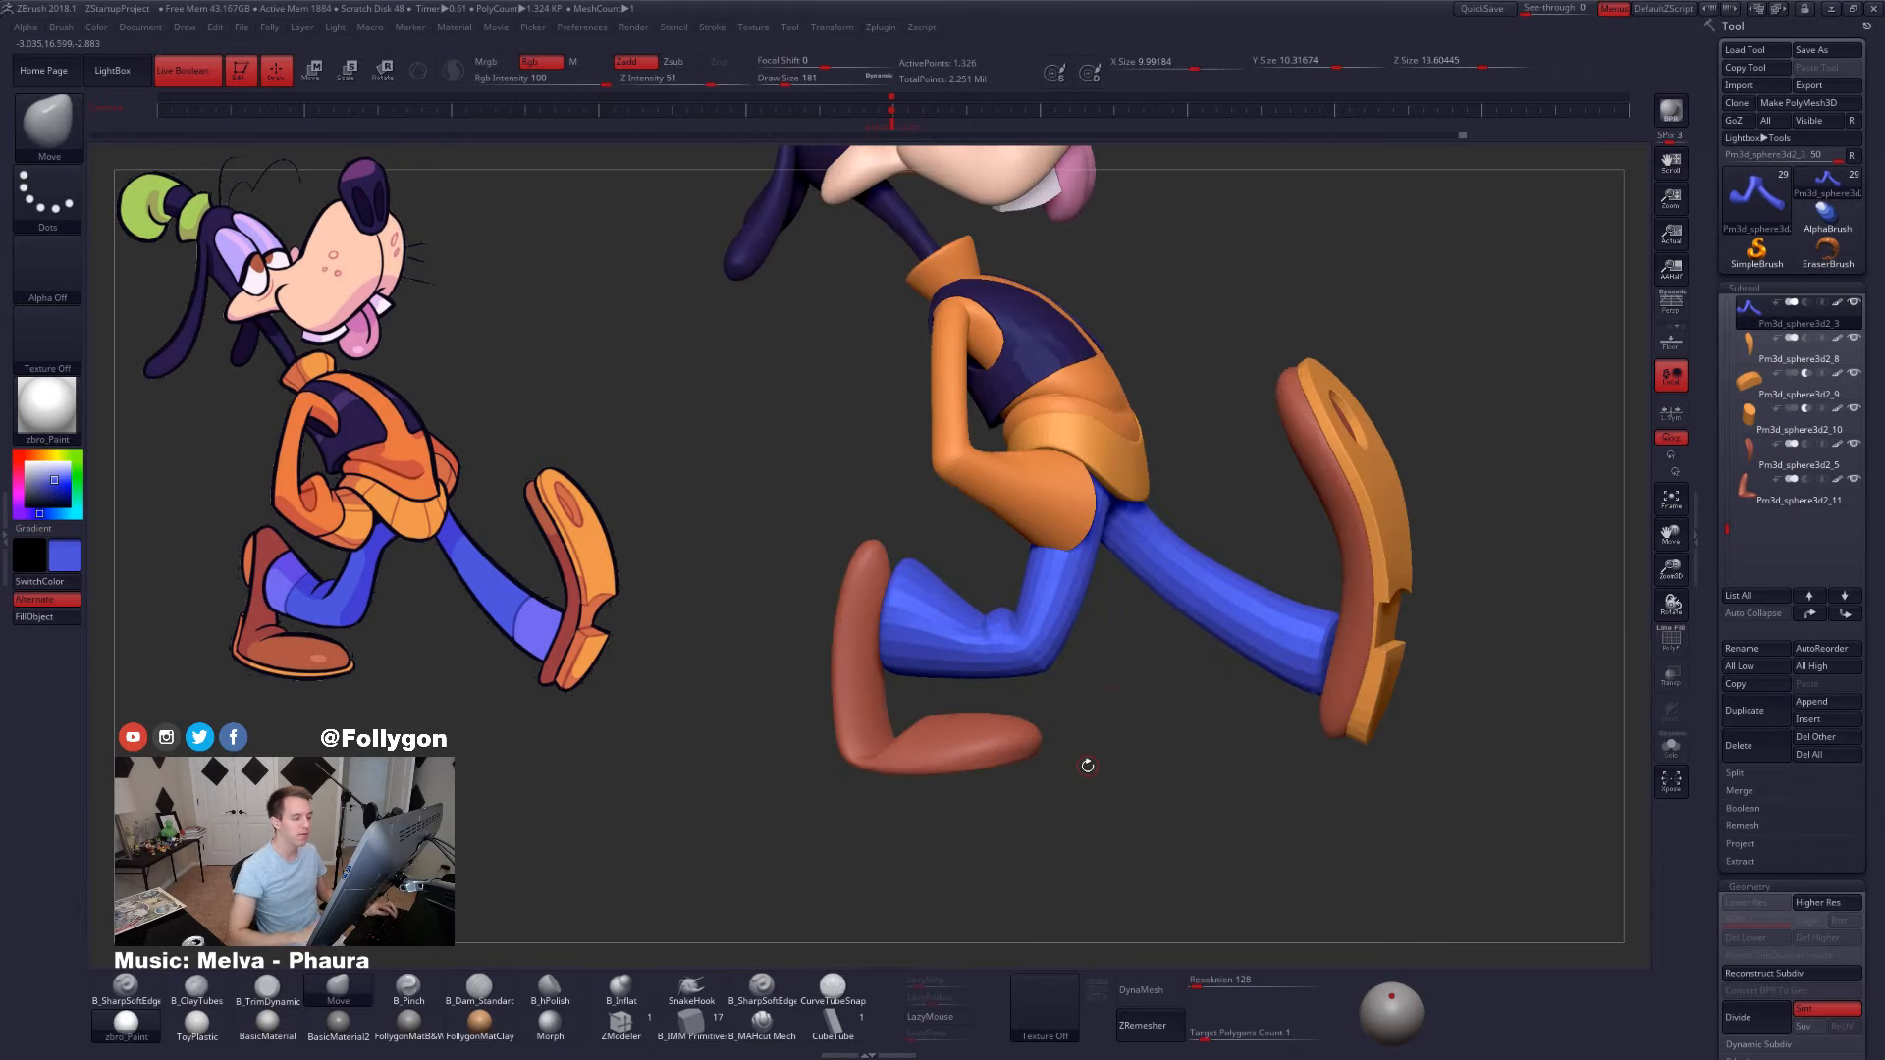
{"action": "key", "text": "d"}
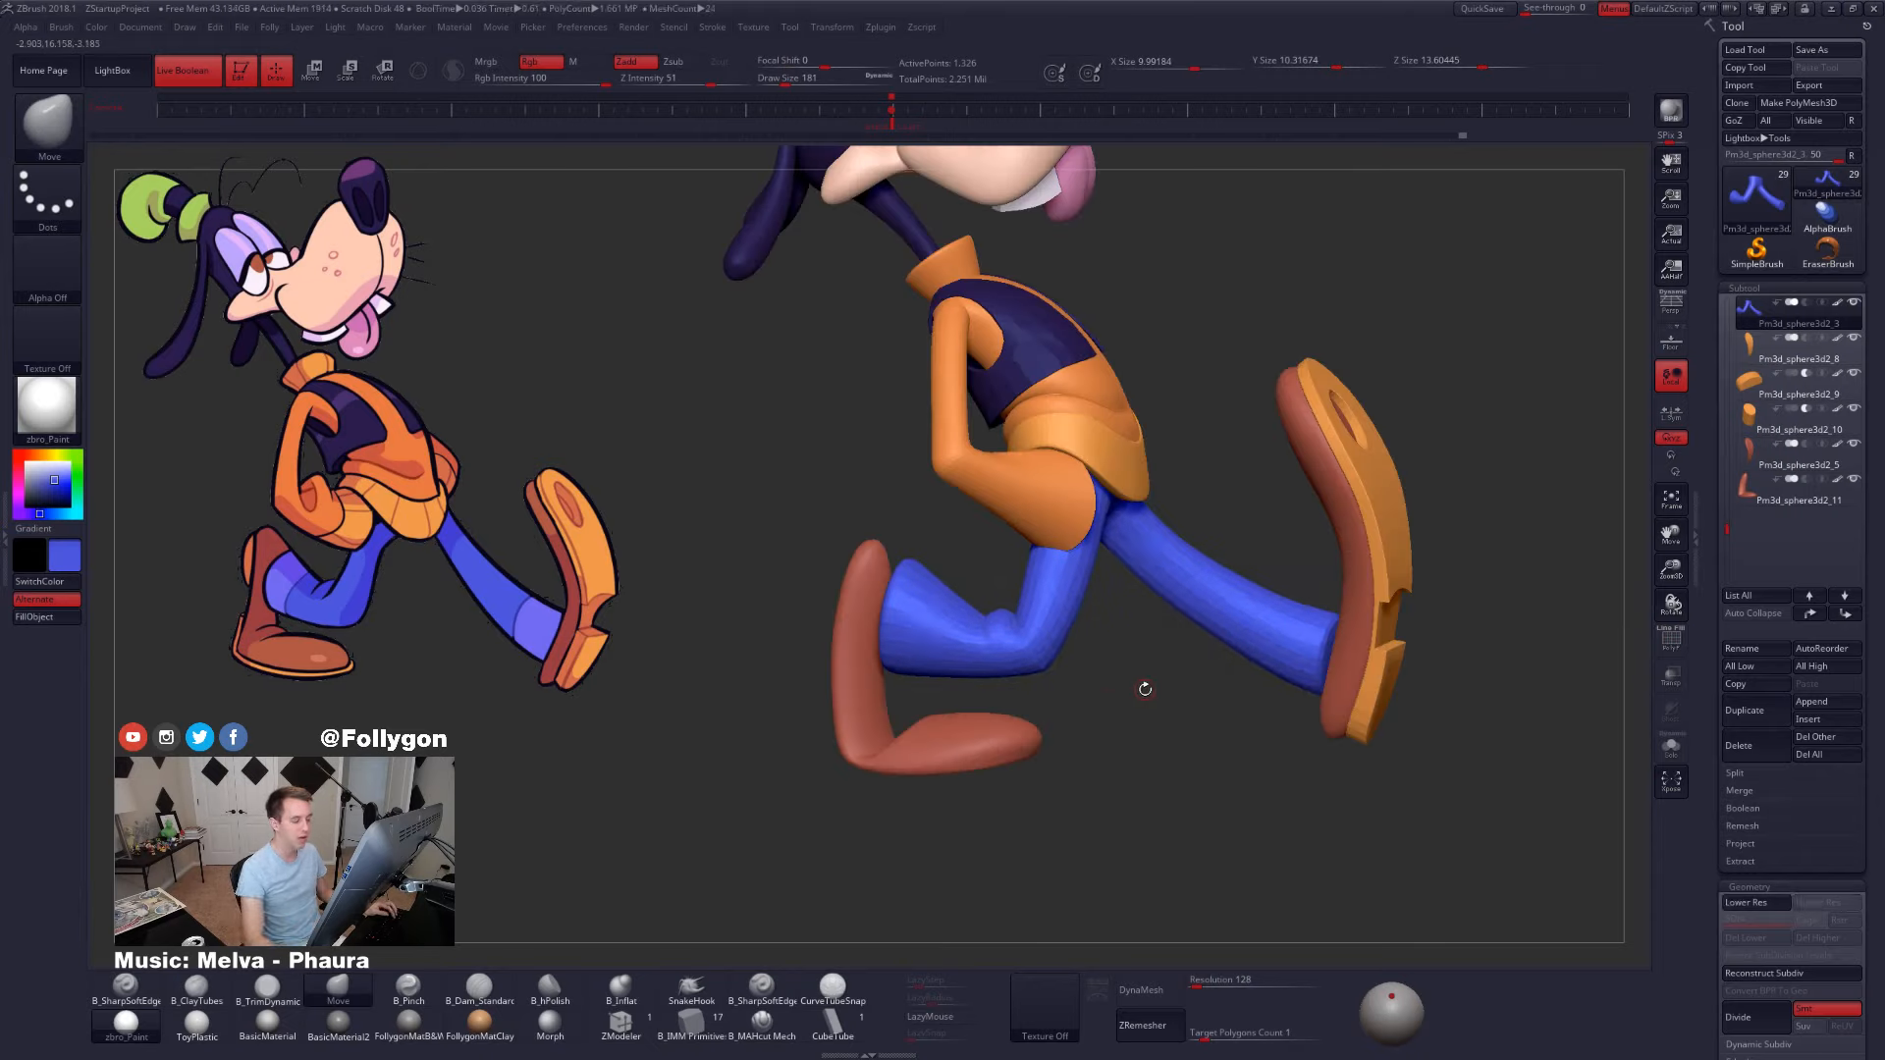
{"action": "key", "text": "shift+d"}
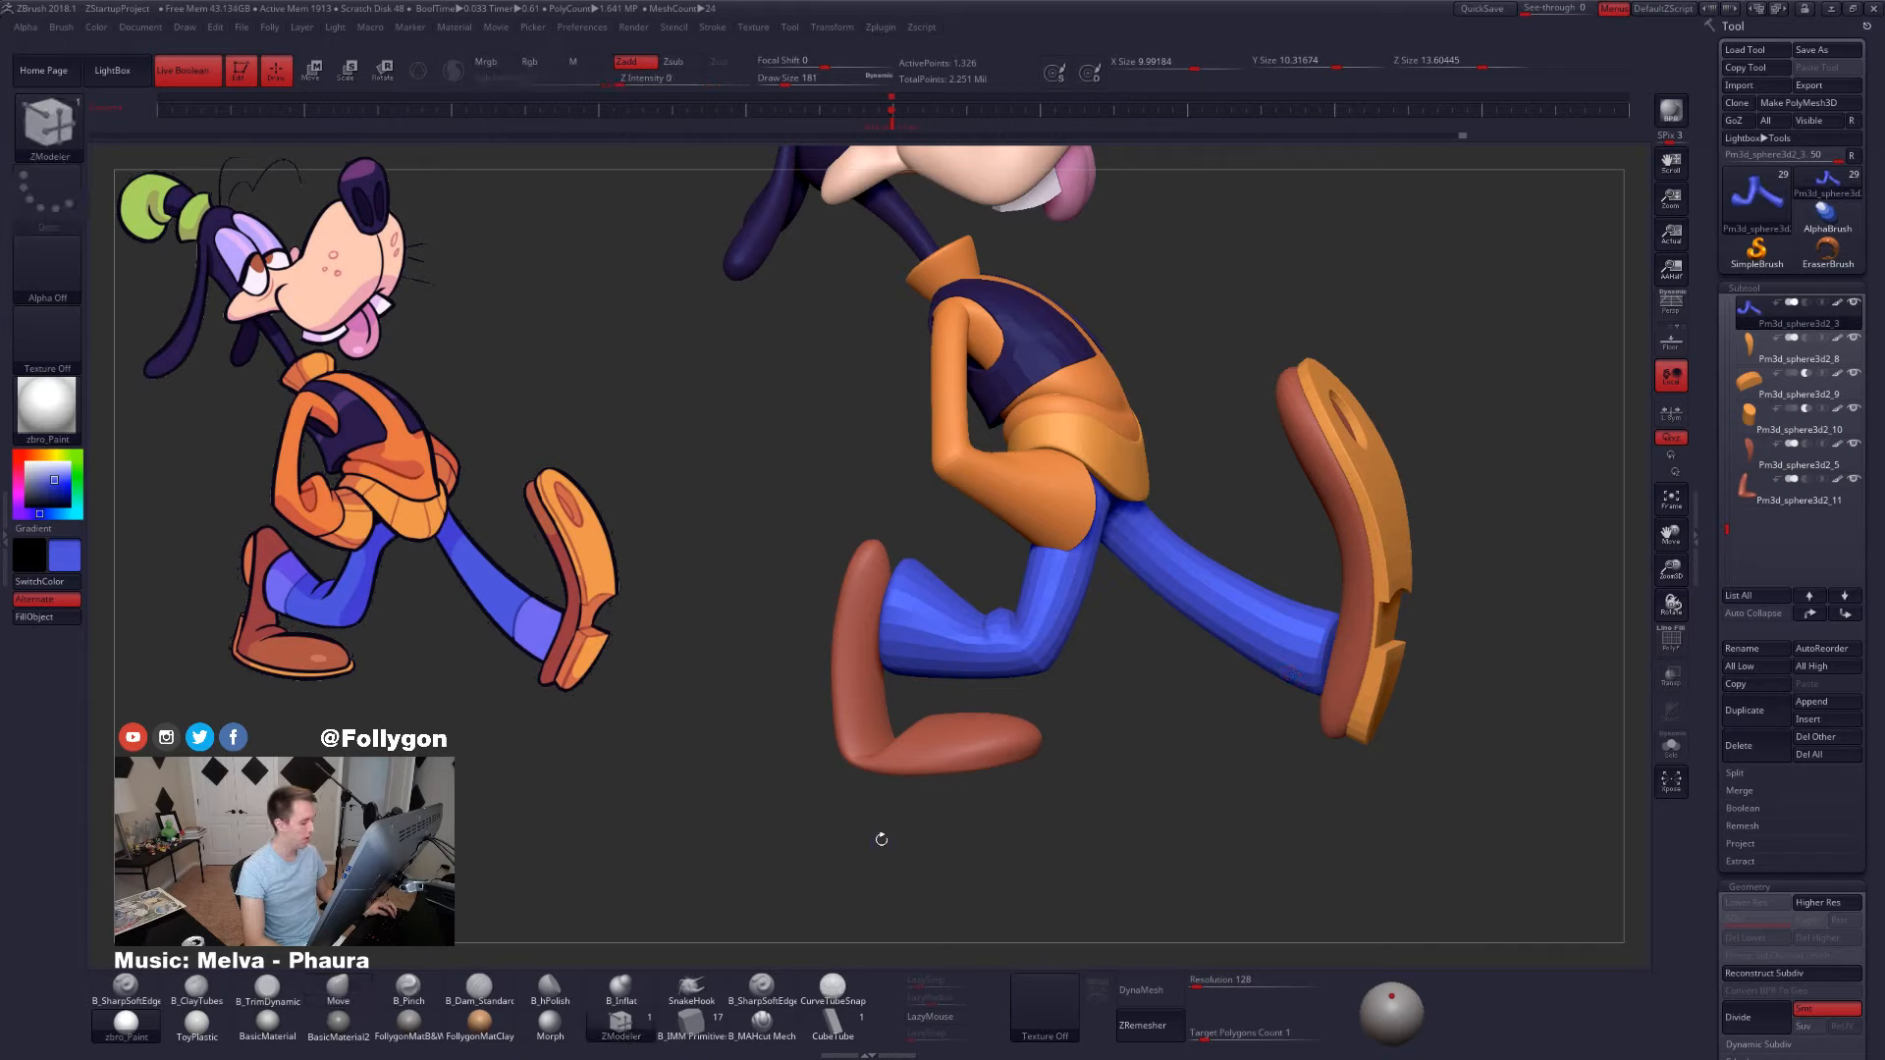
{"action": "key", "text": "shift+f"}
{"action": "key", "text": "shift+f"}
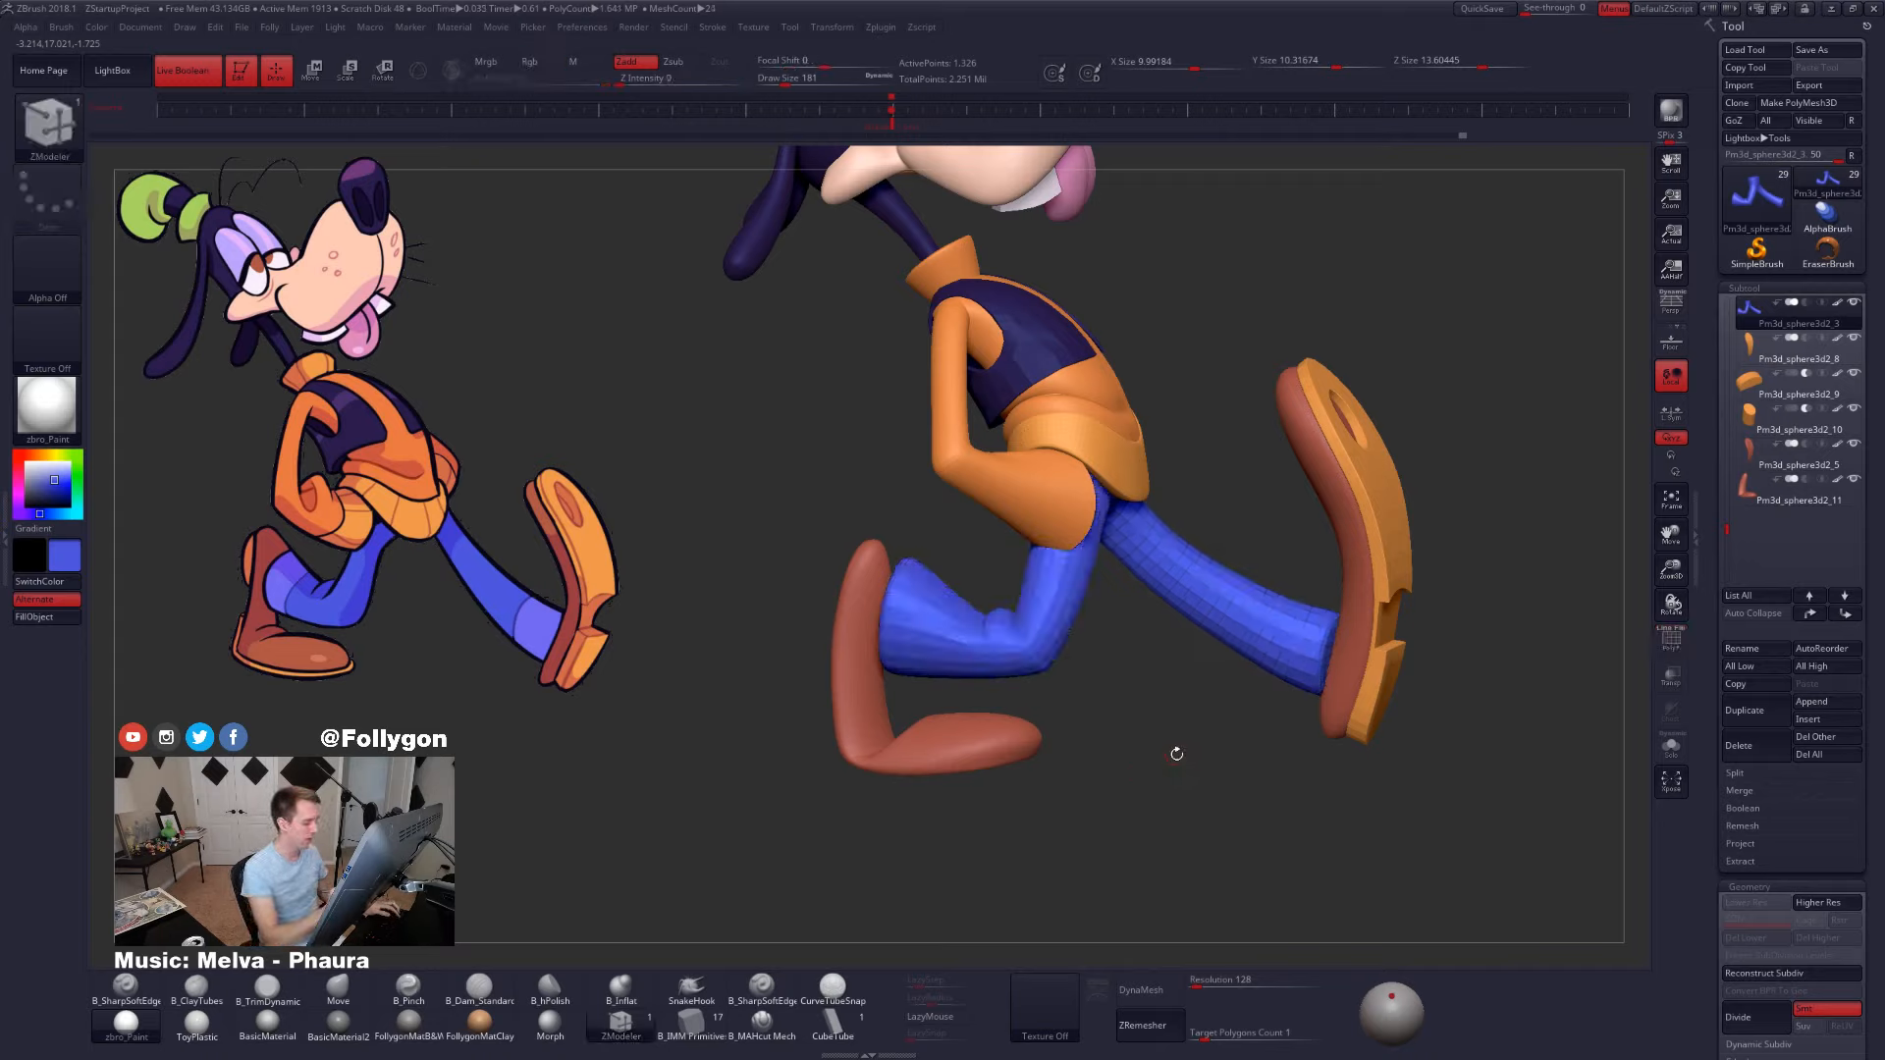
- Isolate the legs with the polyframe shown and set ZModeler's edge action to Bevel with the EdgeLoop Complete target
{"action": "left_click_drag", "start_coordinate": [1077, 639], "coordinate": [1115, 766], "text": "alt"}
{"action": "key", "text": "alt+s"}
{"action": "key", "text": "shift+f"}
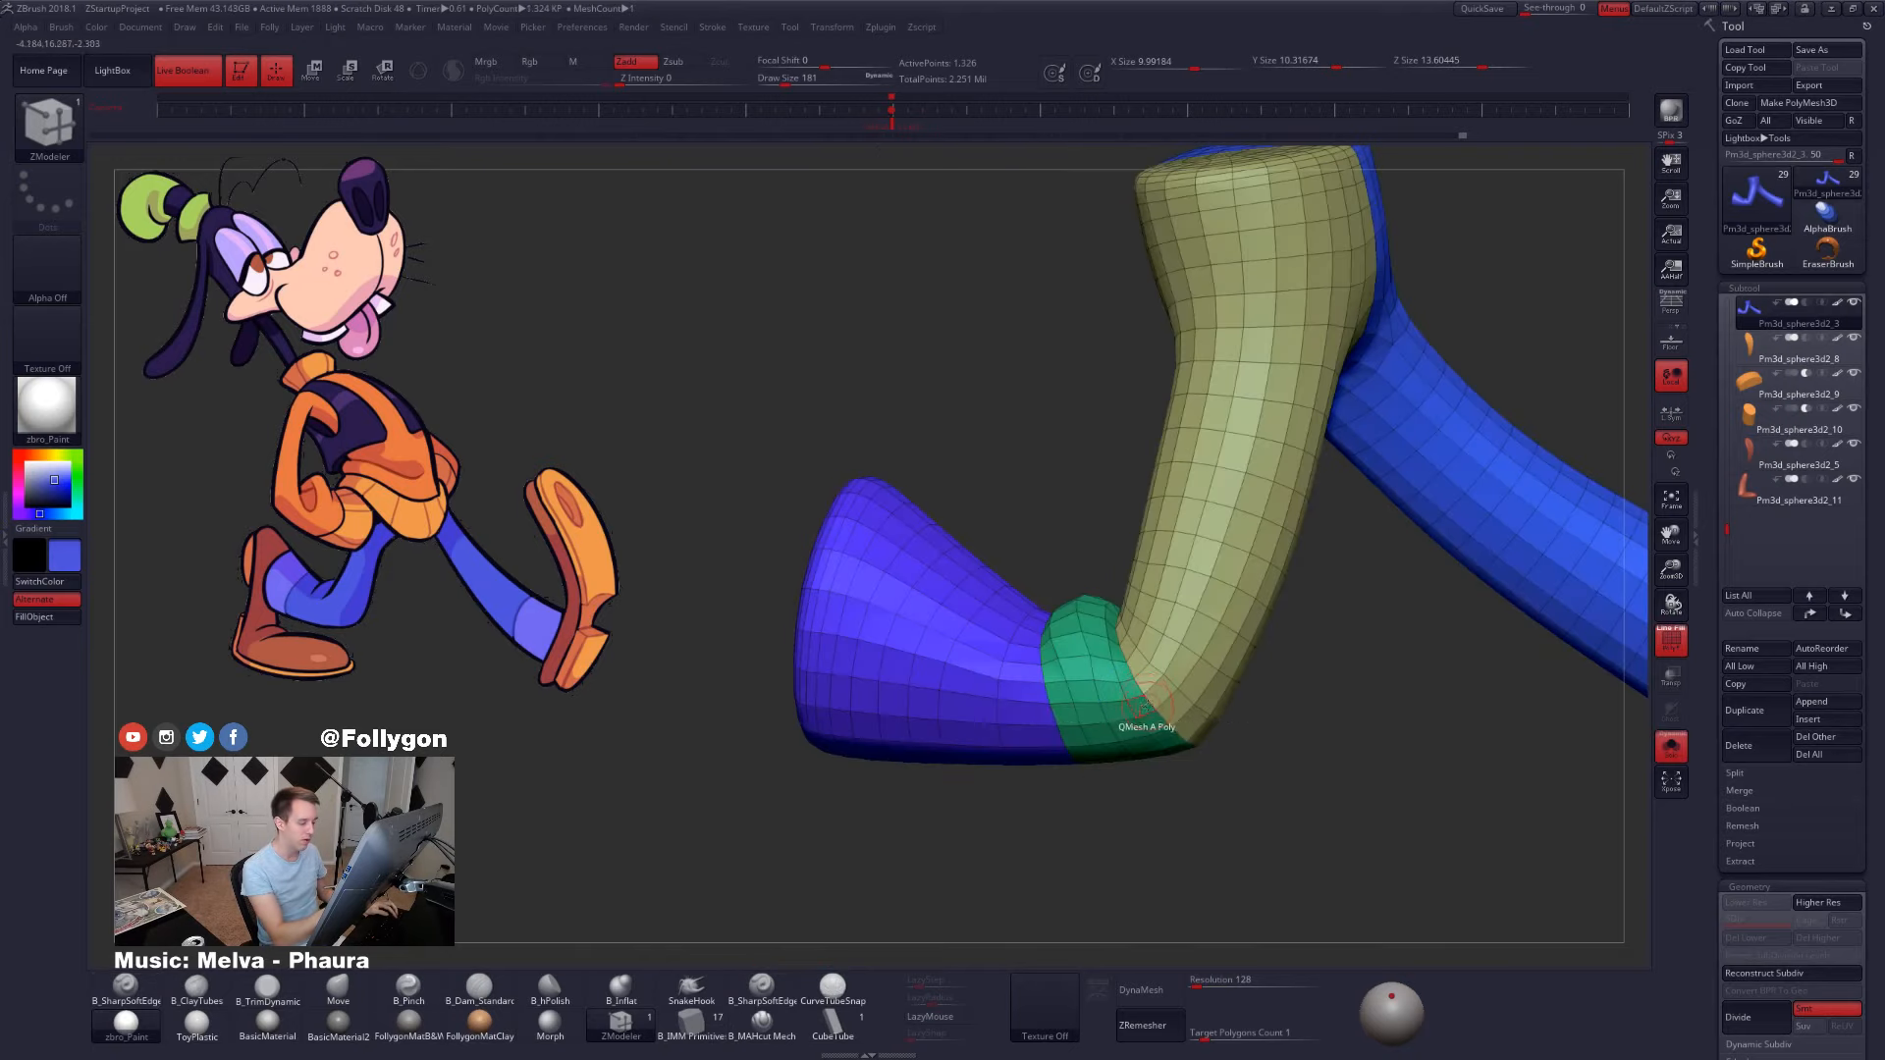
{"action": "key", "text": "space"}
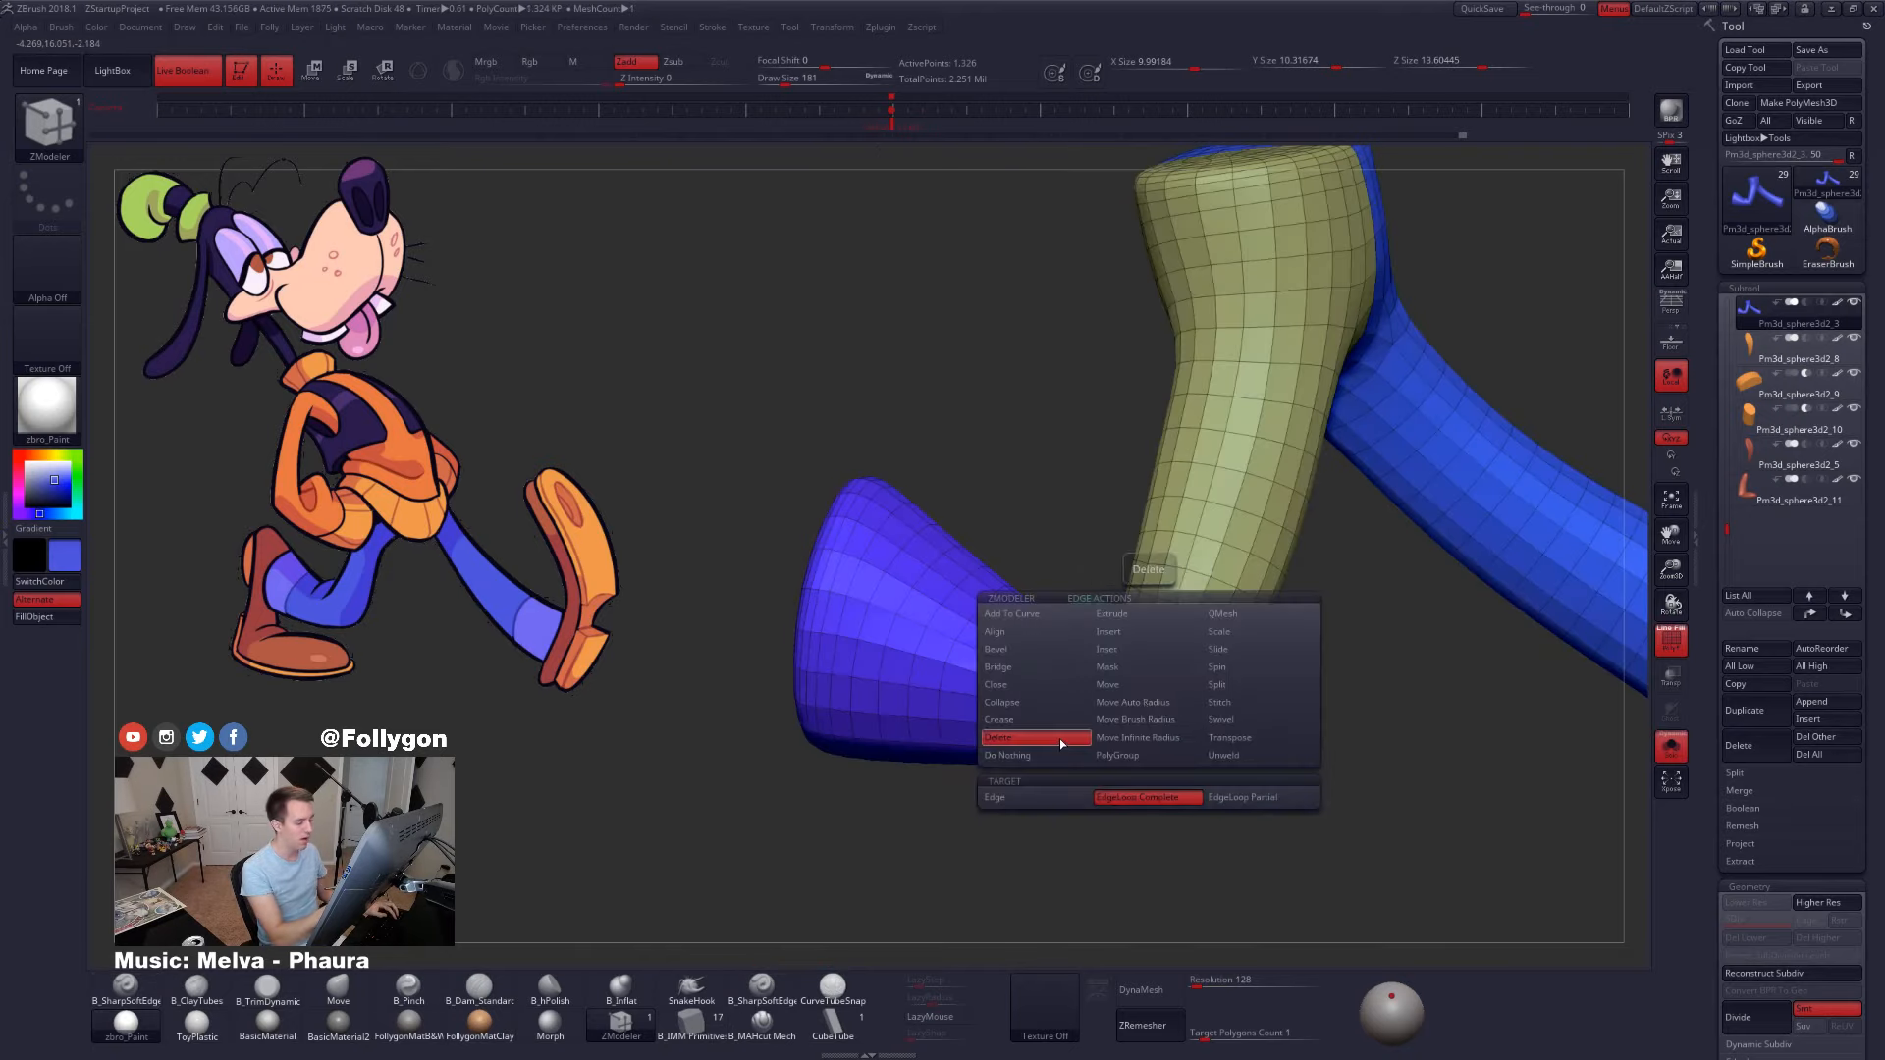
{"action": "left_click", "coordinate": [1064, 657]}
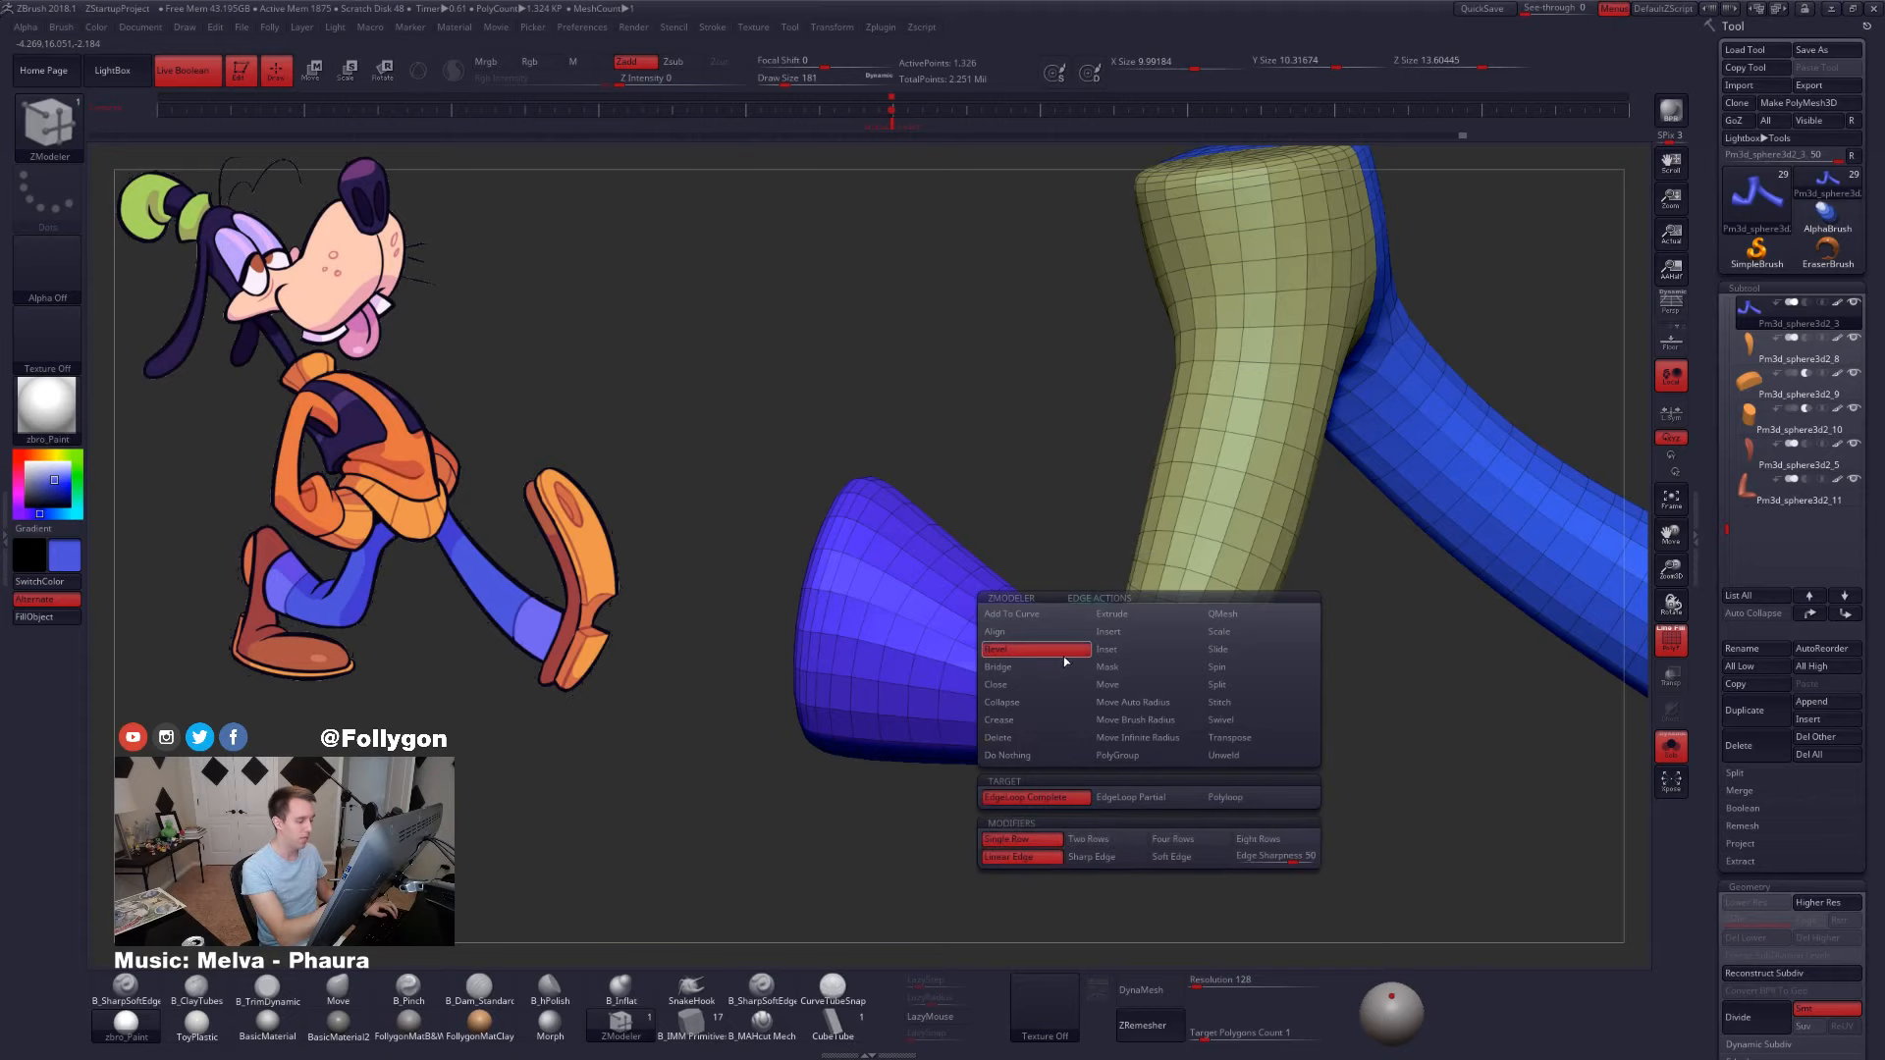
{"action": "left_click", "coordinate": [1060, 803]}
- Bevel the edge loop between the green knee fold and the olive upper leg and preview it with Dynamic Subdiv
{"action": "right_click_drag", "start_coordinate": [1171, 733], "coordinate": [1165, 742], "text": "ctrl"}
{"action": "left_click_drag", "start_coordinate": [1122, 688], "coordinate": [1125, 690]}
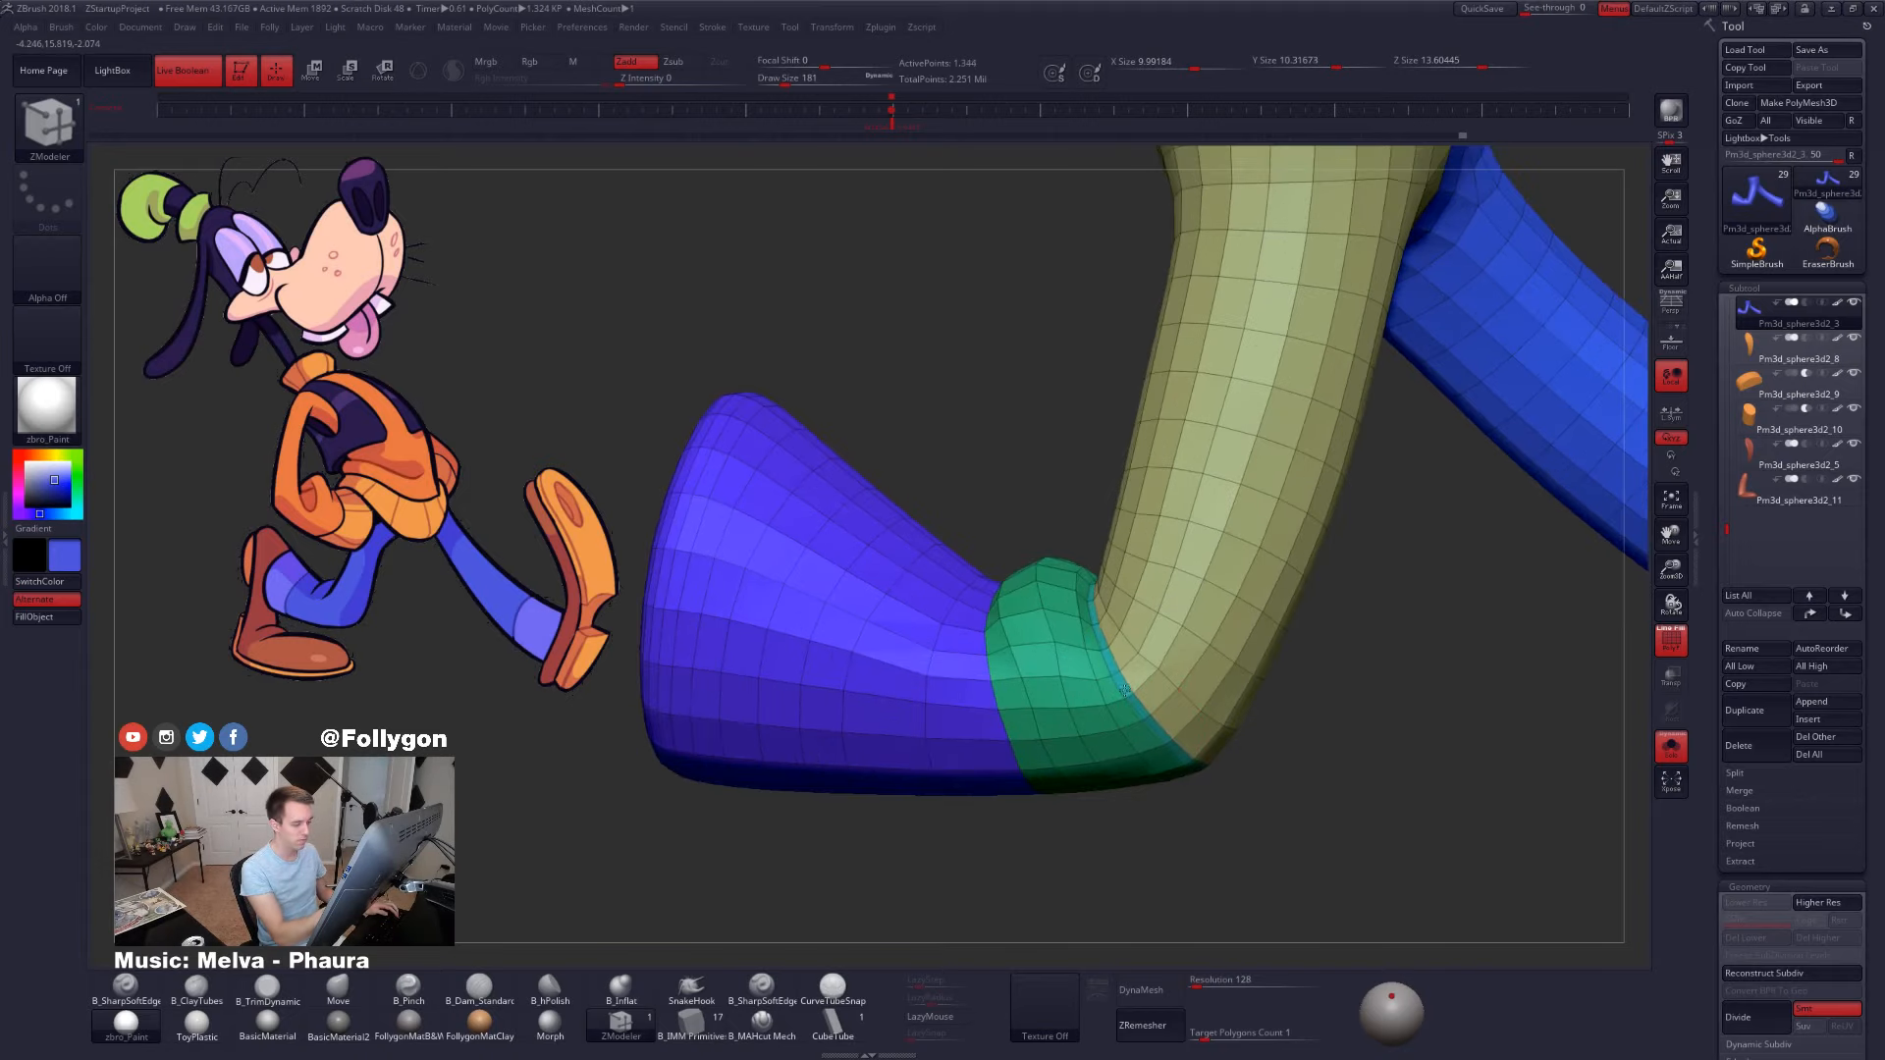
{"action": "key", "text": "d"}
{"action": "key", "text": "shift+f"}
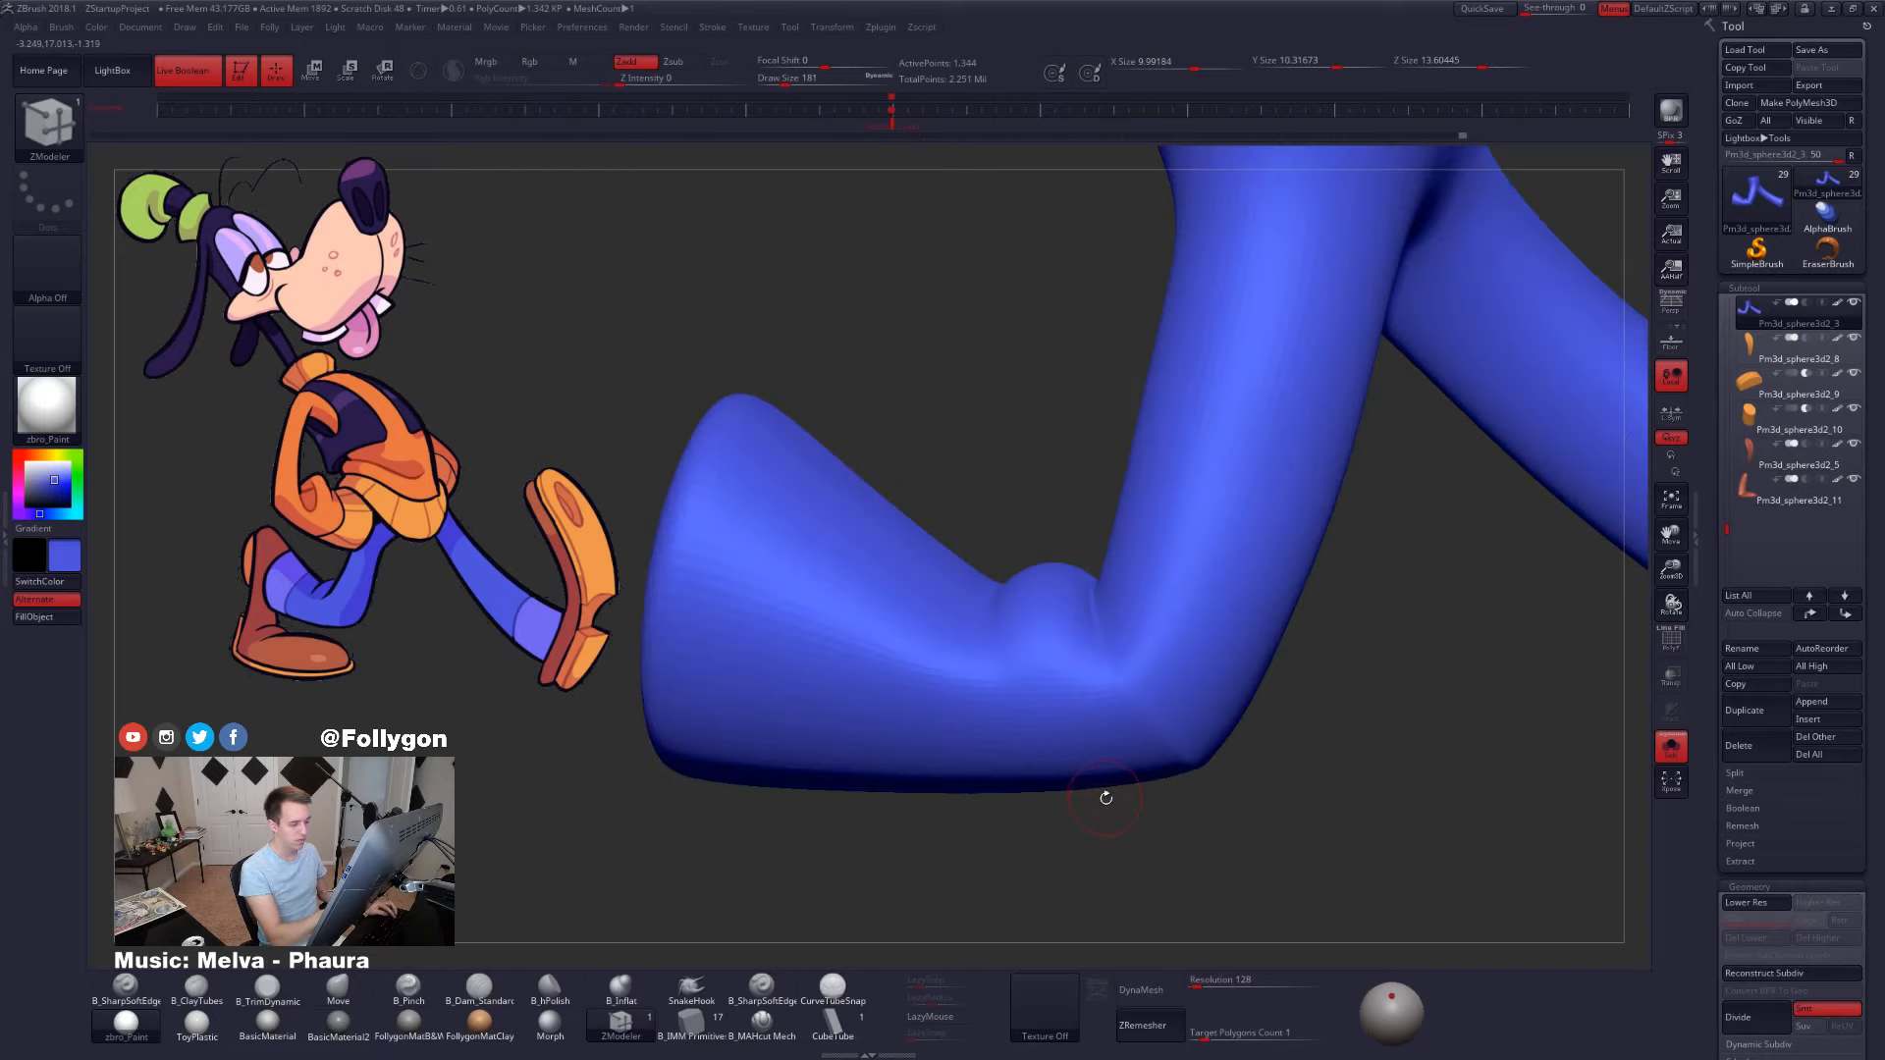
{"action": "right_click_drag", "start_coordinate": [1108, 799], "coordinate": [1067, 761]}
{"action": "key", "text": "shift+f"}
{"action": "key", "text": "shift+d"}
{"action": "right_click_drag", "start_coordinate": [993, 709], "coordinate": [999, 699]}
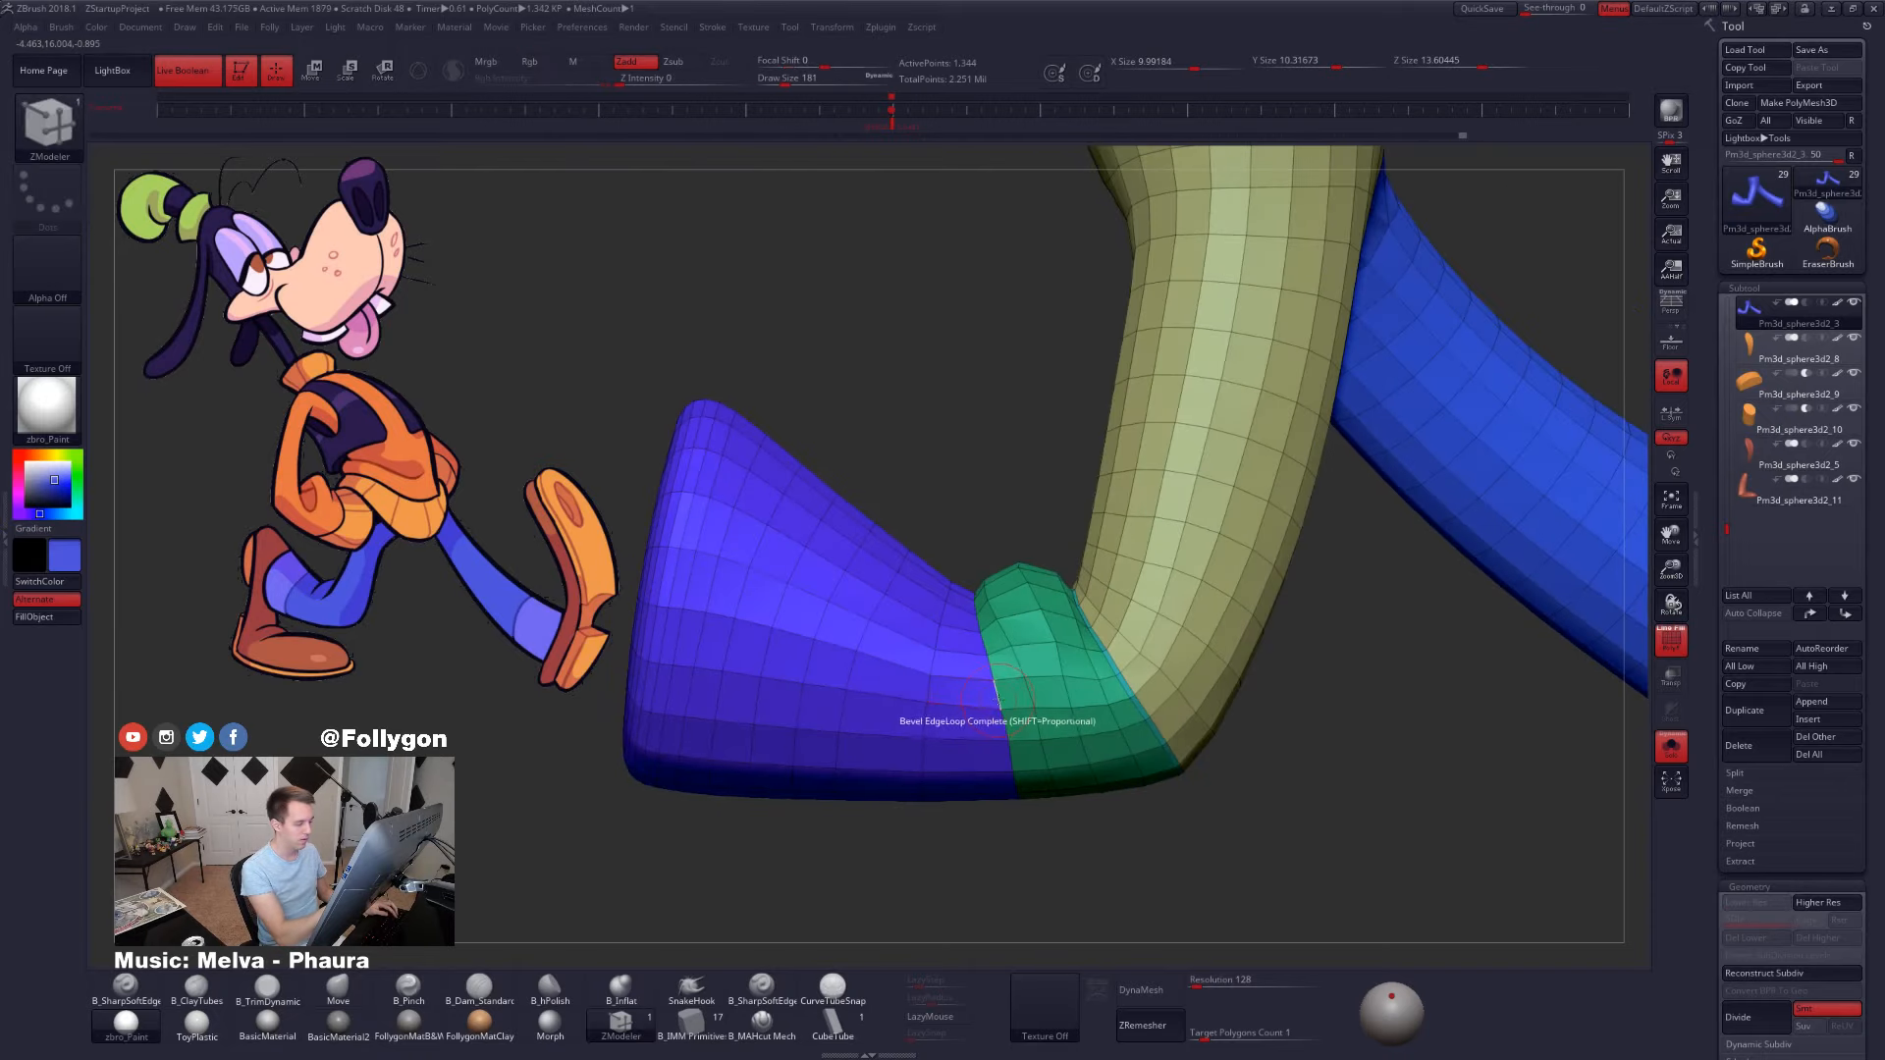
- Try a bevel on the edge loop between the green fold and purple lower leg, and undo both loop bevels
{"action": "left_click_drag", "start_coordinate": [997, 695], "coordinate": [1000, 698]}
{"action": "key", "text": "d"}
{"action": "key", "text": "shift+f"}
{"action": "right_click_drag", "start_coordinate": [1143, 874], "coordinate": [1031, 765], "text": "ctrl"}
{"action": "key", "text": "shift+f"}
{"action": "key", "text": "shift+d"}
{"action": "key", "text": "ctrl+z"}
{"action": "key", "text": "ctrl+z"}
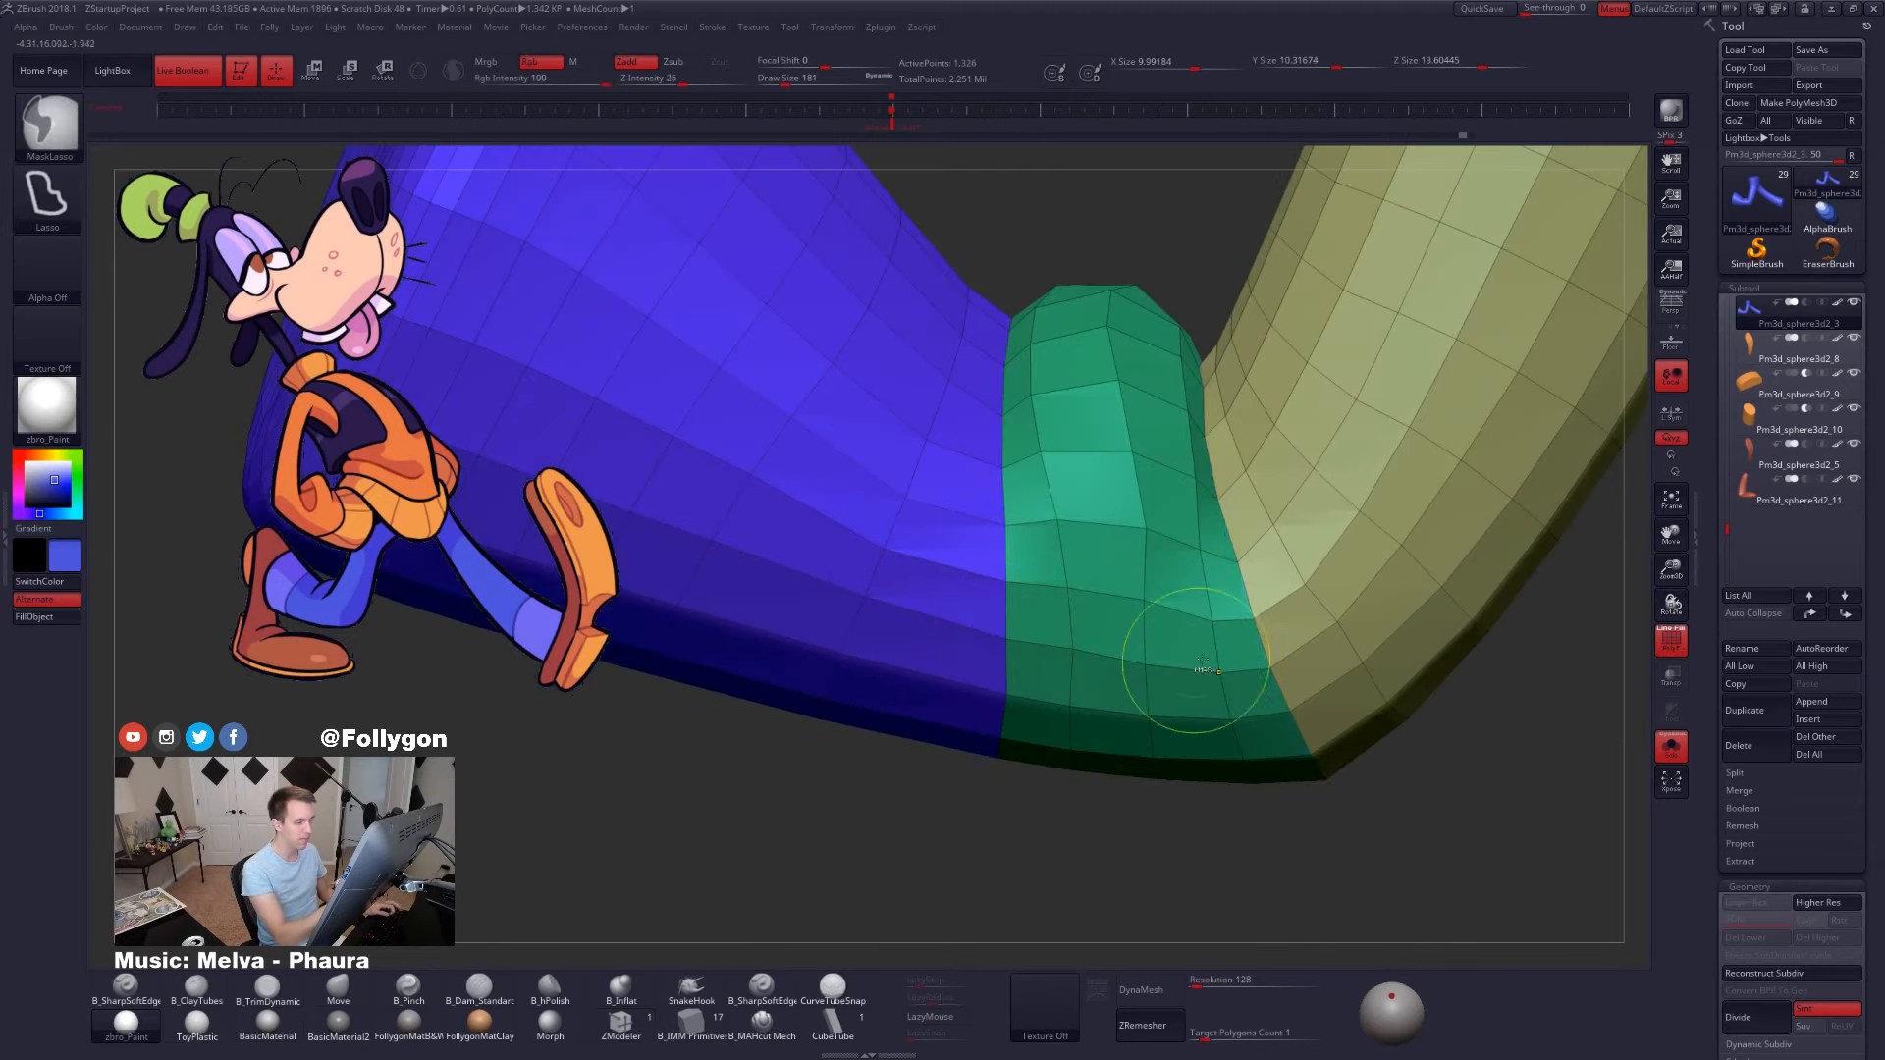
- Bevel both border edge loops of the green knee fold narrowly, on the upper-leg side and the lower-leg side
{"action": "mouse_move", "coordinate": [1257, 645]}
{"action": "left_mouse_down"}
{"action": "mouse_move", "coordinate": [1273, 630]}
{"action": "mouse_move", "coordinate": [1258, 638]}
{"action": "left_mouse_up"}
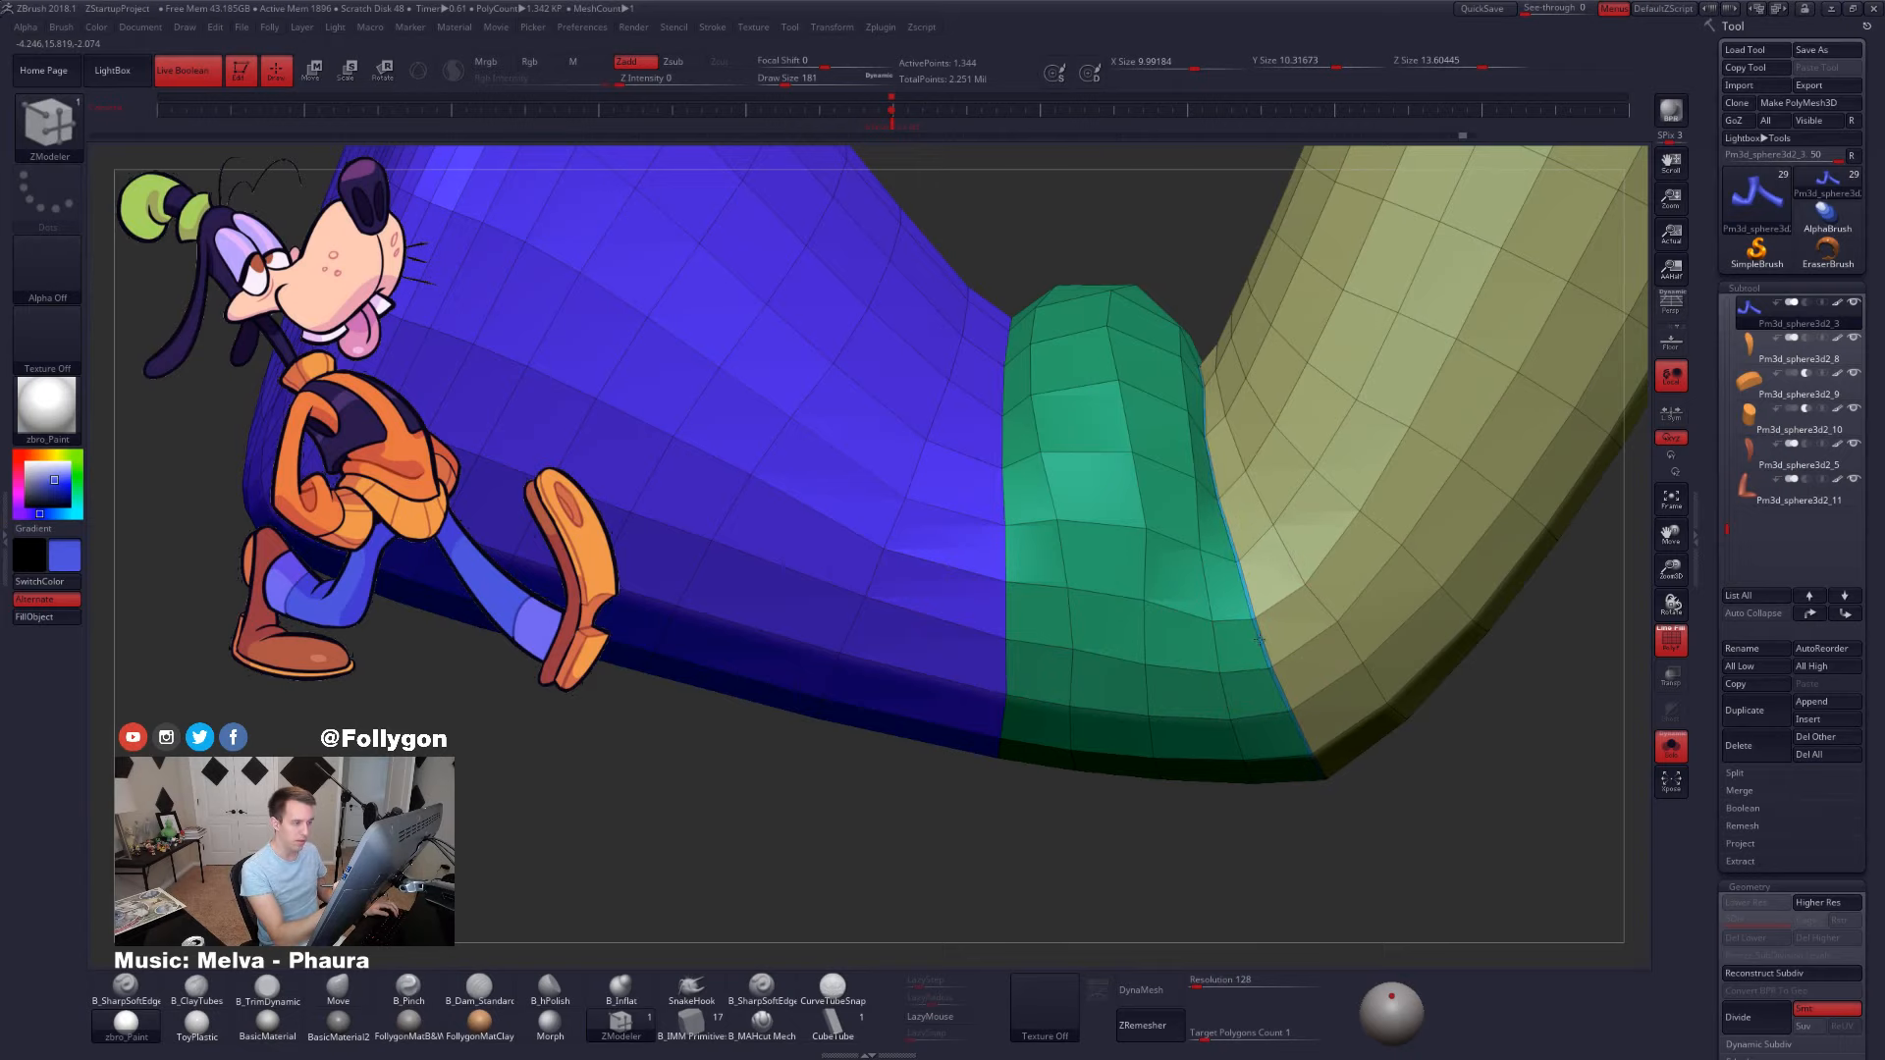
{"action": "key", "text": "d"}
{"action": "key", "text": "shift+d"}
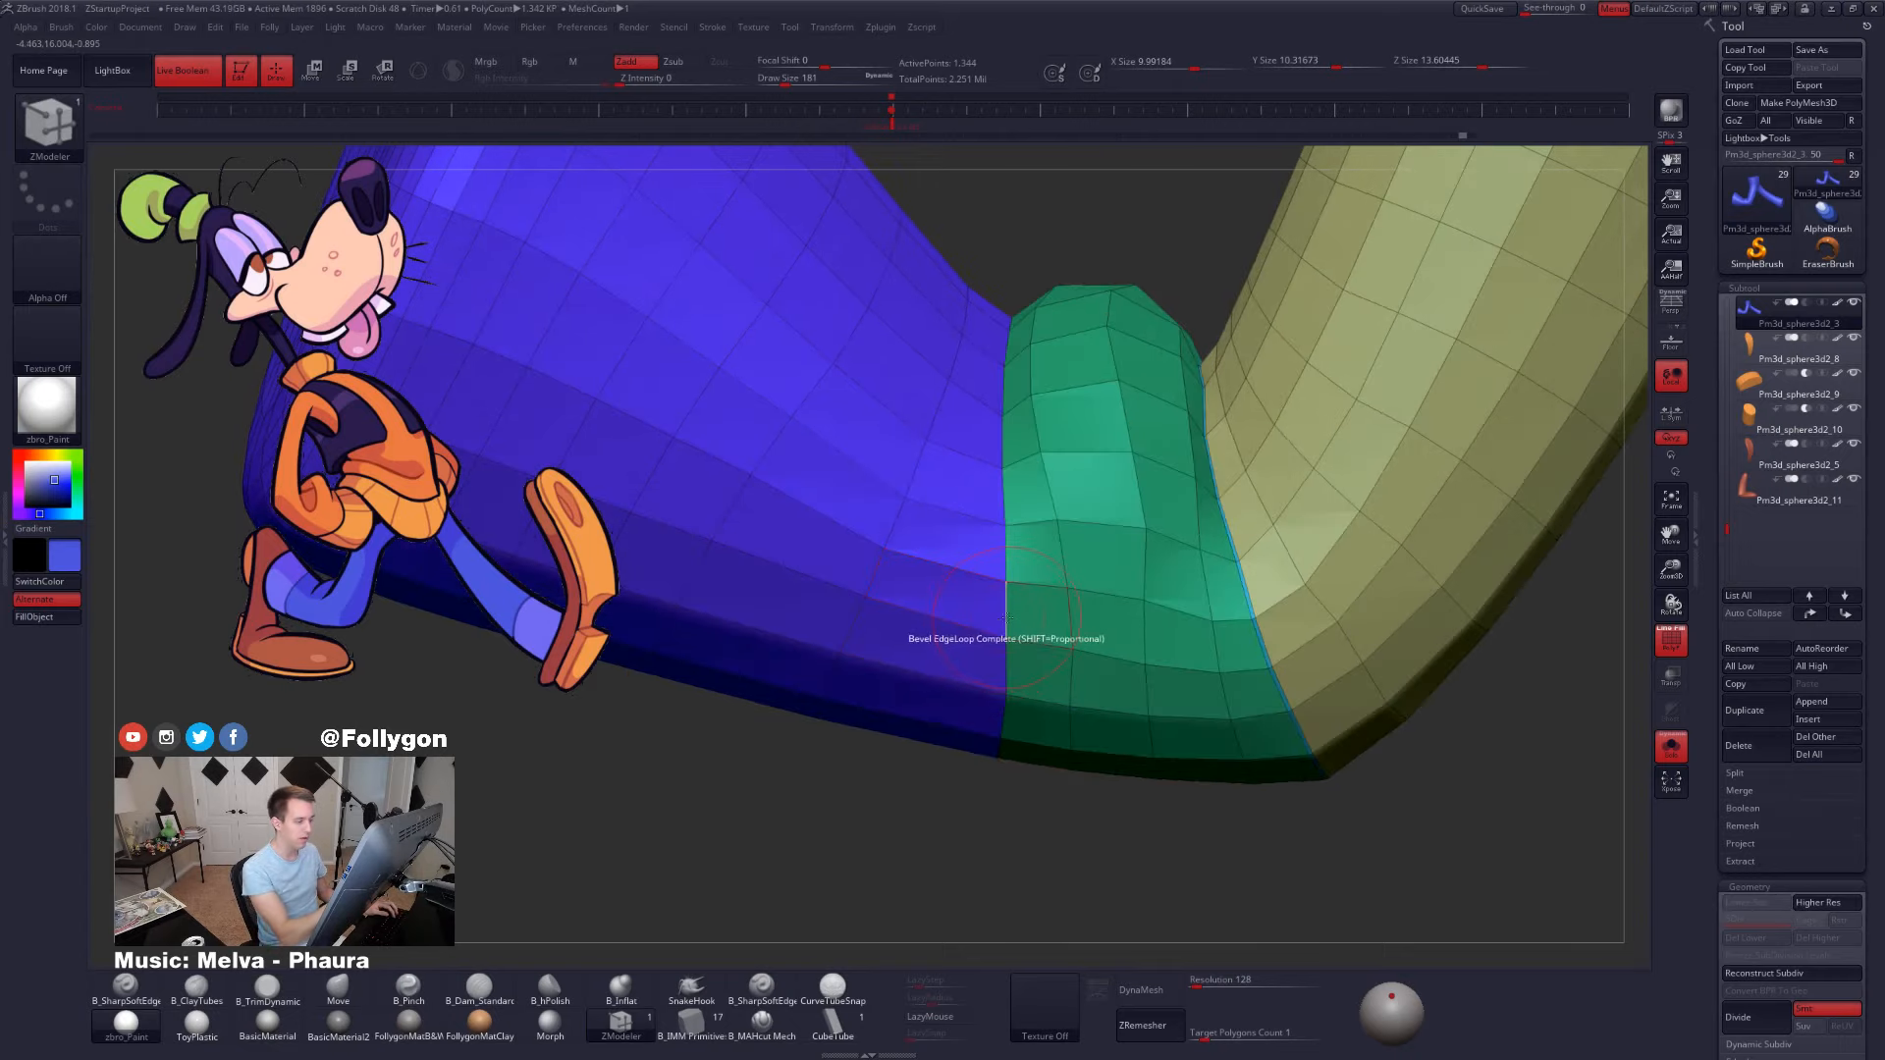
{"action": "left_click", "coordinate": [1006, 618]}
- Adjust the beveled knee fold's shape with the Move brush at draw size 140
{"action": "right_click_drag", "start_coordinate": [1155, 742], "coordinate": [1127, 630], "text": "ctrl"}
{"action": "key", "text": "b"}
{"action": "key", "text": "m"}
{"action": "key", "text": "v"}
{"action": "key", "text": "space"}
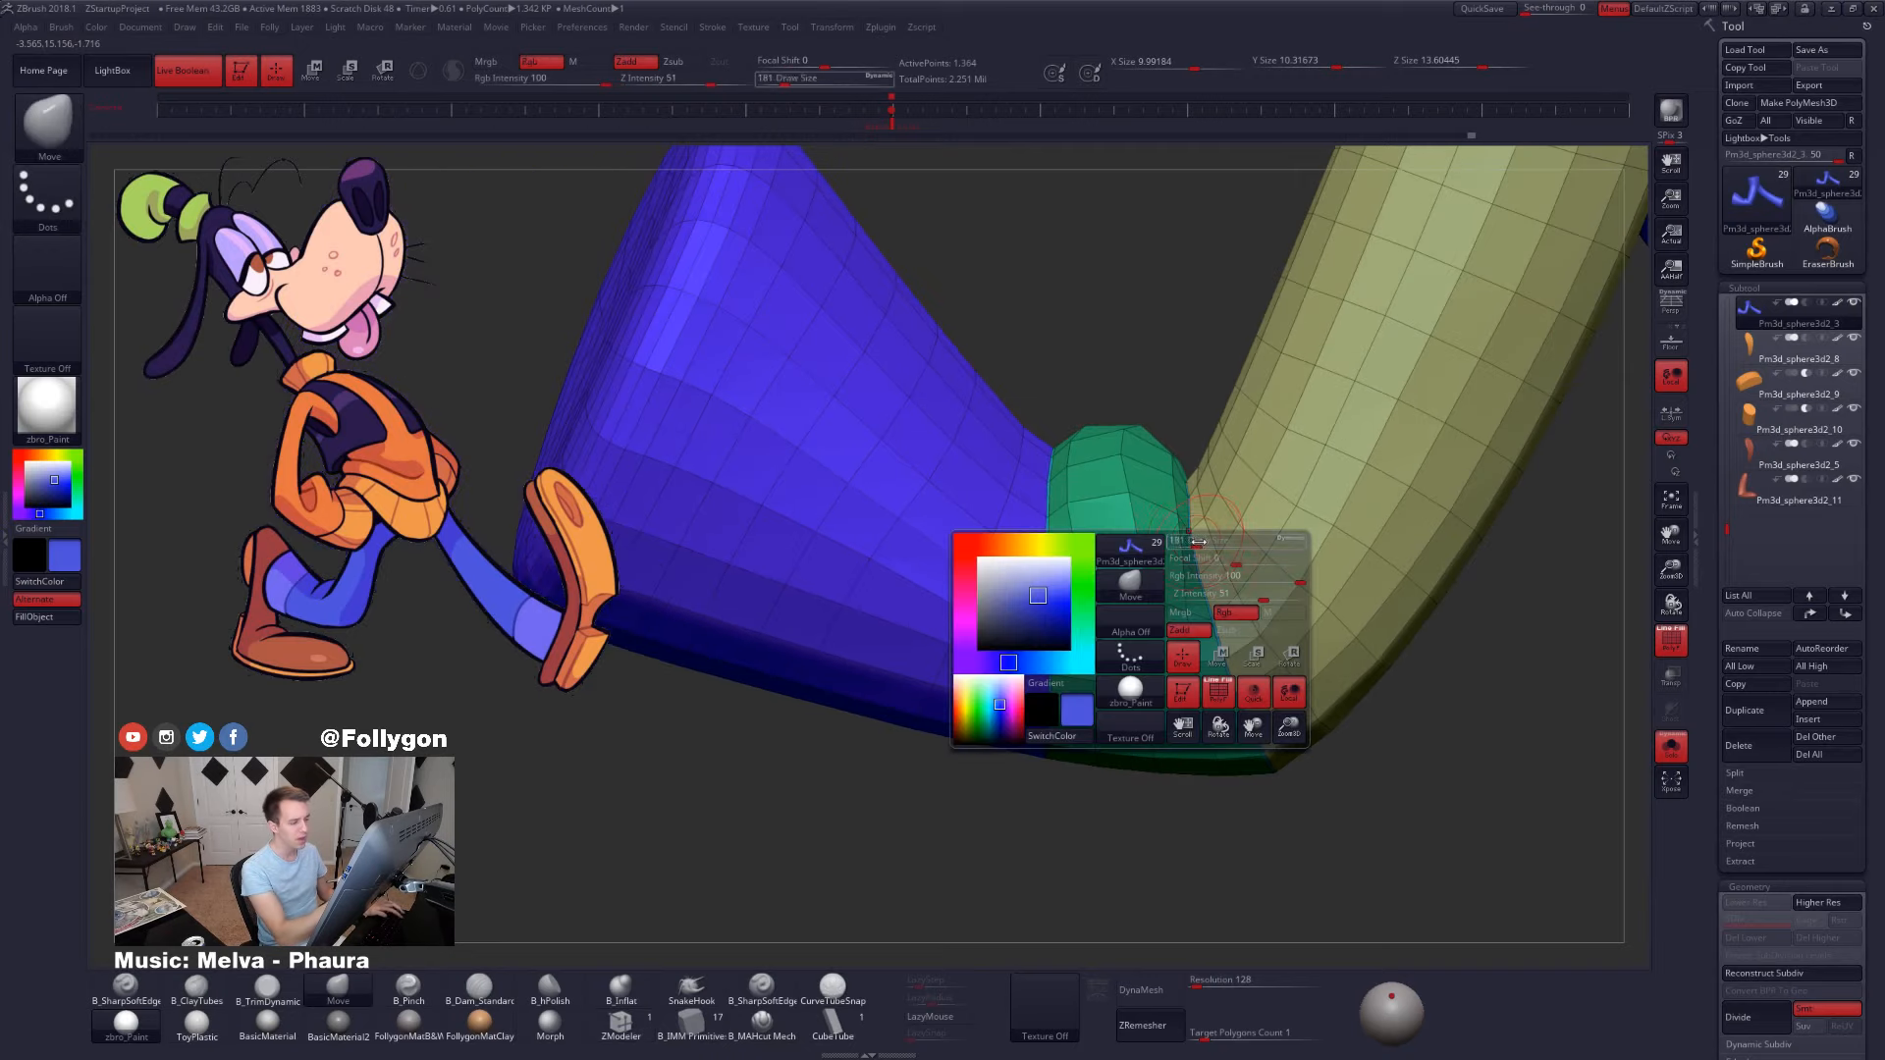
{"action": "left_click_drag", "start_coordinate": [1197, 542], "coordinate": [1192, 542]}
{"action": "right_click_drag", "start_coordinate": [1174, 549], "coordinate": [1204, 531]}
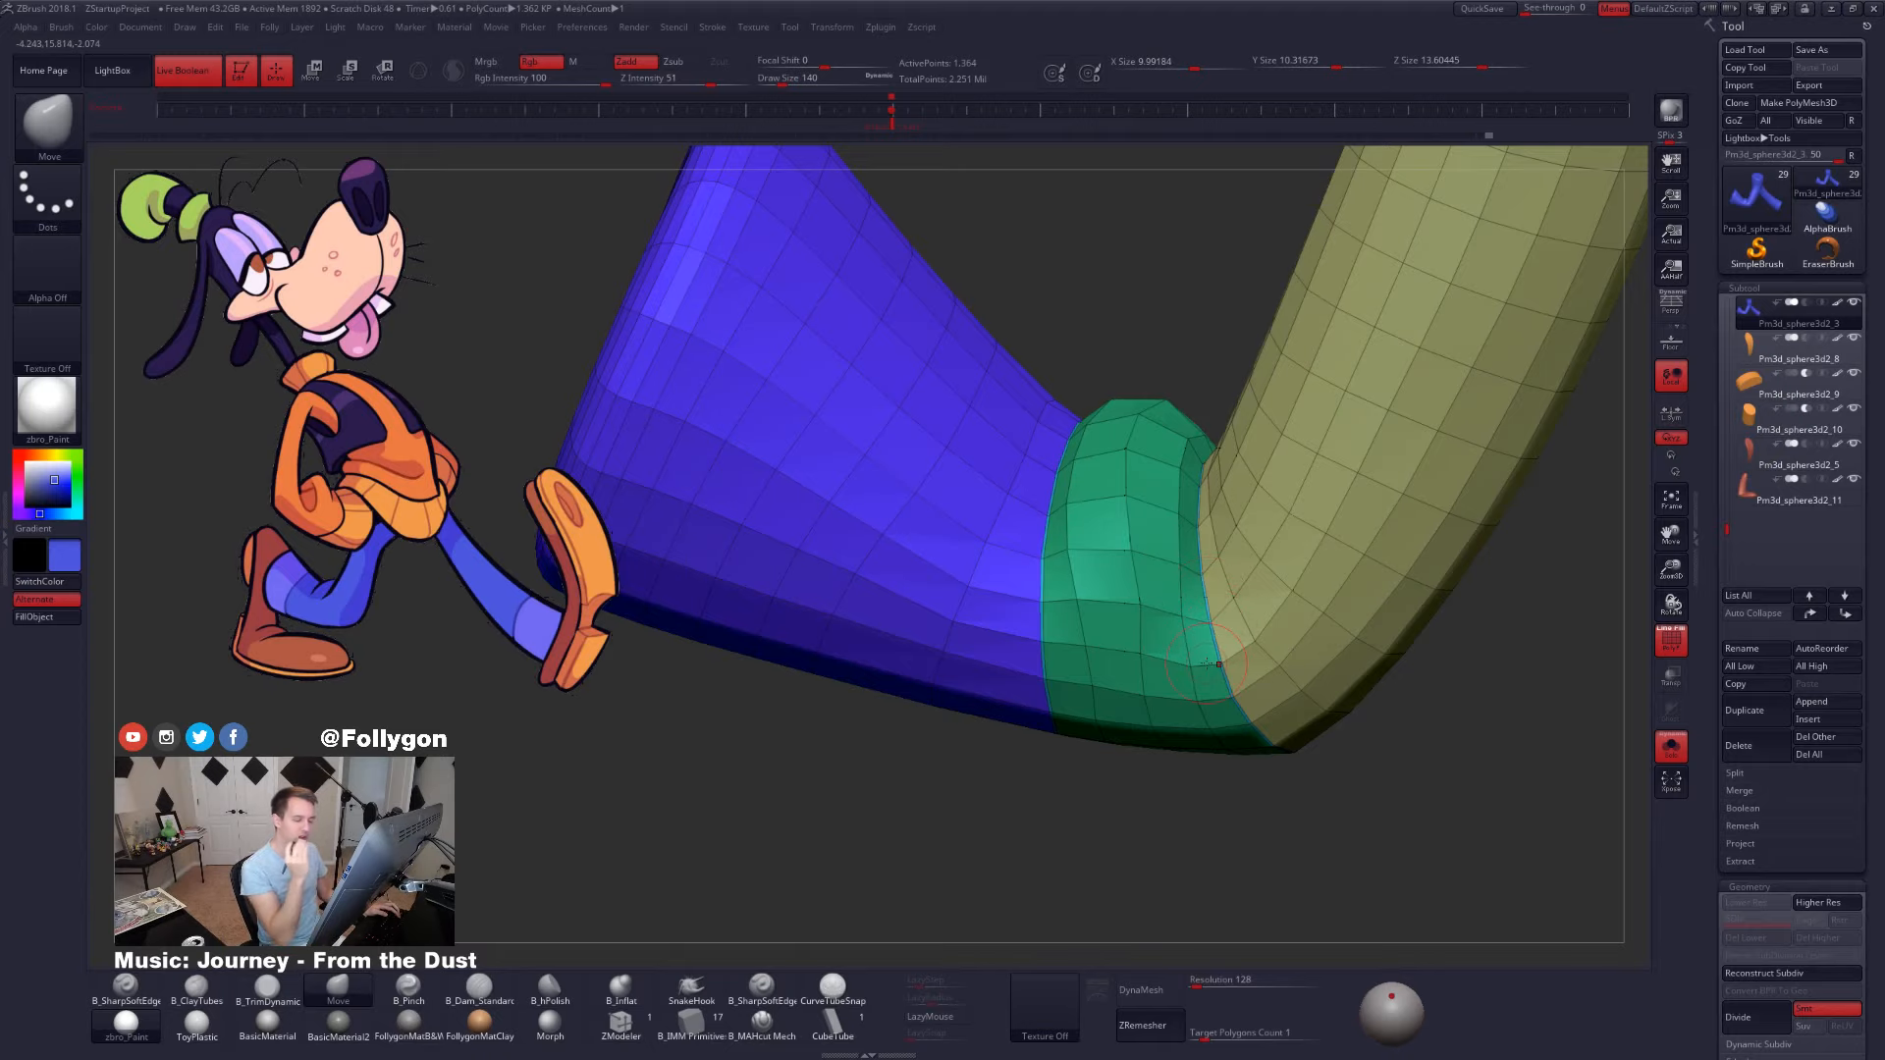
{"action": "right_click_drag", "start_coordinate": [1169, 672], "coordinate": [1211, 599]}
- Hide the polyframe and turn on Dynamic Subdiv to inspect the crease around the bent knee
{"action": "key", "text": "shift+f"}
{"action": "key", "text": "ctrl+d"}
{"action": "key", "text": "ctrl+d"}
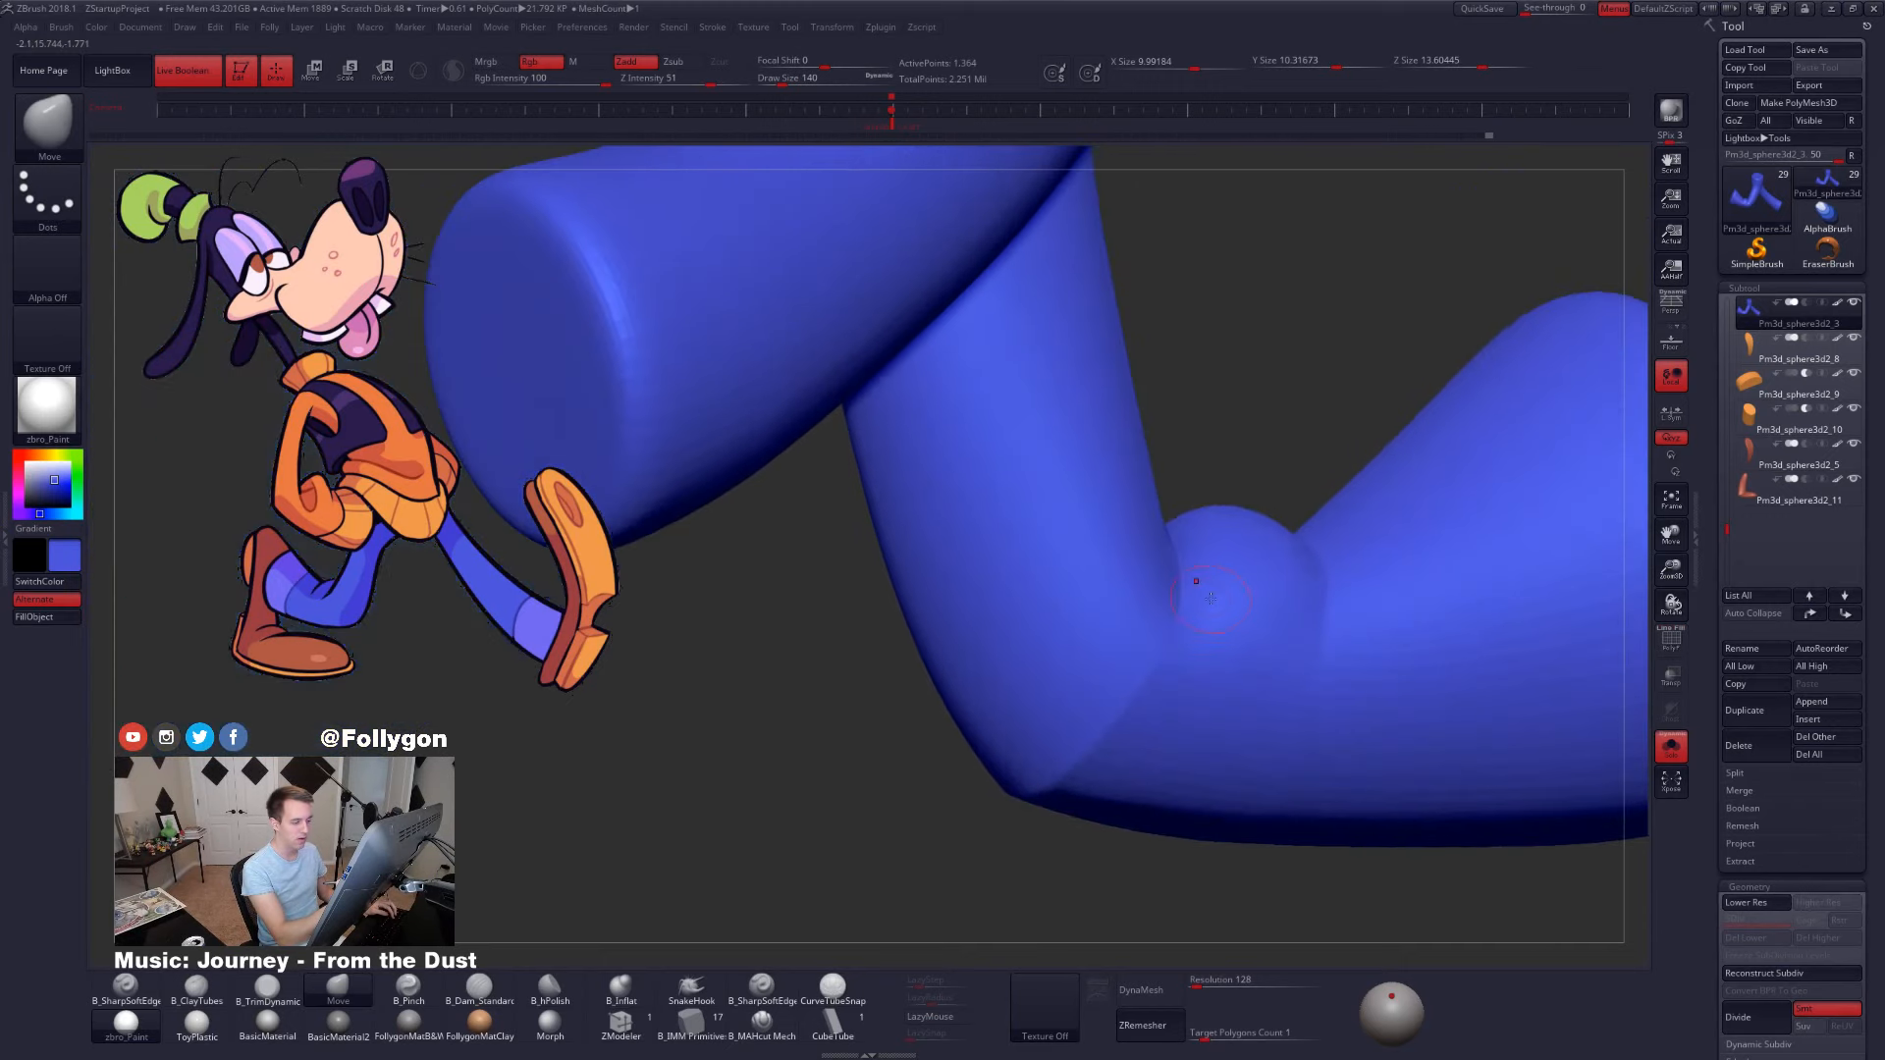
{"action": "right_click_drag", "start_coordinate": [1137, 748], "coordinate": [1160, 608]}
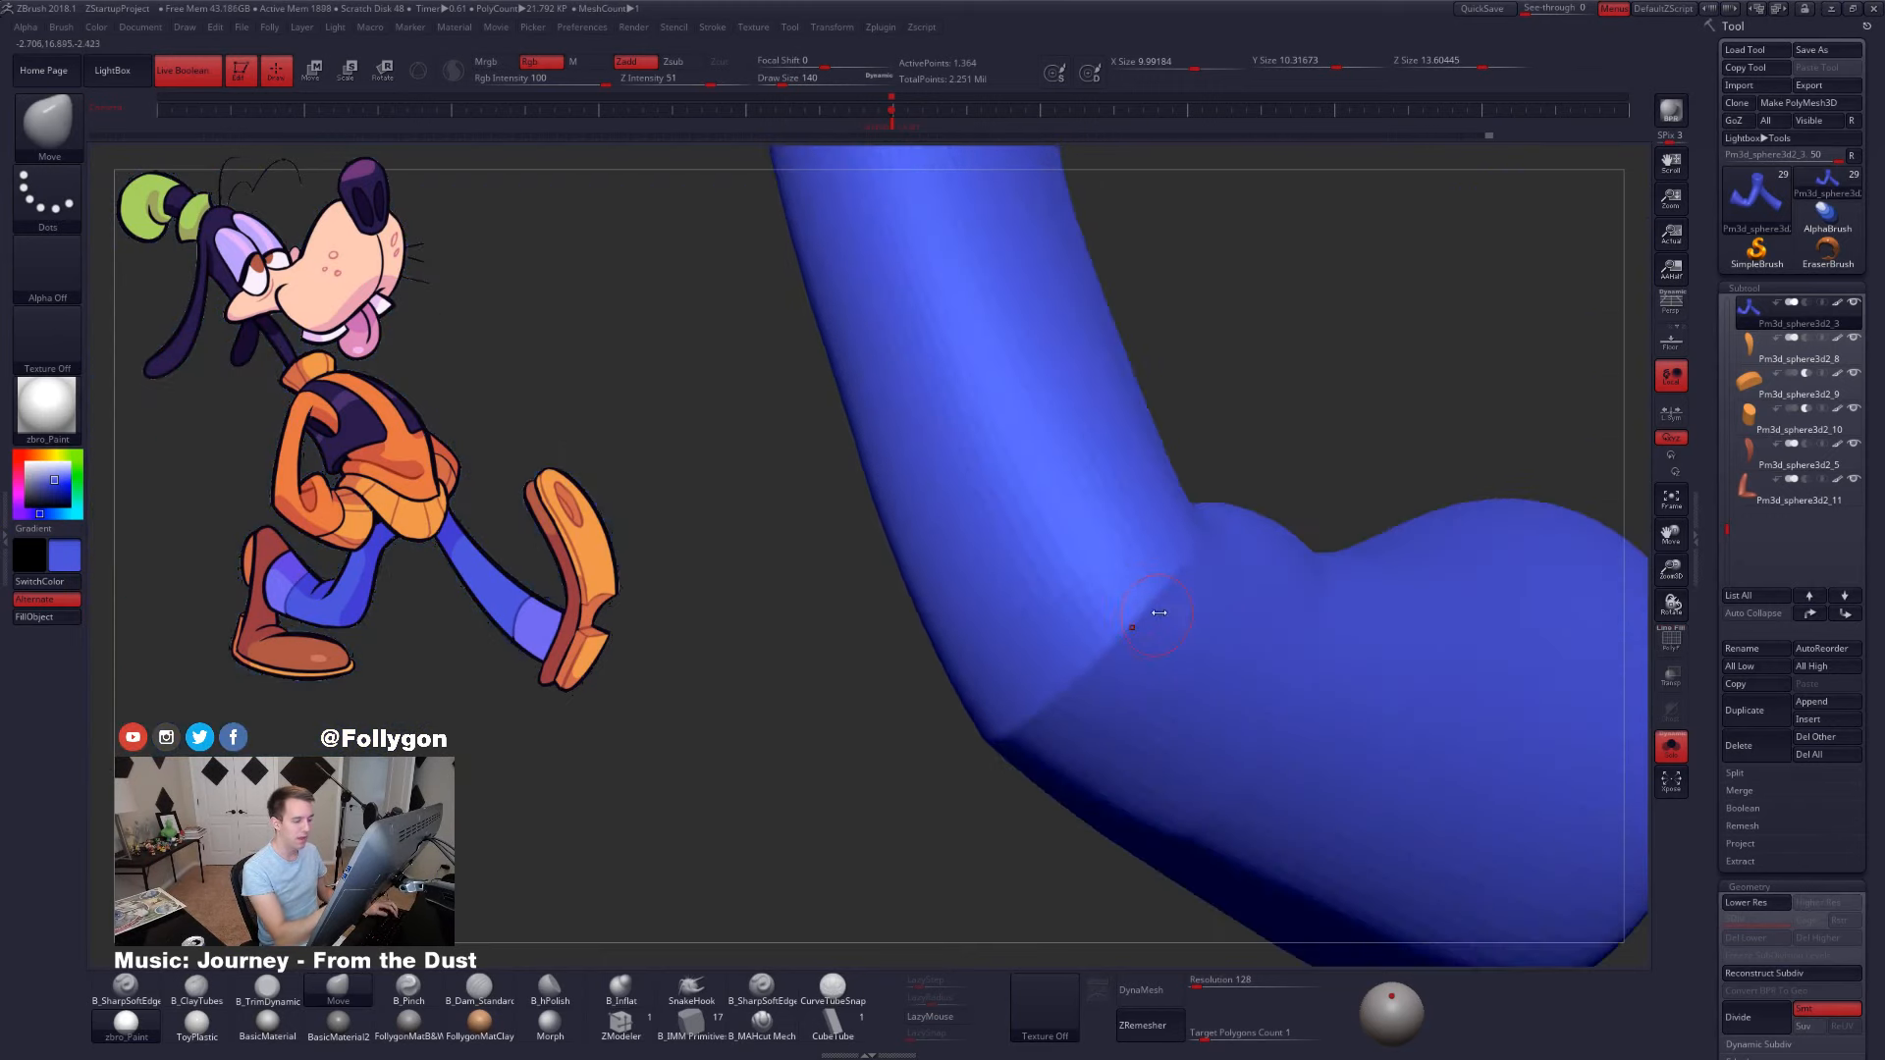
- Smooth the crease along the loop between the bent knee's green fold and the upper leg at the lowest subdivision, with draw size 292
{"action": "key", "text": "s"}
{"action": "left_click_drag", "start_coordinate": [1162, 604], "coordinate": [1181, 596]}
{"action": "right_click_drag", "start_coordinate": [1123, 702], "coordinate": [1168, 647]}
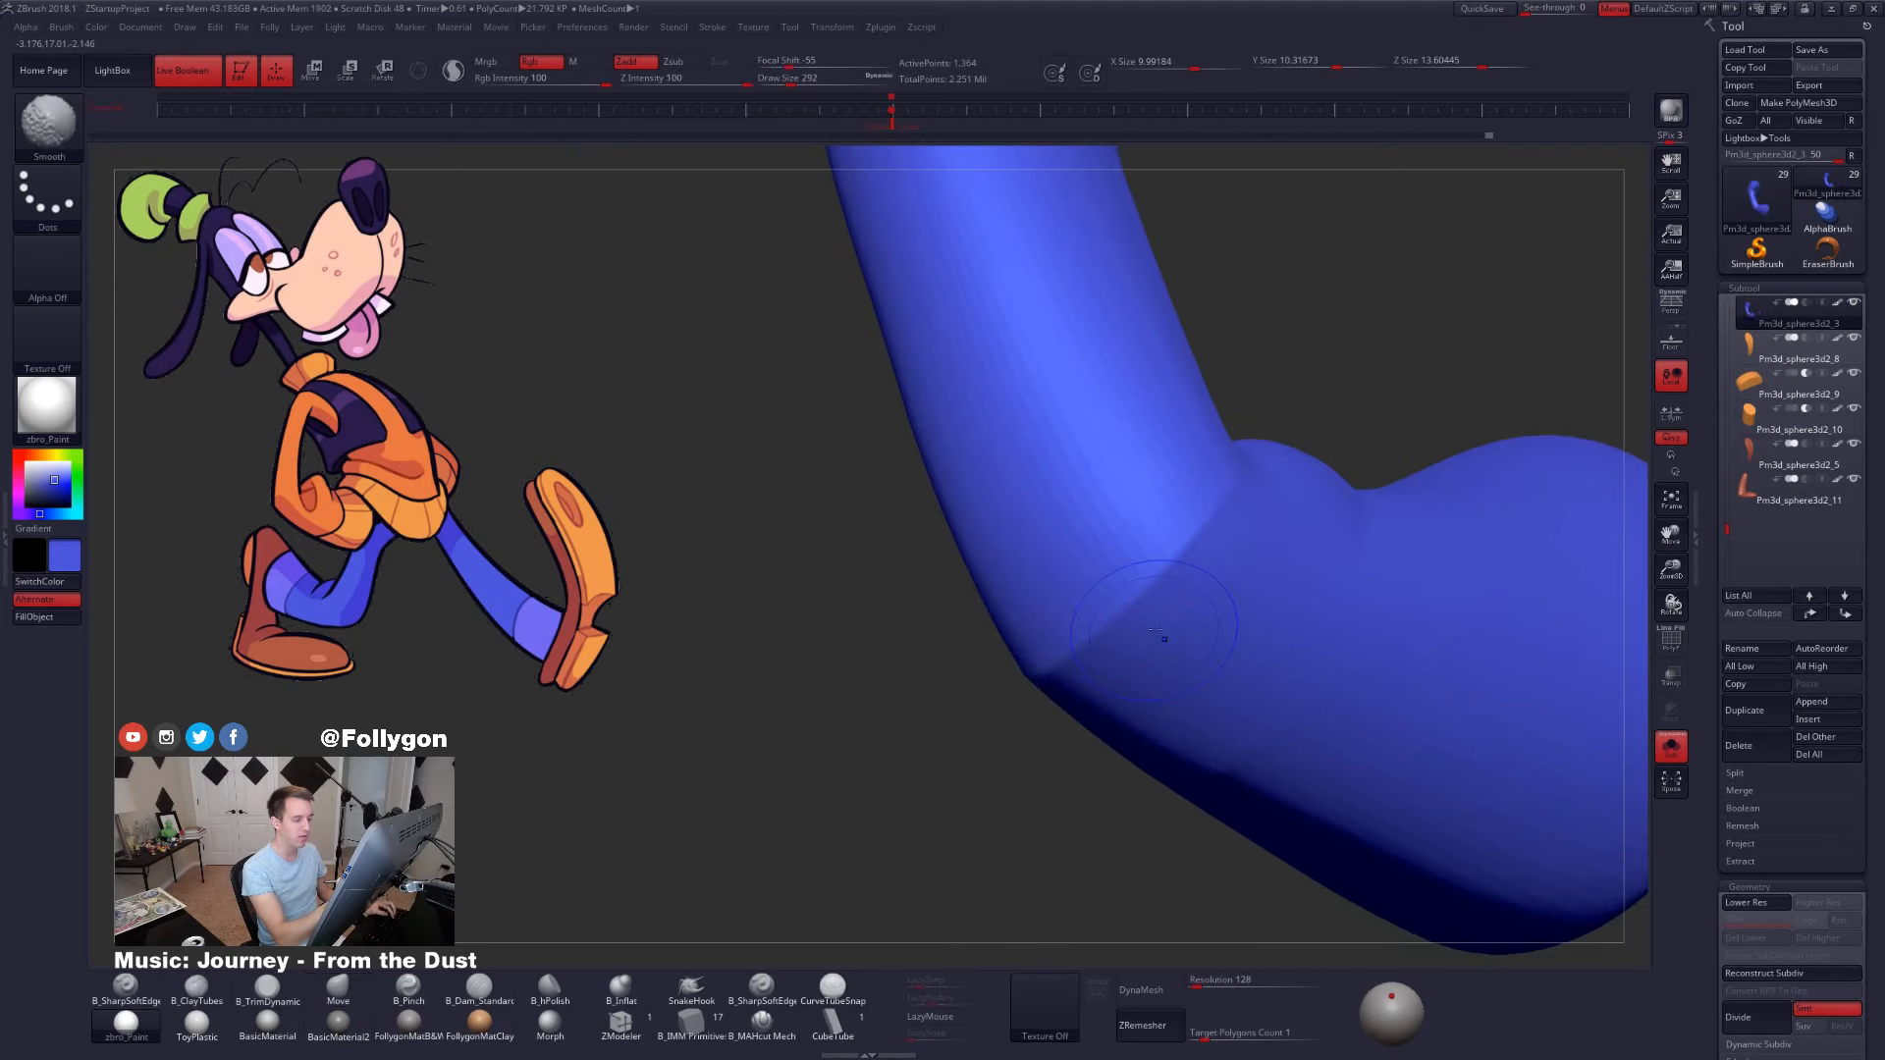
{"action": "key", "text": "shift+d"}
{"action": "key", "text": "shift+d"}
{"action": "key", "text": "shift+f"}
{"action": "left_click_drag", "start_coordinate": [1233, 483], "coordinate": [1062, 667], "text": "shift"}
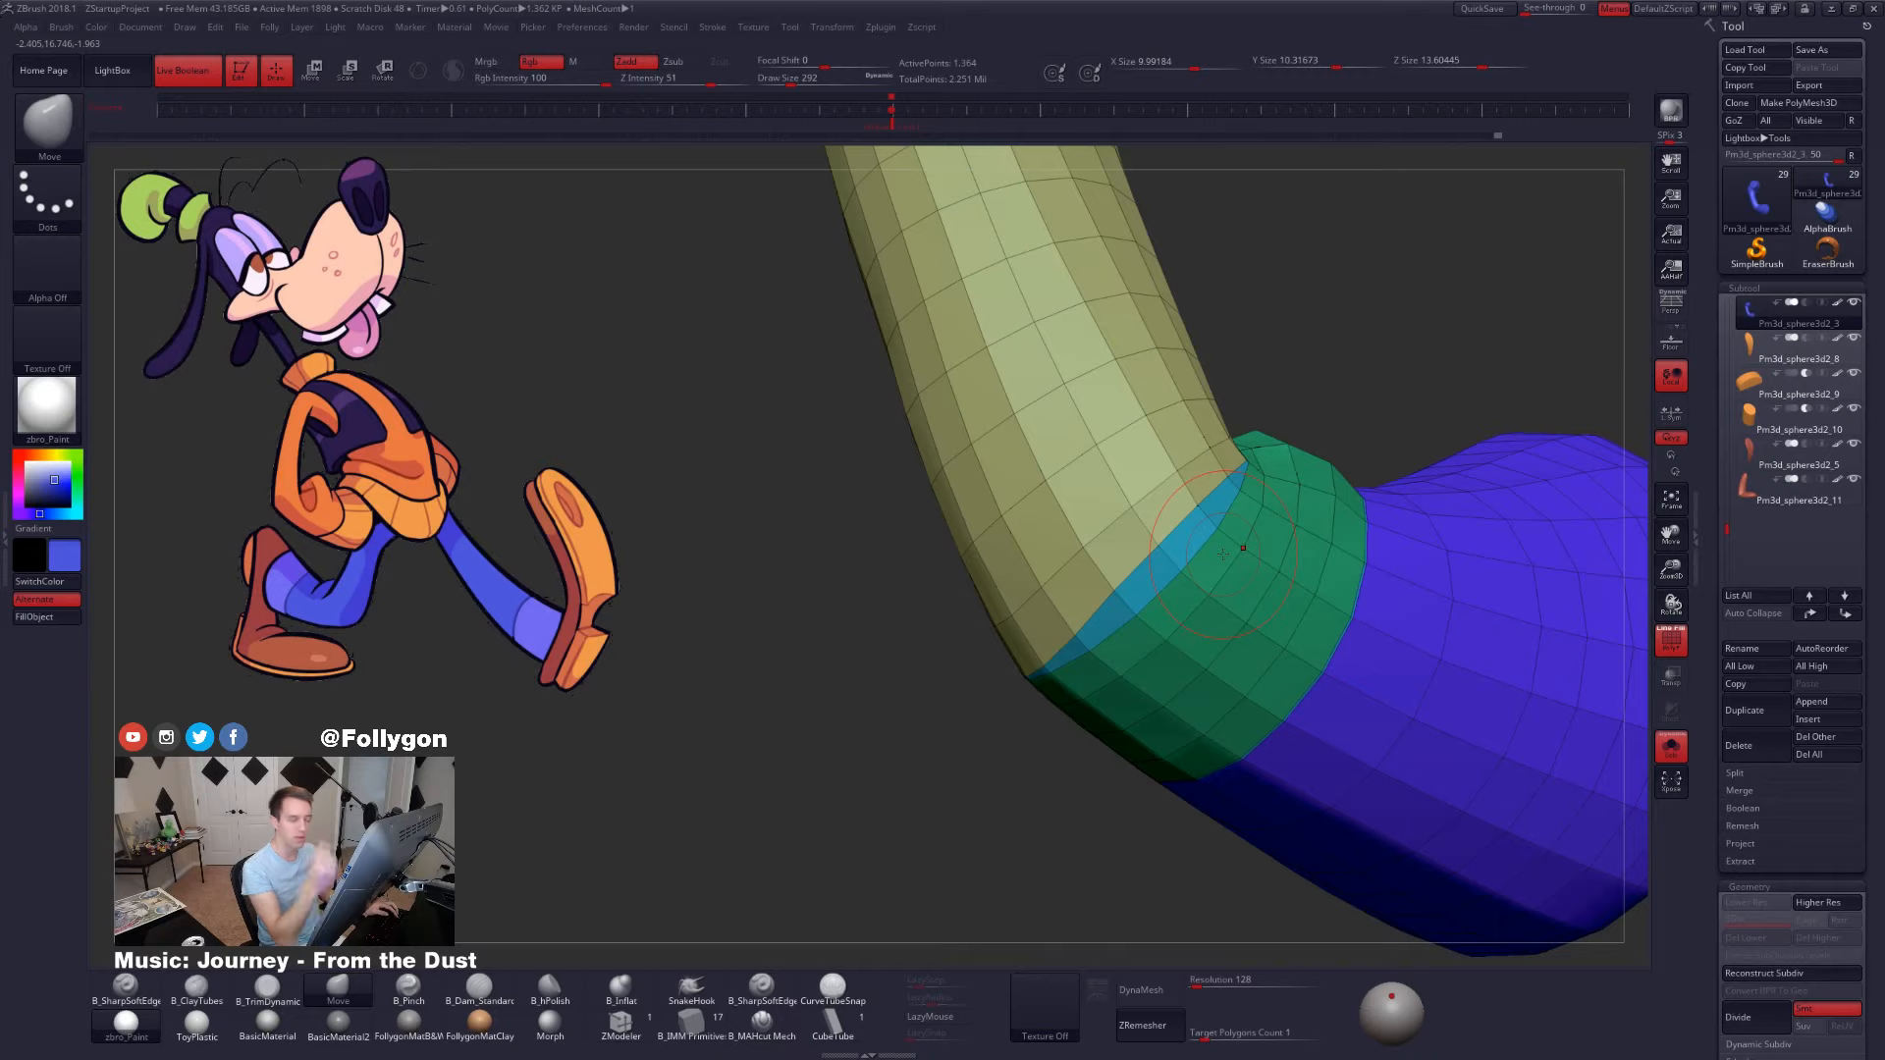
- Compare the smoothed knee crease with and without subdivision, looking at both sides of the bent leg
{"action": "key", "text": "shift+f"}
{"action": "key", "text": "d"}
{"action": "key", "text": "d"}
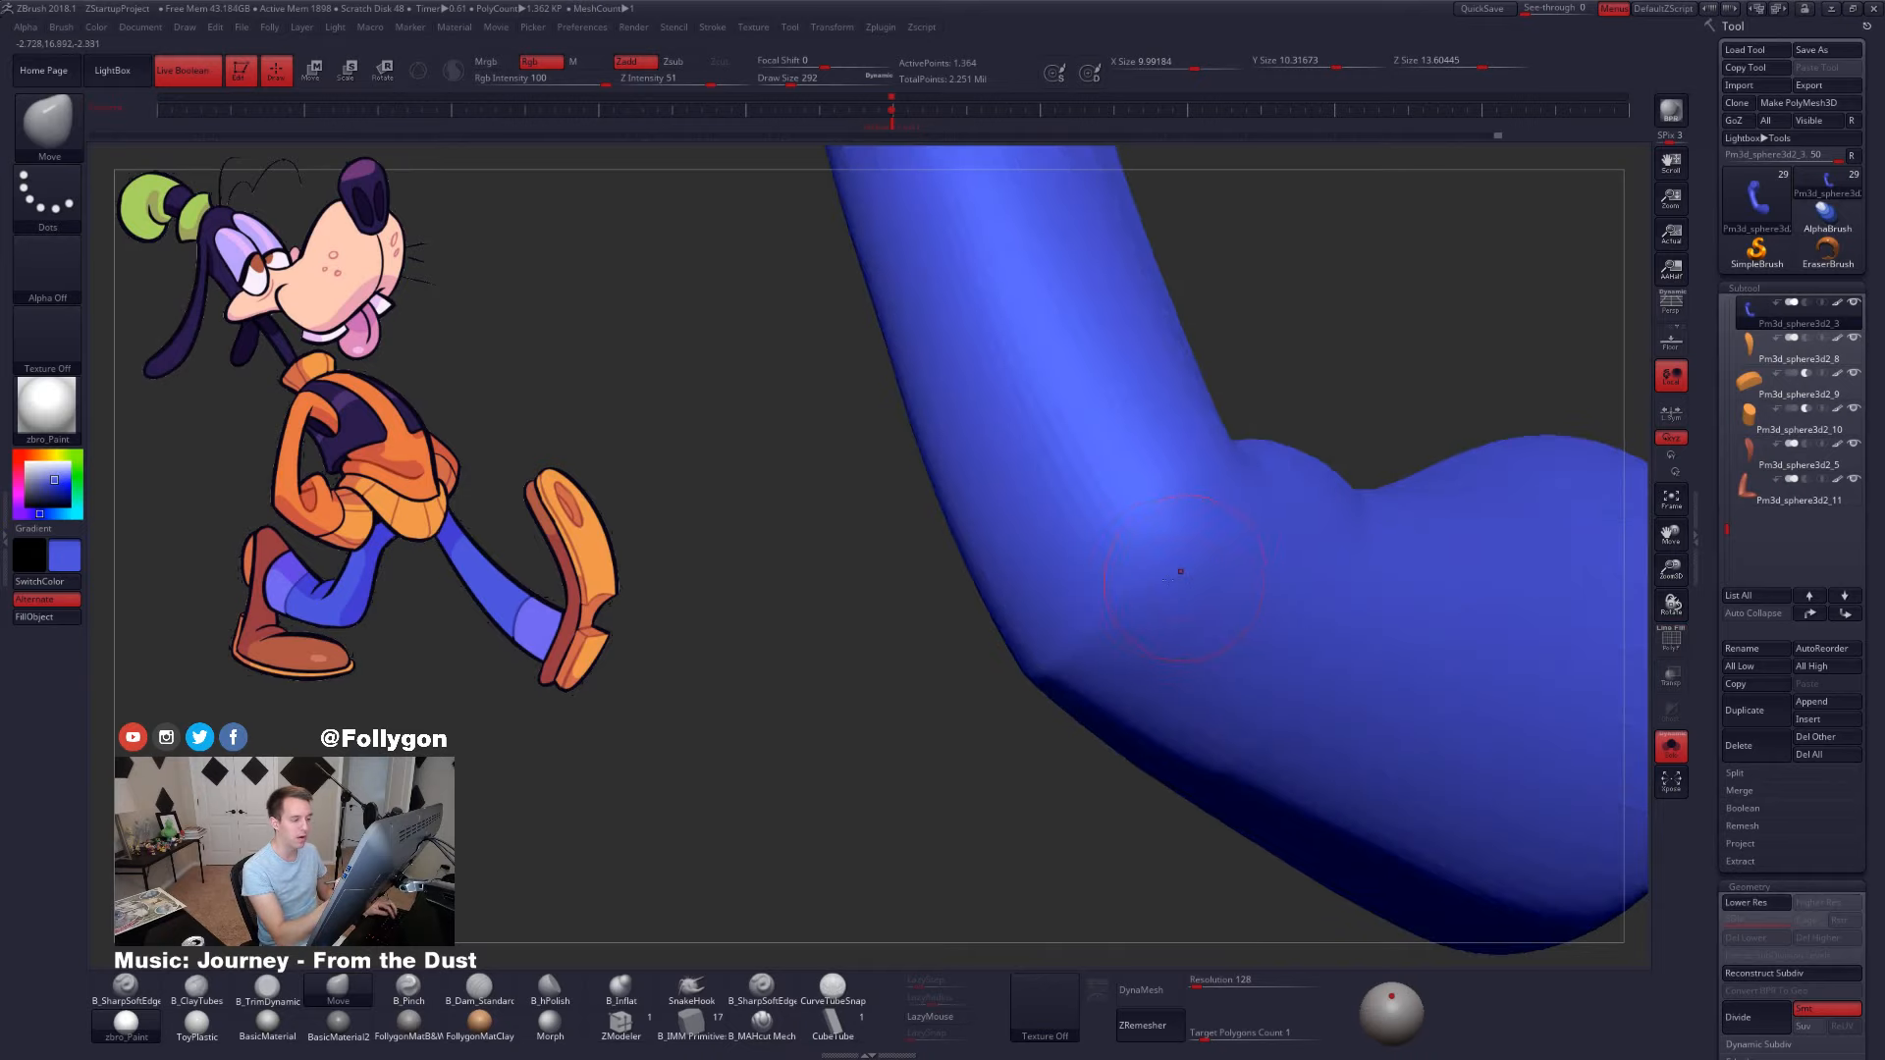
{"action": "right_click_drag", "start_coordinate": [1218, 528], "coordinate": [1002, 686]}
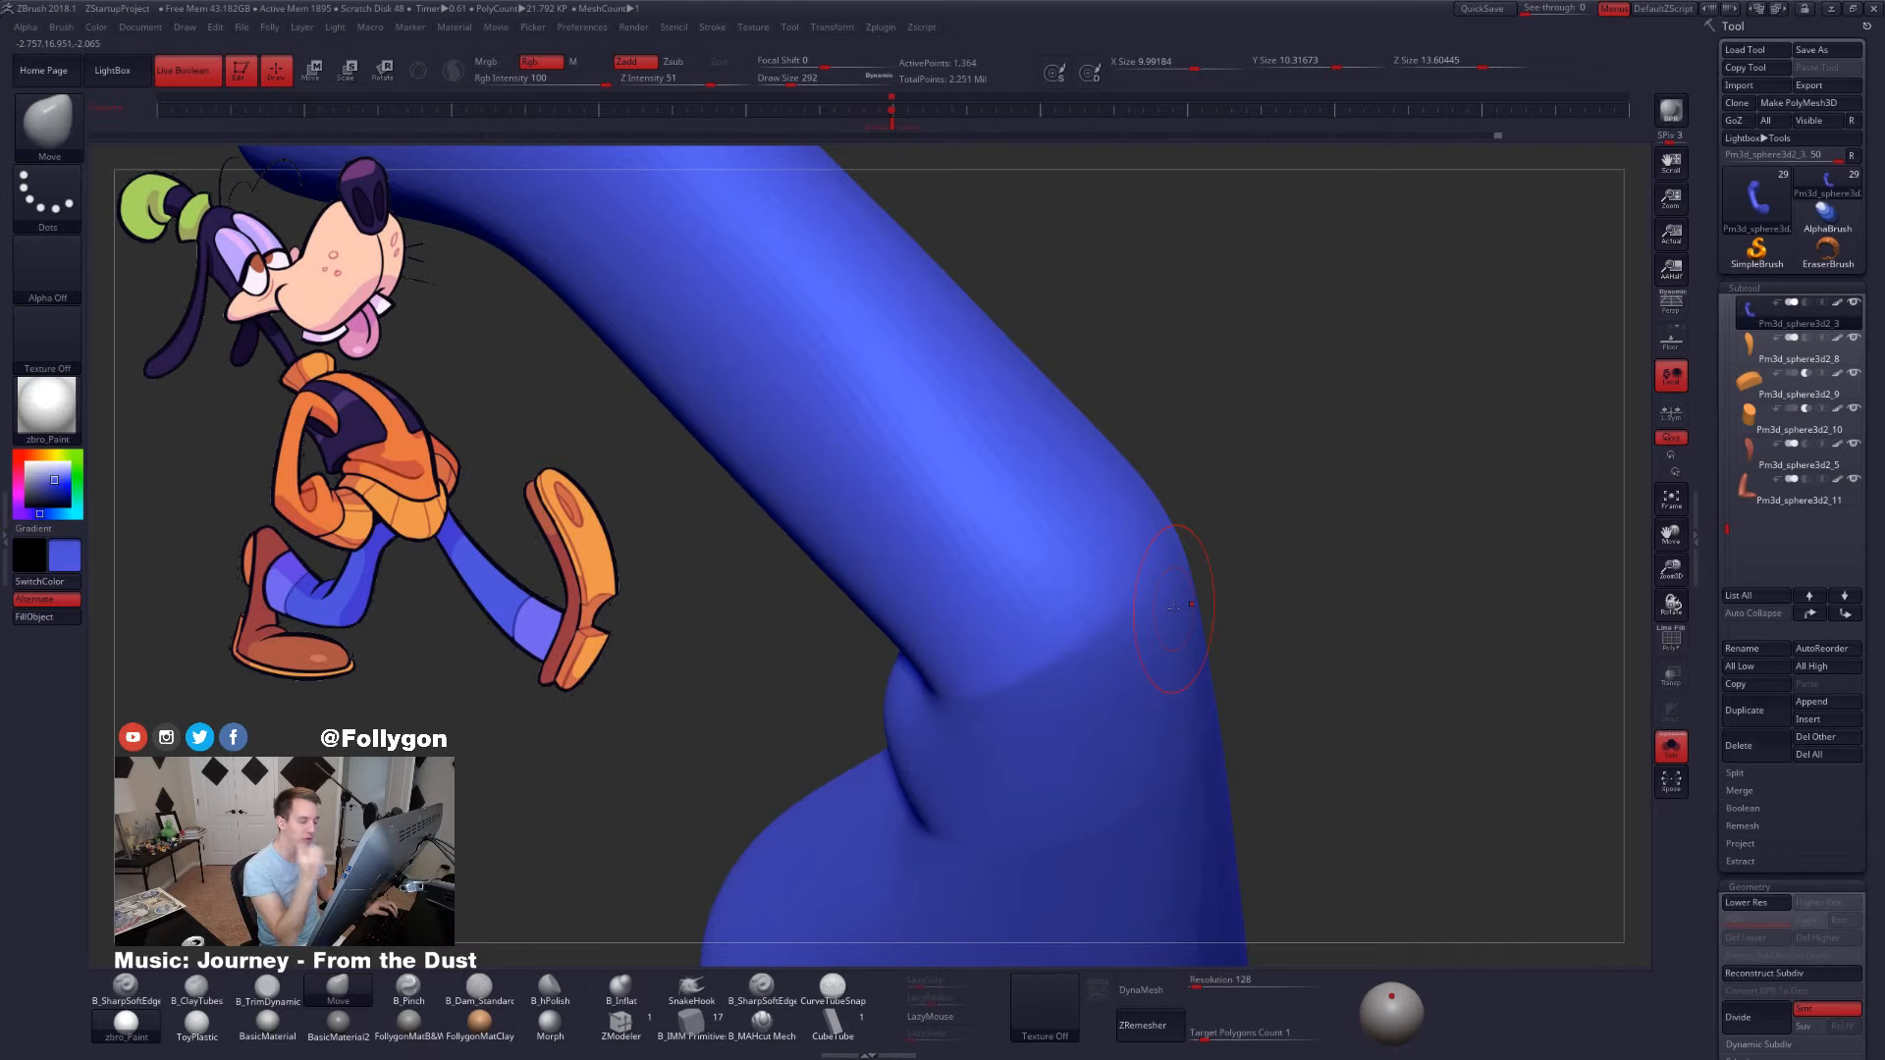
{"action": "key", "text": "shift+d"}
{"action": "key", "text": "shift+d"}
{"action": "right_click_drag", "start_coordinate": [1377, 754], "coordinate": [1176, 866]}
{"action": "key", "text": "shift+f"}
{"action": "key", "text": "d"}
{"action": "key", "text": "d"}
{"action": "mouse_move", "coordinate": [1134, 638]}
{"action": "right_mouse_down", "text": "alt"}
{"action": "mouse_move", "coordinate": [1125, 699]}
{"action": "mouse_move", "coordinate": [1219, 655]}
{"action": "mouse_move", "coordinate": [1175, 652]}
{"action": "mouse_move", "coordinate": [1196, 699]}
{"action": "mouse_move", "coordinate": [1221, 703]}
{"action": "right_mouse_up", "text": "alt"}
- Return to the lowest subdivision and adjust the green knee fold with the Move brush at draw size 113
{"action": "key", "text": "shift+d"}
{"action": "key", "text": "shift+d"}
{"action": "key", "text": "space"}
{"action": "left_click", "coordinate": [1183, 660]}
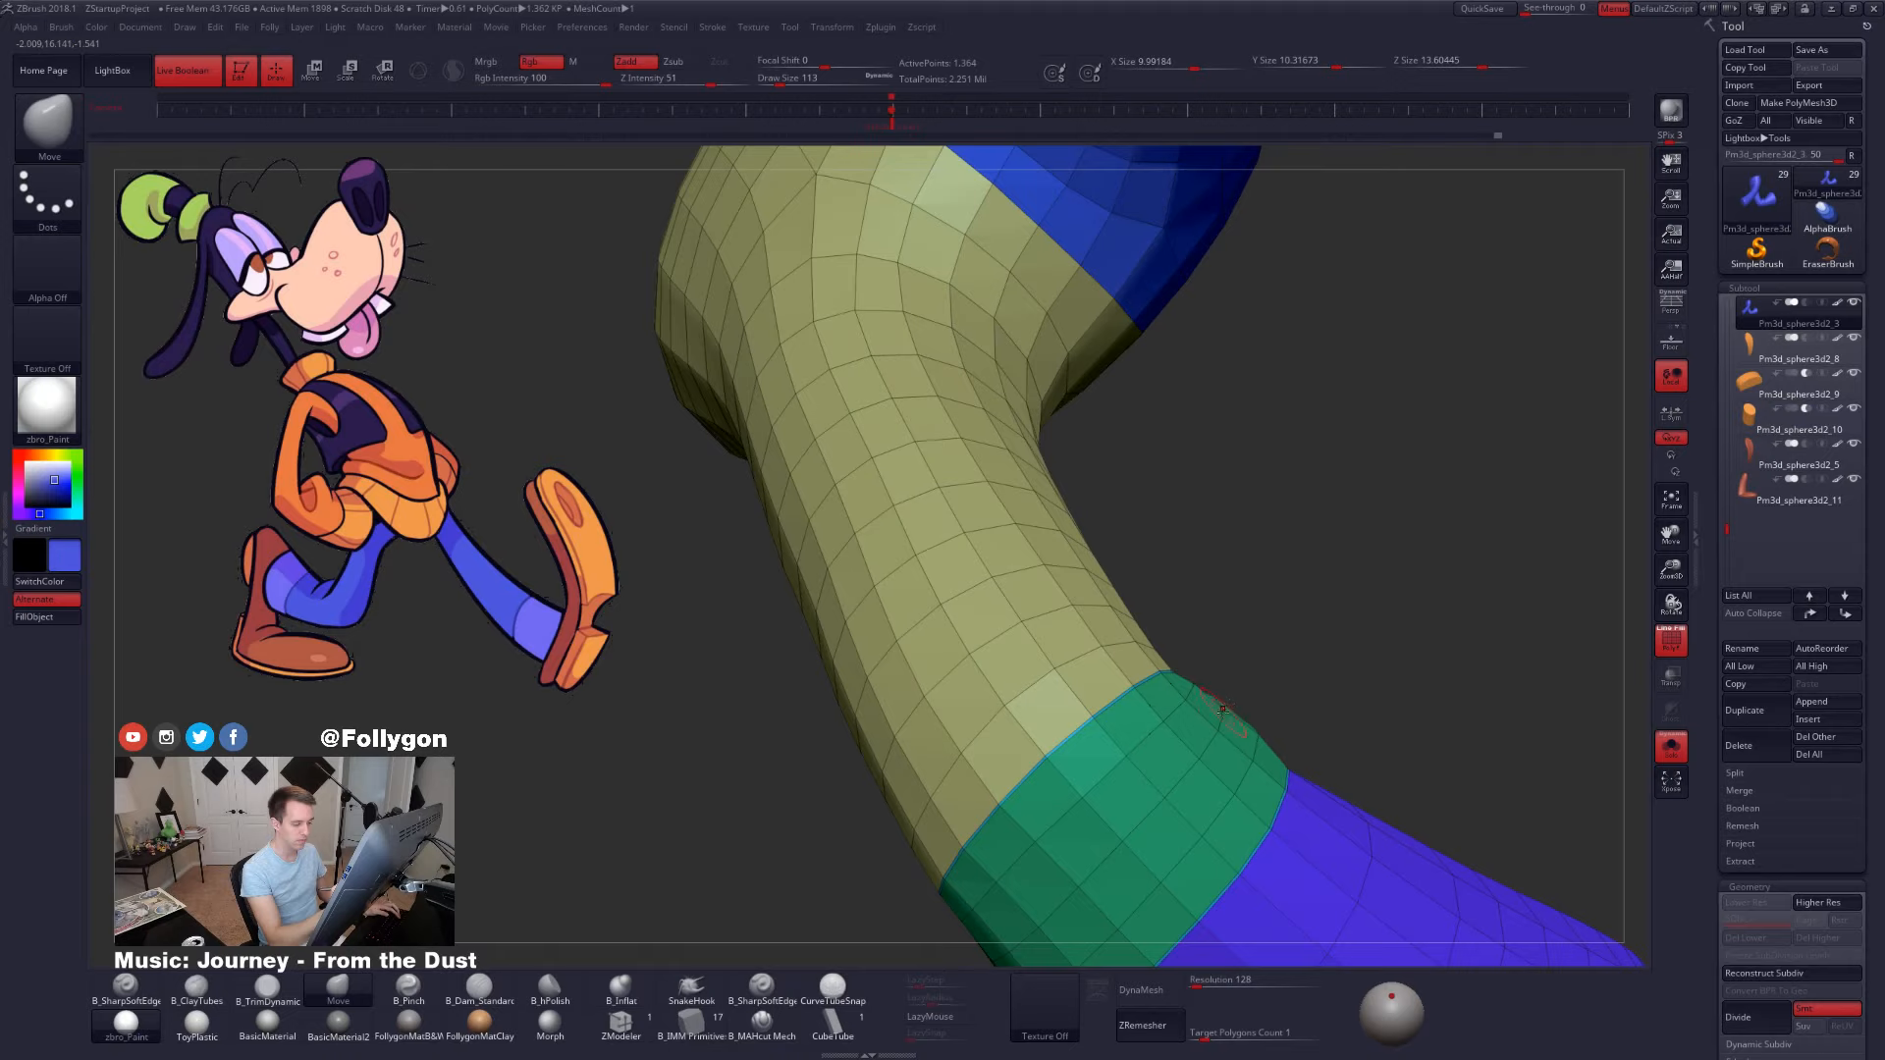
{"action": "left_click_drag", "start_coordinate": [1303, 739], "coordinate": [1401, 766]}
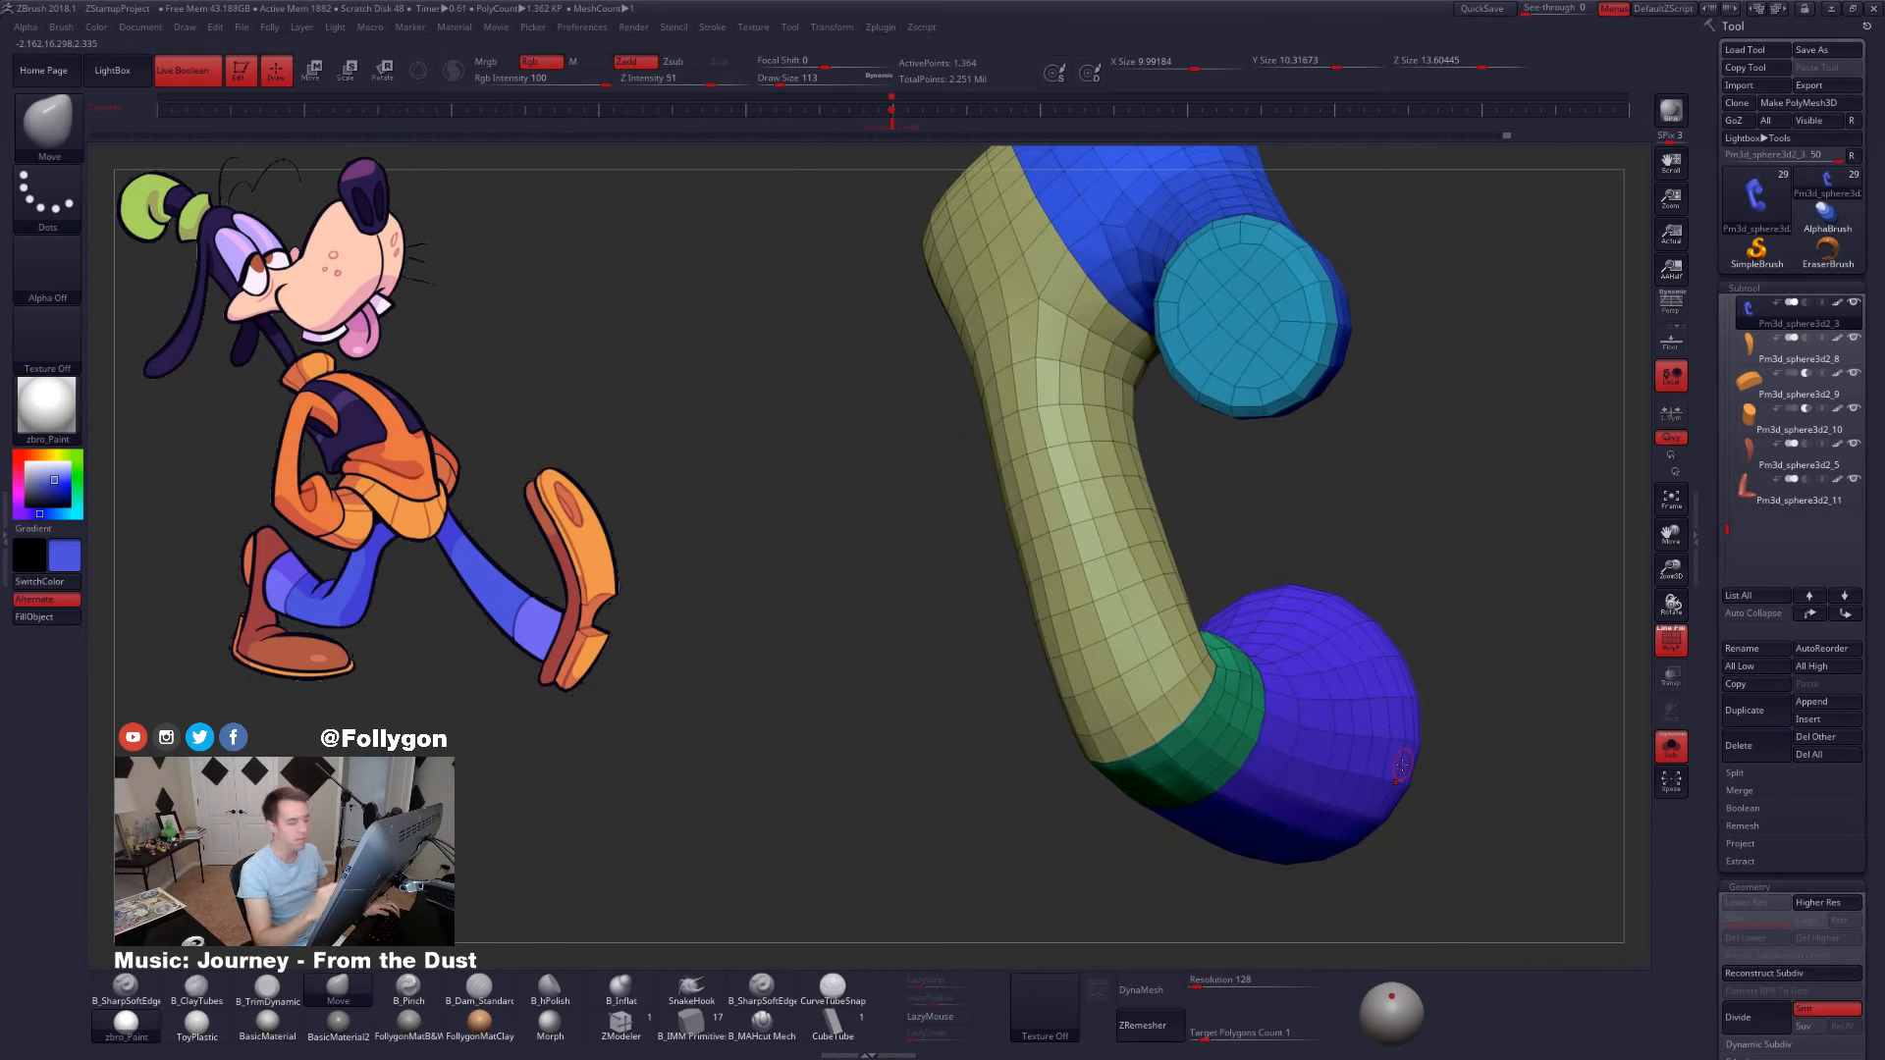
{"action": "left_click_drag", "start_coordinate": [1402, 766], "coordinate": [1244, 703]}
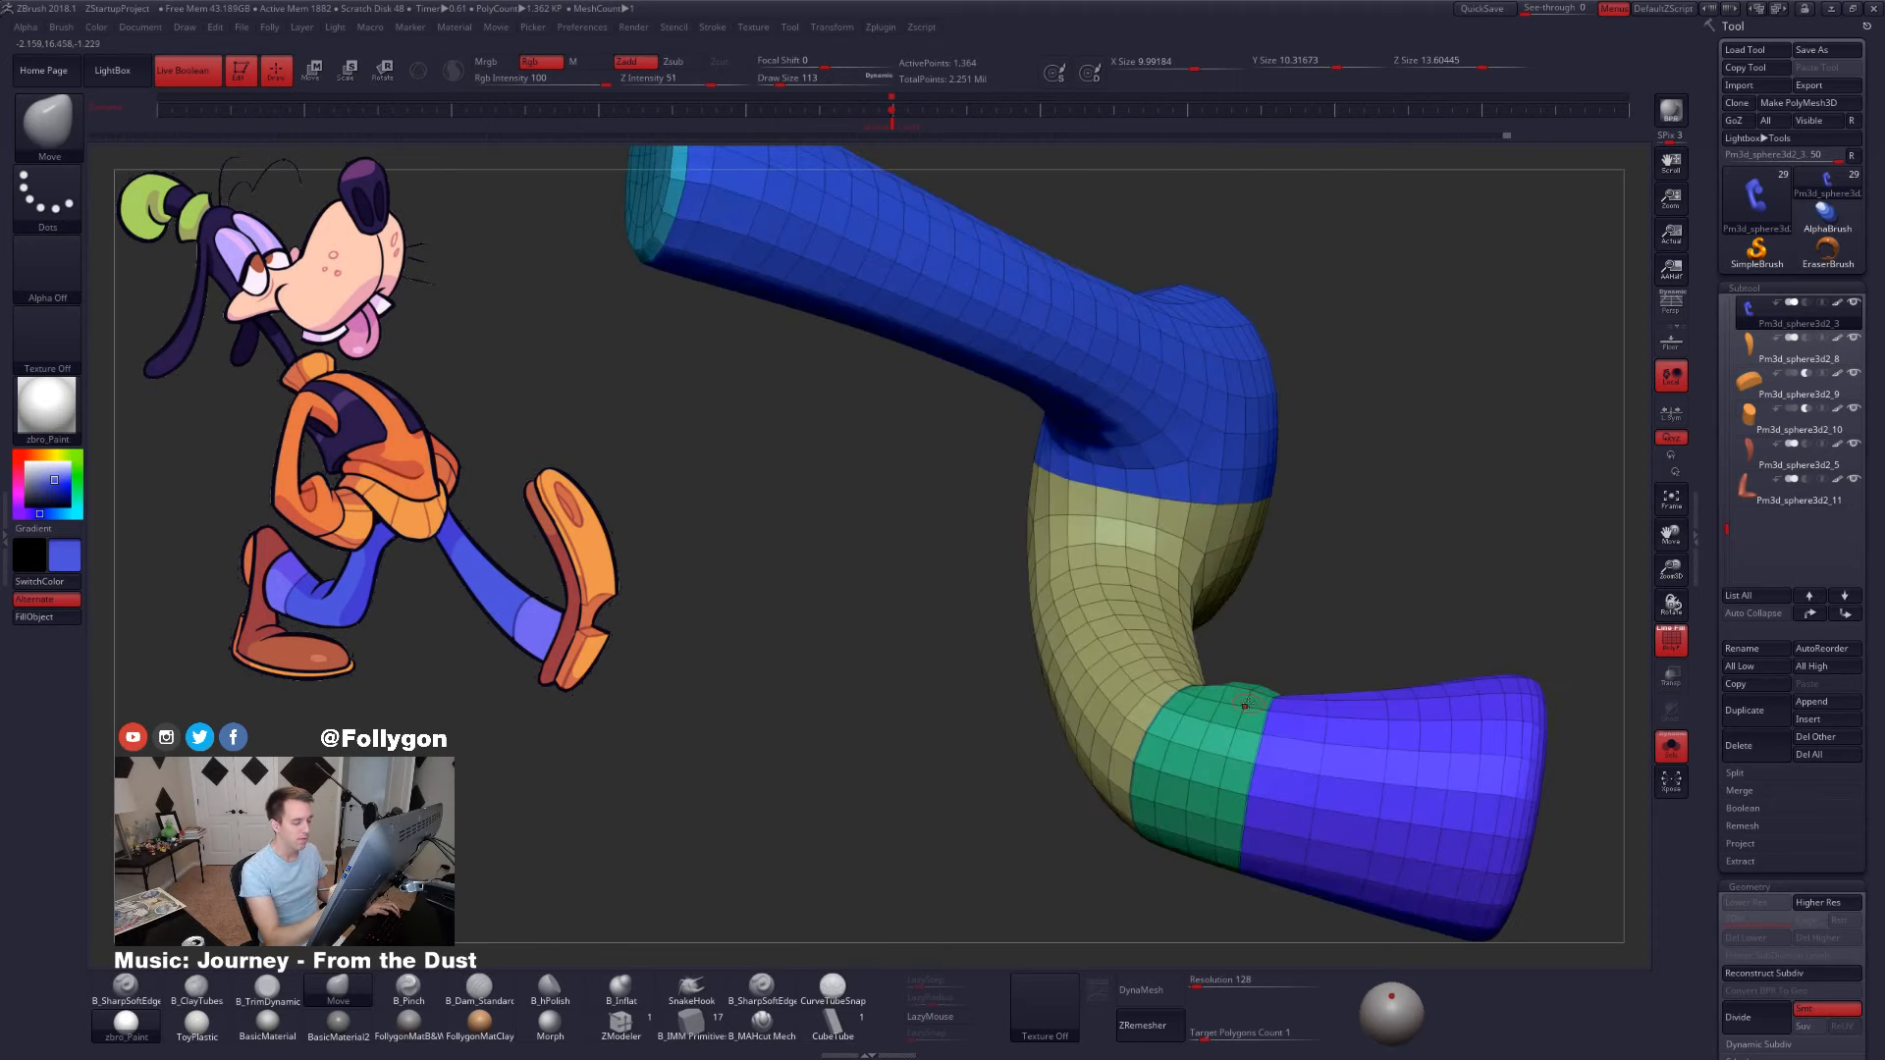
- Shape the inner side of the green knee fold with the Move brush at draw size 161
{"action": "mouse_move", "coordinate": [1245, 703]}
{"action": "right_mouse_down", "text": "ctrl"}
{"action": "mouse_move", "coordinate": [1229, 746]}
{"action": "mouse_move", "coordinate": [1227, 690]}
{"action": "right_mouse_up", "text": "ctrl"}
{"action": "key", "text": "space"}
{"action": "left_click_drag", "start_coordinate": [1227, 685], "coordinate": [1235, 684]}
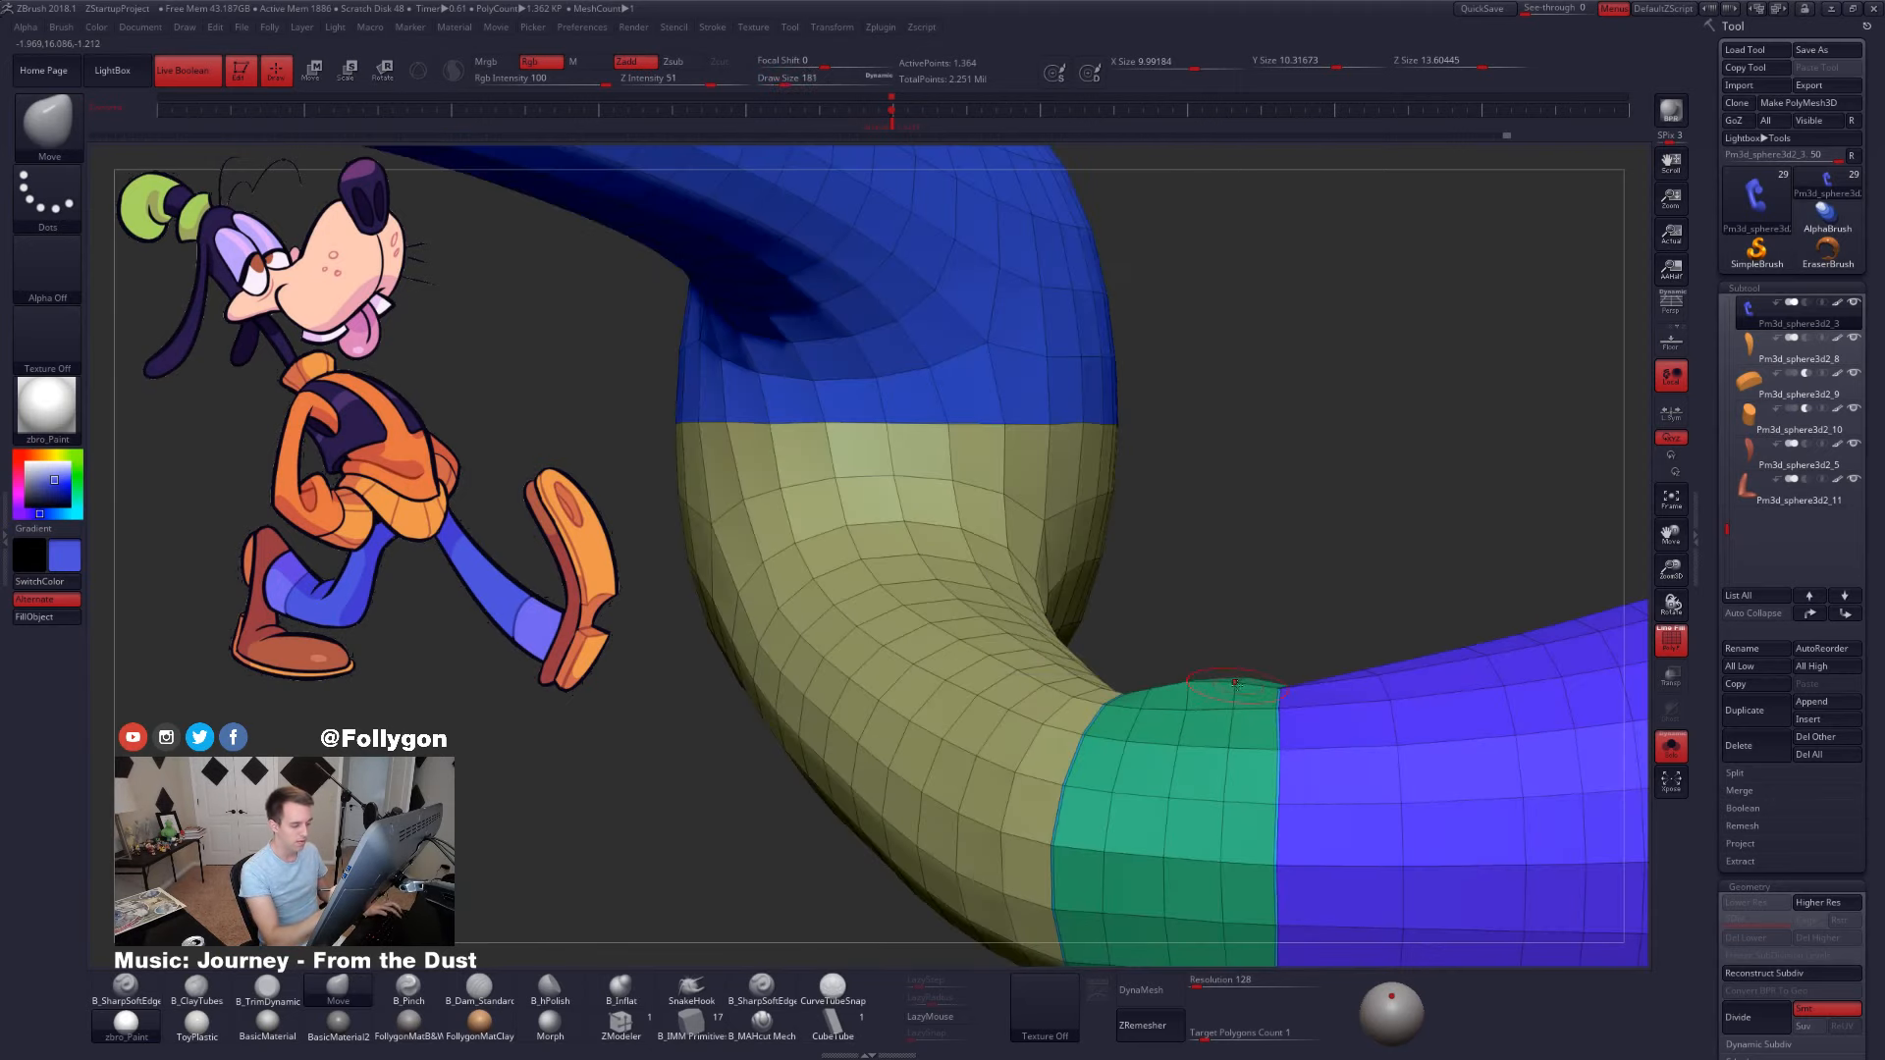
{"action": "right_click_drag", "start_coordinate": [1232, 706], "coordinate": [1185, 709]}
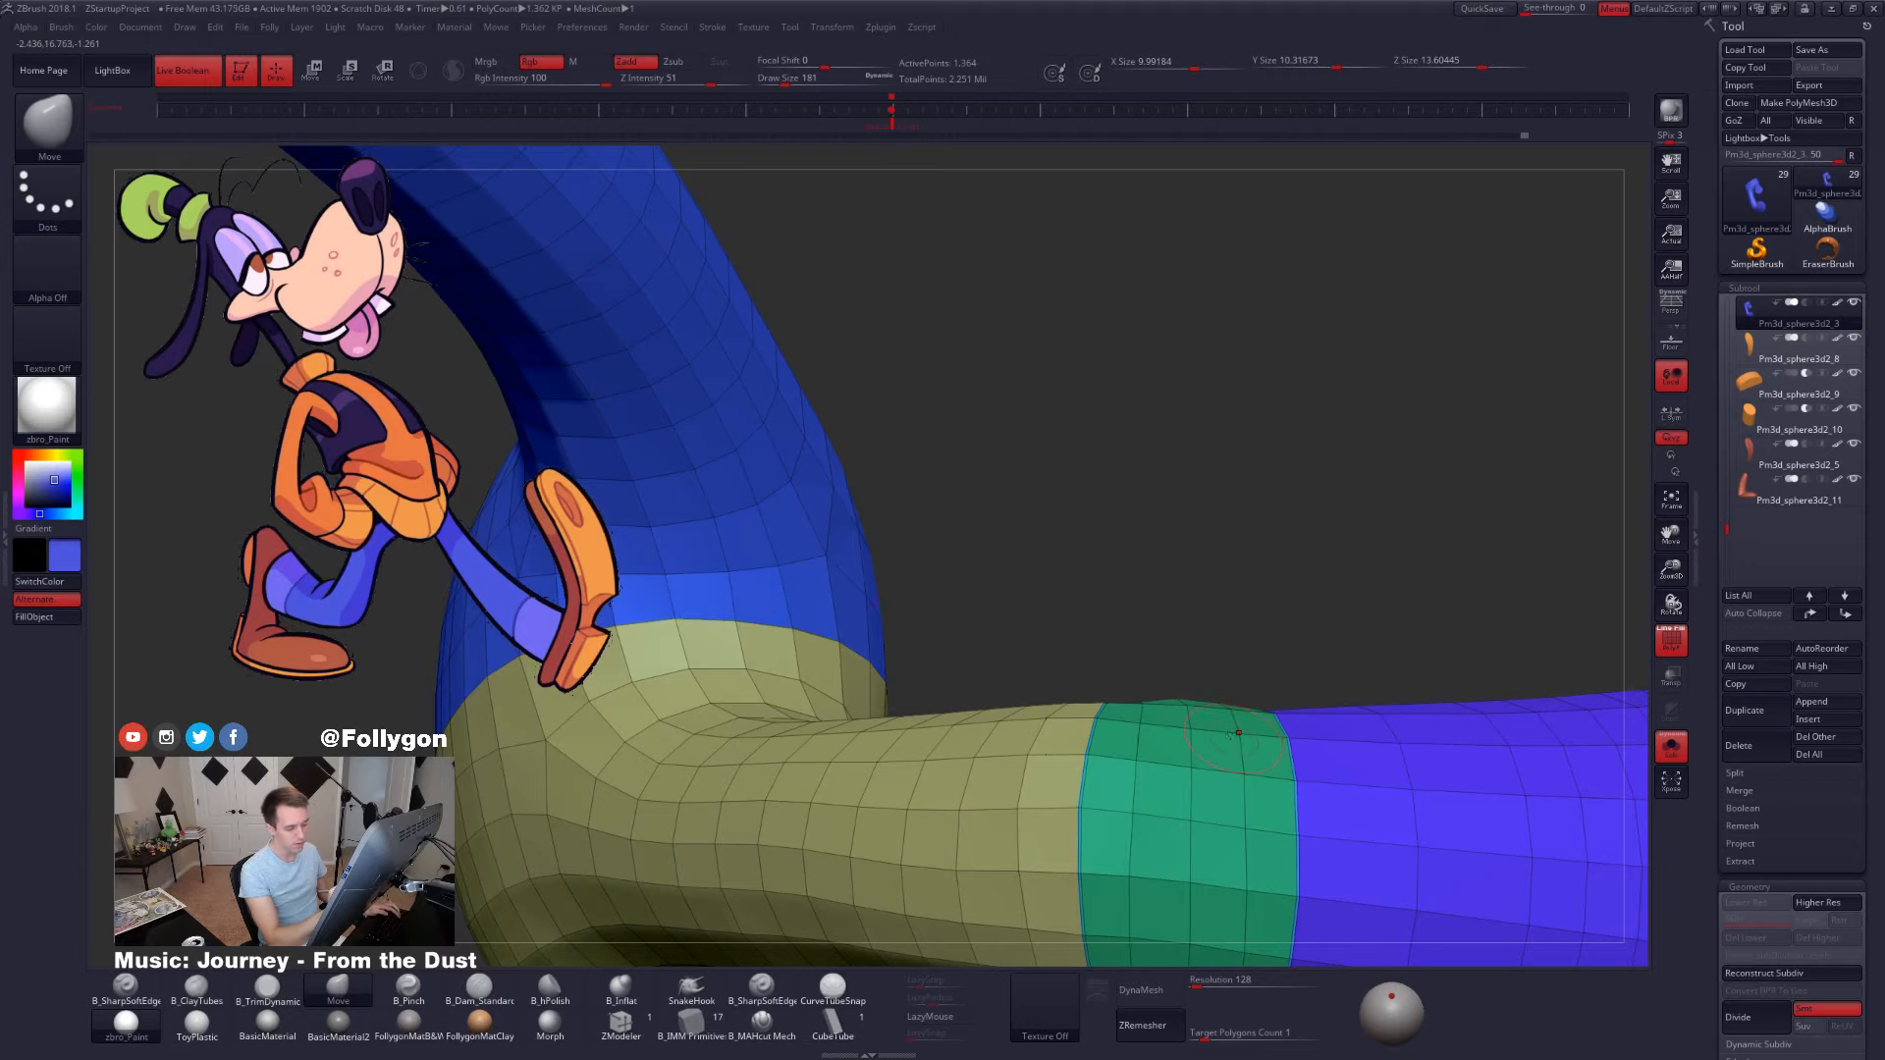
{"action": "right_click_drag", "start_coordinate": [1238, 732], "coordinate": [1183, 682]}
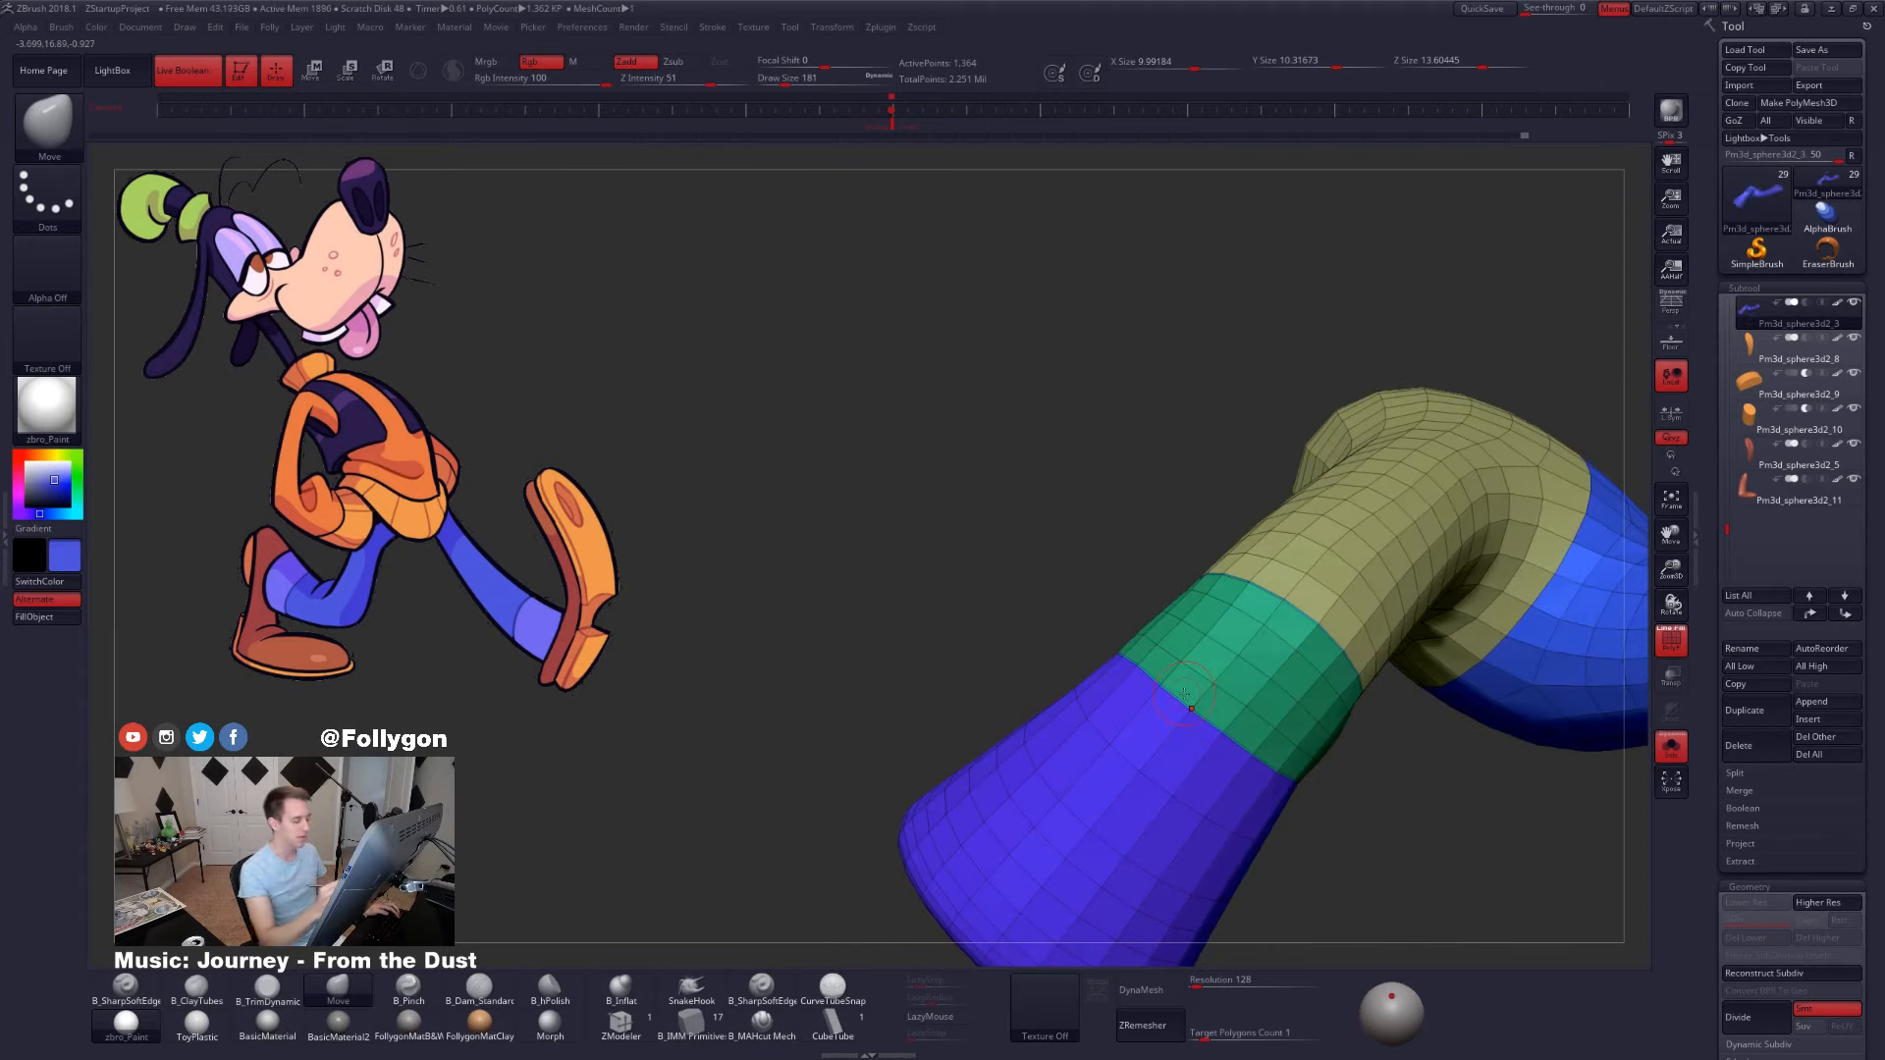
- Bulge the outer contour of the knee fold with the Move brush, using draw sizes 215 and 170
{"action": "mouse_move", "coordinate": [1184, 693]}
{"action": "right_mouse_down", "text": "alt"}
{"action": "mouse_move", "coordinate": [1202, 699]}
{"action": "mouse_move", "coordinate": [1178, 732]}
{"action": "right_mouse_up", "text": "alt"}
{"action": "key", "text": "space"}
{"action": "left_click_drag", "start_coordinate": [1125, 624], "coordinate": [1129, 622]}
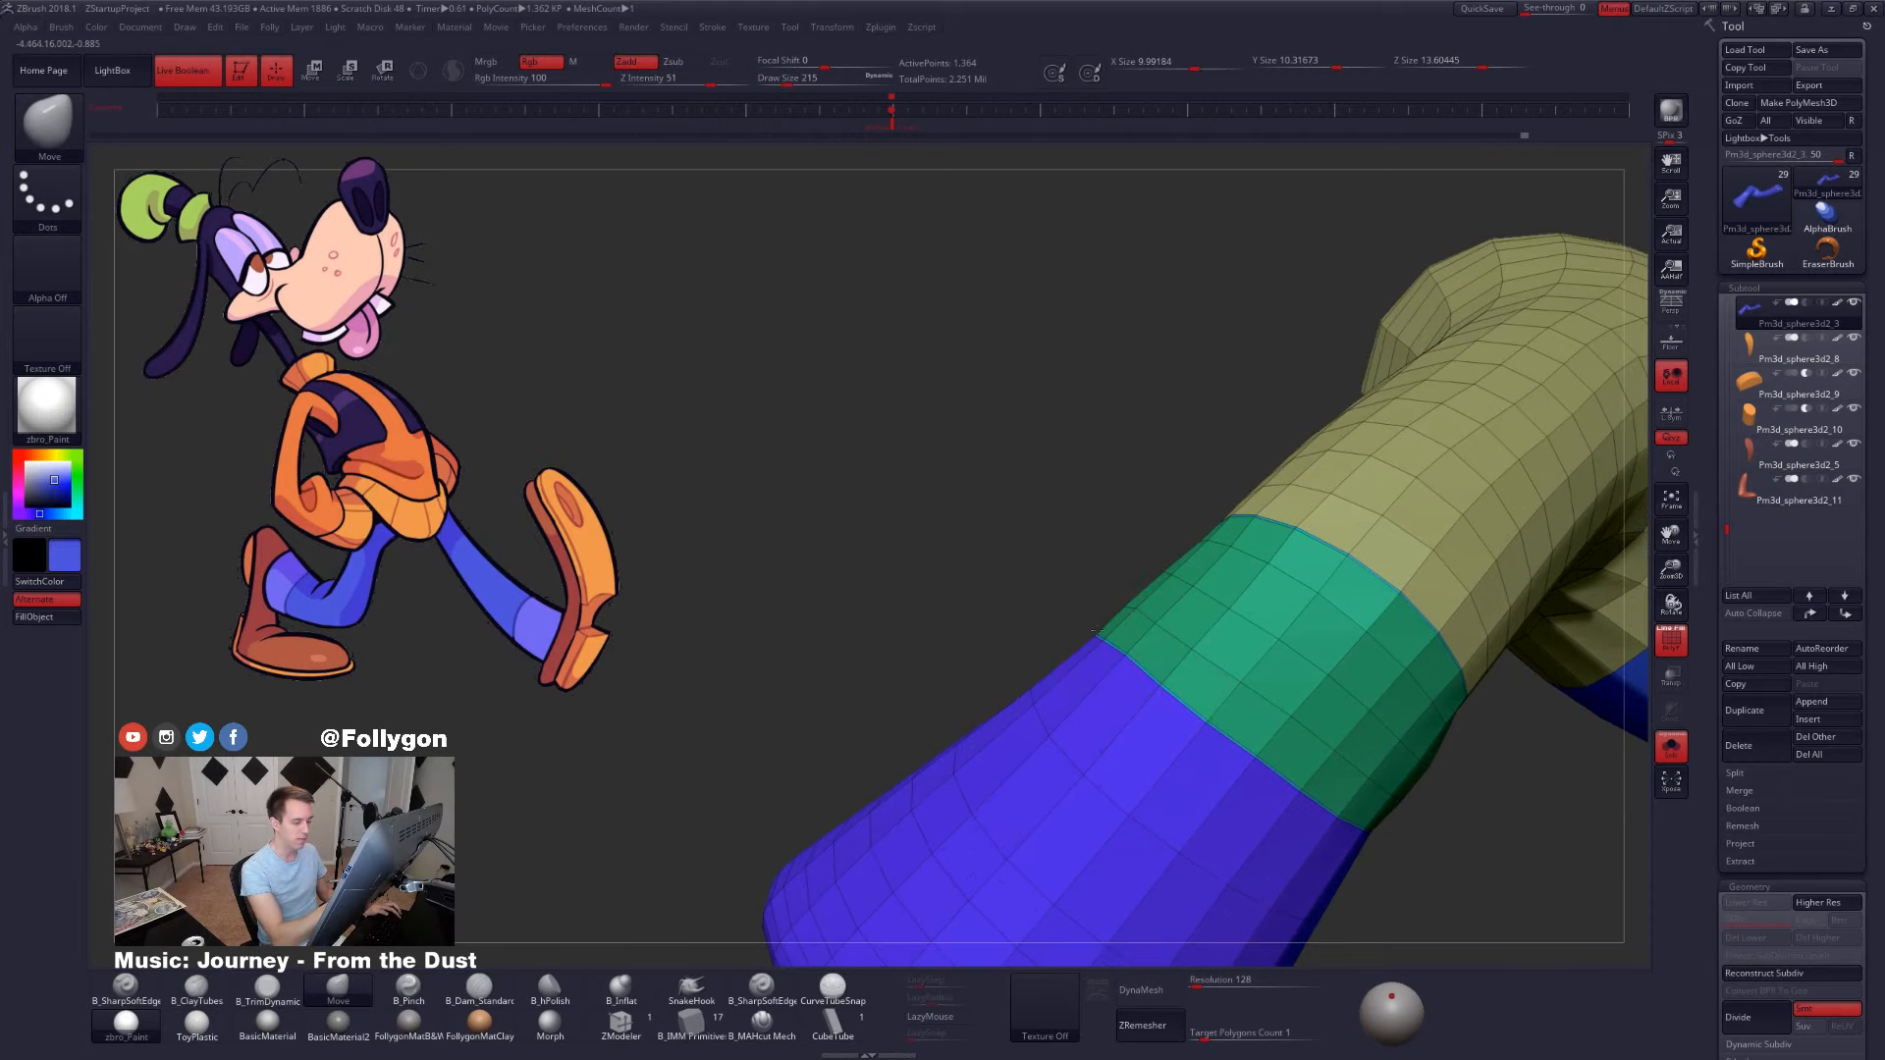
{"action": "mouse_move", "coordinate": [1095, 628]}
{"action": "right_mouse_down"}
{"action": "mouse_move", "coordinate": [1195, 621]}
{"action": "mouse_move", "coordinate": [1173, 677]}
{"action": "right_mouse_up"}
{"action": "key", "text": "space"}
{"action": "left_click_drag", "start_coordinate": [1231, 591], "coordinate": [1227, 590]}
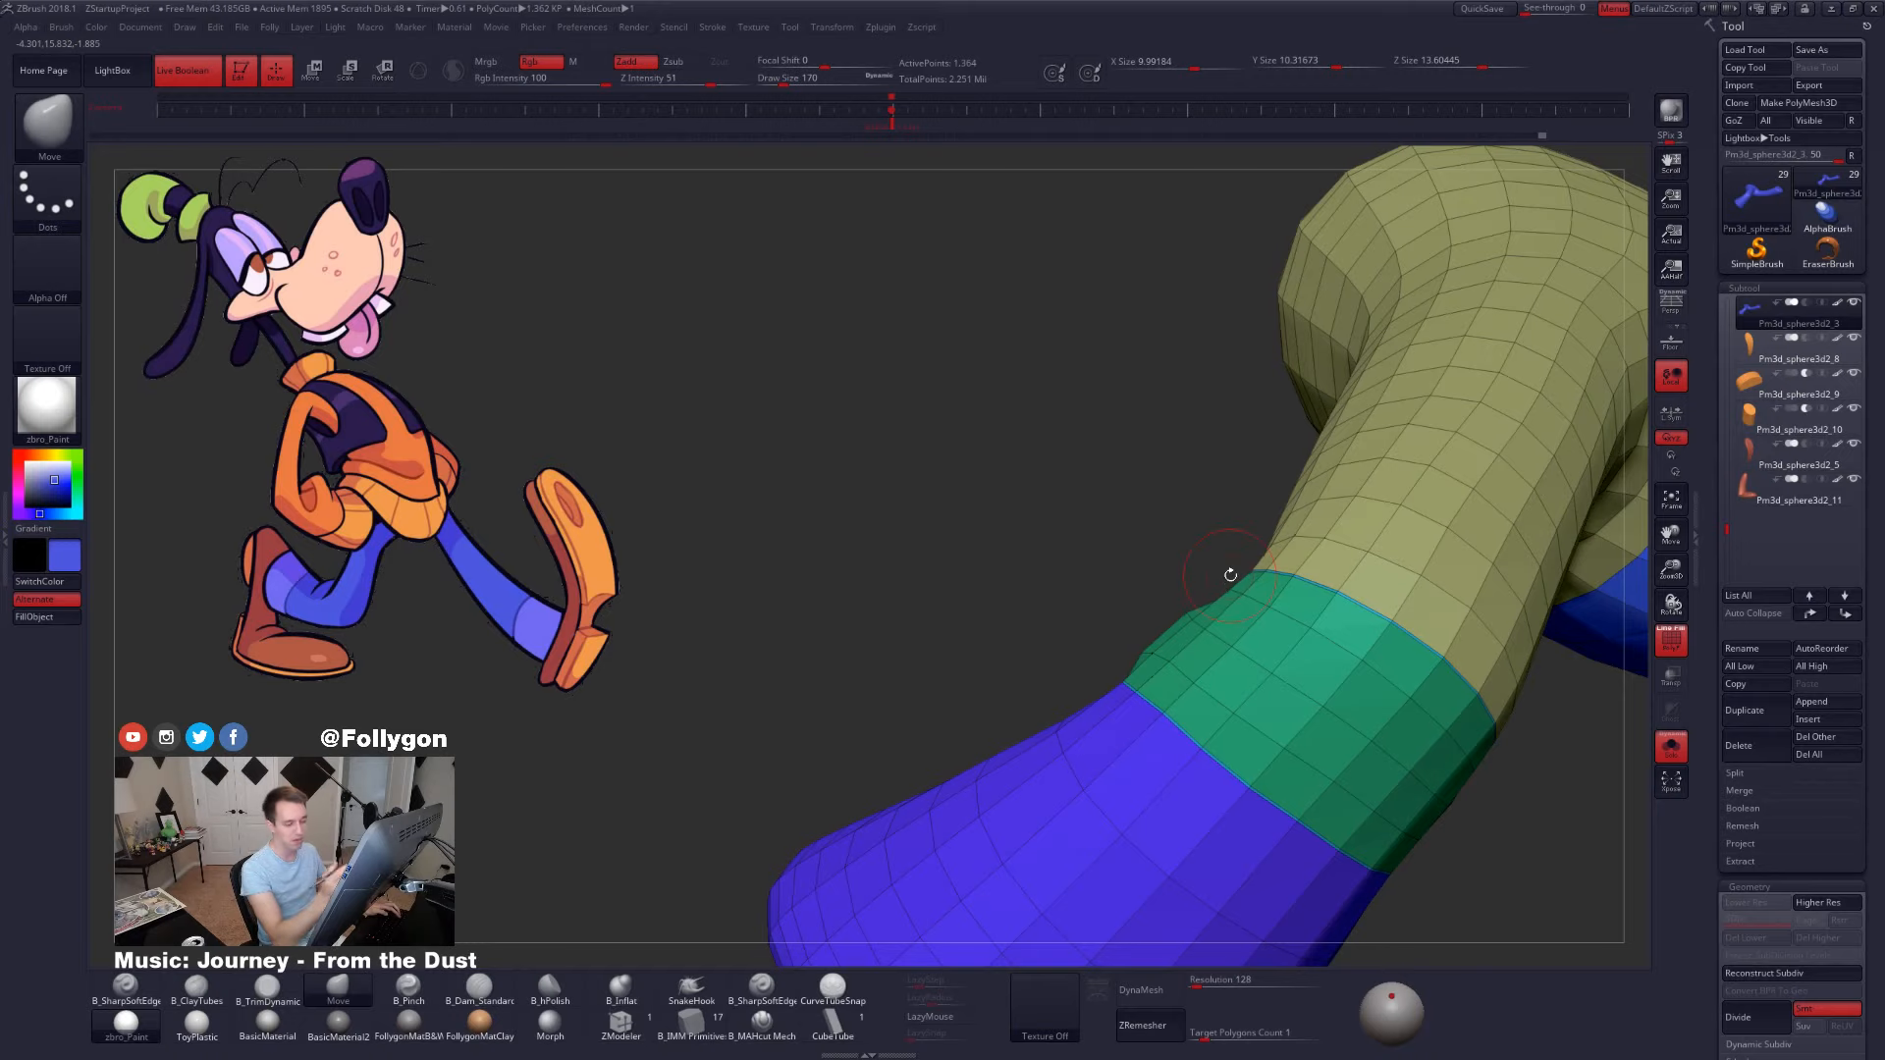
- Refine the knee fold's profile at the lowest subdivision with the Move brush at draw size 130
{"action": "mouse_move", "coordinate": [1222, 656]}
{"action": "right_mouse_down"}
{"action": "mouse_move", "coordinate": [1189, 688]}
{"action": "mouse_move", "coordinate": [1178, 658]}
{"action": "mouse_move", "coordinate": [1167, 738]}
{"action": "mouse_move", "coordinate": [1145, 684]}
{"action": "mouse_move", "coordinate": [1153, 705]}
{"action": "right_mouse_up"}
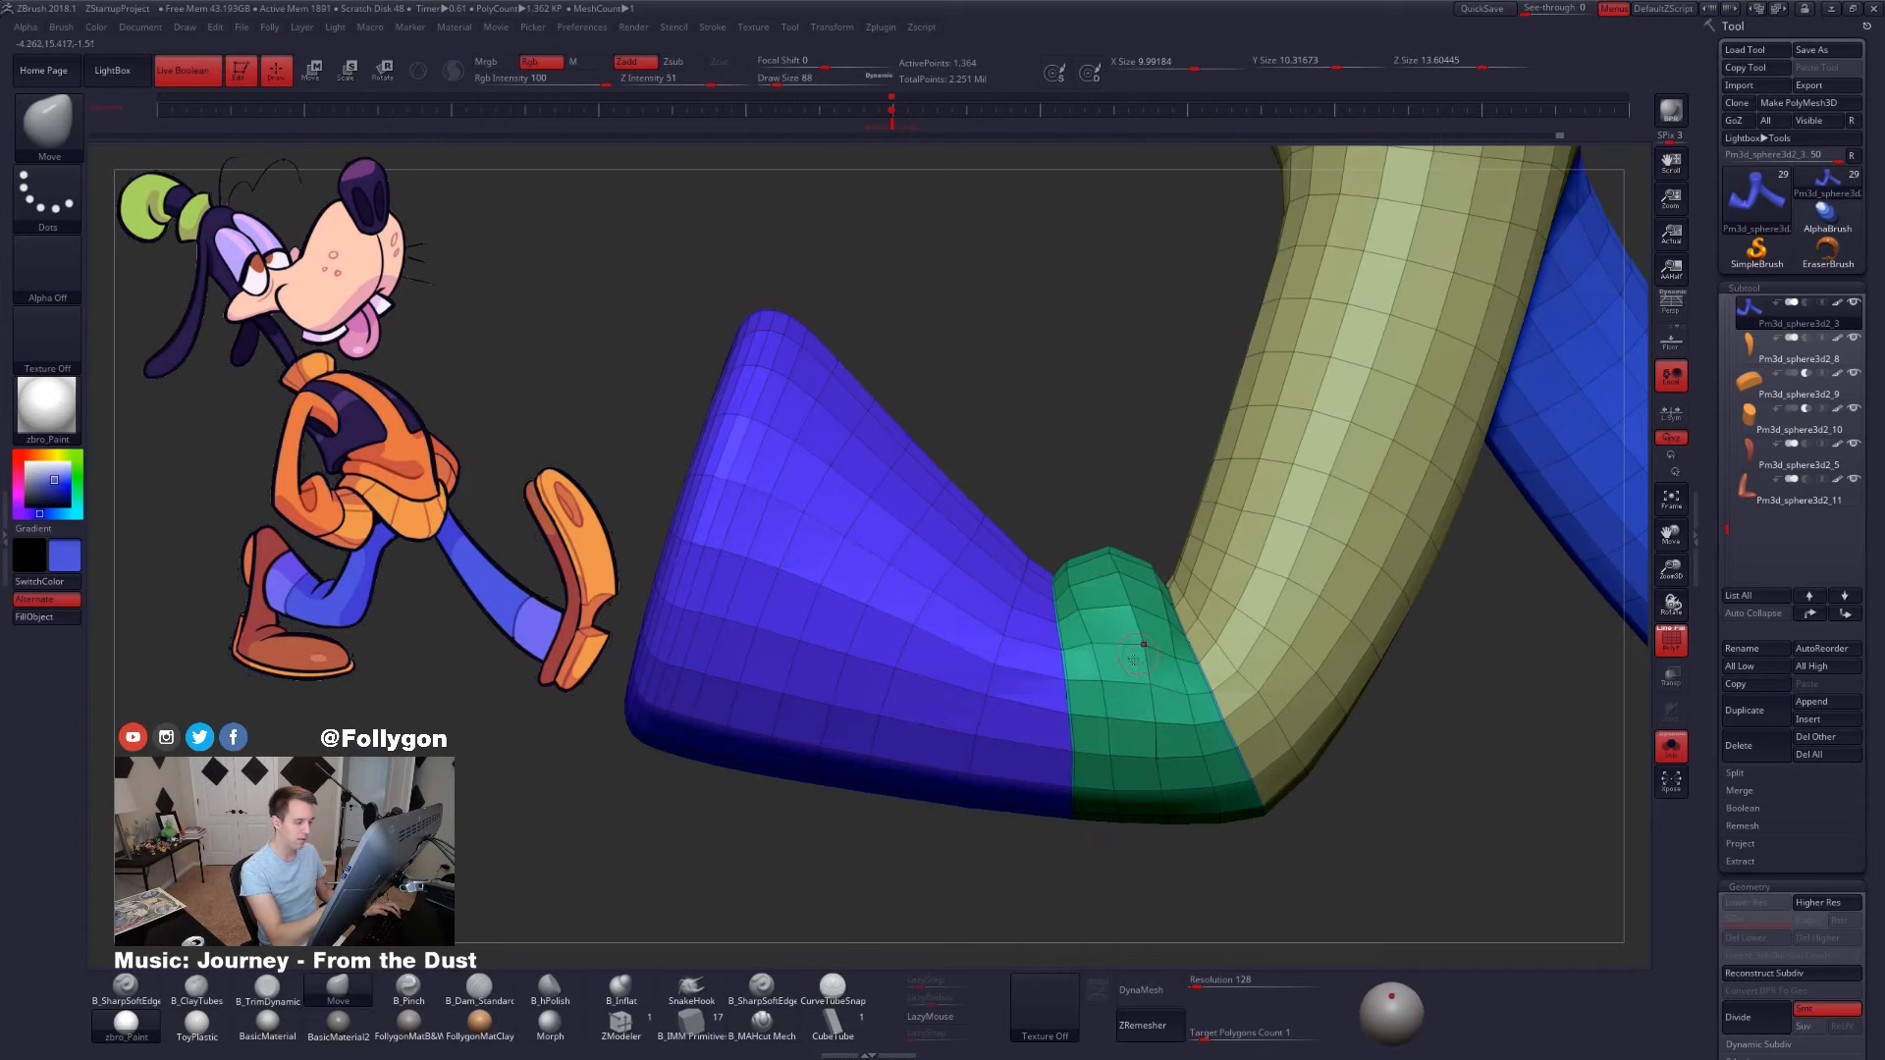
{"action": "right_click_drag", "start_coordinate": [1135, 658], "coordinate": [1128, 816]}
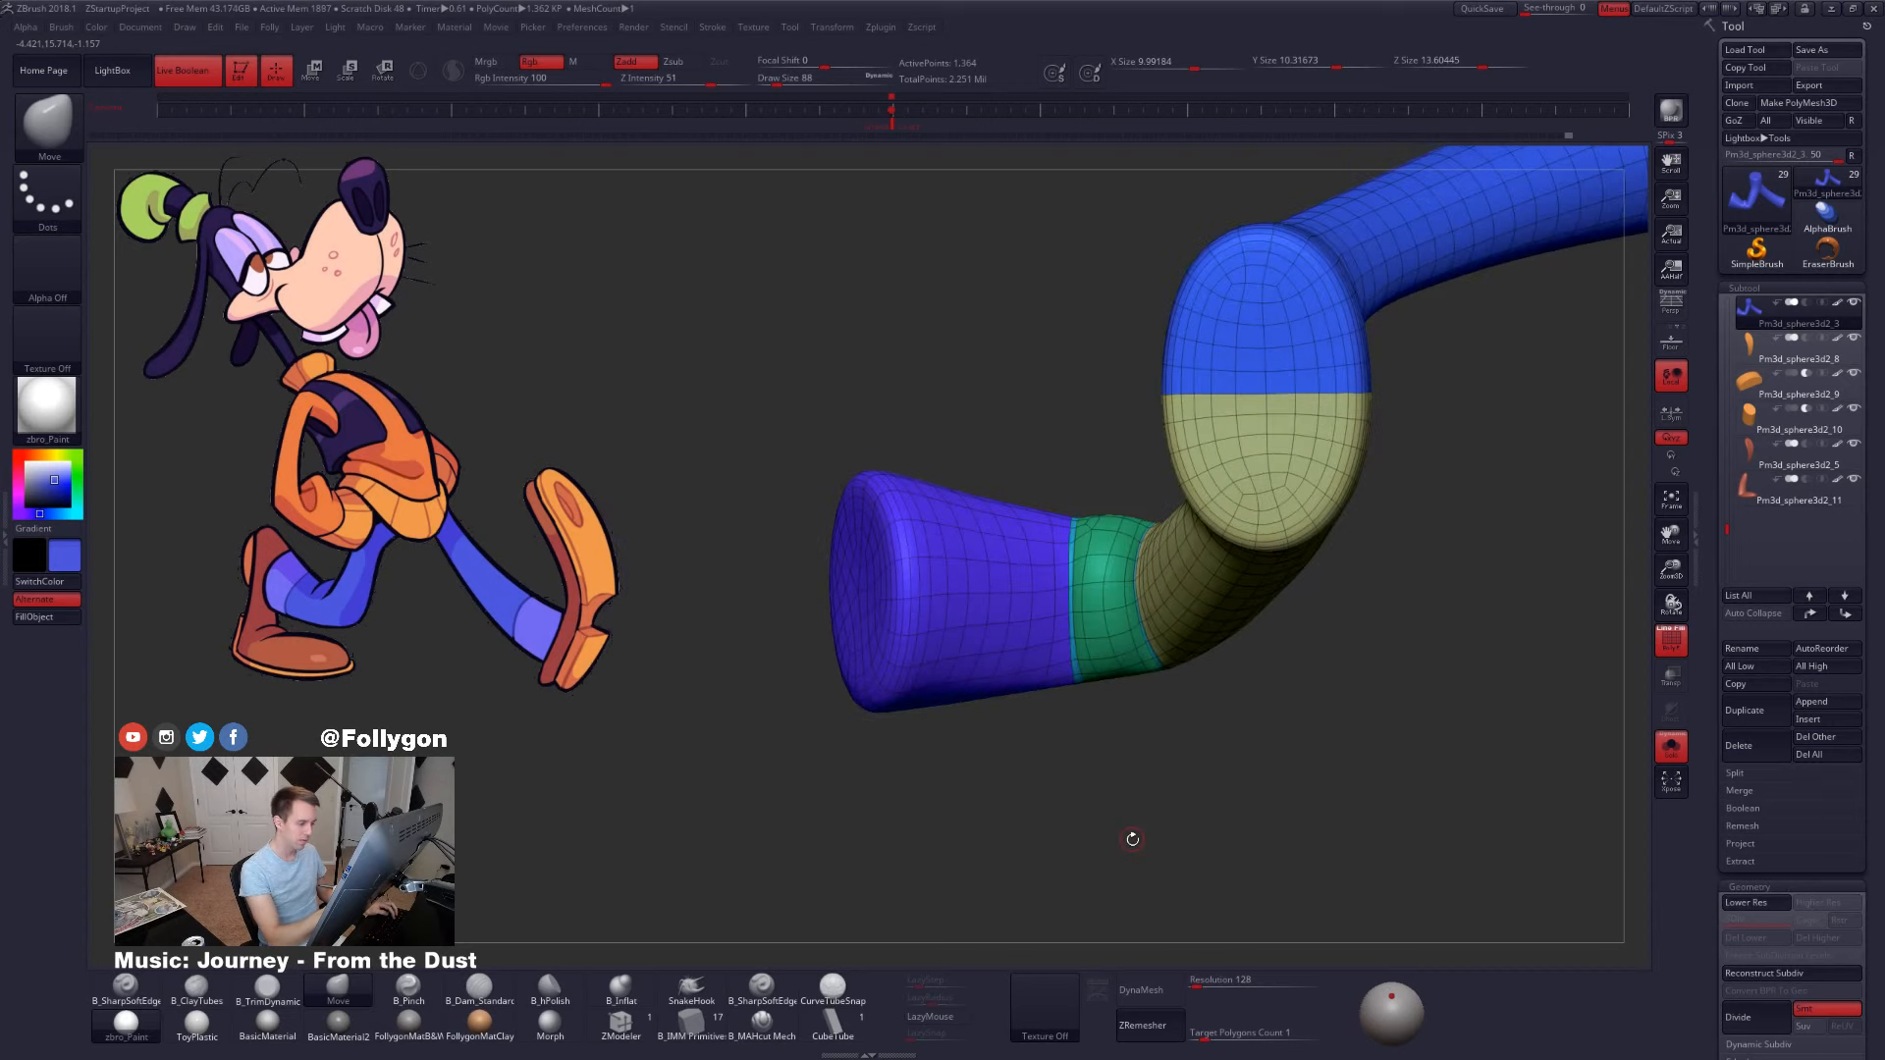
{"action": "key", "text": "shift+d"}
{"action": "key", "text": "space"}
{"action": "left_click", "coordinate": [1111, 581]}
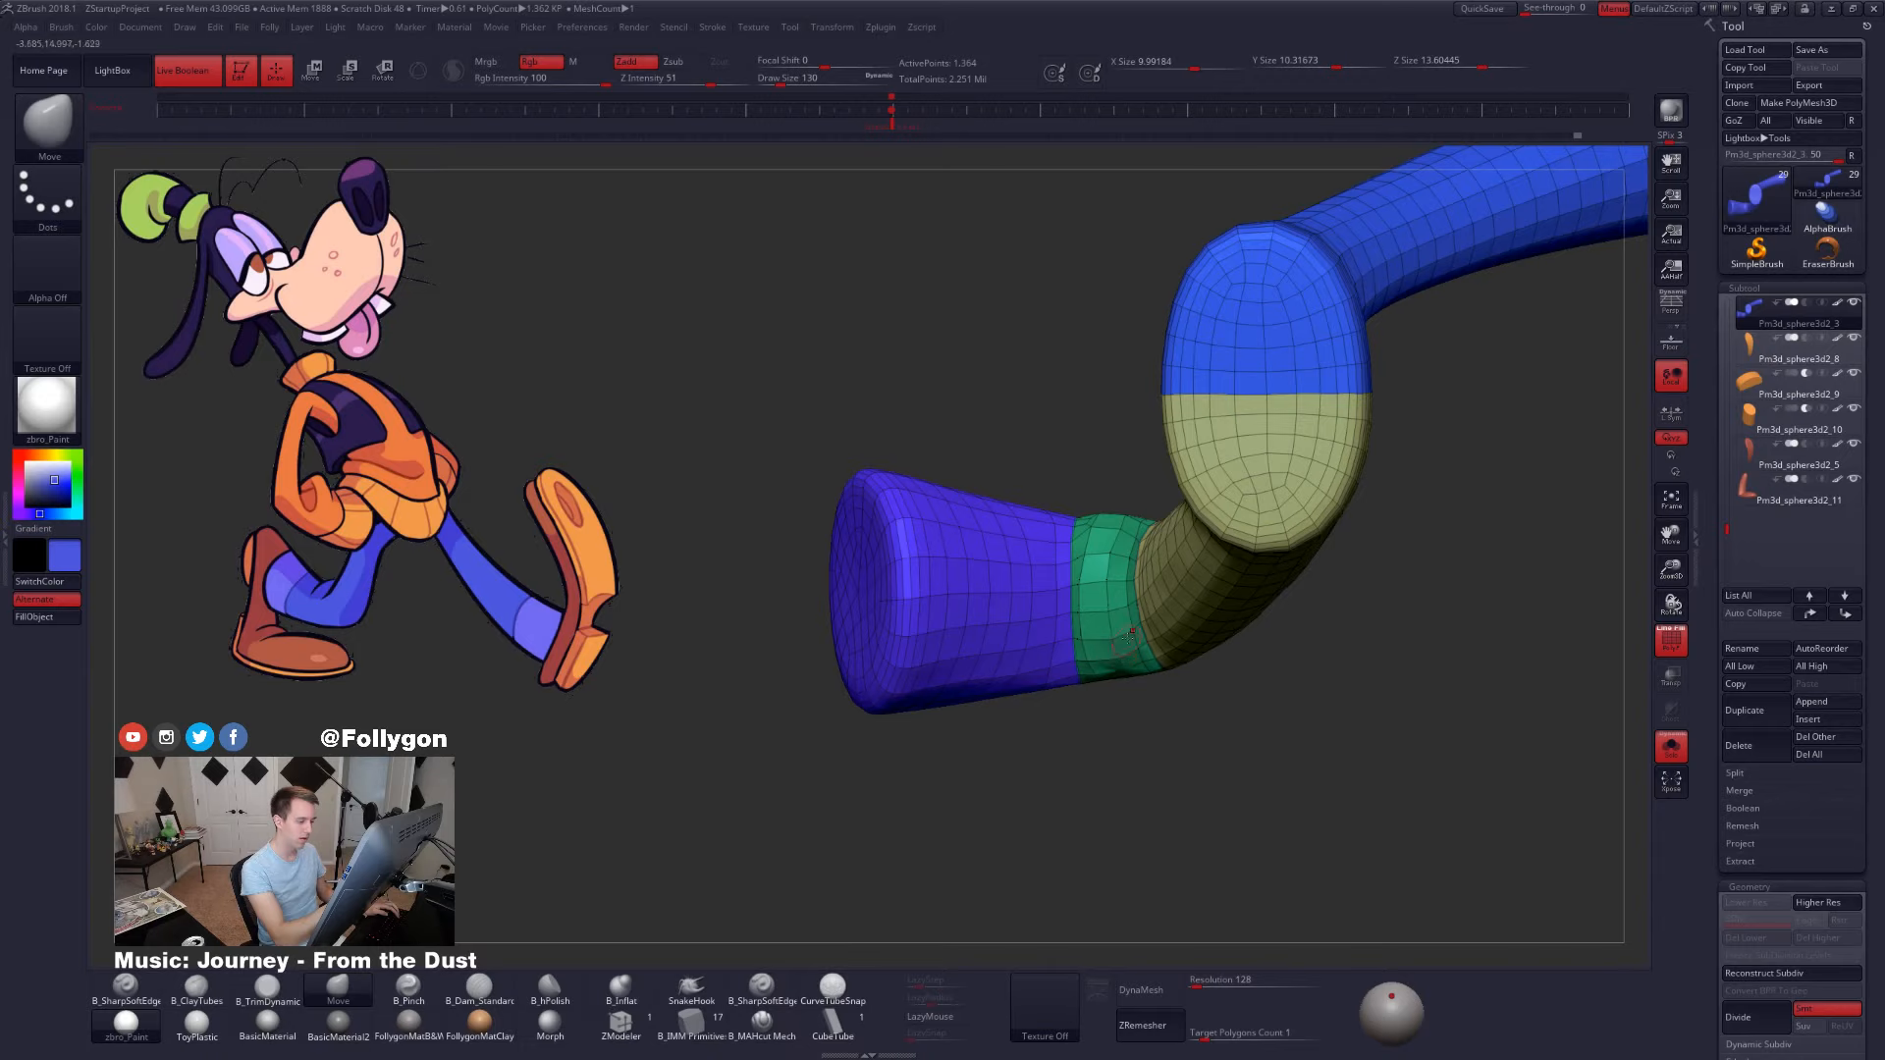
{"action": "right_click_drag", "start_coordinate": [1121, 596], "coordinate": [884, 717]}
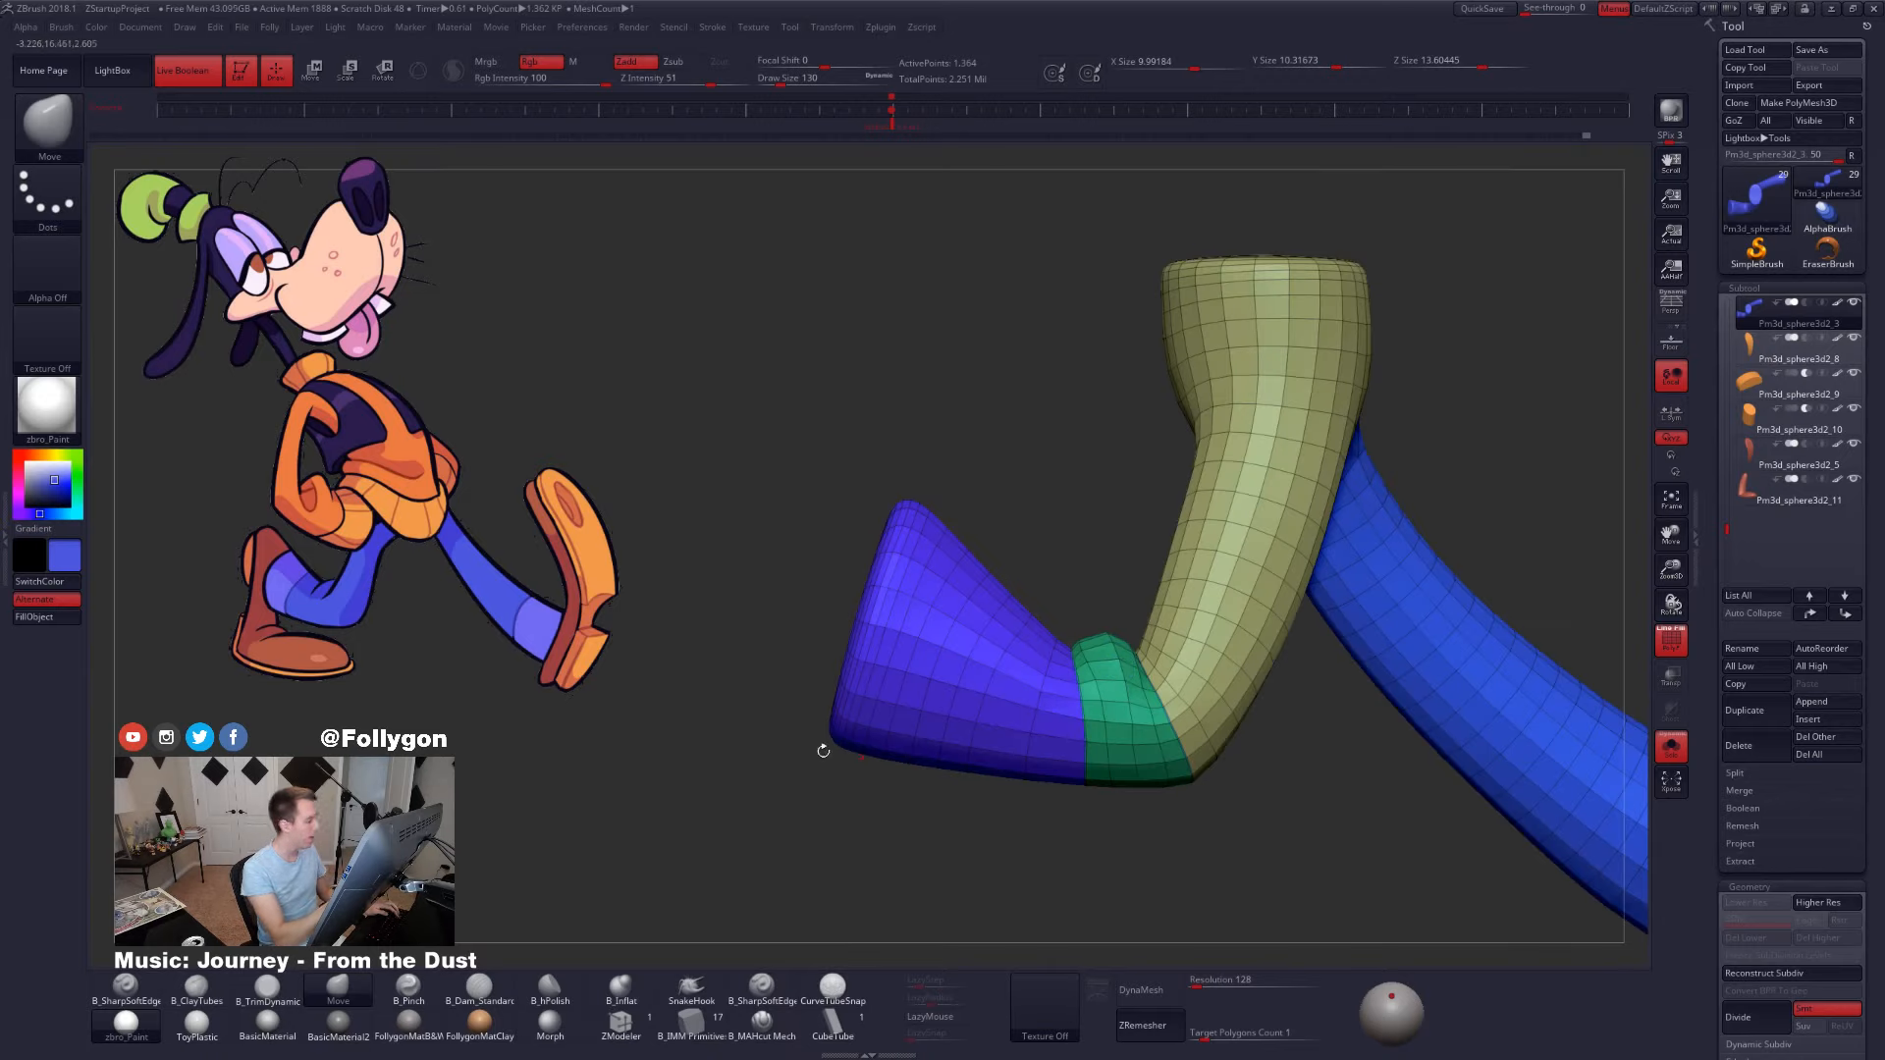
- Lay transpose lines across the reference drawing's bent leg to gauge the direction of its knee fold
{"action": "key", "text": "w"}
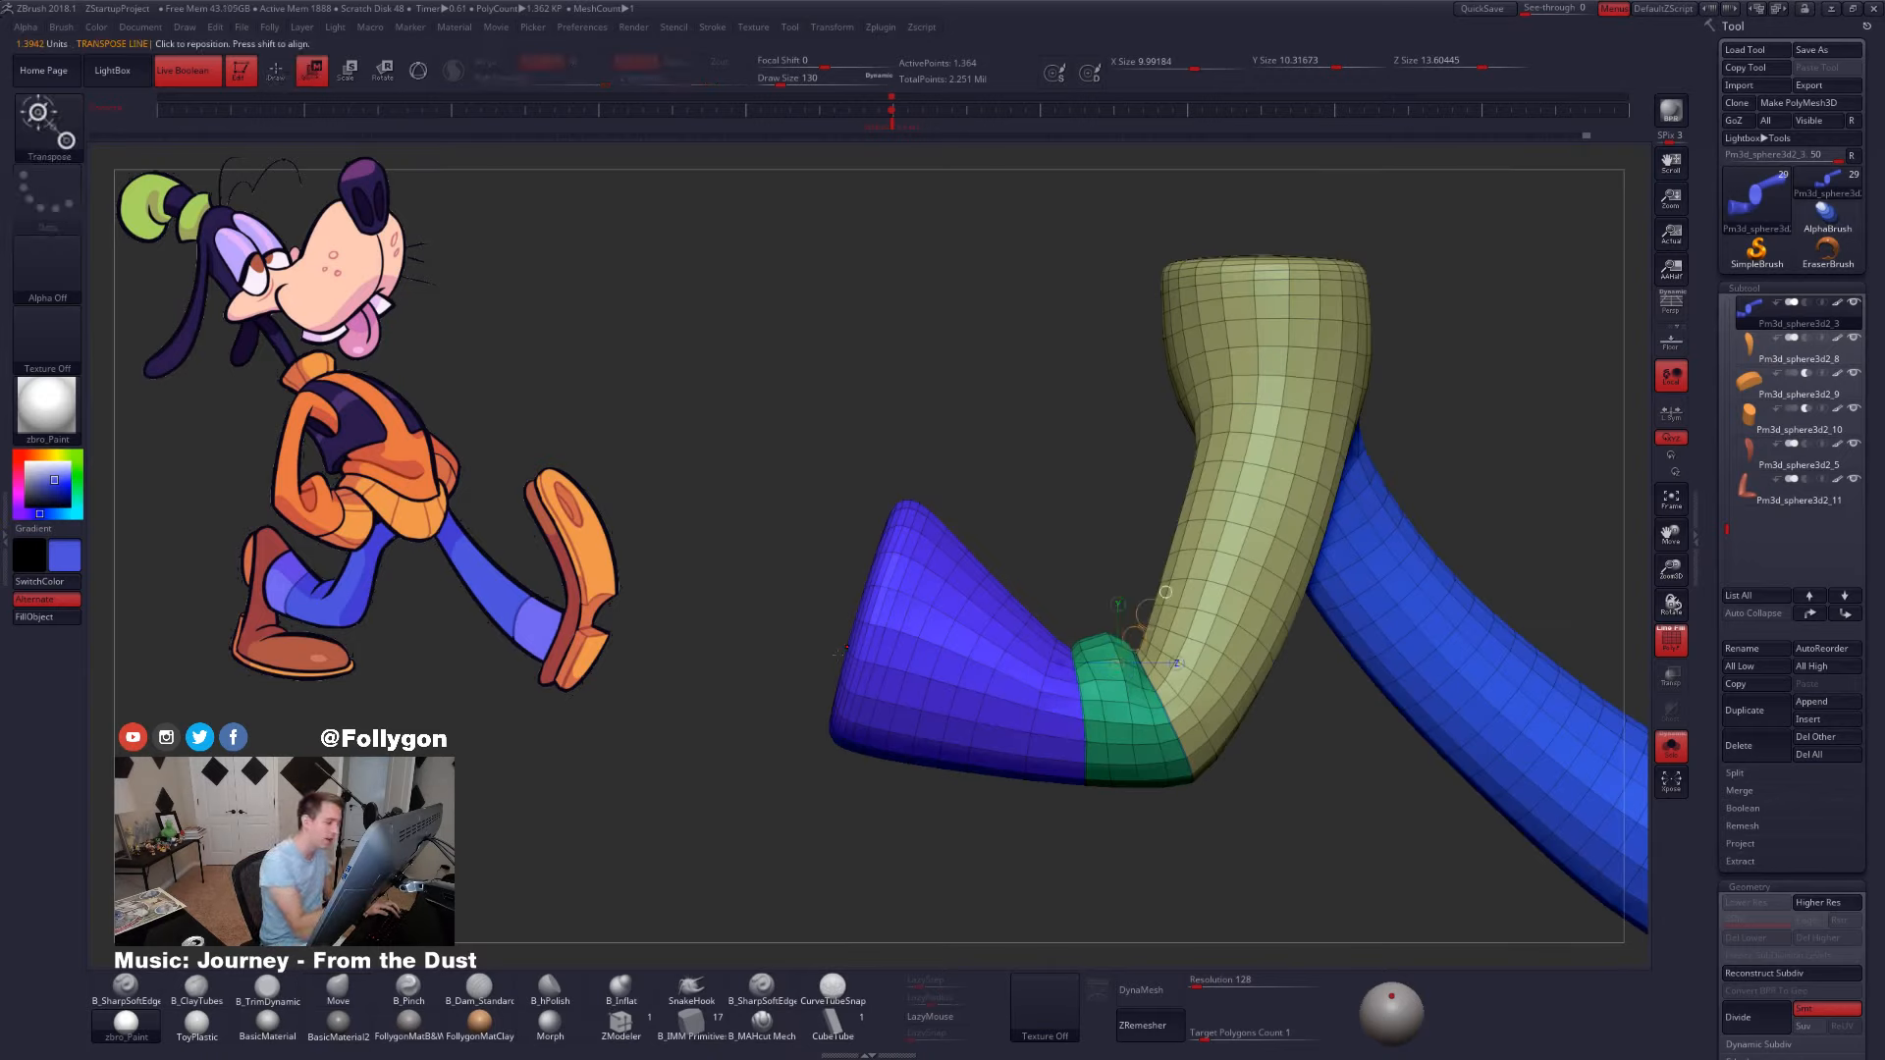
{"action": "left_click_drag", "start_coordinate": [775, 652], "coordinate": [979, 656]}
{"action": "mouse_move", "coordinate": [267, 582]}
{"action": "left_mouse_down"}
{"action": "mouse_move", "coordinate": [460, 587]}
{"action": "mouse_move", "coordinate": [511, 534]}
{"action": "left_mouse_up"}
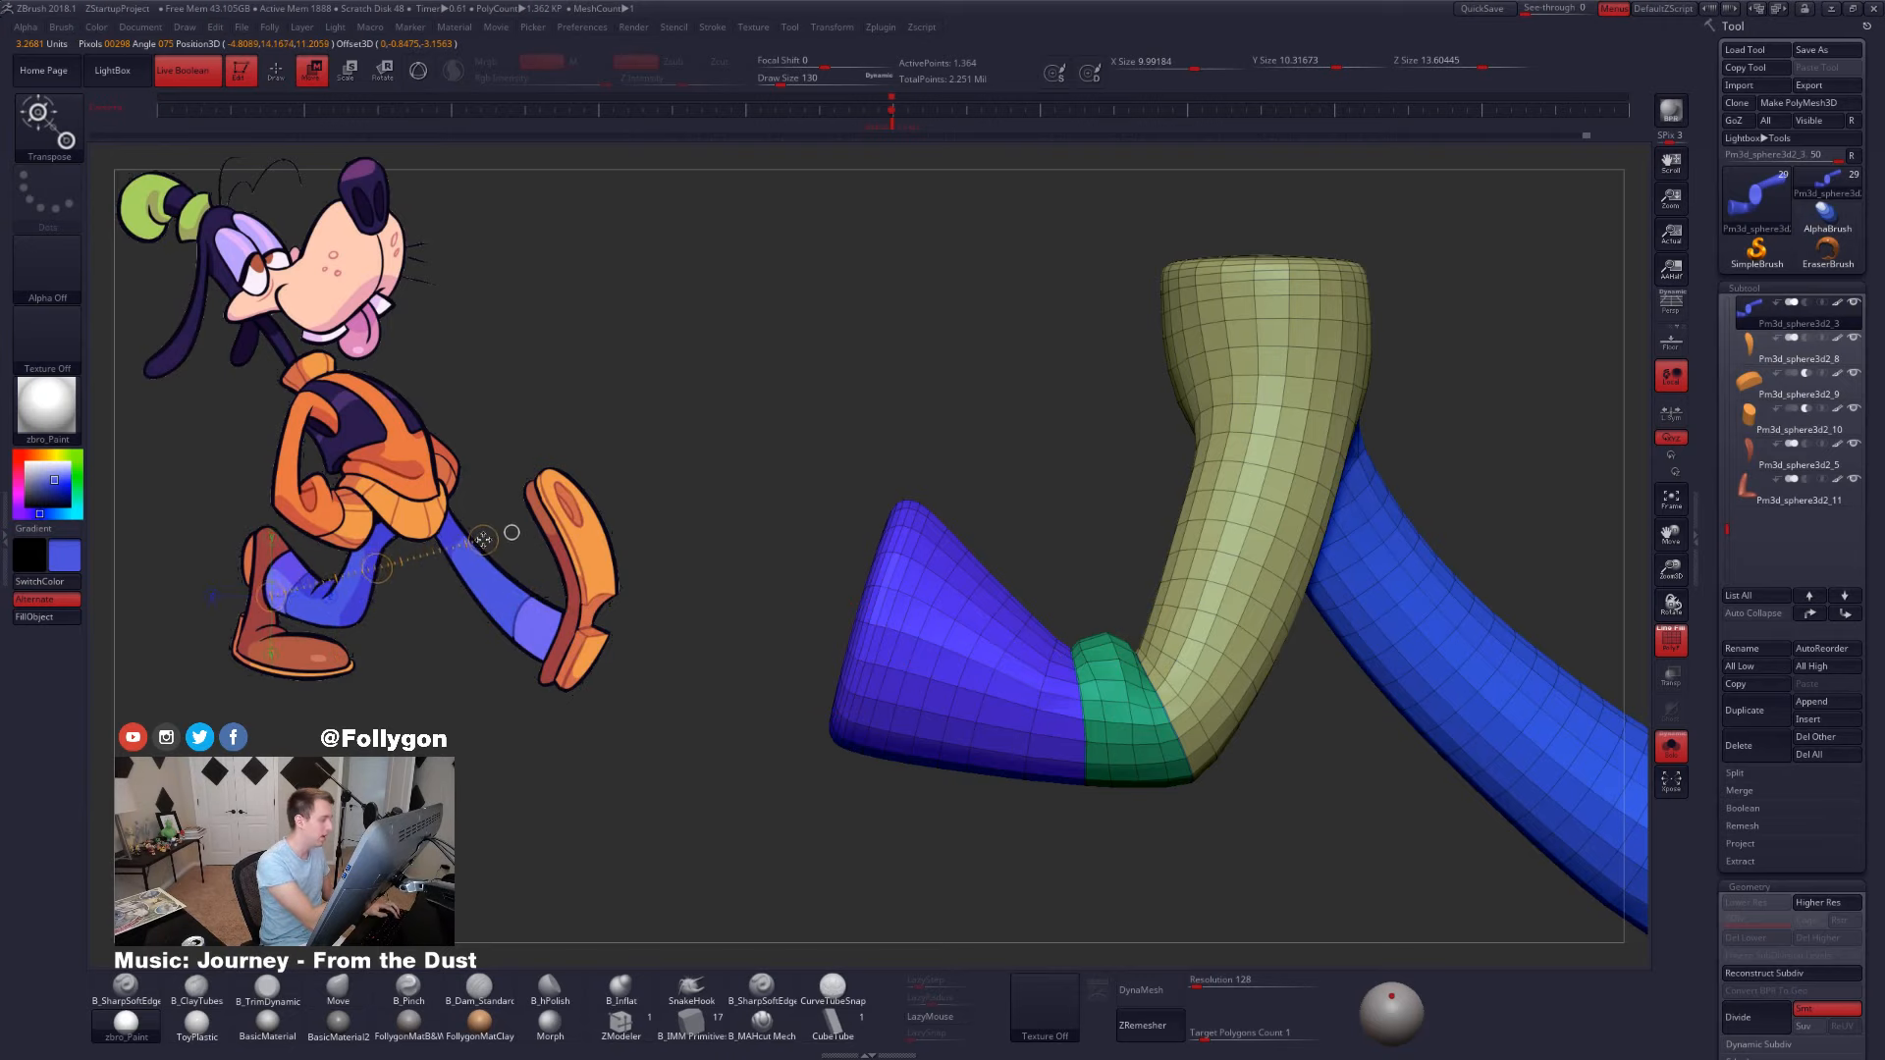
{"action": "left_click_drag", "start_coordinate": [512, 533], "coordinate": [515, 535]}
{"action": "mouse_move", "coordinate": [266, 517]}
{"action": "left_mouse_down"}
{"action": "mouse_move", "coordinate": [444, 726]}
{"action": "mouse_move", "coordinate": [577, 502]}
{"action": "left_mouse_up"}
{"action": "mouse_move", "coordinate": [282, 597]}
{"action": "left_mouse_down"}
{"action": "mouse_move", "coordinate": [582, 567]}
{"action": "mouse_move", "coordinate": [565, 513]}
{"action": "left_mouse_up"}
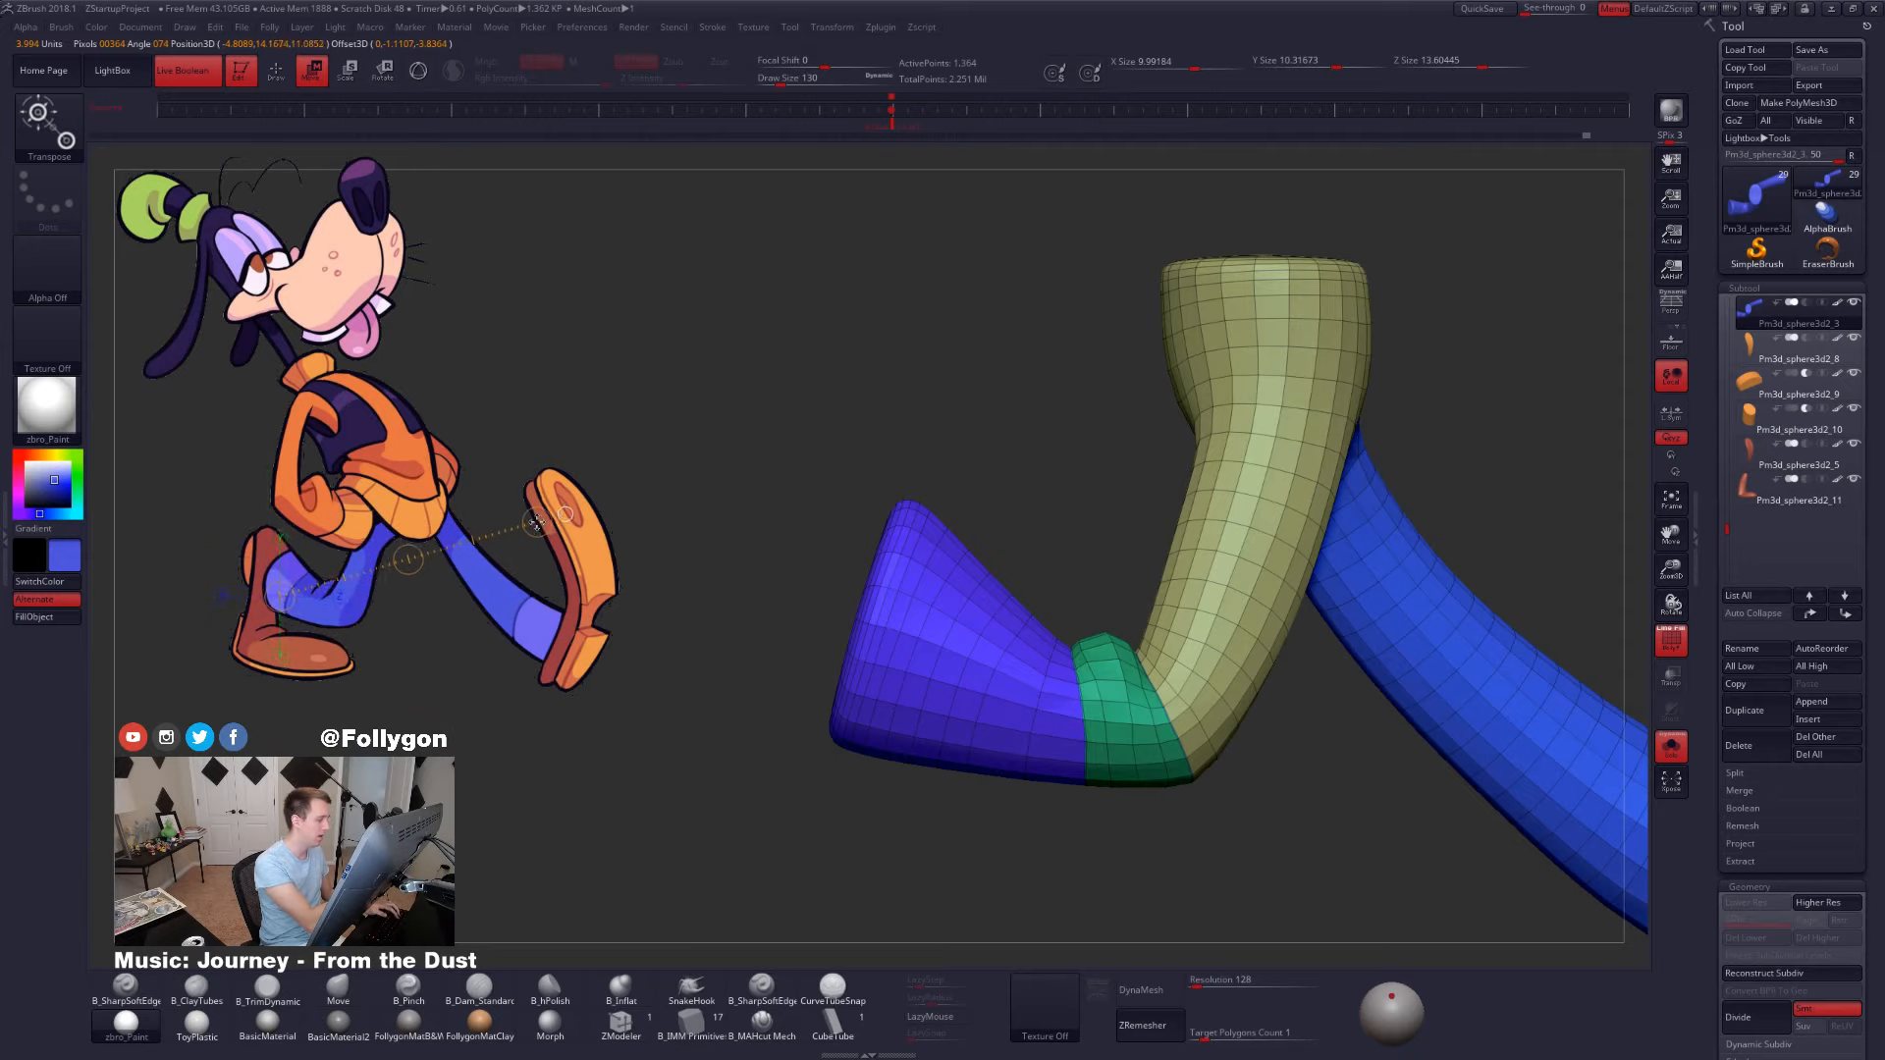
{"action": "mouse_move", "coordinate": [1110, 864]}
{"action": "left_mouse_down"}
{"action": "mouse_move", "coordinate": [1178, 869]}
{"action": "mouse_move", "coordinate": [1195, 793]}
{"action": "mouse_move", "coordinate": [1275, 798]}
{"action": "left_mouse_up"}
- Show the whole character without polyframe and lay transpose lines from the knee fold to compare the bent leg with the reference
{"action": "key", "text": "shift+f"}
{"action": "key", "text": "q"}
{"action": "key", "text": "d"}
{"action": "key", "text": "alt+s"}
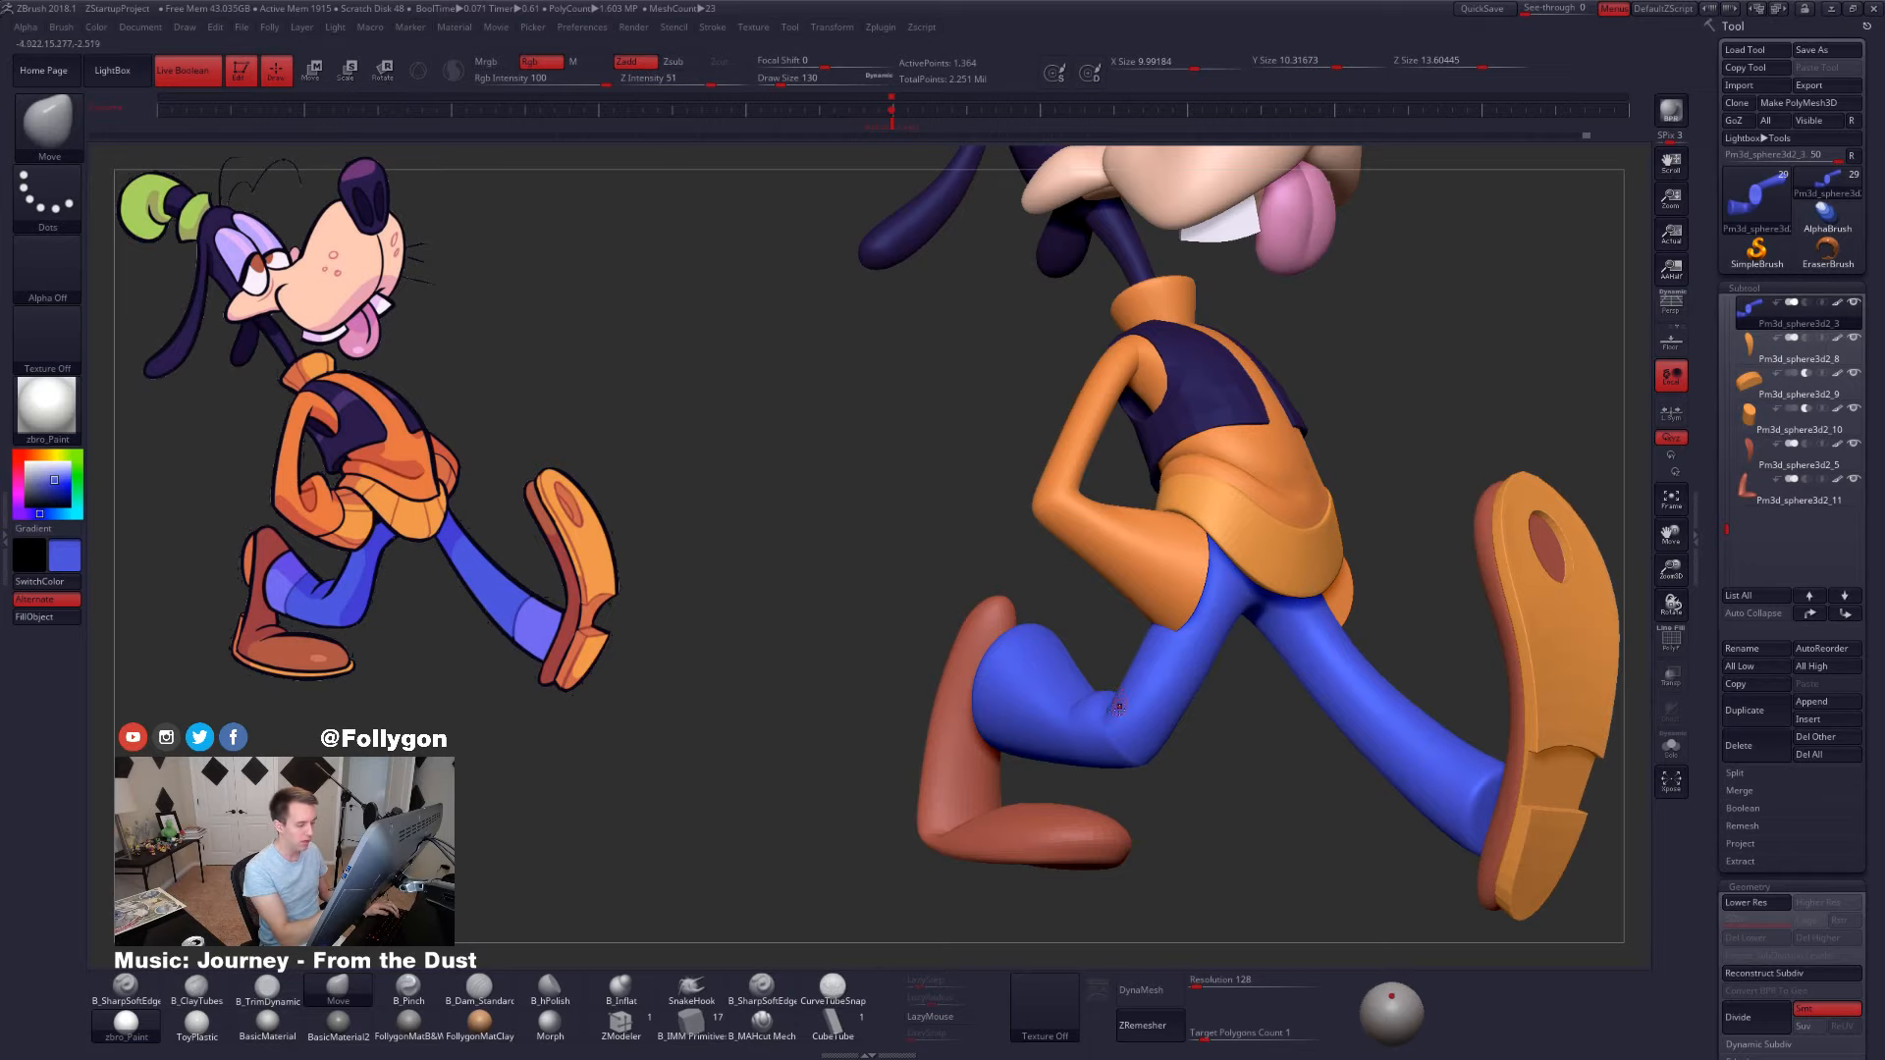
{"action": "key", "text": "w"}
{"action": "mouse_move", "coordinate": [1120, 659]}
{"action": "left_mouse_down"}
{"action": "mouse_move", "coordinate": [1103, 852]}
{"action": "mouse_move", "coordinate": [1102, 818]}
{"action": "mouse_move", "coordinate": [1274, 821]}
{"action": "left_mouse_up"}
{"action": "key", "text": "shift+d"}
{"action": "key", "text": "q"}
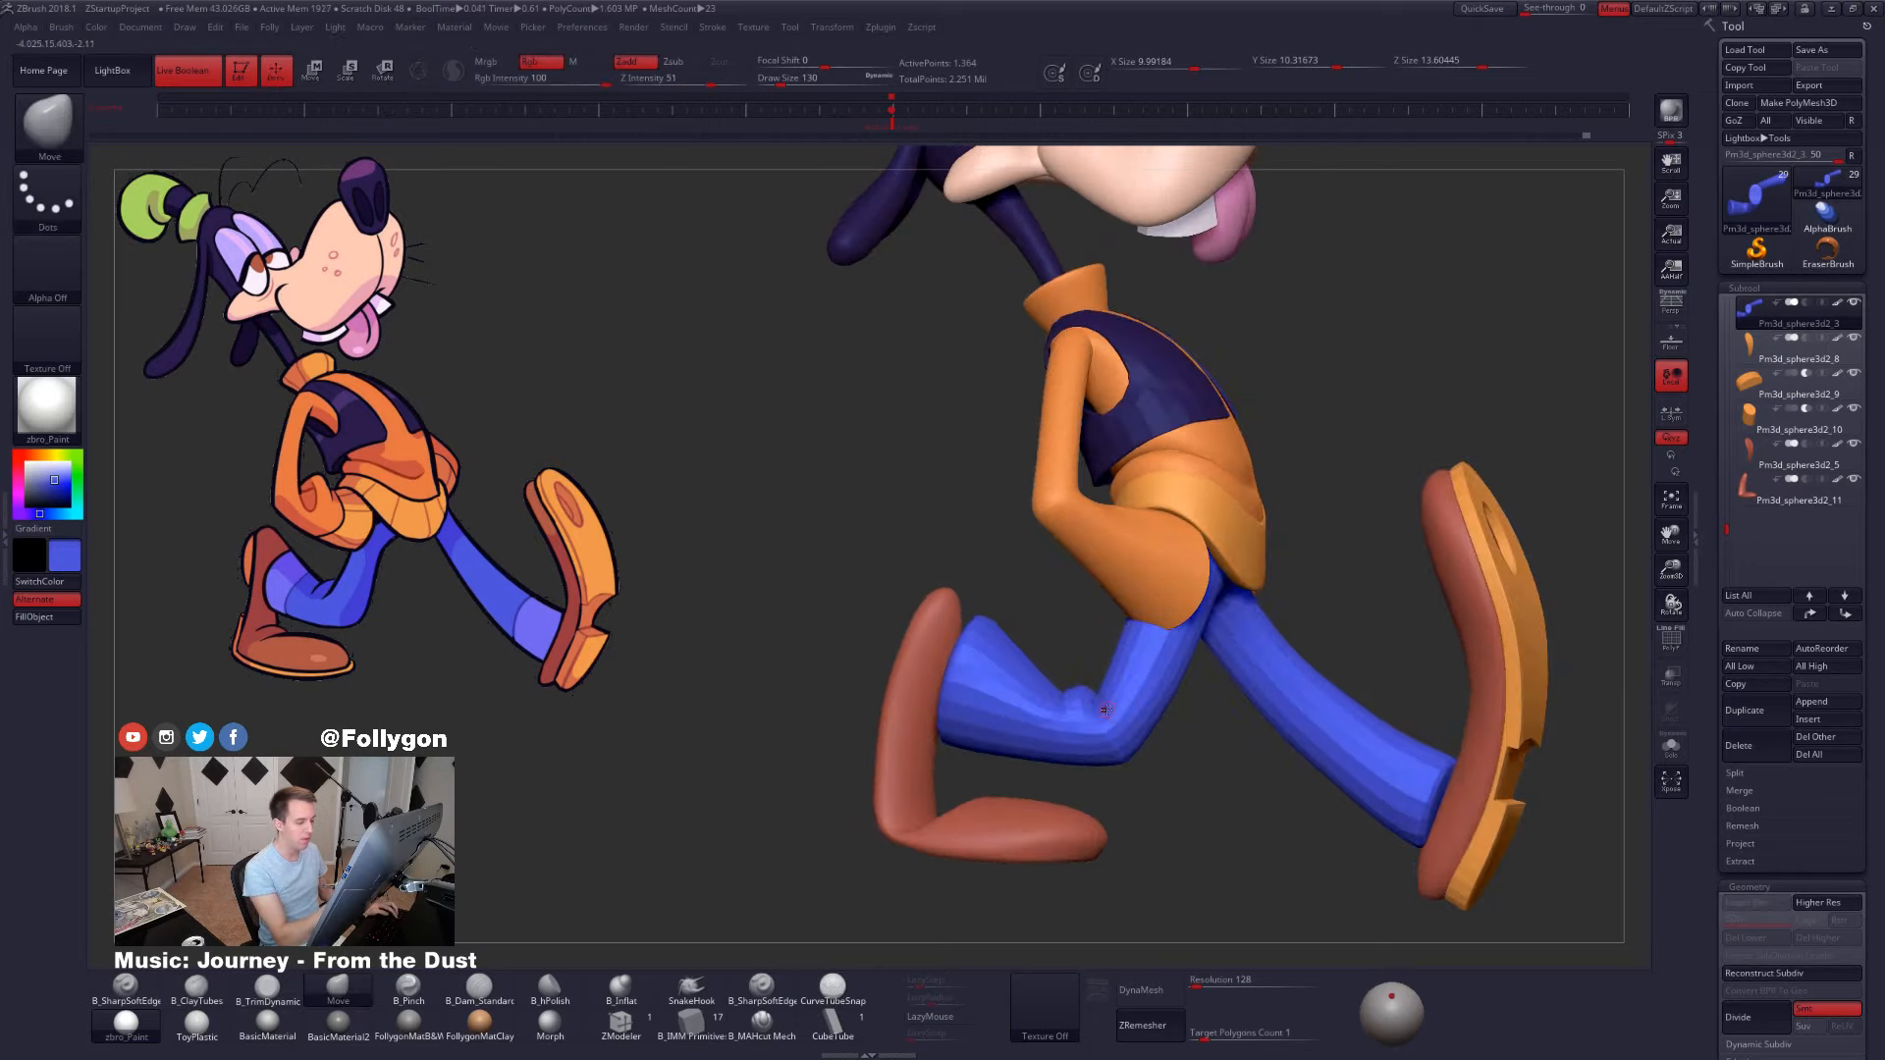
{"action": "key", "text": "w"}
{"action": "left_click_drag", "start_coordinate": [1079, 690], "coordinate": [1129, 692]}
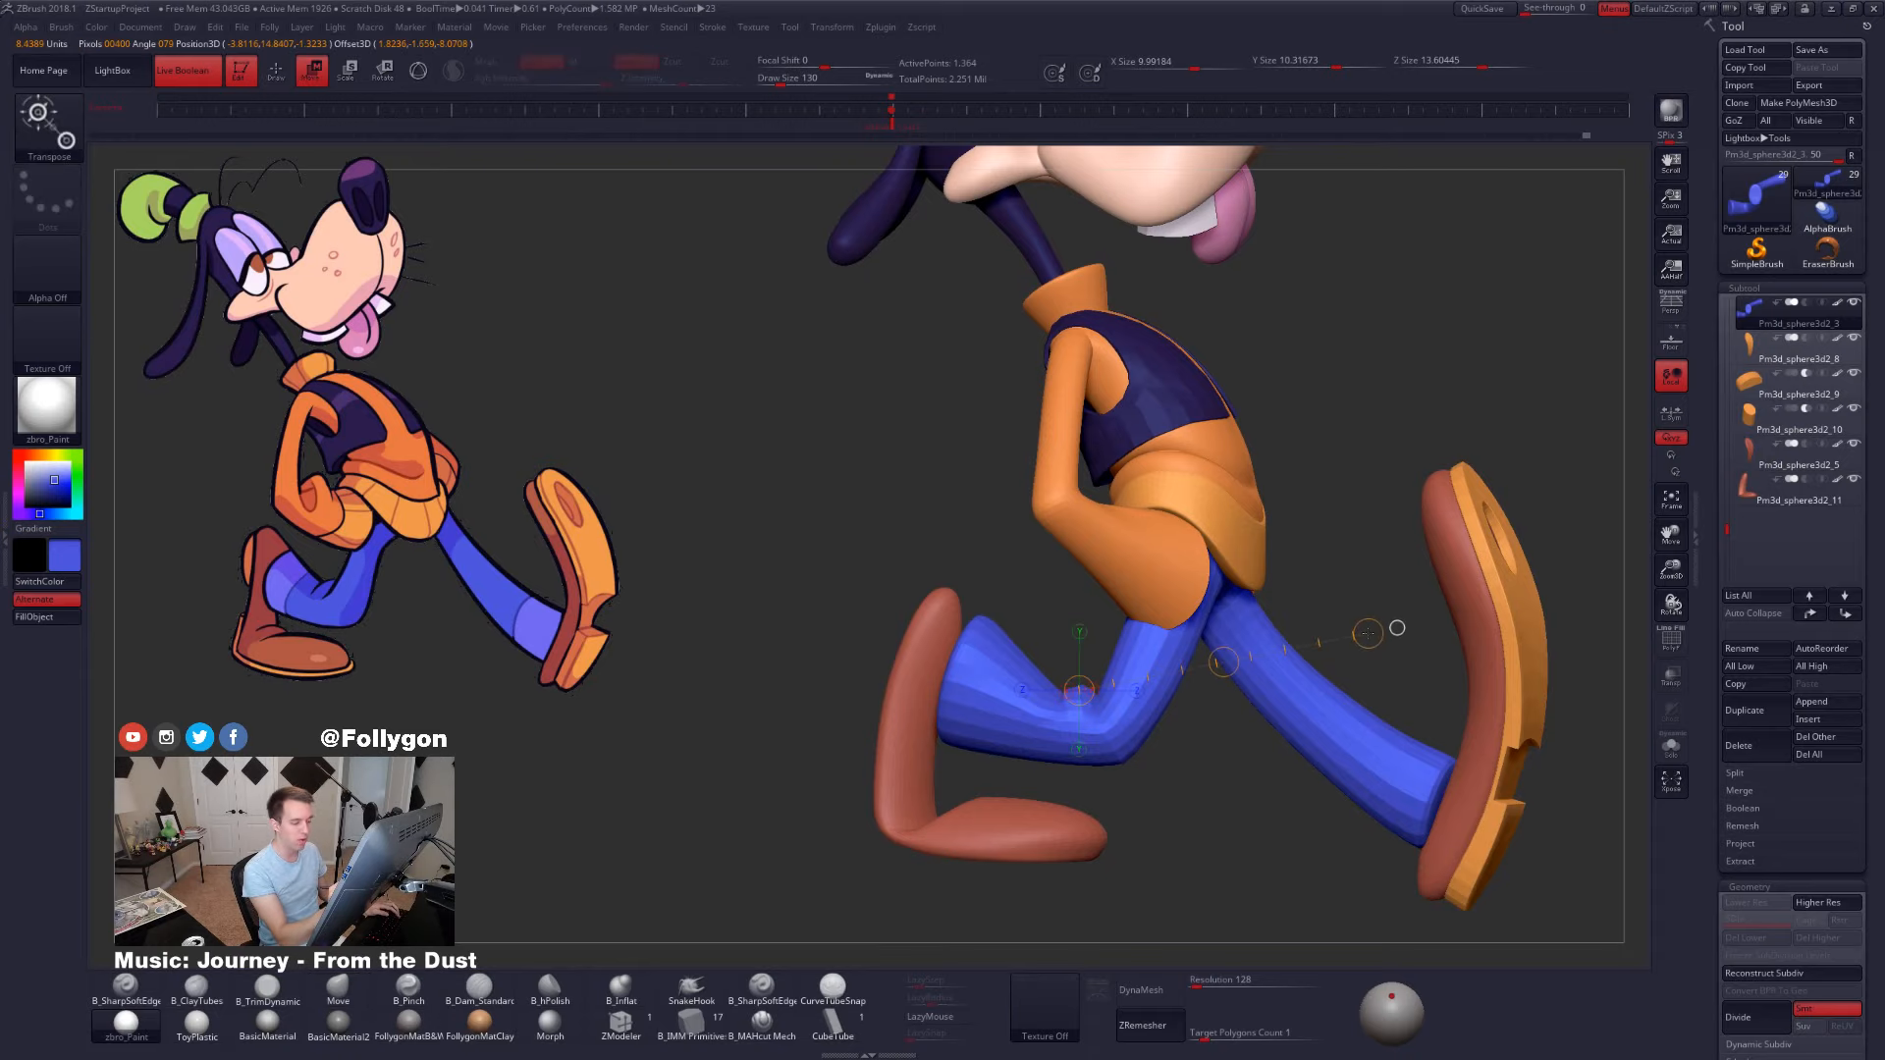
{"action": "left_click_drag", "start_coordinate": [1367, 633], "coordinate": [1384, 630]}
{"action": "key", "text": "q"}
{"action": "mouse_move", "coordinate": [1111, 742]}
{"action": "right_mouse_down", "text": "alt"}
{"action": "mouse_move", "coordinate": [1139, 763]}
{"action": "mouse_move", "coordinate": [1141, 834]}
{"action": "right_mouse_up", "text": "alt"}
- Isolate the blue trousers with polyframe shown and mask everything except the green knee fold's polygroup
{"action": "key", "text": "alt+s"}
{"action": "key", "text": "shift+f"}
{"action": "right_click_drag", "start_coordinate": [1035, 724], "coordinate": [1095, 741], "text": "alt"}
{"action": "key", "text": "w"}
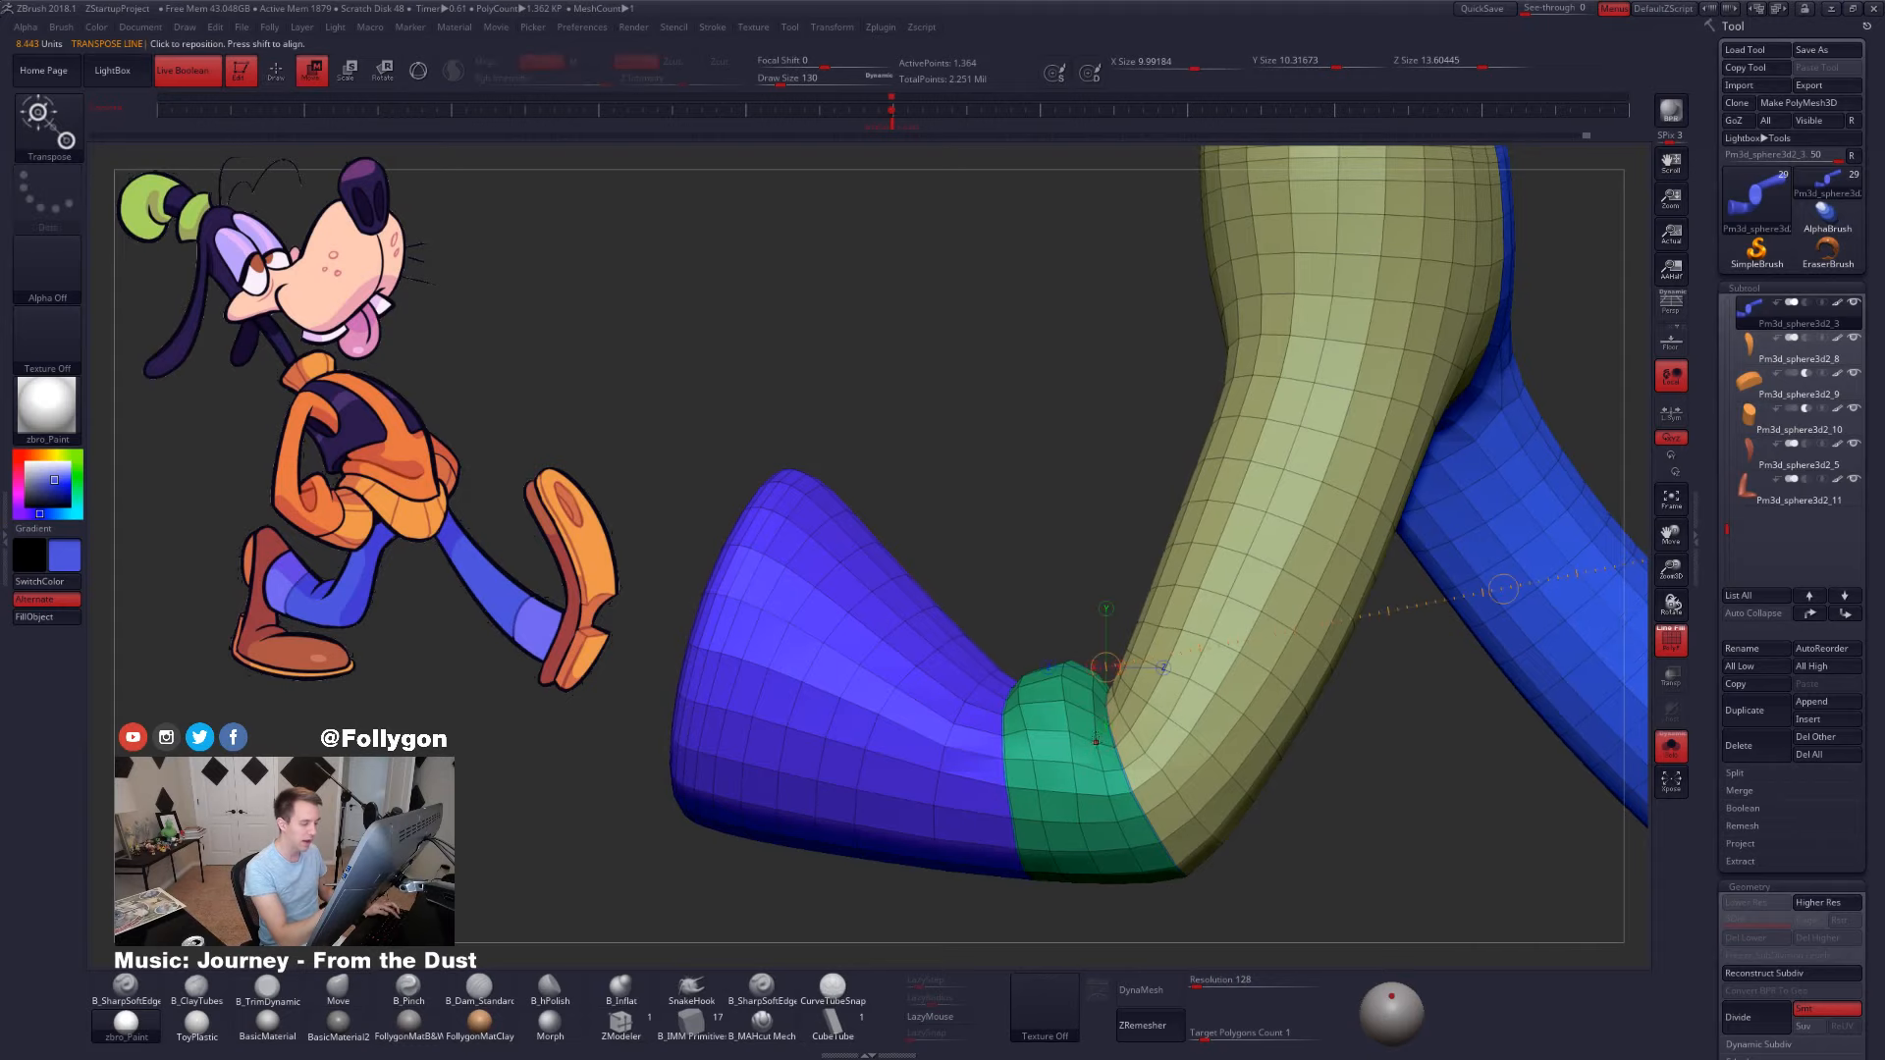
{"action": "left_click", "coordinate": [1096, 741], "text": "ctrl"}
{"action": "key", "text": "q"}
{"action": "right_click_drag", "start_coordinate": [1093, 807], "coordinate": [1101, 705], "text": "alt"}
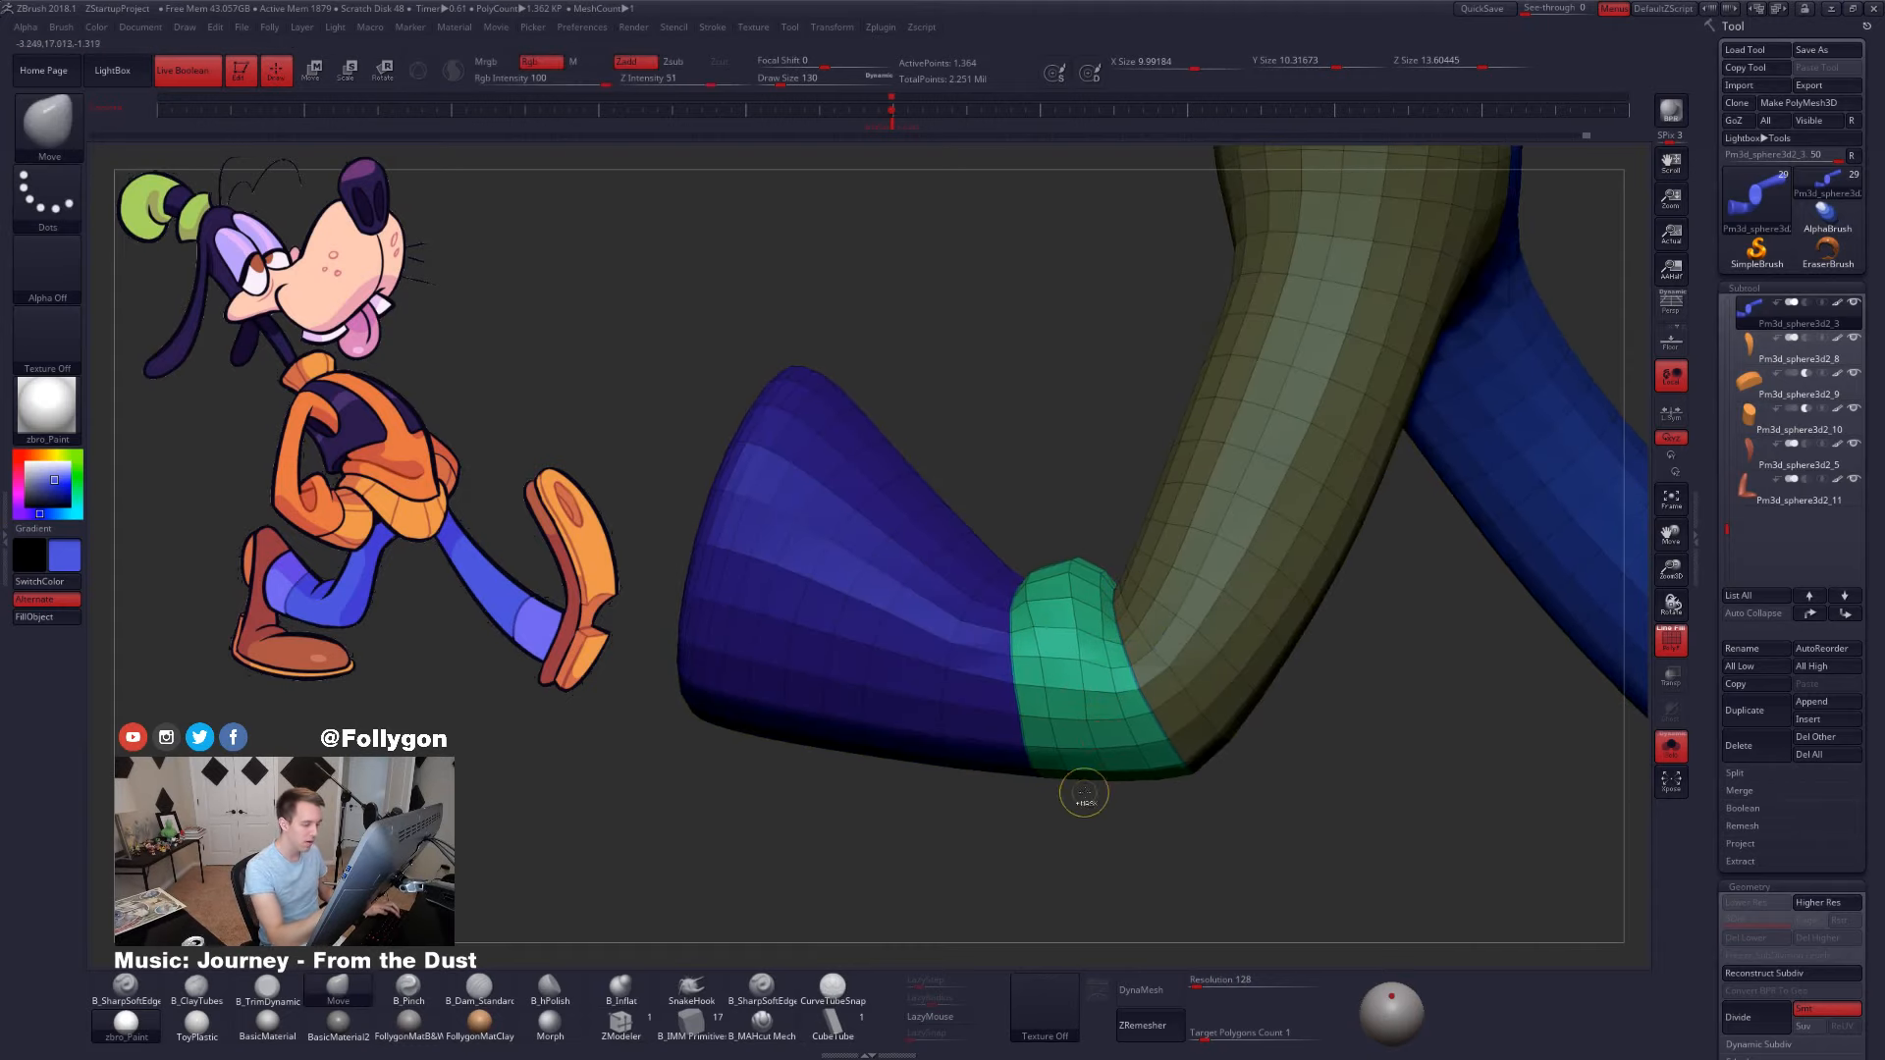
- Extend the mask with lasso selections over the lower part of the green knee fold from both sides of the leg
{"action": "mouse_move", "coordinate": [1081, 778]}
{"action": "left_mouse_down", "text": "ctrl"}
{"action": "mouse_move", "coordinate": [1061, 542]}
{"action": "mouse_move", "coordinate": [1081, 933]}
{"action": "left_mouse_up", "text": "ctrl"}
{"action": "right_click_drag", "start_coordinate": [1066, 747], "coordinate": [1453, 751]}
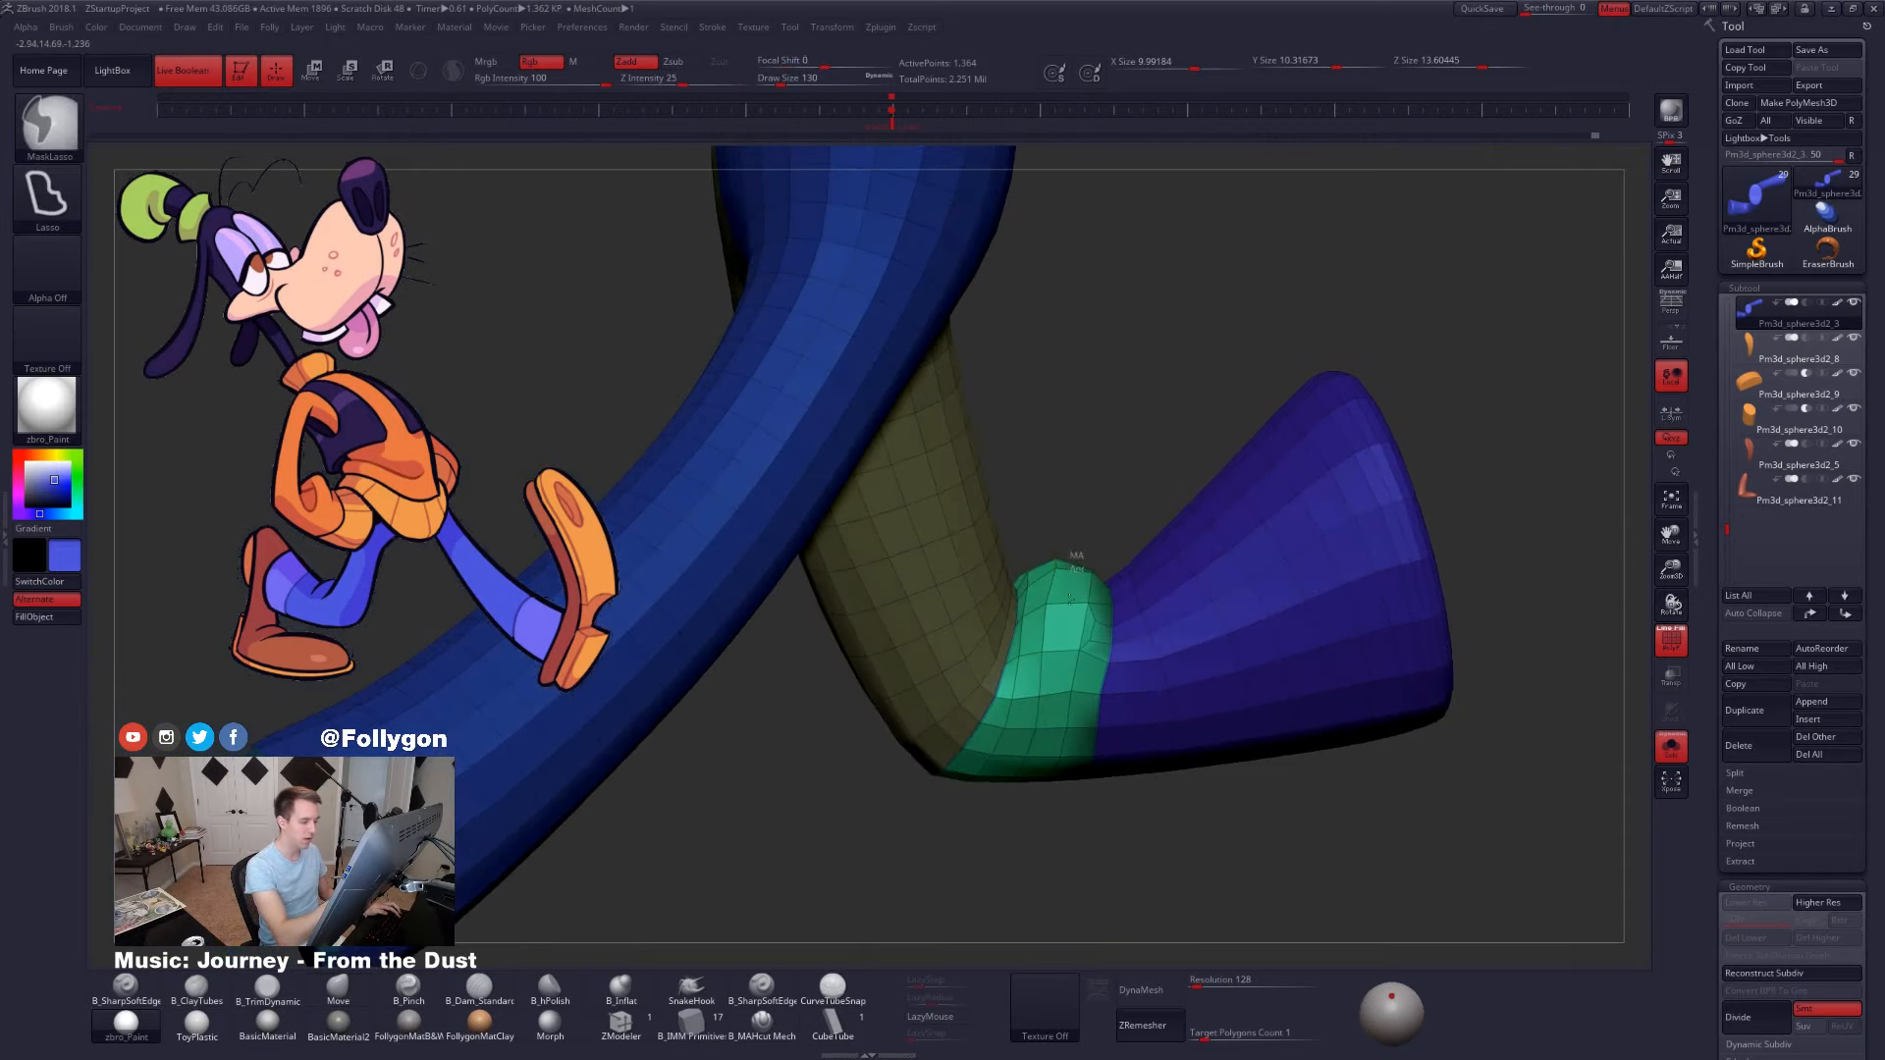
{"action": "right_click_drag", "start_coordinate": [1070, 595], "coordinate": [1060, 567]}
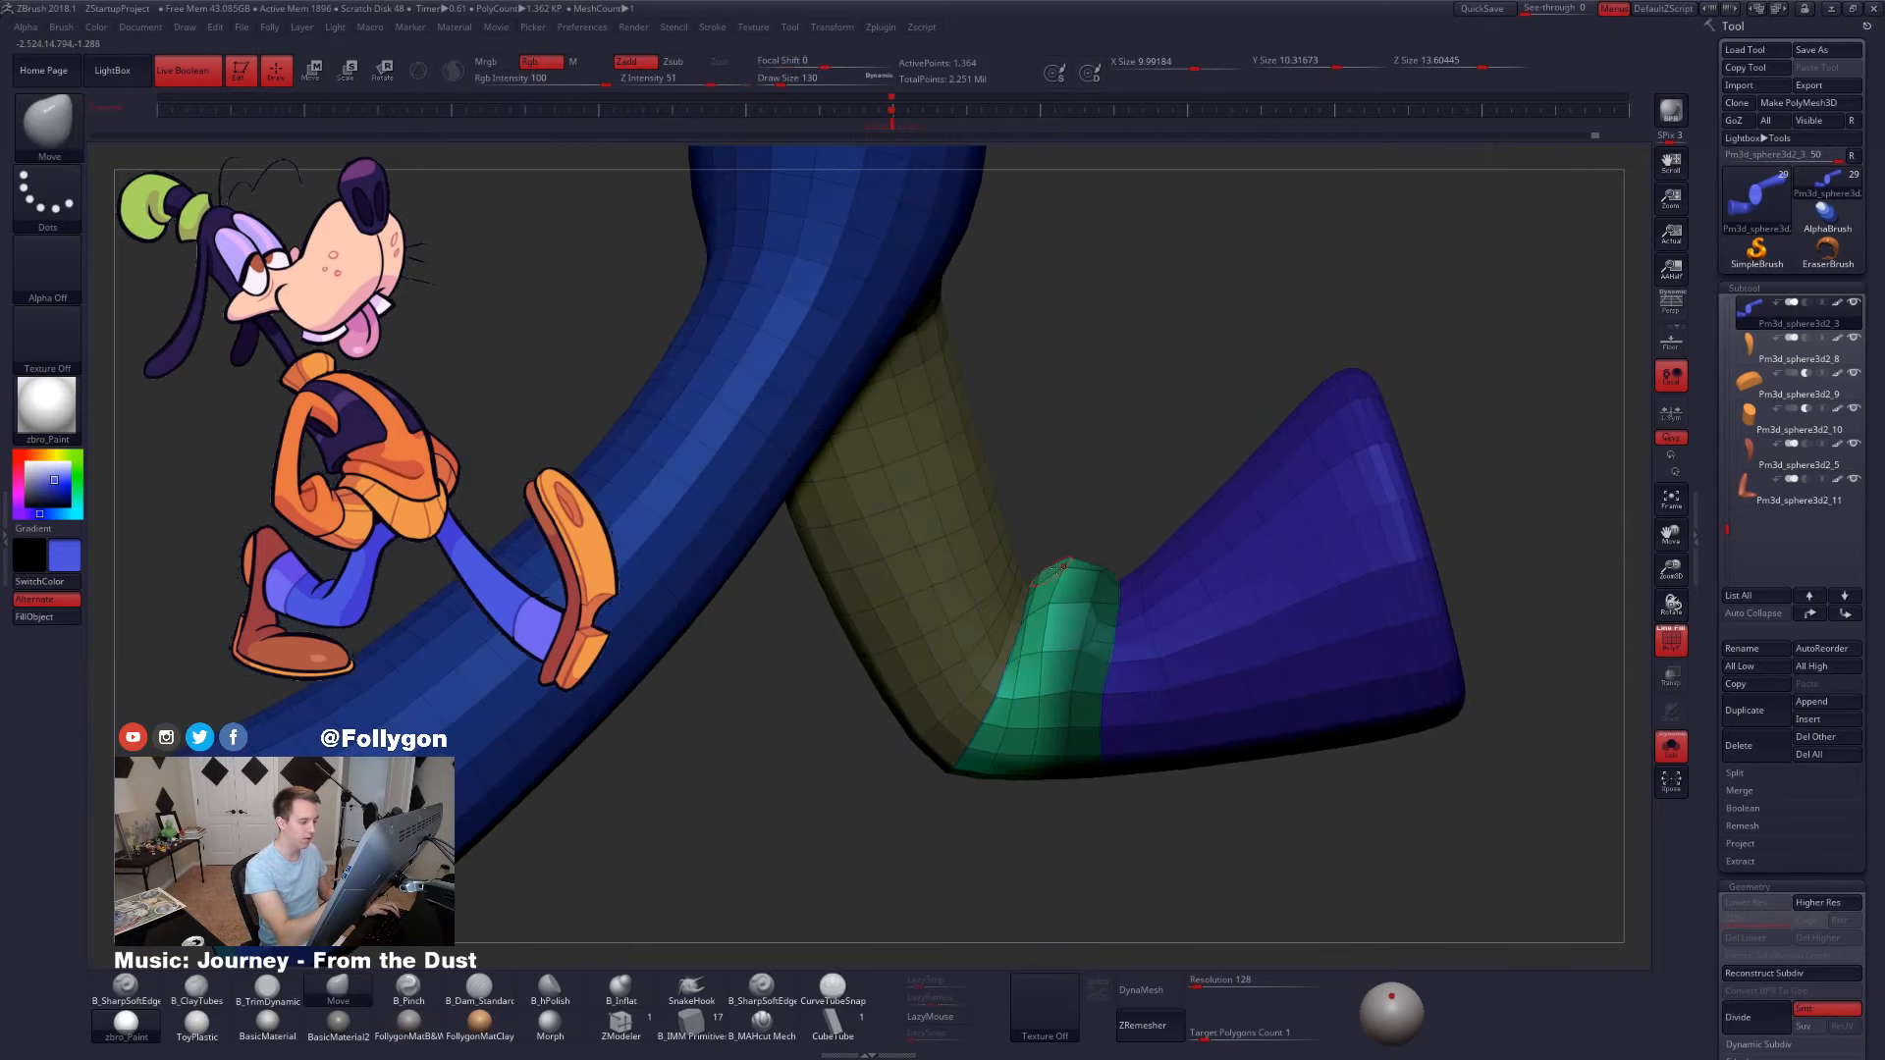
{"action": "key", "text": "w"}
{"action": "key", "text": "q"}
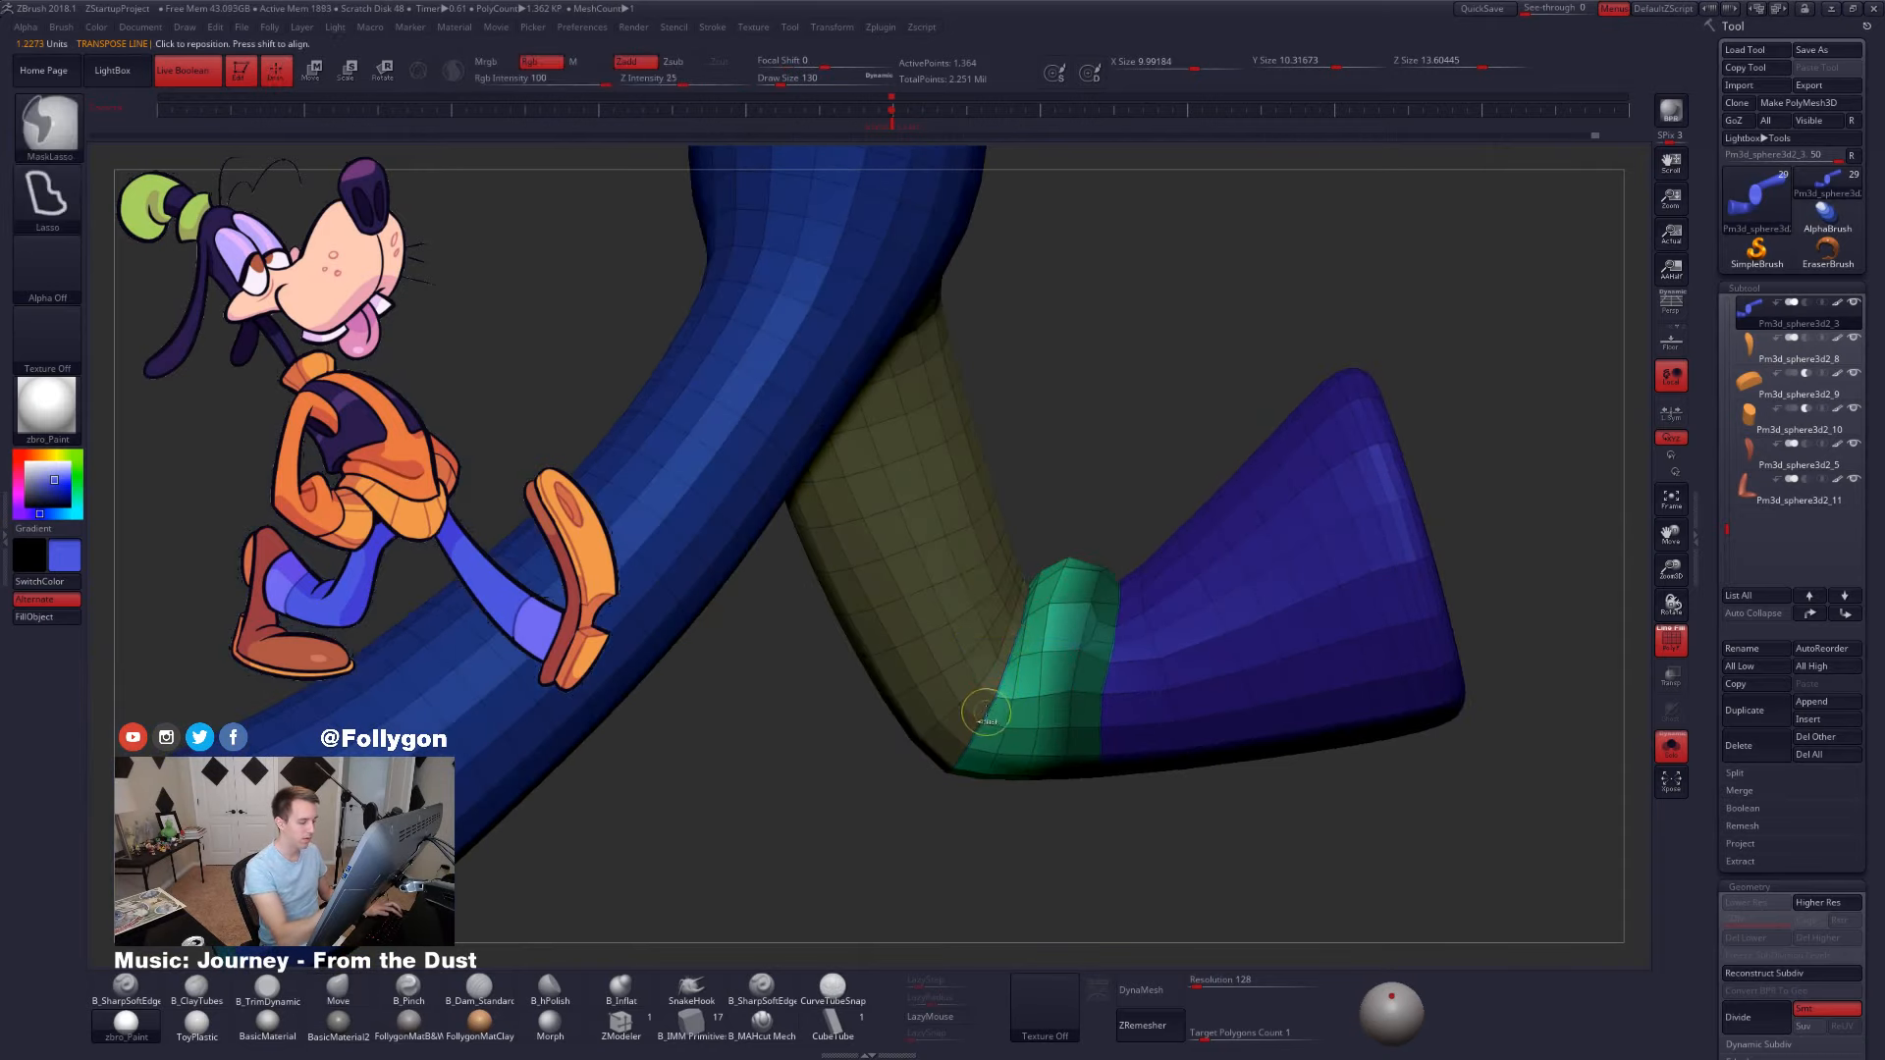
{"action": "left_click_drag", "start_coordinate": [982, 709], "coordinate": [1276, 785], "text": "ctrl"}
{"action": "right_click_drag", "start_coordinate": [1338, 694], "coordinate": [1041, 676]}
- Reshape the unmasked knee fold's edge beside the upper leg with the Move brush at draw size 203
{"action": "key", "text": "space"}
{"action": "left_click_drag", "start_coordinate": [1056, 665], "coordinate": [1055, 643]}
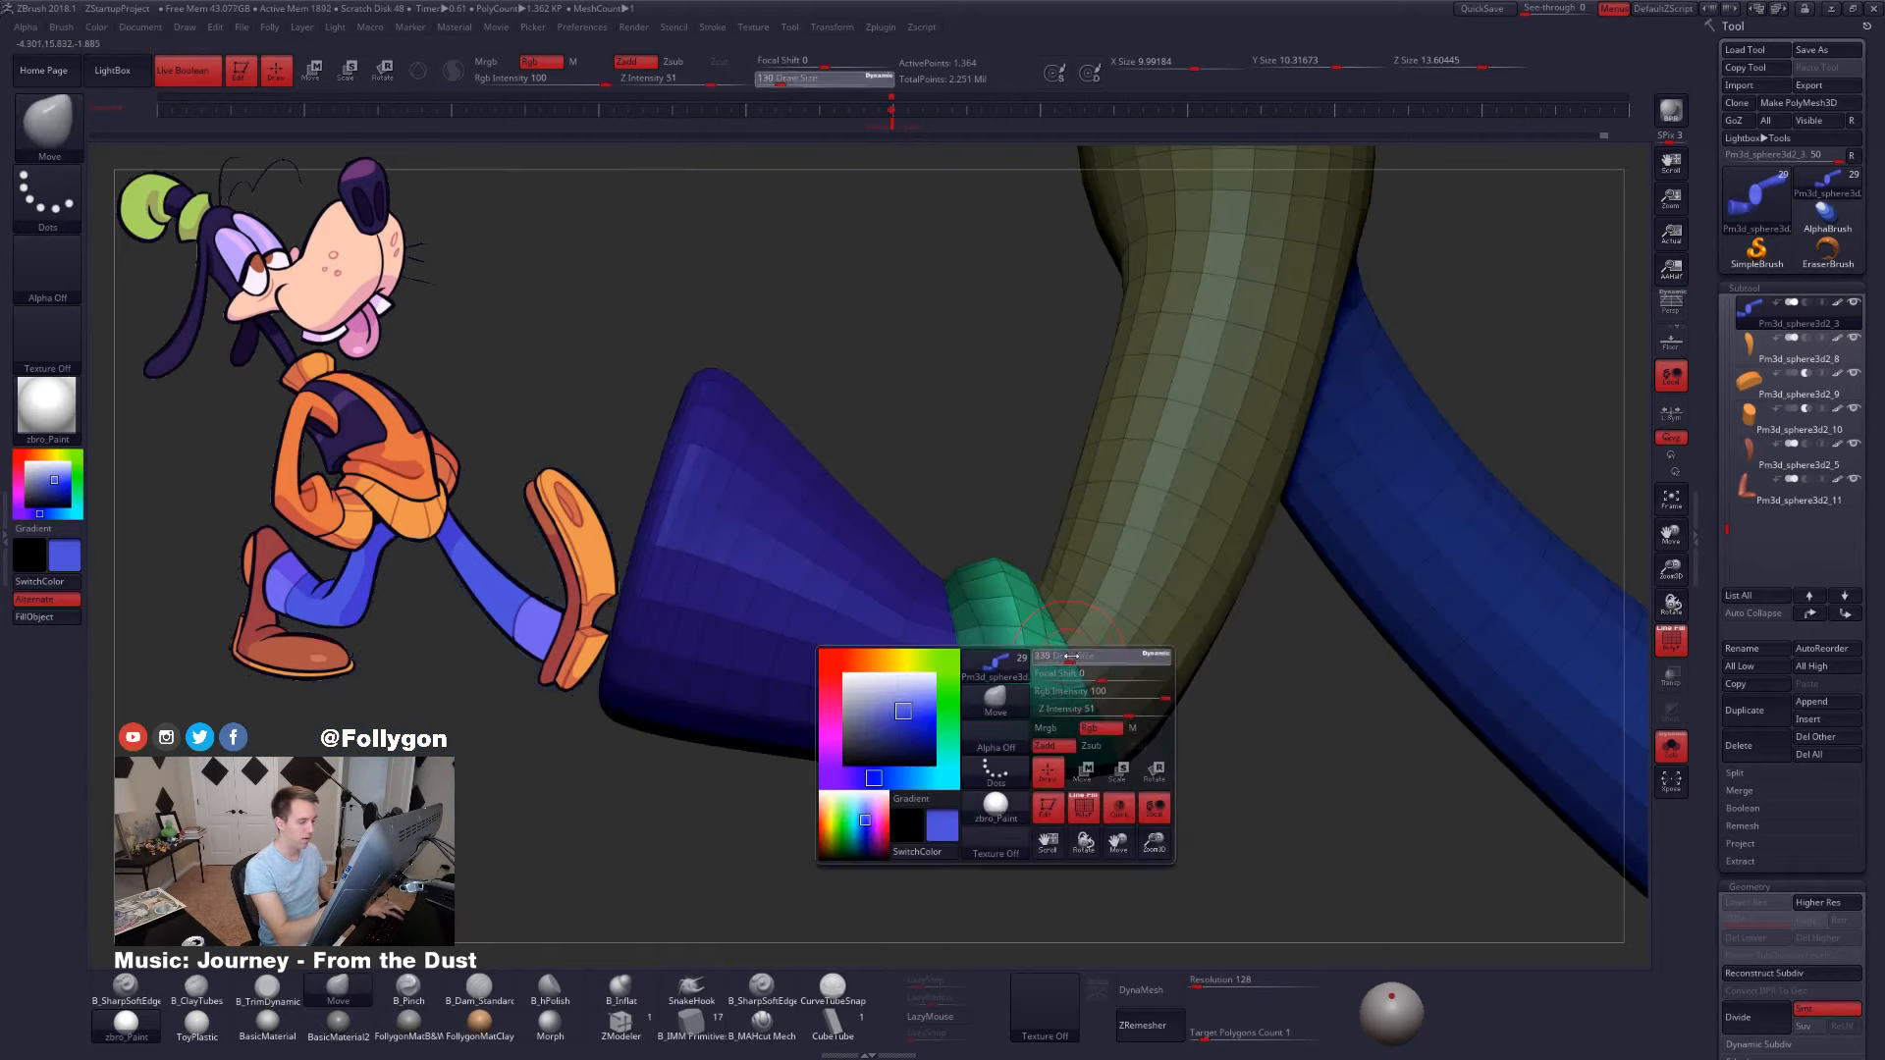
{"action": "right_click_drag", "start_coordinate": [1058, 671], "coordinate": [1052, 678]}
{"action": "key", "text": "space"}
{"action": "left_click_drag", "start_coordinate": [1053, 677], "coordinate": [1064, 633]}
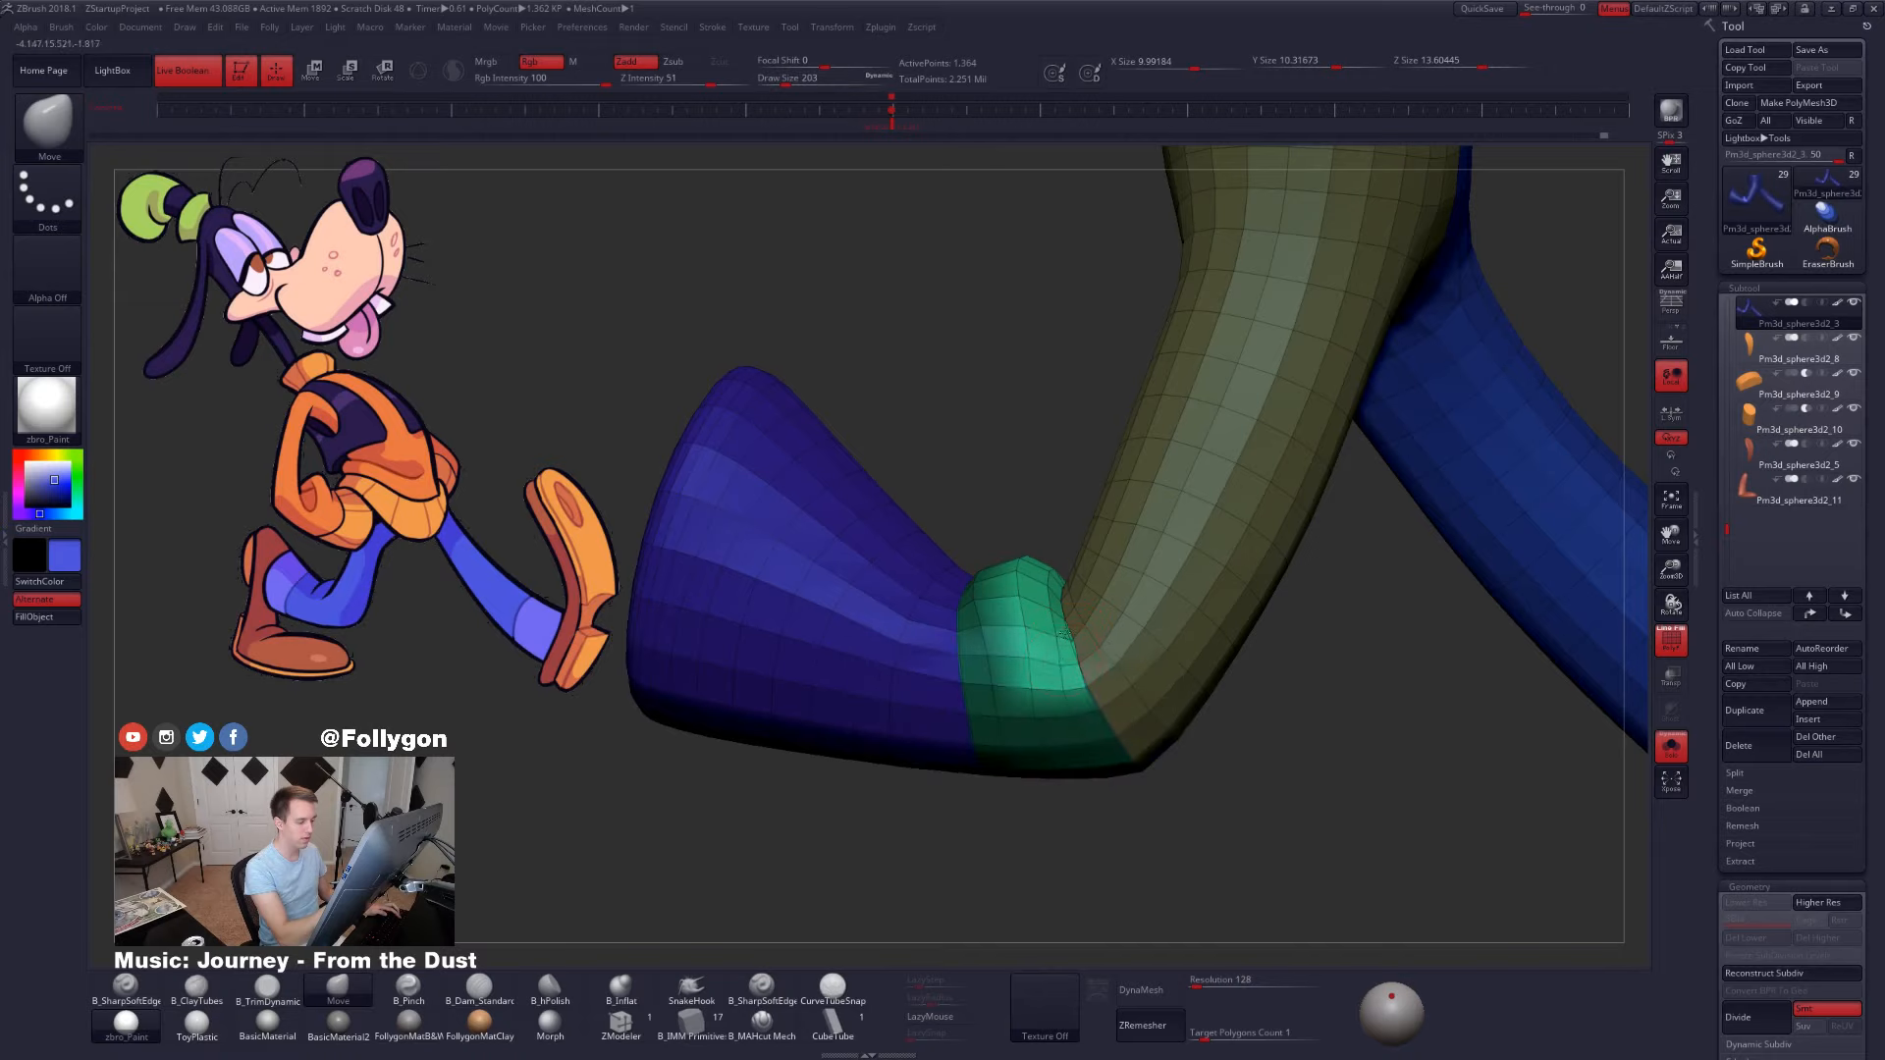
{"action": "key", "text": "ctrl"}
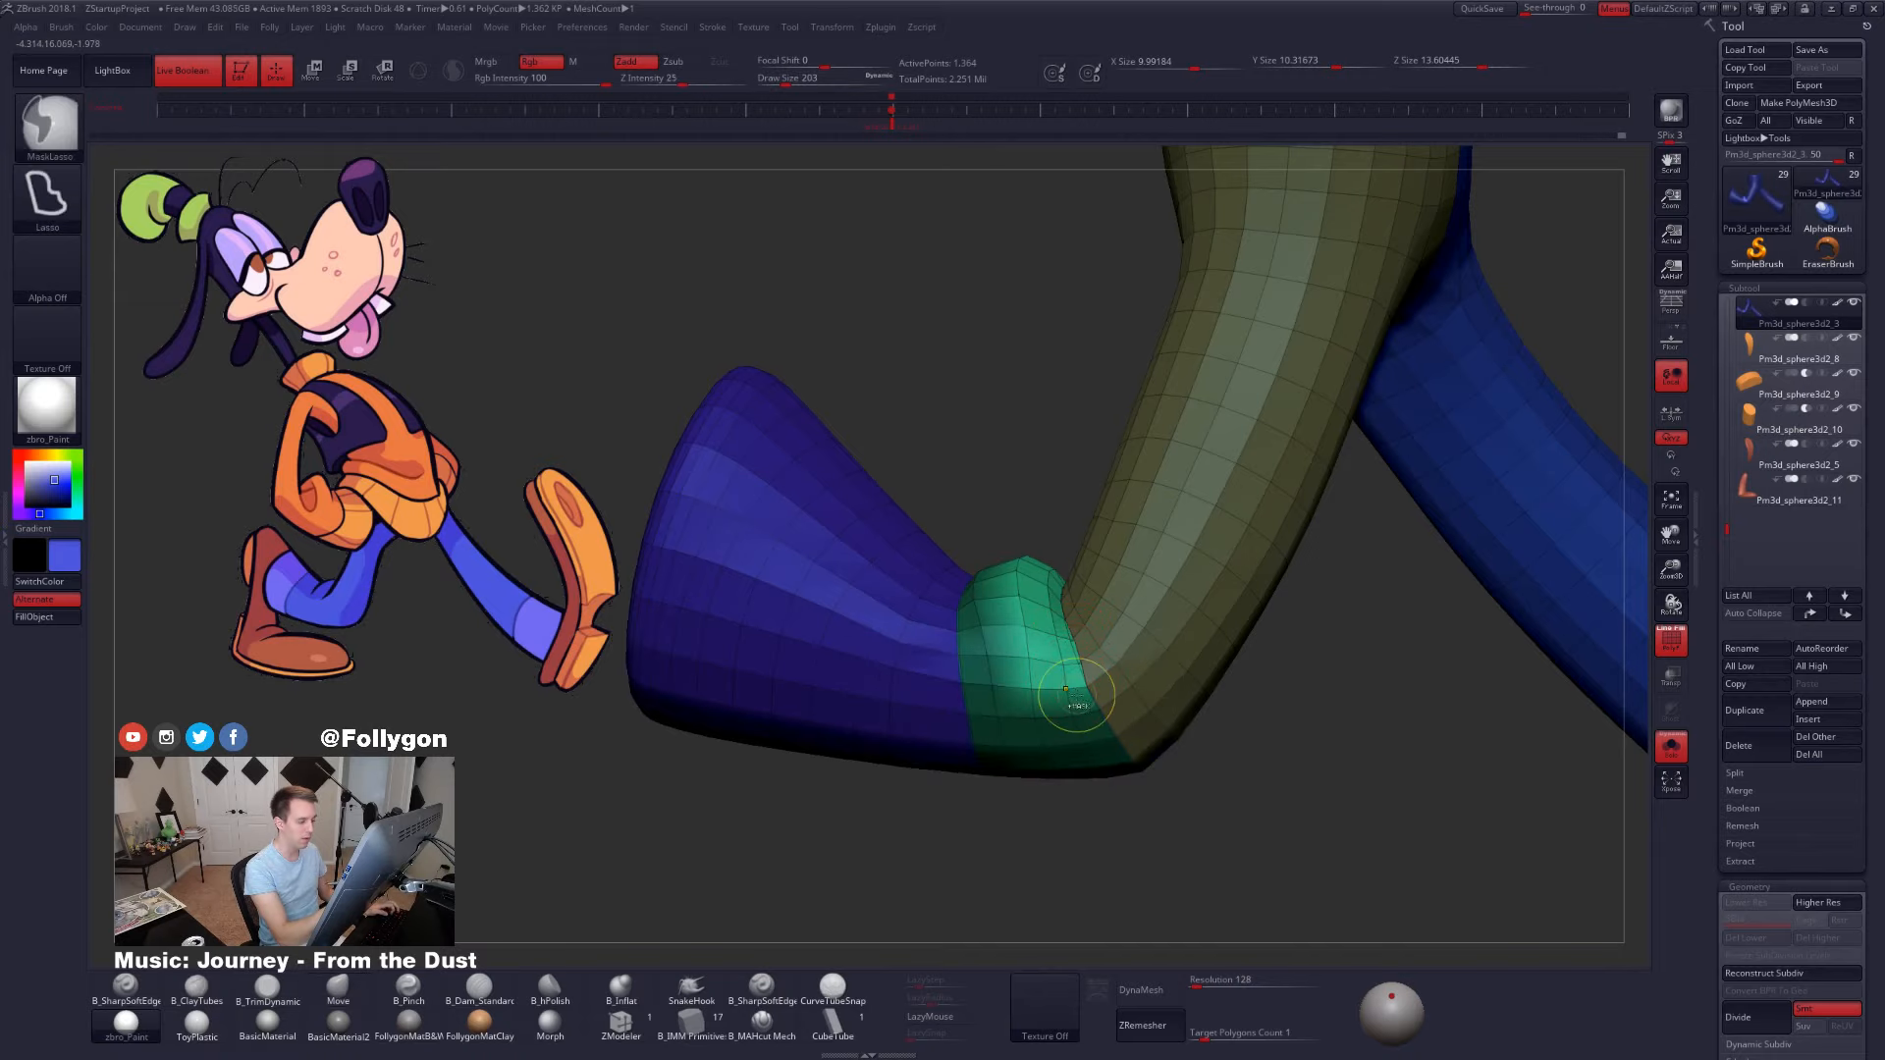
{"action": "right_click_drag", "start_coordinate": [1087, 675], "coordinate": [1072, 705]}
- Reduce the draw size to 96 and lasso-mask the knee fold's faces bordering the upper leg
{"action": "key", "text": "space"}
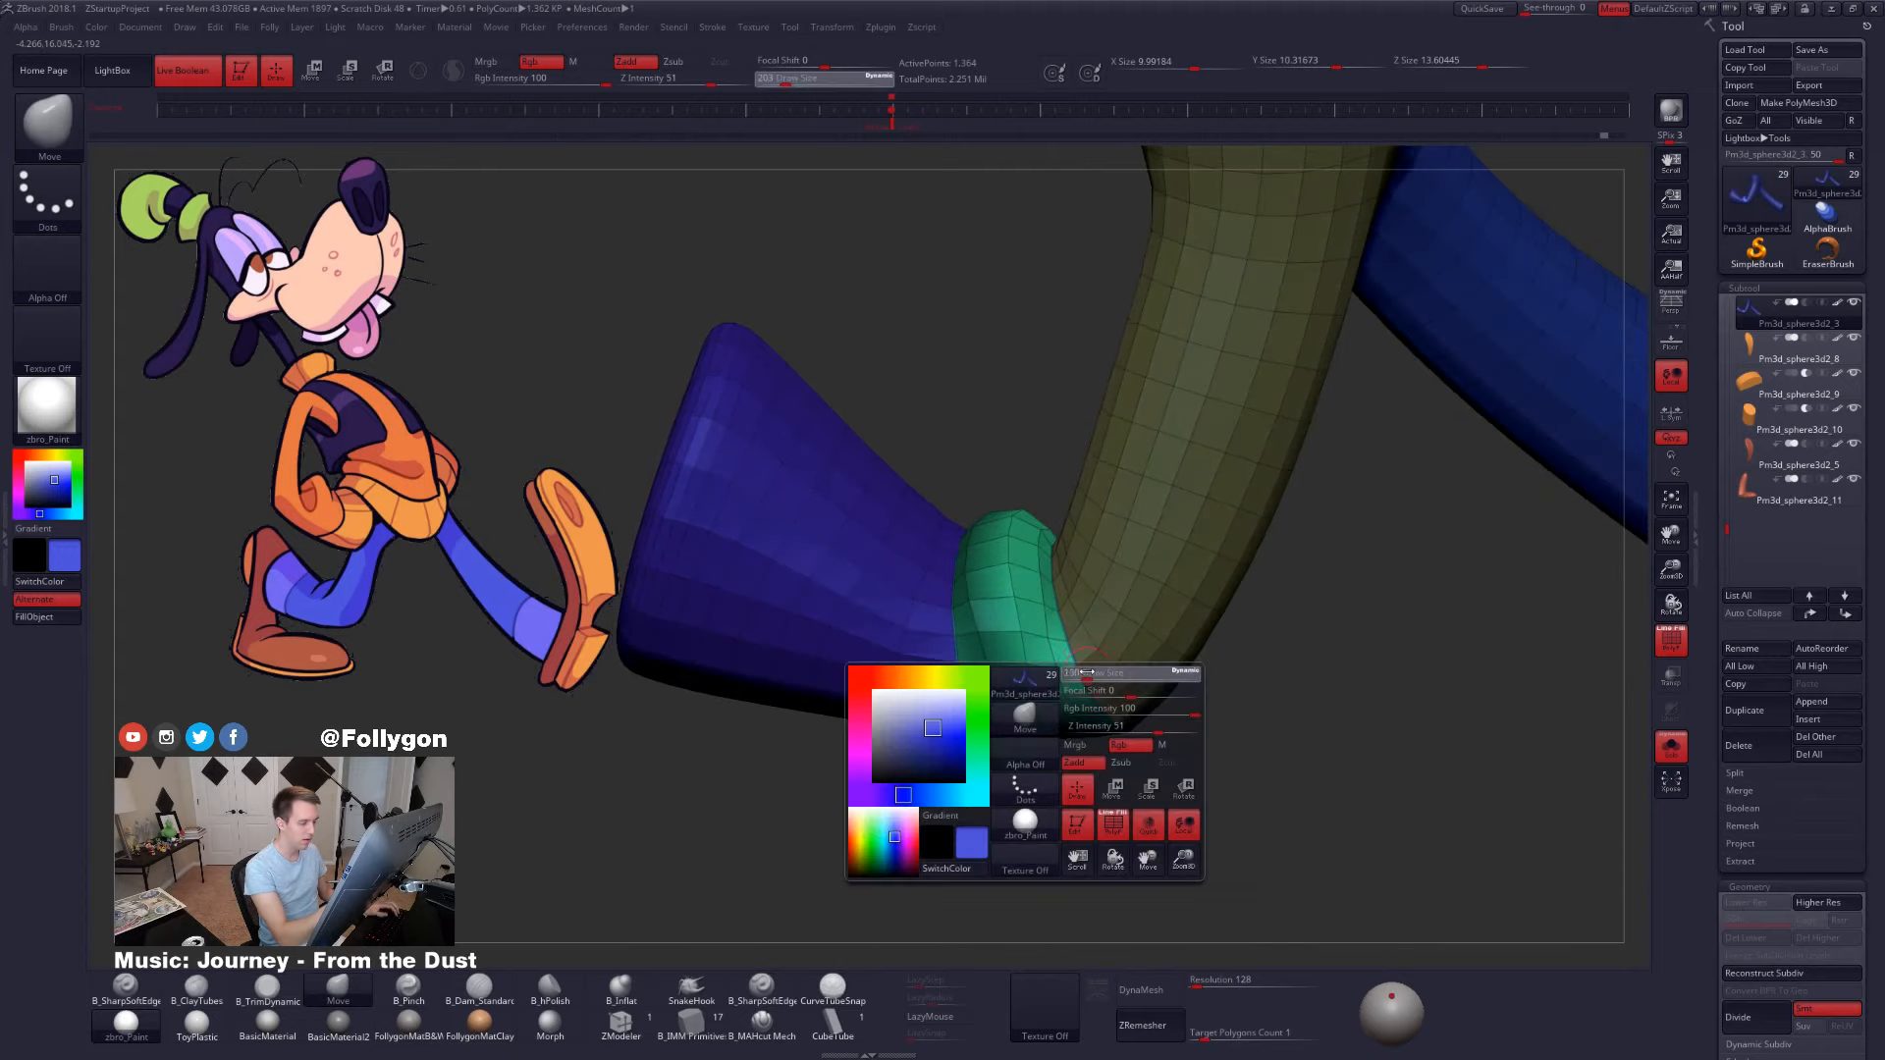
{"action": "left_click_drag", "start_coordinate": [1077, 738], "coordinate": [1073, 694]}
{"action": "left_click_drag", "start_coordinate": [1054, 625], "coordinate": [1275, 728], "text": "ctrl"}
{"action": "mouse_move", "coordinate": [1090, 687]}
{"action": "right_mouse_down"}
{"action": "mouse_move", "coordinate": [1097, 805]}
{"action": "mouse_move", "coordinate": [1085, 707]}
{"action": "mouse_move", "coordinate": [1154, 772]}
{"action": "mouse_move", "coordinate": [1125, 870]}
{"action": "mouse_move", "coordinate": [1100, 721]}
{"action": "right_mouse_up"}
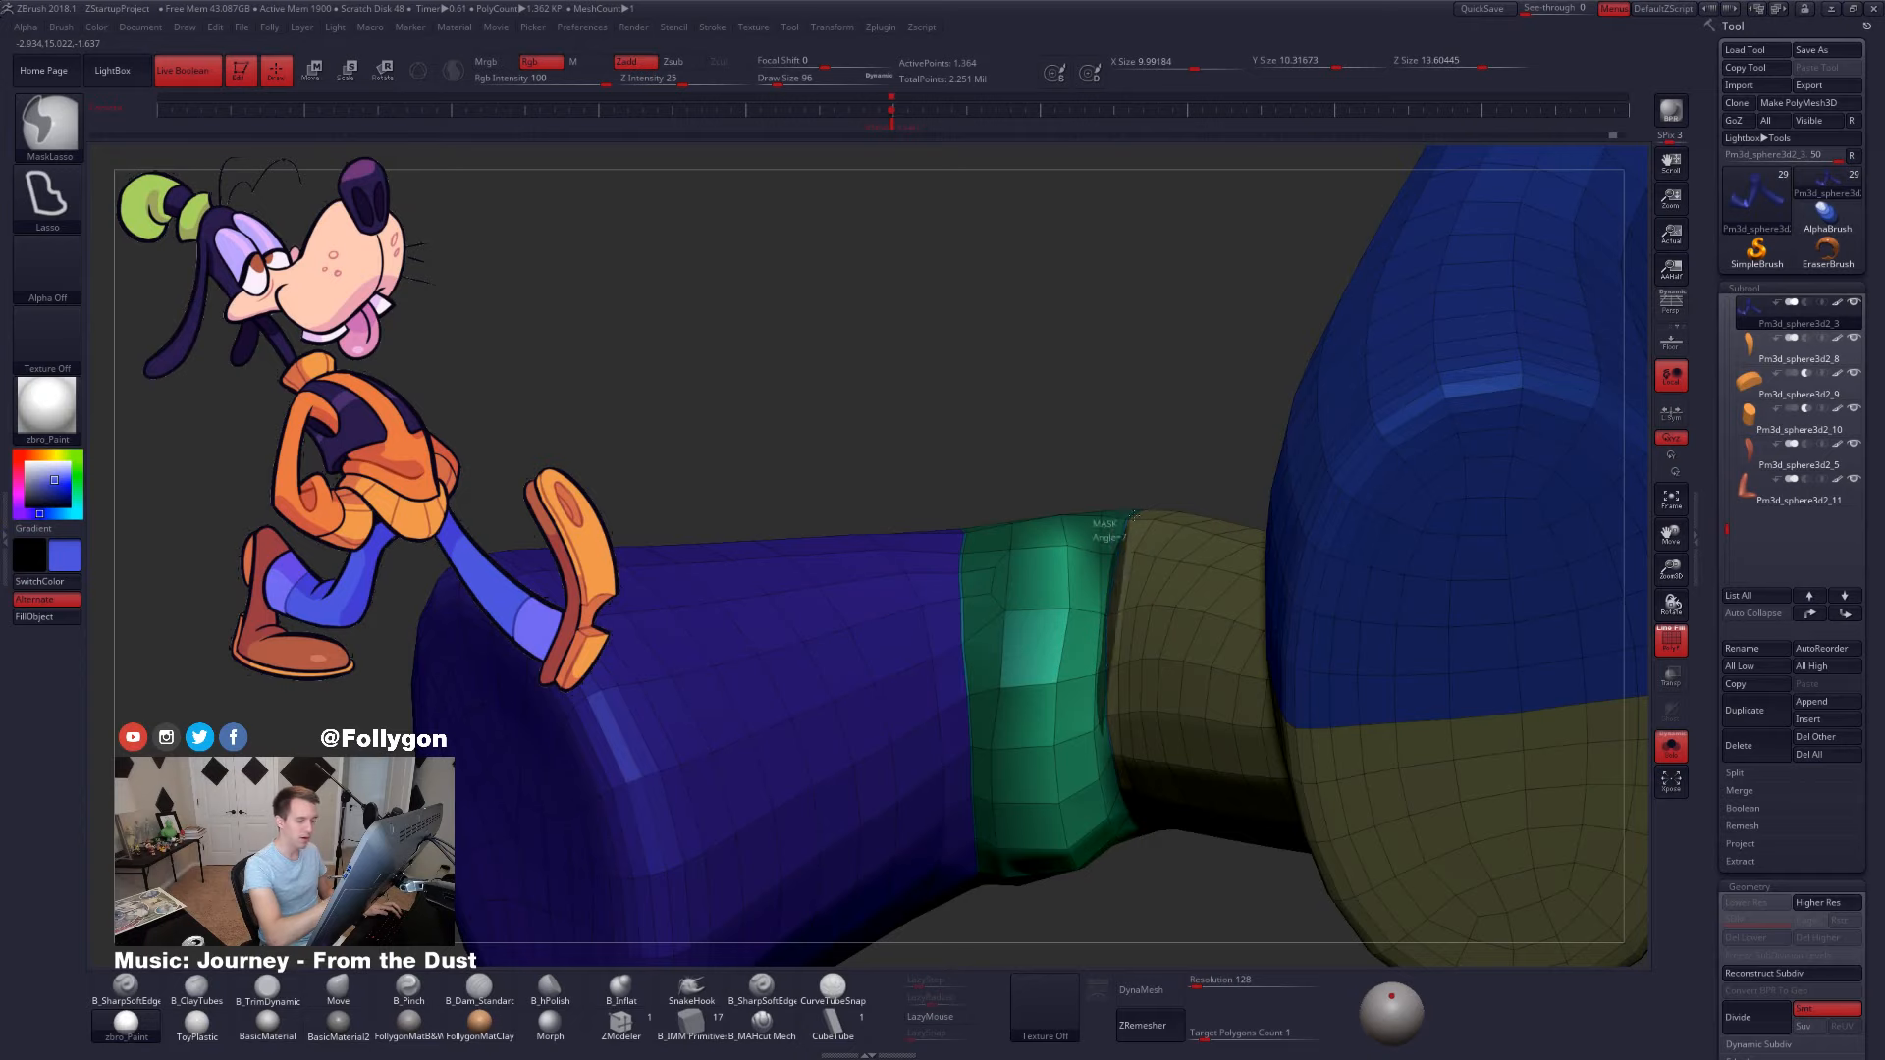
{"action": "left_click_drag", "start_coordinate": [1110, 505], "coordinate": [1262, 771], "text": "ctrl"}
{"action": "right_click_drag", "start_coordinate": [1090, 656], "coordinate": [1106, 613]}
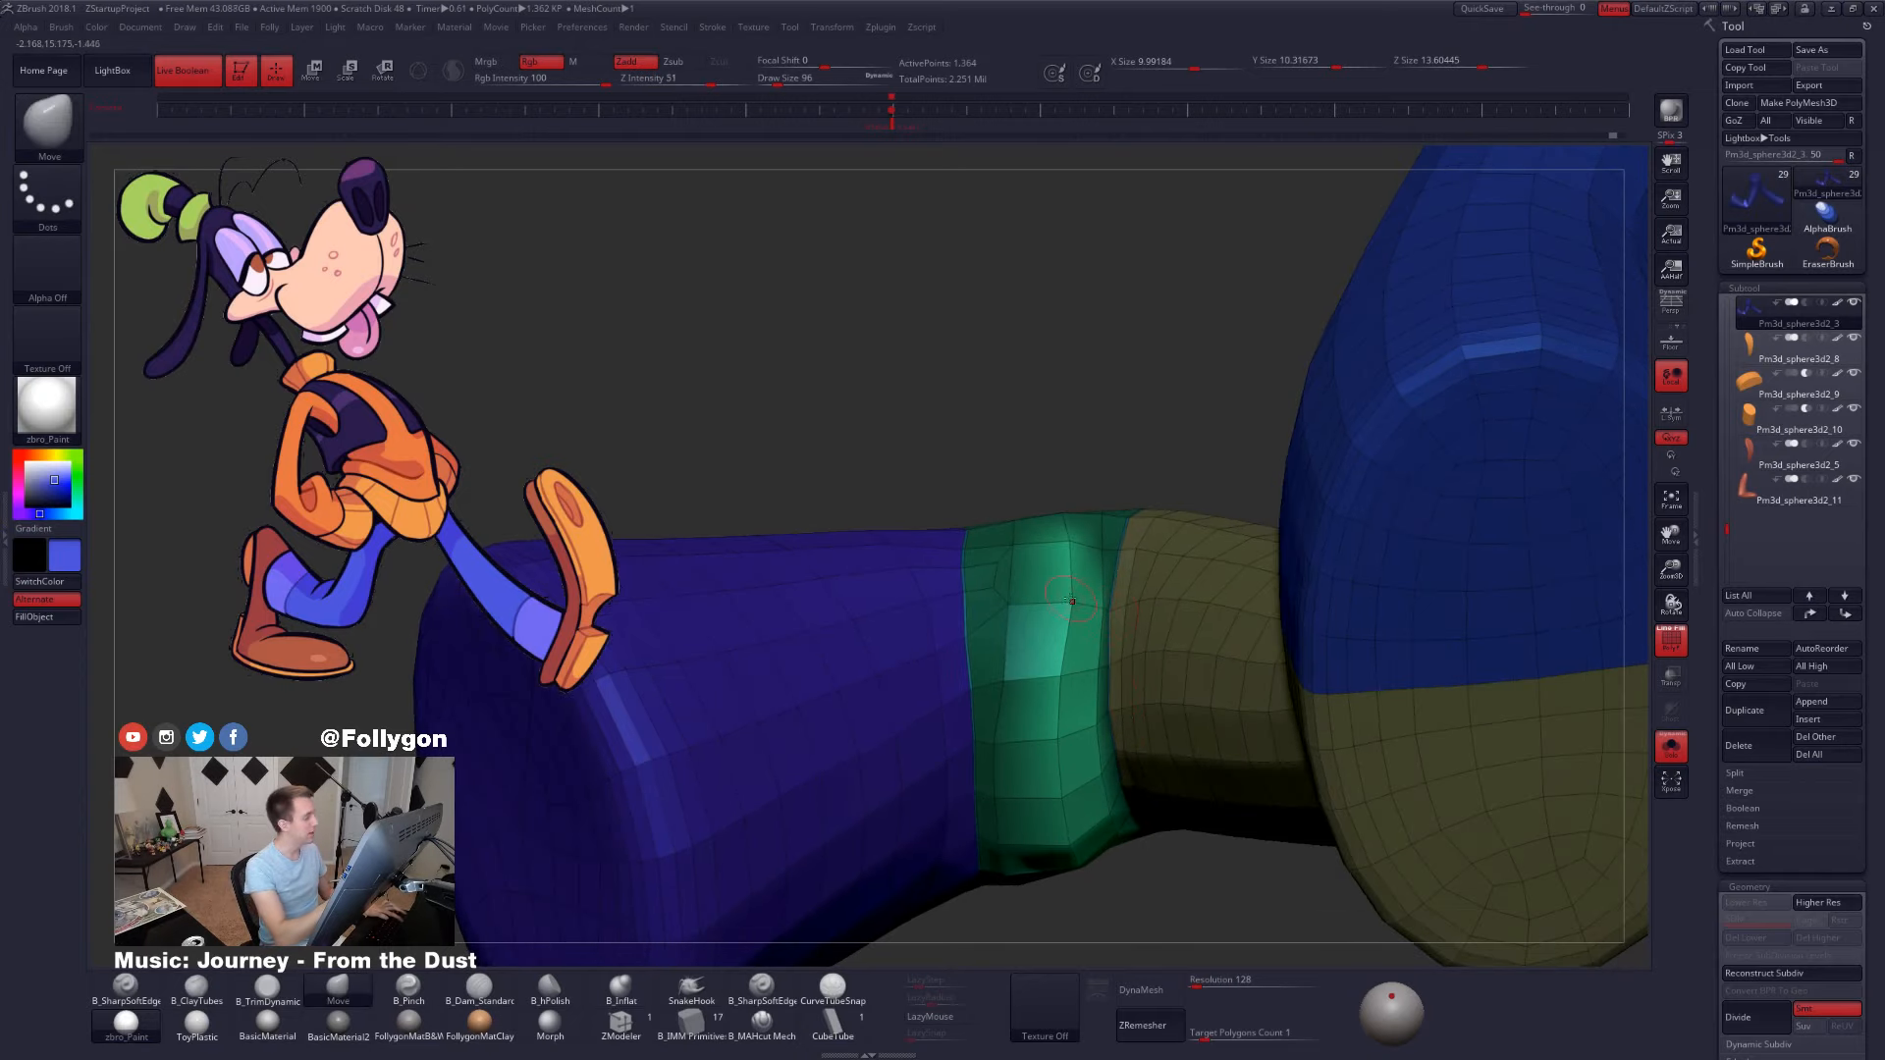
- Set the Move brush's draw size to 170 and reshape the unmasked faces of the green knee fold beside the upper leg
{"action": "key", "text": "space"}
{"action": "left_click_drag", "start_coordinate": [1070, 600], "coordinate": [1110, 595]}
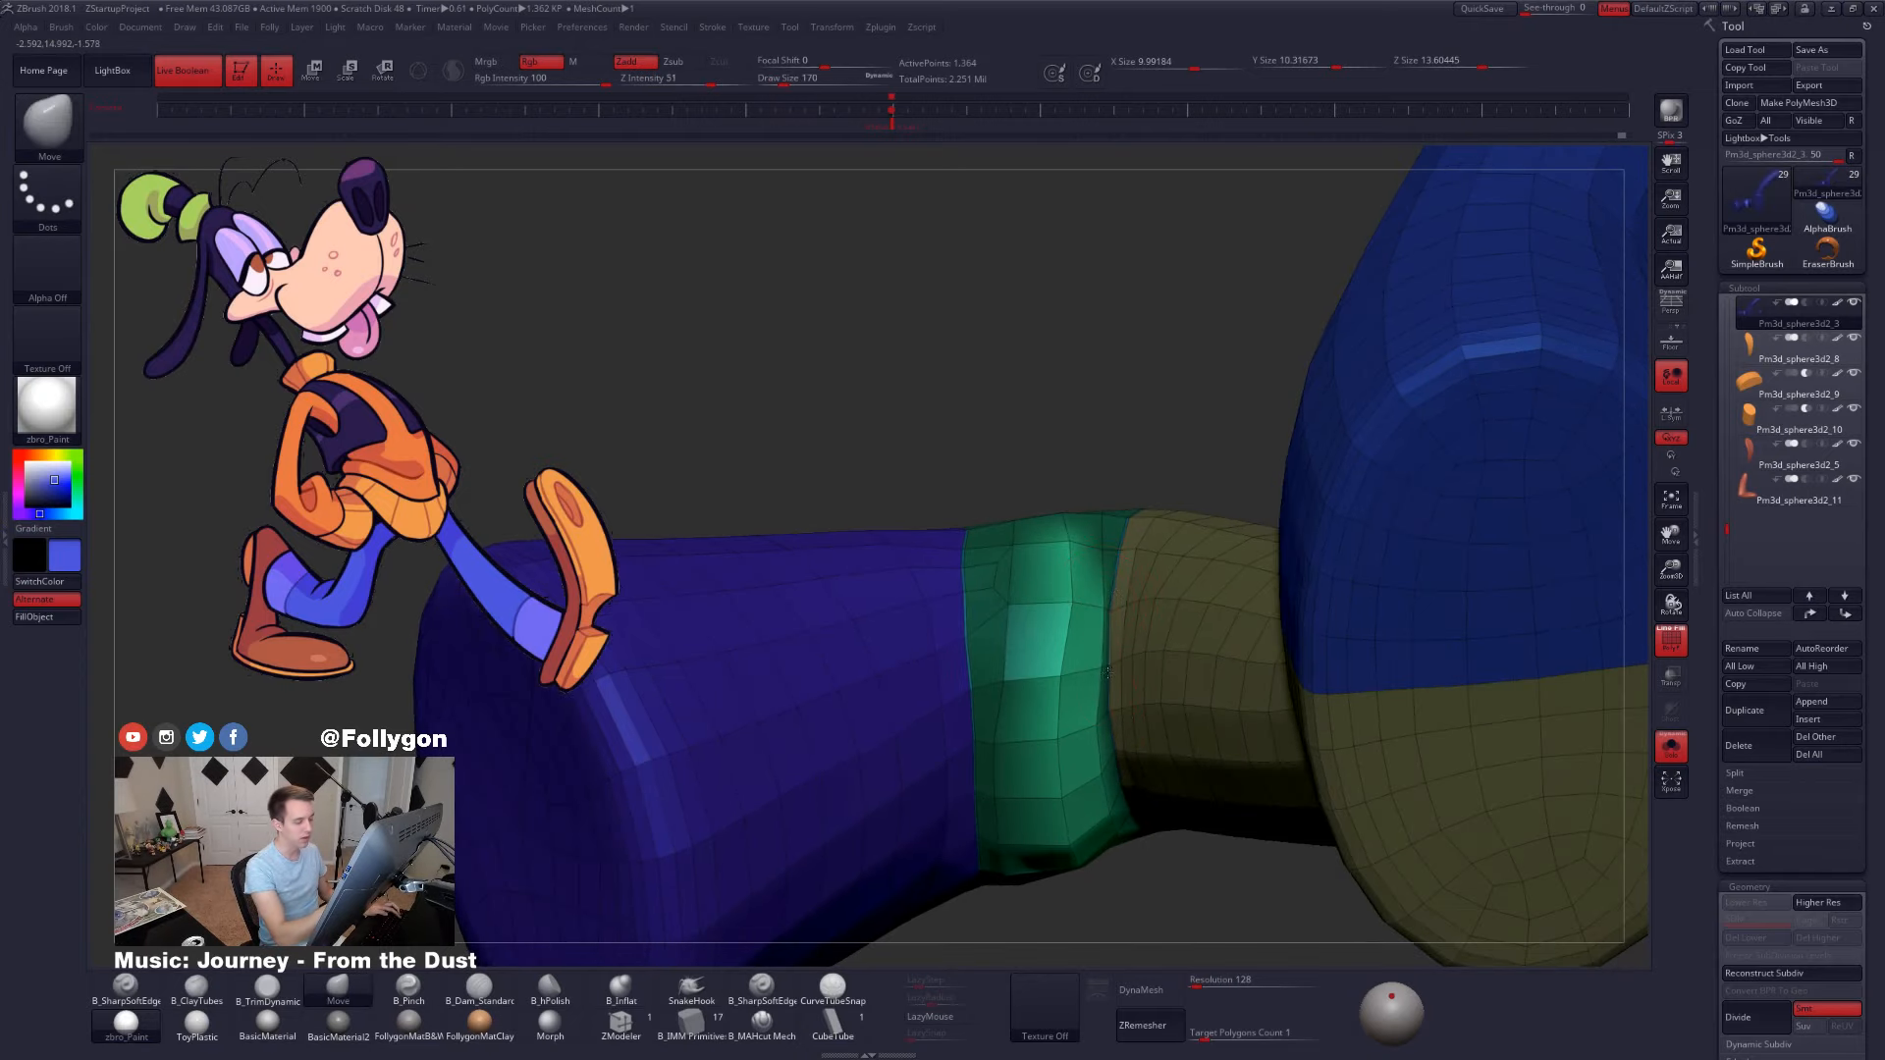
{"action": "right_click_drag", "start_coordinate": [1109, 673], "coordinate": [1102, 752]}
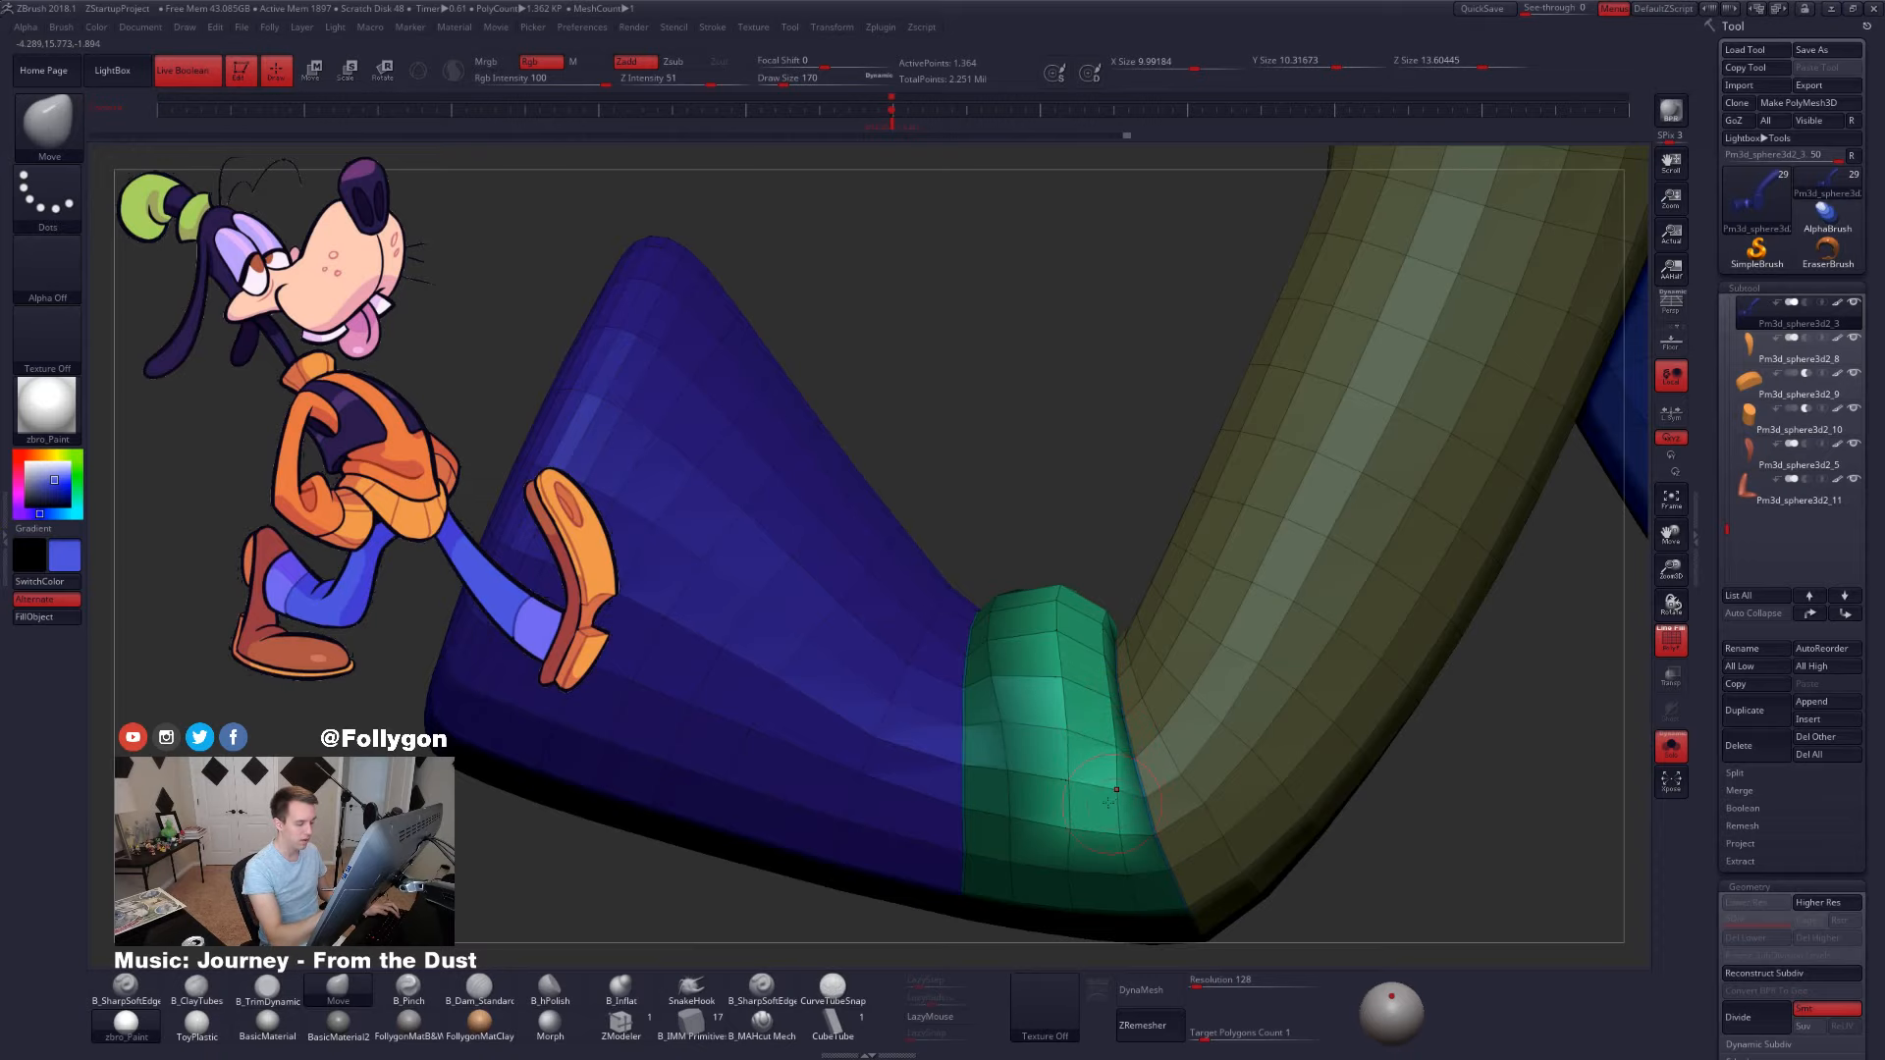
{"action": "right_click_drag", "start_coordinate": [1071, 756], "coordinate": [1100, 511]}
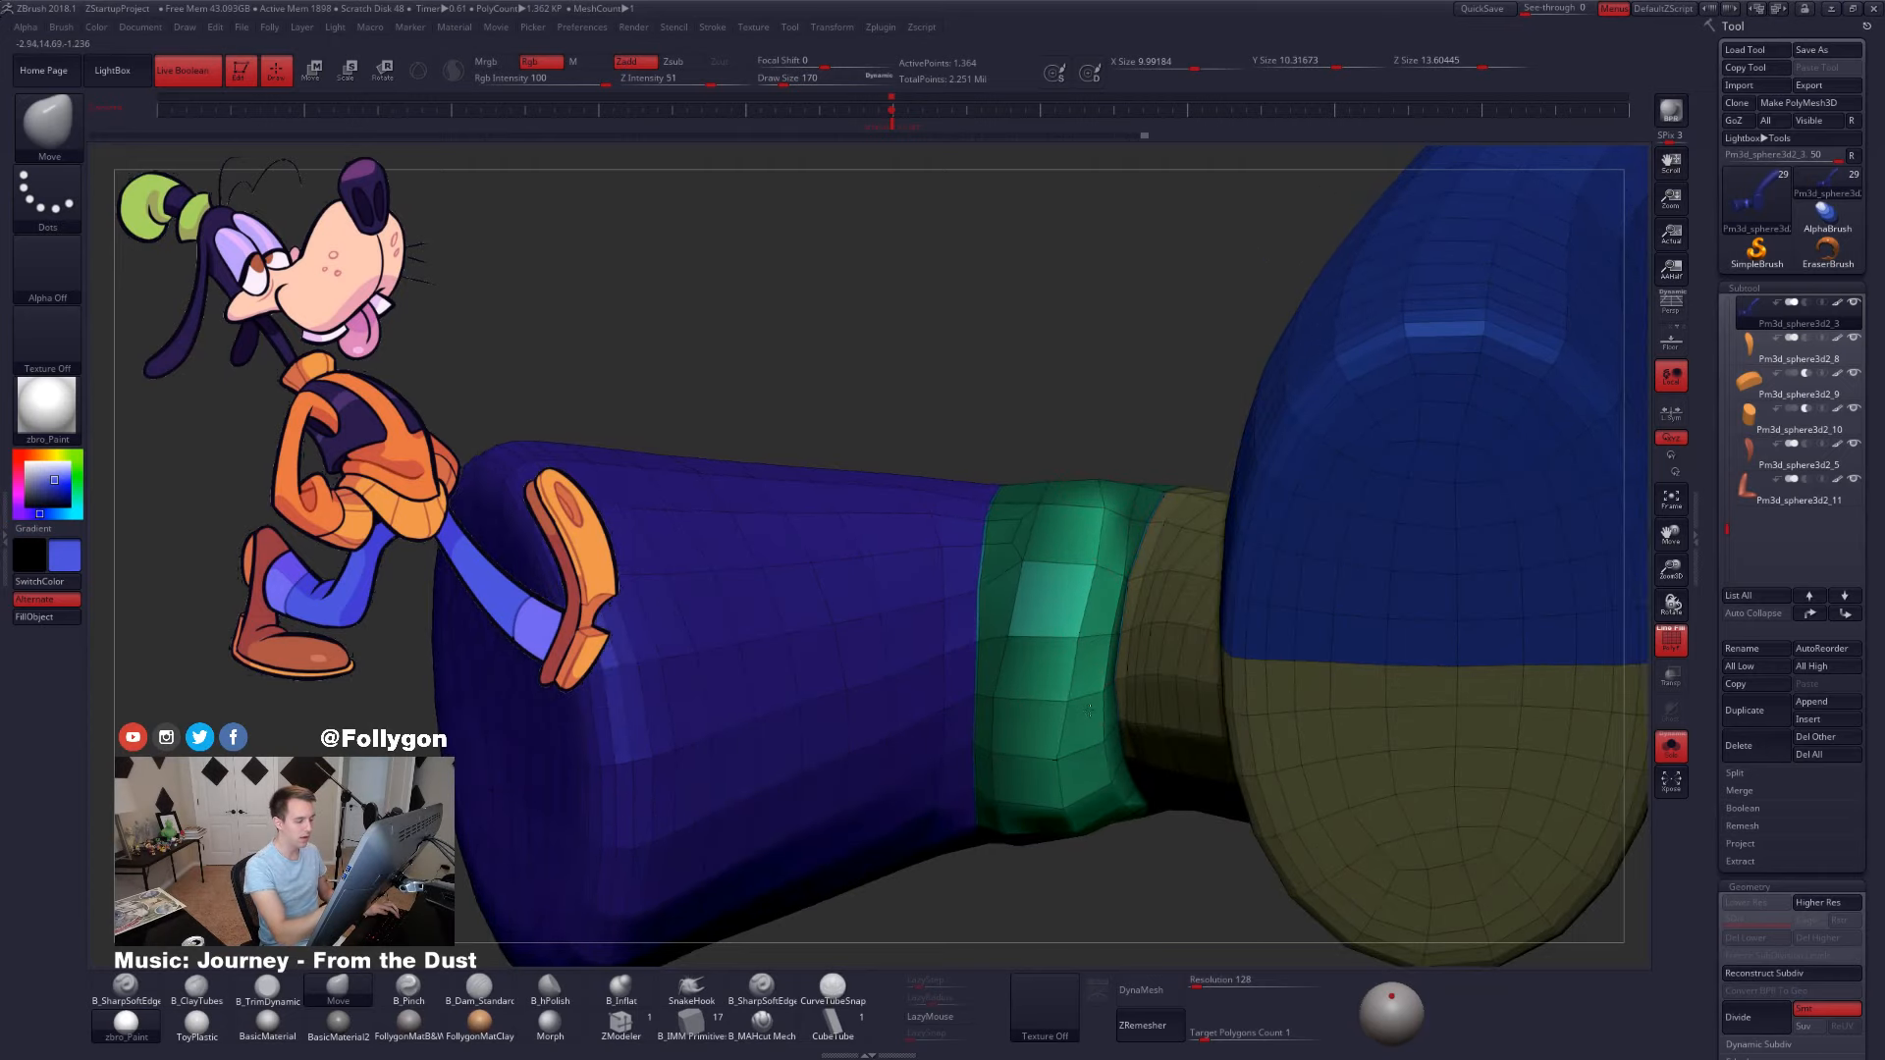
{"action": "mouse_move", "coordinate": [1088, 707]}
{"action": "right_mouse_down"}
{"action": "mouse_move", "coordinate": [1084, 664]}
{"action": "mouse_move", "coordinate": [1084, 709]}
{"action": "mouse_move", "coordinate": [1041, 724]}
{"action": "mouse_move", "coordinate": [1039, 768]}
{"action": "mouse_move", "coordinate": [1063, 701]}
{"action": "mouse_move", "coordinate": [1088, 776]}
{"action": "mouse_move", "coordinate": [1106, 715]}
{"action": "right_mouse_up"}
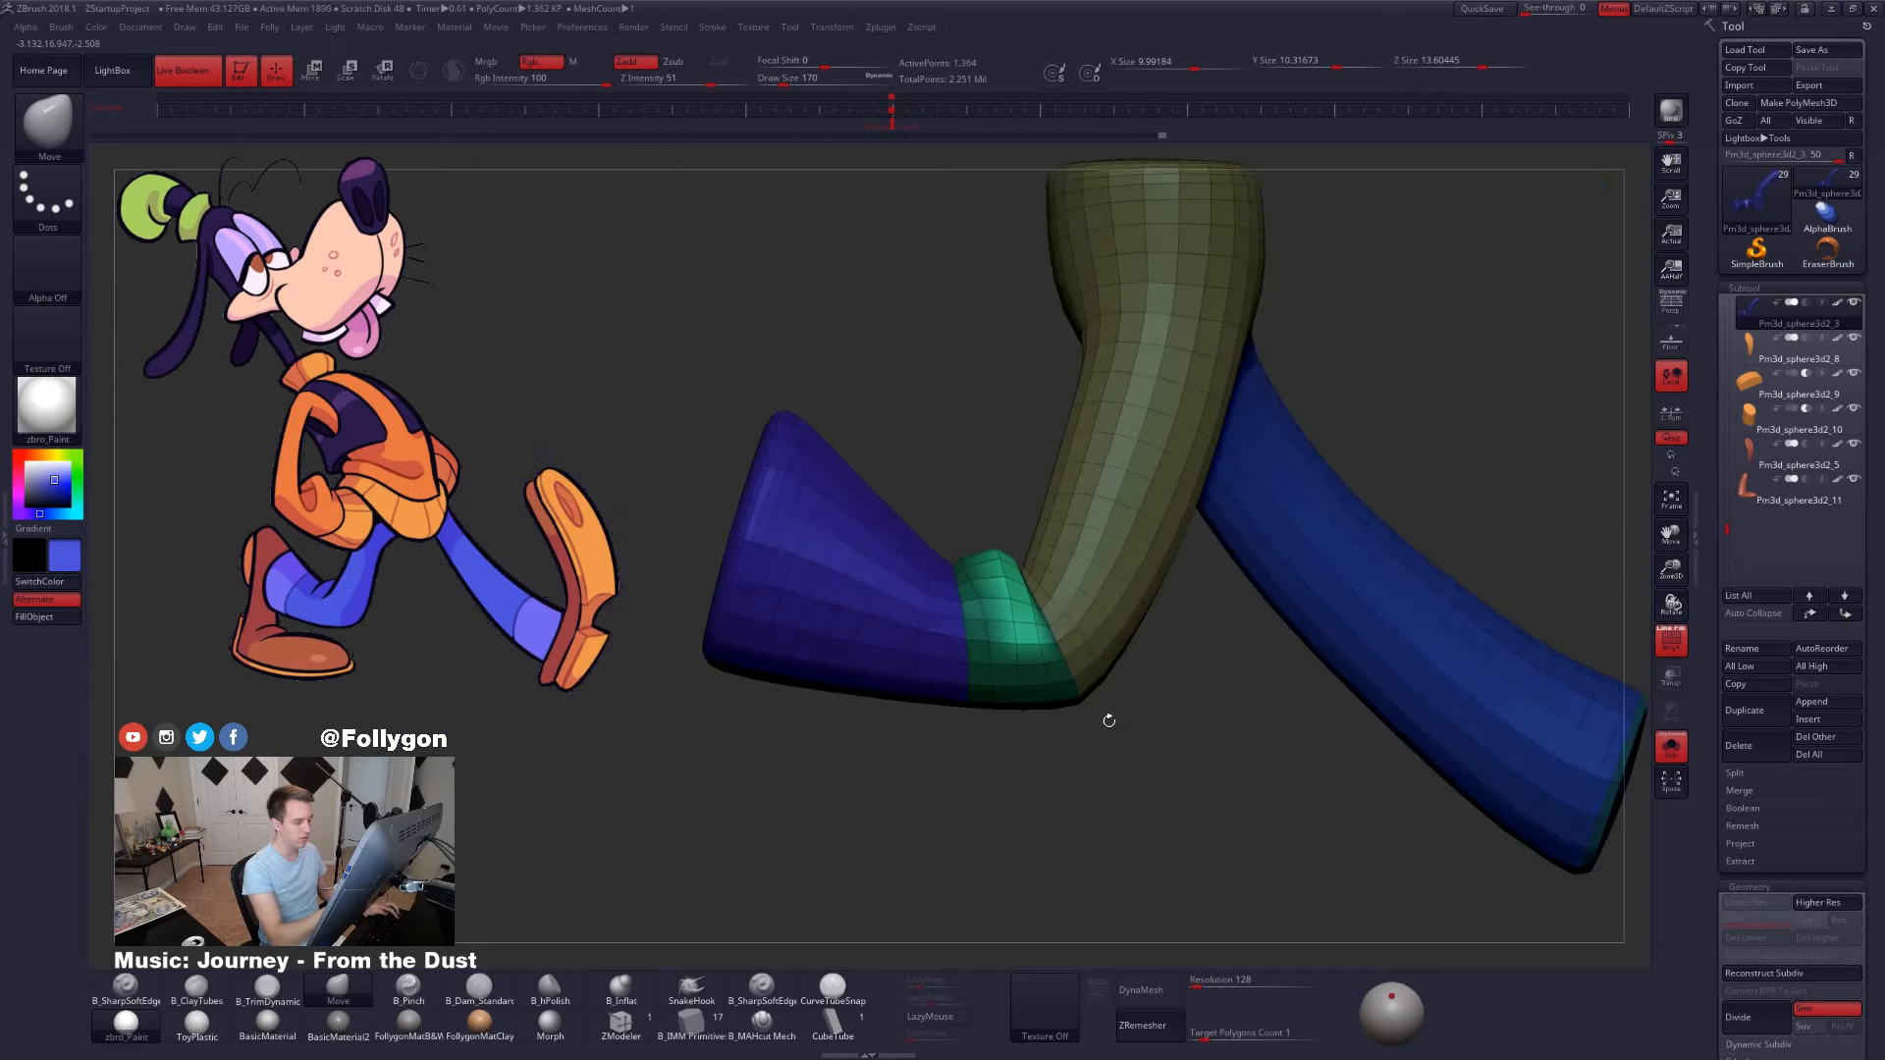
- Check the smoothed knee fold on the full character without polyframe, clearing the mask and undoing that
{"action": "right_click_drag", "start_coordinate": [1287, 837], "coordinate": [1294, 864]}
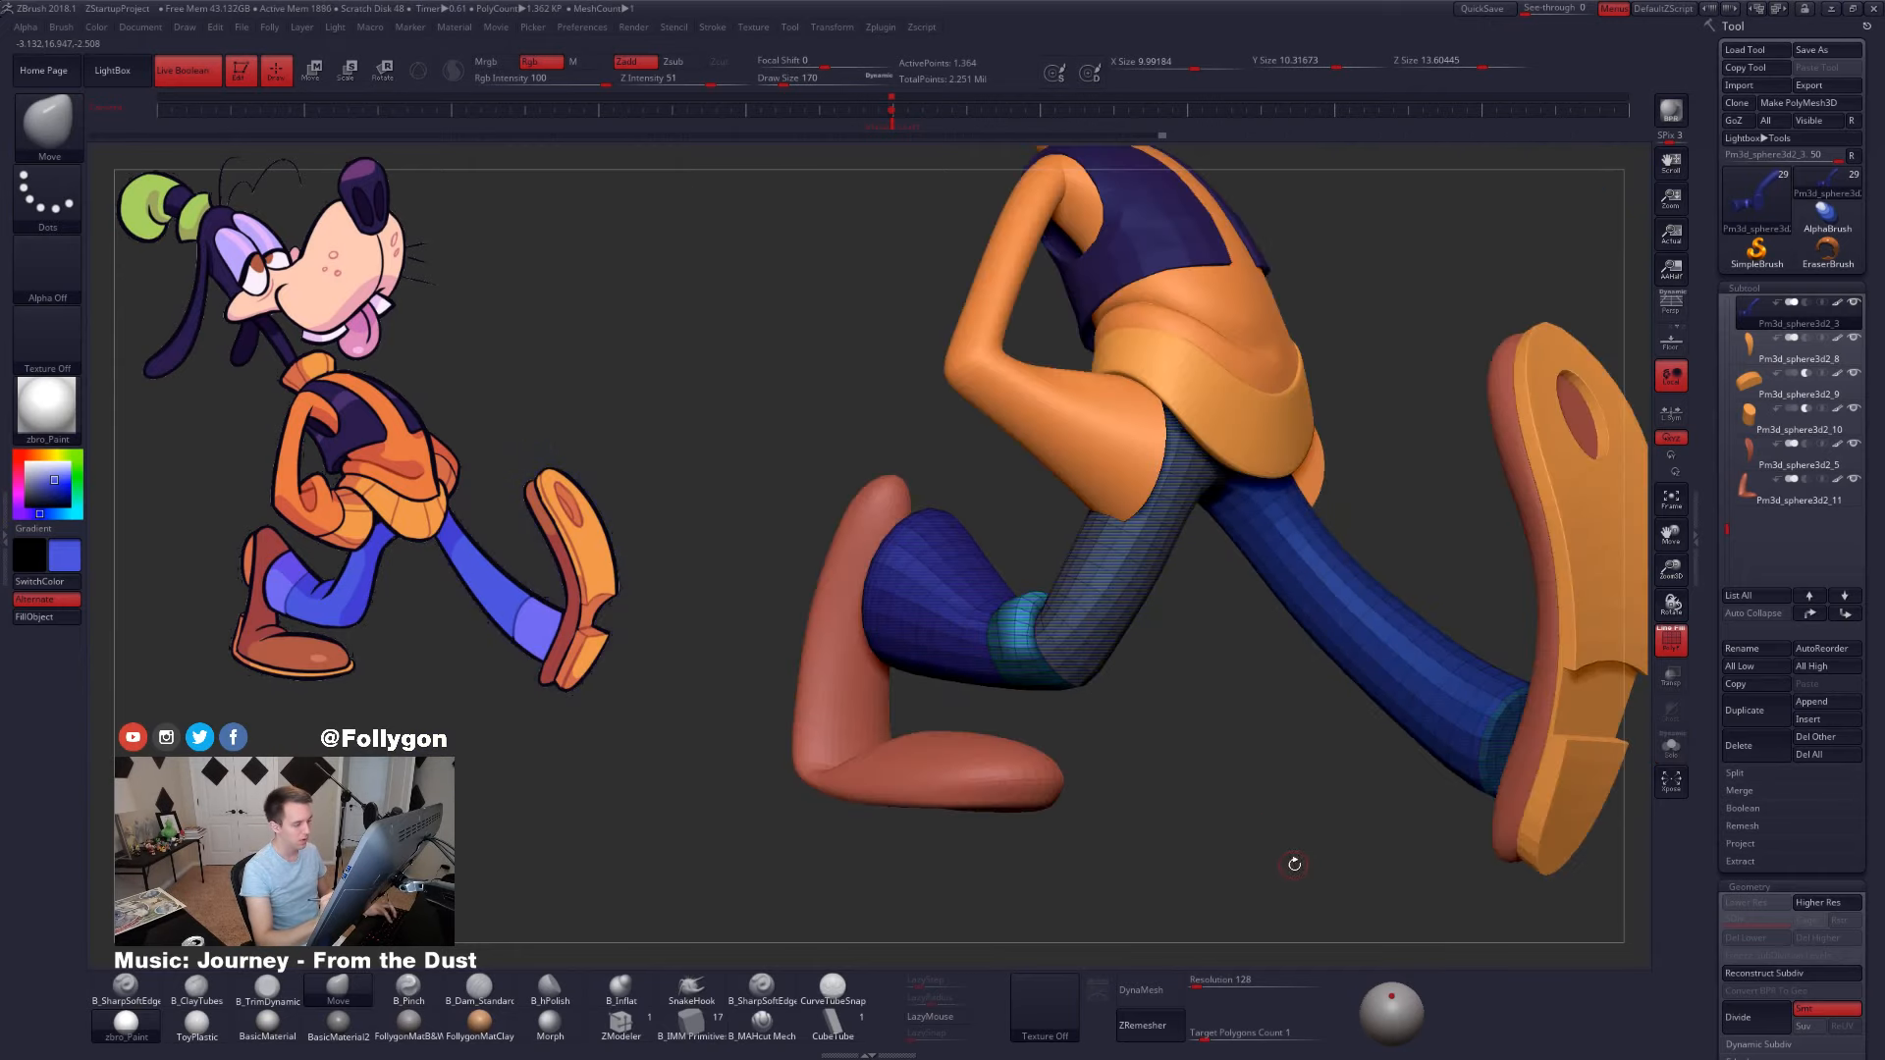
{"action": "key", "text": "shift+f"}
{"action": "key", "text": "d"}
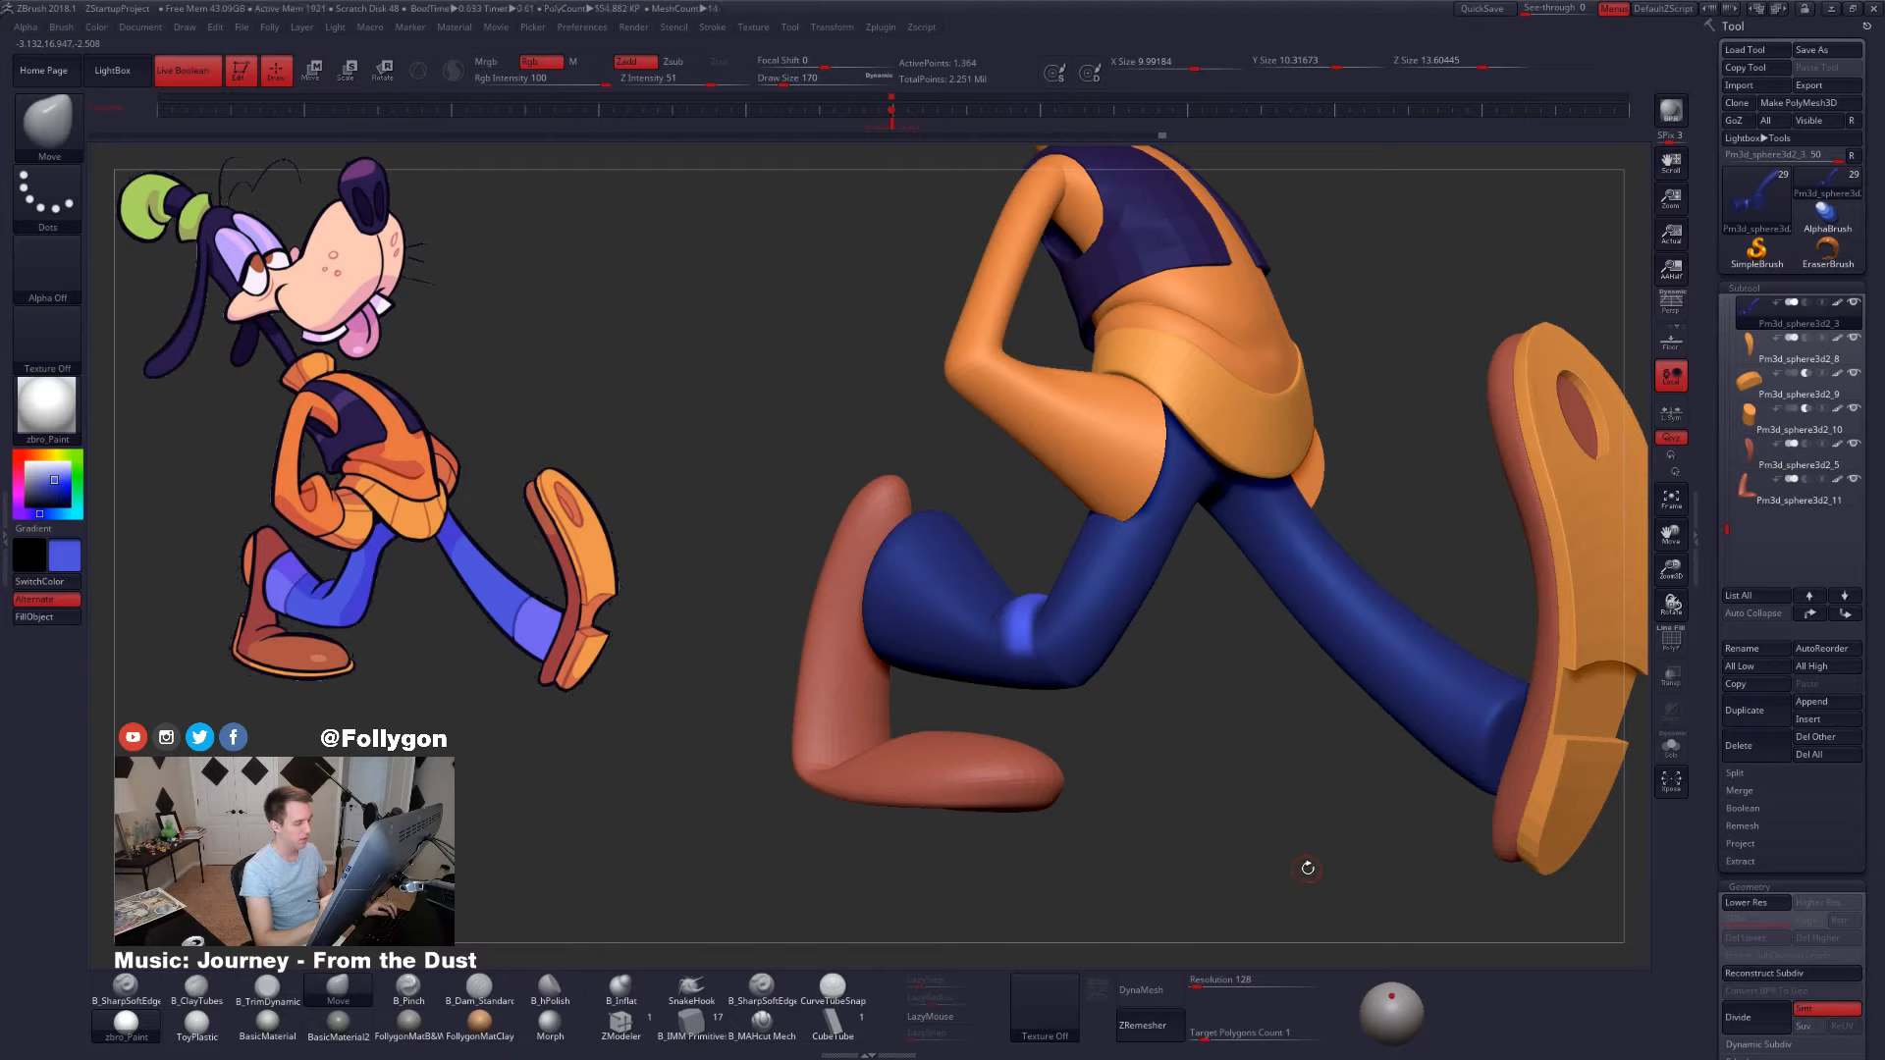
{"action": "key", "text": "ctrl"}
{"action": "left_click", "coordinate": [1295, 836], "text": "ctrl"}
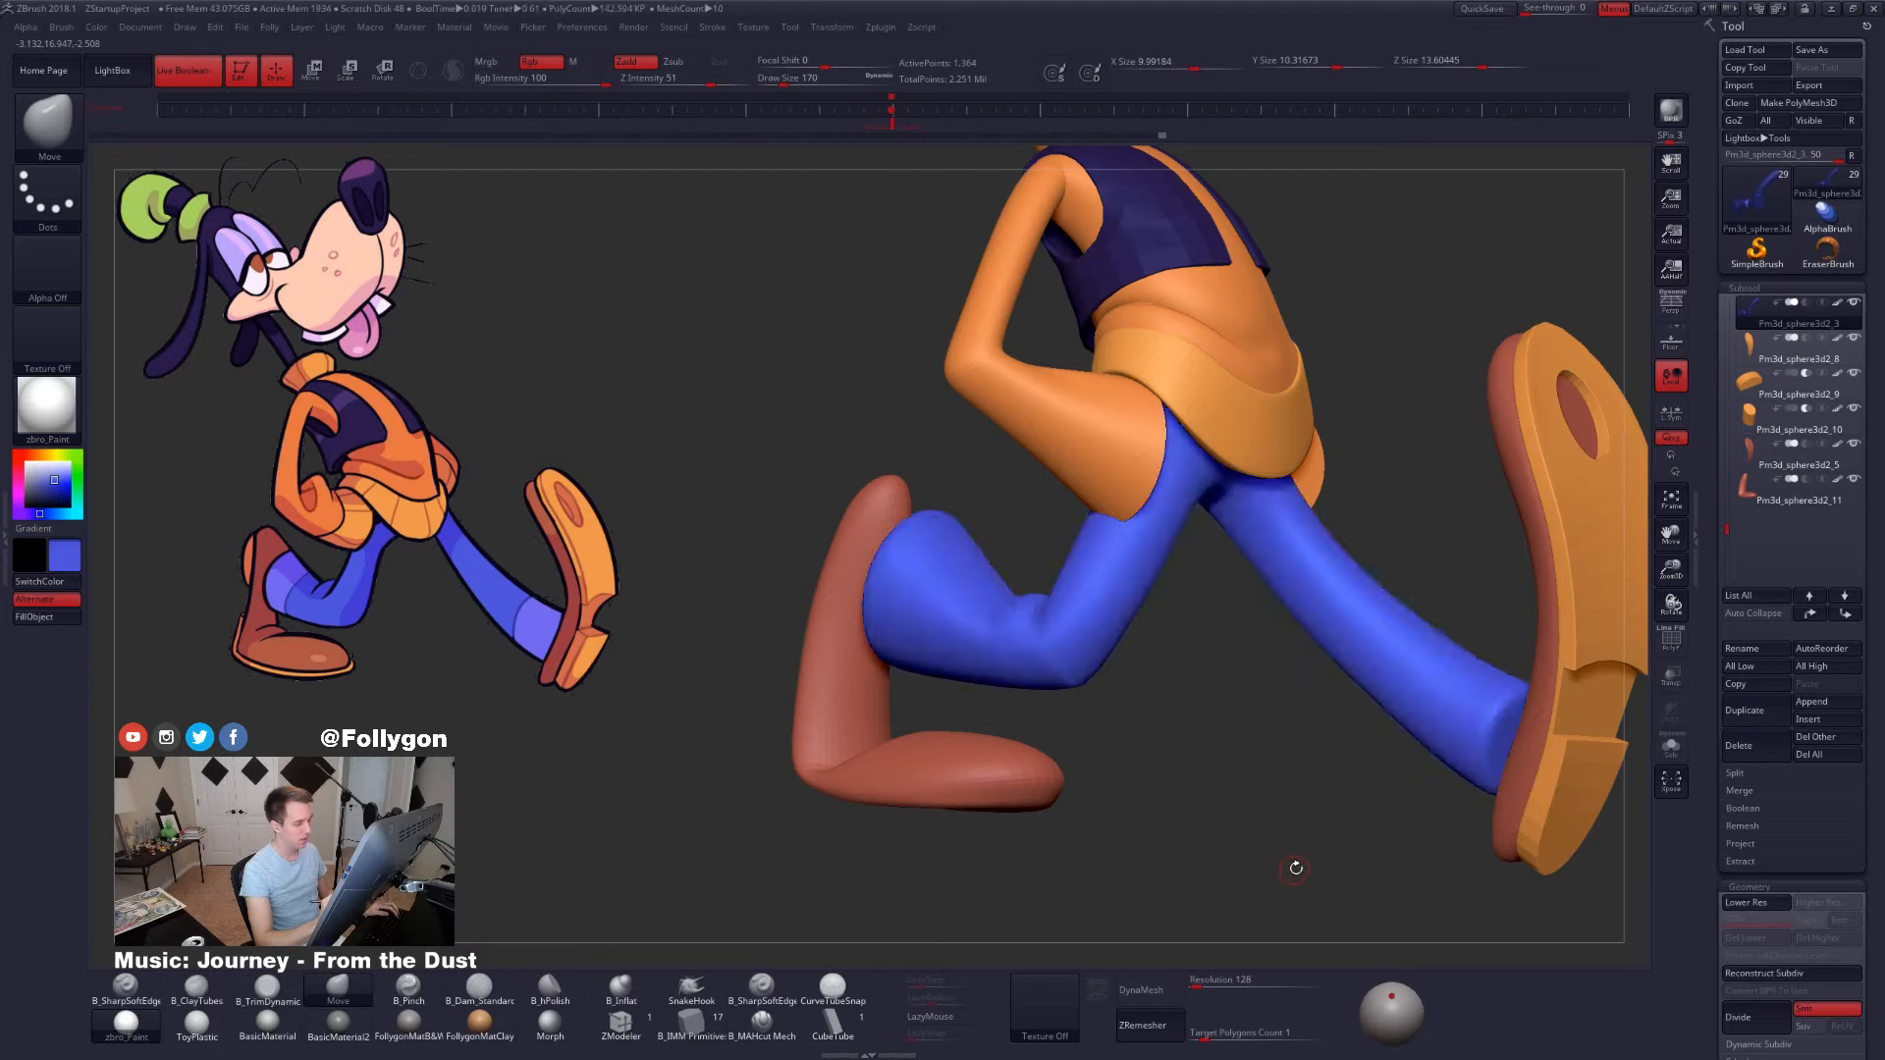
{"action": "left_click_drag", "start_coordinate": [1296, 867], "coordinate": [1317, 884]}
{"action": "key", "text": "ctrl+z"}
- Lay a Transpose move line up through the knee fold and examine the smoothed fold from both sides of the leg
{"action": "mouse_move", "coordinate": [1070, 668]}
{"action": "right_mouse_down", "text": "ctrl"}
{"action": "mouse_move", "coordinate": [1066, 775]}
{"action": "mouse_move", "coordinate": [1030, 755]}
{"action": "right_mouse_up", "text": "ctrl"}
{"action": "key", "text": "w"}
{"action": "mouse_move", "coordinate": [937, 660]}
{"action": "left_mouse_down"}
{"action": "mouse_move", "coordinate": [982, 496]}
{"action": "mouse_move", "coordinate": [1002, 485]}
{"action": "left_mouse_up"}
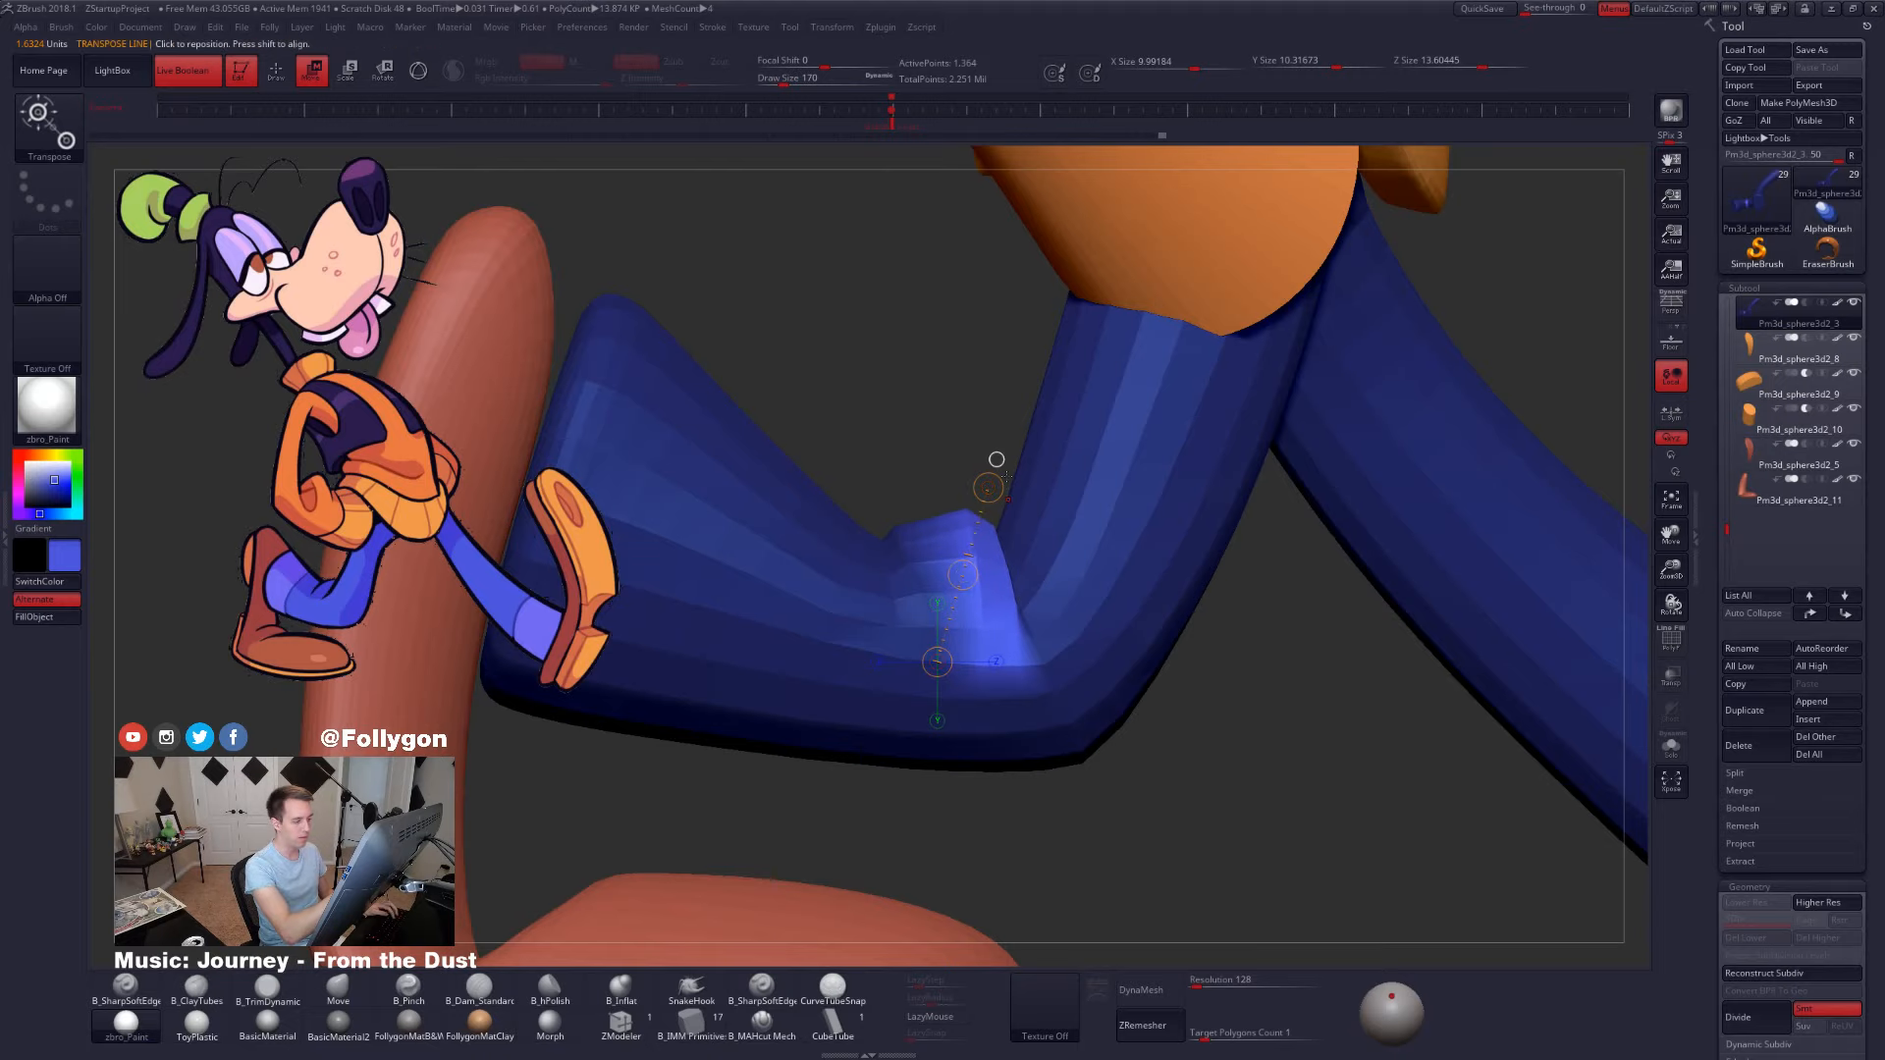
{"action": "key", "text": "d"}
{"action": "right_click_drag", "start_coordinate": [1089, 709], "coordinate": [1041, 710]}
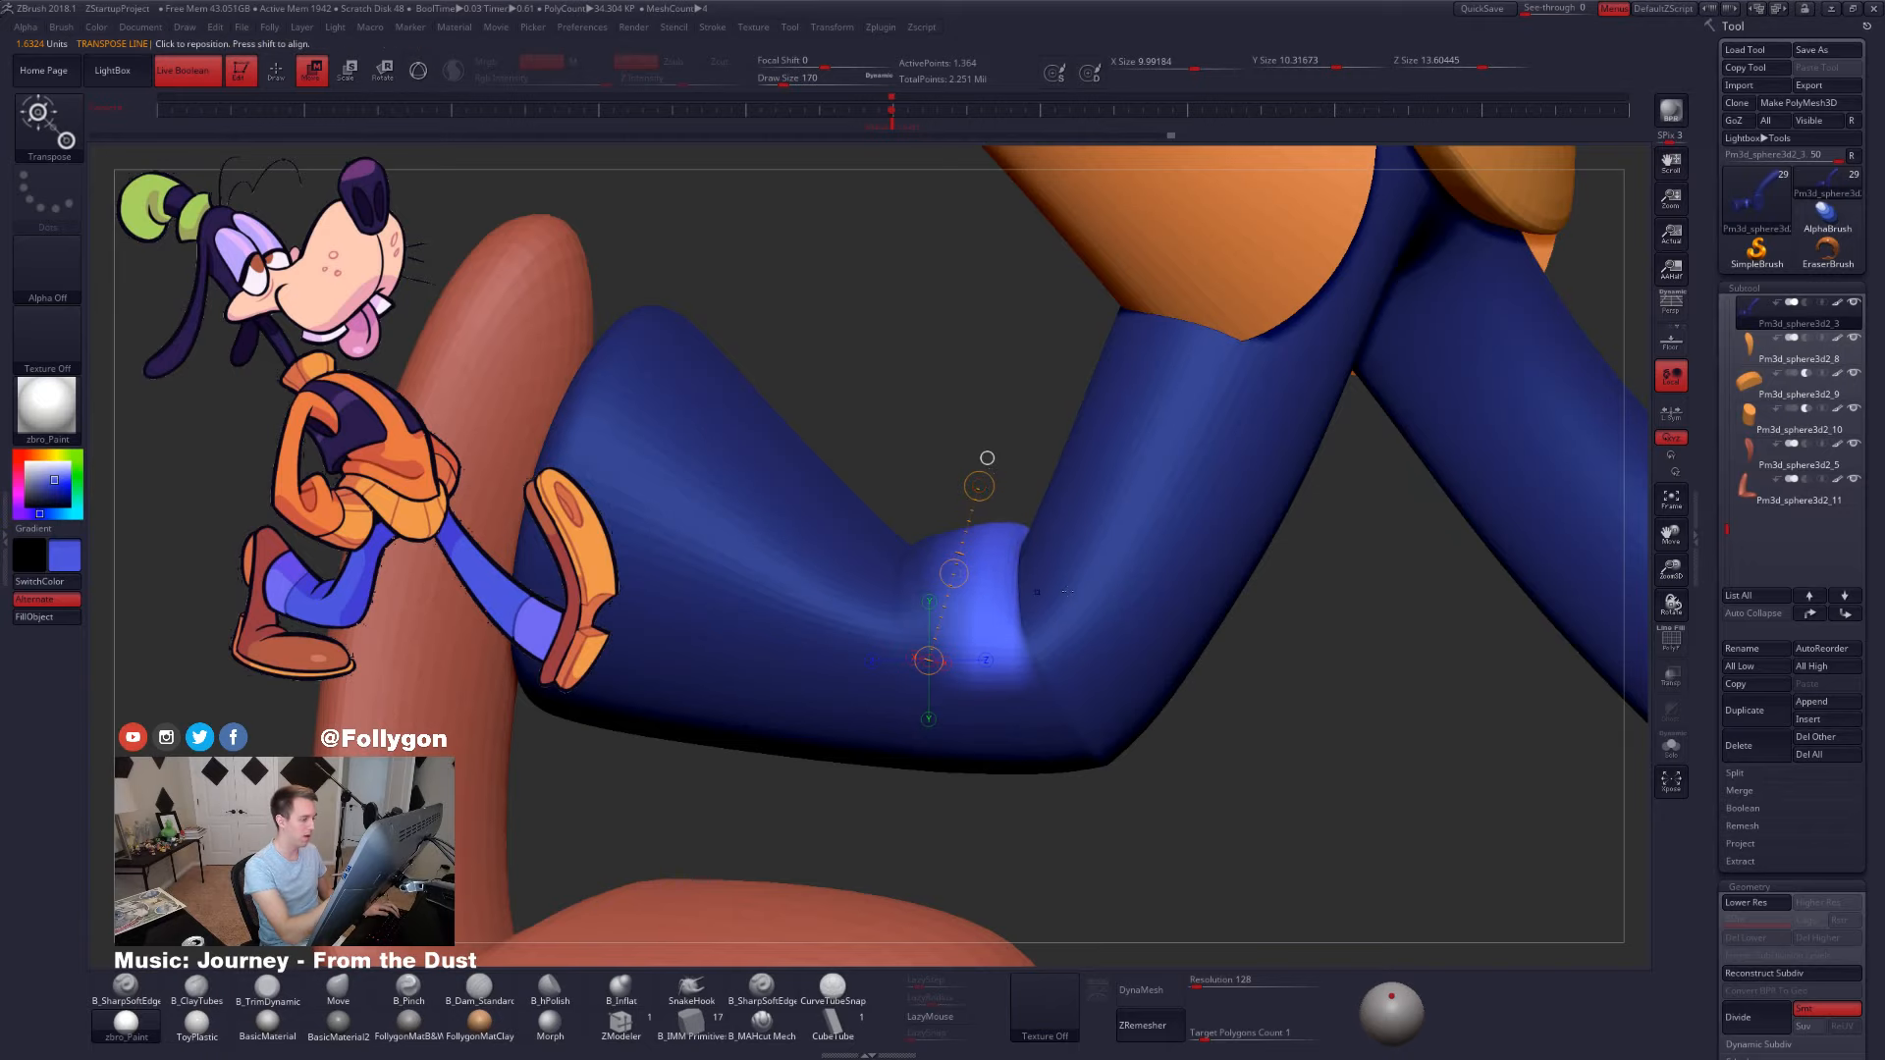
{"action": "left_click_drag", "start_coordinate": [987, 458], "coordinate": [997, 459]}
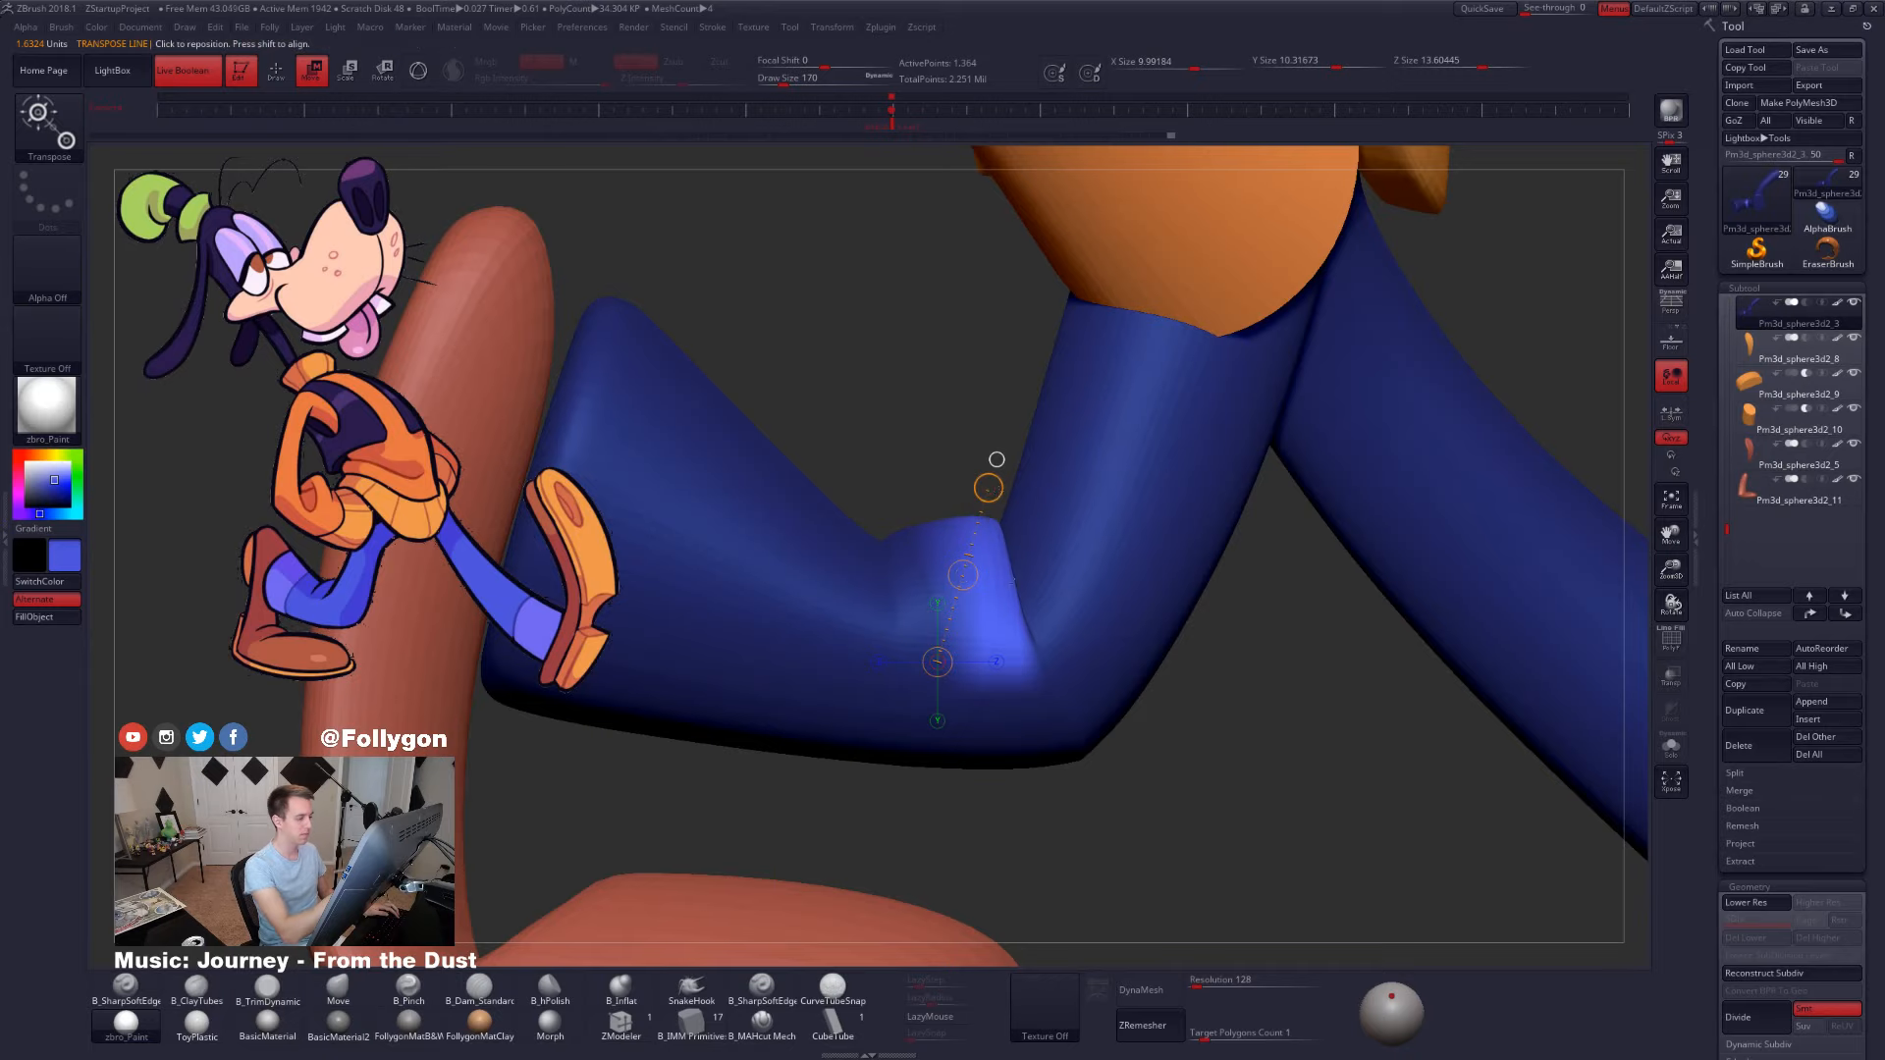
{"action": "left_click_drag", "start_coordinate": [997, 456], "coordinate": [1047, 460]}
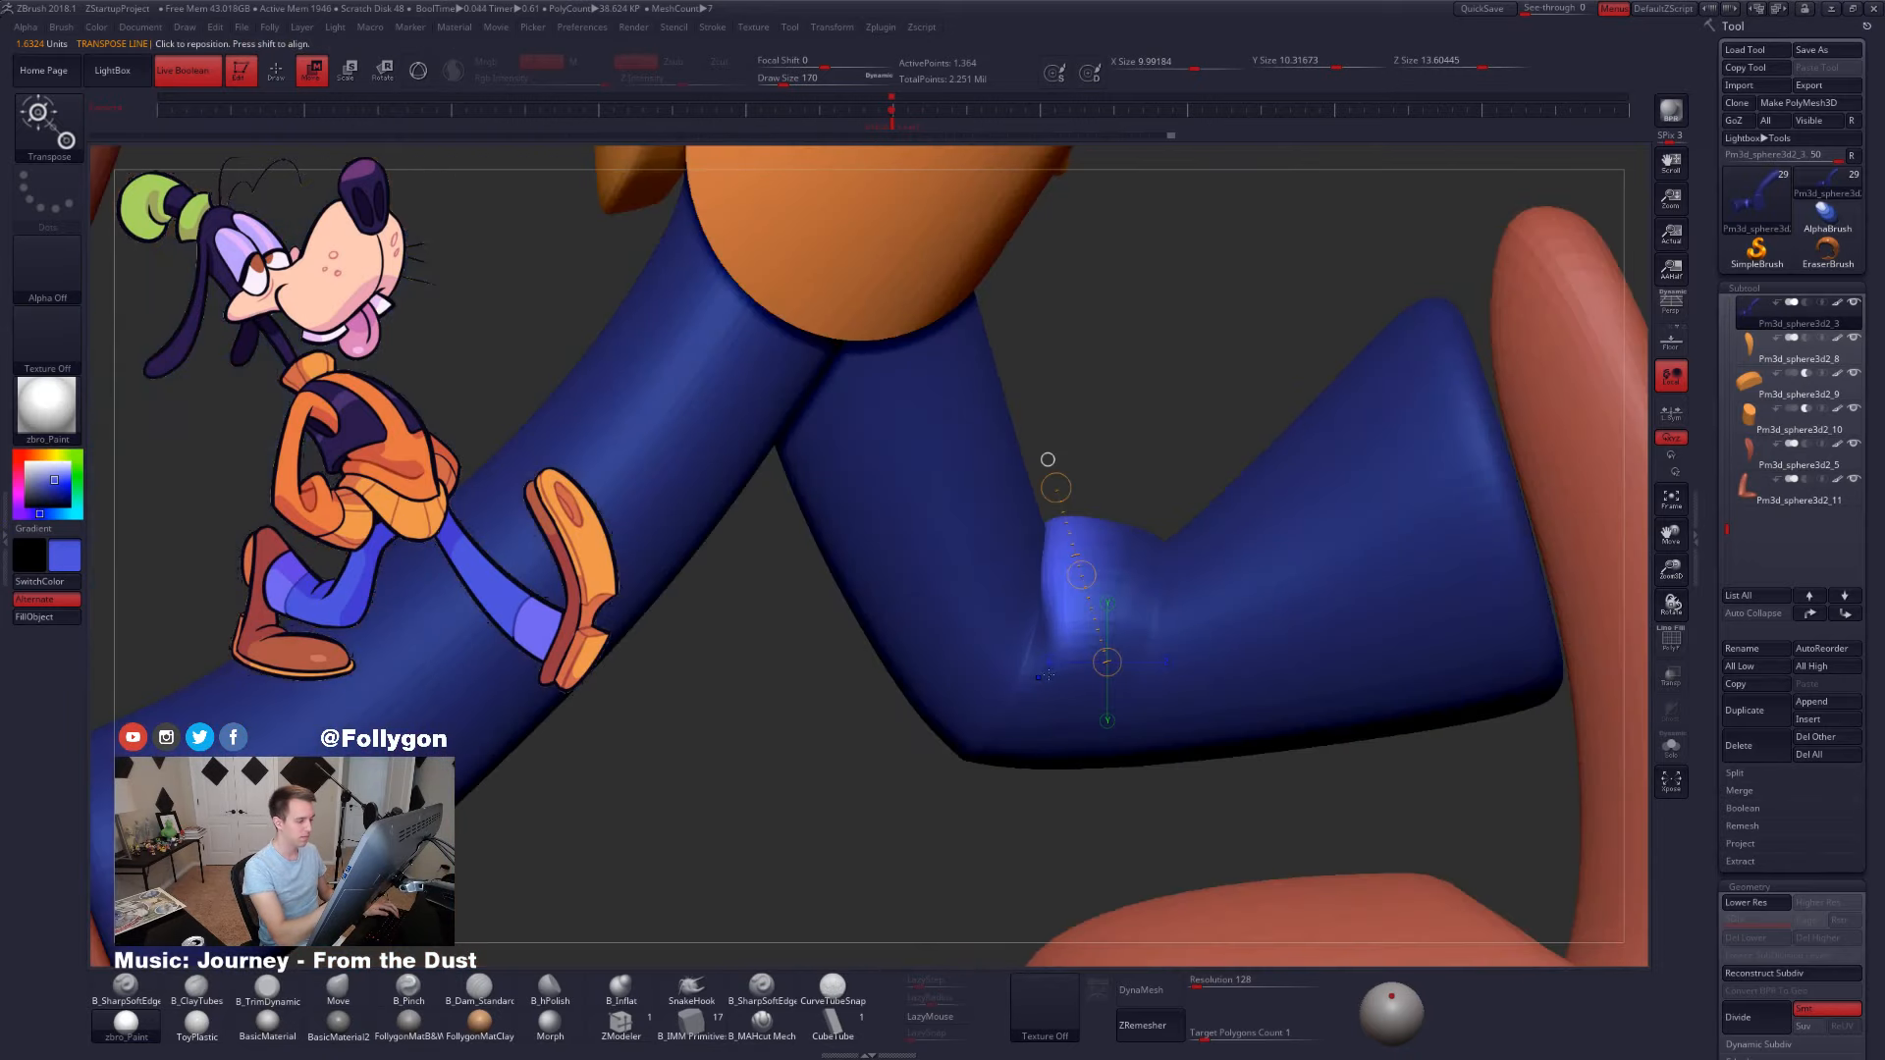
- Isolate the unmasked trousers with polyframe shown and reduce the Move brush's draw size to 74
{"action": "key", "text": "q"}
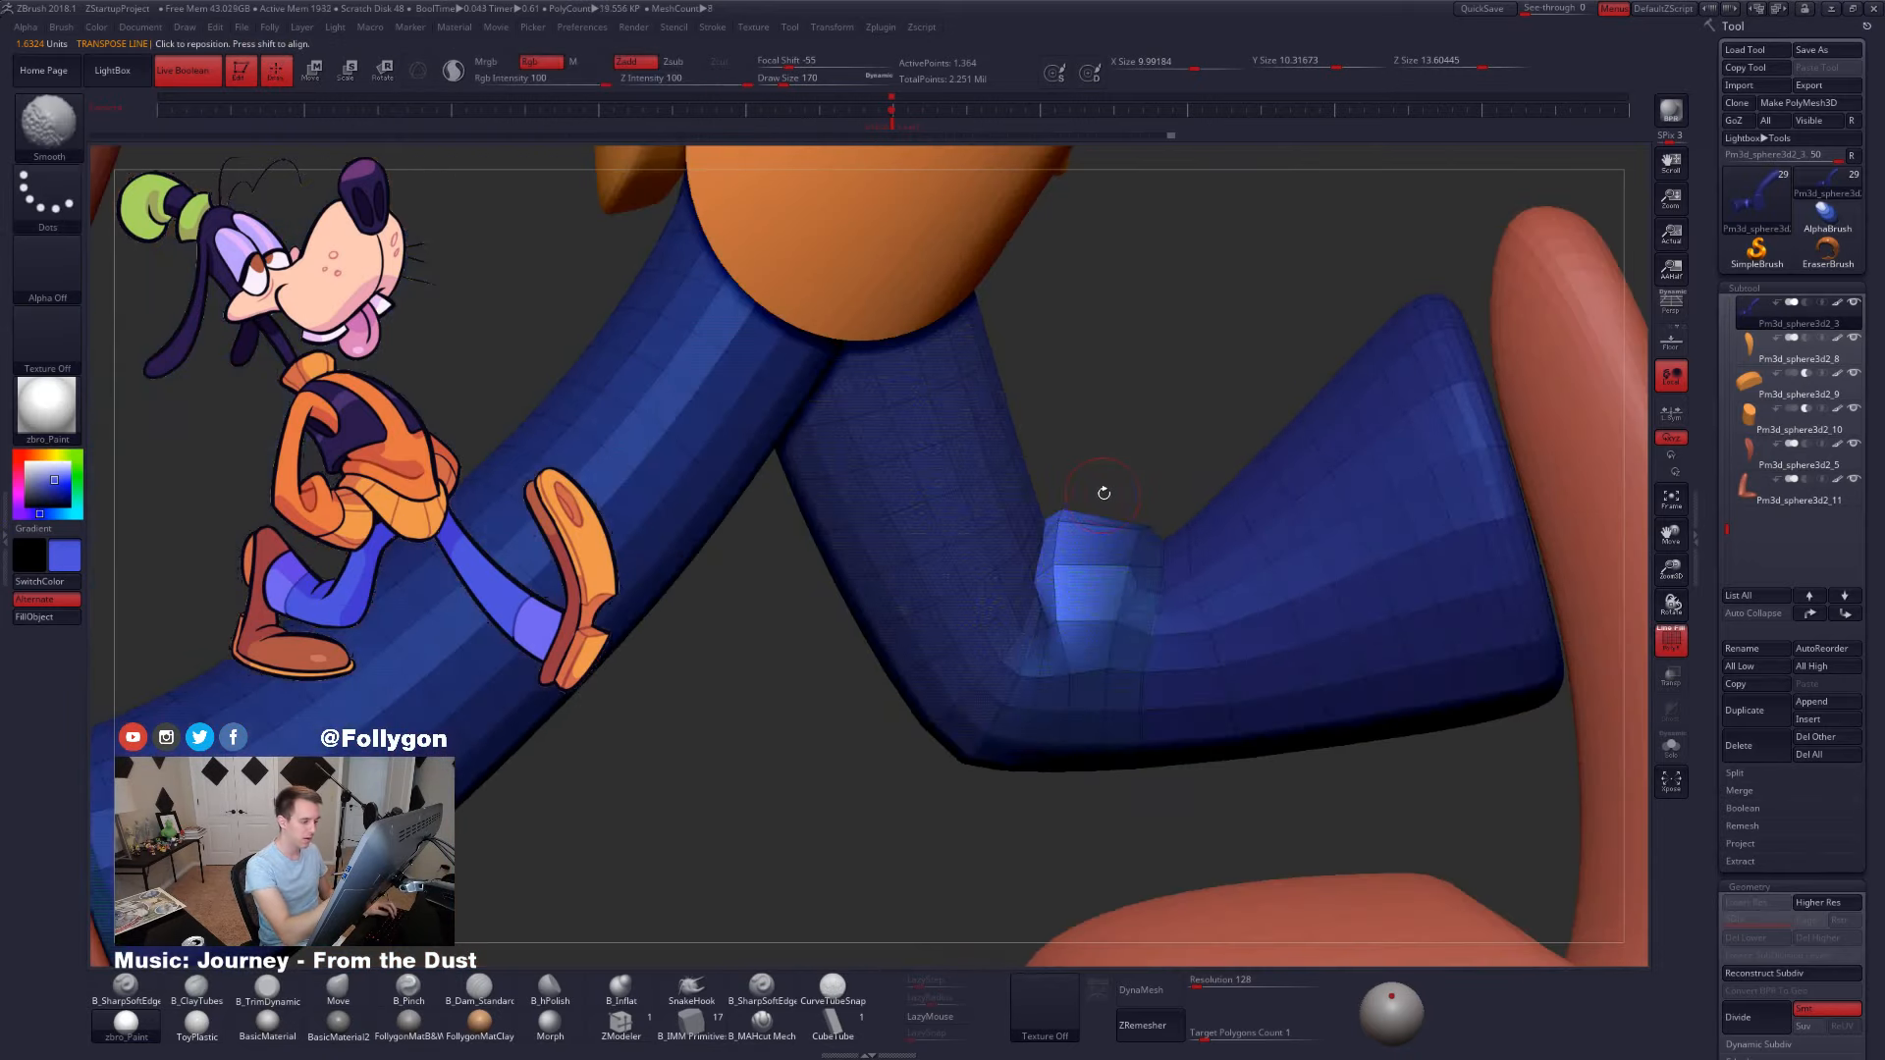
{"action": "key", "text": "shift+f"}
{"action": "key", "text": "space"}
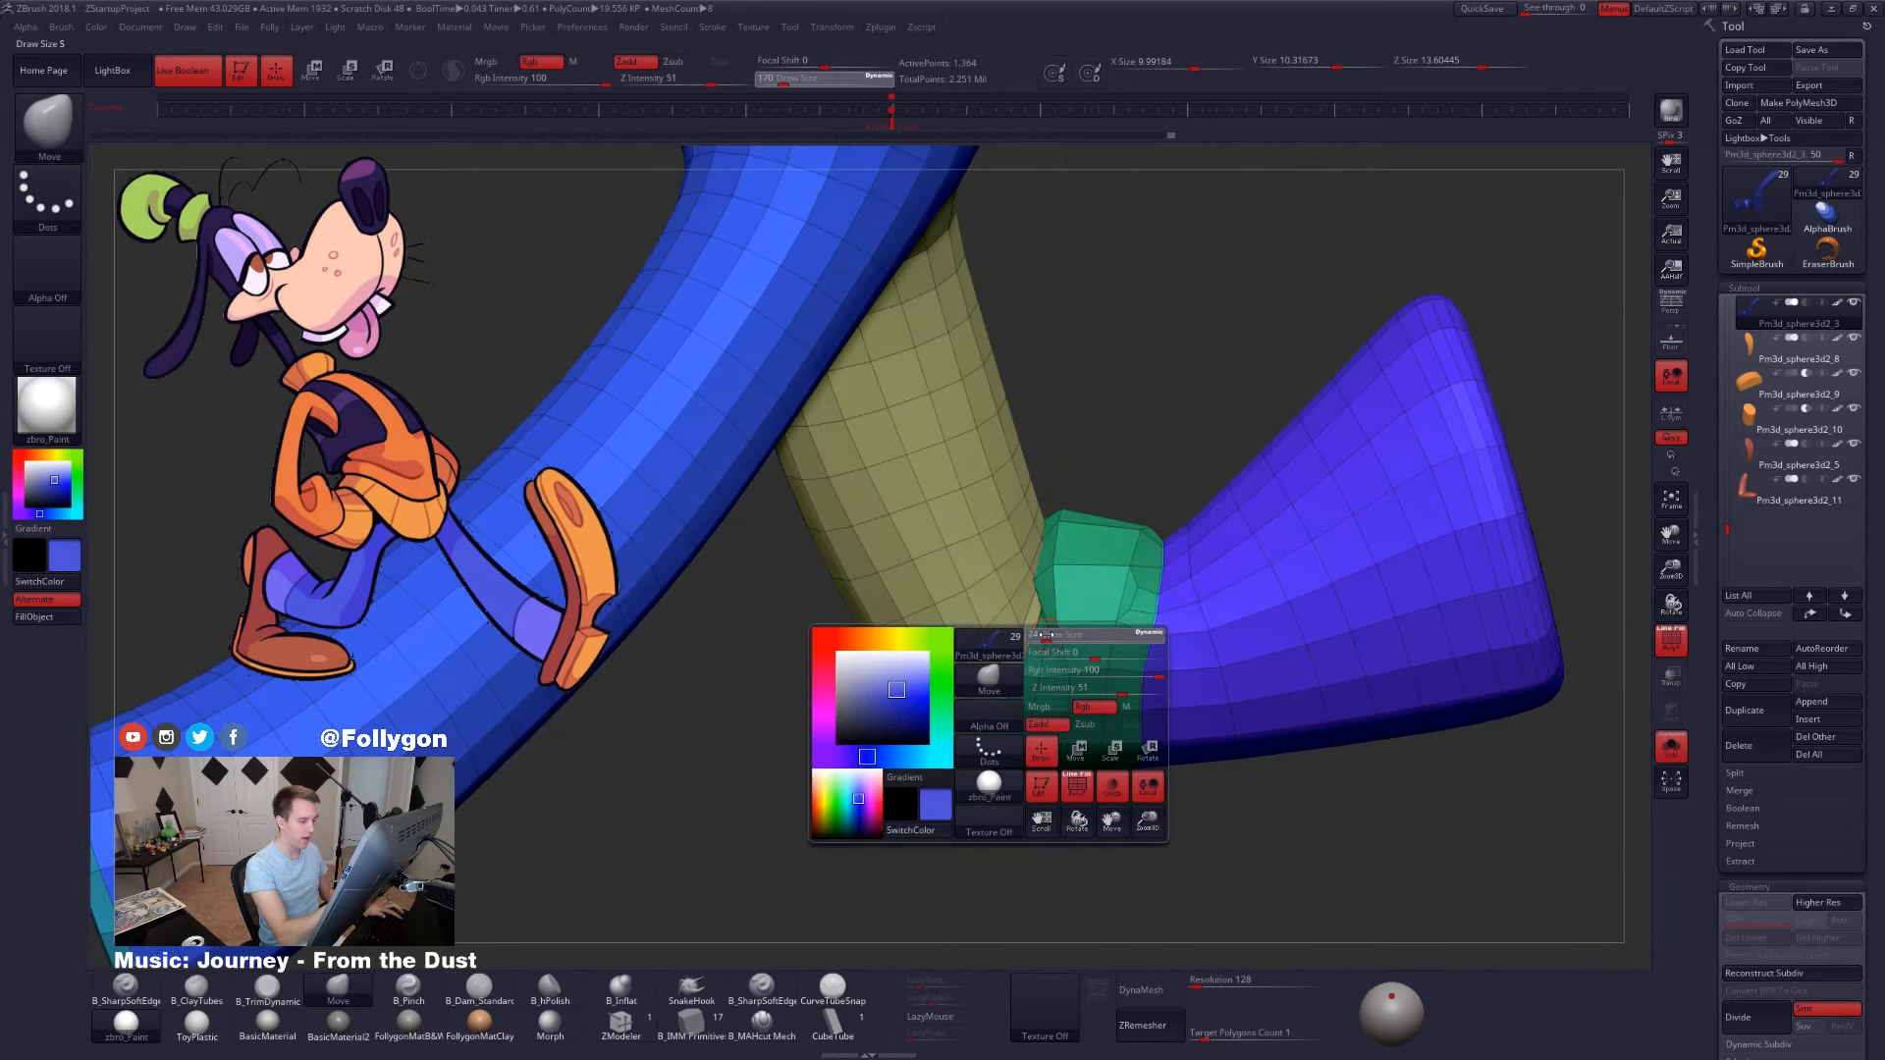
{"action": "left_click_drag", "start_coordinate": [1050, 637], "coordinate": [1045, 634]}
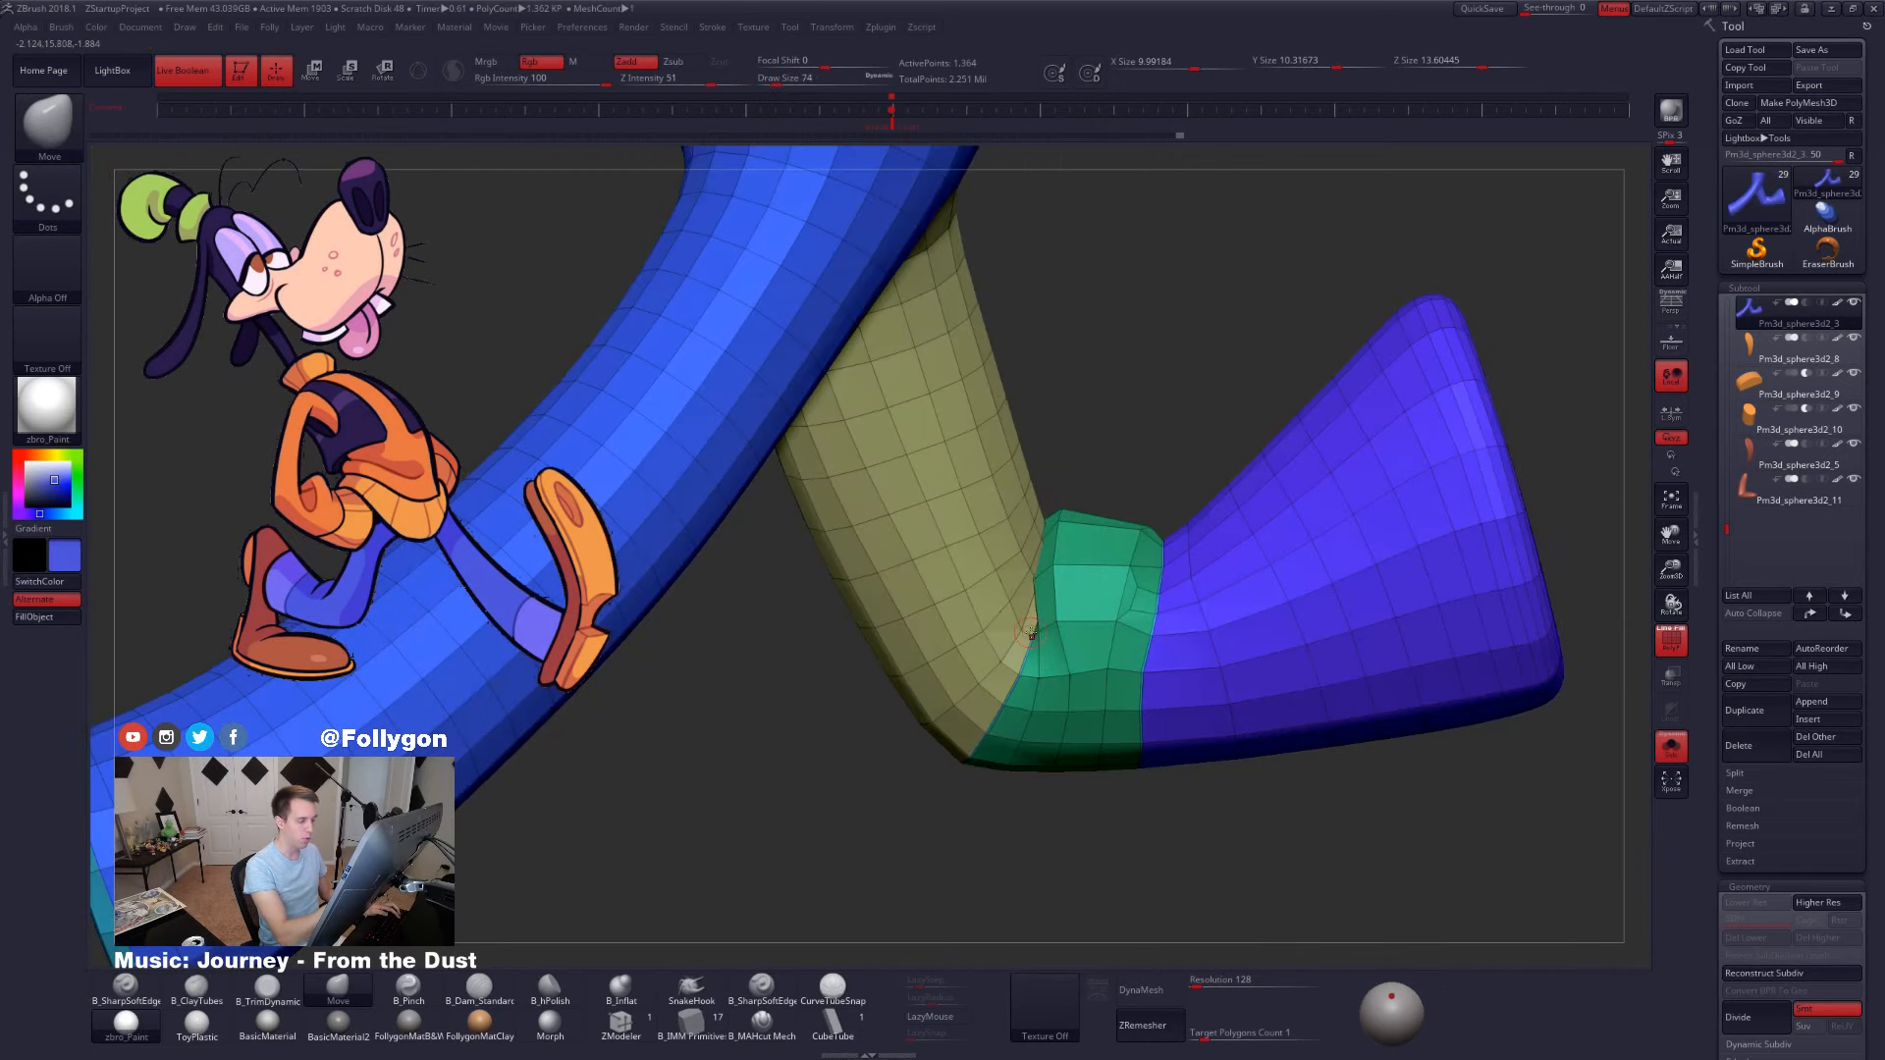
{"action": "key", "text": "w"}
{"action": "mouse_move", "coordinate": [1116, 754]}
{"action": "left_mouse_down"}
{"action": "mouse_move", "coordinate": [1276, 594]}
{"action": "mouse_move", "coordinate": [1225, 619]}
{"action": "mouse_move", "coordinate": [1268, 632]}
{"action": "mouse_move", "coordinate": [1242, 607]}
{"action": "left_mouse_up"}
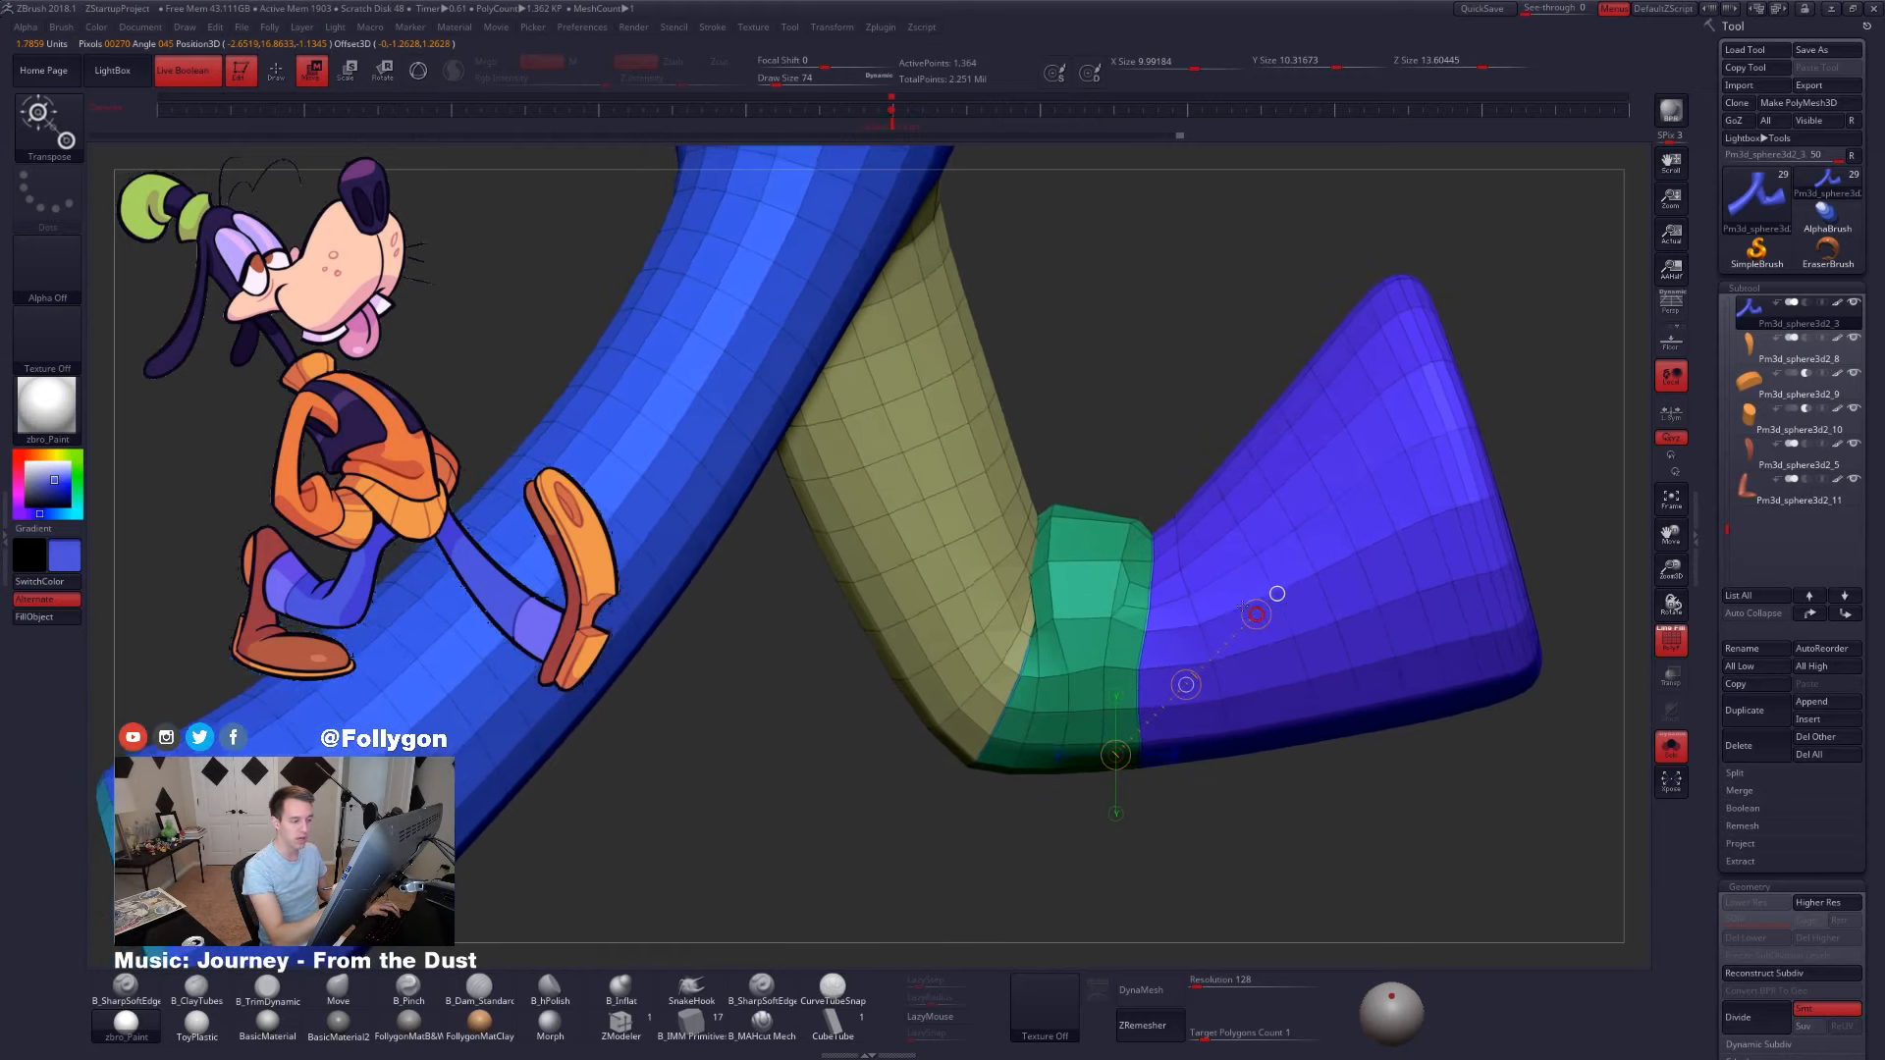
{"action": "key", "text": "ctrl+z"}
{"action": "key", "text": "q"}
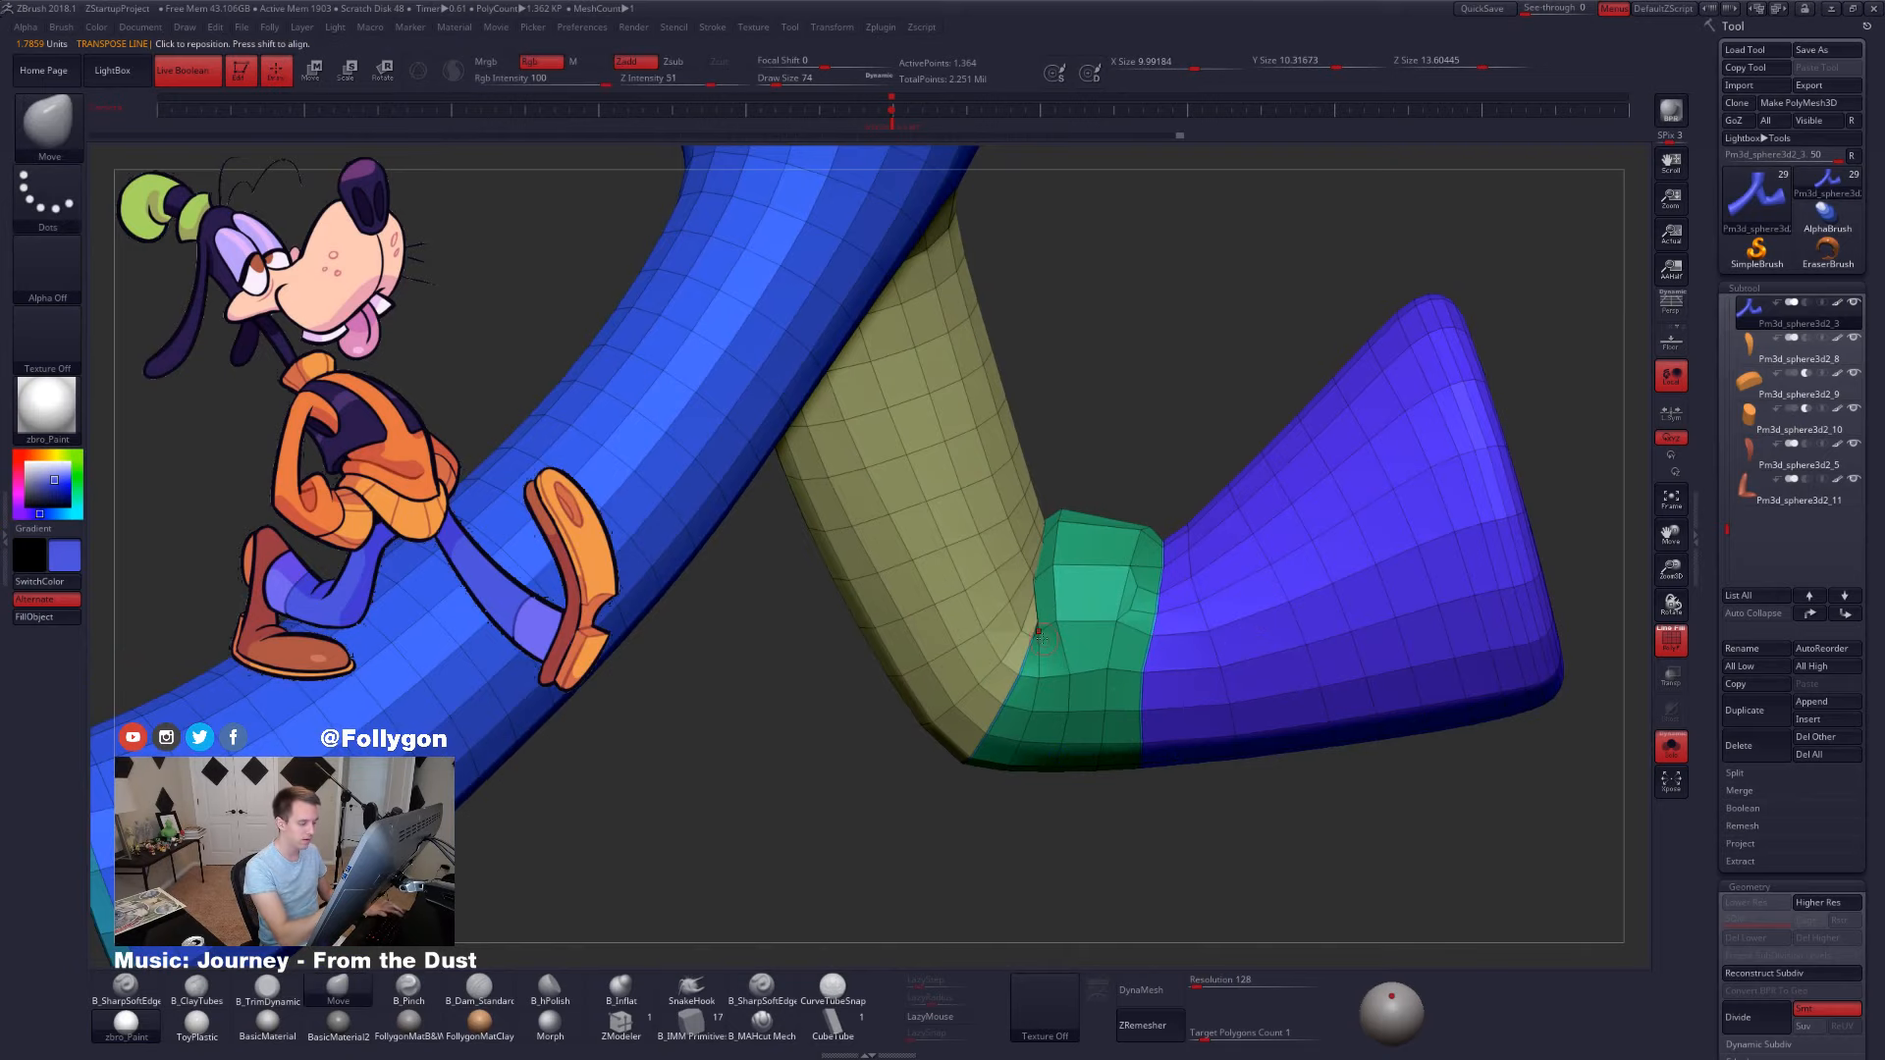
- Even out the knee fold's crease against the upper leg with the Move brush, comparing the low-poly and smoothed previews
{"action": "key", "text": "d"}
{"action": "right_click_drag", "start_coordinate": [999, 634], "coordinate": [1041, 614]}
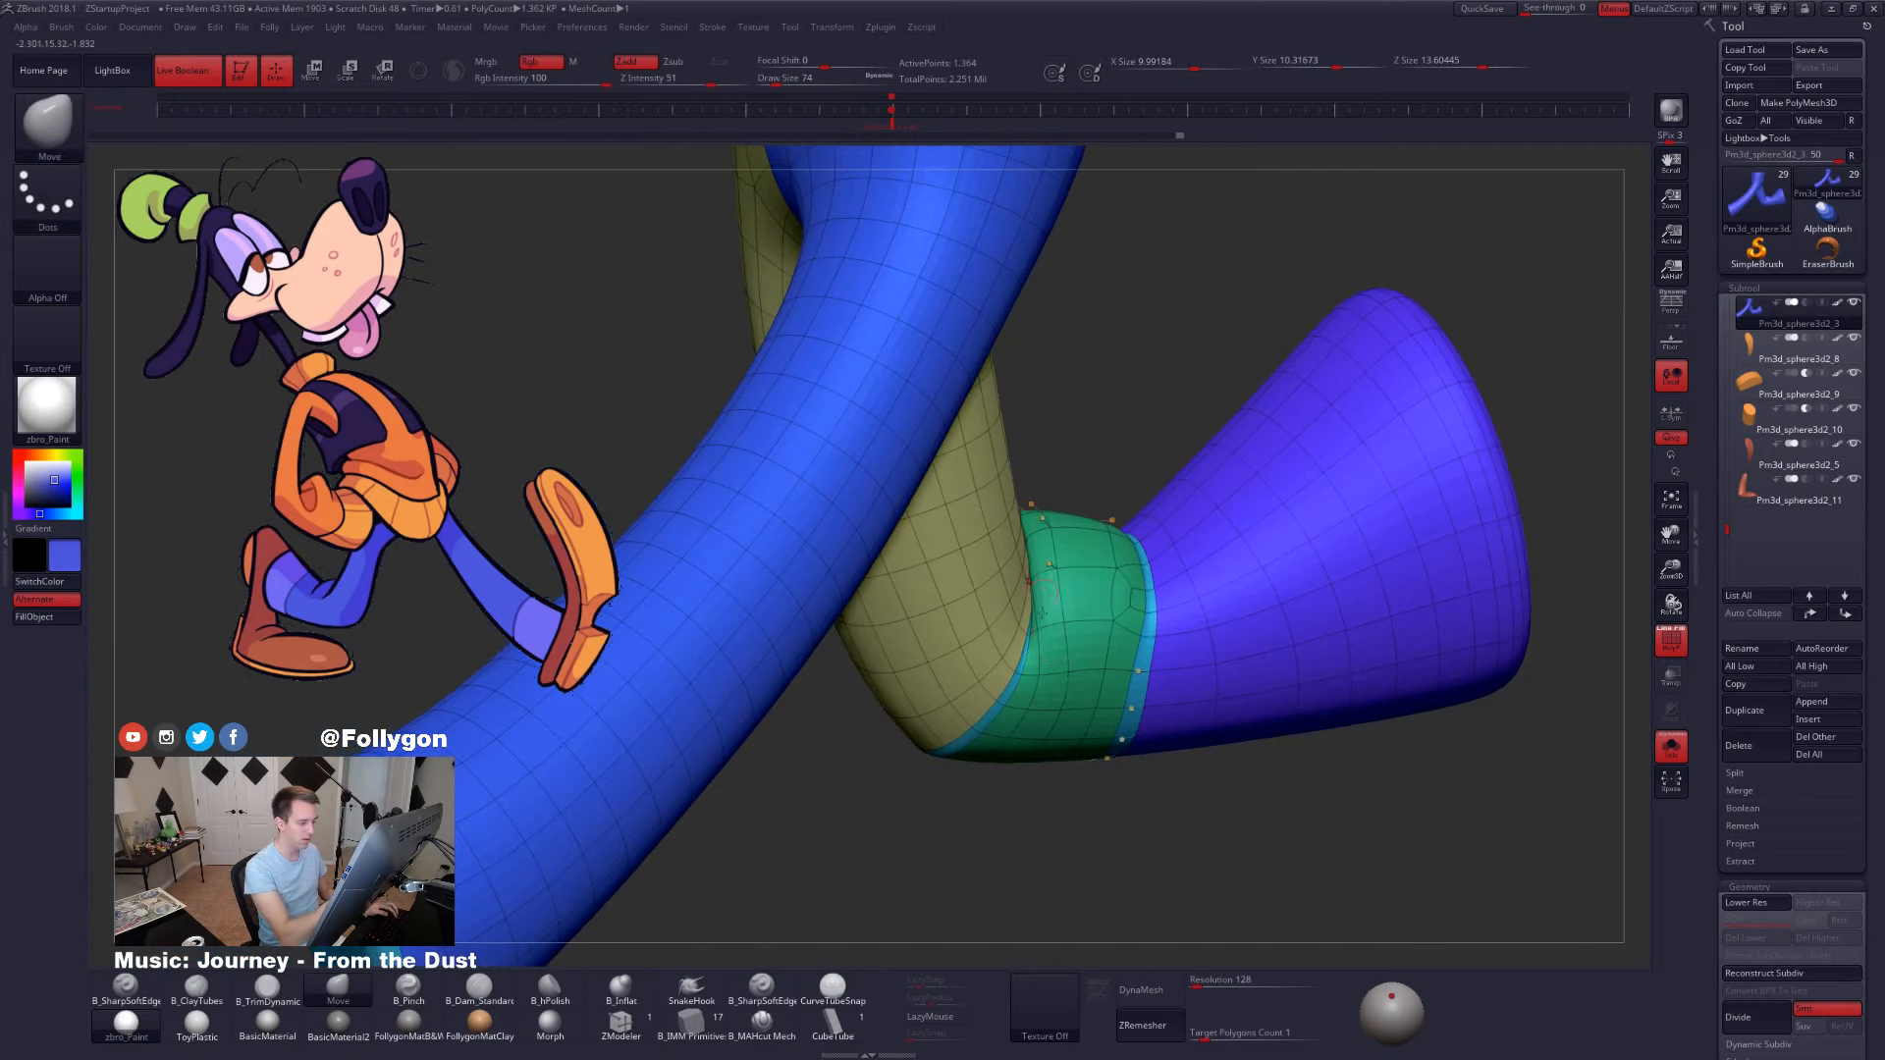
{"action": "key", "text": "shift+f"}
{"action": "right_click_drag", "start_coordinate": [1038, 677], "coordinate": [1031, 520]}
{"action": "key", "text": "shift+d"}
{"action": "key", "text": "shift+f"}
{"action": "key", "text": "d"}
{"action": "key", "text": "shift+d"}
- Refine the fold's crease on the opposite side of the knee and set the draw size to 104
{"action": "right_click_drag", "start_coordinate": [1011, 675], "coordinate": [992, 699]}
{"action": "key", "text": "d"}
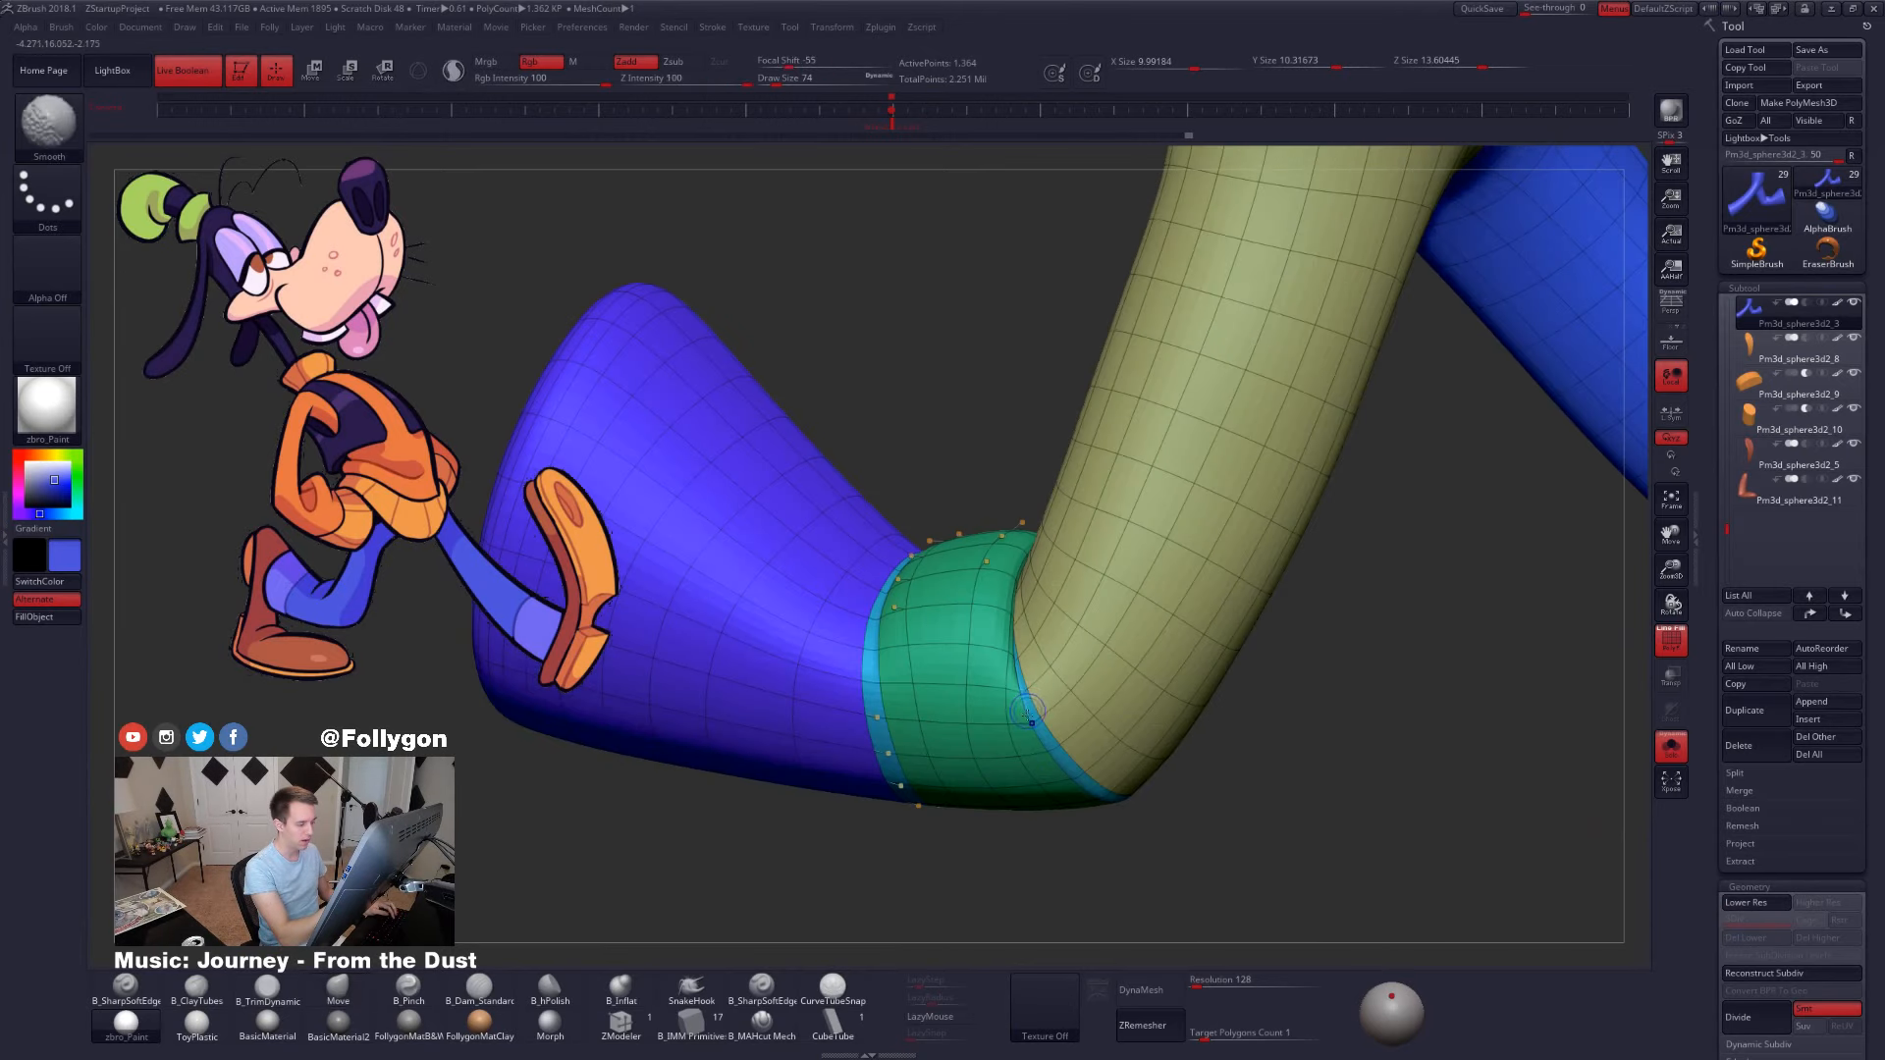
{"action": "key", "text": "shift+d"}
{"action": "key", "text": "space"}
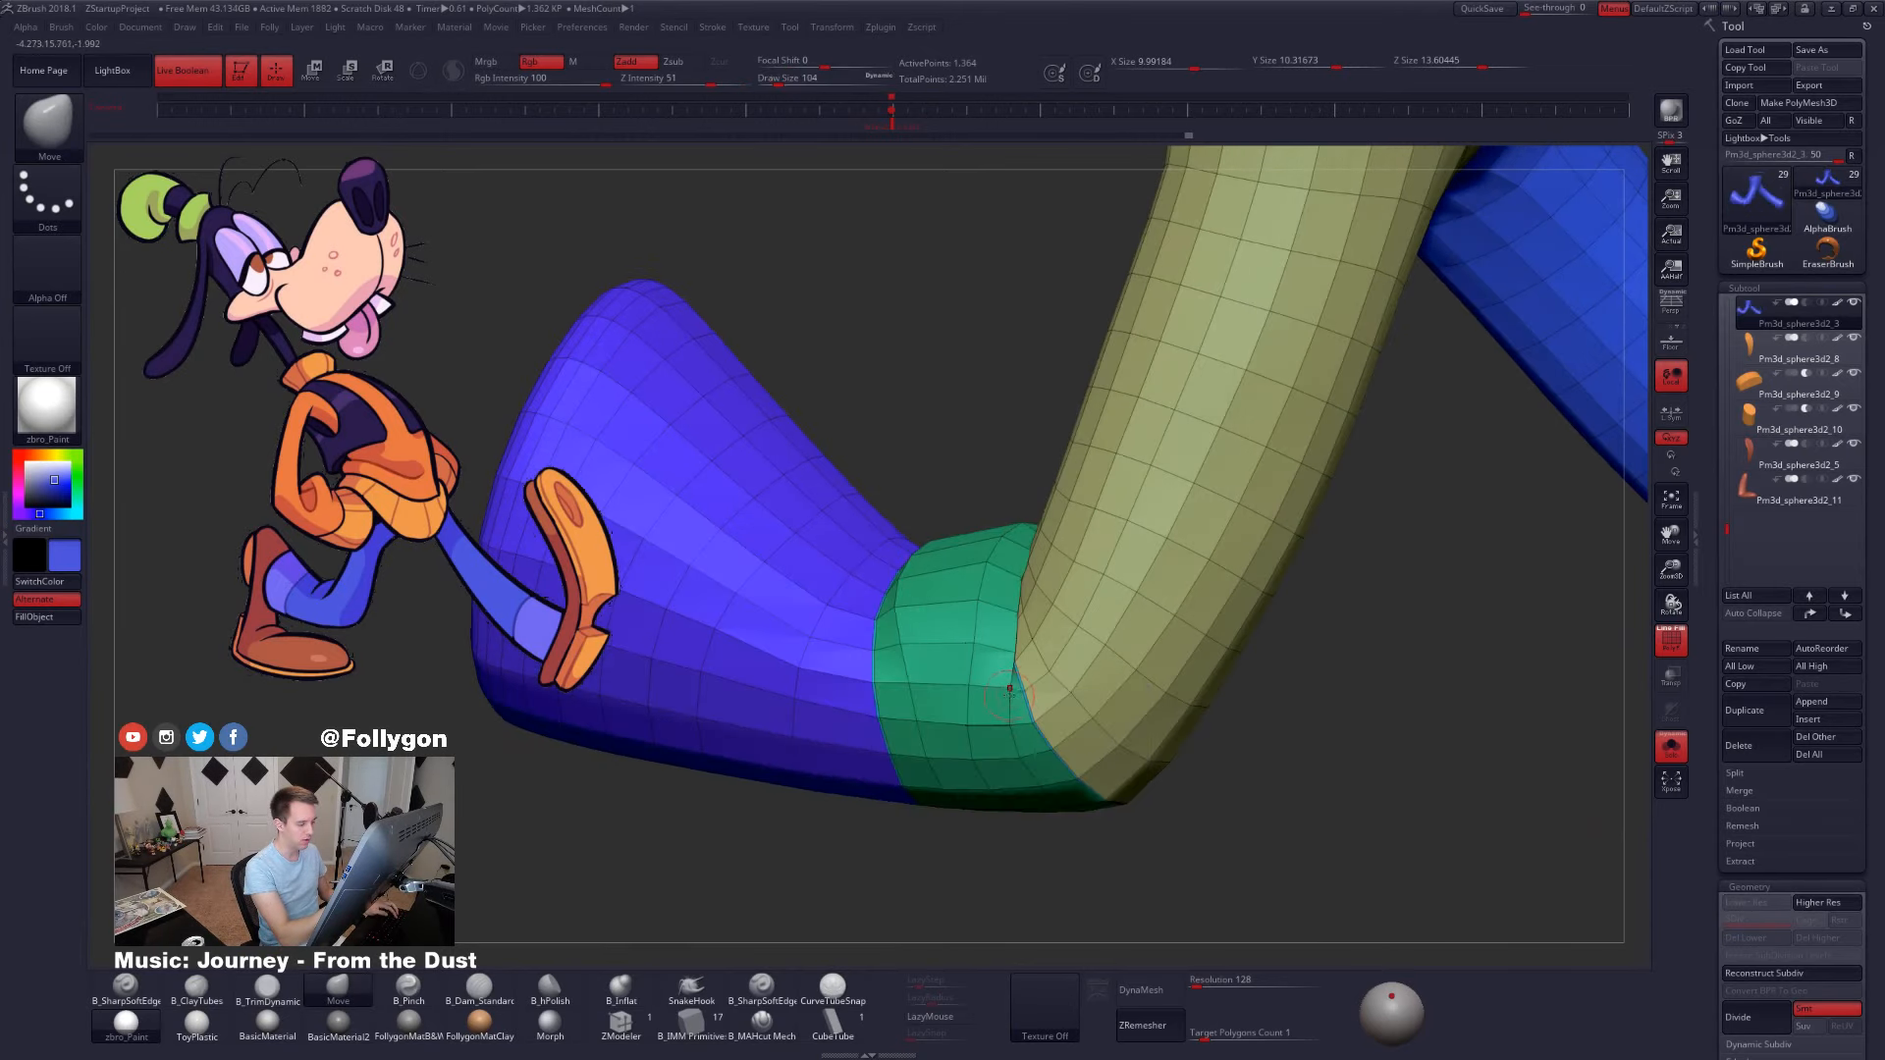
- Frame the trousers without polyframe, examine the knee fold's shape, and bring back the full character
{"action": "key", "text": "f"}
{"action": "key", "text": "shift+f"}
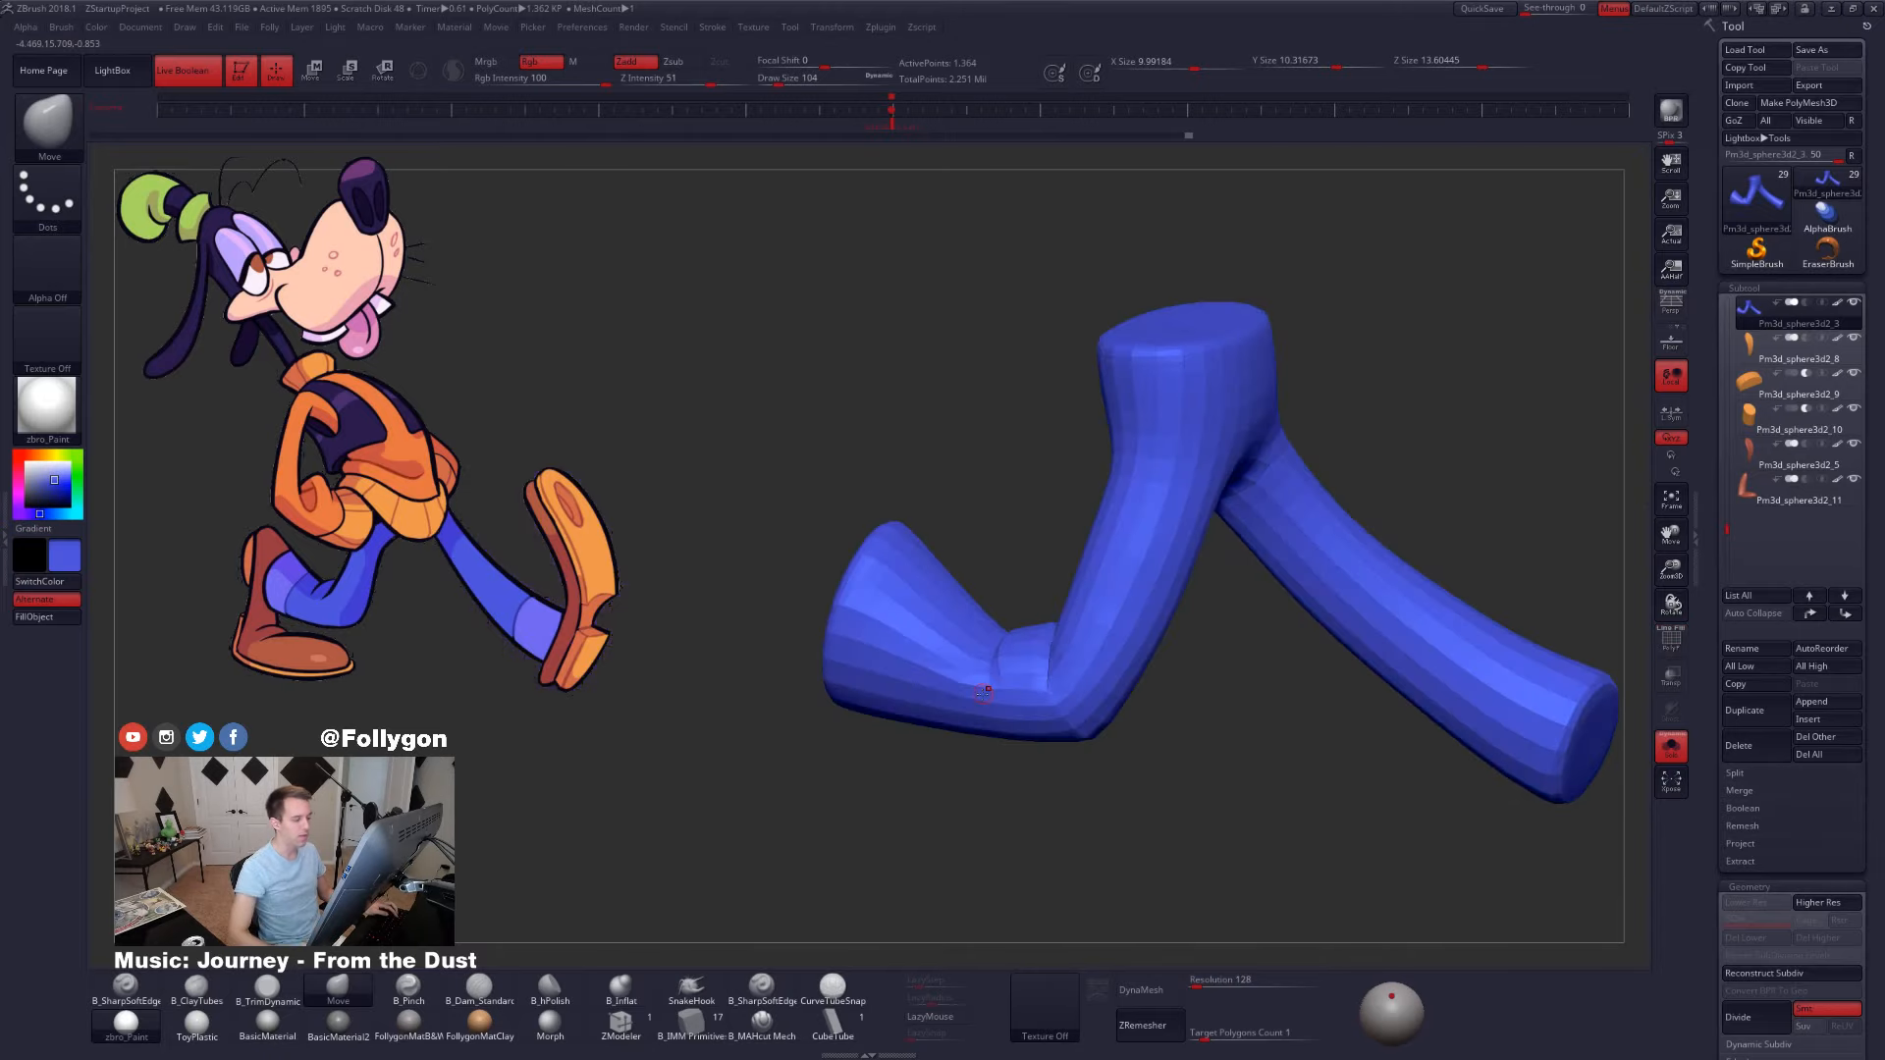
{"action": "left_click_drag", "start_coordinate": [1048, 671], "coordinate": [1090, 508], "text": "alt"}
{"action": "left_click_drag", "start_coordinate": [1171, 699], "coordinate": [1063, 614], "text": "alt"}
{"action": "key", "text": "alt+s"}
- Subdivide the trousers up to subdivision level 5 and quick-save the project
{"action": "key", "text": "d"}
{"action": "key", "text": "ctrl"}
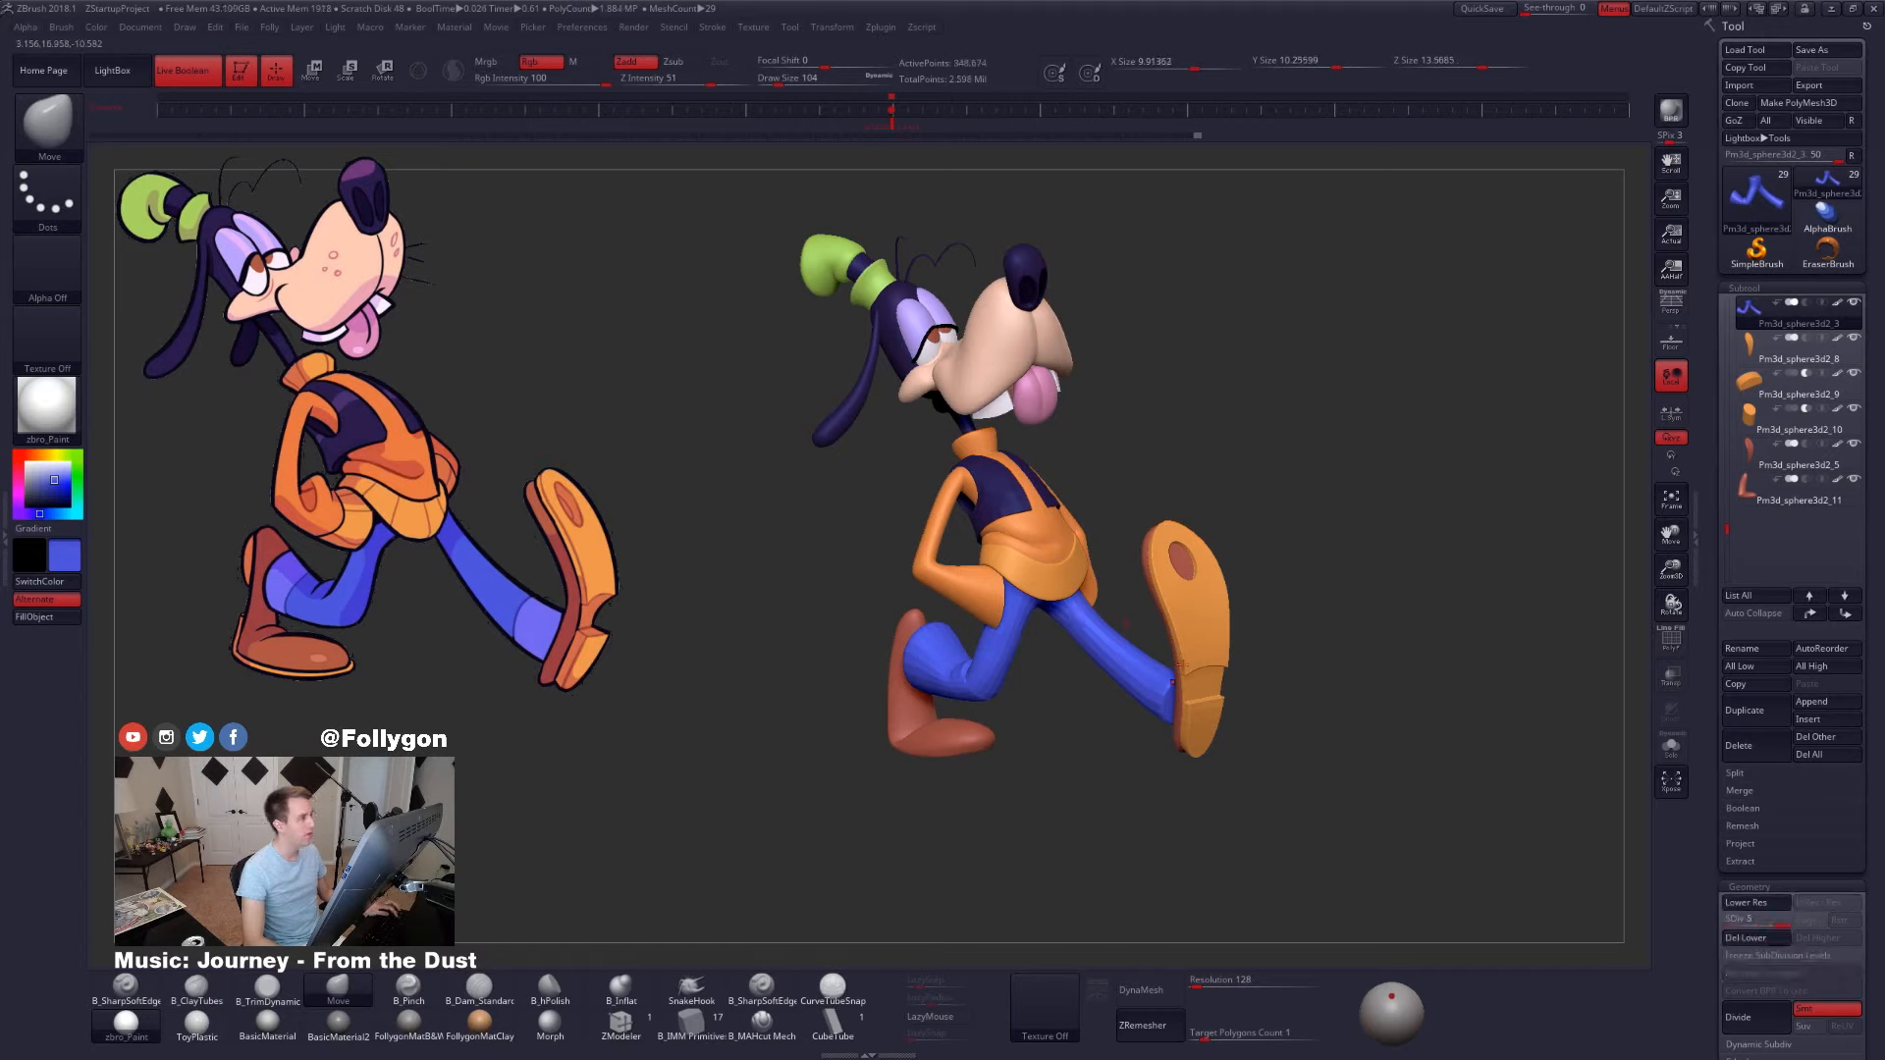
{"action": "left_click_drag", "start_coordinate": [1152, 640], "coordinate": [1140, 651], "text": "alt"}
{"action": "left_click", "coordinate": [1482, 9]}
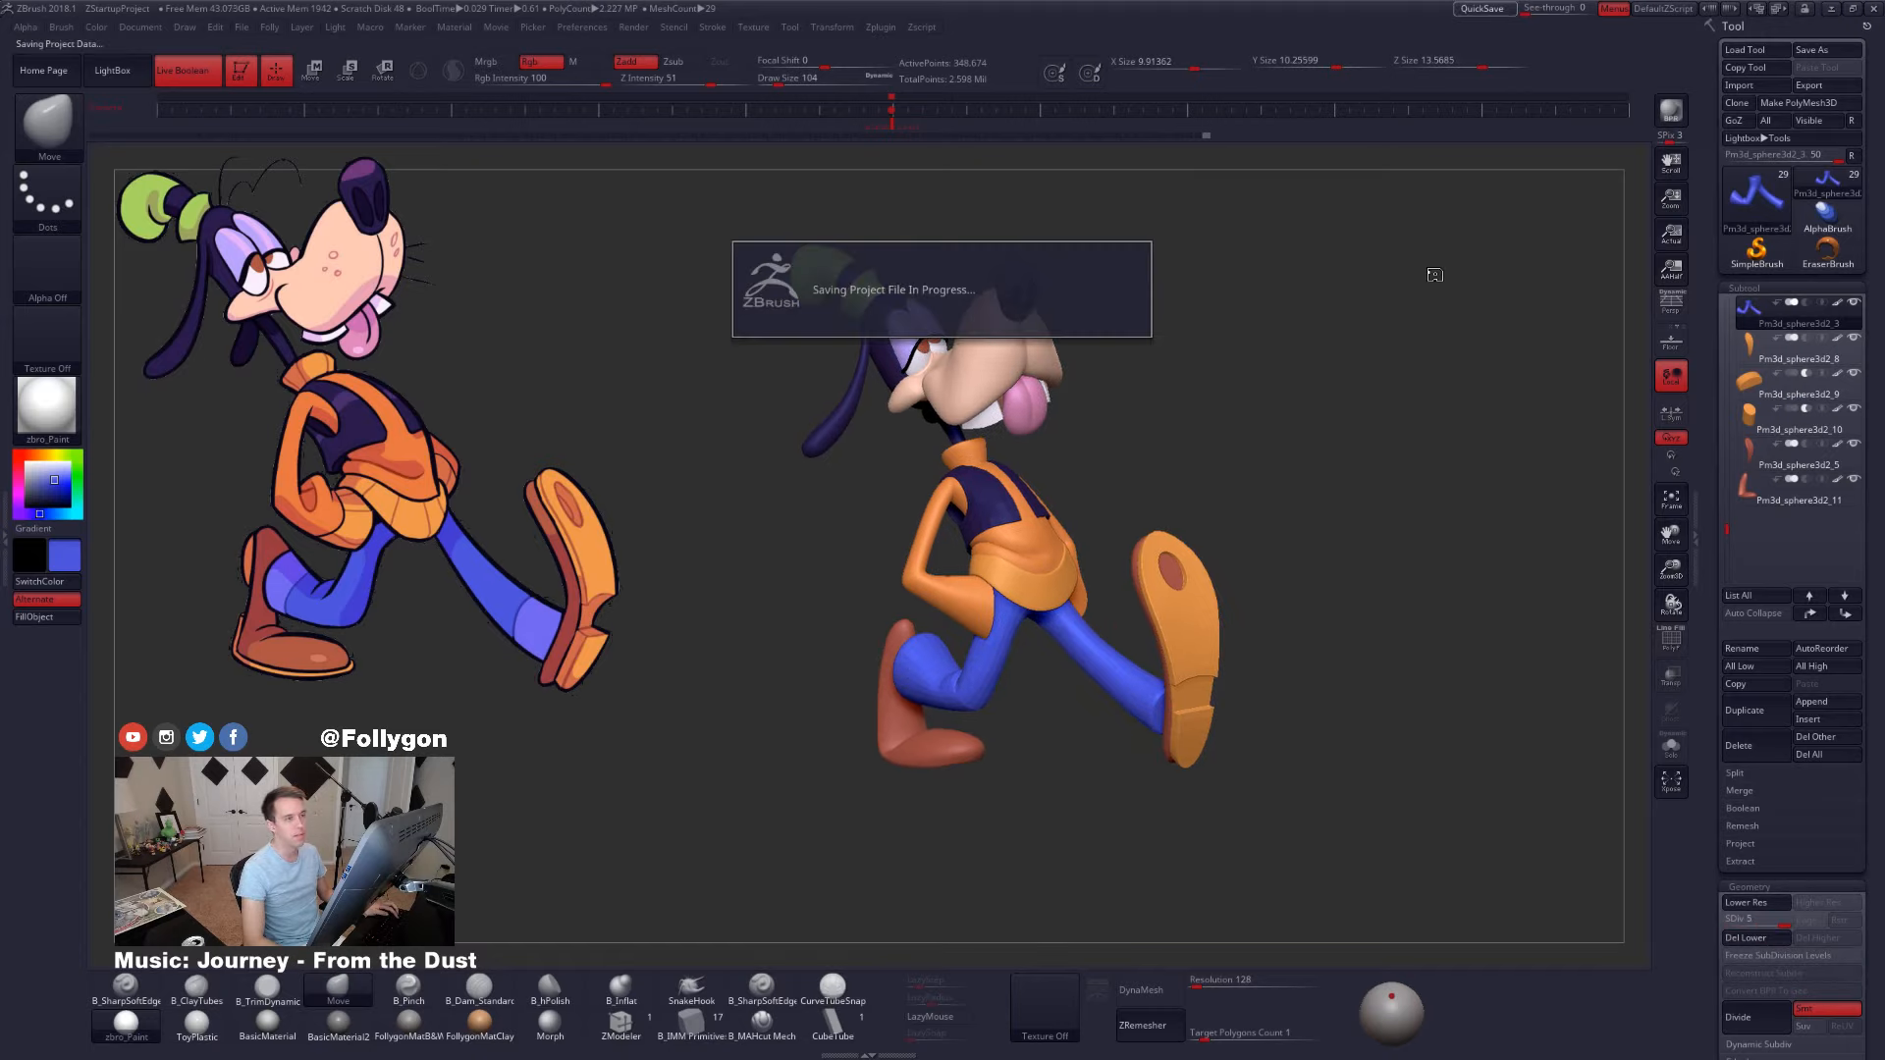
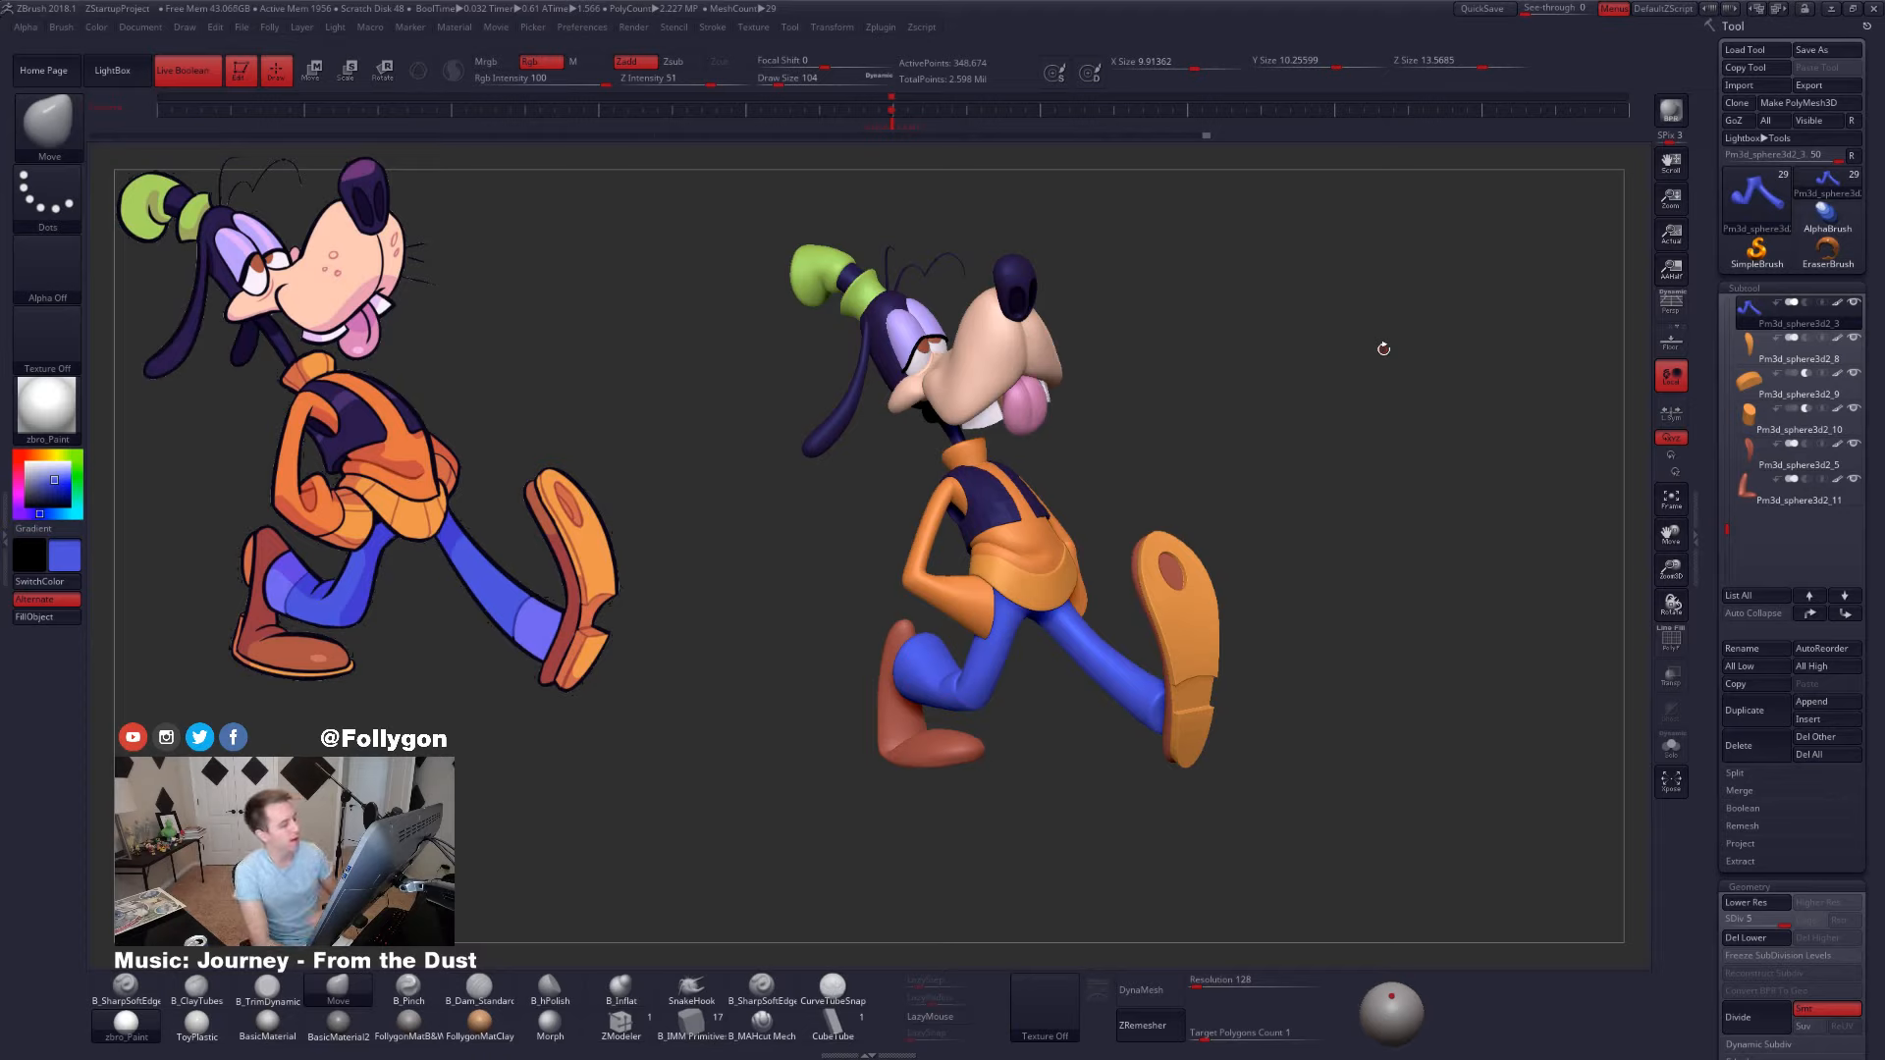
- Turn on perspective for the view of the full character
{"action": "mouse_move", "coordinate": [1362, 474]}
{"action": "left_mouse_down", "text": "shift"}
{"action": "mouse_move", "coordinate": [1272, 407]}
{"action": "mouse_move", "coordinate": [1239, 425]}
{"action": "left_mouse_up", "text": "shift"}
{"action": "left_click", "coordinate": [1671, 303]}
{"action": "key", "text": "ctrl+space"}
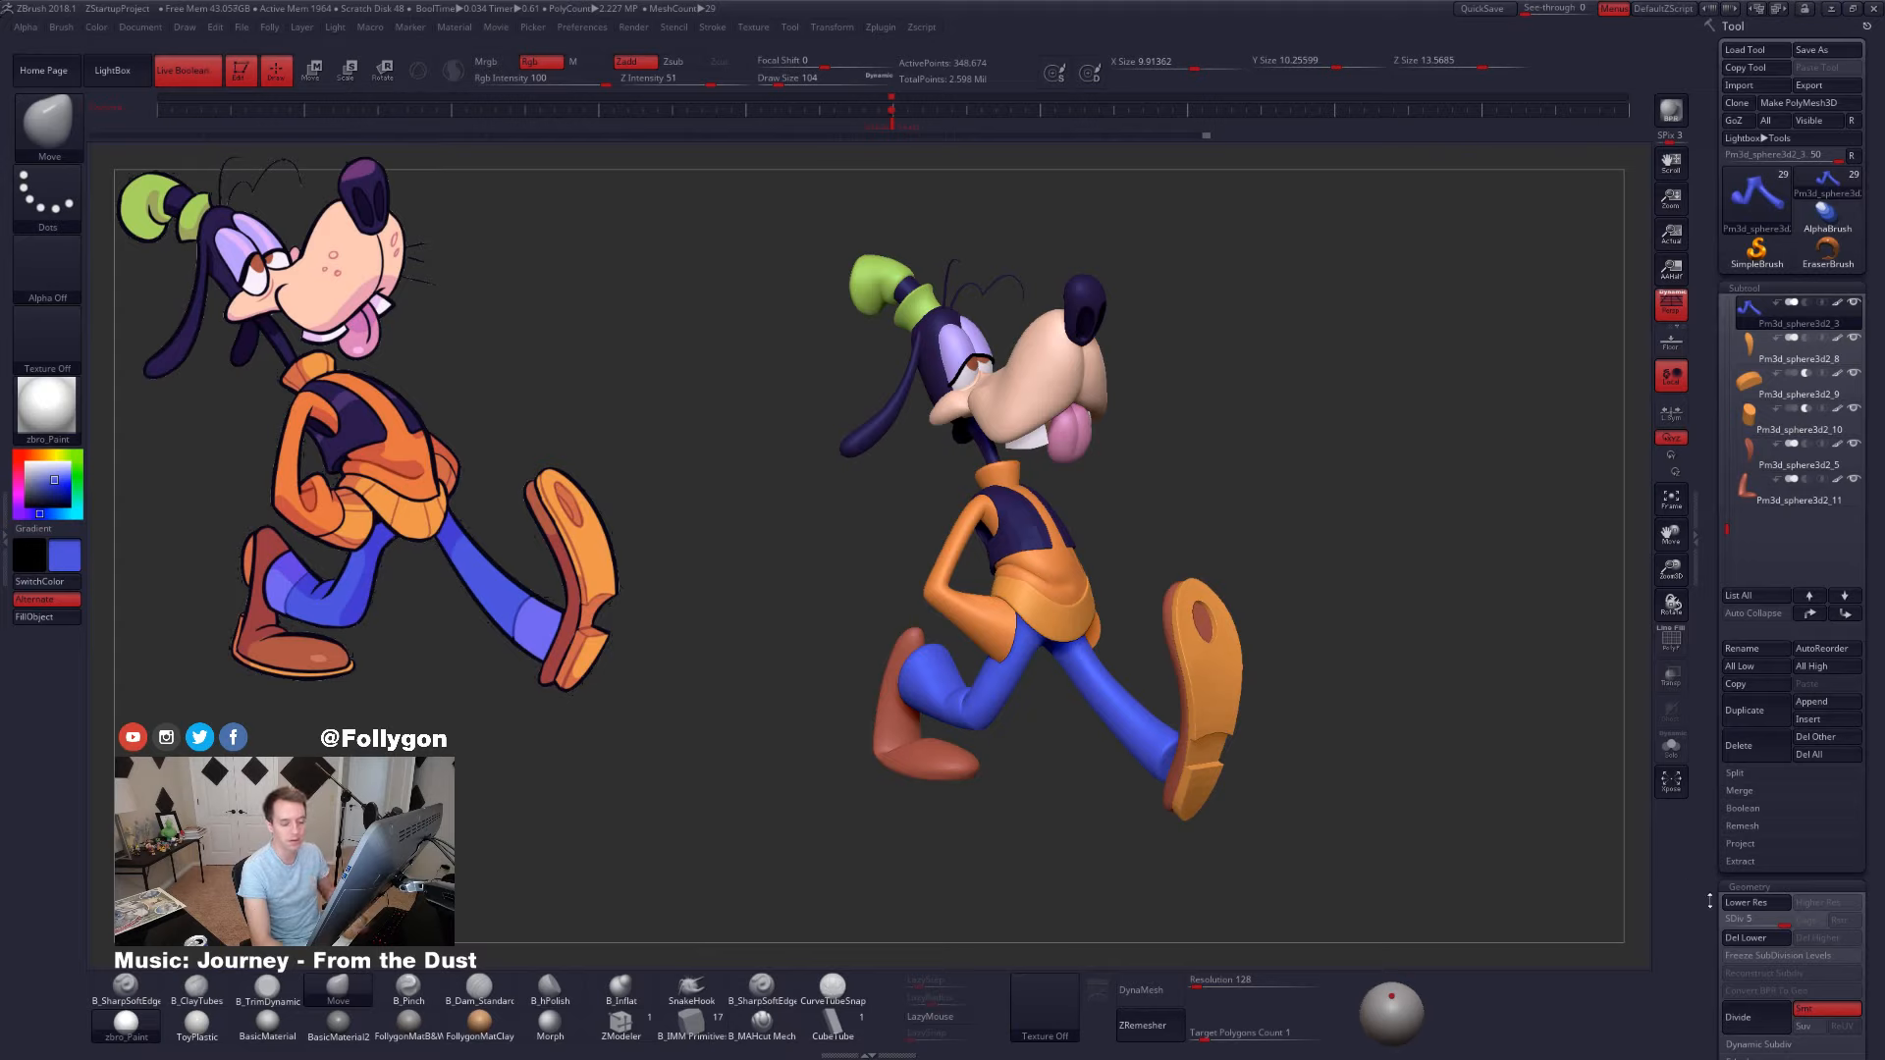
{"action": "left_click", "coordinate": [1753, 938]}
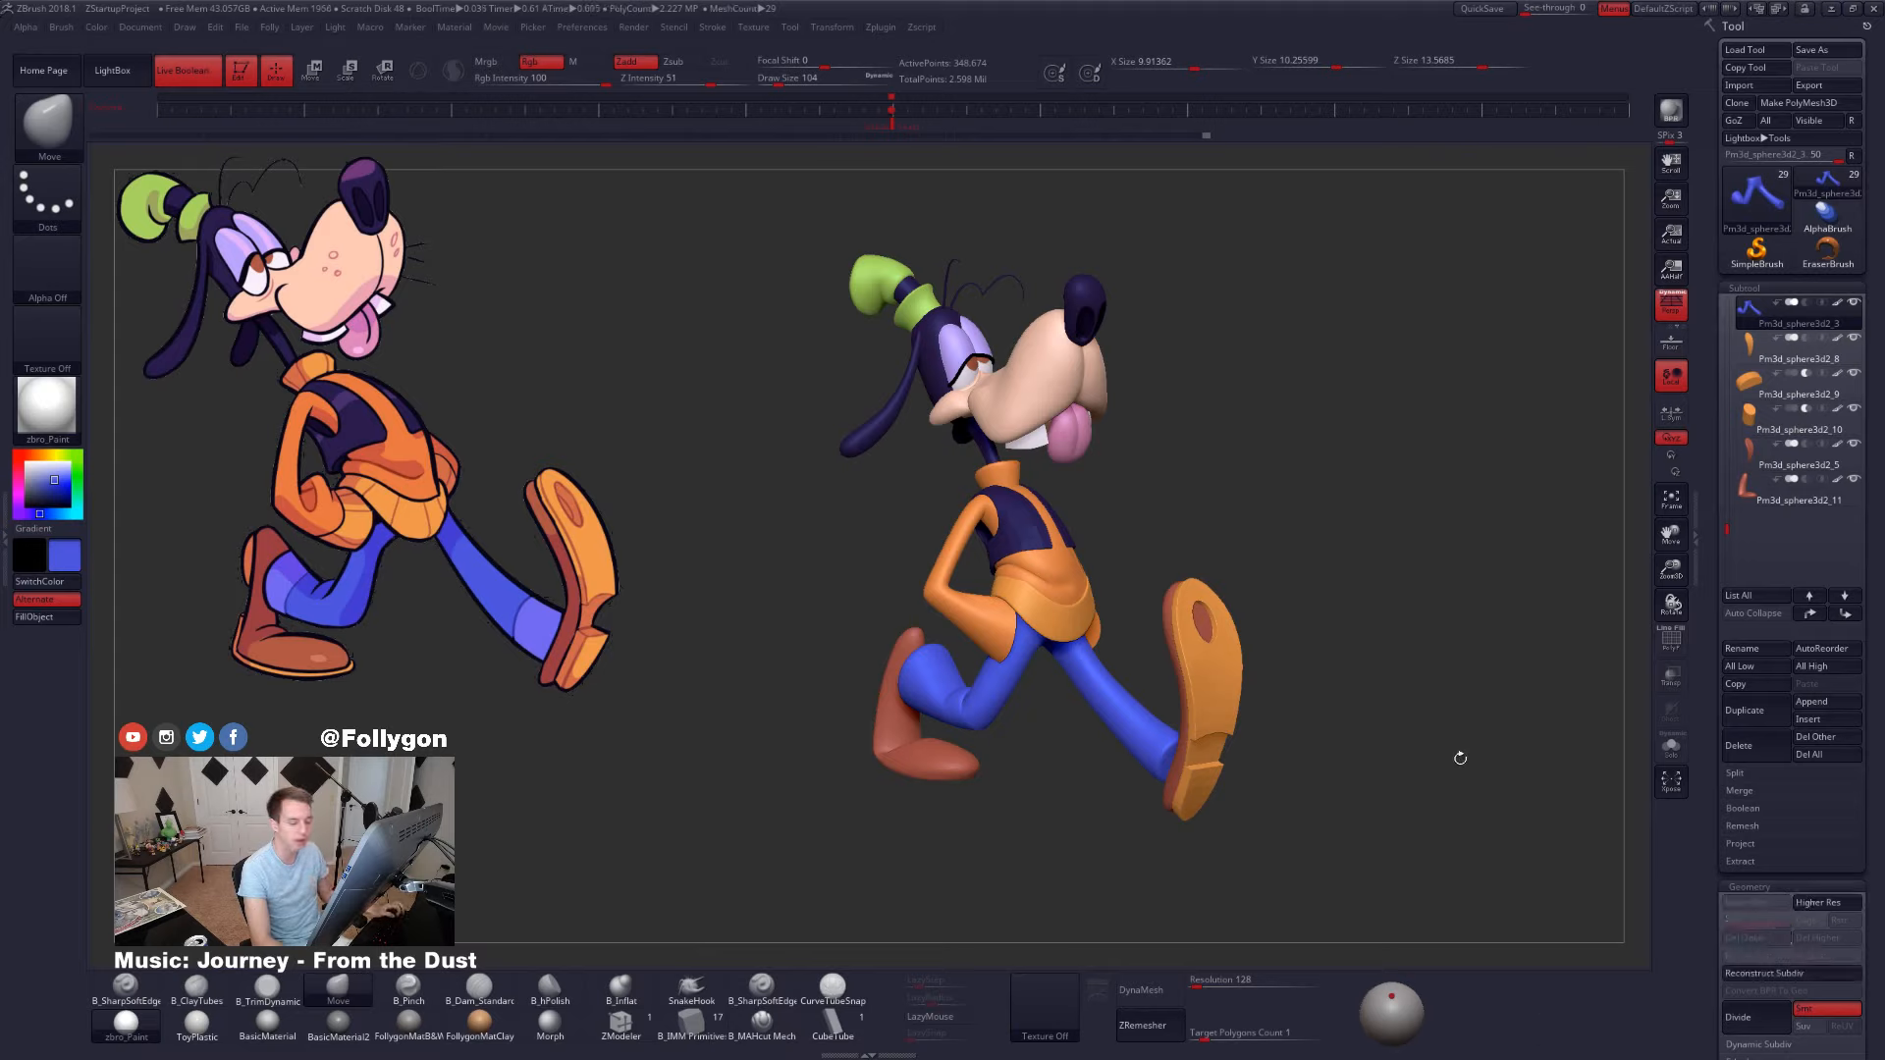
{"action": "key", "text": "ctrl+z"}
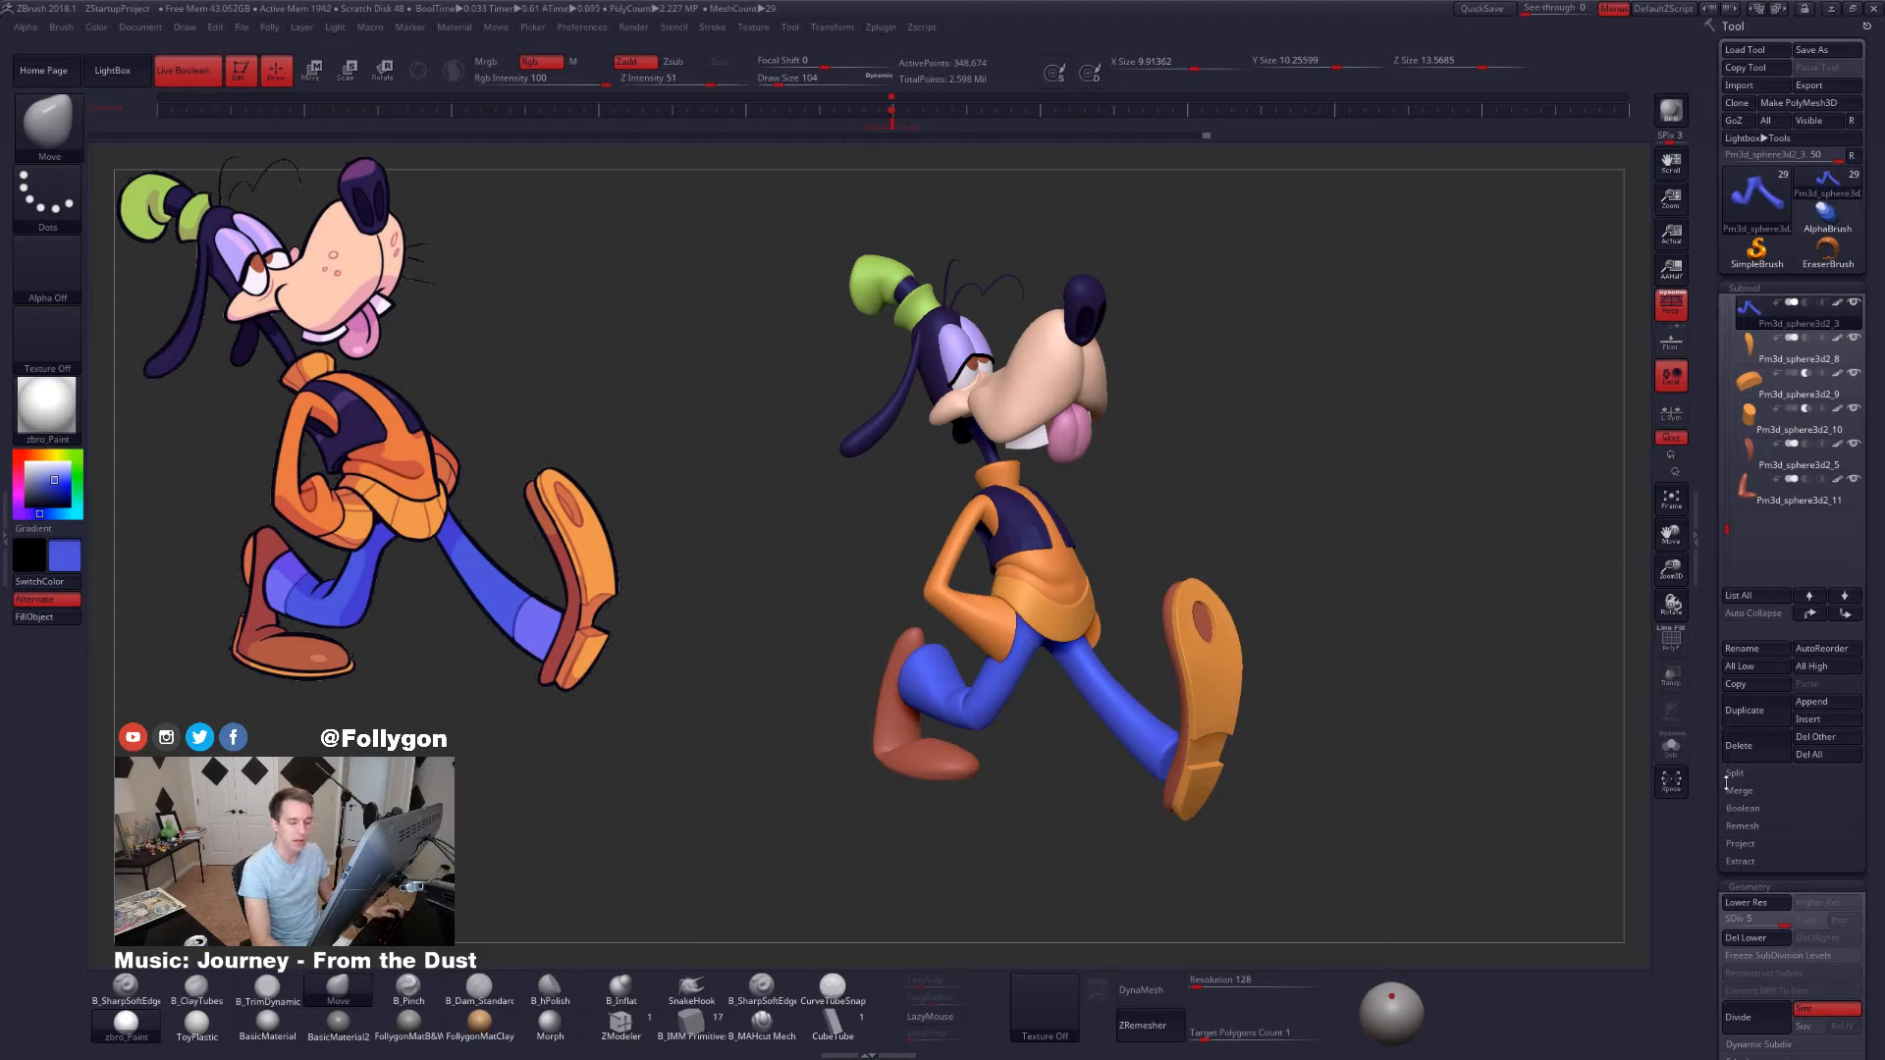
{"action": "left_click", "coordinate": [1739, 790]}
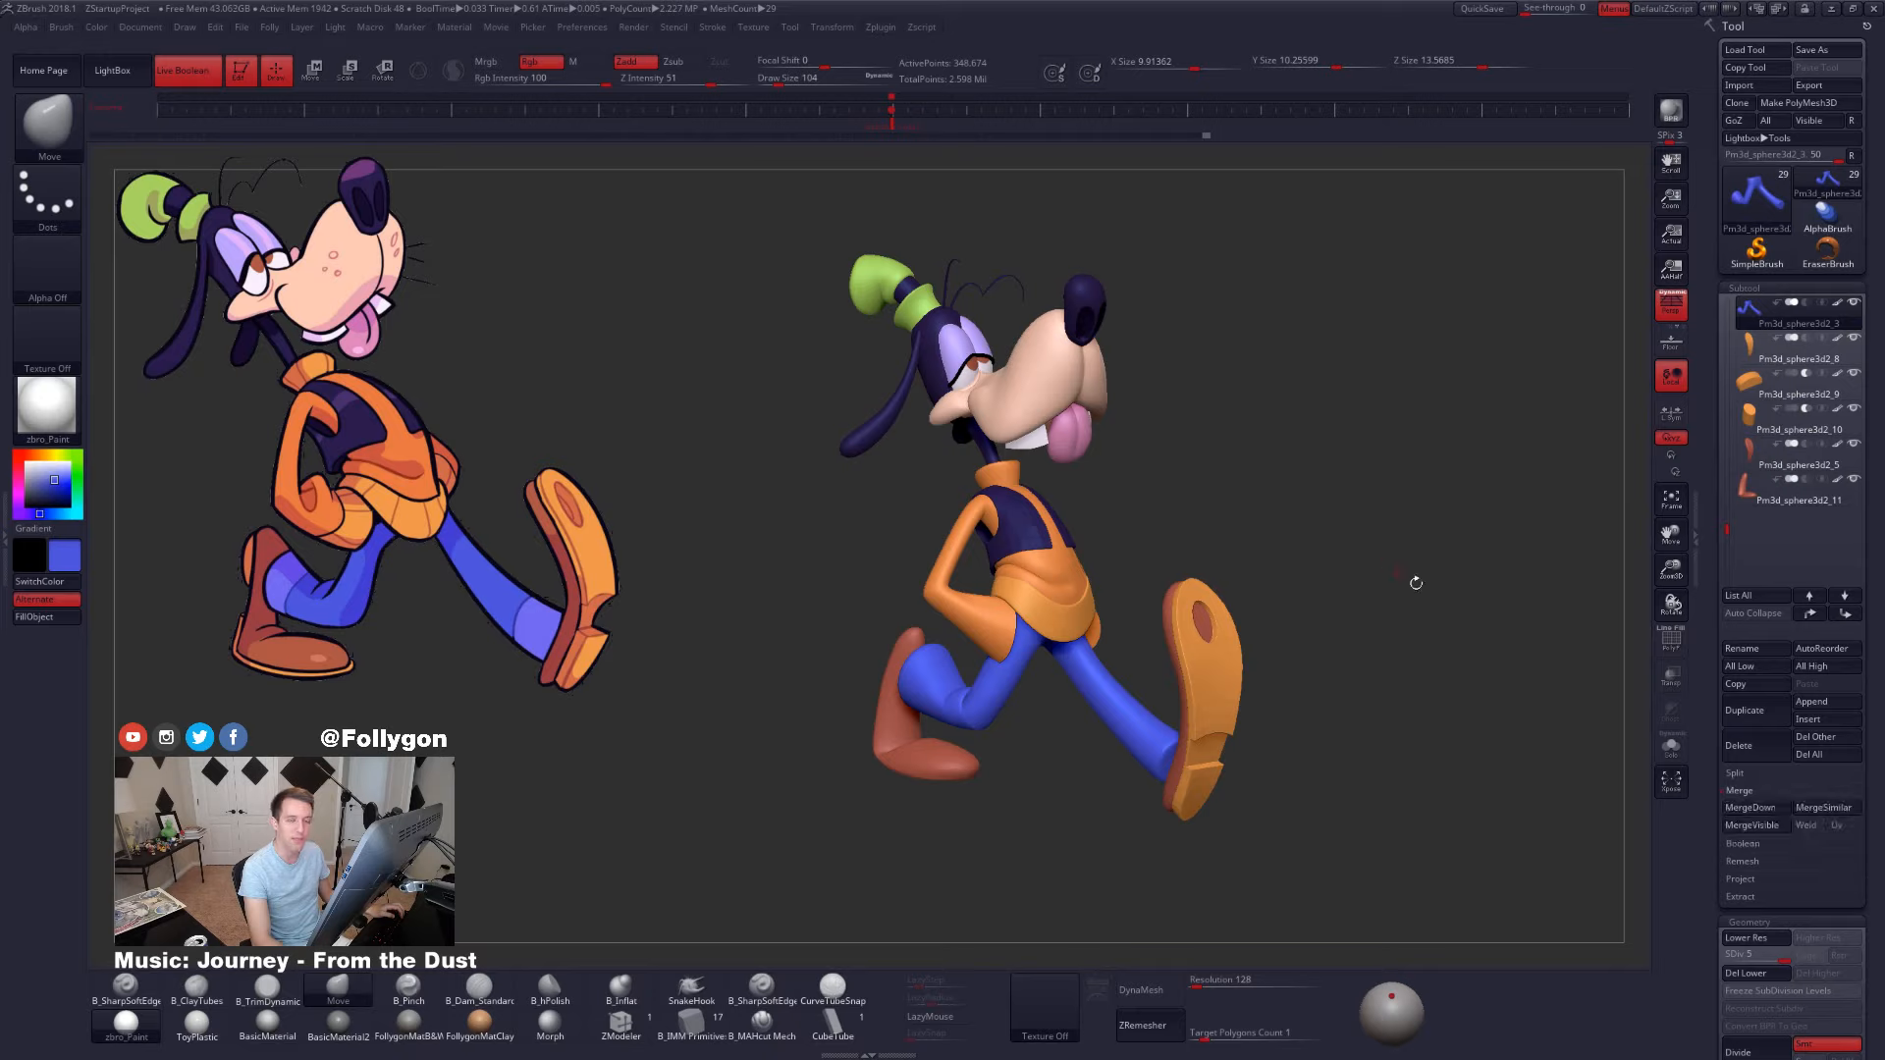
{"action": "left_click", "coordinate": [1738, 792]}
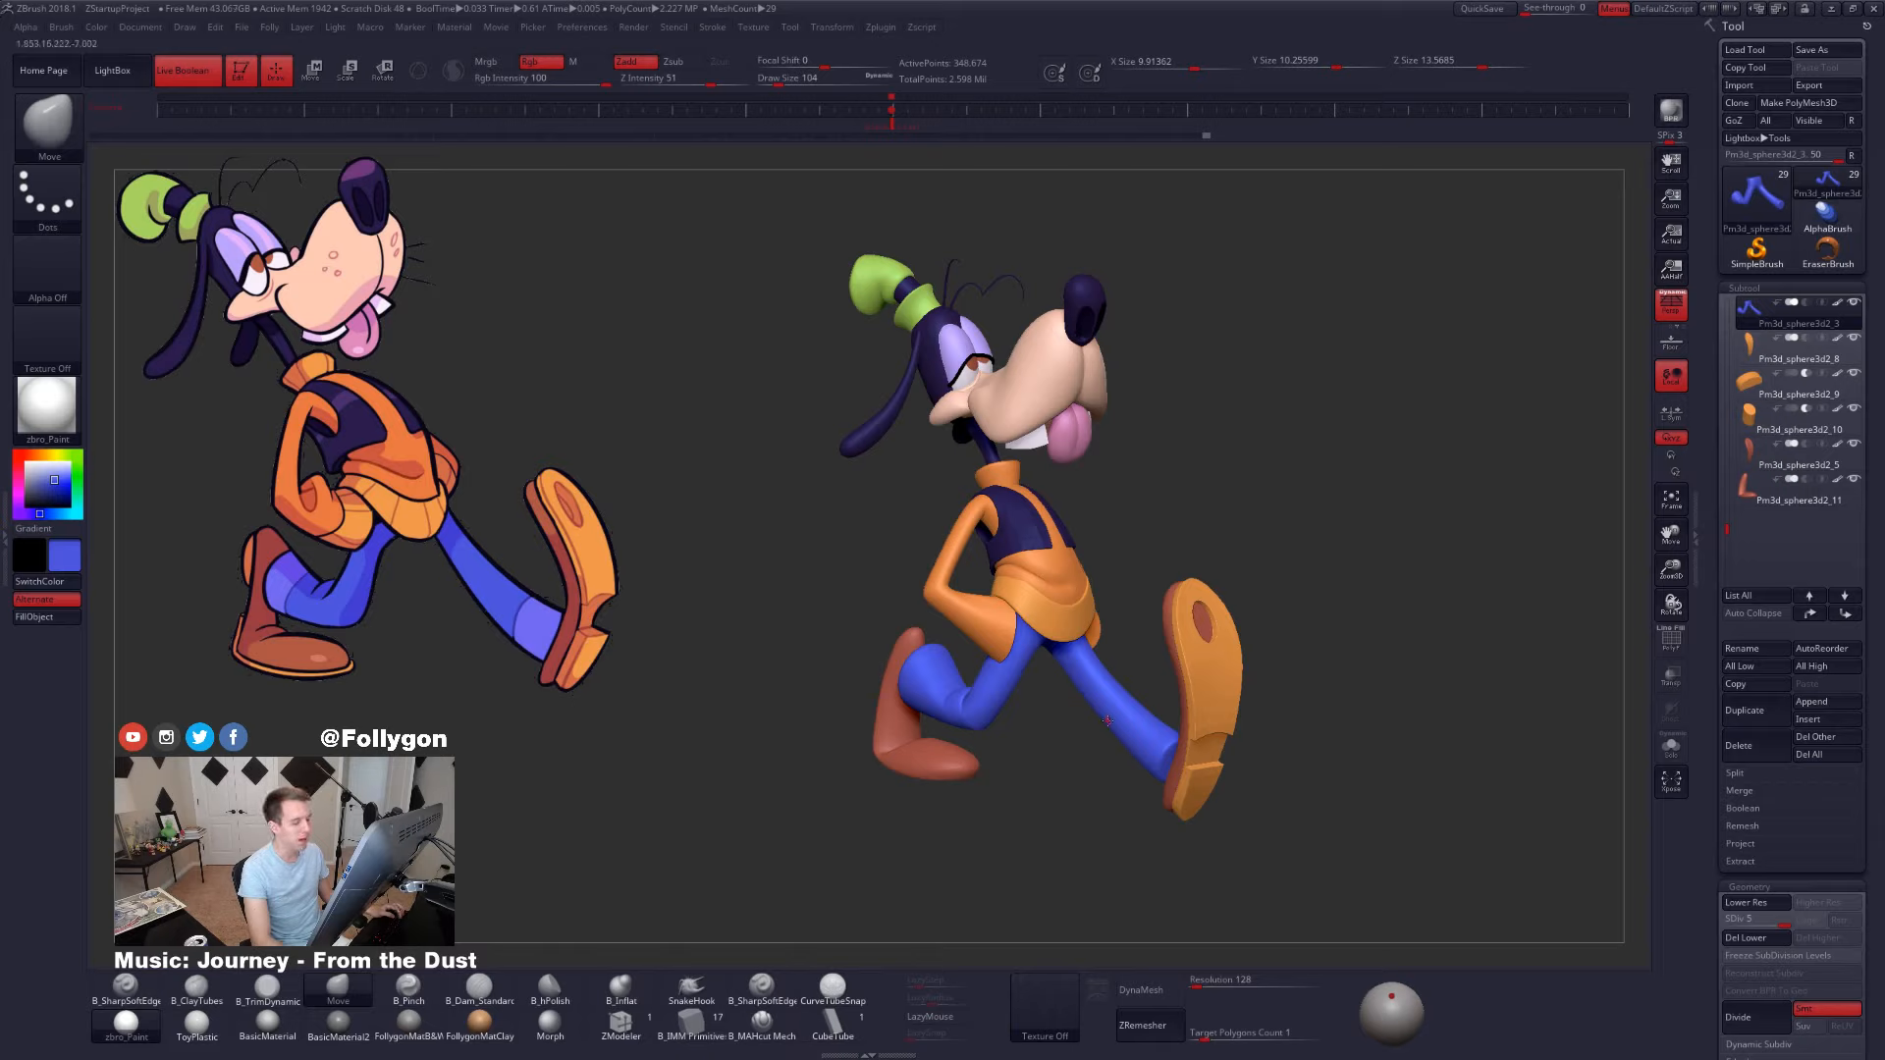
- Isolate the trousers with polyframe shown and compare their topology from the lowest subdivision level back up to level 5
{"action": "key", "text": "alt+s"}
{"action": "right_click_drag", "start_coordinate": [1118, 718], "coordinate": [1389, 730], "text": "ctrl"}
{"action": "key", "text": "shift+f"}
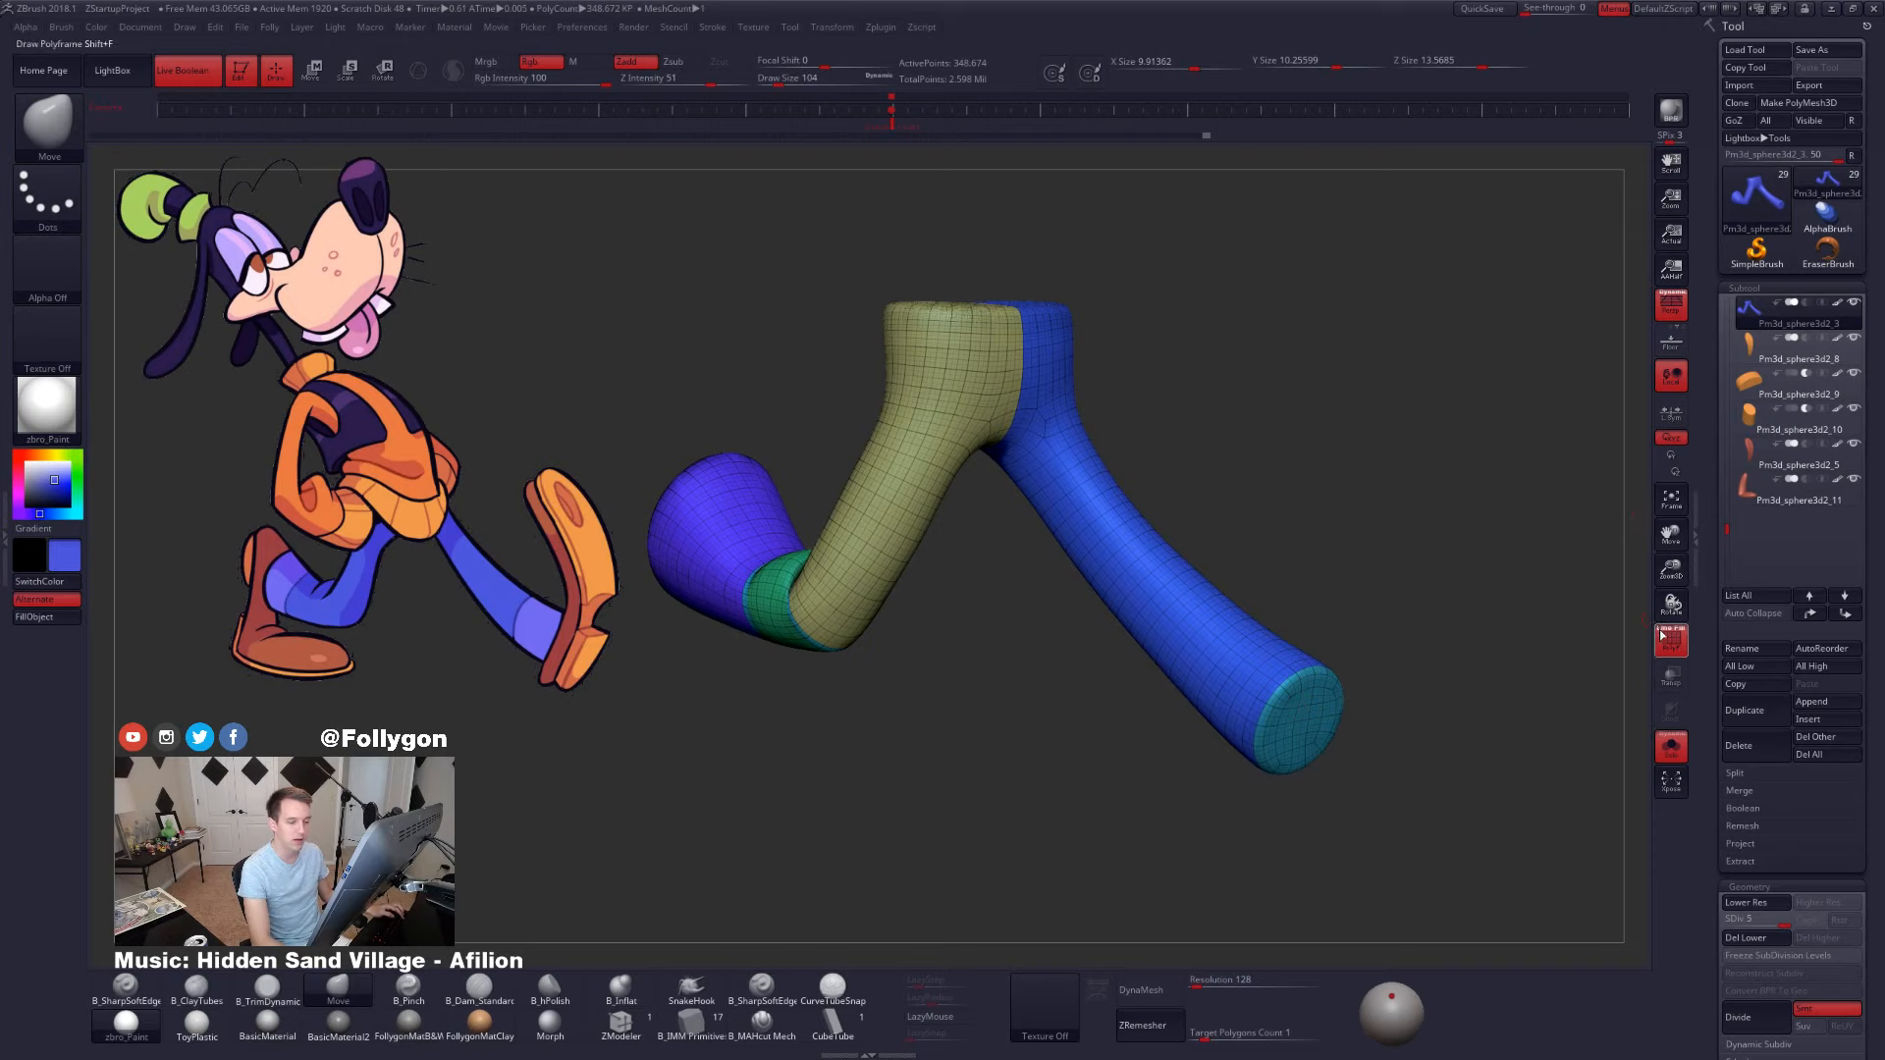
{"action": "right_click_drag", "start_coordinate": [1276, 678], "coordinate": [1346, 749]}
{"action": "key", "text": "shift+d"}
{"action": "key", "text": "shift+d"}
{"action": "key", "text": "shift+d"}
{"action": "key", "text": "shift+d"}
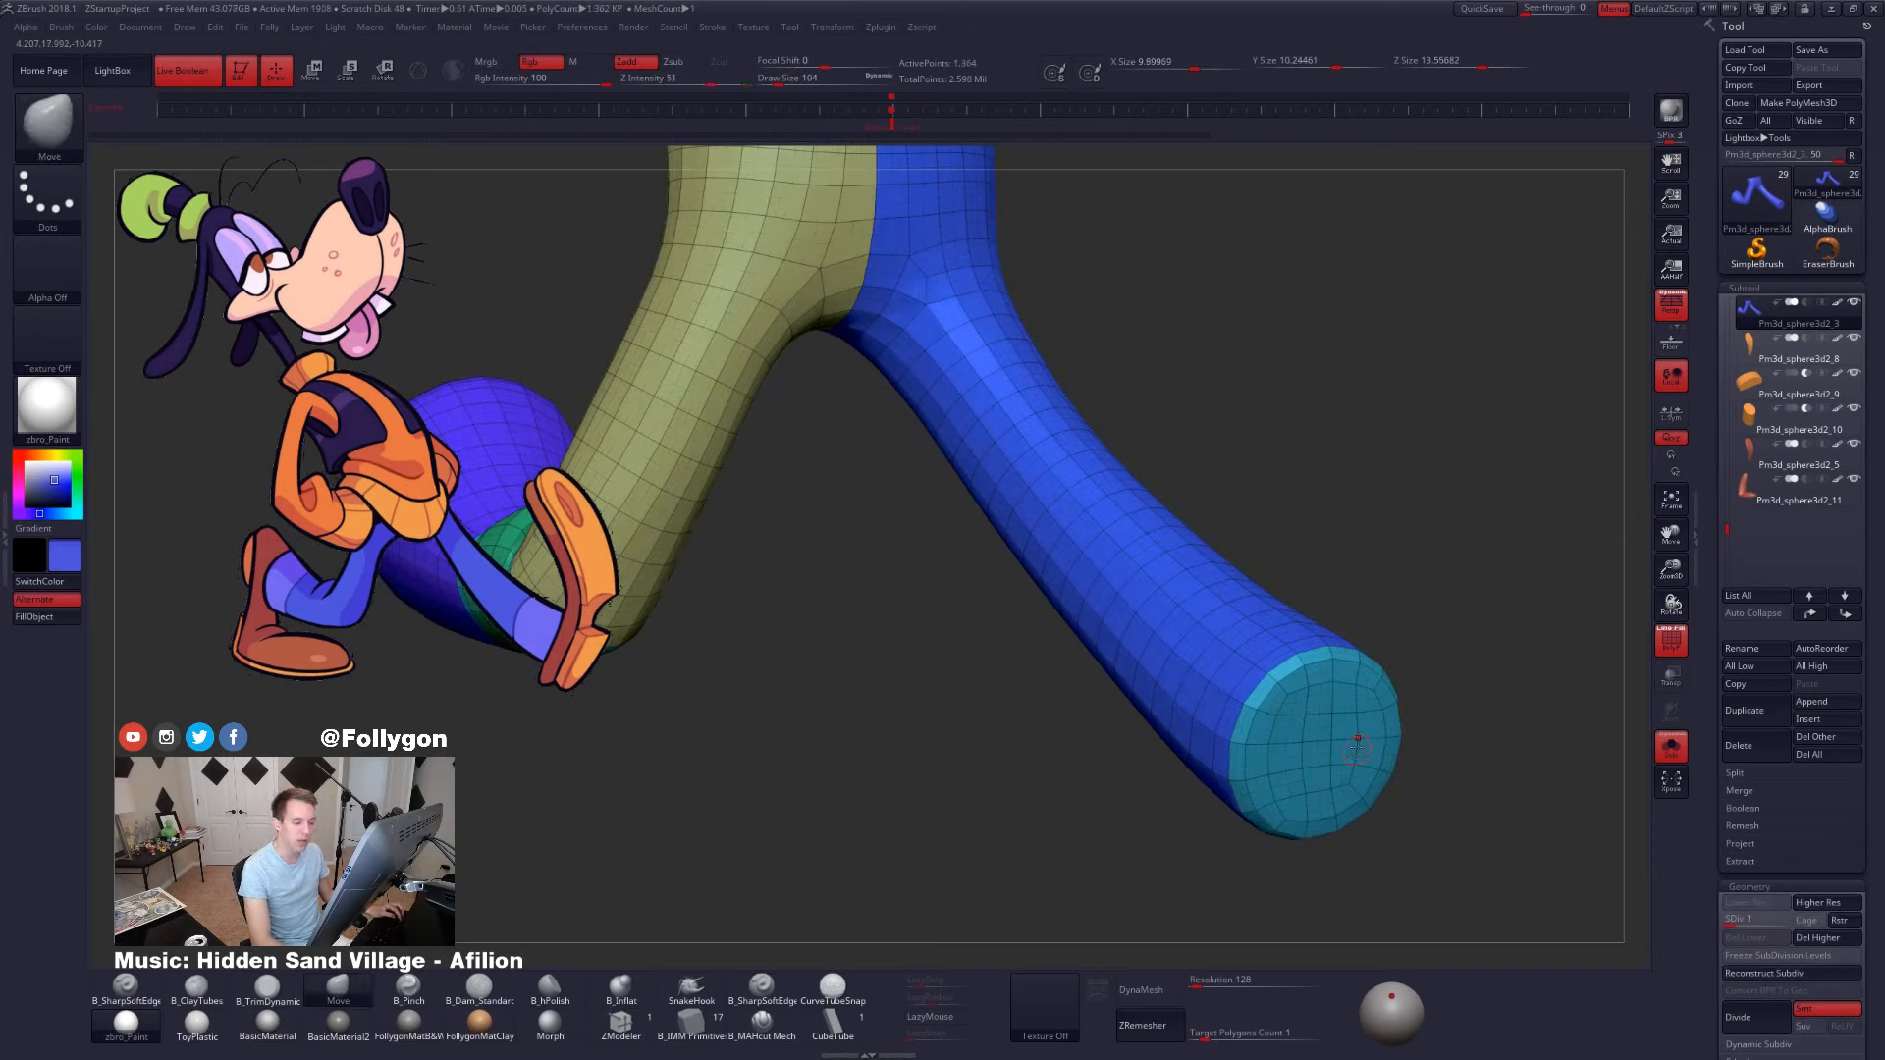
{"action": "key", "text": "d"}
{"action": "key", "text": "d"}
{"action": "key", "text": "d"}
{"action": "key", "text": "d"}
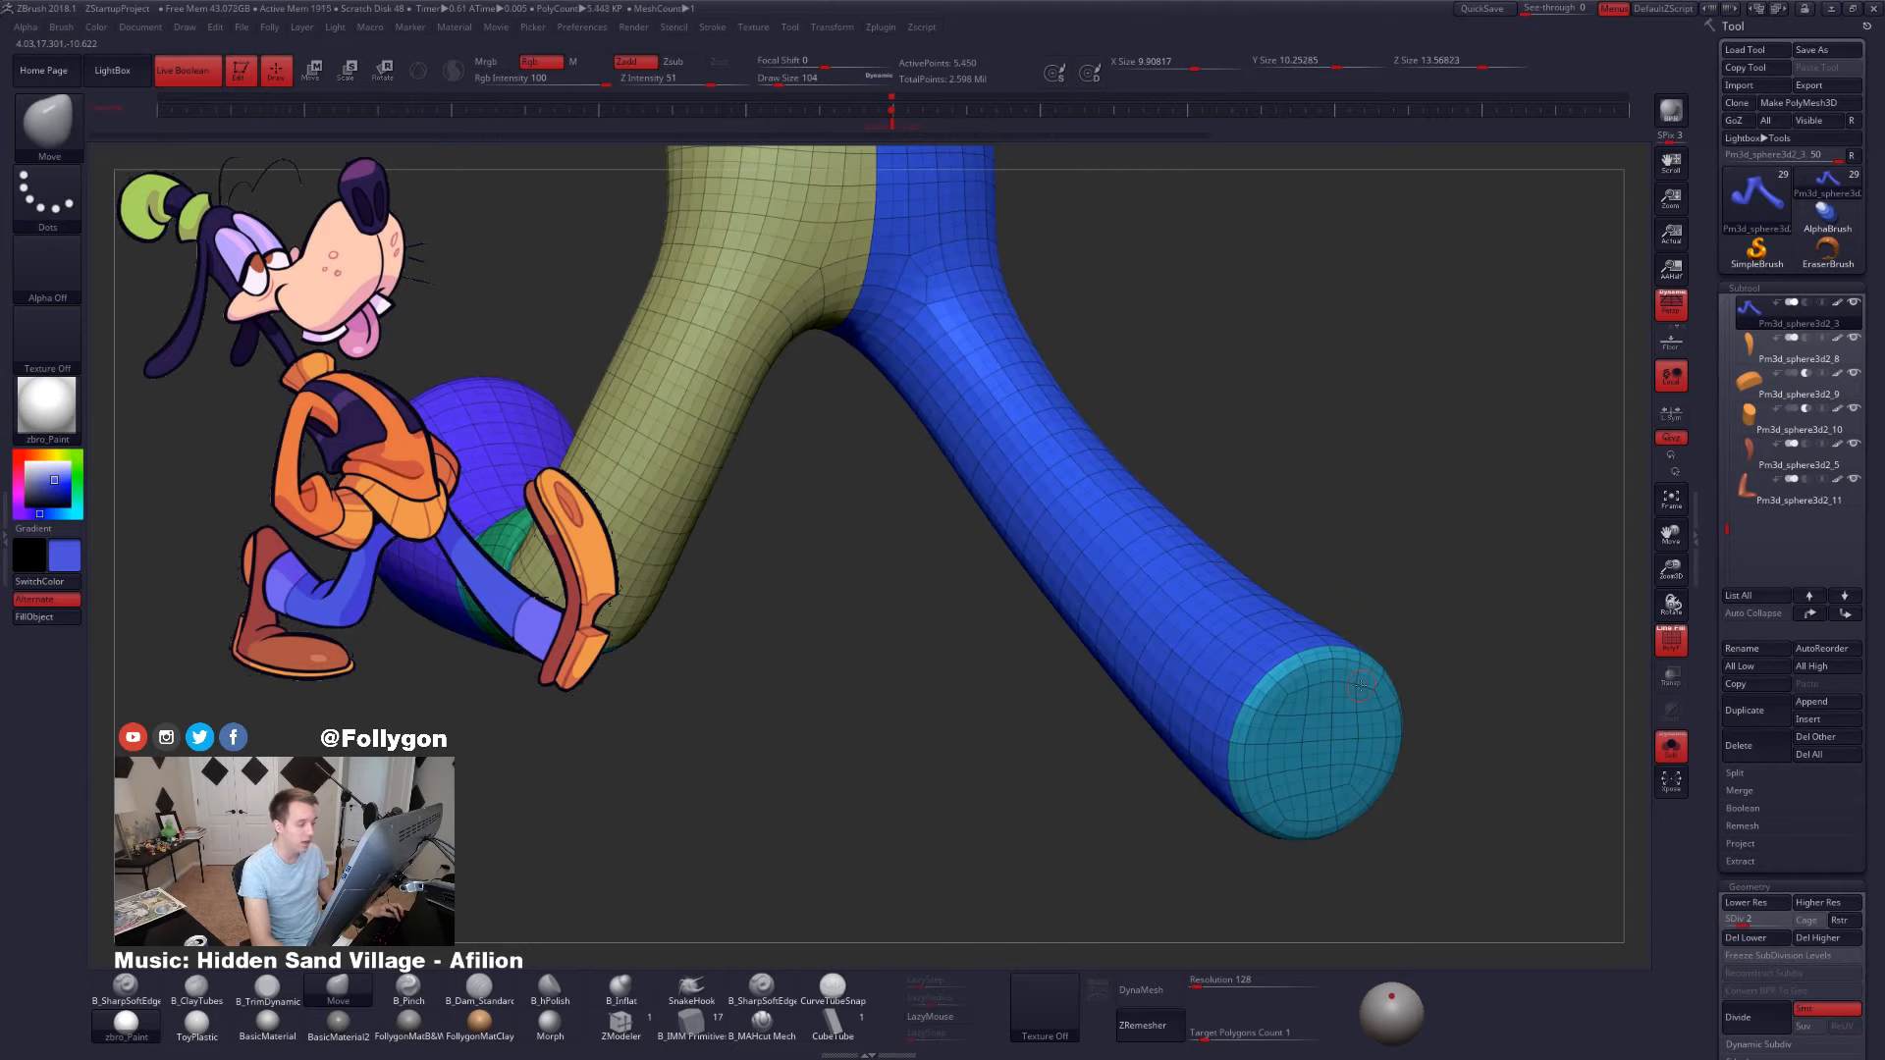
{"action": "mouse_move", "coordinate": [1368, 648]}
{"action": "right_mouse_down", "text": "ctrl"}
{"action": "mouse_move", "coordinate": [1286, 695]}
{"action": "mouse_move", "coordinate": [1367, 636]}
{"action": "right_mouse_up", "text": "ctrl"}
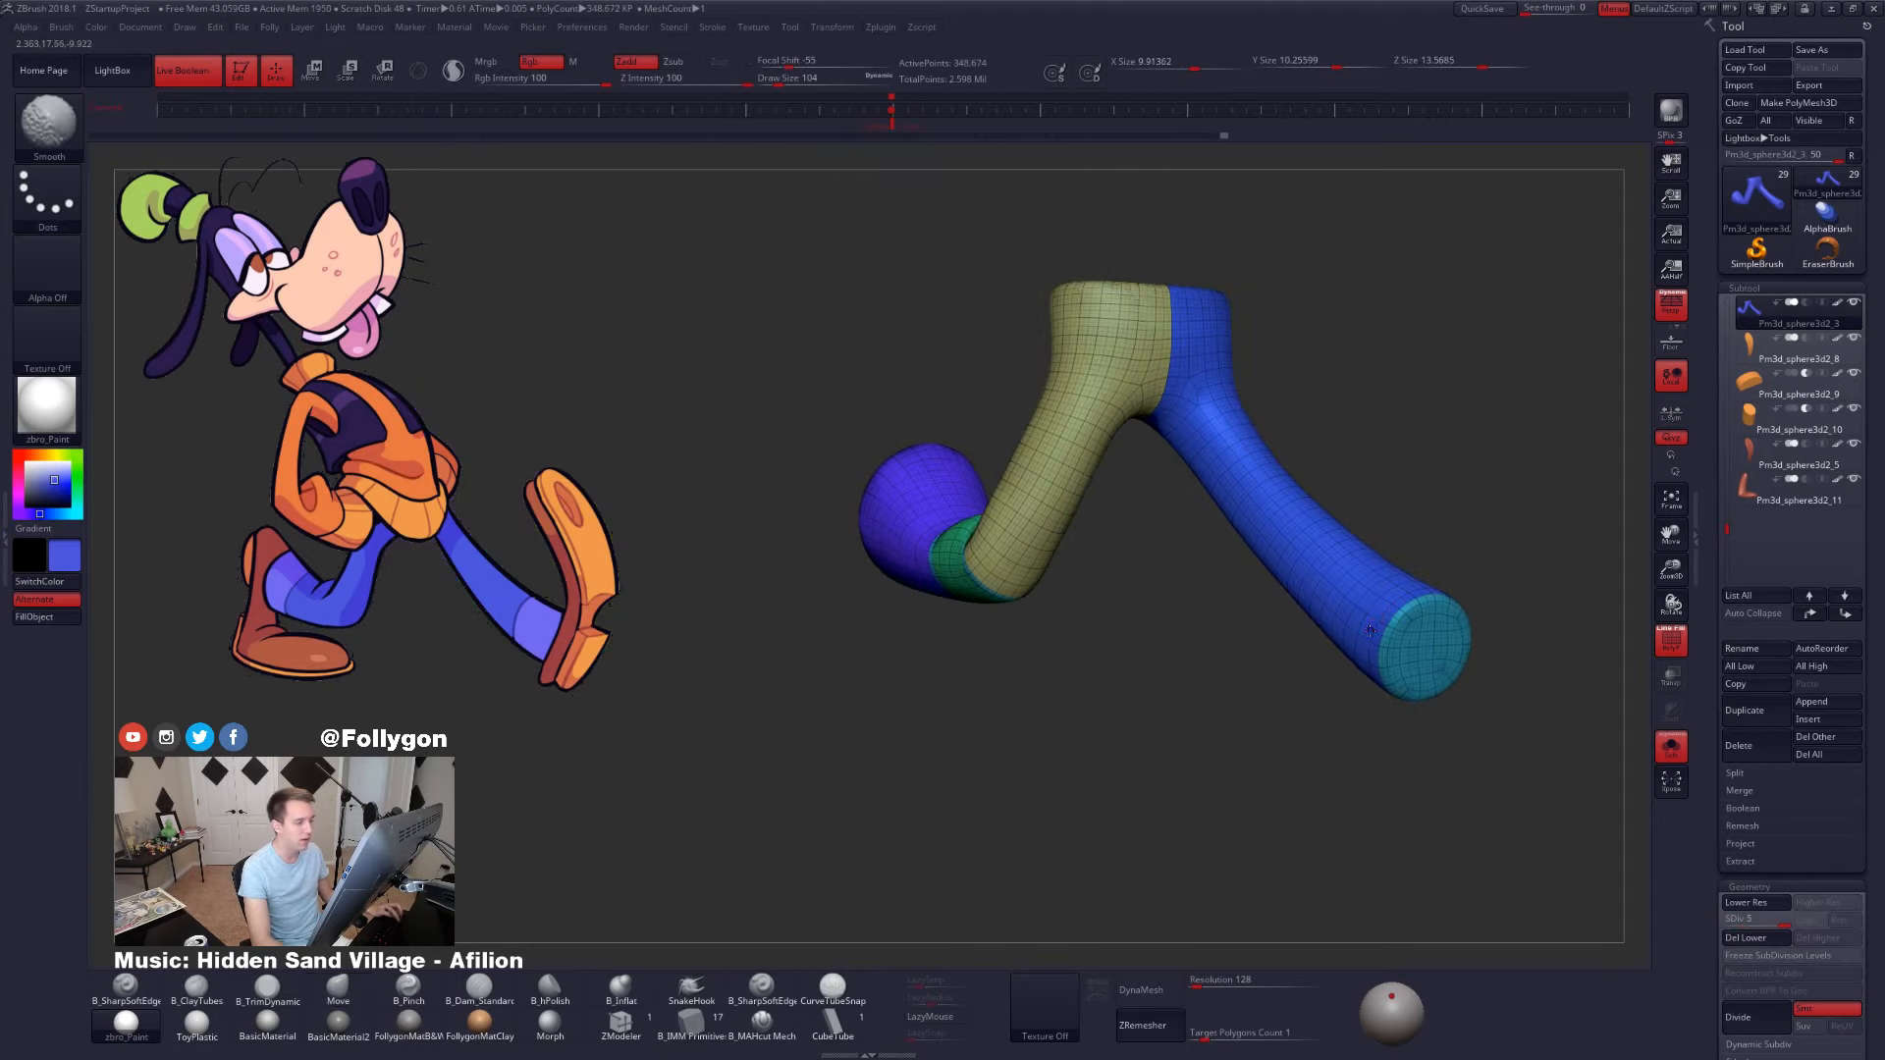
- Hide the polyframe and examine the smooth trousers from several angles, alone and with the rest of the character
{"action": "key", "text": "shift+f"}
{"action": "right_click_drag", "start_coordinate": [1247, 889], "coordinate": [1228, 917]}
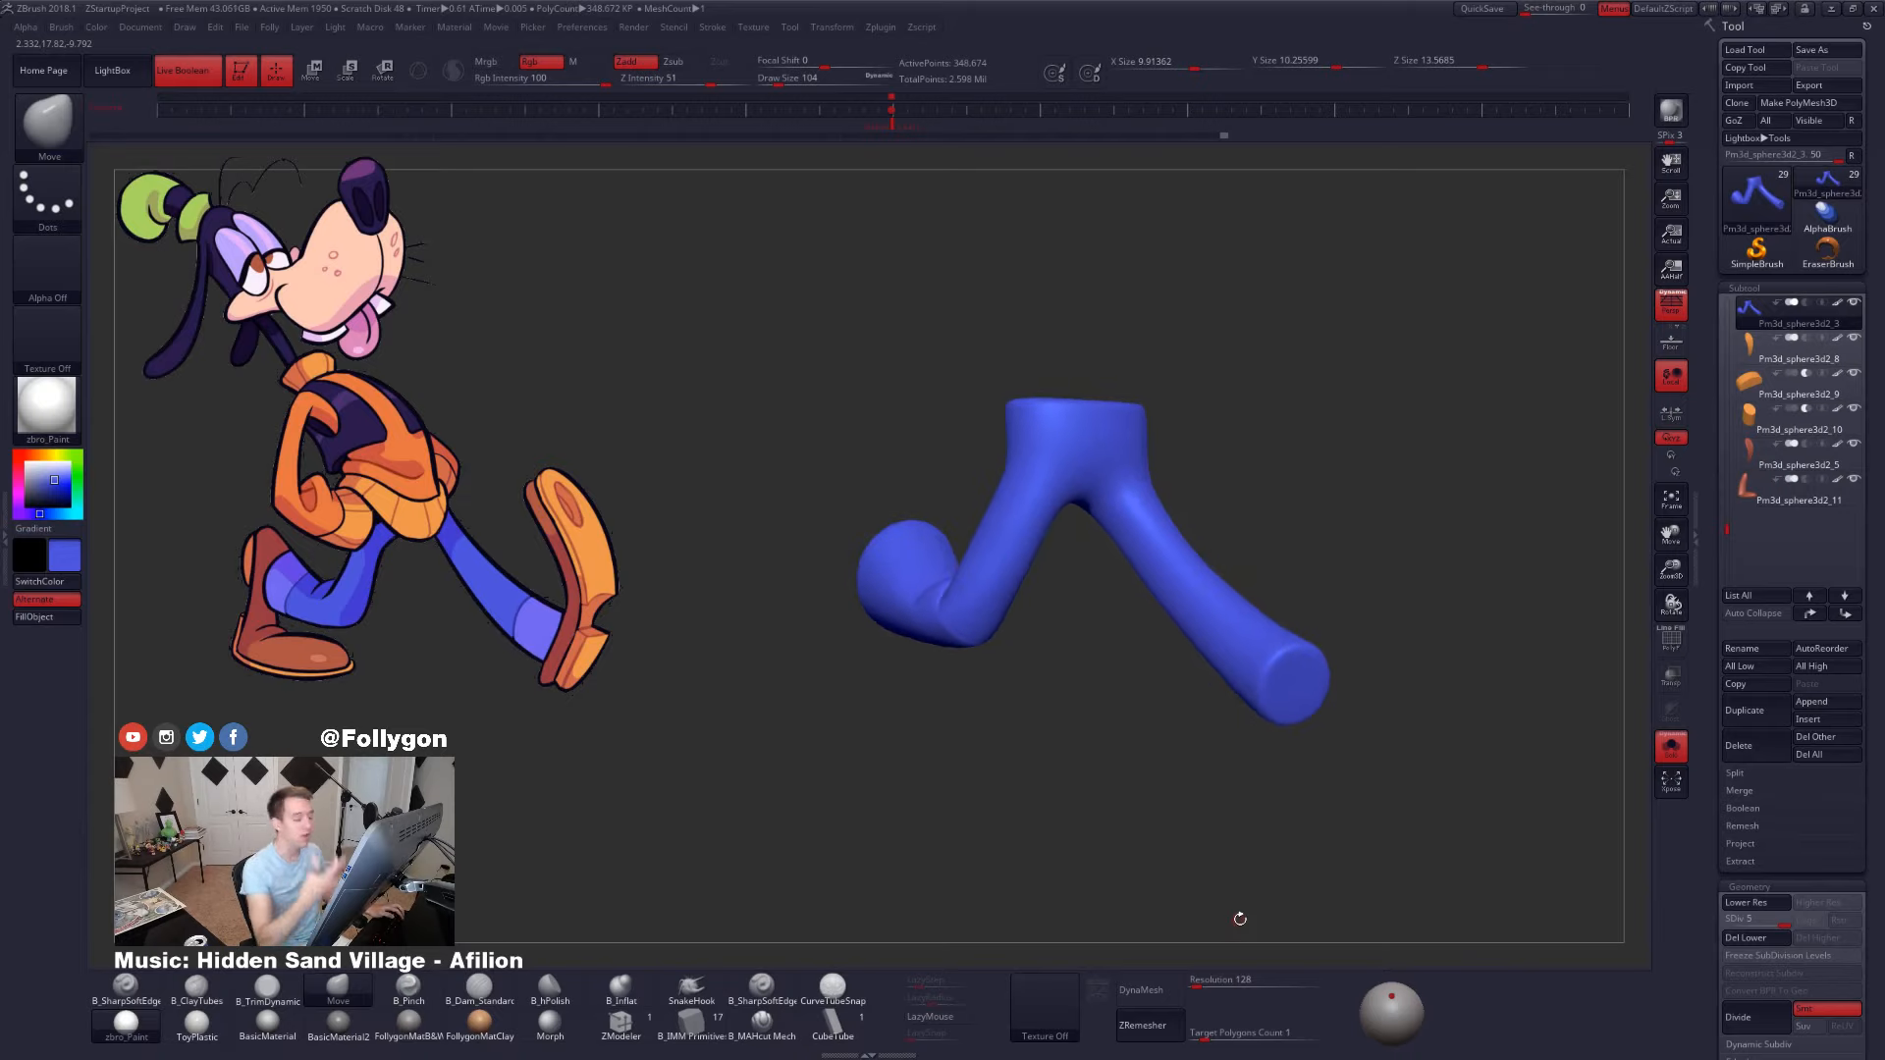
{"action": "mouse_move", "coordinate": [1286, 733]}
{"action": "right_mouse_down", "text": "alt"}
{"action": "mouse_move", "coordinate": [1278, 792]}
{"action": "mouse_move", "coordinate": [1108, 735]}
{"action": "mouse_move", "coordinate": [1249, 670]}
{"action": "right_mouse_up", "text": "alt"}
{"action": "key", "text": "alt+s"}
{"action": "key", "text": "alt+s"}
- Smooth the bent lower leg at draw size 430, reduce the draw size to 350, and show the full character
{"action": "key", "text": "space"}
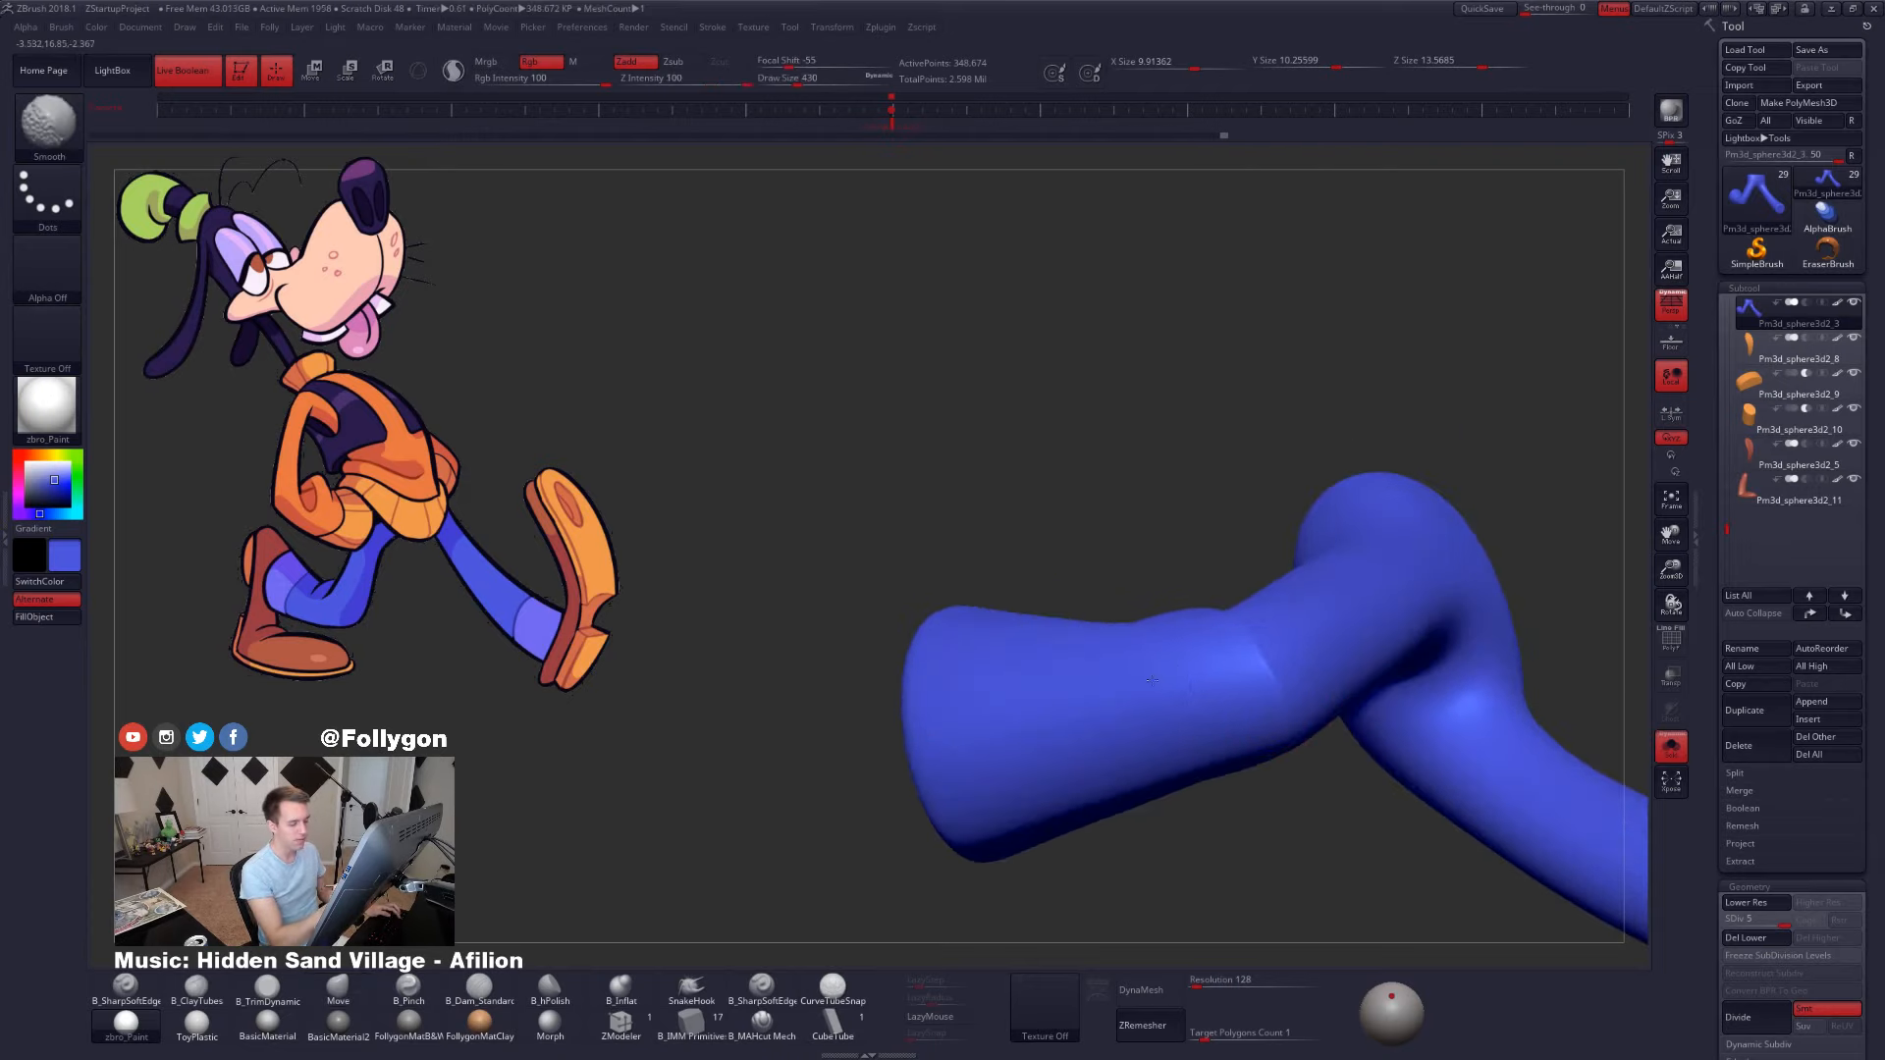
{"action": "mouse_move", "coordinate": [1156, 752]}
{"action": "right_mouse_down"}
{"action": "mouse_move", "coordinate": [1205, 679]}
{"action": "mouse_move", "coordinate": [1231, 683]}
{"action": "mouse_move", "coordinate": [1192, 639]}
{"action": "mouse_move", "coordinate": [1181, 724]}
{"action": "mouse_move", "coordinate": [1142, 705]}
{"action": "mouse_move", "coordinate": [1178, 678]}
{"action": "mouse_move", "coordinate": [1227, 707]}
{"action": "mouse_move", "coordinate": [1175, 672]}
{"action": "mouse_move", "coordinate": [1260, 677]}
{"action": "mouse_move", "coordinate": [1246, 765]}
{"action": "mouse_move", "coordinate": [1128, 794]}
{"action": "right_mouse_up"}
{"action": "key", "text": "space"}
{"action": "key", "text": "alt+s"}
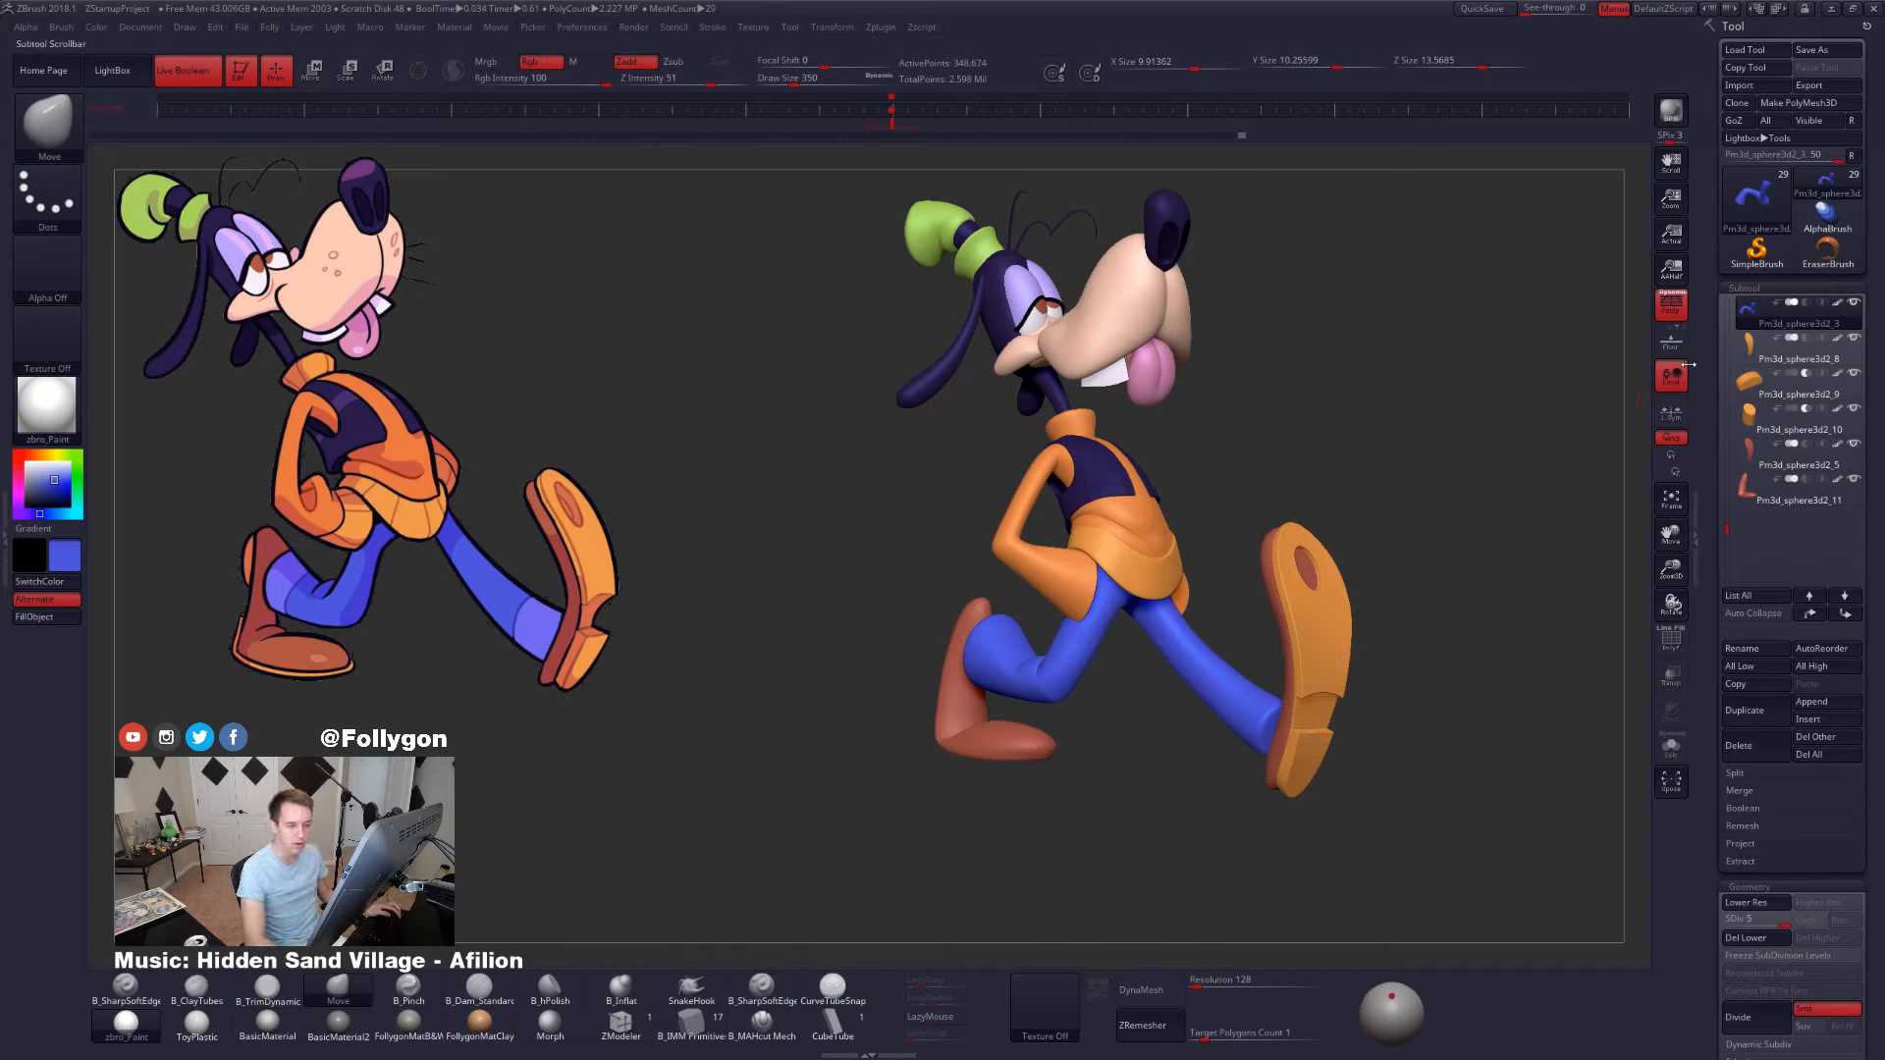
- Duplicate the trousers and the red shoe piece as the last two subtools, and select the trousers copy
{"action": "left_click", "coordinate": [1748, 710]}
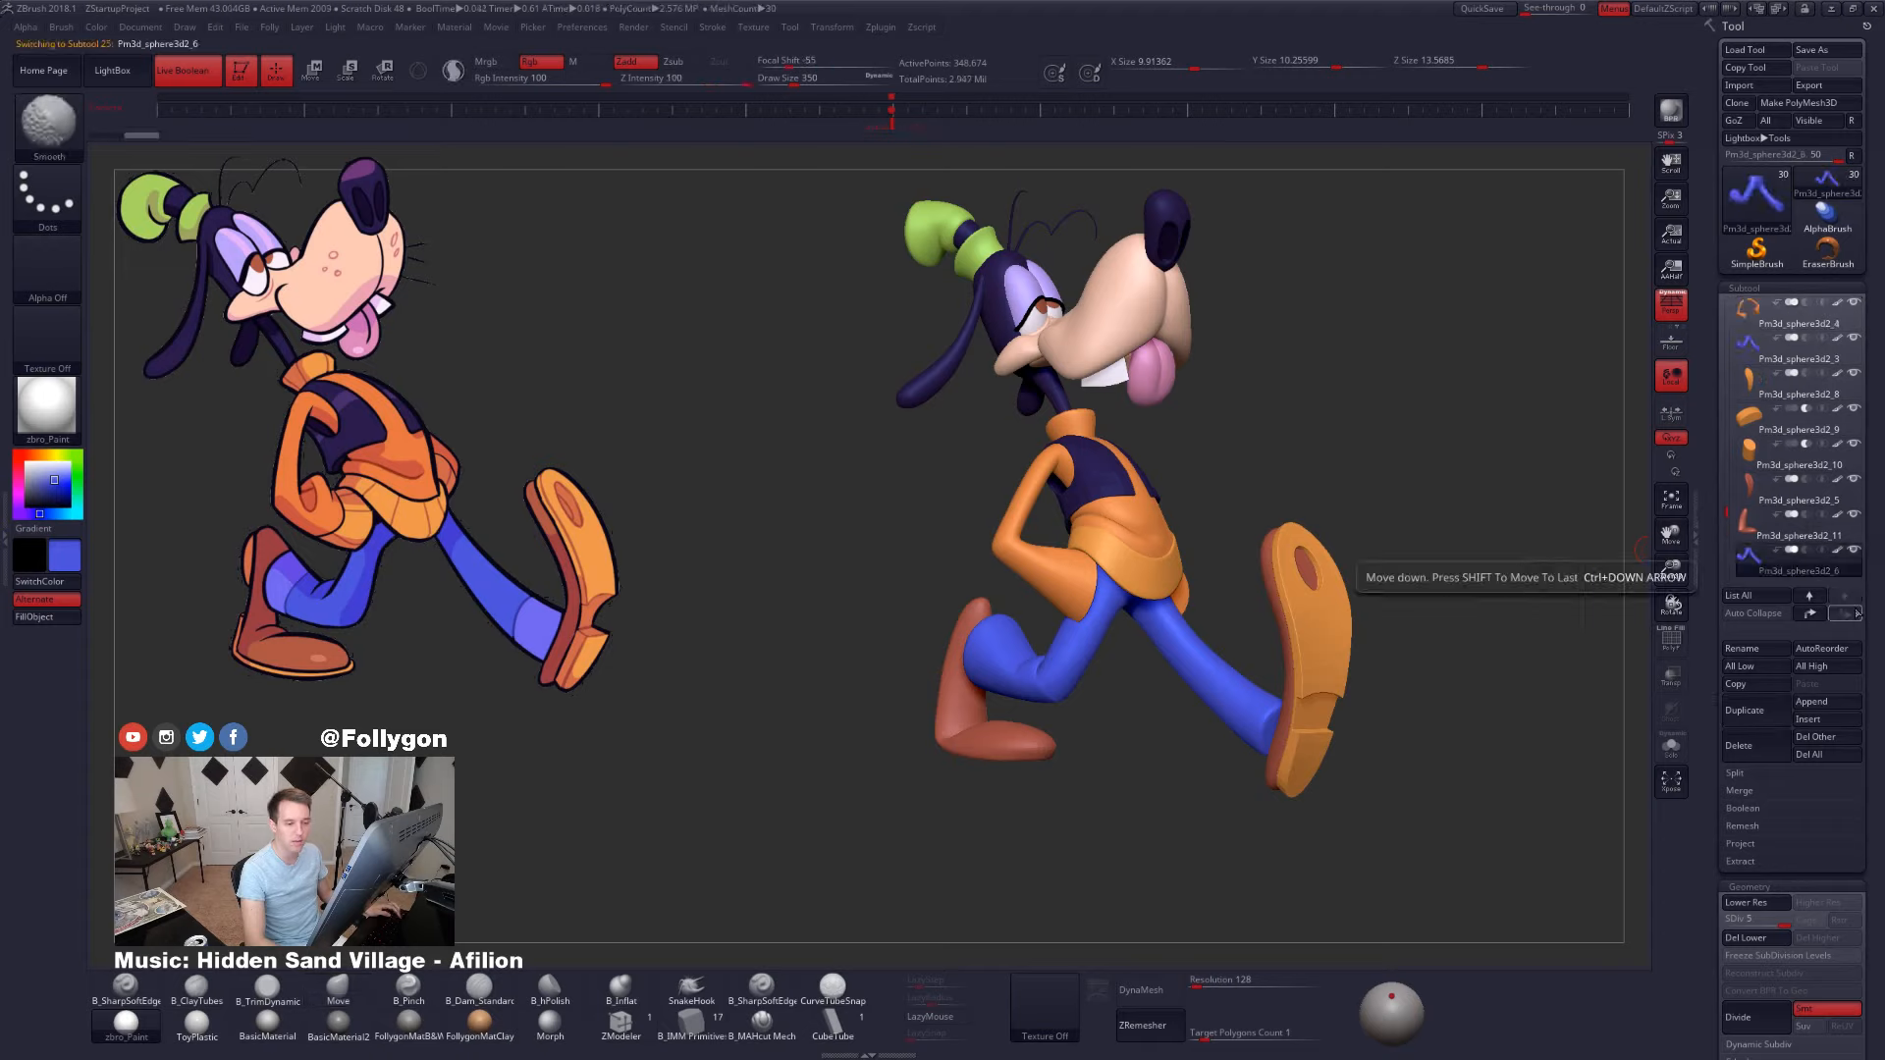
{"action": "left_click", "coordinate": [1747, 491]}
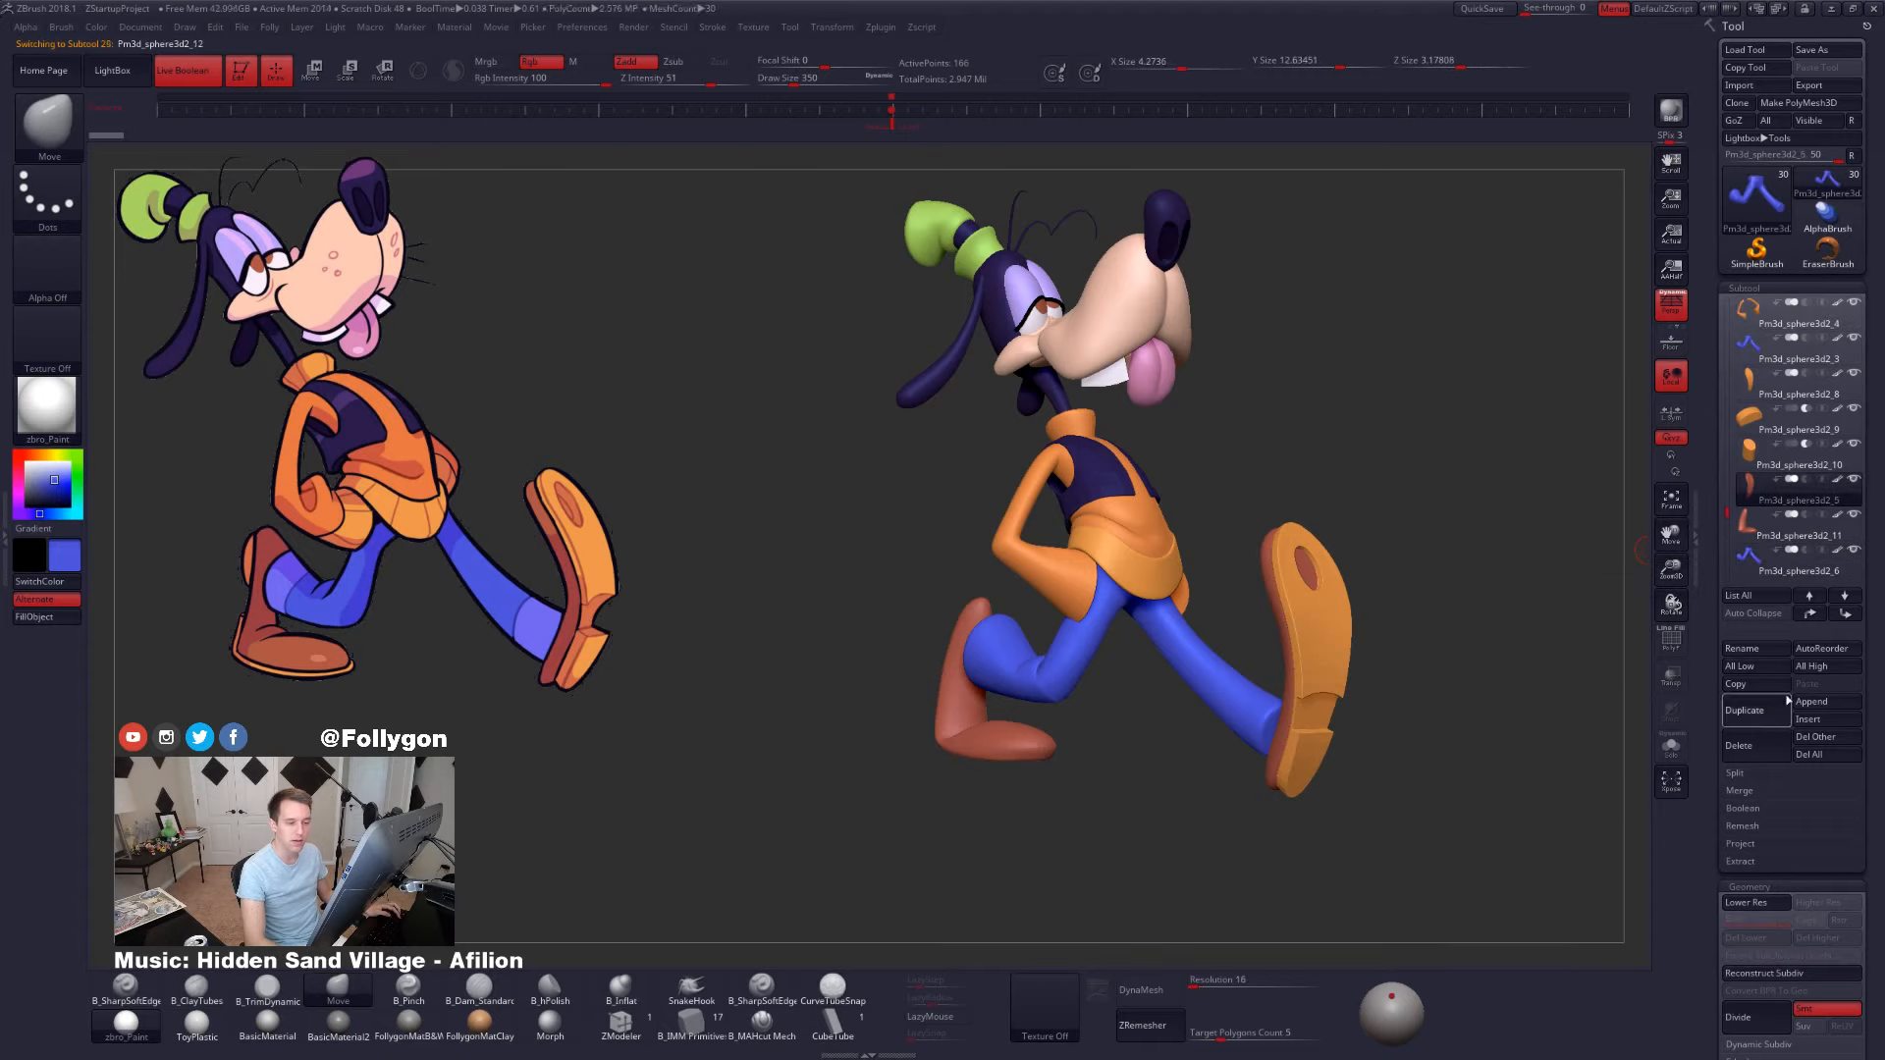
{"action": "left_click", "coordinate": [1757, 710]}
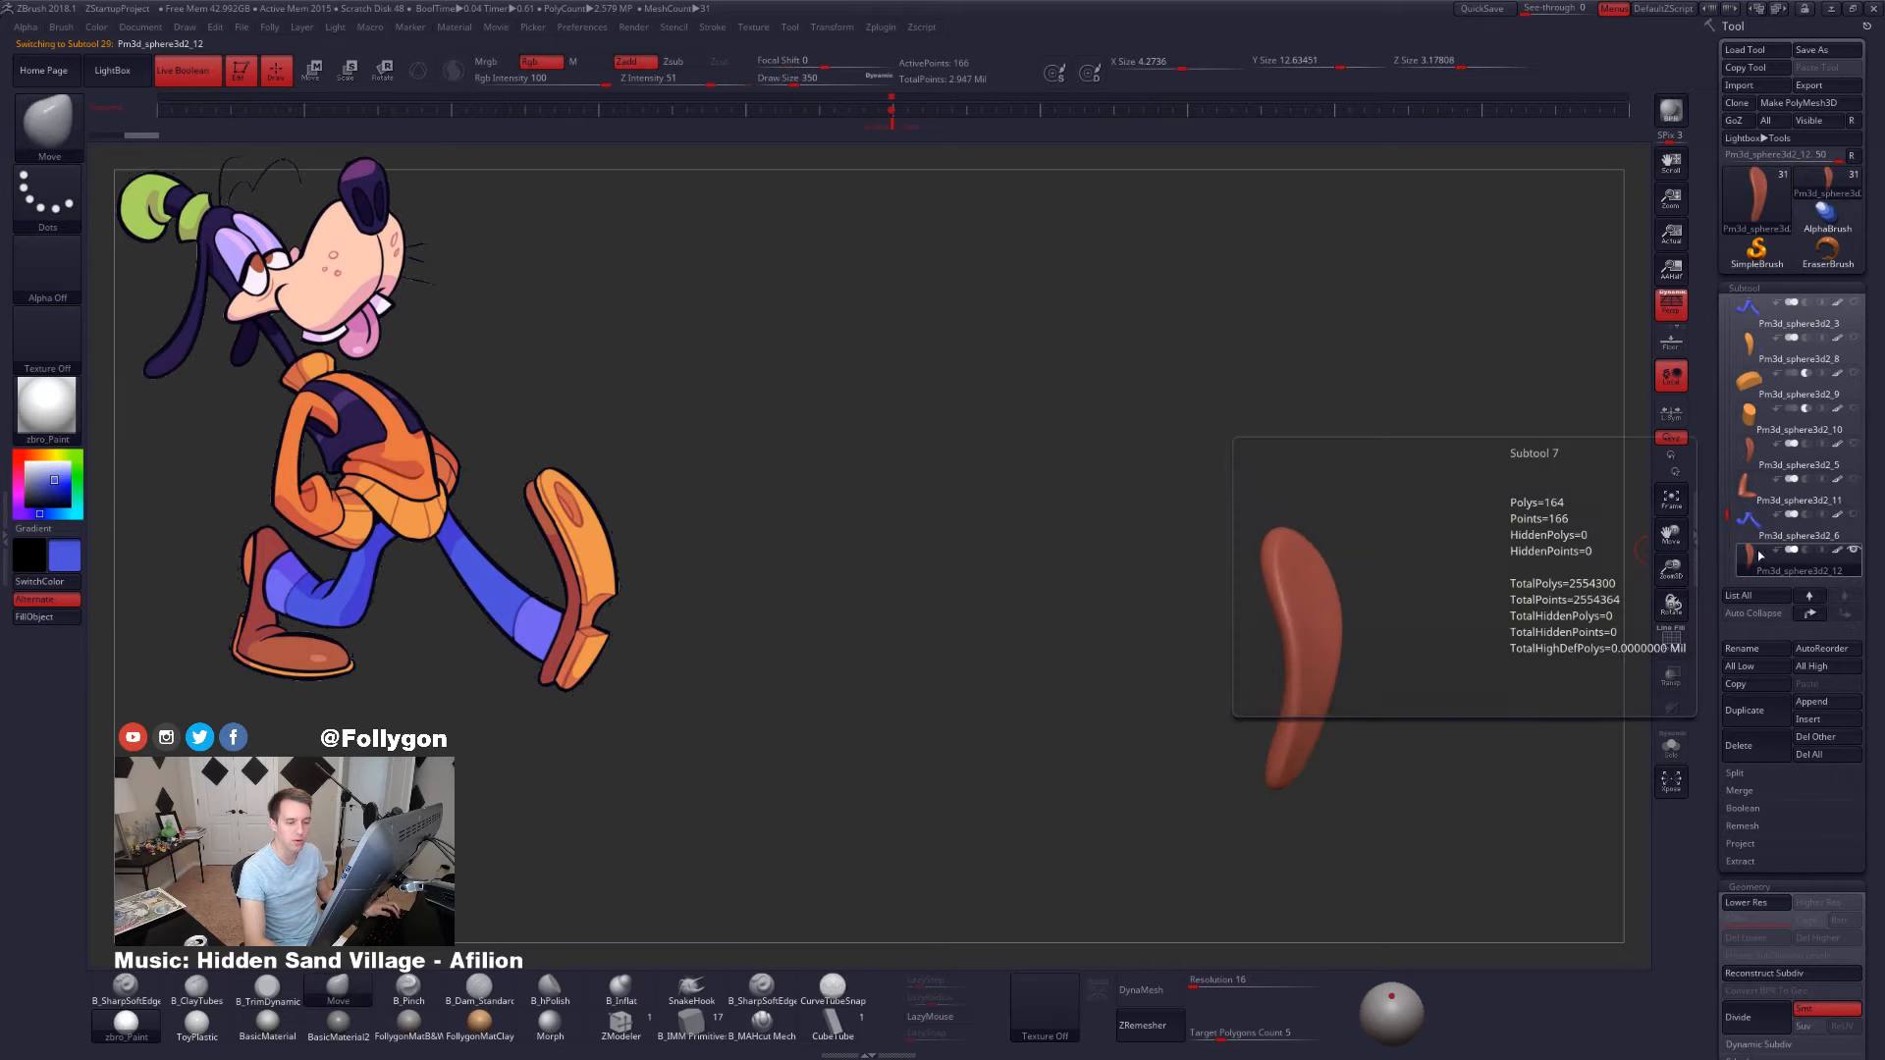
{"action": "left_click", "coordinate": [1767, 533]}
{"action": "left_click_drag", "start_coordinate": [1394, 629], "coordinate": [1296, 683]}
{"action": "key", "text": "f"}
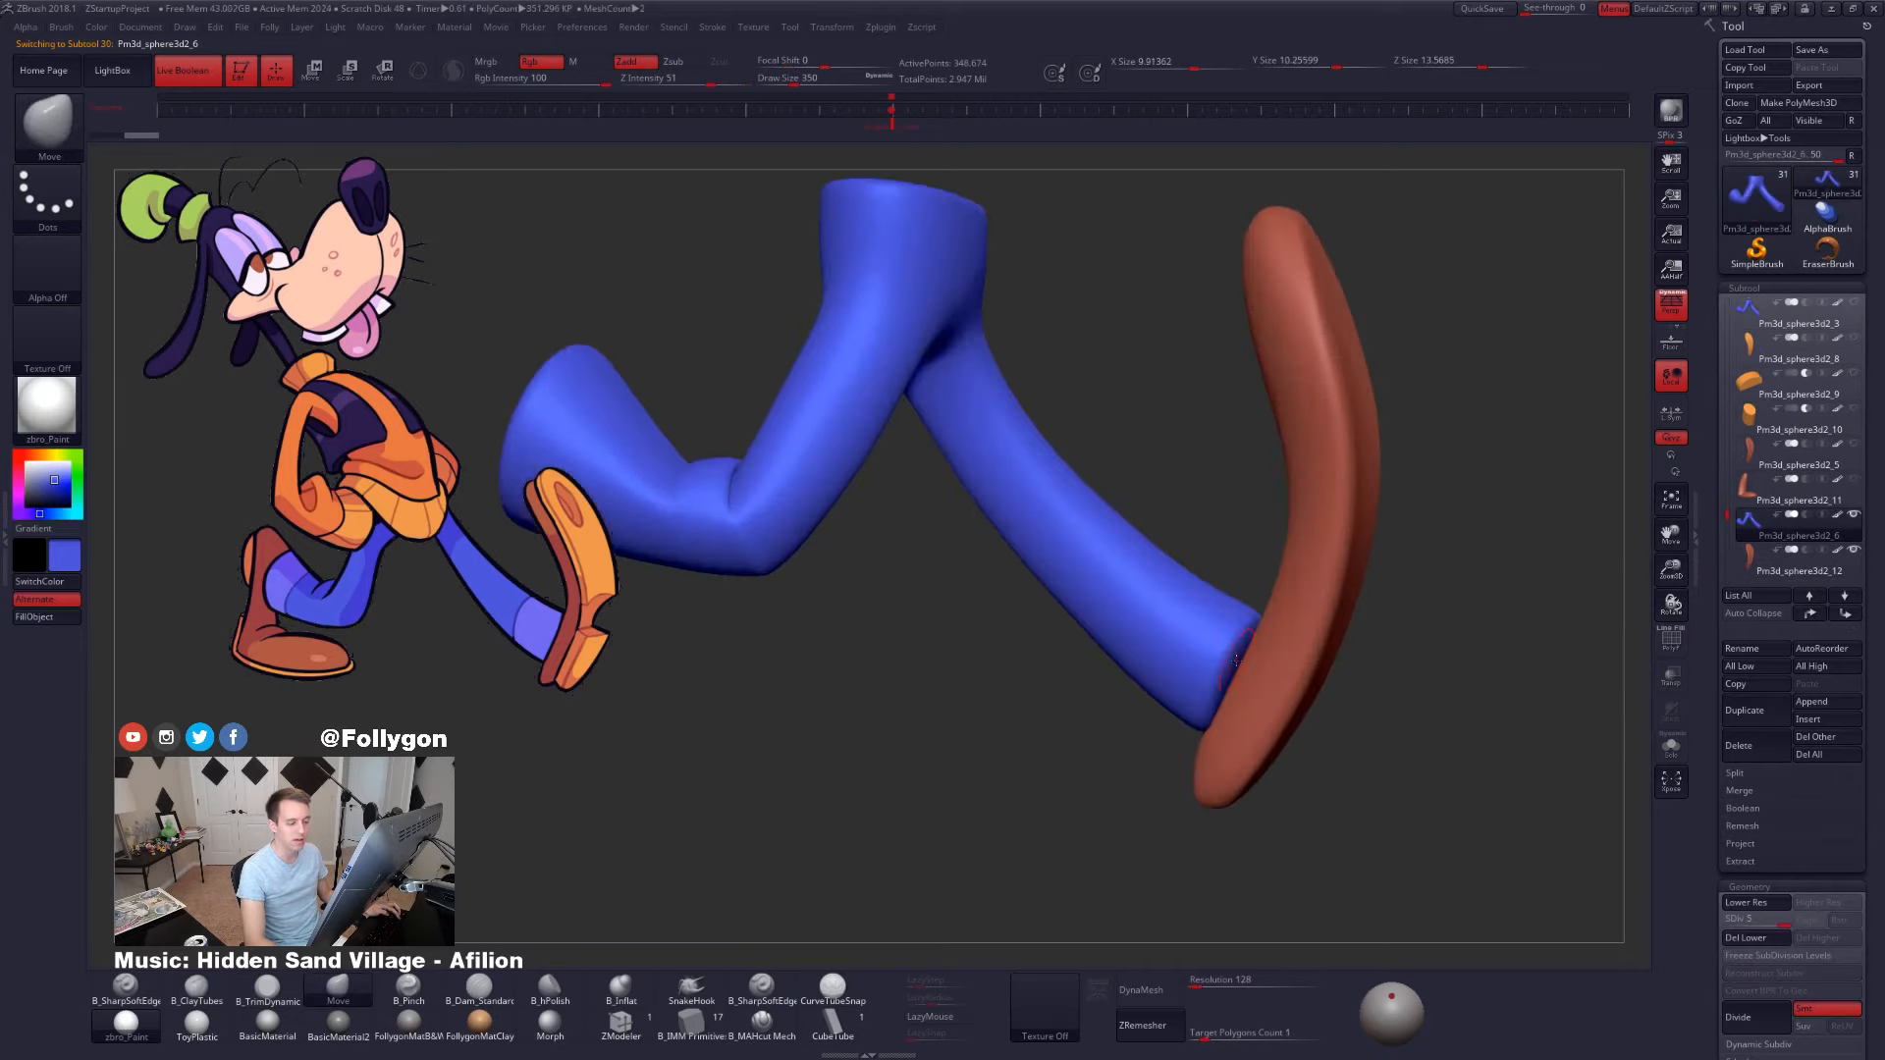
- Delete the lower subdivision levels of the trousers copy and merge the shoe copy into it
{"action": "key", "text": "space"}
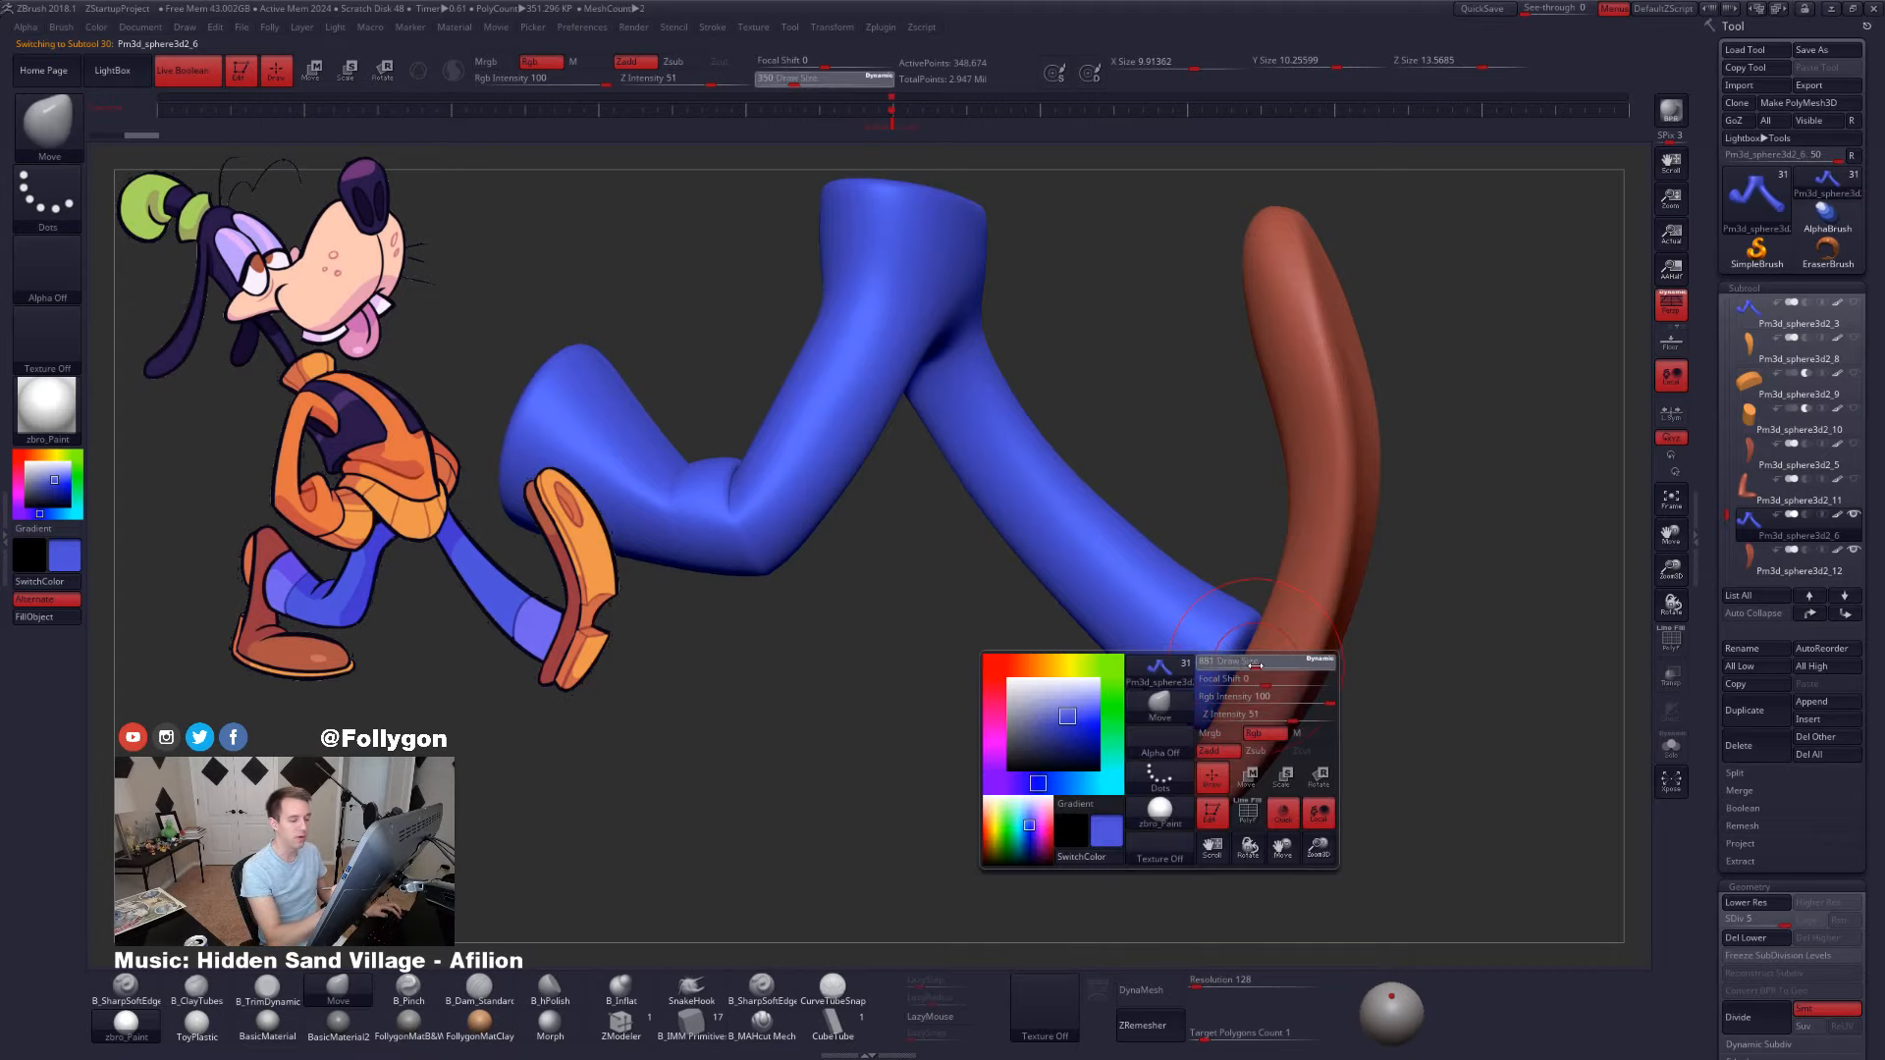
{"action": "left_click_drag", "start_coordinate": [1215, 672], "coordinate": [1238, 685]}
{"action": "mouse_move", "coordinate": [982, 711]}
{"action": "left_mouse_down"}
{"action": "mouse_move", "coordinate": [1222, 683]}
{"action": "mouse_move", "coordinate": [1040, 701]}
{"action": "mouse_move", "coordinate": [1227, 728]}
{"action": "left_mouse_up"}
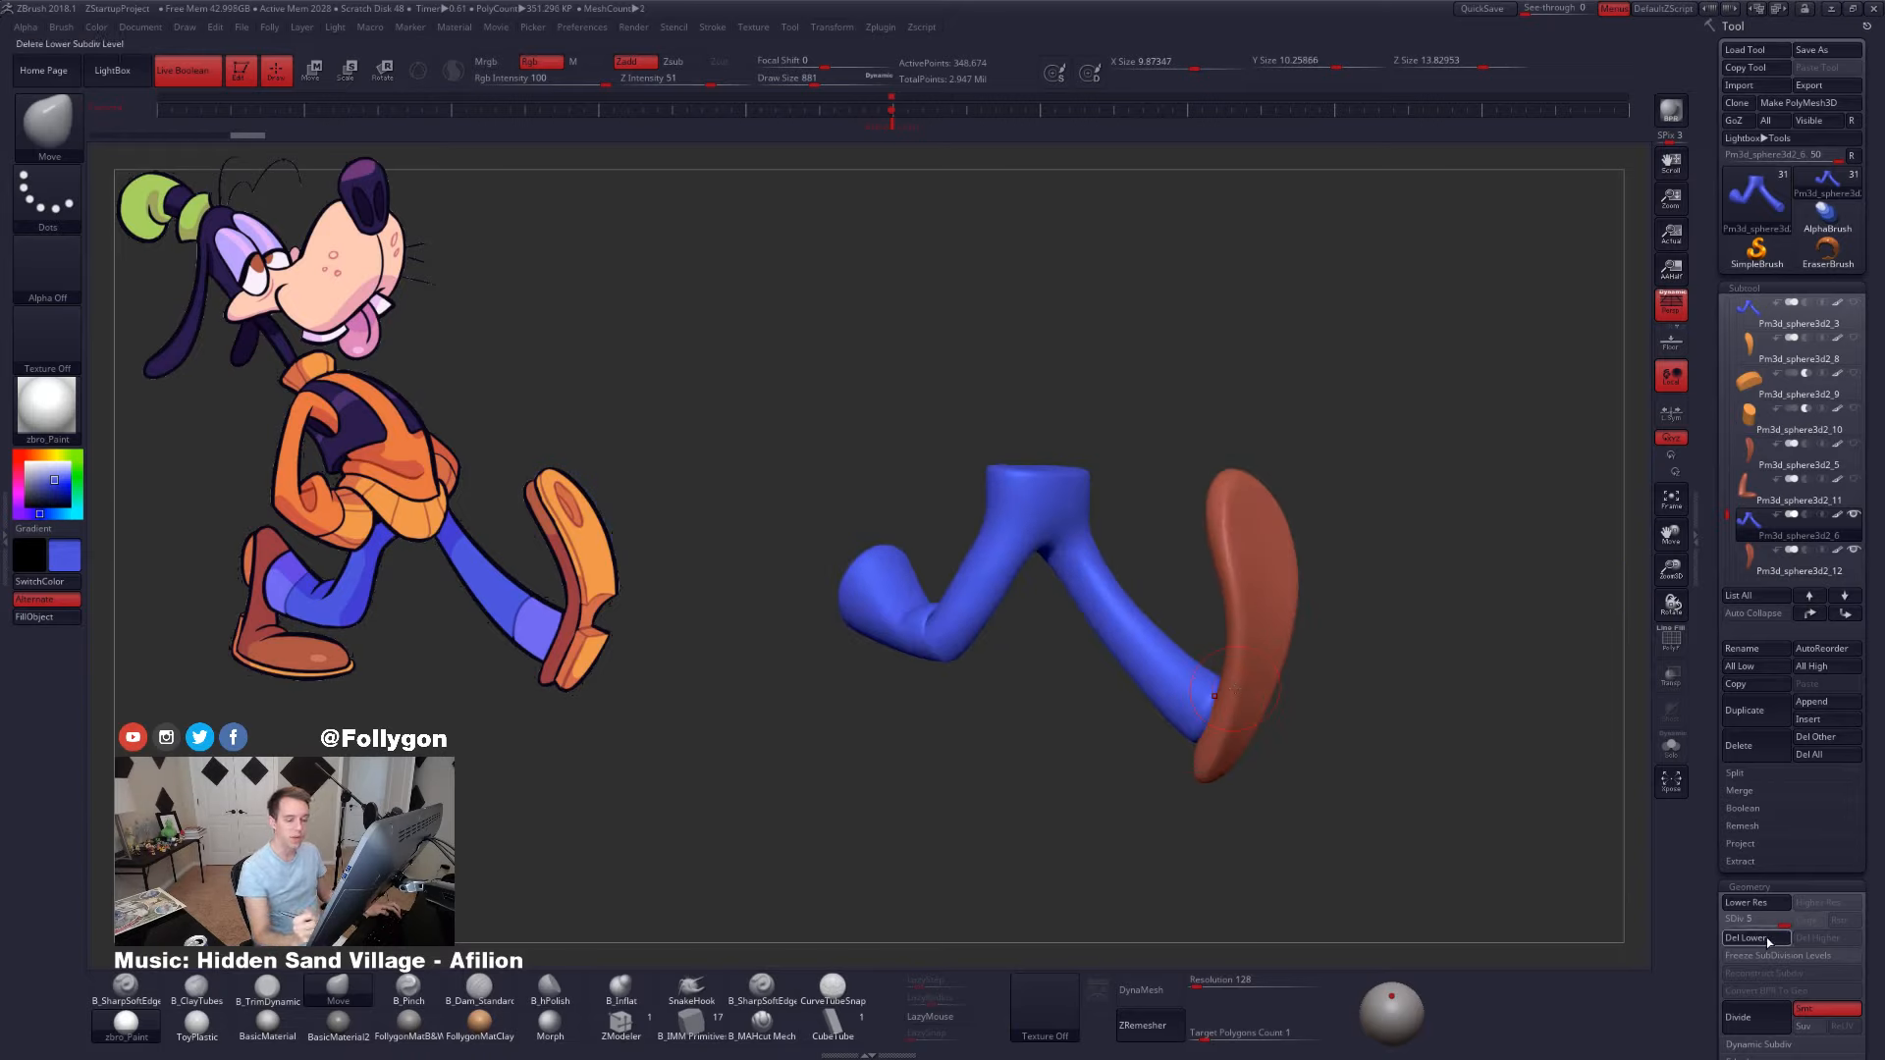
{"action": "left_click", "coordinate": [1766, 939]}
{"action": "key", "text": "ctrl+shift+f"}
{"action": "left_click", "coordinate": [1443, 621]}
{"action": "left_click", "coordinate": [1401, 657]}
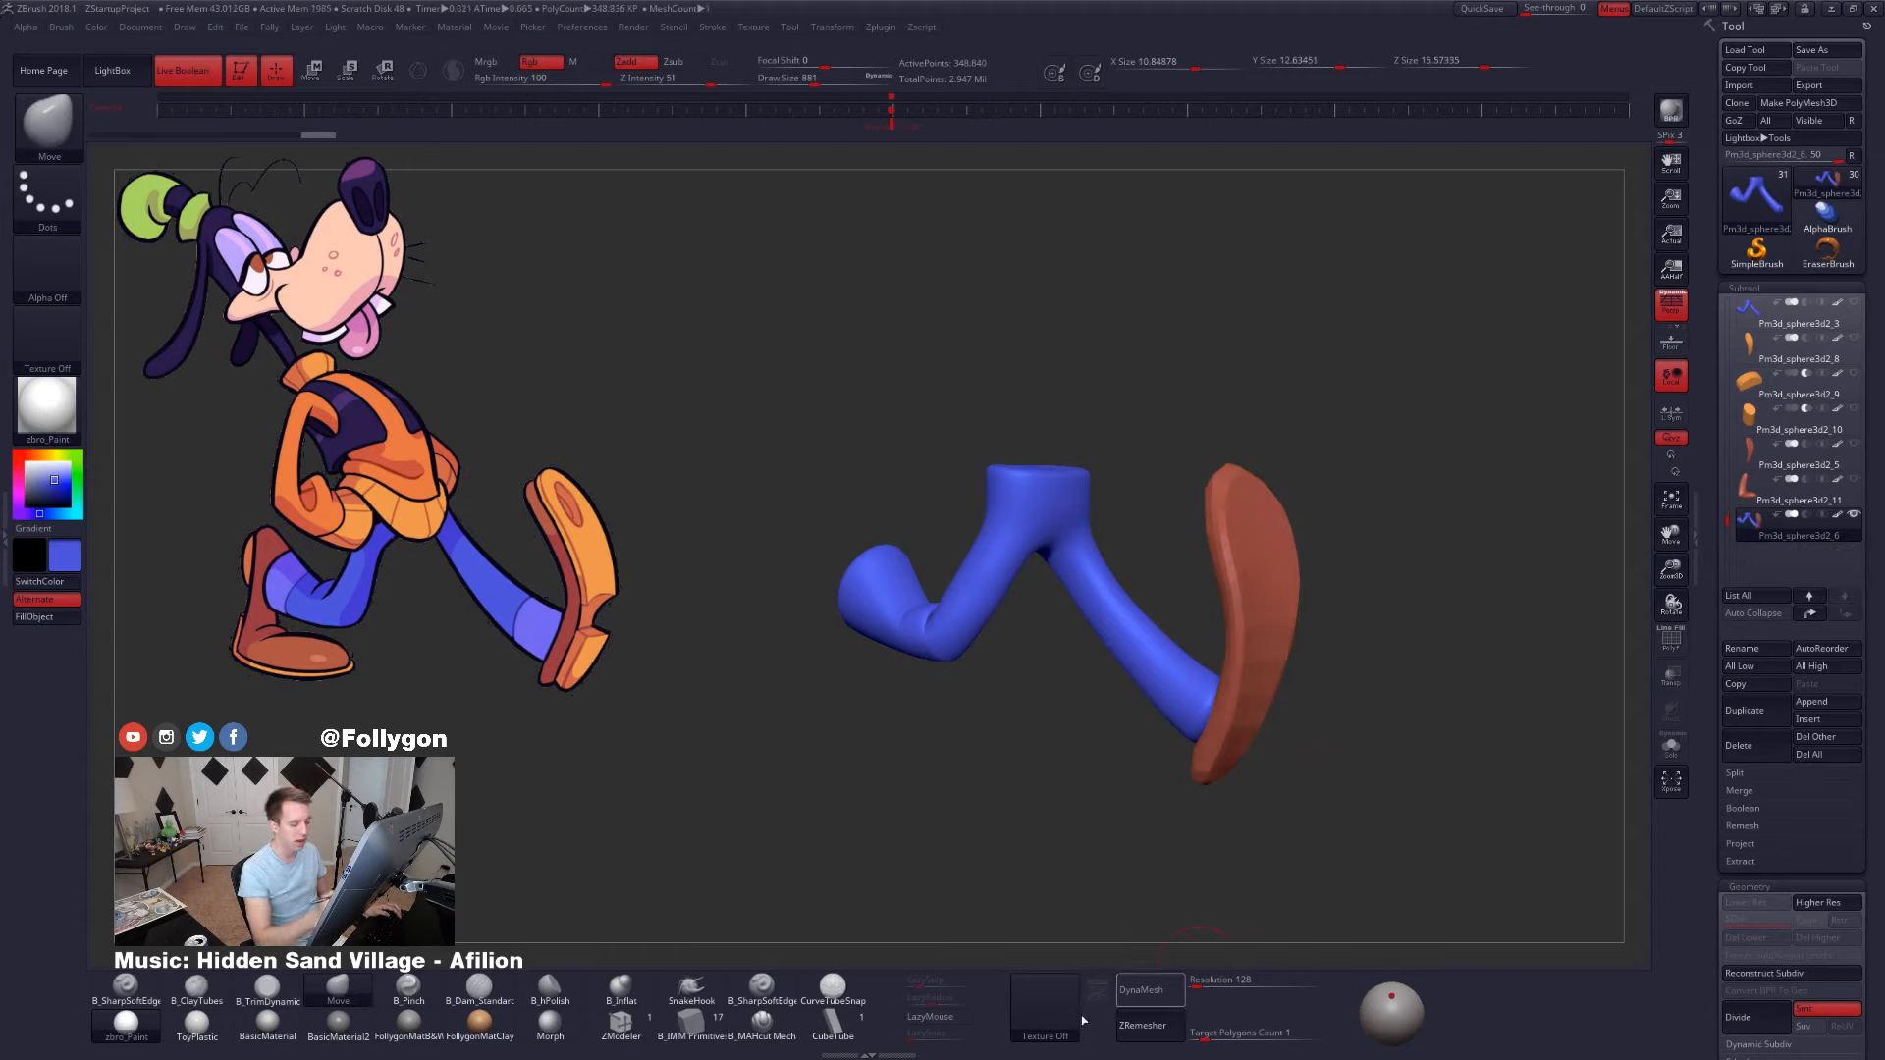
- Try a DynaMesh of the merged trousers and shoe at resolution 128 and check the join in polyframe, before undoing it
{"action": "mouse_move", "coordinate": [993, 664]}
{"action": "left_mouse_down", "text": "alt"}
{"action": "mouse_move", "coordinate": [1046, 775]}
{"action": "mouse_move", "coordinate": [1239, 743]}
{"action": "mouse_move", "coordinate": [1230, 653]}
{"action": "left_mouse_up", "text": "alt"}
{"action": "key", "text": "shift+f"}
{"action": "left_click_drag", "start_coordinate": [1301, 754], "coordinate": [1536, 758]}
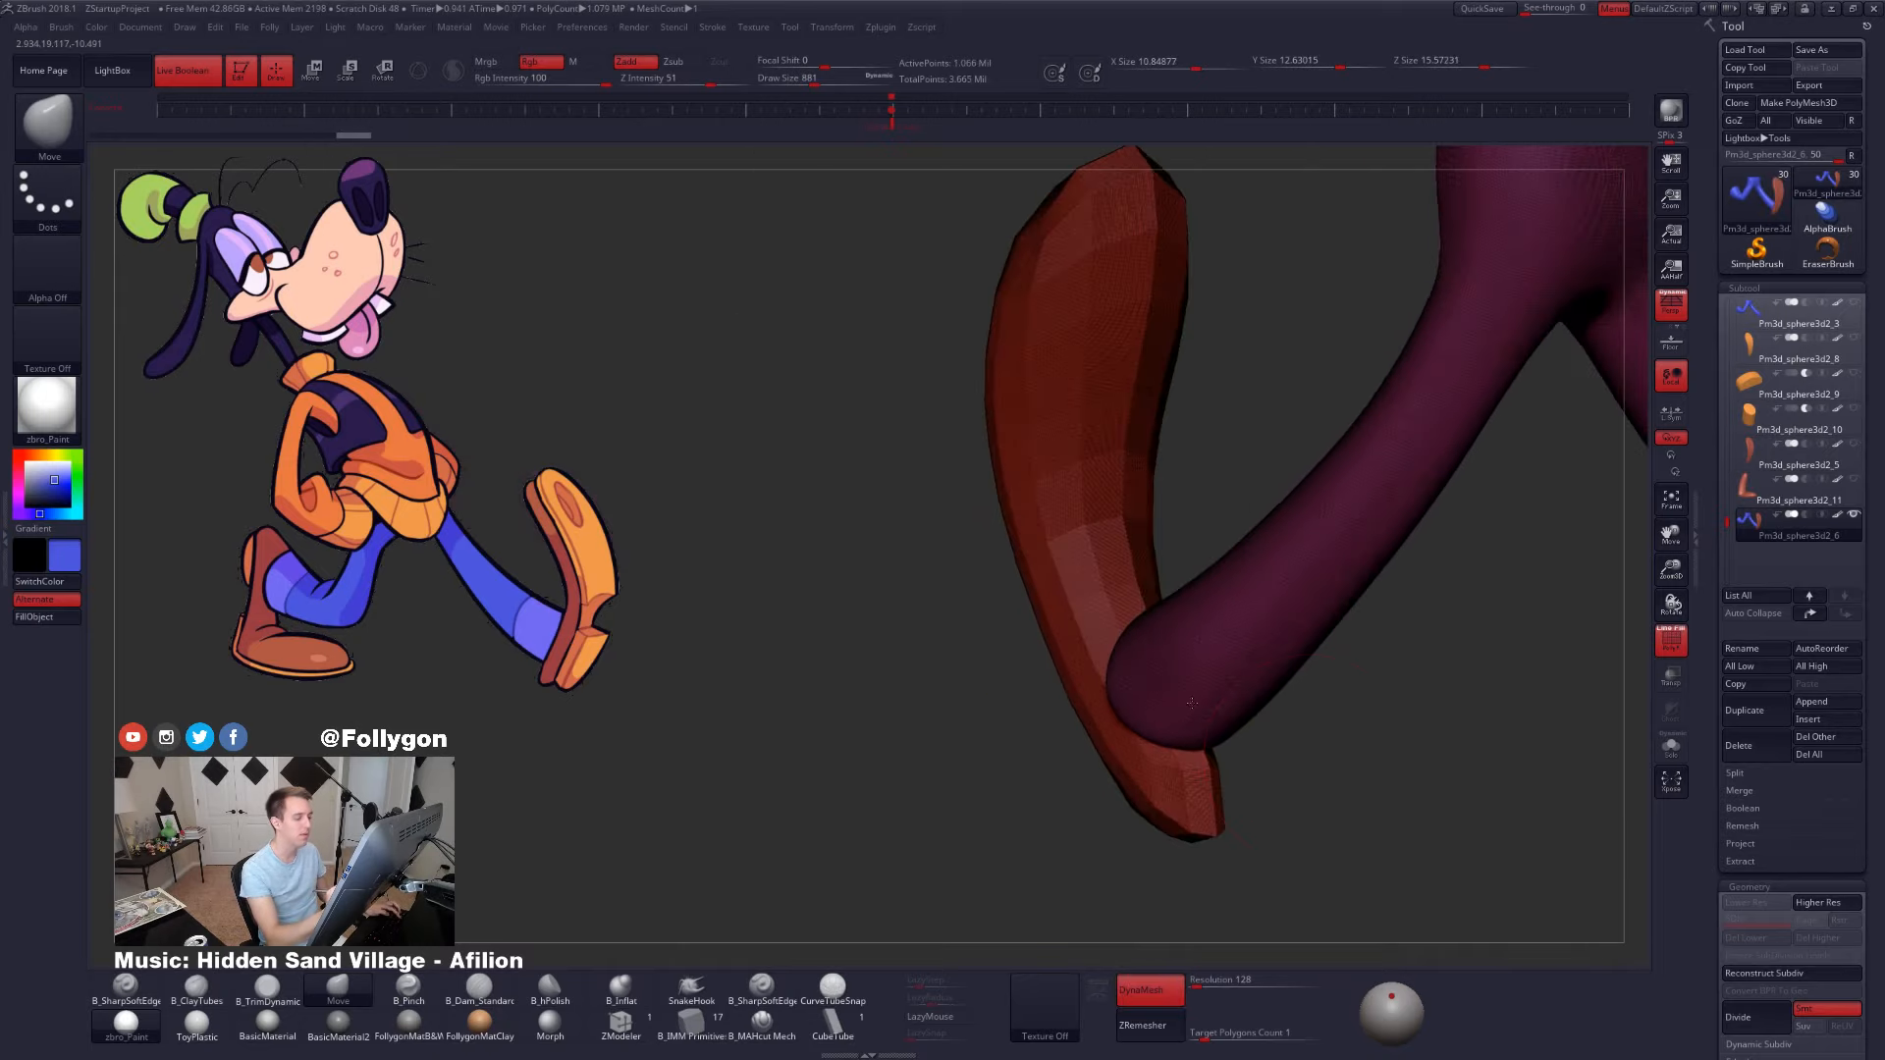
{"action": "left_click_drag", "start_coordinate": [1266, 854], "coordinate": [1233, 775], "text": "alt"}
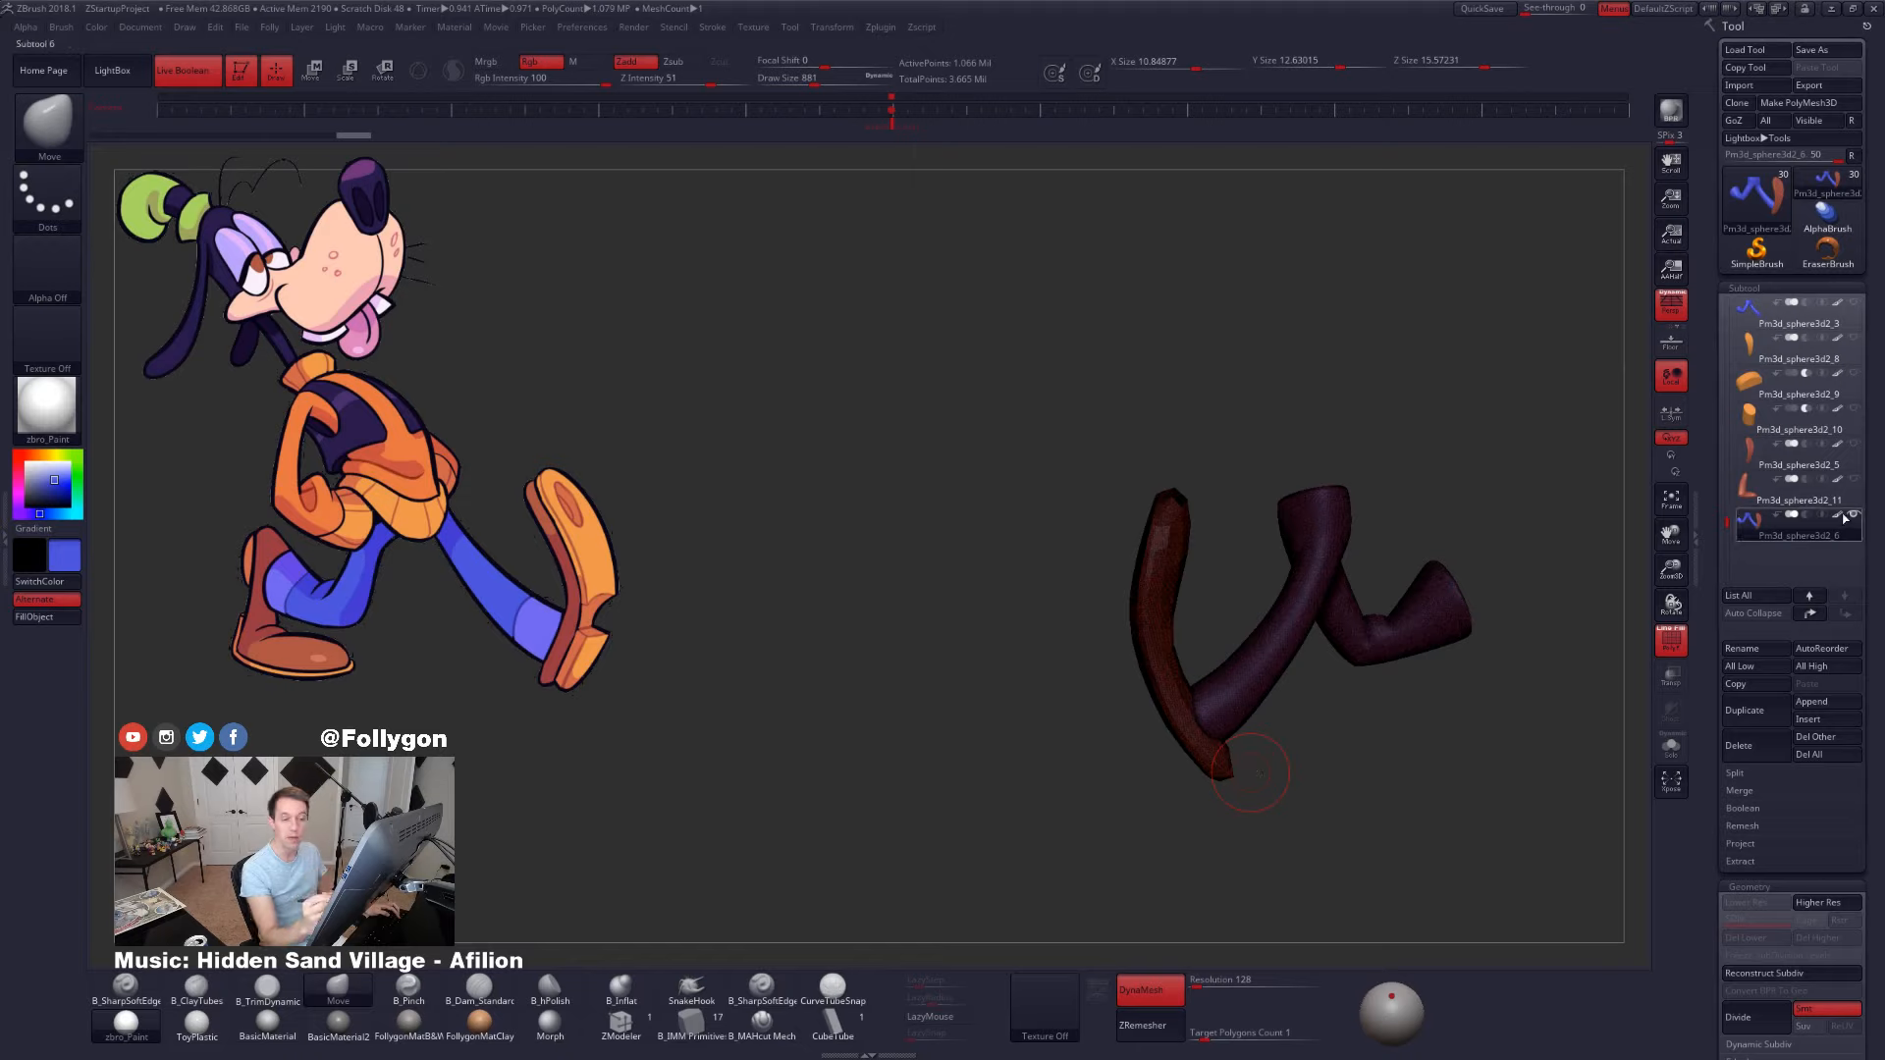
{"action": "key", "text": "shift+f"}
{"action": "left_click_drag", "start_coordinate": [1296, 679], "coordinate": [1260, 760], "text": "alt"}
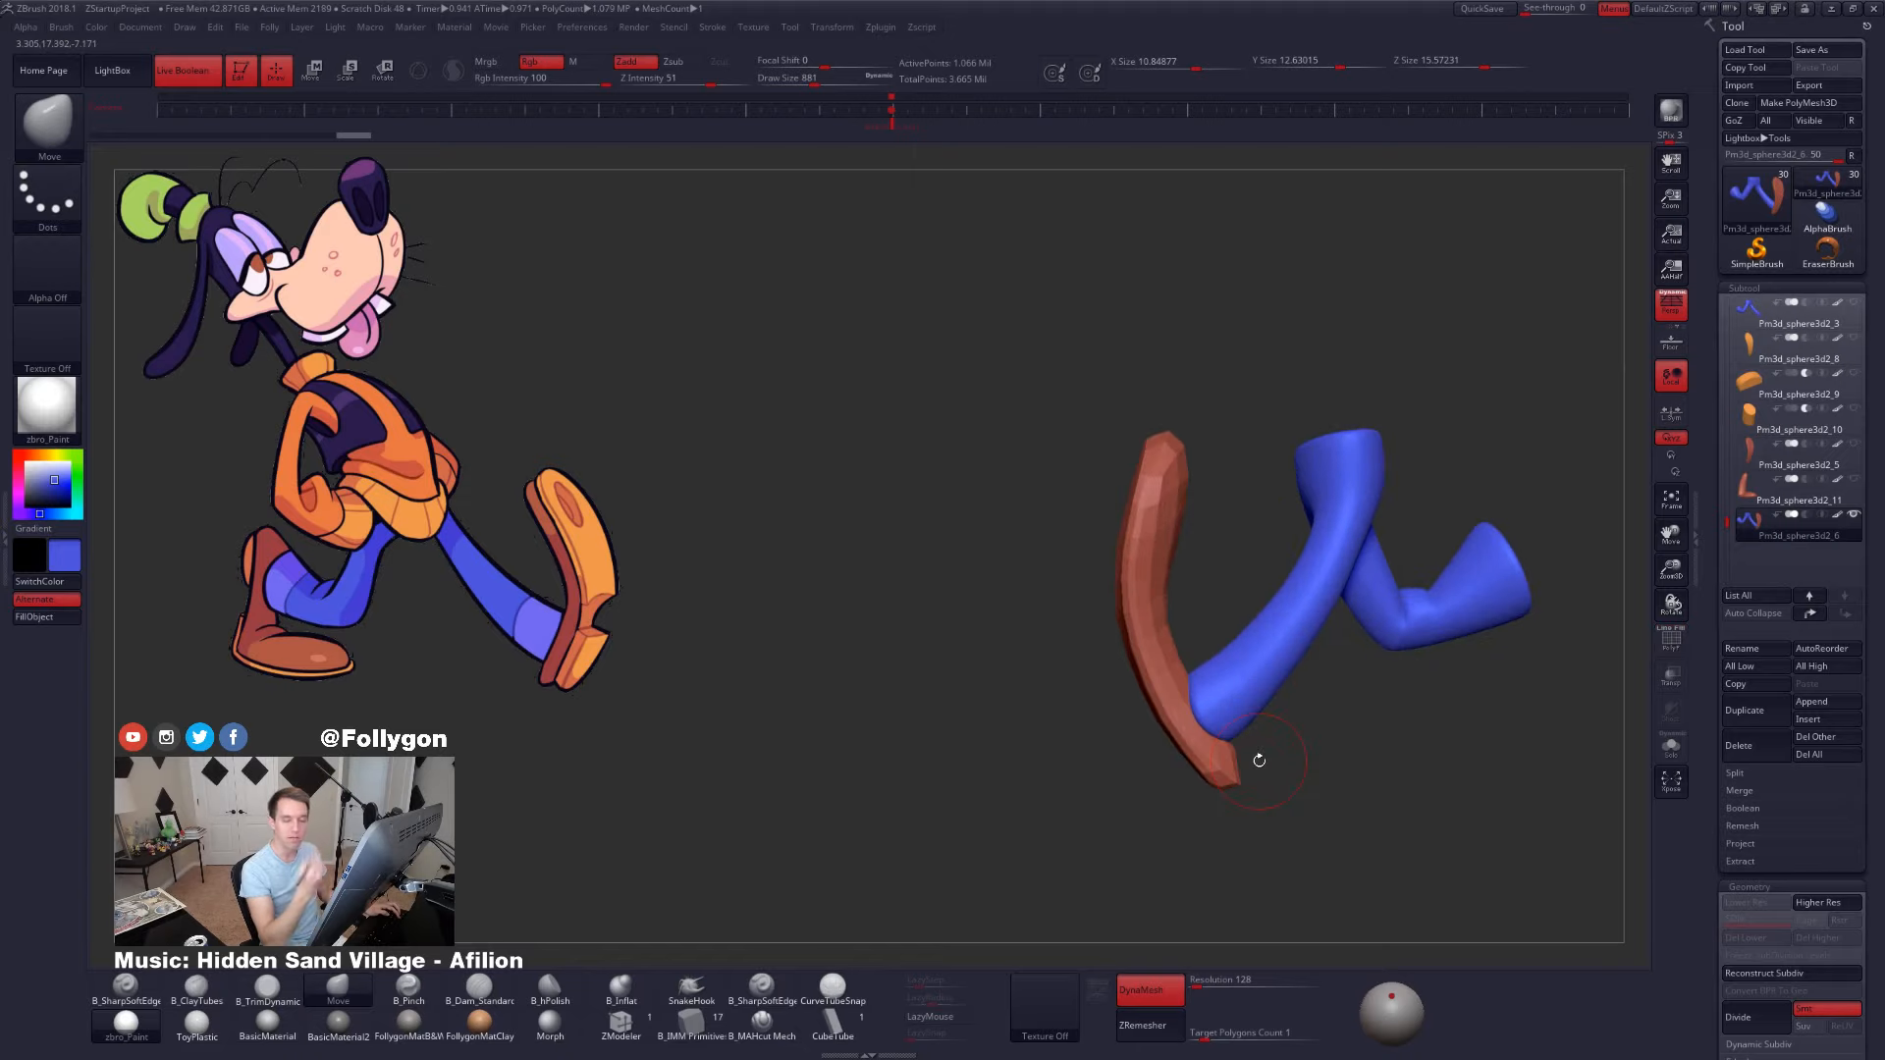
{"action": "key", "text": "ctrl+z"}
- Turn off the merged mesh's polypaint, DynaMesh it at resolution 56, and examine the join between the leg and the shoe
{"action": "key", "text": "shift+f"}
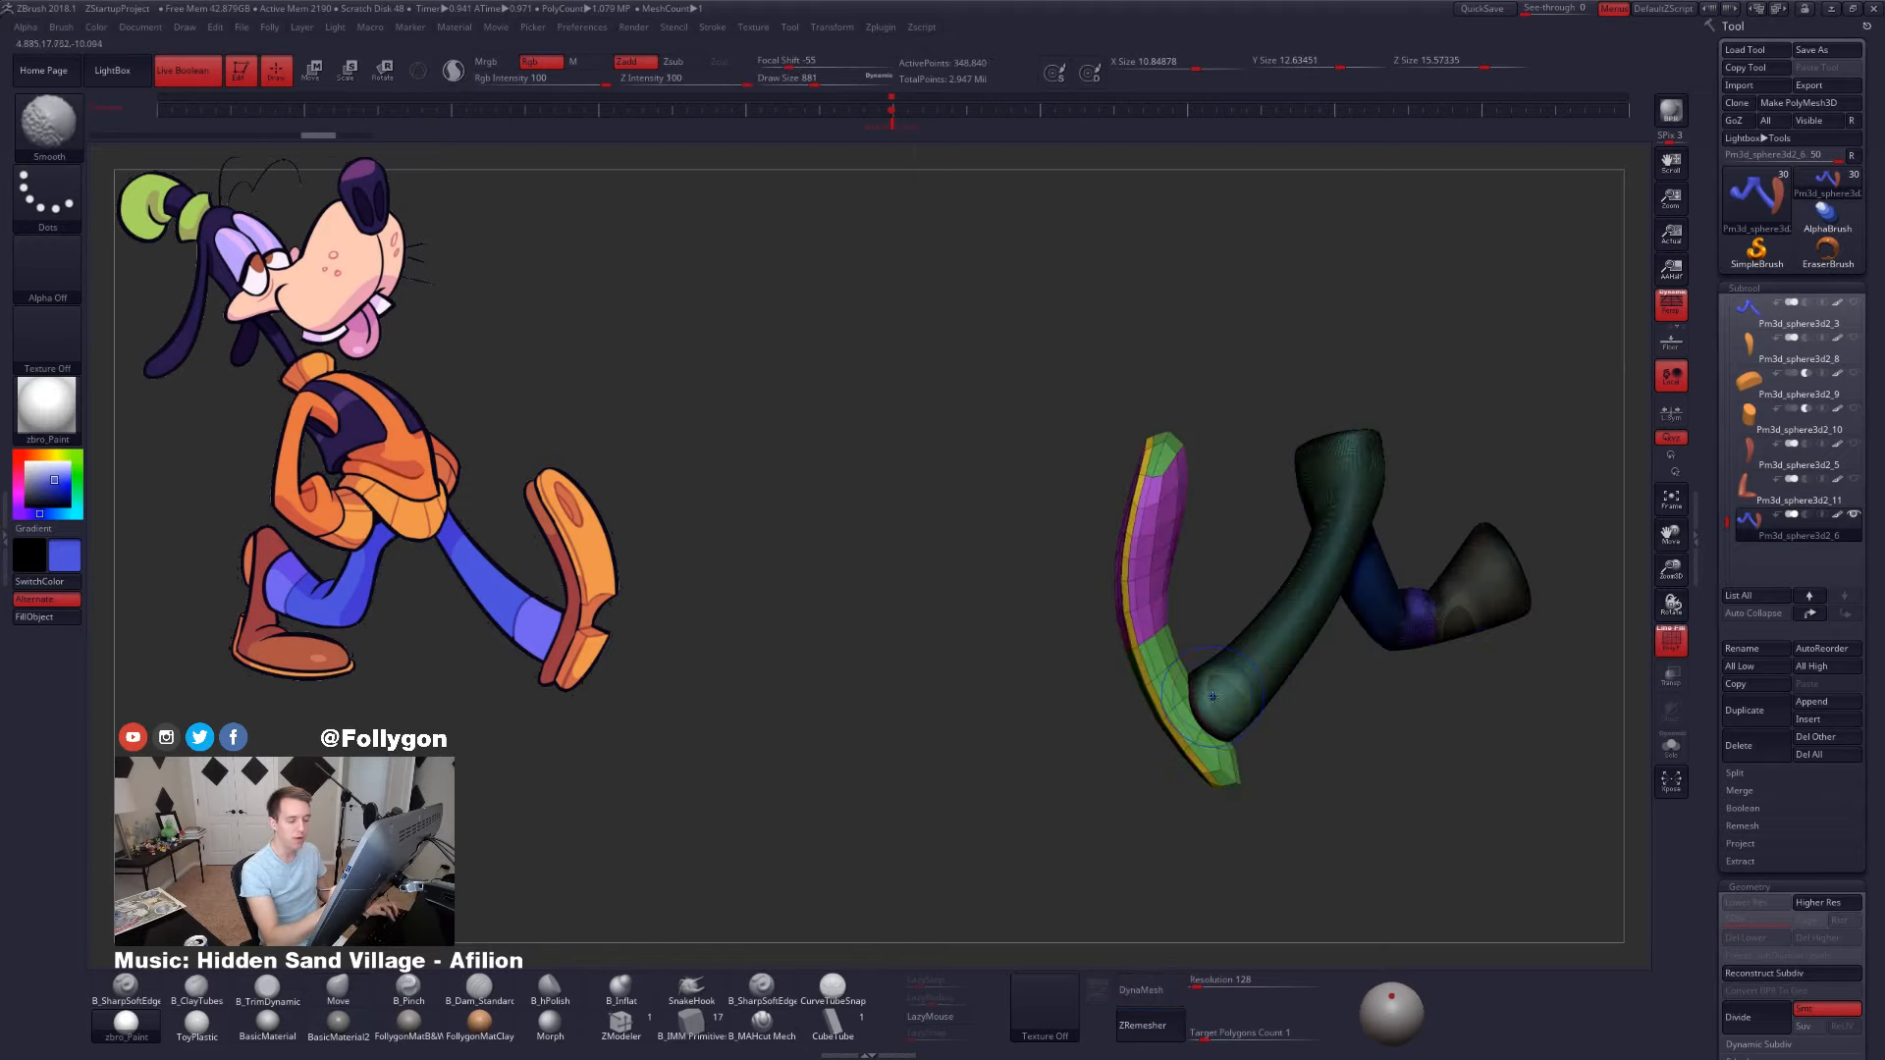
{"action": "mouse_move", "coordinate": [1834, 524]}
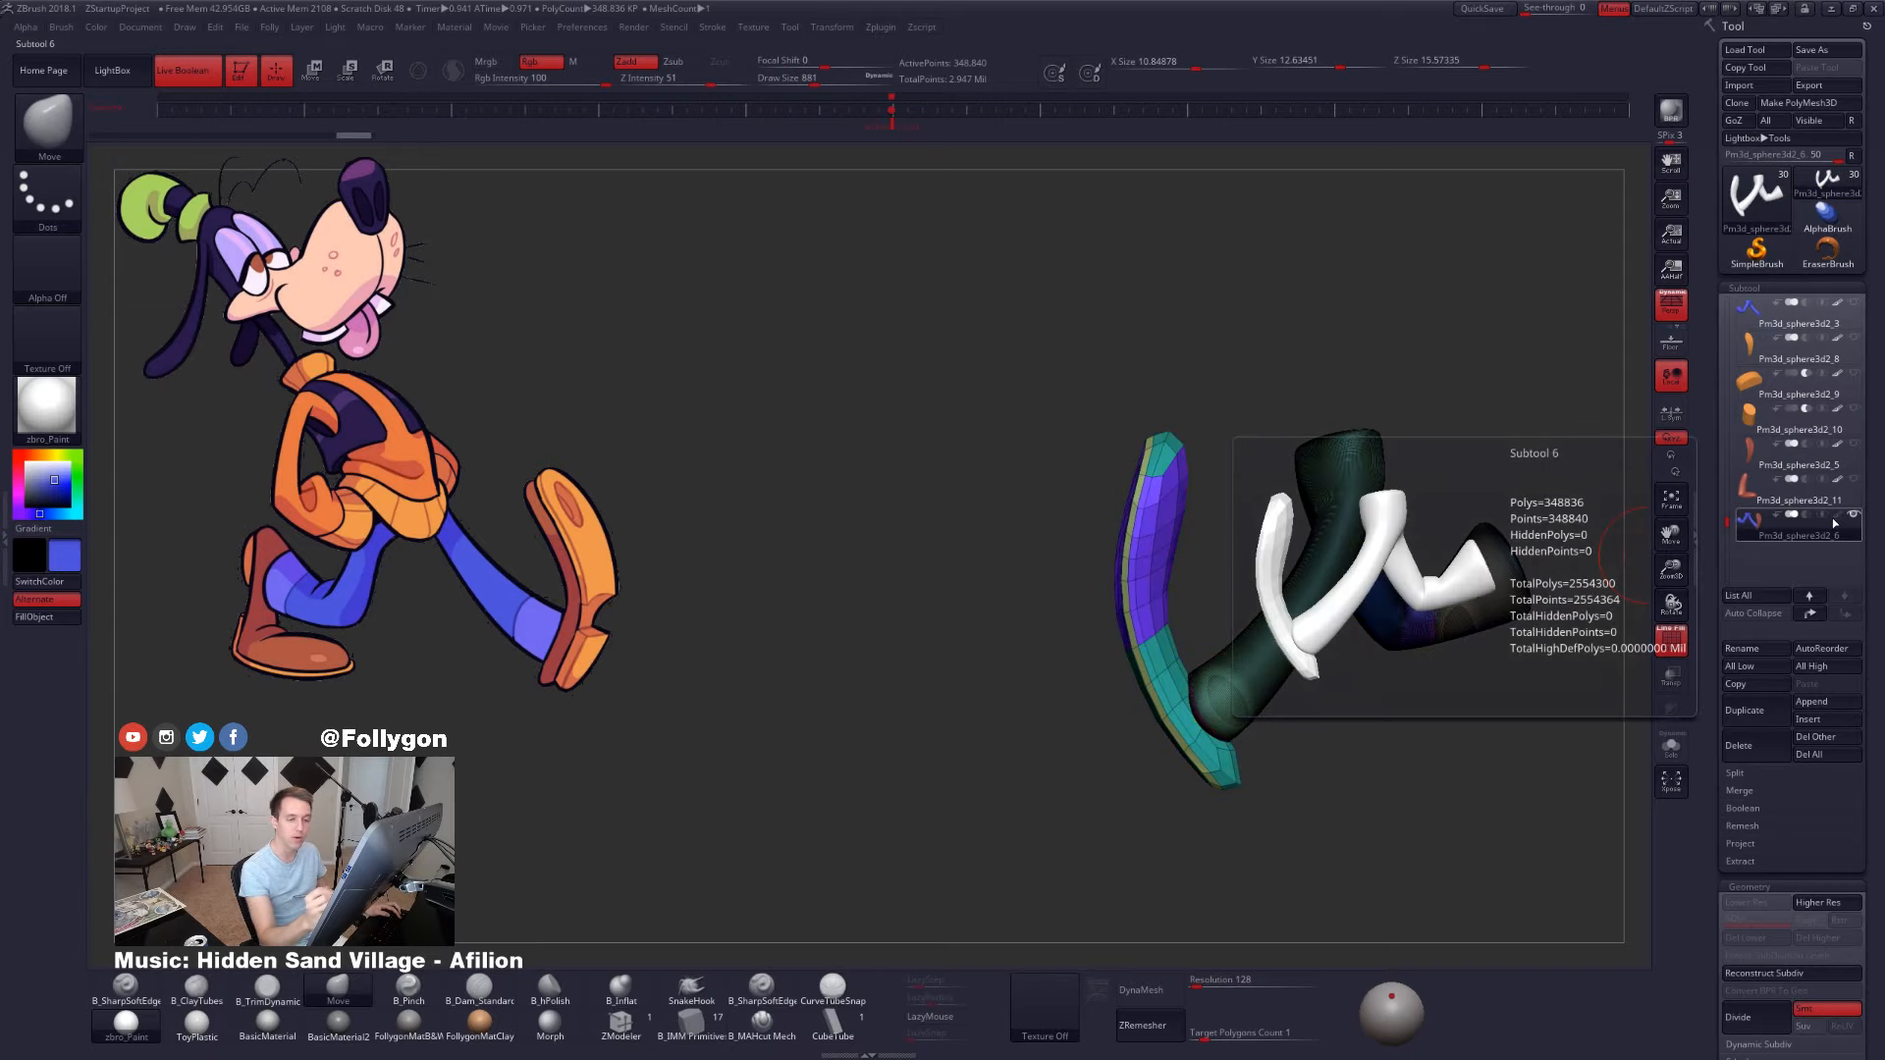
{"action": "key", "text": "shift+f"}
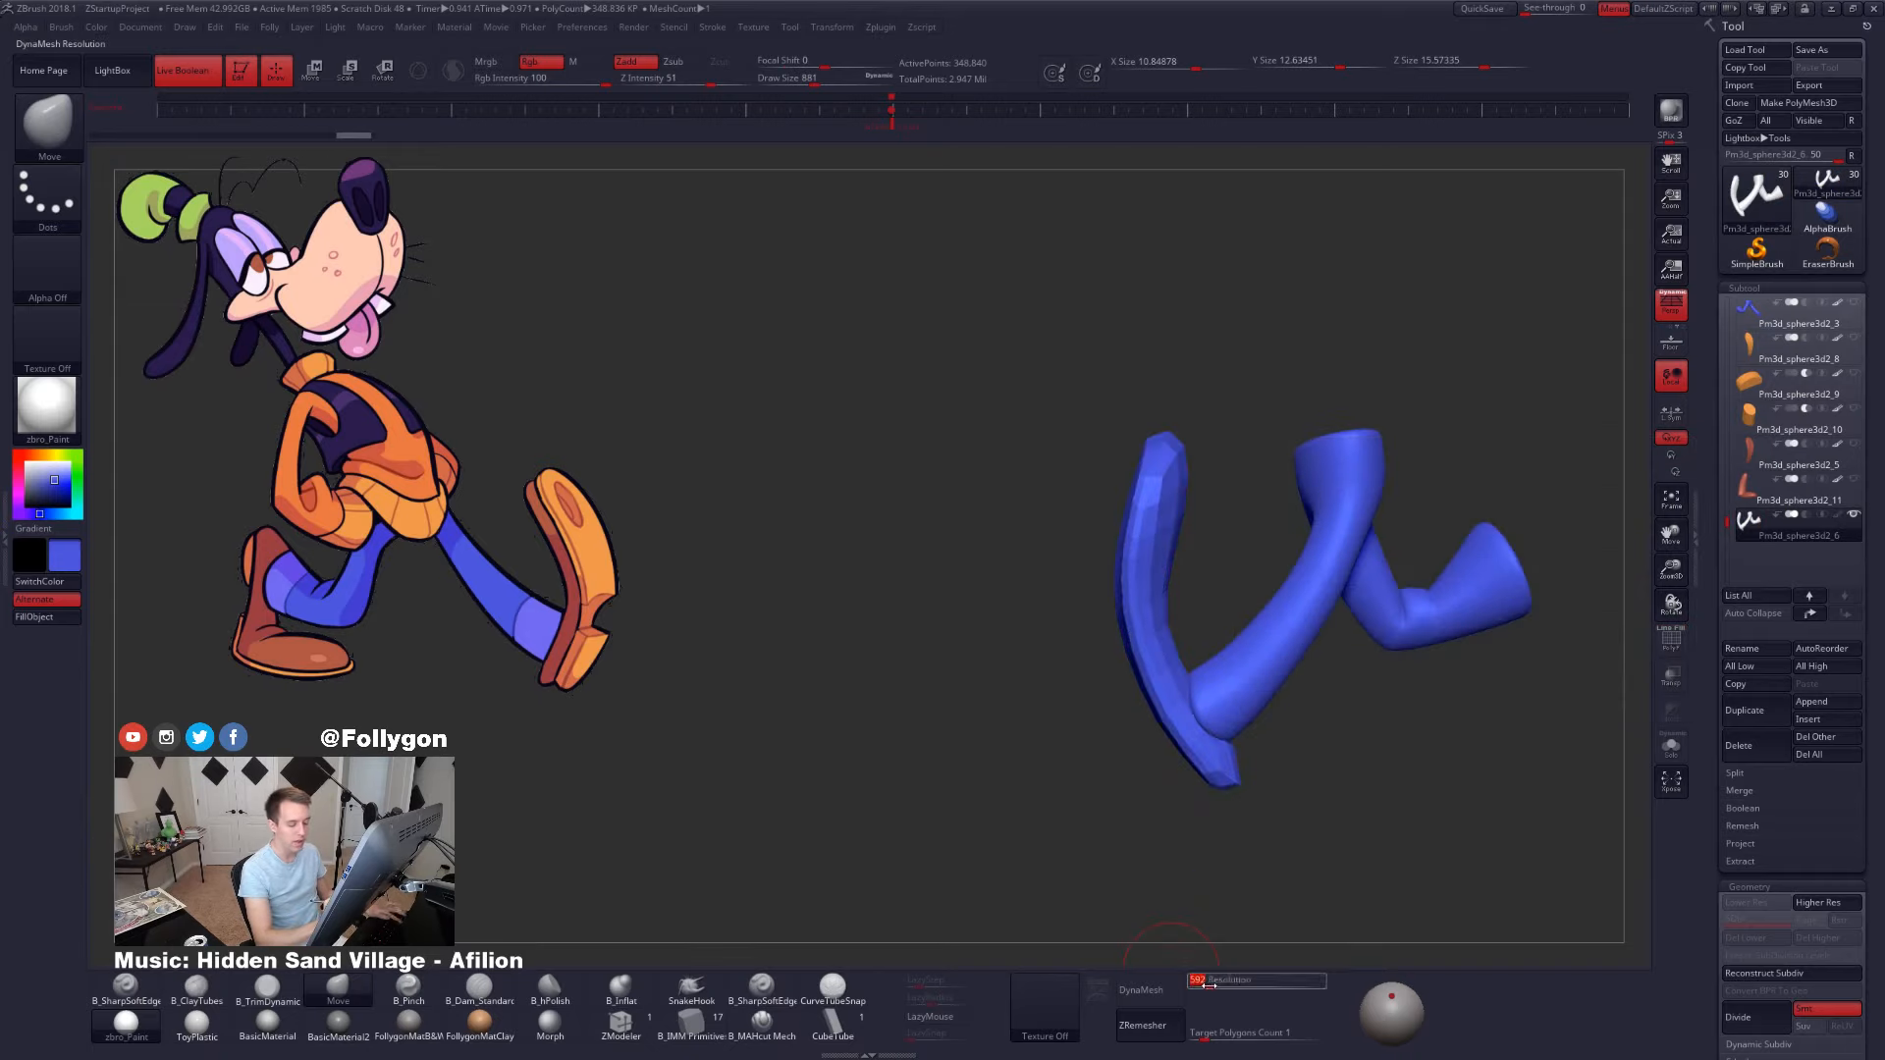
{"action": "left_click", "coordinate": [1173, 994]}
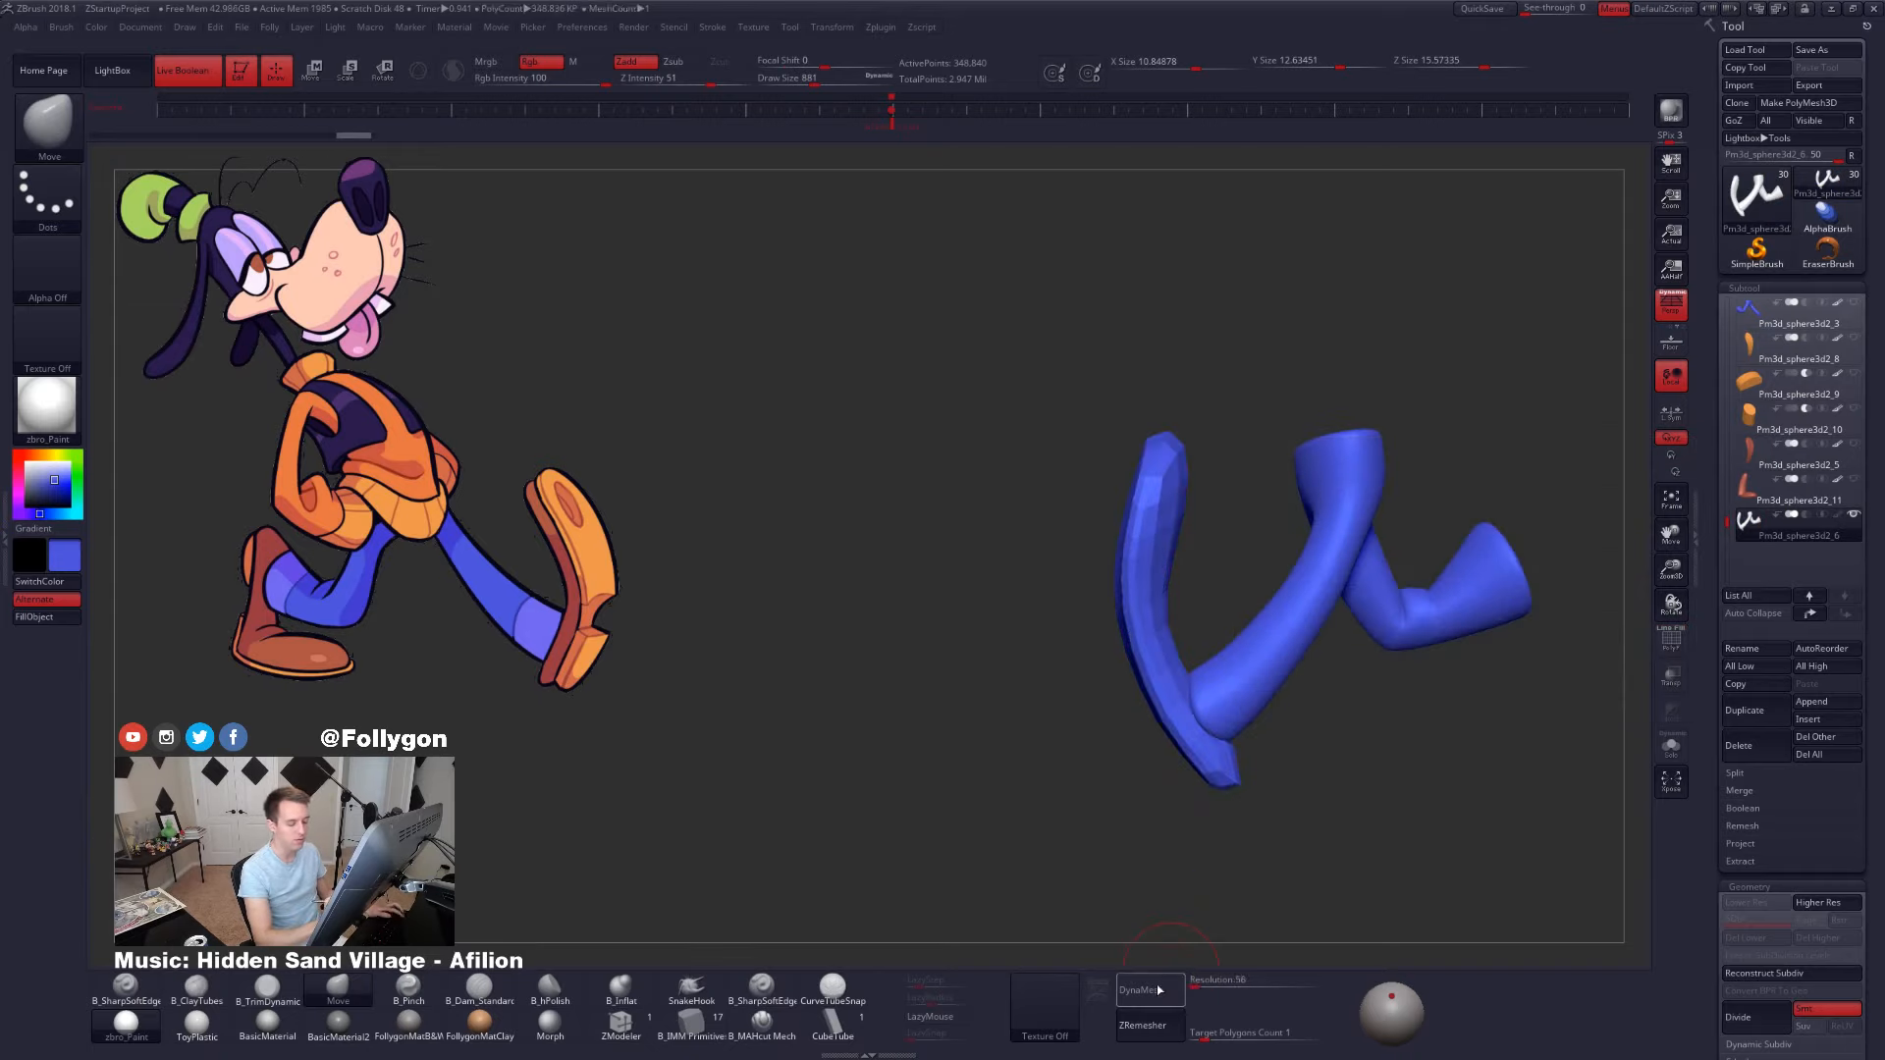
{"action": "left_click_drag", "start_coordinate": [1129, 844], "coordinate": [1158, 772], "text": "alt"}
{"action": "key", "text": "shift+f"}
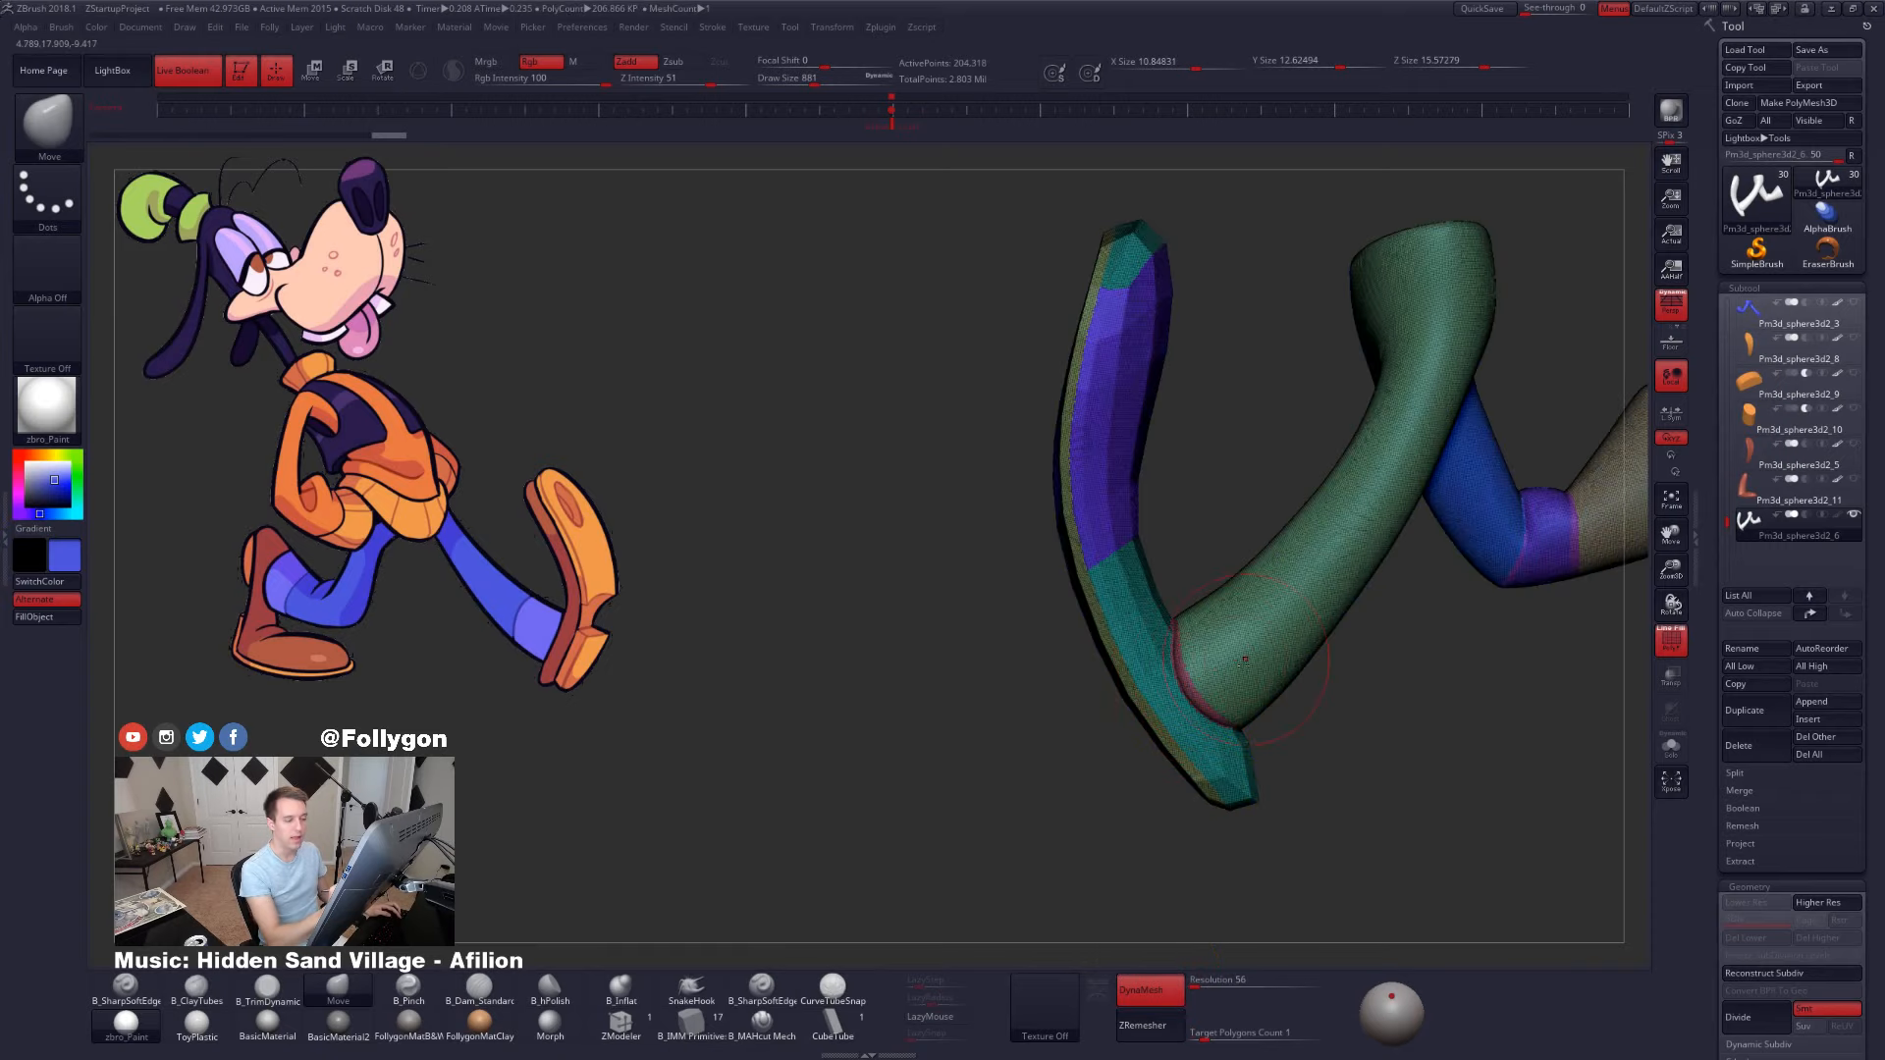
{"action": "left_click_drag", "start_coordinate": [1245, 705], "coordinate": [1075, 774], "text": "alt"}
{"action": "left_click_drag", "start_coordinate": [1139, 677], "coordinate": [1463, 636]}
{"action": "left_click_drag", "start_coordinate": [1453, 643], "coordinate": [1147, 657], "text": "alt"}
{"action": "mouse_move", "coordinate": [1230, 719]}
{"action": "left_mouse_down"}
{"action": "mouse_move", "coordinate": [1325, 751]}
{"action": "mouse_move", "coordinate": [1239, 724]}
{"action": "left_mouse_up"}
{"action": "left_click_drag", "start_coordinate": [1239, 725], "coordinate": [1169, 716], "text": "alt"}
- Delete the merged test mesh and return to the original trousers with the full character shown and polyframe hidden
{"action": "left_click", "coordinate": [1765, 745]}
{"action": "left_click", "coordinate": [1503, 760]}
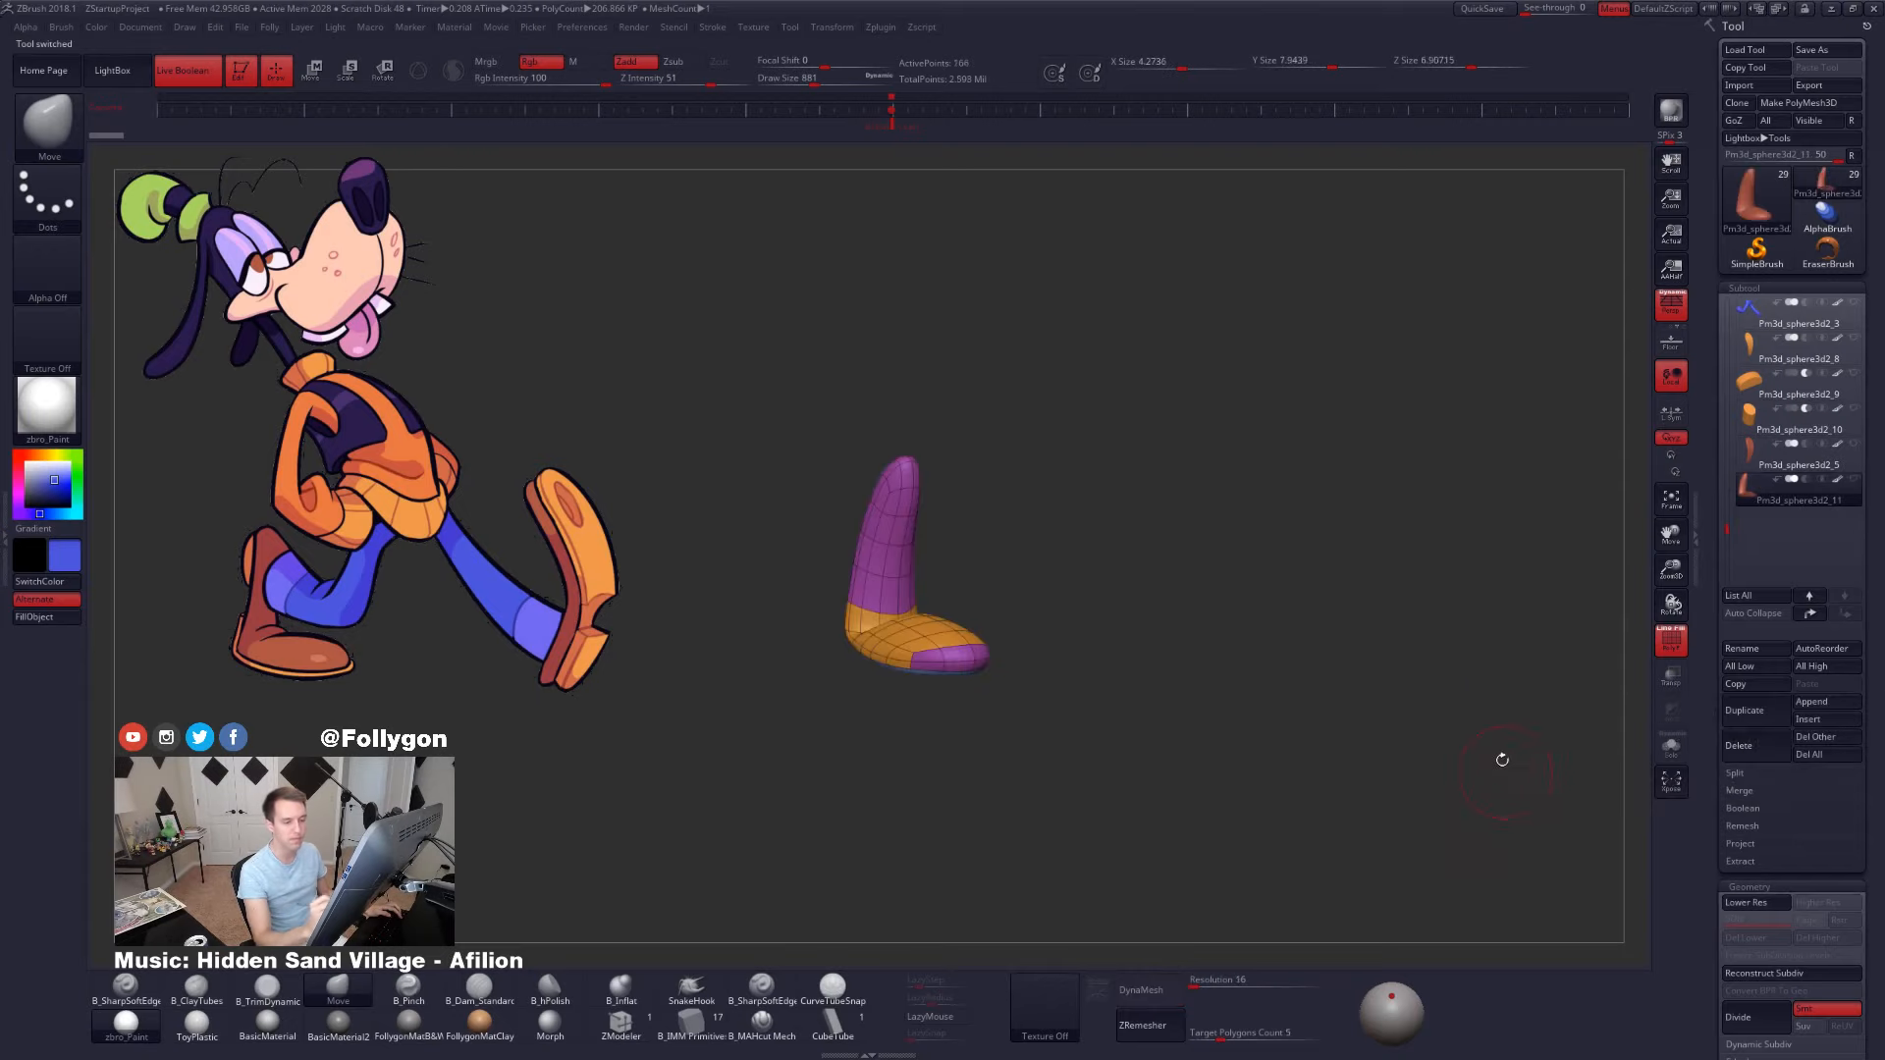
{"action": "left_click", "coordinate": [1854, 337], "text": "shift"}
{"action": "left_click", "coordinate": [1796, 316]}
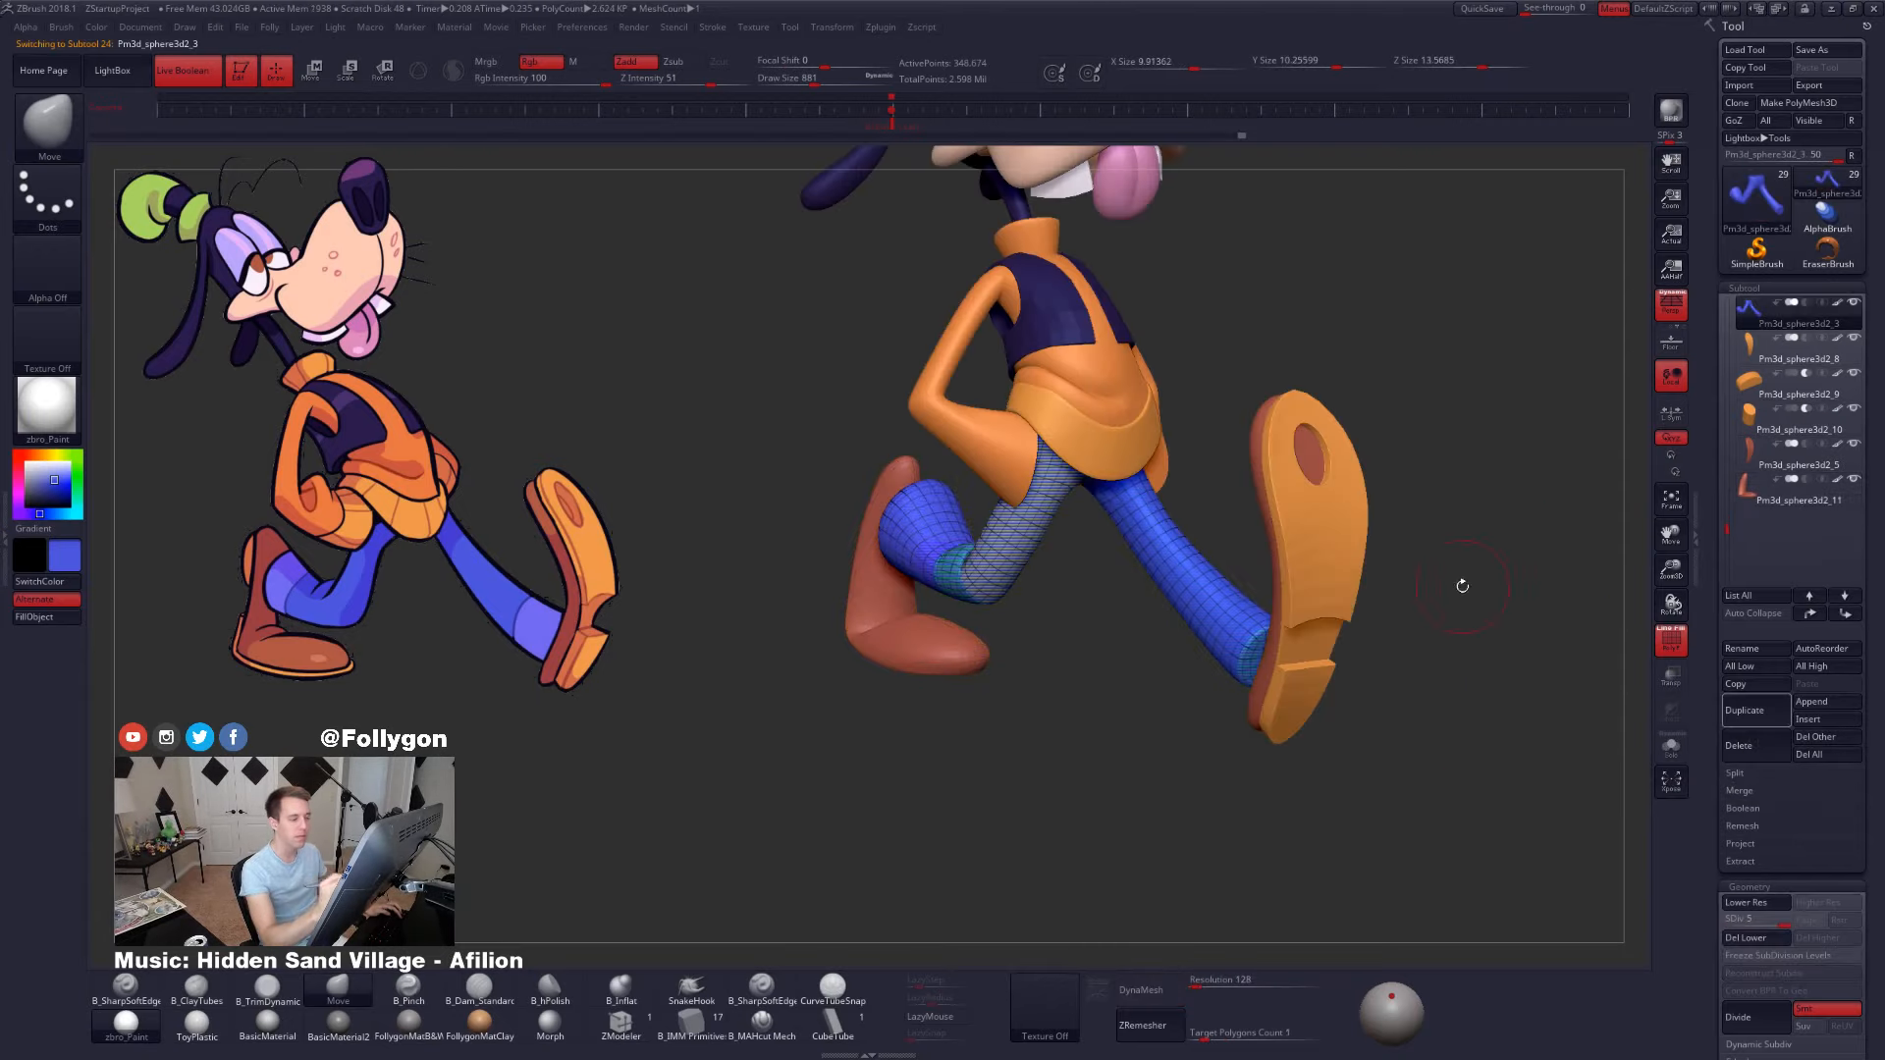
{"action": "left_click_drag", "start_coordinate": [1459, 585], "coordinate": [1376, 620], "text": "alt"}
{"action": "key", "text": "shift+f"}
{"action": "mouse_move", "coordinate": [1362, 813]}
{"action": "left_mouse_down", "text": "alt"}
{"action": "mouse_move", "coordinate": [1368, 842]}
{"action": "mouse_move", "coordinate": [1343, 840]}
{"action": "mouse_move", "coordinate": [1359, 851]}
{"action": "mouse_move", "coordinate": [1516, 832]}
{"action": "mouse_move", "coordinate": [1397, 860]}
{"action": "mouse_move", "coordinate": [1365, 775]}
{"action": "left_mouse_up", "text": "alt"}
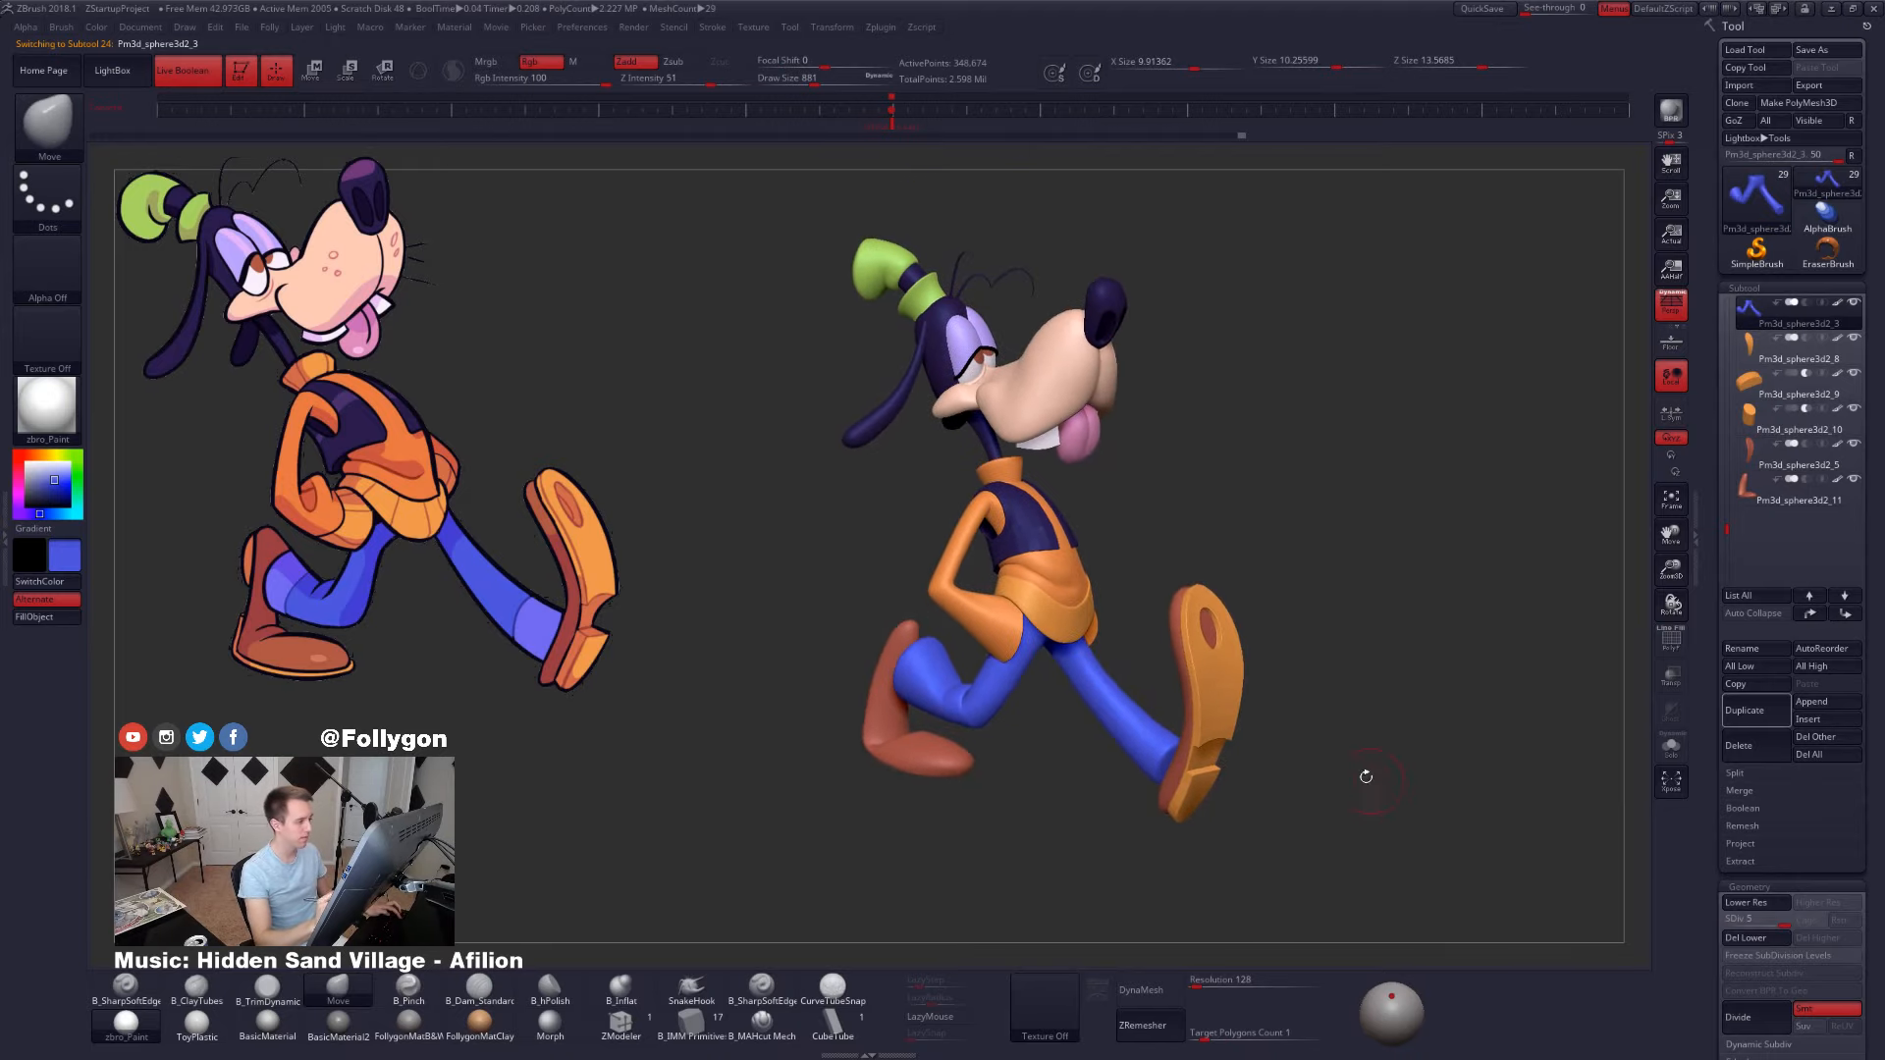
- Isolate the trousers at subdivision level 3 and set the draw size to 615 for reworking the bent knee
{"action": "key", "text": "ctrl+shift+f"}
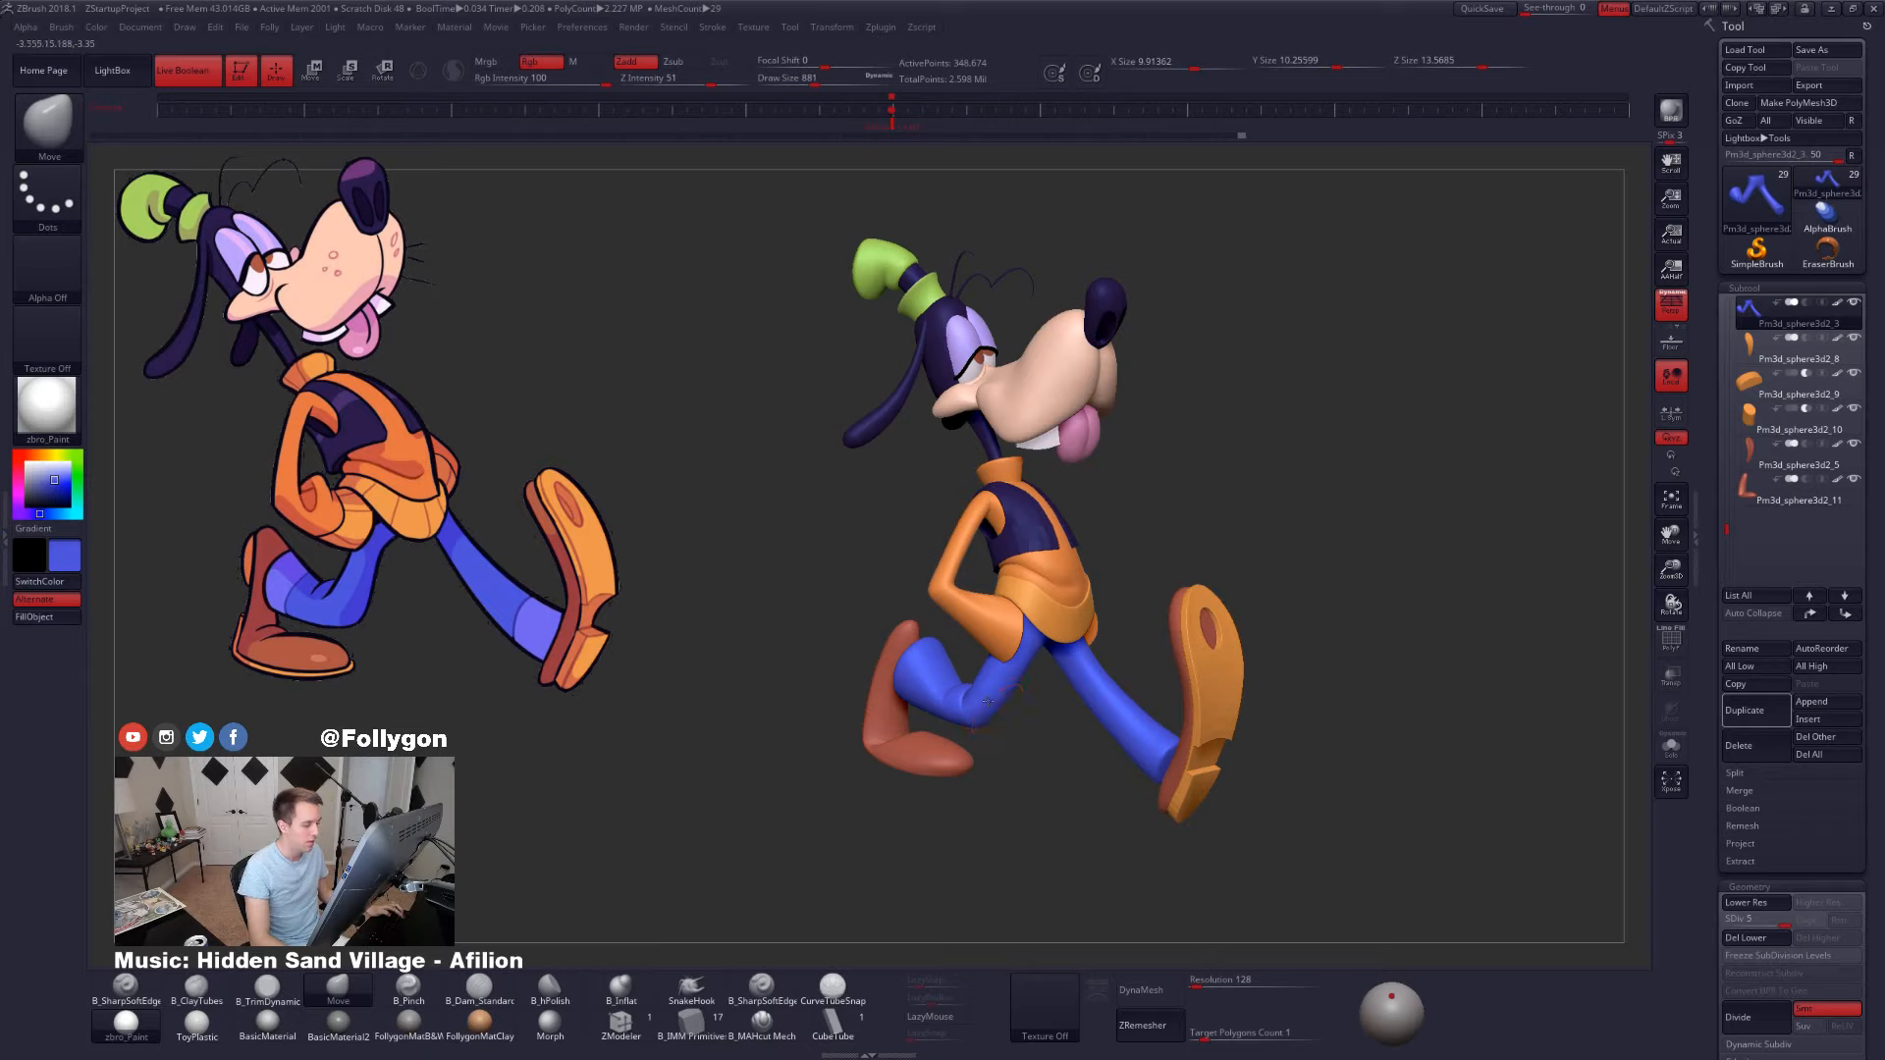
{"action": "key", "text": "alt+s"}
{"action": "mouse_move", "coordinate": [1001, 699]}
{"action": "right_mouse_down"}
{"action": "mouse_move", "coordinate": [1033, 693]}
{"action": "mouse_move", "coordinate": [1142, 557]}
{"action": "mouse_move", "coordinate": [1258, 691]}
{"action": "right_mouse_up"}
{"action": "key", "text": "shift+d"}
{"action": "key", "text": "shift+d"}
{"action": "key", "text": "space"}
{"action": "left_click_drag", "start_coordinate": [1100, 597], "coordinate": [1088, 638]}
{"action": "mouse_move", "coordinate": [1095, 668]}
{"action": "right_mouse_down"}
{"action": "mouse_move", "coordinate": [1098, 775]}
{"action": "mouse_move", "coordinate": [1104, 613]}
{"action": "mouse_move", "coordinate": [1016, 692]}
{"action": "mouse_move", "coordinate": [1090, 692]}
{"action": "right_mouse_up"}
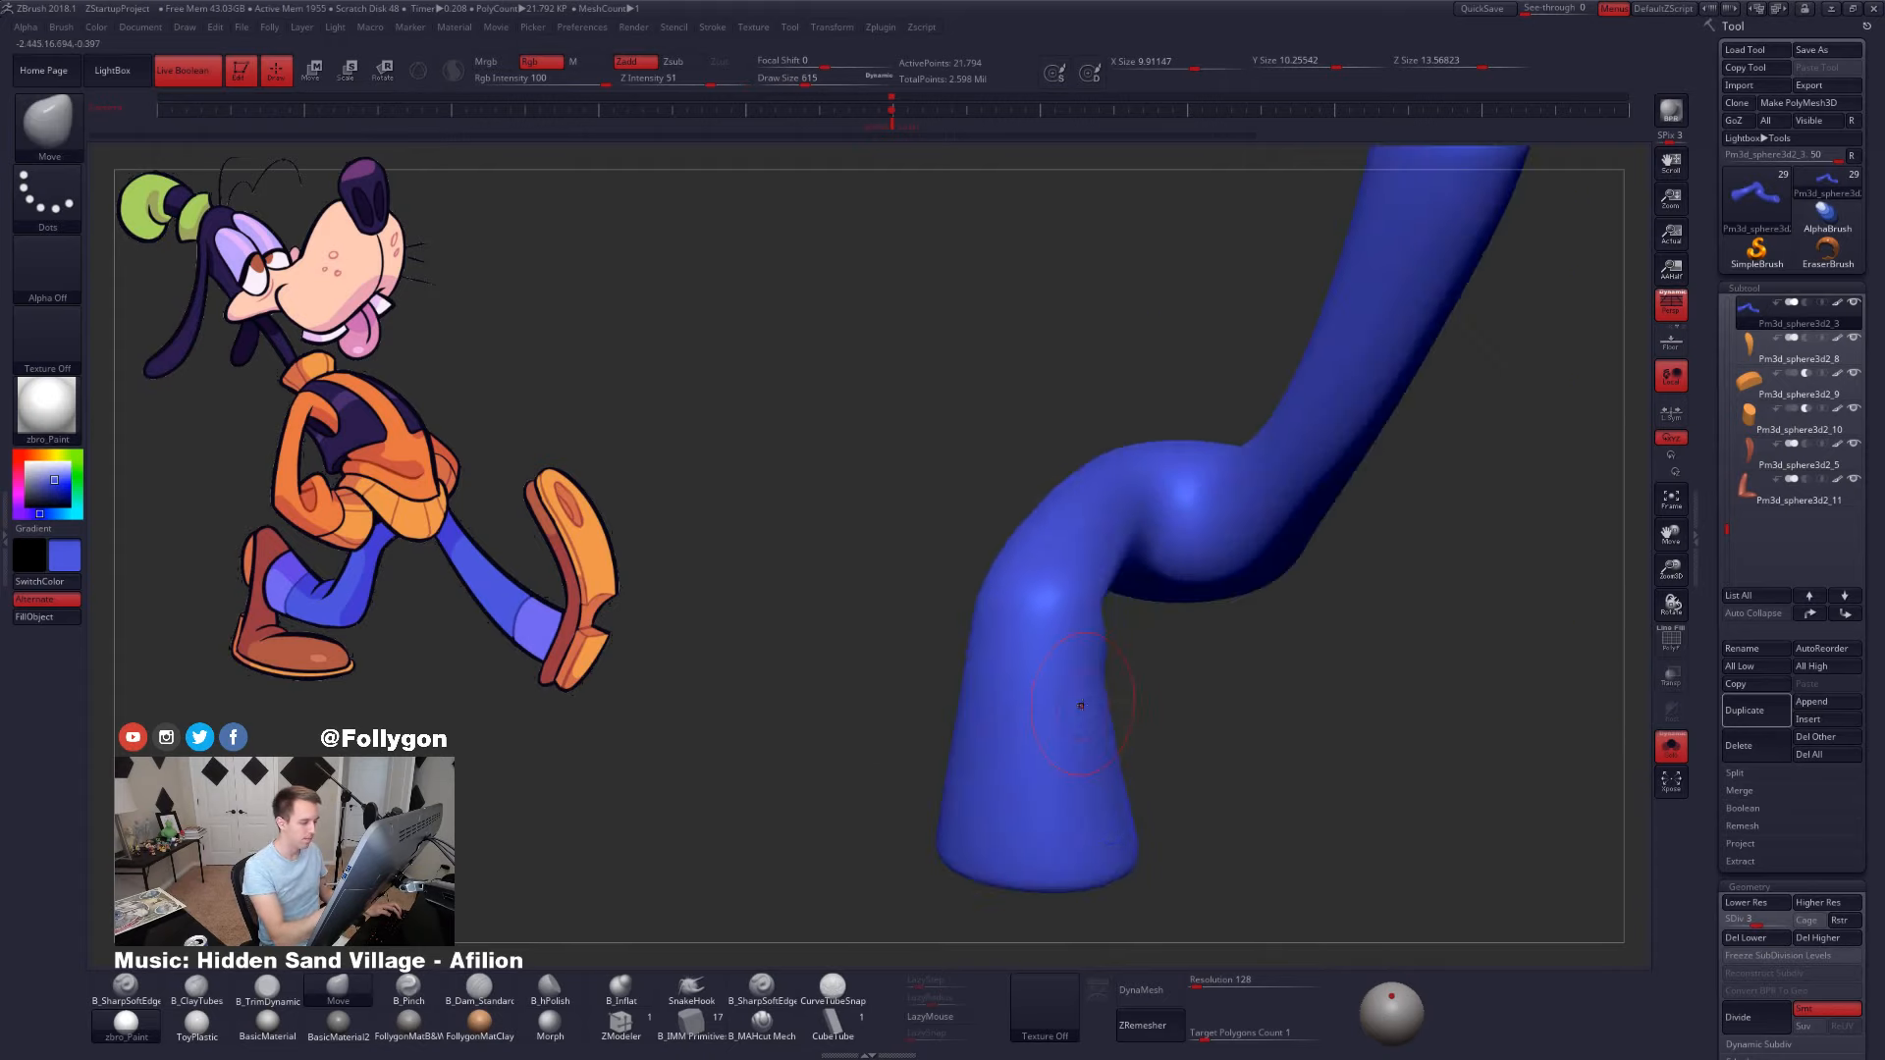
- Smooth the back of the bent leg below the knee at subdivision level 2 with draw size 537
{"action": "key", "text": "shift+d"}
{"action": "key", "text": "shift+d"}
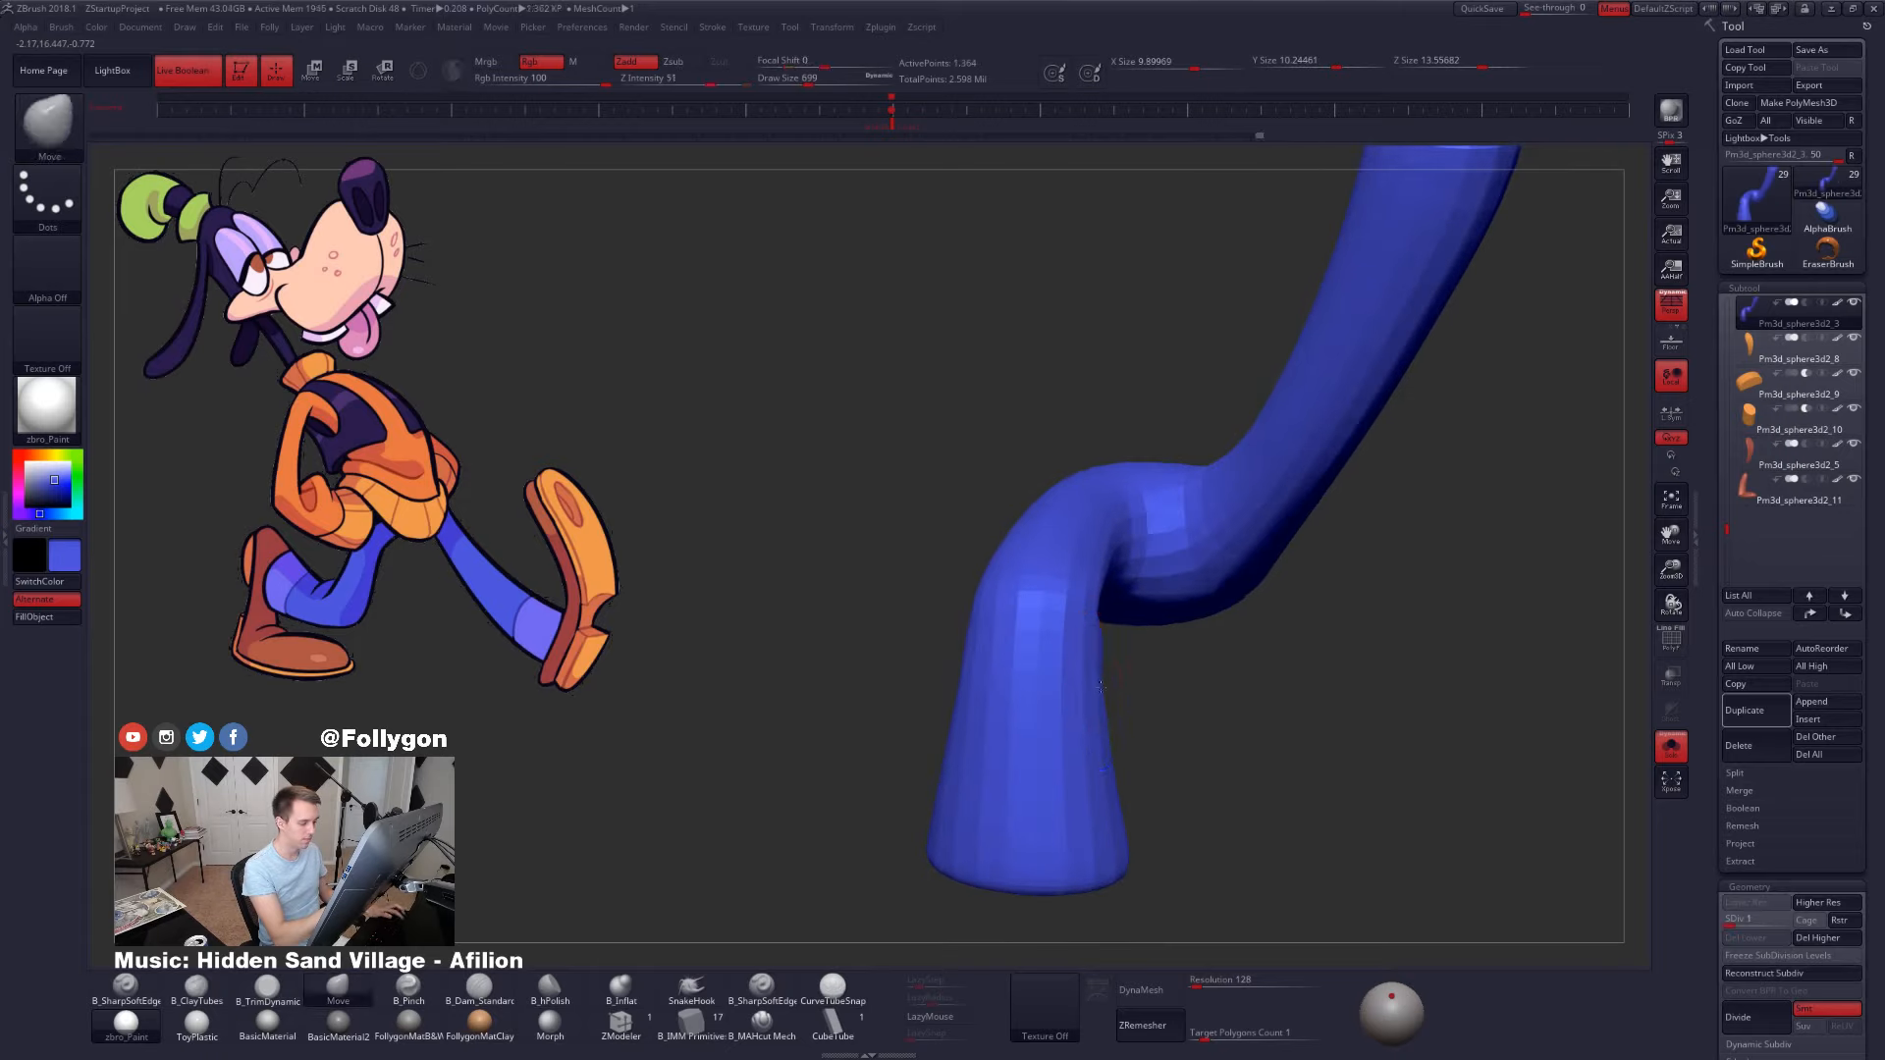
{"action": "key", "text": "d"}
{"action": "key", "text": "space"}
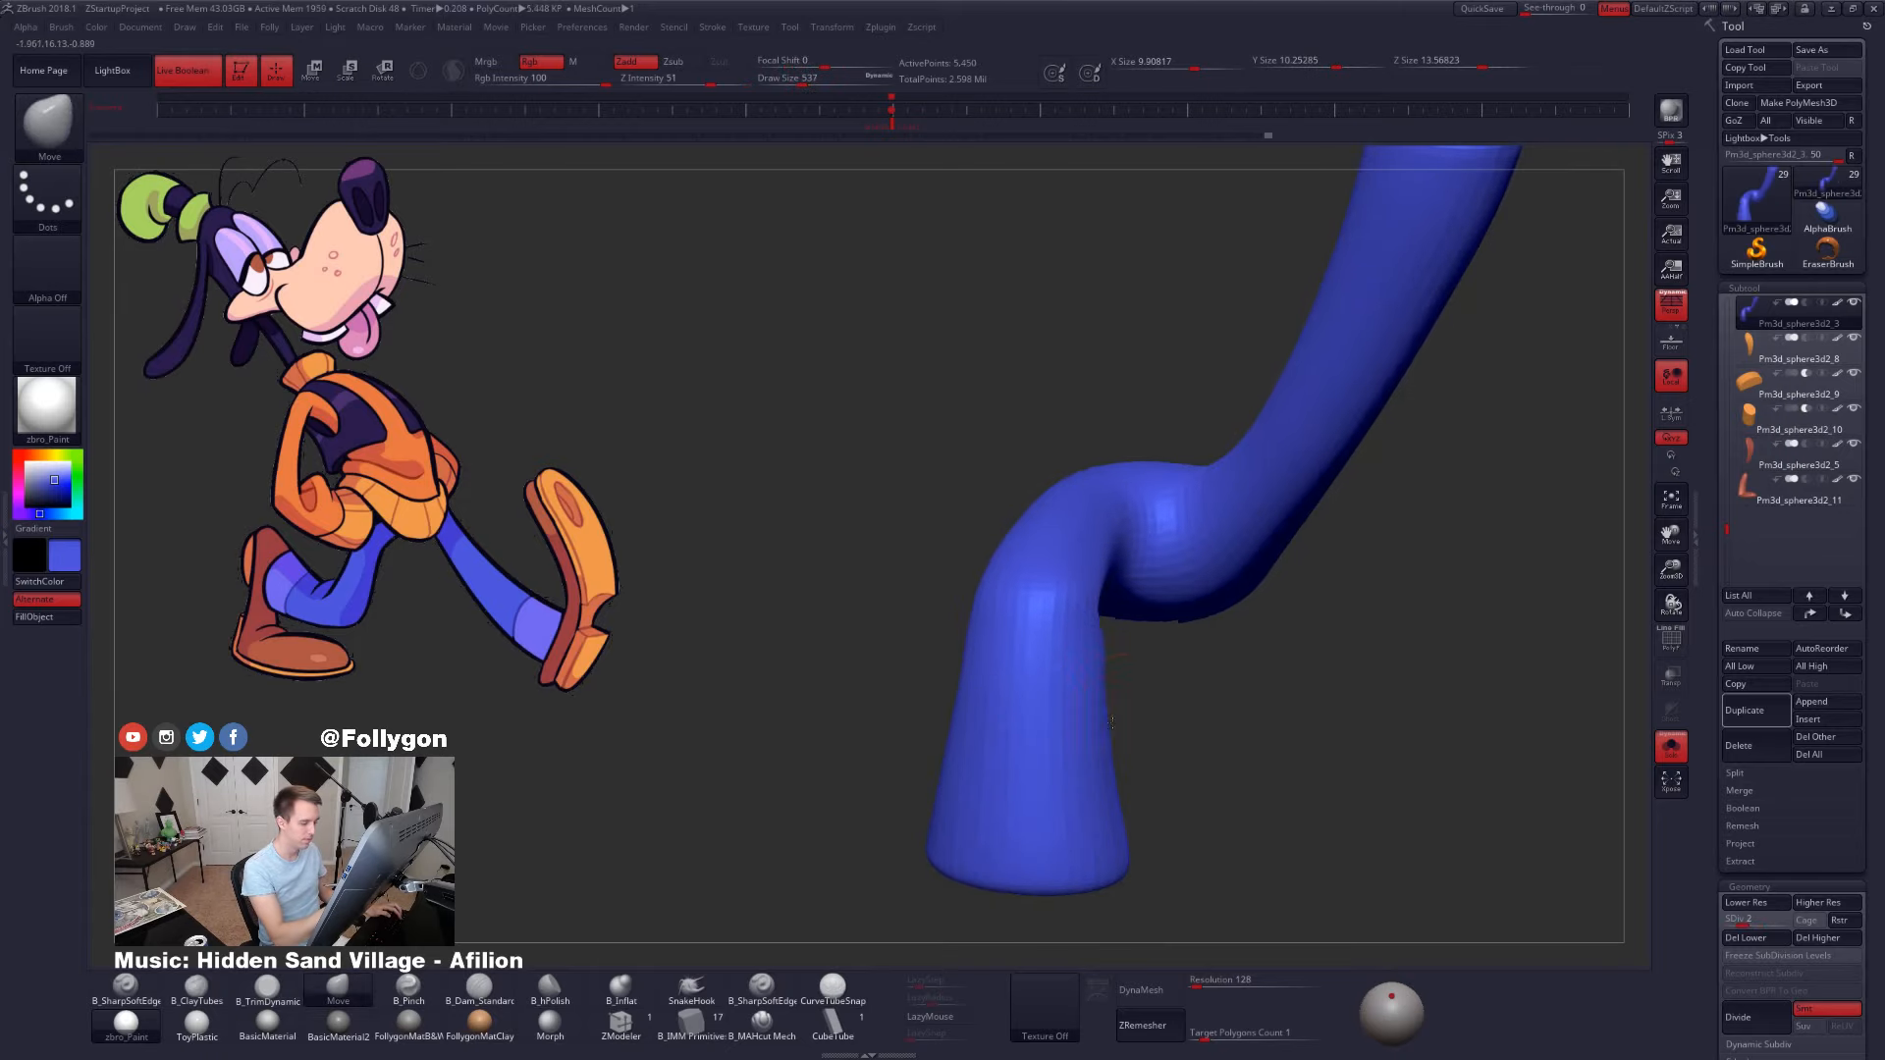
{"action": "right_click_drag", "start_coordinate": [1141, 679], "coordinate": [1095, 658]}
{"action": "left_click_drag", "start_coordinate": [1095, 649], "coordinate": [1075, 778], "text": "shift"}
{"action": "right_click_drag", "start_coordinate": [1105, 762], "coordinate": [884, 775]}
- Refine the bent knee's silhouette with the Move brush at subdivision level 3, reducing the draw size to 462
{"action": "key", "text": "space"}
{"action": "left_click_drag", "start_coordinate": [1054, 686], "coordinate": [1060, 687]}
{"action": "mouse_move", "coordinate": [942, 678]}
{"action": "right_mouse_down"}
{"action": "mouse_move", "coordinate": [1045, 666]}
{"action": "mouse_move", "coordinate": [1129, 724]}
{"action": "right_mouse_up"}
{"action": "key", "text": "space"}
{"action": "left_click_drag", "start_coordinate": [1129, 724], "coordinate": [1122, 724]}
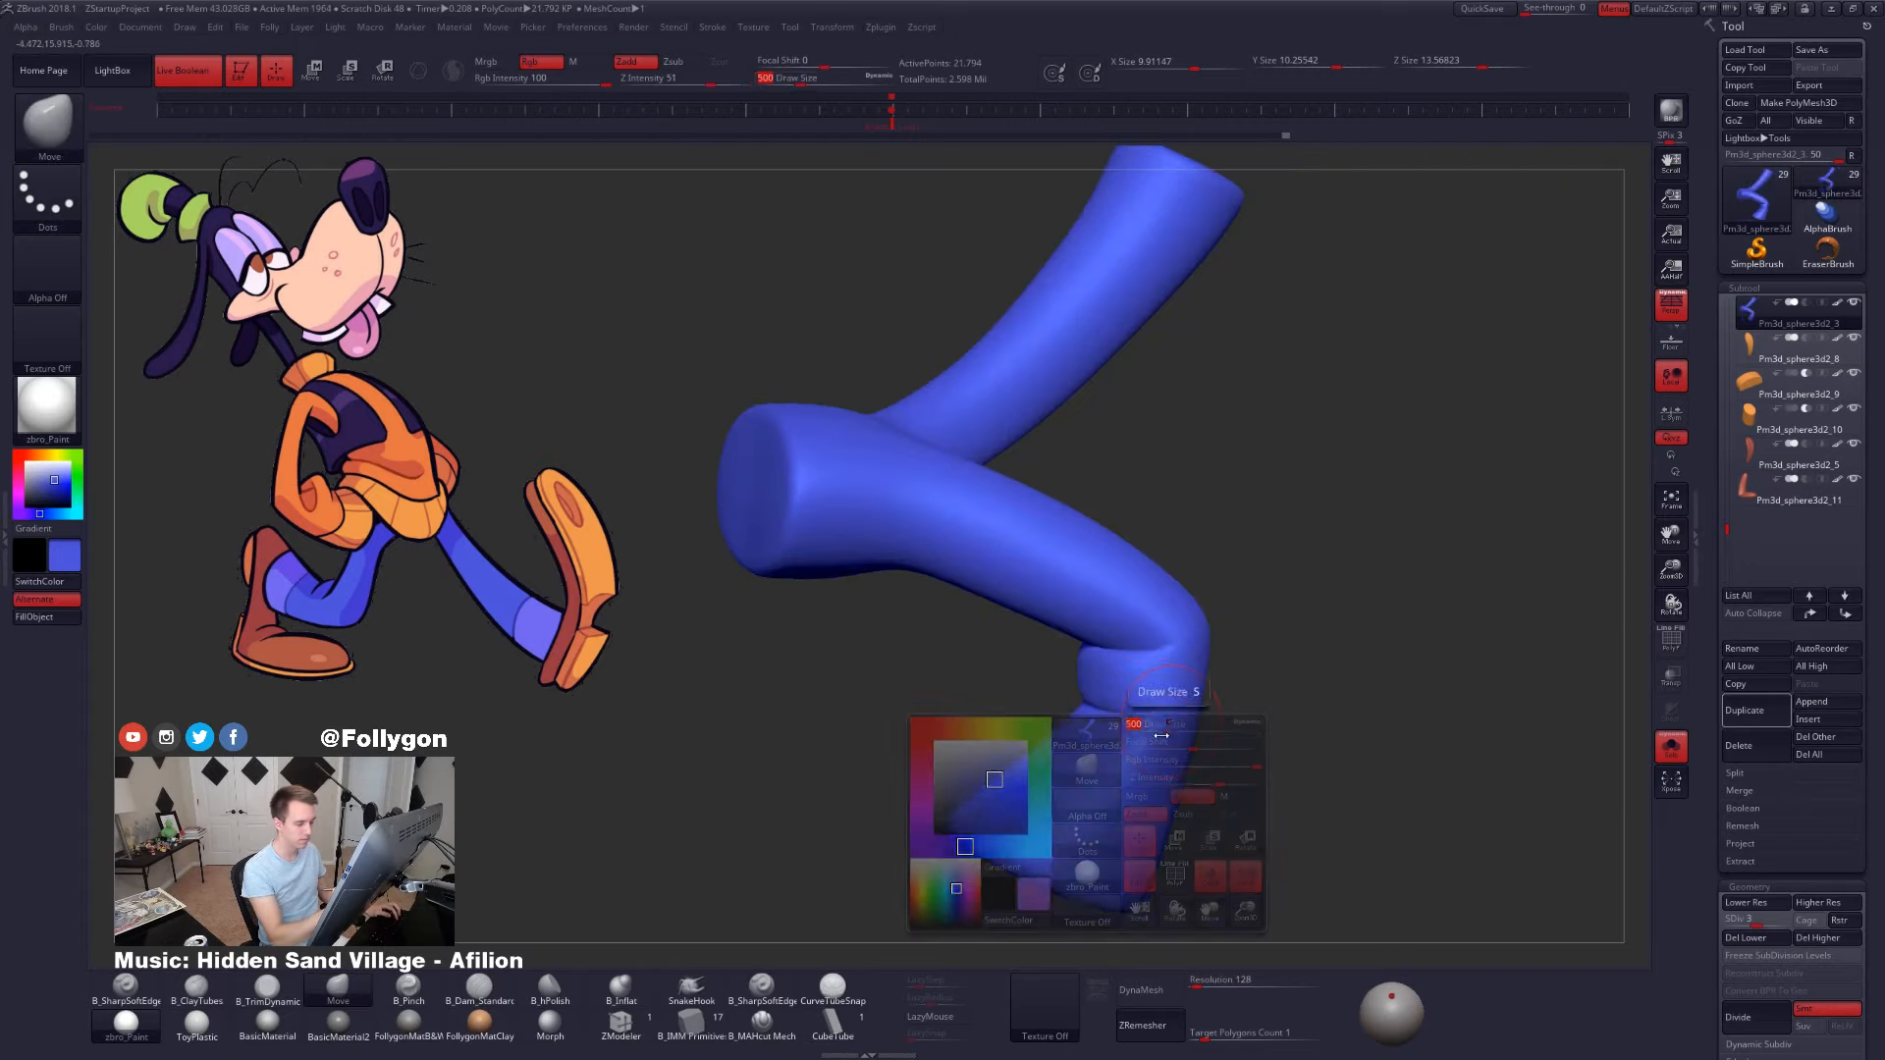
{"action": "mouse_move", "coordinate": [1169, 728]}
{"action": "right_mouse_down"}
{"action": "mouse_move", "coordinate": [1147, 749]}
{"action": "mouse_move", "coordinate": [1157, 623]}
{"action": "mouse_move", "coordinate": [1058, 633]}
{"action": "mouse_move", "coordinate": [995, 682]}
{"action": "mouse_move", "coordinate": [1266, 678]}
{"action": "mouse_move", "coordinate": [1404, 830]}
{"action": "mouse_move", "coordinate": [1270, 783]}
{"action": "right_mouse_up"}
{"action": "key", "text": "d"}
{"action": "key", "text": "d"}
{"action": "key", "text": "shift+d"}
{"action": "key", "text": "shift+d"}
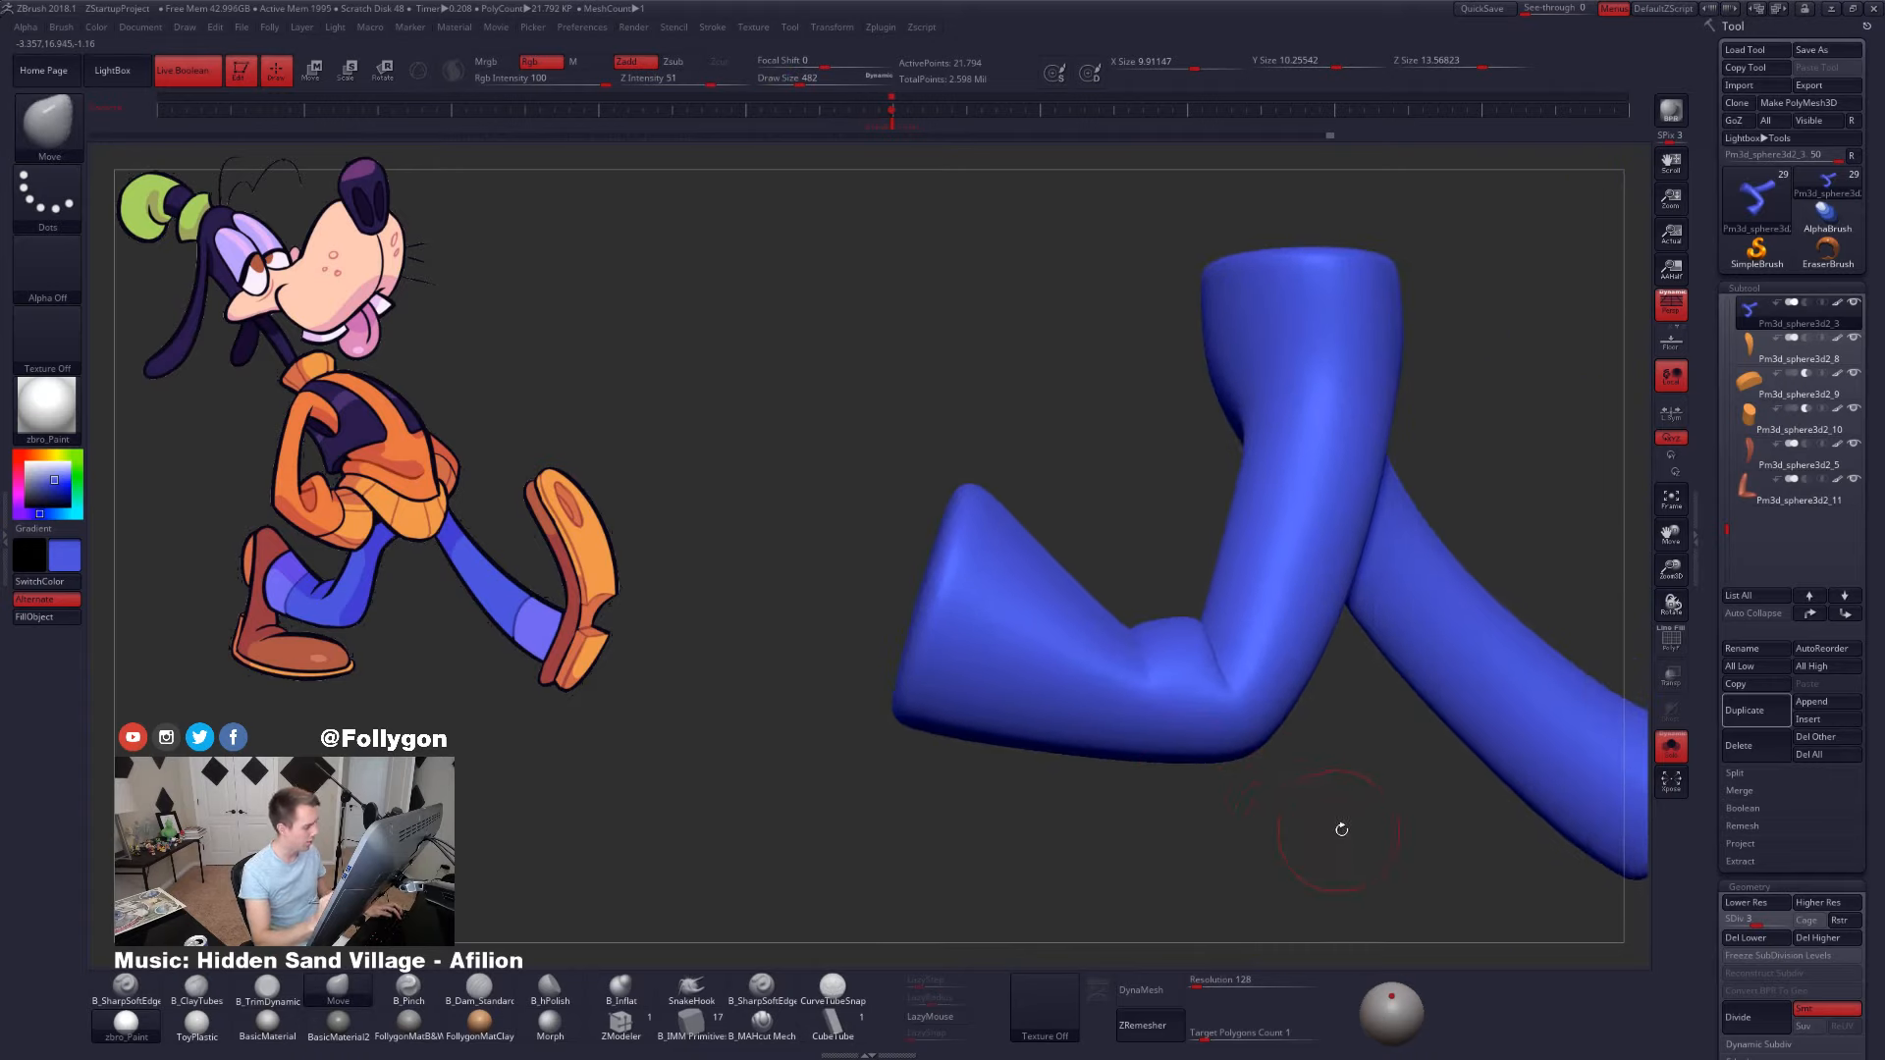
- Shape the fold on the inside of the bent knee with the Move brush at draw size 430
{"action": "right_click_drag", "start_coordinate": [1336, 853], "coordinate": [1135, 657]}
{"action": "key", "text": "space"}
{"action": "left_click_drag", "start_coordinate": [1198, 604], "coordinate": [1191, 602]}
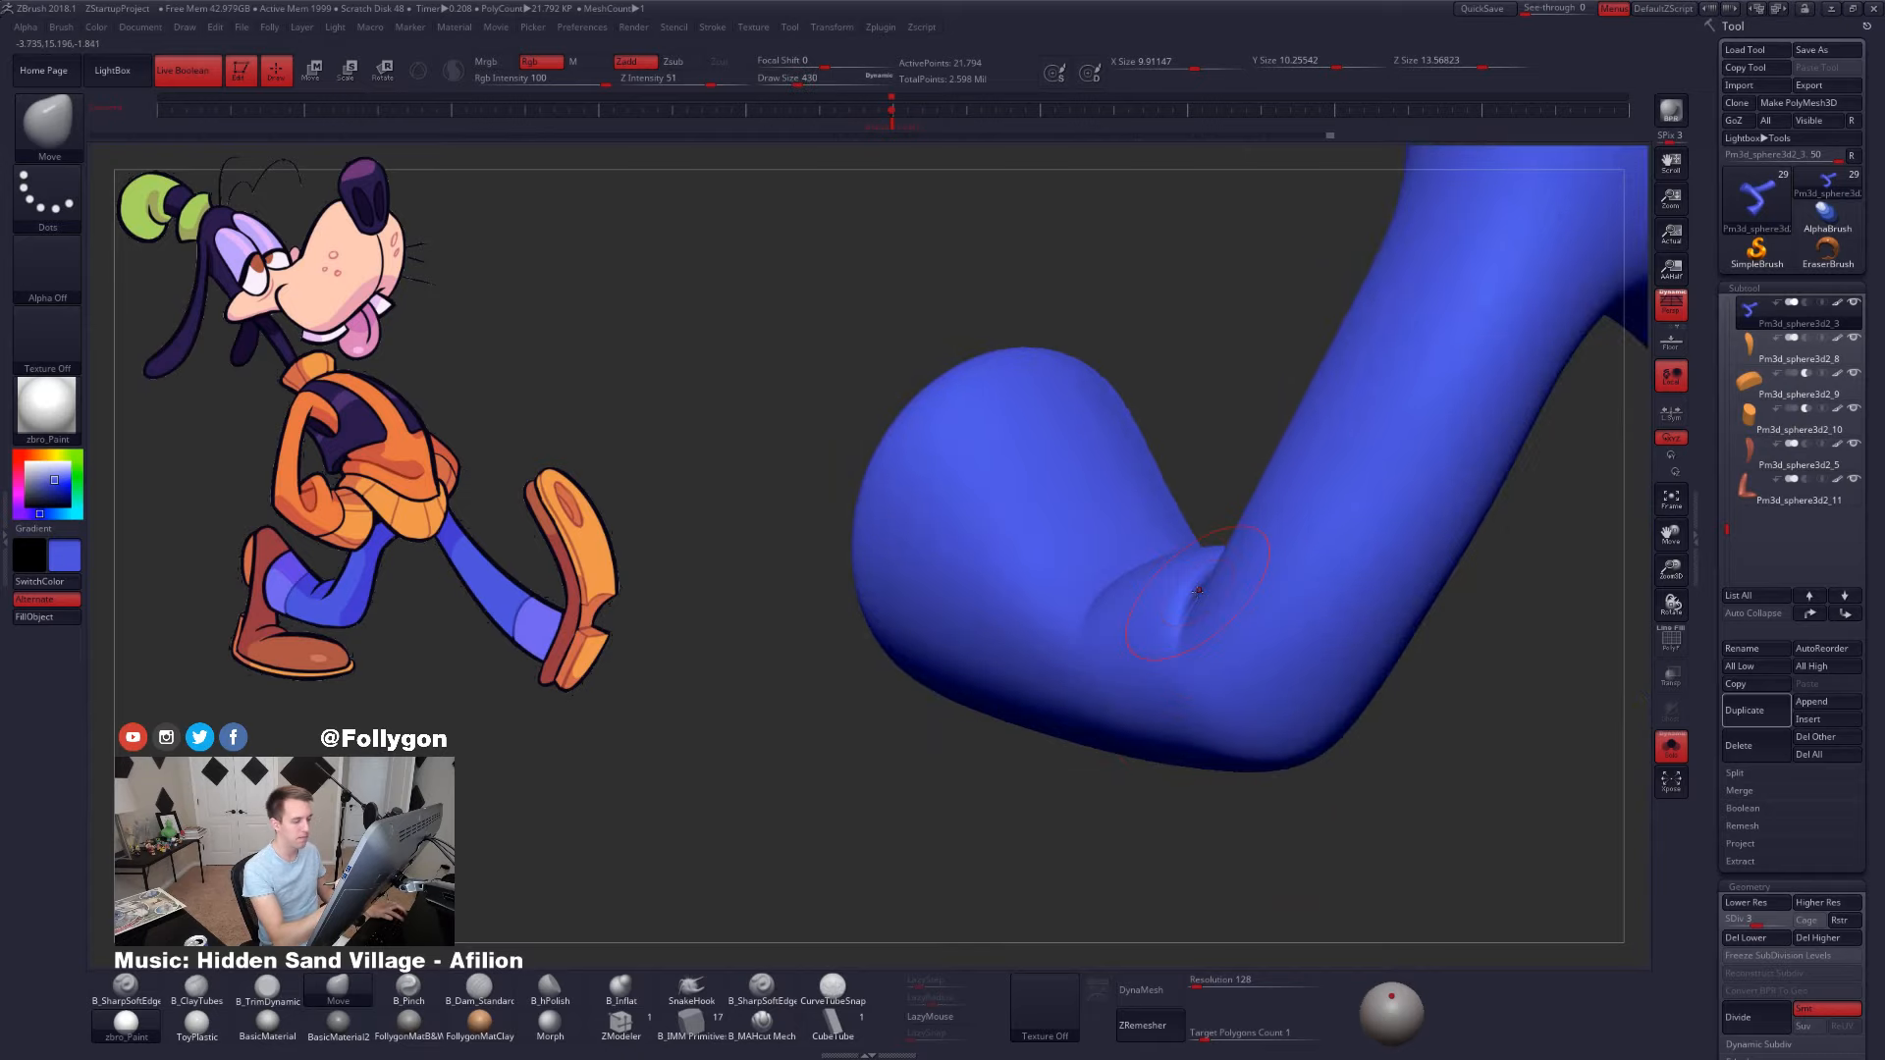
{"action": "key", "text": "ctrl+space"}
{"action": "right_click_drag", "start_coordinate": [1200, 599], "coordinate": [1208, 629]}
{"action": "mouse_move", "coordinate": [1199, 562]}
{"action": "right_mouse_down"}
{"action": "mouse_move", "coordinate": [1148, 601]}
{"action": "mouse_move", "coordinate": [1173, 582]}
{"action": "mouse_move", "coordinate": [1199, 693]}
{"action": "mouse_move", "coordinate": [1258, 643]}
{"action": "right_mouse_up"}
{"action": "key", "text": "space"}
{"action": "left_click_drag", "start_coordinate": [1258, 641], "coordinate": [1292, 623]}
- Carve the knee fold's crease at subdivision level 5 with the B_MAHcut Mech brush at draw size 130
{"action": "key", "text": "ctrl+d"}
{"action": "left_click", "coordinate": [762, 1022]}
{"action": "key", "text": "space"}
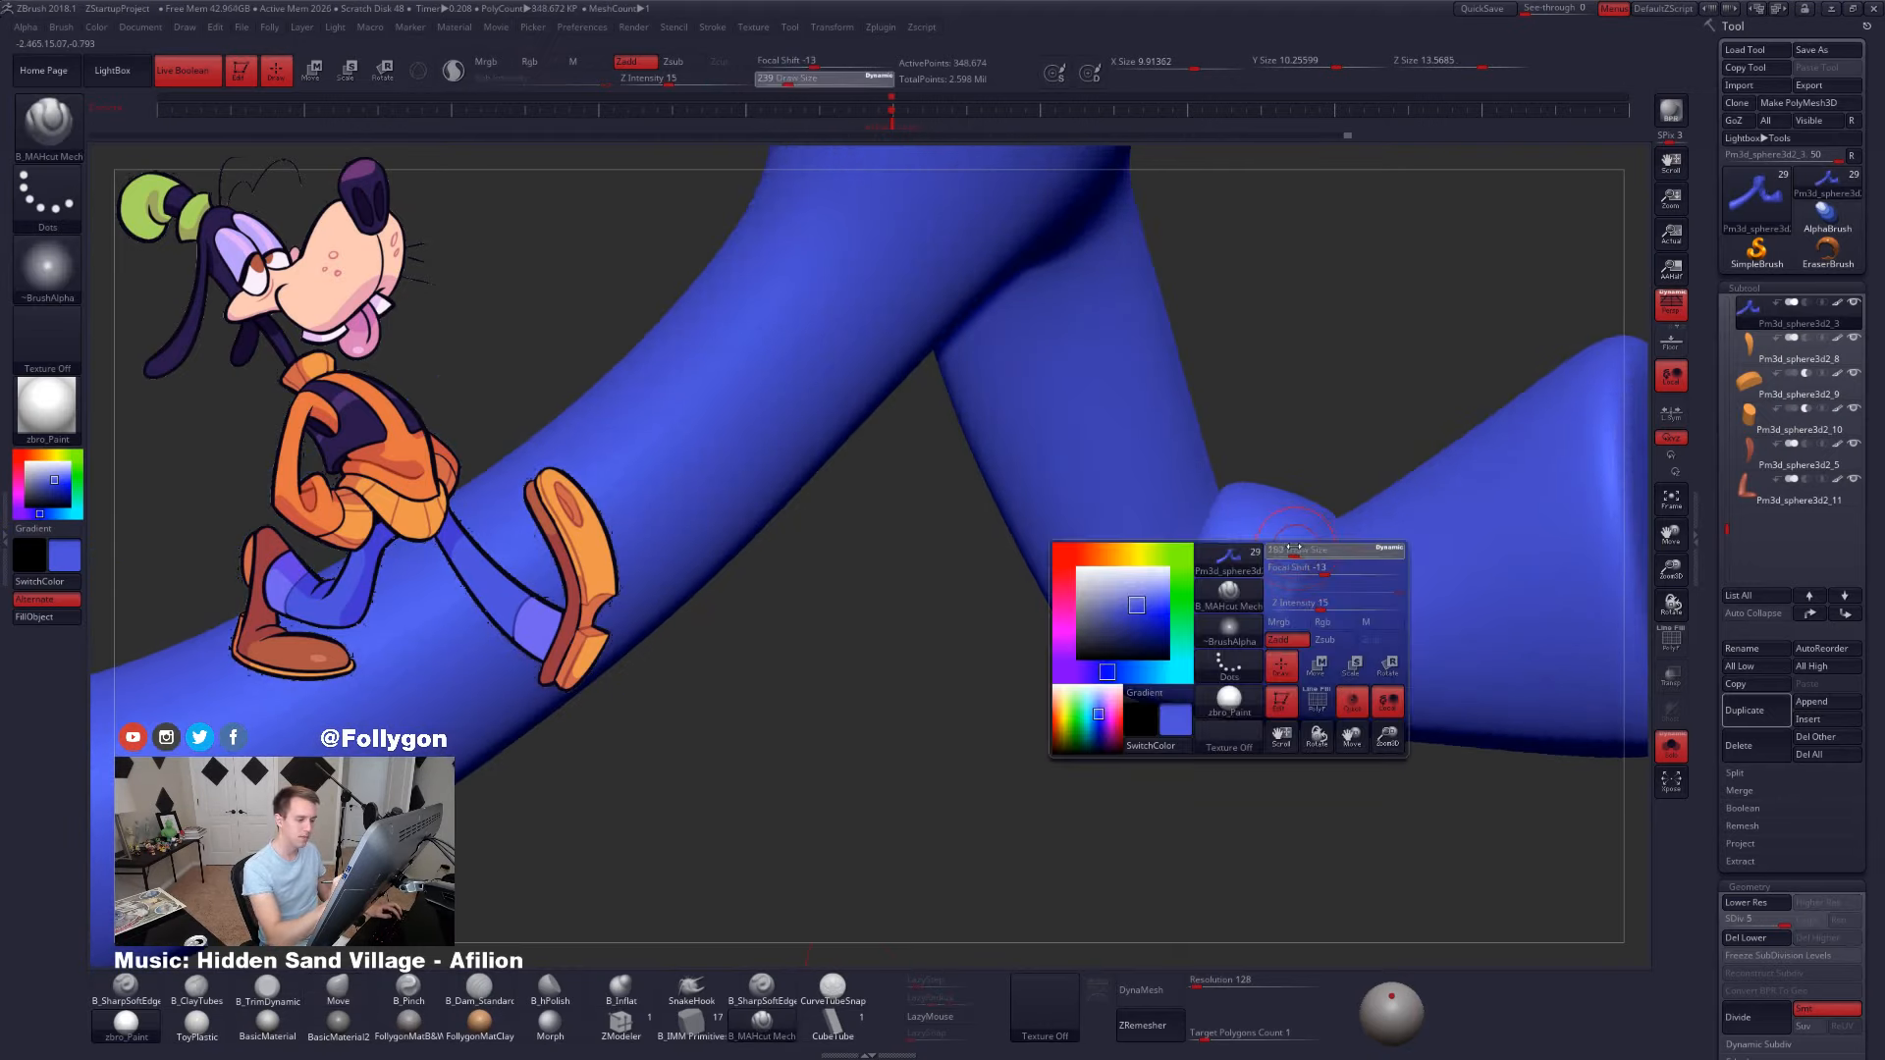
{"action": "mouse_move", "coordinate": [1288, 611]}
{"action": "right_mouse_down"}
{"action": "mouse_move", "coordinate": [1306, 606]}
{"action": "mouse_move", "coordinate": [1321, 643]}
{"action": "right_mouse_up"}
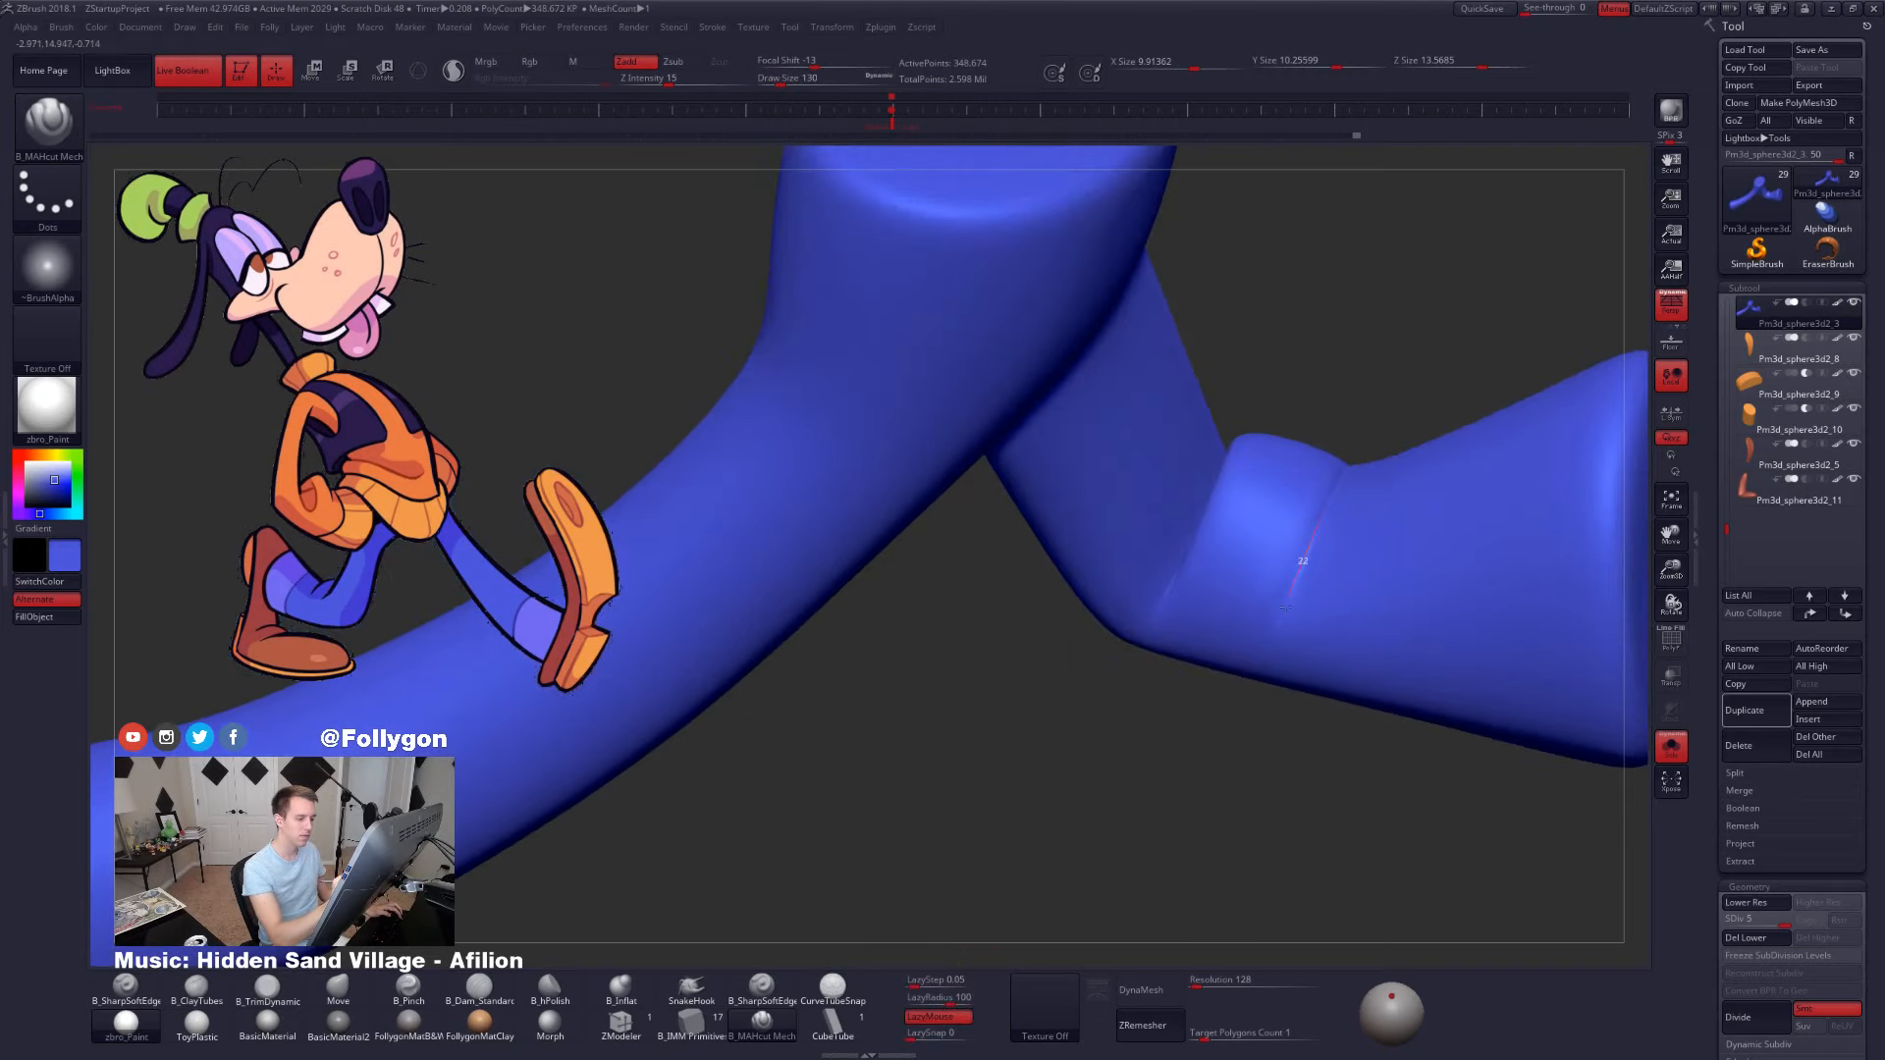
- Soften the carved knee crease at draw size 170, checking the fold from both sides of the leg
{"action": "right_click_drag", "start_coordinate": [1235, 699], "coordinate": [1233, 682]}
{"action": "key", "text": "space"}
{"action": "left_click_drag", "start_coordinate": [1292, 638], "coordinate": [1296, 638]}
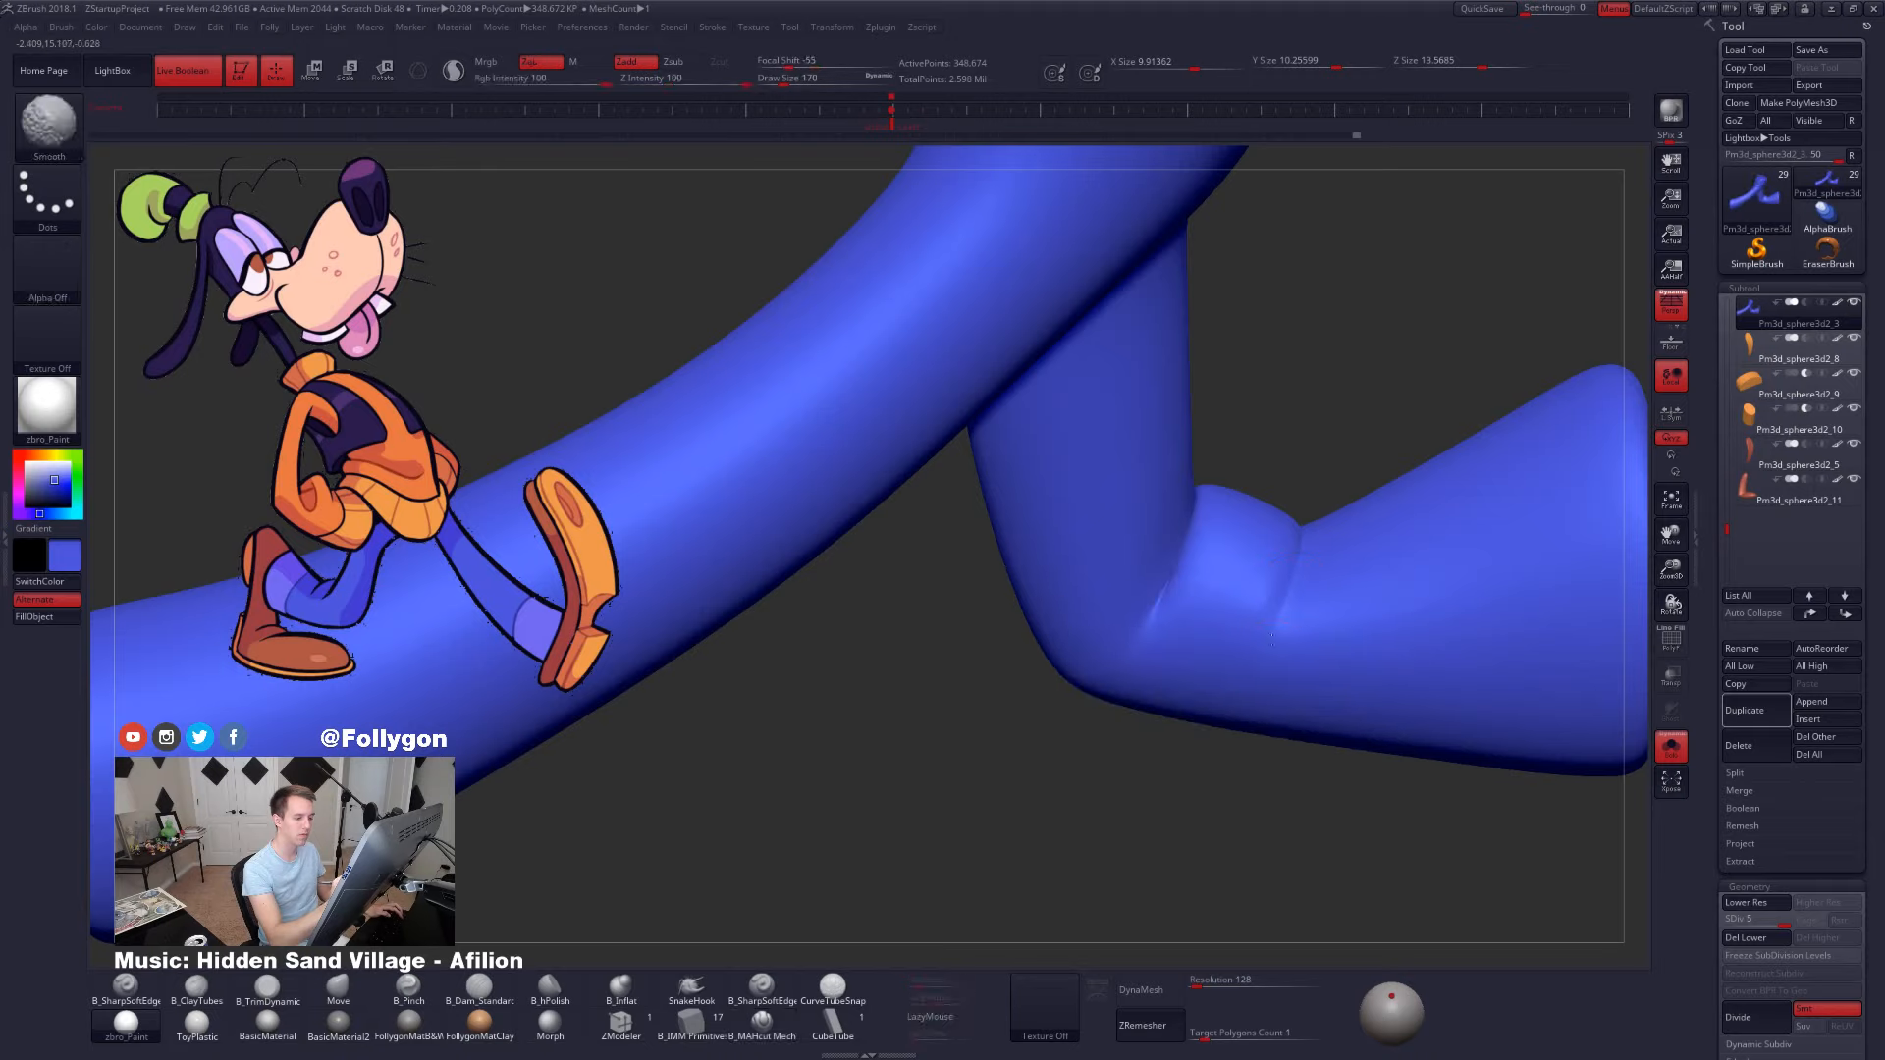
{"action": "mouse_move", "coordinate": [1247, 660]}
{"action": "right_mouse_down"}
{"action": "mouse_move", "coordinate": [1392, 670]}
{"action": "mouse_move", "coordinate": [1180, 522]}
{"action": "right_mouse_up"}
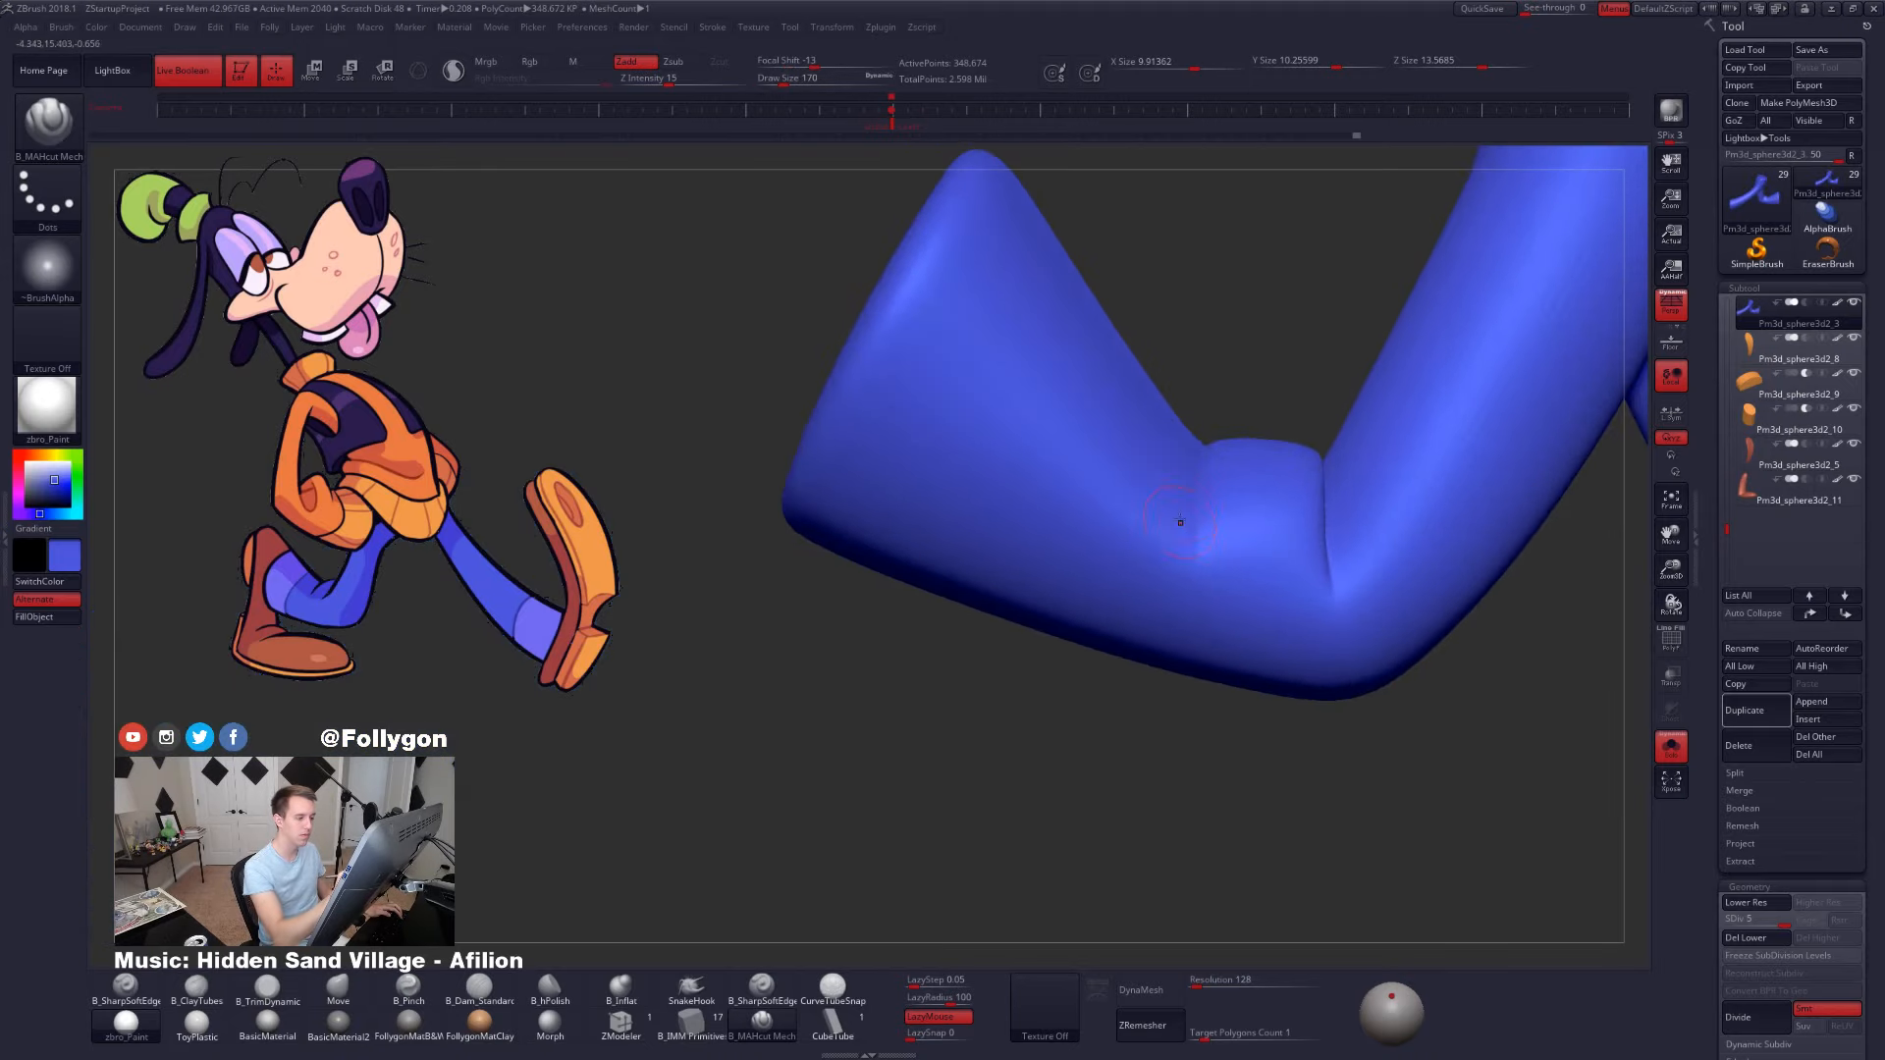
{"action": "right_click_drag", "start_coordinate": [1201, 617], "coordinate": [1178, 652]}
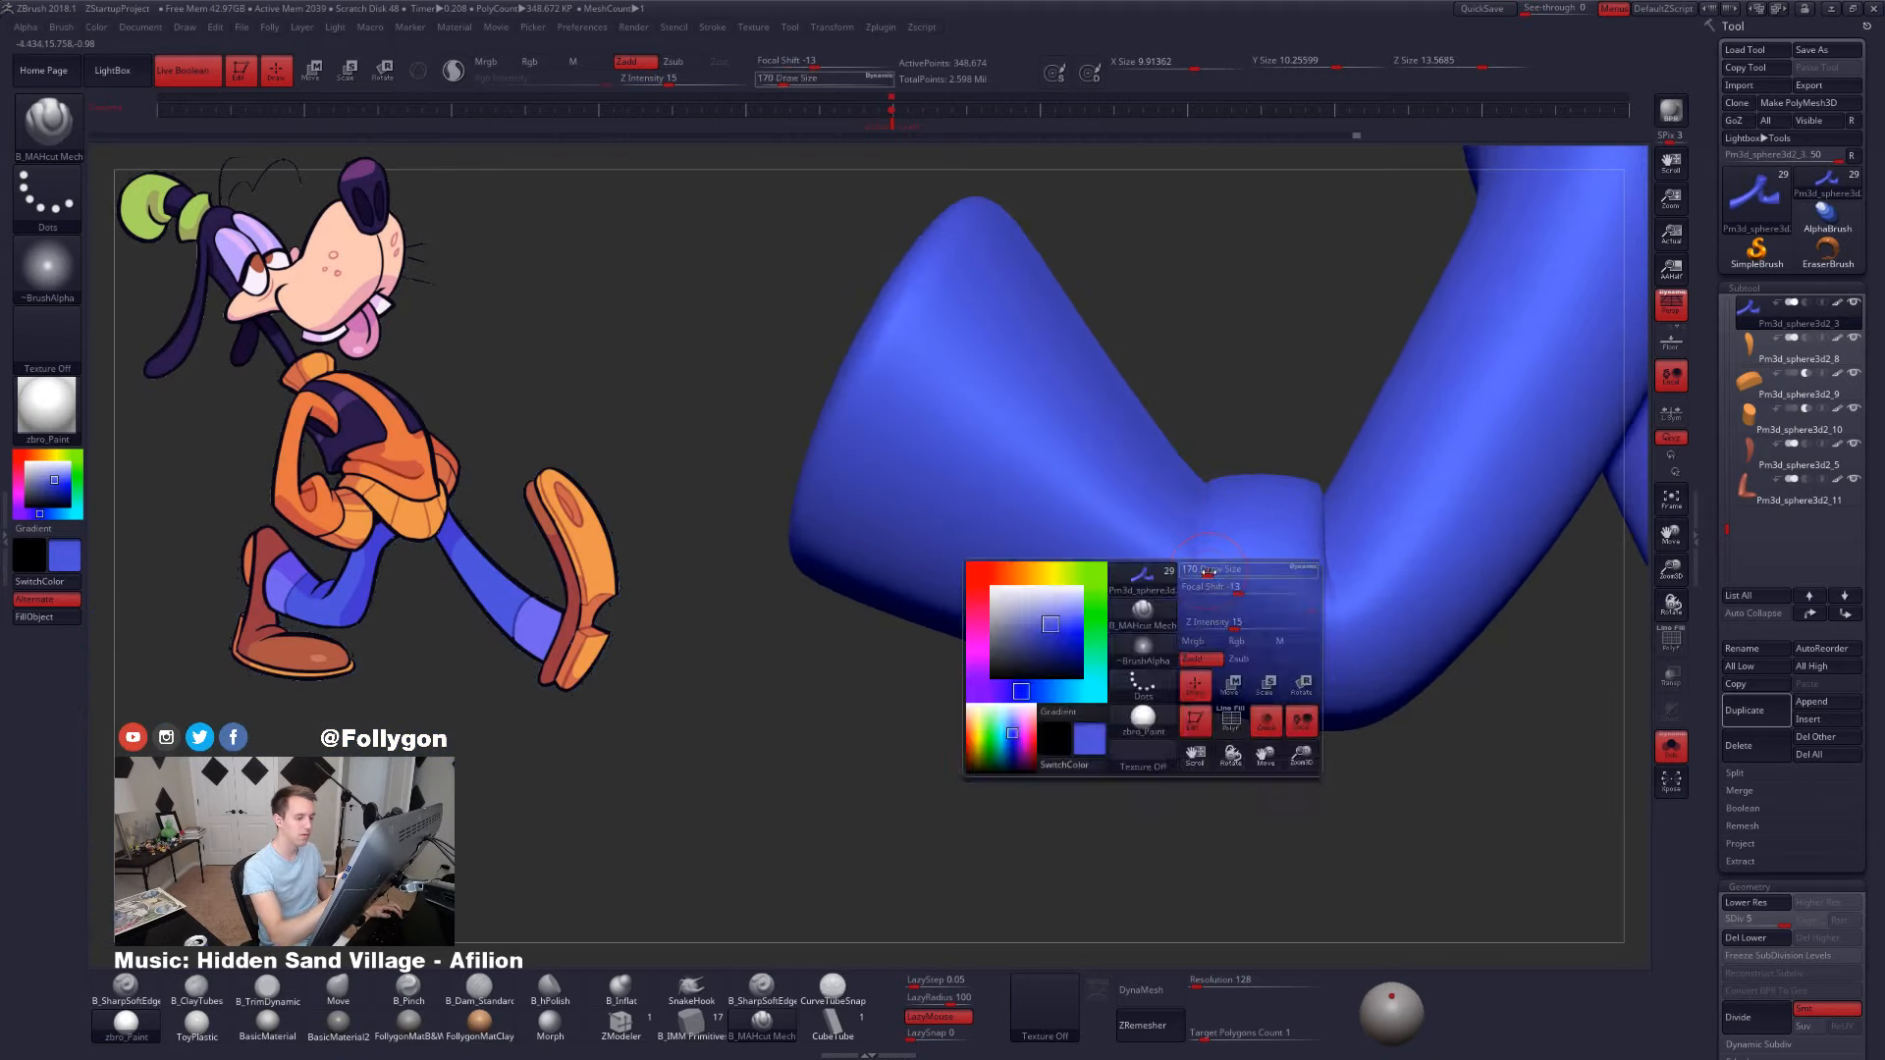
- Smooth the outer edges of the knee fold at draw size 227 and show the full character
{"action": "left_click_drag", "start_coordinate": [1201, 559], "coordinate": [1200, 602], "text": "shift"}
{"action": "right_click_drag", "start_coordinate": [1274, 641], "coordinate": [1305, 622]}
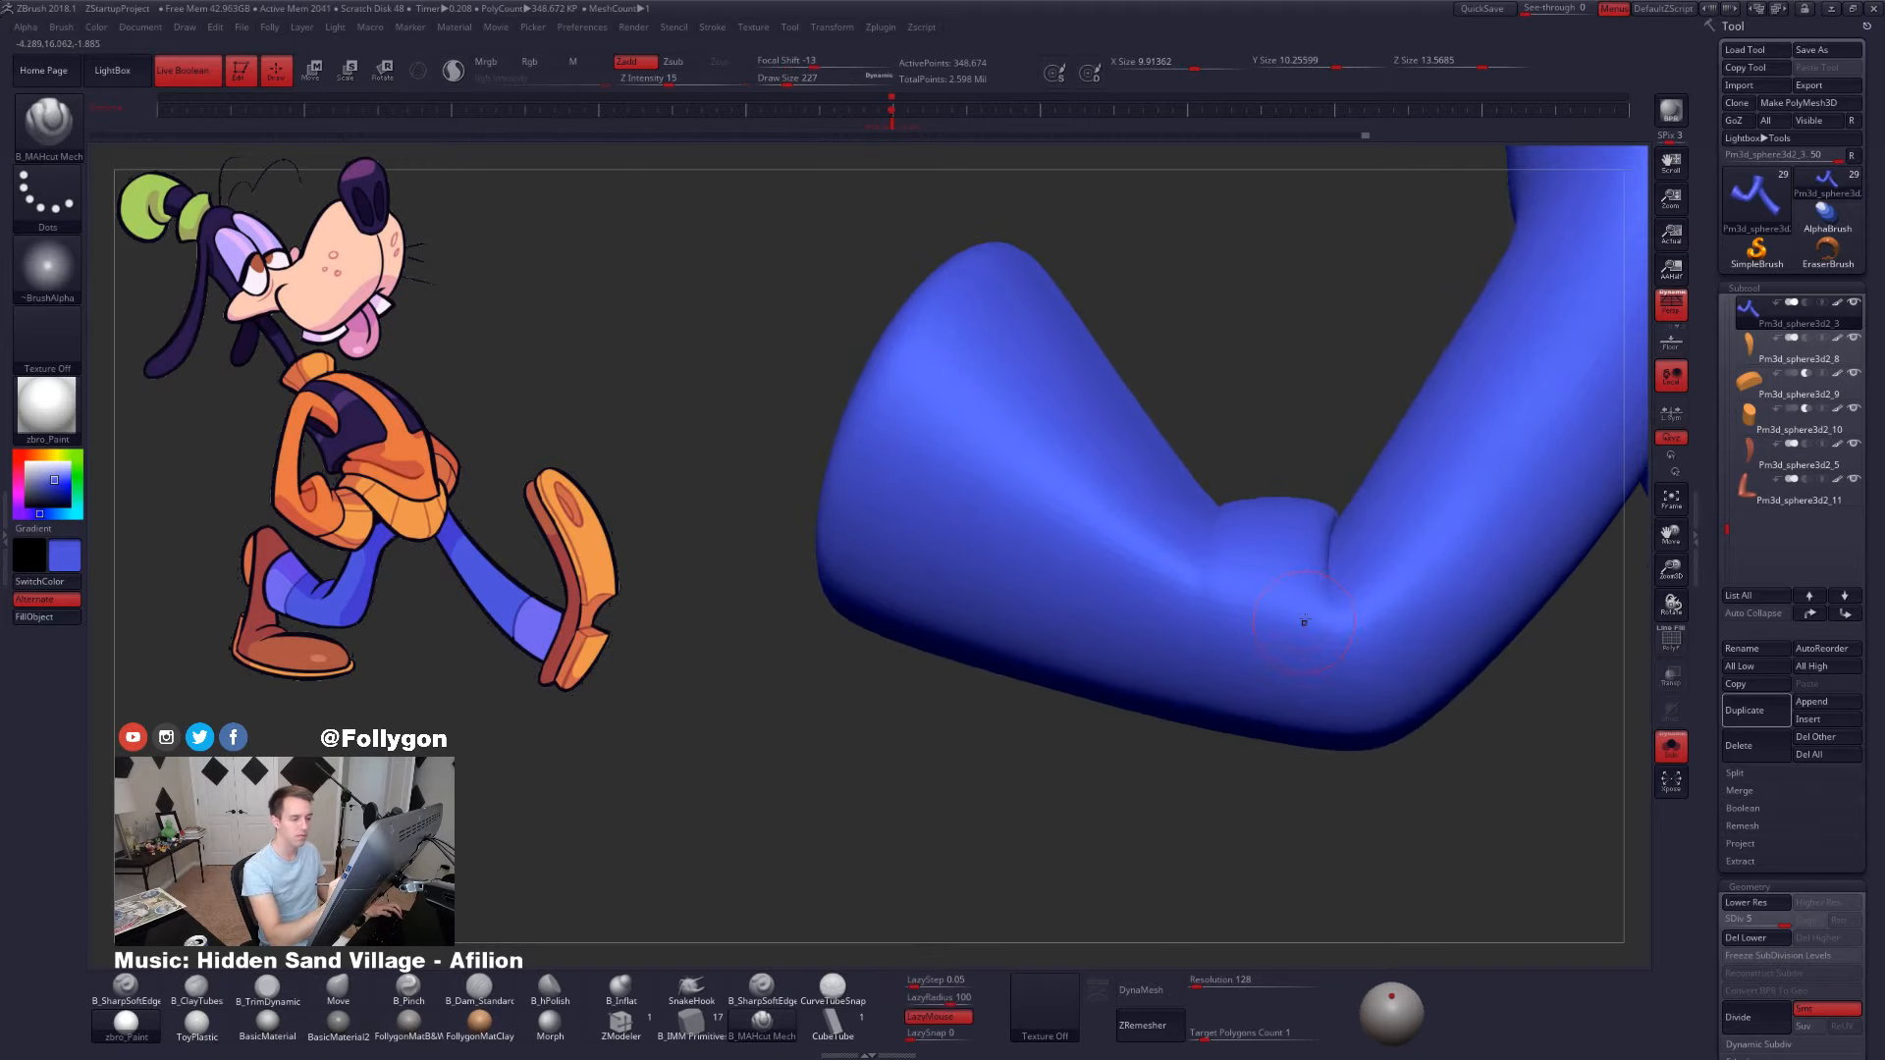
{"action": "left_click_drag", "start_coordinate": [1304, 622], "coordinate": [1326, 574], "text": "shift"}
{"action": "mouse_move", "coordinate": [1325, 574]}
{"action": "right_mouse_down", "text": "ctrl"}
{"action": "mouse_move", "coordinate": [1250, 563]}
{"action": "mouse_move", "coordinate": [1441, 745]}
{"action": "mouse_move", "coordinate": [1430, 709]}
{"action": "mouse_move", "coordinate": [1393, 755]}
{"action": "mouse_move", "coordinate": [1374, 660]}
{"action": "mouse_move", "coordinate": [1315, 678]}
{"action": "right_mouse_up", "text": "ctrl"}
{"action": "key", "text": "alt+s"}
{"action": "left_click_drag", "start_coordinate": [1346, 694], "coordinate": [1361, 681], "text": "shift"}
{"action": "mouse_move", "coordinate": [1327, 726]}
{"action": "right_mouse_down"}
{"action": "mouse_move", "coordinate": [1366, 728]}
{"action": "mouse_move", "coordinate": [1228, 766]}
{"action": "mouse_move", "coordinate": [1278, 800]}
{"action": "mouse_move", "coordinate": [1414, 823]}
{"action": "right_mouse_up"}
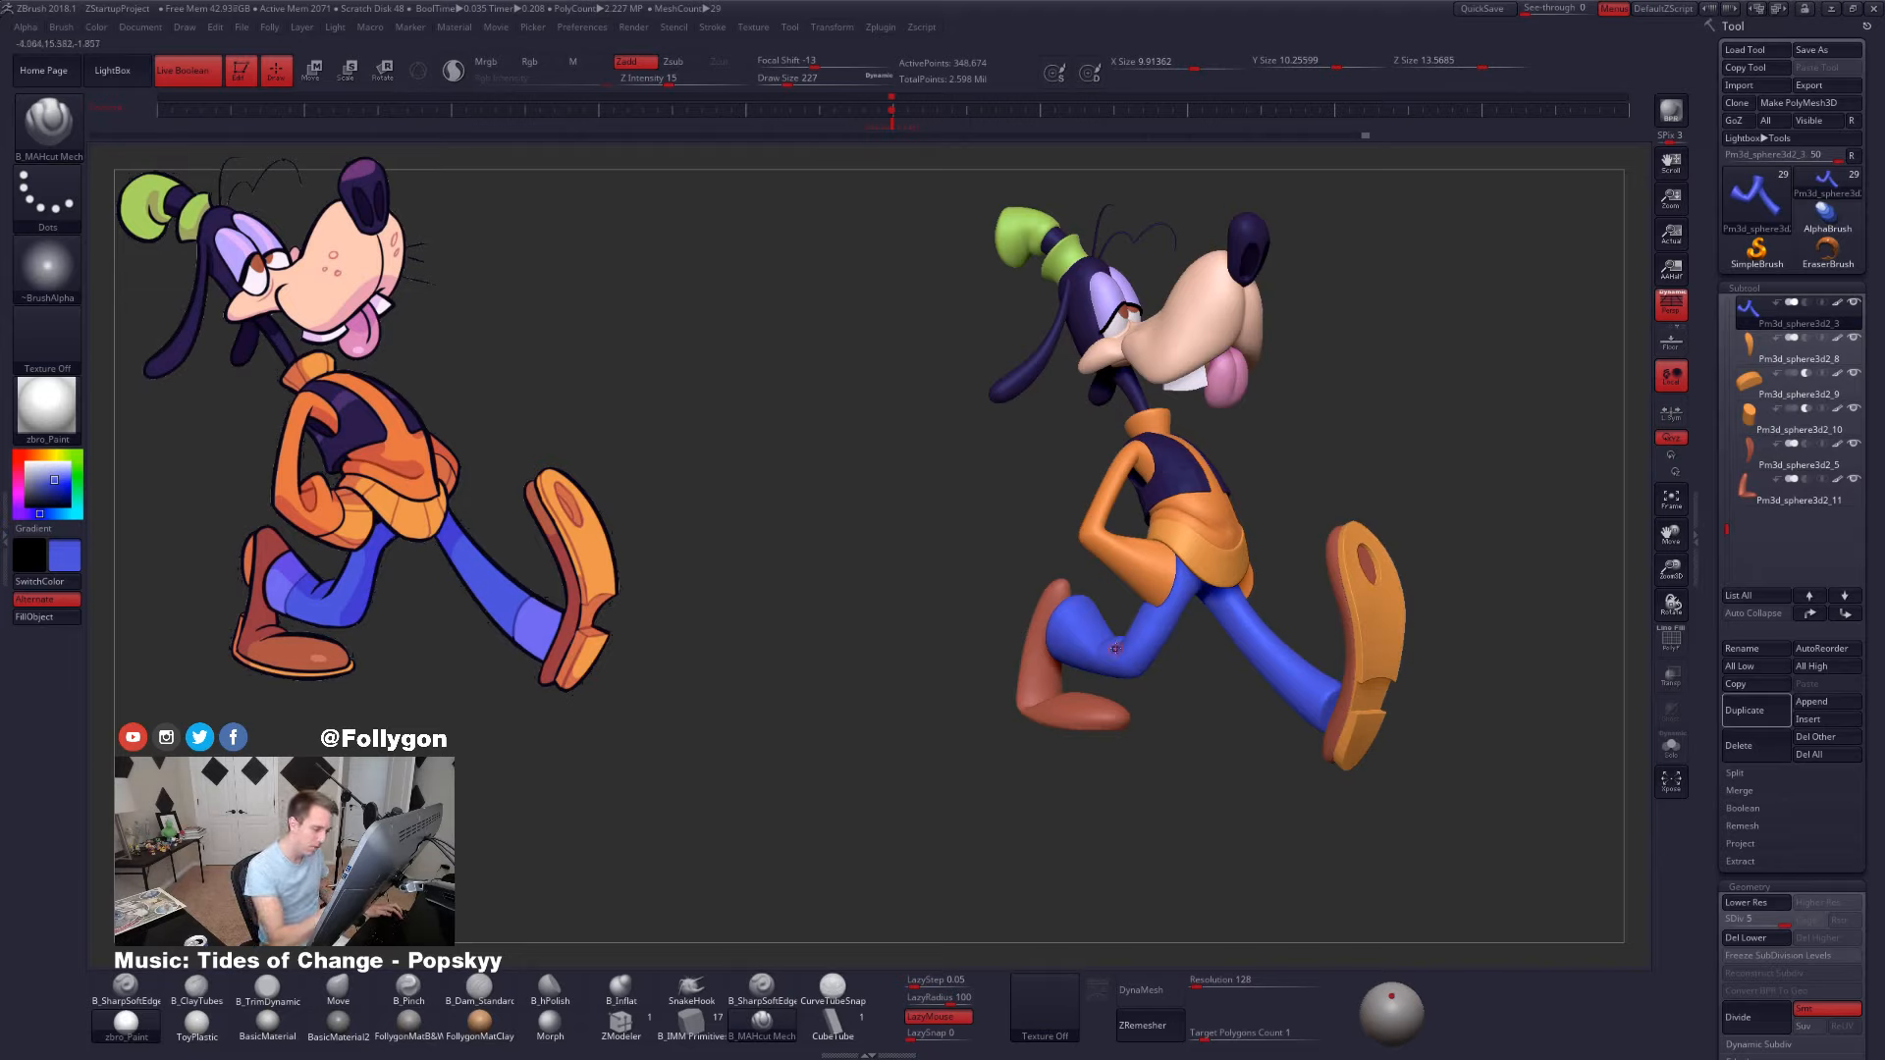
- Isolate the trousers again and smooth the bent knee area at subdivision level 2 with draw size 366
{"action": "key", "text": "ctrl+shift+s"}
{"action": "mouse_move", "coordinate": [1095, 581]}
{"action": "right_mouse_down", "text": "ctrl"}
{"action": "mouse_move", "coordinate": [1105, 667]}
{"action": "mouse_move", "coordinate": [1128, 661]}
{"action": "right_mouse_up", "text": "ctrl"}
{"action": "key", "text": "shift+d"}
{"action": "key", "text": "shift+d"}
{"action": "key", "text": "shift+d"}
{"action": "key", "text": "d"}
{"action": "key", "text": "s"}
{"action": "left_click_drag", "start_coordinate": [1128, 661], "coordinate": [1137, 660]}
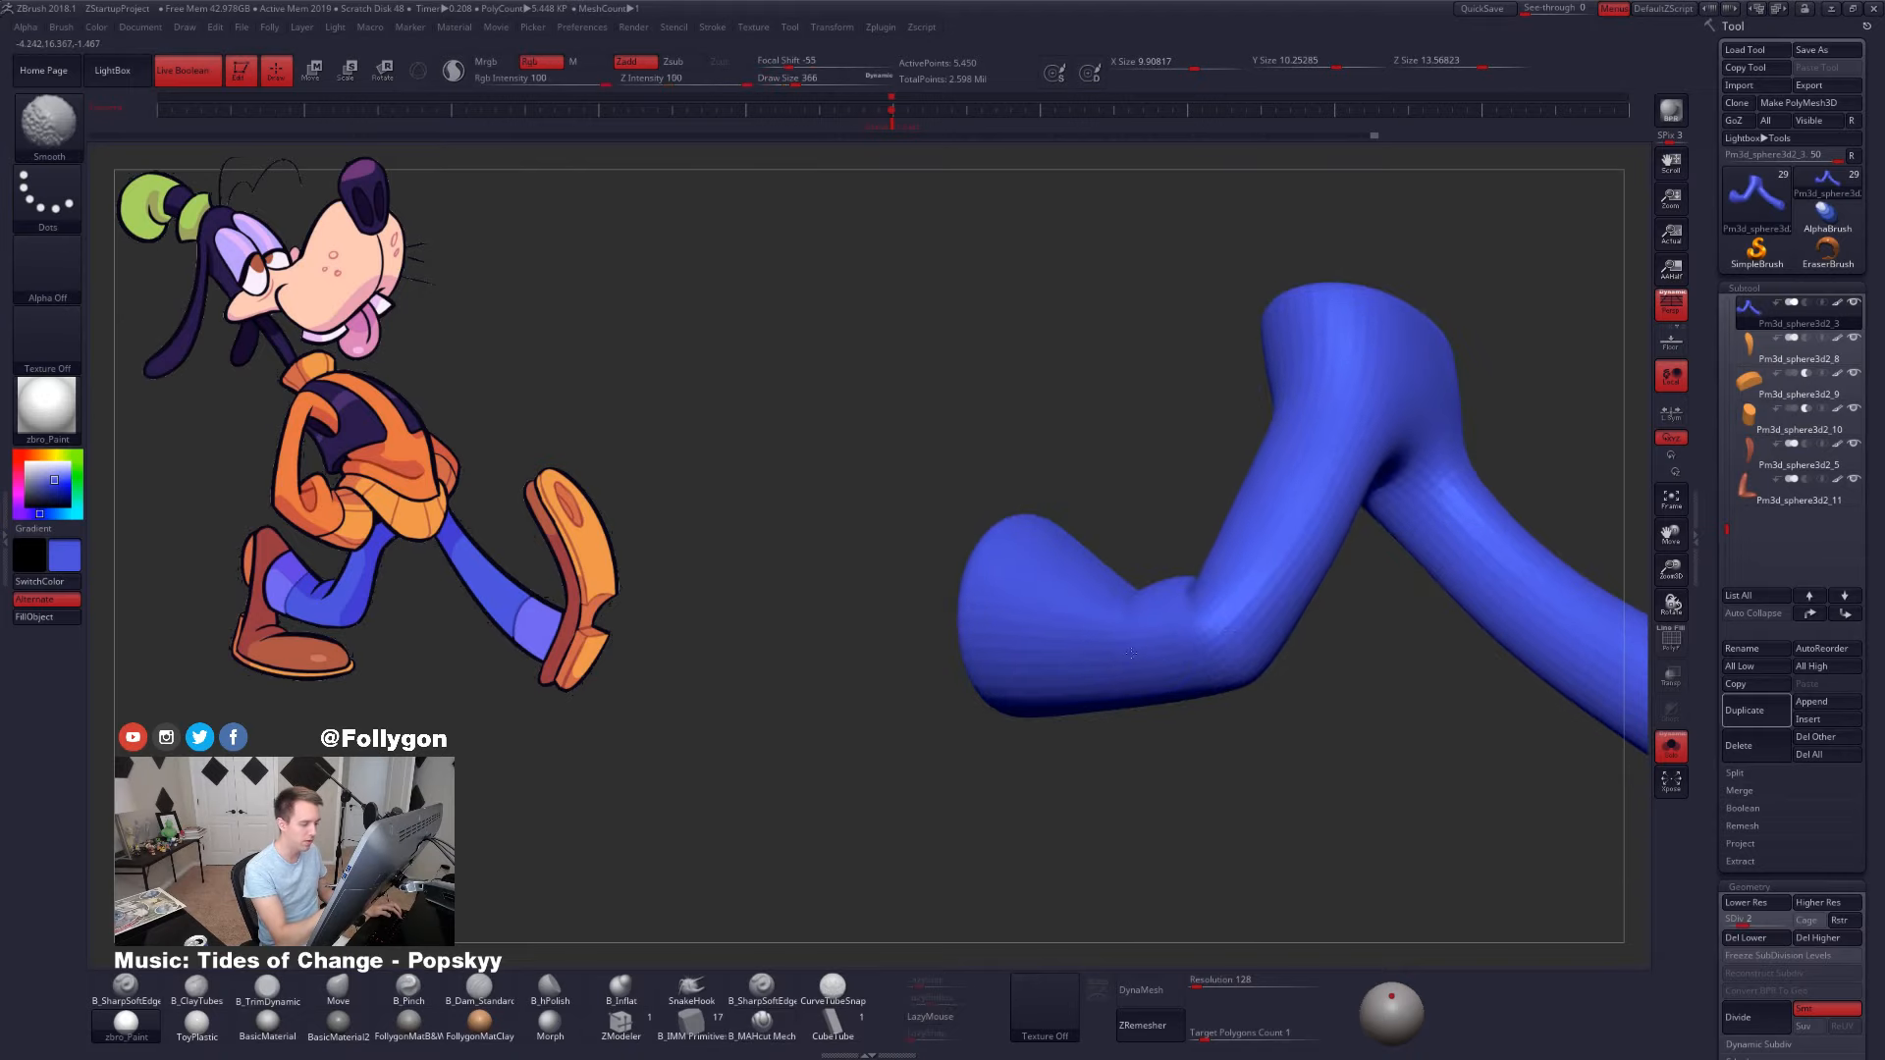
{"action": "mouse_move", "coordinate": [1128, 692]}
{"action": "right_mouse_down"}
{"action": "mouse_move", "coordinate": [1174, 666]}
{"action": "mouse_move", "coordinate": [1182, 736]}
{"action": "mouse_move", "coordinate": [1213, 683]}
{"action": "right_mouse_up"}
- Rework the crease inside the bent knee with the Move brush at subdivision level 3, smoothing along the fold
{"action": "key", "text": "b"}
{"action": "key", "text": "m"}
{"action": "key", "text": "v"}
{"action": "key", "text": "ctrl+f"}
{"action": "left_click", "coordinate": [1201, 539]}
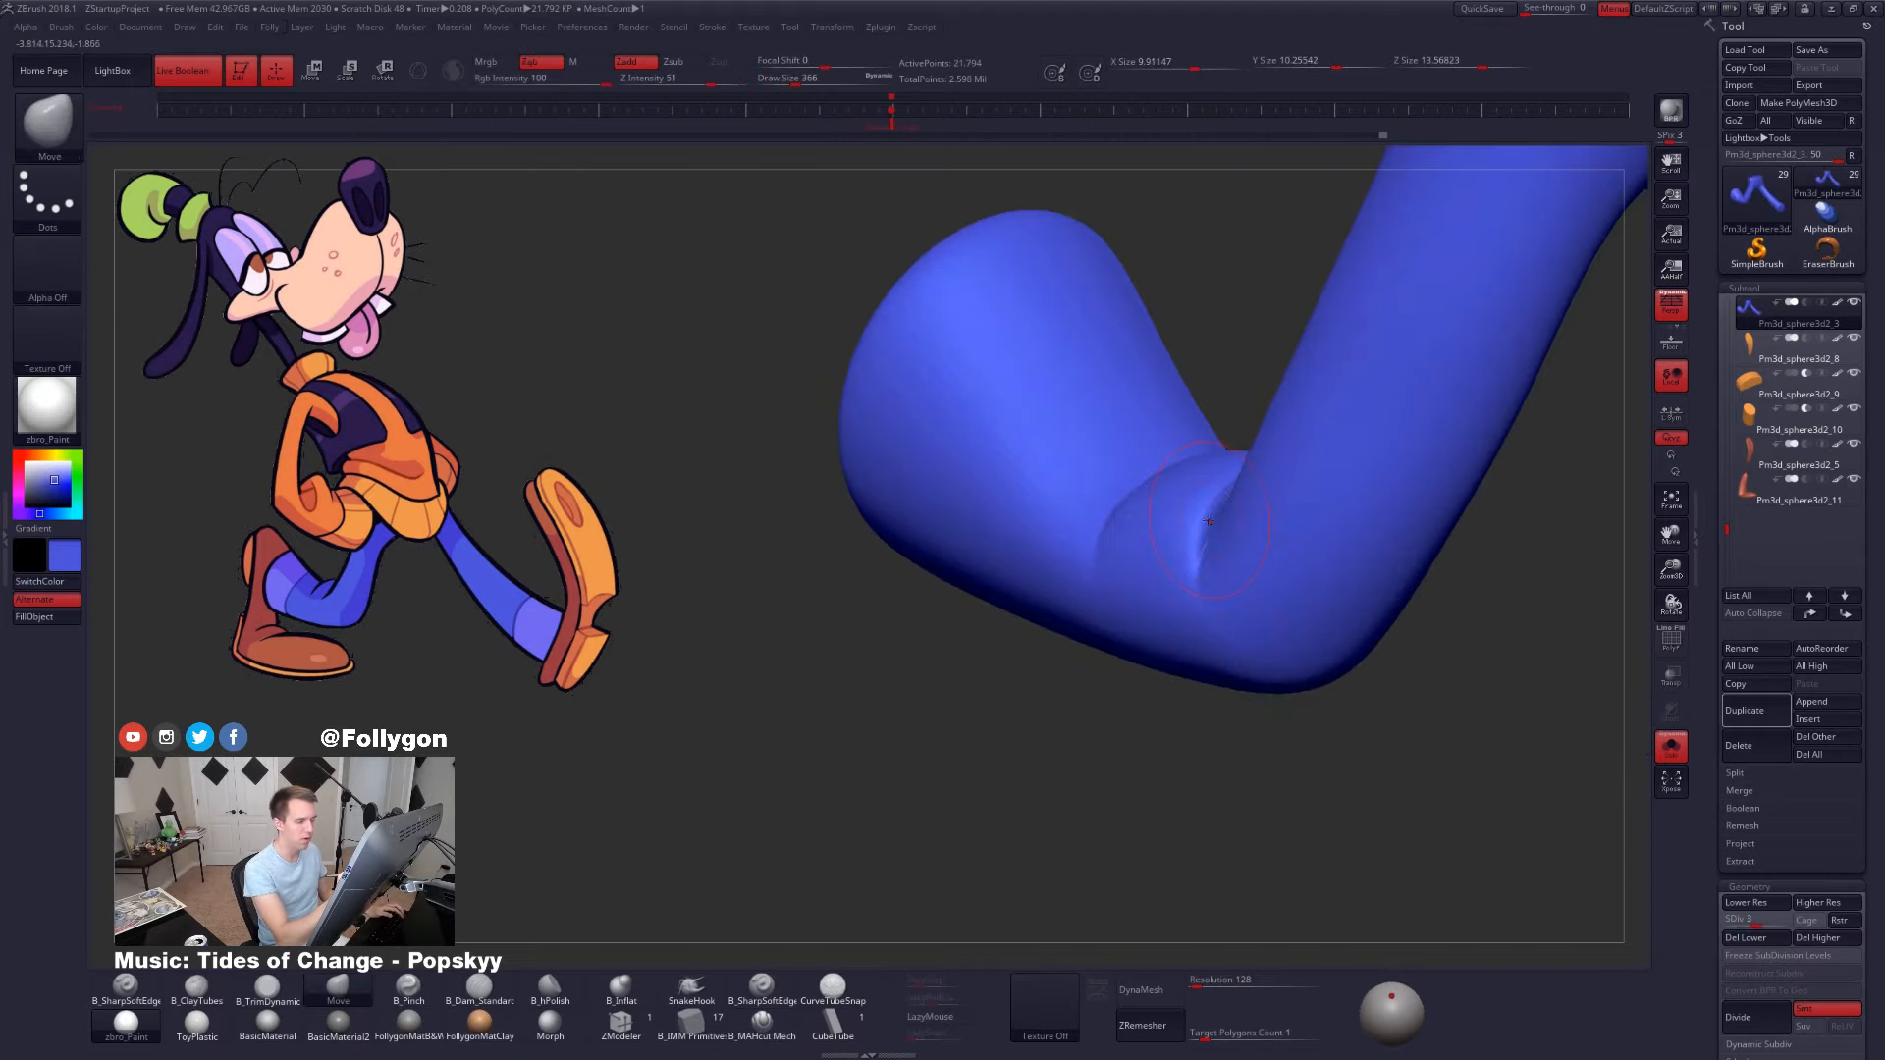
{"action": "left_click_drag", "start_coordinate": [1215, 508], "coordinate": [1182, 587], "text": "shift"}
- Smooth the bent knee's crease at subdivision level 4 with draw size 366, working around both sides of the leg
{"action": "key", "text": "d"}
{"action": "mouse_move", "coordinate": [1182, 628]}
{"action": "right_mouse_down"}
{"action": "mouse_move", "coordinate": [1217, 638]}
{"action": "mouse_move", "coordinate": [1173, 568]}
{"action": "mouse_move", "coordinate": [1152, 600]}
{"action": "mouse_move", "coordinate": [1207, 554]}
{"action": "mouse_move", "coordinate": [1197, 510]}
{"action": "right_mouse_up"}
{"action": "key", "text": "shift+d"}
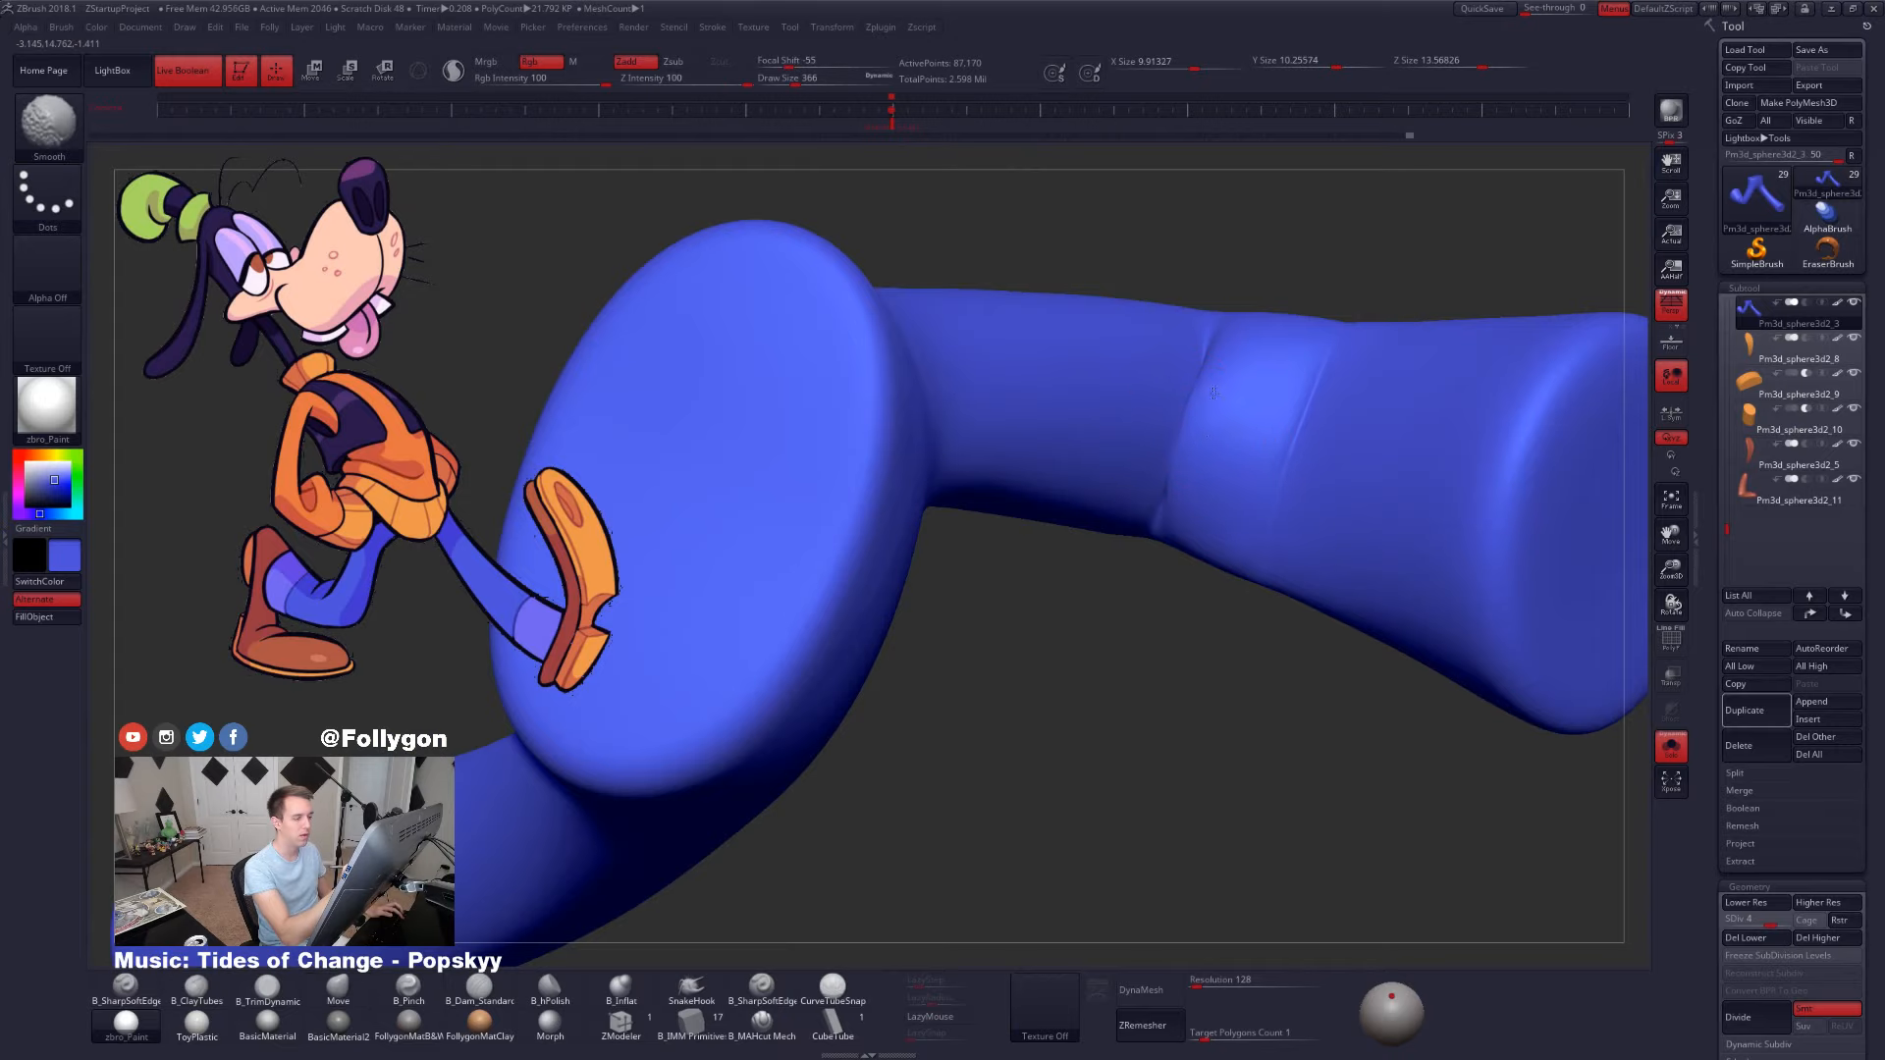
{"action": "mouse_move", "coordinate": [1186, 442]}
{"action": "right_mouse_down"}
{"action": "mouse_move", "coordinate": [1205, 447]}
{"action": "mouse_move", "coordinate": [1195, 533]}
{"action": "mouse_move", "coordinate": [1225, 639]}
{"action": "mouse_move", "coordinate": [1295, 641]}
{"action": "right_mouse_up"}
{"action": "key", "text": "shift"}
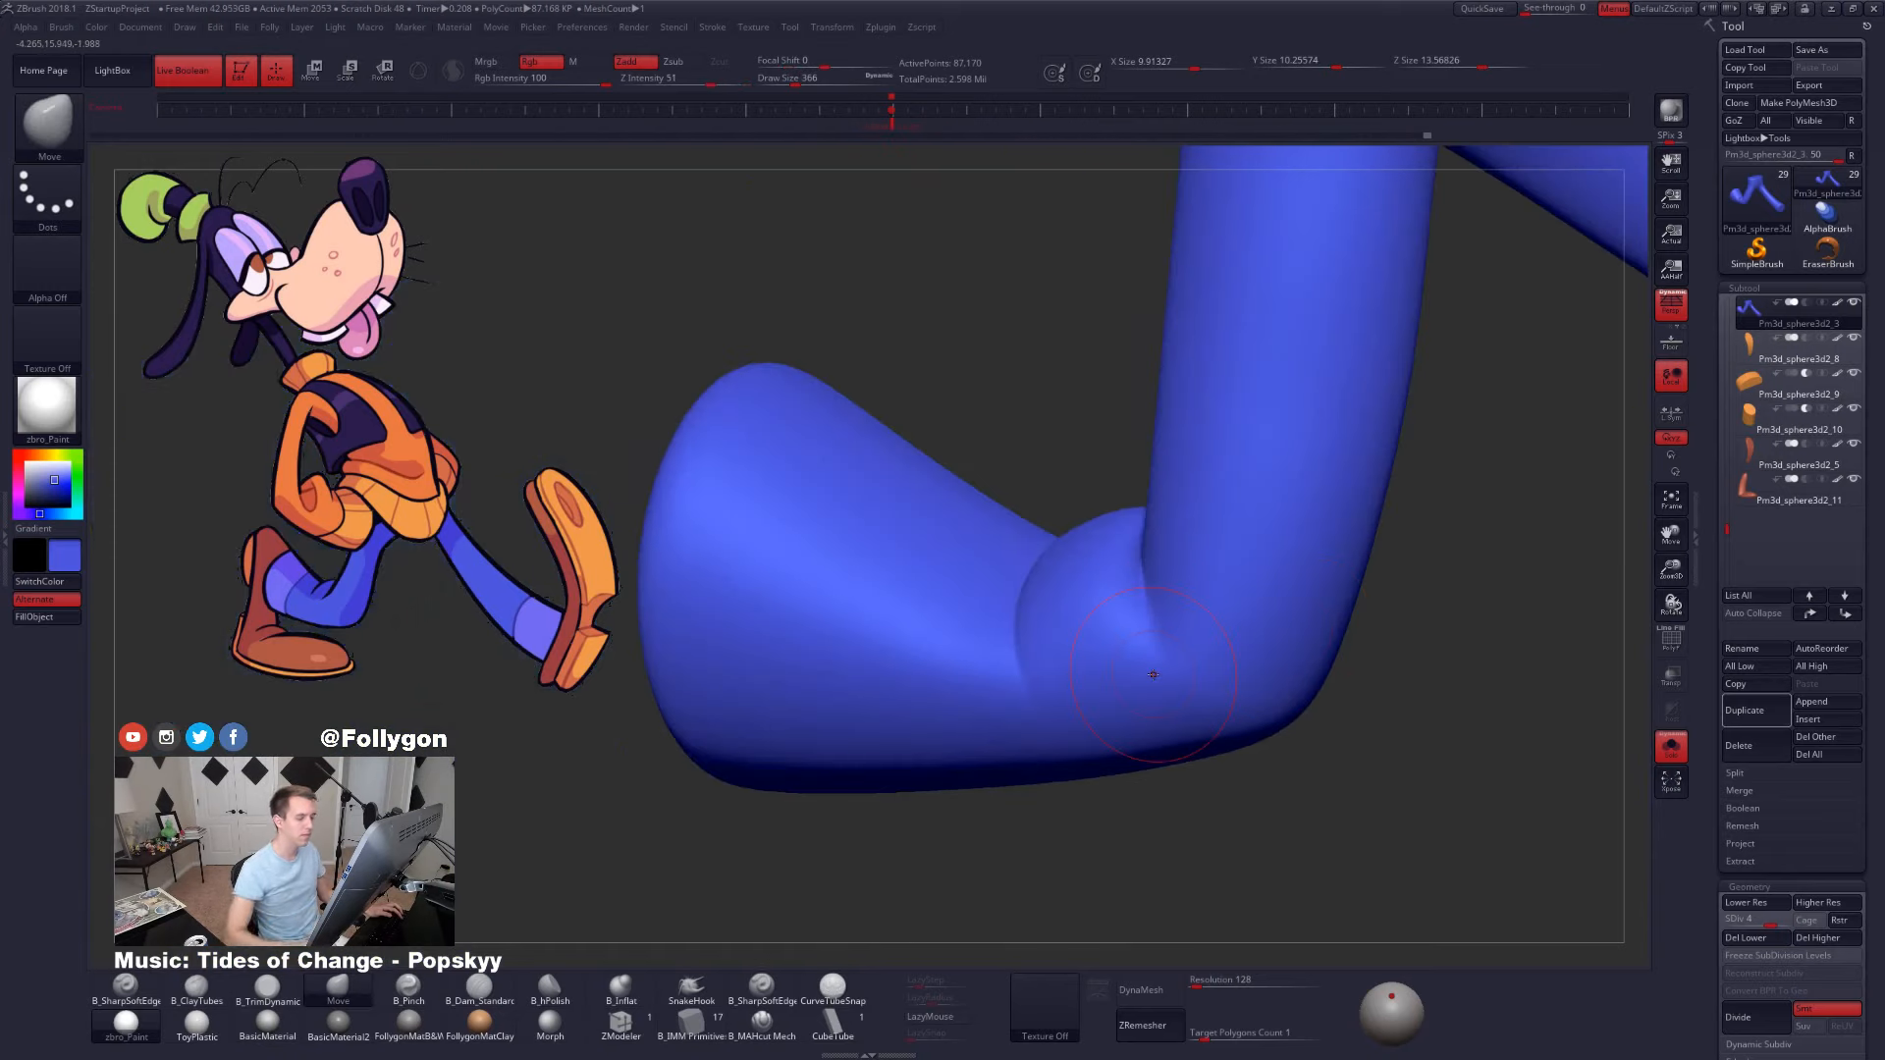
{"action": "key", "text": "XF86AudioLowerVolume"}
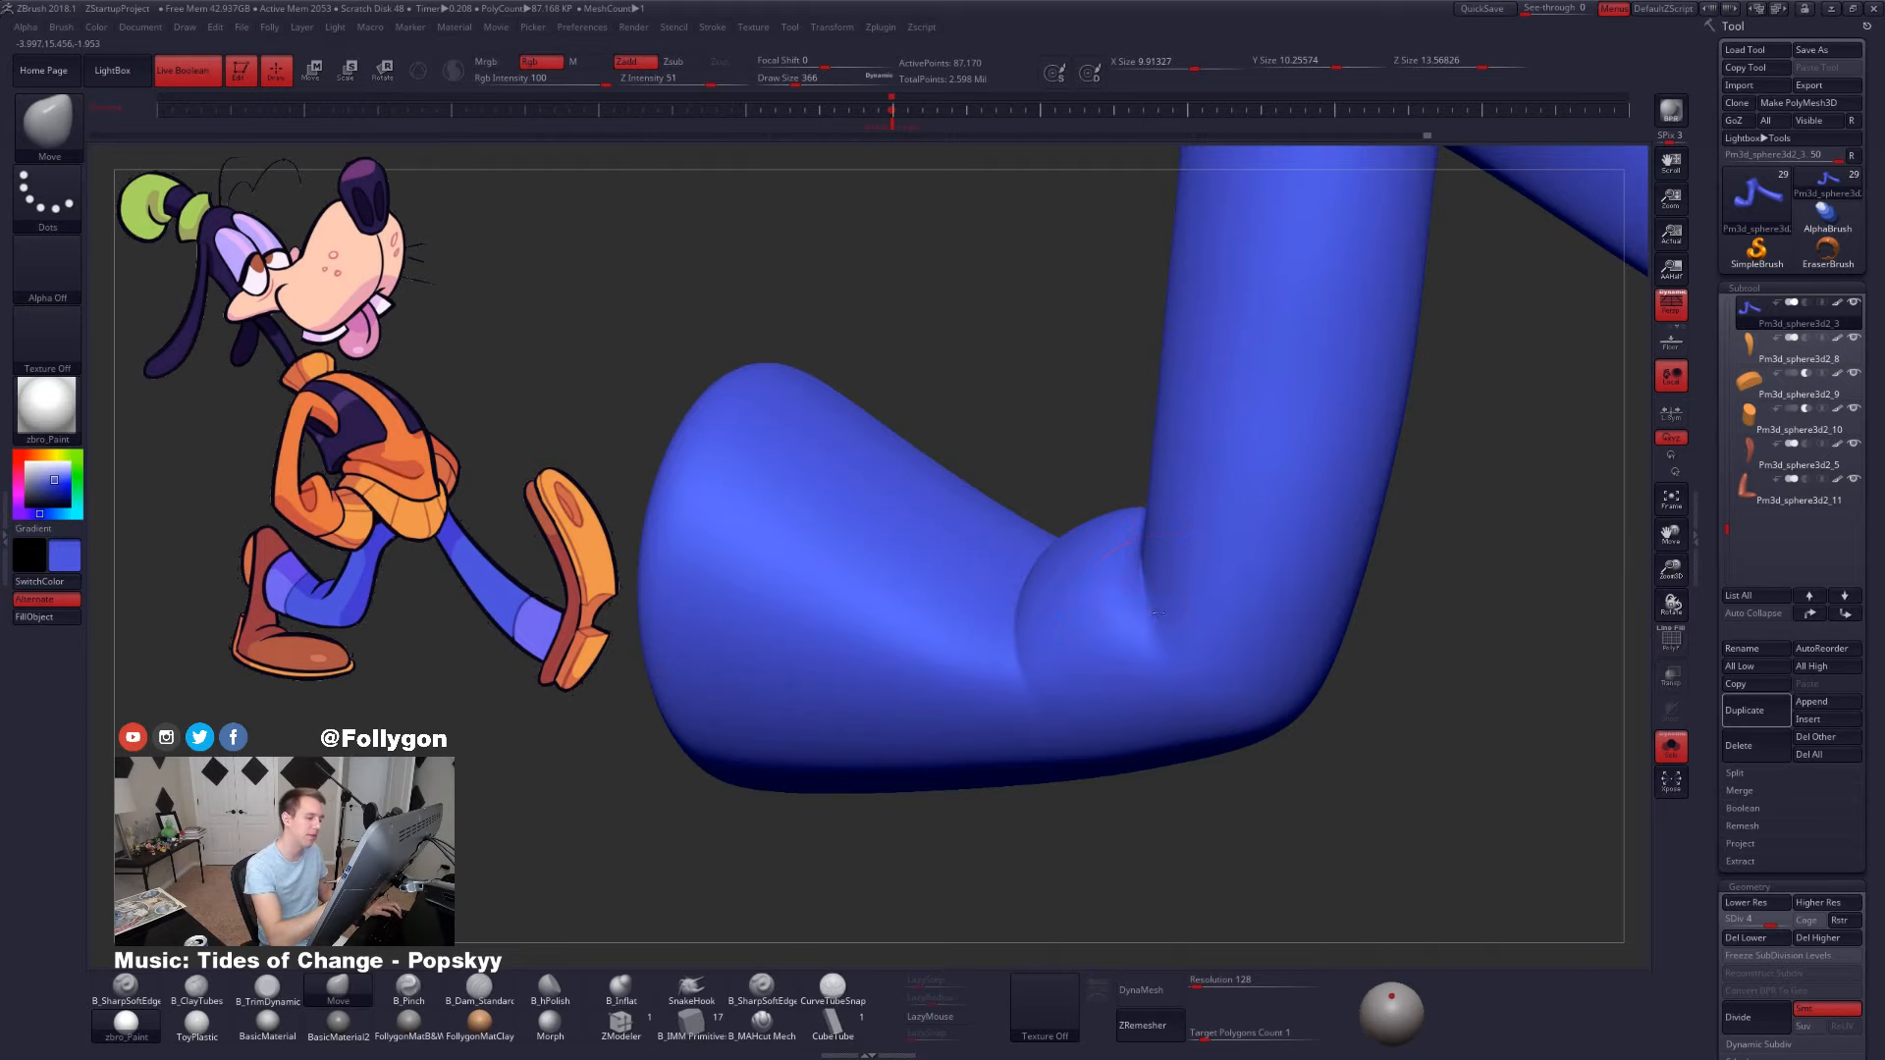
- Reshape the edges of the fold inside the bent knee with the Move brush at subdivision level 4 and draw size 306
{"action": "right_click_drag", "start_coordinate": [1090, 521], "coordinate": [1142, 558]}
{"action": "key", "text": "space"}
{"action": "left_click", "coordinate": [1134, 554]}
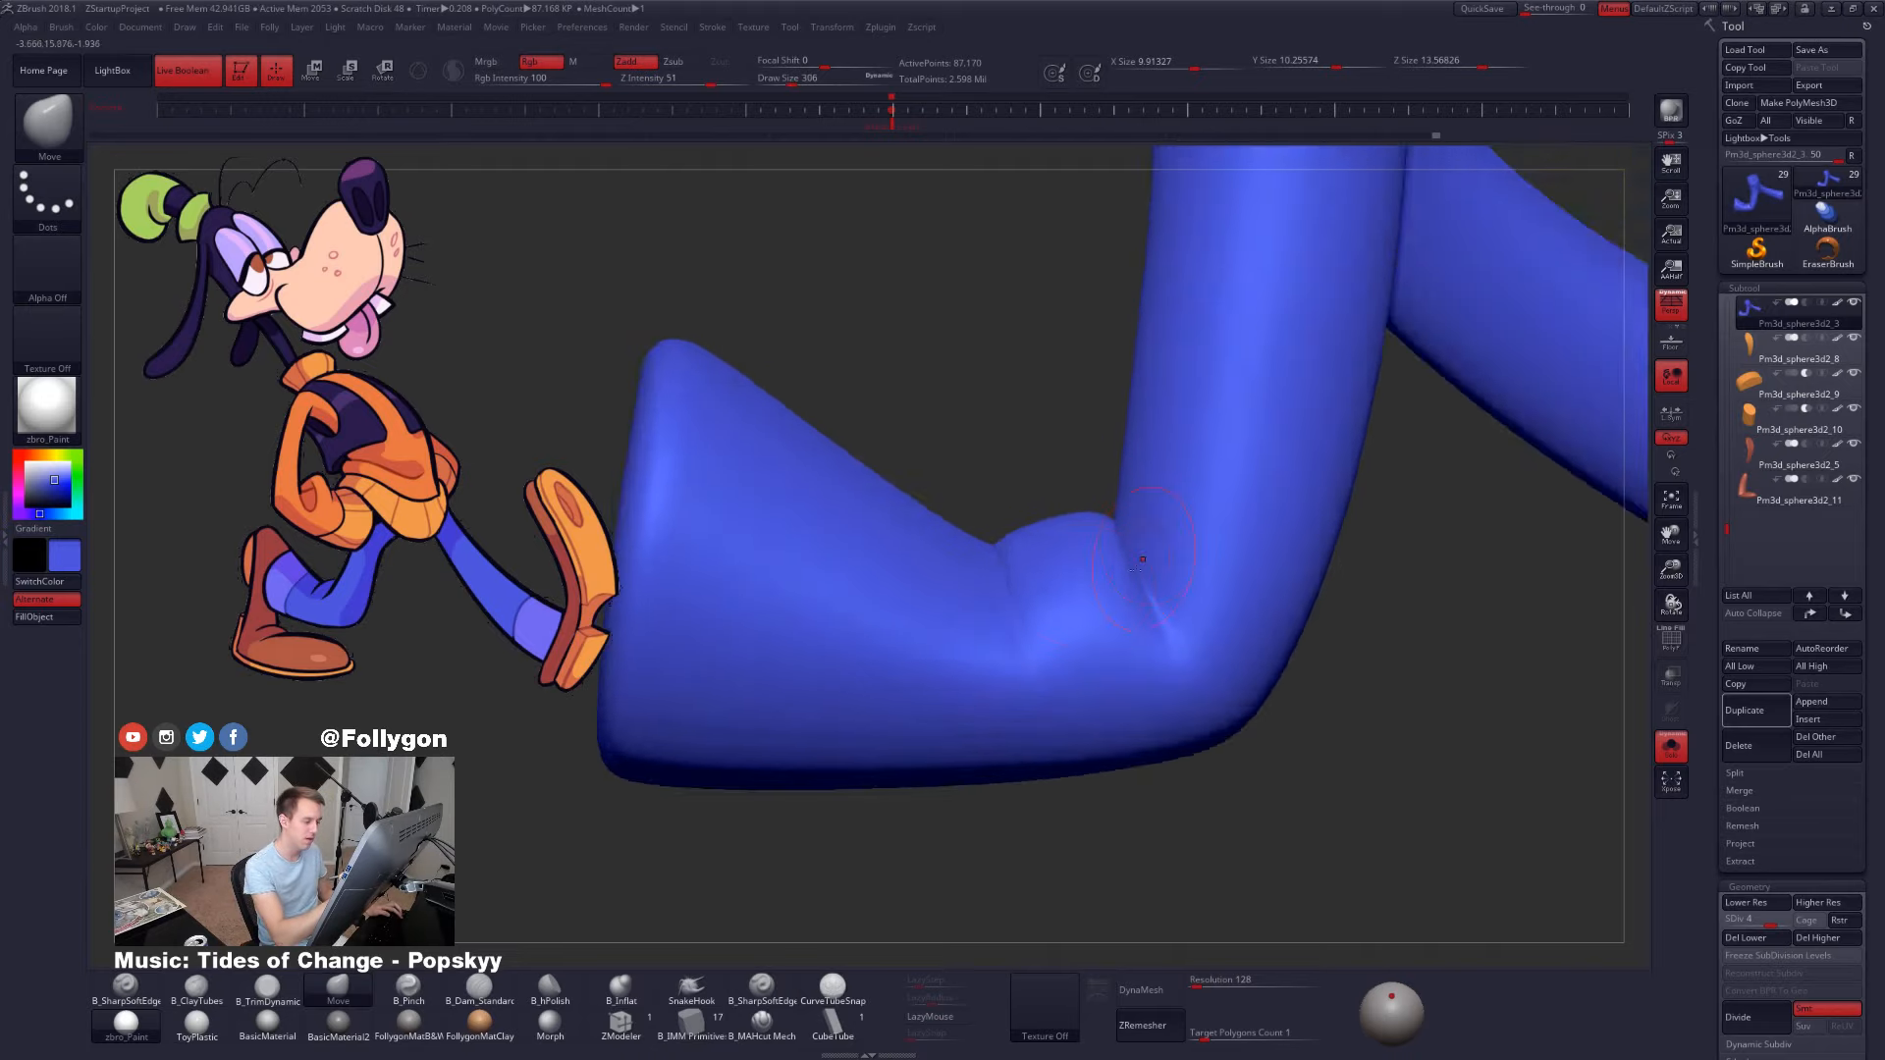
{"action": "mouse_move", "coordinate": [1111, 664]}
{"action": "right_mouse_down"}
{"action": "mouse_move", "coordinate": [1123, 585]}
{"action": "mouse_move", "coordinate": [1108, 606]}
{"action": "mouse_move", "coordinate": [1160, 596]}
{"action": "mouse_move", "coordinate": [1163, 667]}
{"action": "mouse_move", "coordinate": [1211, 778]}
{"action": "mouse_move", "coordinate": [1218, 549]}
{"action": "mouse_move", "coordinate": [1244, 545]}
{"action": "mouse_move", "coordinate": [1211, 501]}
{"action": "mouse_move", "coordinate": [1187, 576]}
{"action": "mouse_move", "coordinate": [1129, 539]}
{"action": "mouse_move", "coordinate": [1191, 589]}
{"action": "right_mouse_up"}
{"action": "key", "text": "space"}
{"action": "left_click", "coordinate": [1163, 610]}
{"action": "key", "text": "space"}
{"action": "left_click", "coordinate": [1217, 528]}
{"action": "key", "text": "b"}
{"action": "key", "text": "c"}
{"action": "key", "text": "t"}
{"action": "key", "text": "space"}
{"action": "left_click_drag", "start_coordinate": [1200, 636], "coordinate": [1190, 636]}
{"action": "right_click_drag", "start_coordinate": [1190, 636], "coordinate": [1174, 634]}
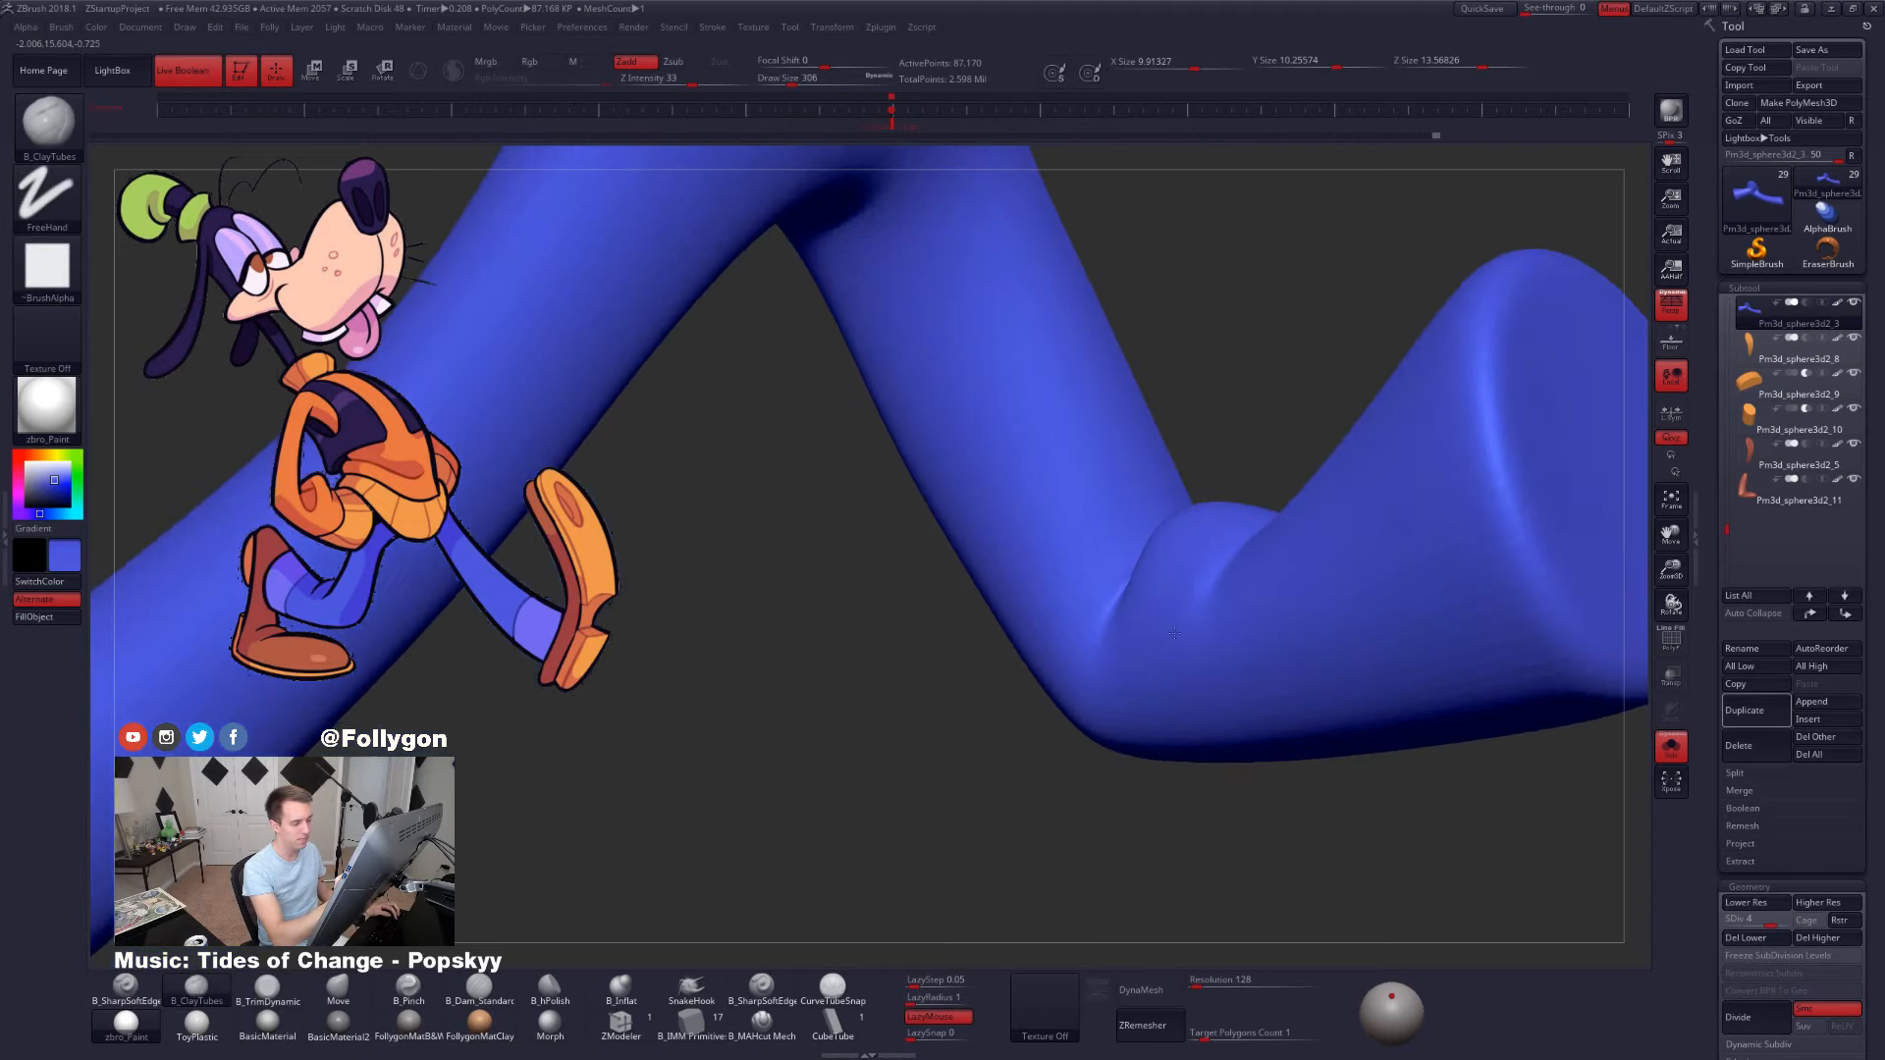
- Reshape the far side of the knee fold with the Move brush at subdivision level 2, using draw sizes 350 and 430
{"action": "key", "text": "shift+d"}
{"action": "key", "text": "shift+d"}
{"action": "key", "text": "b"}
{"action": "key", "text": "m"}
{"action": "key", "text": "v"}
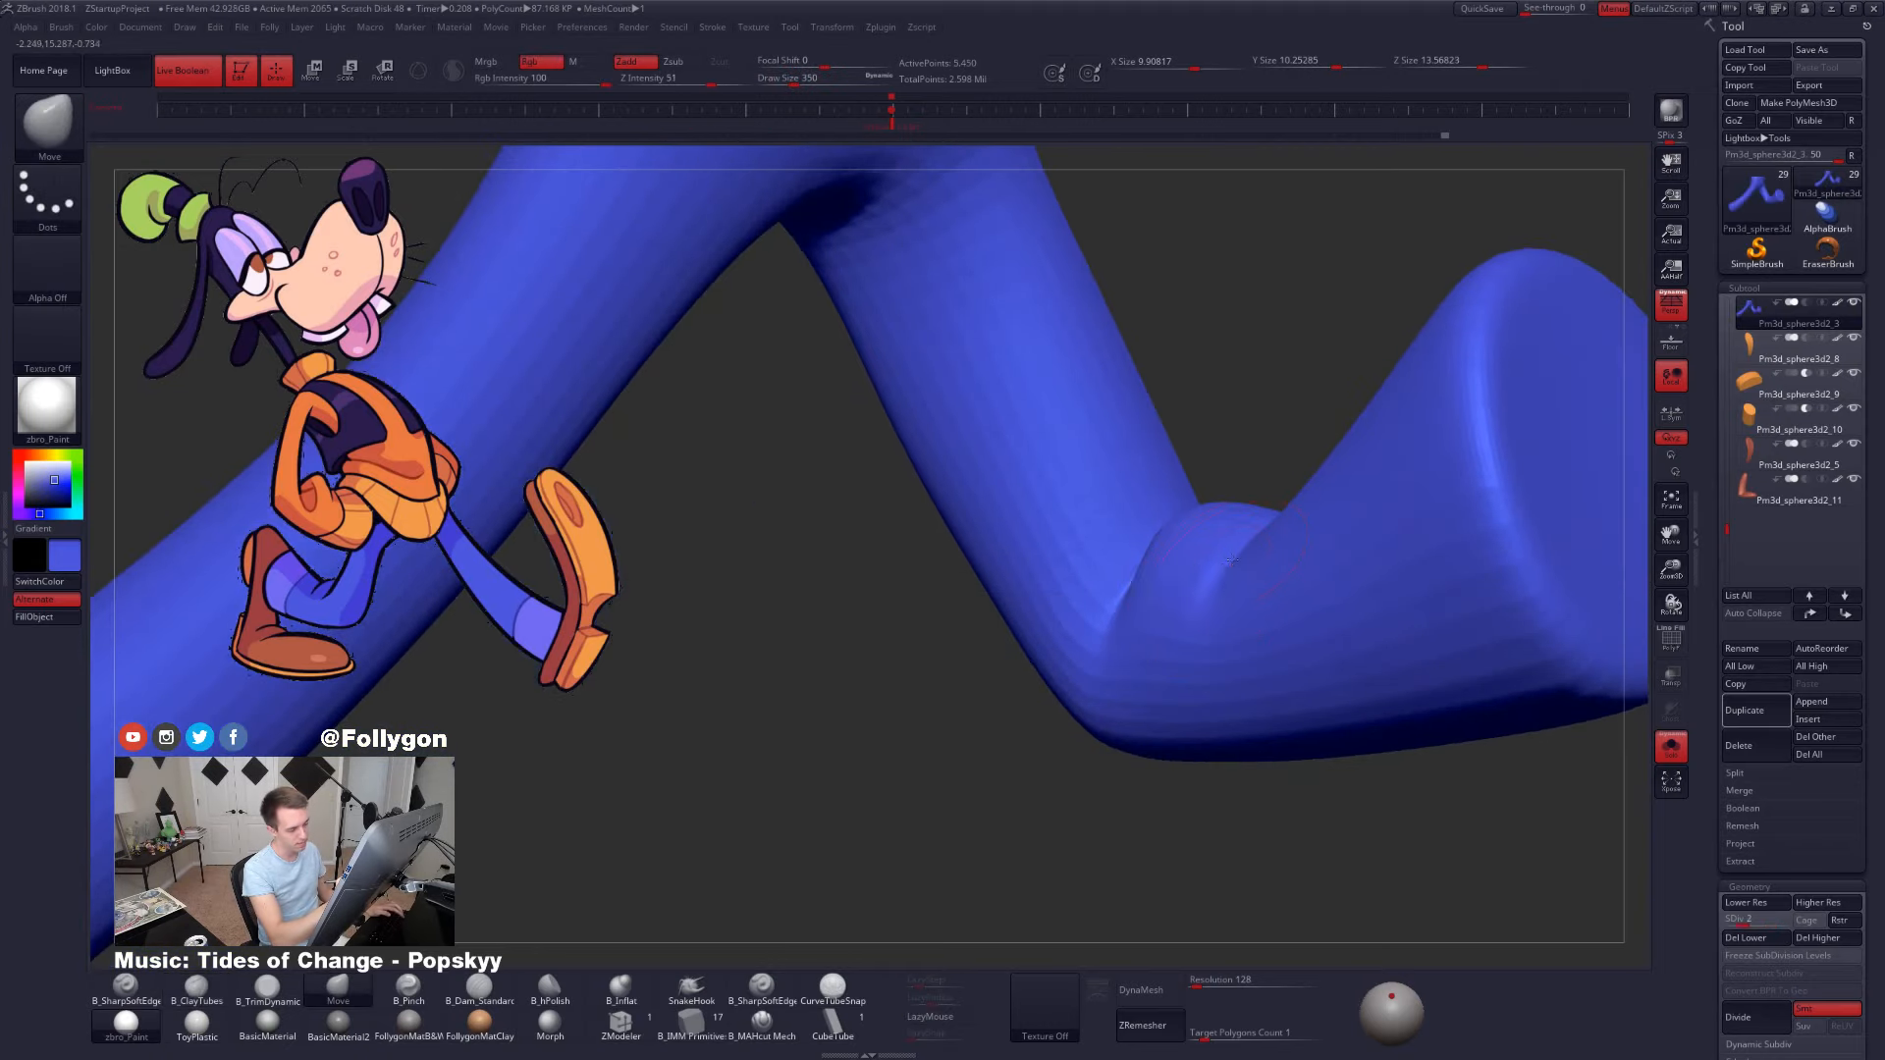
{"action": "key", "text": "space"}
{"action": "left_click_drag", "start_coordinate": [1232, 575], "coordinate": [1243, 574]}
{"action": "right_click_drag", "start_coordinate": [1233, 567], "coordinate": [1200, 619]}
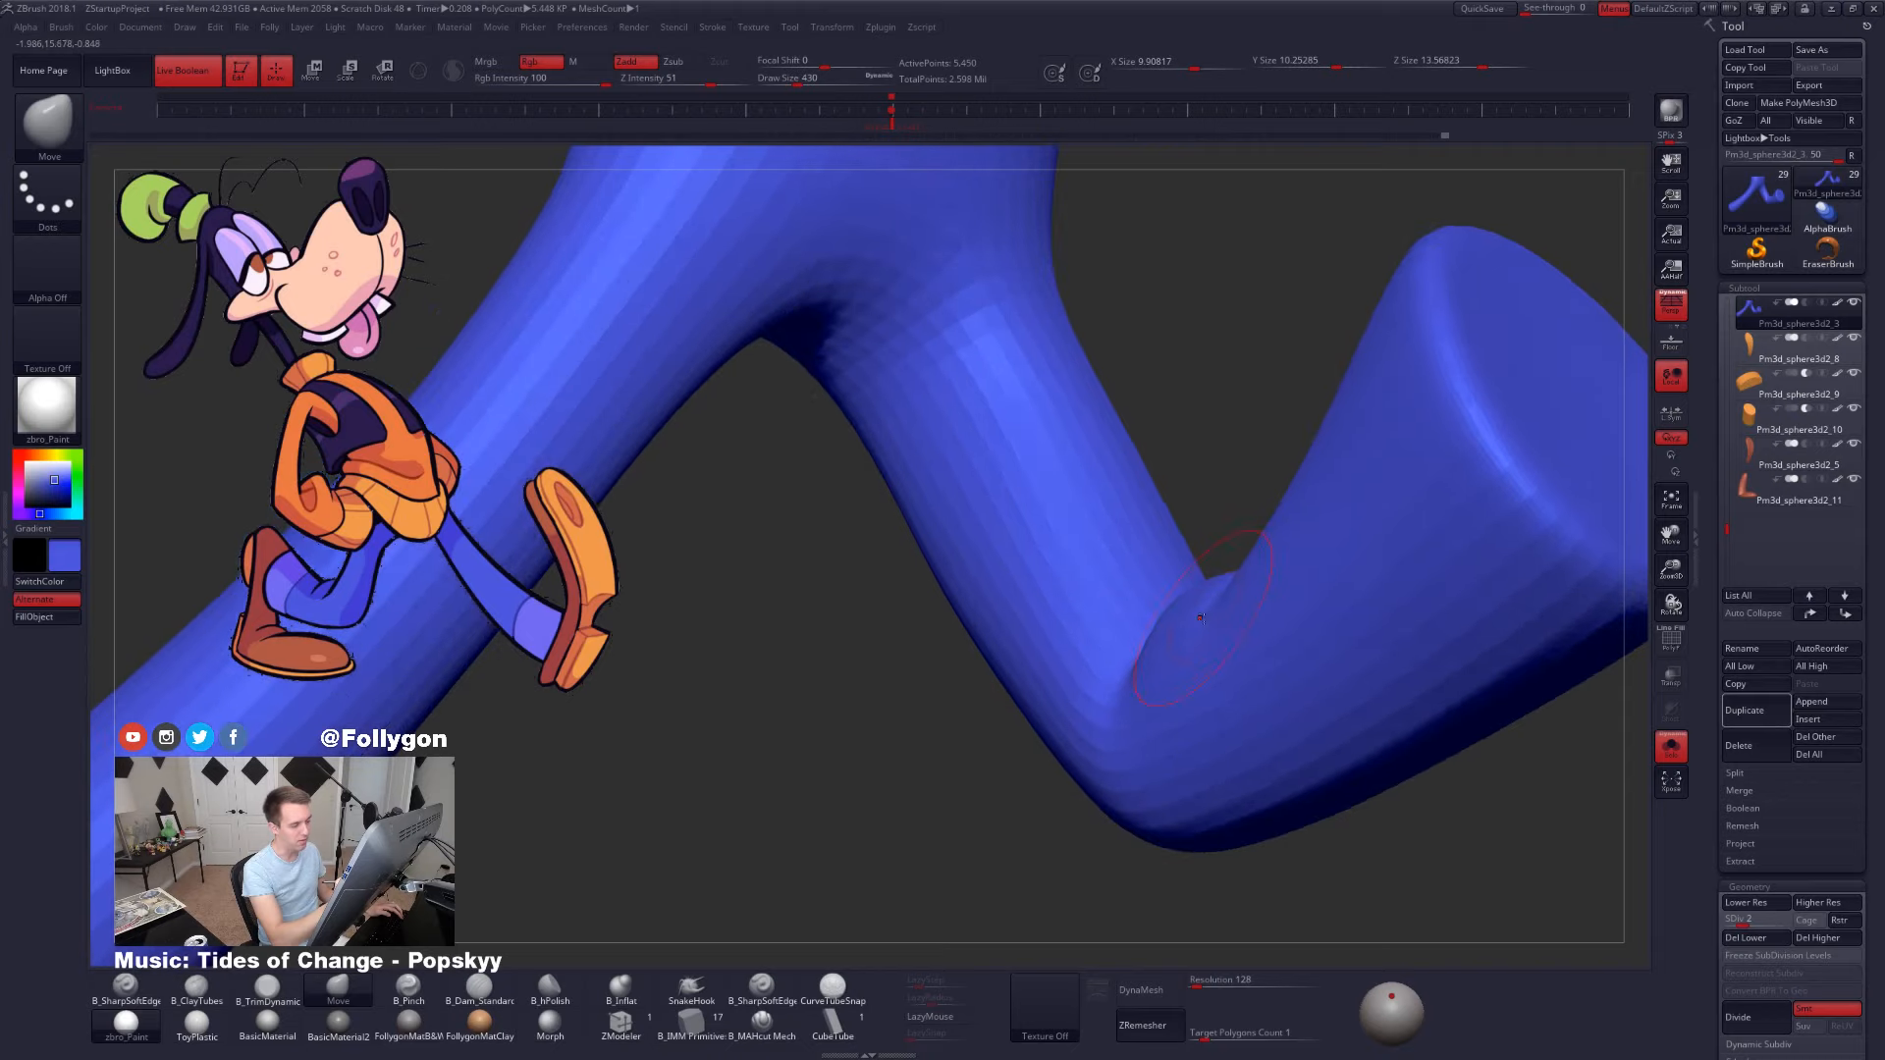
{"action": "key", "text": "space"}
{"action": "left_click_drag", "start_coordinate": [1237, 604], "coordinate": [1224, 605]}
{"action": "right_click_drag", "start_coordinate": [1218, 601], "coordinate": [1259, 581]}
- Return the trousers to subdivision level 5 and smooth the knee crease at draw size 321
{"action": "key", "text": "d"}
{"action": "key", "text": "d"}
{"action": "mouse_move", "coordinate": [1158, 640]}
{"action": "right_mouse_down"}
{"action": "mouse_move", "coordinate": [1145, 629]}
{"action": "mouse_move", "coordinate": [1158, 660]}
{"action": "mouse_move", "coordinate": [1172, 640]}
{"action": "right_mouse_up"}
{"action": "key", "text": "d"}
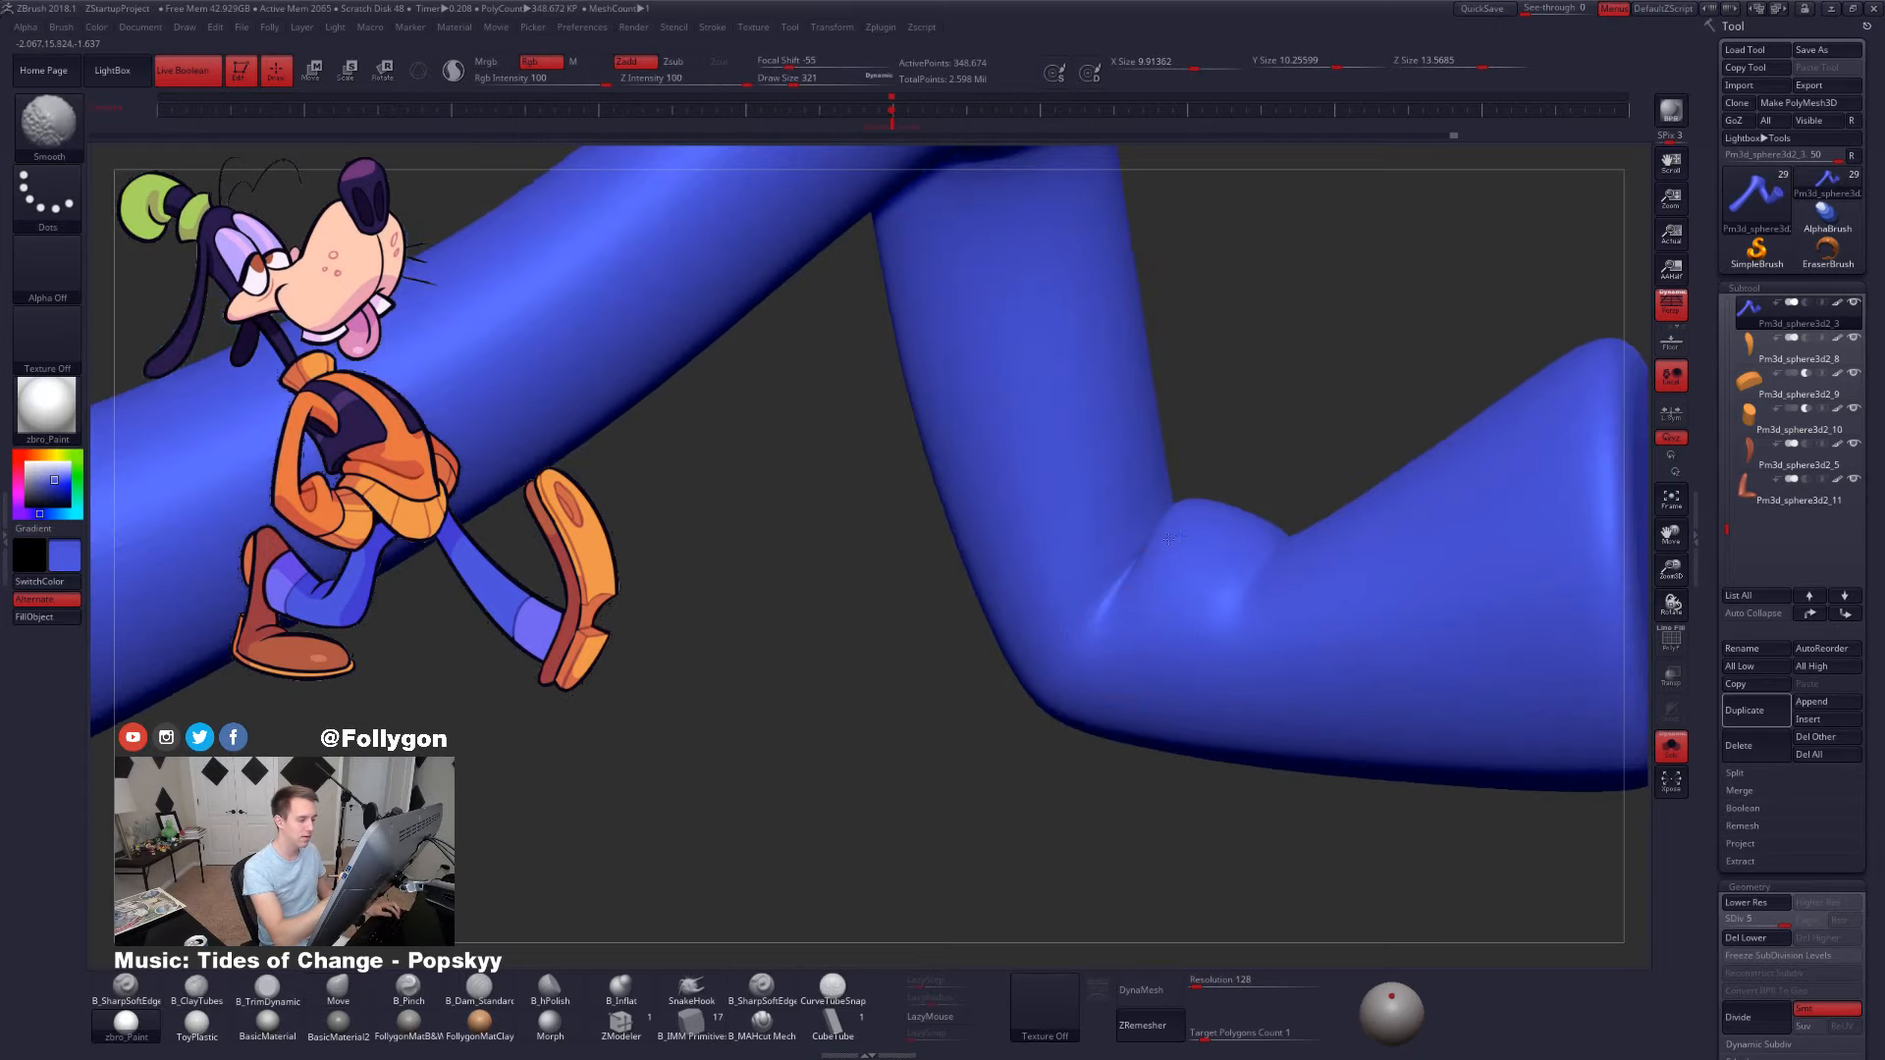
{"action": "left_click_drag", "start_coordinate": [1129, 599], "coordinate": [1143, 638], "text": "shift"}
{"action": "right_click_drag", "start_coordinate": [1144, 638], "coordinate": [1282, 443]}
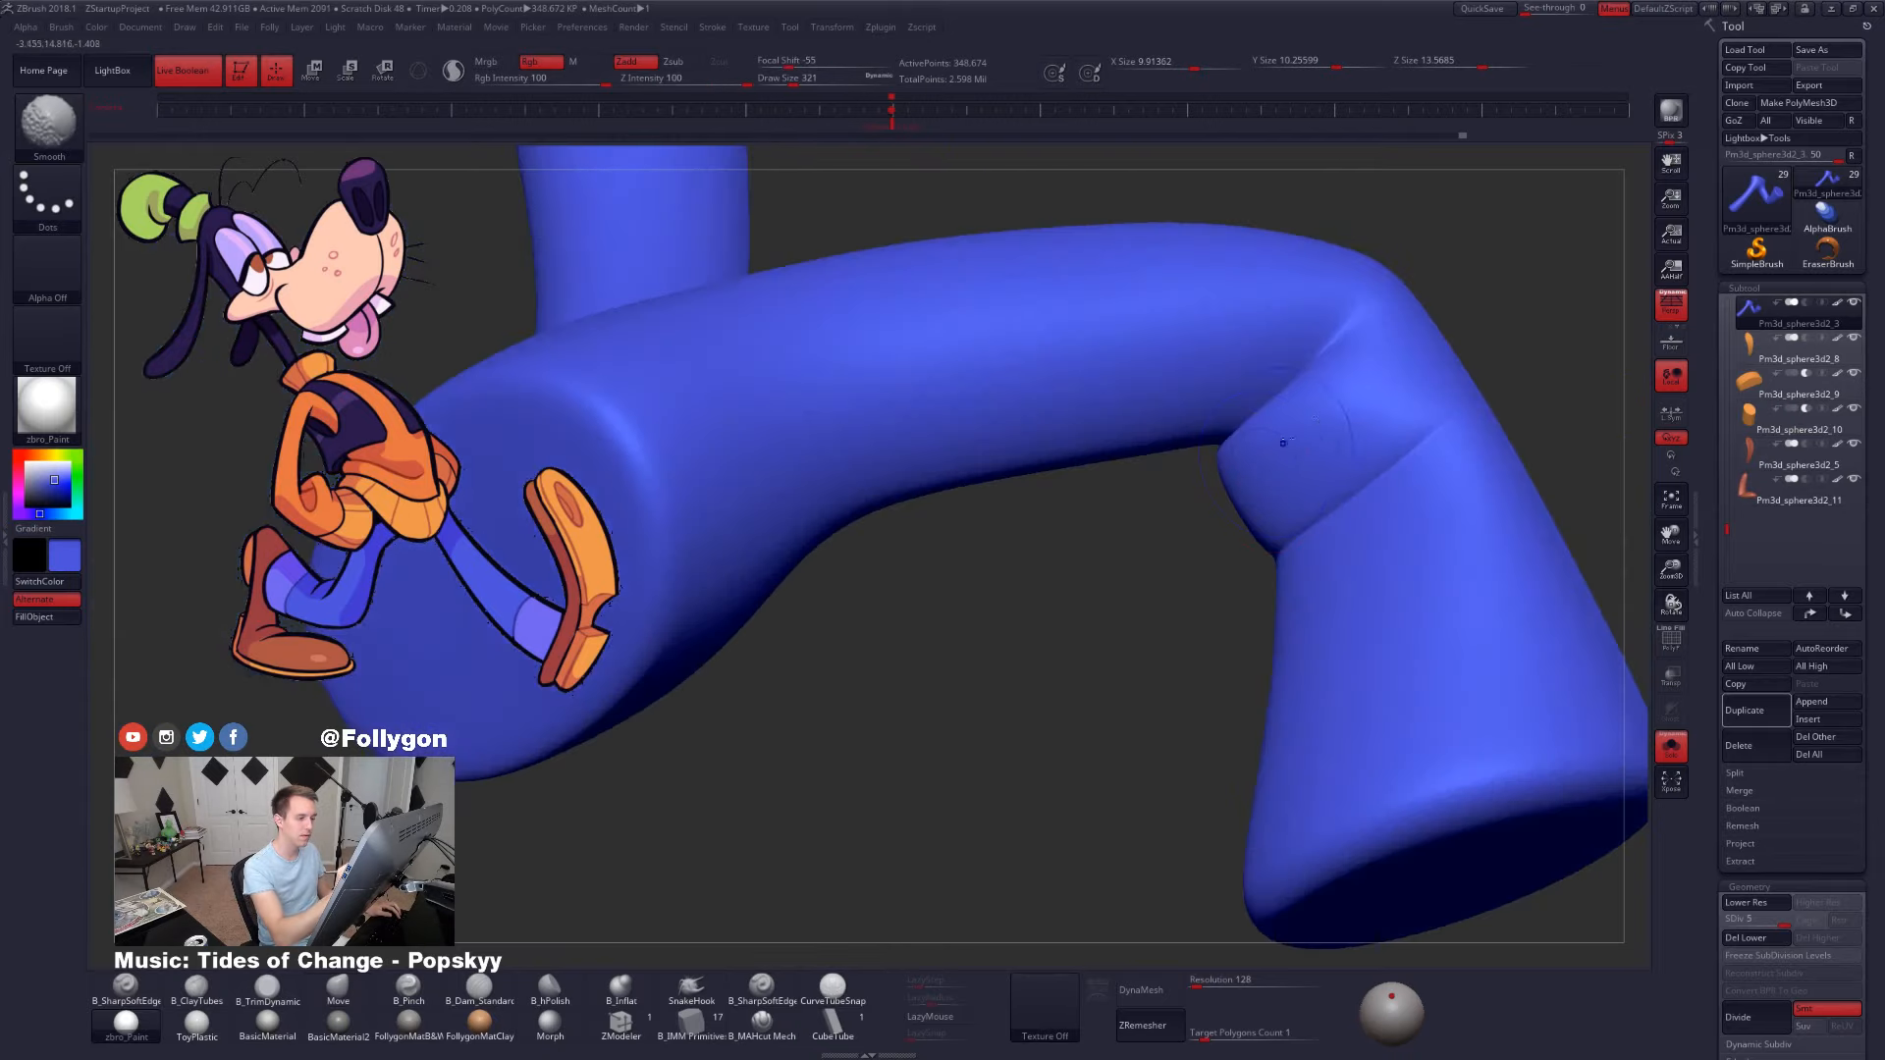
- Check the knee's wireframe and soften the ends of the fold at subdivision level 3 on both sides of the leg
{"action": "mouse_move", "coordinate": [1363, 371]}
{"action": "right_mouse_down"}
{"action": "mouse_move", "coordinate": [1309, 679]}
{"action": "mouse_move", "coordinate": [1258, 724]}
{"action": "mouse_move", "coordinate": [1258, 660]}
{"action": "mouse_move", "coordinate": [1213, 702]}
{"action": "mouse_move", "coordinate": [1212, 611]}
{"action": "right_mouse_up"}
{"action": "key", "text": "shift+f"}
{"action": "key", "text": "shift+f"}
{"action": "key", "text": "shift+d"}
{"action": "key", "text": "shift+d"}
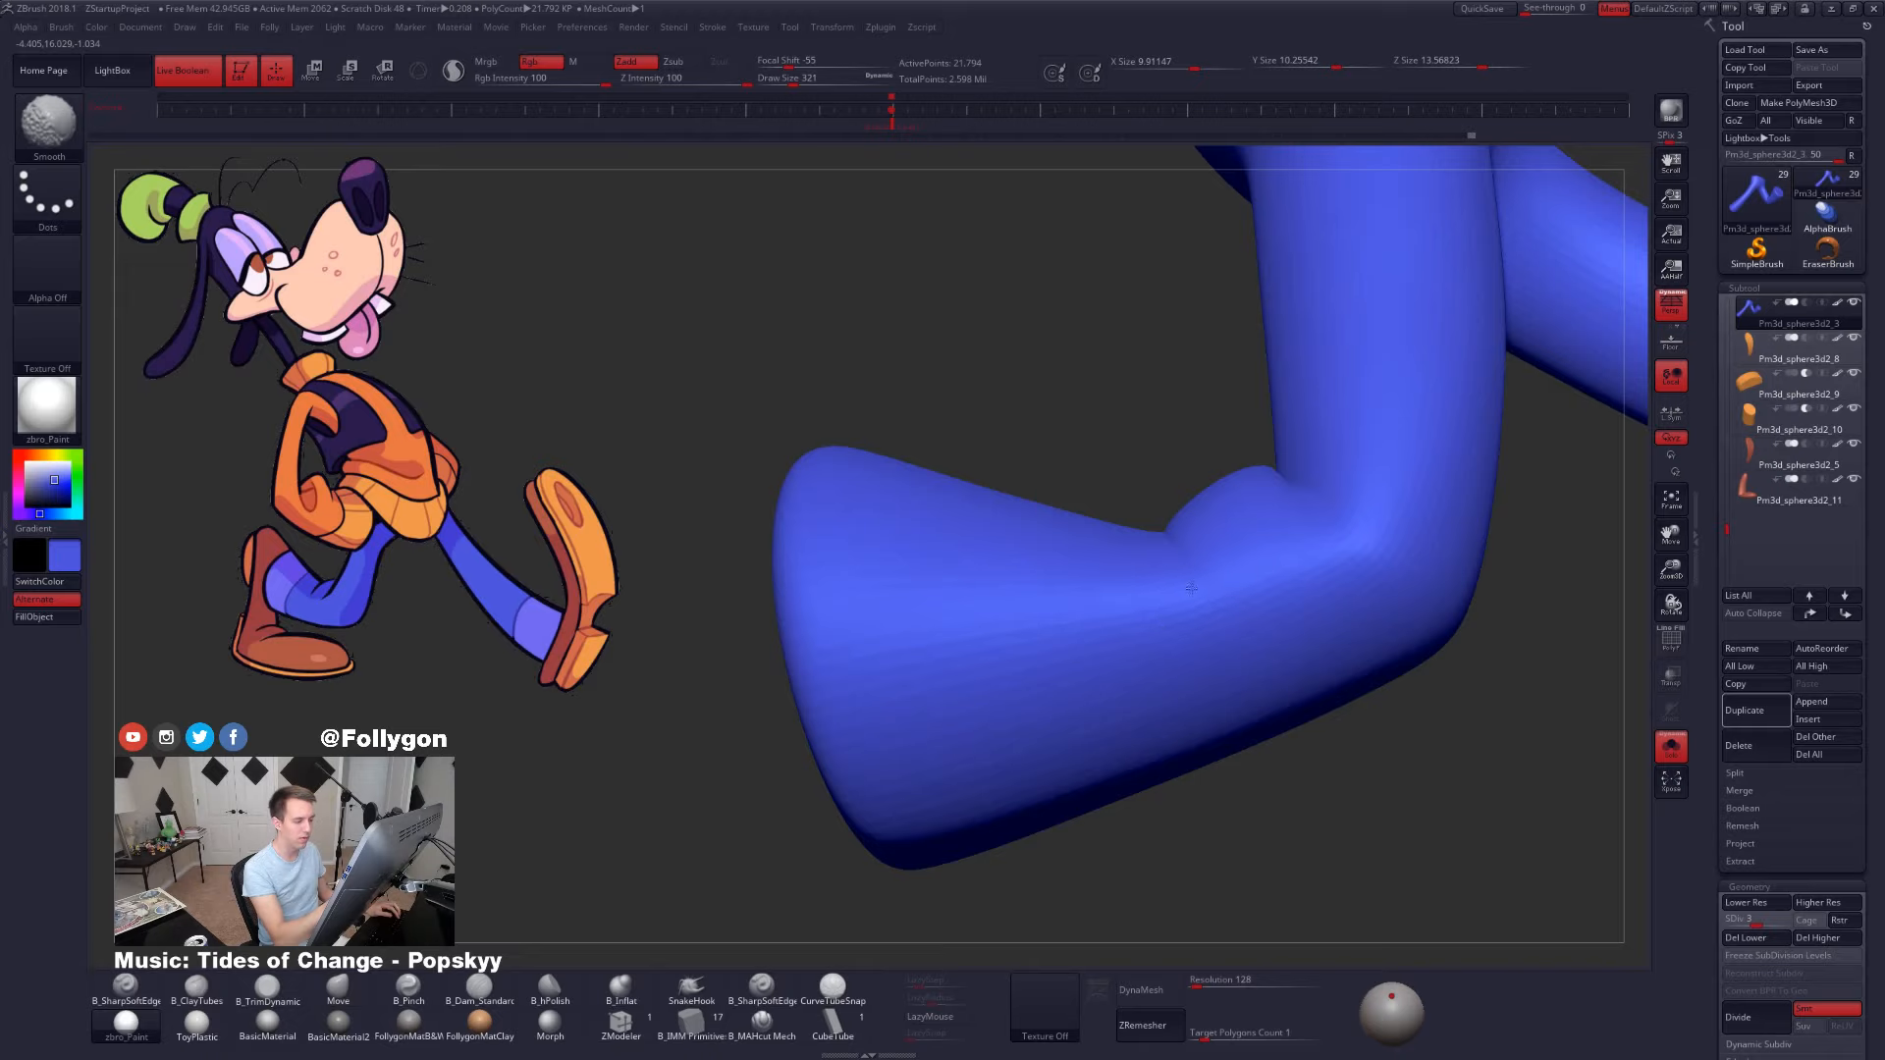
{"action": "key", "text": "d"}
{"action": "right_click_drag", "start_coordinate": [1236, 585], "coordinate": [1225, 567]}
{"action": "right_click_drag", "start_coordinate": [864, 628], "coordinate": [1161, 660]}
{"action": "key", "text": "shift+d"}
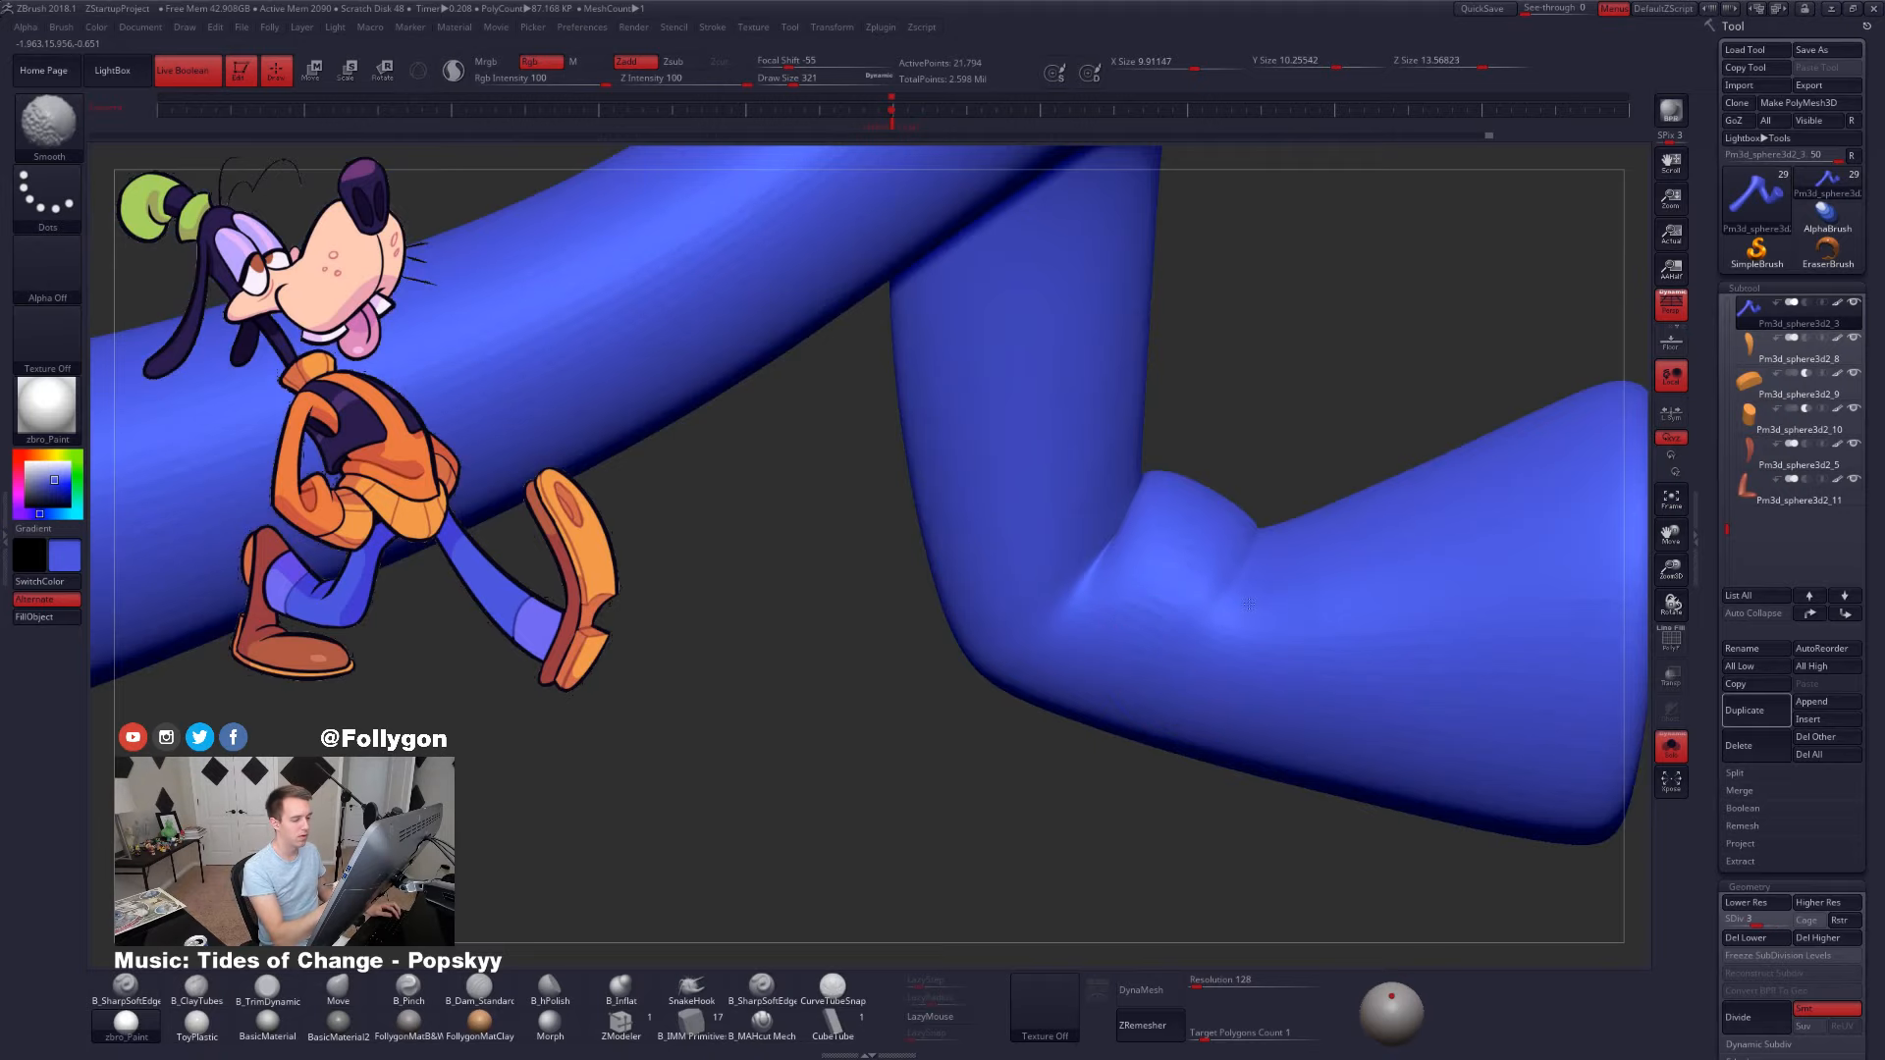
- Restore the trousers to subdivision level 5 with the Move brush active and show the full character for comparison with the reference
{"action": "key", "text": "d"}
{"action": "key", "text": "b"}
{"action": "key", "text": "m"}
{"action": "key", "text": "v"}
{"action": "key", "text": "d"}
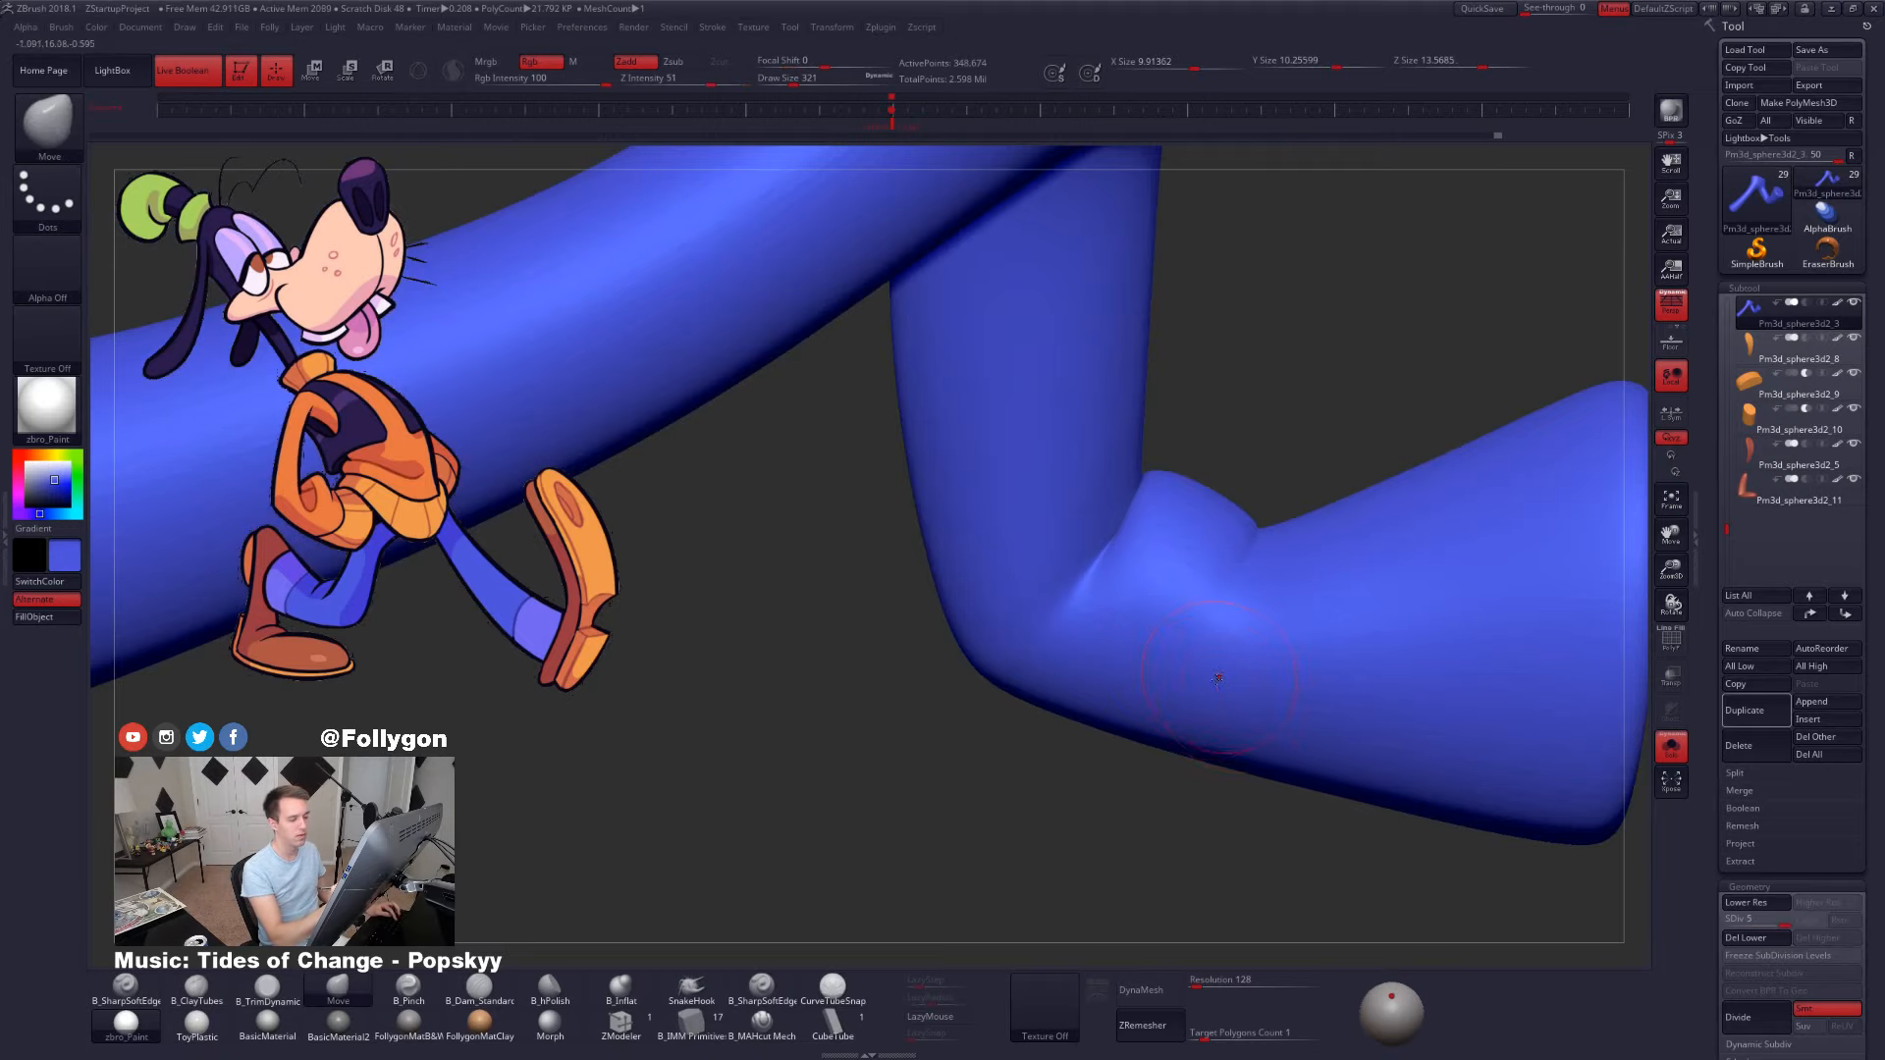
{"action": "right_click_drag", "start_coordinate": [1439, 684], "coordinate": [1364, 721], "text": "ctrl"}
{"action": "key", "text": "shift+s"}
{"action": "right_click_drag", "start_coordinate": [1397, 814], "coordinate": [1335, 827], "text": "alt"}
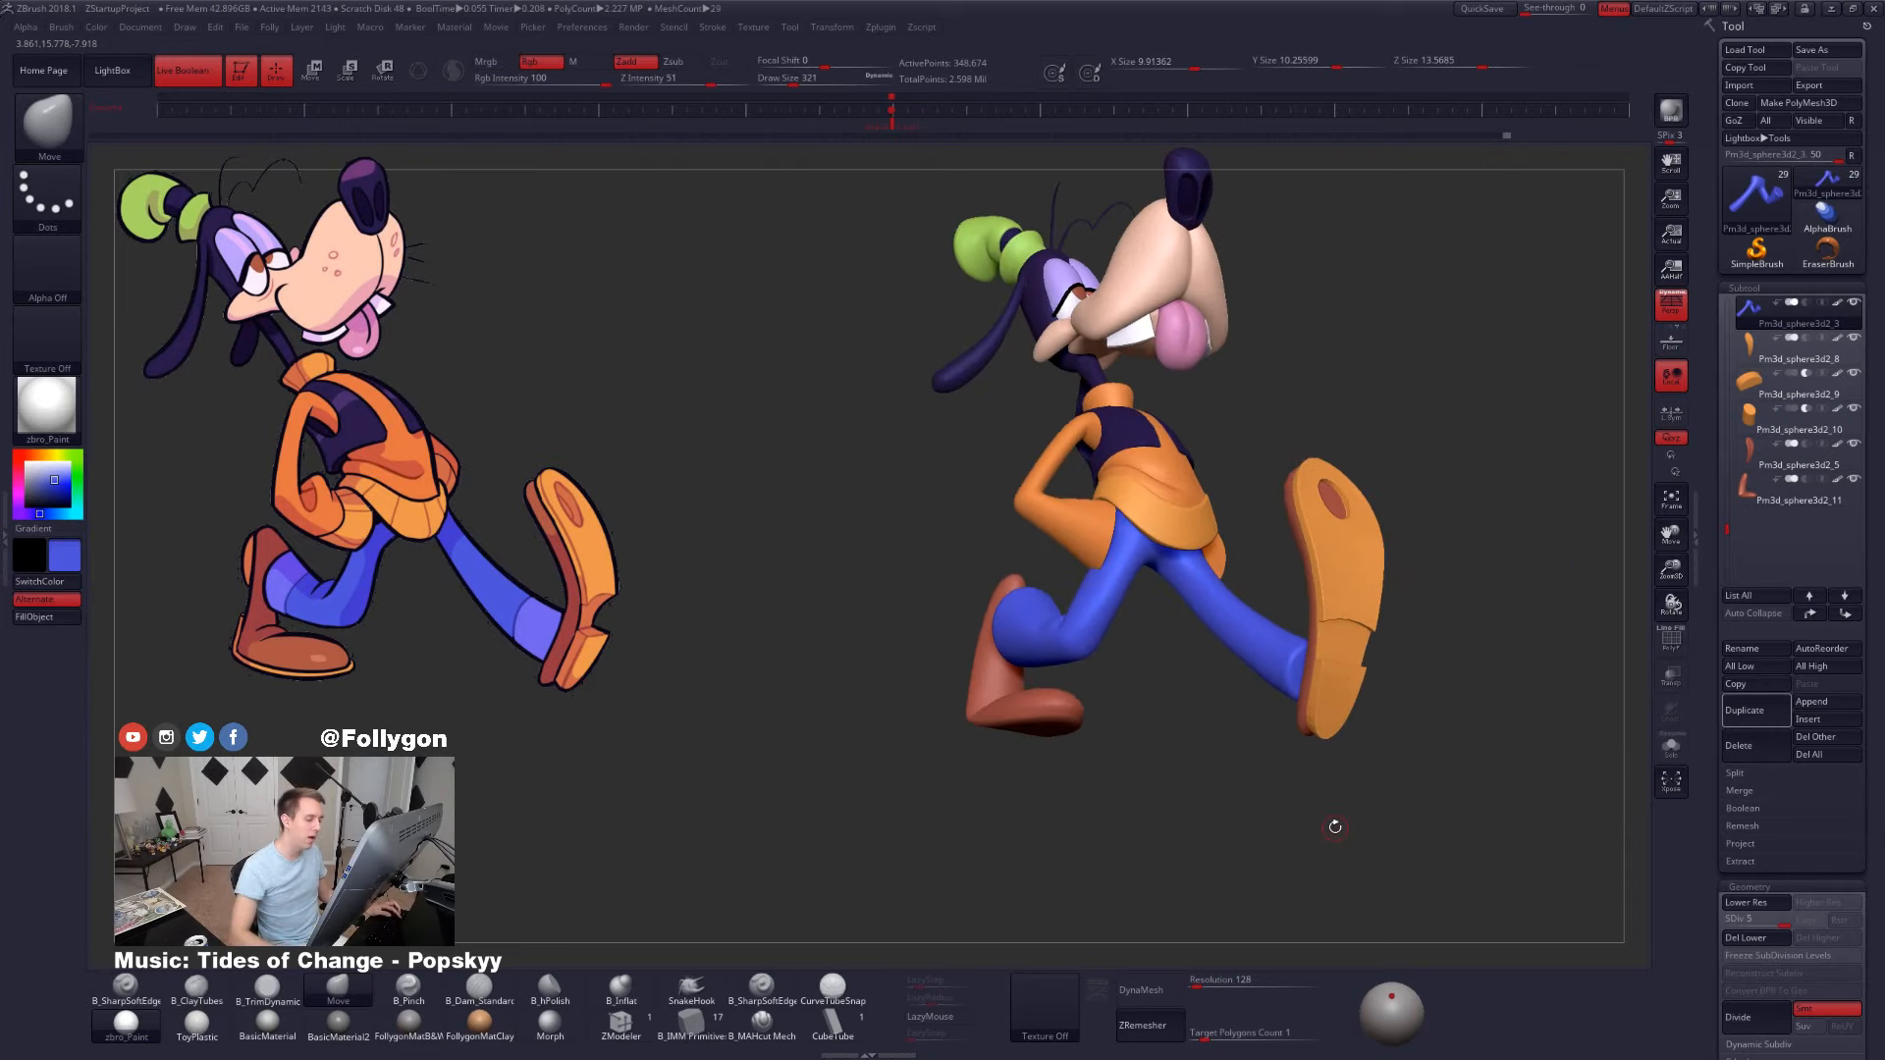
{"action": "right_click_drag", "start_coordinate": [1210, 757], "coordinate": [1189, 598]}
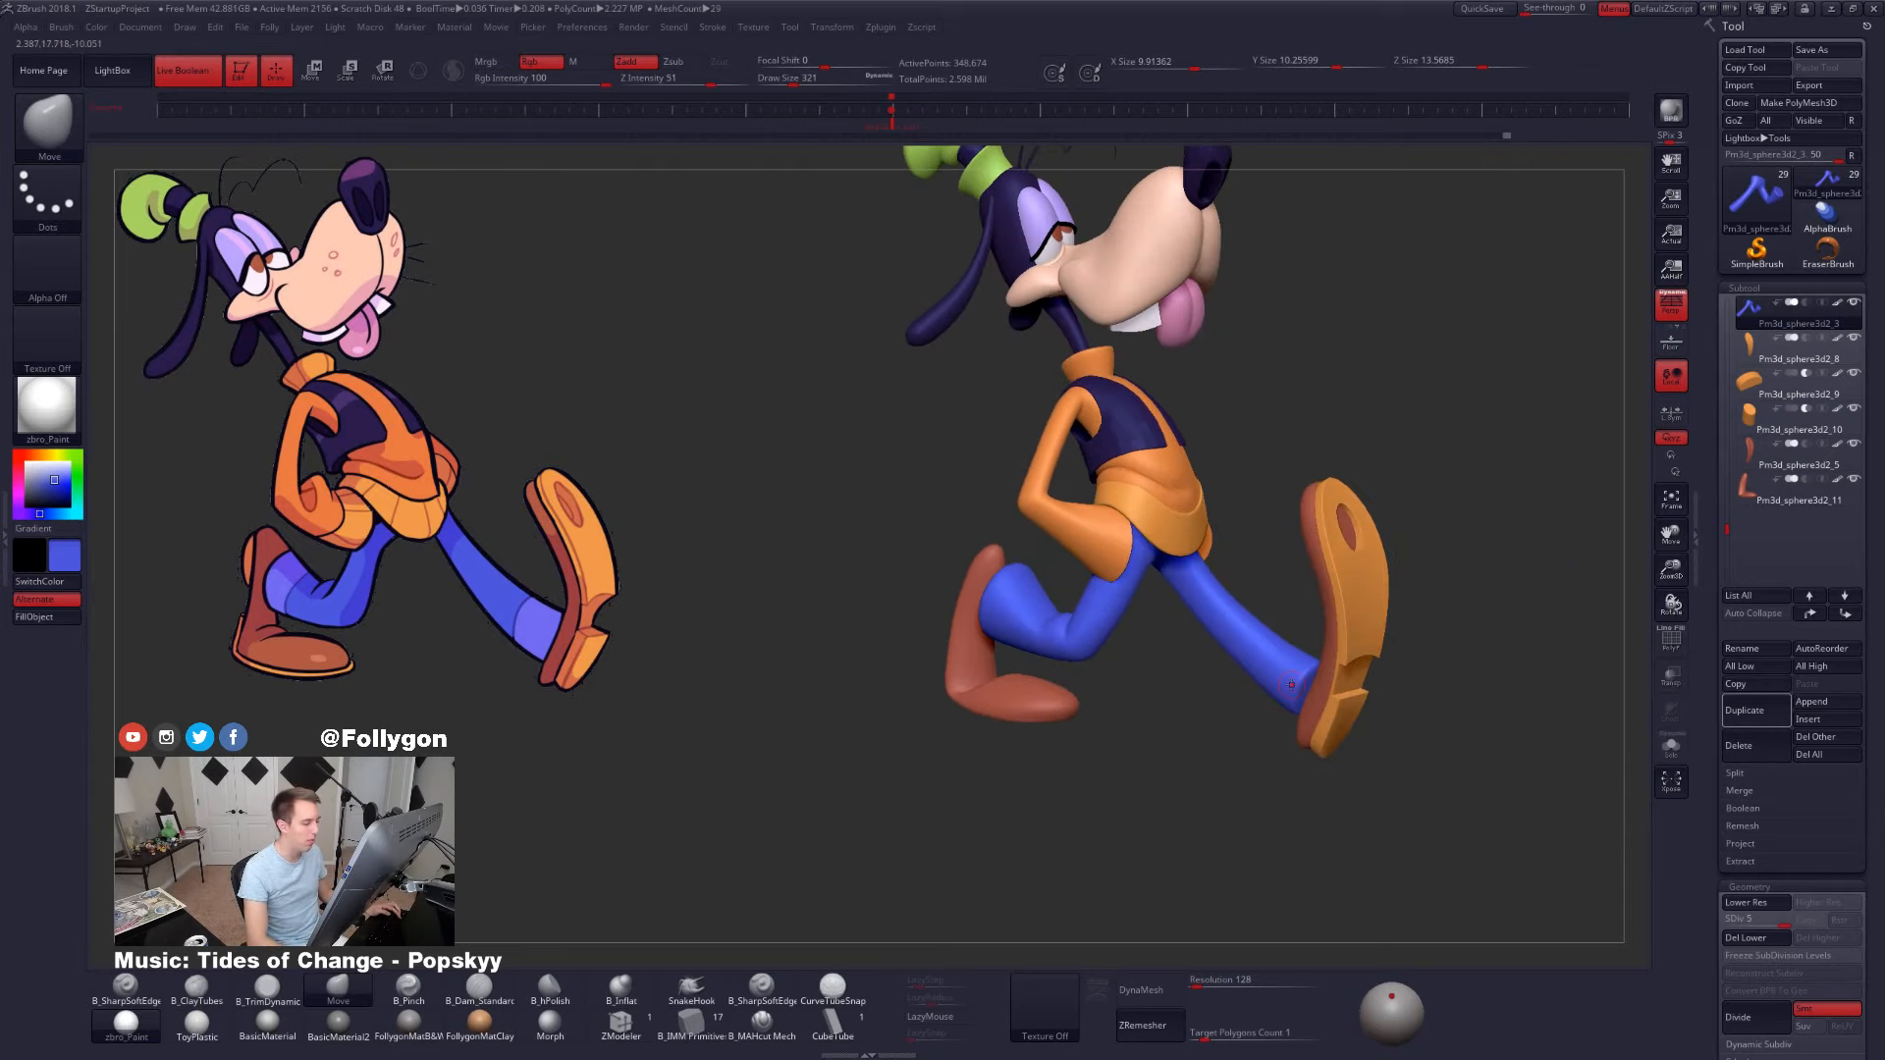
{"action": "mouse_move", "coordinate": [1291, 684]}
{"action": "right_mouse_down"}
{"action": "mouse_move", "coordinate": [1311, 687]}
{"action": "mouse_move", "coordinate": [1316, 741]}
{"action": "right_mouse_up"}
- Adjust the curve of the straight trouser leg at subdivision level 3 with the Move brush, using draw sizes 1368 and 1523
{"action": "key", "text": "shift+d"}
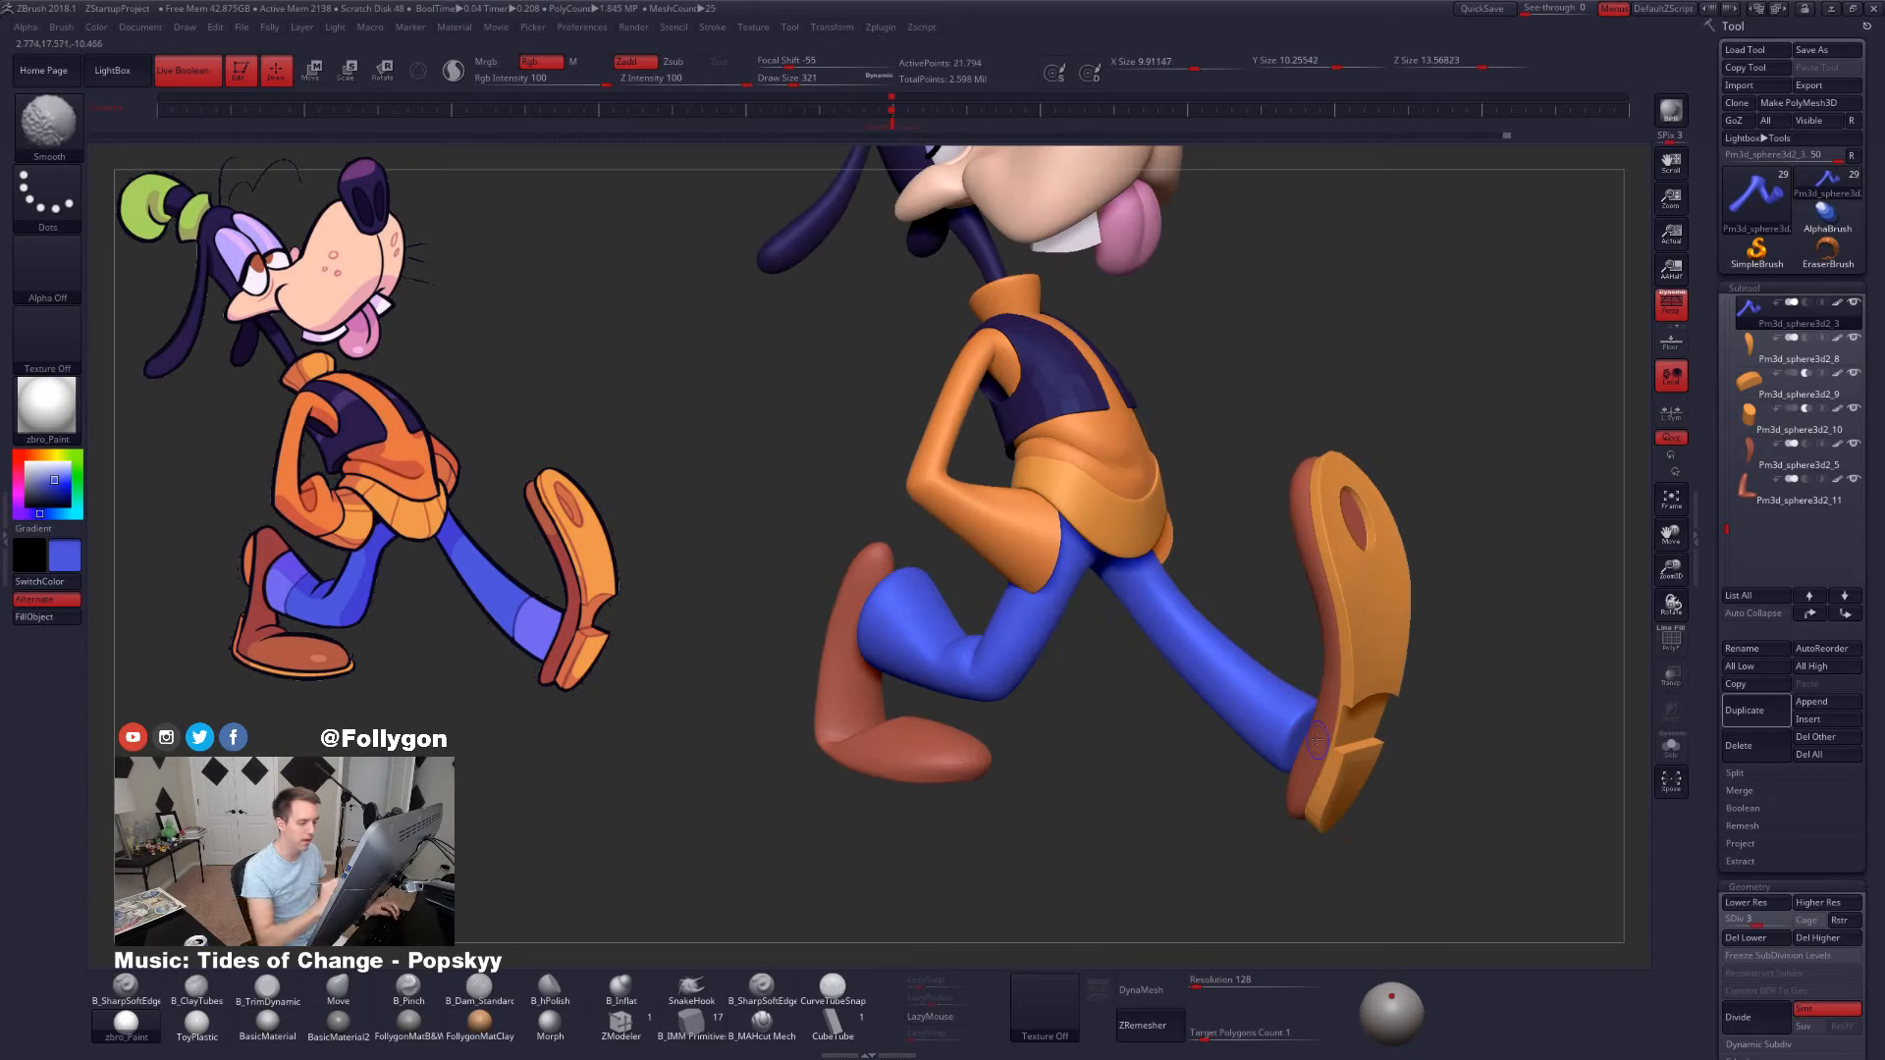
{"action": "key", "text": "shift+d"}
{"action": "key", "text": "space"}
{"action": "mouse_move", "coordinate": [1208, 619]}
{"action": "left_mouse_down"}
{"action": "mouse_move", "coordinate": [1229, 620]}
{"action": "mouse_move", "coordinate": [1192, 612]}
{"action": "left_mouse_up"}
{"action": "key", "text": "space"}
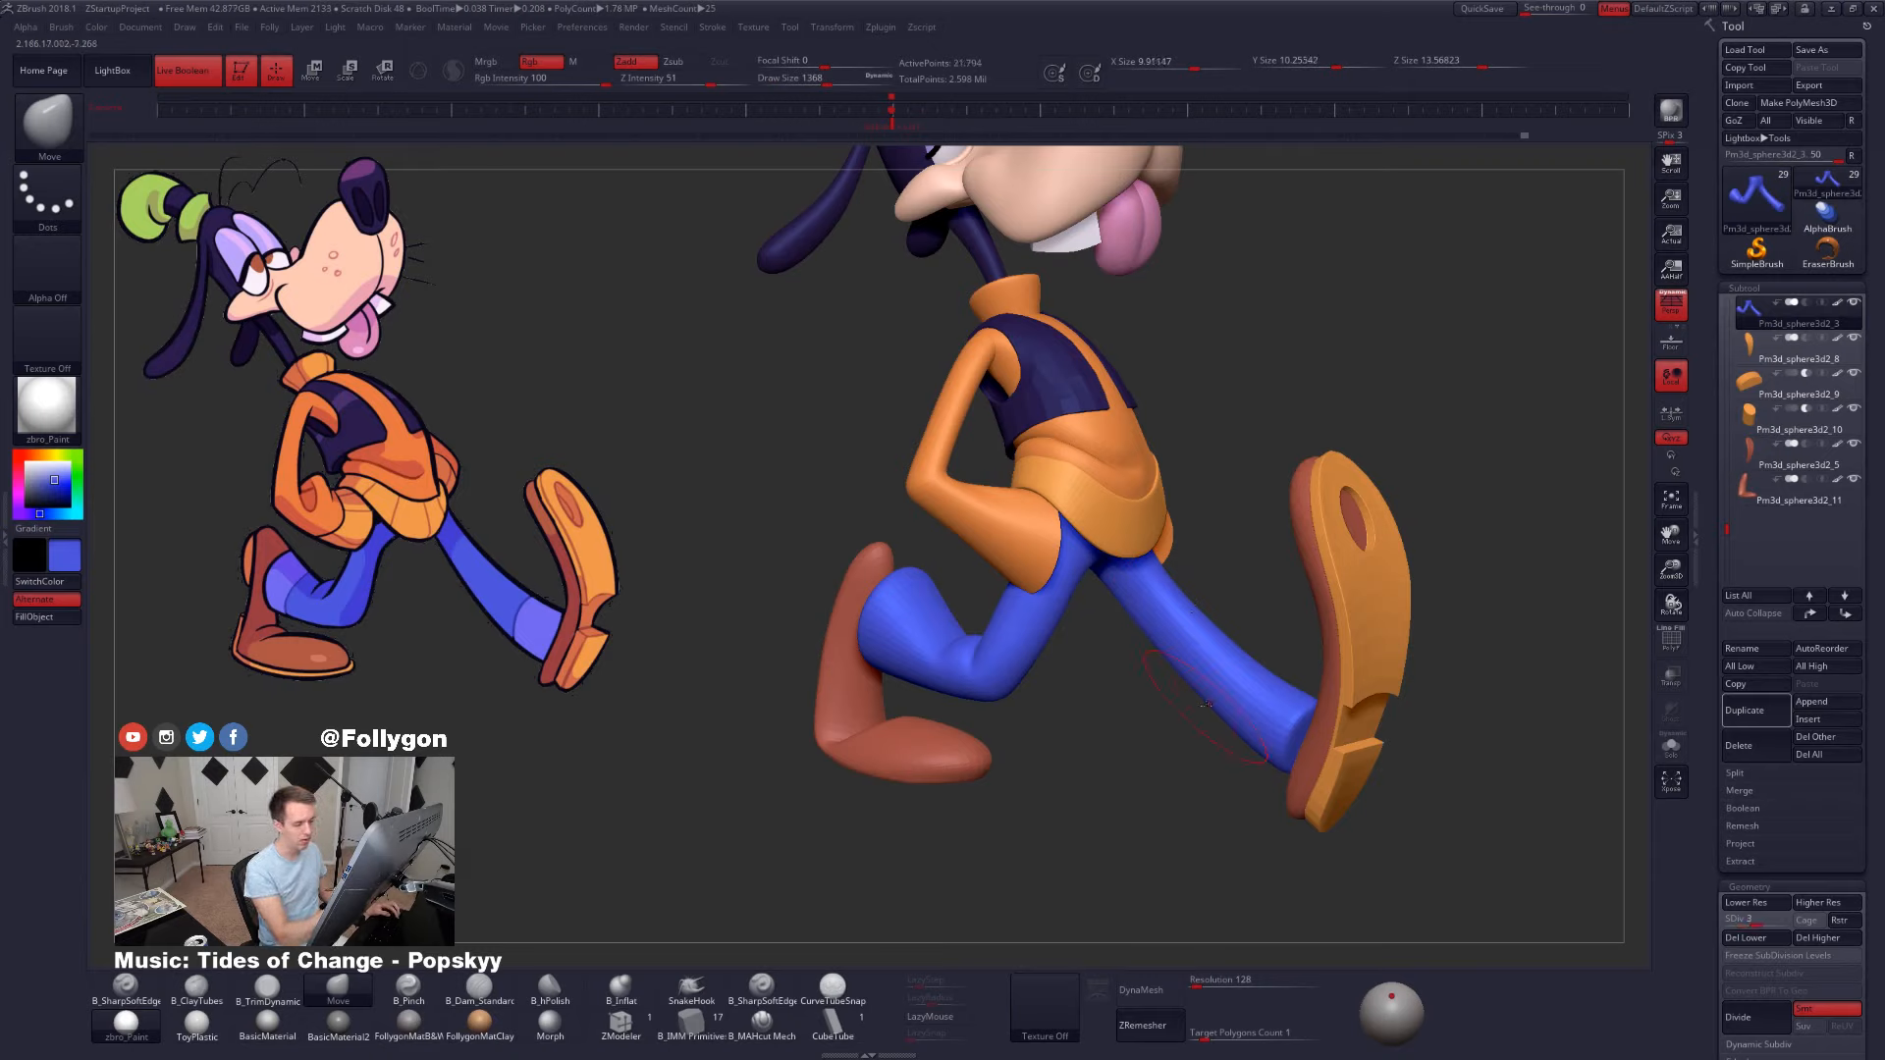
{"action": "key", "text": "shift"}
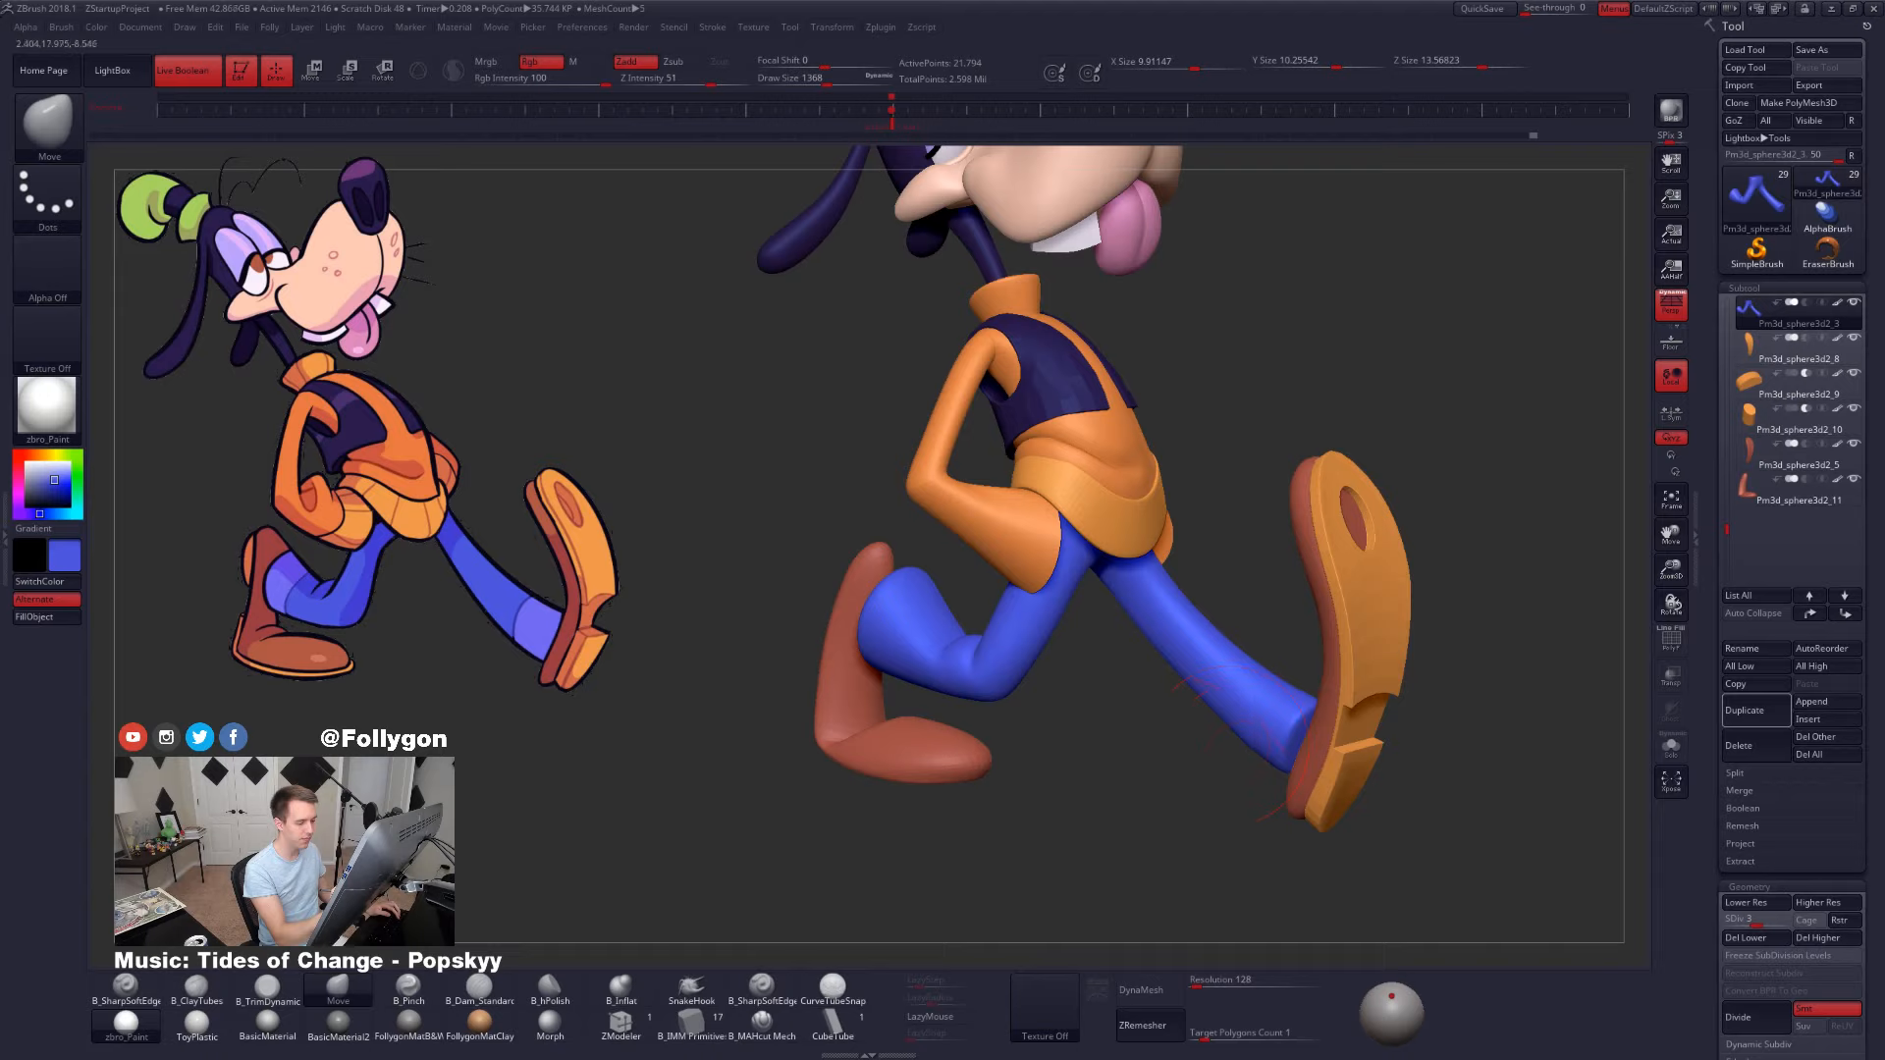
{"action": "key", "text": "space"}
{"action": "mouse_move", "coordinate": [1190, 649]}
{"action": "left_mouse_down"}
{"action": "mouse_move", "coordinate": [1182, 689]}
{"action": "mouse_move", "coordinate": [1153, 672]}
{"action": "left_mouse_up"}
- Inspect the trousers in isolation and bring back the full character
{"action": "key", "text": "shift+s"}
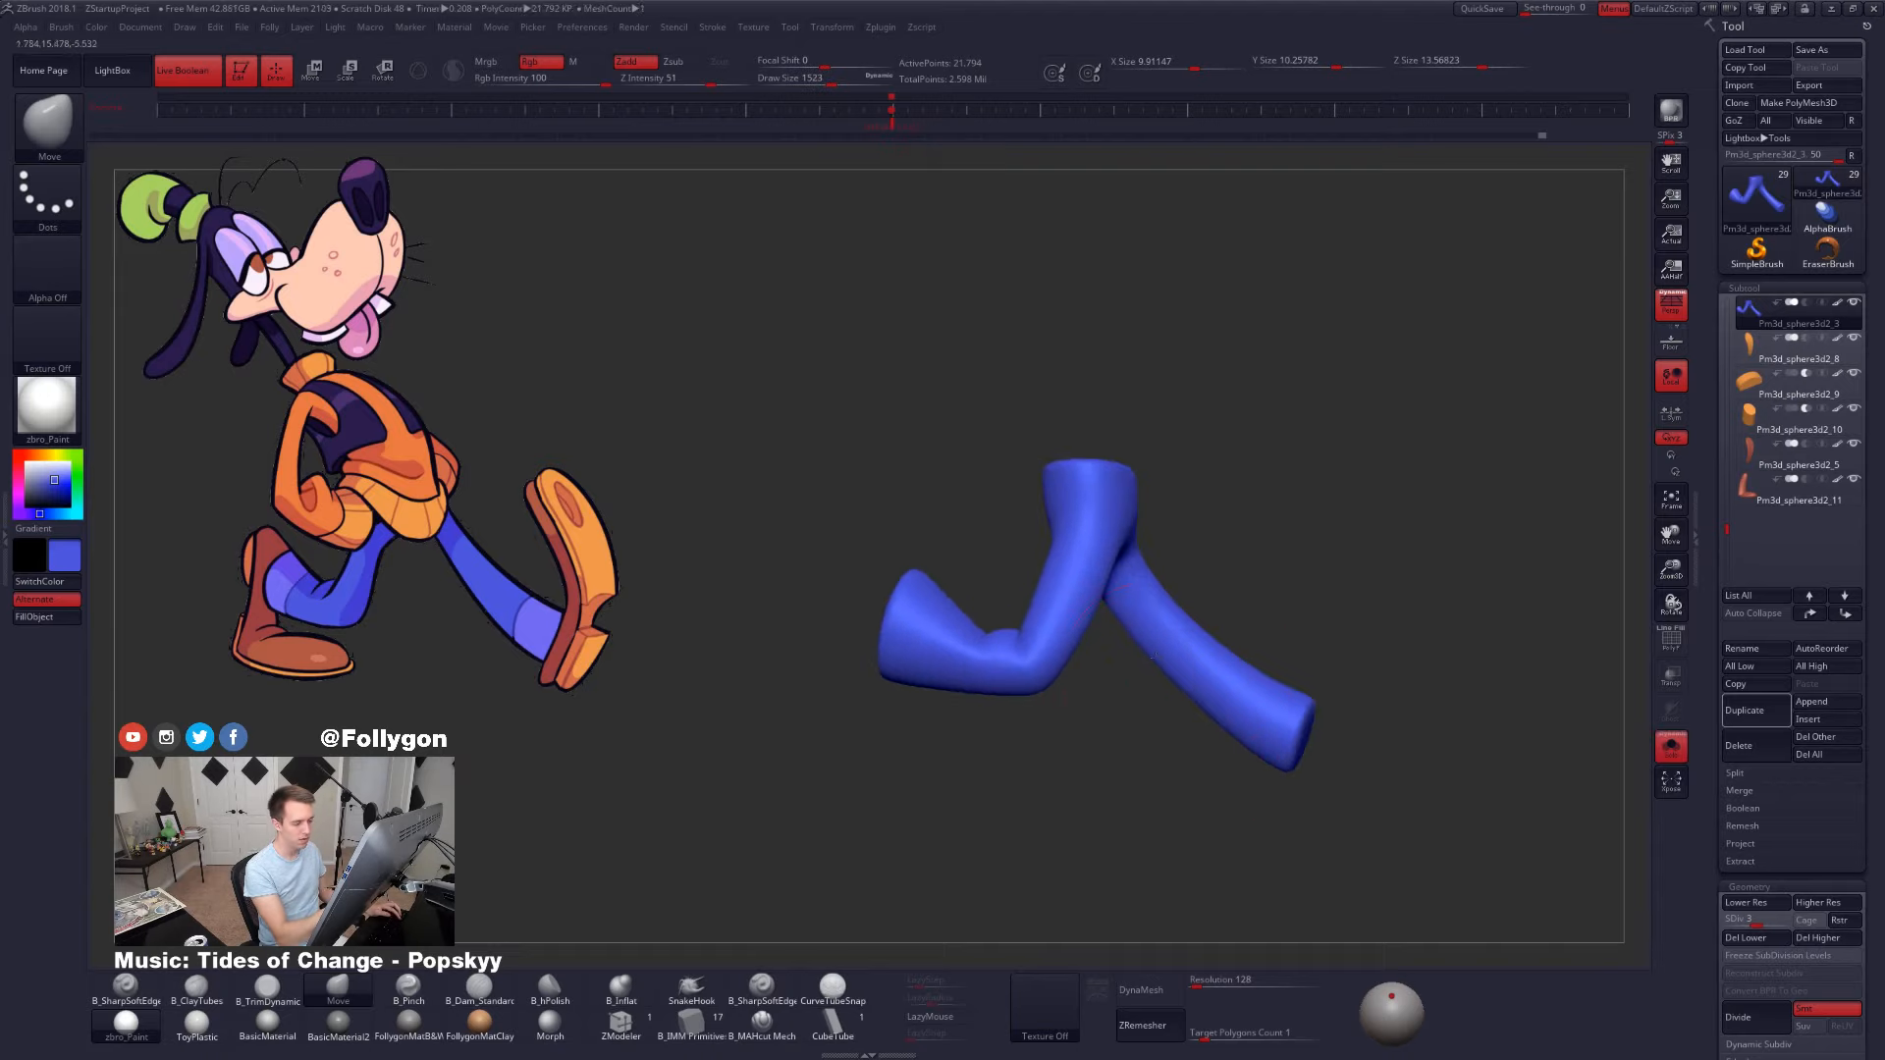
{"action": "right_click_drag", "start_coordinate": [1196, 636], "coordinate": [1200, 643]}
{"action": "mouse_move", "coordinate": [1204, 732]}
{"action": "right_mouse_down"}
{"action": "mouse_move", "coordinate": [1247, 735]}
{"action": "mouse_move", "coordinate": [1221, 687]}
{"action": "mouse_move", "coordinate": [1283, 702]}
{"action": "mouse_move", "coordinate": [1267, 677]}
{"action": "mouse_move", "coordinate": [1250, 782]}
{"action": "mouse_move", "coordinate": [1308, 805]}
{"action": "mouse_move", "coordinate": [1336, 760]}
{"action": "mouse_move", "coordinate": [1356, 785]}
{"action": "mouse_move", "coordinate": [1343, 769]}
{"action": "right_mouse_up"}
{"action": "key", "text": "alt+s"}
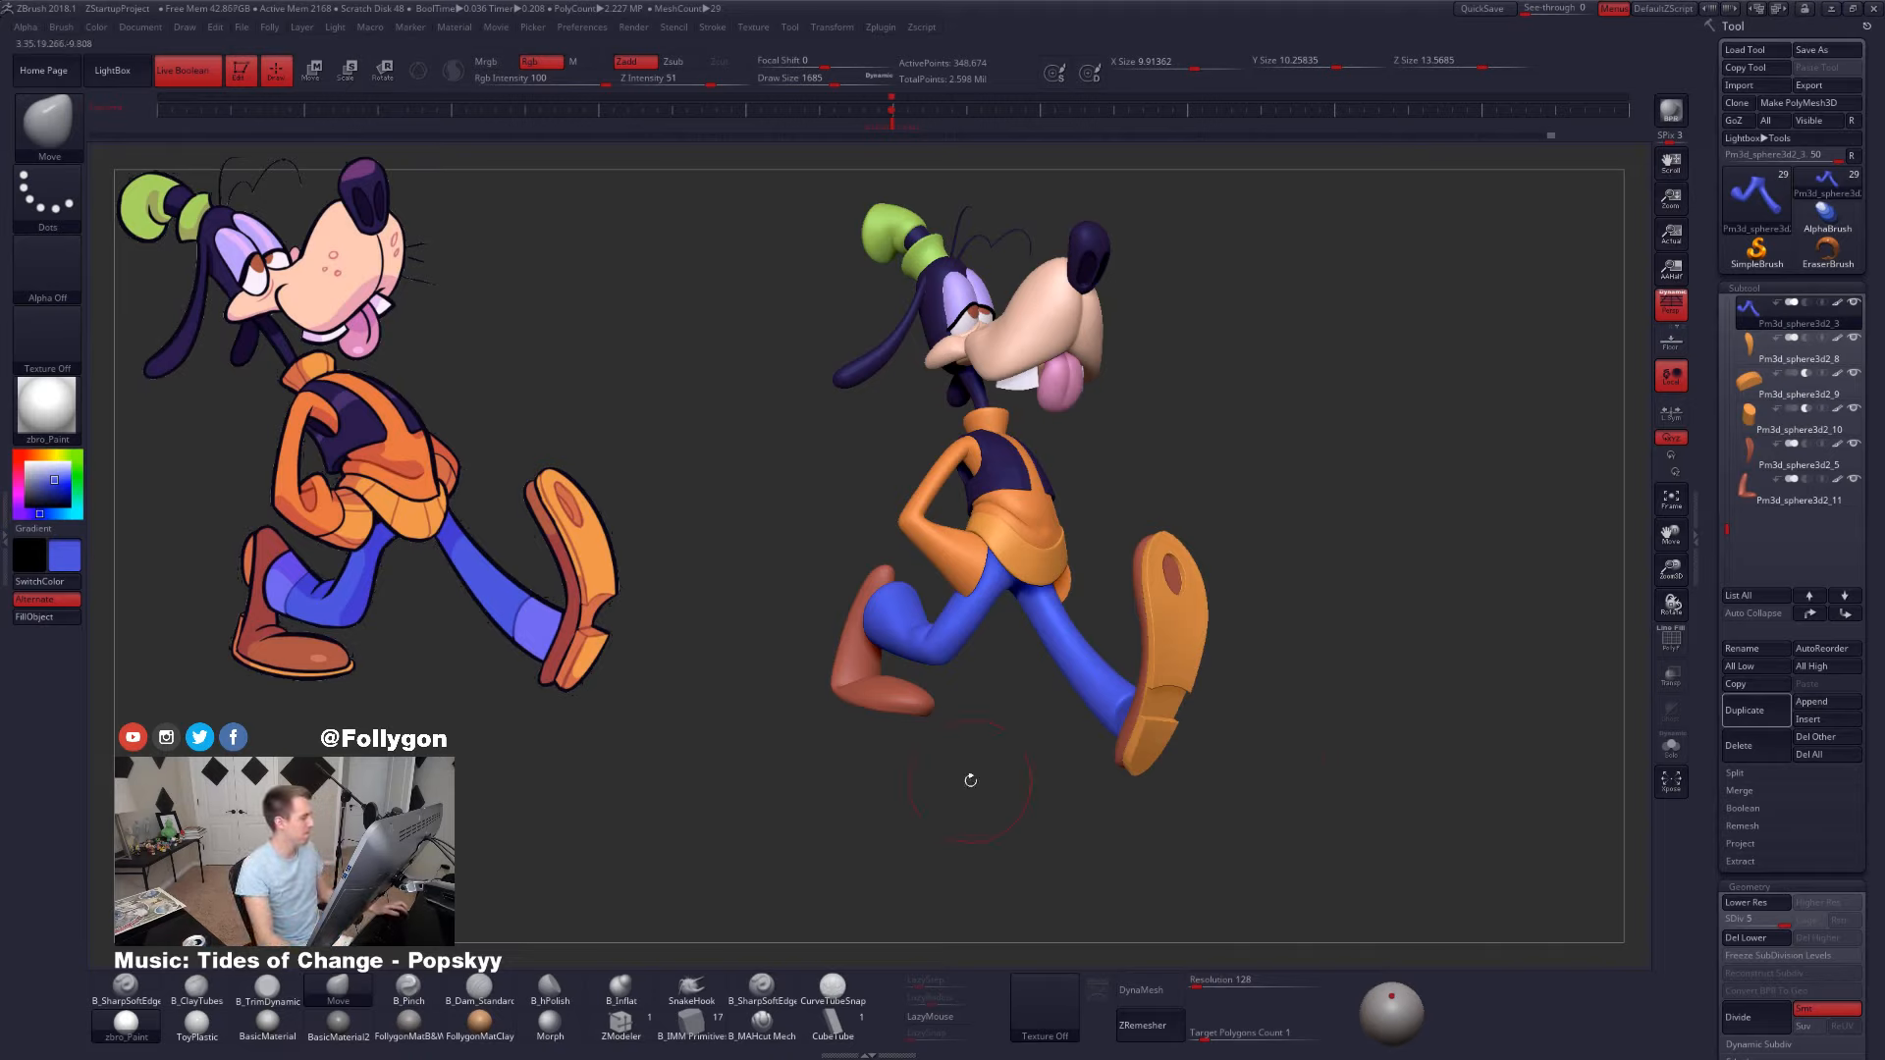
- Select the orange shirt hem, subdivide it to level 5 and smooth its surface at draw size 1685
{"action": "left_click", "coordinate": [1049, 552], "text": "alt"}
{"action": "key", "text": "shift+d"}
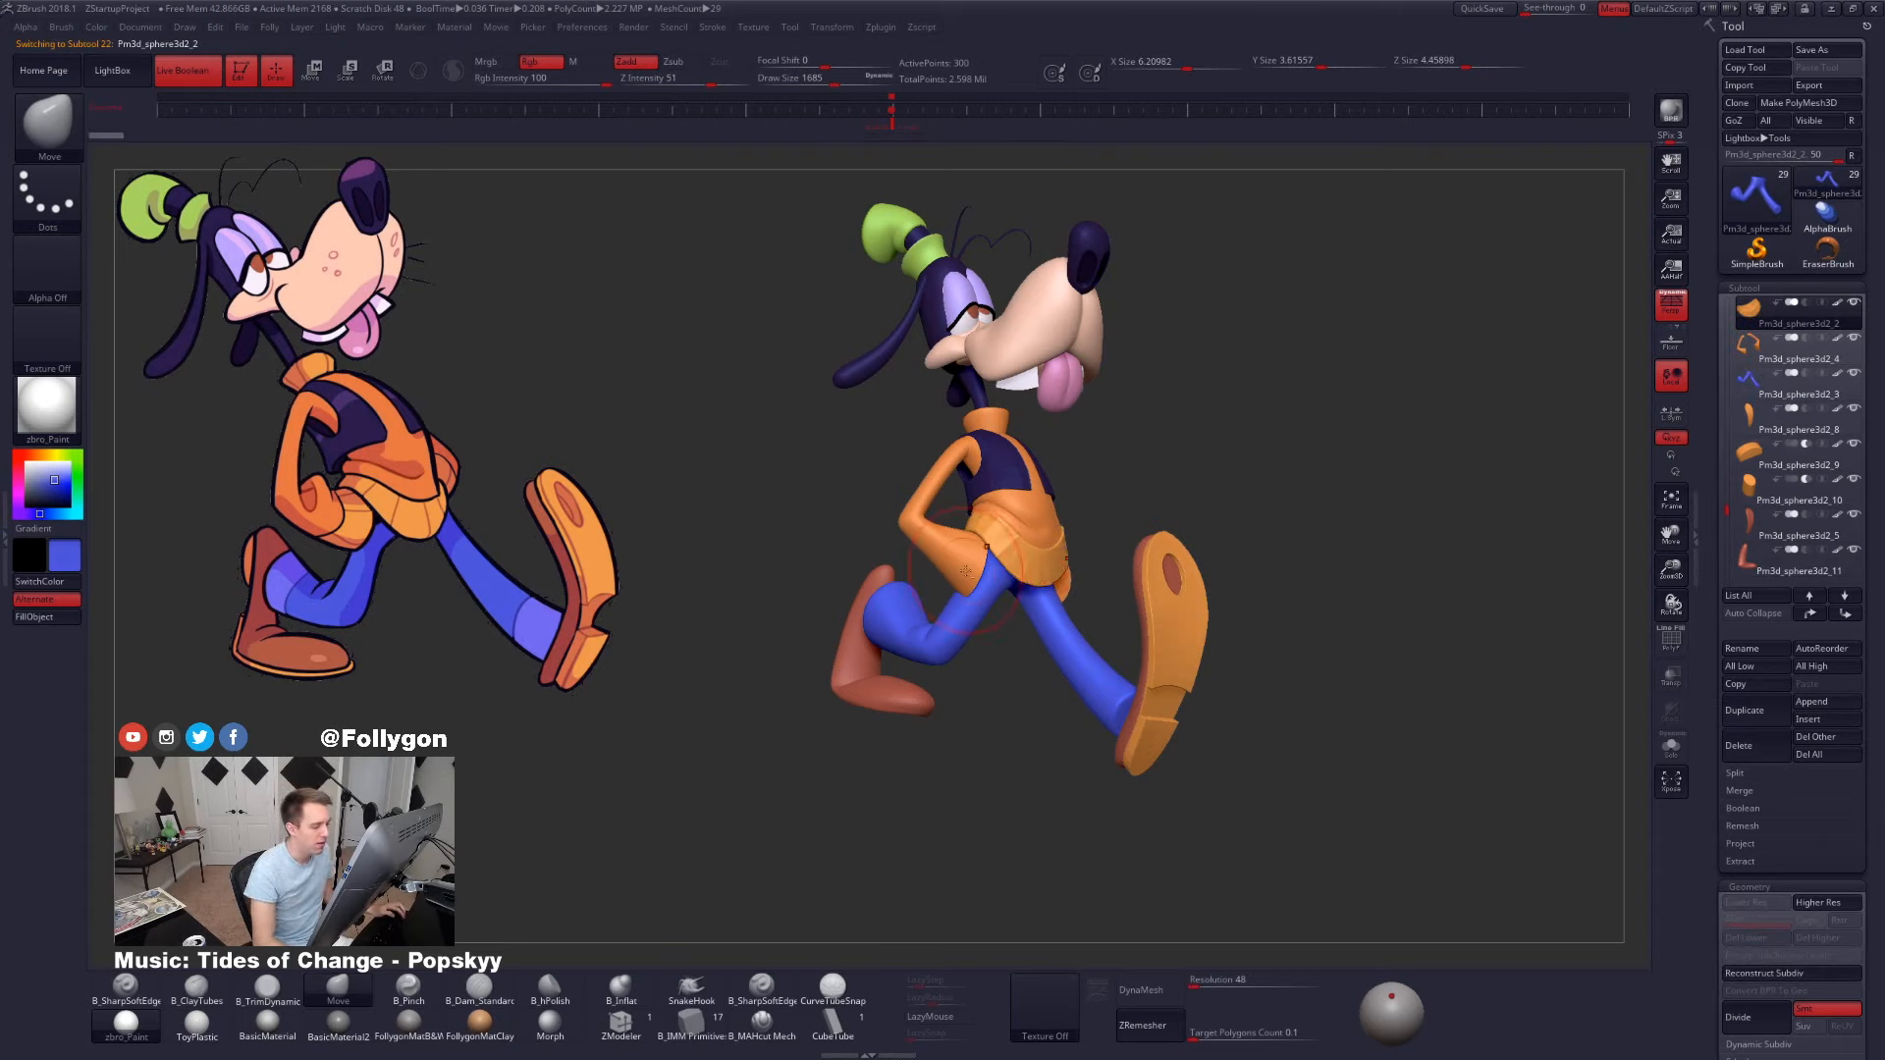
{"action": "mouse_move", "coordinate": [1108, 606]}
{"action": "right_mouse_down", "text": "ctrl"}
{"action": "mouse_move", "coordinate": [1124, 626]}
{"action": "mouse_move", "coordinate": [917, 609]}
{"action": "right_mouse_up", "text": "ctrl"}
{"action": "key", "text": "d"}
{"action": "left_click_drag", "start_coordinate": [1068, 541], "coordinate": [1076, 549], "text": "shift"}
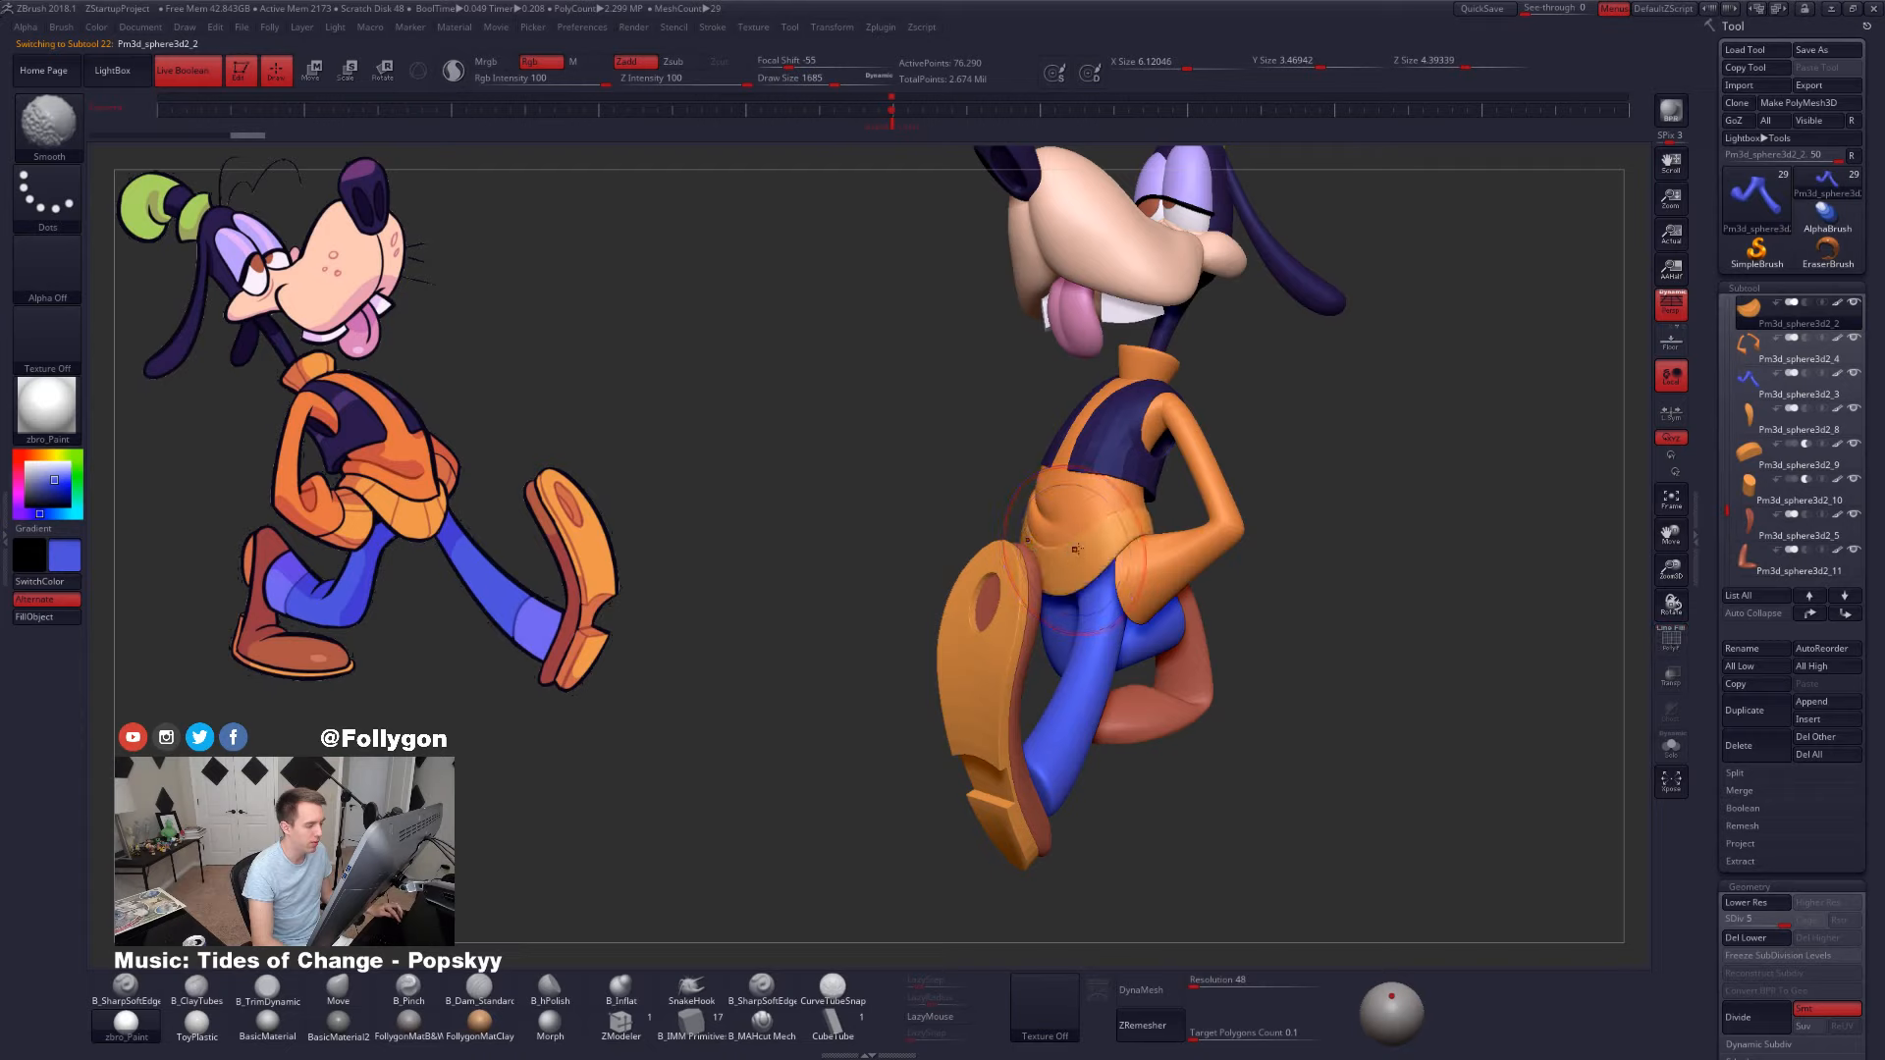
{"action": "right_click_drag", "start_coordinate": [1076, 550], "coordinate": [1218, 564]}
{"action": "mouse_move", "coordinate": [974, 579]}
{"action": "right_mouse_down", "text": "ctrl"}
{"action": "mouse_move", "coordinate": [987, 597]}
{"action": "mouse_move", "coordinate": [959, 644]}
{"action": "mouse_move", "coordinate": [1000, 564]}
{"action": "mouse_move", "coordinate": [1043, 604]}
{"action": "mouse_move", "coordinate": [1068, 681]}
{"action": "right_mouse_up", "text": "ctrl"}
- Drop the shirt hem to subdivision level 1 and reshape its side with the Move brush at draw size 1429
{"action": "key", "text": "space"}
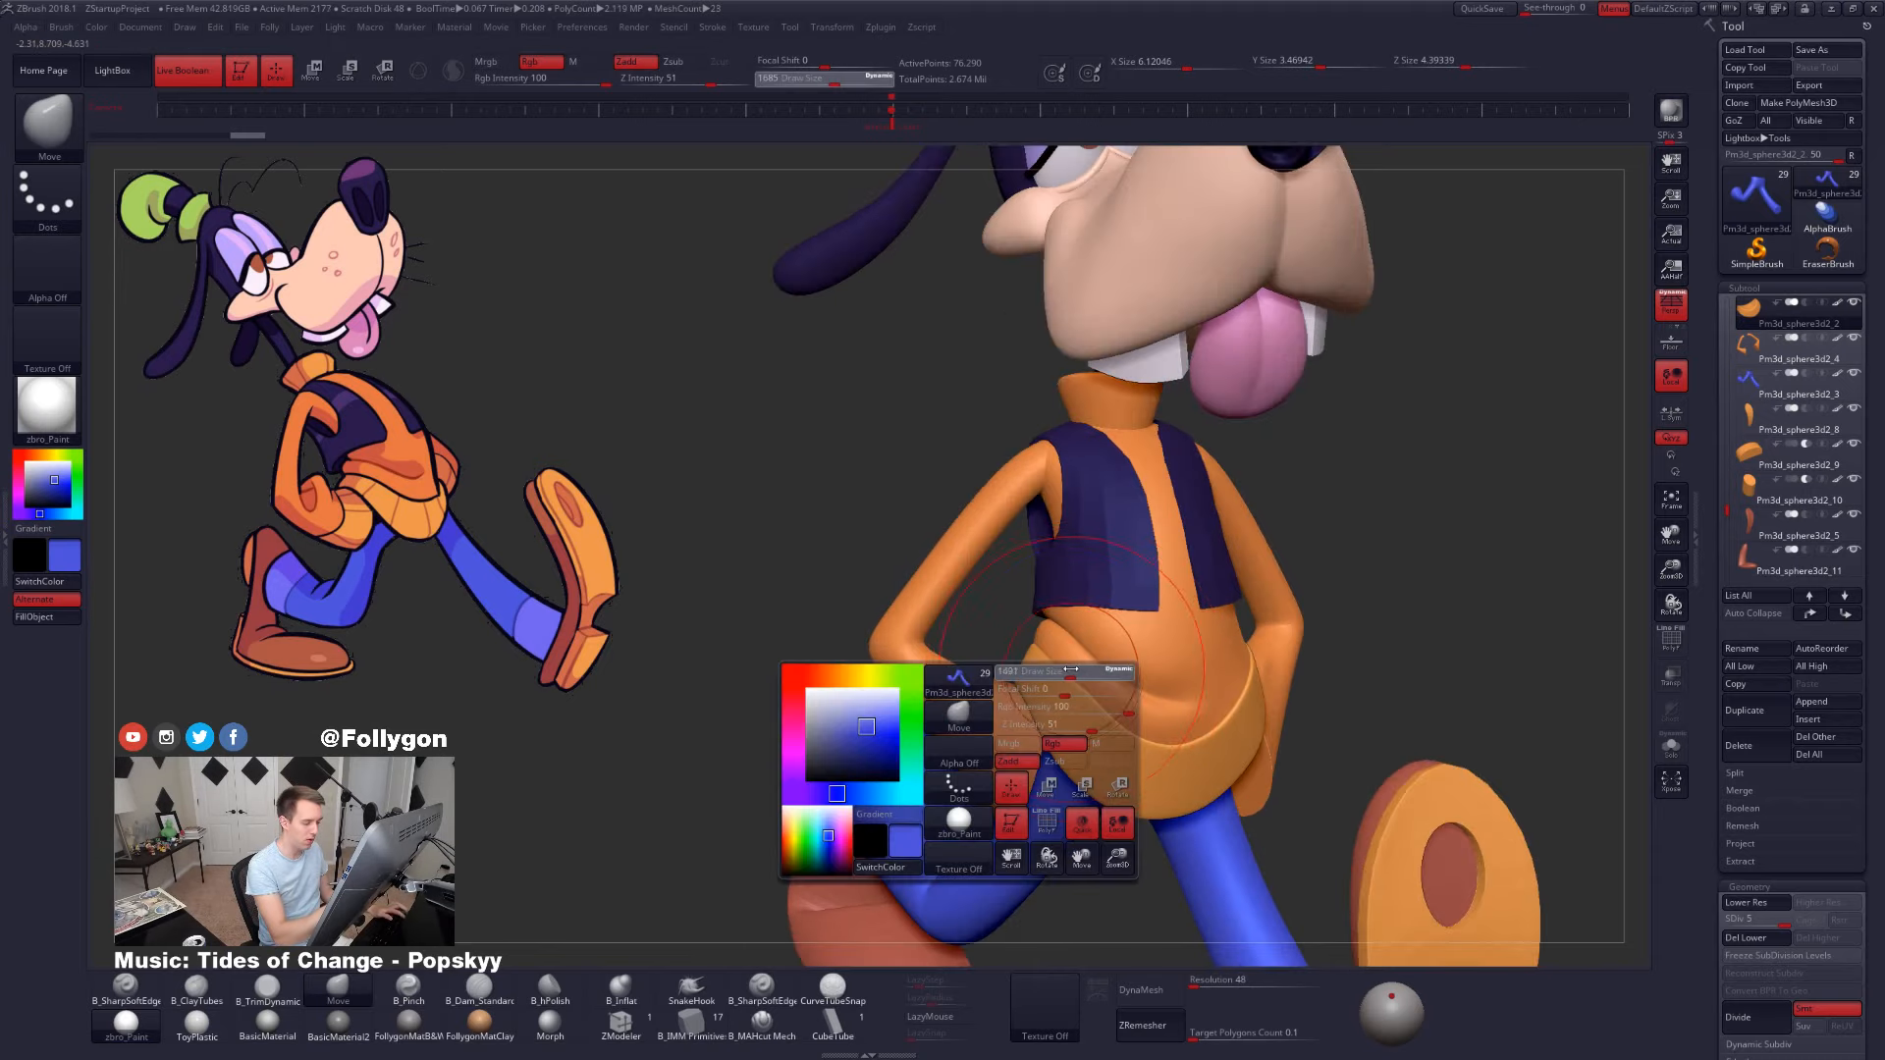
{"action": "left_click_drag", "start_coordinate": [1069, 680], "coordinate": [1063, 680]}
{"action": "key", "text": "shift+d"}
{"action": "key", "text": "shift+d"}
{"action": "key", "text": "shift+d"}
{"action": "key", "text": "shift+d"}
{"action": "right_click_drag", "start_coordinate": [1063, 679], "coordinate": [1056, 655]}
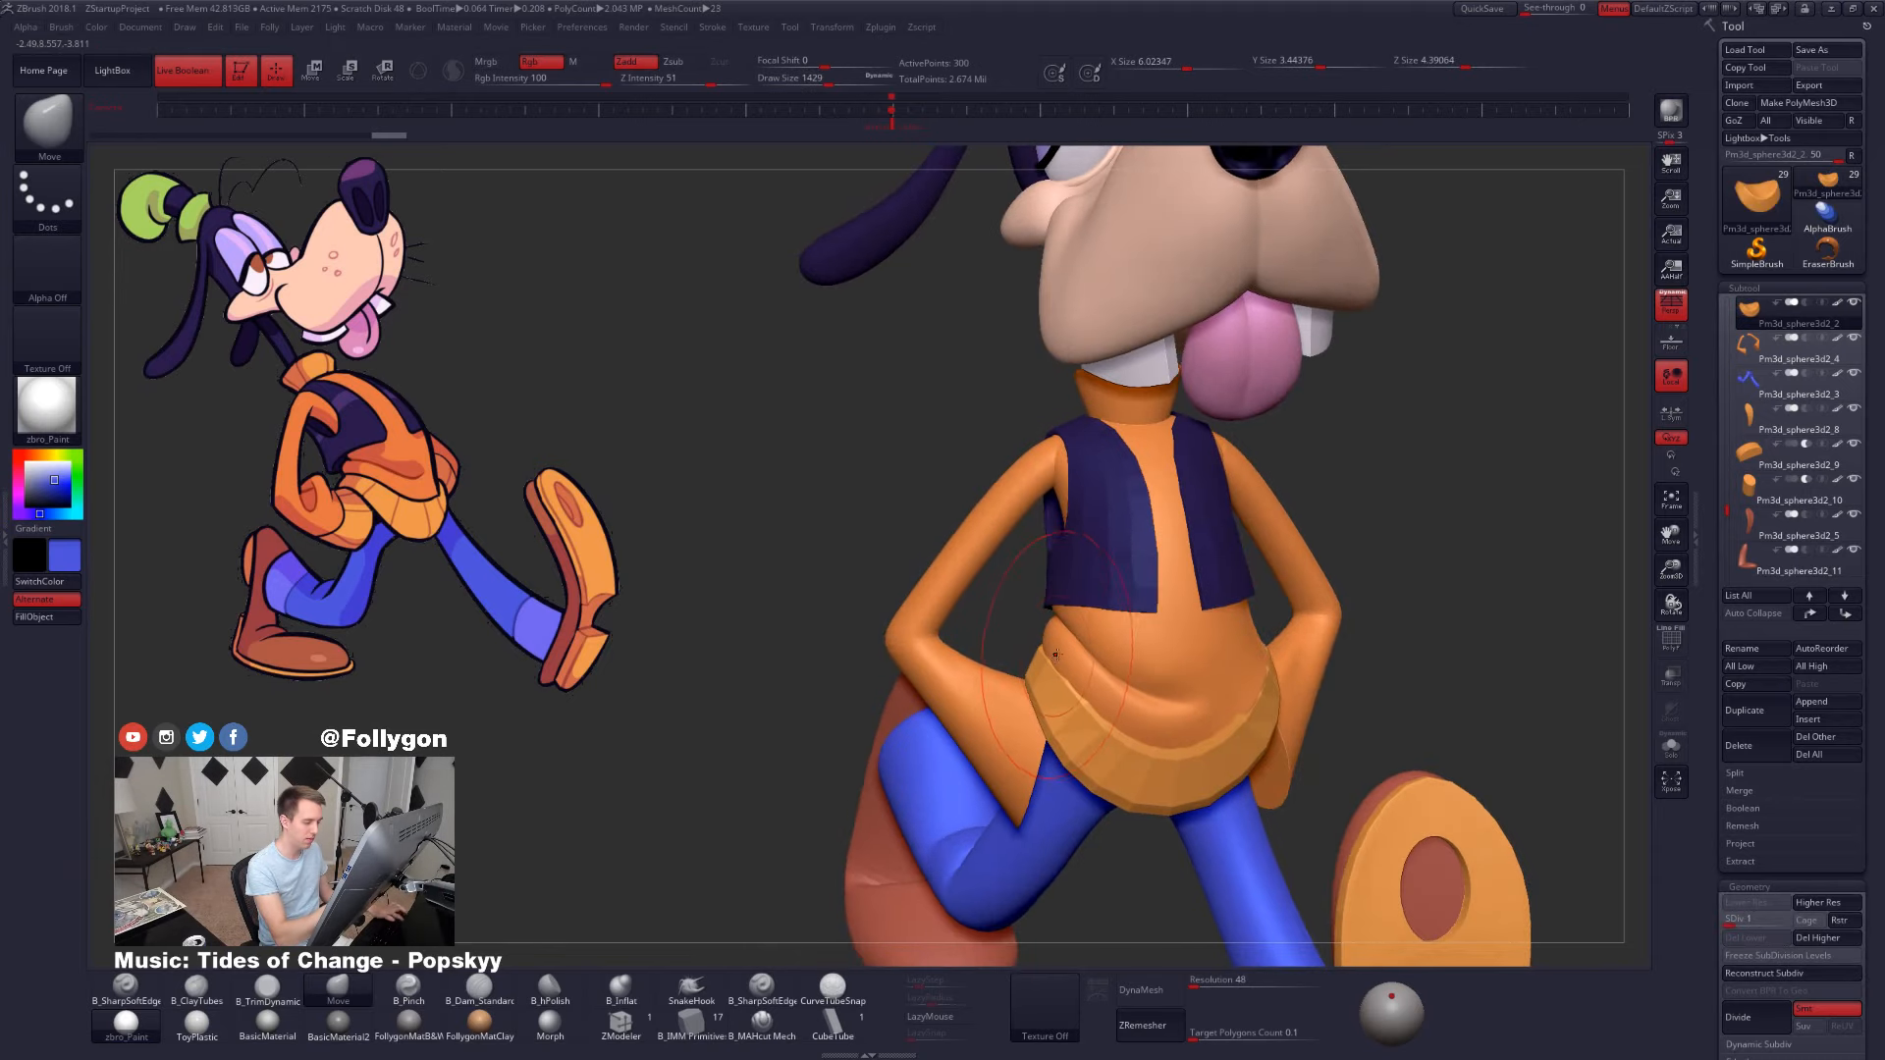
- Refine and smooth the shirt hem near the hip at subdivision level 2 with draw size 1198, and raise its subdivision level again
{"action": "key", "text": "d"}
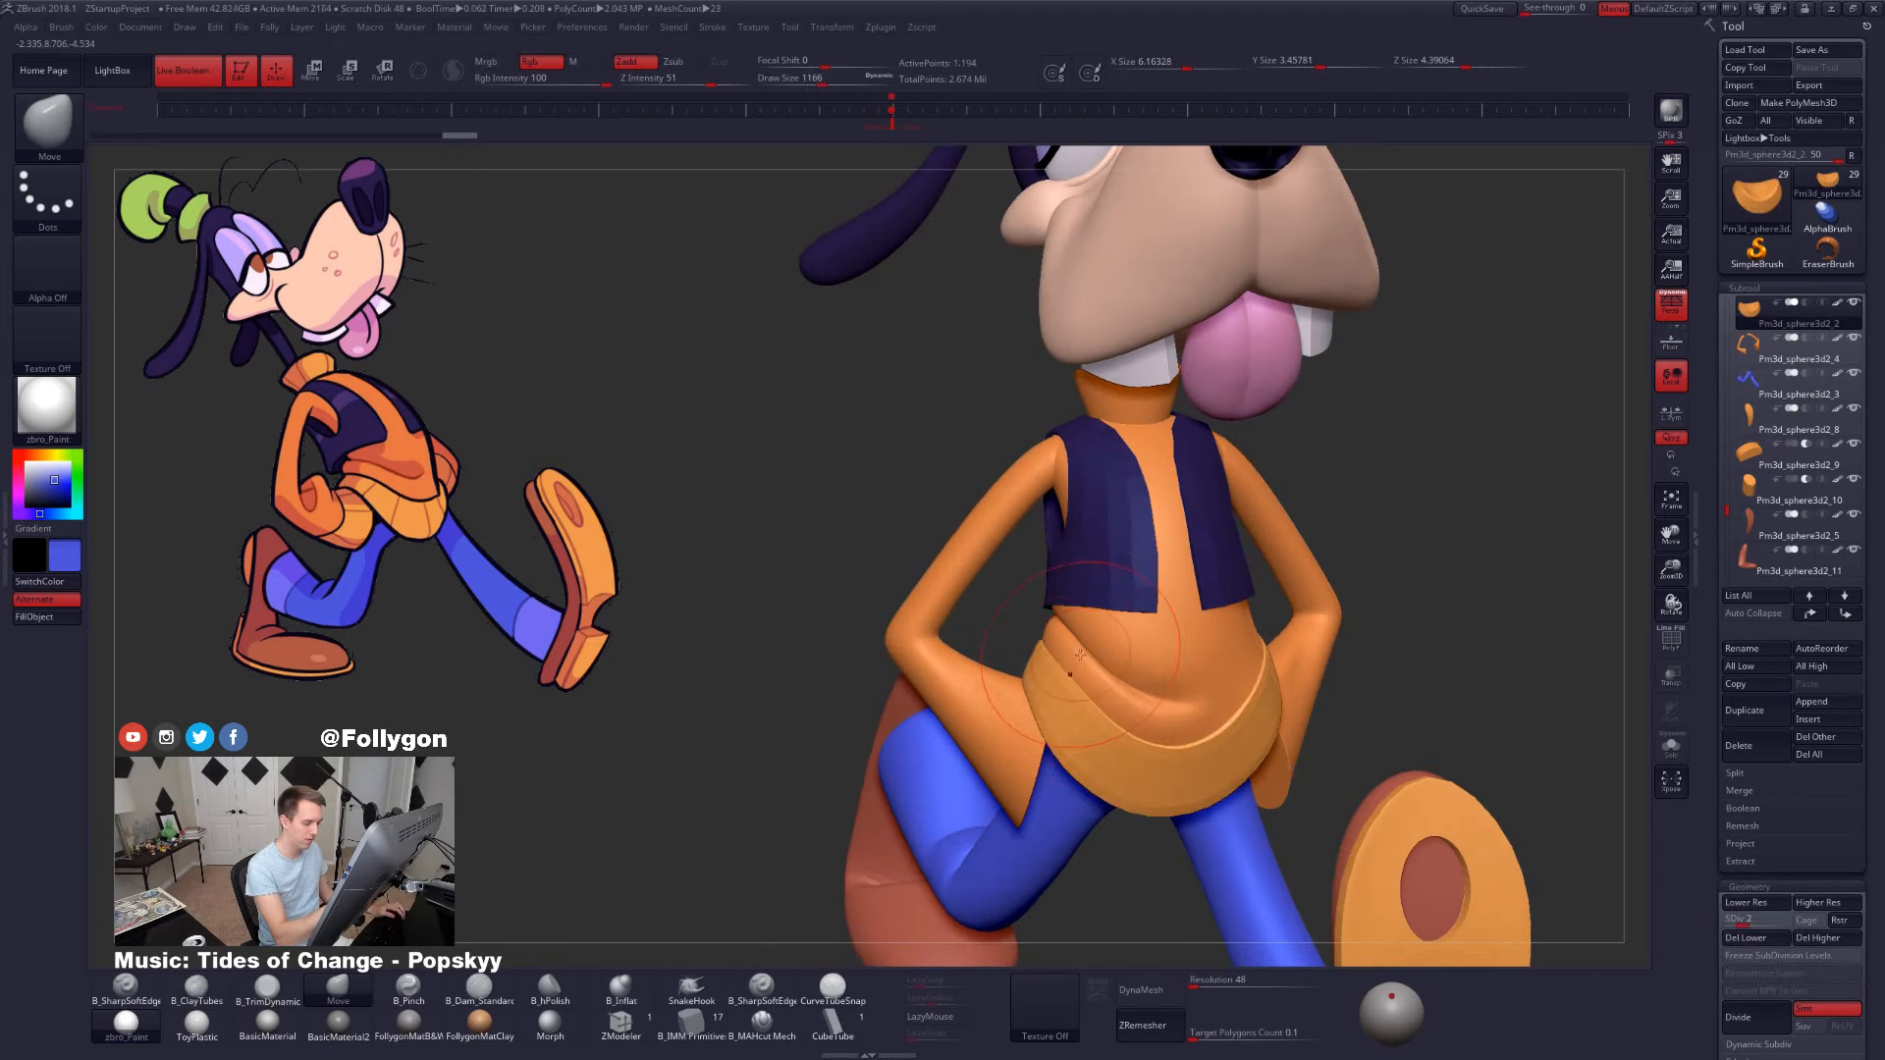
{"action": "mouse_move", "coordinate": [1077, 666]}
{"action": "right_mouse_down"}
{"action": "mouse_move", "coordinate": [1072, 697]}
{"action": "mouse_move", "coordinate": [1002, 711]}
{"action": "right_mouse_up"}
{"action": "left_click_drag", "start_coordinate": [991, 719], "coordinate": [1036, 722], "text": "shift"}
{"action": "right_click_drag", "start_coordinate": [1002, 722], "coordinate": [1090, 665]}
{"action": "key", "text": "d"}
{"action": "key", "text": "d"}
{"action": "key", "text": "d"}
- Isolate the orange torso, set the draw size to 321 and examine the wireframe at the end of the belly fold
{"action": "left_click", "coordinate": [1061, 655], "text": "alt"}
{"action": "key", "text": "alt+s"}
{"action": "key", "text": "s"}
{"action": "left_click_drag", "start_coordinate": [1089, 664], "coordinate": [1068, 664]}
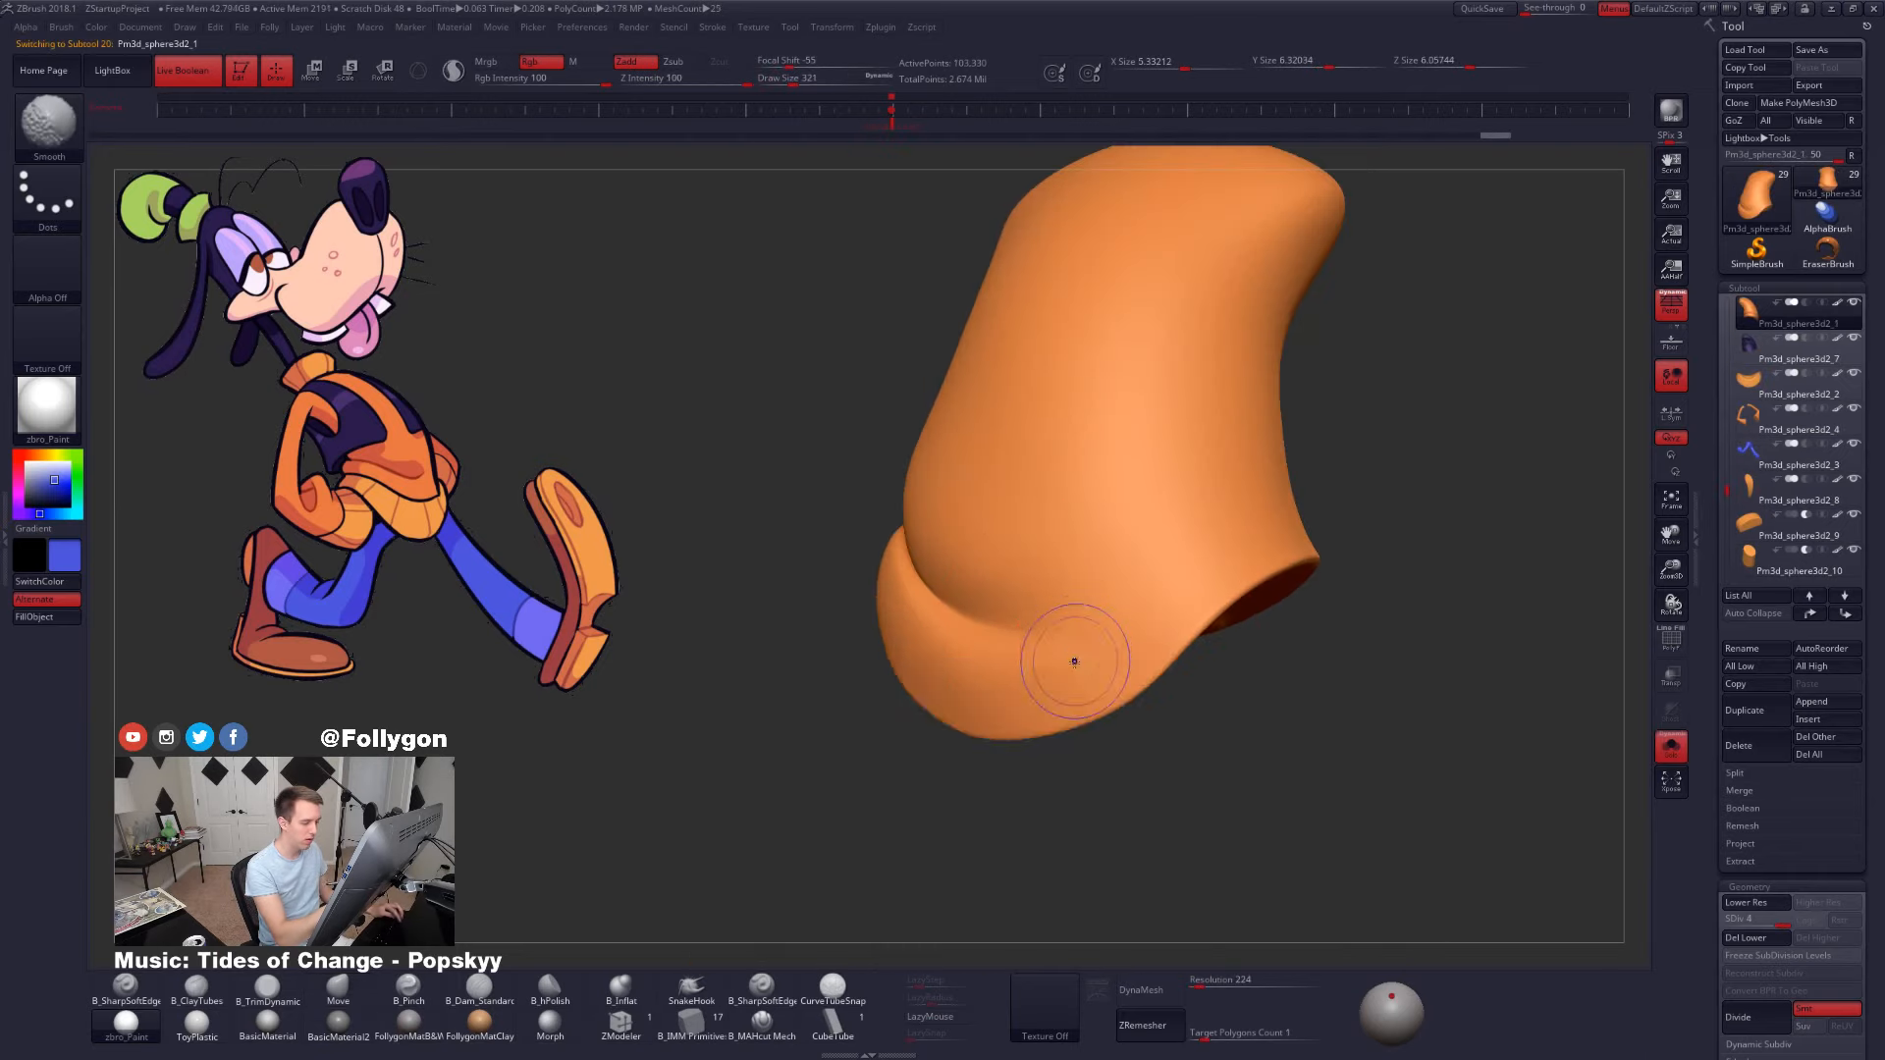
{"action": "key", "text": "shift+f"}
{"action": "key", "text": "shift+f"}
{"action": "mouse_move", "coordinate": [997, 694]}
{"action": "right_mouse_down"}
{"action": "mouse_move", "coordinate": [1052, 674]}
{"action": "mouse_move", "coordinate": [1156, 756]}
{"action": "right_mouse_up"}
{"action": "key", "text": "shift+f"}
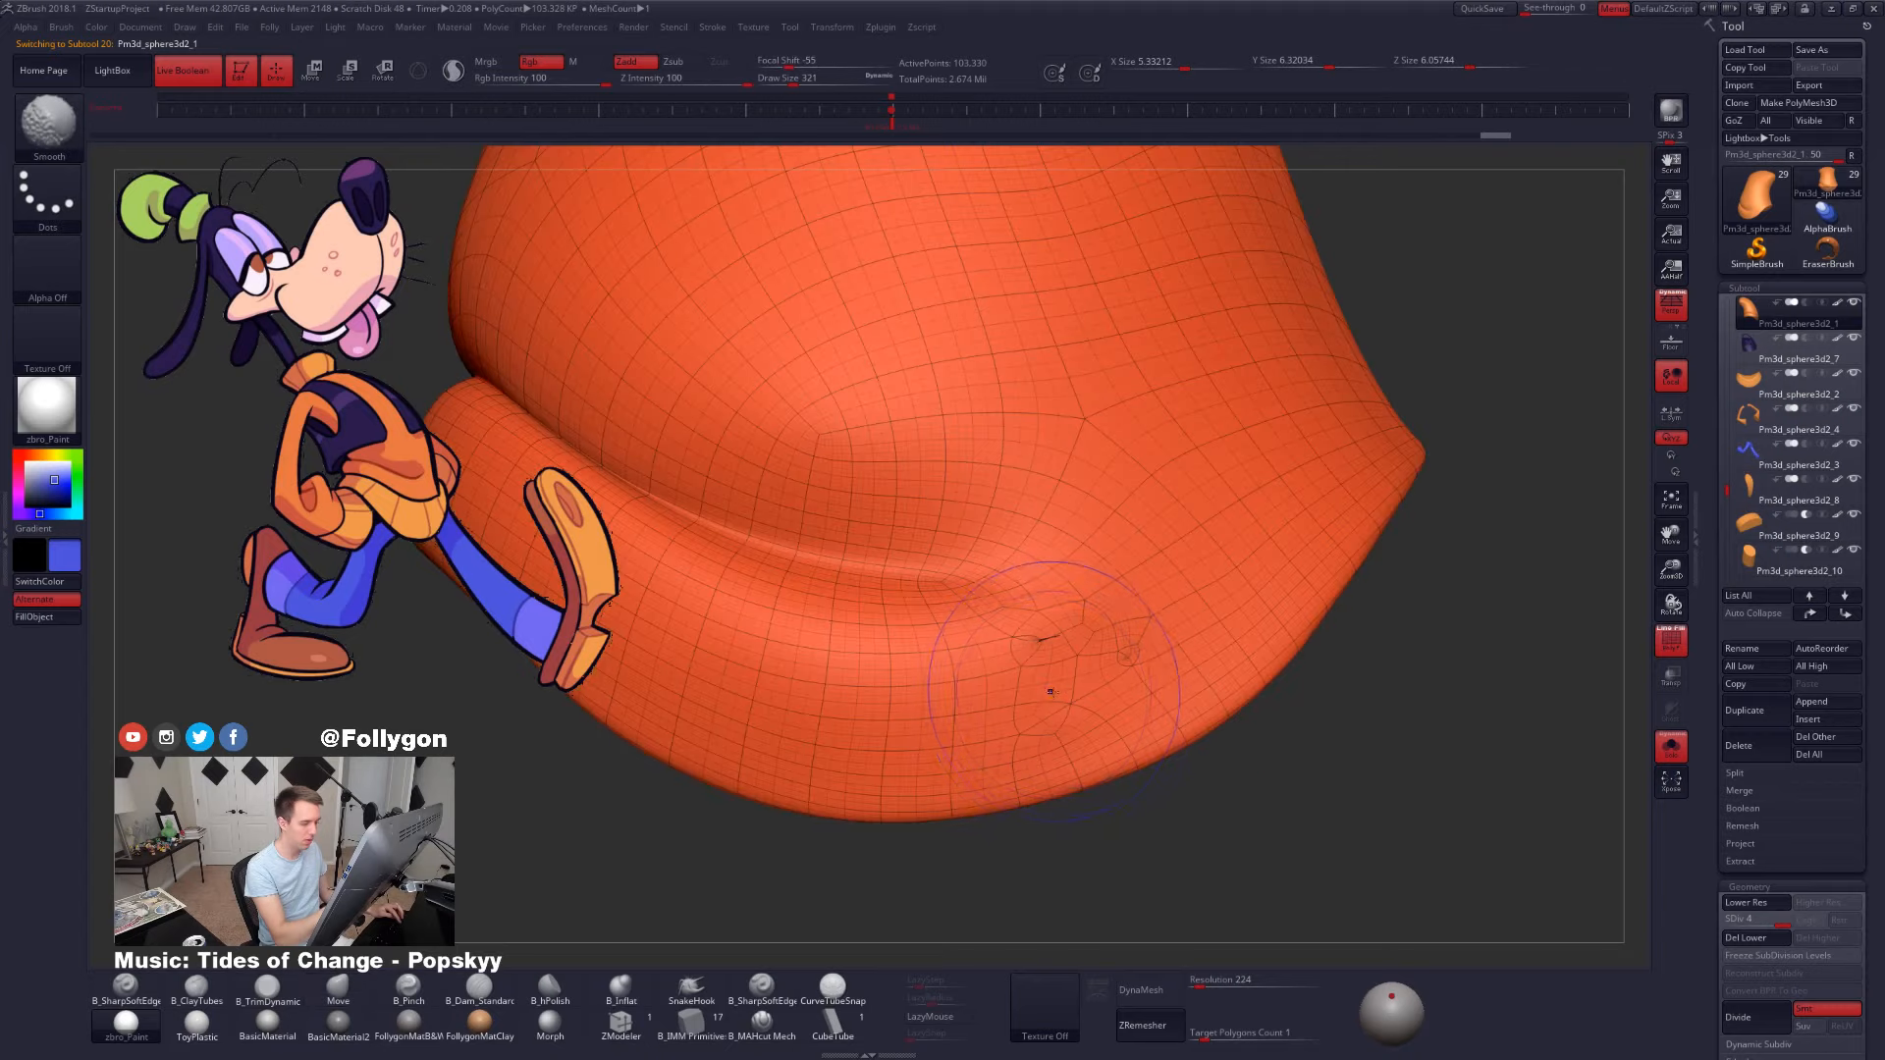
- Hide the wireframe and smooth the pinched end of the belly fold at draw size 192
{"action": "key", "text": "shift+f"}
{"action": "key", "text": "s"}
{"action": "left_click_drag", "start_coordinate": [1072, 662], "coordinate": [1058, 663]}
{"action": "left_click_drag", "start_coordinate": [1044, 660], "coordinate": [1029, 666], "text": "shift"}
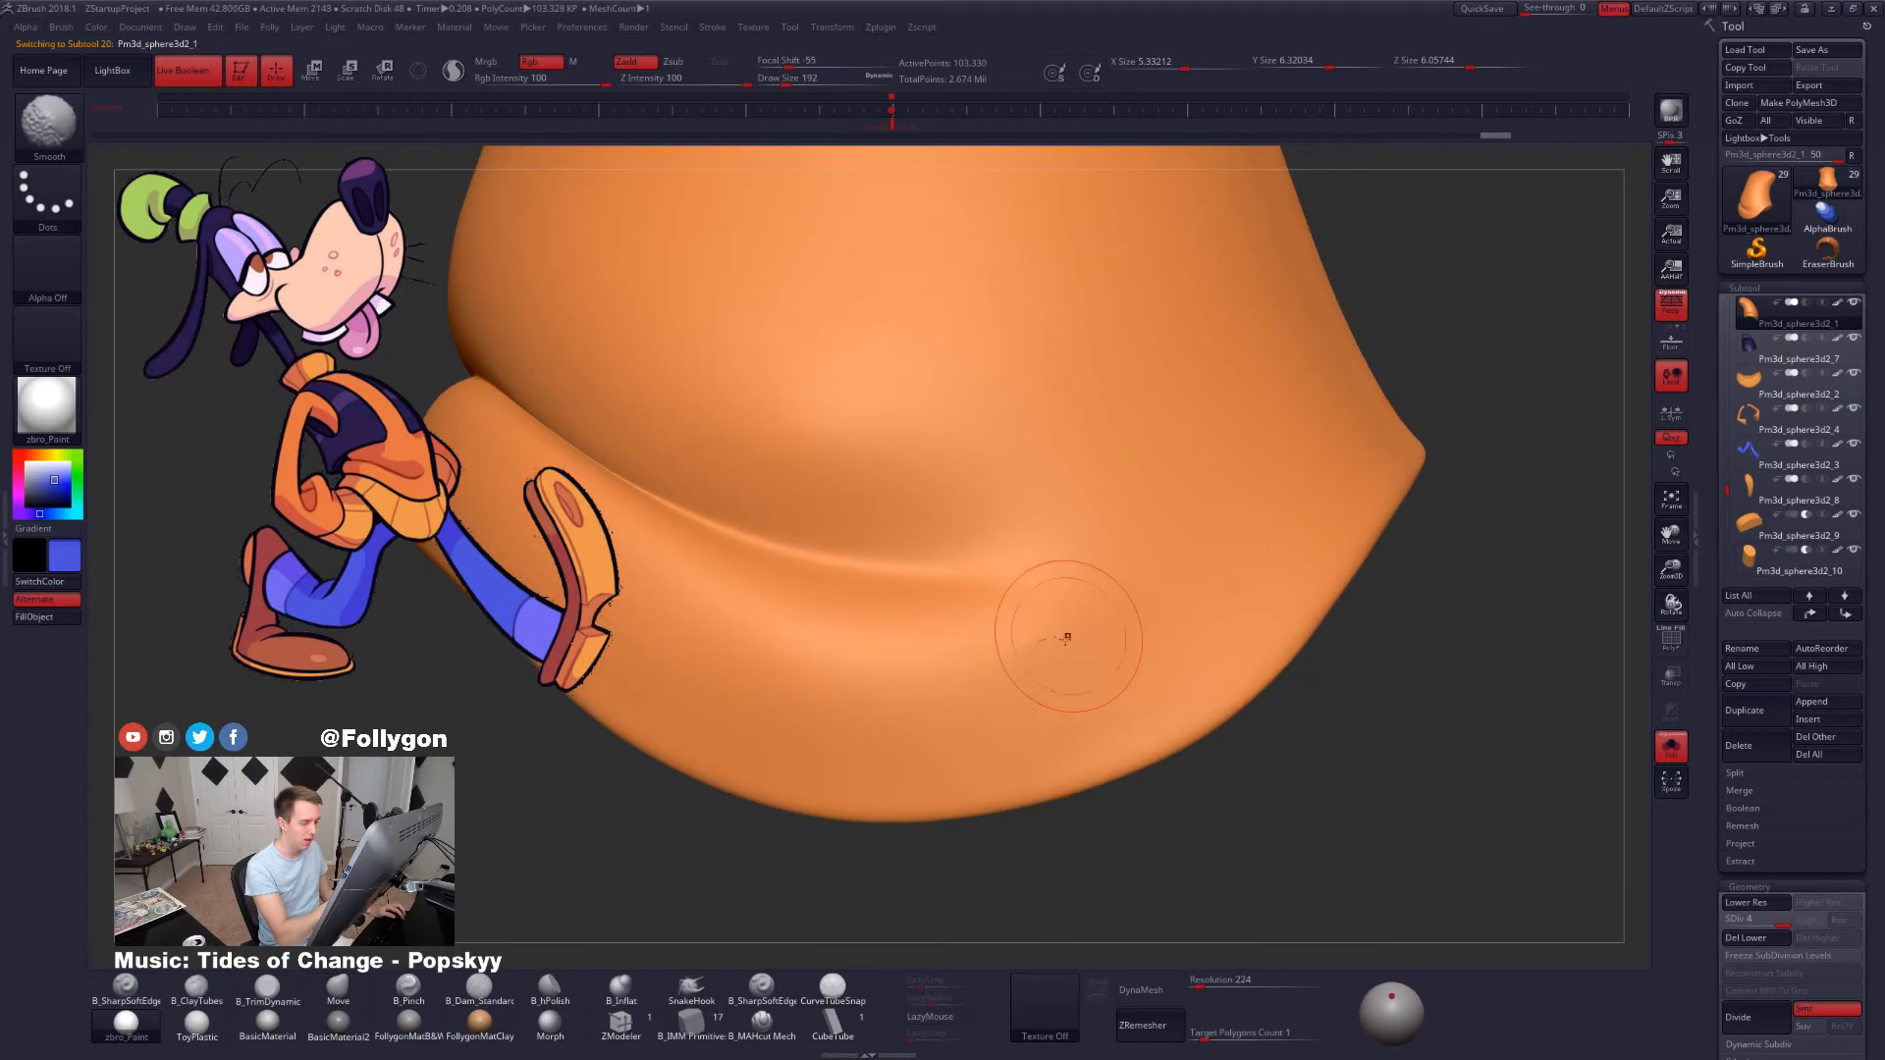
{"action": "right_click_drag", "start_coordinate": [1067, 638], "coordinate": [932, 559]}
{"action": "mouse_move", "coordinate": [923, 682]}
{"action": "right_mouse_down", "text": "alt"}
{"action": "mouse_move", "coordinate": [1115, 677]}
{"action": "mouse_move", "coordinate": [1173, 704]}
{"action": "mouse_move", "coordinate": [1141, 670]}
{"action": "right_mouse_up", "text": "alt"}
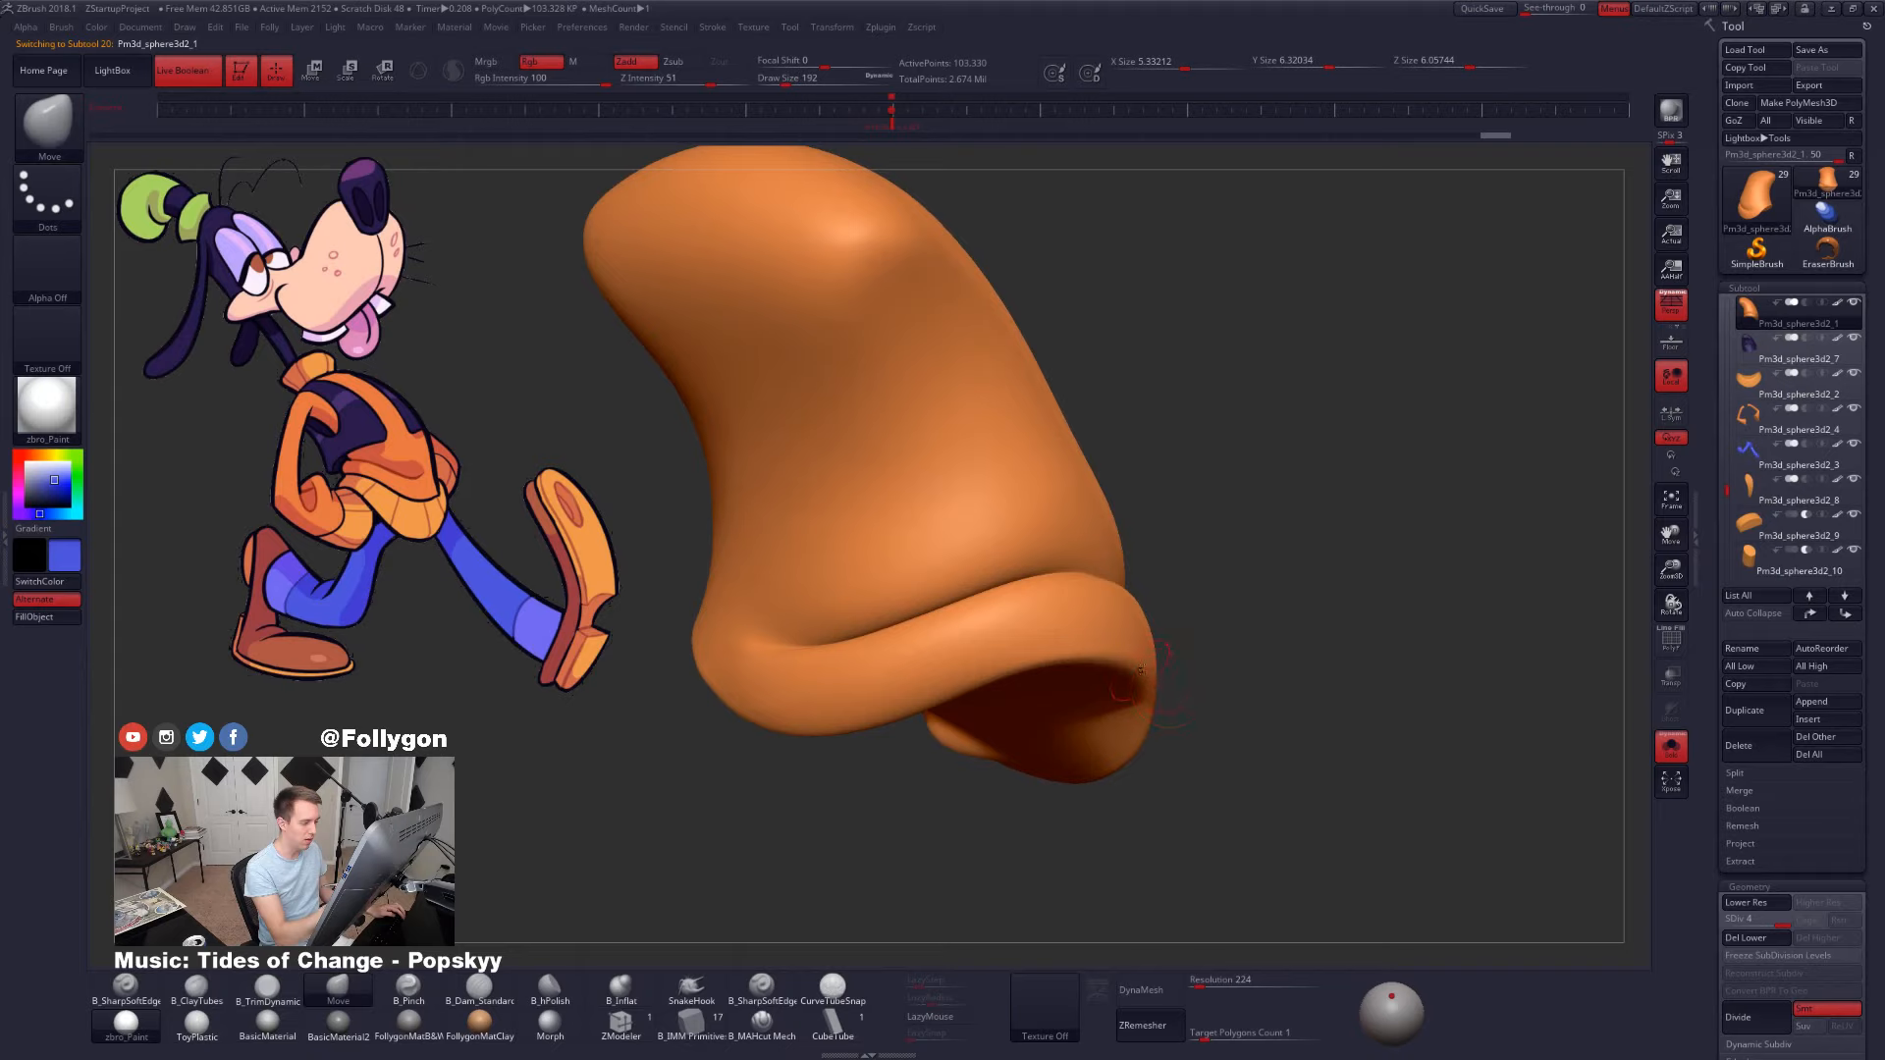
- Try remeshing the torso with DynaMesh at resolution 224 and inspect its wireframe
{"action": "left_click", "coordinate": [1148, 989]}
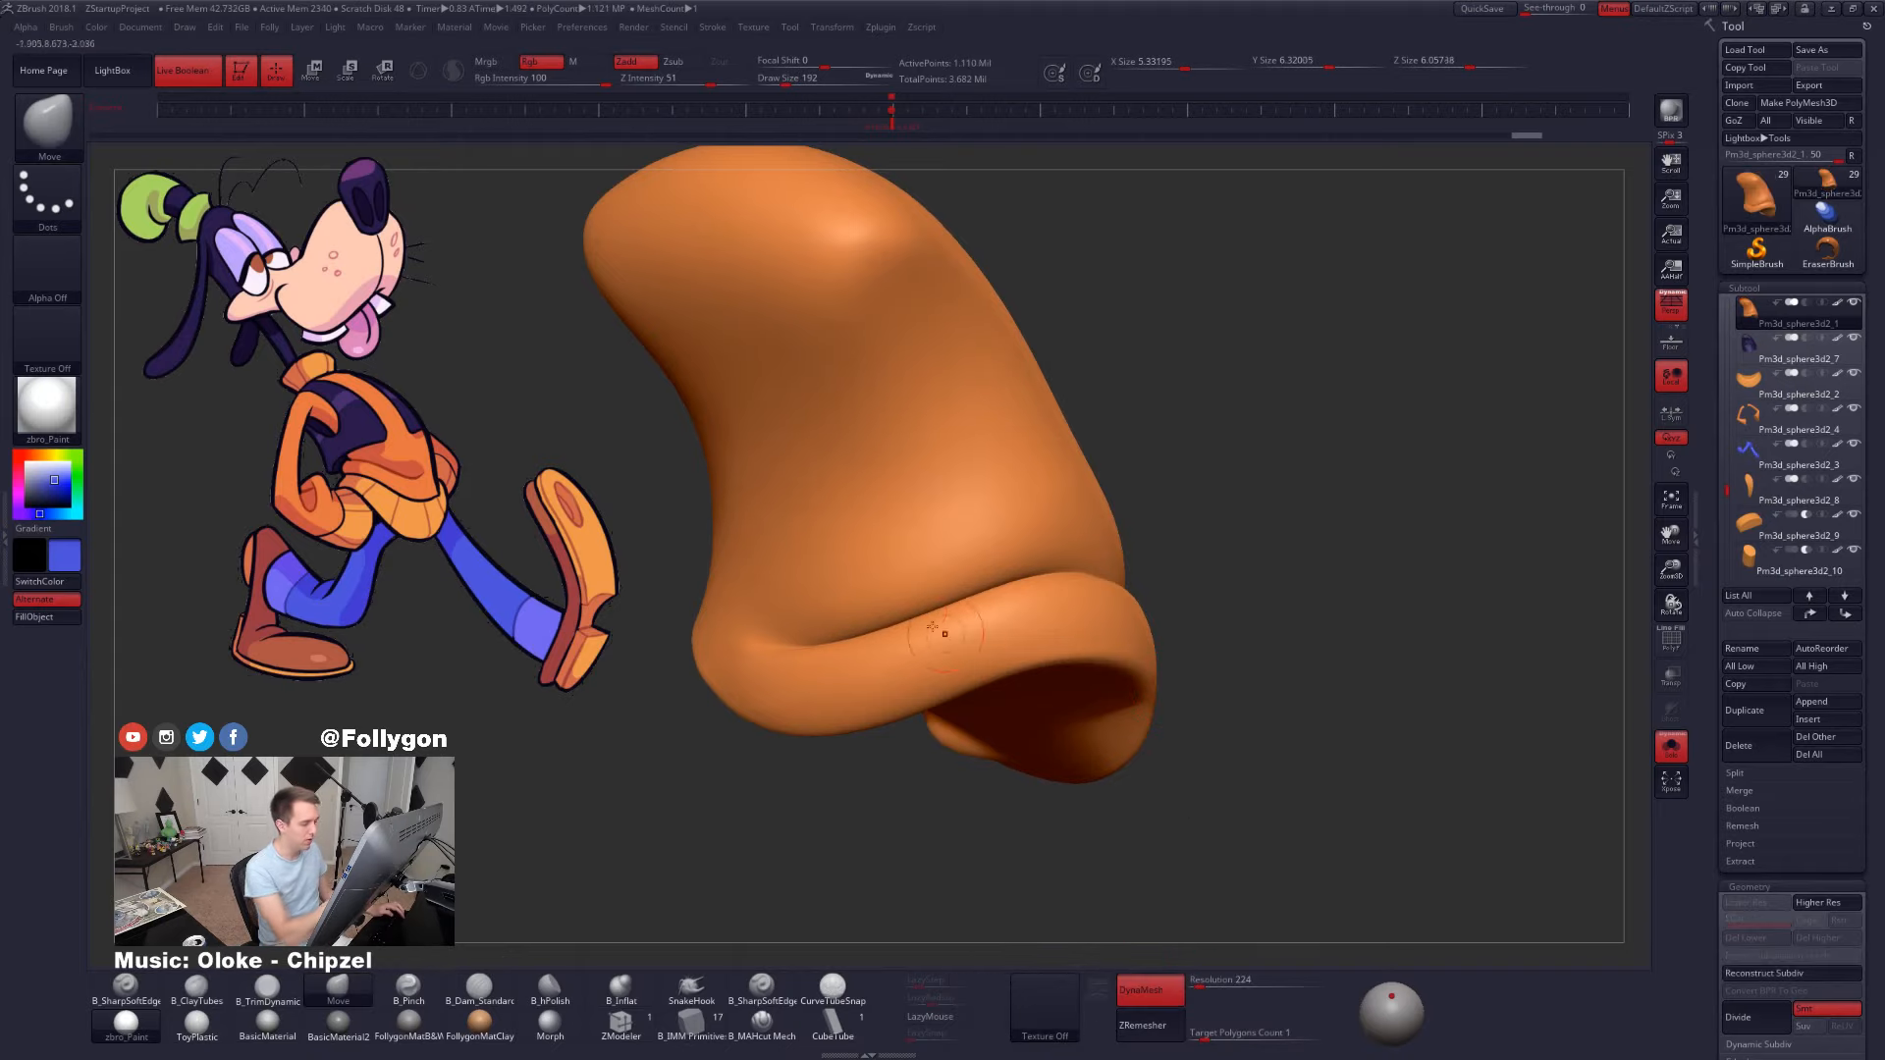
{"action": "right_click_drag", "start_coordinate": [926, 619], "coordinate": [1021, 531]}
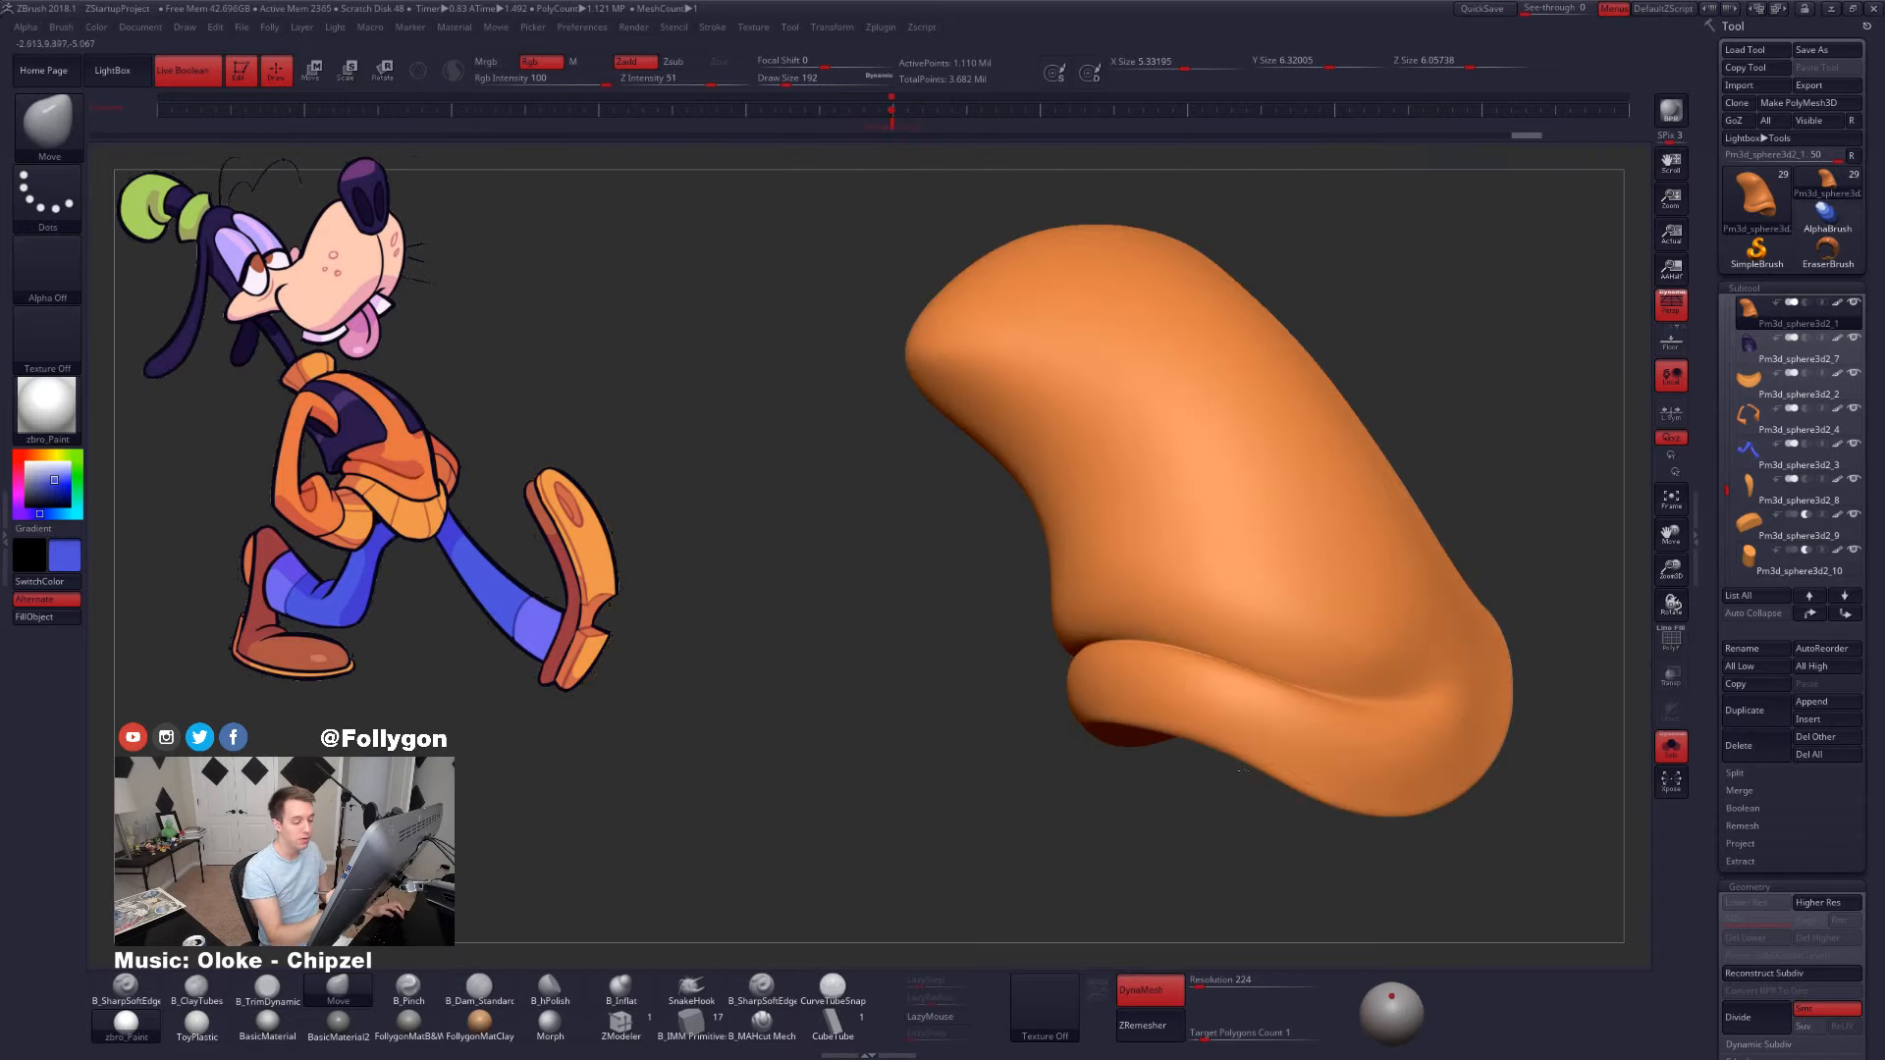
{"action": "mouse_move", "coordinate": [1404, 797]}
{"action": "right_mouse_down", "text": "alt"}
{"action": "mouse_move", "coordinate": [1277, 774]}
{"action": "mouse_move", "coordinate": [1342, 804]}
{"action": "mouse_move", "coordinate": [1308, 854]}
{"action": "mouse_move", "coordinate": [1379, 842]}
{"action": "mouse_move", "coordinate": [1309, 835]}
{"action": "mouse_move", "coordinate": [1368, 812]}
{"action": "mouse_move", "coordinate": [1362, 830]}
{"action": "mouse_move", "coordinate": [1348, 809]}
{"action": "right_mouse_up", "text": "alt"}
{"action": "key", "text": "shift+f"}
{"action": "key", "text": "shift+f"}
{"action": "key", "text": "ctrl+z"}
- Undo the torso's remesh, show the full character, and select the orange collar with its wireframe displayed
{"action": "key", "text": "alt+s"}
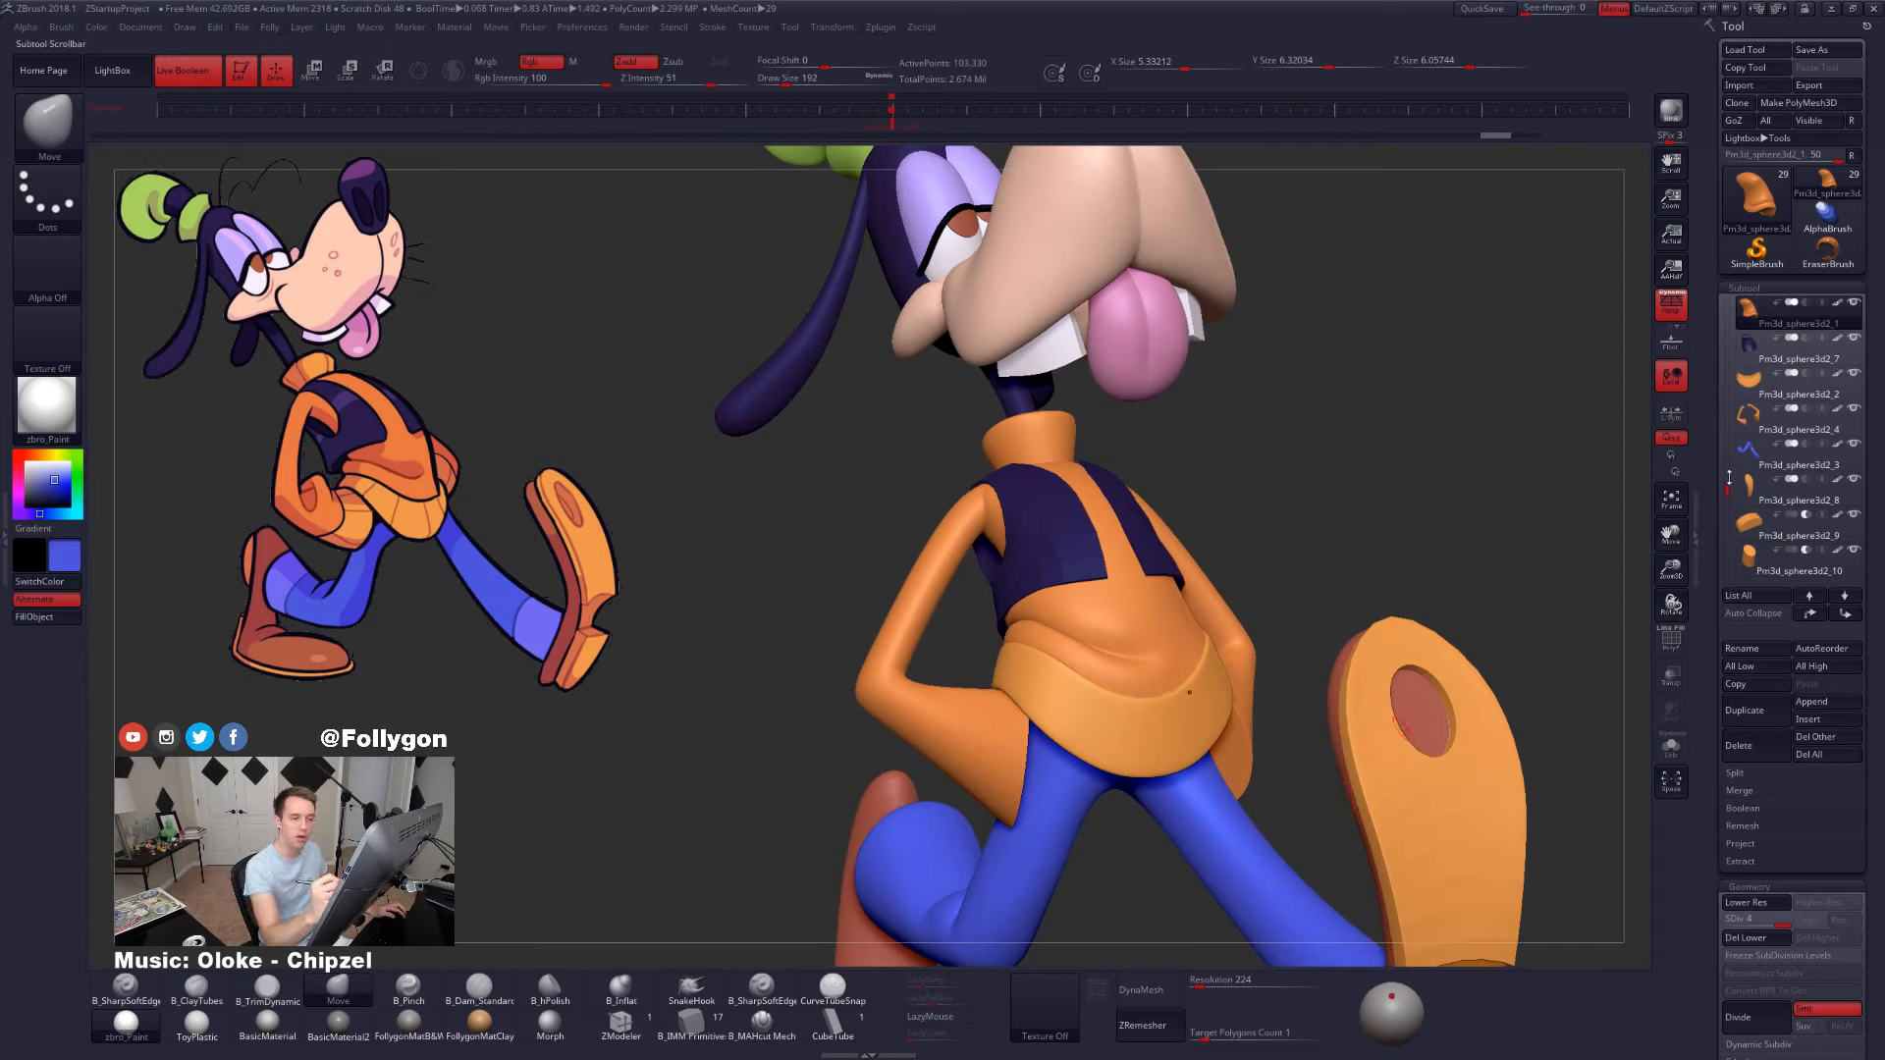
{"action": "left_click_drag", "start_coordinate": [1730, 481], "coordinate": [1730, 447]}
{"action": "left_click", "coordinate": [1753, 354]}
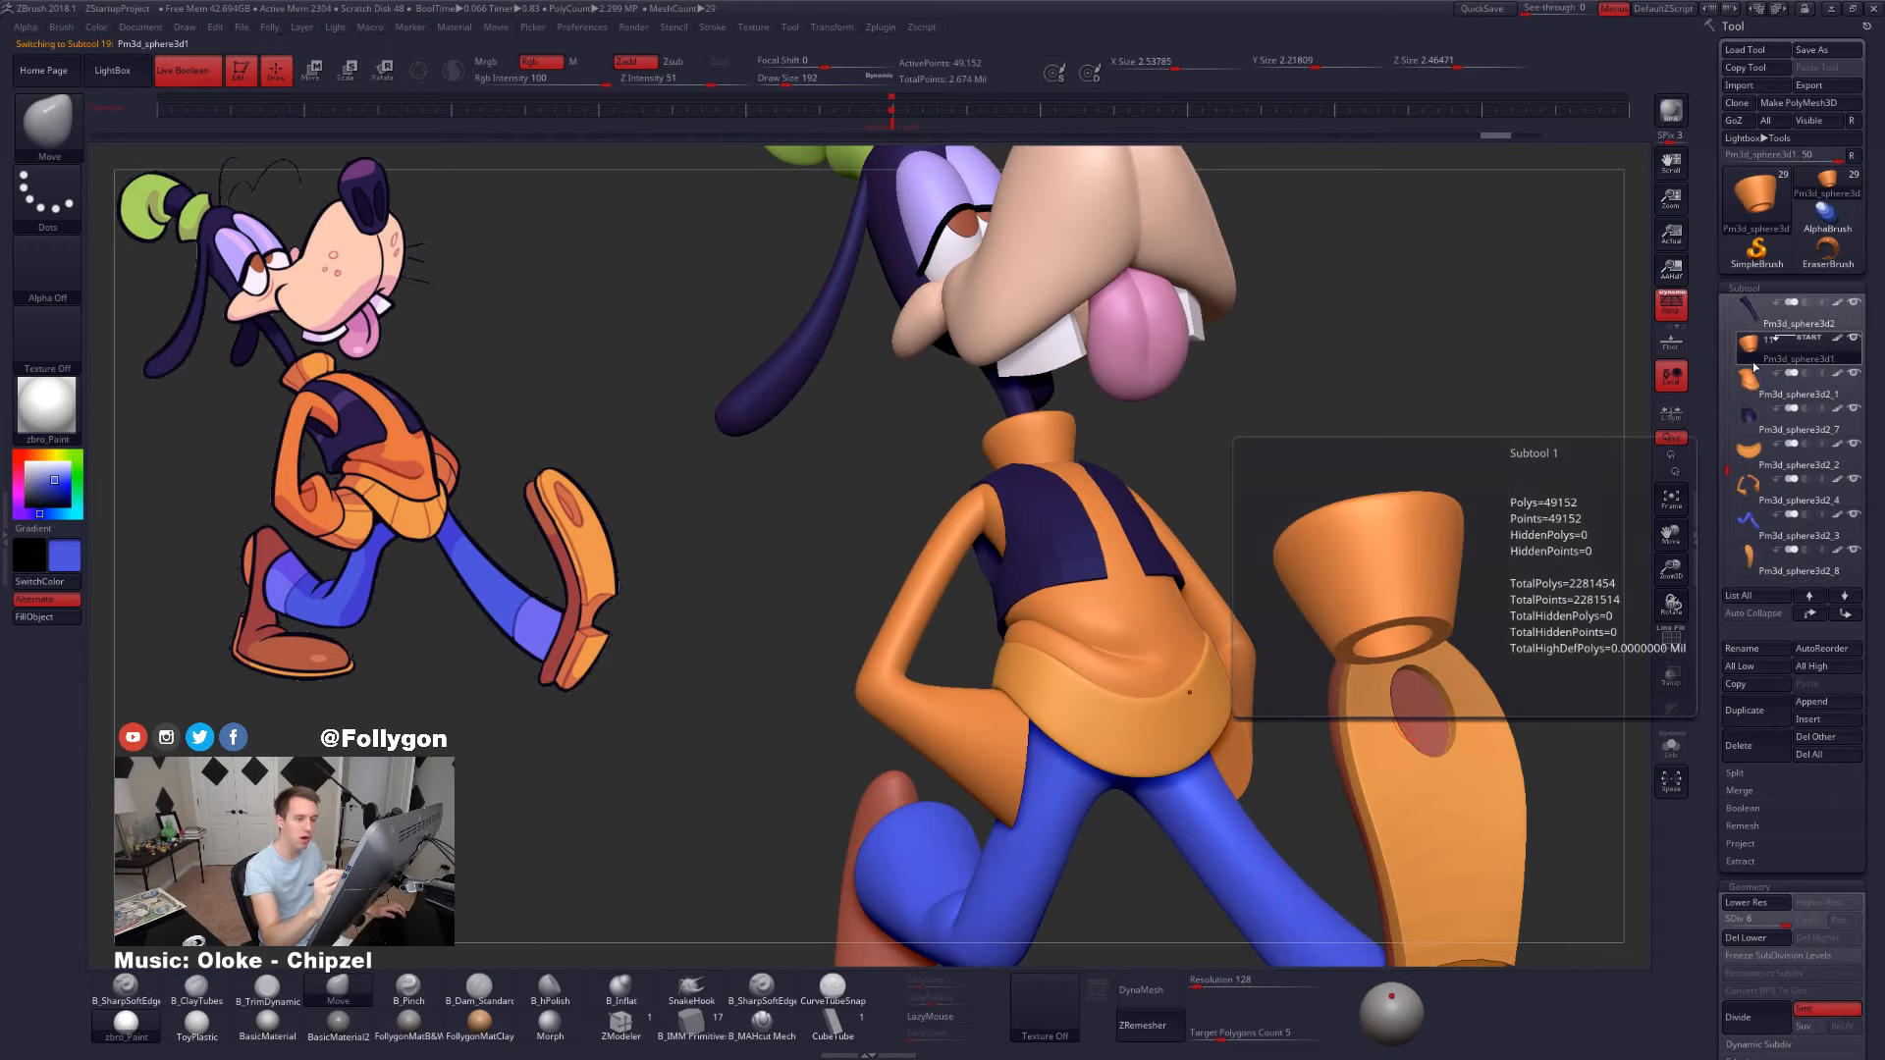
{"action": "key", "text": "shift+f"}
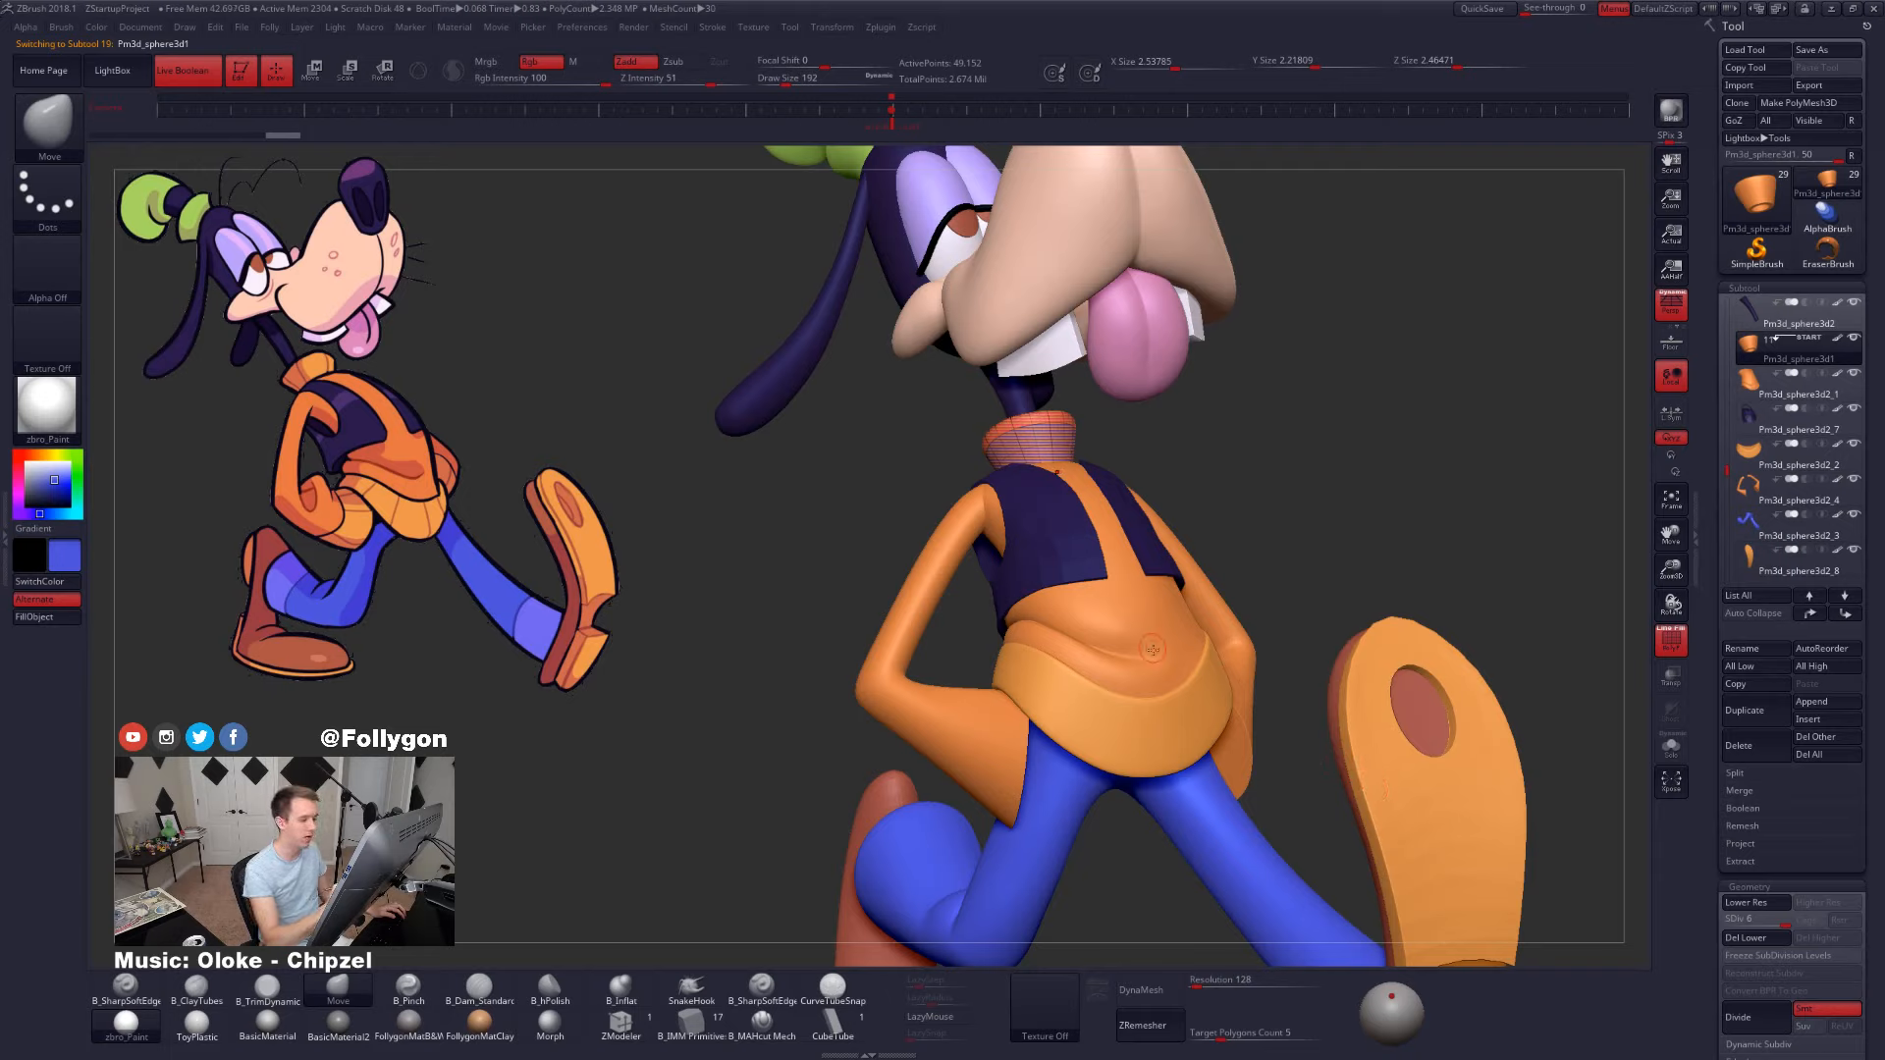
- Delete the collar's lower subdivision levels and merge it down into the orange torso
{"action": "key", "text": "ctrl+shift+s"}
{"action": "left_click", "coordinate": [1524, 510]}
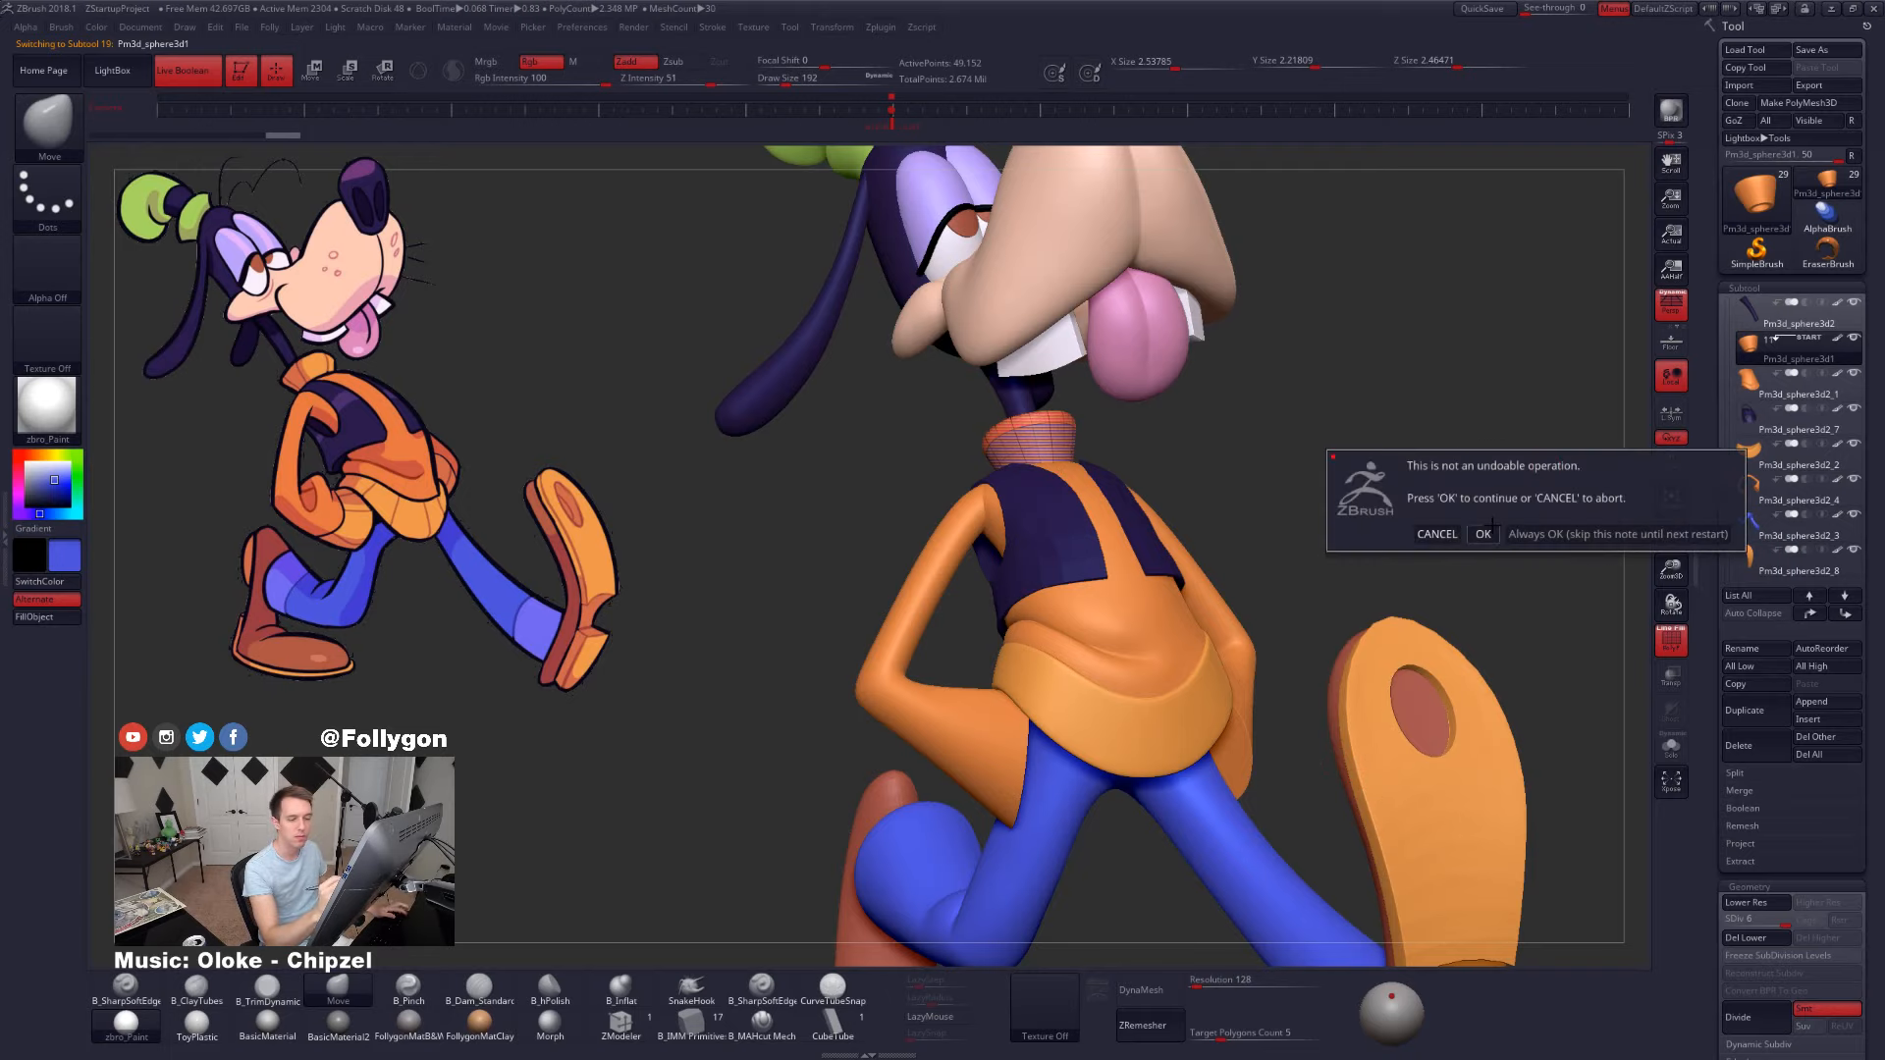
{"action": "left_click", "coordinate": [1490, 529]}
{"action": "left_click", "coordinate": [1759, 936]}
{"action": "key", "text": "ctrl+shift+s"}
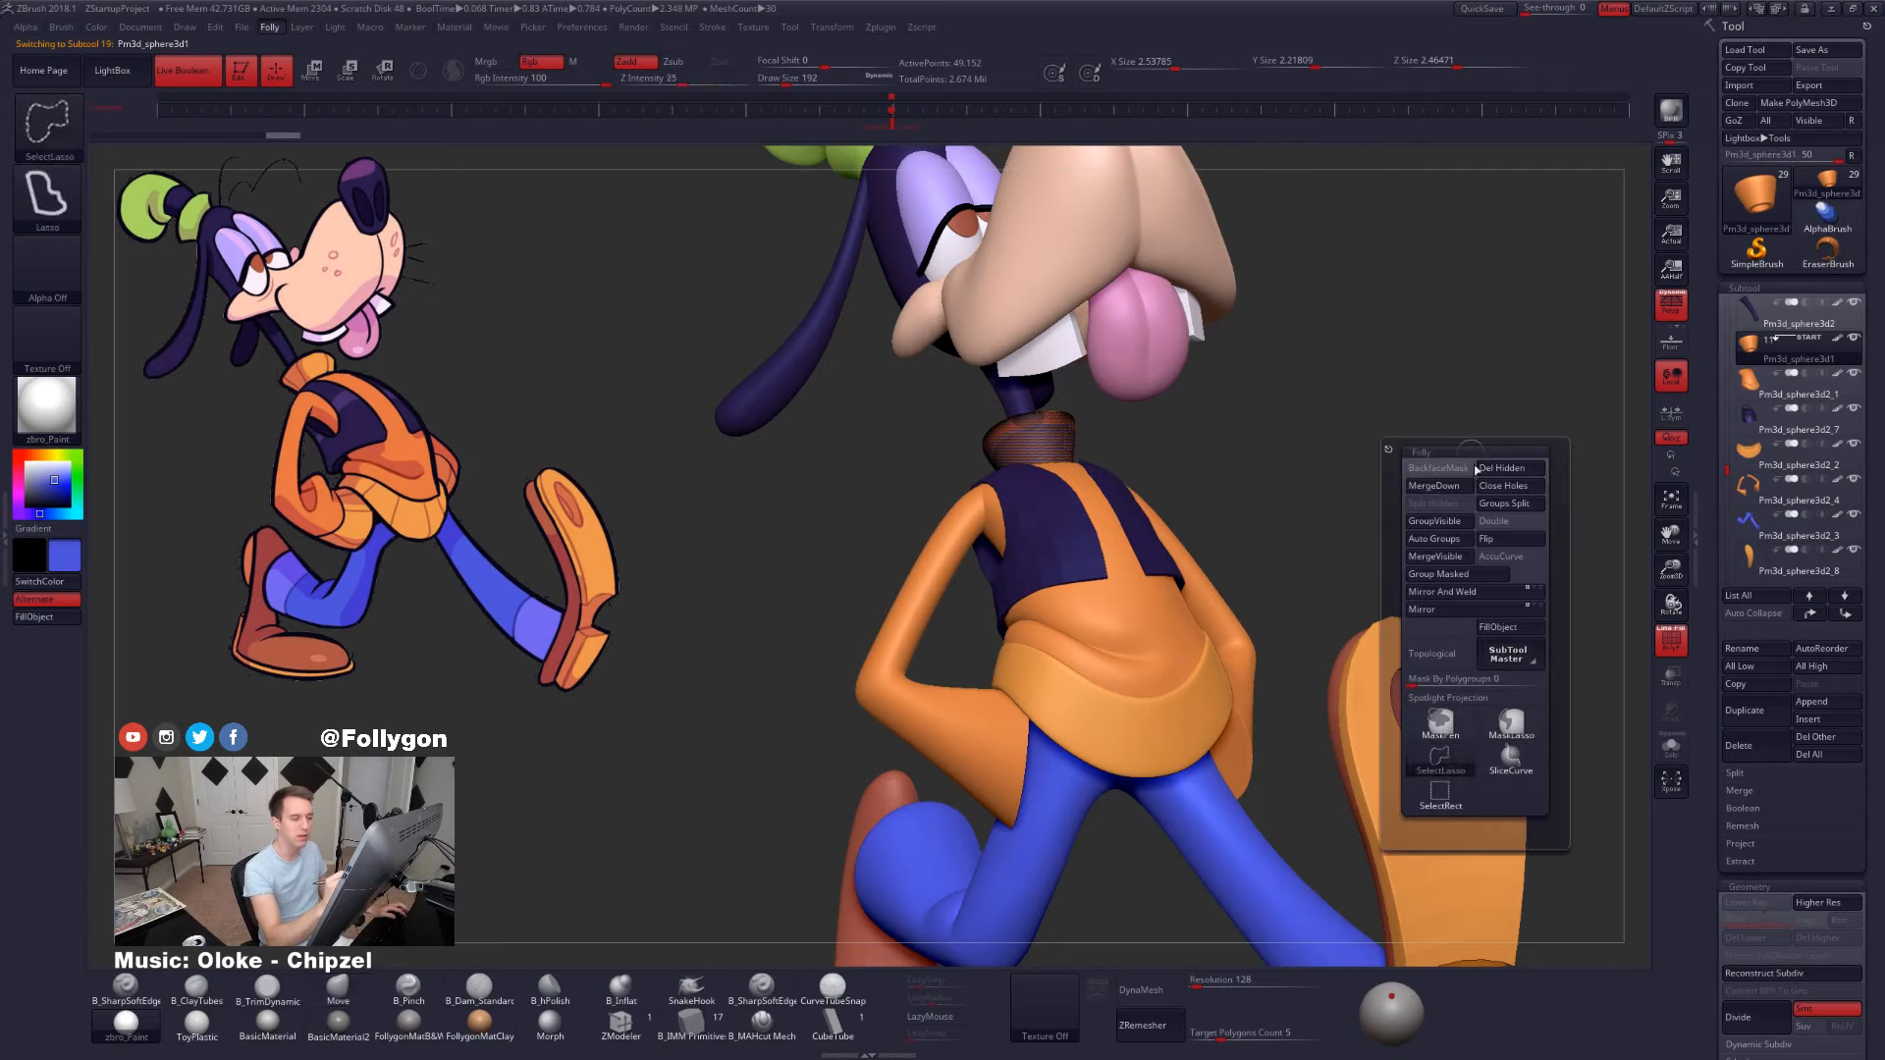
{"action": "left_click", "coordinate": [1442, 501]}
{"action": "left_click", "coordinate": [1409, 519]}
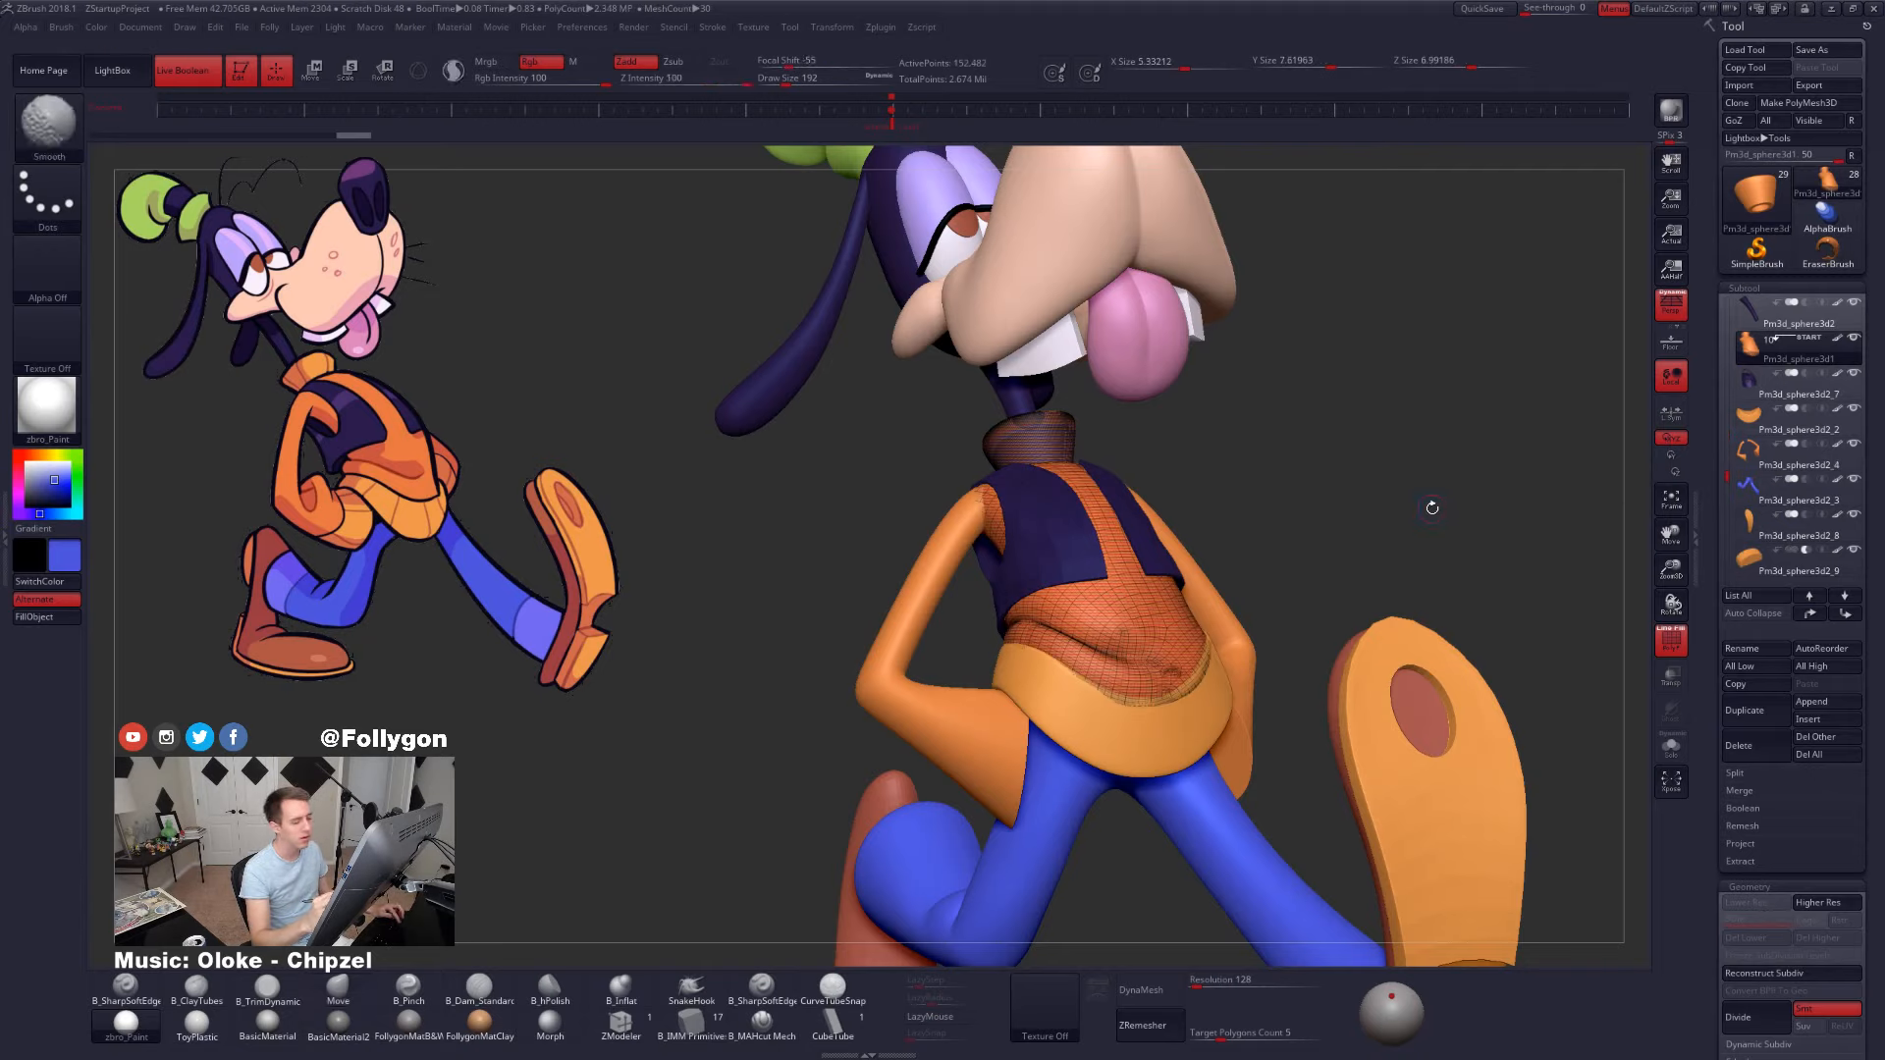
- Isolate the merged torso and collar, undo a trial DynaMesh at resolution 128, and remesh them at resolution 224
{"action": "key", "text": "ctrl+shift+s"}
{"action": "left_click_drag", "start_coordinate": [1526, 760], "coordinate": [1444, 786]}
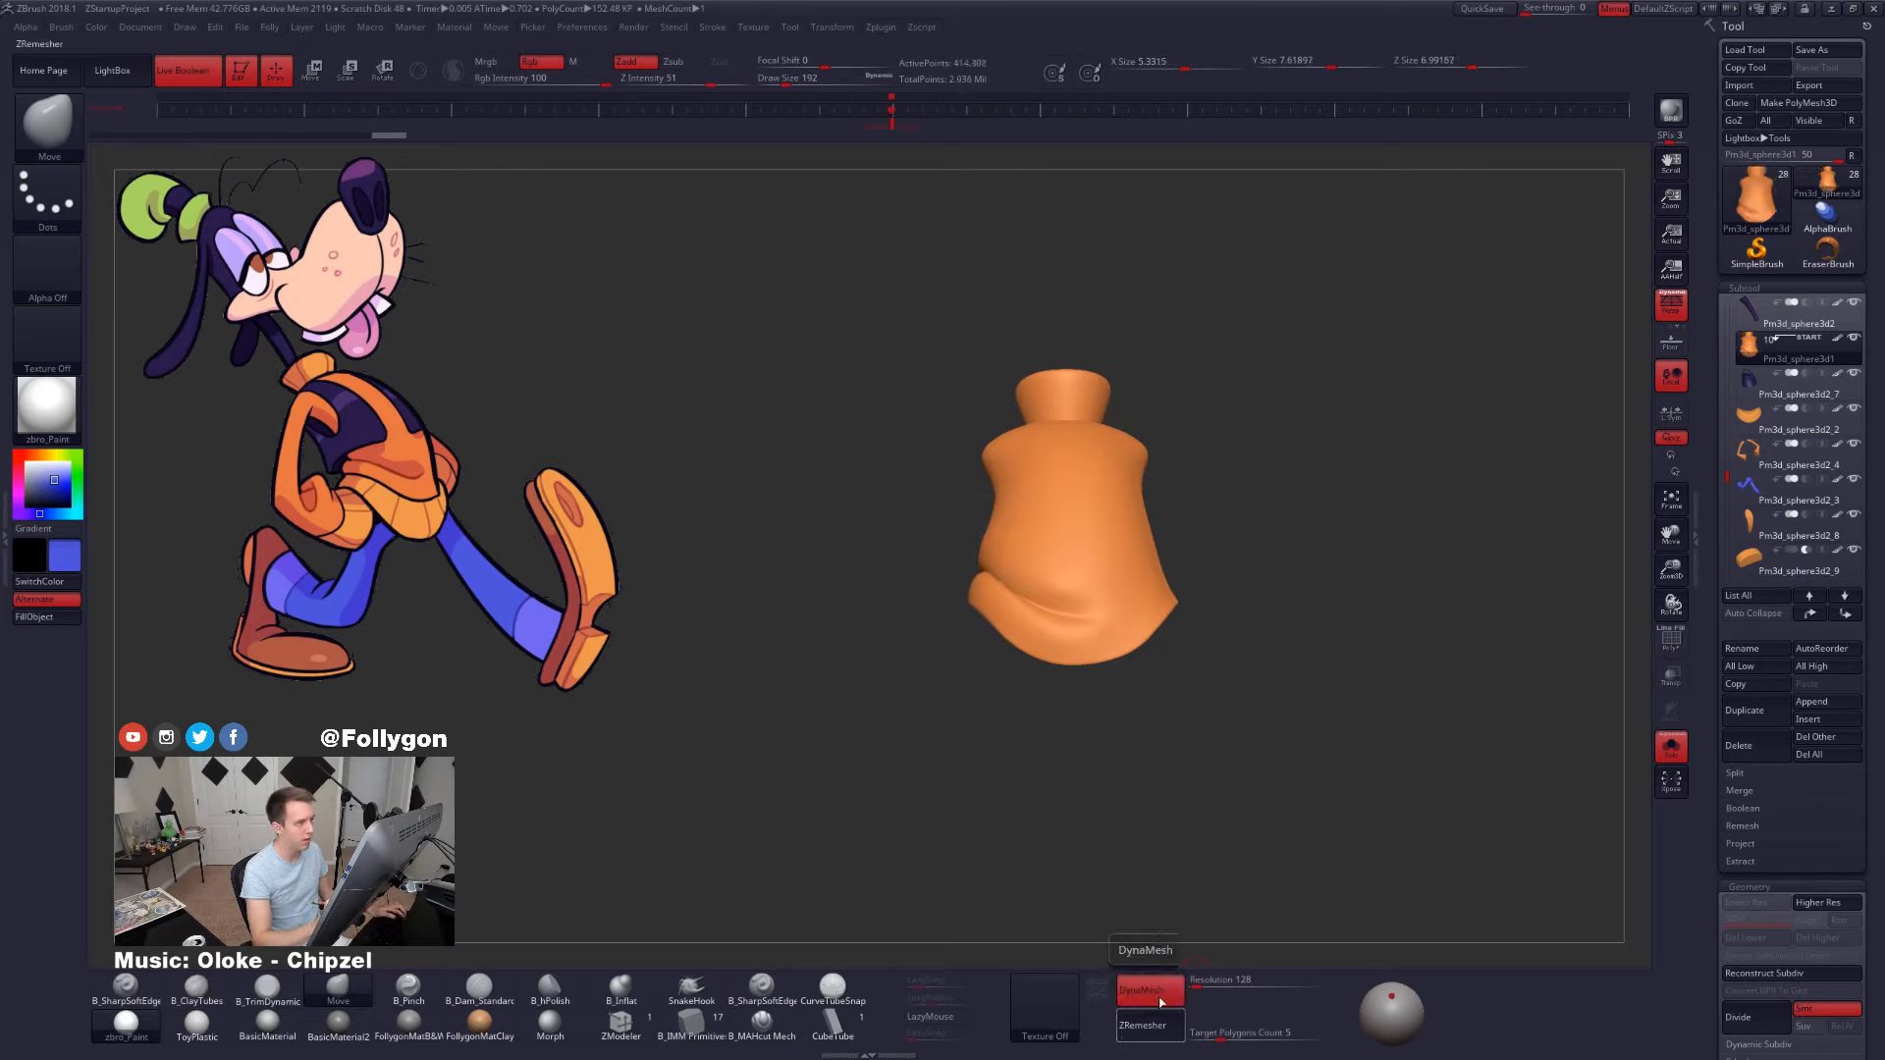
{"action": "left_click_drag", "start_coordinate": [1229, 930], "coordinate": [1284, 685]}
{"action": "key", "text": "ctrl+z"}
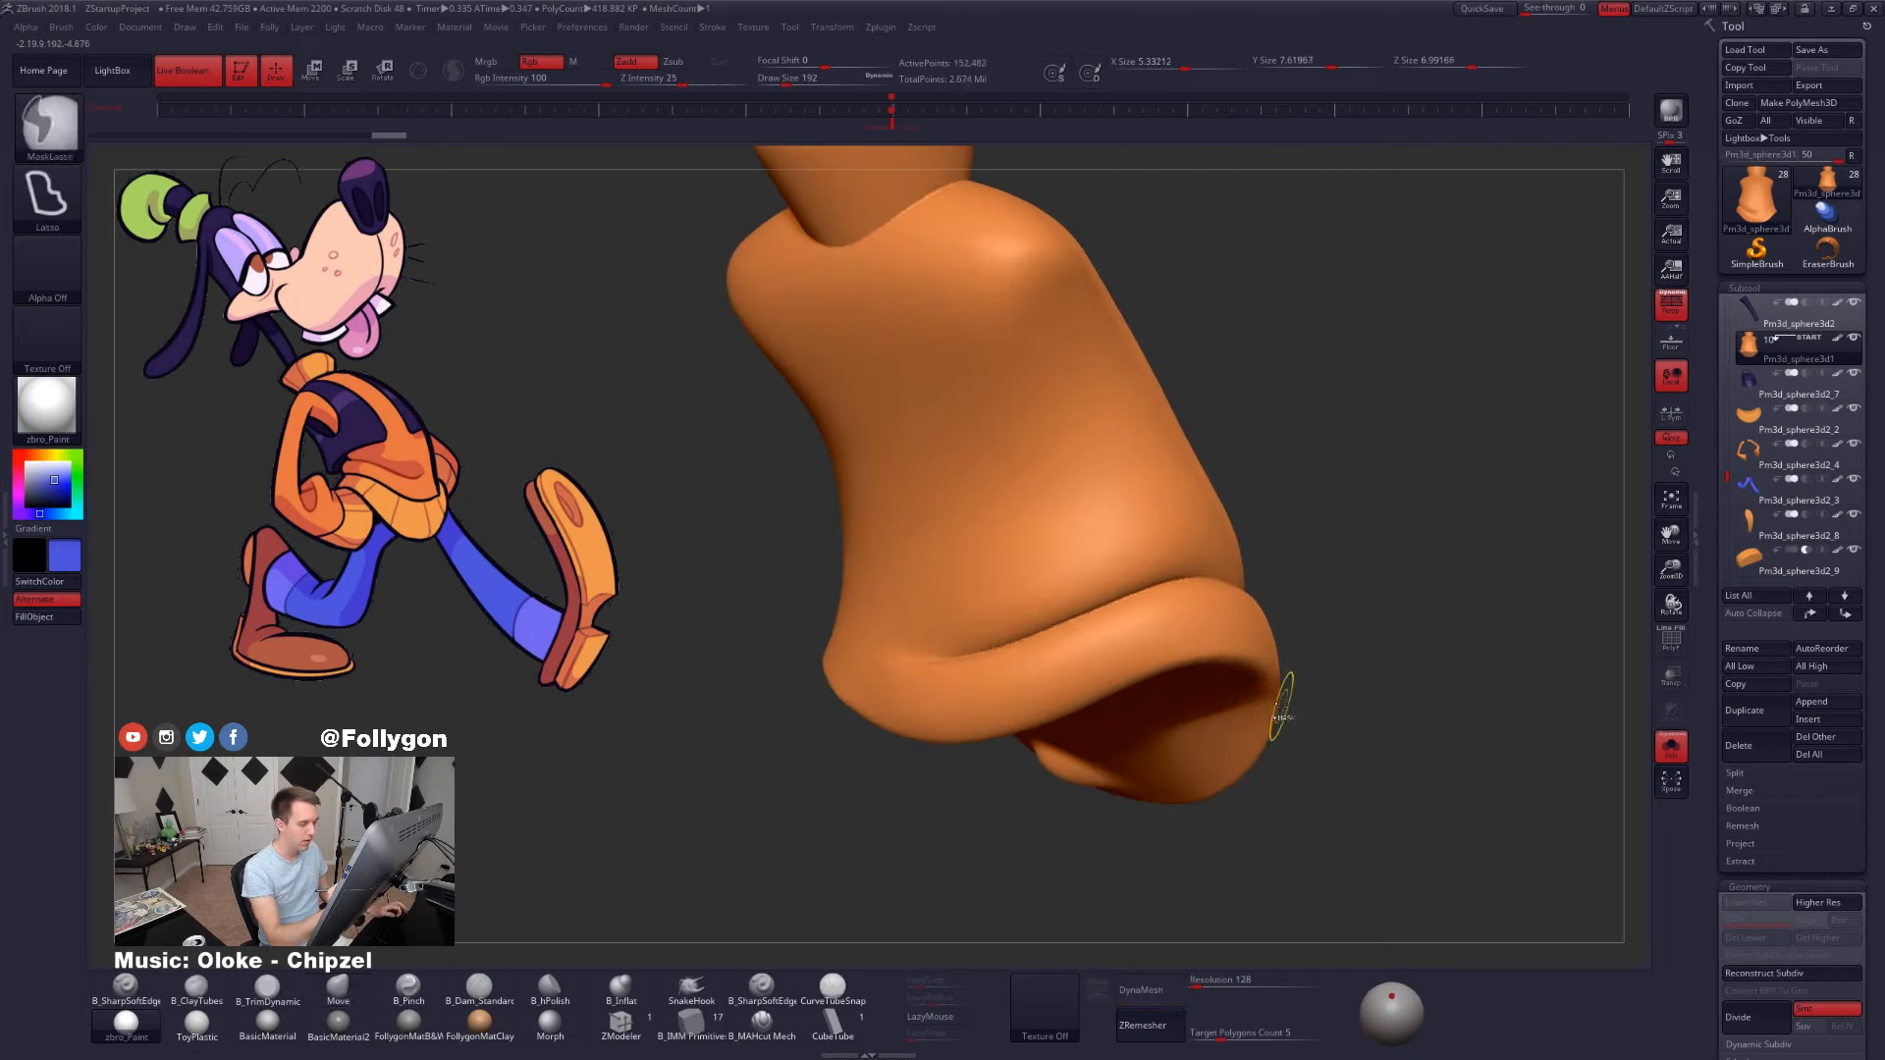
{"action": "left_click_drag", "start_coordinate": [1221, 988], "coordinate": [1233, 988]}
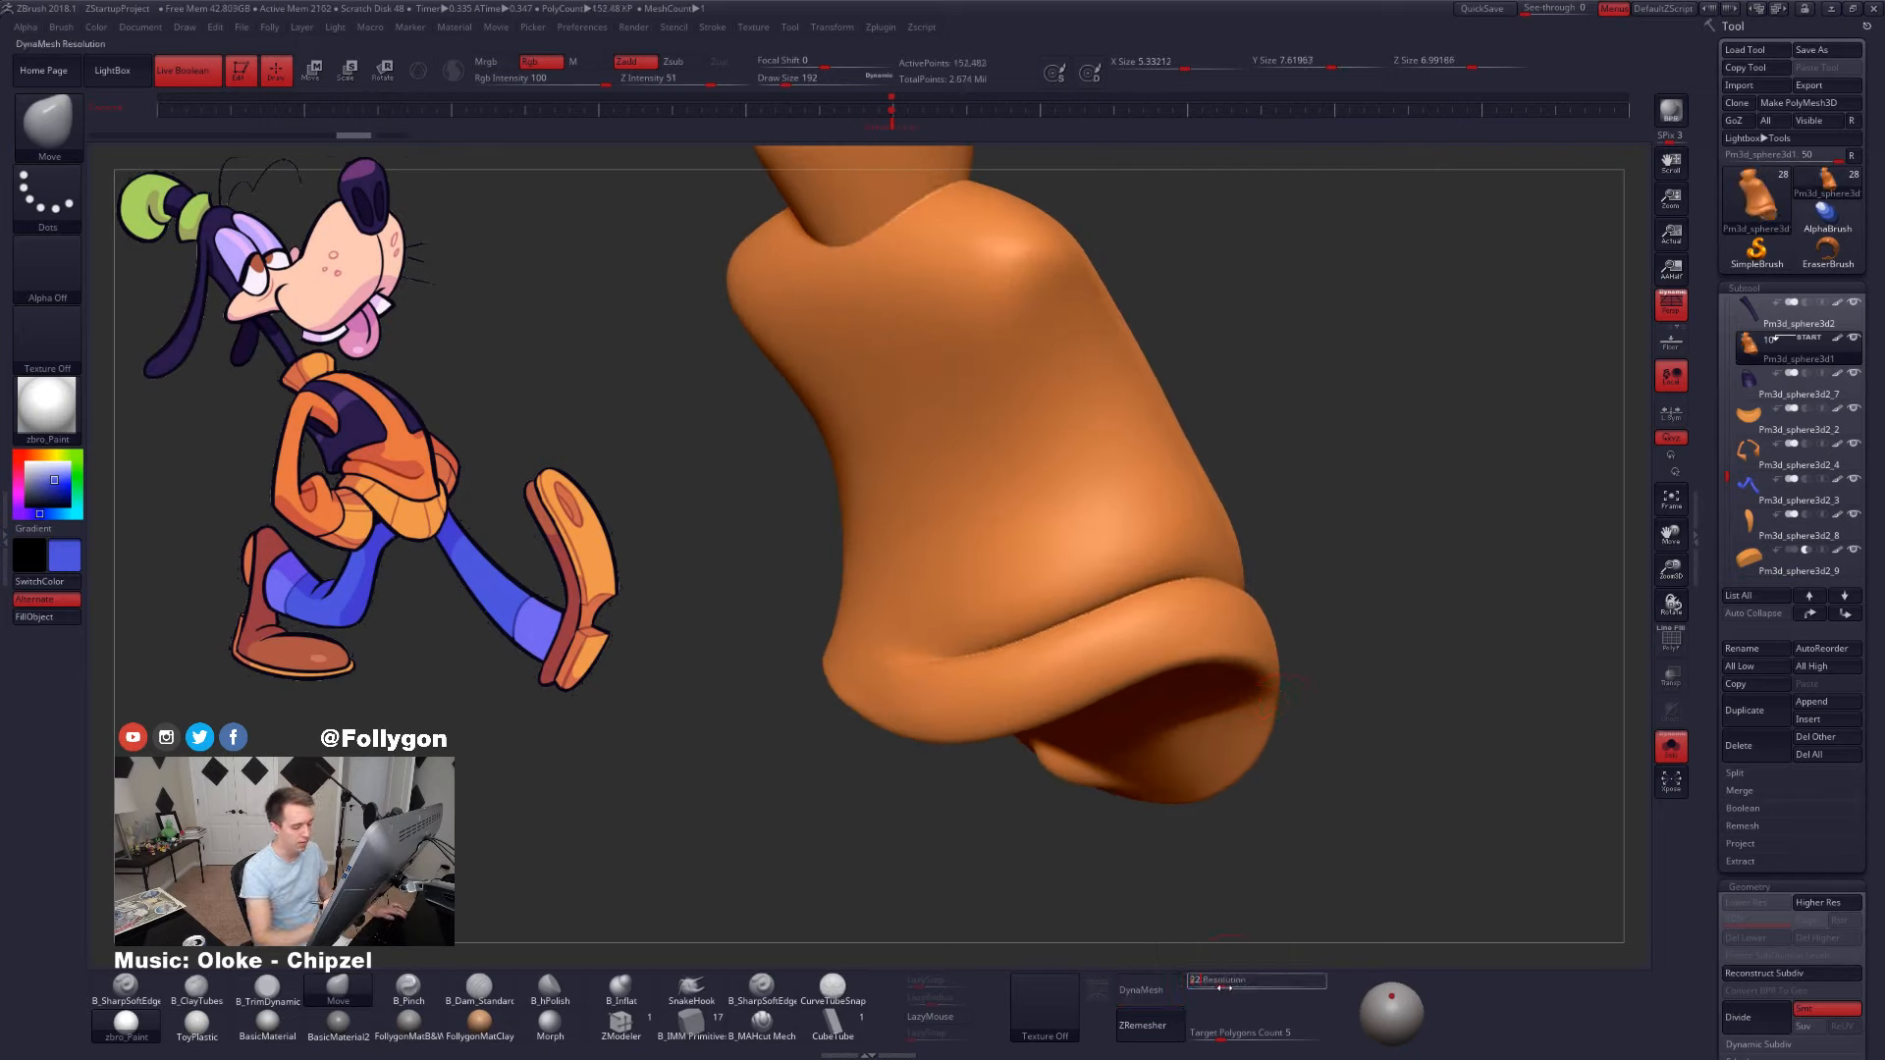
{"action": "left_click", "coordinate": [1150, 989]}
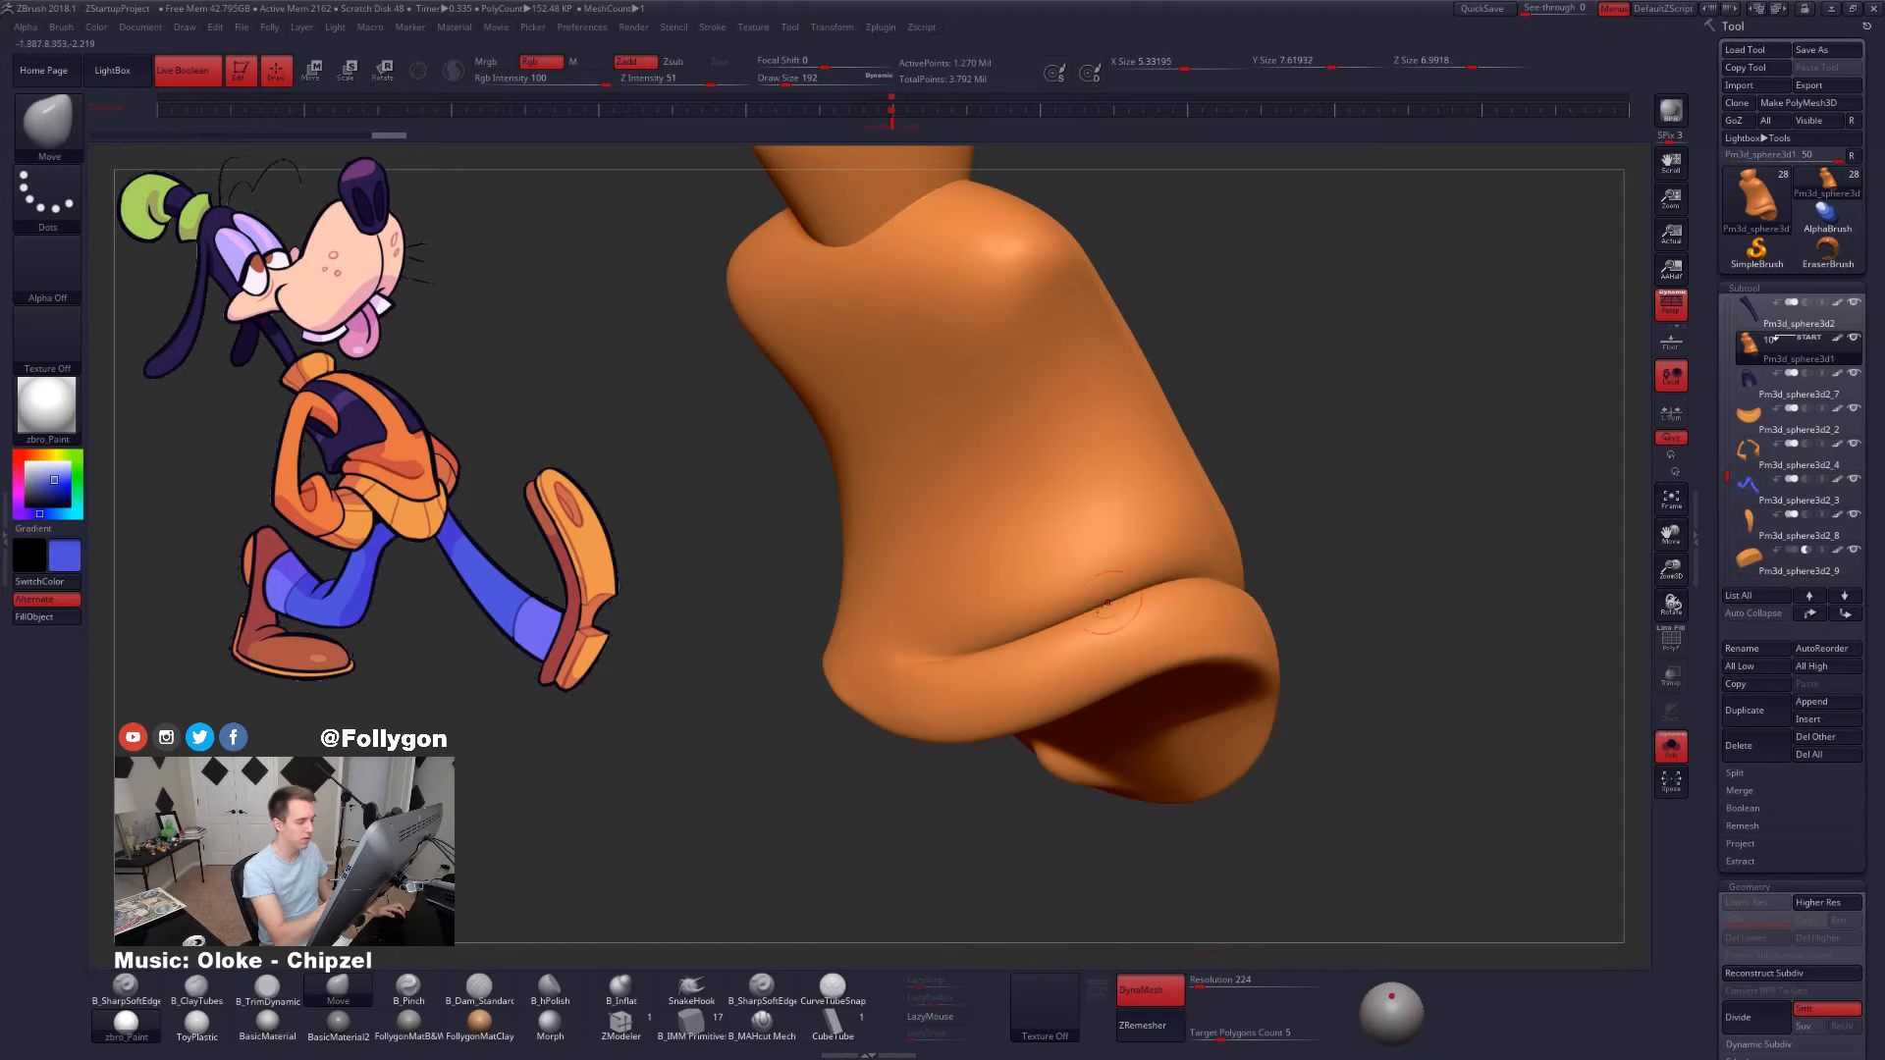
- Set the draw size to 265 and smooth the tapering end of the torso's belly fold
{"action": "mouse_move", "coordinate": [1178, 636]}
{"action": "right_mouse_down"}
{"action": "mouse_move", "coordinate": [1127, 661]}
{"action": "mouse_move", "coordinate": [1193, 707]}
{"action": "right_mouse_up"}
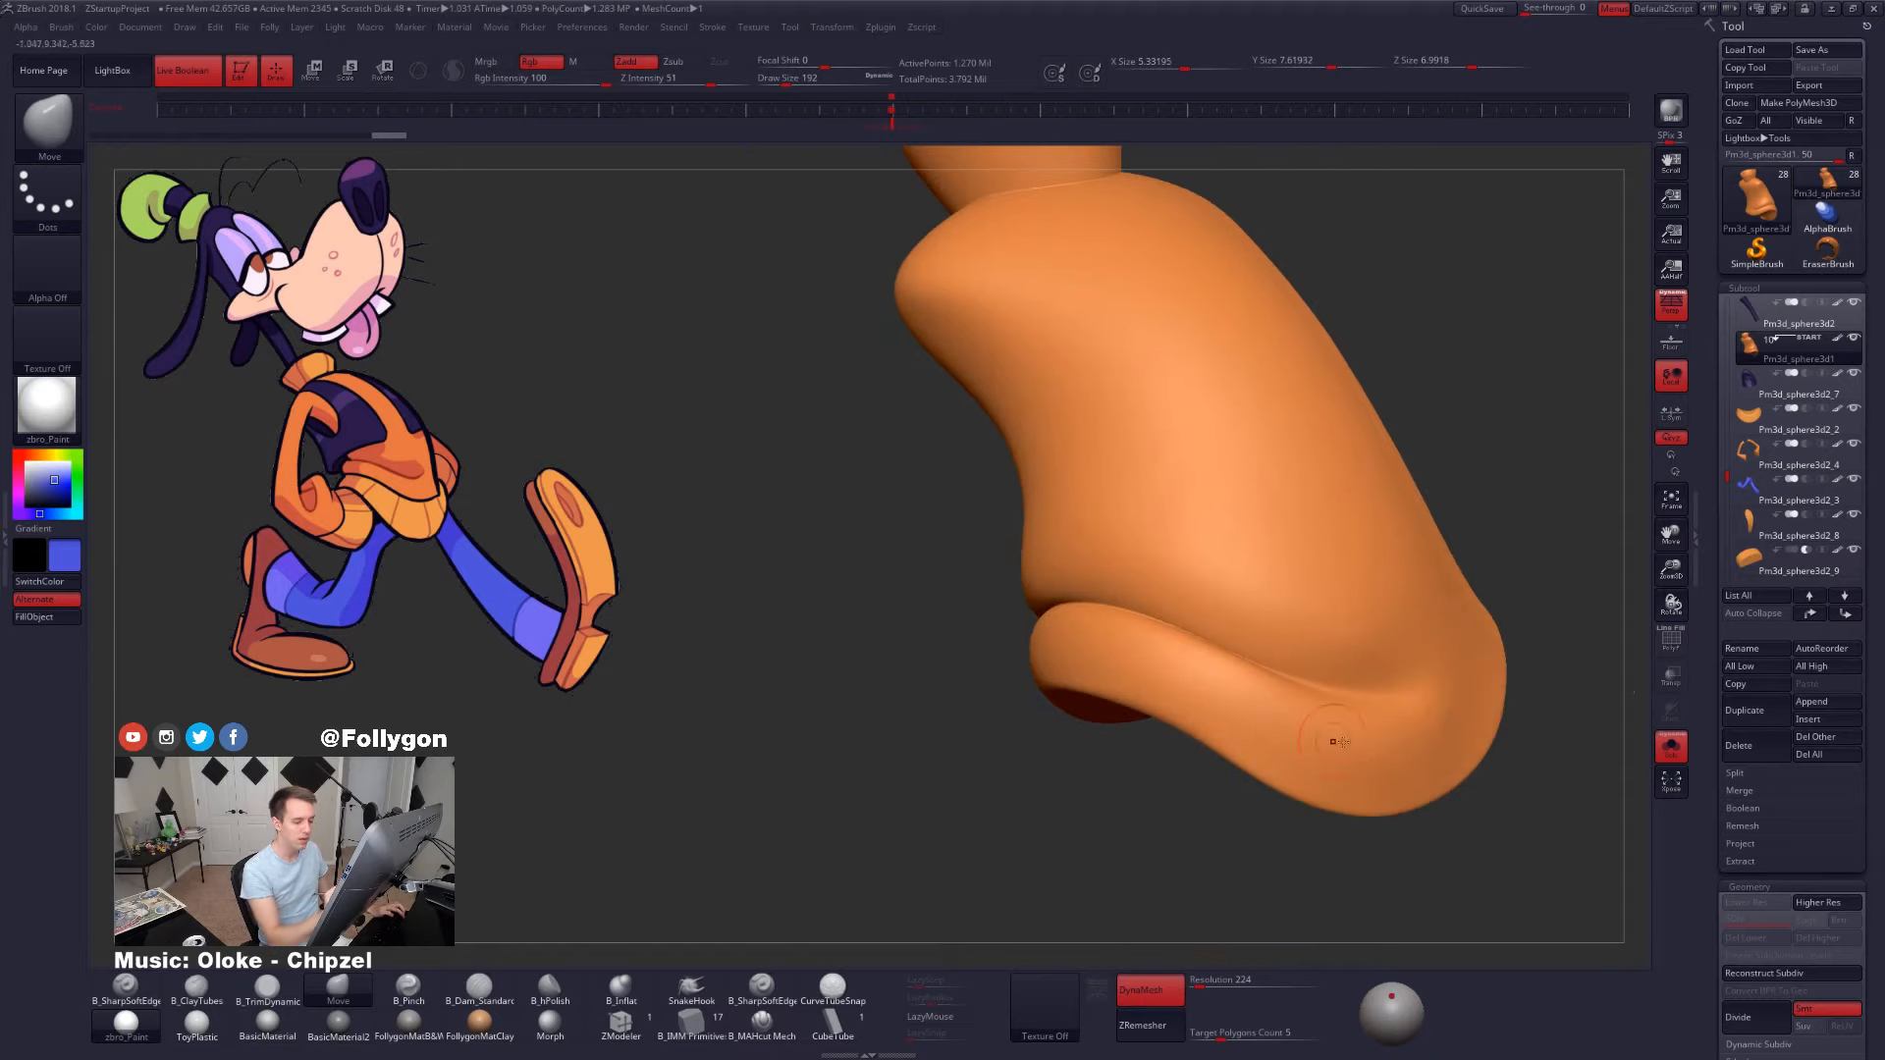
{"action": "key", "text": "shift"}
{"action": "right_click_drag", "start_coordinate": [1422, 751], "coordinate": [1444, 727]}
{"action": "key", "text": "space"}
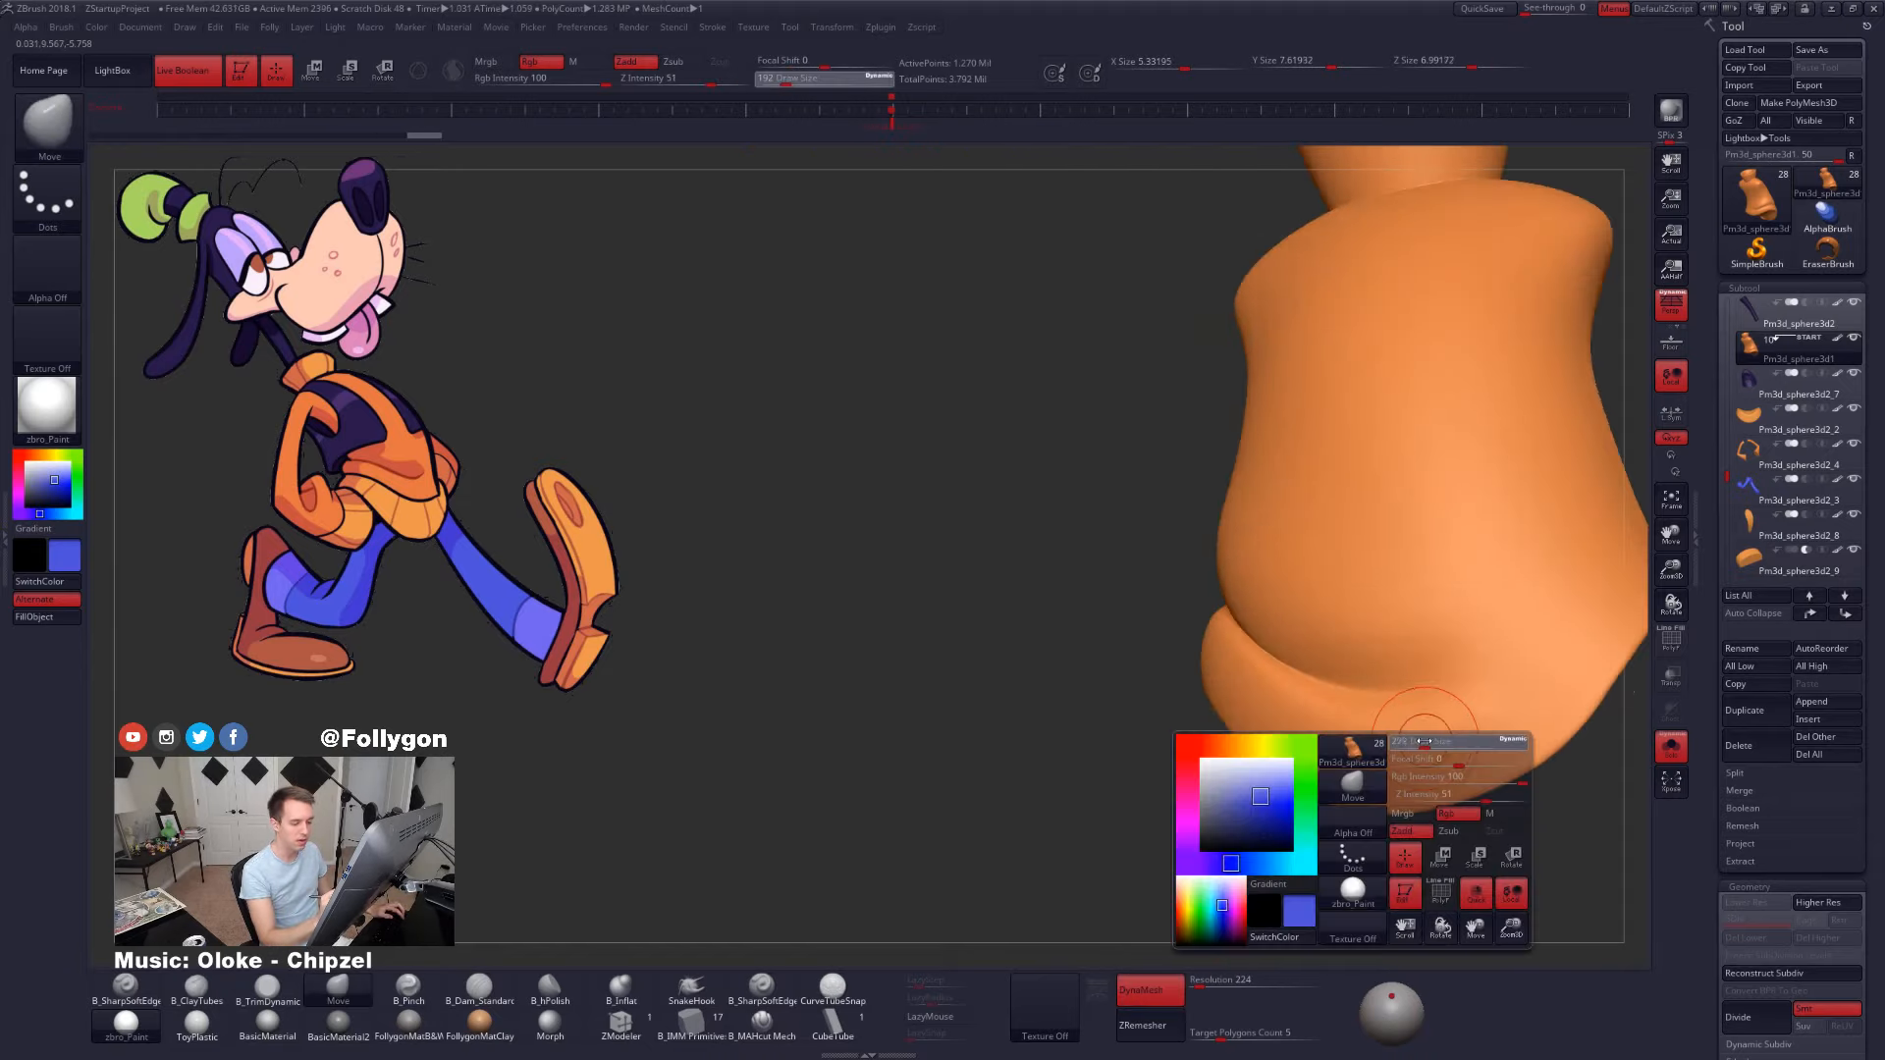
{"action": "left_click_drag", "start_coordinate": [1394, 720], "coordinate": [1447, 720]}
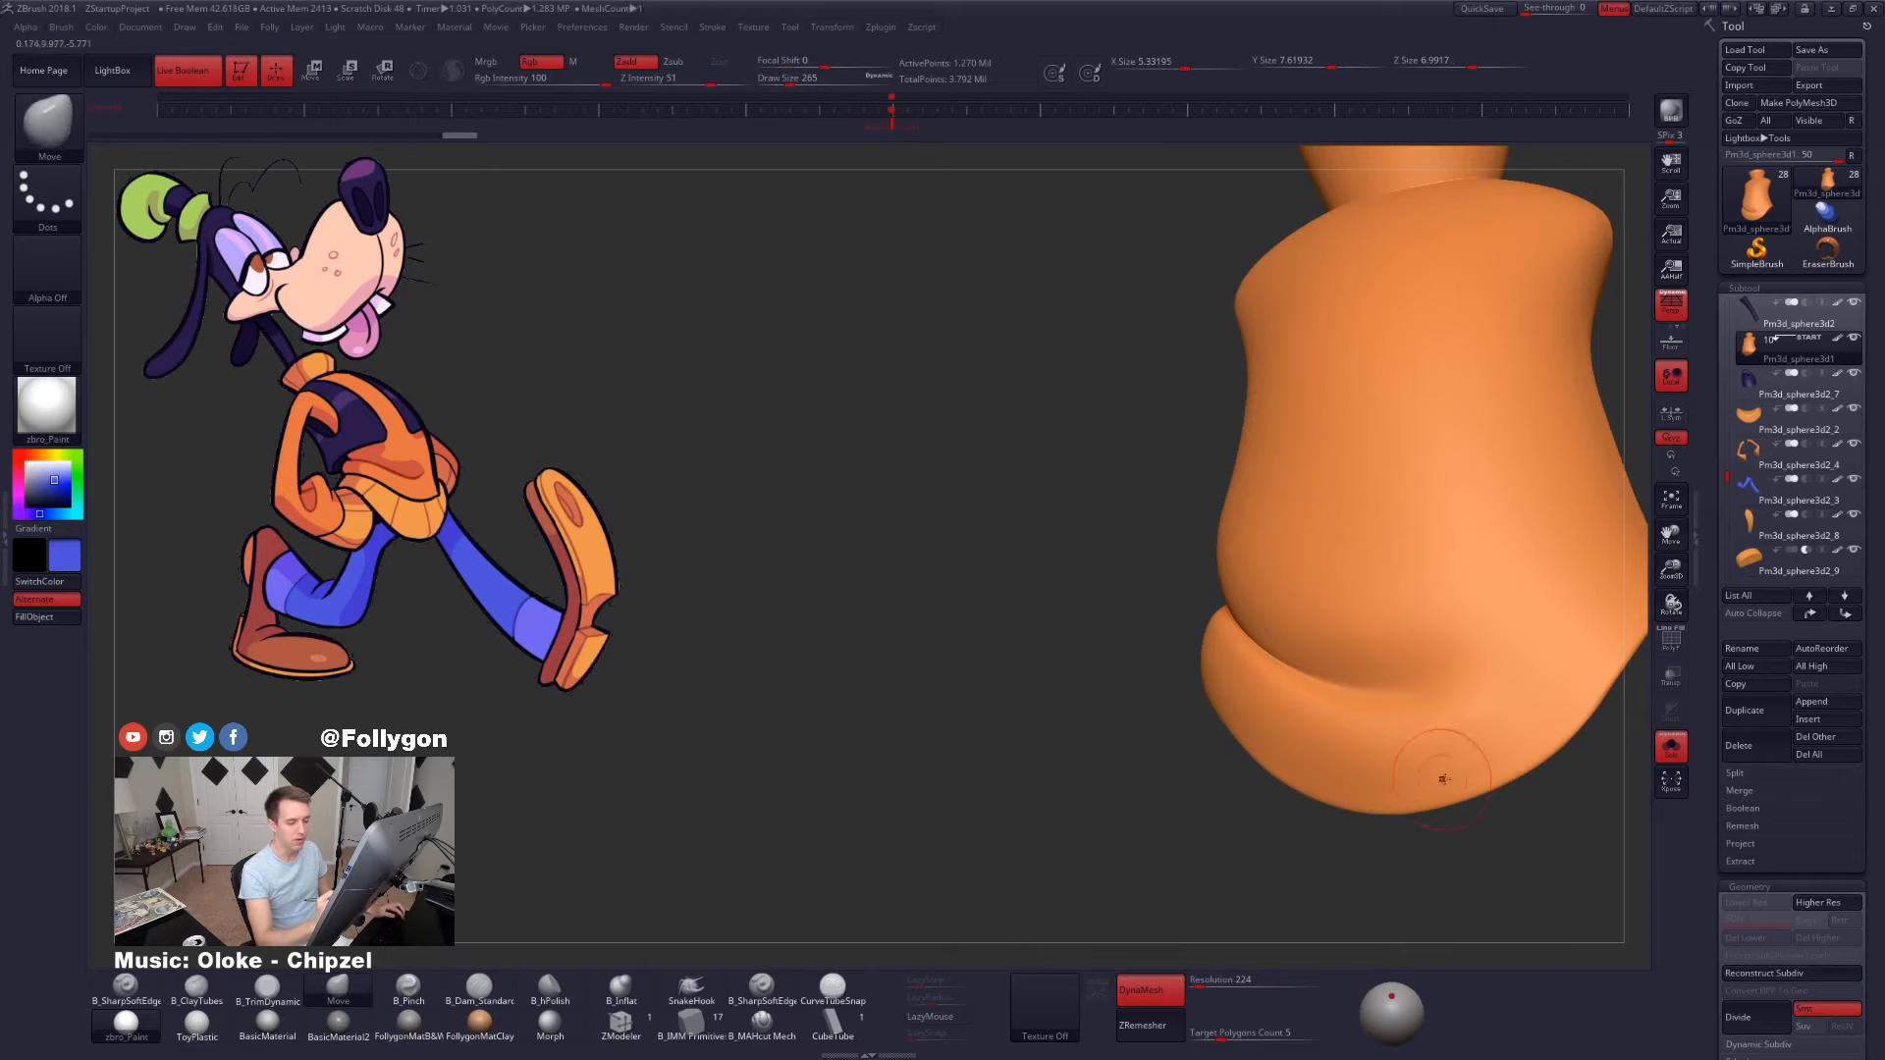
{"action": "right_click_drag", "start_coordinate": [1443, 766], "coordinate": [1373, 725]}
{"action": "left_click_drag", "start_coordinate": [1396, 707], "coordinate": [1406, 732], "text": "shift"}
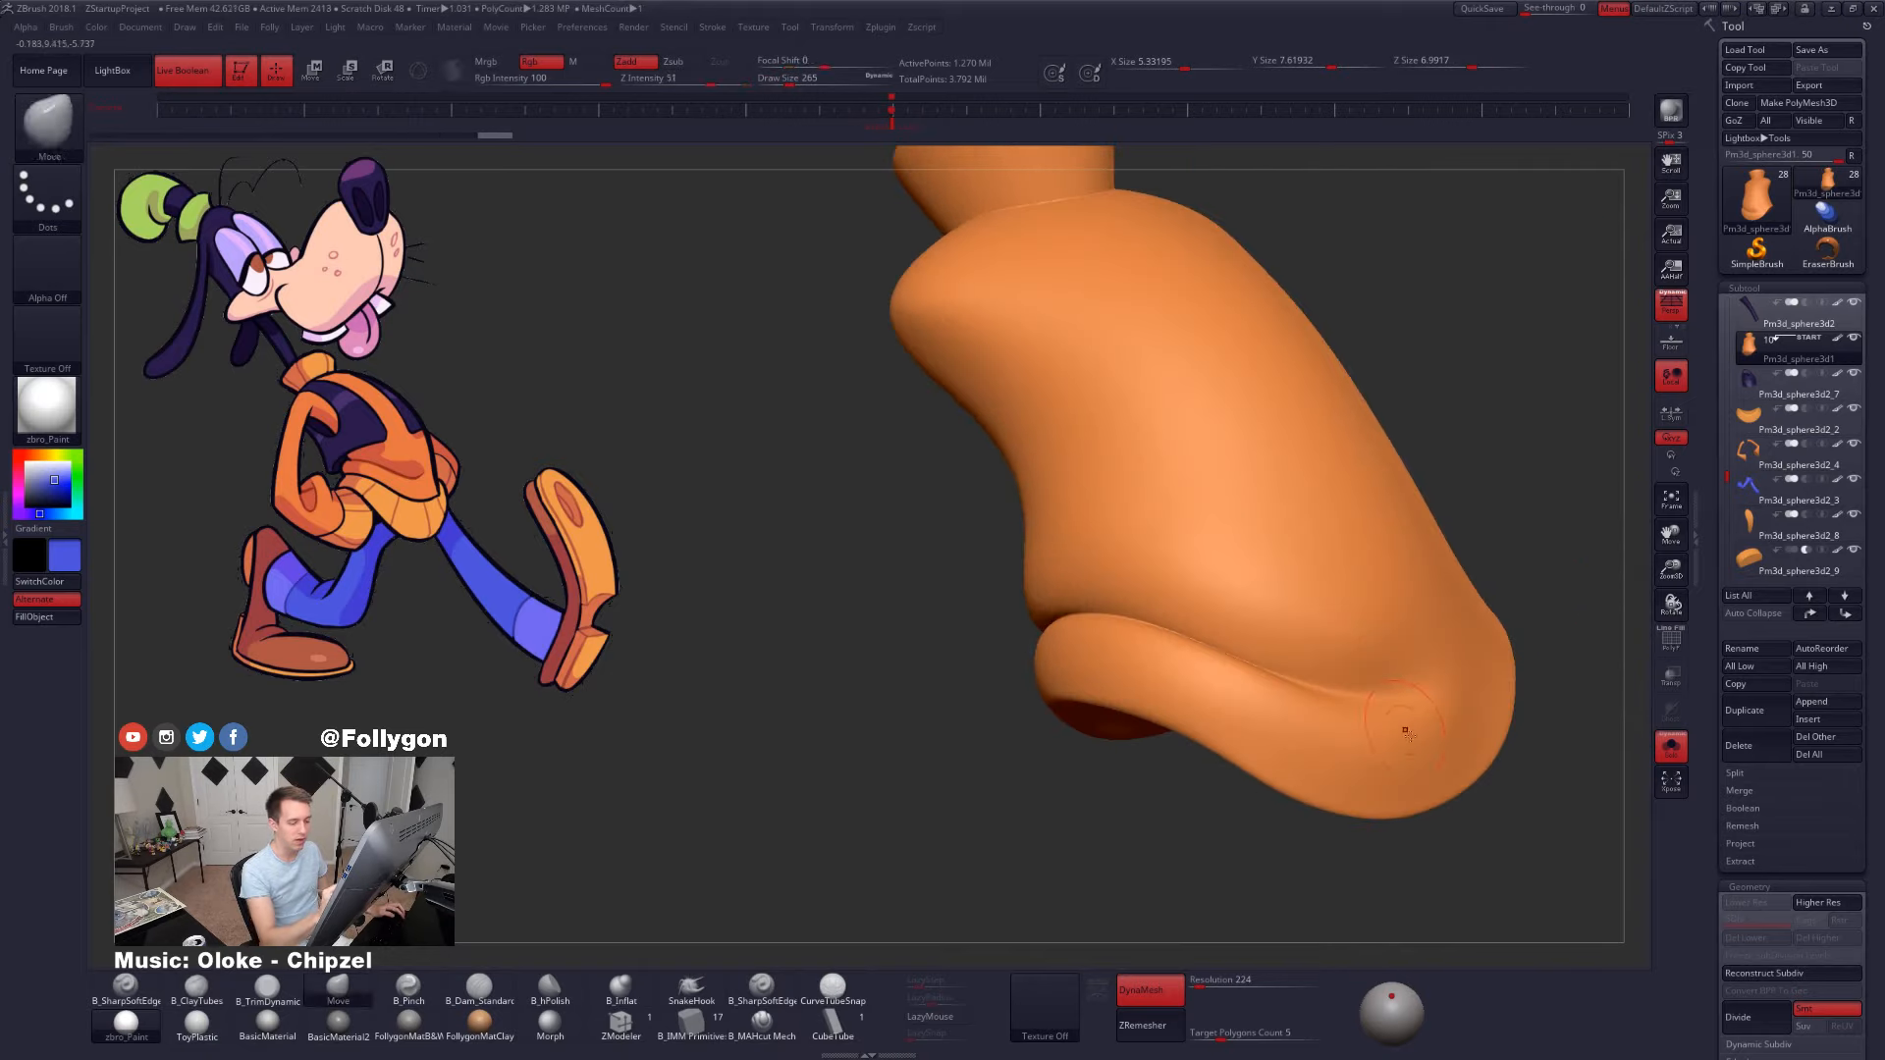
- Refine the belly fold along both sides of the waist with smoothing and the Move brush at draw size 335
{"action": "right_click_drag", "start_coordinate": [1367, 788], "coordinate": [1233, 658]}
{"action": "right_click_drag", "start_coordinate": [1039, 699], "coordinate": [1028, 695]}
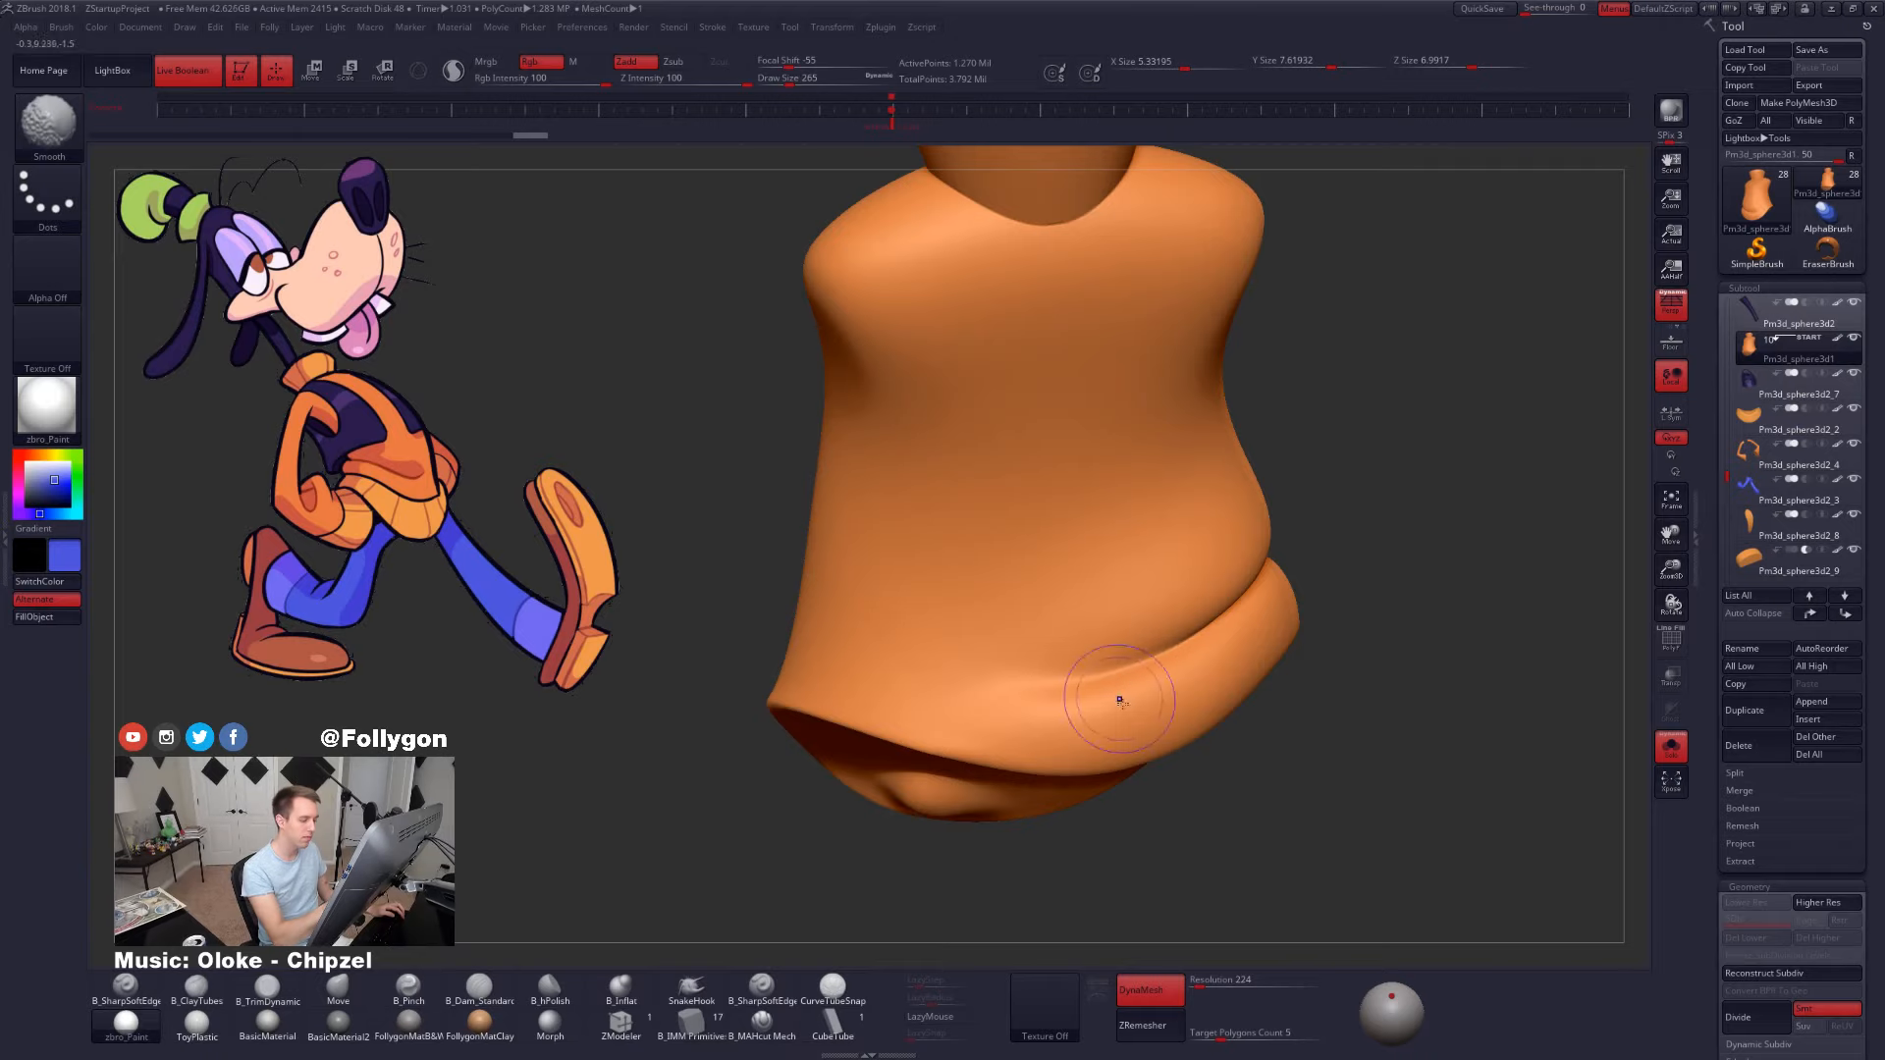
{"action": "mouse_move", "coordinate": [1120, 701]}
{"action": "right_mouse_down"}
{"action": "mouse_move", "coordinate": [1086, 694]}
{"action": "mouse_move", "coordinate": [1025, 761]}
{"action": "mouse_move", "coordinate": [1179, 687]}
{"action": "mouse_move", "coordinate": [1188, 708]}
{"action": "right_mouse_up"}
{"action": "right_click_drag", "start_coordinate": [1294, 743], "coordinate": [1382, 746]}
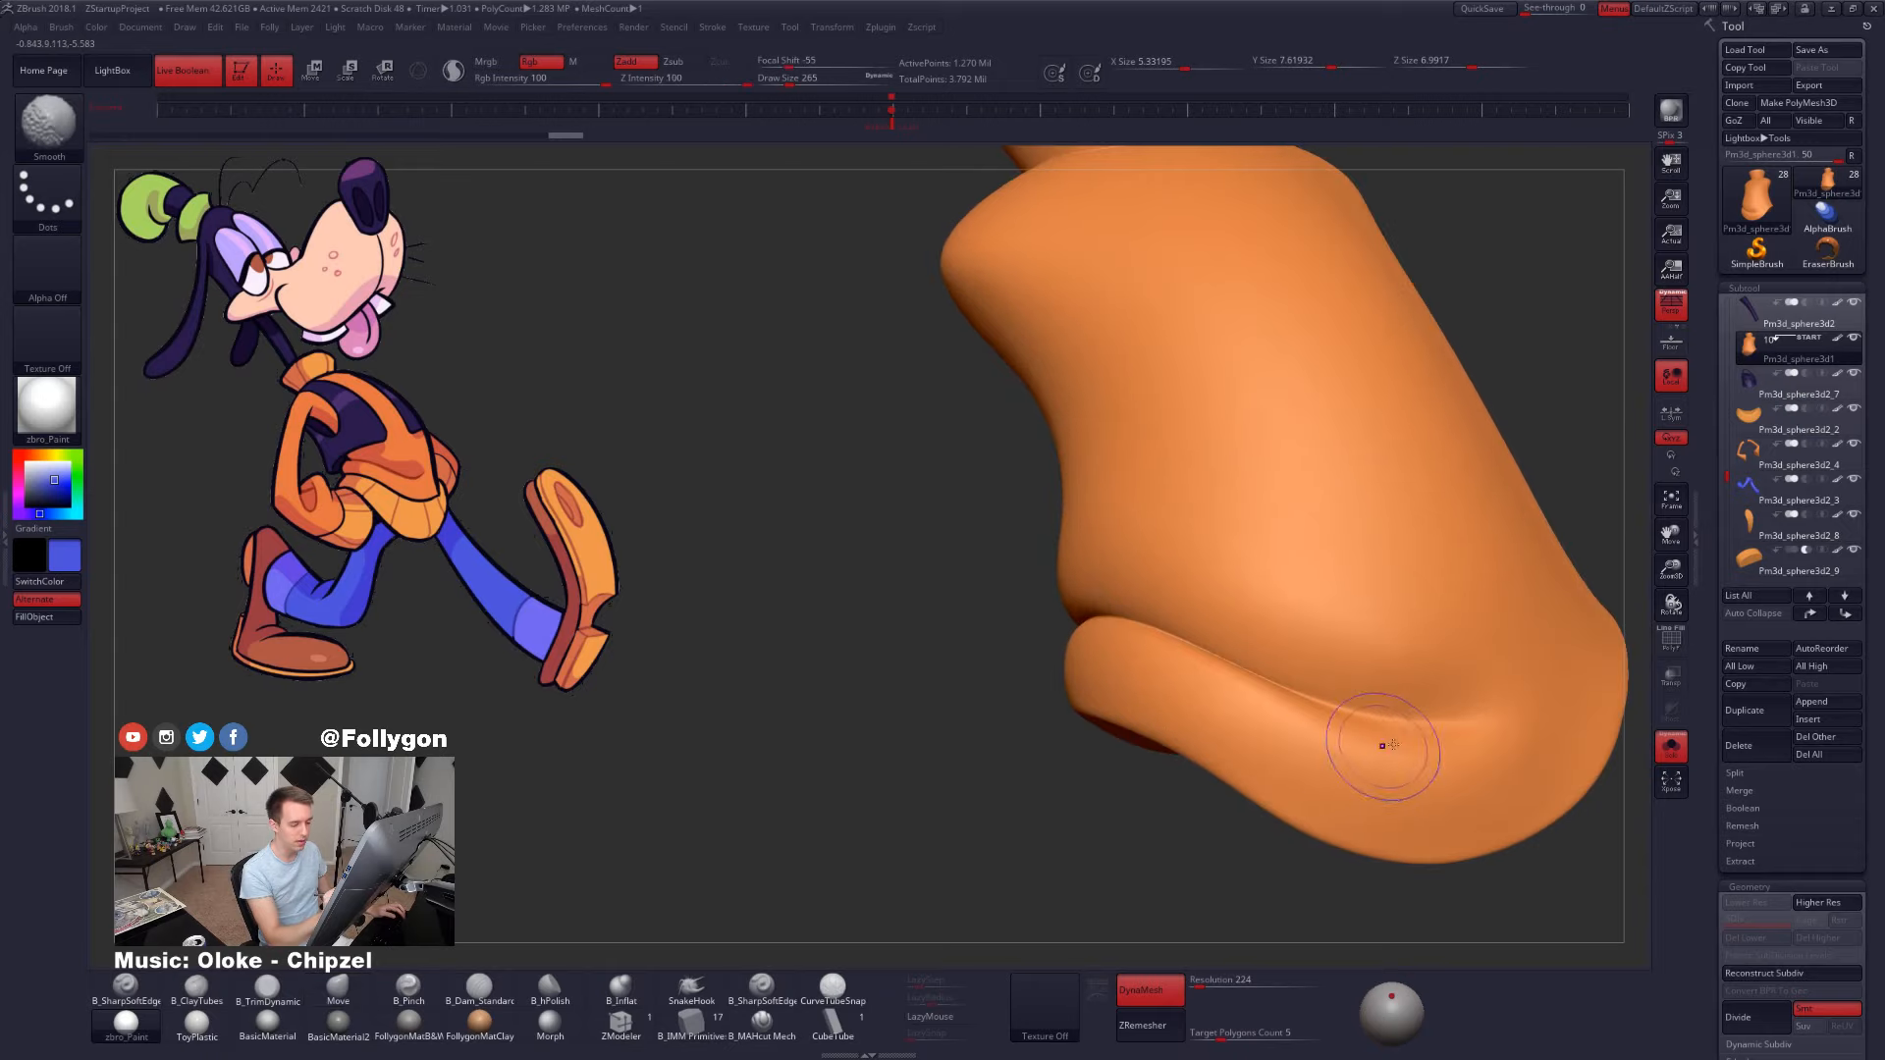
{"action": "mouse_move", "coordinate": [1496, 738]}
{"action": "right_mouse_down"}
{"action": "mouse_move", "coordinate": [1217, 640]}
{"action": "mouse_move", "coordinate": [1127, 650]}
{"action": "right_mouse_up"}
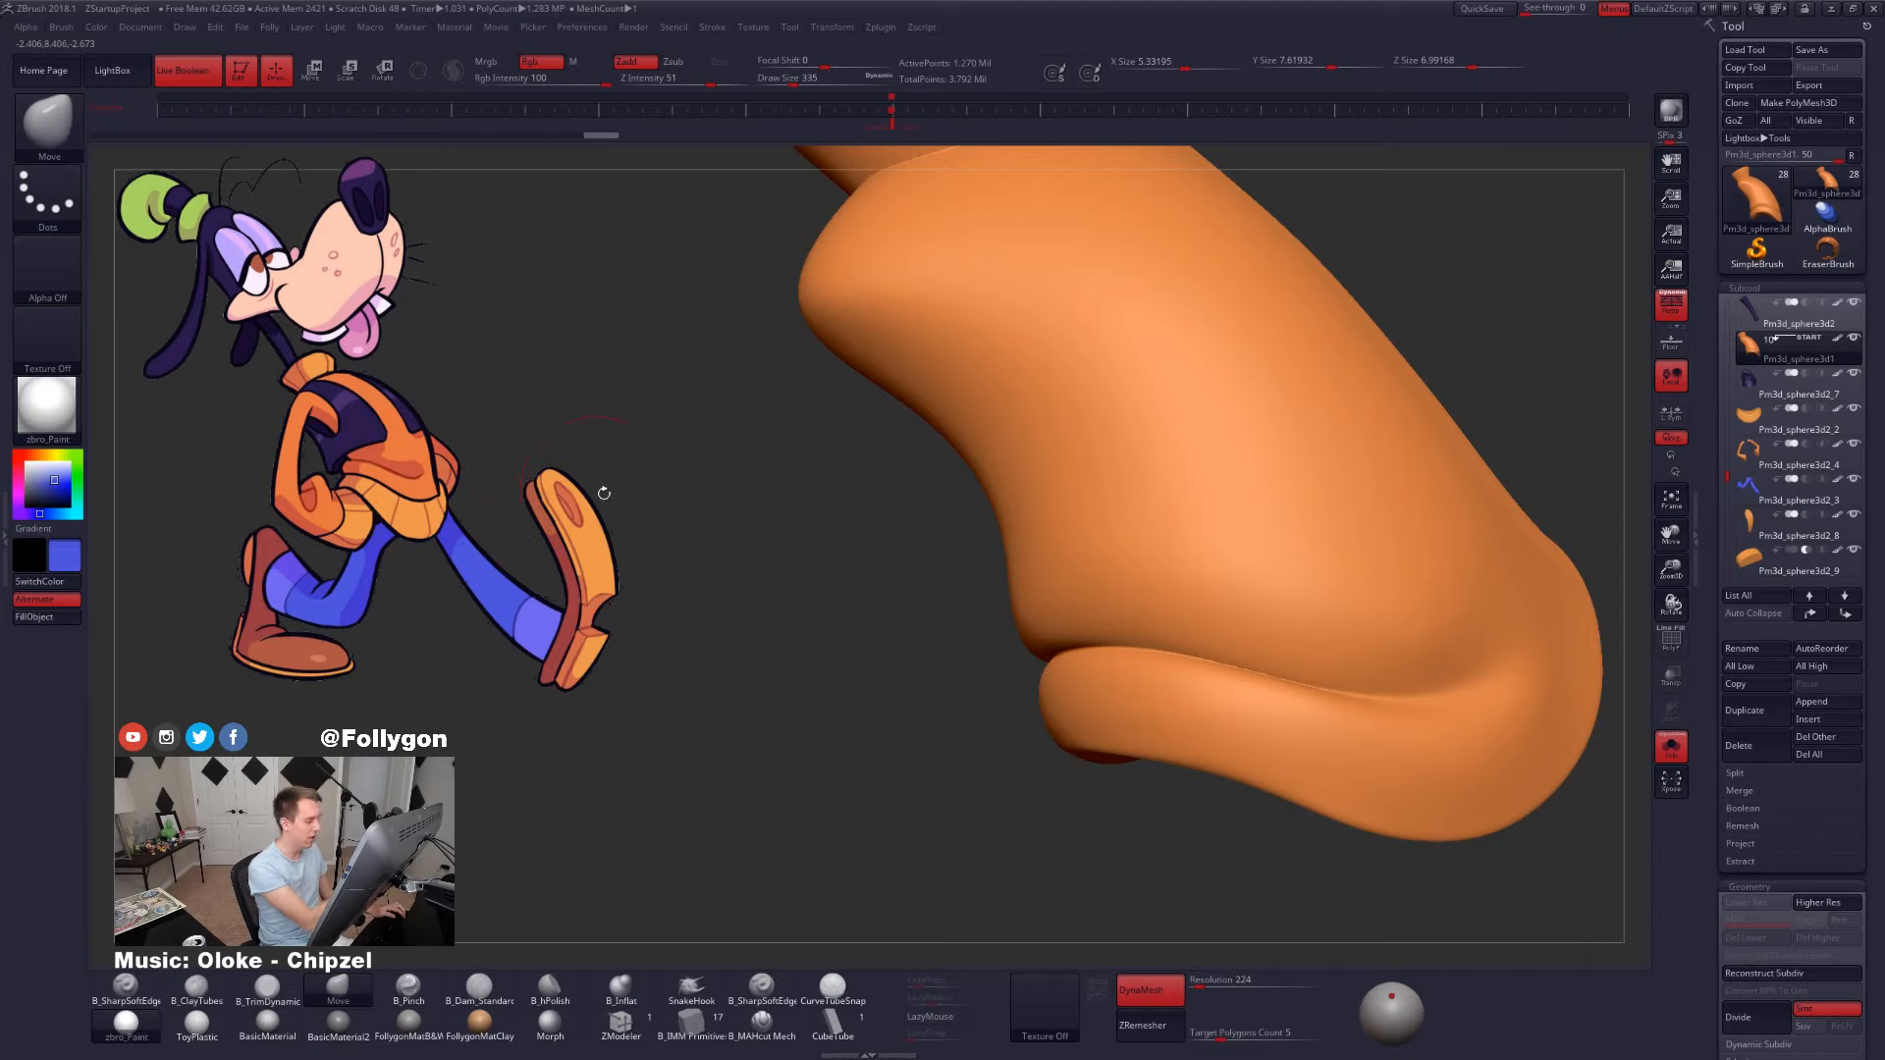
{"action": "key", "text": "shift"}
{"action": "mouse_move", "coordinate": [1507, 677]}
{"action": "right_mouse_down"}
{"action": "mouse_move", "coordinate": [1456, 737]}
{"action": "mouse_move", "coordinate": [1435, 671]}
{"action": "right_mouse_up"}
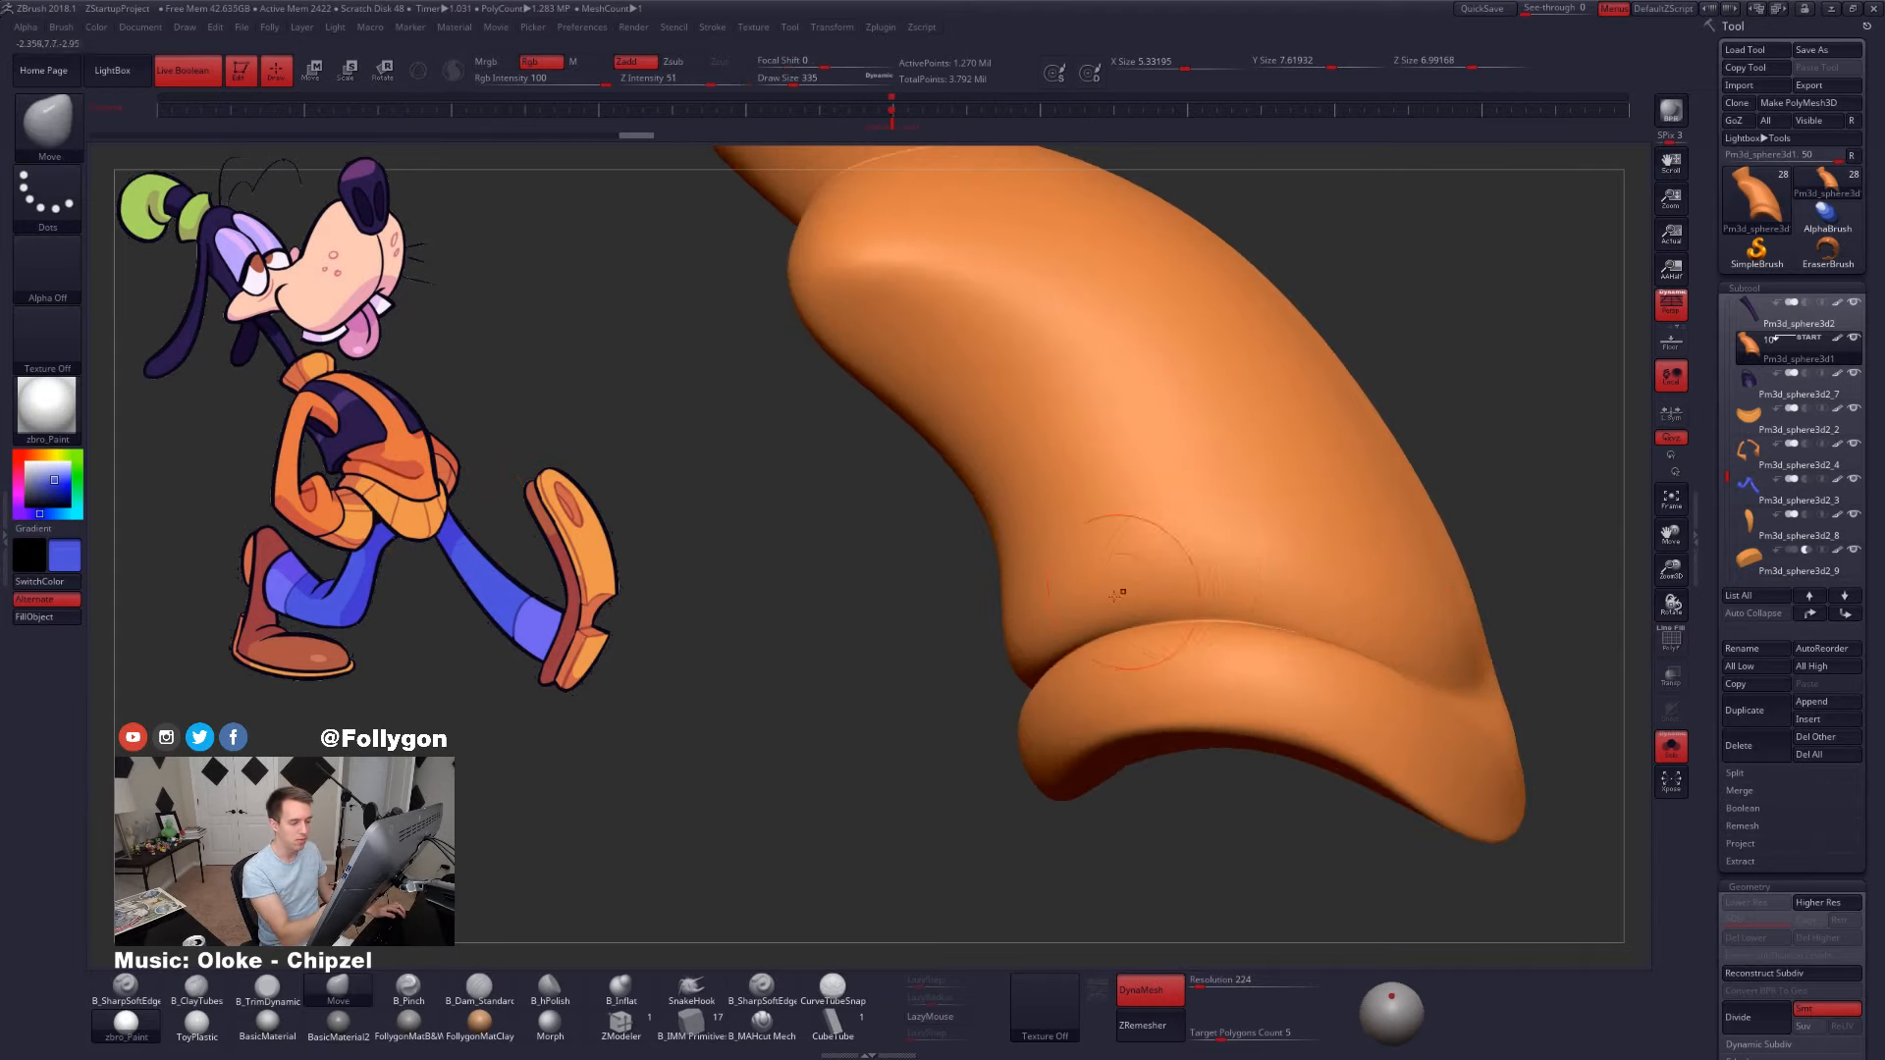
{"action": "right_click_drag", "start_coordinate": [1251, 606], "coordinate": [1302, 640]}
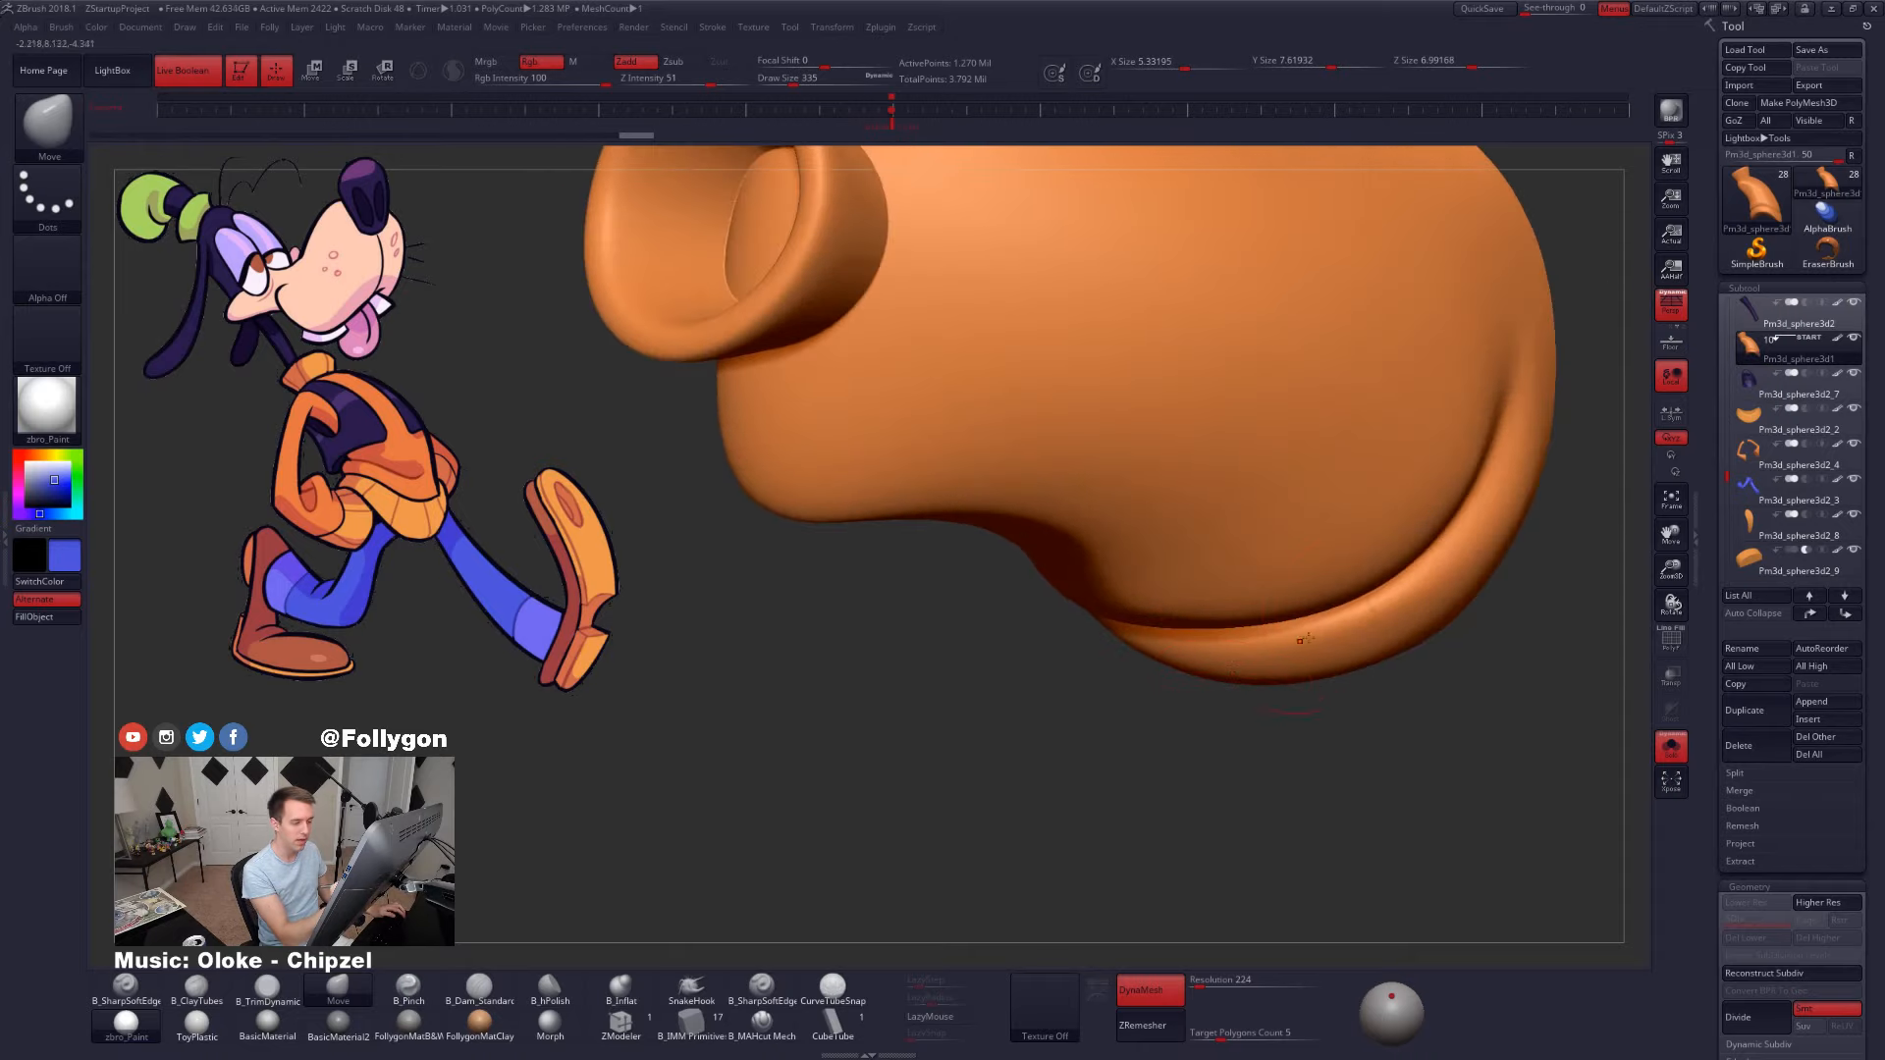
{"action": "right_click_drag", "start_coordinate": [1518, 404], "coordinate": [1479, 476]}
- Flatten and smooth the surface where the belly fold fades out, using the TrimDynamic and Smooth brushes
{"action": "key", "text": "3"}
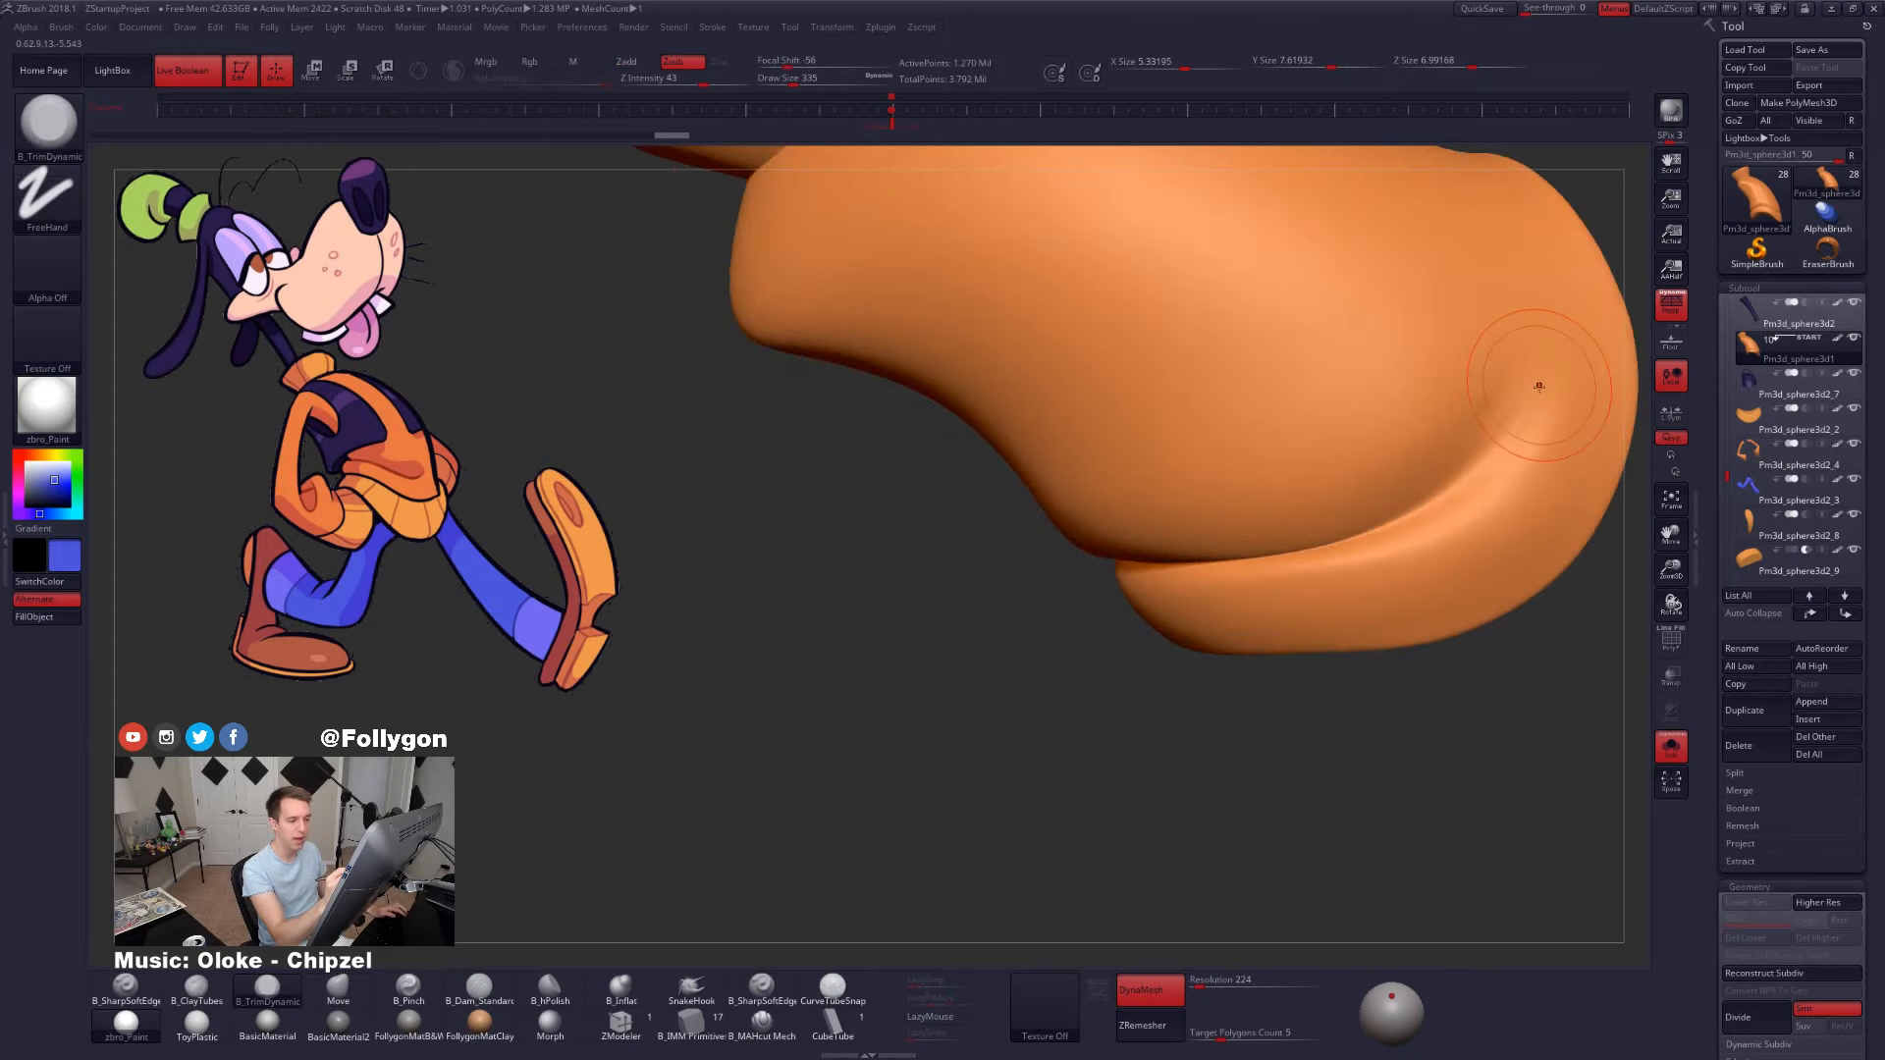
{"action": "key", "text": "shift"}
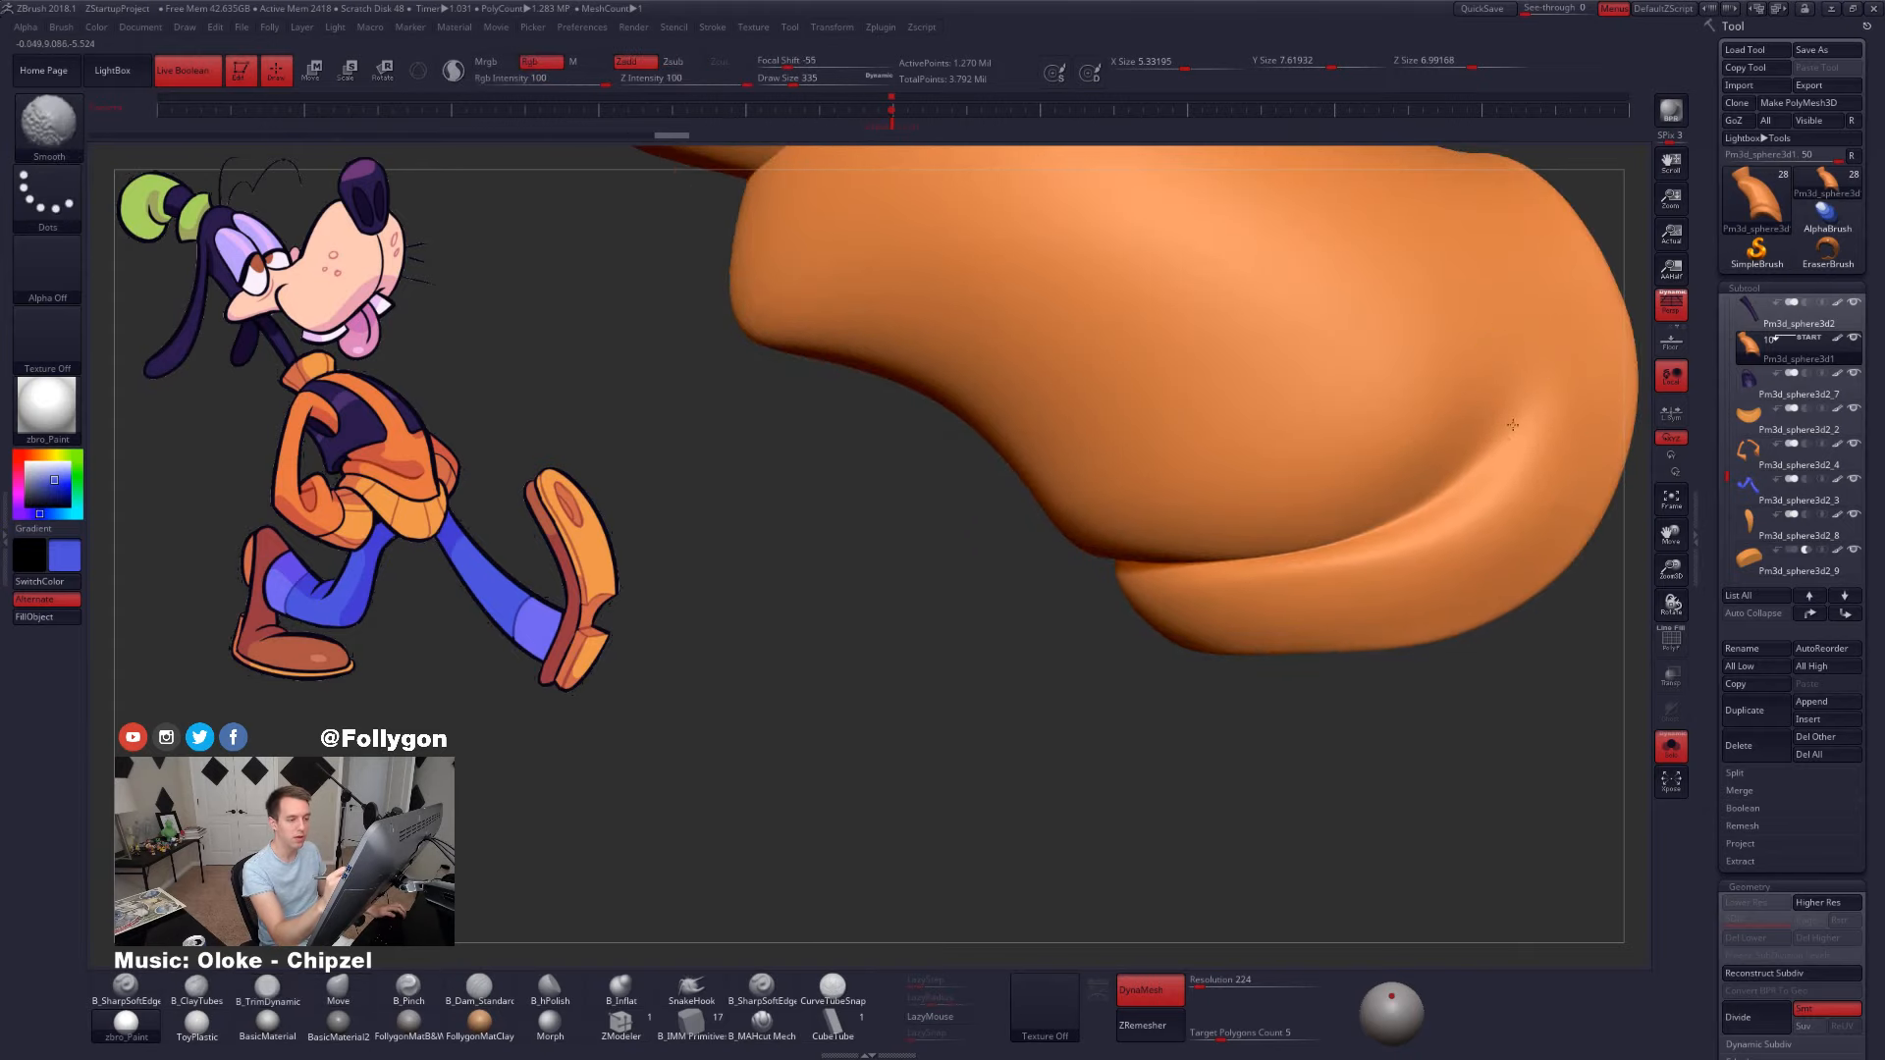
{"action": "left_click_drag", "start_coordinate": [1523, 412], "coordinate": [1534, 383], "text": "shift"}
{"action": "key", "text": "shift"}
{"action": "left_click_drag", "start_coordinate": [1489, 458], "coordinate": [1460, 483], "text": "shift"}
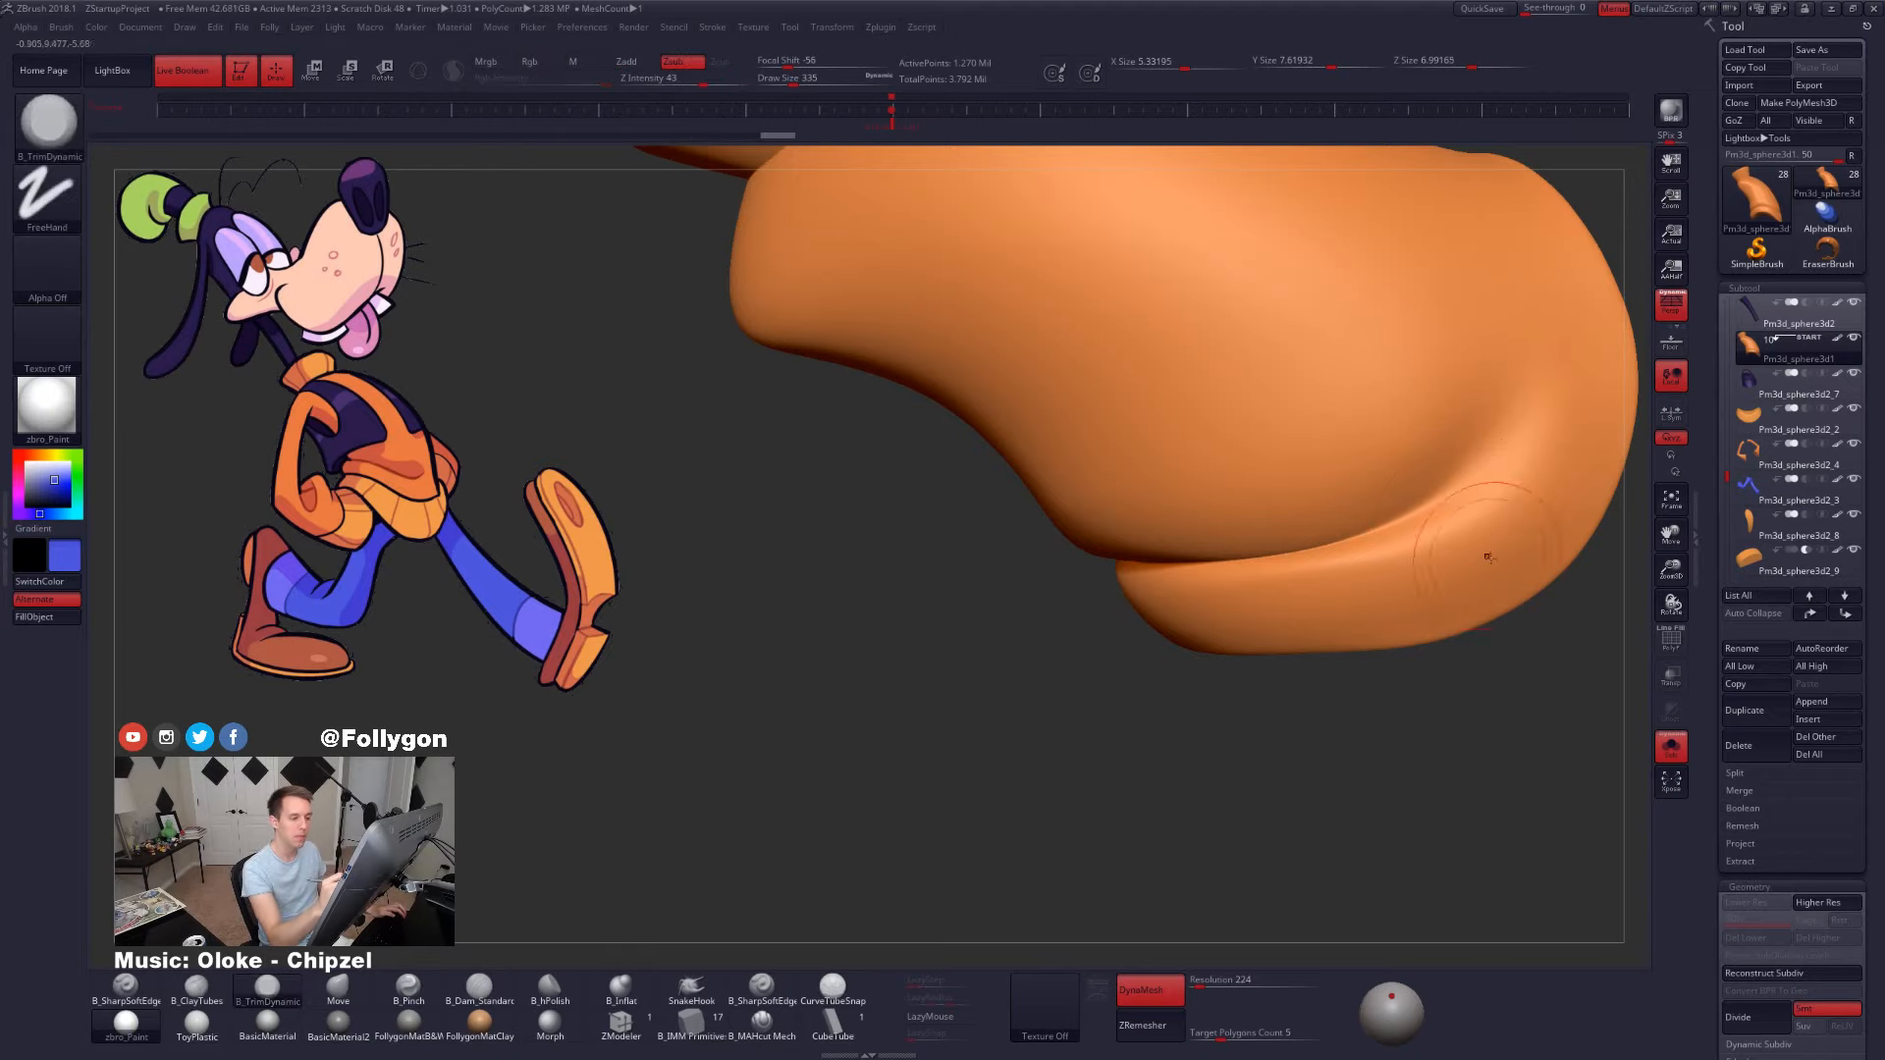
{"action": "mouse_move", "coordinate": [1486, 555]}
{"action": "right_mouse_down"}
{"action": "mouse_move", "coordinate": [1484, 597]}
{"action": "mouse_move", "coordinate": [1420, 581]}
{"action": "mouse_move", "coordinate": [1472, 545]}
{"action": "right_mouse_up"}
{"action": "left_click_drag", "start_coordinate": [1507, 398], "coordinate": [1414, 491], "text": "shift"}
{"action": "mouse_move", "coordinate": [1423, 604]}
{"action": "right_mouse_down"}
{"action": "mouse_move", "coordinate": [1268, 589]}
{"action": "mouse_move", "coordinate": [1255, 607]}
{"action": "right_mouse_up"}
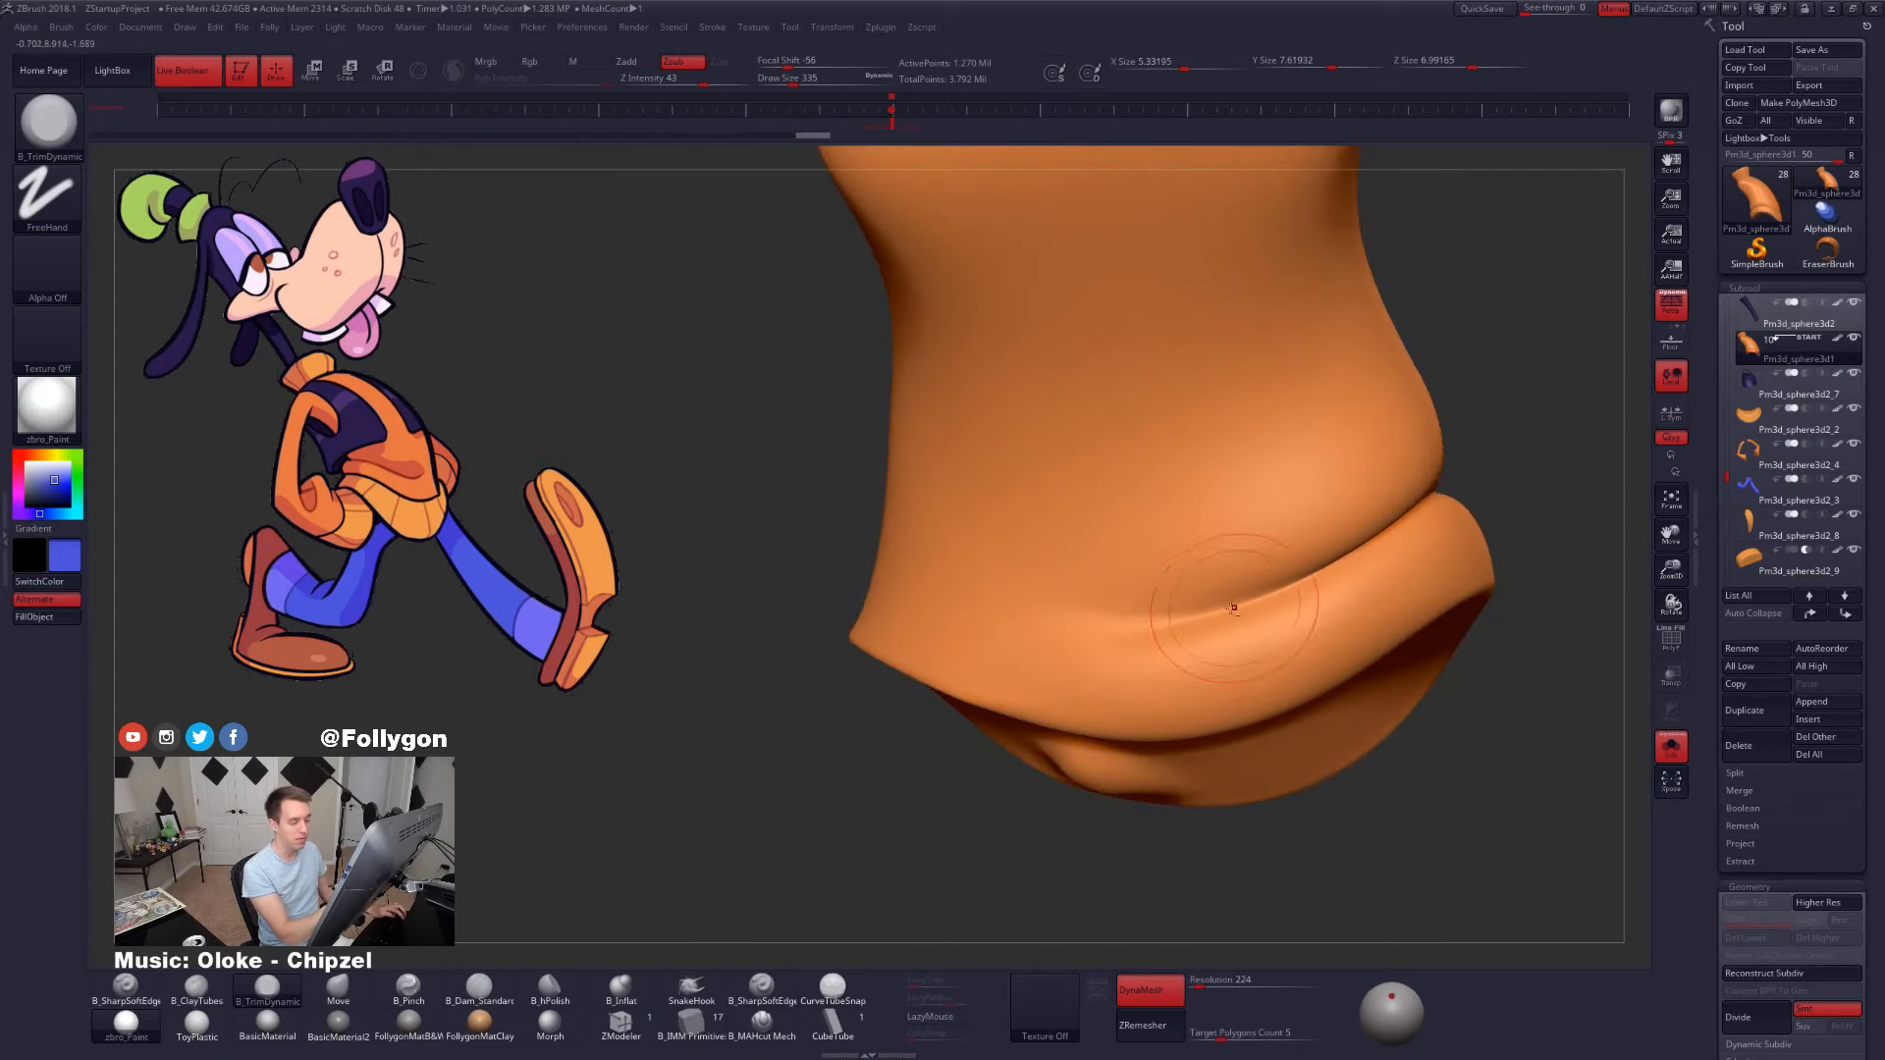
- Smooth the opposite end of the belly fold's crease and check the torso's wireframe
{"action": "key", "text": "shift"}
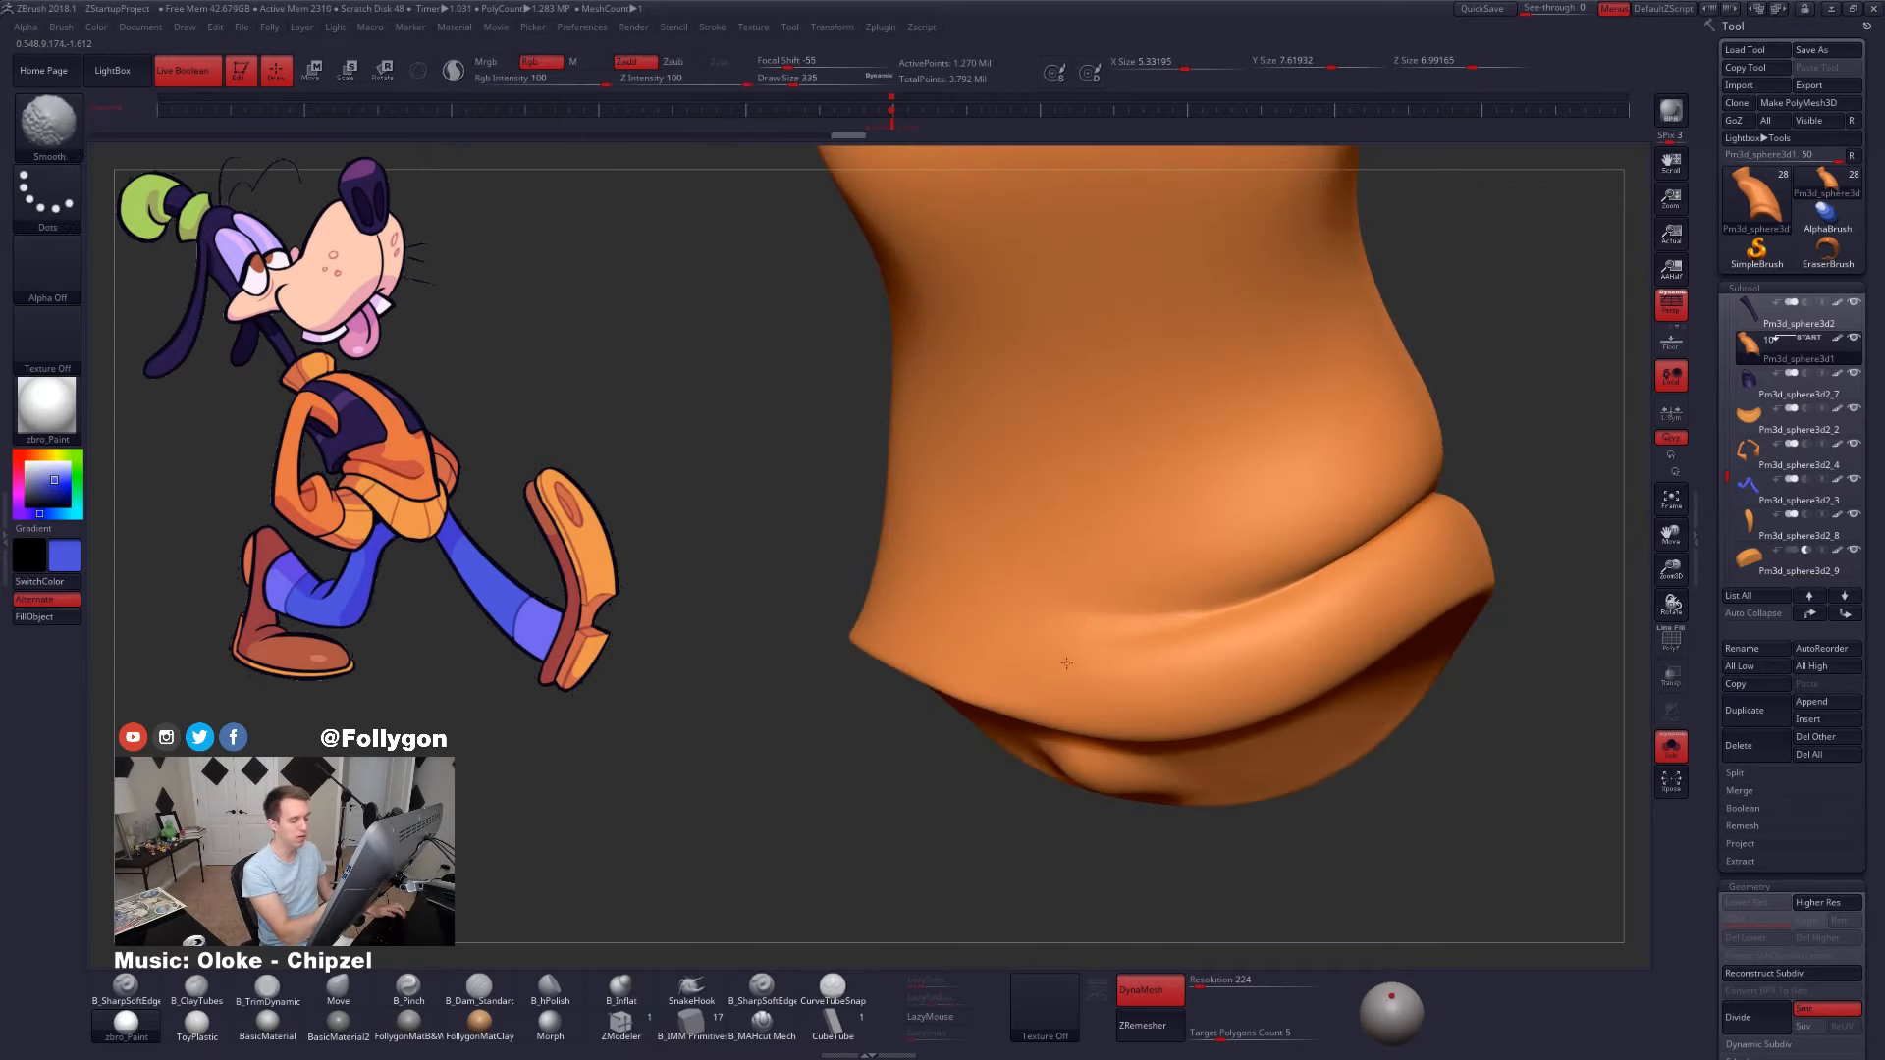
{"action": "right_click_drag", "start_coordinate": [1225, 632], "coordinate": [1179, 748]}
{"action": "key", "text": "shift+f"}
{"action": "key", "text": "shift+f"}
- Smooth the seam where the collar meets the shoulders, working around the neck
{"action": "mouse_move", "coordinate": [1237, 660]}
{"action": "right_mouse_down"}
{"action": "mouse_move", "coordinate": [1435, 668]}
{"action": "mouse_move", "coordinate": [1375, 663]}
{"action": "mouse_move", "coordinate": [1372, 599]}
{"action": "right_mouse_up"}
{"action": "right_click_drag", "start_coordinate": [1372, 599], "coordinate": [1450, 545]}
{"action": "right_click_drag", "start_coordinate": [1450, 545], "coordinate": [1211, 715], "text": "alt"}
{"action": "right_click_drag", "start_coordinate": [1157, 643], "coordinate": [1166, 721], "text": "ctrl"}
{"action": "mouse_move", "coordinate": [1167, 721]}
{"action": "right_mouse_down"}
{"action": "mouse_move", "coordinate": [1188, 740]}
{"action": "mouse_move", "coordinate": [1251, 637]}
{"action": "right_mouse_up"}
{"action": "key", "text": "shift"}
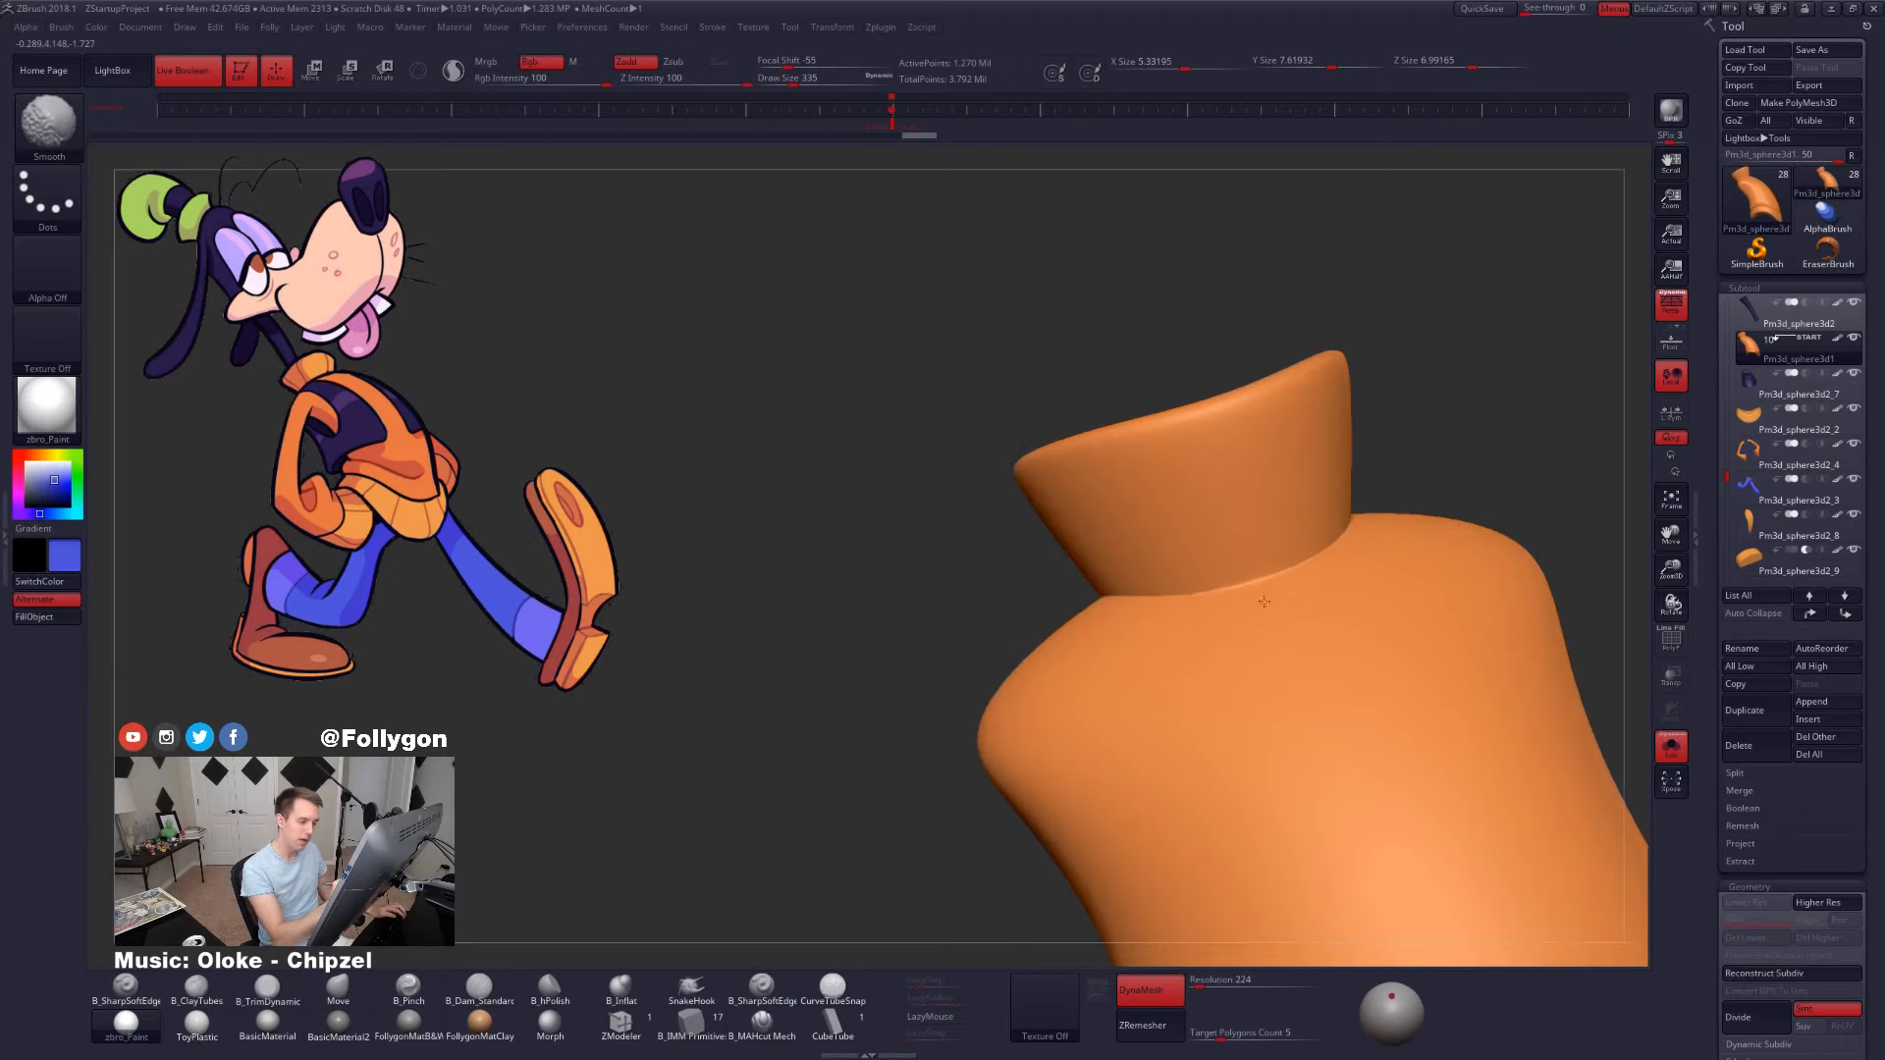
{"action": "right_click_drag", "start_coordinate": [1139, 589], "coordinate": [1239, 643]}
{"action": "left_click_drag", "start_coordinate": [1031, 614], "coordinate": [982, 607], "text": "shift"}
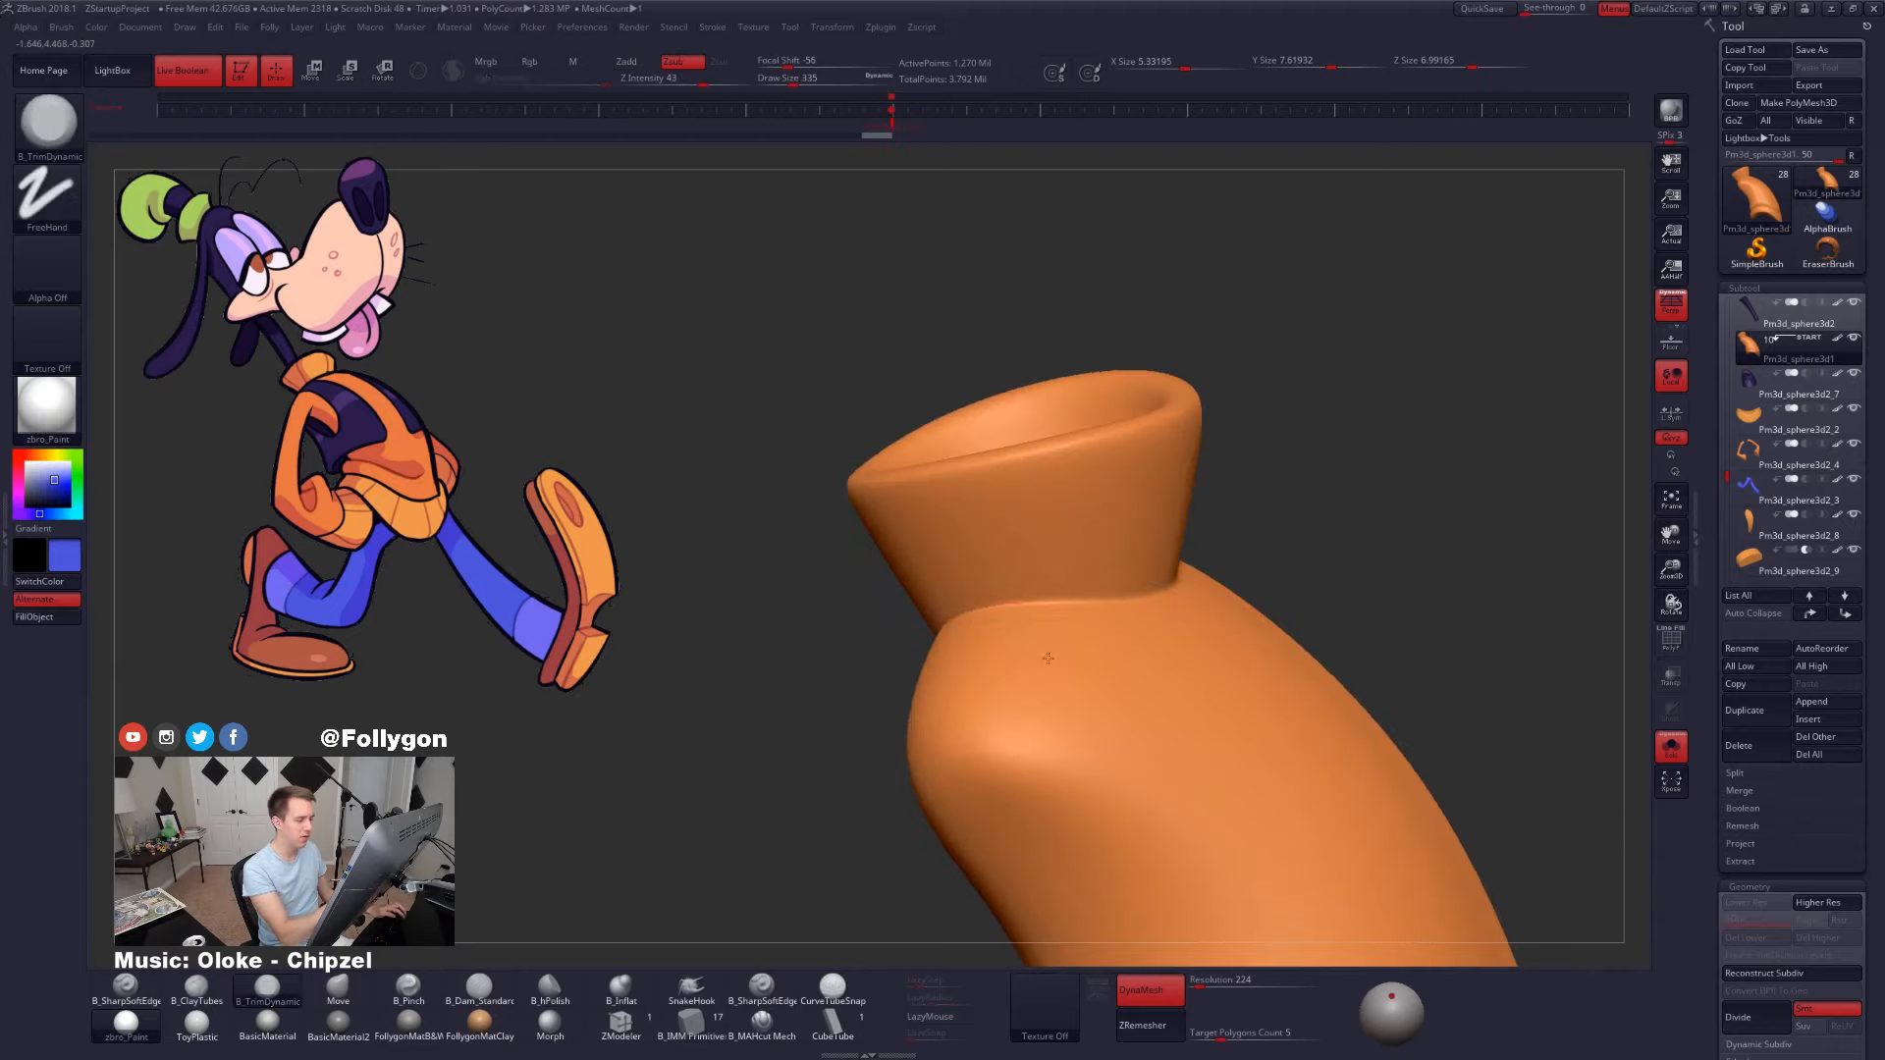
{"action": "right_click_drag", "start_coordinate": [1048, 657], "coordinate": [1634, 660]}
{"action": "key", "text": "shift"}
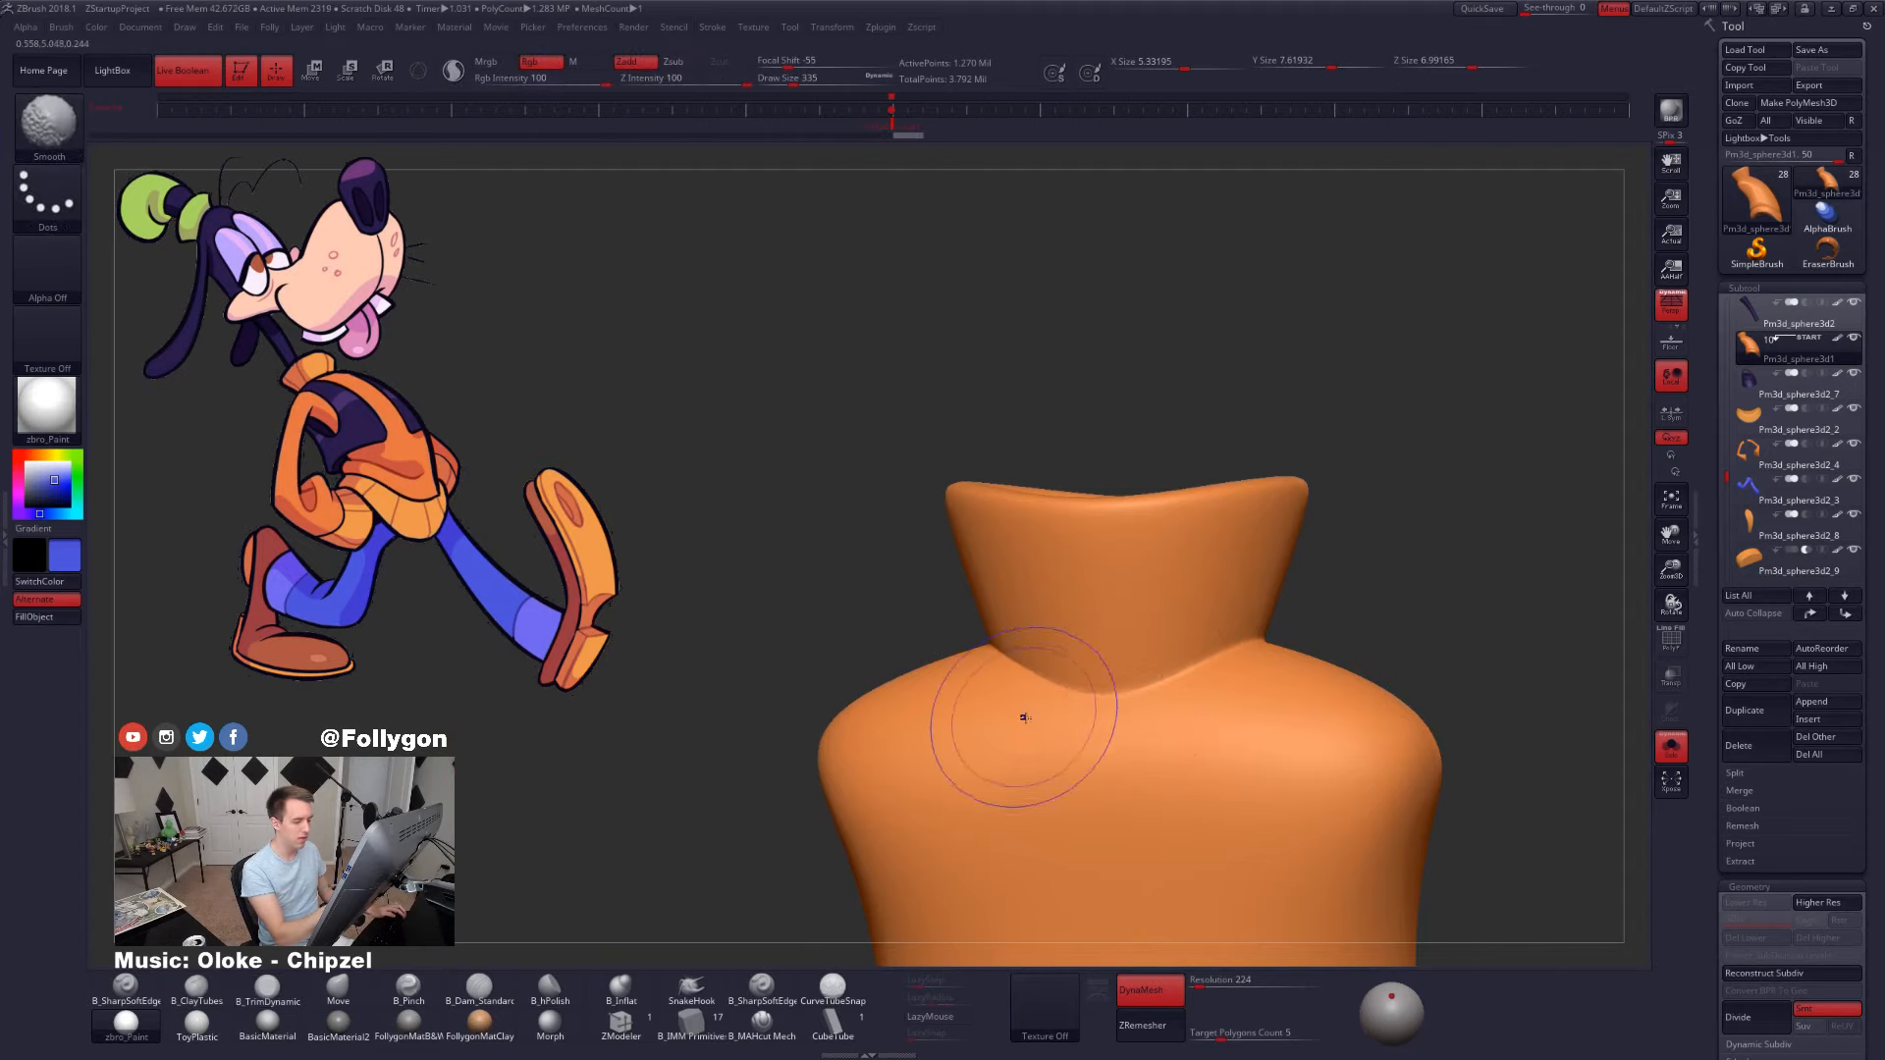
{"action": "mouse_move", "coordinate": [1024, 717]}
{"action": "right_mouse_down"}
{"action": "mouse_move", "coordinate": [1135, 765]}
{"action": "mouse_move", "coordinate": [1167, 727]}
{"action": "right_mouse_up"}
{"action": "key", "text": "shift"}
{"action": "left_click_drag", "start_coordinate": [1107, 671], "coordinate": [1028, 681], "text": "shift"}
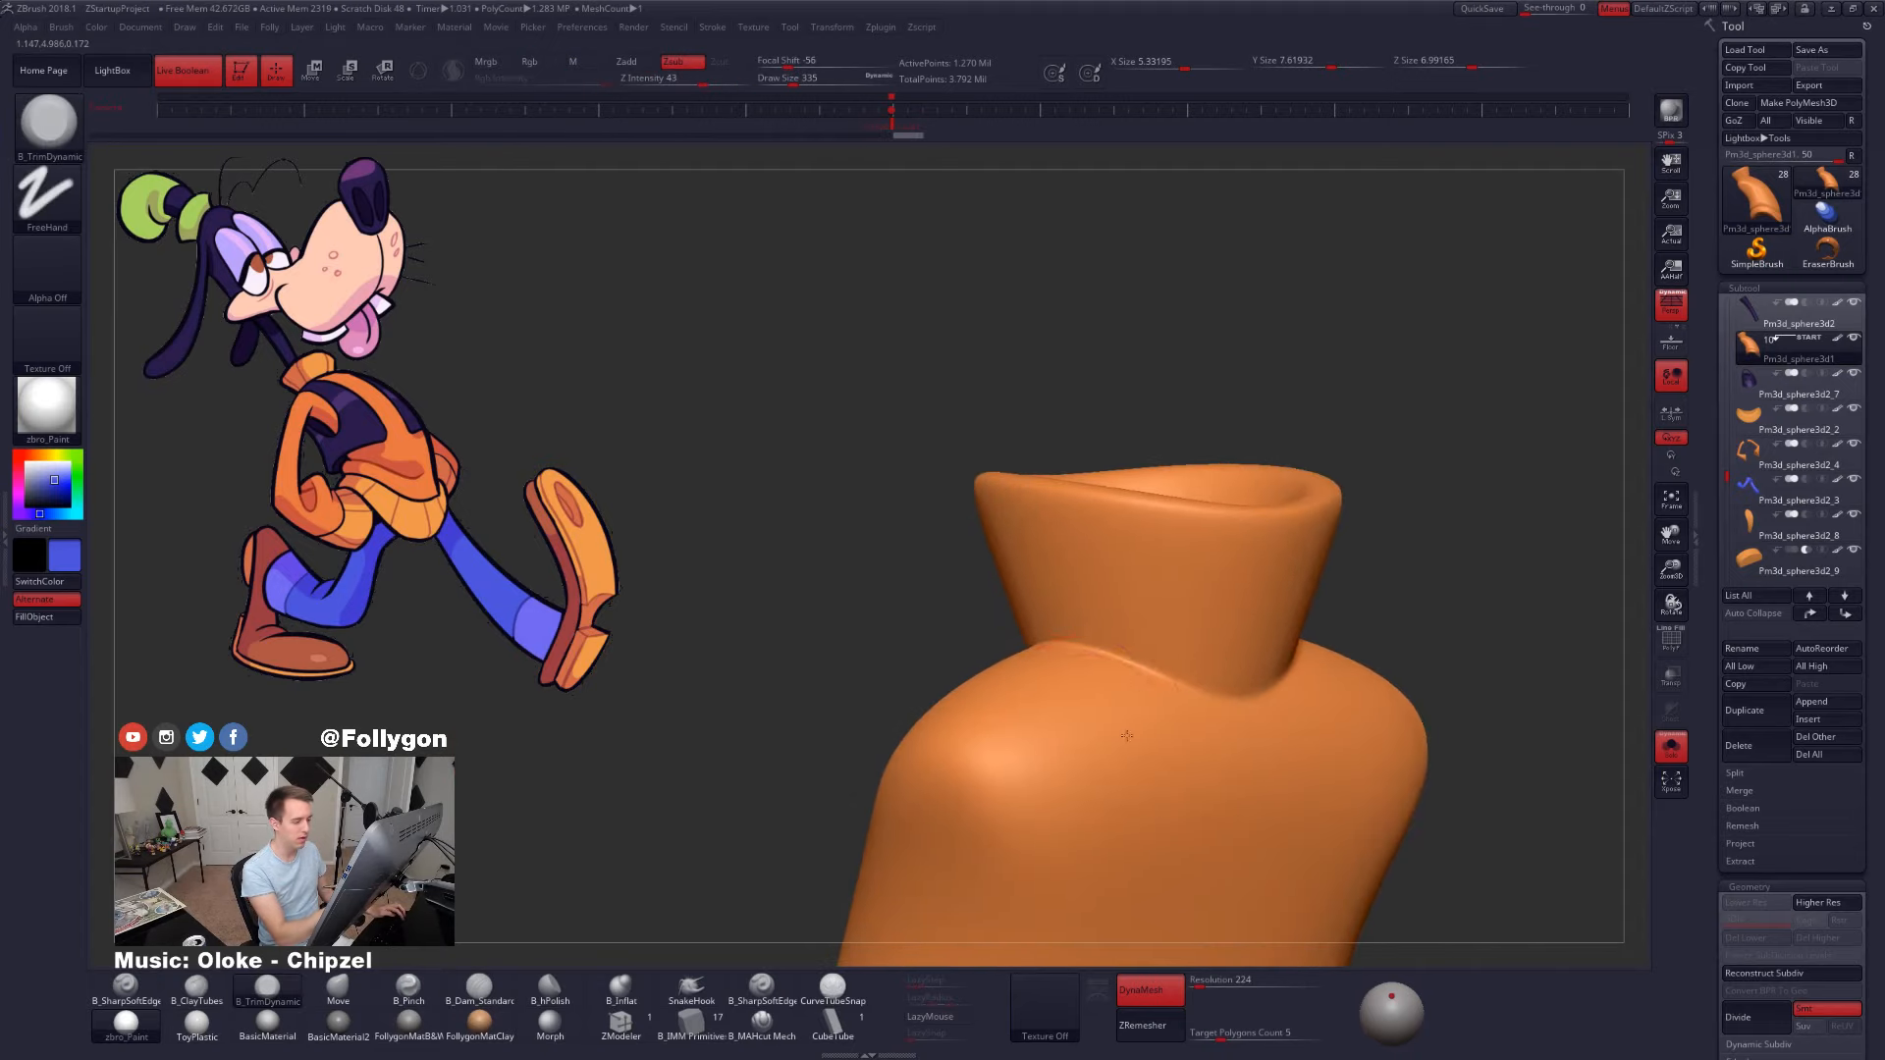
{"action": "right_click_drag", "start_coordinate": [1127, 737], "coordinate": [1217, 731]}
{"action": "right_click_drag", "start_coordinate": [1217, 731], "coordinate": [1375, 731], "text": "alt"}
{"action": "key", "text": "shift"}
{"action": "left_click_drag", "start_coordinate": [1019, 666], "coordinate": [1129, 672], "text": "shift"}
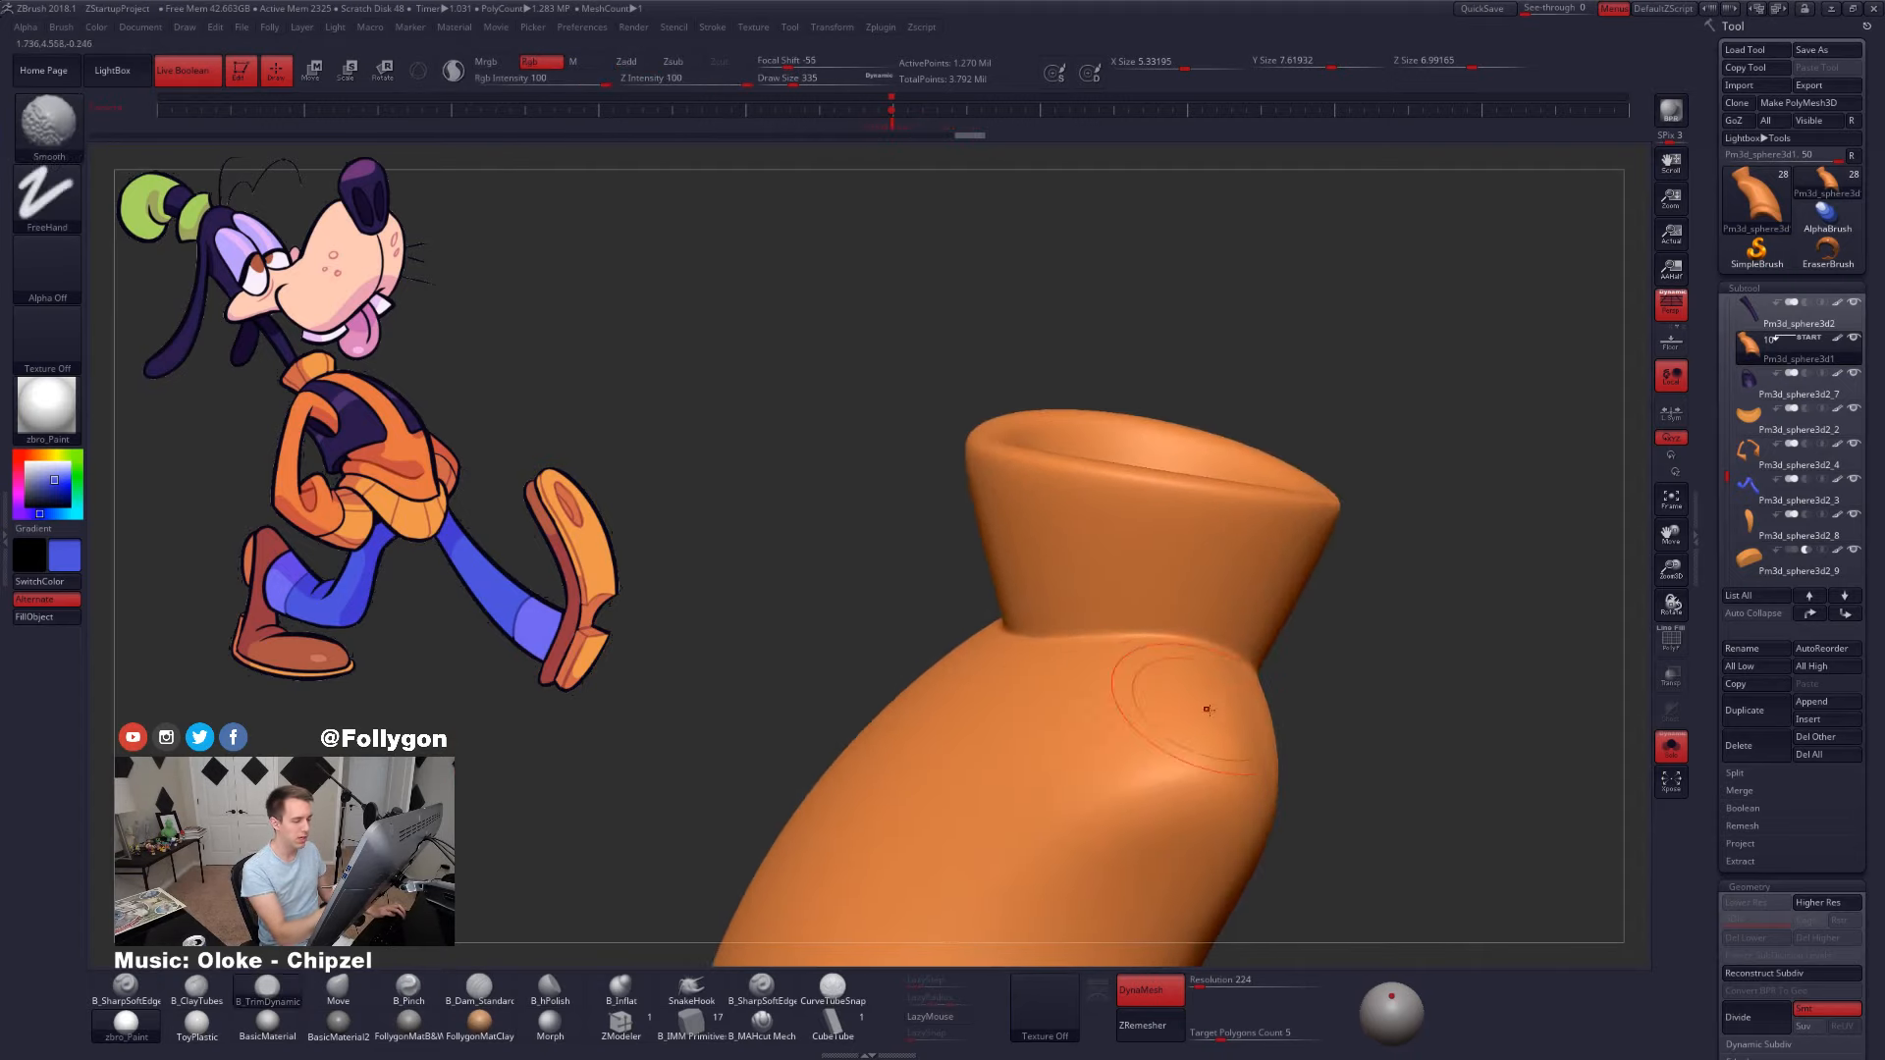
{"action": "mouse_move", "coordinate": [1202, 711]}
{"action": "right_mouse_down"}
{"action": "mouse_move", "coordinate": [1031, 677]}
{"action": "mouse_move", "coordinate": [1192, 684]}
{"action": "right_mouse_up"}
{"action": "key", "text": "shift"}
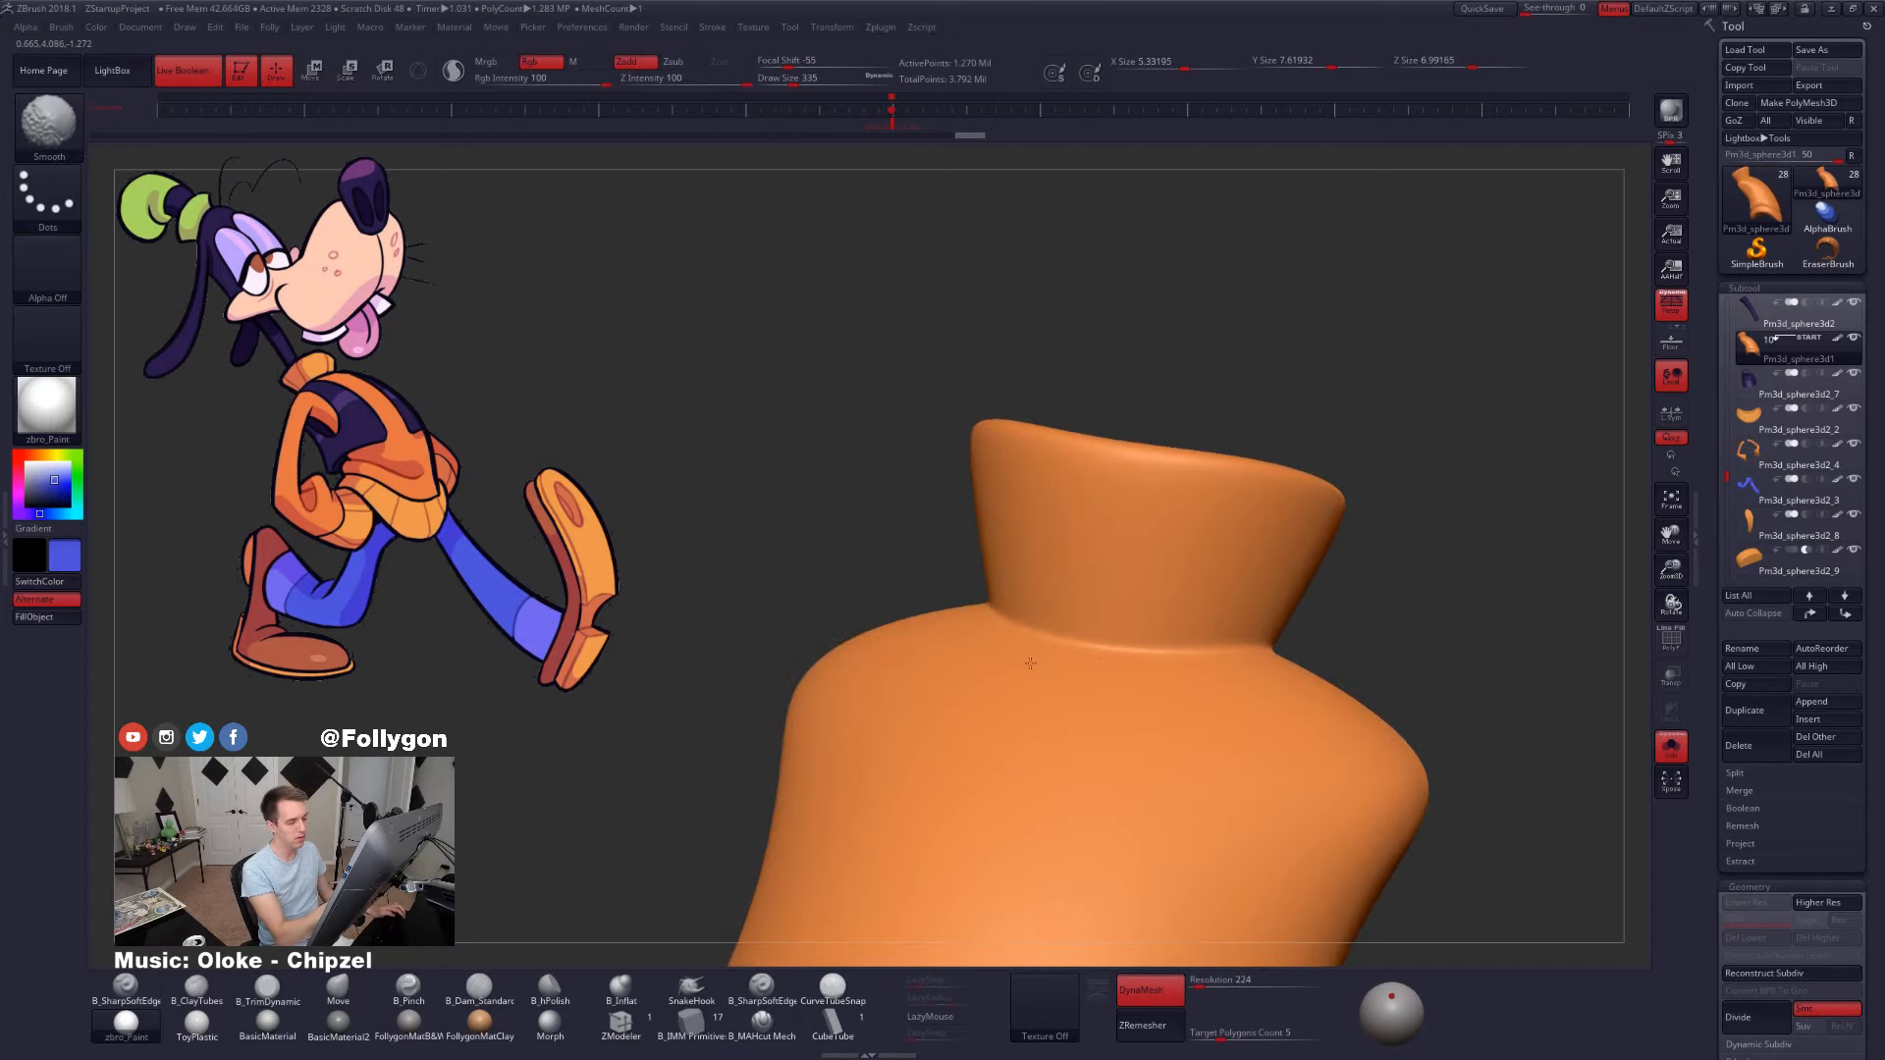
{"action": "left_click_drag", "start_coordinate": [1029, 664], "coordinate": [1138, 678], "text": "shift"}
- Update the torso's DynaMesh and smooth the remaining collar seam near the shoulder
{"action": "right_click_drag", "start_coordinate": [1227, 746], "coordinate": [1129, 746]}
{"action": "left_click_drag", "start_coordinate": [1266, 589], "coordinate": [1404, 580], "text": "ctrl"}
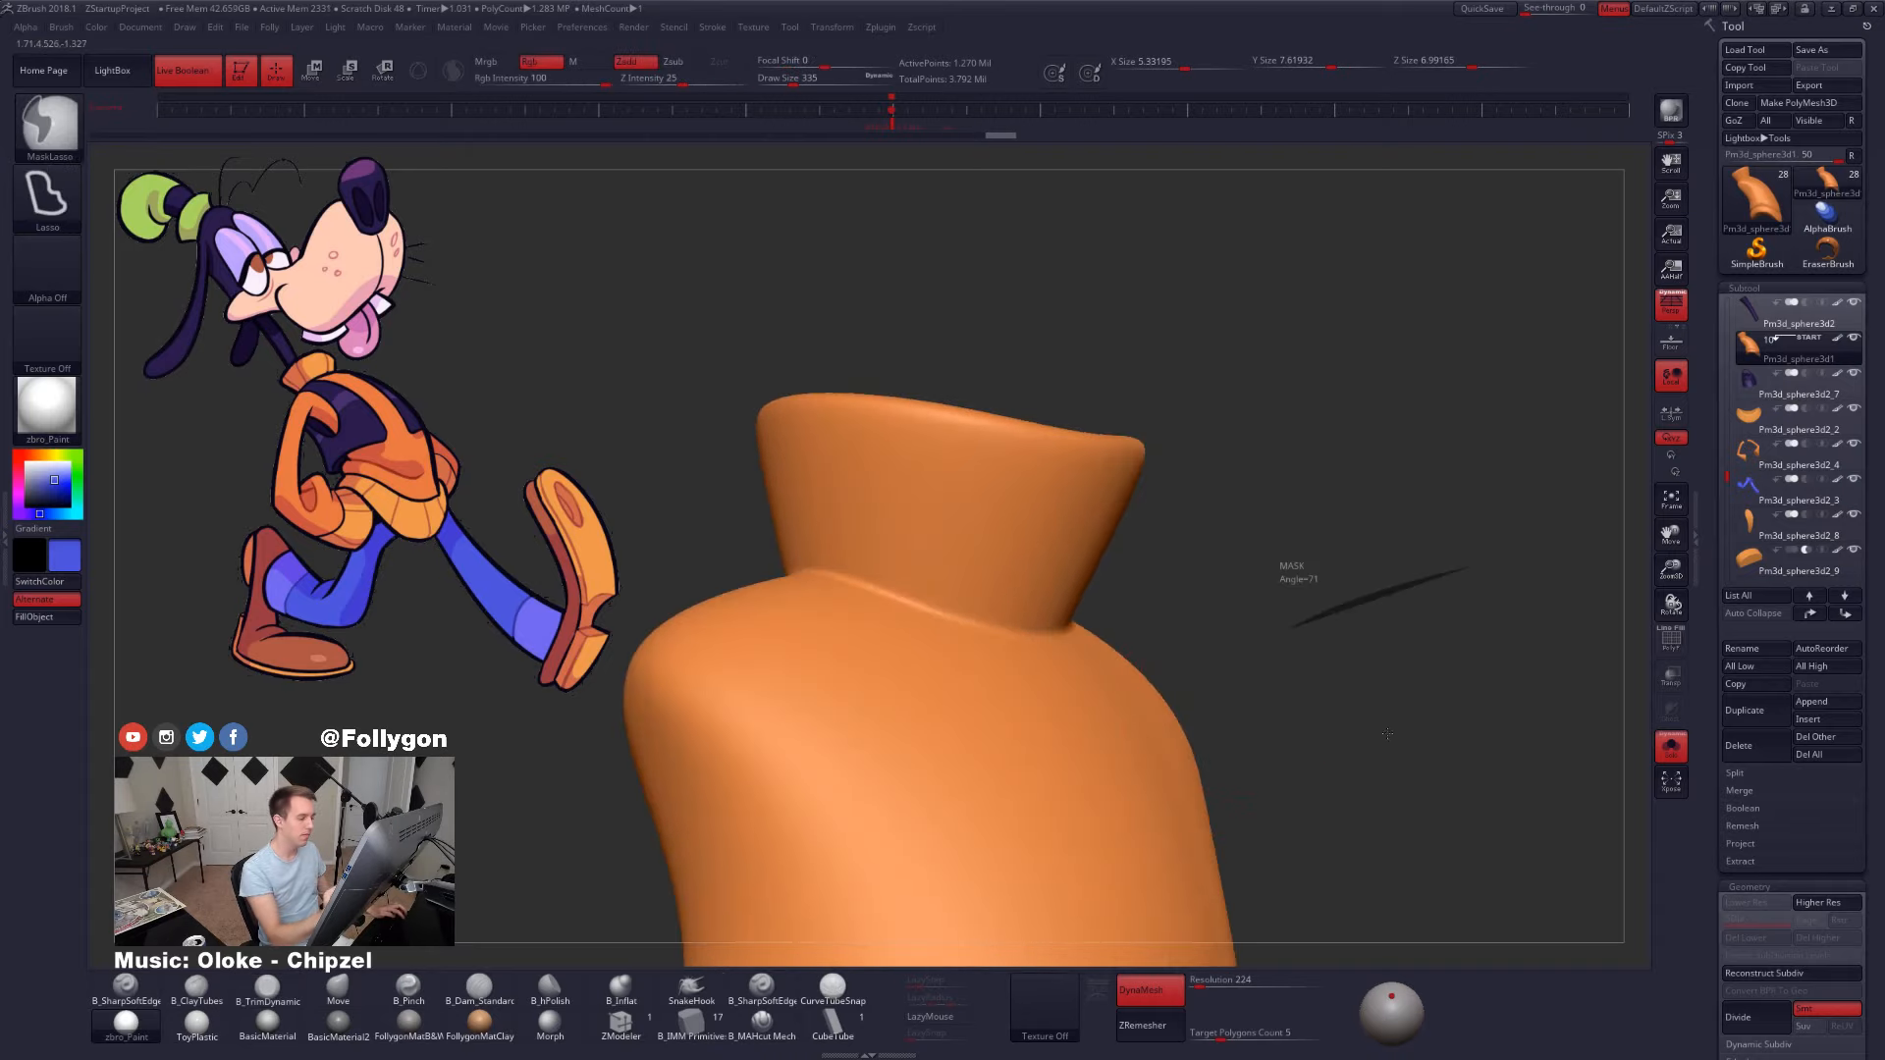
{"action": "right_click_drag", "start_coordinate": [958, 687], "coordinate": [1220, 712], "text": "alt"}
{"action": "key", "text": "shift"}
{"action": "left_click_drag", "start_coordinate": [1141, 615], "coordinate": [1075, 677], "text": "shift"}
{"action": "mouse_move", "coordinate": [1252, 722]}
{"action": "right_mouse_down"}
{"action": "mouse_move", "coordinate": [1080, 707]}
{"action": "mouse_move", "coordinate": [1315, 711]}
{"action": "mouse_move", "coordinate": [1064, 559]}
{"action": "right_mouse_up"}
{"action": "key", "text": "ctrl"}
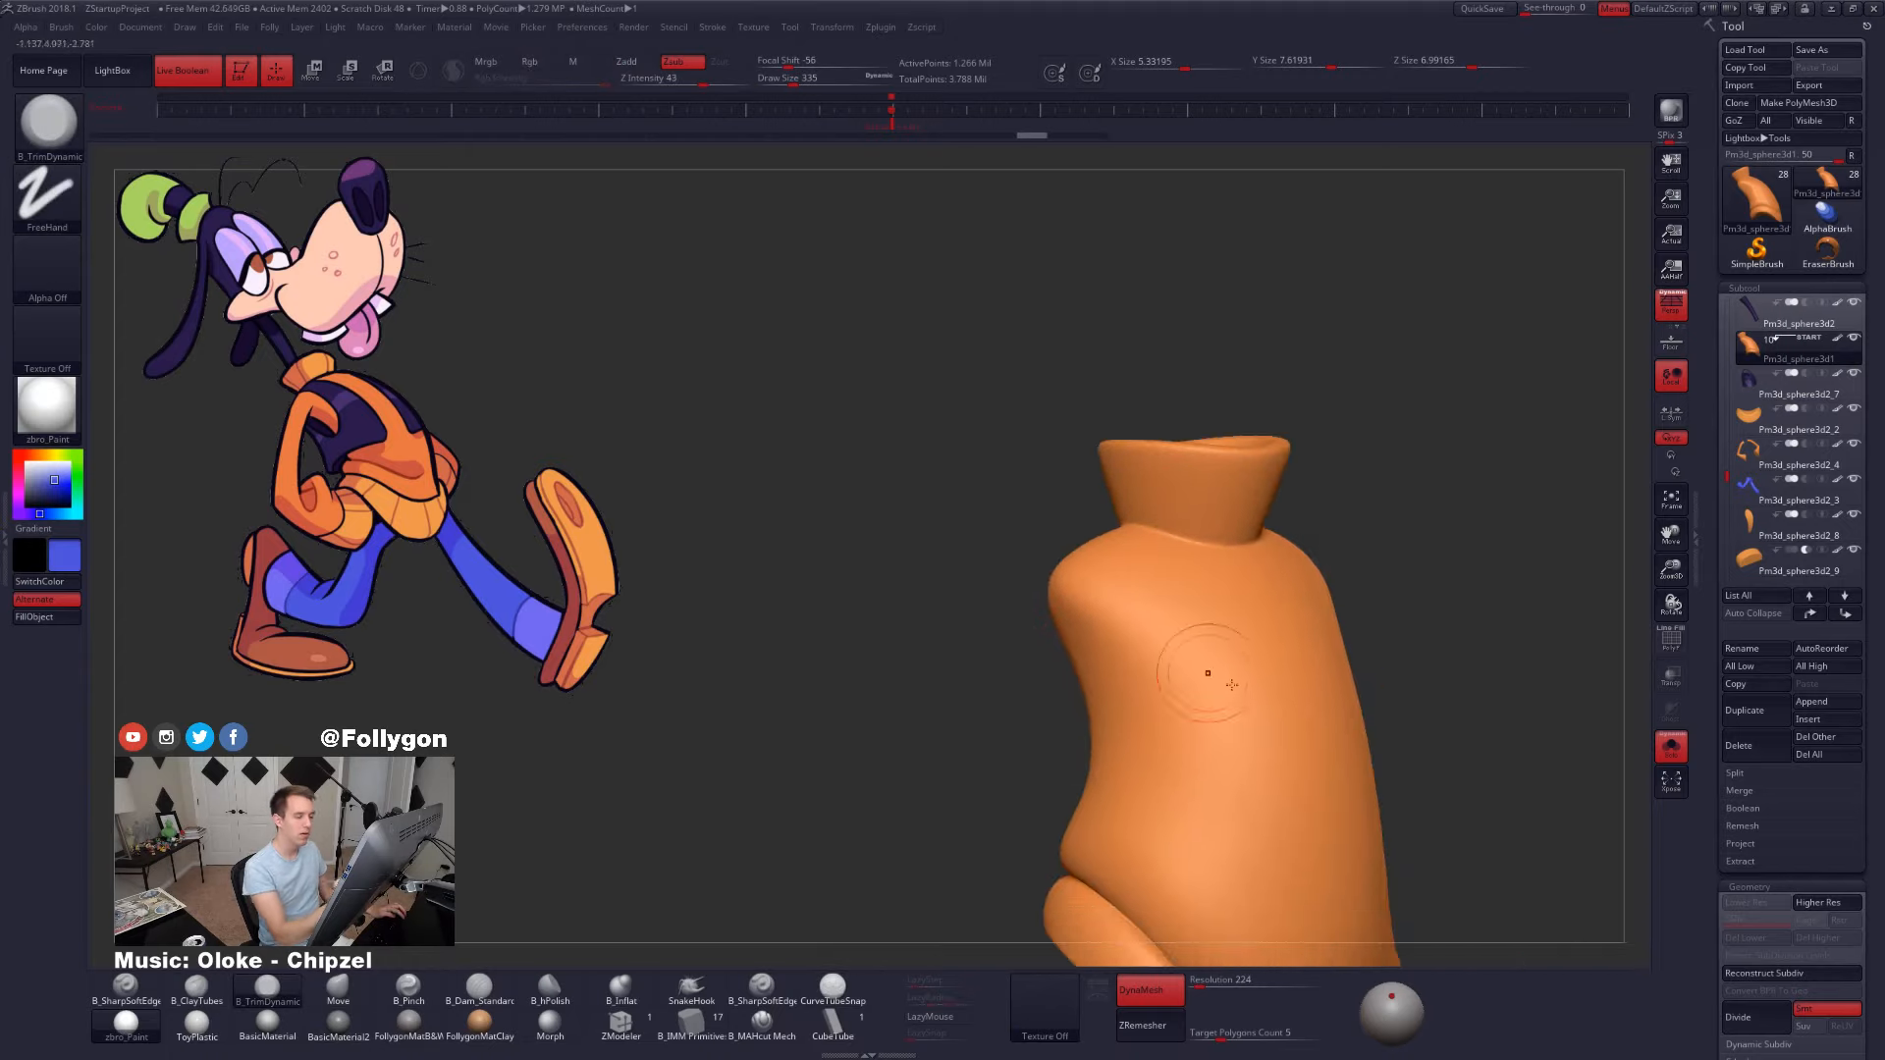
{"action": "key", "text": "ctrl"}
- Hide the band below the torso's waist crease with lasso selections, leaving the upper torso and collar visible
{"action": "mouse_move", "coordinate": [1310, 748]}
{"action": "right_mouse_down"}
{"action": "mouse_move", "coordinate": [1375, 743]}
{"action": "mouse_move", "coordinate": [1142, 709]}
{"action": "mouse_move", "coordinate": [1166, 664]}
{"action": "mouse_move", "coordinate": [948, 642]}
{"action": "mouse_move", "coordinate": [1034, 675]}
{"action": "mouse_move", "coordinate": [1017, 708]}
{"action": "mouse_move", "coordinate": [913, 726]}
{"action": "right_mouse_up"}
{"action": "key", "text": "ctrl+shift"}
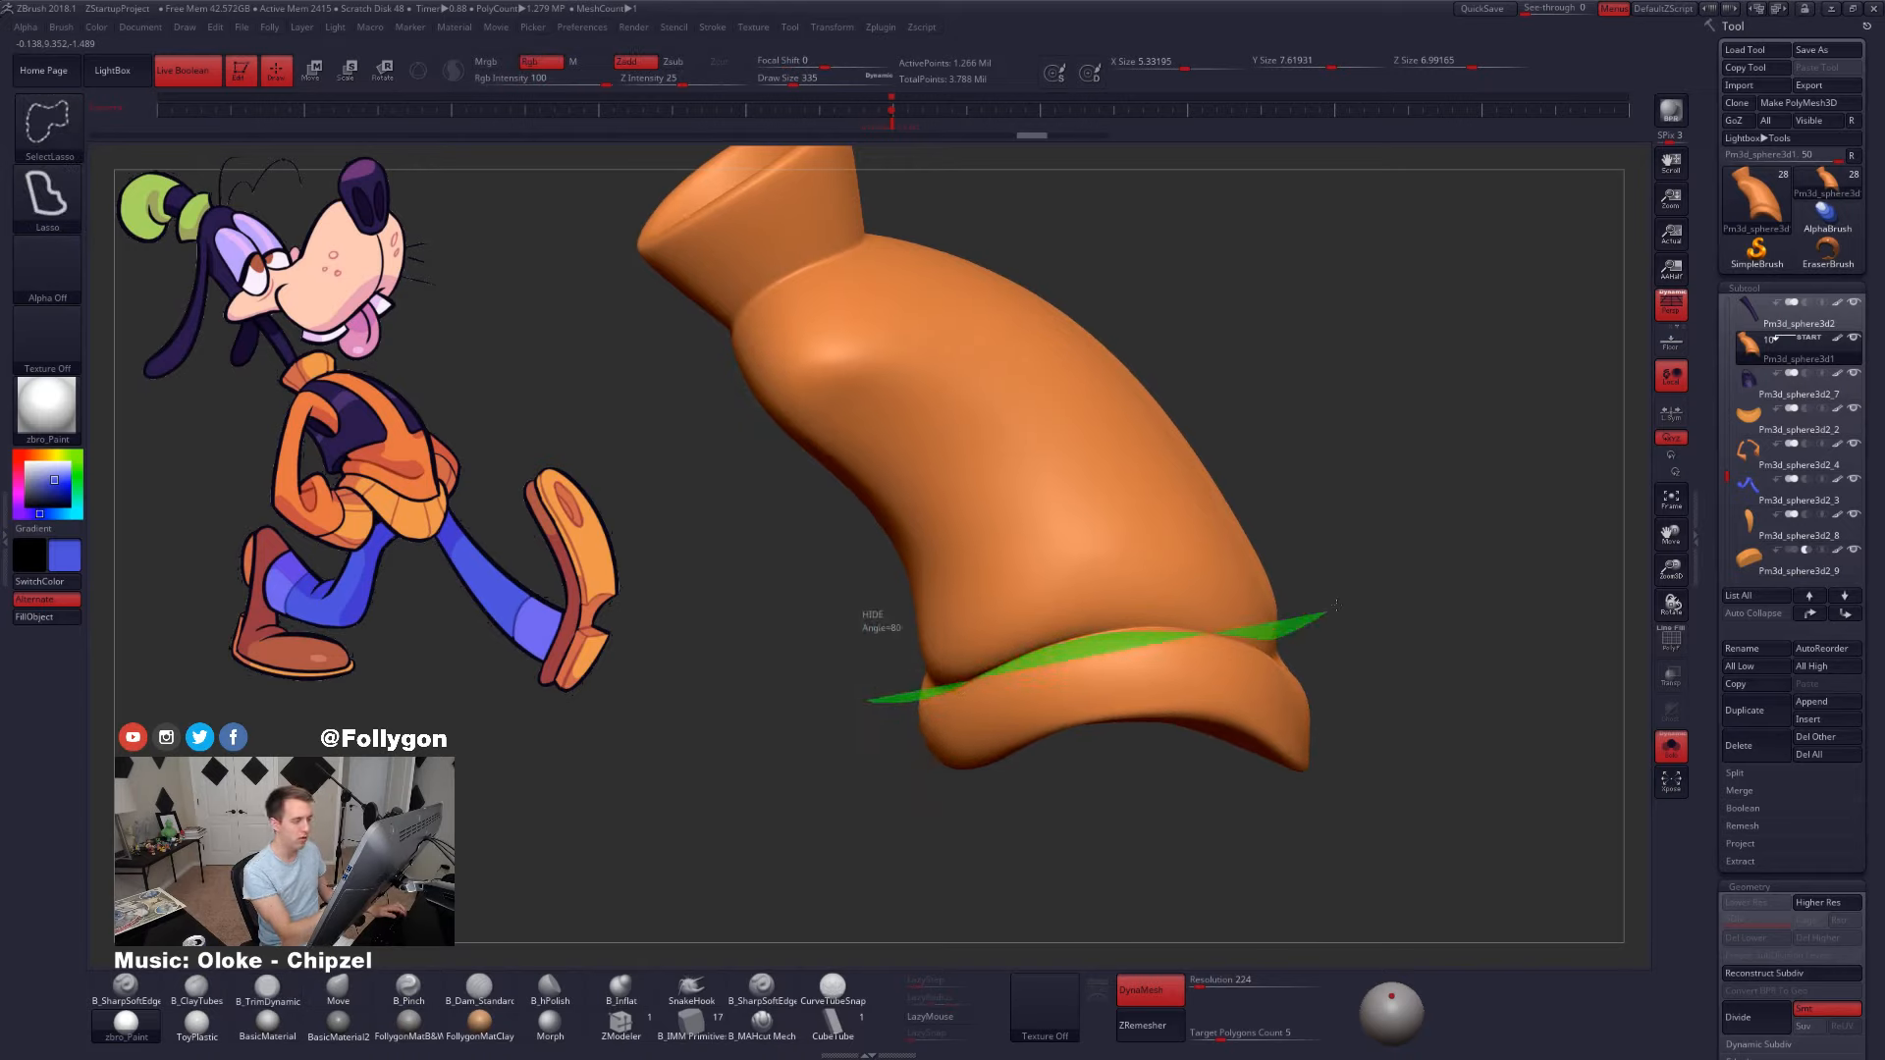
{"action": "mouse_move", "coordinate": [1335, 606]}
{"action": "left_mouse_down", "text": "ctrl+alt+shift"}
{"action": "mouse_move", "coordinate": [993, 422]}
{"action": "mouse_move", "coordinate": [743, 481]}
{"action": "left_mouse_up", "text": "ctrl+alt+shift"}
{"action": "mouse_move", "coordinate": [1050, 677]}
{"action": "right_mouse_down"}
{"action": "mouse_move", "coordinate": [1173, 686]}
{"action": "mouse_move", "coordinate": [1276, 660]}
{"action": "right_mouse_up"}
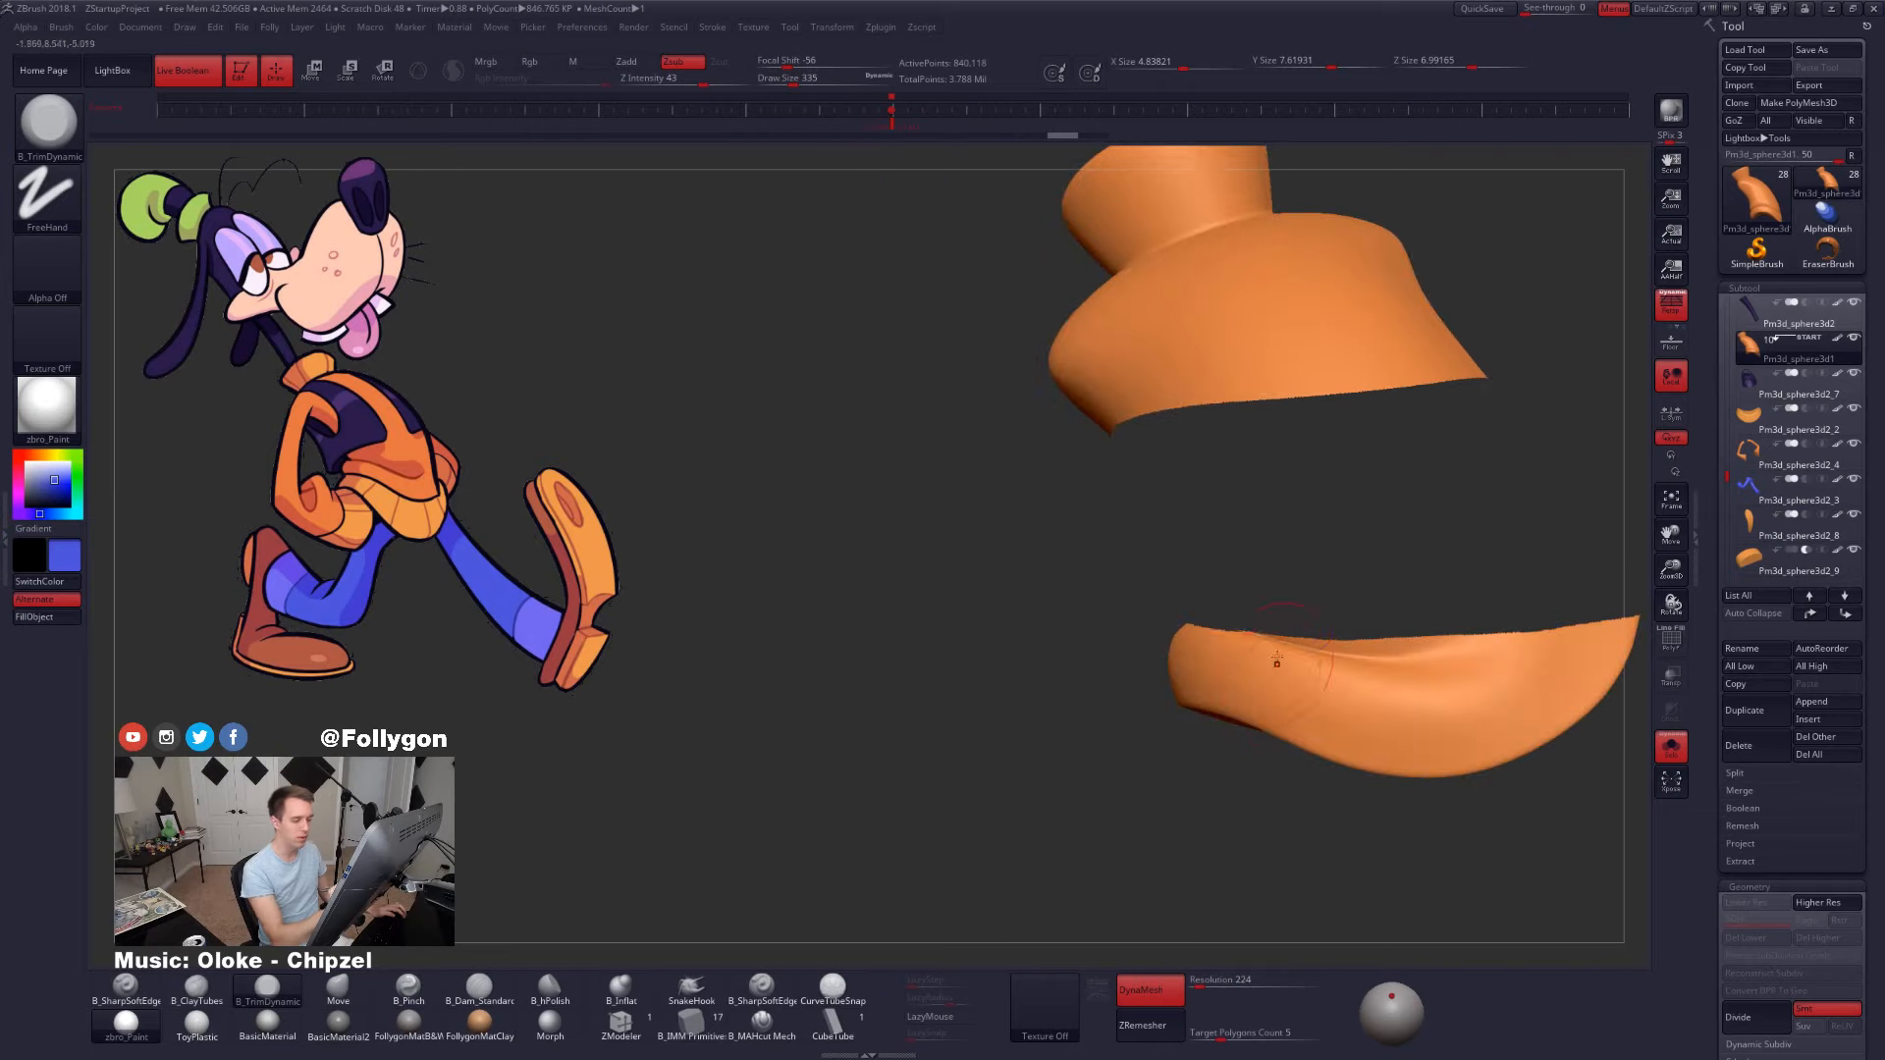
{"action": "key", "text": "ctrl+shift"}
{"action": "mouse_move", "coordinate": [1399, 654]}
{"action": "left_mouse_down", "text": "ctrl+alt+shift"}
{"action": "mouse_move", "coordinate": [1548, 581]}
{"action": "mouse_move", "coordinate": [1463, 516]}
{"action": "left_mouse_up", "text": "ctrl+alt+shift"}
{"action": "mouse_move", "coordinate": [1468, 614]}
{"action": "right_mouse_down", "text": "alt"}
{"action": "mouse_move", "coordinate": [1351, 673]}
{"action": "mouse_move", "coordinate": [1203, 702]}
{"action": "right_mouse_up", "text": "alt"}
{"action": "key", "text": "ctrl+shift"}
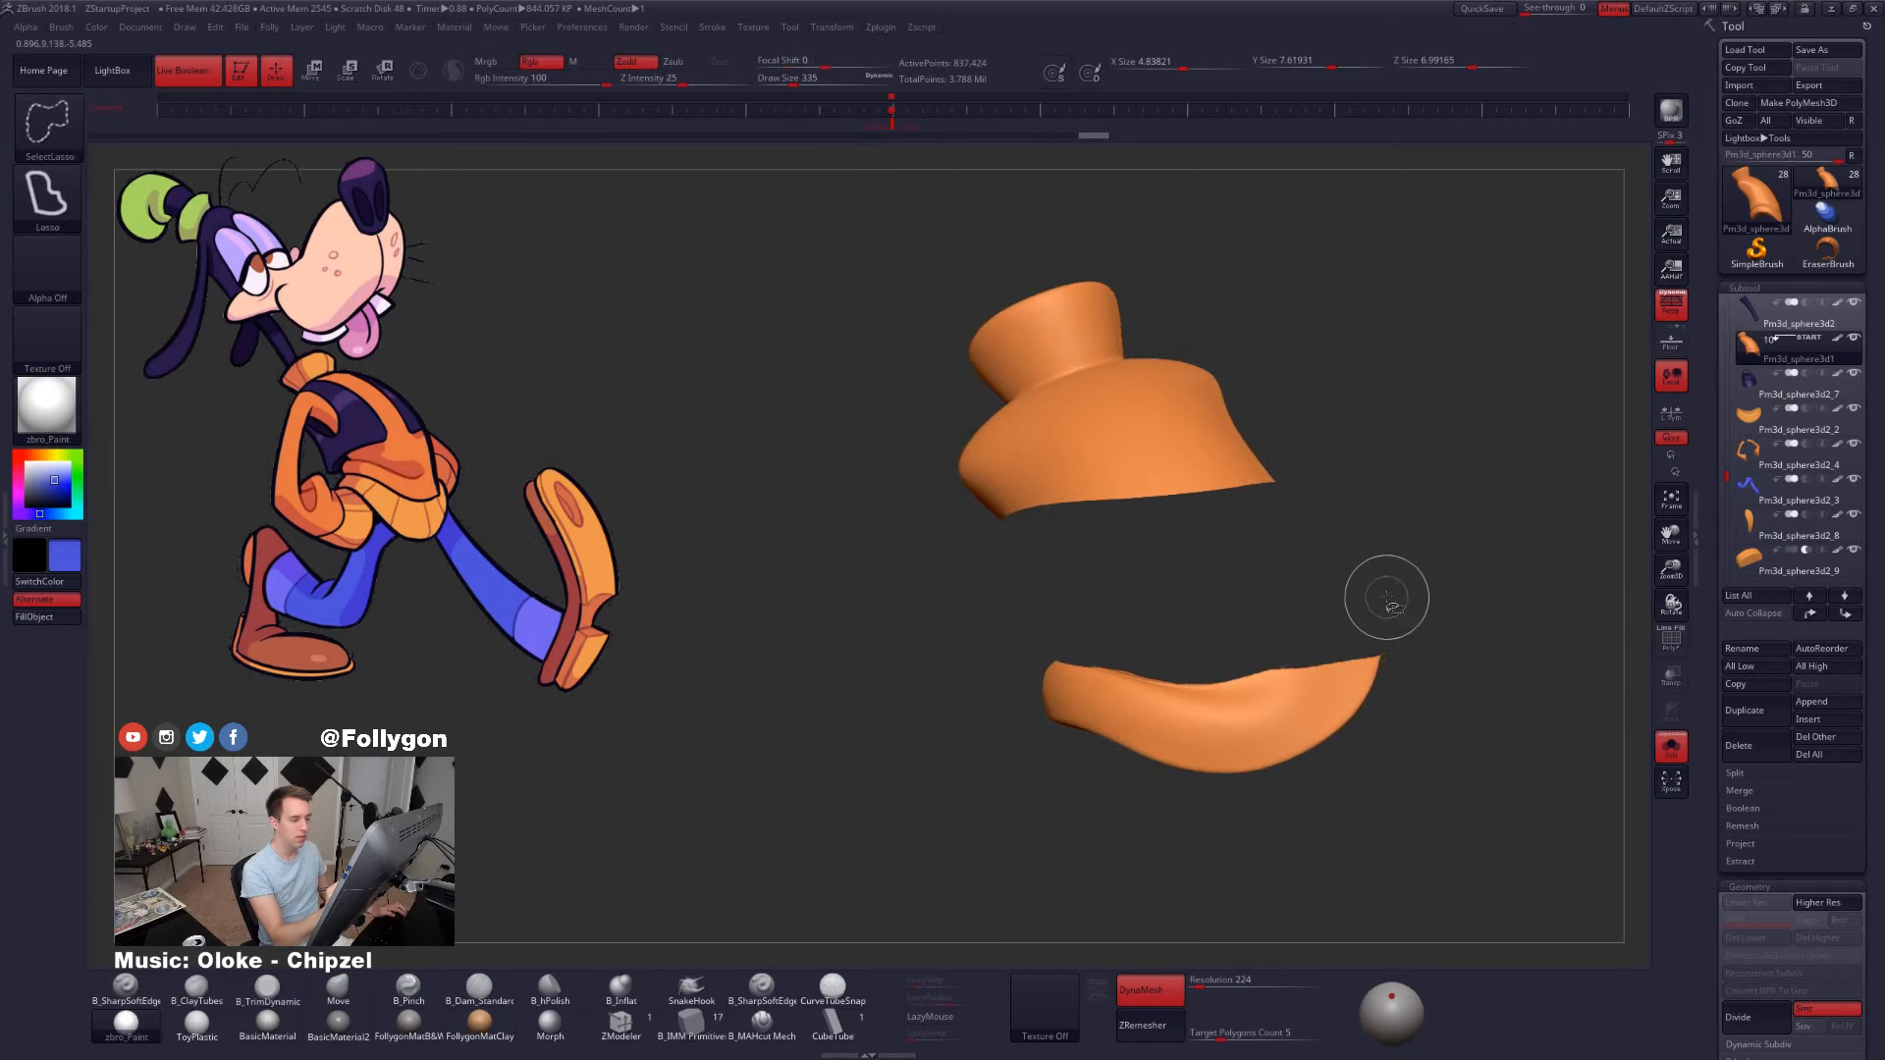
{"action": "mouse_move", "coordinate": [1301, 523]}
{"action": "left_mouse_down", "text": "ctrl+alt+shift"}
{"action": "mouse_move", "coordinate": [1288, 216]}
{"action": "mouse_move", "coordinate": [1390, 486]}
{"action": "left_mouse_up", "text": "ctrl+alt+shift"}
{"action": "left_click_drag", "start_coordinate": [1380, 551], "coordinate": [1364, 572], "text": "ctrl+shift"}
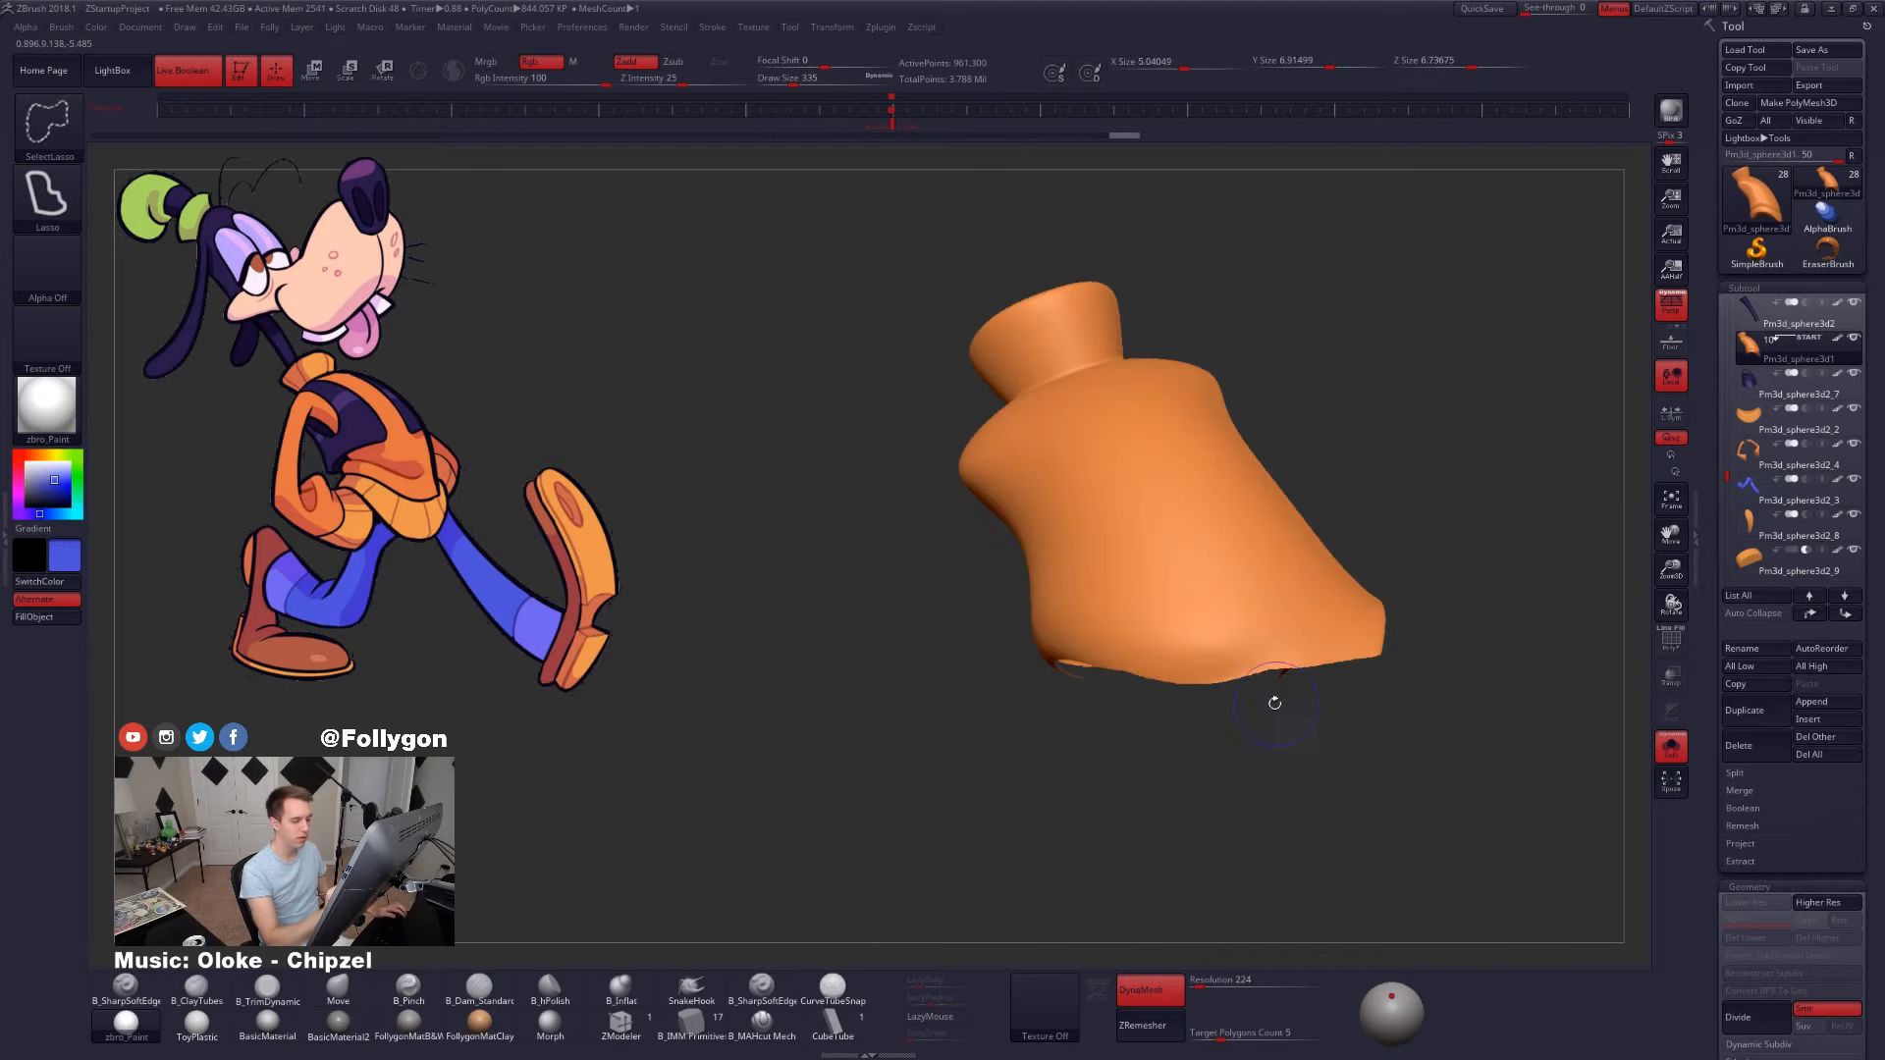
- Turn on double-sided display and hide another leftover piece of the lower band along the torso's cut edge
{"action": "left_click_drag", "start_coordinate": [1275, 703], "coordinate": [1220, 705]}
{"action": "key", "text": "ctrl+f"}
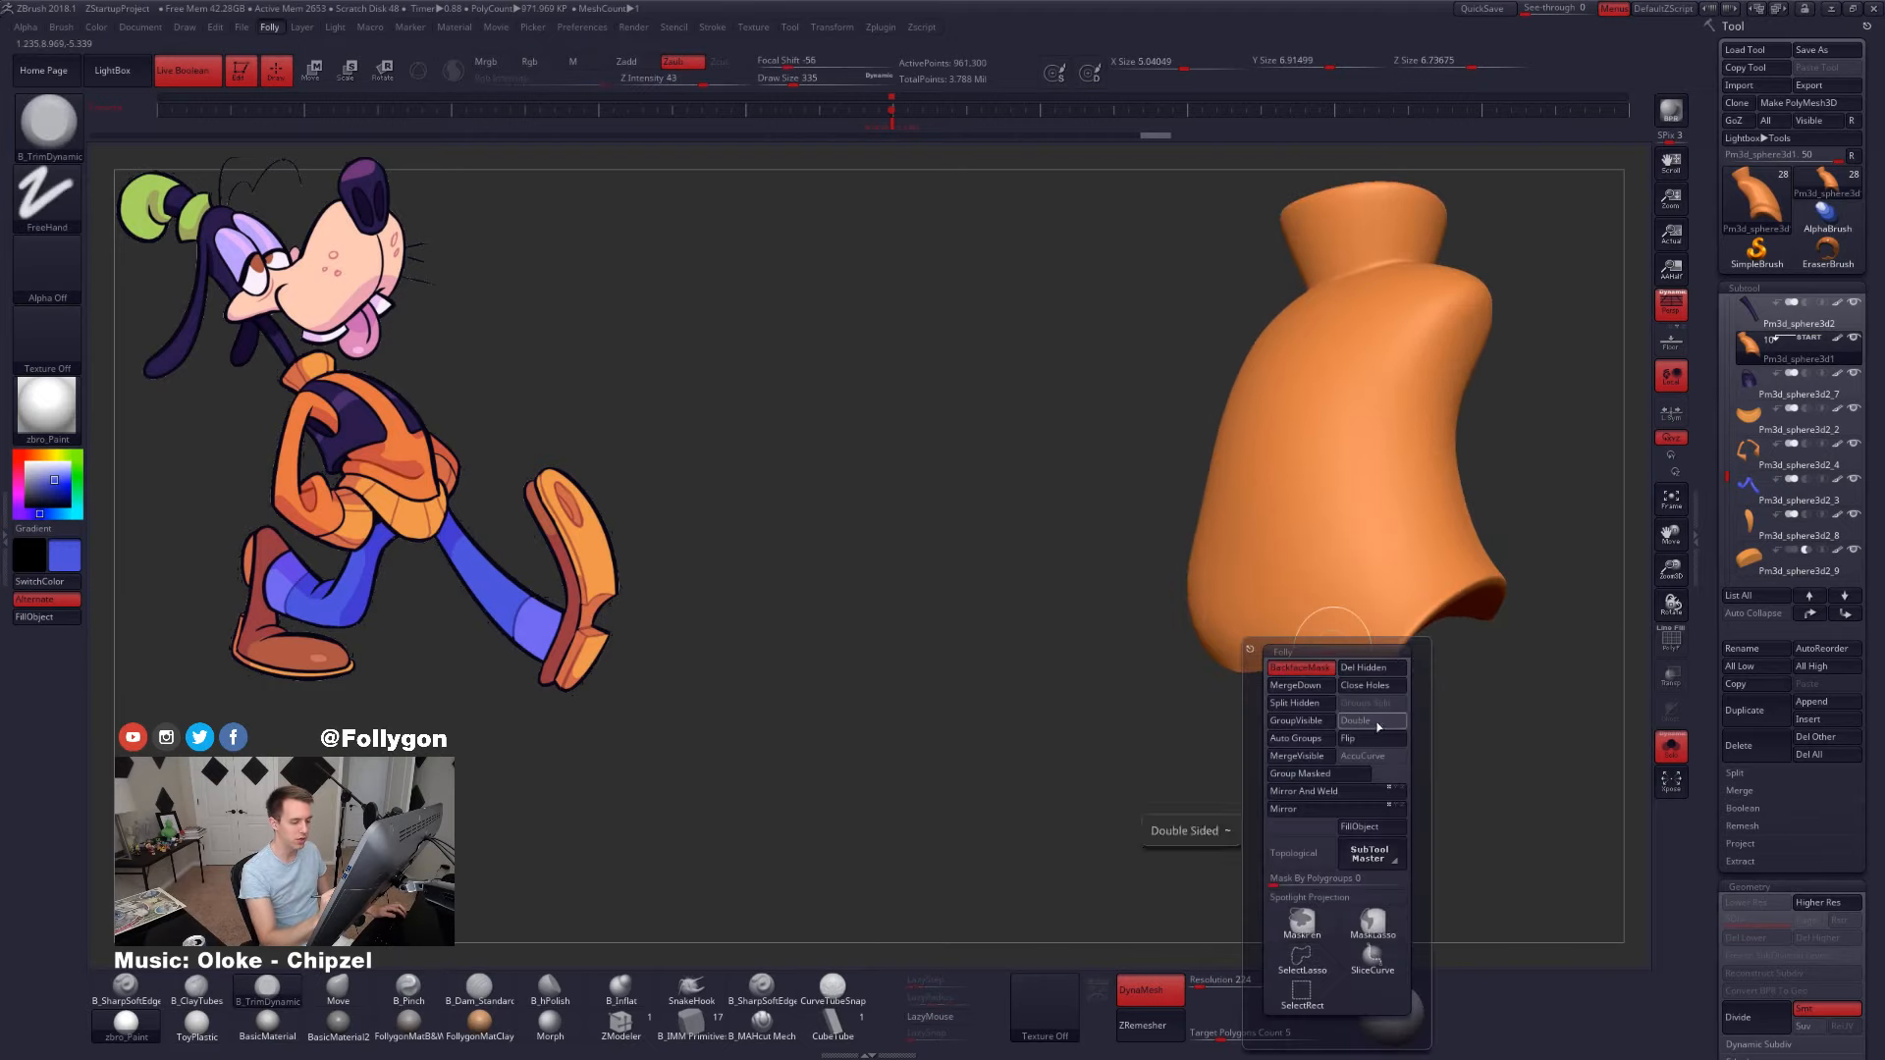
{"action": "left_click", "coordinate": [1377, 727]}
{"action": "mouse_move", "coordinate": [1329, 636]}
{"action": "right_mouse_down"}
{"action": "mouse_move", "coordinate": [1347, 654]}
{"action": "mouse_move", "coordinate": [1252, 677]}
{"action": "right_mouse_up"}
{"action": "key", "text": "ctrl+shift"}
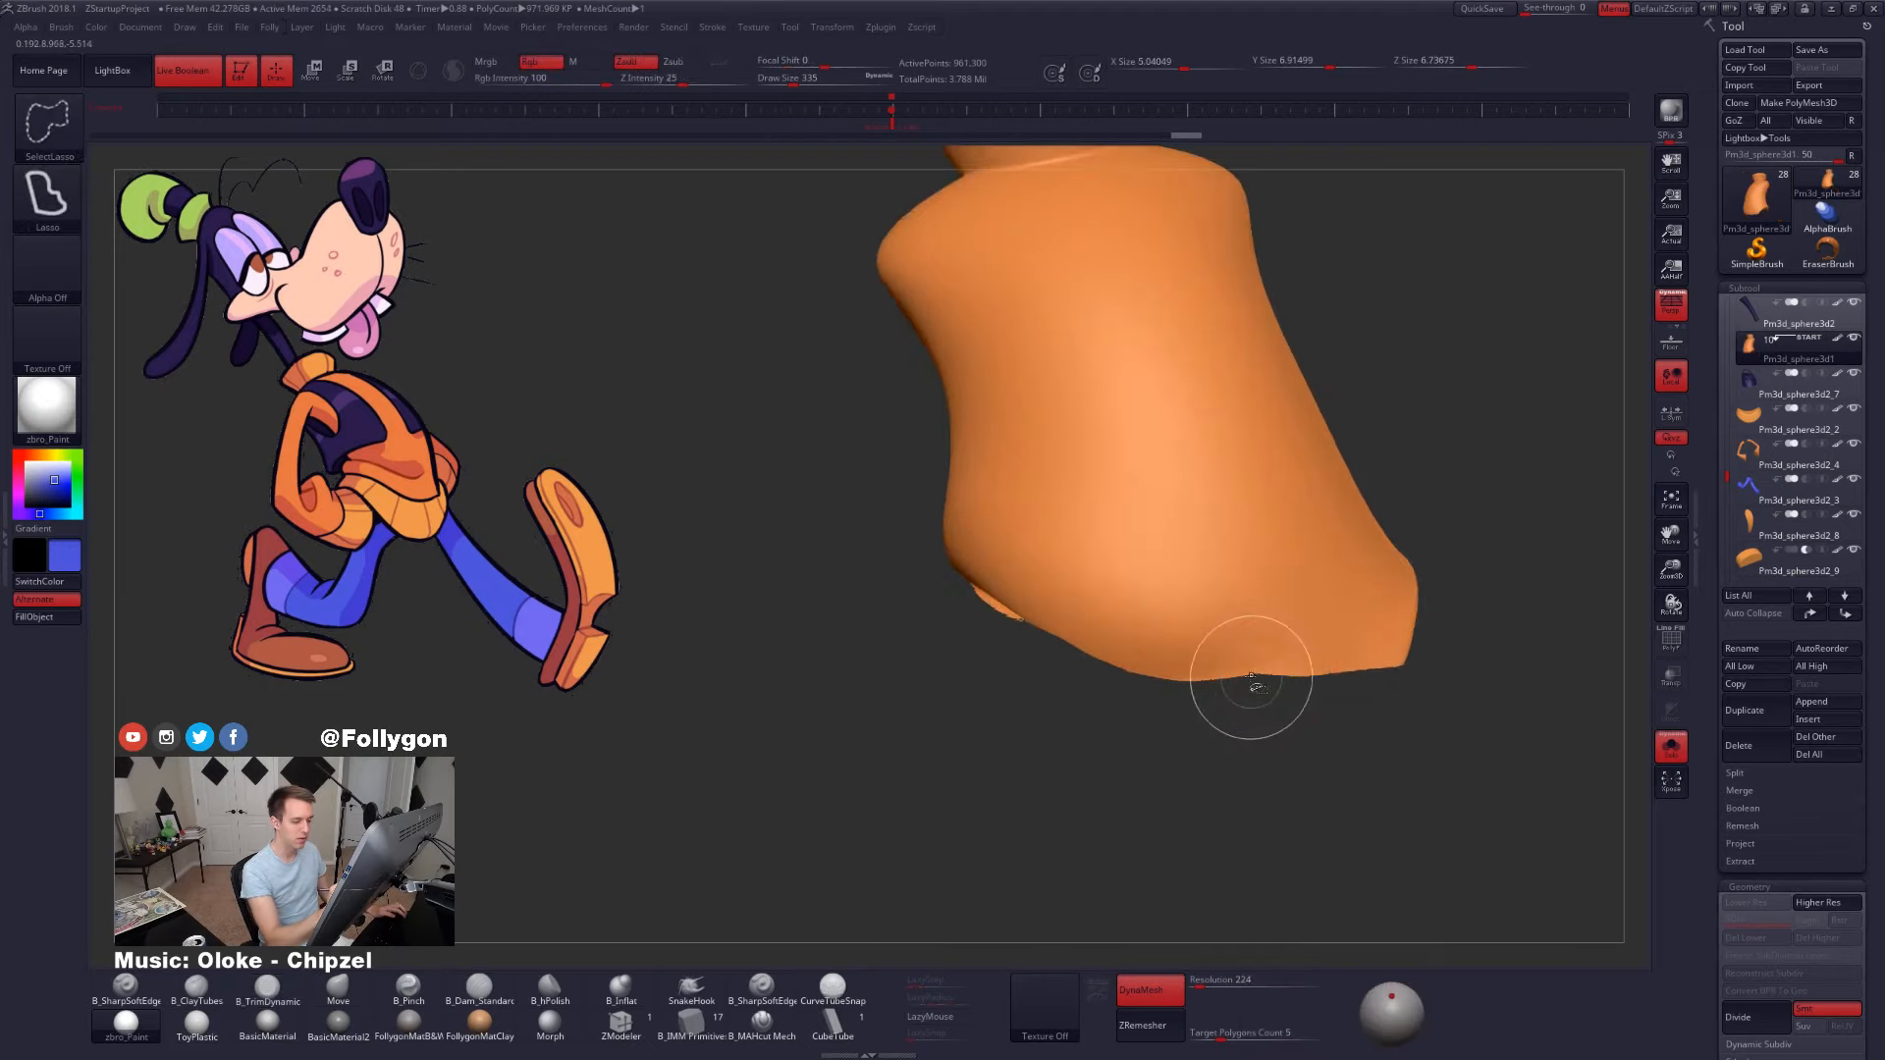
{"action": "mouse_move", "coordinate": [1377, 596]}
{"action": "left_mouse_down", "text": "ctrl+alt+shift"}
{"action": "mouse_move", "coordinate": [1473, 775]}
{"action": "mouse_move", "coordinate": [1370, 797]}
{"action": "left_mouse_up", "text": "ctrl+alt+shift"}
{"action": "mouse_move", "coordinate": [1389, 667]}
{"action": "left_mouse_down"}
{"action": "mouse_move", "coordinate": [1279, 644]}
{"action": "mouse_move", "coordinate": [1284, 699]}
{"action": "left_mouse_up"}
- Hide the ragged slivers of the lower band left along the front of the waist crease
{"action": "right_click_drag", "start_coordinate": [1266, 628], "coordinate": [1255, 655], "text": "ctrl"}
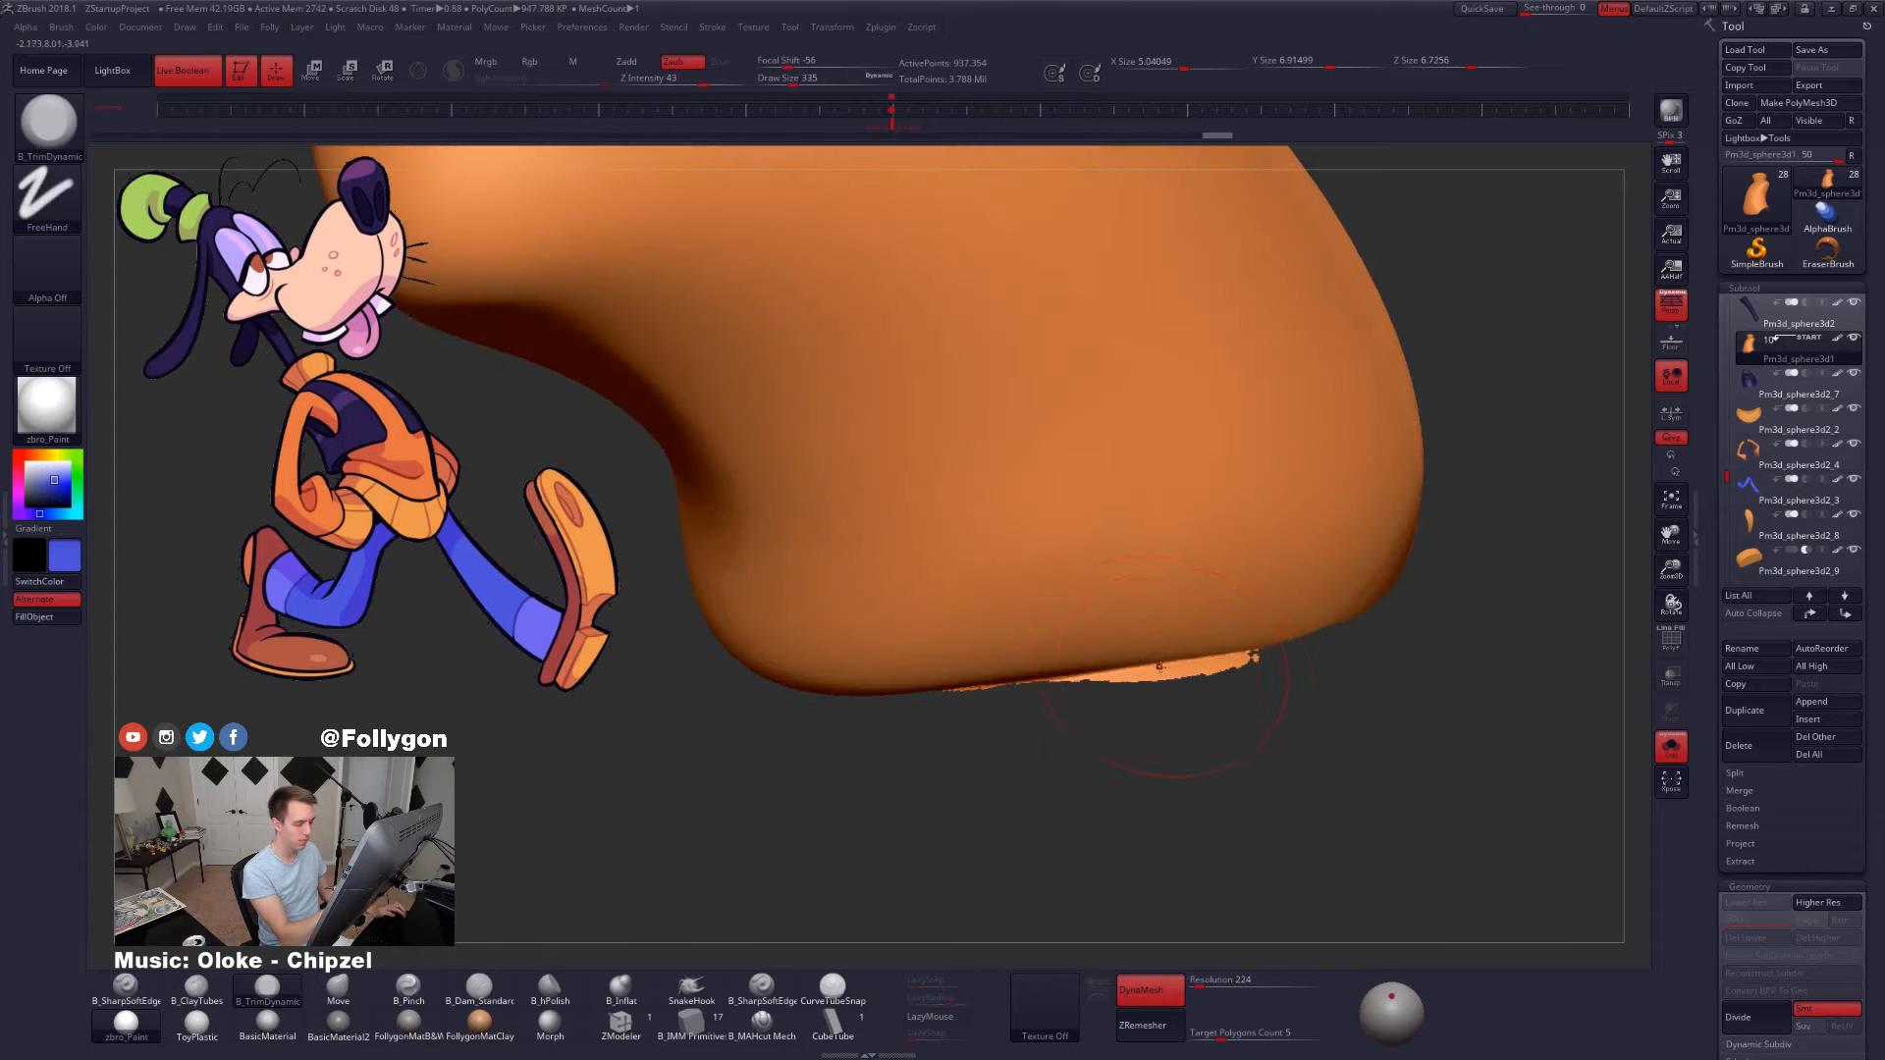
{"action": "key", "text": "ctrl+shift"}
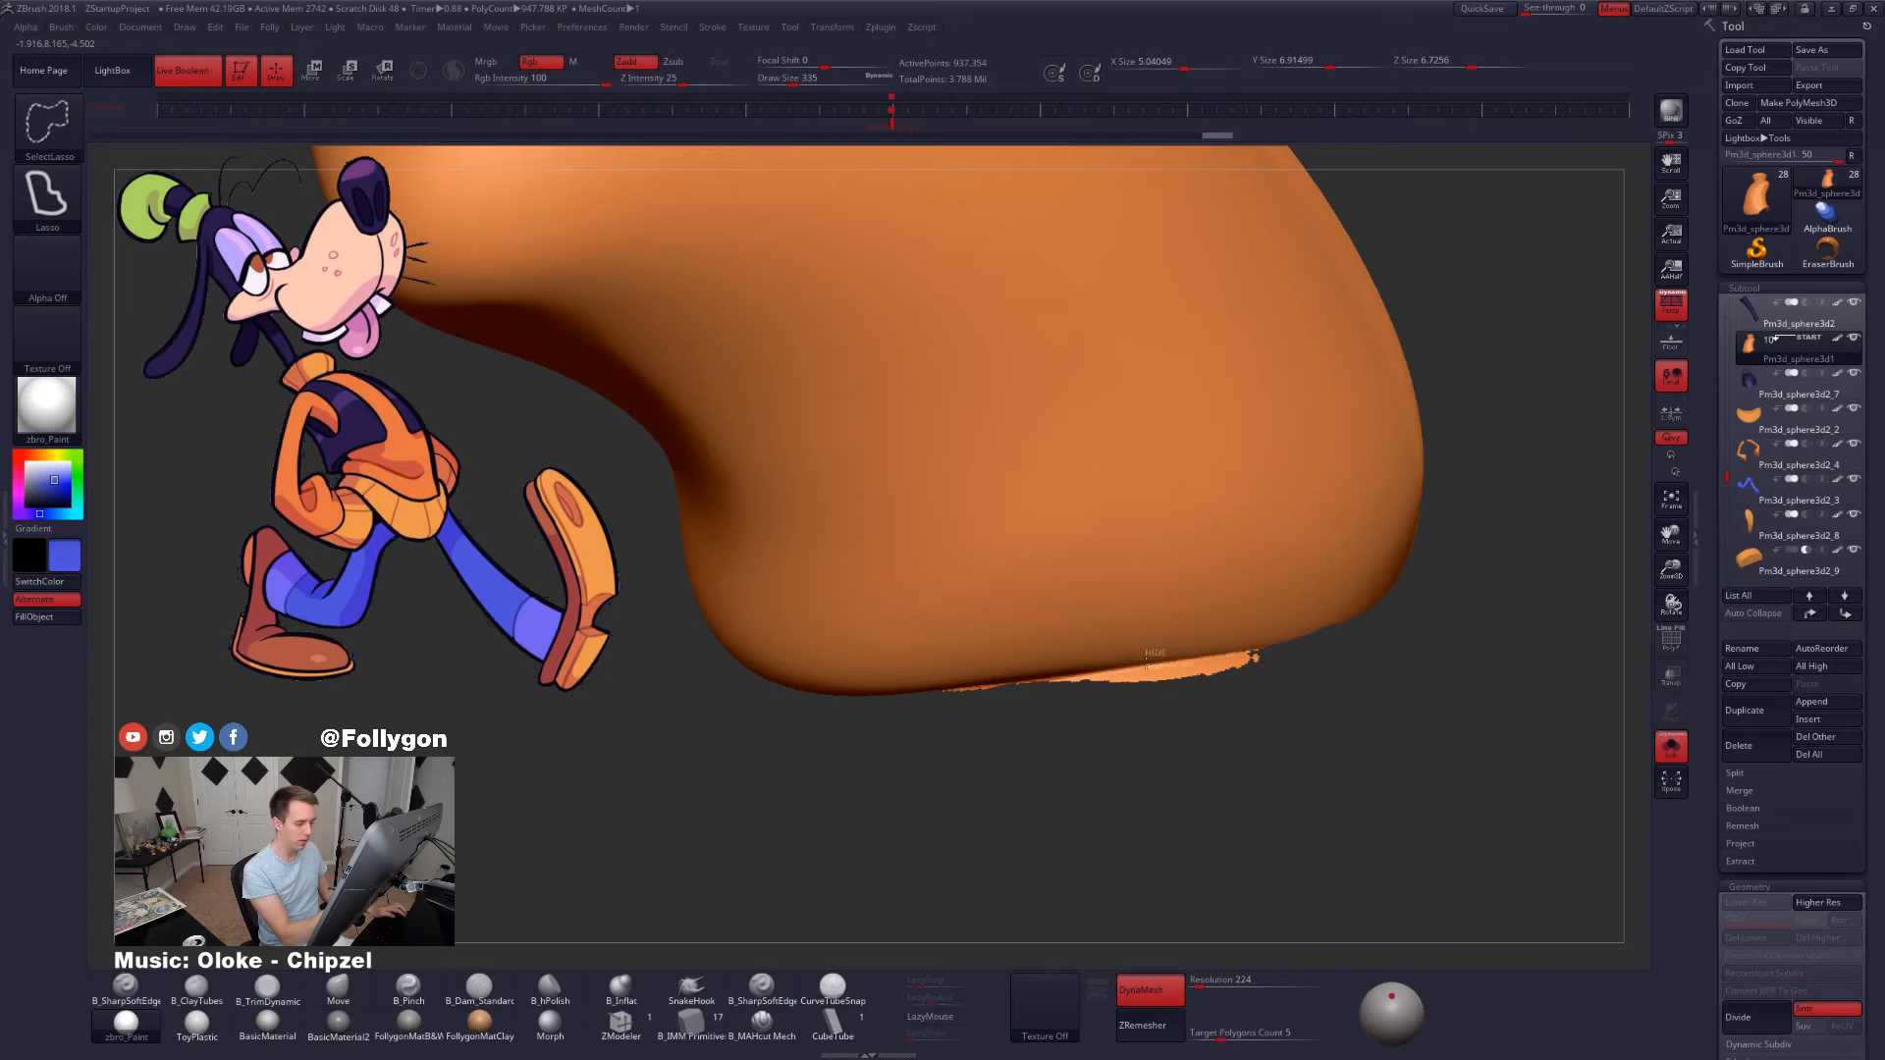
{"action": "mouse_move", "coordinate": [1149, 652]}
{"action": "left_mouse_down", "text": "ctrl+alt+shift"}
{"action": "mouse_move", "coordinate": [1040, 687]}
{"action": "mouse_move", "coordinate": [1345, 761]}
{"action": "mouse_move", "coordinate": [1228, 643]}
{"action": "mouse_move", "coordinate": [1254, 705]}
{"action": "left_mouse_up", "text": "ctrl+alt+shift"}
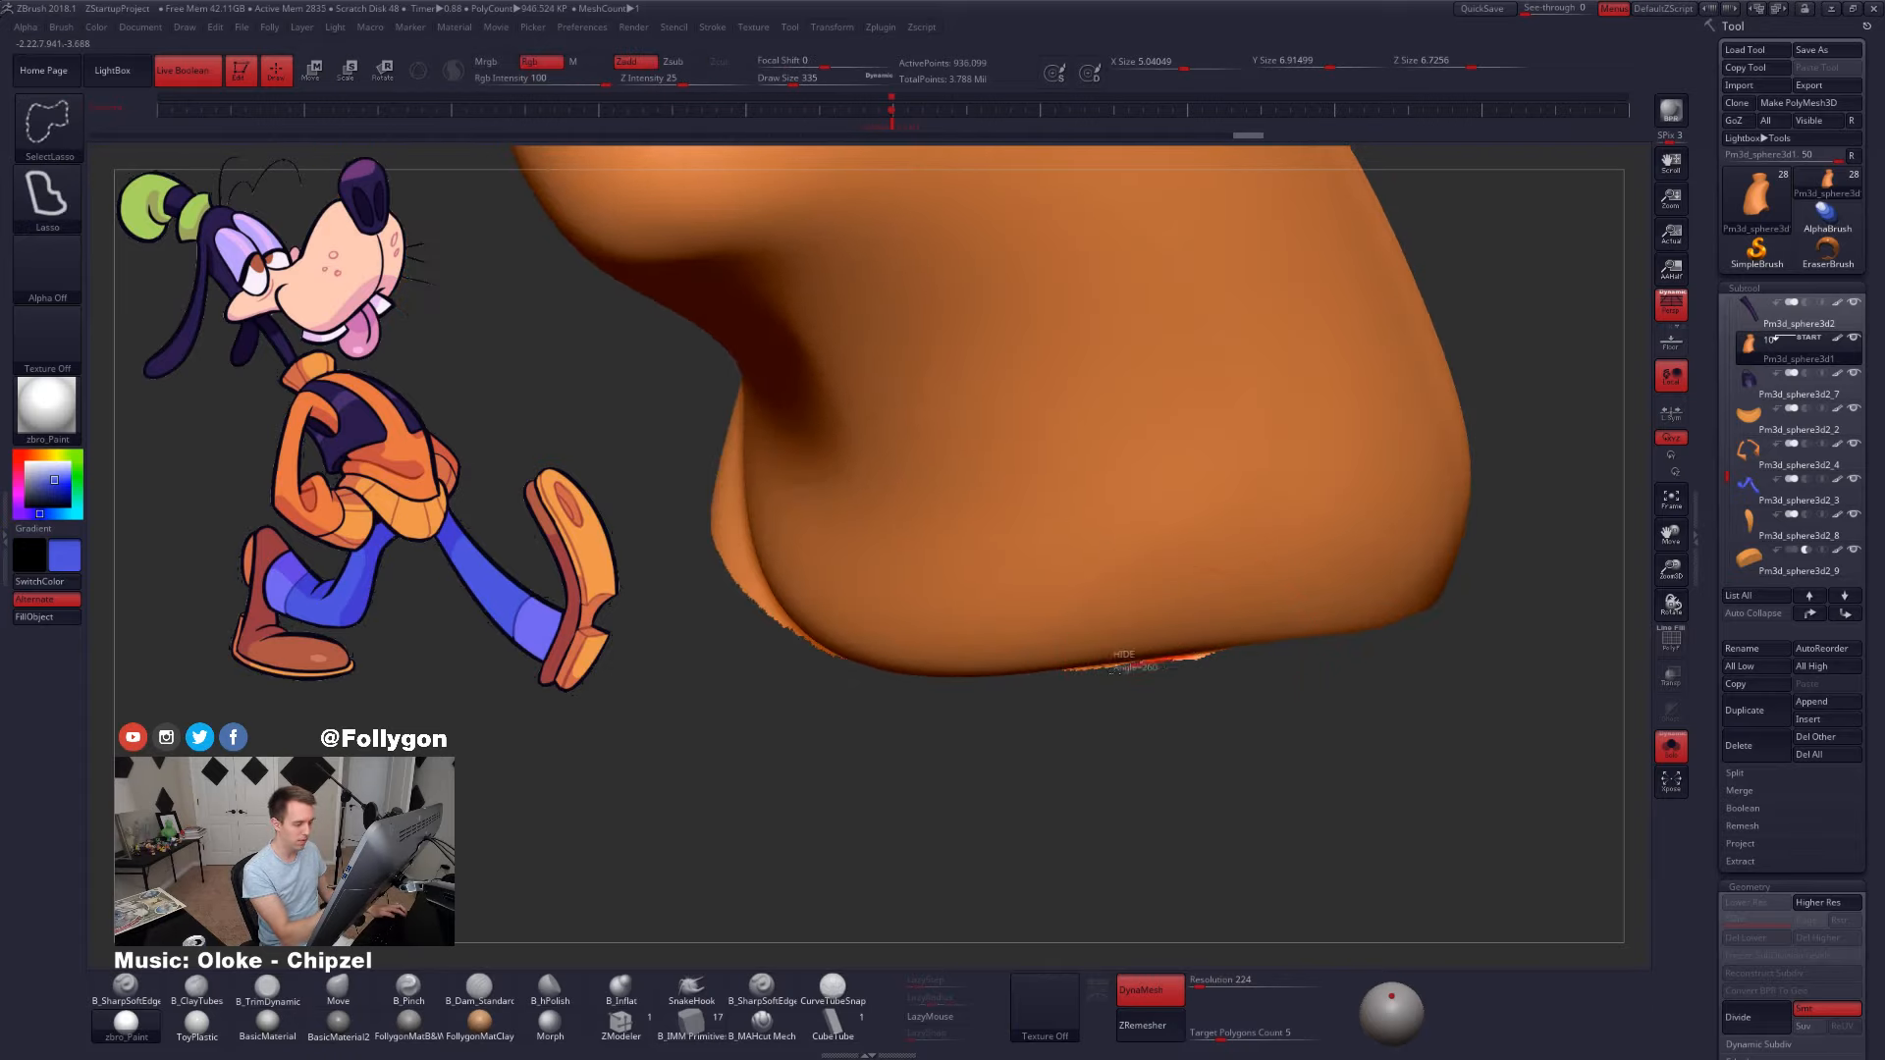
{"action": "mouse_move", "coordinate": [1117, 670]}
{"action": "left_mouse_down", "text": "ctrl+alt+shift"}
{"action": "mouse_move", "coordinate": [1317, 743]}
{"action": "mouse_move", "coordinate": [1222, 650]}
{"action": "left_mouse_up", "text": "ctrl+alt+shift"}
{"action": "mouse_move", "coordinate": [1129, 717]}
{"action": "left_mouse_down"}
{"action": "mouse_move", "coordinate": [1190, 679]}
{"action": "mouse_move", "coordinate": [1166, 694]}
{"action": "left_mouse_up"}
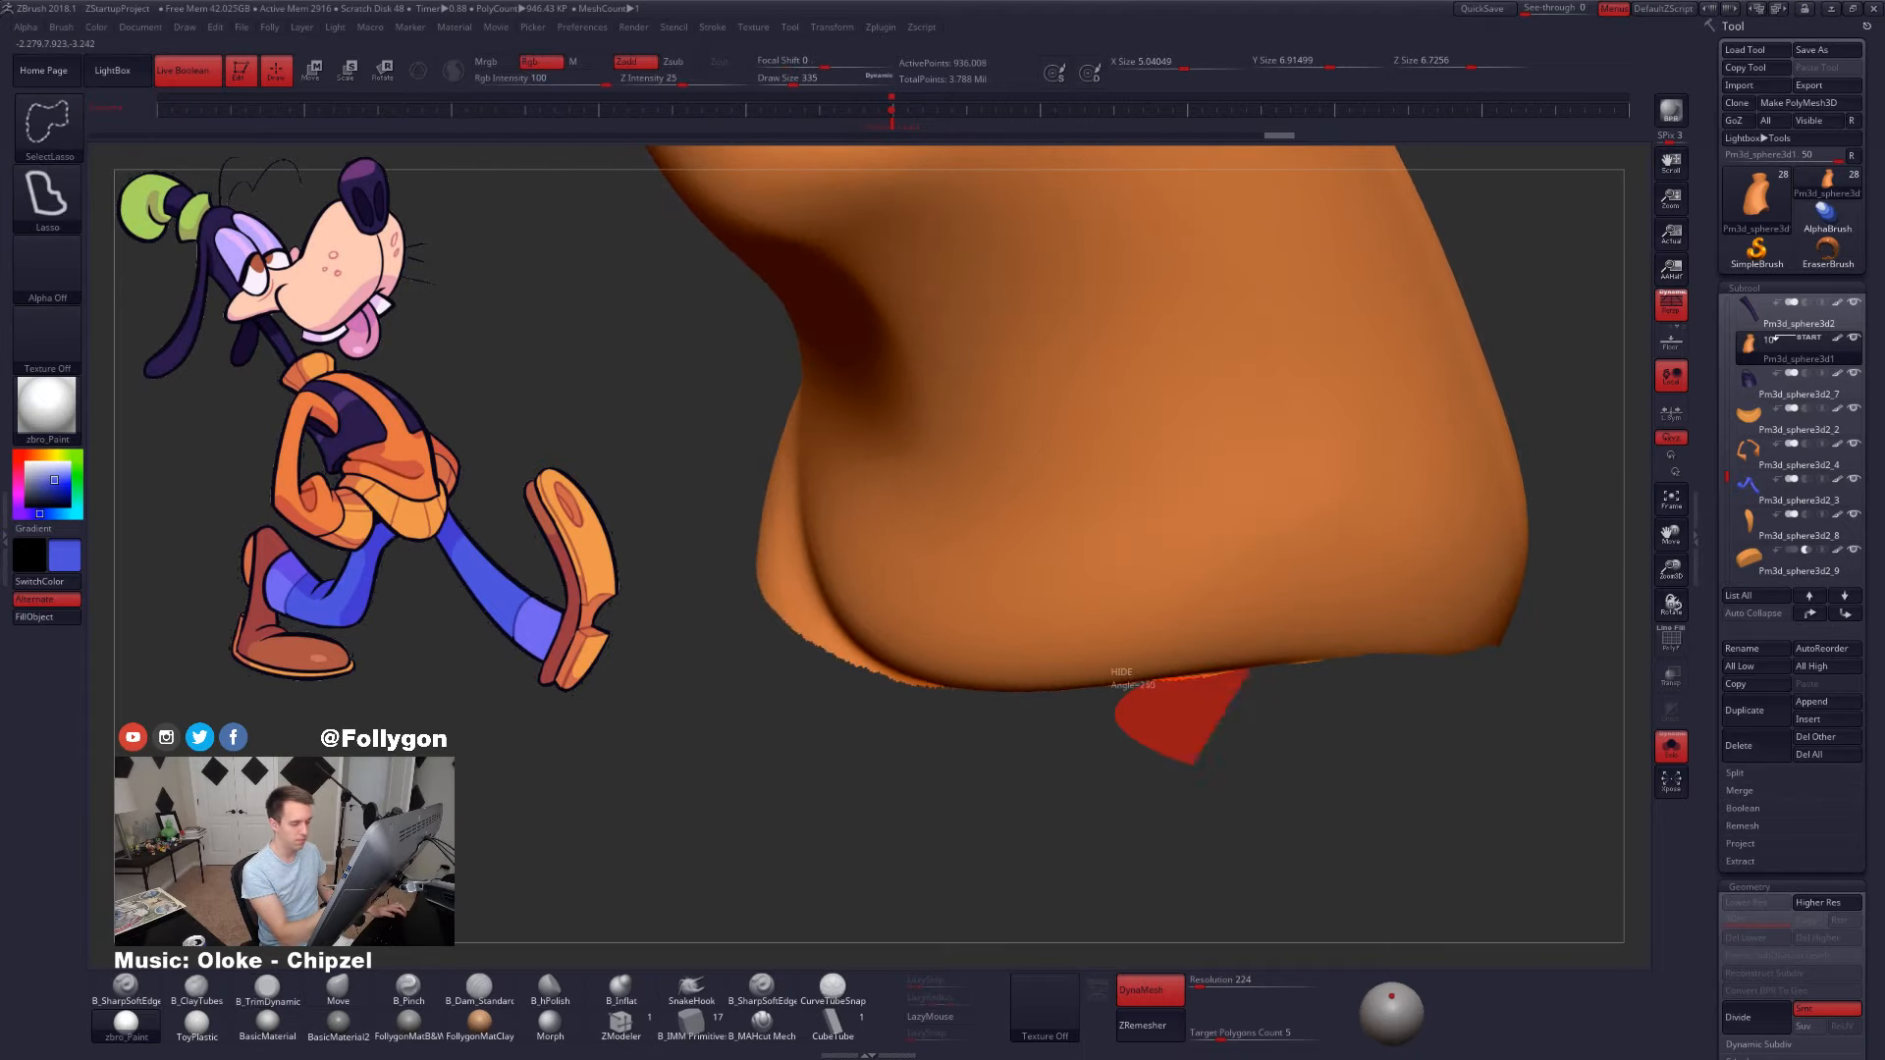
{"action": "mouse_move", "coordinate": [1195, 765]}
{"action": "left_mouse_down", "text": "ctrl+alt+shift"}
{"action": "mouse_move", "coordinate": [1284, 761]}
{"action": "mouse_move", "coordinate": [1099, 653]}
{"action": "mouse_move", "coordinate": [1244, 725]}
{"action": "mouse_move", "coordinate": [1252, 699]}
{"action": "mouse_move", "coordinate": [1261, 722]}
{"action": "left_mouse_up", "text": "ctrl+alt+shift"}
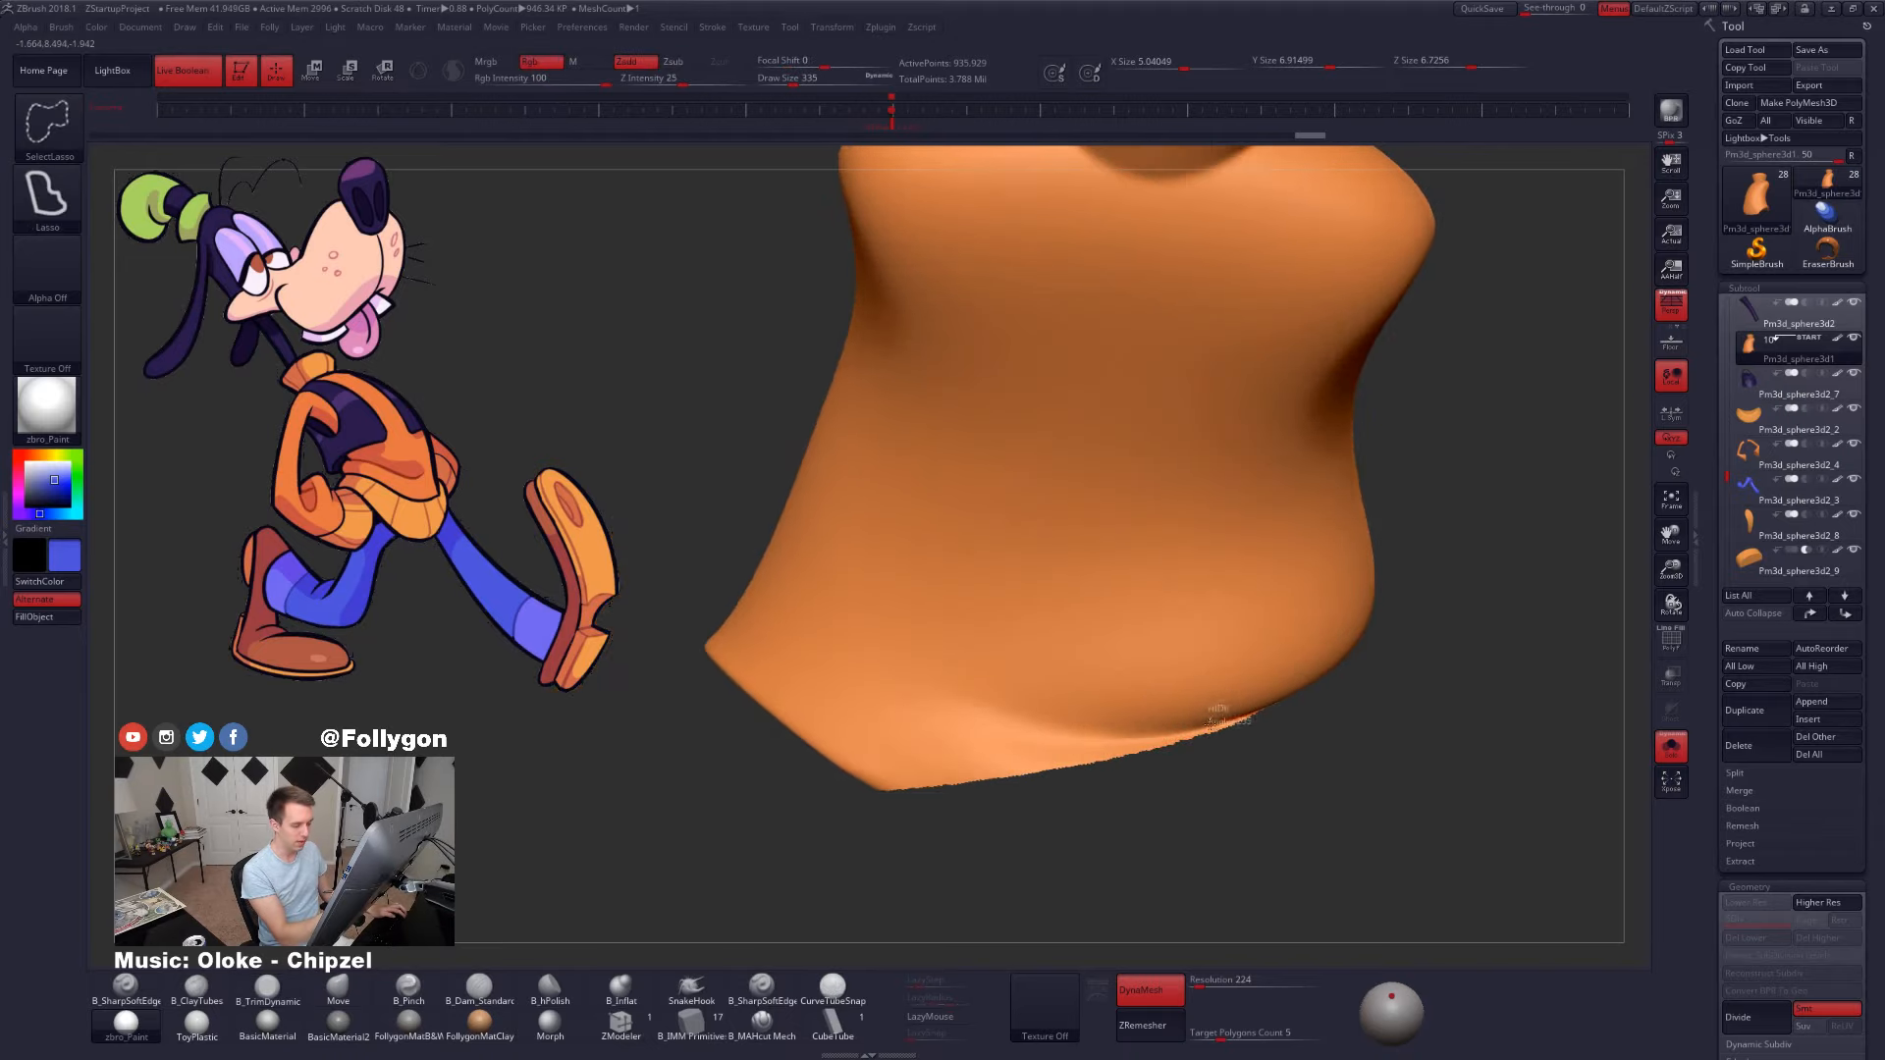
{"action": "mouse_move", "coordinate": [1137, 737]}
{"action": "left_mouse_down", "text": "ctrl+alt+shift"}
{"action": "mouse_move", "coordinate": [1078, 725]}
{"action": "mouse_move", "coordinate": [1223, 842]}
{"action": "mouse_move", "coordinate": [1343, 751]}
{"action": "mouse_move", "coordinate": [1153, 680]}
{"action": "mouse_move", "coordinate": [1188, 653]}
{"action": "left_mouse_up", "text": "ctrl+alt+shift"}
- Hide the remaining part of the lower band around the torso's other side so the cut follows the waist line
{"action": "key", "text": "ctrl+shift"}
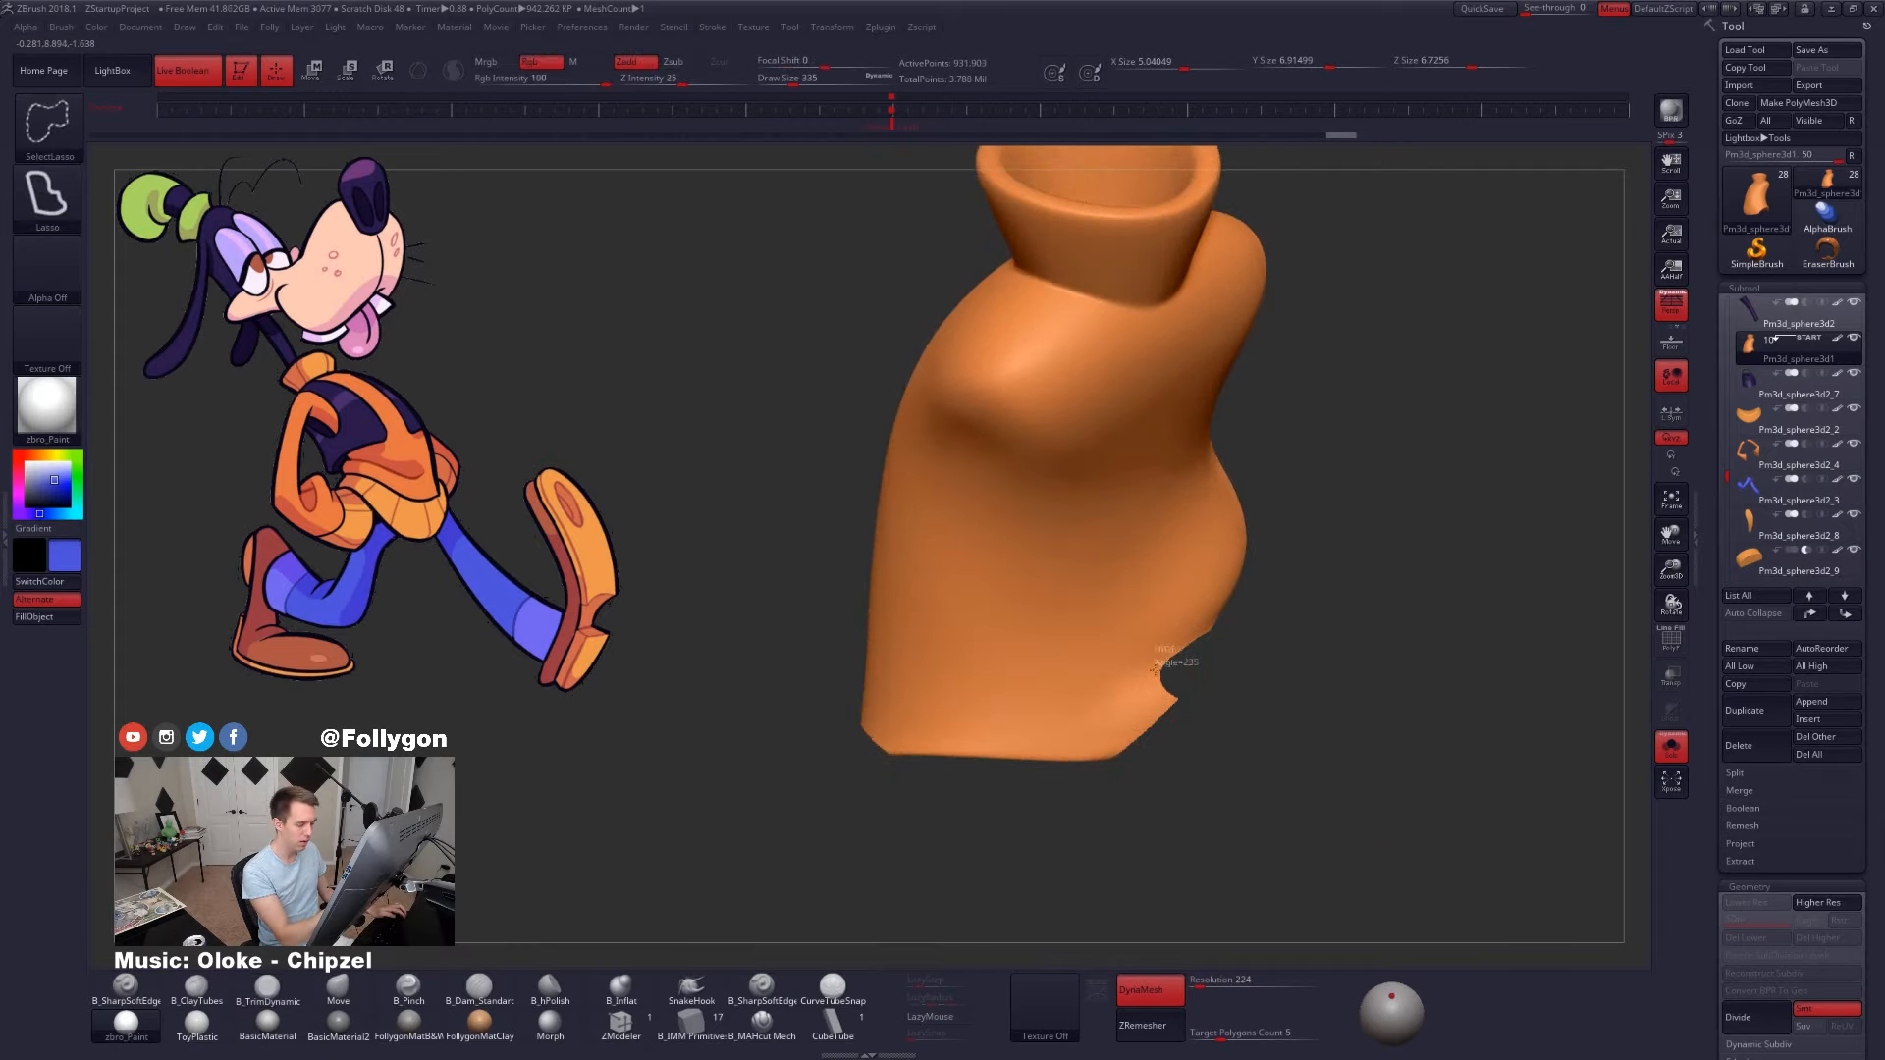
{"action": "mouse_move", "coordinate": [1051, 713]}
{"action": "left_mouse_down", "text": "ctrl+alt+shift"}
{"action": "mouse_move", "coordinate": [892, 835]}
{"action": "mouse_move", "coordinate": [1349, 730]}
{"action": "left_mouse_up", "text": "ctrl+alt+shift"}
{"action": "mouse_move", "coordinate": [1109, 751]}
{"action": "left_mouse_down"}
{"action": "mouse_move", "coordinate": [1093, 672]}
{"action": "mouse_move", "coordinate": [1123, 701]}
{"action": "mouse_move", "coordinate": [1064, 745]}
{"action": "left_mouse_up"}
{"action": "key", "text": "ctrl+shift"}
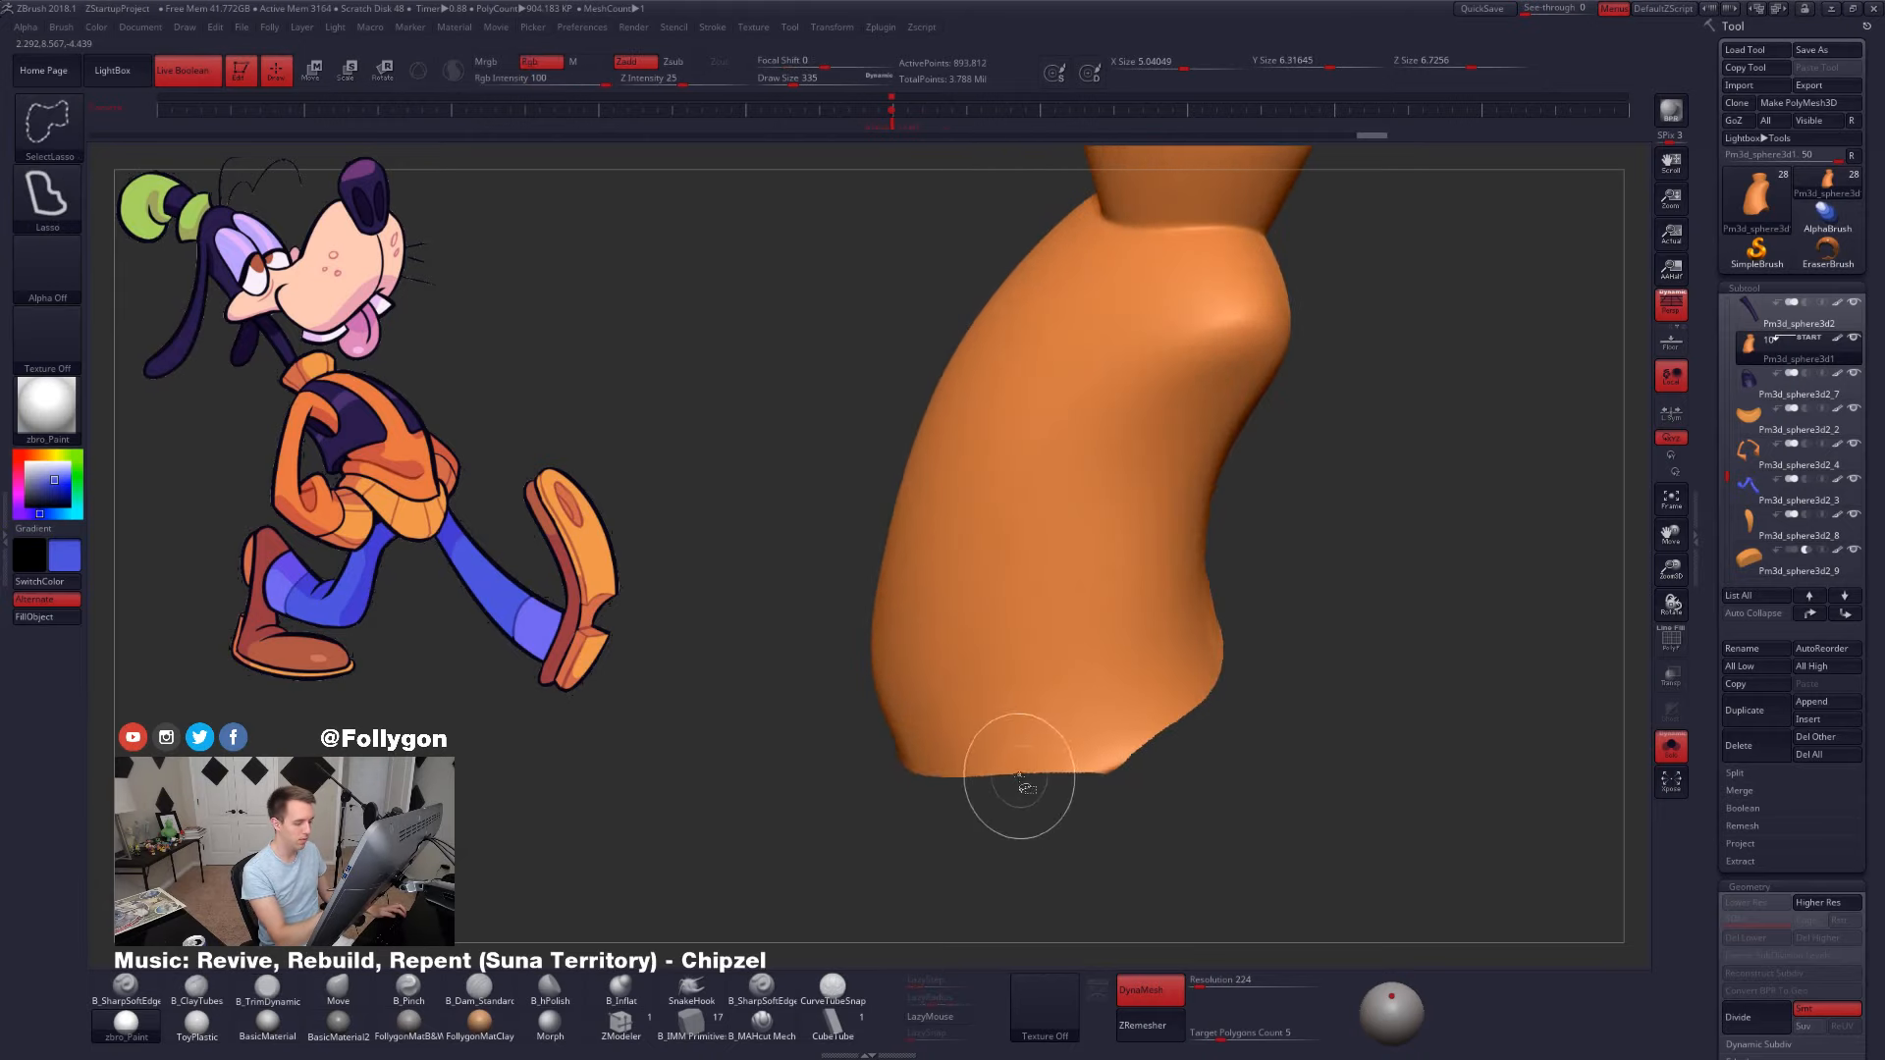
{"action": "left_click_drag", "start_coordinate": [1264, 681], "coordinate": [1159, 876], "text": "ctrl+alt+shift"}
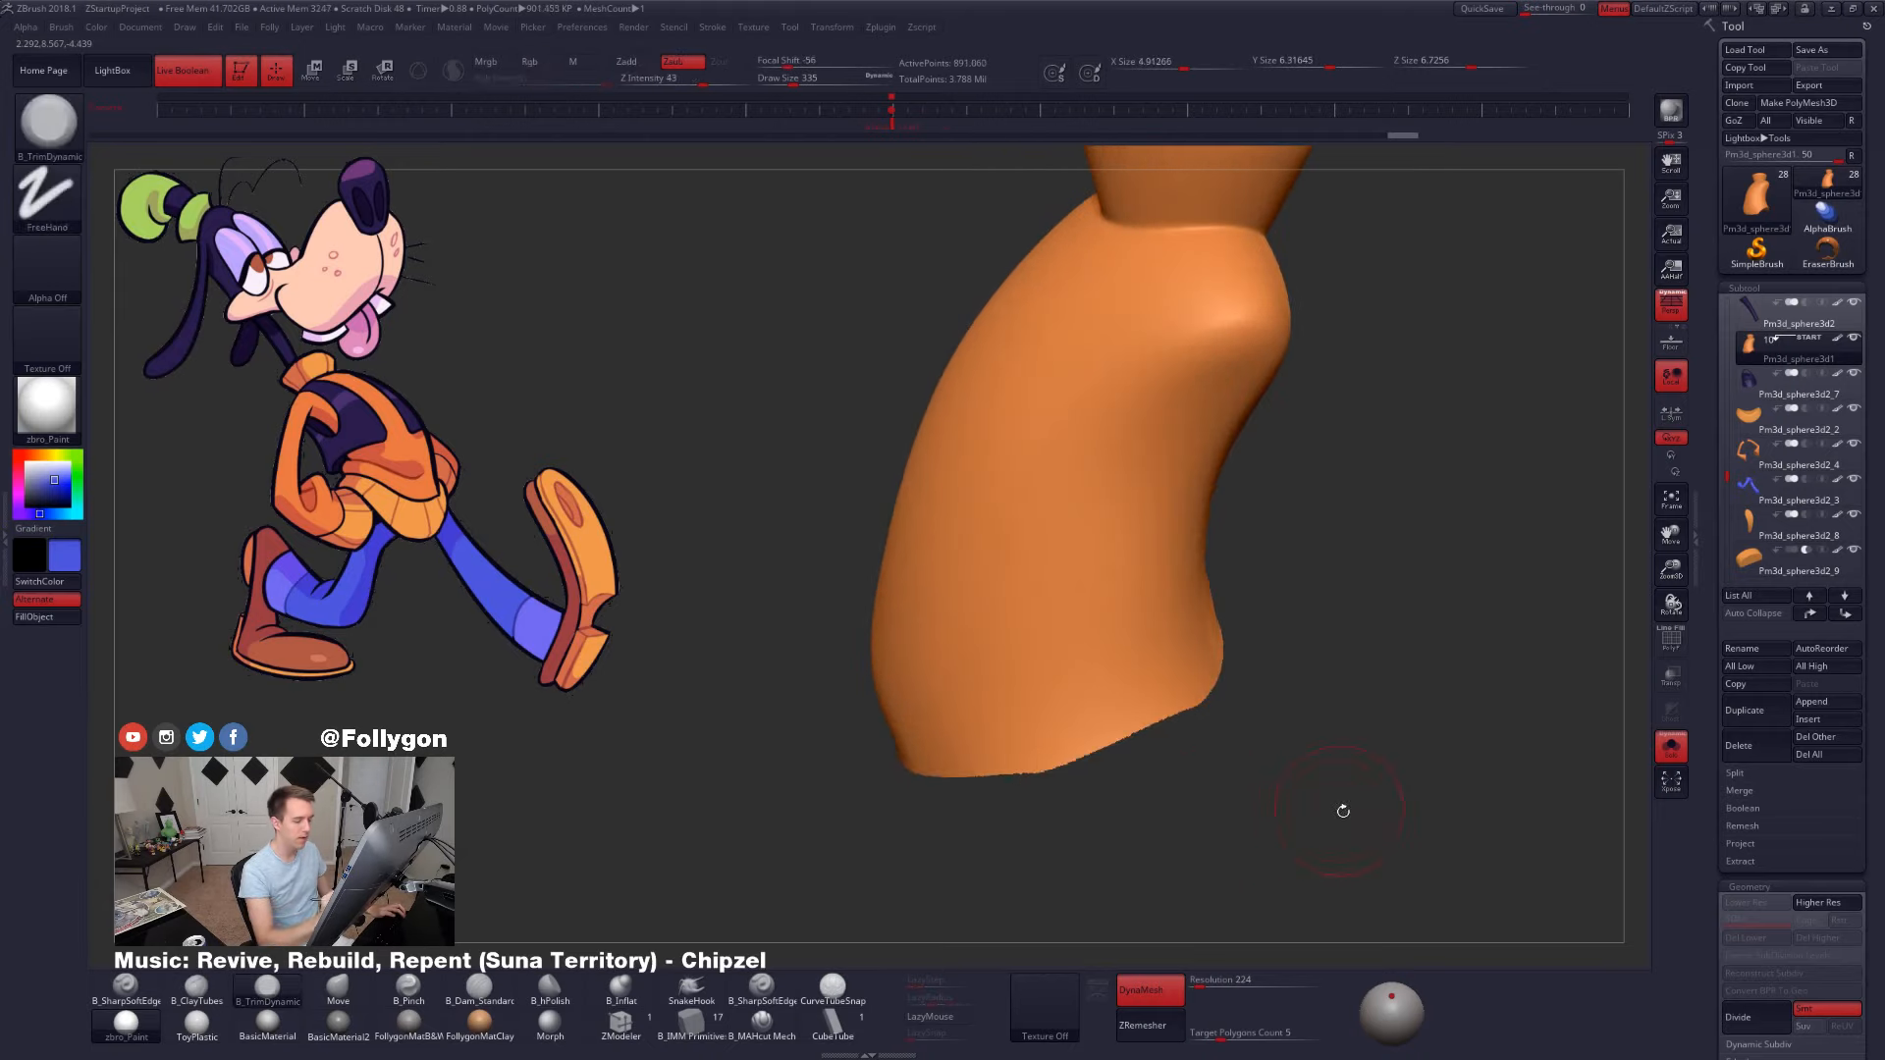
- Mask the visible upper torso and collar, then unhide the lower band
{"action": "left_click_drag", "start_coordinate": [1344, 811], "coordinate": [1341, 777], "text": "alt"}
{"action": "left_click", "coordinate": [1352, 783], "text": "ctrl"}
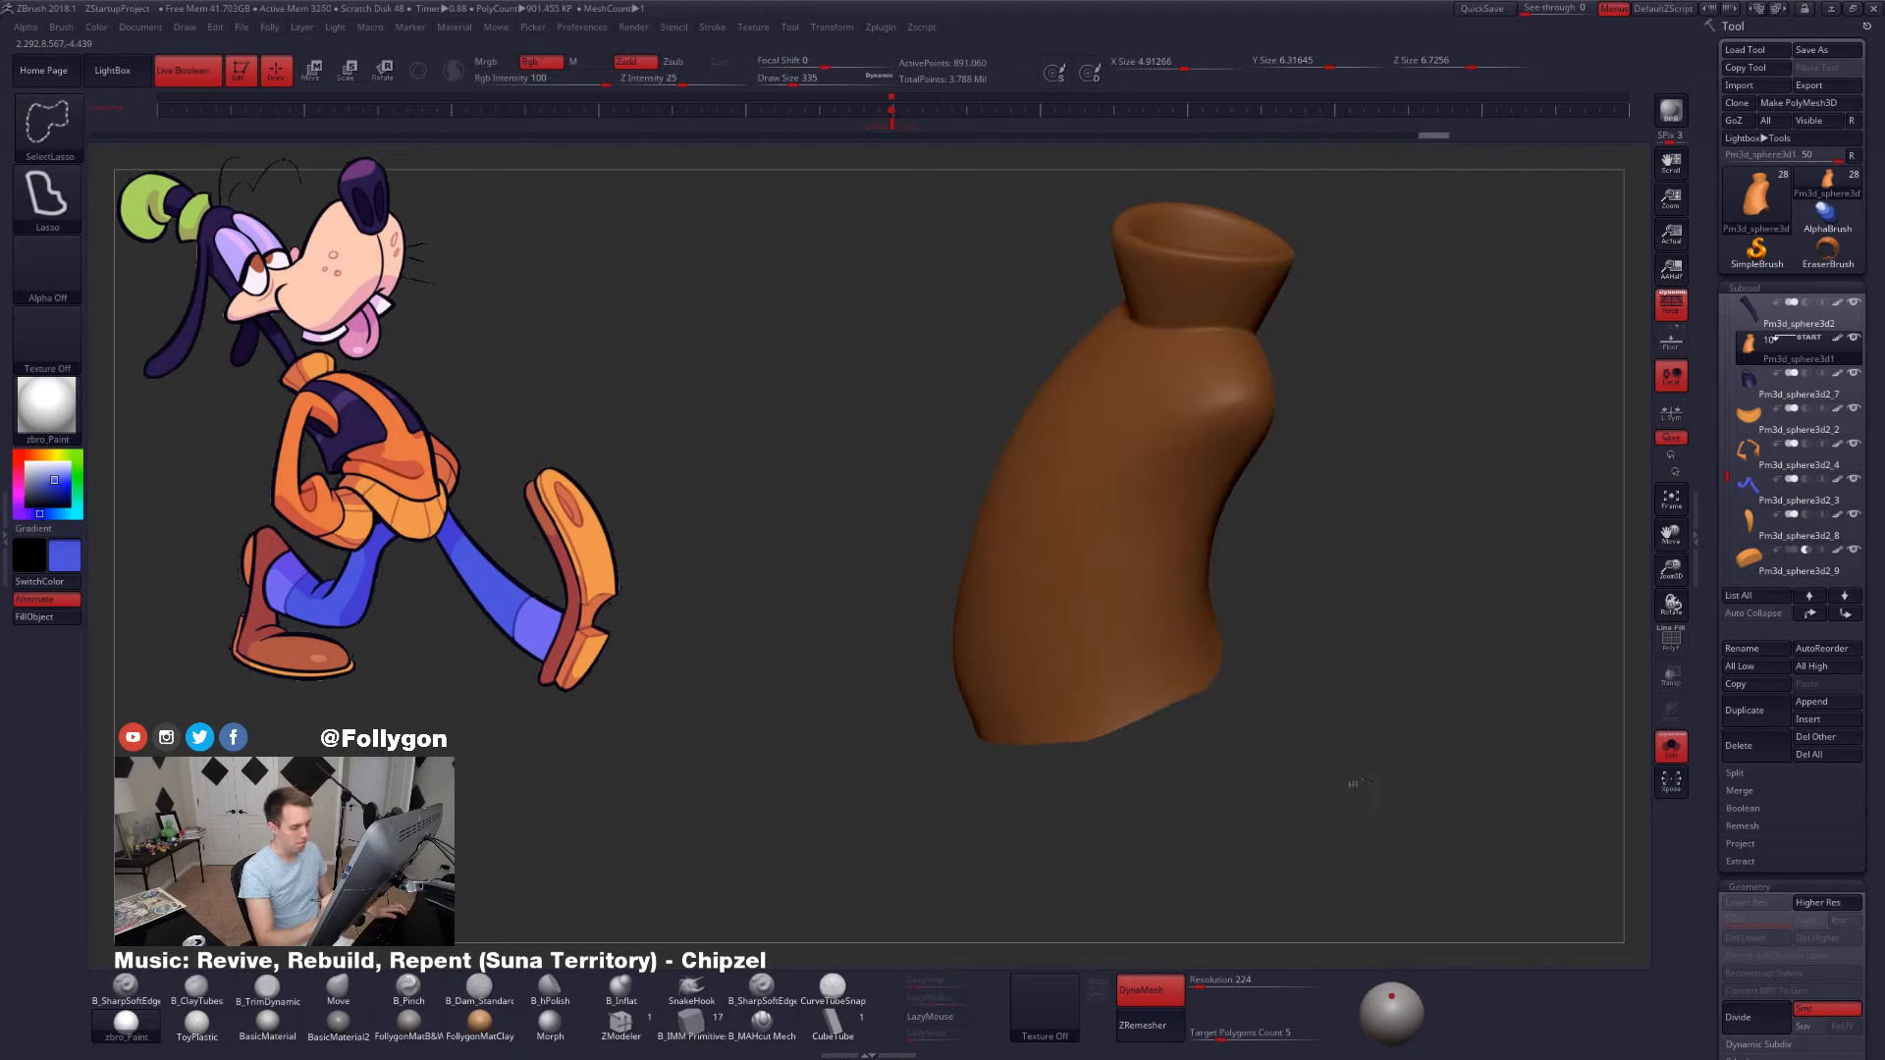
{"action": "left_click", "coordinate": [1364, 775], "text": "ctrl+shift"}
{"action": "key", "text": "ctrl+shift+f"}
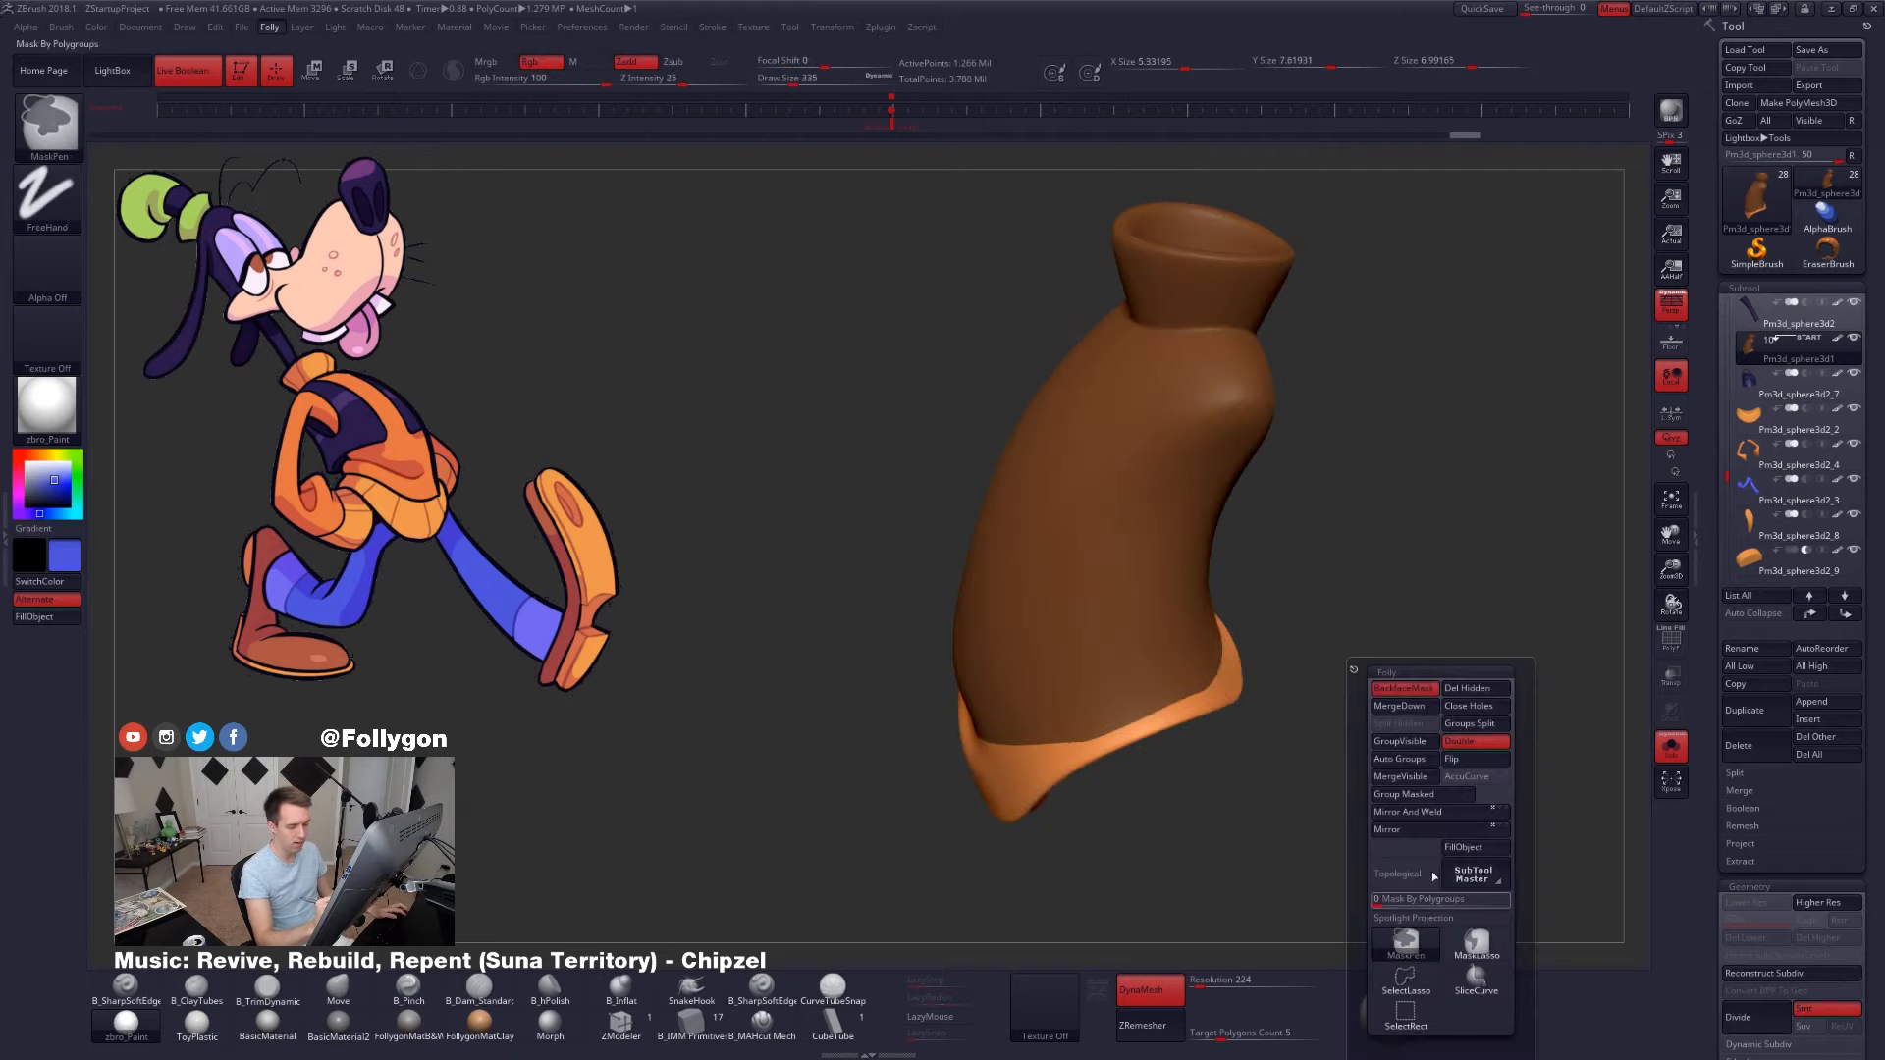
{"action": "left_click_drag", "start_coordinate": [1384, 761], "coordinate": [1208, 699]}
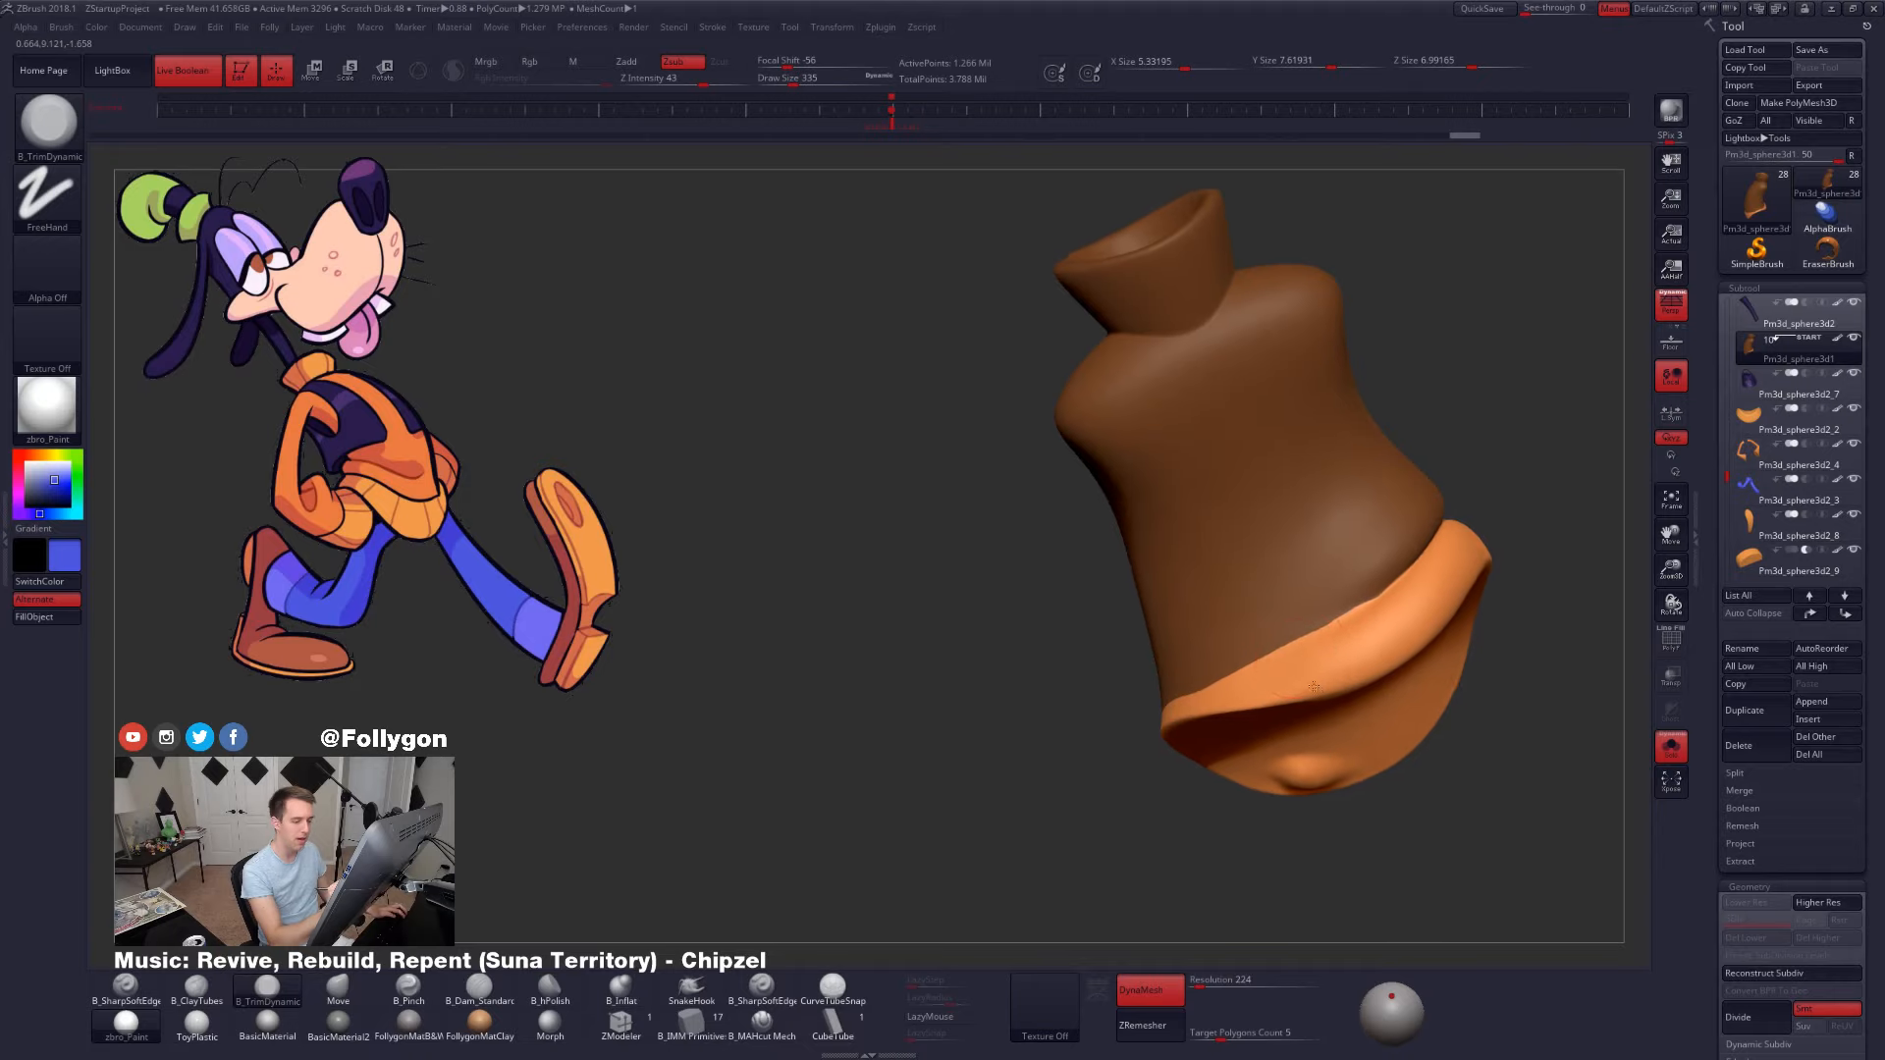
- Reduce the brush size and clean up the mask's edge along the waist crease with the MaskPen brush
{"action": "right_click_drag", "start_coordinate": [1292, 653], "coordinate": [1321, 666], "text": "alt"}
{"action": "key", "text": "space"}
{"action": "left_click_drag", "start_coordinate": [1370, 603], "coordinate": [1346, 603]}
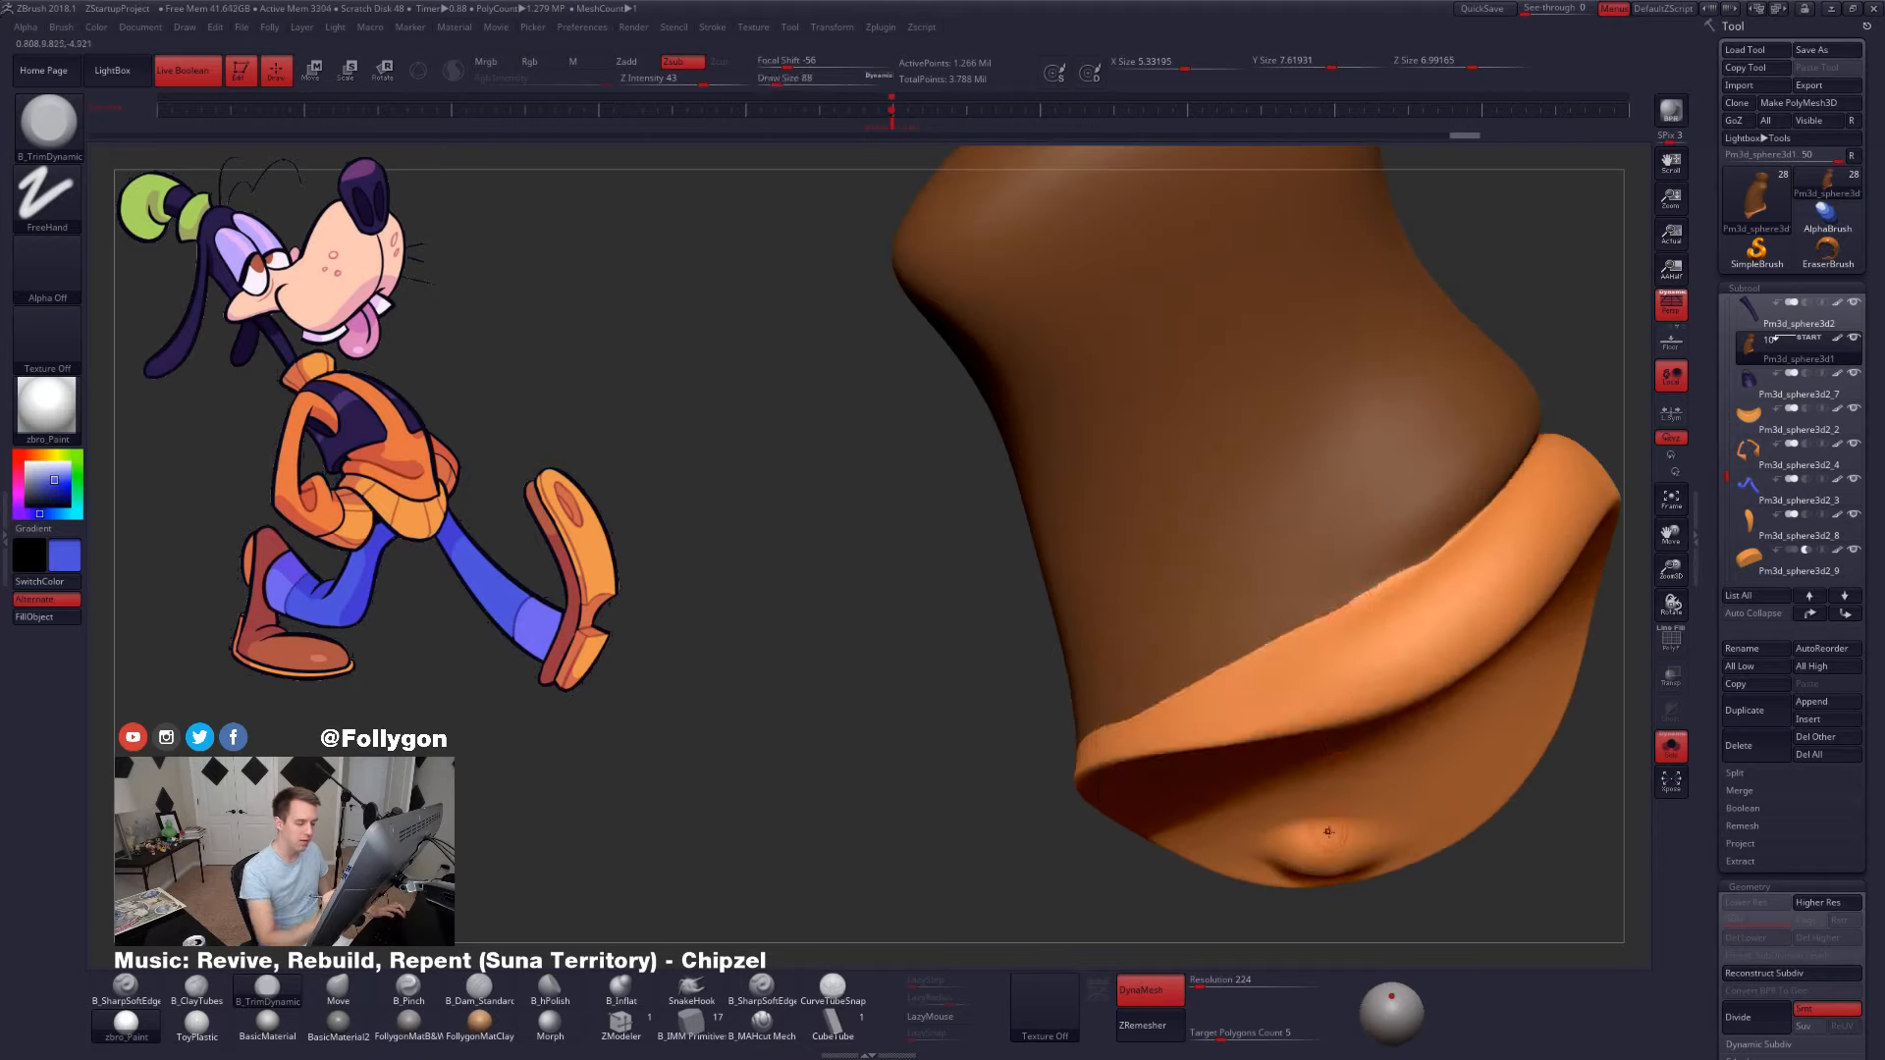
{"action": "right_click_drag", "start_coordinate": [1394, 577], "coordinate": [1386, 556], "text": "alt"}
{"action": "key", "text": "ctrl"}
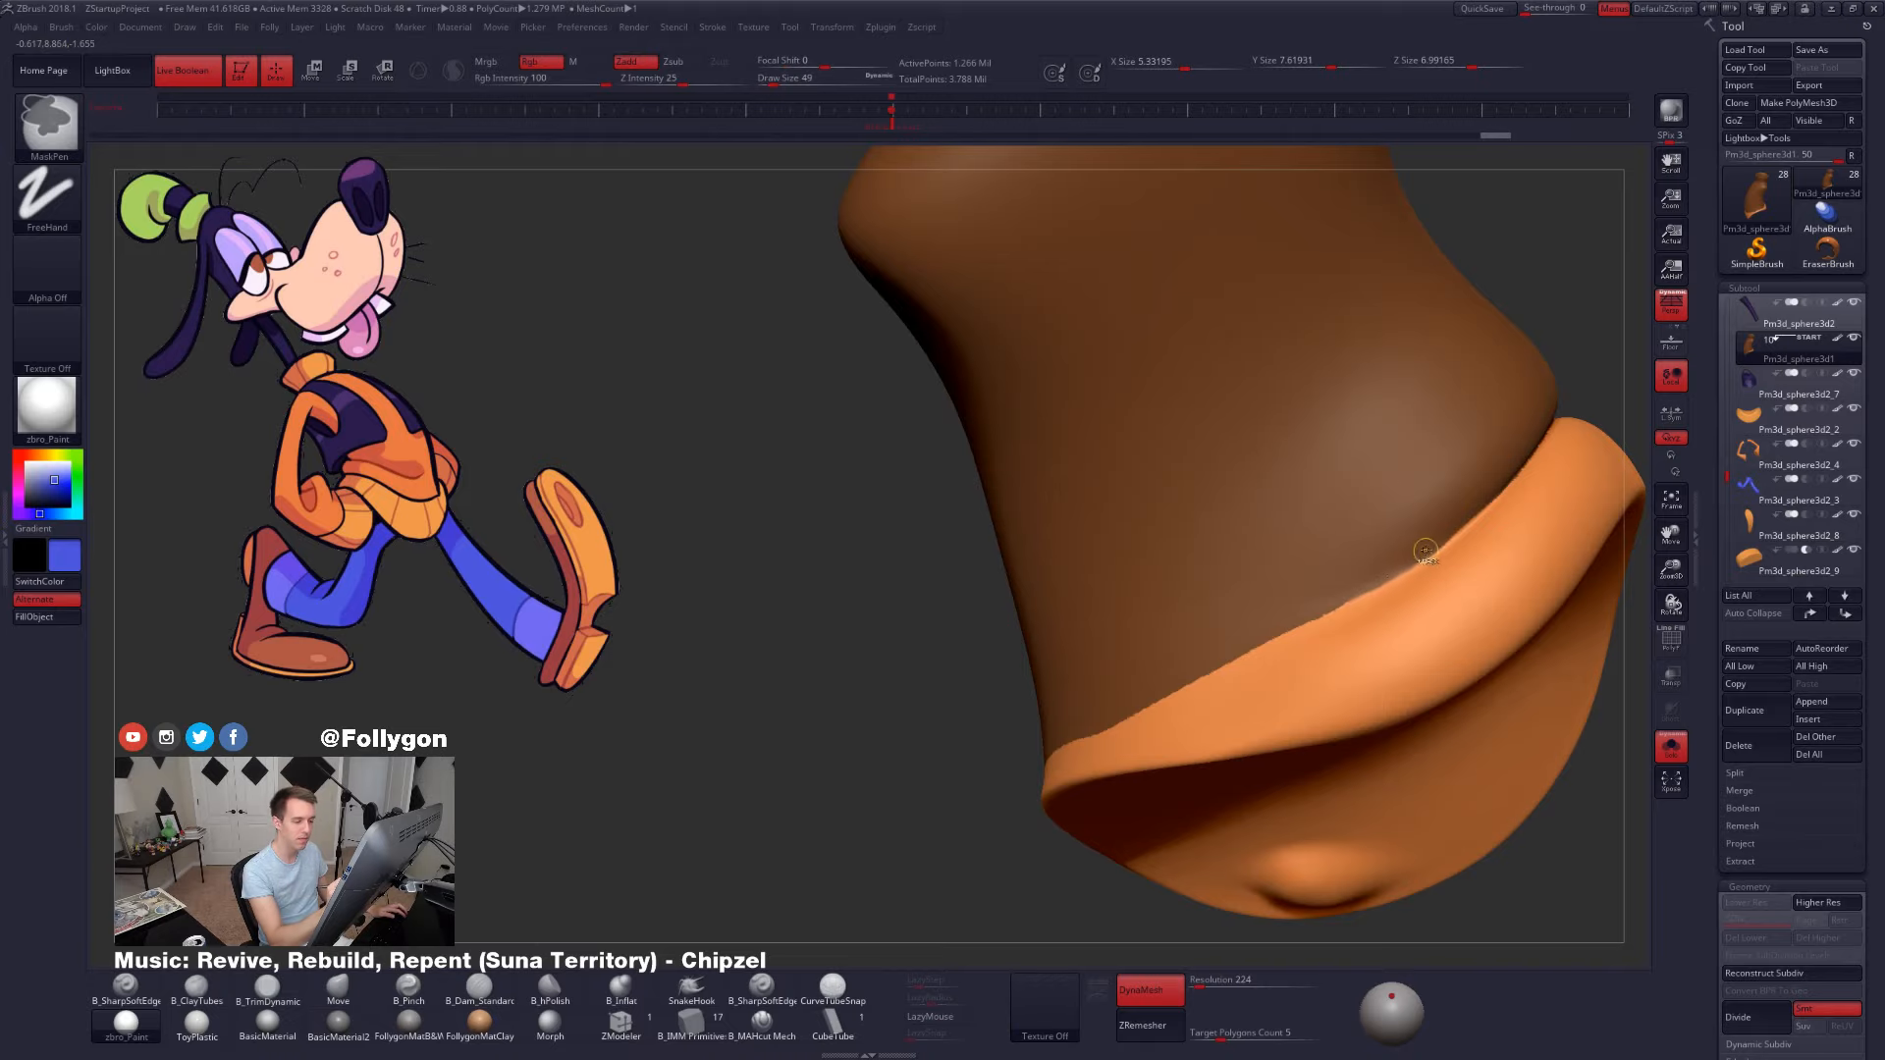
{"action": "right_click_drag", "start_coordinate": [1321, 628], "coordinate": [1364, 619]}
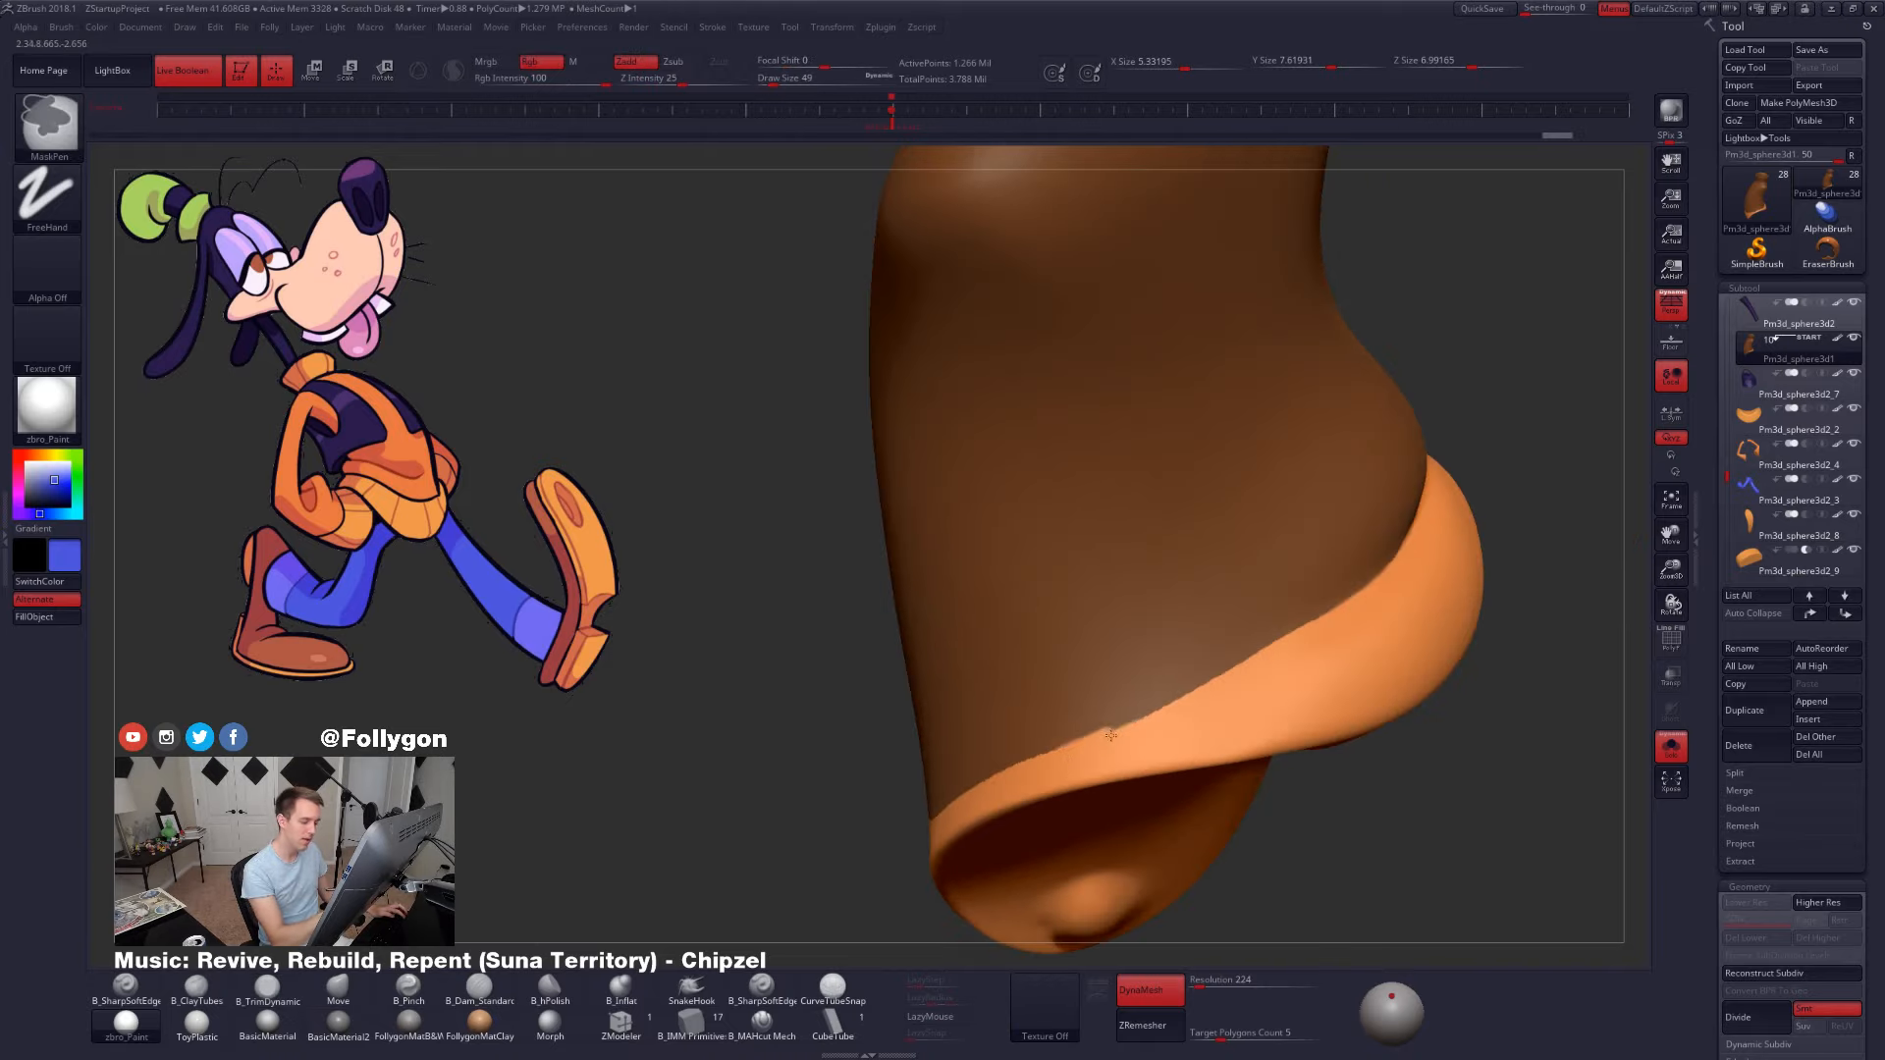
{"action": "mouse_move", "coordinate": [1143, 746]}
{"action": "right_mouse_down"}
{"action": "mouse_move", "coordinate": [746, 898]}
{"action": "mouse_move", "coordinate": [901, 826]}
{"action": "mouse_move", "coordinate": [1094, 786]}
{"action": "right_mouse_up"}
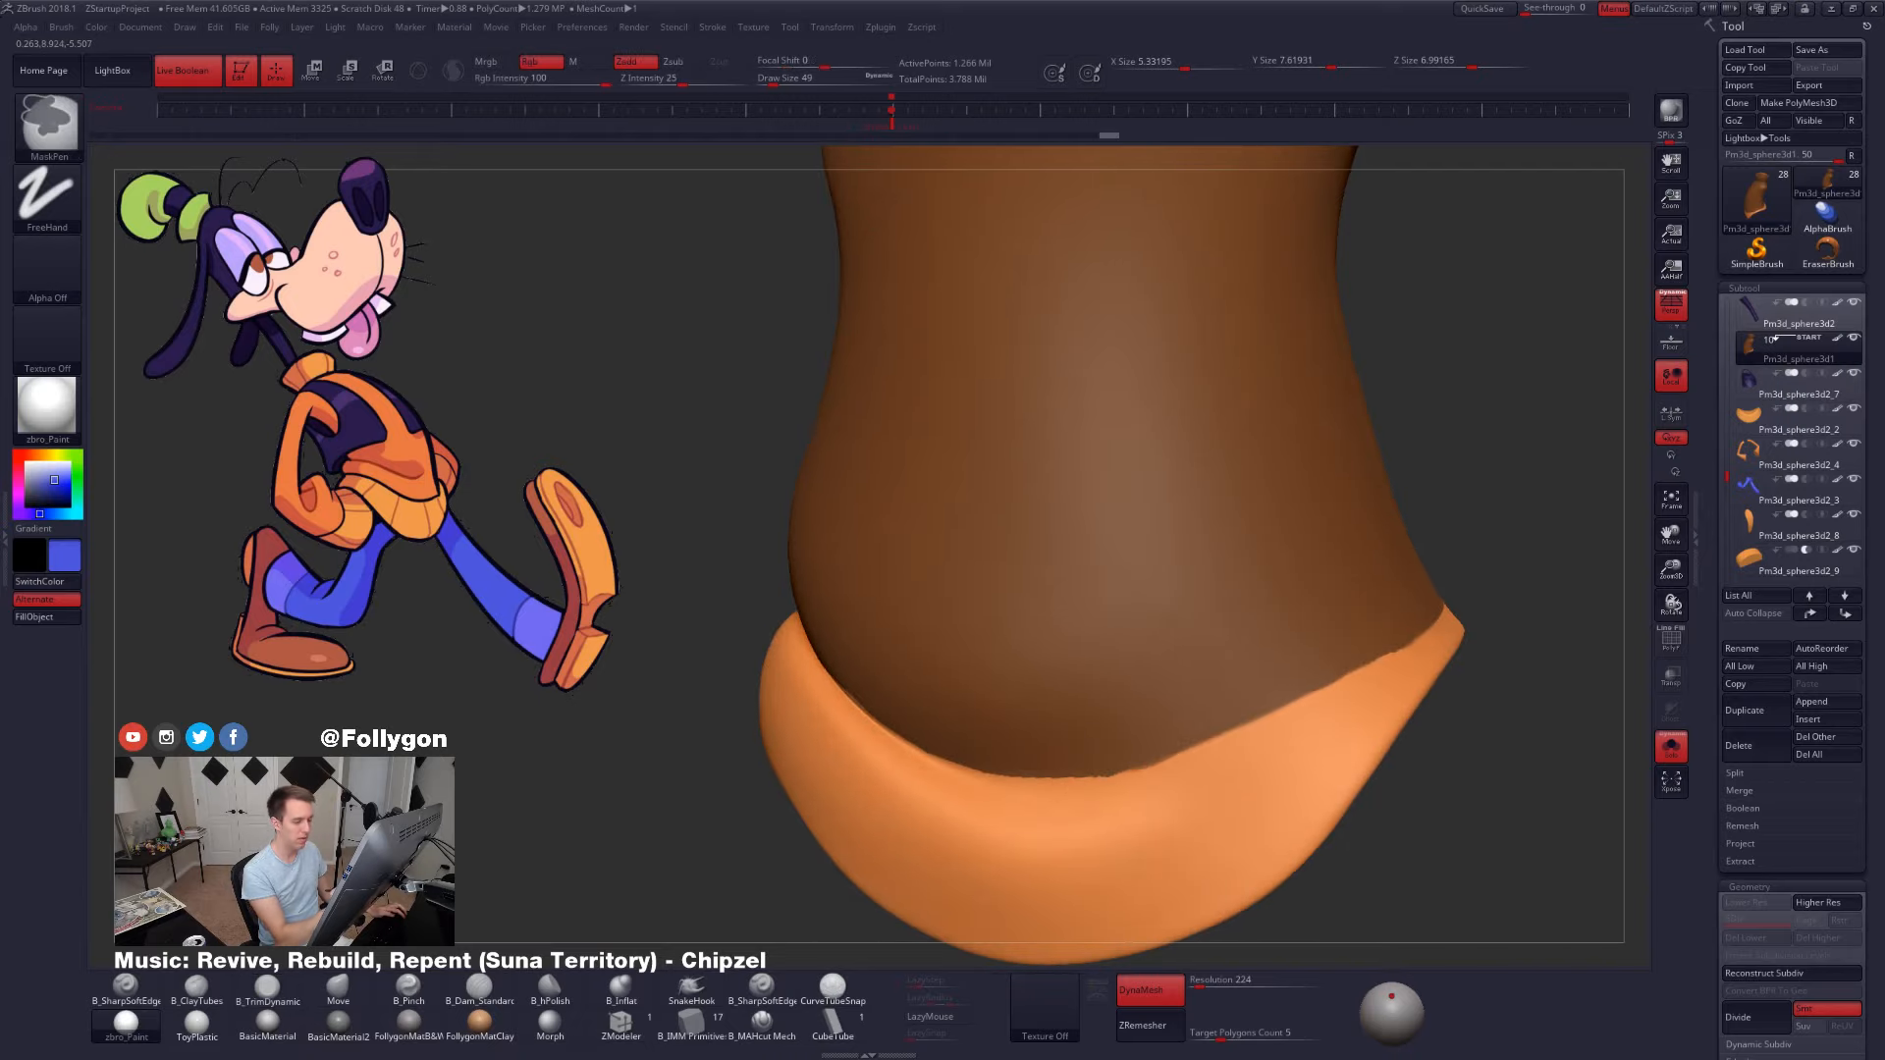
{"action": "left_click", "coordinate": [1225, 756], "text": "ctrl"}
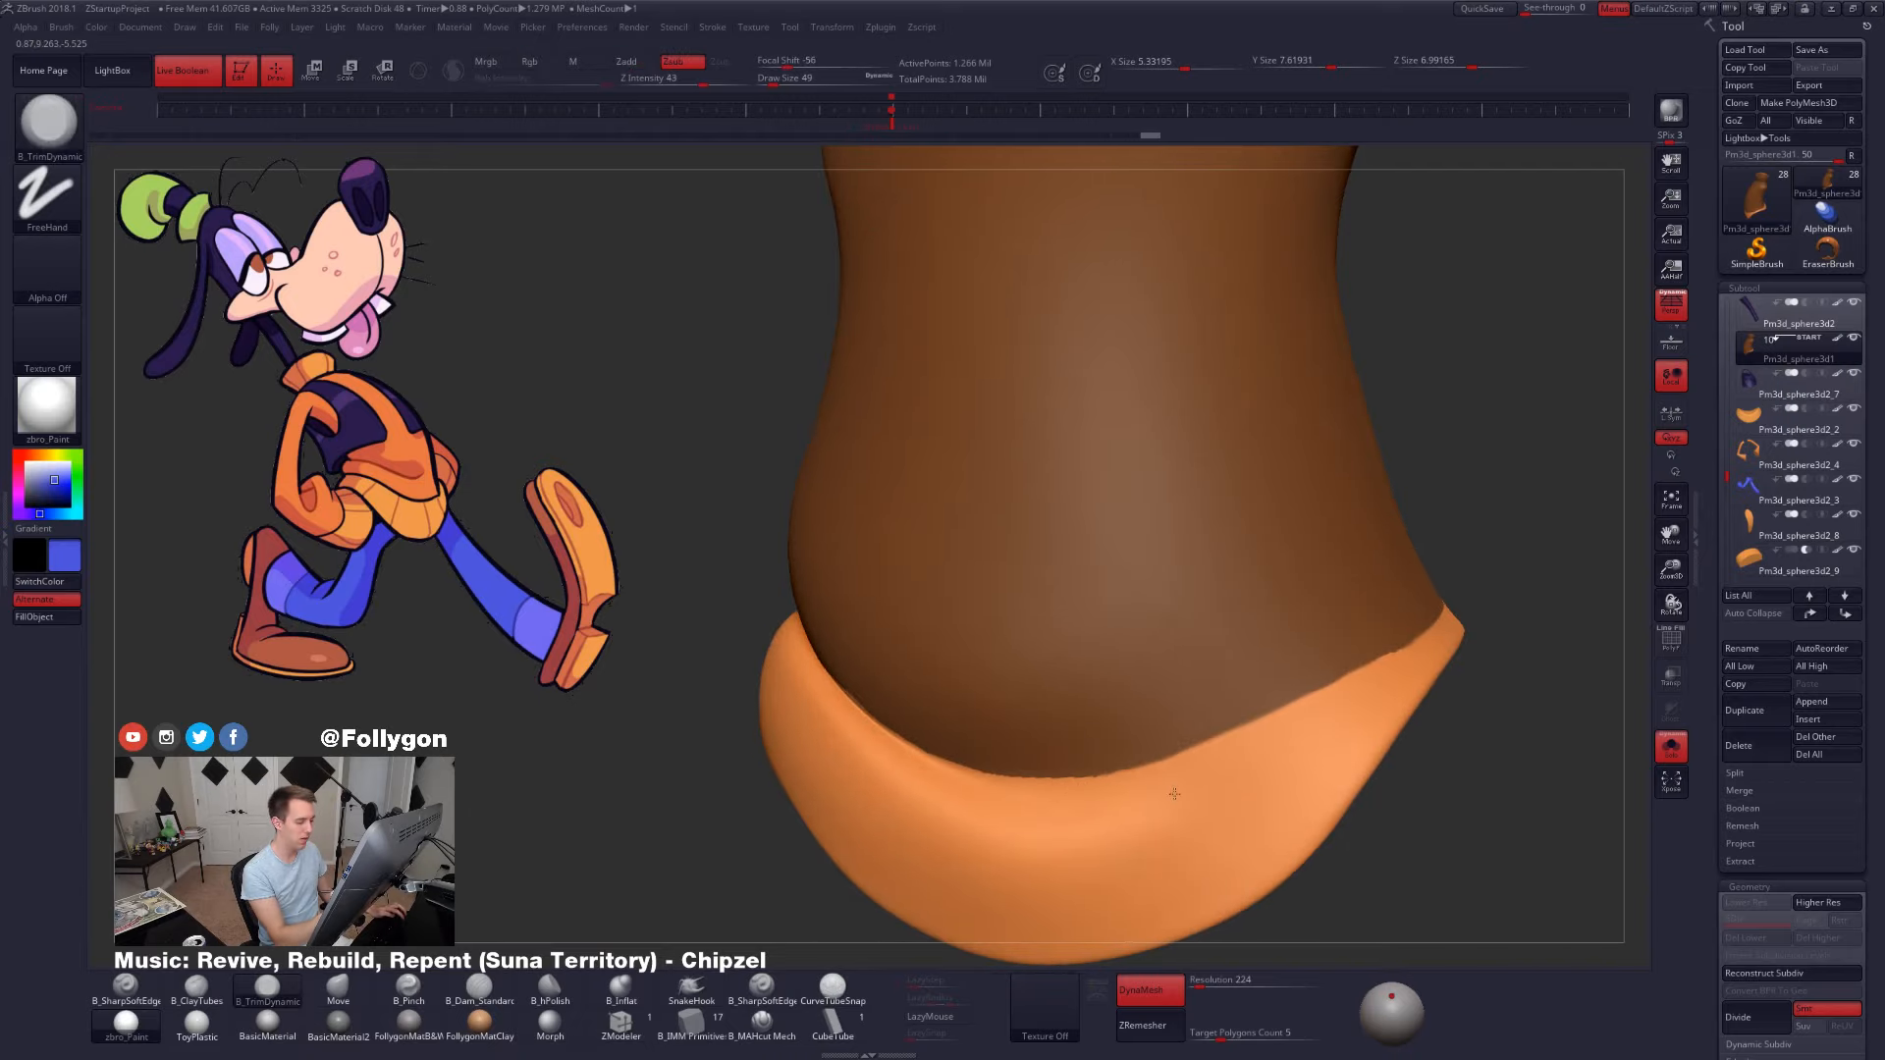
- Set the draw size to 33 and refine the jagged mask edge at the side of the waist
{"action": "mouse_move", "coordinate": [1178, 790]}
{"action": "right_mouse_down", "text": "alt"}
{"action": "mouse_move", "coordinate": [1011, 731]}
{"action": "mouse_move", "coordinate": [1149, 761]}
{"action": "mouse_move", "coordinate": [1165, 791]}
{"action": "mouse_move", "coordinate": [1139, 775]}
{"action": "mouse_move", "coordinate": [1149, 724]}
{"action": "mouse_move", "coordinate": [1106, 740]}
{"action": "mouse_move", "coordinate": [1139, 678]}
{"action": "mouse_move", "coordinate": [1112, 738]}
{"action": "right_mouse_up", "text": "alt"}
{"action": "key", "text": "space"}
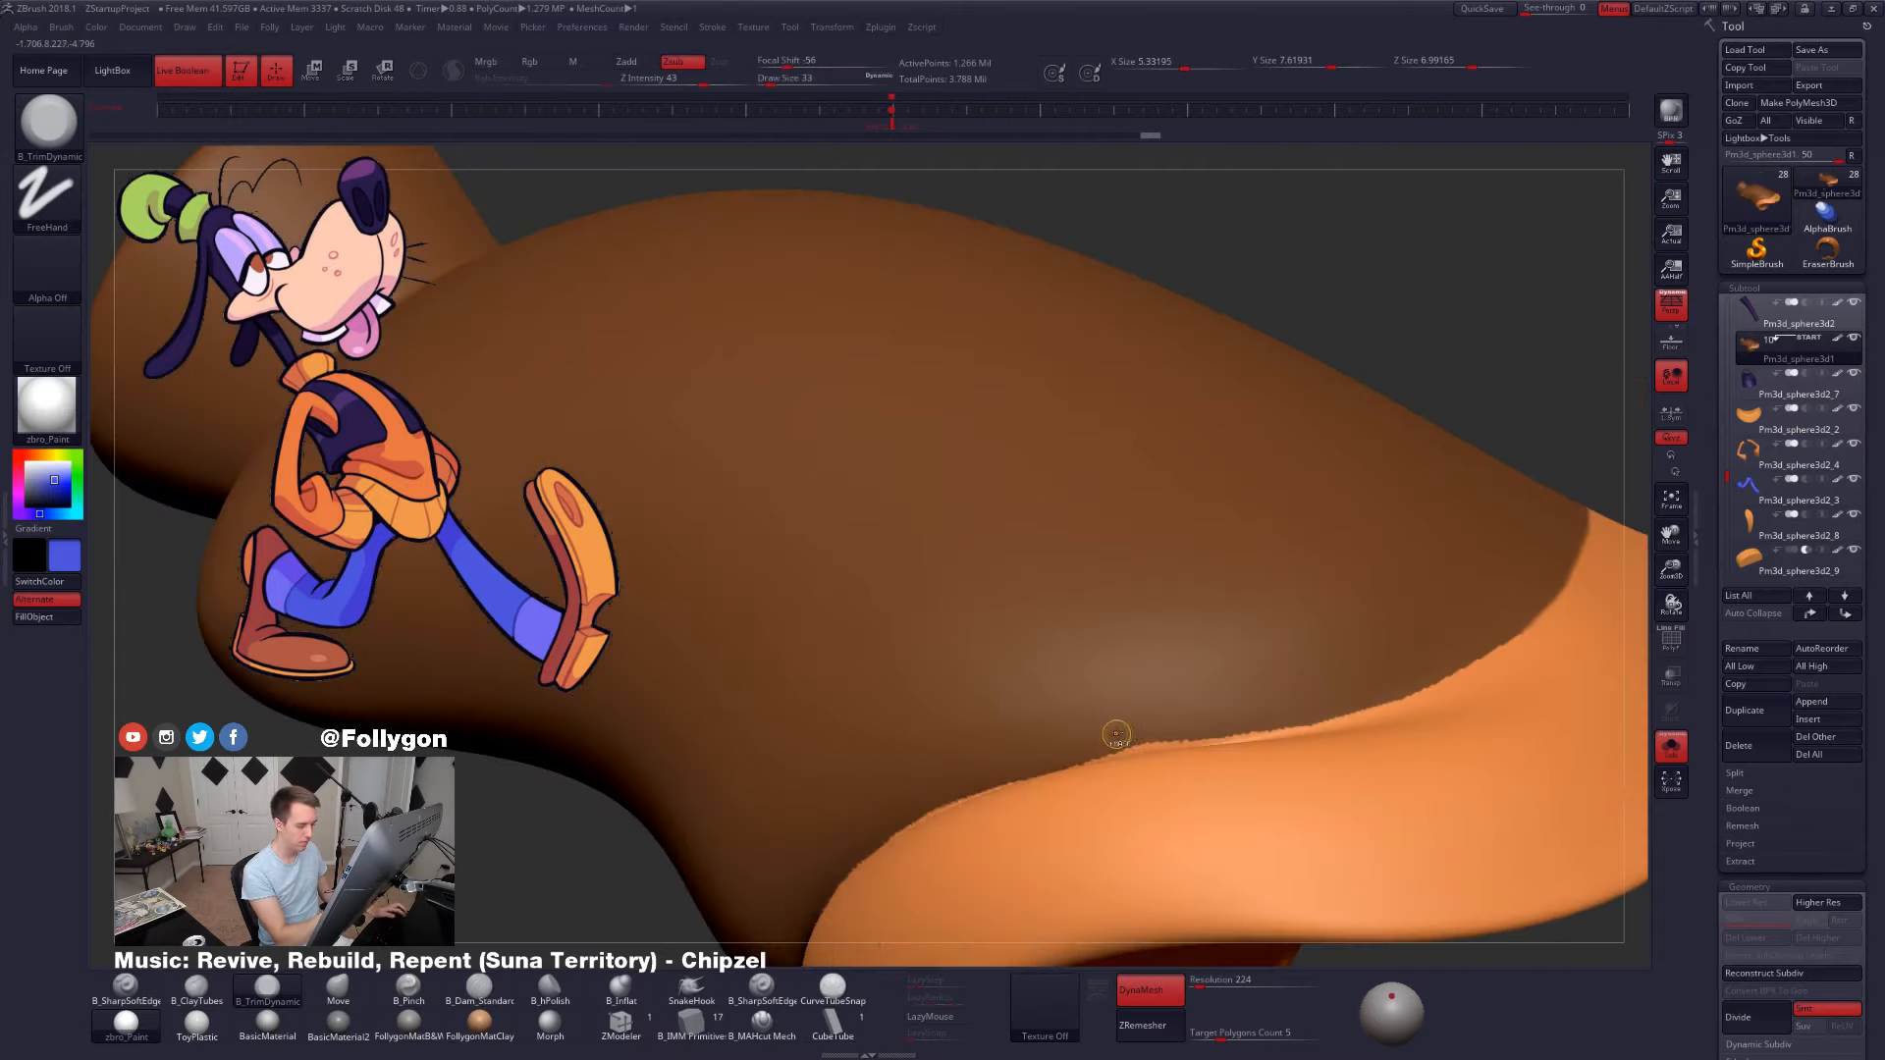
{"action": "key", "text": "ctrl+space"}
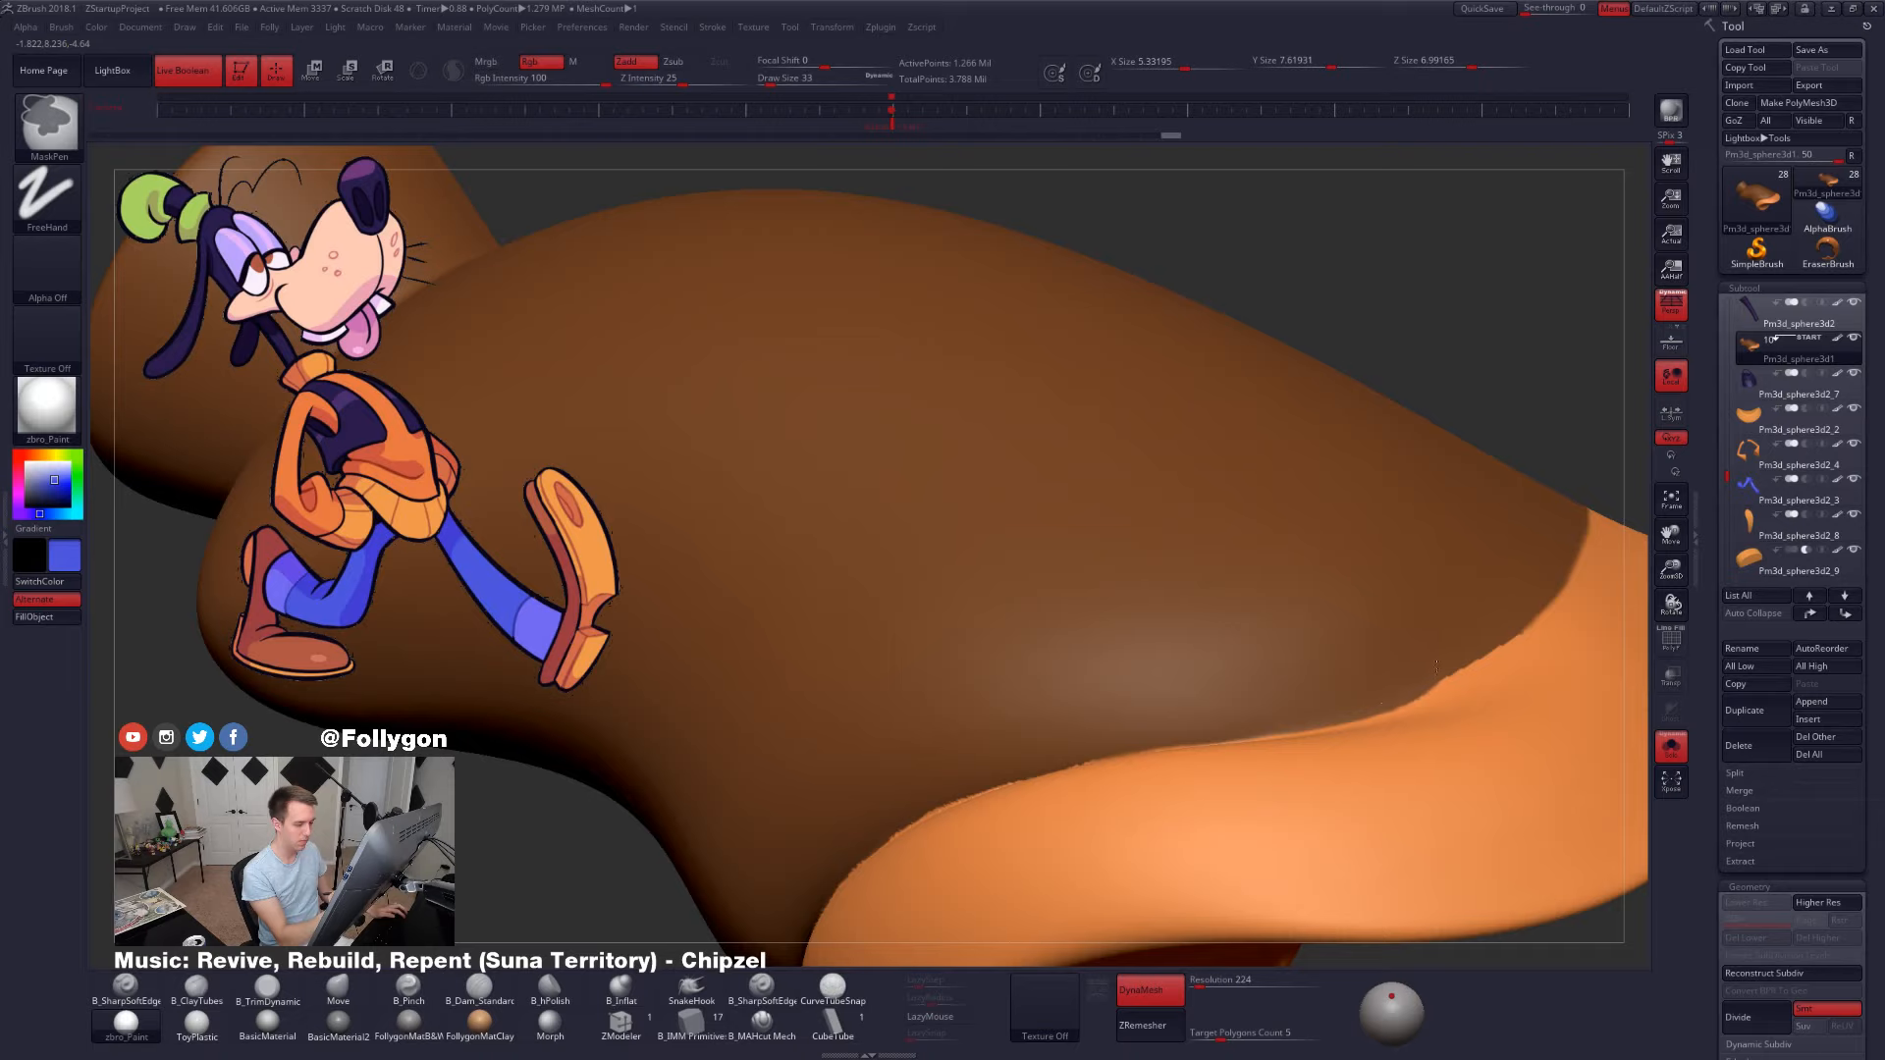
{"action": "mouse_move", "coordinate": [1435, 667]}
{"action": "right_mouse_down", "text": "alt"}
{"action": "mouse_move", "coordinate": [1038, 743]}
{"action": "mouse_move", "coordinate": [1202, 692]}
{"action": "mouse_move", "coordinate": [1410, 858]}
{"action": "mouse_move", "coordinate": [1224, 724]}
{"action": "mouse_move", "coordinate": [1237, 578]}
{"action": "mouse_move", "coordinate": [1139, 601]}
{"action": "mouse_move", "coordinate": [1097, 493]}
{"action": "right_mouse_up", "text": "alt"}
- Set the draw size to 252 and flatten the bump on the torso's underside with the TrimDynamic brush
{"action": "key", "text": "space"}
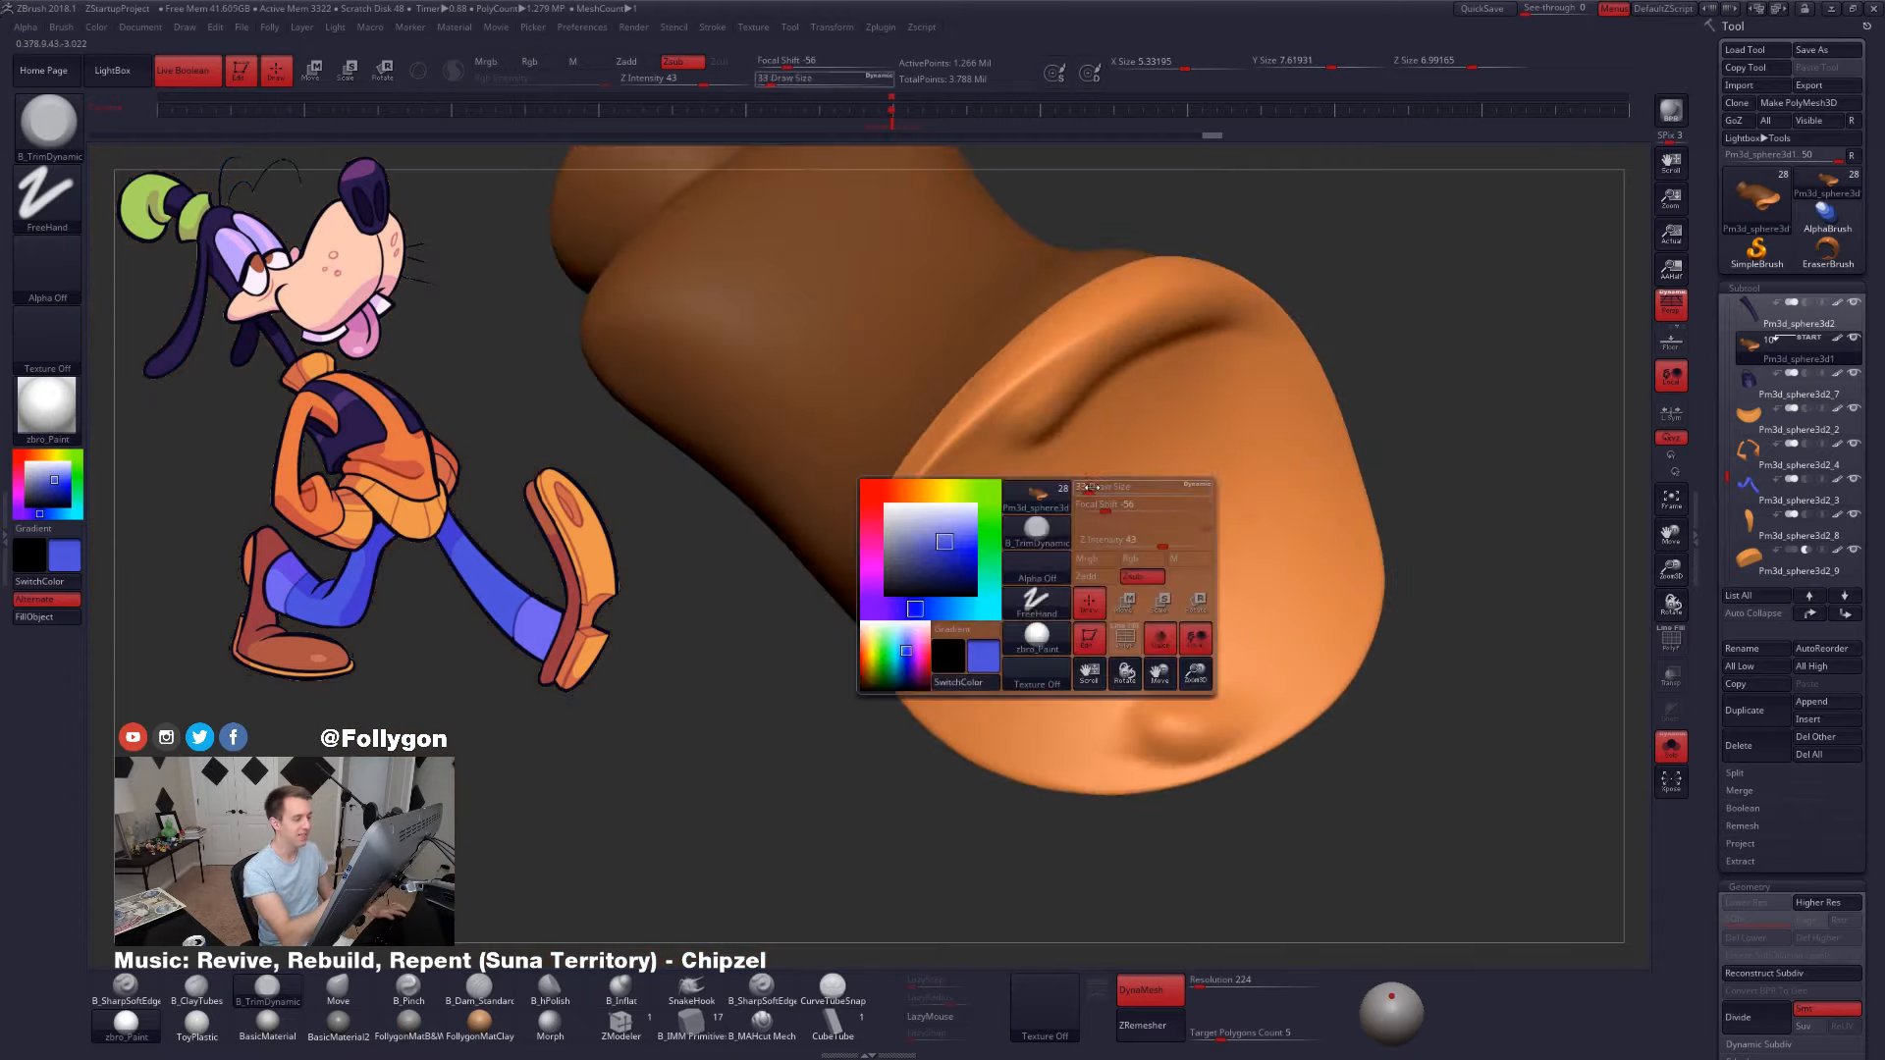
{"action": "left_click_drag", "start_coordinate": [1095, 492], "coordinate": [1106, 490]}
{"action": "key", "text": "space"}
{"action": "left_click_drag", "start_coordinate": [1178, 716], "coordinate": [1182, 724]}
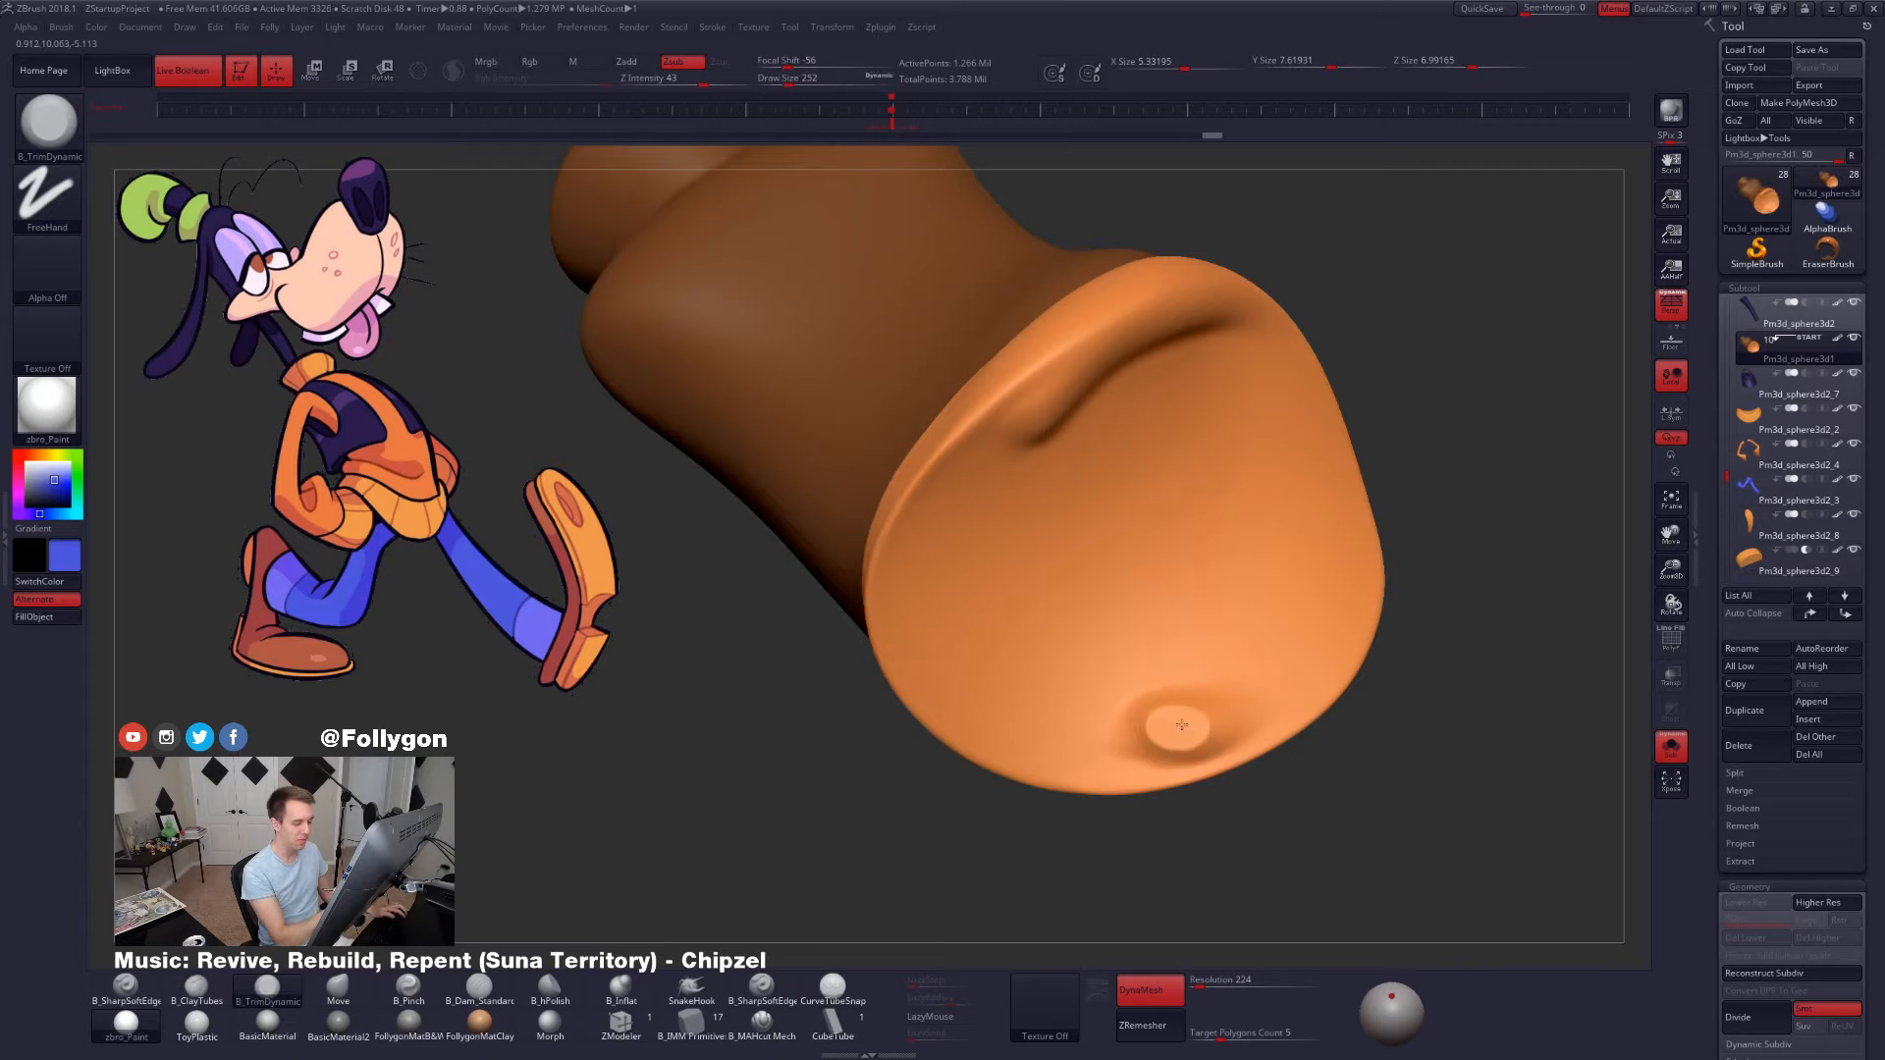
{"action": "right_click_drag", "start_coordinate": [1181, 735], "coordinate": [1173, 733]}
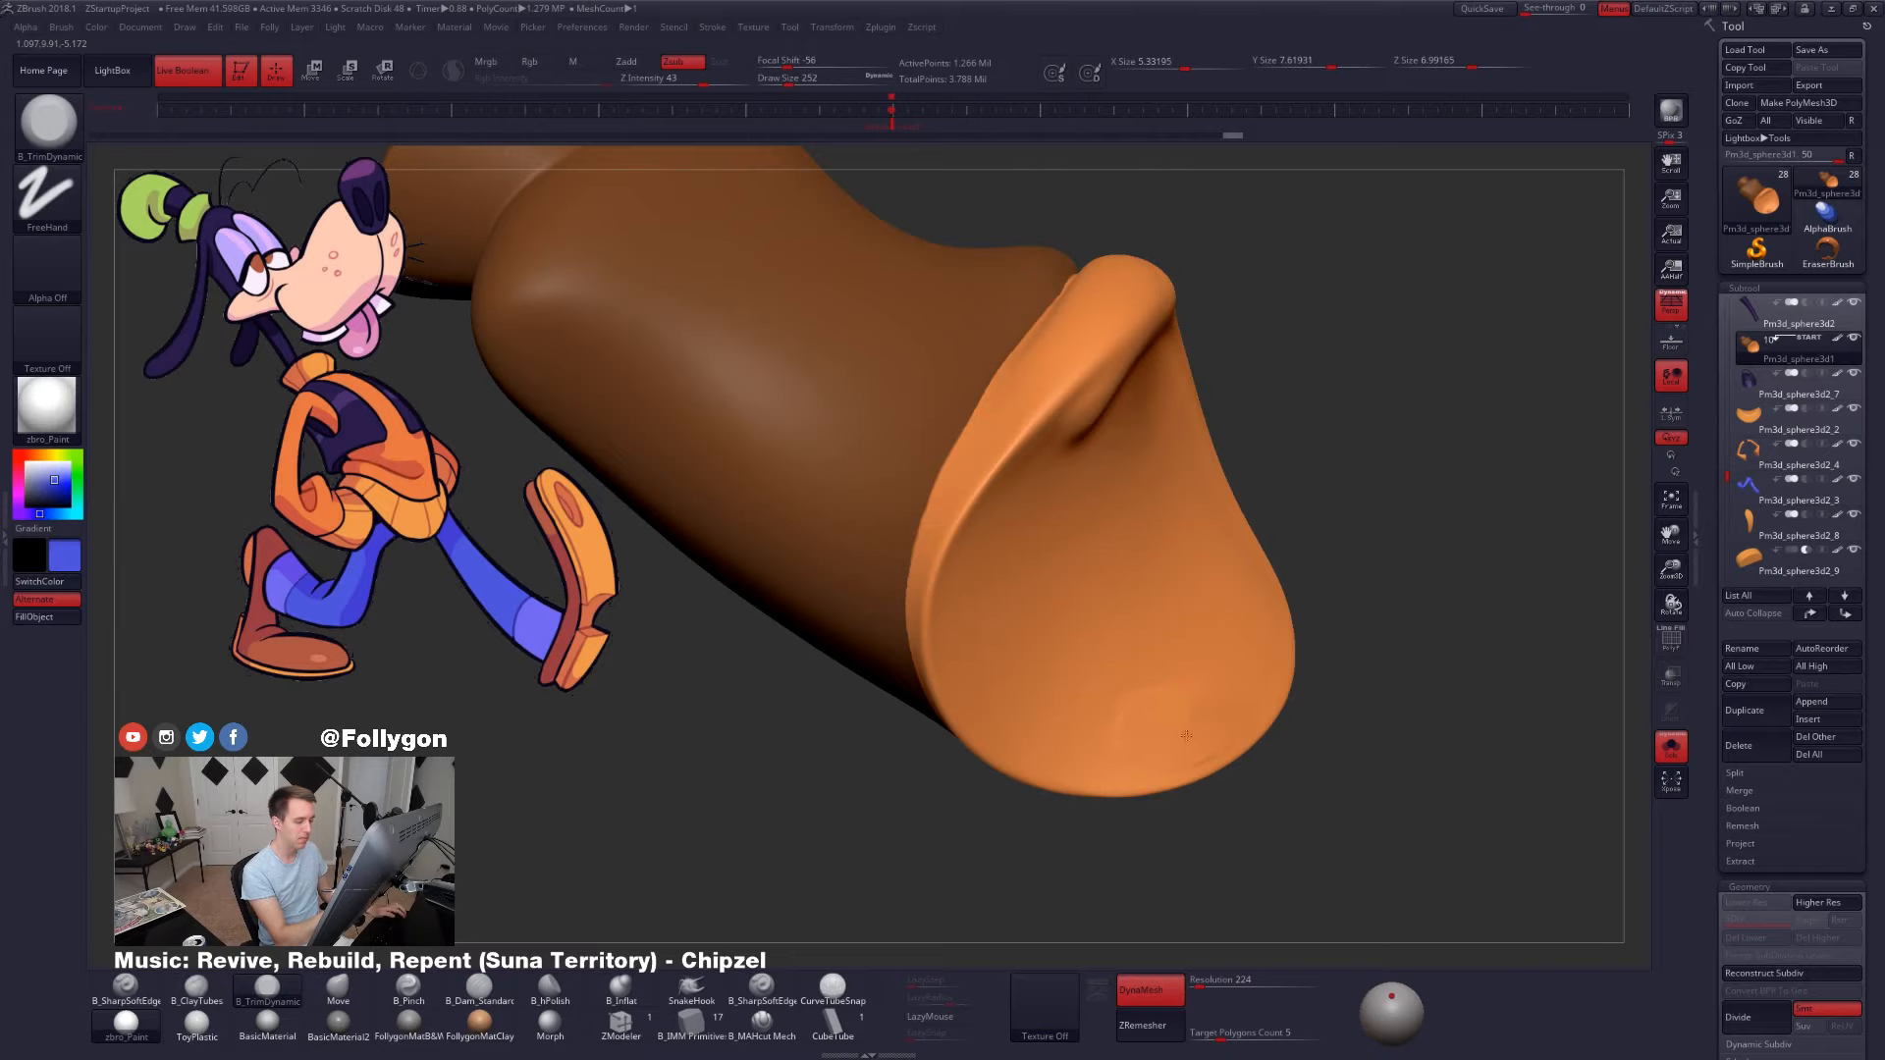
{"action": "right_click_drag", "start_coordinate": [1136, 744], "coordinate": [1169, 673]}
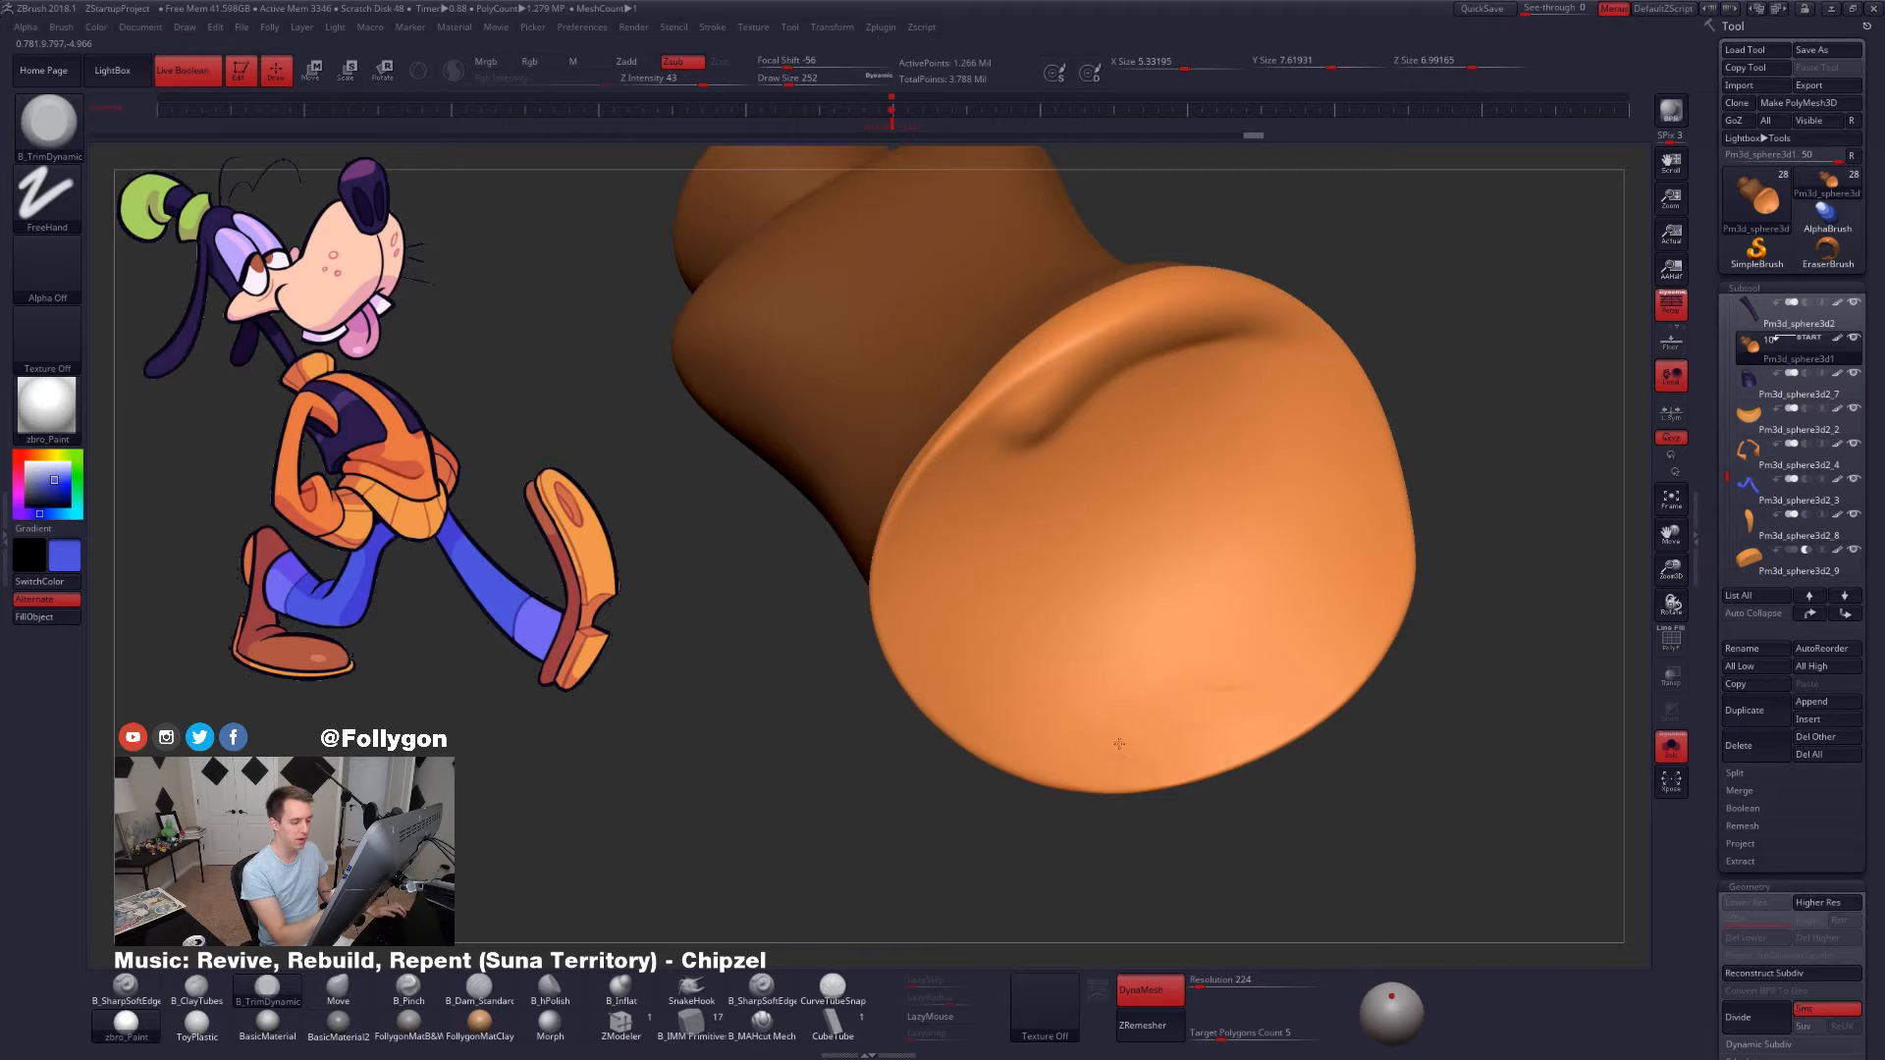
{"action": "right_click_drag", "start_coordinate": [1100, 721], "coordinate": [1037, 644]}
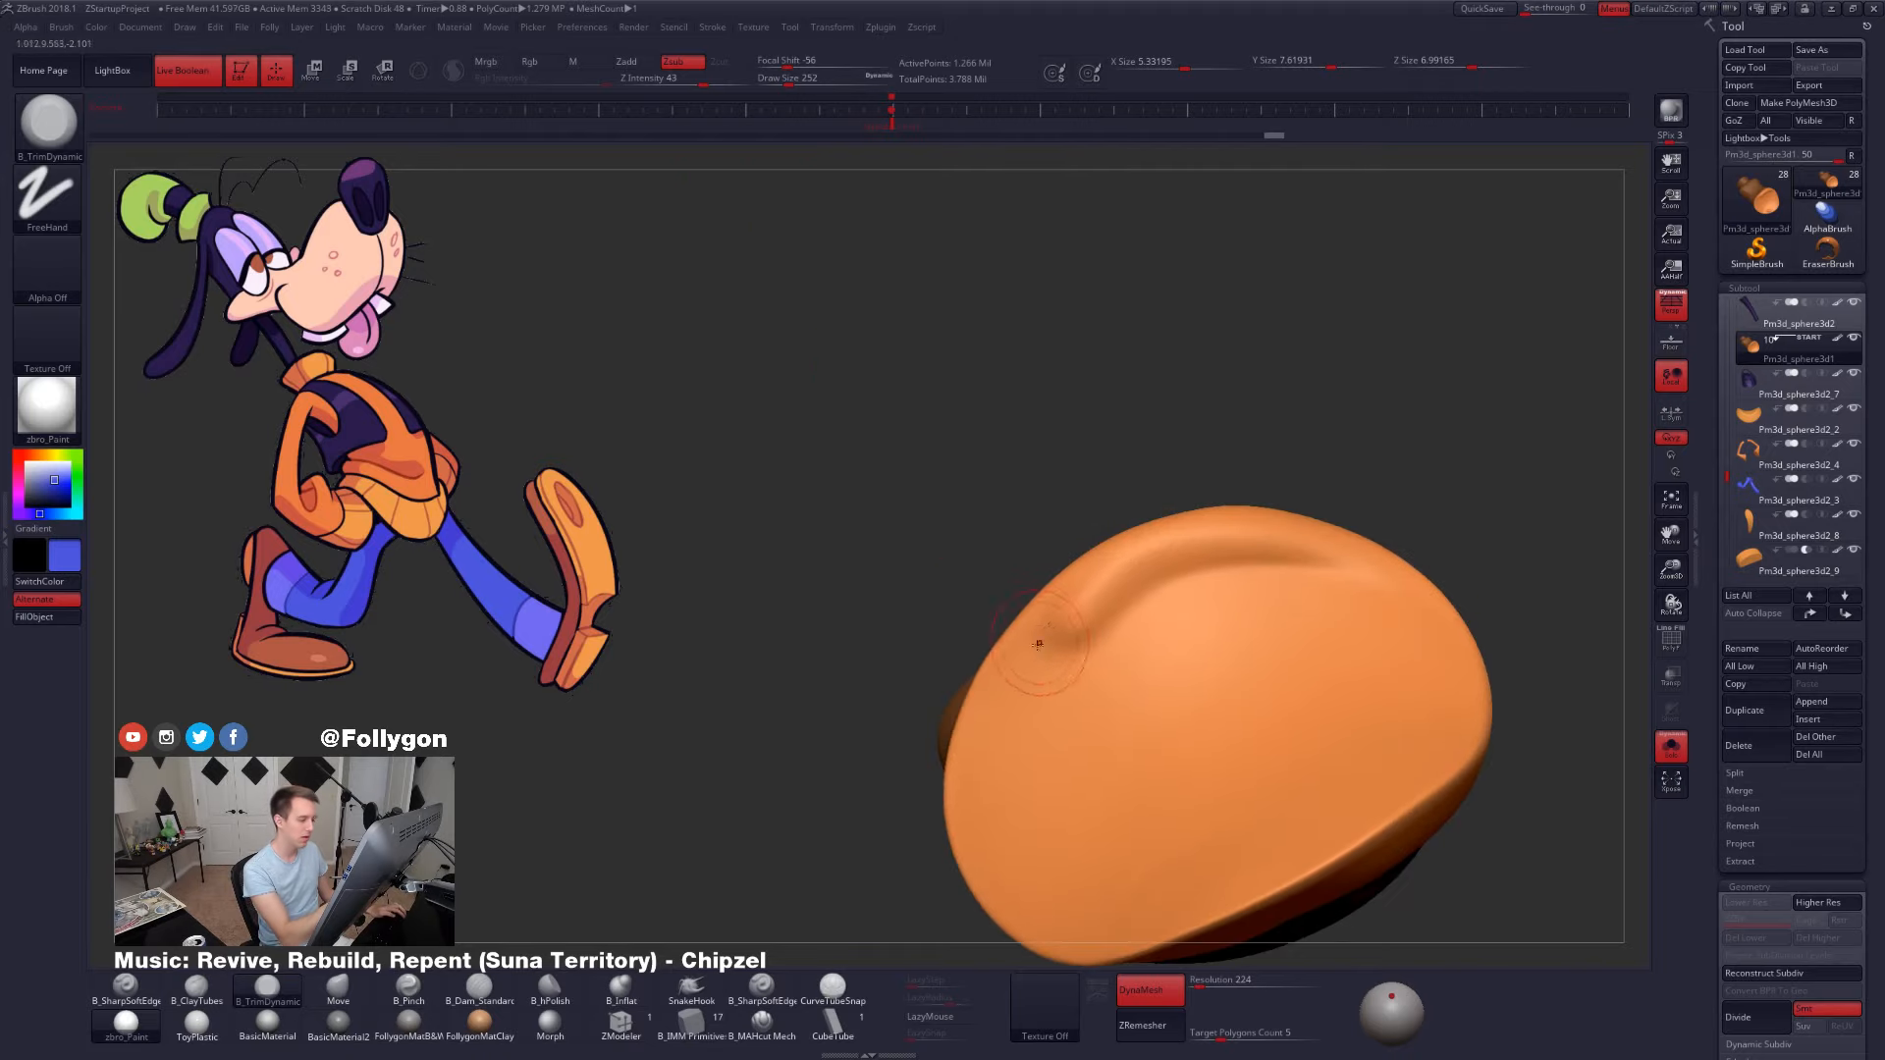
- Flatten the crease on the underside next to the lower band's rim with TrimDynamic and smooth the surface
{"action": "left_click_drag", "start_coordinate": [1146, 564], "coordinate": [1063, 630]}
{"action": "mouse_move", "coordinate": [1105, 607]}
{"action": "right_mouse_down"}
{"action": "mouse_move", "coordinate": [1129, 589]}
{"action": "mouse_move", "coordinate": [1072, 641]}
{"action": "mouse_move", "coordinate": [1080, 627]}
{"action": "right_mouse_up"}
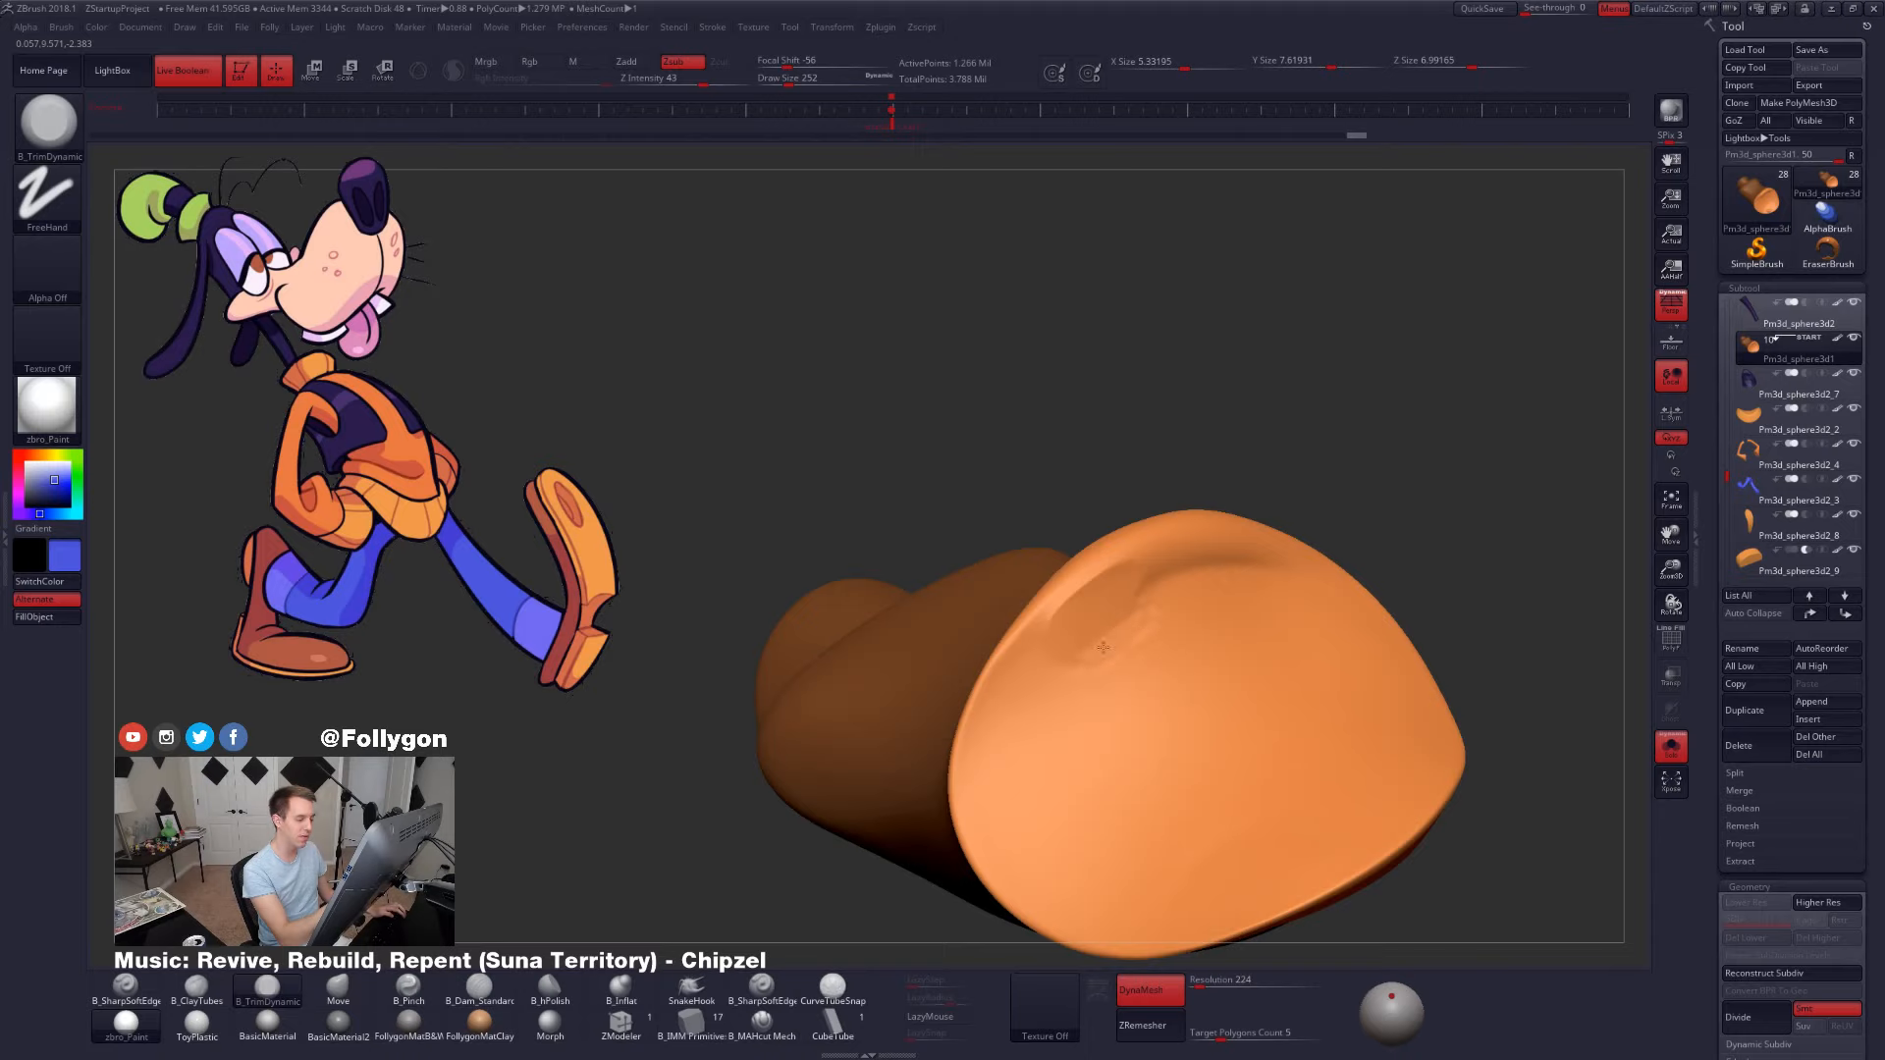
{"action": "right_click_drag", "start_coordinate": [1107, 666], "coordinate": [1034, 648]}
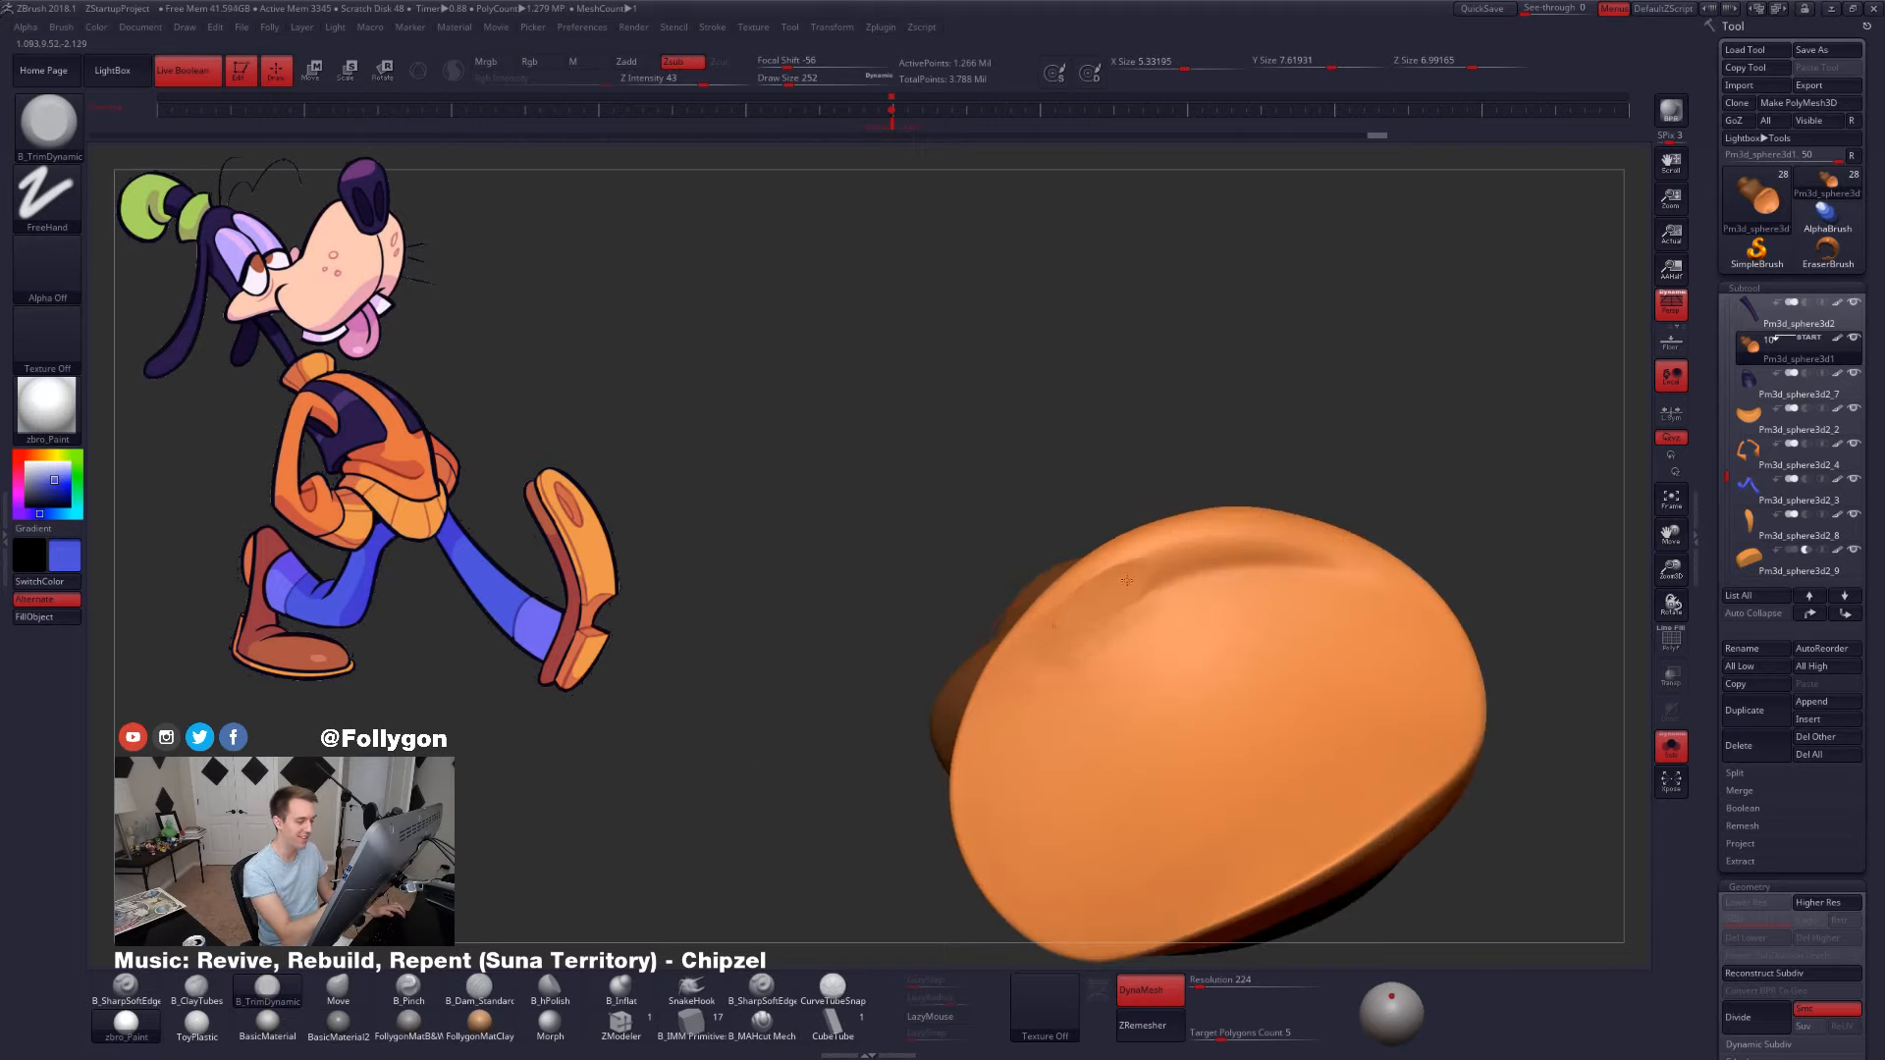
{"action": "right_click_drag", "start_coordinate": [1193, 589], "coordinate": [1102, 593]}
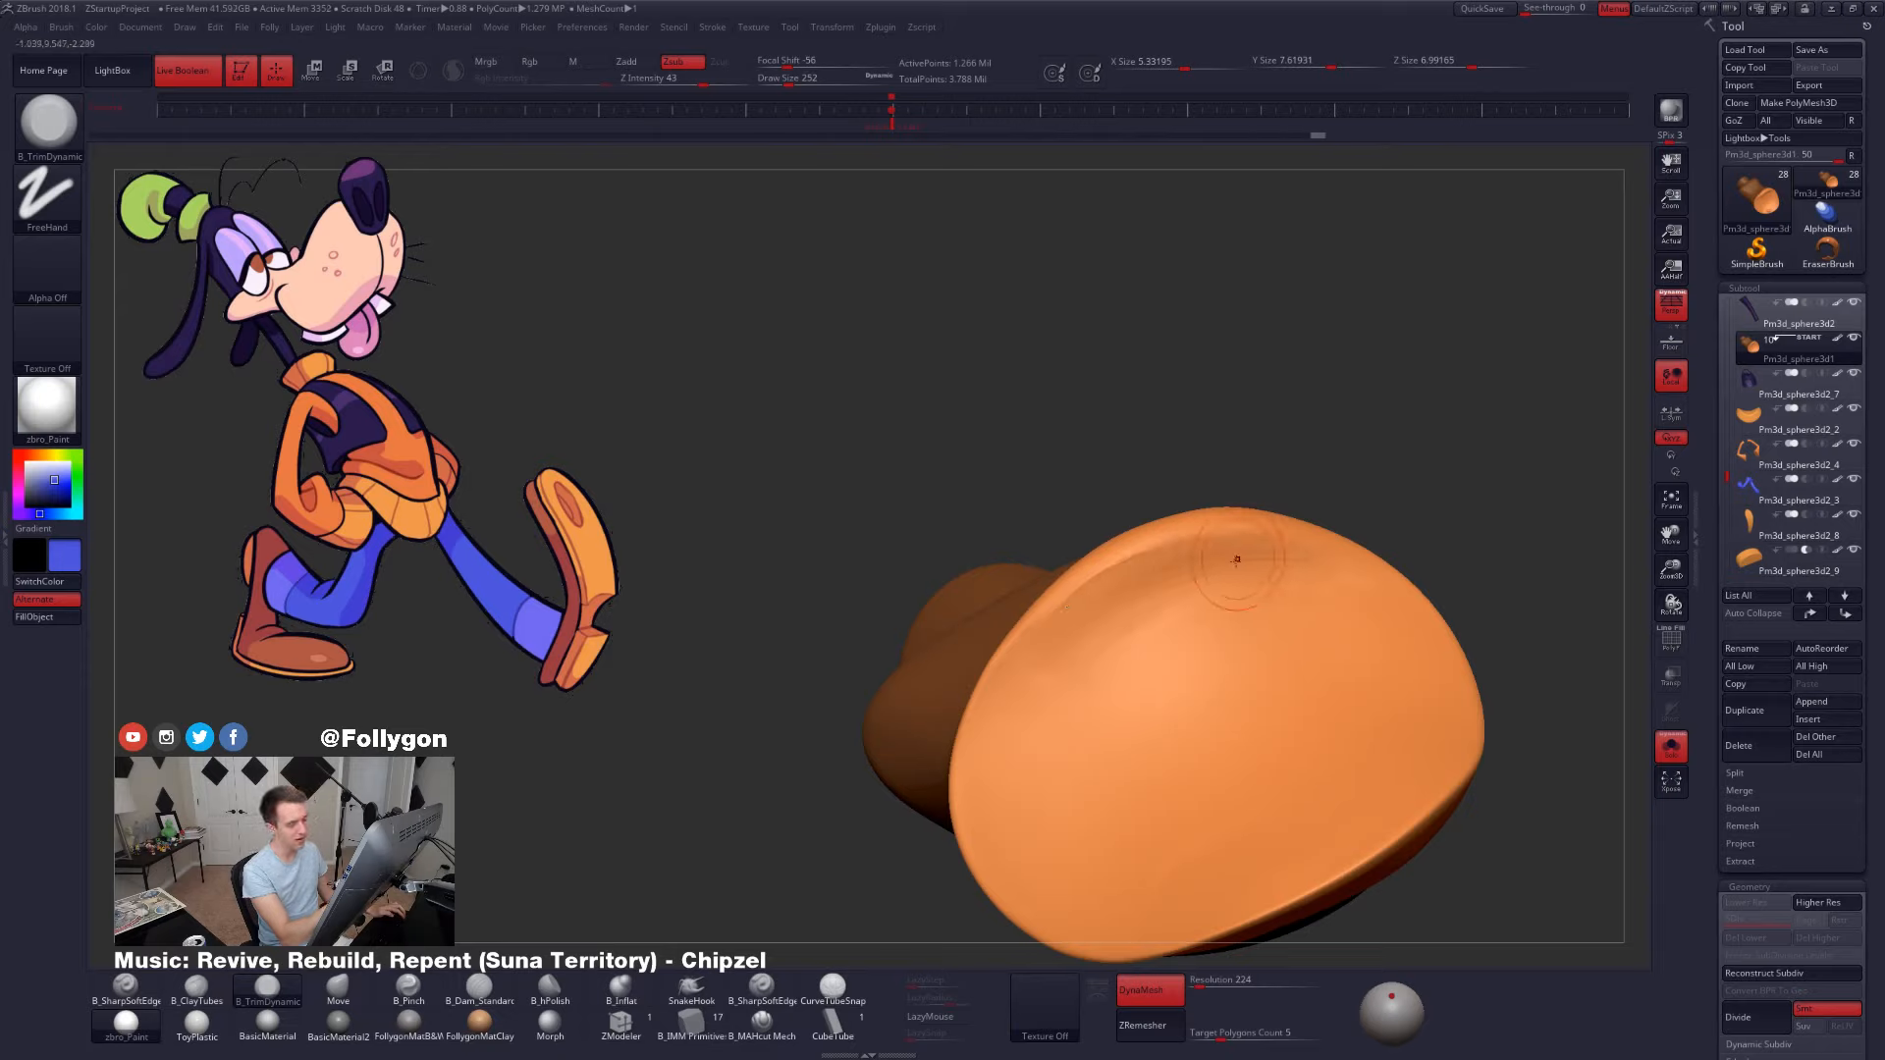
{"action": "mouse_move", "coordinate": [1056, 709]}
{"action": "right_mouse_down"}
{"action": "mouse_move", "coordinate": [1096, 732]}
{"action": "mouse_move", "coordinate": [1028, 738]}
{"action": "right_mouse_up"}
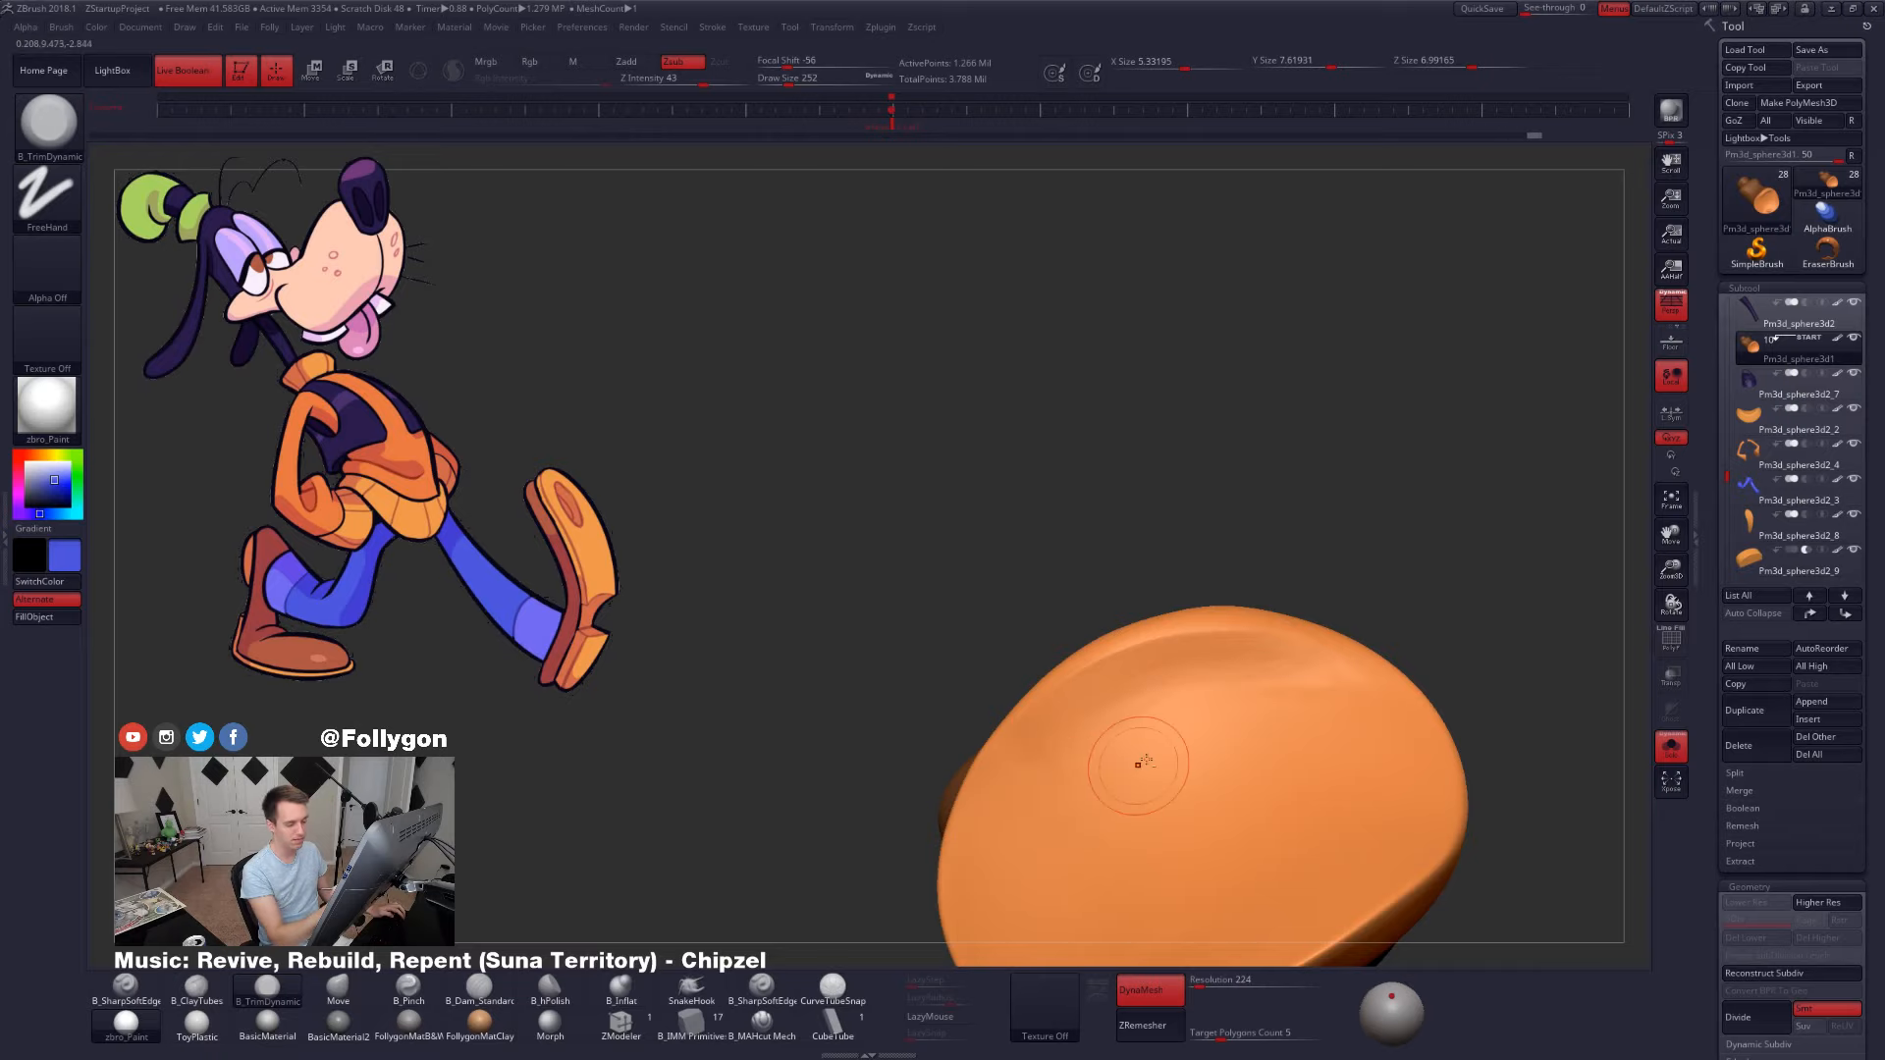
{"action": "mouse_move", "coordinate": [1329, 783]}
{"action": "right_mouse_down"}
{"action": "mouse_move", "coordinate": [1317, 723]}
{"action": "mouse_move", "coordinate": [1359, 791]}
{"action": "right_mouse_up"}
{"action": "right_click_drag", "start_coordinate": [1187, 665], "coordinate": [1139, 638], "text": "ctrl"}
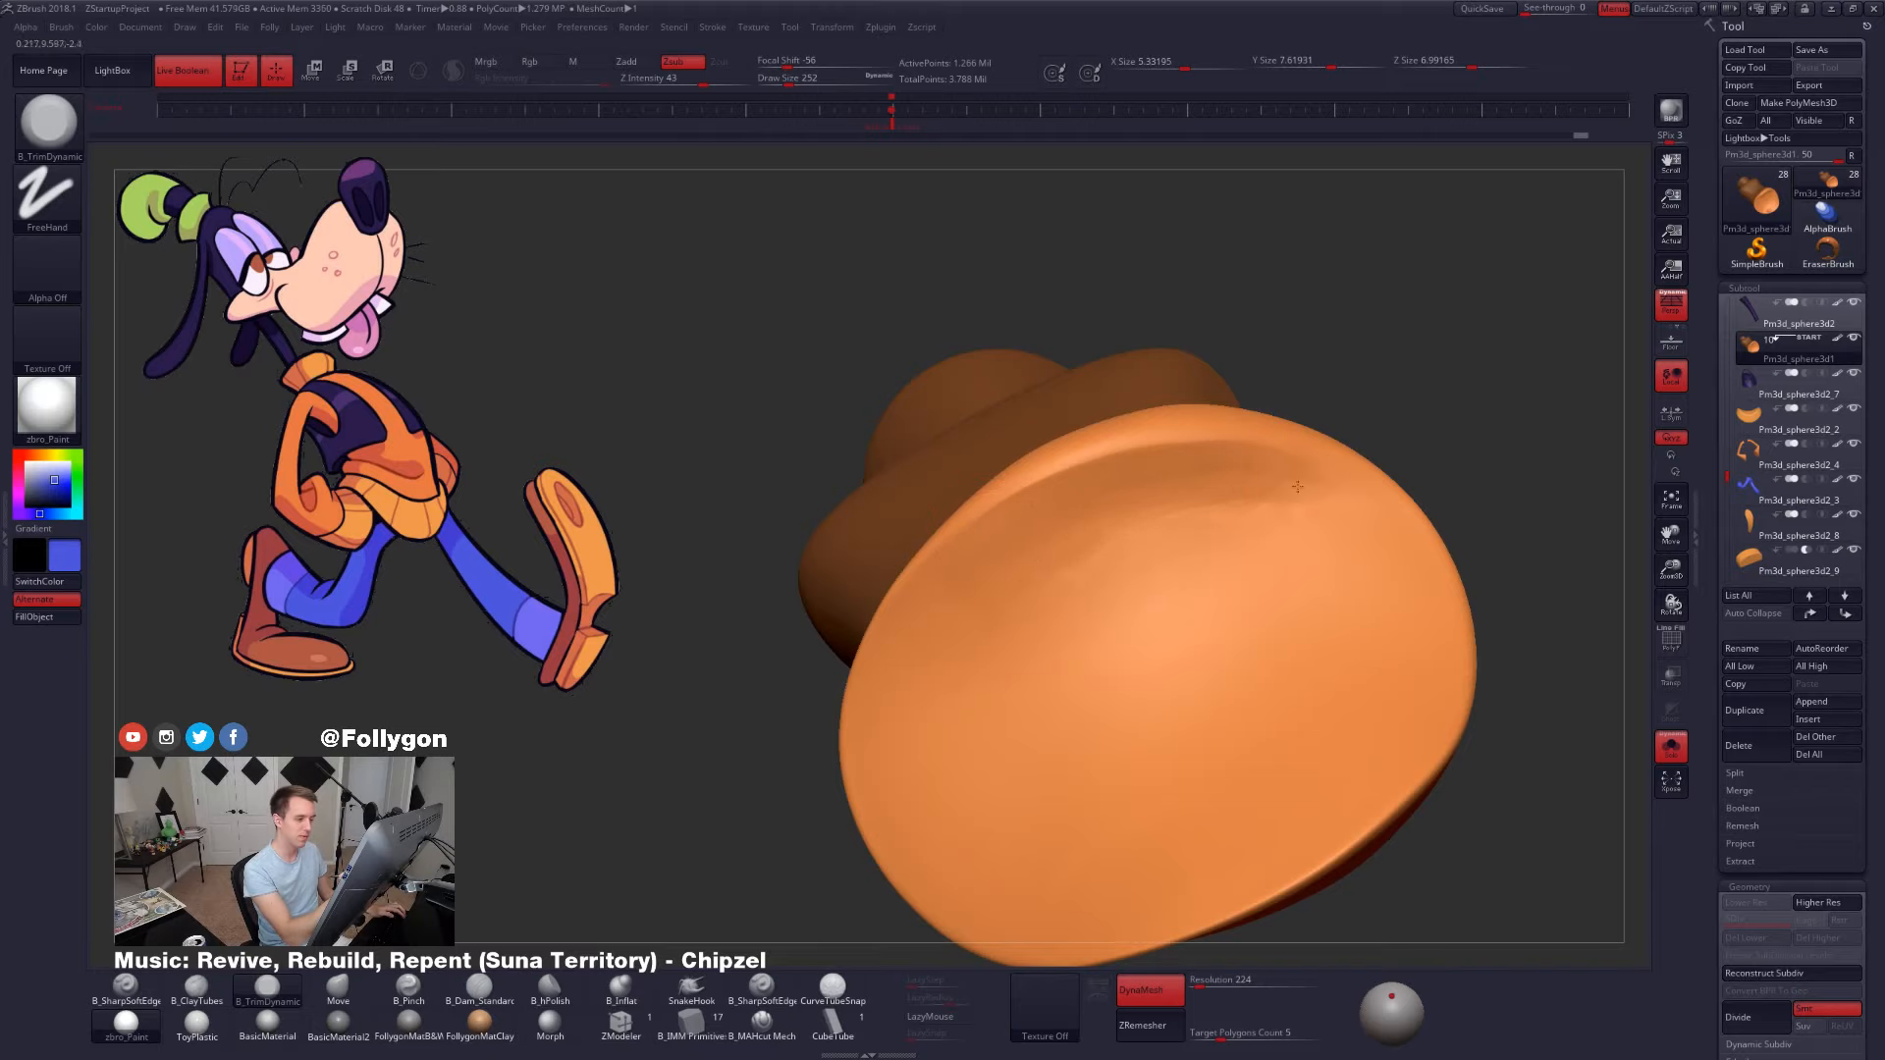
{"action": "left_click_drag", "start_coordinate": [1131, 567], "coordinate": [1228, 527], "text": "shift"}
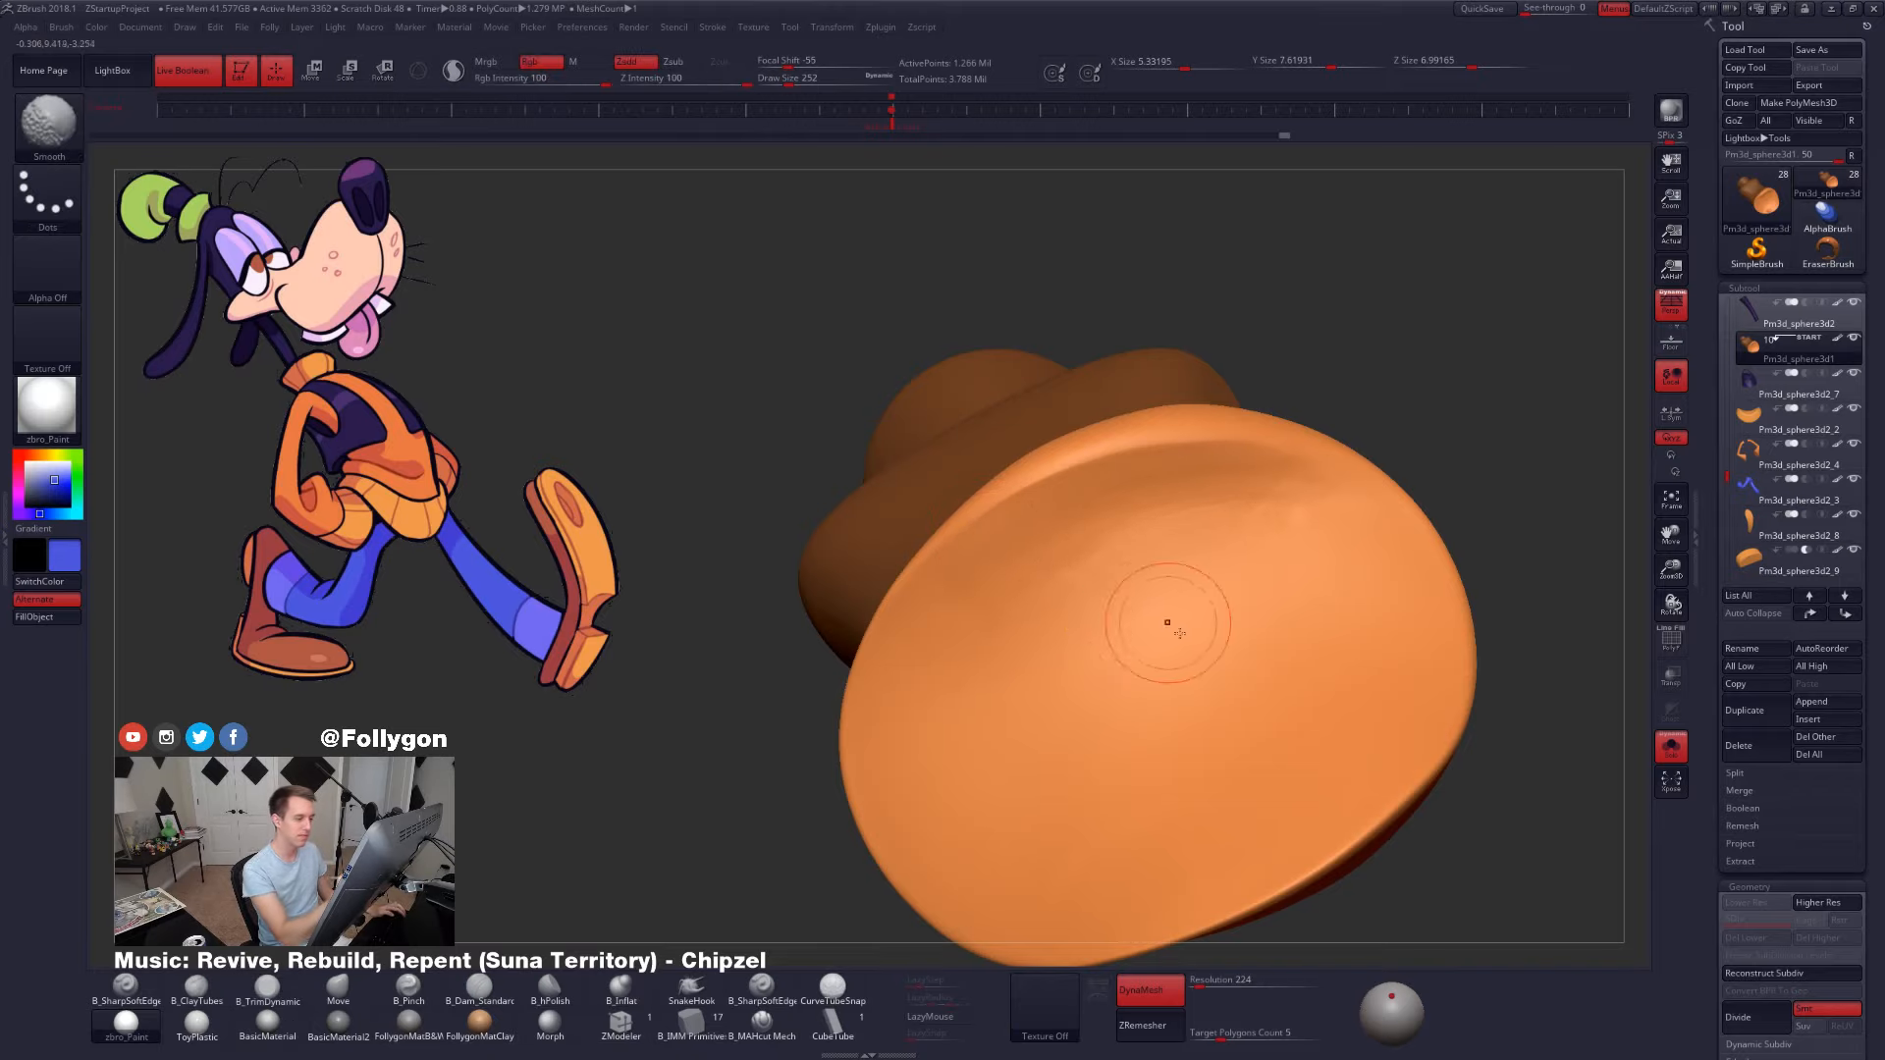
- Touch up the mask edge above the sweater's lower band and turn the masked torso into its own polygroup
{"action": "mouse_move", "coordinate": [1180, 633]}
{"action": "right_mouse_down"}
{"action": "mouse_move", "coordinate": [1041, 678]}
{"action": "mouse_move", "coordinate": [1227, 747]}
{"action": "right_mouse_up"}
{"action": "mouse_move", "coordinate": [1316, 795]}
{"action": "right_mouse_down", "text": "ctrl"}
{"action": "mouse_move", "coordinate": [1283, 728]}
{"action": "mouse_move", "coordinate": [1399, 751]}
{"action": "mouse_move", "coordinate": [1438, 731]}
{"action": "mouse_move", "coordinate": [1469, 756]}
{"action": "mouse_move", "coordinate": [1443, 776]}
{"action": "right_mouse_up", "text": "ctrl"}
{"action": "key", "text": "alt+s"}
{"action": "key", "text": "alt+s"}
{"action": "right_click_drag", "start_coordinate": [1015, 604], "coordinate": [1174, 619], "text": "alt"}
{"action": "key", "text": "space"}
{"action": "key", "text": "ctrl"}
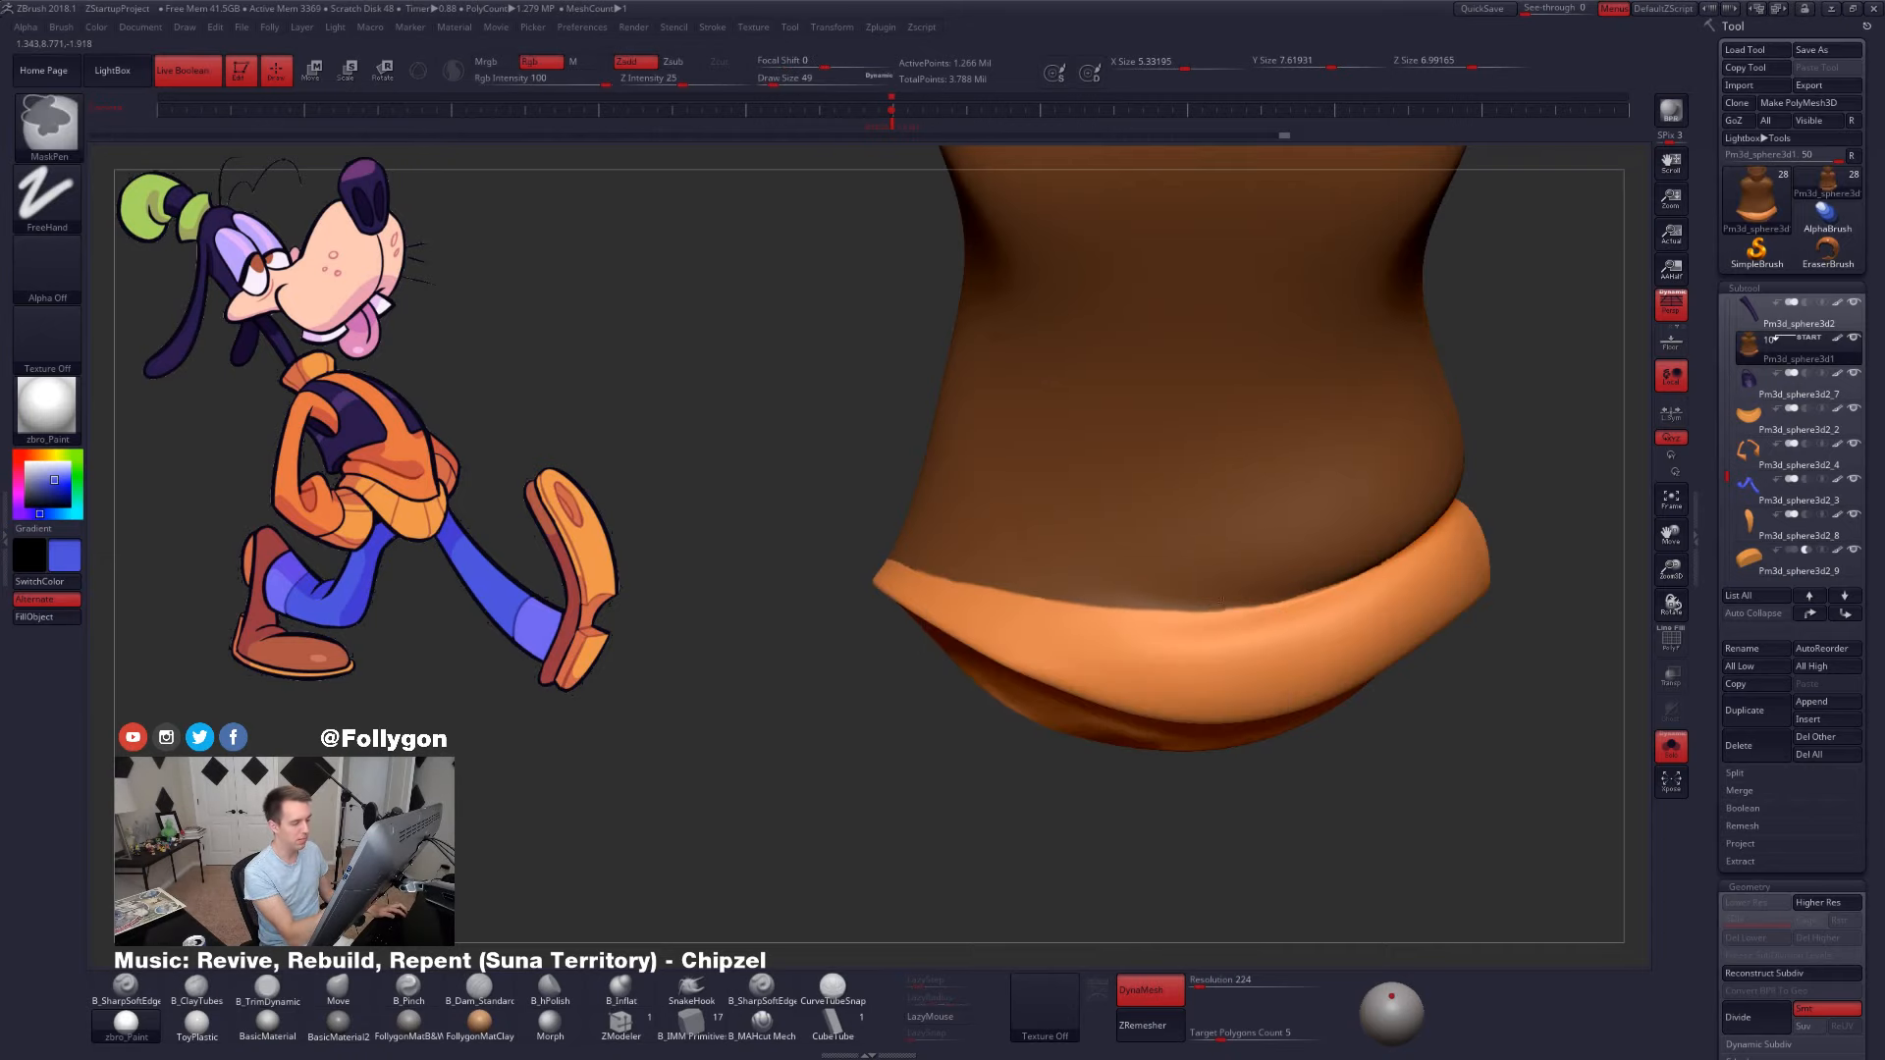
{"action": "right_click_drag", "start_coordinate": [1309, 605], "coordinate": [1276, 550], "text": "ctrl"}
{"action": "mouse_move", "coordinate": [1374, 736]}
{"action": "right_mouse_down"}
{"action": "mouse_move", "coordinate": [1281, 731]}
{"action": "mouse_move", "coordinate": [1257, 772]}
{"action": "mouse_move", "coordinate": [1468, 795]}
{"action": "right_mouse_up"}
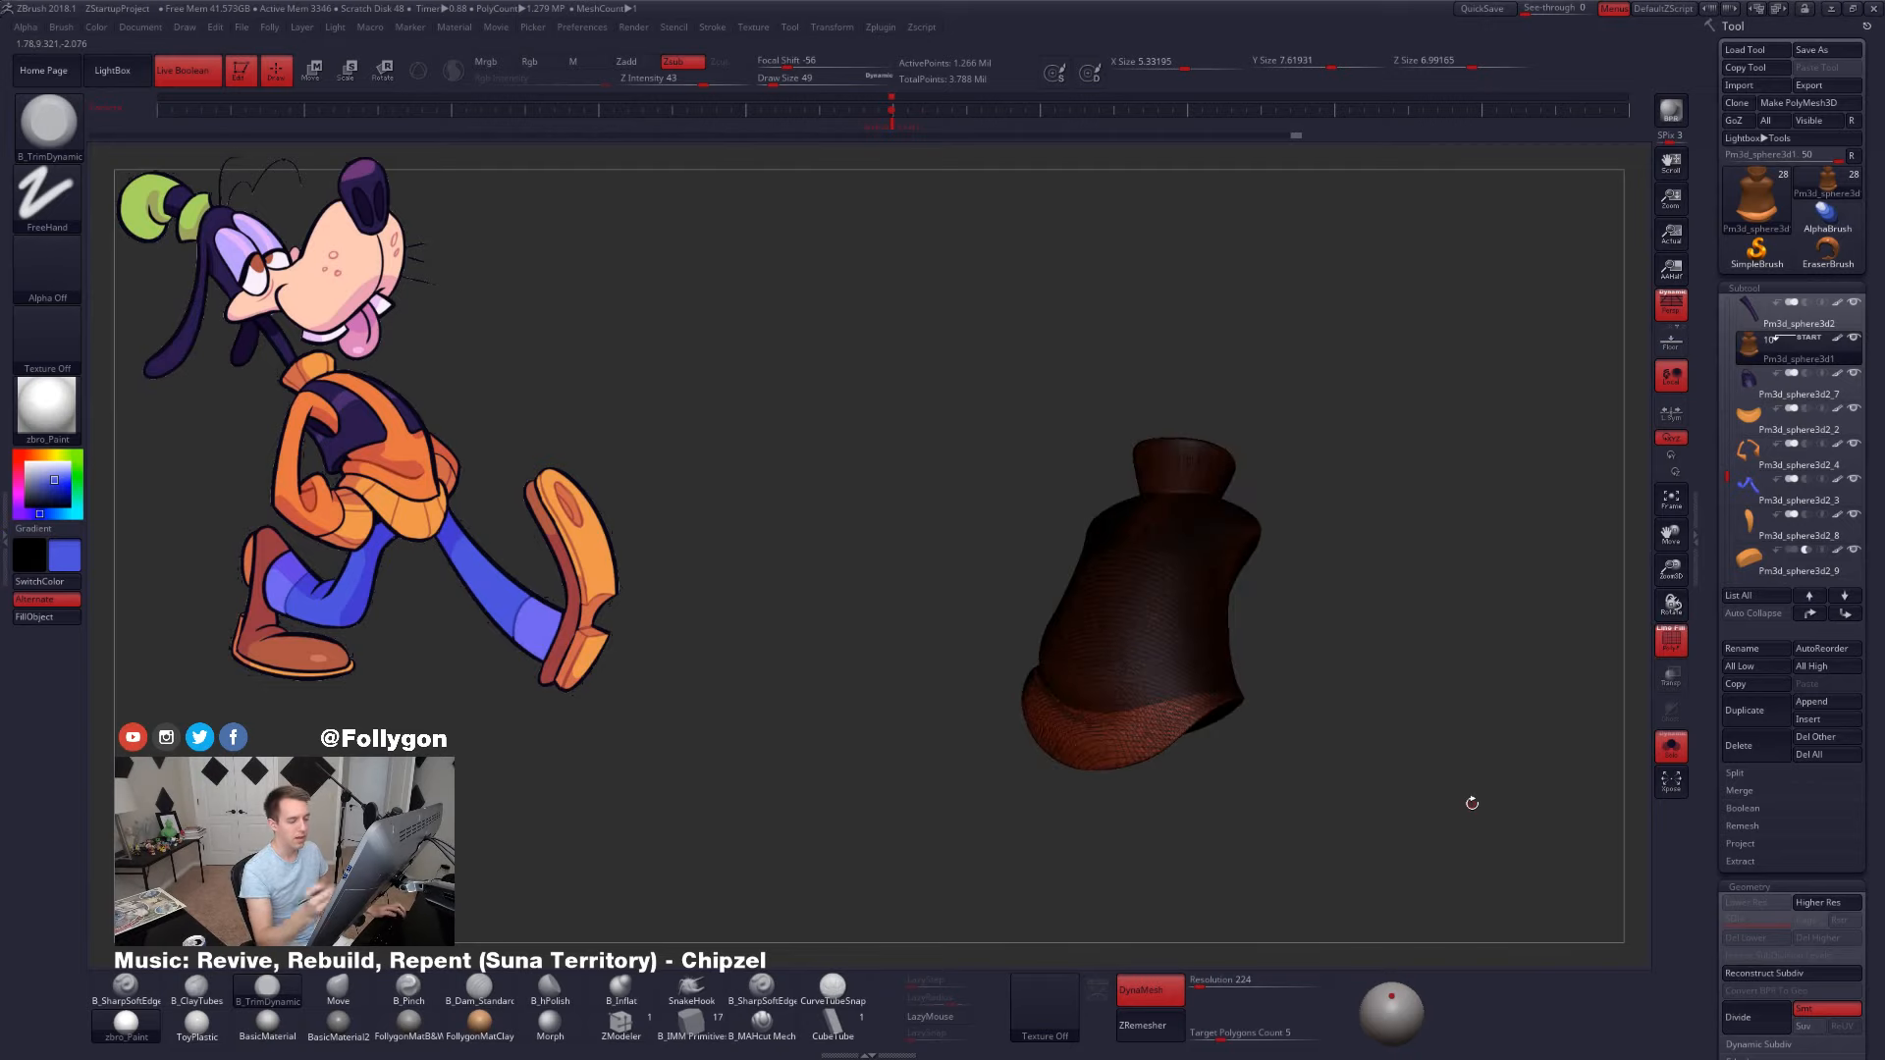
{"action": "key", "text": "ctrl+w"}
{"action": "right_click_drag", "start_coordinate": [1364, 781], "coordinate": [1169, 699]}
{"action": "left_click", "coordinate": [1664, 631]}
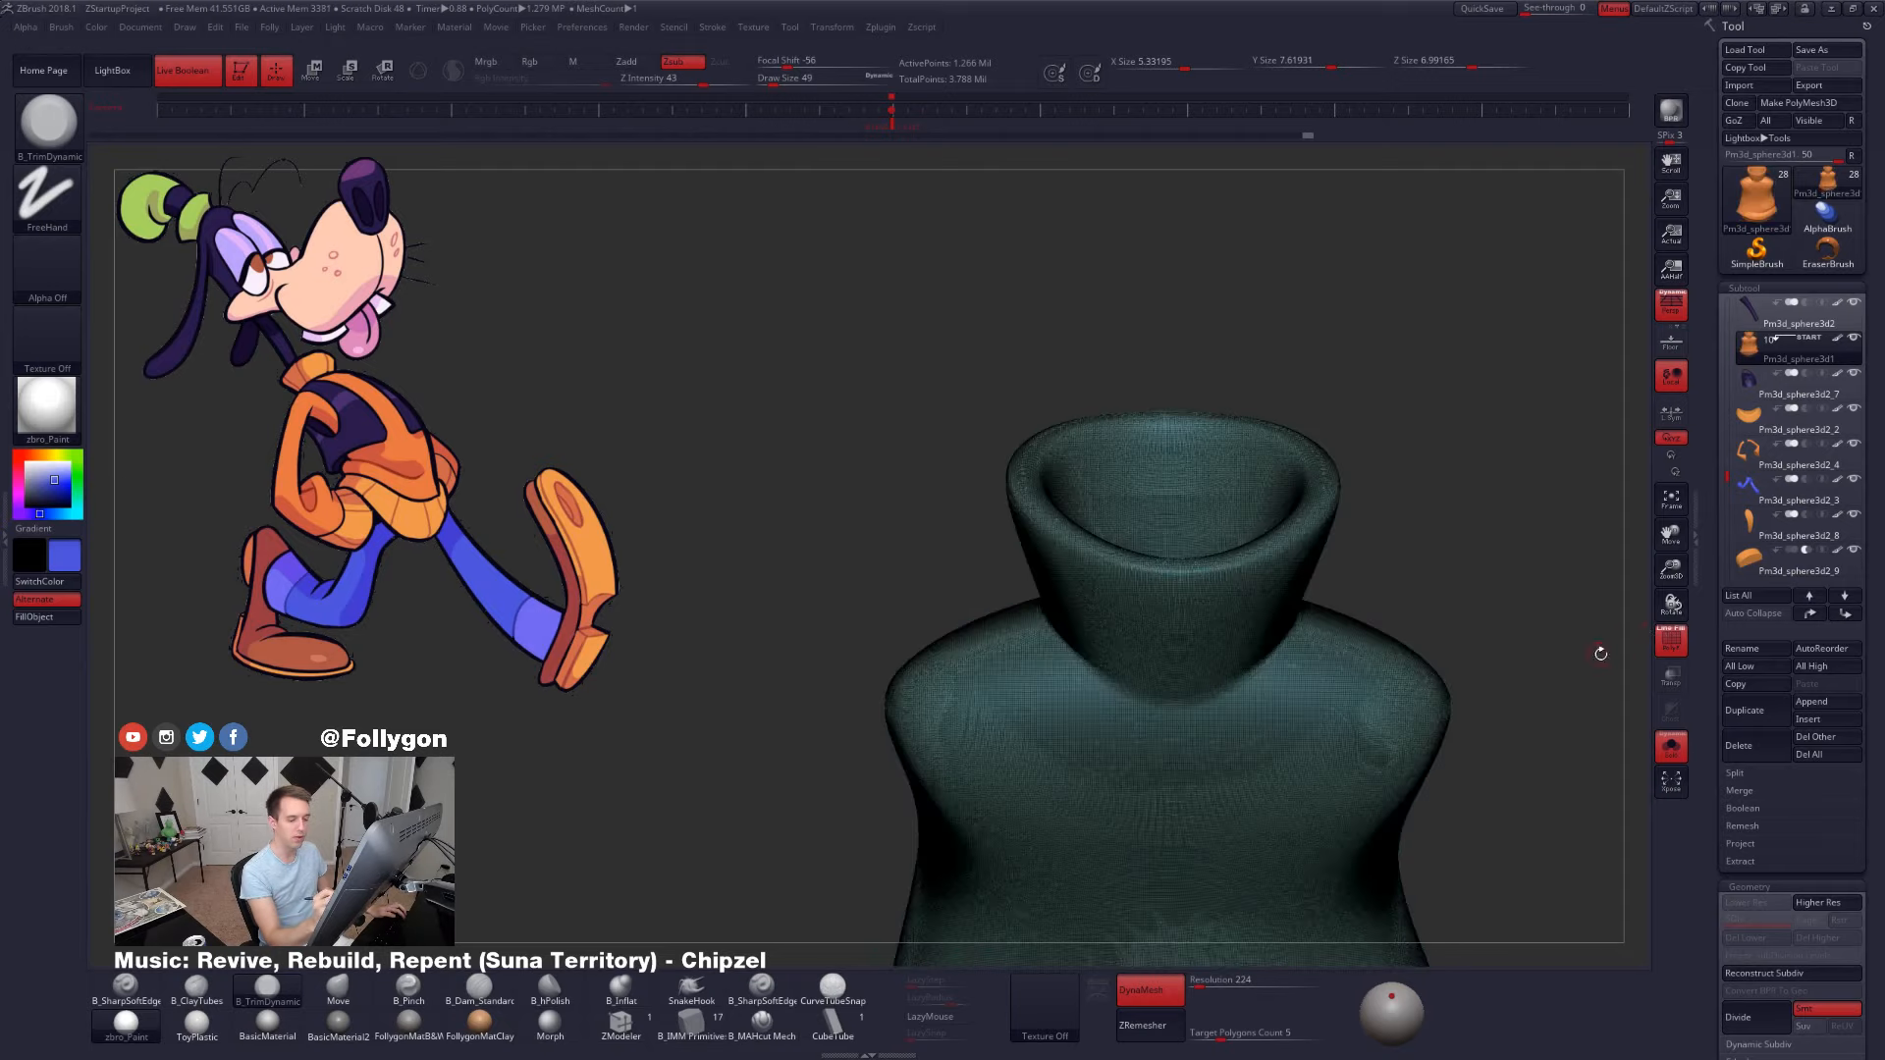
- Isolate the sweater's collar by hiding the torso below it with SelectLasso selections
{"action": "key", "text": "shift+f"}
{"action": "right_click_drag", "start_coordinate": [1316, 661], "coordinate": [1301, 634]}
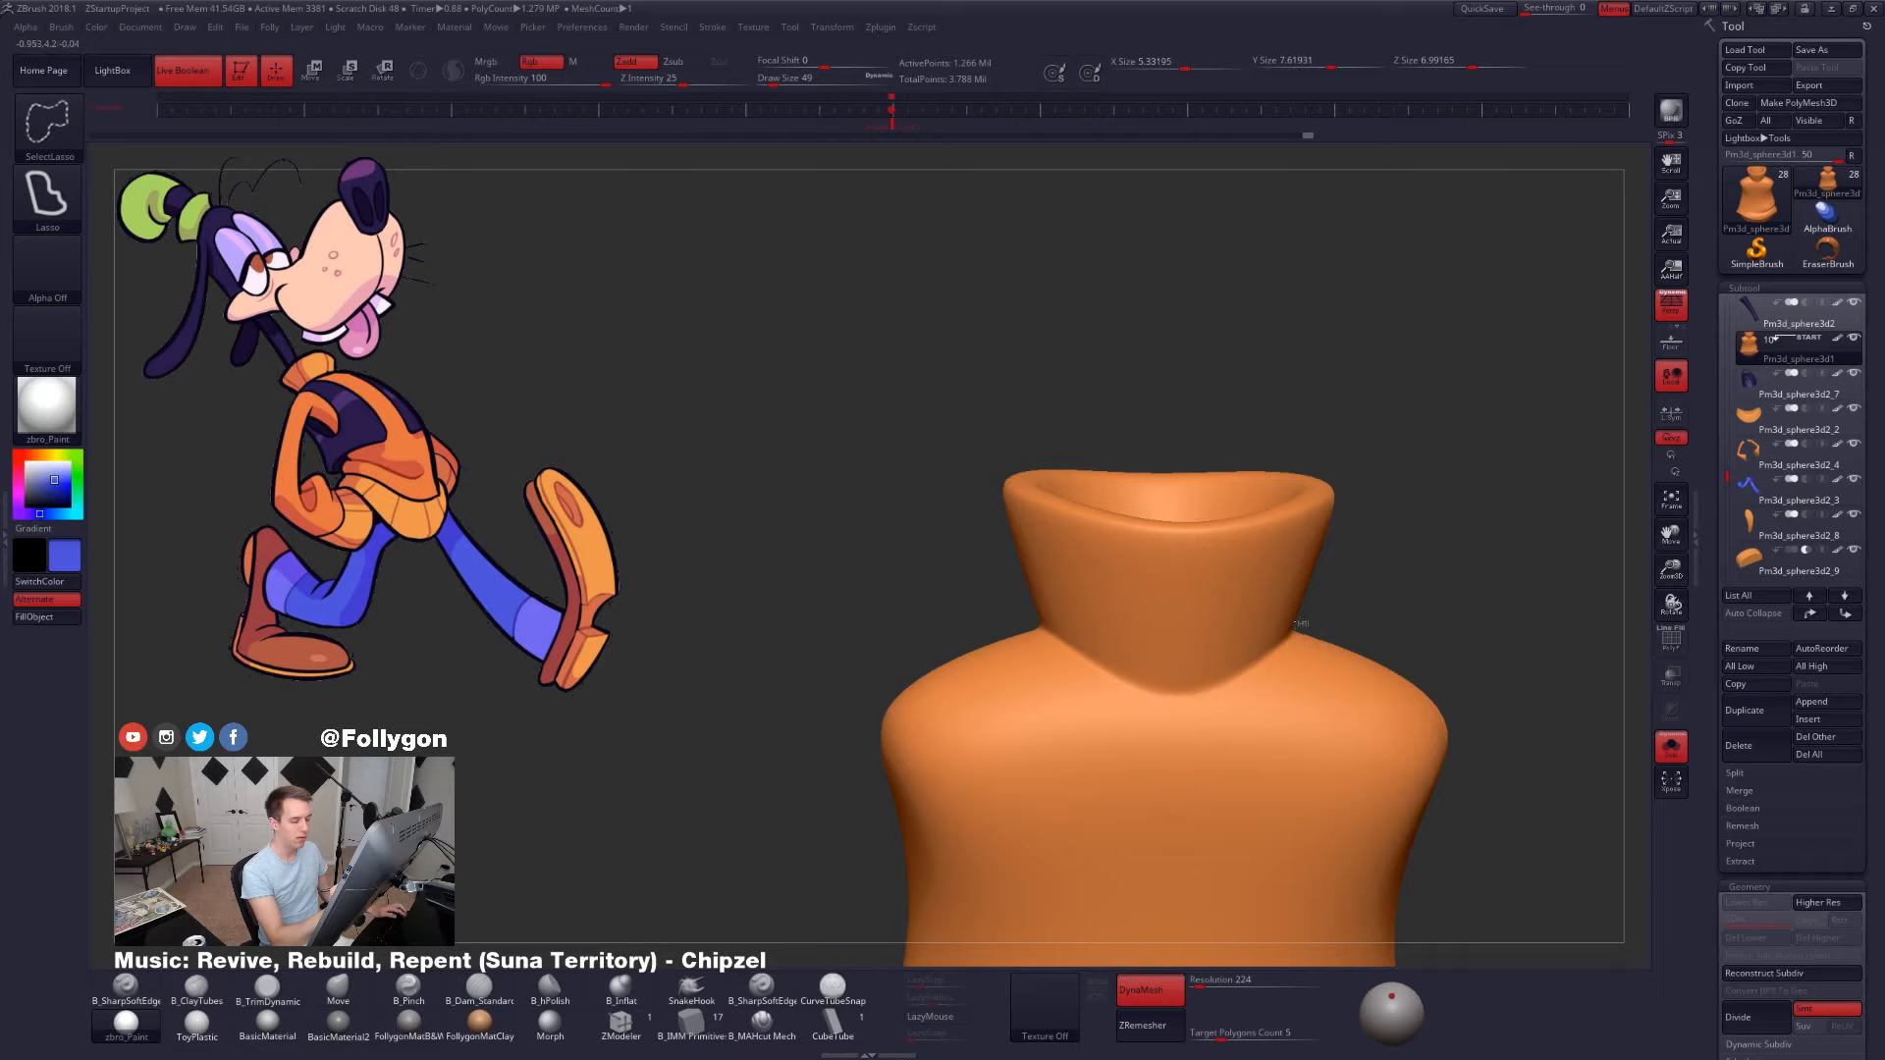
{"action": "mouse_move", "coordinate": [1239, 671]}
{"action": "left_mouse_down", "text": "ctrl+shift"}
{"action": "mouse_move", "coordinate": [1085, 638]}
{"action": "mouse_move", "coordinate": [960, 530]}
{"action": "mouse_move", "coordinate": [1354, 371]}
{"action": "mouse_move", "coordinate": [1491, 462]}
{"action": "left_mouse_up", "text": "ctrl+shift"}
{"action": "mouse_move", "coordinate": [1264, 693]}
{"action": "right_mouse_down"}
{"action": "mouse_move", "coordinate": [1335, 688]}
{"action": "mouse_move", "coordinate": [1314, 691]}
{"action": "right_mouse_up"}
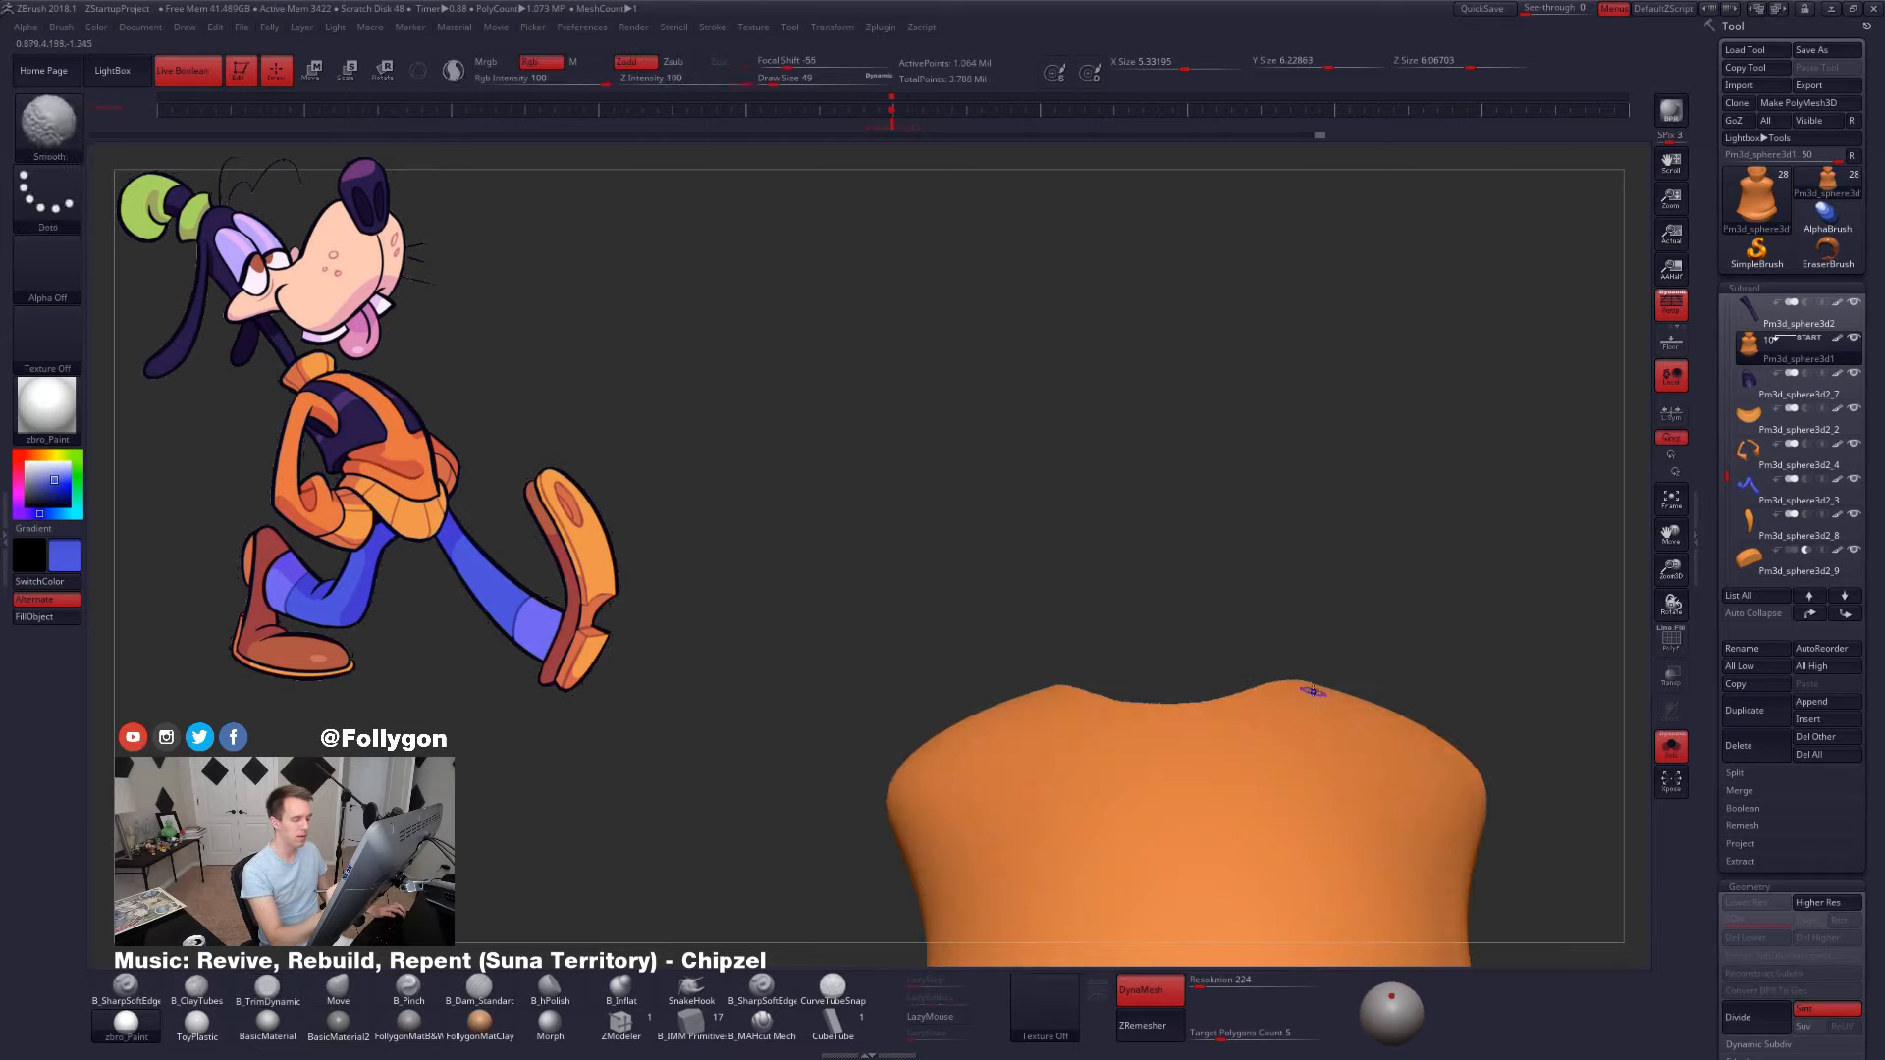
{"action": "left_click_drag", "start_coordinate": [1316, 629], "coordinate": [1367, 604], "text": "ctrl+shift"}
{"action": "mouse_move", "coordinate": [1225, 668]}
{"action": "right_mouse_down"}
{"action": "mouse_move", "coordinate": [1233, 740]}
{"action": "mouse_move", "coordinate": [1279, 746]}
{"action": "mouse_move", "coordinate": [1319, 693]}
{"action": "right_mouse_up"}
{"action": "key", "text": "ctrl+shift"}
{"action": "left_click_drag", "start_coordinate": [1274, 736], "coordinate": [1428, 786], "text": "ctrl+shift"}
{"action": "right_click_drag", "start_coordinate": [1200, 750], "coordinate": [1258, 757]}
{"action": "key", "text": "ctrl+shift"}
{"action": "mouse_move", "coordinate": [1200, 752]}
{"action": "left_mouse_down", "text": "ctrl+shift"}
{"action": "mouse_move", "coordinate": [1384, 854]}
{"action": "mouse_move", "coordinate": [1208, 765]}
{"action": "left_mouse_up", "text": "ctrl+shift"}
{"action": "mouse_move", "coordinate": [1207, 766]}
{"action": "right_mouse_down"}
{"action": "mouse_move", "coordinate": [1114, 789]}
{"action": "mouse_move", "coordinate": [1276, 780]}
{"action": "right_mouse_up"}
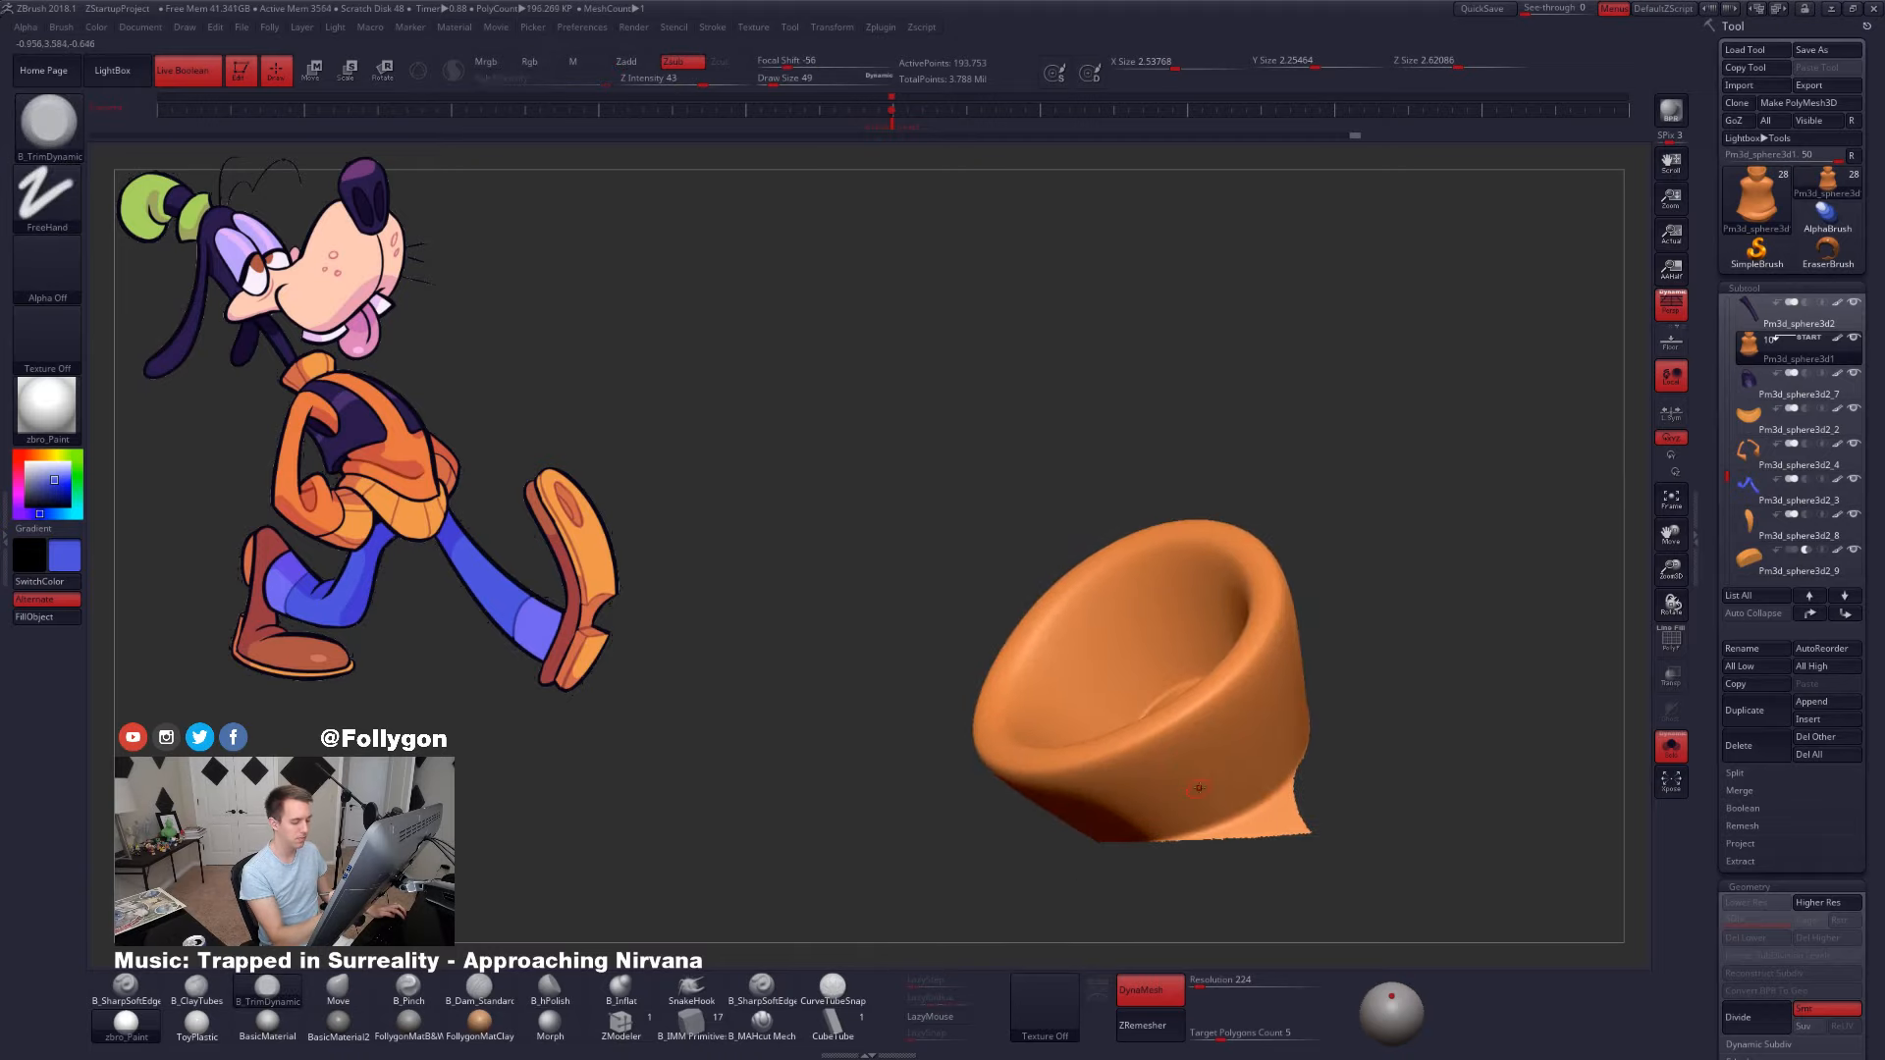
- Trim the leftover shoulder strip from the isolated collar and mask the collar on the fully shown sweater
{"action": "key", "text": "ctrl+shift"}
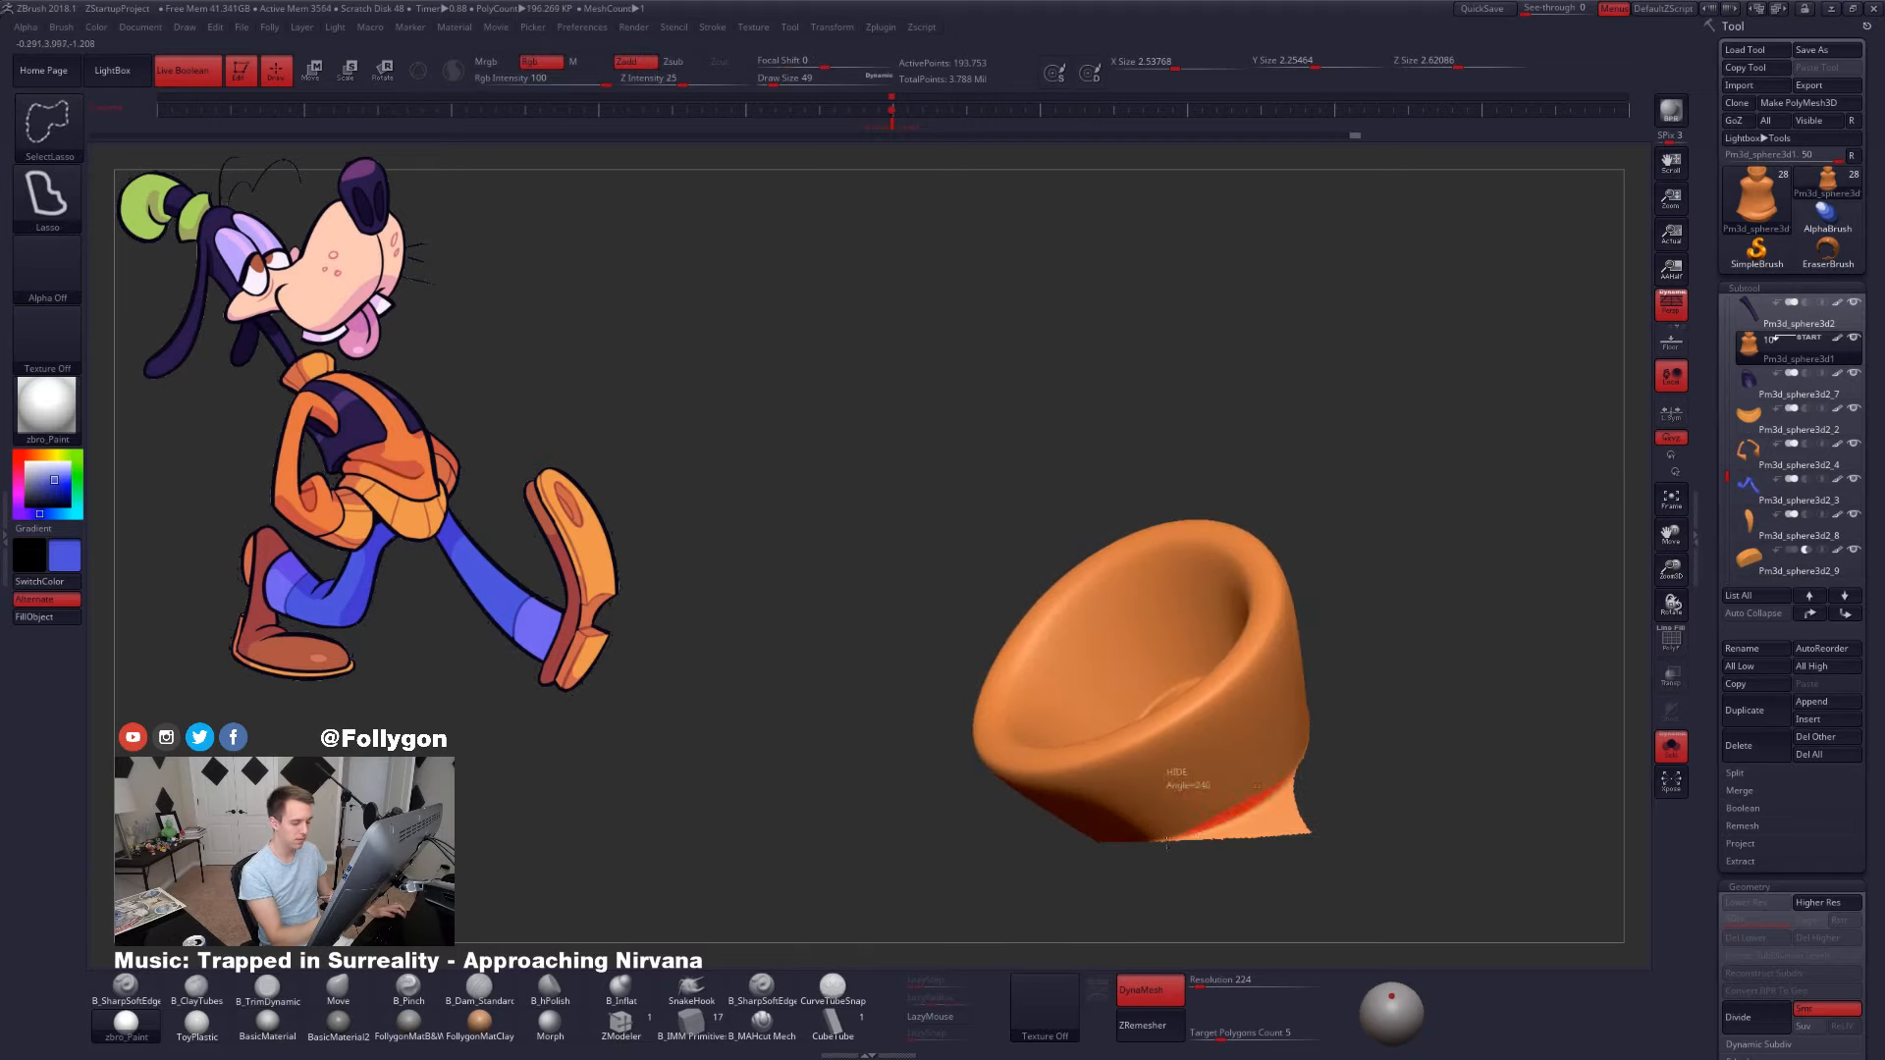
{"action": "mouse_move", "coordinate": [1167, 844]}
{"action": "left_mouse_down", "text": "ctrl+shift"}
{"action": "mouse_move", "coordinate": [1453, 834]}
{"action": "mouse_move", "coordinate": [1434, 815]}
{"action": "left_mouse_up", "text": "ctrl+shift"}
{"action": "mouse_move", "coordinate": [1266, 796]}
{"action": "right_mouse_down"}
{"action": "mouse_move", "coordinate": [1228, 764]}
{"action": "mouse_move", "coordinate": [1226, 797]}
{"action": "mouse_move", "coordinate": [1340, 748]}
{"action": "mouse_move", "coordinate": [1227, 751]}
{"action": "right_mouse_up"}
{"action": "left_click_drag", "start_coordinate": [1343, 761], "coordinate": [1367, 731], "text": "ctrl+shift"}
{"action": "right_click_drag", "start_coordinate": [1292, 776], "coordinate": [1435, 715]}
{"action": "left_click", "coordinate": [1451, 702], "text": "ctrl"}
{"action": "left_click", "coordinate": [1455, 703], "text": "ctrl+shift"}
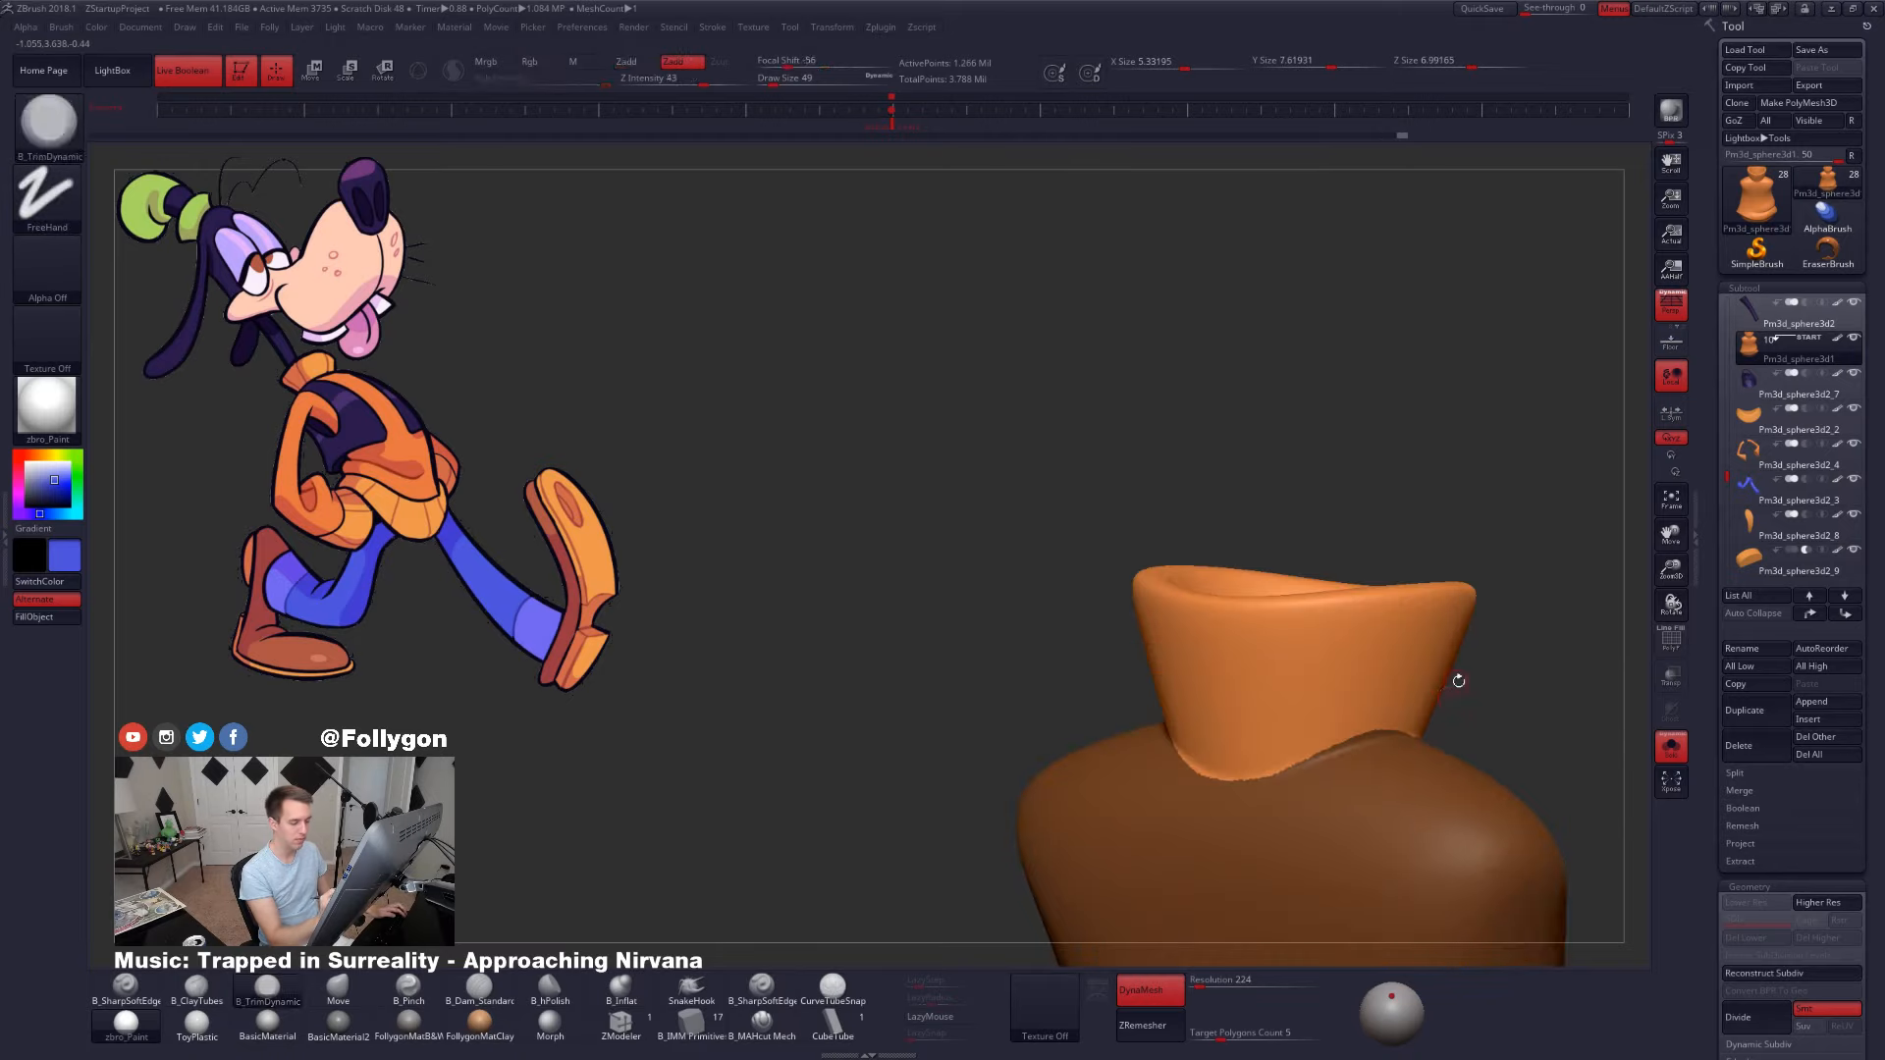
{"action": "left_click", "coordinate": [1458, 682], "text": "ctrl"}
- Set the draw size to 25 and refine the mask edge along the collar's base with the MaskPen brush
{"action": "right_click", "coordinate": [1394, 833]}
{"action": "mouse_move", "coordinate": [1322, 740]}
{"action": "right_mouse_down", "text": "alt"}
{"action": "mouse_move", "coordinate": [1337, 785]}
{"action": "mouse_move", "coordinate": [1191, 754]}
{"action": "right_mouse_up", "text": "alt"}
{"action": "key", "text": "space"}
{"action": "left_click_drag", "start_coordinate": [1191, 754], "coordinate": [1171, 755]}
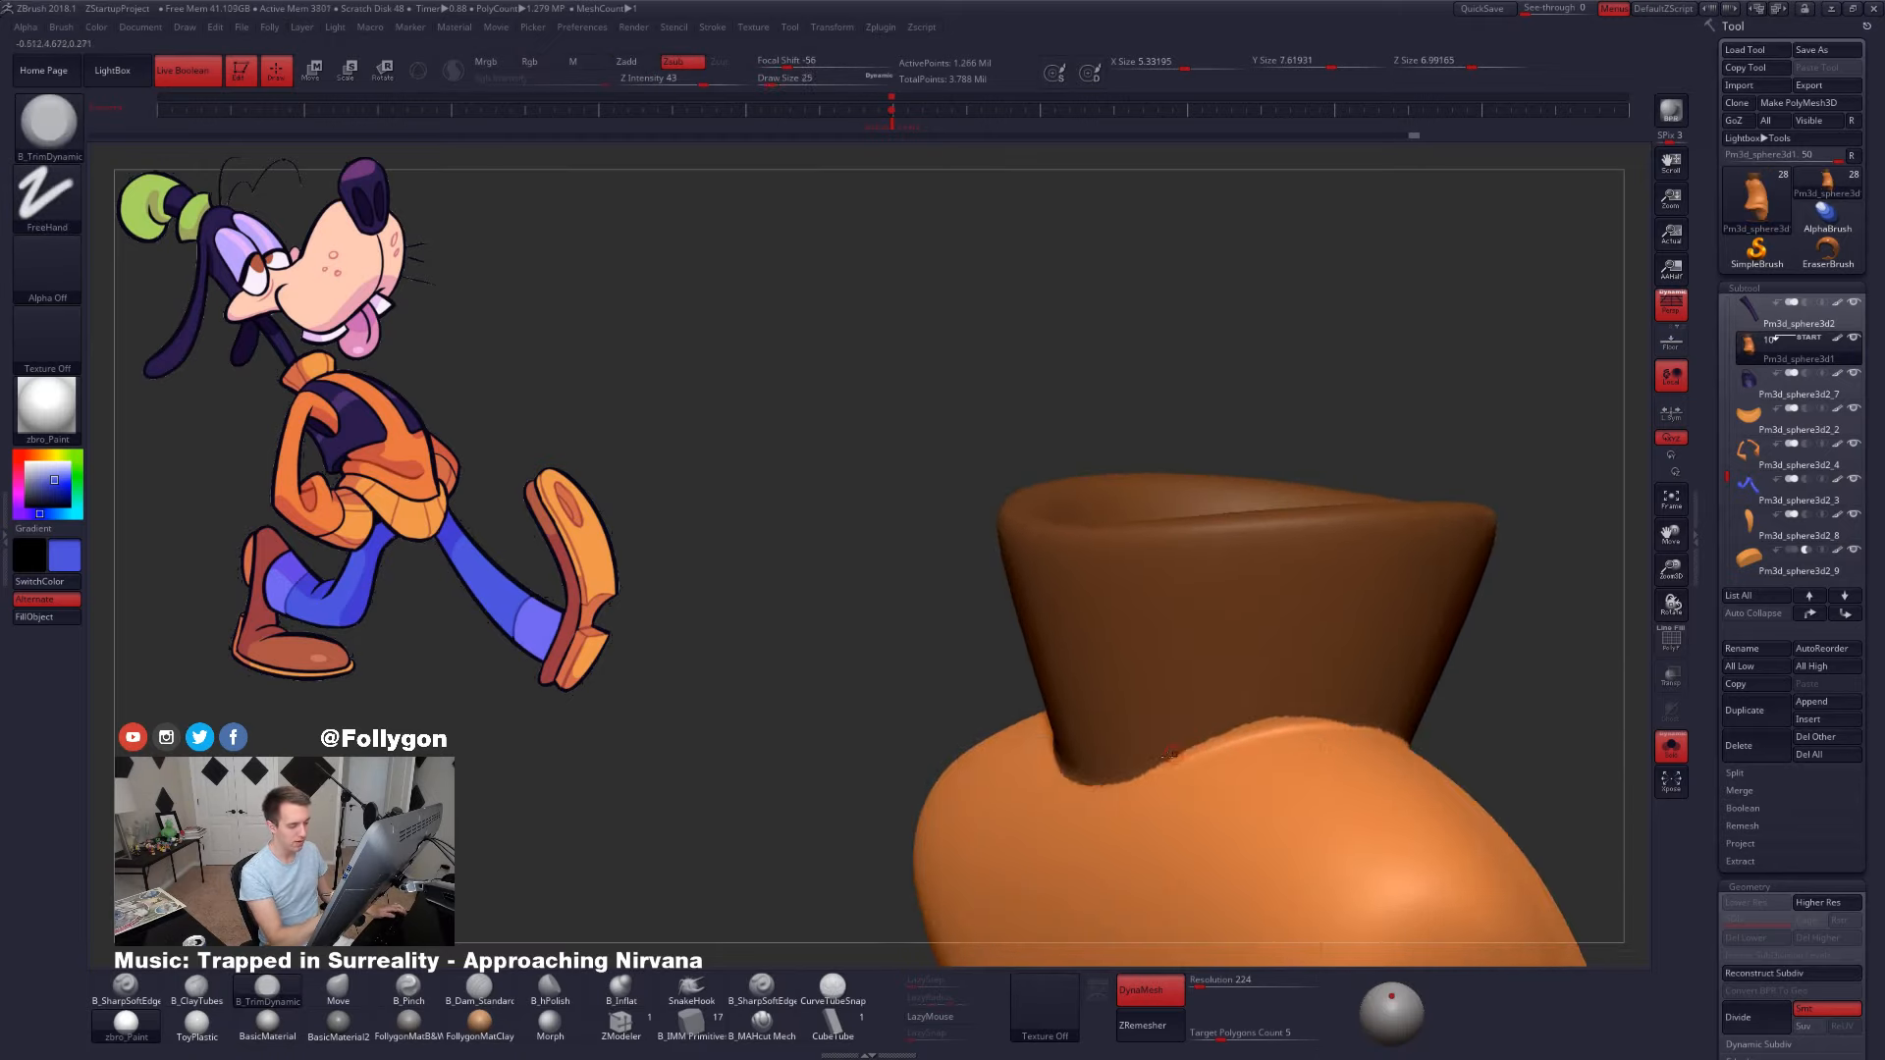
{"action": "key", "text": "ctrl"}
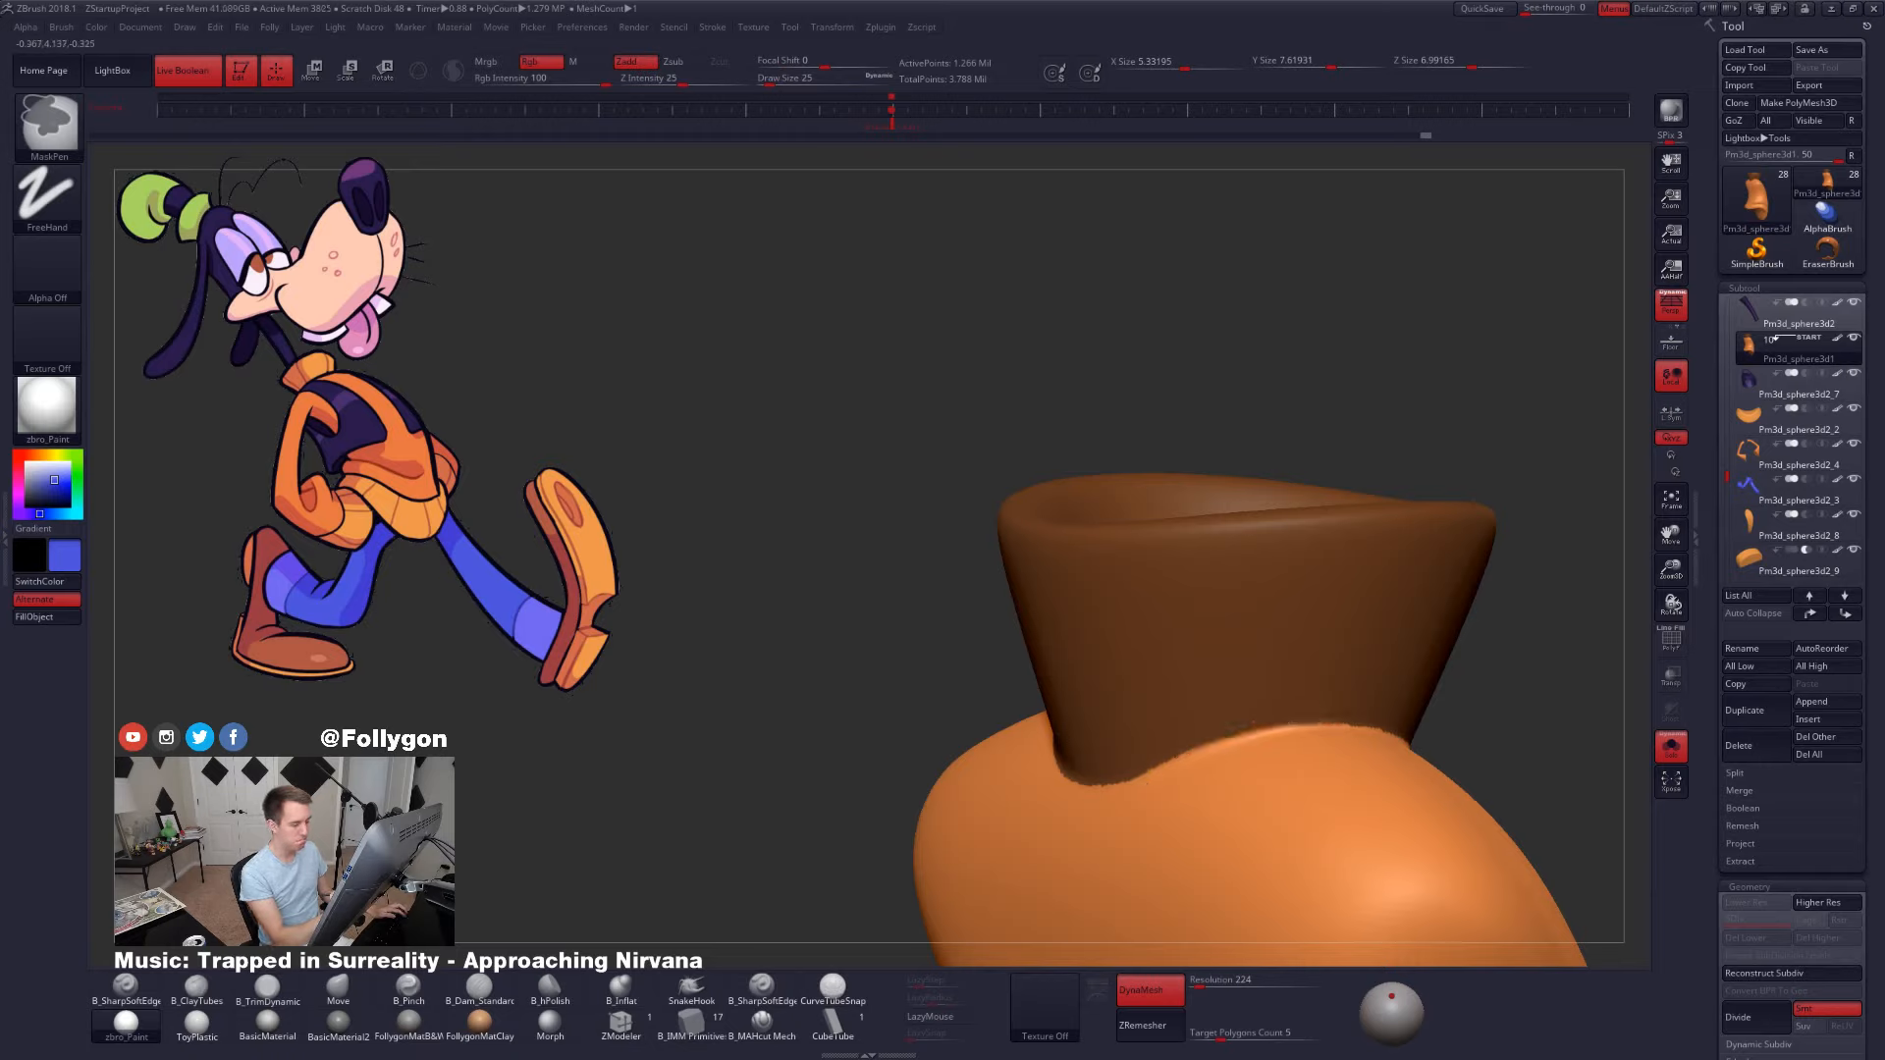
{"action": "right_click_drag", "start_coordinate": [1171, 779], "coordinate": [913, 772]}
{"action": "mouse_move", "coordinate": [913, 772]}
{"action": "right_mouse_down", "text": "alt"}
{"action": "mouse_move", "coordinate": [1107, 774]}
{"action": "mouse_move", "coordinate": [1022, 753]}
{"action": "mouse_move", "coordinate": [1122, 746]}
{"action": "right_mouse_up", "text": "alt"}
{"action": "key", "text": "ctrl"}
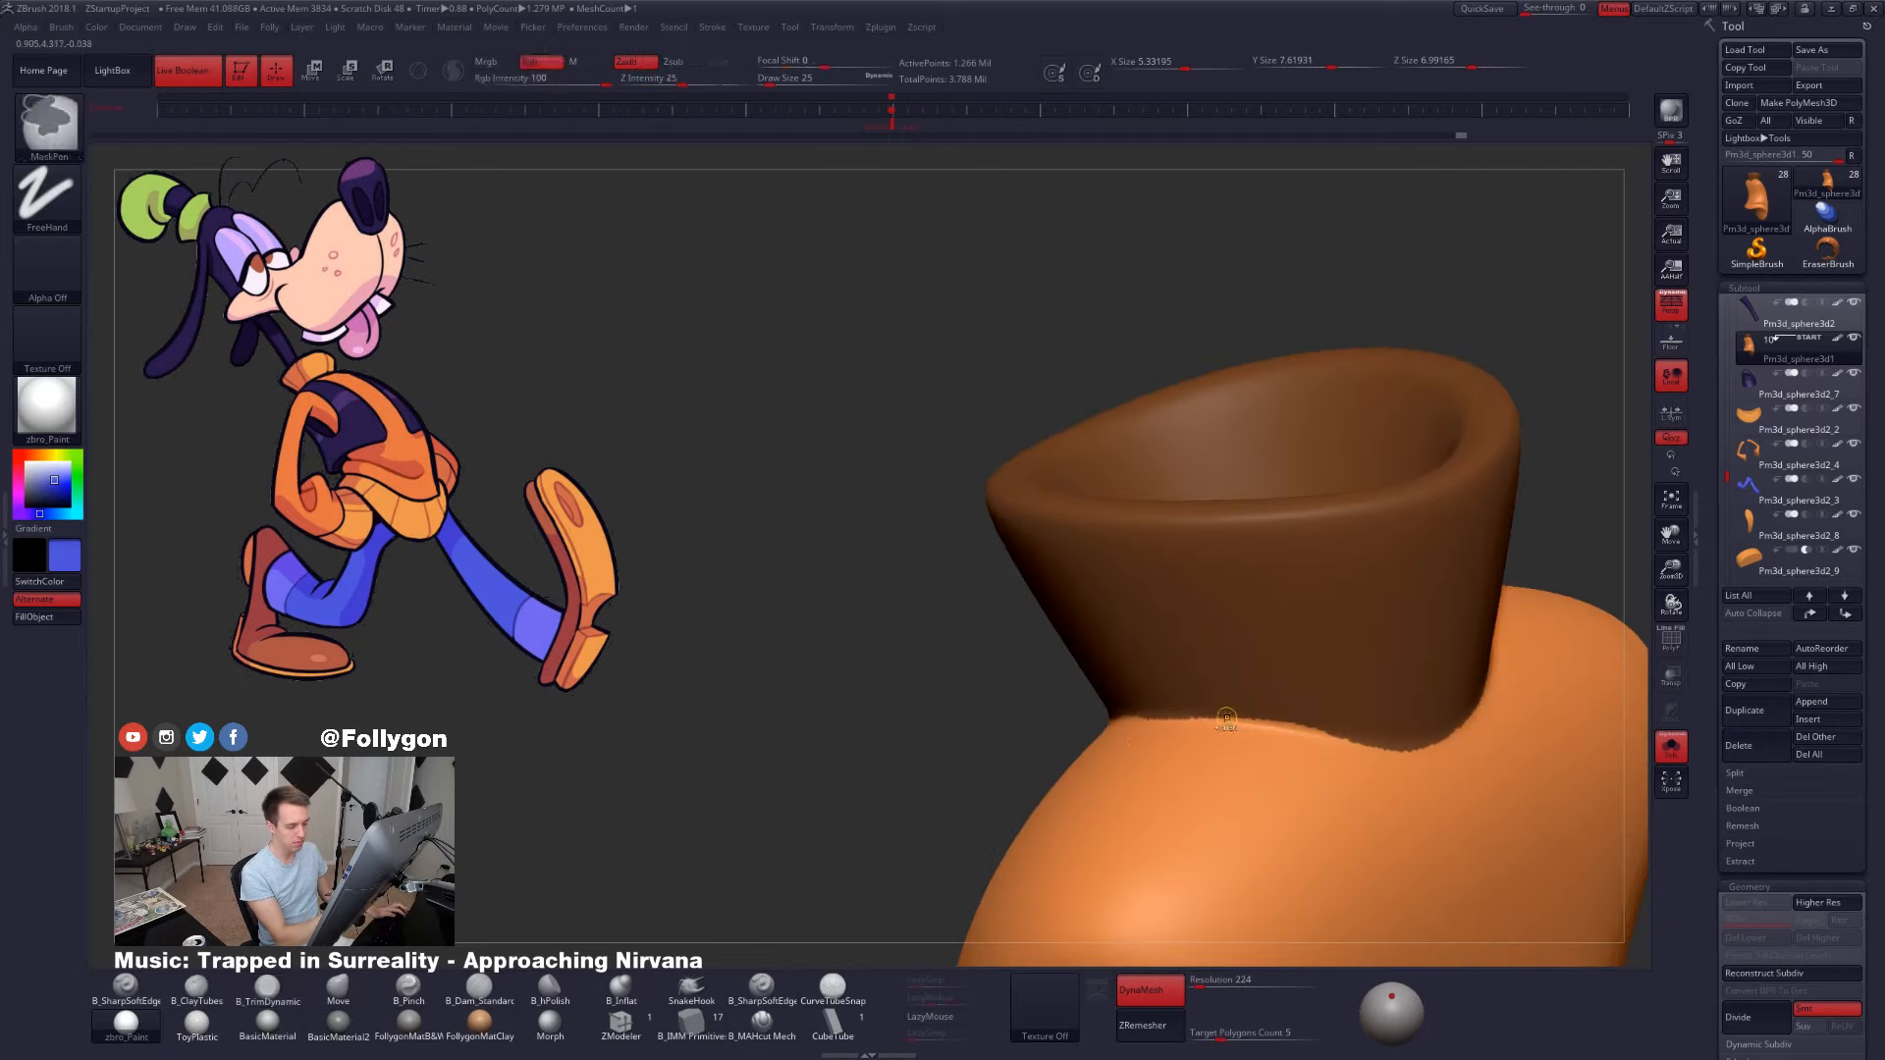
- Clean up the remaining jagged mask edge around the other side of the collar's base with MaskPen
{"action": "right_click_drag", "start_coordinate": [1289, 738], "coordinate": [1037, 723]}
{"action": "mouse_move", "coordinate": [1311, 746]}
{"action": "left_mouse_down", "text": "alt"}
{"action": "mouse_move", "coordinate": [1276, 629]}
{"action": "mouse_move", "coordinate": [1321, 776]}
{"action": "left_mouse_up", "text": "alt"}
{"action": "left_click_drag", "start_coordinate": [1239, 856], "coordinate": [1106, 664], "text": "alt"}
{"action": "key", "text": "shift+f"}
{"action": "key", "text": "shift+f"}
{"action": "right_click_drag", "start_coordinate": [1105, 665], "coordinate": [926, 652]}
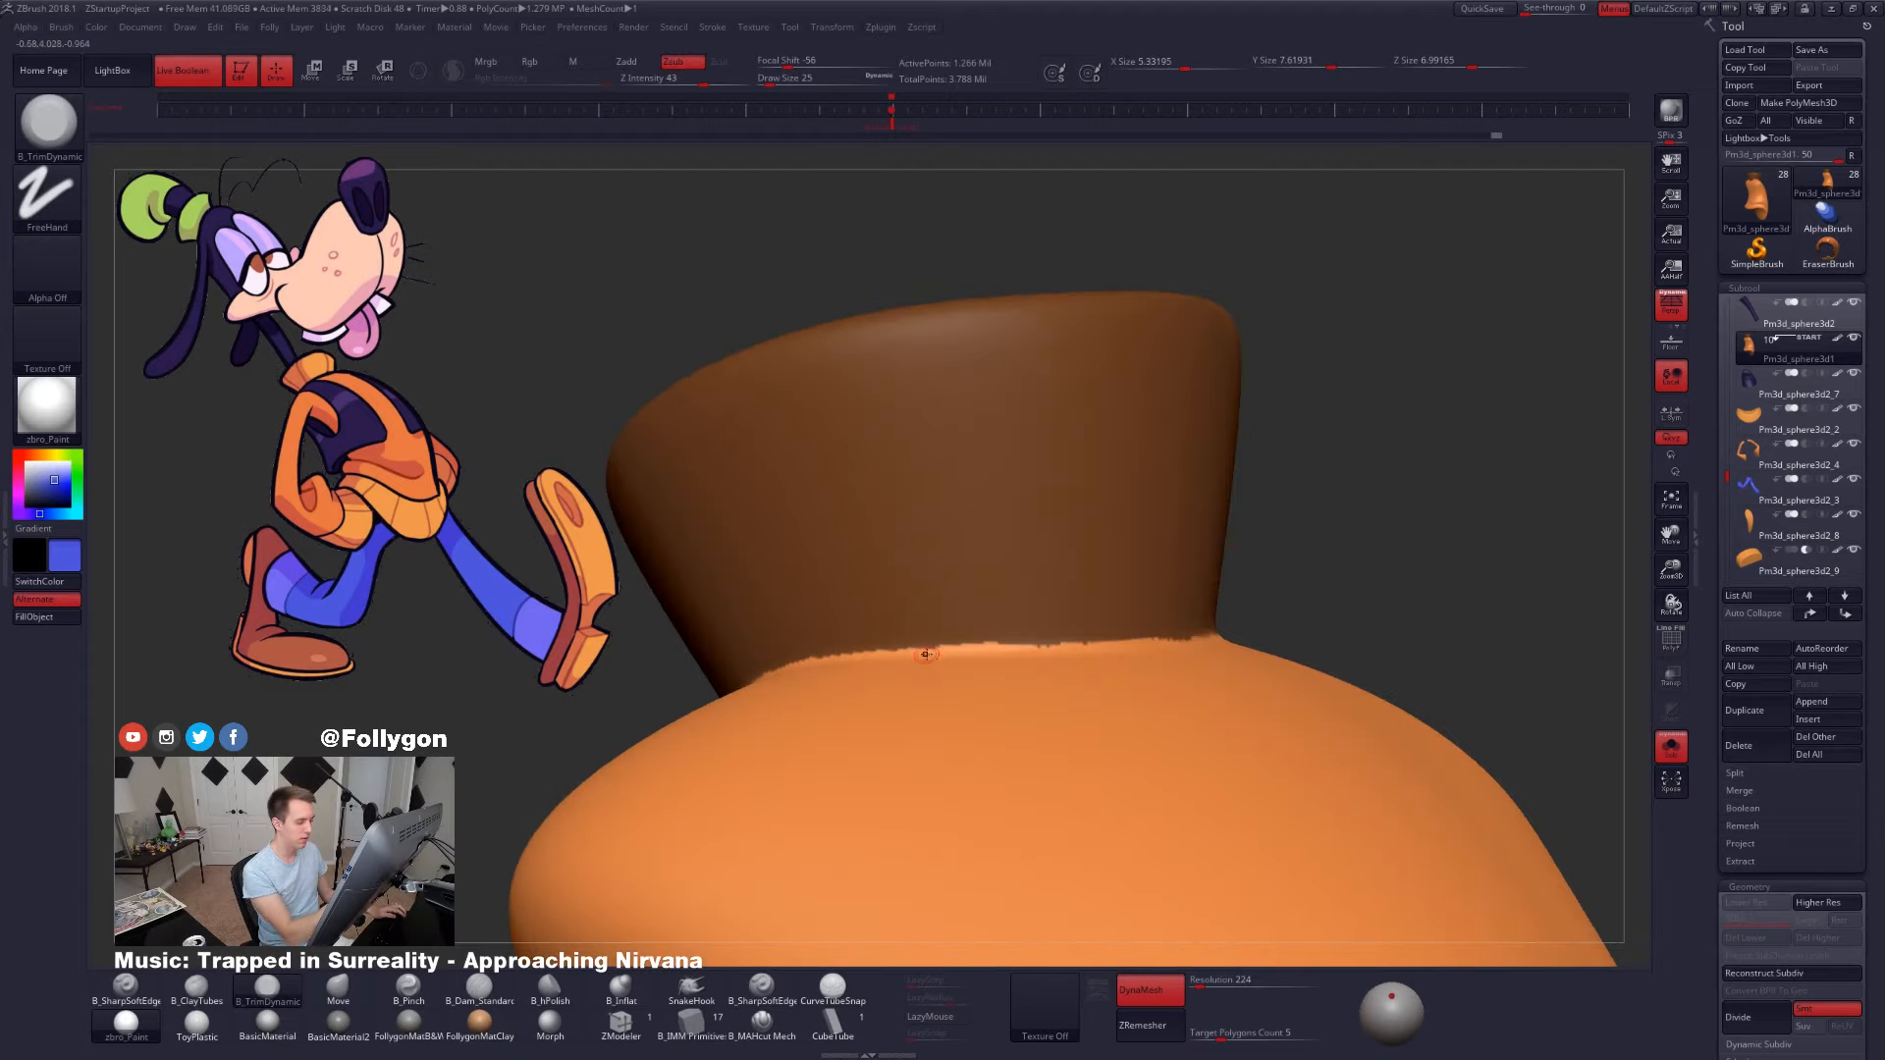
{"action": "right_click_drag", "start_coordinate": [1064, 631], "coordinate": [1413, 610]}
- Turn the masked collar into its own polygroup and check the sweater's polygroups in the polyframe display
{"action": "left_click", "coordinate": [1275, 716], "text": "ctrl"}
{"action": "left_click", "coordinate": [1412, 609], "text": "ctrl"}
{"action": "key", "text": "ctrl+w"}
{"action": "key", "text": "shift+f"}
{"action": "right_click_drag", "start_coordinate": [1500, 791], "coordinate": [1461, 829], "text": "alt"}
{"action": "key", "text": "ctrl+shift+f"}
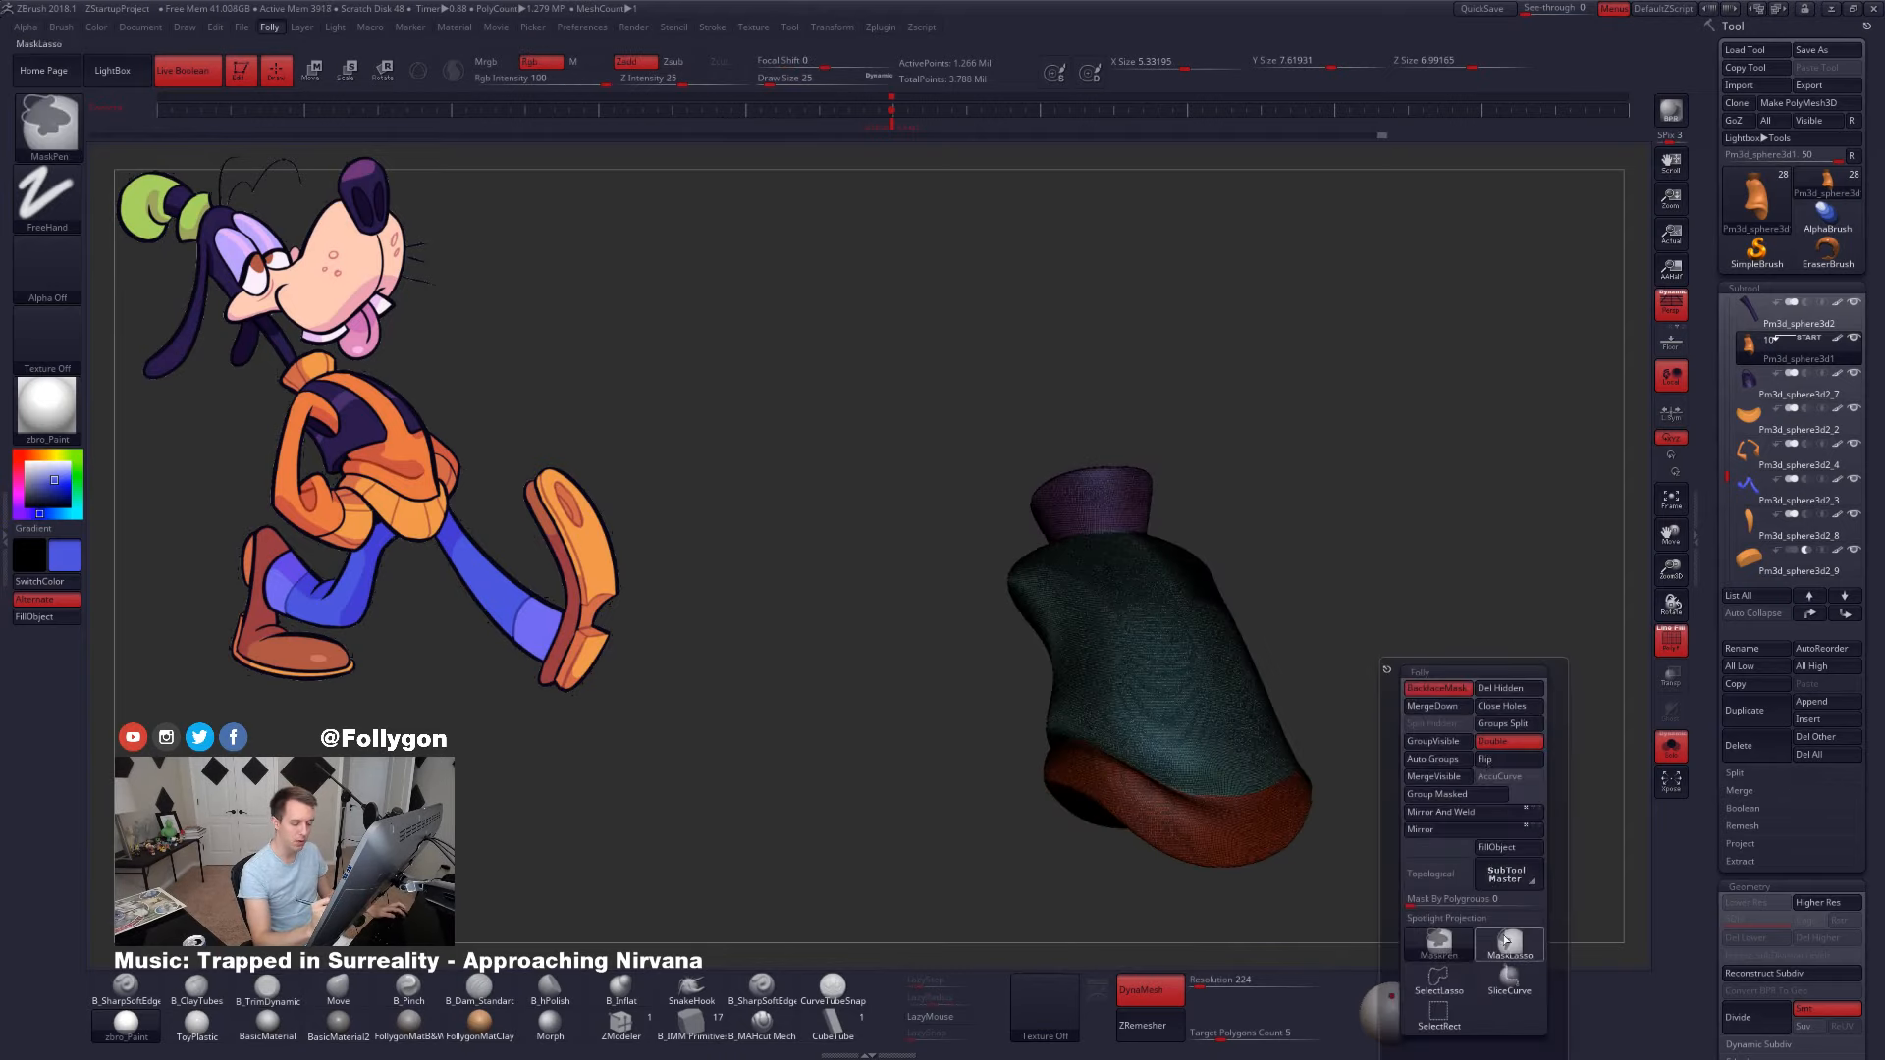
{"action": "right_click_drag", "start_coordinate": [1469, 544], "coordinate": [1433, 513], "text": "alt"}
{"action": "key", "text": "shift+f"}
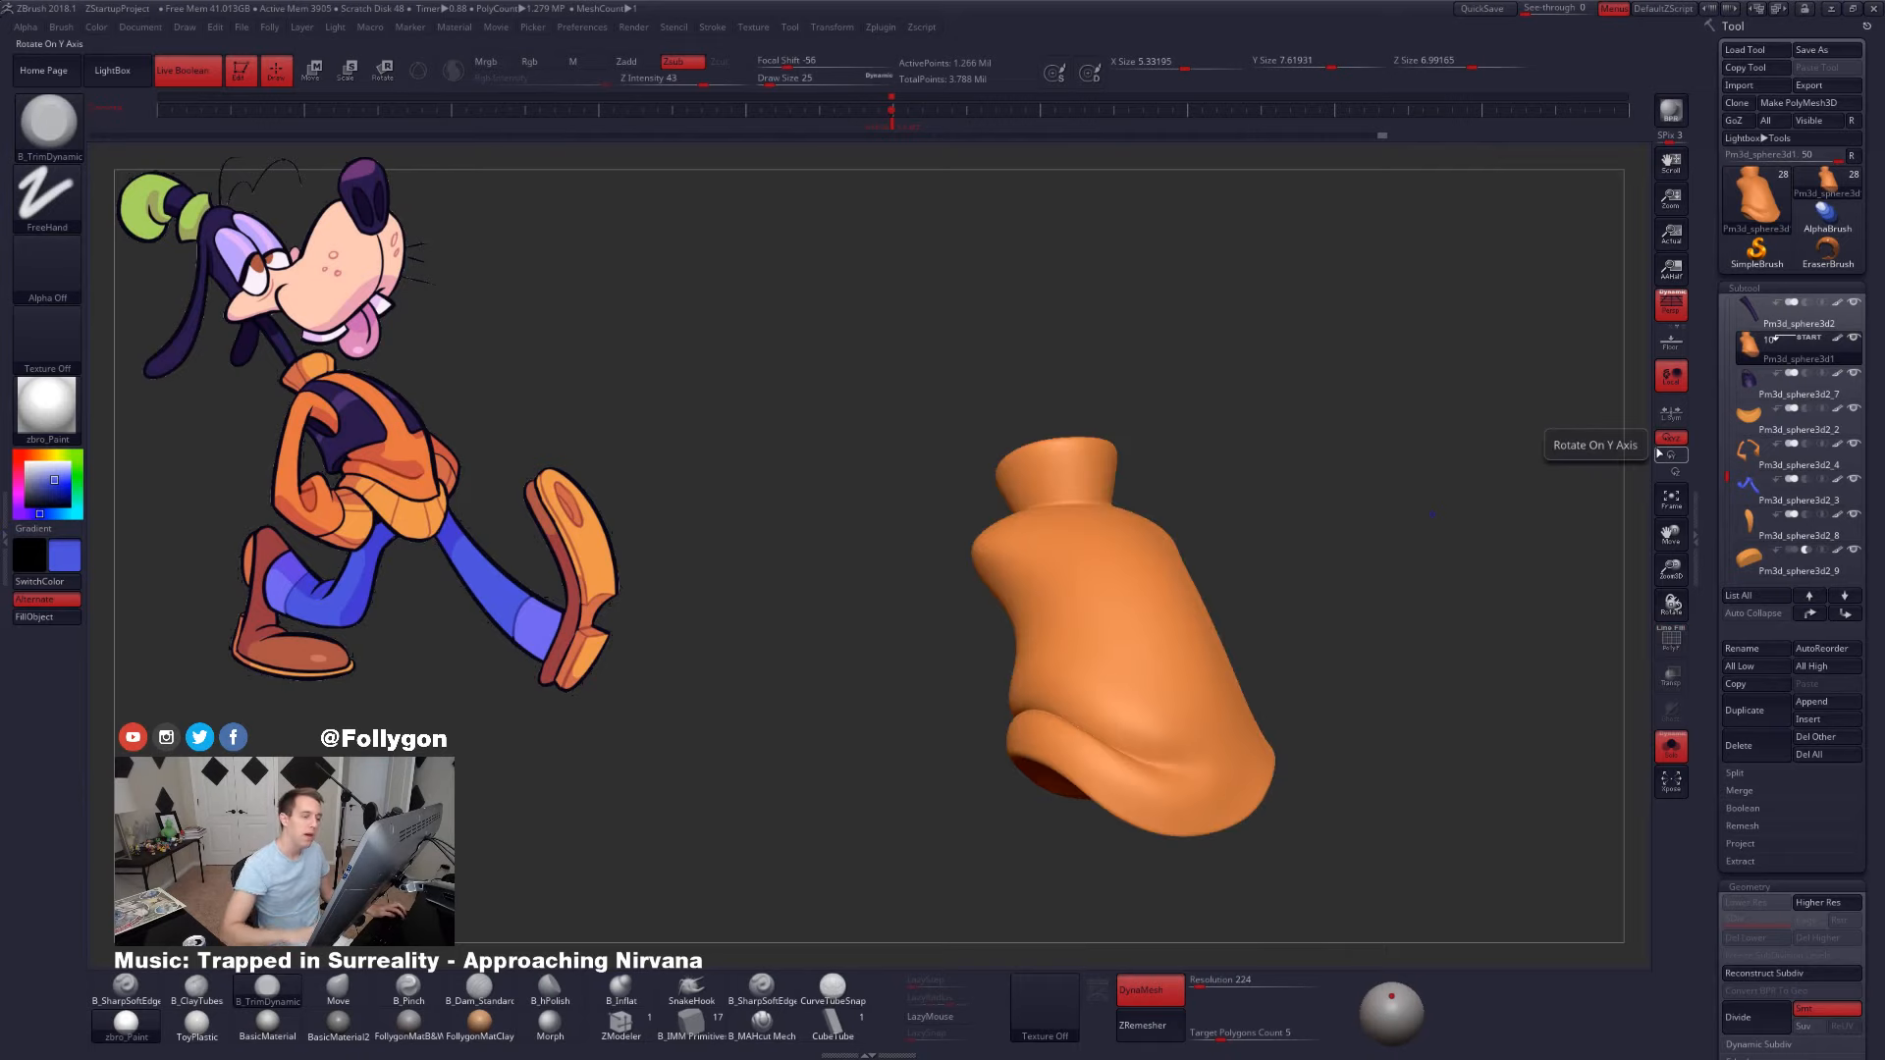
- Set the ZRemesher target polygons count to 1 and turn off DynaMesh for the sweater
{"action": "right_click_drag", "start_coordinate": [1550, 513], "coordinate": [1365, 479], "text": "alt"}
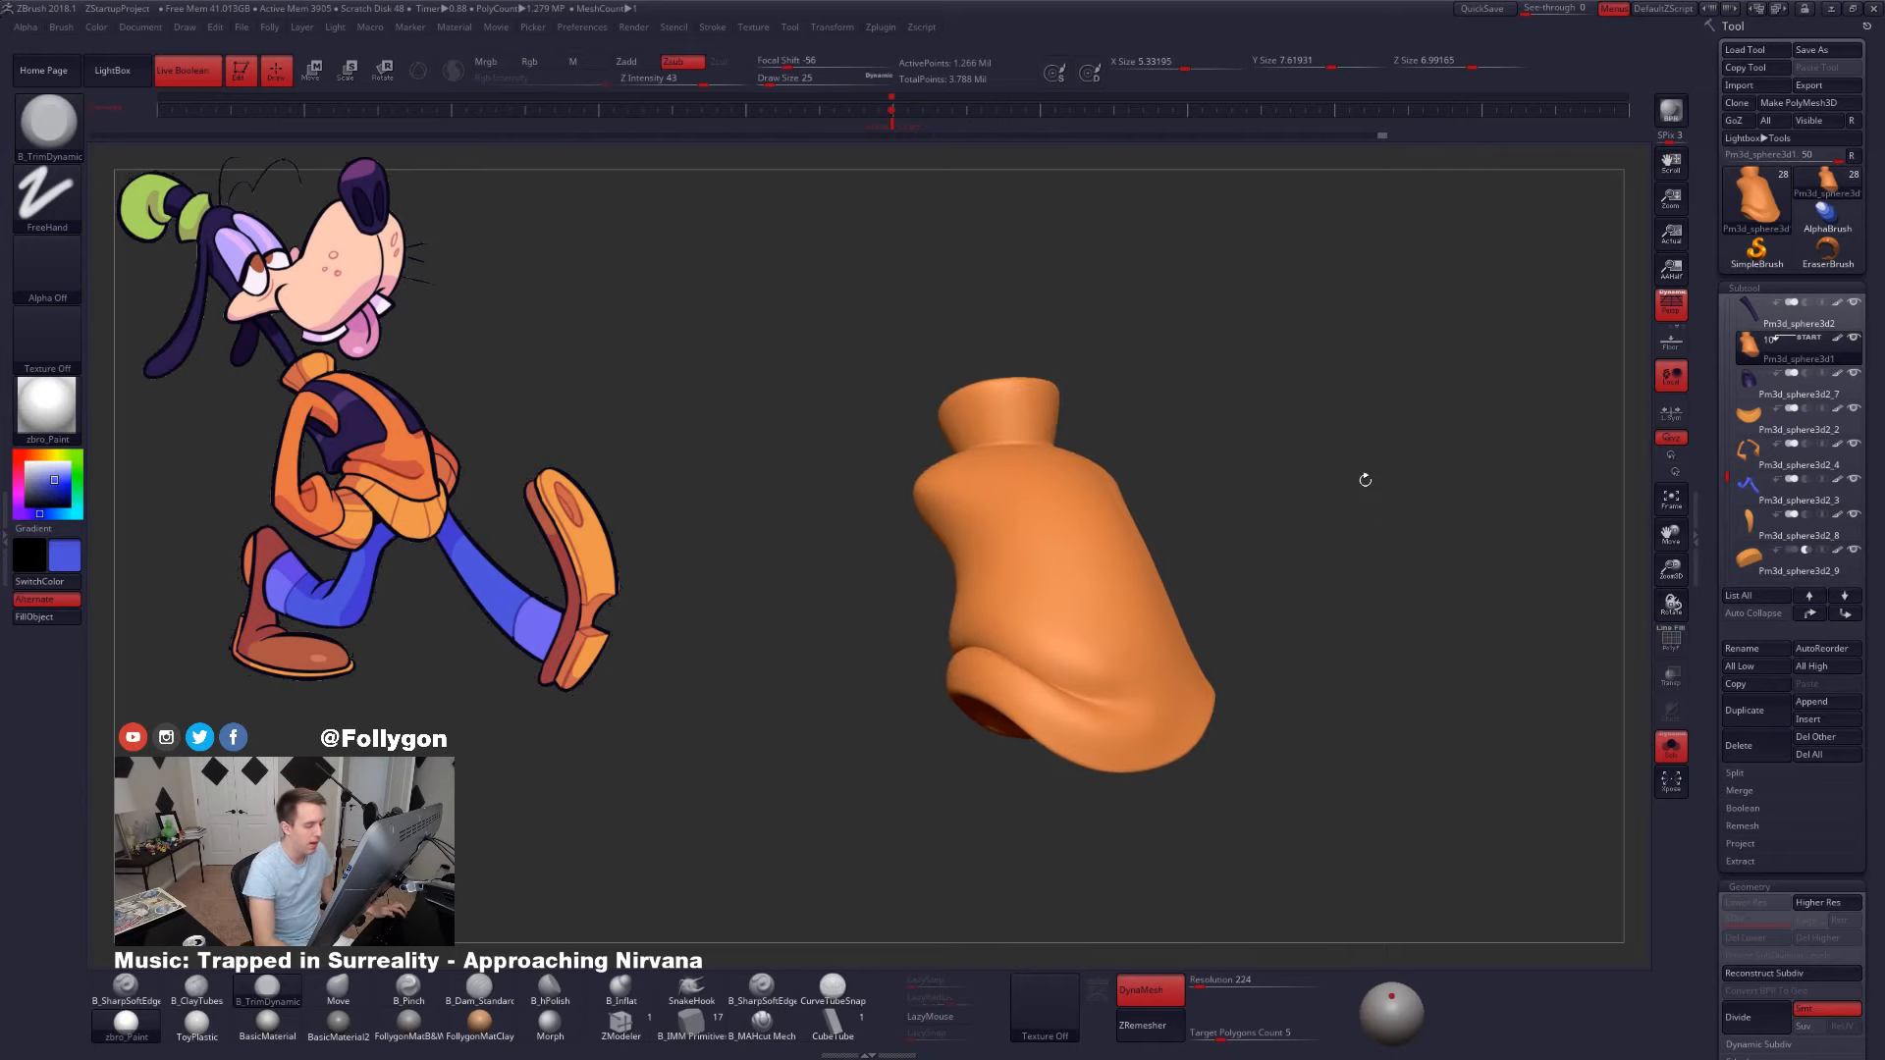
{"action": "right_click_drag", "start_coordinate": [1084, 738], "coordinate": [1359, 673]}
{"action": "key", "text": "shift+f"}
{"action": "key", "text": "shift+f"}
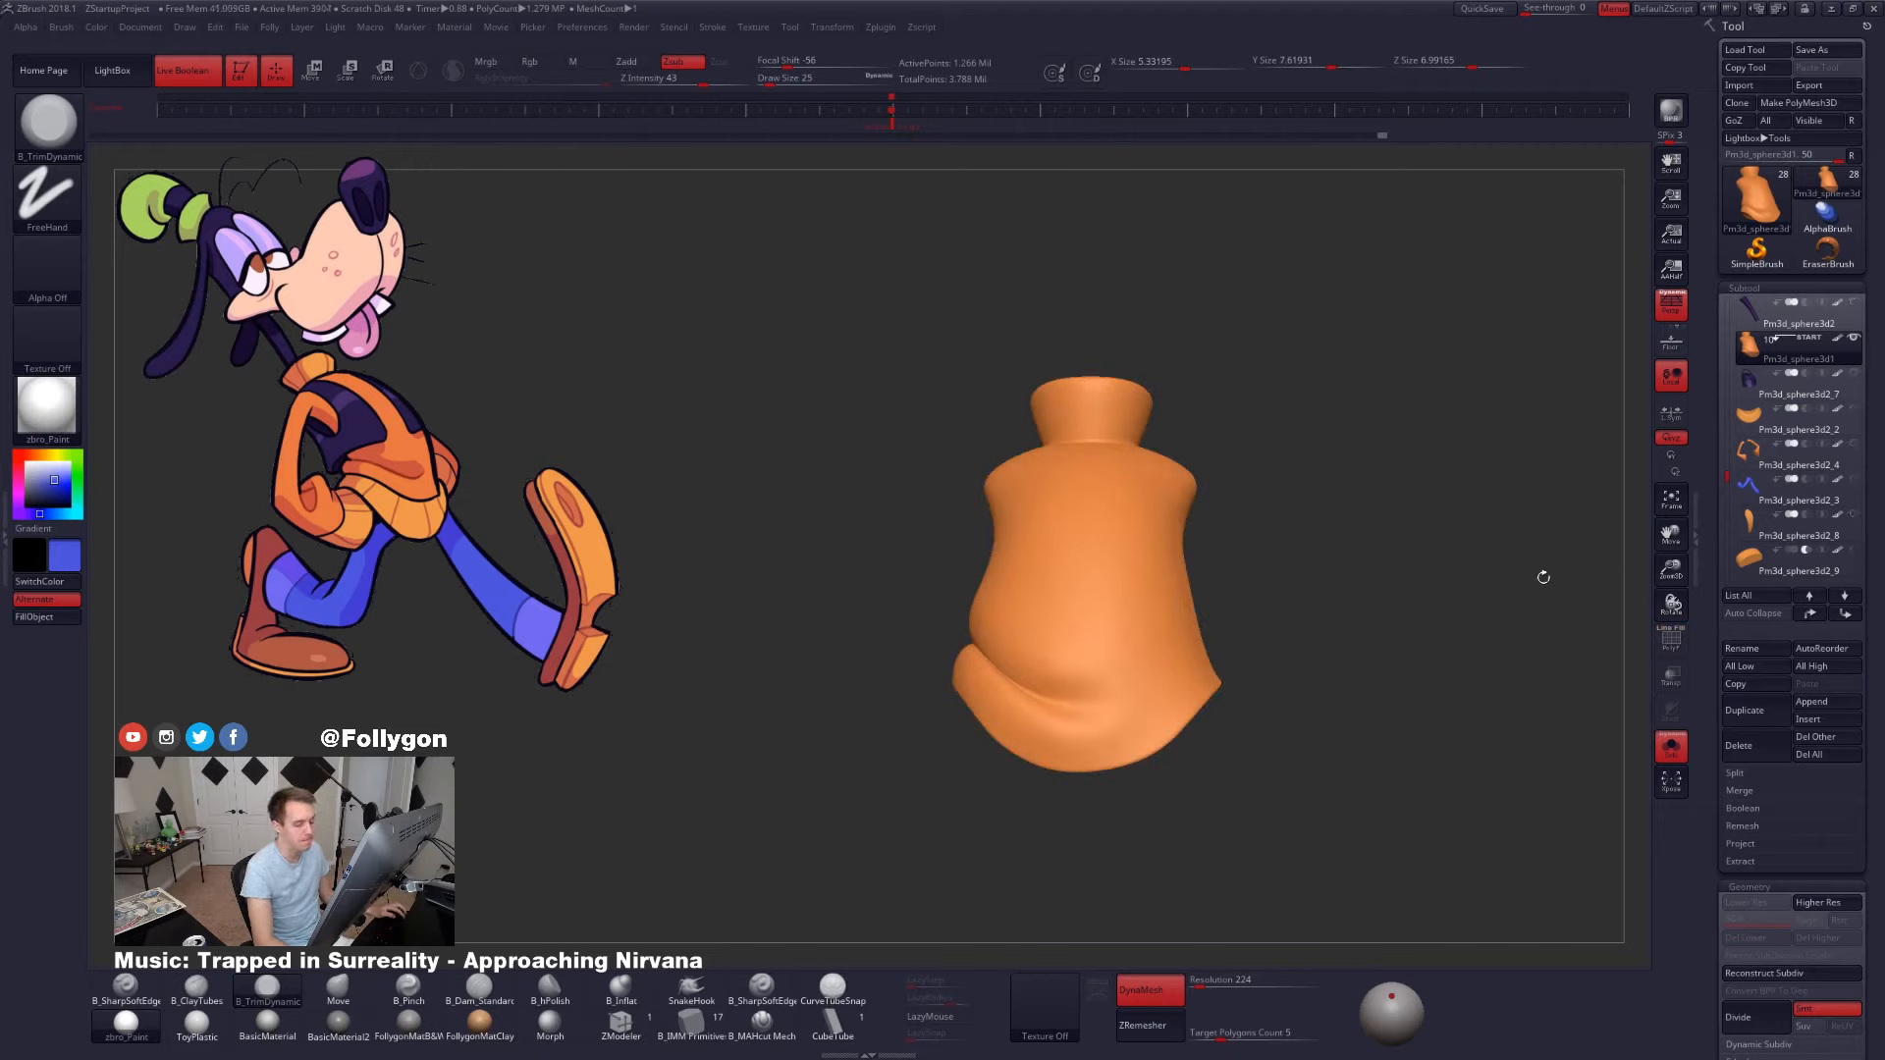
{"action": "left_click_drag", "start_coordinate": [1220, 1038], "coordinate": [1205, 1038]}
{"action": "left_click", "coordinate": [1152, 992]}
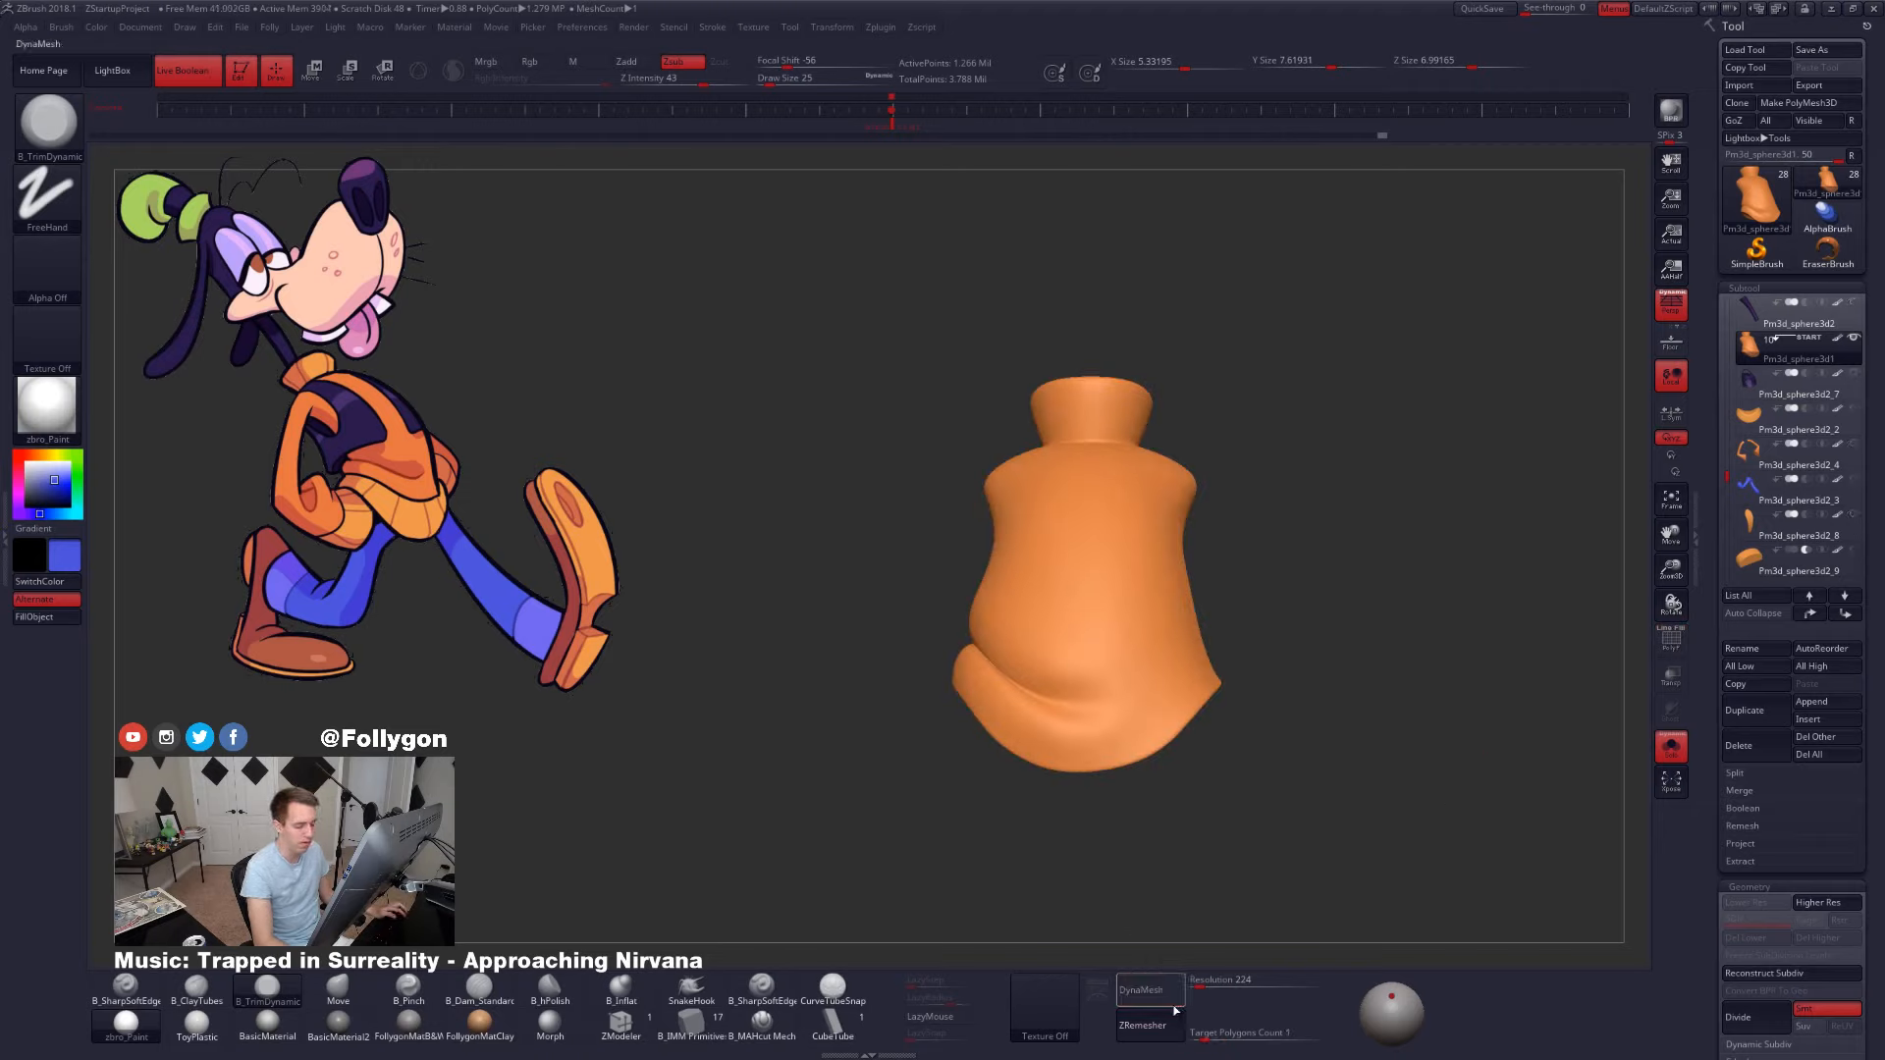
- Duplicate the sweater subtool and make the original Pm3d_sphere3d1 active again
{"action": "left_click", "coordinate": [1745, 710]}
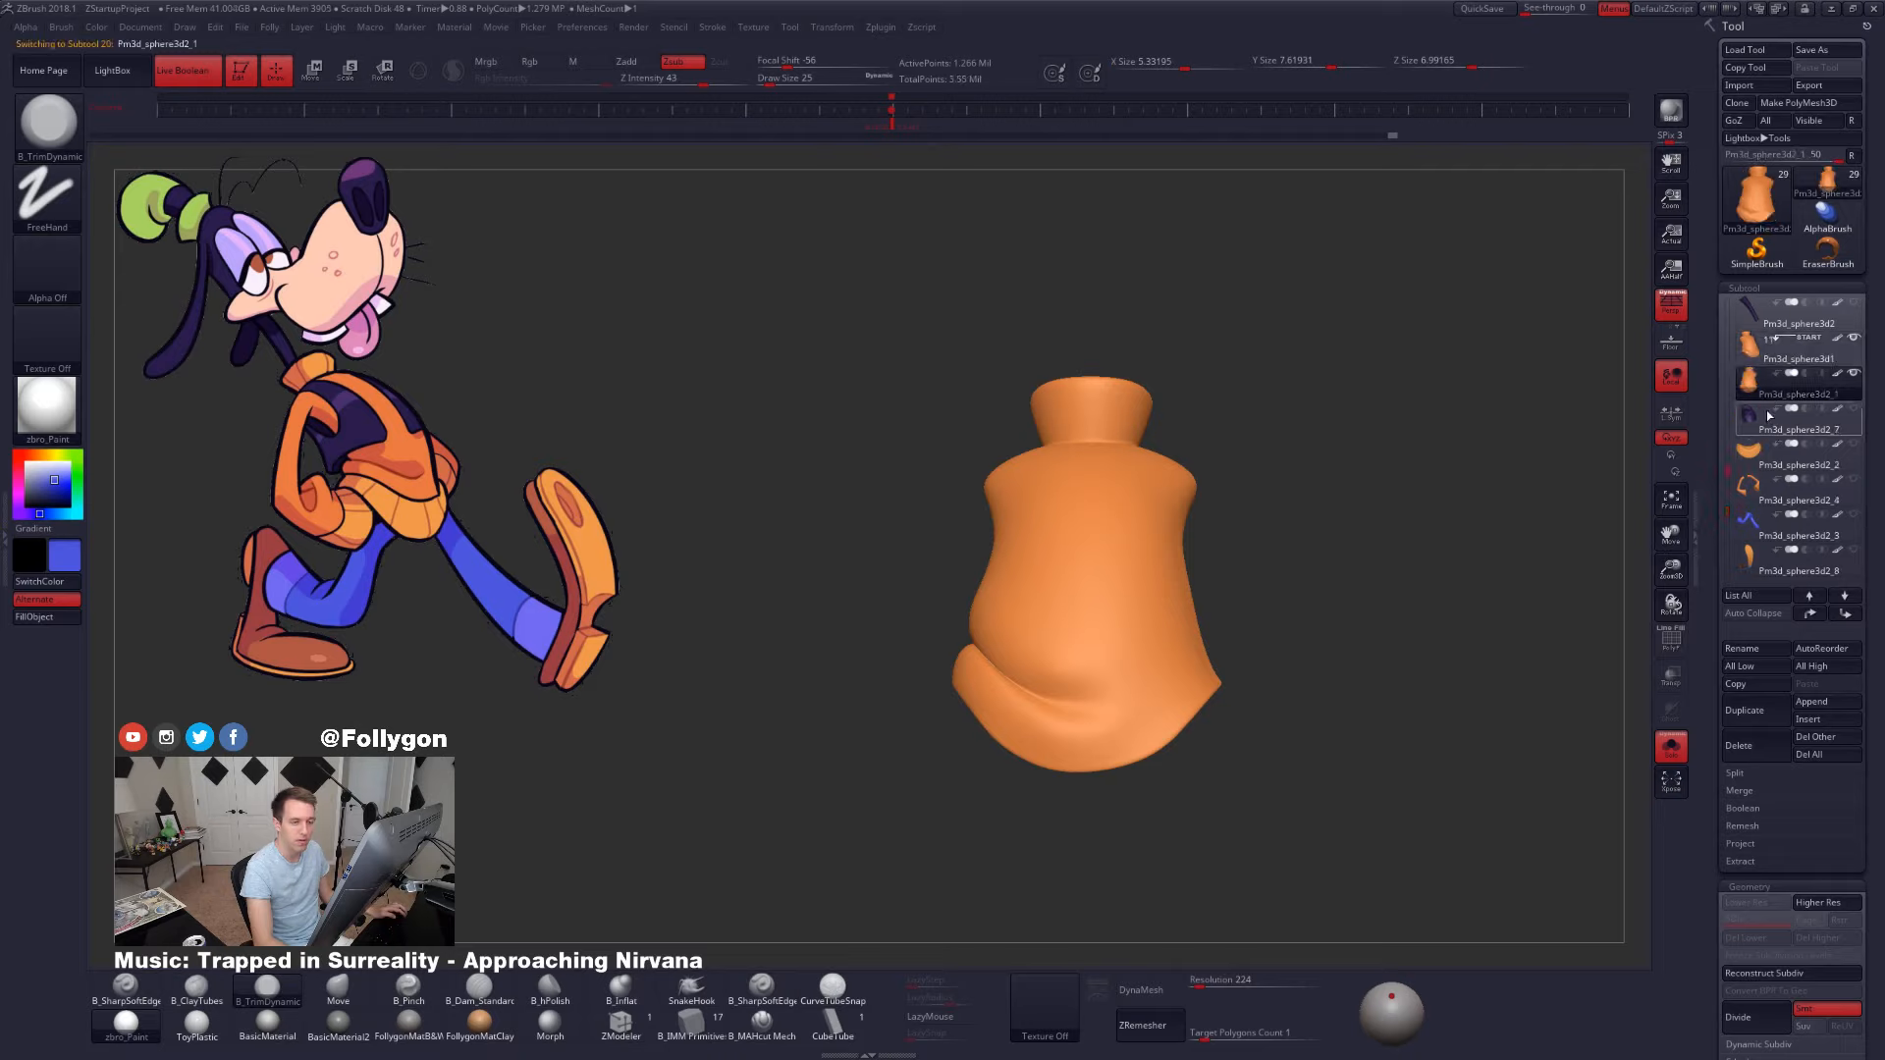
{"action": "left_click", "coordinate": [1760, 360]}
{"action": "left_click_drag", "start_coordinate": [1370, 540], "coordinate": [1308, 633]}
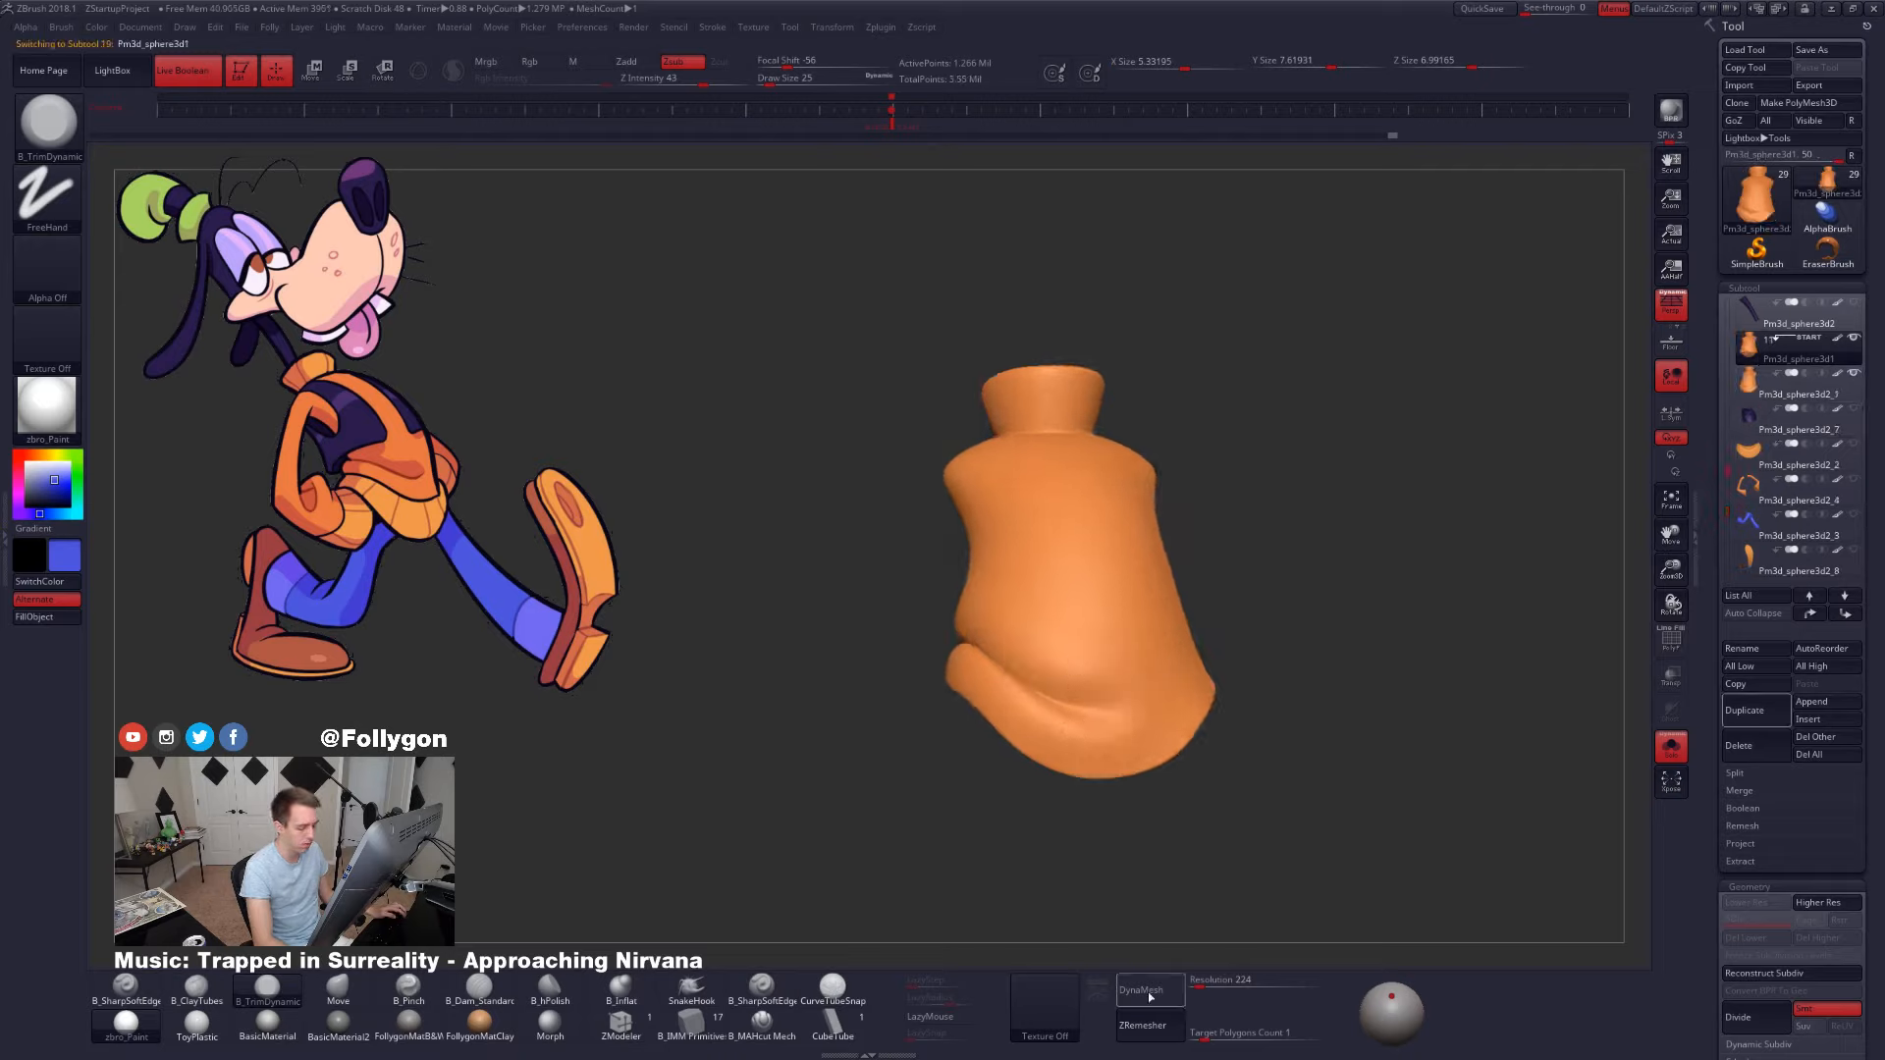
- ZRemesh the torso with KeepGroups enabled and the target polygon count at 1
{"action": "left_click", "coordinate": [1698, 869]}
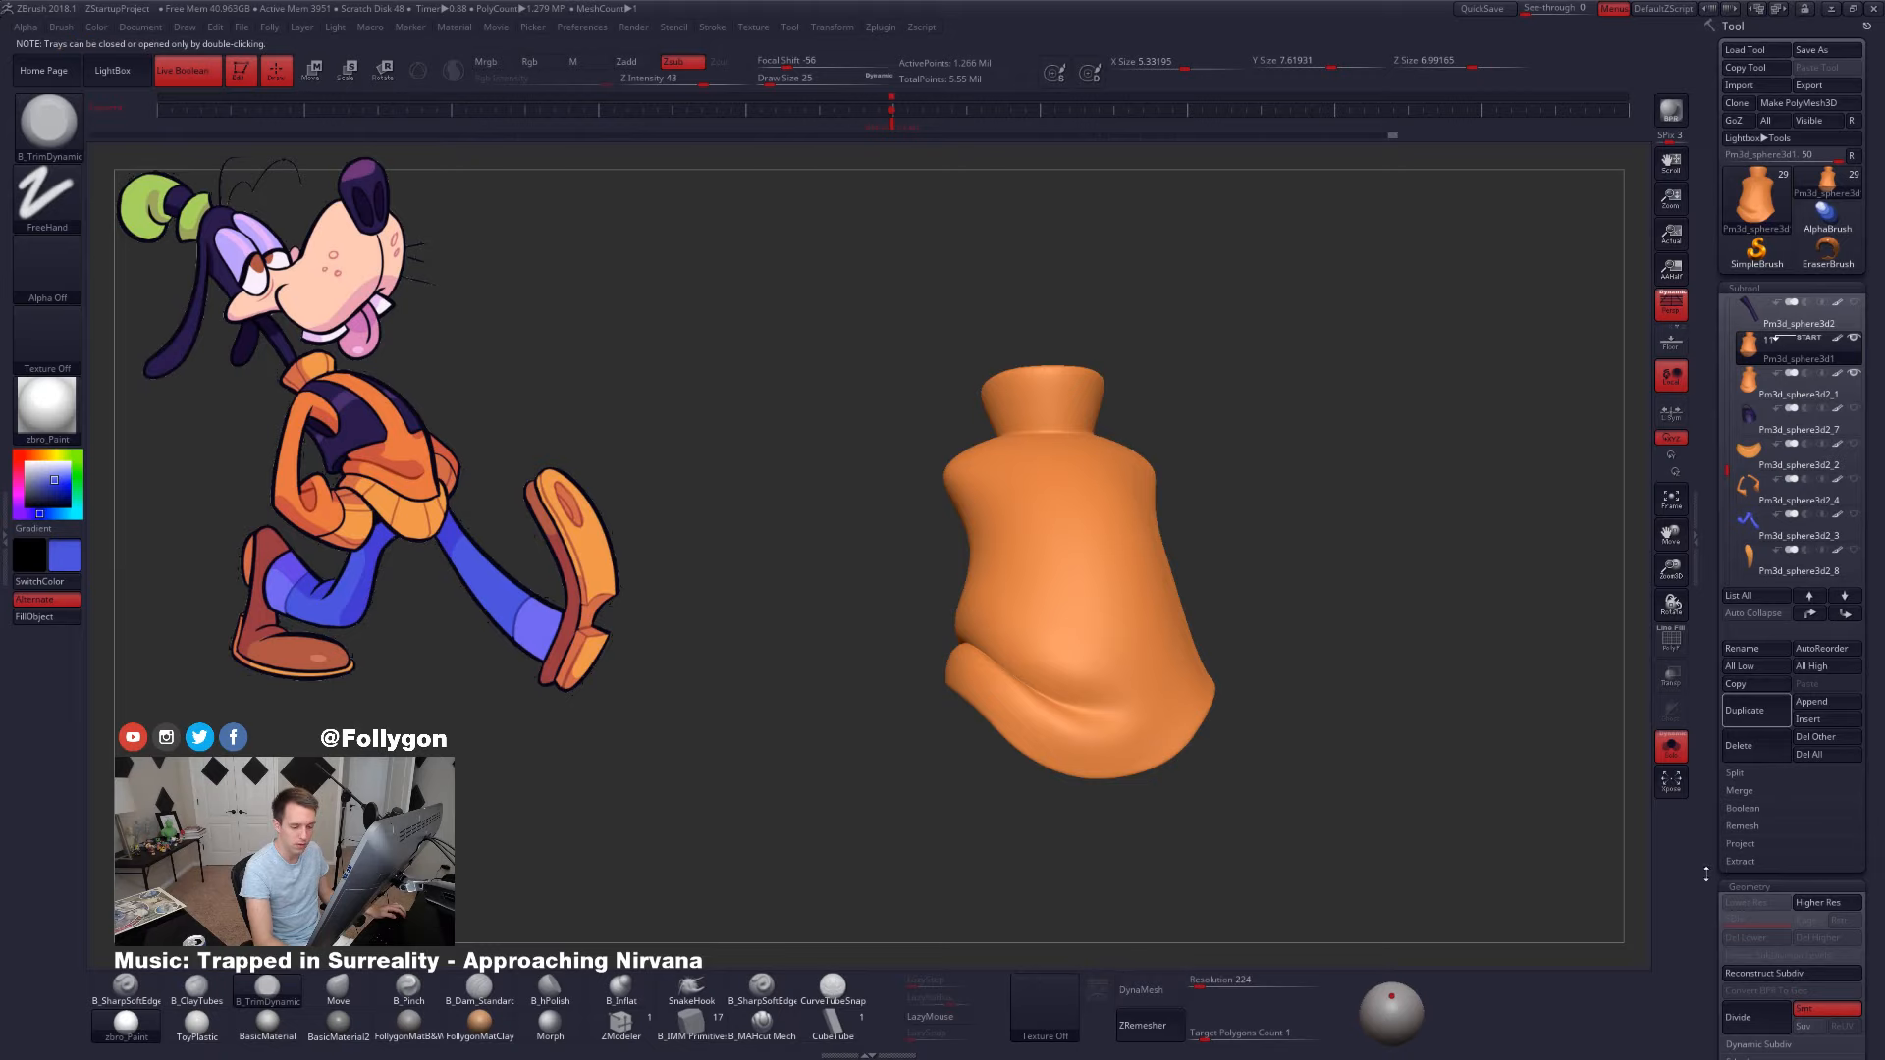
{"action": "left_click_drag", "start_coordinate": [1704, 872], "coordinate": [1704, 683]}
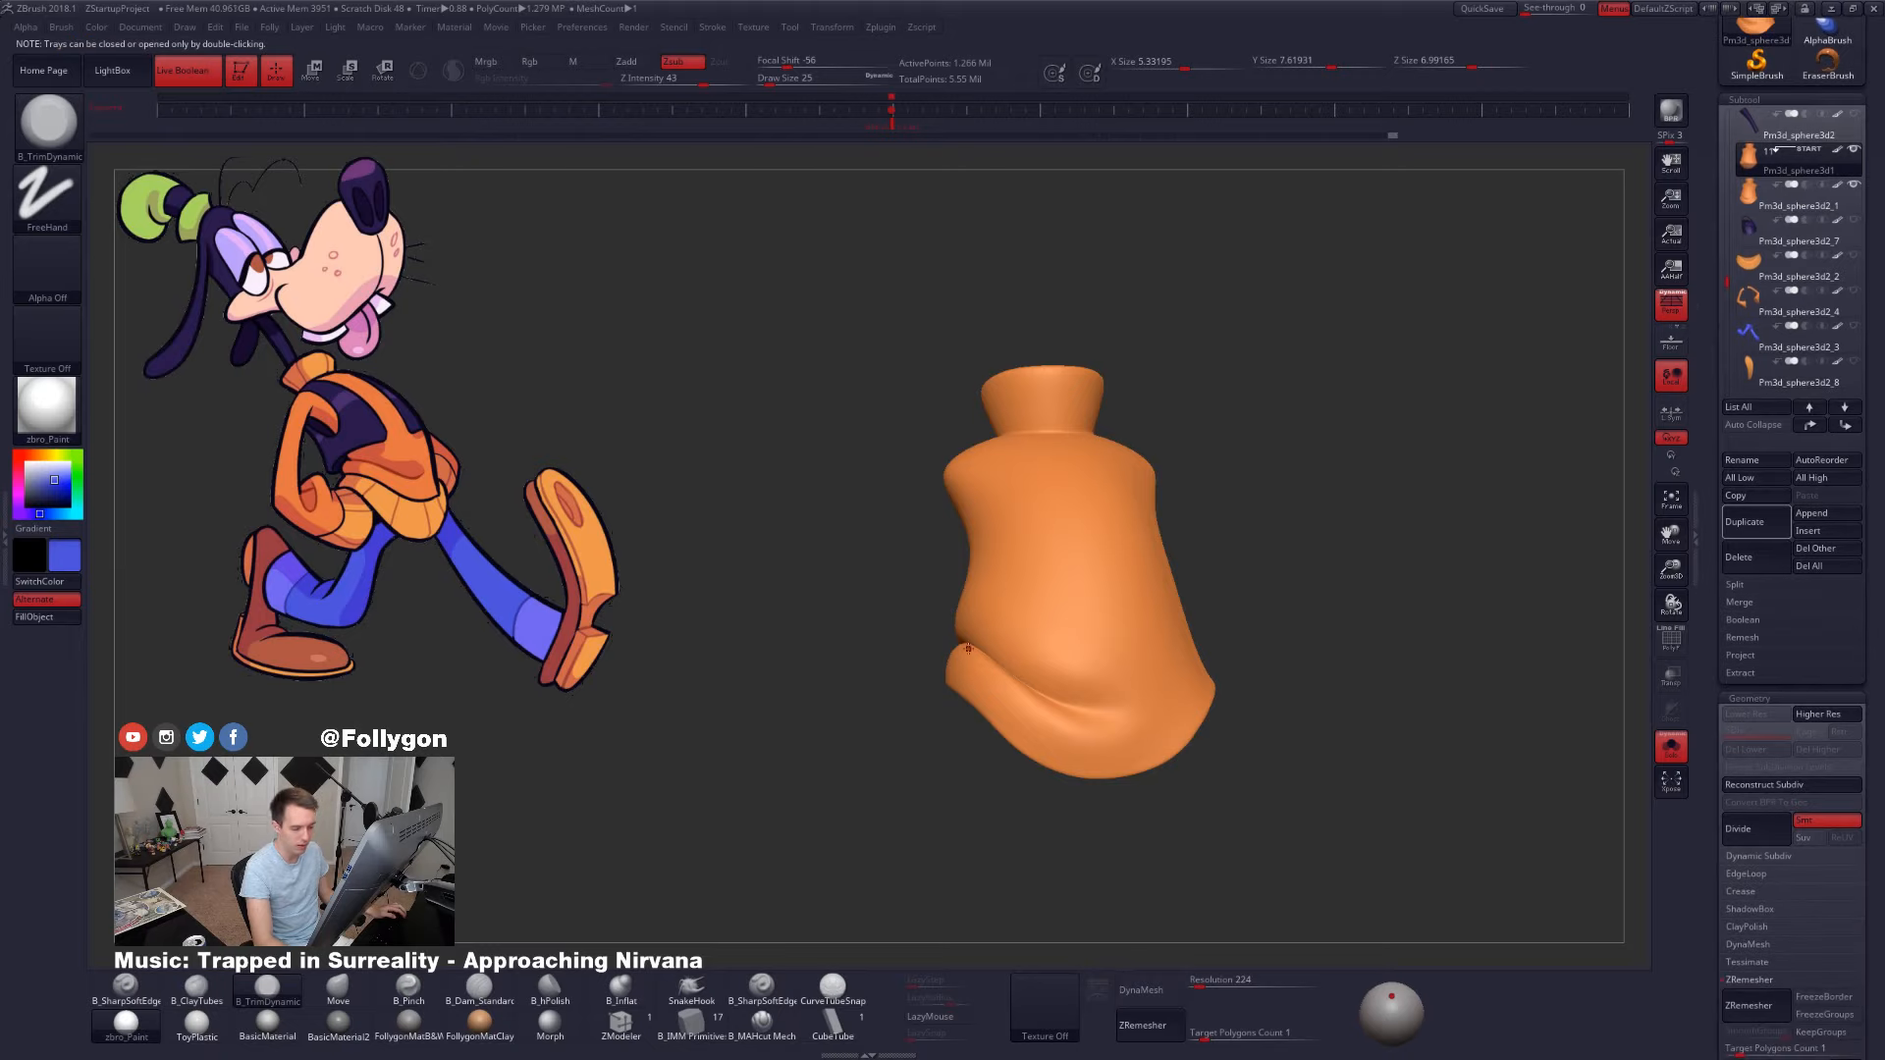
{"action": "left_click_drag", "start_coordinate": [1709, 978], "coordinate": [1708, 893]}
{"action": "left_click", "coordinate": [1818, 948]}
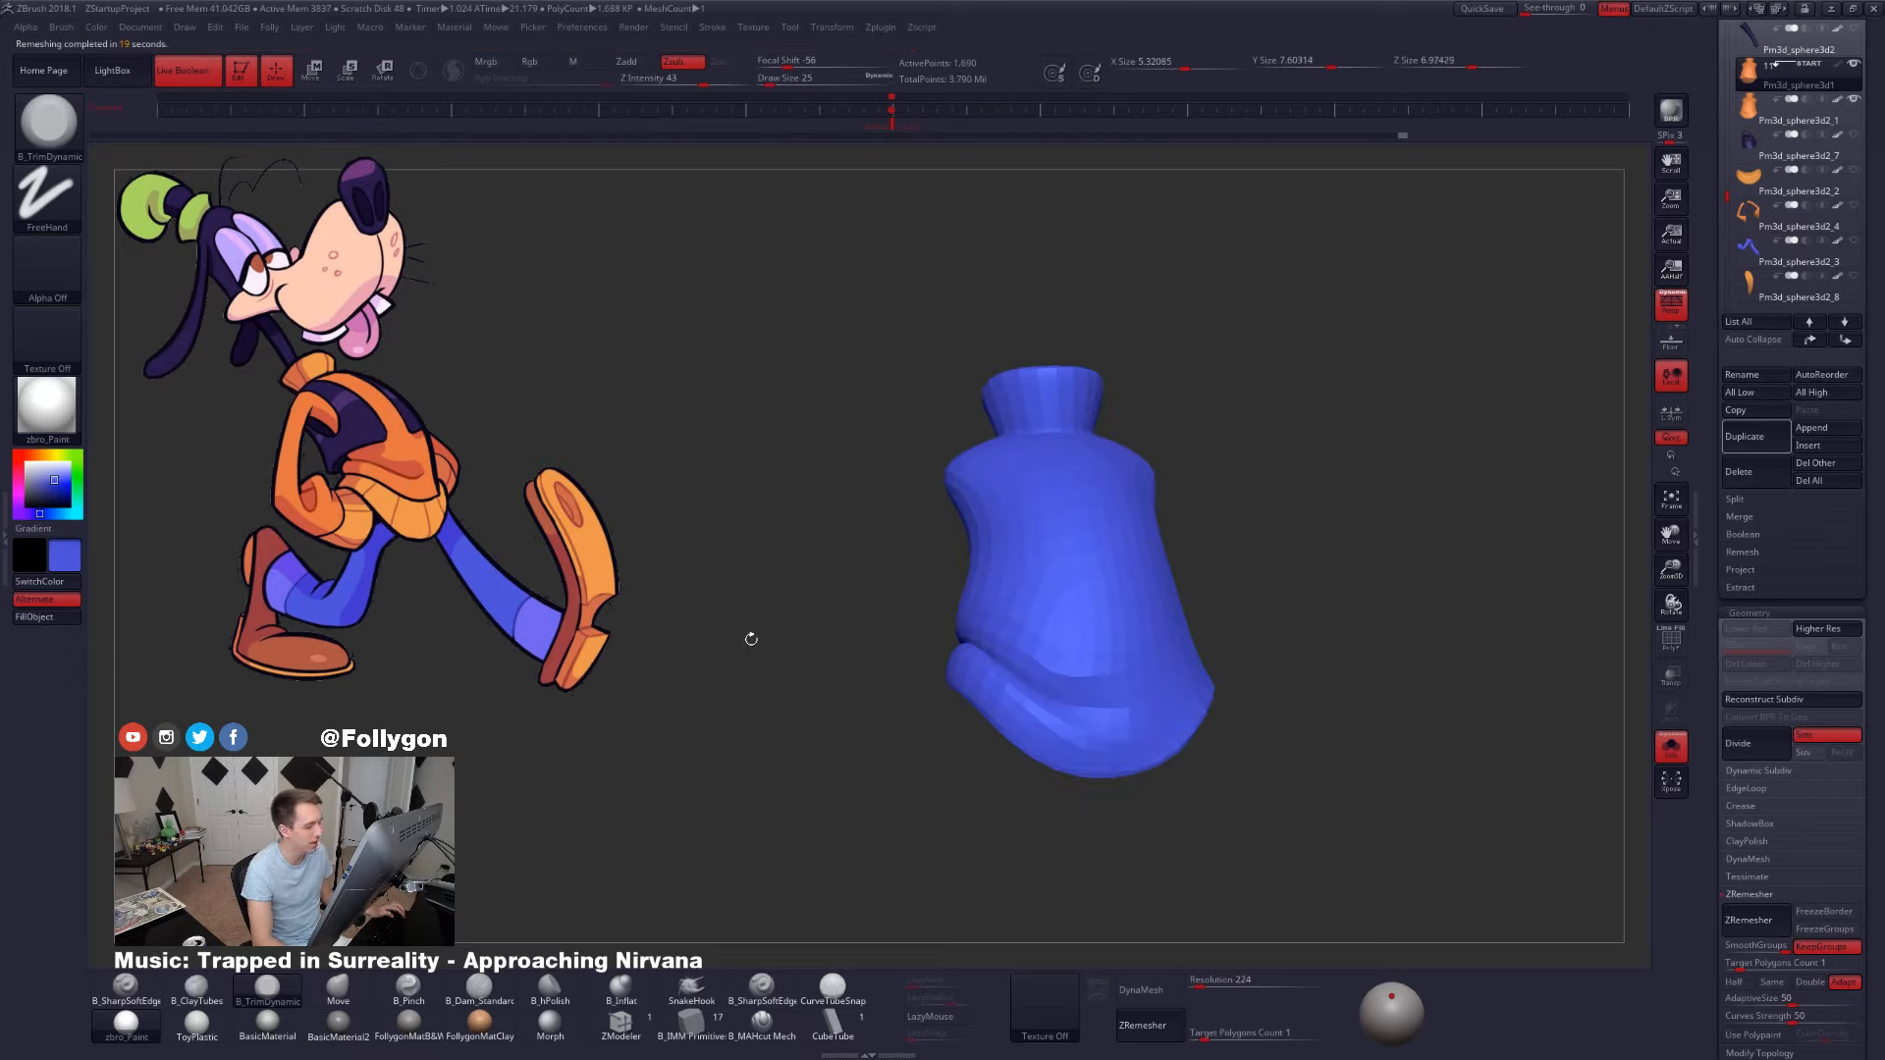
- Examine the remeshed torso's edge flow and polygroups with the wireframe displayed from several angles
{"action": "key", "text": "ctrl+z"}
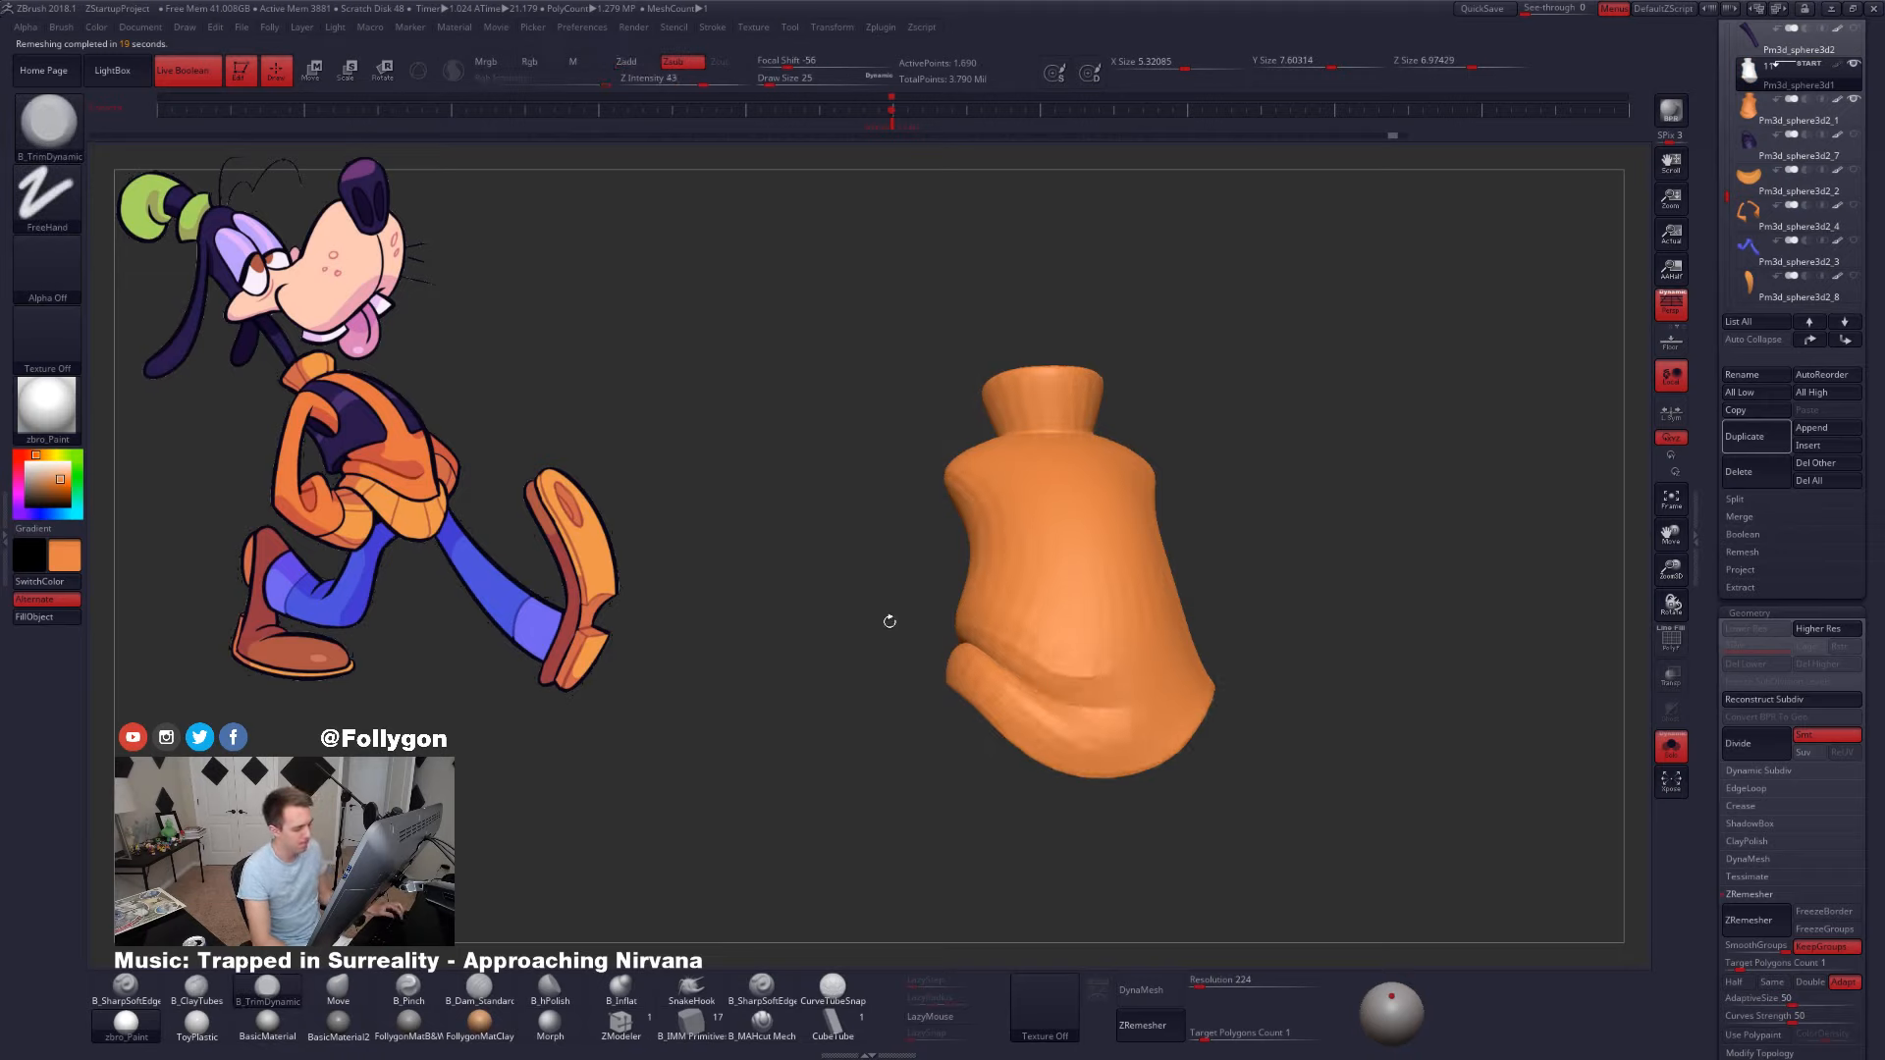
{"action": "key", "text": "ctrl+shift+z"}
{"action": "key", "text": "shift+f"}
{"action": "right_click_drag", "start_coordinate": [998, 591], "coordinate": [1054, 666]}
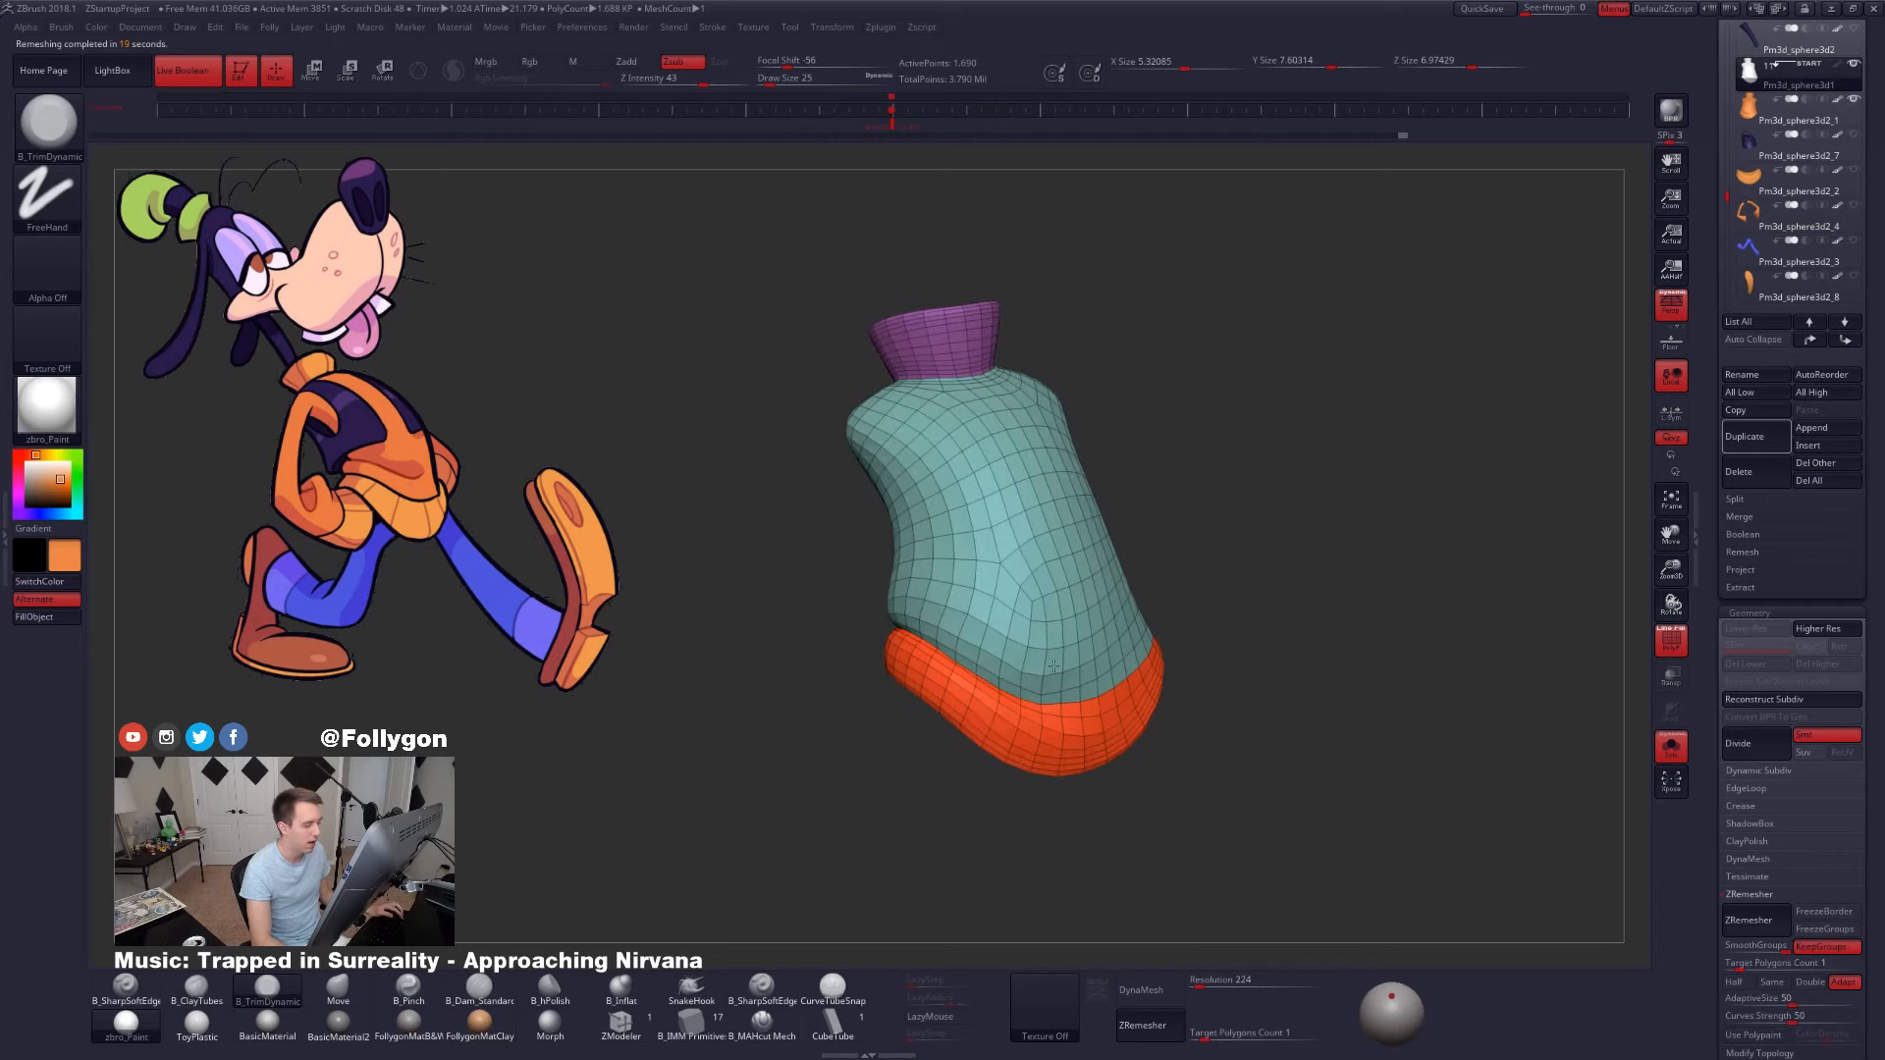
{"action": "right_click_drag", "start_coordinate": [965, 580], "coordinate": [1142, 603]}
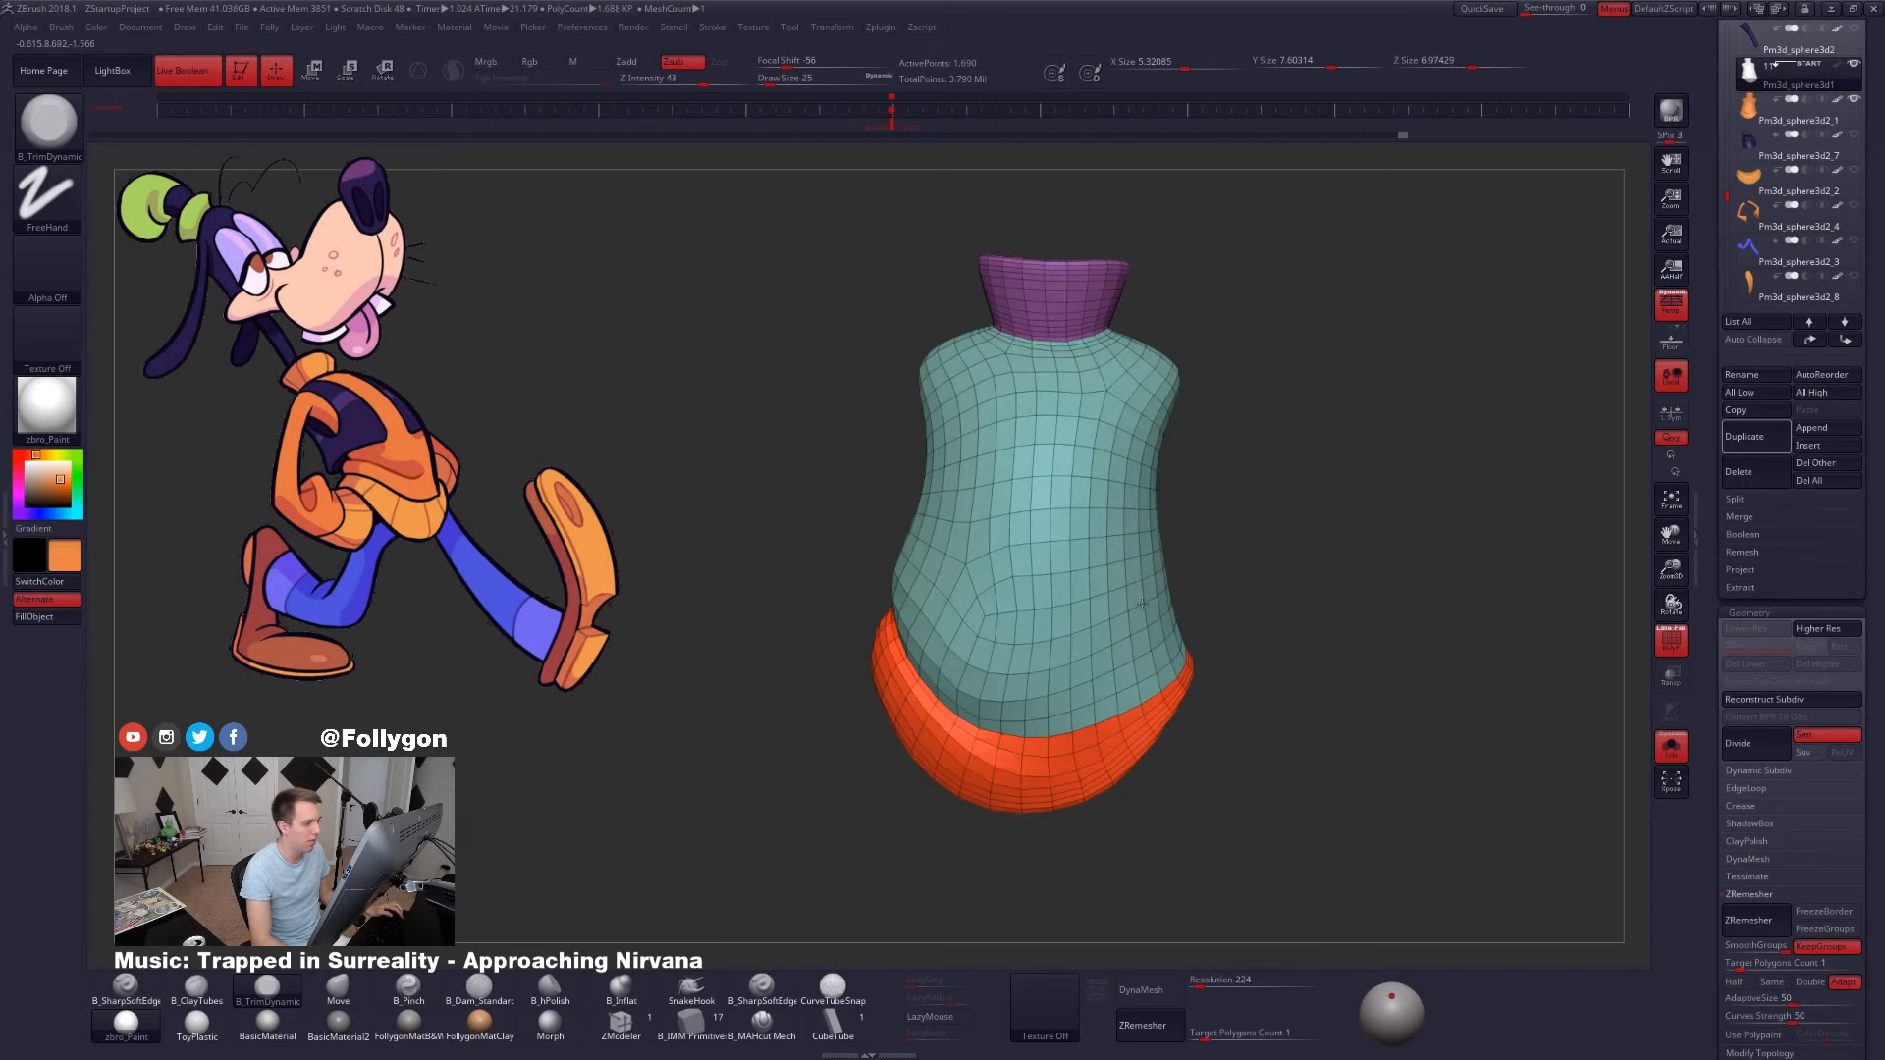
{"action": "right_click_drag", "start_coordinate": [1058, 521], "coordinate": [1002, 652]}
- Compare the torso's dense mesh with its remeshed topology and hide the wireframe
{"action": "key", "text": "ctrl+d"}
{"action": "key", "text": "ctrl+d"}
{"action": "key", "text": "ctrl+d"}
{"action": "key", "text": "ctrl"}
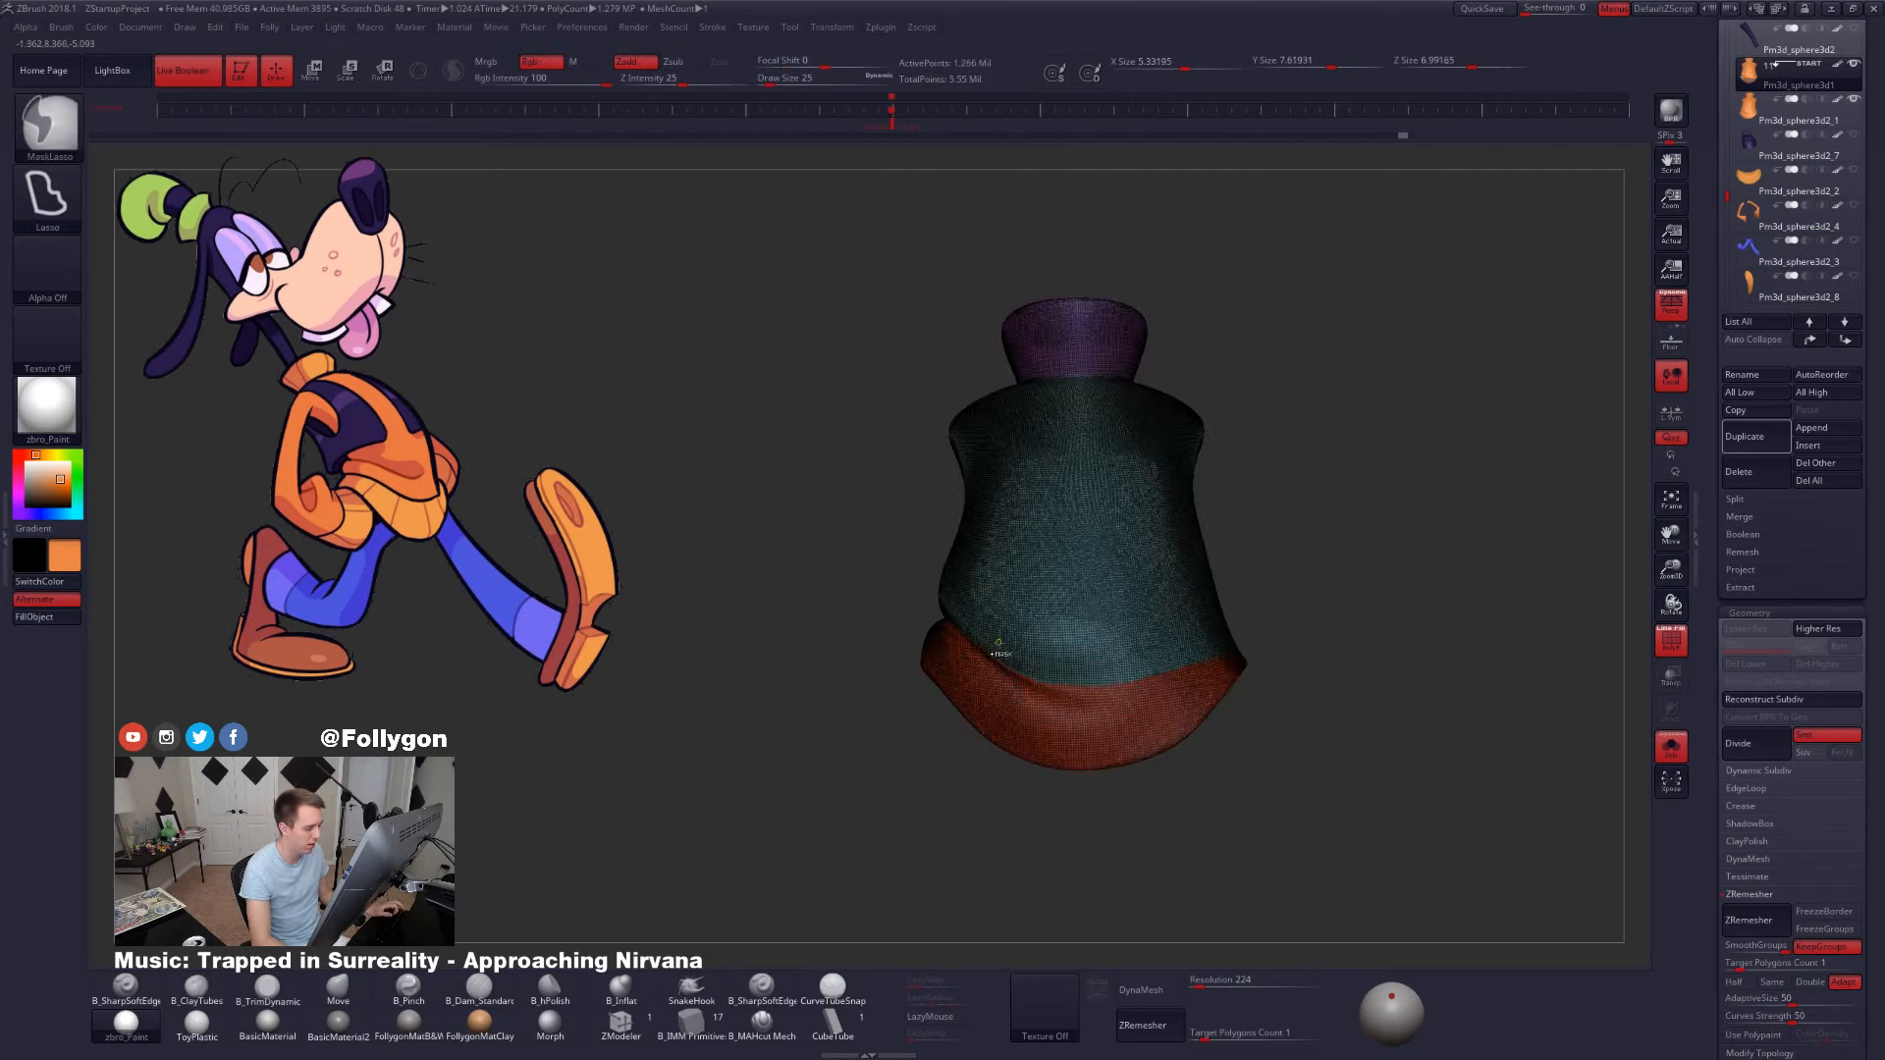
{"action": "key", "text": "shift+d"}
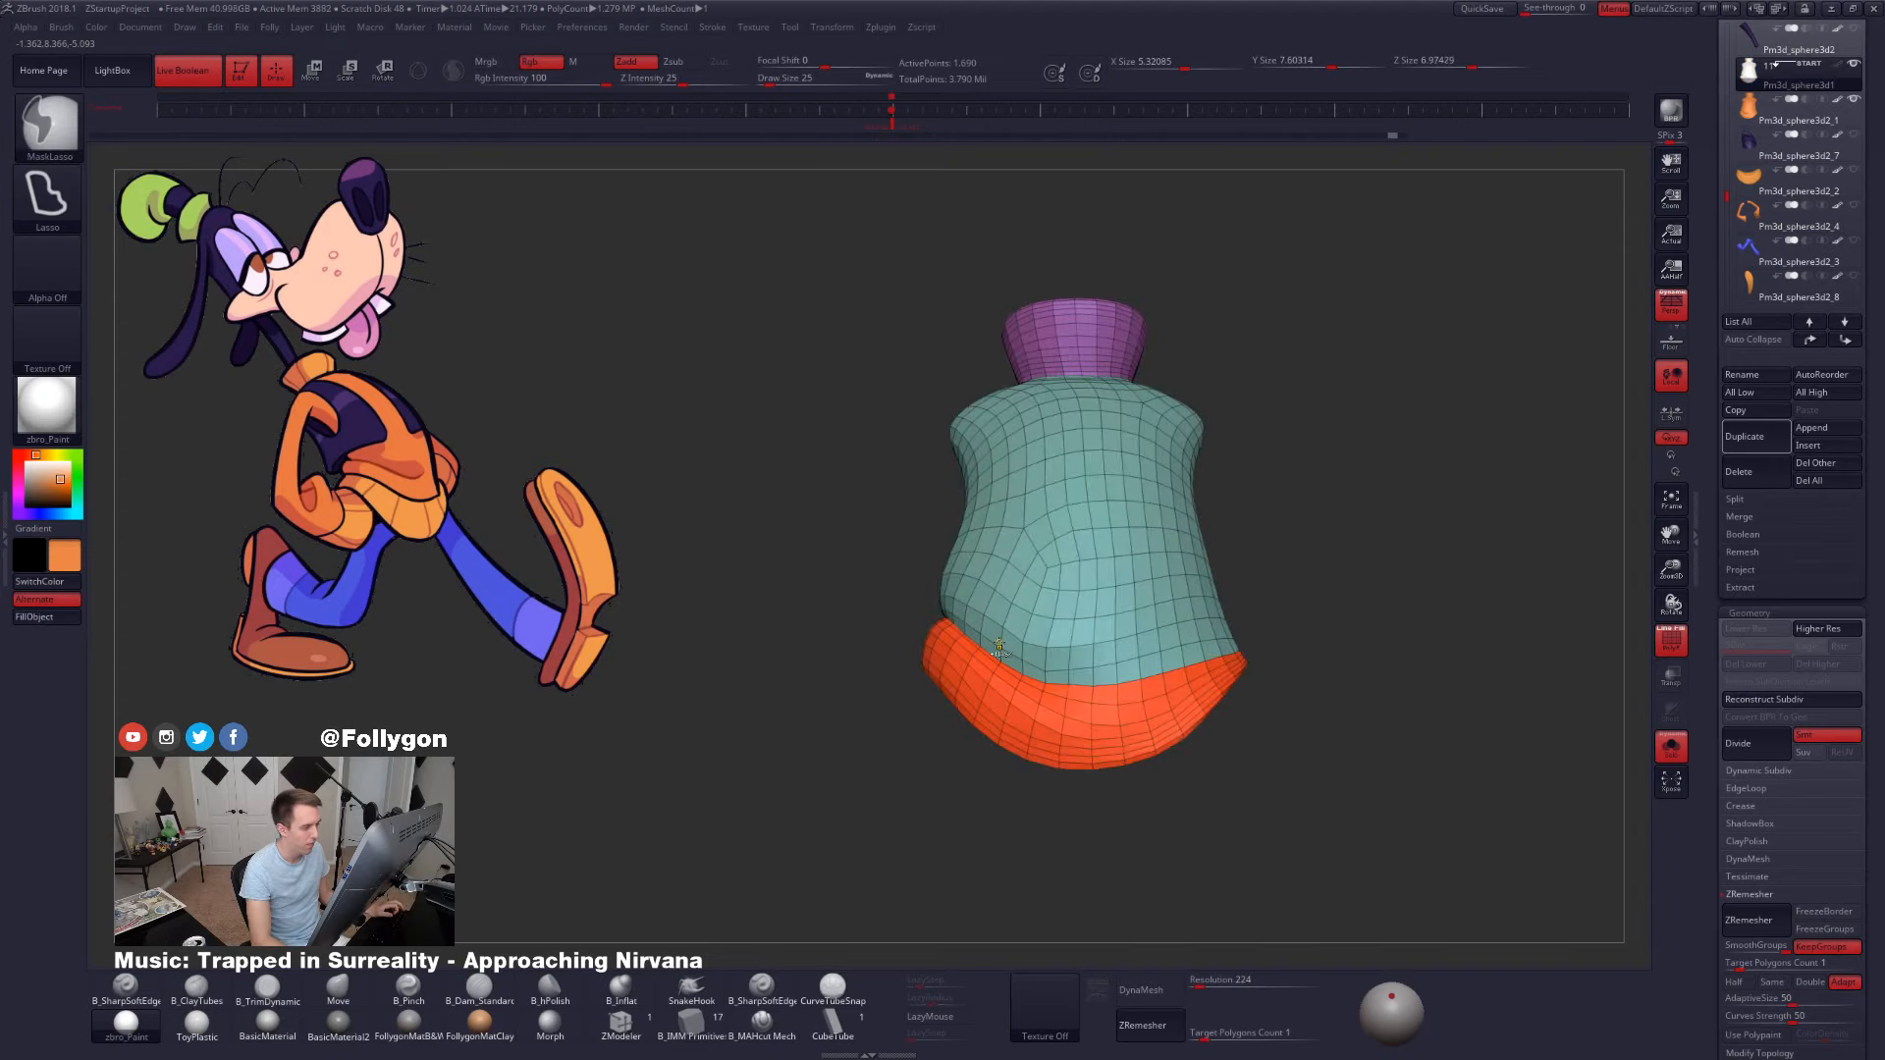
{"action": "key", "text": "d"}
{"action": "key", "text": "shift+d"}
{"action": "key", "text": "d"}
{"action": "key", "text": "shift+d"}
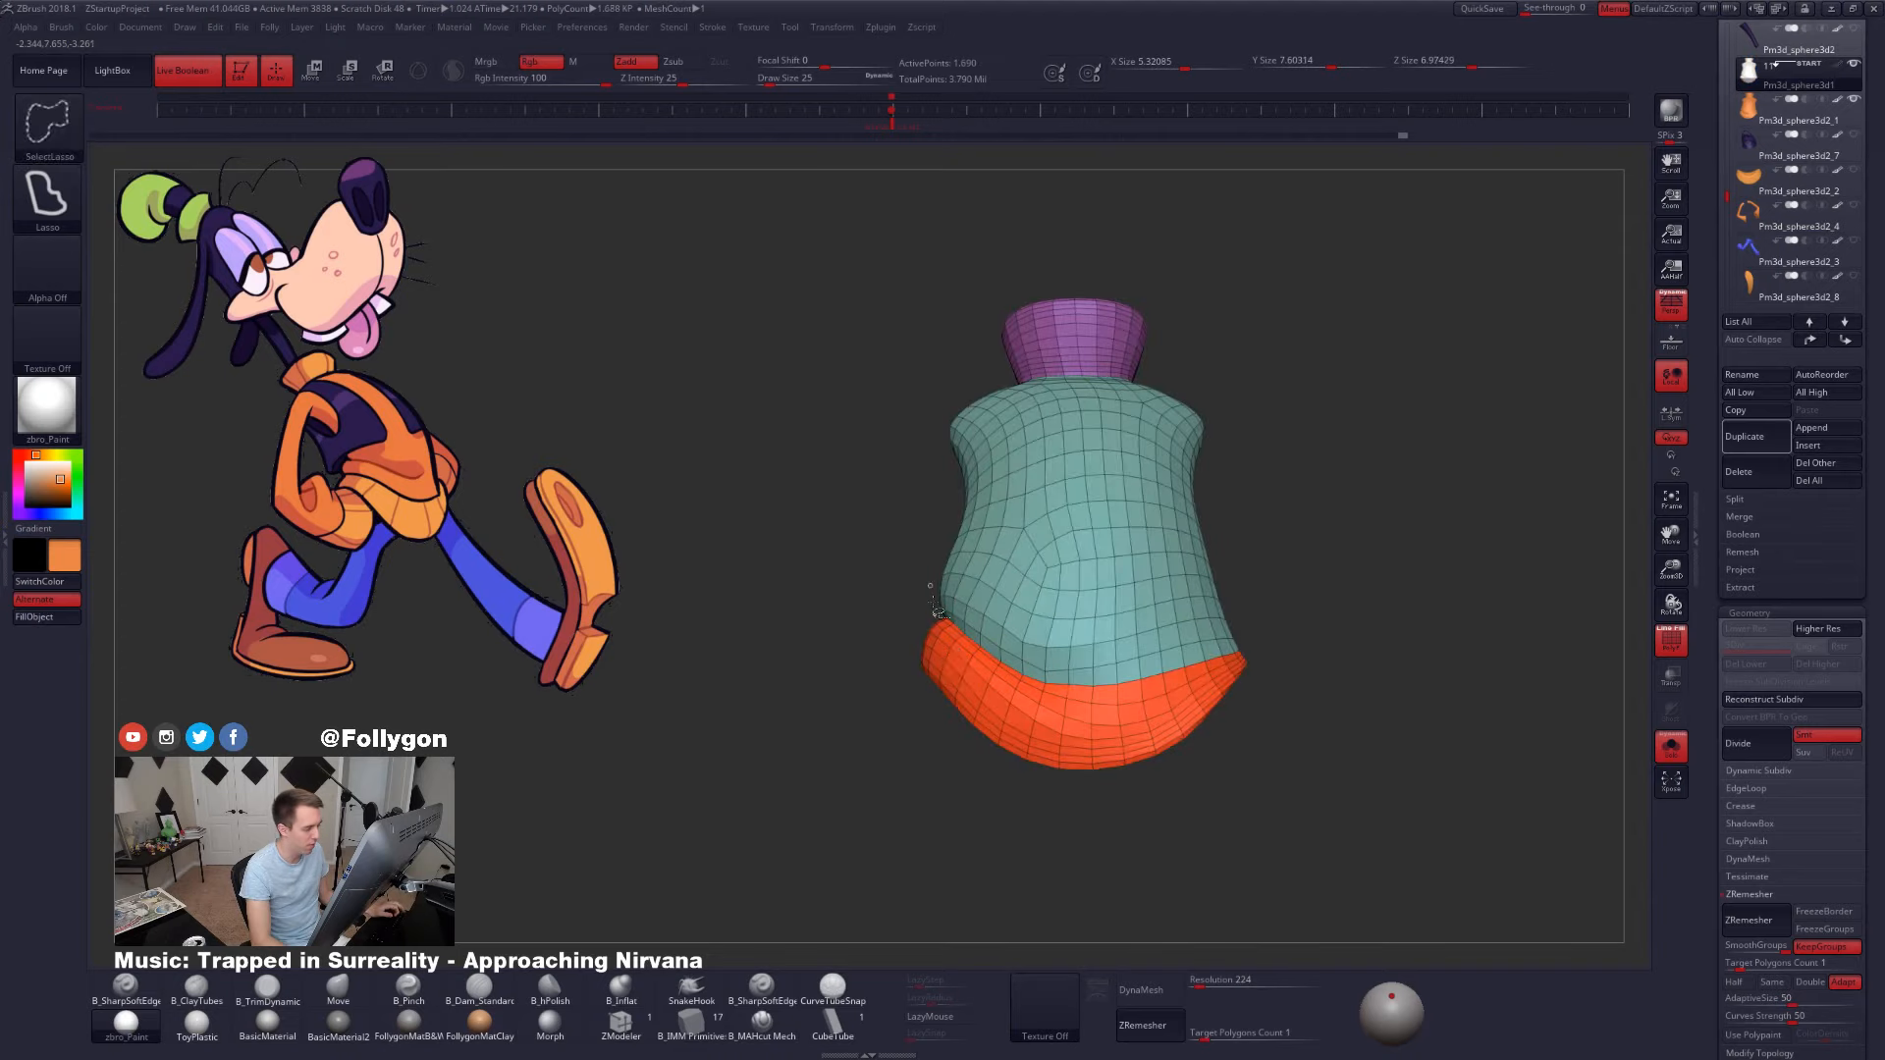
{"action": "right_click_drag", "start_coordinate": [934, 606], "coordinate": [1118, 650]}
{"action": "key", "text": "d"}
{"action": "key", "text": "shift+f"}
{"action": "key", "text": "shift+d"}
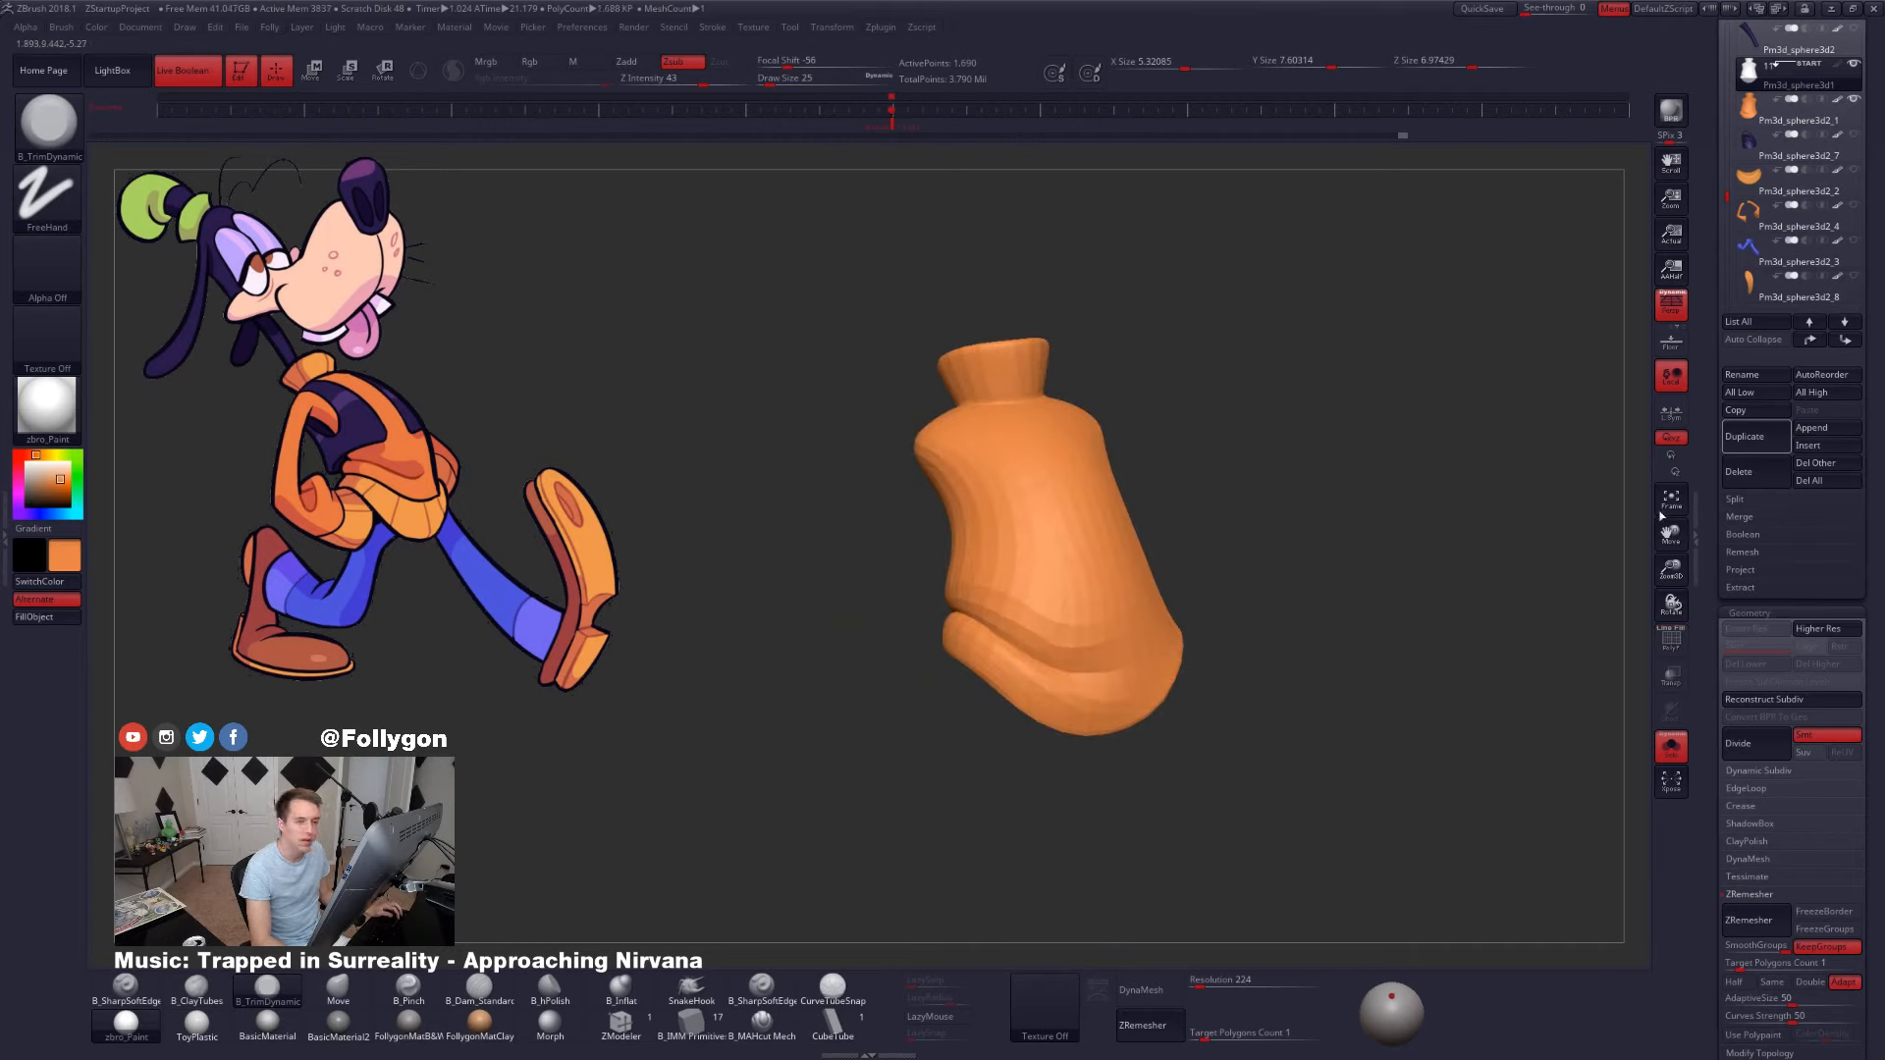
- Subdivide the remeshed torso once and project the dense copy onto it, always accepting the PolyPaint transfer
{"action": "left_click_drag", "start_coordinate": [1707, 422], "coordinate": [1713, 520]}
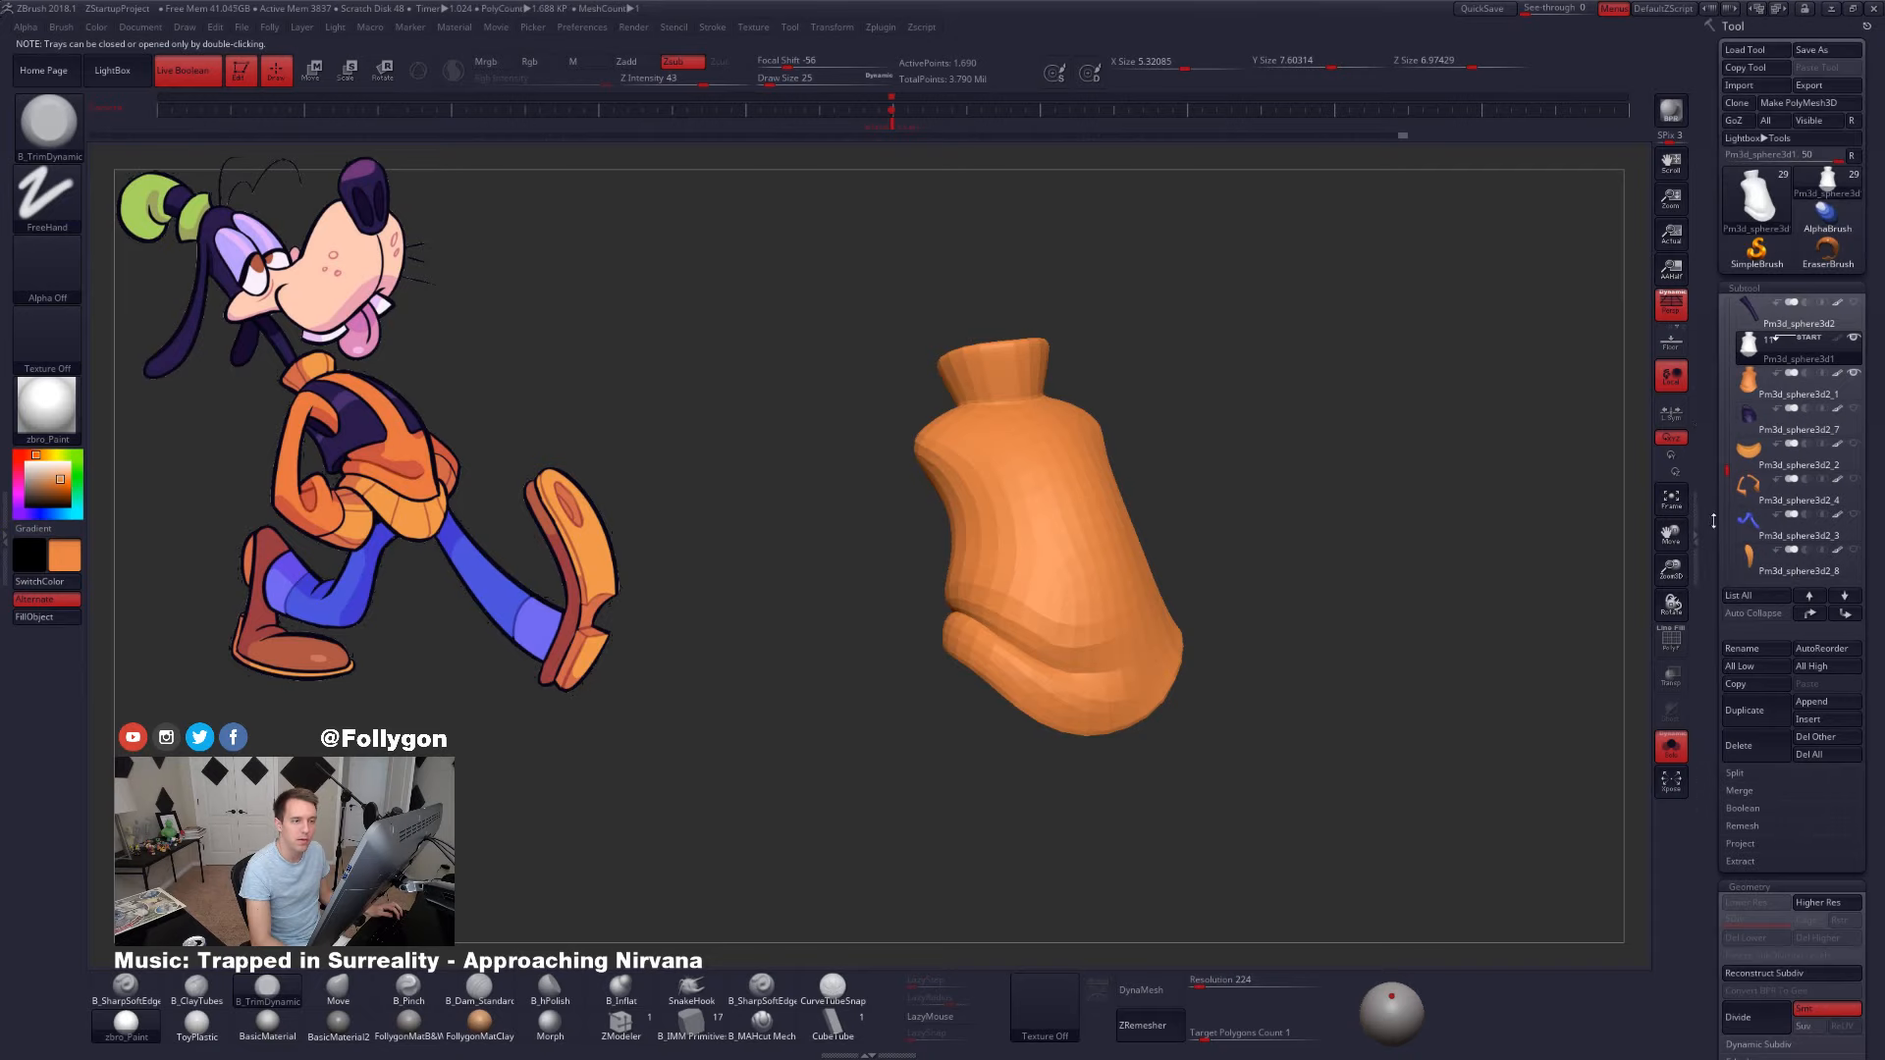
{"action": "key", "text": "d"}
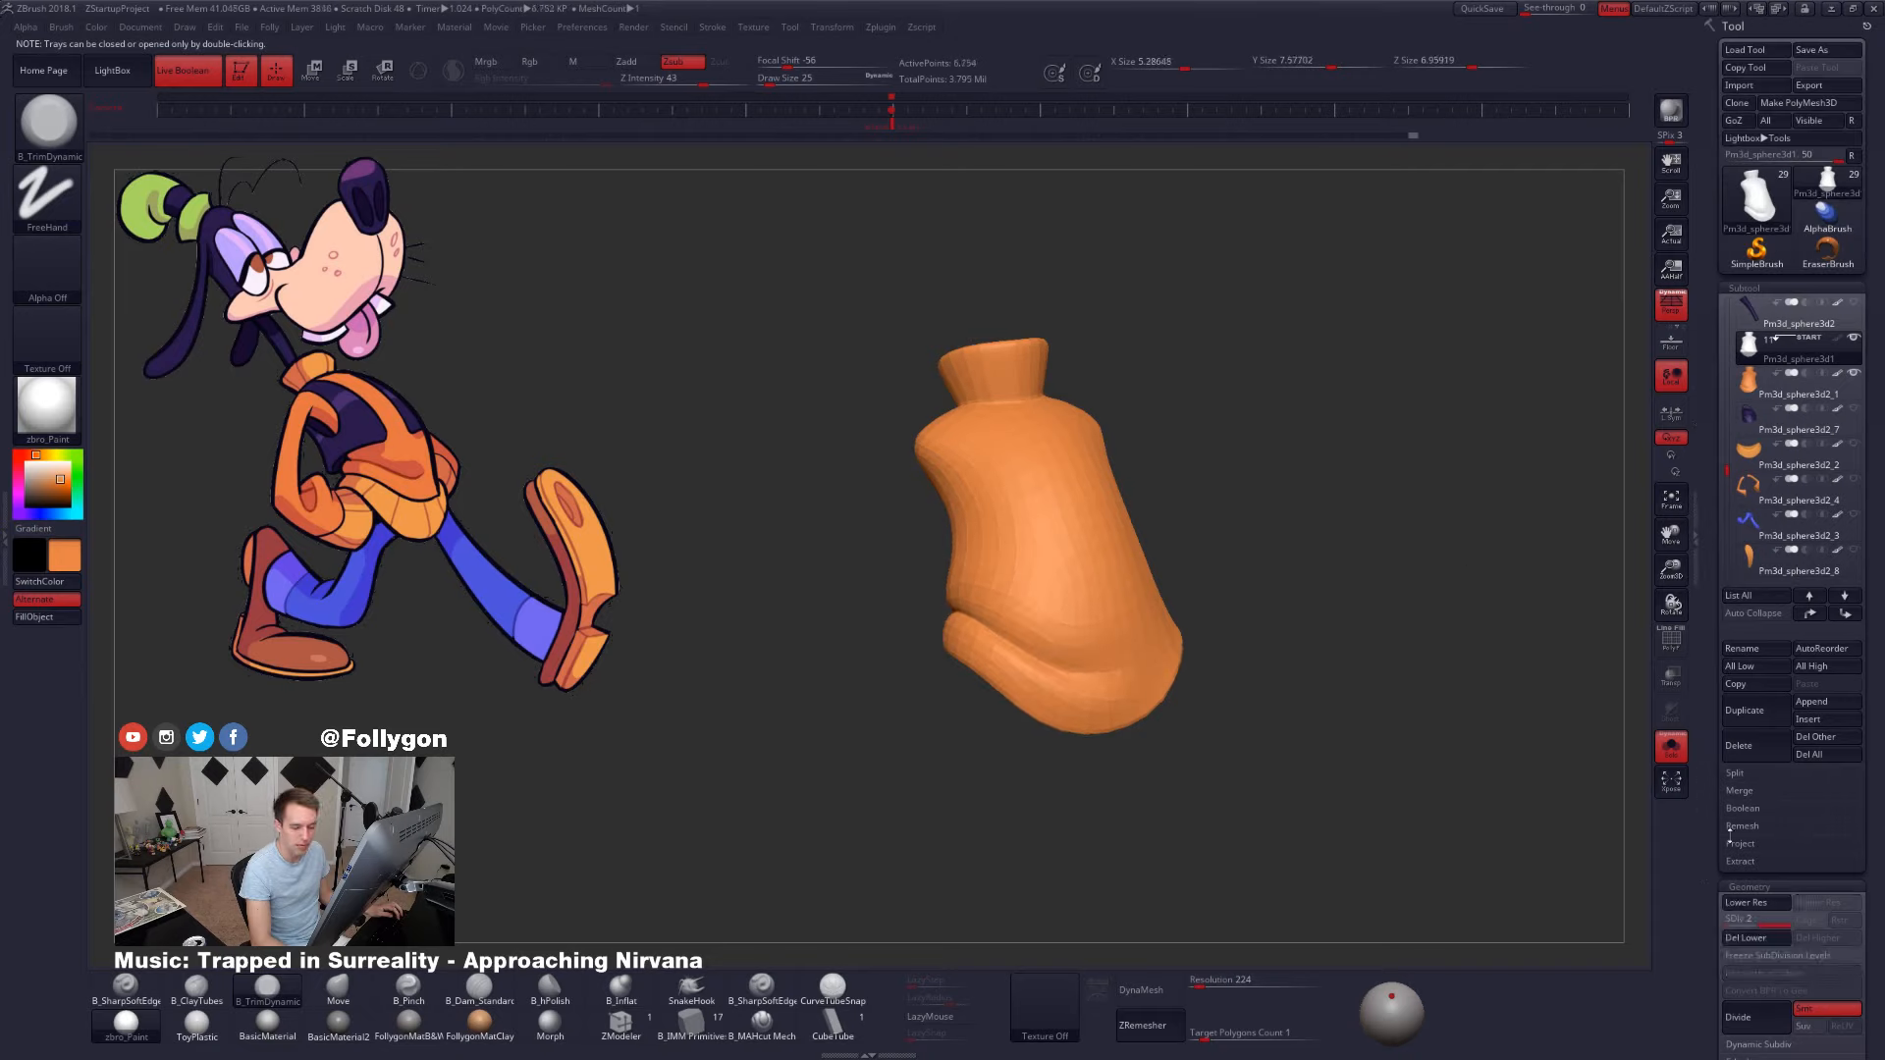
{"action": "left_click", "coordinate": [1746, 847]}
{"action": "left_click", "coordinate": [1753, 879]}
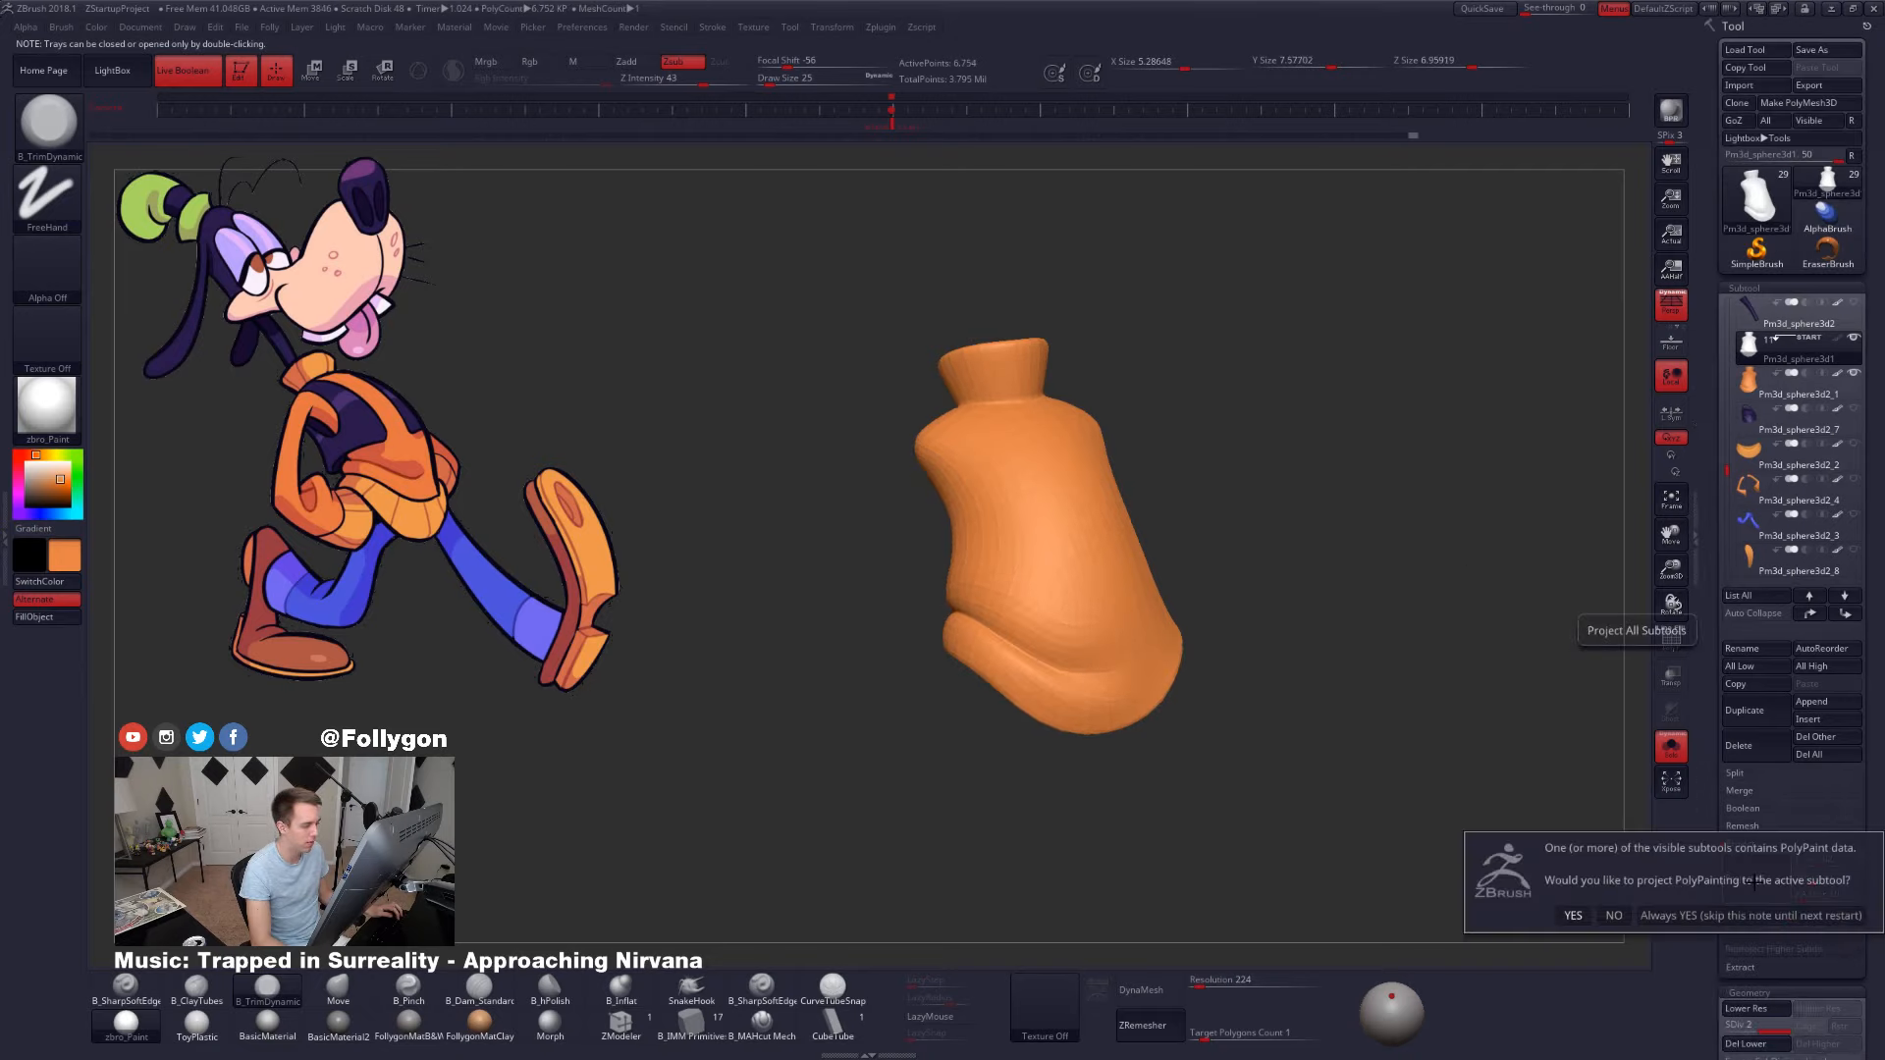
{"action": "left_click", "coordinate": [1702, 916]}
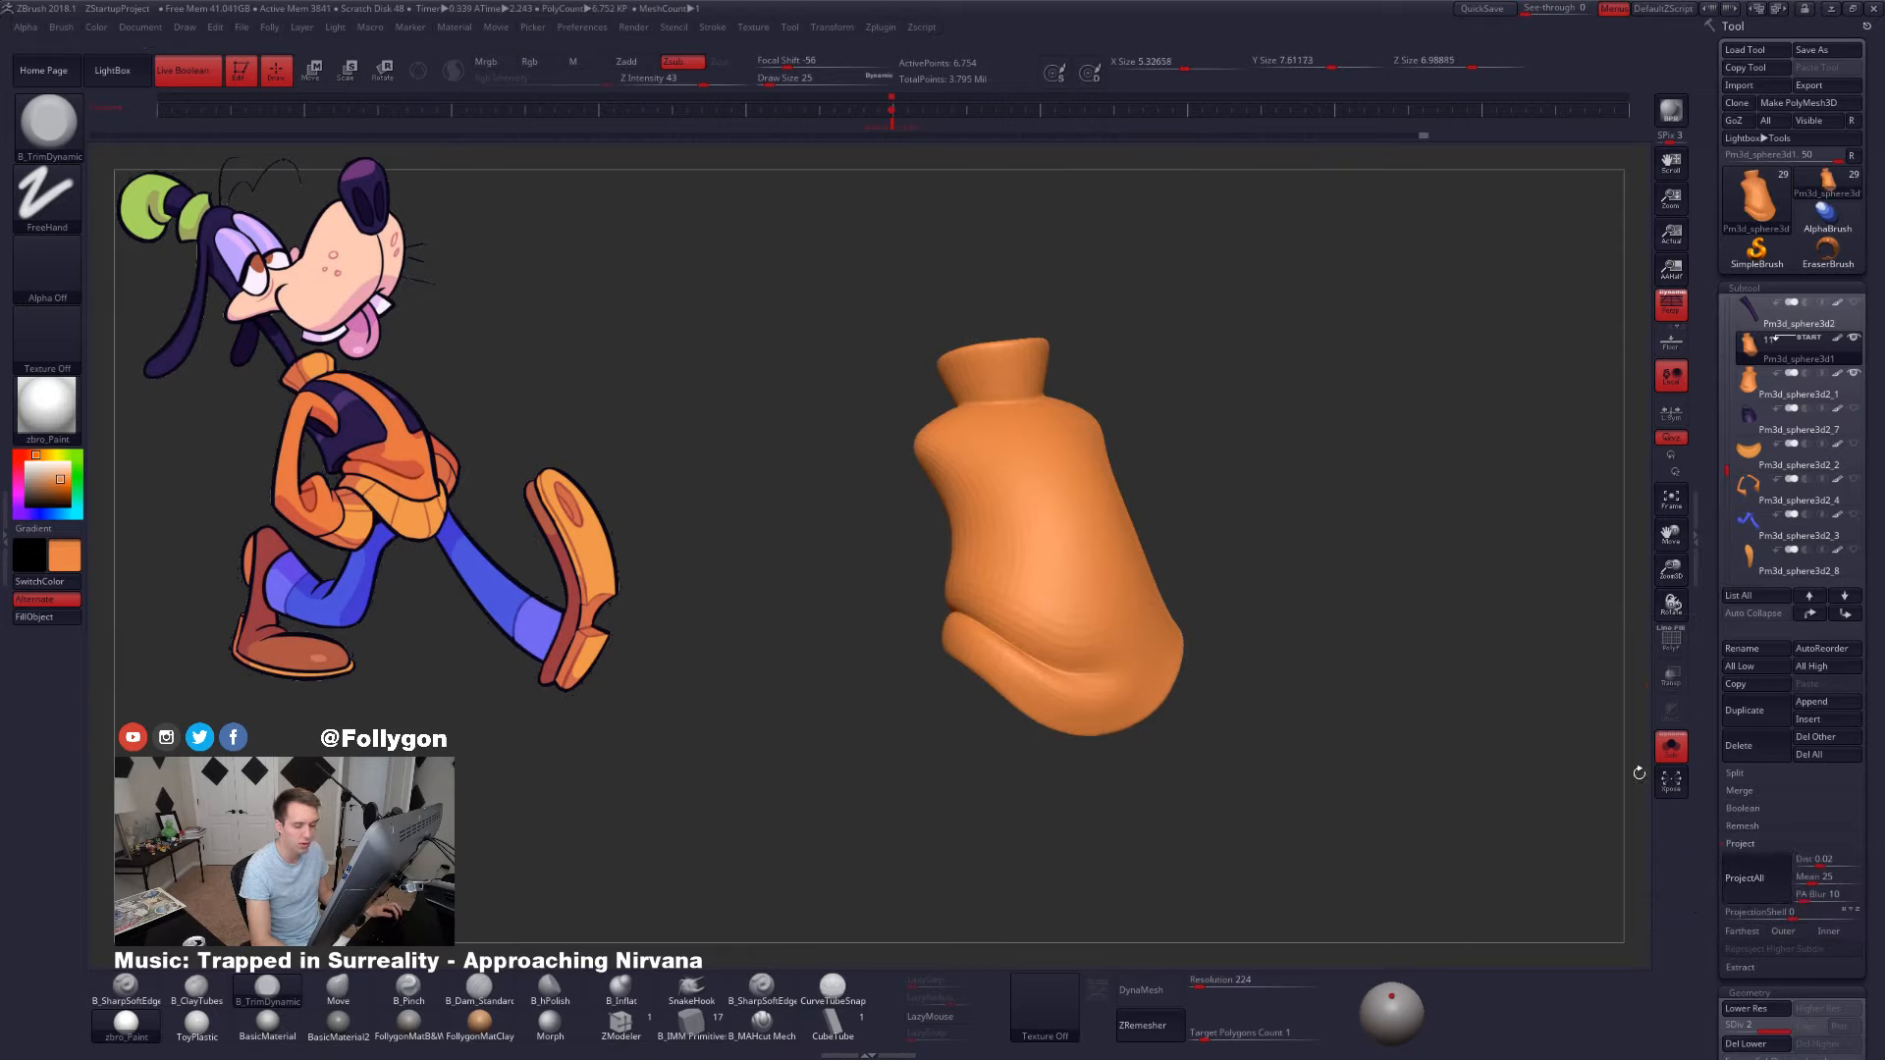
- Subdivide the torso to levels 3 and 4, running ProjectAll after each division
{"action": "key", "text": "ctrl+d"}
{"action": "left_click", "coordinate": [1757, 879]}
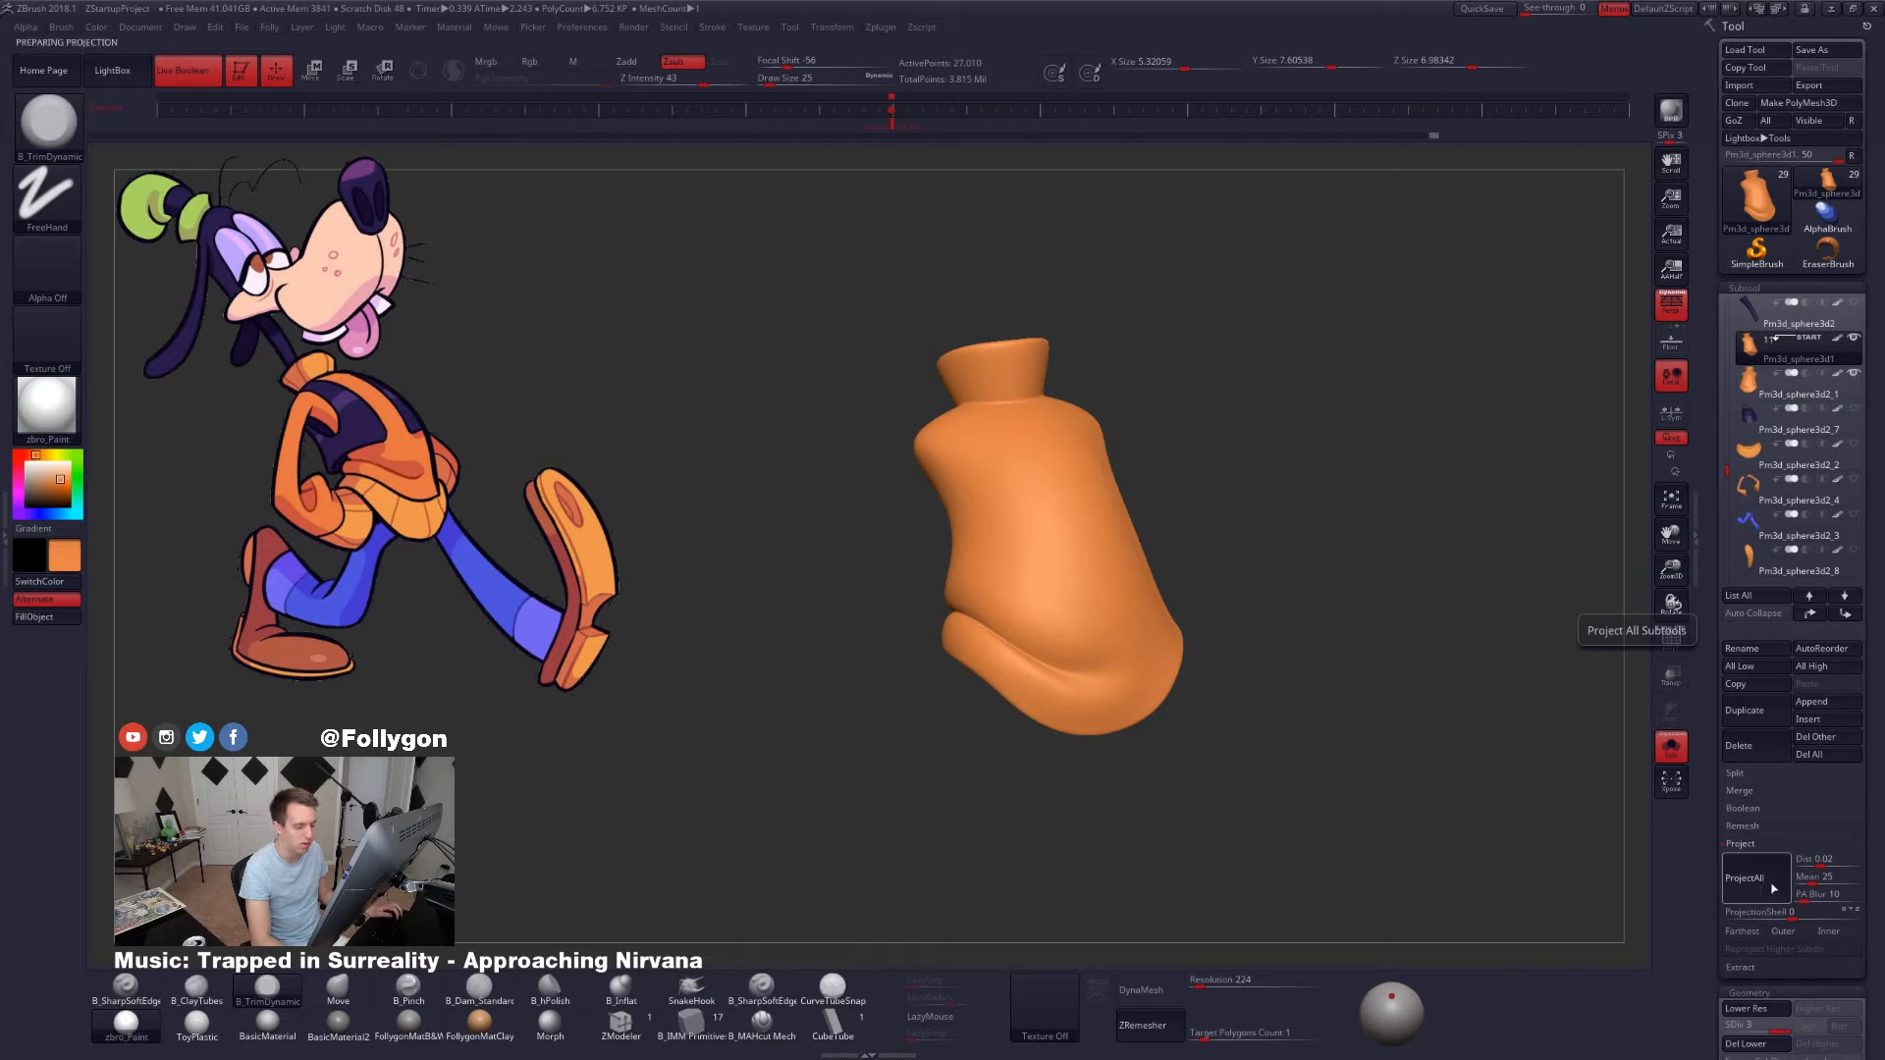
{"action": "key", "text": "ctrl+d"}
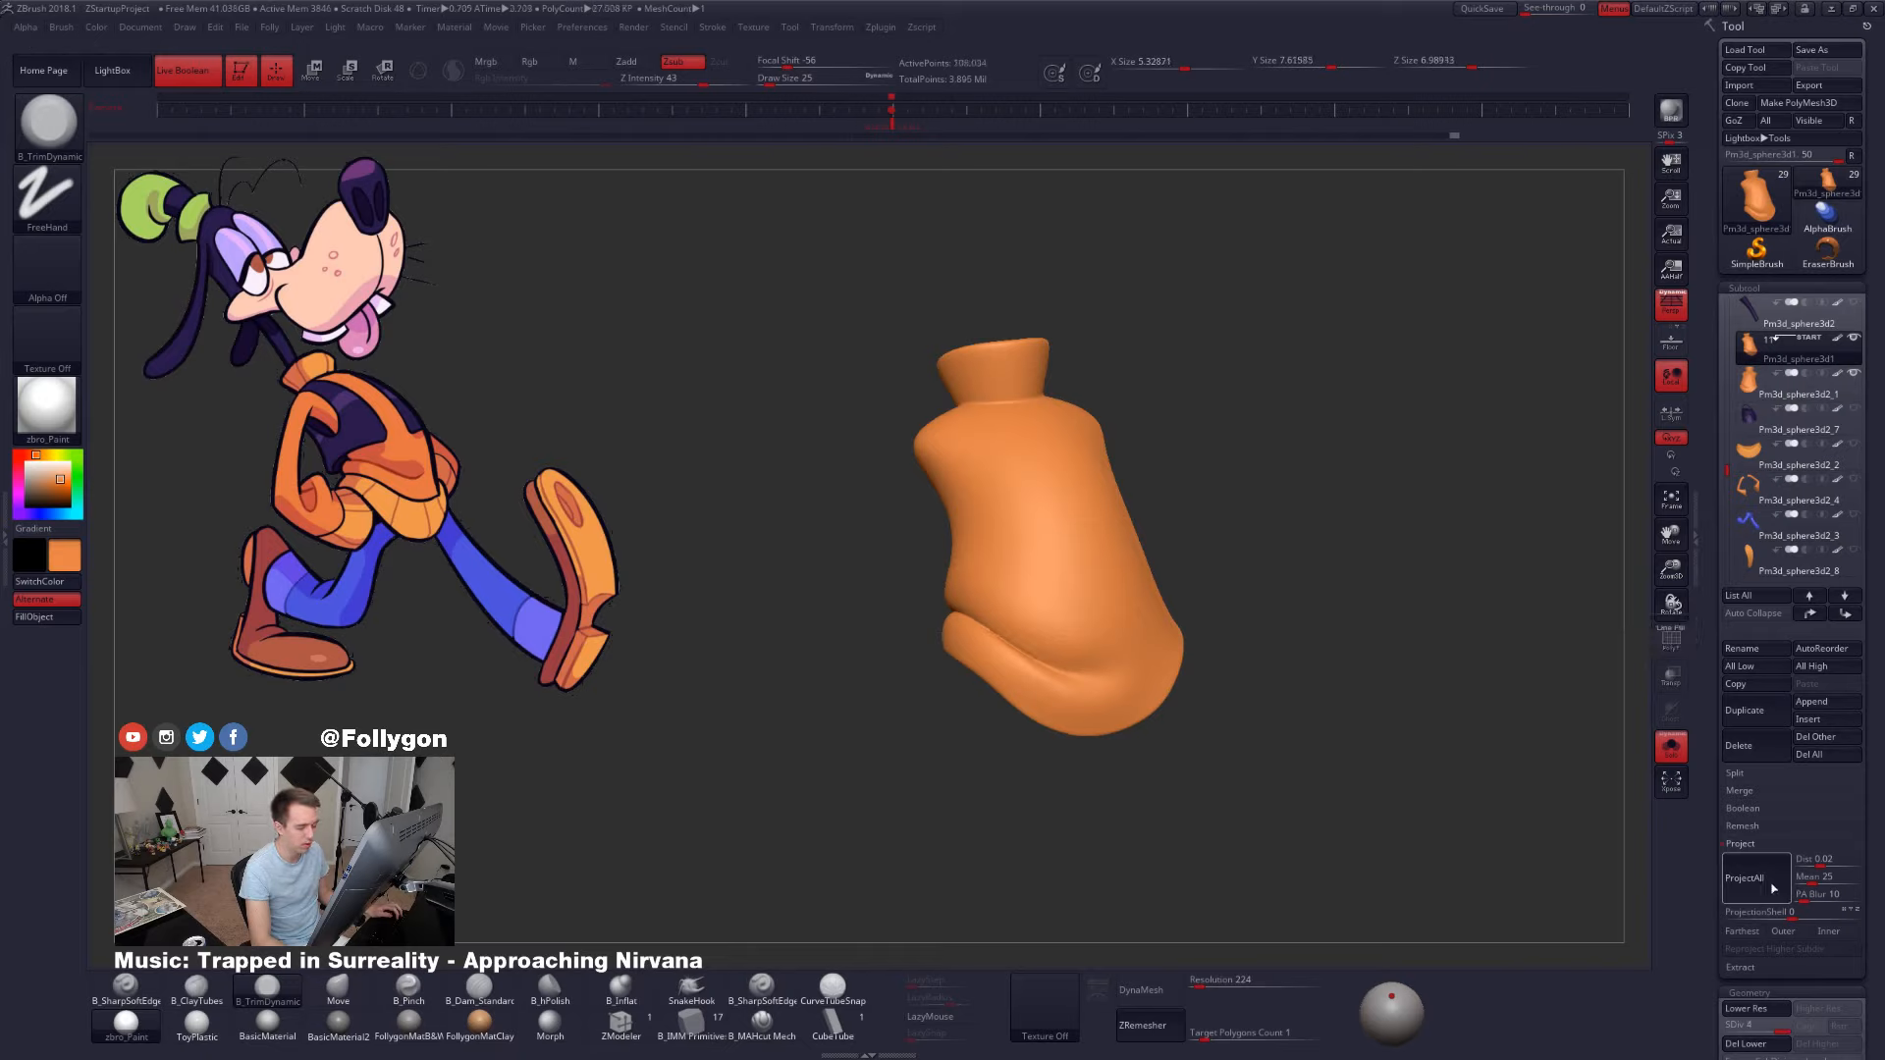
{"action": "left_click", "coordinate": [1757, 879]}
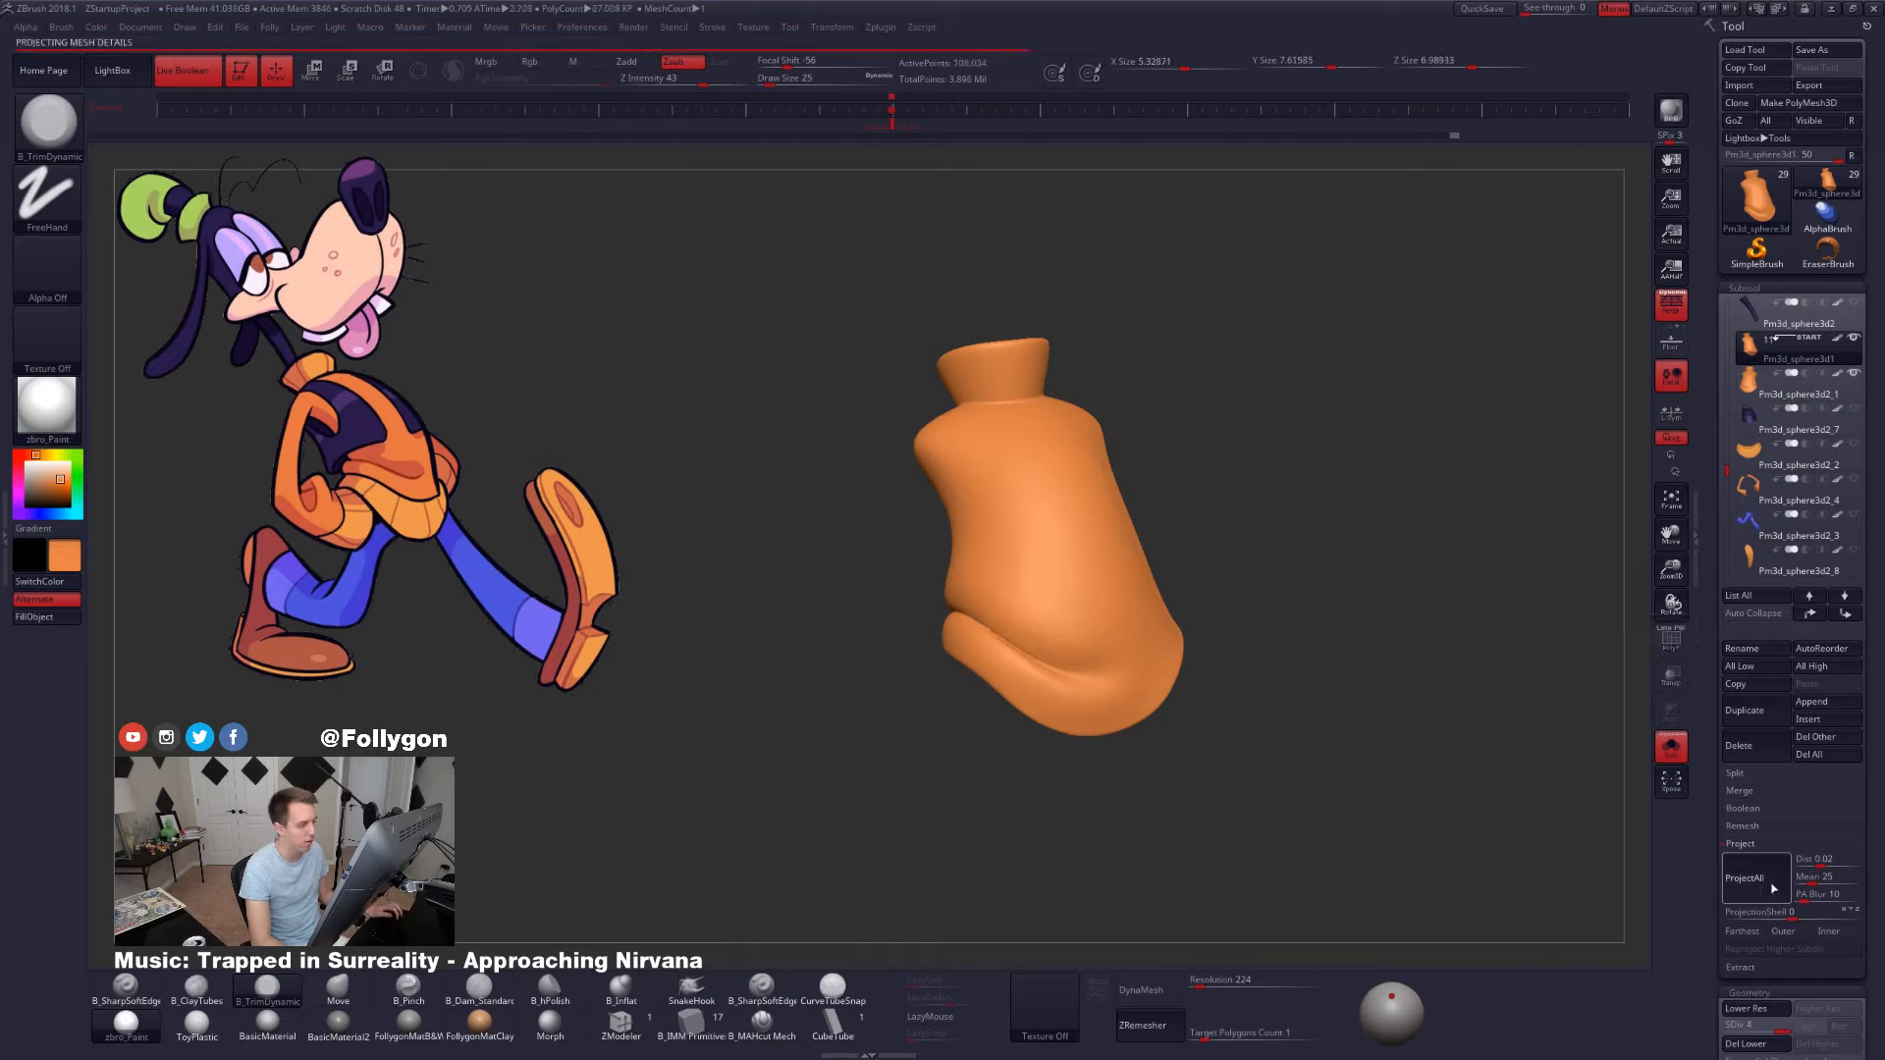
{"action": "right_click_drag", "start_coordinate": [1100, 671], "coordinate": [1178, 677]}
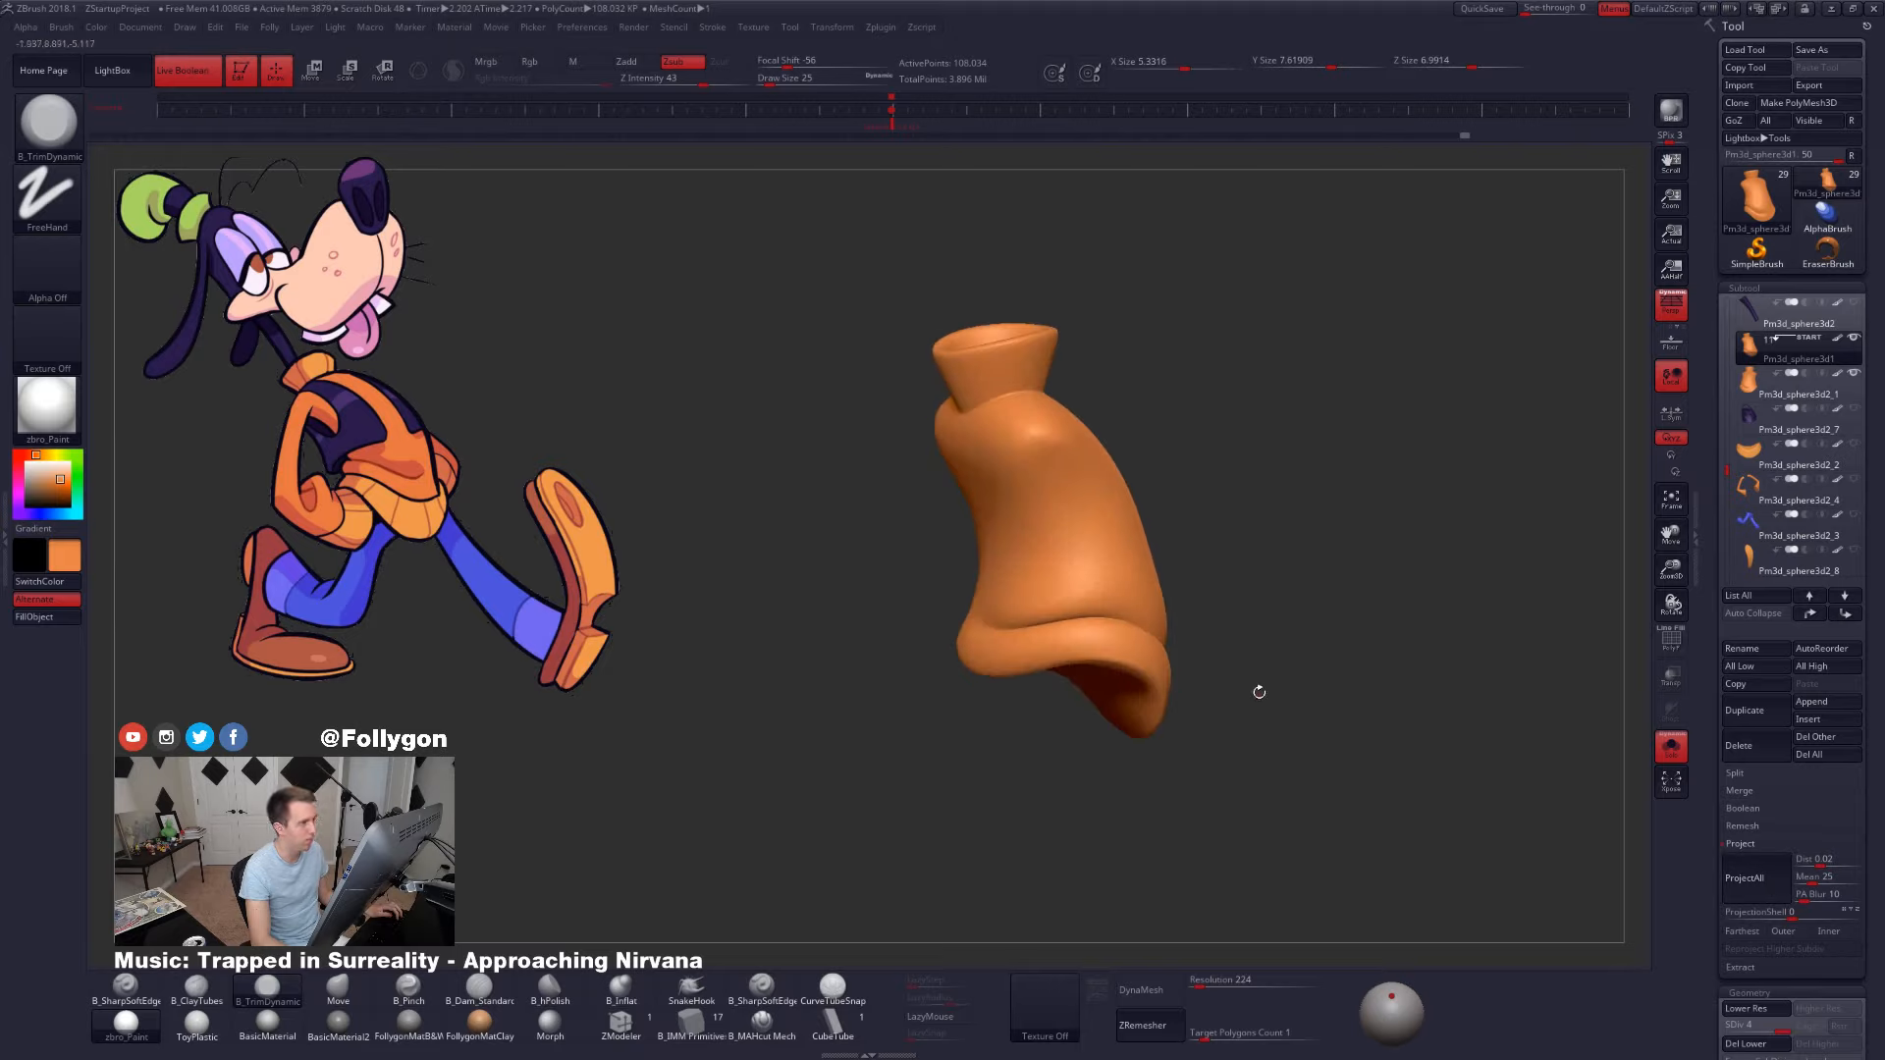
- Delete the dense duplicate subtool Pm3d_sphere3d2_1 and select the remeshed torso Pm3d_sphere3d1
{"action": "left_click", "coordinate": [1797, 385]}
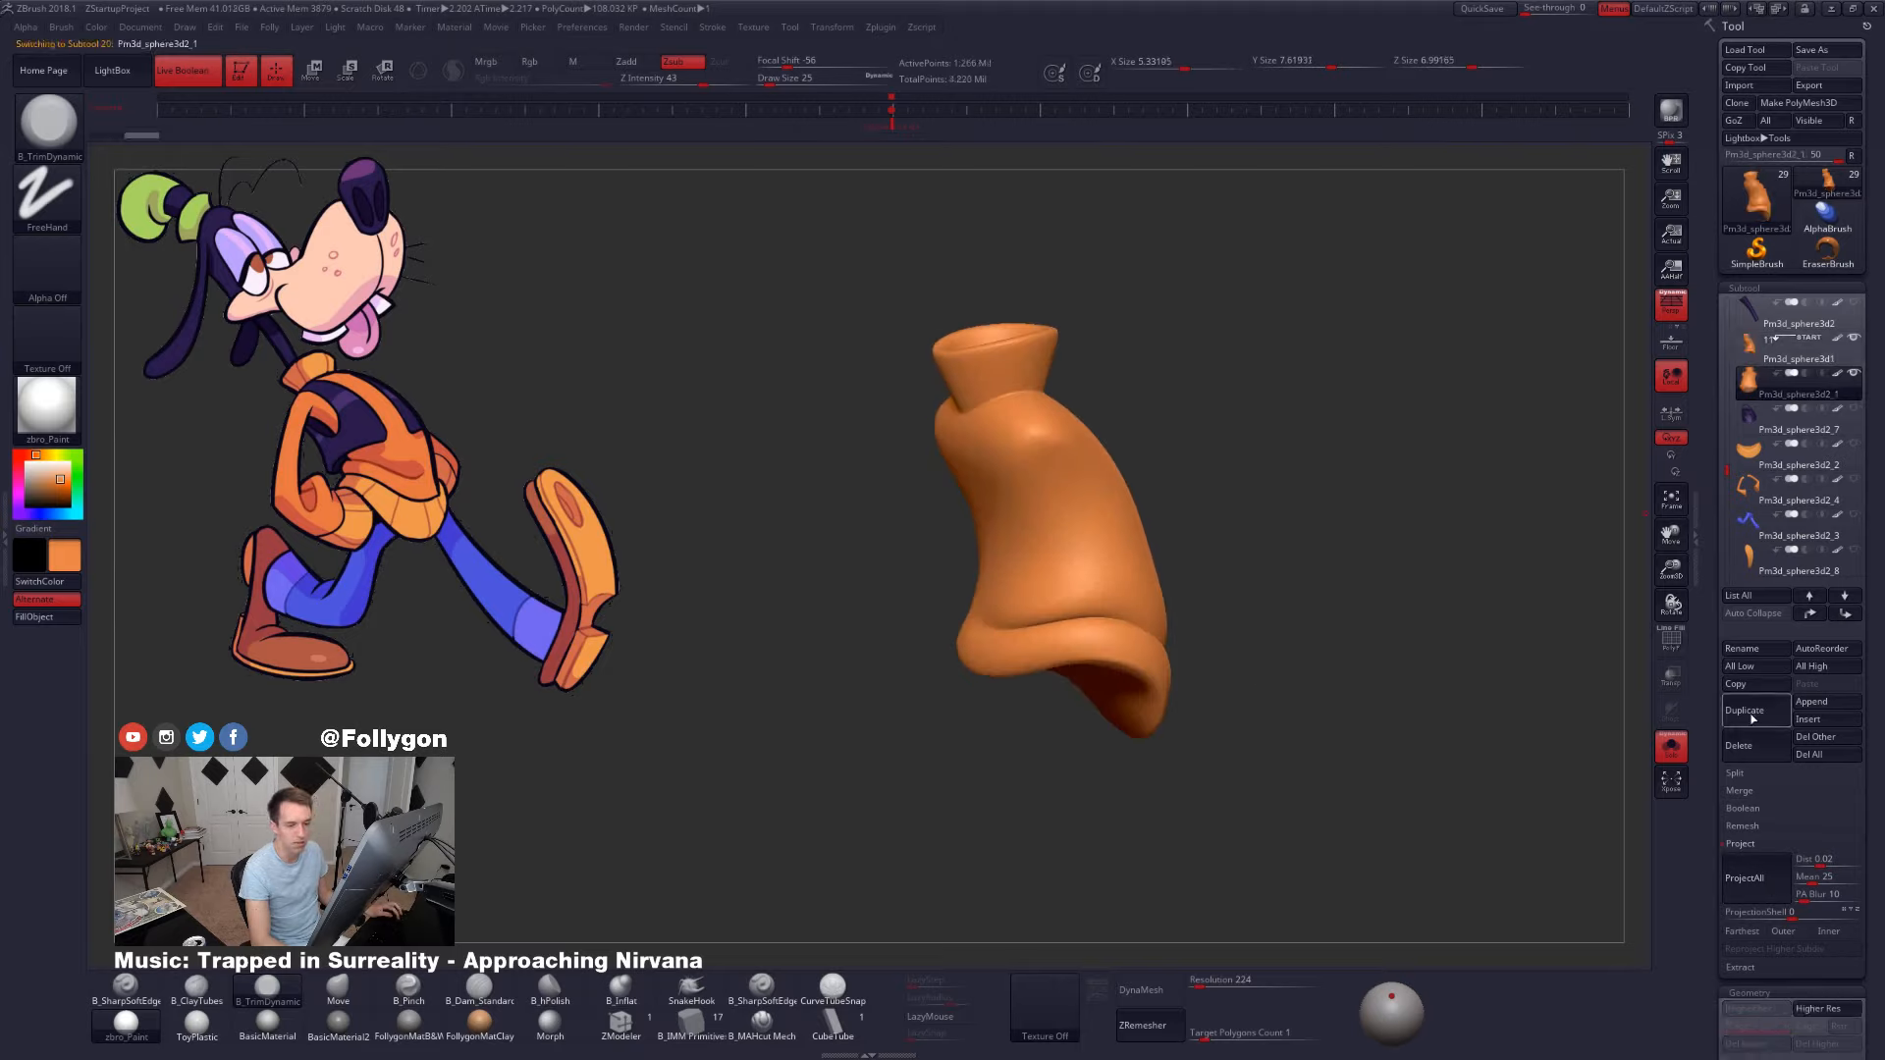
{"action": "left_click", "coordinate": [1742, 743]}
{"action": "left_click", "coordinate": [1622, 764]}
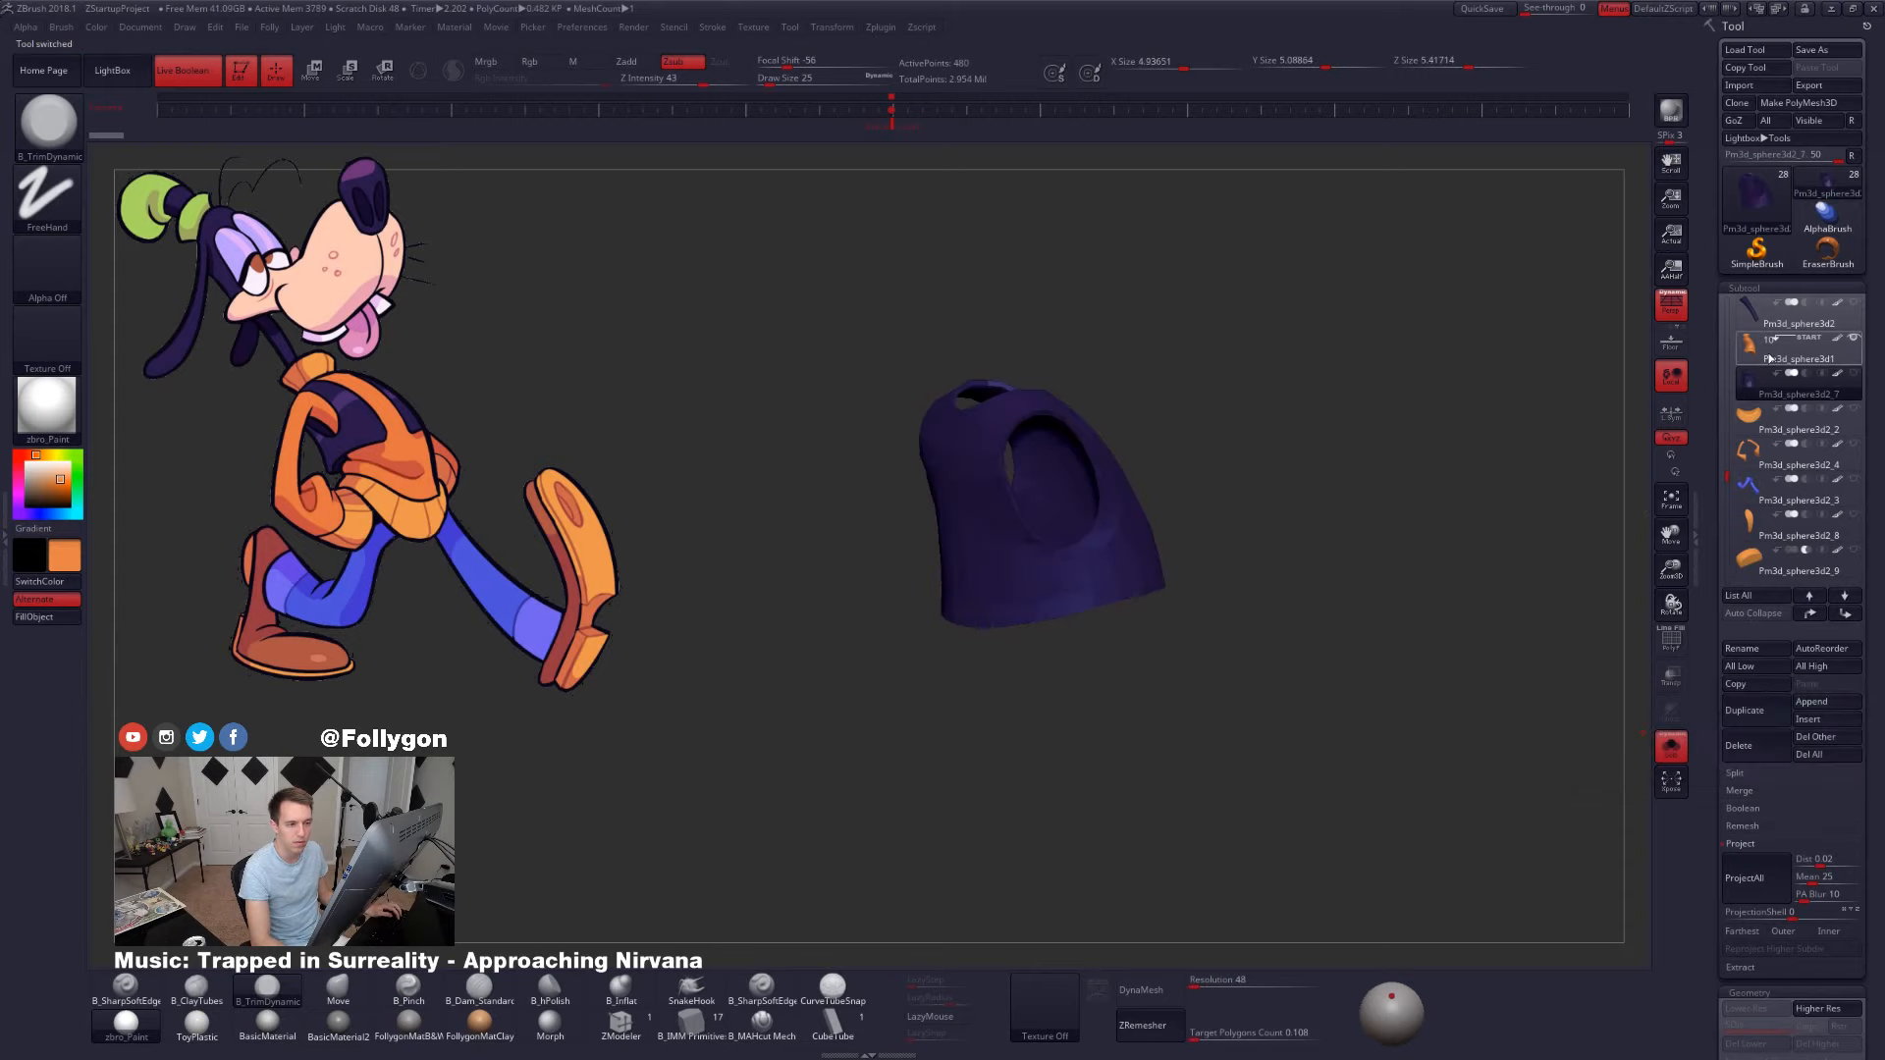
{"action": "left_click", "coordinate": [1725, 362]}
- Subdivide the torso to level 5 and check its surface both isolated and on the whole character
{"action": "left_click_drag", "start_coordinate": [1424, 535], "coordinate": [1264, 594]}
{"action": "key", "text": "shift+s"}
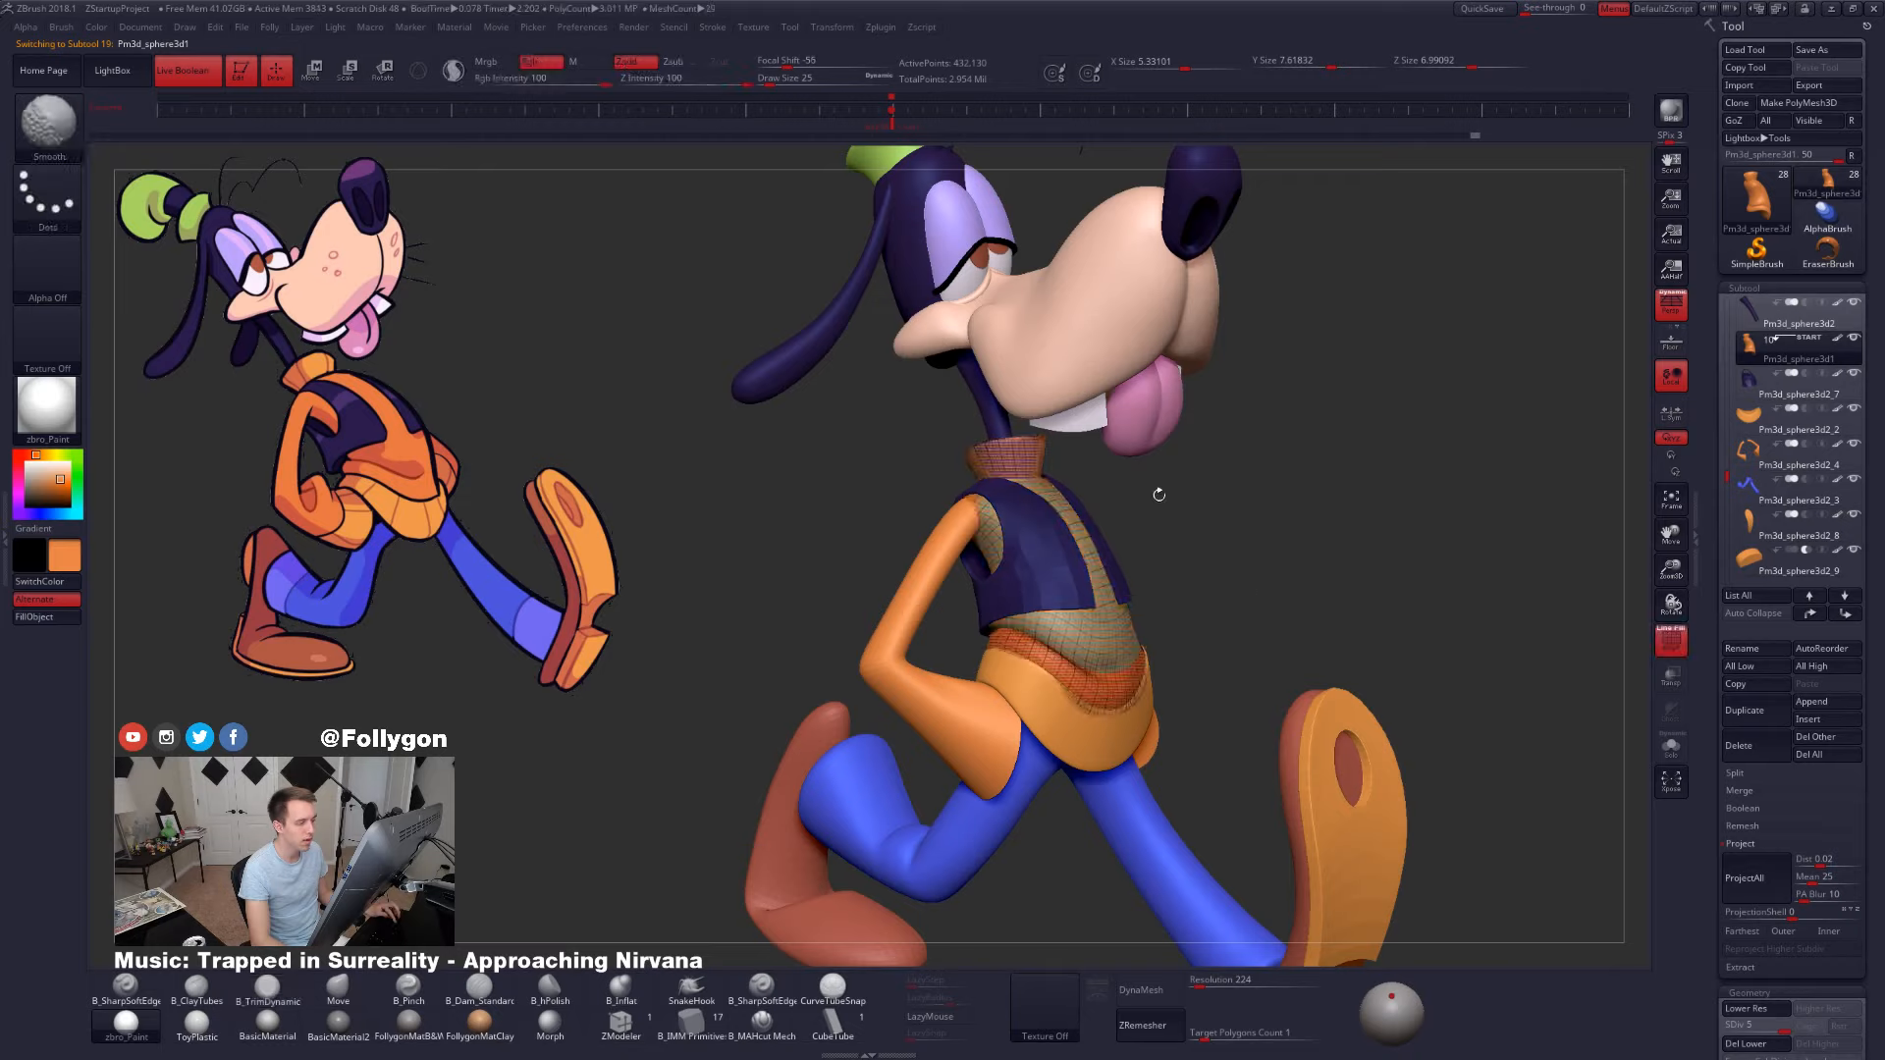
{"action": "key", "text": "shift+f"}
{"action": "key", "text": "shift+s"}
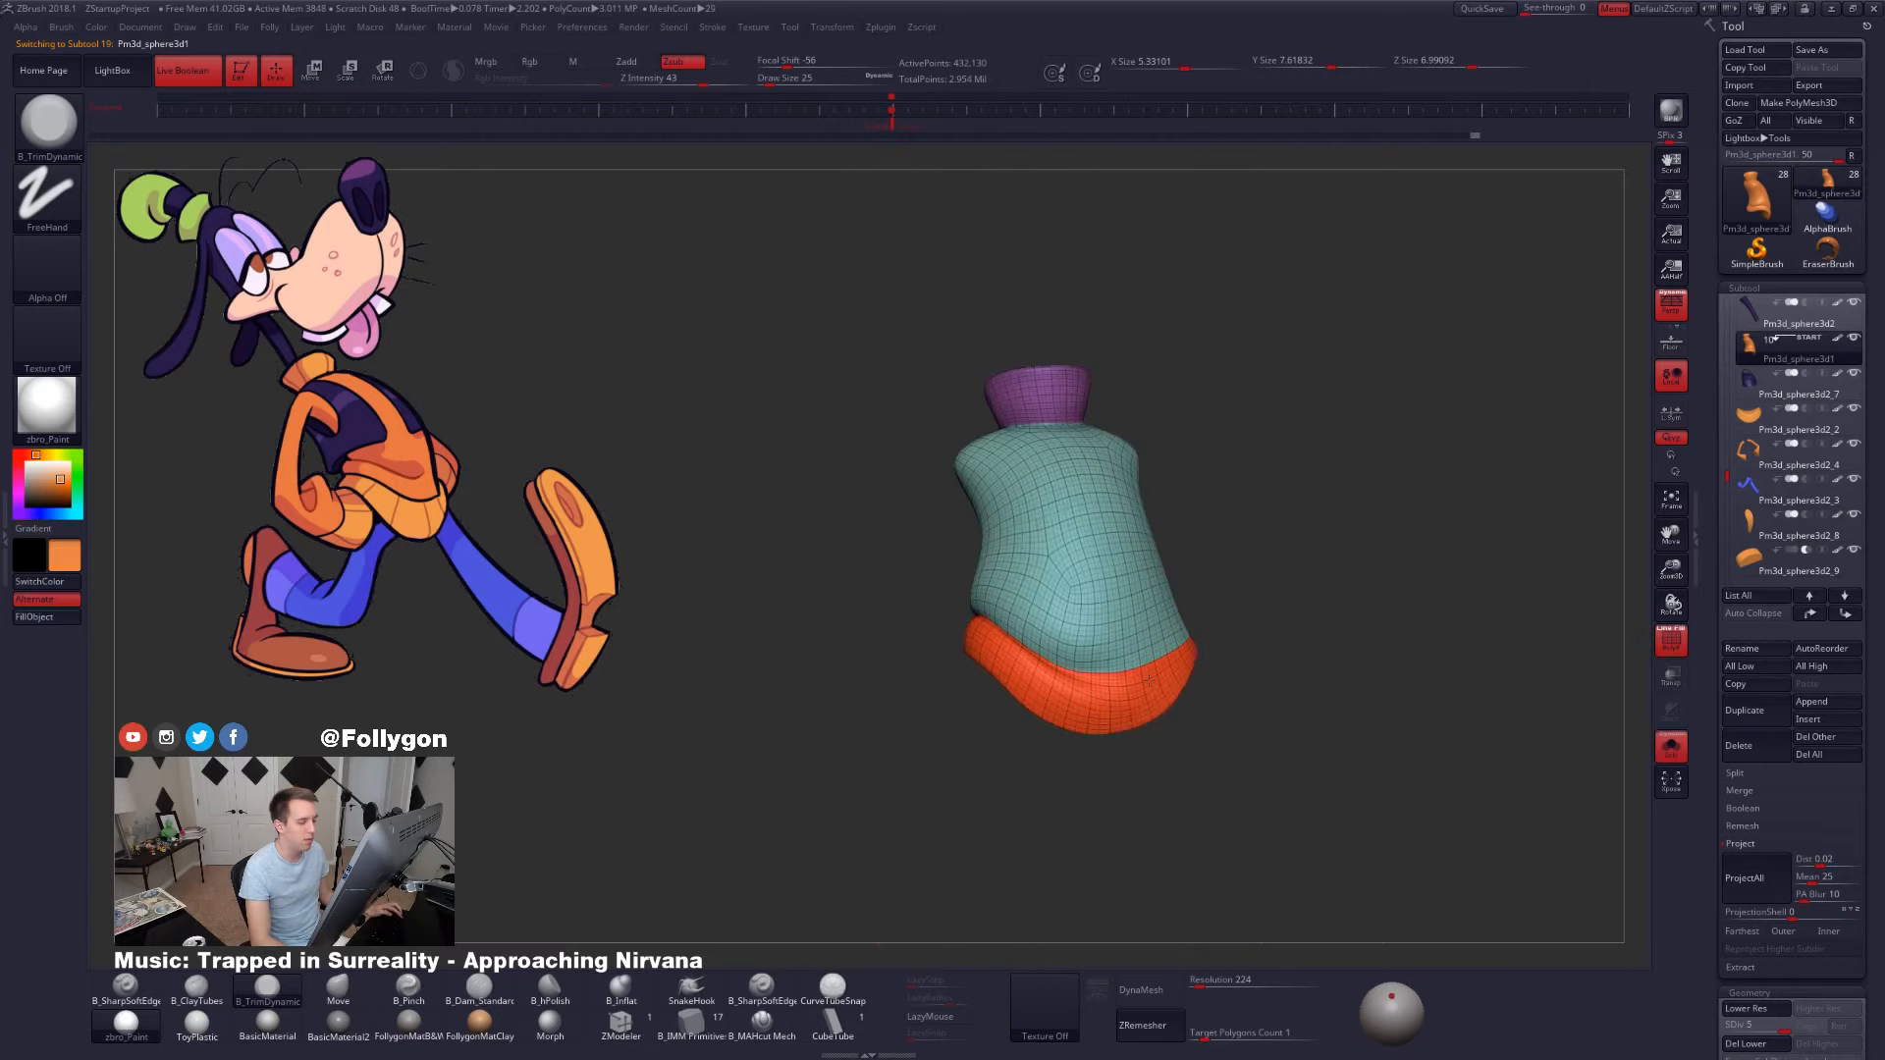
{"action": "left_click_drag", "start_coordinate": [1127, 650], "coordinate": [1107, 483]}
{"action": "key", "text": "shift+f"}
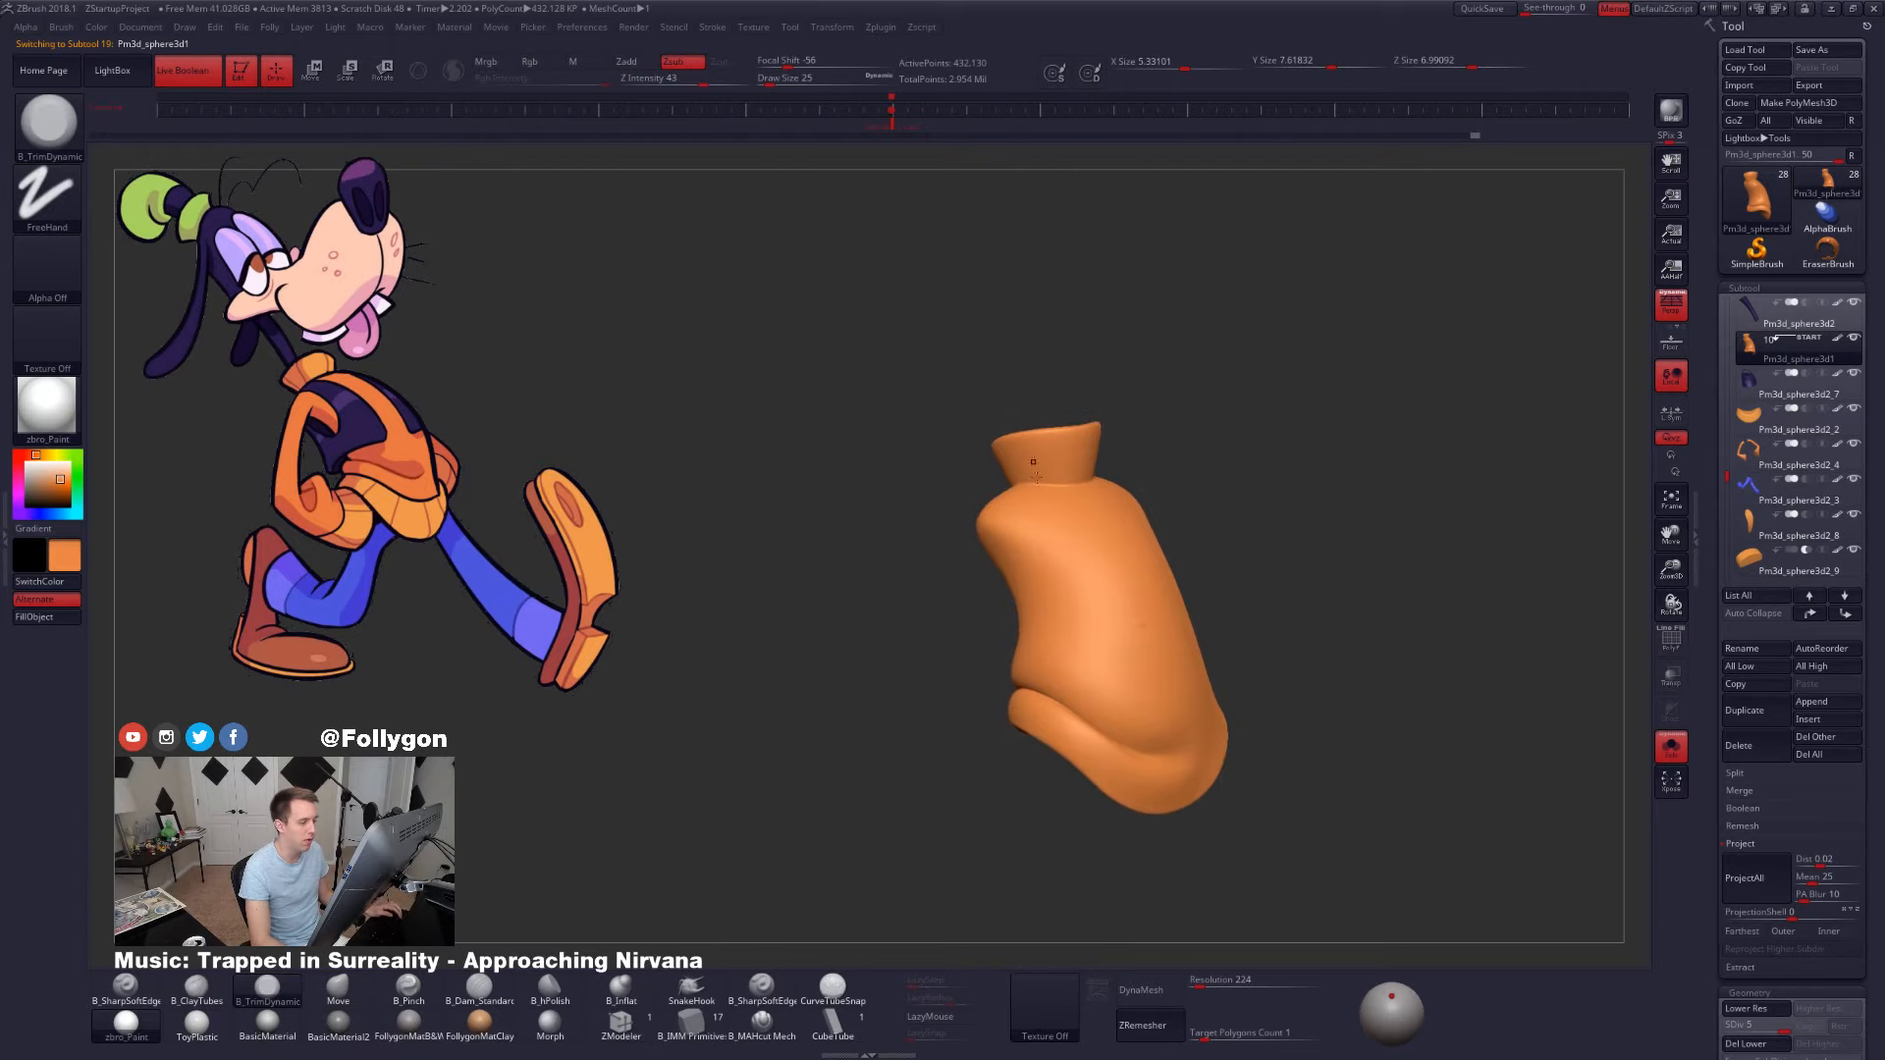
{"action": "key", "text": "shift+s"}
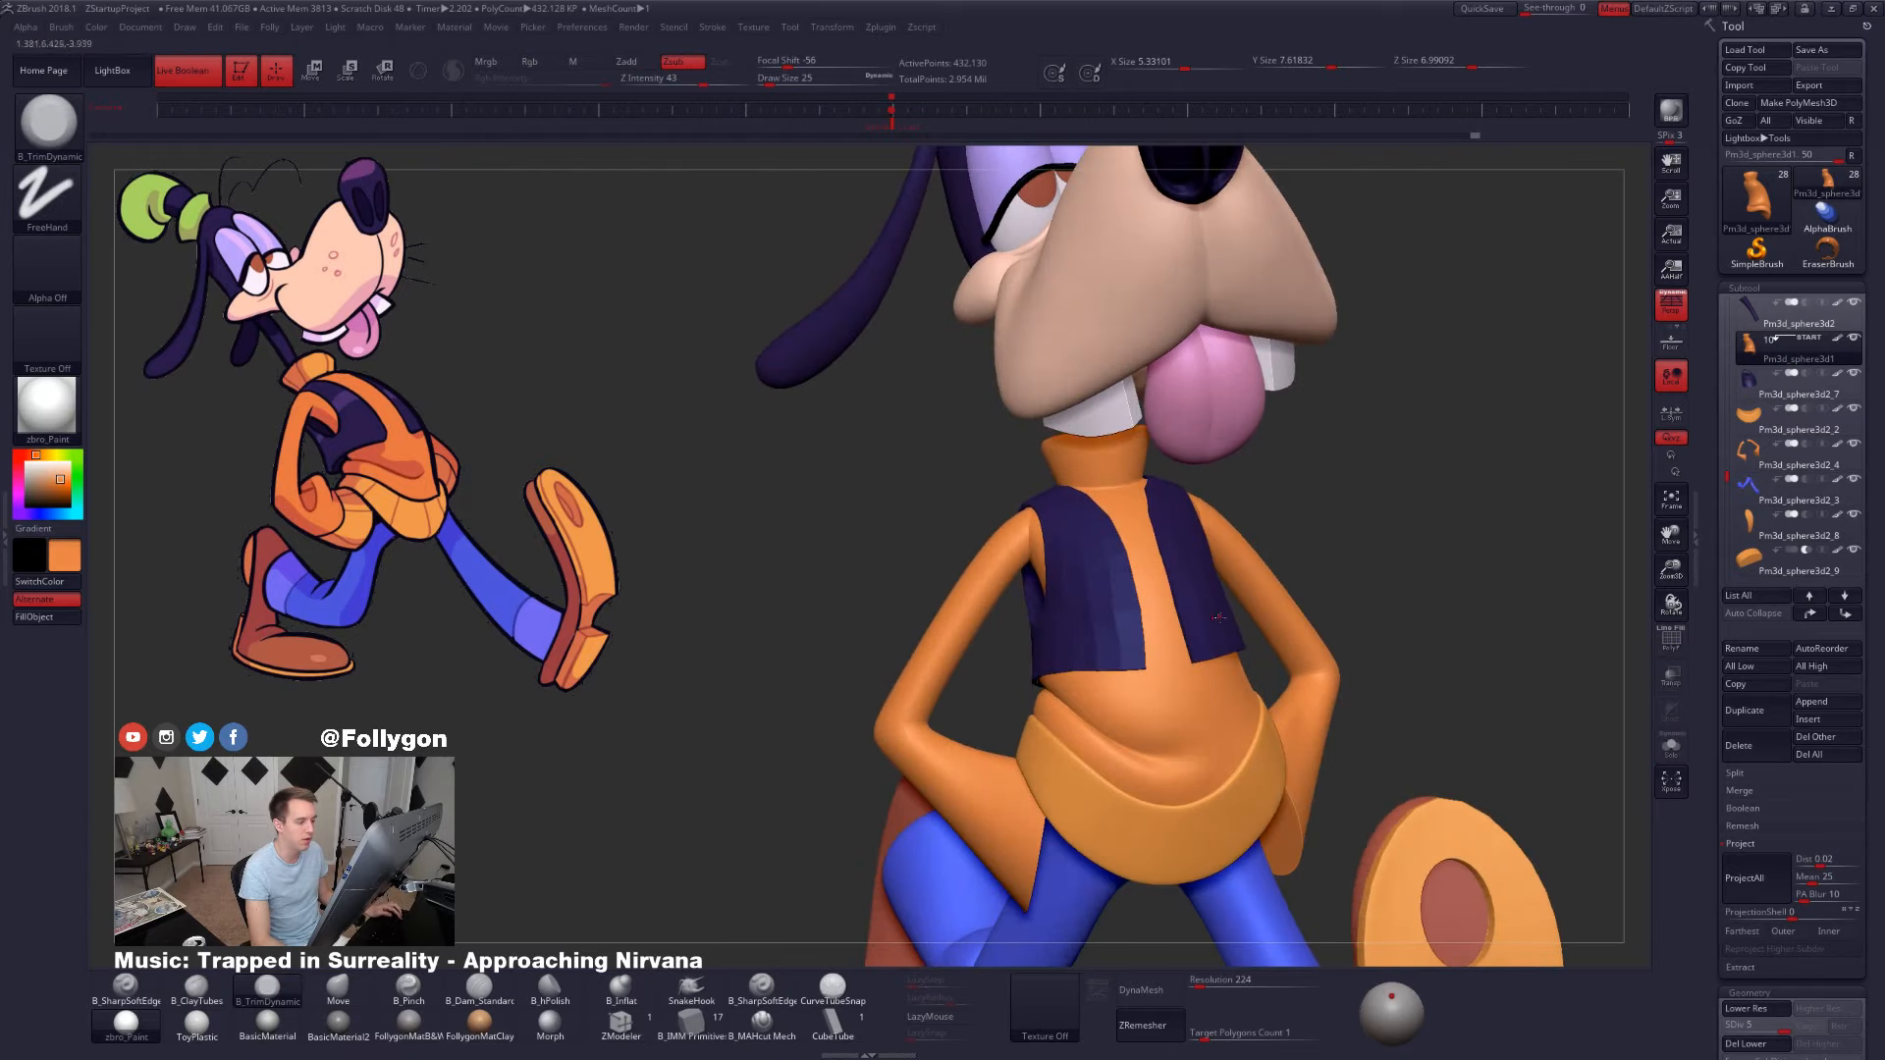
{"action": "right_click_drag", "start_coordinate": [1218, 617], "coordinate": [1043, 601], "text": "ctrl"}
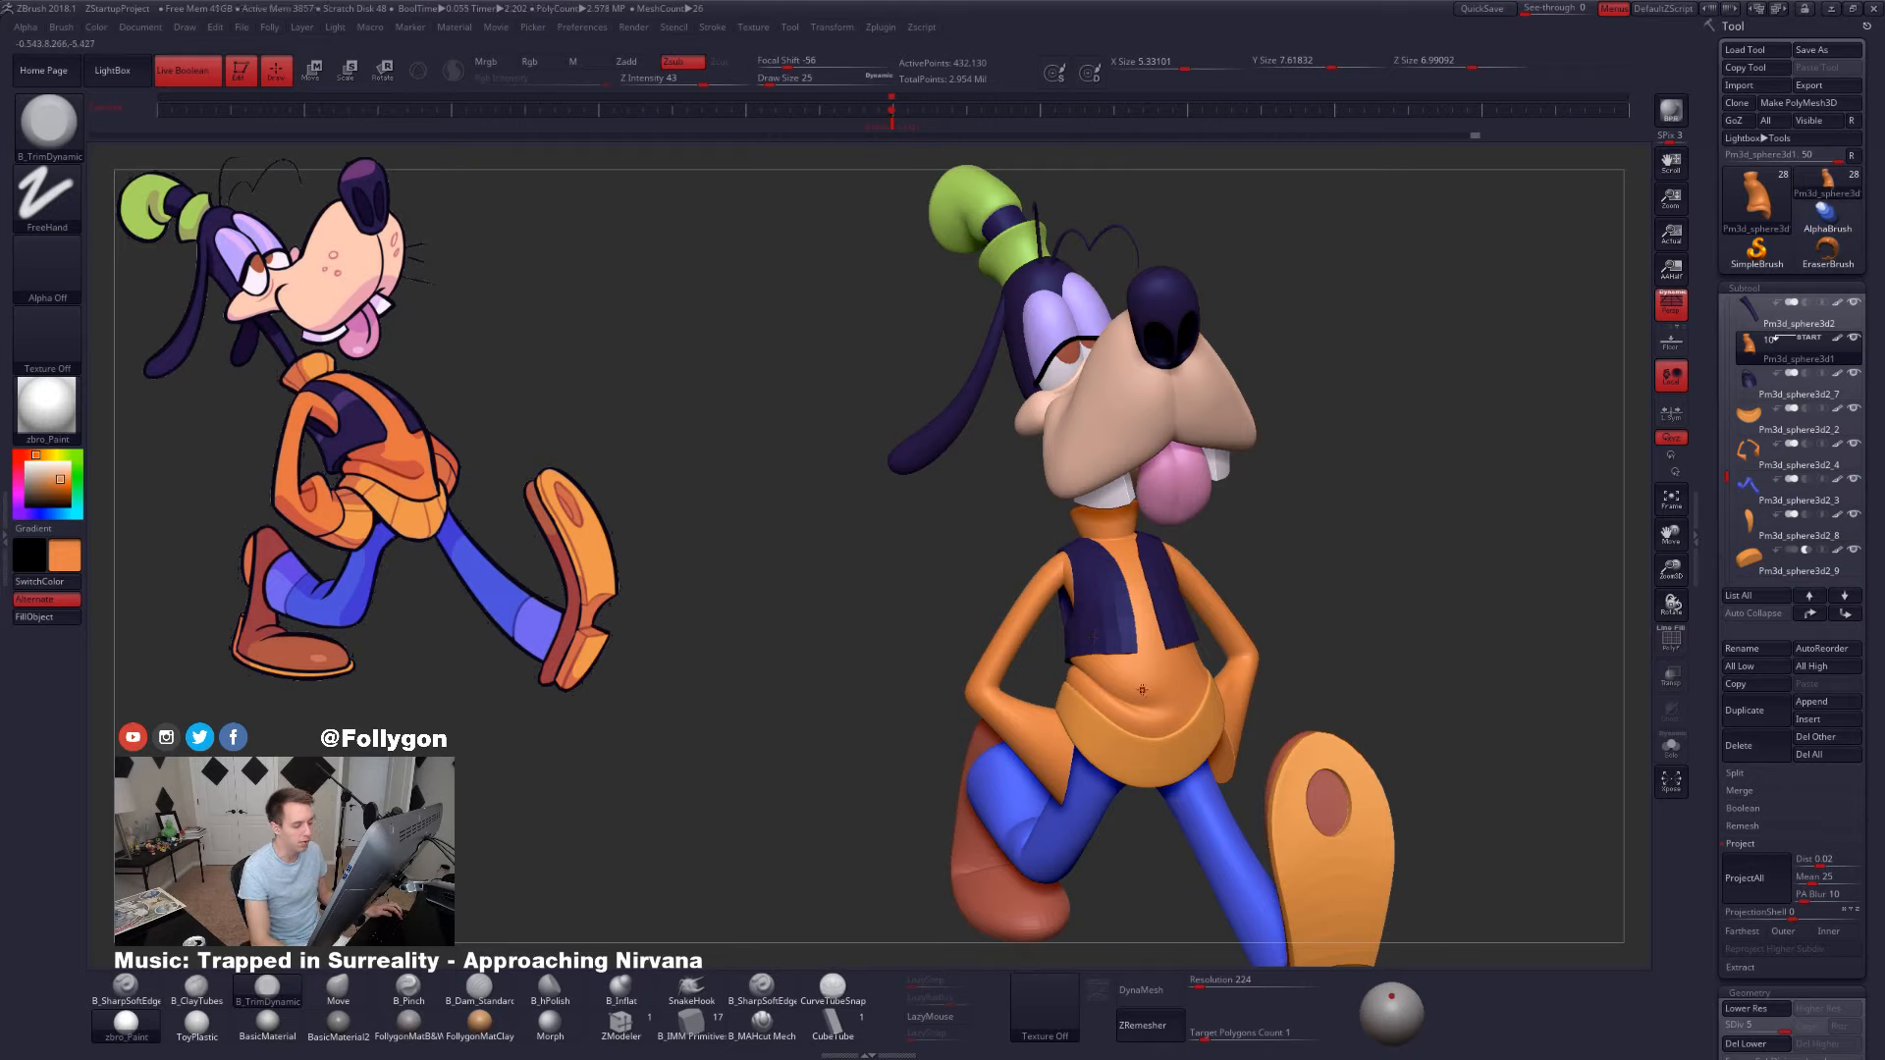
{"action": "mouse_move", "coordinate": [1141, 690]}
{"action": "right_mouse_down"}
{"action": "mouse_move", "coordinate": [1376, 711]}
{"action": "mouse_move", "coordinate": [1159, 785]}
{"action": "right_mouse_up"}
- Isolate the torso, lower it to subdivision level 3 and set the brush draw size to 265
{"action": "key", "text": "f"}
{"action": "key", "text": "alt+s"}
{"action": "key", "text": "shift+f"}
{"action": "key", "text": "shift+f"}
{"action": "key", "text": "shift+d"}
{"action": "key", "text": "shift+d"}
{"action": "key", "text": "space"}
{"action": "left_click_drag", "start_coordinate": [1161, 741], "coordinate": [1119, 748]}
{"action": "key", "text": "space"}
{"action": "mouse_move", "coordinate": [1199, 648]}
{"action": "right_mouse_down"}
{"action": "mouse_move", "coordinate": [1197, 703]}
{"action": "mouse_move", "coordinate": [1040, 620]}
{"action": "mouse_move", "coordinate": [1085, 674]}
{"action": "mouse_move", "coordinate": [1029, 686]}
{"action": "mouse_move", "coordinate": [1181, 791]}
{"action": "right_mouse_up"}
{"action": "key", "text": "["}
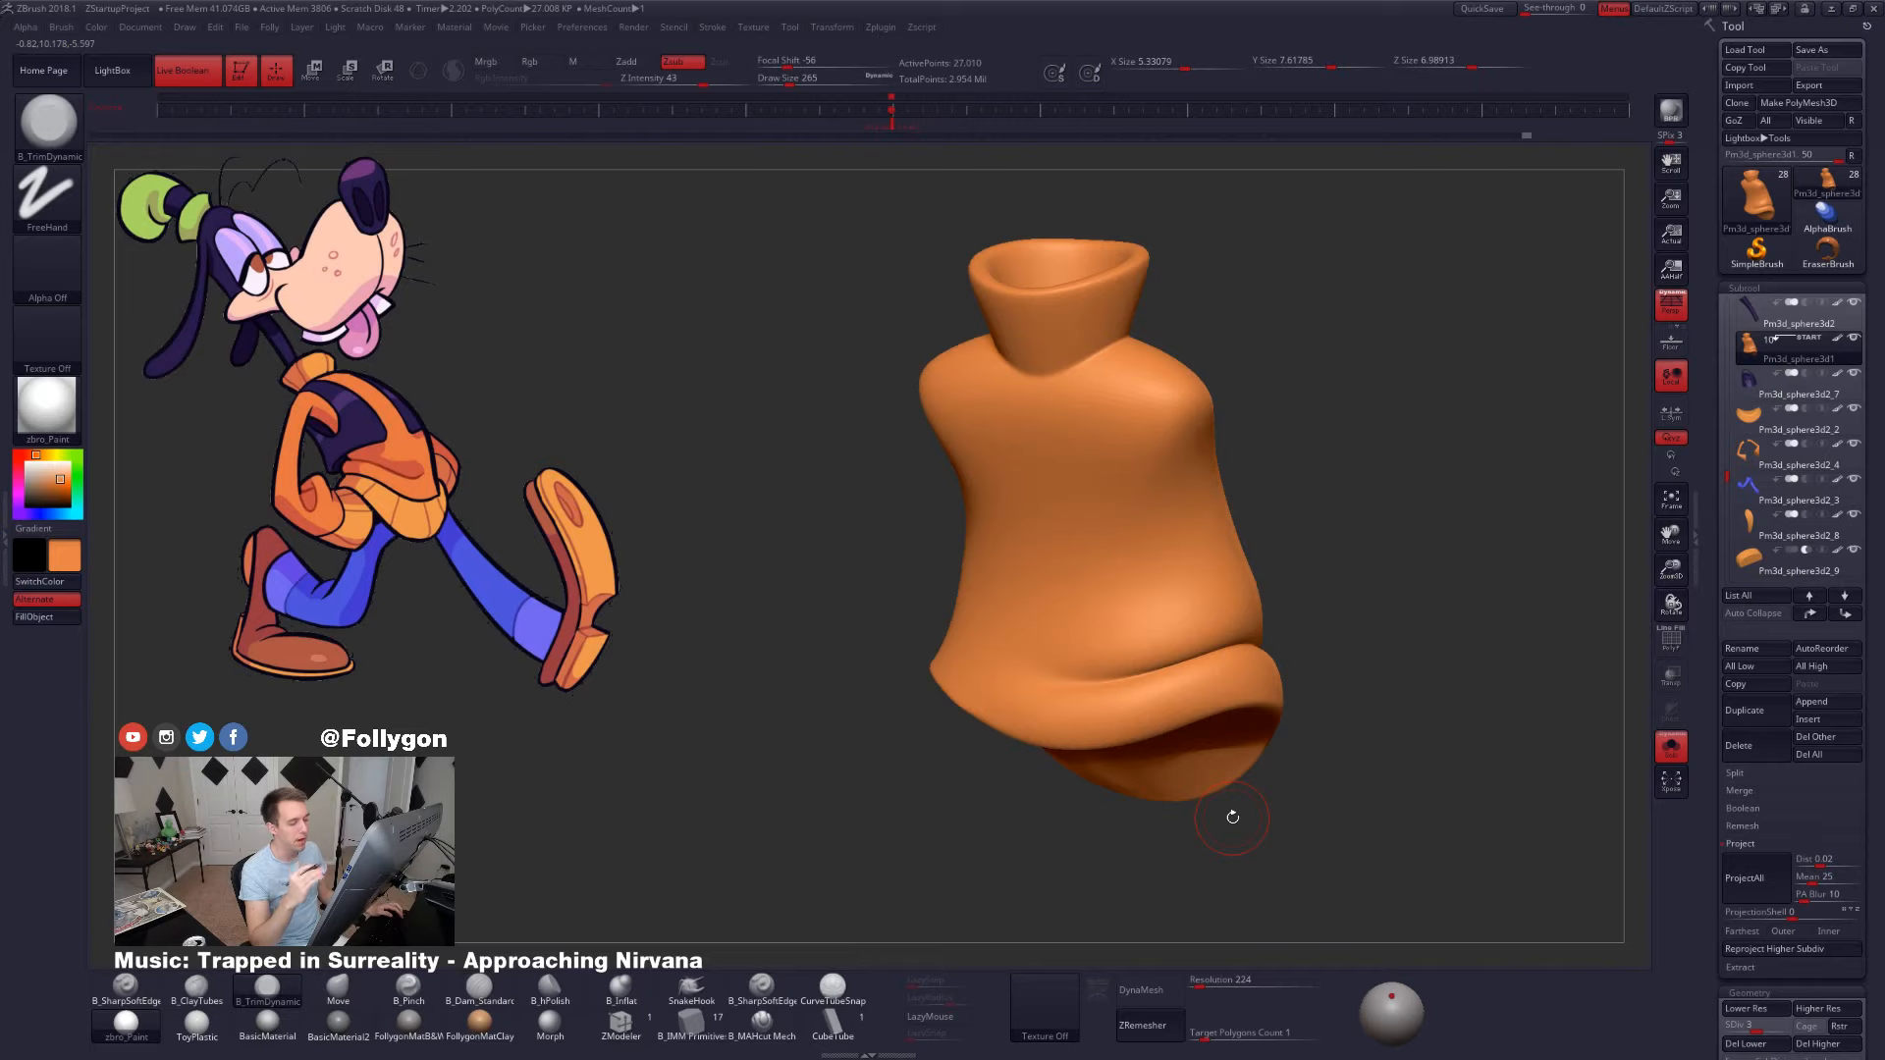
- Increase the draw size to 335 and smooth the torso's lower hem at a higher subdivision level
{"action": "mouse_move", "coordinate": [1233, 817]}
{"action": "right_mouse_down"}
{"action": "mouse_move", "coordinate": [1125, 778]}
{"action": "mouse_move", "coordinate": [1124, 725]}
{"action": "right_mouse_up"}
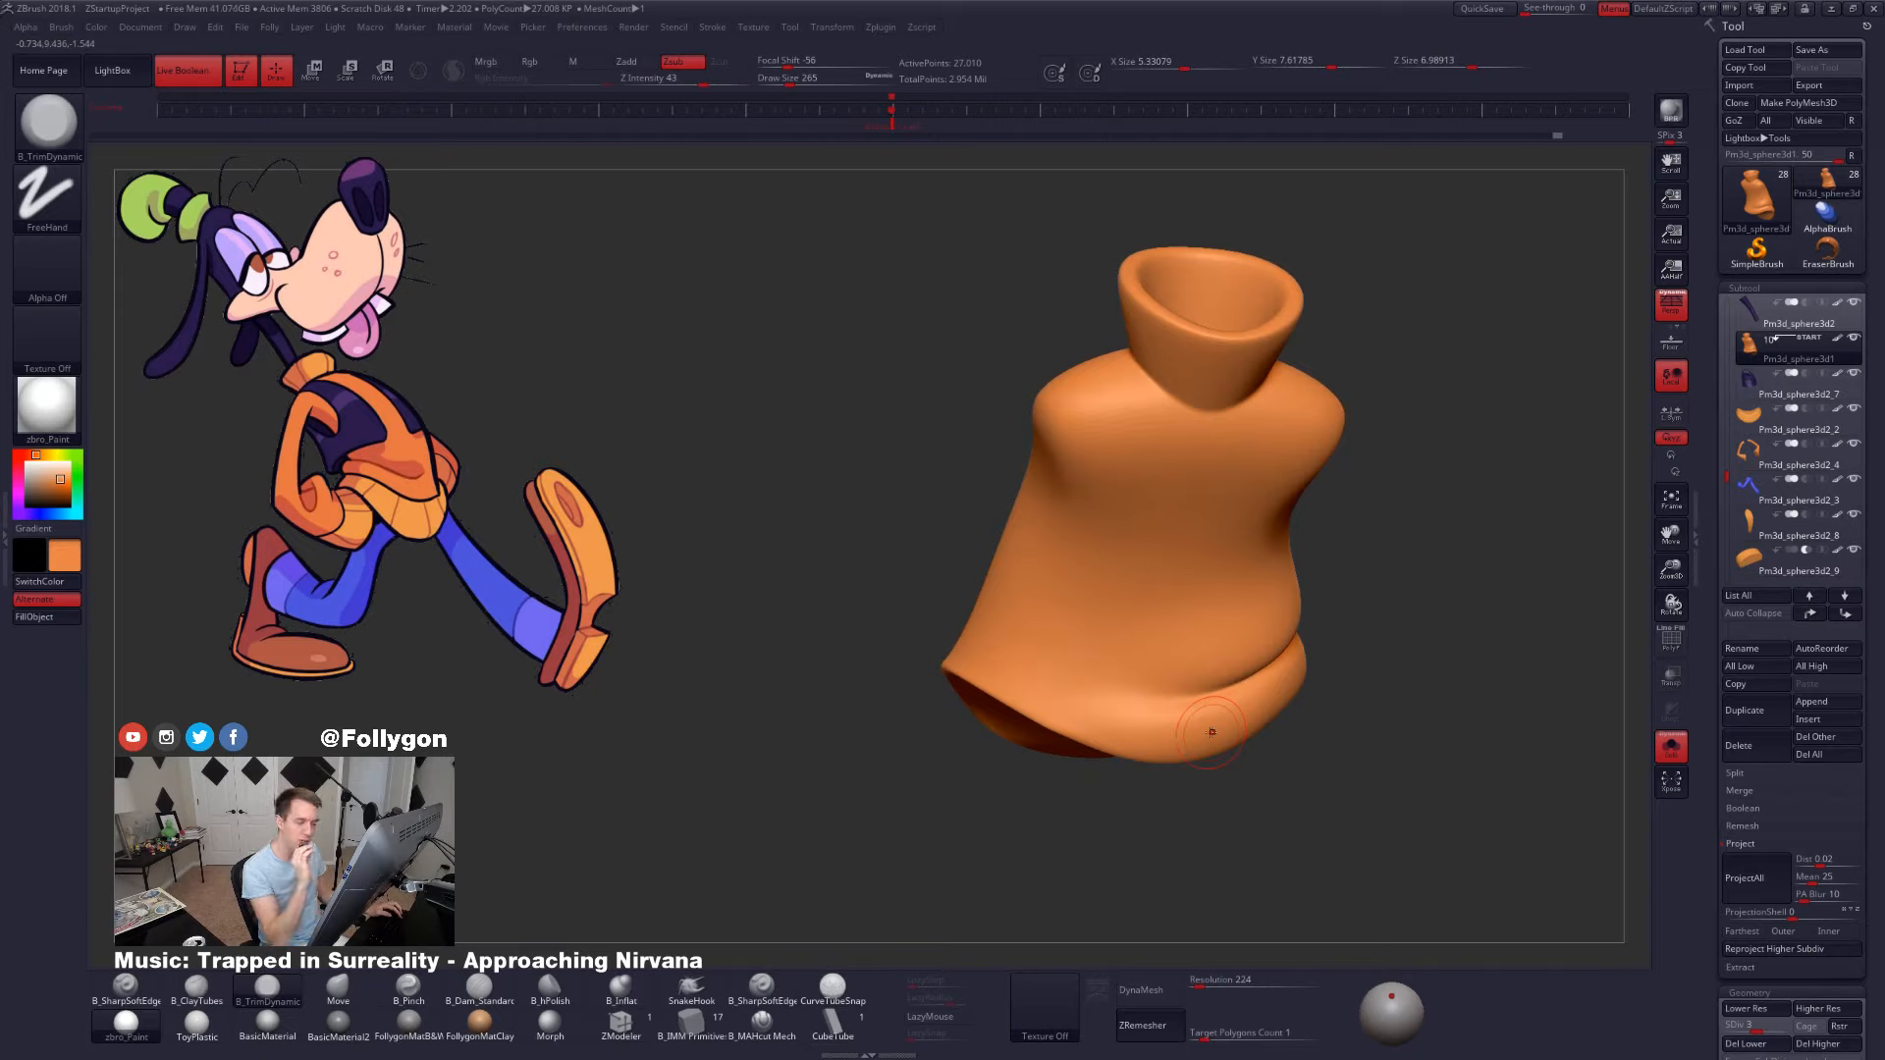
{"action": "right_click_drag", "start_coordinate": [1118, 708], "coordinate": [1454, 778]}
{"action": "key", "text": "d"}
{"action": "right_click_drag", "start_coordinate": [1178, 741], "coordinate": [1195, 693]}
{"action": "key", "text": "space"}
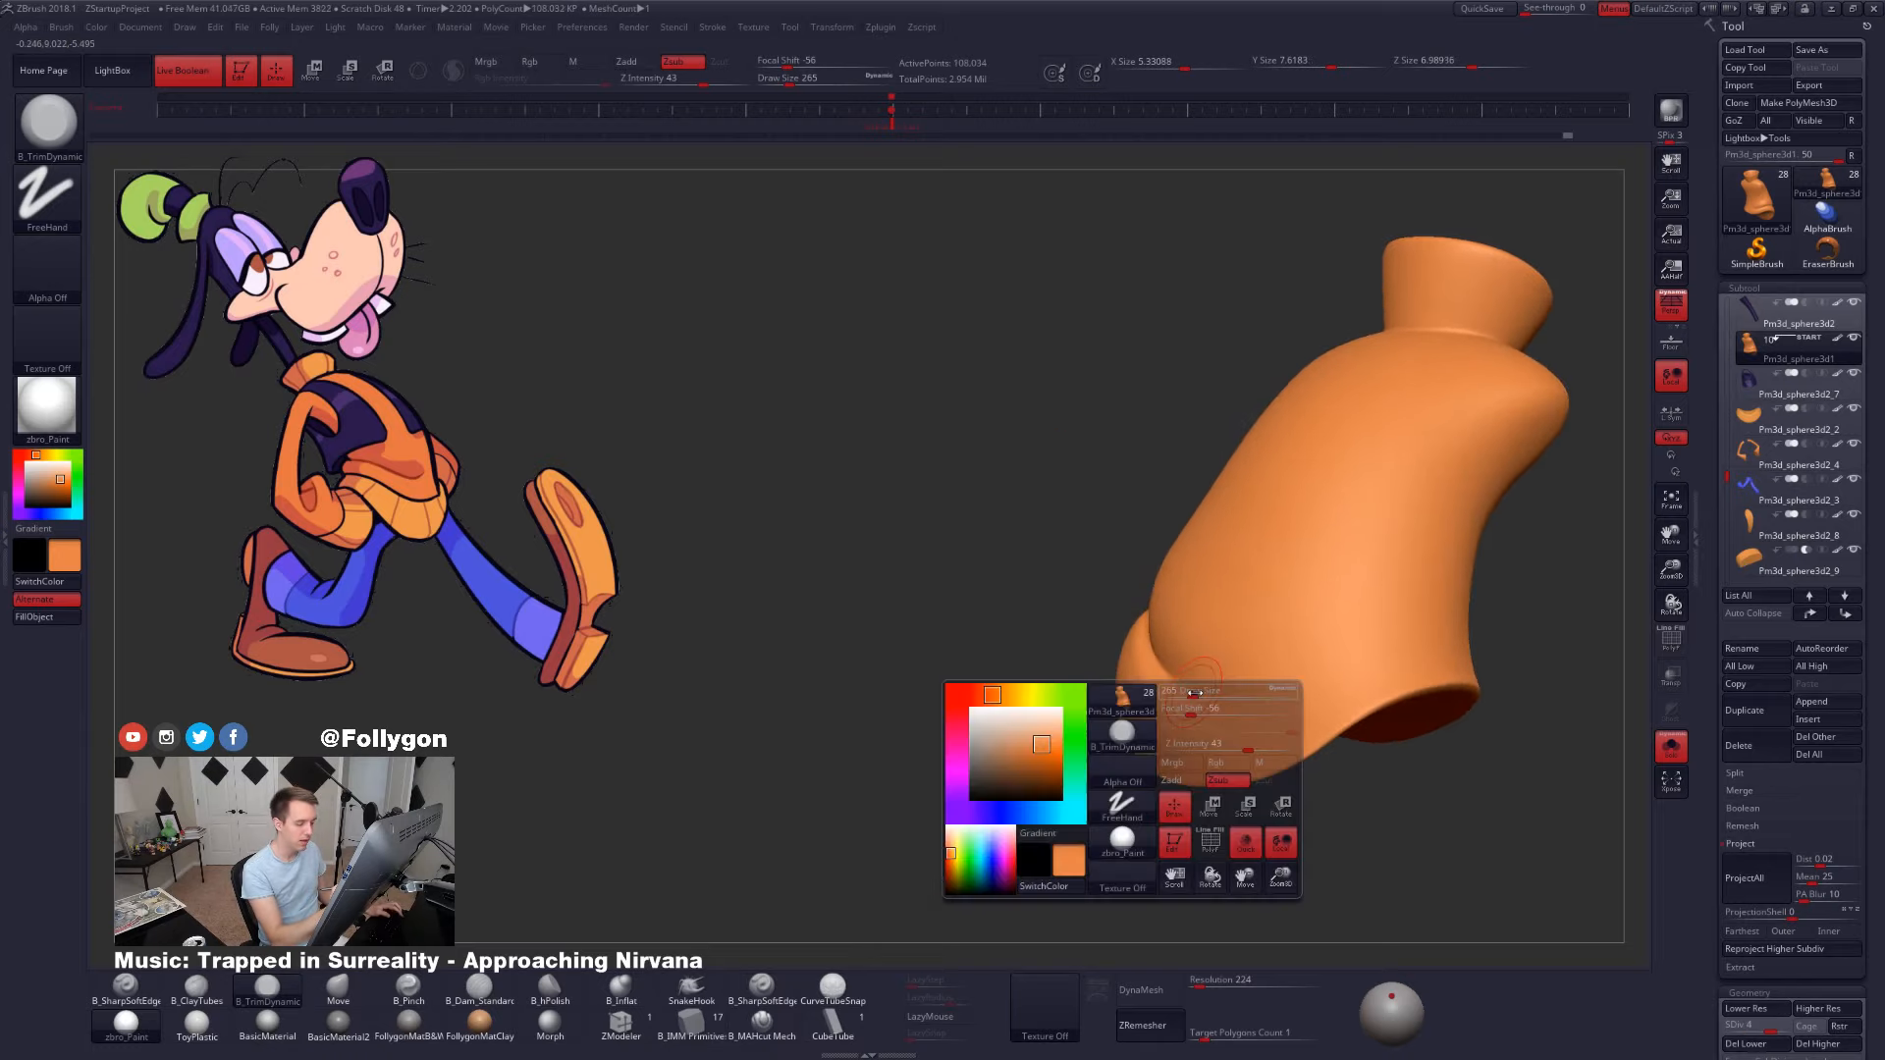
{"action": "left_click_drag", "start_coordinate": [1195, 693], "coordinate": [1199, 694]}
{"action": "left_click_drag", "start_coordinate": [1206, 701], "coordinate": [1207, 704], "text": "shift"}
{"action": "mouse_move", "coordinate": [1205, 684]}
{"action": "right_mouse_down"}
{"action": "mouse_move", "coordinate": [1234, 692]}
{"action": "mouse_move", "coordinate": [1187, 726]}
{"action": "mouse_move", "coordinate": [1207, 711]}
{"action": "right_mouse_up"}
{"action": "key", "text": "d"}
{"action": "left_click_drag", "start_coordinate": [1207, 711], "coordinate": [1222, 757], "text": "shift"}
{"action": "right_click_drag", "start_coordinate": [1223, 757], "coordinate": [1292, 652]}
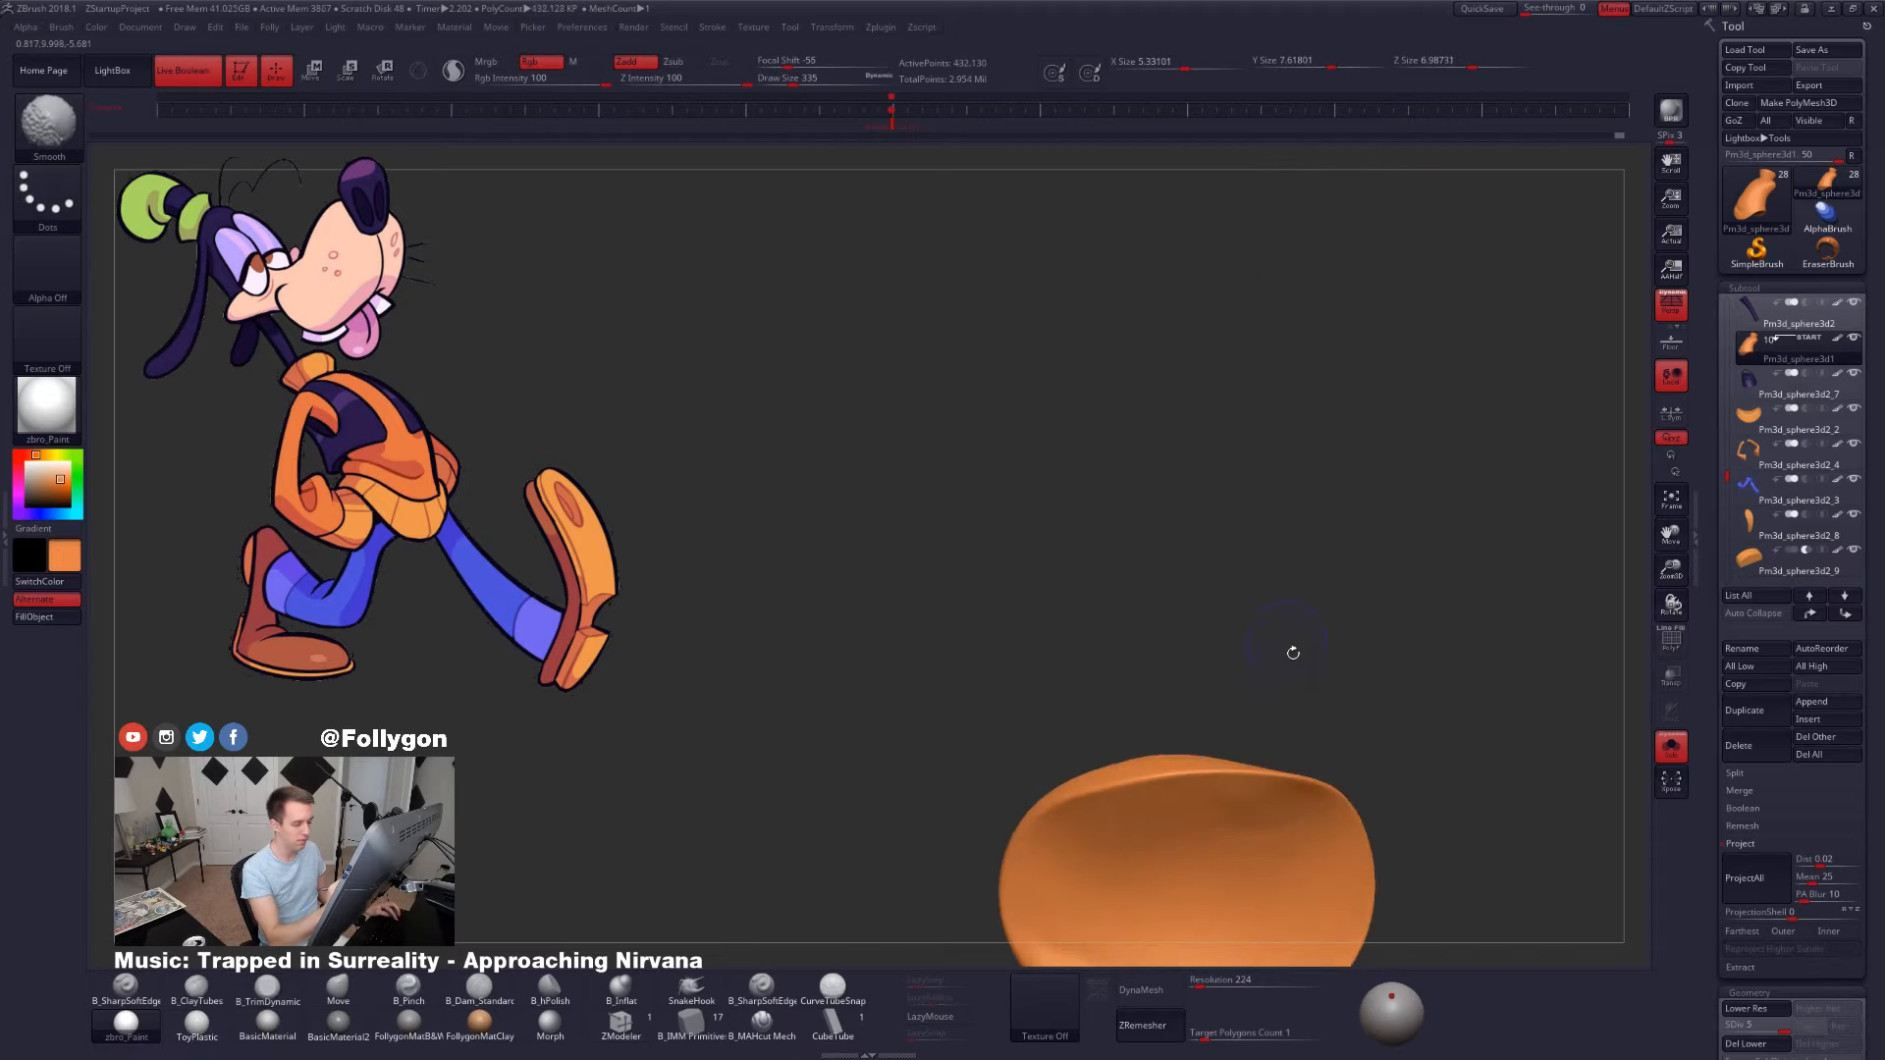
- Smooth the torso's underside at subdivision level 3 and restore the mesh to level 5
{"action": "key", "text": "shift+f"}
{"action": "right_click_drag", "start_coordinate": [1325, 766], "coordinate": [1303, 567], "text": "alt"}
{"action": "key", "text": "shift+f"}
{"action": "right_click_drag", "start_coordinate": [1225, 786], "coordinate": [1247, 715]}
{"action": "key", "text": "shift+d"}
{"action": "key", "text": "shift+d"}
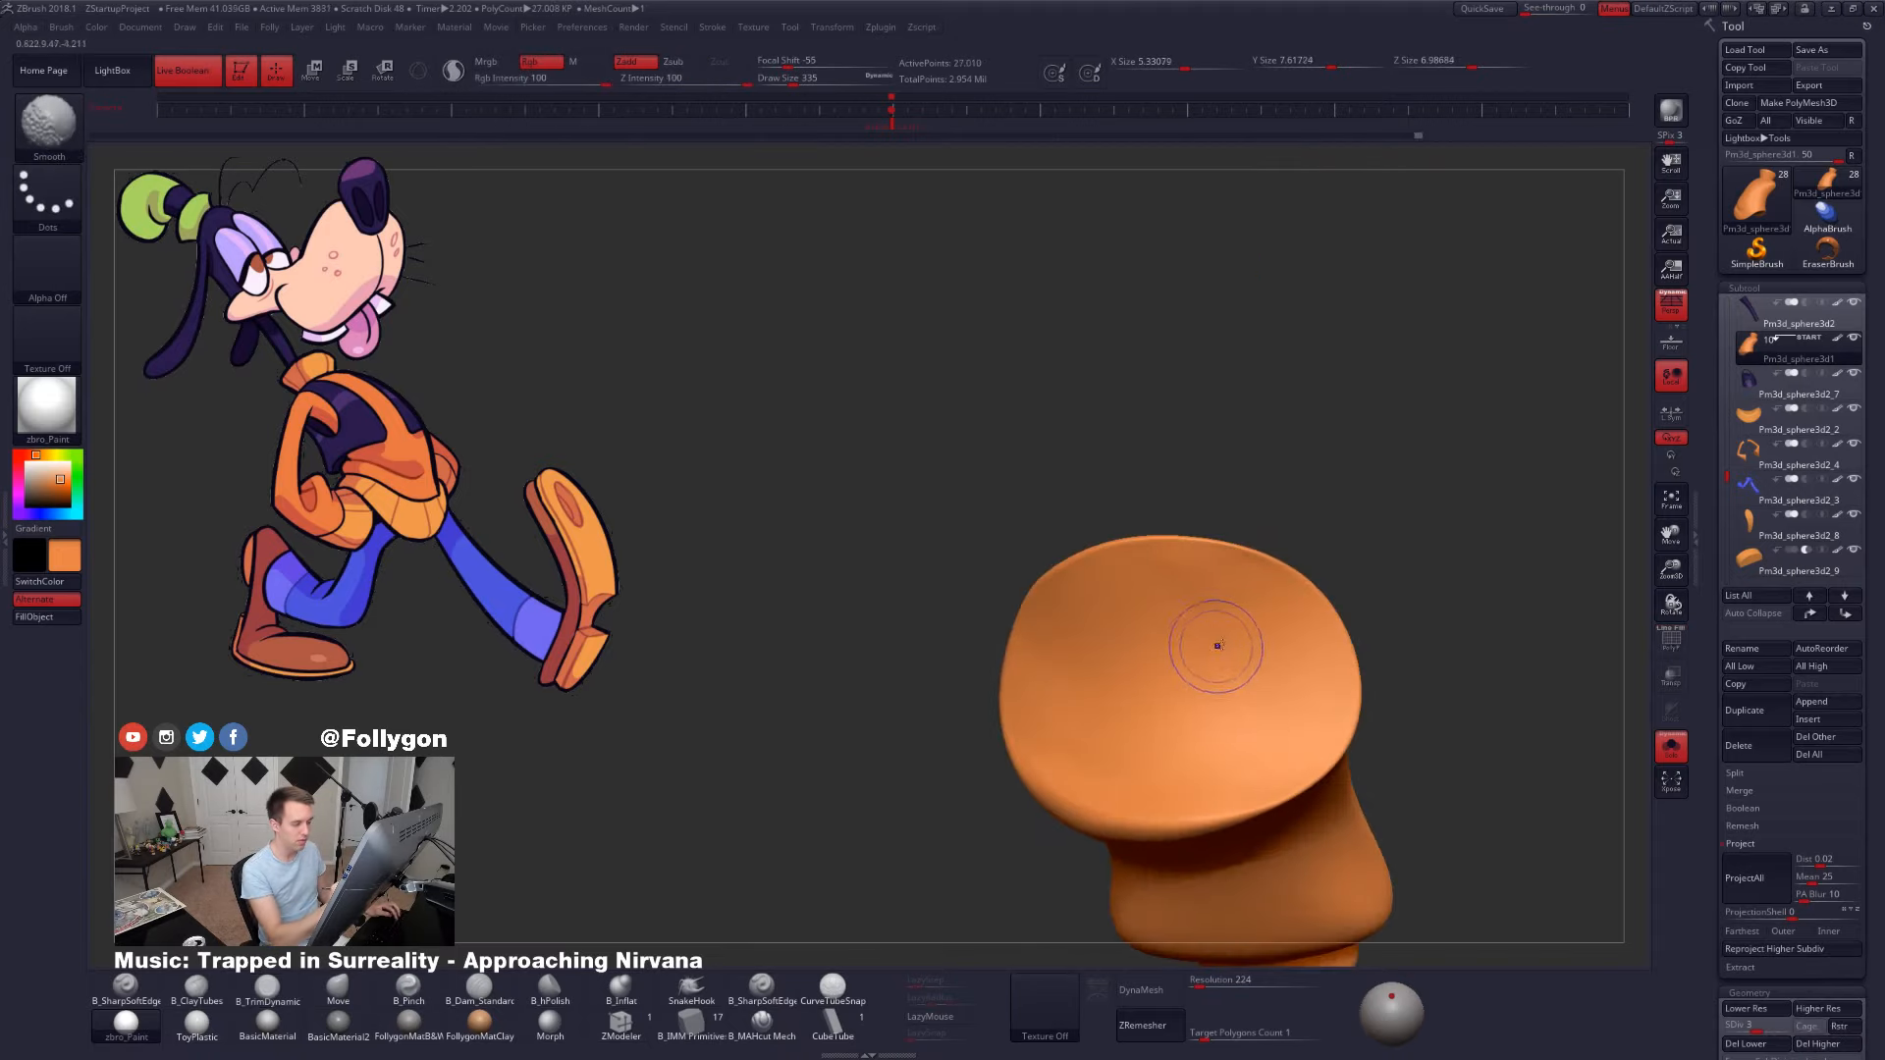
{"action": "left_click_drag", "start_coordinate": [1262, 641], "coordinate": [1247, 618], "text": "shift"}
{"action": "right_click_drag", "start_coordinate": [1181, 594], "coordinate": [1039, 751]}
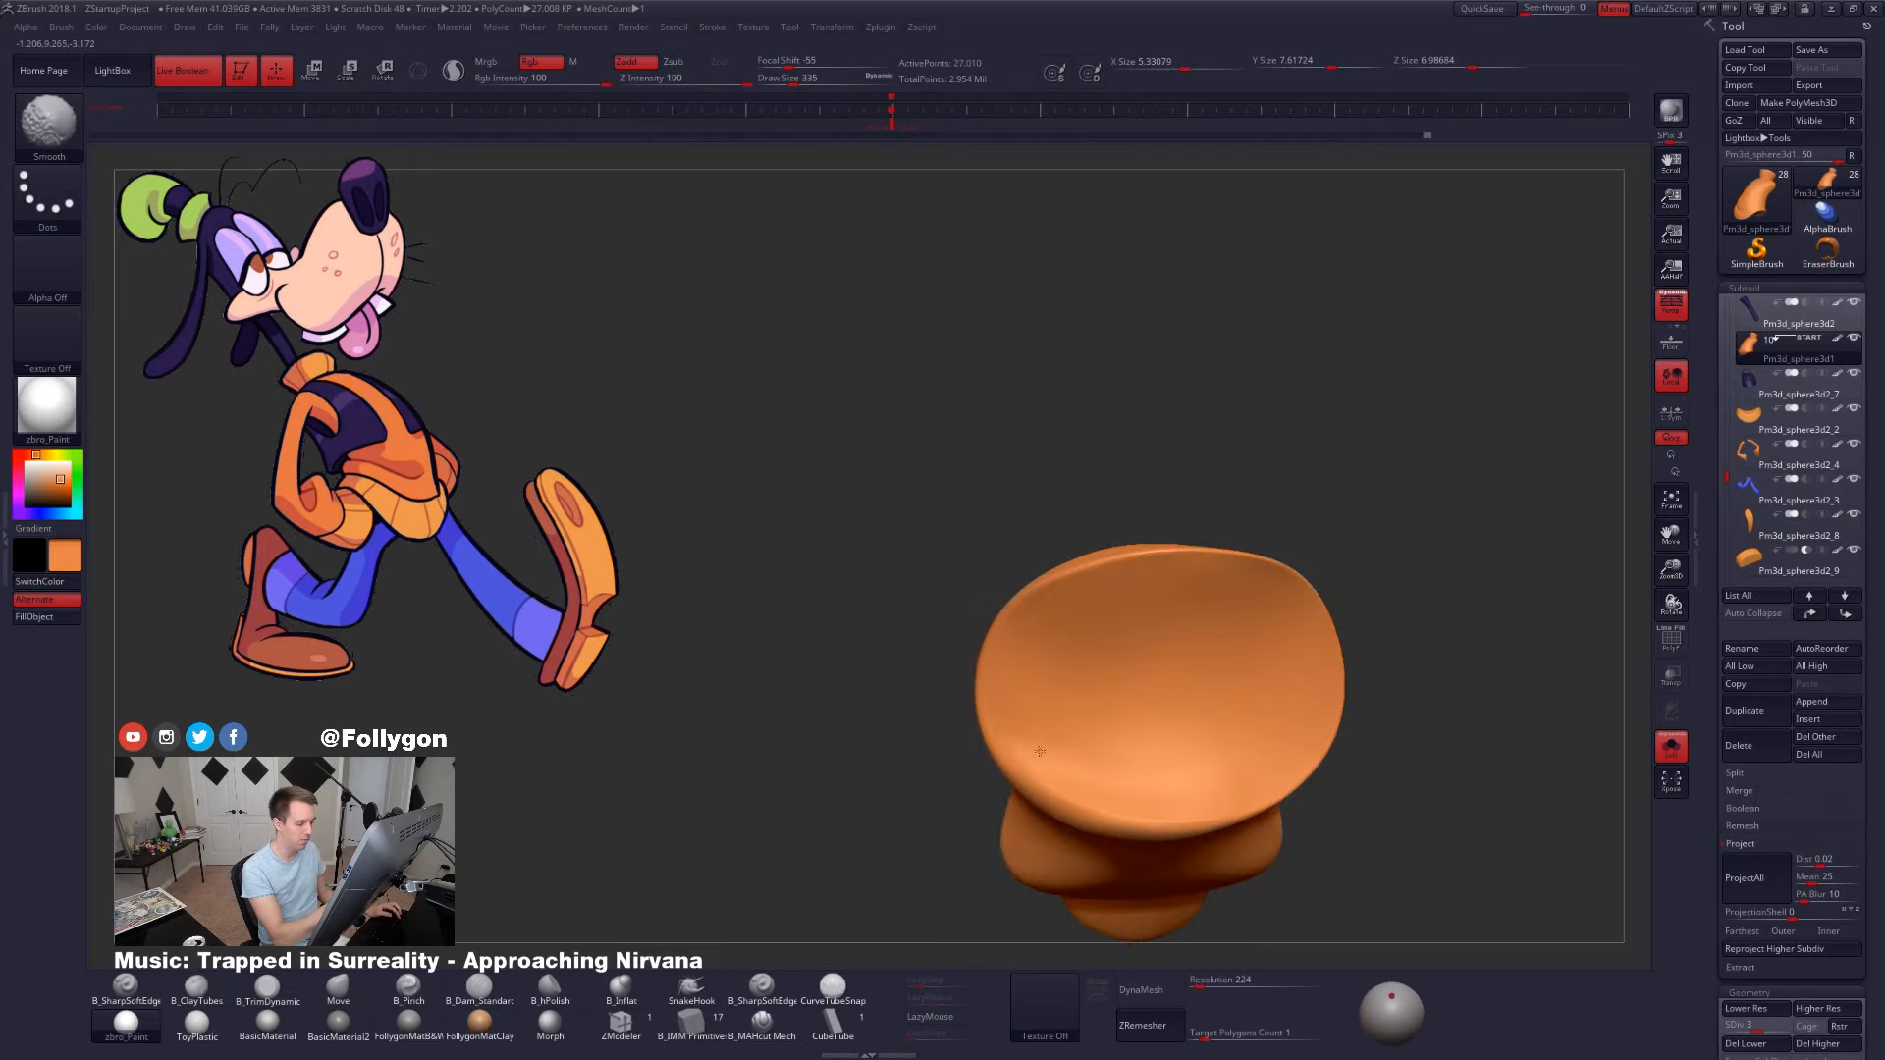
{"action": "key", "text": "d"}
{"action": "right_click_drag", "start_coordinate": [1189, 594], "coordinate": [1080, 687]}
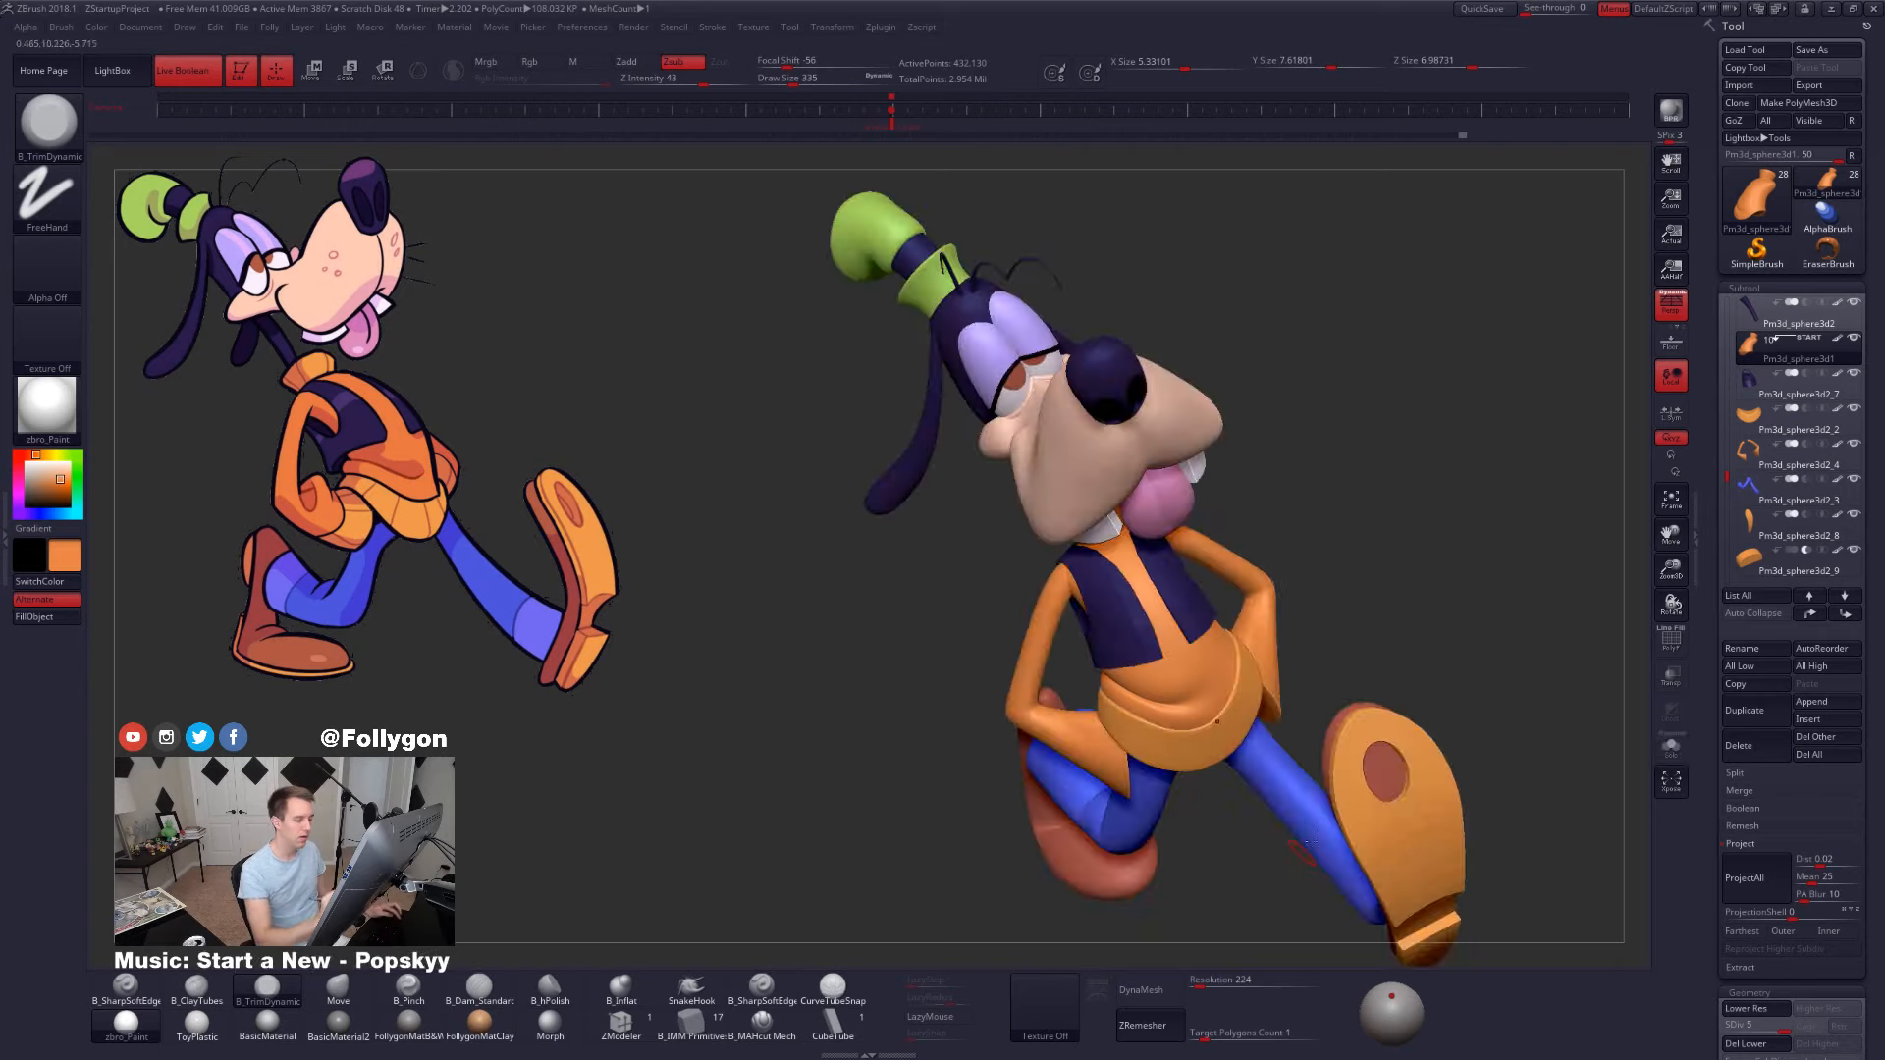
- Examine the whole character from the side view that matches the reference drawing
{"action": "right_click_drag", "start_coordinate": [1300, 847], "coordinate": [1448, 810]}
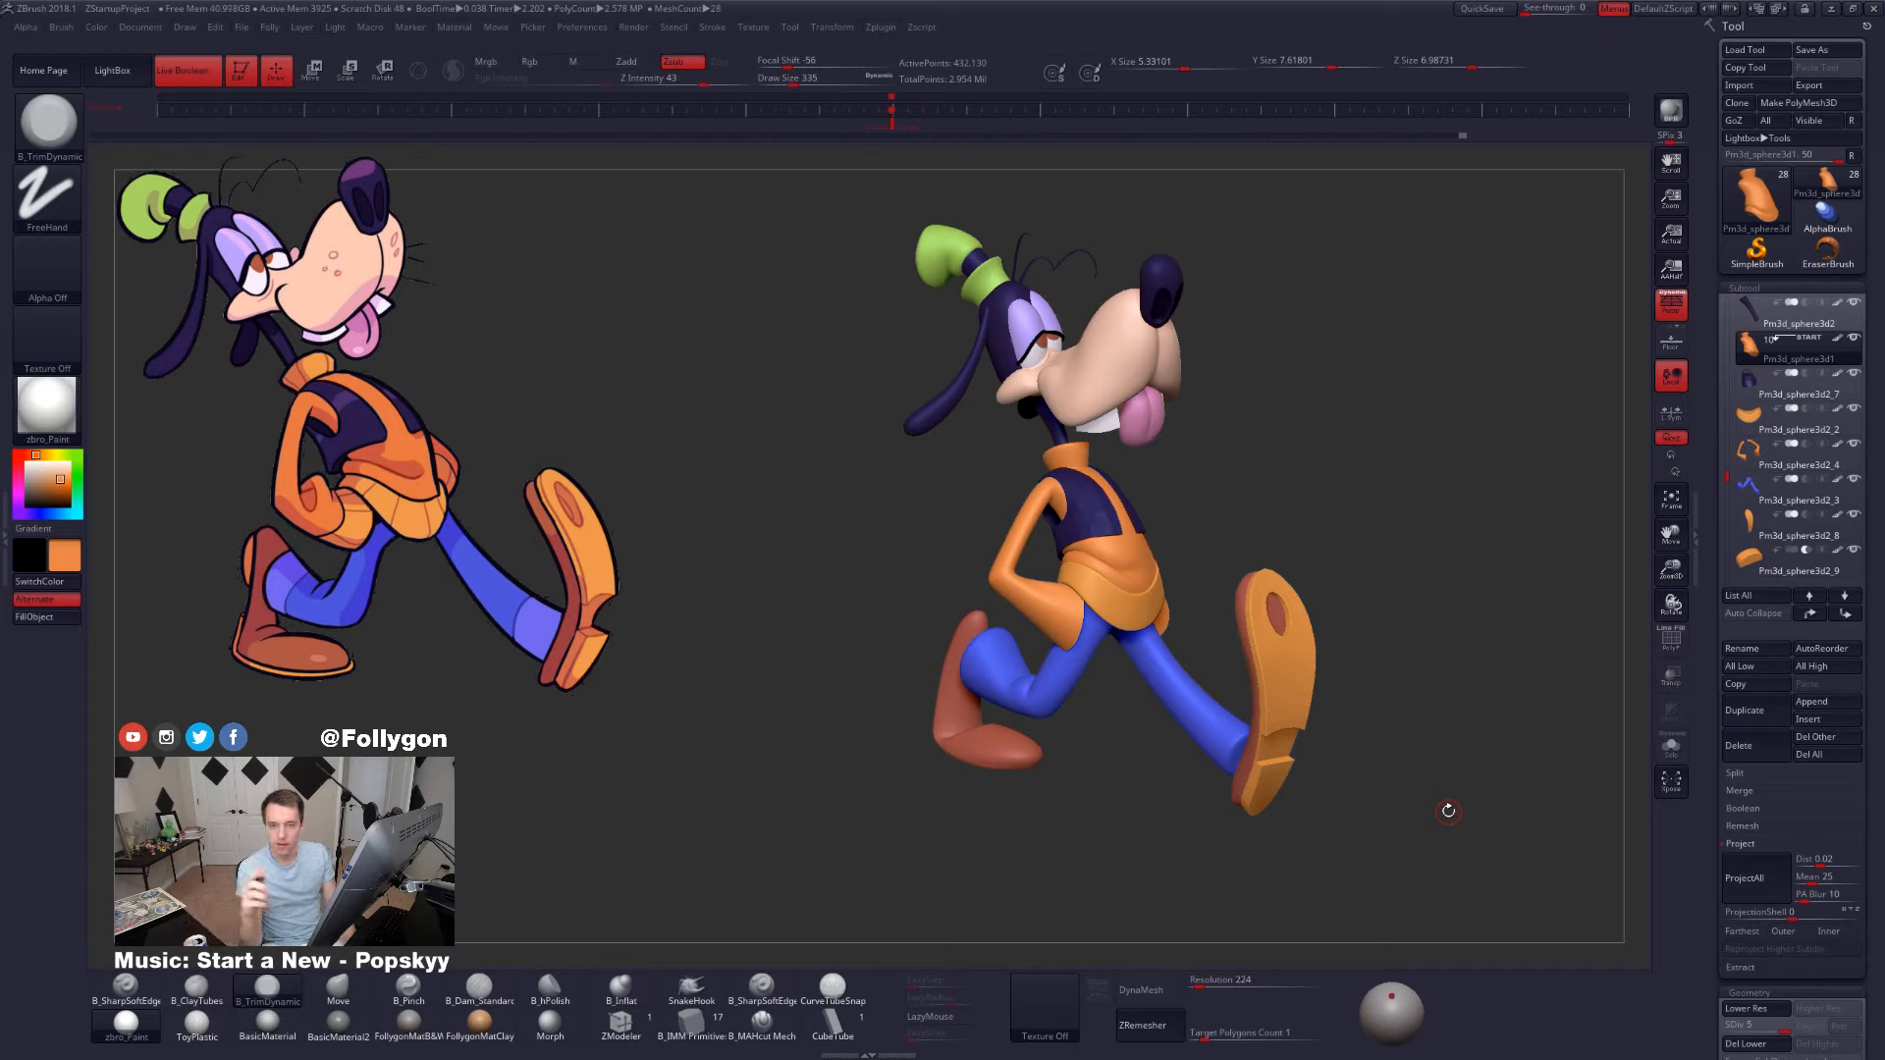
{"action": "right_click_drag", "start_coordinate": [1287, 579], "coordinate": [1315, 592], "text": "ctrl"}
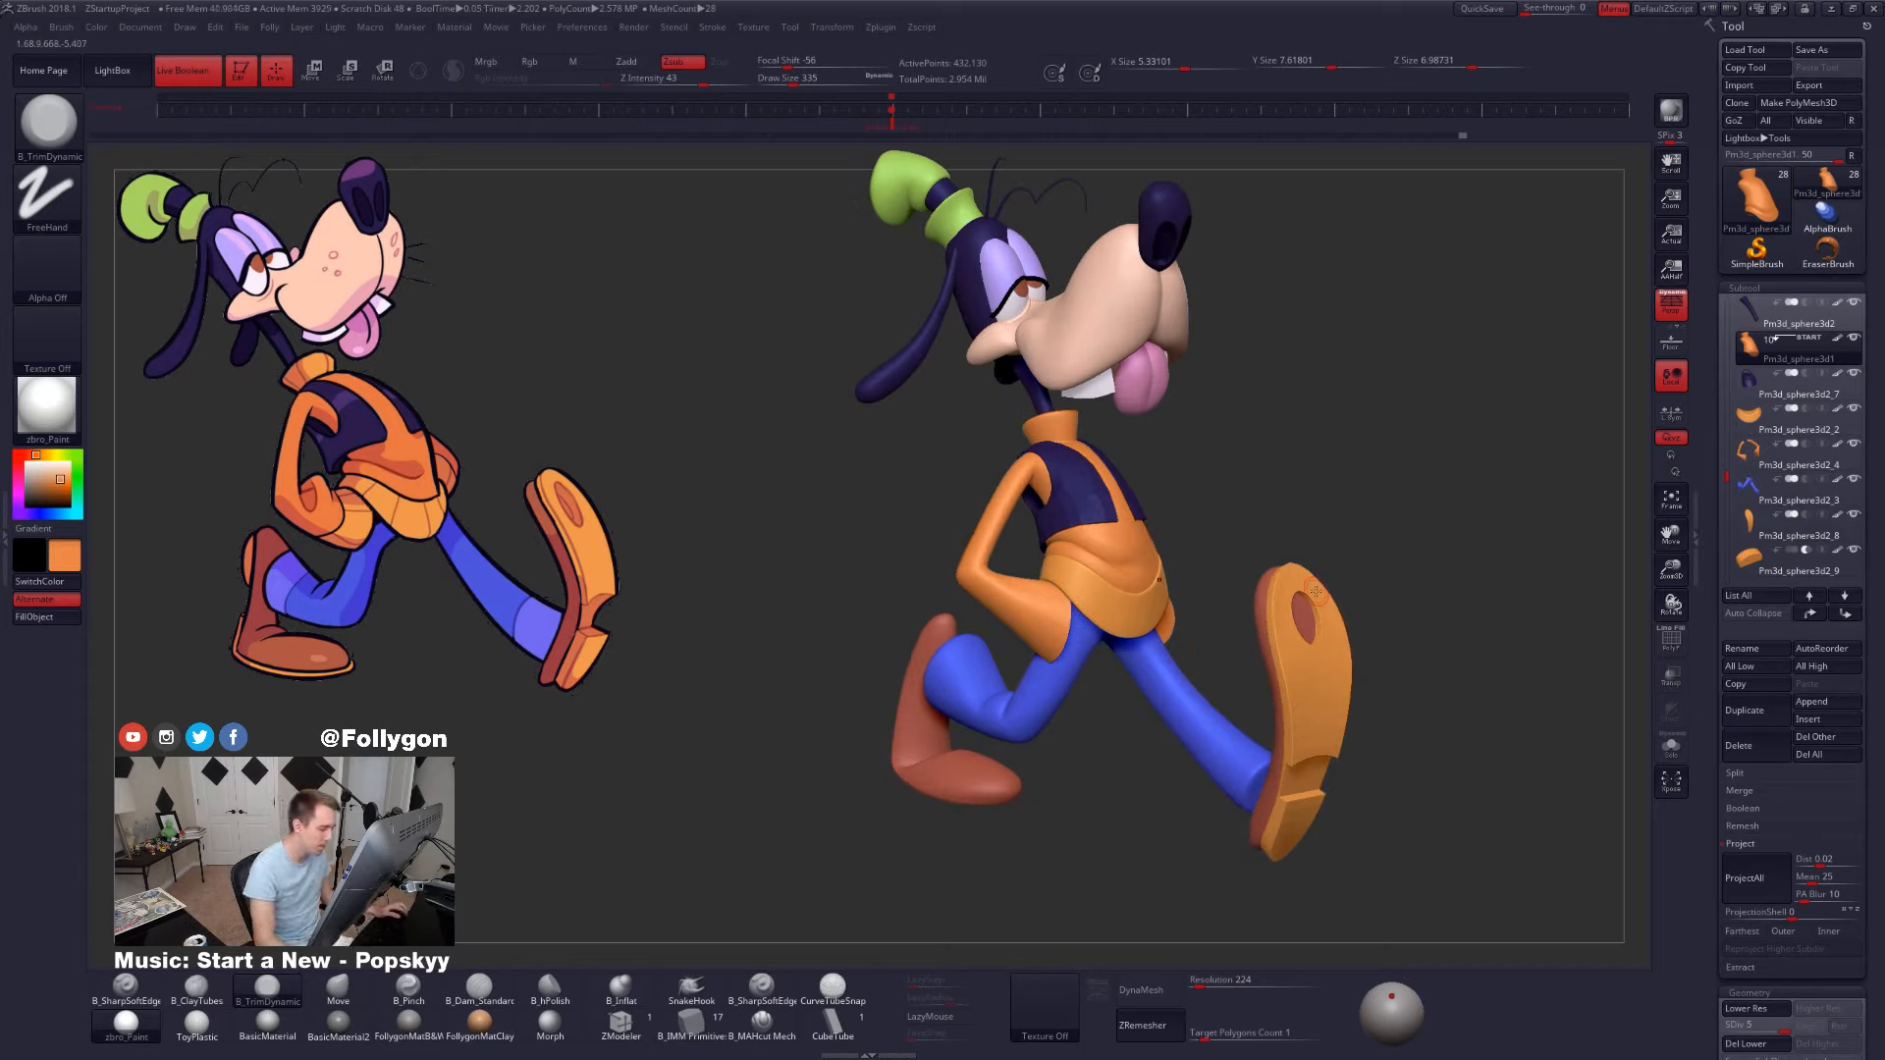
{"action": "right_click_drag", "start_coordinate": [1401, 461], "coordinate": [1344, 433], "text": "ctrl"}
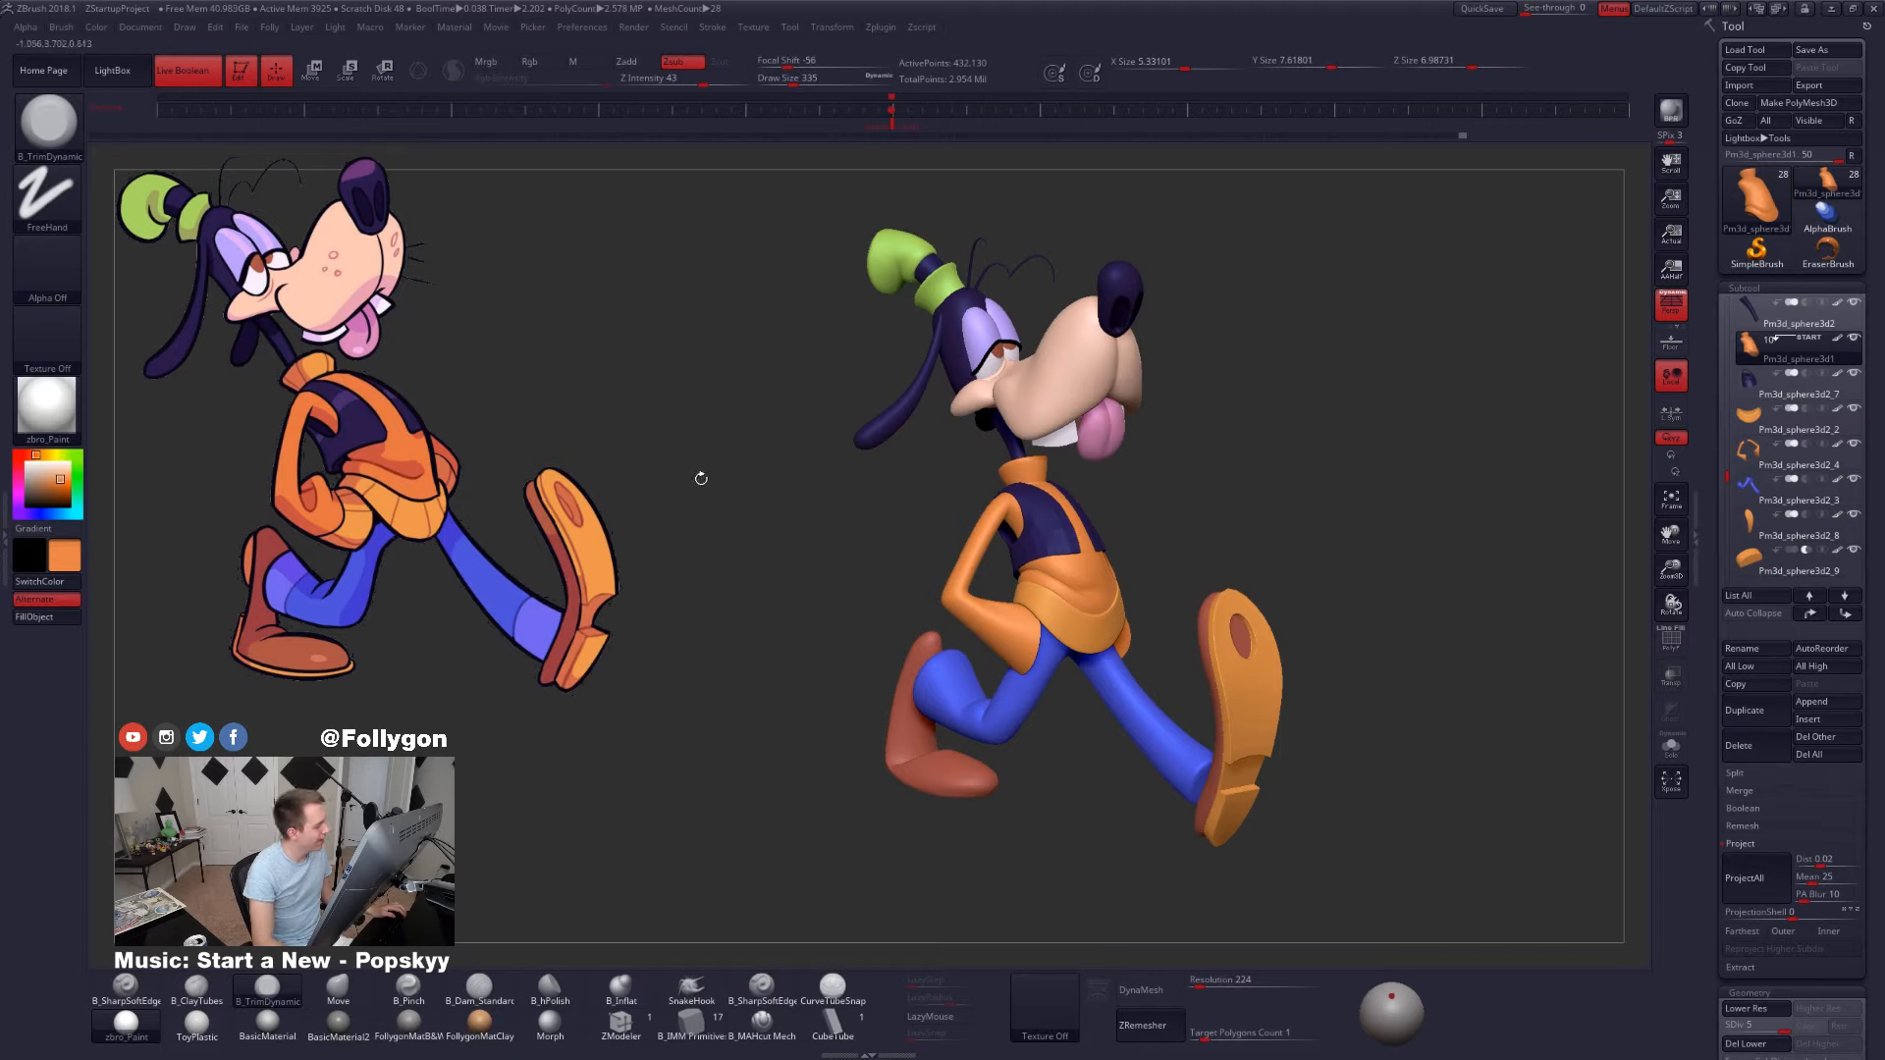
- Set the active paint colour to white and compare the character's front and side views with the reference drawing
{"action": "left_click", "coordinate": [29, 463]}
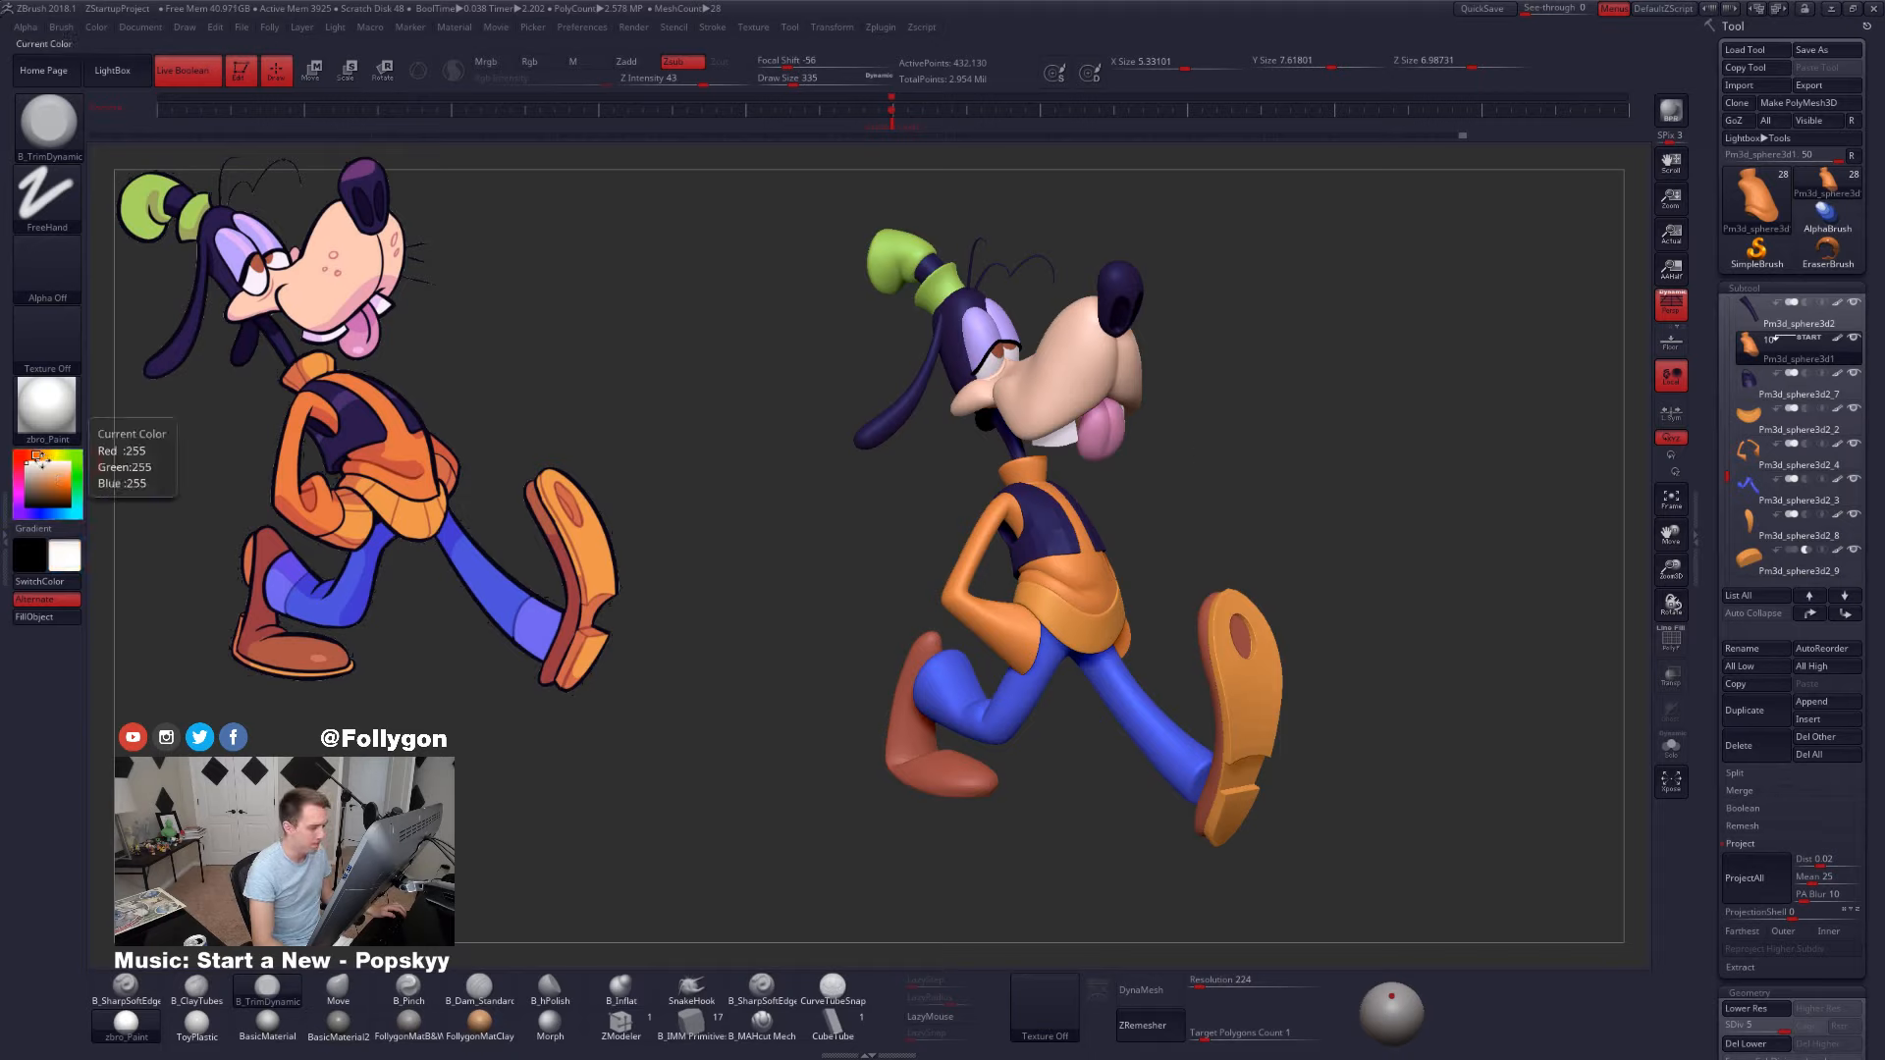
{"action": "left_click_drag", "start_coordinate": [948, 777], "coordinate": [1176, 655]}
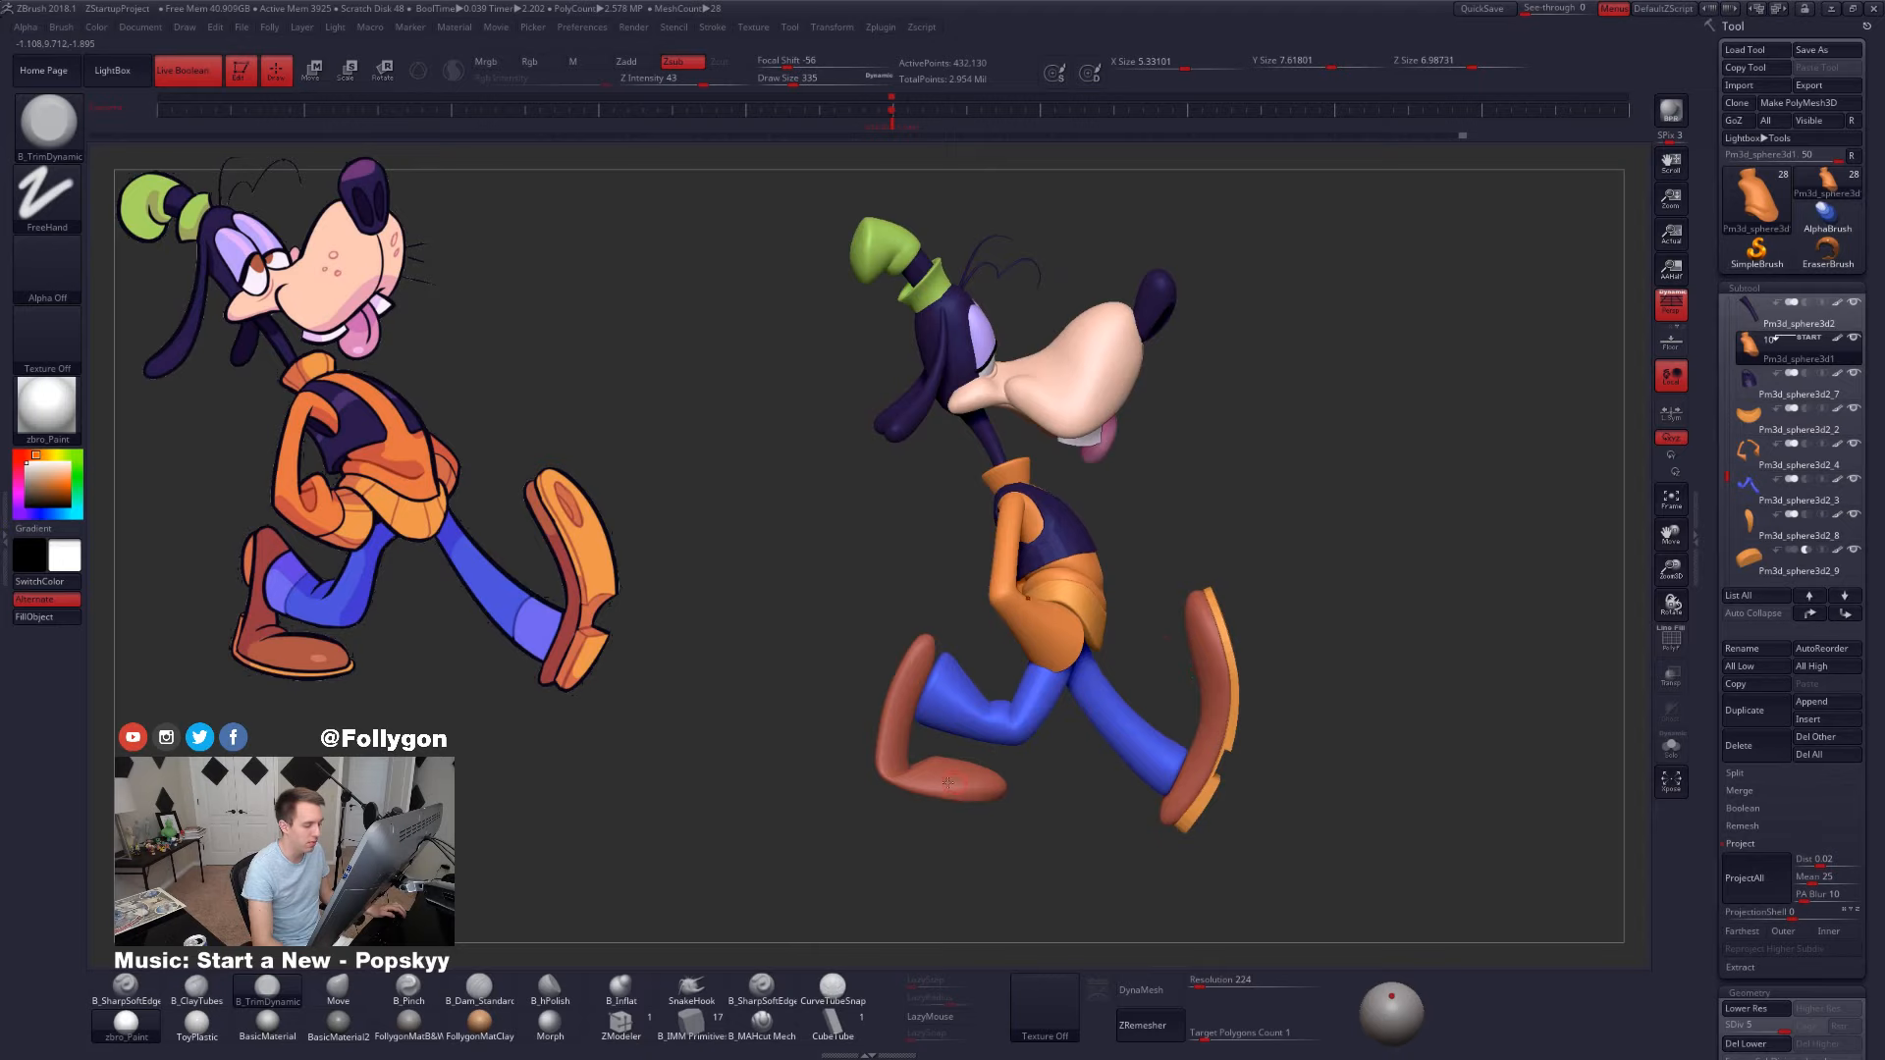
{"action": "left_click_drag", "start_coordinate": [949, 782], "coordinate": [921, 786]}
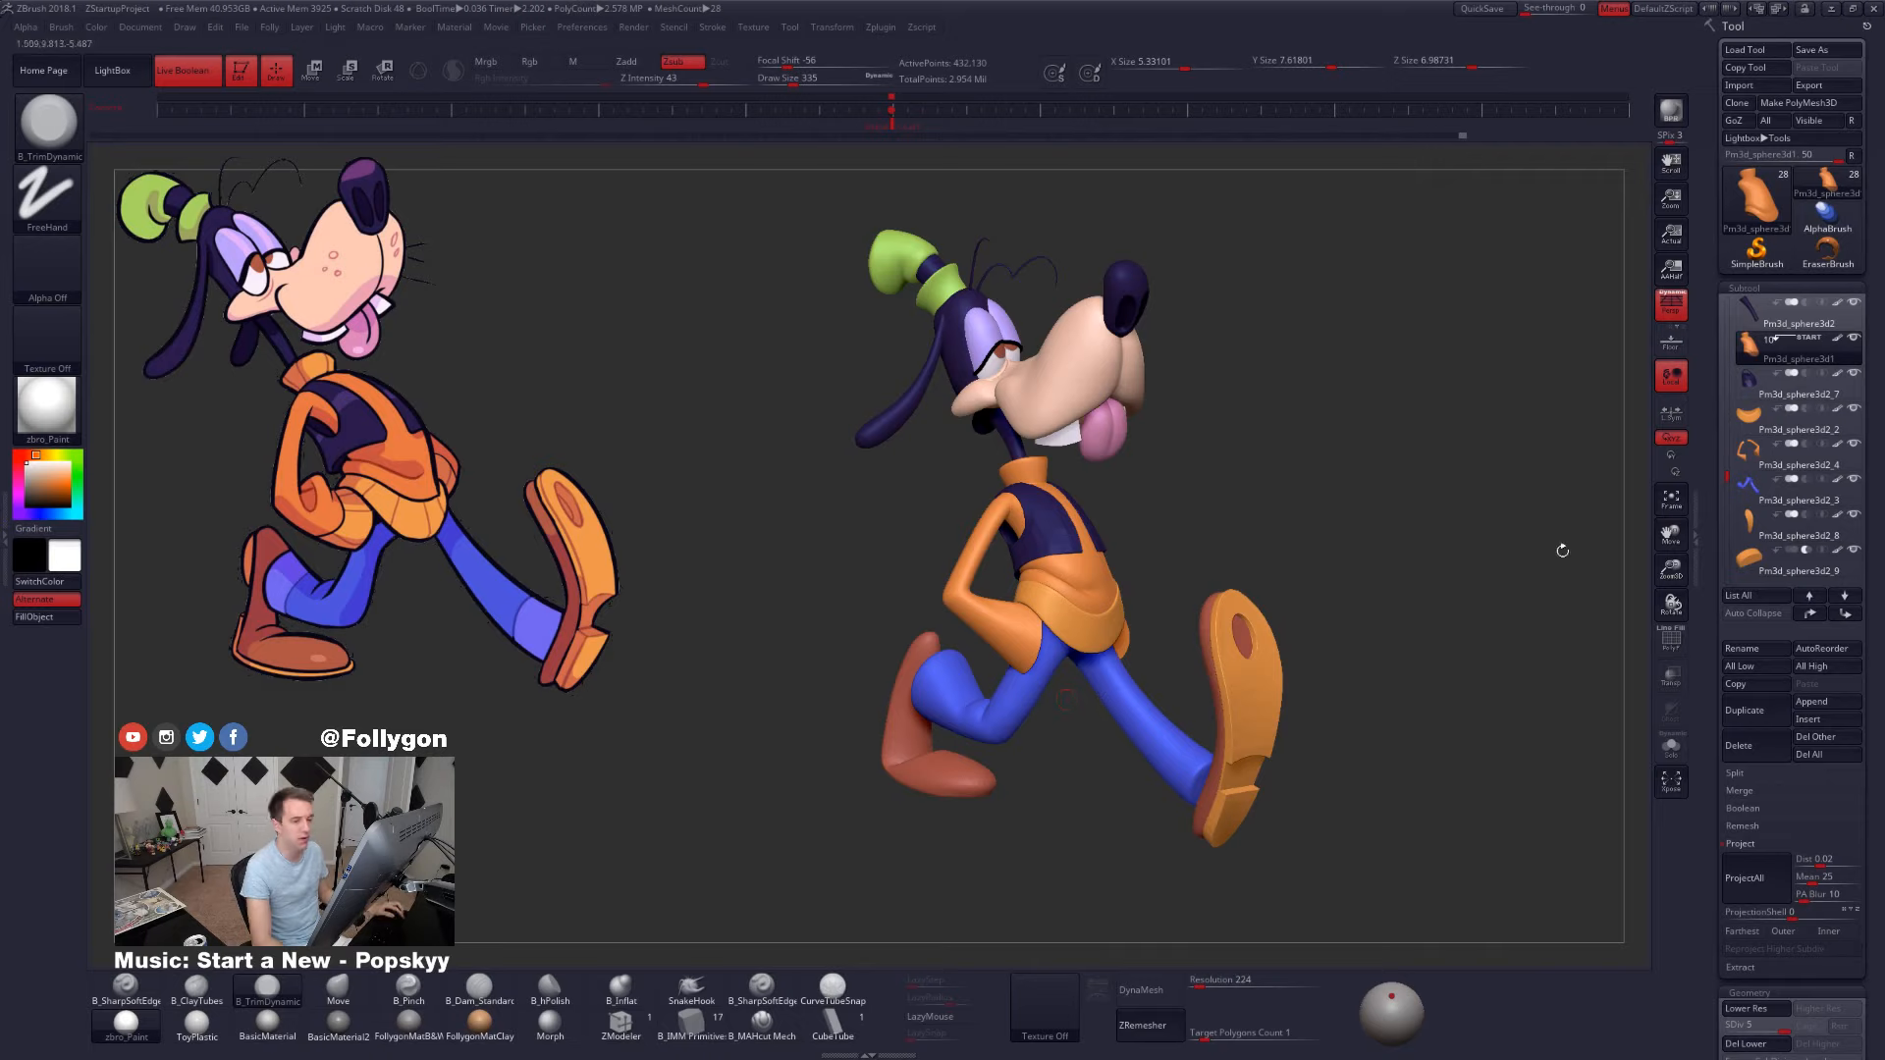
- Turn off perspective and duplicate the blue legs, deleting the copy's lower subdivision levels
{"action": "left_click", "coordinate": [1671, 304]}
{"action": "left_click_drag", "start_coordinate": [1346, 526], "coordinate": [1329, 618], "text": "shift"}
{"action": "left_click_drag", "start_coordinate": [1208, 780], "coordinate": [1138, 589], "text": "alt"}
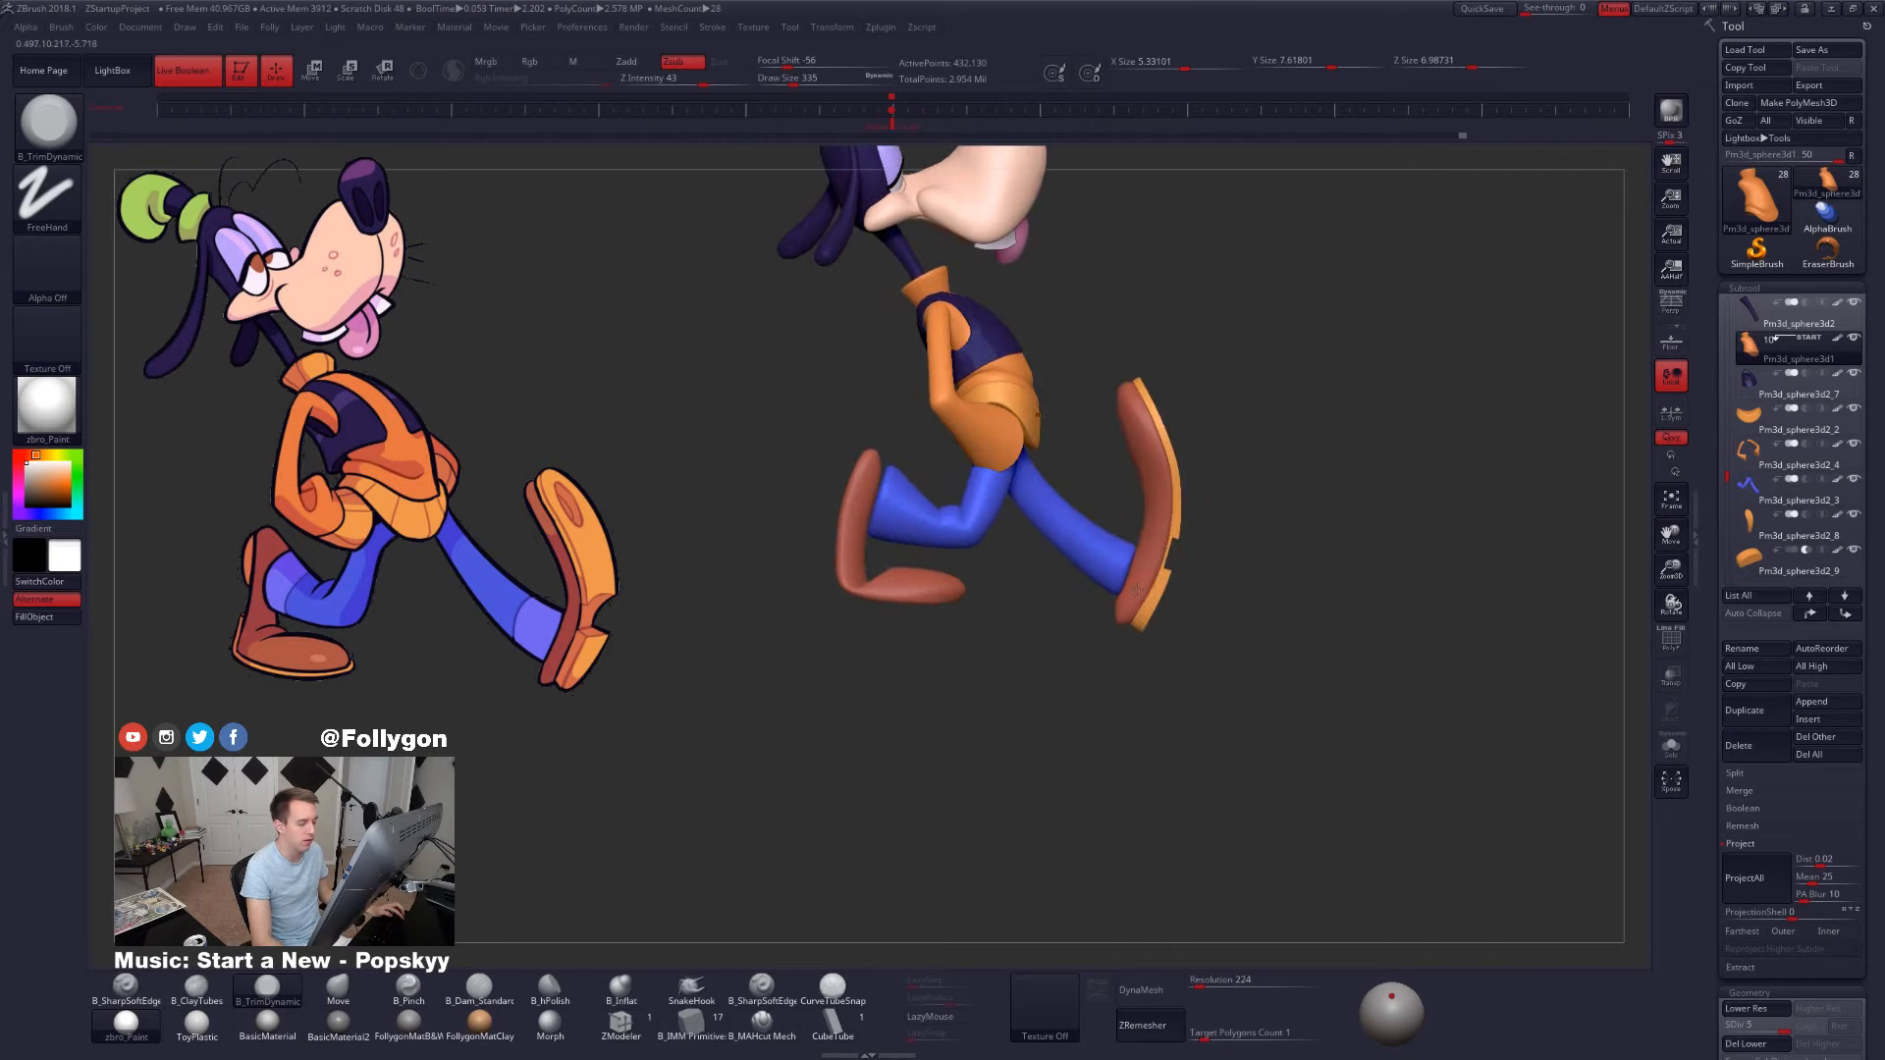
{"action": "left_click", "coordinate": [1124, 561], "text": "alt"}
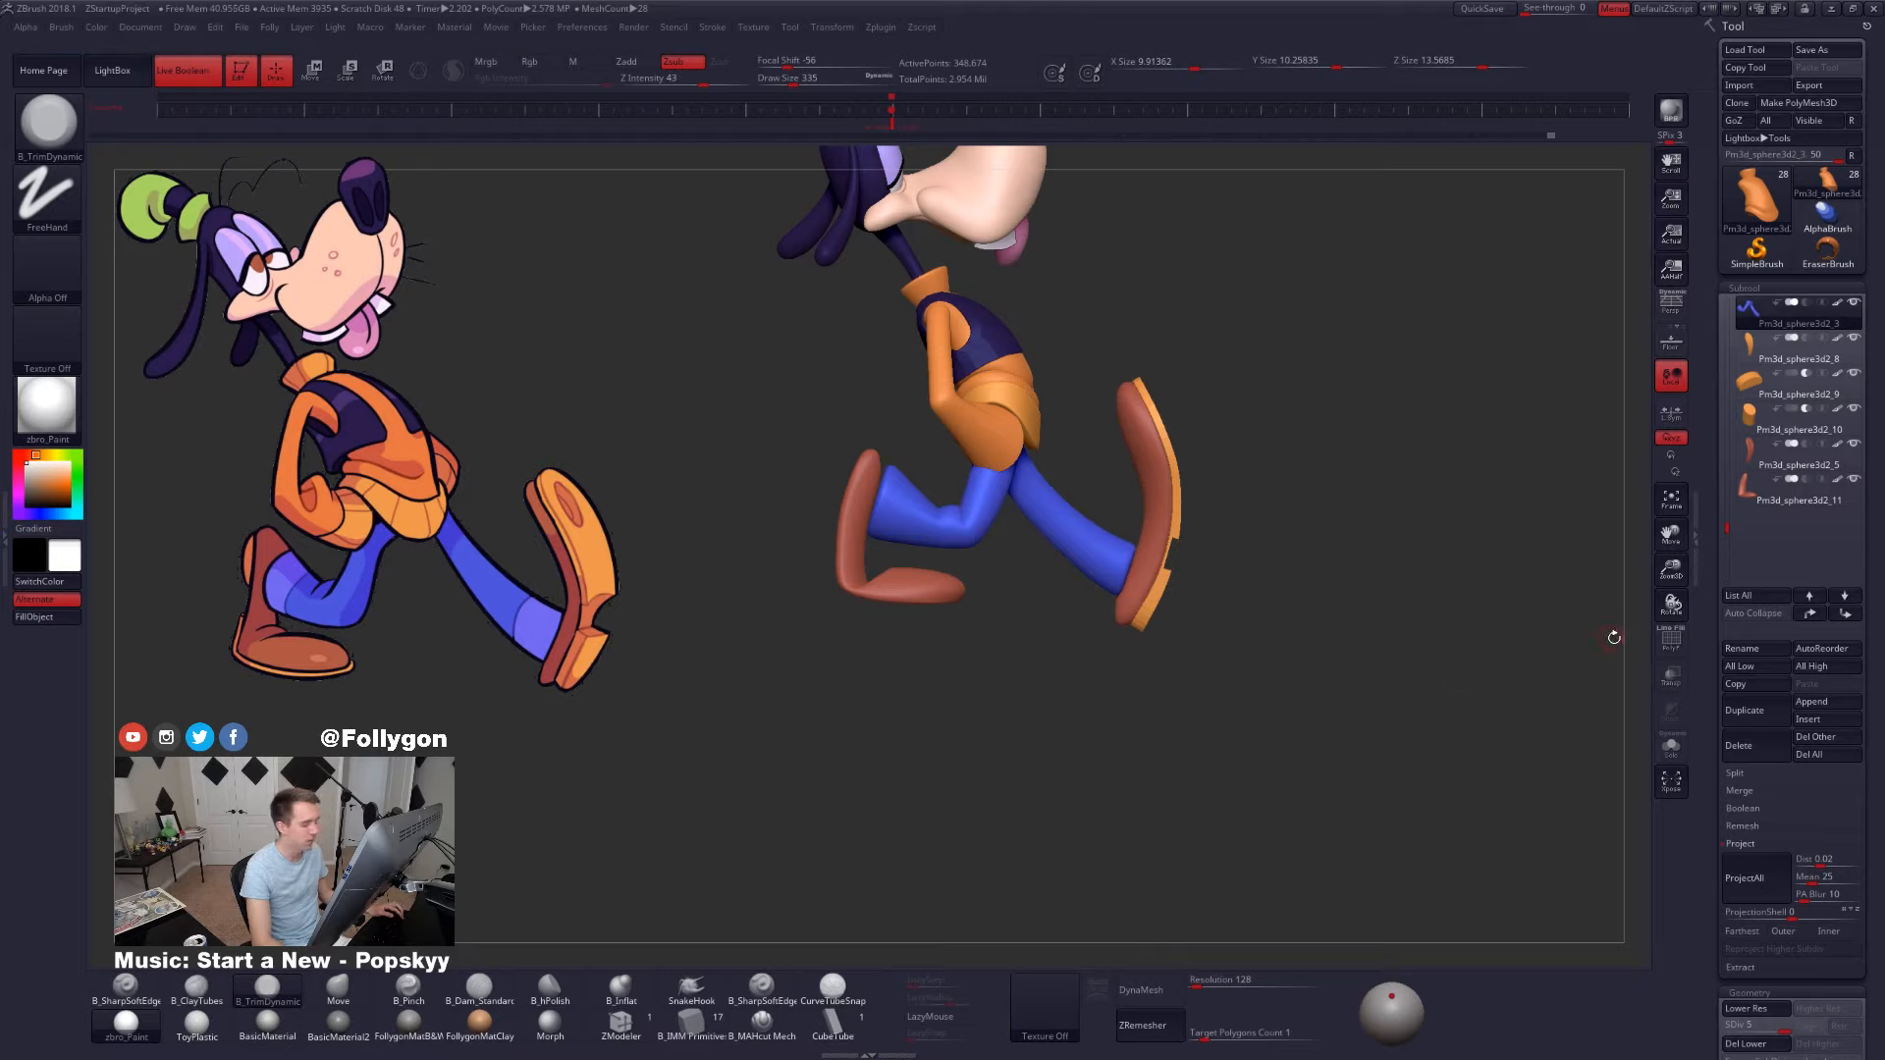
{"action": "key", "text": "ctrl+shift+d"}
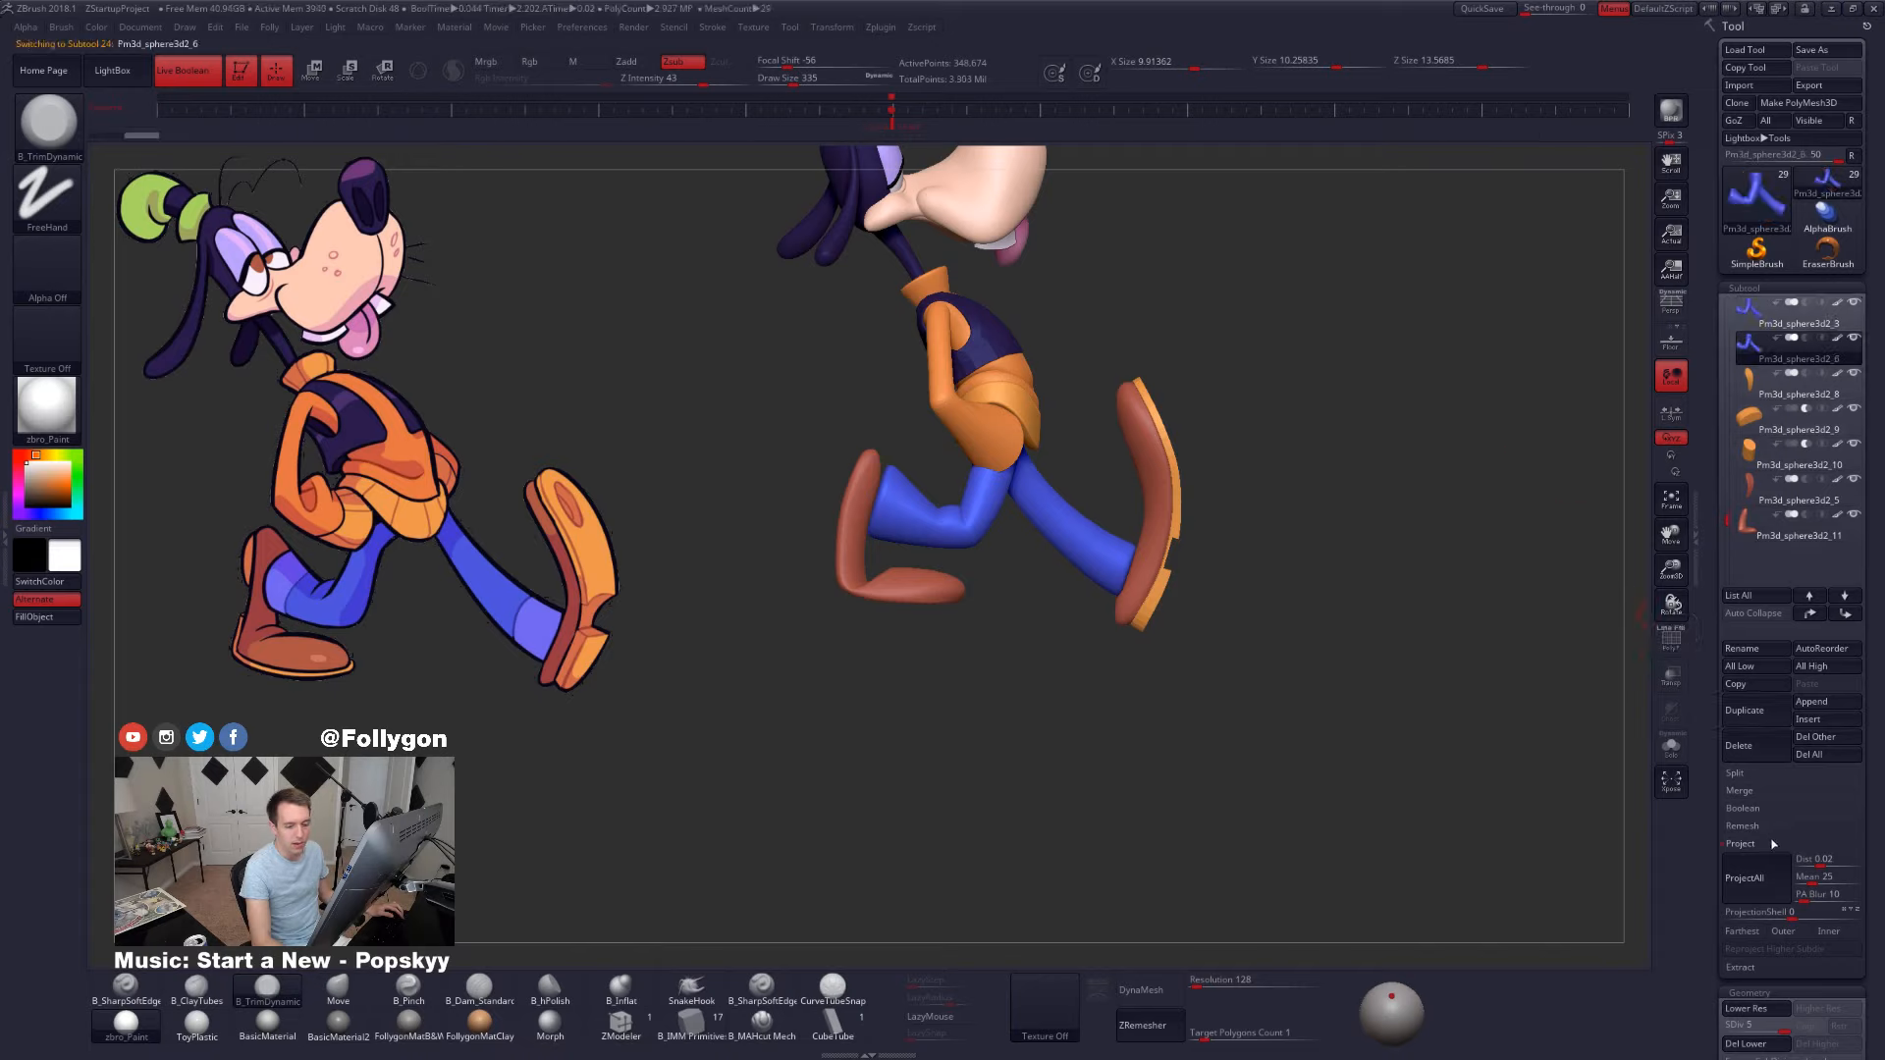
{"action": "left_click", "coordinate": [1765, 844]}
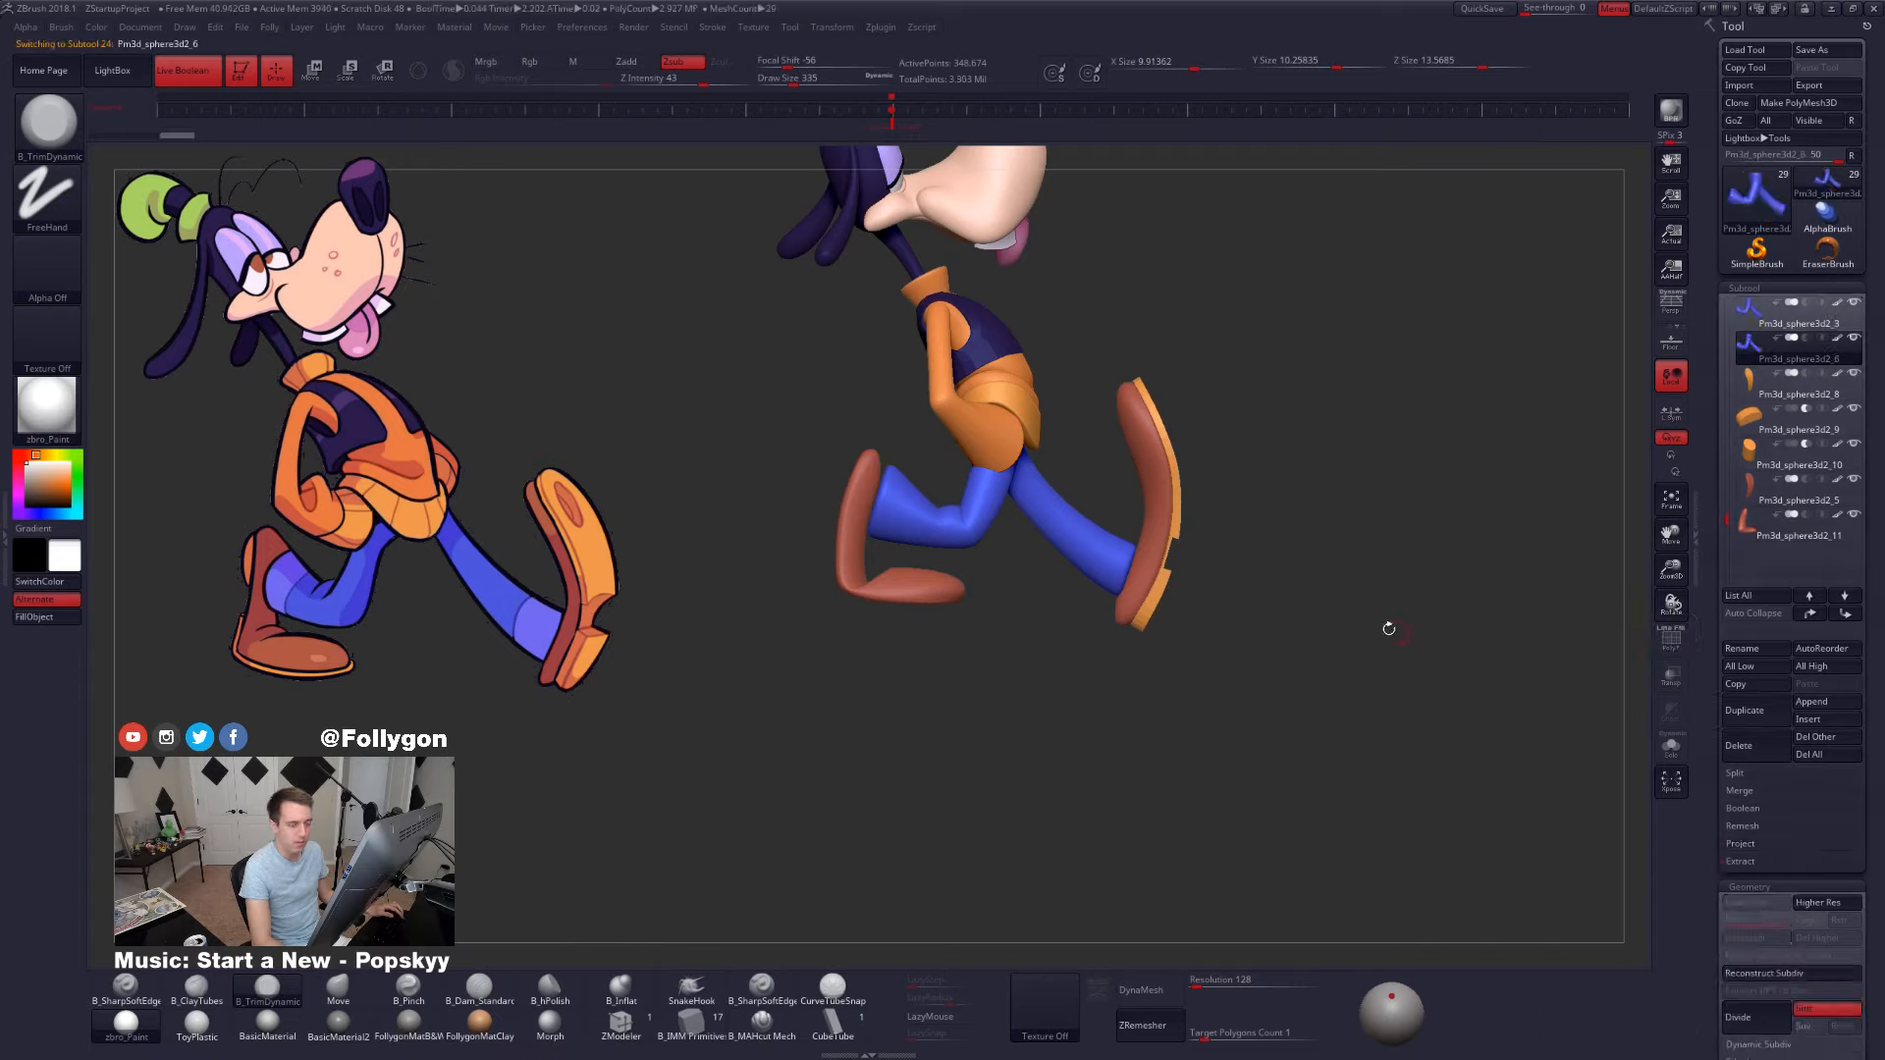
- Isolate the copied legs with their polygroups displayed and choose the SliceCurve tool
{"action": "key", "text": "alt+shift+s"}
{"action": "left_click_drag", "start_coordinate": [1375, 628], "coordinate": [1219, 556], "text": "alt"}
{"action": "key", "text": "ctrl+shift+space"}
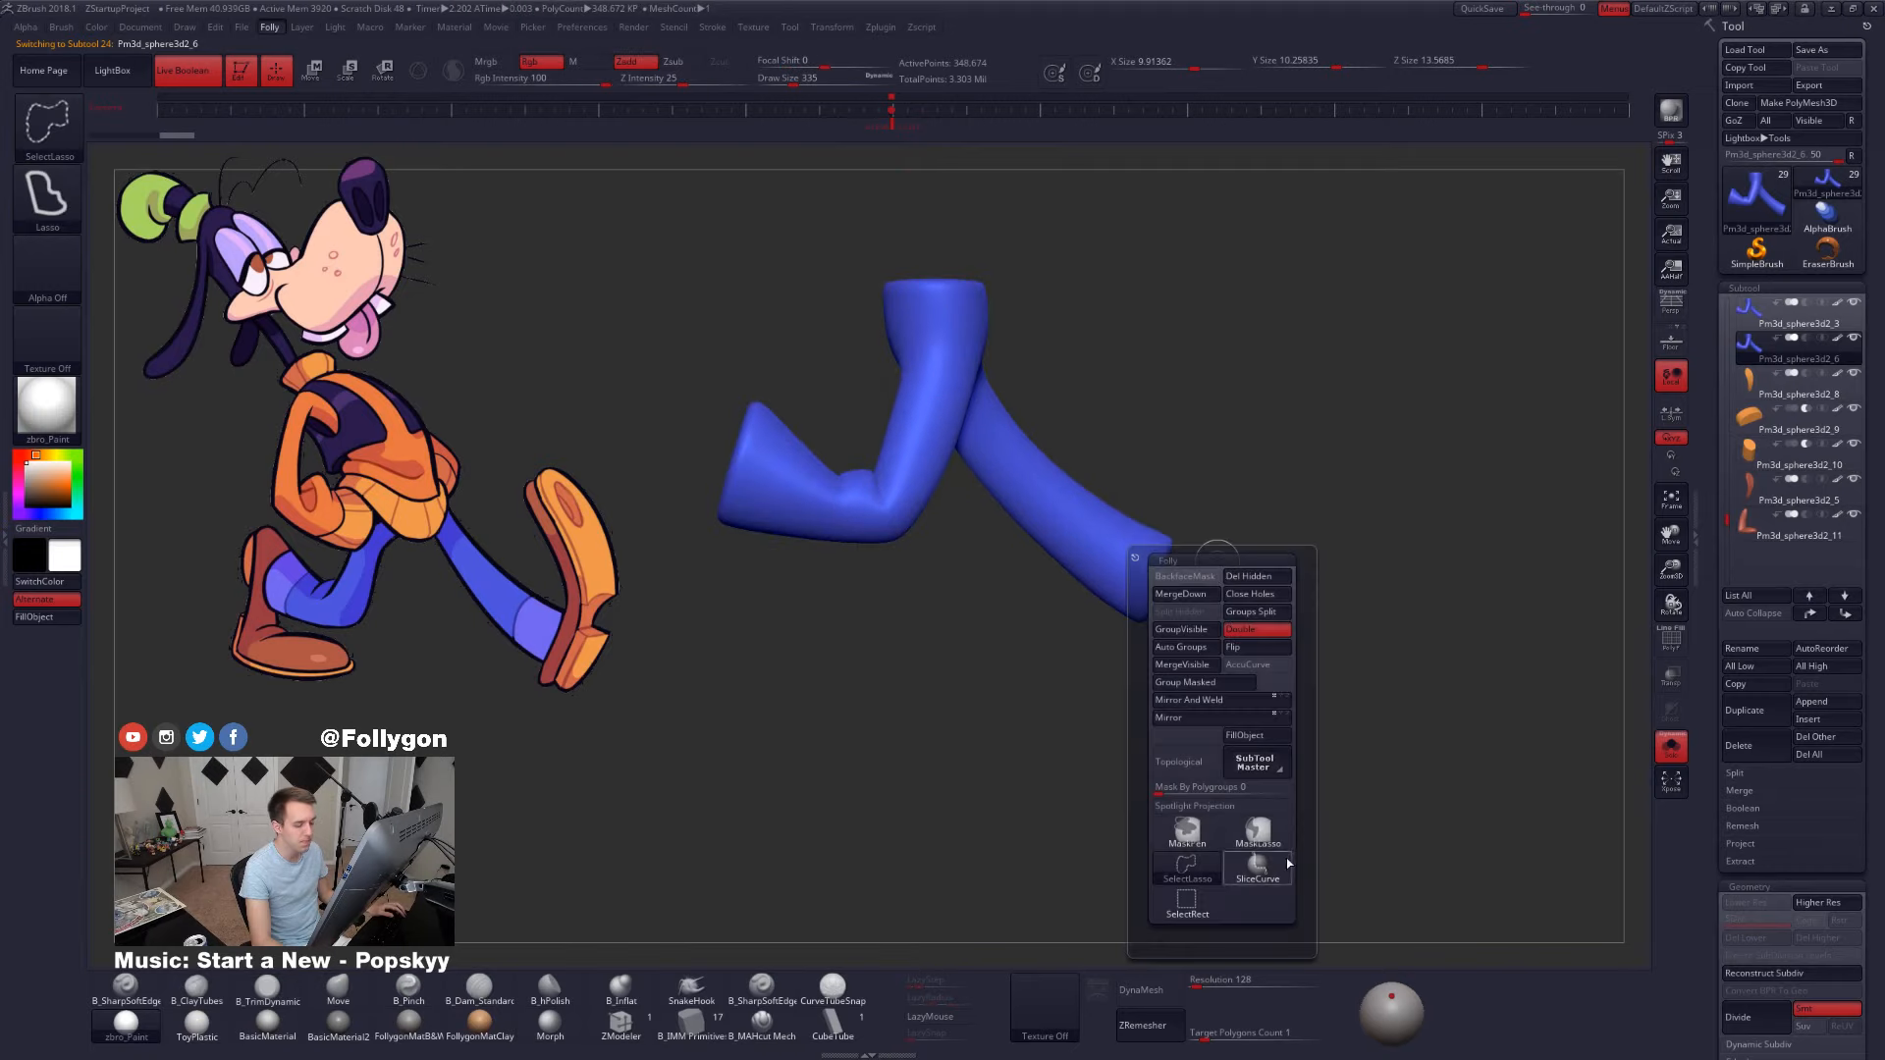
{"action": "key", "text": "shift+f"}
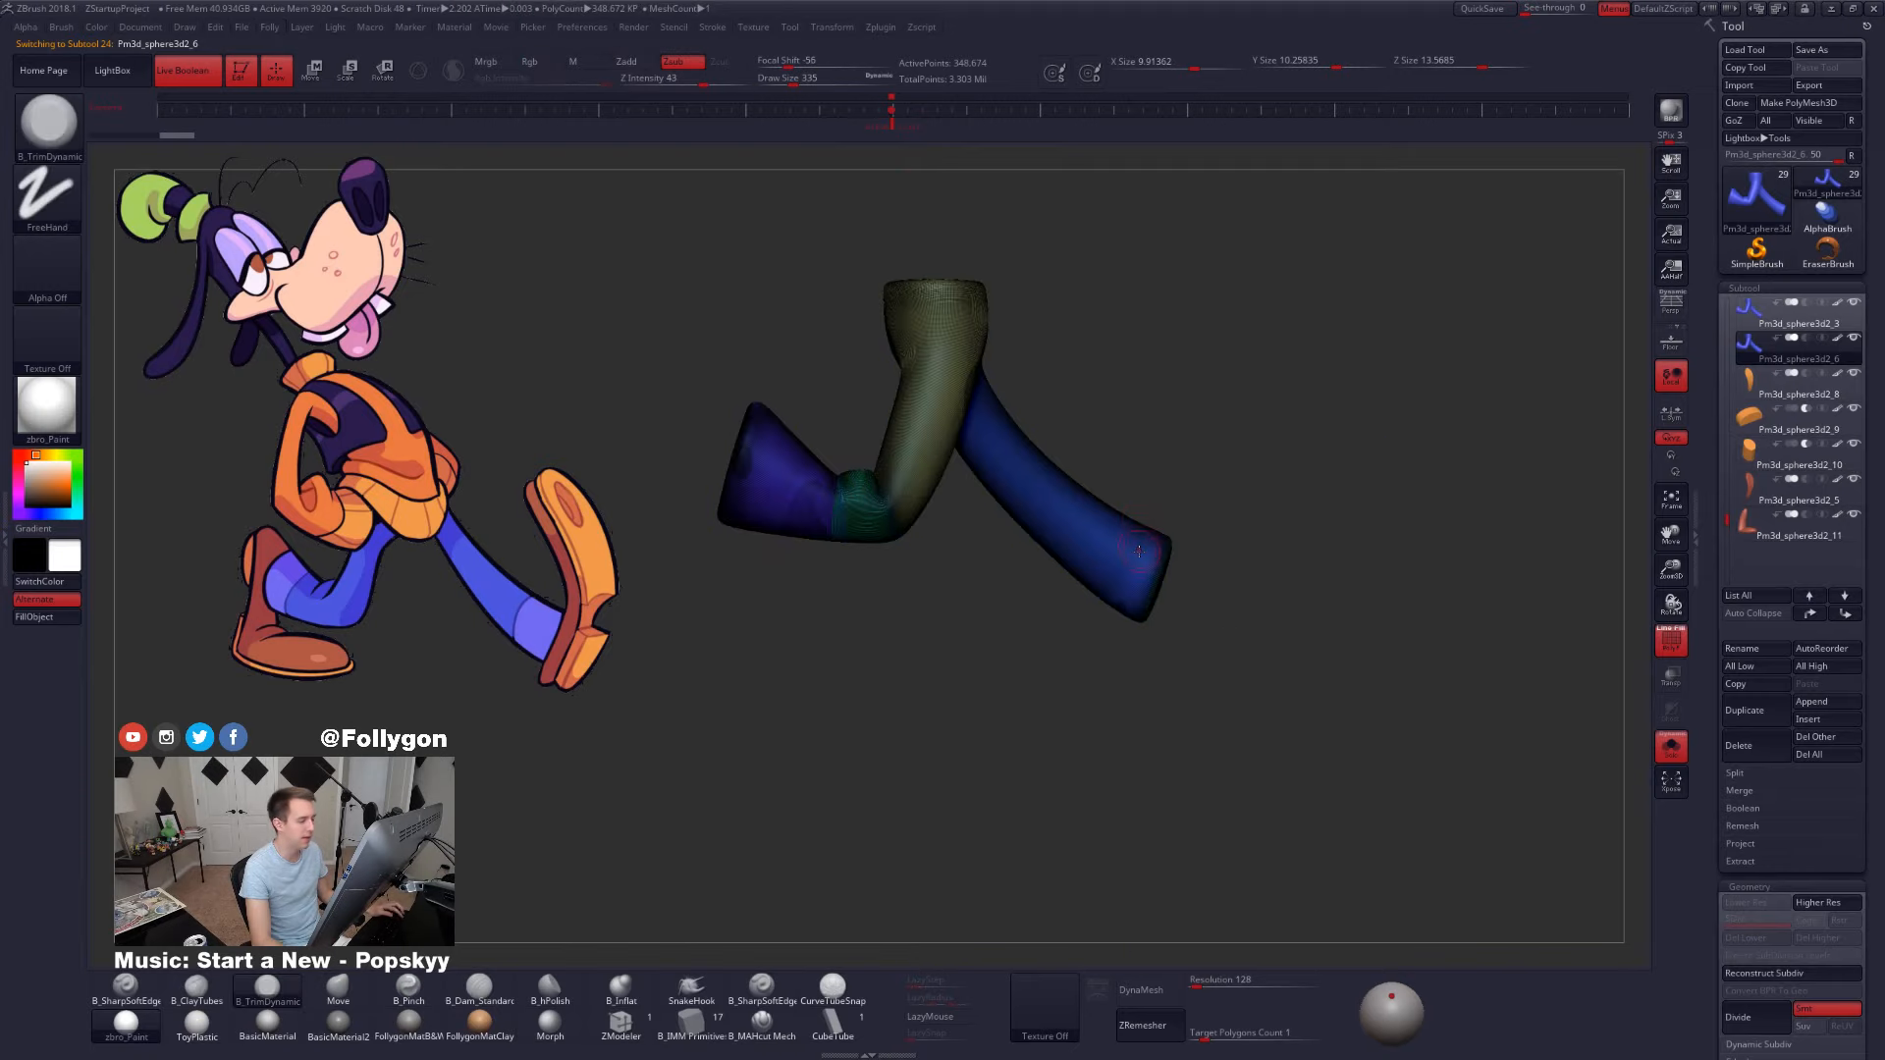
{"action": "right_click_drag", "start_coordinate": [1138, 551], "coordinate": [1157, 573], "text": "ctrl"}
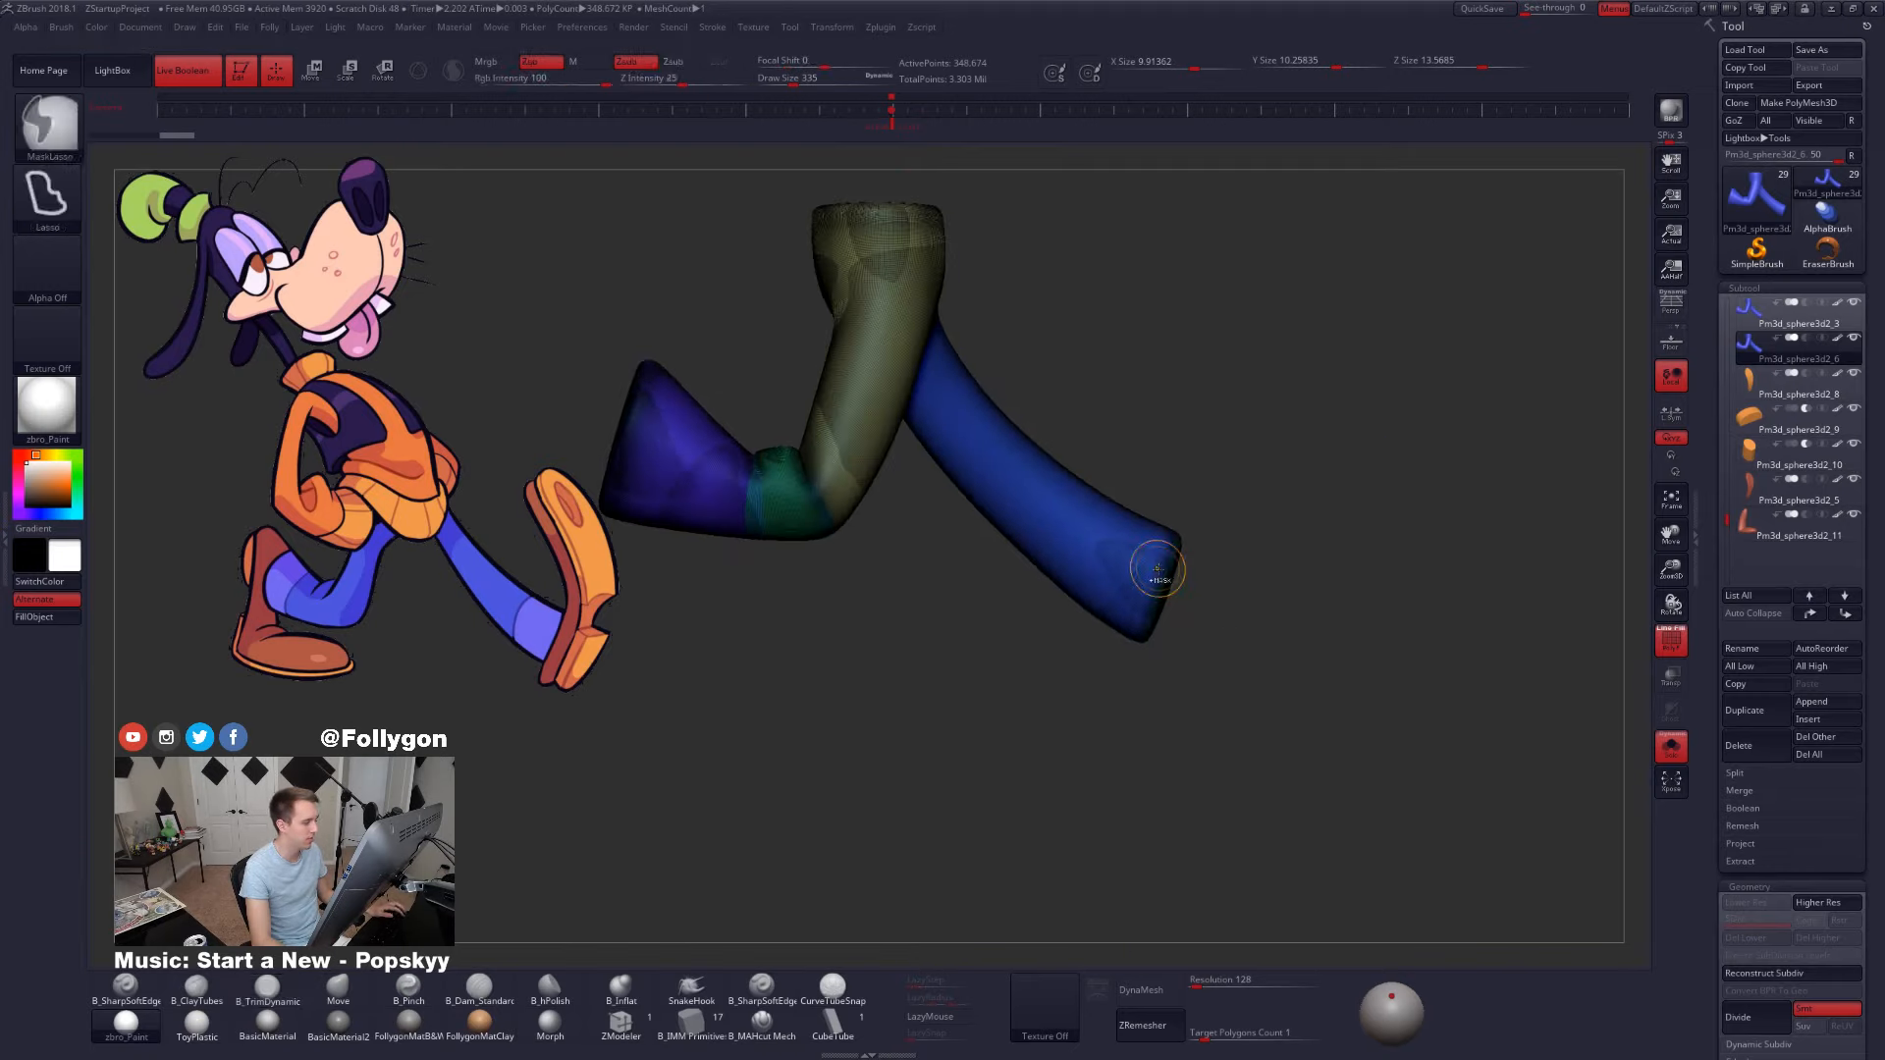
{"action": "key", "text": "ctrl+w"}
{"action": "key", "text": "ctrl+z"}
{"action": "left_click_drag", "start_coordinate": [1107, 635], "coordinate": [1196, 645], "text": "alt"}
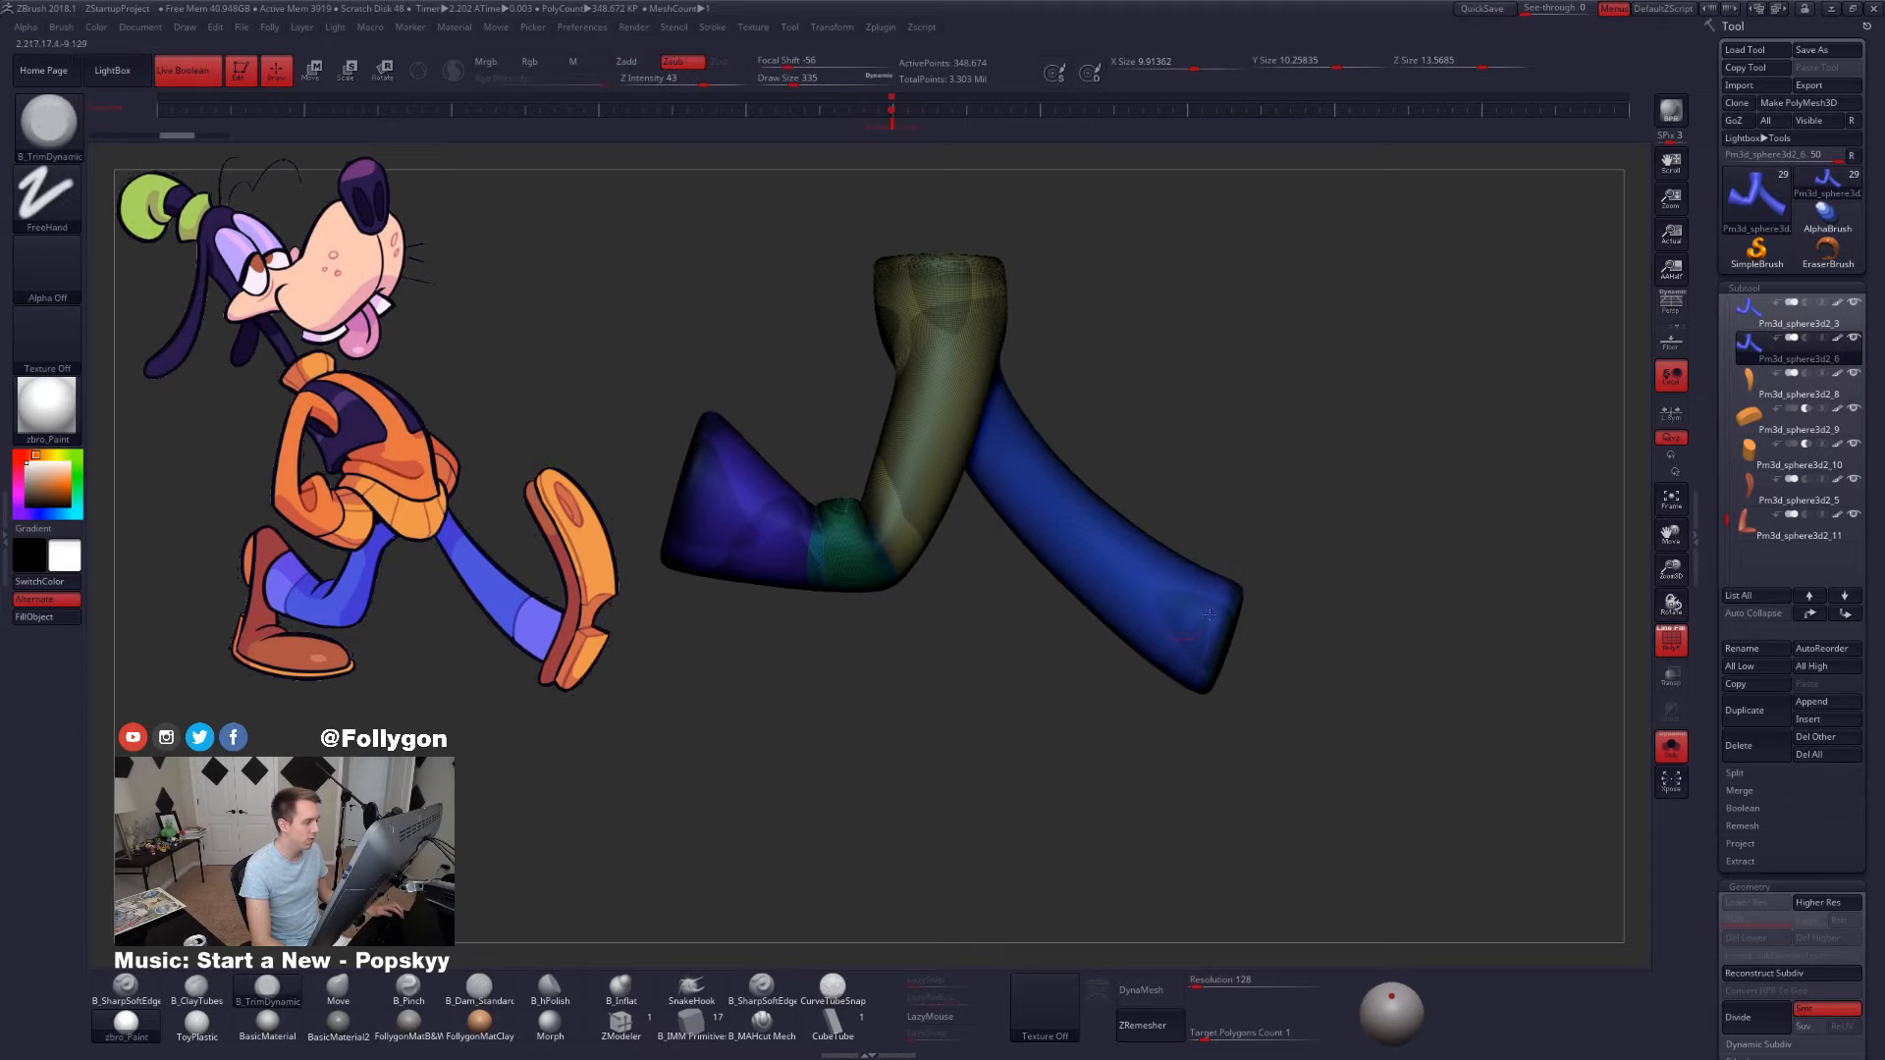
{"action": "key", "text": "ctrl+w"}
{"action": "right_click_drag", "start_coordinate": [1209, 614], "coordinate": [1316, 592], "text": "alt"}
{"action": "key", "text": "ctrl+z"}
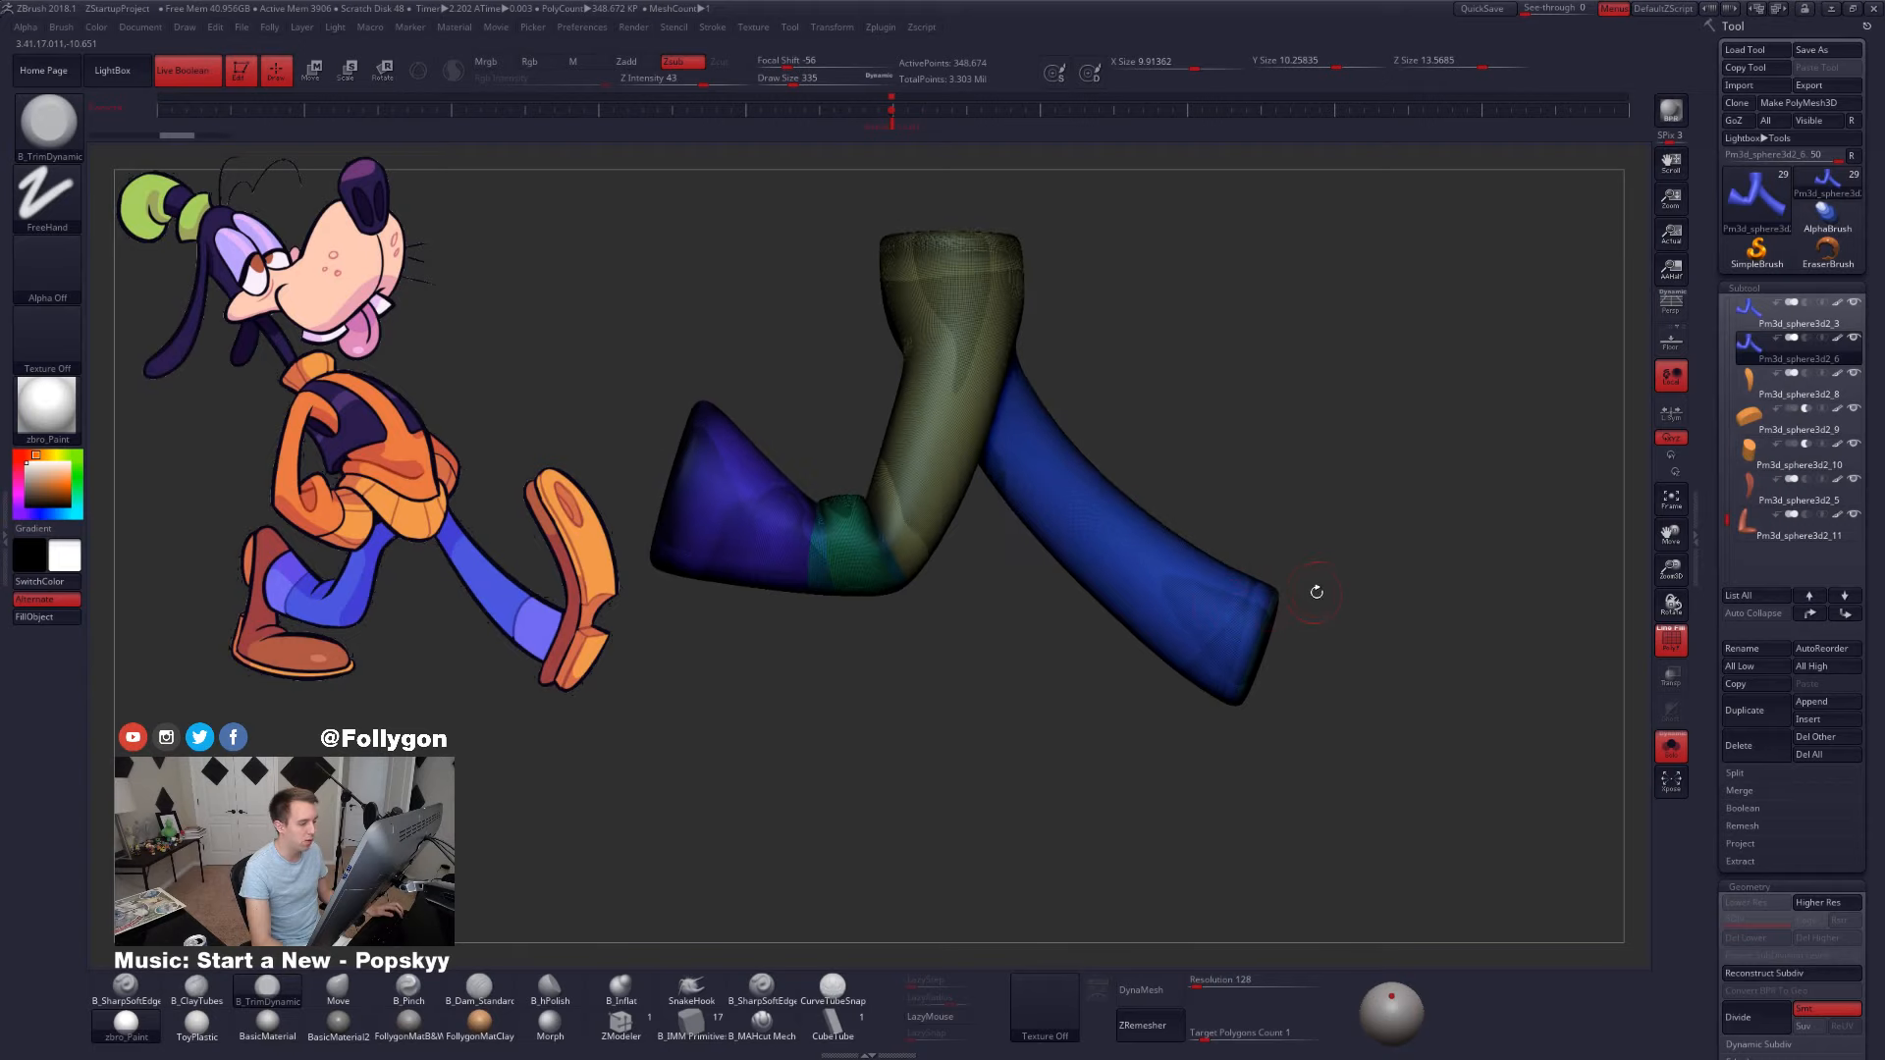
- Show the whole character and slice across the outstretched leg just above the shoe to separate a cuff polygroup
{"action": "key", "text": "shift+s"}
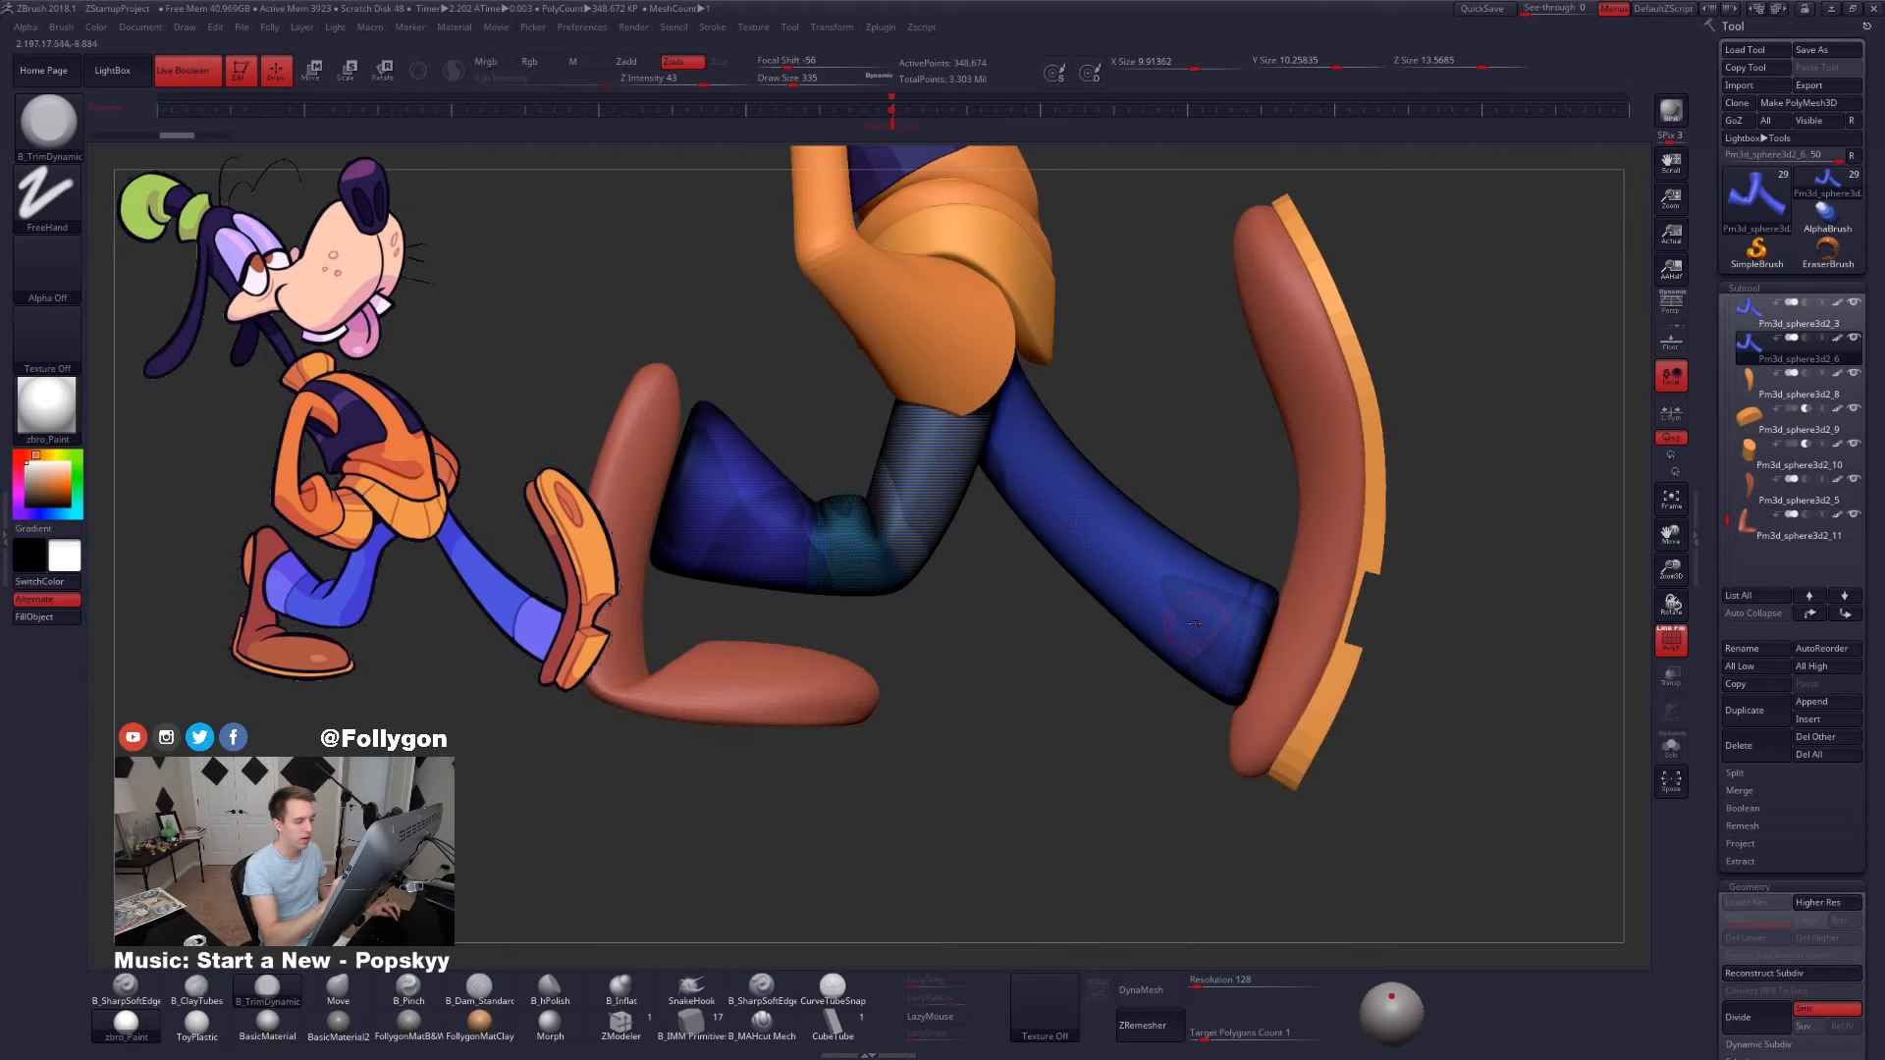
{"action": "mouse_move", "coordinate": [1217, 518]}
{"action": "left_mouse_down", "text": "ctrl+shift"}
{"action": "mouse_move", "coordinate": [1070, 898]}
{"action": "mouse_move", "coordinate": [1052, 868]}
{"action": "left_mouse_up", "text": "ctrl+shift"}
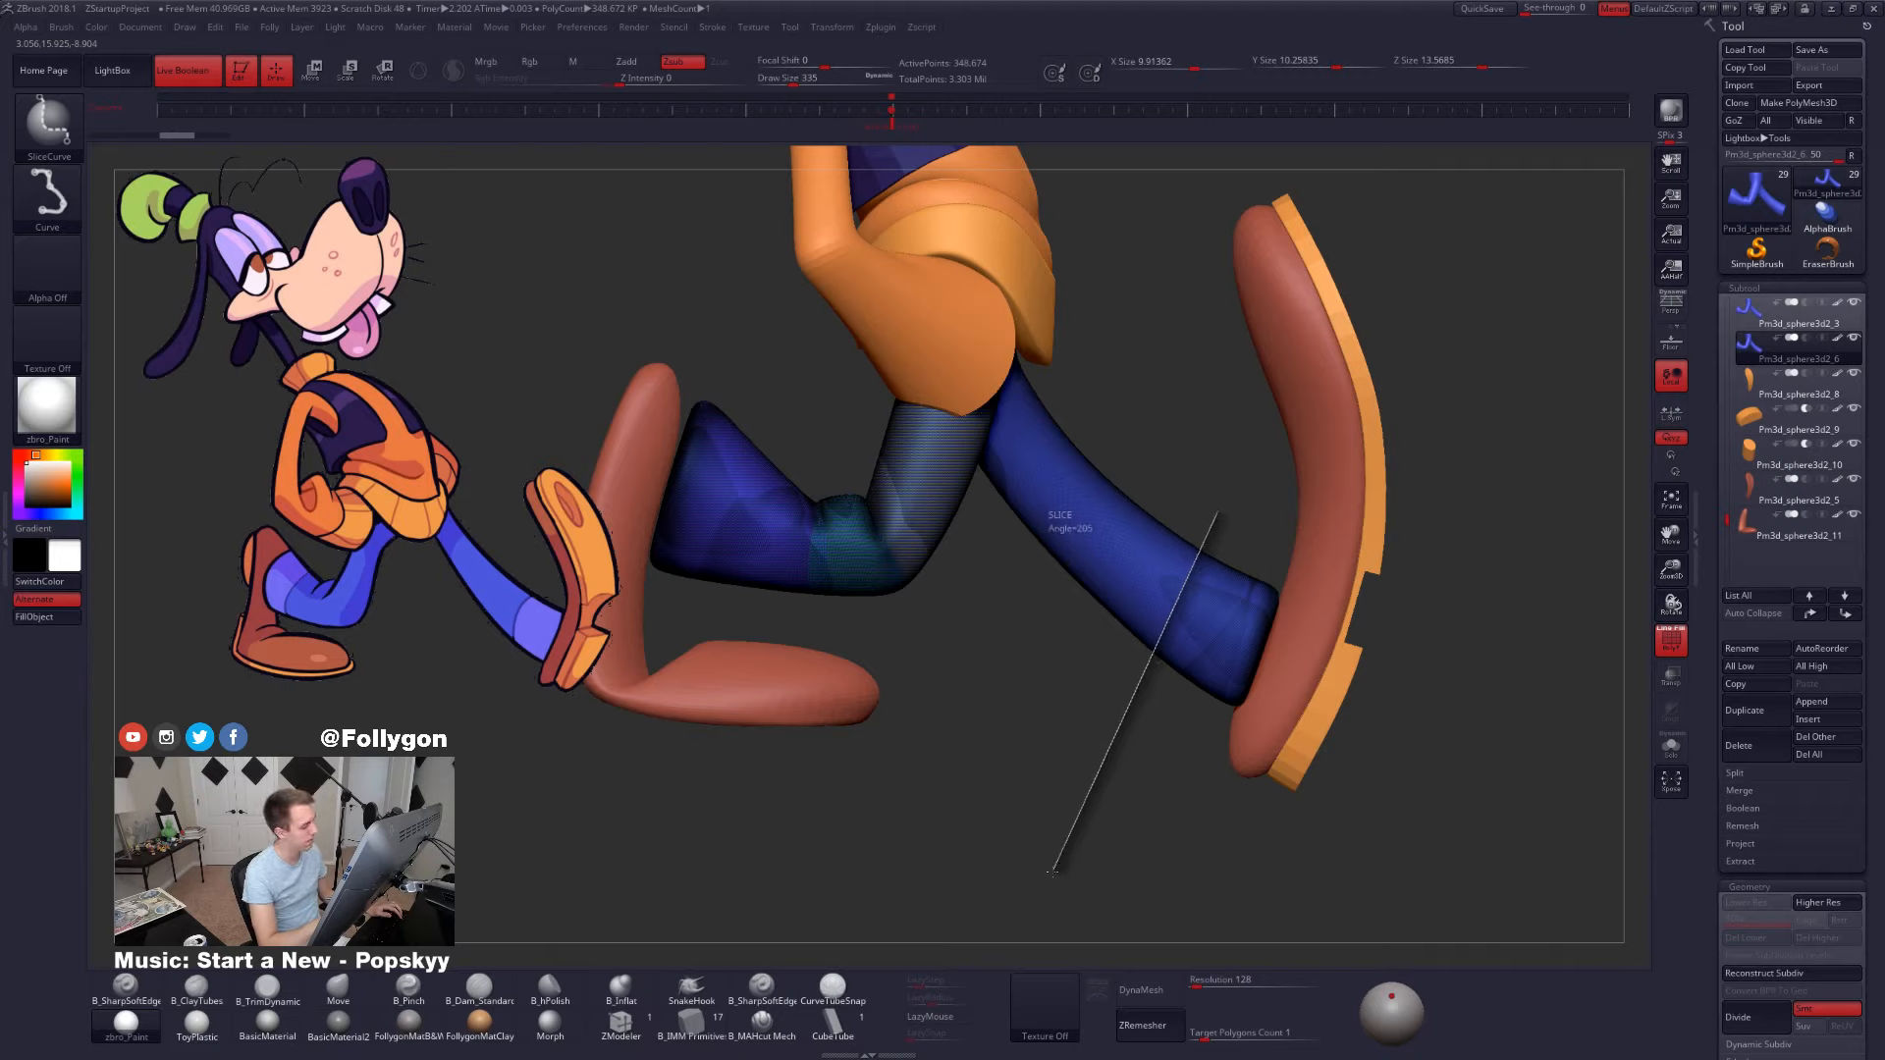
{"action": "left_click_drag", "start_coordinate": [1053, 870], "coordinate": [1049, 874], "text": "ctrl+shift"}
{"action": "left_click_drag", "start_coordinate": [1170, 824], "coordinate": [1202, 773]}
{"action": "key", "text": "f"}
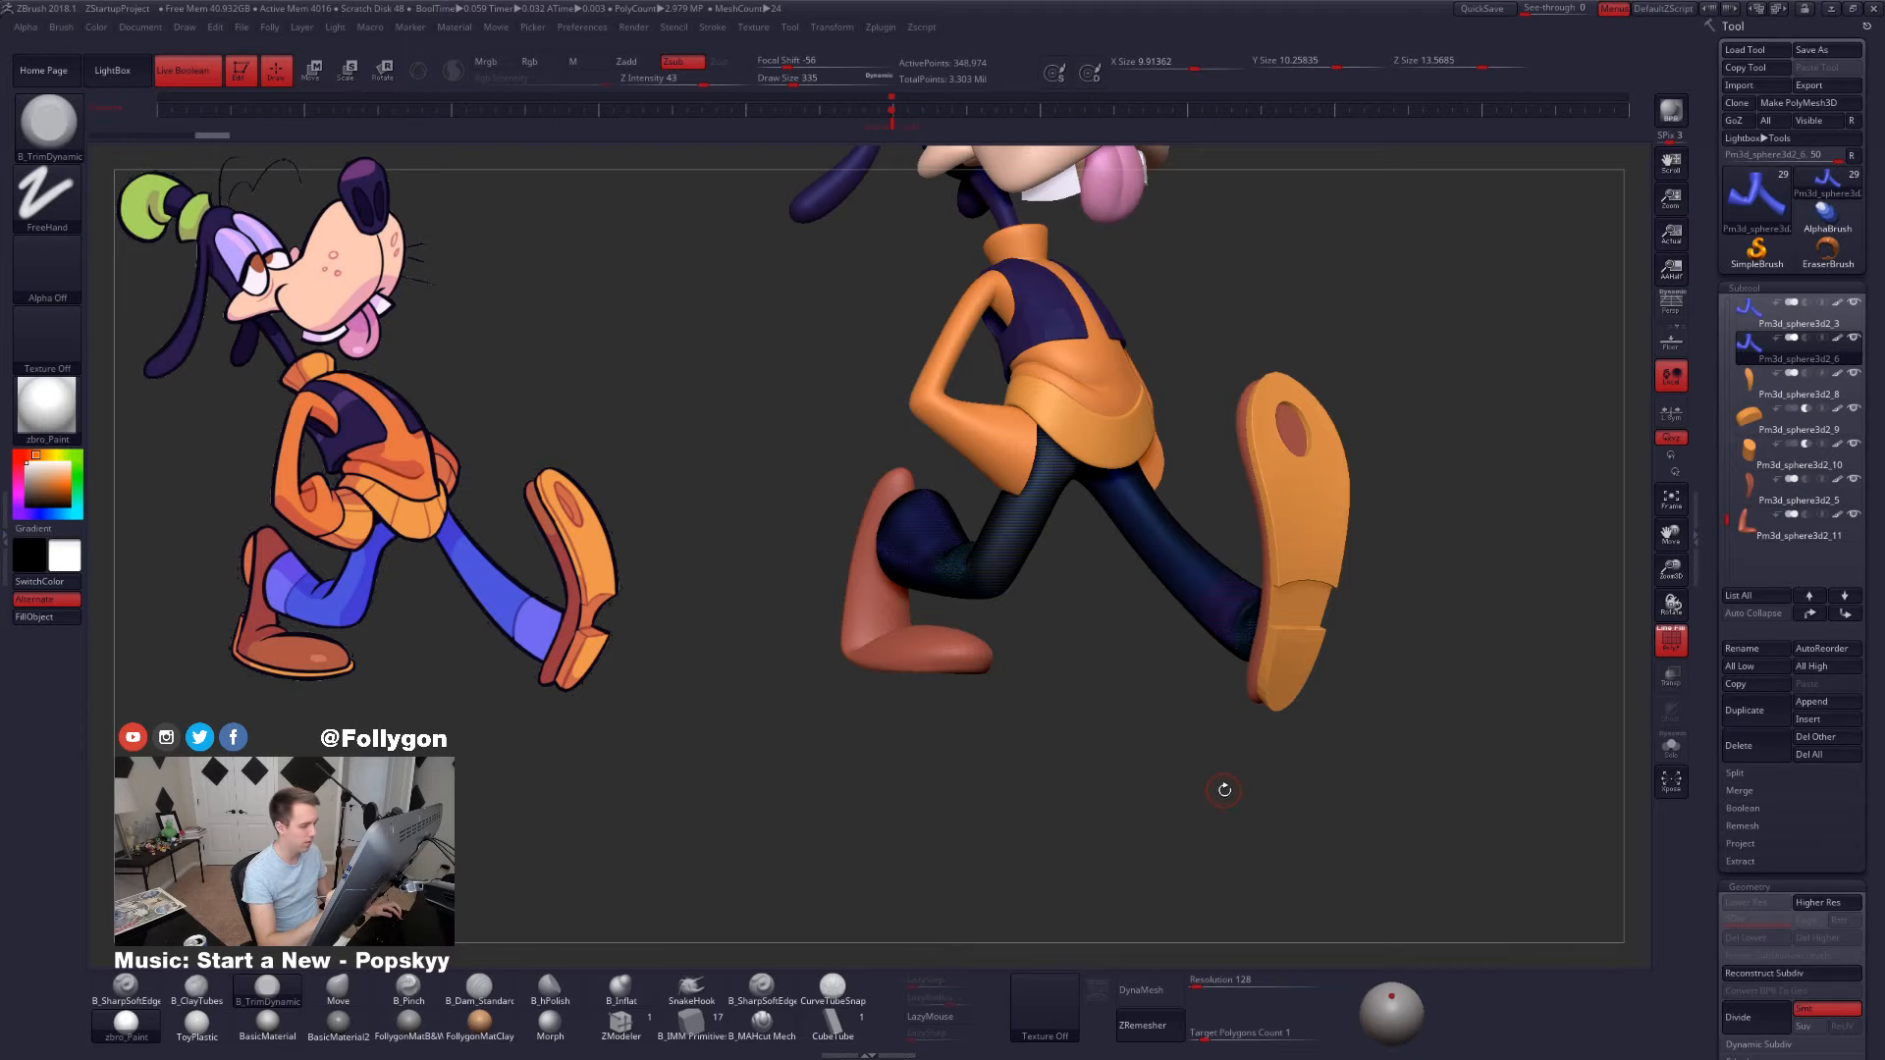
{"action": "left_click_drag", "start_coordinate": [1224, 790], "coordinate": [1010, 573]}
{"action": "key", "text": "shift+f"}
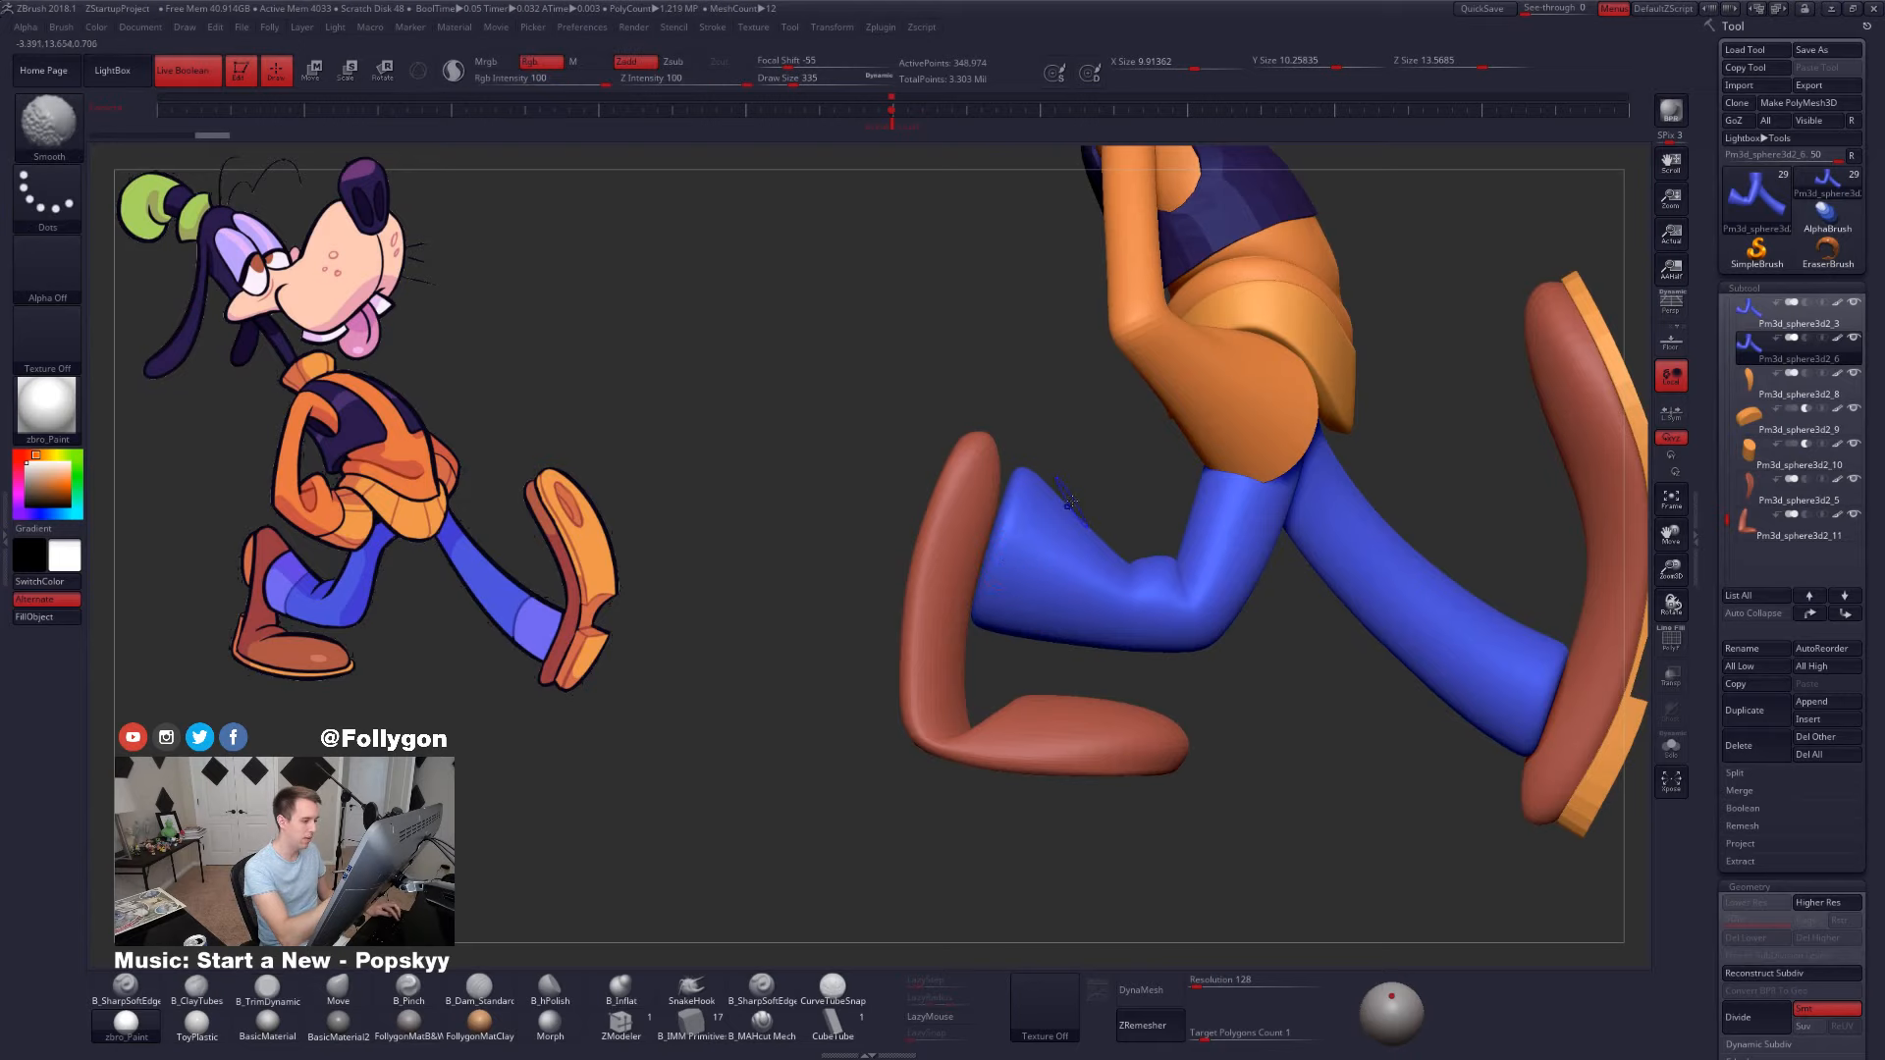
- Slice across the bent leg between knee and shoe to separate a second cuff polygroup
{"action": "mouse_move", "coordinate": [1082, 483]}
{"action": "left_mouse_down", "text": "ctrl+shift"}
{"action": "mouse_move", "coordinate": [1011, 690]}
{"action": "mouse_move", "coordinate": [1017, 737]}
{"action": "mouse_move", "coordinate": [1100, 815]}
{"action": "mouse_move", "coordinate": [963, 850]}
{"action": "mouse_move", "coordinate": [965, 776]}
{"action": "mouse_move", "coordinate": [1006, 814]}
{"action": "mouse_move", "coordinate": [1191, 791]}
{"action": "mouse_move", "coordinate": [1272, 887]}
{"action": "mouse_move", "coordinate": [1353, 756]}
{"action": "mouse_move", "coordinate": [1092, 538]}
{"action": "left_mouse_up", "text": "ctrl+shift"}
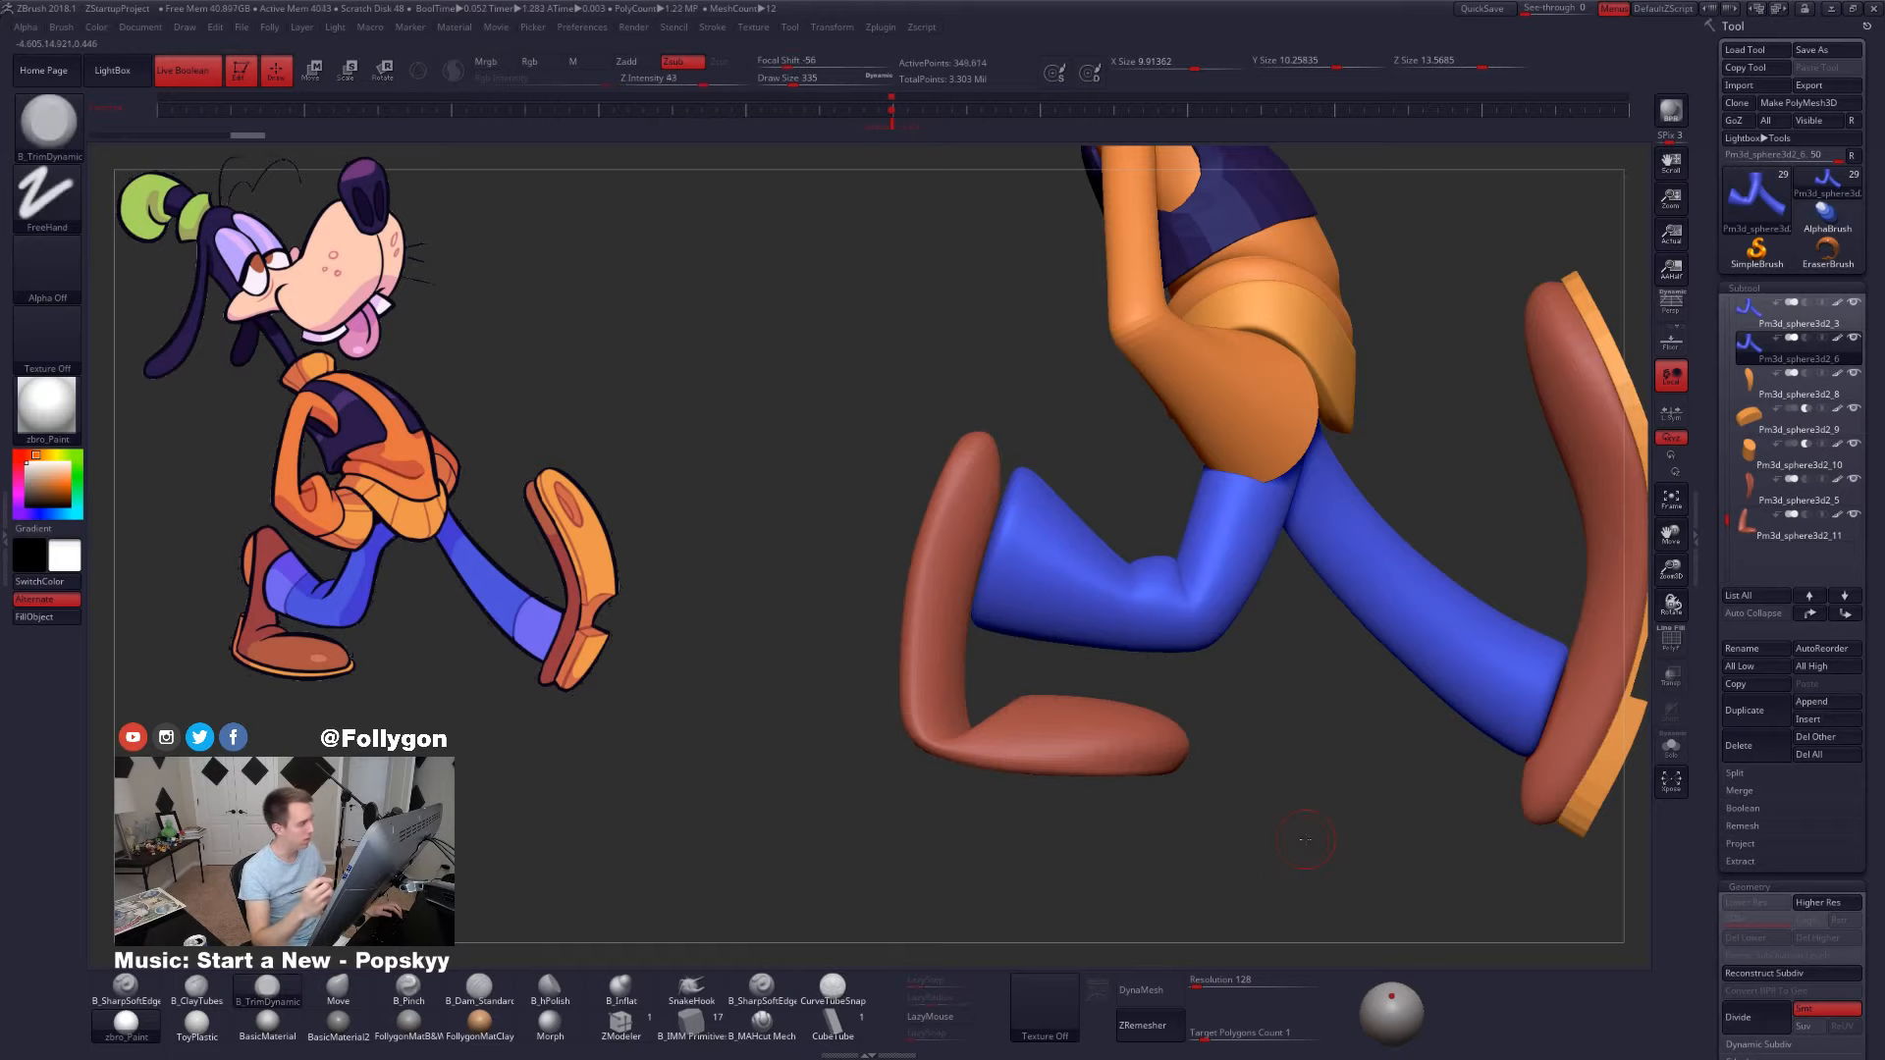
{"action": "key", "text": "shift+f"}
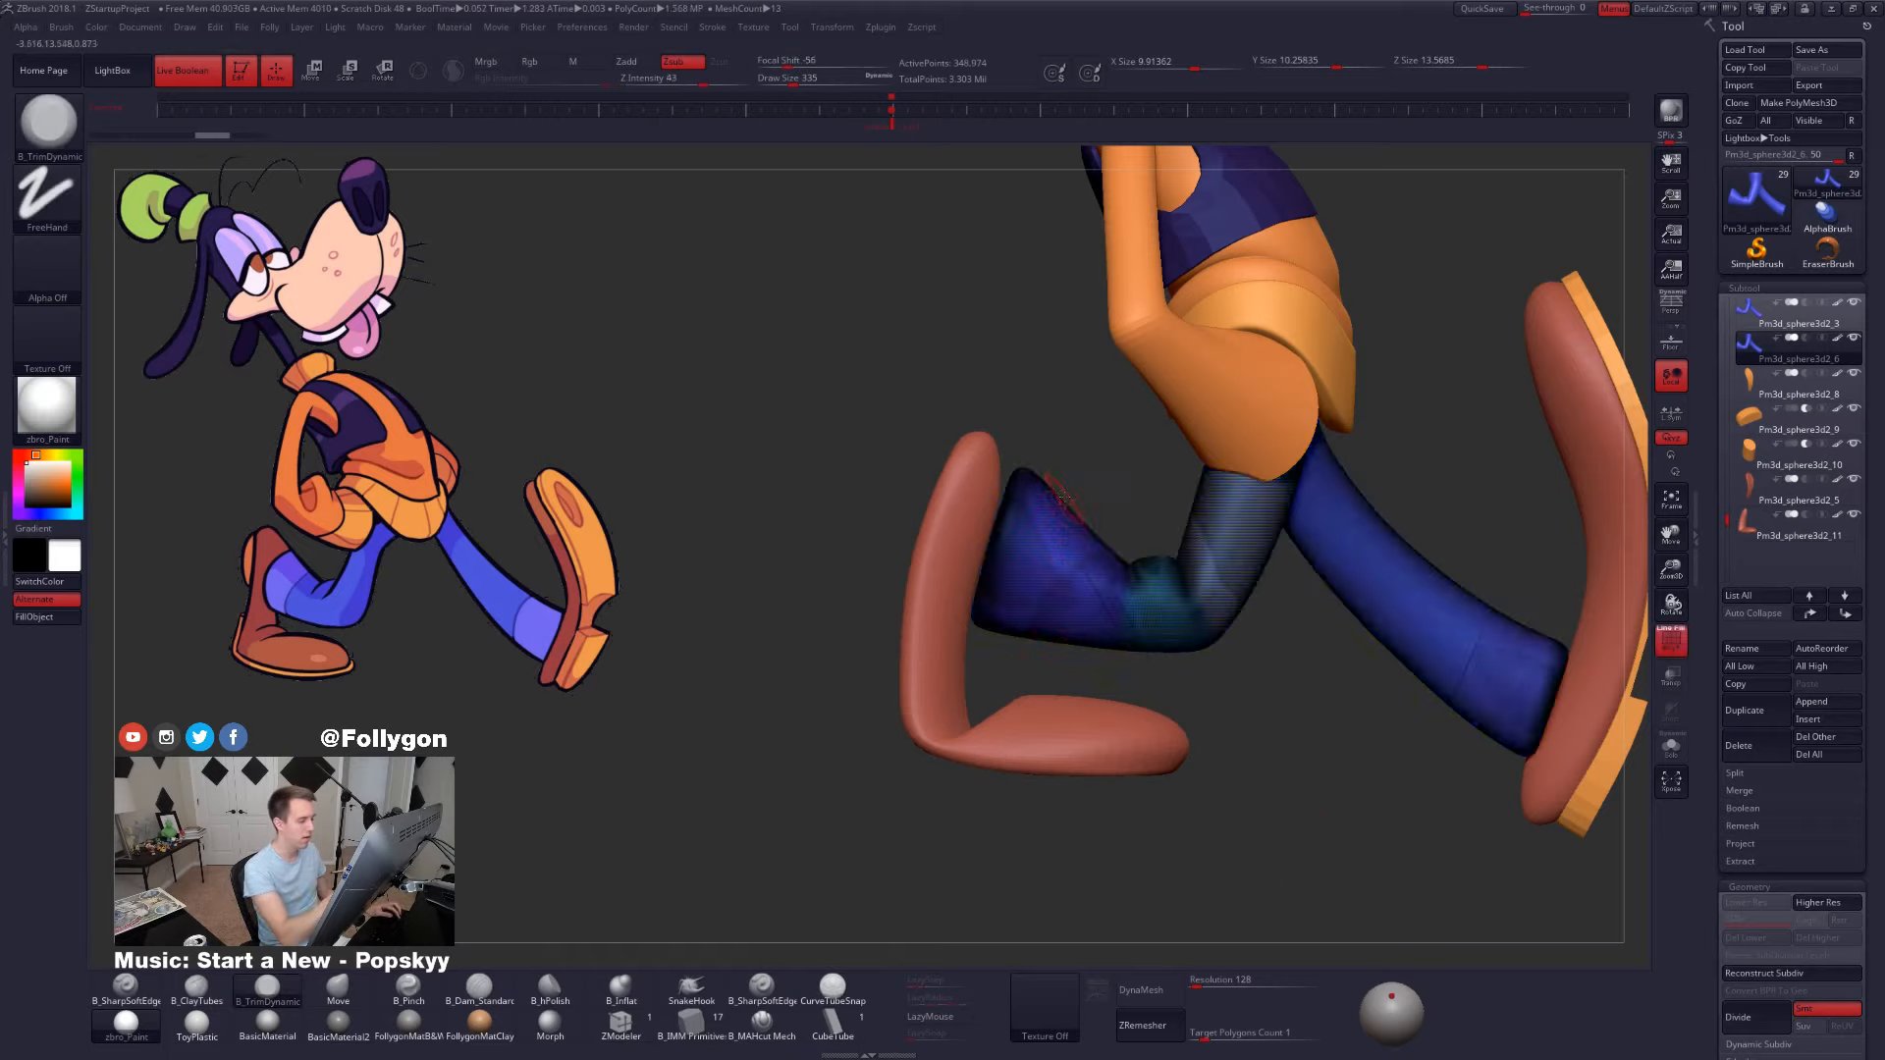
{"action": "key", "text": "shift+f"}
{"action": "left_click_drag", "start_coordinate": [1076, 469], "coordinate": [1004, 781], "text": "ctrl+shift"}
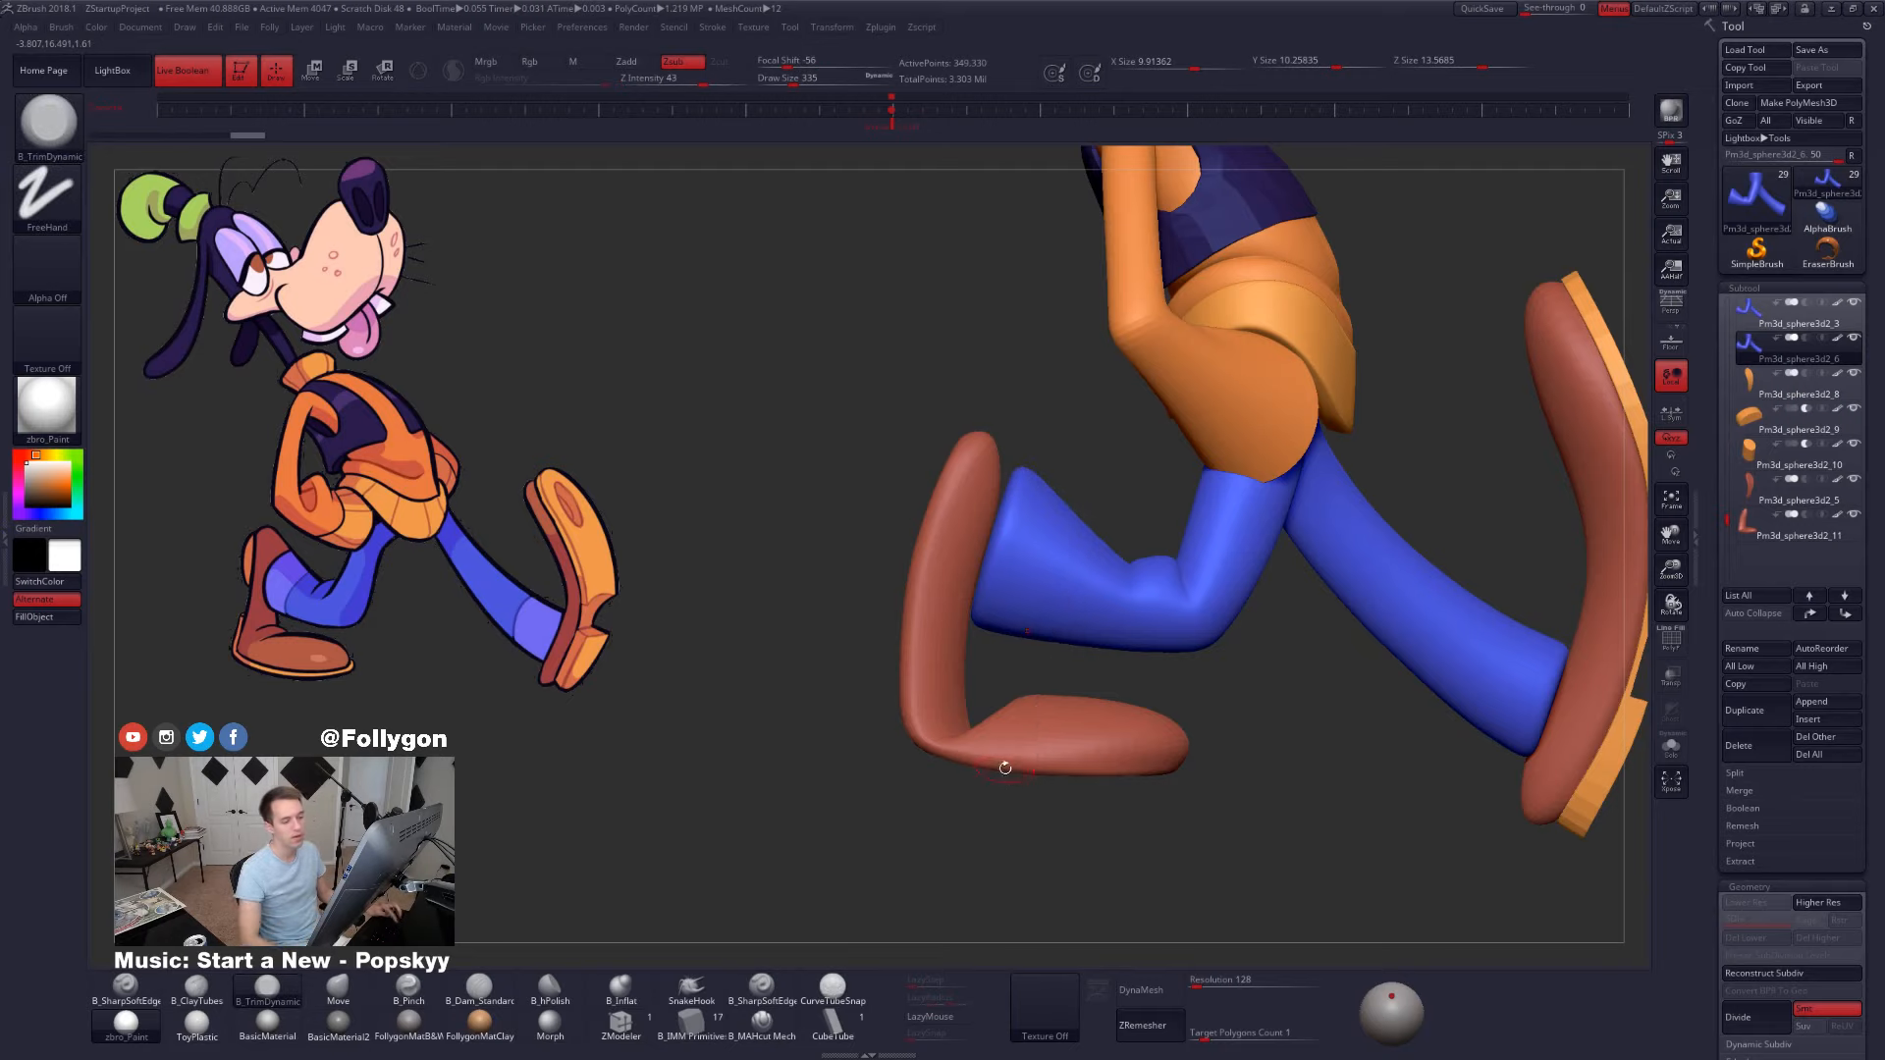
- Isolate the copied legs and use SelectRect to leave only the two sliced cuff polygroups visible
{"action": "key", "text": "shift+s"}
{"action": "left_click_drag", "start_coordinate": [1068, 703], "coordinate": [975, 715], "text": "alt"}
{"action": "key", "text": "shift+f"}
{"action": "key", "text": "1"}
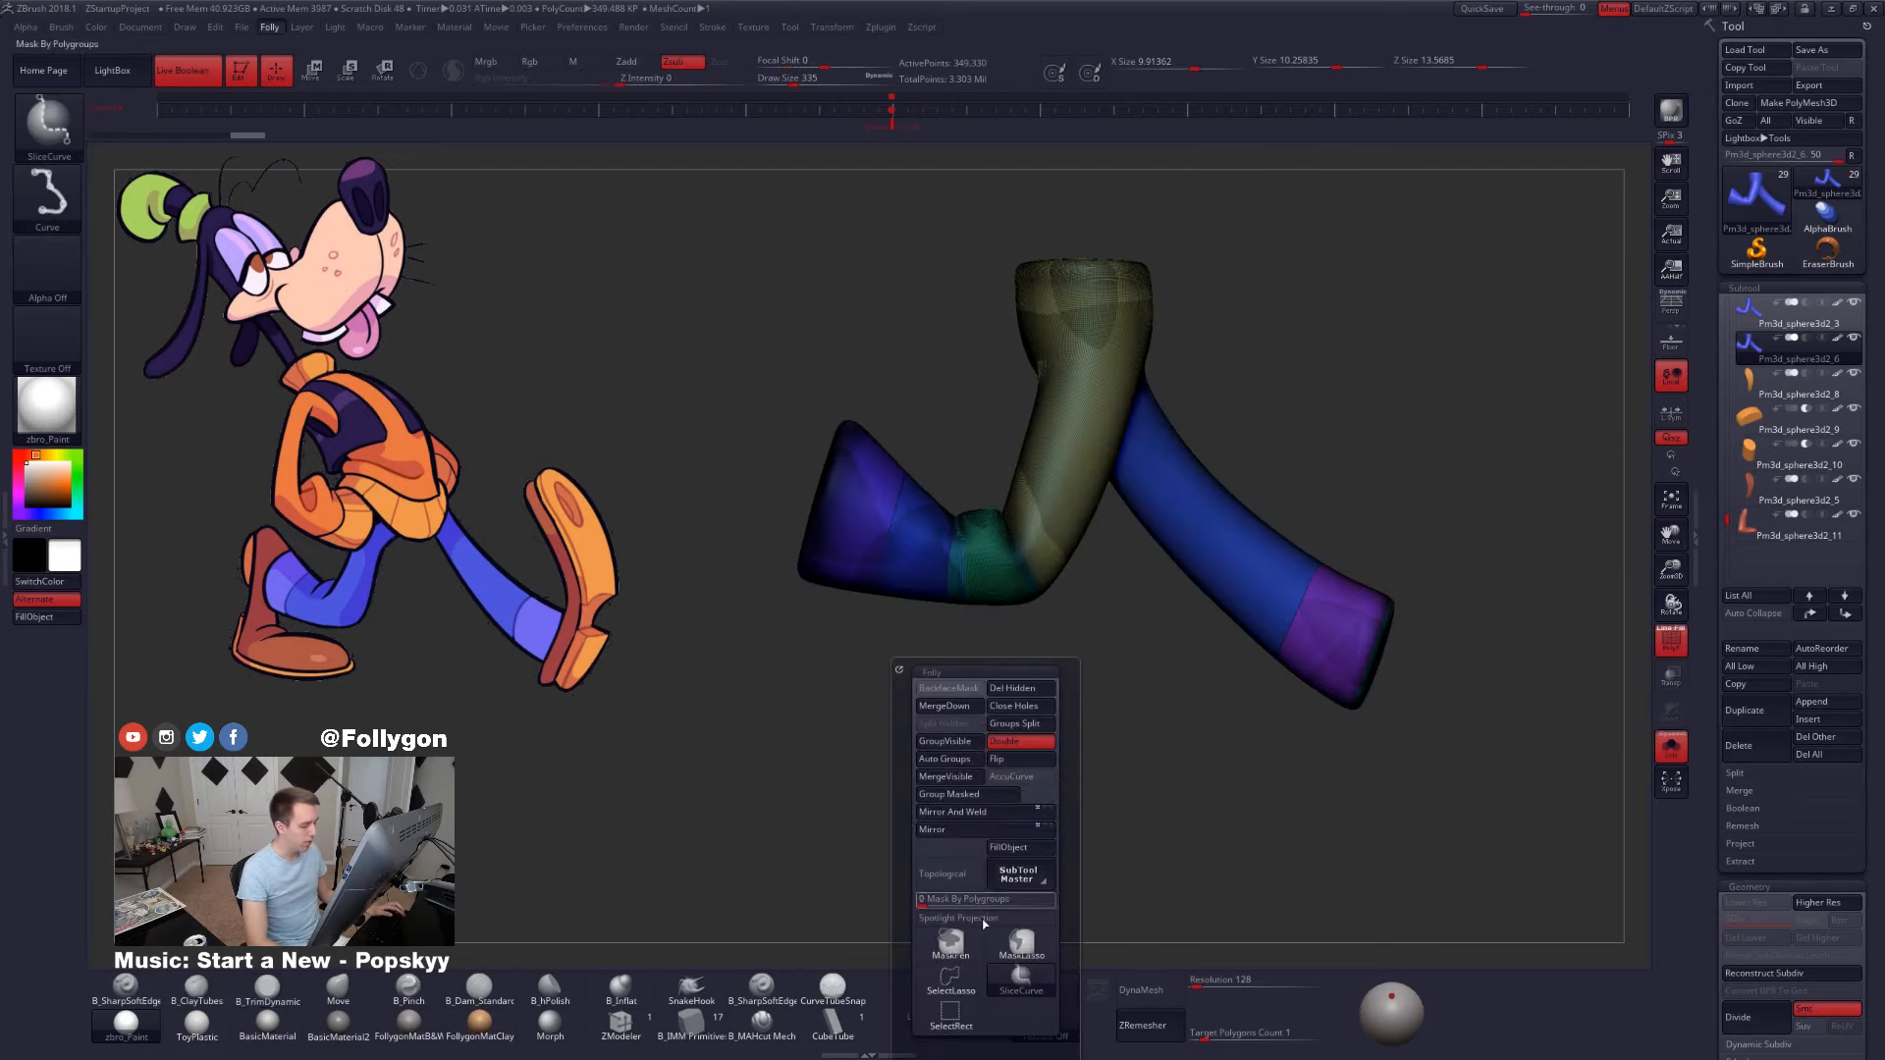
{"action": "left_click", "coordinate": [951, 1011]}
{"action": "left_click_drag", "start_coordinate": [815, 501], "coordinate": [895, 591], "text": "ctrl+shift"}
{"action": "left_click", "coordinate": [980, 757], "text": "ctrl+shift"}
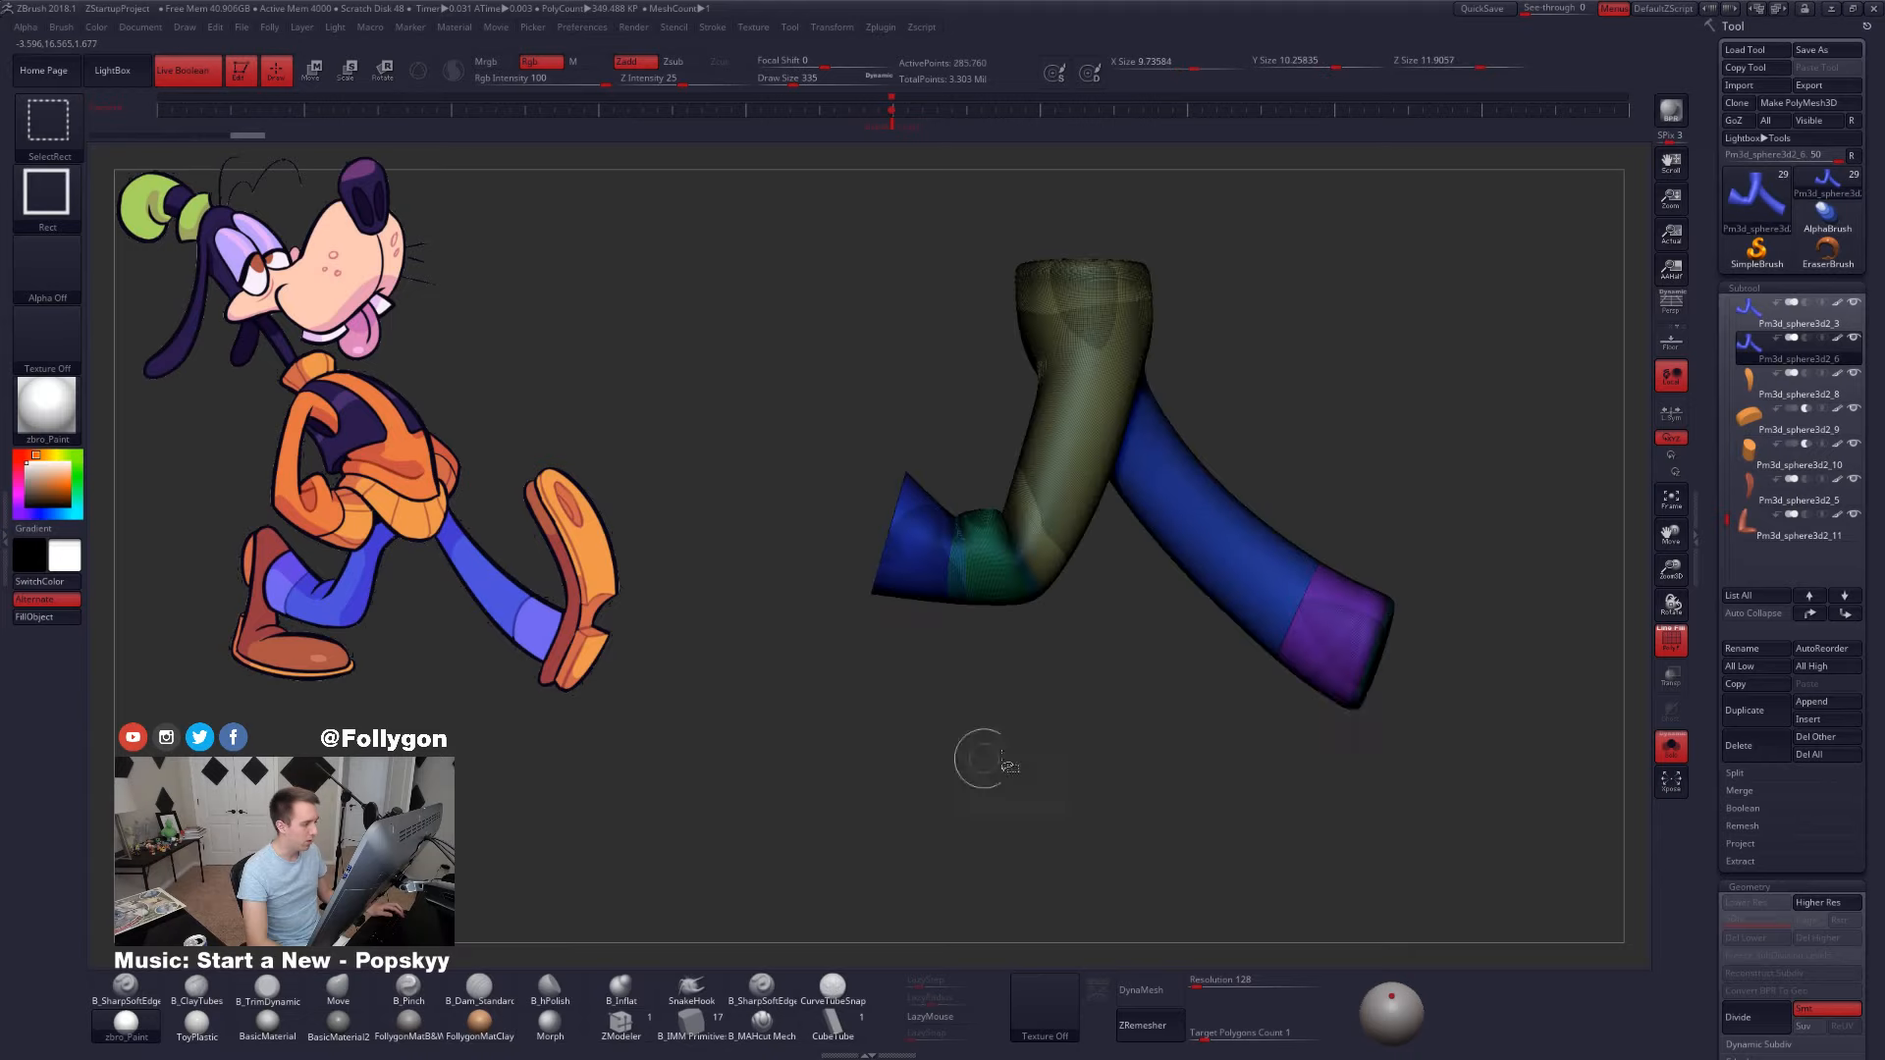
{"action": "left_click", "coordinate": [1354, 656], "text": "ctrl+shift"}
{"action": "mouse_move", "coordinate": [1351, 707]}
{"action": "left_mouse_down", "text": "ctrl+shift"}
{"action": "mouse_move", "coordinate": [1404, 762]}
{"action": "mouse_move", "coordinate": [1377, 708]}
{"action": "left_mouse_up", "text": "ctrl+shift"}
{"action": "left_click_drag", "start_coordinate": [1237, 786], "coordinate": [1050, 669], "text": "ctrl+shift"}
- Delete the hidden leg geometry from the copy and inspect the two cuffs' open ends
{"action": "key", "text": "shift+f"}
{"action": "key", "text": "ctrl+shift+f"}
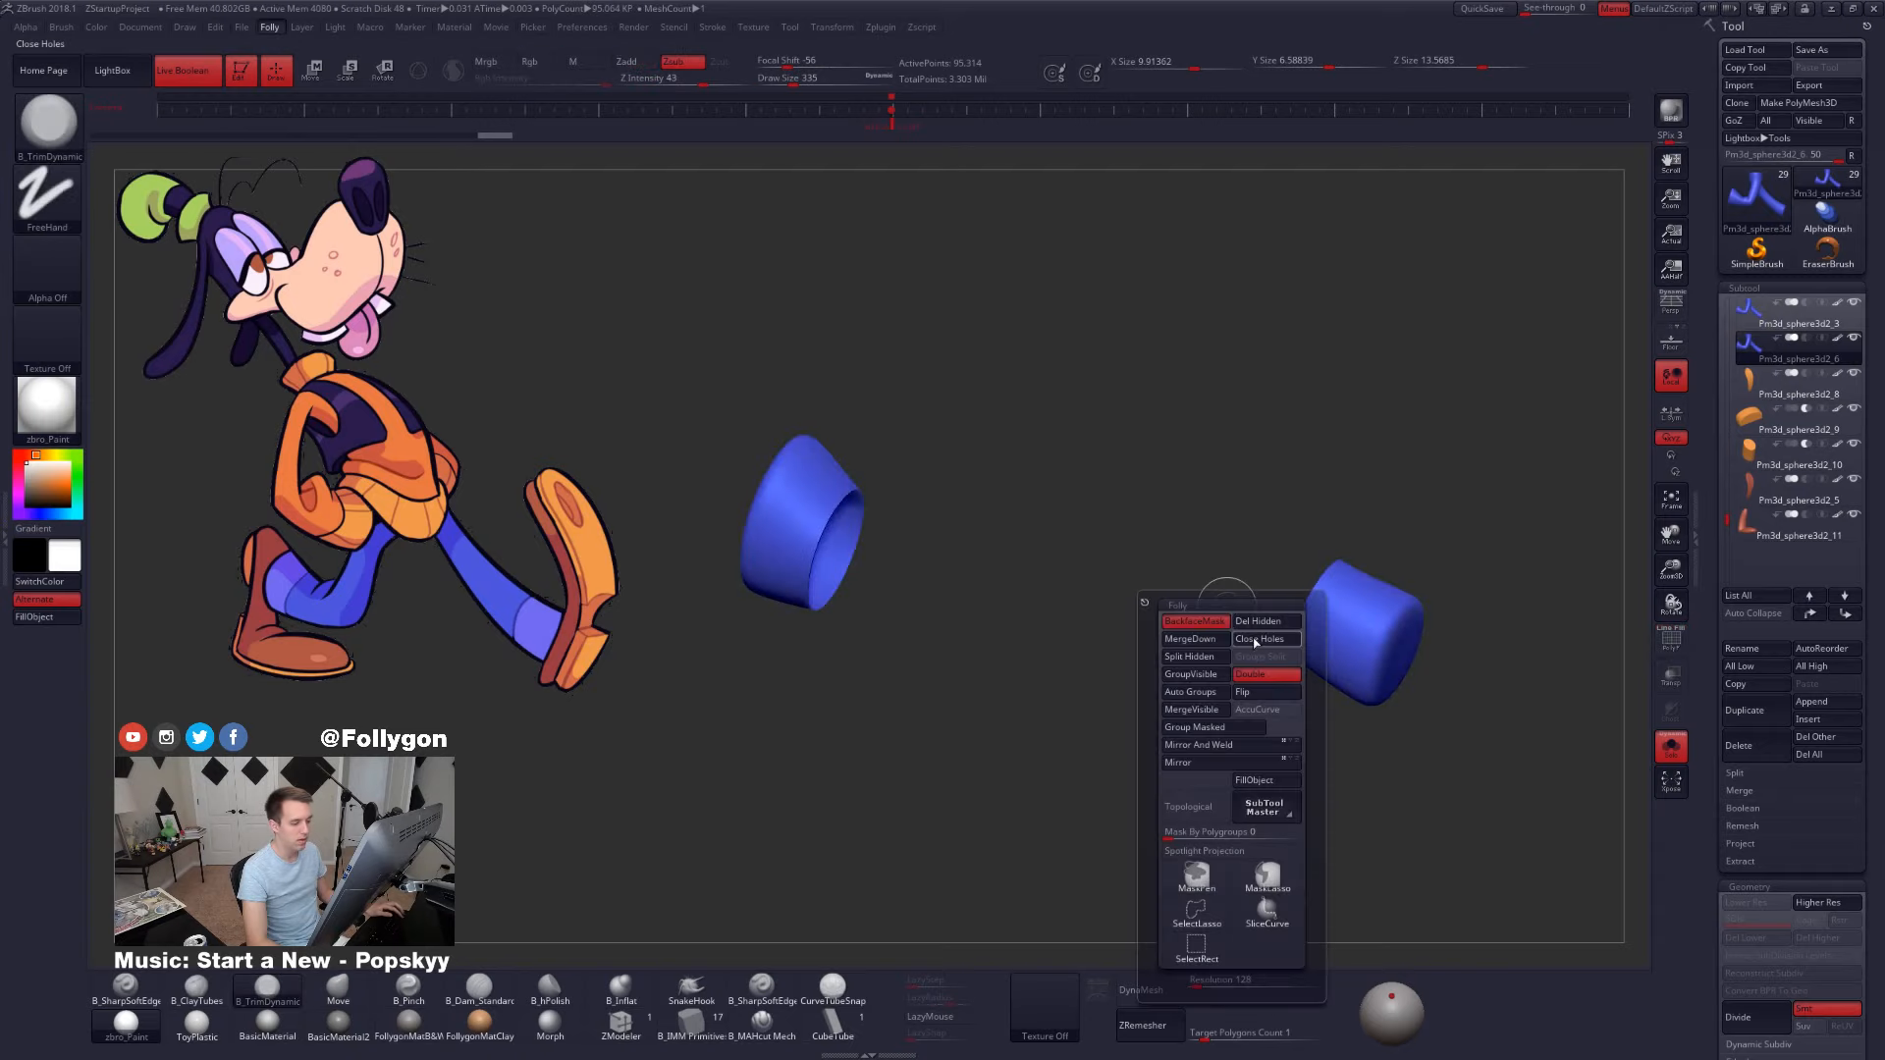
{"action": "left_click", "coordinate": [1263, 621]}
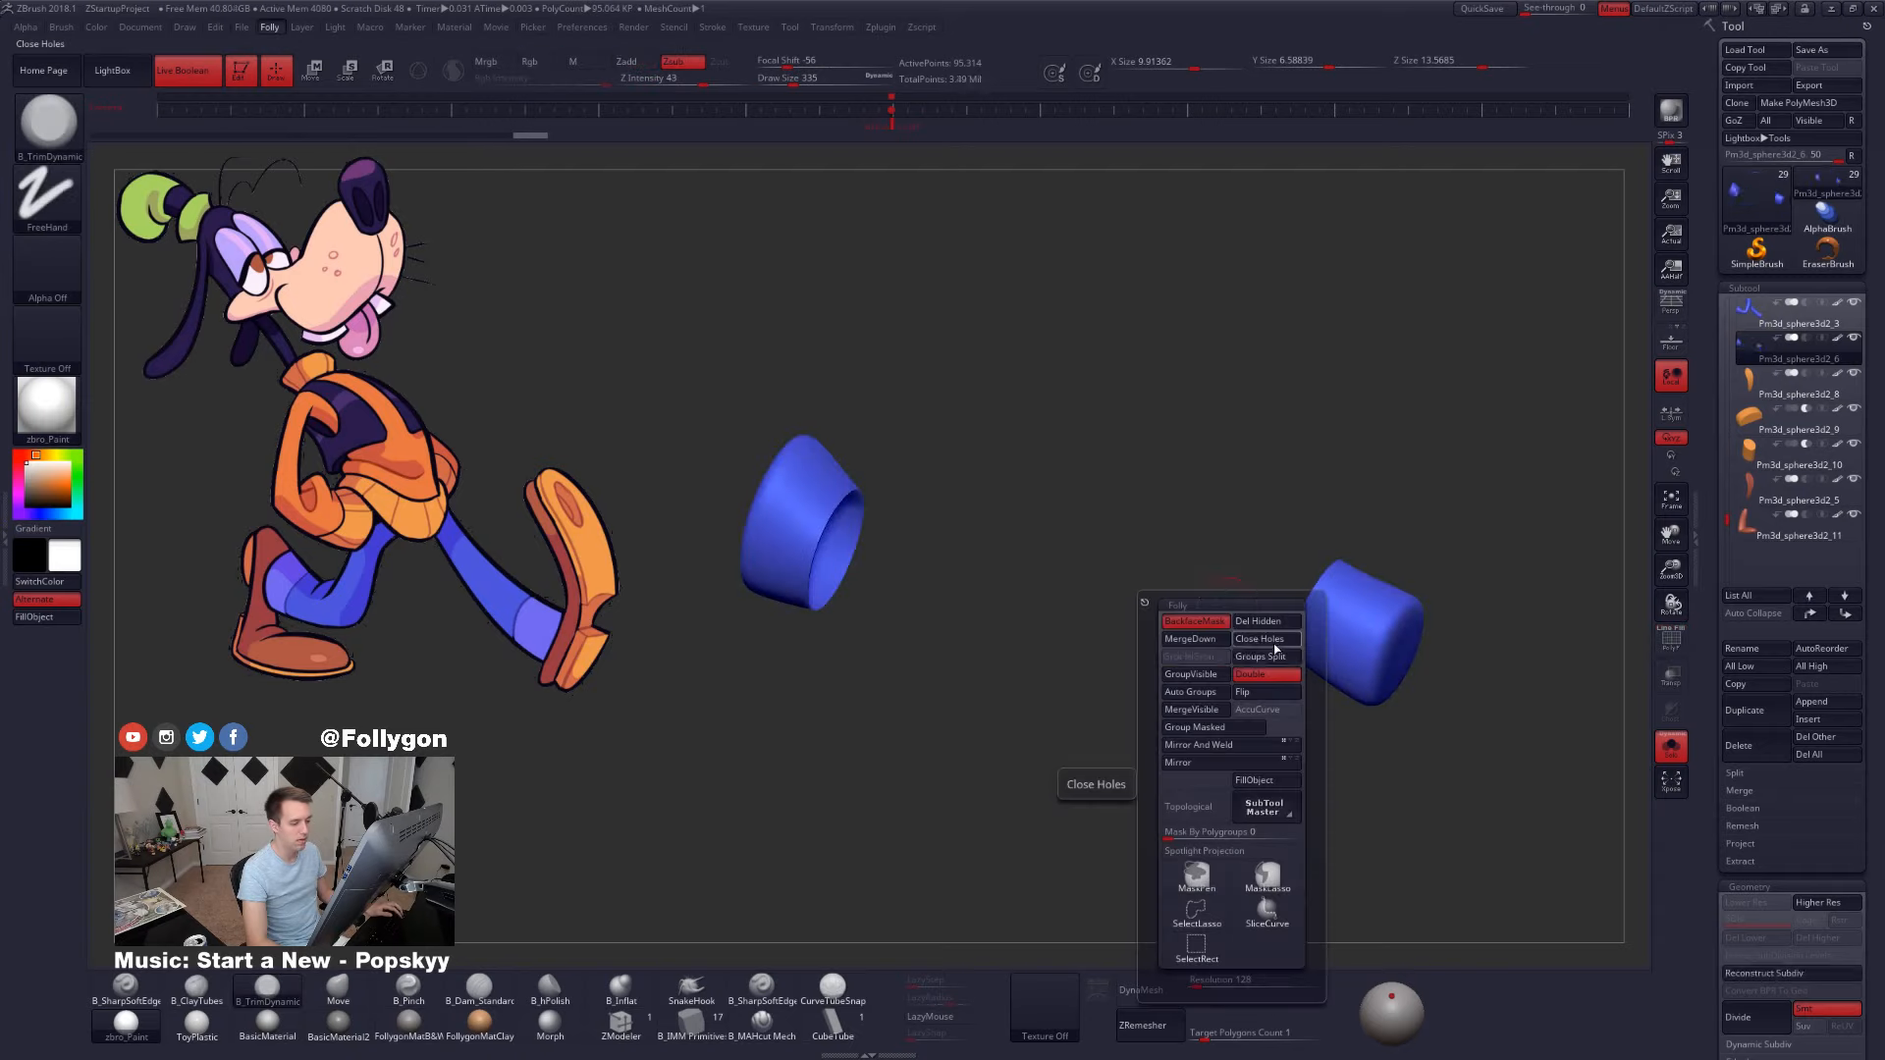
{"action": "left_click_drag", "start_coordinate": [1077, 442], "coordinate": [1053, 650]}
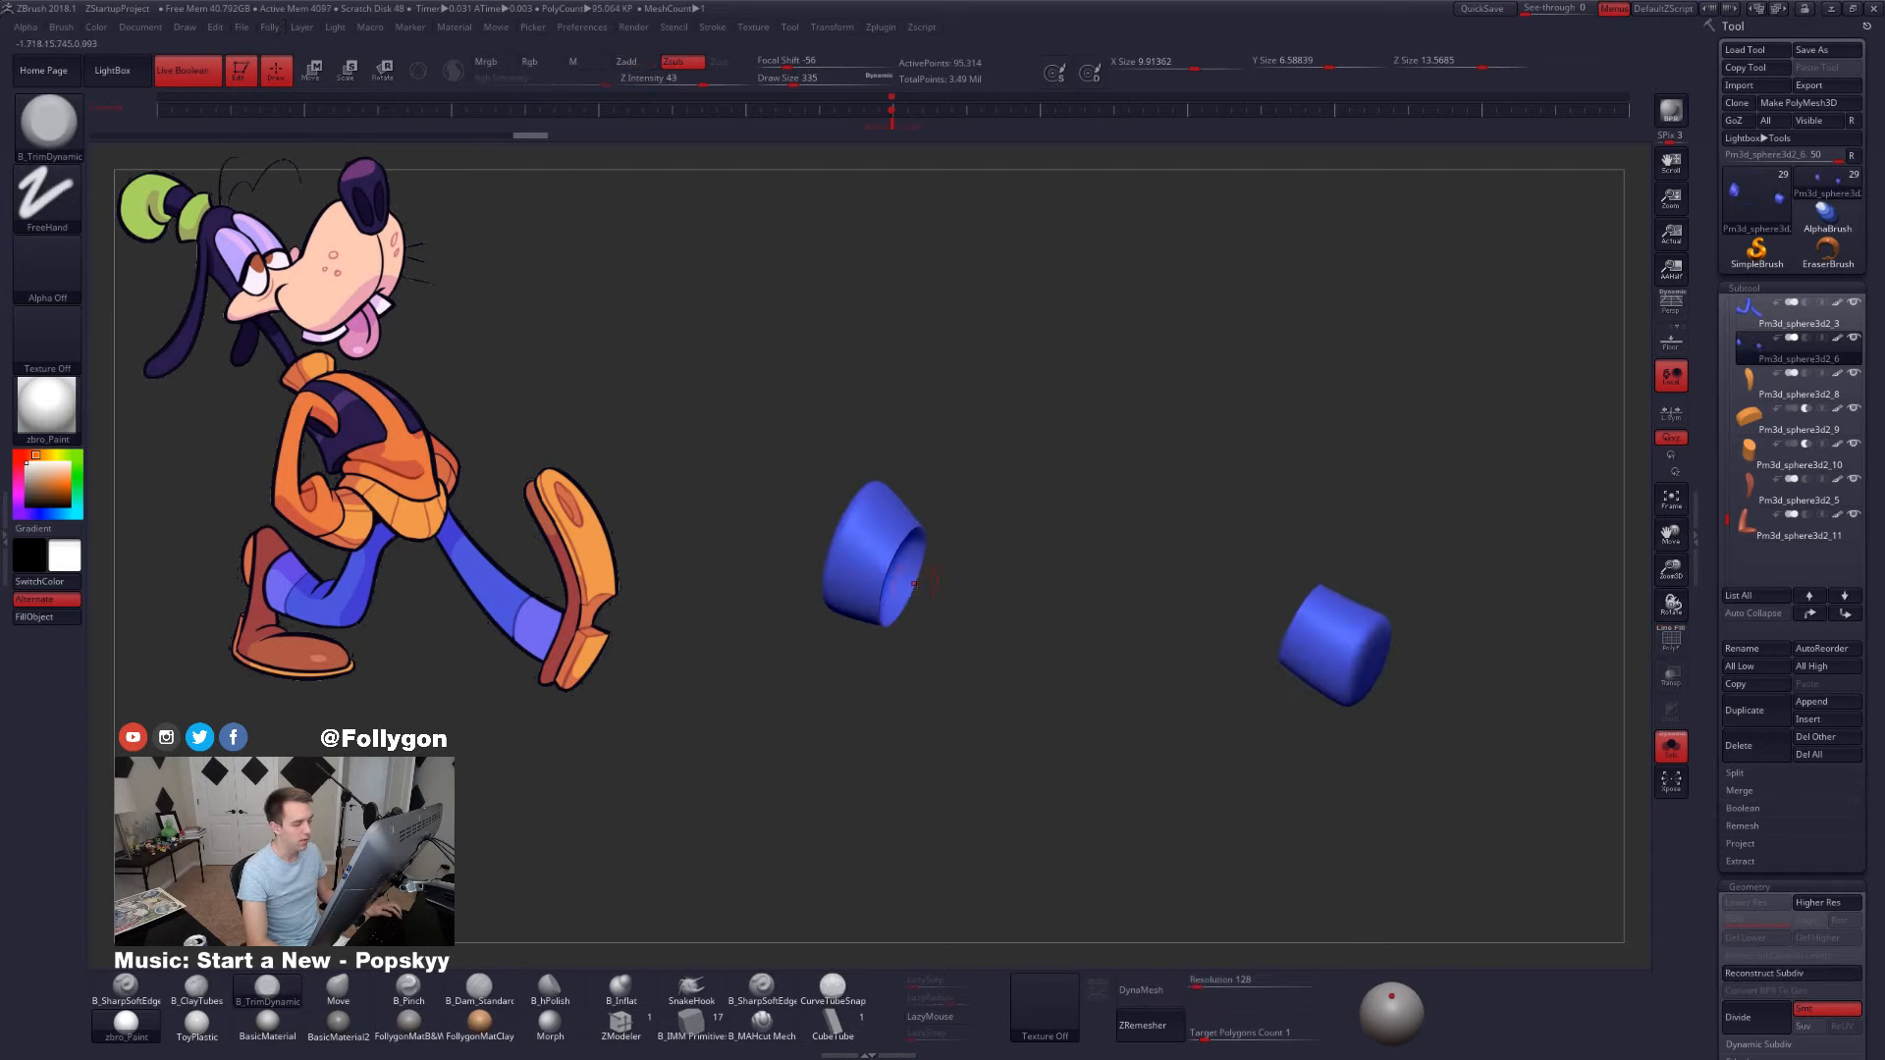
{"action": "left_click_drag", "start_coordinate": [1271, 775], "coordinate": [1200, 722]}
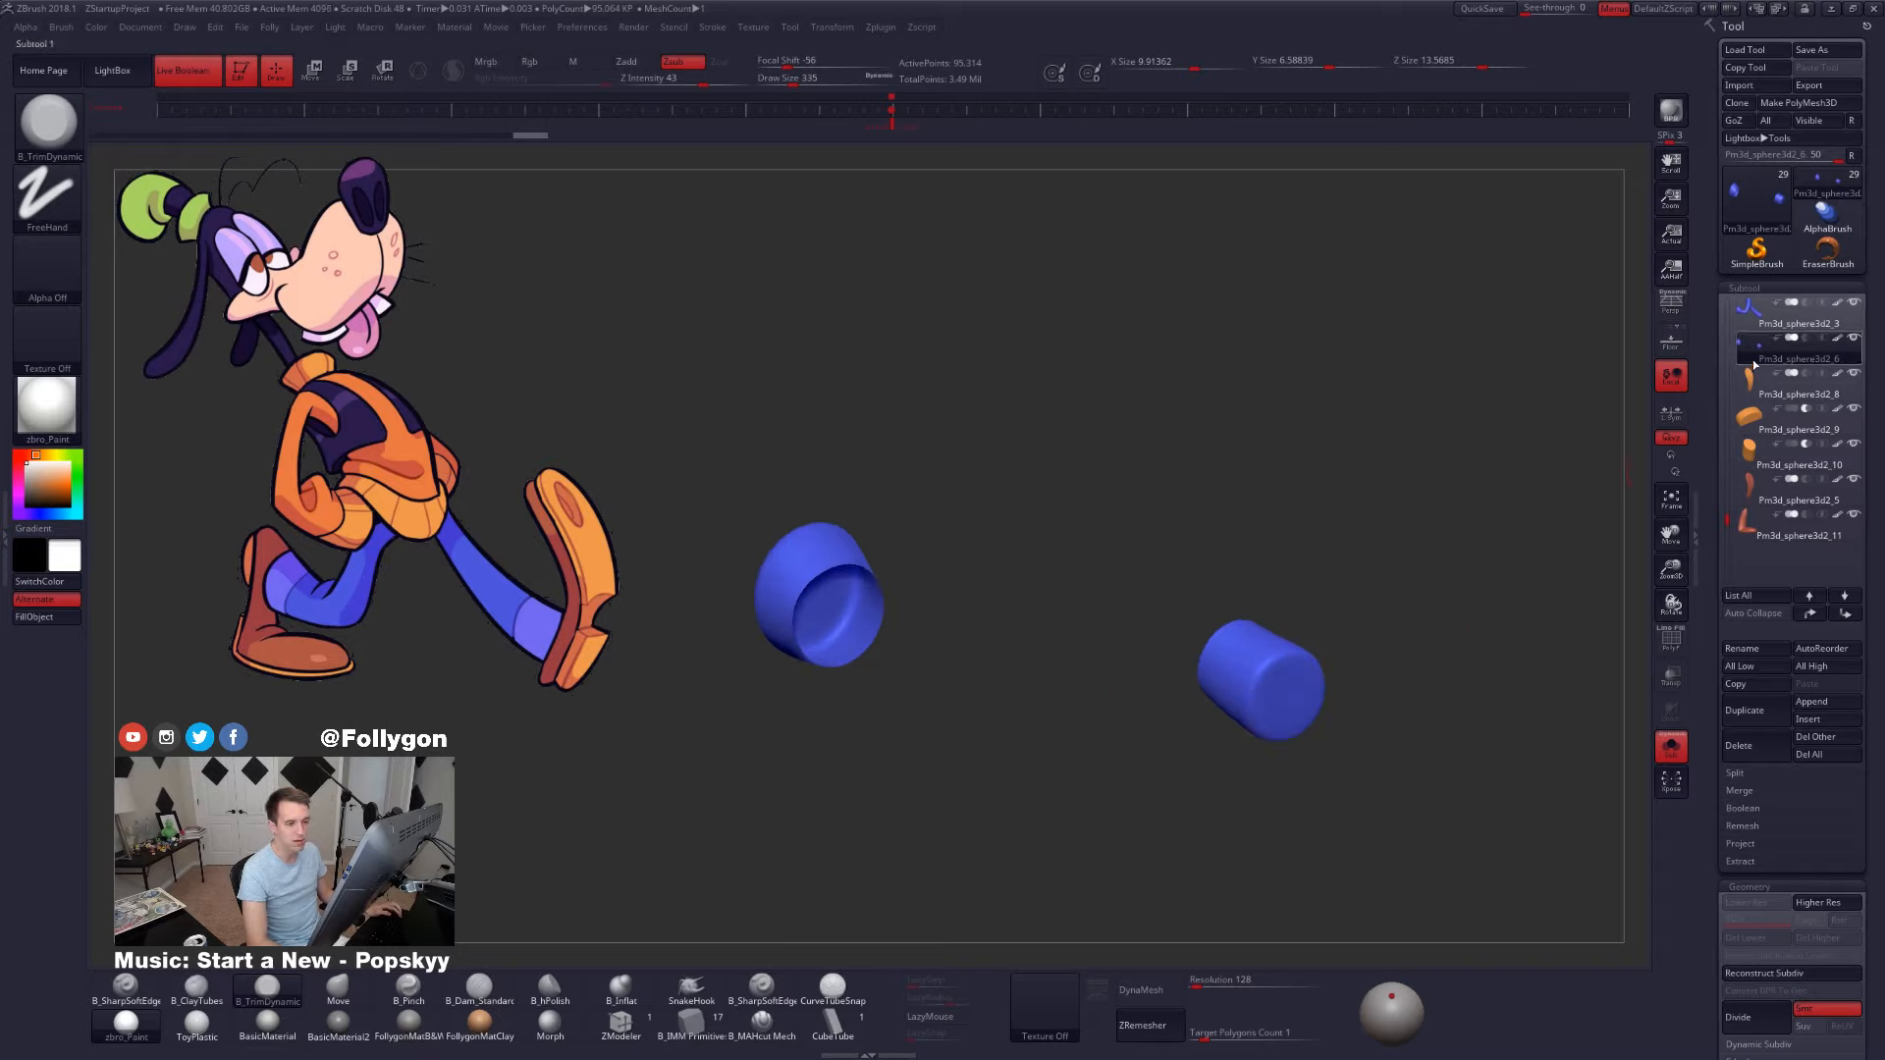
- Sample the light blue of the trouser cuffs in the reference drawing and fill the cuff subtool with it
{"action": "left_click", "coordinate": [1754, 317]}
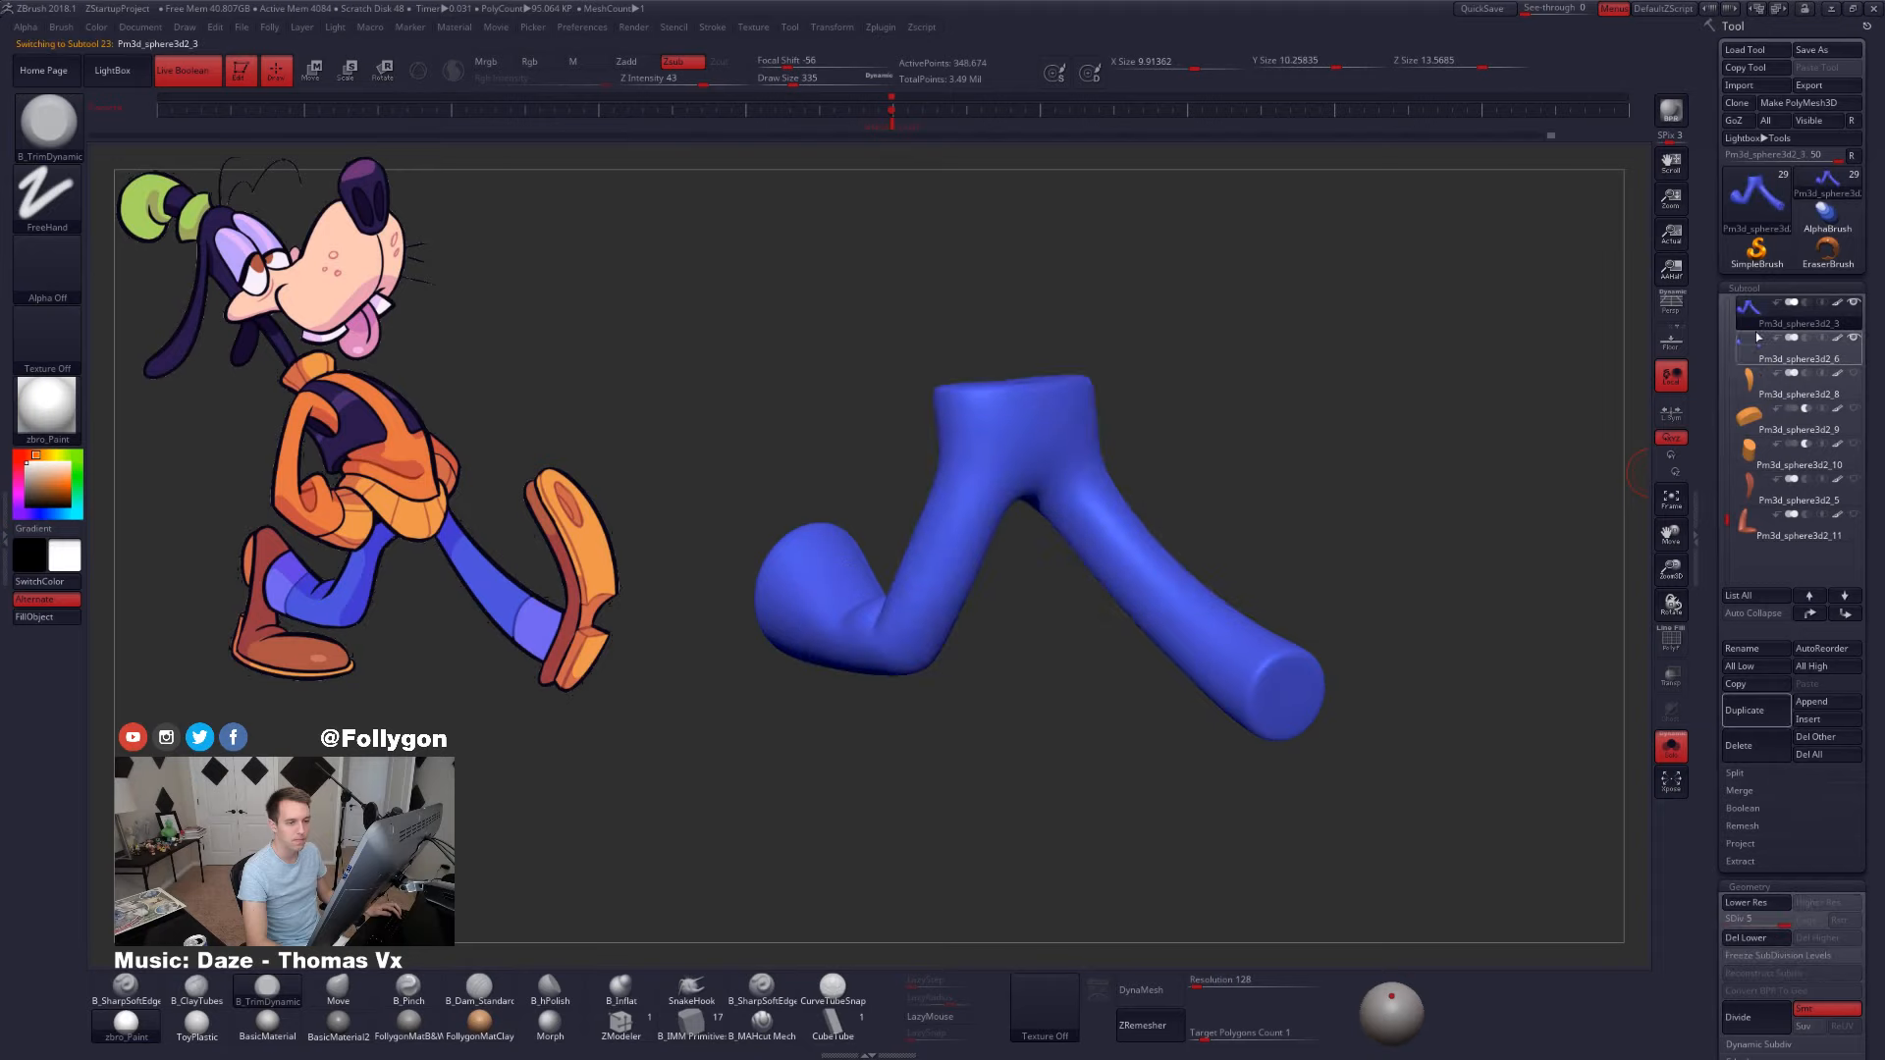
{"action": "left_click", "coordinate": [1767, 349]}
{"action": "key", "text": "z"}
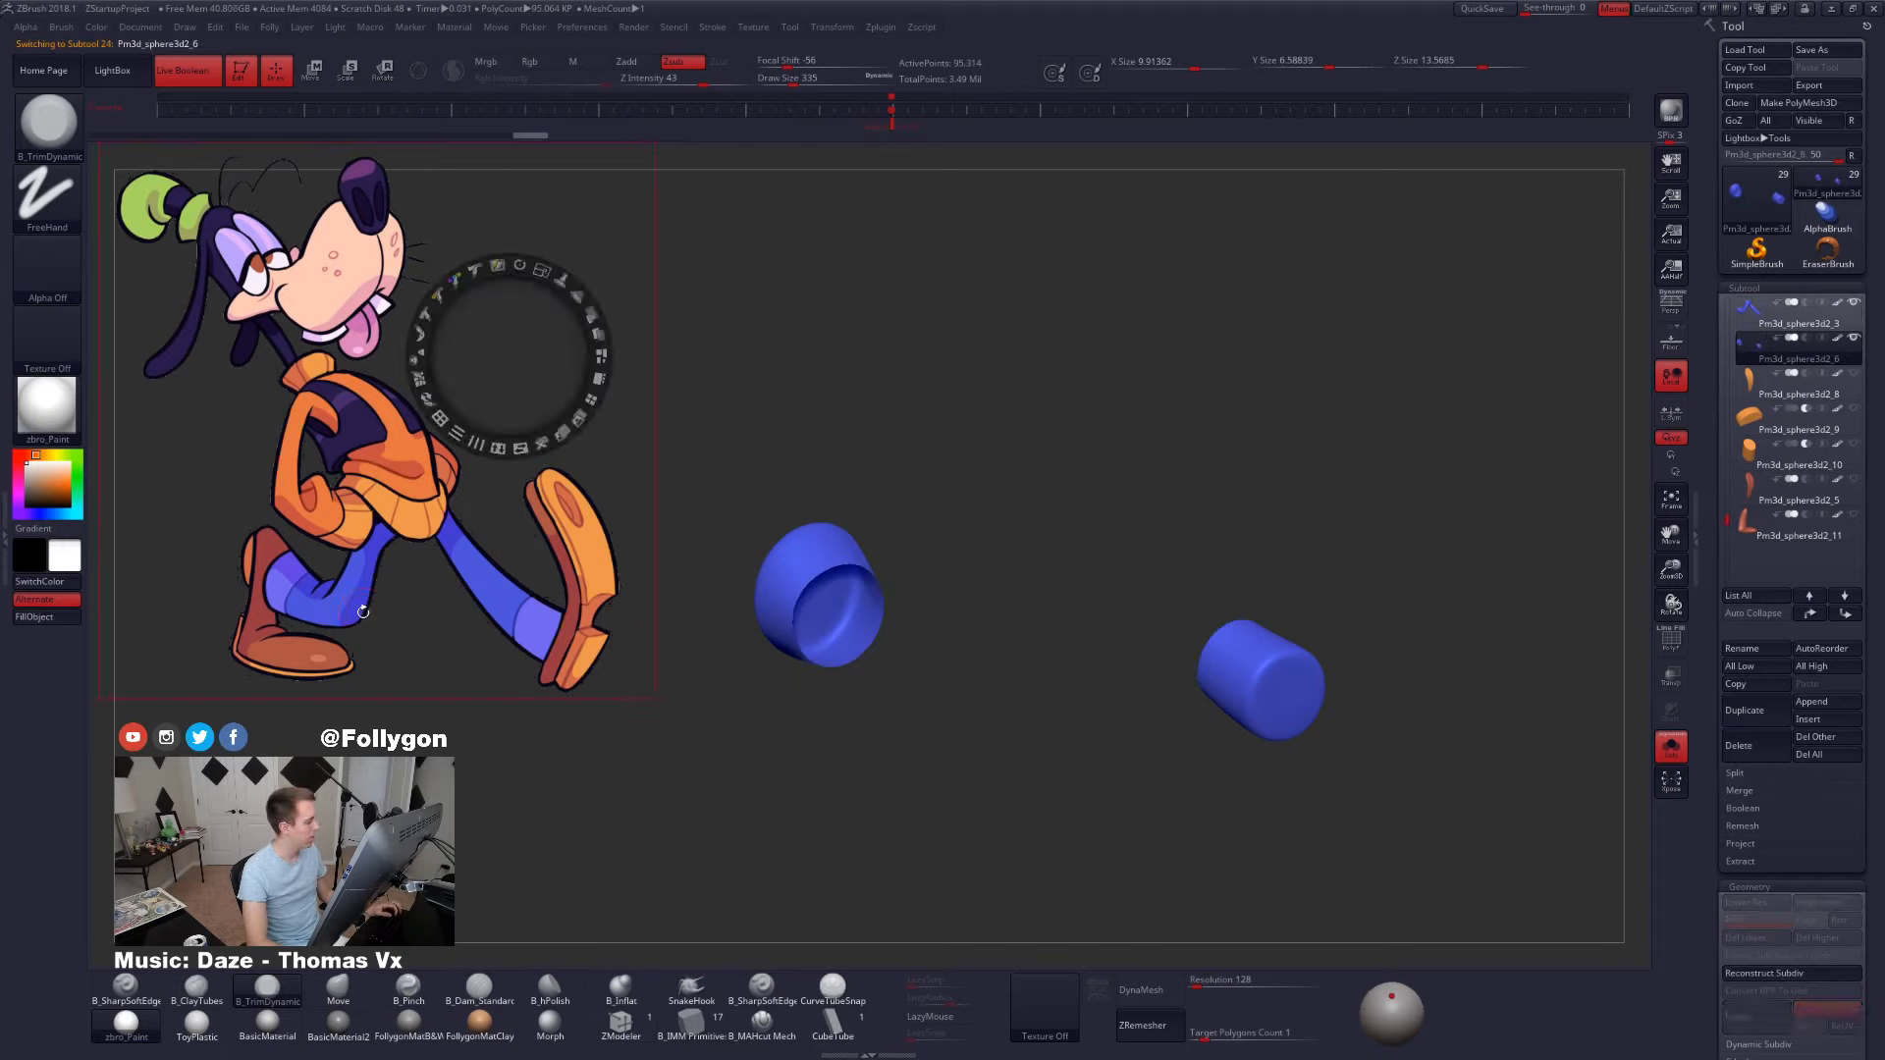
{"action": "key", "text": "c"}
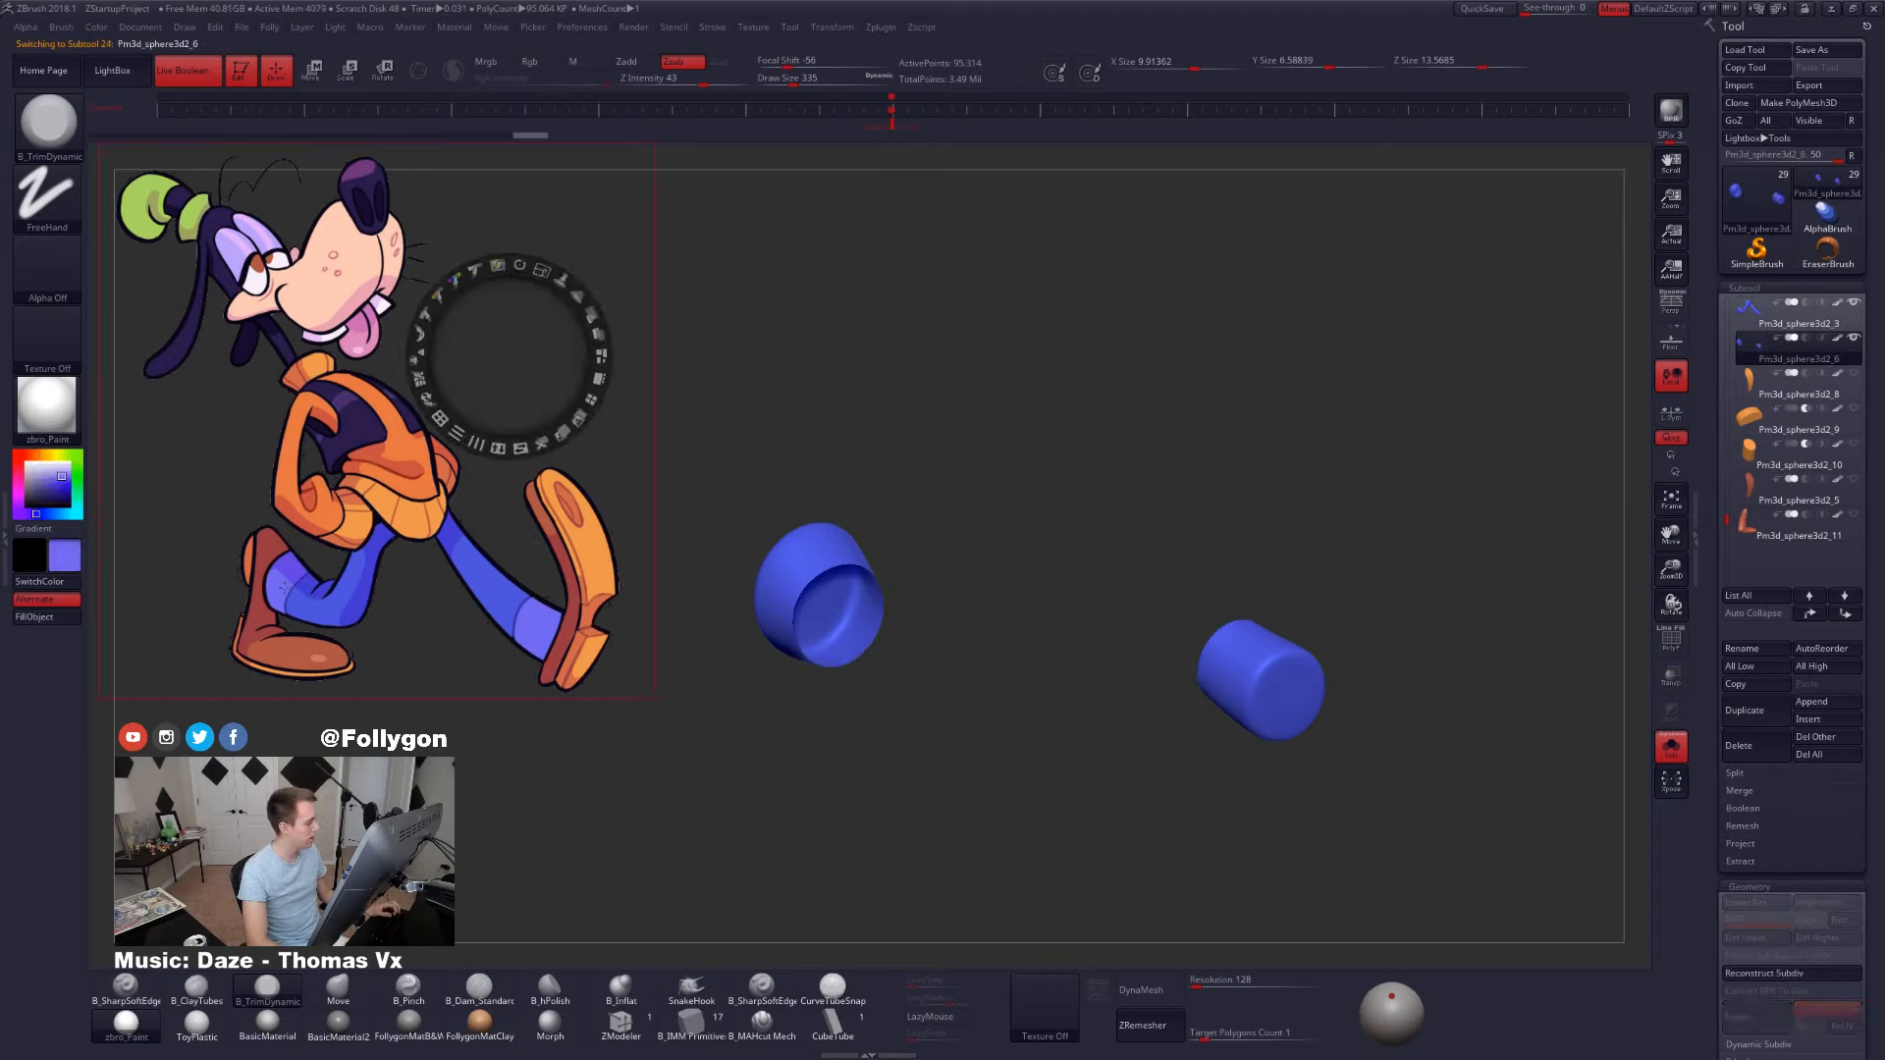
{"action": "key", "text": "z"}
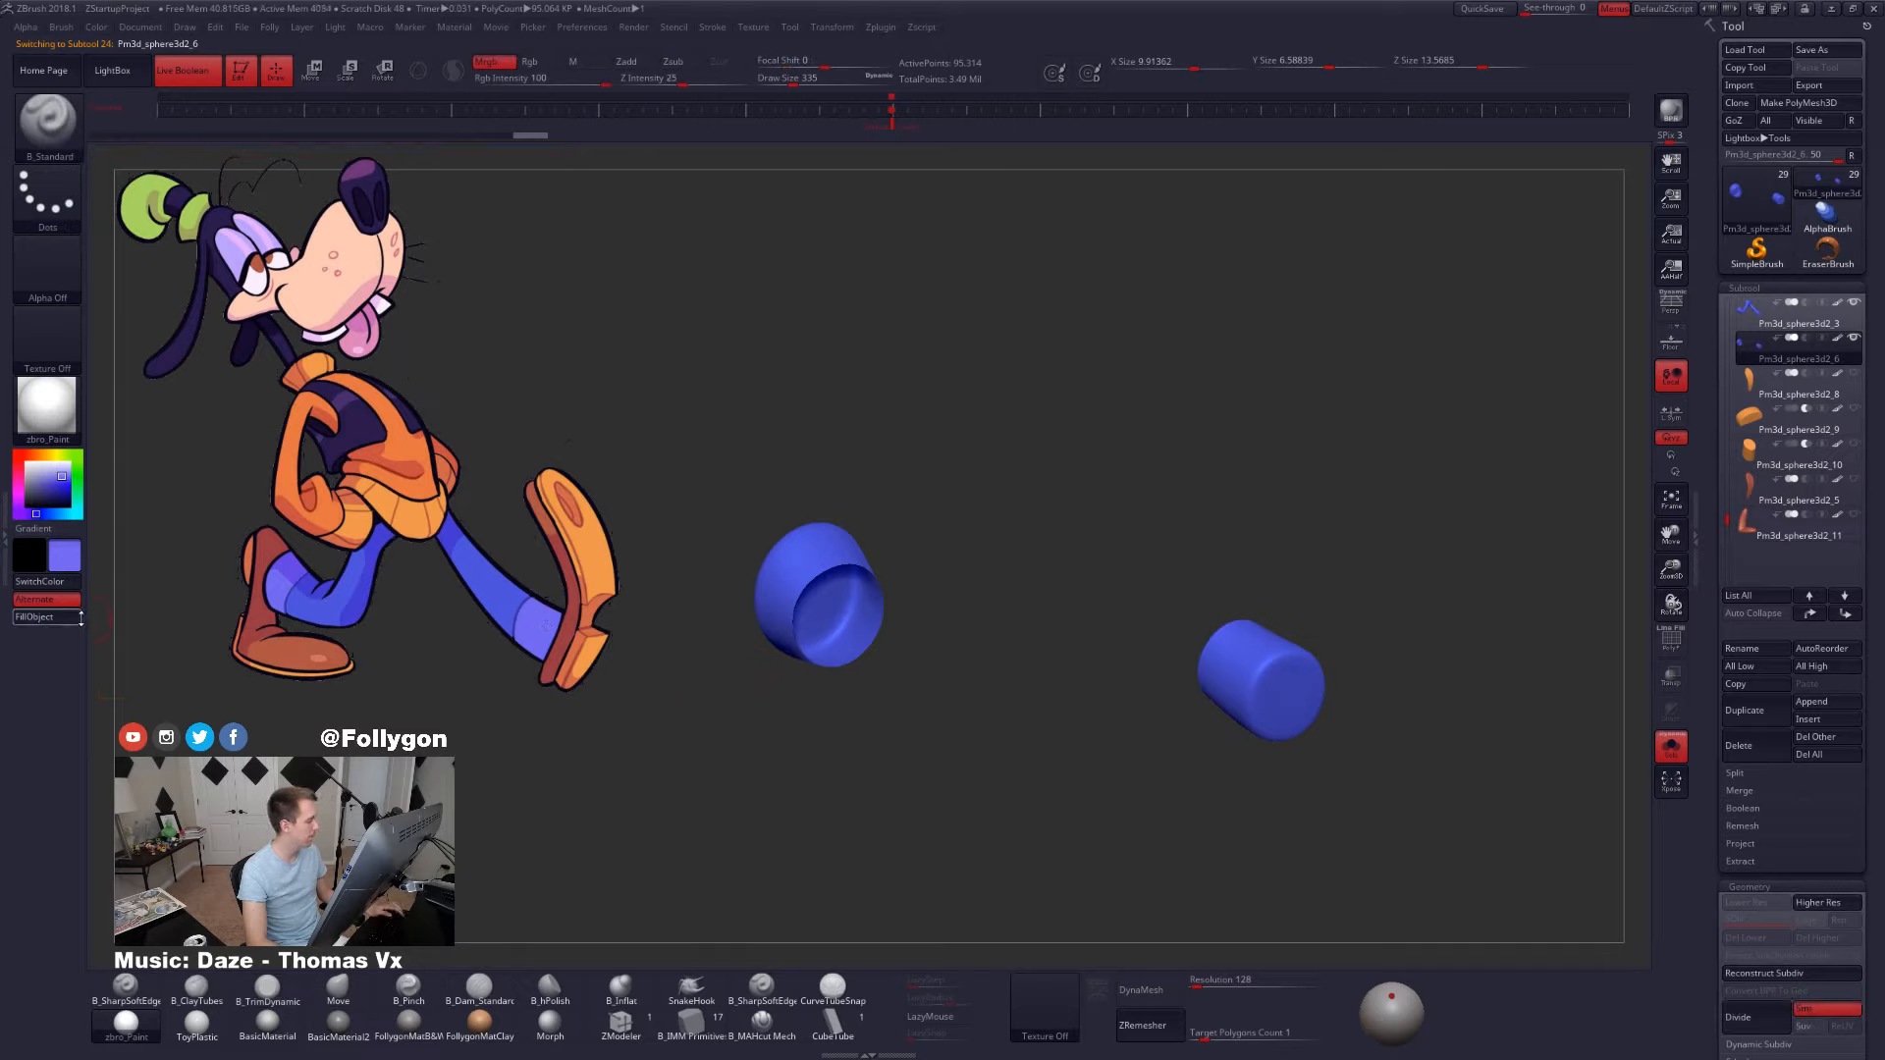
{"action": "left_click", "coordinate": [78, 615]}
{"action": "left_click", "coordinate": [829, 693]}
{"action": "mouse_move", "coordinate": [1232, 739]}
{"action": "left_mouse_down"}
{"action": "mouse_move", "coordinate": [1197, 757]}
{"action": "mouse_move", "coordinate": [1223, 752]}
{"action": "left_mouse_up"}
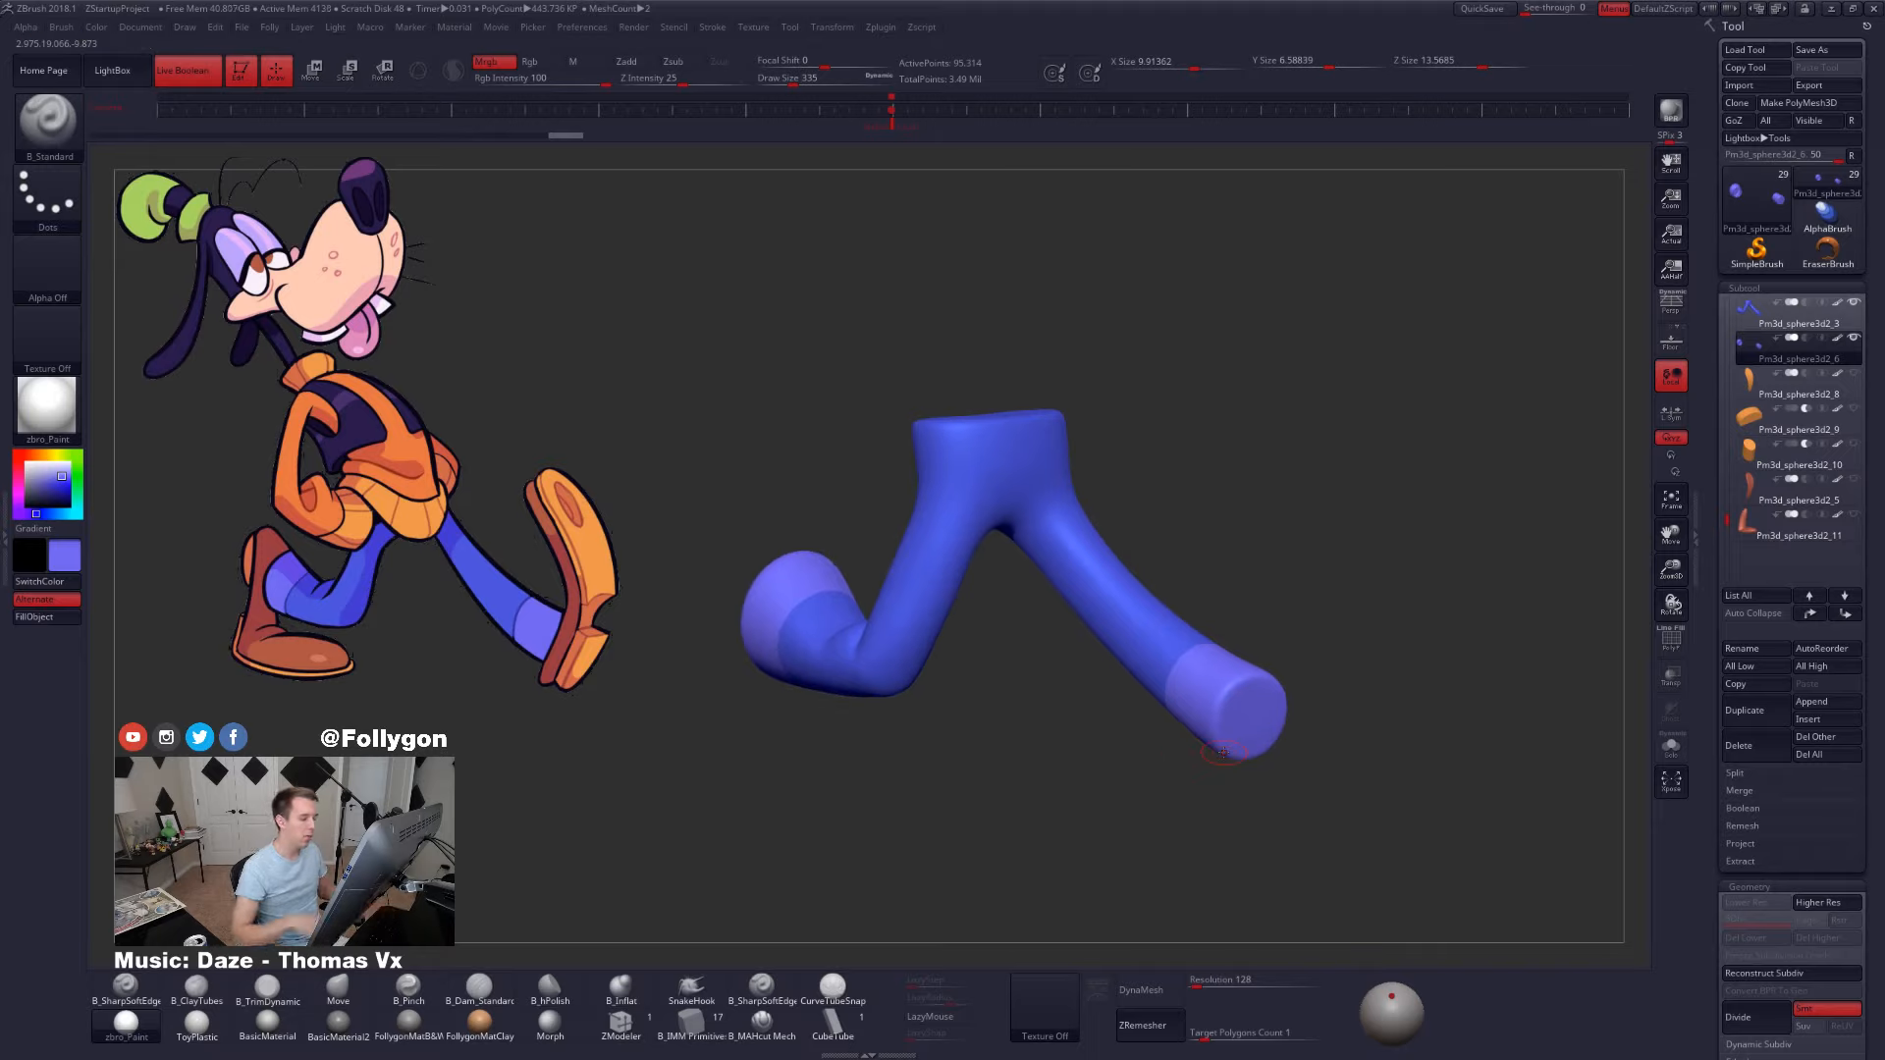
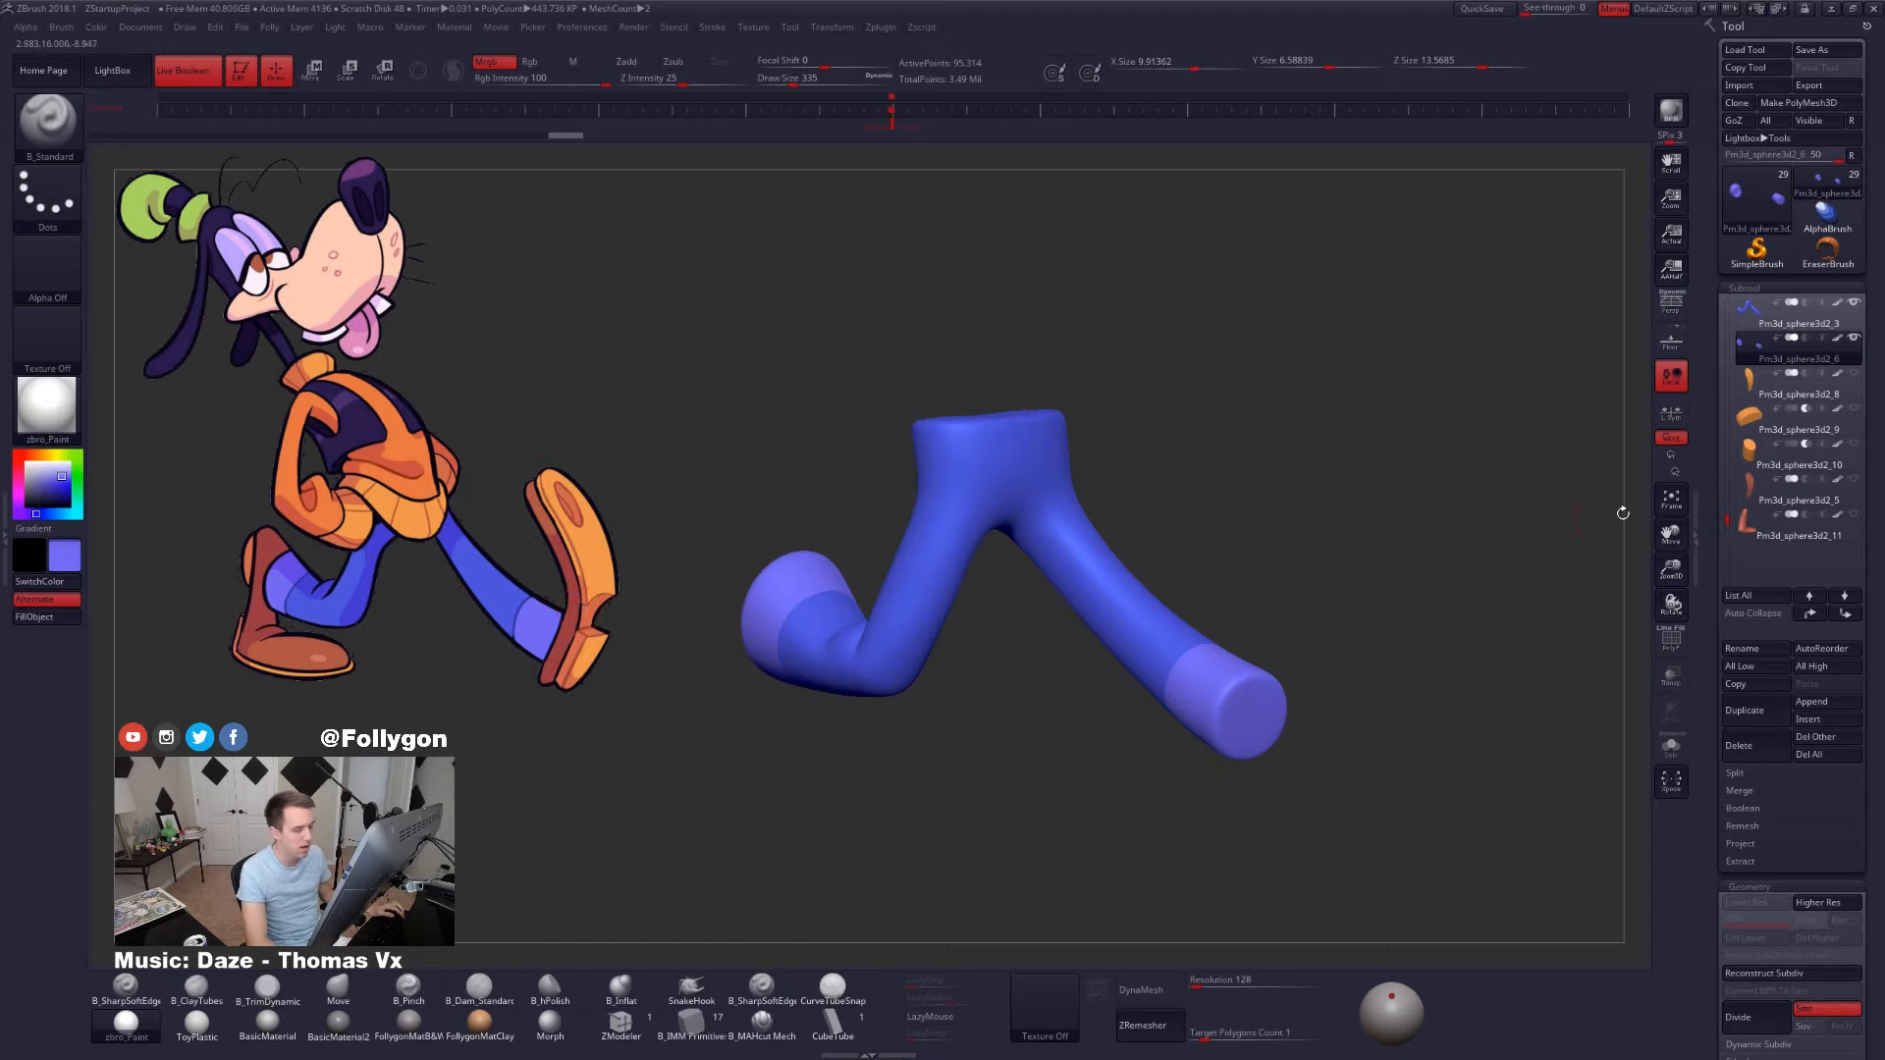
- Show the whole character again and select the Pm3d_sphere3d1_5 subtool
{"action": "left_click", "coordinate": [1854, 337], "text": "shift"}
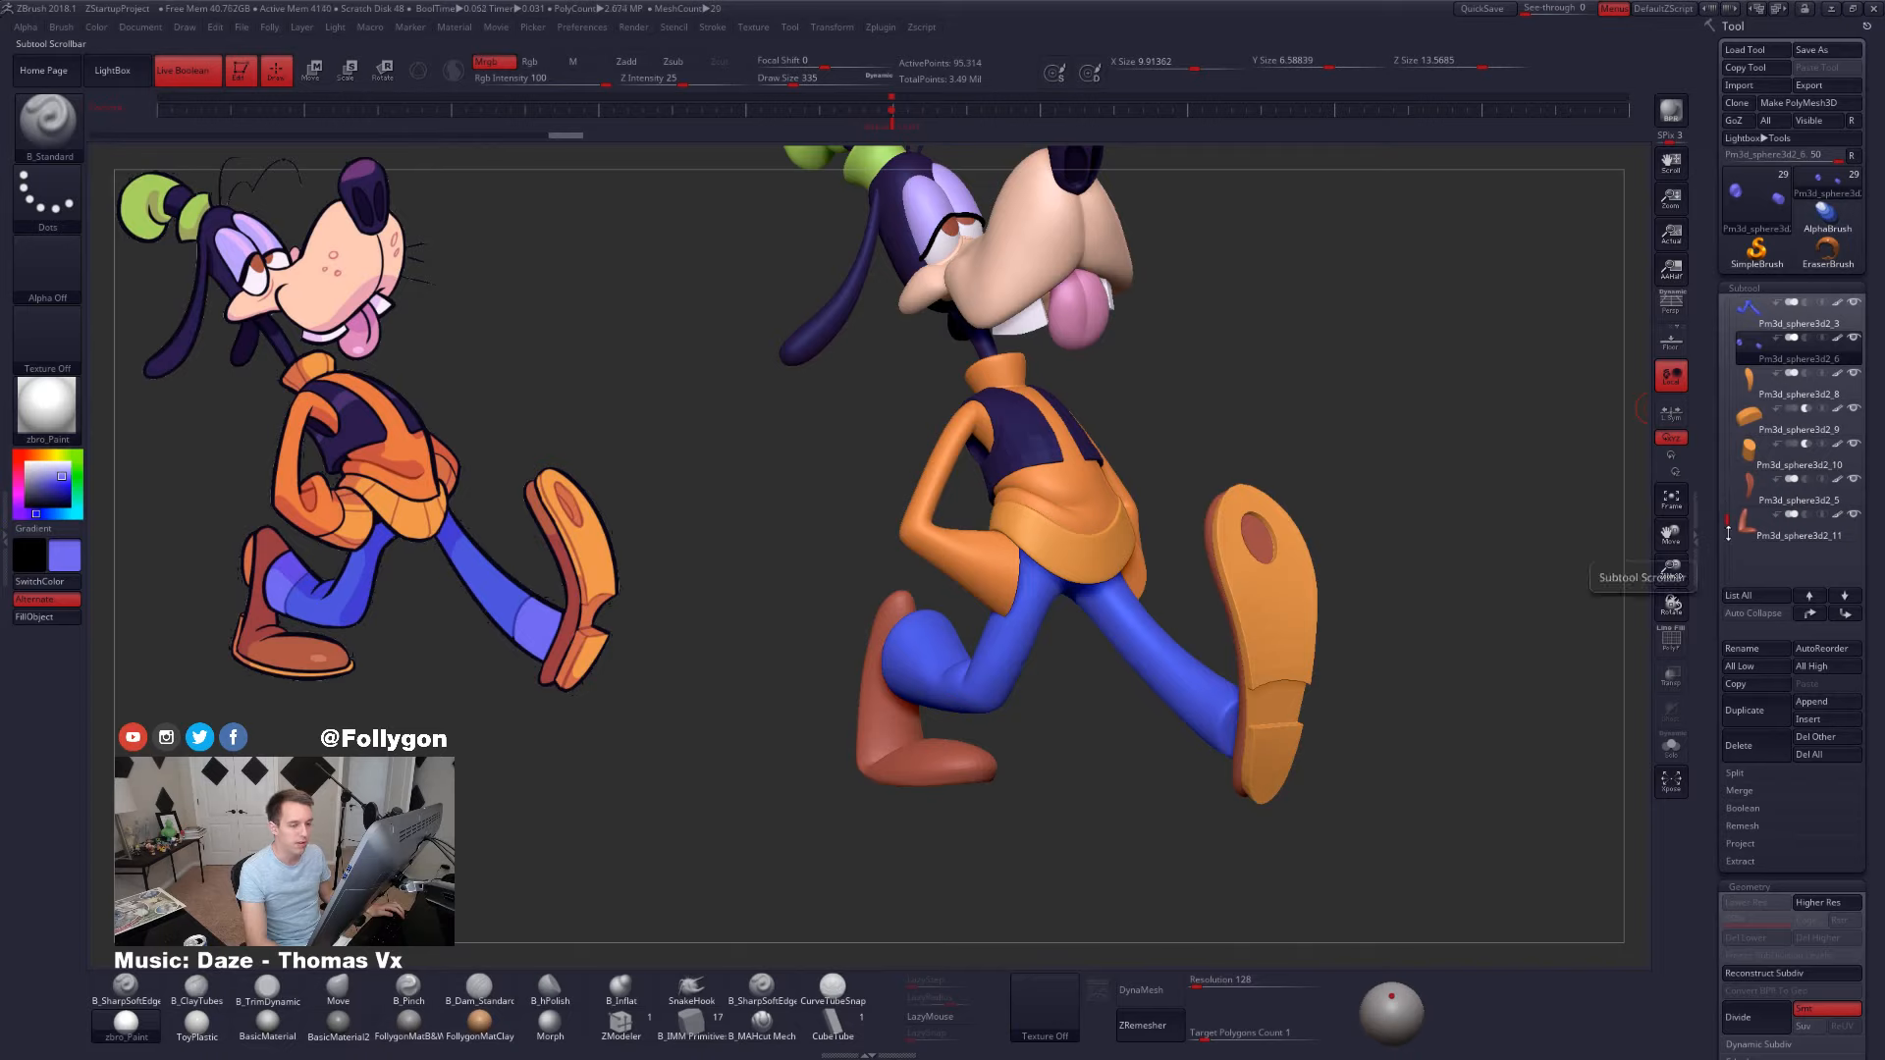
{"action": "left_click_drag", "start_coordinate": [1725, 509], "coordinate": [1740, 359]}
{"action": "left_click_drag", "start_coordinate": [1384, 509], "coordinate": [1375, 551], "text": "alt"}
{"action": "key", "text": "ctrl+z"}
{"action": "left_click_drag", "start_coordinate": [1251, 620], "coordinate": [1193, 587], "text": "alt"}
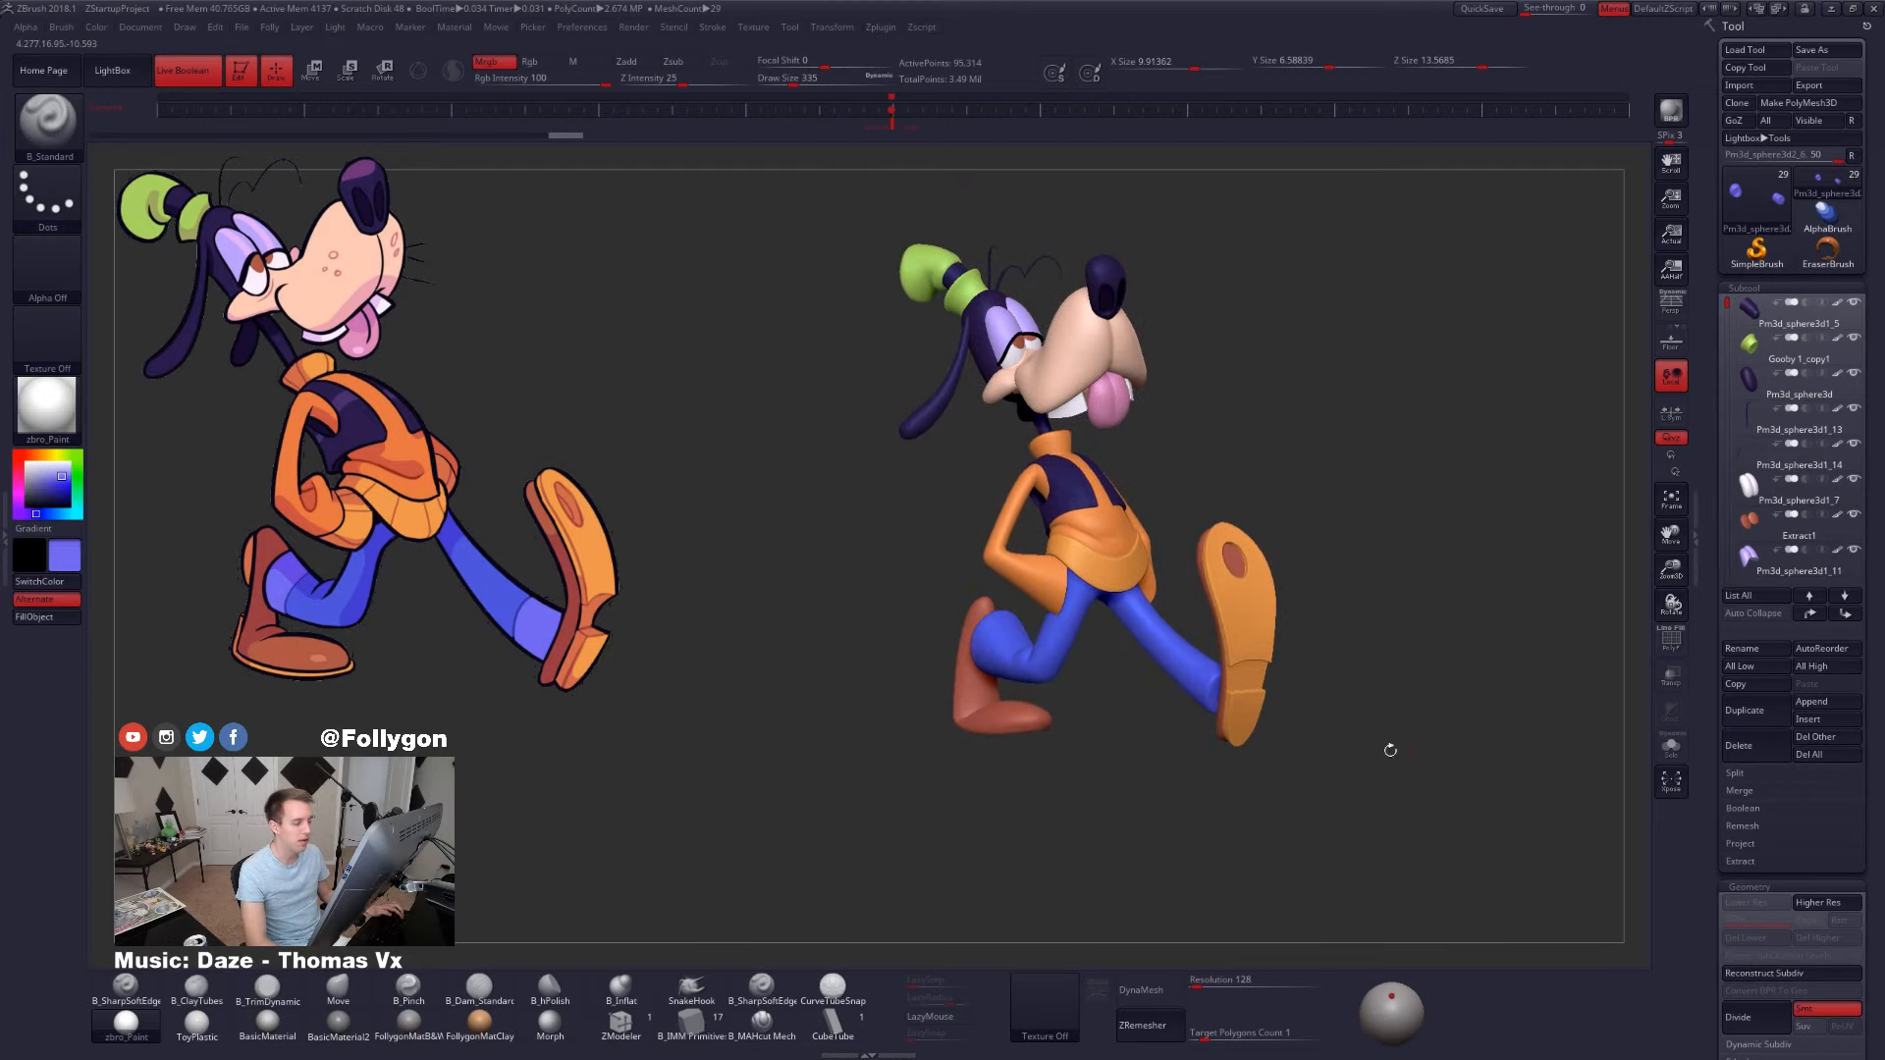
{"action": "left_click_drag", "start_coordinate": [1338, 639], "coordinate": [1332, 456]}
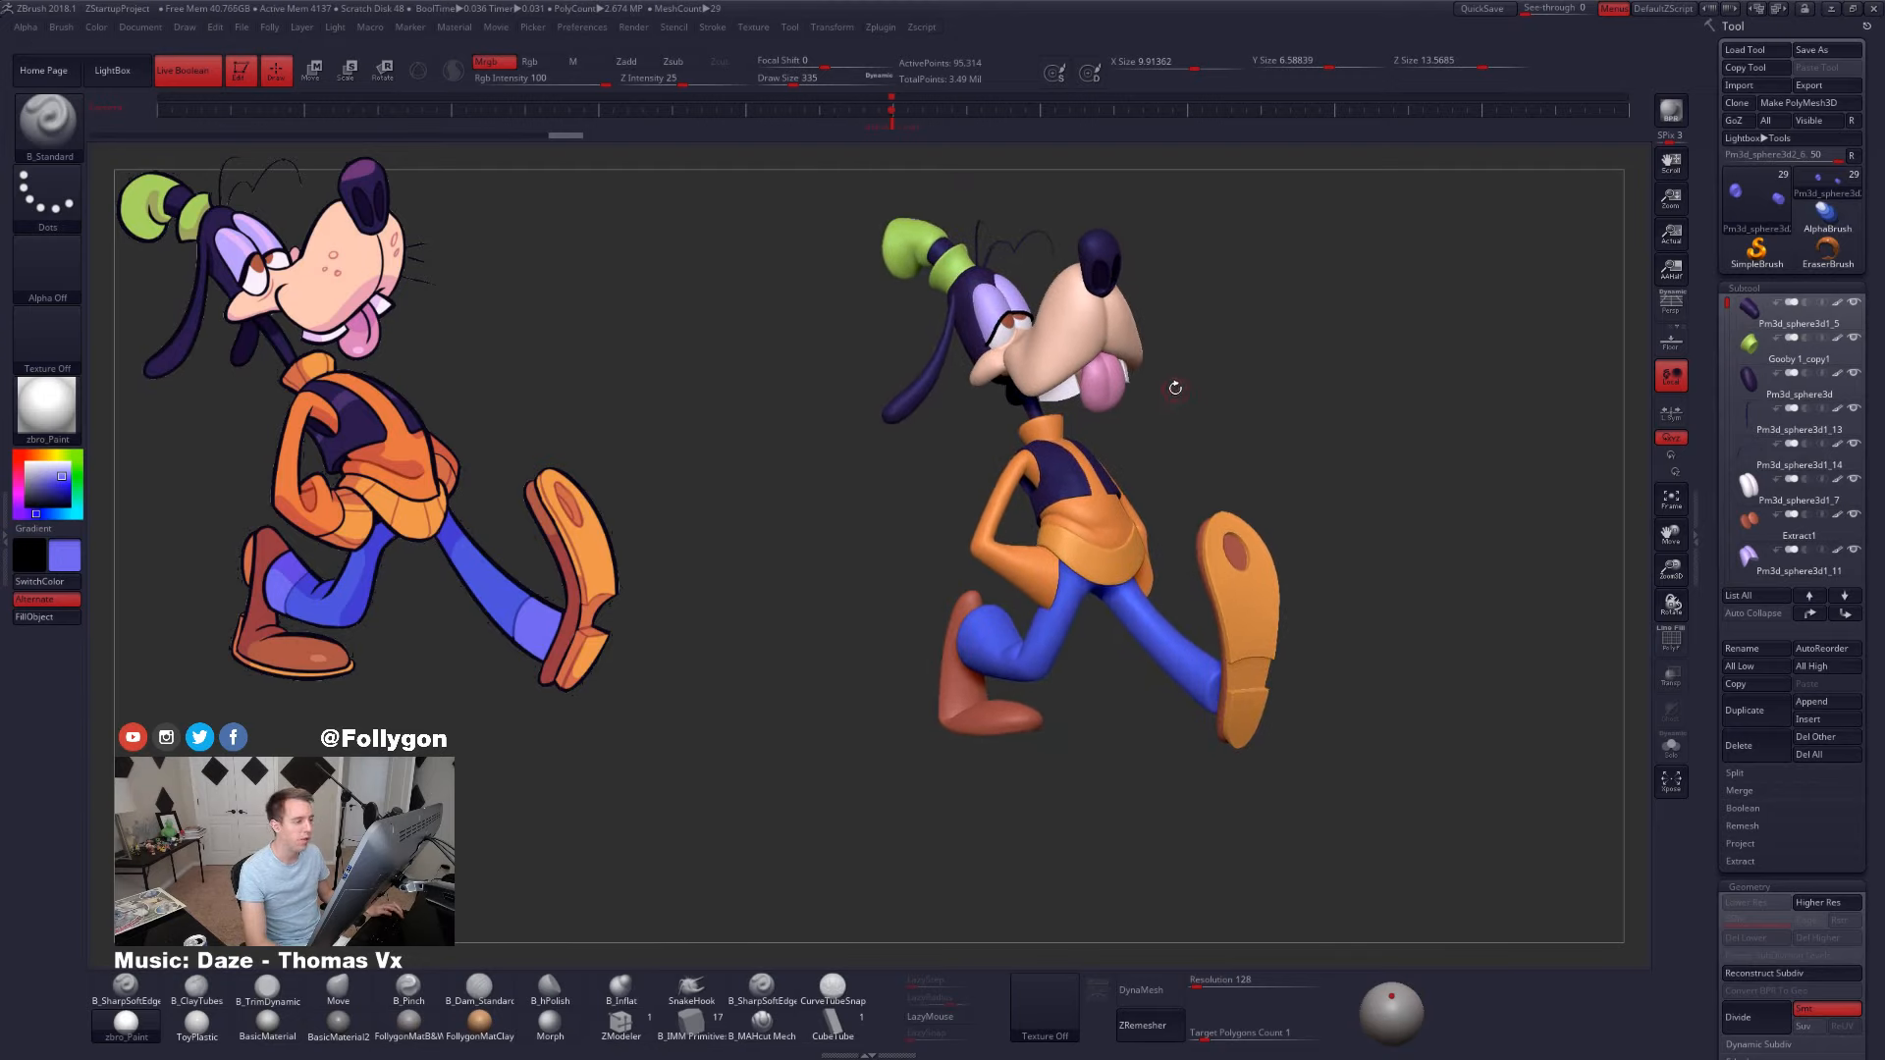
{"action": "left_click", "coordinate": [1789, 313]}
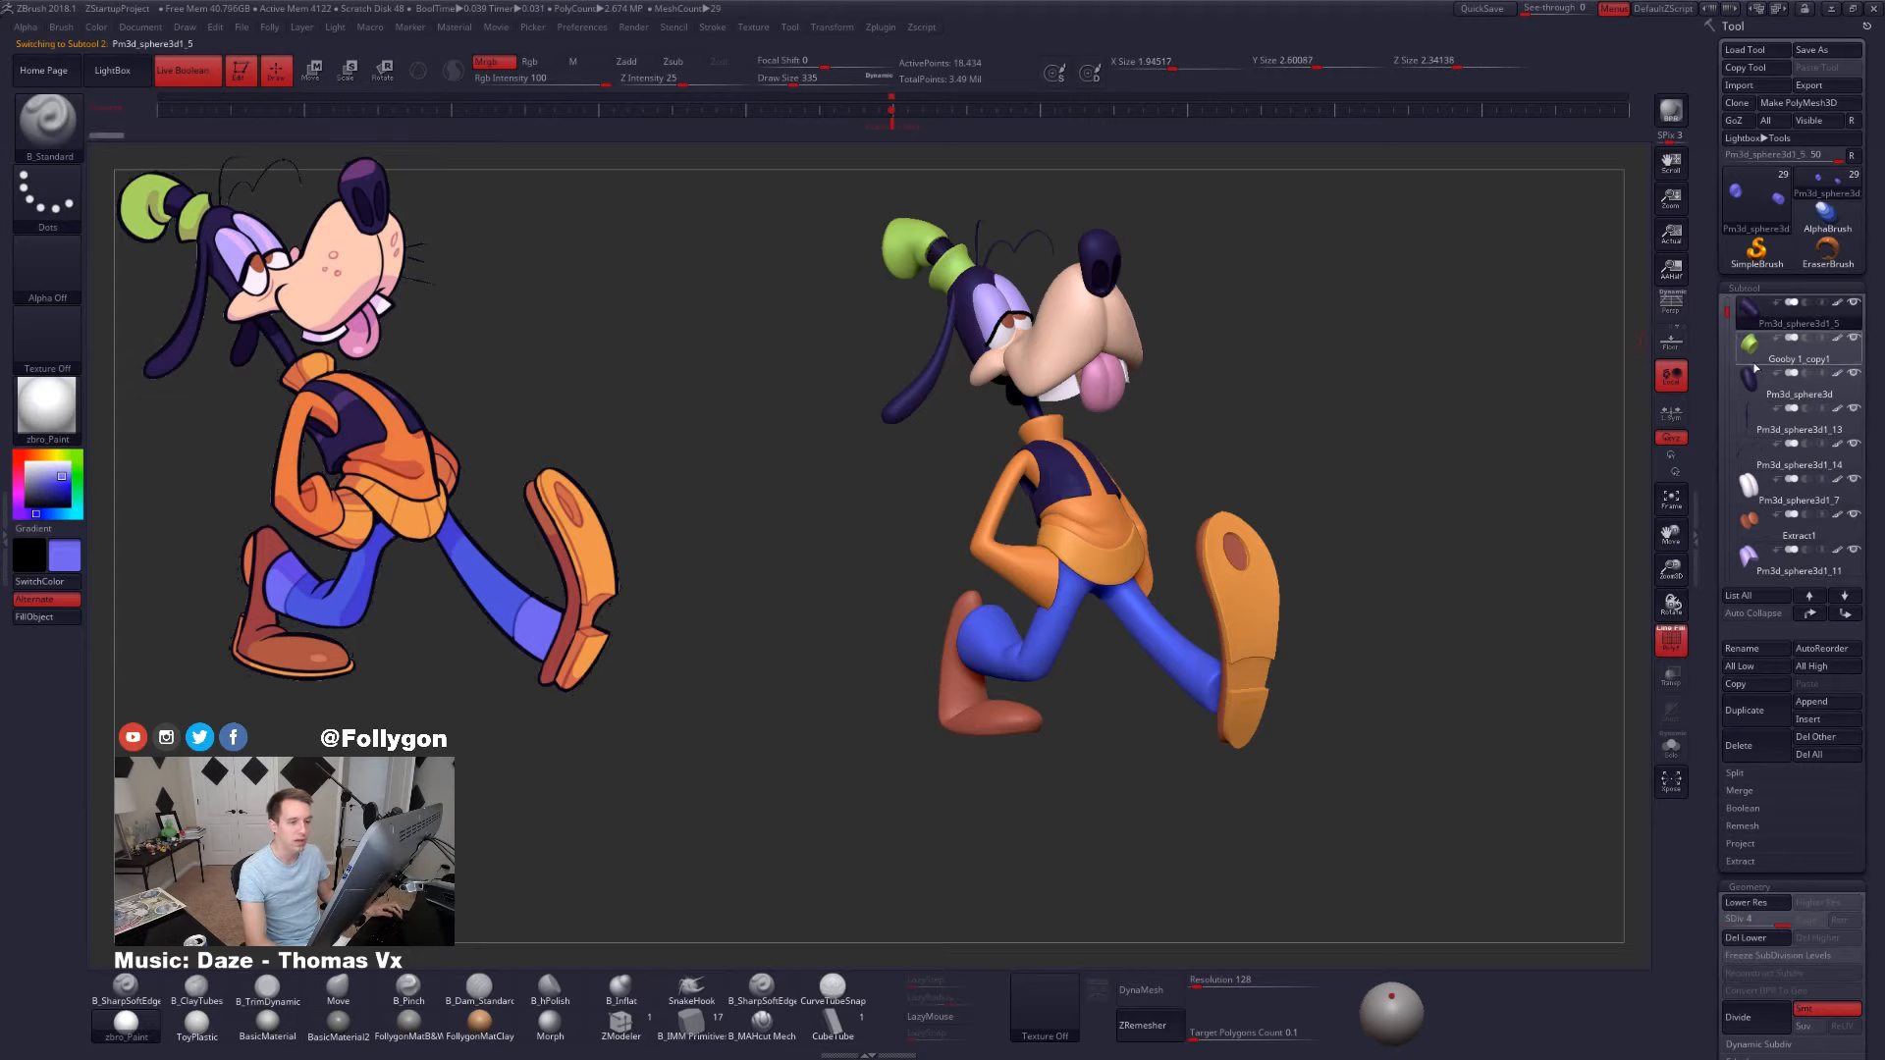
- Select the Gooby 3 subtool and compare the character's trouser cuffs and shoes with Live Boolean on and off
{"action": "key", "text": "shift+f"}
{"action": "left_click_drag", "start_coordinate": [1729, 312], "coordinate": [1728, 300]}
{"action": "left_click", "coordinate": [1769, 312]}
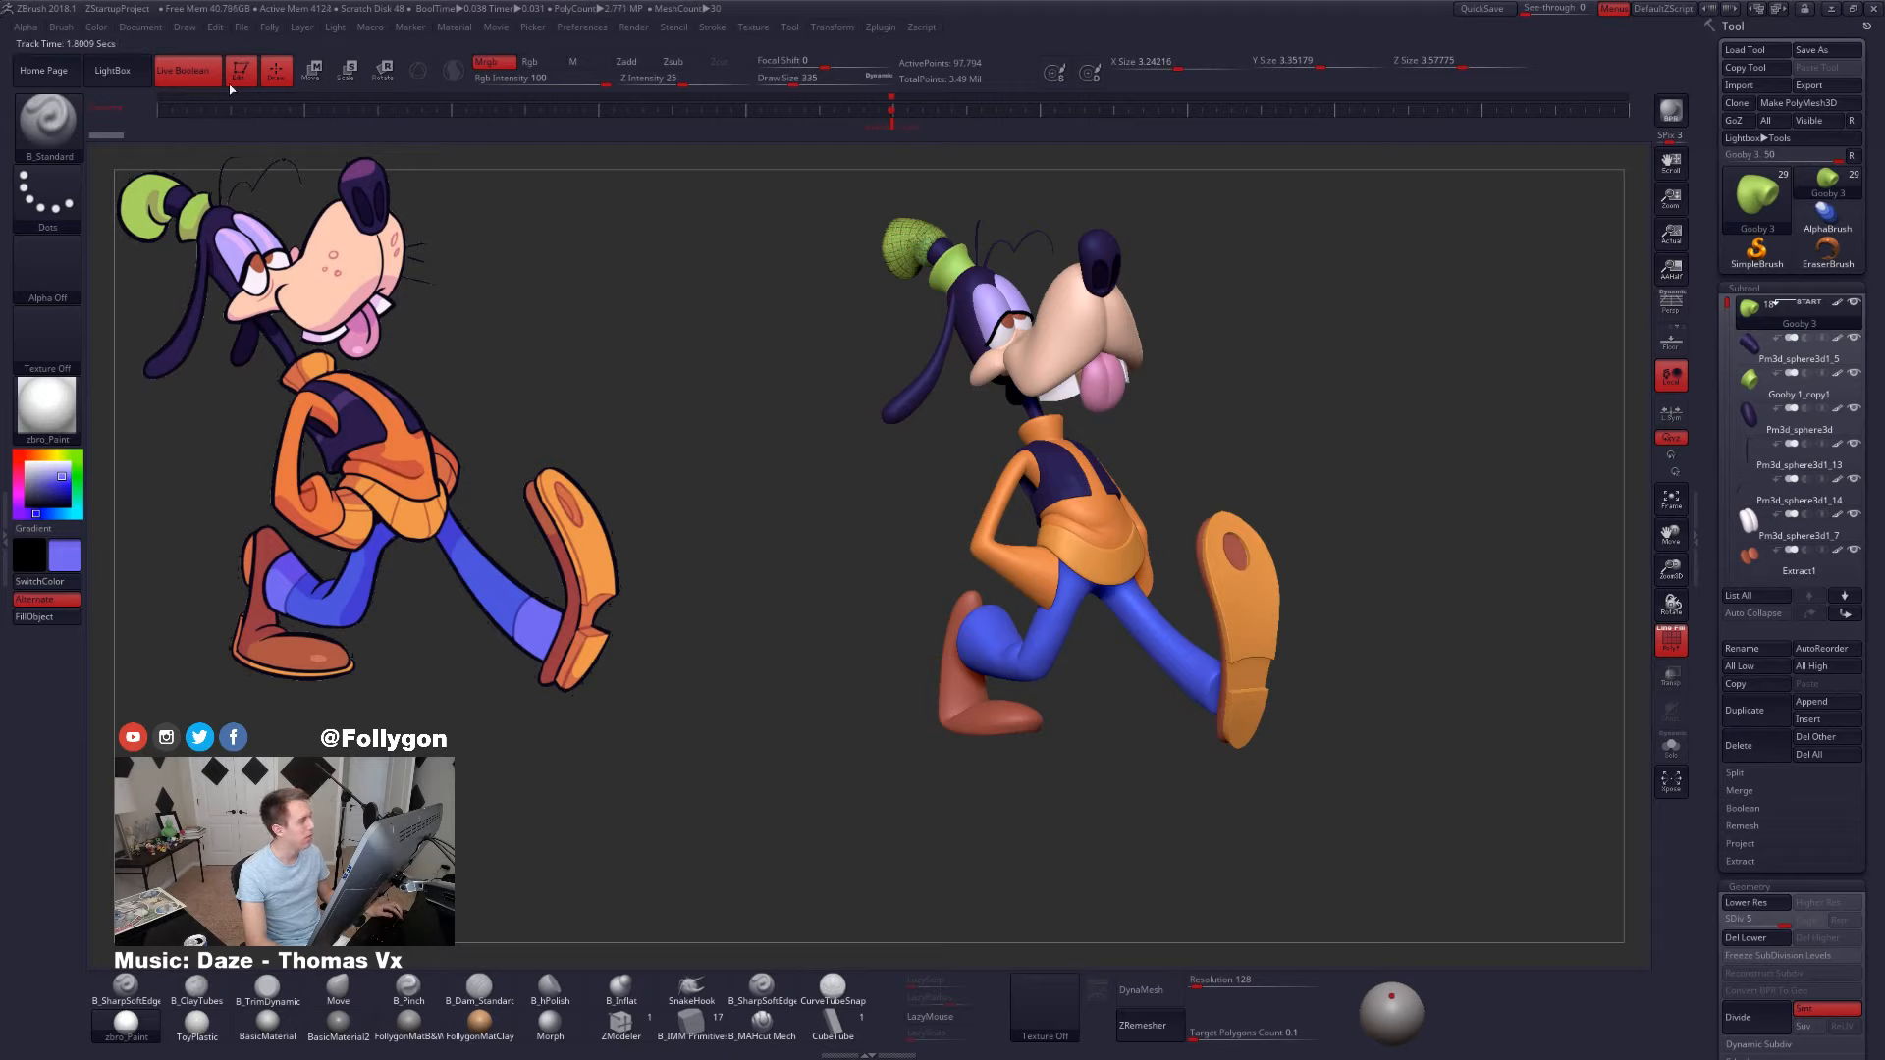
{"action": "left_click", "coordinate": [189, 71]}
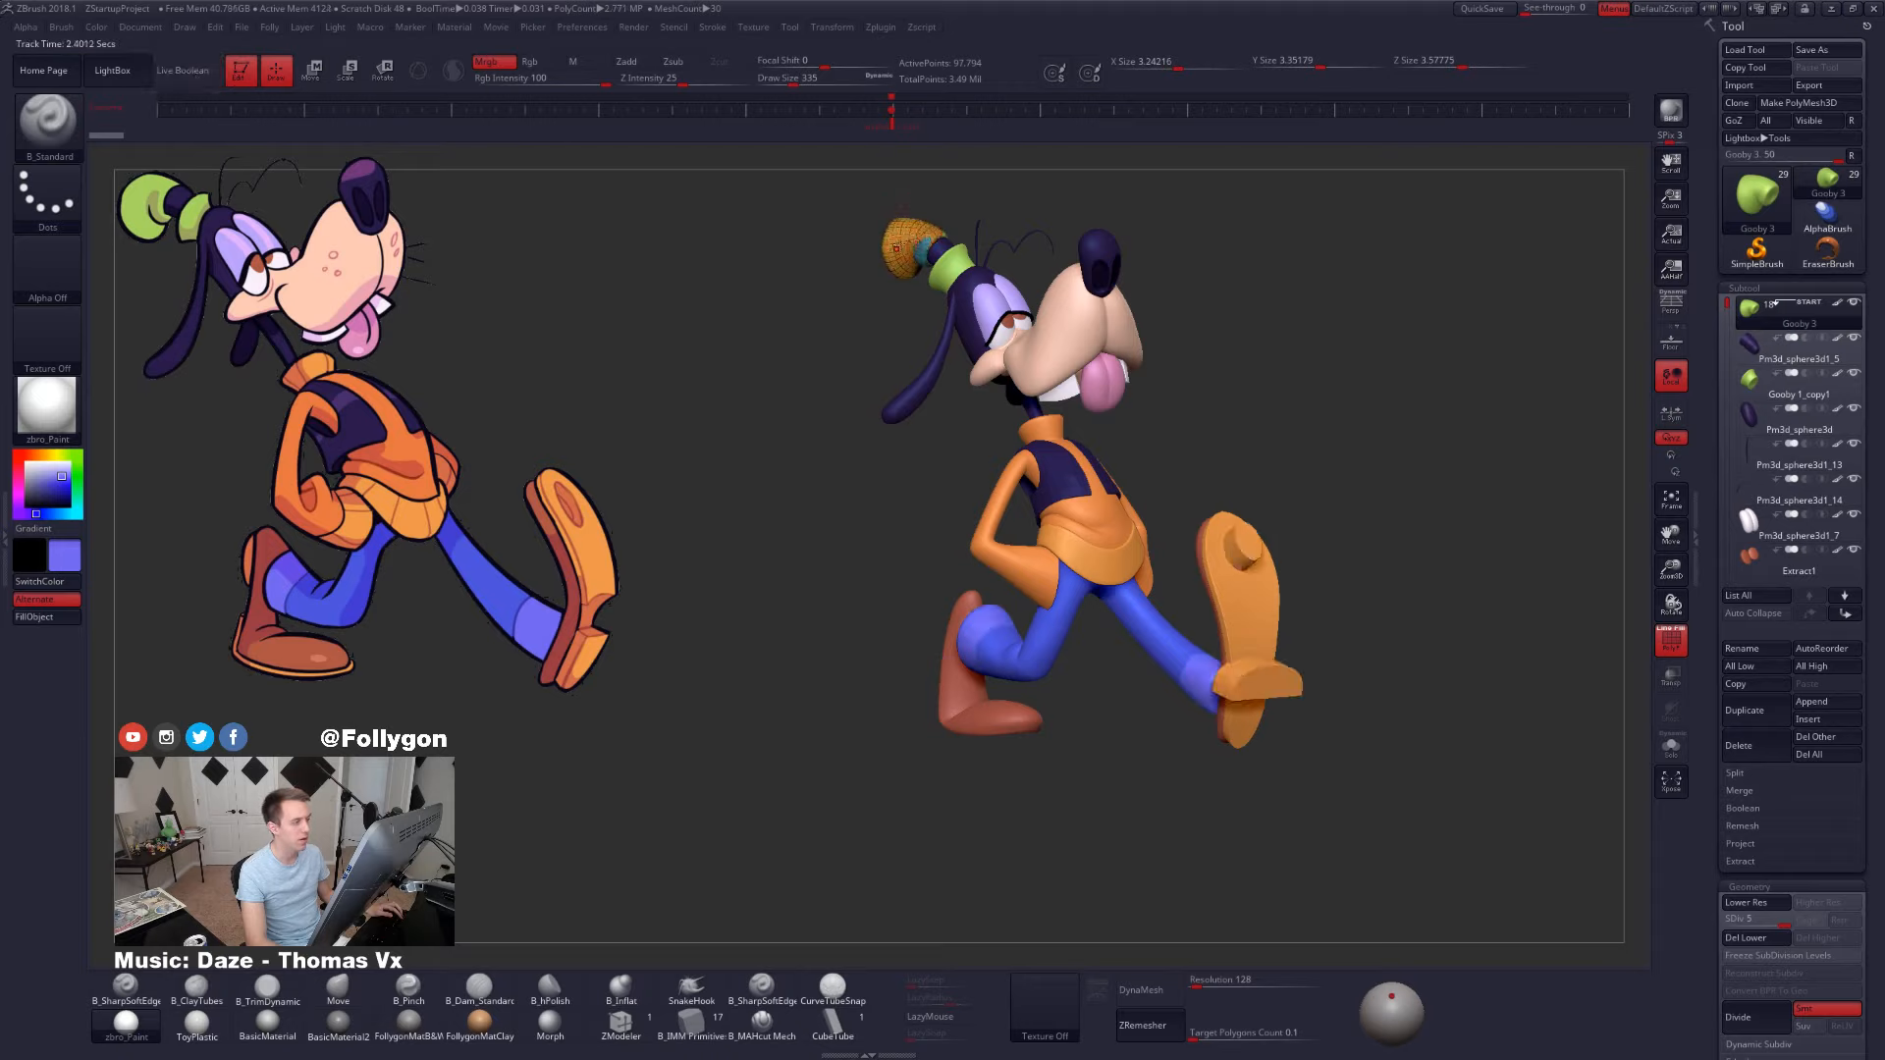
{"action": "left_click", "coordinate": [1663, 629]}
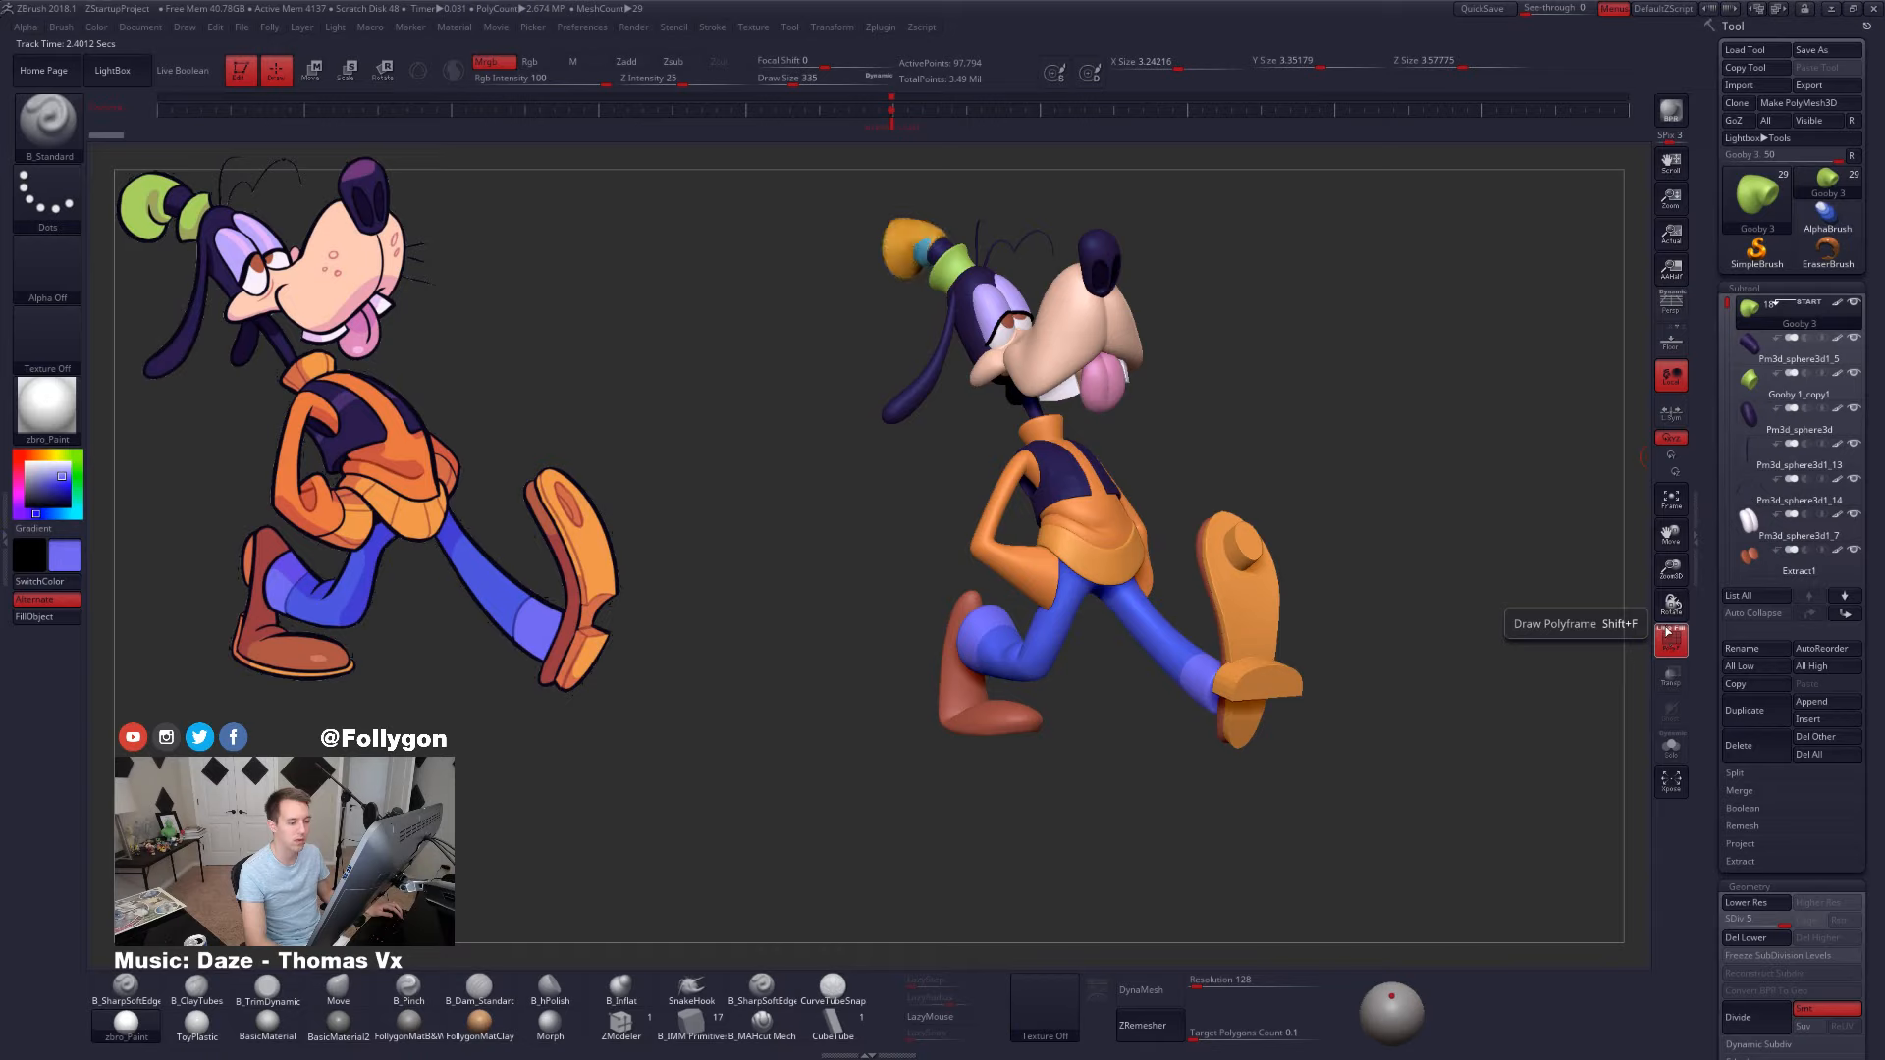
{"action": "left_click", "coordinate": [206, 76]}
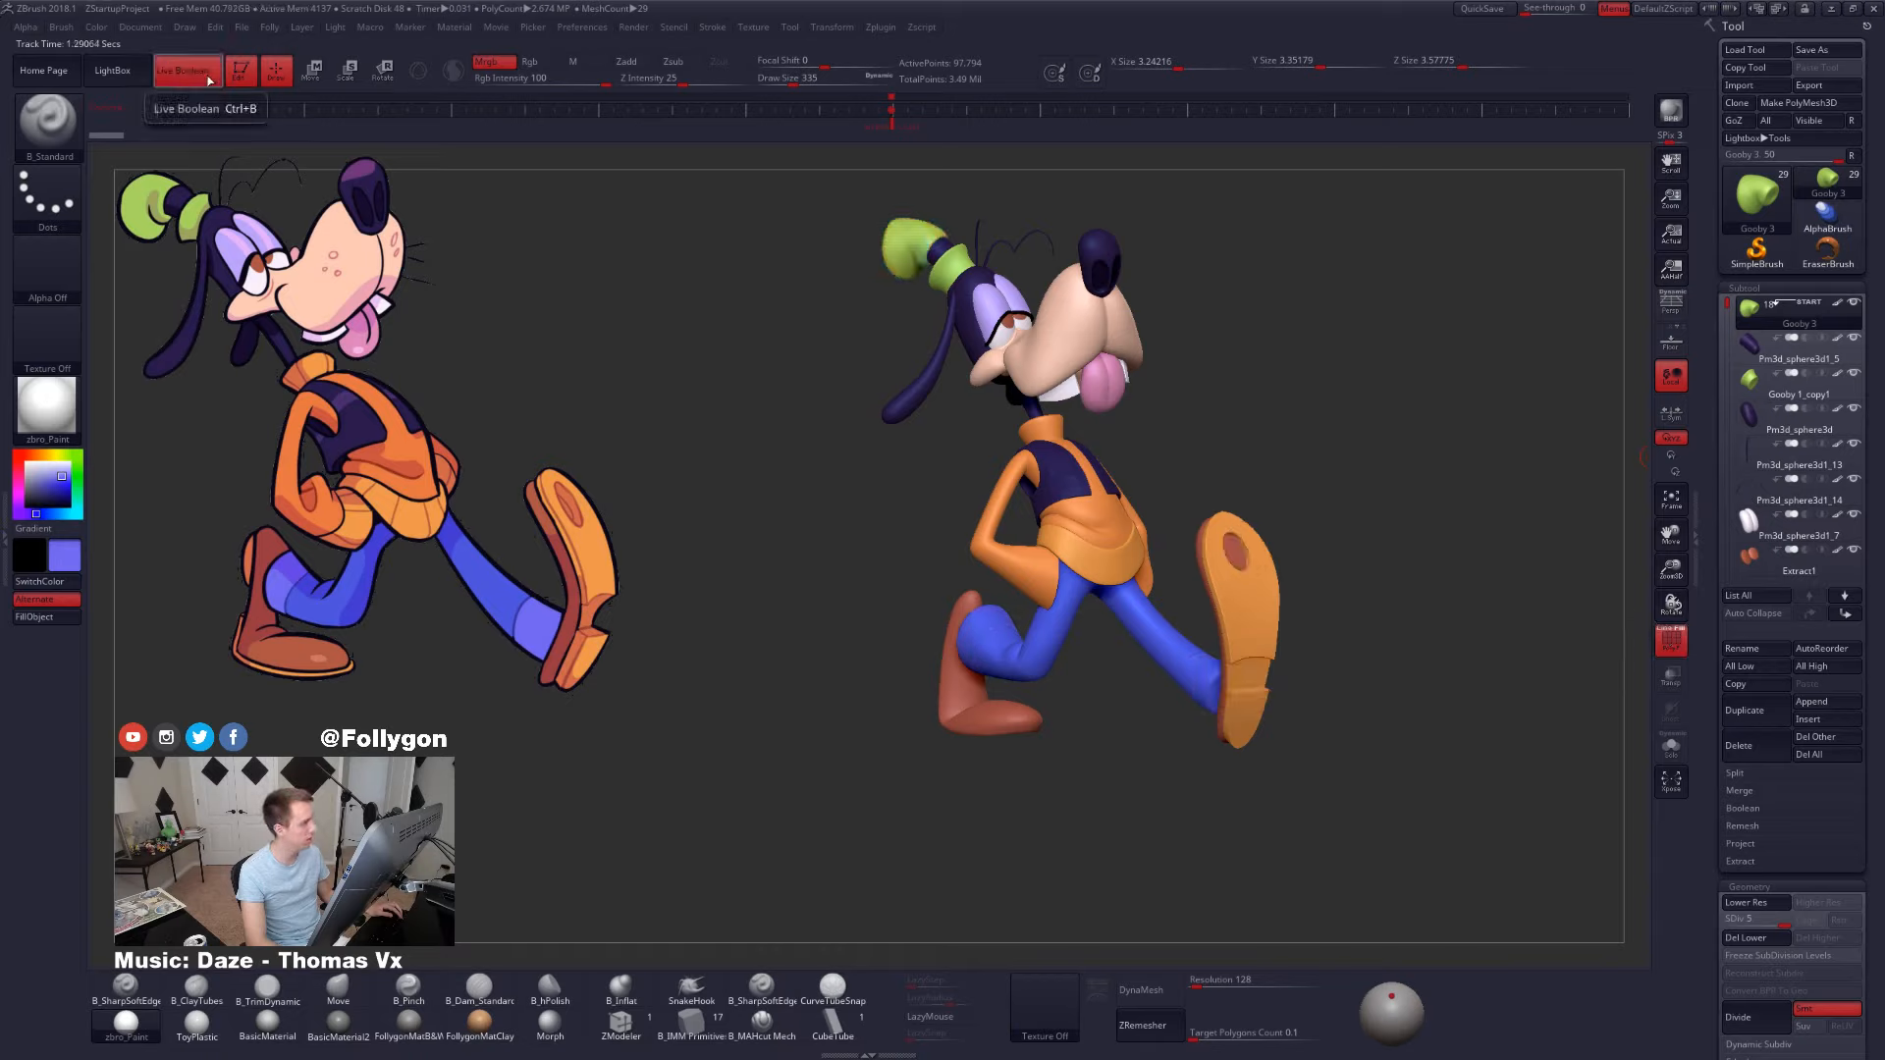
{"action": "left_click", "coordinate": [209, 80]}
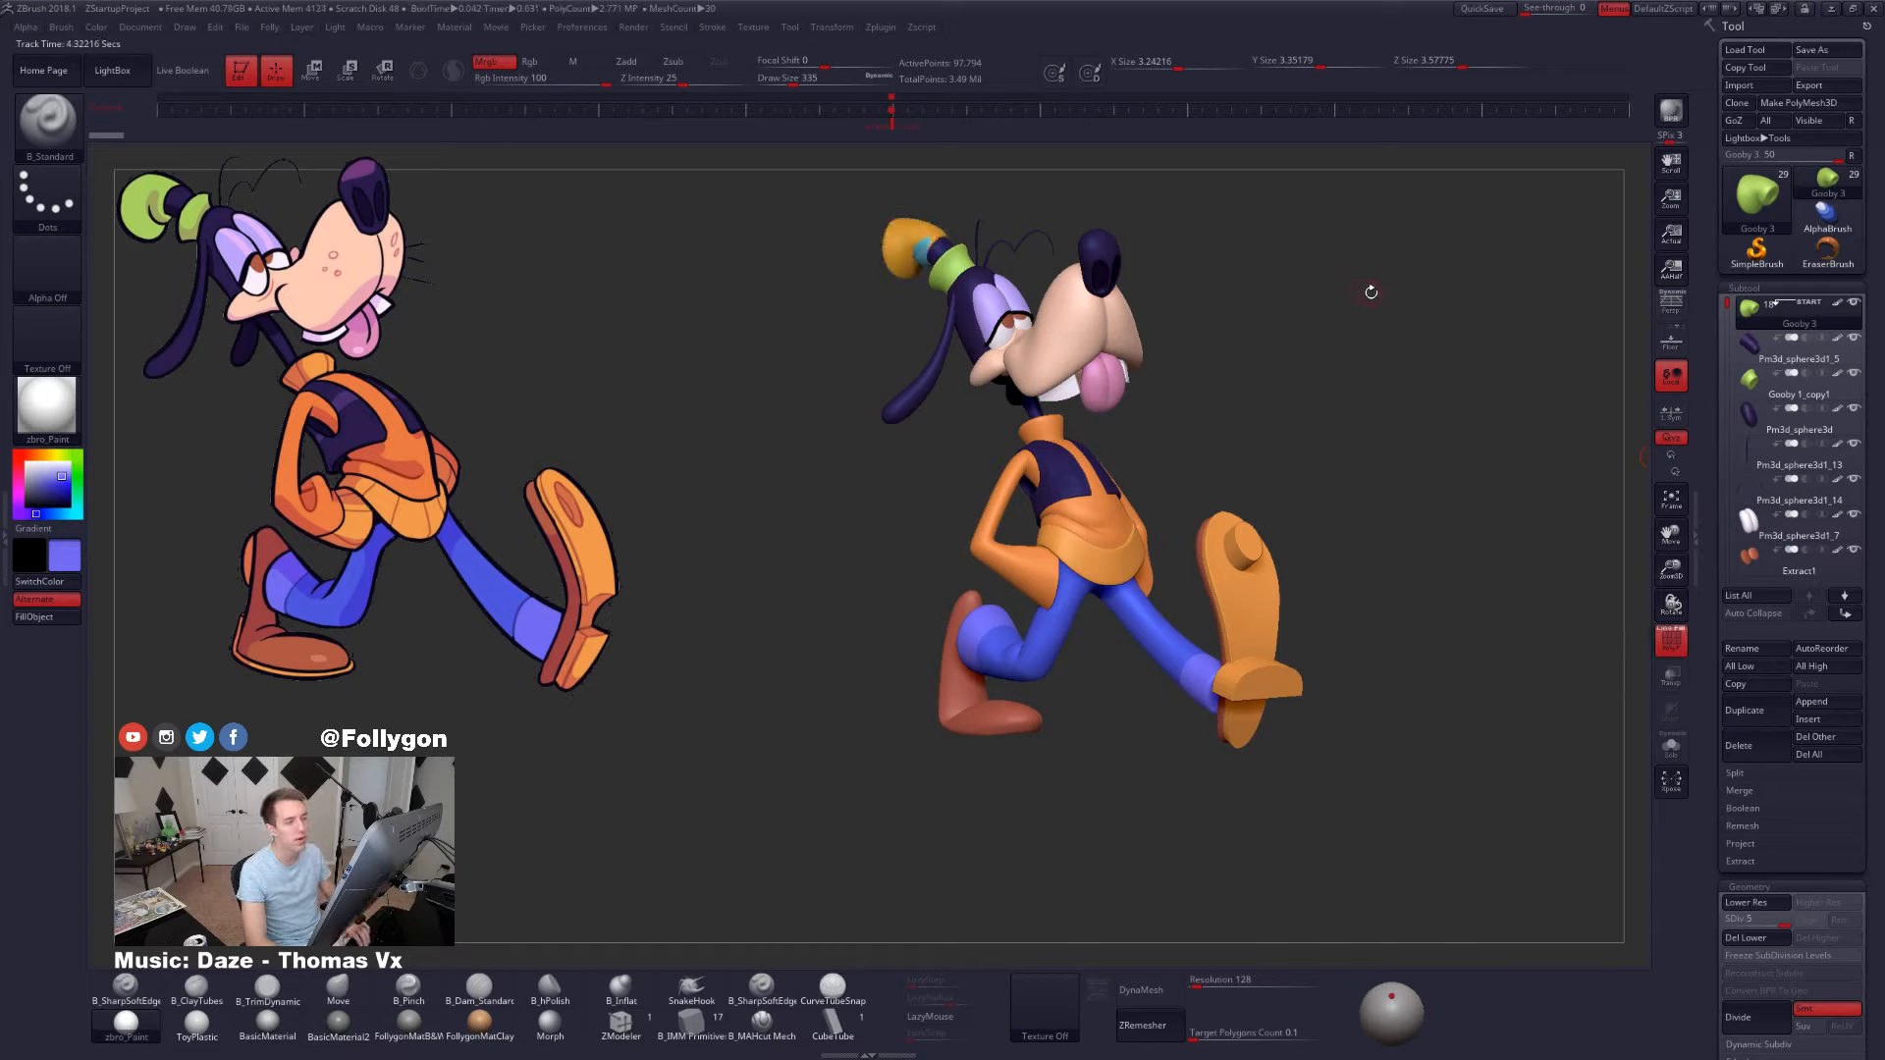
- Go through the subtools one by one from Gooby 3 to the torso subtool Pm3d_sphere3d1 to review the head parts
{"action": "key", "text": "Down"}
{"action": "key", "text": "Down"}
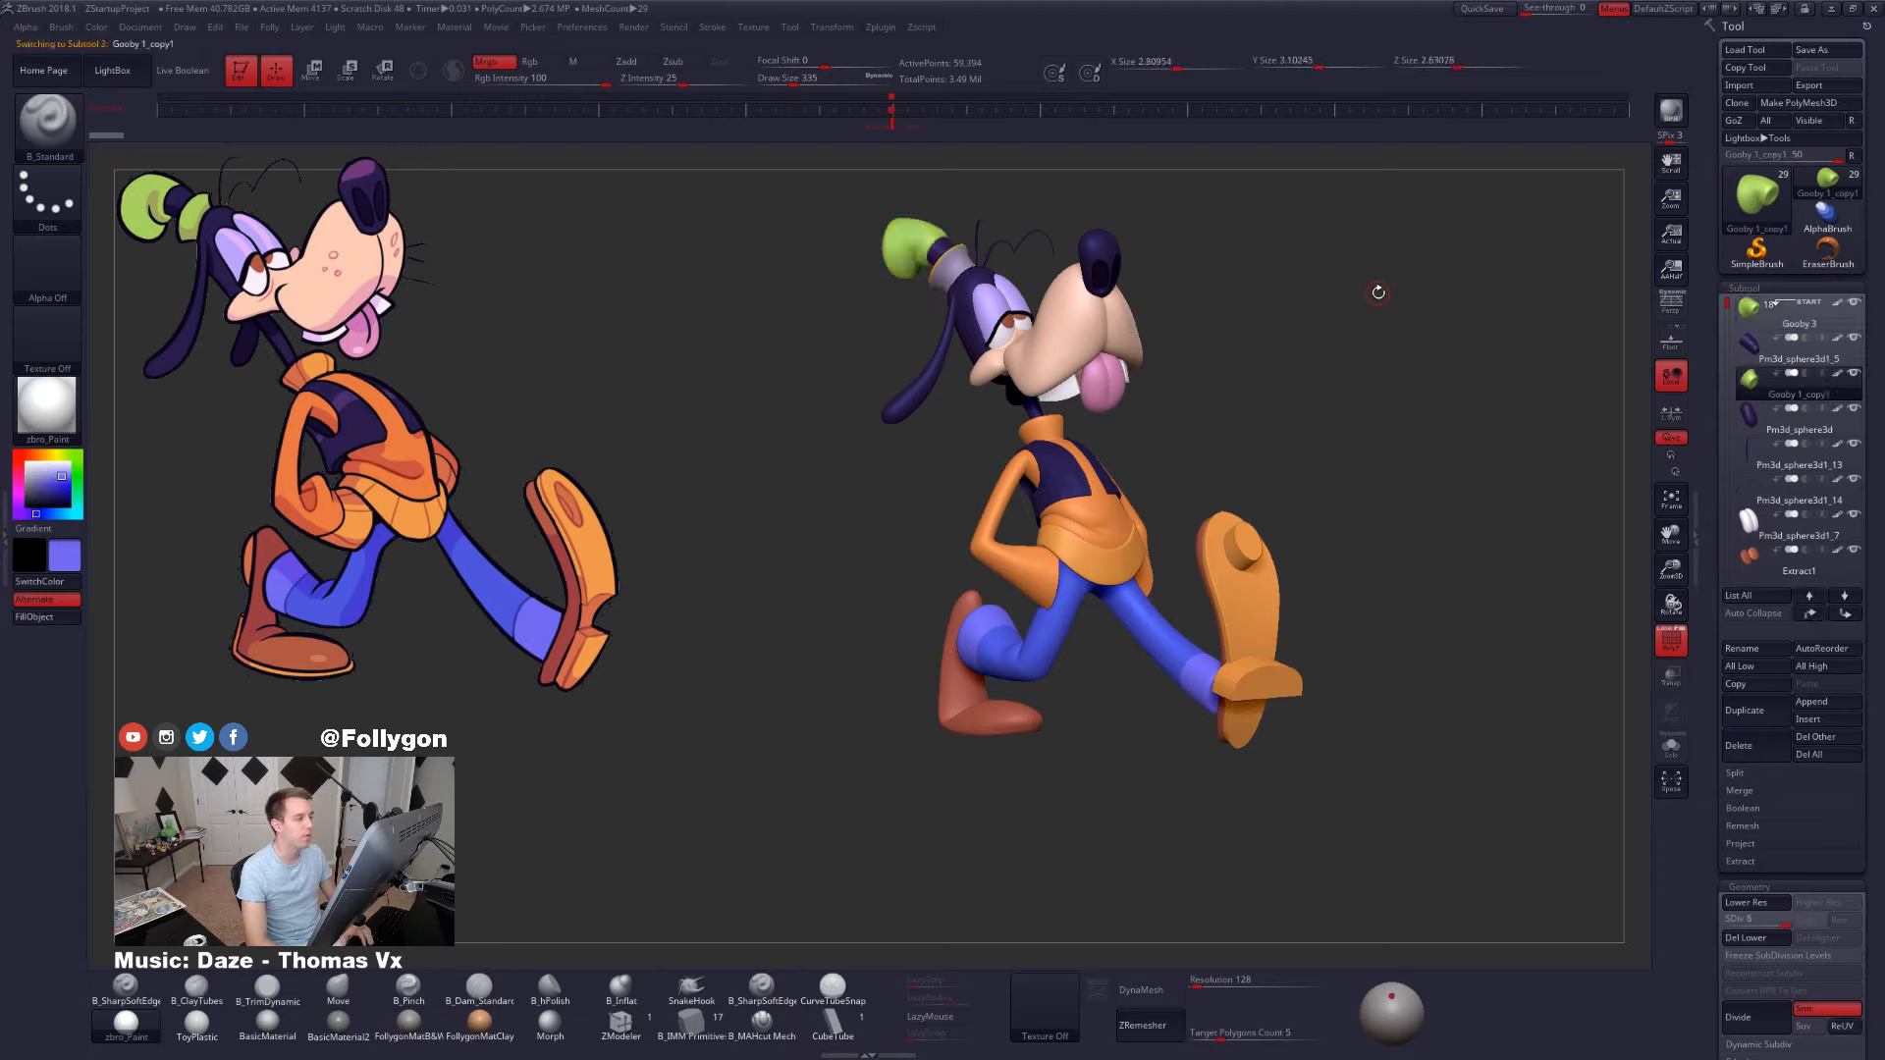
{"action": "key", "text": "Down"}
{"action": "key", "text": "Down"}
{"action": "key", "text": "Down"}
{"action": "key", "text": "Down"}
{"action": "key", "text": "Down"}
{"action": "key", "text": "Down"}
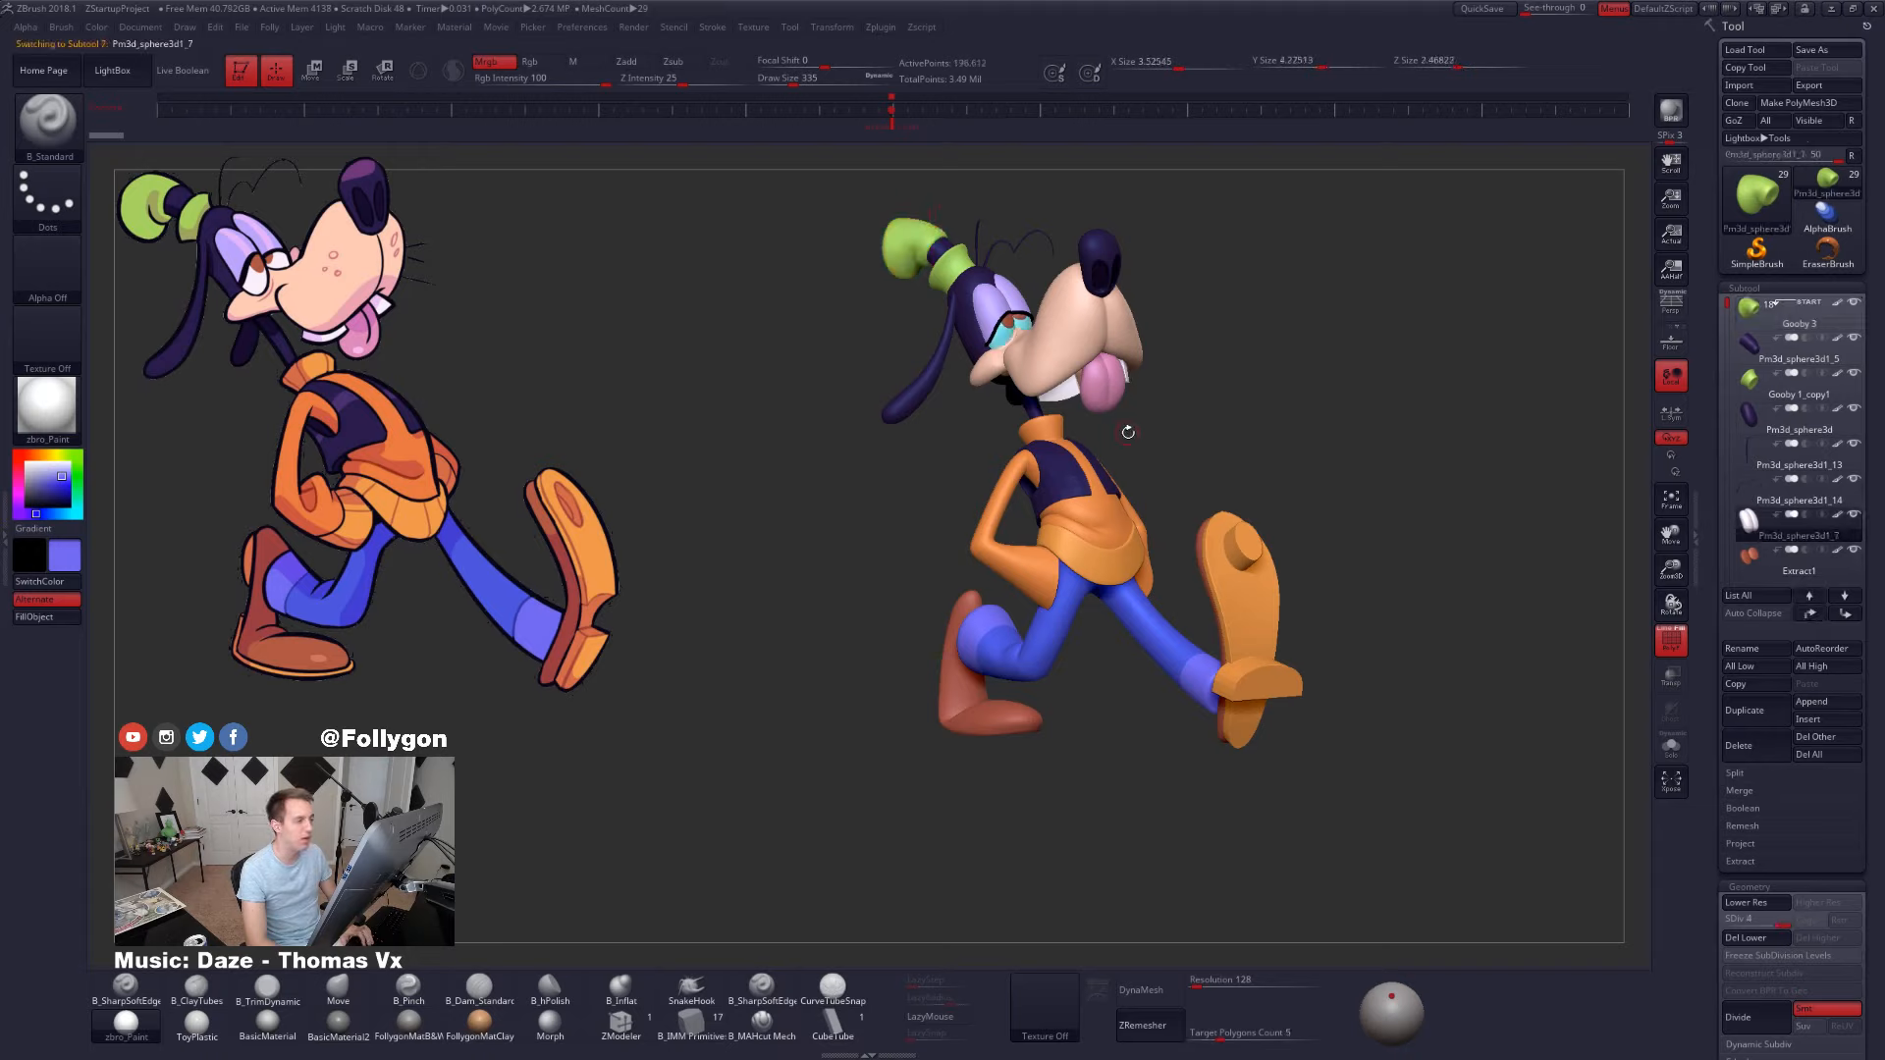
{"action": "key", "text": "Down"}
{"action": "key", "text": "Down"}
{"action": "key", "text": "Down"}
{"action": "key", "text": "Down"}
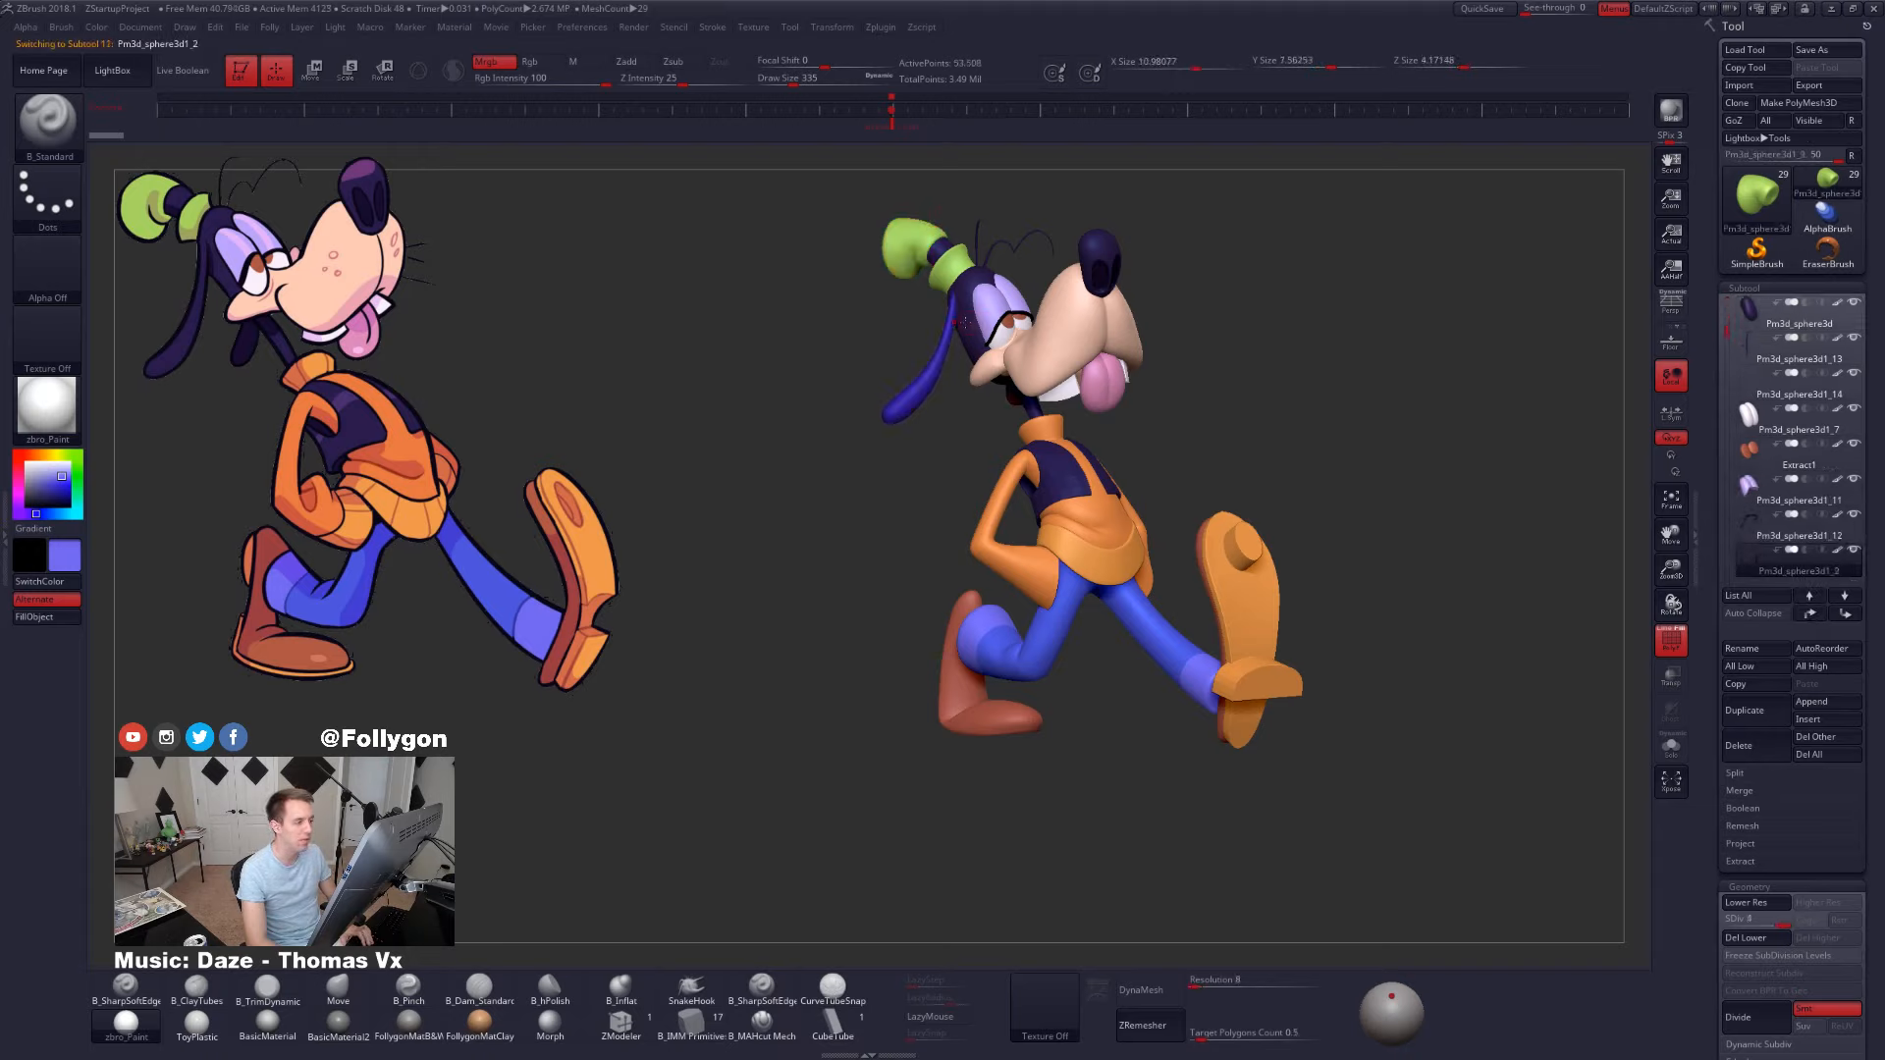
{"action": "key", "text": "Down"}
{"action": "key", "text": "Down"}
{"action": "key", "text": "Down"}
{"action": "key", "text": "Down"}
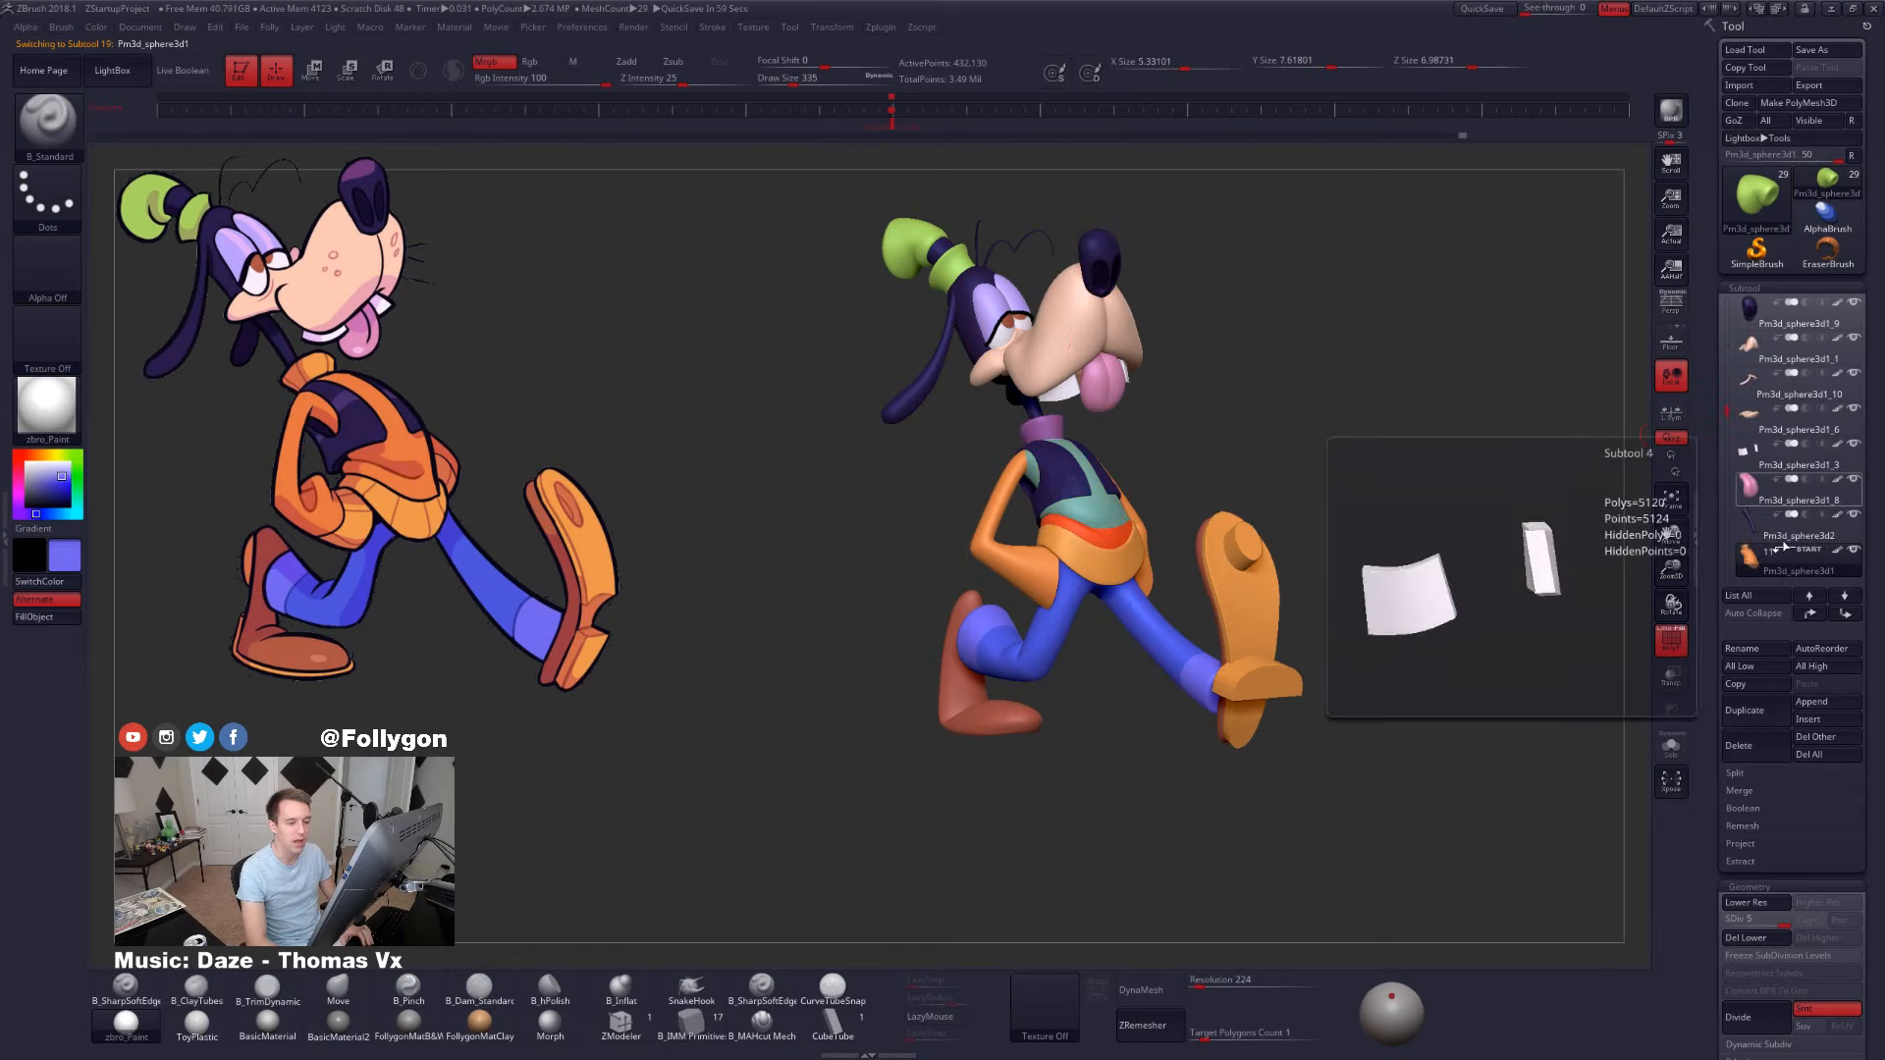
- Hide and show the head parts' subtool folder to check which parts it contains
{"action": "left_click_drag", "start_coordinate": [1726, 414], "coordinate": [1719, 288]}
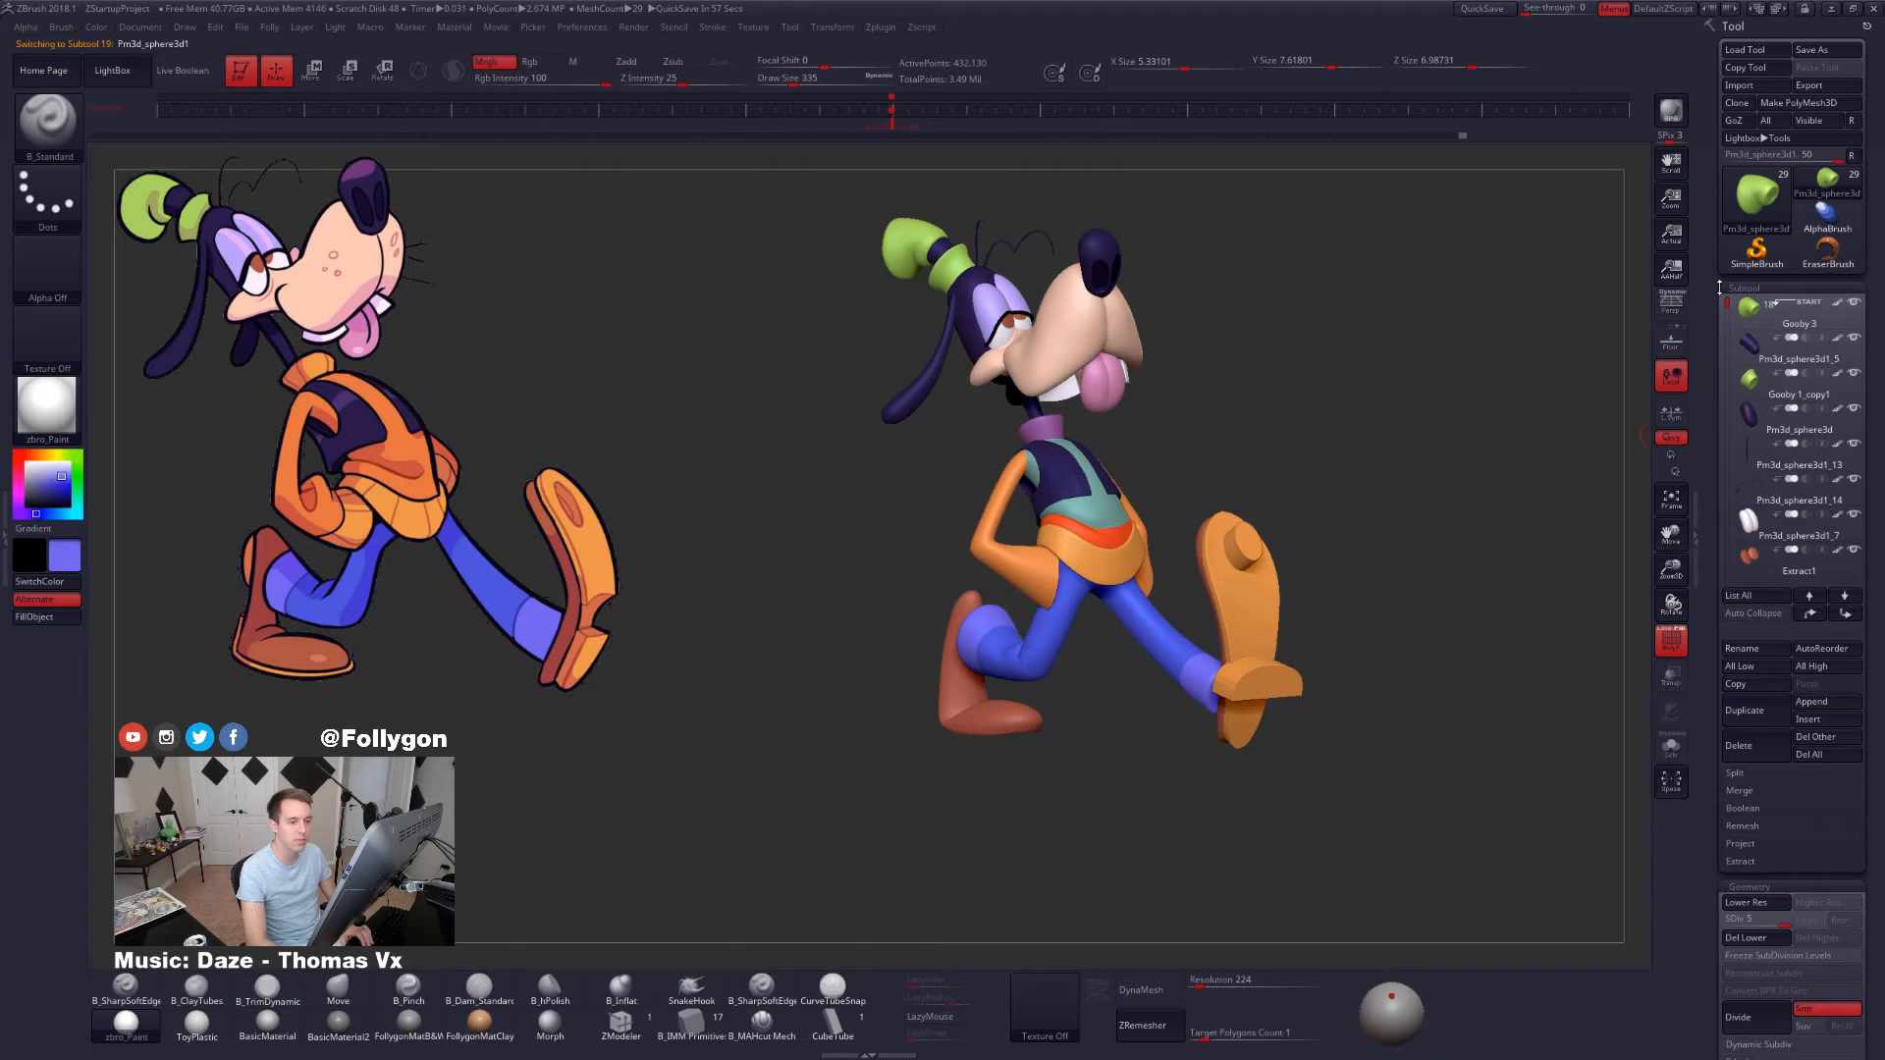
{"action": "left_click", "coordinate": [1855, 307]}
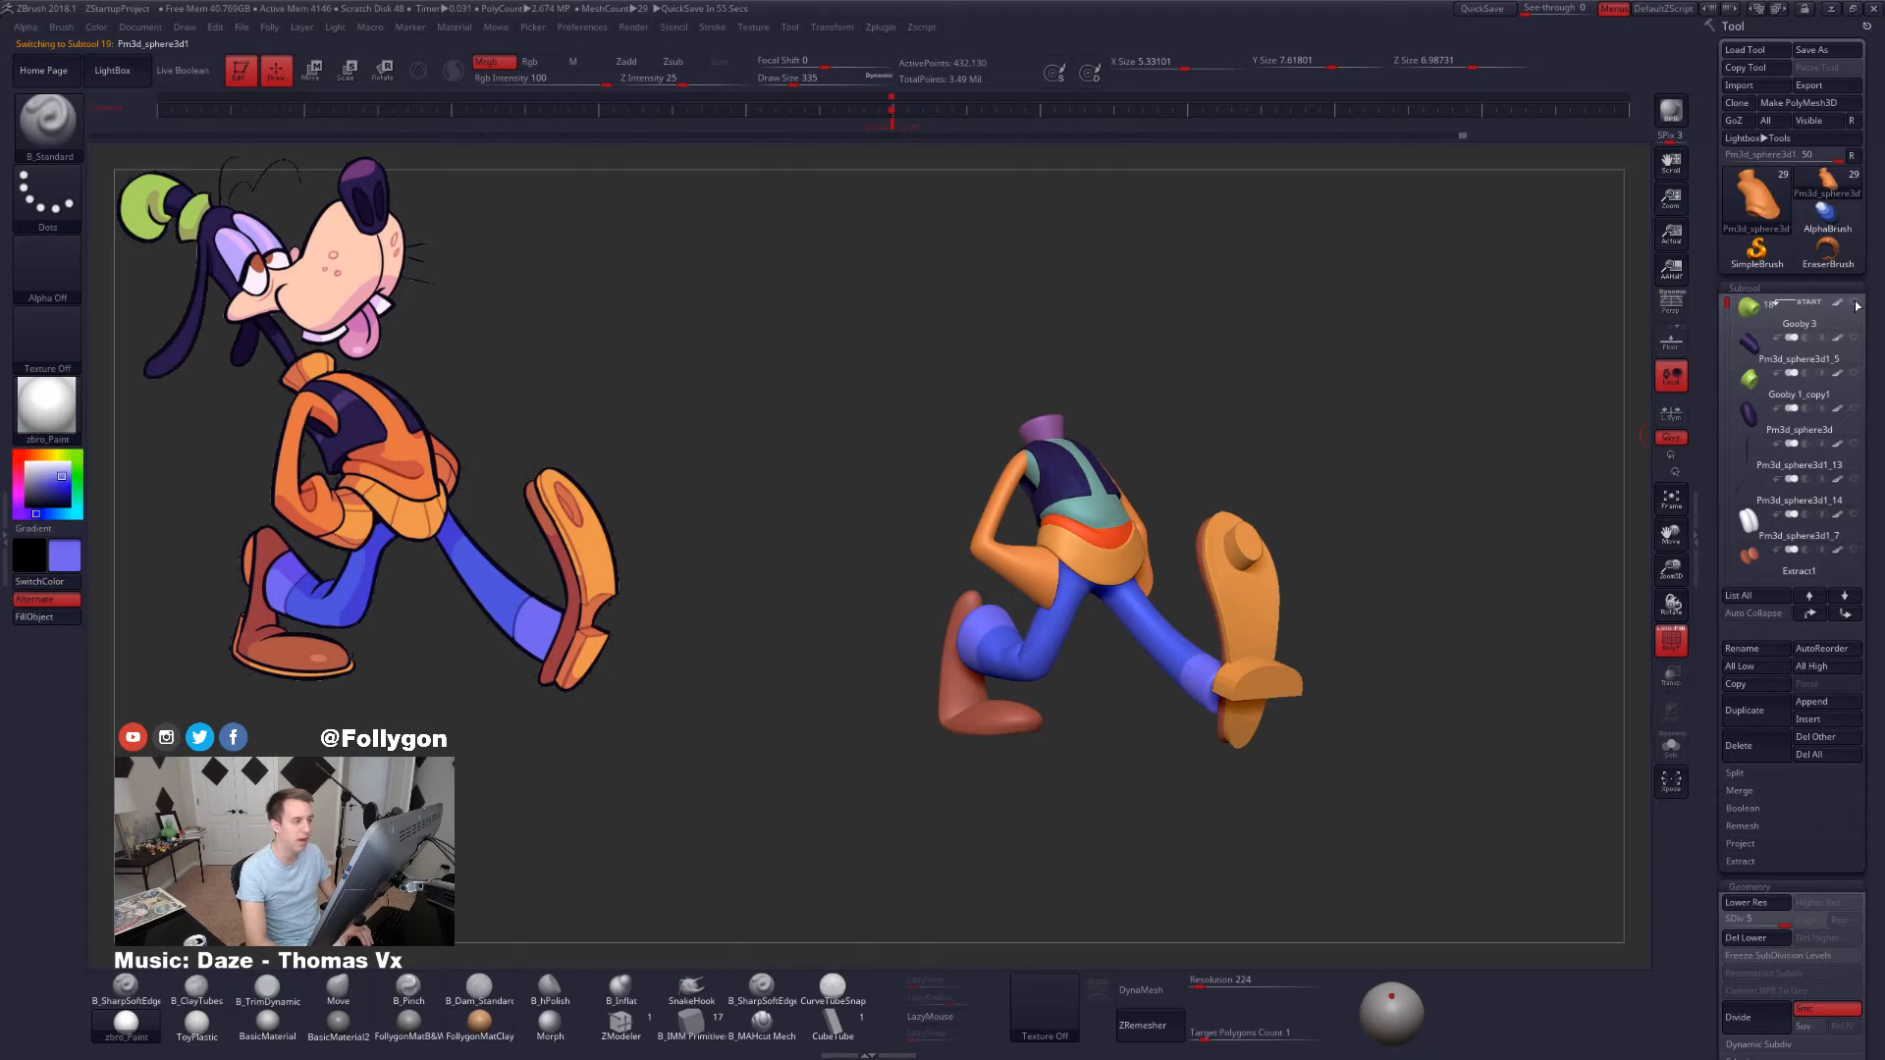
{"action": "left_click", "coordinate": [1855, 306]}
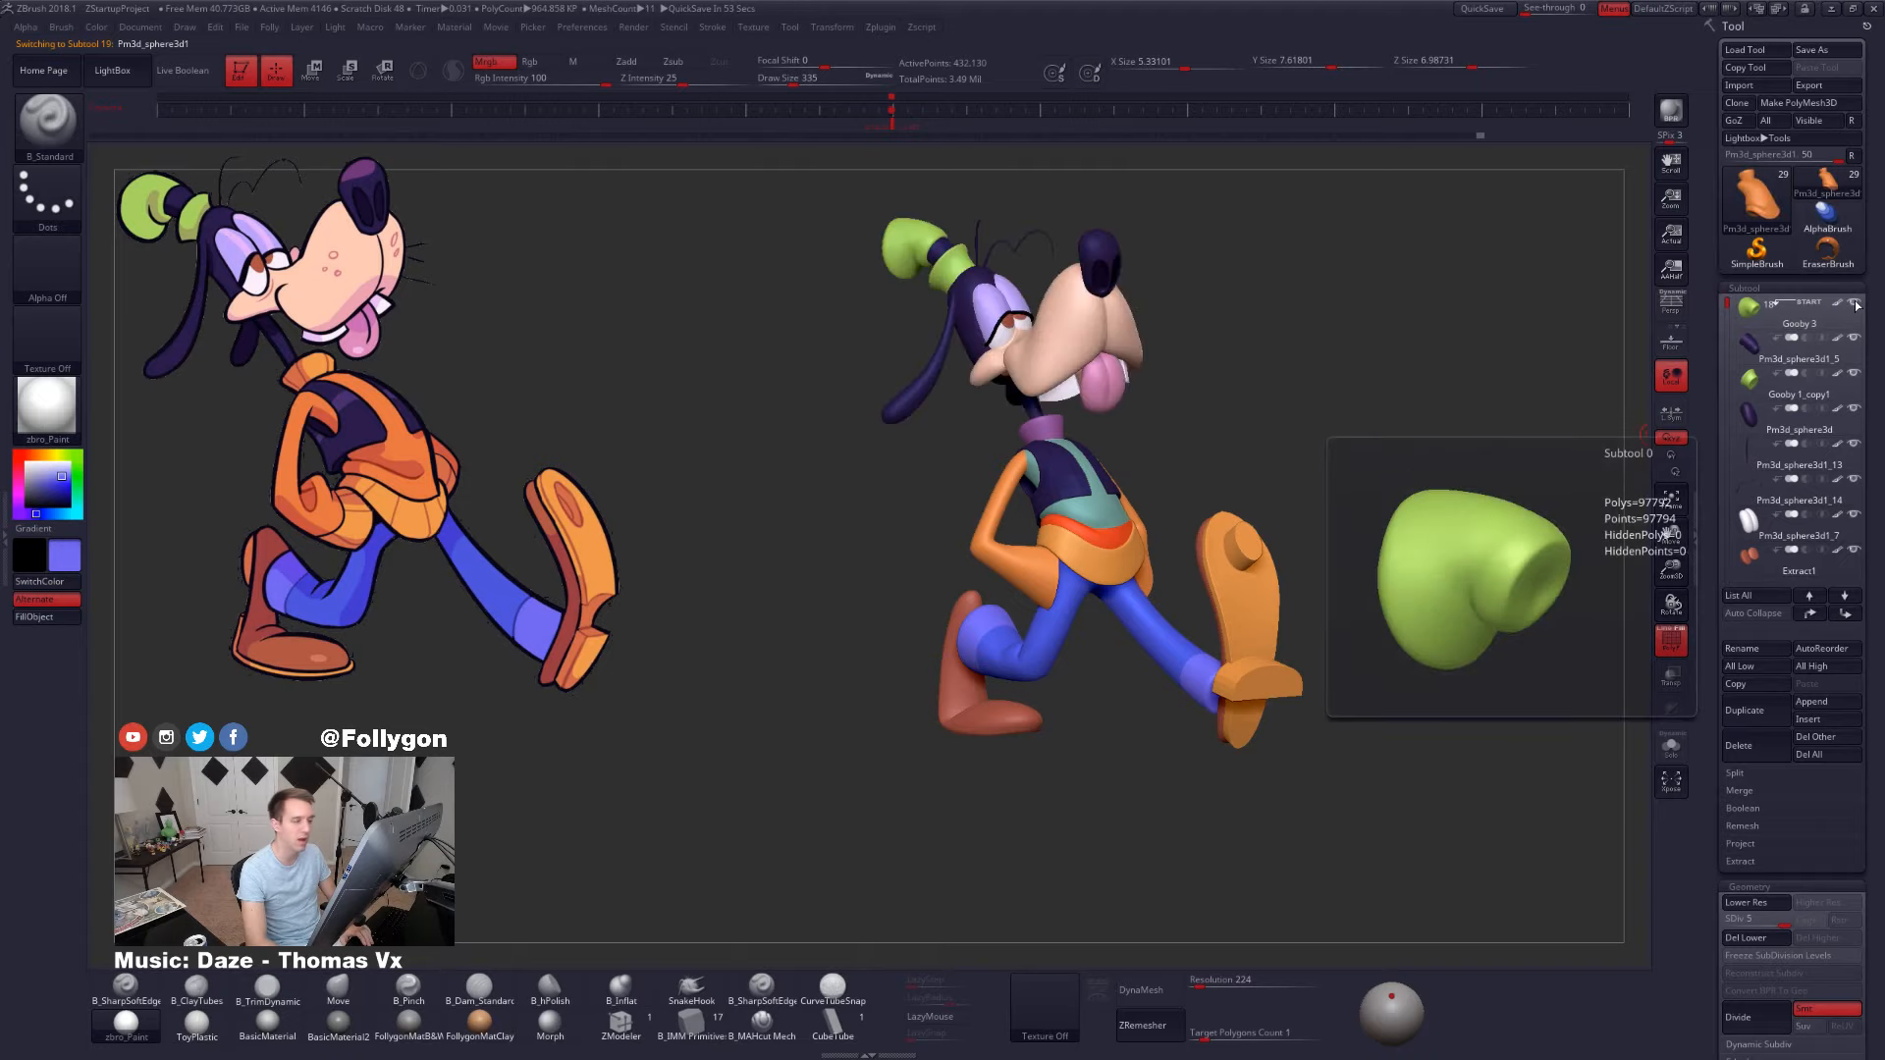
- Go through the body, leg and shoe subtools one by one down to the last subtool, Pm3d_sphere3d2_11
{"action": "key", "text": "Down"}
{"action": "key", "text": "Down"}
{"action": "key", "text": "Down"}
{"action": "key", "text": "Down"}
{"action": "key", "text": "Down"}
{"action": "key", "text": "Down"}
{"action": "key", "text": "Down"}
{"action": "key", "text": "Down"}
{"action": "key", "text": "Down"}
{"action": "key", "text": "Down"}
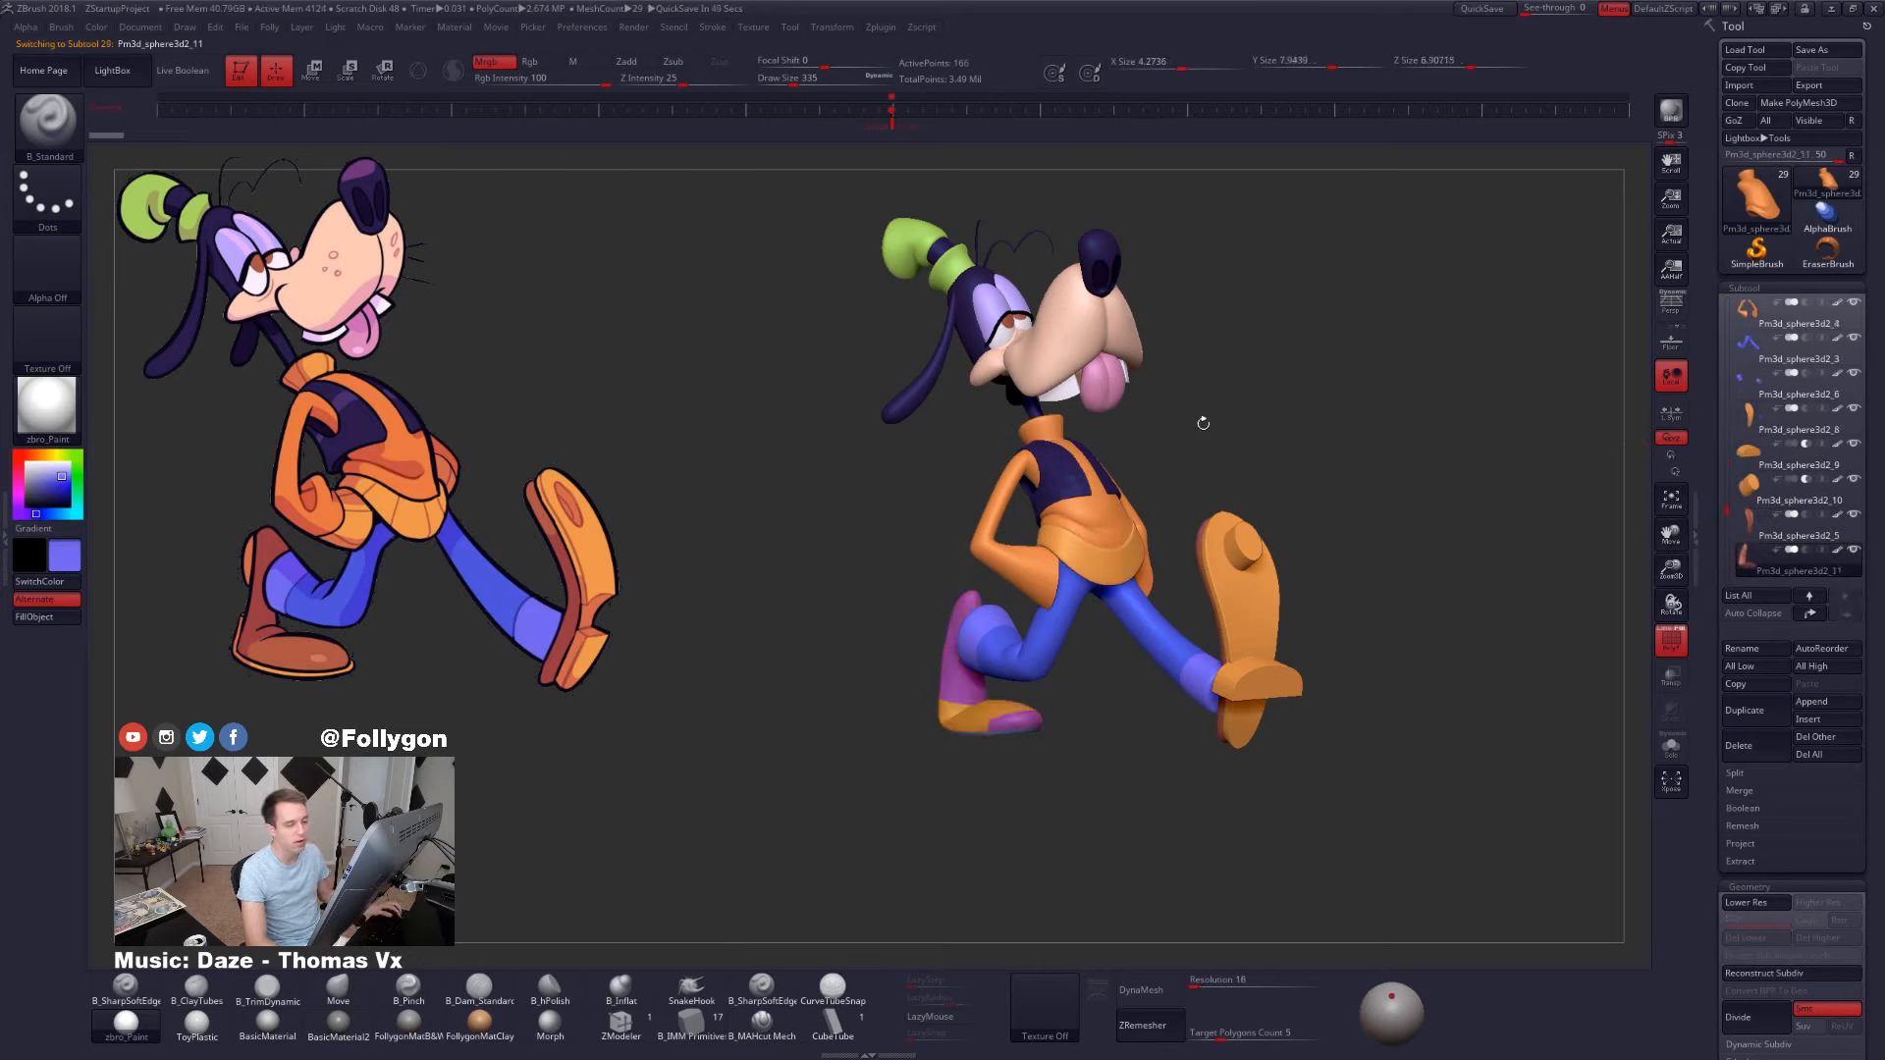
- Turn Live Boolean back on and switch off the polyframe display
{"action": "left_click", "coordinate": [208, 76]}
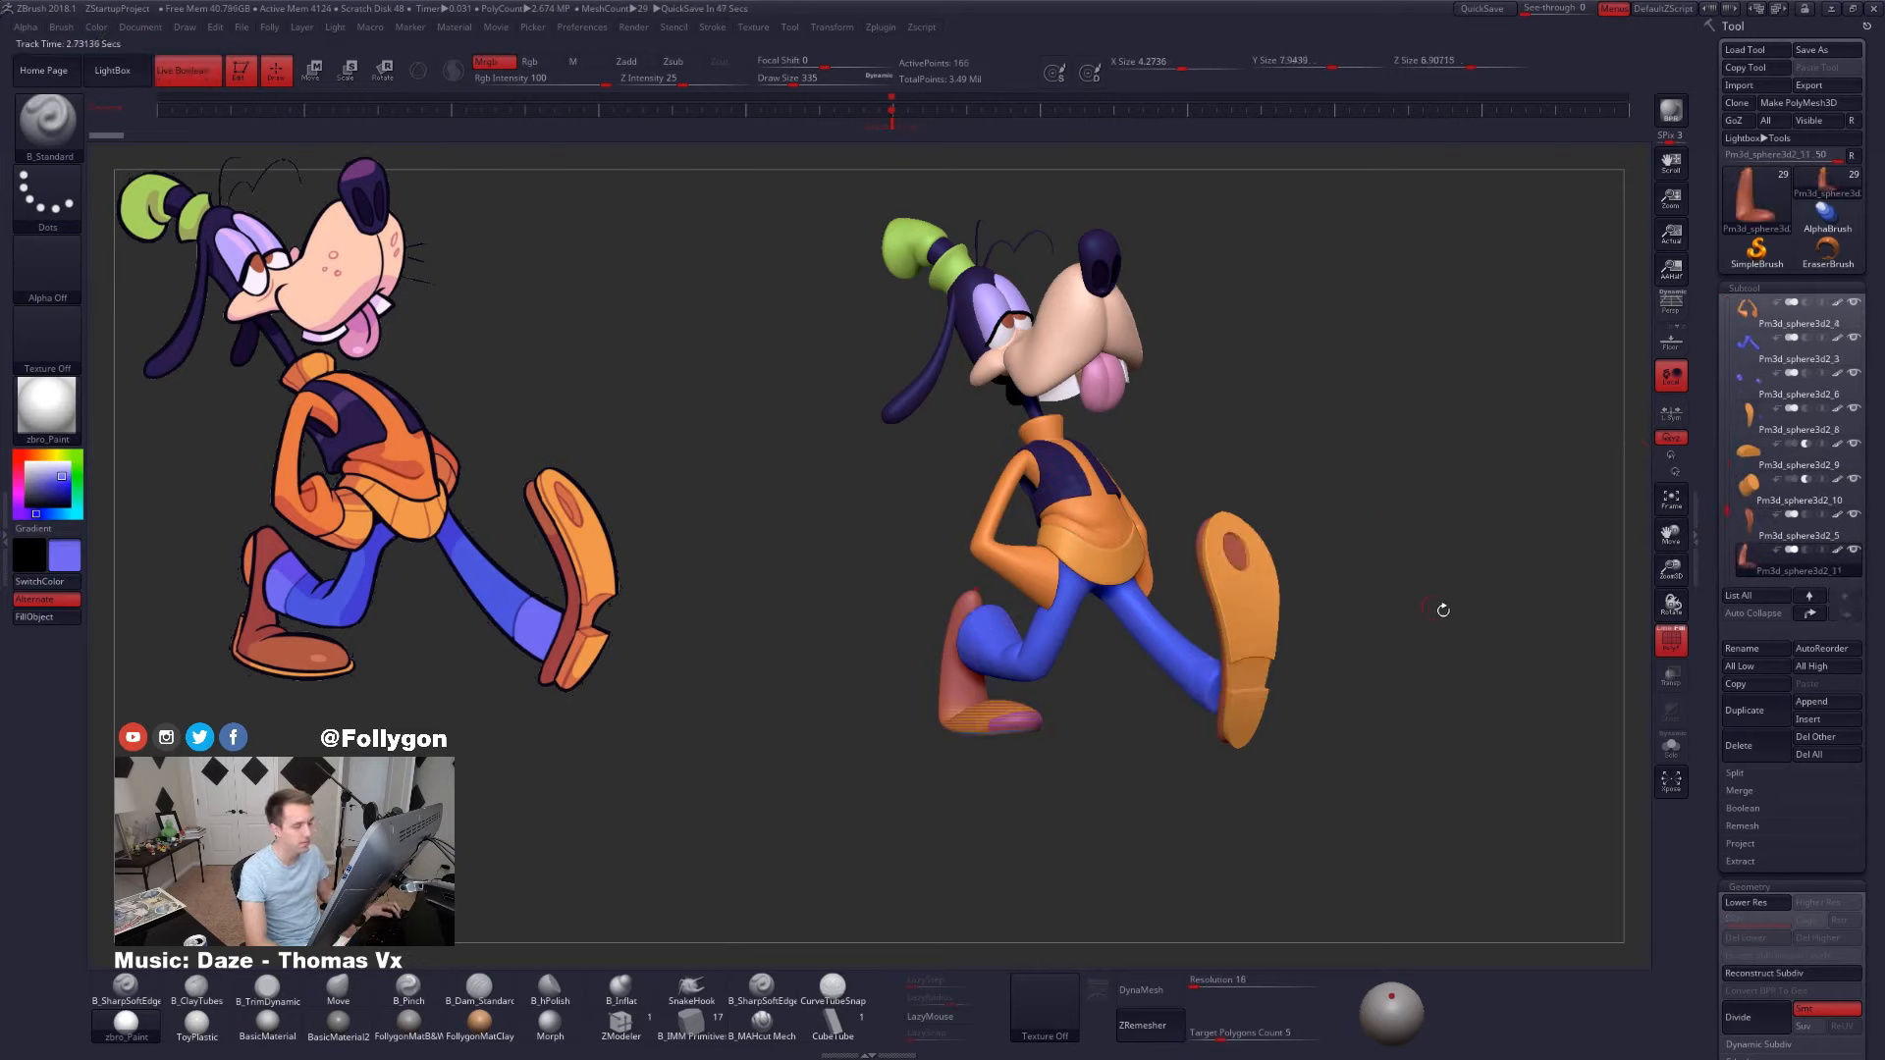
{"action": "left_click", "coordinate": [1671, 636]}
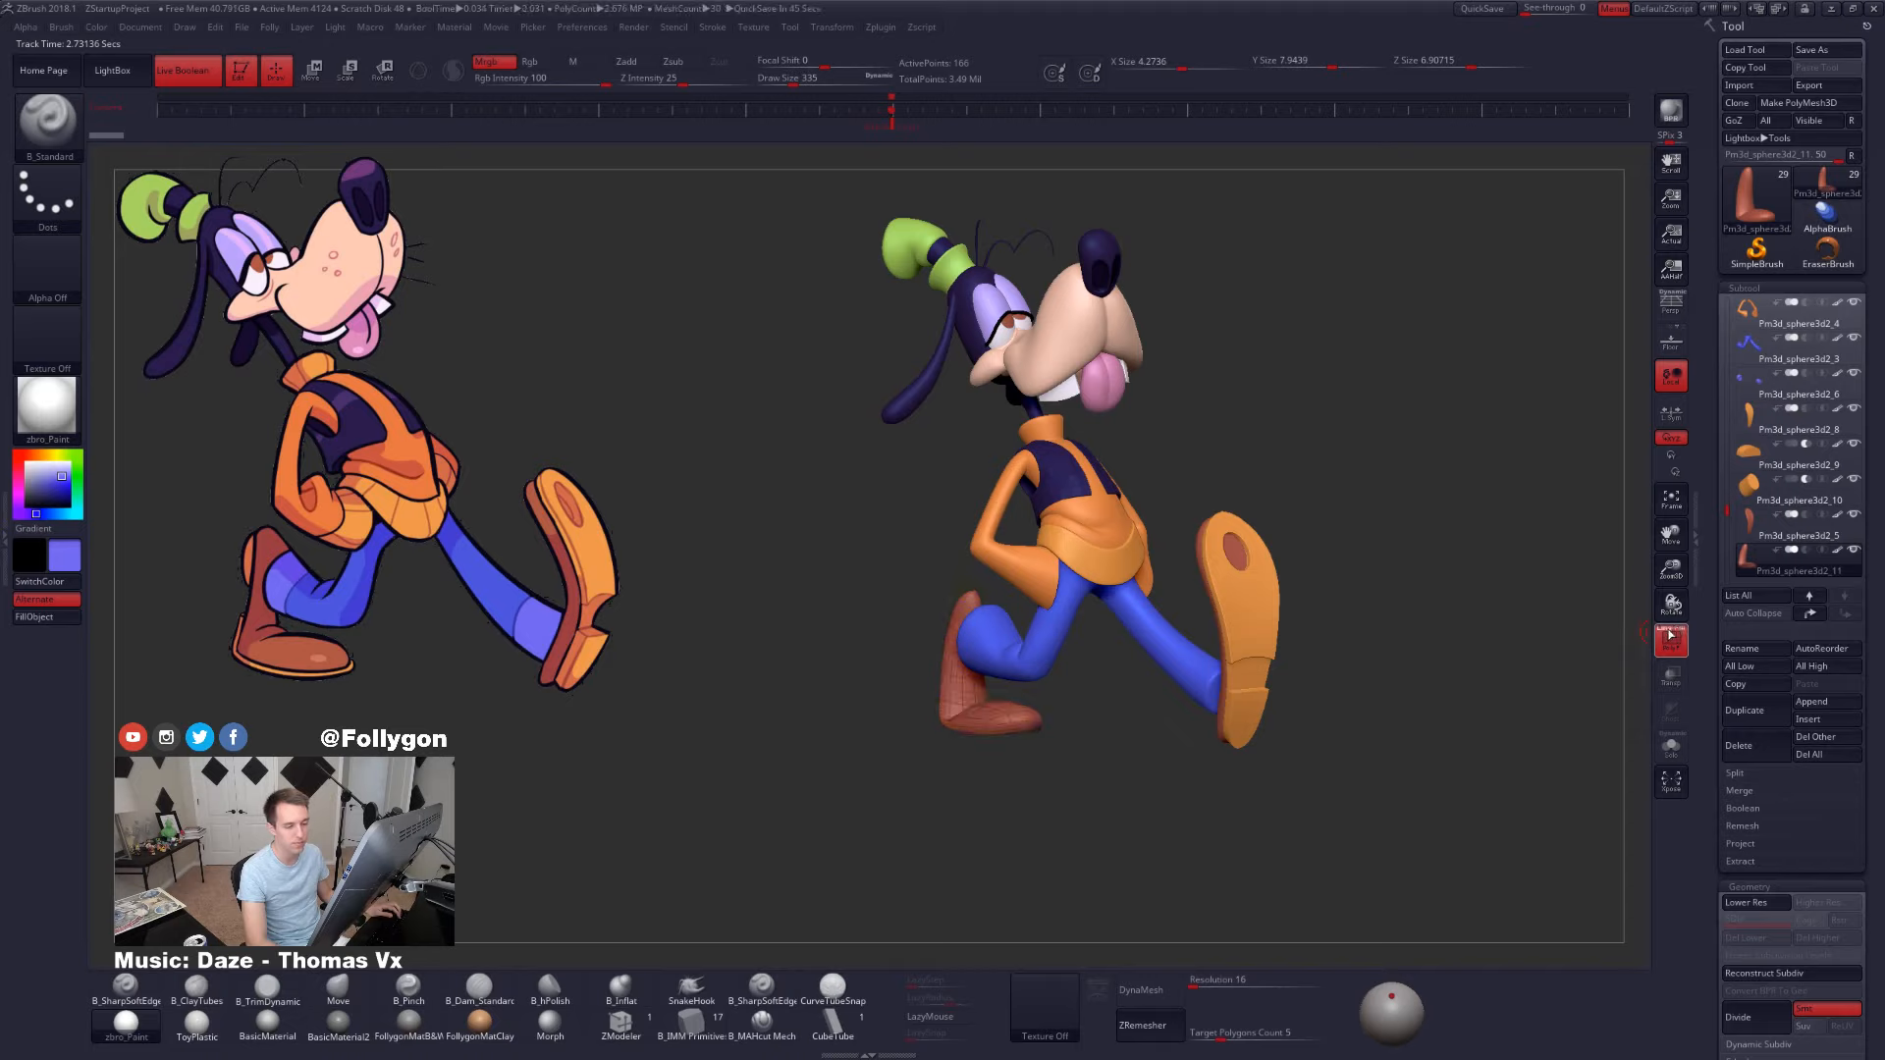
{"action": "key", "text": "shift+f"}
- Select the trouser cuff subtool Pm3d_sphere3d2_6 and inspect the cuffs both in isolation and against the legs
{"action": "left_click_drag", "start_coordinate": [845, 678], "coordinate": [1046, 670], "text": "shift"}
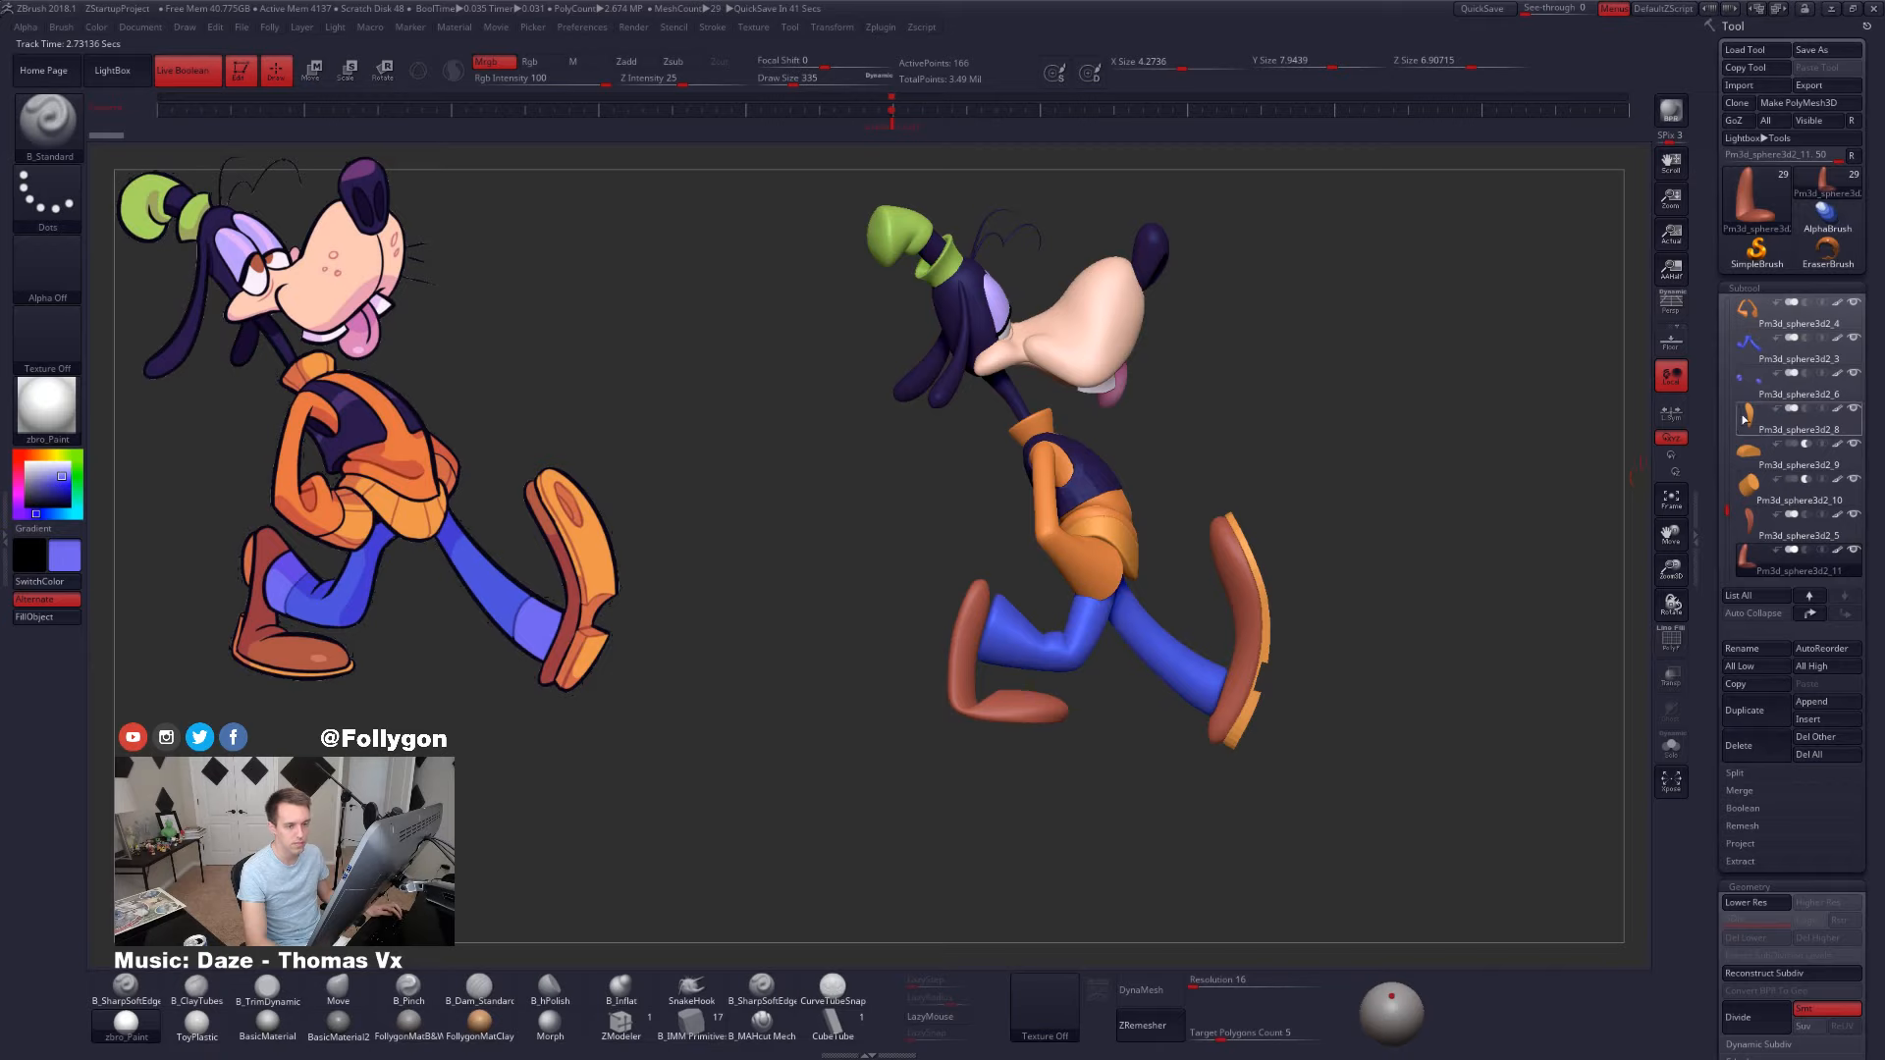
{"action": "left_click", "coordinate": [1773, 386]}
{"action": "key", "text": "shift+s"}
{"action": "left_click_drag", "start_coordinate": [1346, 510], "coordinate": [1234, 700], "text": "alt"}
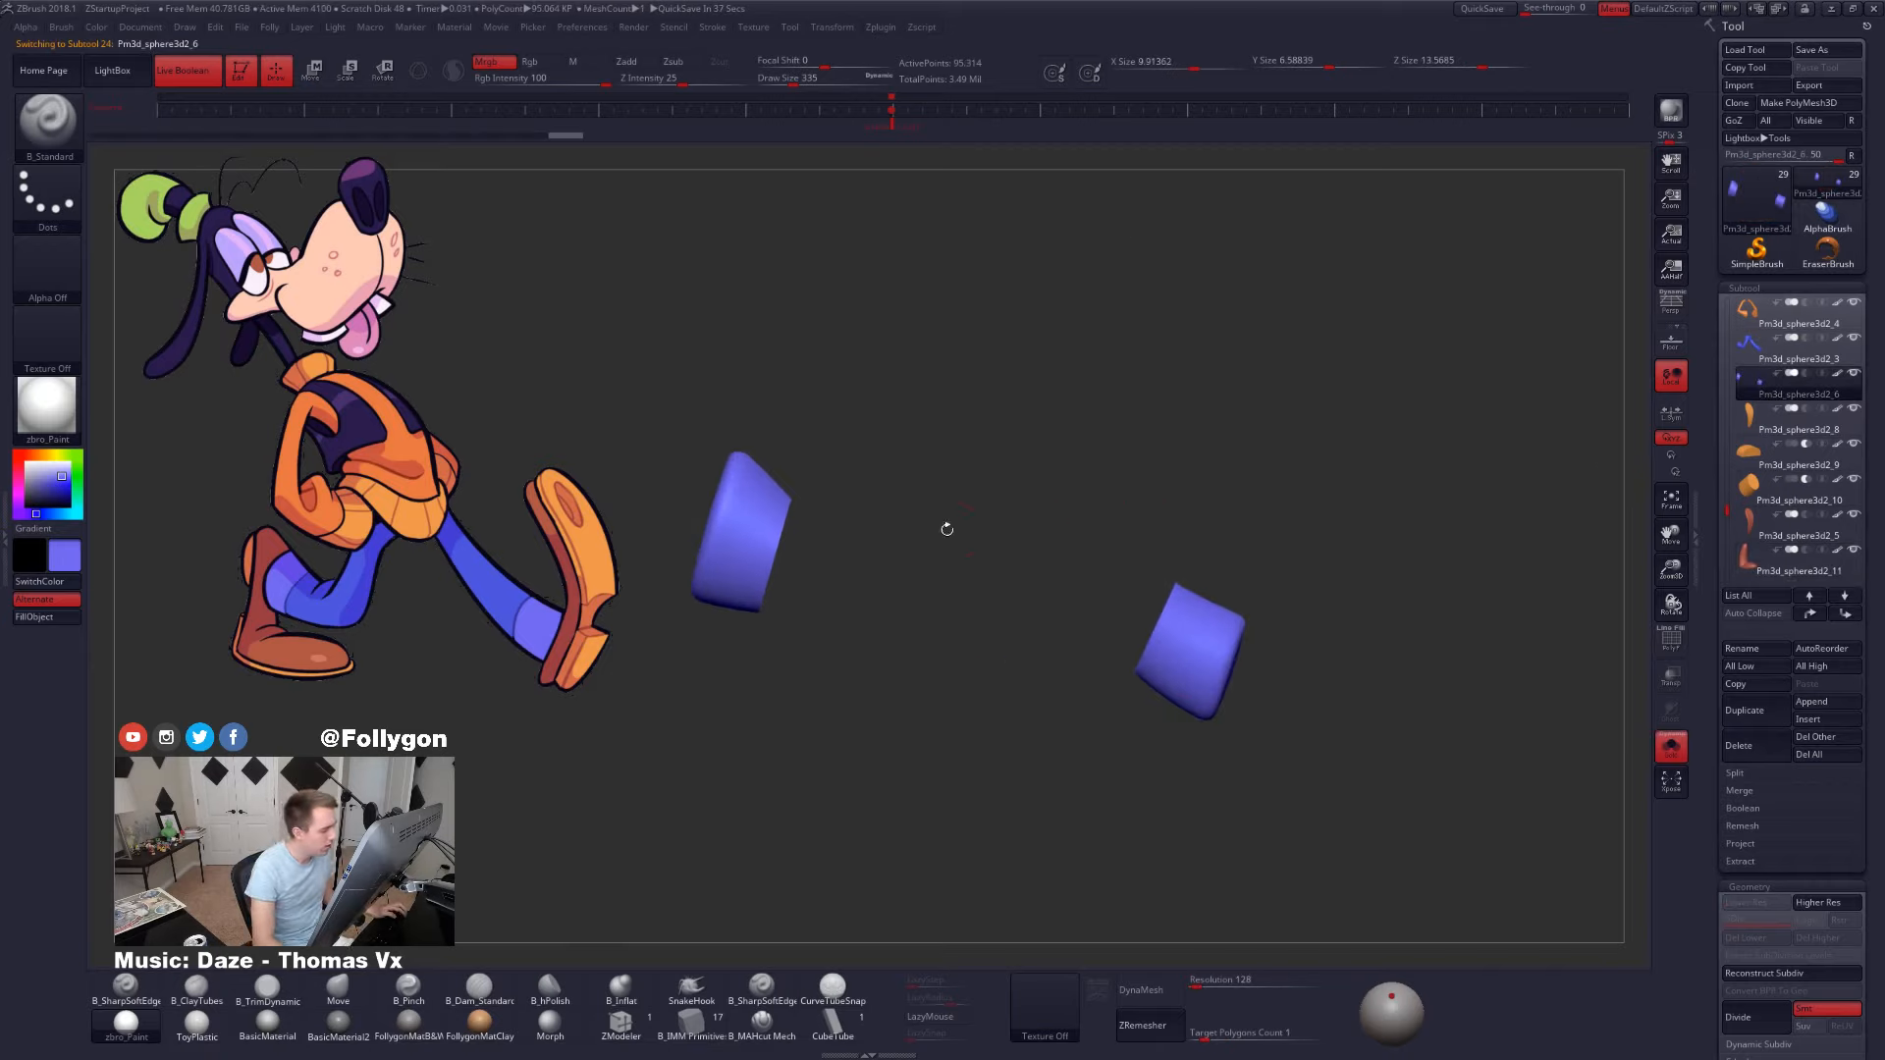
{"action": "left_click_drag", "start_coordinate": [948, 529], "coordinate": [1012, 552]}
{"action": "key", "text": "shift+s"}
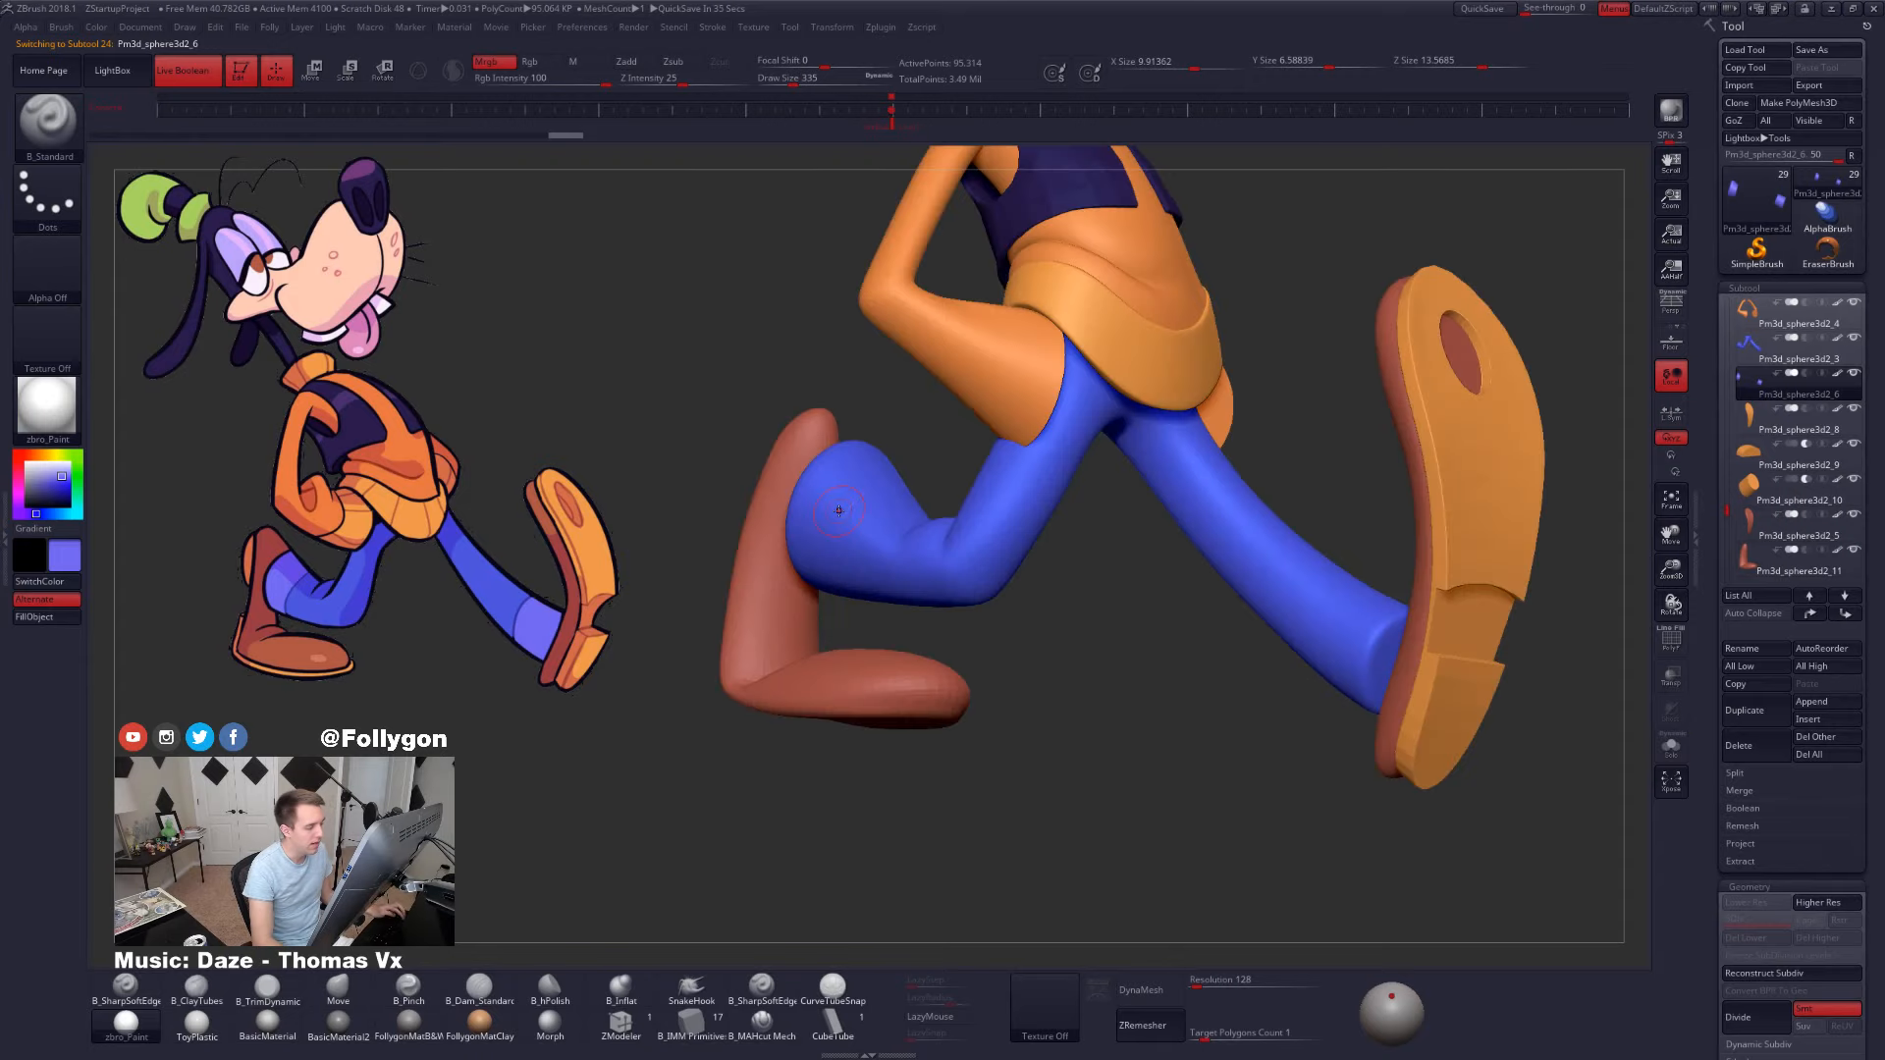
{"action": "left_click_drag", "start_coordinate": [838, 510], "coordinate": [858, 500], "text": "alt"}
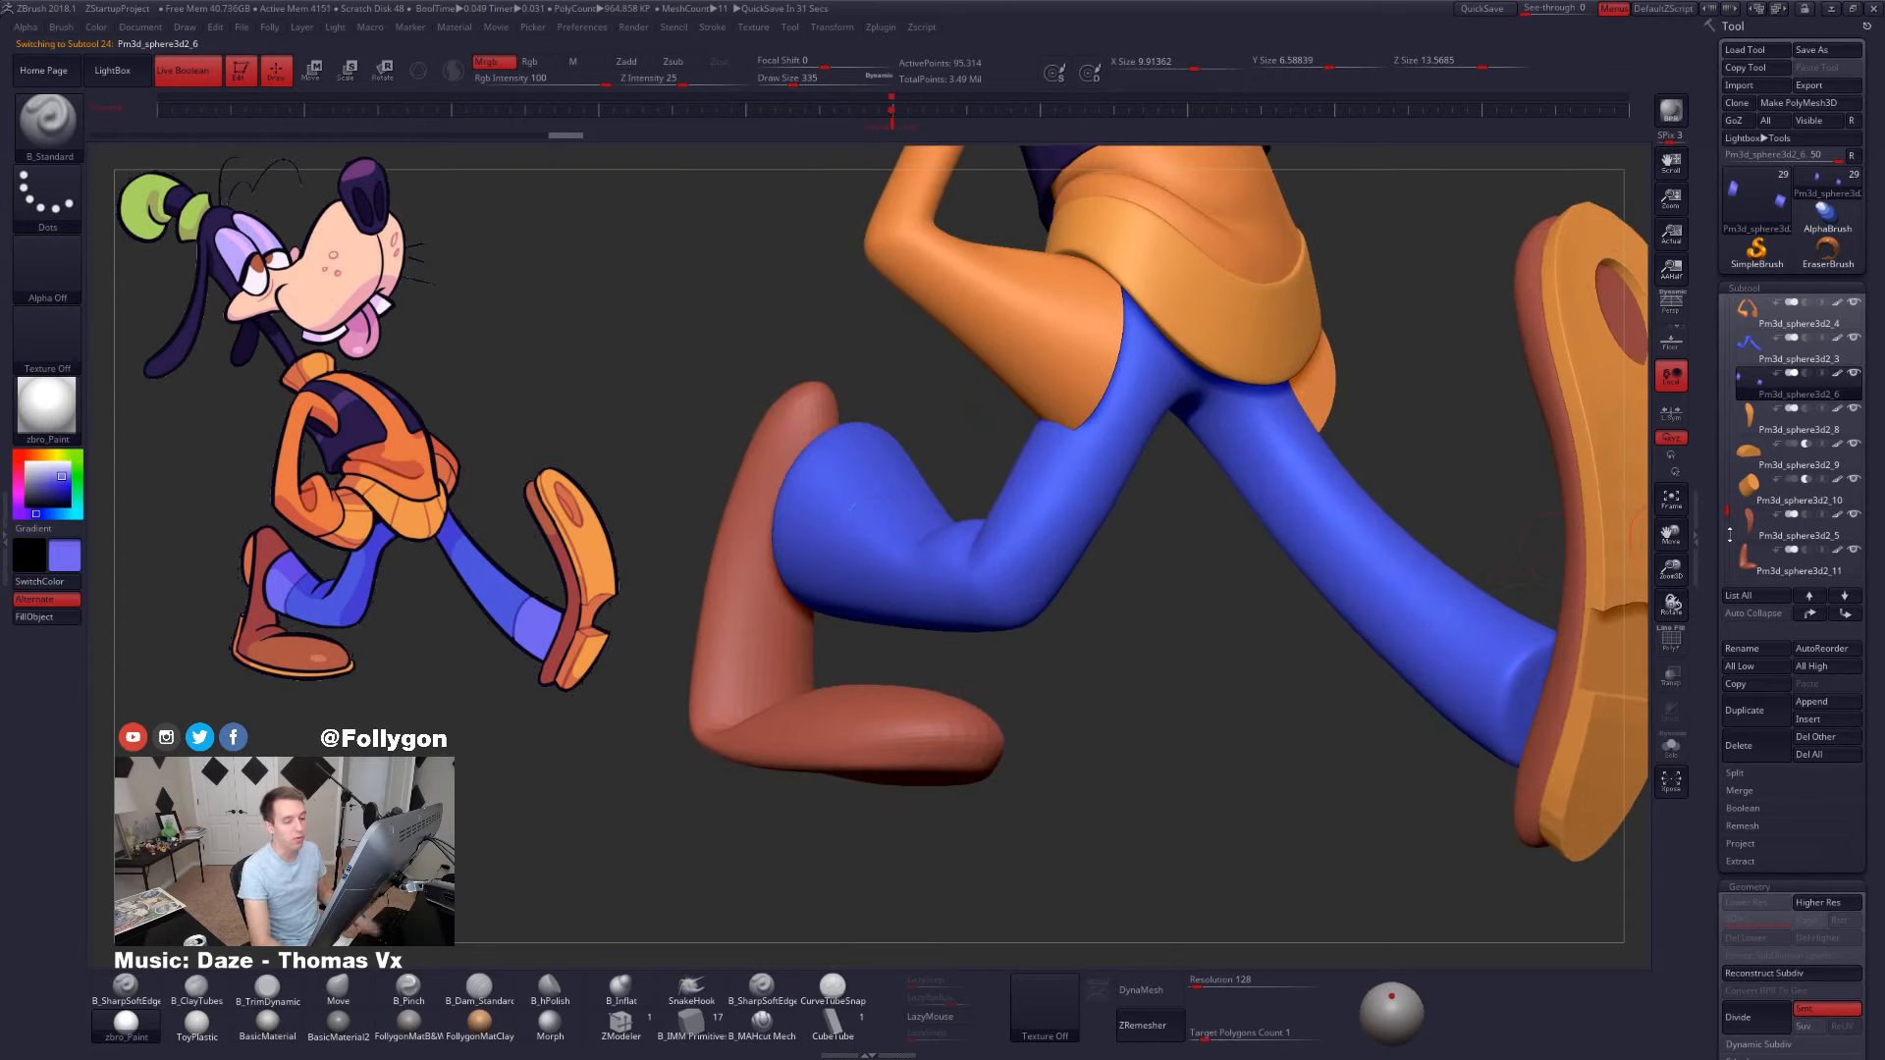
- Try Close Holes on the isolated trouser cuffs and undo it
{"action": "left_click", "coordinate": [1671, 747]}
{"action": "key", "text": "ctrl+f"}
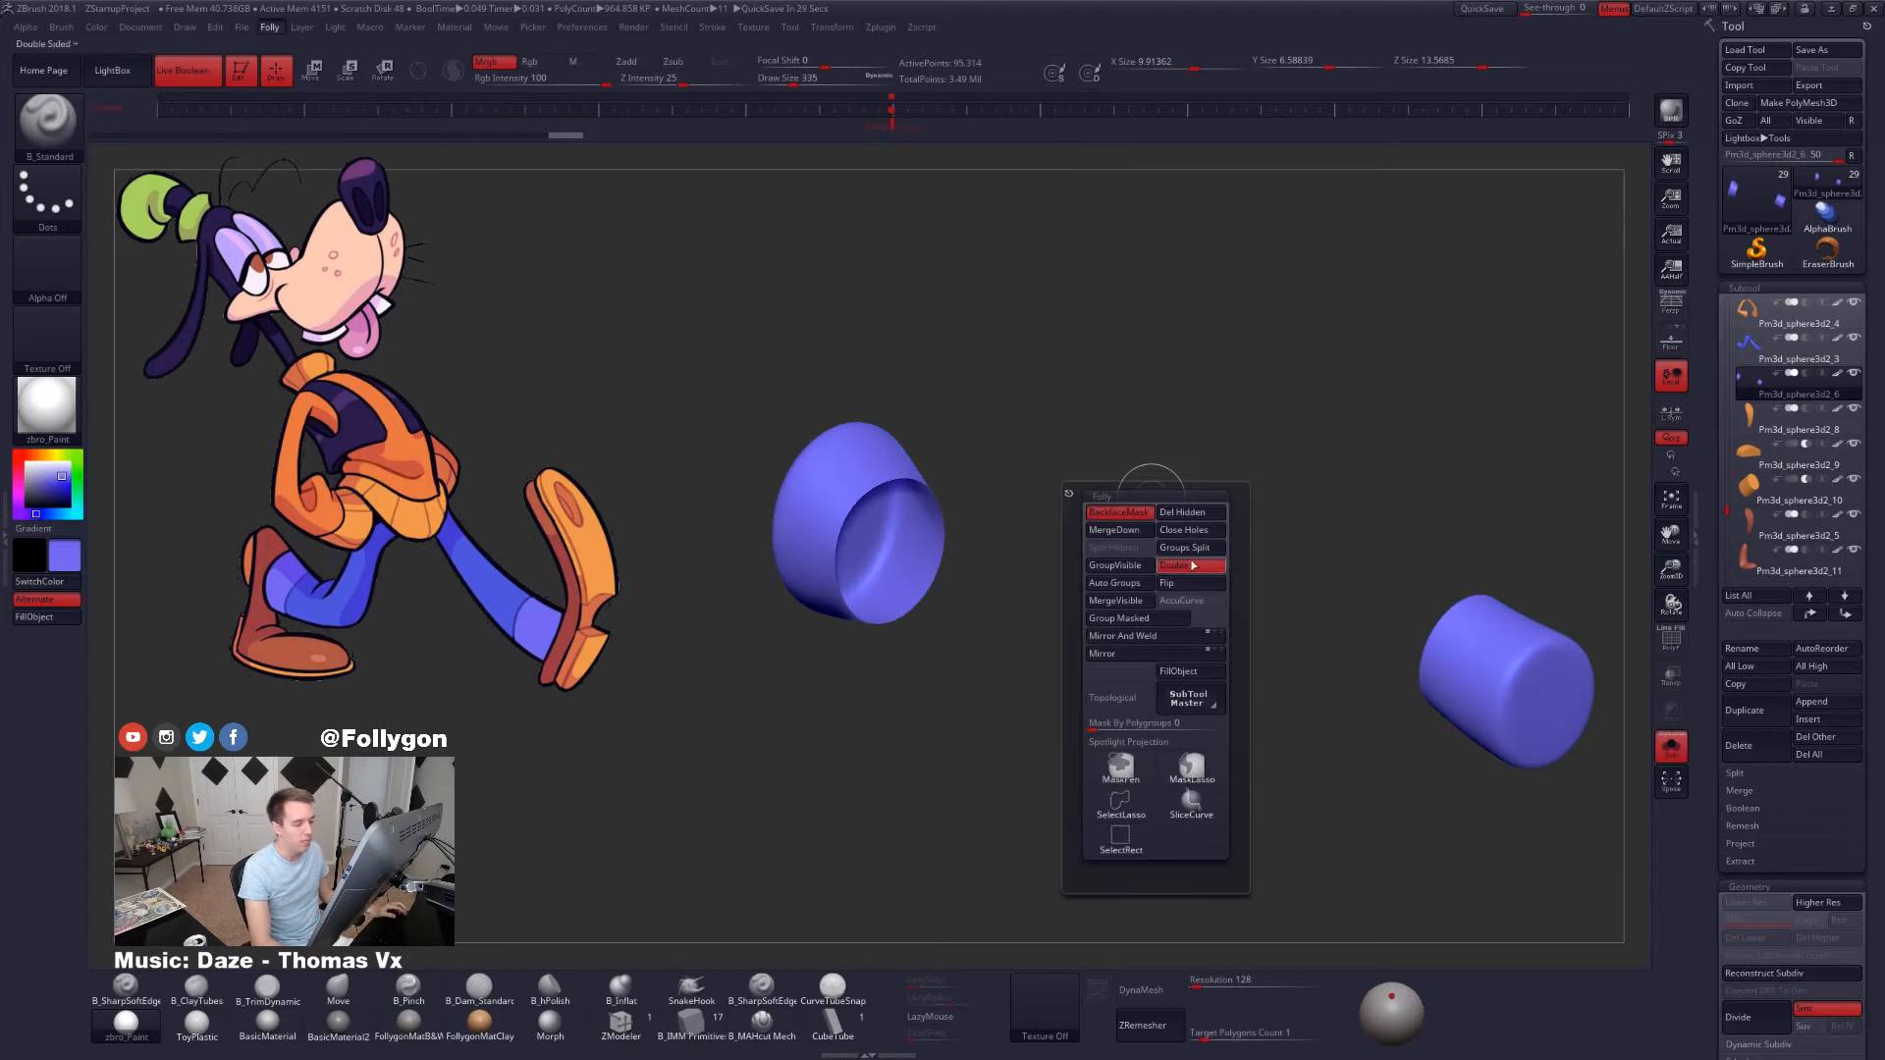
{"action": "left_click", "coordinate": [1184, 531]}
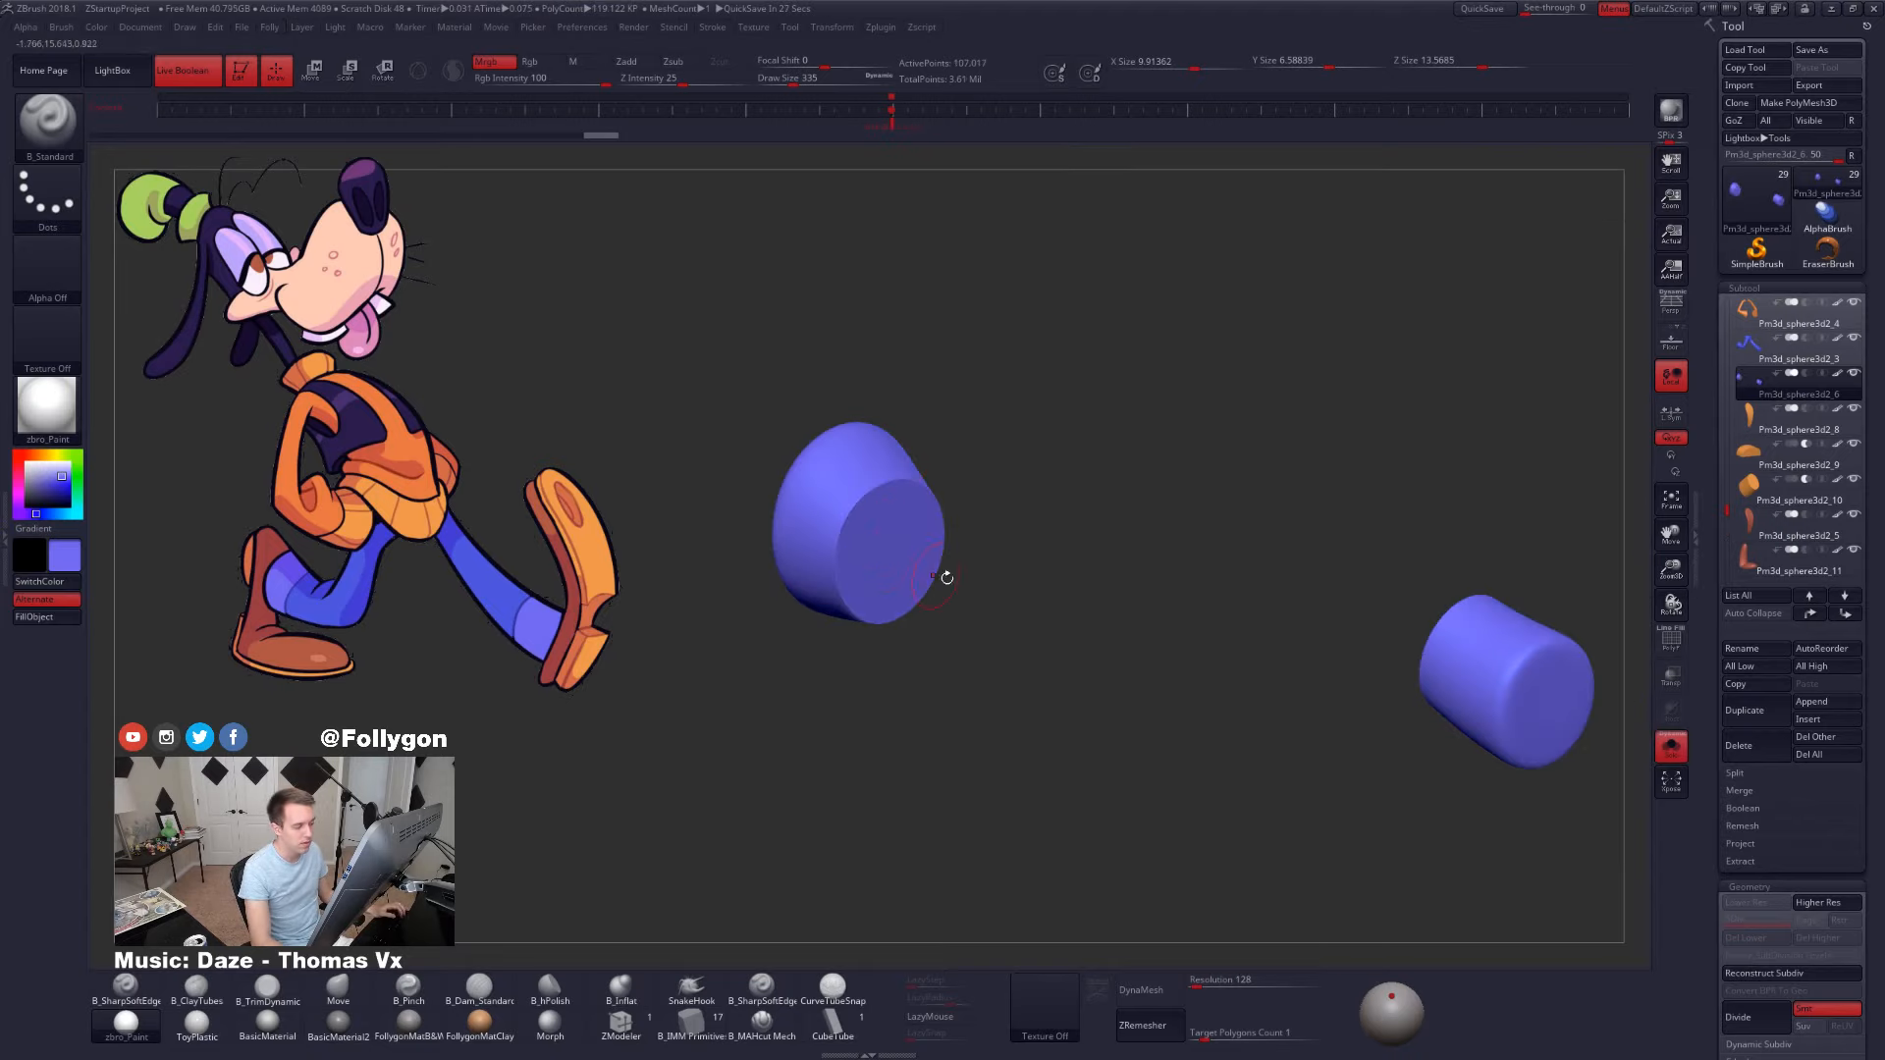
{"action": "key", "text": "ctrl+z"}
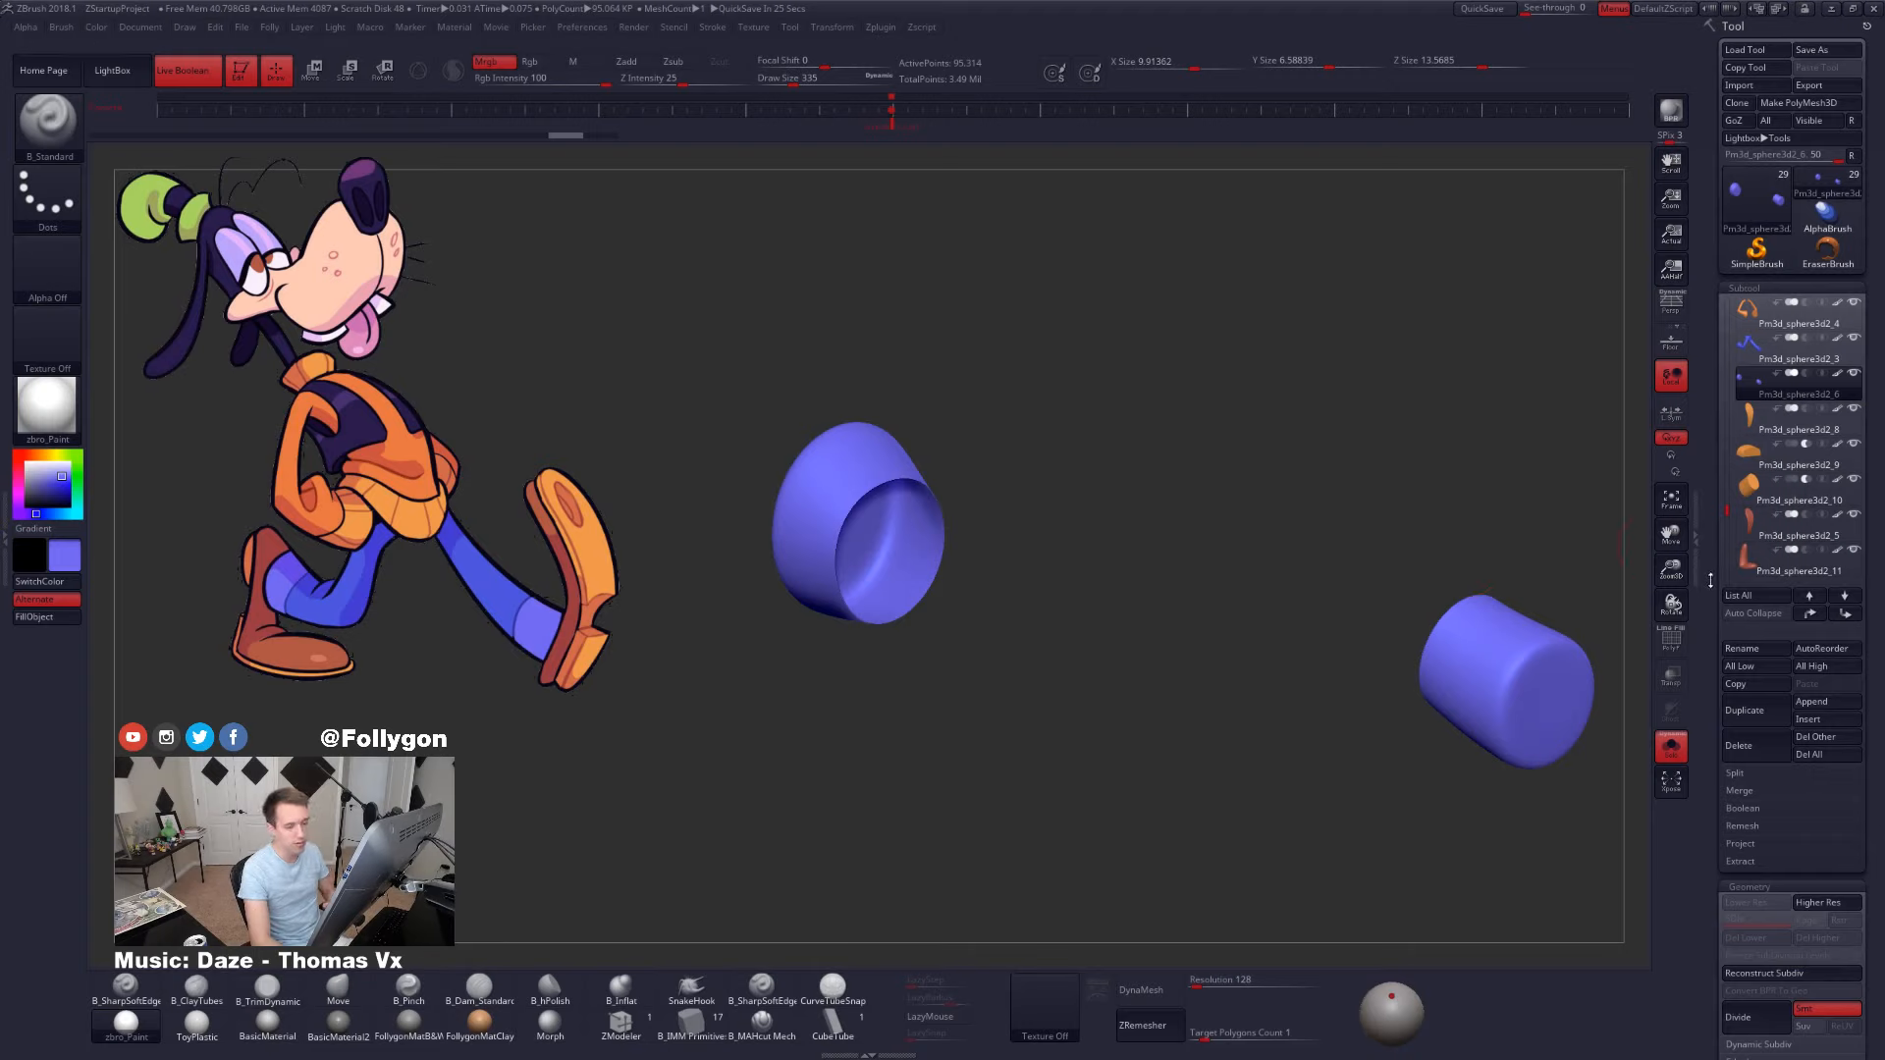
- Enlarge the cuffs slightly with the Inflate deformation and show the whole character around them again
{"action": "left_click_drag", "start_coordinate": [1710, 581], "coordinate": [1753, 374]}
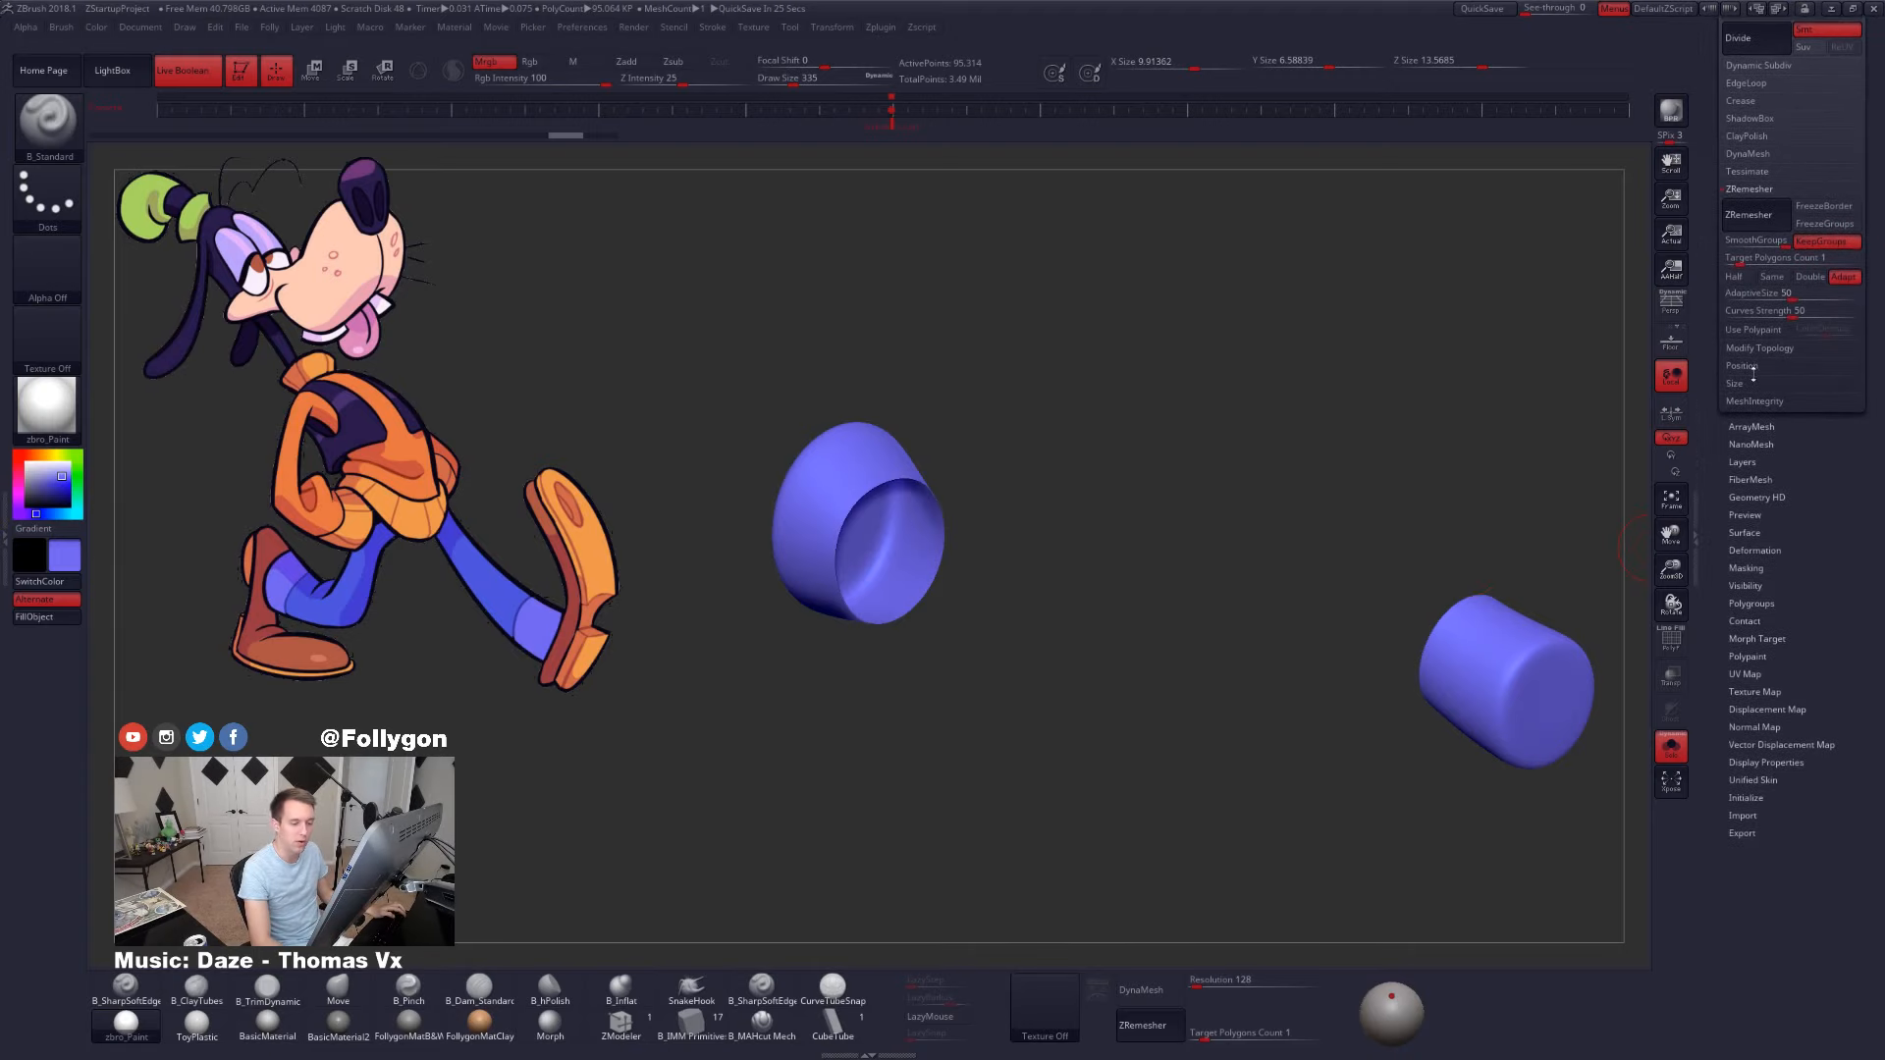
{"action": "left_click", "coordinate": [1754, 549]}
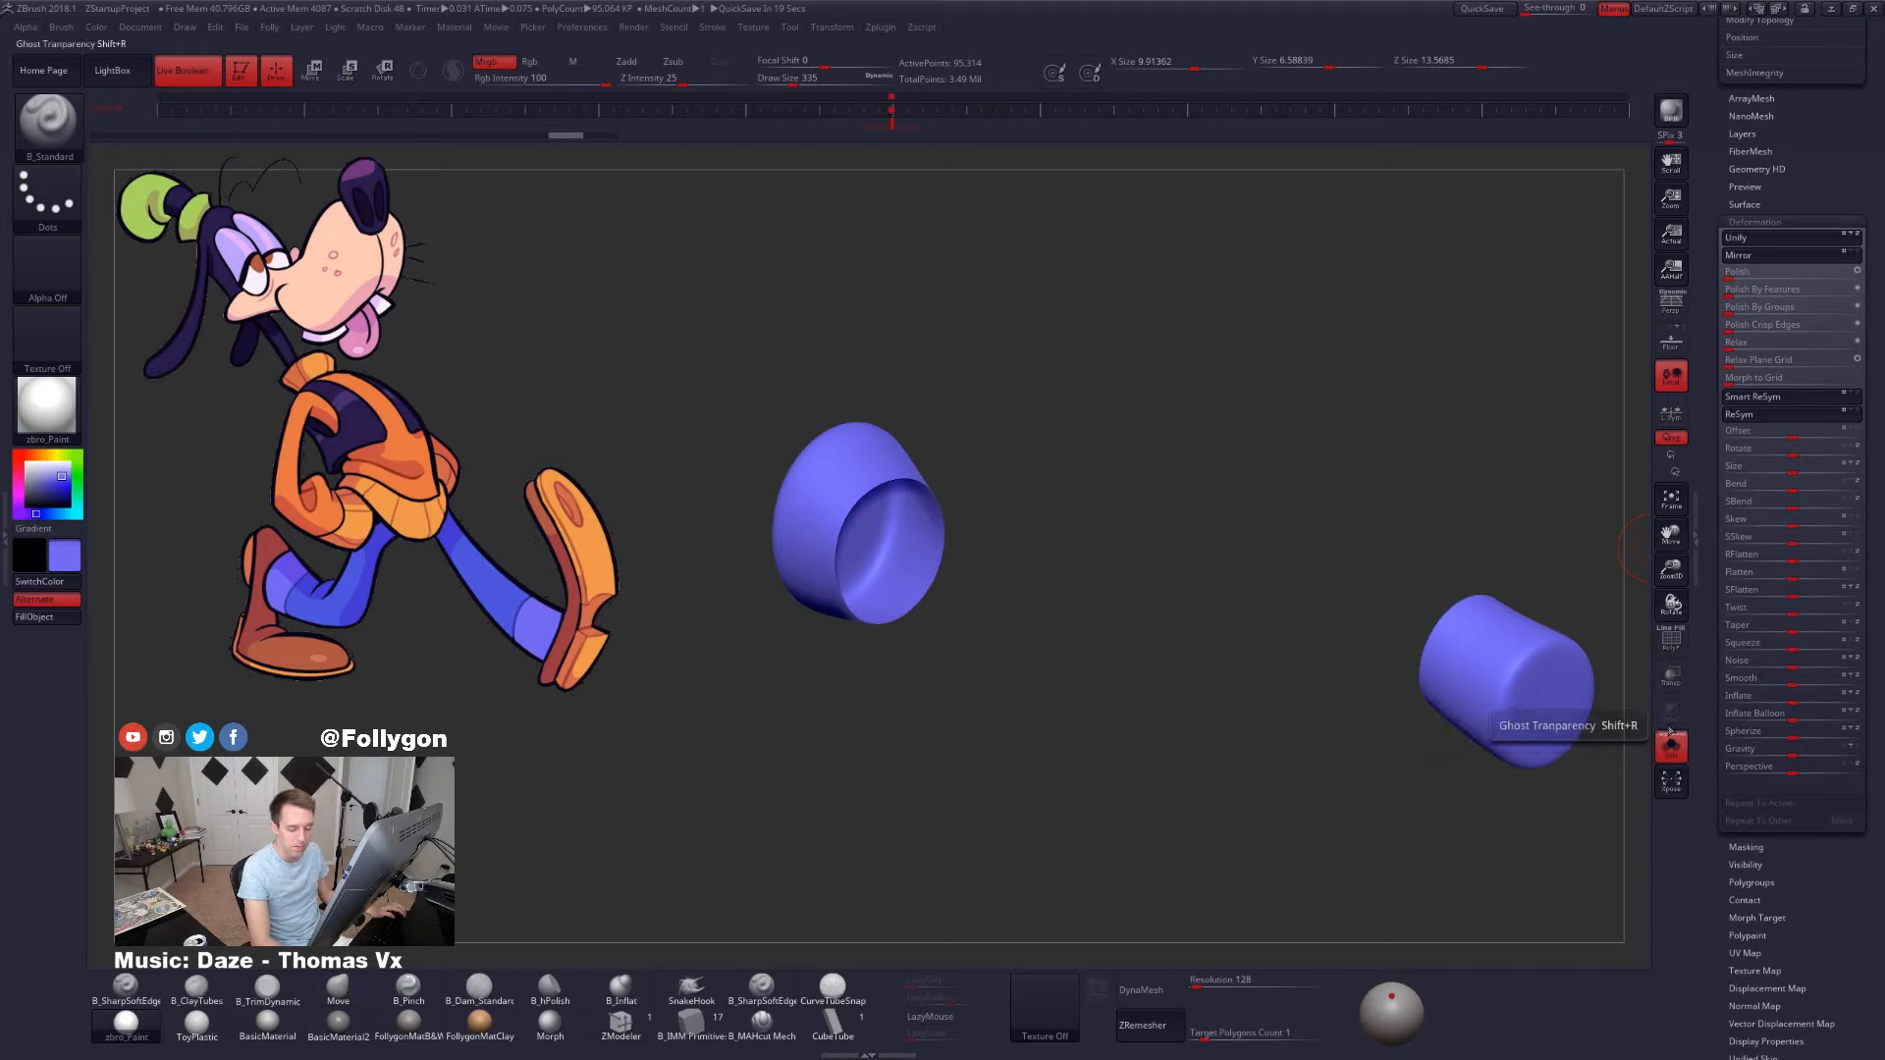
{"action": "left_click", "coordinate": [1804, 697]}
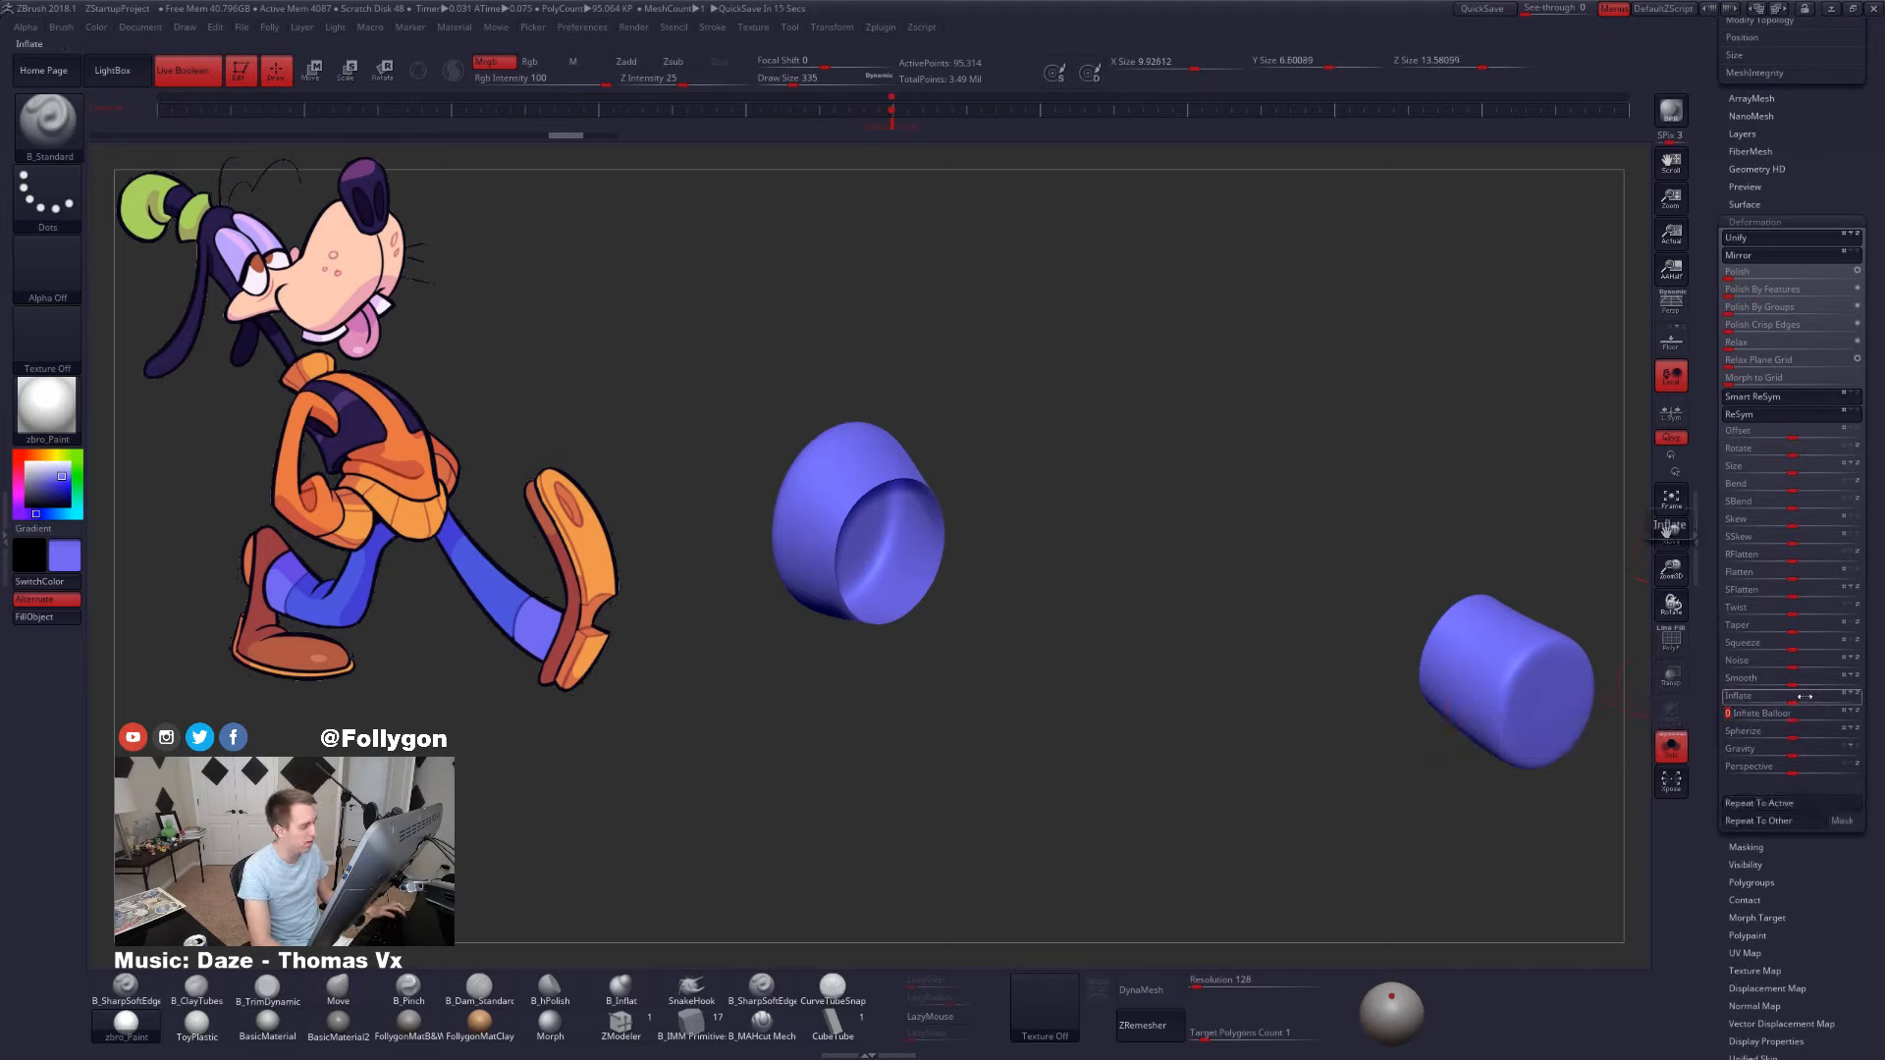
{"action": "key", "text": "ctrl+shift+z"}
{"action": "key", "text": "alt+s"}
{"action": "right_click_drag", "start_coordinate": [898, 557], "coordinate": [1021, 727]}
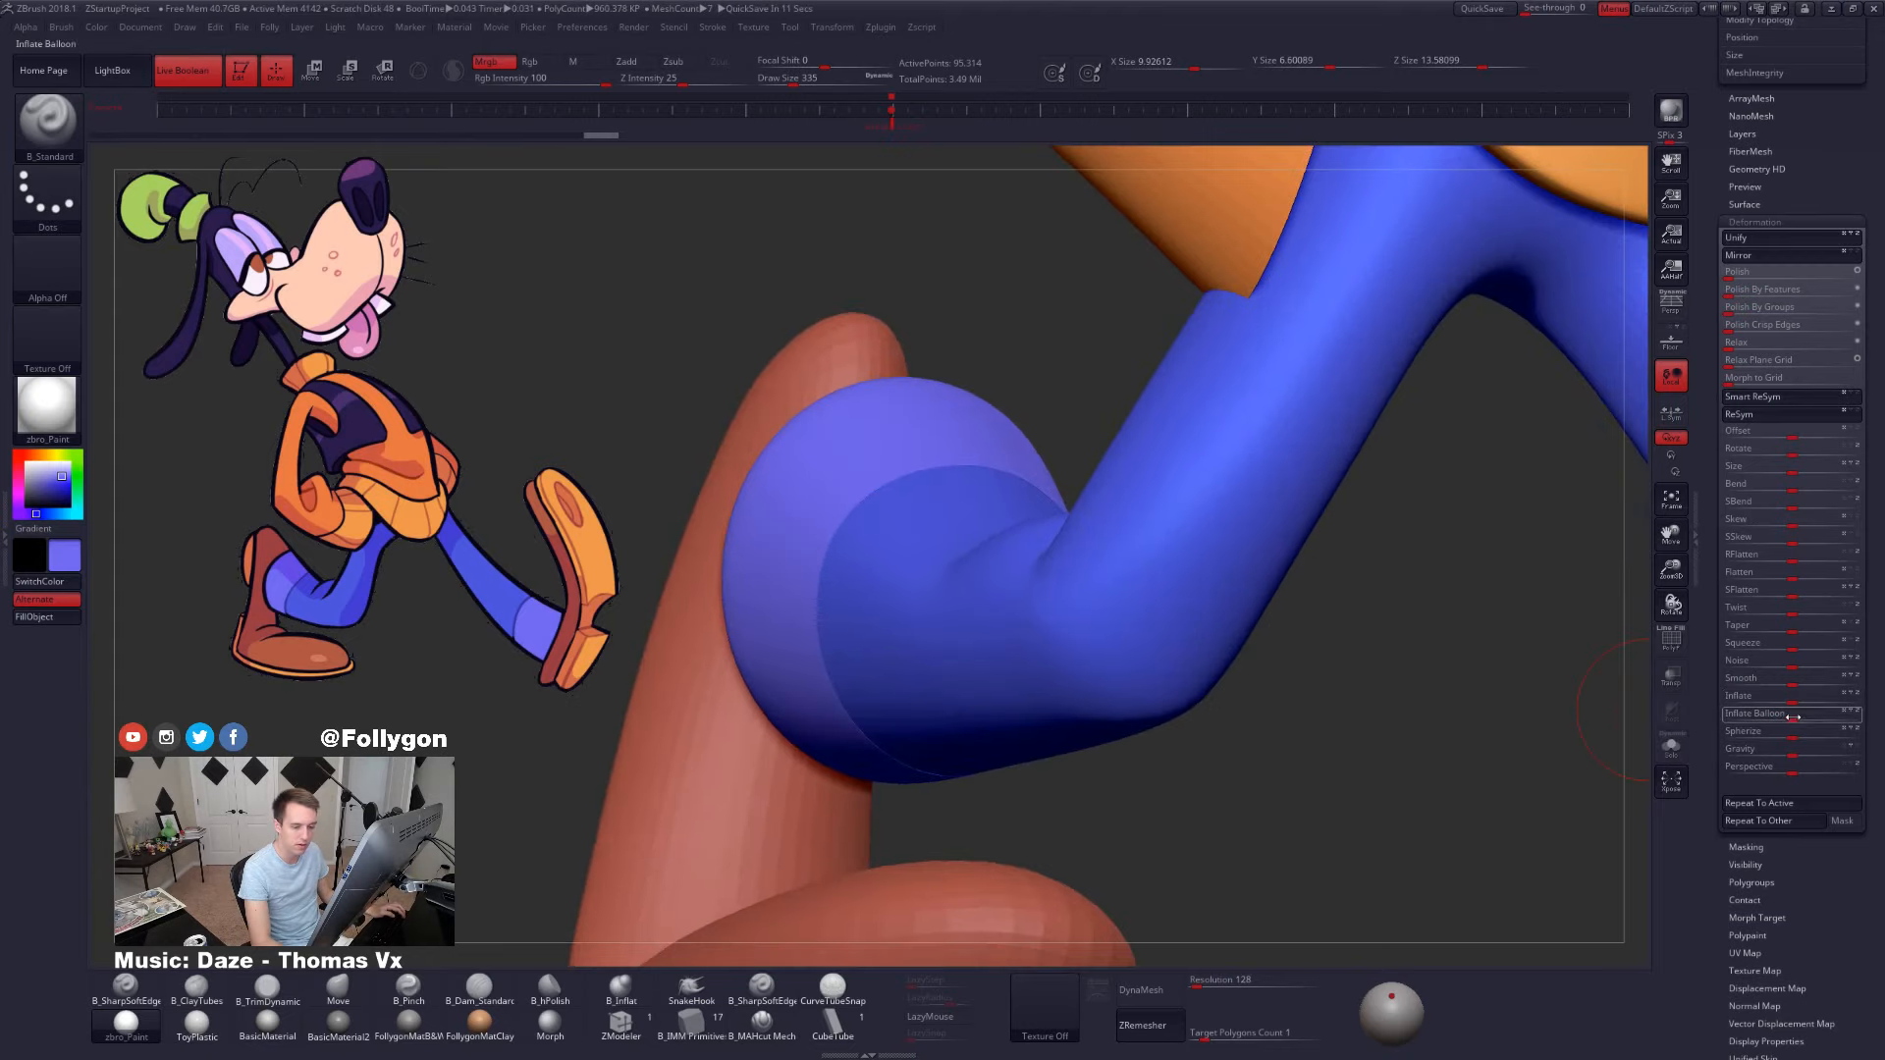
- Apply the Inflate deformation with a value of 5 to the cuffs and check their edge against the leg up close
{"action": "left_click_drag", "start_coordinate": [1789, 703], "coordinate": [1789, 705]}
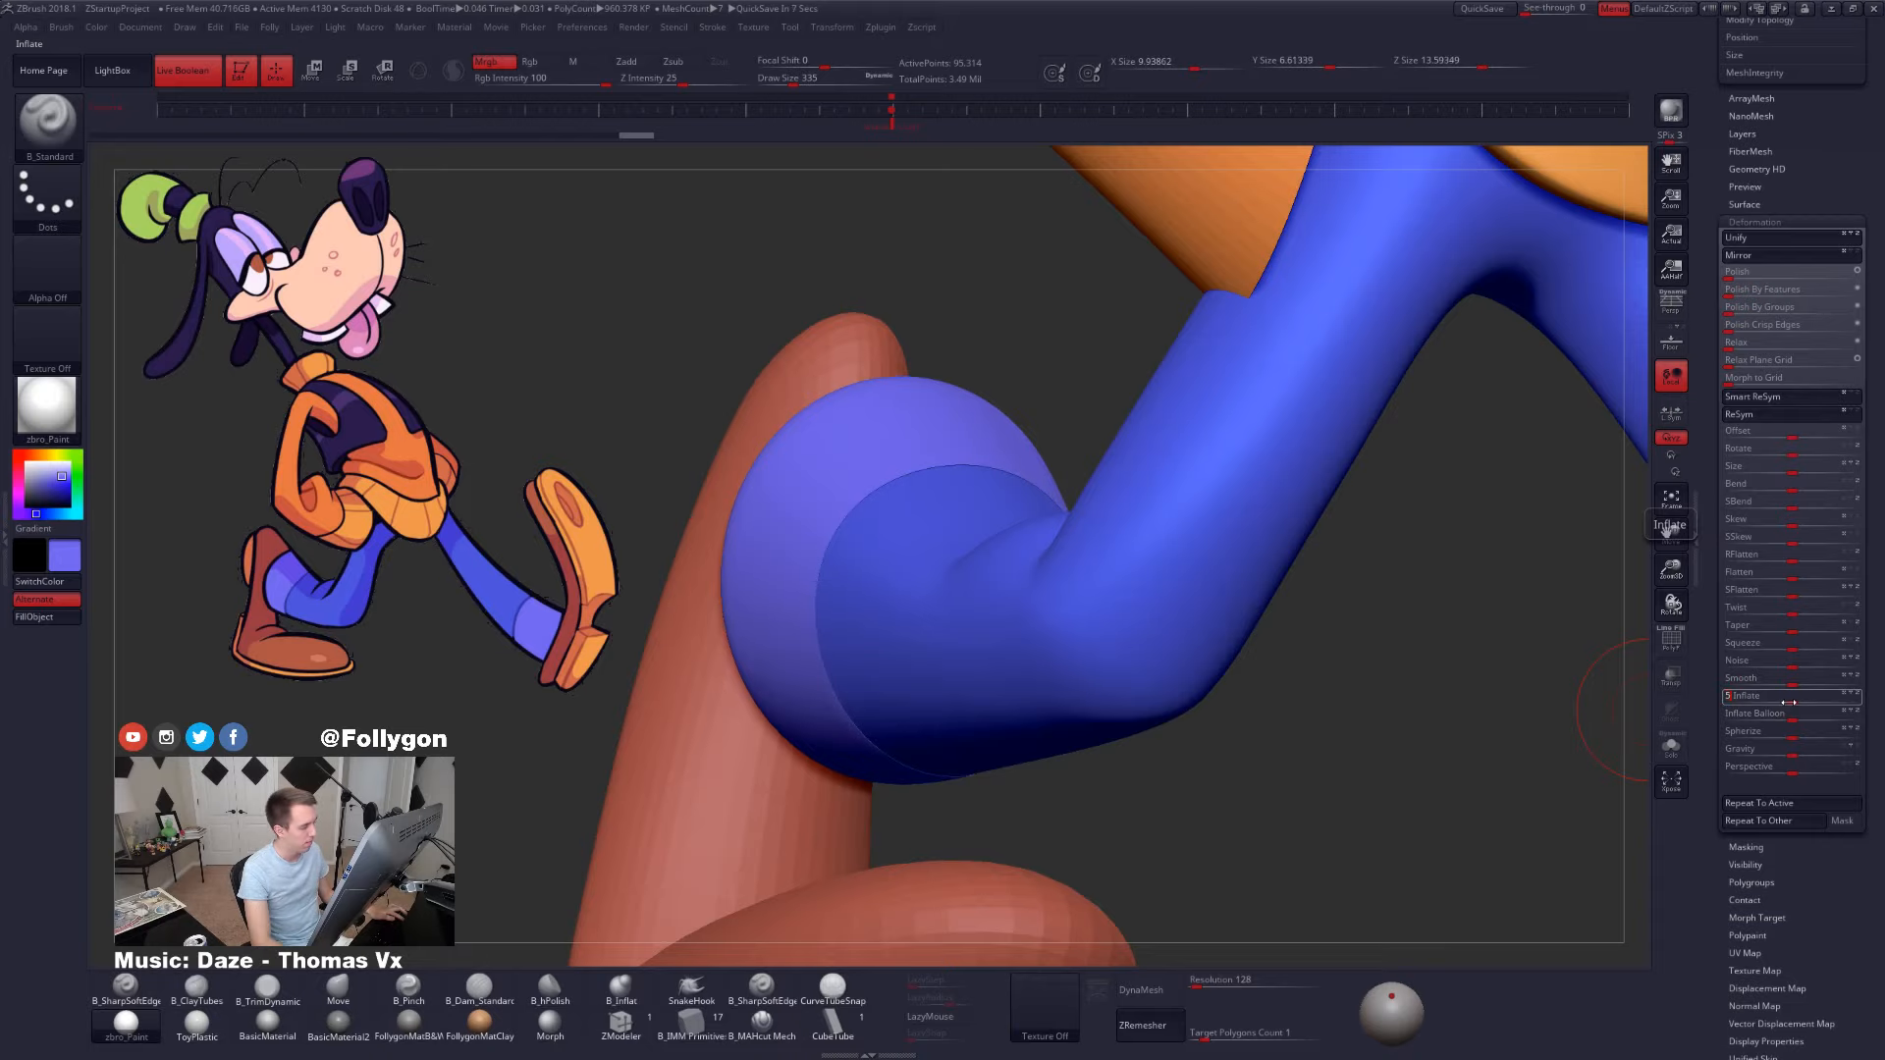
{"action": "right_click_drag", "start_coordinate": [981, 422], "coordinate": [942, 585]}
{"action": "key", "text": "alt+s"}
{"action": "key", "text": "alt+s"}
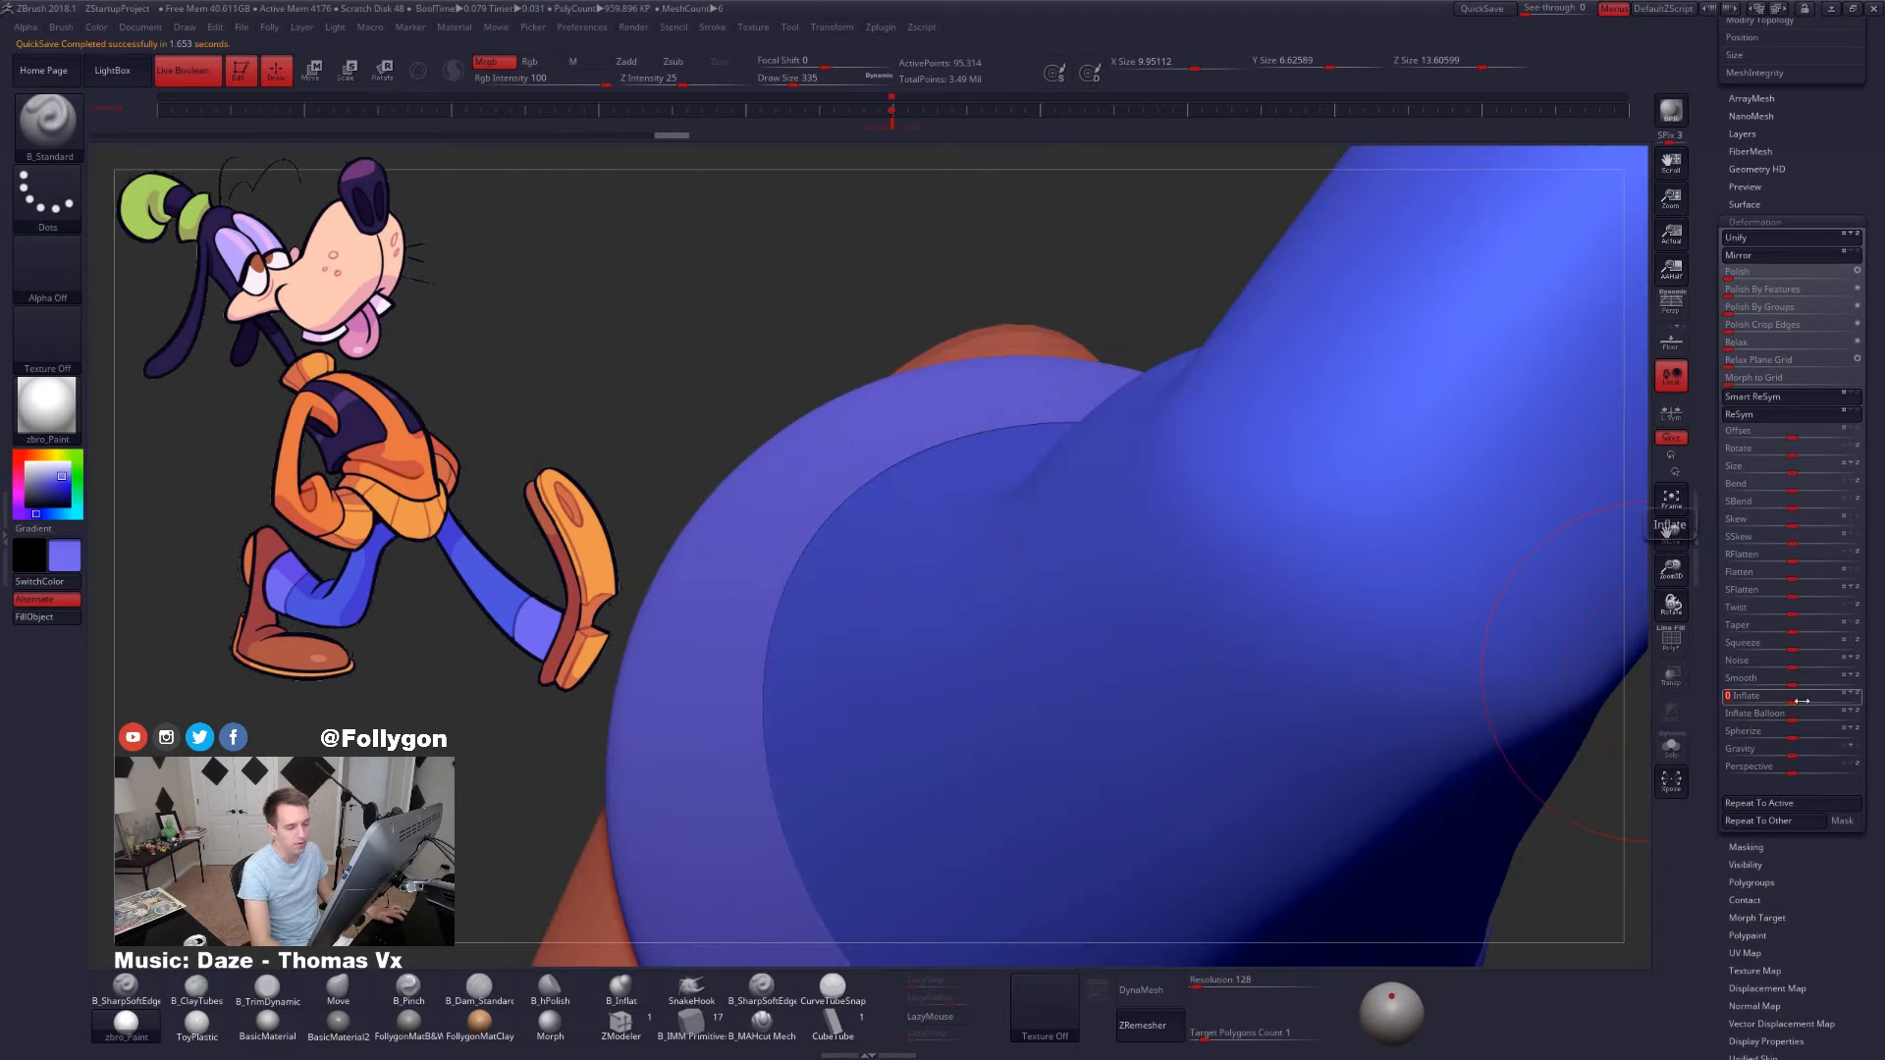
- Try a stronger Inflate on the cuffs, inspect the cuff's rim in isolation and on the leg, and undo it
{"action": "key", "text": "Tab"}
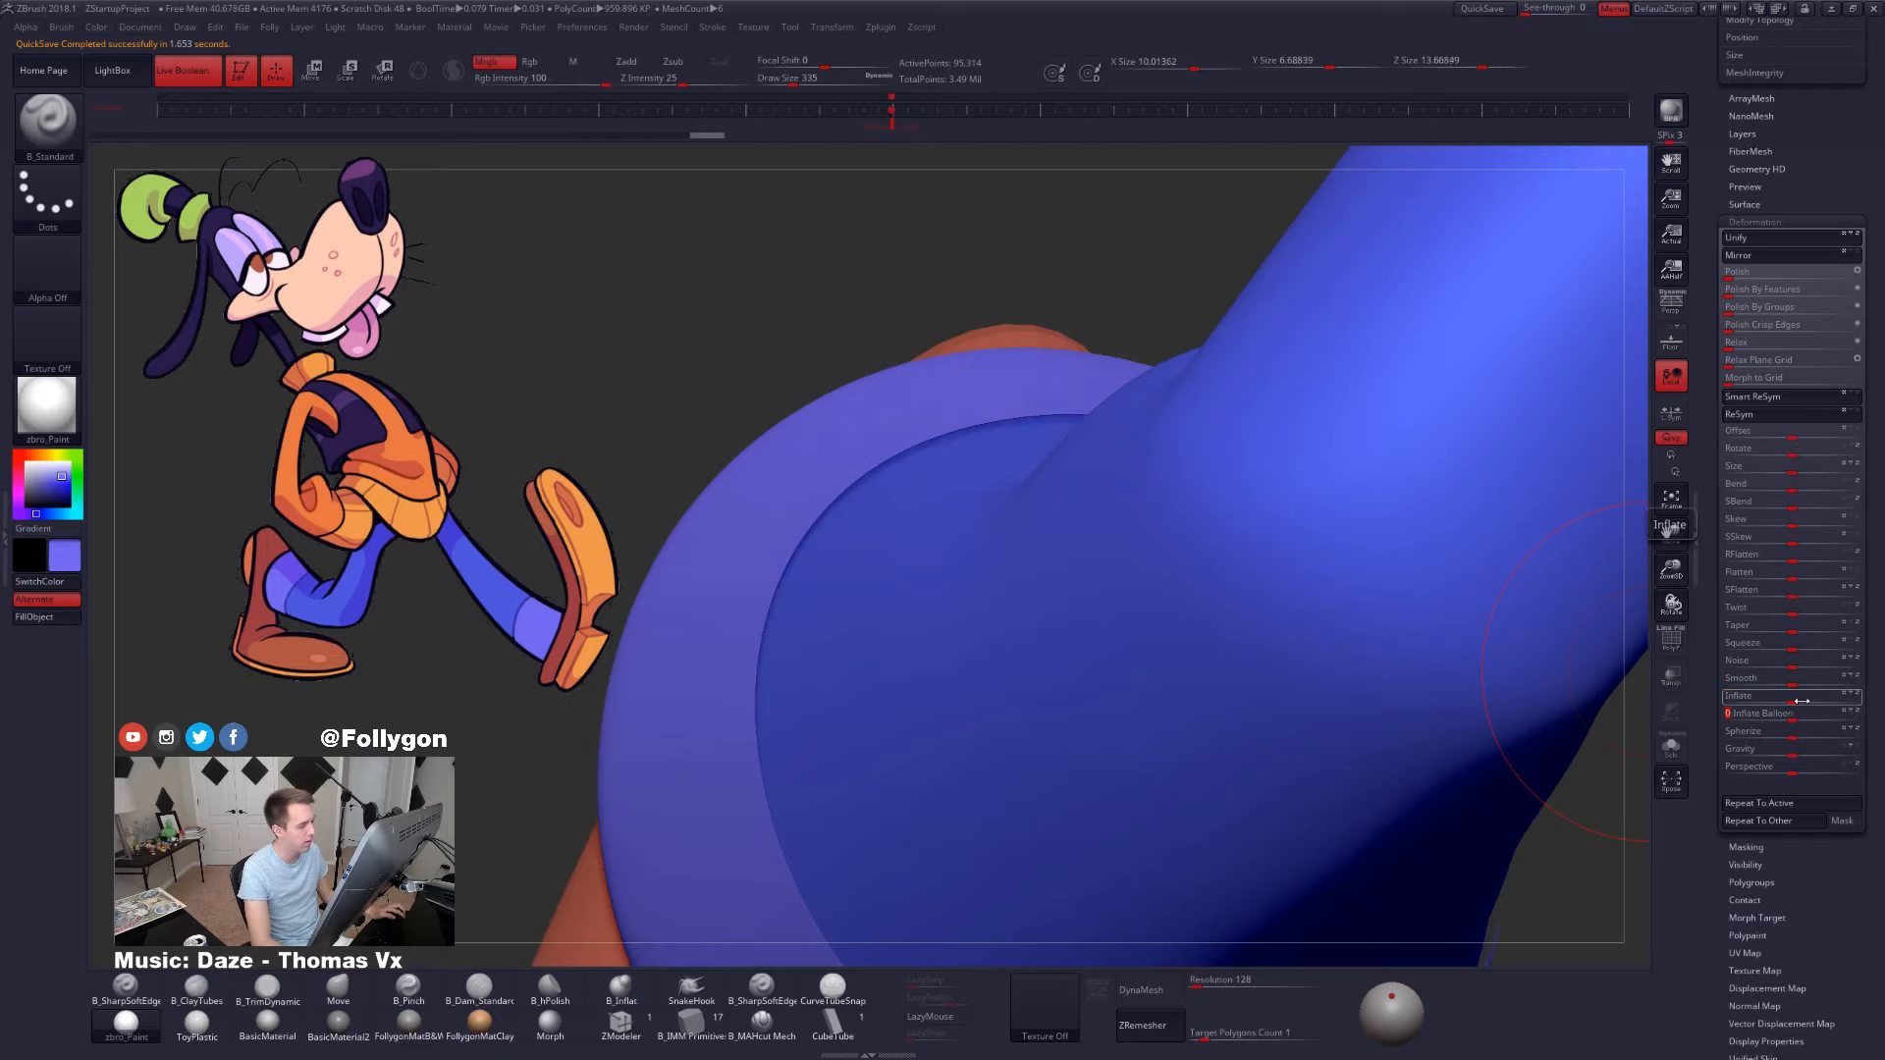
{"action": "right_click_drag", "start_coordinate": [967, 471], "coordinate": [929, 523]}
{"action": "key", "text": "space"}
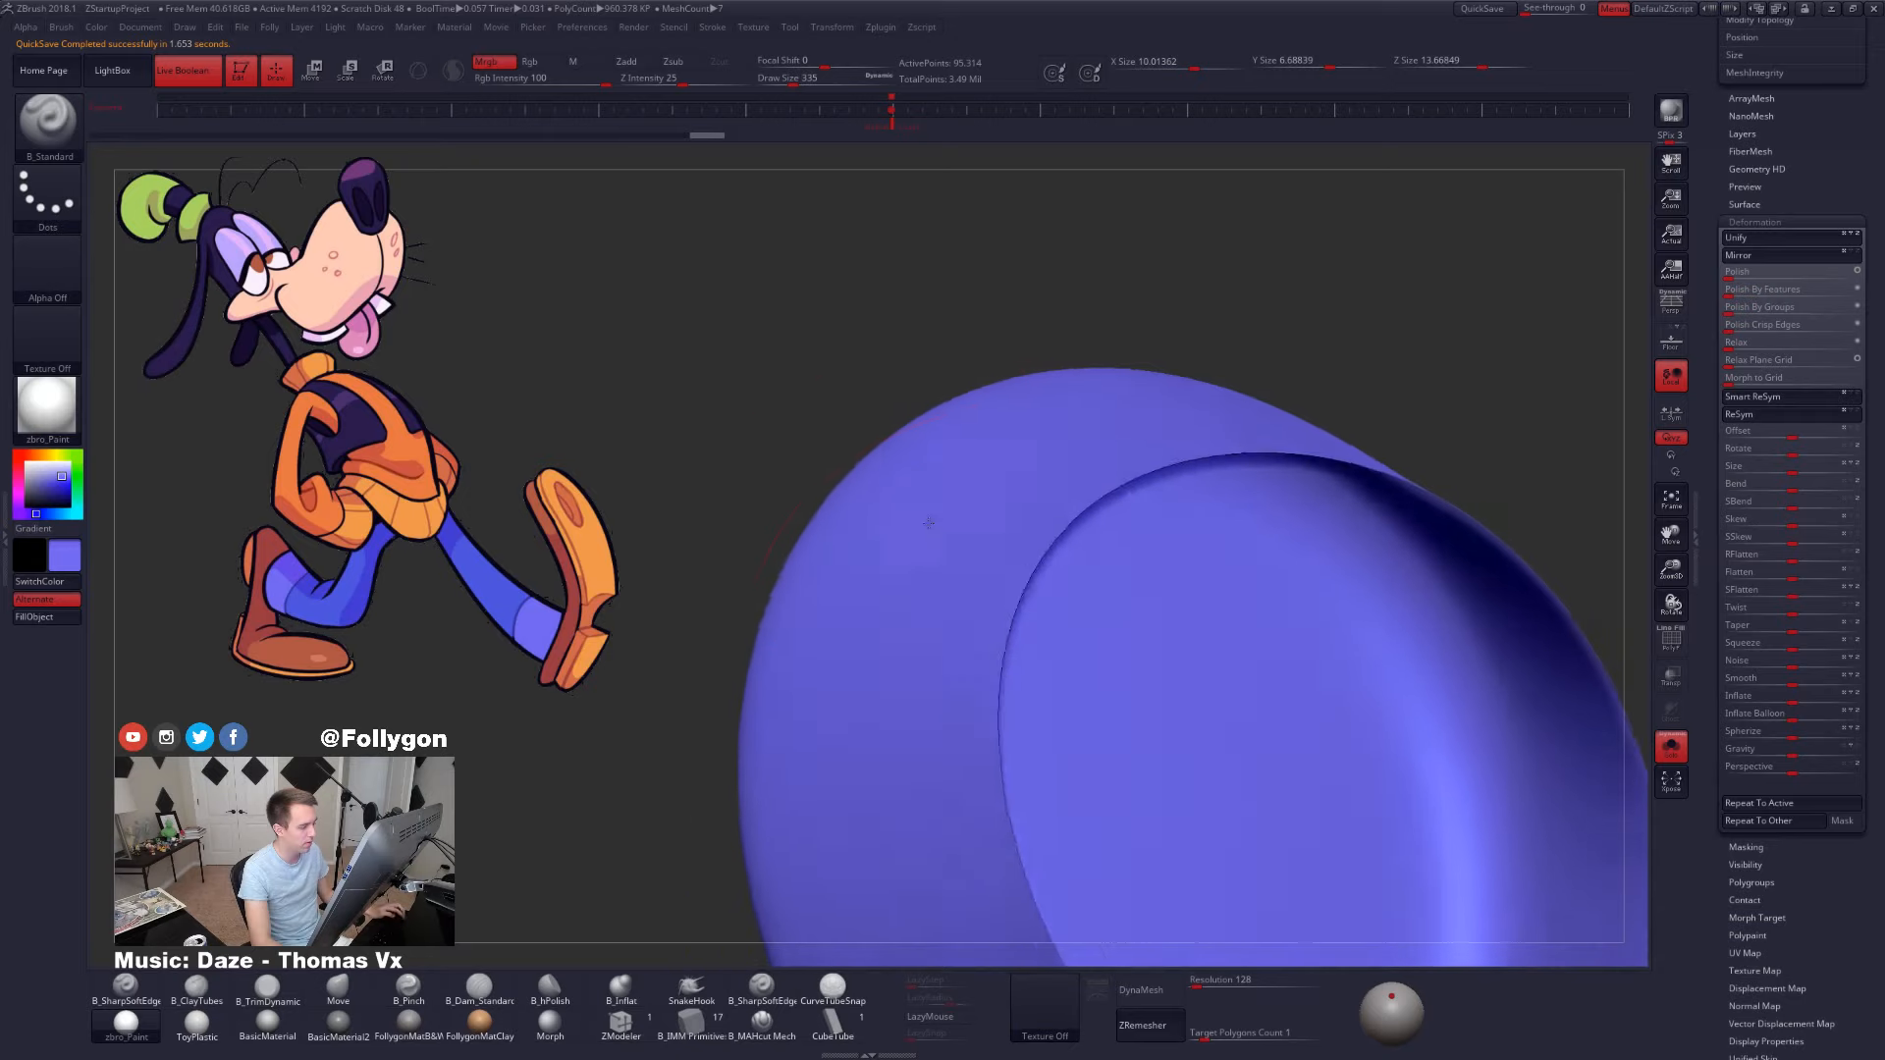
{"action": "key", "text": "ctrl+shift+s"}
{"action": "right_click_drag", "start_coordinate": [1282, 553], "coordinate": [981, 442]}
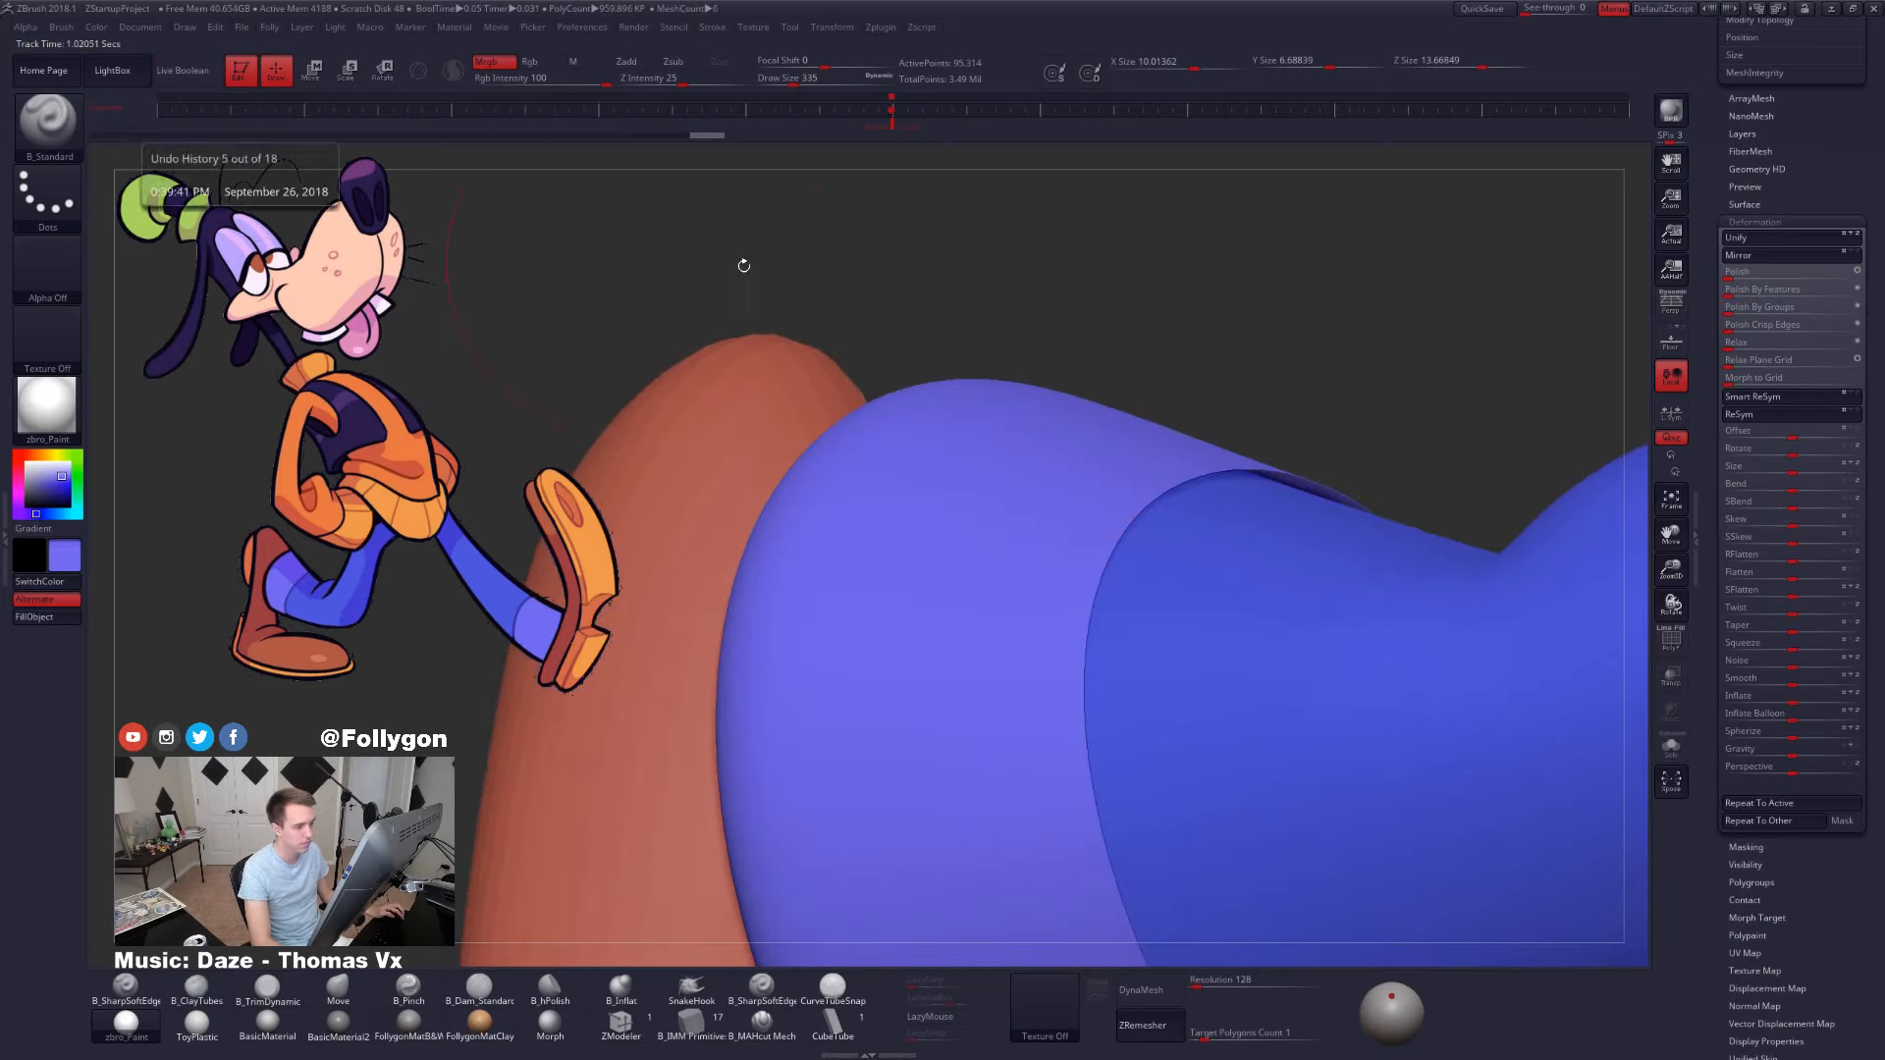
{"action": "key", "text": "ctrl"}
- Inflate the cuffs by 15 with the Inflate deformation and check how they sit on the rear leg
{"action": "mouse_move", "coordinate": [1756, 679]}
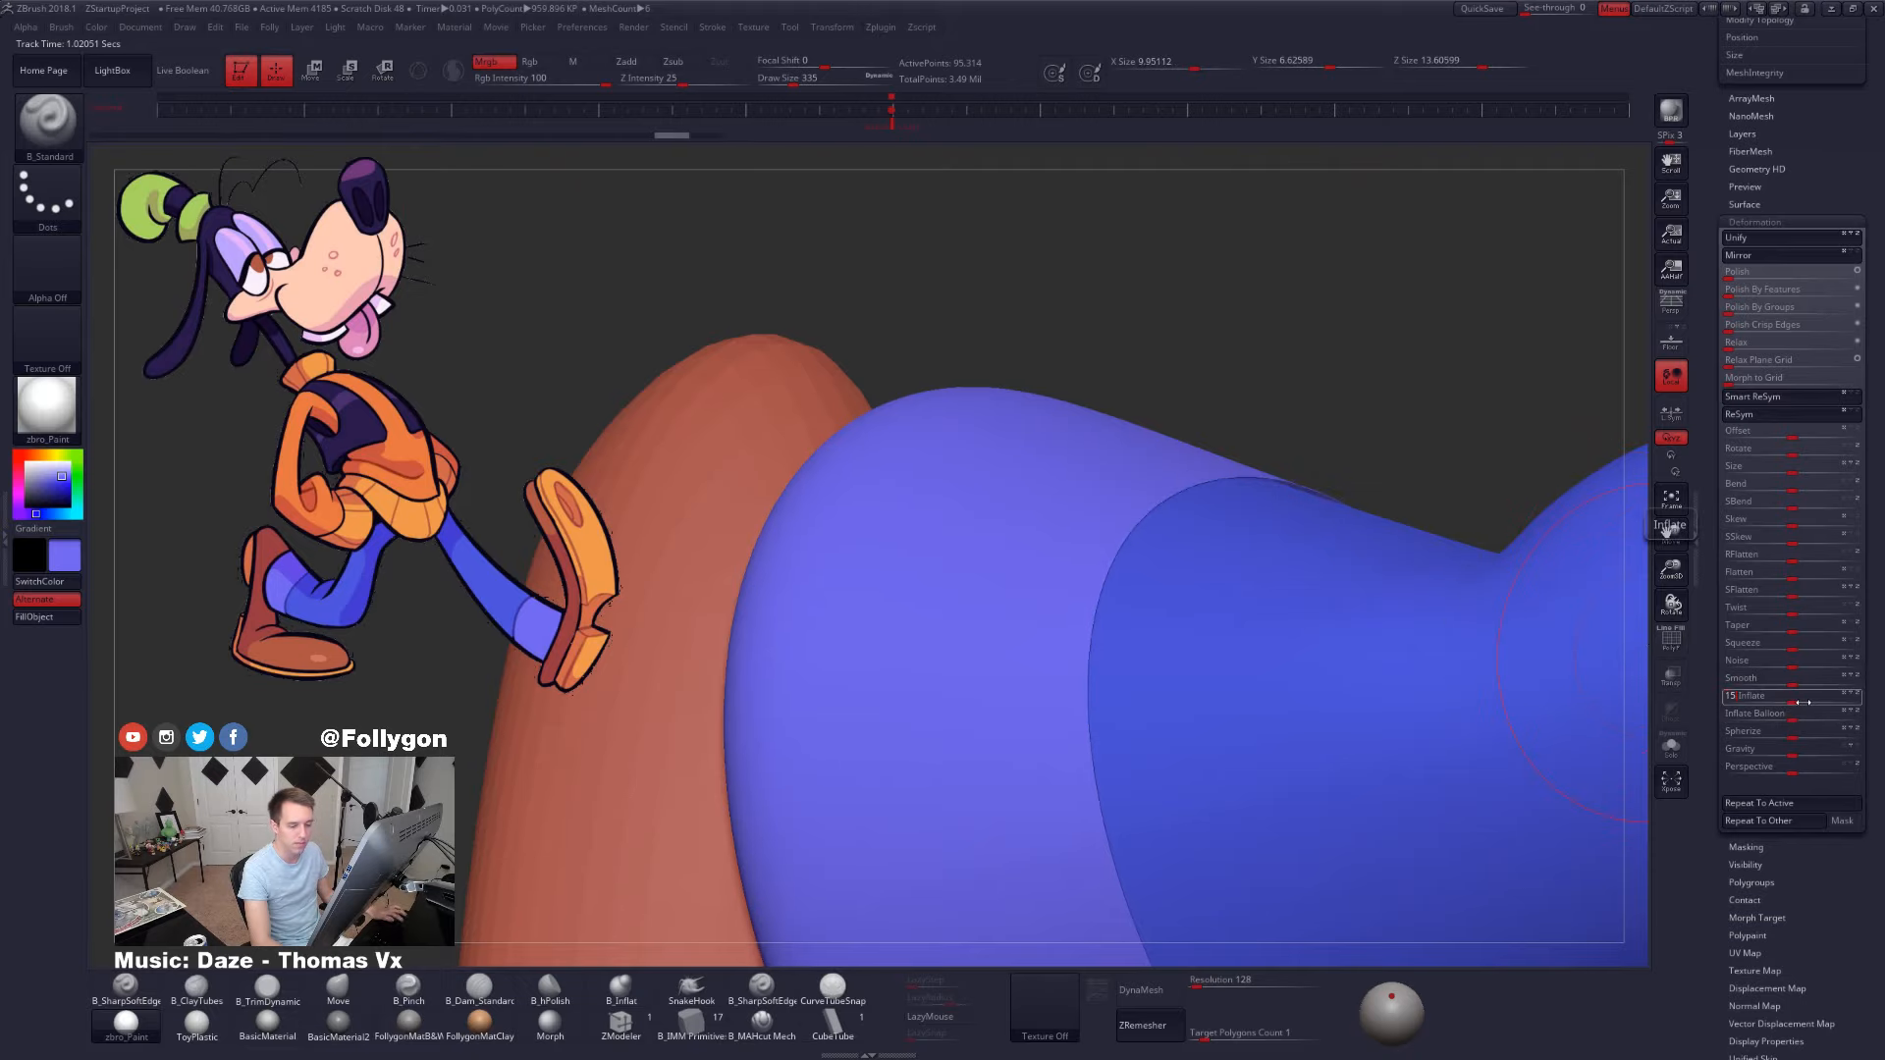
{"action": "left_click_drag", "start_coordinate": [1808, 703], "coordinate": [1811, 703]}
{"action": "right_click_drag", "start_coordinate": [1375, 461], "coordinate": [1167, 397]}
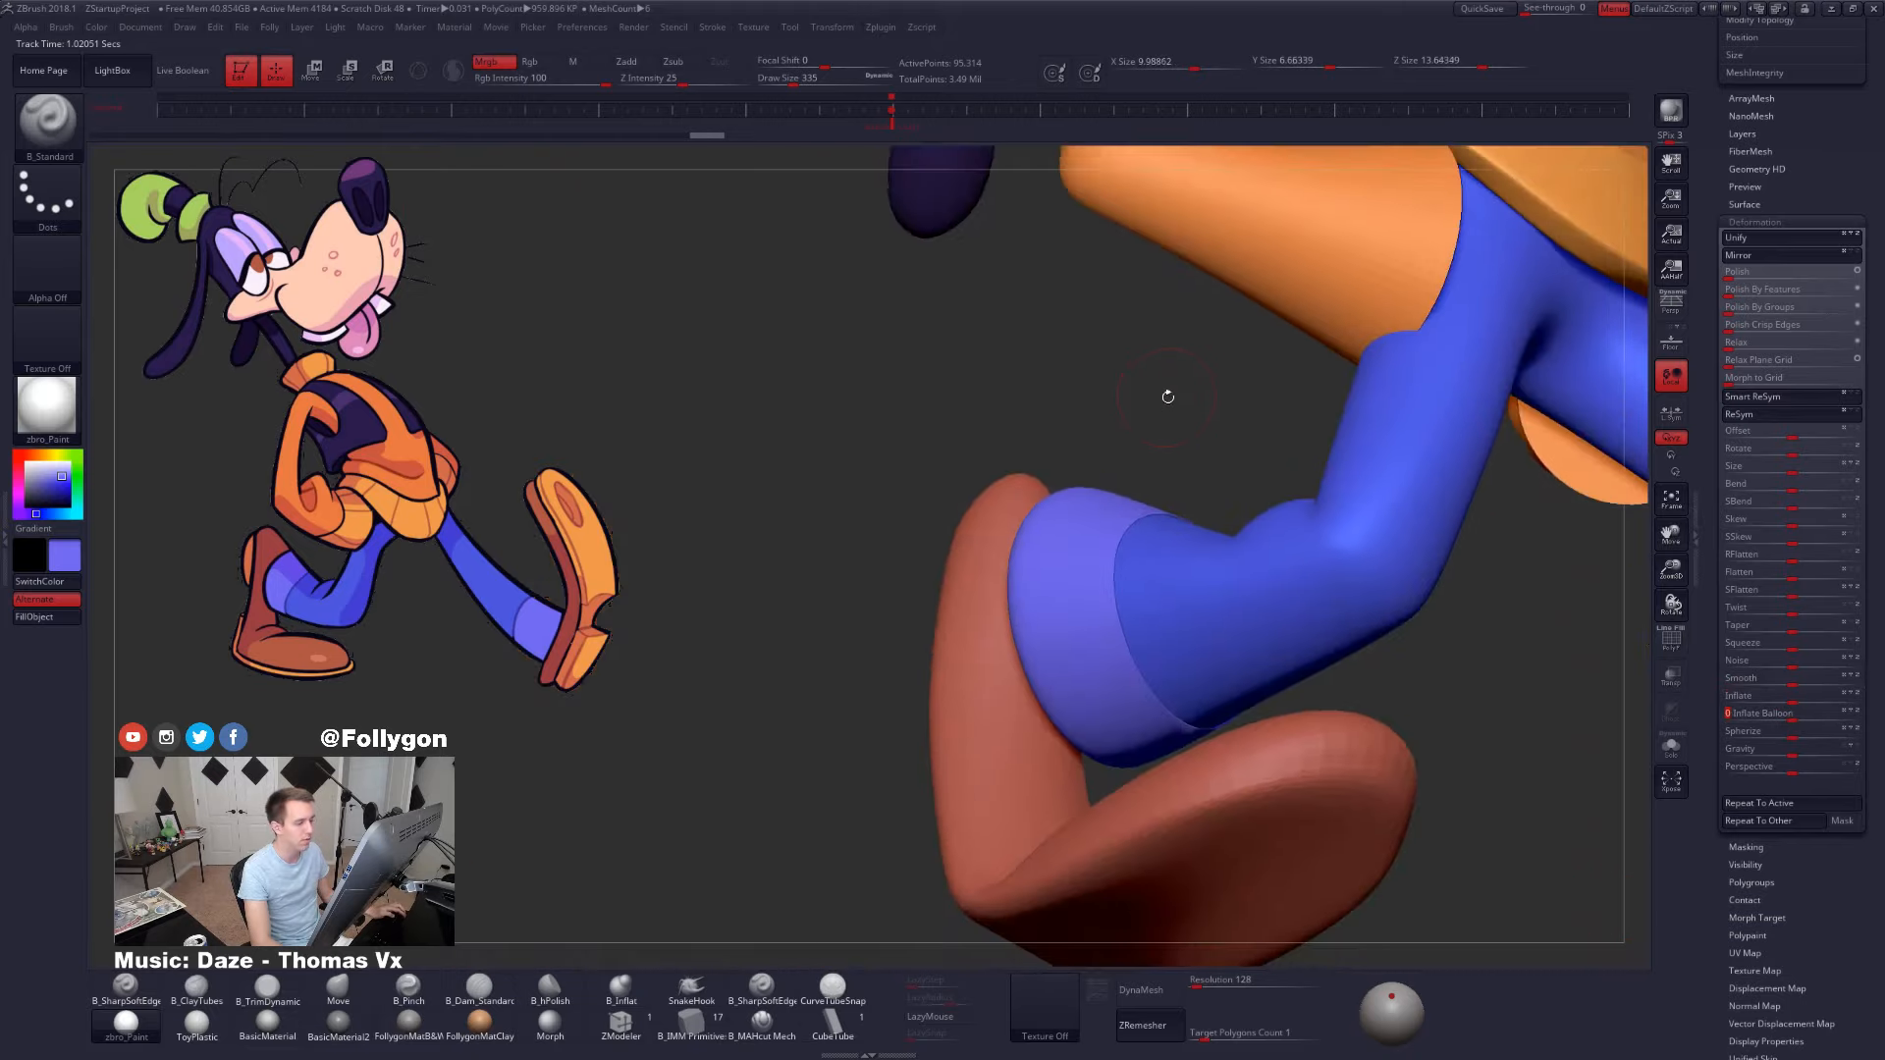
- Turn Live Boolean back on and close the holes at the trouser cuffs' open ends
{"action": "left_click", "coordinate": [191, 80]}
{"action": "key", "text": "space"}
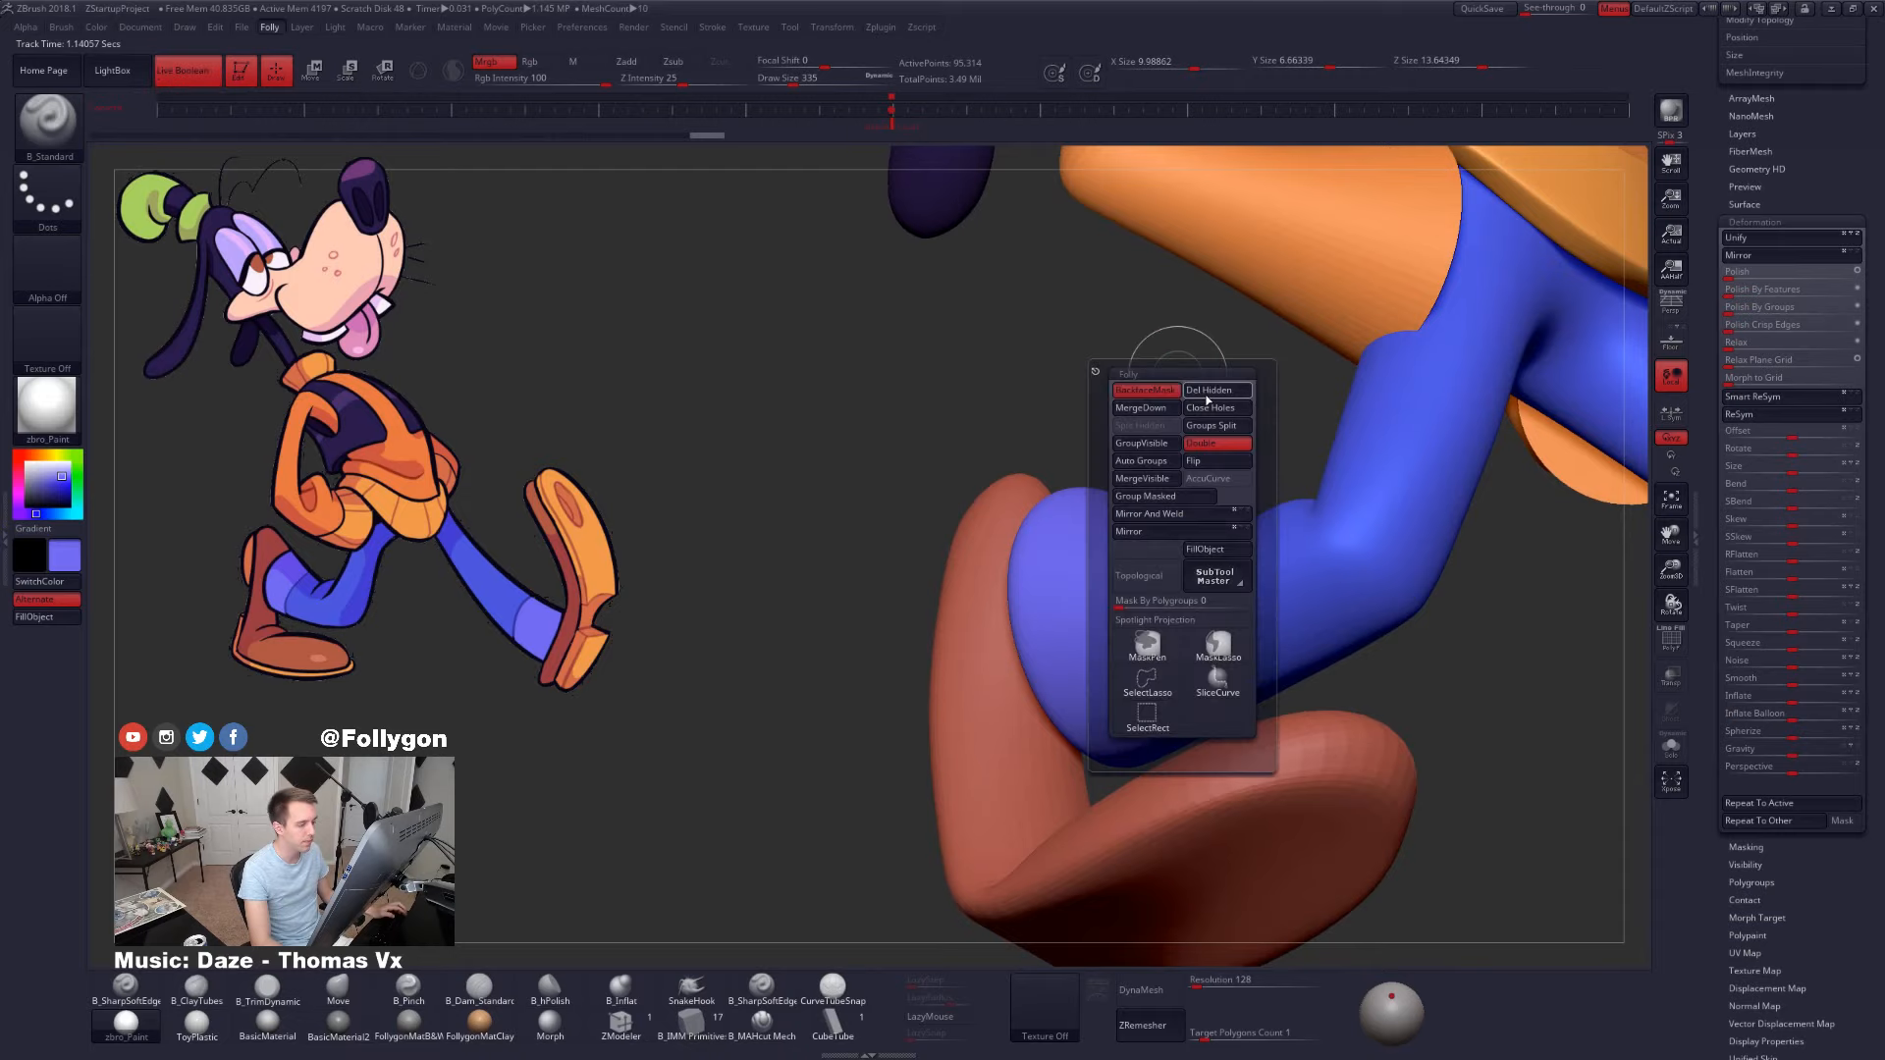
{"action": "right_click_drag", "start_coordinate": [1145, 501], "coordinate": [1181, 631]}
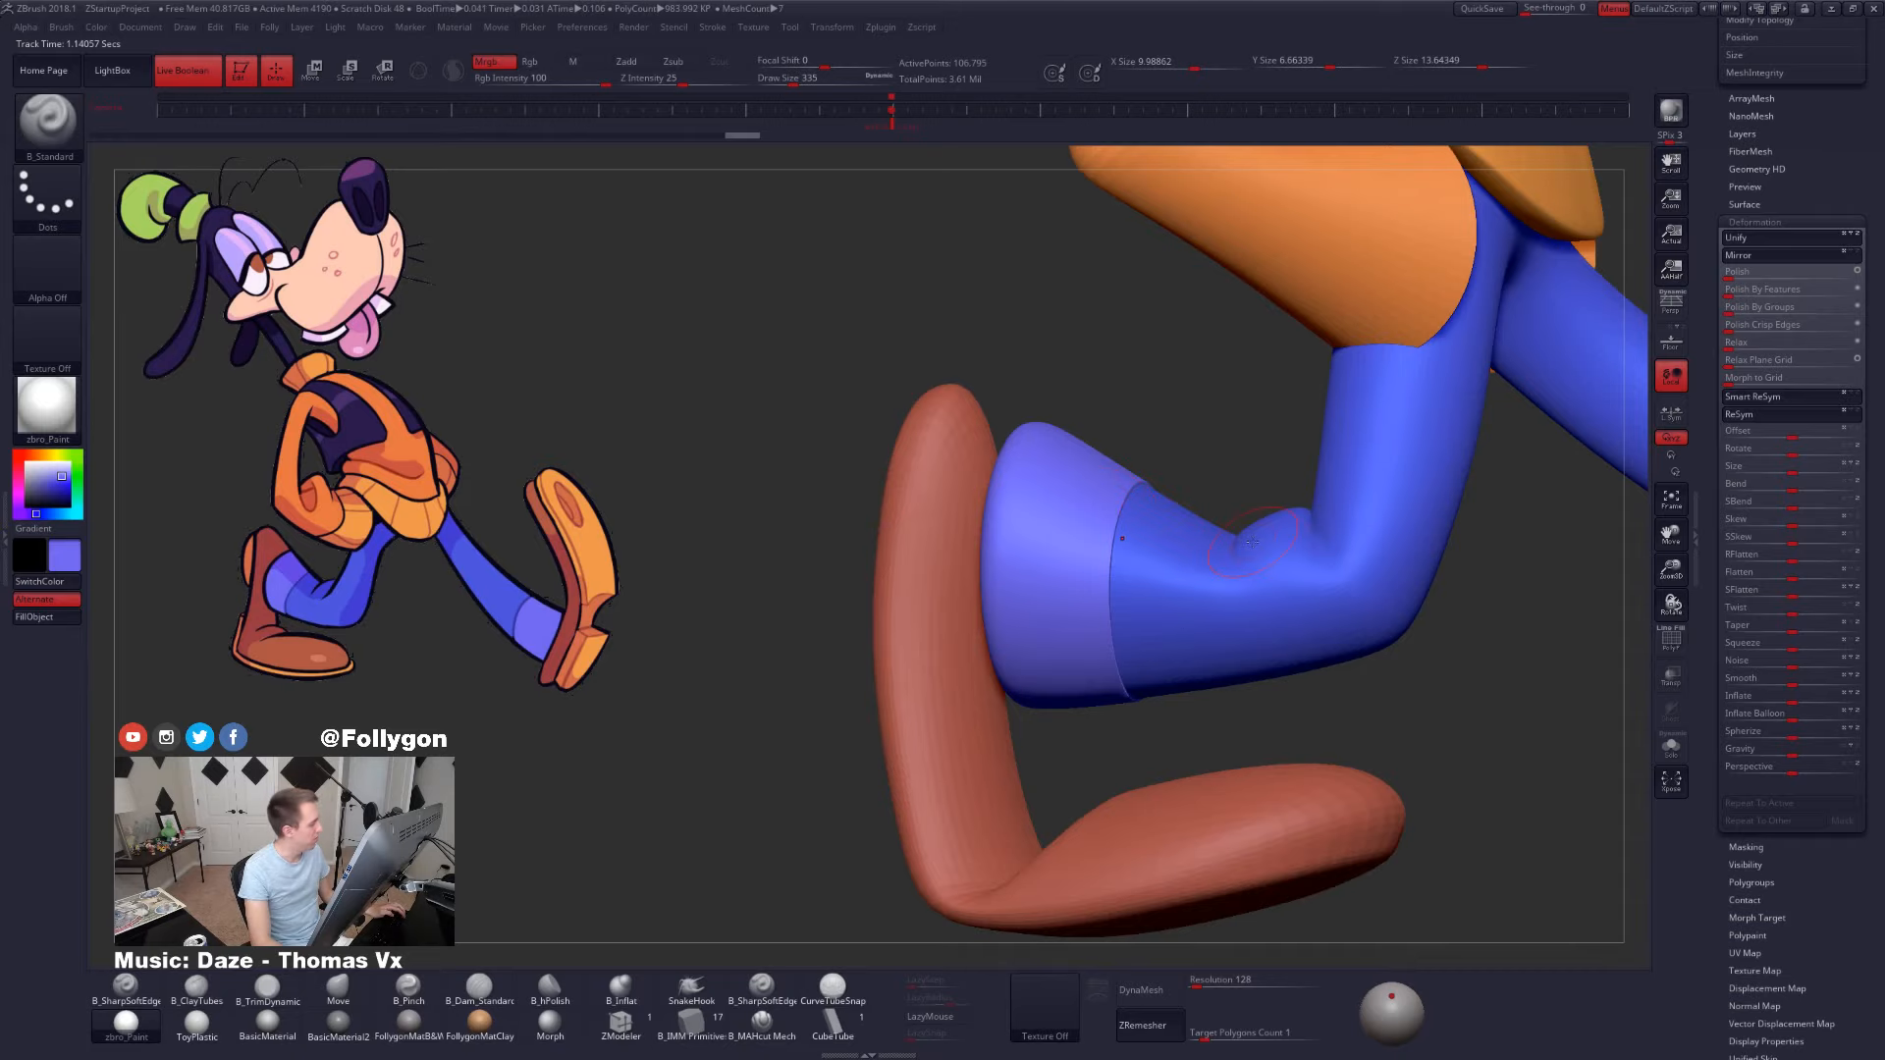
- Fill the trouser cuffs' unmasked end caps with a darker blue sampled from the reference drawing and clear the mask
{"action": "right_click_drag", "start_coordinate": [1277, 538], "coordinate": [1039, 643]}
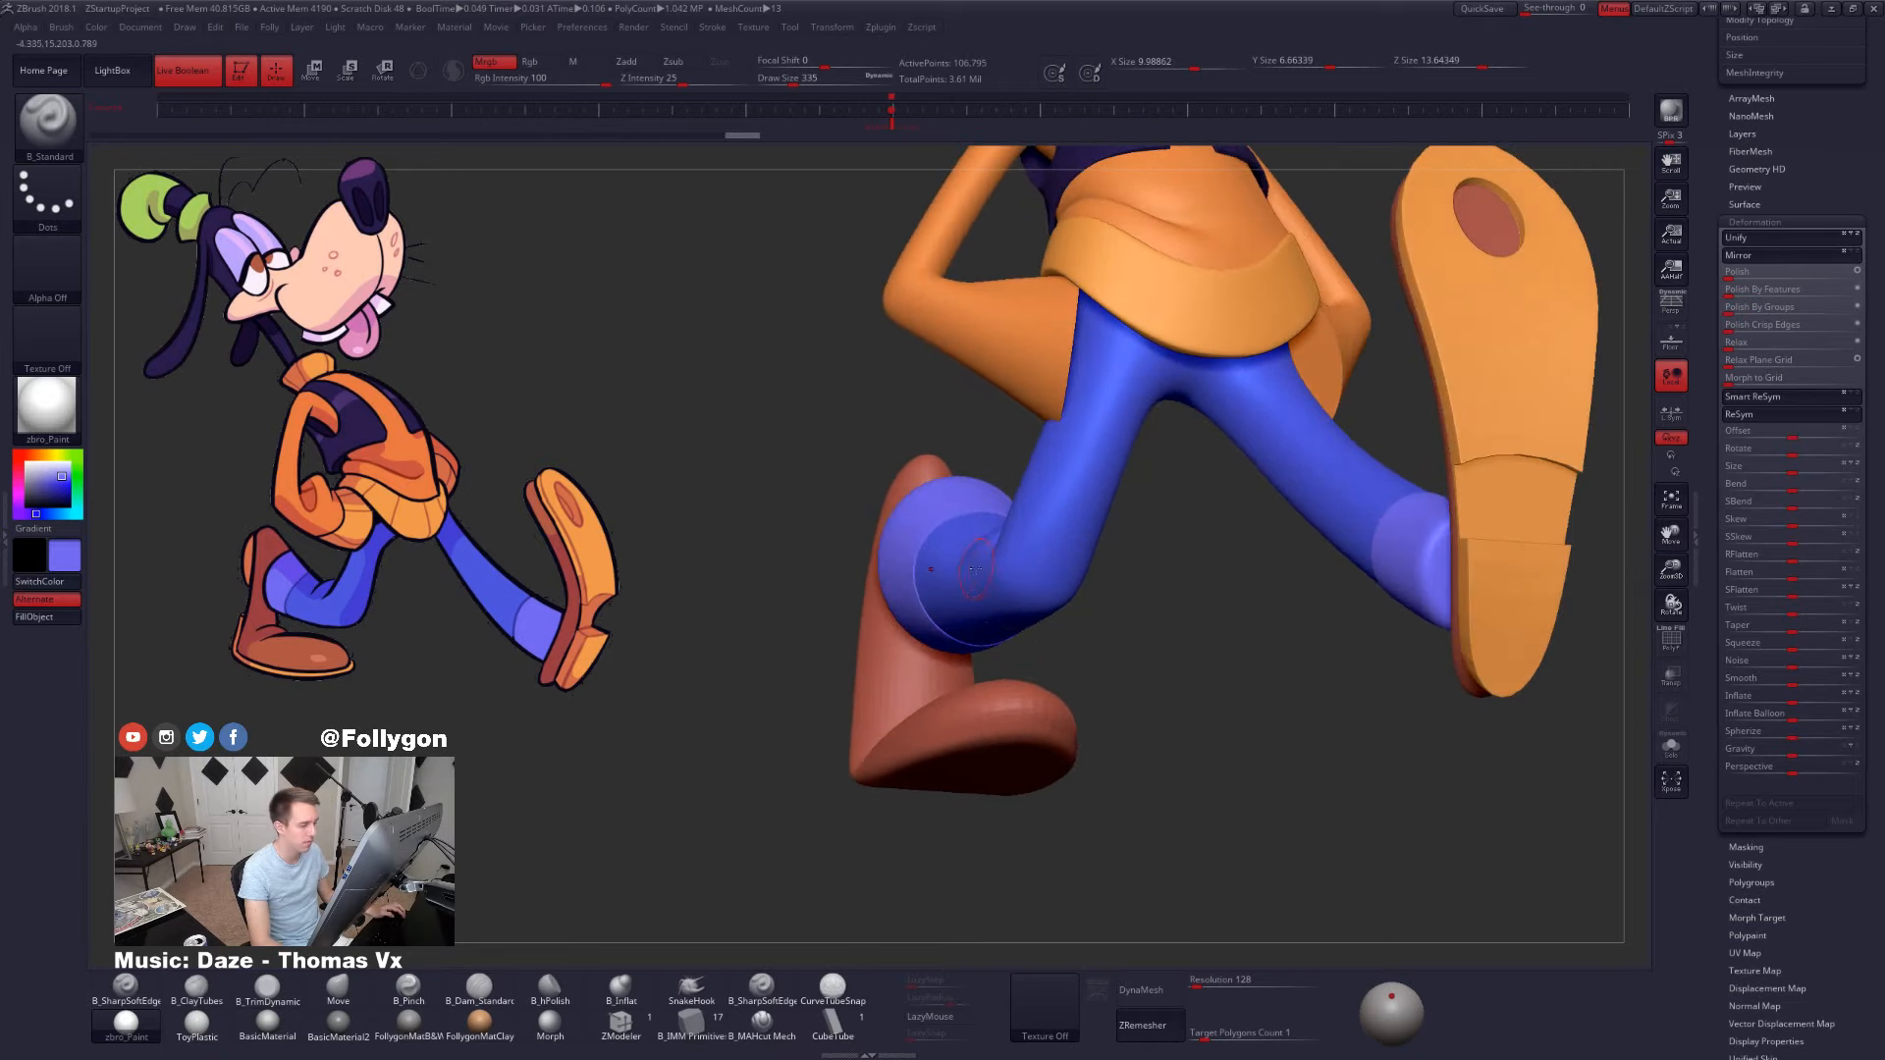
{"action": "right_click_drag", "start_coordinate": [975, 570], "coordinate": [650, 574]}
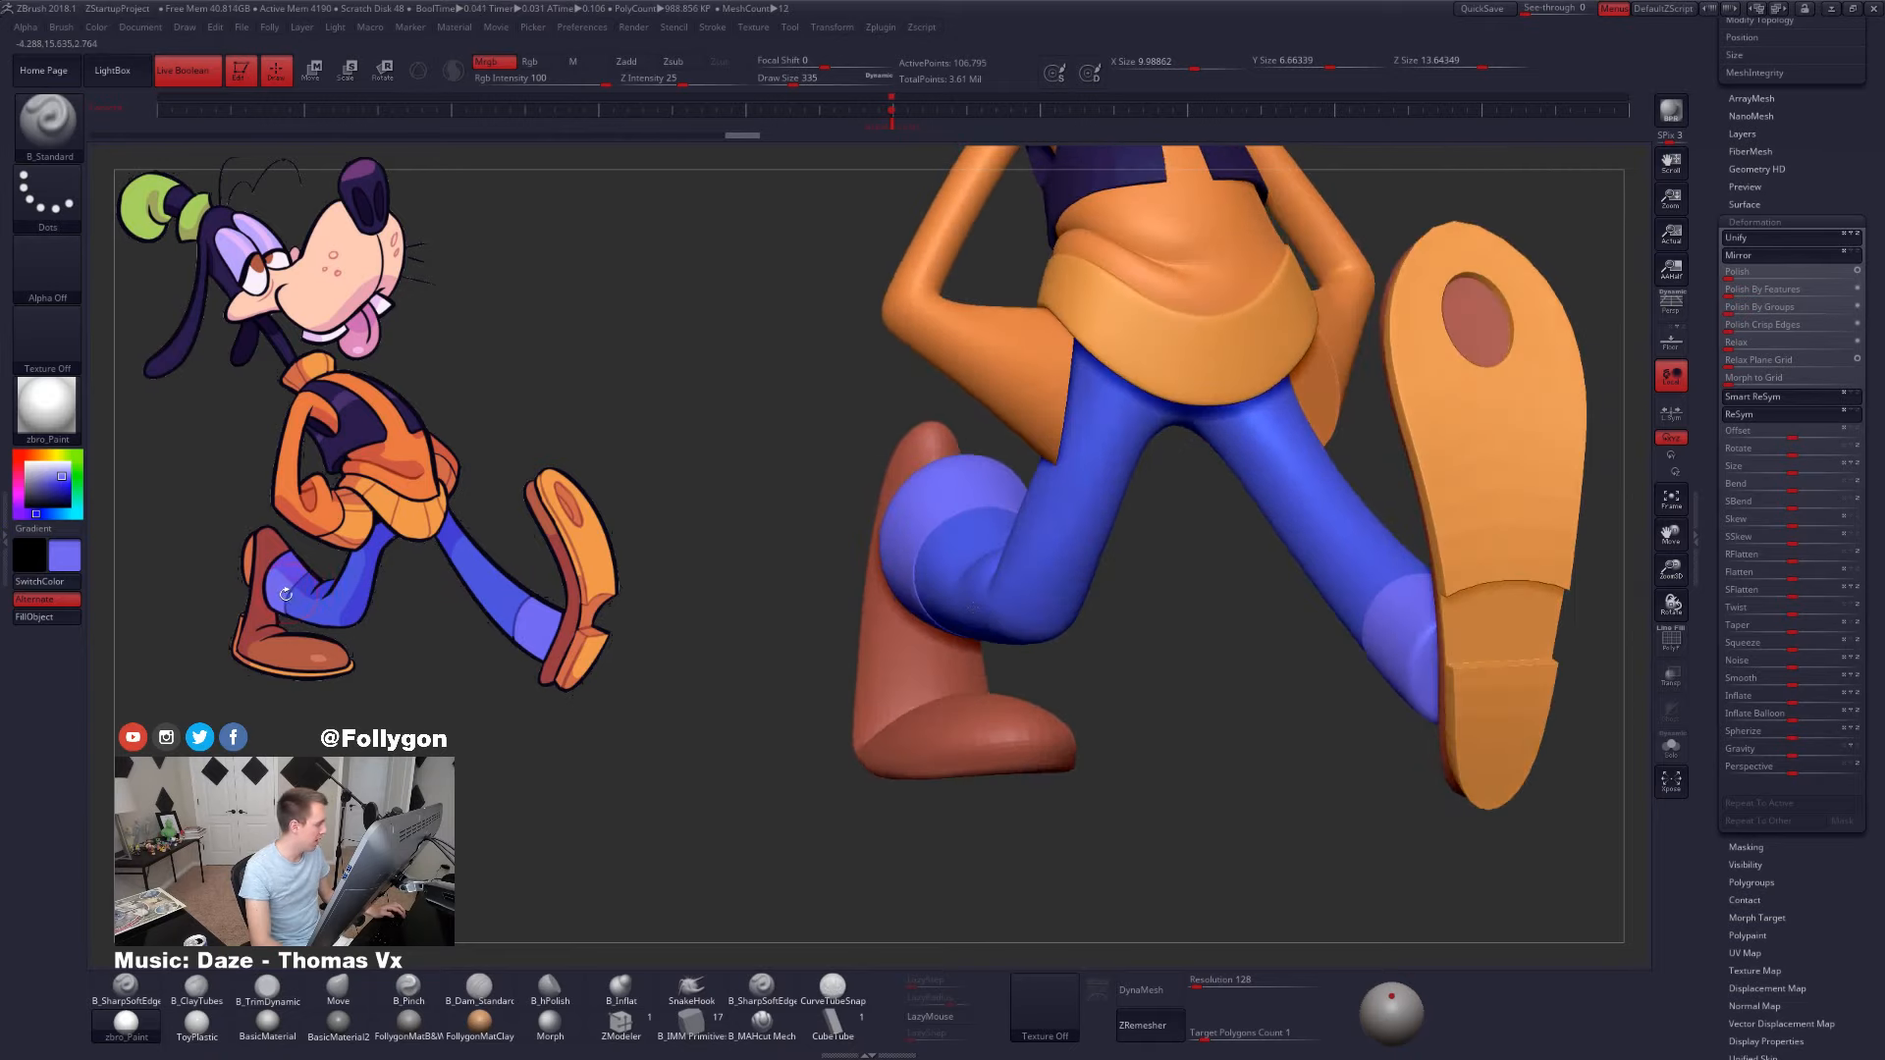
{"action": "key", "text": "alt+s"}
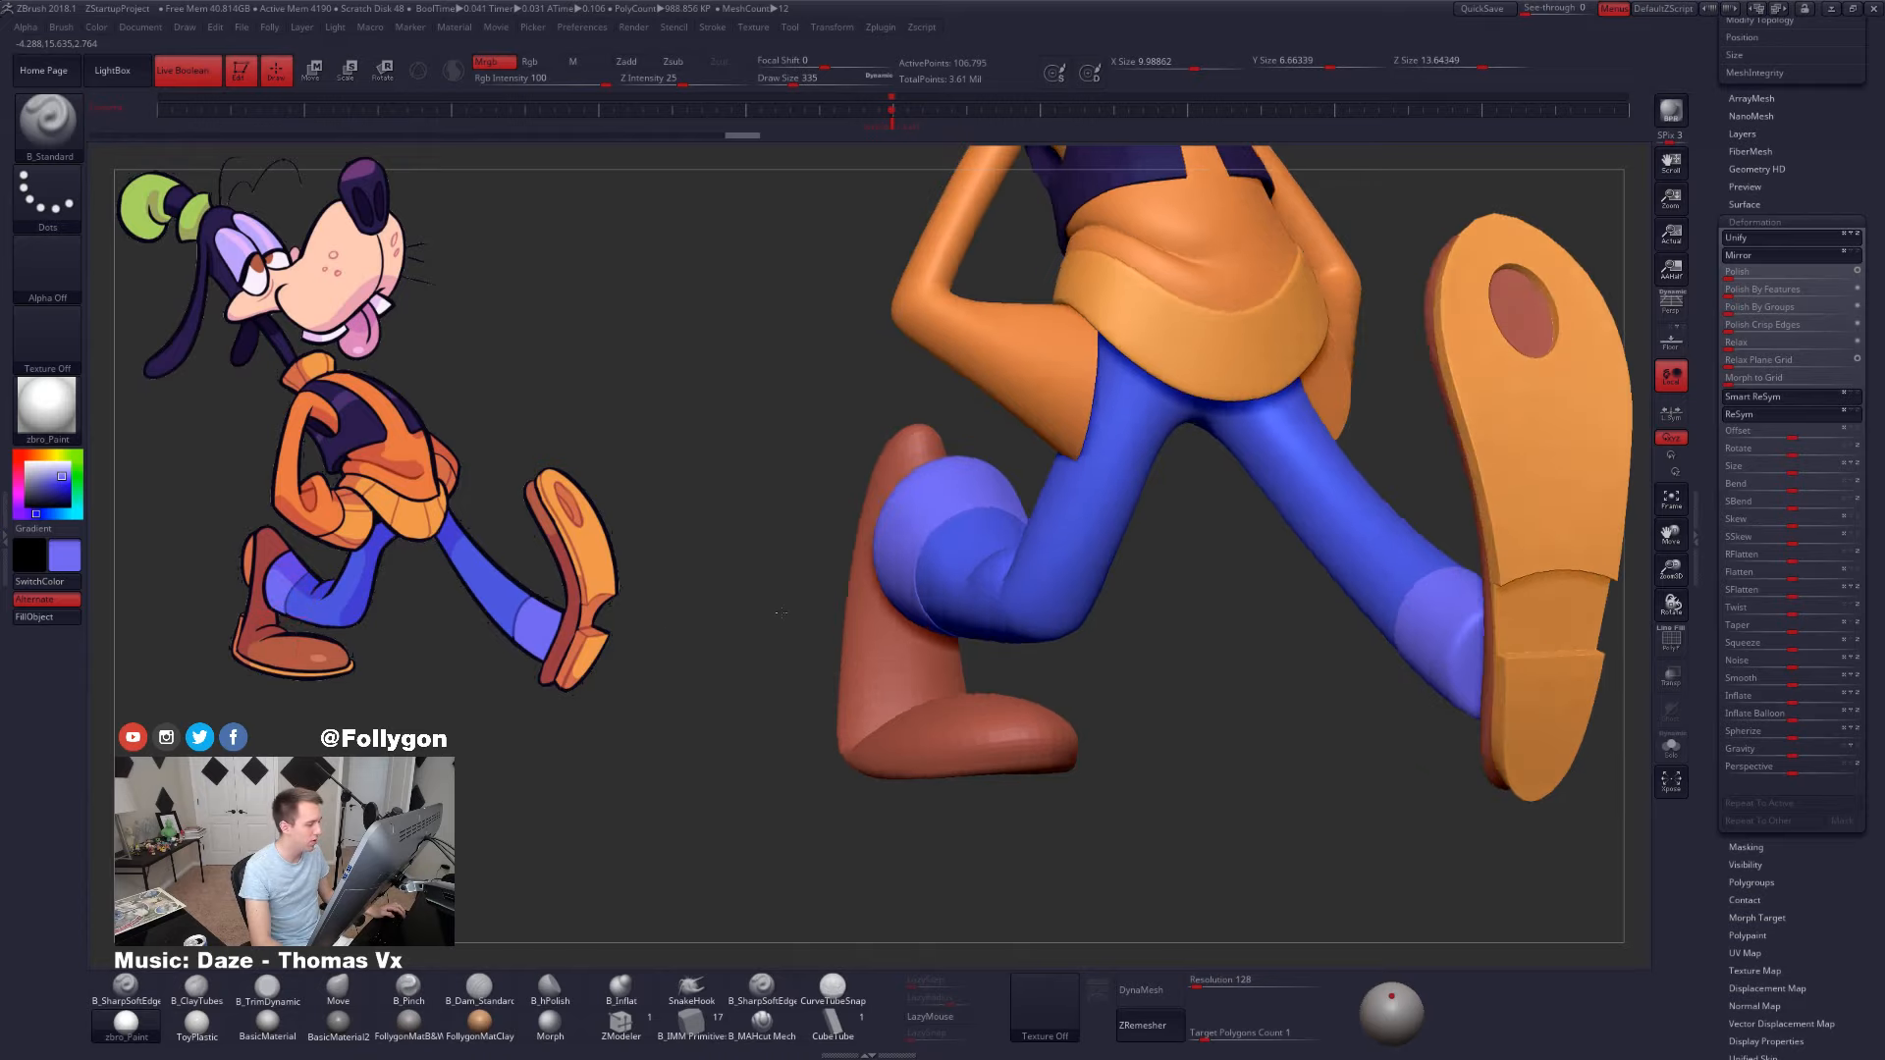
{"action": "key", "text": "w"}
{"action": "key", "text": "q"}
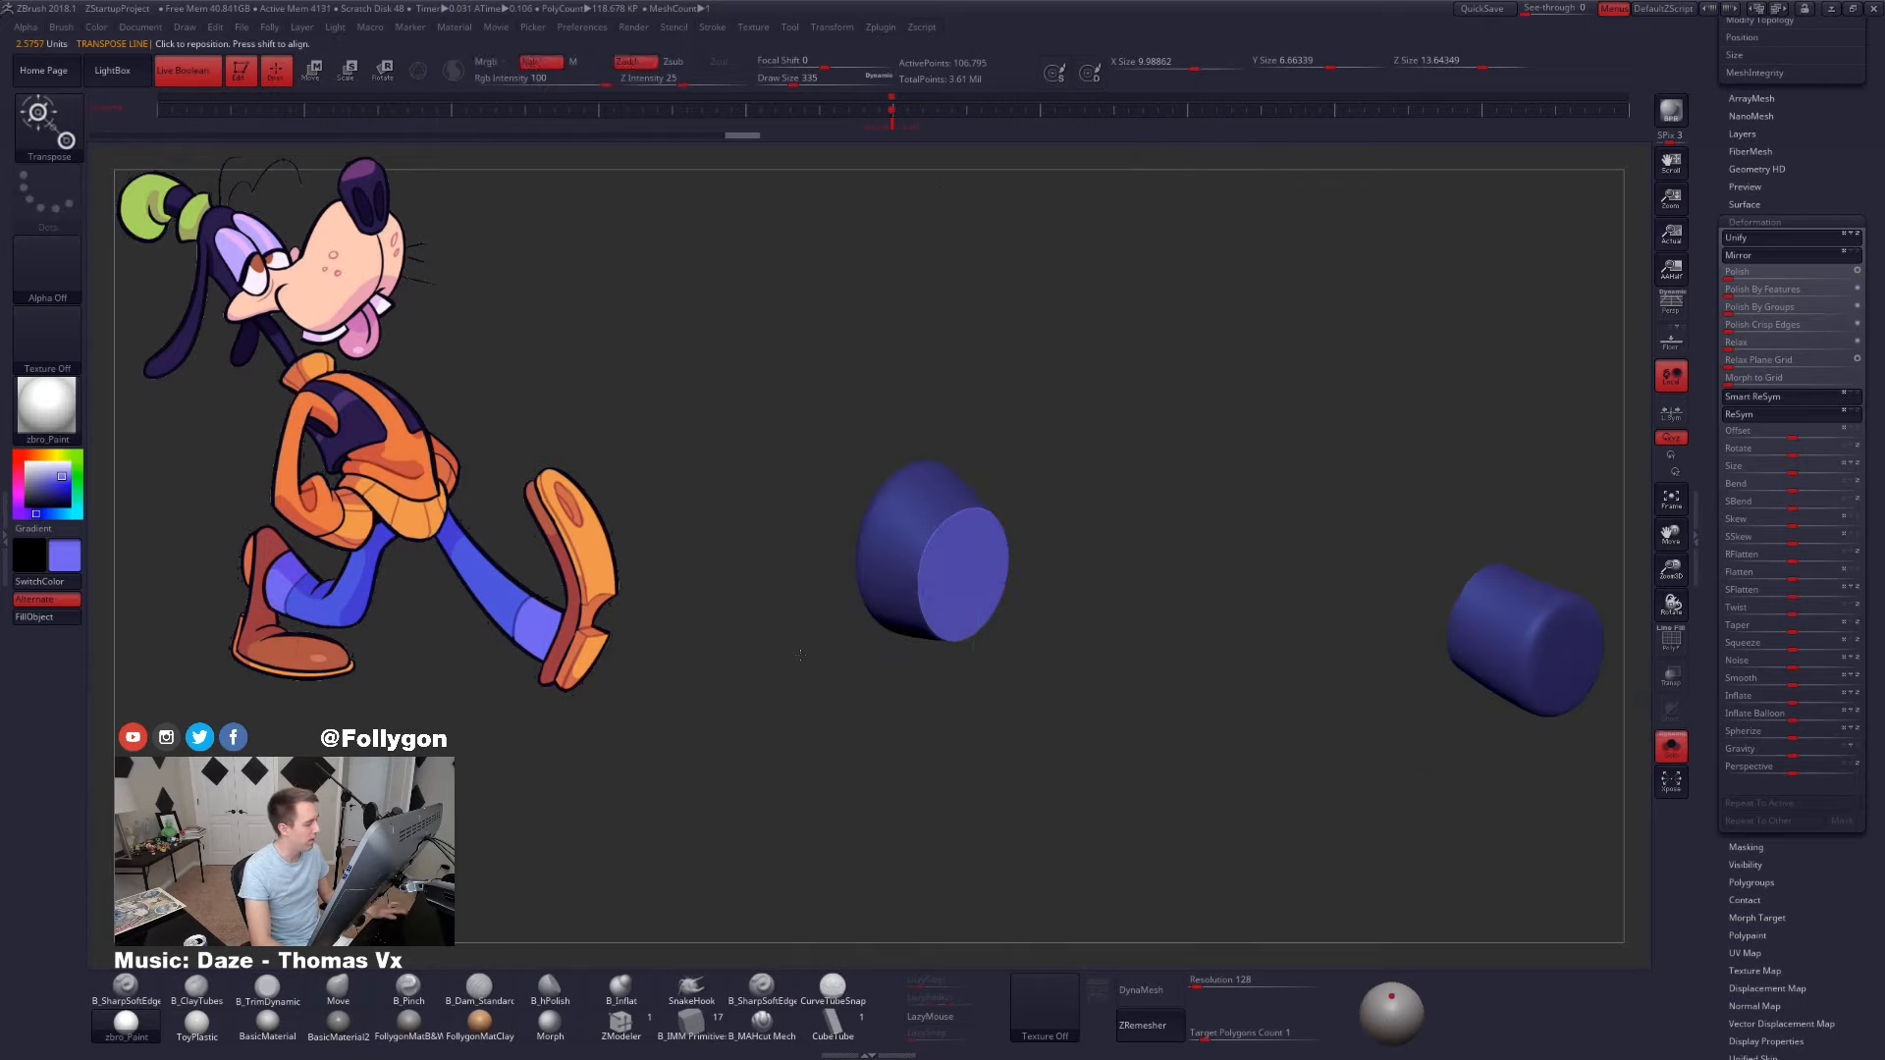
{"action": "key", "text": "shift+z"}
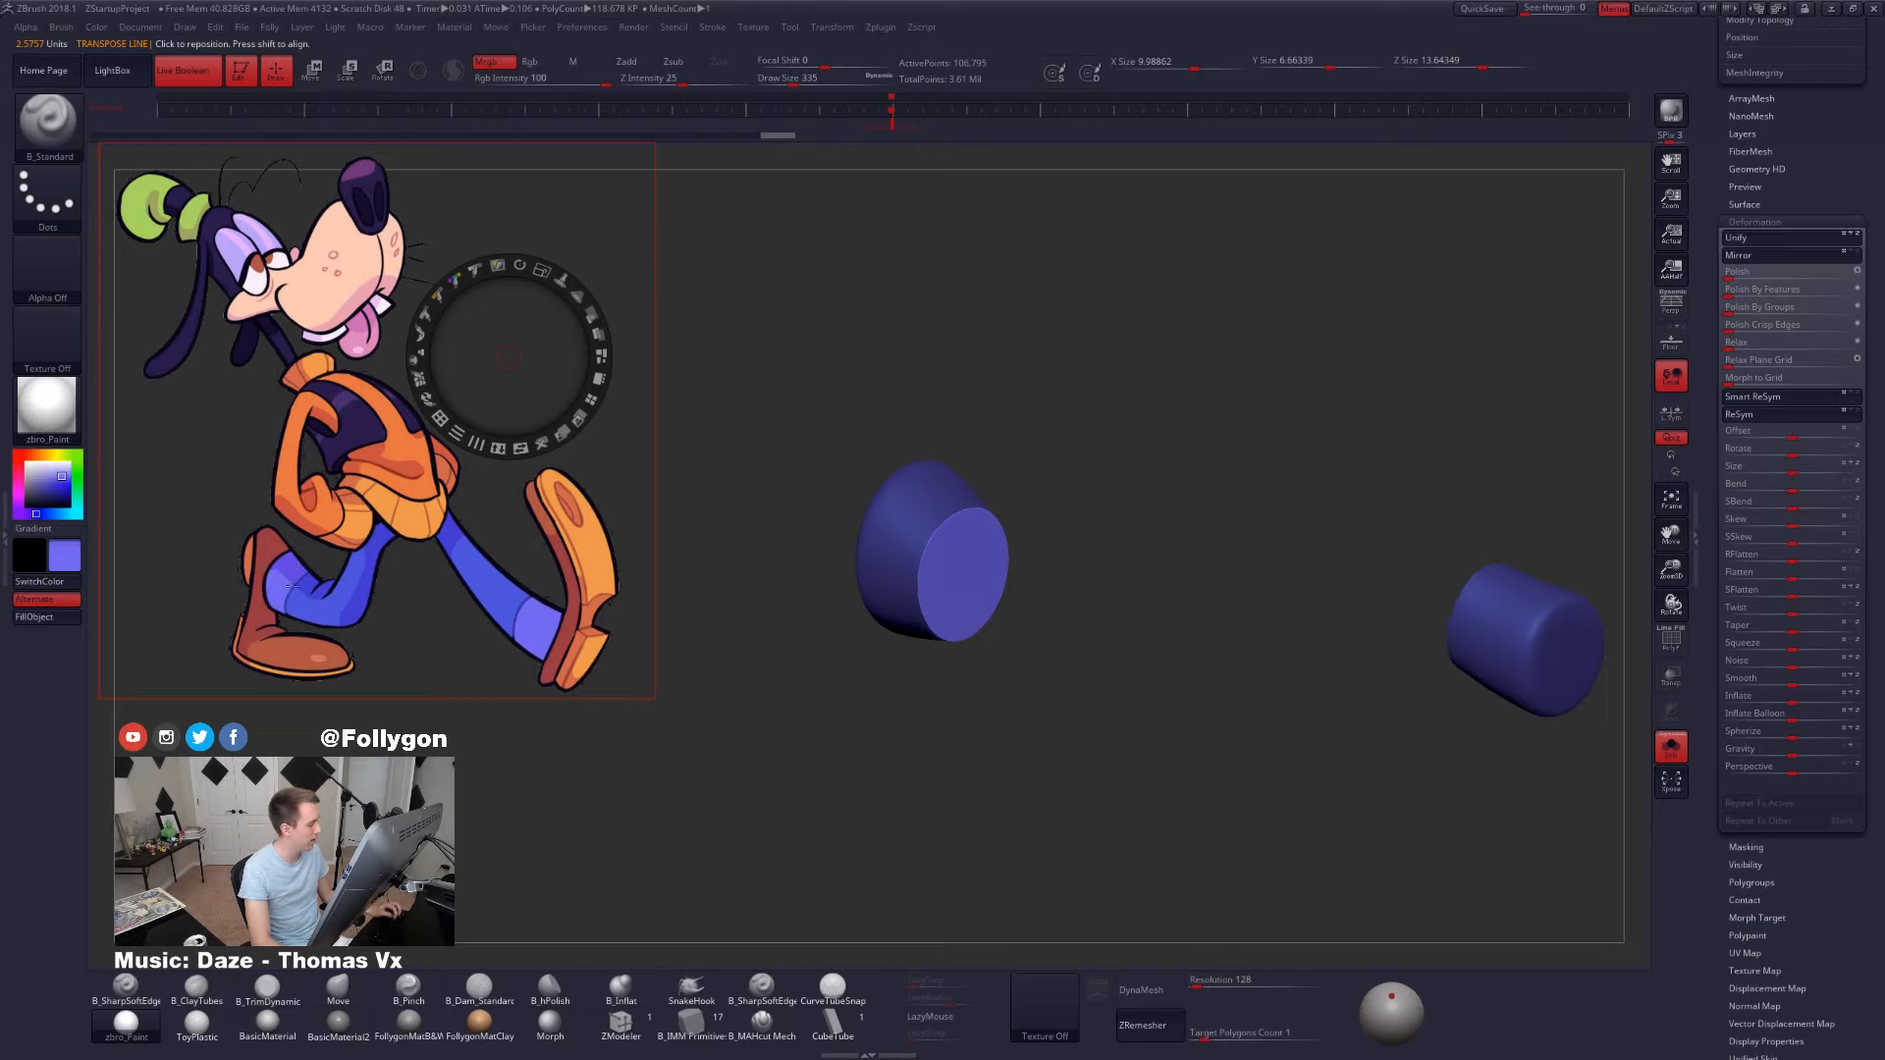
{"action": "key", "text": "c"}
{"action": "key", "text": "z"}
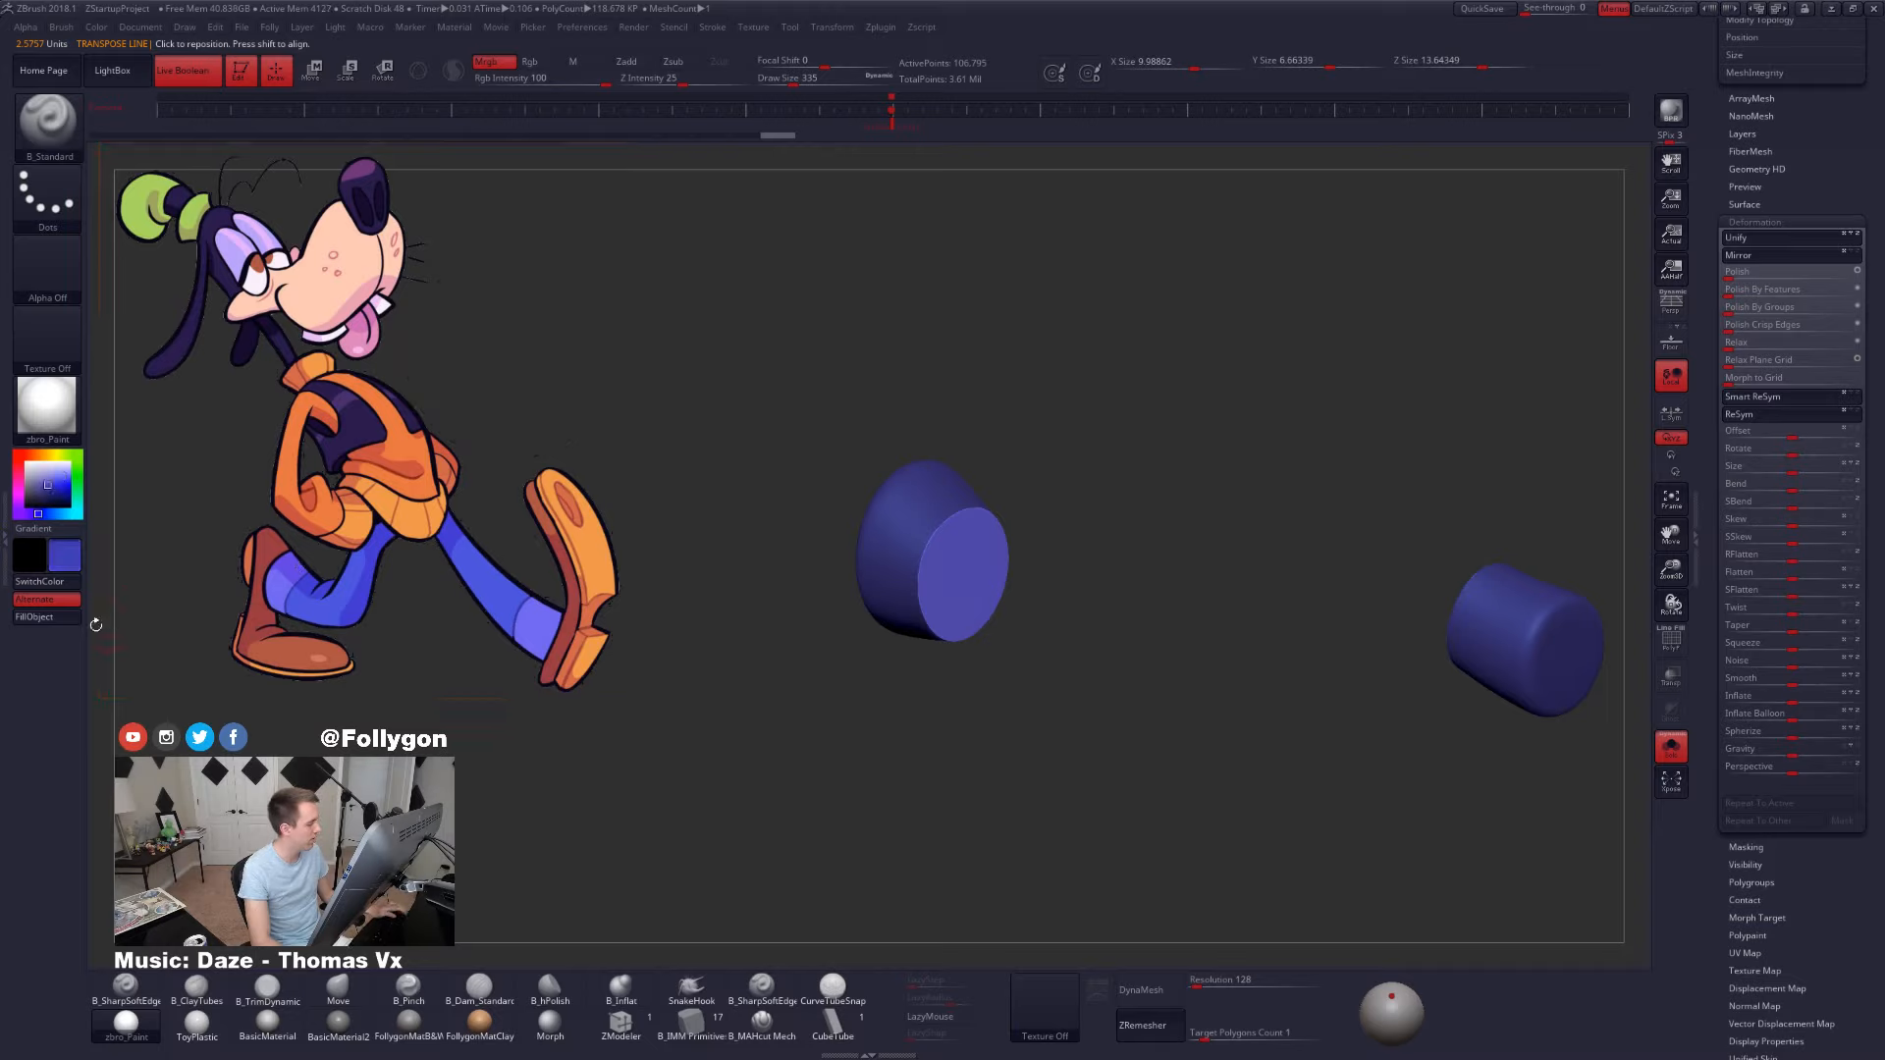
{"action": "left_click", "coordinate": [63, 623]}
{"action": "left_click_drag", "start_coordinate": [900, 707], "coordinate": [914, 715], "text": "ctrl"}
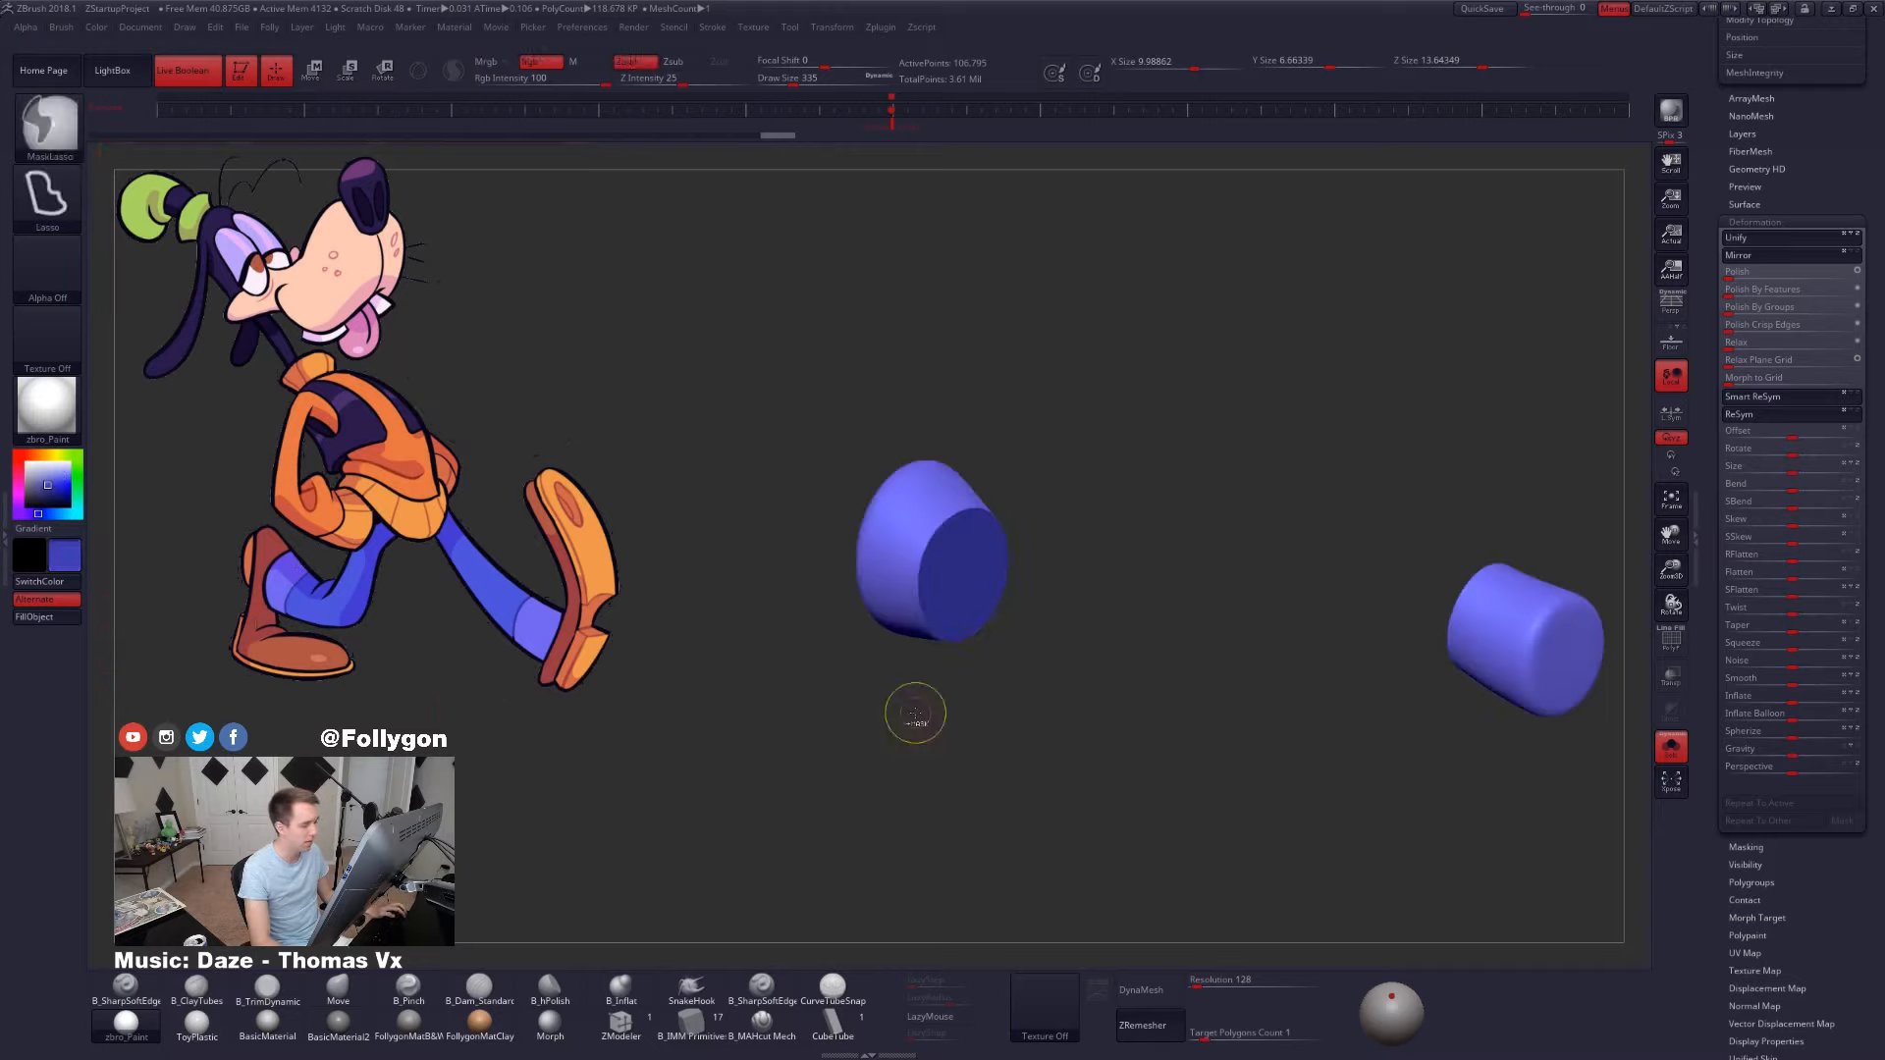
{"action": "key", "text": "shift+s"}
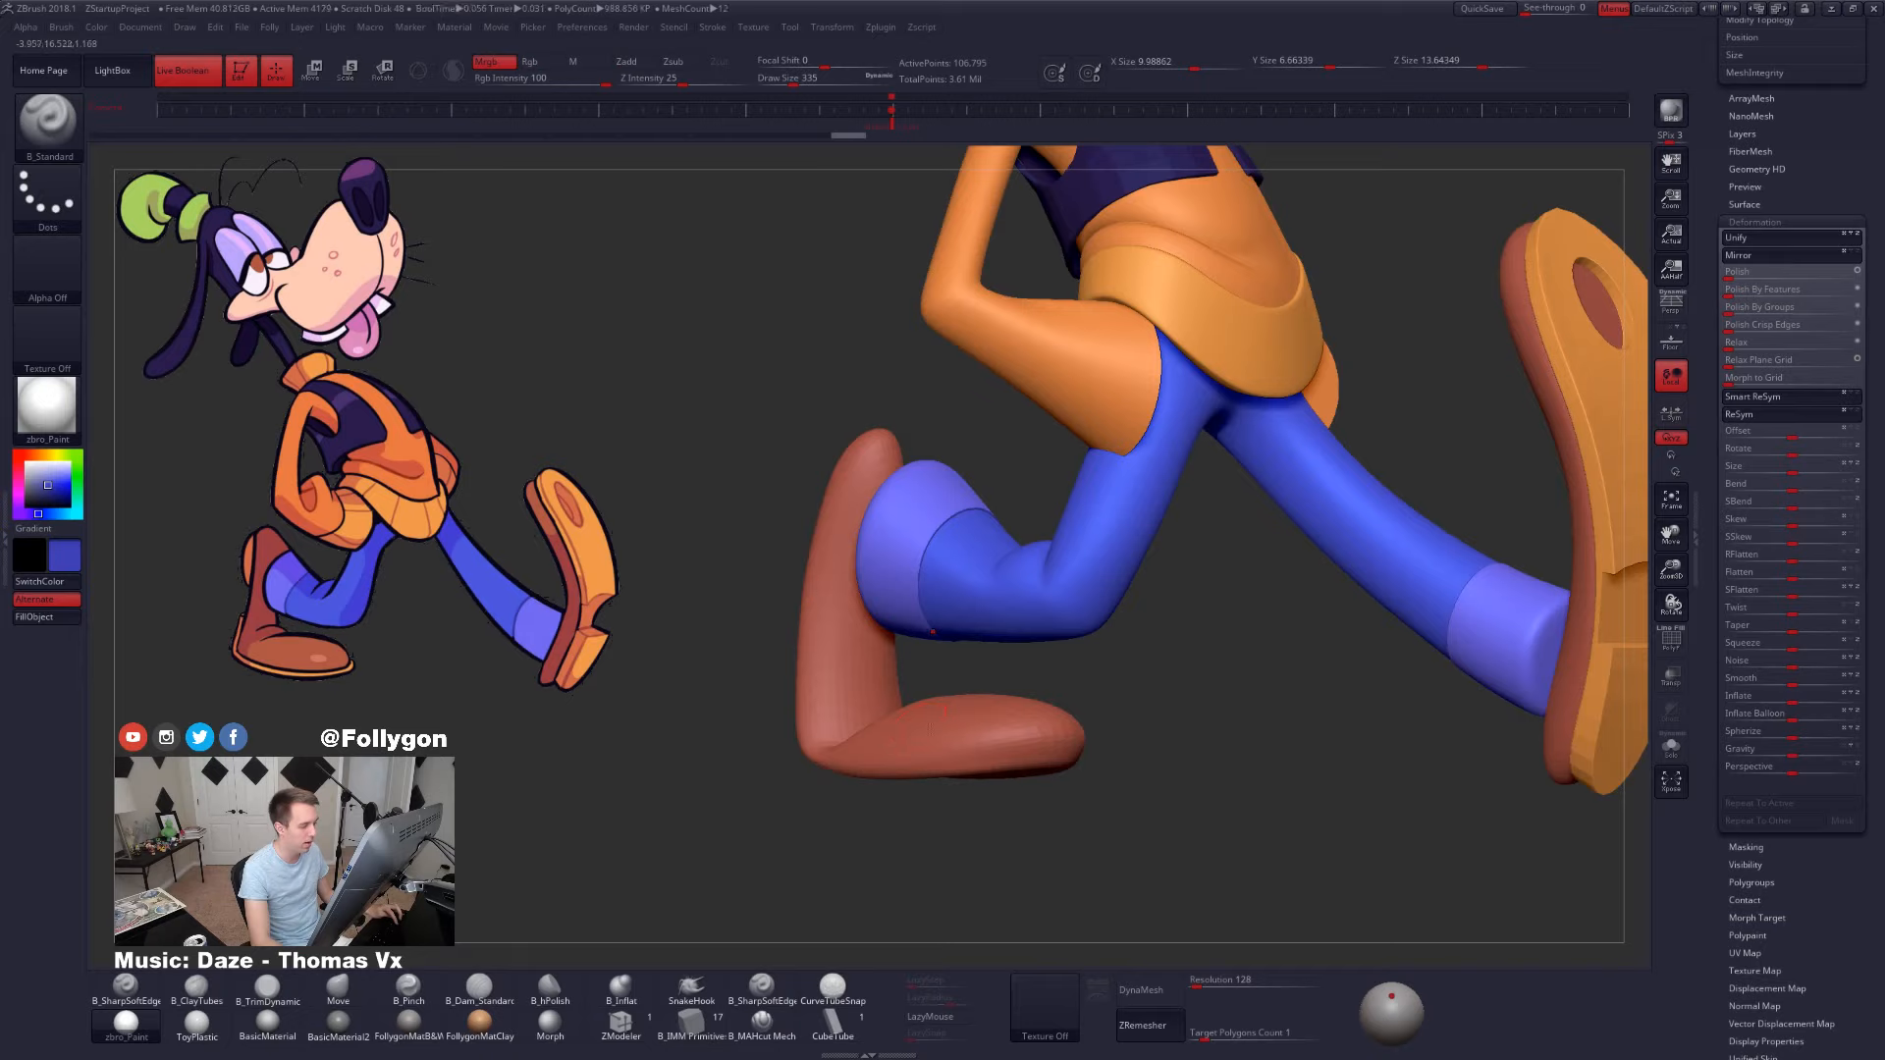
- Compare the rear trouser cuff with the reference drawing, both on the leg and in isolation
{"action": "left_click", "coordinate": [1115, 782], "text": "ctrl"}
{"action": "left_click", "coordinate": [1181, 745], "text": "ctrl"}
{"action": "left_click_drag", "start_coordinate": [1070, 695], "coordinate": [1166, 701]}
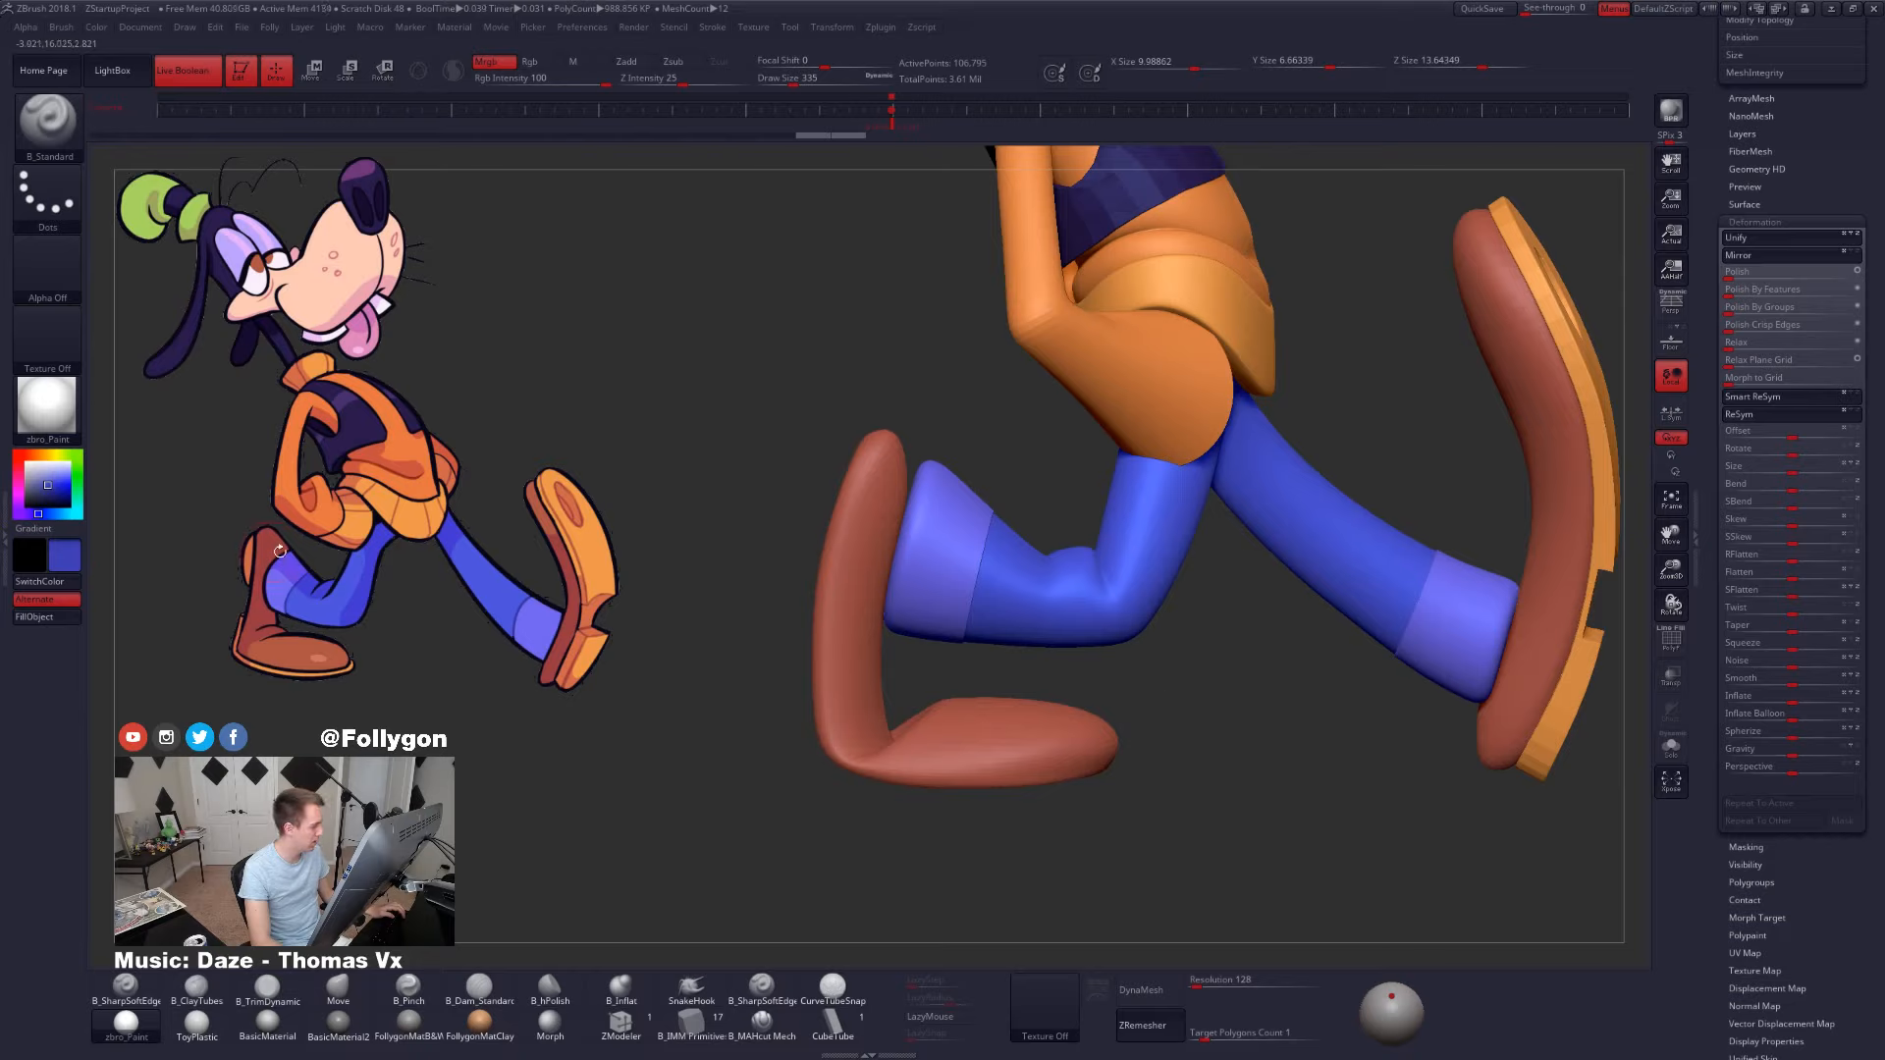
{"action": "left_click_drag", "start_coordinate": [727, 623], "coordinate": [824, 618]}
{"action": "key", "text": "alt+s"}
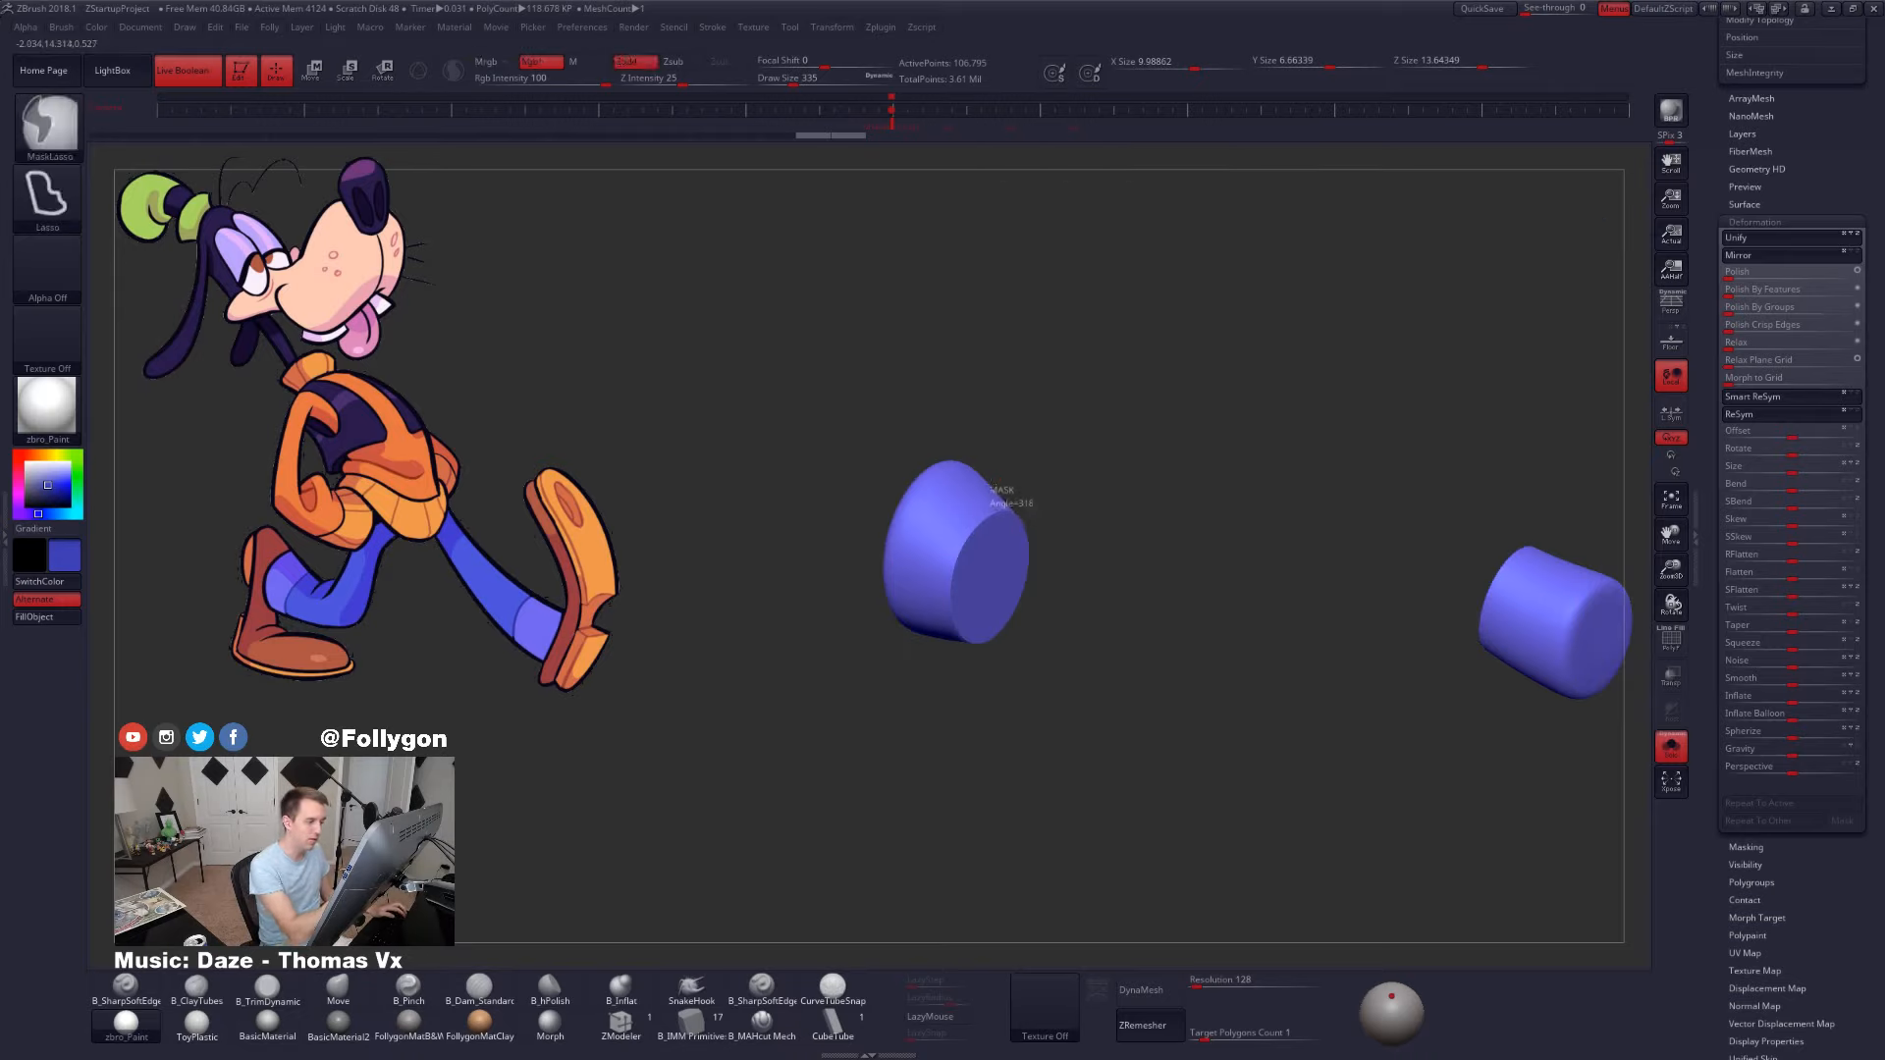
{"action": "mouse_move", "coordinate": [992, 487]}
{"action": "left_mouse_down", "text": "ctrl"}
{"action": "mouse_move", "coordinate": [931, 455]}
{"action": "mouse_move", "coordinate": [866, 645]}
{"action": "mouse_move", "coordinate": [906, 622]}
{"action": "mouse_move", "coordinate": [908, 638]}
{"action": "mouse_move", "coordinate": [1140, 639]}
{"action": "mouse_move", "coordinate": [1110, 609]}
{"action": "mouse_move", "coordinate": [1149, 626]}
{"action": "left_mouse_up", "text": "ctrl"}
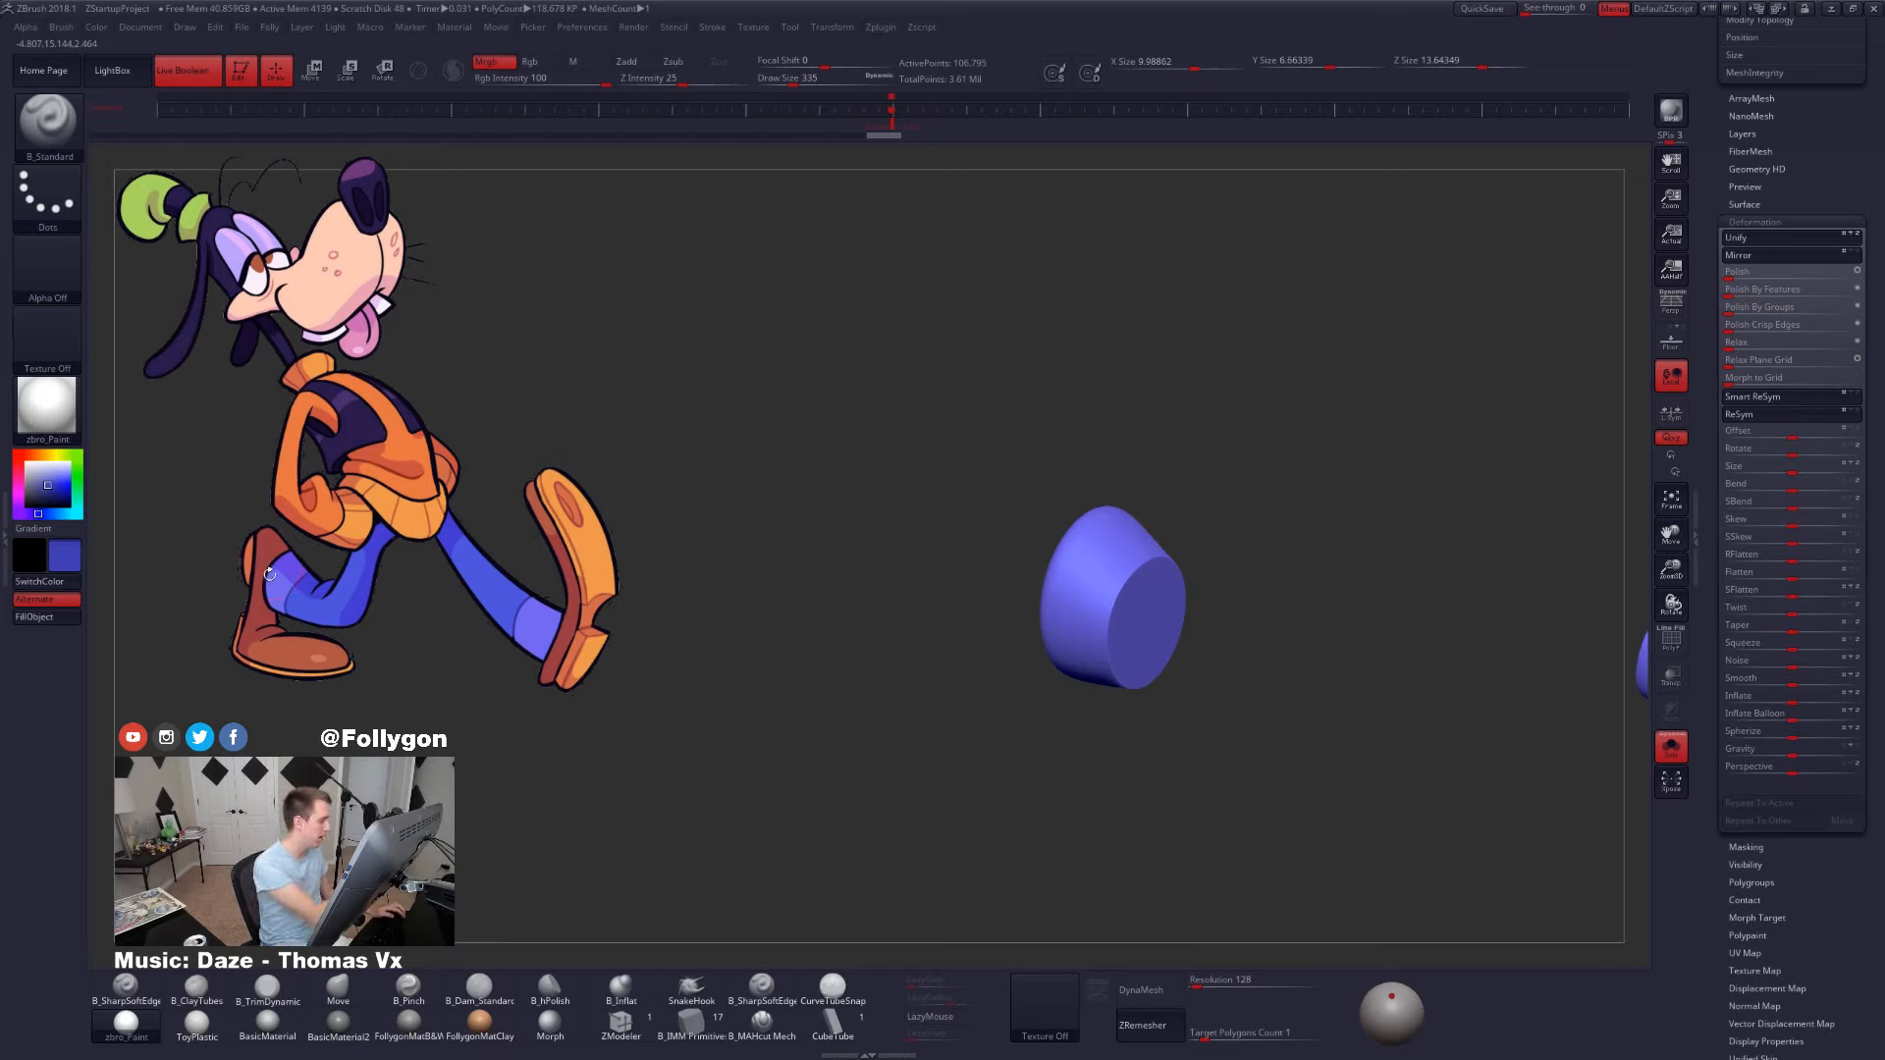
{"action": "left_click_drag", "start_coordinate": [413, 681], "coordinate": [486, 658]}
- Show the whole character again and set the draw size to 742
{"action": "key", "text": "alt+s"}
{"action": "key", "text": "space"}
{"action": "left_click_drag", "start_coordinate": [1106, 600], "coordinate": [1126, 597]}
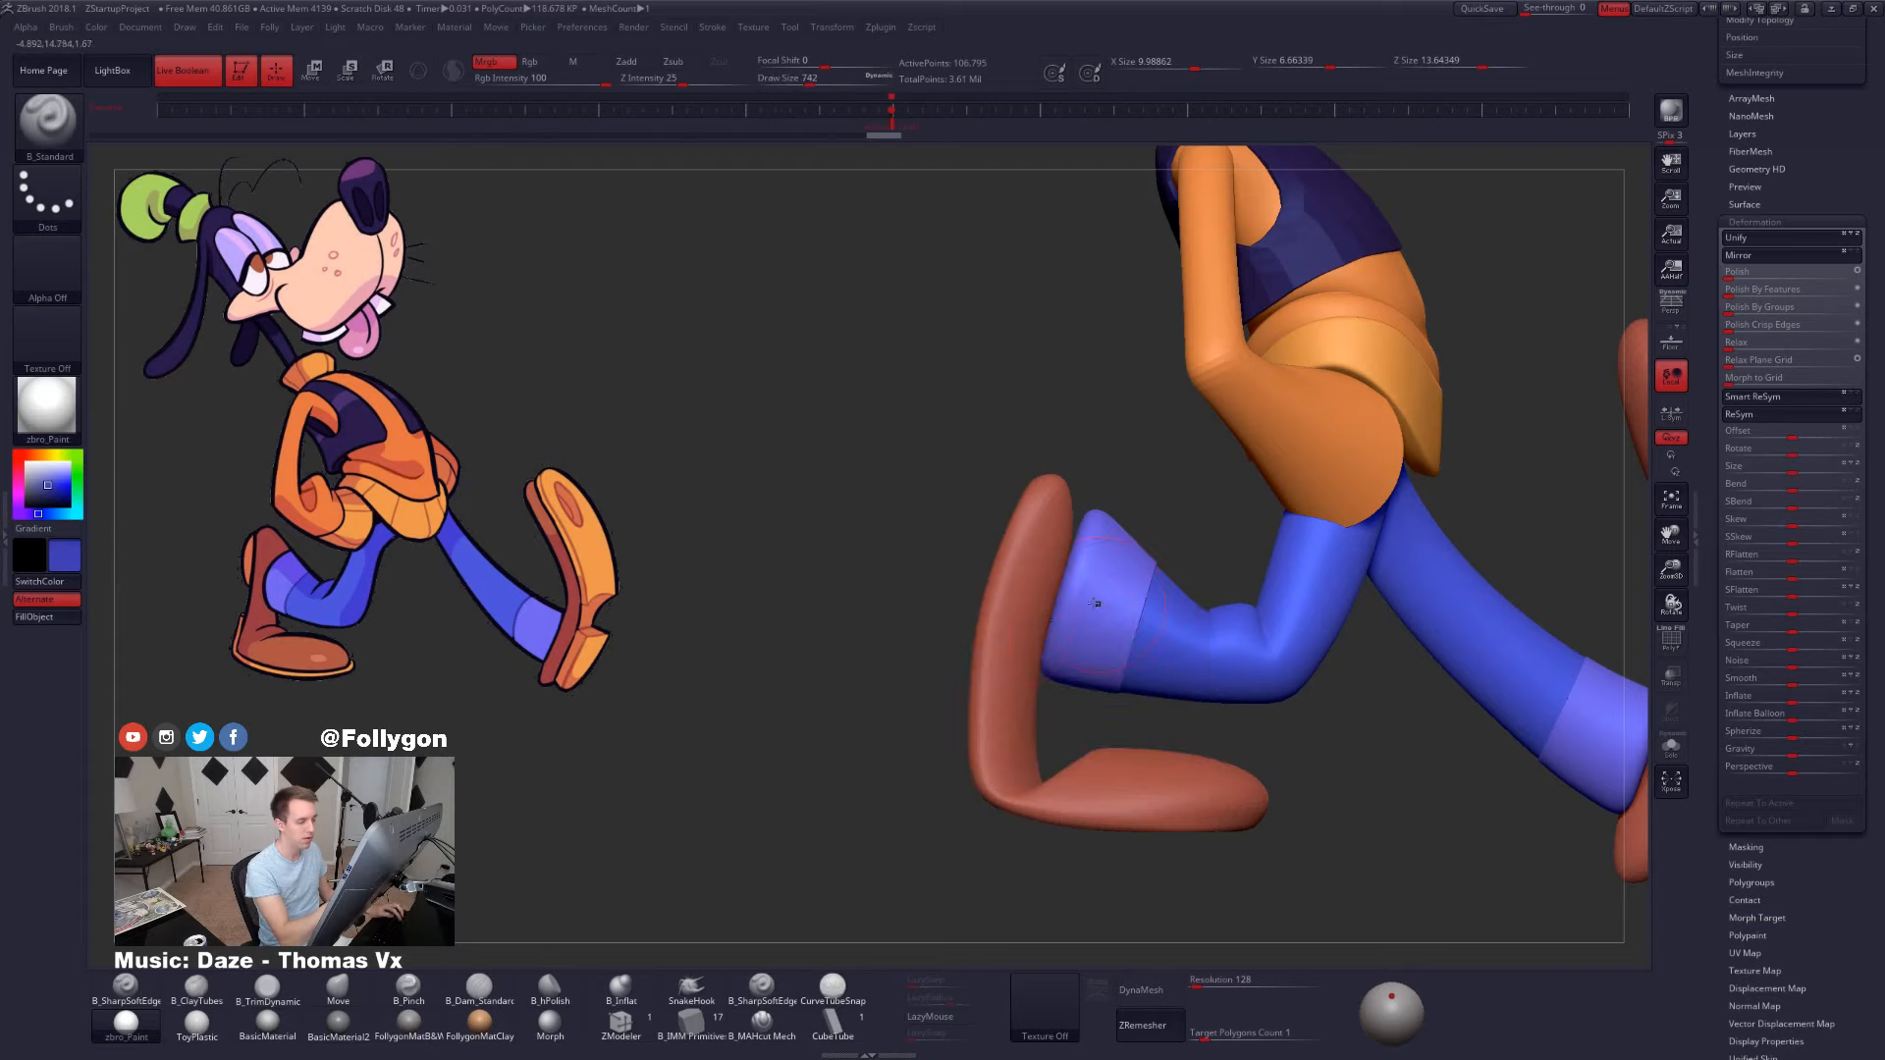
{"action": "left_click_drag", "start_coordinate": [1226, 707], "coordinate": [1120, 656], "text": "alt"}
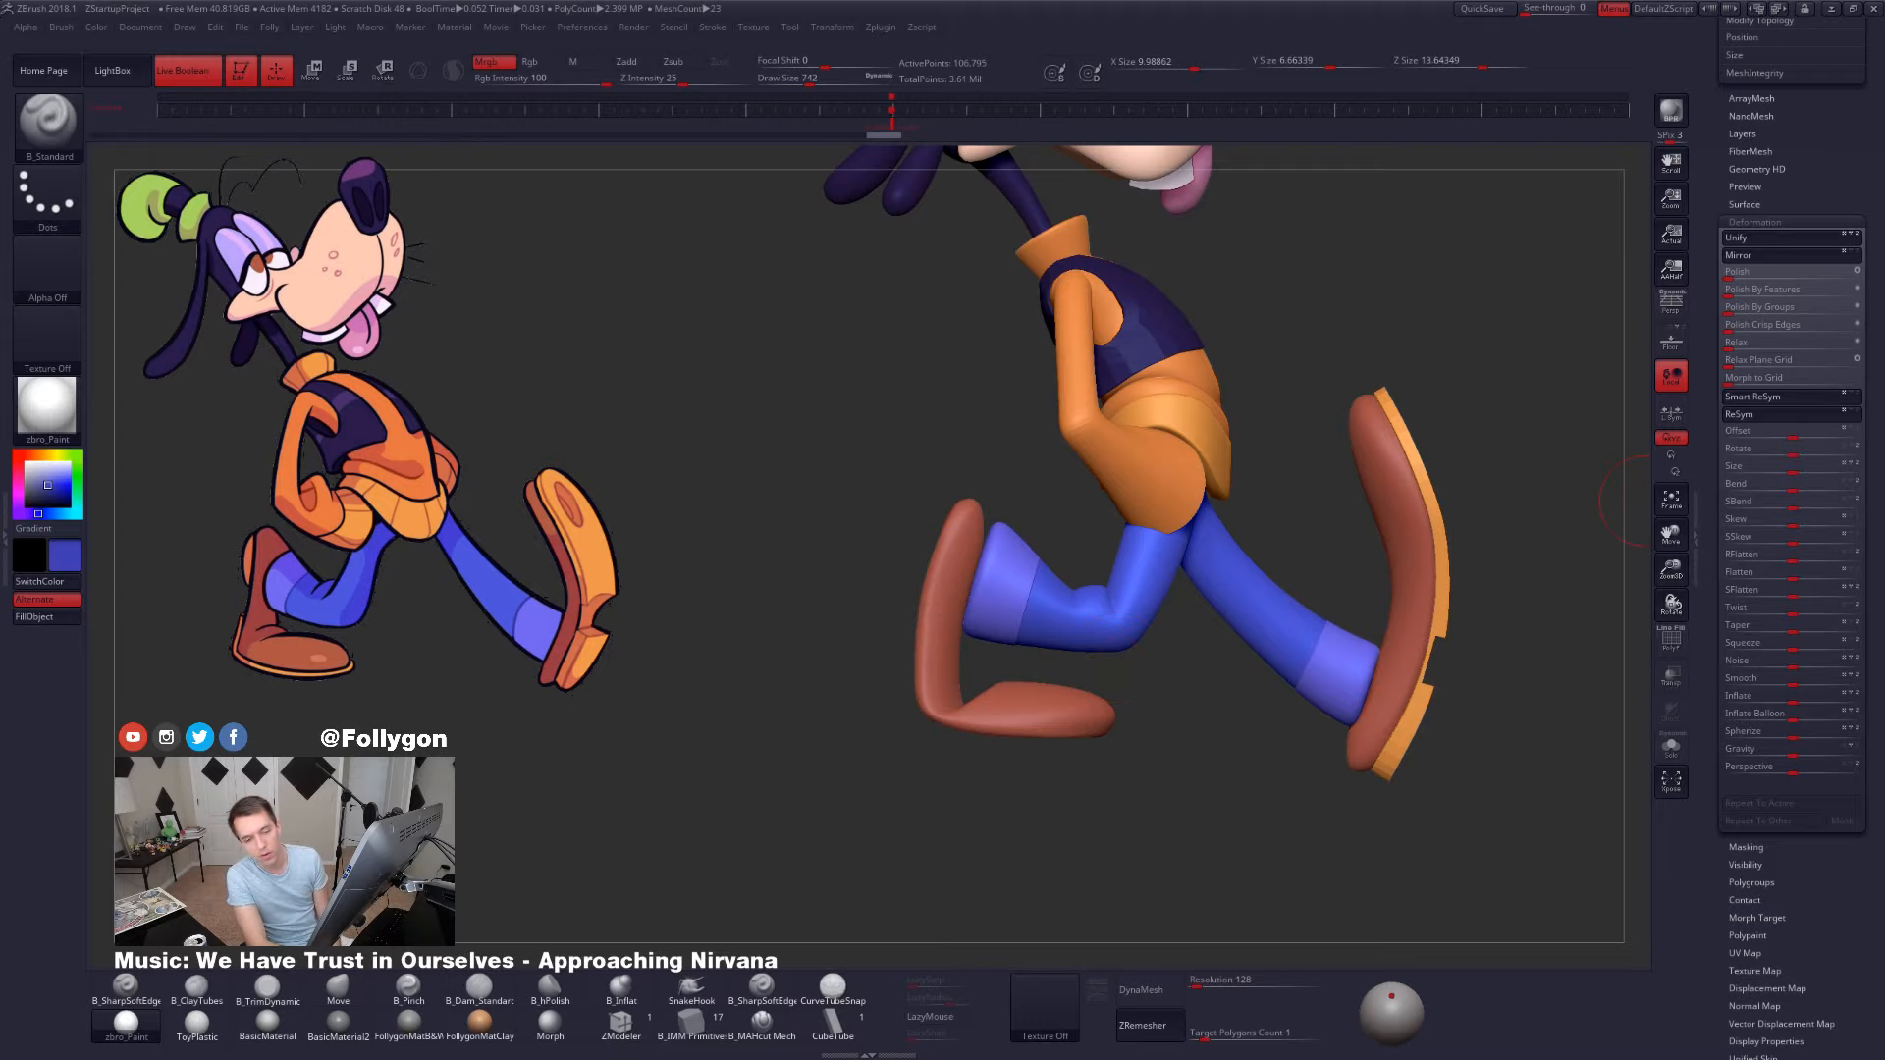
- Switch to Chrome and search the web for "wacom bamboo" in a new tab
{"action": "key", "text": "alt+Tab"}
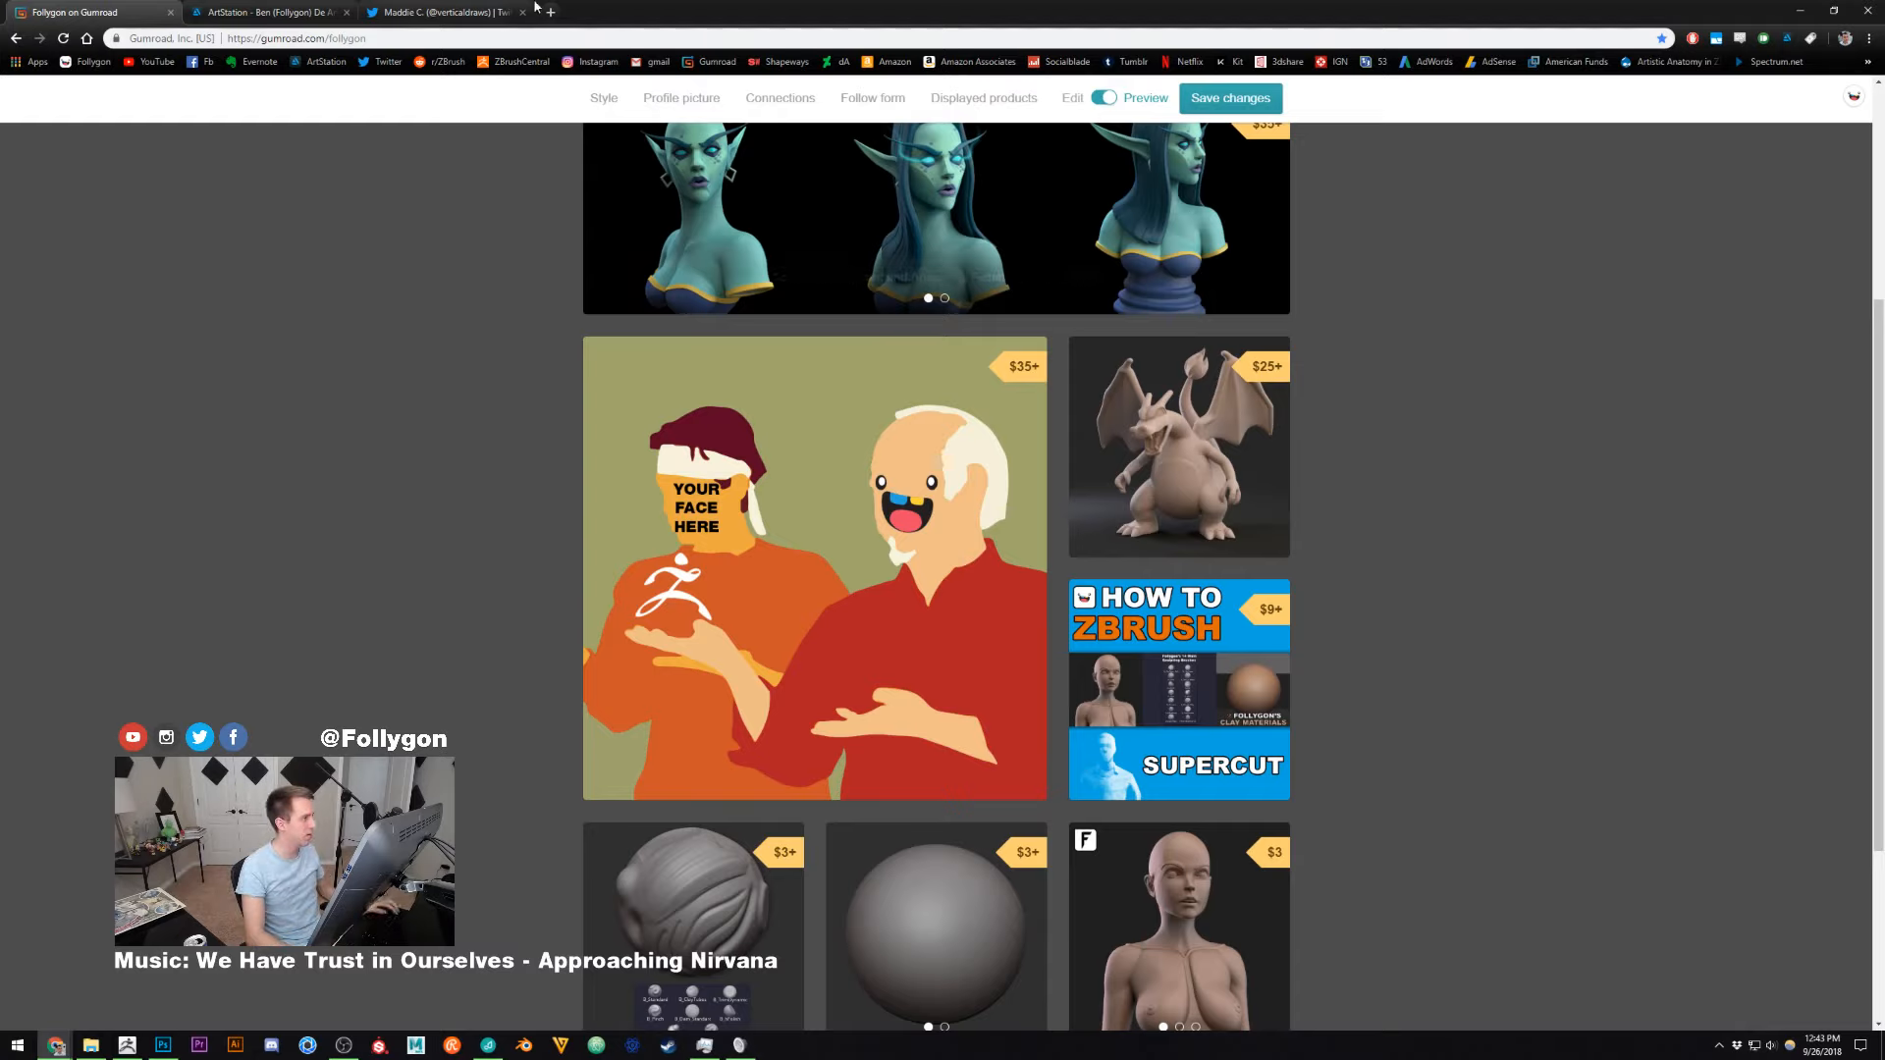
{"action": "left_click", "coordinate": [550, 12]}
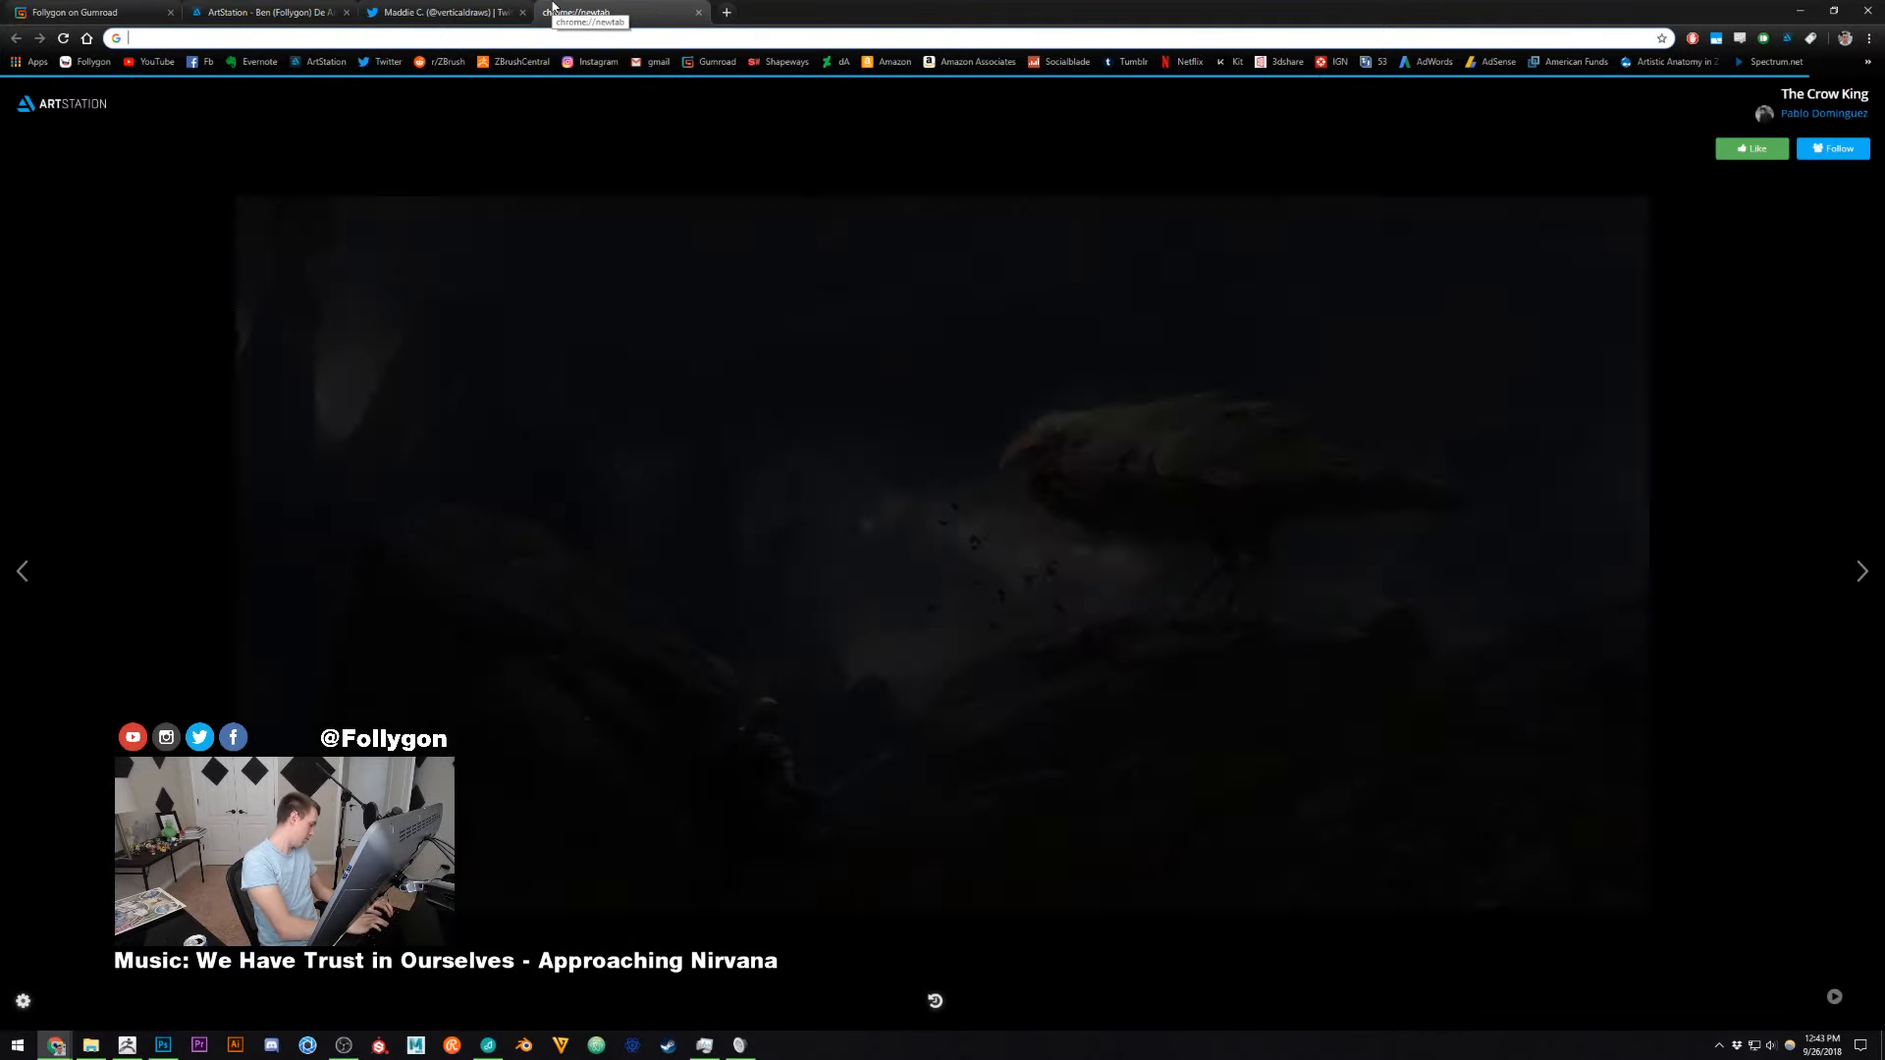
{"action": "type", "text": "wacom bamboo"}
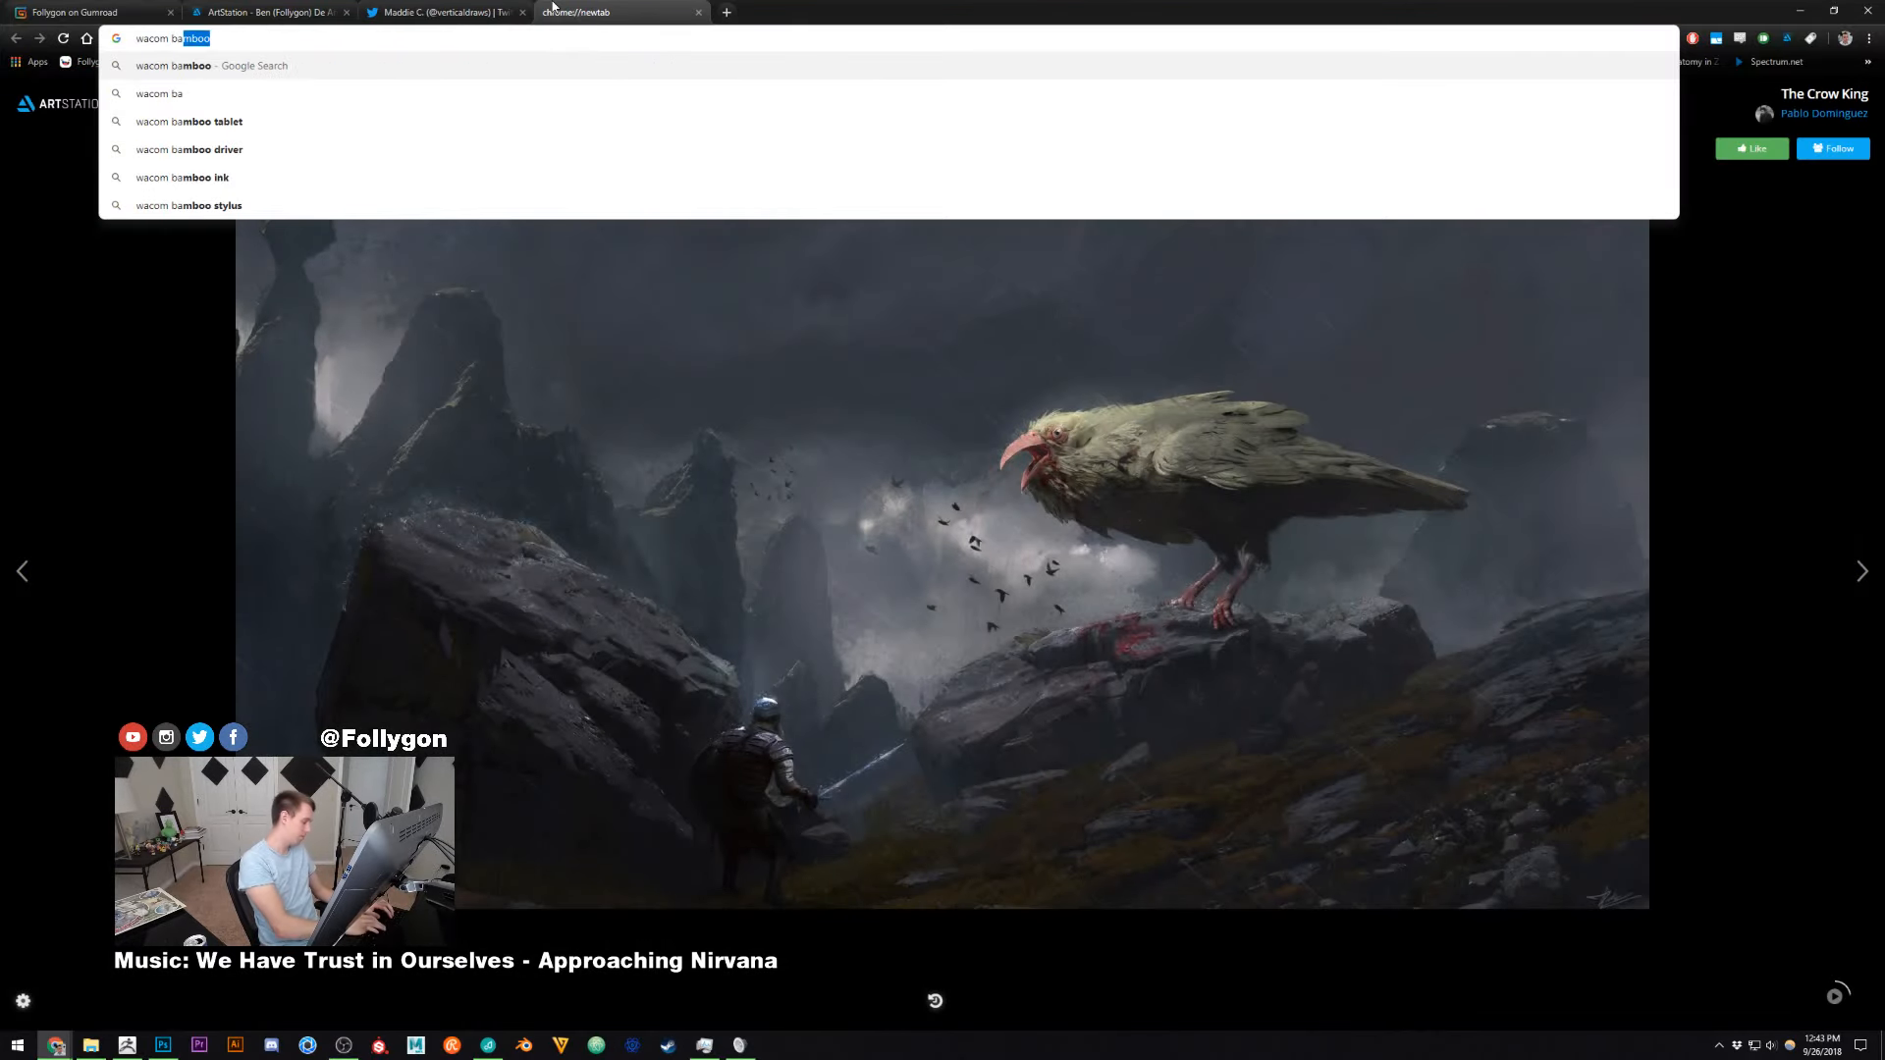
{"action": "key", "text": "Return"}
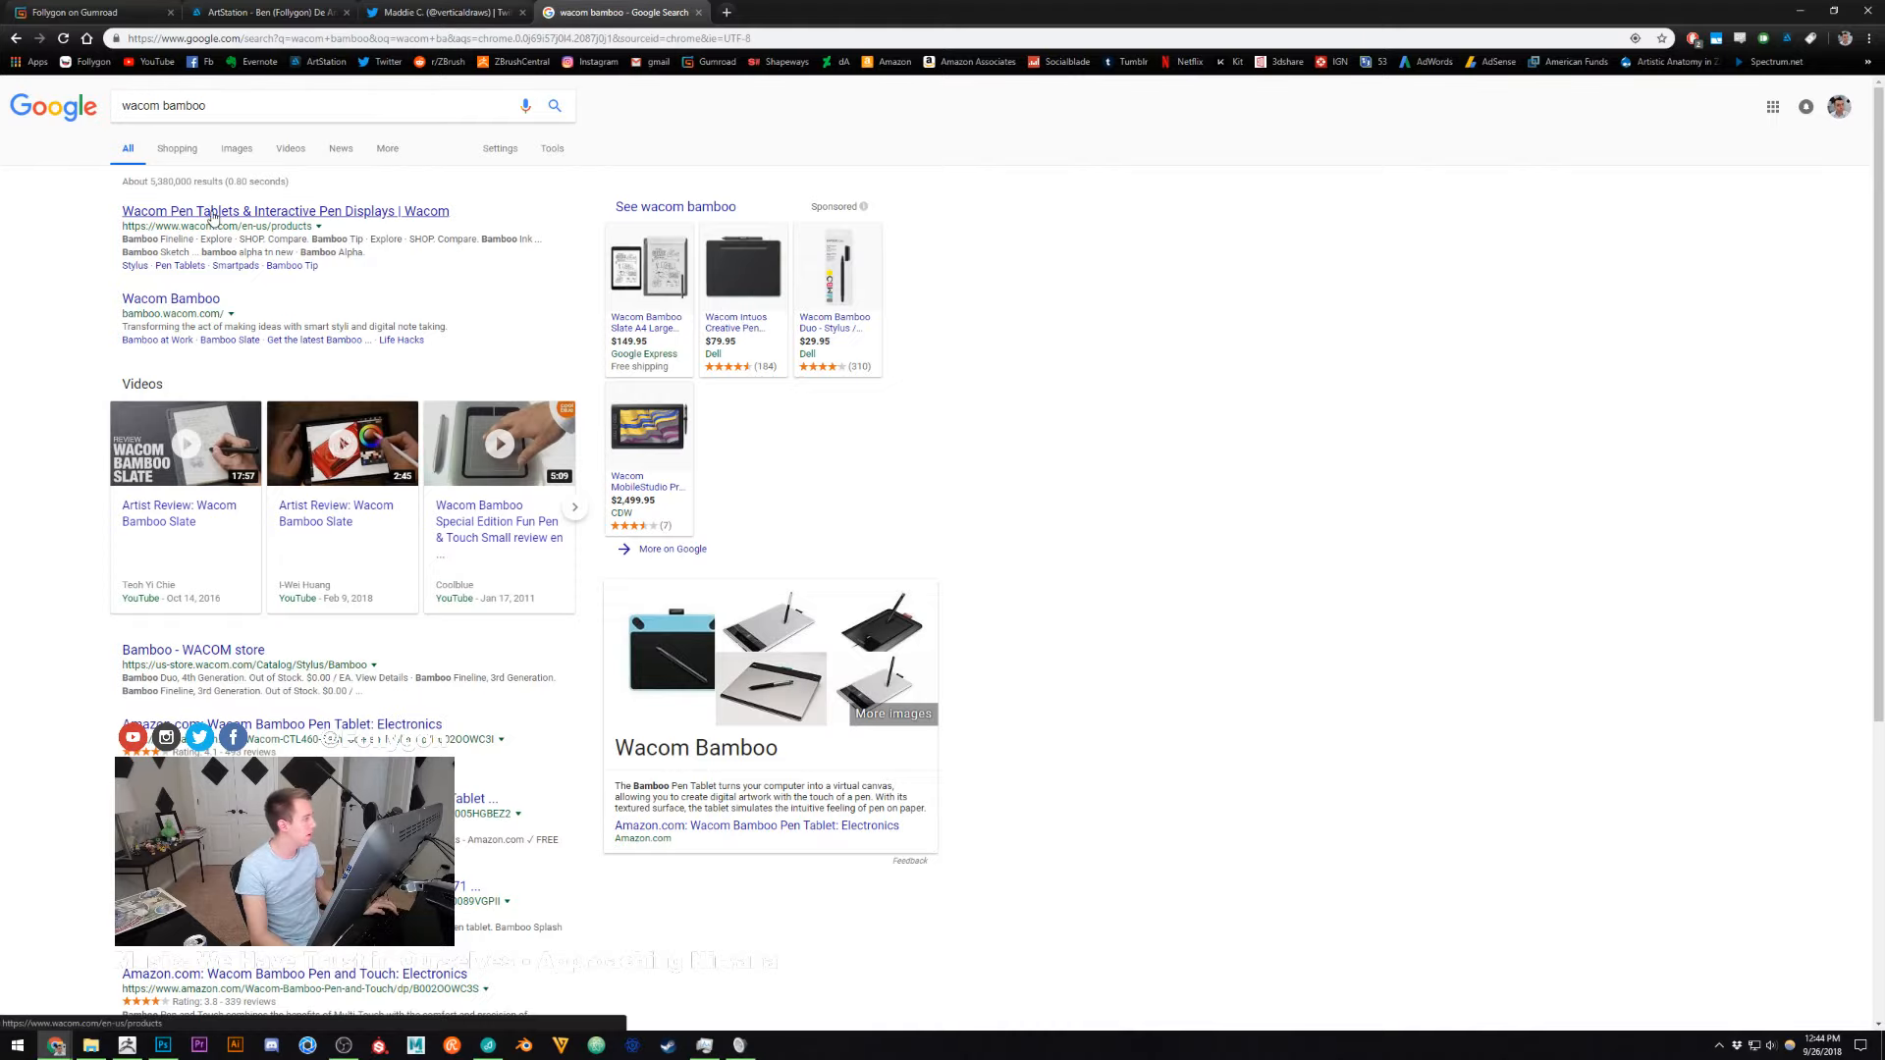
- Open the Wacom Bamboo site from the search results in its own tab and look through its page for tablets
{"action": "middle_click", "coordinate": [212, 301]}
{"action": "left_click", "coordinate": [823, 9]}
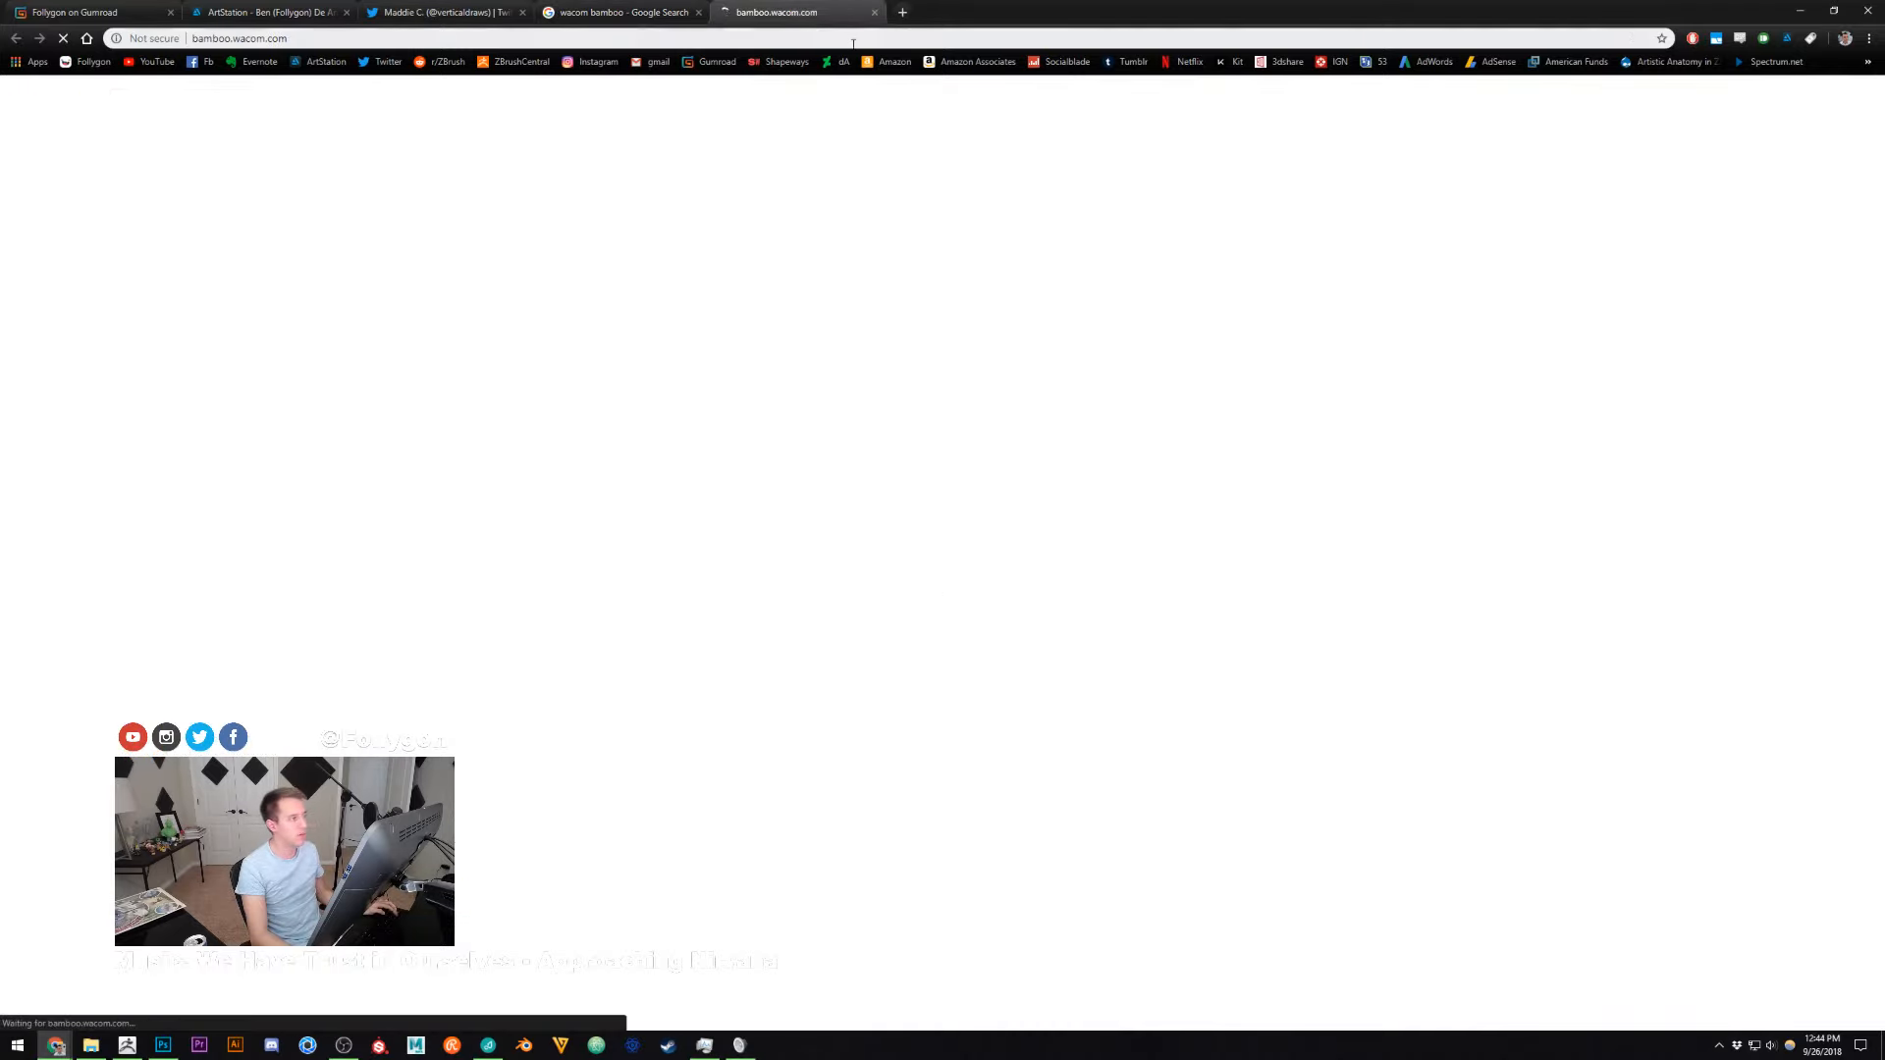
{"action": "scroll", "coordinate": [1211, 343], "scroll_direction": "down", "scroll_amount": 4}
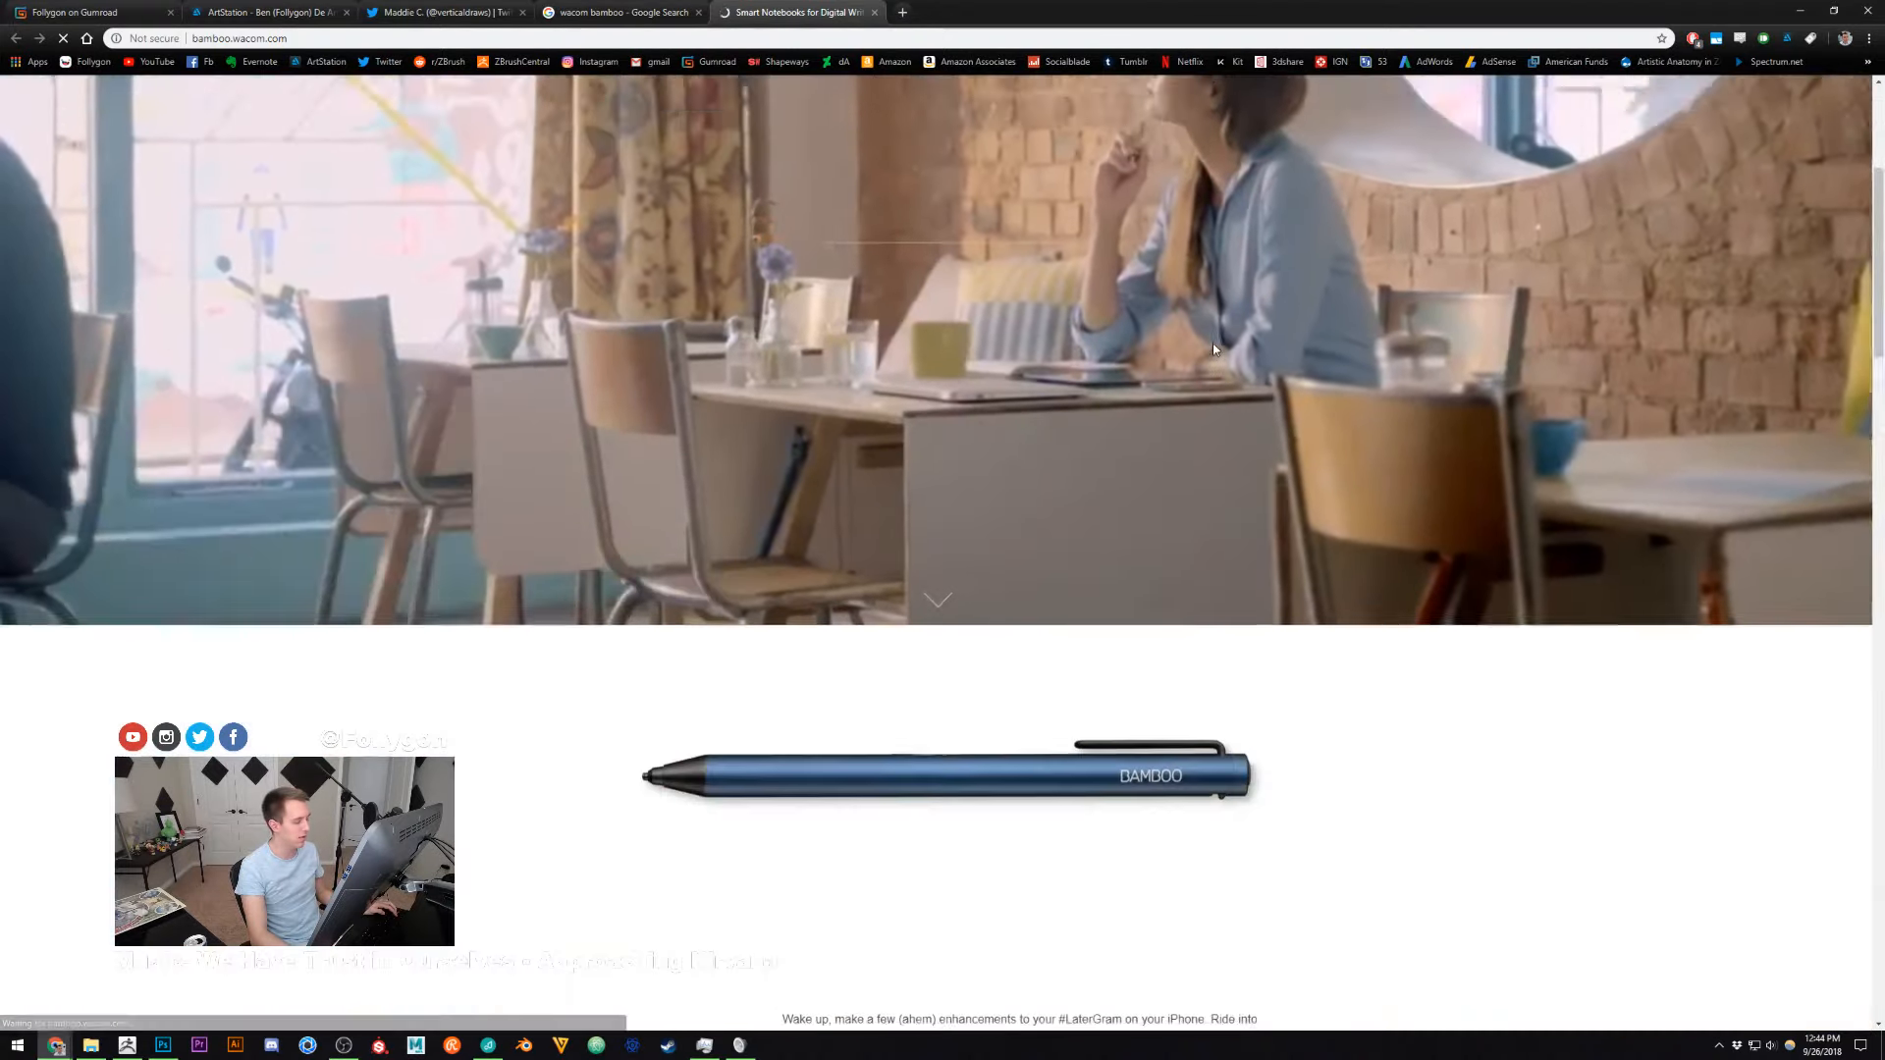
{"action": "scroll", "coordinate": [1410, 409], "scroll_direction": "down", "scroll_amount": 15}
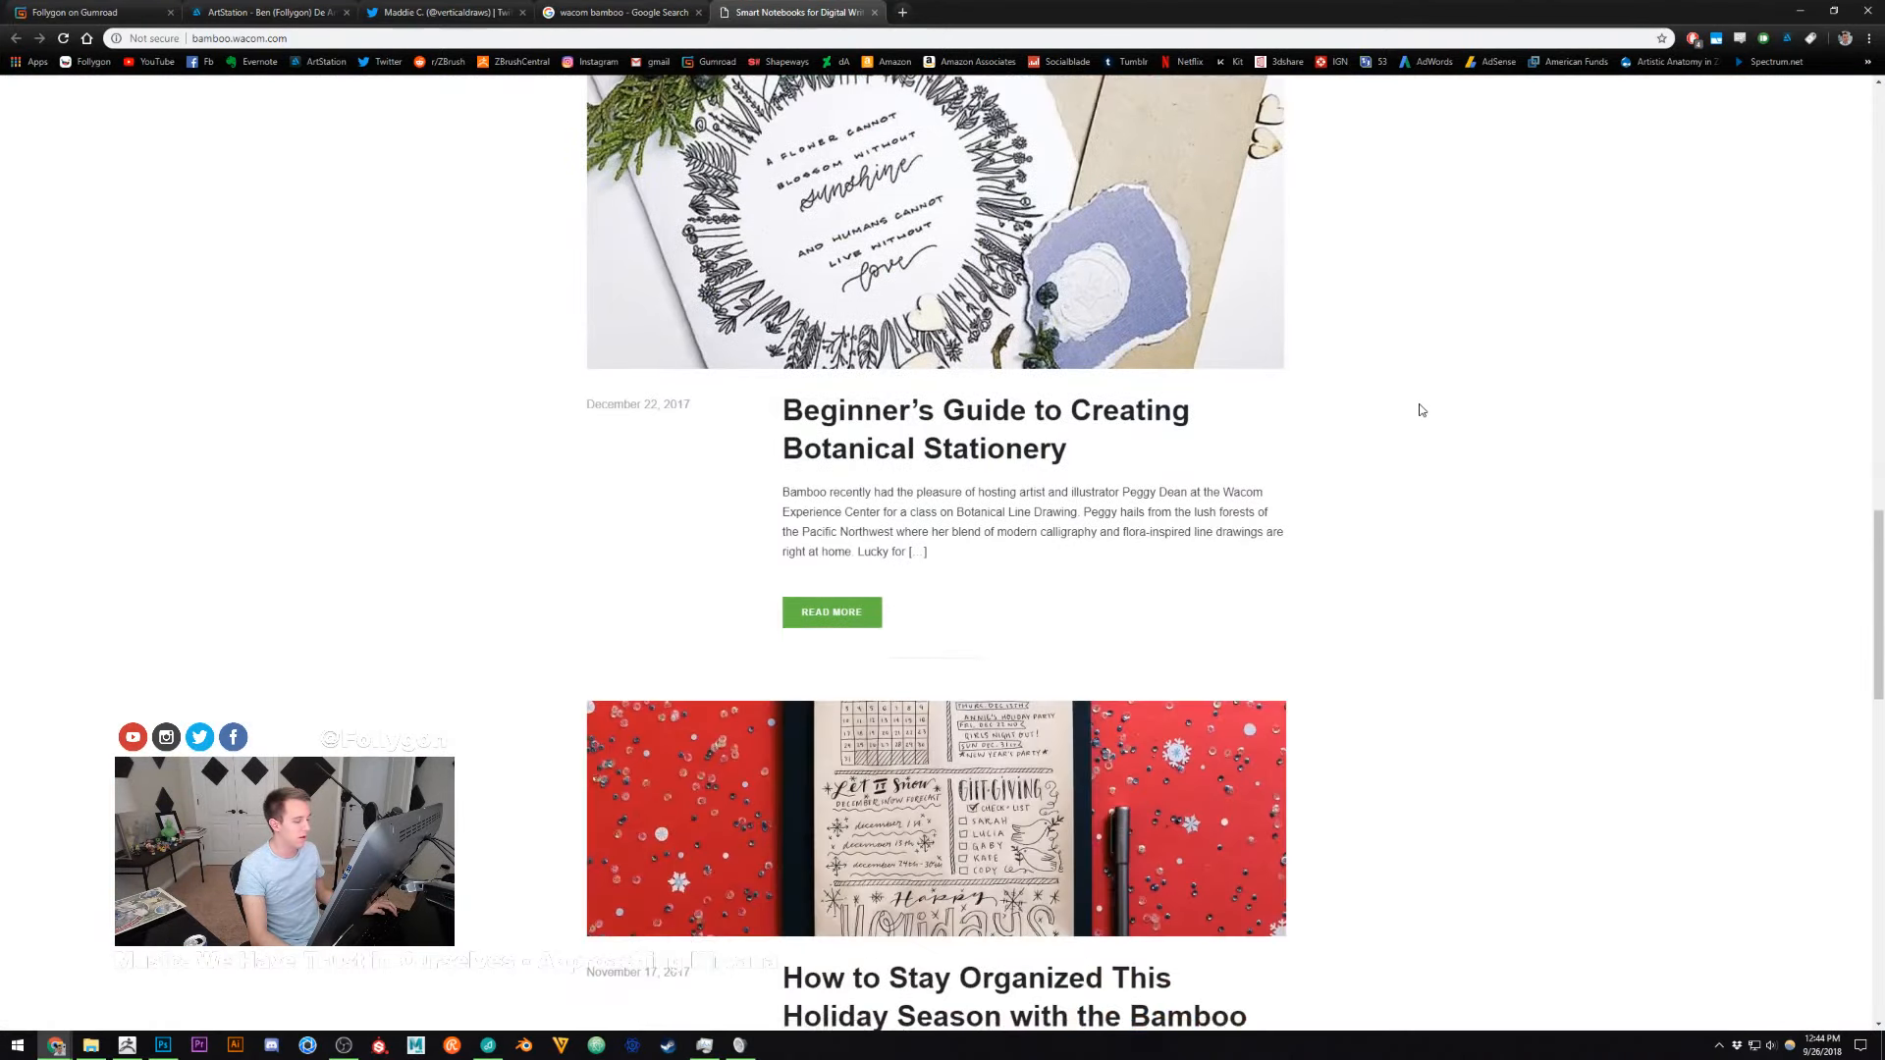
{"action": "scroll", "coordinate": [1419, 409], "scroll_direction": "down", "scroll_amount": 13}
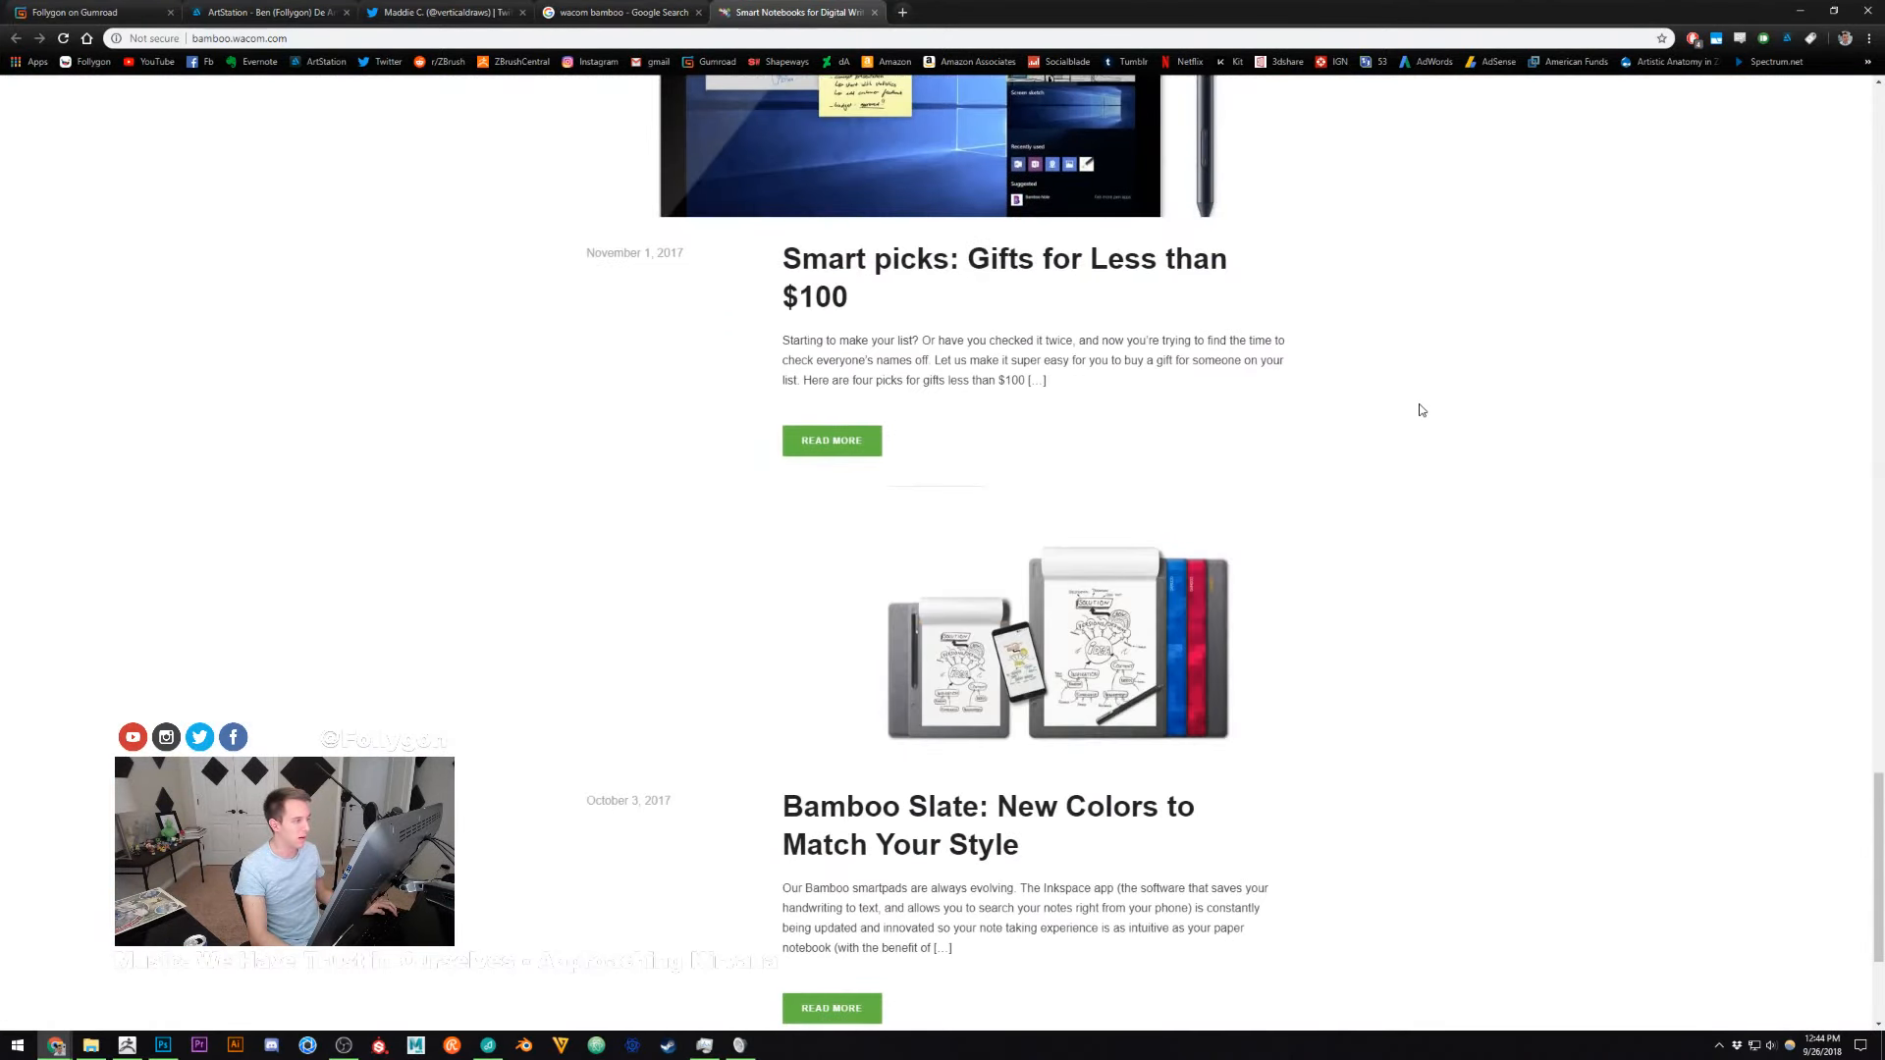
{"action": "scroll", "coordinate": [1420, 409], "scroll_direction": "up", "scroll_amount": 4}
{"action": "scroll", "coordinate": [1420, 409], "scroll_direction": "down", "scroll_amount": 5}
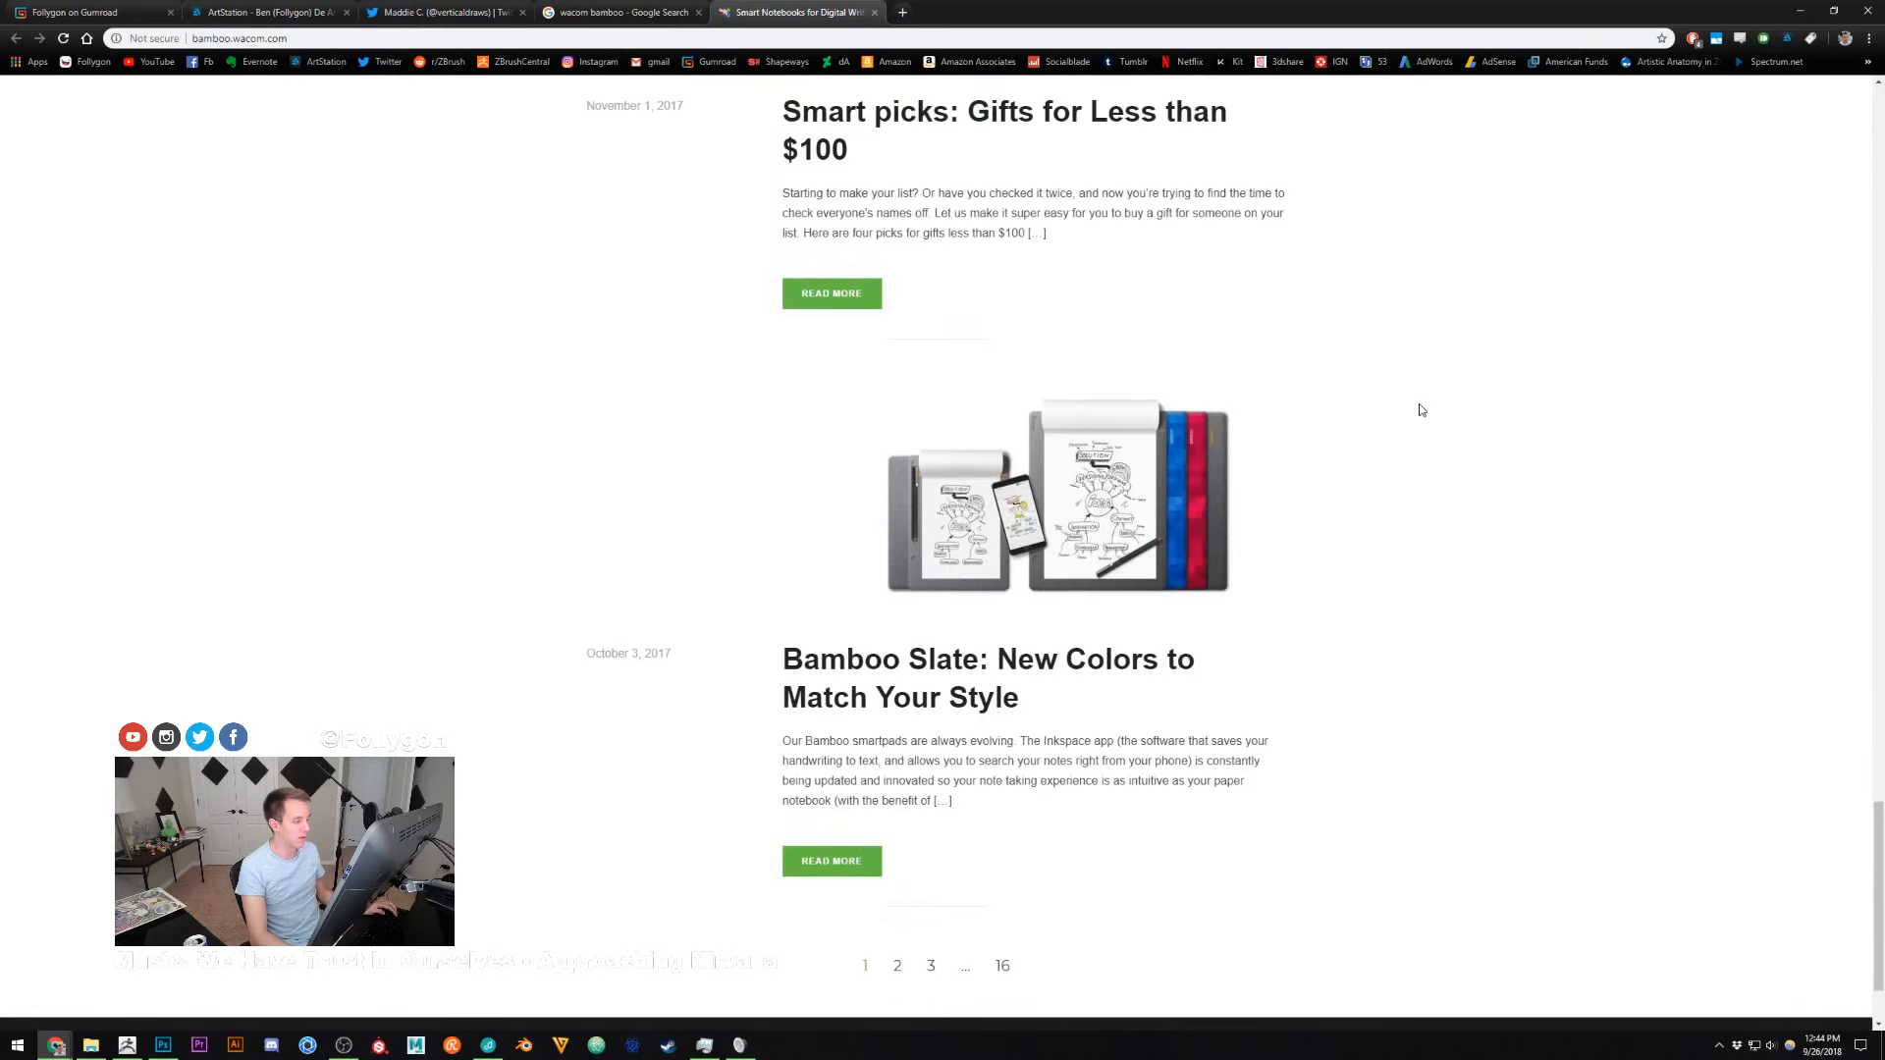
{"action": "scroll", "coordinate": [1419, 410], "scroll_direction": "down", "scroll_amount": 2}
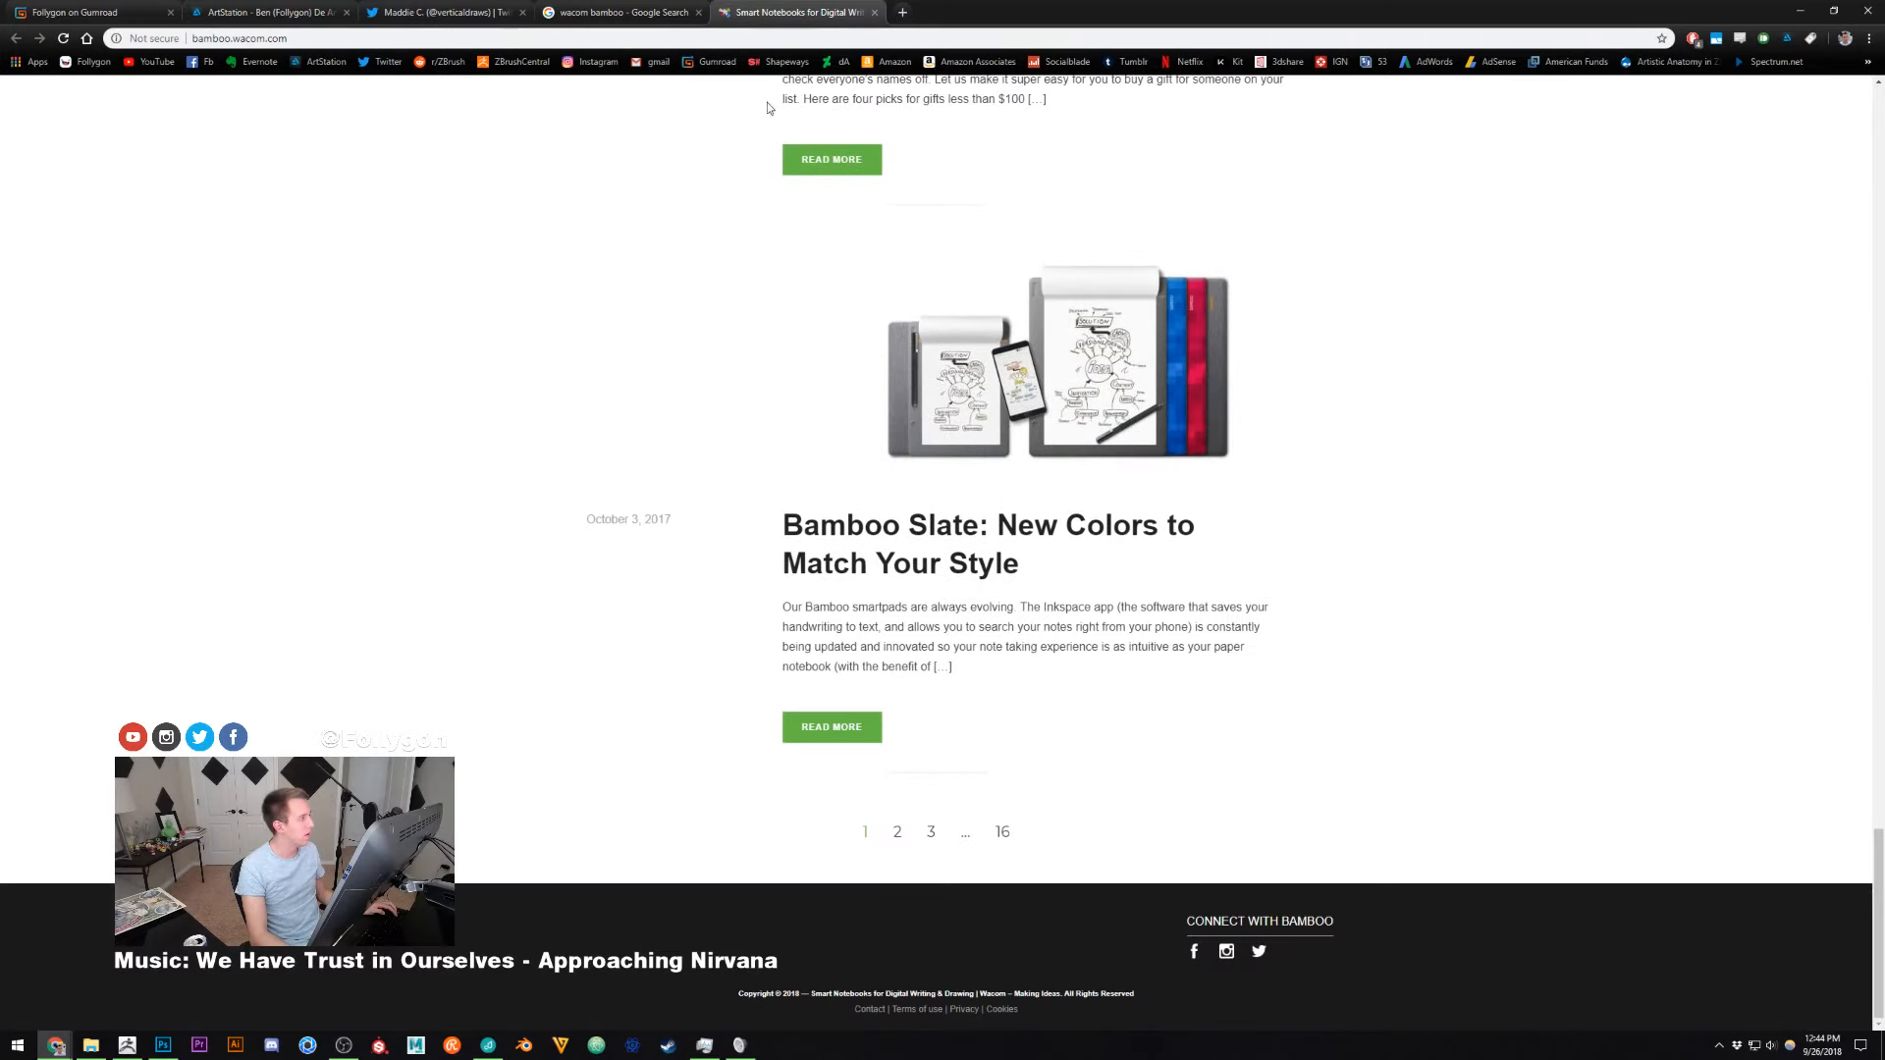
- Close the Wacom Bamboo site and search tabs and return to ZBrush
{"action": "middle_click", "coordinate": [798, 7]}
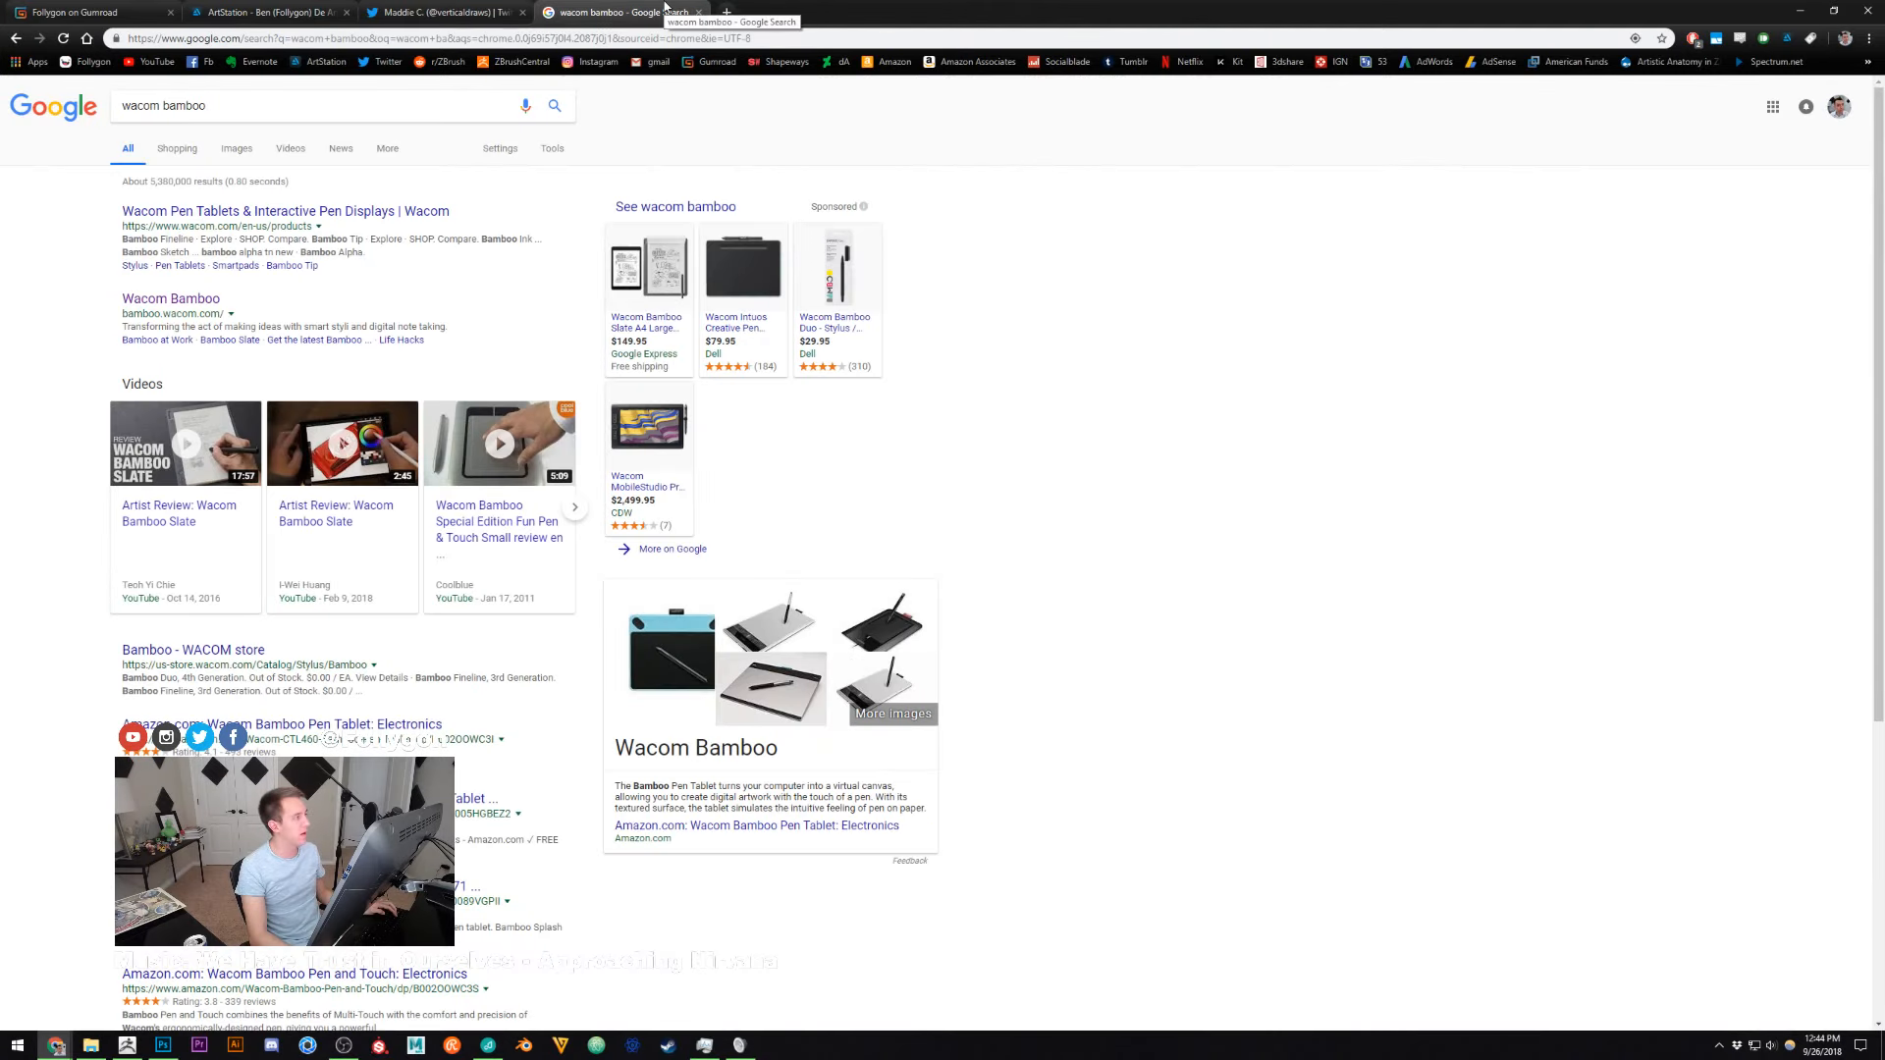
{"action": "middle_click", "coordinate": [665, 7]}
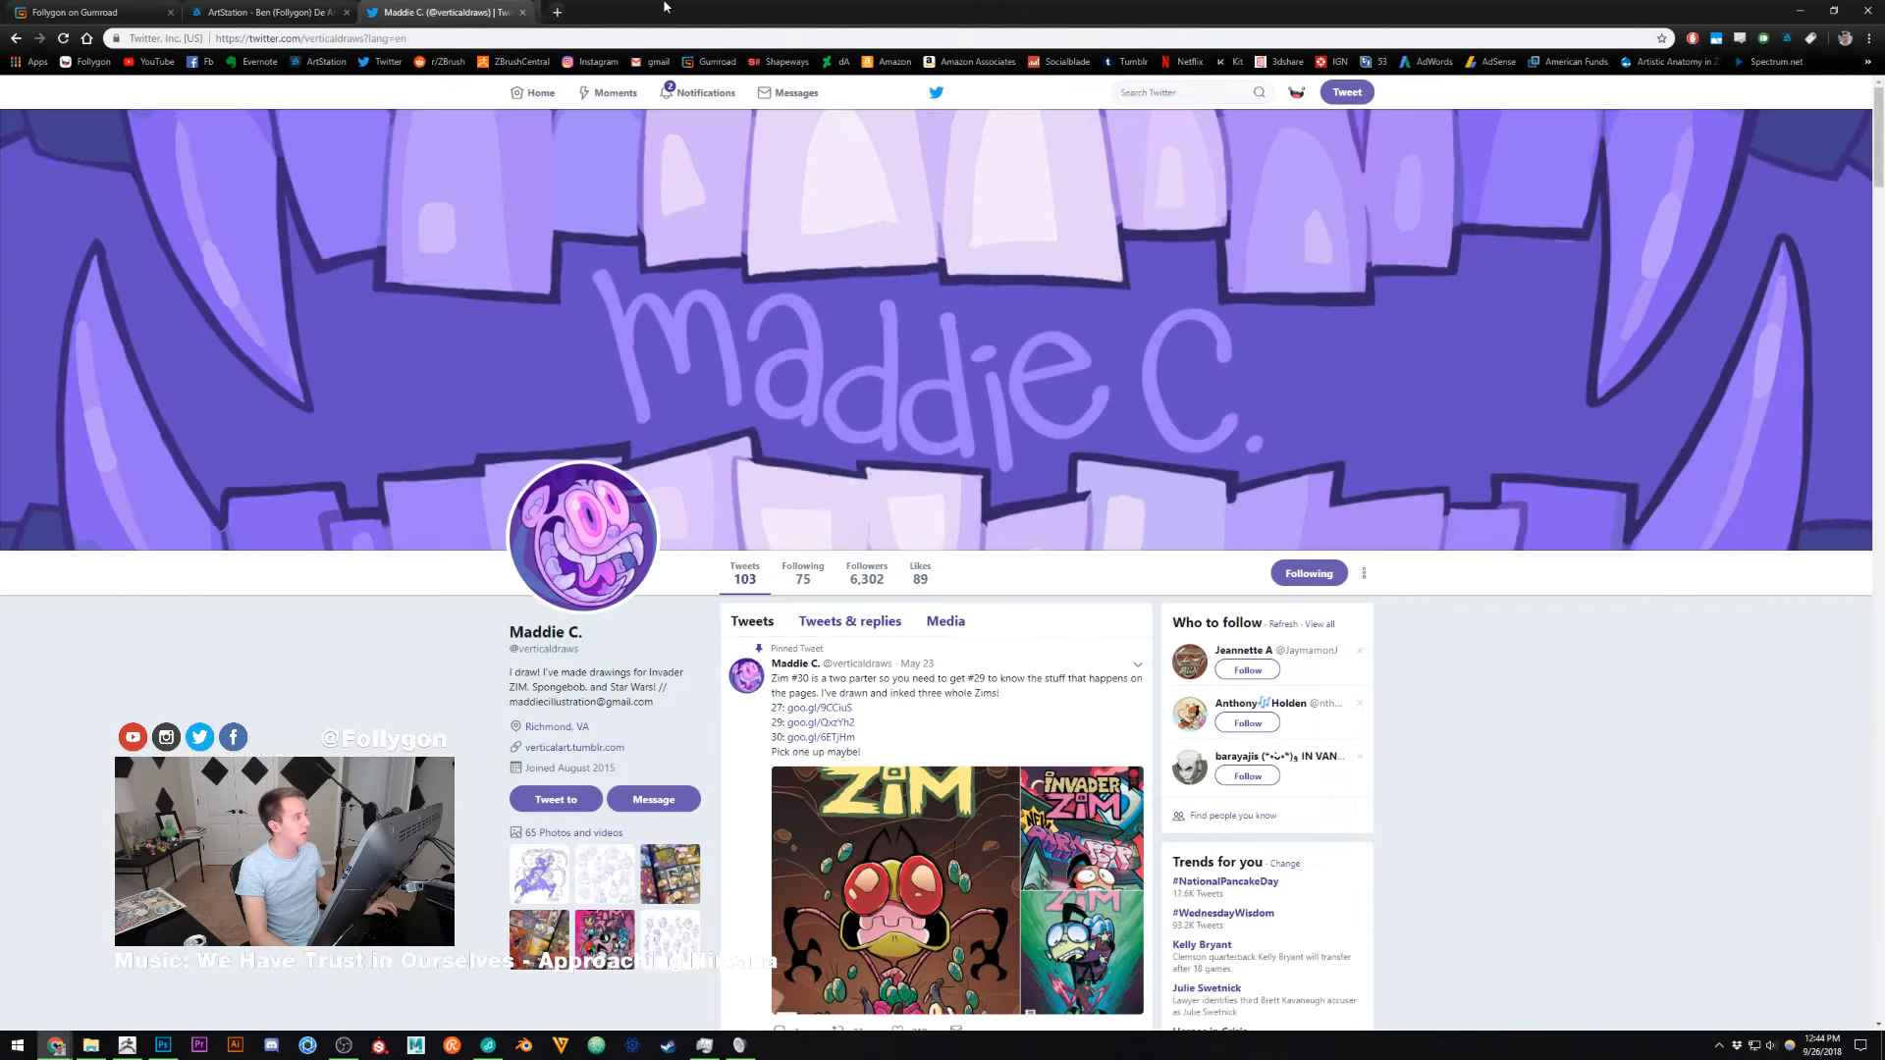
{"action": "left_click", "coordinate": [1797, 9]}
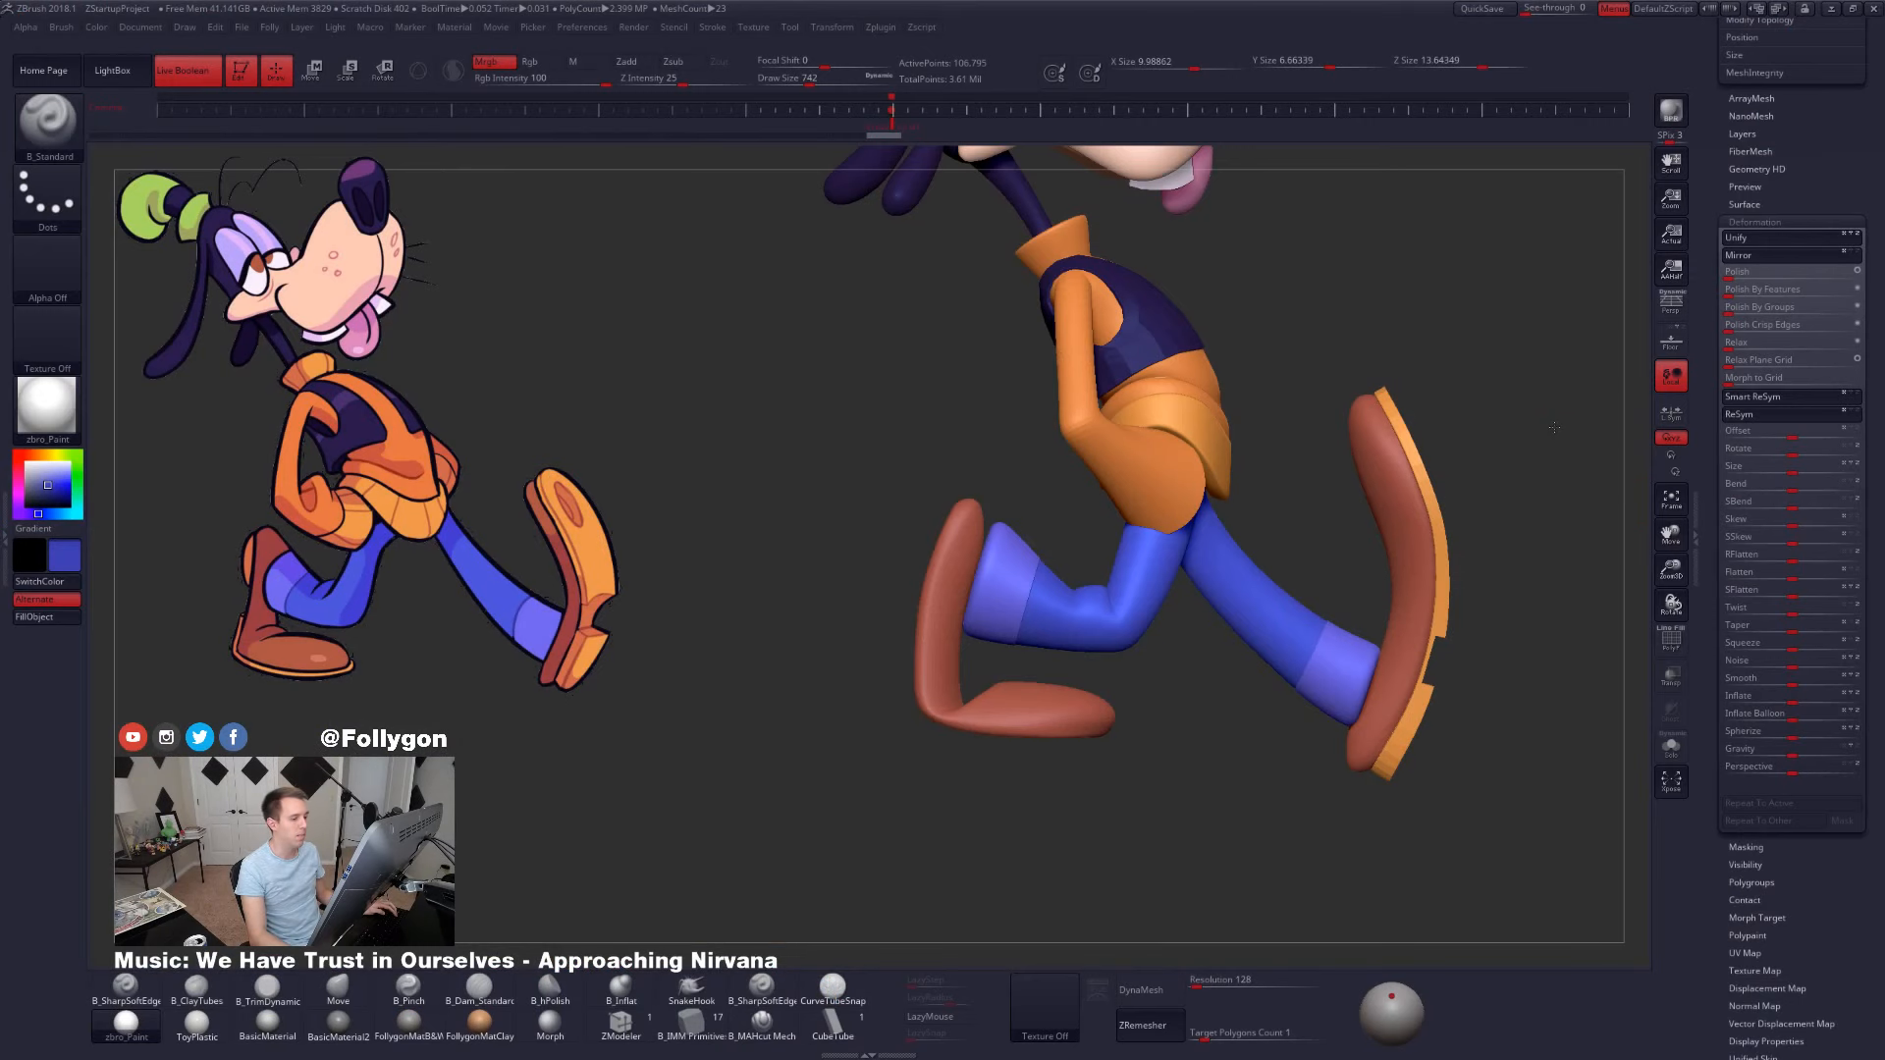
- Compare the whole character and its trouser cuffs with the reference drawing from the front and the side
{"action": "mouse_move", "coordinate": [1553, 427]}
{"action": "left_mouse_down"}
{"action": "mouse_move", "coordinate": [1487, 399]}
{"action": "mouse_move", "coordinate": [1291, 482]}
{"action": "mouse_move", "coordinate": [1171, 493]}
{"action": "mouse_move", "coordinate": [1213, 478]}
{"action": "left_mouse_up"}
{"action": "key", "text": "ctrl+space"}
{"action": "left_click", "coordinate": [1254, 552], "text": "ctrl"}
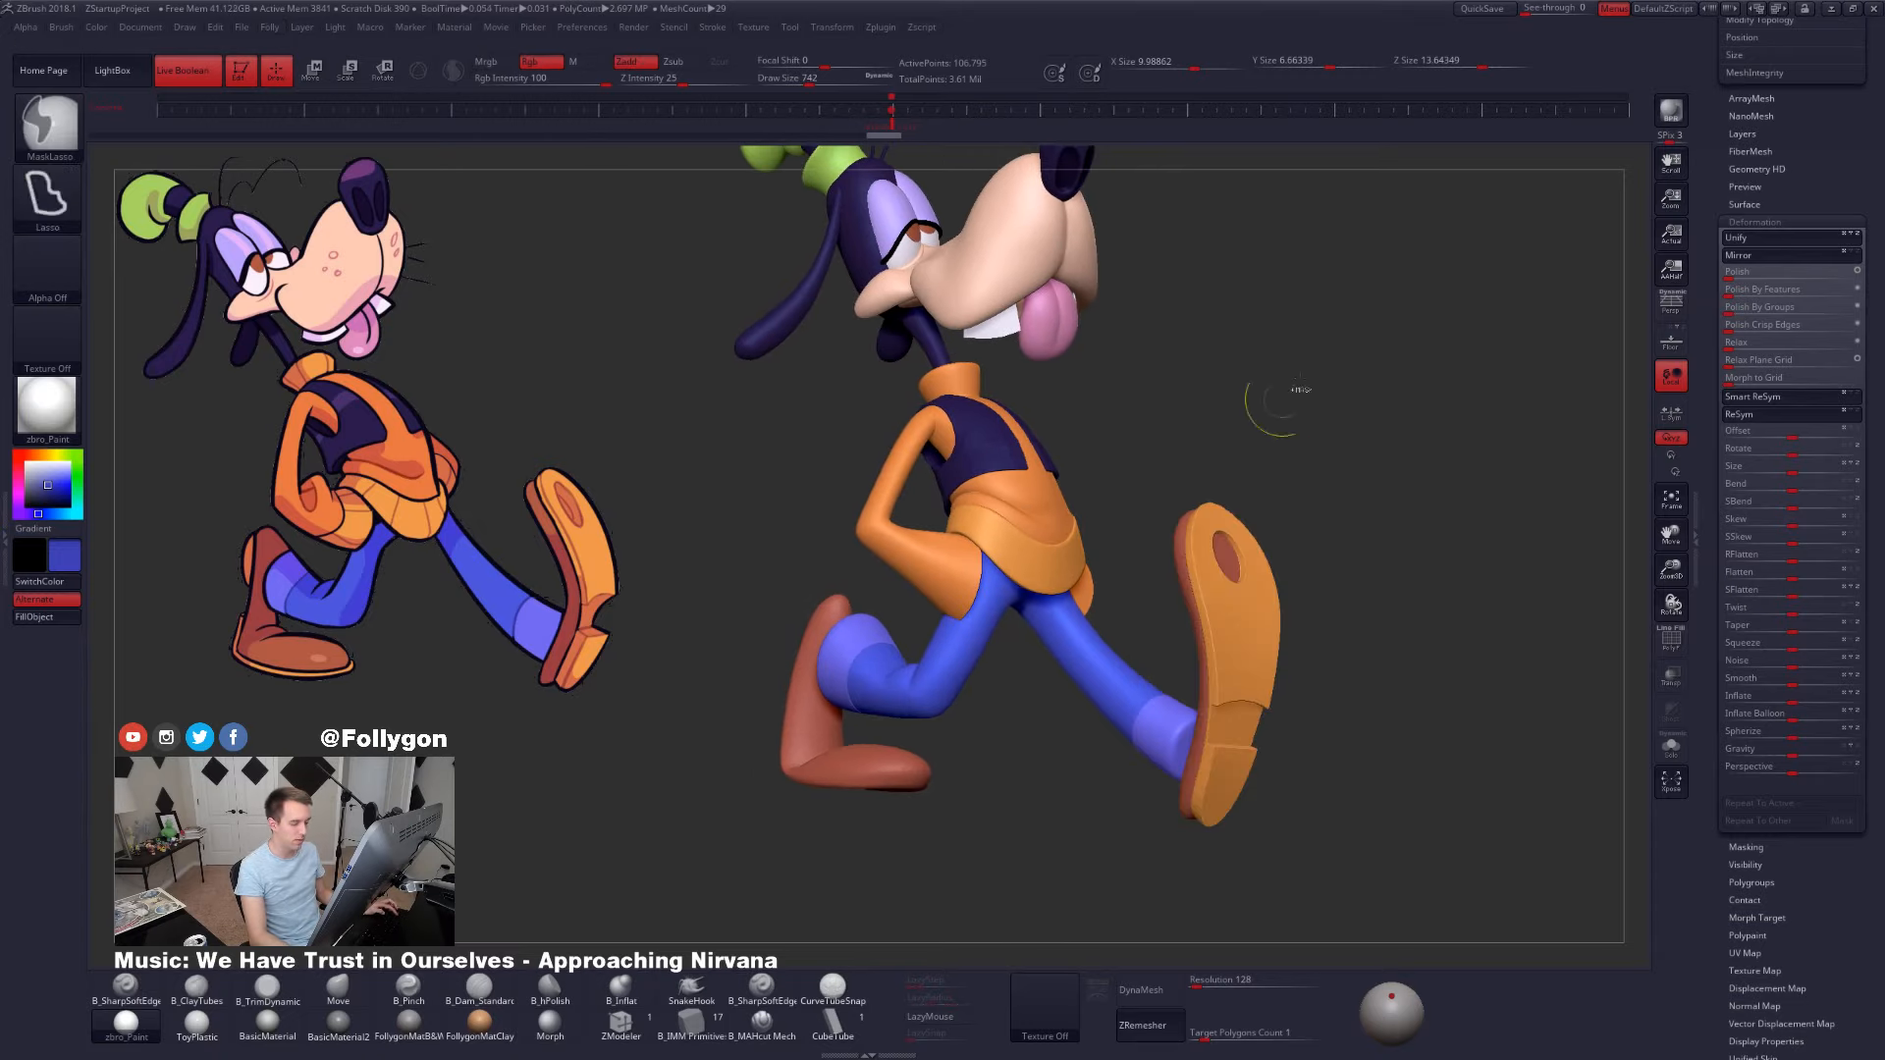
{"action": "key", "text": "ctrl+shift+space"}
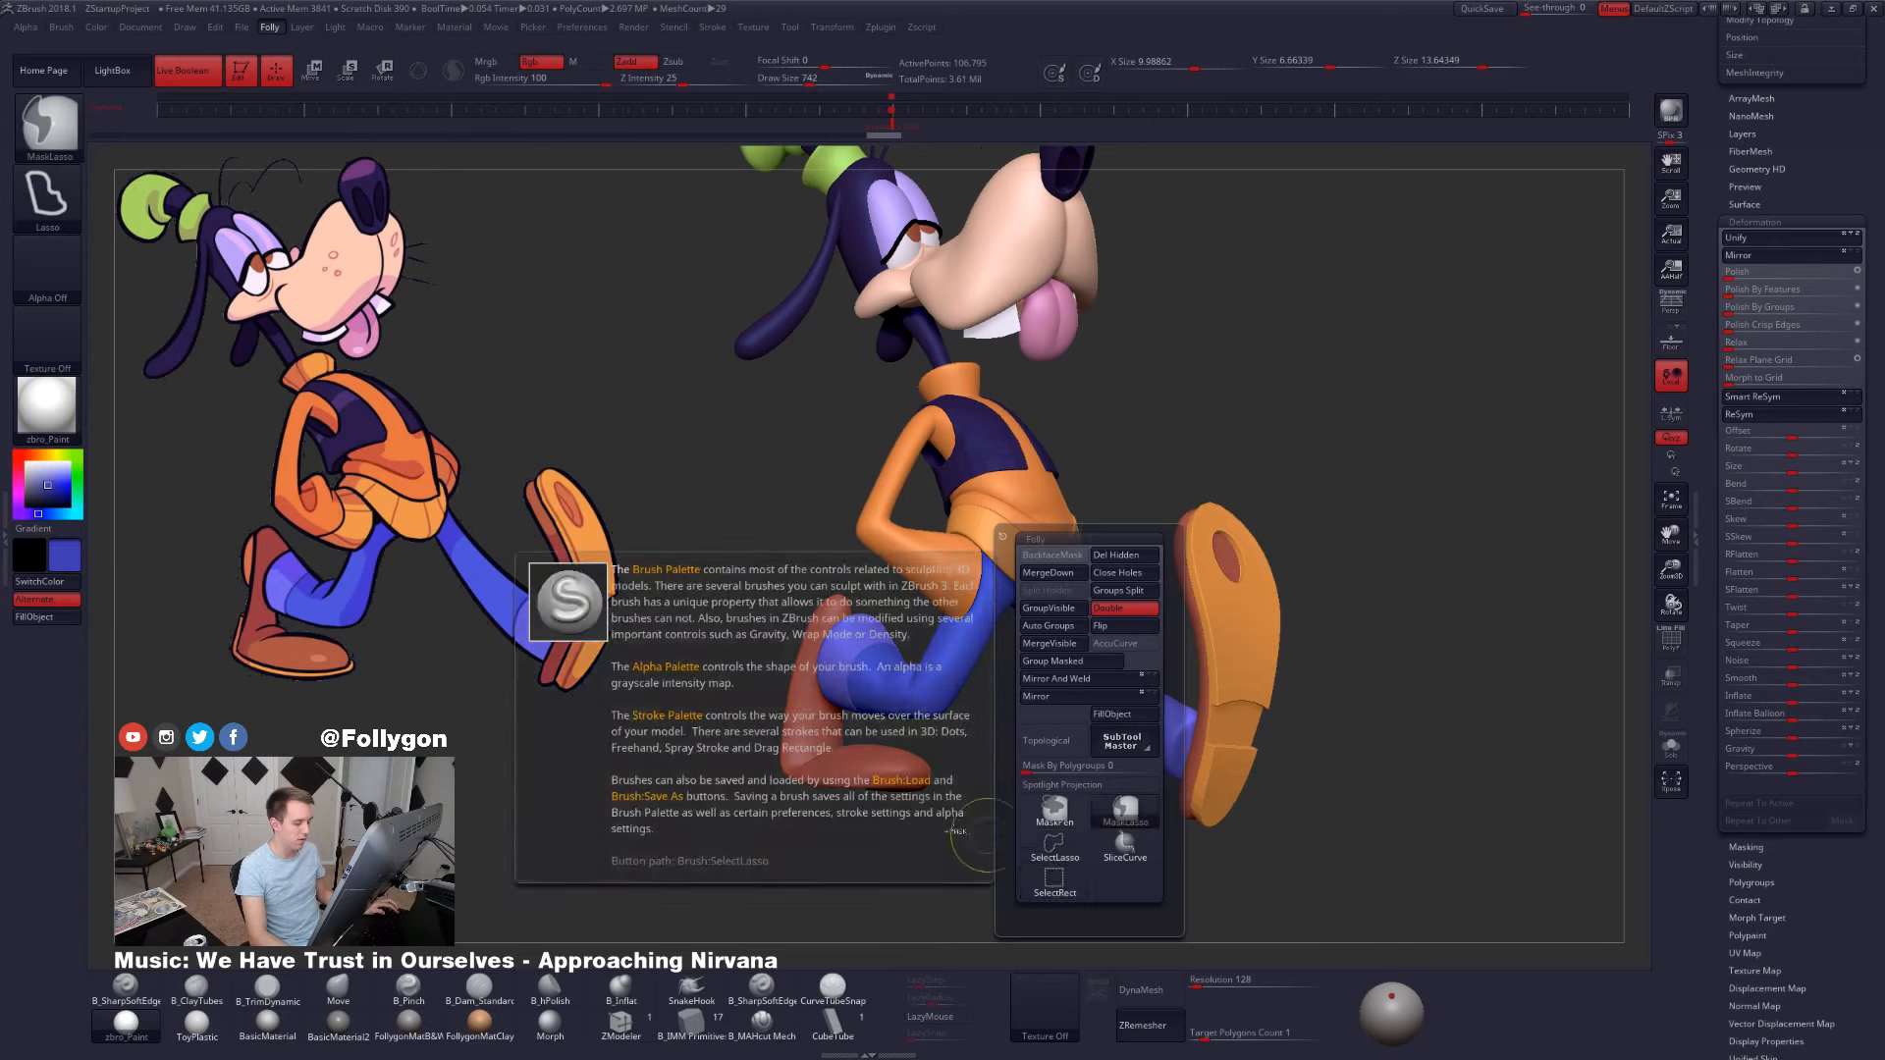
{"action": "left_click_drag", "start_coordinate": [782, 657], "coordinate": [913, 659]}
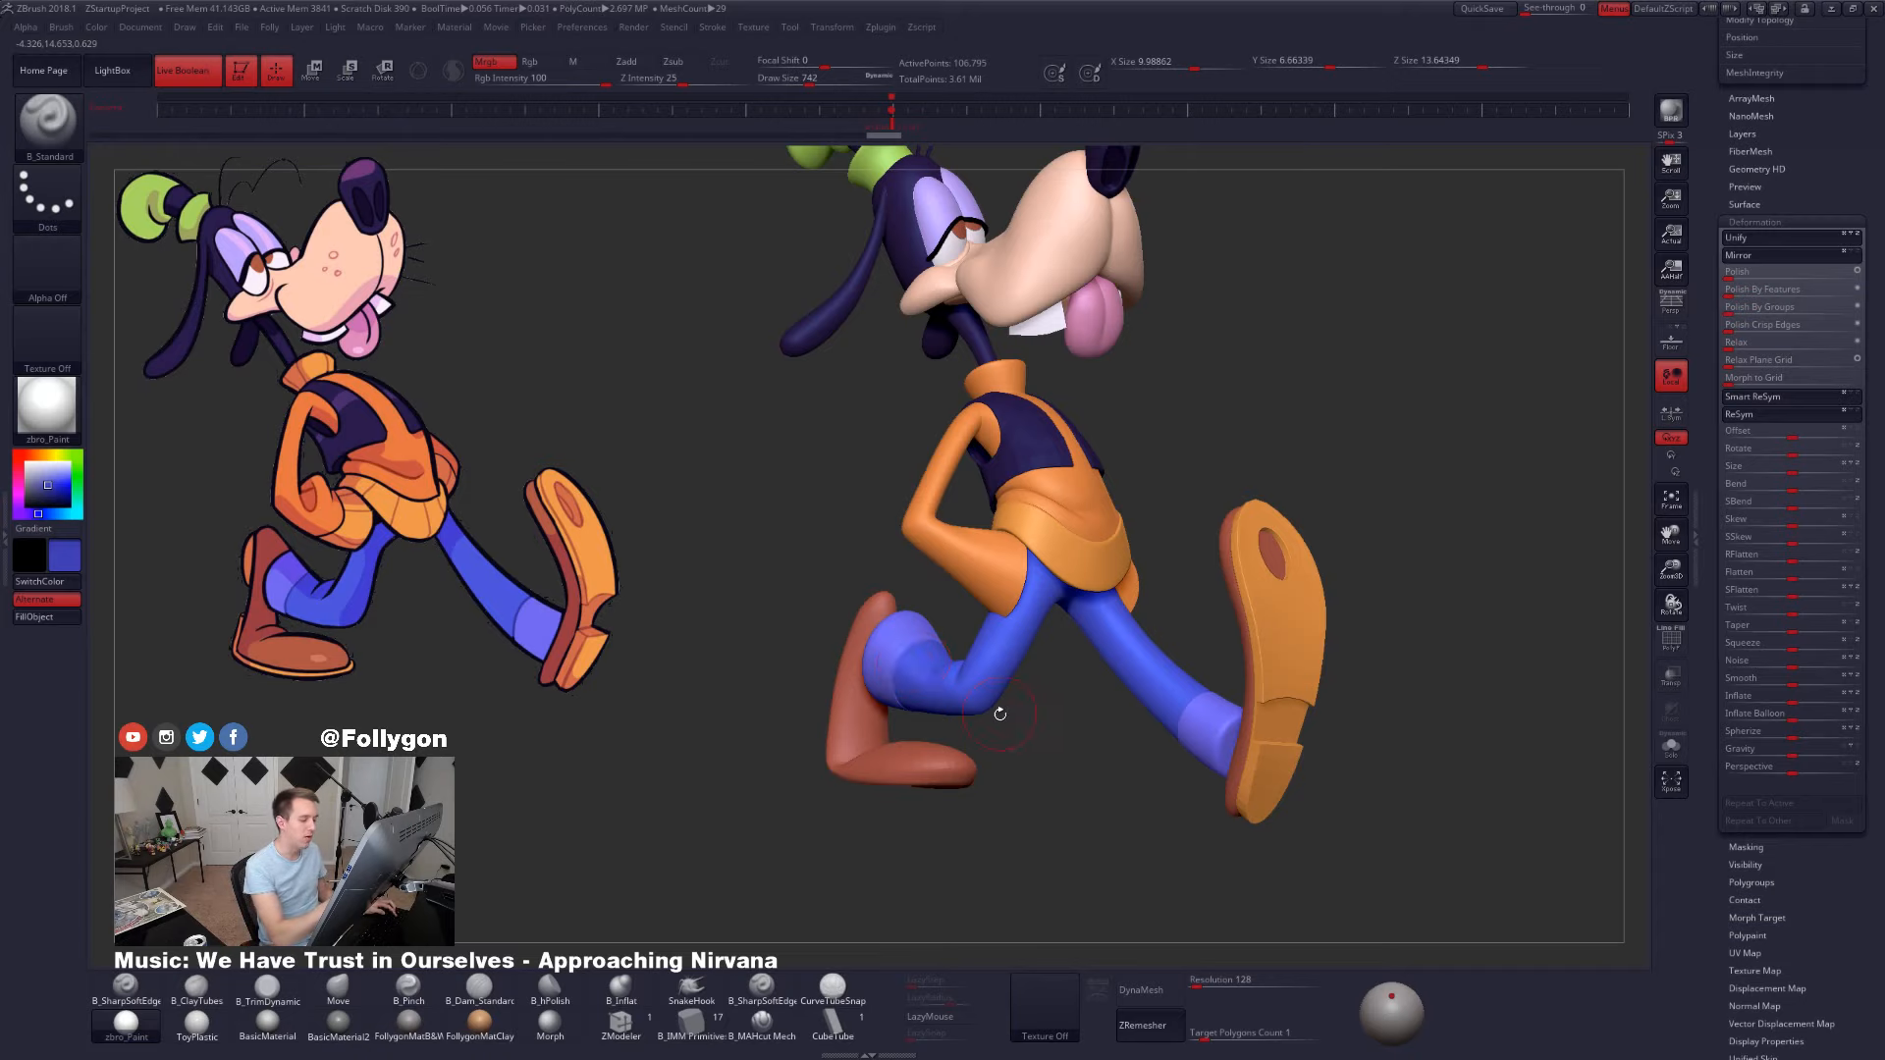
{"action": "left_click_drag", "start_coordinate": [999, 714], "coordinate": [1072, 707]}
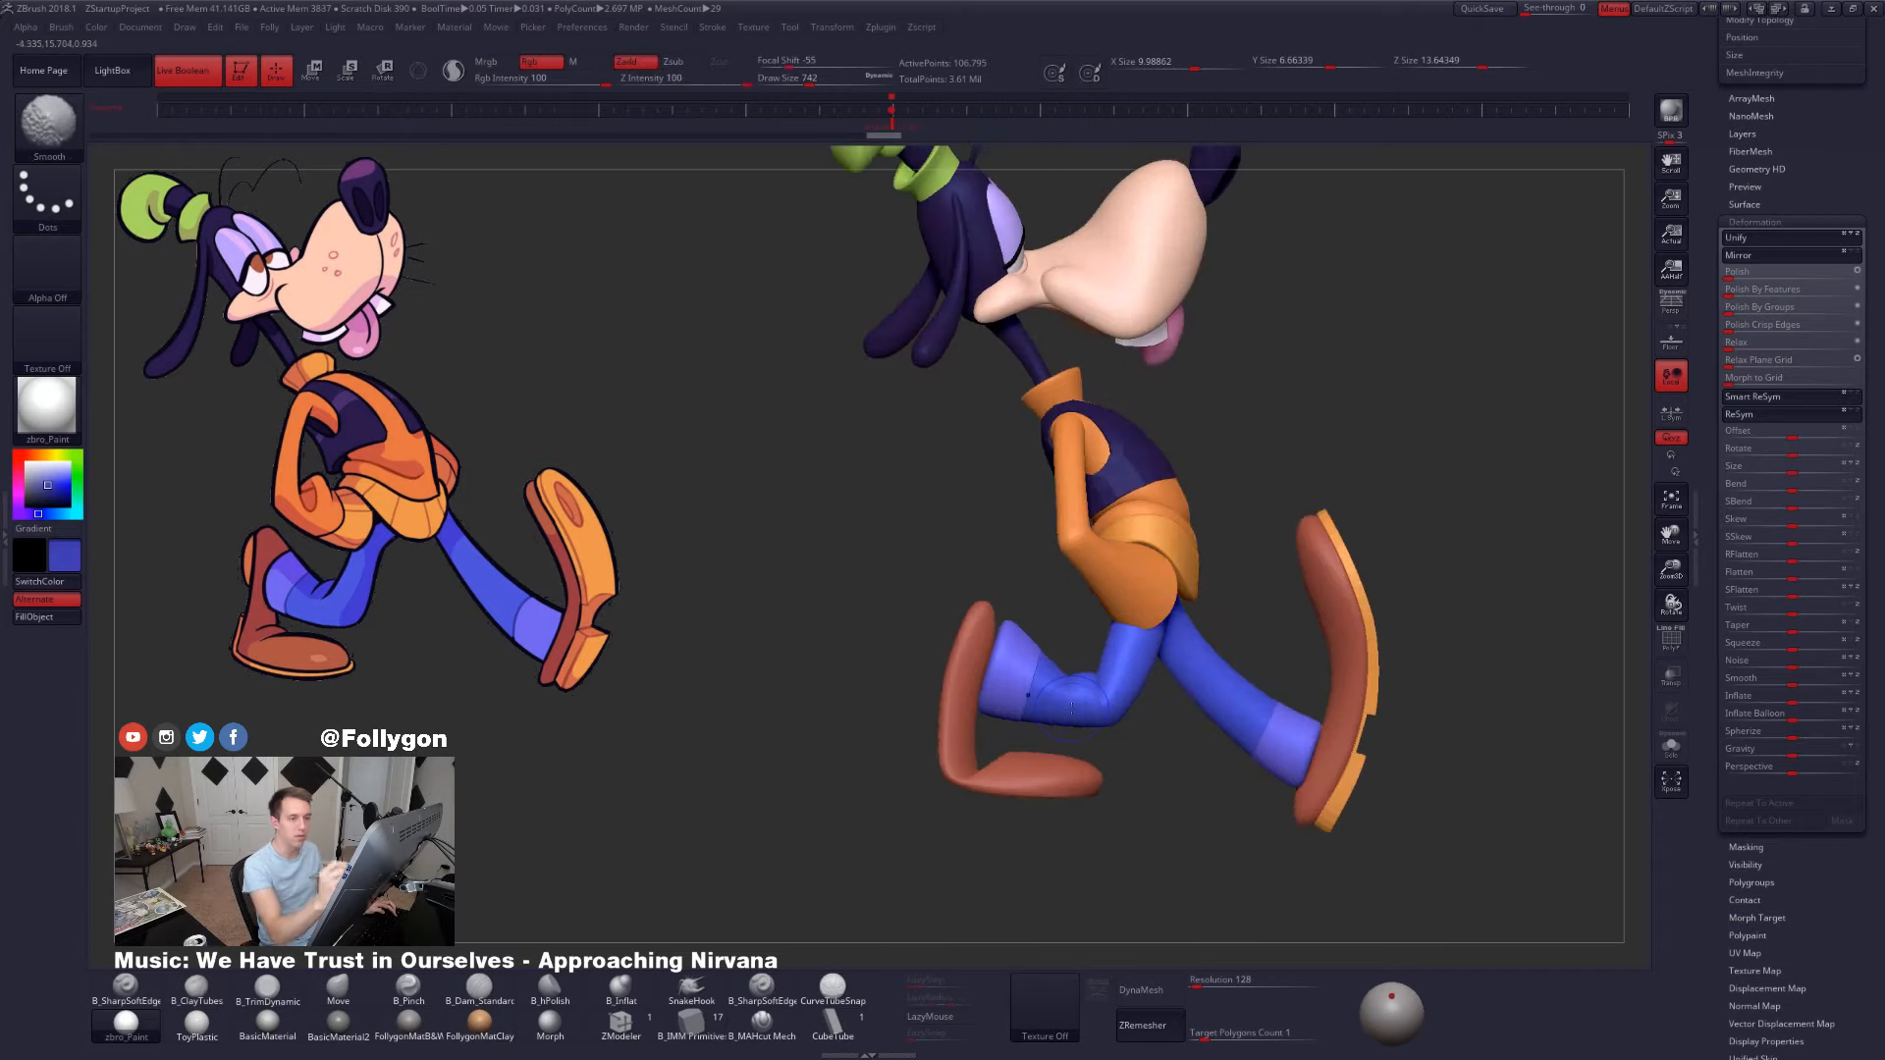
- Isolate the trouser cuffs and draw a Move transpose line about 2.1 units long outward from the rear cuff's shoe end
{"action": "left_click_drag", "start_coordinate": [1708, 324], "coordinate": [1702, 675]}
{"action": "right_click_drag", "start_coordinate": [994, 702], "coordinate": [1013, 692], "text": "alt"}
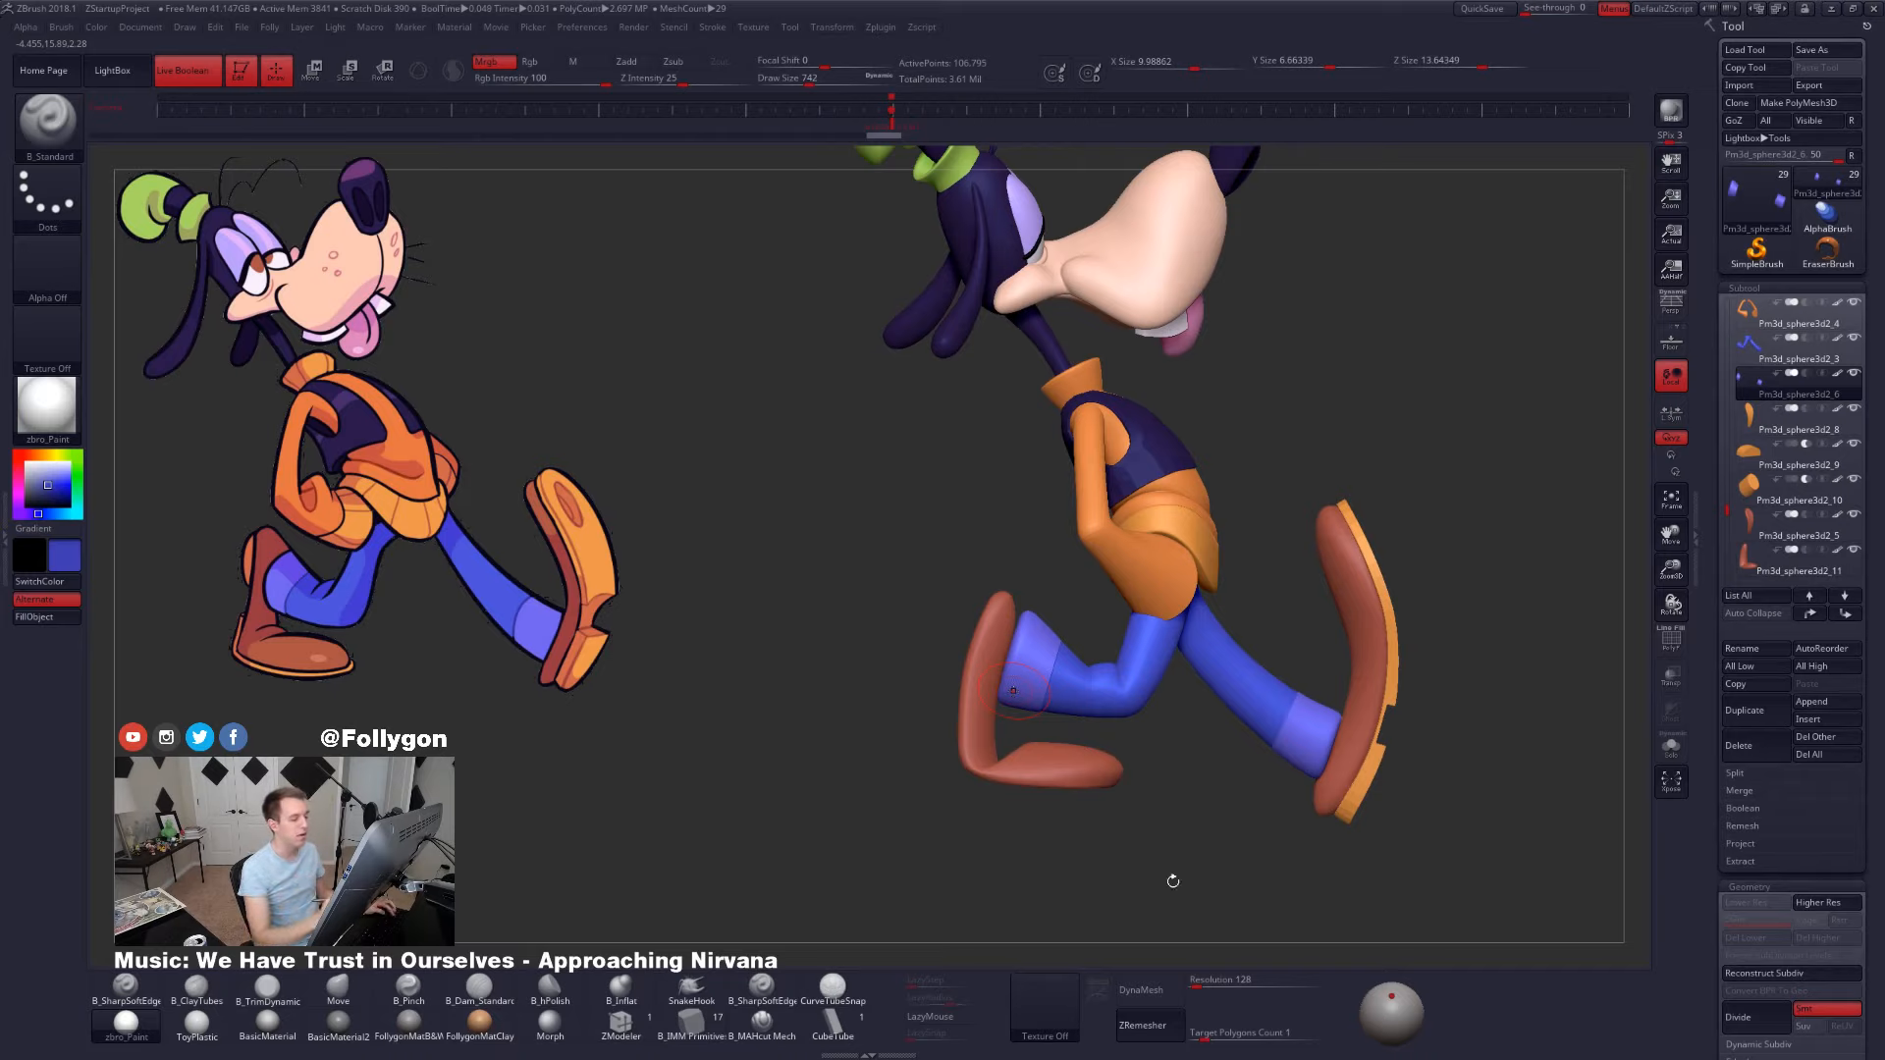
{"action": "key", "text": "shift+s"}
{"action": "right_click_drag", "start_coordinate": [1014, 690], "coordinate": [1052, 681], "text": "ctrl"}
{"action": "key", "text": "w"}
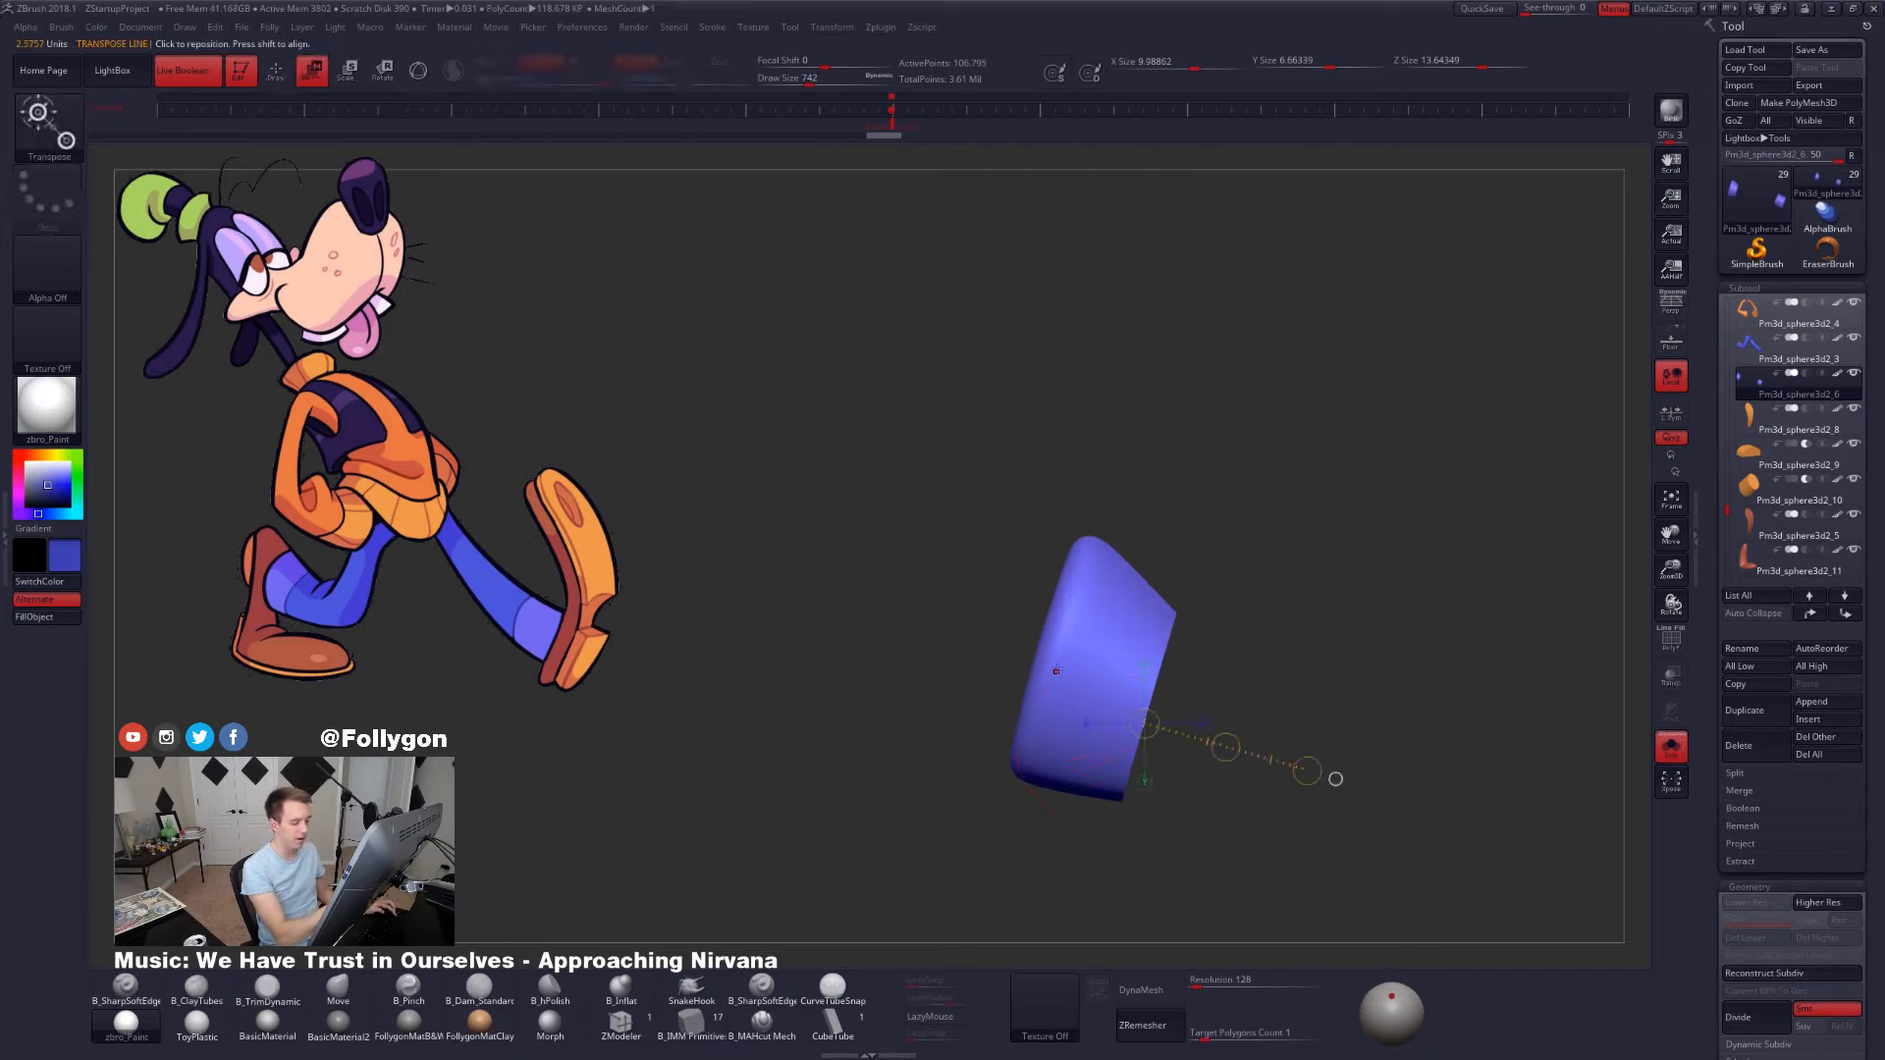
{"action": "left_click_drag", "start_coordinate": [1055, 668], "coordinate": [895, 627]}
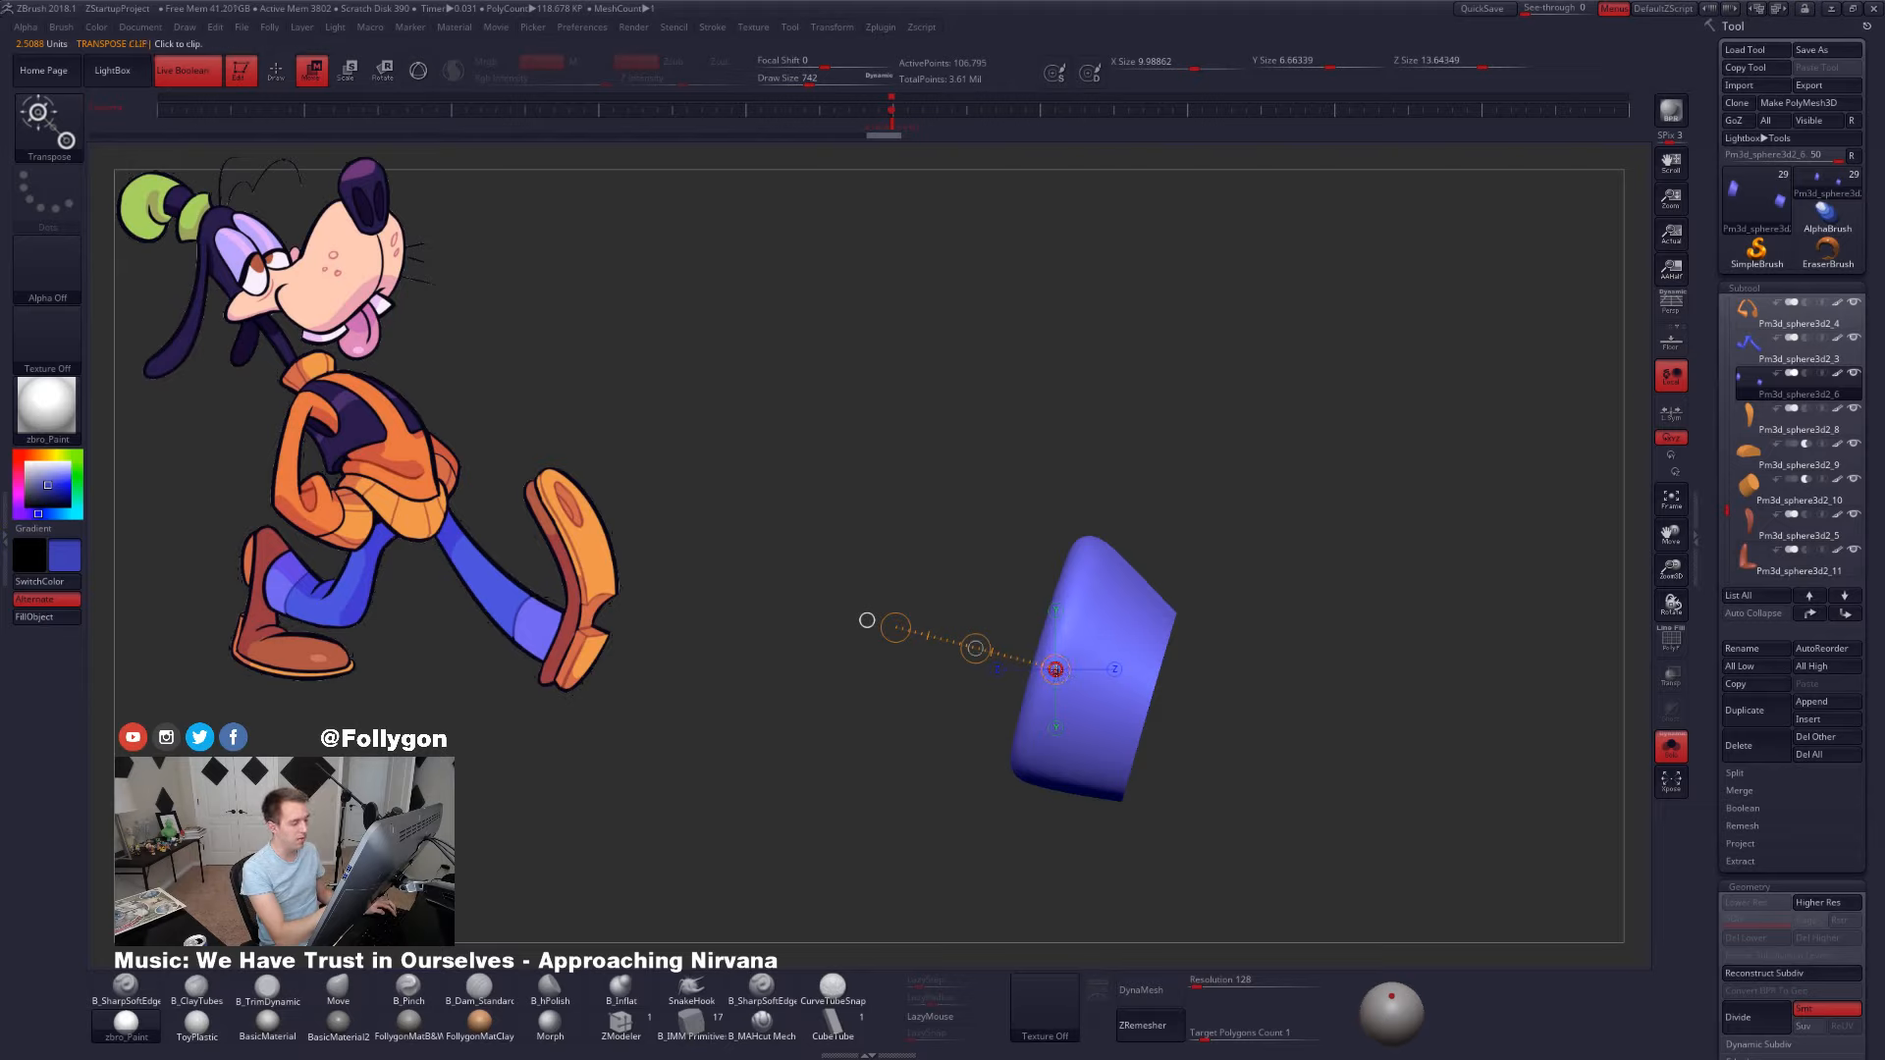
- Try a Transpose clip at the line's start on the rear cuff and undo it
{"action": "left_click", "coordinate": [1056, 669]}
{"action": "key", "text": "ctrl+z"}
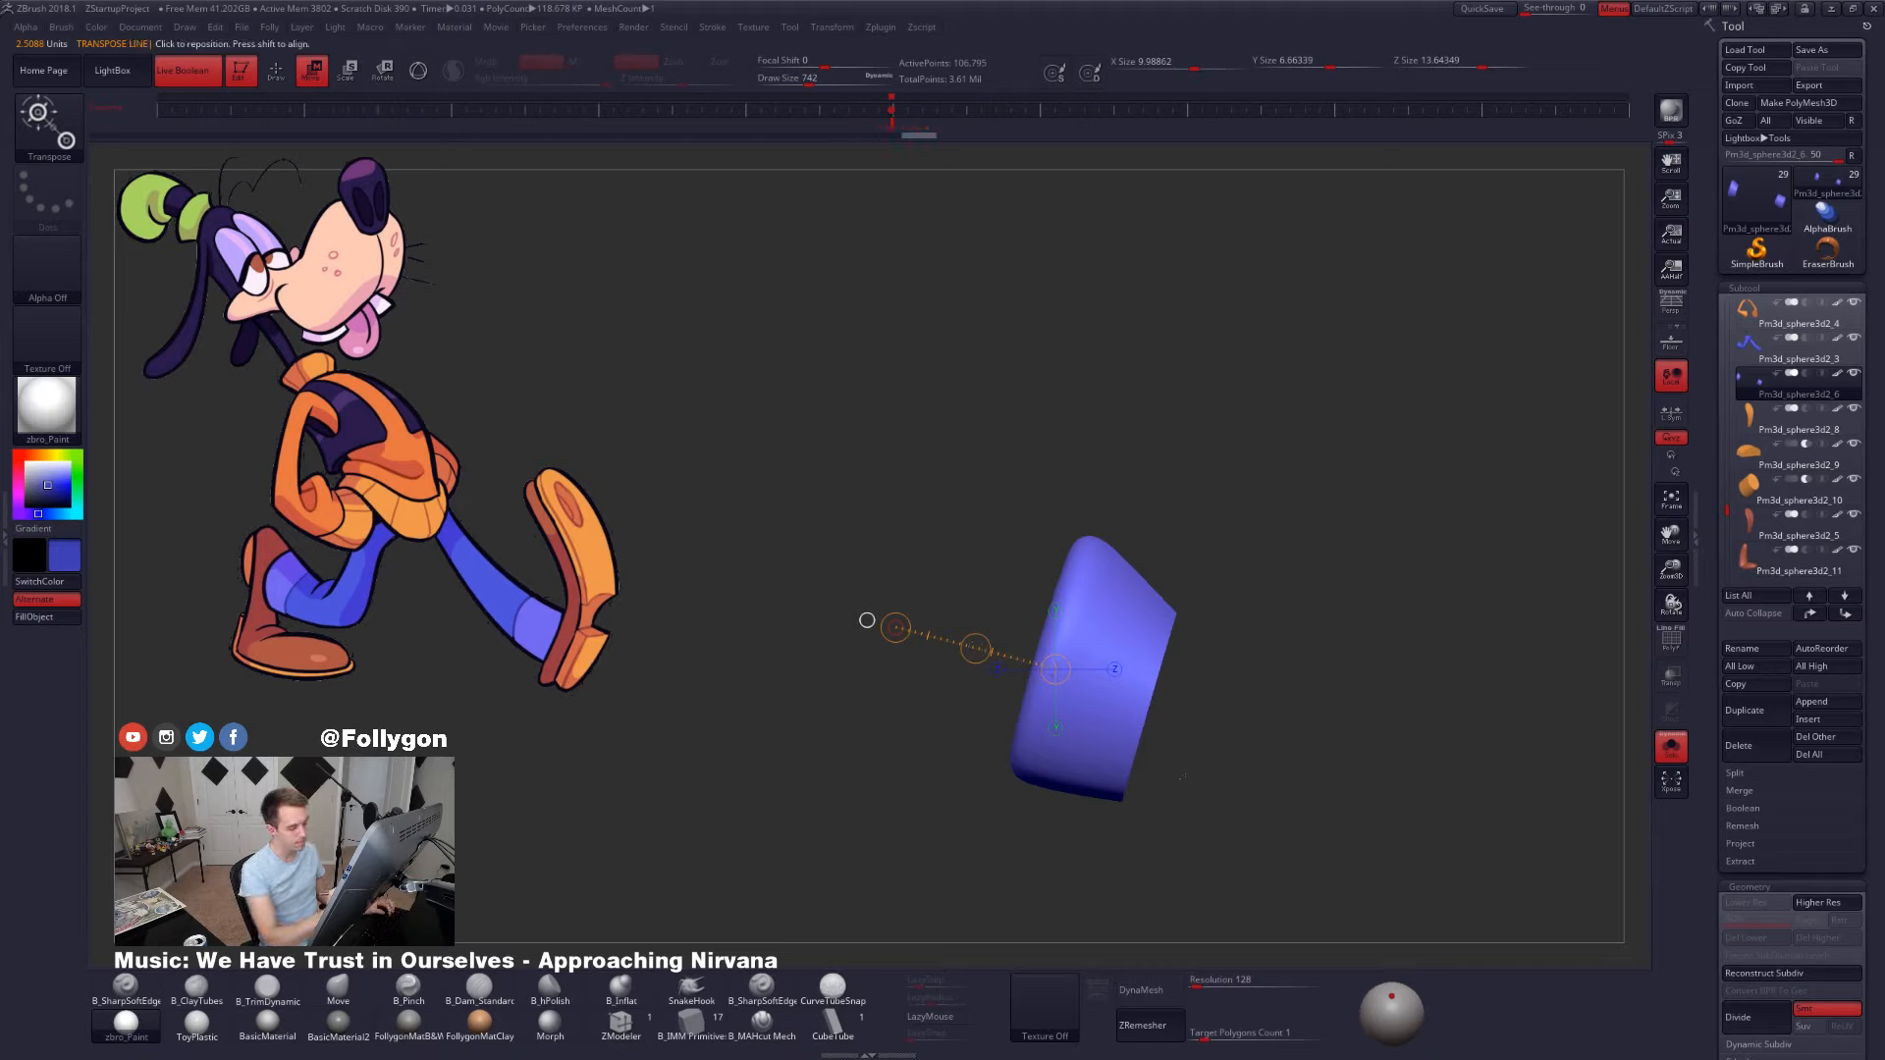
{"action": "key", "text": "shift+f"}
{"action": "key", "text": "shift+f"}
{"action": "left_click_drag", "start_coordinate": [1192, 783], "coordinate": [1143, 688], "text": "alt"}
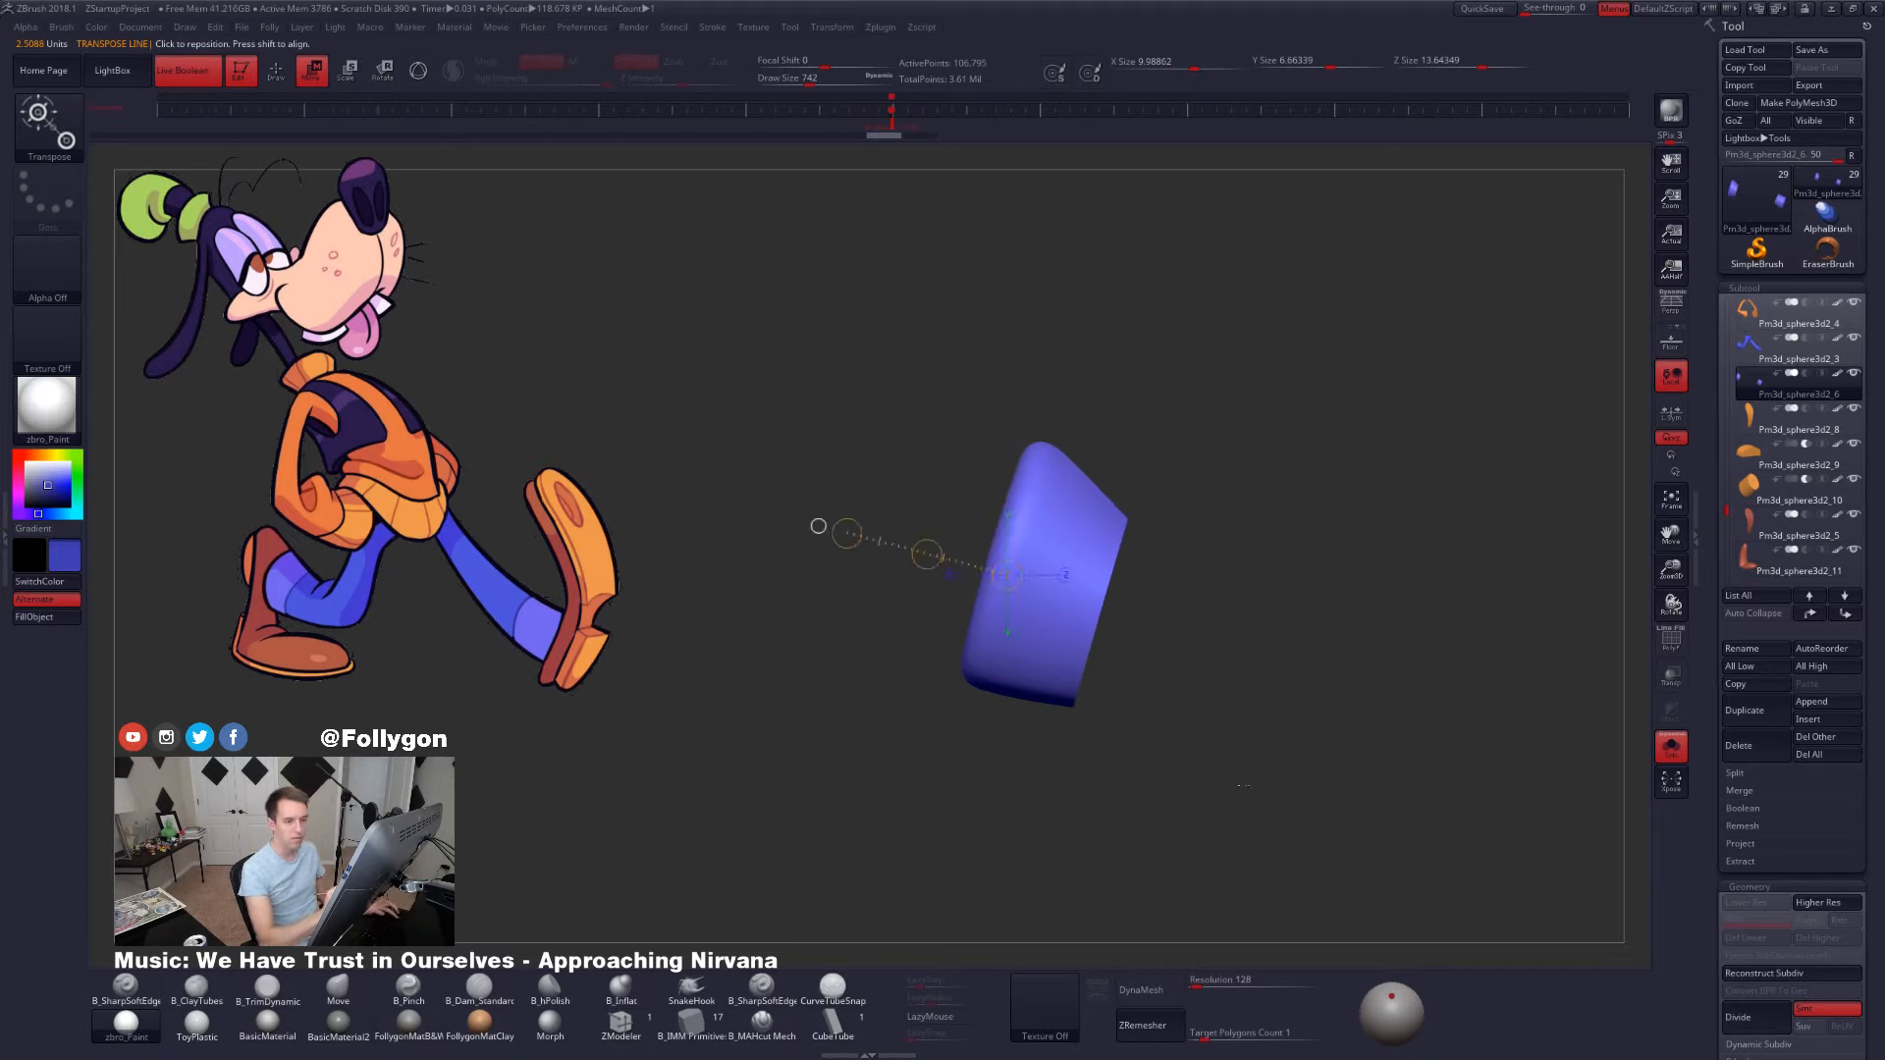
- Pick the SliceCurve brush, show the polyframe and try a cut across the rear trouser cuff near its shoe end
{"action": "key", "text": "q"}
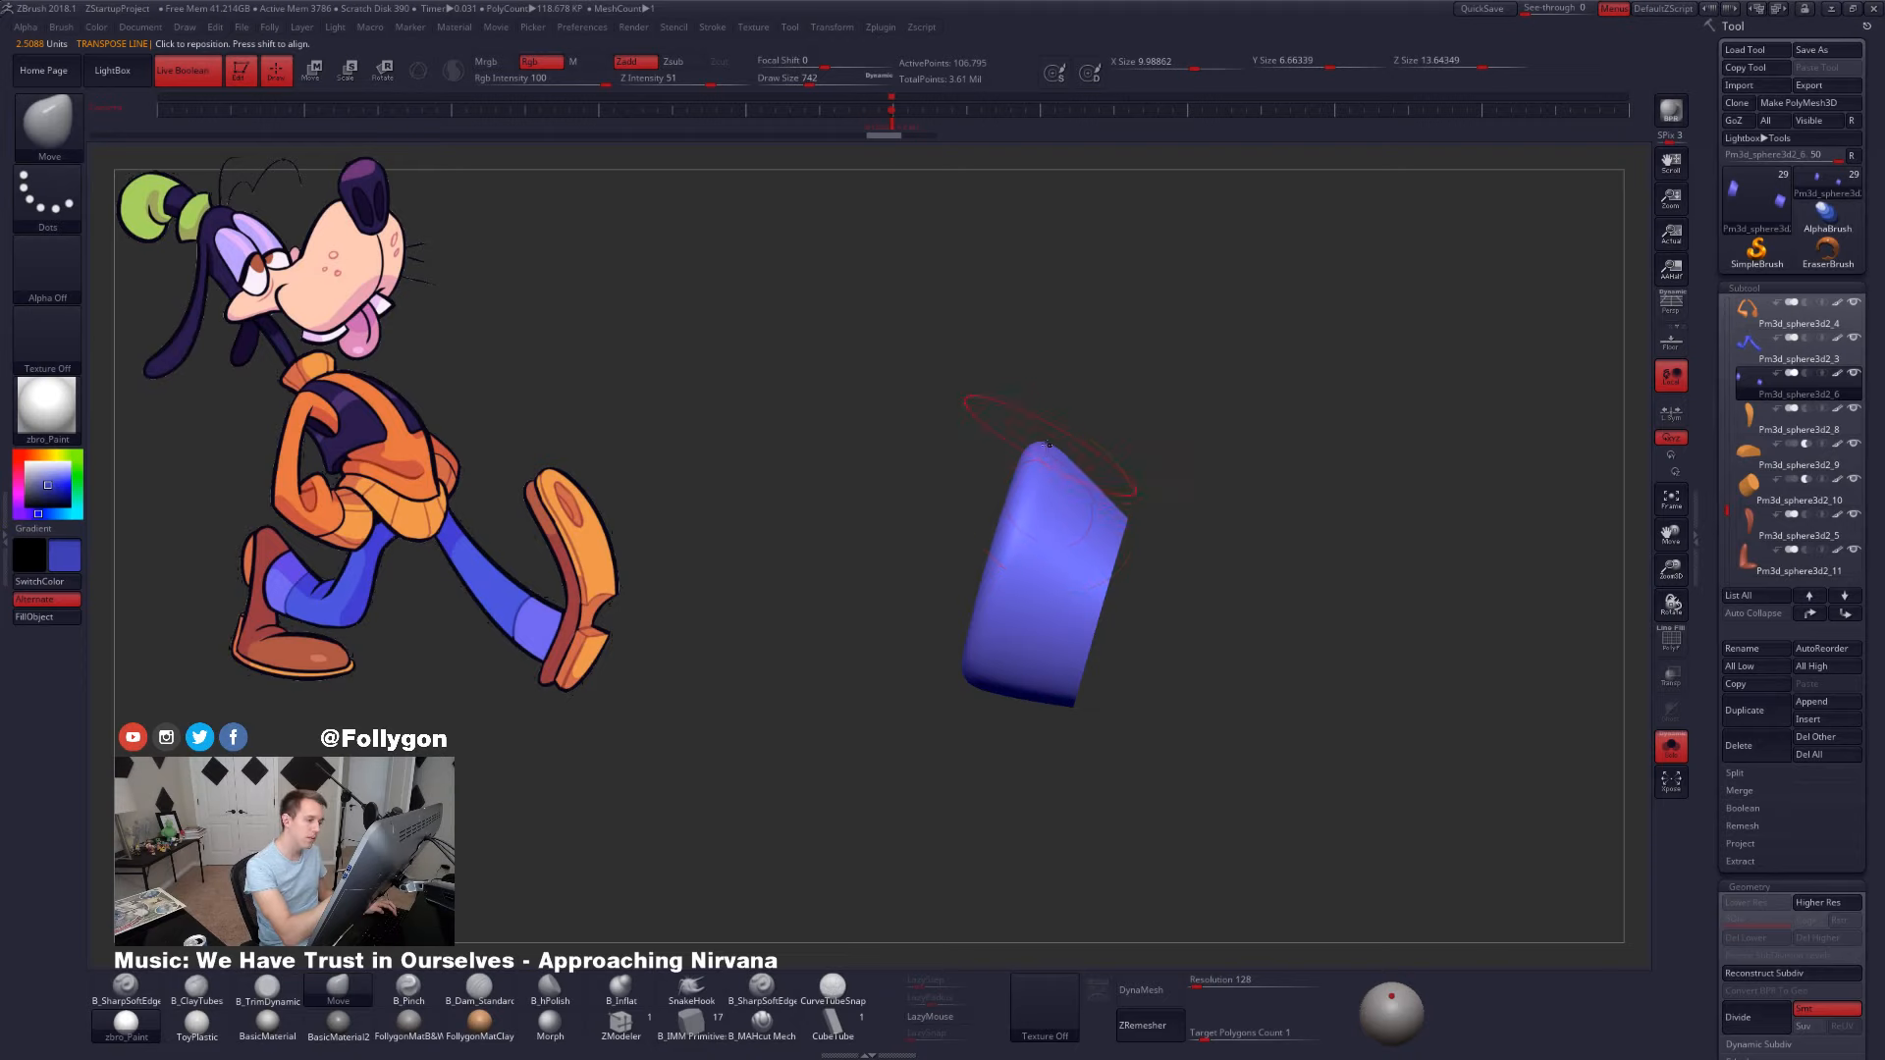
{"action": "left_click_drag", "start_coordinate": [1014, 450], "coordinate": [1015, 551]}
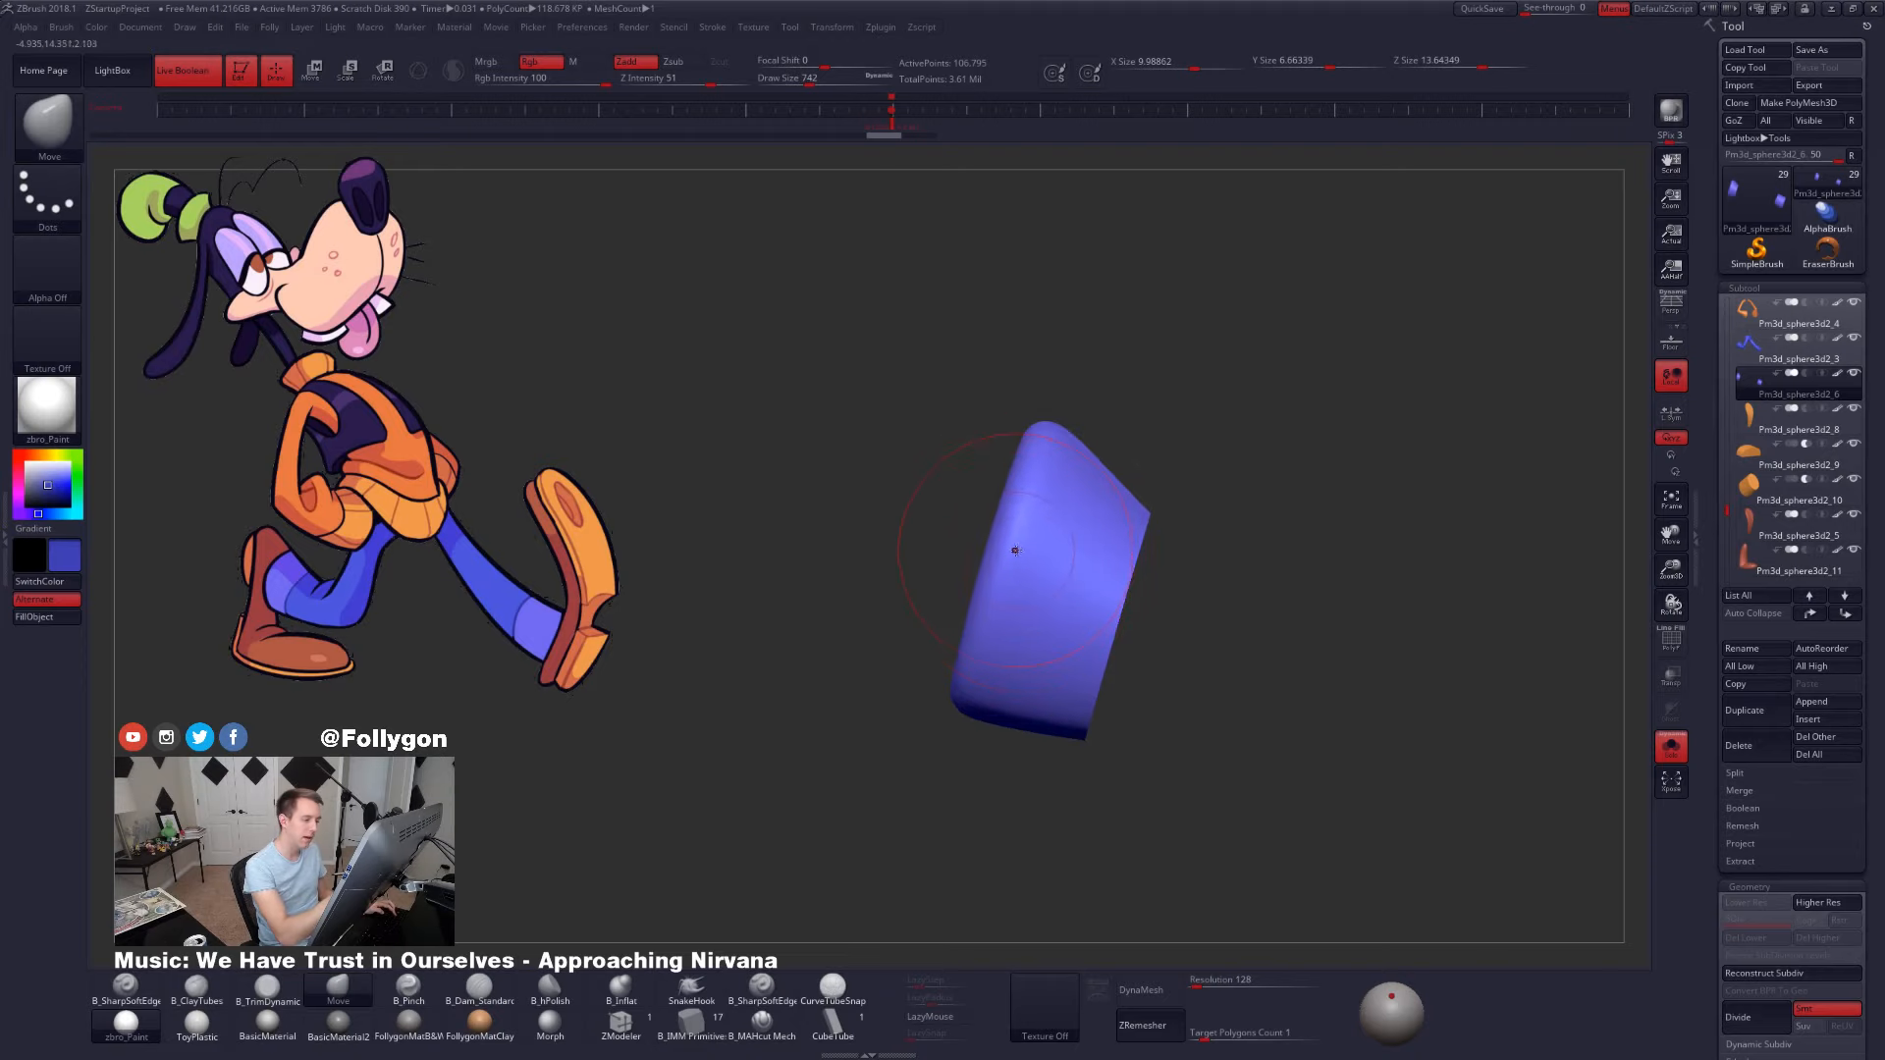
{"action": "key", "text": "ctrl+shift+f"}
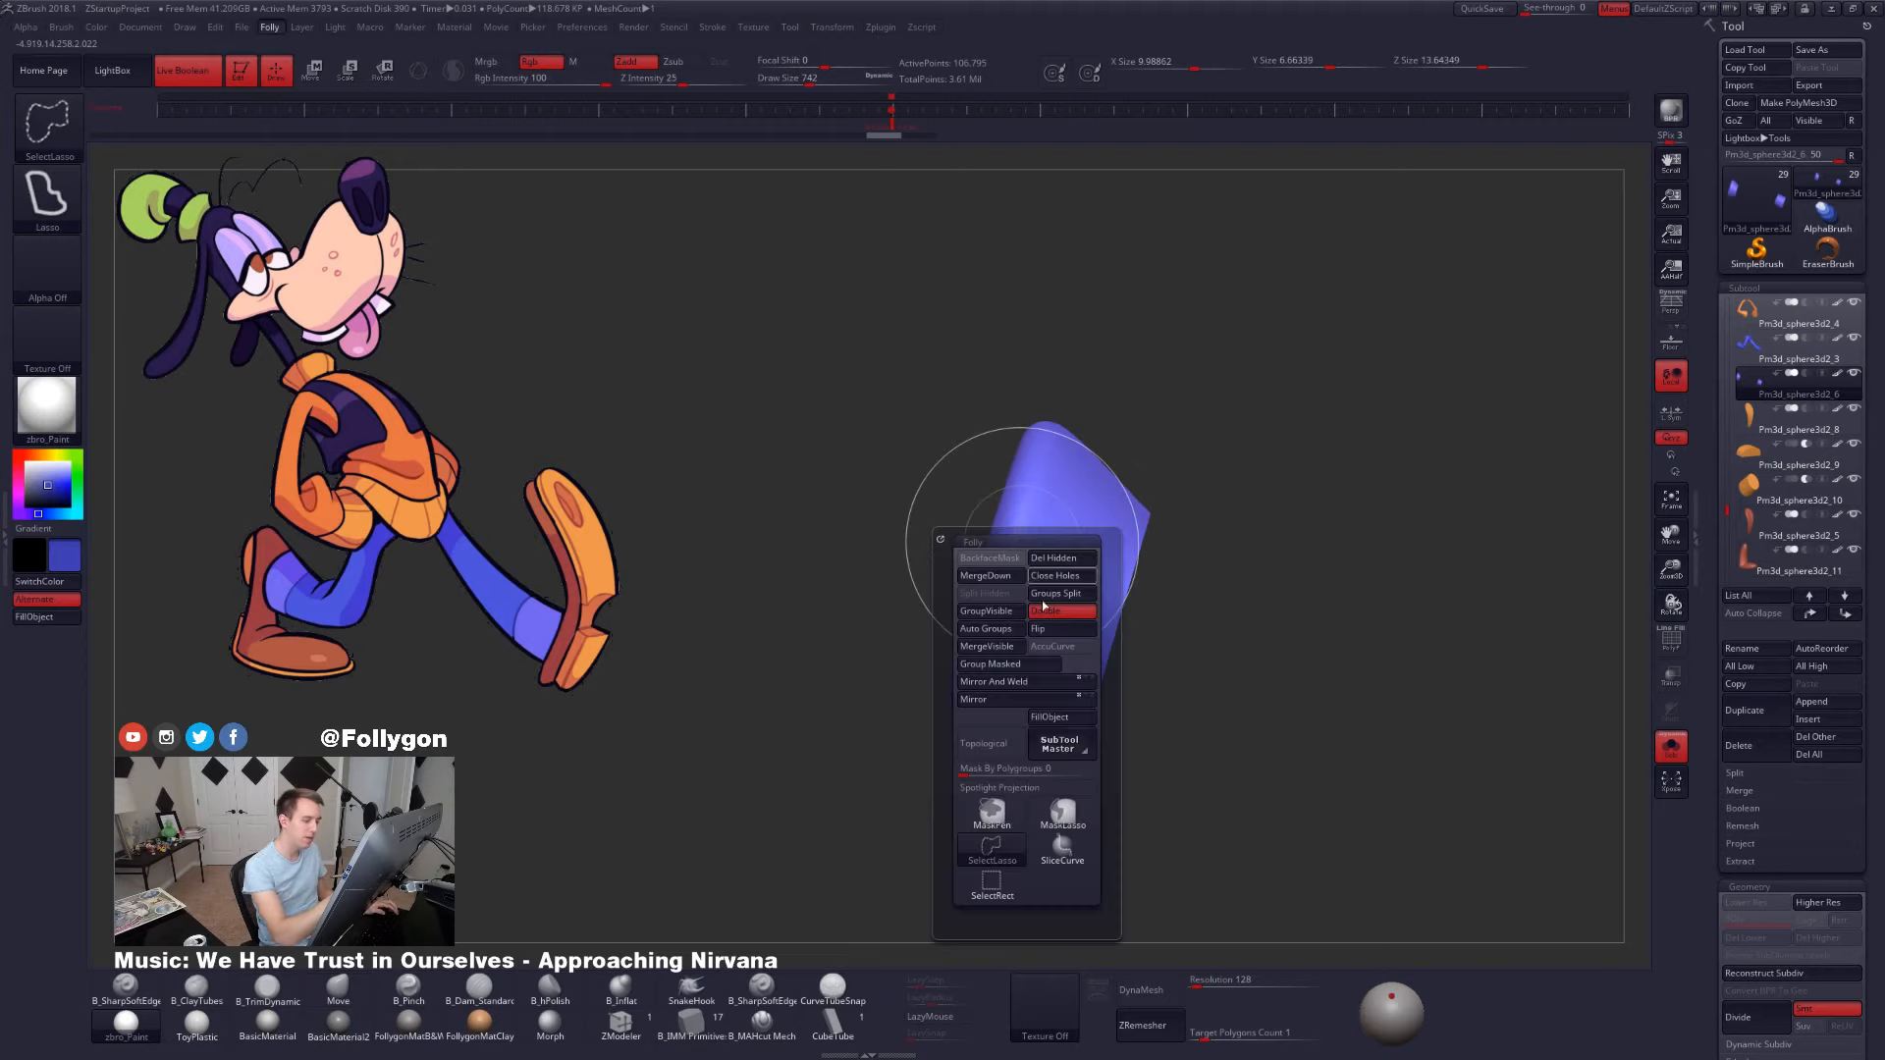
{"action": "left_click", "coordinate": [1078, 840]}
{"action": "mouse_move", "coordinate": [1316, 864]}
{"action": "left_mouse_down"}
{"action": "mouse_move", "coordinate": [1276, 854]}
{"action": "mouse_move", "coordinate": [1290, 825]}
{"action": "left_mouse_up"}
{"action": "key", "text": "ctrl+shift+f"}
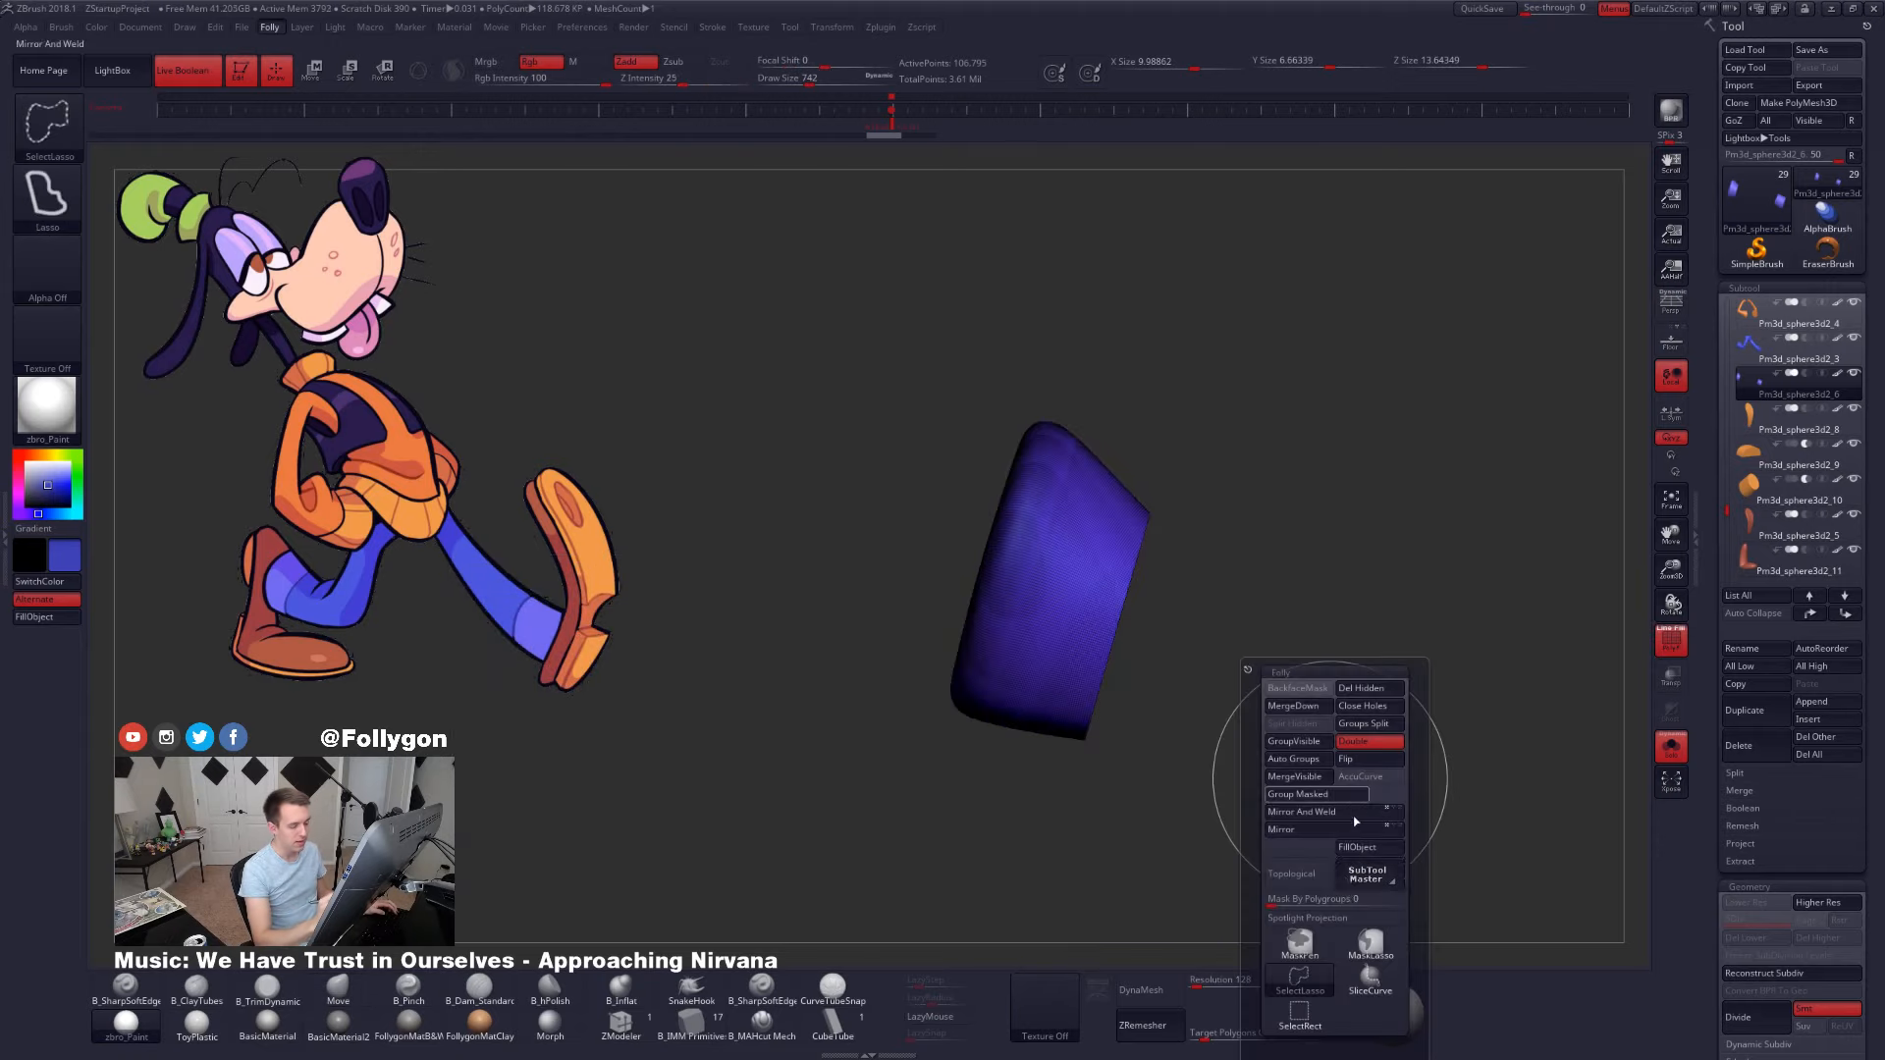
{"action": "left_click", "coordinate": [1368, 954]}
{"action": "left_click_drag", "start_coordinate": [1080, 430], "coordinate": [956, 834], "text": "ctrl+shift"}
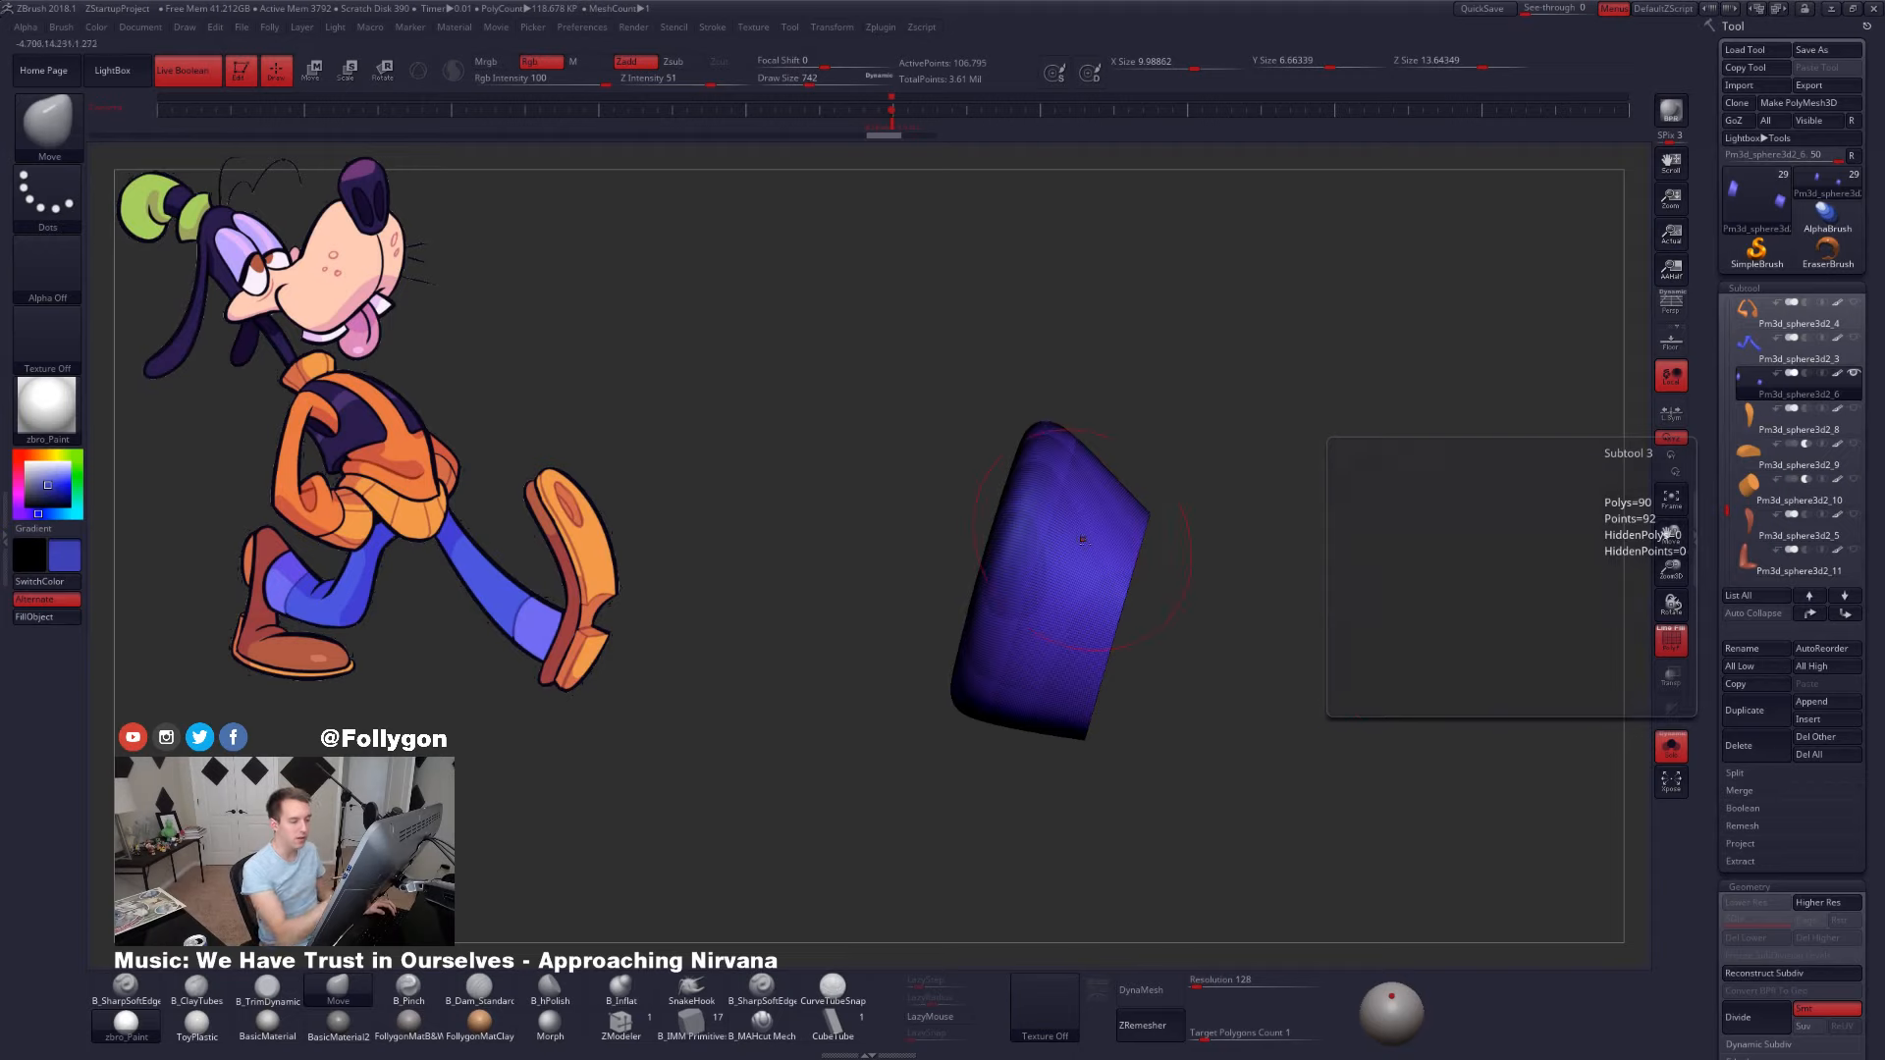
- Duplicate the trouser cuff subtool and slice across the copy's rear cuff near its shoe end
{"action": "left_click", "coordinate": [1735, 713]}
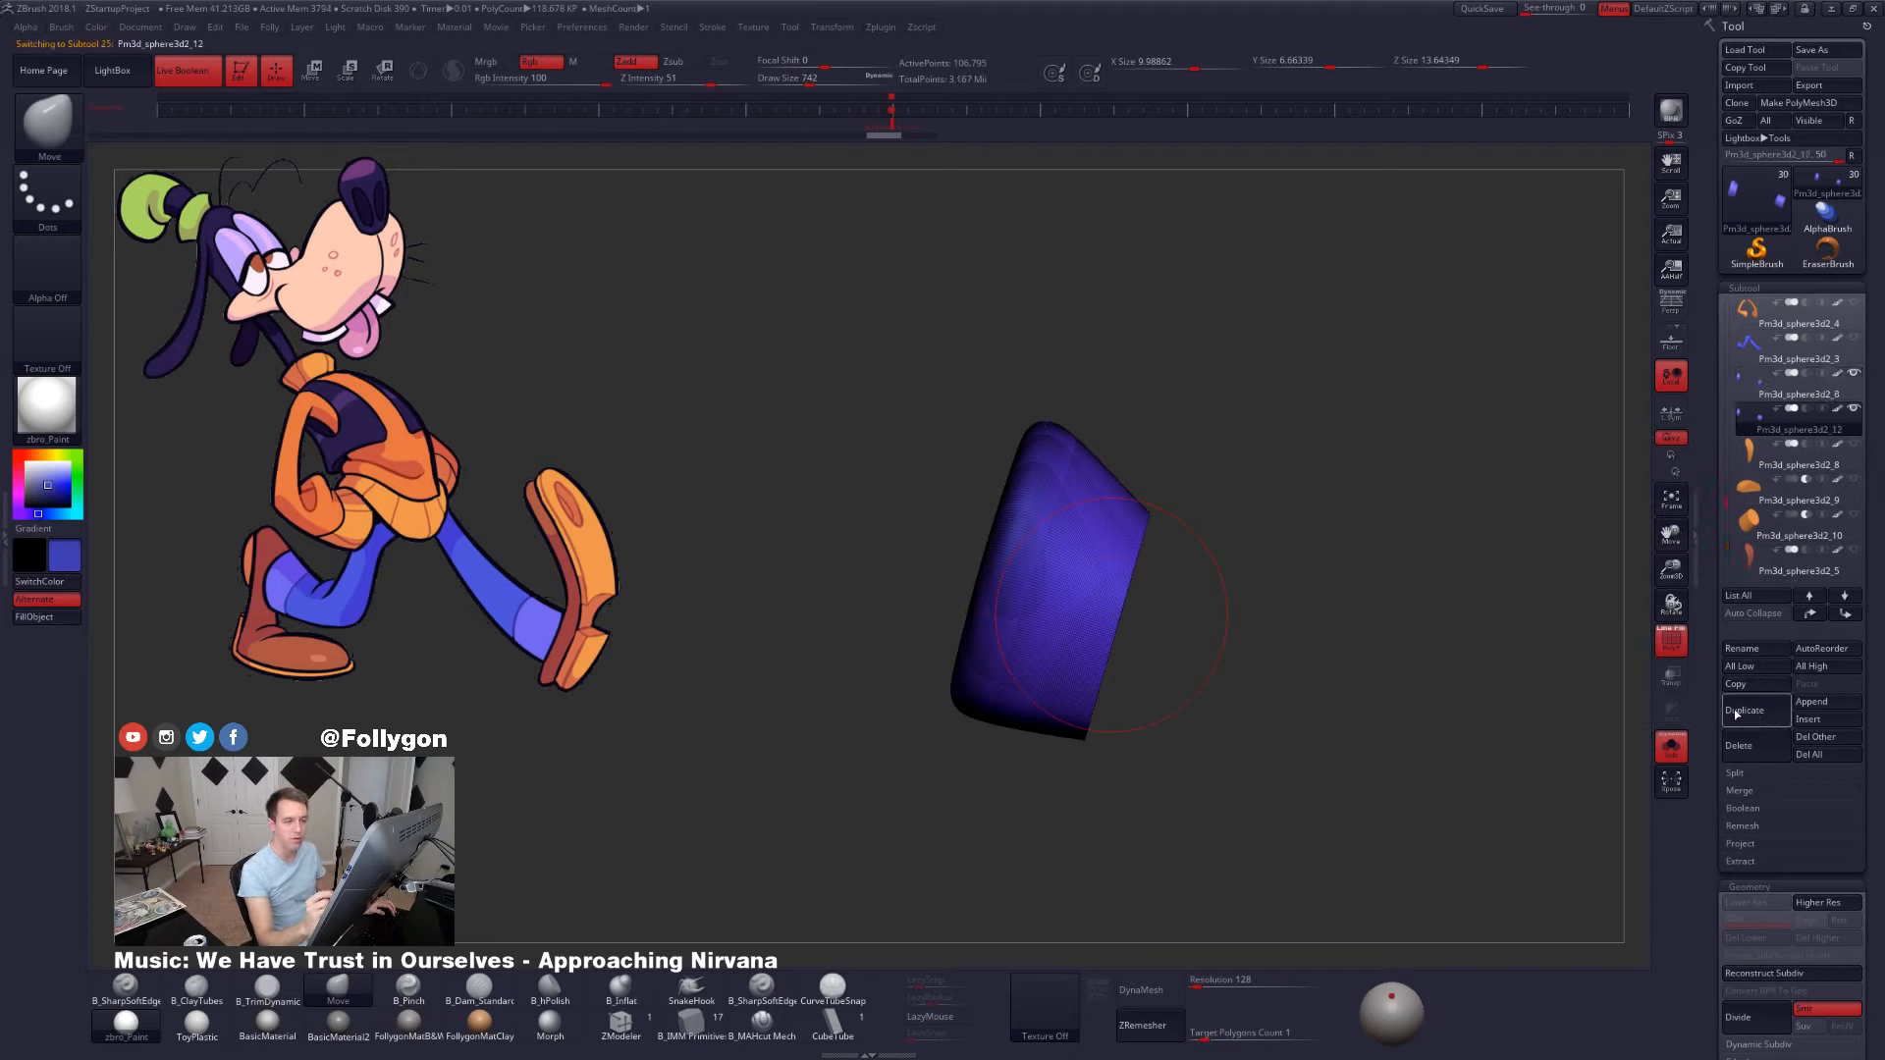
{"action": "key", "text": "shift+f"}
{"action": "left_click", "coordinate": [1673, 685]}
{"action": "key", "text": "shift+f"}
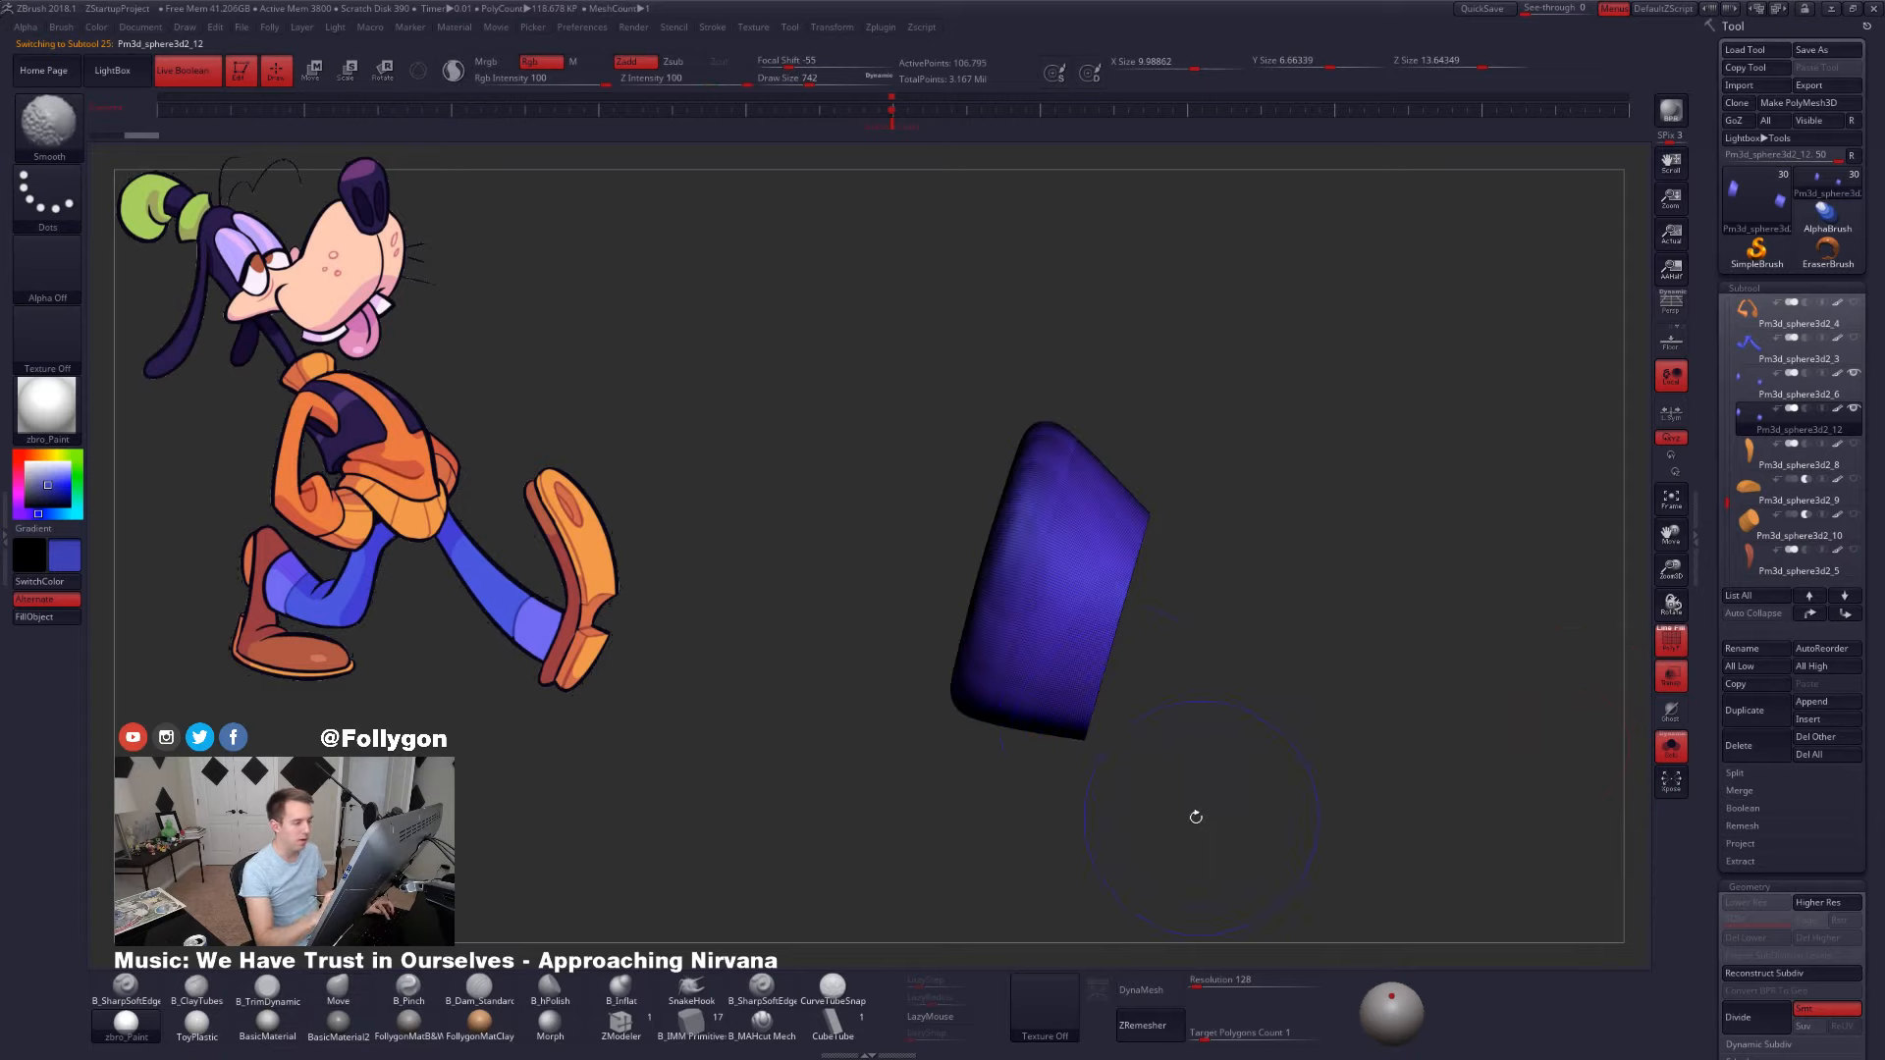
{"action": "left_click_drag", "start_coordinate": [1084, 426], "coordinate": [971, 771], "text": "ctrl+shift"}
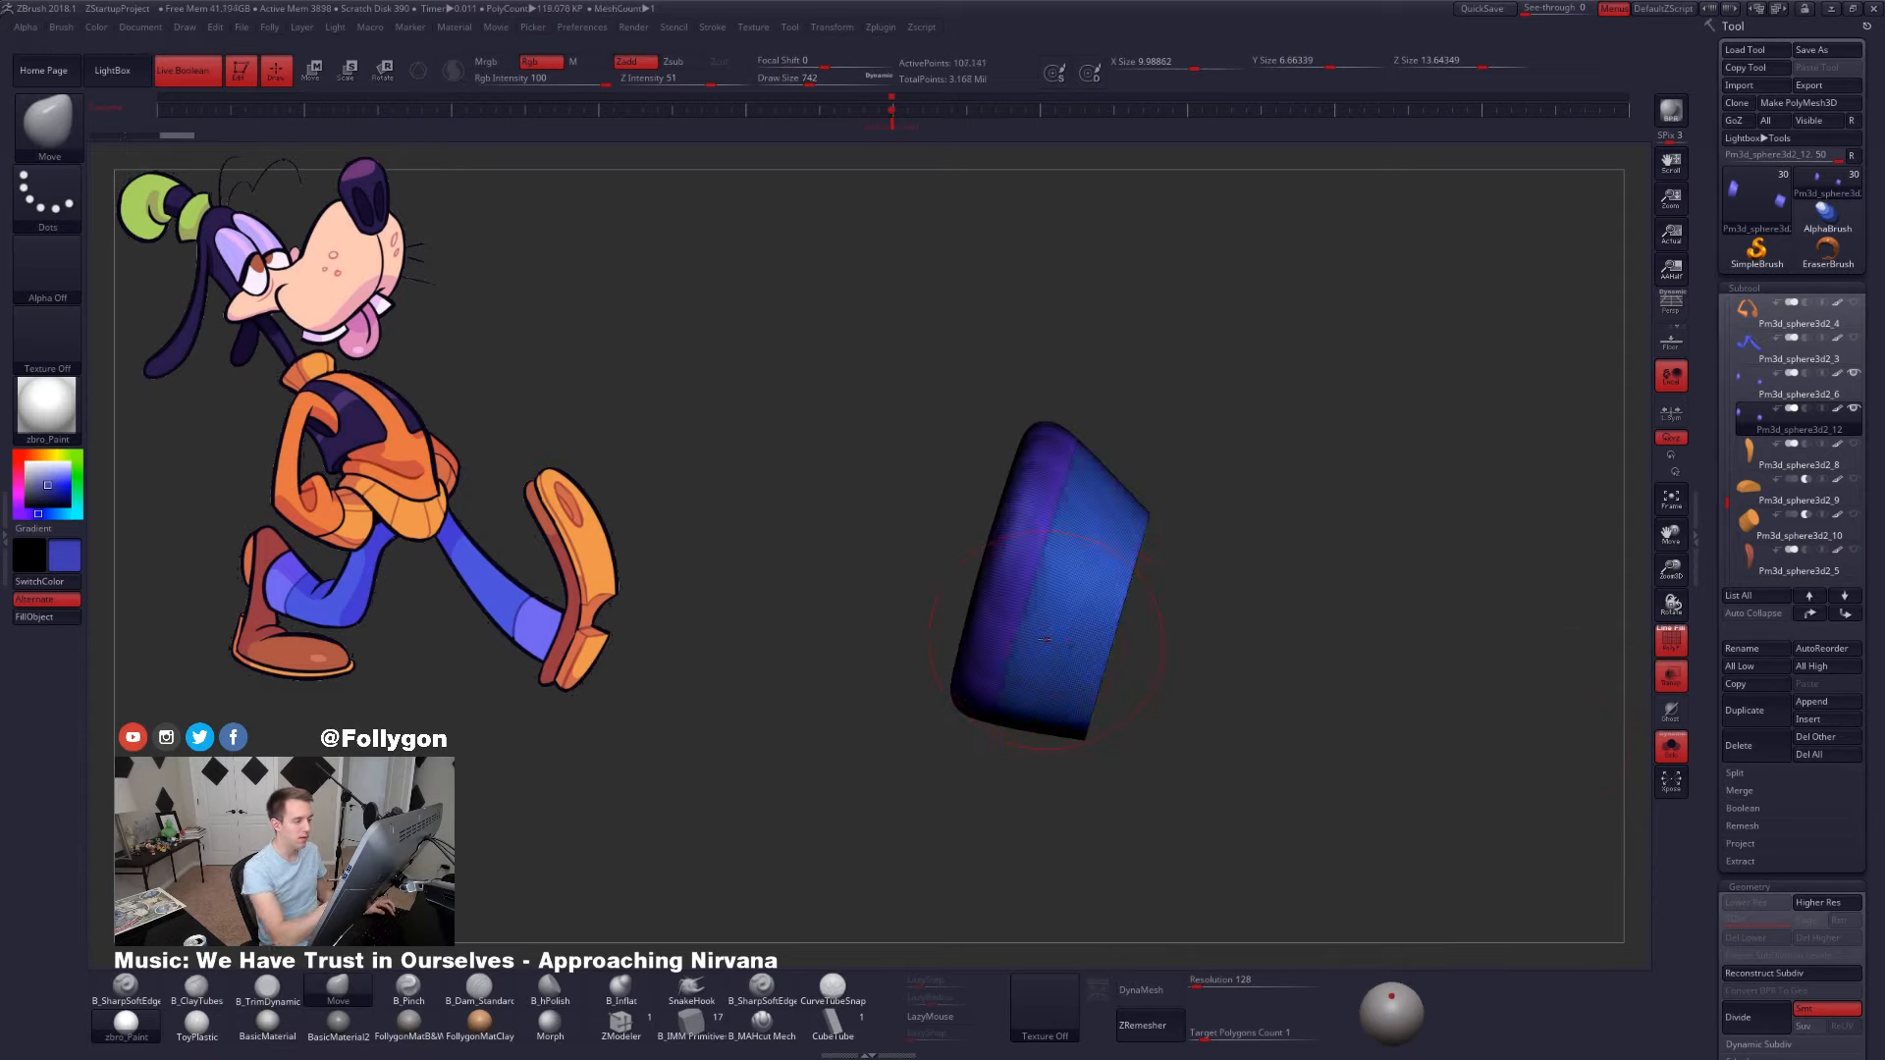
- Delete the sliced-off rounded shoe end of the rear cuff copy and close the hole it leaves
{"action": "right_click_drag", "start_coordinate": [1068, 658], "coordinate": [1053, 658]}
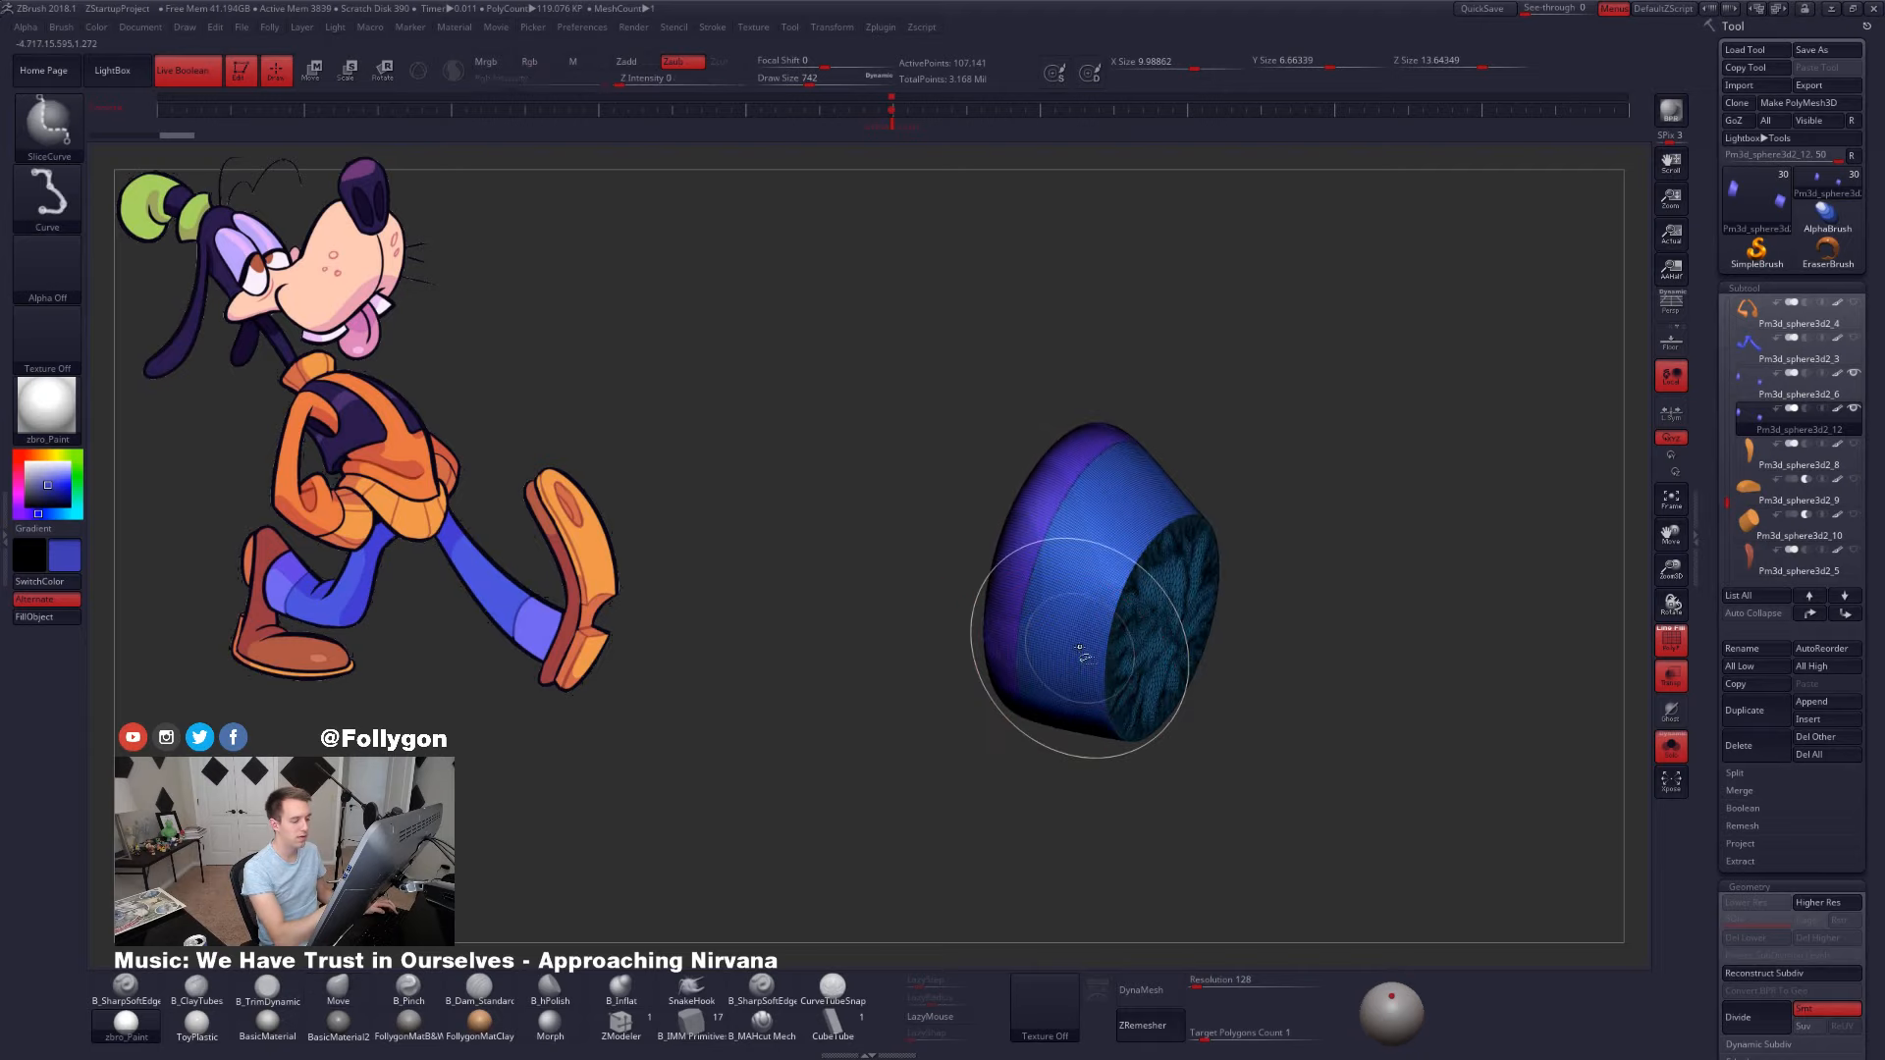
{"action": "left_click", "coordinate": [1023, 589], "text": "ctrl+shift"}
{"action": "key", "text": "1"}
{"action": "left_click", "coordinate": [989, 925]}
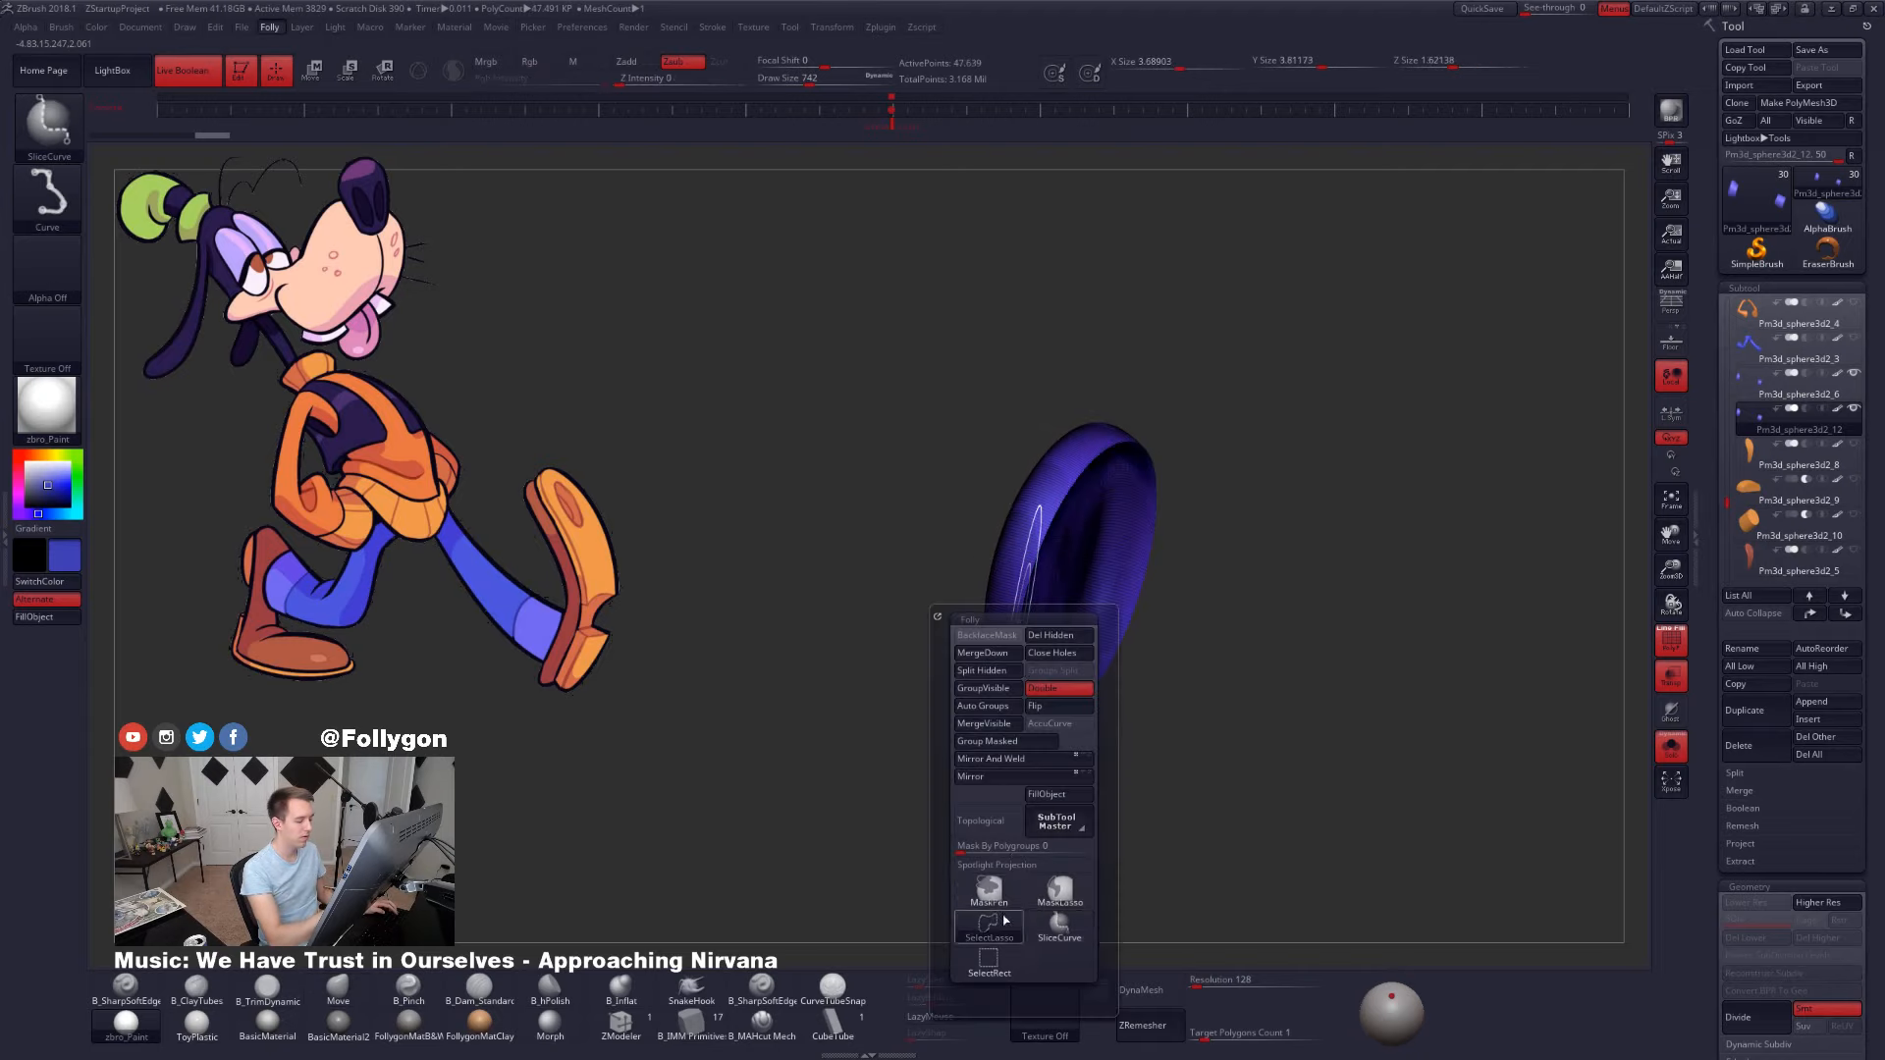
{"action": "left_click_drag", "start_coordinate": [1374, 687], "coordinate": [1395, 677], "text": "ctrl+shift"}
{"action": "key", "text": "1"}
{"action": "left_click", "coordinate": [1376, 618]}
{"action": "left_click", "coordinate": [1380, 635]}
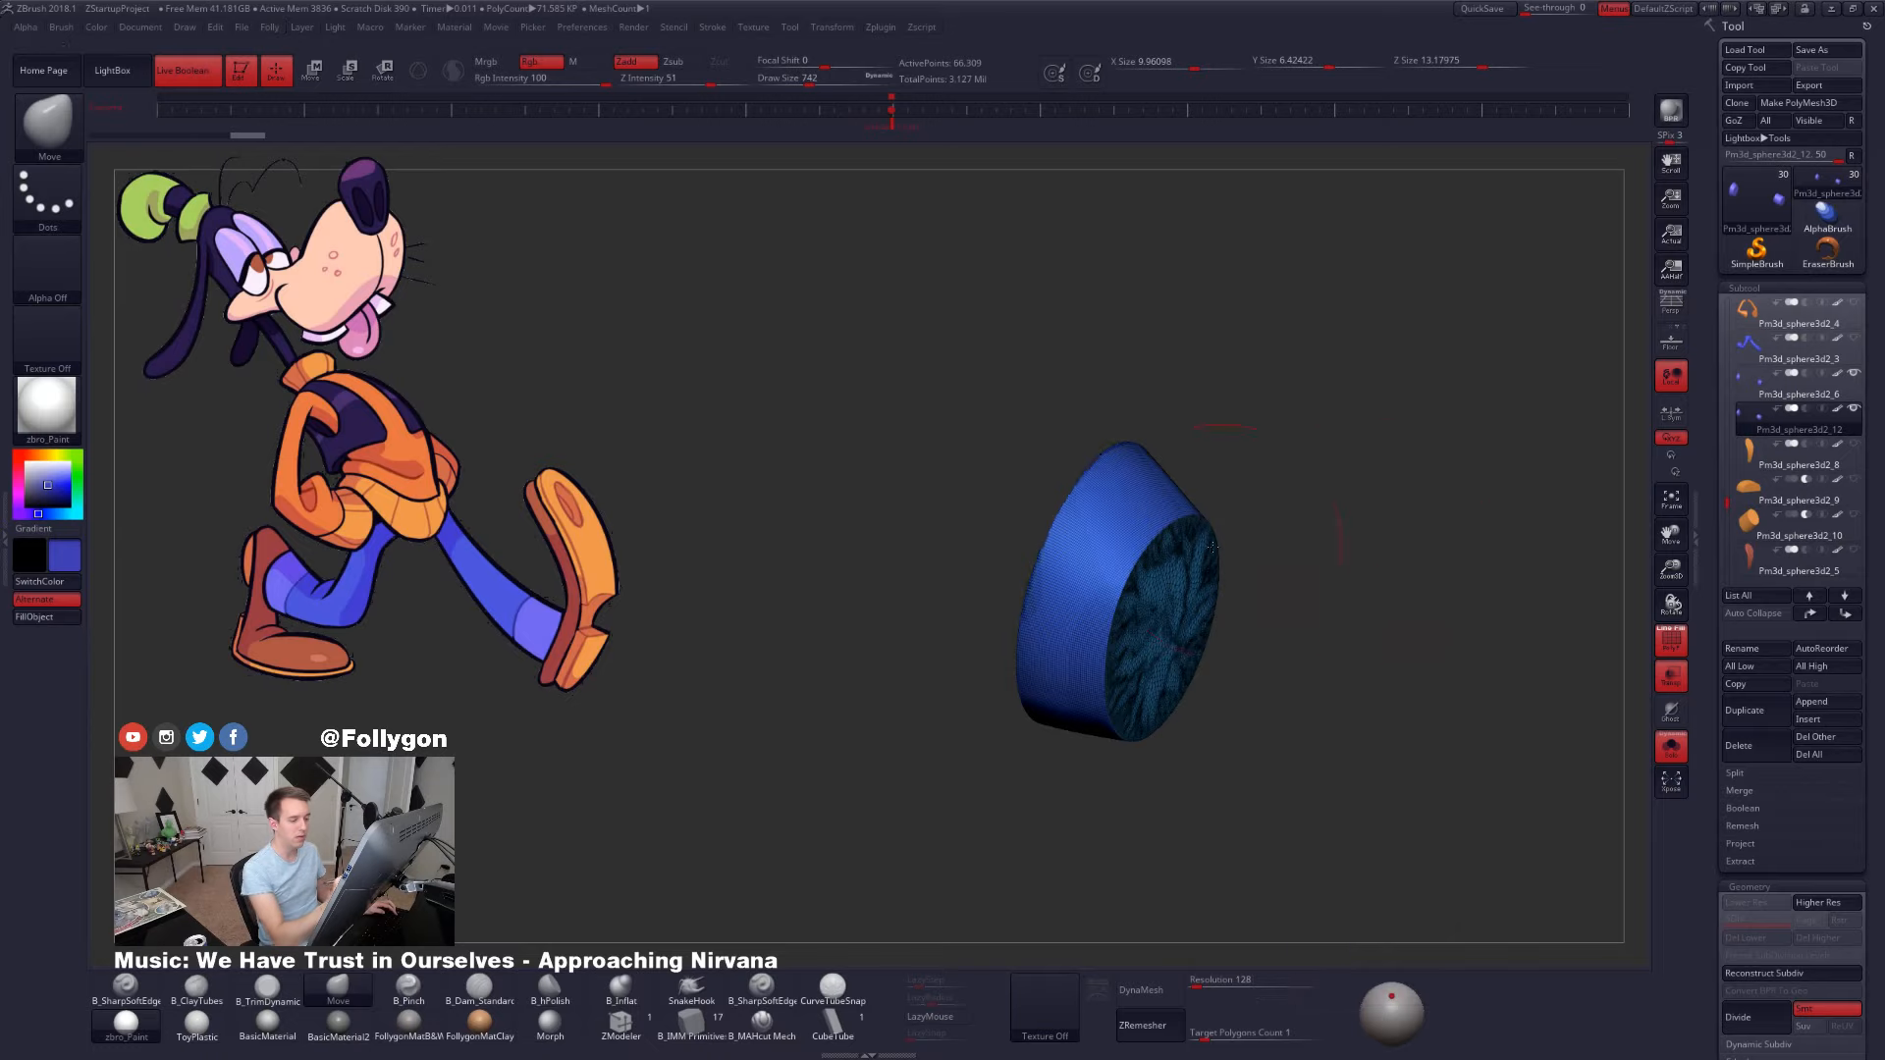
- Ghost the original cuffs and extend the rear cuff copy's cut end outward with a Move transpose line about 1.8 units long
{"action": "right_click_drag", "start_coordinate": [1070, 640], "coordinate": [1125, 687]}
{"action": "key", "text": "shift+f"}
{"action": "key", "text": "w"}
{"action": "left_click", "coordinate": [1158, 633]}
{"action": "left_click", "coordinate": [1670, 712]}
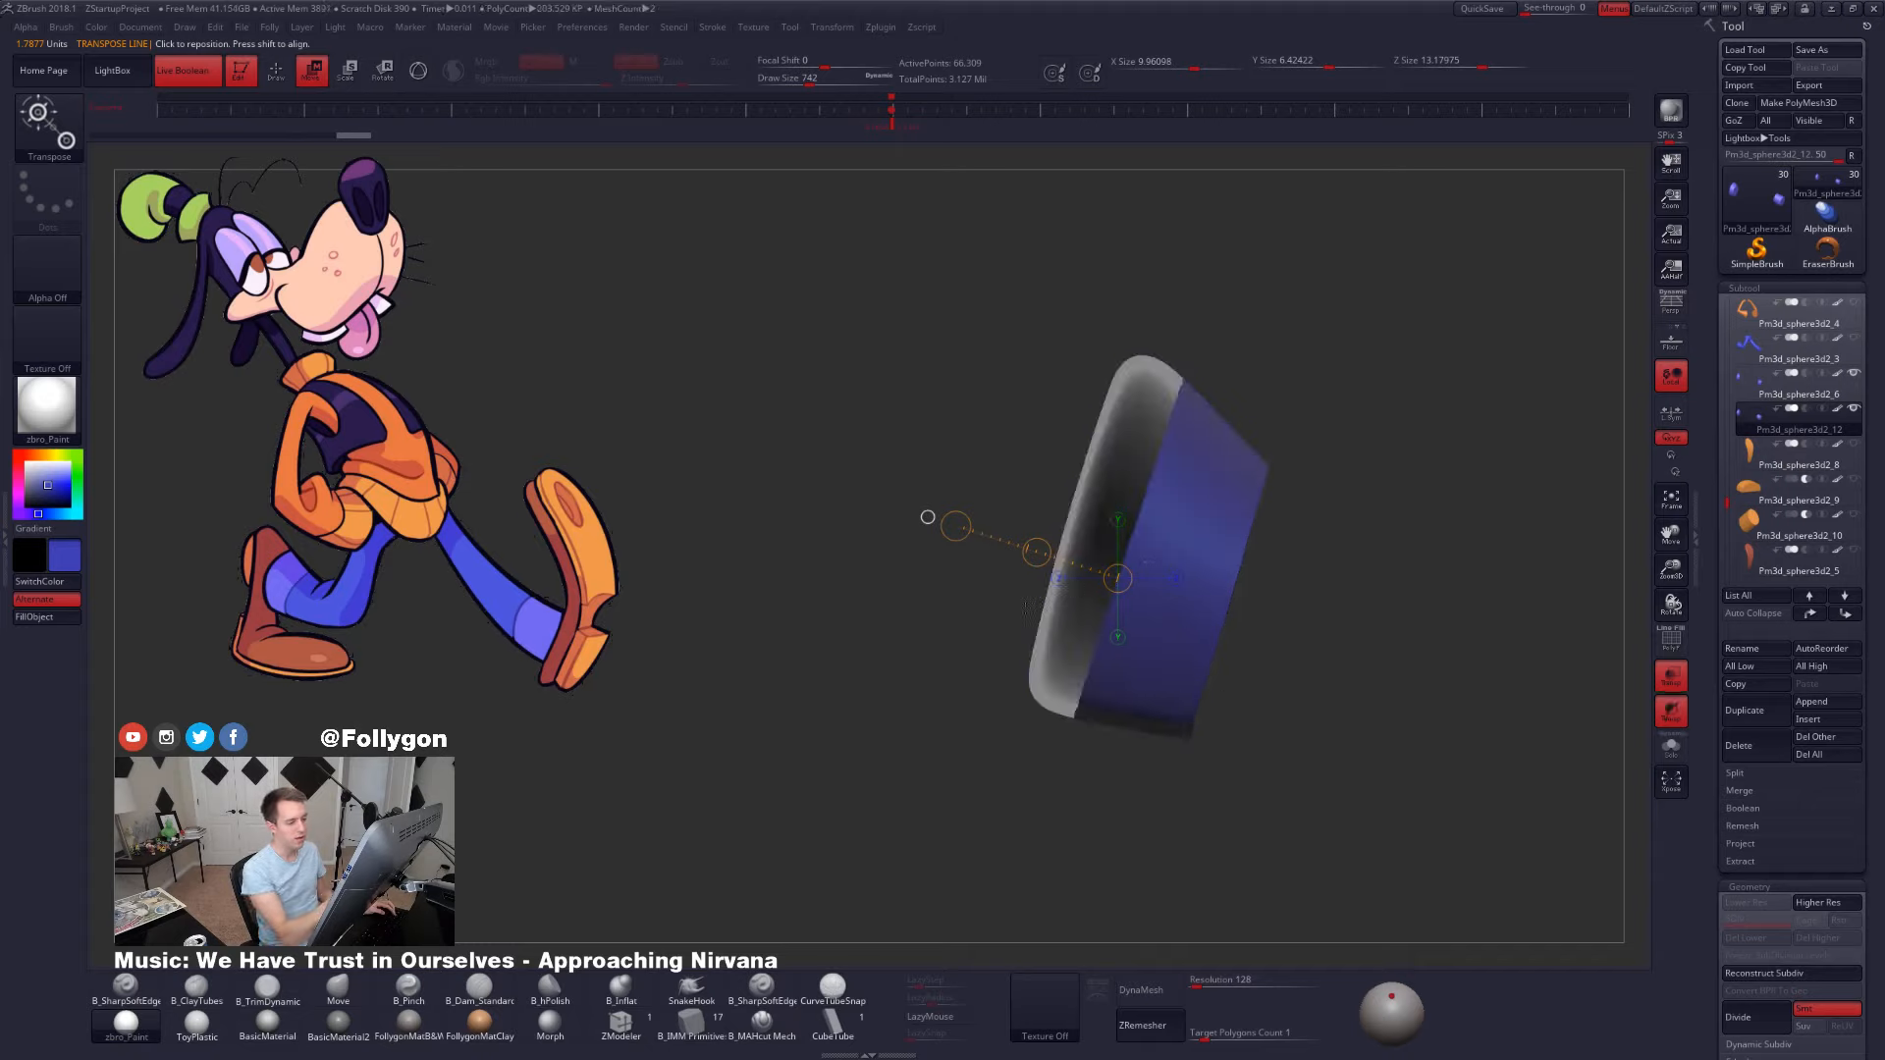
{"action": "left_click_drag", "start_coordinate": [1037, 552], "coordinate": [971, 546]}
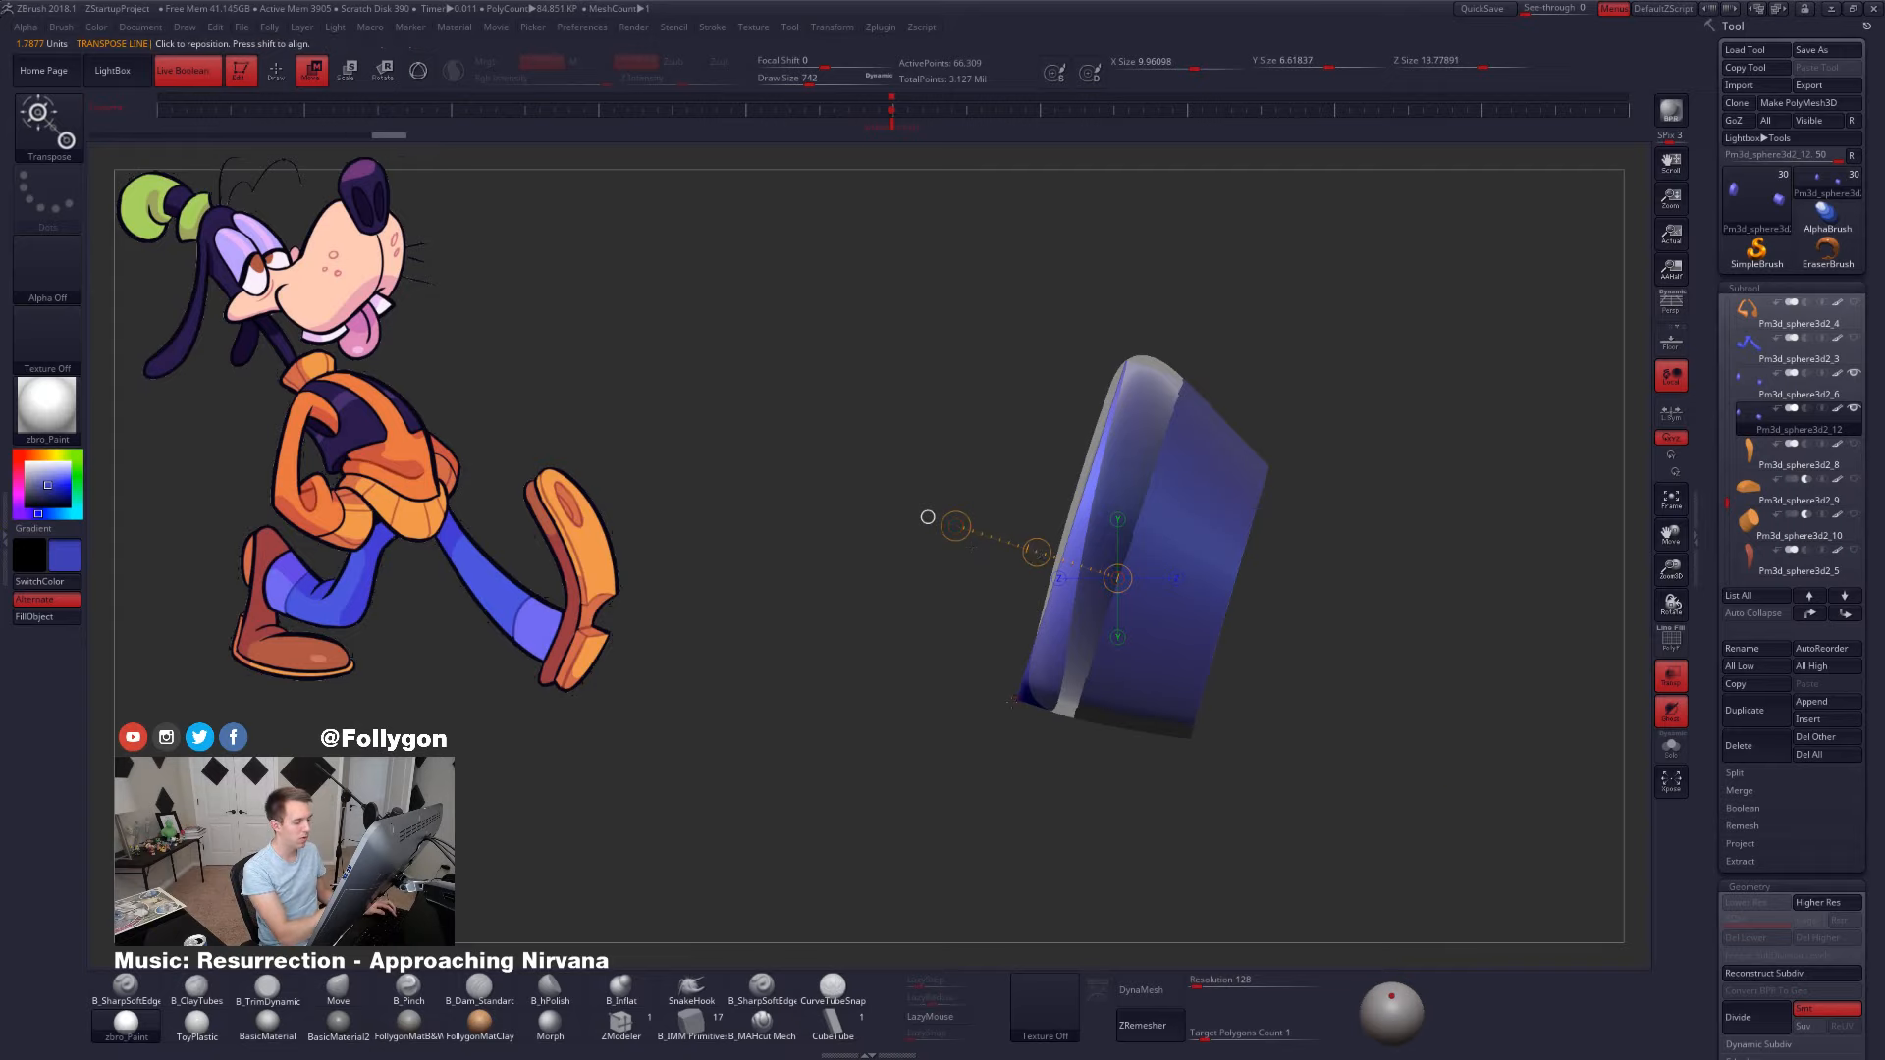
- Enlarge the extended end of the rear cuff copy slightly using a Scale transpose line about 4 units long
{"action": "mouse_move", "coordinate": [1015, 700]}
{"action": "left_mouse_down"}
{"action": "mouse_move", "coordinate": [1063, 698]}
{"action": "mouse_move", "coordinate": [1092, 315]}
{"action": "left_mouse_up"}
{"action": "left_click_drag", "start_coordinate": [1198, 245], "coordinate": [1129, 246]}
{"action": "key", "text": "e"}
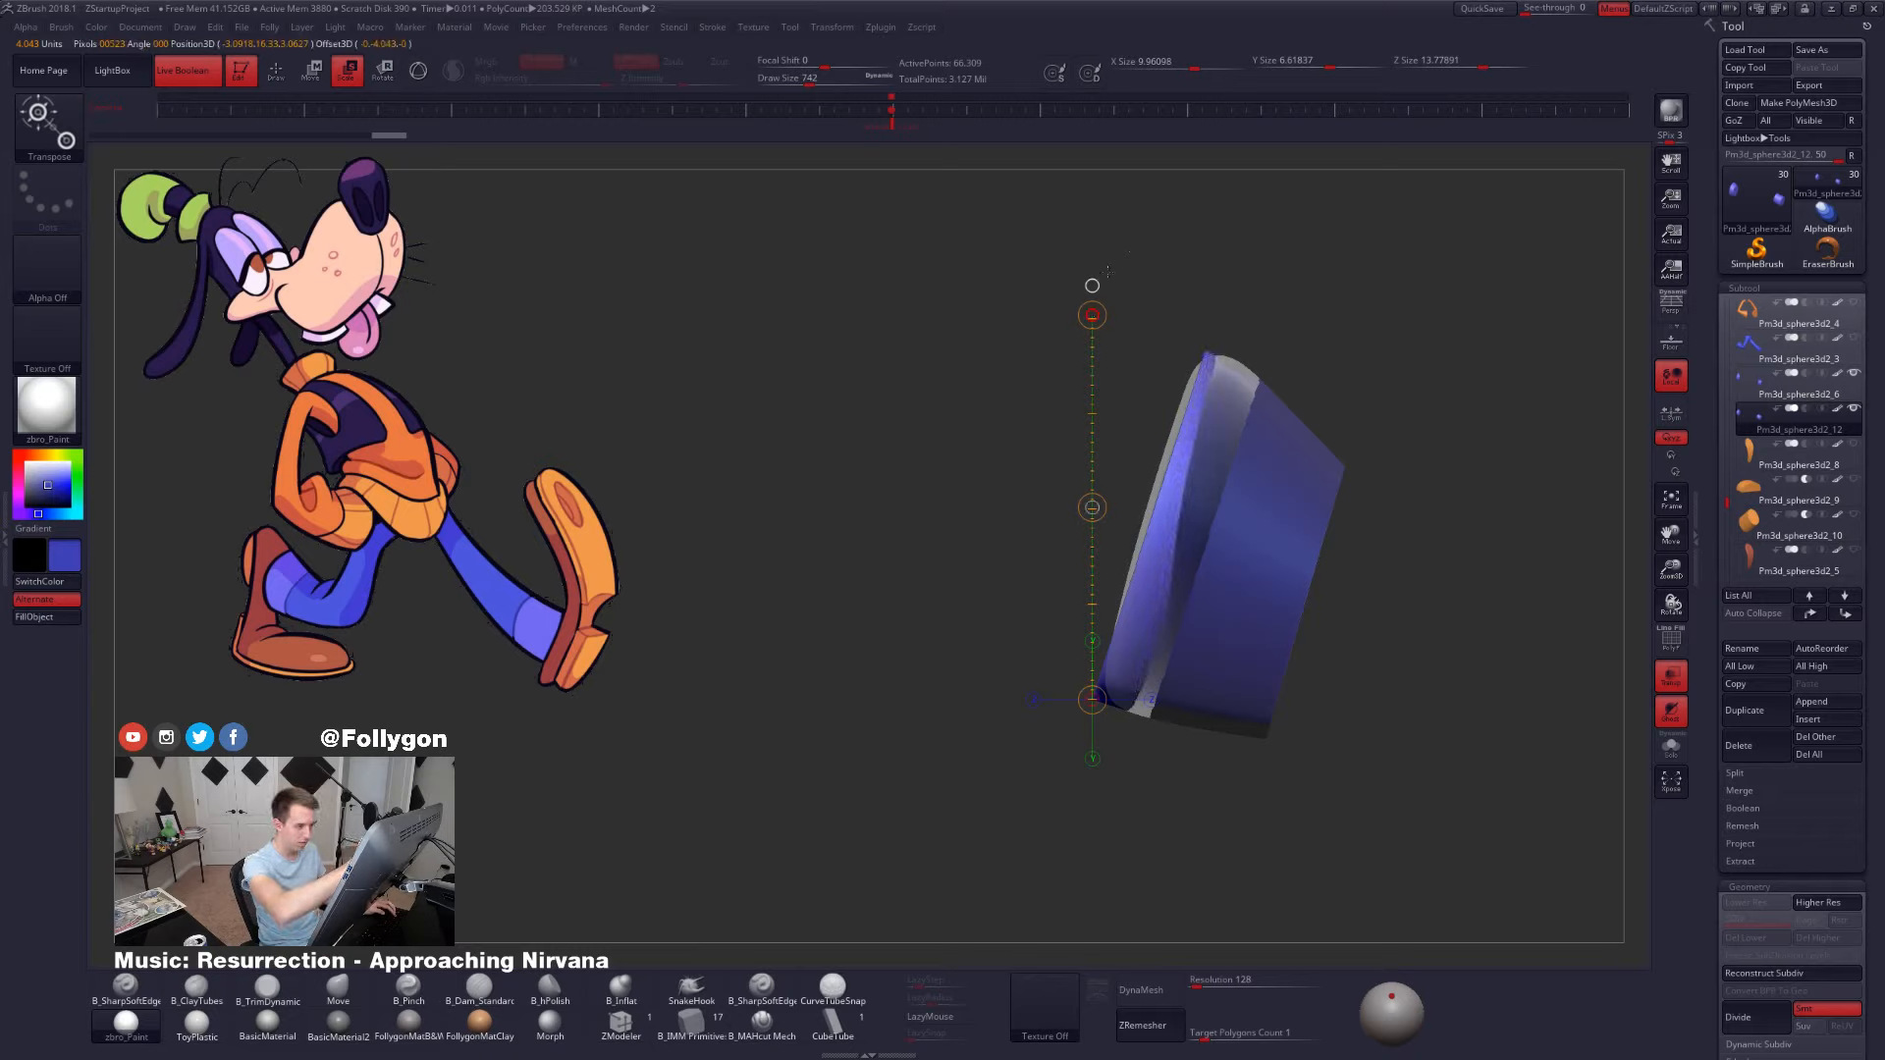
{"action": "left_click_drag", "start_coordinate": [1110, 266], "coordinate": [1103, 282]}
{"action": "left_click_drag", "start_coordinate": [913, 334], "coordinate": [1113, 350]}
{"action": "left_click_drag", "start_coordinate": [1098, 652], "coordinate": [1099, 875]}
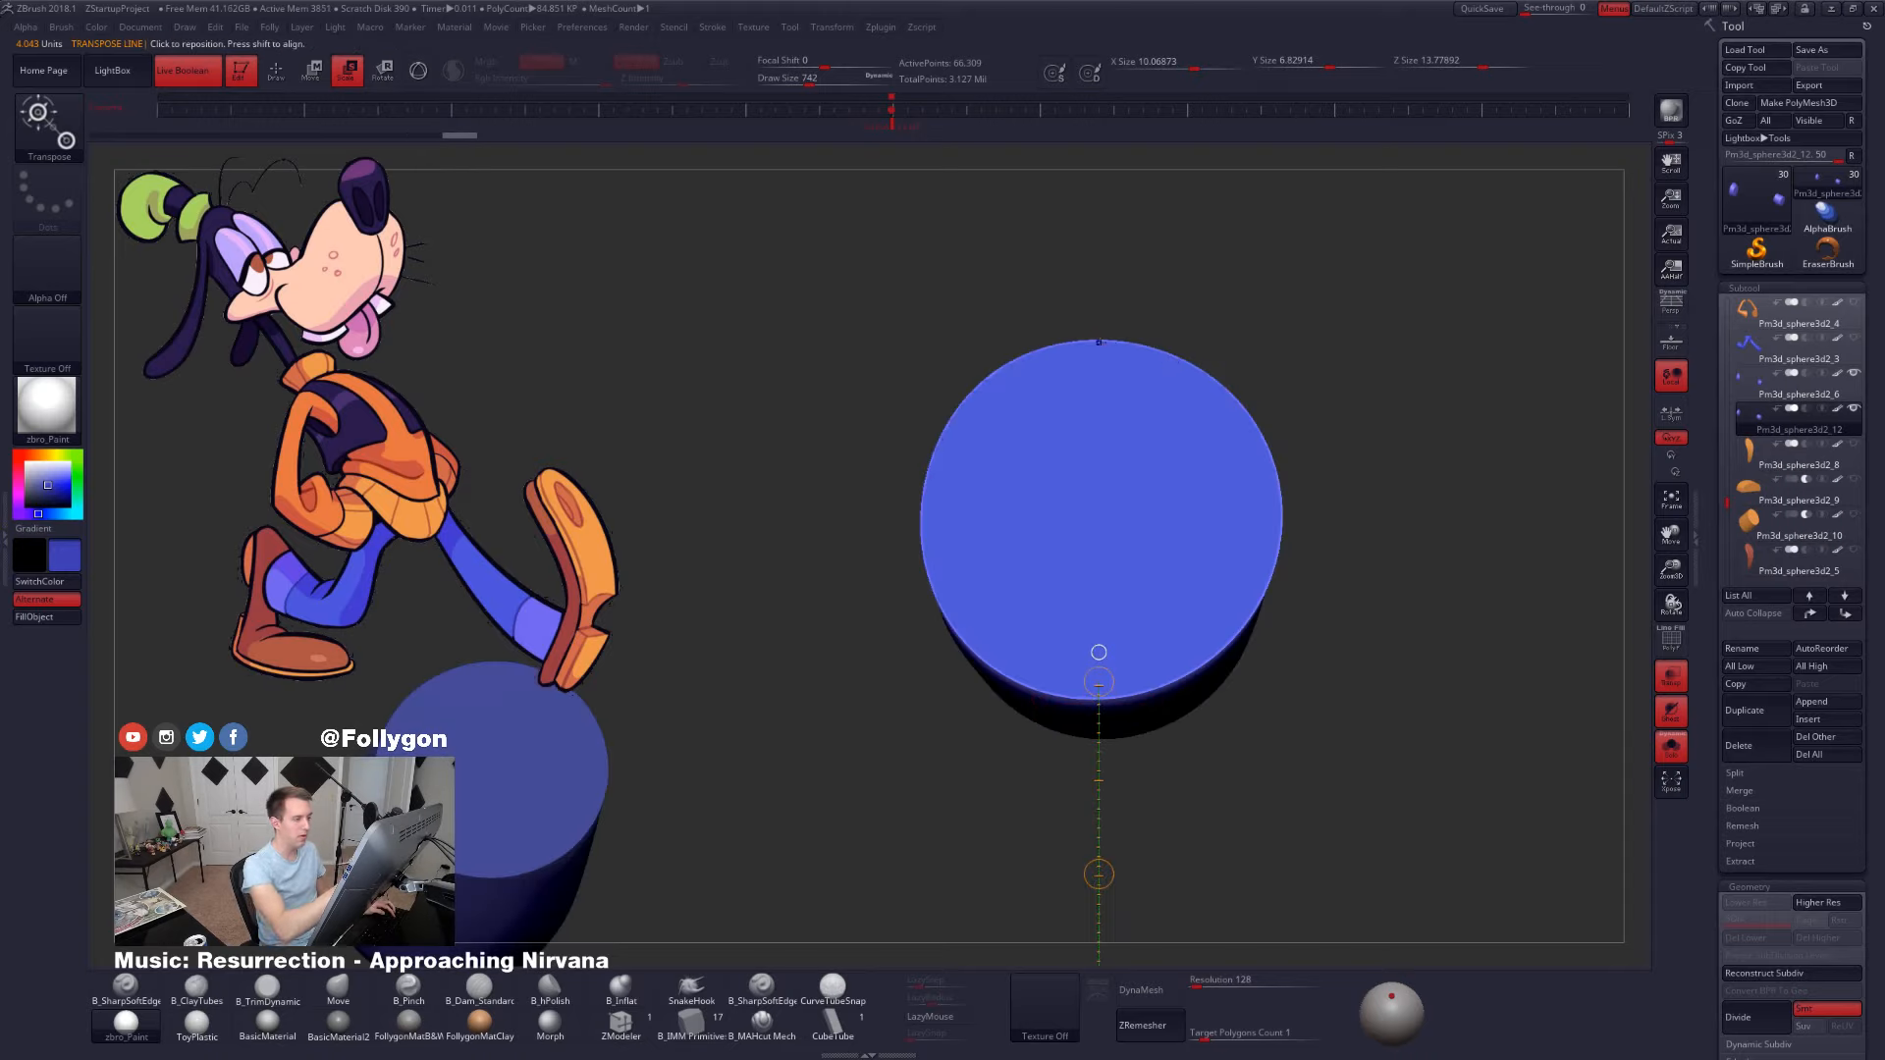
- Rescale the rear cuff copy's shoe end along a transpose line about 4.3 units long across its diameter
{"action": "left_click_drag", "start_coordinate": [1101, 339], "coordinate": [1178, 776]}
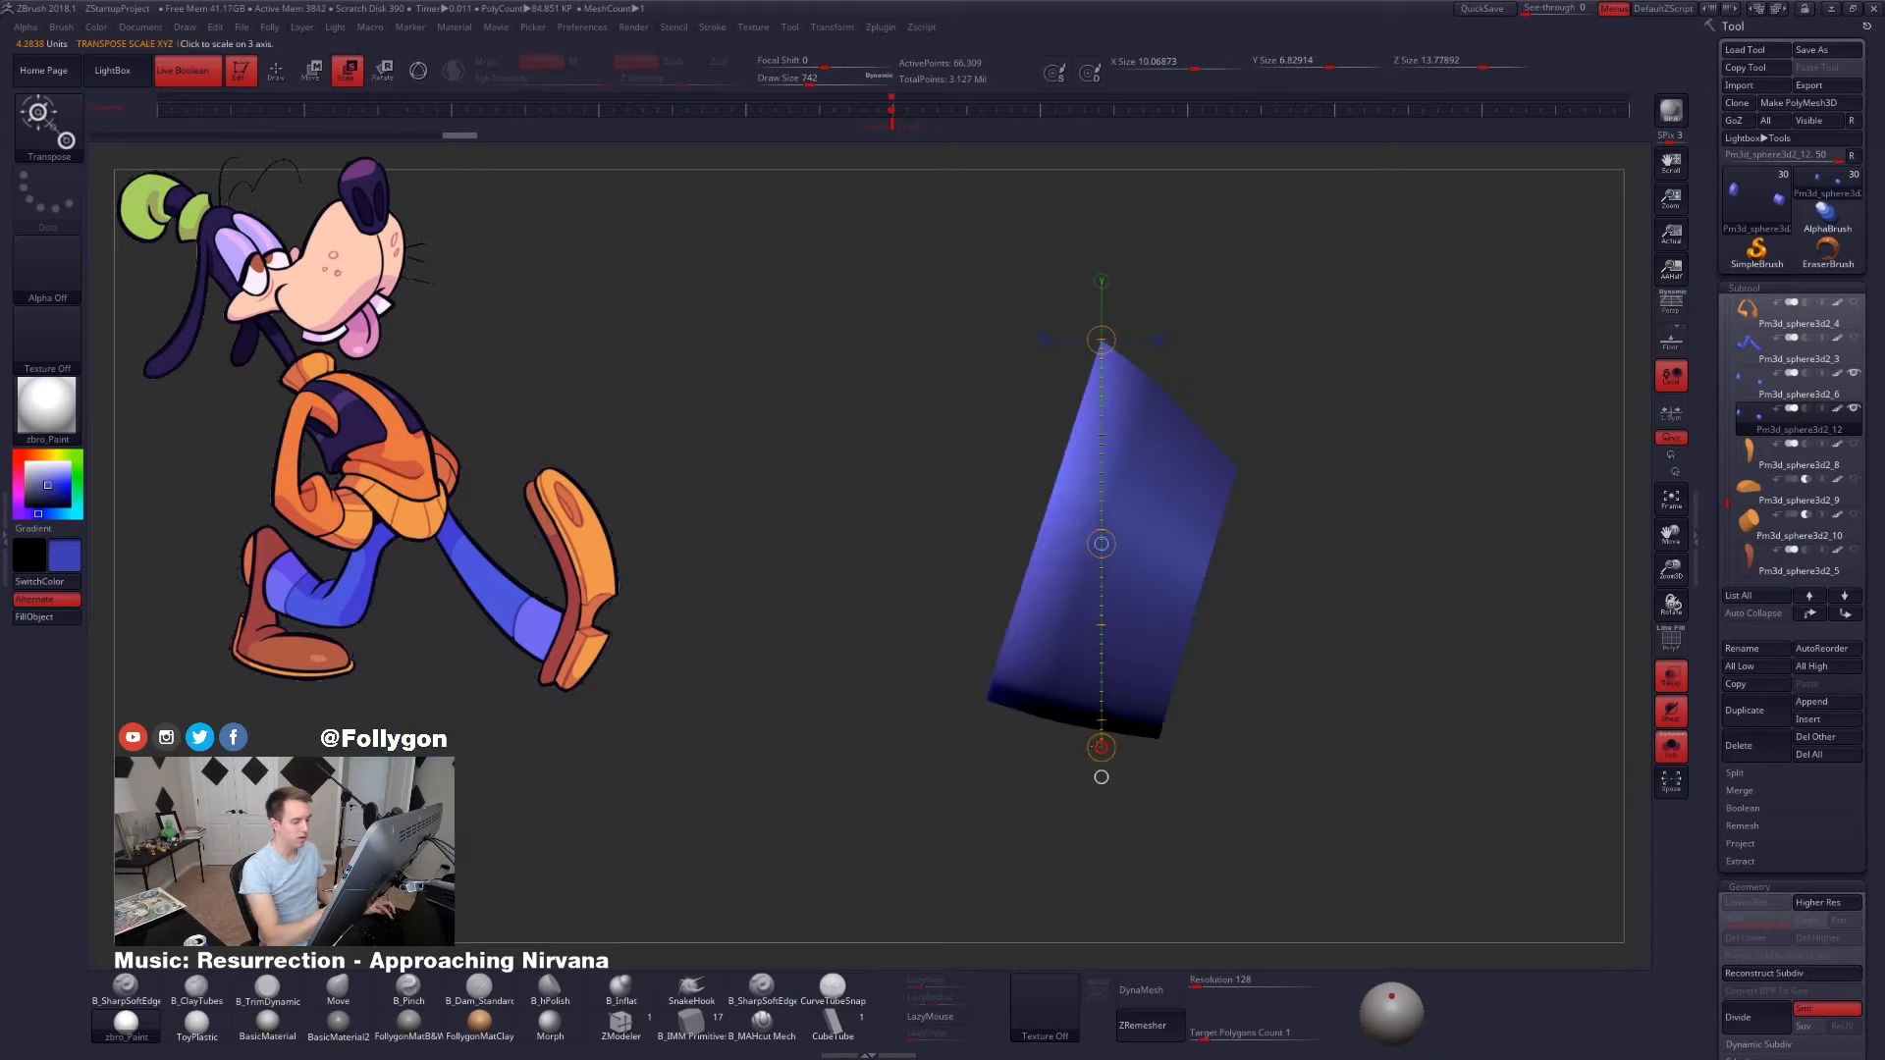
{"action": "key", "text": "r"}
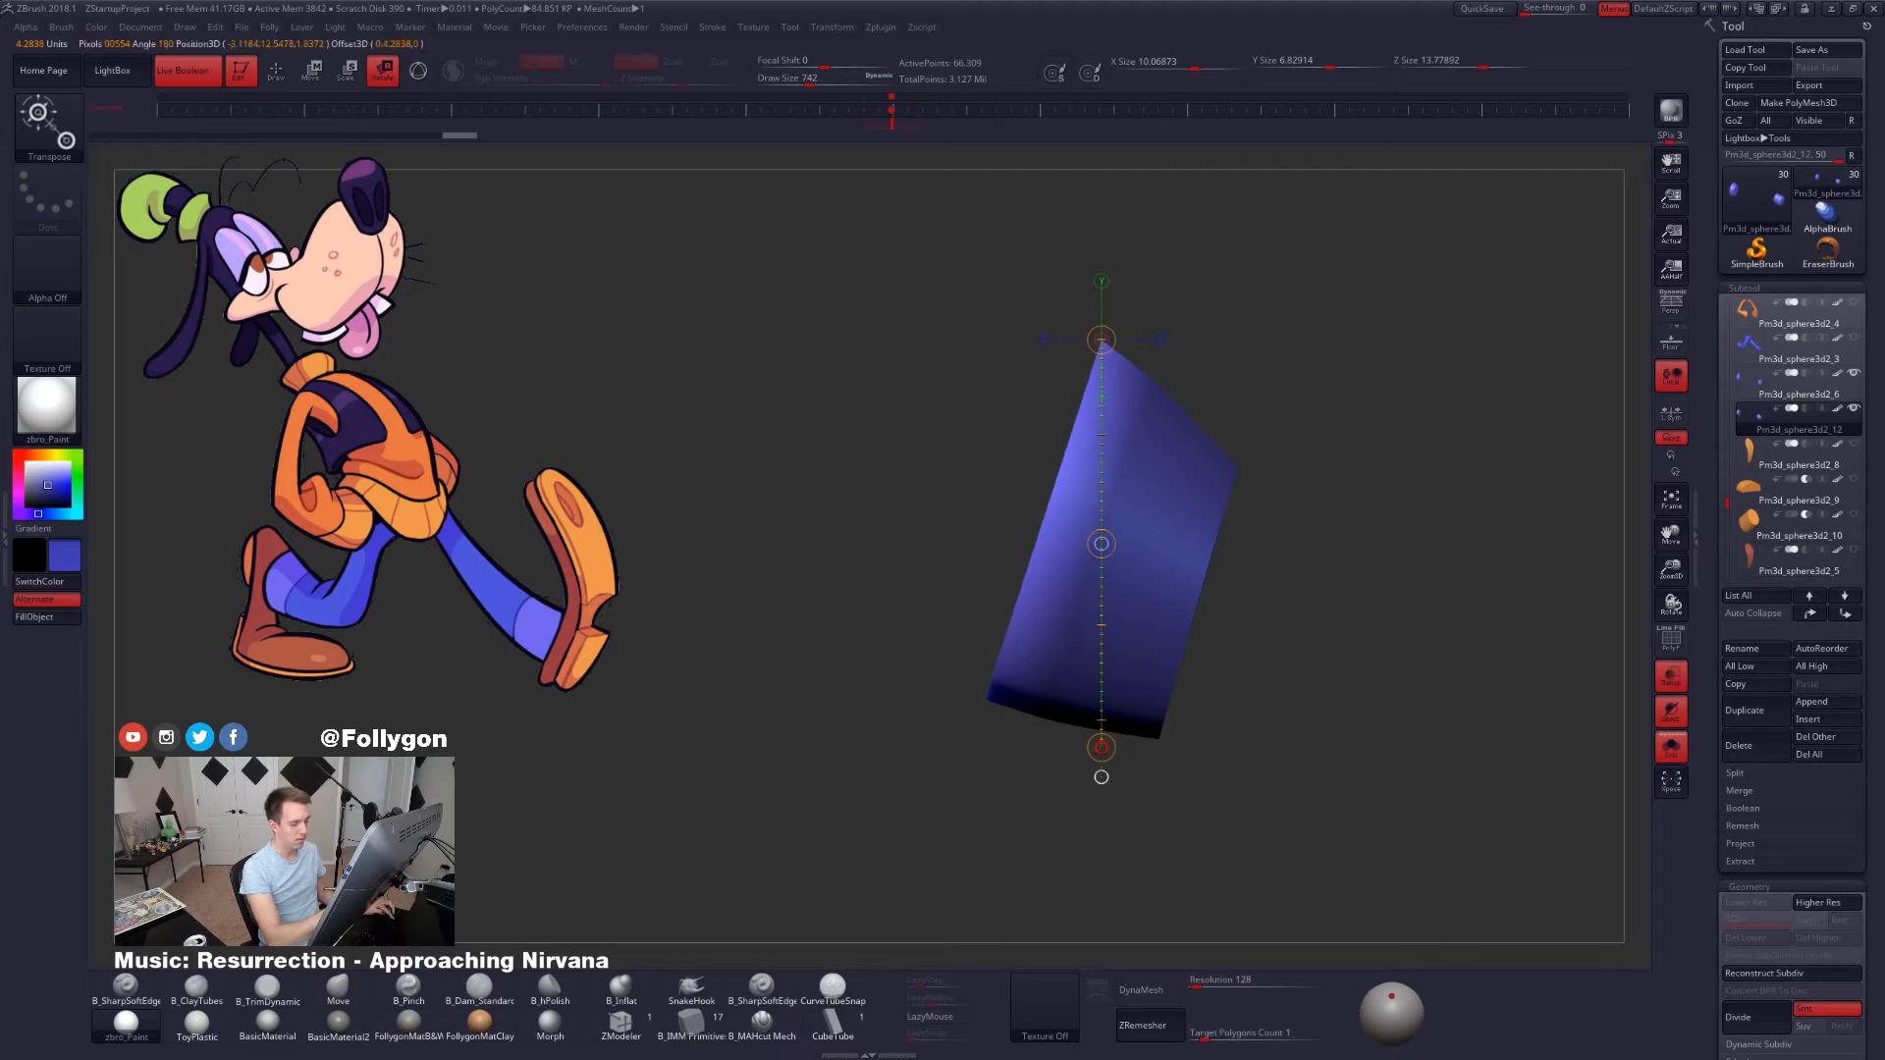
{"action": "key", "text": "e"}
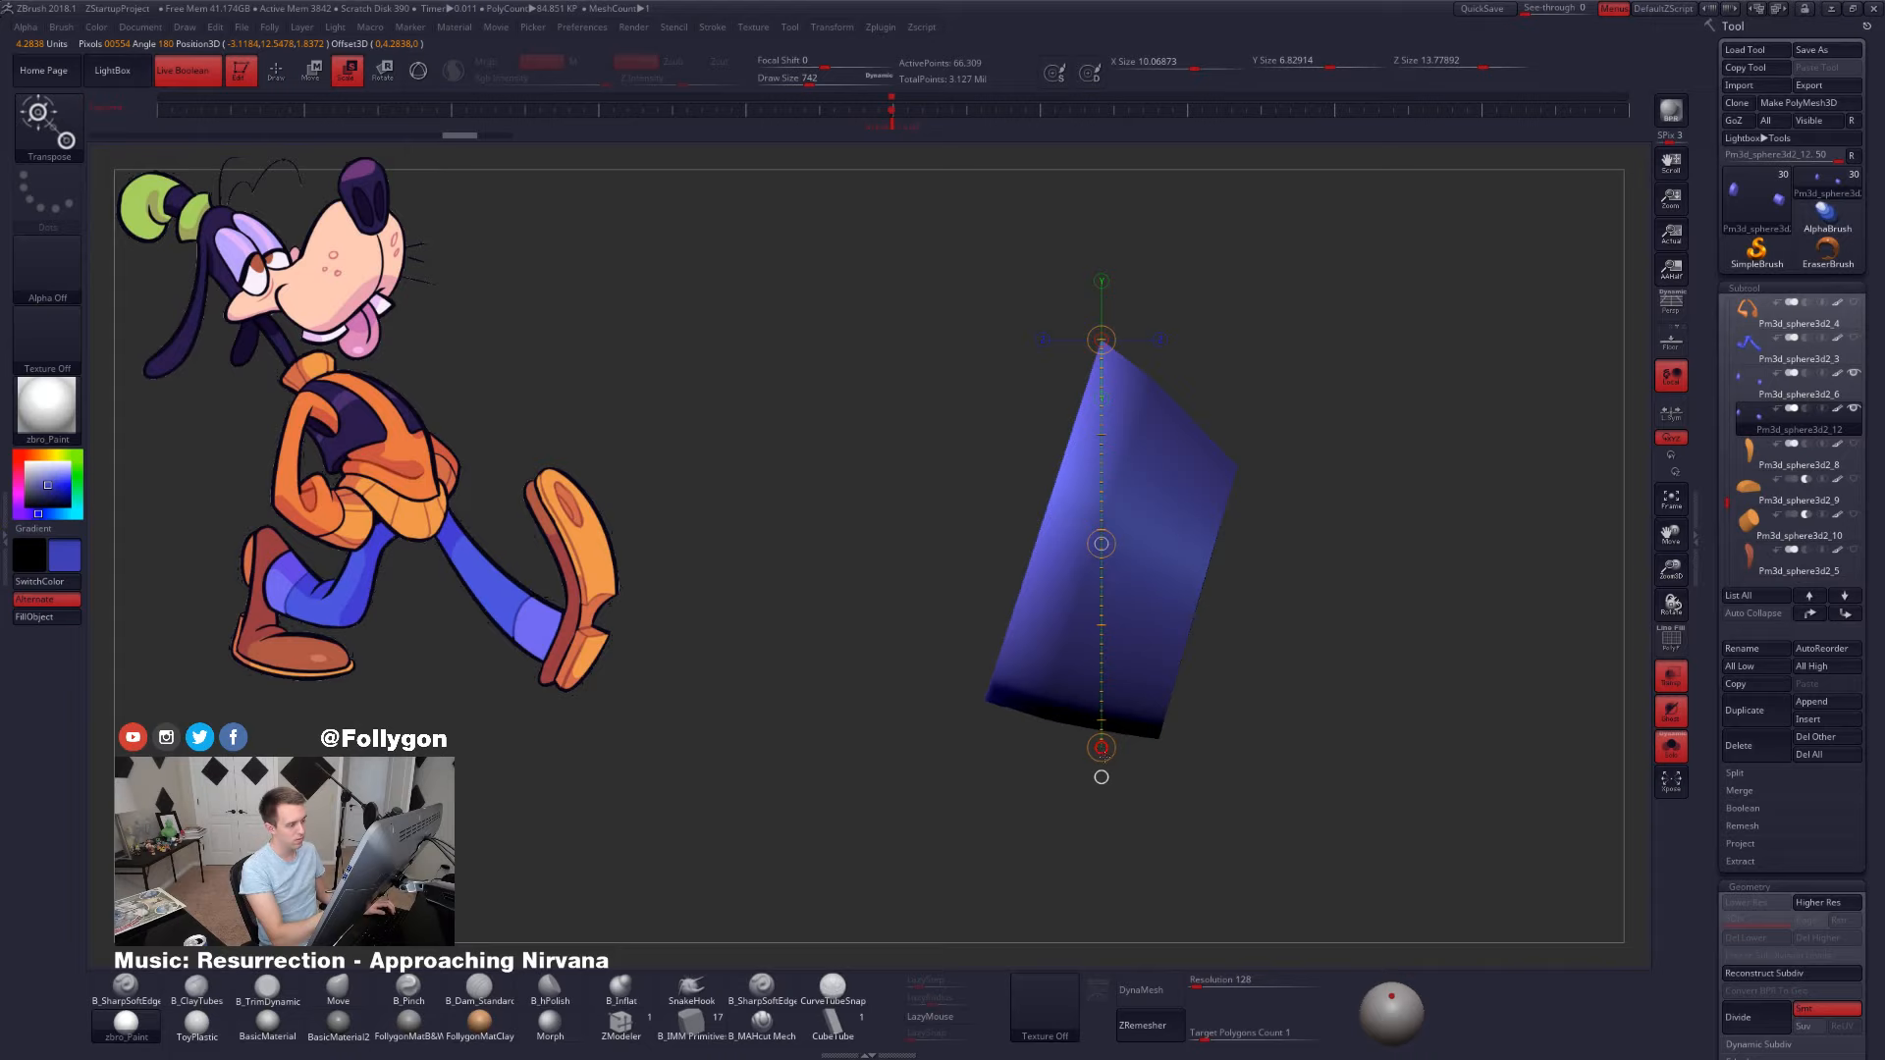
{"action": "mouse_move", "coordinate": [1101, 777]}
{"action": "left_mouse_down"}
{"action": "mouse_move", "coordinate": [1305, 821]}
{"action": "mouse_move", "coordinate": [1220, 863]}
{"action": "mouse_move", "coordinate": [1292, 899]}
{"action": "mouse_move", "coordinate": [1070, 596]}
{"action": "mouse_move", "coordinate": [1069, 638]}
{"action": "mouse_move", "coordinate": [1065, 531]}
{"action": "mouse_move", "coordinate": [1104, 560]}
{"action": "mouse_move", "coordinate": [1099, 510]}
{"action": "left_mouse_up"}
- Adjust the rear cuff copy's profile with the Move brush at draw size 857 and compare it with the original cuff
{"action": "key", "text": "q"}
{"action": "key", "text": "space"}
{"action": "mouse_move", "coordinate": [1026, 630]}
{"action": "left_mouse_down"}
{"action": "mouse_move", "coordinate": [1110, 687]}
{"action": "mouse_move", "coordinate": [995, 595]}
{"action": "mouse_move", "coordinate": [923, 612]}
{"action": "left_mouse_up"}
{"action": "key", "text": "space"}
{"action": "left_click_drag", "start_coordinate": [1031, 512], "coordinate": [1018, 512]}
{"action": "left_click_drag", "start_coordinate": [903, 589], "coordinate": [888, 585]}
{"action": "left_click_drag", "start_coordinate": [986, 527], "coordinate": [791, 570]}
{"action": "key", "text": "shift"}
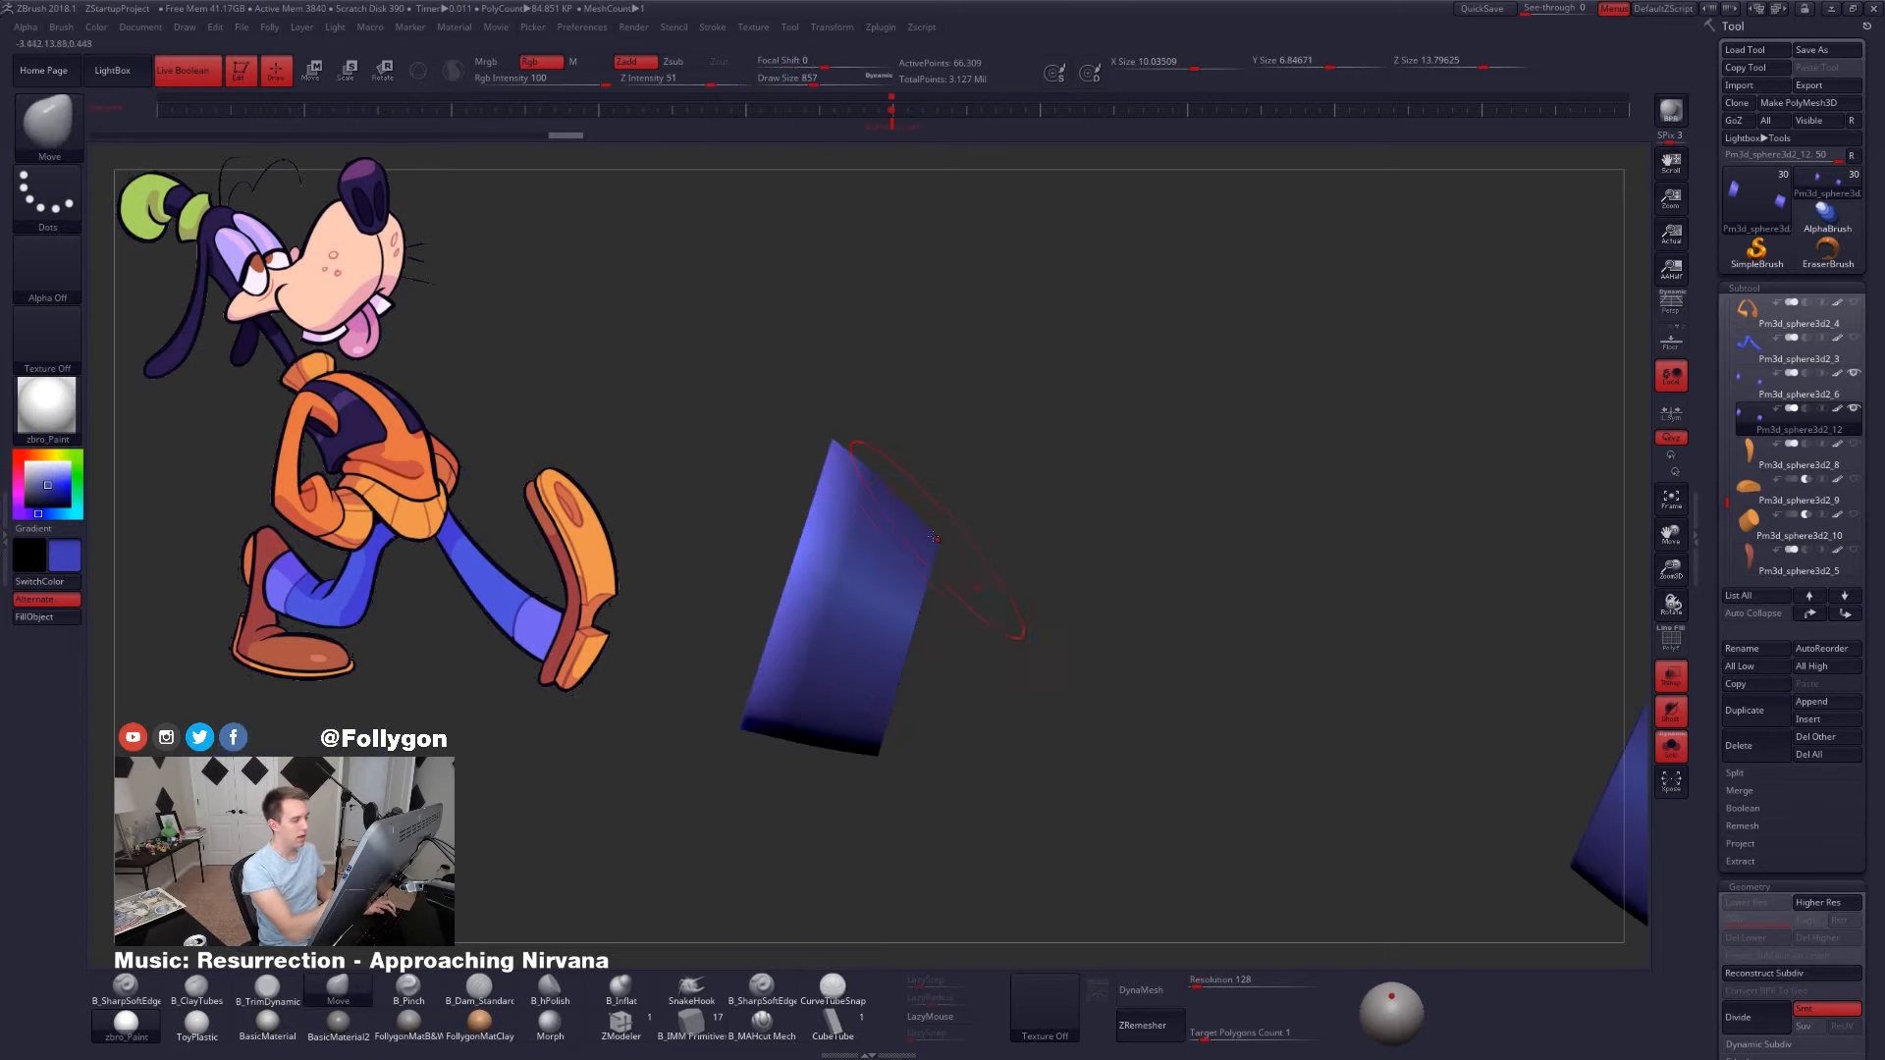
{"action": "left_click_drag", "start_coordinate": [928, 617], "coordinate": [1042, 593]}
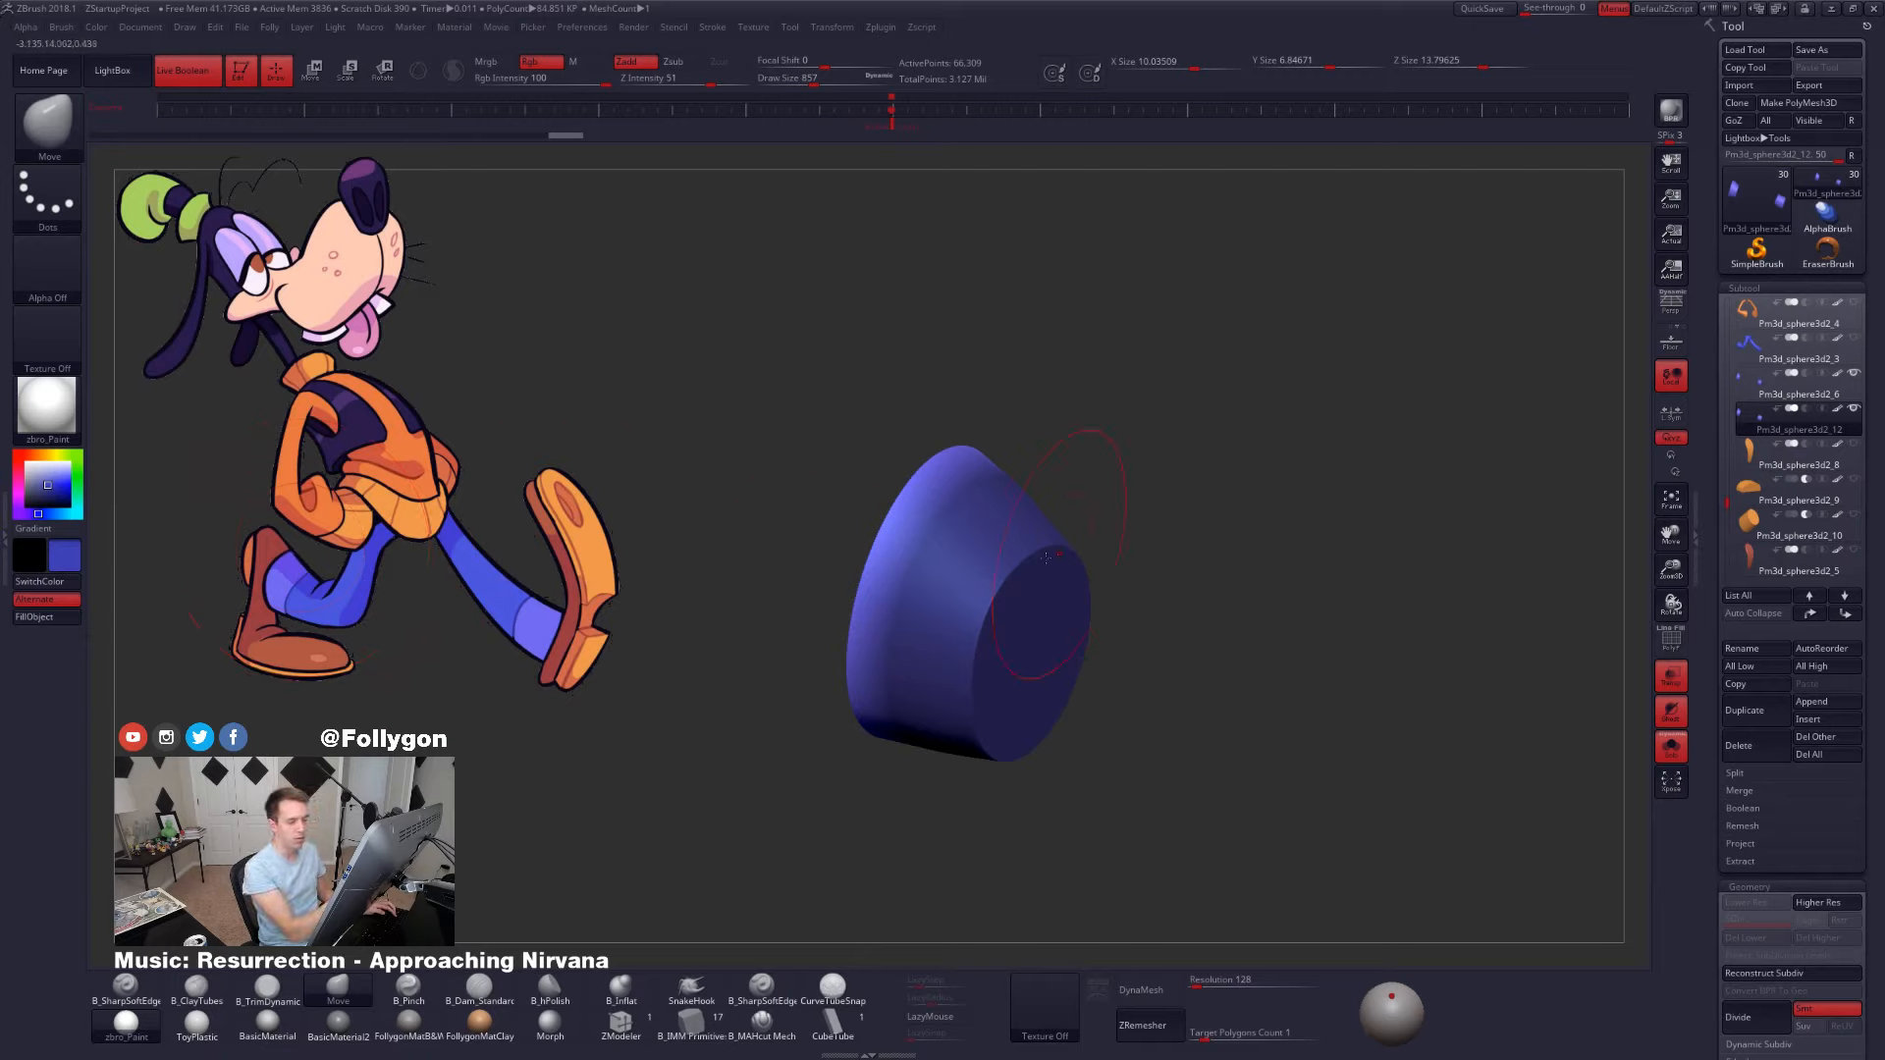
{"action": "left_click", "coordinate": [1751, 395]}
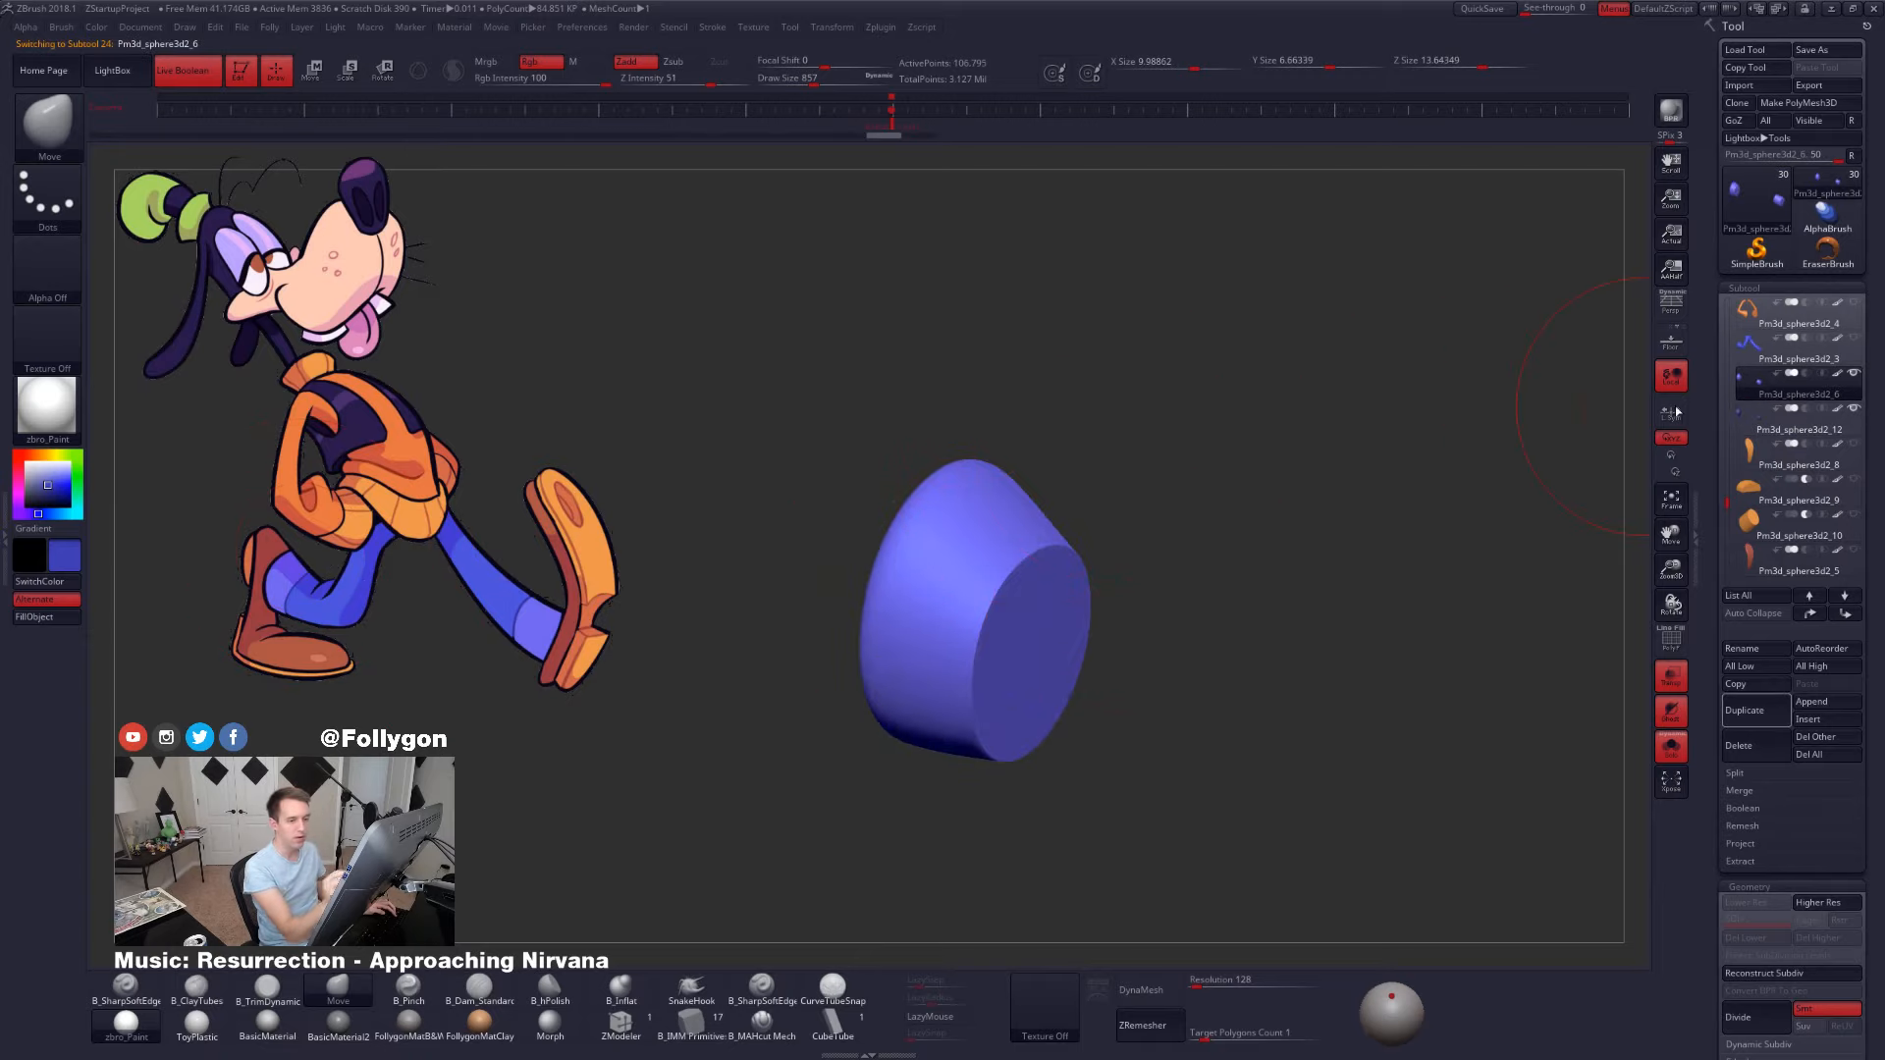
{"action": "left_click", "coordinate": [1756, 422]}
- Slice across the front cuff copy near its rounded shoe end with SliceCurve and show its polygroups
{"action": "left_click_drag", "start_coordinate": [1502, 650], "coordinate": [1254, 645], "text": "alt"}
{"action": "mouse_move", "coordinate": [1169, 716]}
{"action": "left_mouse_down", "text": "alt"}
{"action": "mouse_move", "coordinate": [1083, 694]}
{"action": "mouse_move", "coordinate": [1168, 694]}
{"action": "left_mouse_up", "text": "alt"}
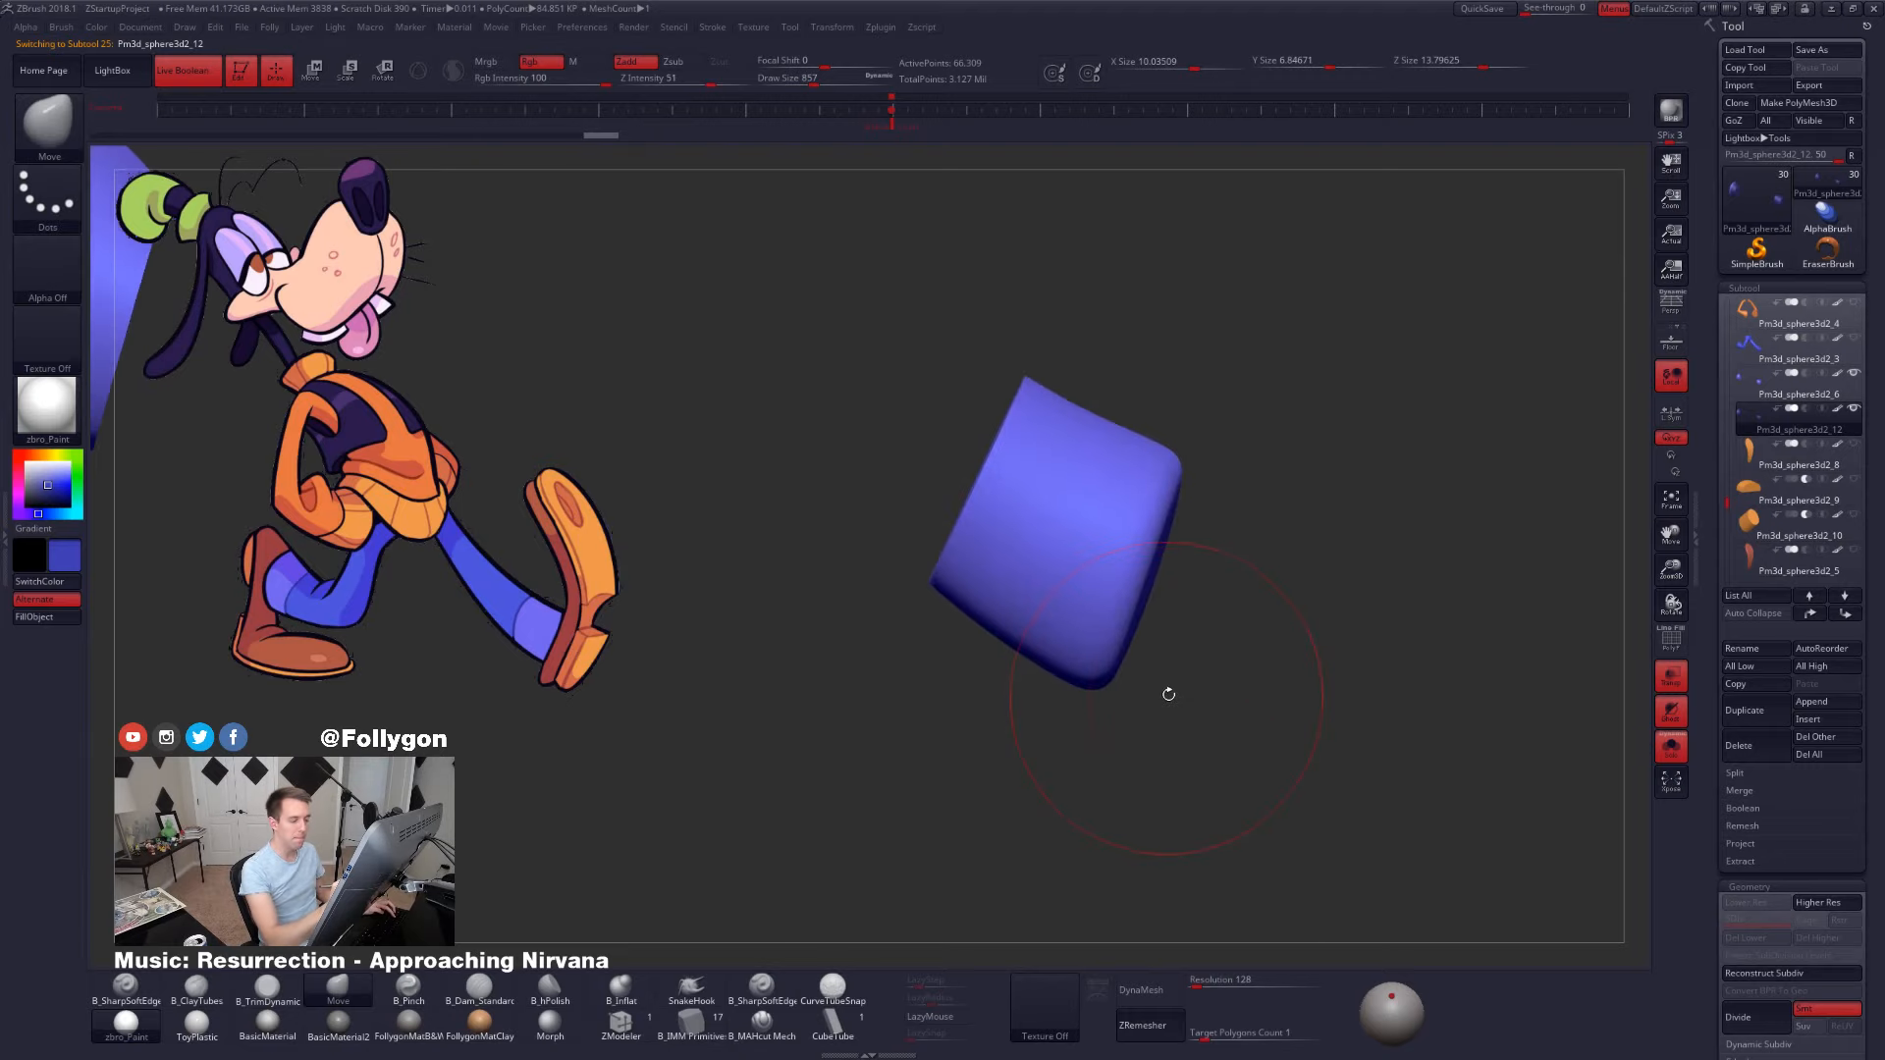
{"action": "key", "text": "space"}
{"action": "key", "text": "ctrl+shift+space"}
{"action": "left_click", "coordinate": [1246, 890]}
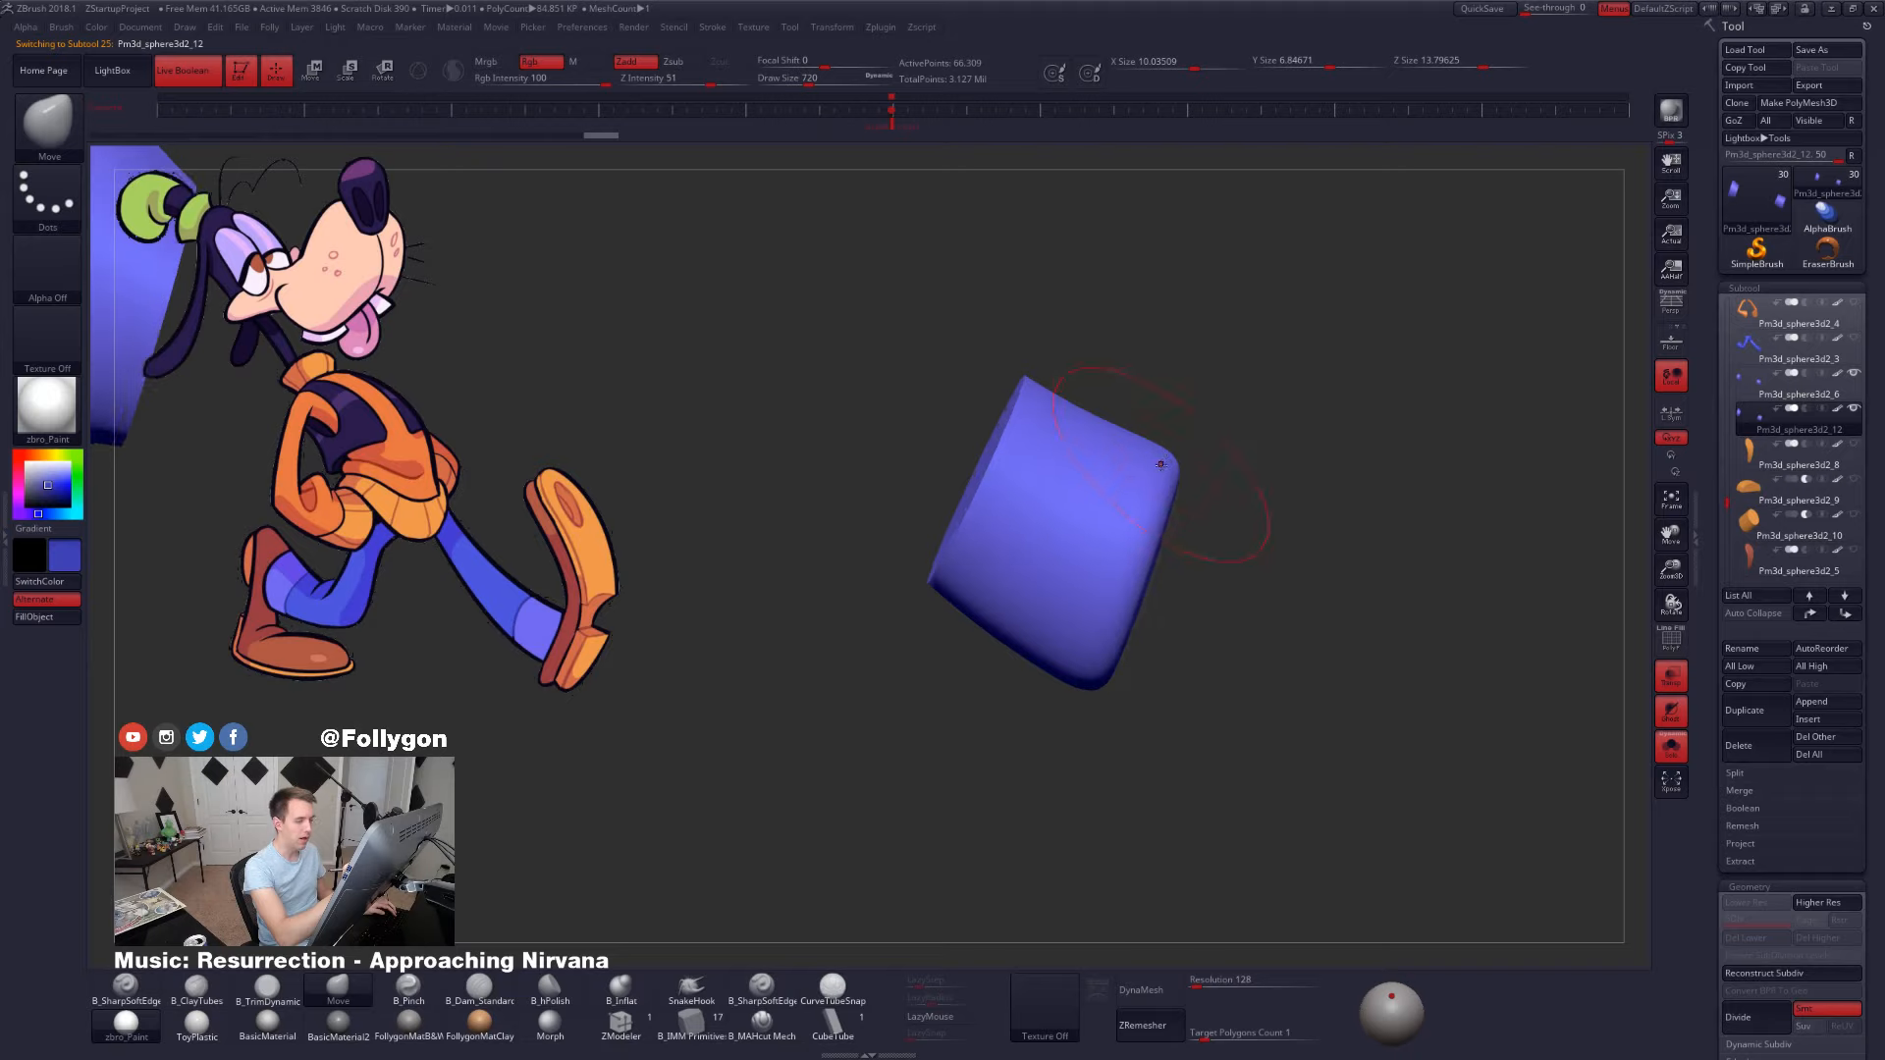
{"action": "left_click_drag", "start_coordinate": [1163, 433], "coordinate": [1031, 762], "text": "ctrl+shift"}
{"action": "key", "text": "shift+f"}
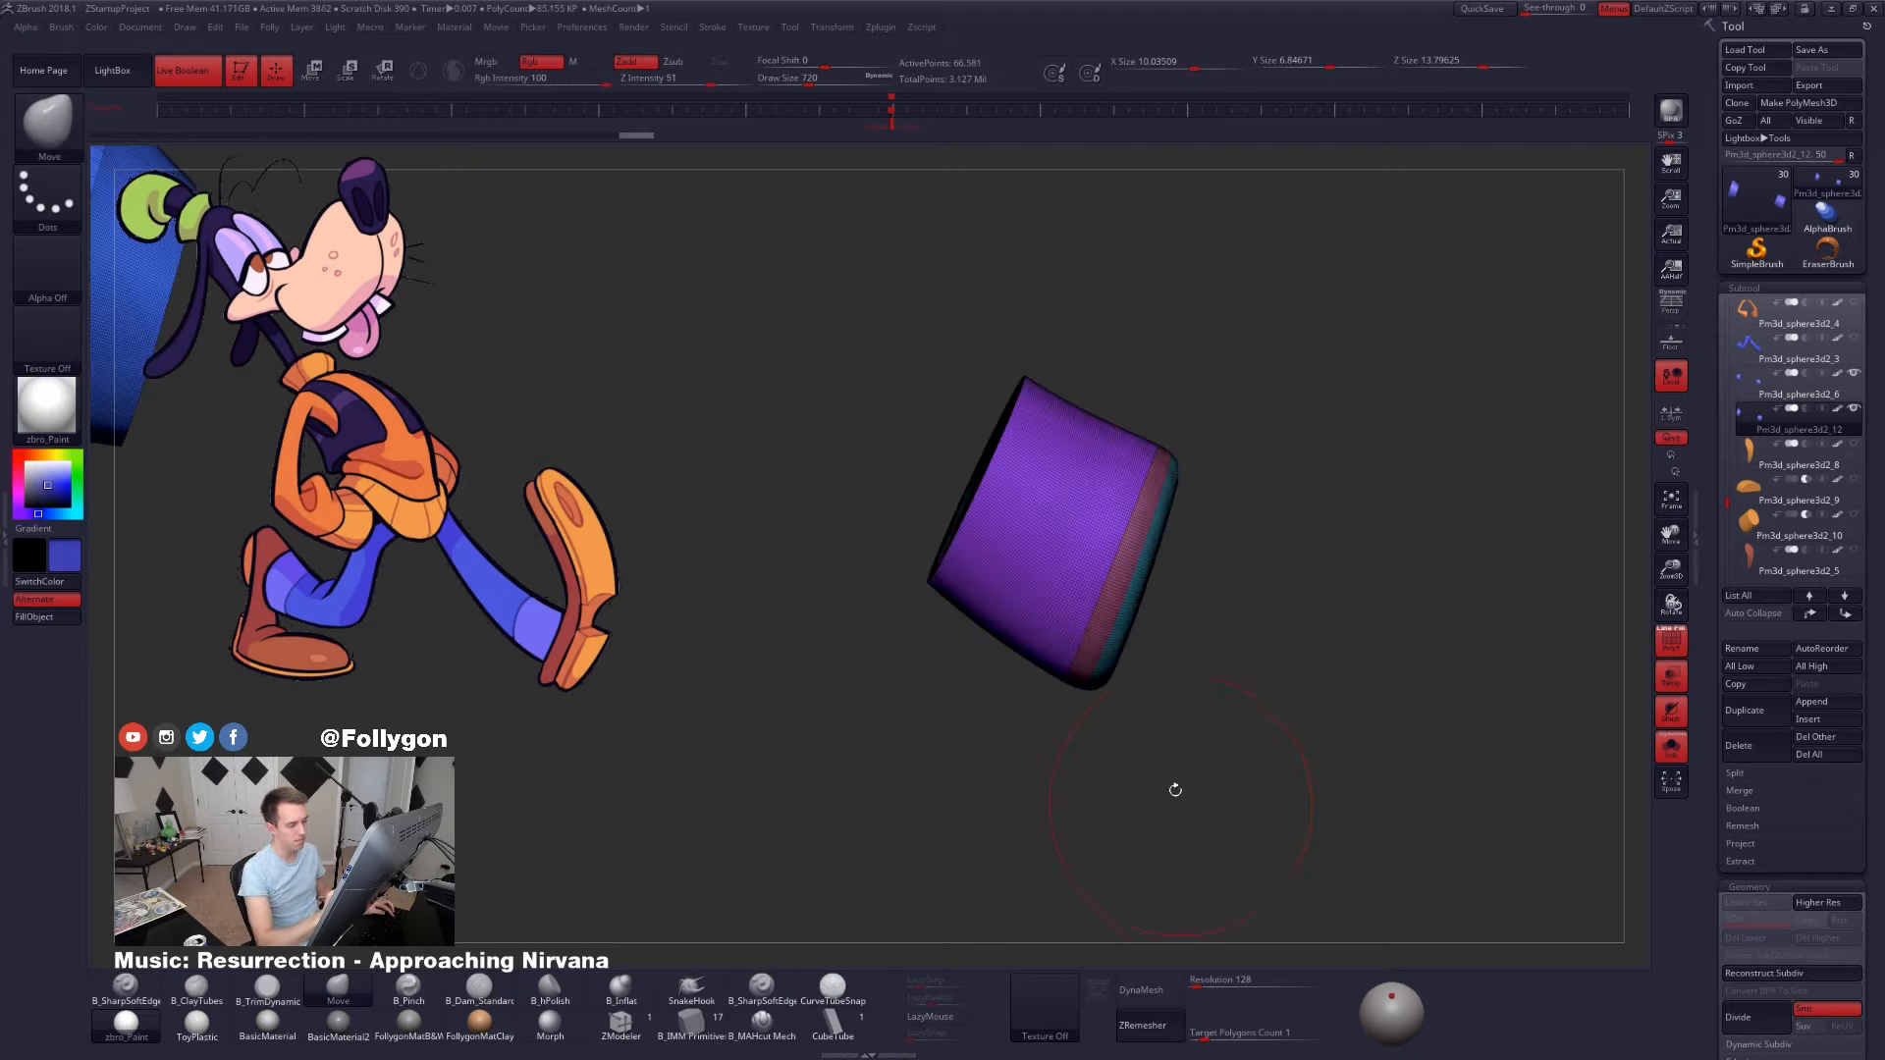
{"action": "left_click_drag", "start_coordinate": [1153, 710], "coordinate": [1158, 695]}
- Hide the narrow band and the rounded end of the front cuff copy and delete these hidden parts
{"action": "left_click", "coordinate": [1113, 582], "text": "ctrl+shift"}
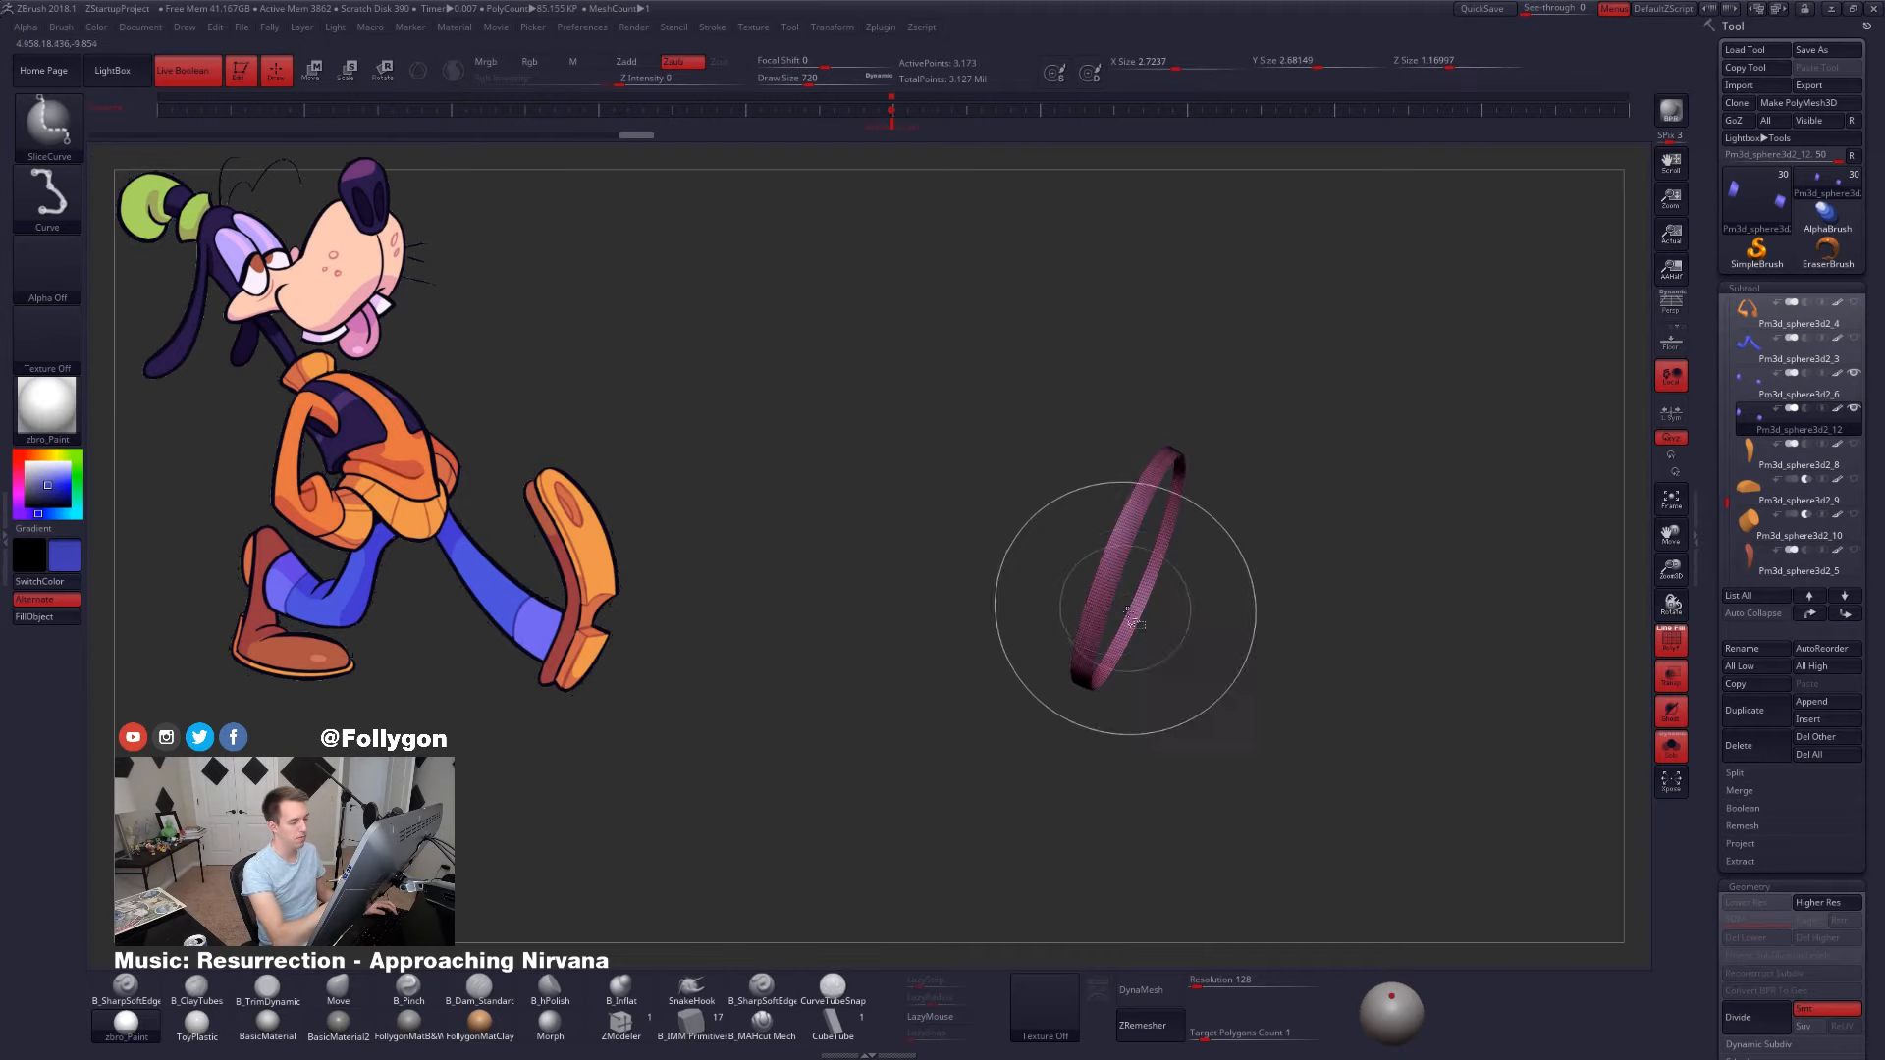
{"action": "key", "text": "space"}
{"action": "left_click", "coordinate": [1186, 925]}
{"action": "left_click", "coordinate": [1375, 652], "text": "ctrl+shift"}
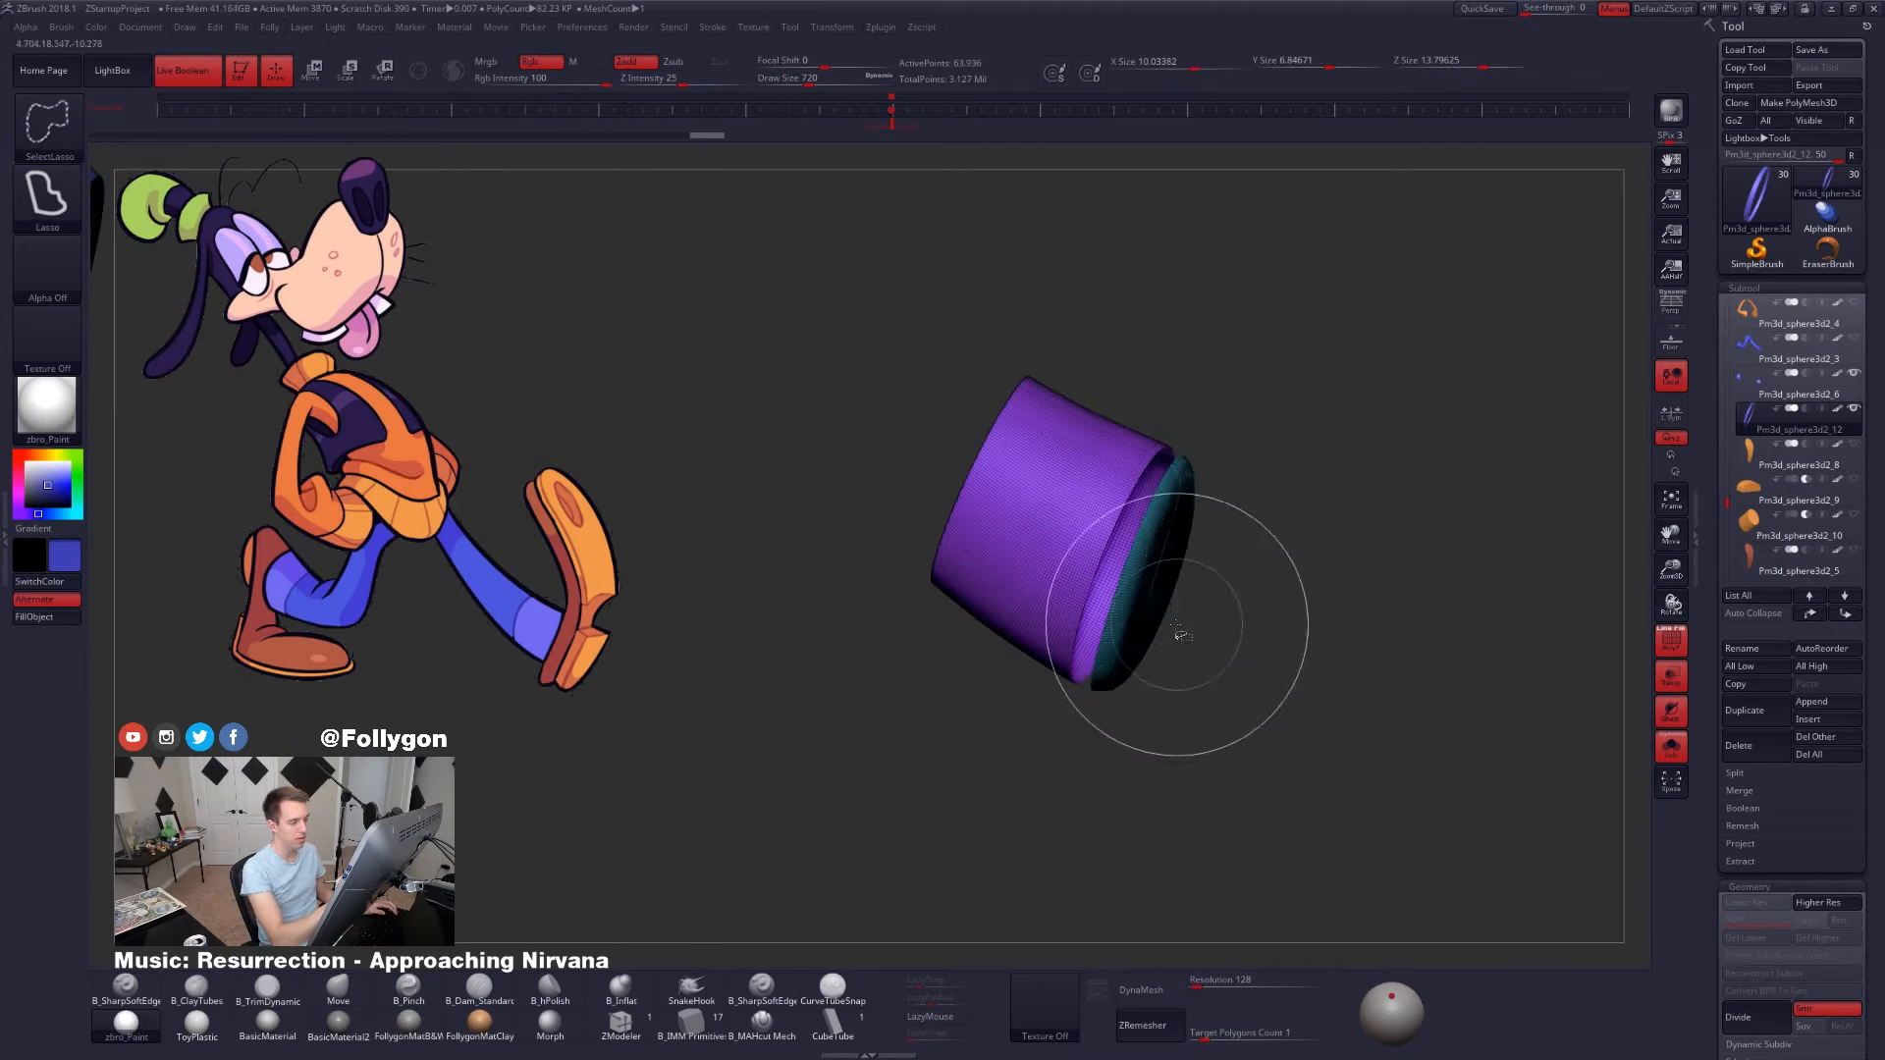
{"action": "left_click", "coordinate": [1141, 648], "text": "ctrl+shift"}
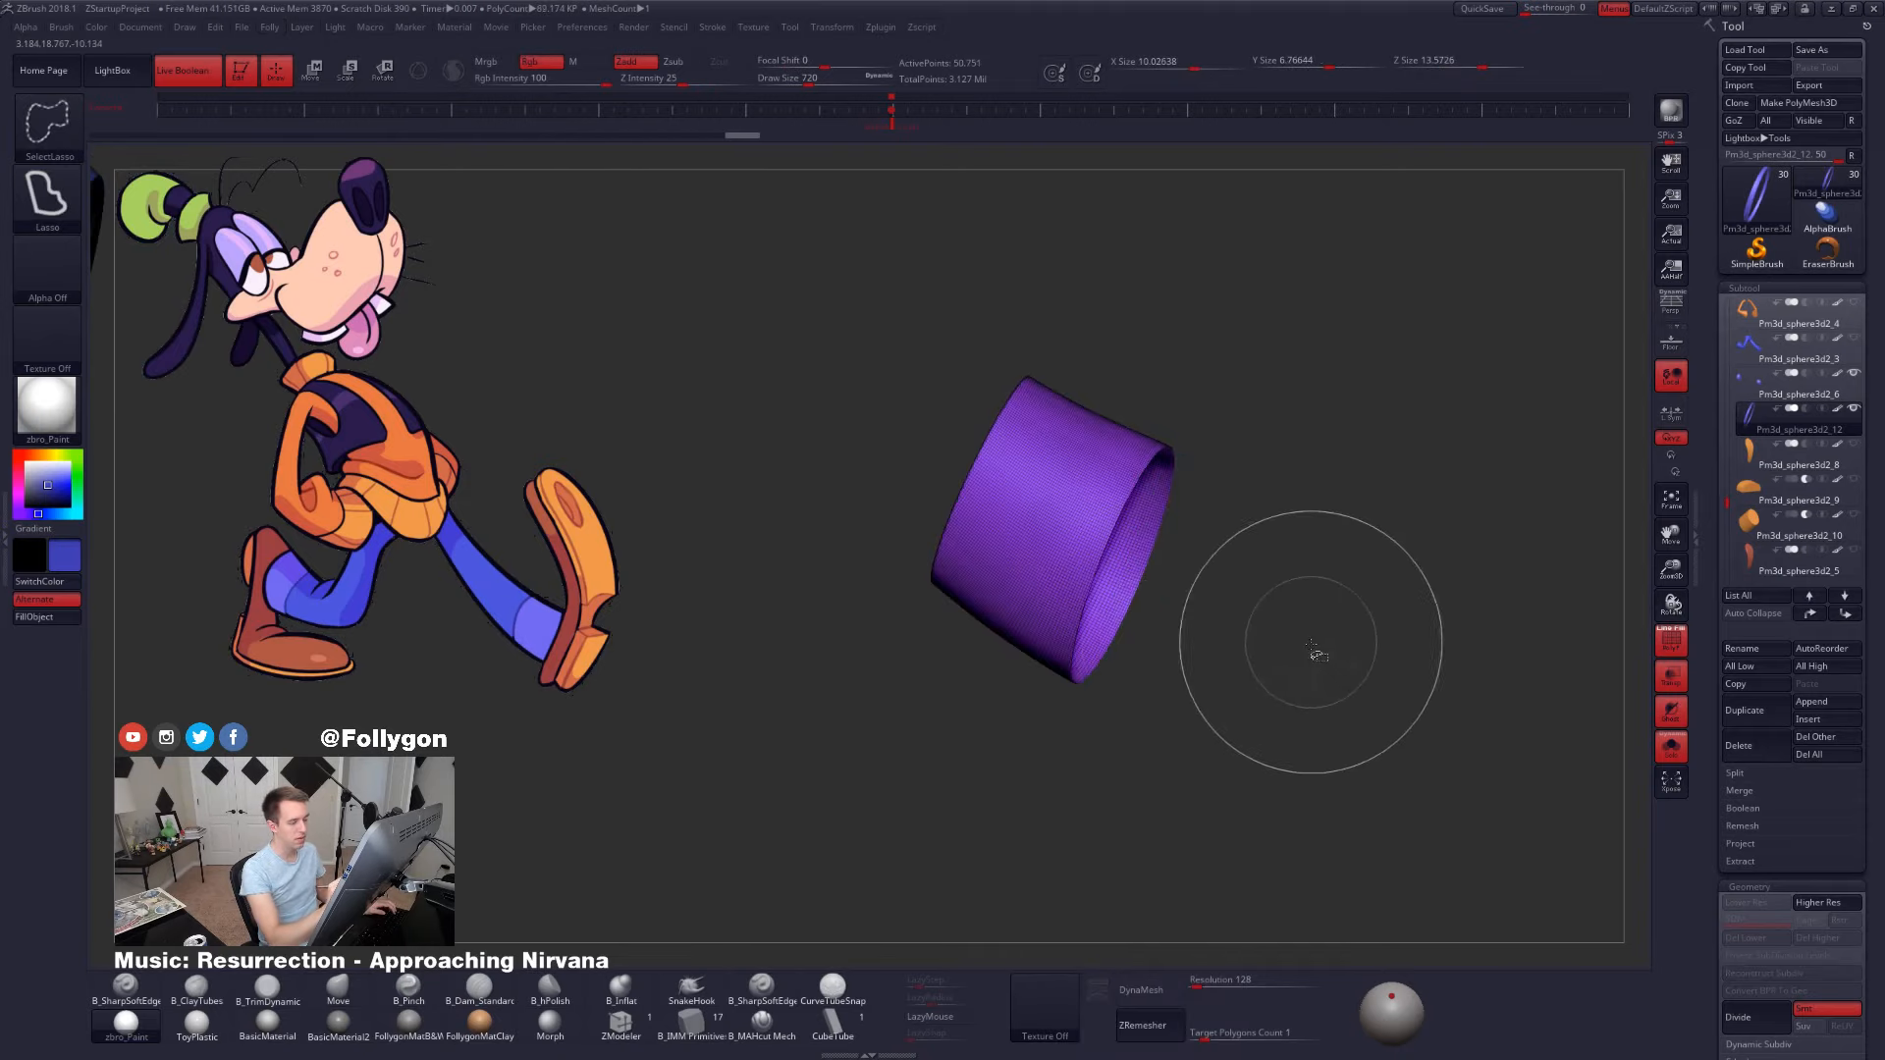
{"action": "left_click_drag", "start_coordinate": [1296, 668], "coordinate": [1280, 602]}
{"action": "key", "text": "ctrl+shift+f"}
{"action": "left_click", "coordinate": [1341, 657]}
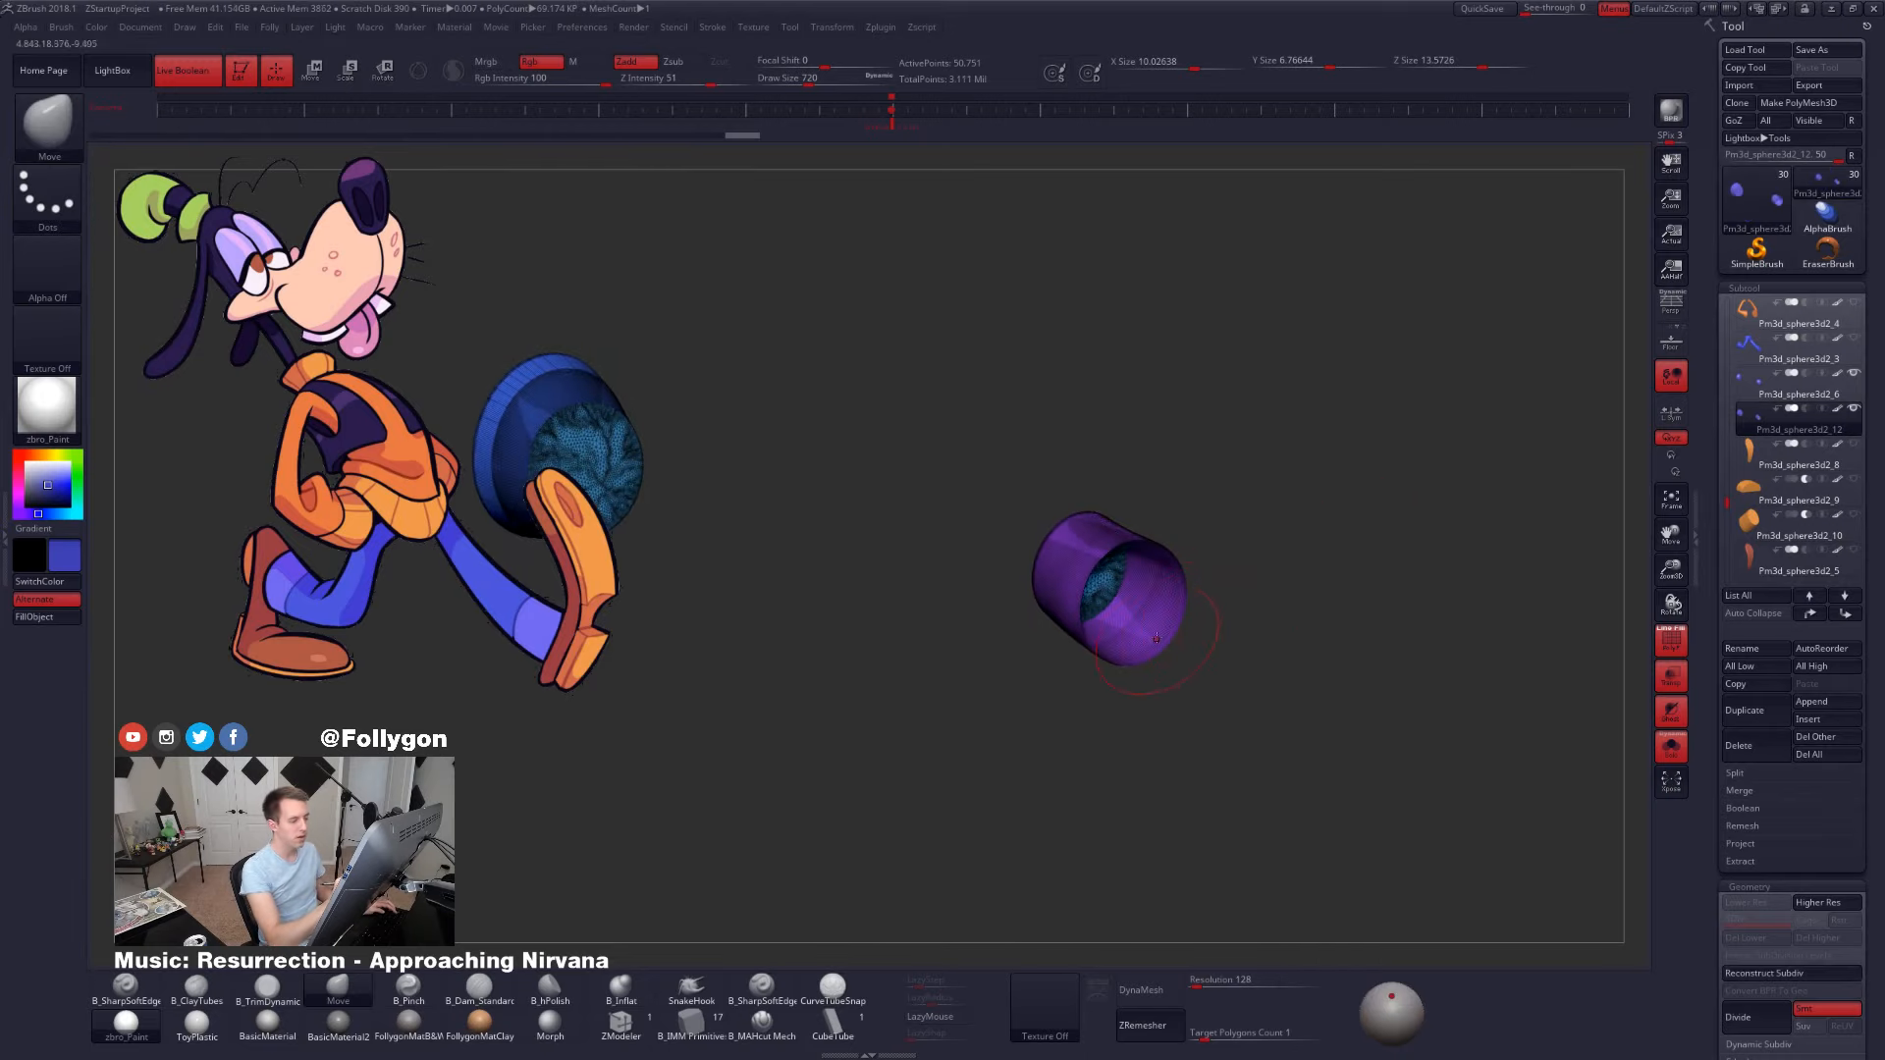
- Inspect both cuff copies from several sides, turn off the polyframe and close the front cuff copy's holes
{"action": "right_click_drag", "start_coordinate": [1152, 639], "coordinate": [1291, 844]}
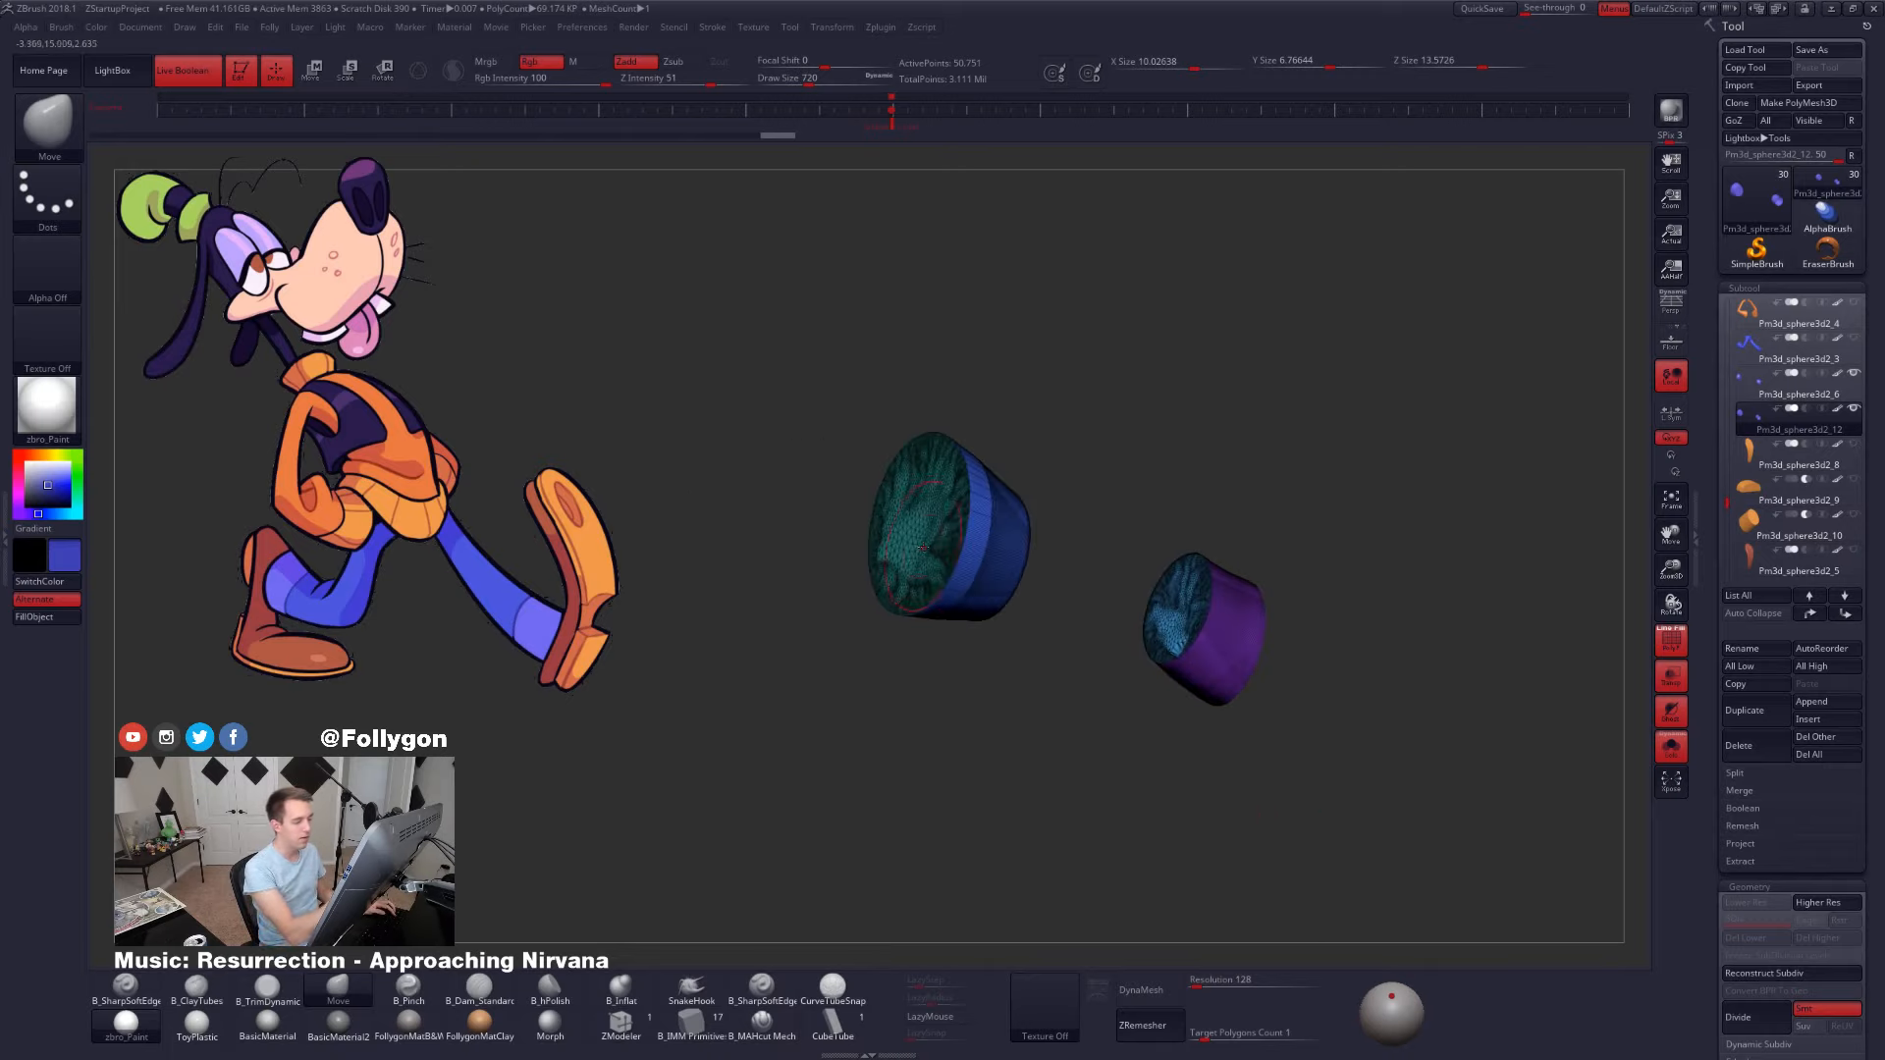
{"action": "right_click_drag", "start_coordinate": [922, 548], "coordinate": [957, 525]}
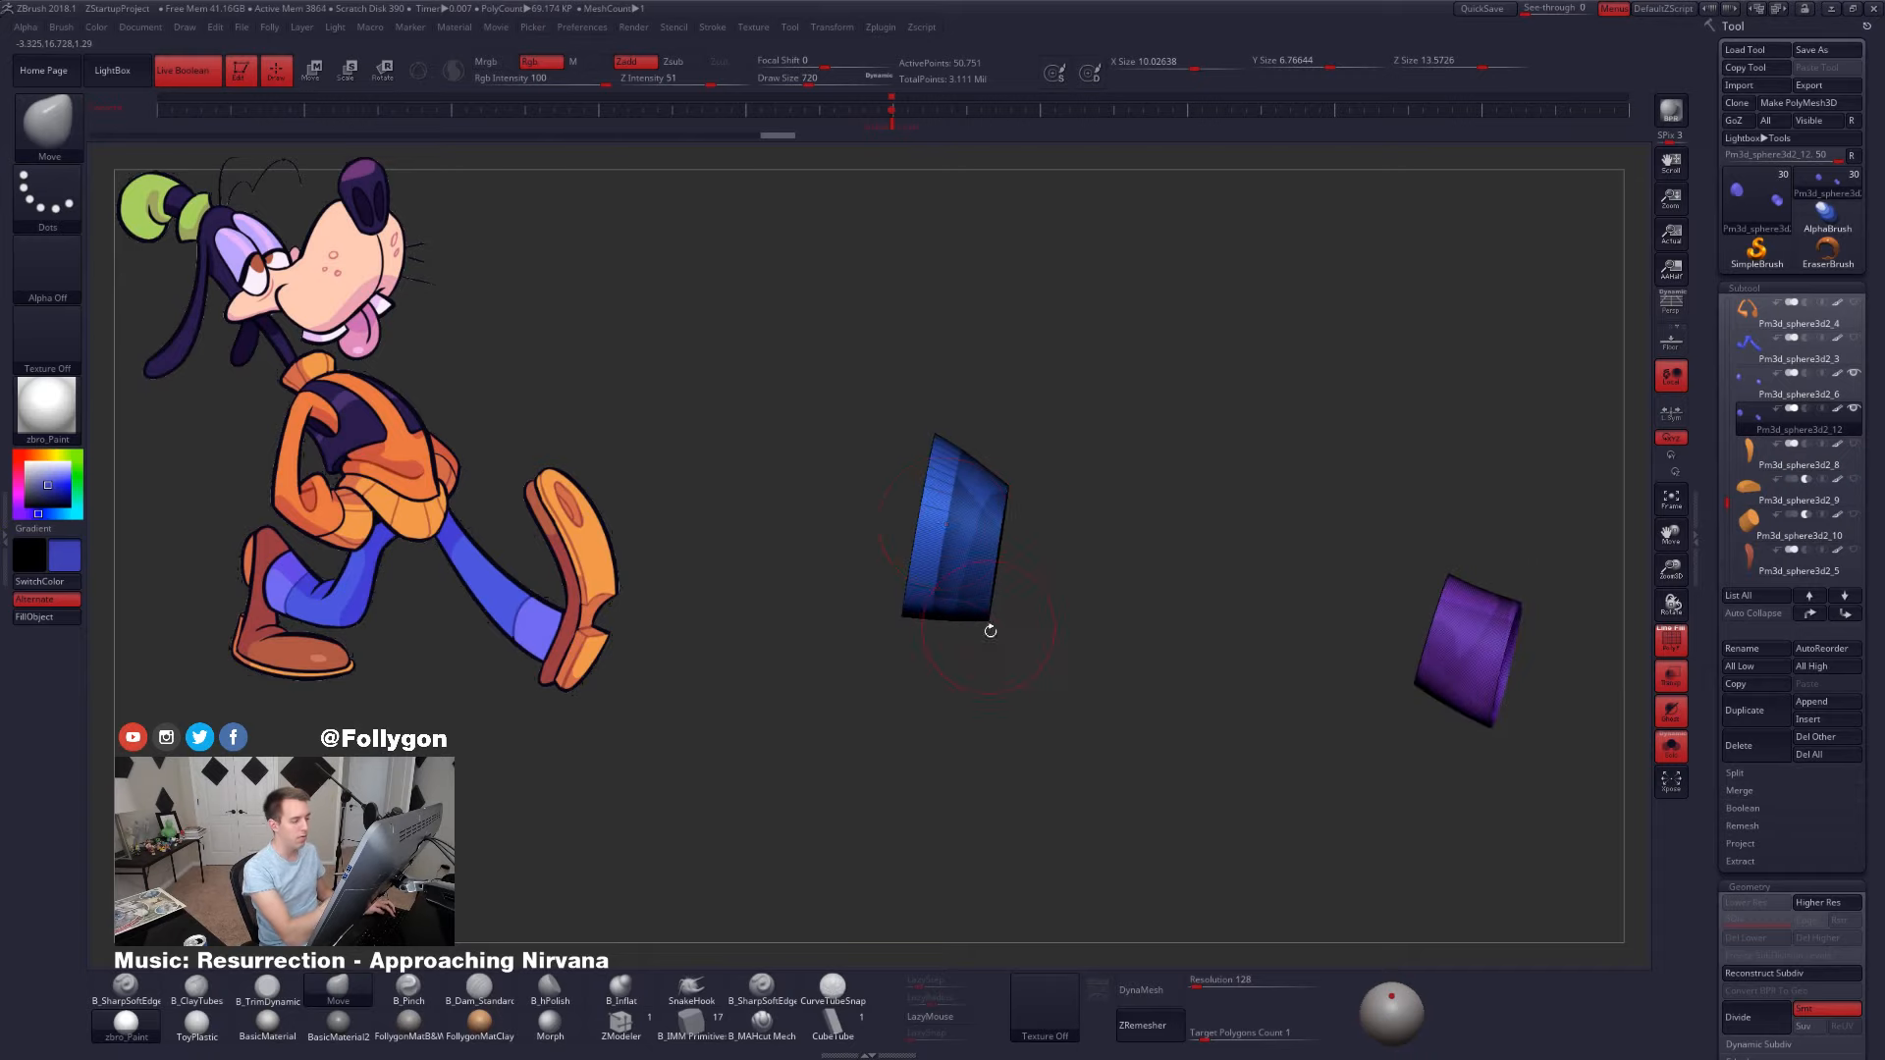
{"action": "right_click_drag", "start_coordinate": [990, 631], "coordinate": [1343, 756]}
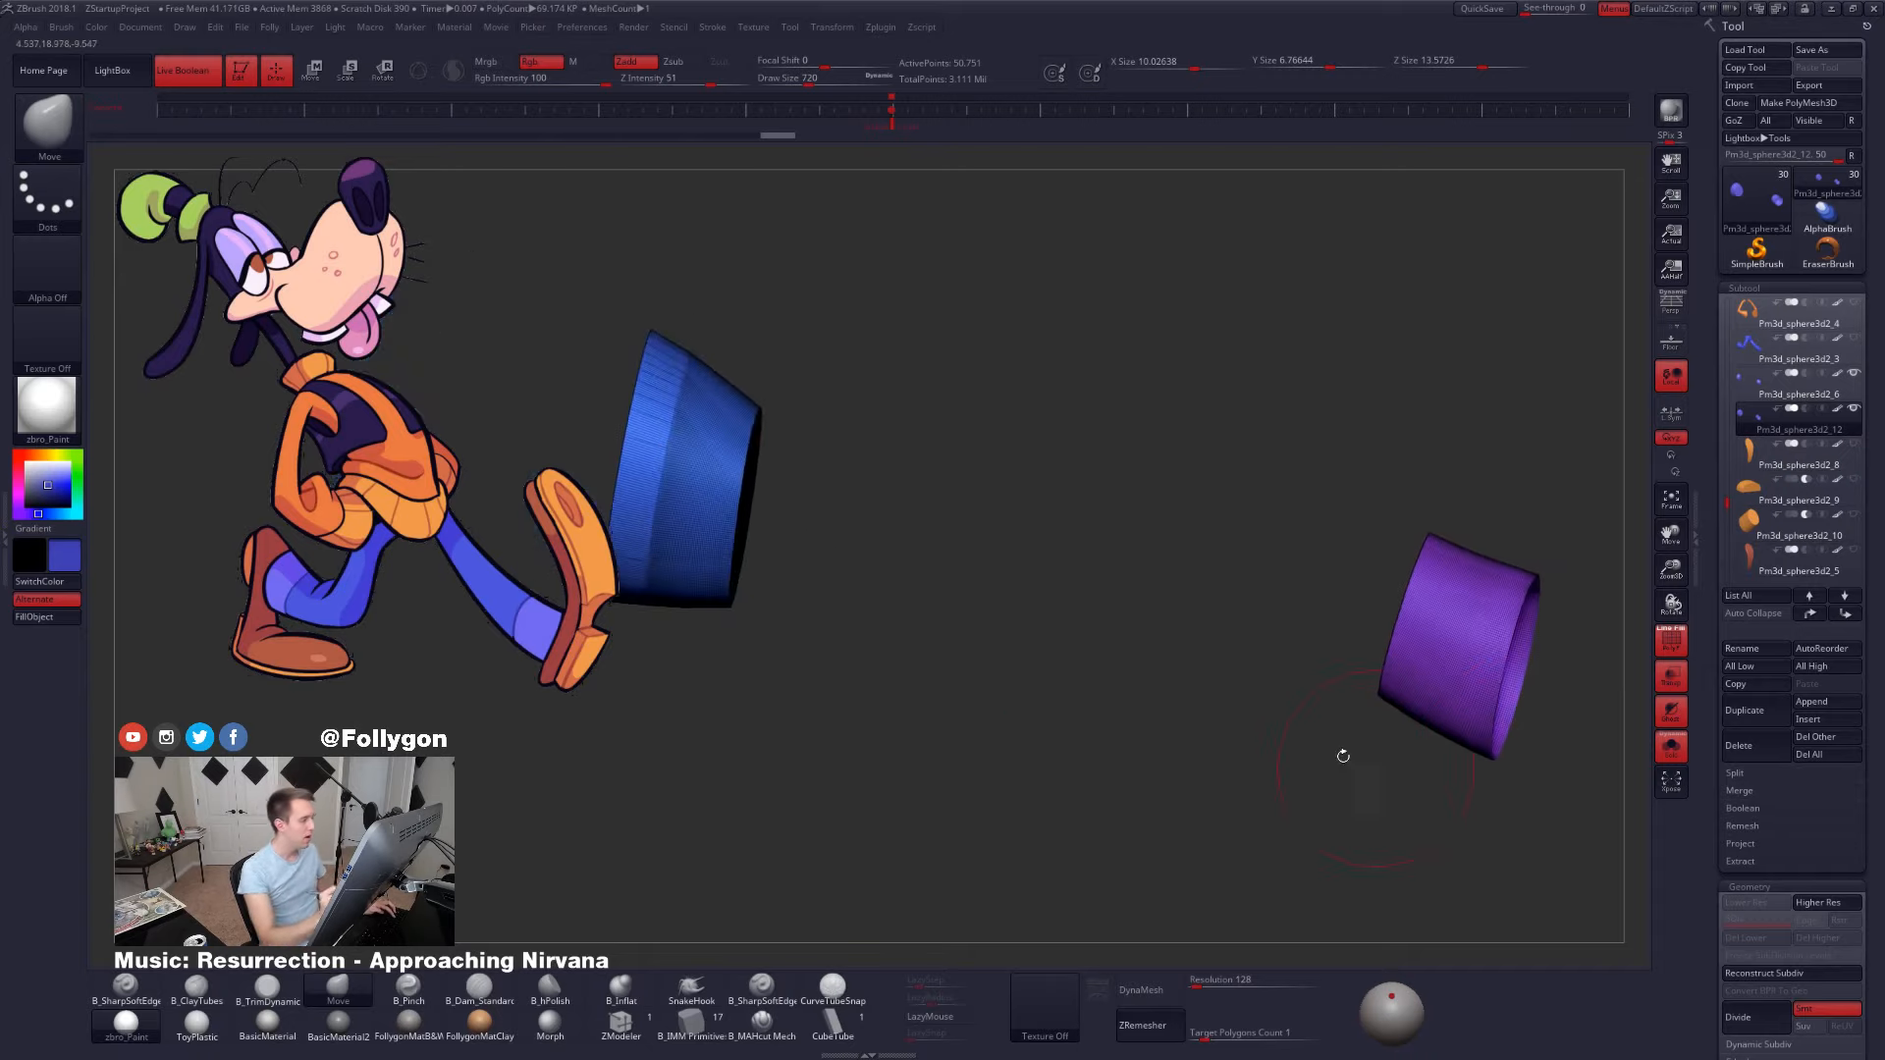
{"action": "right_click_drag", "start_coordinate": [1022, 715], "coordinate": [938, 697], "text": "alt"}
{"action": "right_click_drag", "start_coordinate": [1470, 706], "coordinate": [1131, 642], "text": "alt"}
{"action": "key", "text": "shift+f"}
{"action": "mouse_move", "coordinate": [1174, 724]}
{"action": "right_mouse_down"}
{"action": "mouse_move", "coordinate": [1099, 644]}
{"action": "mouse_move", "coordinate": [1131, 657]}
{"action": "mouse_move", "coordinate": [1218, 610]}
{"action": "right_mouse_up"}
{"action": "key", "text": "space"}
{"action": "left_click", "coordinate": [1255, 645]}
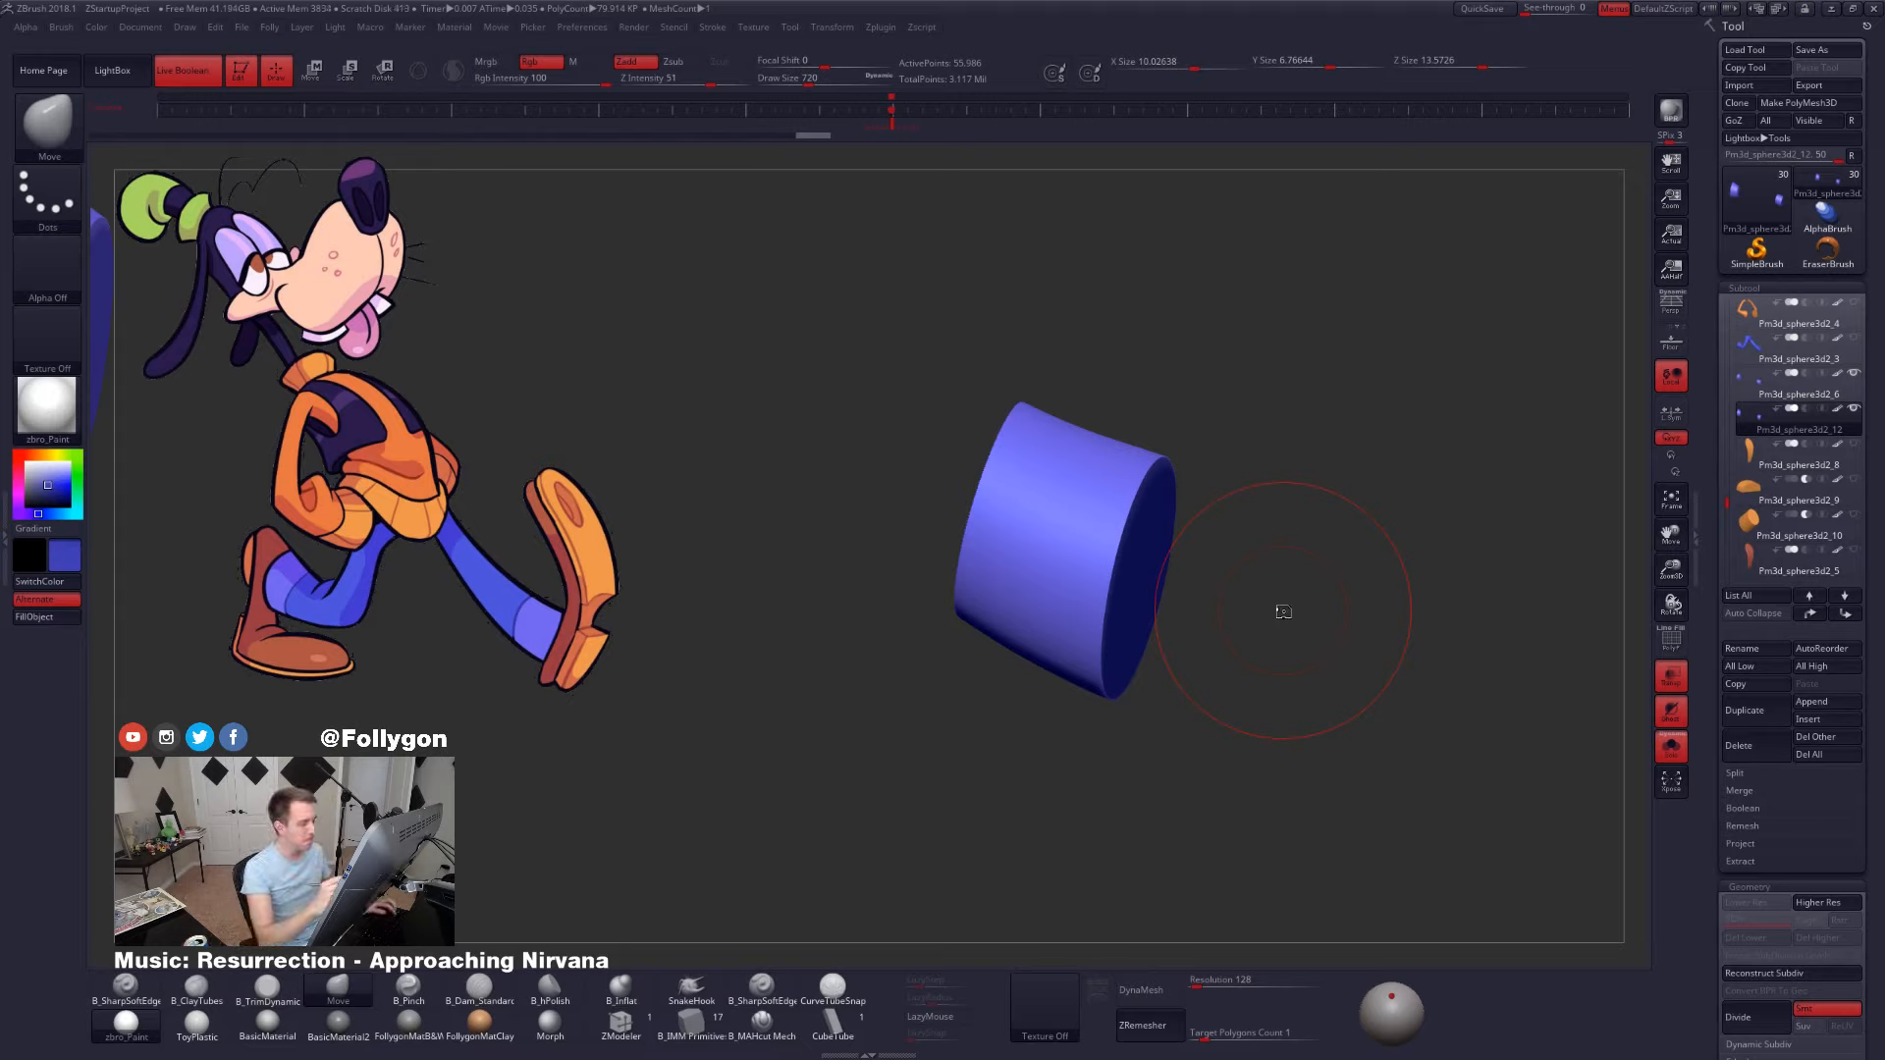
- Extend the front cuff copy's closed shoe end outward with a Move transpose line about 1.3 units long
{"action": "left_click_drag", "start_coordinate": [1283, 611], "coordinate": [1220, 625]}
{"action": "key", "text": "w"}
{"action": "left_click_drag", "start_coordinate": [1021, 712], "coordinate": [1134, 677]}
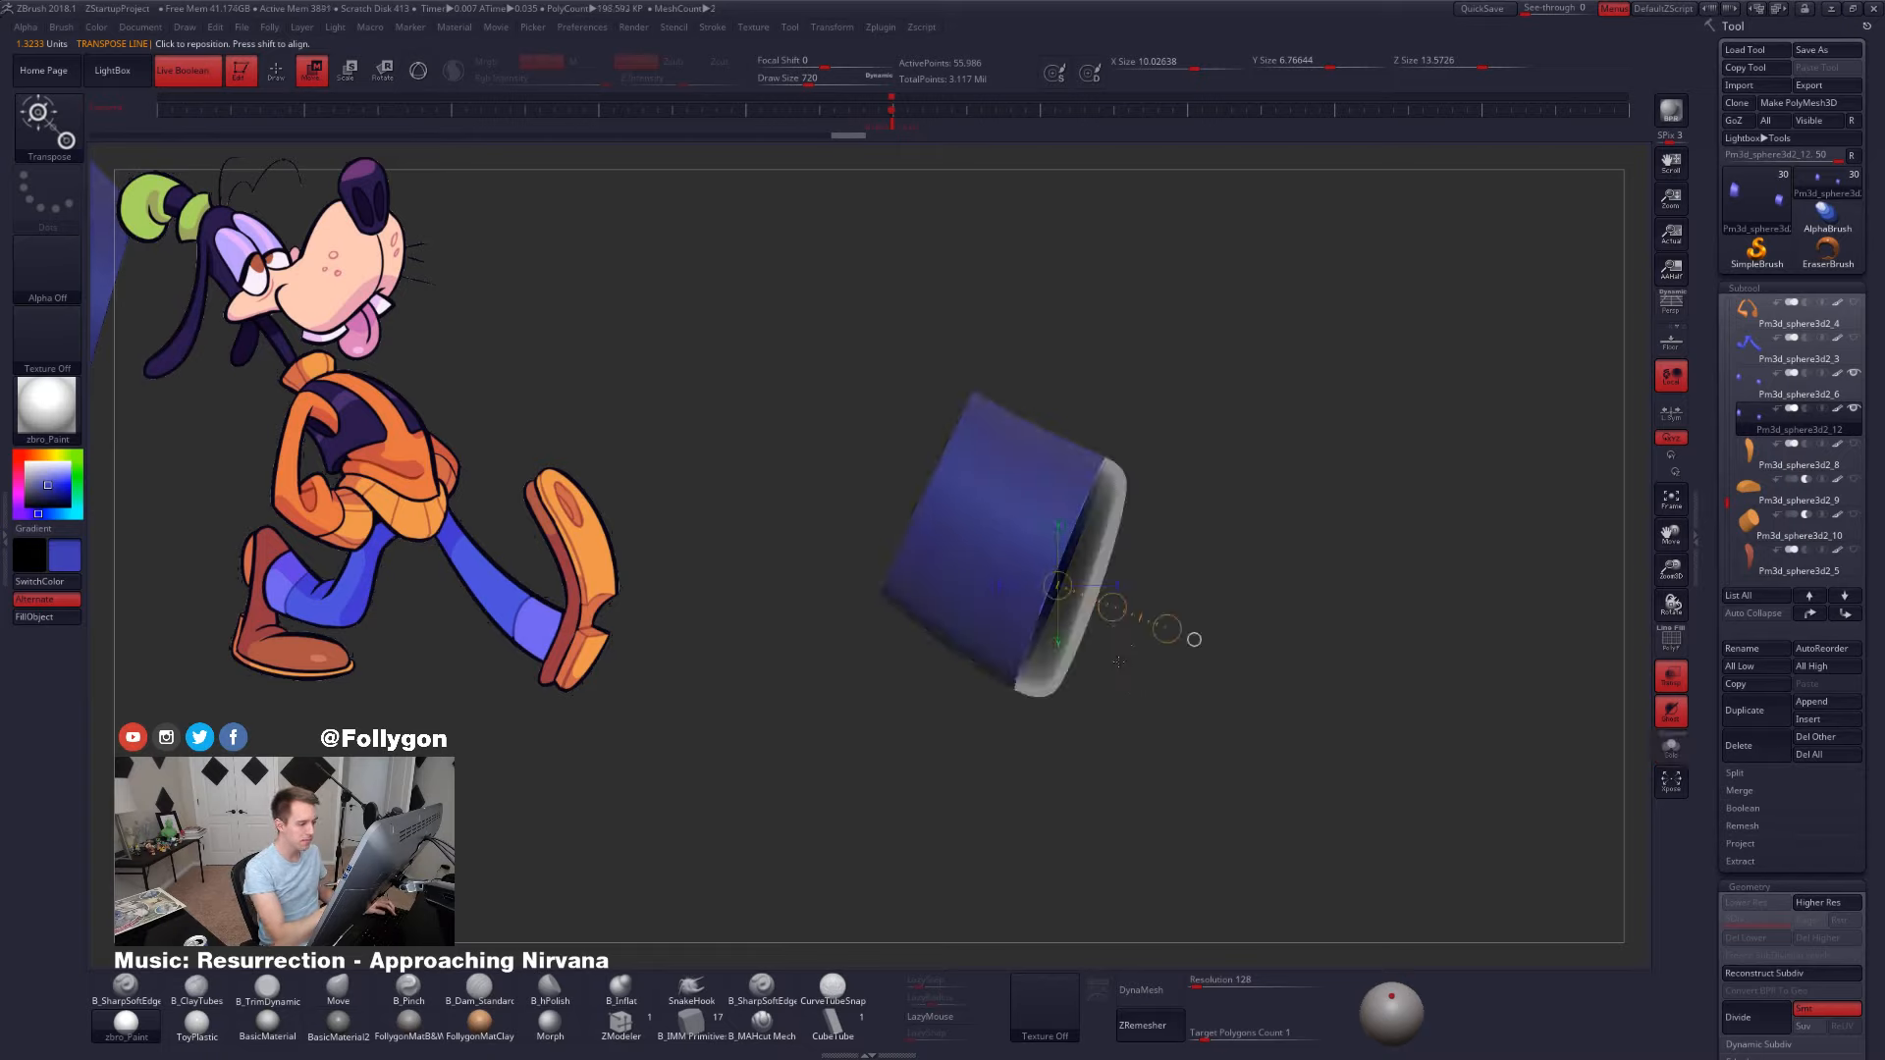
{"action": "left_click_drag", "start_coordinate": [1113, 608], "coordinate": [1146, 626]}
{"action": "key", "text": "alt+s"}
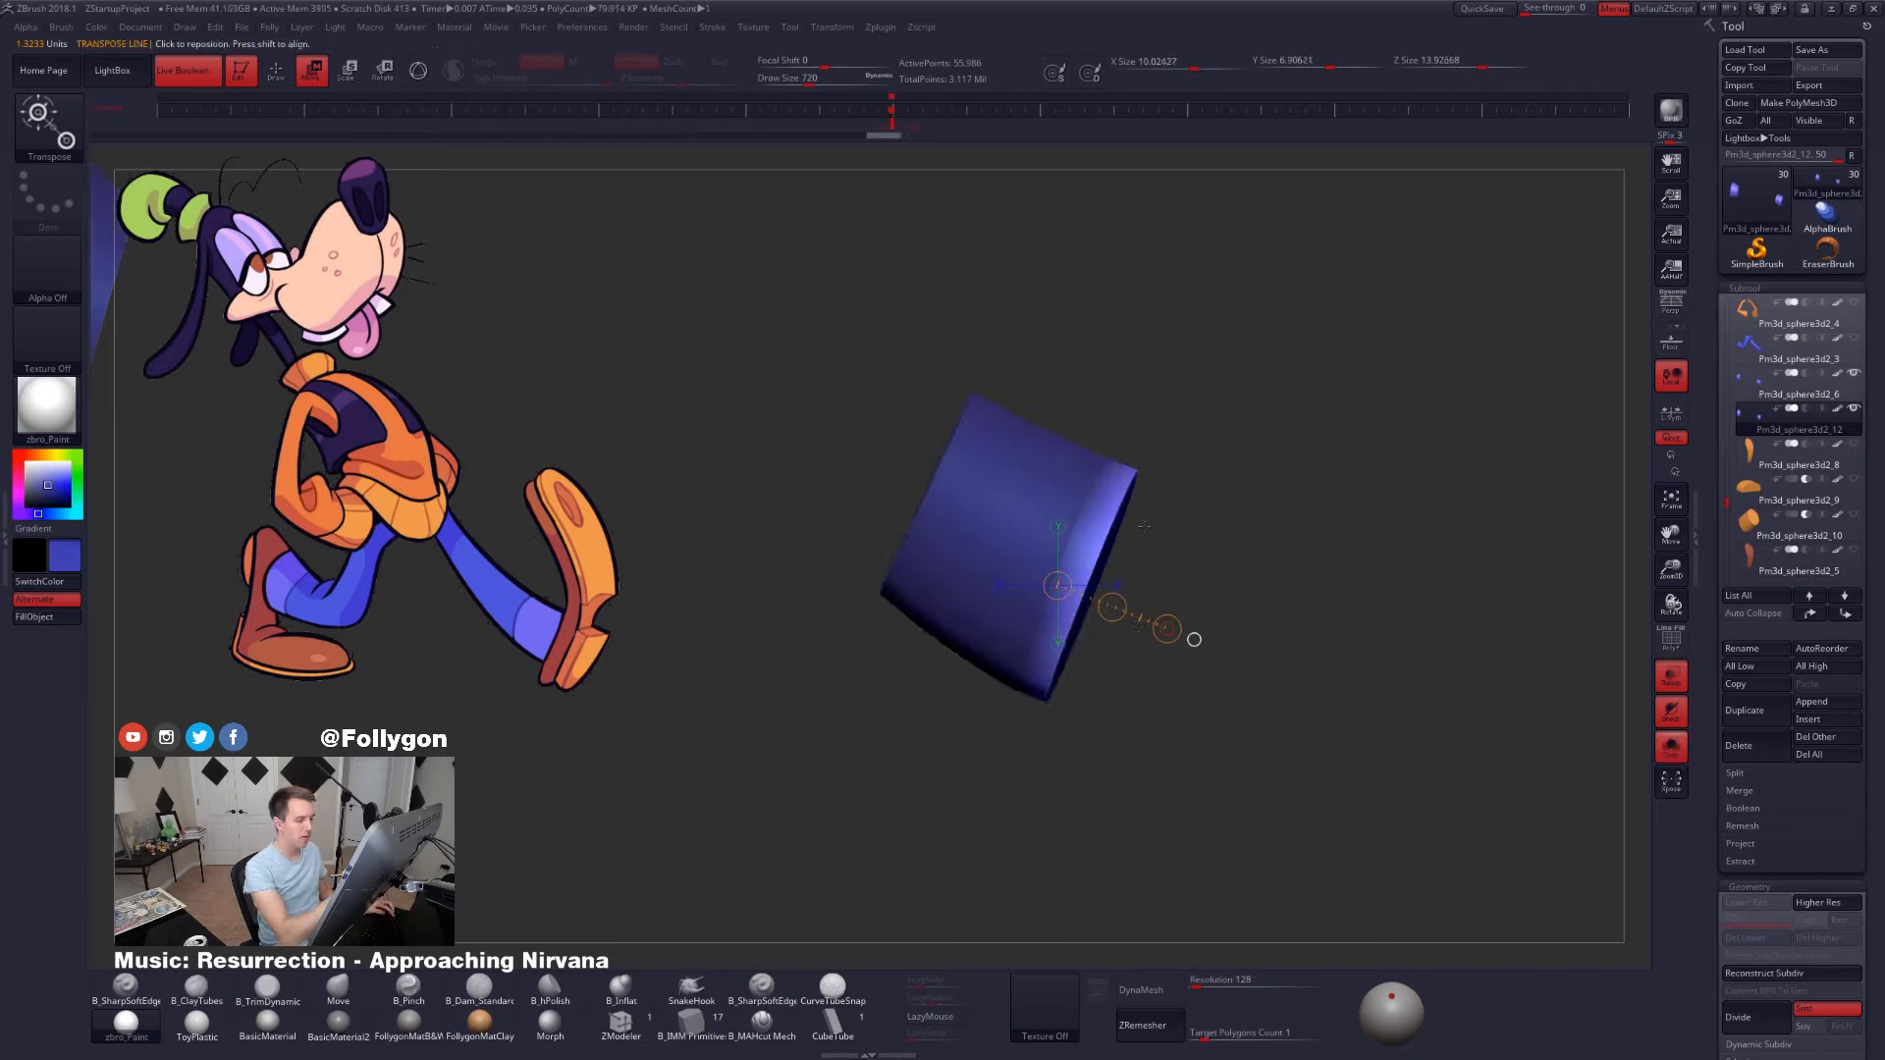
- Stretch the front cuff copy's closed shoe end slightly with Transpose lines drawn about 3.1 to 3.3 units long across it
{"action": "left_click_drag", "start_coordinate": [1137, 532], "coordinate": [1078, 583]}
{"action": "left_click_drag", "start_coordinate": [932, 542], "coordinate": [1253, 569]}
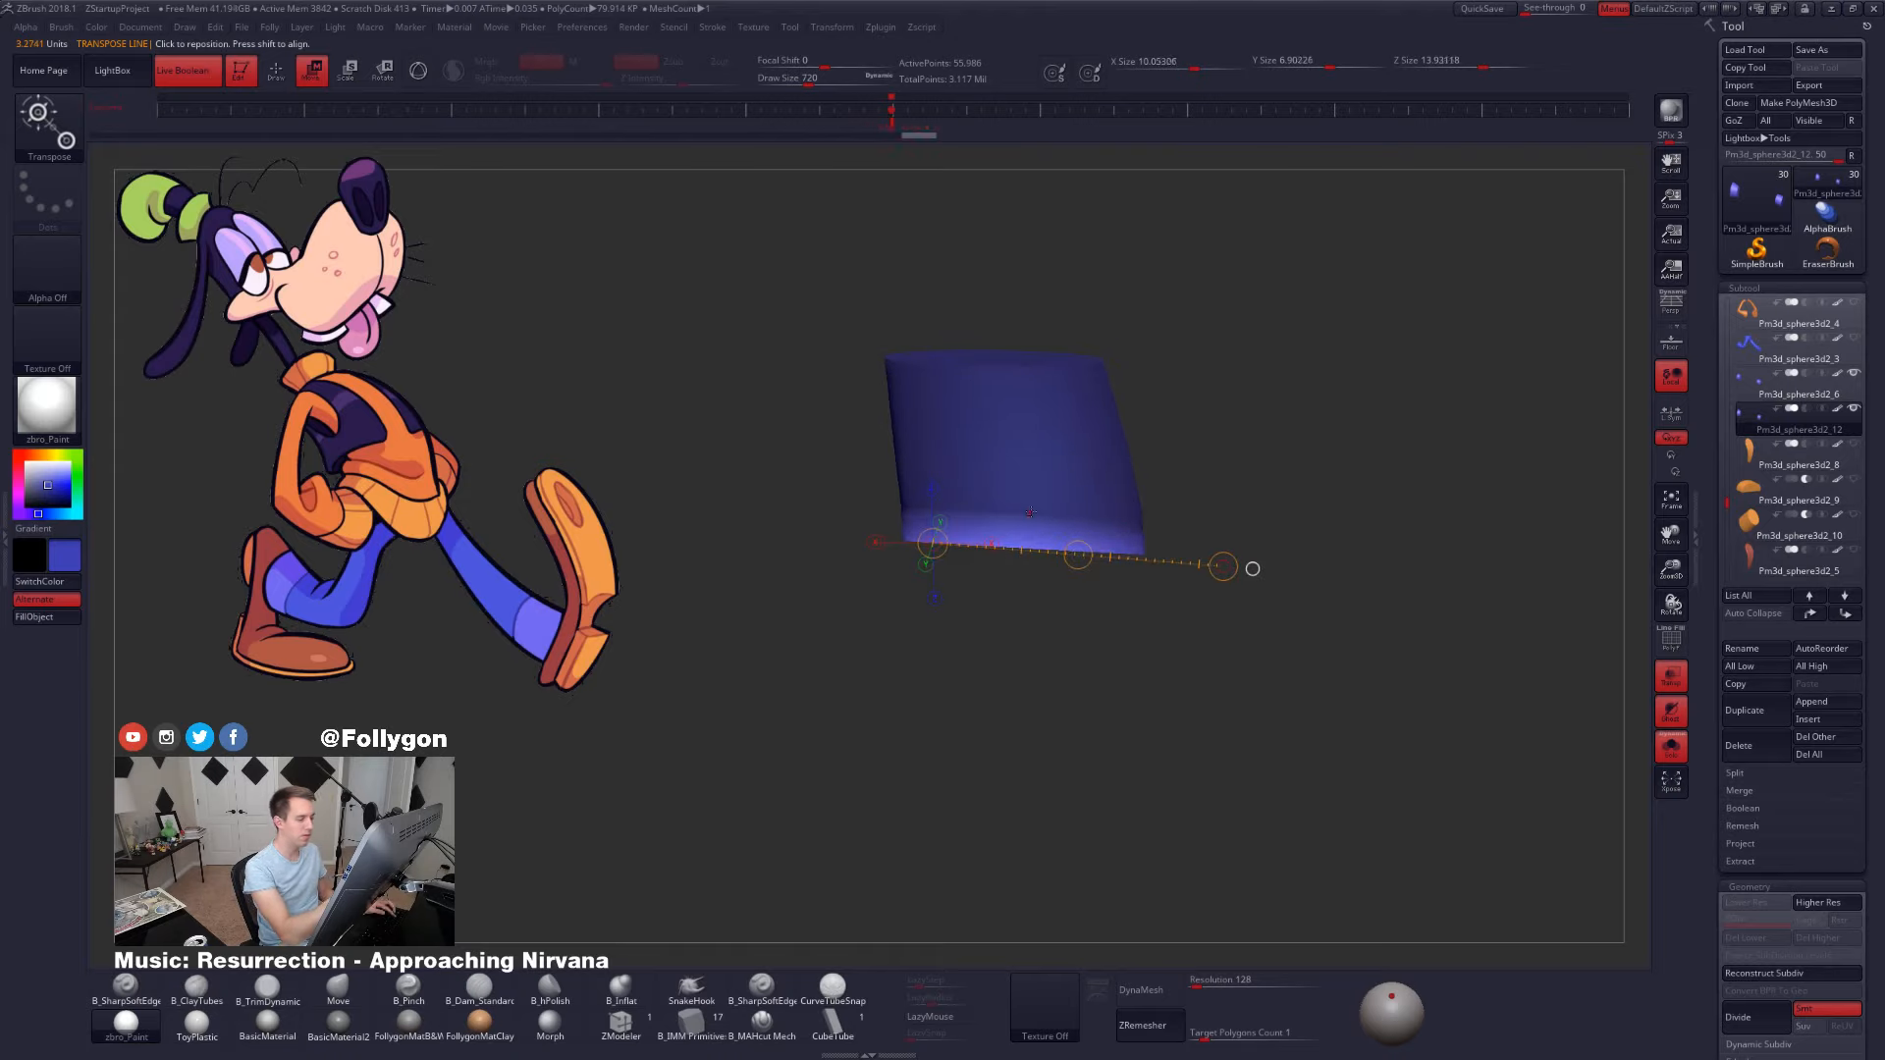
{"action": "left_click_drag", "start_coordinate": [1048, 510], "coordinate": [1048, 668]}
{"action": "left_click_drag", "start_coordinate": [908, 542], "coordinate": [1182, 560]}
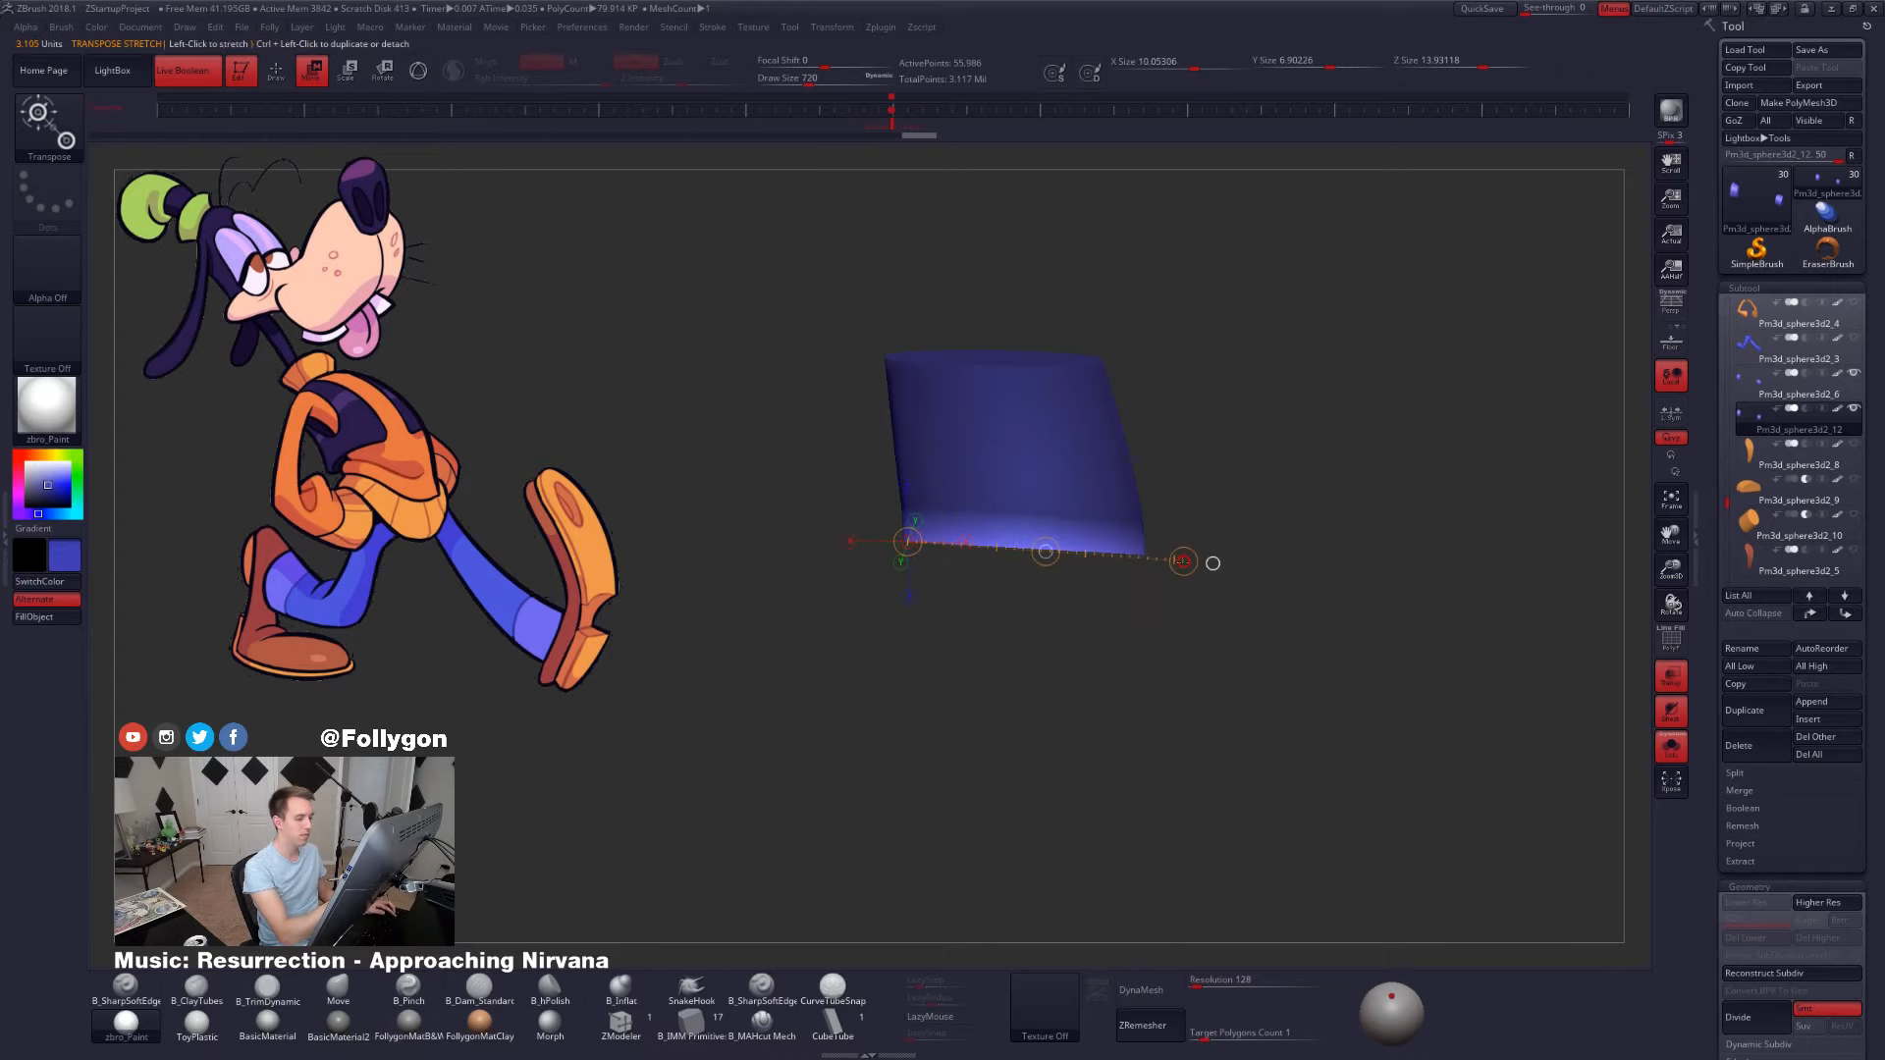
{"action": "left_click", "coordinate": [1183, 561]}
{"action": "mouse_move", "coordinate": [1261, 746]}
{"action": "left_mouse_down"}
{"action": "mouse_move", "coordinate": [1272, 638]}
{"action": "mouse_move", "coordinate": [1142, 621]}
{"action": "mouse_move", "coordinate": [1232, 656]}
{"action": "left_mouse_up"}
- Return to the Move brush, clear the mask and check both cuff copies' polygroups with the polyframe
{"action": "key", "text": "q"}
{"action": "left_click", "coordinate": [1275, 684], "text": "ctrl"}
{"action": "key", "text": "shift+f"}
{"action": "left_click_drag", "start_coordinate": [977, 606], "coordinate": [1216, 639], "text": "alt"}
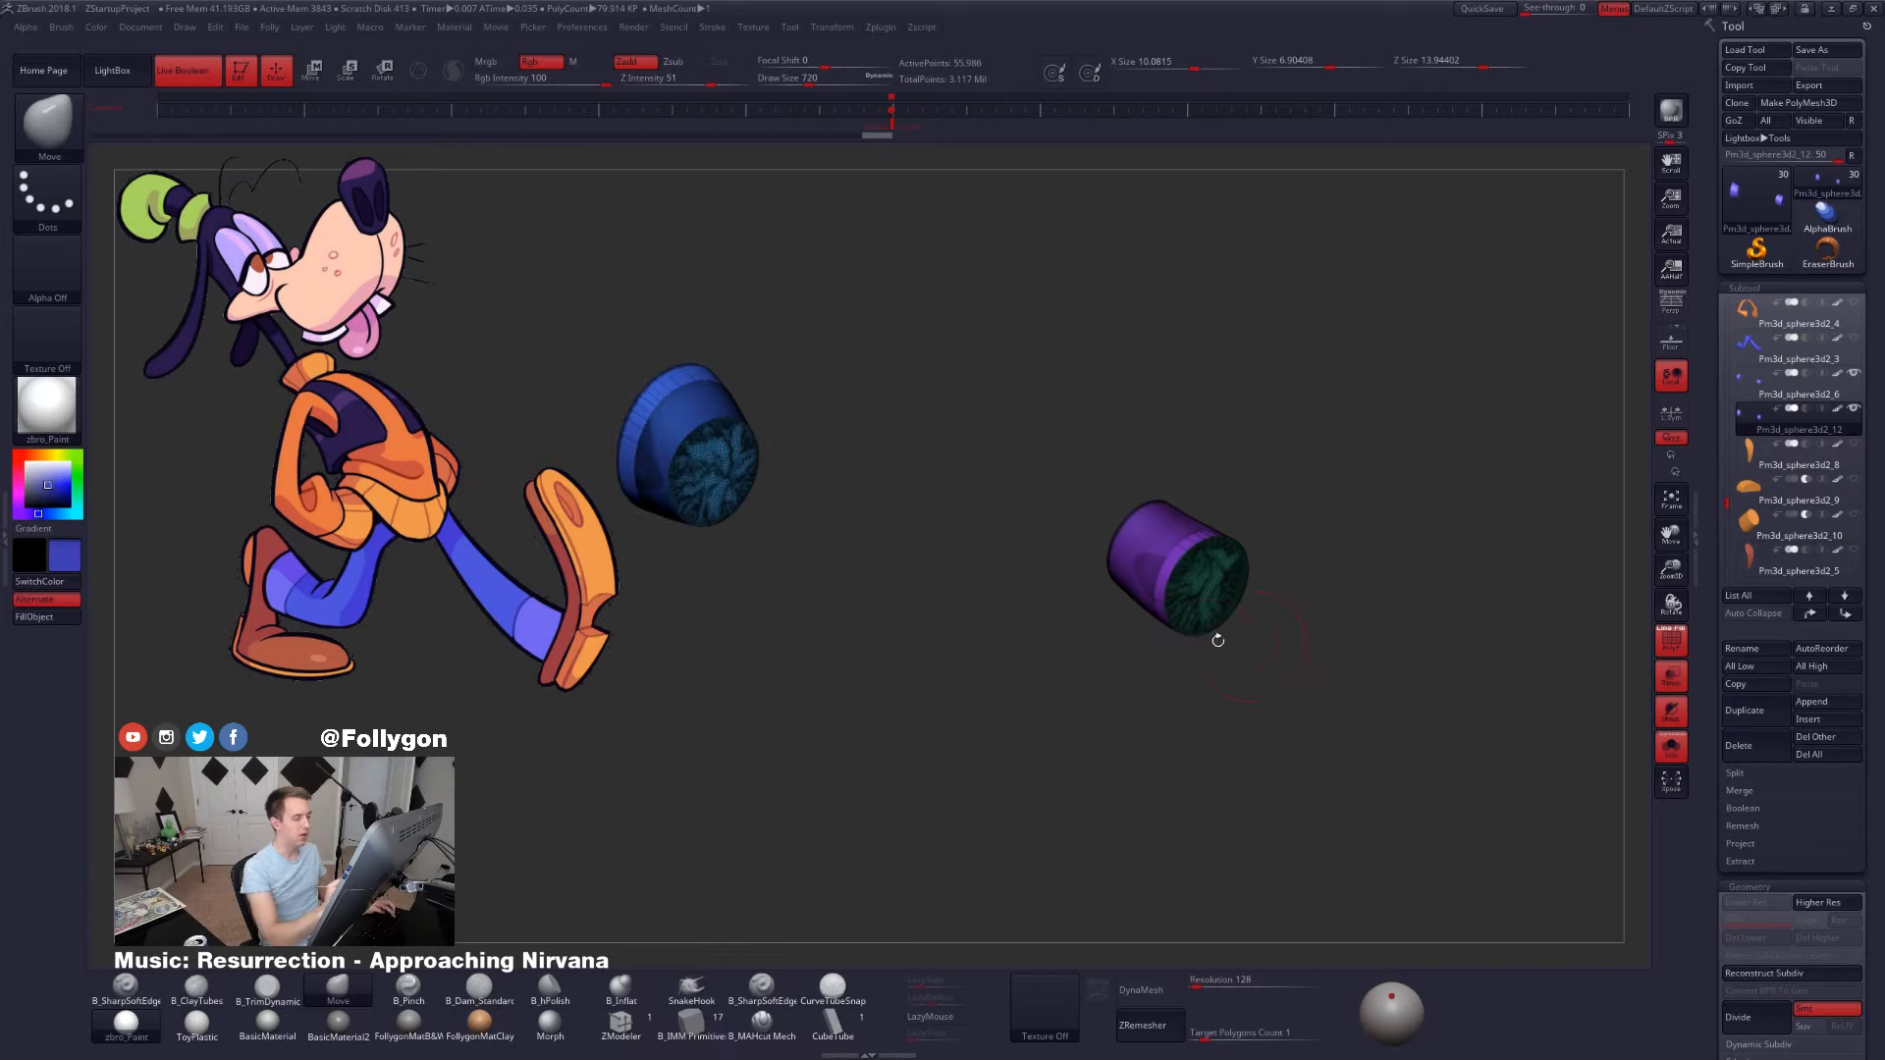
{"action": "key", "text": "shift+f"}
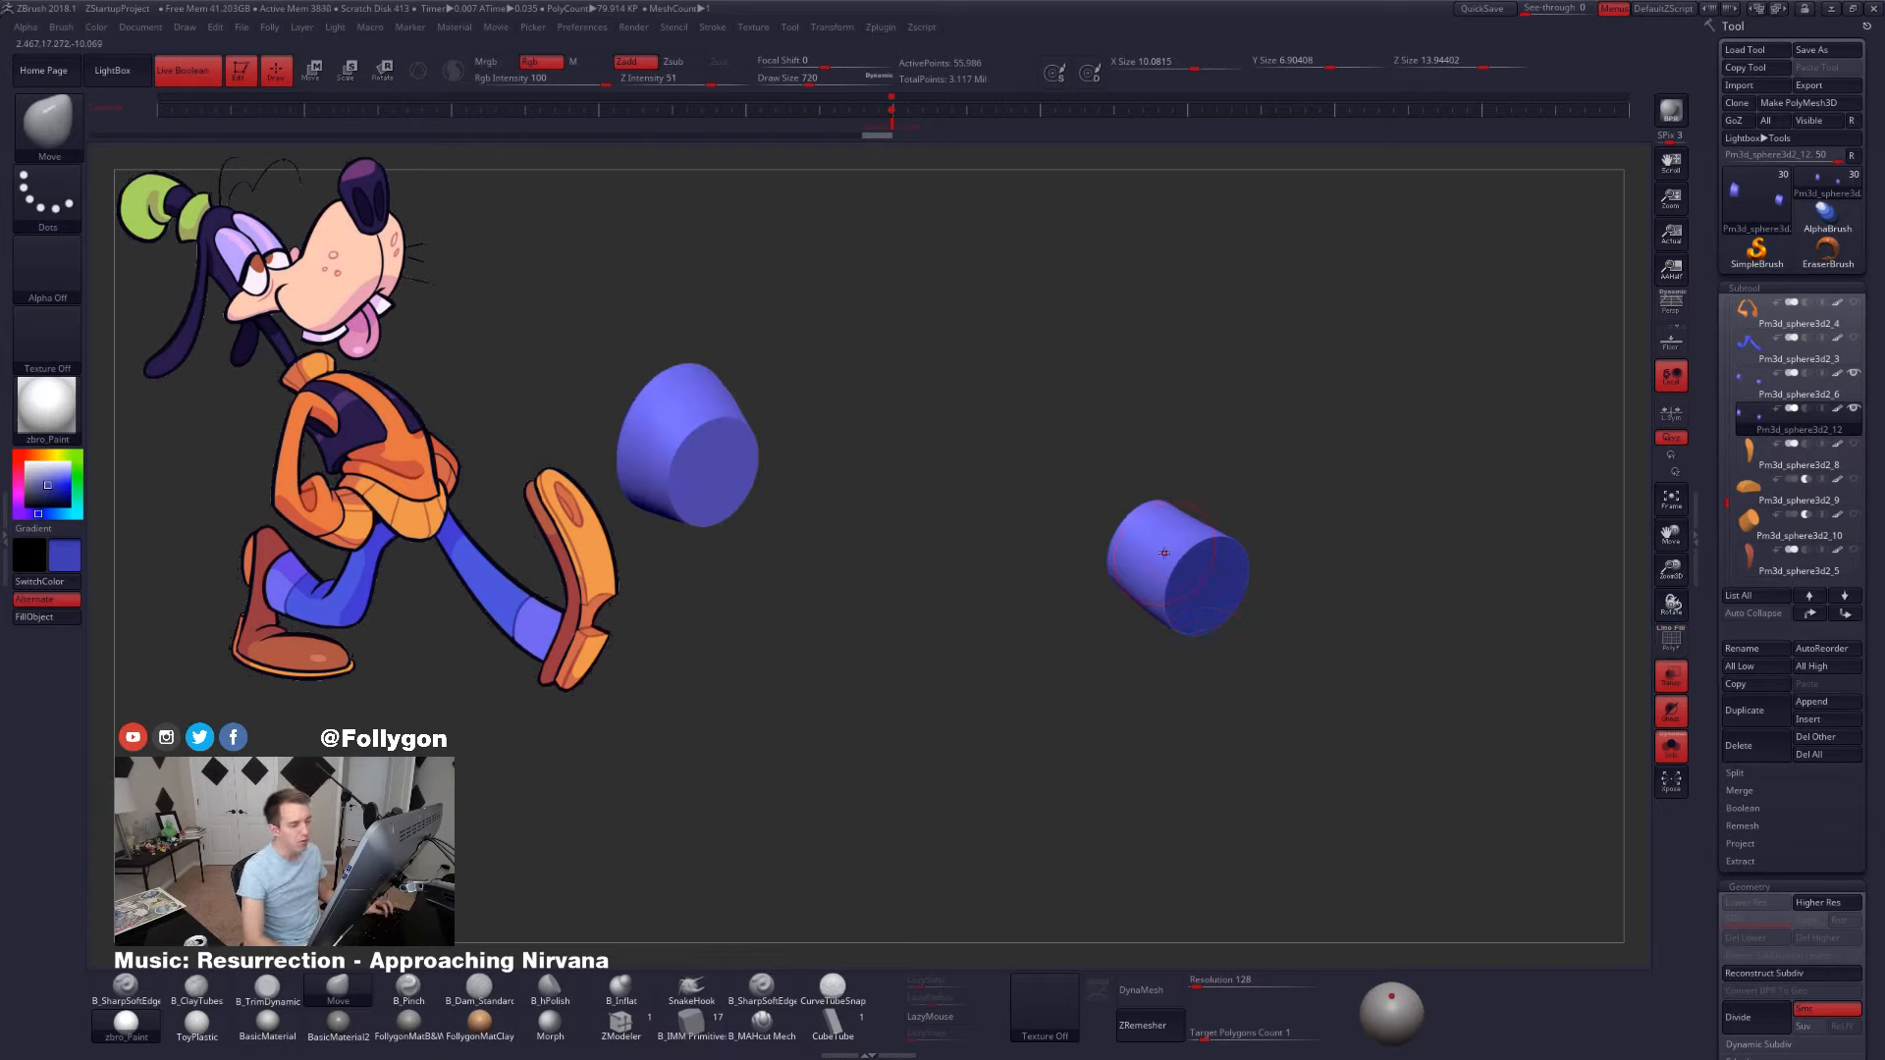
- Sample the cuff copies' light blue as the main colour and turn off their polypaint
{"action": "key", "text": "c"}
{"action": "left_click_drag", "start_coordinate": [1246, 559], "coordinate": [1234, 465], "text": "alt"}
{"action": "left_click", "coordinate": [1836, 409]}
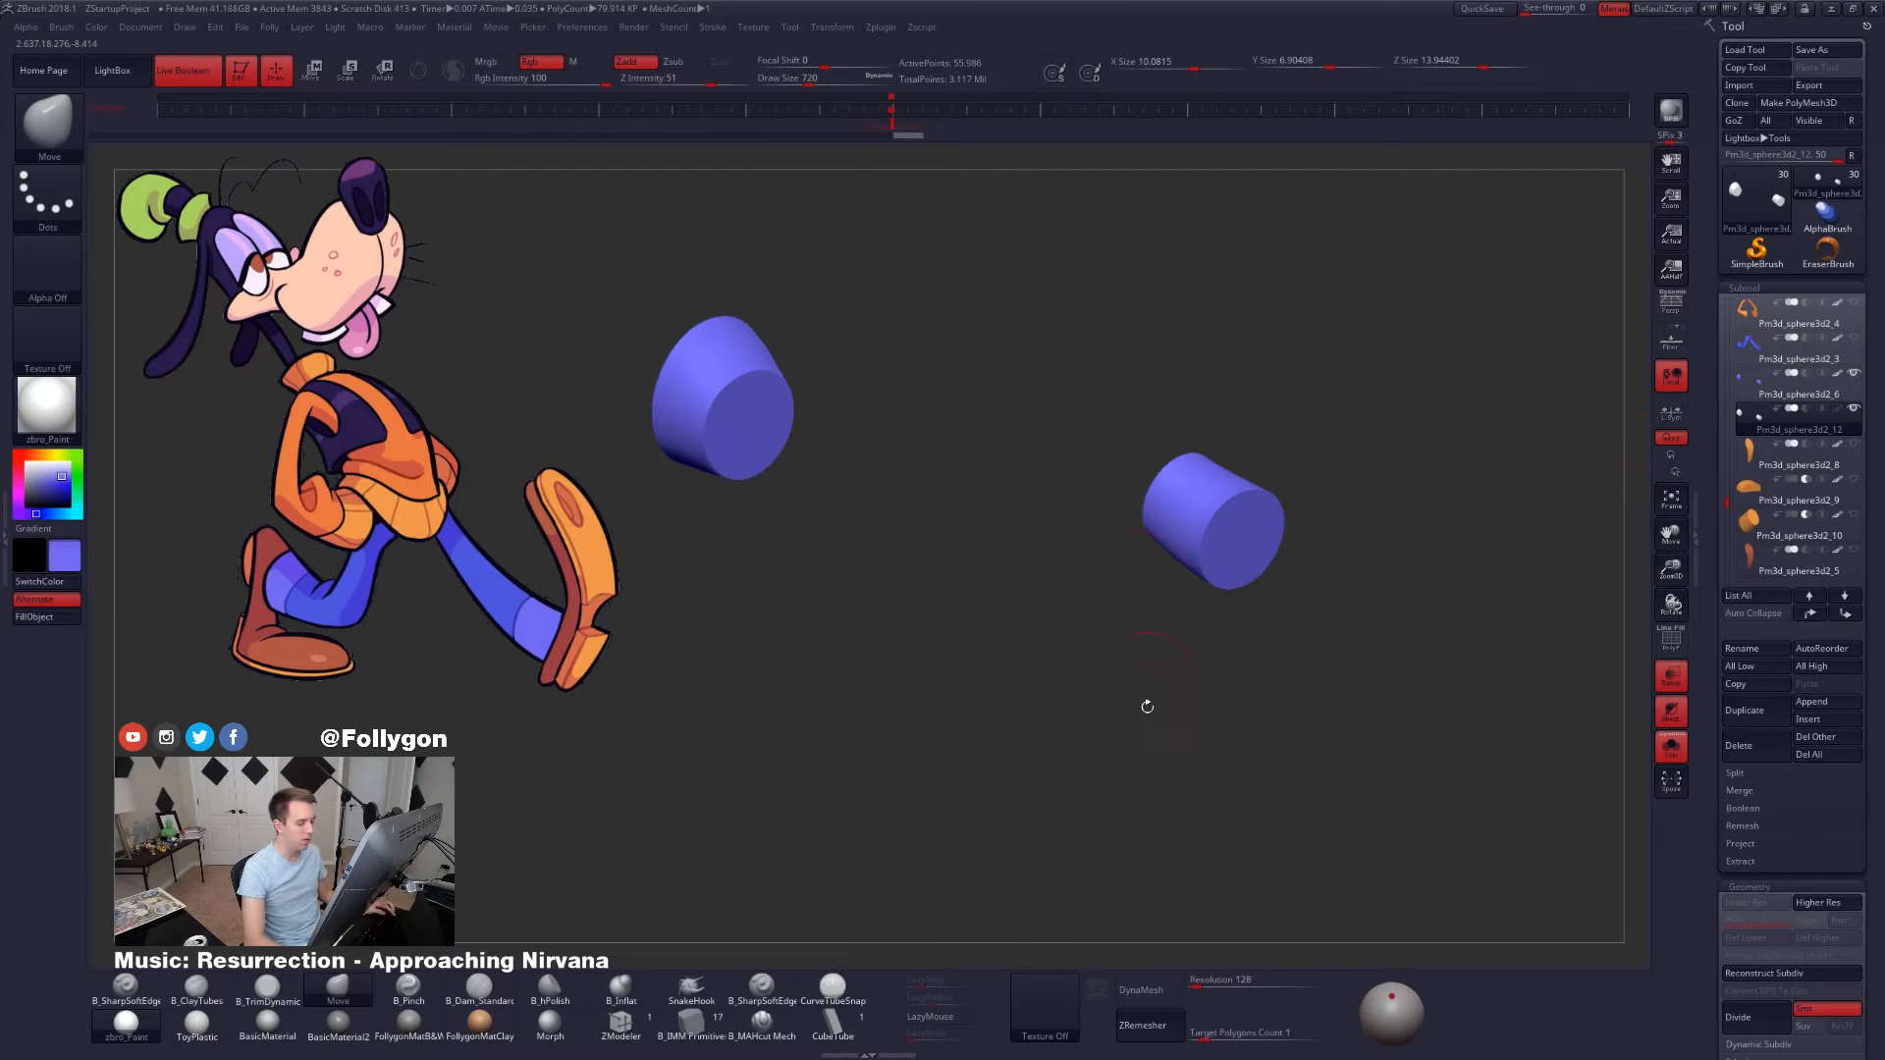
- DynaMesh both cuff copies at resolution 128
{"action": "left_click", "coordinate": [1170, 993]}
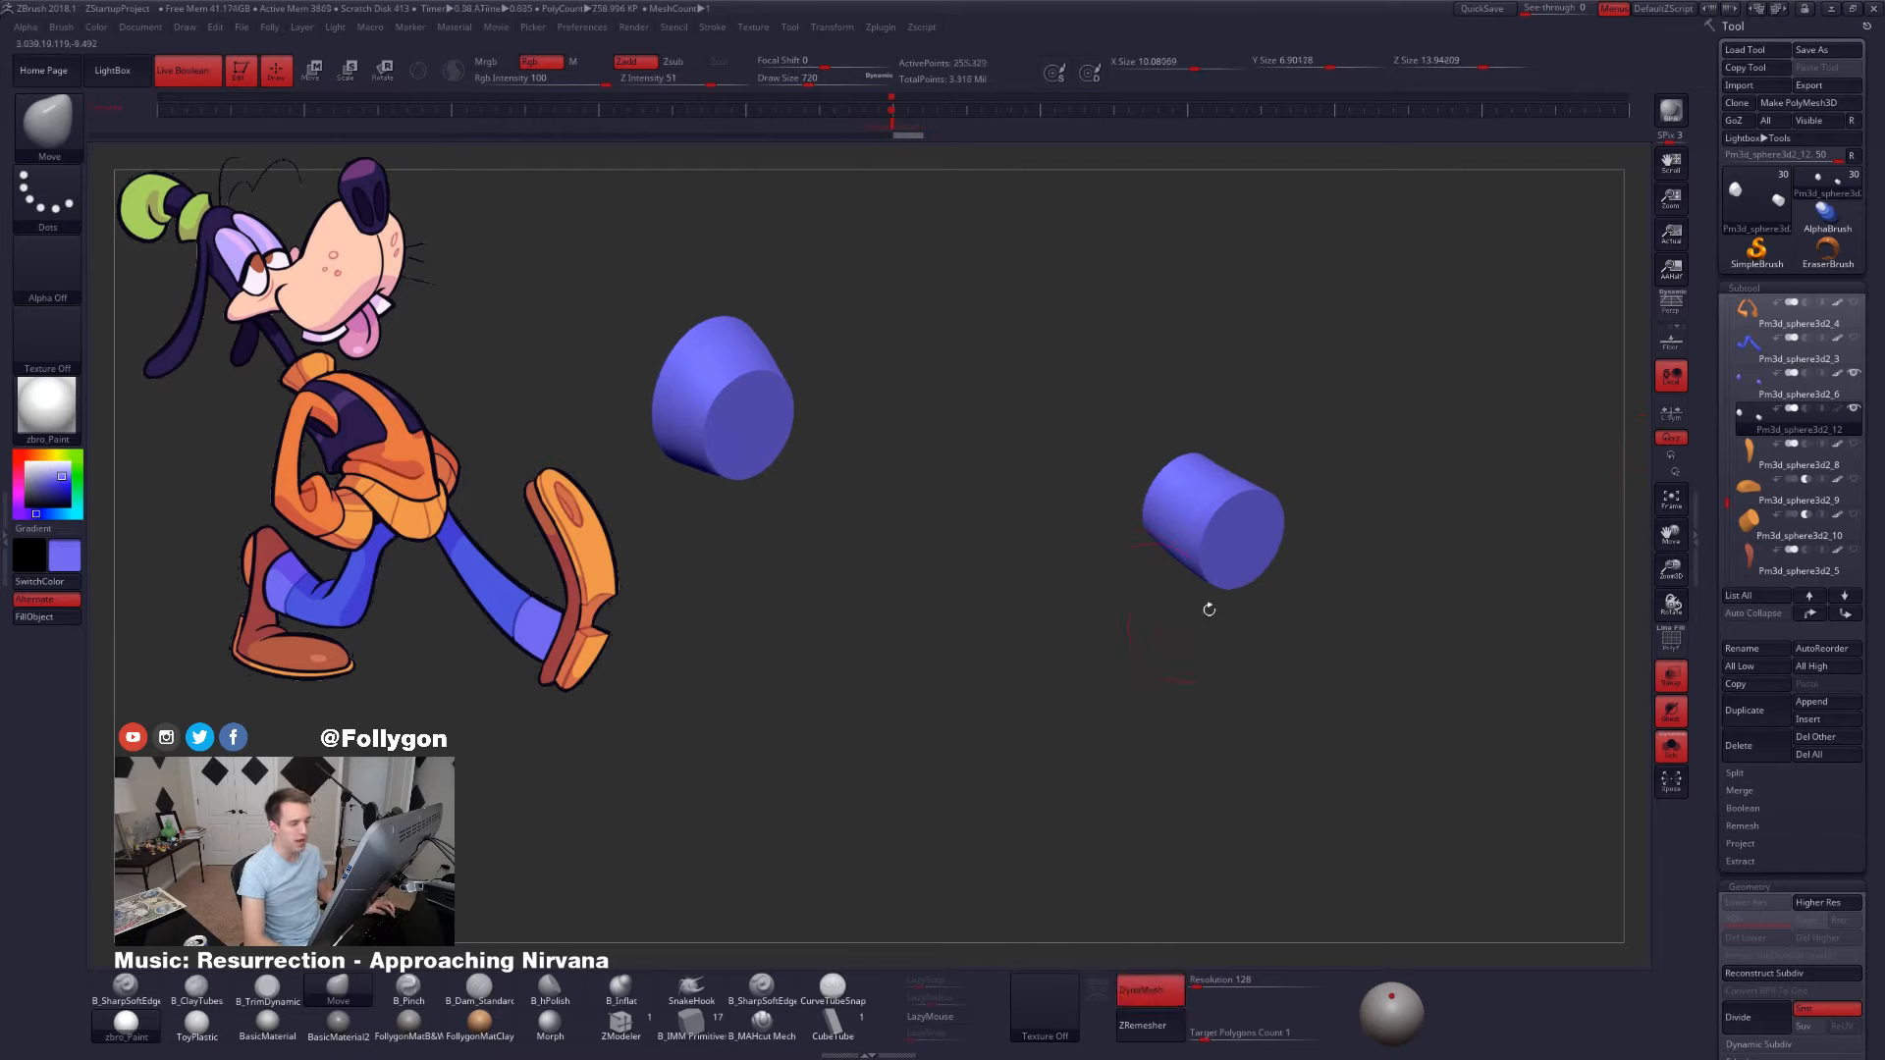
{"action": "left_click", "coordinate": [1104, 519], "text": "ctrl"}
{"action": "left_click", "coordinate": [1104, 520], "text": "ctrl"}
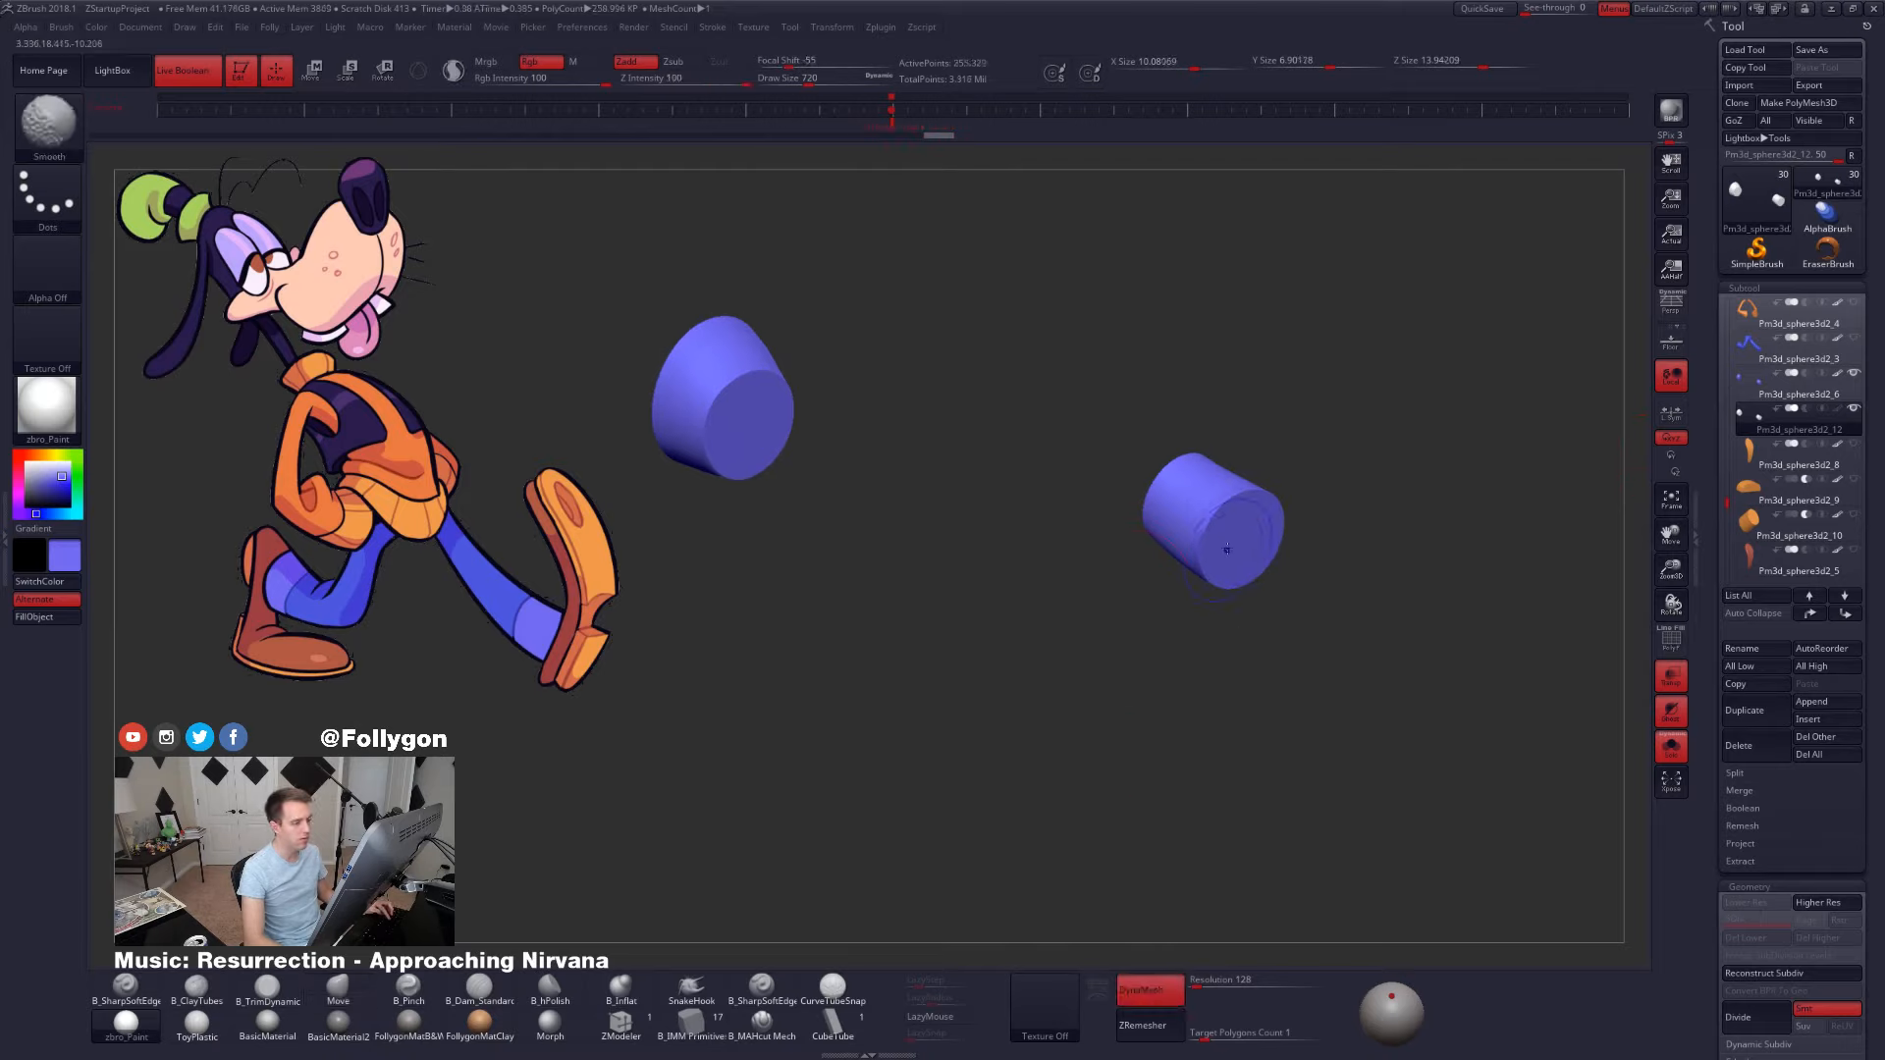
- Hide the reference image, turn off transparency and show the polyframe on the front cuff copy's dense mesh
{"action": "right_click_drag", "start_coordinate": [1224, 543], "coordinate": [1139, 577], "text": "alt"}
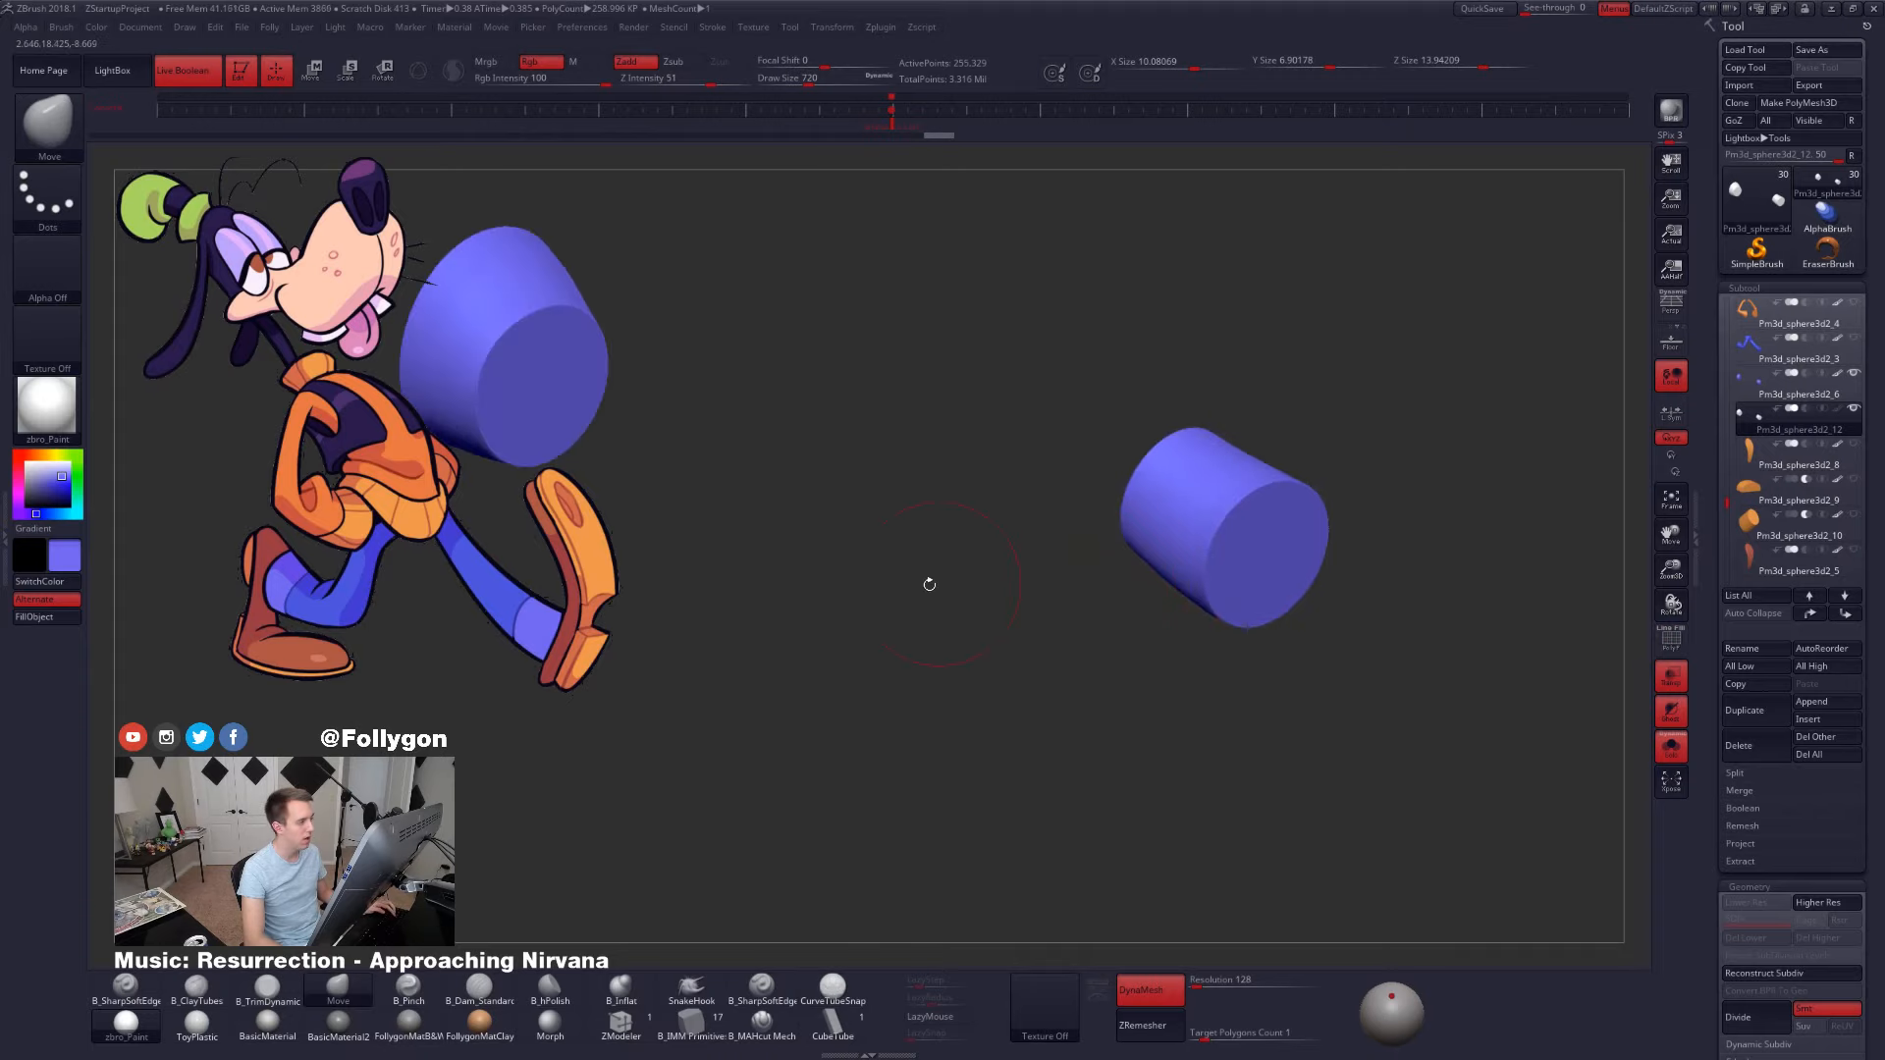
{"action": "left_click_drag", "start_coordinate": [930, 584], "coordinate": [917, 526], "text": "alt"}
{"action": "key", "text": "shift+z"}
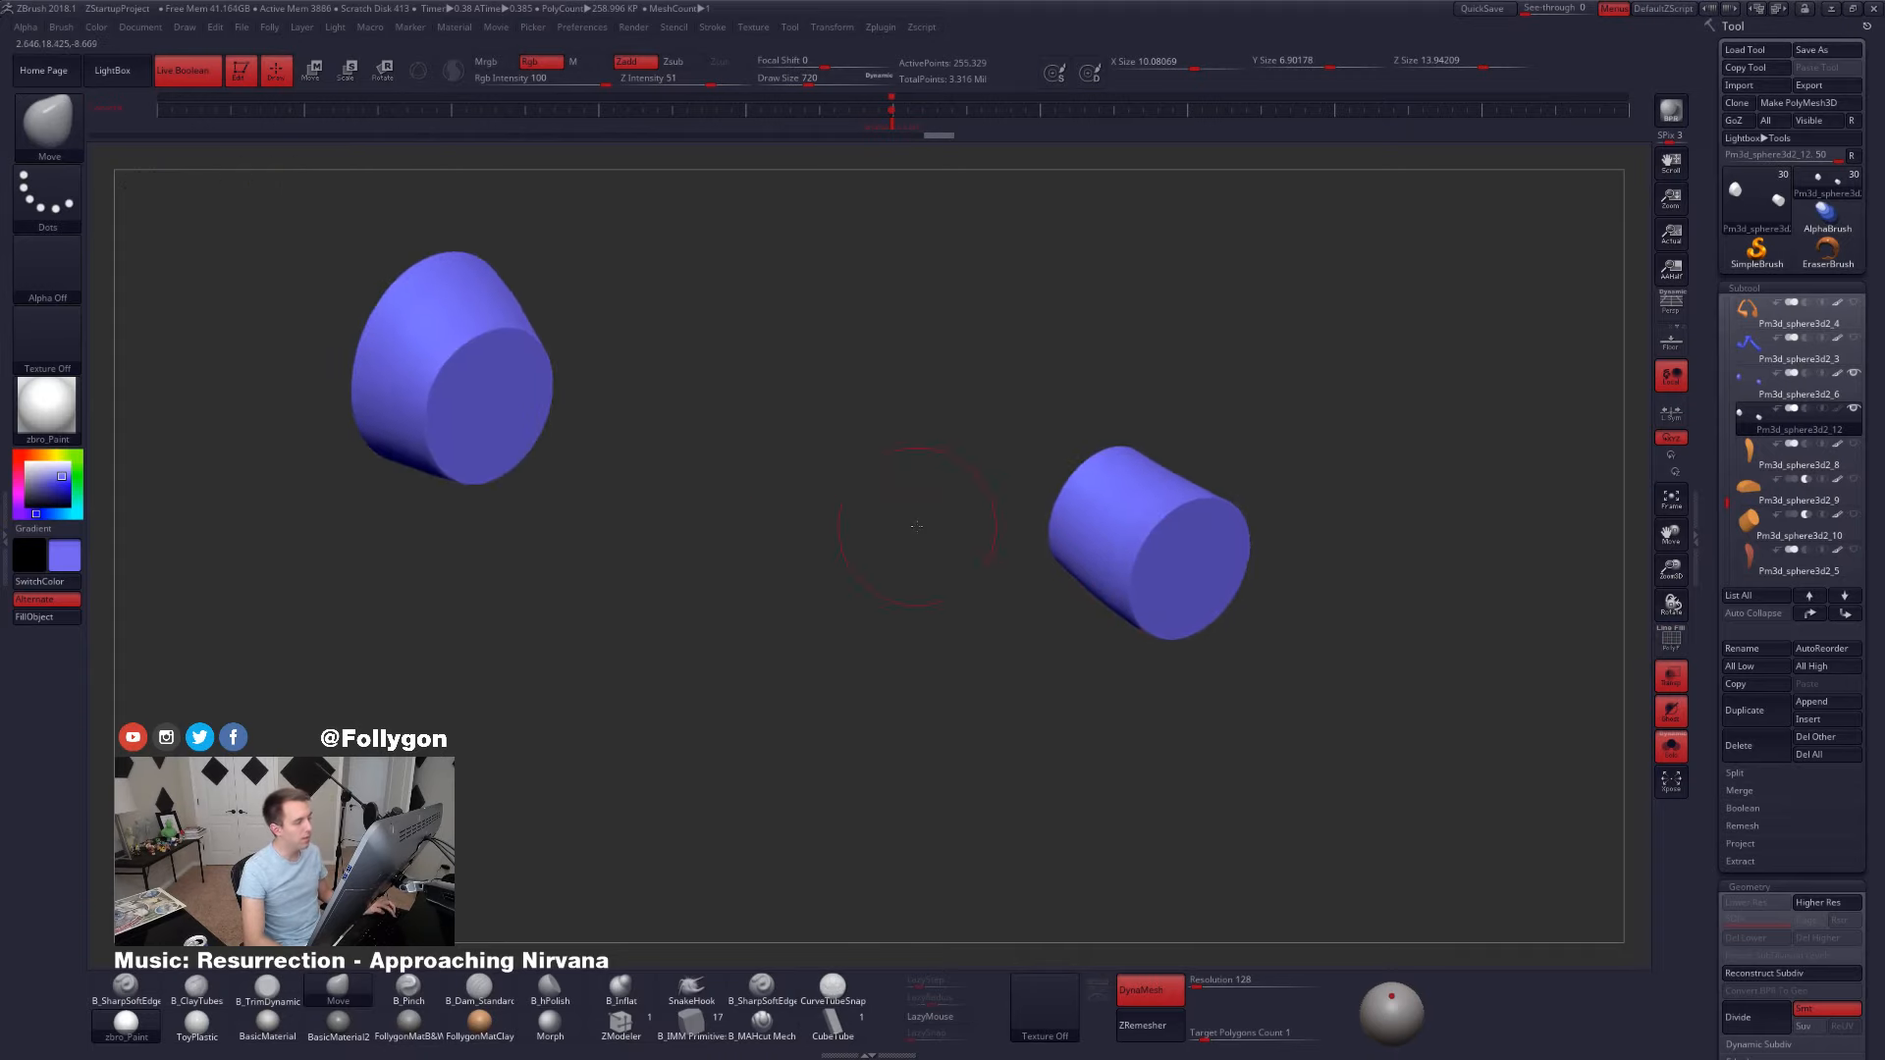
{"action": "left_click", "coordinate": [1669, 678]}
{"action": "scroll", "coordinate": [1723, 599], "scroll_direction": "down", "scroll_amount": 5}
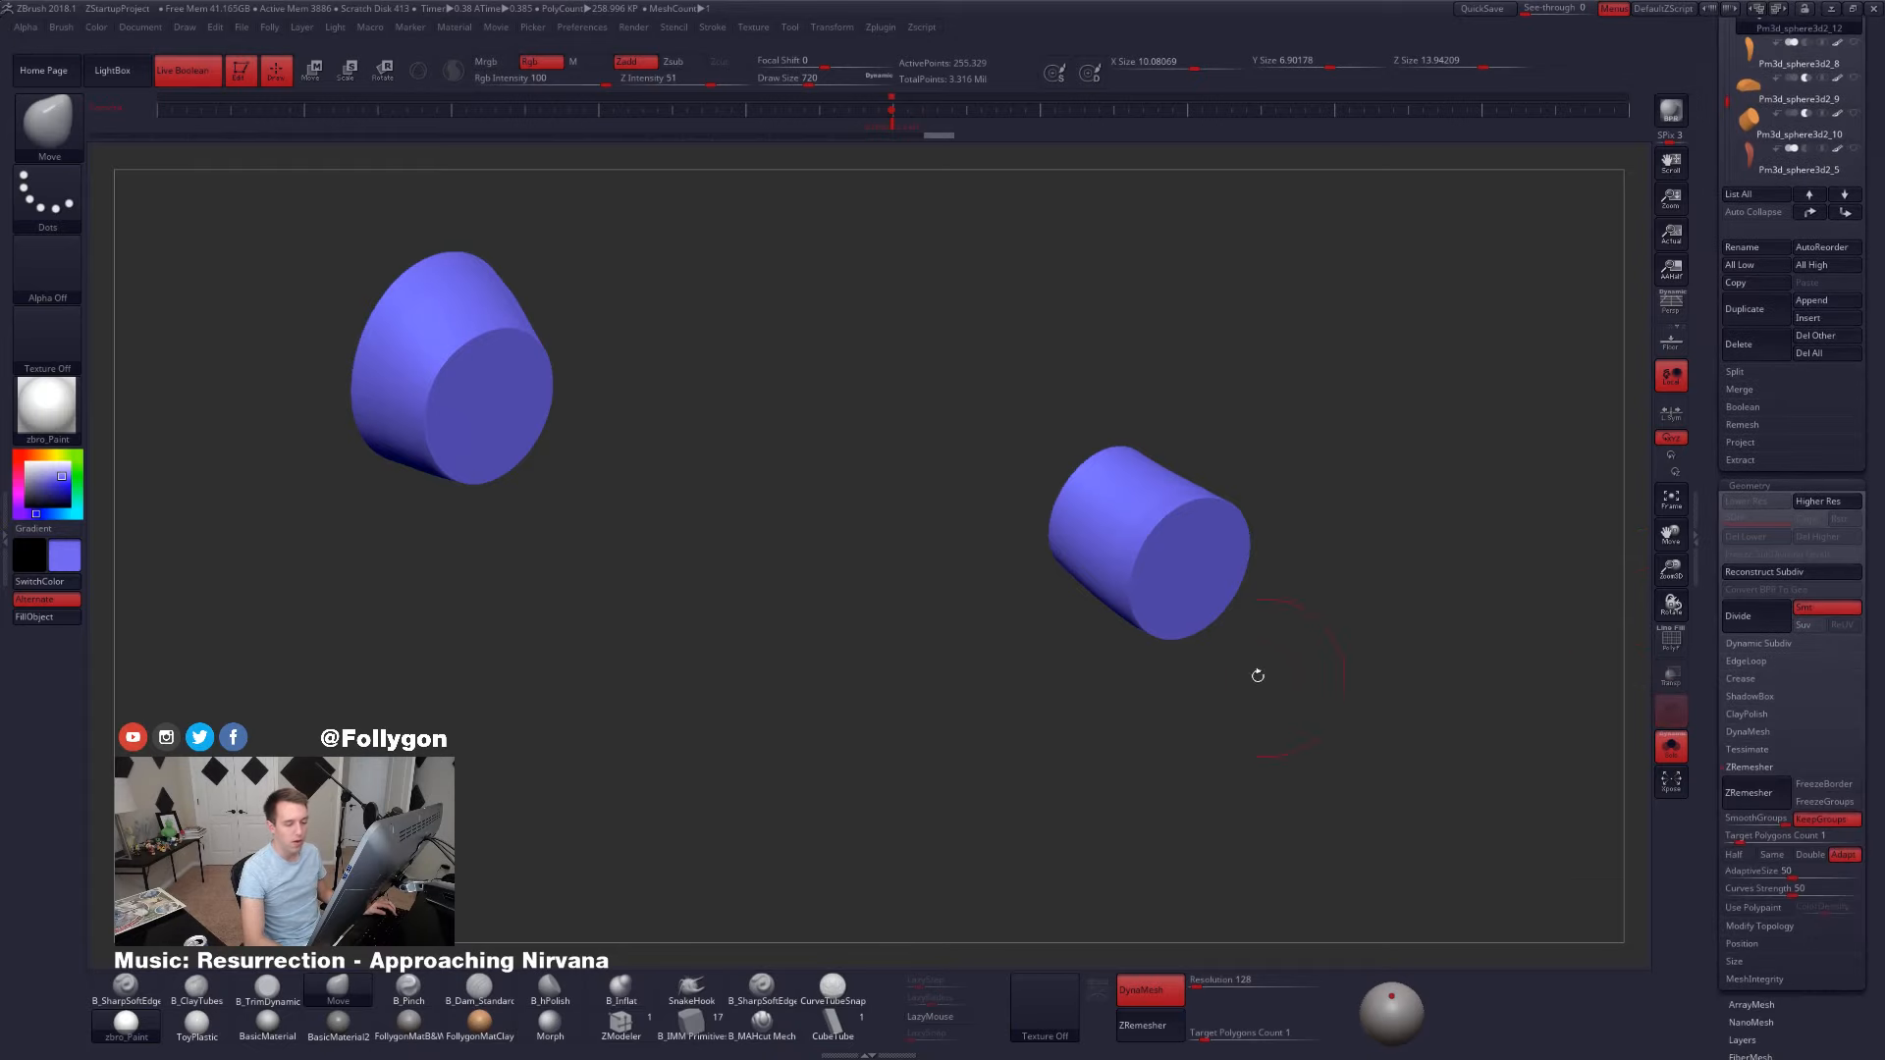
{"action": "key", "text": "shift+f"}
{"action": "key", "text": "f"}
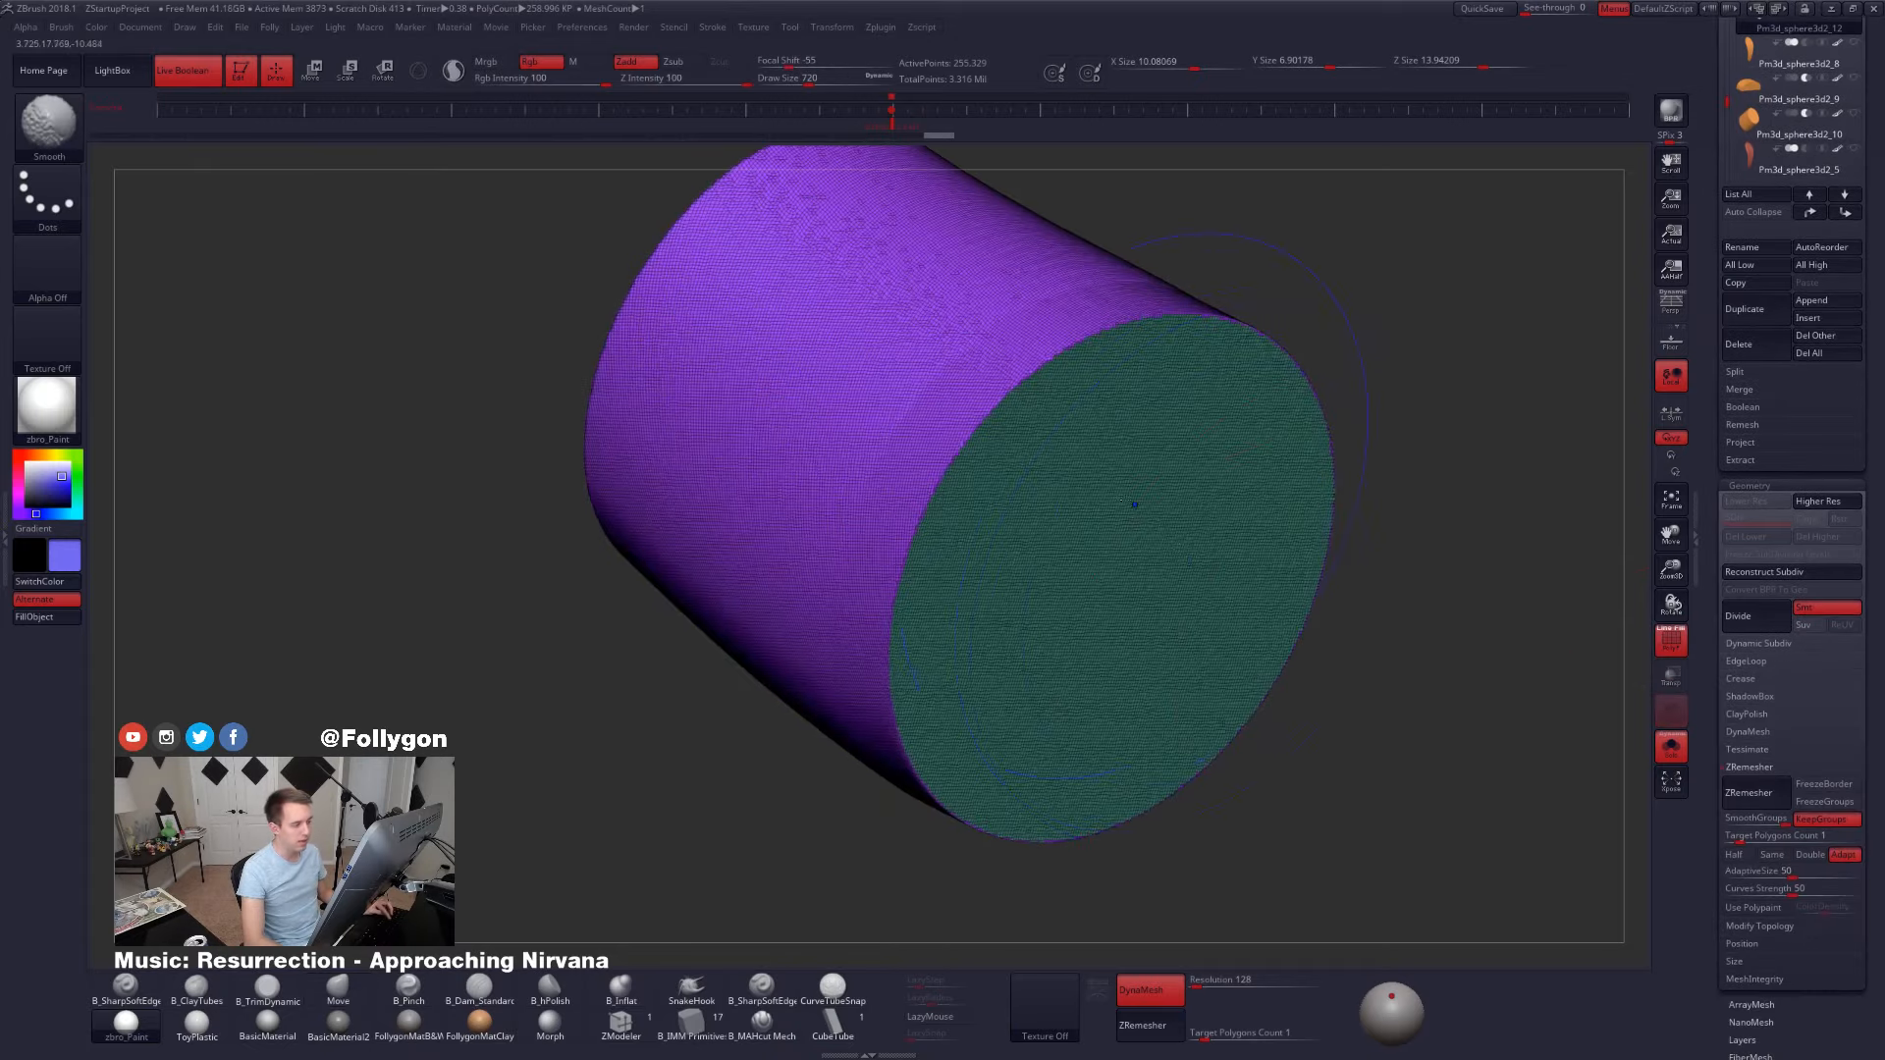
- Try to ZRemesh the cuff copies with KeepGroups on and a target polygon count of 1
{"action": "key", "text": "shift+f"}
{"action": "right_click_drag", "start_coordinate": [1091, 455], "coordinate": [1003, 447]}
{"action": "key", "text": "space"}
{"action": "left_click_drag", "start_coordinate": [1309, 487], "coordinate": [1291, 487]}
{"action": "right_click_drag", "start_coordinate": [1327, 557], "coordinate": [1286, 608]}
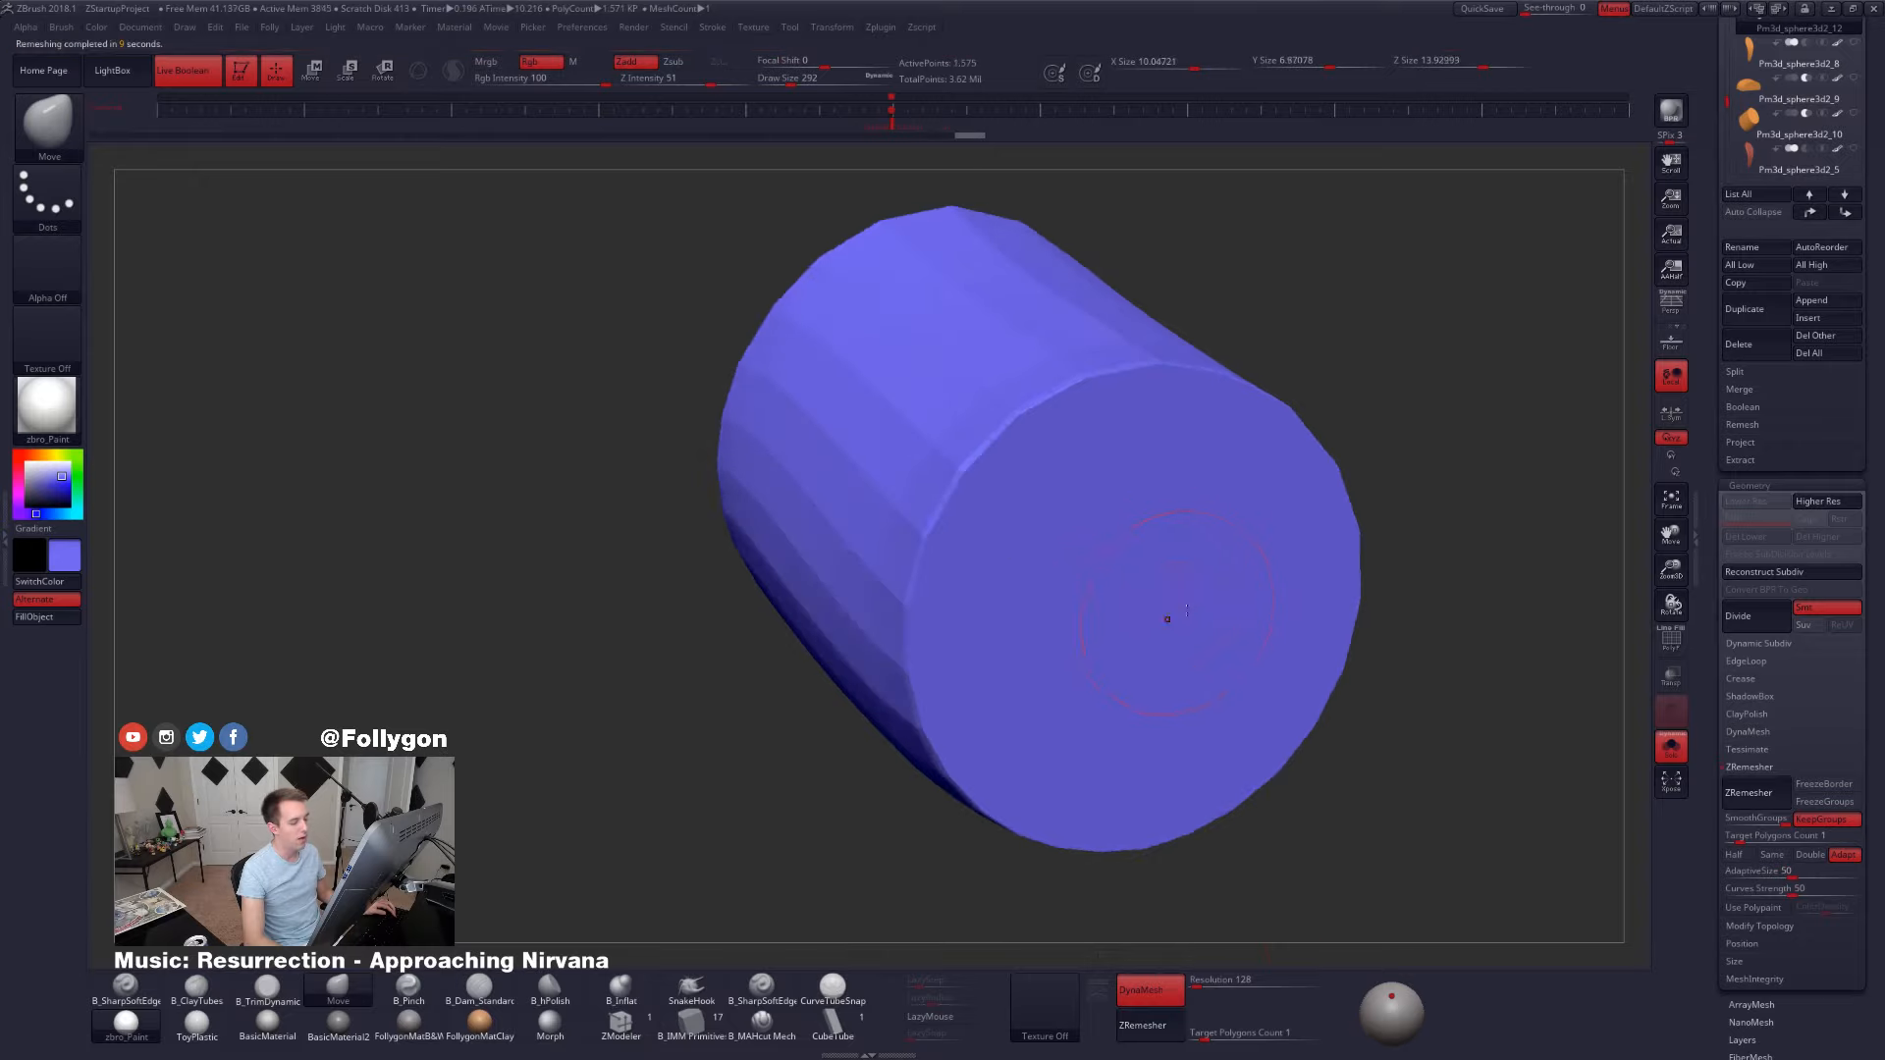
- Inspect the polygroup borders around the remeshed cuff ends and undo the remesh
{"action": "key", "text": "shift+f"}
{"action": "right_click_drag", "start_coordinate": [1149, 589], "coordinate": [963, 739]}
{"action": "right_click_drag", "start_coordinate": [1276, 589], "coordinate": [1356, 516]}
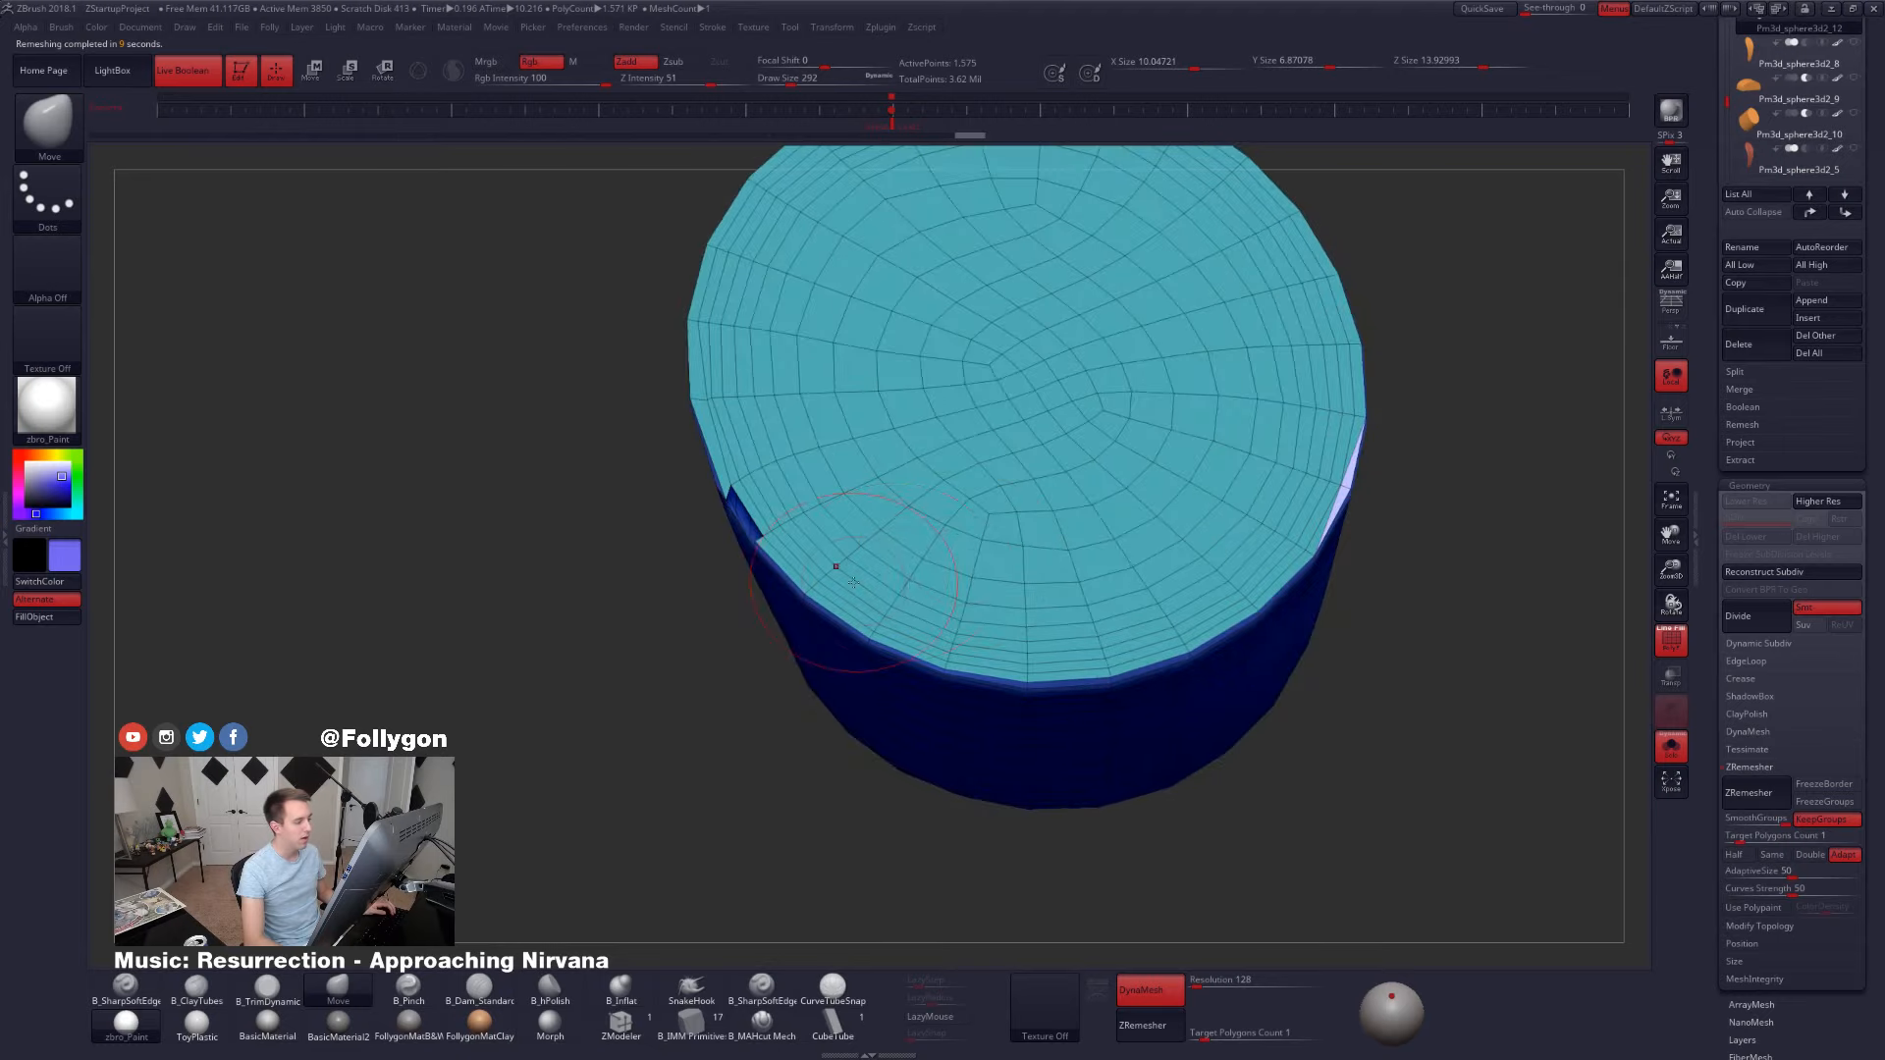
{"action": "right_click_drag", "start_coordinate": [834, 563], "coordinate": [585, 620]}
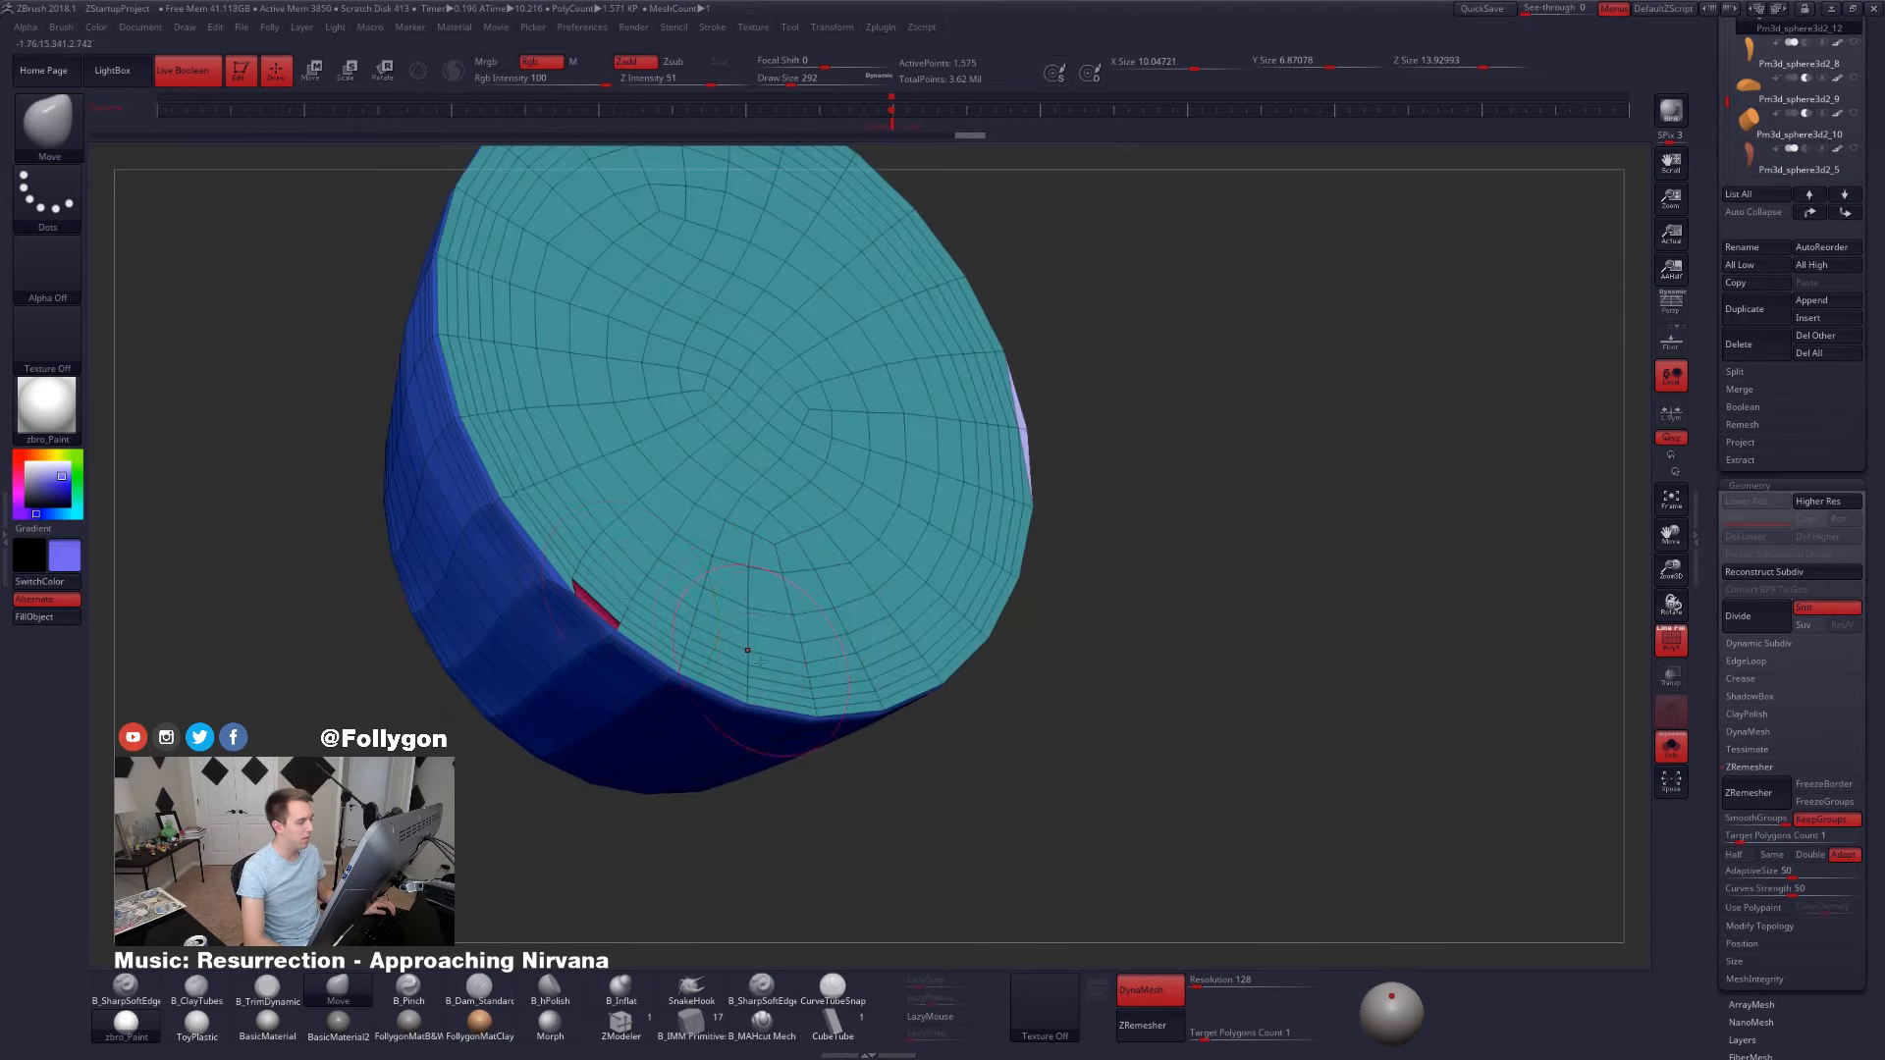
{"action": "right_click_drag", "start_coordinate": [748, 650], "coordinate": [982, 510]}
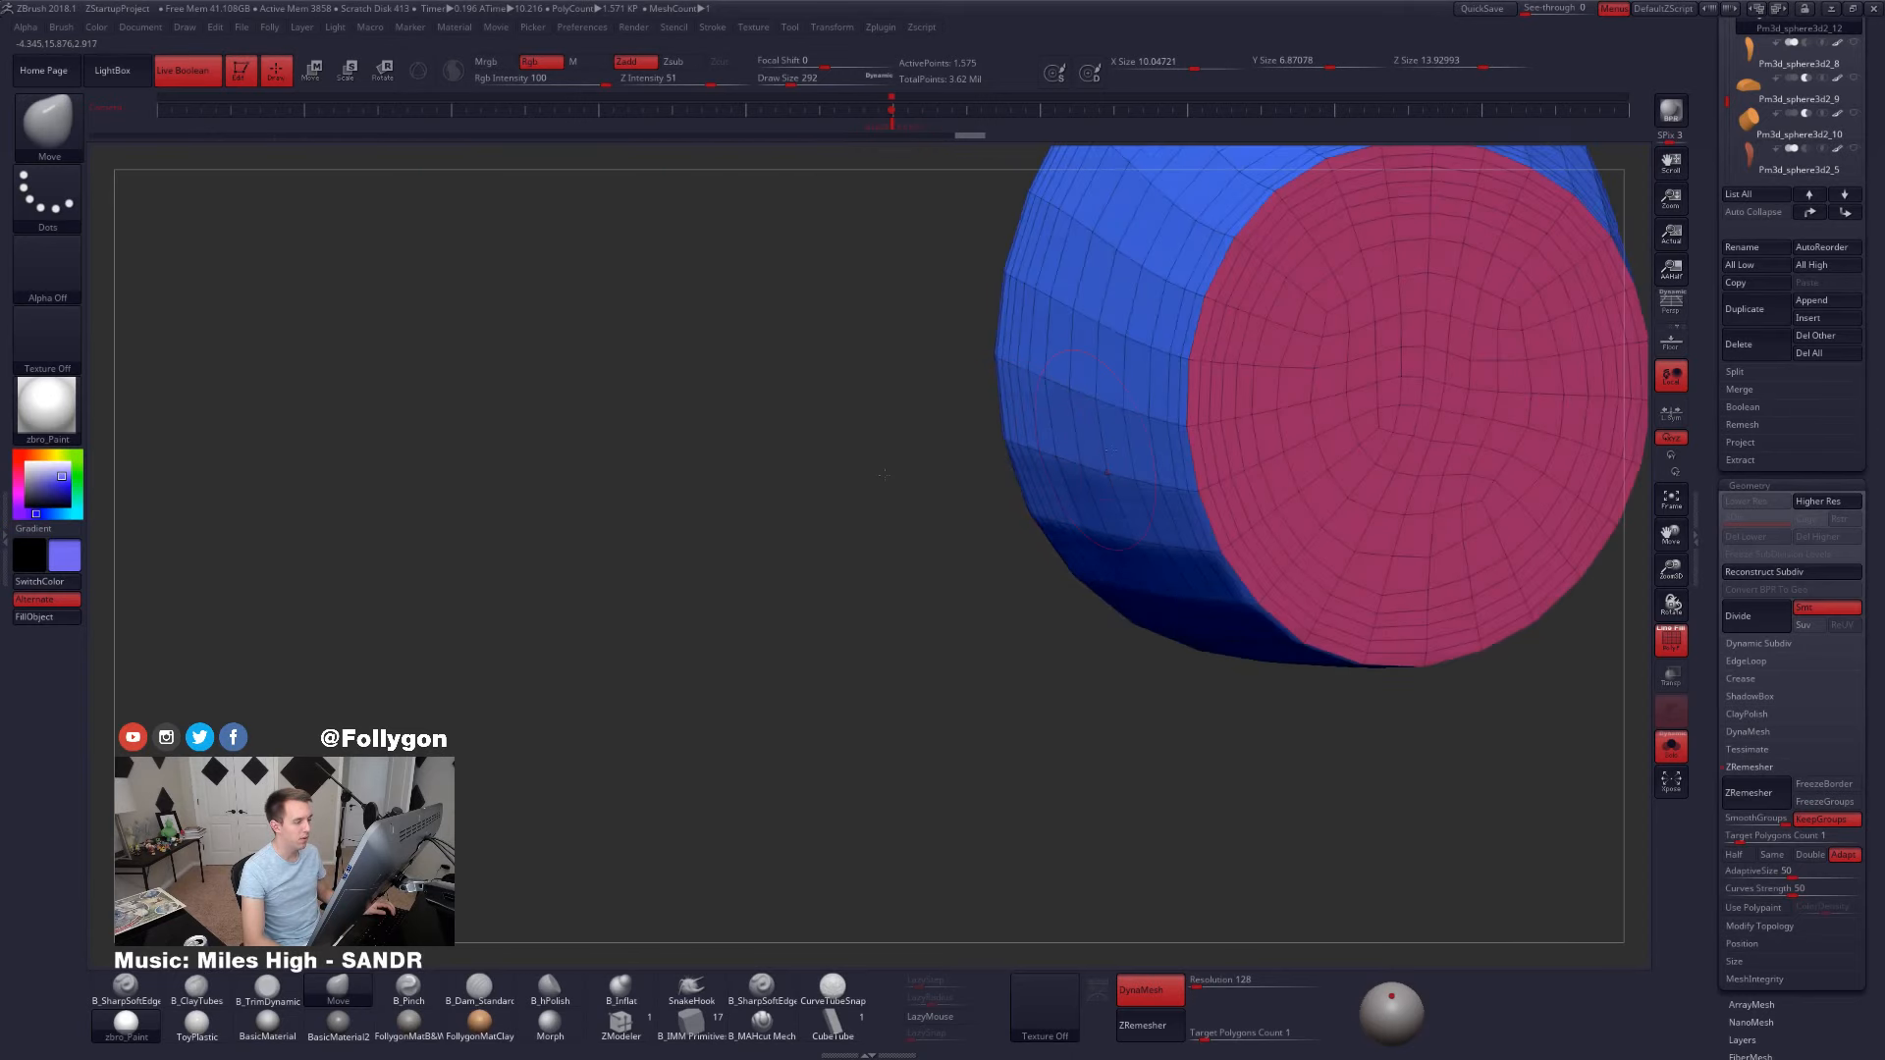
{"action": "right_click_drag", "start_coordinate": [1079, 549], "coordinate": [965, 602]}
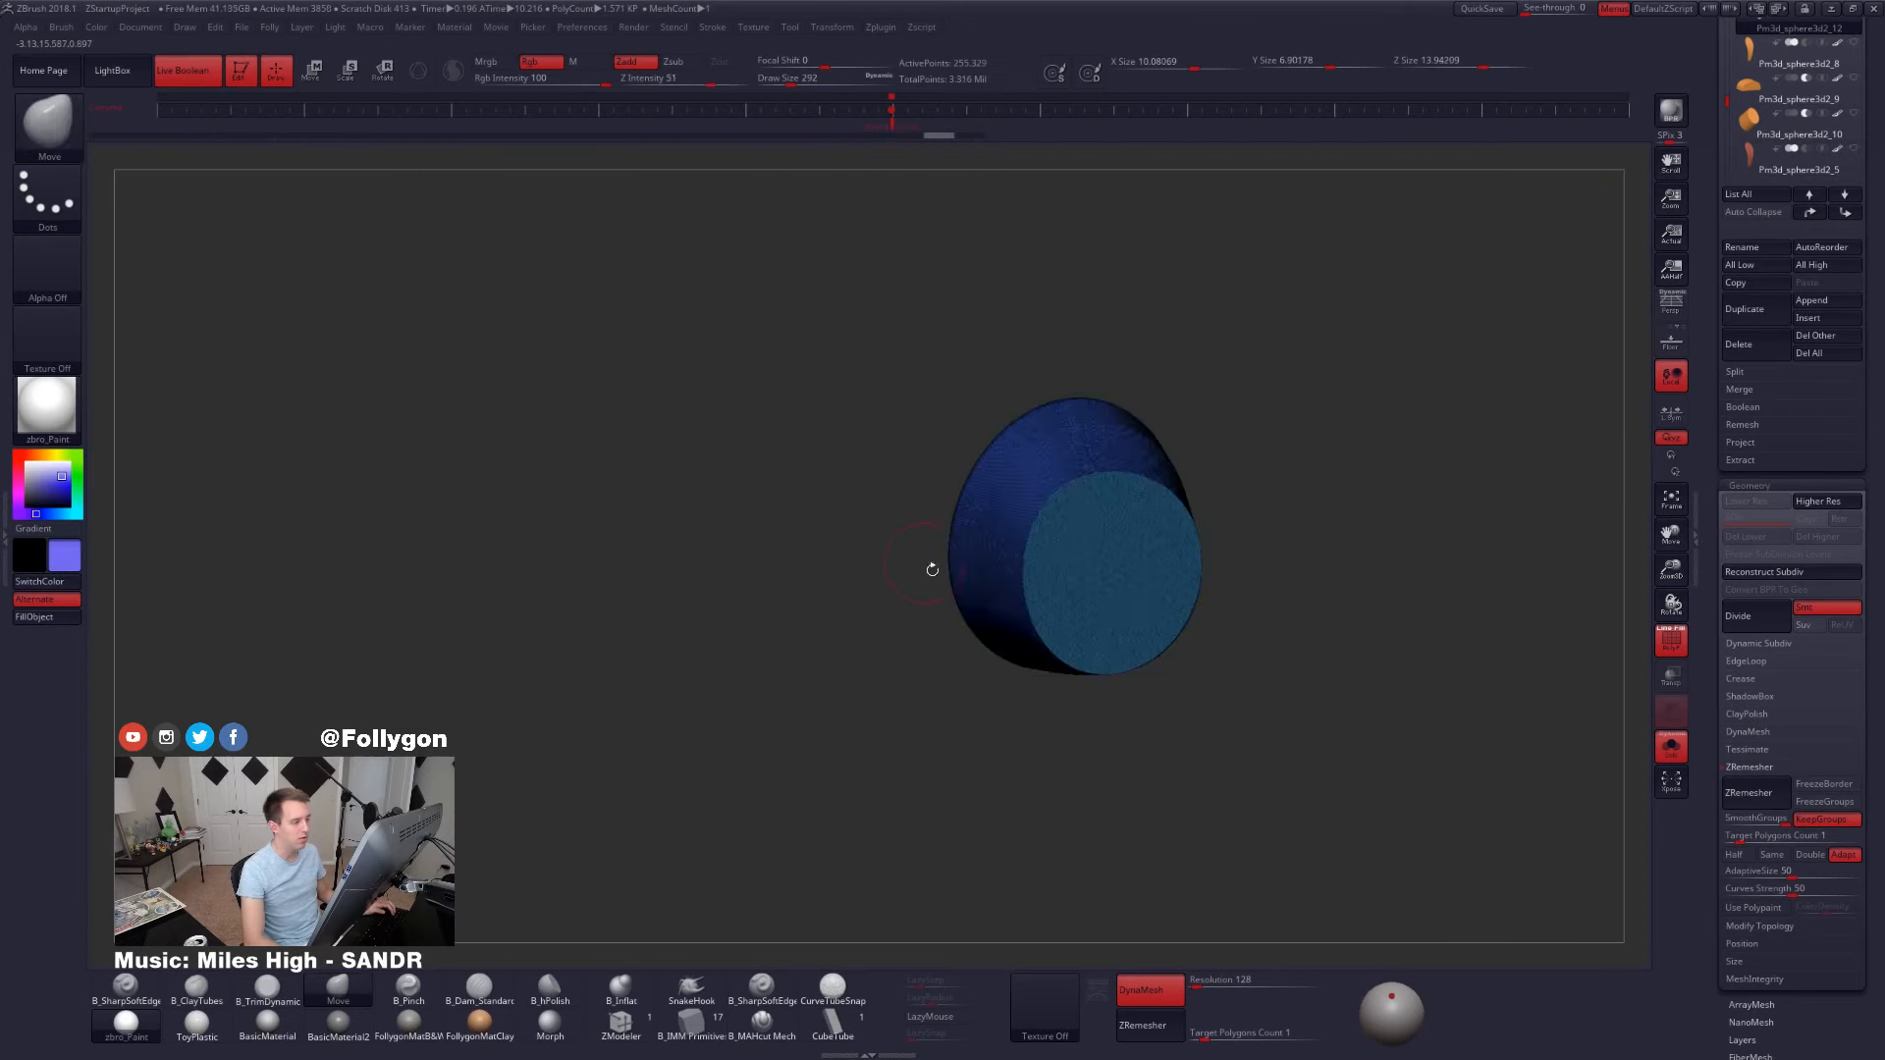
- Smooth the rear cuff copy's end edges with a draw size of 1058
{"action": "right_click_drag", "start_coordinate": [931, 559], "coordinate": [943, 550]}
{"action": "key", "text": "shift+f"}
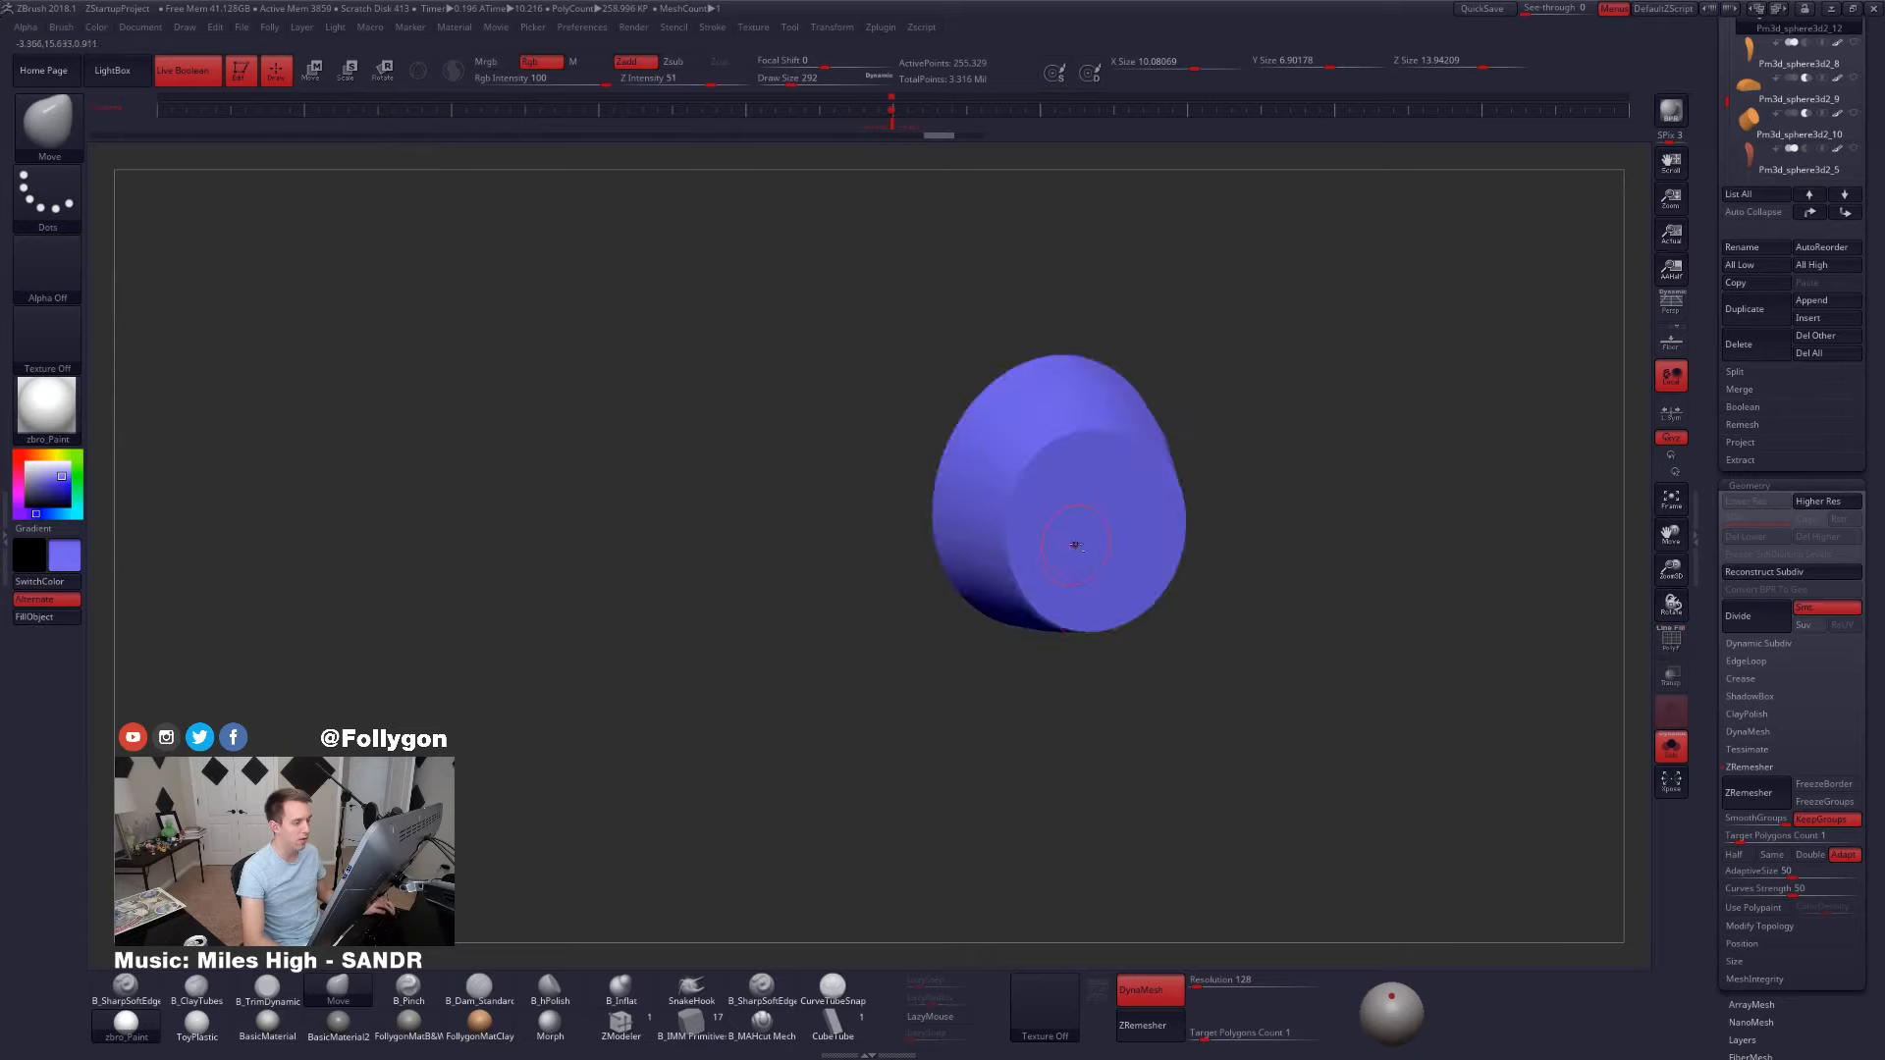
{"action": "right_click_drag", "start_coordinate": [1074, 539], "coordinate": [1106, 599], "text": "ctrl"}
{"action": "key", "text": "3"}
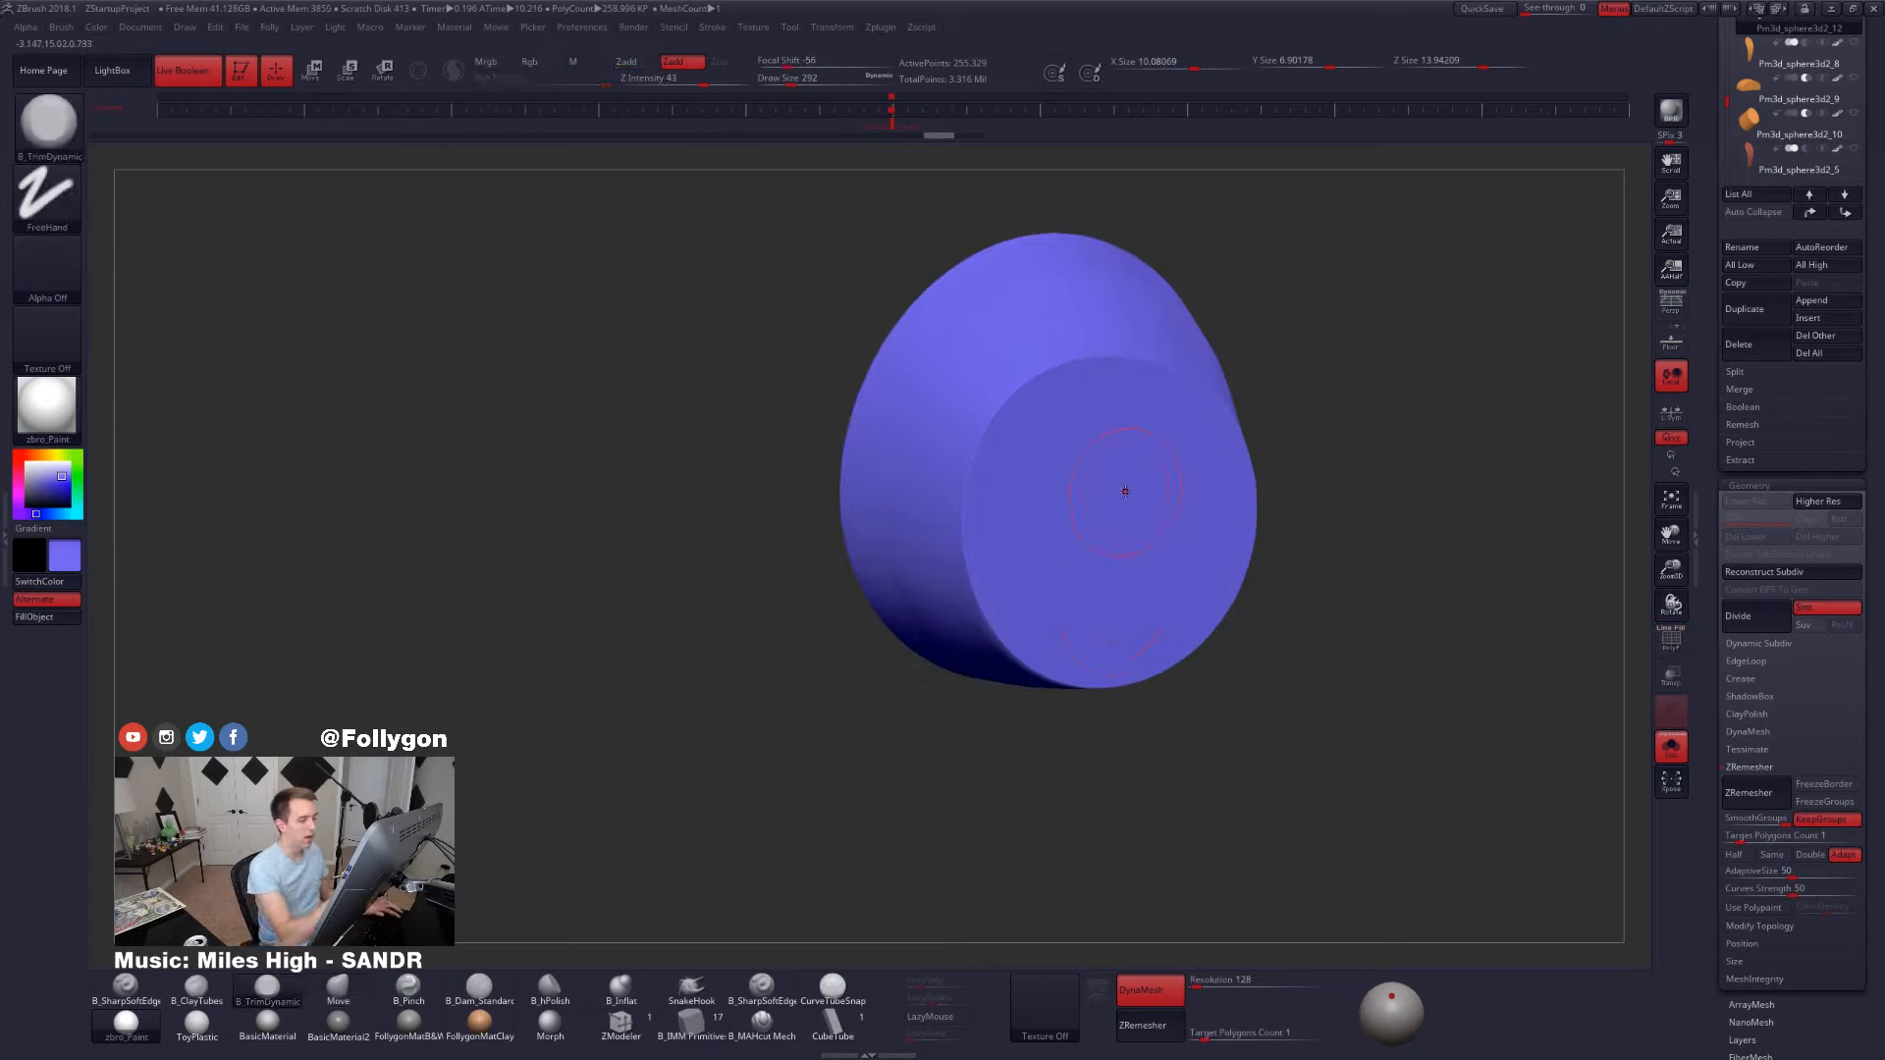
{"action": "key", "text": "4"}
{"action": "key", "text": "space"}
{"action": "left_click_drag", "start_coordinate": [1136, 485], "coordinate": [1148, 488]}
{"action": "right_click_drag", "start_coordinate": [1237, 492], "coordinate": [1182, 498]}
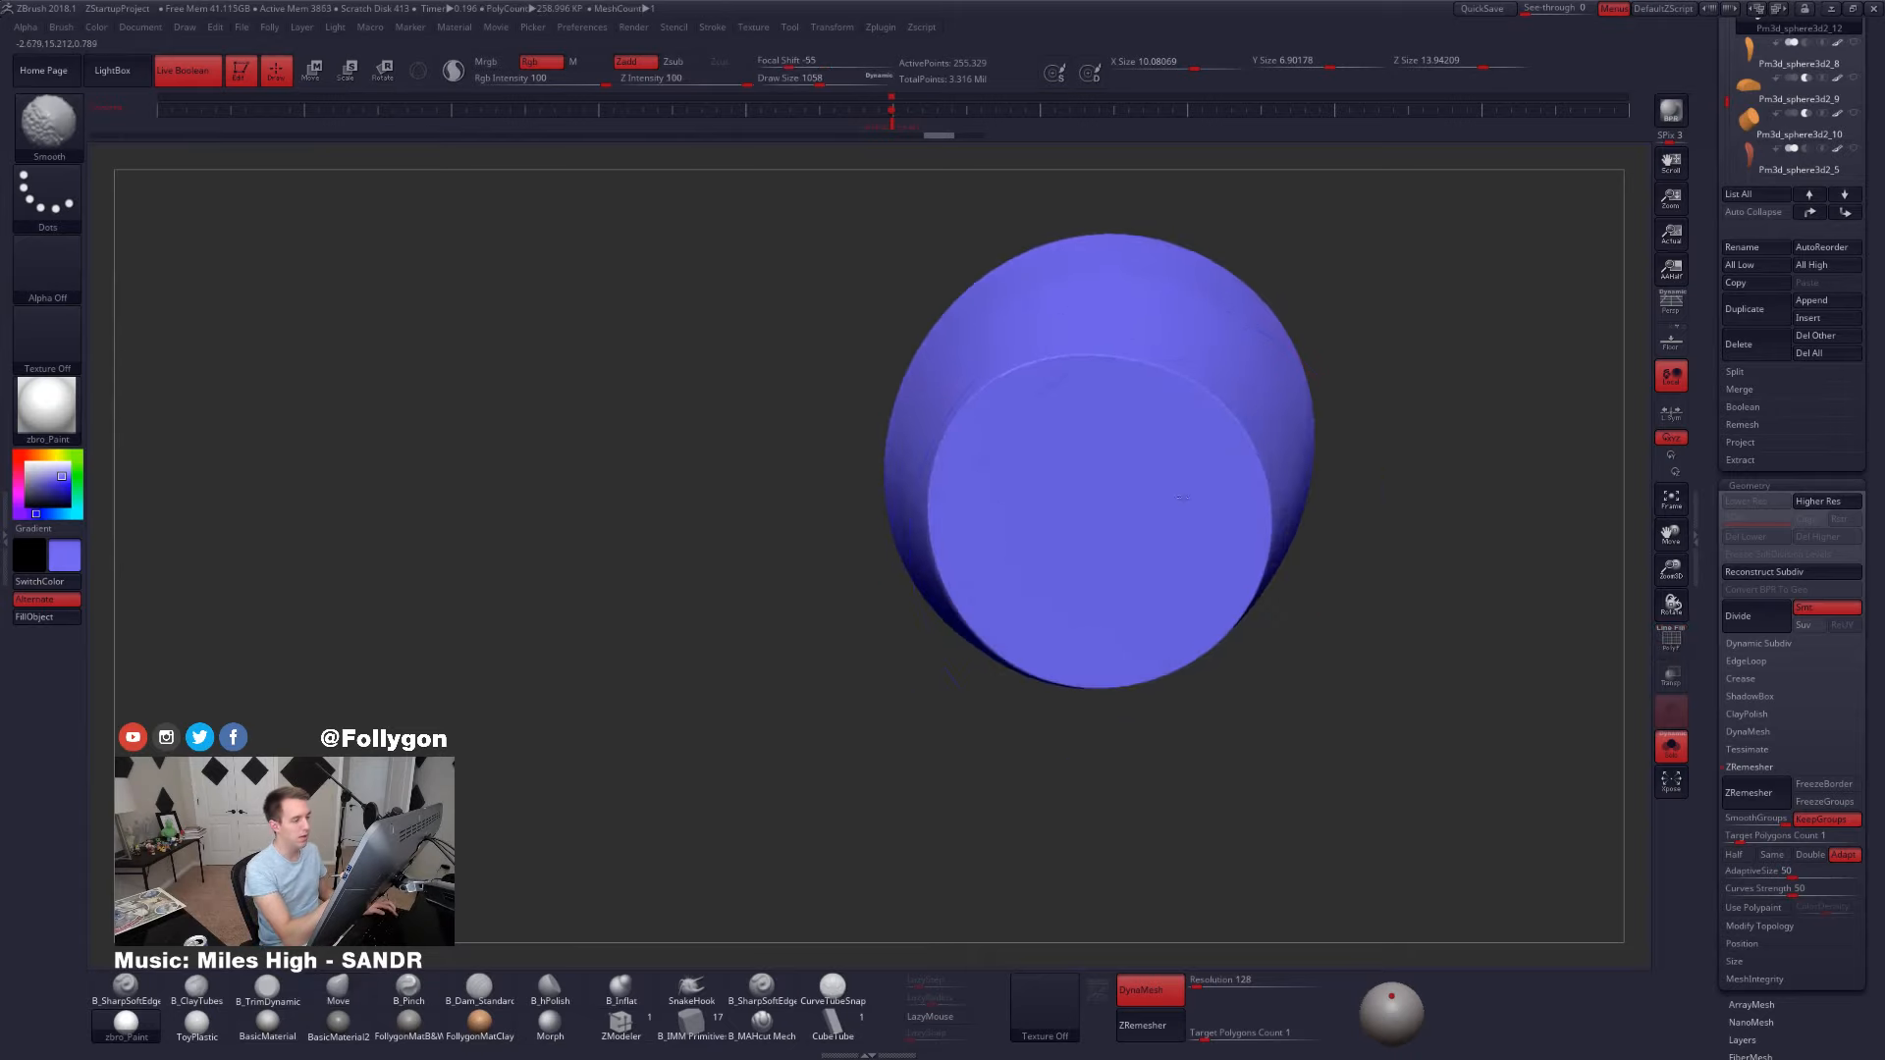
{"action": "right_click_drag", "start_coordinate": [1133, 589], "coordinate": [1233, 640]}
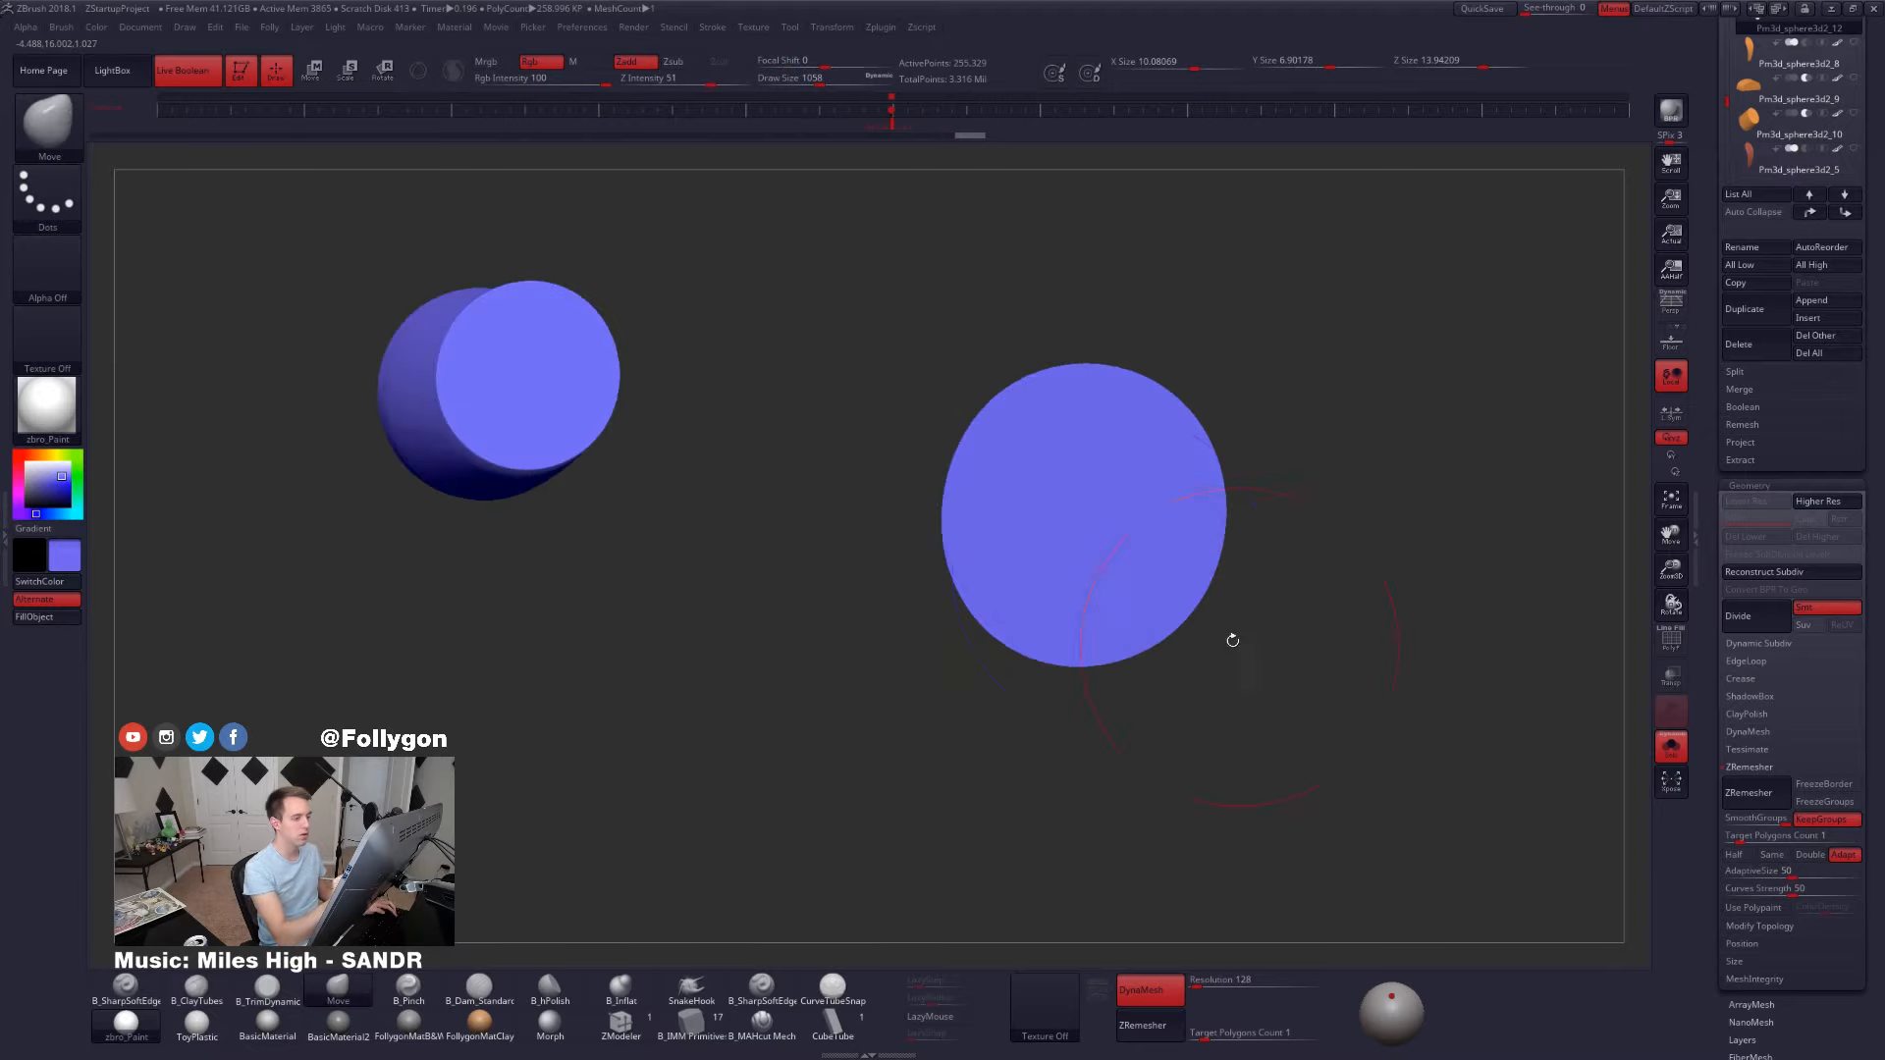
{"action": "right_click_drag", "start_coordinate": [1132, 564], "coordinate": [1111, 504]}
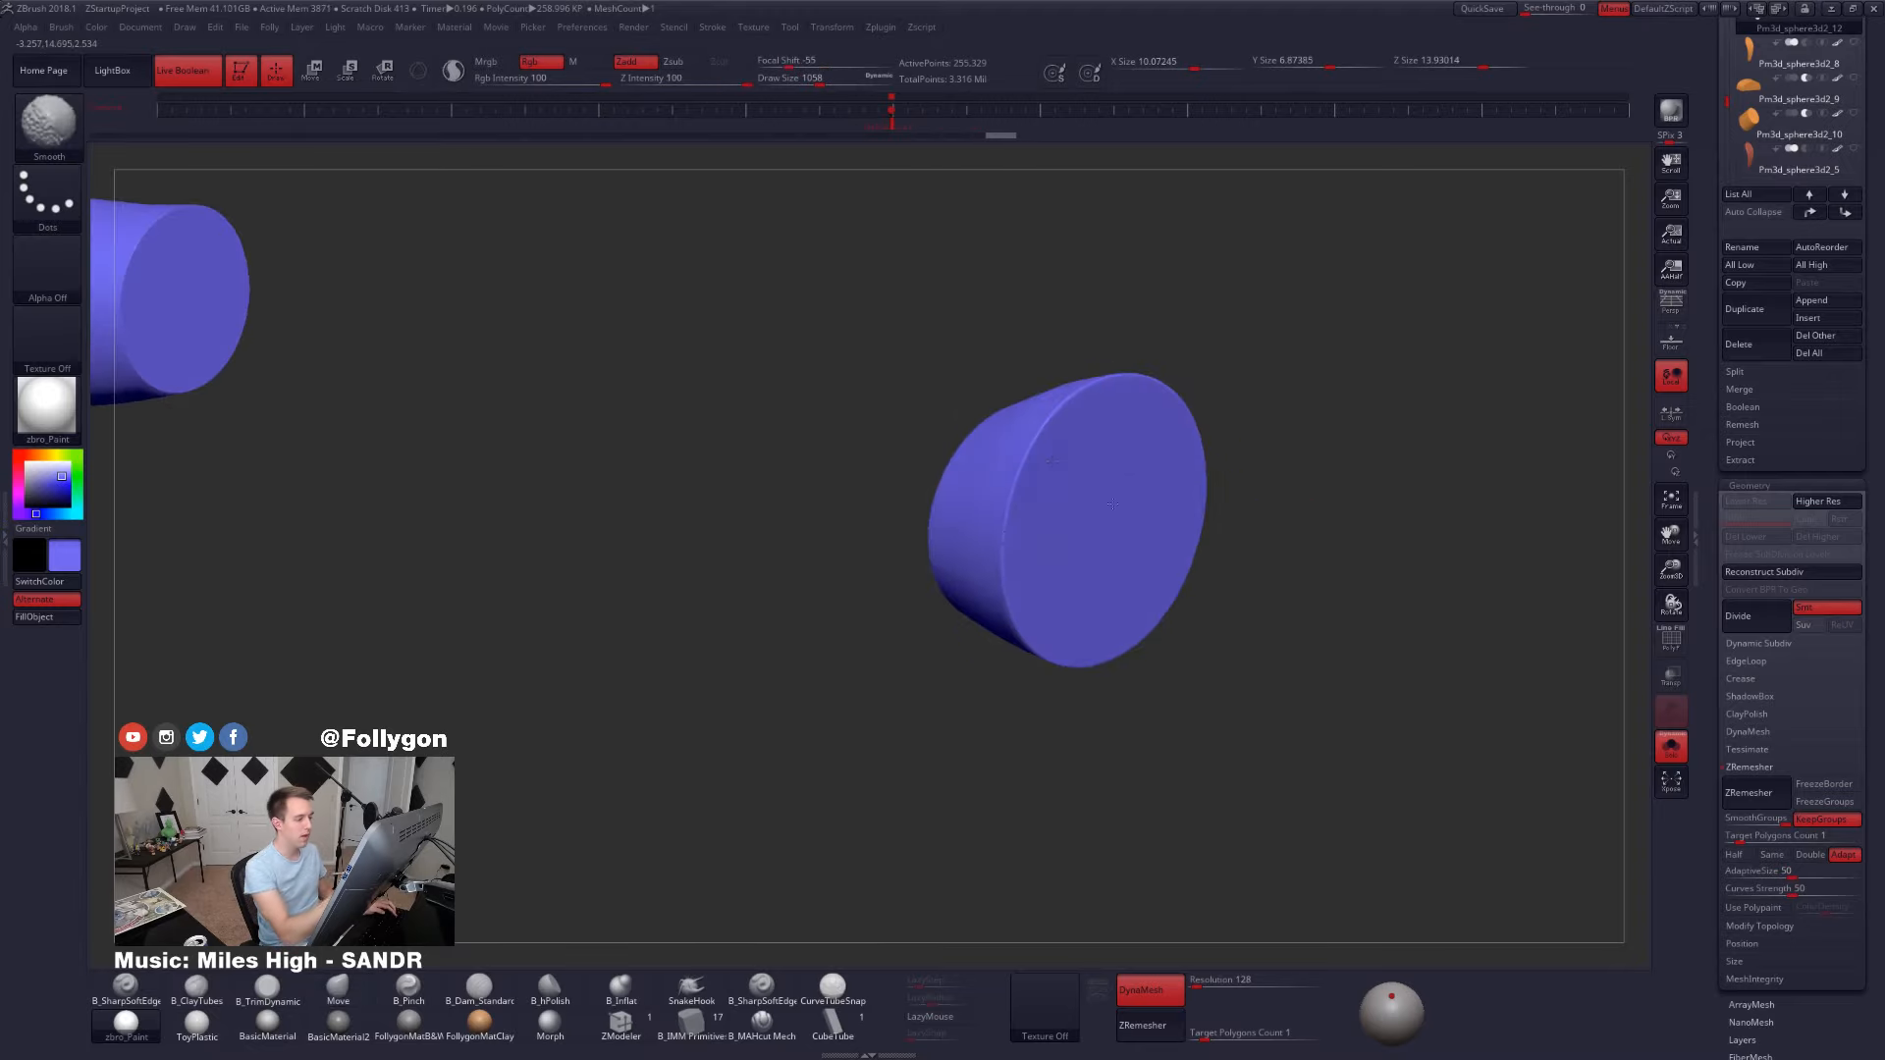
- Reduce the draw size to 500 and refine the smoothing on the rear cuff copy's rim, checking the mesh up close
{"action": "right_click_drag", "start_coordinate": [1111, 606], "coordinate": [1105, 510]}
{"action": "key", "text": "space"}
{"action": "left_click_drag", "start_coordinate": [1104, 509], "coordinate": [1078, 510]}
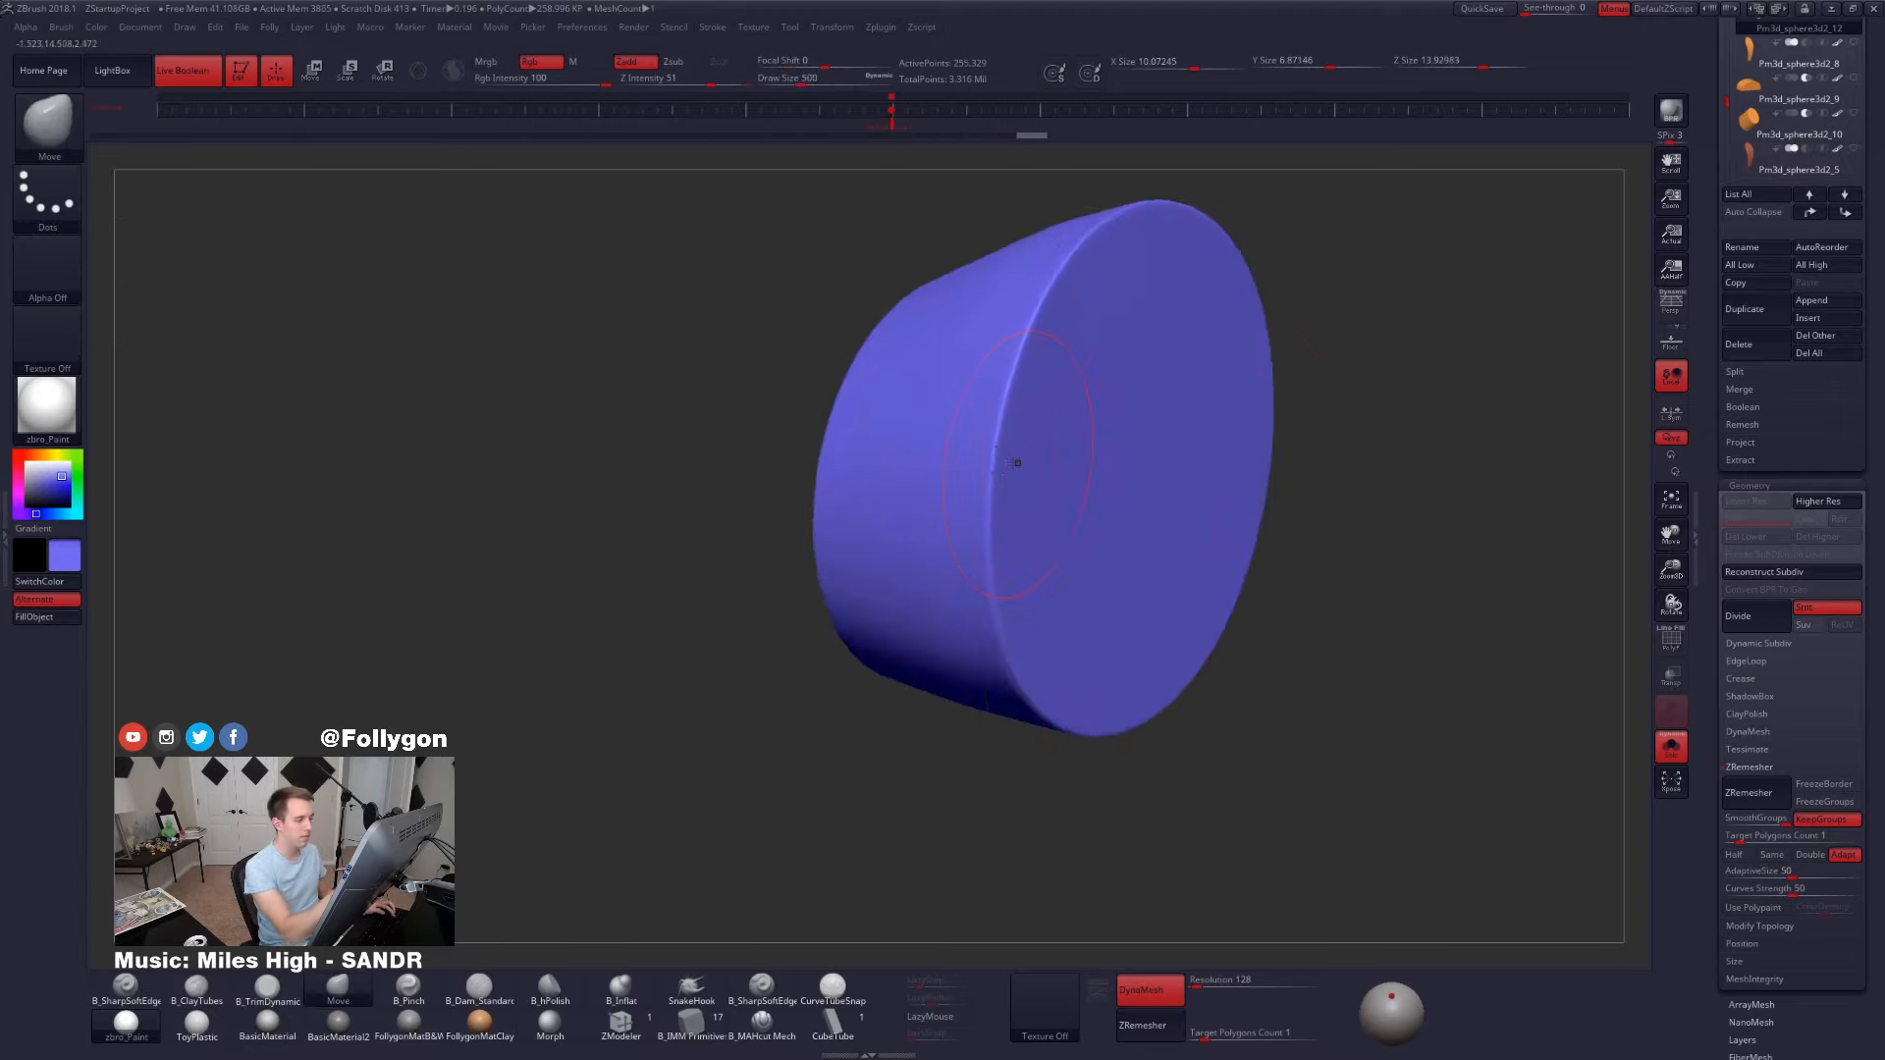
{"action": "right_click_drag", "start_coordinate": [1014, 458], "coordinate": [1065, 607], "text": "ctrl"}
{"action": "key", "text": "shift+f"}
{"action": "key", "text": "shift+f"}
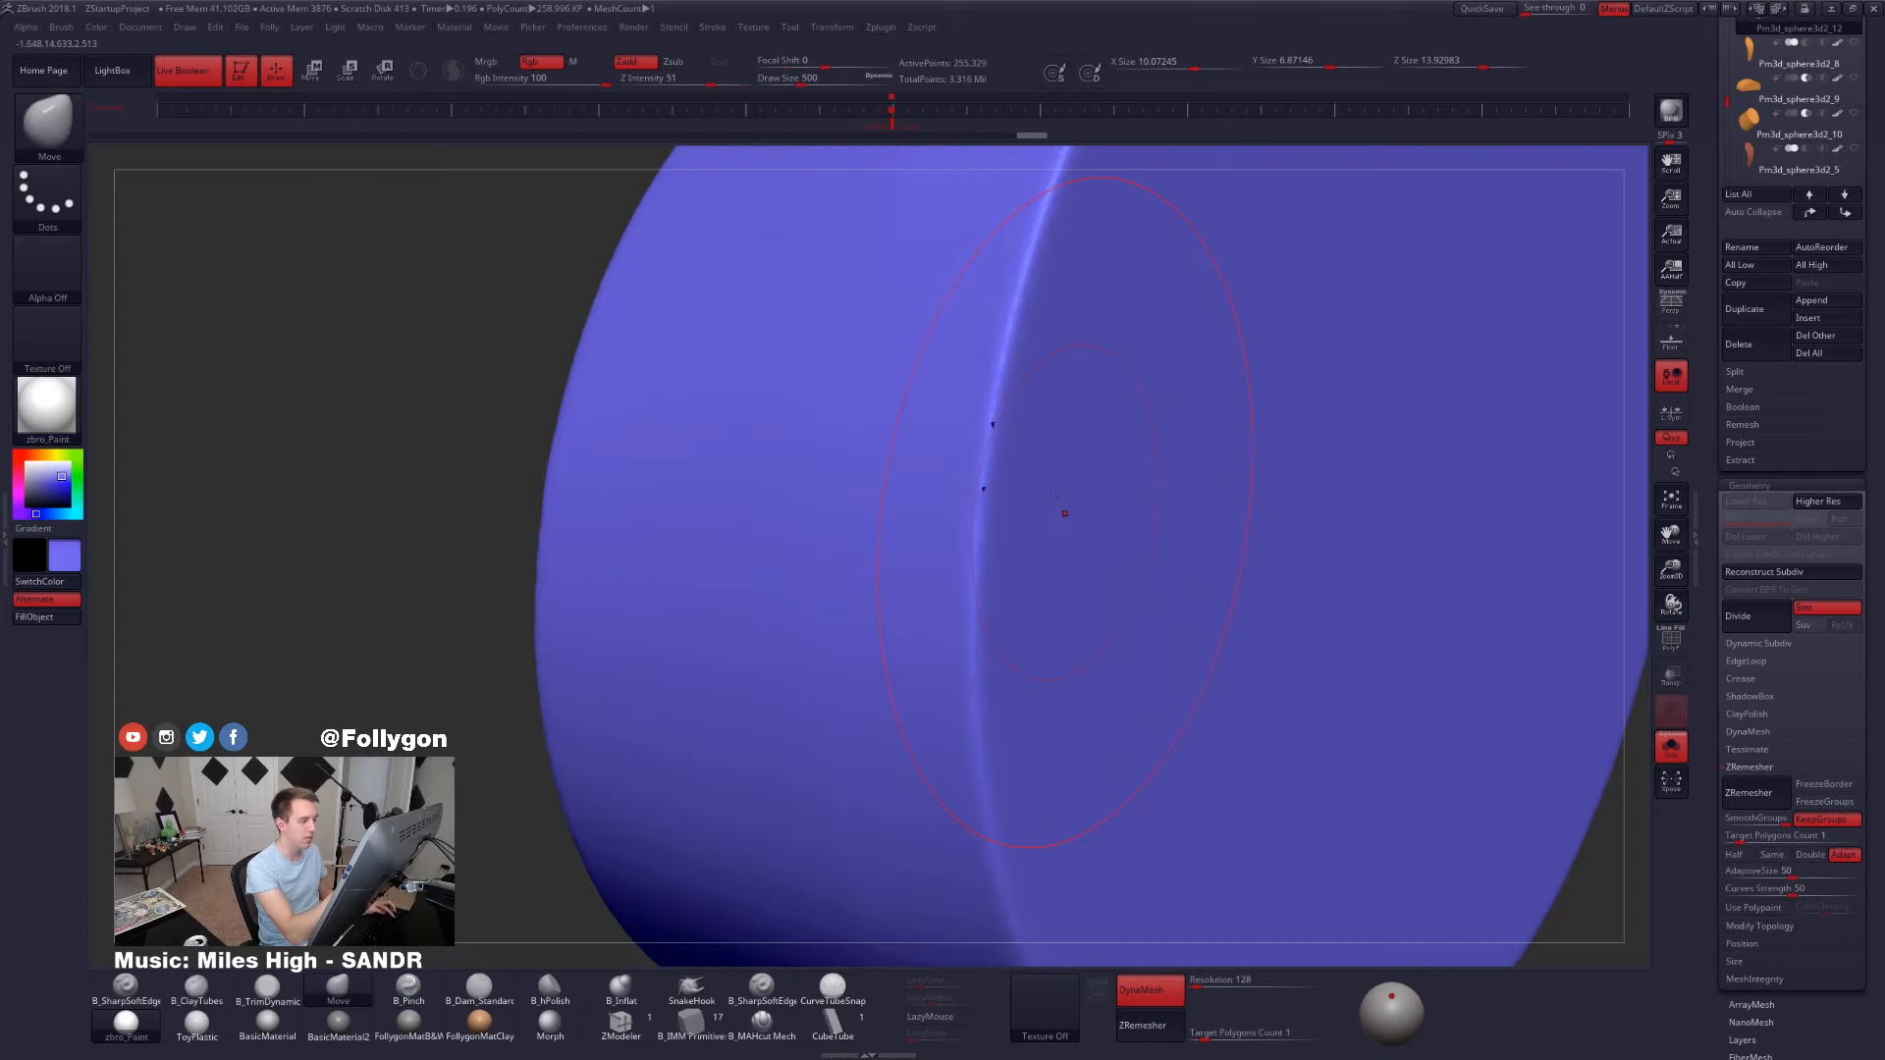
- Smooth the front cuff copy's end edges and show the rear cuff copy's rim with the polyframe
{"action": "mouse_move", "coordinate": [1064, 510]}
{"action": "right_mouse_down", "text": "ctrl"}
{"action": "mouse_move", "coordinate": [652, 546]}
{"action": "mouse_move", "coordinate": [1123, 521]}
{"action": "right_mouse_up", "text": "ctrl"}
{"action": "right_click_drag", "start_coordinate": [589, 357], "coordinate": [1105, 639], "text": "alt"}
{"action": "mouse_move", "coordinate": [1106, 639]}
{"action": "right_mouse_down"}
{"action": "mouse_move", "coordinate": [1001, 609]}
{"action": "mouse_move", "coordinate": [1182, 593]}
{"action": "mouse_move", "coordinate": [1145, 560]}
{"action": "right_mouse_up"}
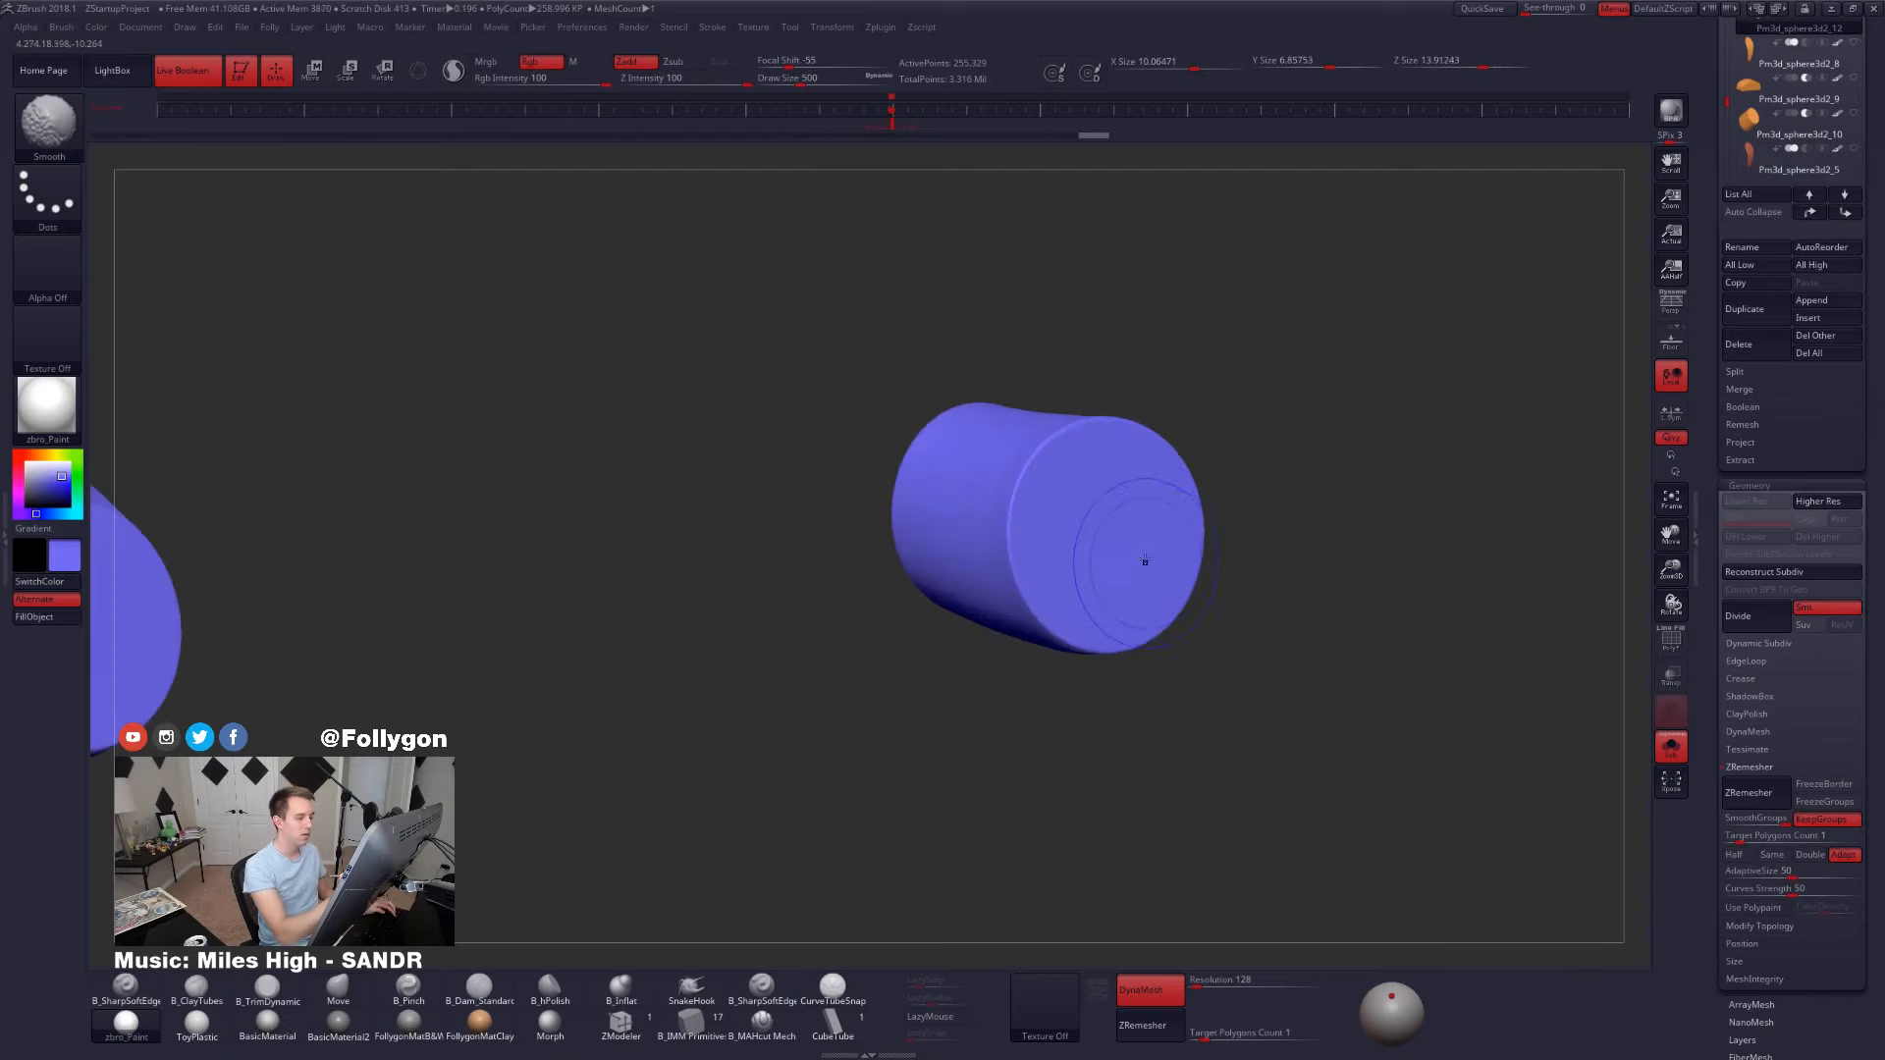
{"action": "right_click_drag", "start_coordinate": [1063, 604], "coordinate": [991, 589]}
{"action": "mouse_move", "coordinate": [991, 589]}
{"action": "right_mouse_down", "text": "ctrl"}
{"action": "mouse_move", "coordinate": [883, 558]}
{"action": "mouse_move", "coordinate": [1267, 560]}
{"action": "right_mouse_up", "text": "ctrl"}
{"action": "mouse_move", "coordinate": [893, 589]}
{"action": "right_mouse_down", "text": "ctrl"}
{"action": "mouse_move", "coordinate": [904, 644]}
{"action": "mouse_move", "coordinate": [1163, 627]}
{"action": "right_mouse_up", "text": "ctrl"}
{"action": "mouse_move", "coordinate": [1163, 626]}
{"action": "right_mouse_down"}
{"action": "mouse_move", "coordinate": [1081, 644]}
{"action": "mouse_move", "coordinate": [1082, 622]}
{"action": "mouse_move", "coordinate": [1119, 613]}
{"action": "mouse_move", "coordinate": [1246, 648]}
{"action": "mouse_move", "coordinate": [1206, 614]}
{"action": "mouse_move", "coordinate": [1198, 520]}
{"action": "right_mouse_up"}
{"action": "key", "text": "shift+f"}
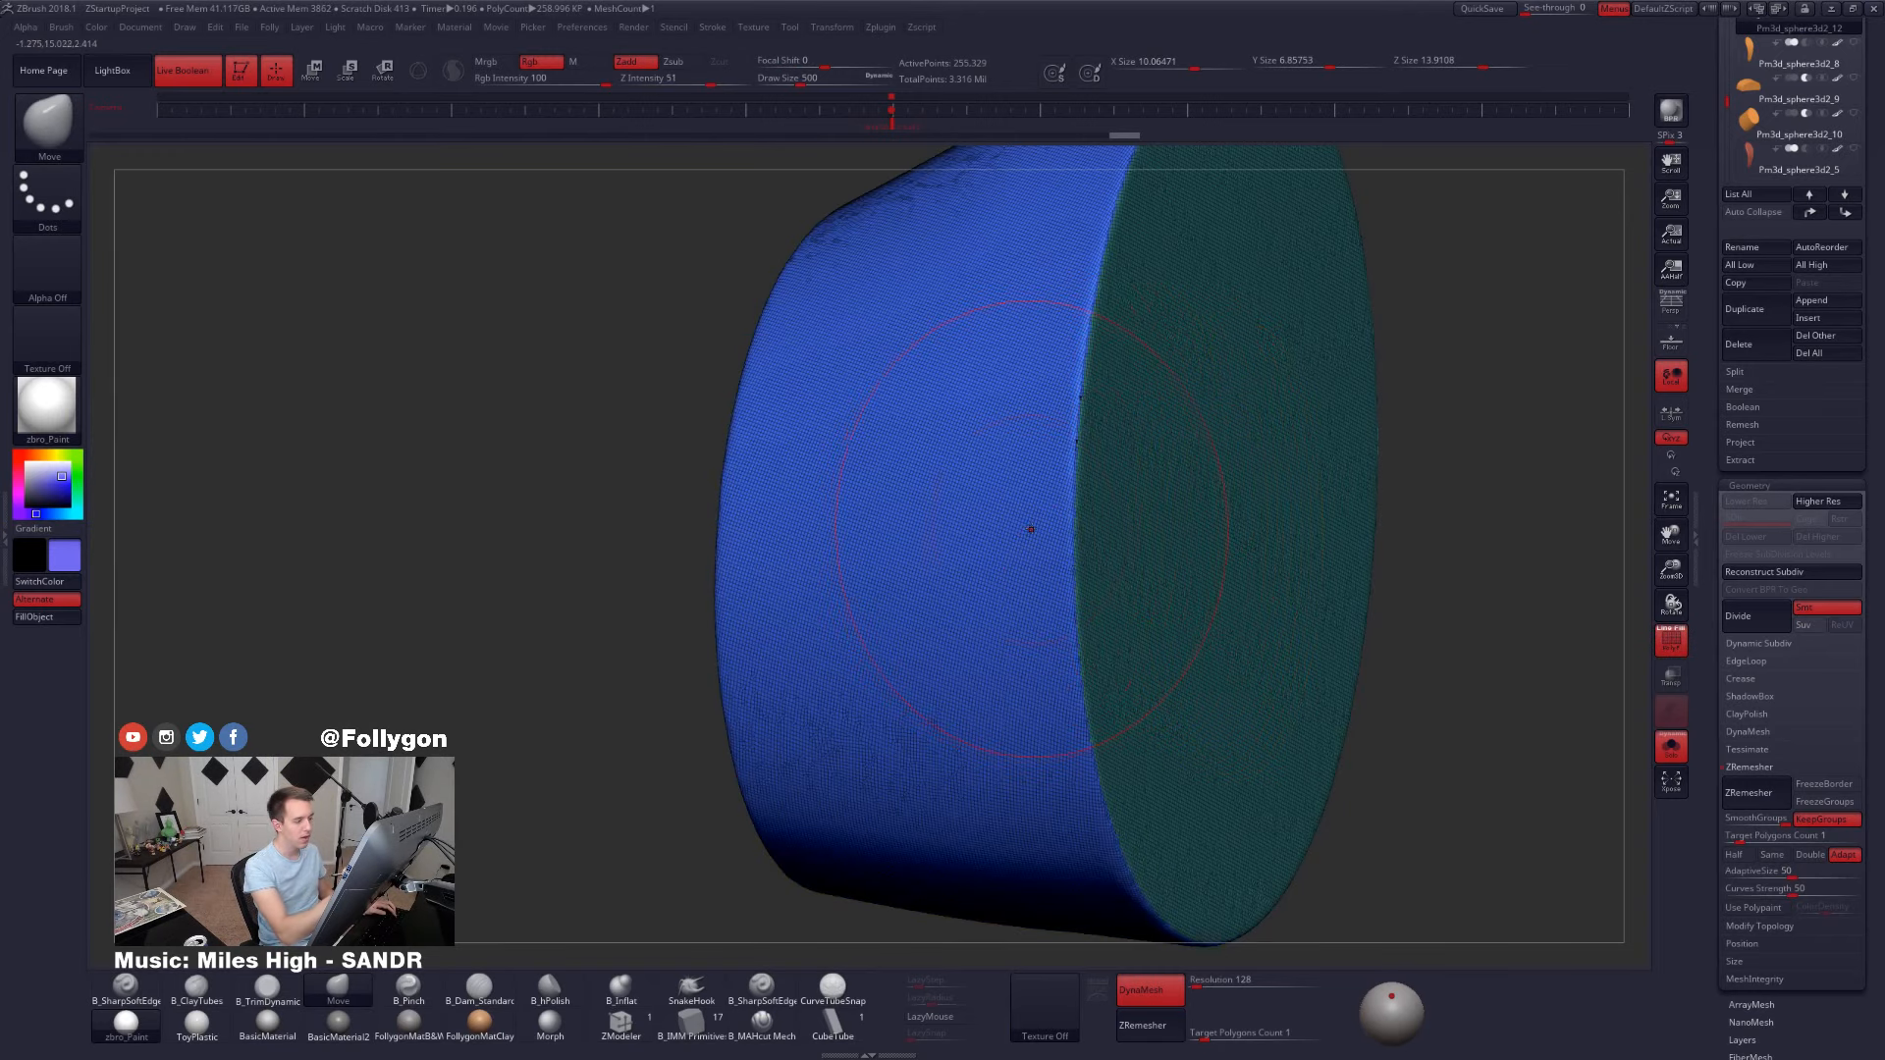
- Close the tiny holes along the rear cuff copy's end edge
{"action": "key", "text": "space"}
{"action": "left_click", "coordinate": [1494, 487]}
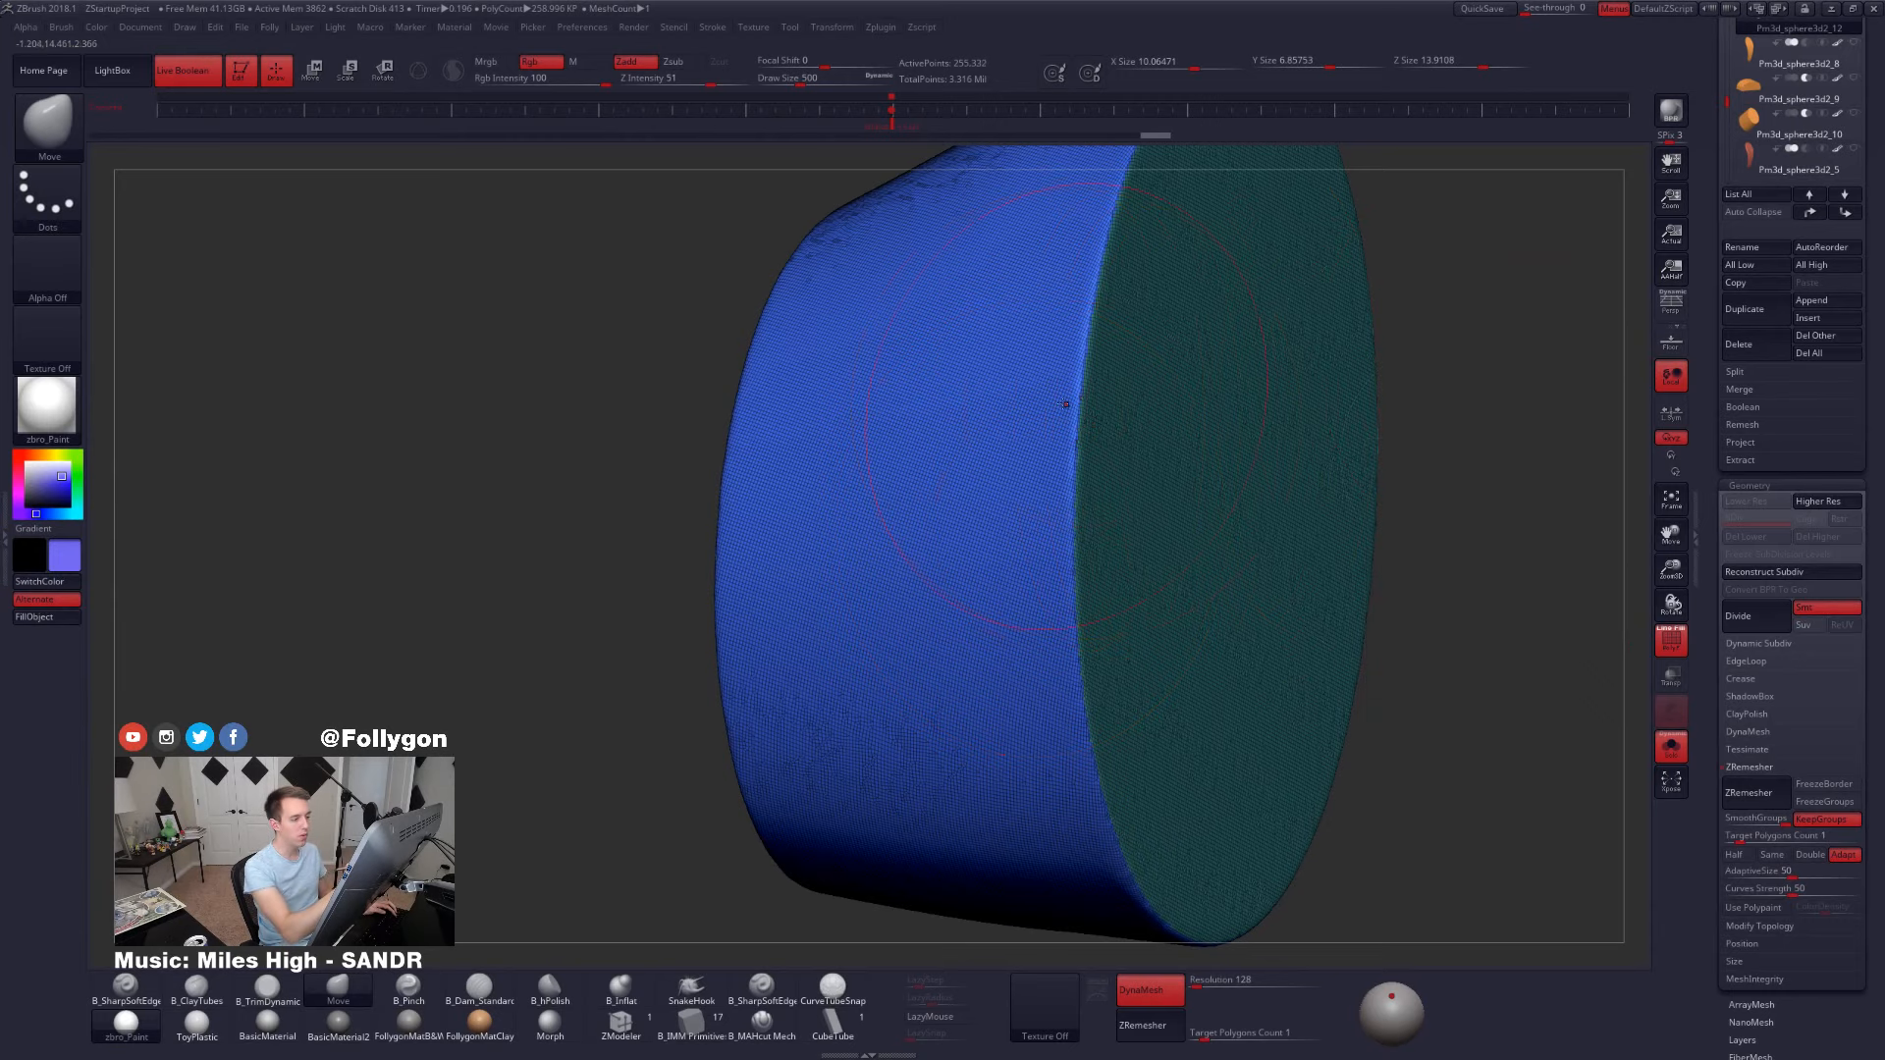
{"action": "right_click_drag", "start_coordinate": [1084, 481], "coordinate": [1112, 413]}
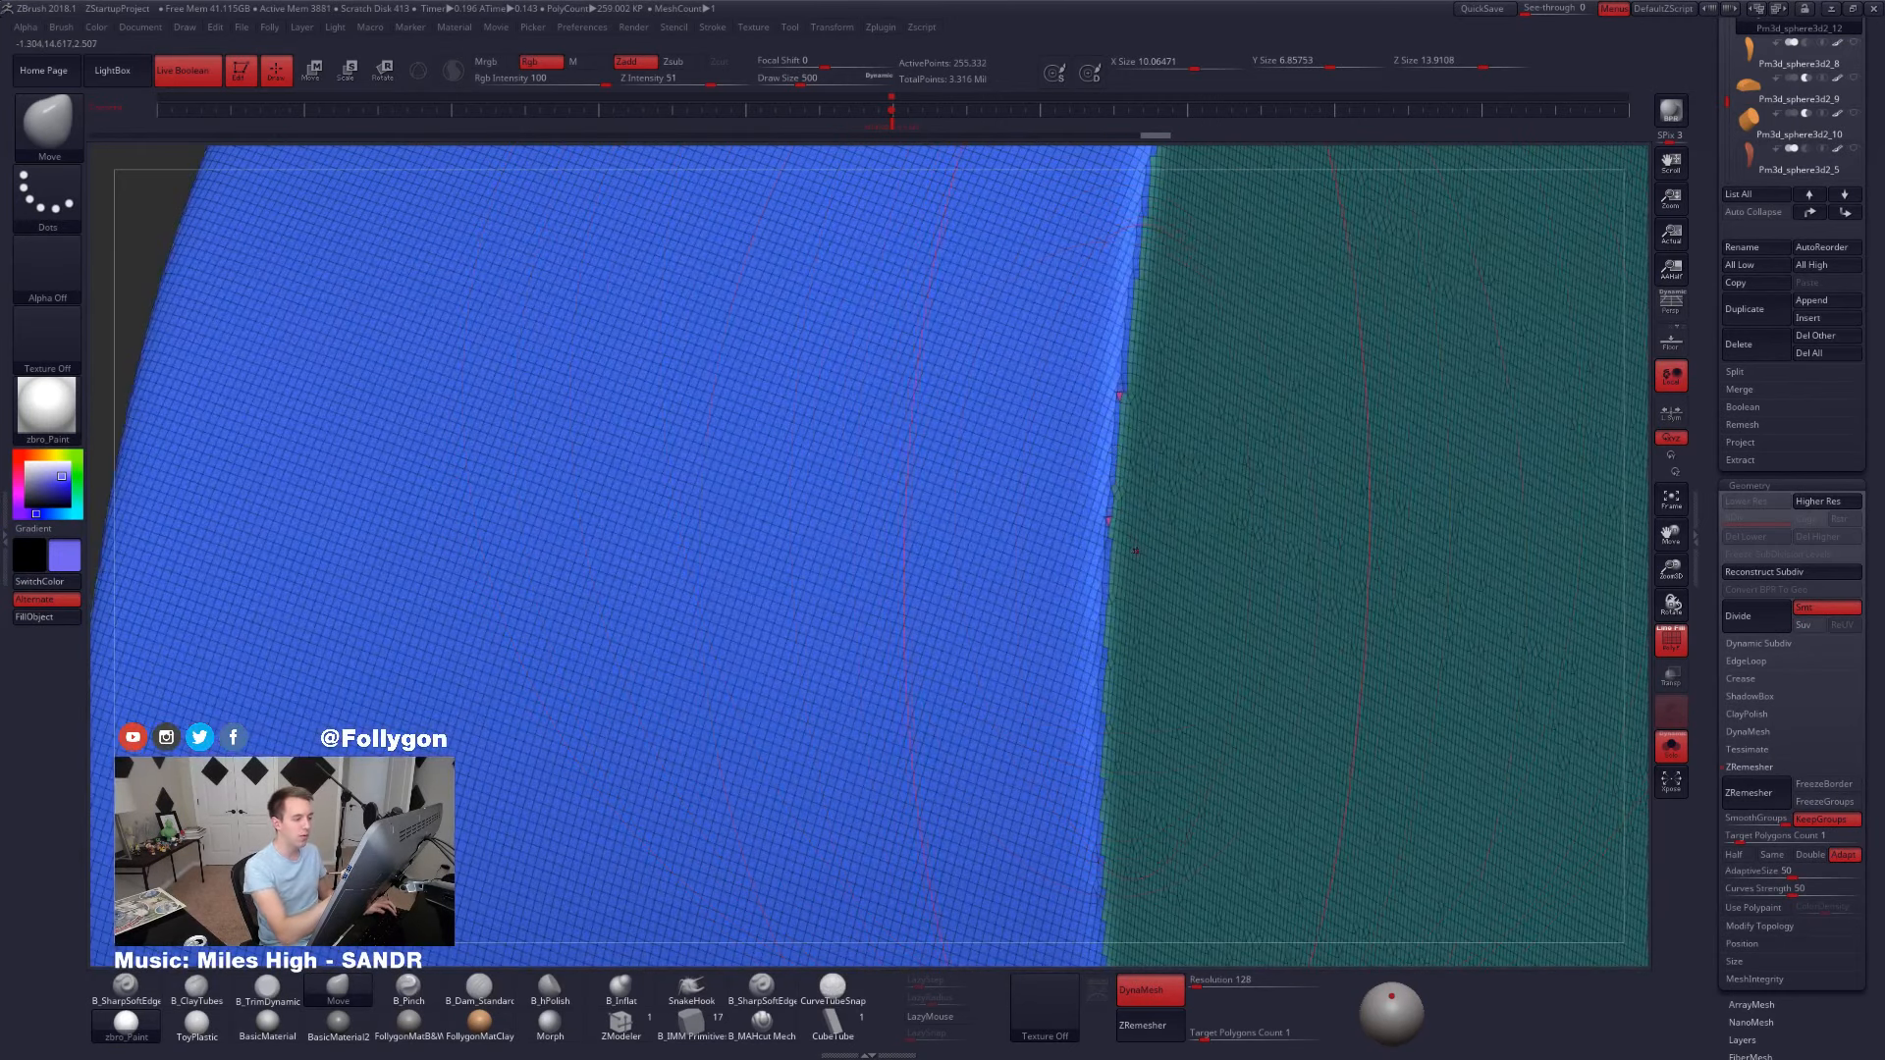
- Switch to the SelectRect brush, isolate the rear cuff copy's side polygroup and invert the visibility
{"action": "key", "text": "space"}
{"action": "left_click", "coordinate": [1080, 876]}
{"action": "key", "text": "space"}
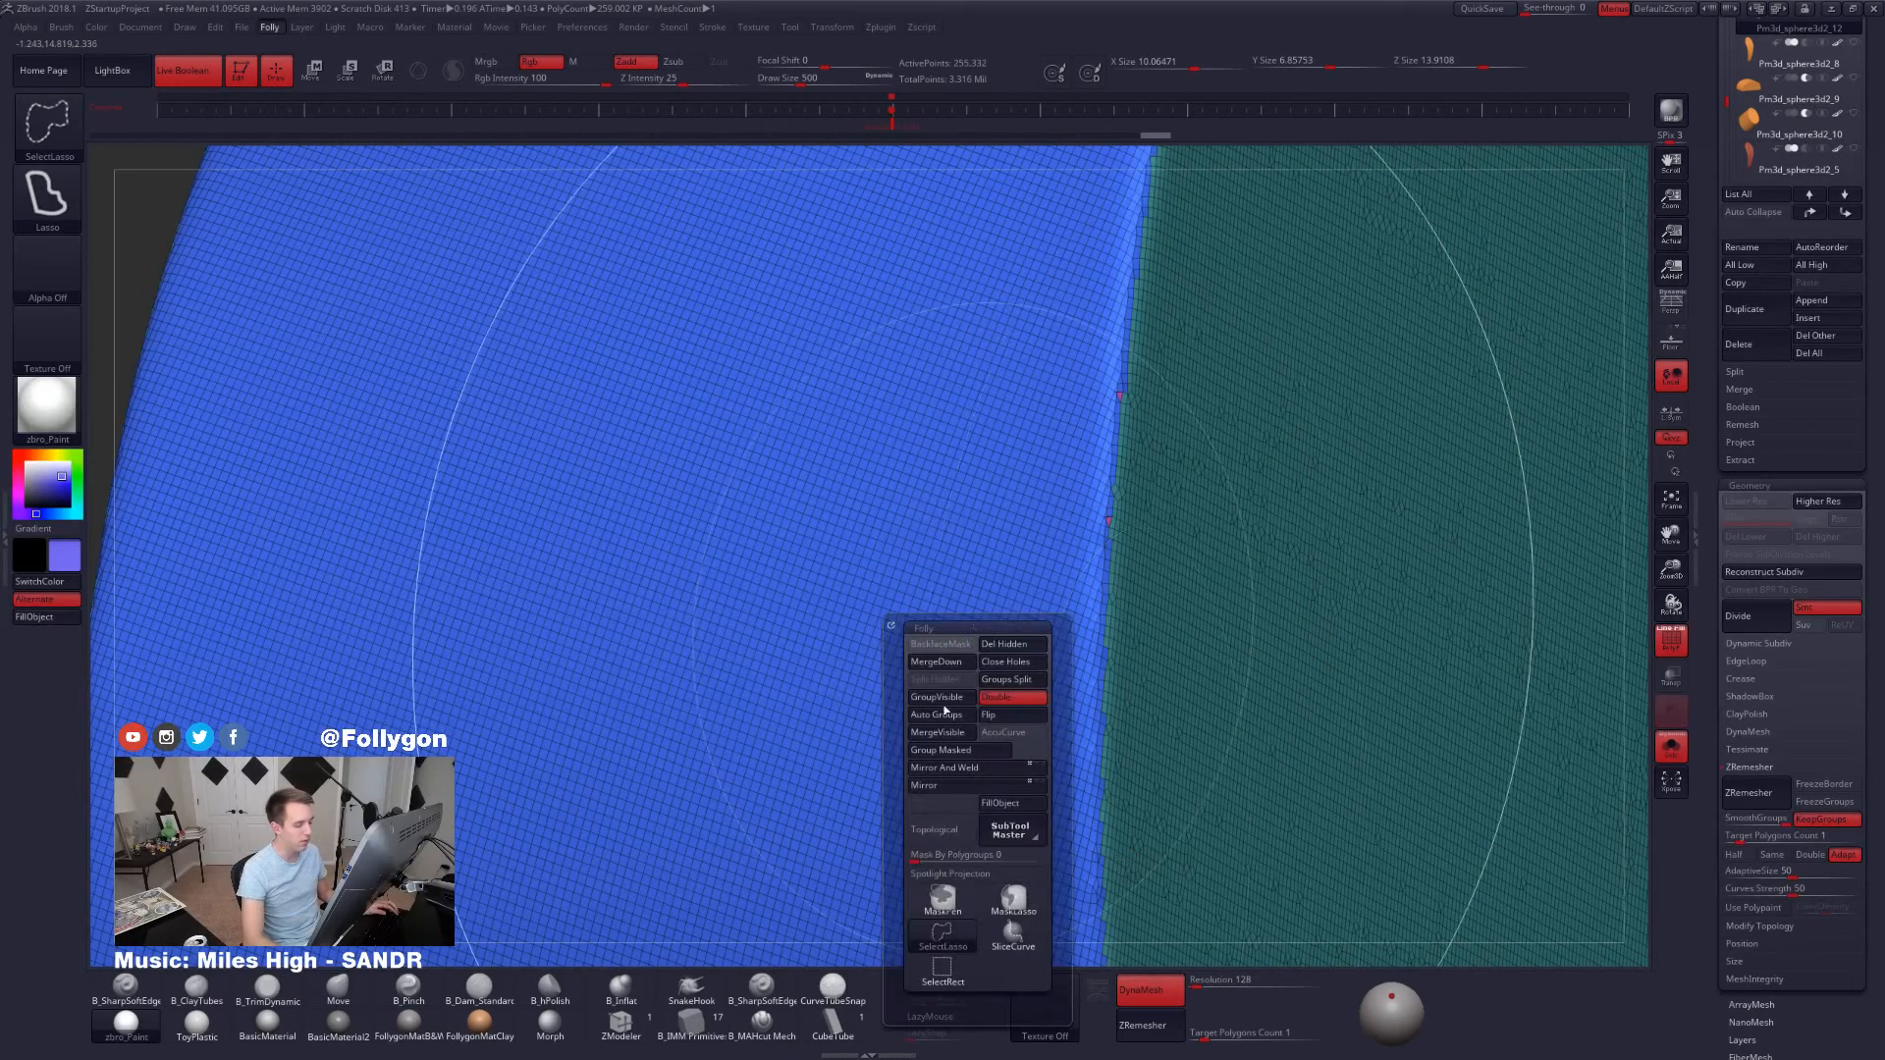
{"action": "left_click", "coordinate": [943, 967]}
{"action": "left_click", "coordinate": [896, 399], "text": "ctrl+shift"}
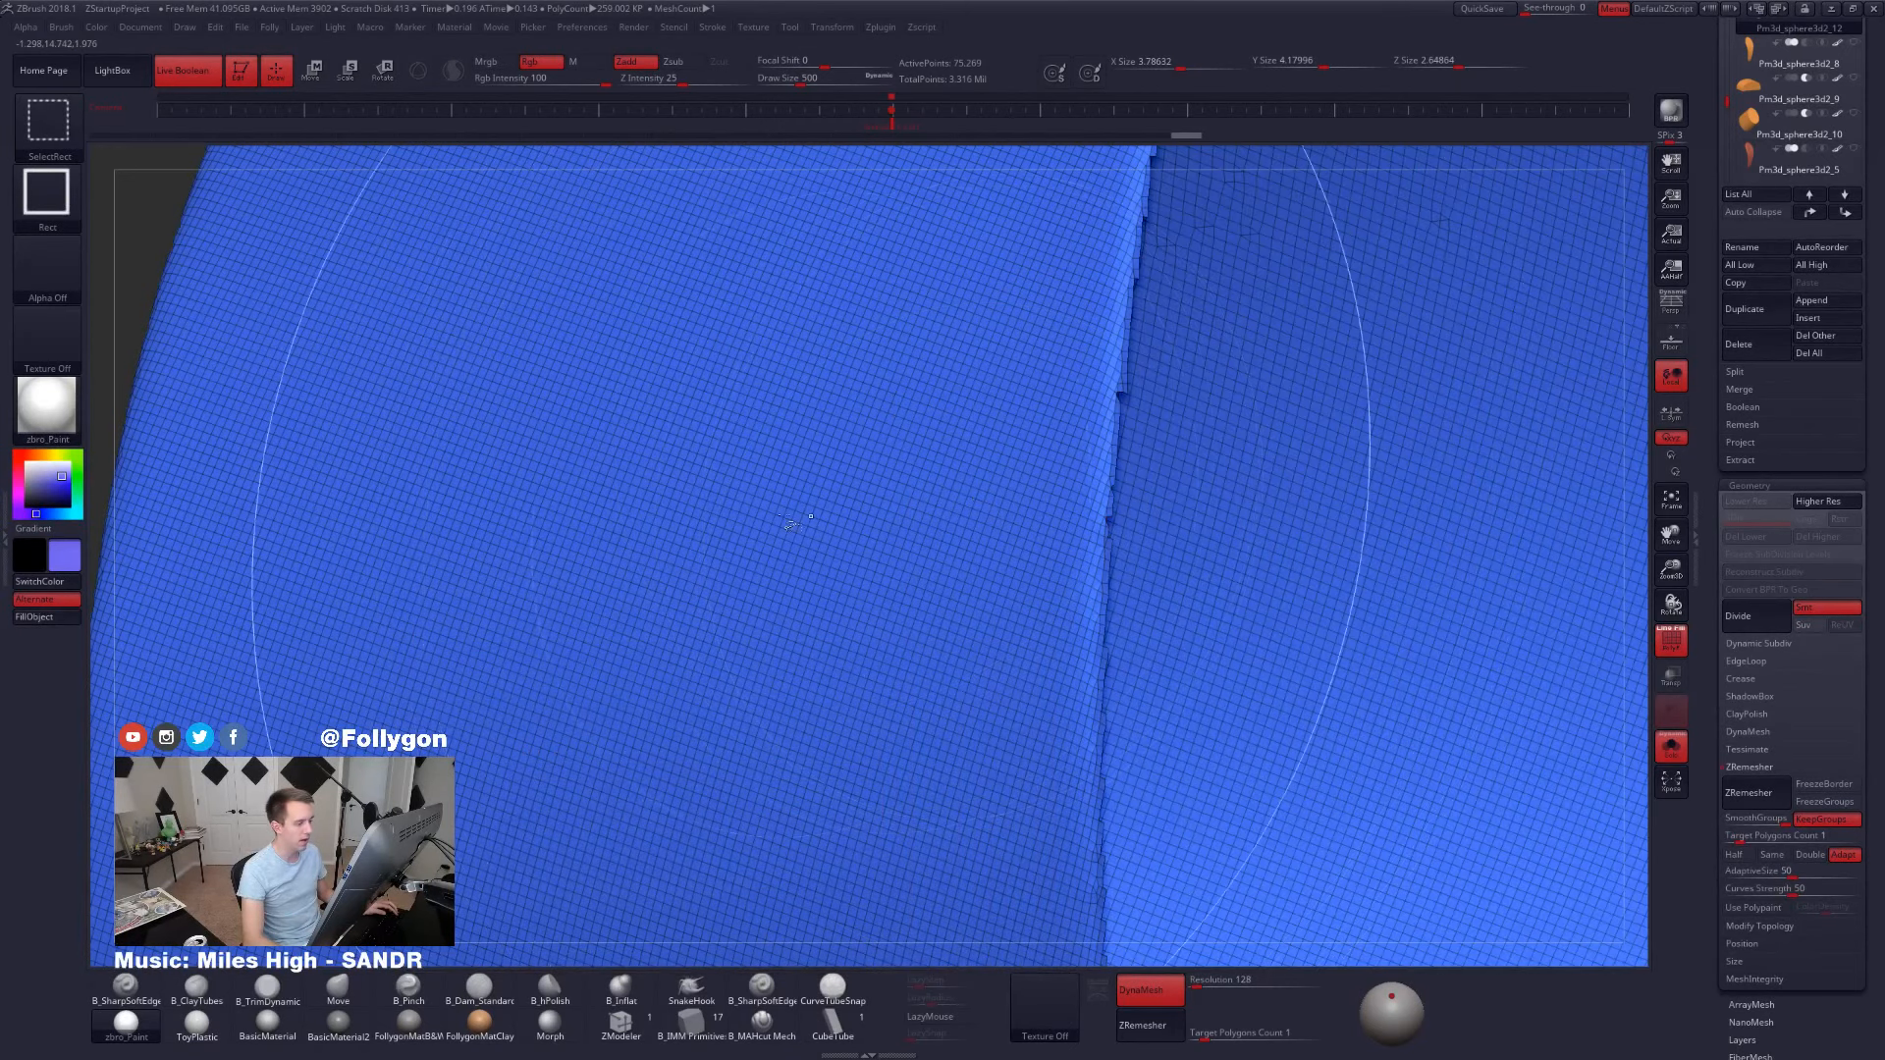
{"action": "left_click_drag", "start_coordinate": [121, 228], "coordinate": [133, 234], "text": "ctrl+shift"}
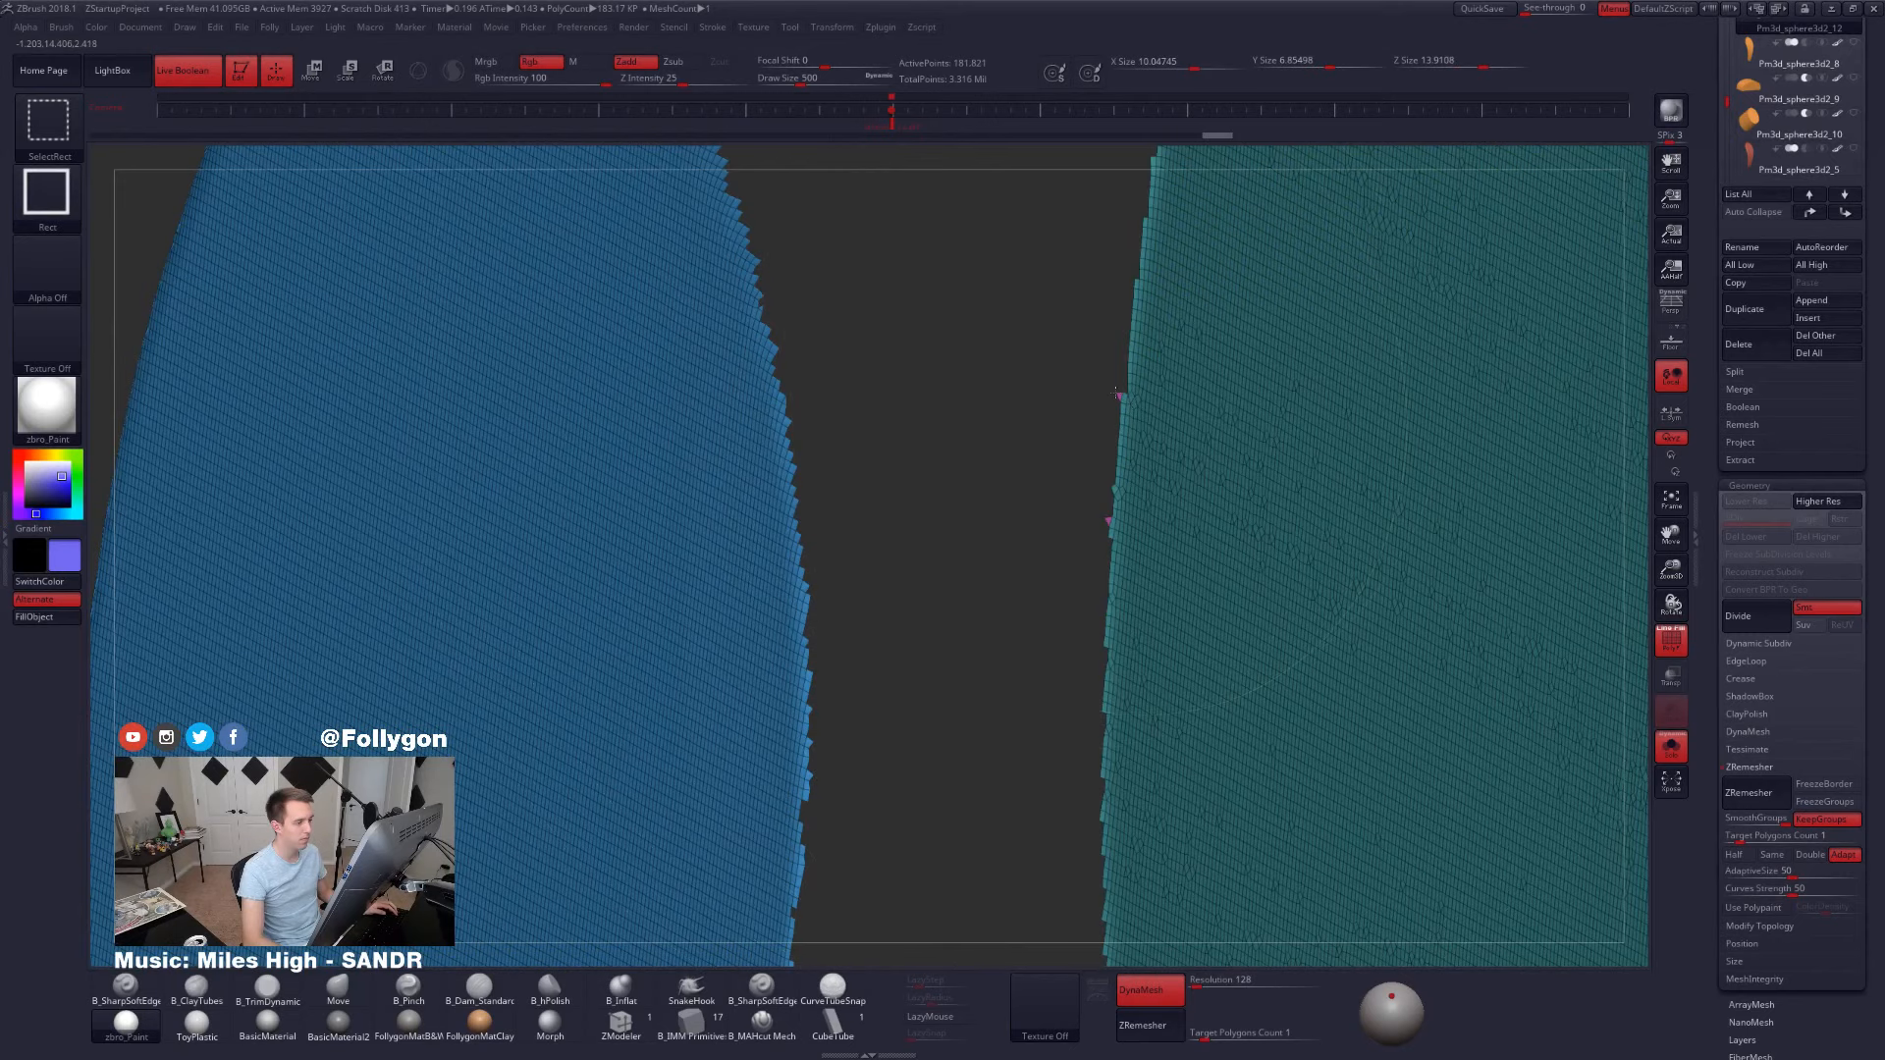
- Regroup the rear cuff copy's side as its own polygroup, show all parts again and turn off the polyframe
{"action": "left_click_drag", "start_coordinate": [1043, 393], "coordinate": [1046, 445], "text": "ctrl+shift"}
{"action": "key", "text": "shift+f"}
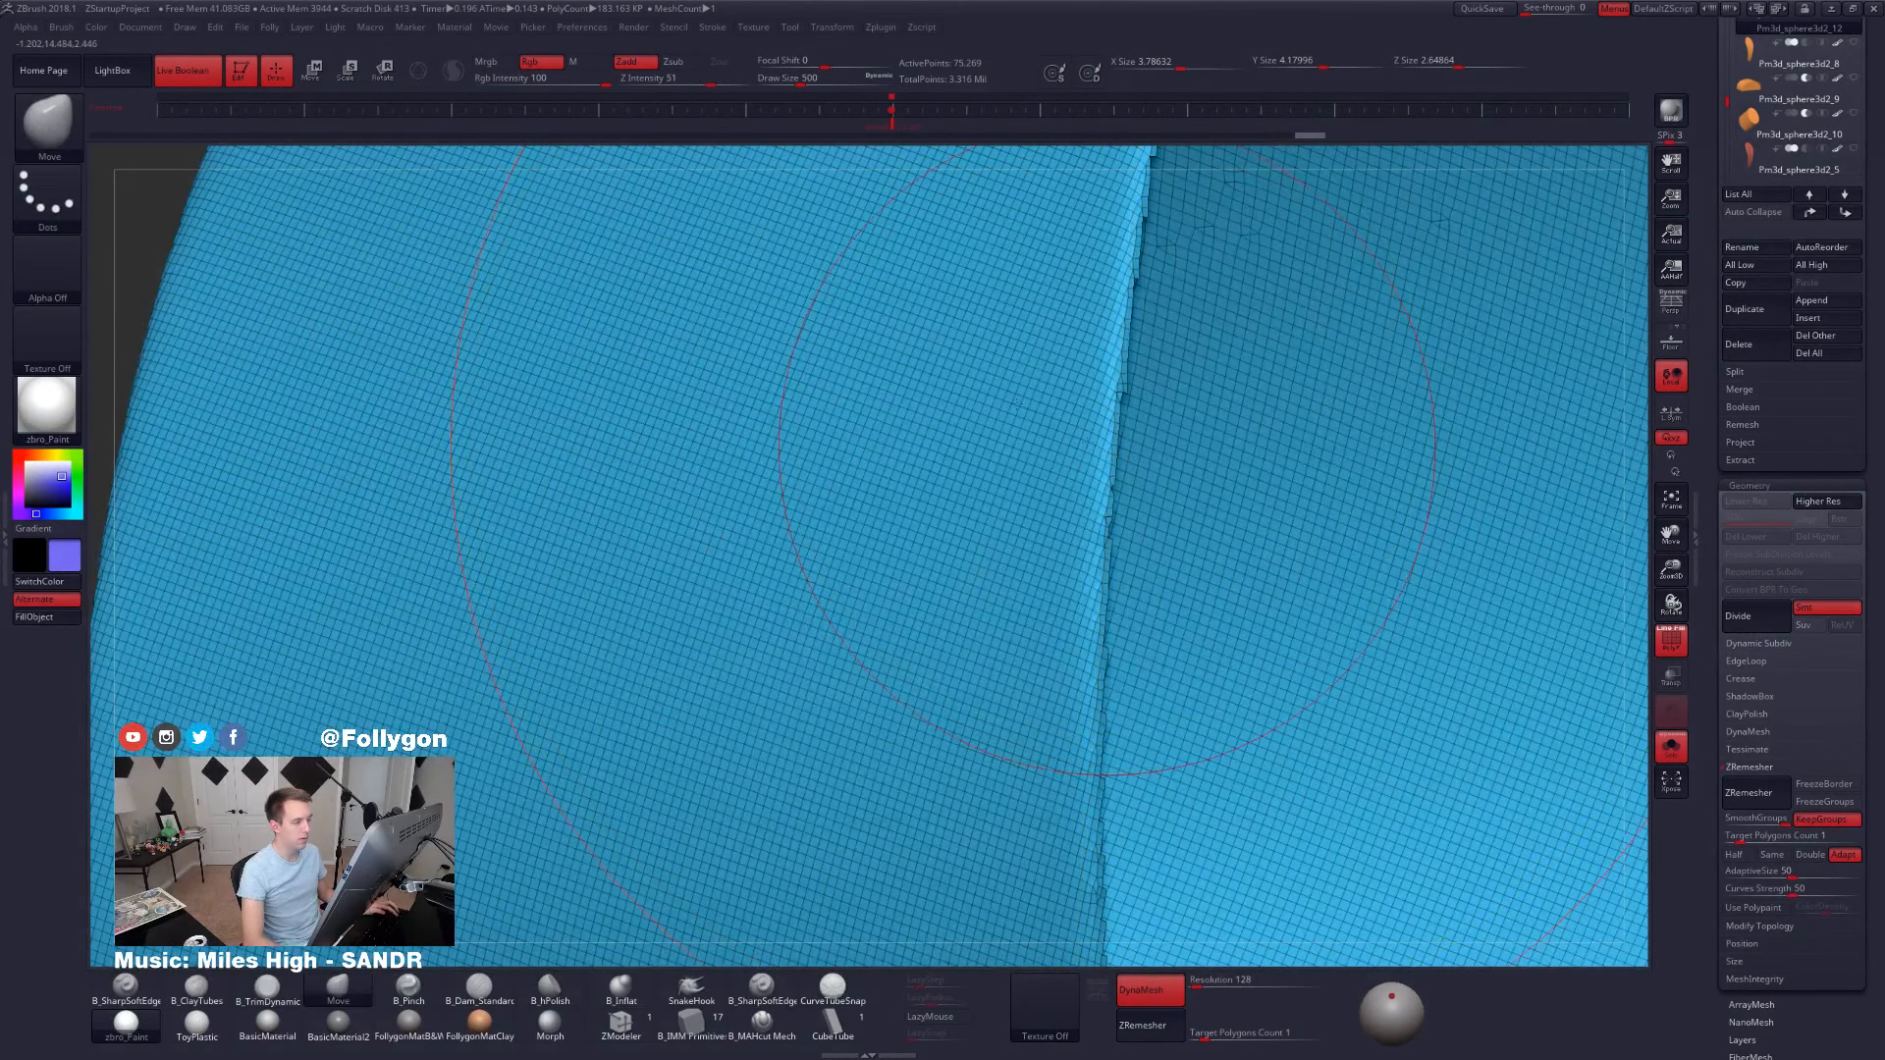
{"action": "key", "text": "f"}
{"action": "left_click", "coordinate": [693, 454], "text": "ctrl+shift"}
{"action": "key", "text": "shift+f"}
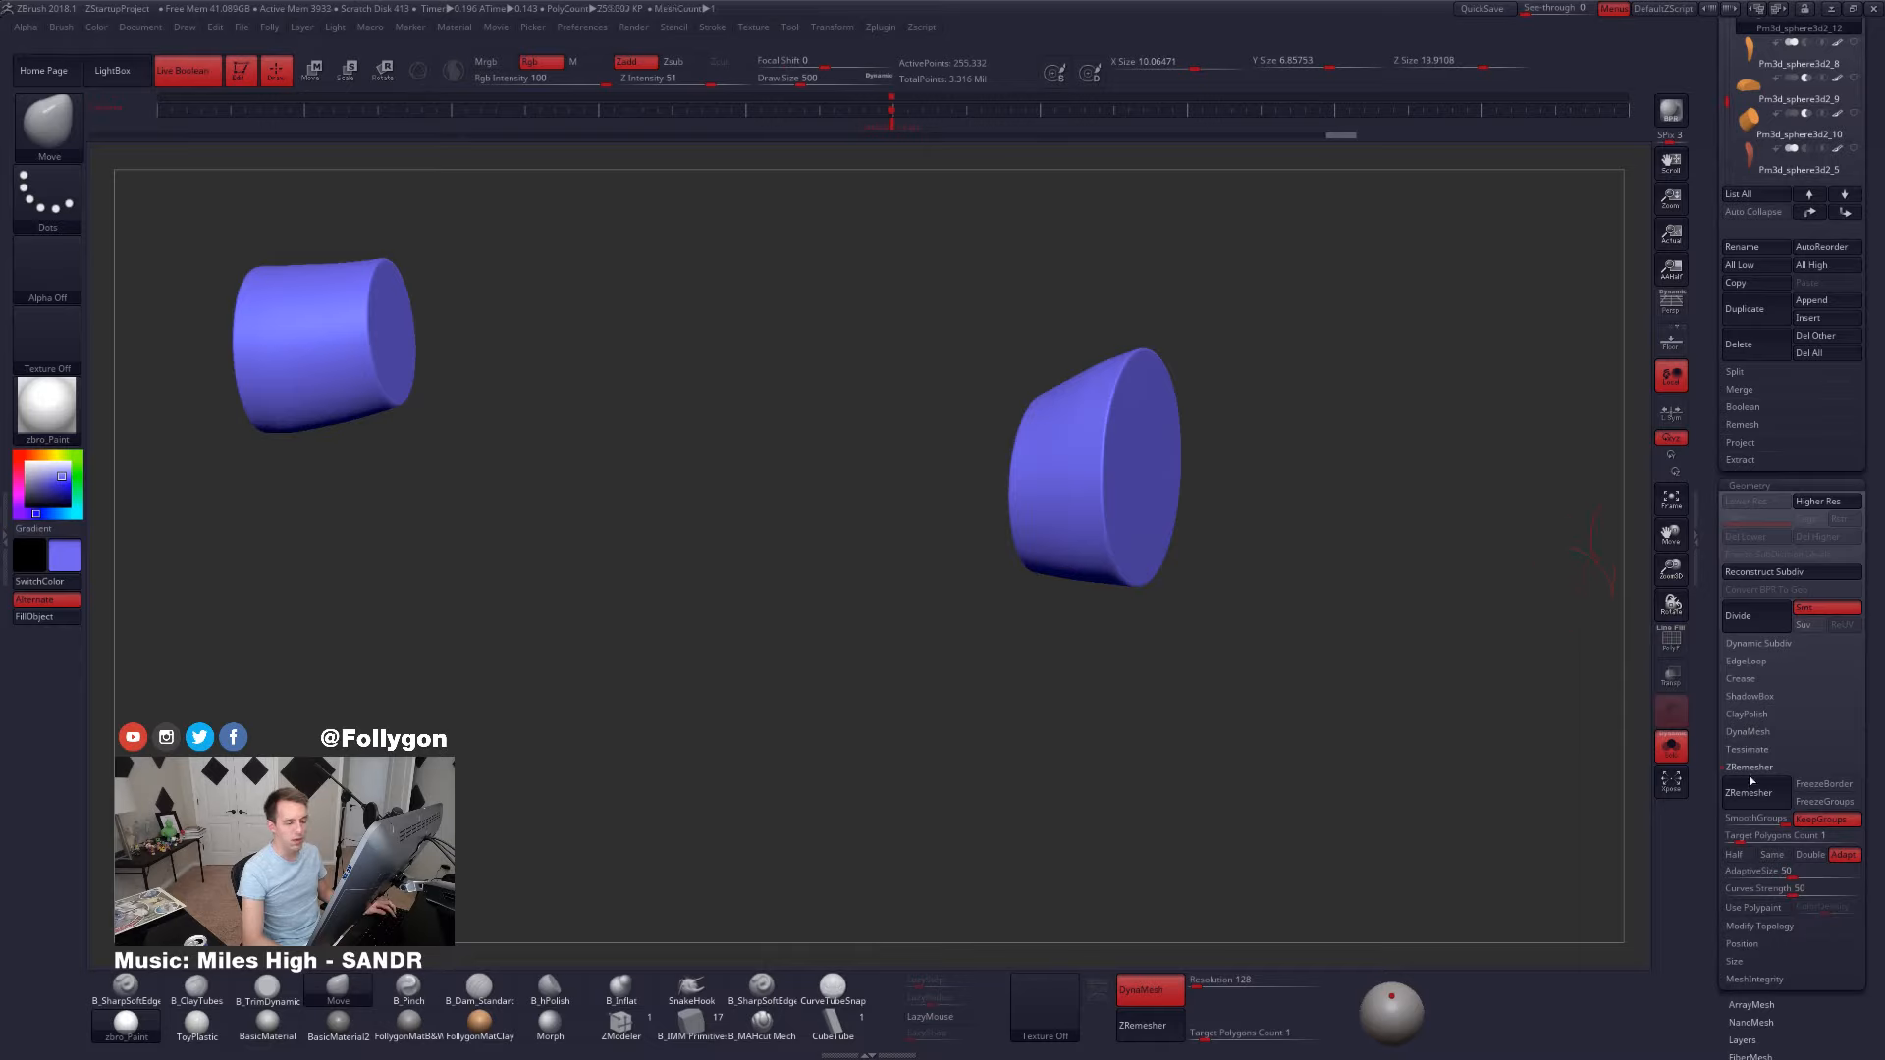
- ZRemesh both cuff copies with KeepGroups on and a target polygon count of 0.31117, and show the polyframe
{"action": "left_click", "coordinate": [1740, 837]}
{"action": "left_click", "coordinate": [1743, 840]}
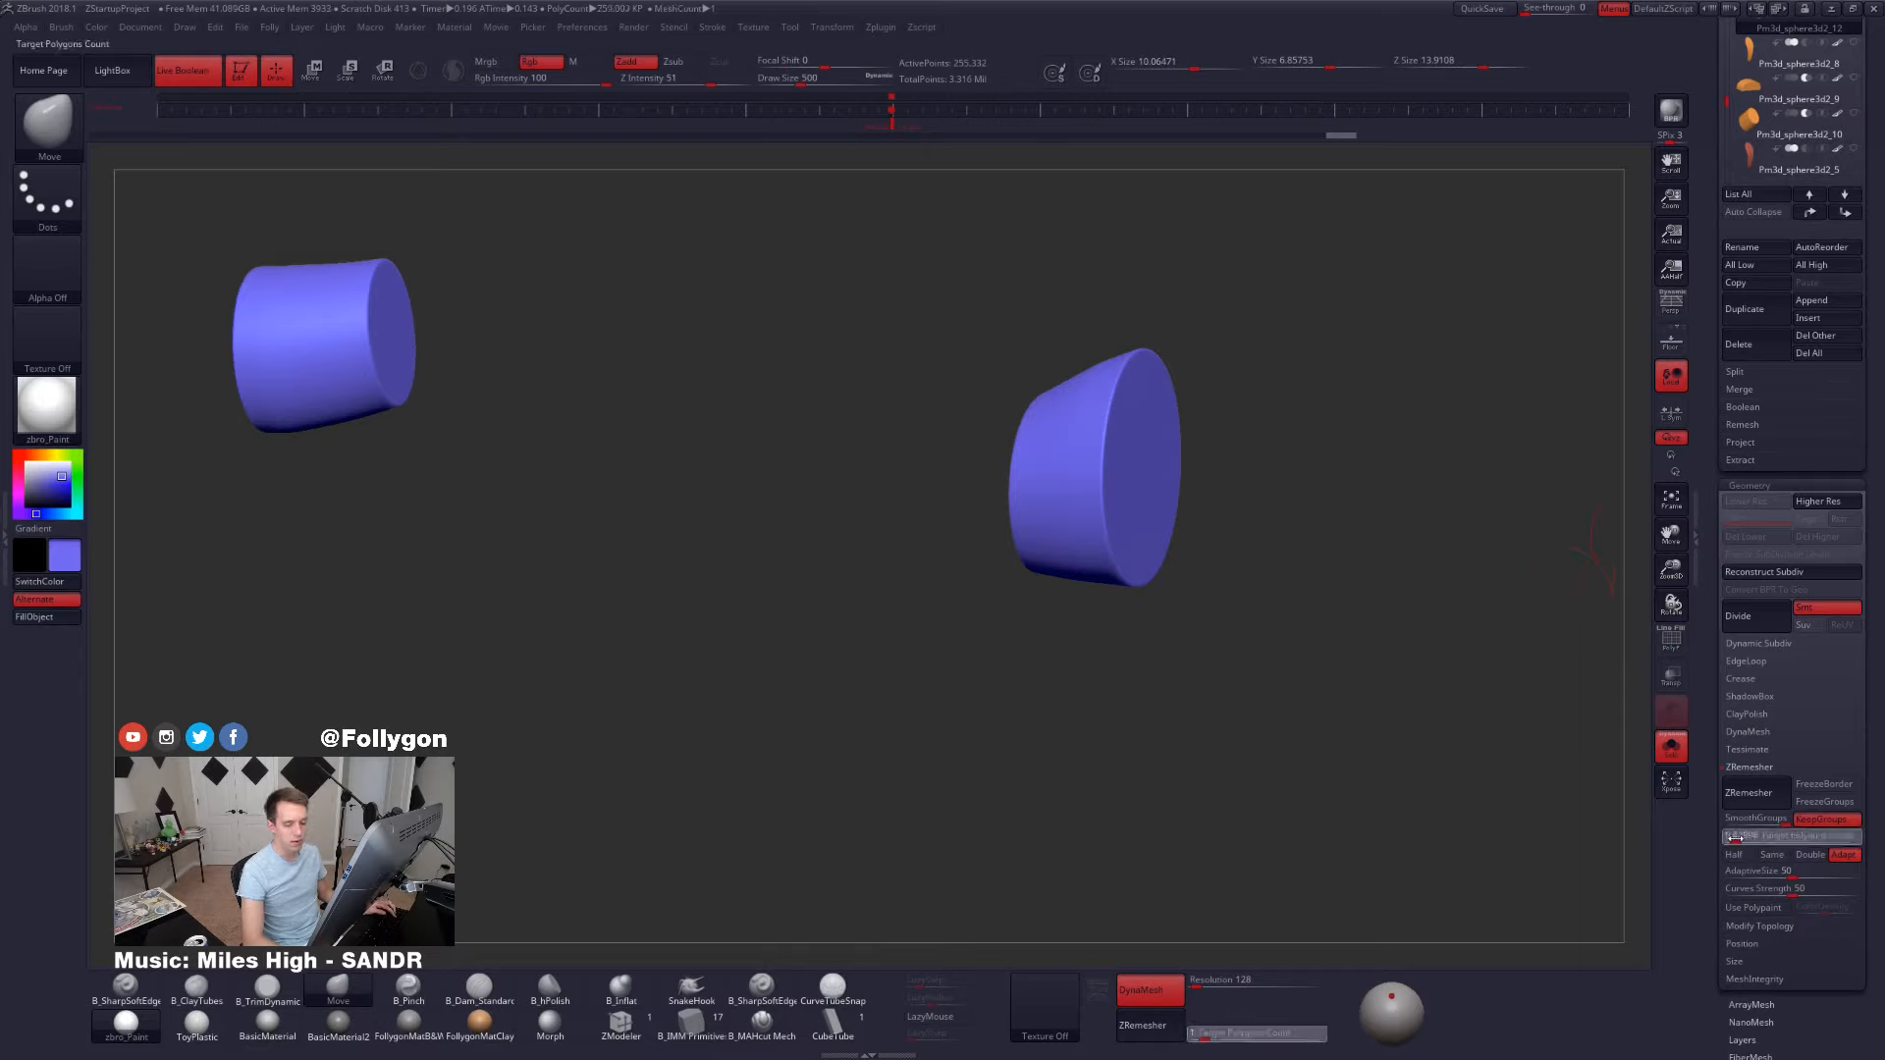
{"action": "type", "text": "0.31117"}
{"action": "key", "text": "Return"}
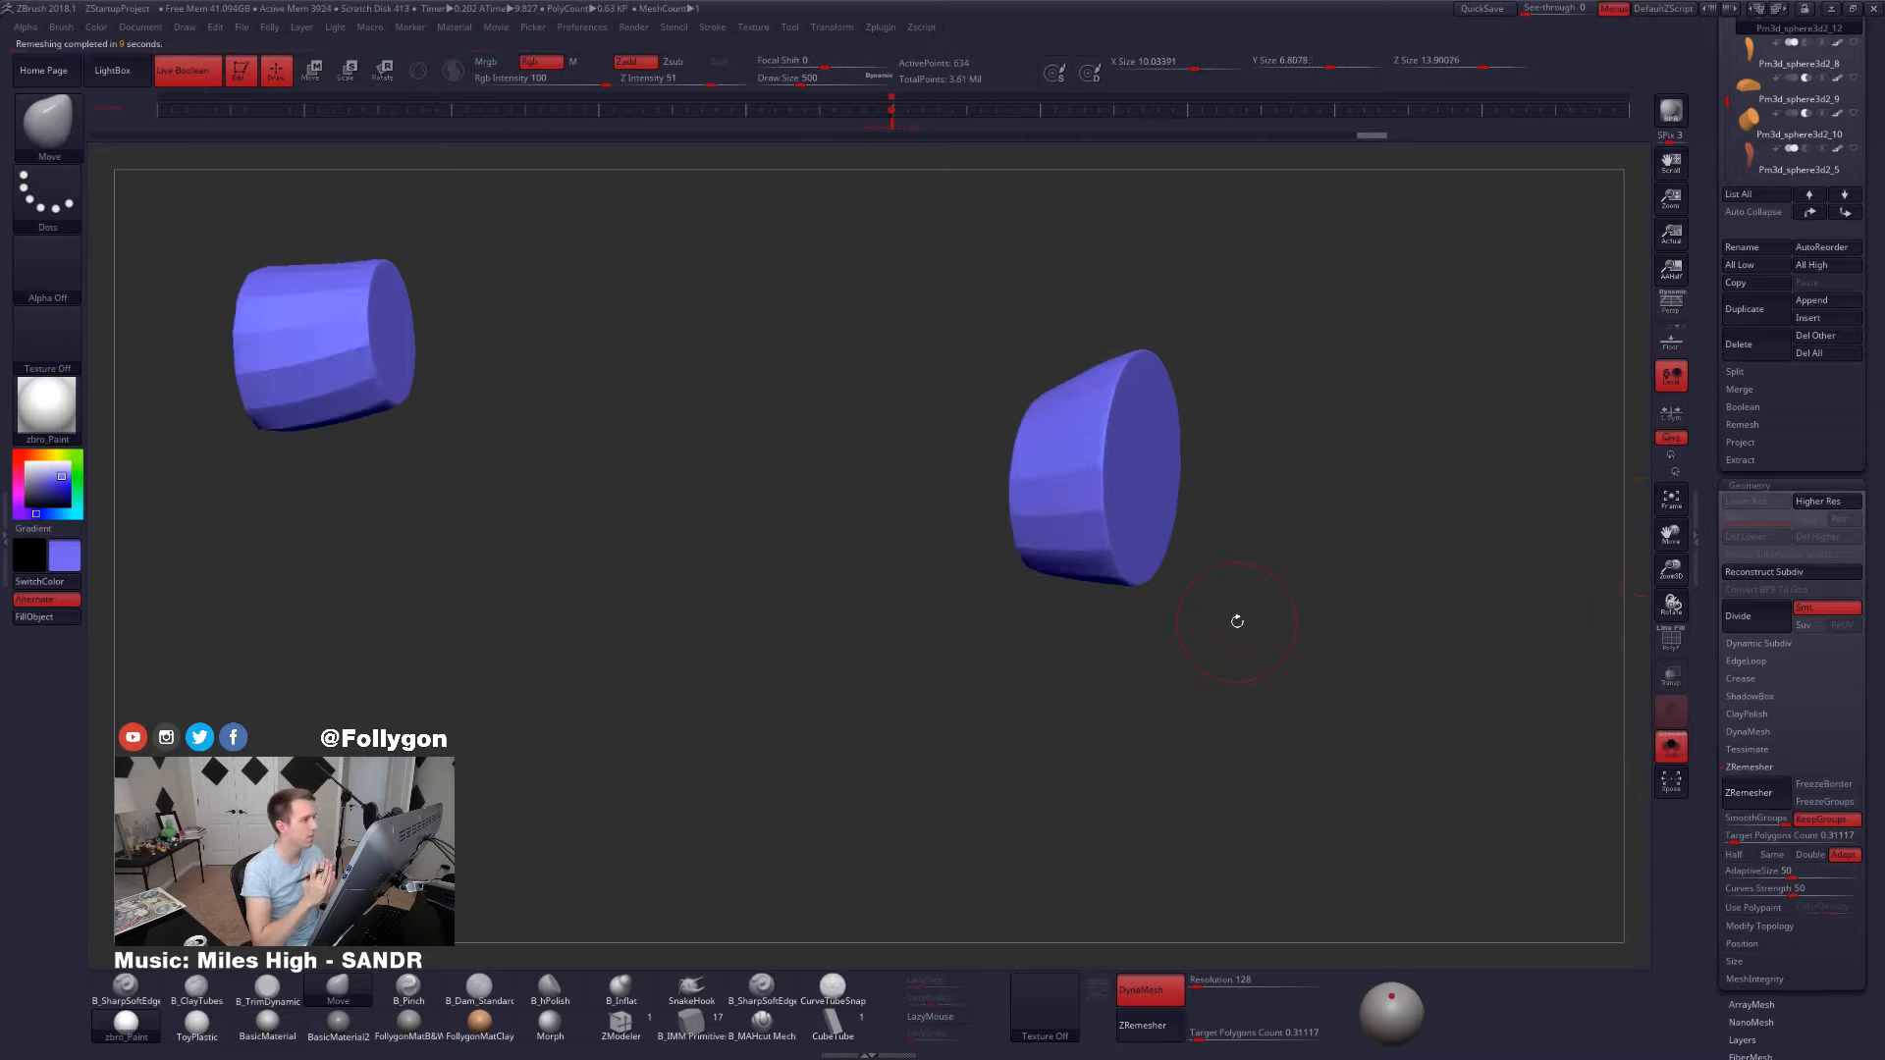
{"action": "key", "text": "shift+f"}
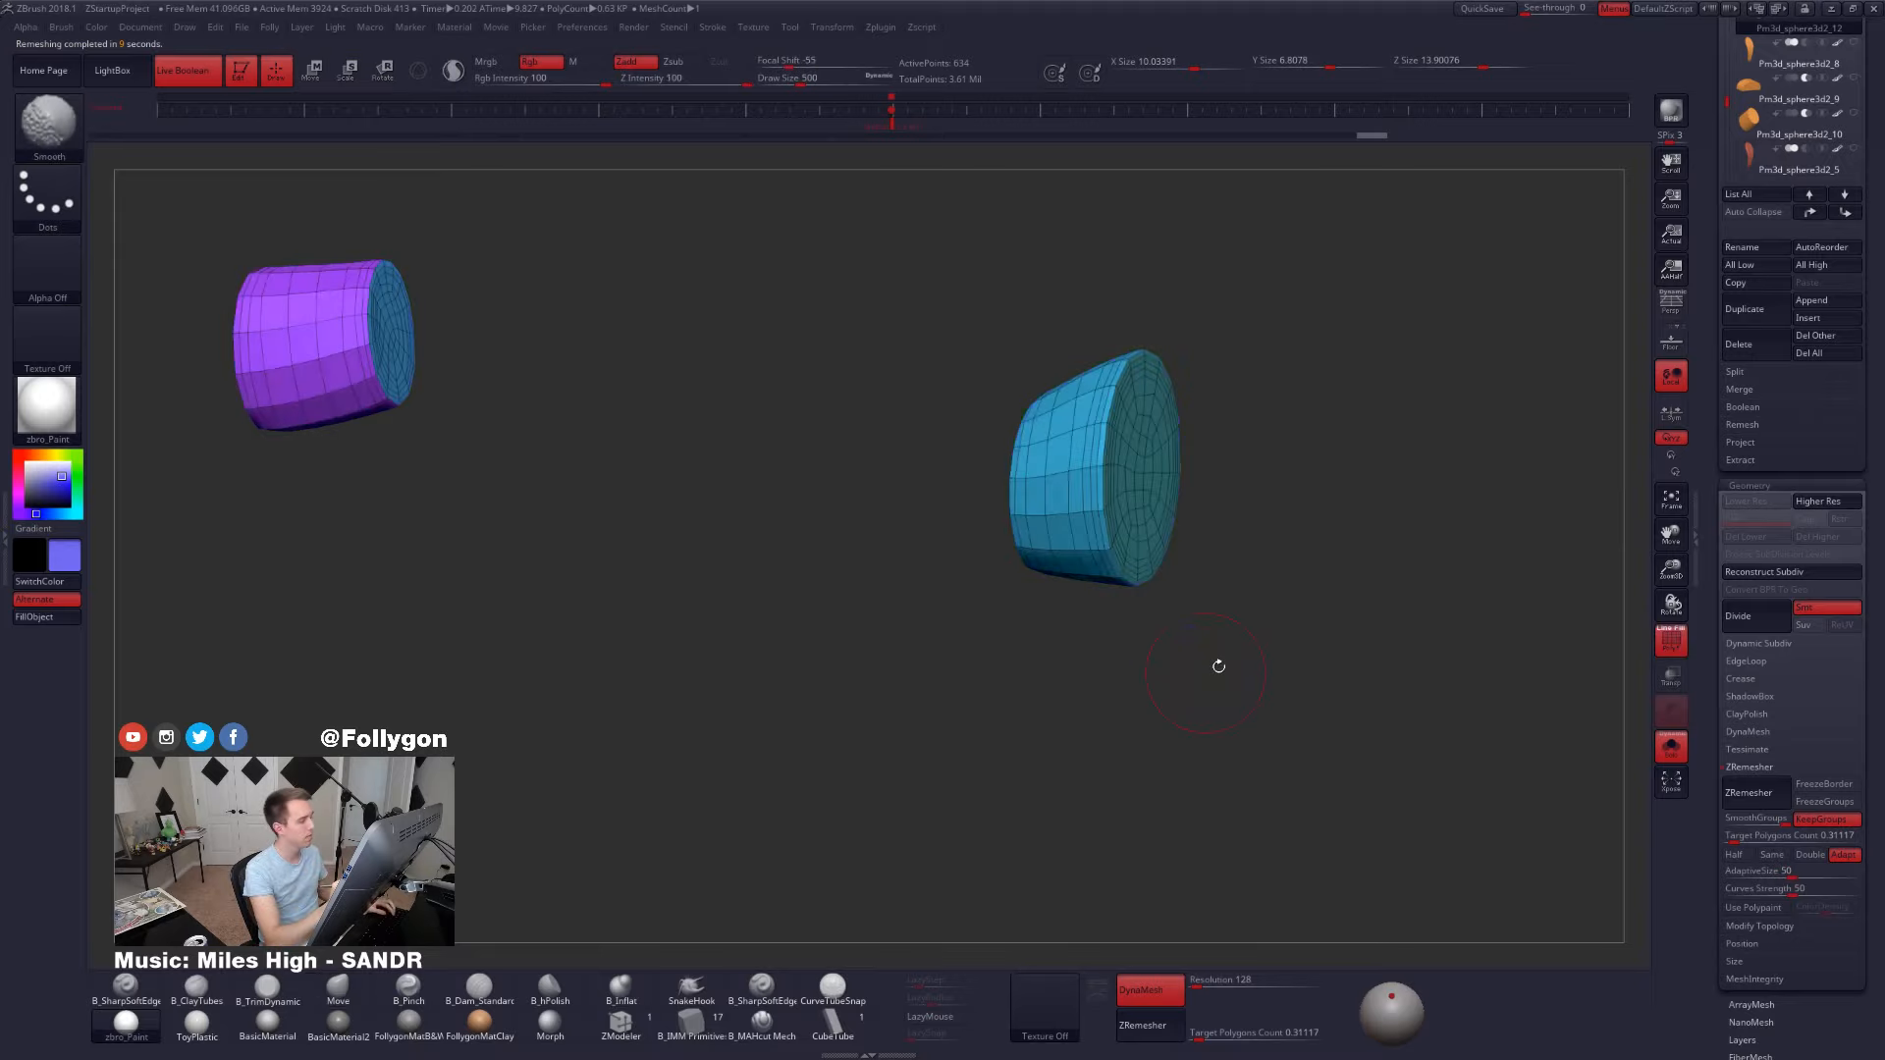
- Frame the violet cuff copy and set the ZModeler edge action to Delete with EdgeLoop Complete as the target
{"action": "left_click_drag", "start_coordinate": [1215, 661], "coordinate": [1105, 674]}
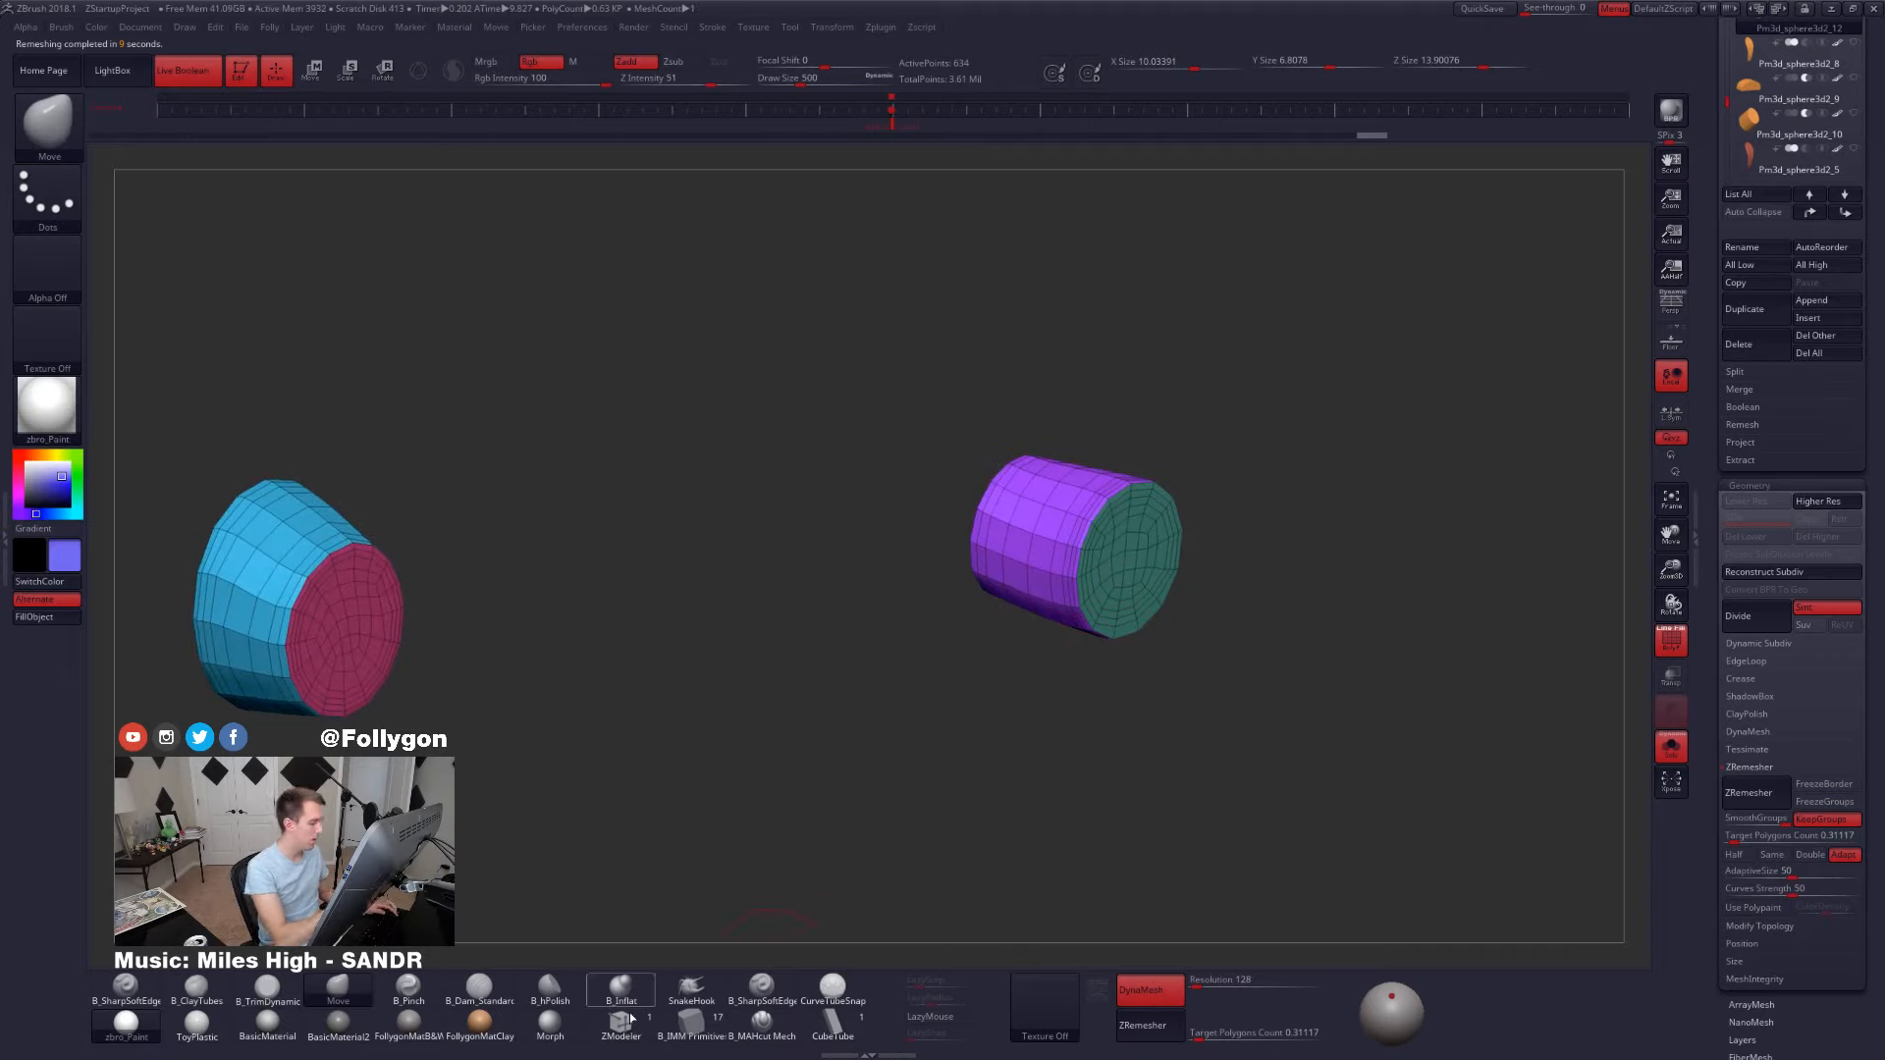
{"action": "key", "text": "f"}
{"action": "key", "text": "shift+f"}
{"action": "key", "text": "shift+f"}
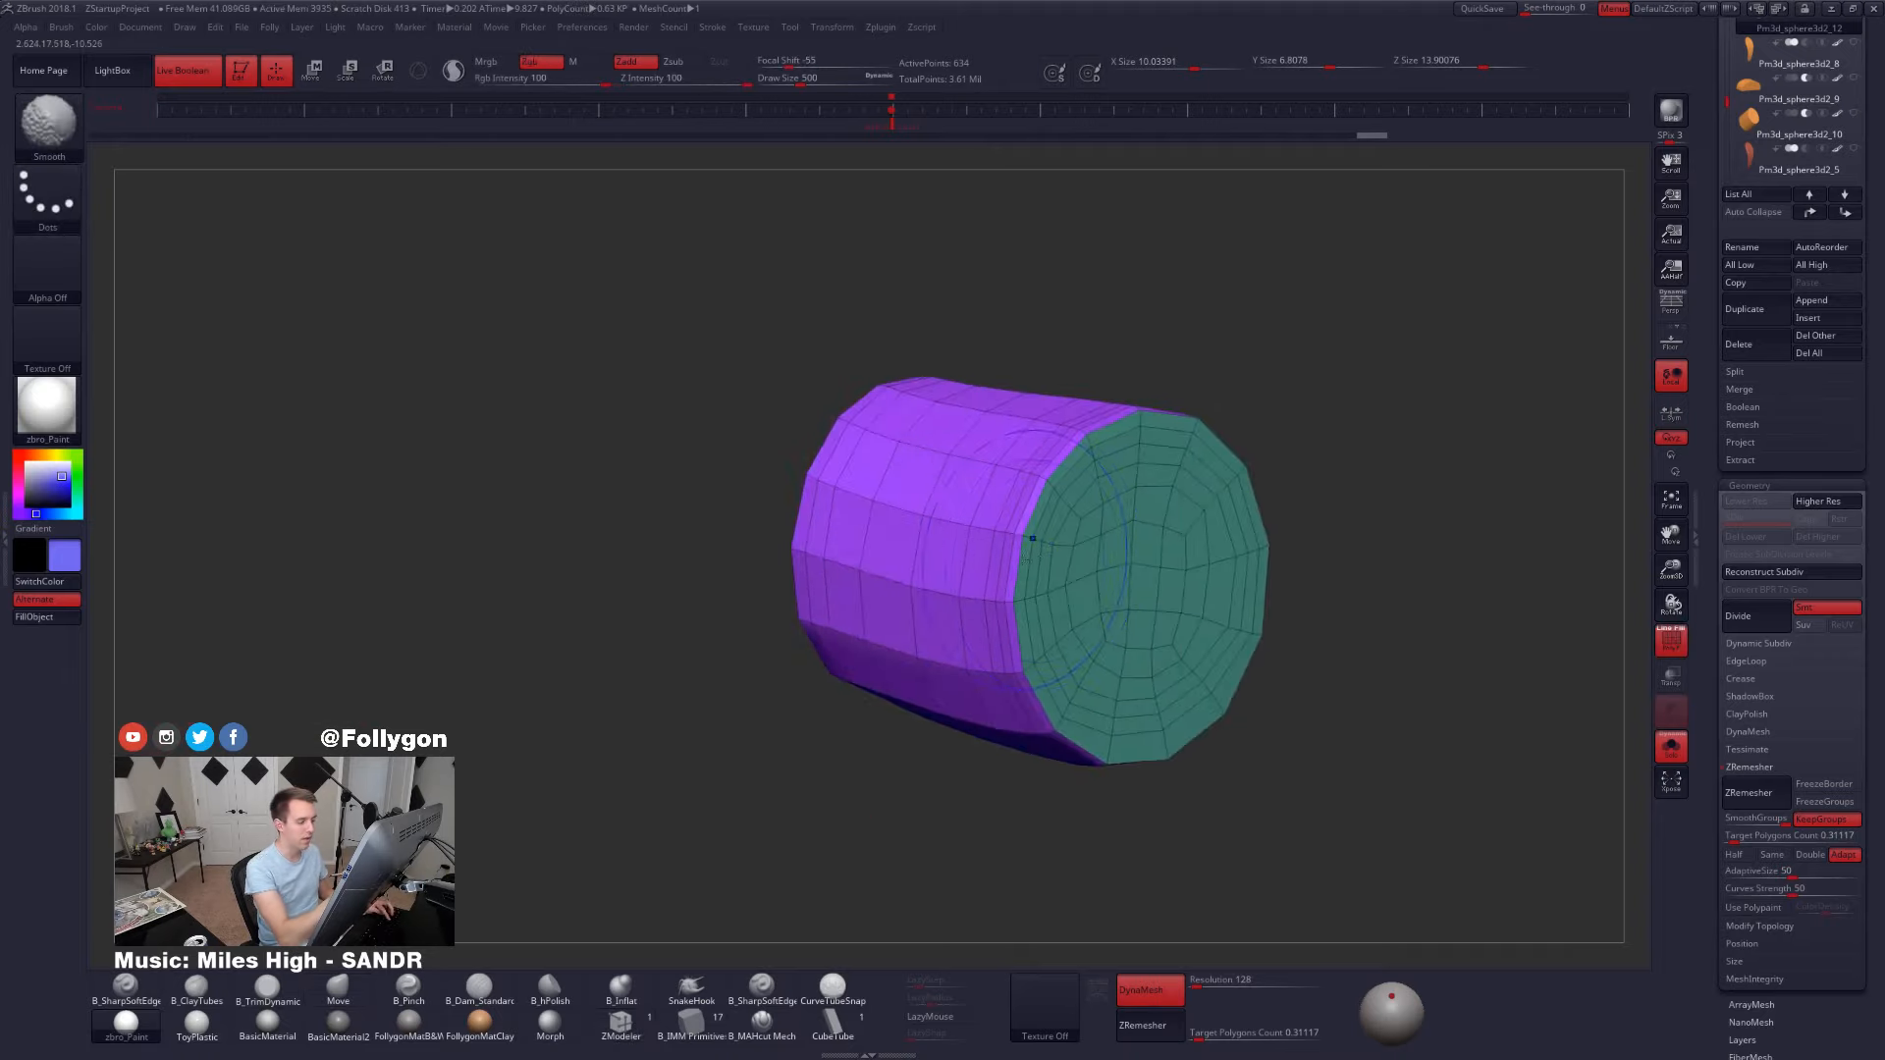
{"action": "right_click_drag", "start_coordinate": [1032, 538], "coordinate": [1041, 579], "text": "ctrl"}
{"action": "key", "text": "space"}
{"action": "left_click", "coordinate": [913, 685]}
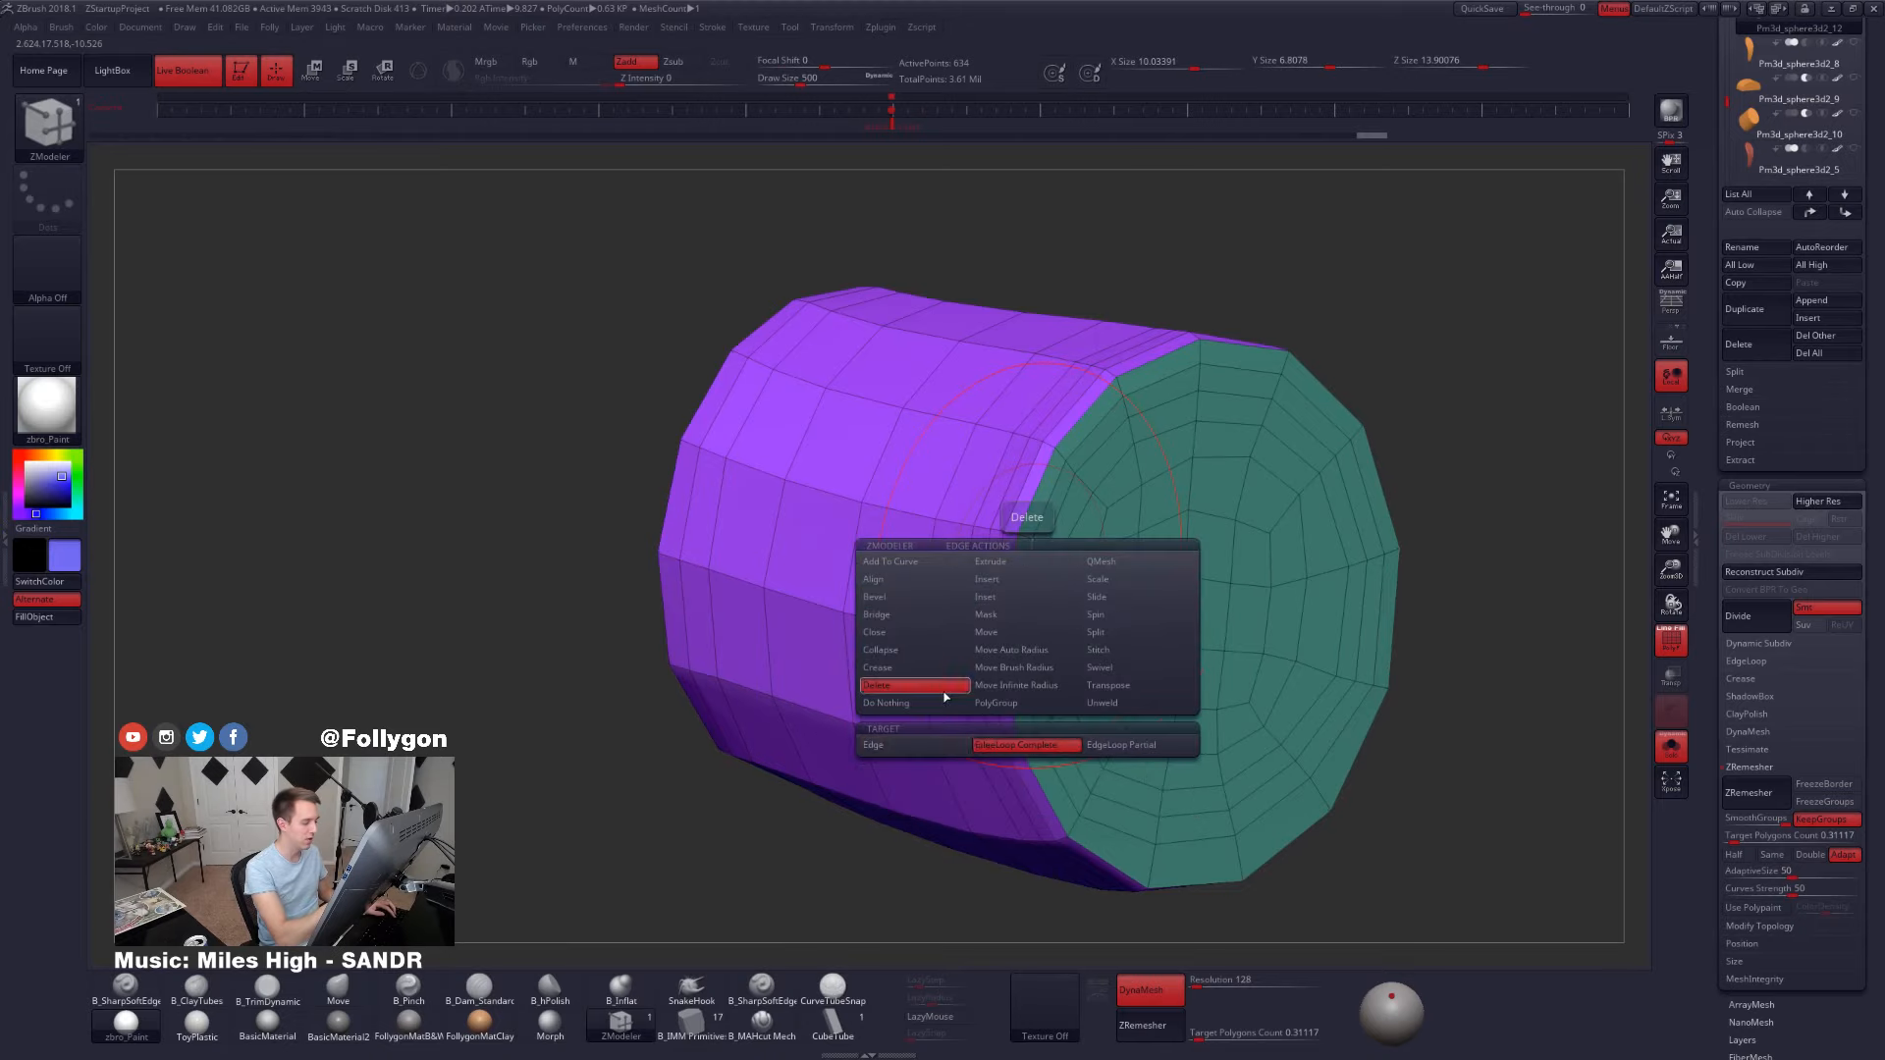
{"action": "left_click", "coordinate": [1021, 743]}
{"action": "right_click_drag", "start_coordinate": [1021, 743], "coordinate": [1001, 584]}
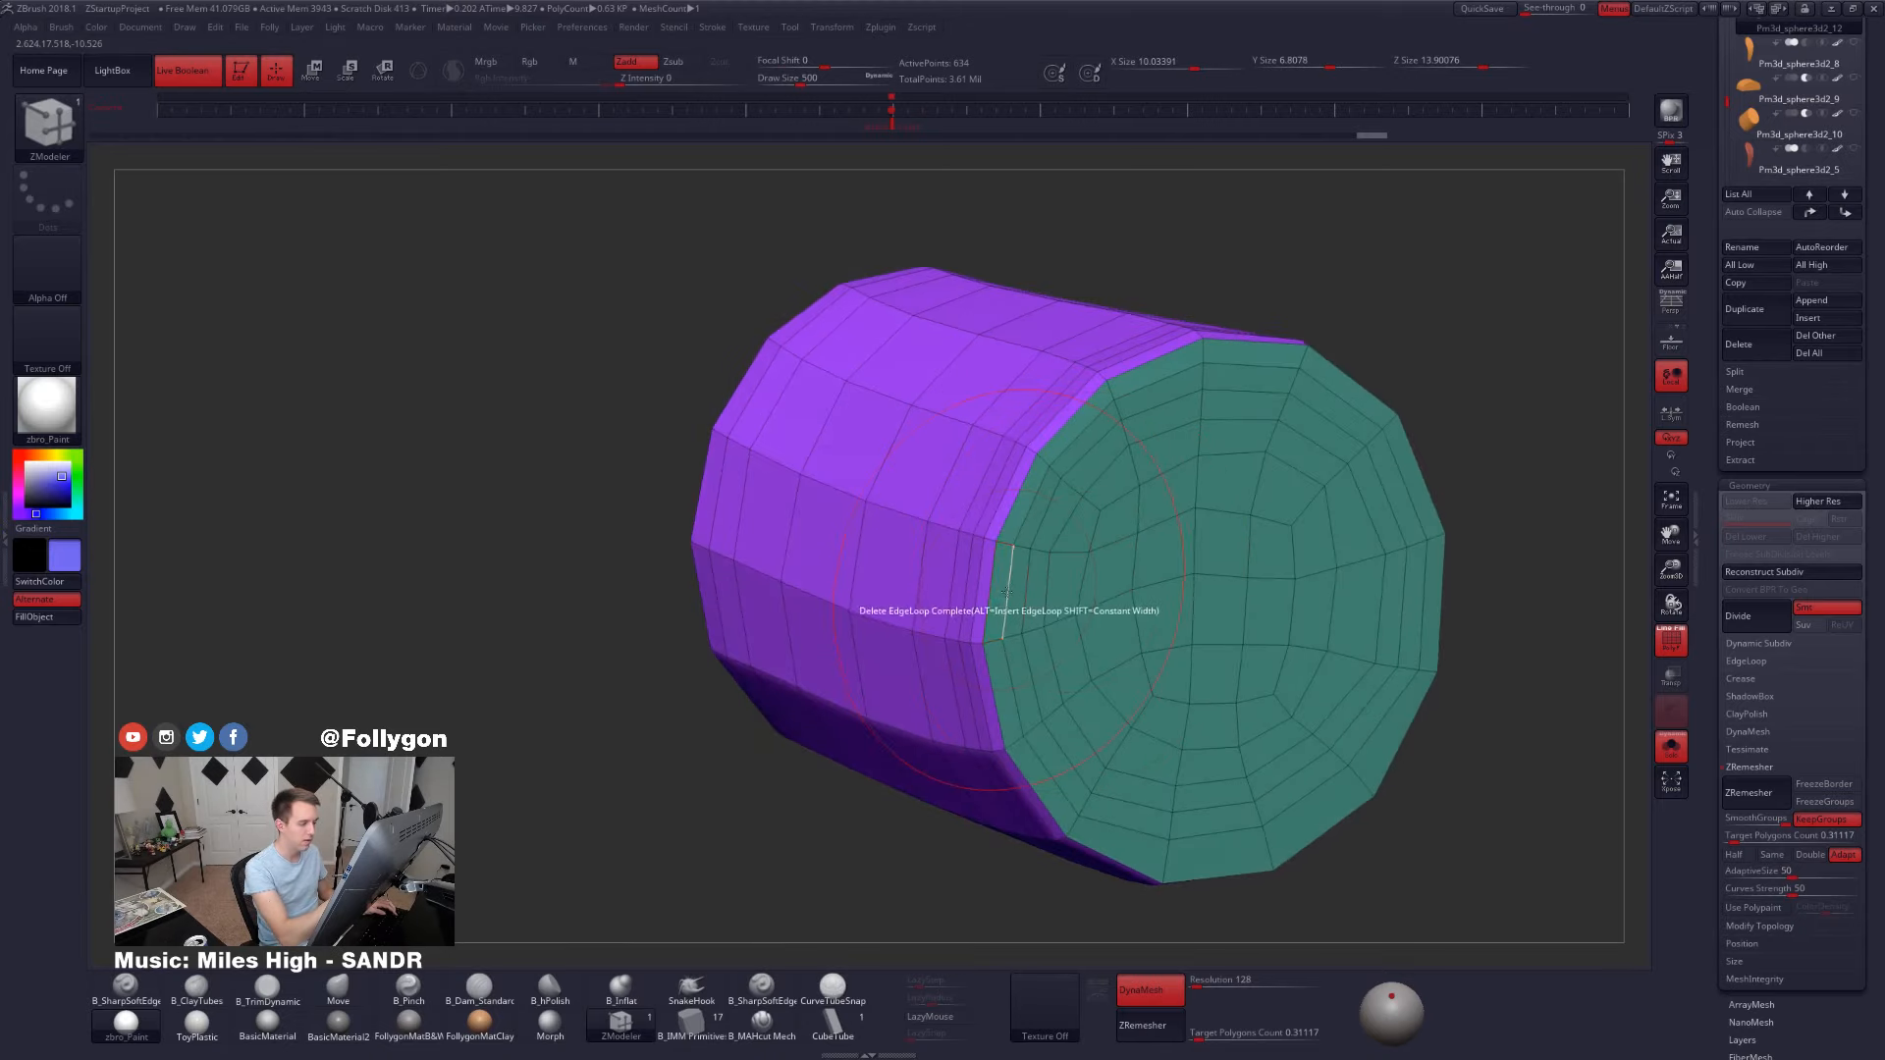
- Delete the redundant edge loops near both ends of the violet cuff and check its smoothed preview
{"action": "left_click", "coordinate": [1006, 591]}
{"action": "right_click_drag", "start_coordinate": [1080, 666], "coordinate": [1142, 645]}
{"action": "left_click", "coordinate": [1128, 619]}
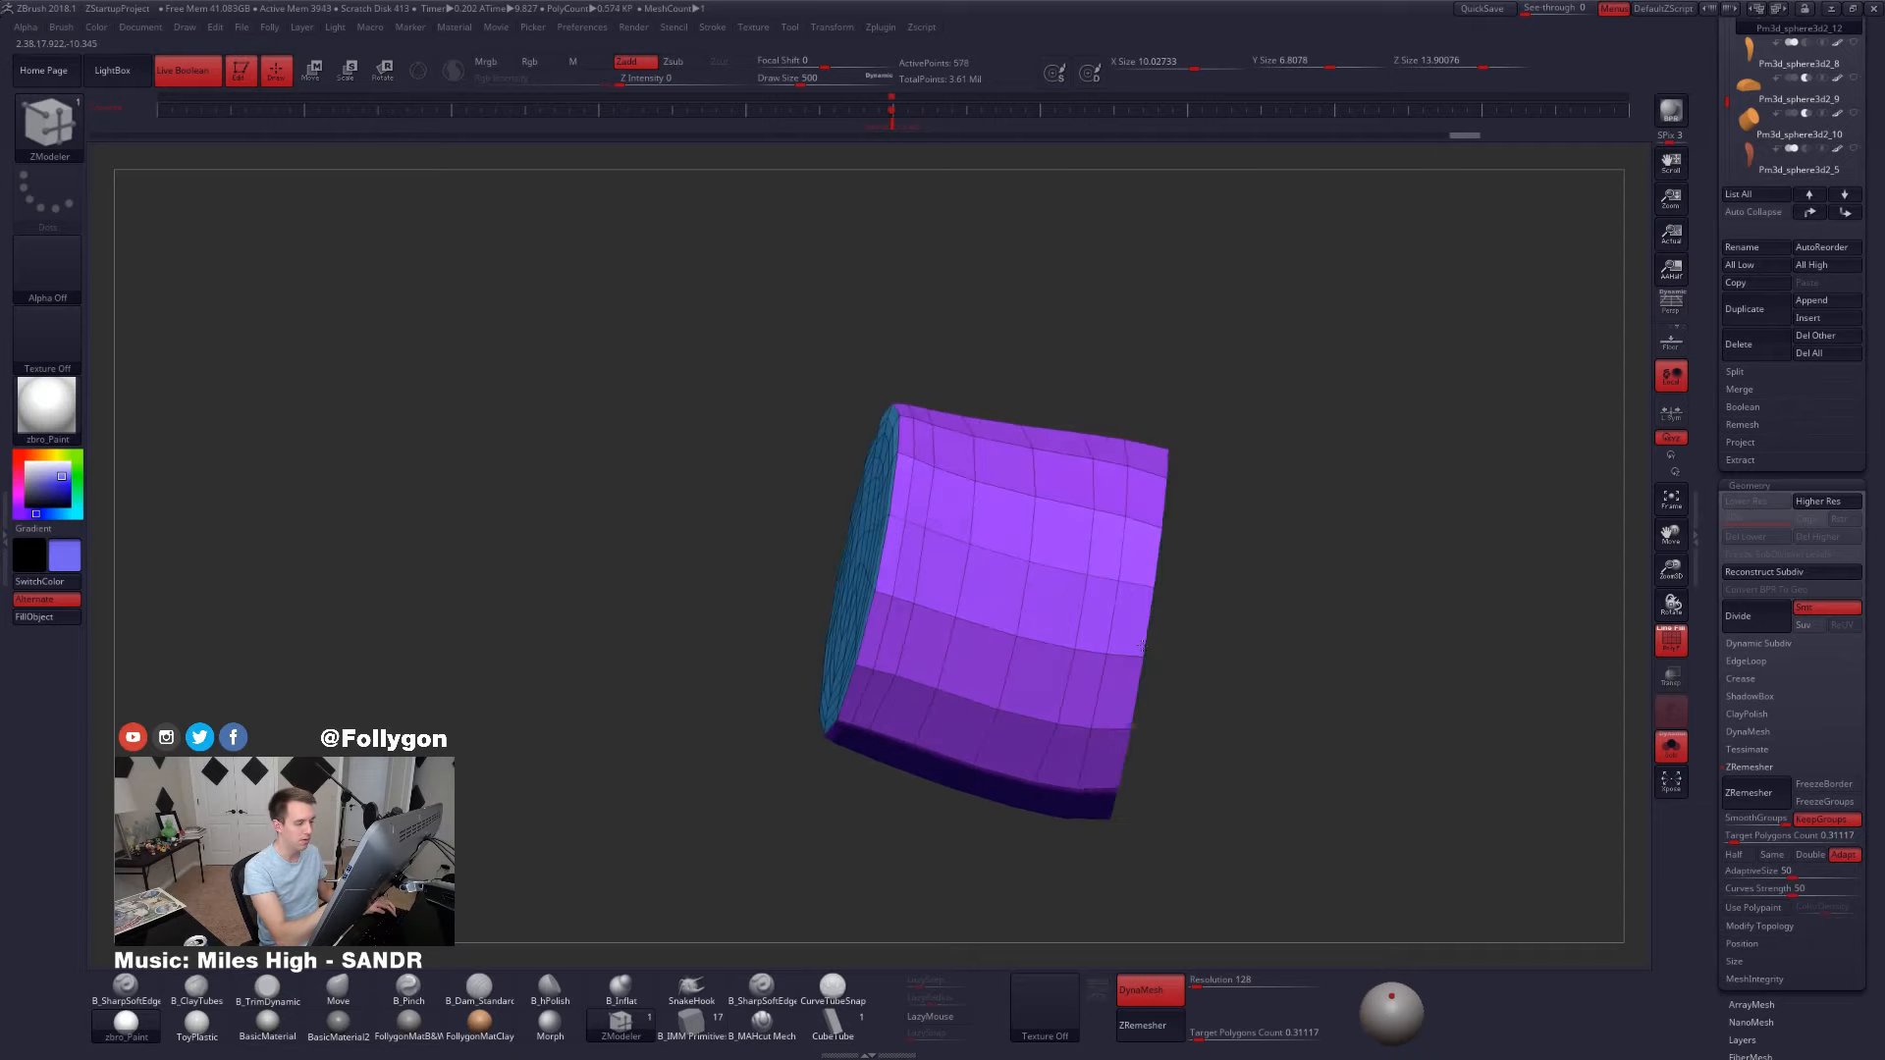
{"action": "mouse_move", "coordinate": [996, 629]}
{"action": "right_mouse_down"}
{"action": "mouse_move", "coordinate": [1224, 665]}
{"action": "mouse_move", "coordinate": [1131, 609]}
{"action": "mouse_move", "coordinate": [1021, 633]}
{"action": "right_mouse_up"}
{"action": "left_click", "coordinate": [1134, 628]}
{"action": "right_click_drag", "start_coordinate": [1134, 628], "coordinate": [1193, 678]}
{"action": "key", "text": "d"}
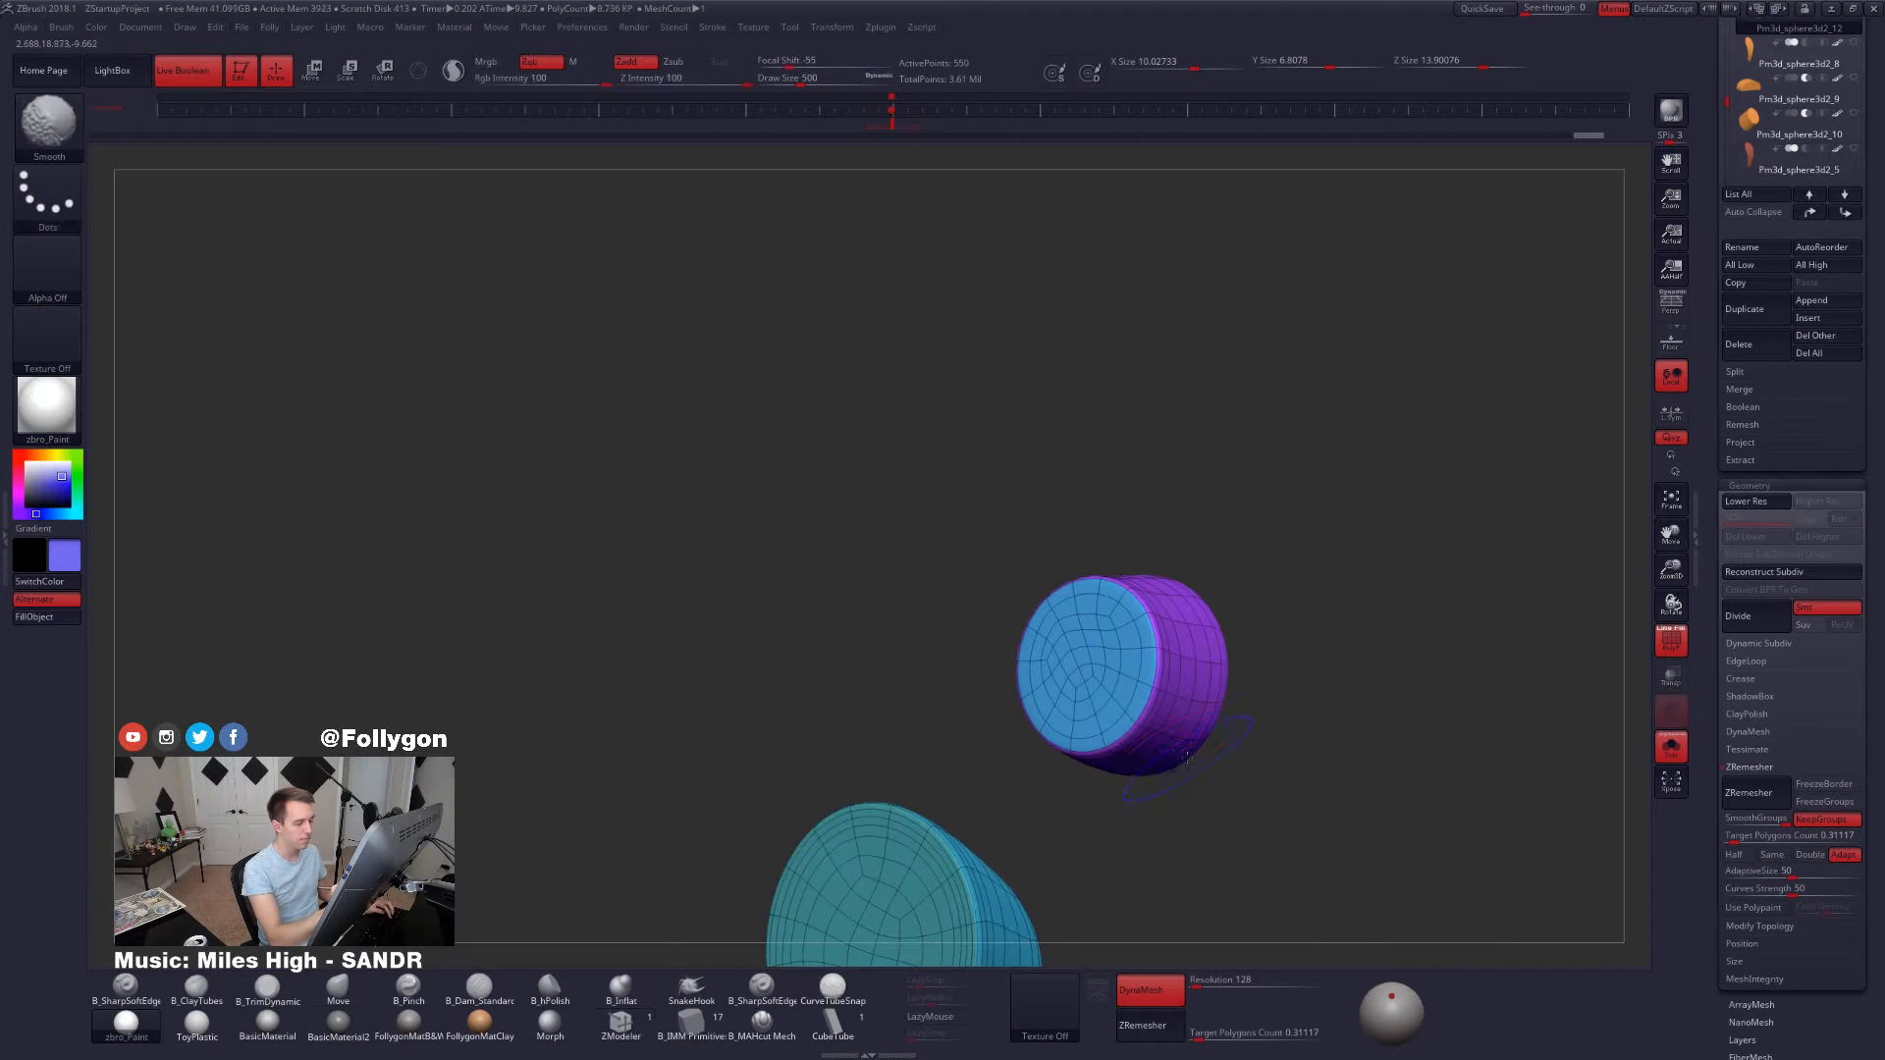
{"action": "key", "text": "shift+d"}
- Delete the redundant edge loops beside the remaining end caps of both cuffs, undoing the one wrong deletion
{"action": "mouse_move", "coordinate": [1187, 758]}
{"action": "right_mouse_down"}
{"action": "mouse_move", "coordinate": [1050, 722]}
{"action": "mouse_move", "coordinate": [1185, 448]}
{"action": "right_mouse_up"}
{"action": "mouse_move", "coordinate": [690, 597]}
{"action": "right_mouse_down", "text": "alt"}
{"action": "mouse_move", "coordinate": [1217, 669]}
{"action": "mouse_move", "coordinate": [1070, 677]}
{"action": "mouse_move", "coordinate": [1072, 592]}
{"action": "mouse_move", "coordinate": [1014, 579]}
{"action": "mouse_move", "coordinate": [1138, 629]}
{"action": "mouse_move", "coordinate": [1115, 593]}
{"action": "mouse_move", "coordinate": [1039, 574]}
{"action": "right_mouse_up", "text": "alt"}
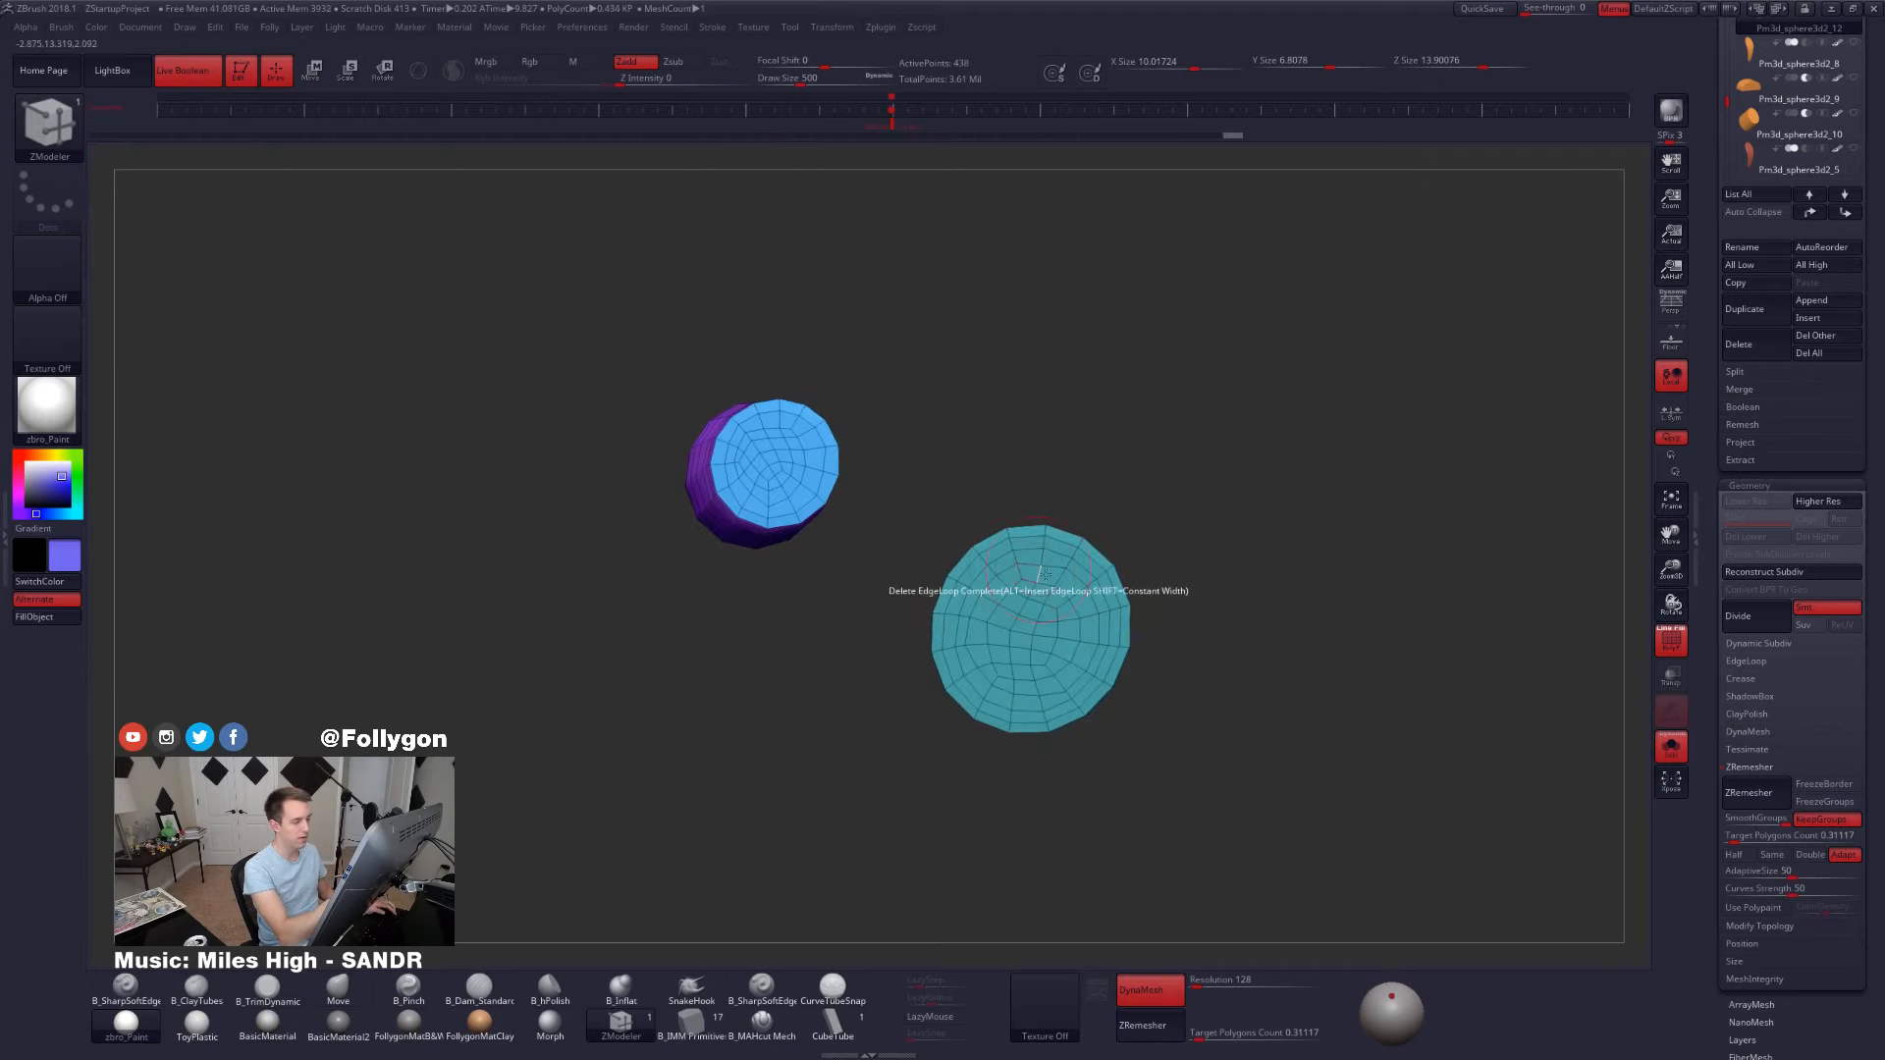
{"action": "mouse_move", "coordinate": [1162, 722]}
{"action": "right_mouse_down"}
{"action": "mouse_move", "coordinate": [1110, 703]}
{"action": "mouse_move", "coordinate": [1144, 718]}
{"action": "mouse_move", "coordinate": [1129, 682]}
{"action": "mouse_move", "coordinate": [1156, 725]}
{"action": "right_mouse_up"}
{"action": "right_click_drag", "start_coordinate": [1156, 724], "coordinate": [1299, 702]}
{"action": "left_click", "coordinate": [1110, 629]}
{"action": "left_click", "coordinate": [1081, 626]}
{"action": "key", "text": "ctrl+z"}
{"action": "left_click", "coordinate": [1109, 634]}
{"action": "right_click_drag", "start_coordinate": [930, 631], "coordinate": [1288, 681], "text": "alt"}
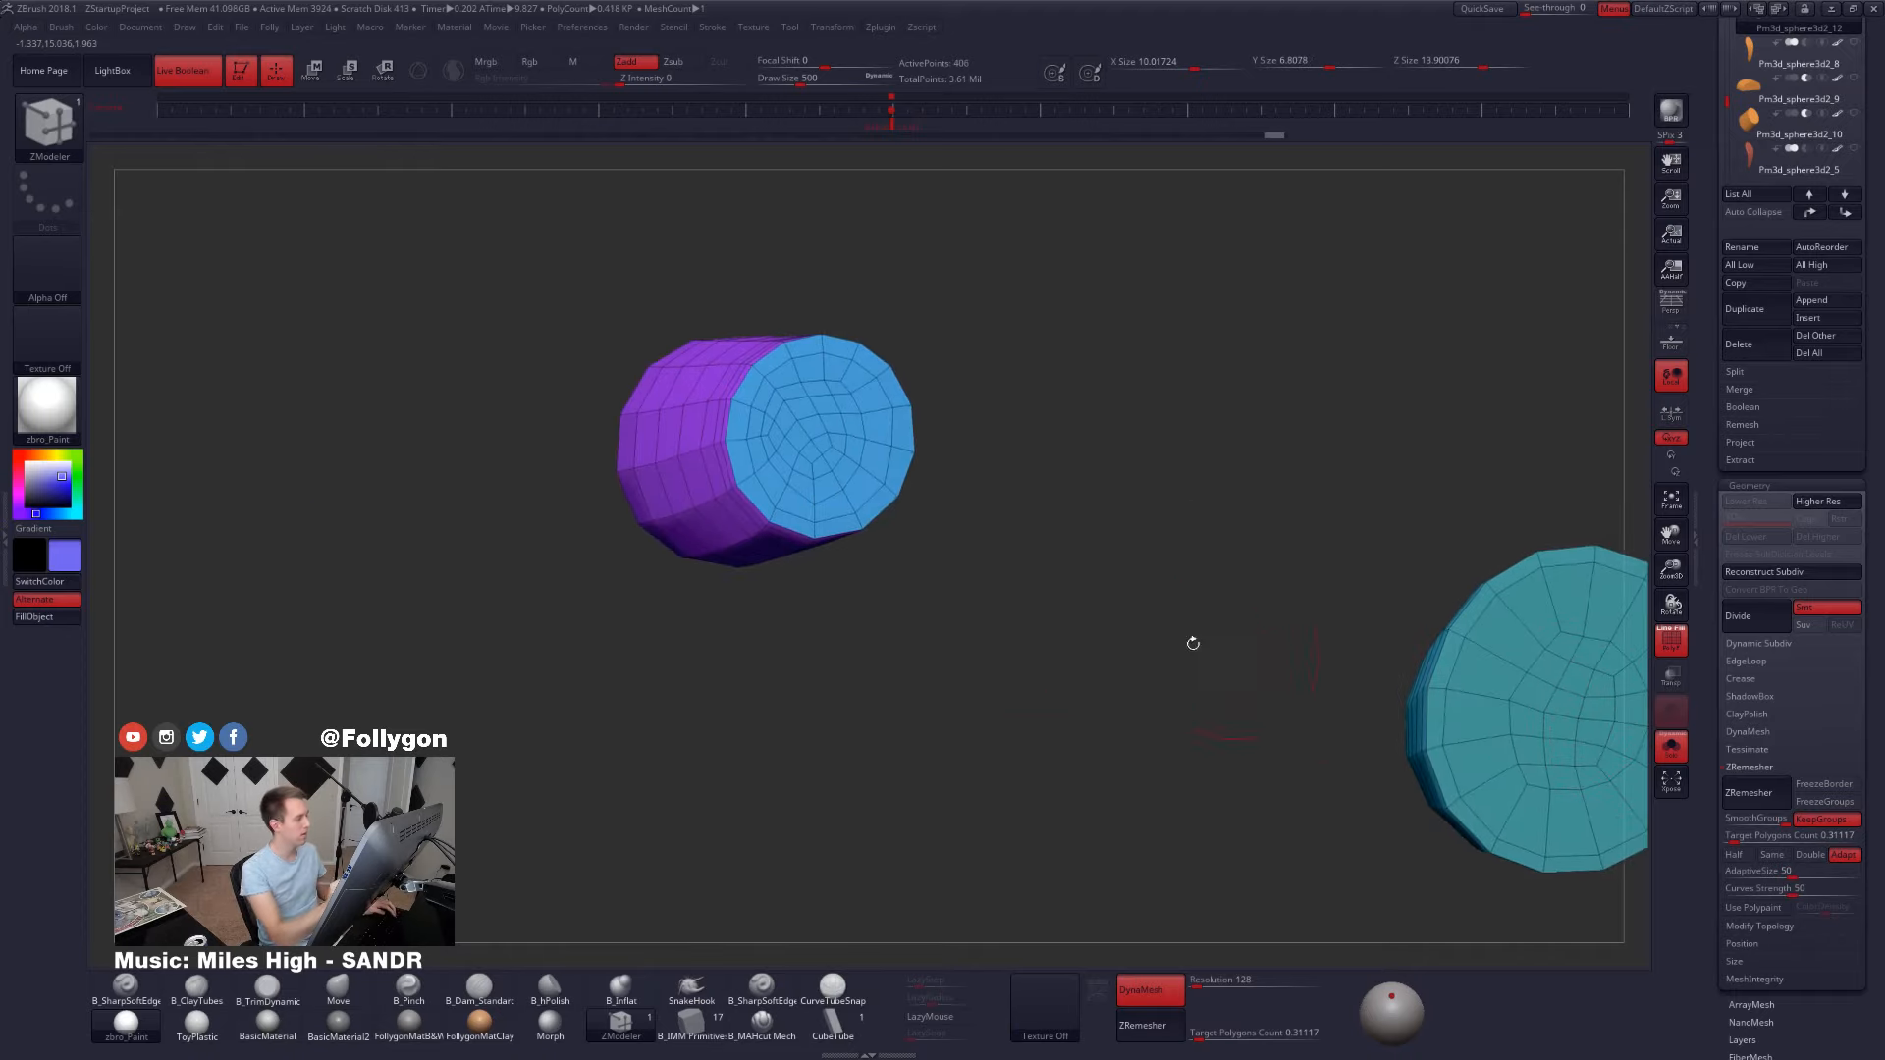
{"action": "left_click", "coordinate": [752, 446]}
- Inspect the edge softness of both cuffs in the smoothed preview with the polyframe hidden
{"action": "right_click_drag", "start_coordinate": [835, 657], "coordinate": [828, 551], "text": "ctrl"}
{"action": "key", "text": "ctrl+d"}
{"action": "key", "text": "ctrl+d"}
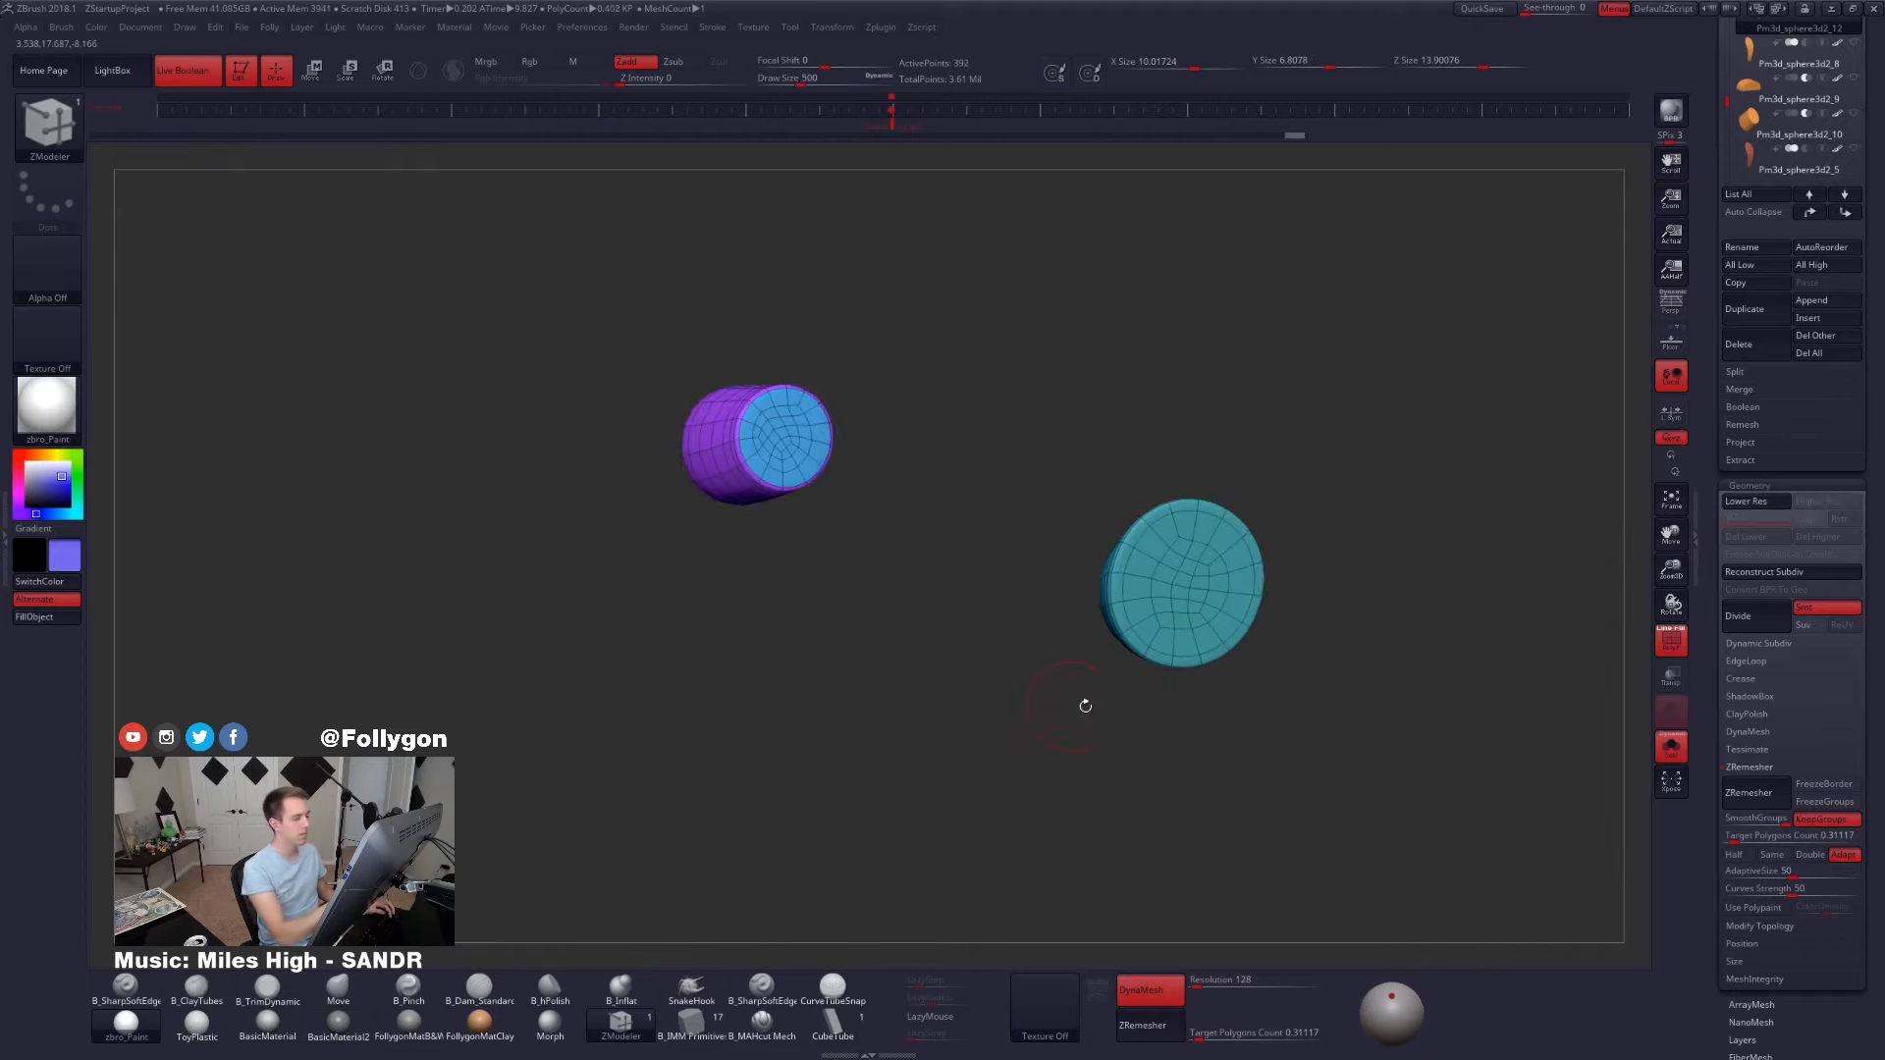
{"action": "mouse_move", "coordinate": [1326, 717]}
{"action": "right_mouse_down"}
{"action": "mouse_move", "coordinate": [1111, 724]}
{"action": "mouse_move", "coordinate": [1476, 746]}
{"action": "right_mouse_up"}
{"action": "key", "text": "shift+f"}
{"action": "right_click_drag", "start_coordinate": [1018, 707], "coordinate": [1226, 720], "text": "alt"}
{"action": "left_click_drag", "start_coordinate": [1711, 362], "coordinate": [1708, 517]}
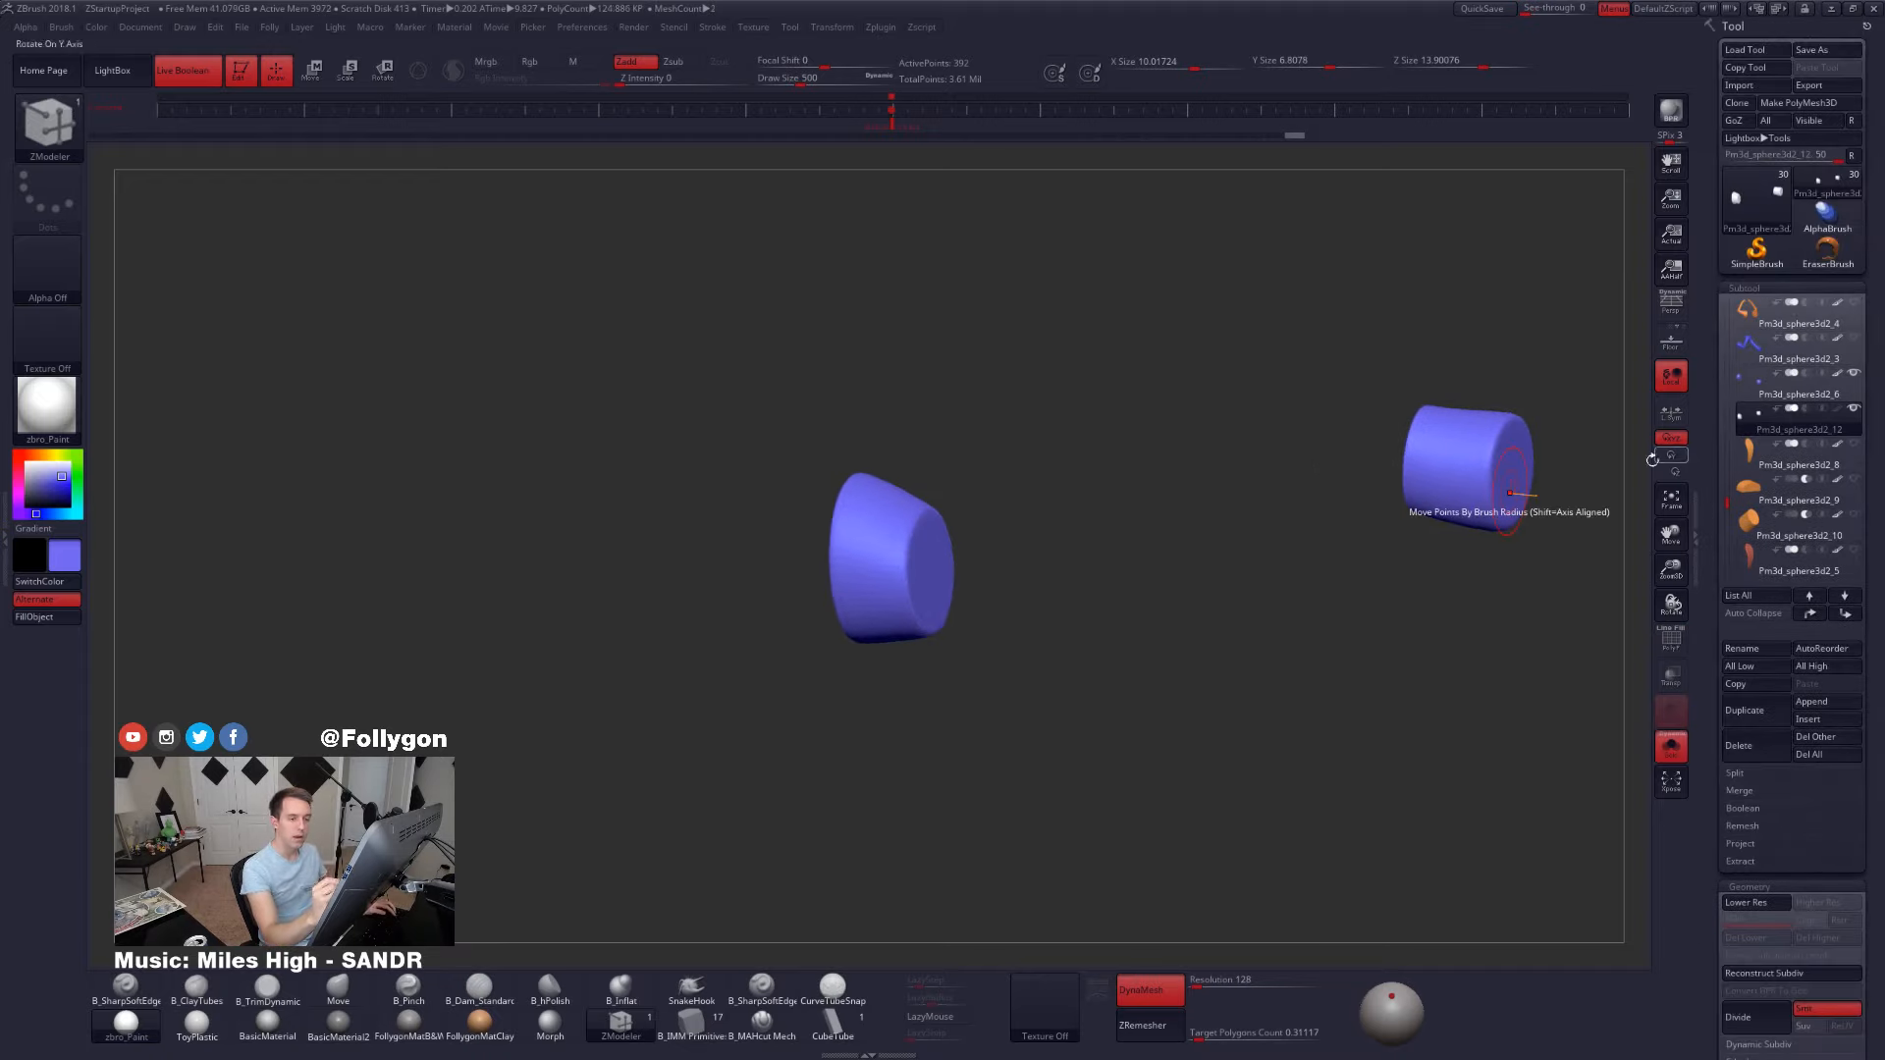
{"action": "right_click_drag", "start_coordinate": [1086, 707], "coordinate": [1098, 712]}
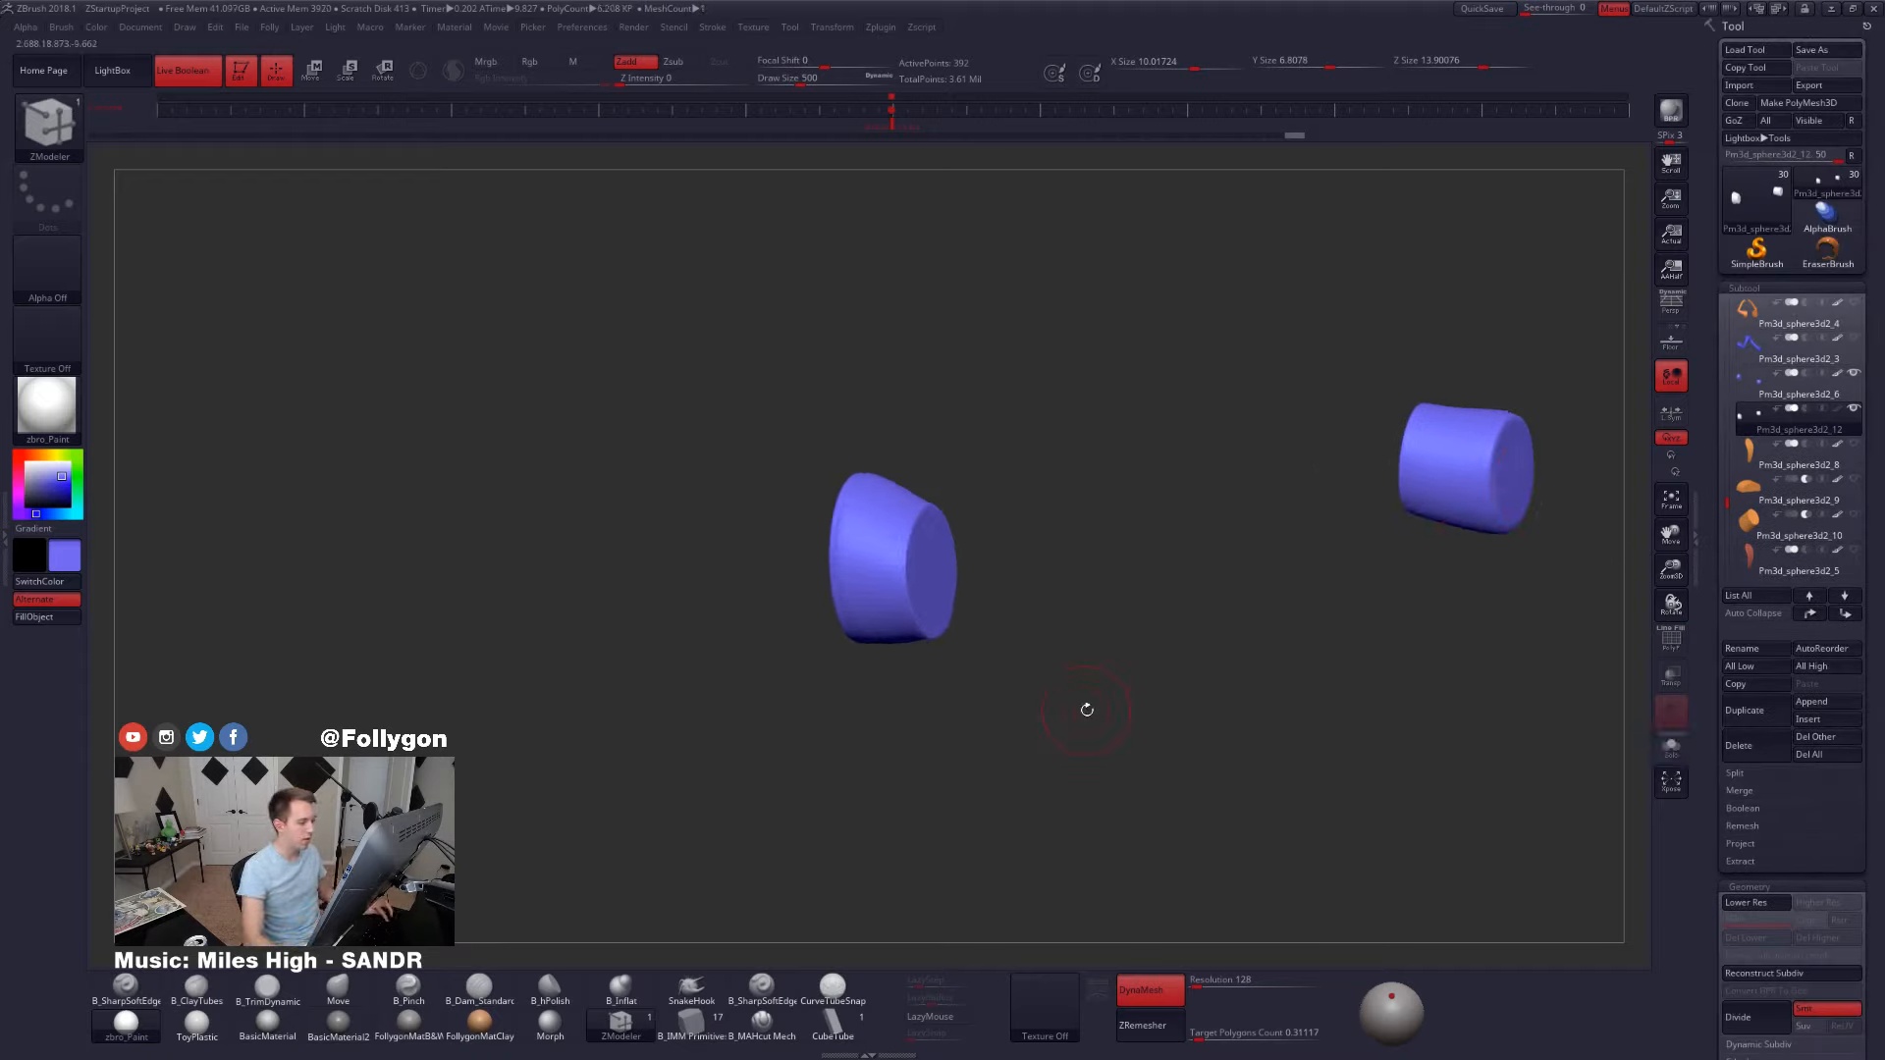
- Turn off the smoothed preview, show the polyframe again and return to the ZModeler brush
{"action": "right_click_drag", "start_coordinate": [947, 627], "coordinate": [977, 665], "text": "ctrl"}
{"action": "key", "text": "shift+d"}
{"action": "key", "text": "shift+d"}
{"action": "mouse_move", "coordinate": [1111, 663]}
{"action": "right_mouse_down", "text": "ctrl"}
{"action": "mouse_move", "coordinate": [1074, 646]}
{"action": "mouse_move", "coordinate": [1144, 606]}
{"action": "mouse_move", "coordinate": [1015, 609]}
{"action": "right_mouse_up", "text": "ctrl"}
{"action": "key", "text": "shift+f"}
{"action": "key", "text": "b"}
{"action": "key", "text": "m"}
{"action": "key", "text": "v"}
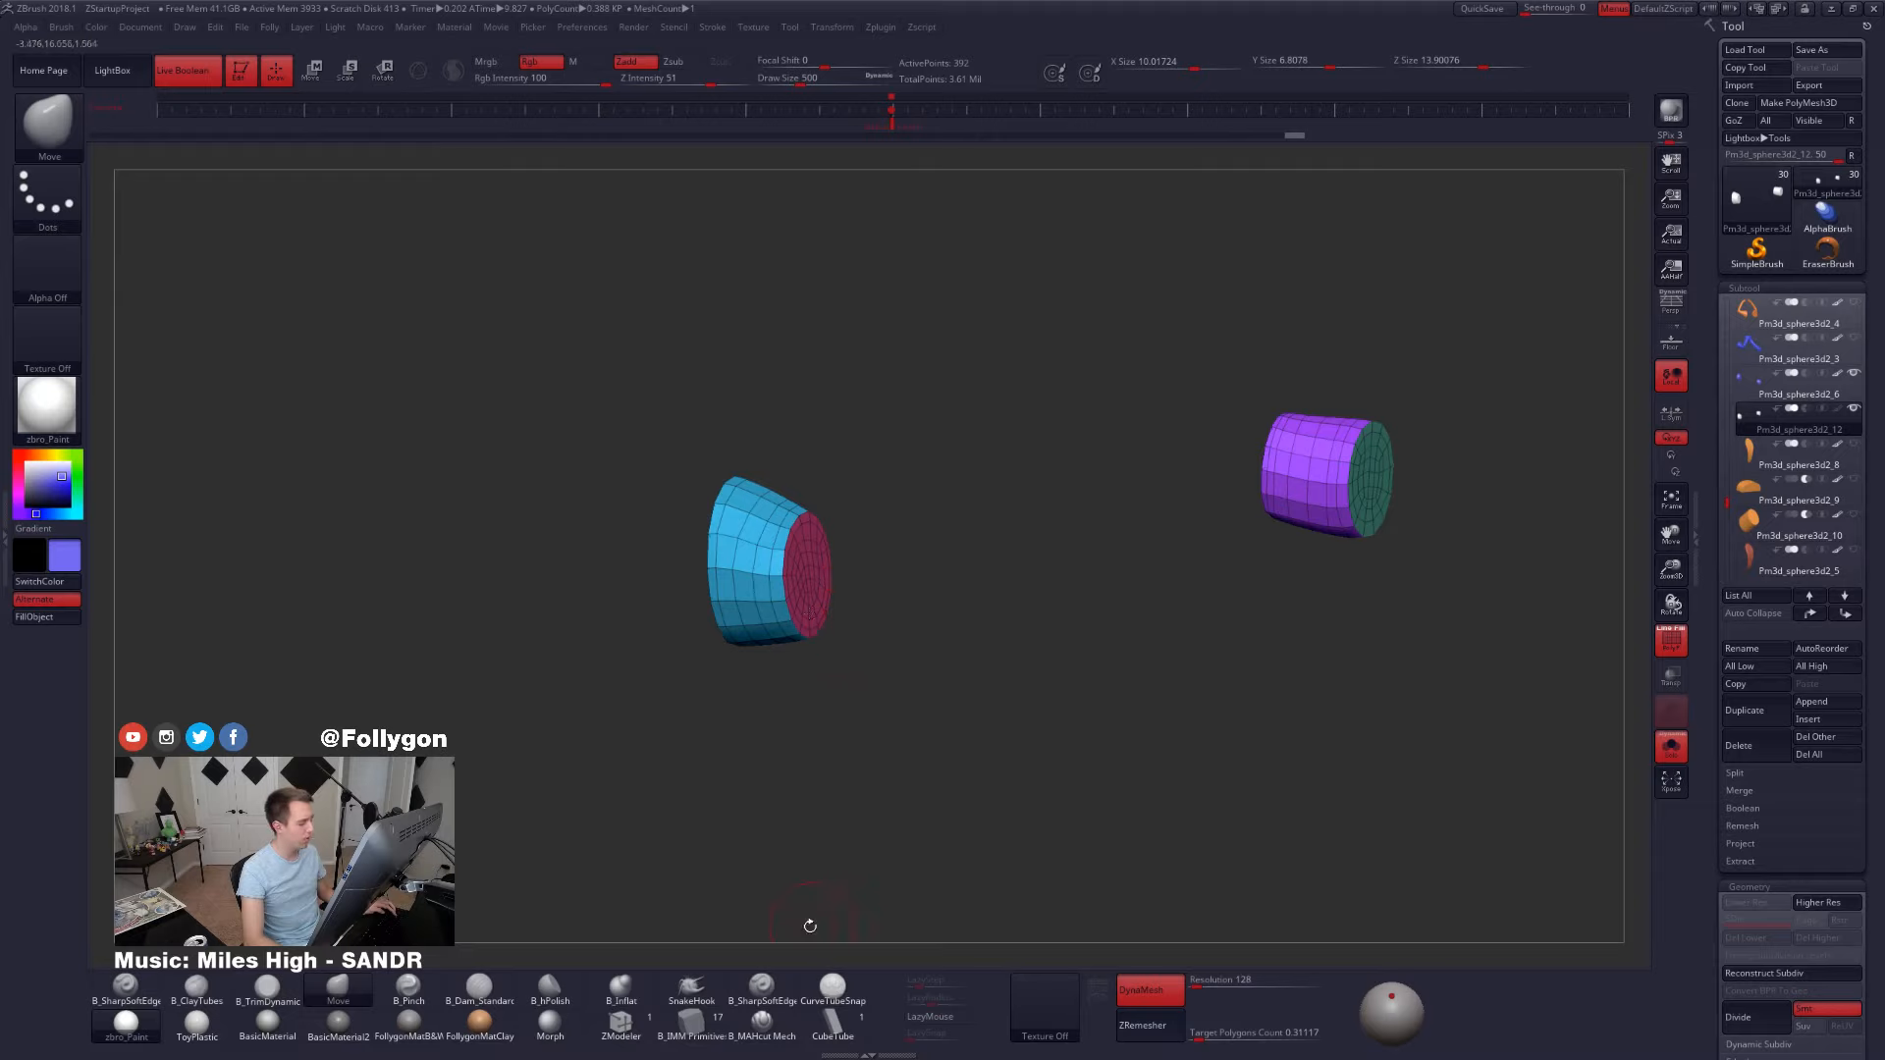
{"action": "left_click", "coordinate": [620, 1024]}
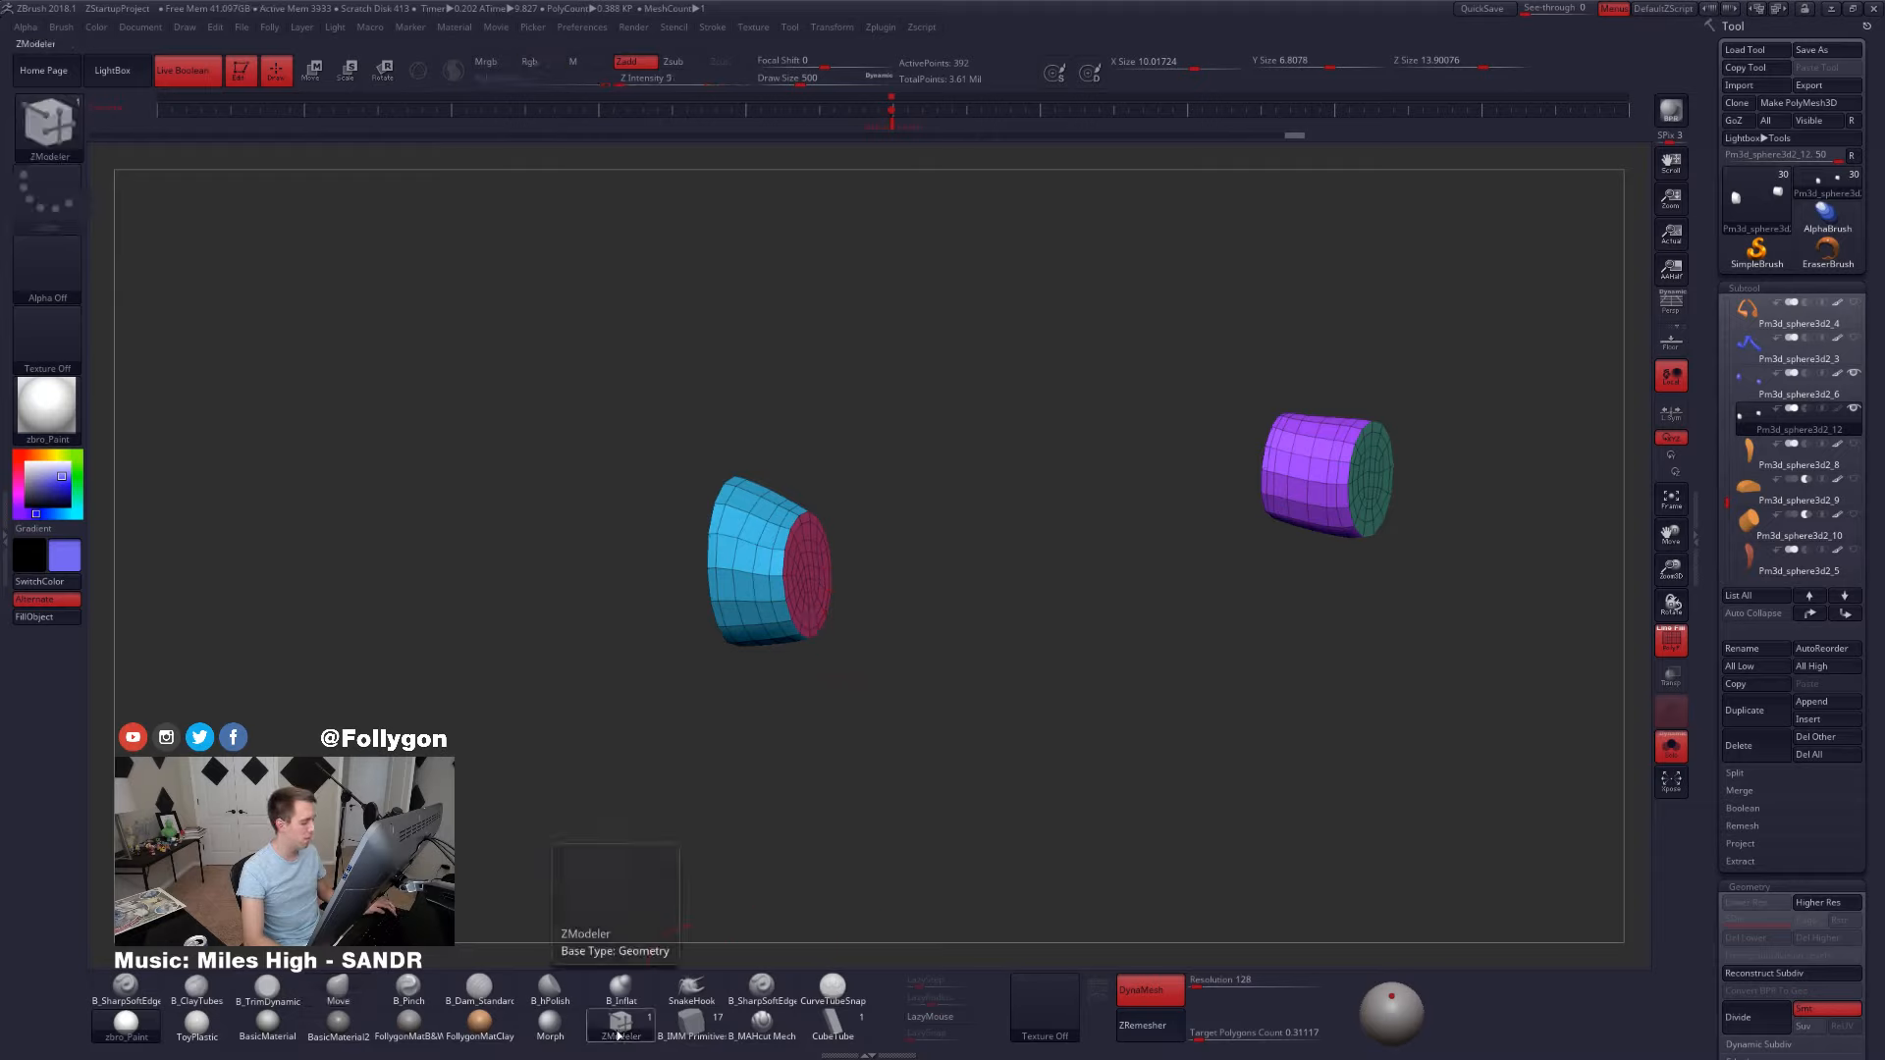
- Frame the light-blue cuff, show the reference drawing and set the draw size to 252
{"action": "key", "text": "f"}
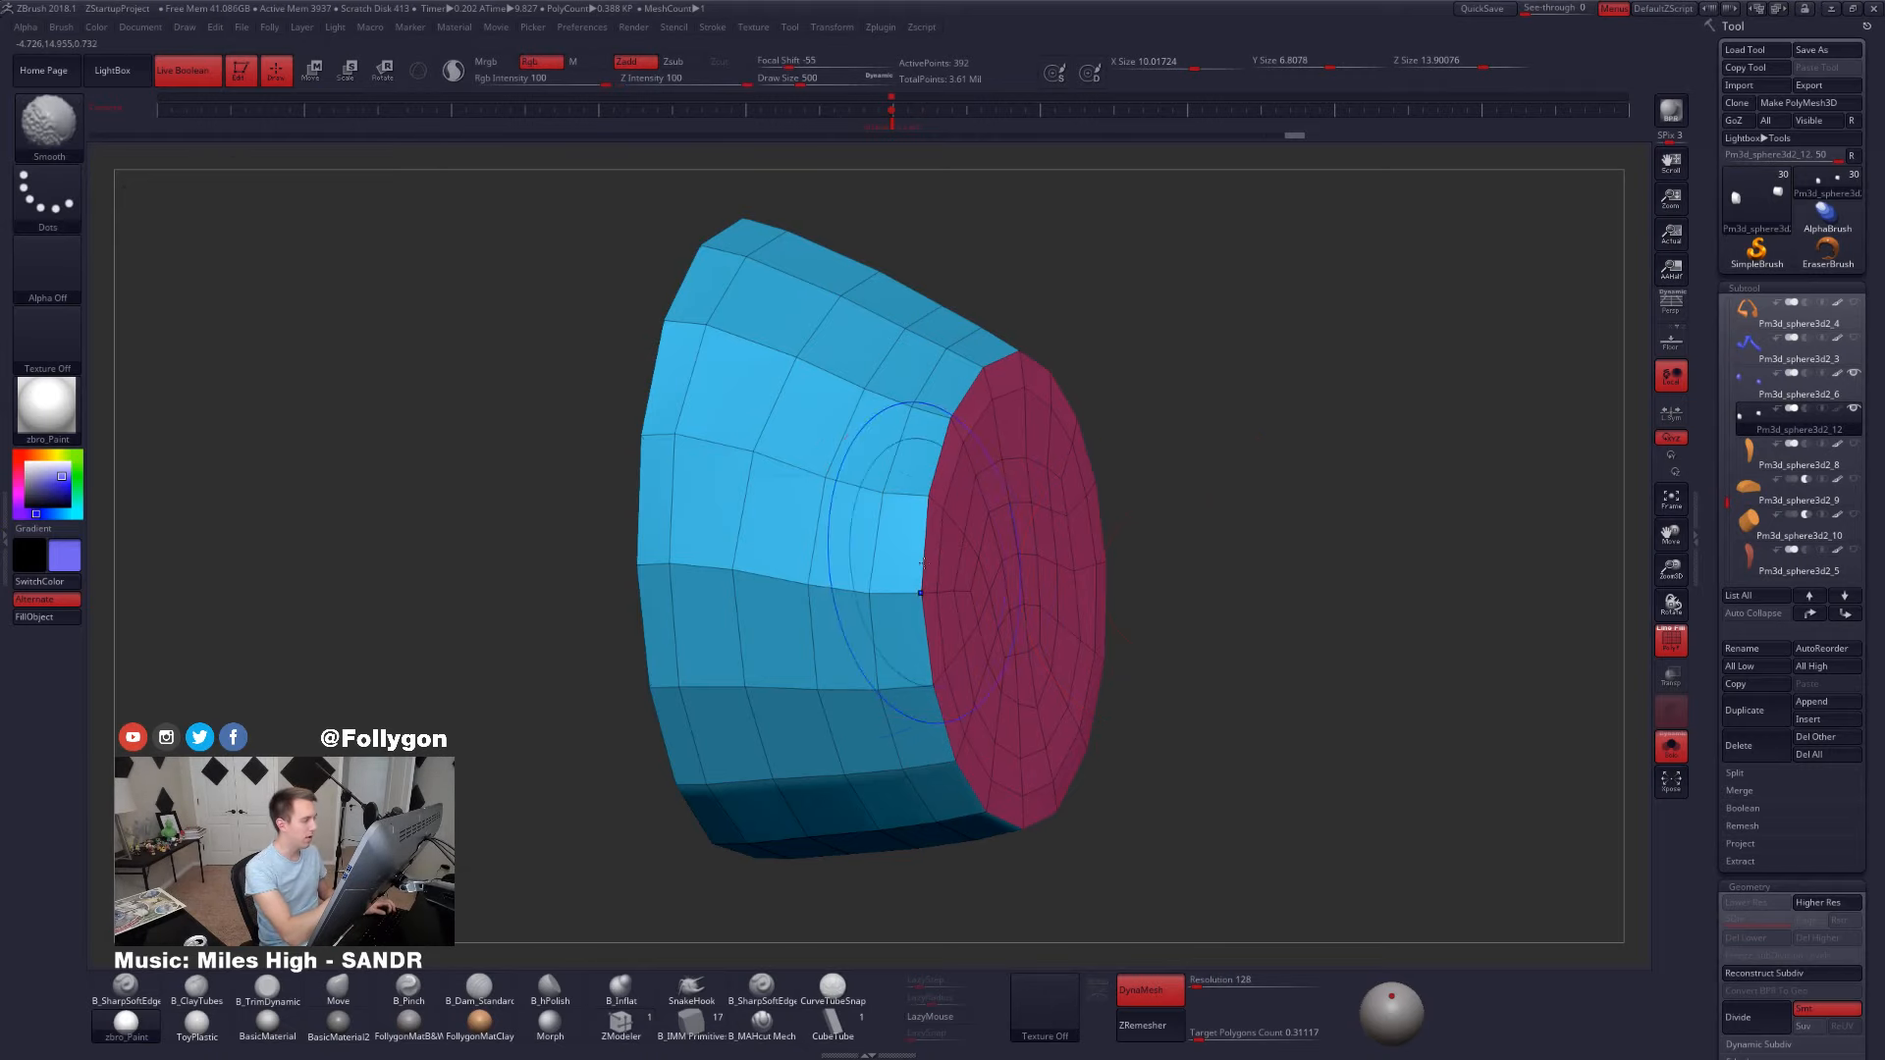
{"action": "key", "text": "shift+z"}
{"action": "right_click_drag", "start_coordinate": [982, 581], "coordinate": [1083, 580], "text": "alt"}
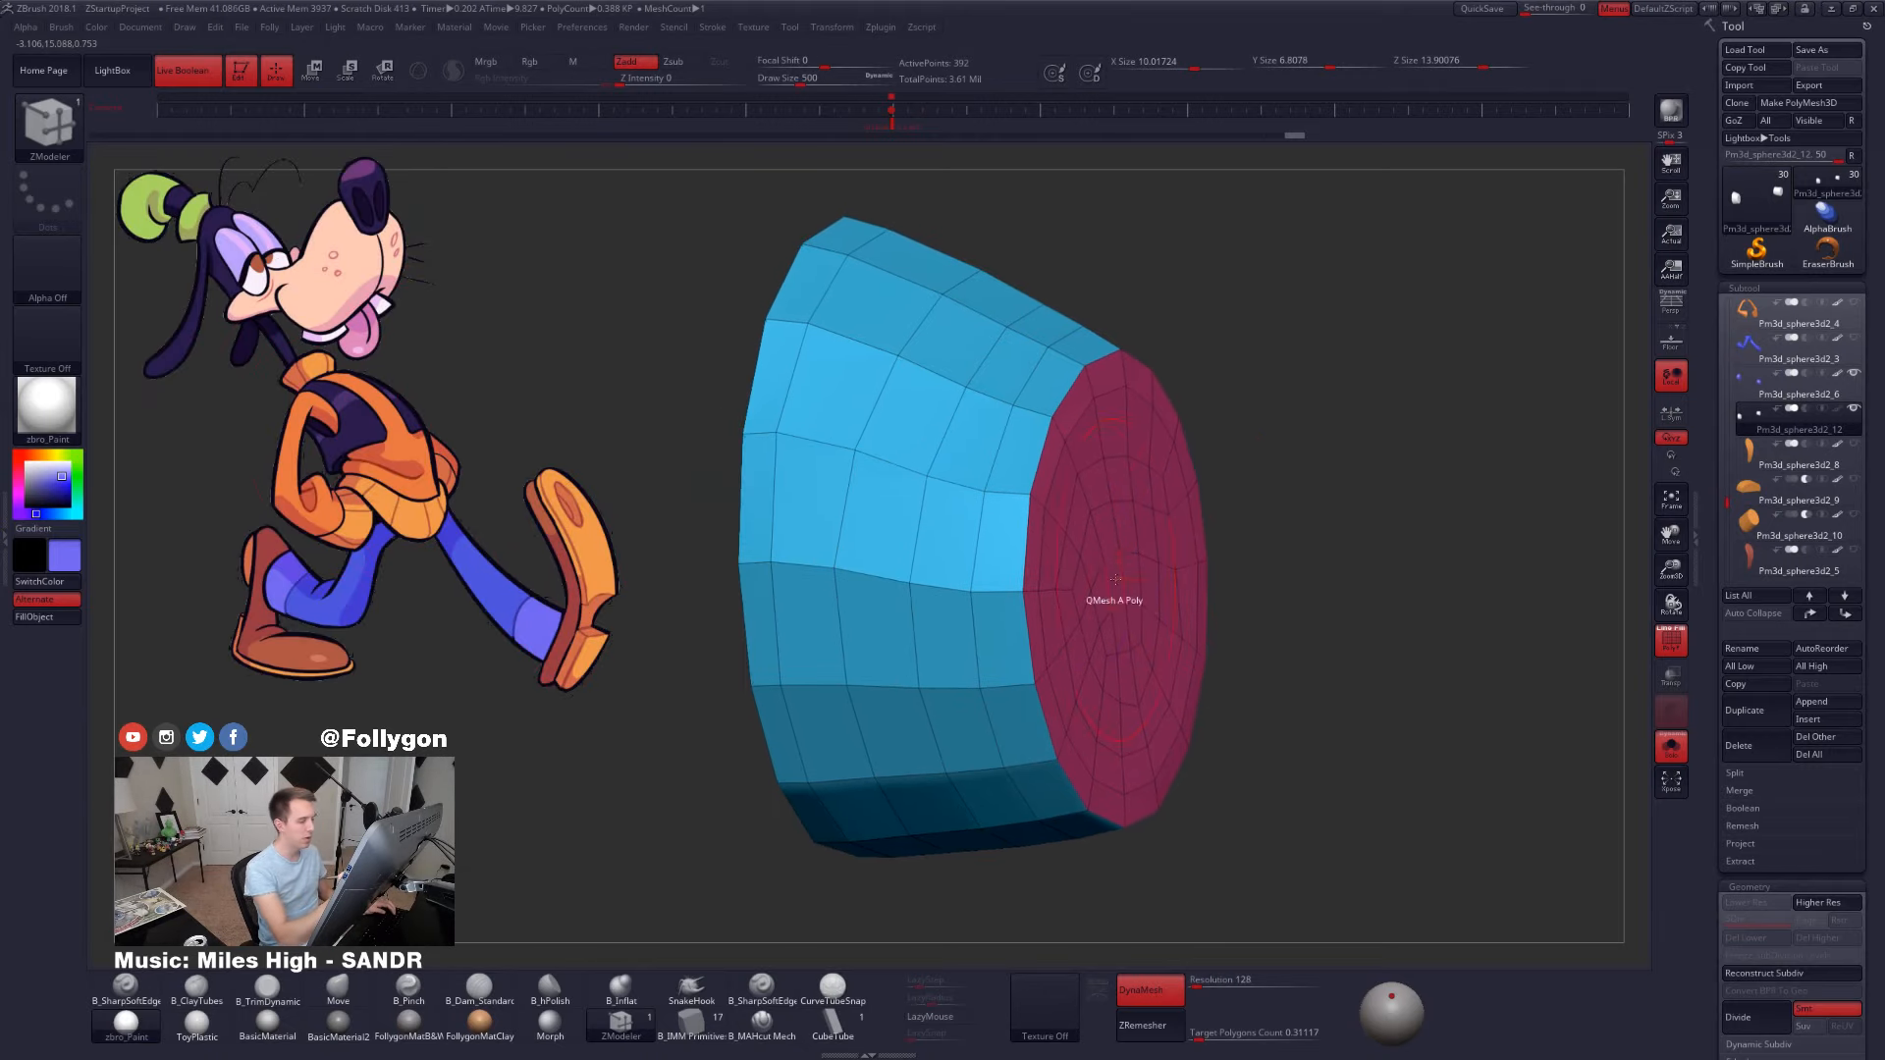
{"action": "key", "text": "space"}
{"action": "left_click_drag", "start_coordinate": [1298, 528], "coordinate": [1276, 528]}
{"action": "right_click_drag", "start_coordinate": [1026, 571], "coordinate": [1012, 578]}
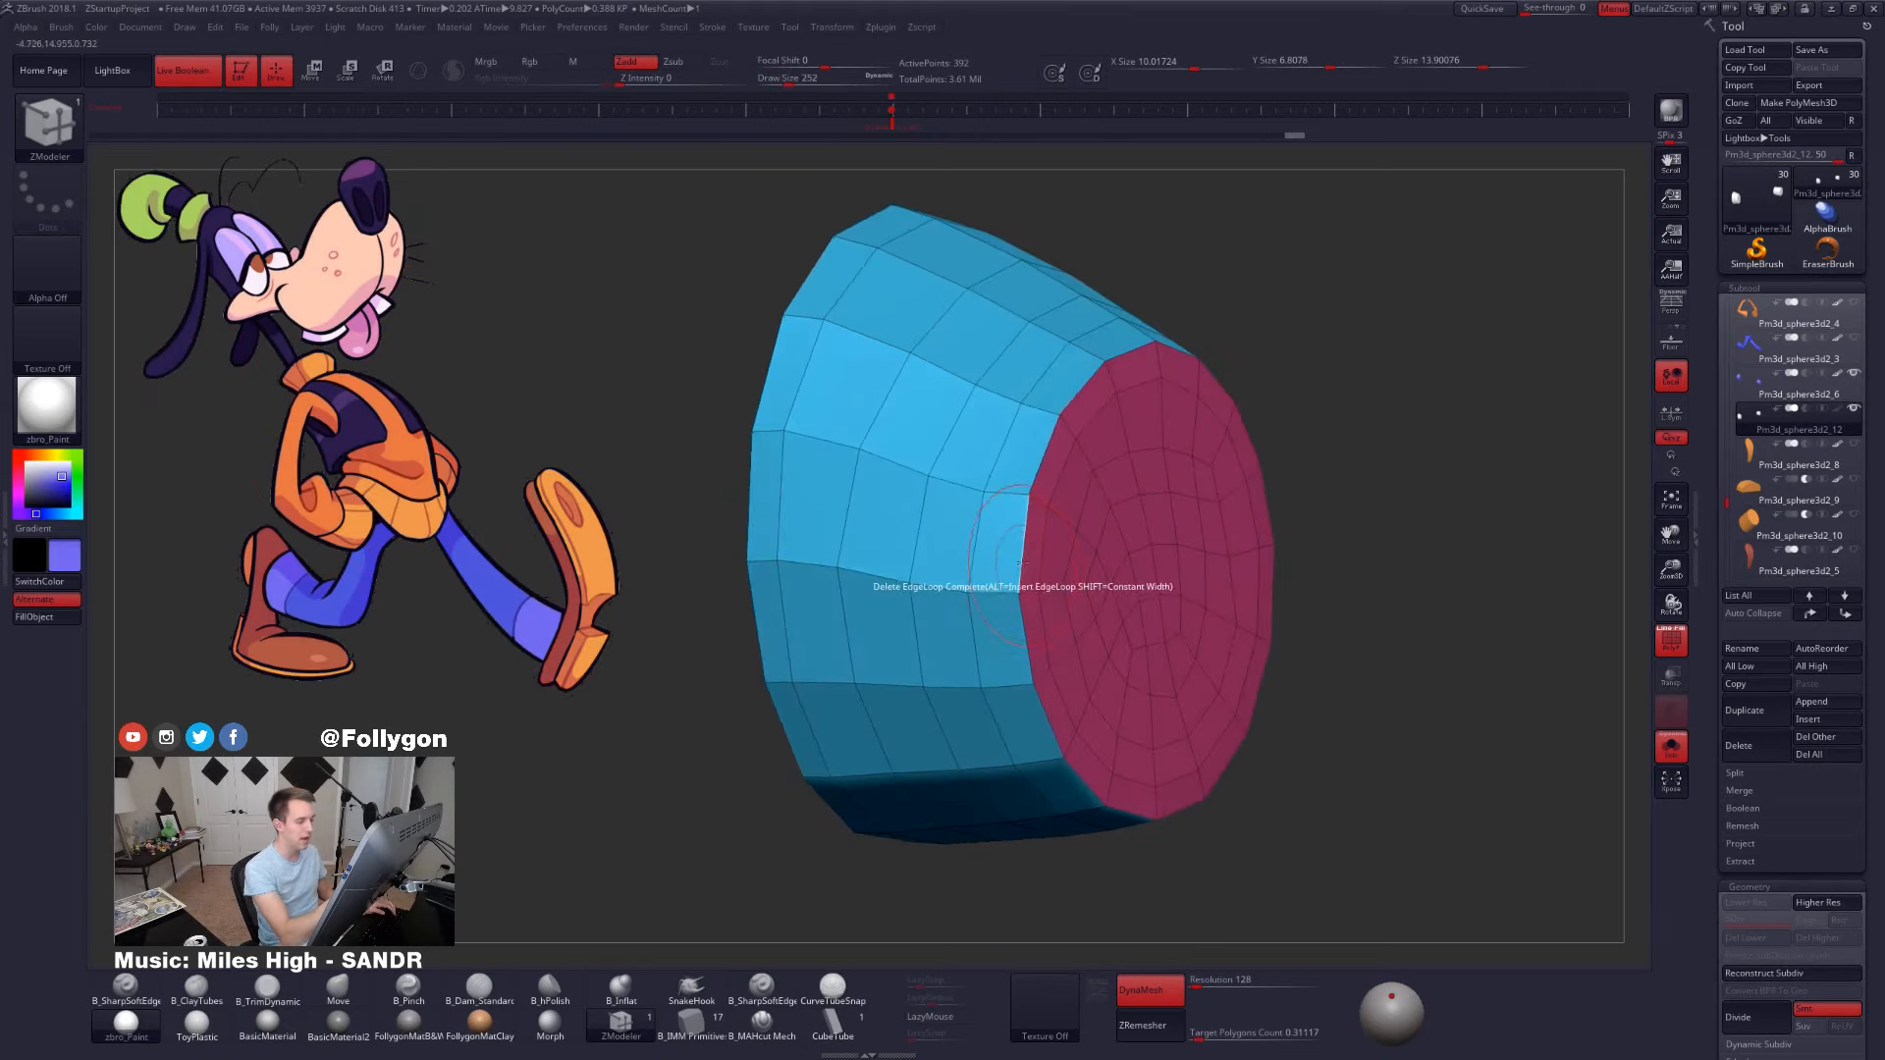
- Bevel the light-blue cuff's edge around the crimson end cap using Bevel EdgeLoop Complete, and check it smoothed
{"action": "key", "text": "space"}
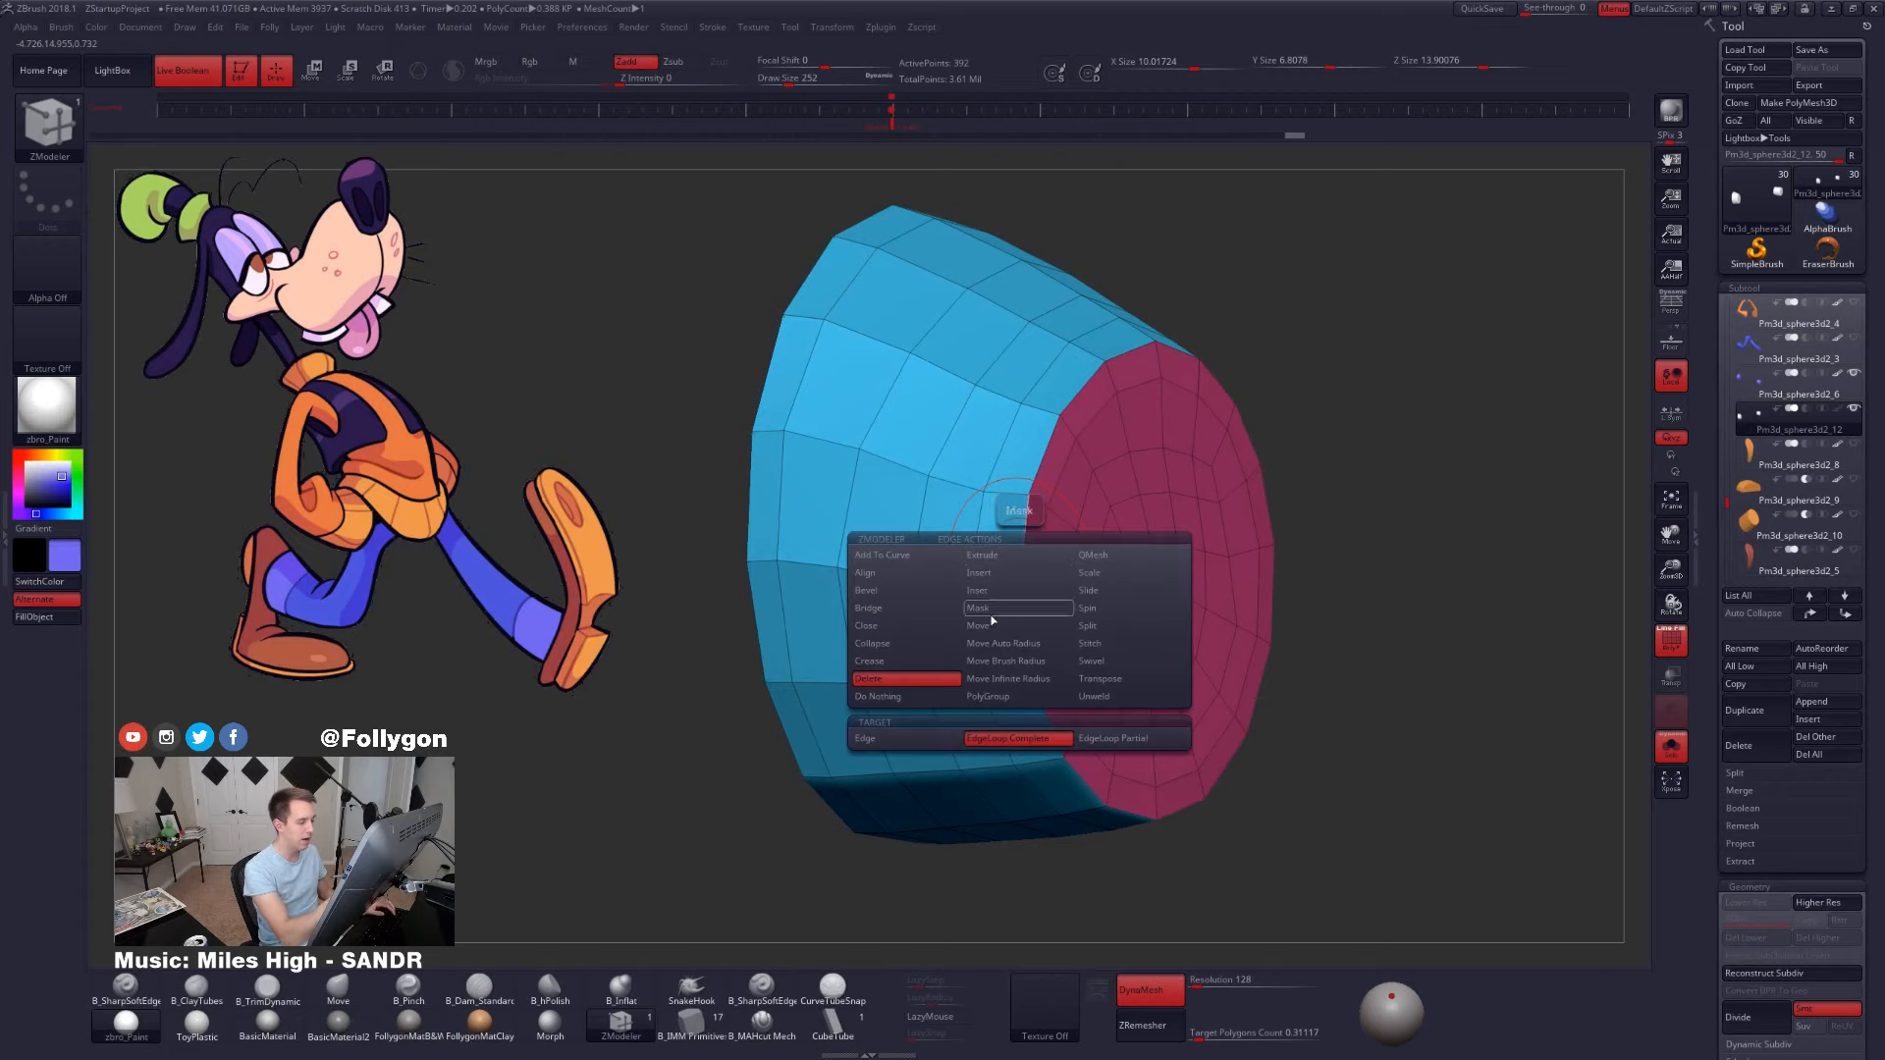
{"action": "left_click", "coordinate": [937, 609]}
{"action": "left_click", "coordinate": [931, 591]}
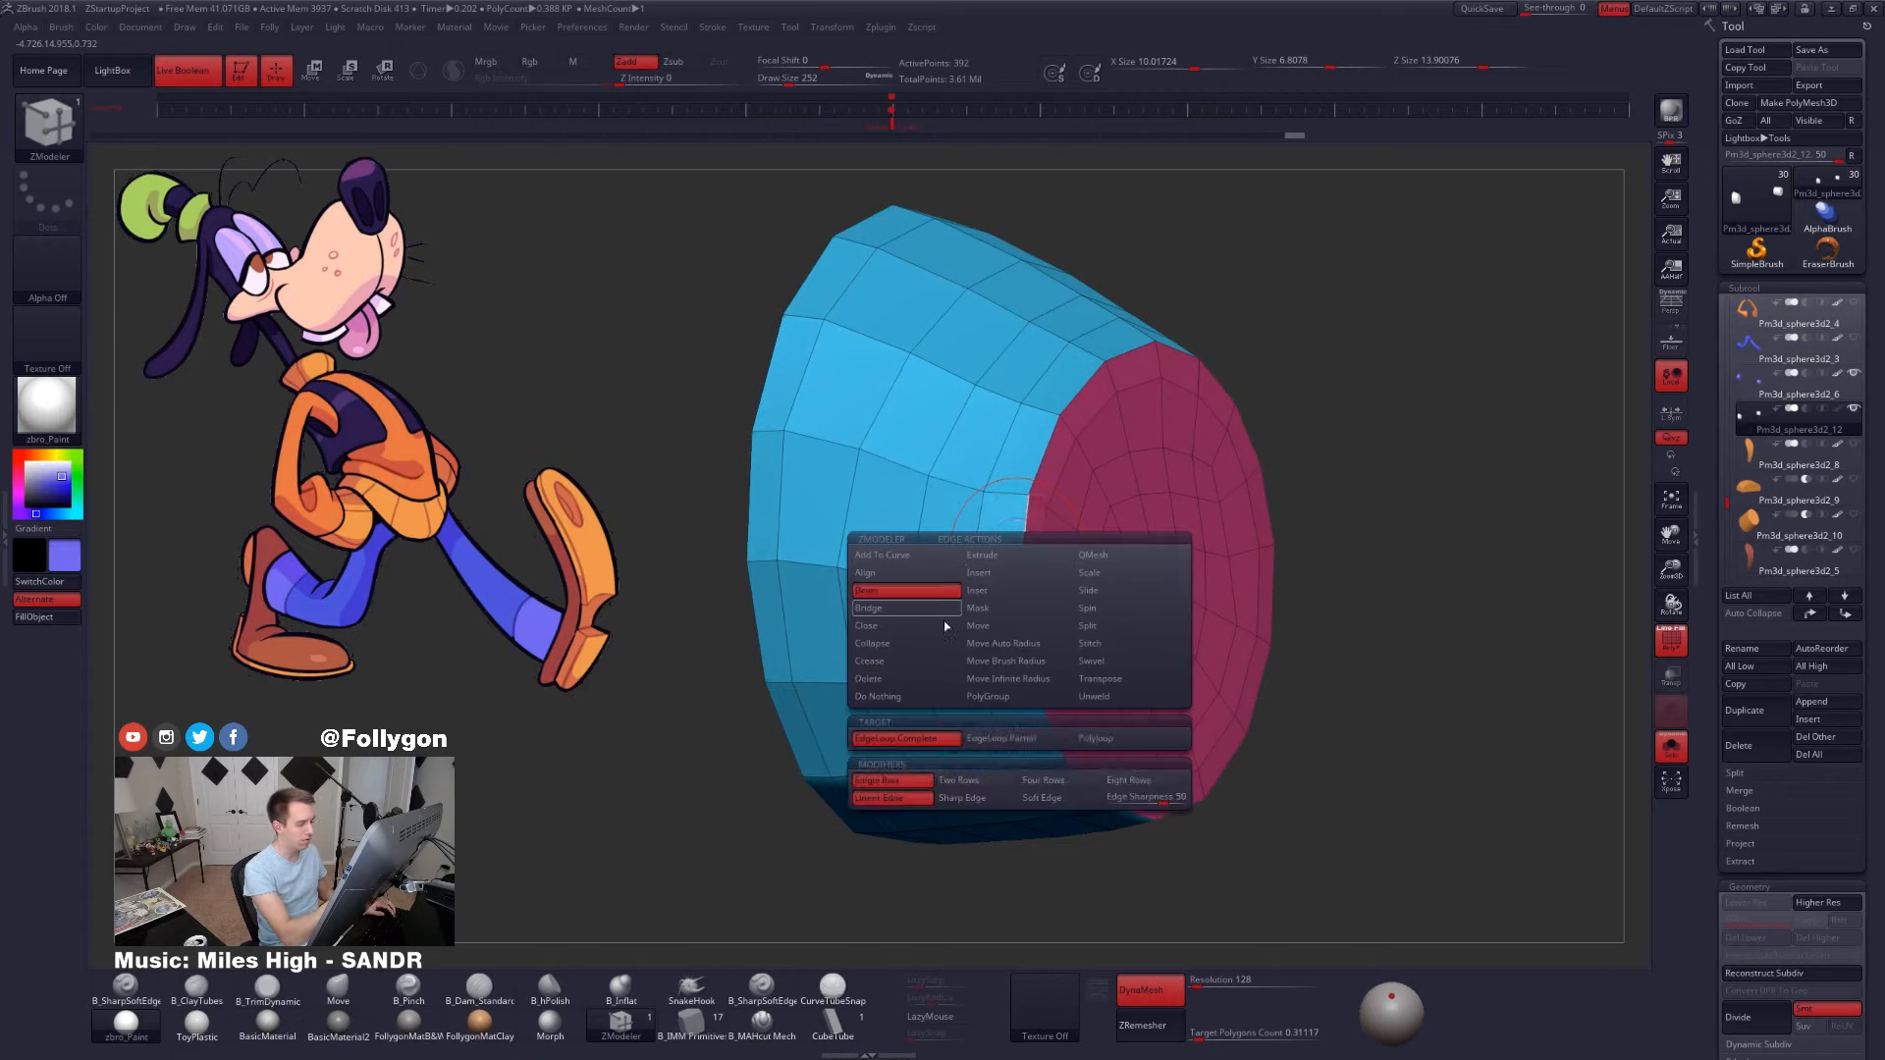
{"action": "left_click", "coordinate": [952, 744]}
{"action": "right_click_drag", "start_coordinate": [1037, 574], "coordinate": [1019, 589]}
{"action": "left_click_drag", "start_coordinate": [1019, 571], "coordinate": [1011, 585]}
{"action": "key", "text": "ctrl+d"}
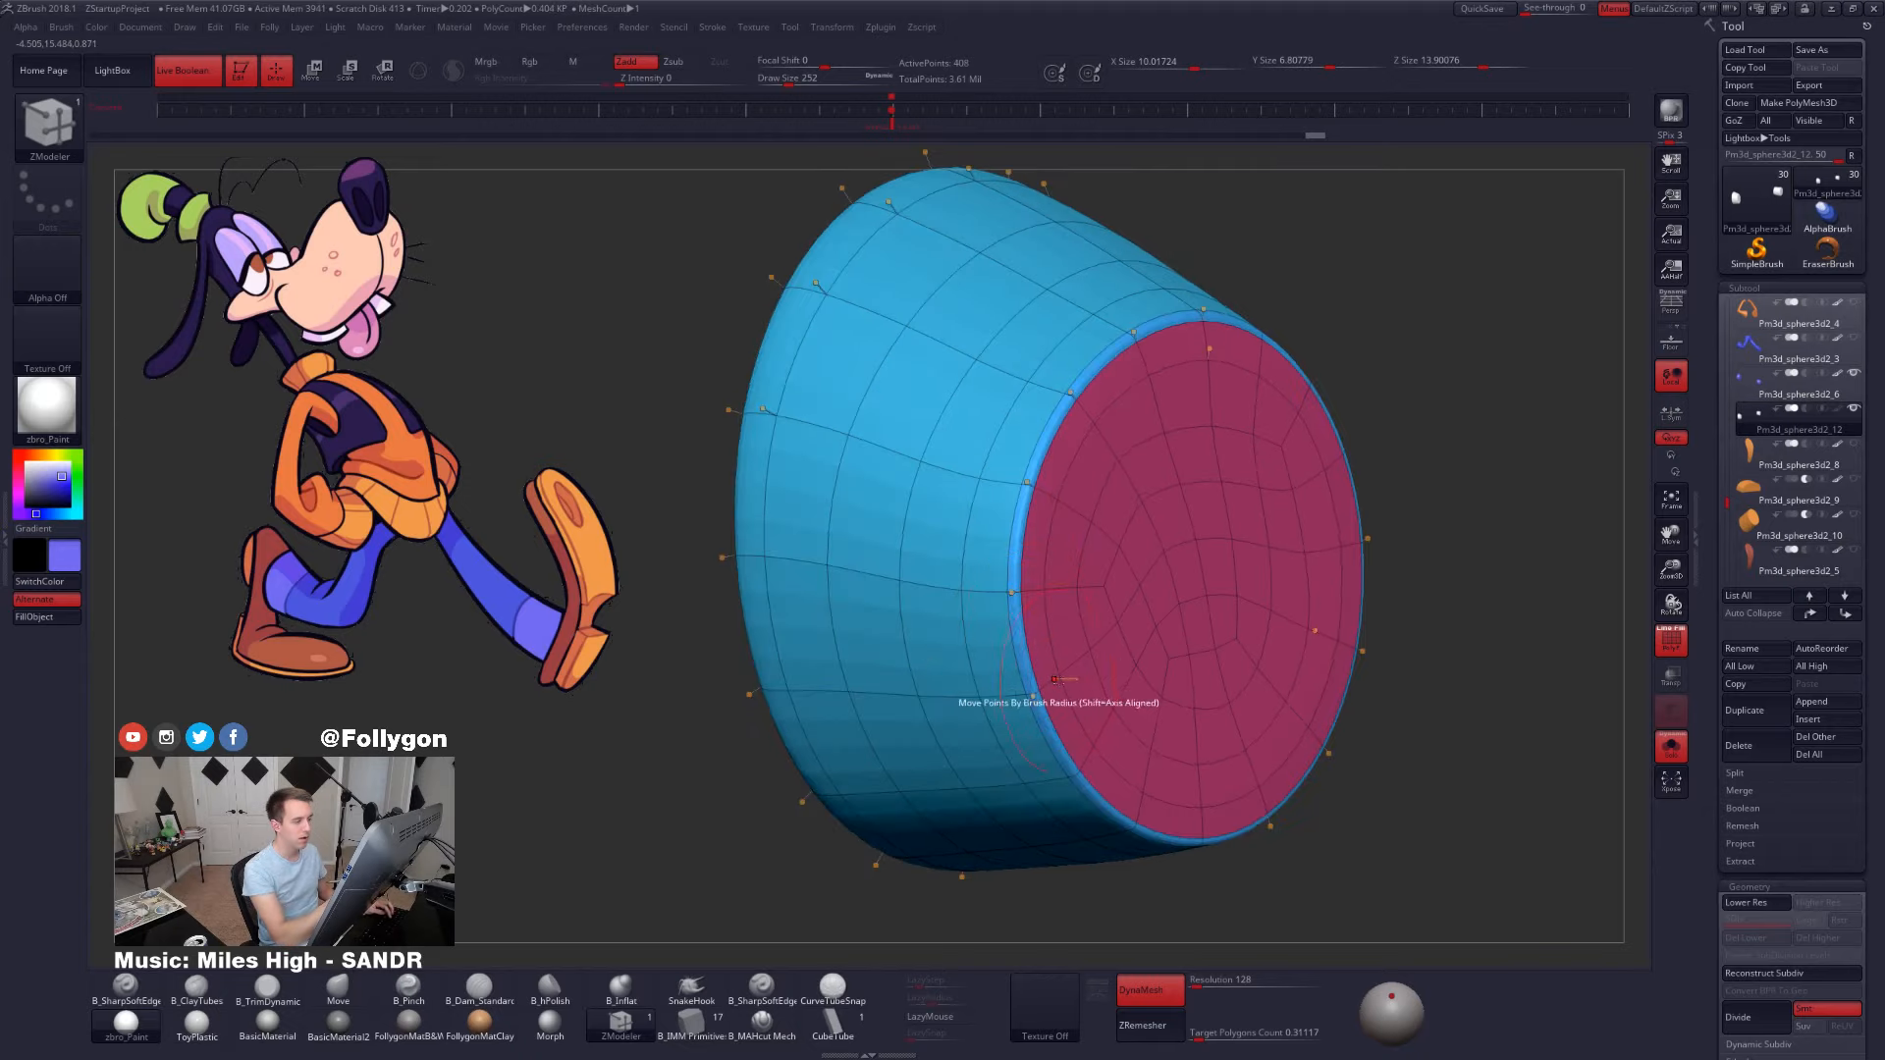
{"action": "key", "text": "shift+f"}
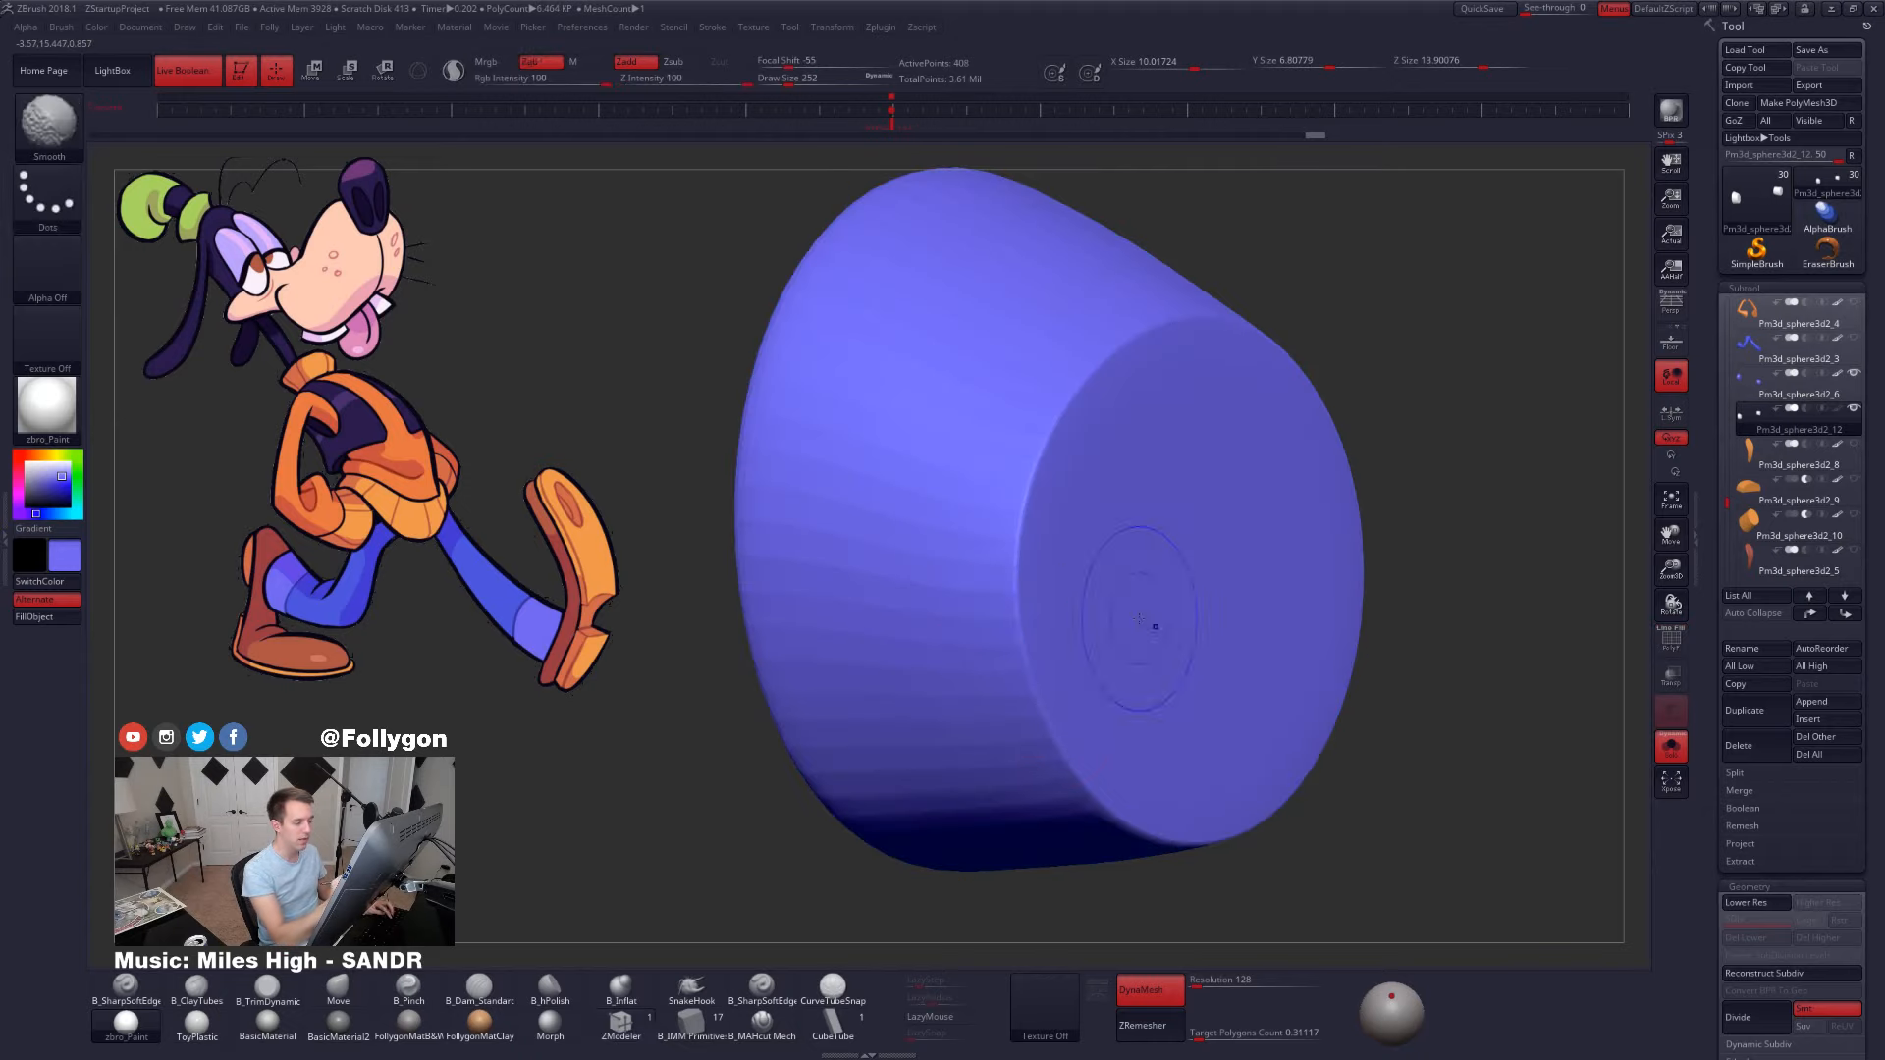
{"action": "key", "text": "shift+d"}
{"action": "key", "text": "shift+f"}
- Bevel the light-blue cuff's opposite end edge and the violet cuff's end edges with narrow bevels
{"action": "right_click_drag", "start_coordinate": [1122, 704], "coordinate": [1133, 686]}
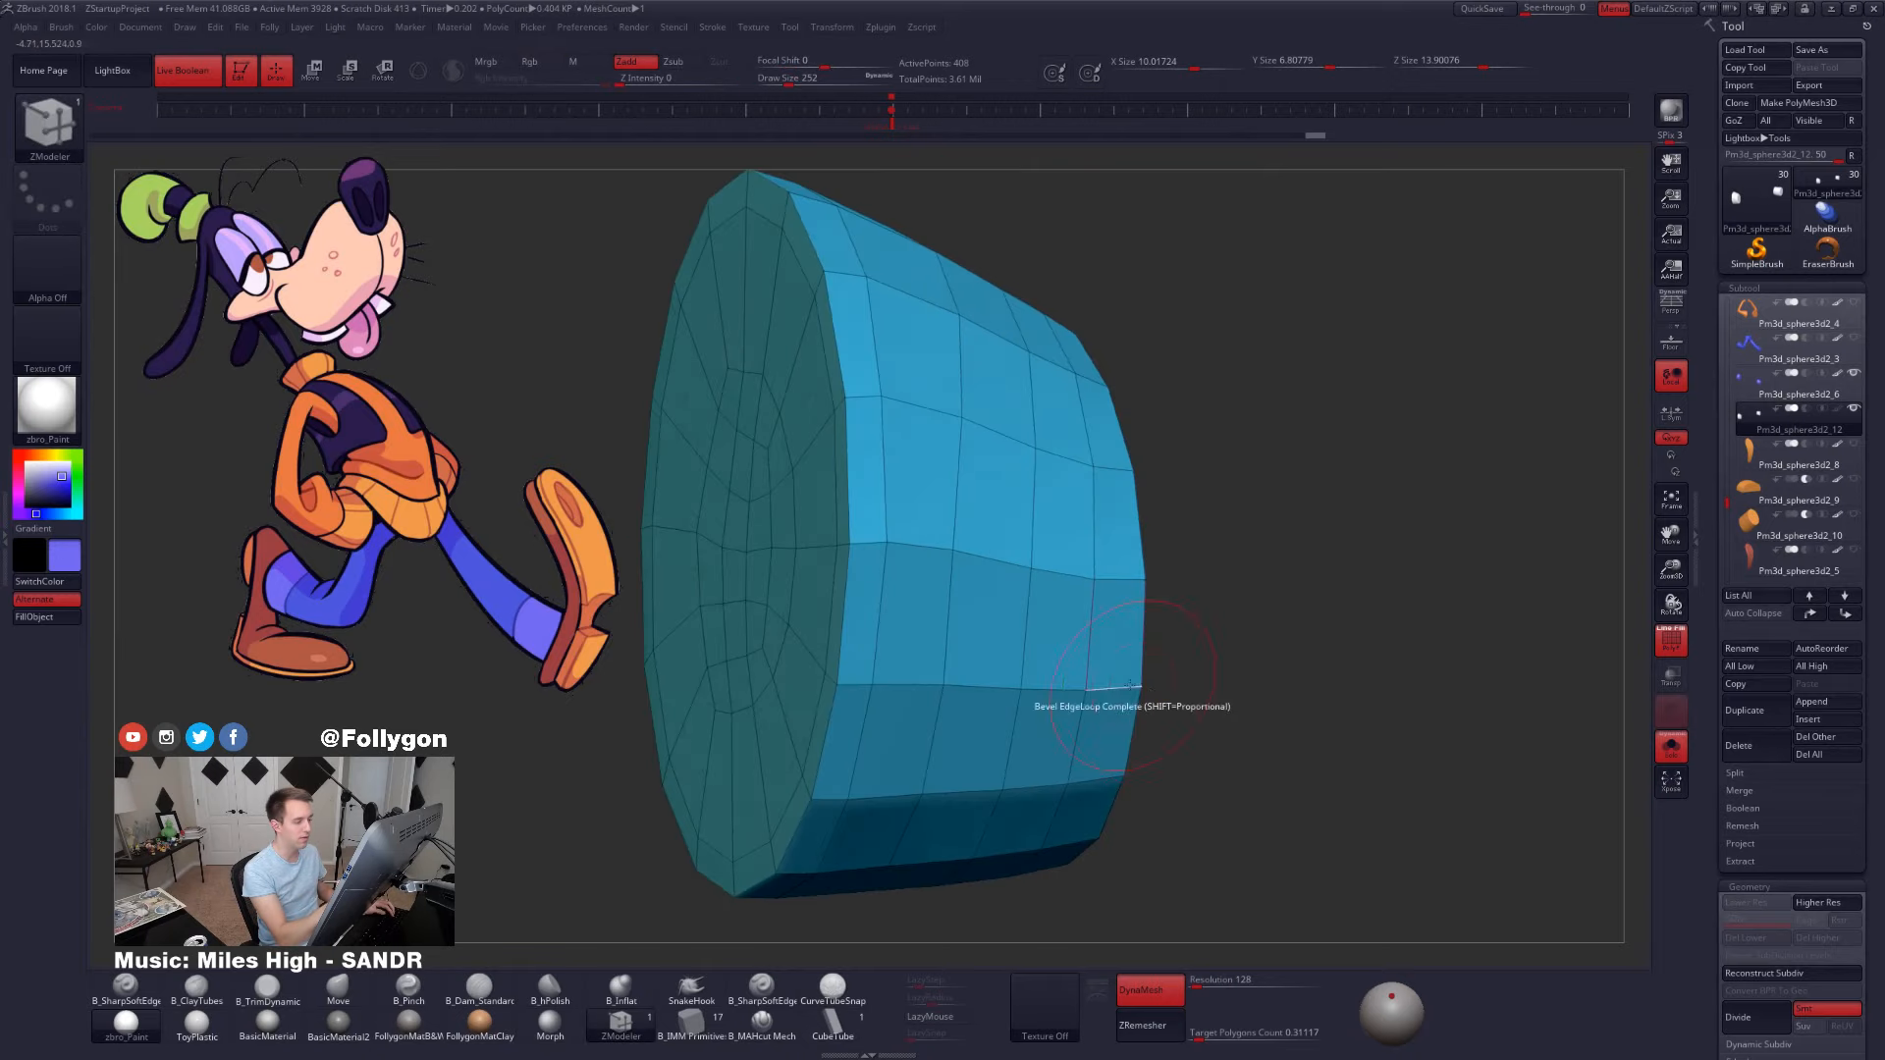
{"action": "right_click_drag", "start_coordinate": [937, 638], "coordinate": [1011, 649]}
{"action": "left_click_drag", "start_coordinate": [893, 595], "coordinate": [897, 611]}
{"action": "right_click_drag", "start_coordinate": [1139, 682], "coordinate": [959, 685], "text": "ctrl"}
{"action": "right_click_drag", "start_coordinate": [1169, 548], "coordinate": [1222, 614], "text": "ctrl"}
{"action": "left_click", "coordinate": [1274, 523]}
{"action": "right_click_drag", "start_coordinate": [1275, 524], "coordinate": [923, 535], "text": "alt"}
{"action": "right_click_drag", "start_coordinate": [923, 535], "coordinate": [697, 555]}
- Turn on the smoothed preview of the bevelled cuffs and hide the polyframe
{"action": "key", "text": "d"}
{"action": "right_click_drag", "start_coordinate": [1165, 672], "coordinate": [987, 624], "text": "ctrl"}
{"action": "key", "text": "shift+f"}
{"action": "right_click_drag", "start_coordinate": [1199, 829], "coordinate": [1239, 613], "text": "alt"}
{"action": "right_click_drag", "start_coordinate": [1166, 732], "coordinate": [1172, 677]}
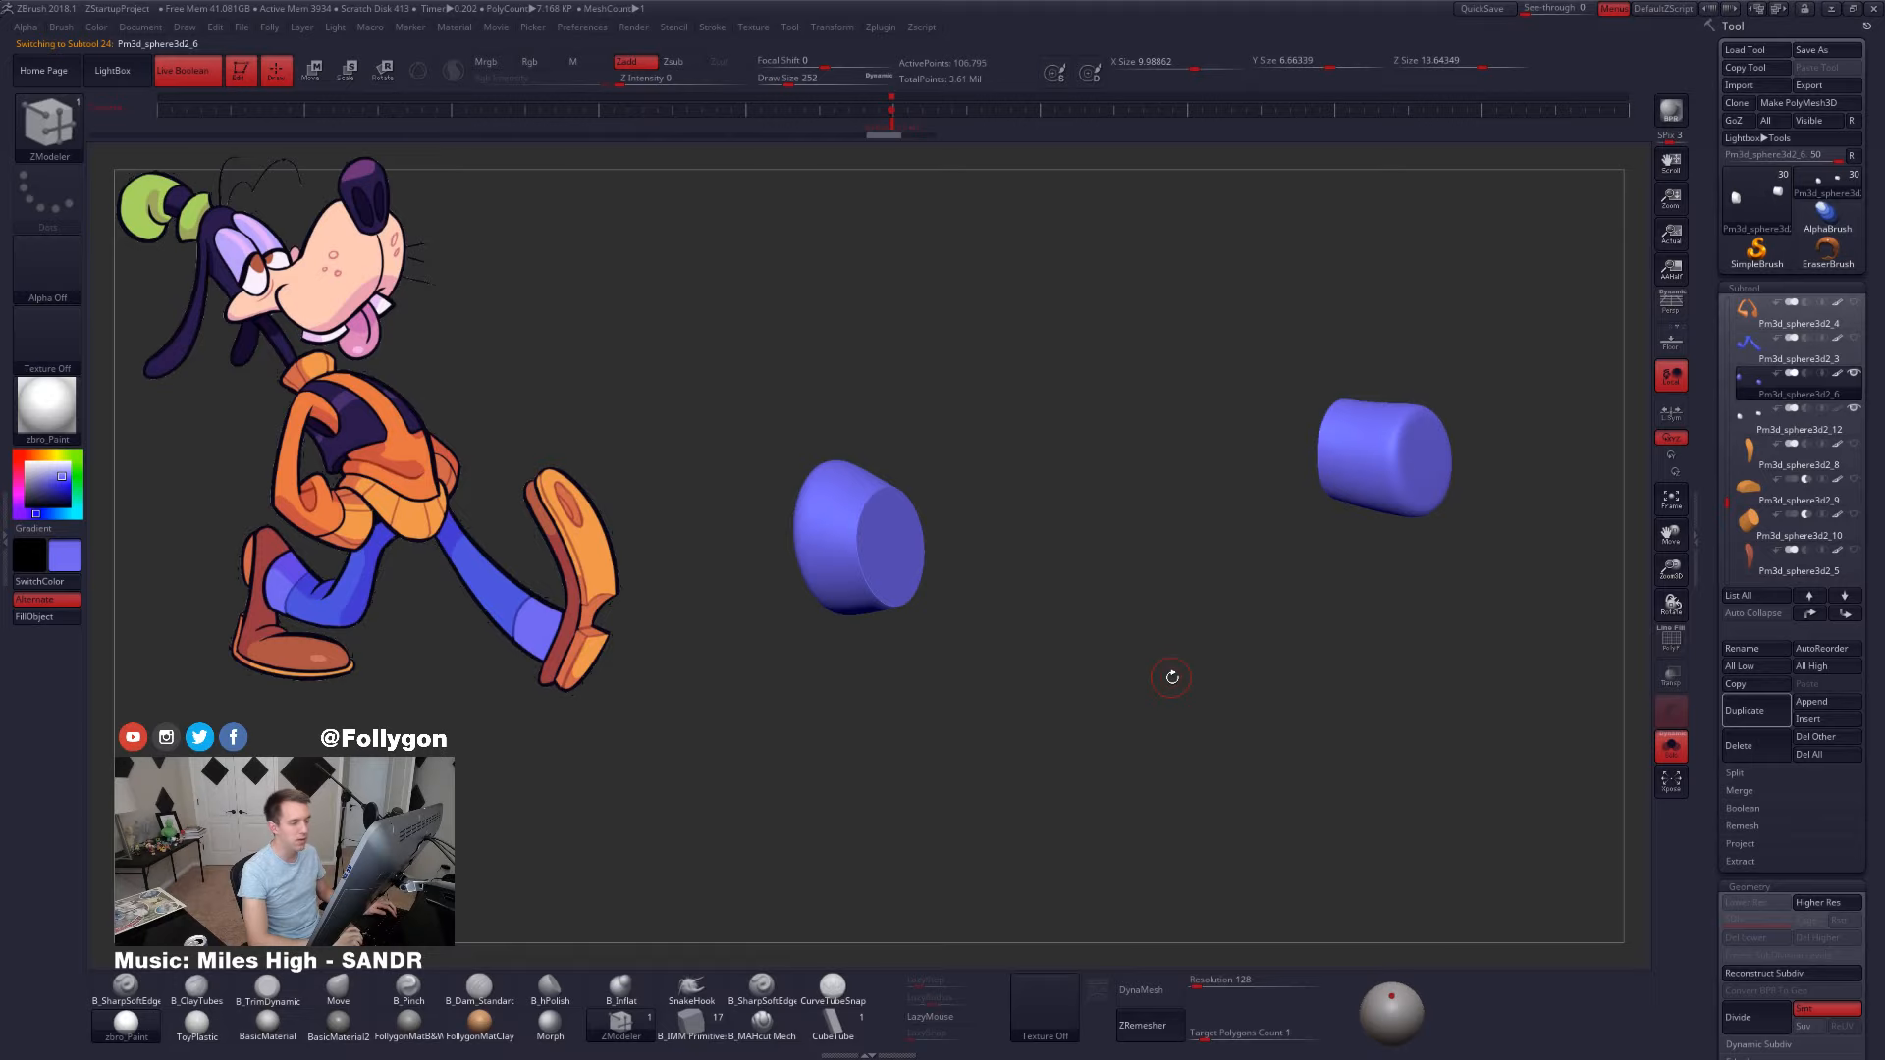
- Compare the rebuilt cuffs with the original ones by switching between their two subtools
{"action": "key", "text": "Down"}
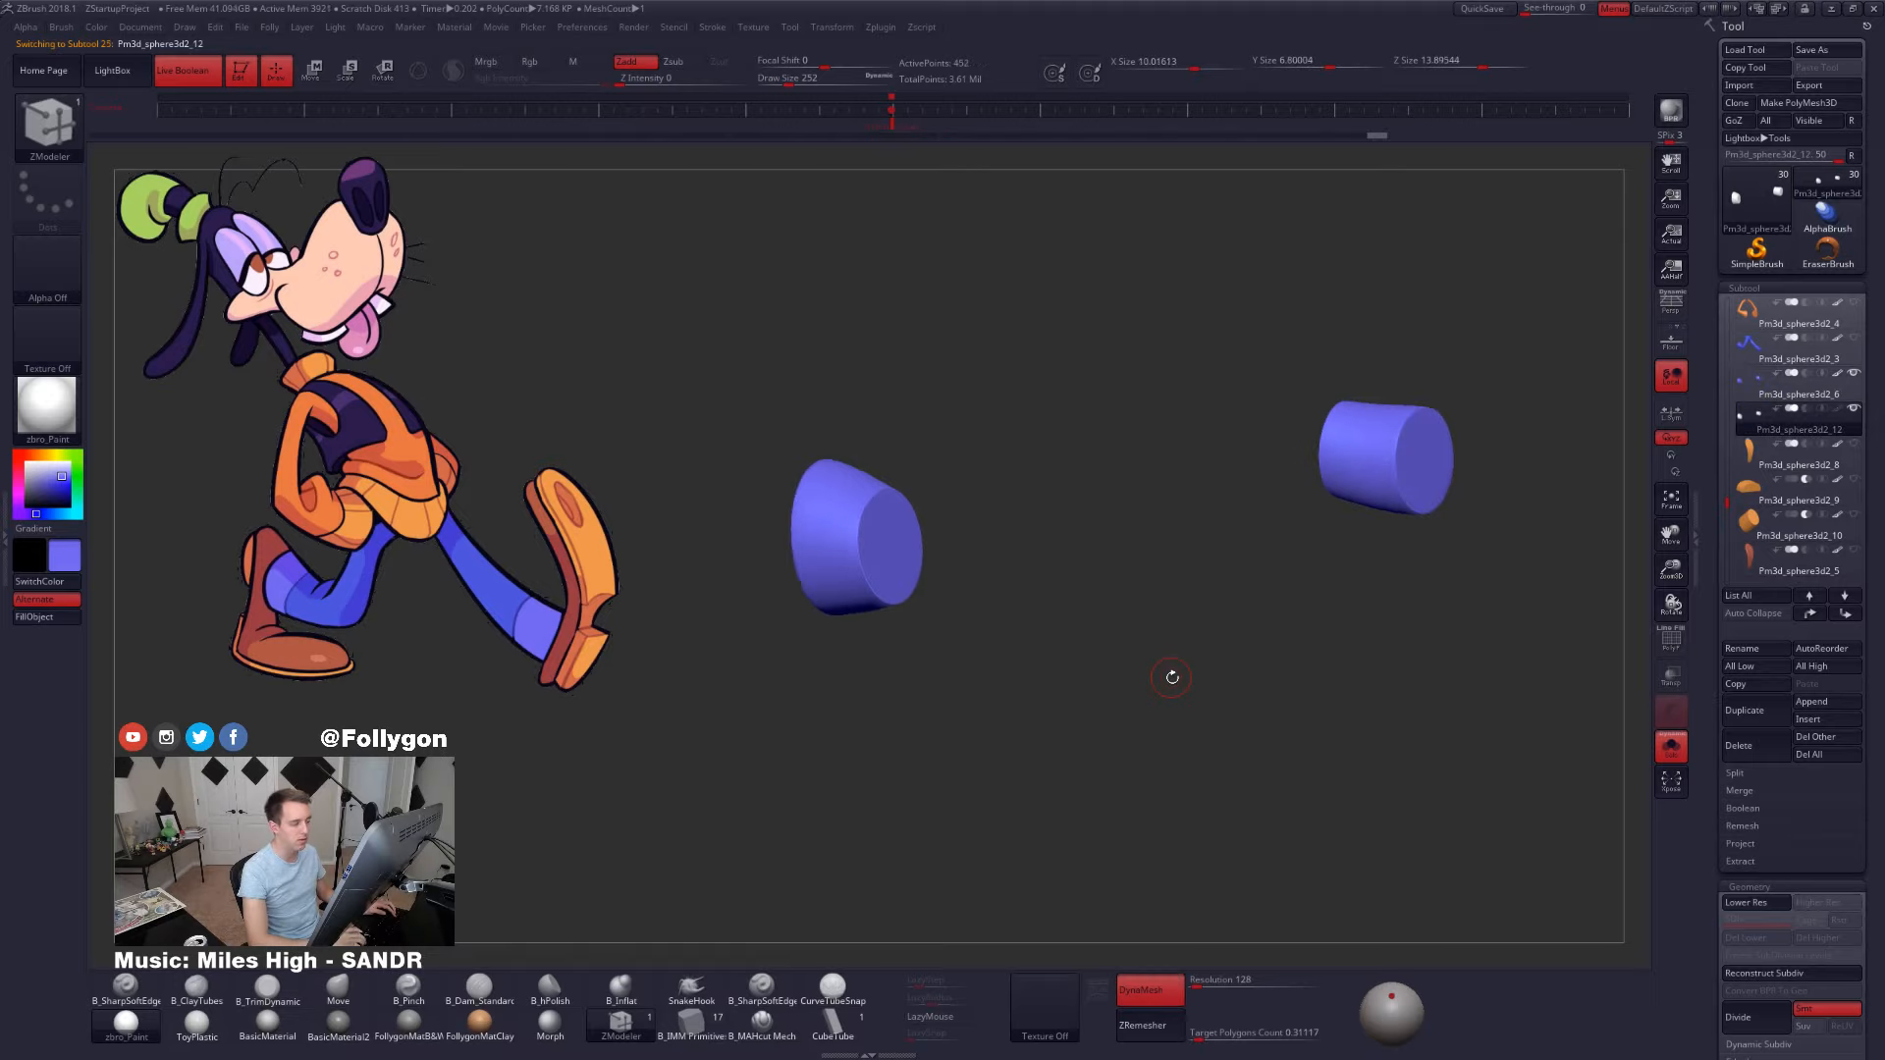
{"action": "key", "text": "Up"}
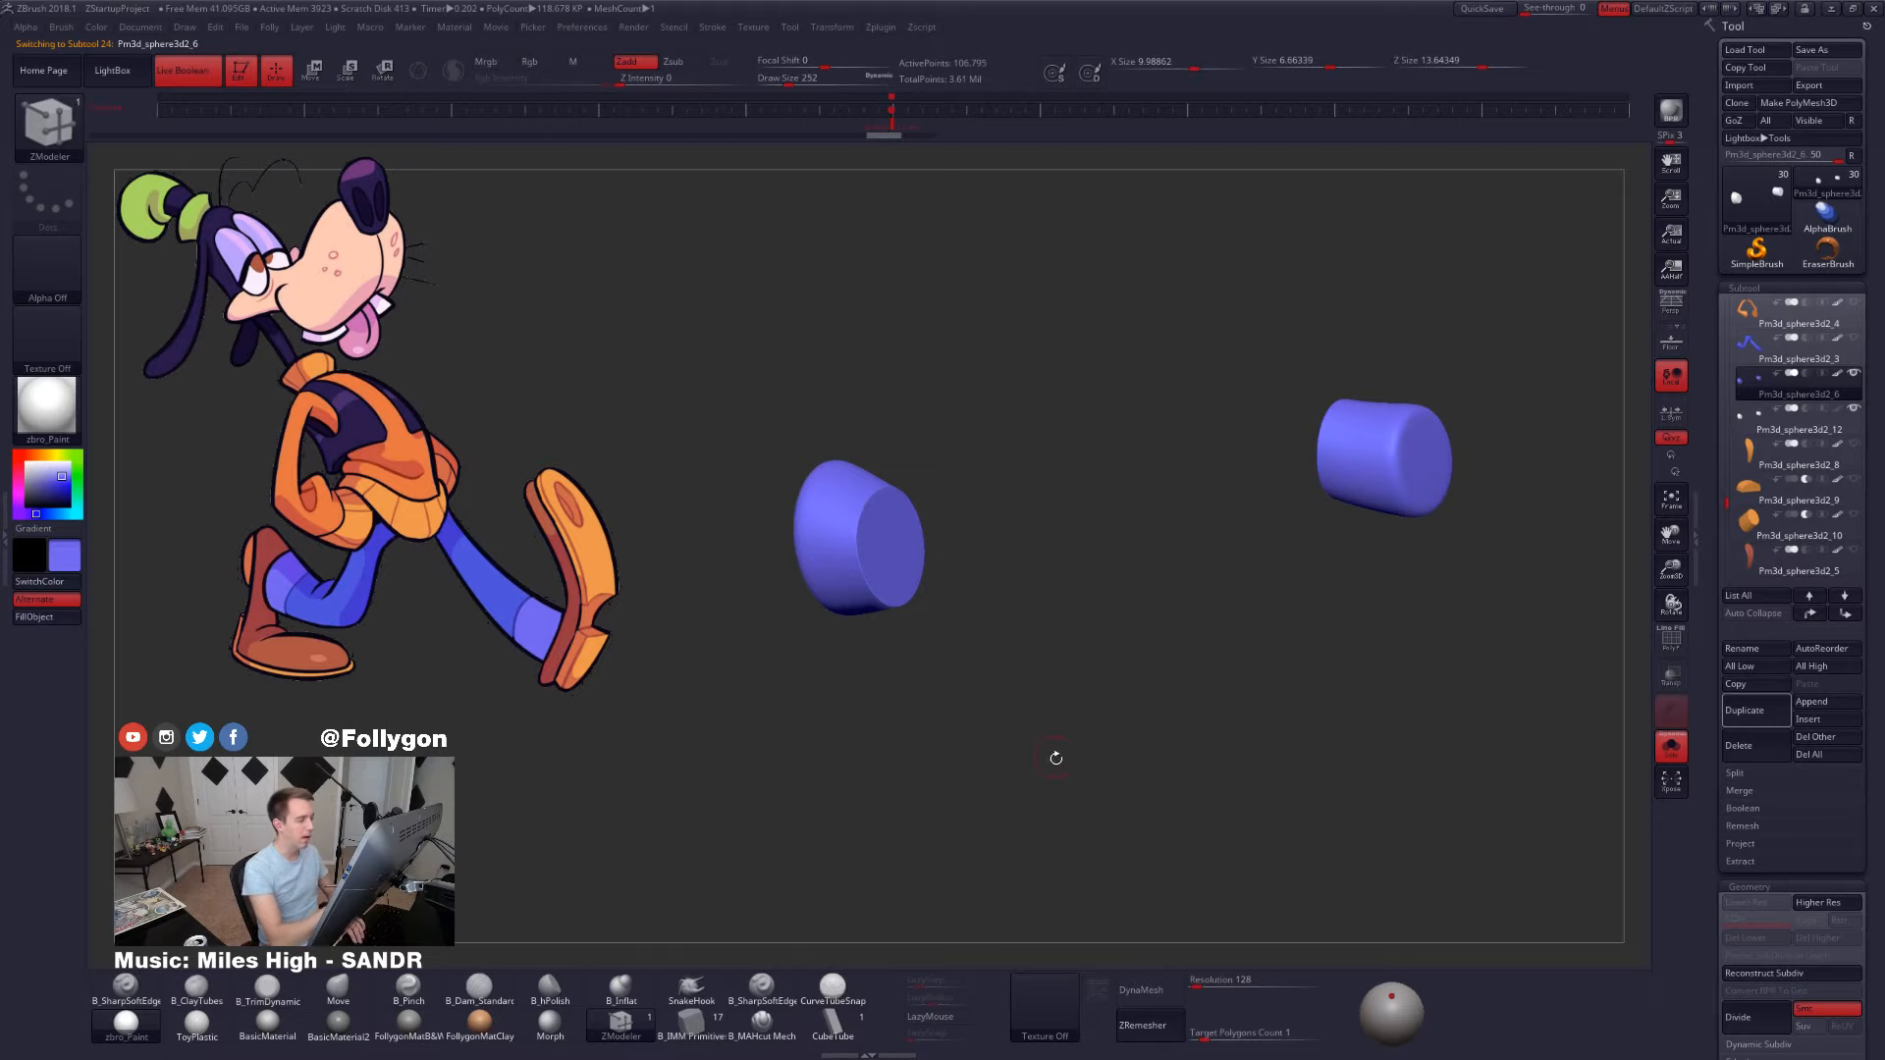
{"action": "left_click_drag", "start_coordinate": [1055, 758], "coordinate": [999, 671]}
{"action": "key", "text": "Down"}
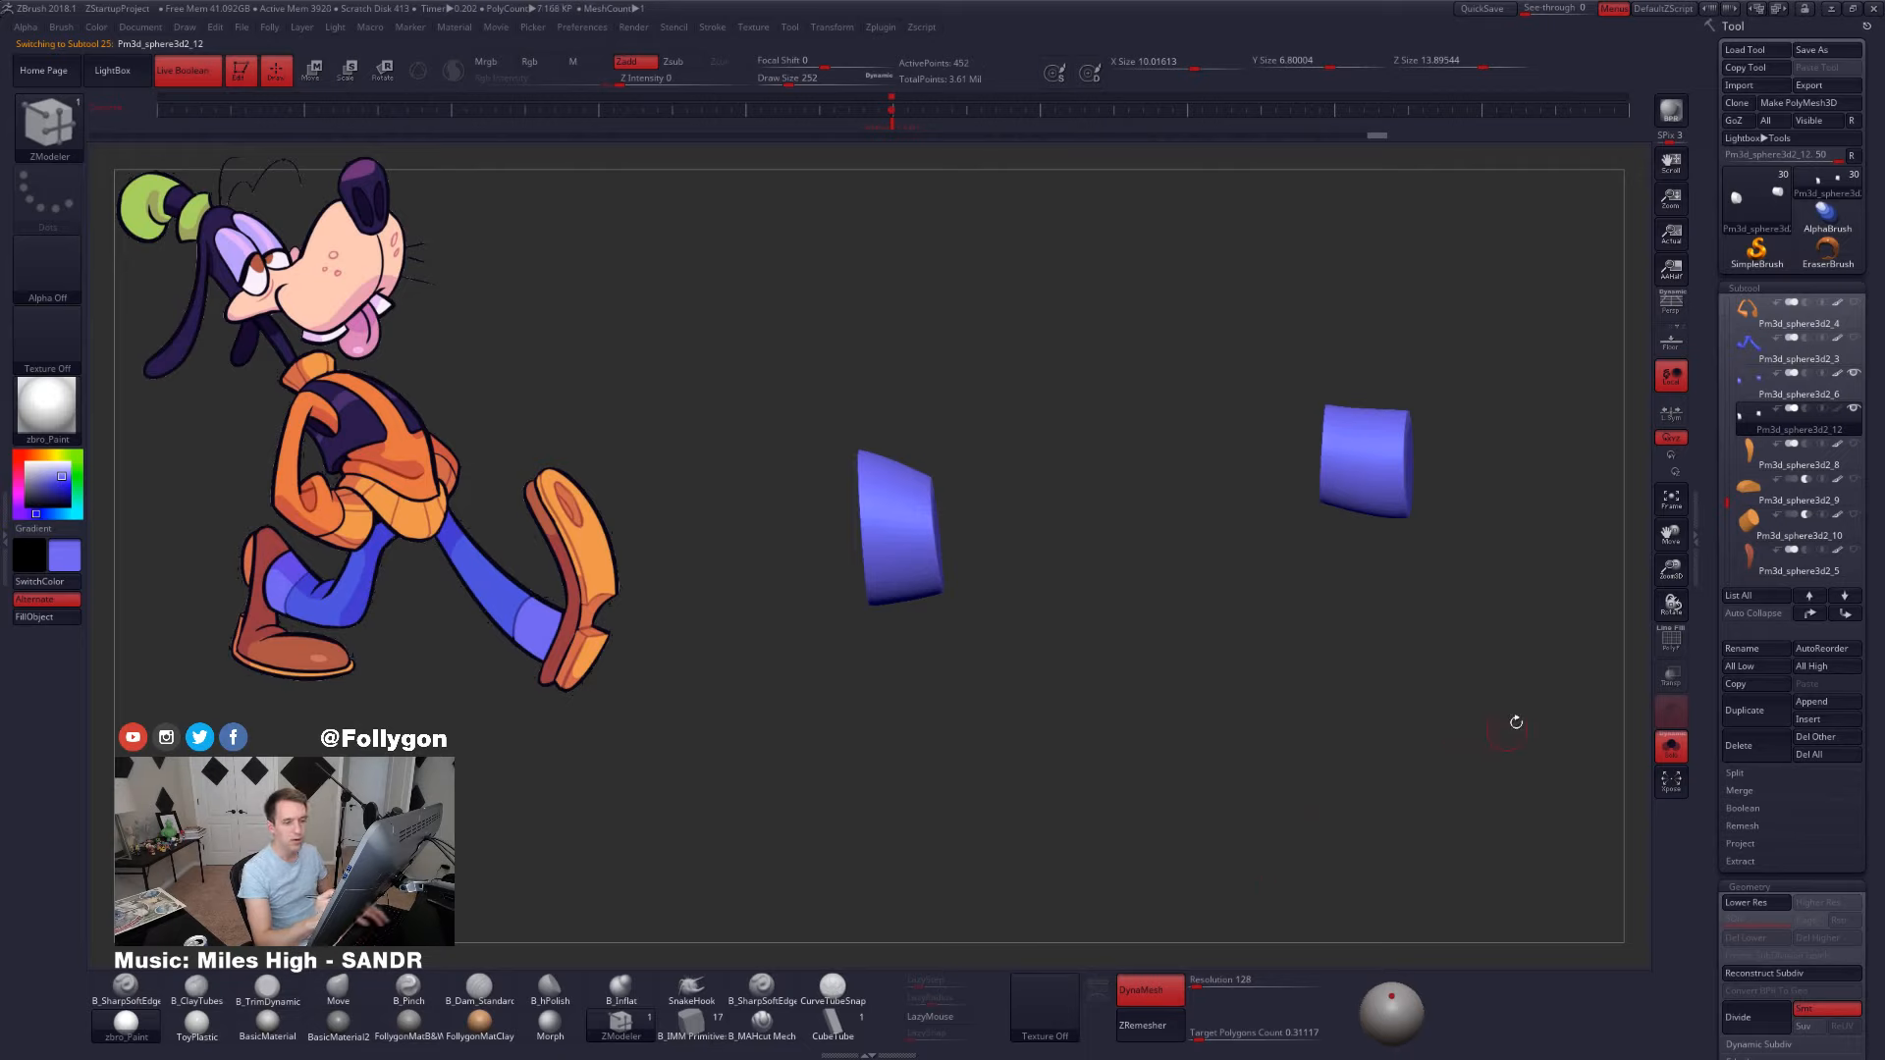
- Delete the original cuff subtool Pm3d_sphere3d2_6 and bring the rest of the character back into view
{"action": "left_click", "coordinate": [1797, 385]}
{"action": "left_click", "coordinate": [1746, 744]}
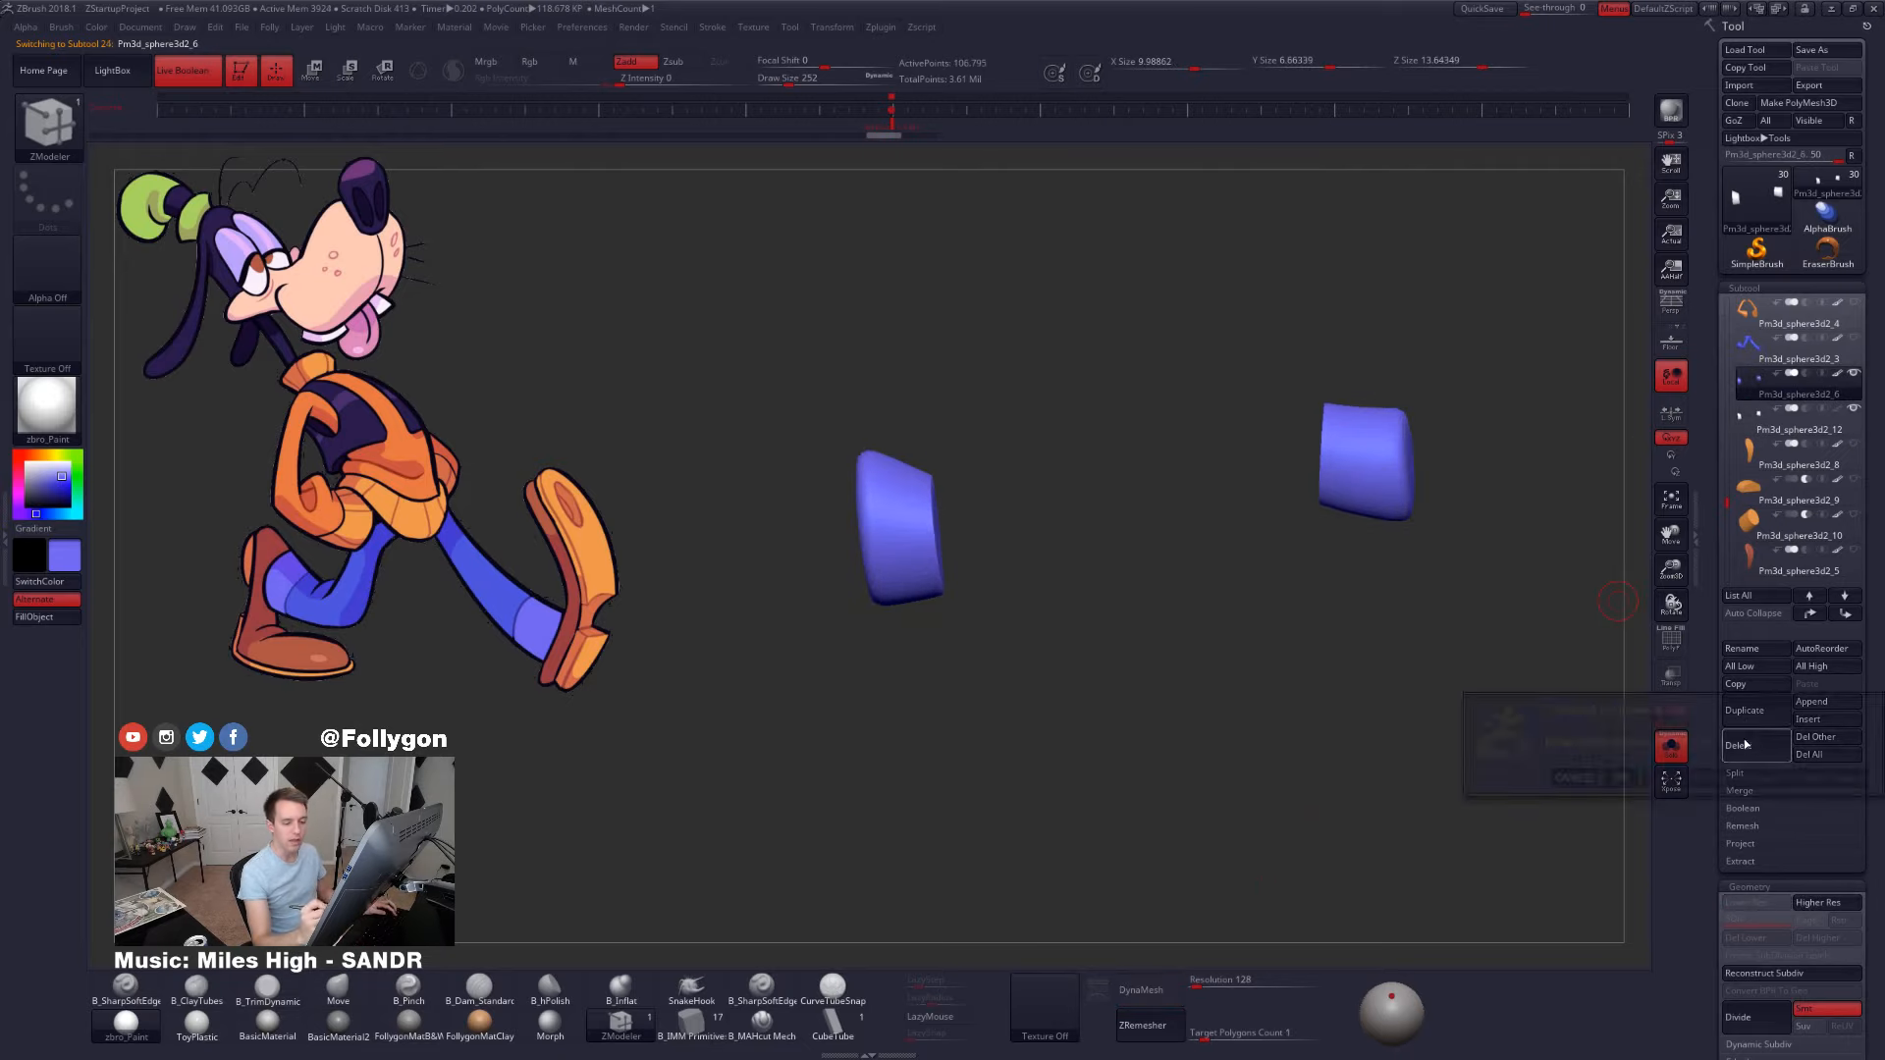
{"action": "left_click", "coordinate": [1620, 777]}
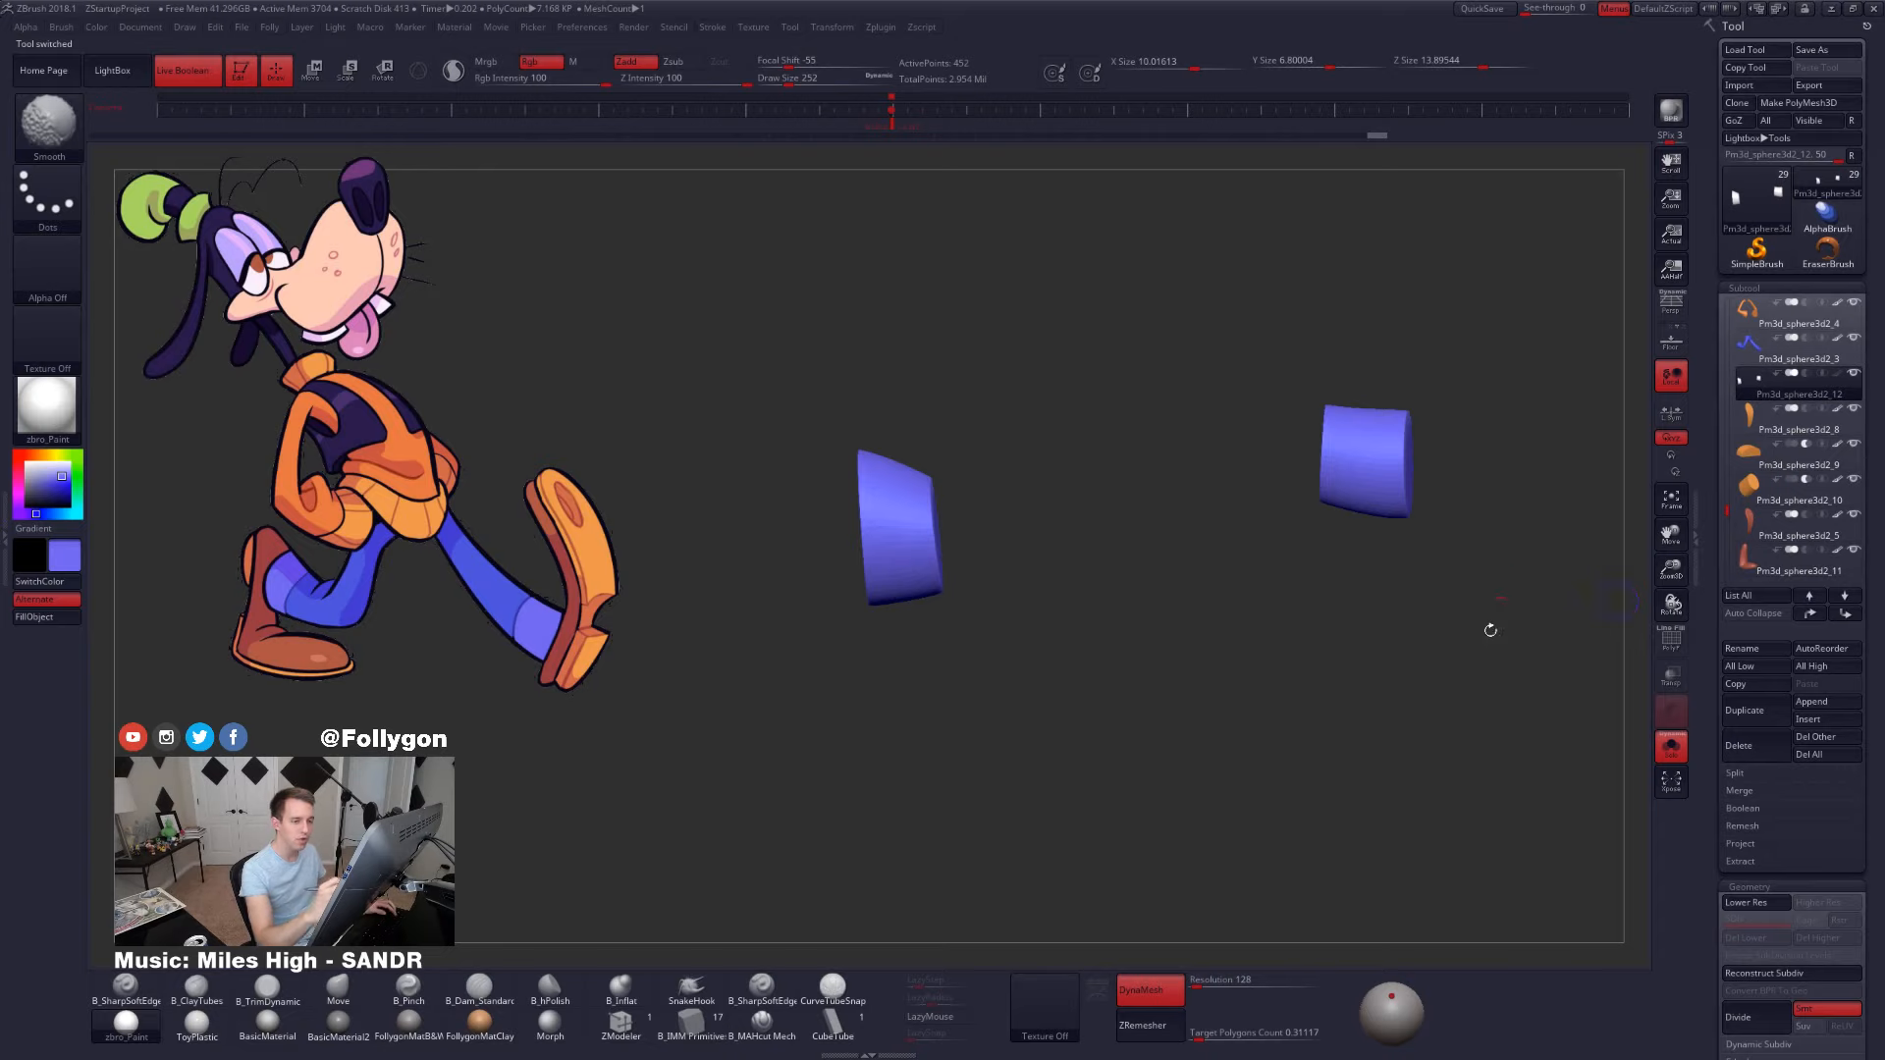
{"action": "mouse_move", "coordinate": [1491, 630]}
{"action": "left_mouse_down", "text": "alt"}
{"action": "mouse_move", "coordinate": [1375, 669]}
{"action": "mouse_move", "coordinate": [1262, 488]}
{"action": "mouse_move", "coordinate": [1286, 654]}
{"action": "left_mouse_up", "text": "alt"}
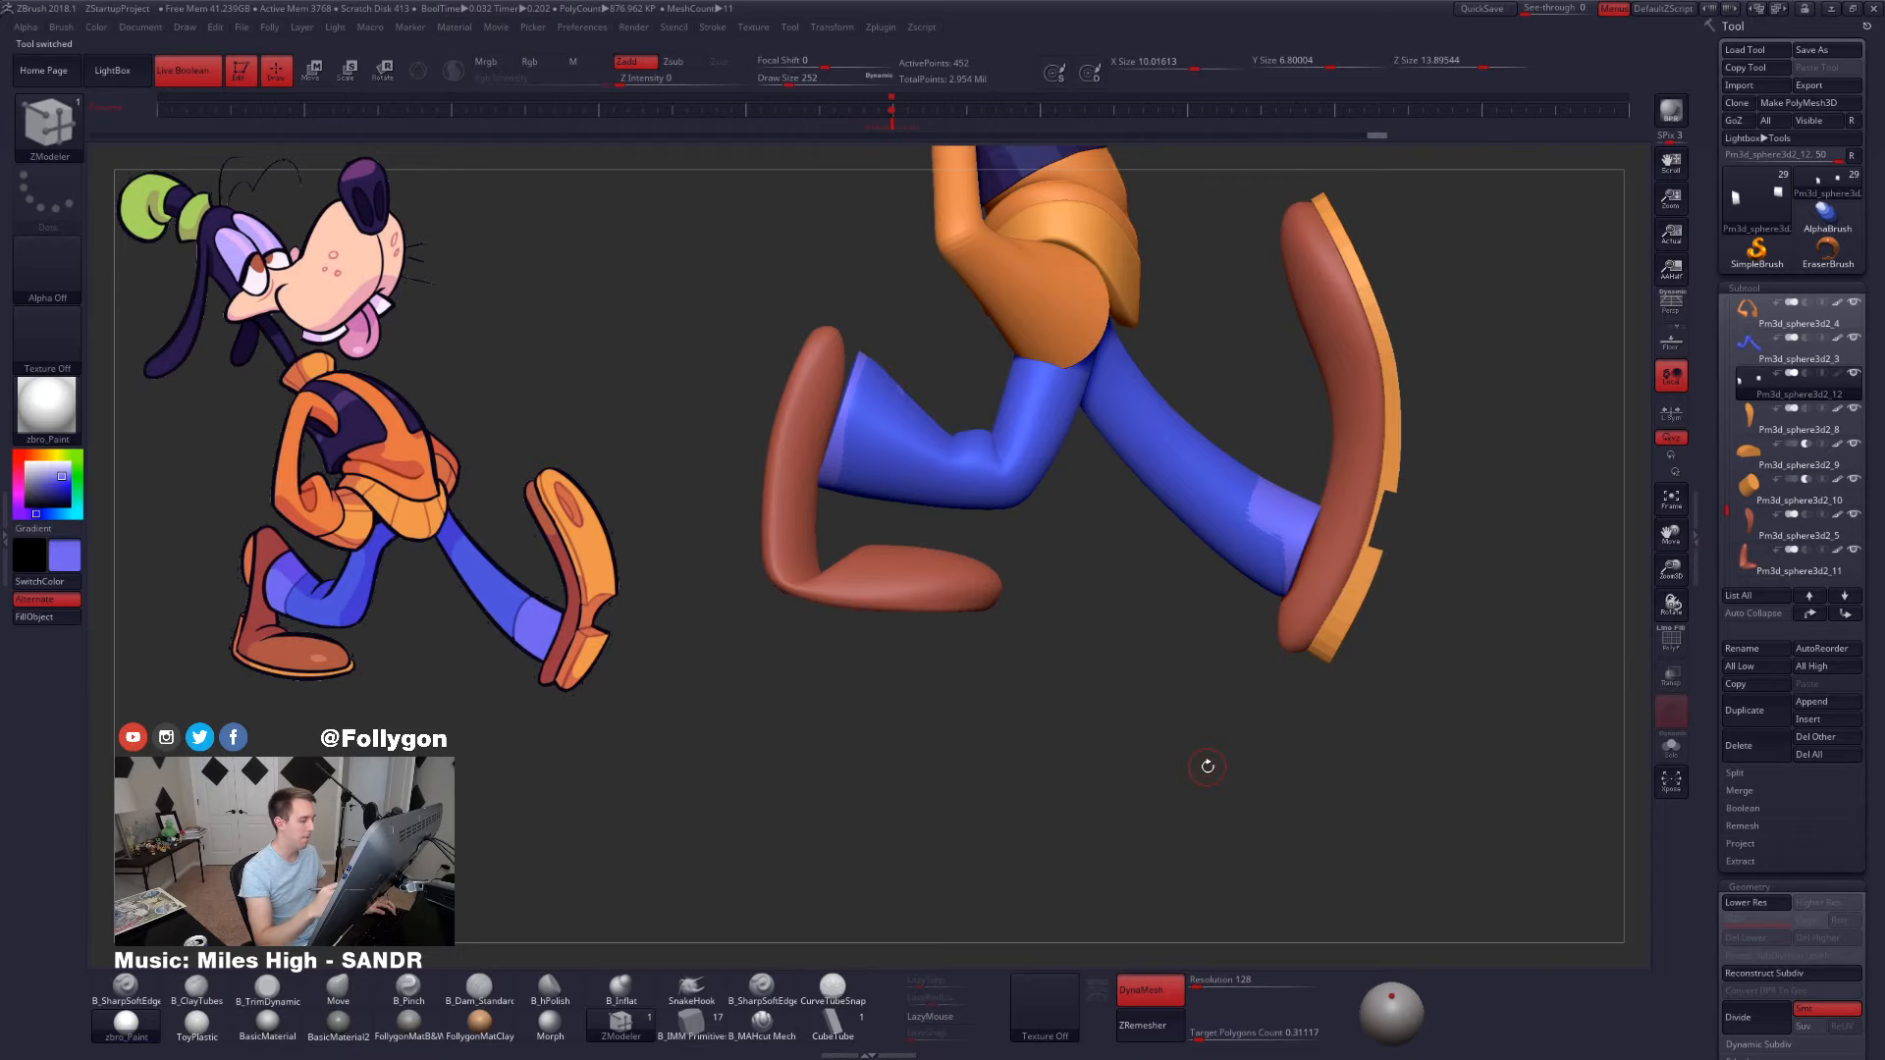
{"action": "left_click_drag", "start_coordinate": [1261, 798], "coordinate": [1273, 888], "text": "alt"}
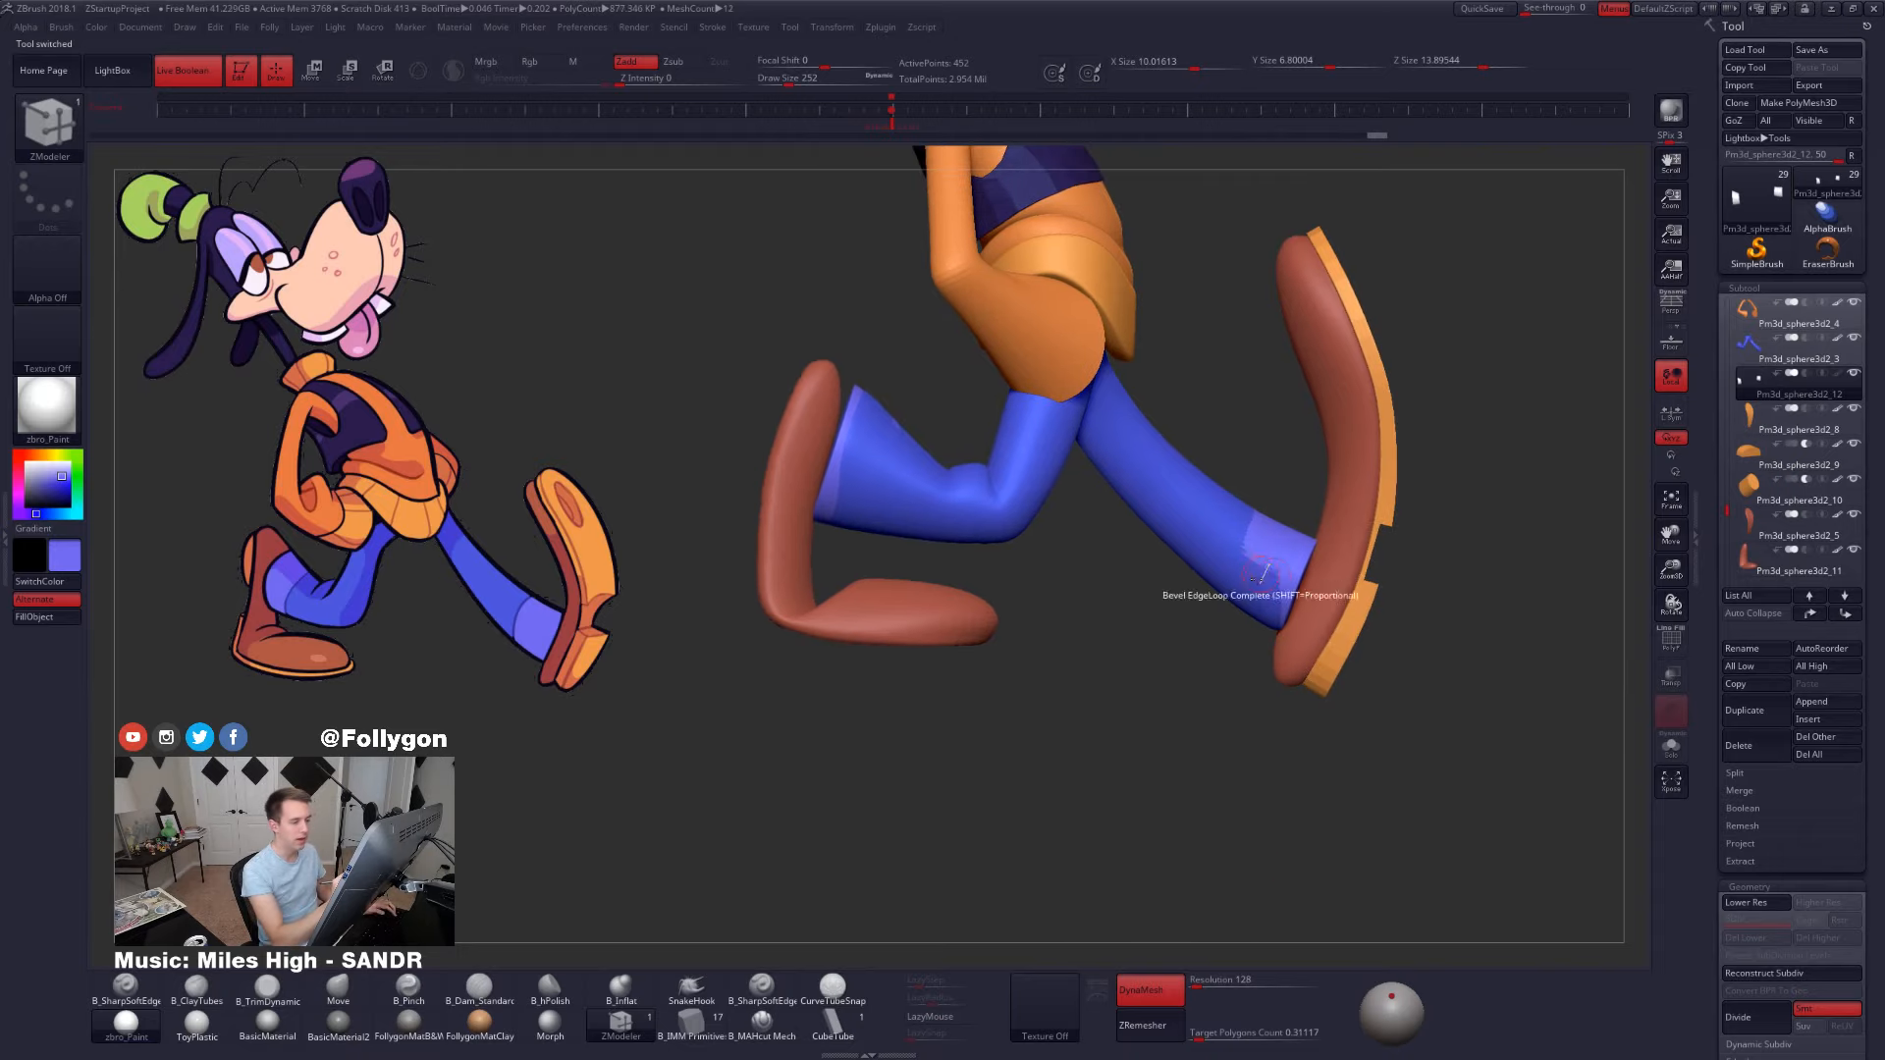
- Isolate the cuff subtool and mask the bent leg's cuff, leaving only the outstretched leg's cuff editable
{"action": "key", "text": "1"}
{"action": "key", "text": "space"}
{"action": "key", "text": "shift+s"}
{"action": "mouse_move", "coordinate": [1260, 468]}
{"action": "left_mouse_down", "text": "ctrl"}
{"action": "mouse_move", "coordinate": [1187, 677]}
{"action": "mouse_move", "coordinate": [1453, 520]}
{"action": "left_mouse_up", "text": "ctrl"}
{"action": "left_click", "coordinate": [1374, 579], "text": "ctrl"}
- Lay a horizontal scale Transpose line from the outstretched leg's cuff and show the whole character again
{"action": "key", "text": "e"}
{"action": "left_click_drag", "start_coordinate": [1260, 583], "coordinate": [1372, 694]}
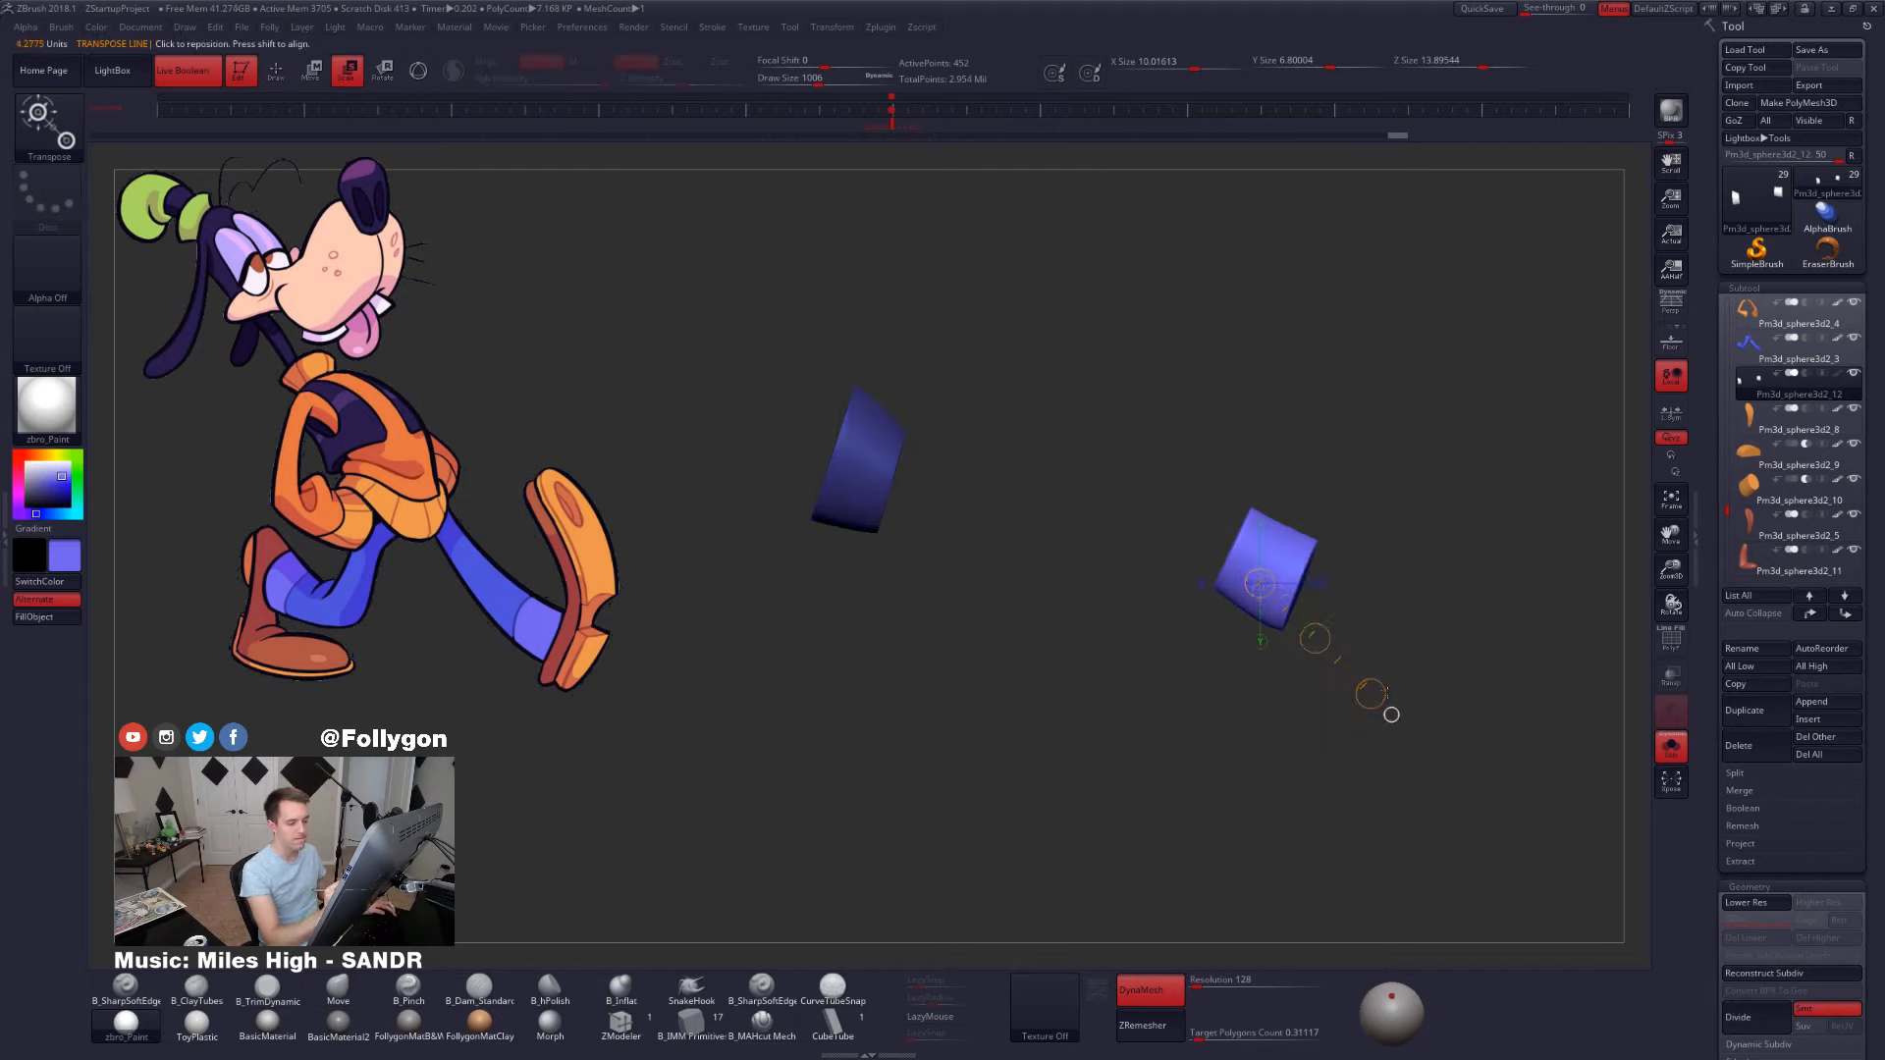
{"action": "left_click_drag", "start_coordinate": [1265, 569], "coordinate": [1446, 570], "text": "shift"}
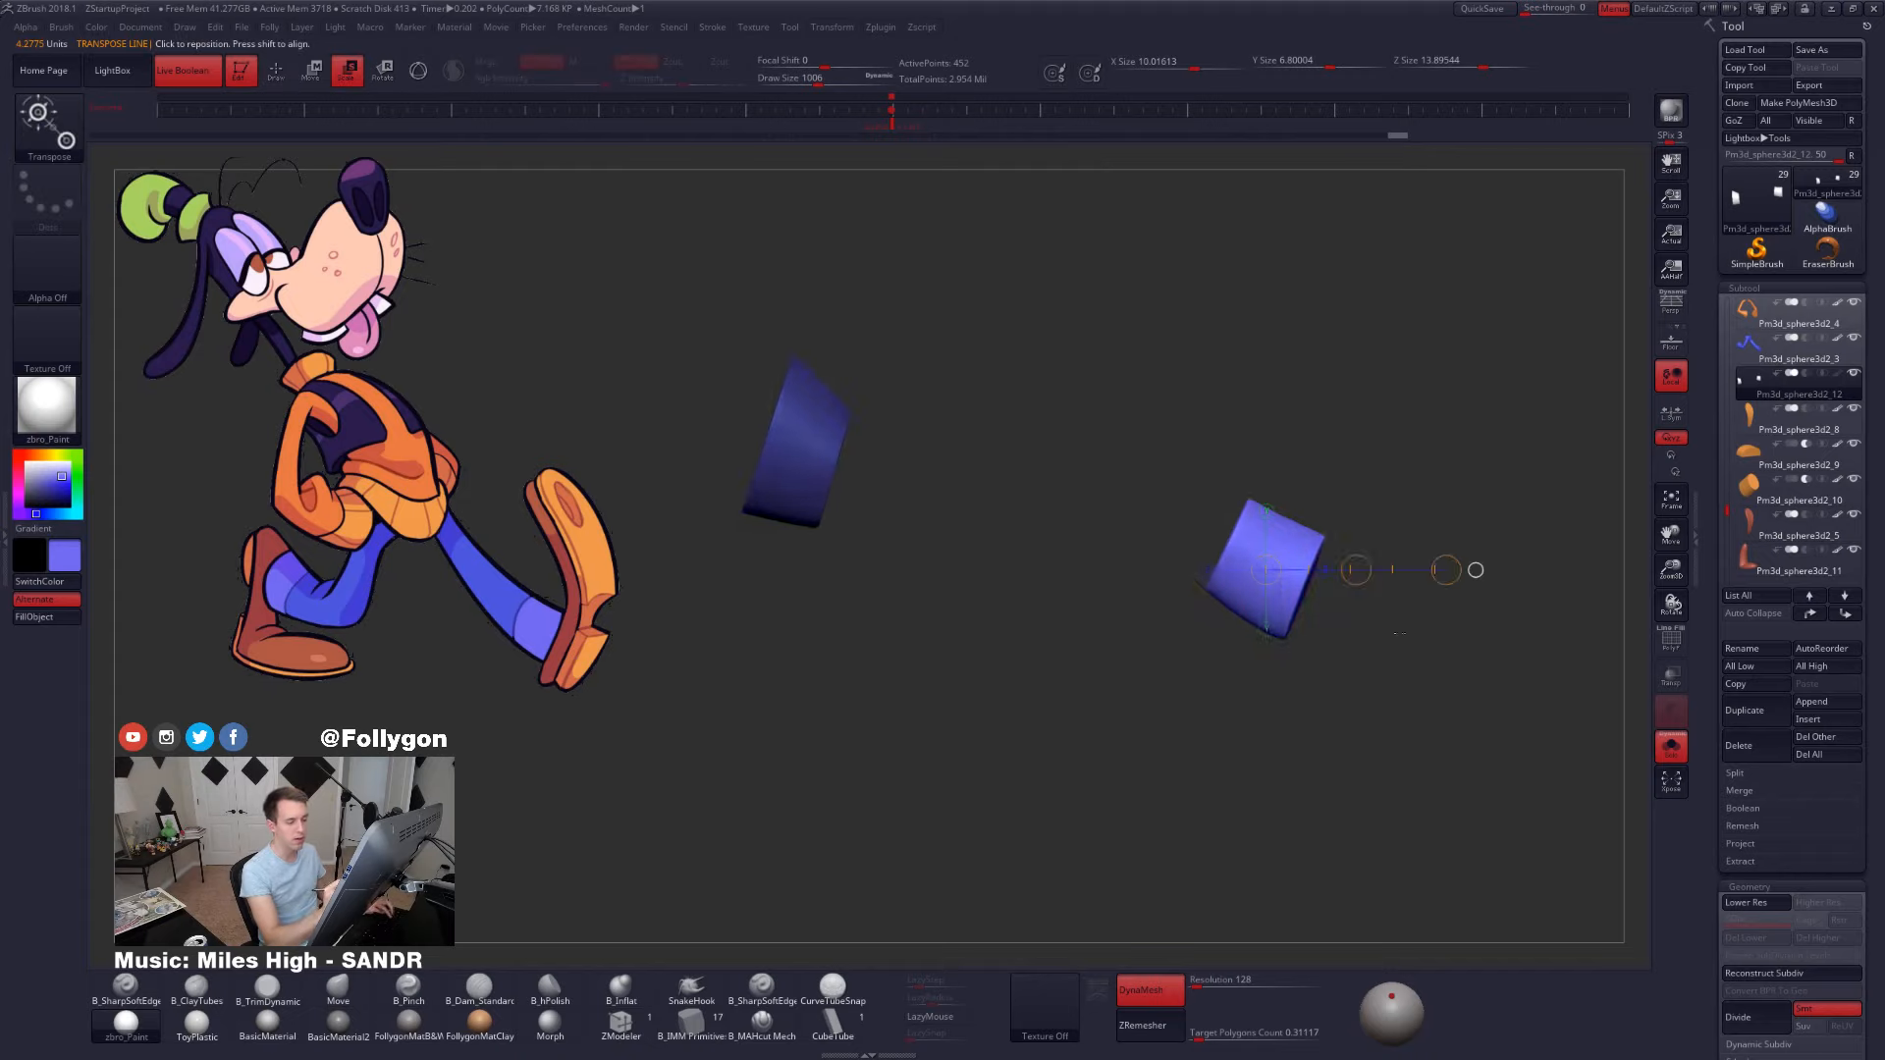
{"action": "key", "text": "shift+s"}
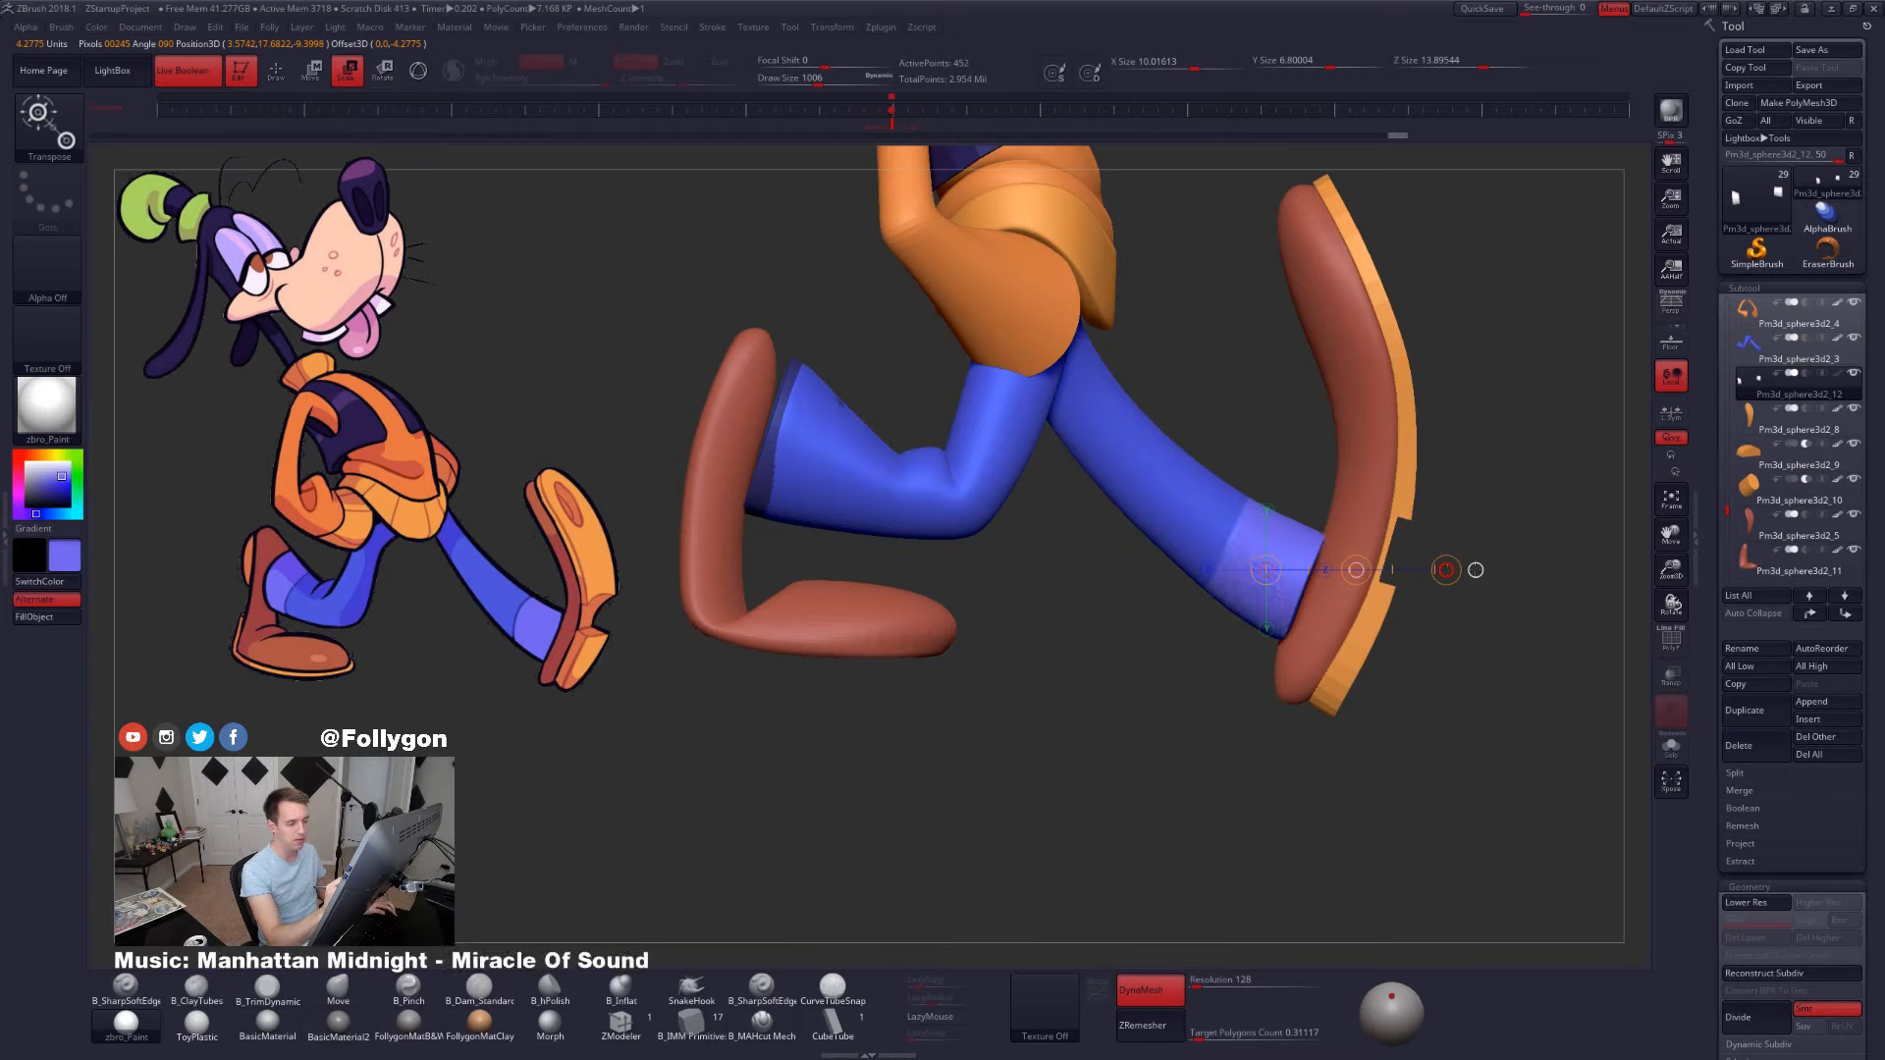
{"action": "mouse_move", "coordinate": [1149, 638]}
{"action": "left_mouse_down"}
{"action": "mouse_move", "coordinate": [1406, 636]}
{"action": "mouse_move", "coordinate": [1292, 626]}
{"action": "mouse_move", "coordinate": [1311, 651]}
{"action": "left_mouse_up"}
- Reshape the outstretched leg's cuff with the Move brush so it fits around the trouser leg
{"action": "key", "text": "q"}
{"action": "key", "text": "space"}
{"action": "mouse_move", "coordinate": [1448, 628]}
{"action": "left_mouse_down"}
{"action": "mouse_move", "coordinate": [1386, 624]}
{"action": "mouse_move", "coordinate": [1323, 548]}
{"action": "left_mouse_up"}
{"action": "left_click_drag", "start_coordinate": [1340, 393], "coordinate": [1292, 467]}
{"action": "mouse_move", "coordinate": [1261, 589]}
{"action": "left_mouse_down"}
{"action": "mouse_move", "coordinate": [1349, 524]}
{"action": "mouse_move", "coordinate": [1390, 602]}
{"action": "left_mouse_up"}
{"action": "mouse_move", "coordinate": [1325, 656]}
{"action": "left_mouse_down"}
{"action": "mouse_move", "coordinate": [1229, 606]}
{"action": "mouse_move", "coordinate": [1233, 568]}
{"action": "left_mouse_up"}
{"action": "mouse_move", "coordinate": [1109, 678]}
{"action": "left_mouse_down"}
{"action": "mouse_move", "coordinate": [1375, 678]}
{"action": "mouse_move", "coordinate": [1297, 635]}
{"action": "left_mouse_up"}
{"action": "mouse_move", "coordinate": [1227, 707]}
{"action": "left_mouse_down"}
{"action": "mouse_move", "coordinate": [1082, 706]}
{"action": "mouse_move", "coordinate": [1129, 707]}
{"action": "left_mouse_up"}
{"action": "left_click_drag", "start_coordinate": [1282, 638], "coordinate": [1278, 635]}
{"action": "left_click_drag", "start_coordinate": [1129, 719], "coordinate": [1151, 720]}
- Refine the outstretched leg's cuff with the Move brush from several sides so it wraps evenly around the trouser leg
{"action": "key", "text": "space"}
{"action": "left_click_drag", "start_coordinate": [1220, 616], "coordinate": [1192, 618]}
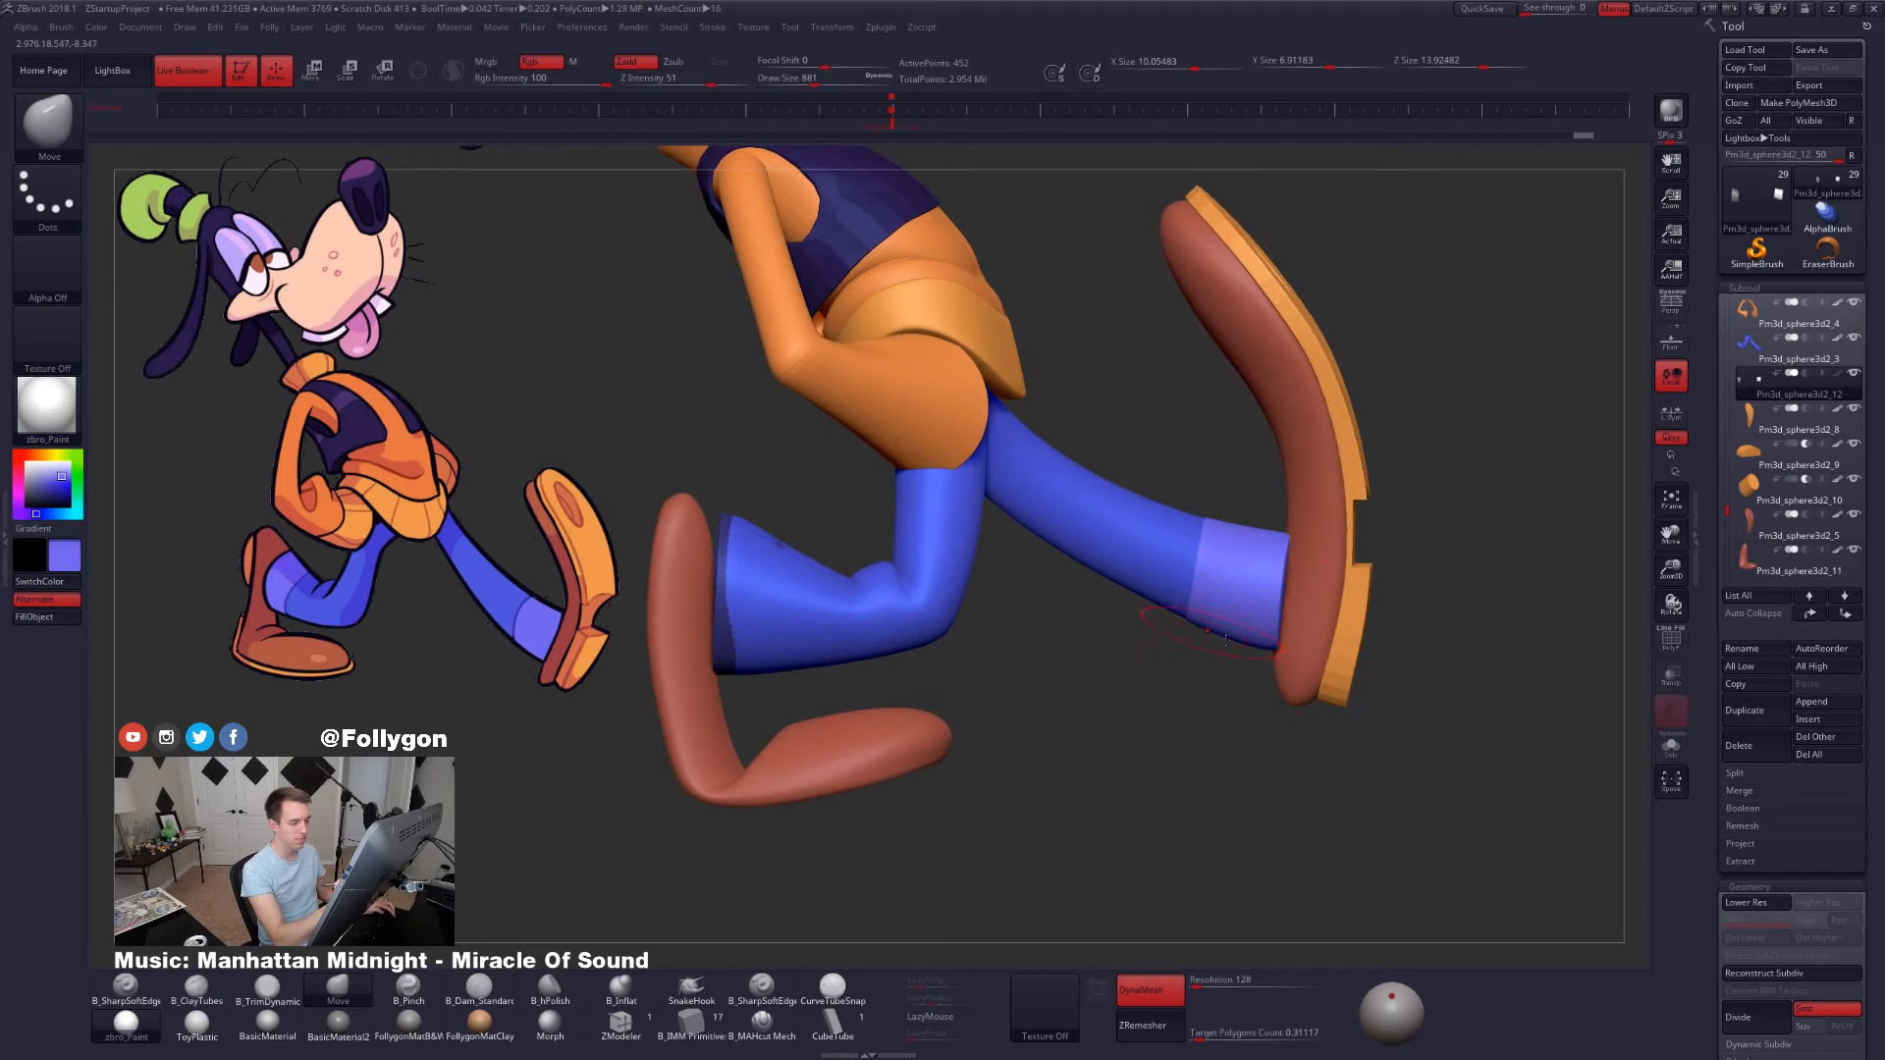
{"action": "left_click_drag", "start_coordinate": [1099, 706], "coordinate": [1207, 712]}
{"action": "left_click_drag", "start_coordinate": [1228, 576], "coordinate": [1224, 578]}
{"action": "mouse_move", "coordinate": [1207, 722]}
{"action": "left_mouse_down"}
{"action": "mouse_move", "coordinate": [1403, 721]}
{"action": "mouse_move", "coordinate": [1207, 726]}
{"action": "mouse_move", "coordinate": [1208, 795]}
{"action": "left_mouse_up"}
{"action": "left_click_drag", "start_coordinate": [1176, 577], "coordinate": [1170, 579]}
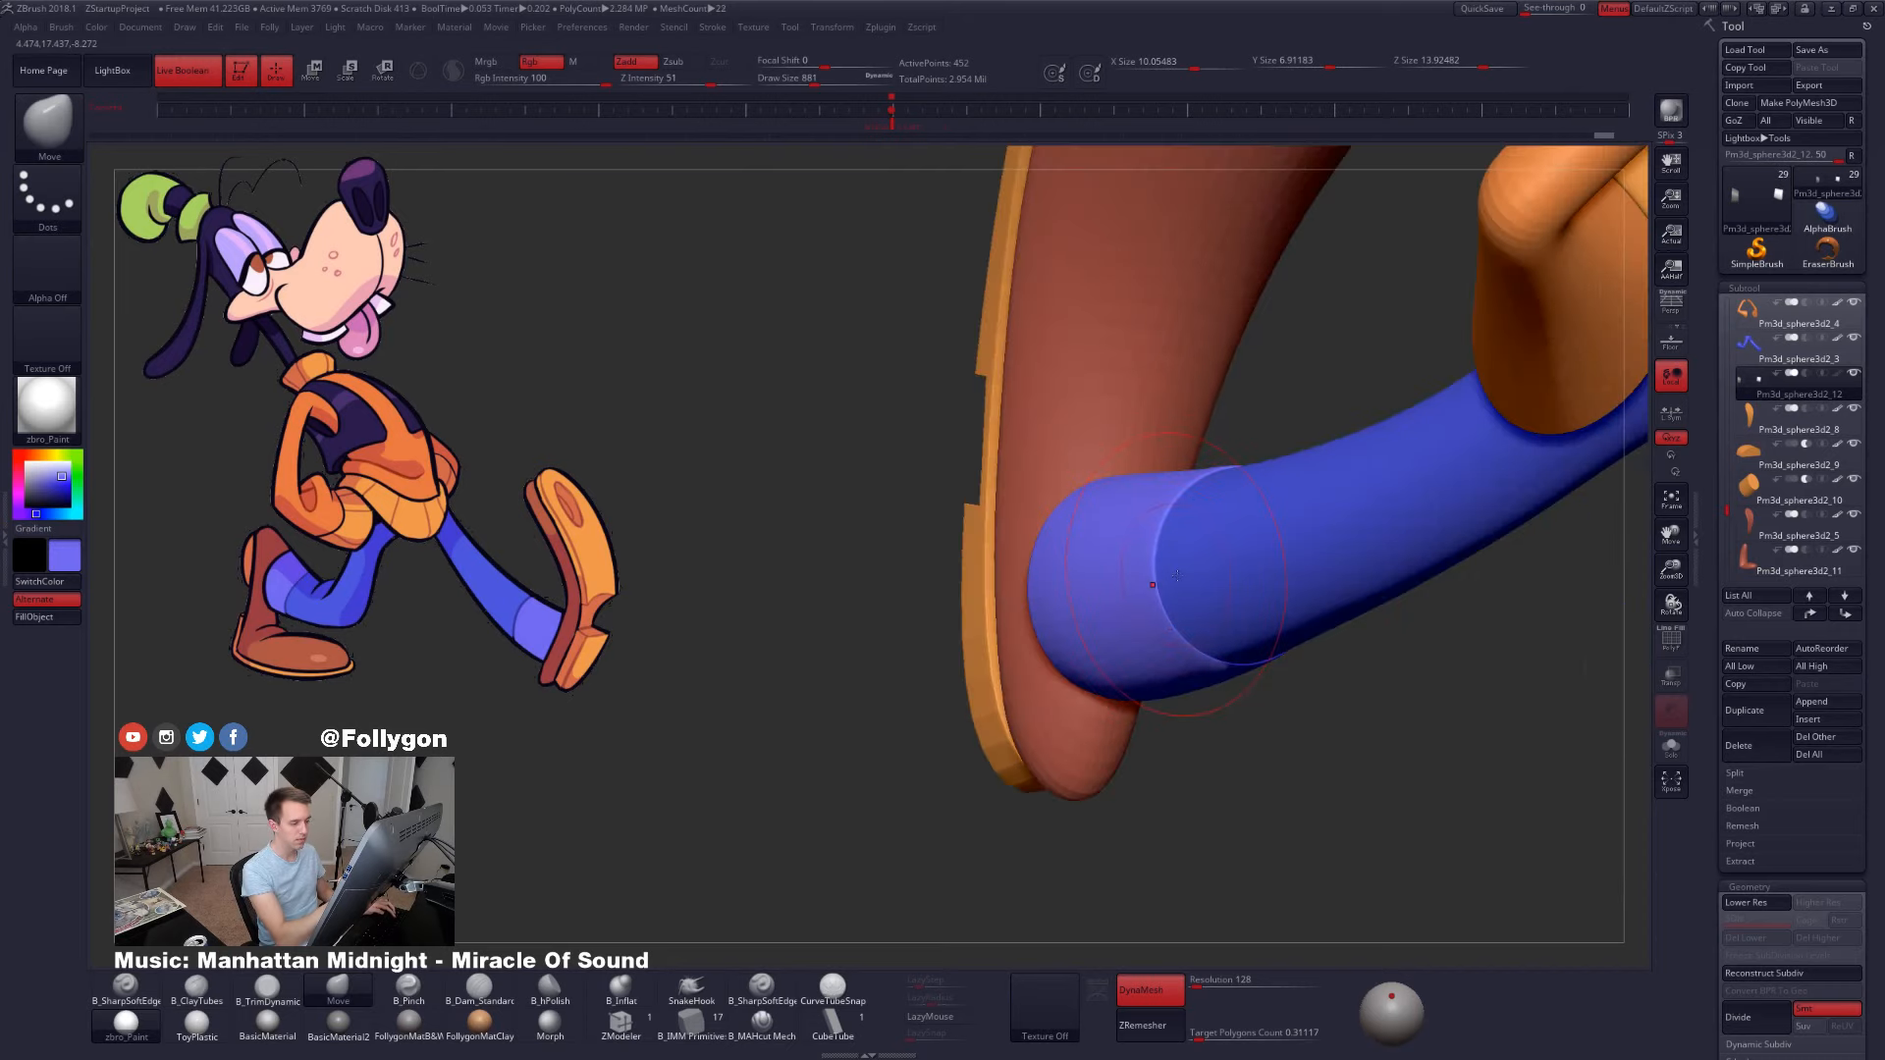
{"action": "left_click_drag", "start_coordinate": [1306, 722], "coordinate": [1188, 722]}
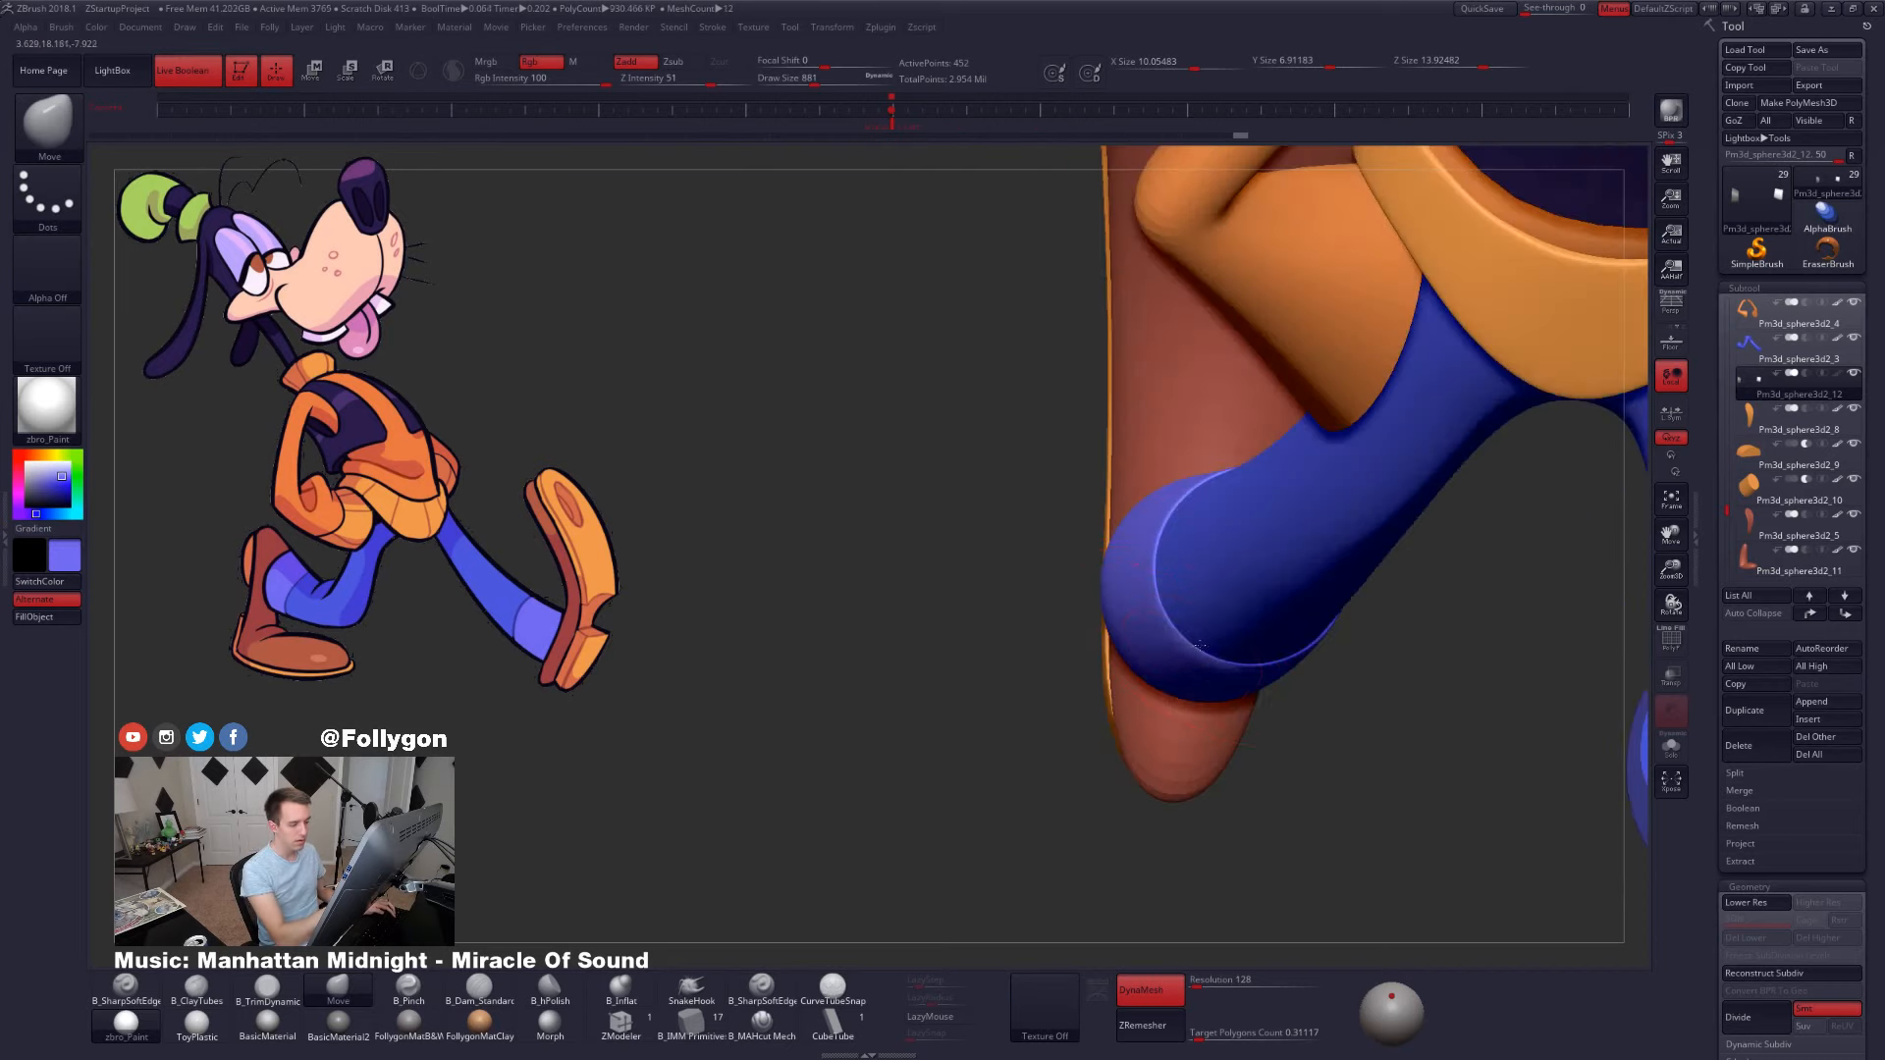
{"action": "left_click_drag", "start_coordinate": [1200, 644], "coordinate": [1203, 646]}
{"action": "mouse_move", "coordinate": [1242, 673]}
{"action": "right_mouse_down"}
{"action": "mouse_move", "coordinate": [1188, 631]}
{"action": "mouse_move", "coordinate": [1276, 657]}
{"action": "right_mouse_up"}
{"action": "right_click_drag", "start_coordinate": [1109, 756], "coordinate": [1286, 776], "text": "ctrl"}
{"action": "right_click_drag", "start_coordinate": [1095, 671], "coordinate": [1241, 741], "text": "alt"}
- Mask the outstretched leg's cuff and enlarge the bent leg's cuff slightly with a horizontal scale Transpose line
{"action": "key", "text": "e"}
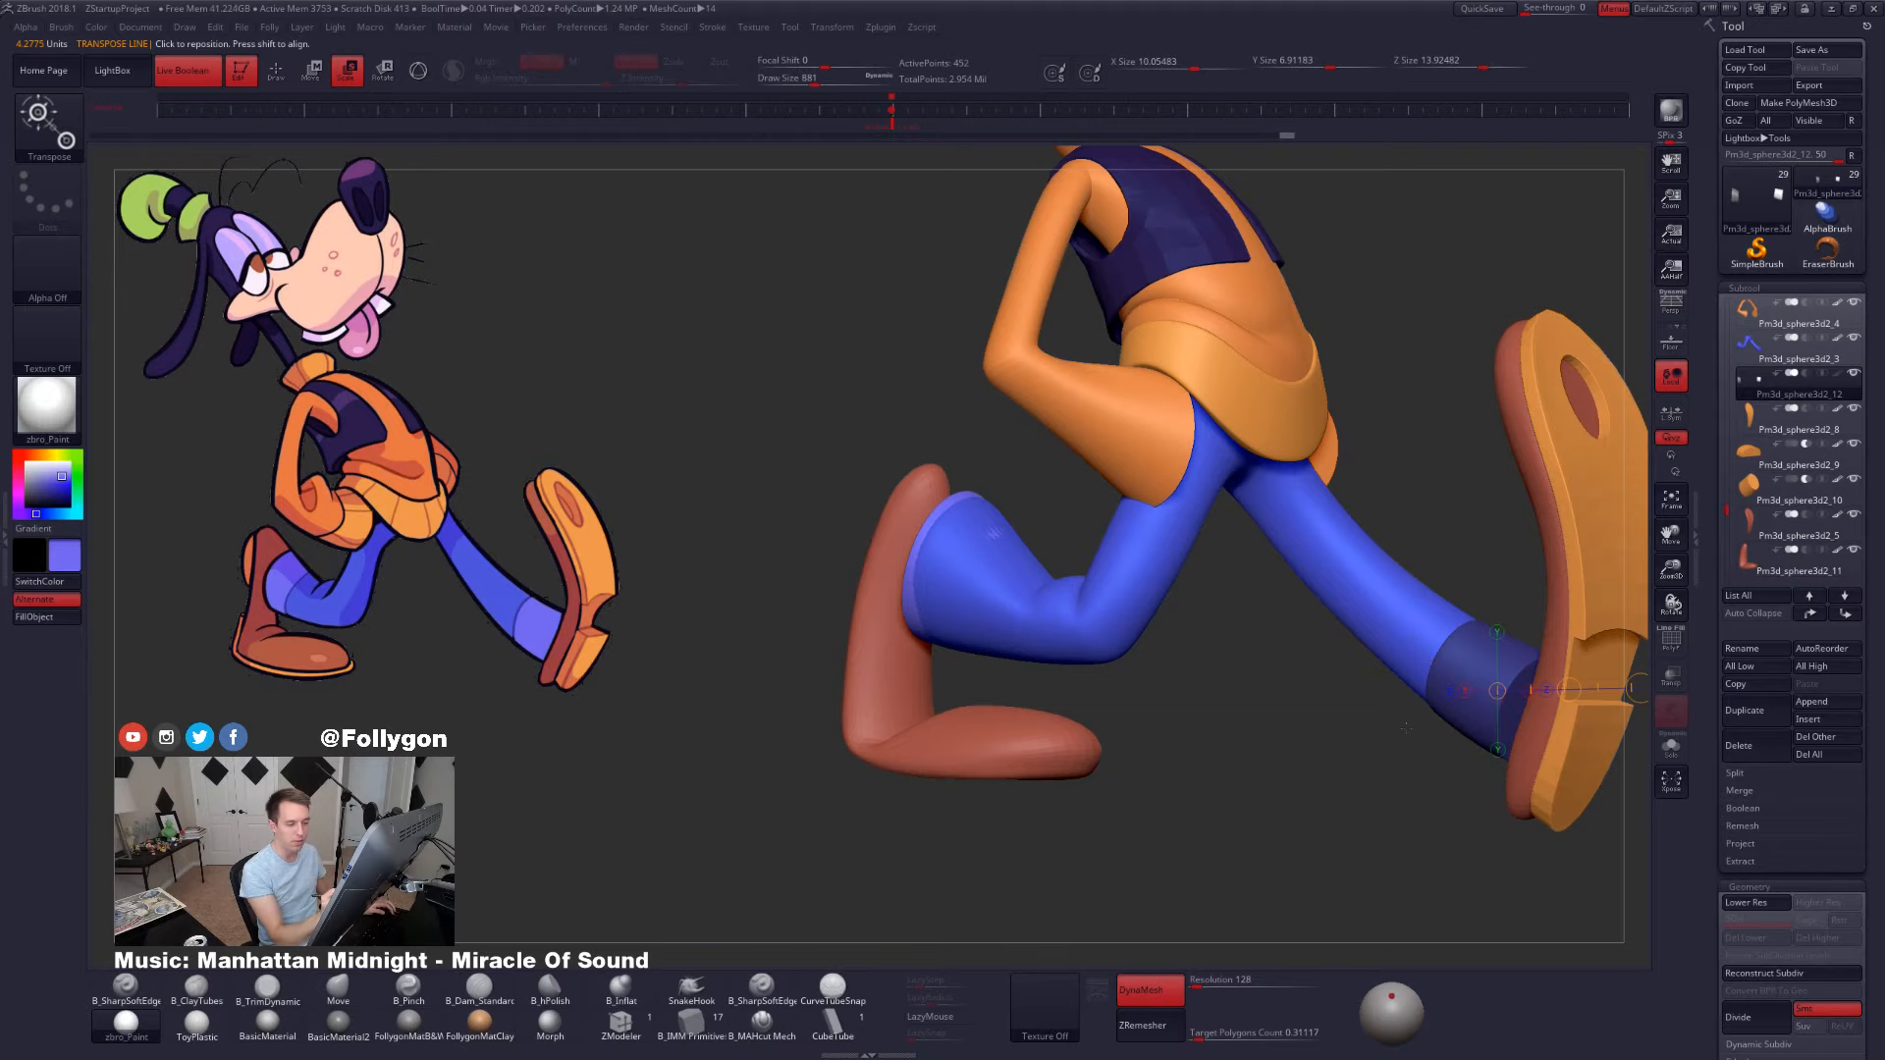
{"action": "right_click_drag", "start_coordinate": [1405, 728], "coordinate": [1158, 674], "text": "alt"}
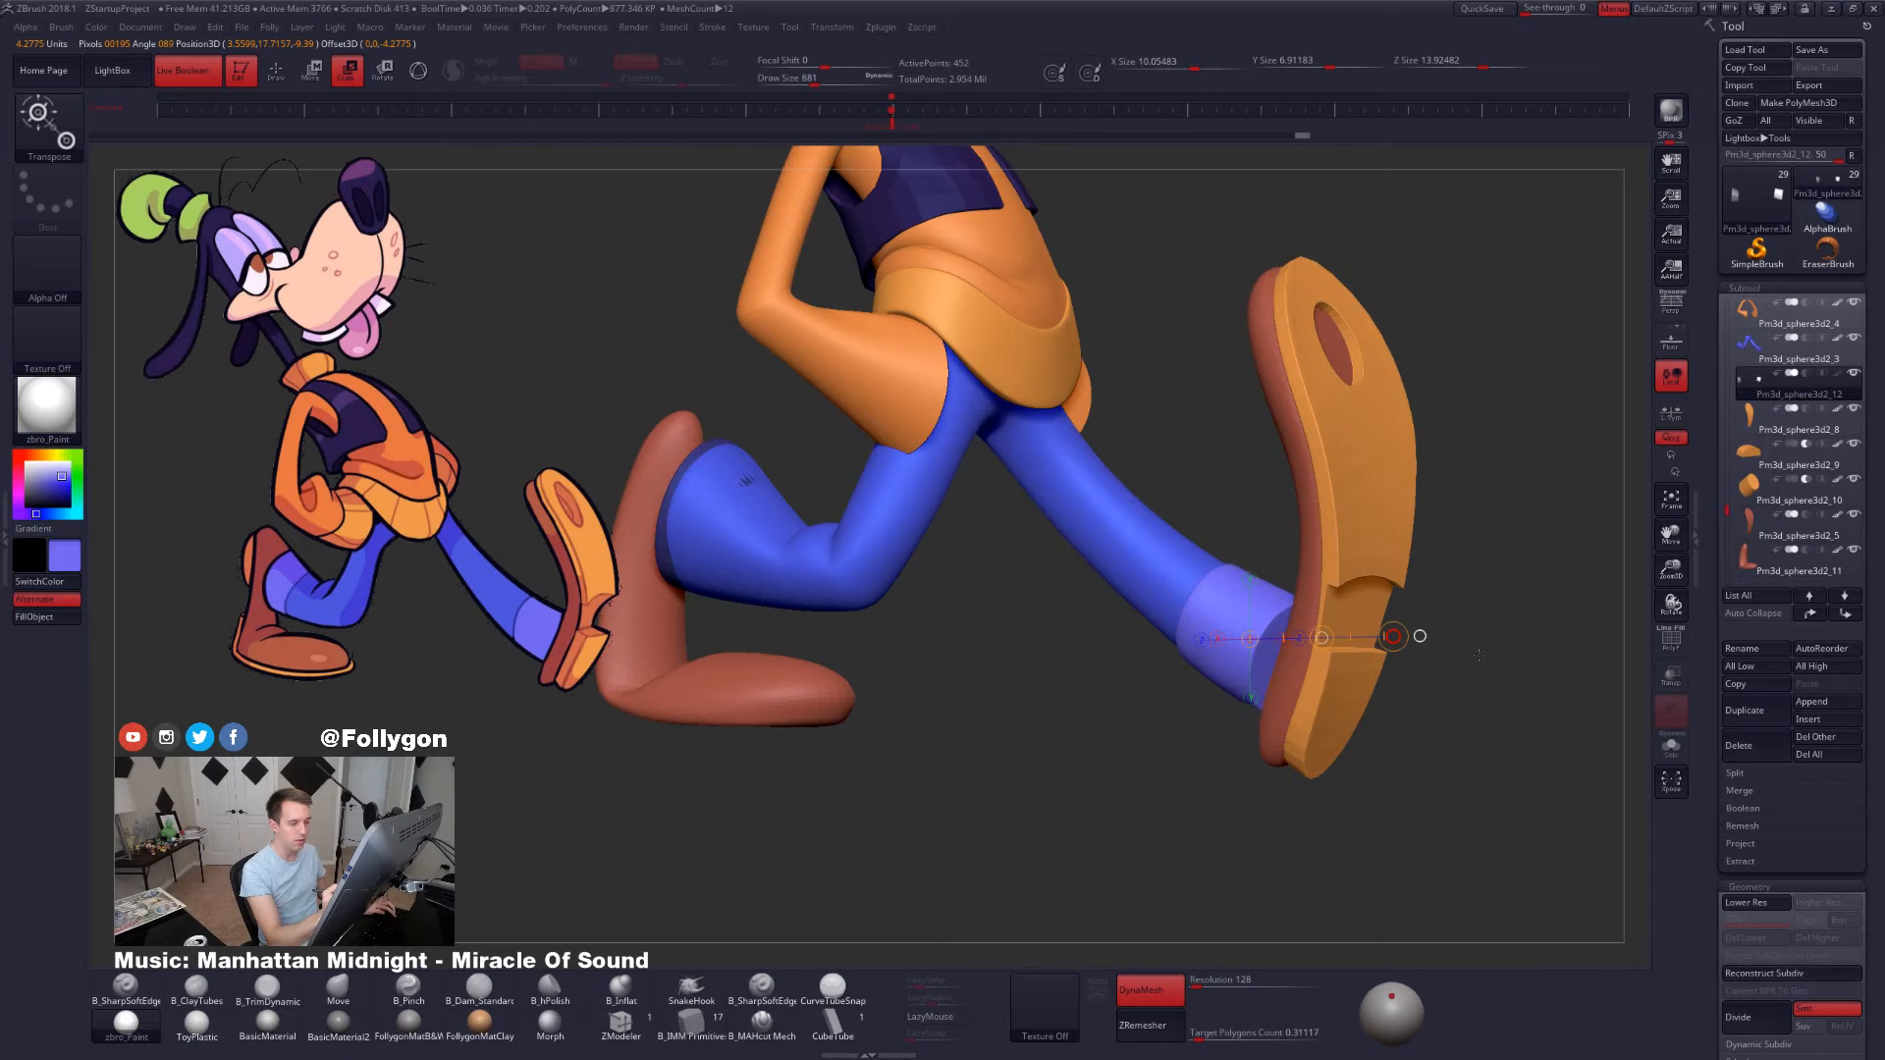
{"action": "right_click_drag", "start_coordinate": [1478, 655], "coordinate": [1256, 596], "text": "ctrl"}
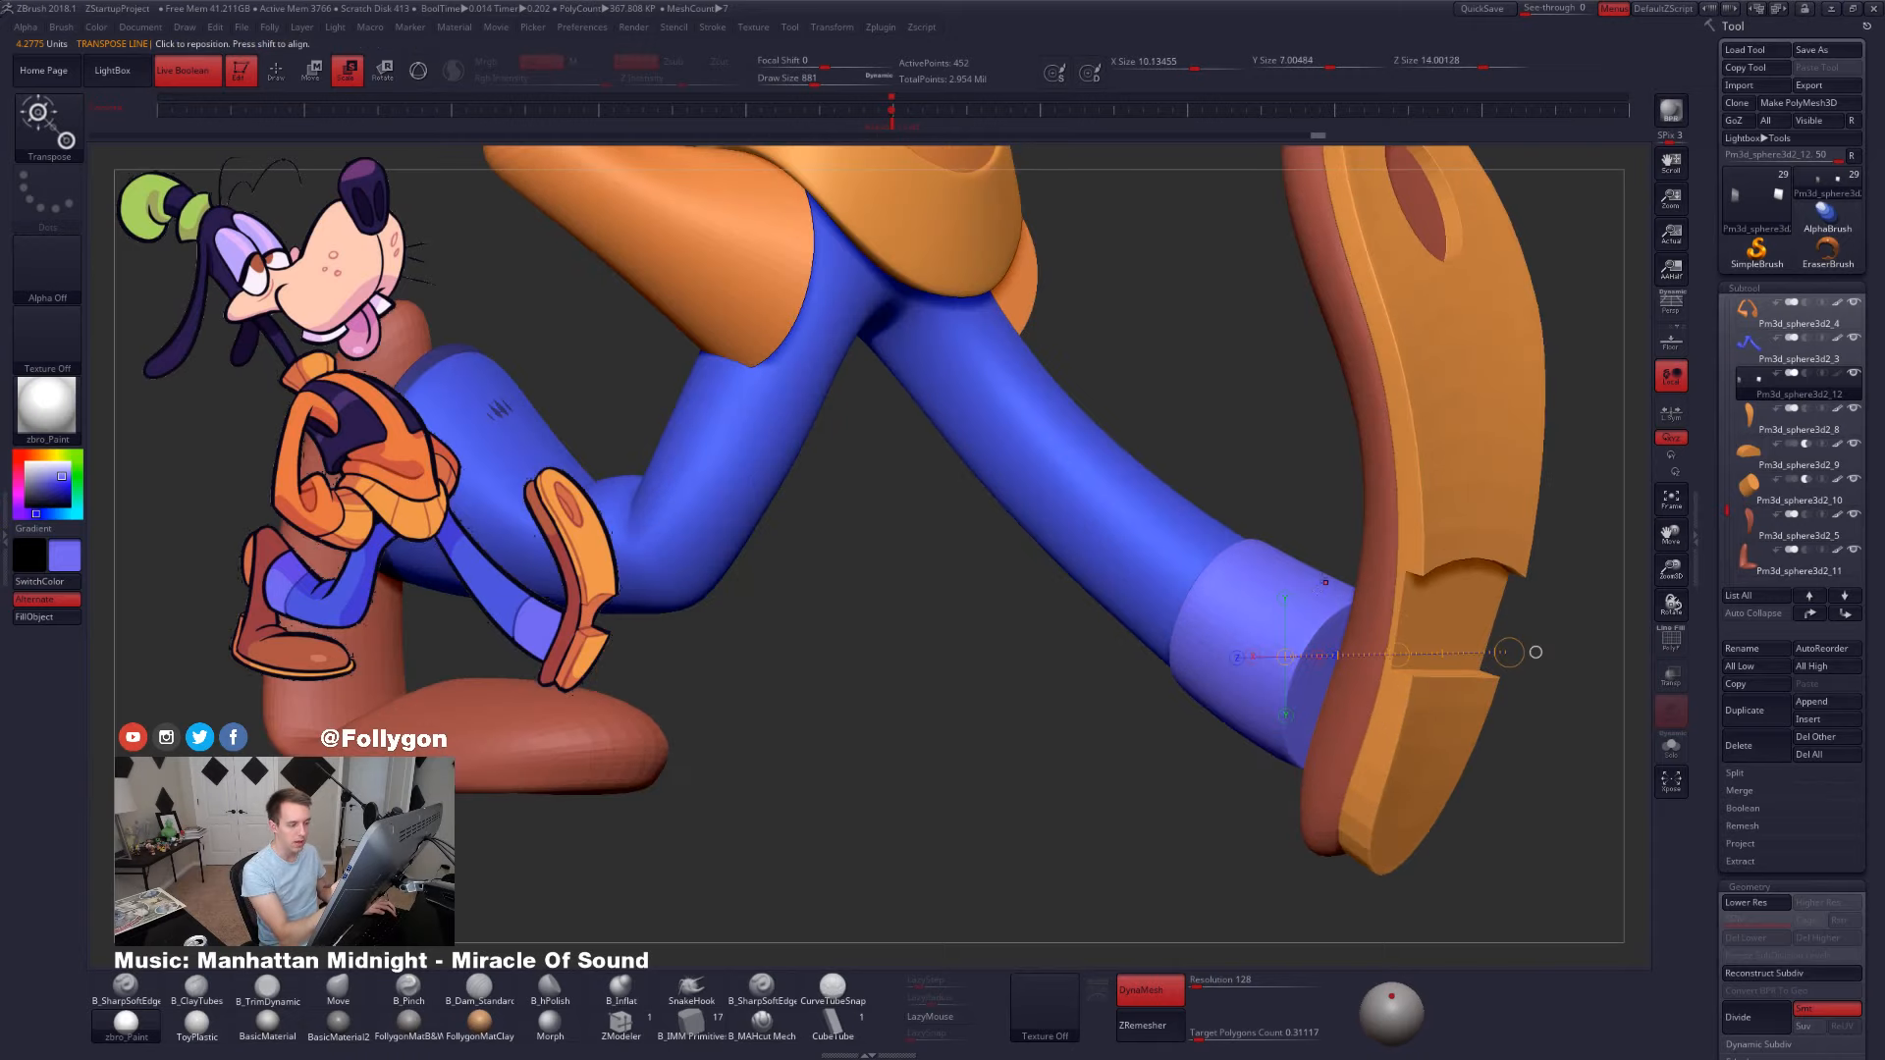
{"action": "right_click_drag", "start_coordinate": [1185, 832], "coordinate": [798, 766], "text": "ctrl"}
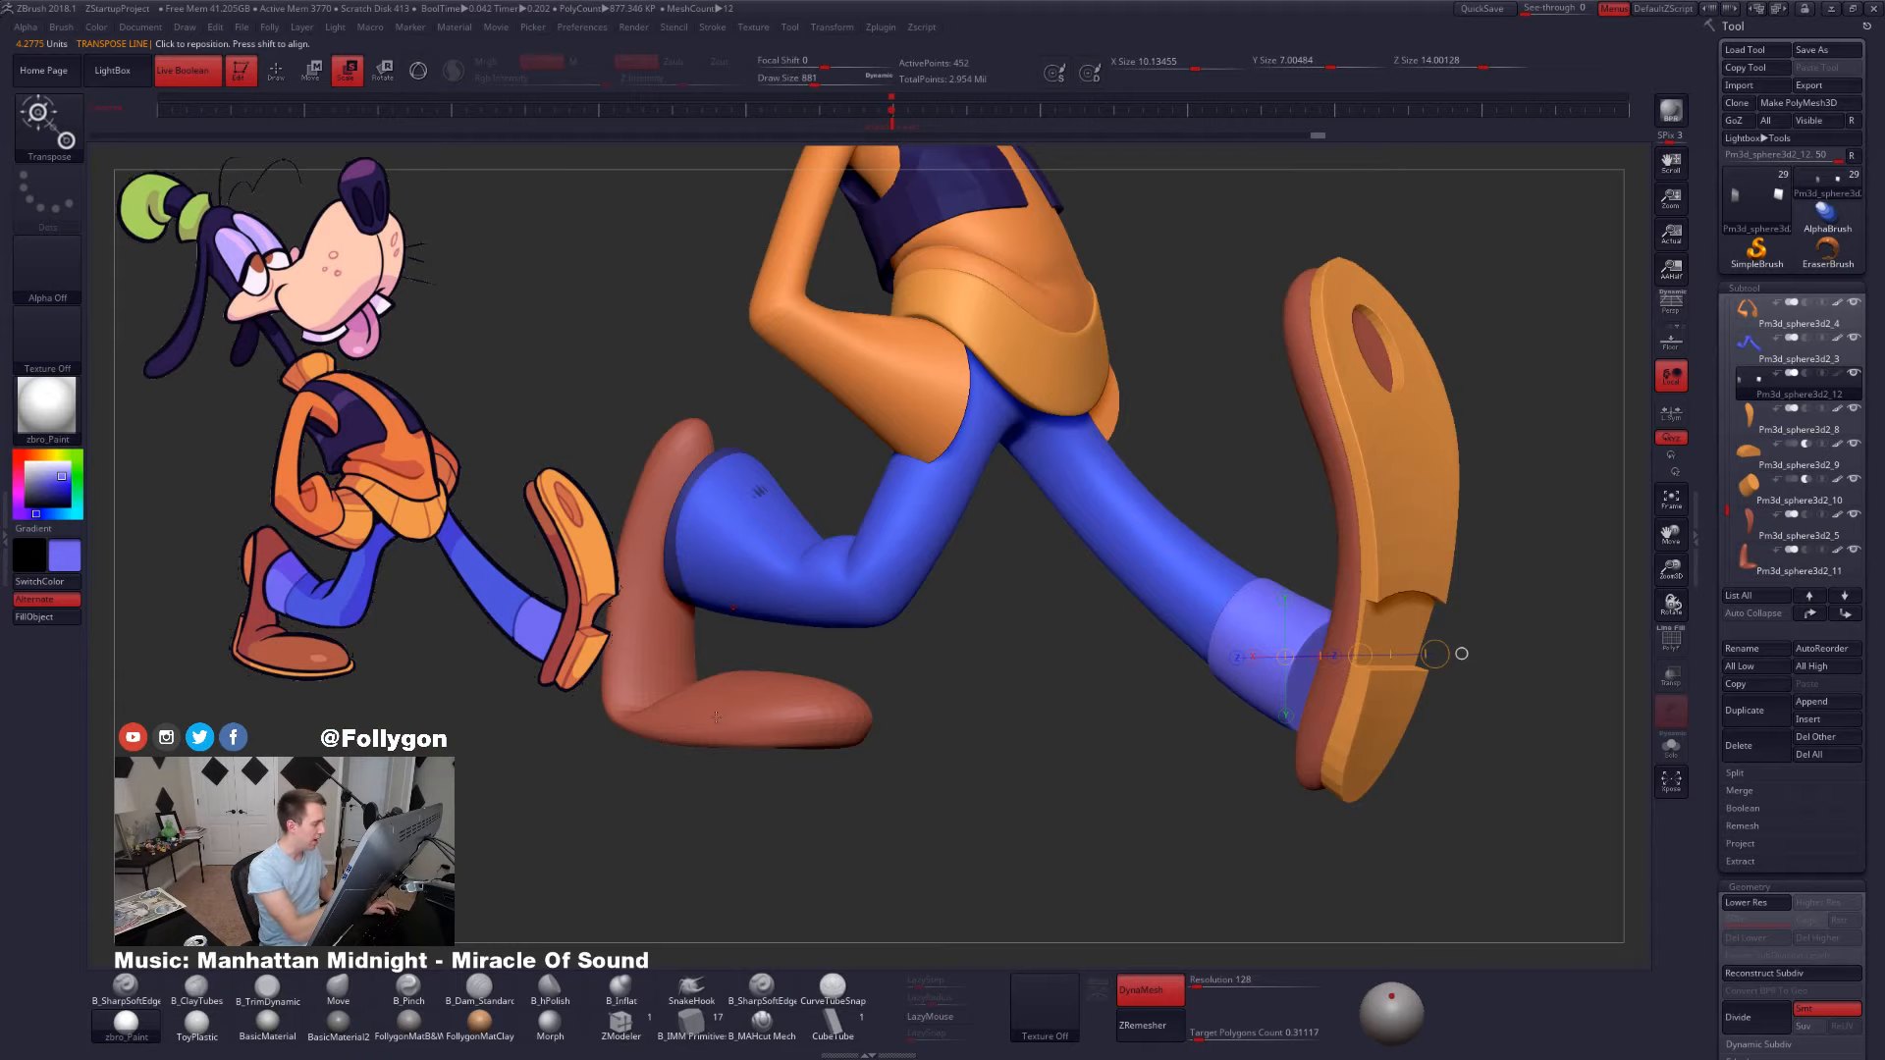
{"action": "right_click_drag", "start_coordinate": [716, 717], "coordinate": [1112, 628], "text": "alt"}
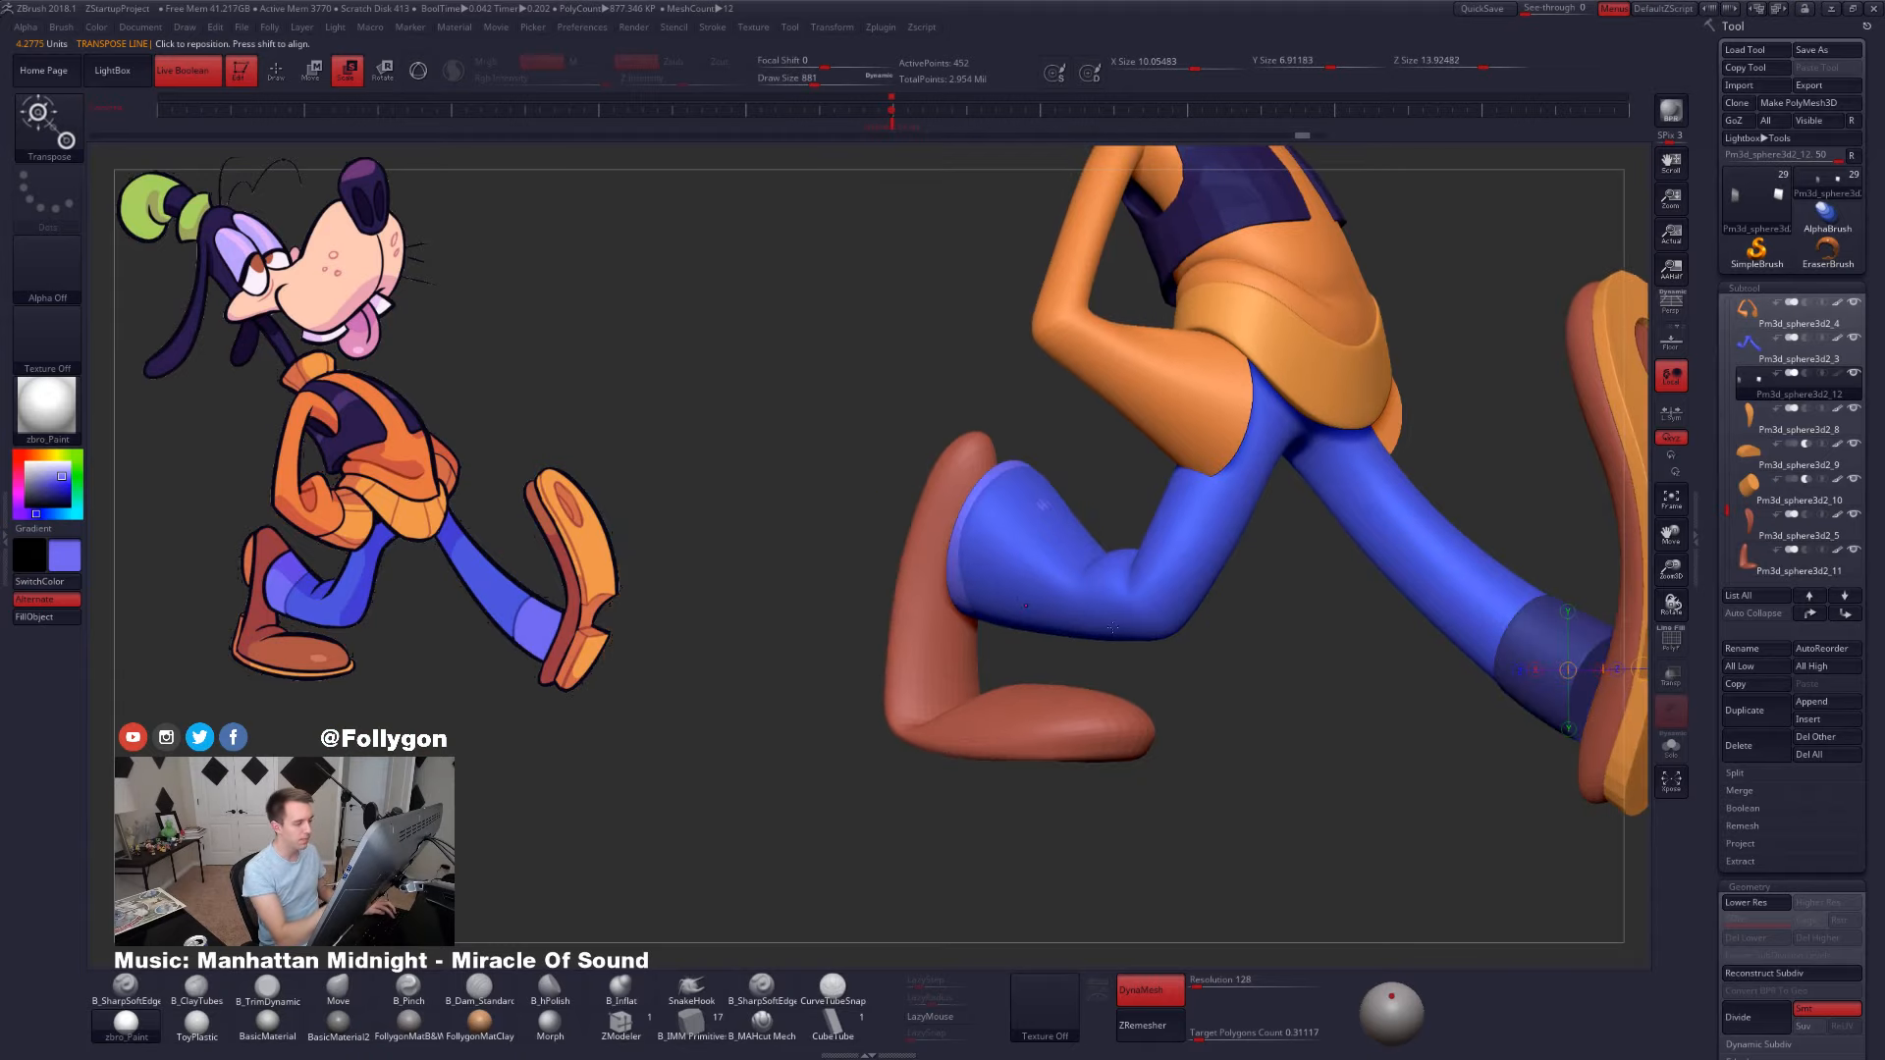
{"action": "left_click_drag", "start_coordinate": [1018, 545], "coordinate": [1267, 552]}
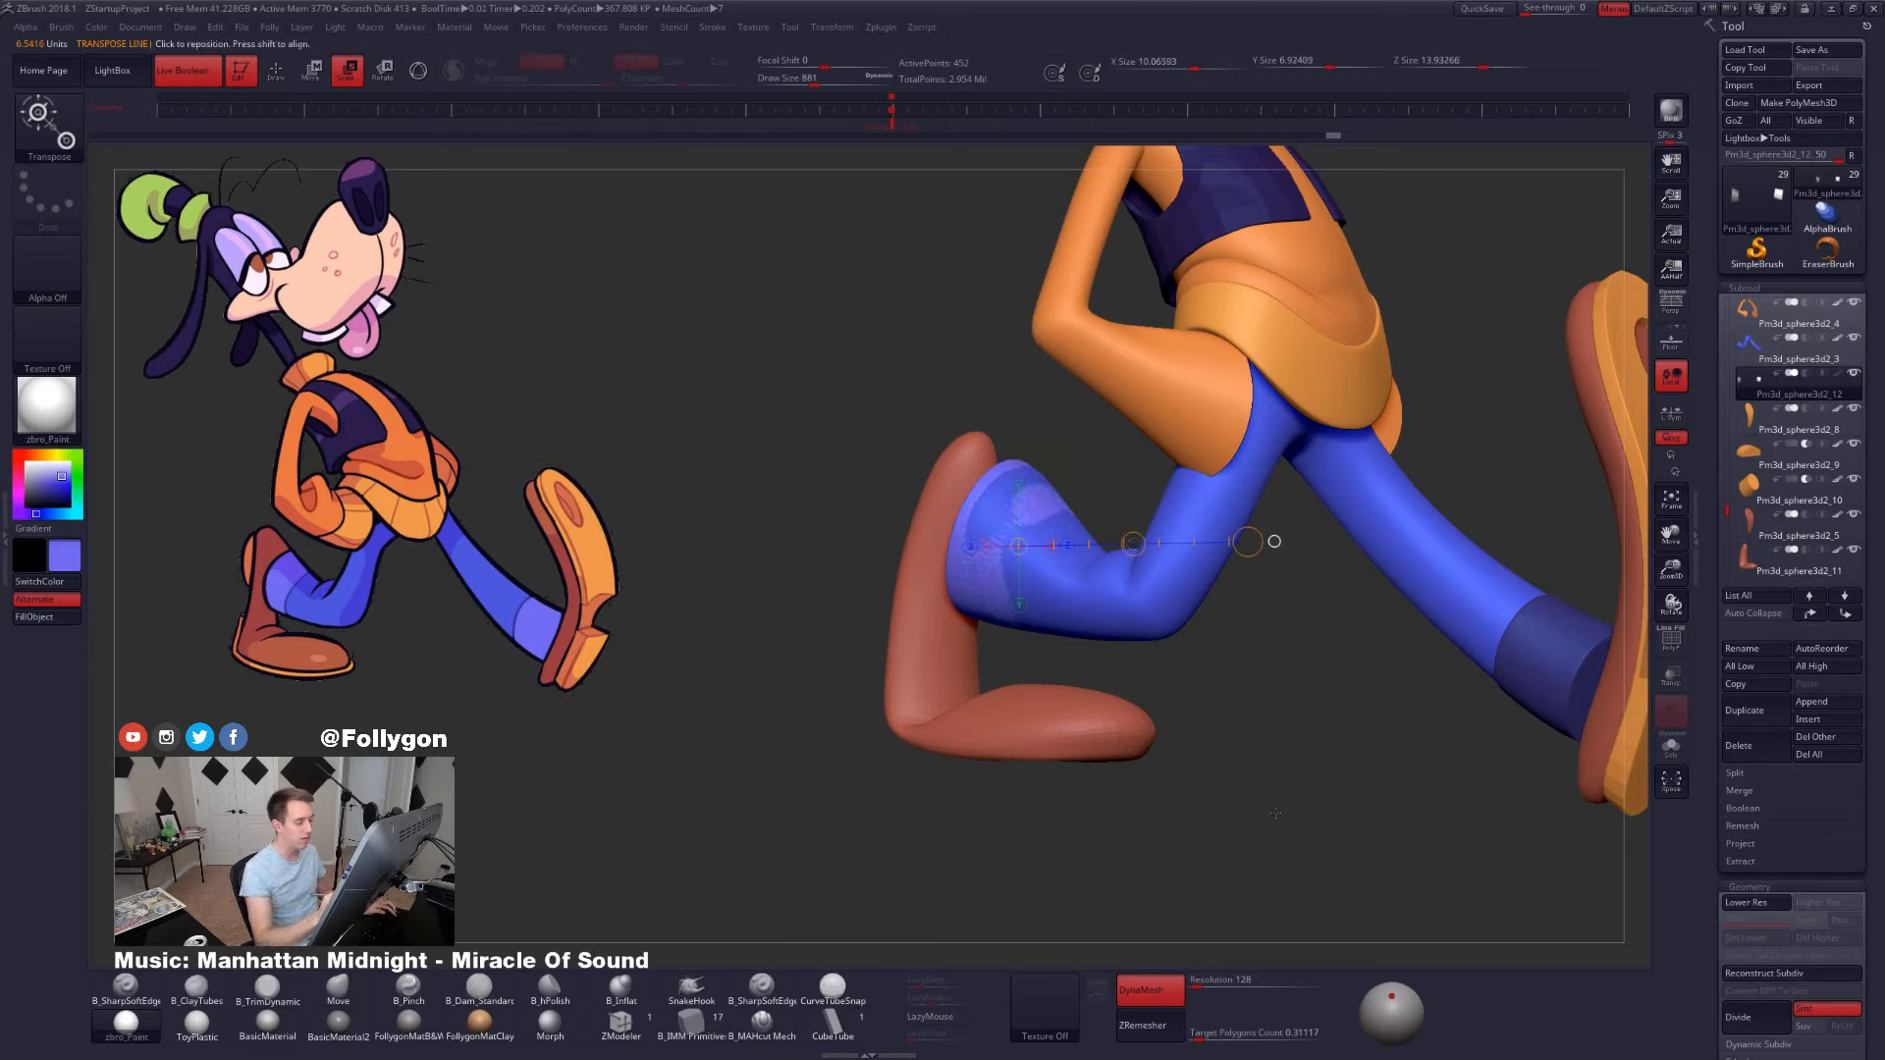
{"action": "left_click_drag", "start_coordinate": [1276, 812], "coordinate": [1302, 842]}
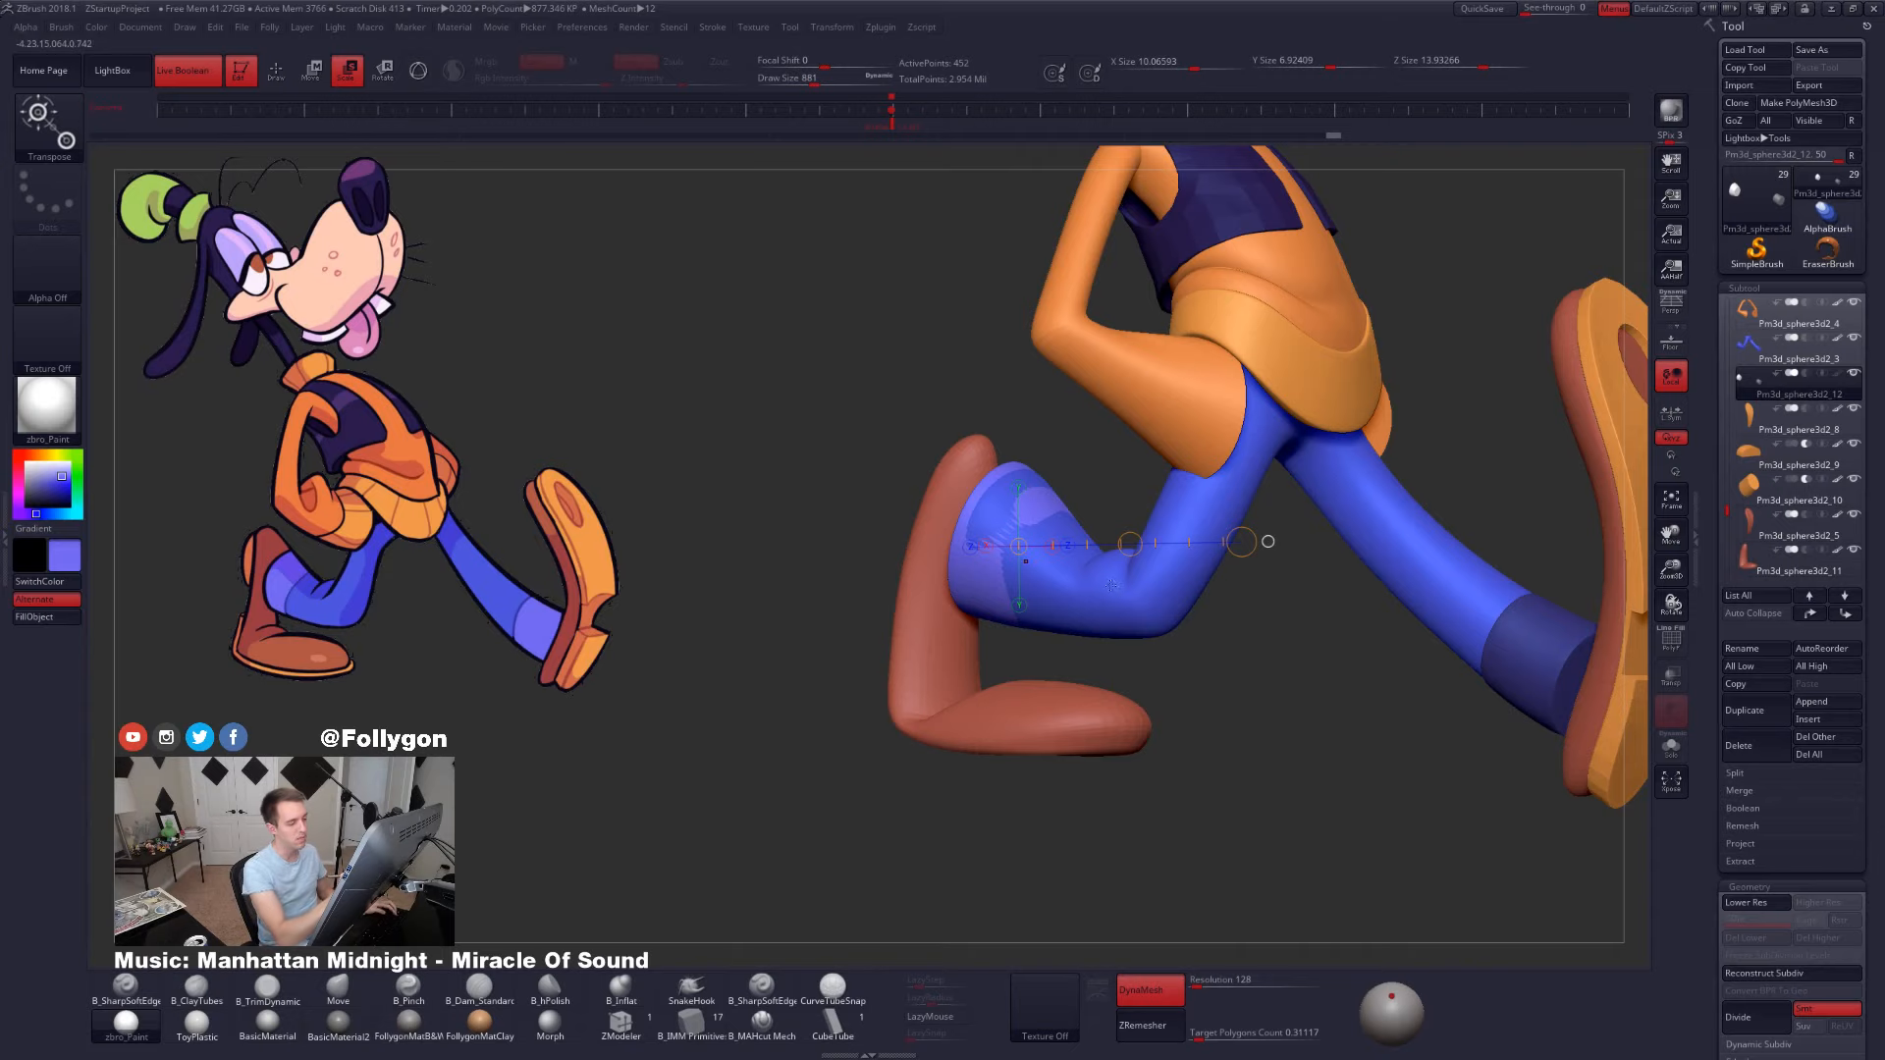
- Reshape the bent leg's cuff with the Move brush so it fits around the lower trouser leg
{"action": "right_click_drag", "start_coordinate": [1112, 585], "coordinate": [1051, 629], "text": "ctrl"}
{"action": "key", "text": "q"}
{"action": "key", "text": "space"}
{"action": "left_click_drag", "start_coordinate": [1033, 511], "coordinate": [1011, 517]}
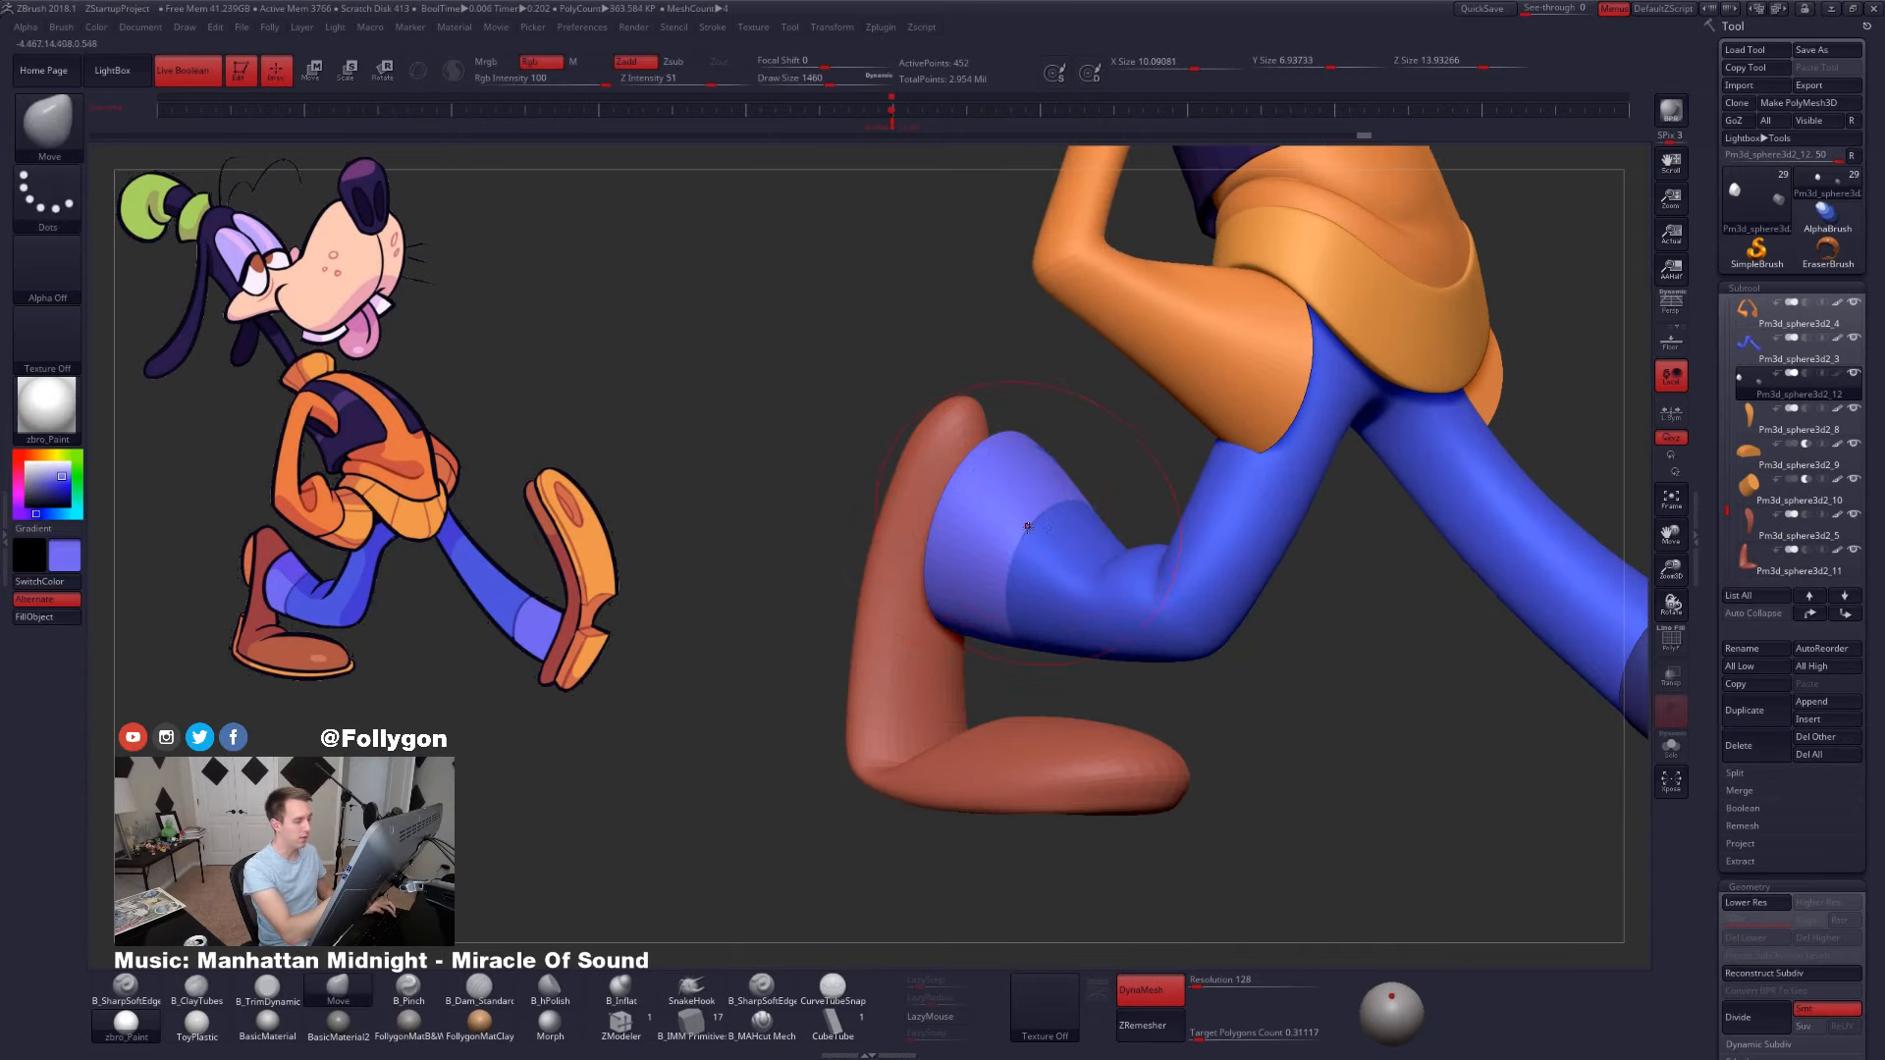
{"action": "mouse_move", "coordinate": [1027, 527]}
{"action": "right_mouse_down"}
{"action": "mouse_move", "coordinate": [1002, 636]}
{"action": "mouse_move", "coordinate": [1053, 623]}
{"action": "mouse_move", "coordinate": [1101, 670]}
{"action": "right_mouse_up"}
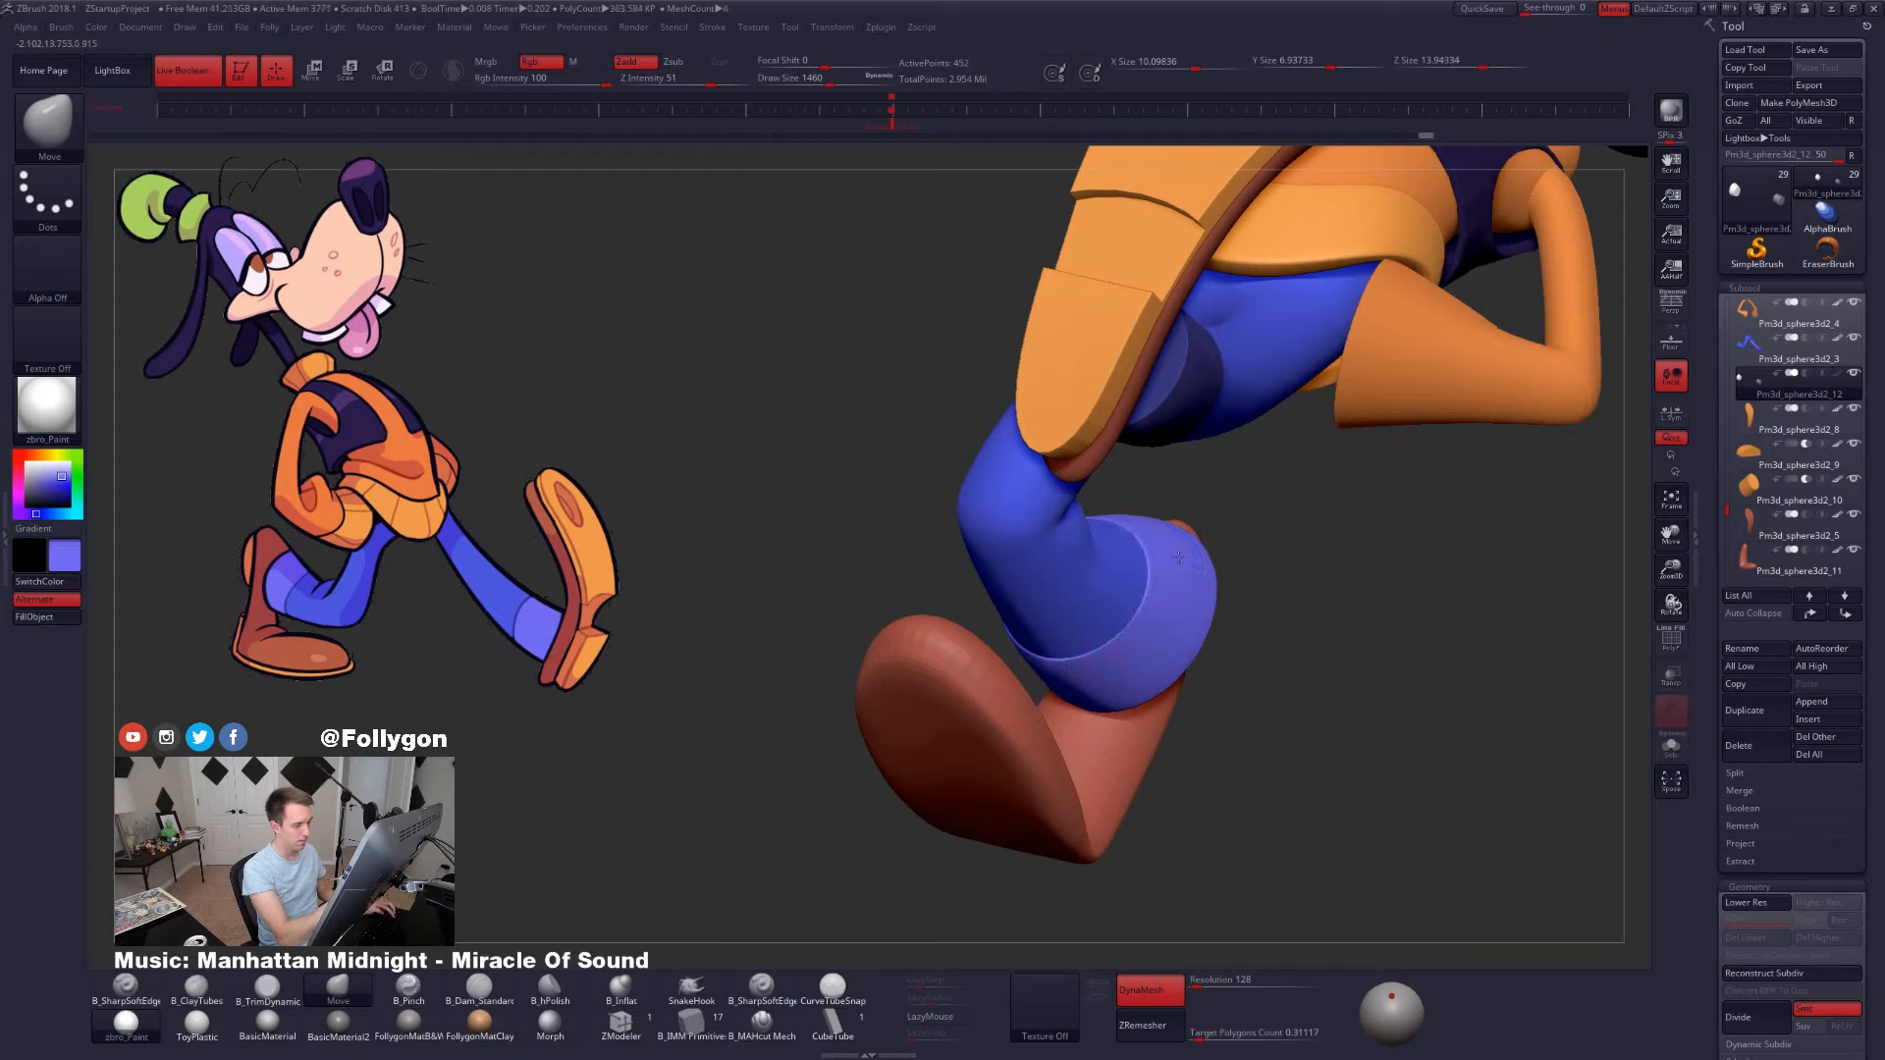
{"action": "key", "text": "space"}
{"action": "right_click_drag", "start_coordinate": [1154, 560], "coordinate": [1098, 532]}
{"action": "left_click_drag", "start_coordinate": [1077, 538], "coordinate": [1070, 542]}
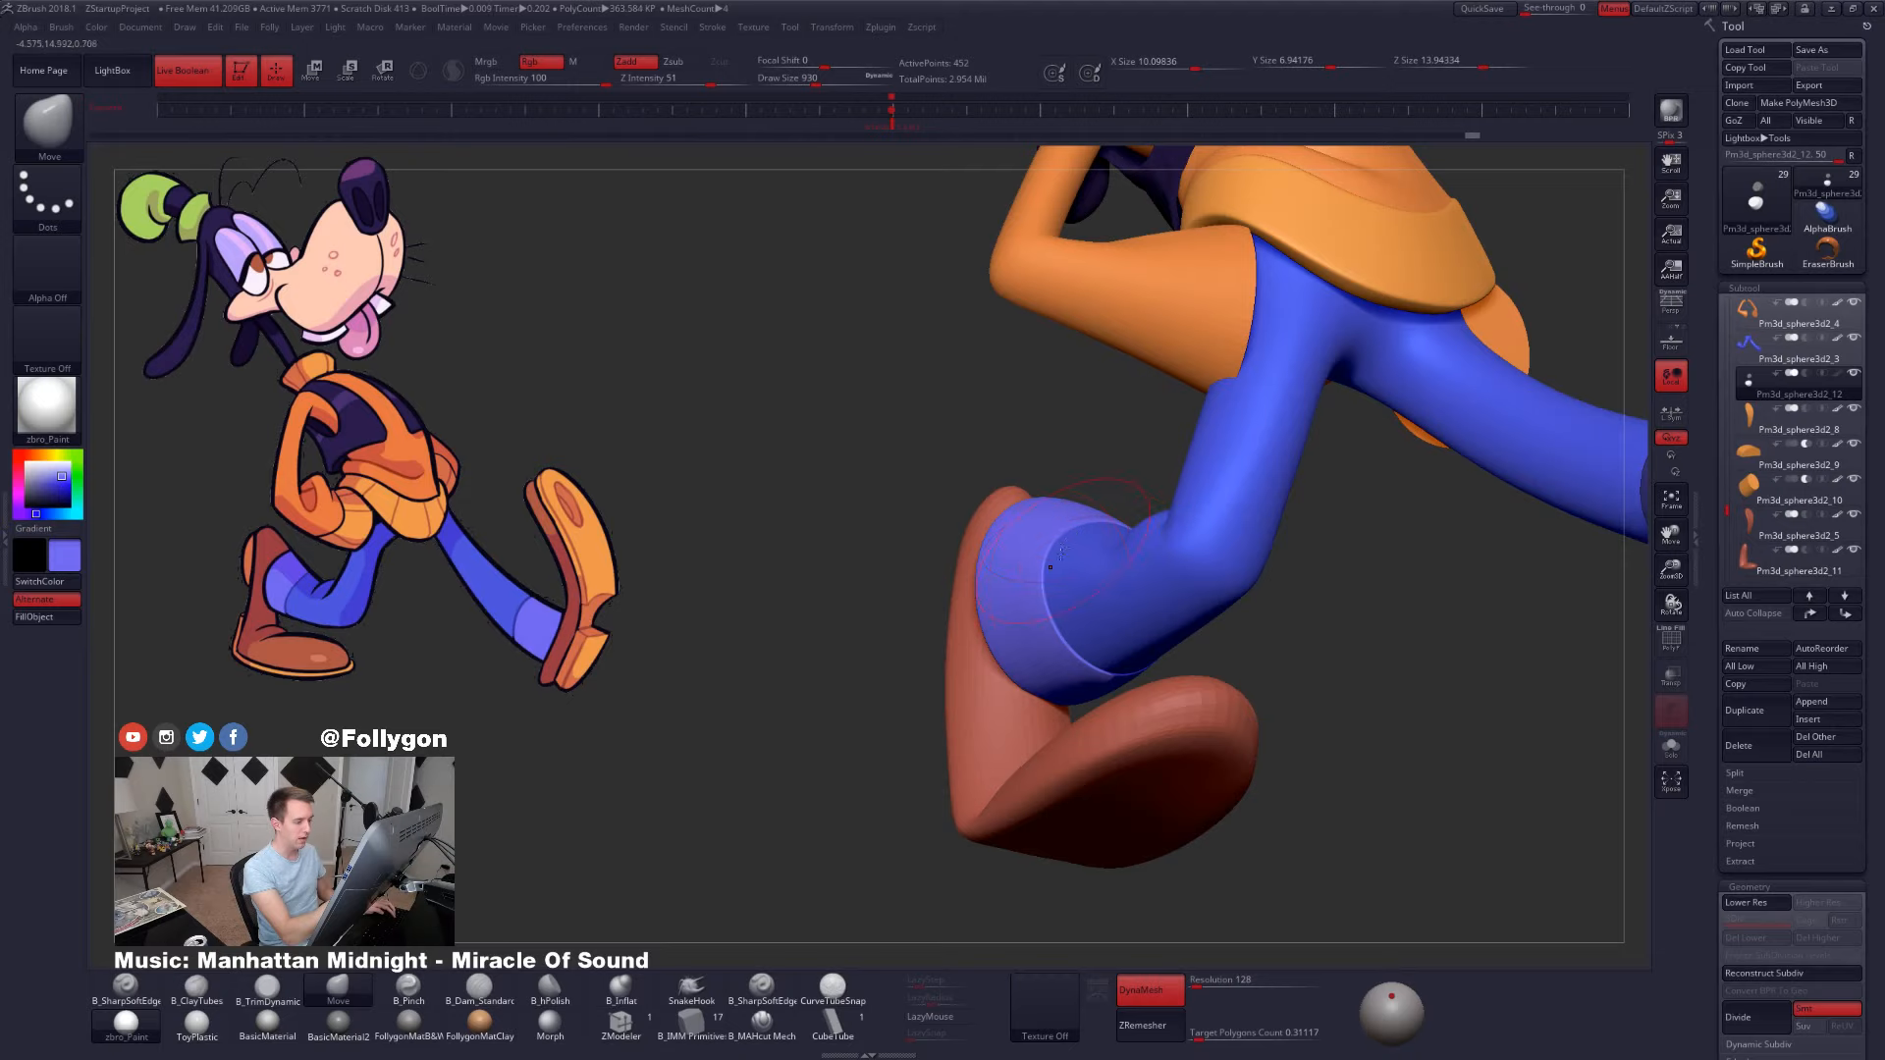
- Adjust the shoe-side opening of the bent leg's cuff with the Move brush
{"action": "mouse_move", "coordinate": [1065, 560]}
{"action": "right_mouse_down"}
{"action": "mouse_move", "coordinate": [1055, 604]}
{"action": "mouse_move", "coordinate": [1129, 599]}
{"action": "right_mouse_up"}
{"action": "key", "text": "space"}
{"action": "left_click_drag", "start_coordinate": [954, 551], "coordinate": [962, 550]}
{"action": "right_click_drag", "start_coordinate": [972, 555], "coordinate": [888, 564]}
{"action": "left_click_drag", "start_coordinate": [961, 564], "coordinate": [951, 567]}
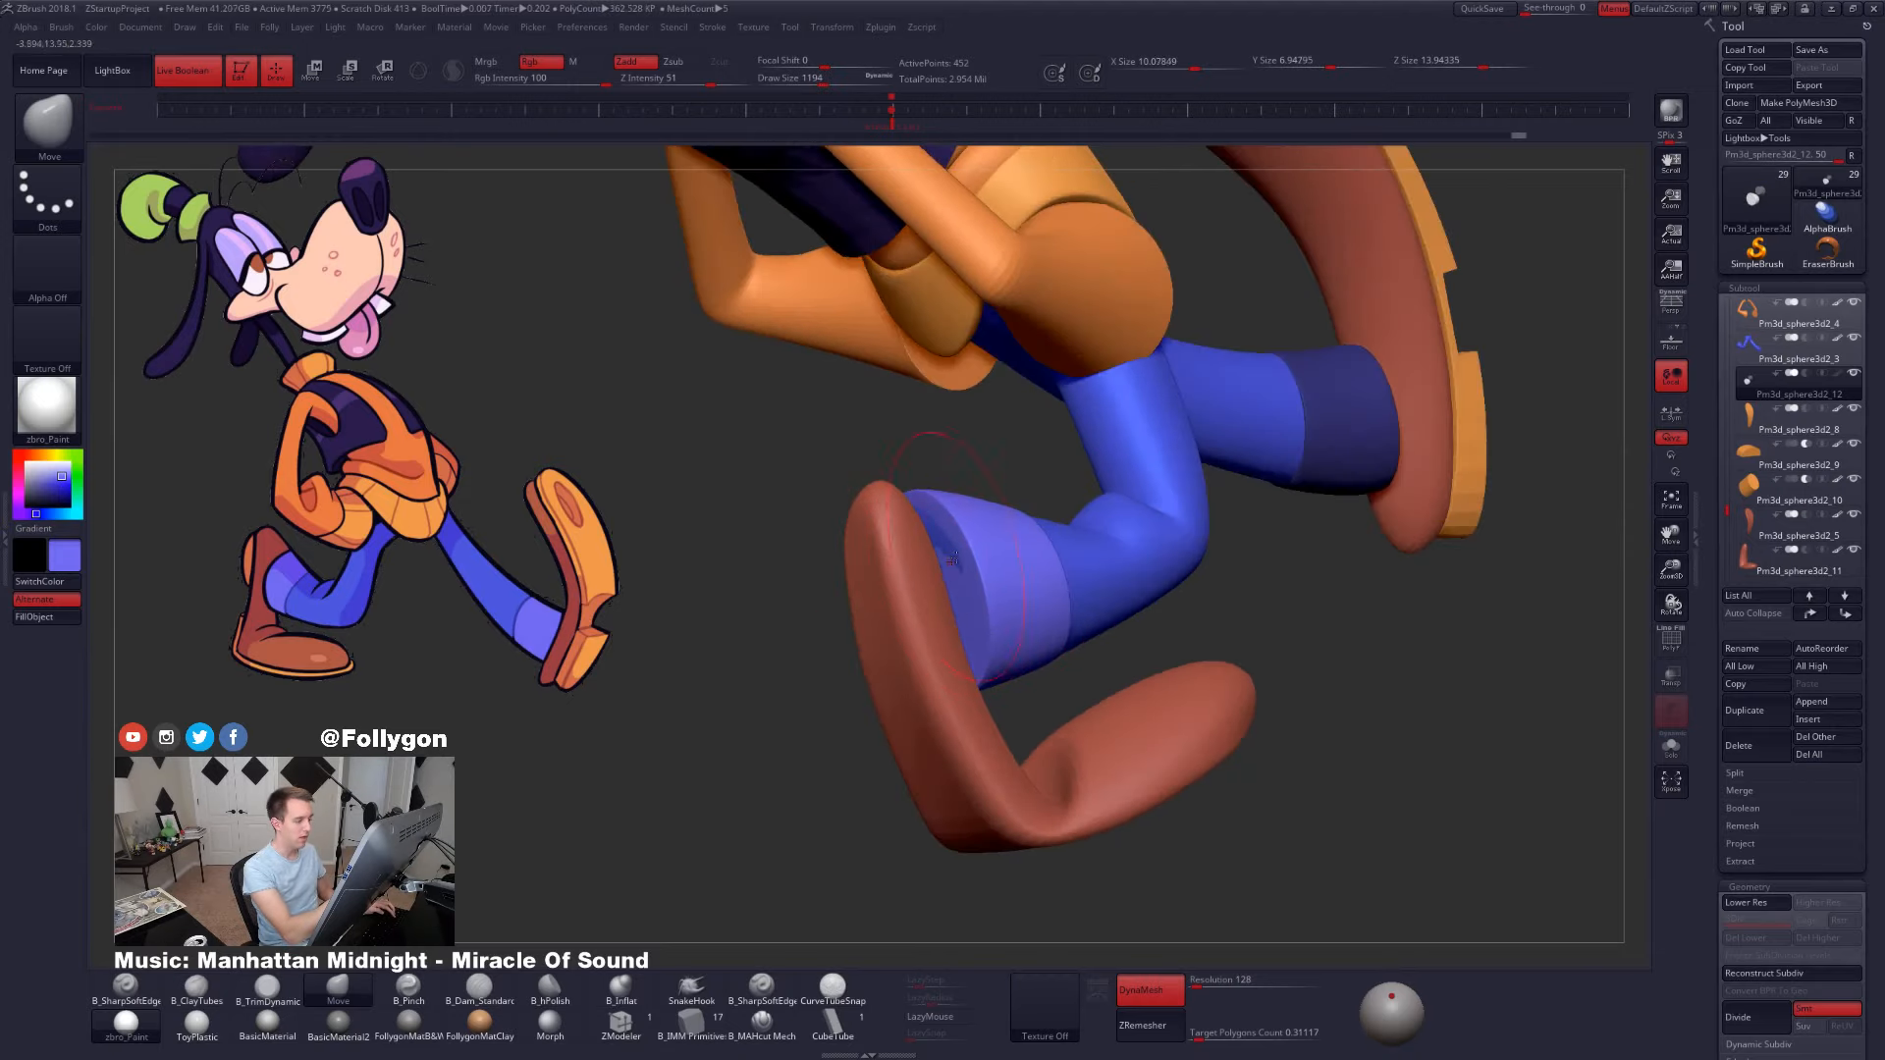
{"action": "right_click_drag", "start_coordinate": [952, 553], "coordinate": [1000, 616]}
{"action": "left_click_drag", "start_coordinate": [1000, 616], "coordinate": [1042, 611]}
- Even out the knee-side edge of the bent leg's cuff with the Move brush, working in side view
{"action": "mouse_move", "coordinate": [1043, 610]}
{"action": "right_mouse_down"}
{"action": "mouse_move", "coordinate": [1094, 631]}
{"action": "mouse_move", "coordinate": [1032, 705]}
{"action": "mouse_move", "coordinate": [982, 640]}
{"action": "right_mouse_up"}
{"action": "key", "text": "space"}
{"action": "left_click_drag", "start_coordinate": [982, 644], "coordinate": [972, 644]}
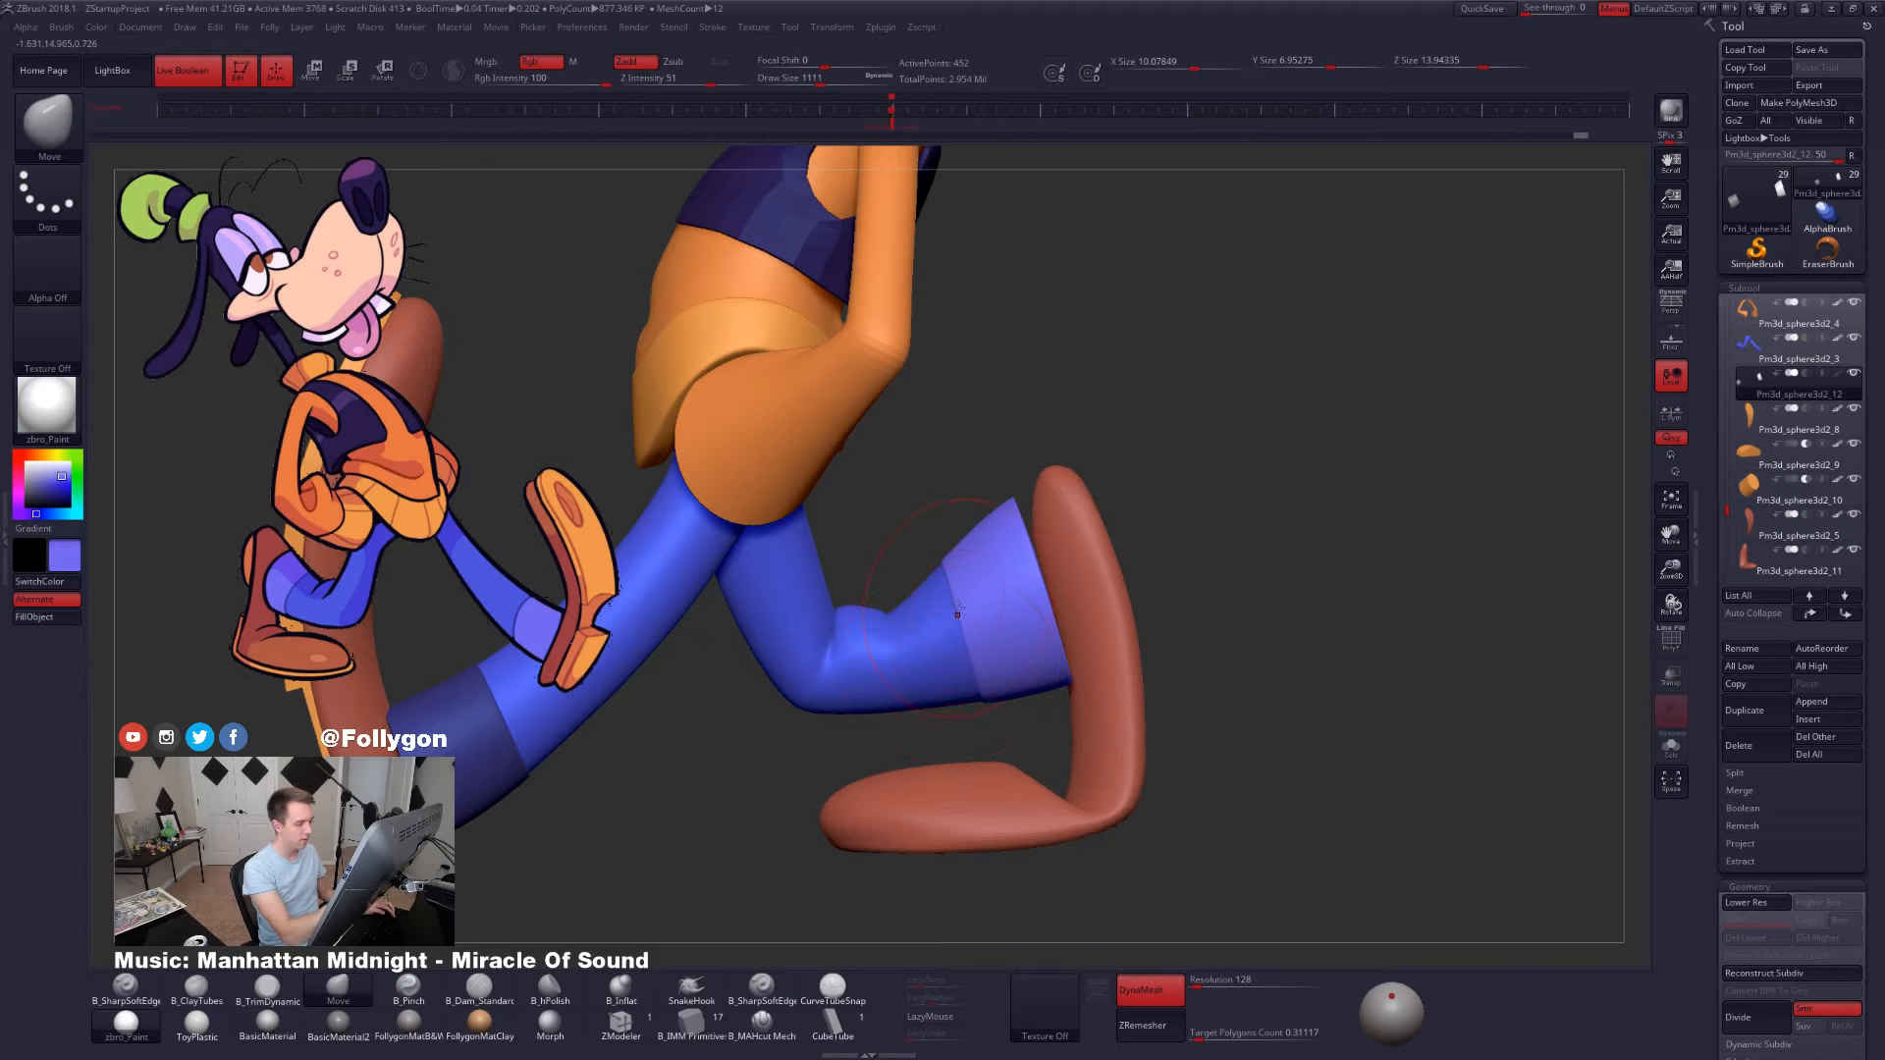
{"action": "key", "text": "space"}
{"action": "left_click_drag", "start_coordinate": [985, 638], "coordinate": [966, 636]}
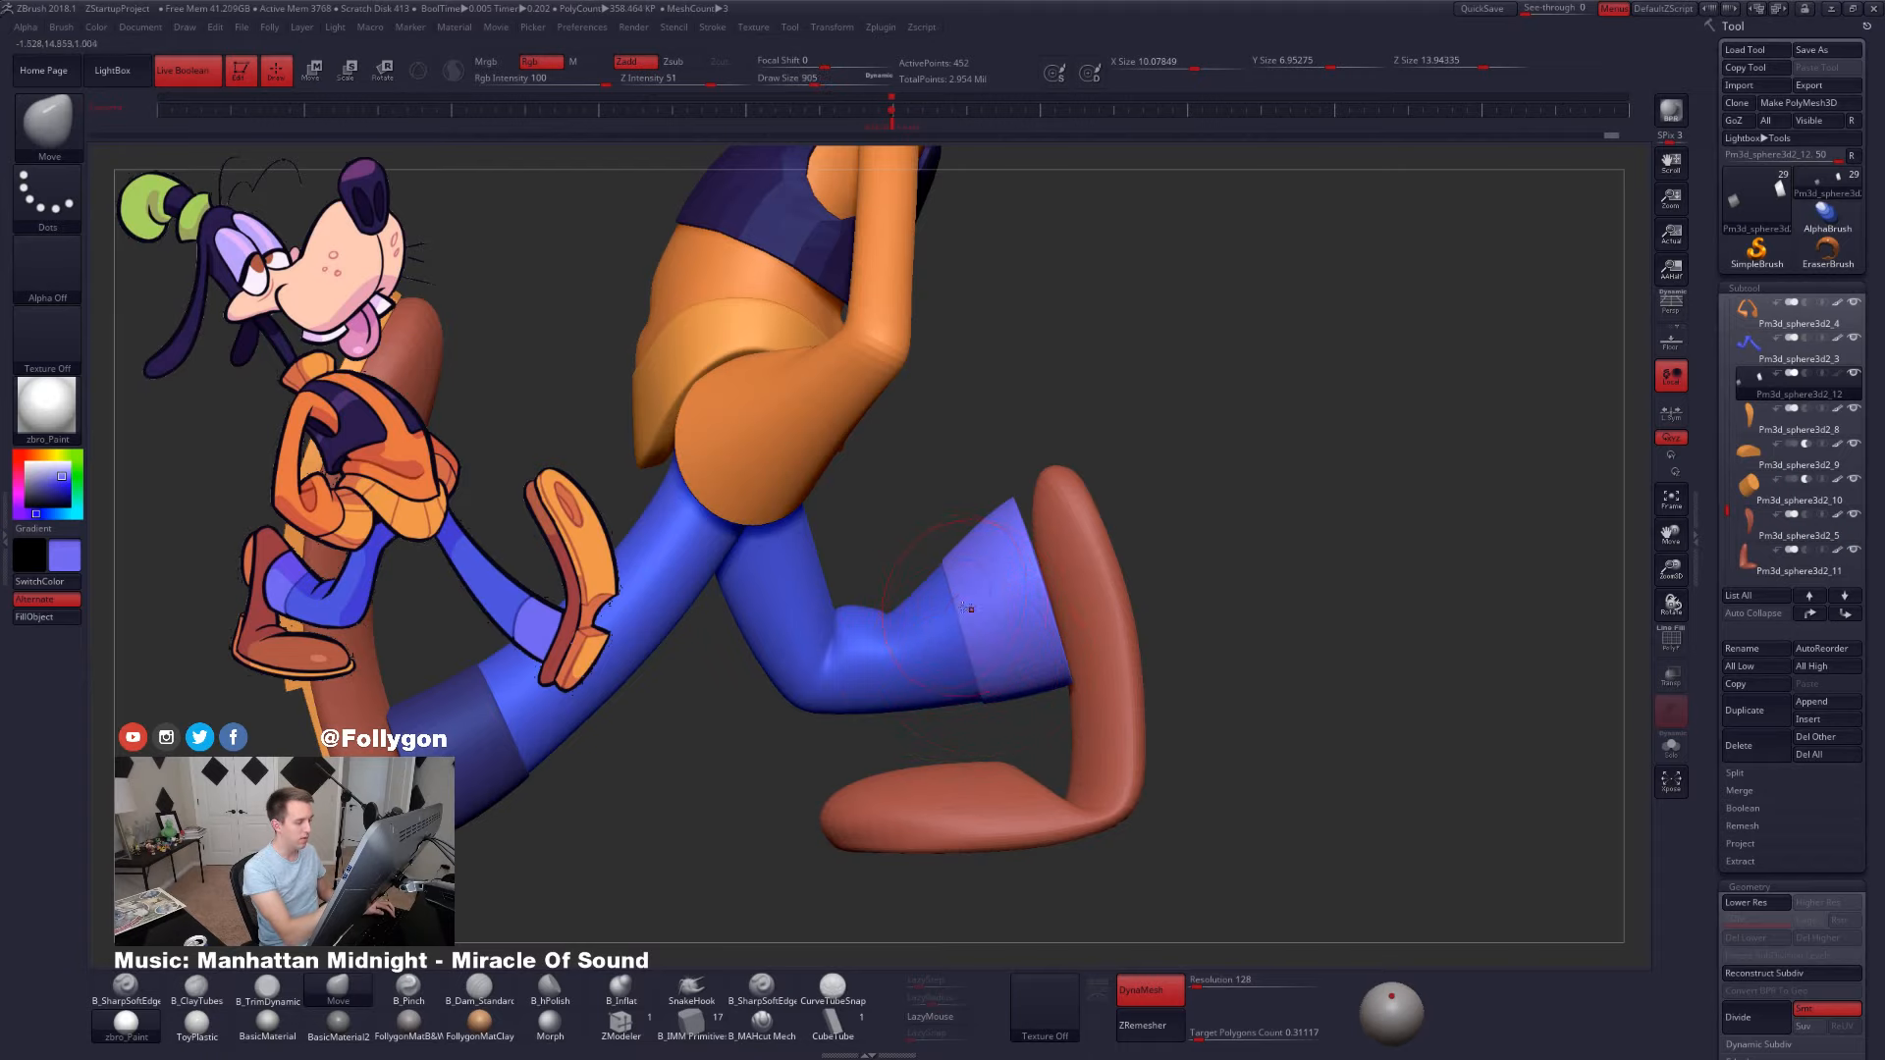
{"action": "left_click_drag", "start_coordinate": [609, 825], "coordinate": [1203, 743]}
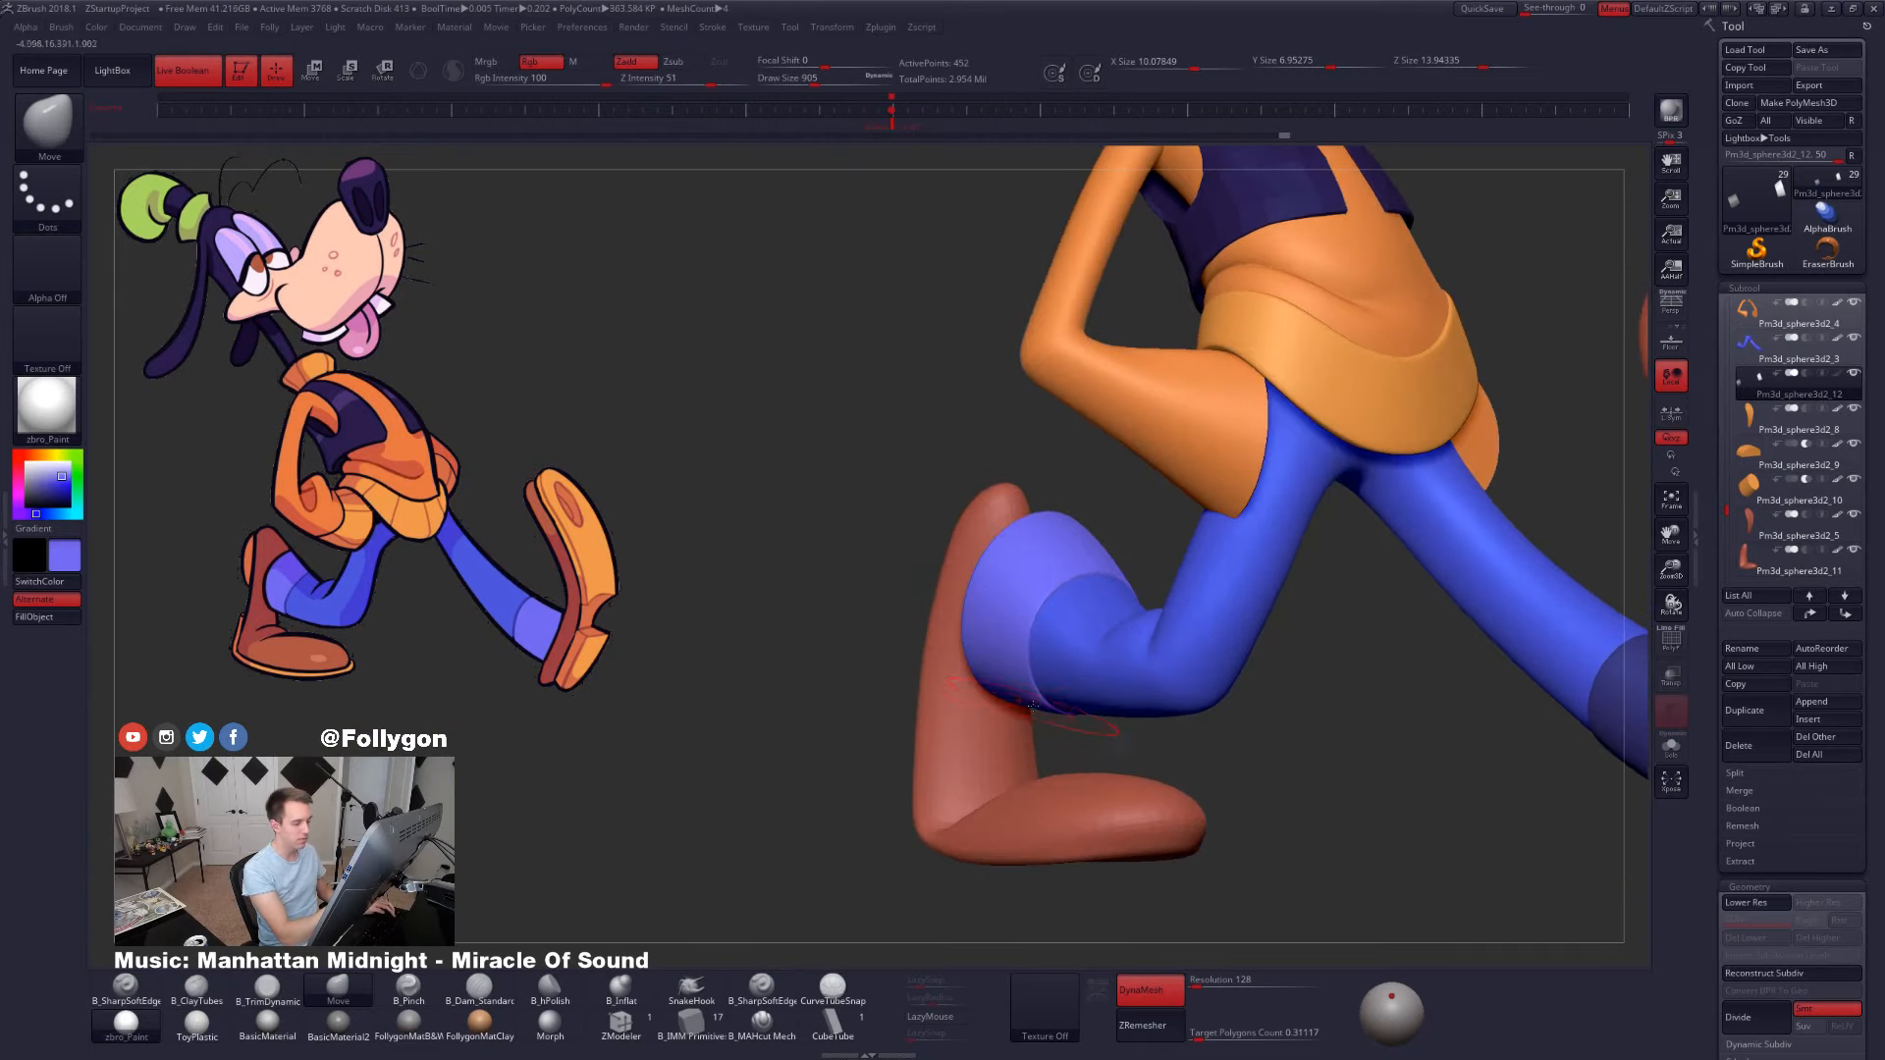
- Clear the cuff mask, check the whole character against the reference drawing and turn on perspective
{"action": "mouse_move", "coordinate": [1208, 834]}
{"action": "left_mouse_down", "text": "alt"}
{"action": "mouse_move", "coordinate": [1119, 733]}
{"action": "mouse_move", "coordinate": [1202, 822]}
{"action": "left_mouse_up", "text": "alt"}
{"action": "key", "text": "1"}
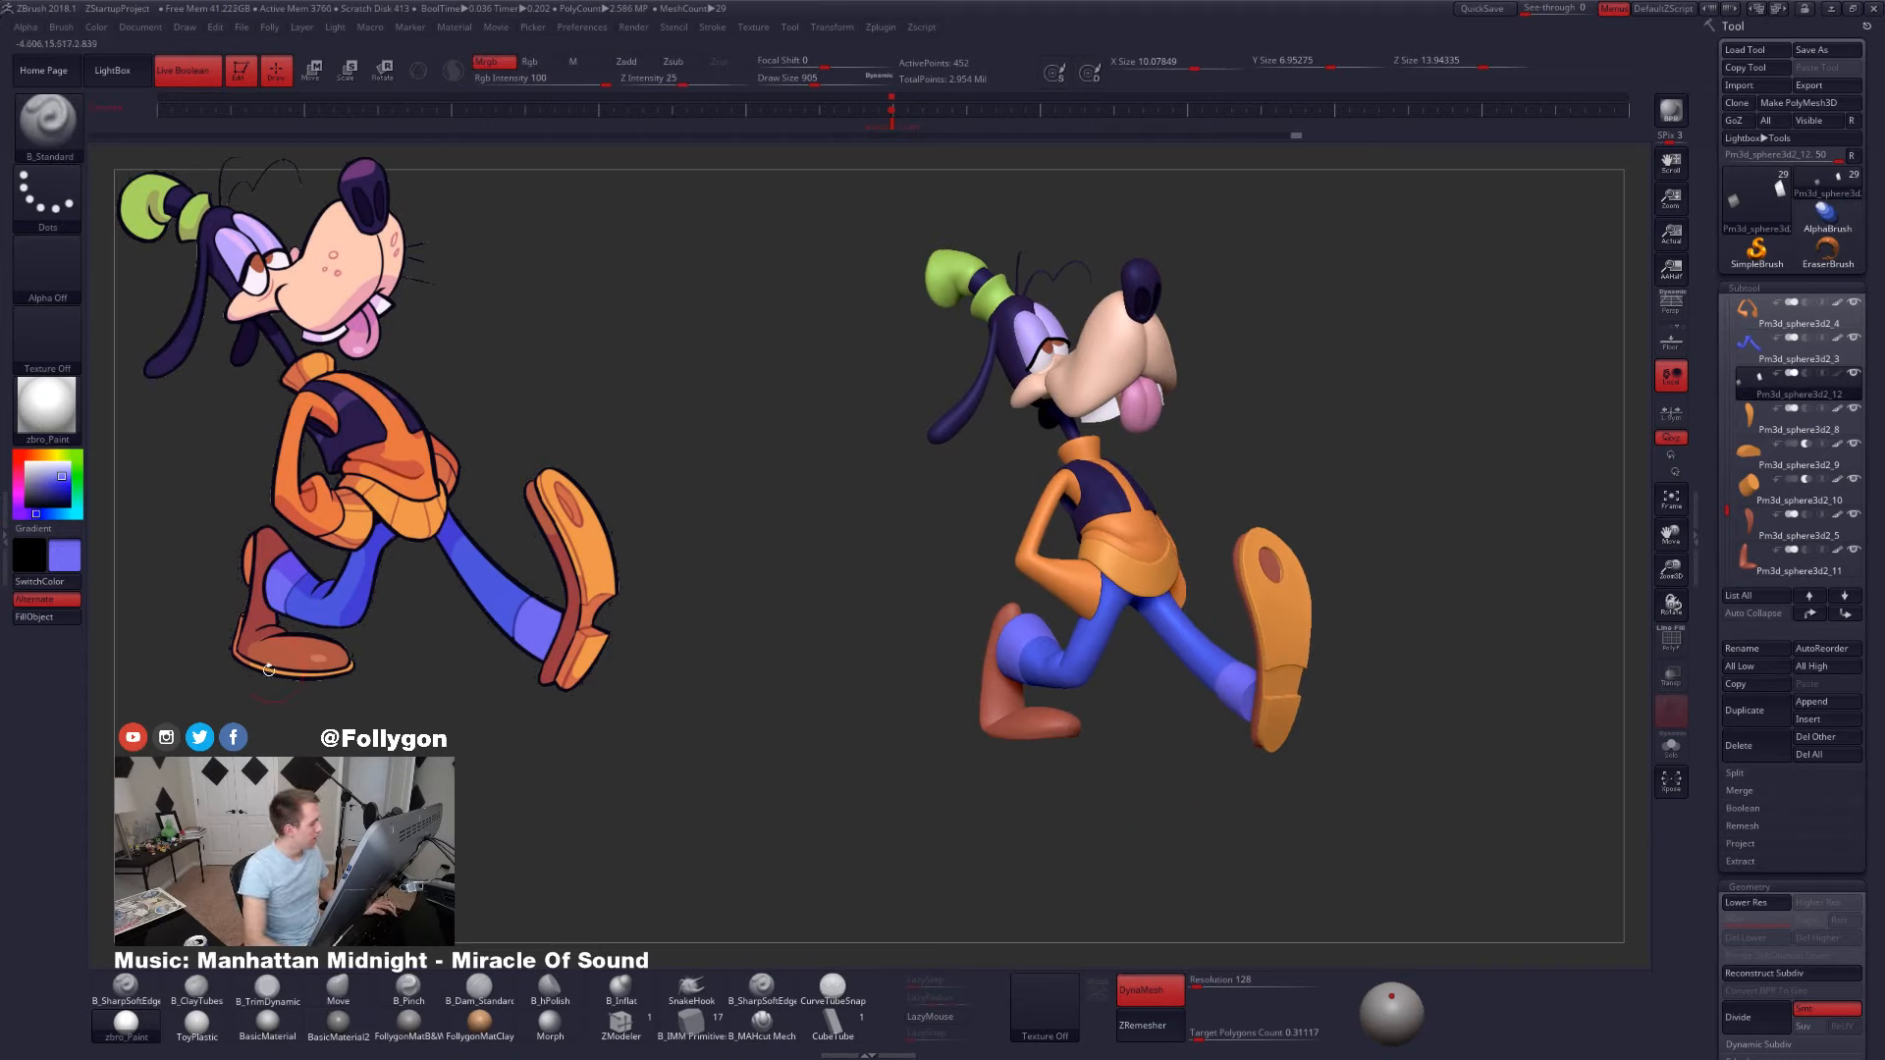
{"action": "left_click_drag", "start_coordinate": [923, 707], "coordinate": [729, 699], "text": "alt"}
{"action": "left_click_drag", "start_coordinate": [897, 683], "coordinate": [938, 759]}
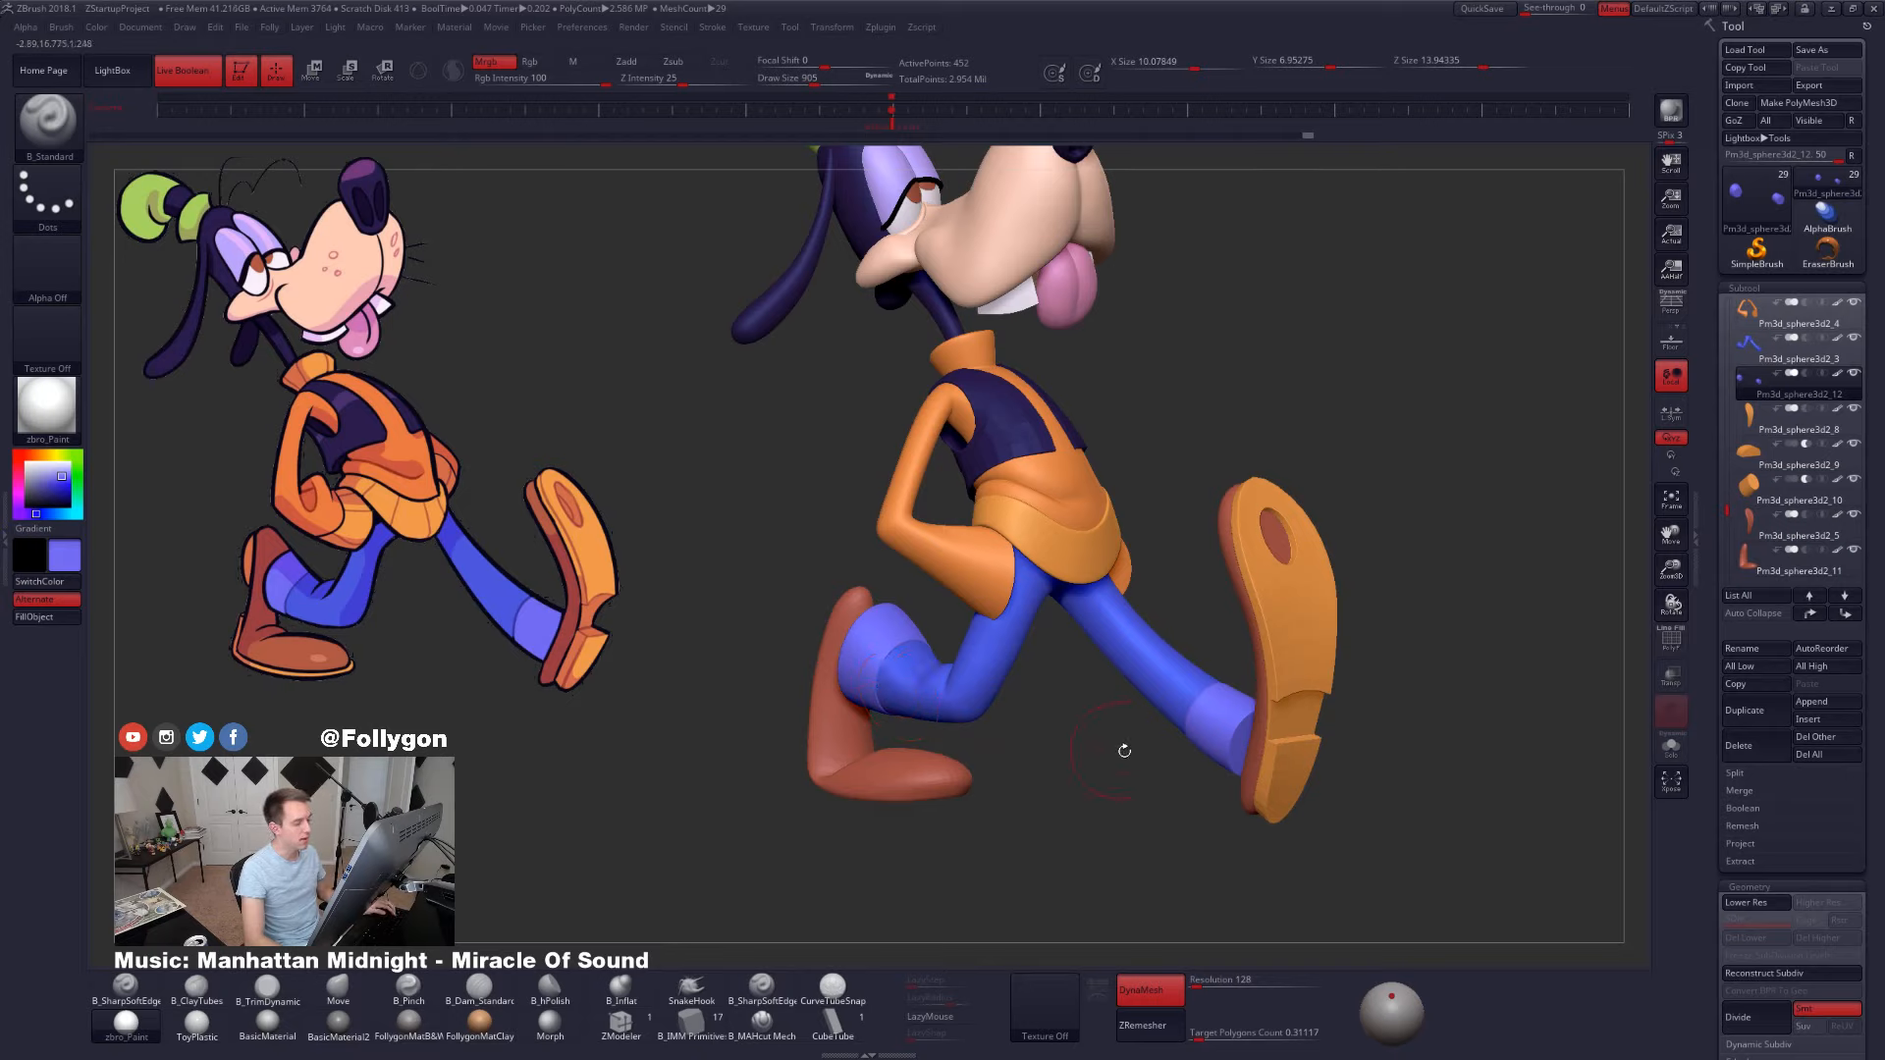
{"action": "left_click_drag", "start_coordinate": [778, 690], "coordinate": [799, 624], "text": "alt"}
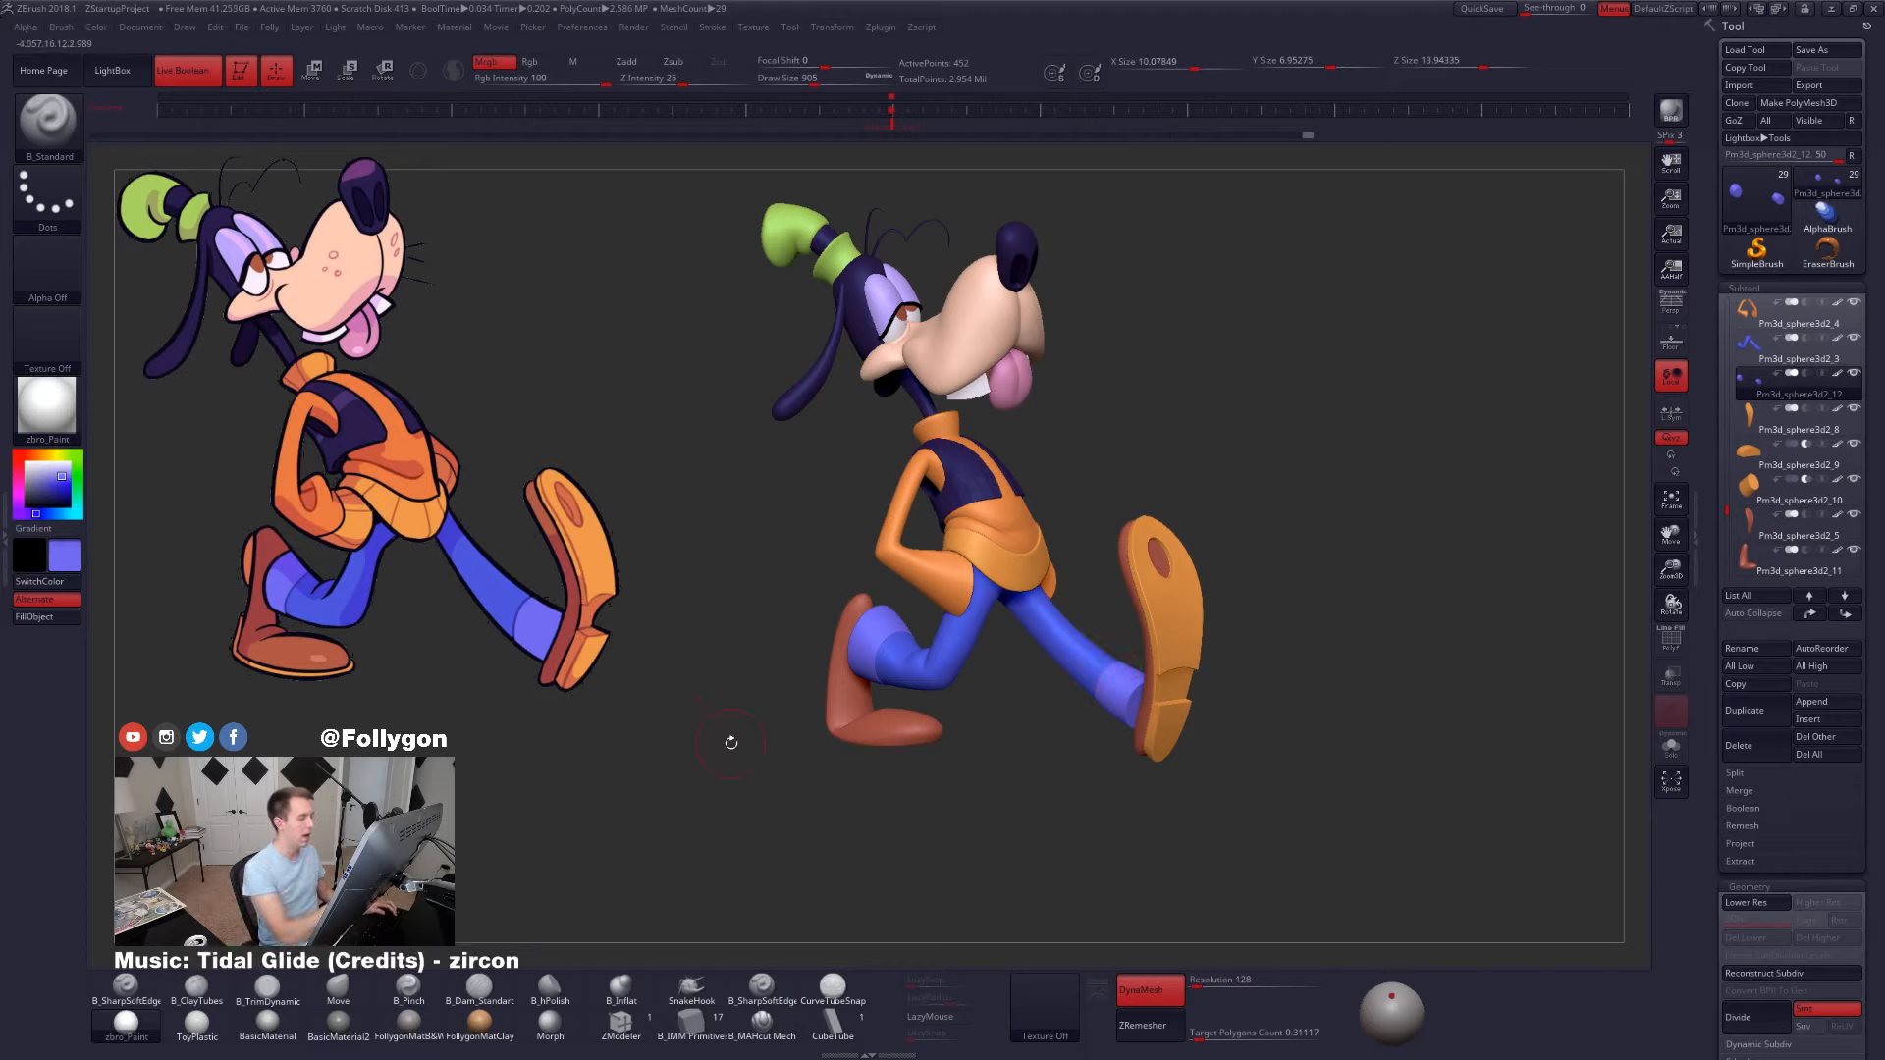
{"action": "mouse_move", "coordinate": [1267, 793]}
{"action": "left_mouse_down"}
{"action": "mouse_move", "coordinate": [1252, 805]}
{"action": "mouse_move", "coordinate": [1245, 766]}
{"action": "mouse_move", "coordinate": [1298, 777]}
{"action": "left_mouse_up"}
{"action": "left_click", "coordinate": [1671, 308]}
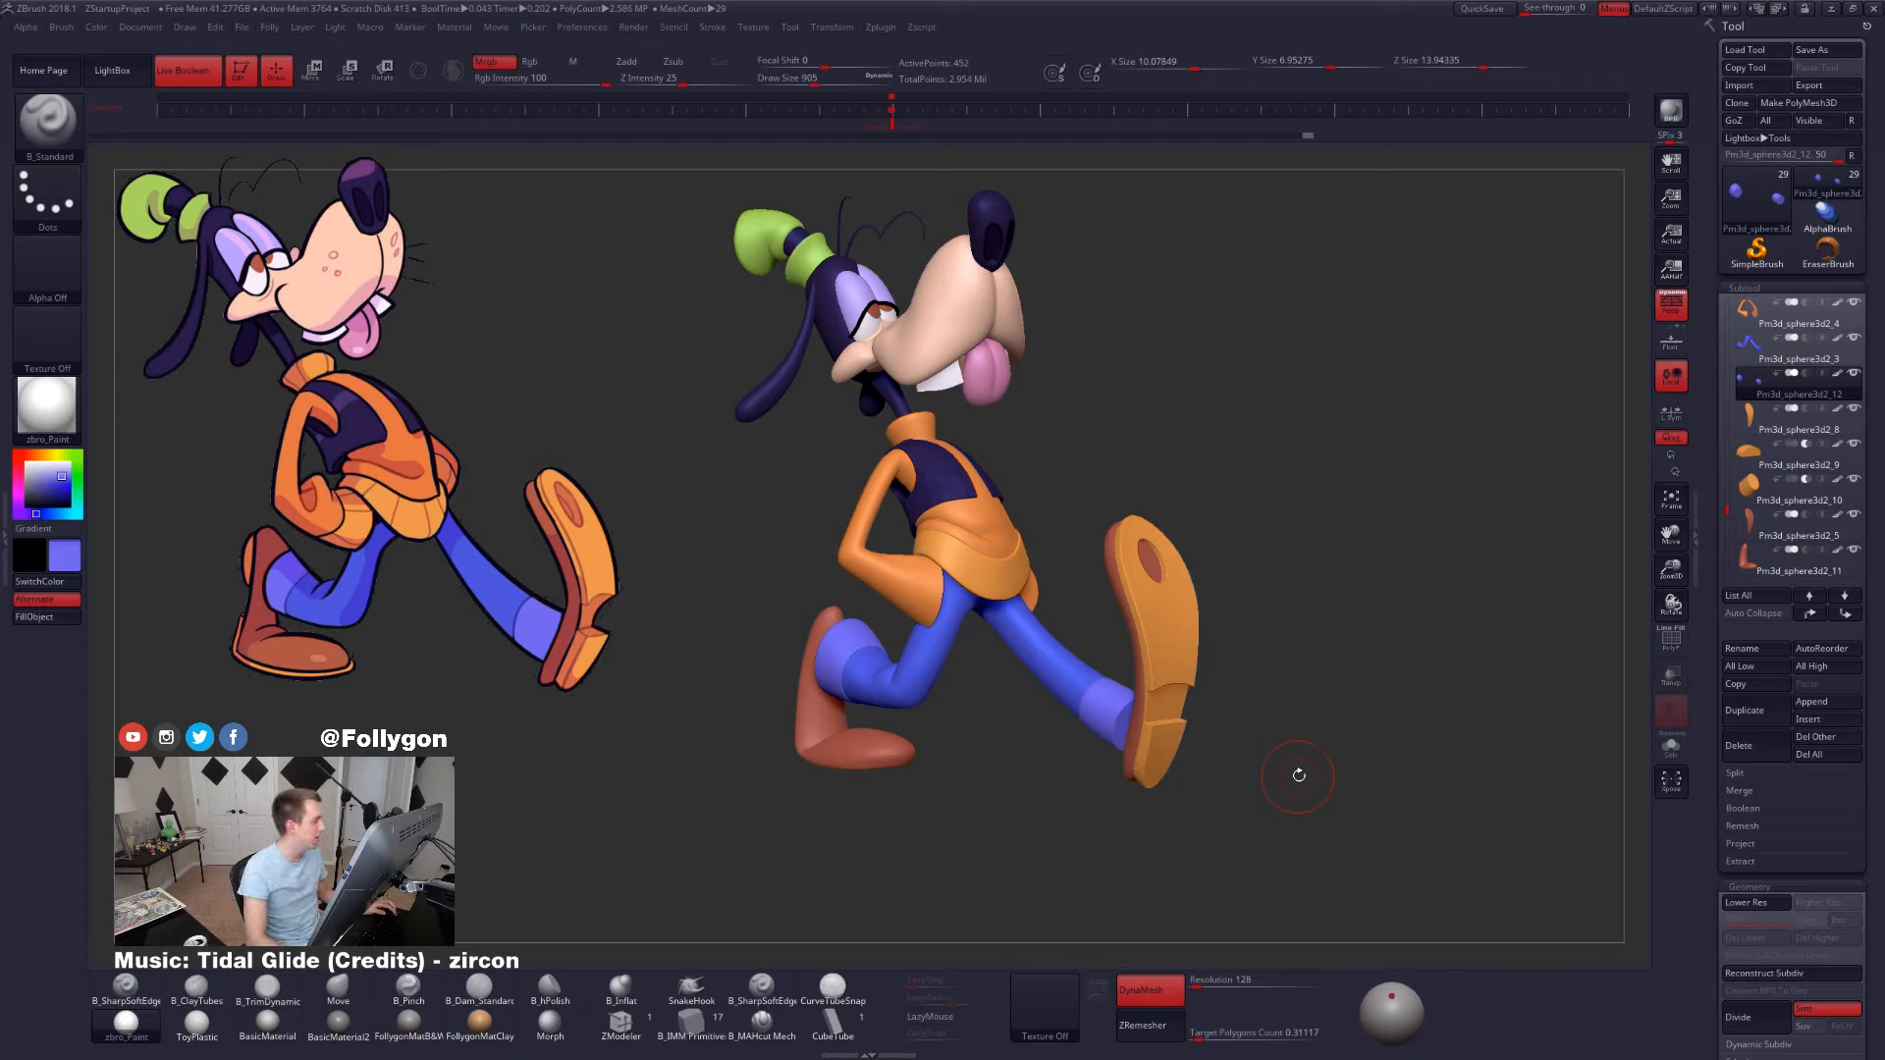
- Choose MaskLasso as the masking brush and quick-save the project
{"action": "key", "text": "ctrl+shift+f"}
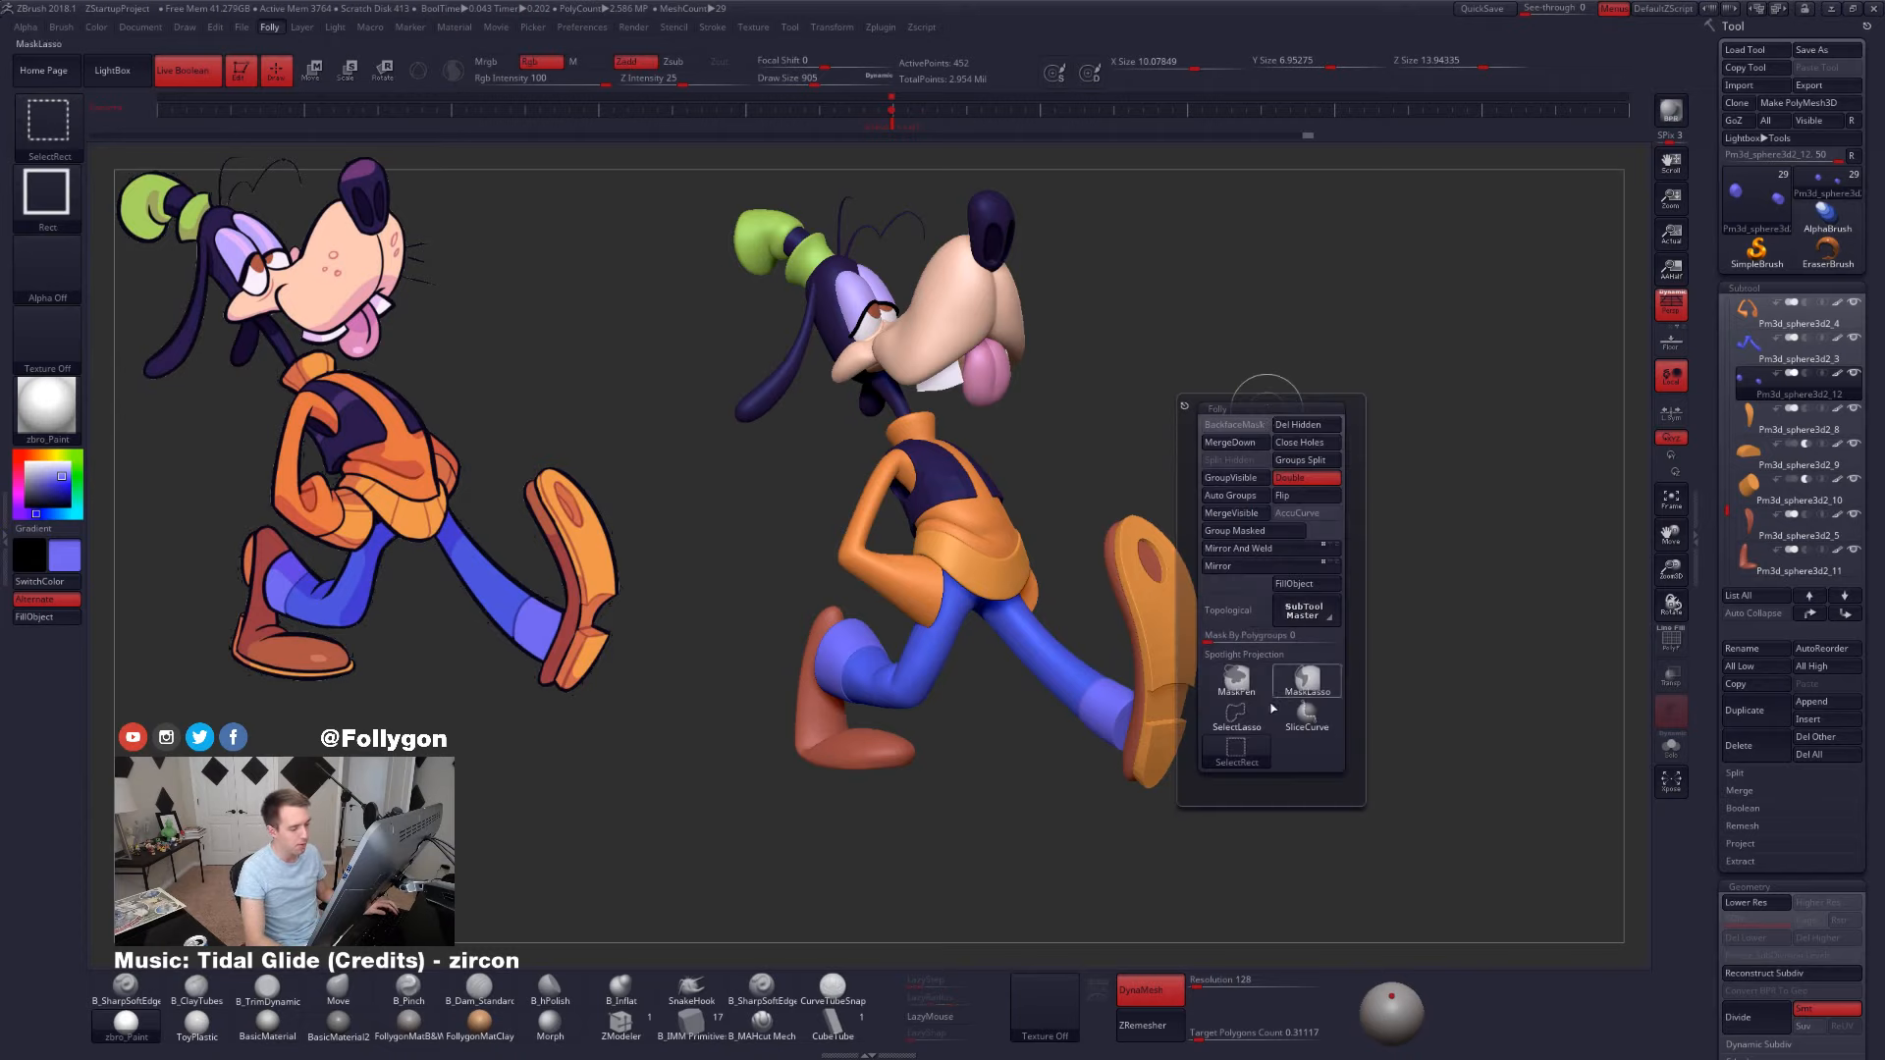
{"action": "left_click", "coordinate": [1235, 684]}
{"action": "mouse_move", "coordinate": [1048, 442]}
{"action": "left_mouse_down"}
{"action": "mouse_move", "coordinate": [1088, 473]}
{"action": "mouse_move", "coordinate": [1165, 453]}
{"action": "left_mouse_up"}
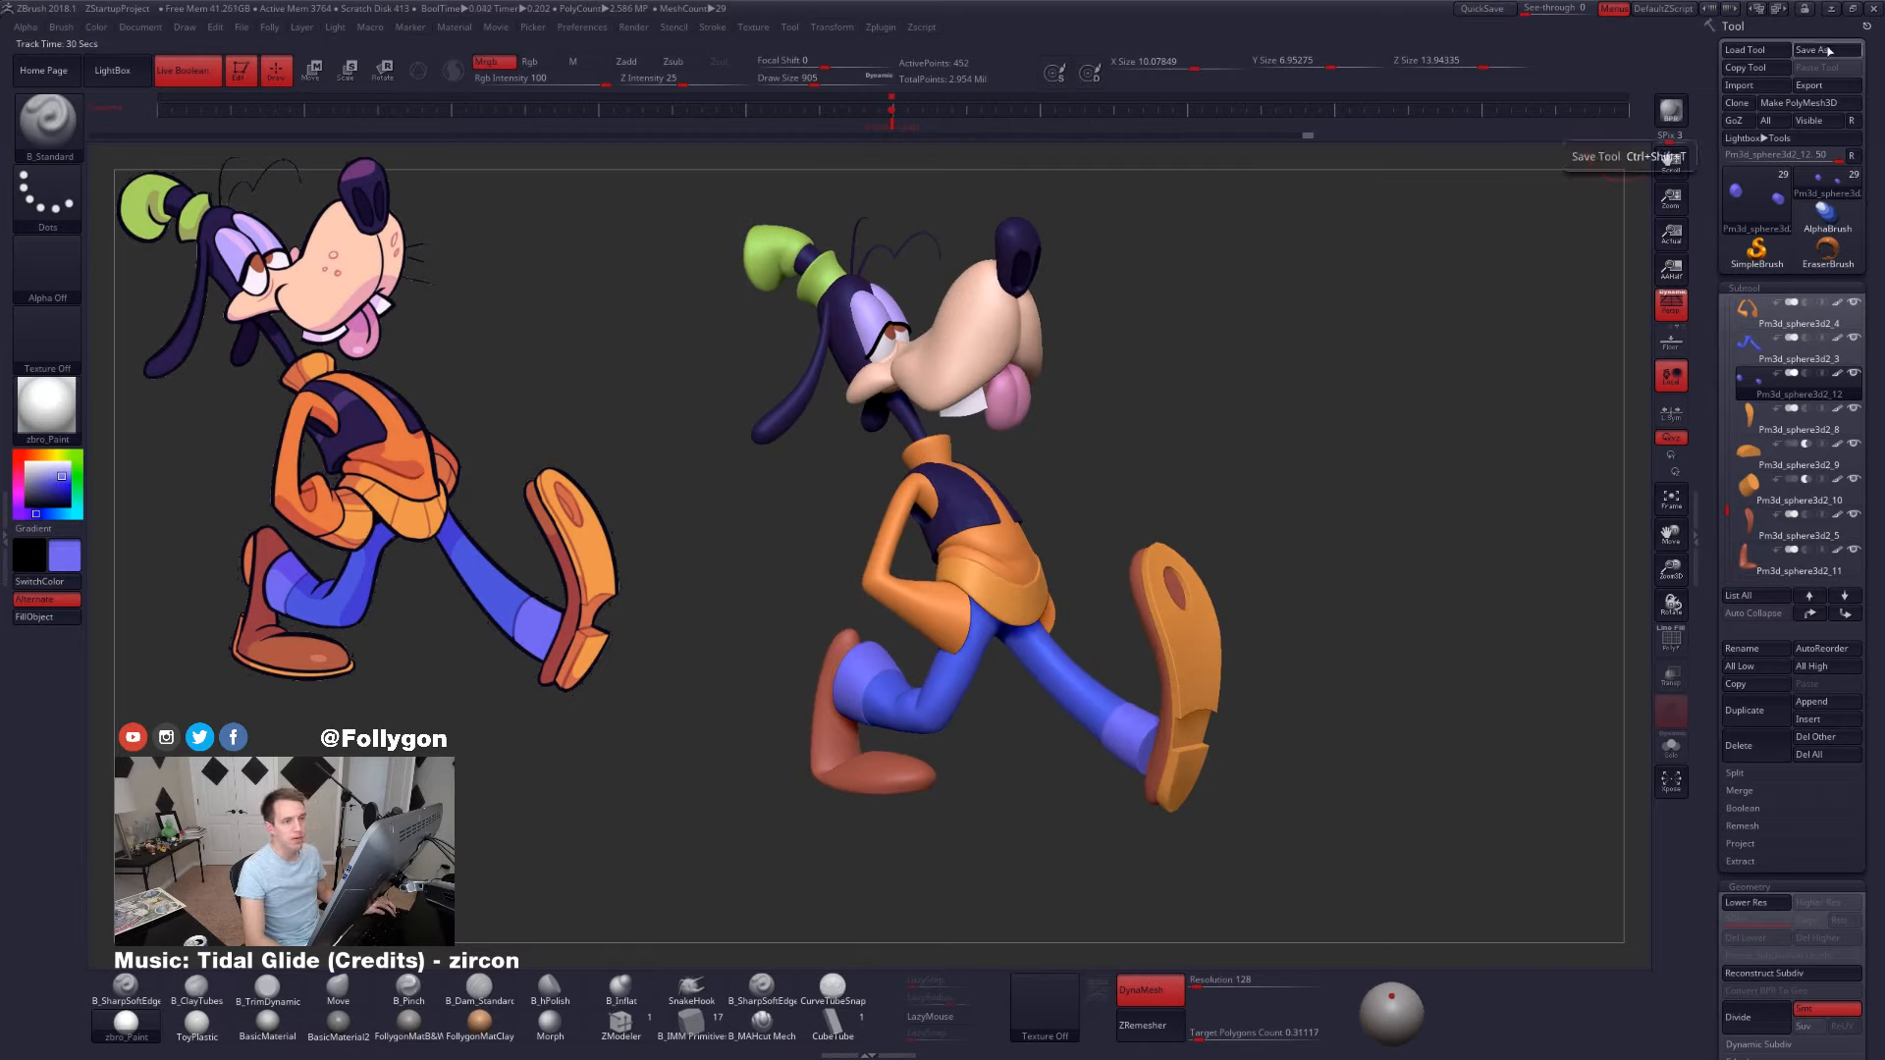
{"action": "left_click", "coordinate": [1481, 8]}
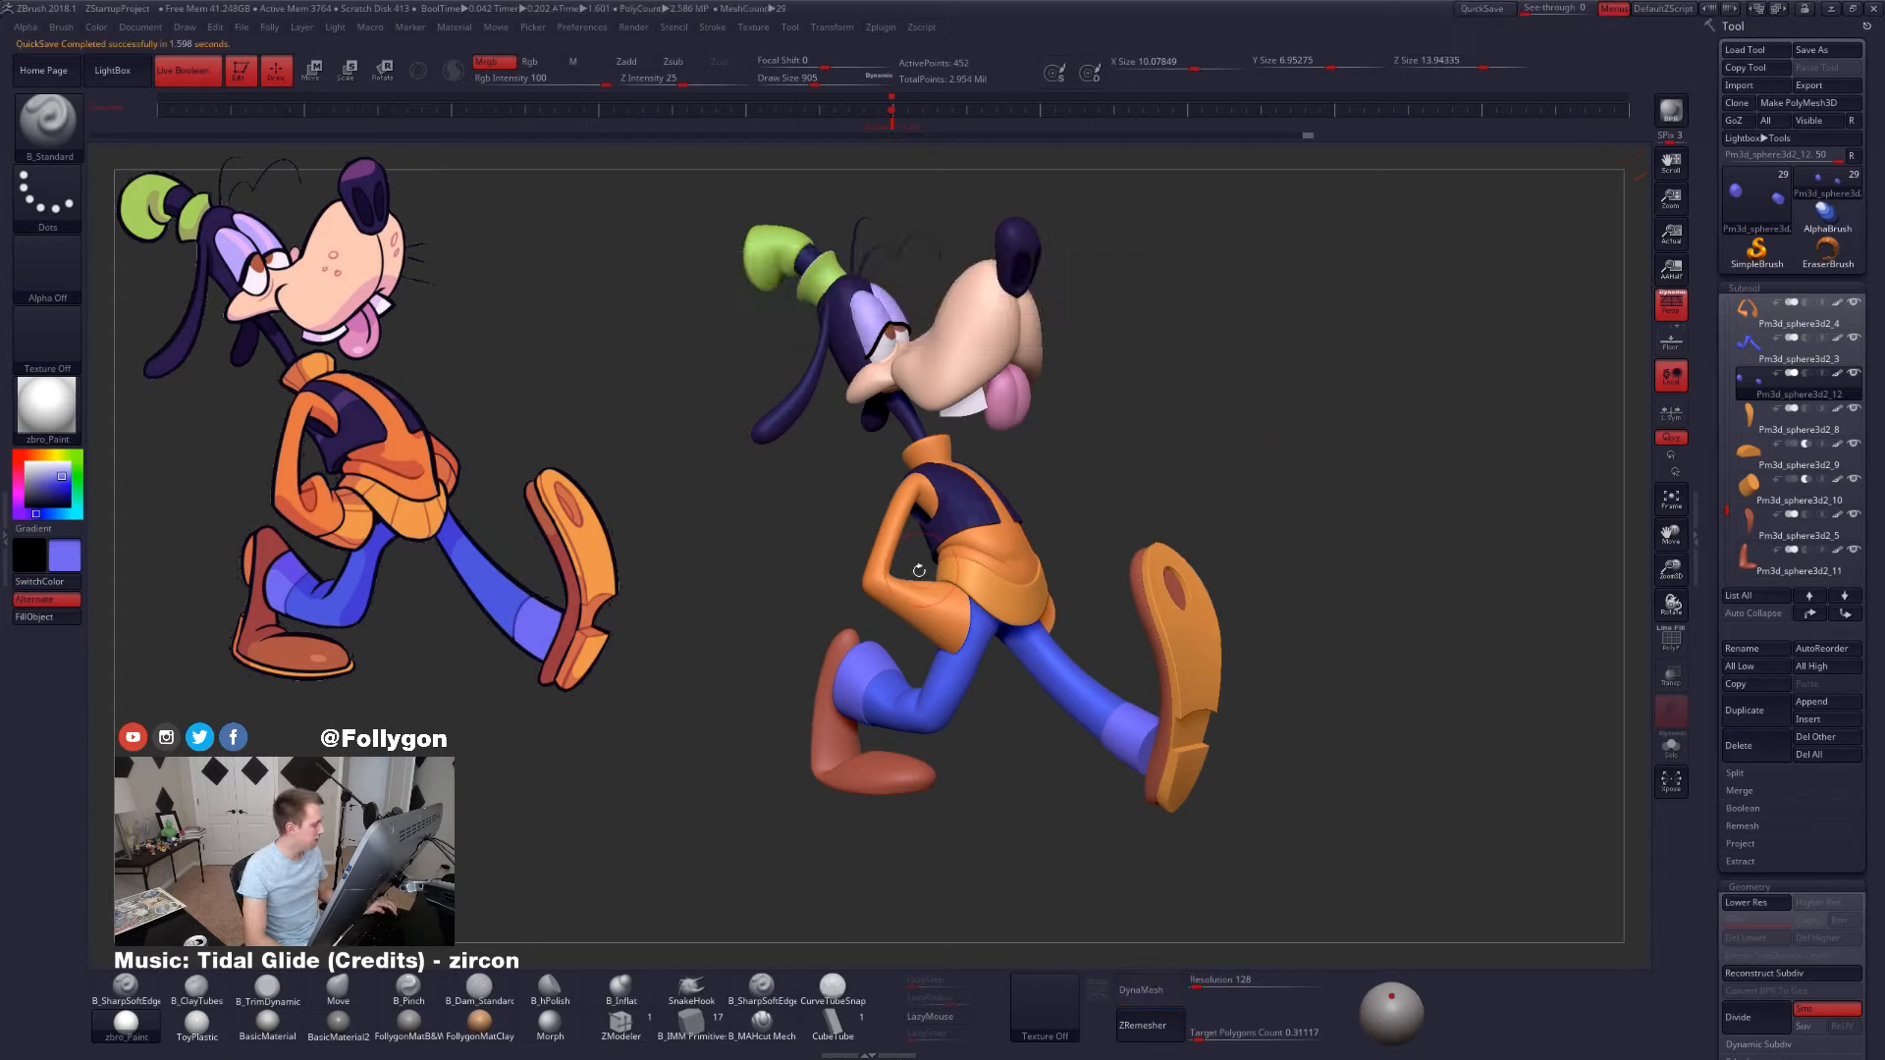
{"action": "key", "text": "alt+s"}
{"action": "key", "text": "alt+s"}
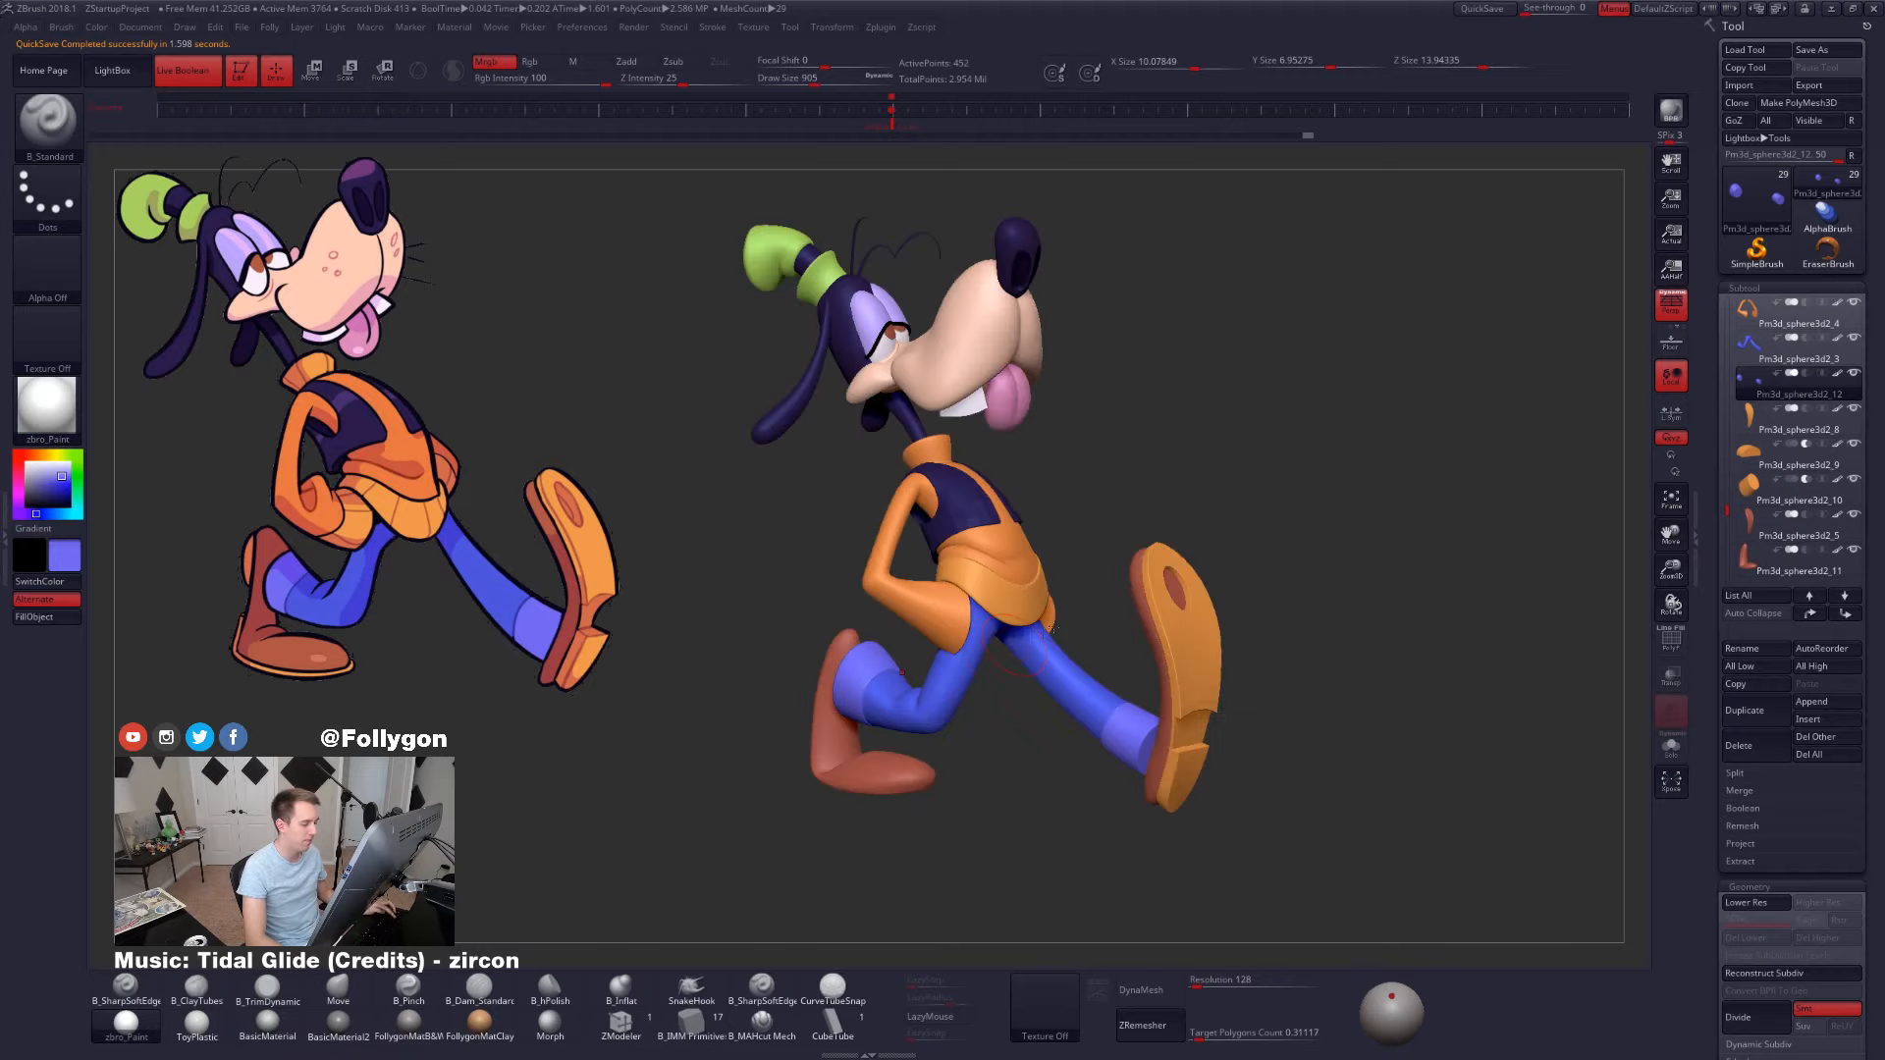
- Hide every part of the character except the cuffs and the trousers, keeping the cuff subtool Pm3d_sphere3d2_12 active
{"action": "left_click_drag", "start_coordinate": [1404, 591], "coordinate": [1439, 572], "text": "alt"}
{"action": "key", "text": "z"}
{"action": "left_click", "coordinate": [1854, 373], "text": "shift"}
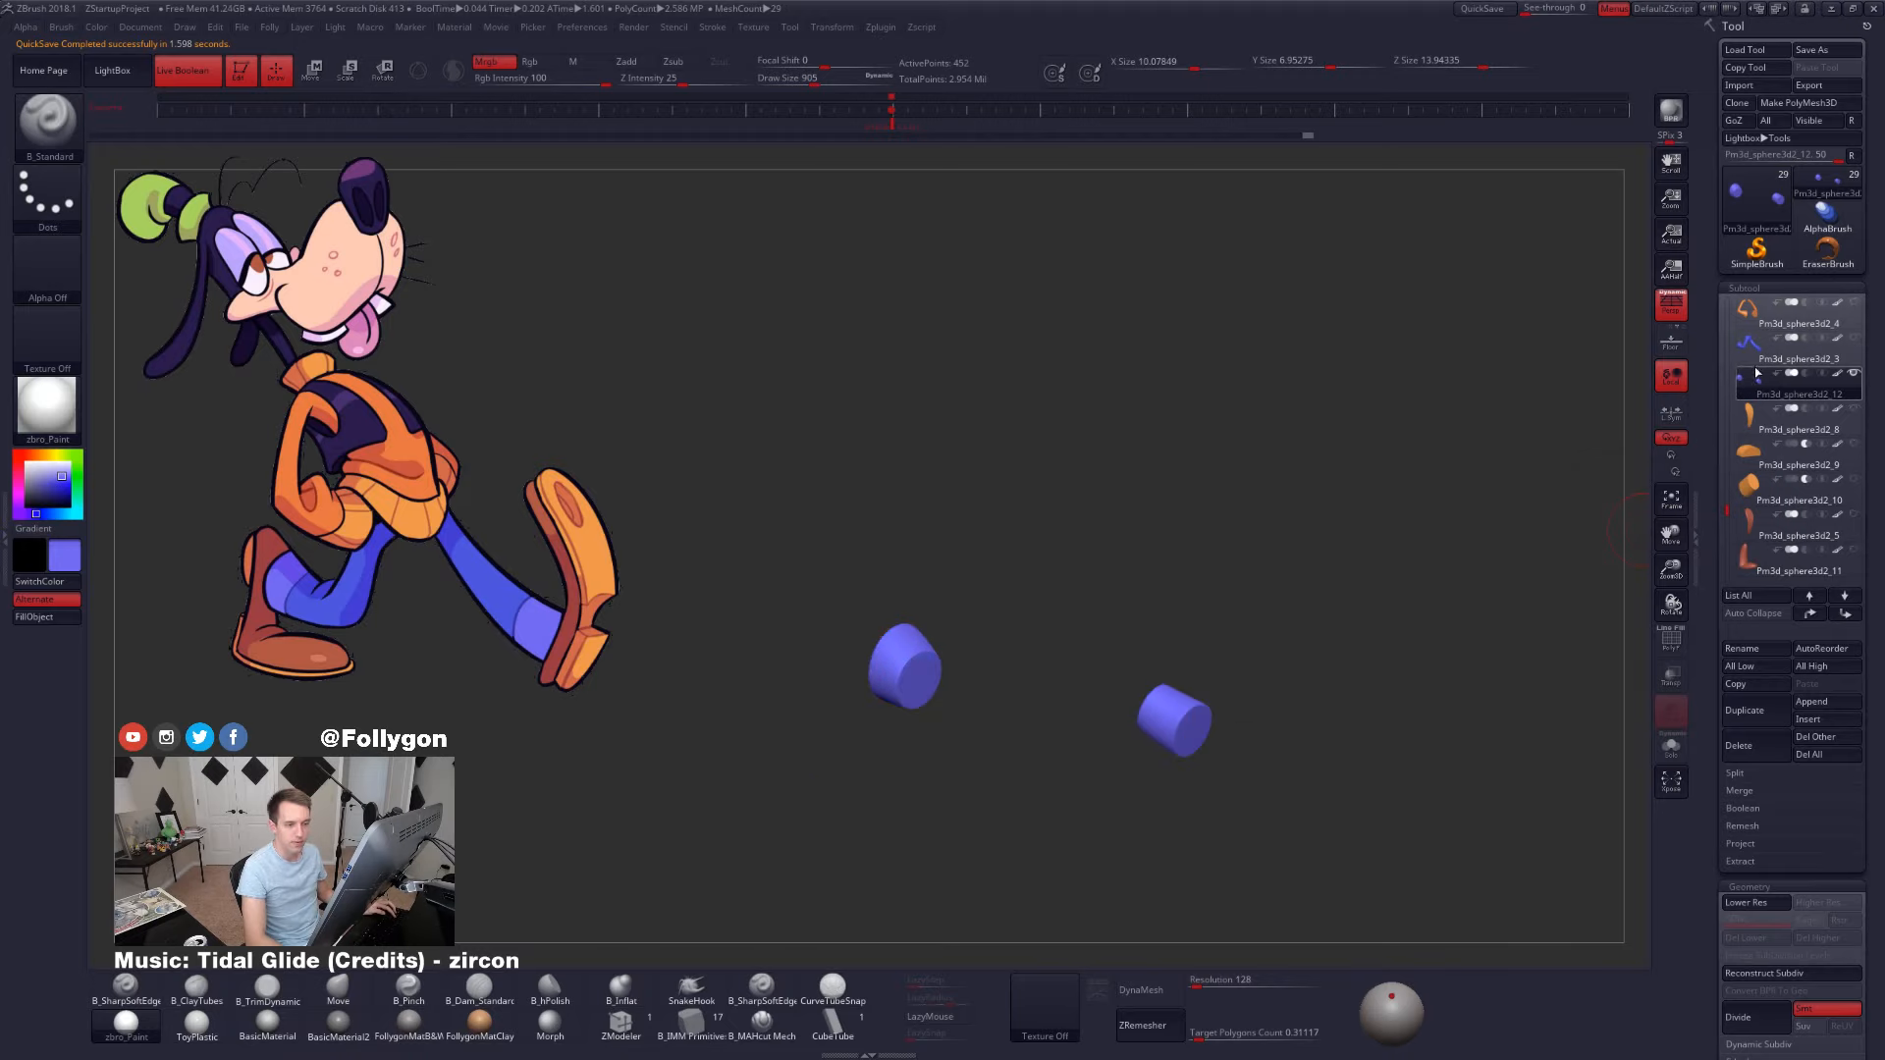
{"action": "left_click", "coordinate": [1804, 345]}
{"action": "left_click", "coordinate": [1782, 385]}
{"action": "left_click_drag", "start_coordinate": [867, 615], "coordinate": [1132, 723]}
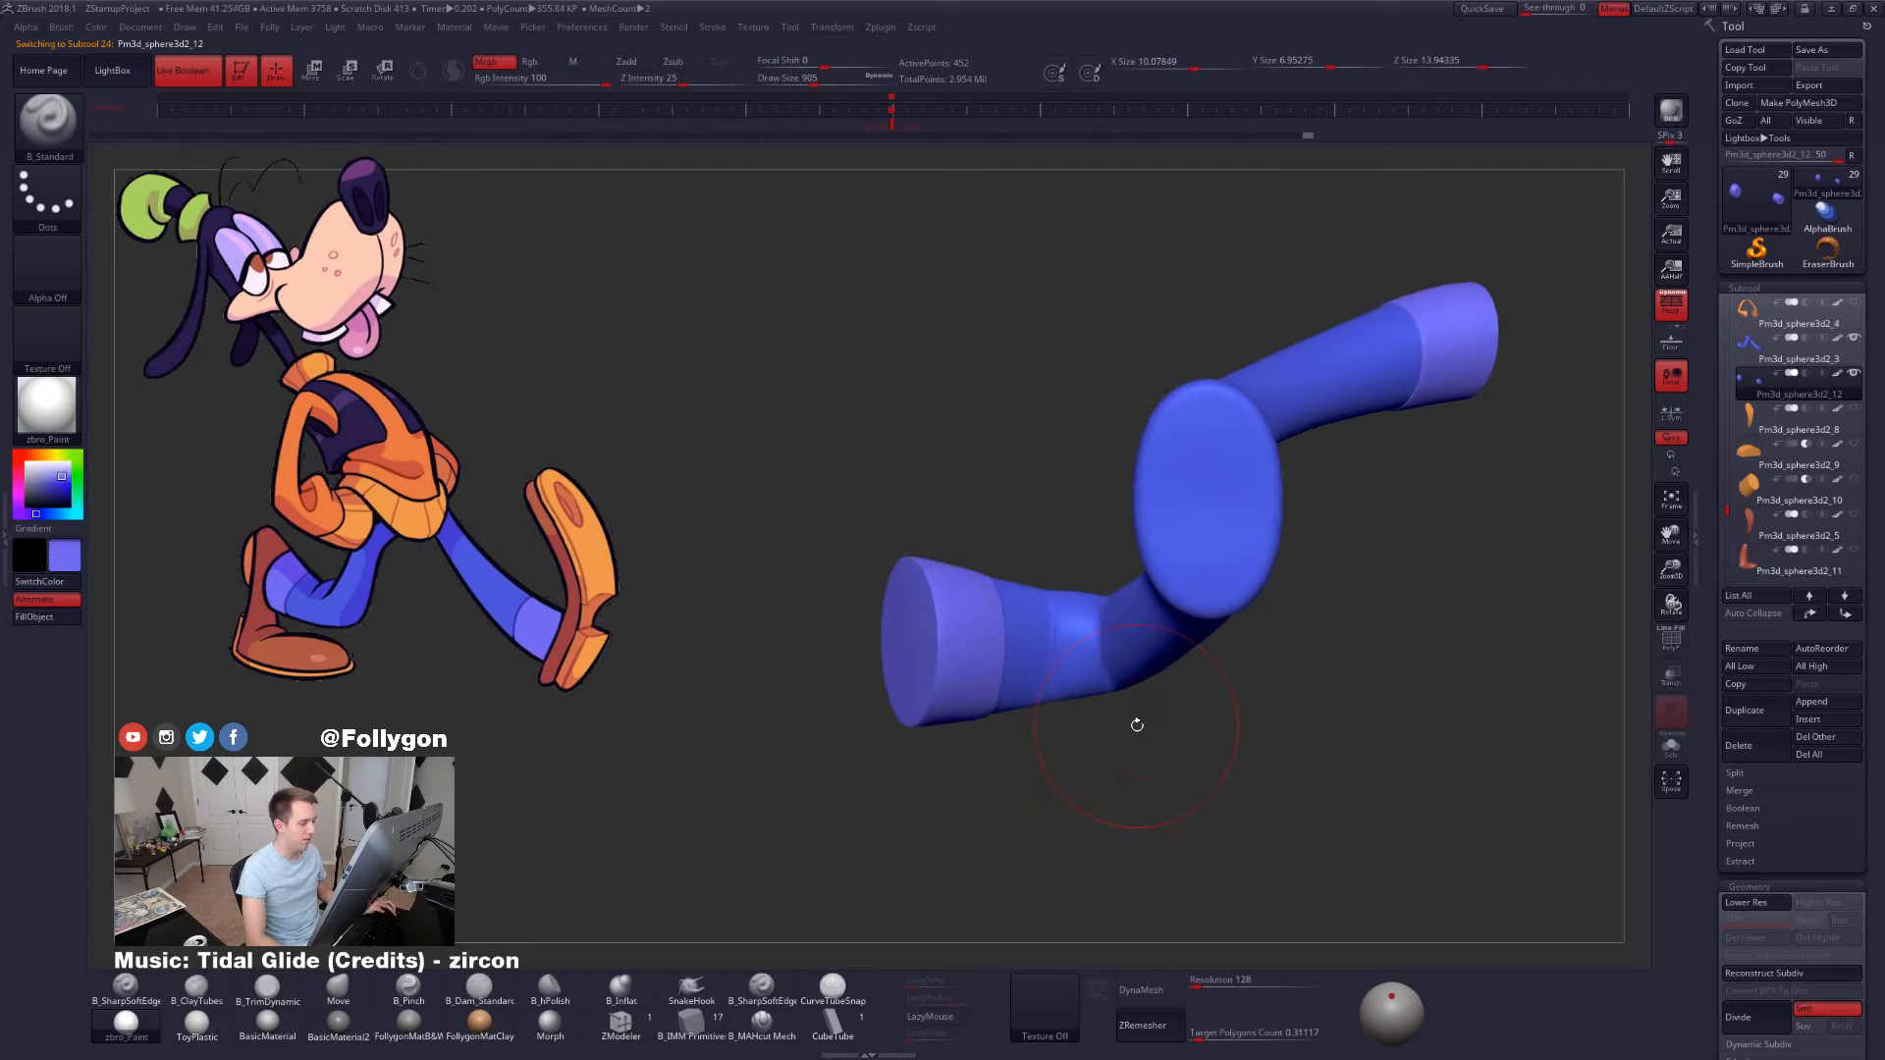
- Select the Move brush with a draw size of 1338 and show the cuffs' polyframe at their lowest subdivision level
{"action": "key", "text": "b"}
{"action": "key", "text": "m"}
{"action": "key", "text": "v"}
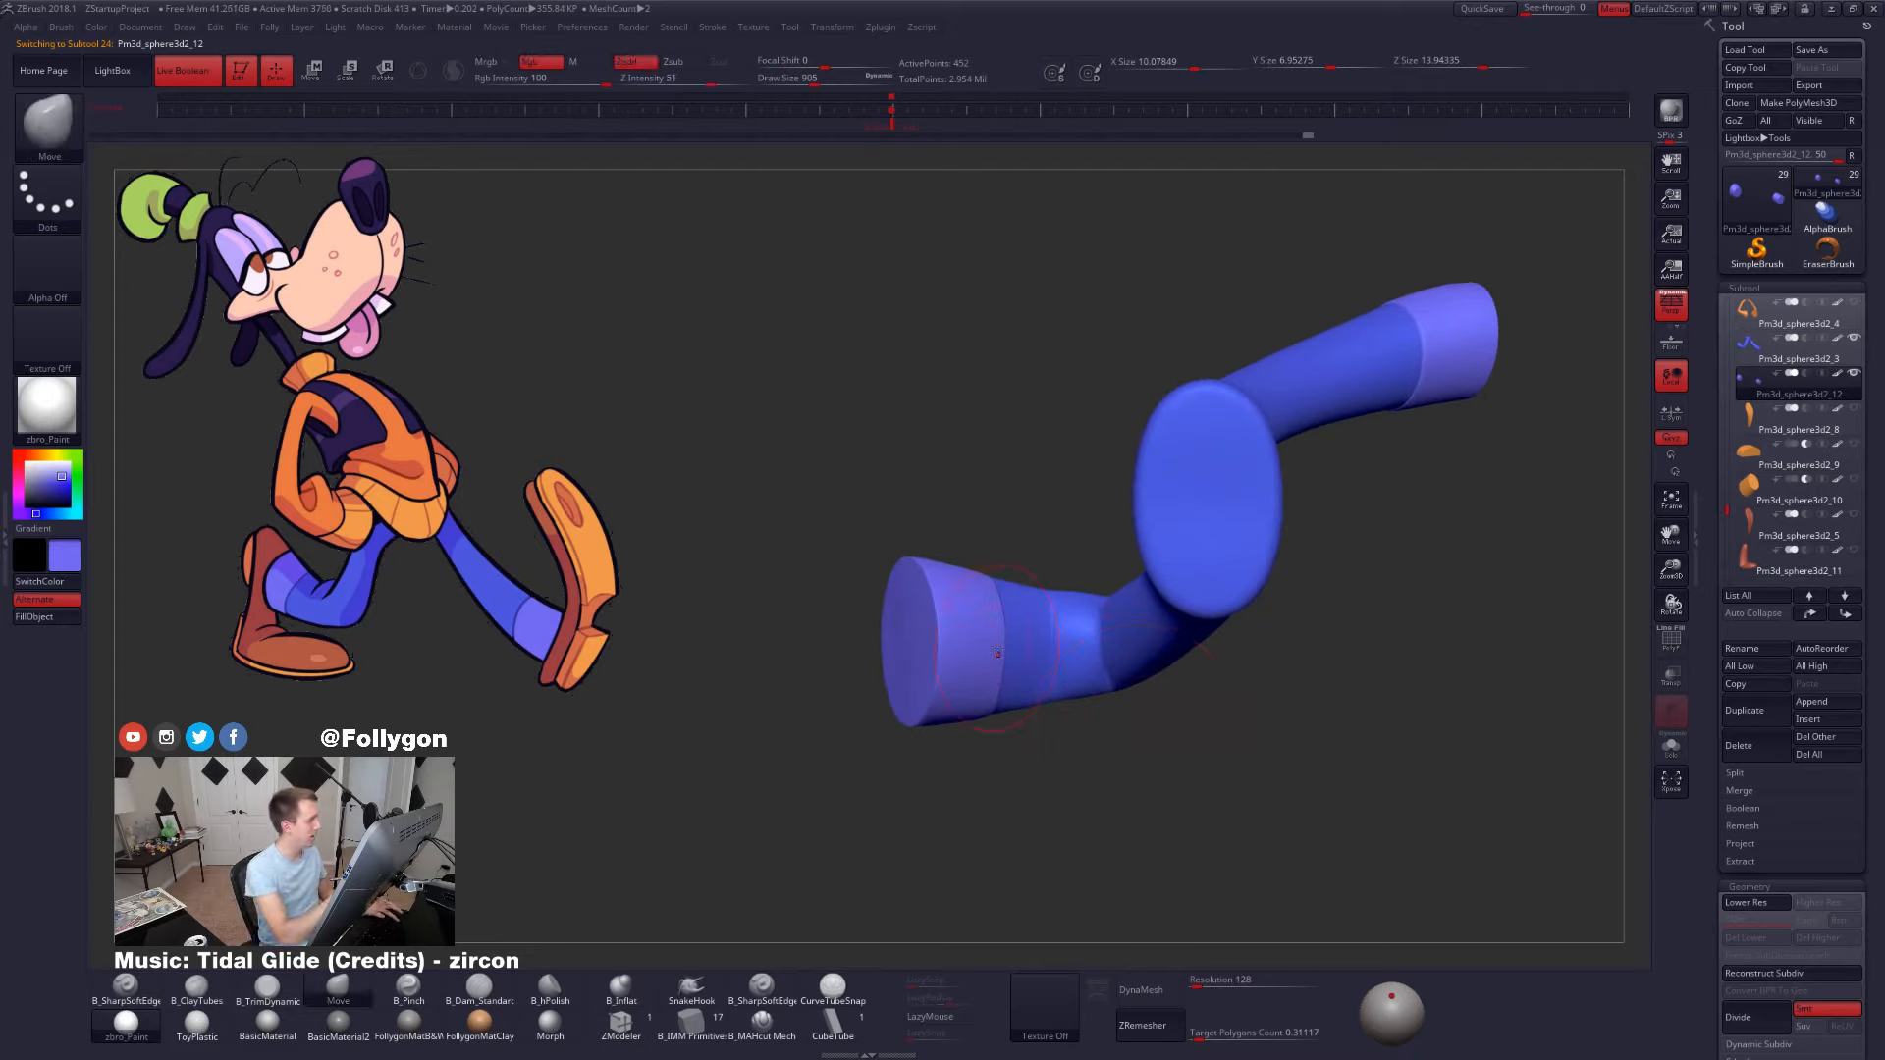
{"action": "key", "text": "space"}
{"action": "left_click_drag", "start_coordinate": [1033, 638], "coordinate": [1046, 638]}
{"action": "left_click_drag", "start_coordinate": [1027, 722], "coordinate": [1047, 511]}
{"action": "key", "text": "shift+f"}
{"action": "left_click_drag", "start_coordinate": [1036, 608], "coordinate": [1022, 681], "text": "alt"}
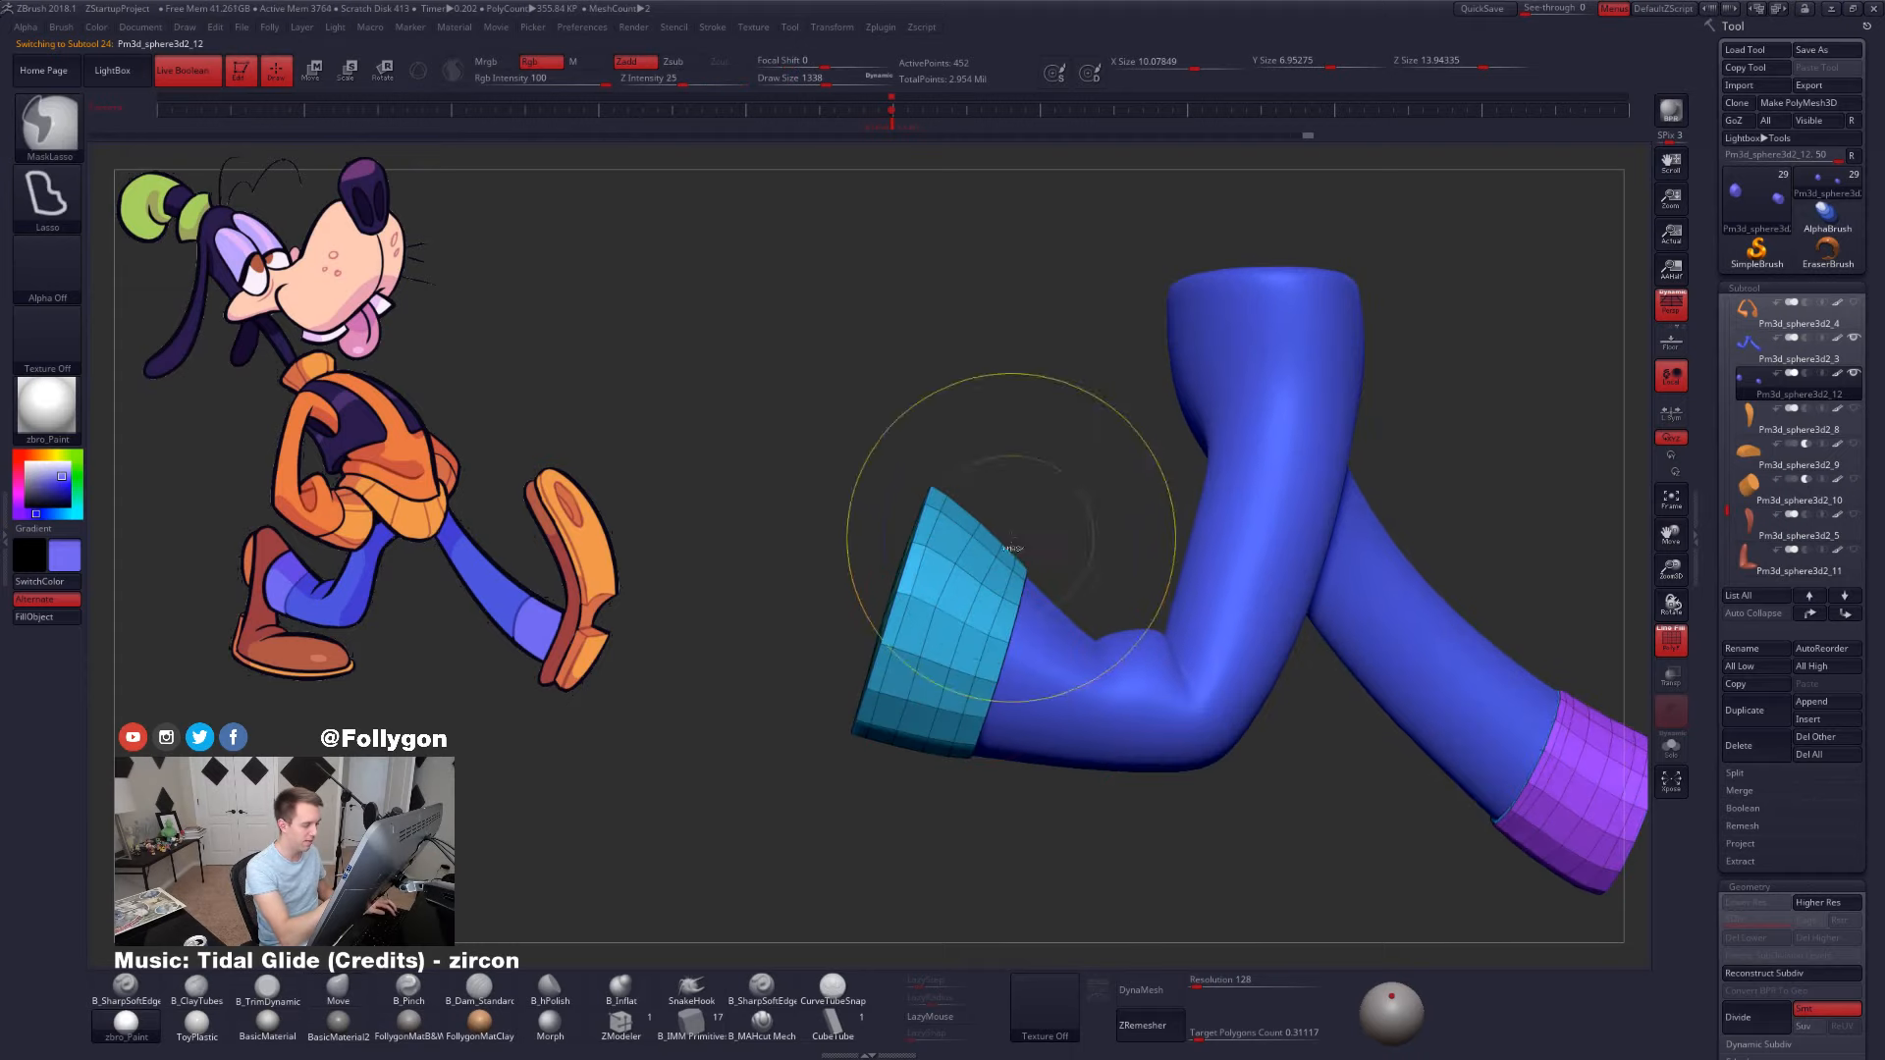
- Mask the bent leg's cuff except its knee-side edge and rotate that edge with a Transpose line laid across it
{"action": "mouse_move", "coordinate": [1011, 536]}
{"action": "left_mouse_down", "text": "ctrl"}
{"action": "mouse_move", "coordinate": [1095, 744]}
{"action": "mouse_move", "coordinate": [895, 844]}
{"action": "left_mouse_up", "text": "ctrl"}
{"action": "left_click", "coordinate": [965, 847], "text": "ctrl"}
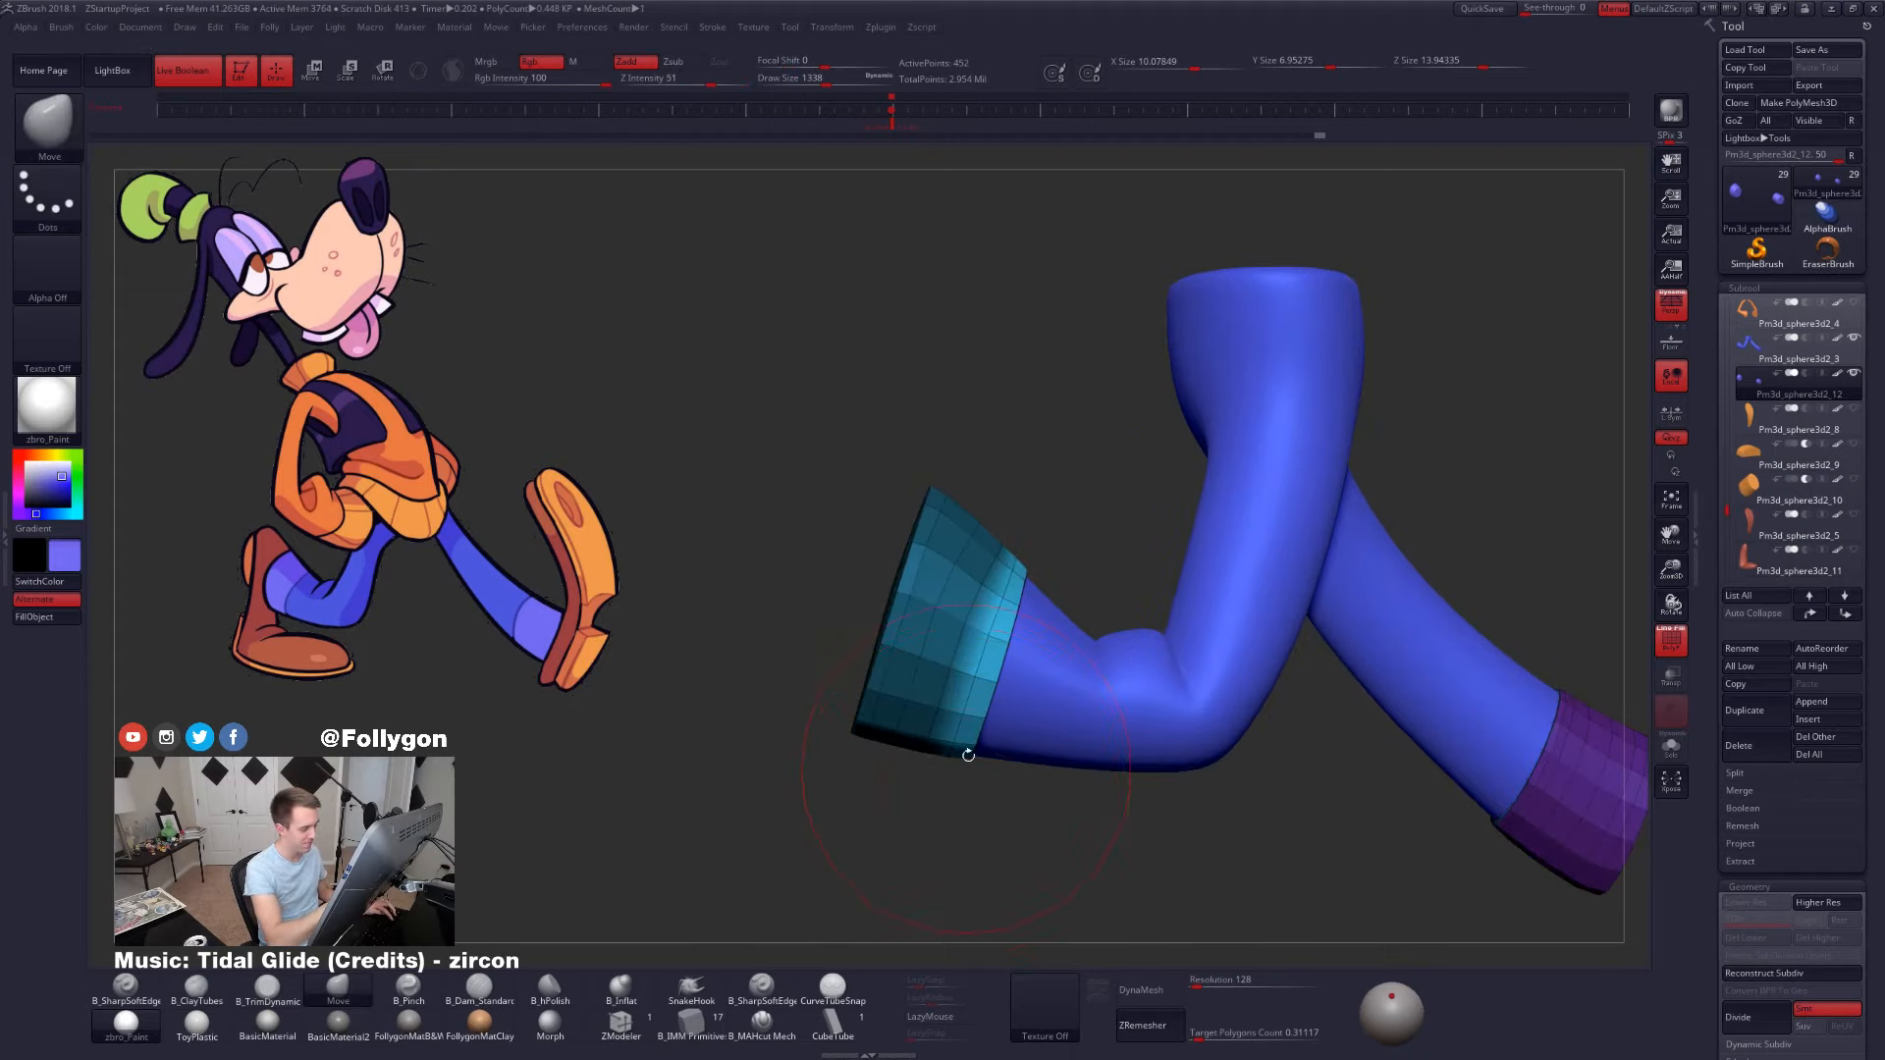
{"action": "key", "text": "r"}
{"action": "left_click_drag", "start_coordinate": [970, 759], "coordinate": [1039, 528]}
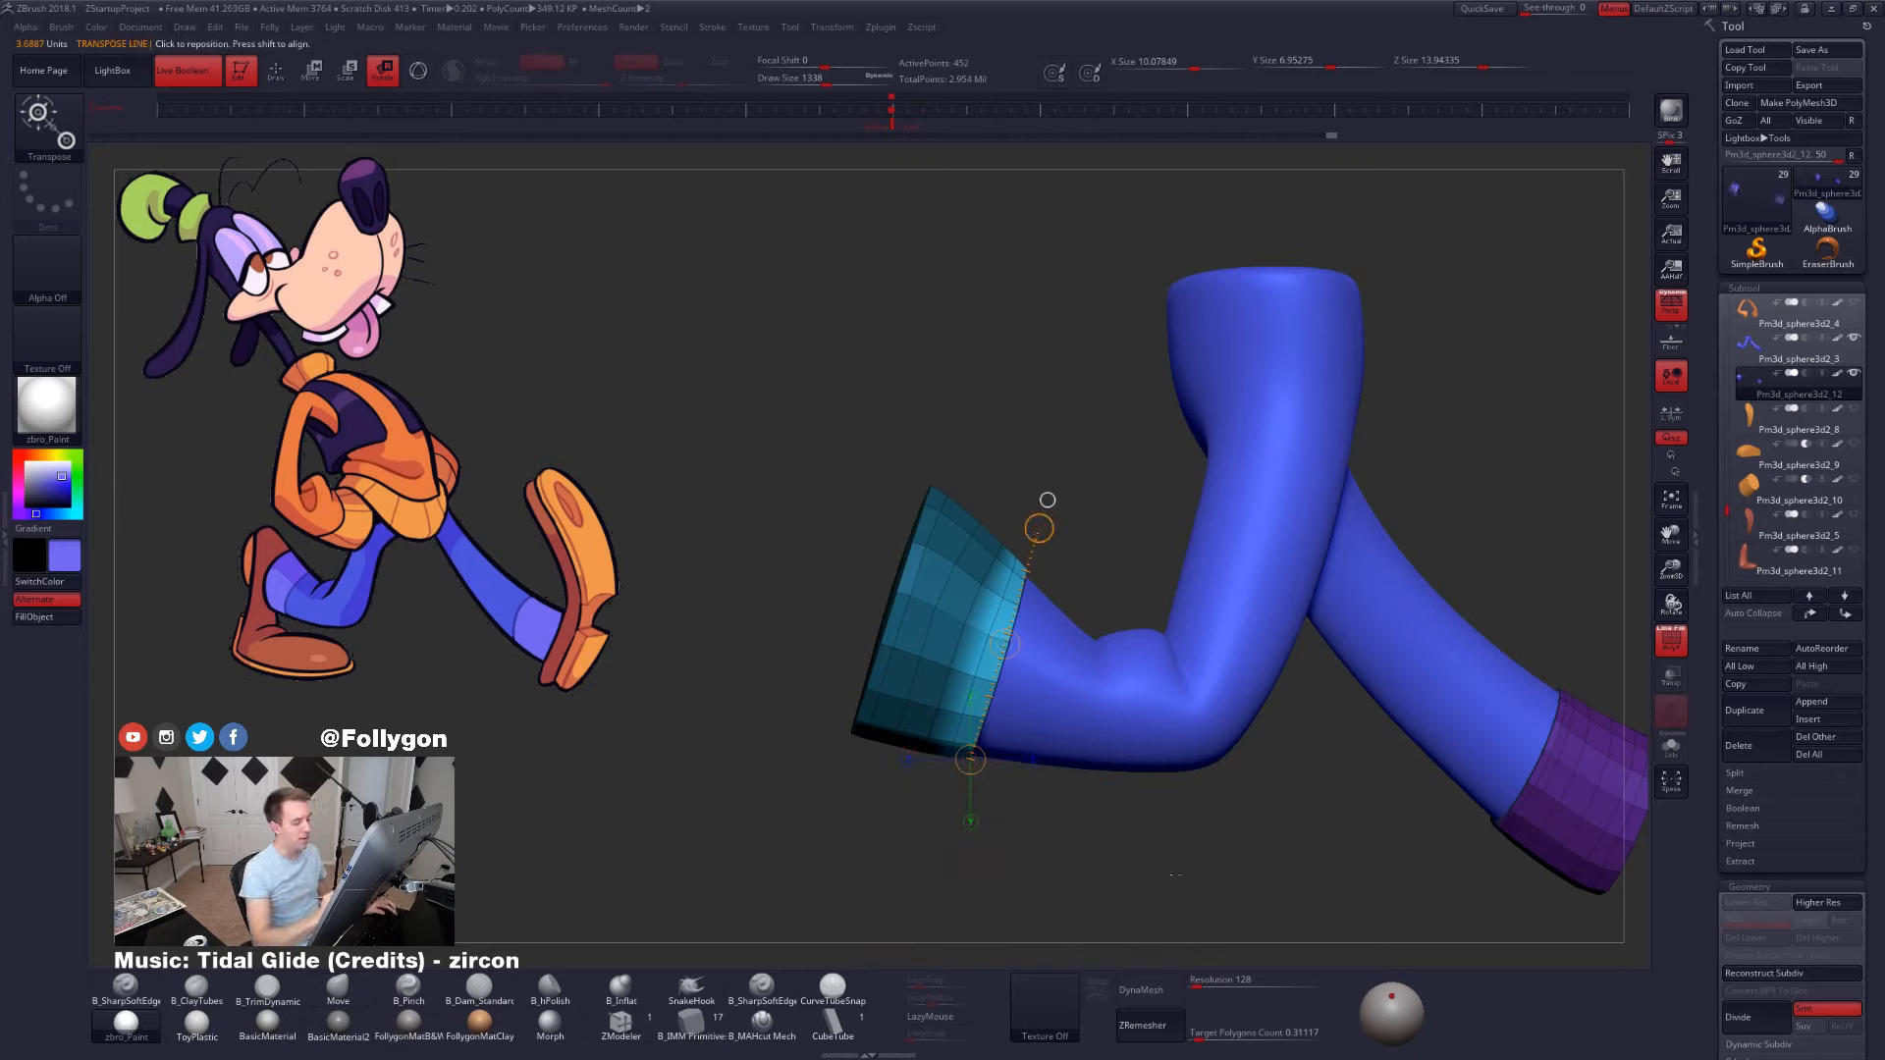
{"action": "left_click_drag", "start_coordinate": [1191, 808], "coordinate": [1141, 776], "text": "alt"}
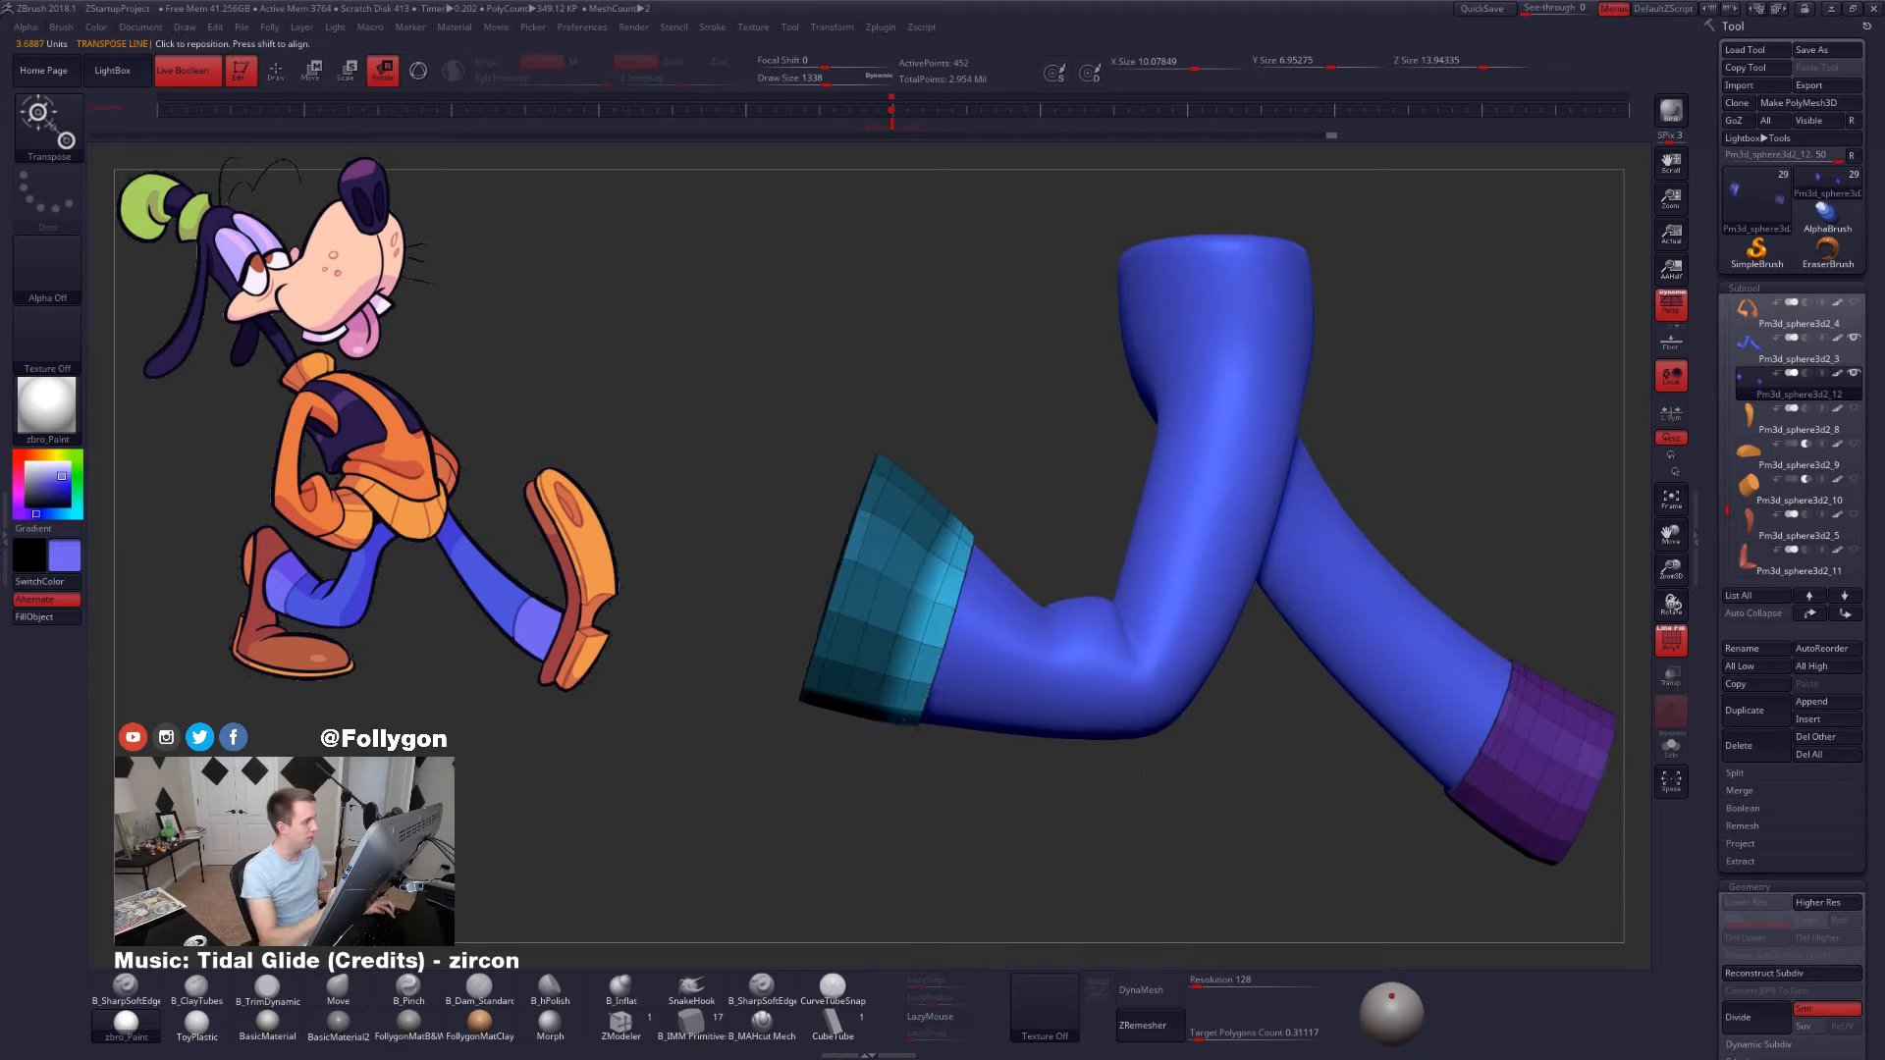
{"action": "left_click_drag", "start_coordinate": [986, 496], "coordinate": [991, 498]}
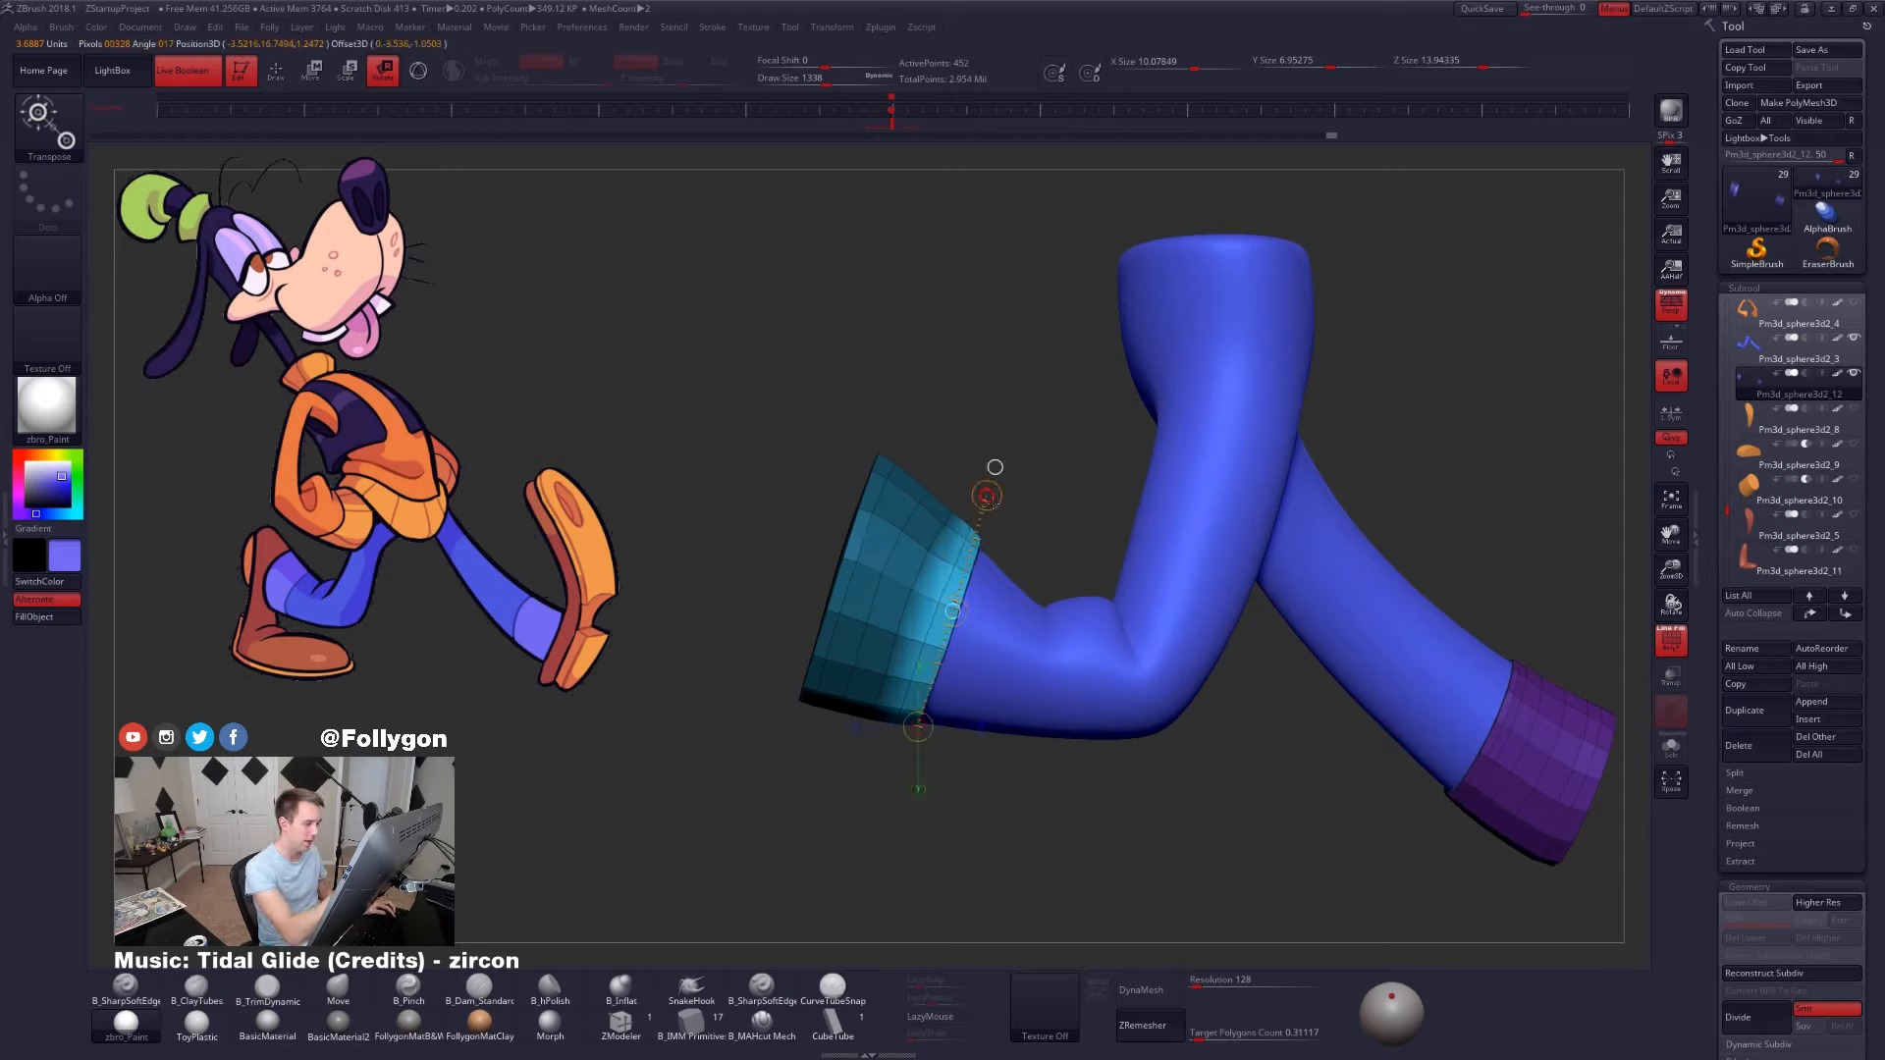
- Extend the mask on the bent leg's cuff and shift its unmasked knee-side edge with Transpose rotate and move
{"action": "key", "text": "q"}
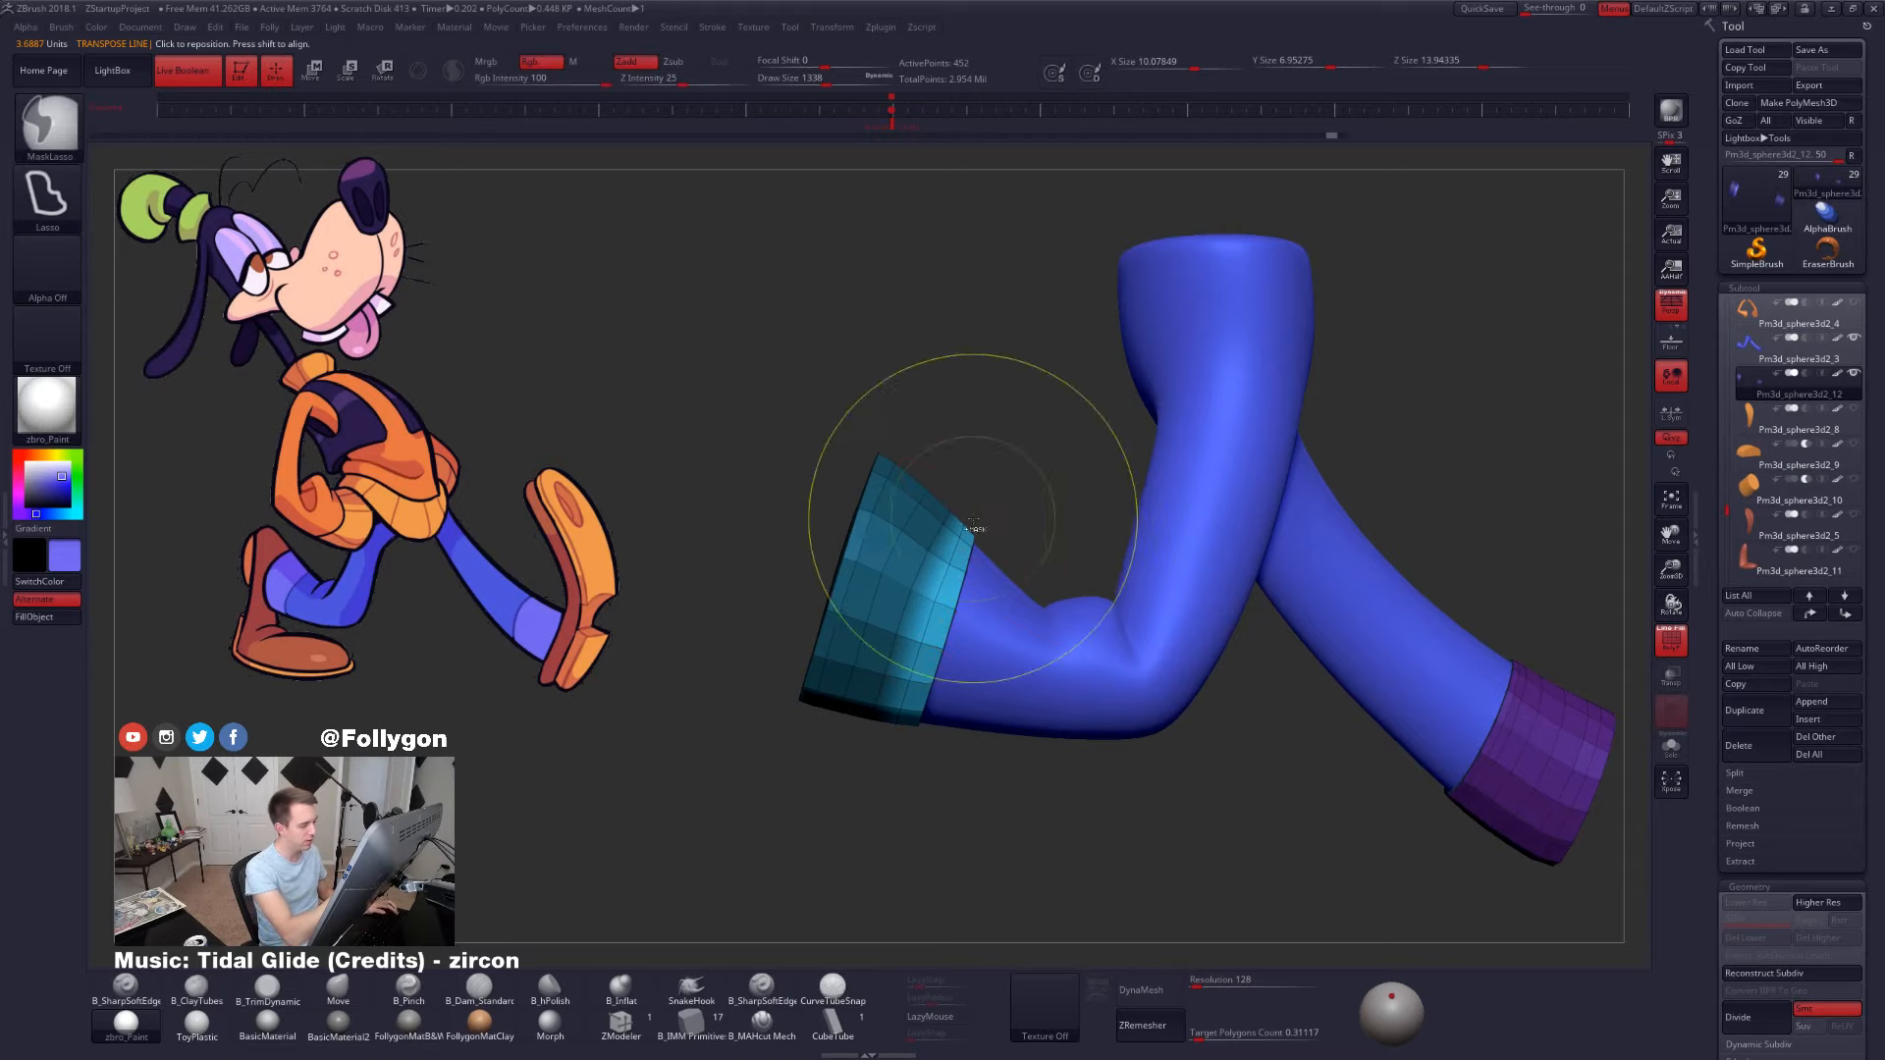
{"action": "mouse_move", "coordinate": [973, 520]}
{"action": "left_mouse_down", "text": "ctrl"}
{"action": "mouse_move", "coordinate": [788, 666]}
{"action": "mouse_move", "coordinate": [888, 797]}
{"action": "mouse_move", "coordinate": [1004, 435]}
{"action": "left_mouse_up", "text": "ctrl"}
{"action": "key", "text": "r"}
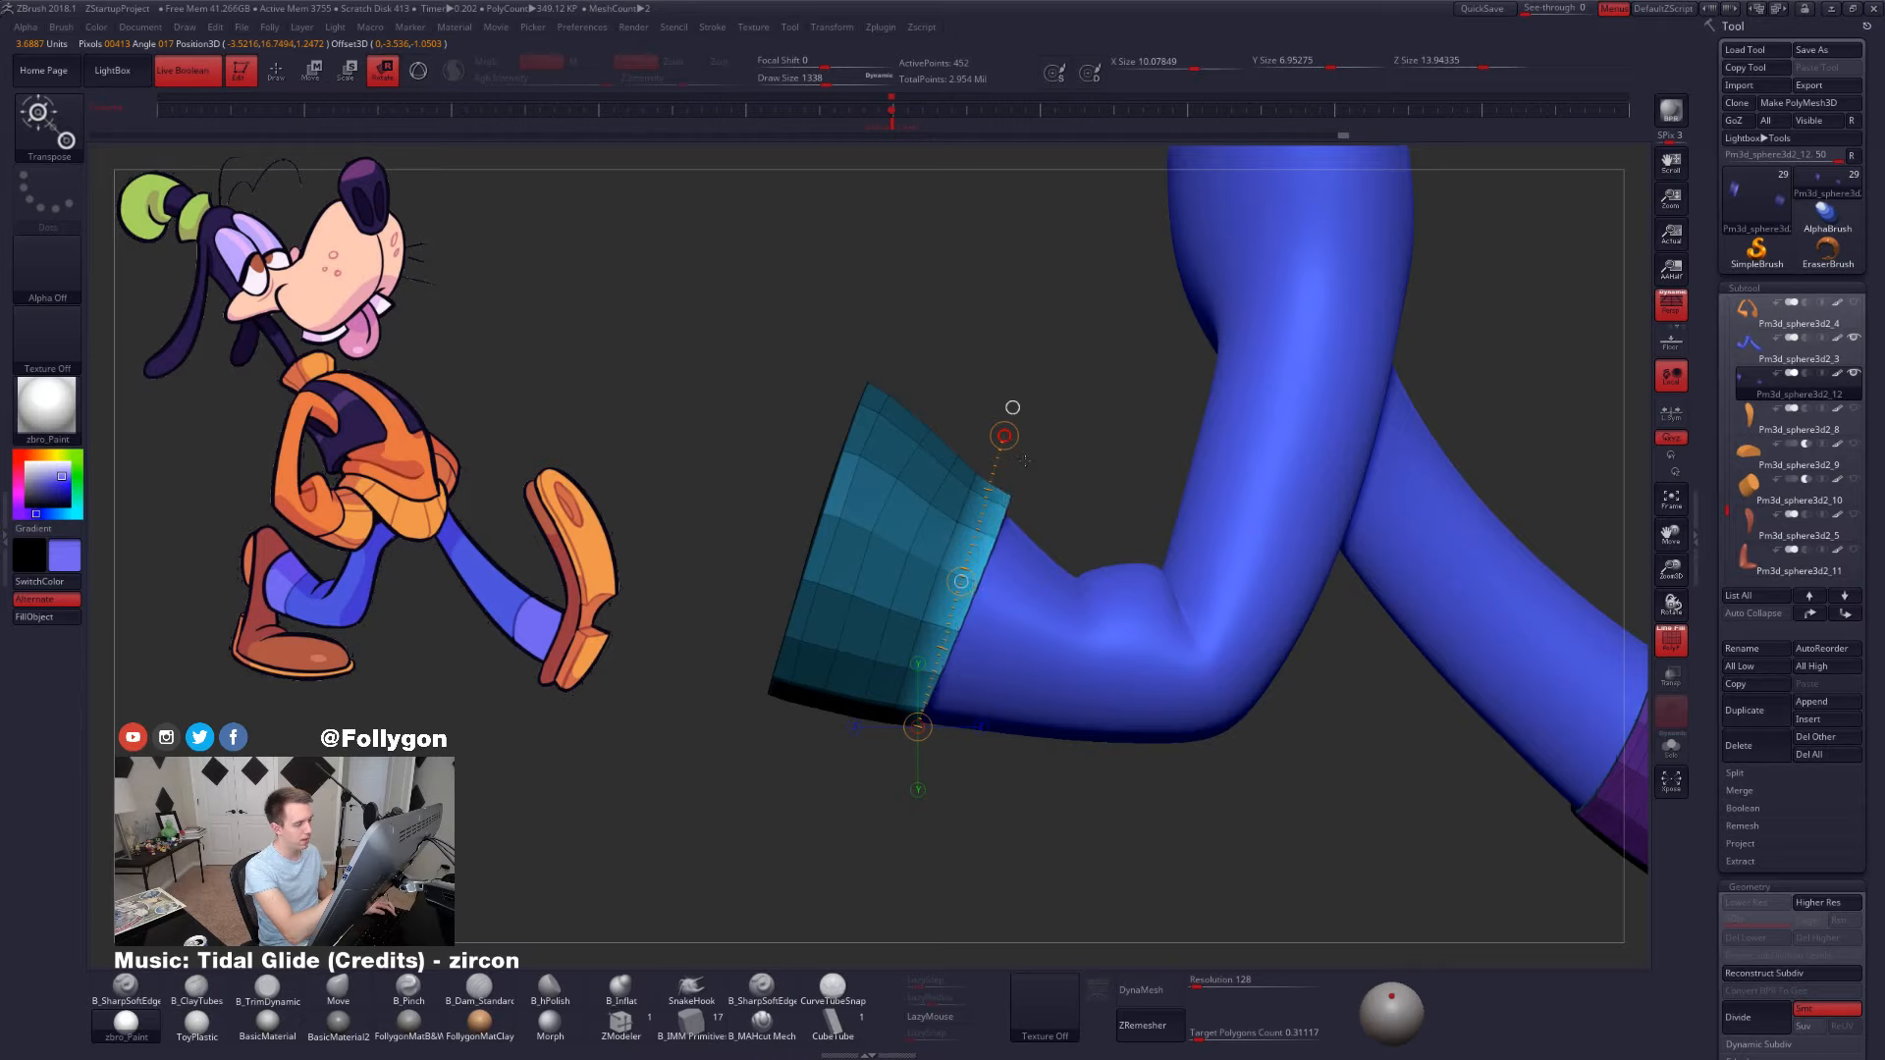
{"action": "key", "text": "w"}
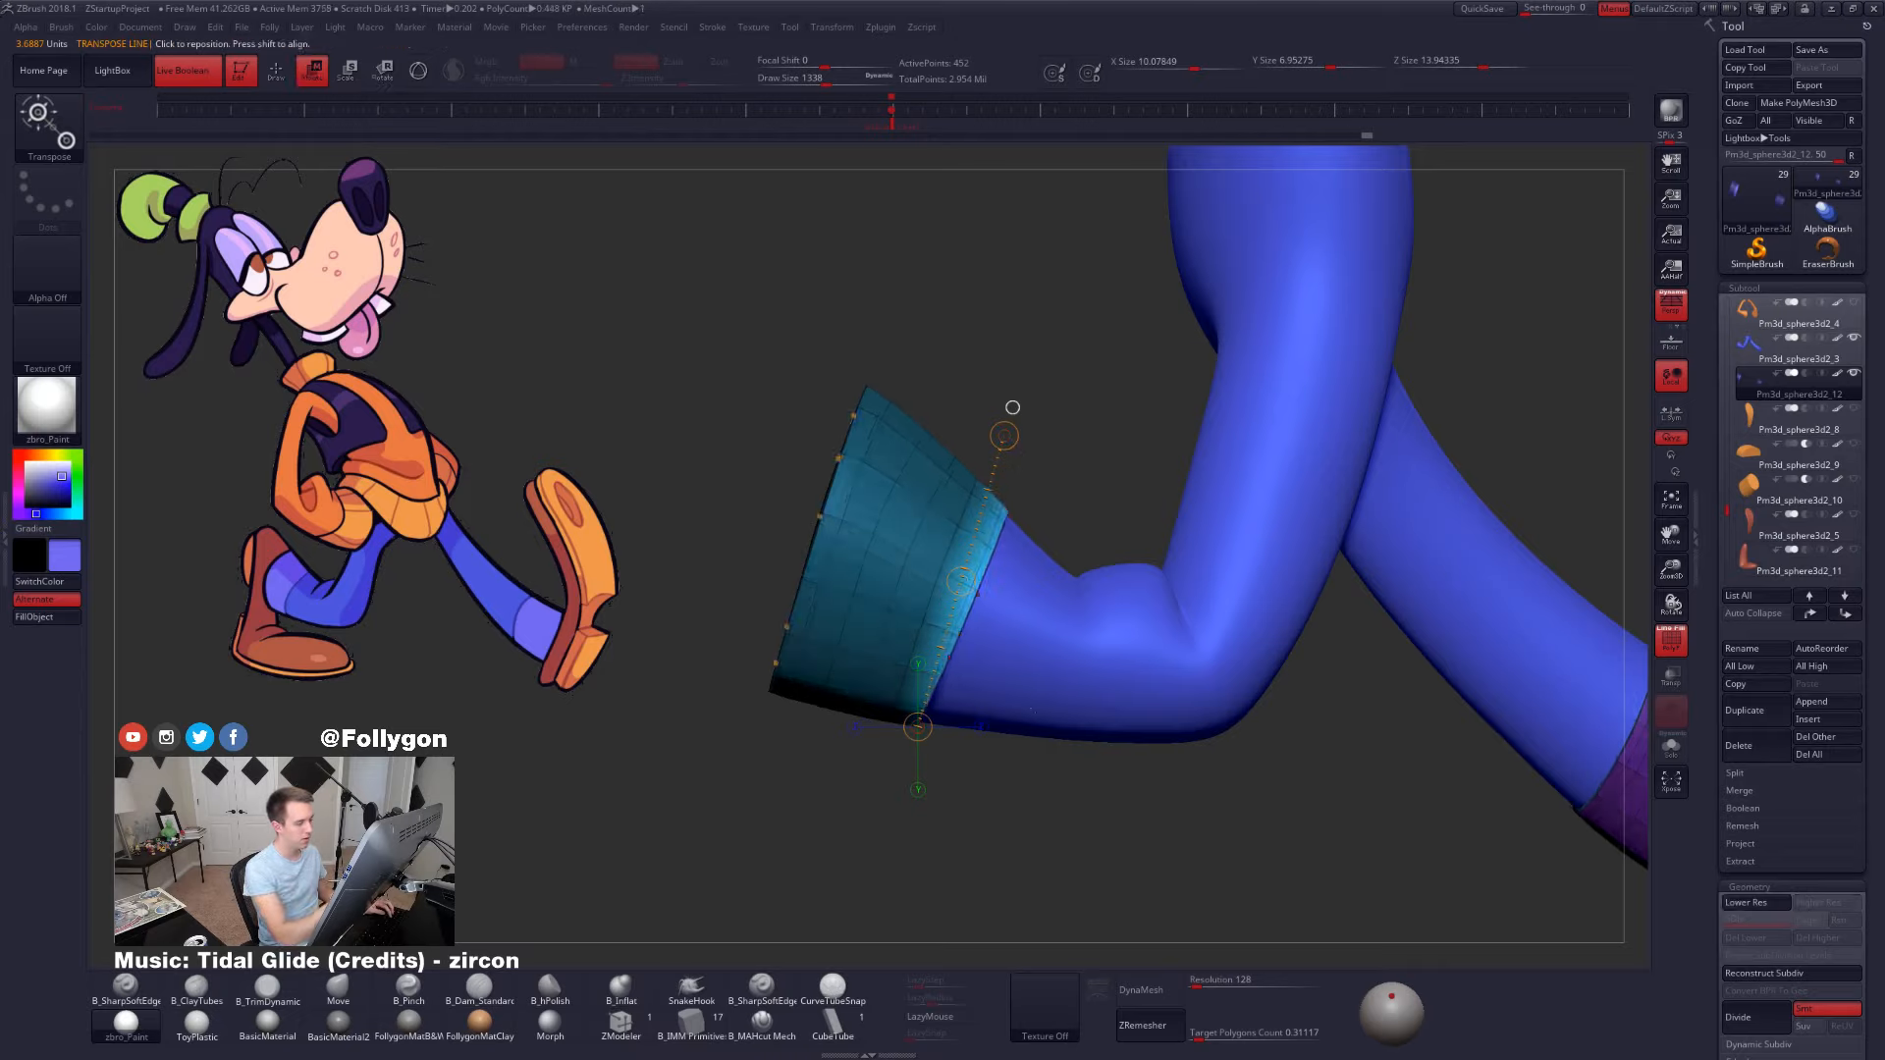
{"action": "left_click_drag", "start_coordinate": [1012, 406], "coordinate": [1035, 406]}
{"action": "mouse_move", "coordinate": [1004, 701]}
{"action": "right_mouse_down"}
{"action": "mouse_move", "coordinate": [945, 672]}
{"action": "mouse_move", "coordinate": [1013, 712]}
{"action": "right_mouse_up"}
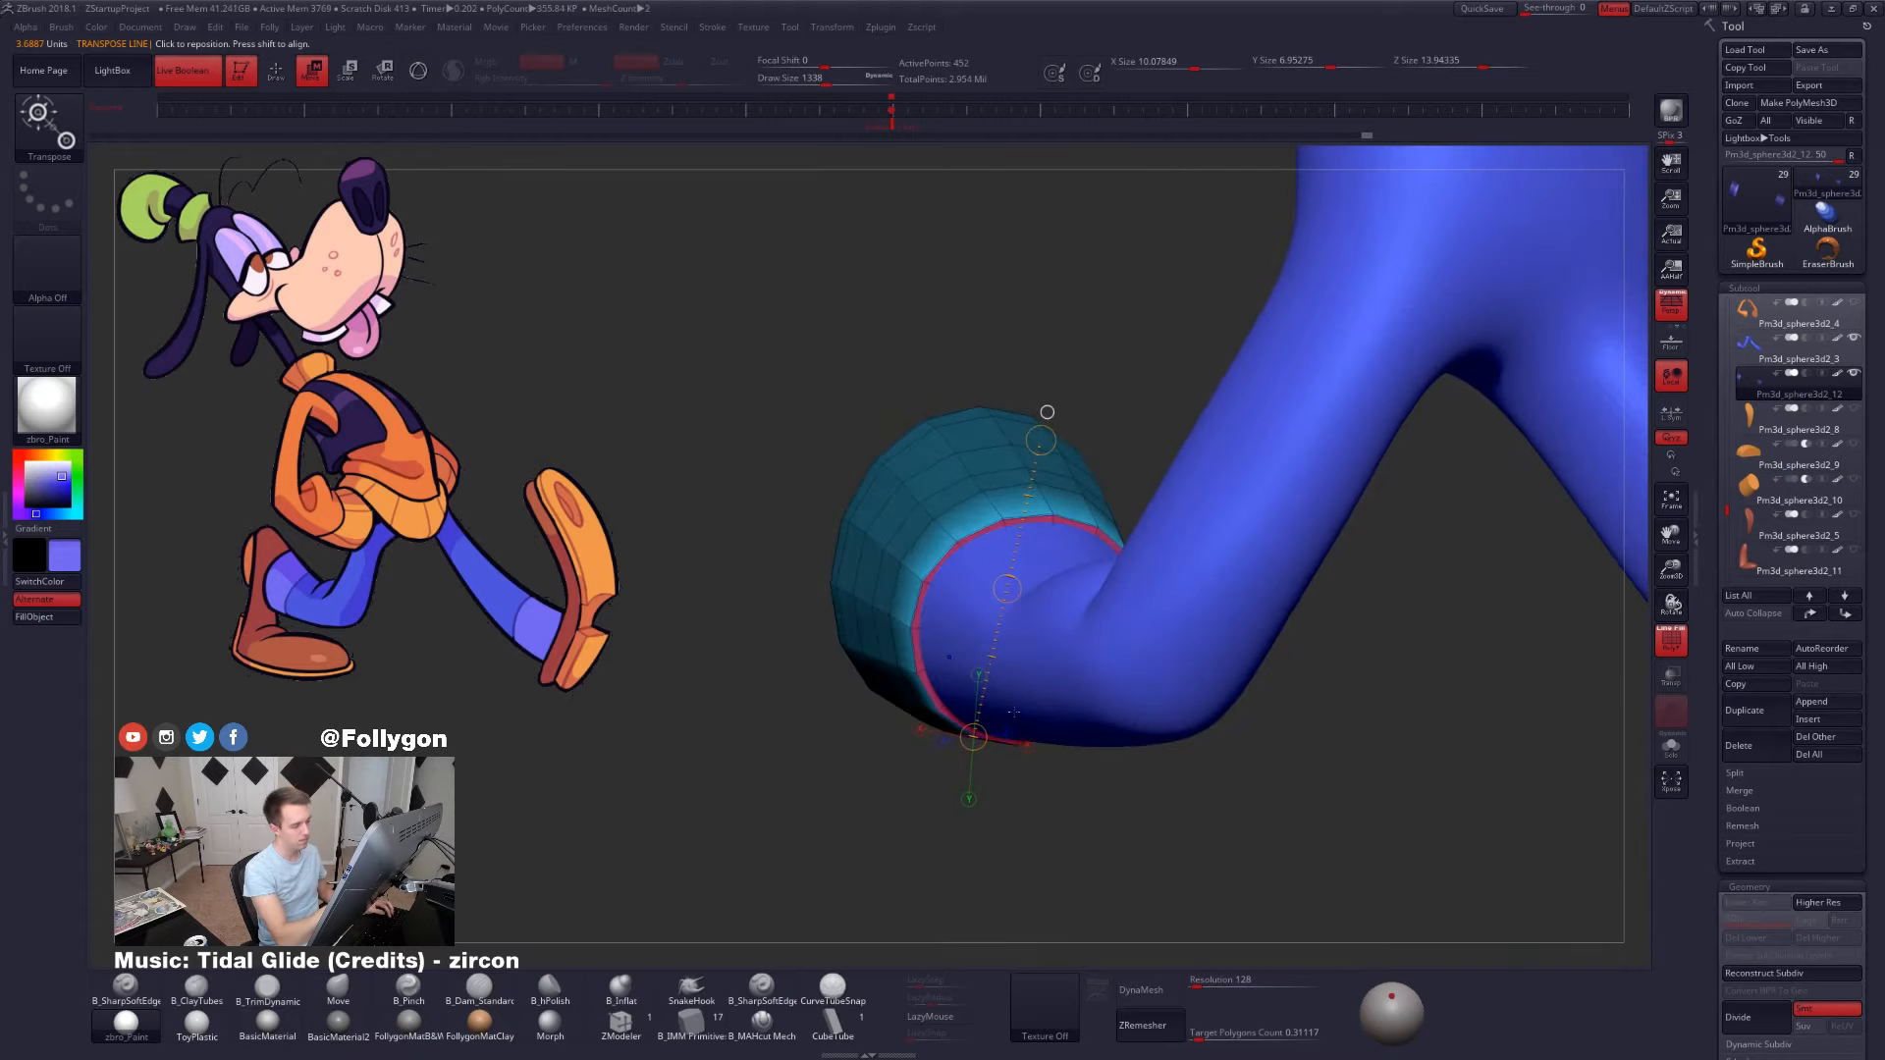
{"action": "right_click_drag", "start_coordinate": [1047, 411], "coordinate": [1040, 430]}
- Clear the cuff mask and adjust the bent leg's cuff outline with the Move brush, resizing the brush as needed
{"action": "key", "text": "q"}
{"action": "left_click_drag", "start_coordinate": [1259, 573], "coordinate": [1235, 585], "text": "ctrl"}
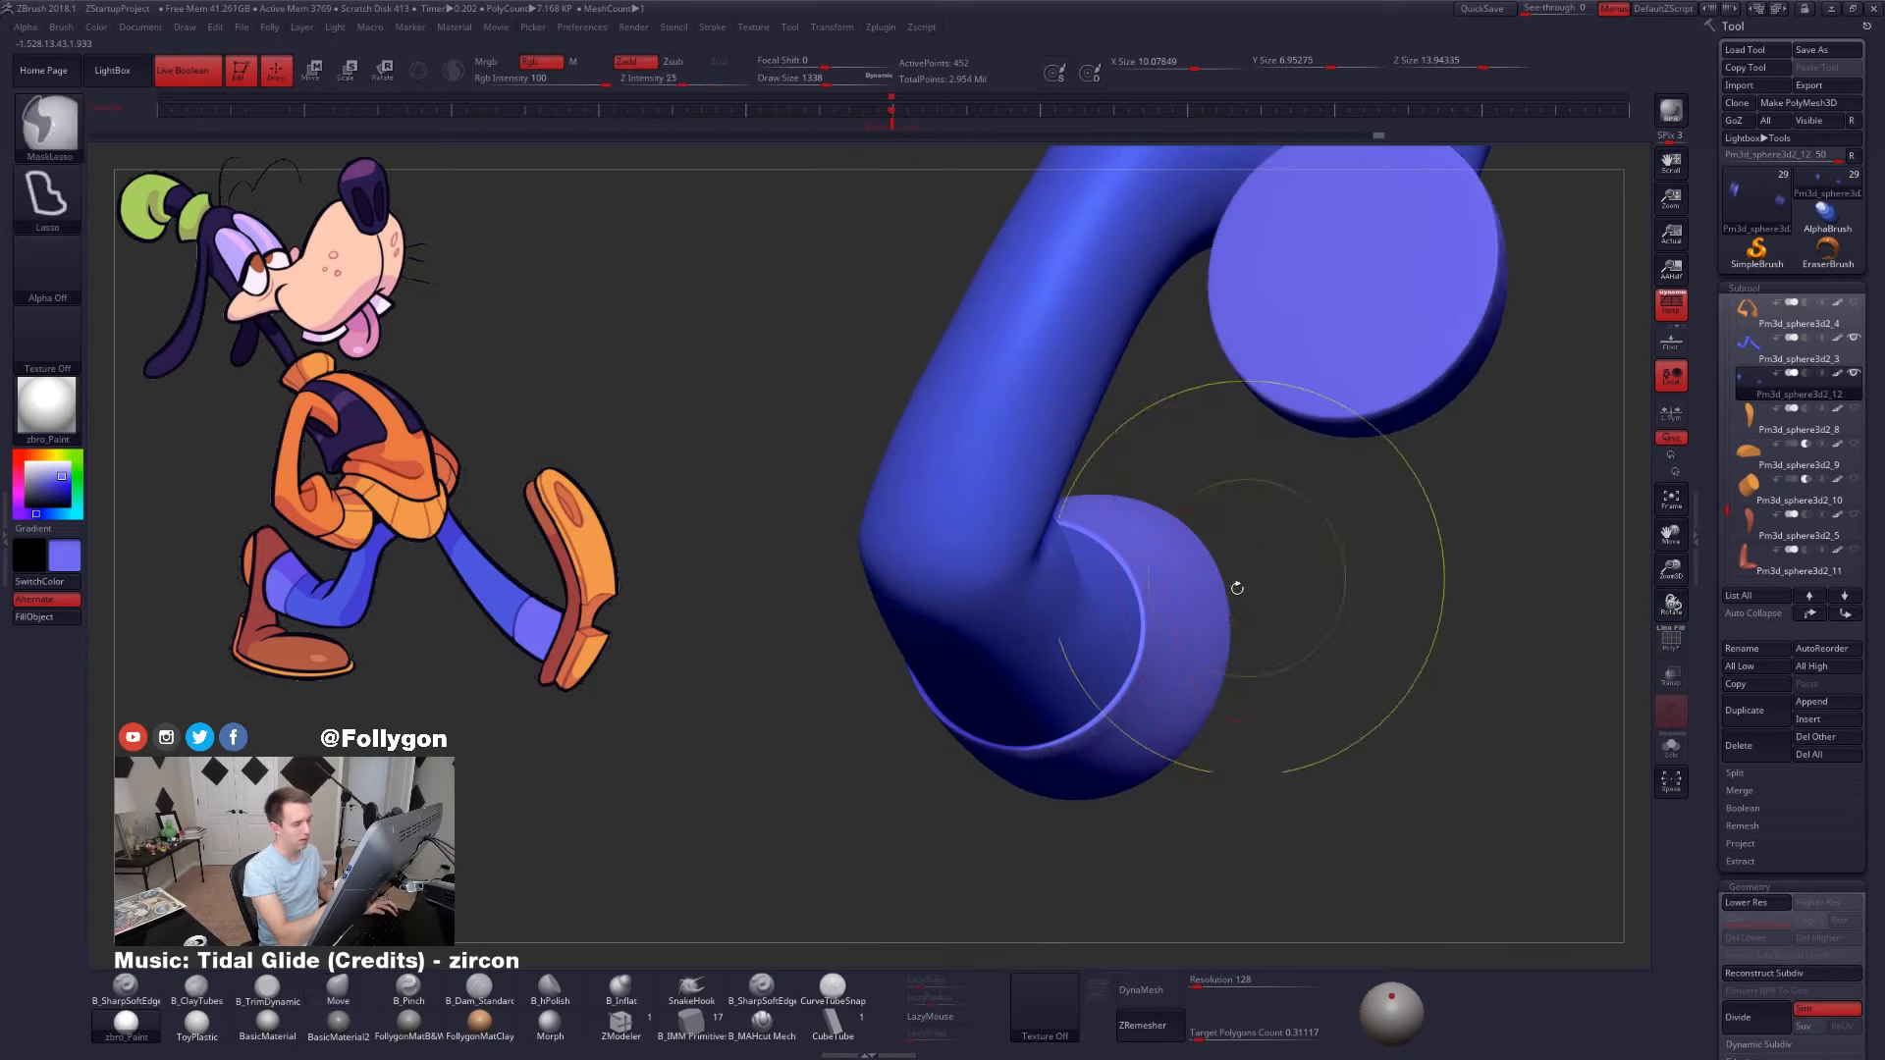
{"action": "right_click_drag", "start_coordinate": [1235, 585], "coordinate": [1163, 661]}
{"action": "key", "text": "space"}
{"action": "left_click_drag", "start_coordinate": [1208, 570], "coordinate": [1196, 568]}
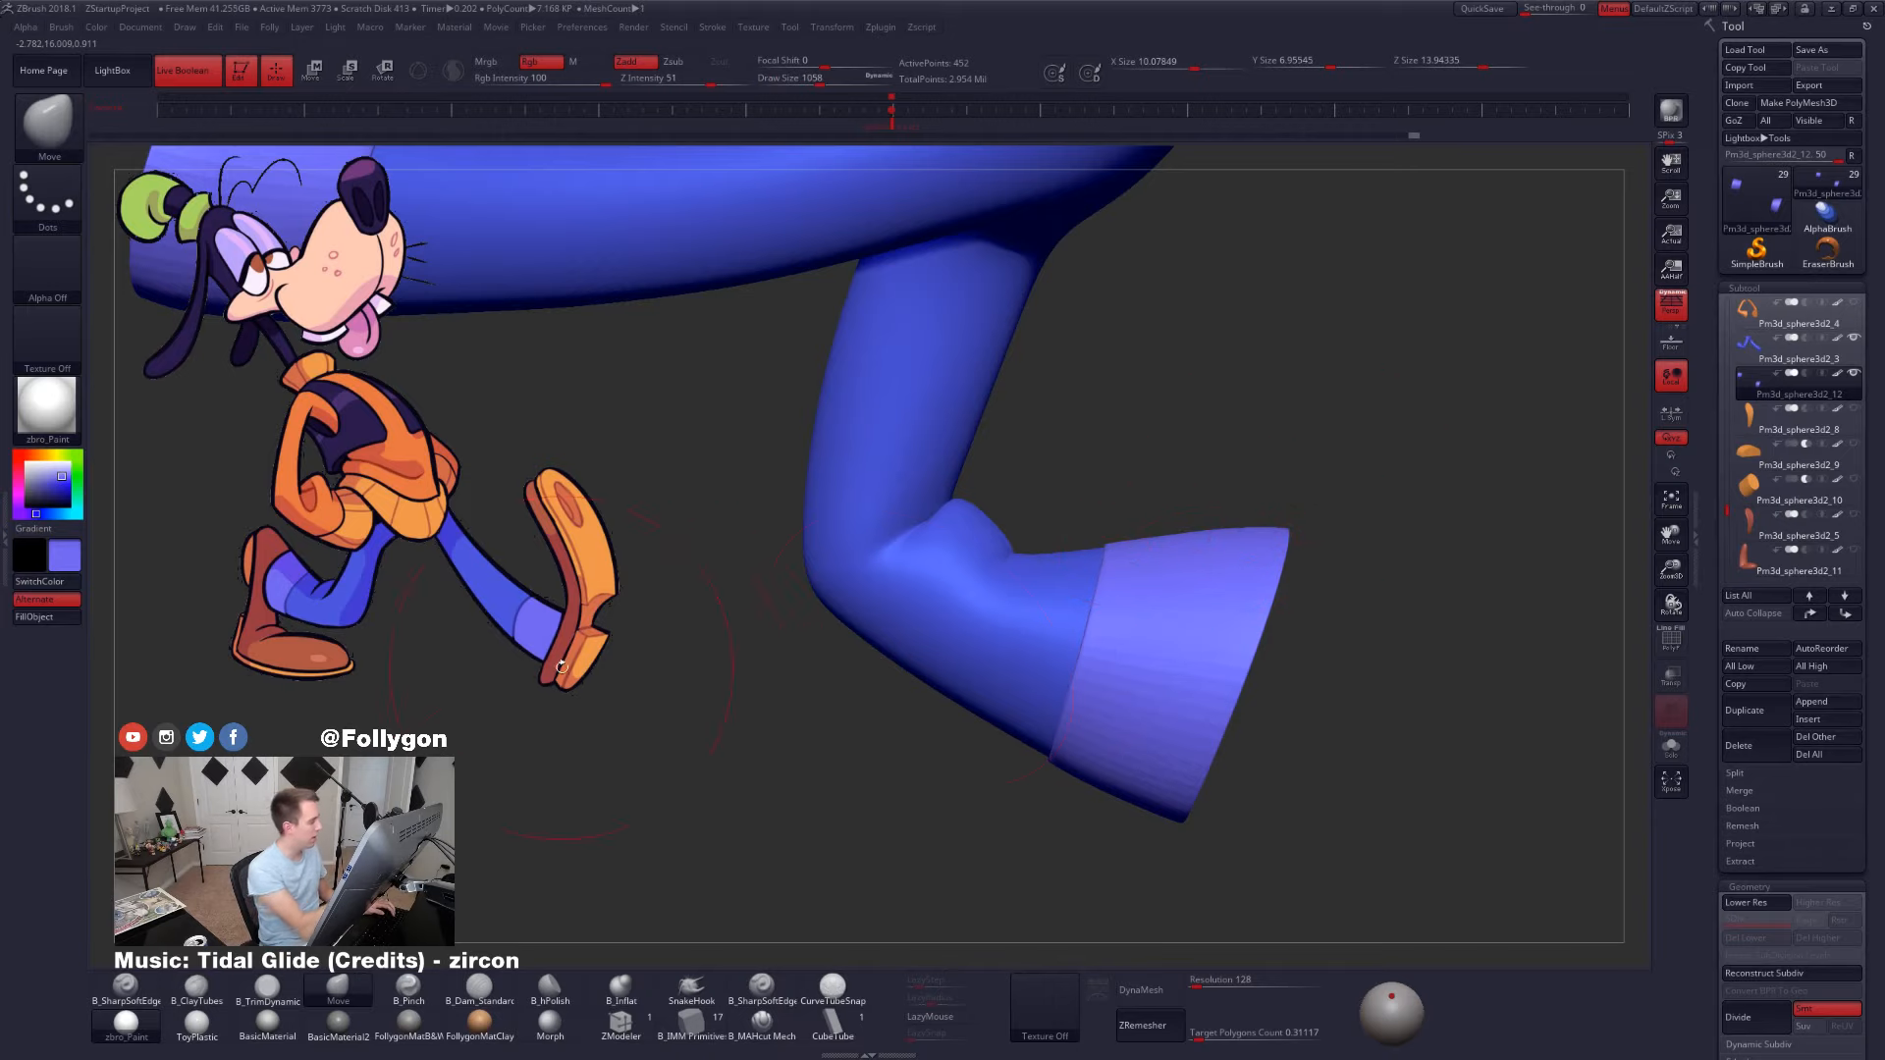
{"action": "key", "text": "space"}
{"action": "left_click_drag", "start_coordinate": [1259, 562], "coordinate": [1241, 559]}
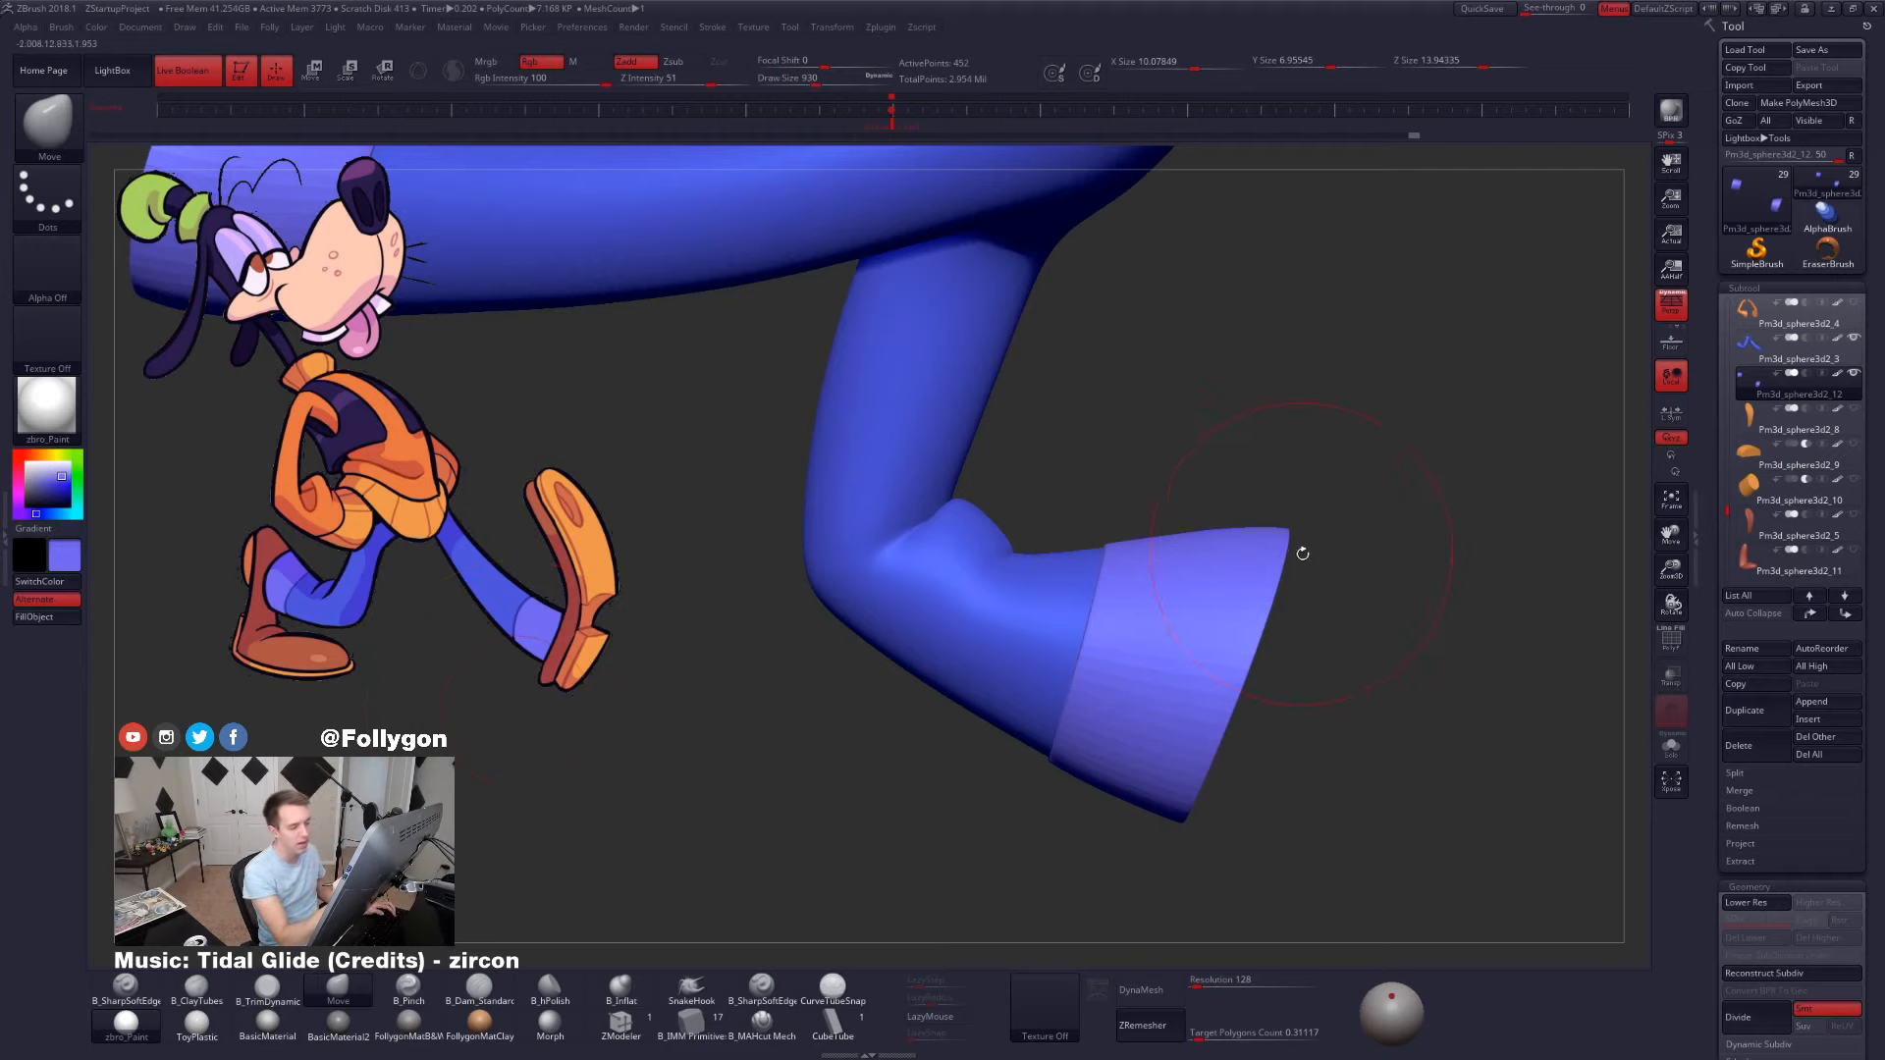
{"action": "key", "text": "ctrl"}
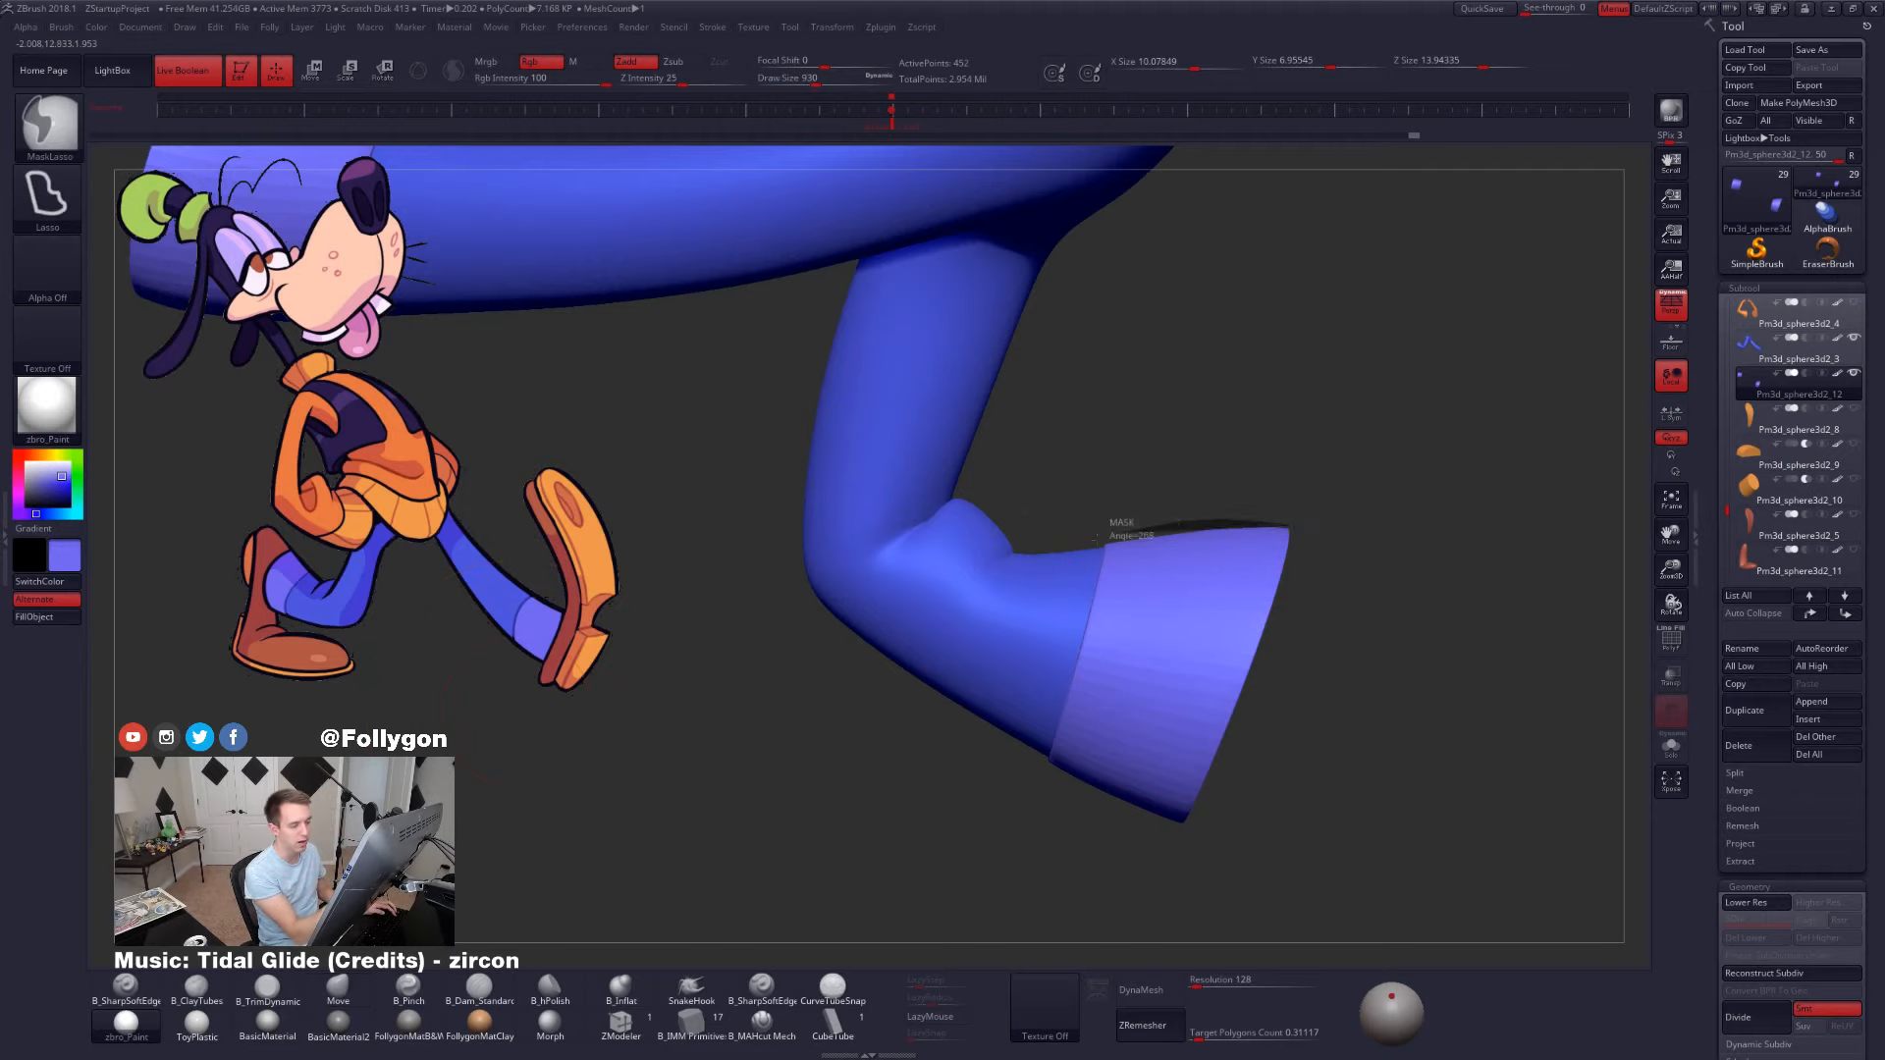
{"action": "left_click_drag", "start_coordinate": [1286, 687], "coordinate": [1339, 679], "text": "ctrl"}
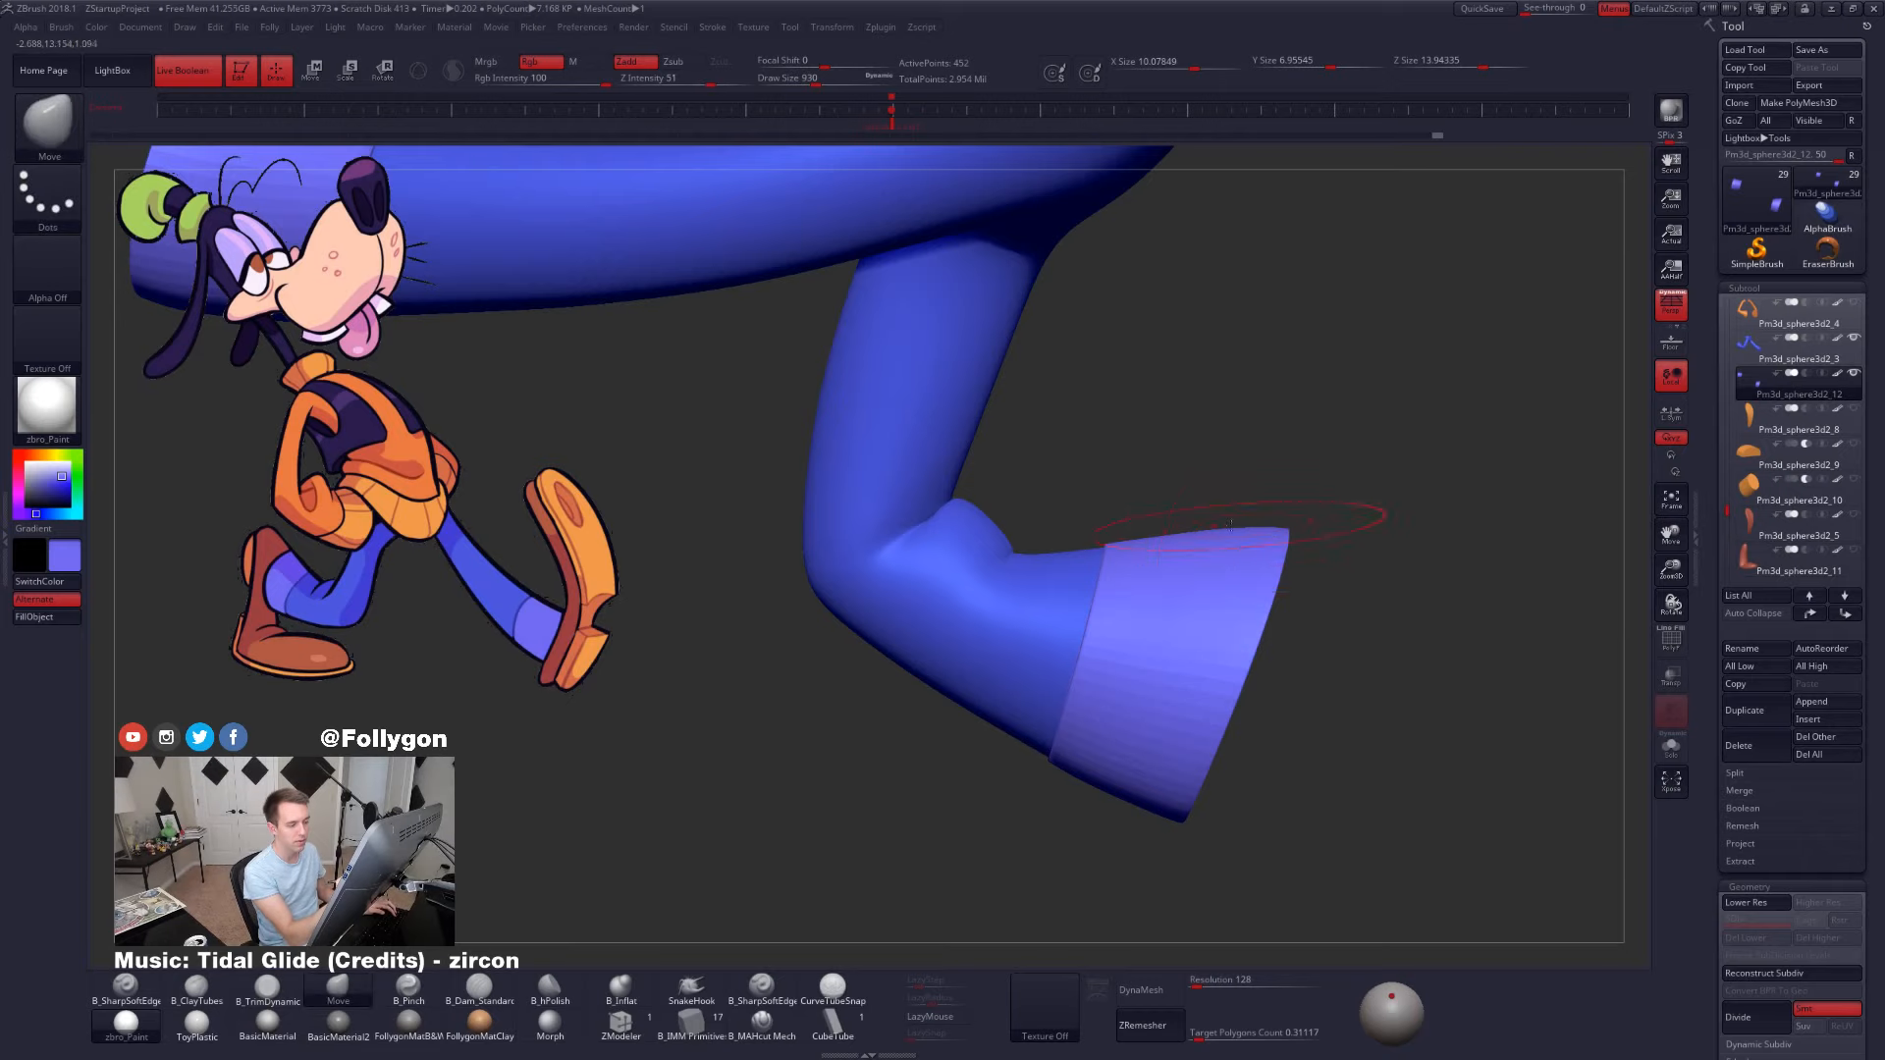
{"action": "left_click_drag", "start_coordinate": [1311, 576], "coordinate": [1222, 573]}
- At the lowest subdivision level, mask all of the bent leg's cuff except its open rim and reshape the rim with the Move brush
{"action": "key", "text": "shift"}
{"action": "key", "text": "shift+d"}
{"action": "left_click_drag", "start_coordinate": [1425, 589], "coordinate": [1570, 589]}
{"action": "key", "text": "shift+f"}
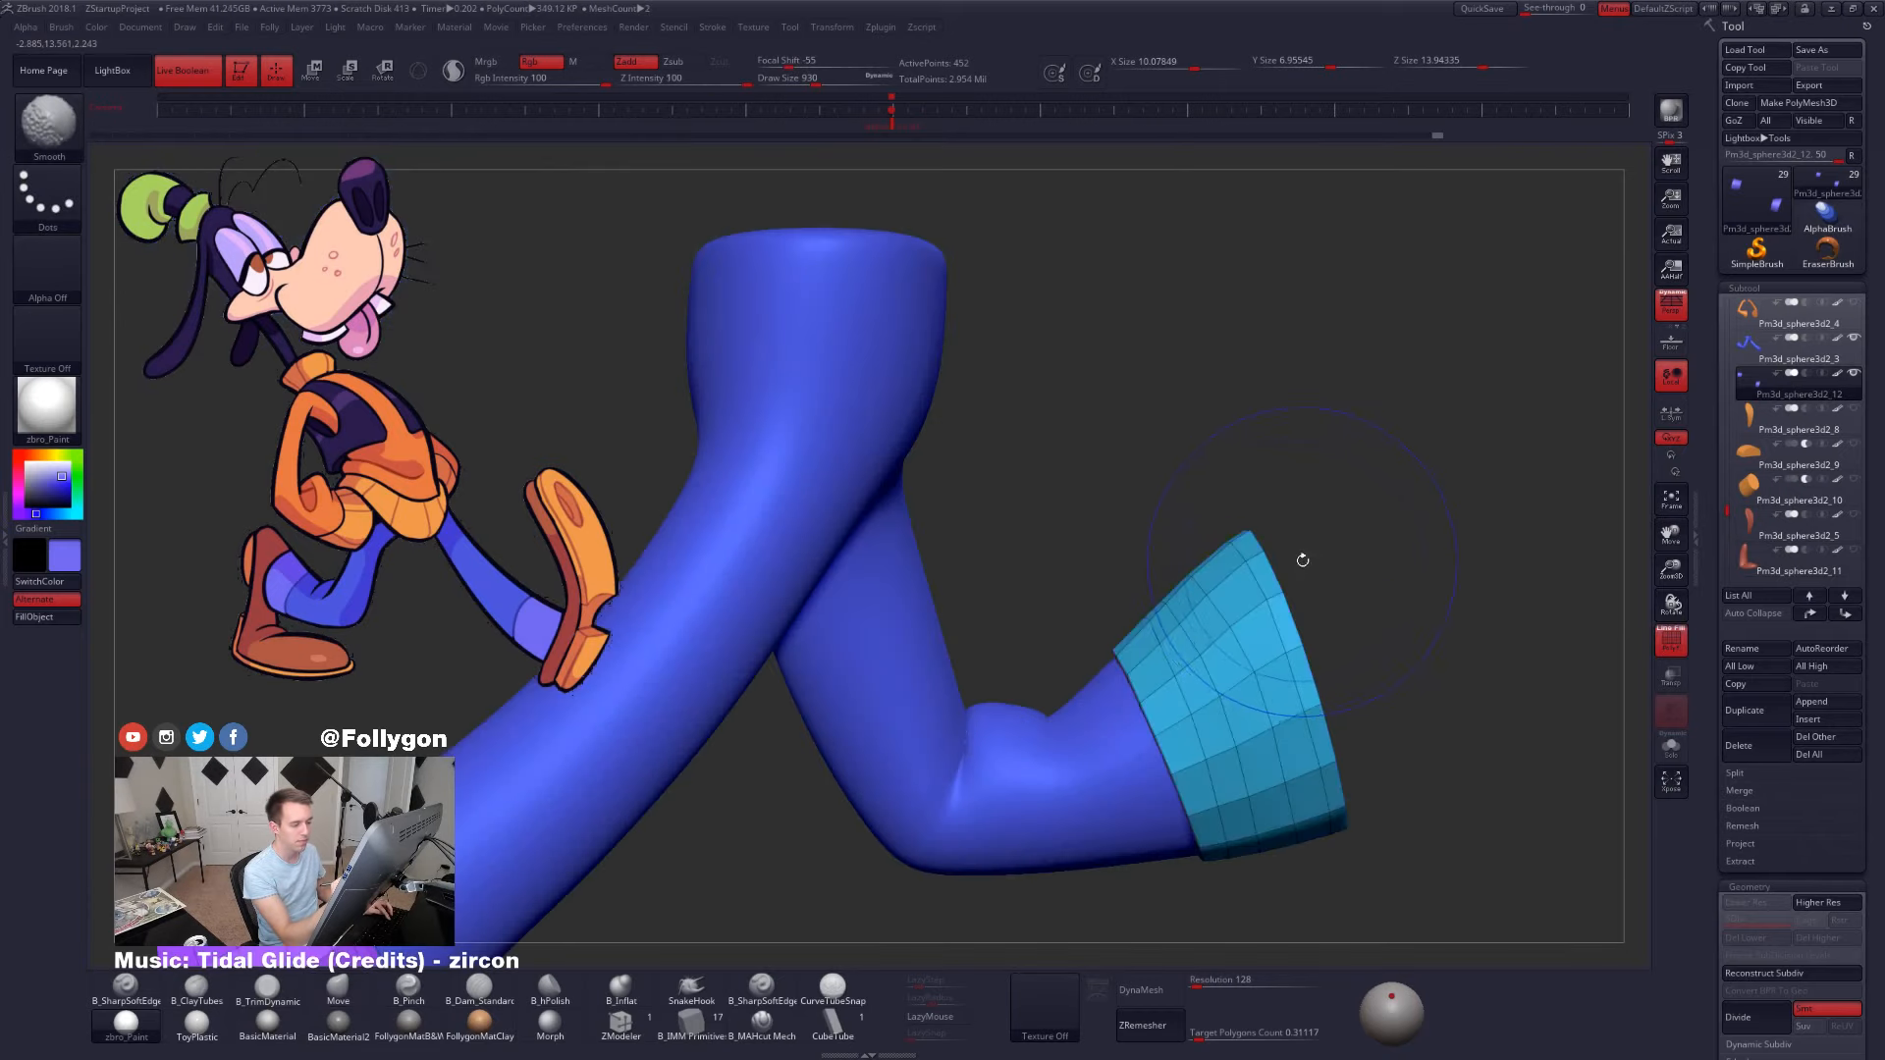
{"action": "mouse_move", "coordinate": [1276, 525]}
{"action": "left_mouse_down"}
{"action": "mouse_move", "coordinate": [1263, 535]}
{"action": "mouse_move", "coordinate": [1398, 850]}
{"action": "mouse_move", "coordinate": [1362, 881]}
{"action": "left_mouse_up"}
{"action": "left_click", "coordinate": [1399, 860], "text": "ctrl"}
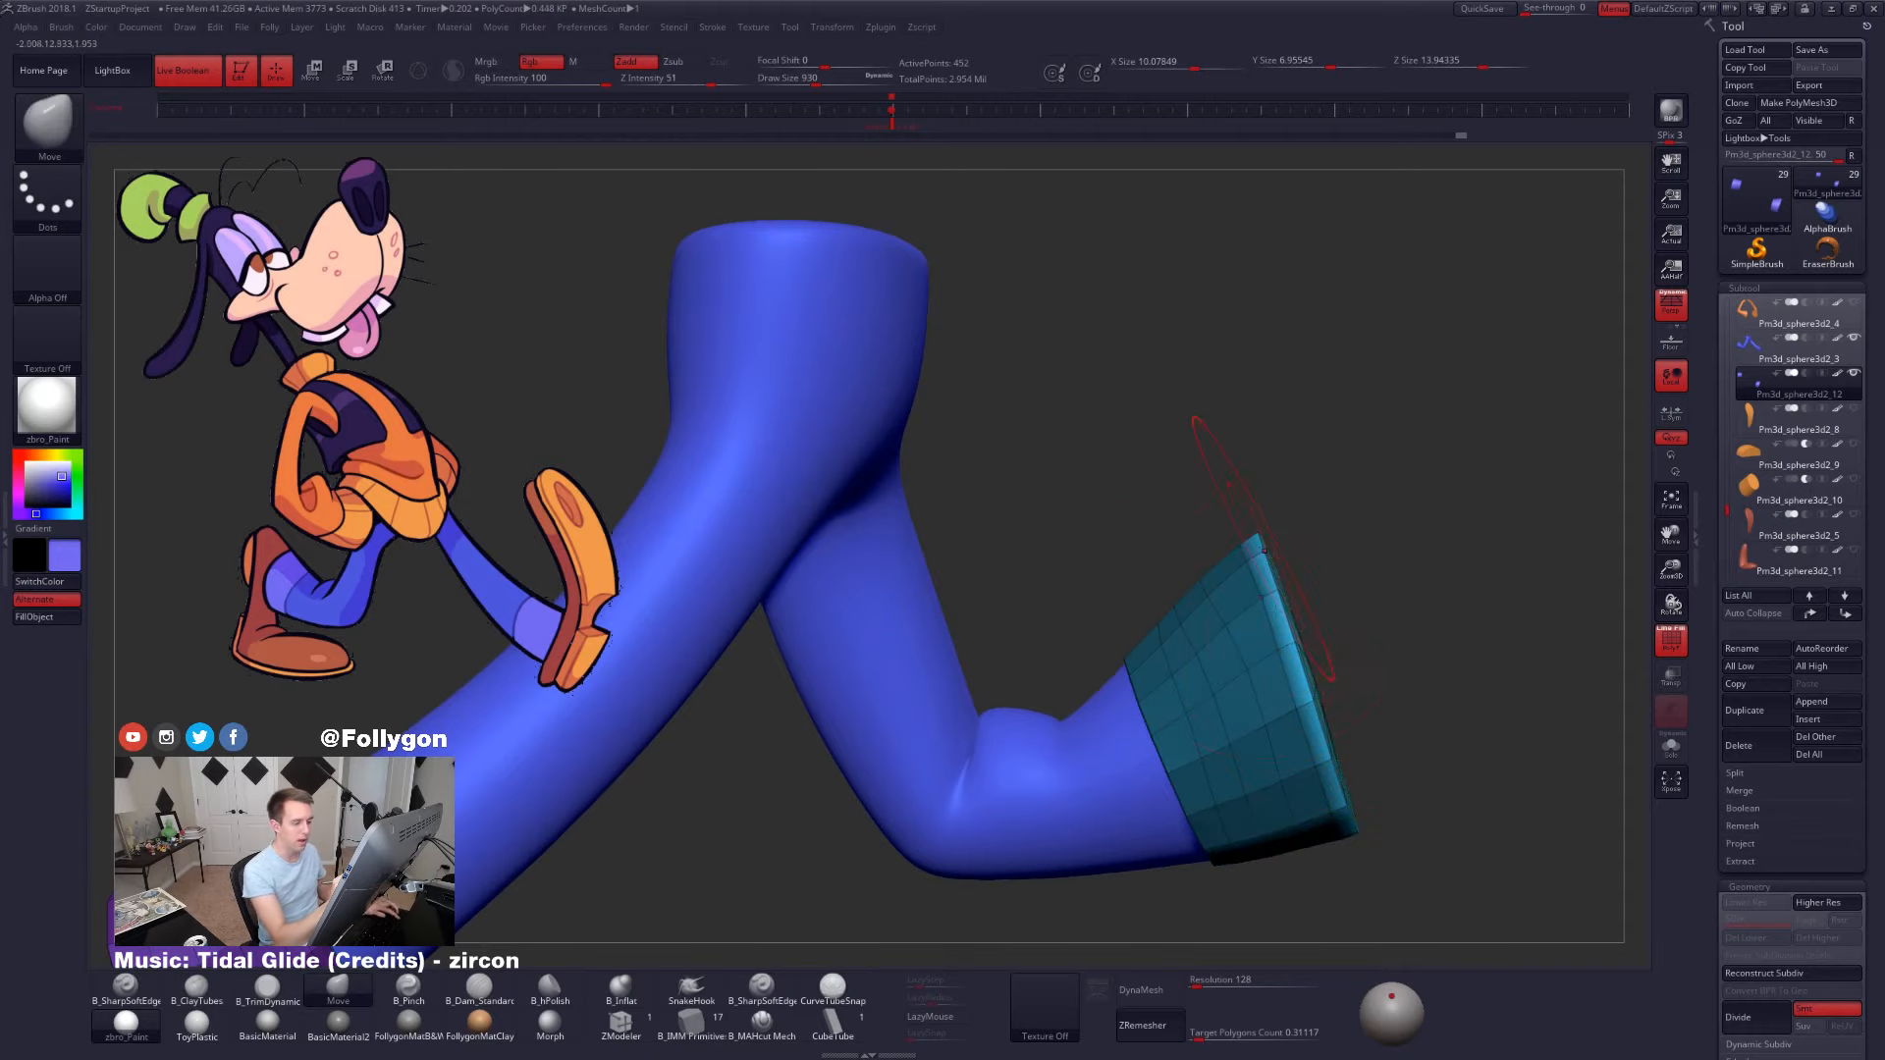
{"action": "left_click_drag", "start_coordinate": [1263, 549], "coordinate": [1288, 625]}
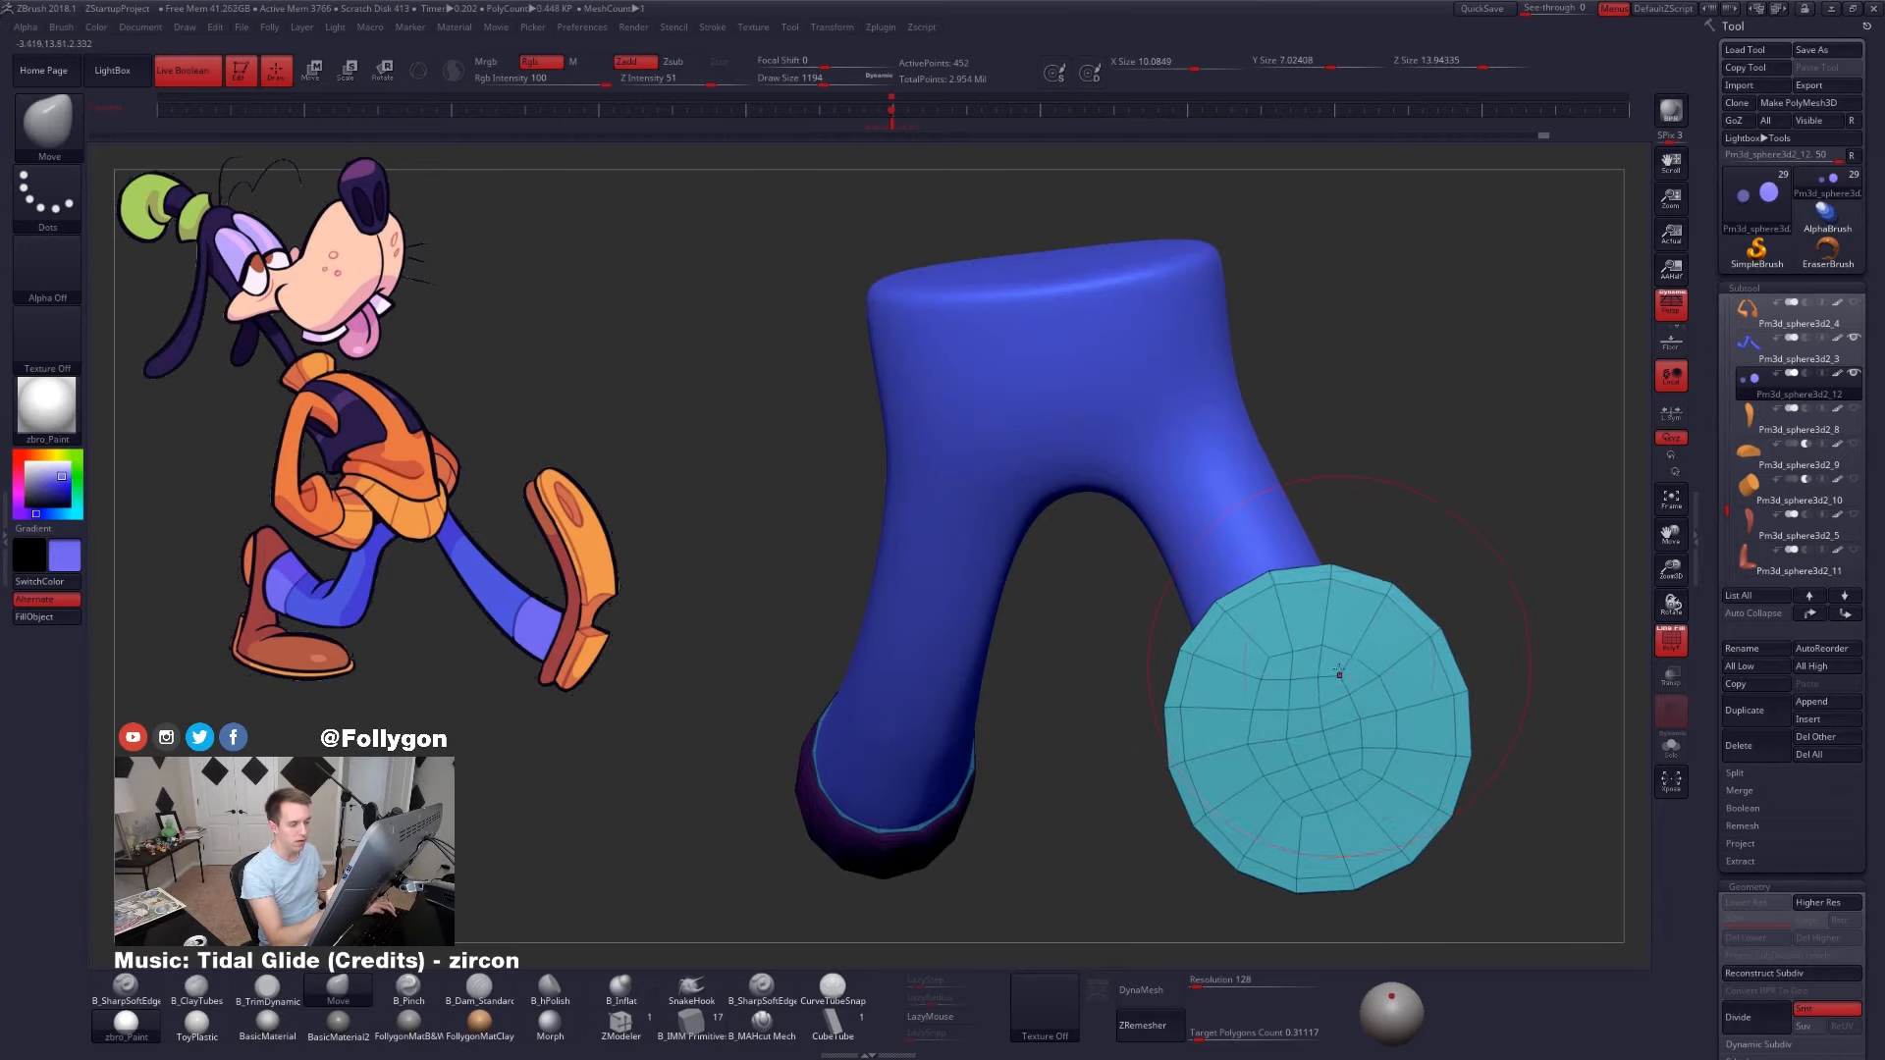
- Raise the cuffs' subdivision level, hide the polyframe and round out the bent leg's cuff opening with the Move brush at draw size 1058
{"action": "mouse_move", "coordinate": [1339, 673]}
{"action": "left_mouse_down"}
{"action": "mouse_move", "coordinate": [1385, 656]}
{"action": "mouse_move", "coordinate": [1250, 624]}
{"action": "left_mouse_up"}
{"action": "key", "text": "d"}
{"action": "key", "text": "space"}
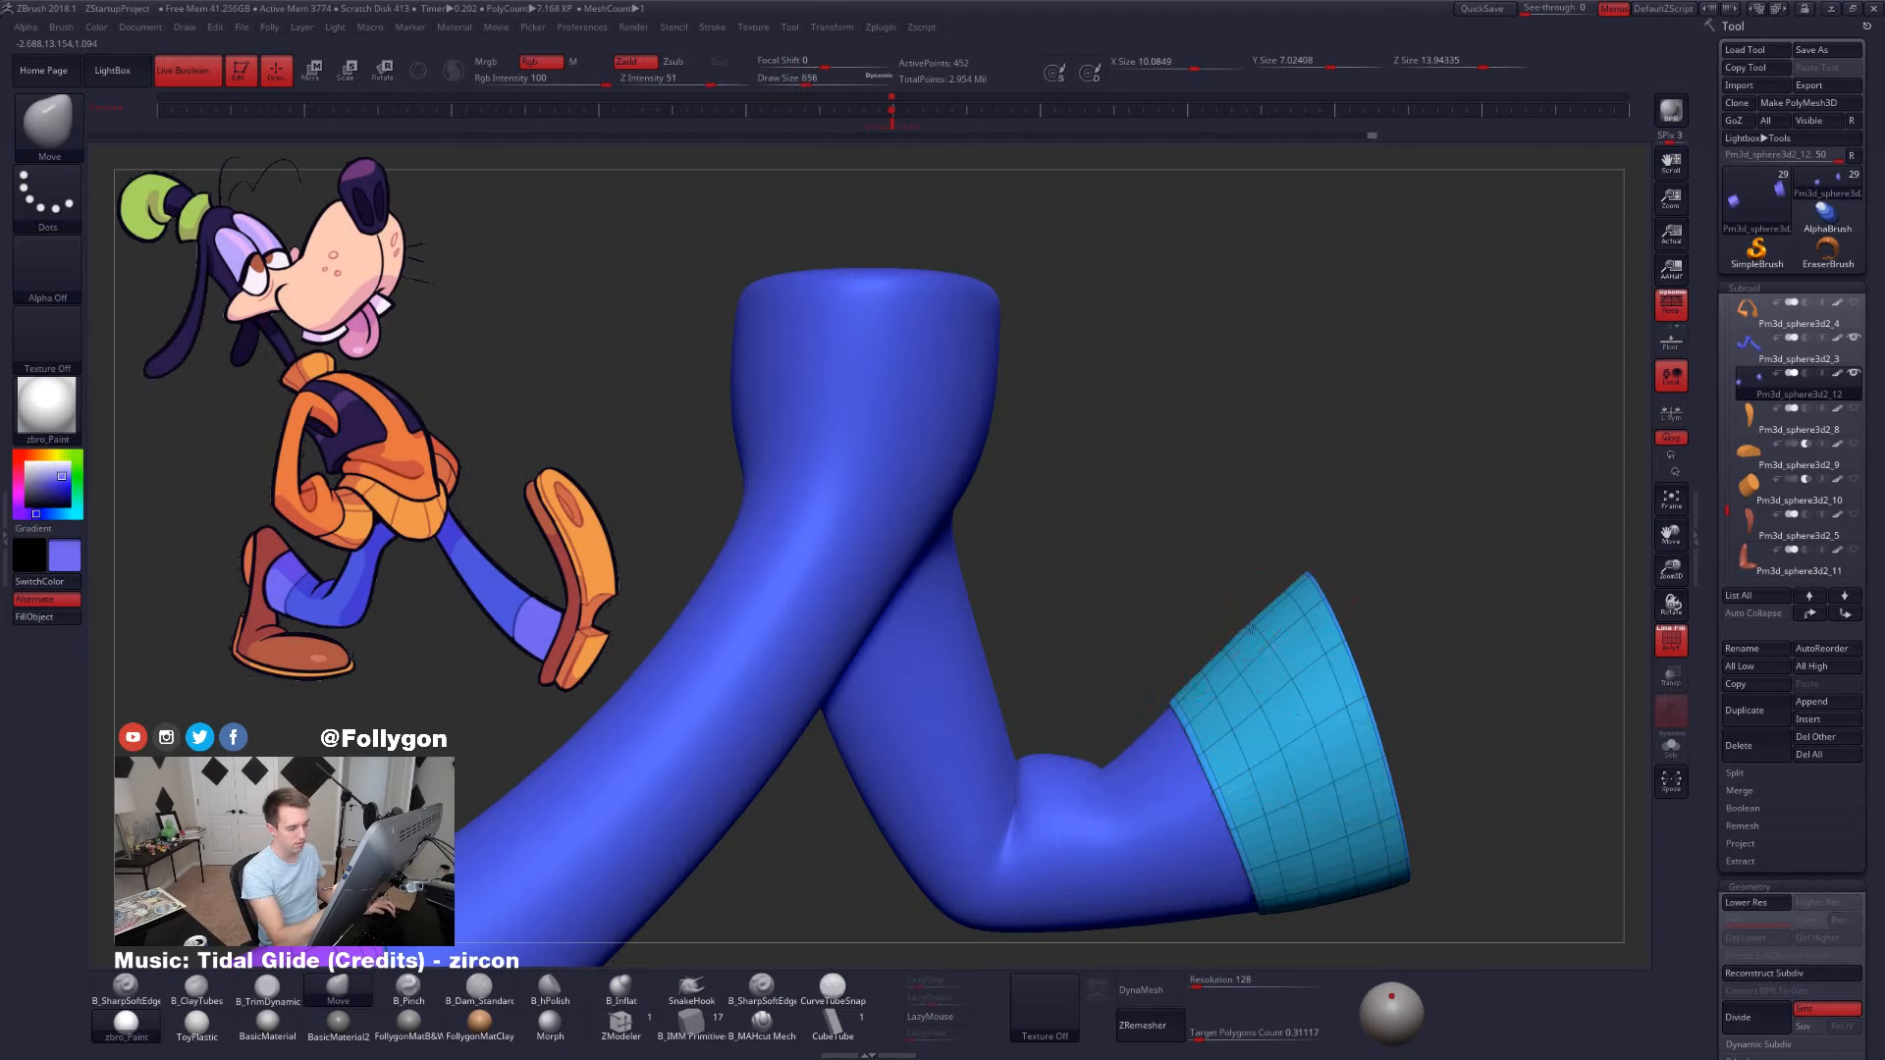
{"action": "key", "text": "shift+f"}
{"action": "key", "text": "space"}
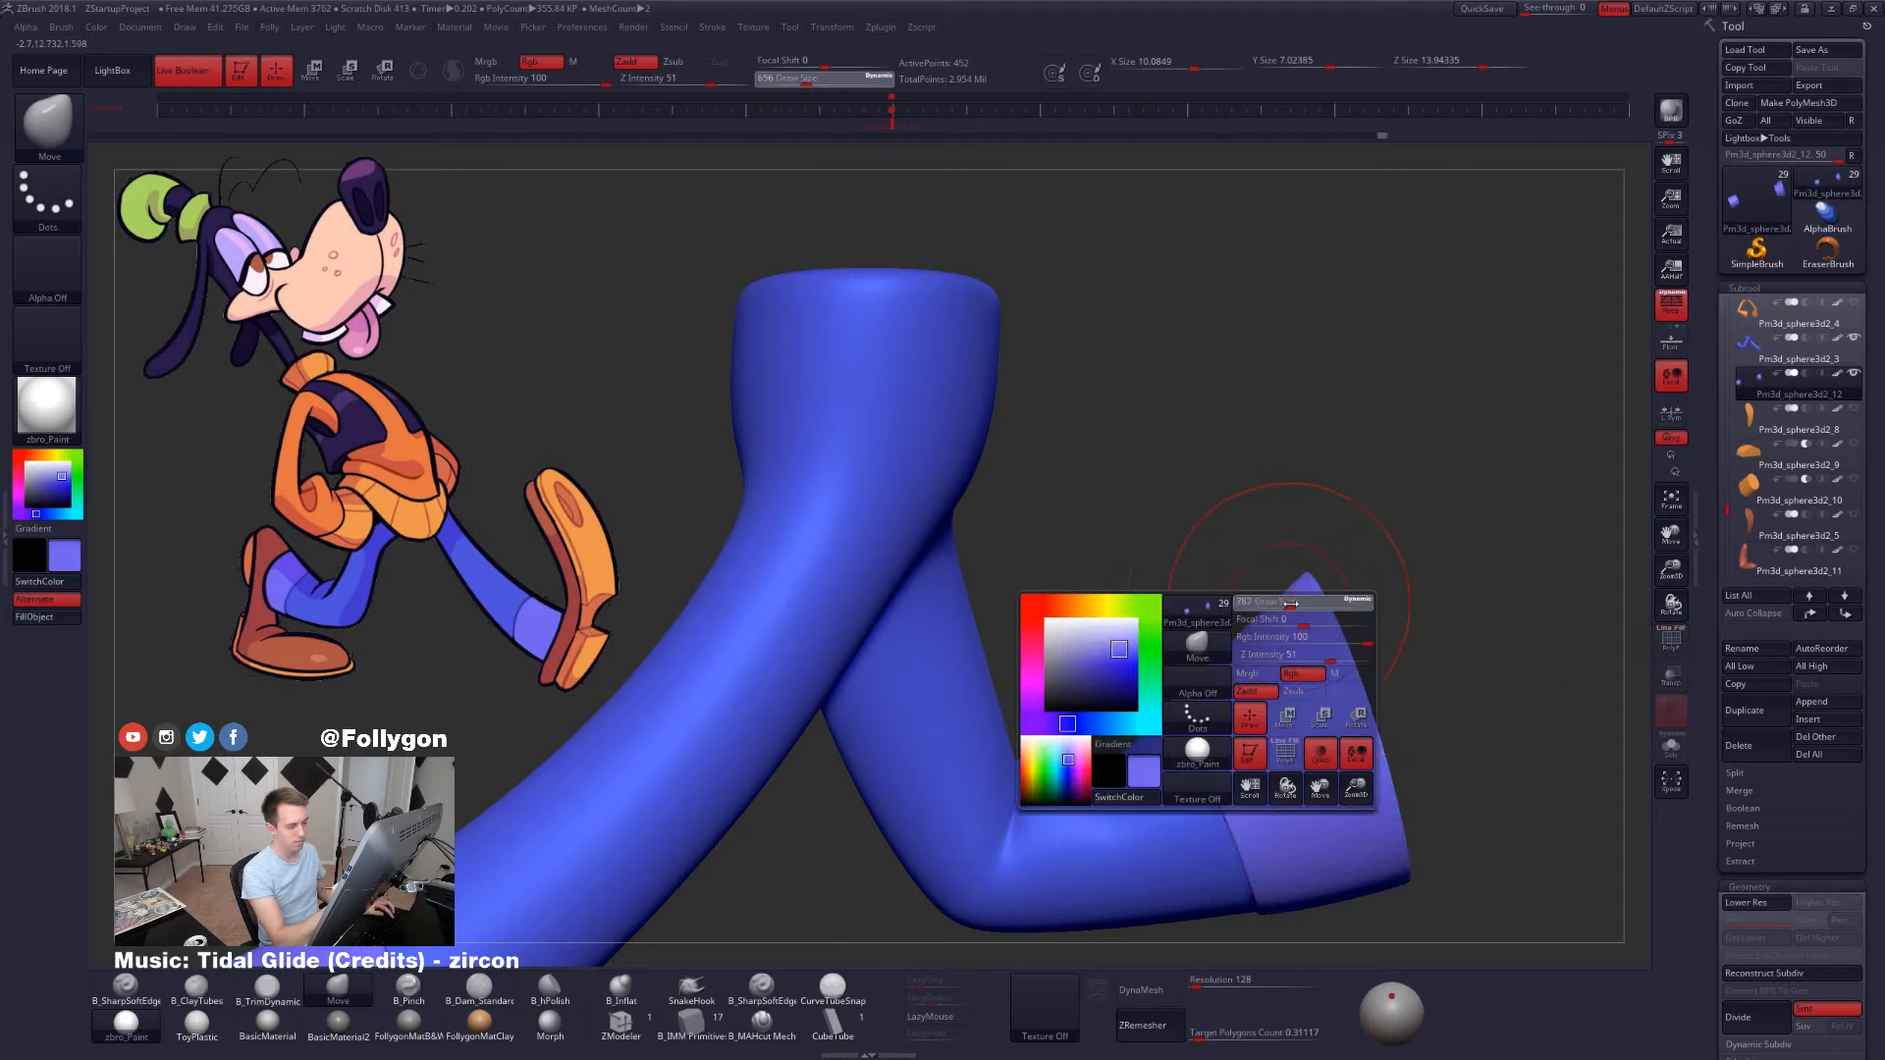
{"action": "mouse_move", "coordinate": [1251, 630]}
{"action": "left_mouse_down"}
{"action": "mouse_move", "coordinate": [1305, 606]}
{"action": "mouse_move", "coordinate": [1217, 651]}
{"action": "left_mouse_up"}
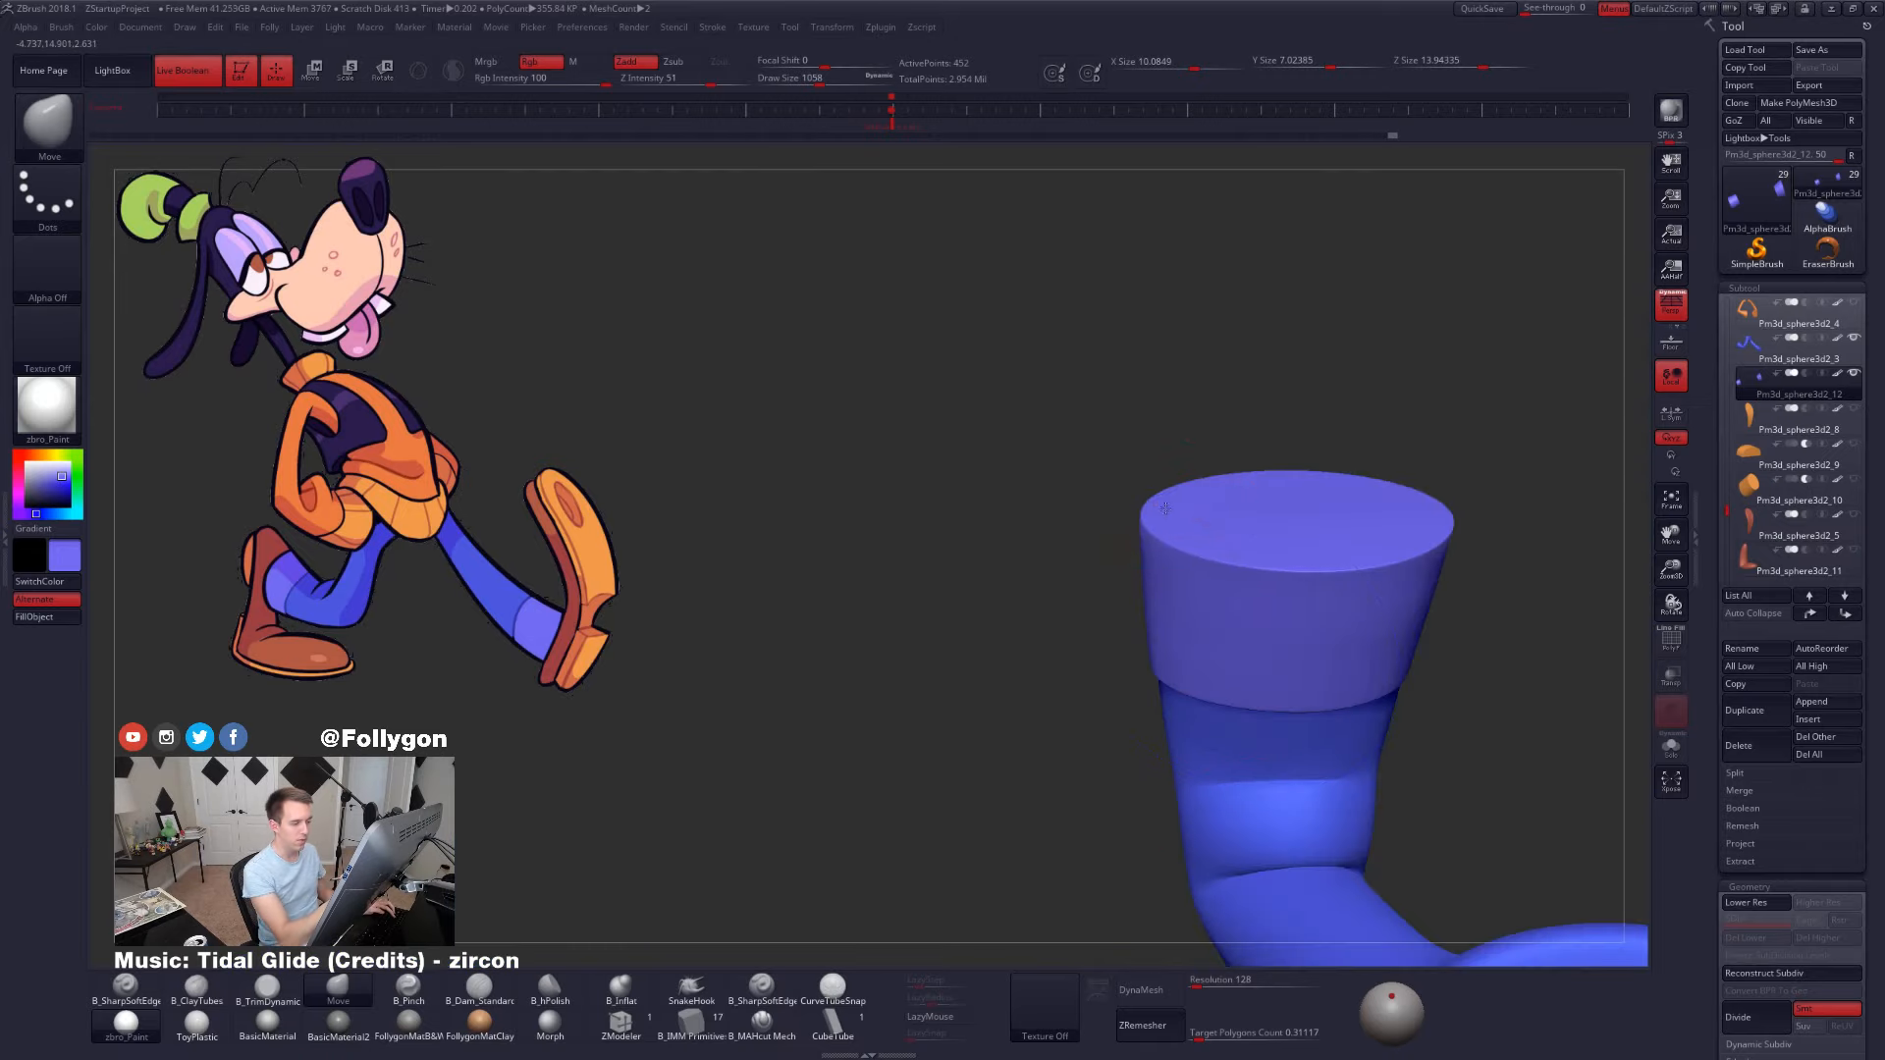
{"action": "left_click_drag", "start_coordinate": [1410, 555], "coordinate": [1183, 535]}
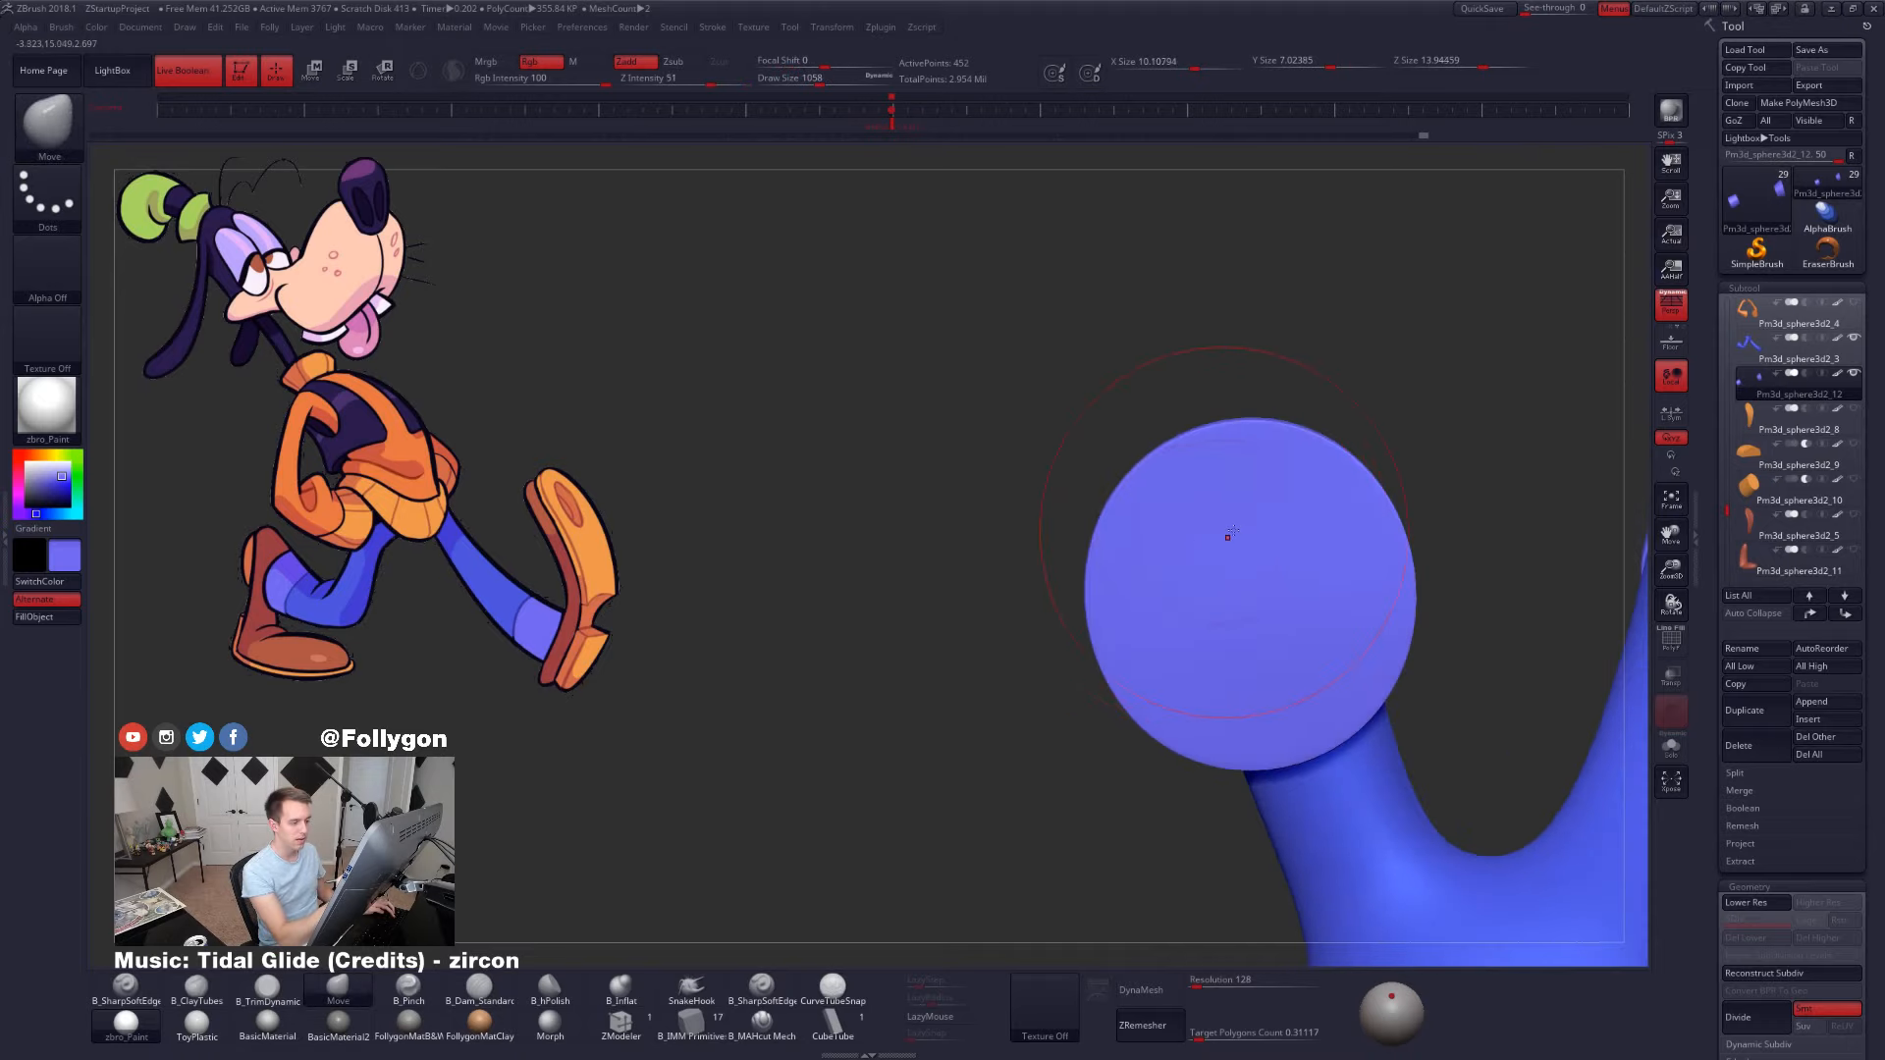
{"action": "left_click_drag", "start_coordinate": [1314, 550], "coordinate": [1302, 707]}
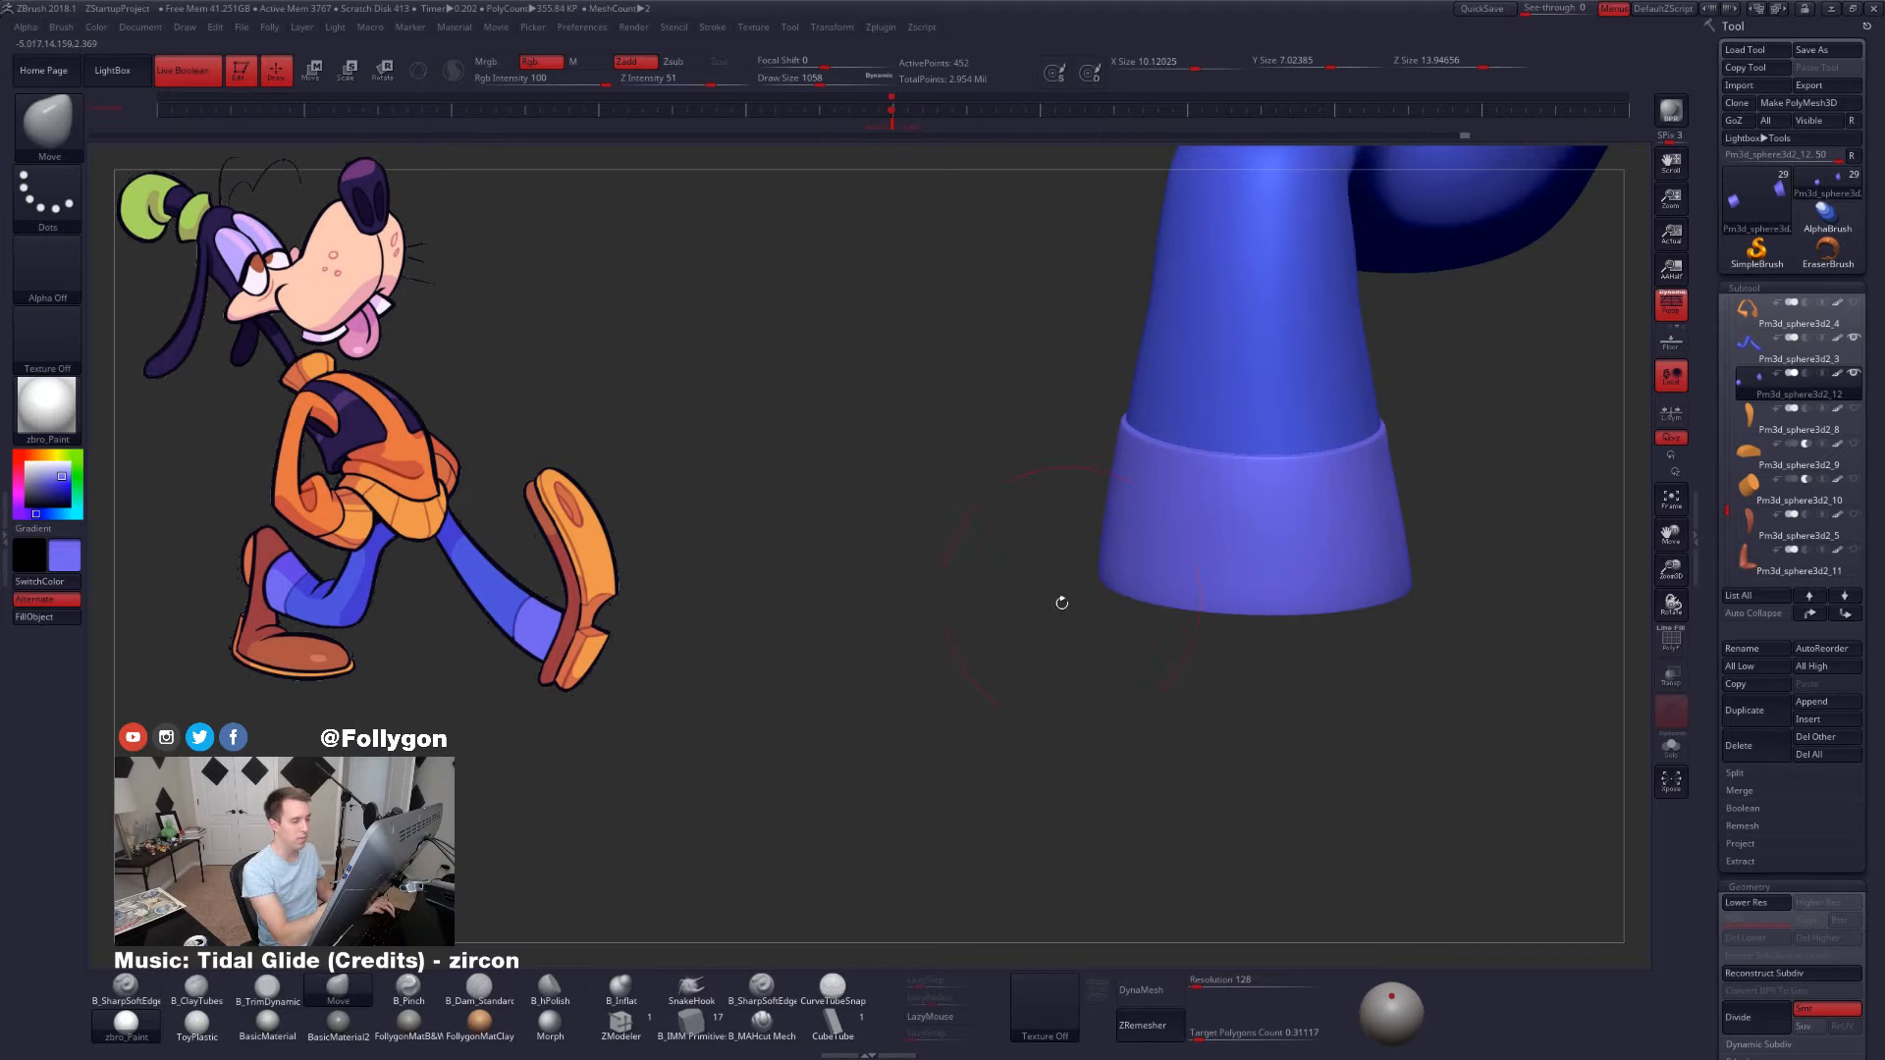
{"action": "mouse_move", "coordinate": [1159, 608]}
{"action": "left_mouse_down"}
{"action": "mouse_move", "coordinate": [1289, 623]}
{"action": "mouse_move", "coordinate": [1228, 559]}
{"action": "mouse_move", "coordinate": [1316, 554]}
{"action": "mouse_move", "coordinate": [1284, 609]}
{"action": "mouse_move", "coordinate": [1237, 535]}
{"action": "left_mouse_up"}
- Reduce the Move brush to a draw size of 519 and refine the sides and rim of the bent leg's cuff
{"action": "key", "text": "space"}
{"action": "key", "text": "space"}
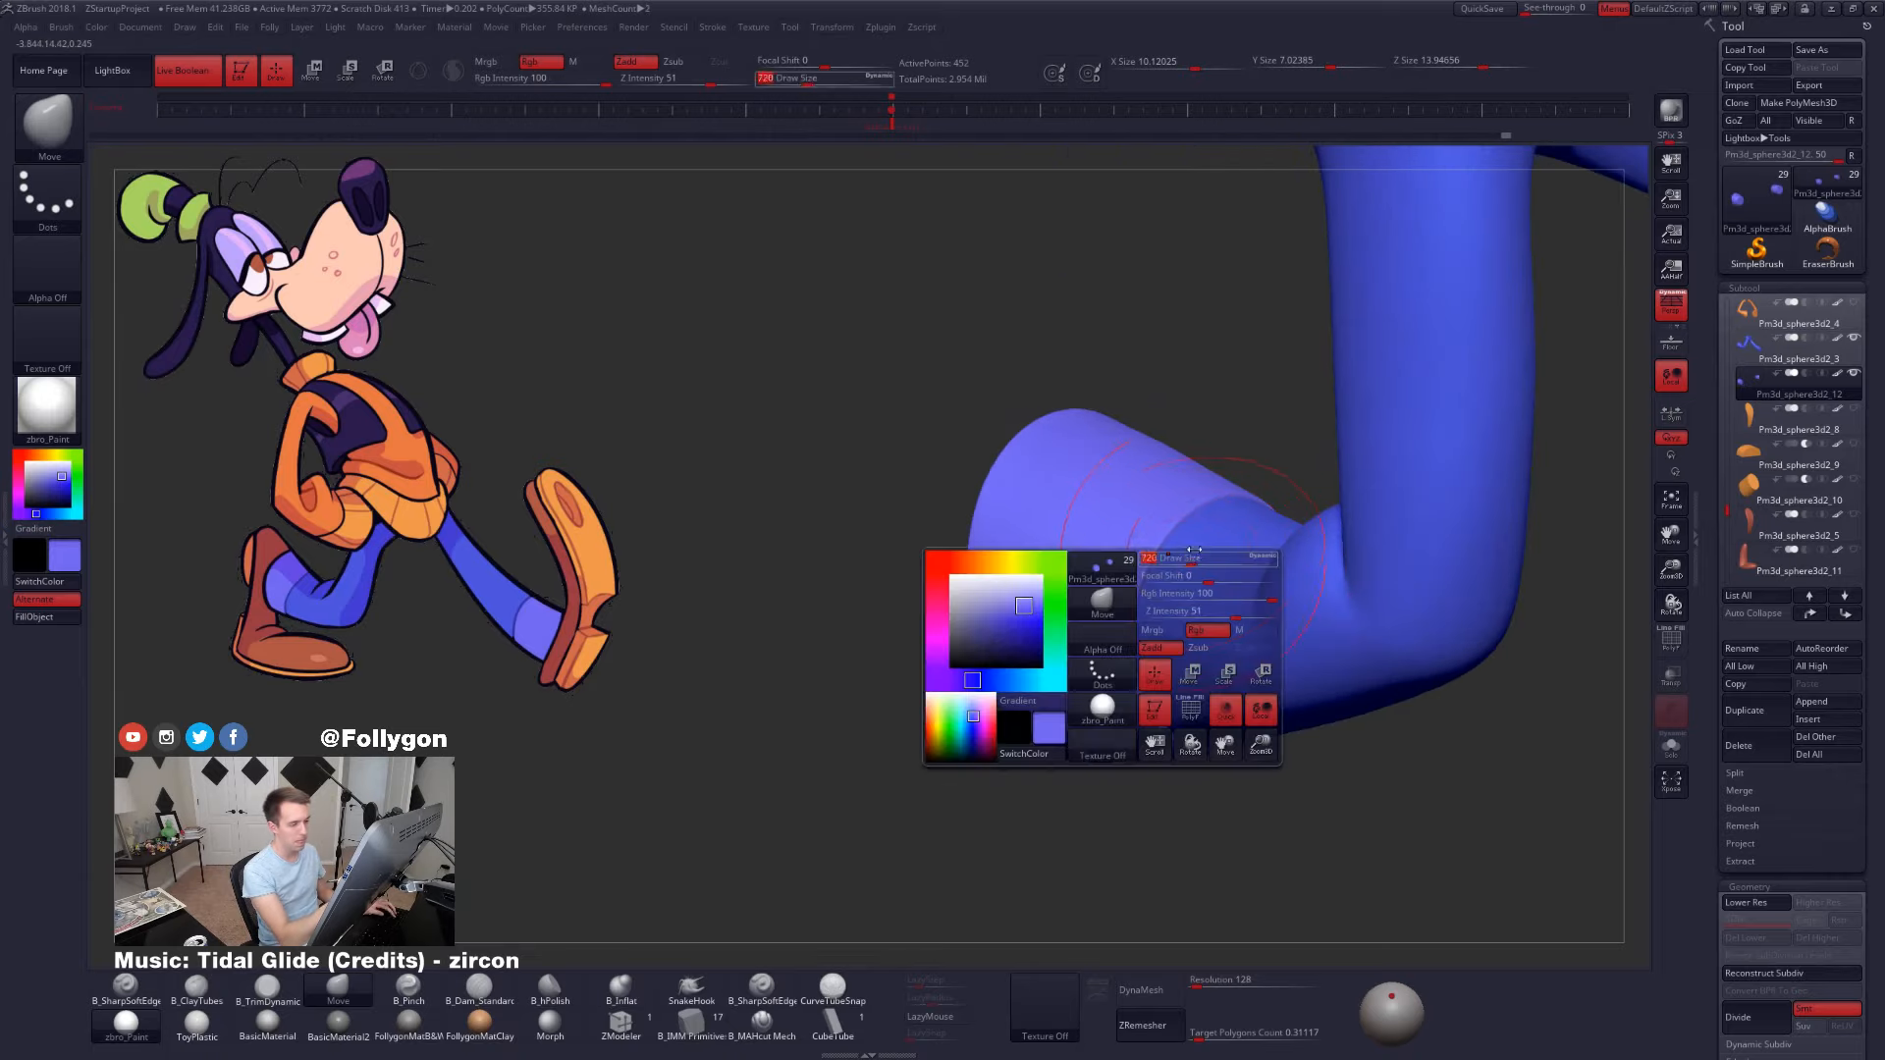
{"action": "mouse_move", "coordinate": [1148, 597]}
{"action": "left_mouse_down"}
{"action": "mouse_move", "coordinate": [1139, 645]}
{"action": "mouse_move", "coordinate": [1021, 597]}
{"action": "mouse_move", "coordinate": [1134, 643]}
{"action": "mouse_move", "coordinate": [1183, 688]}
{"action": "mouse_move", "coordinate": [1156, 693]}
{"action": "left_mouse_up"}
{"action": "key", "text": "space"}
{"action": "key", "text": "shift+f"}
{"action": "right_click_drag", "start_coordinate": [1069, 547], "coordinate": [1110, 614]}
{"action": "key", "text": "space"}
{"action": "left_click_drag", "start_coordinate": [1129, 558], "coordinate": [1115, 556]}
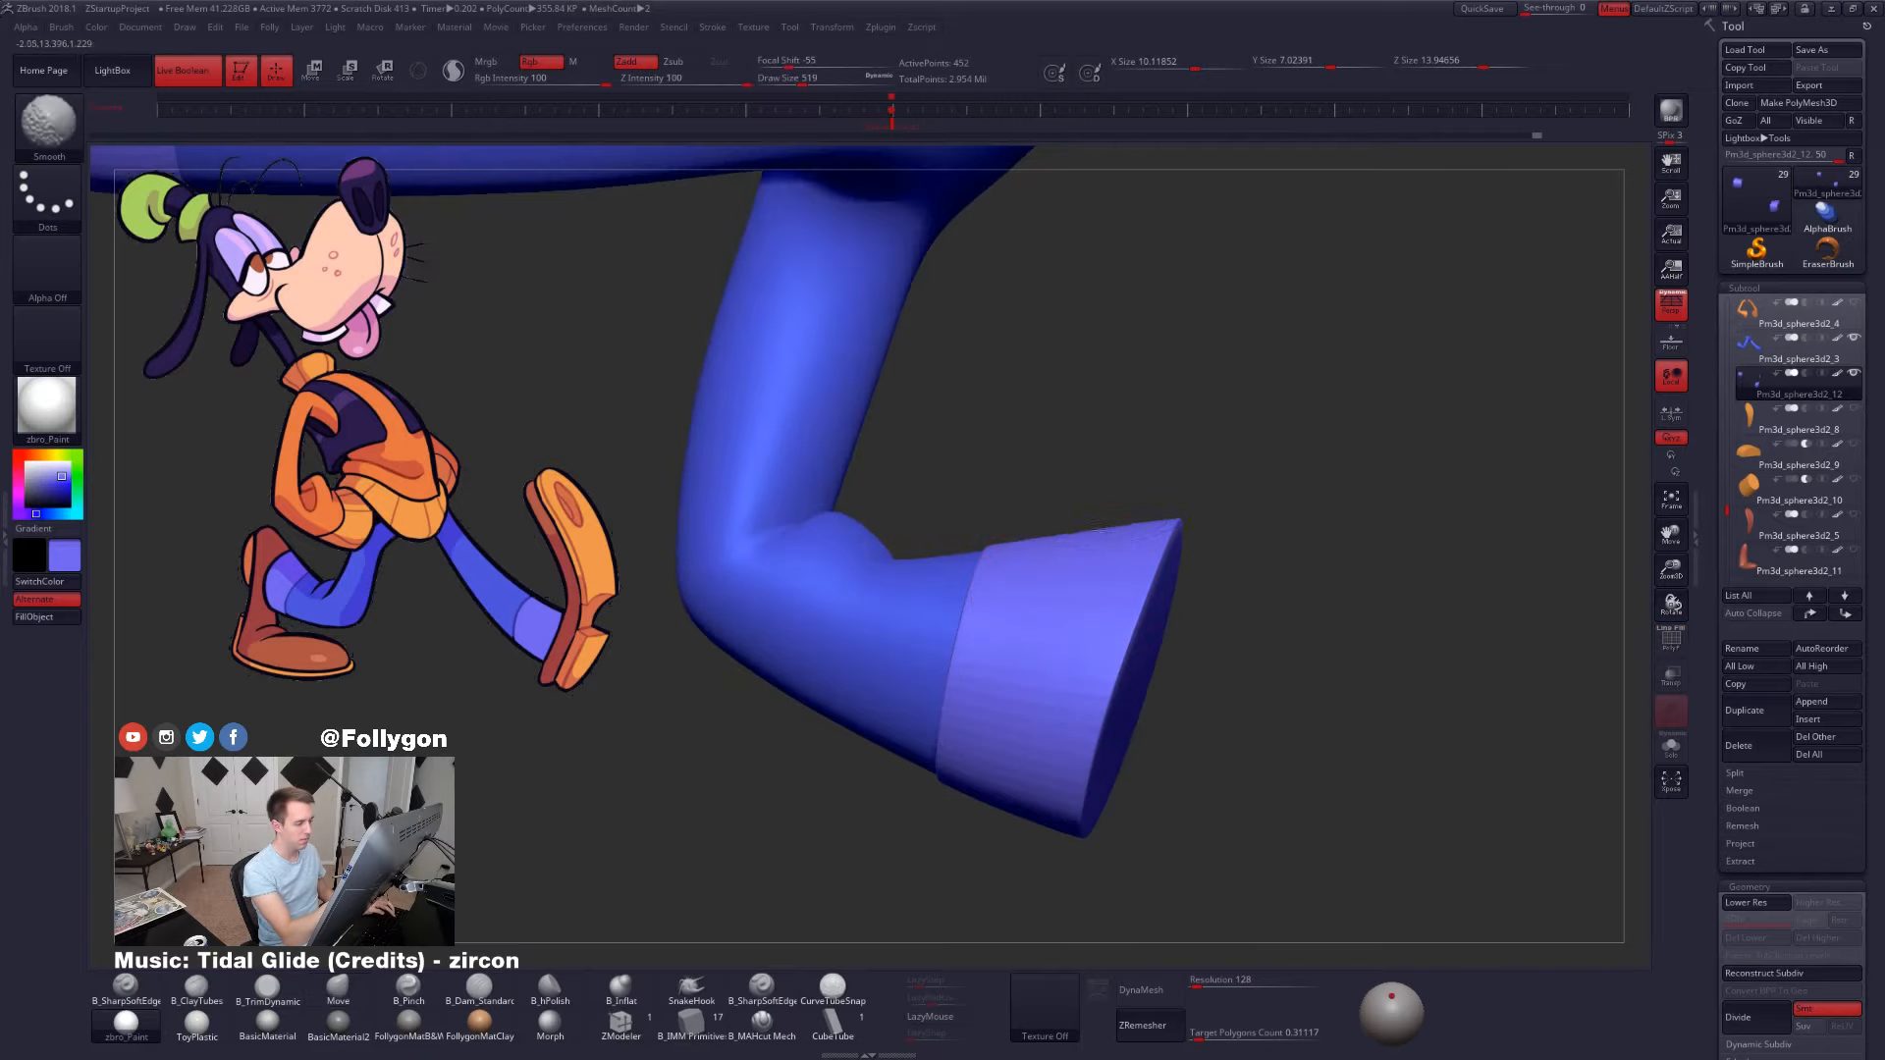
- Show all parts of the character again and compare the cuffs with the reference drawing
{"action": "mouse_move", "coordinate": [1089, 645]}
{"action": "right_mouse_down", "text": "shift"}
{"action": "mouse_move", "coordinate": [1110, 631]}
{"action": "mouse_move", "coordinate": [1078, 662]}
{"action": "mouse_move", "coordinate": [1208, 774]}
{"action": "mouse_move", "coordinate": [1190, 748]}
{"action": "mouse_move", "coordinate": [1182, 808]}
{"action": "mouse_move", "coordinate": [1172, 704]}
{"action": "mouse_move", "coordinate": [1267, 803]}
{"action": "mouse_move", "coordinate": [1342, 726]}
{"action": "right_mouse_up", "text": "shift"}
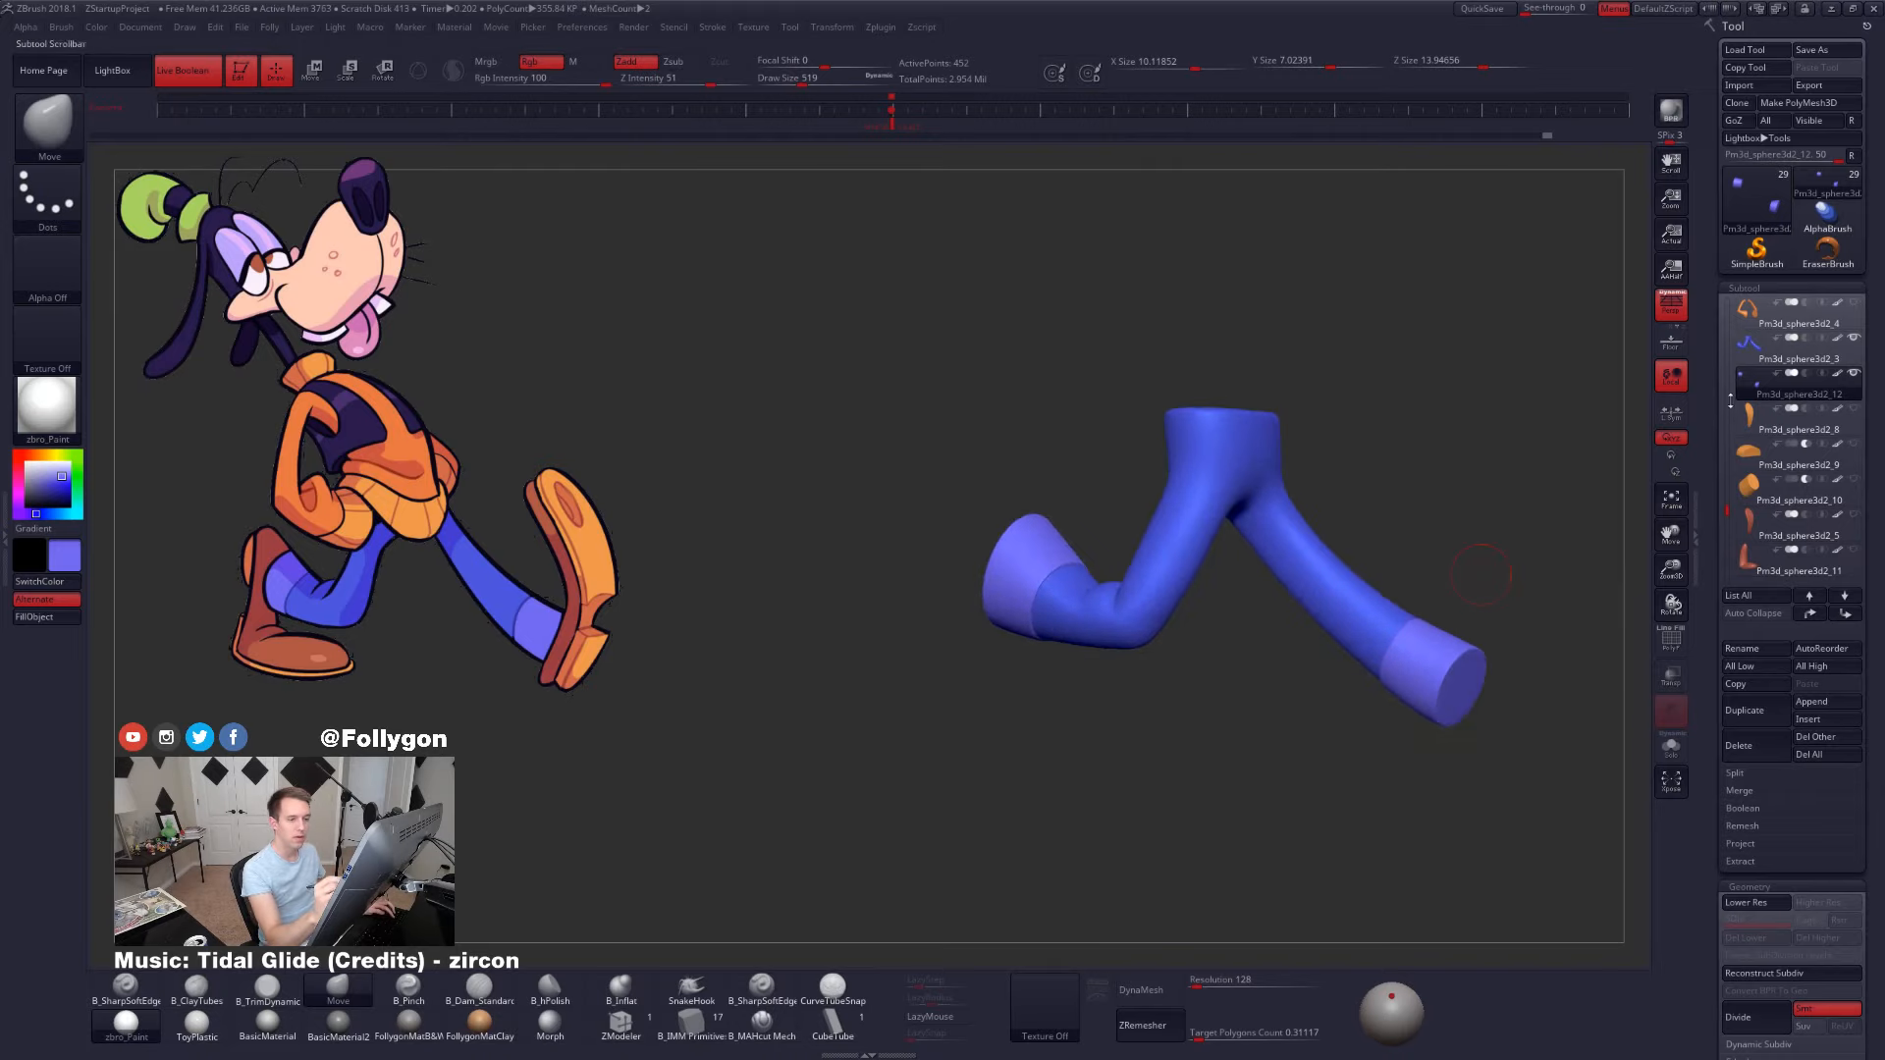
{"action": "left_click", "coordinate": [1853, 373]}
{"action": "right_click_drag", "start_coordinate": [1422, 775], "coordinate": [1250, 757]}
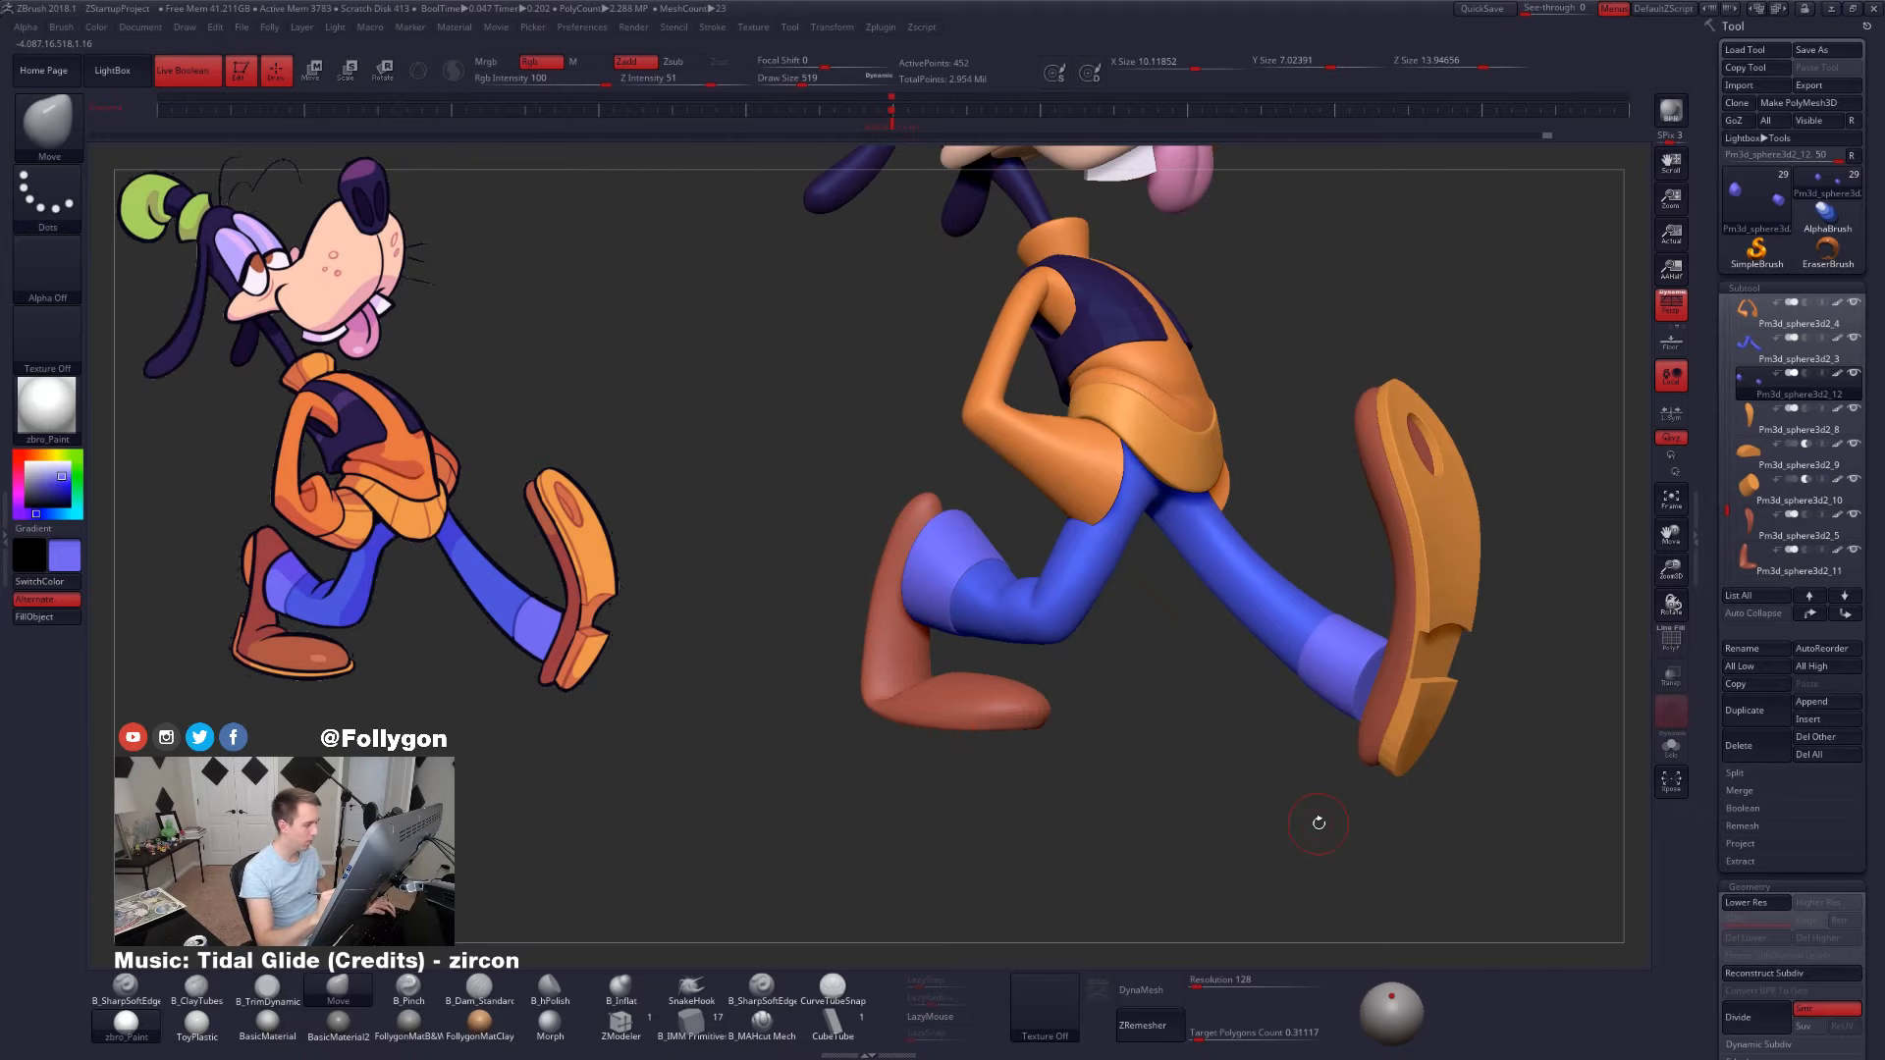
{"action": "right_click_drag", "start_coordinate": [1400, 786], "coordinate": [1286, 784]}
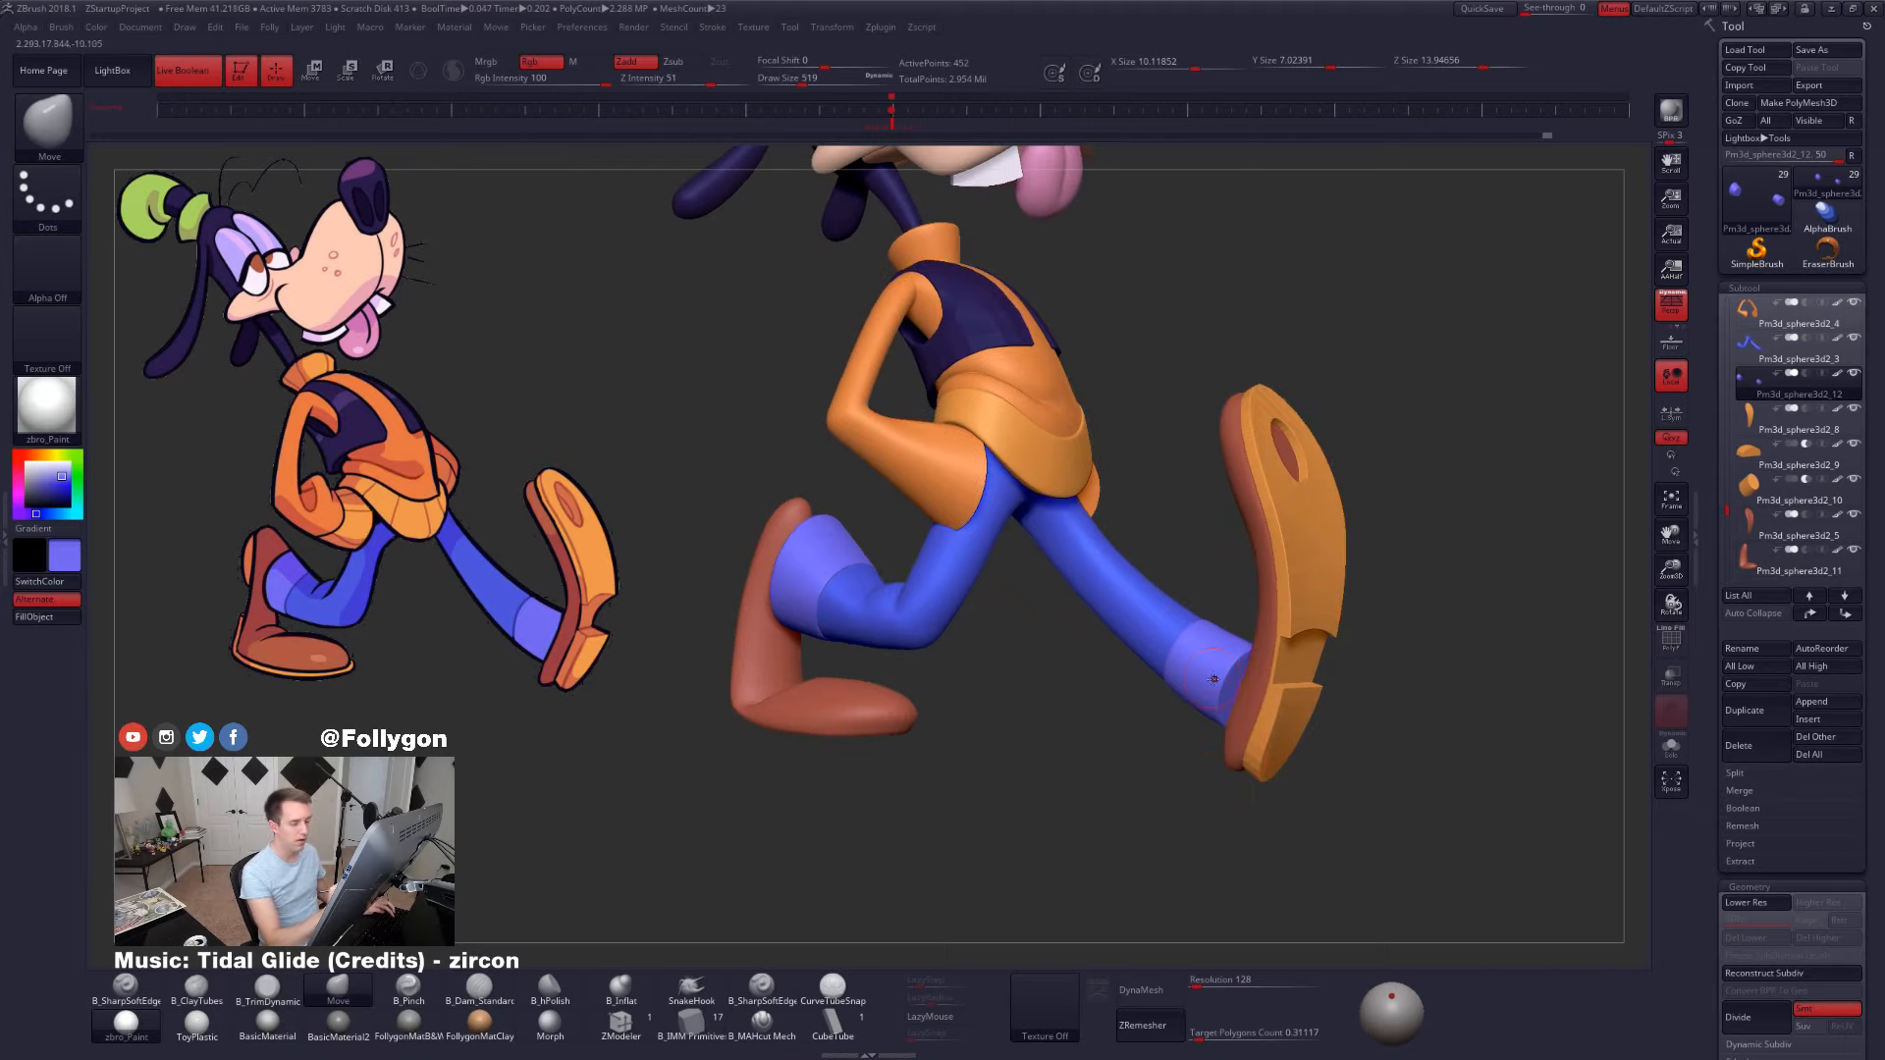
- Isolate the cuffs in Solo mode and show the straight leg's cuff with polyframe at its lowest subdivision level
{"action": "key", "text": "alt+s"}
{"action": "key", "text": "shift+f"}
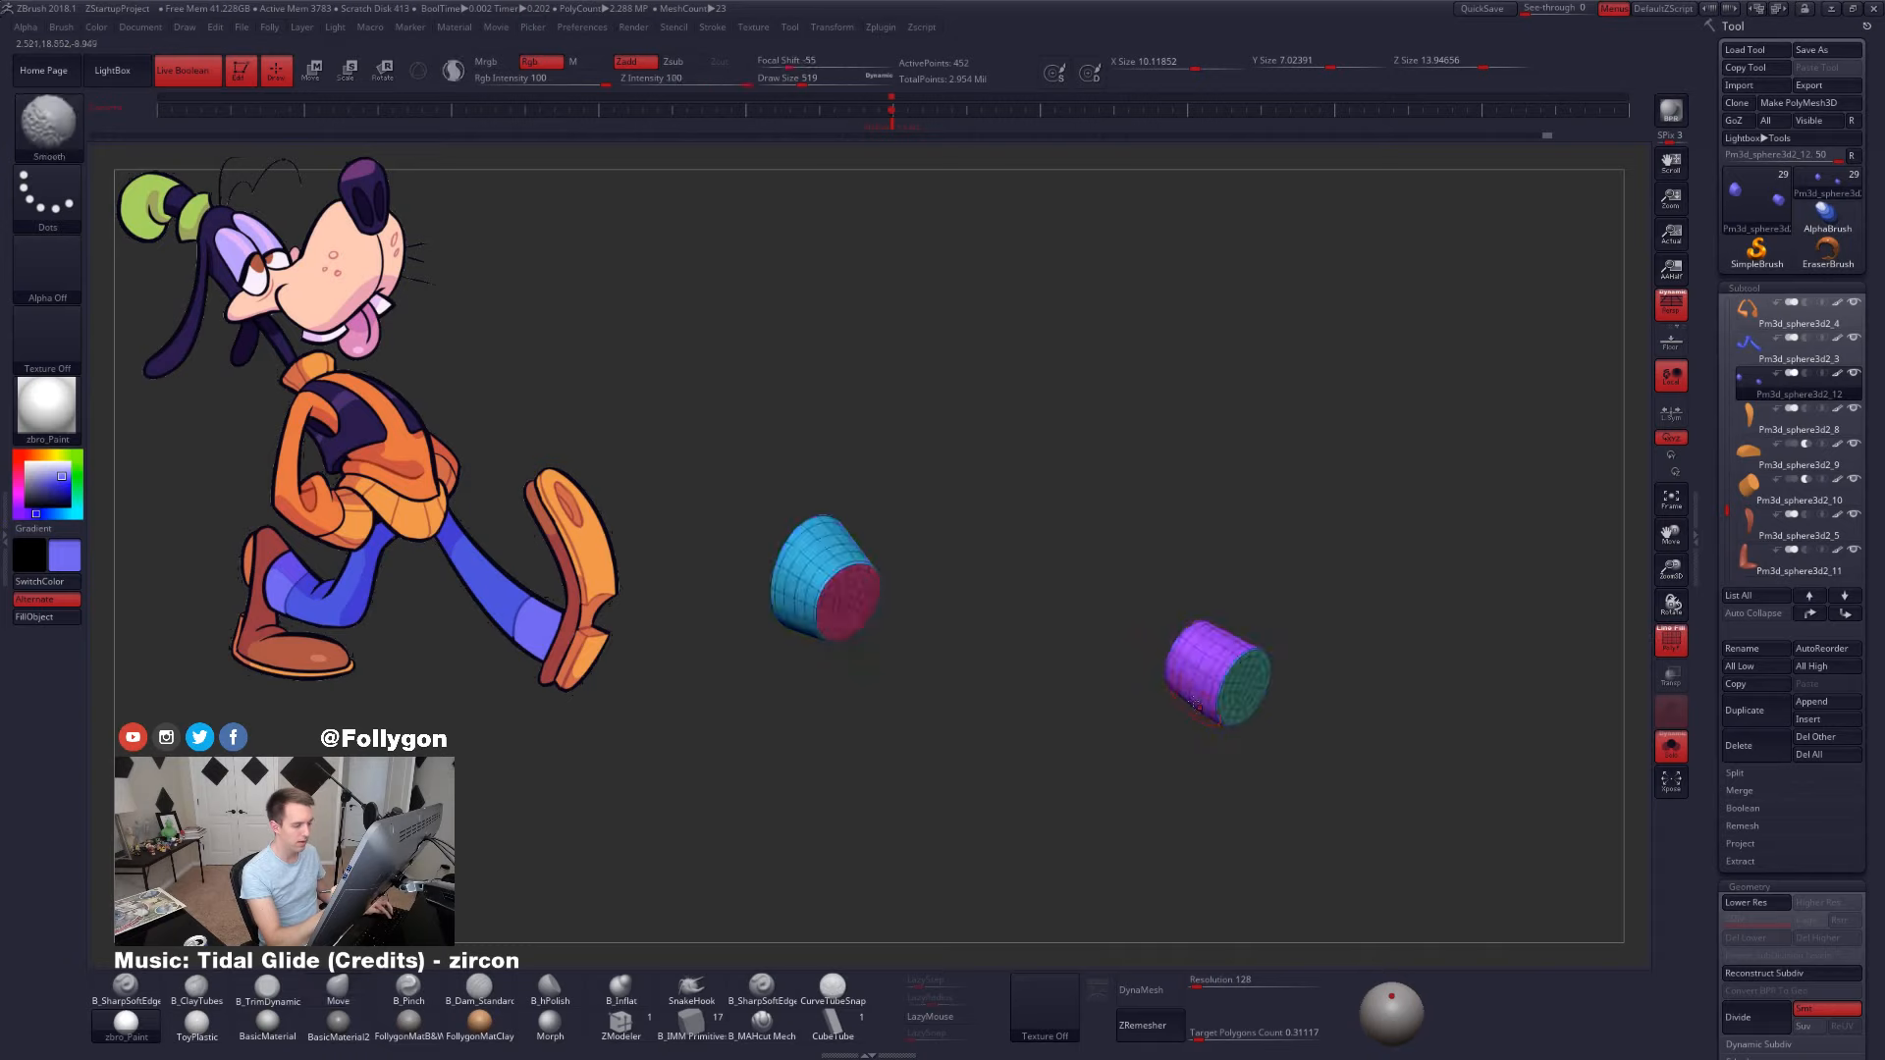
{"action": "mouse_move", "coordinate": [1151, 702]}
{"action": "right_mouse_down"}
{"action": "mouse_move", "coordinate": [1209, 701]}
{"action": "mouse_move", "coordinate": [903, 775]}
{"action": "right_mouse_up"}
{"action": "key", "text": "f"}
{"action": "key", "text": "shift+d"}
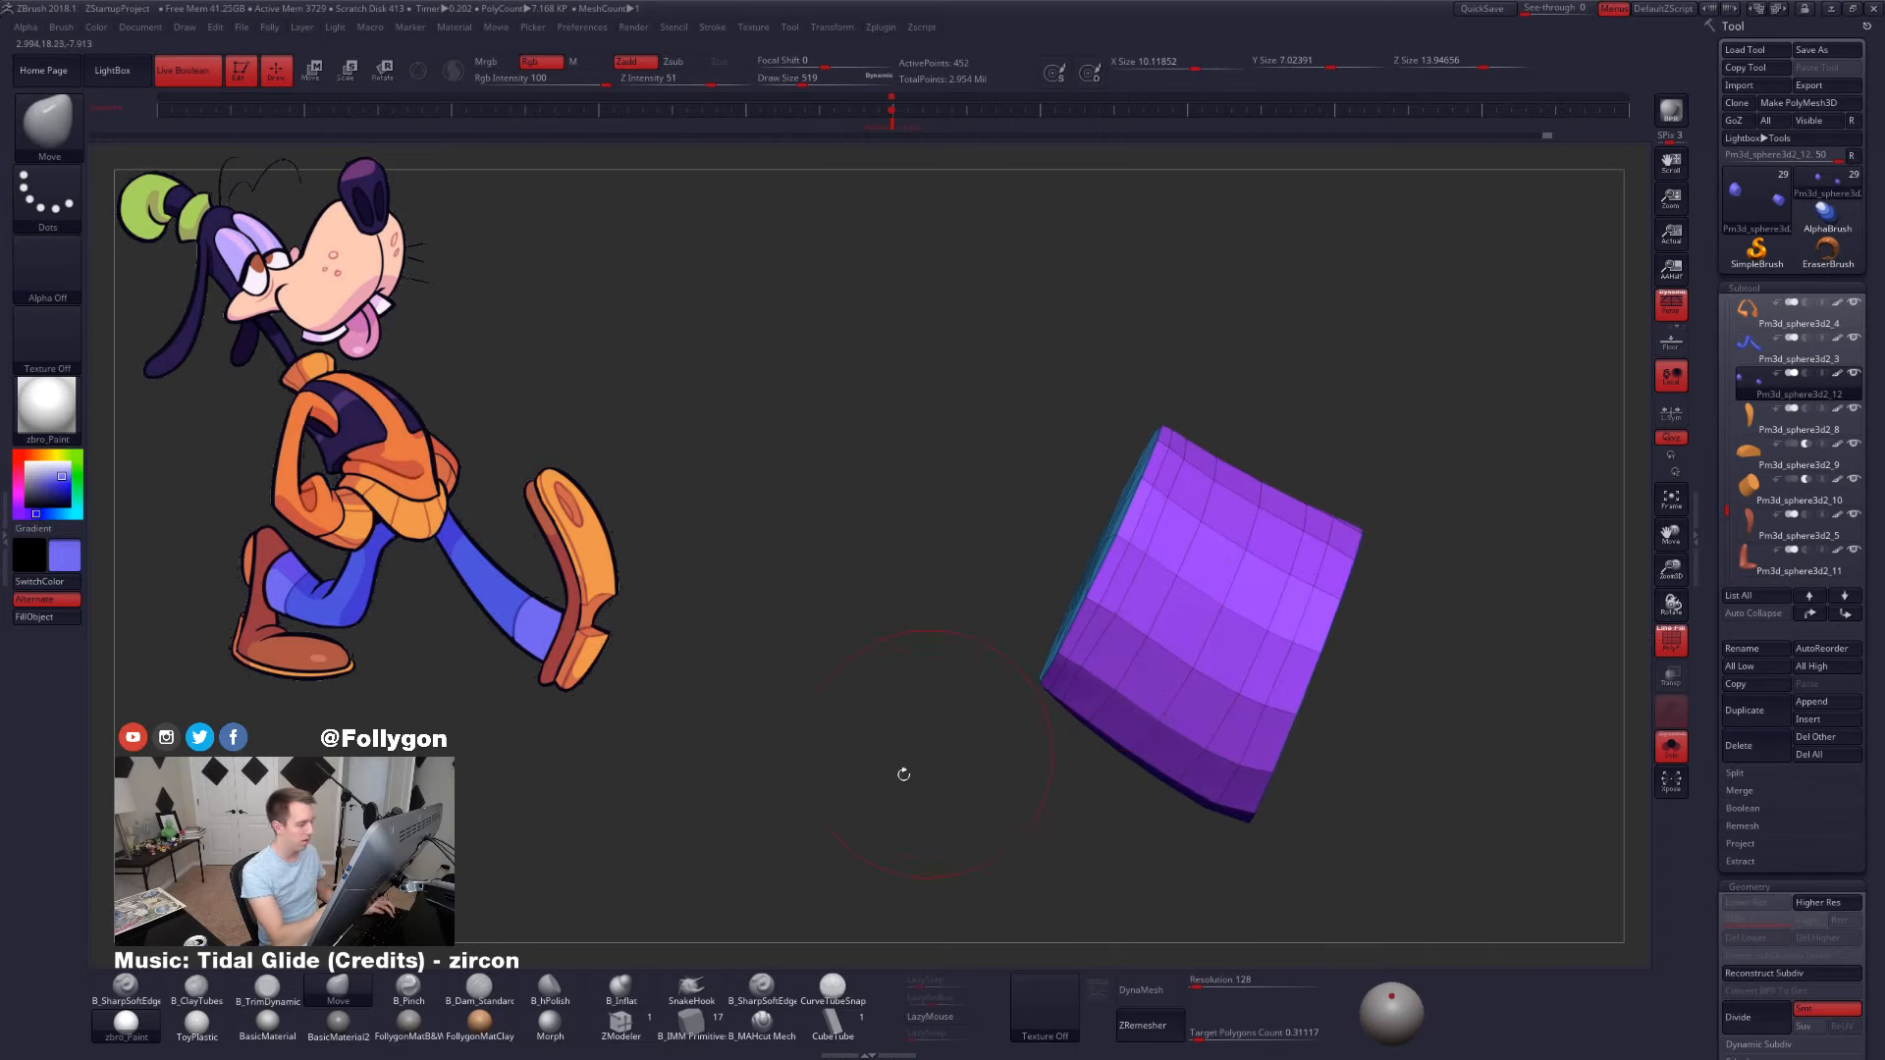
- Delete the edge loop nearest the straight leg's cuff top with the ZModeler brush, using Delete with EdgeLoop Complete as target
{"action": "left_click", "coordinate": [647, 1024]}
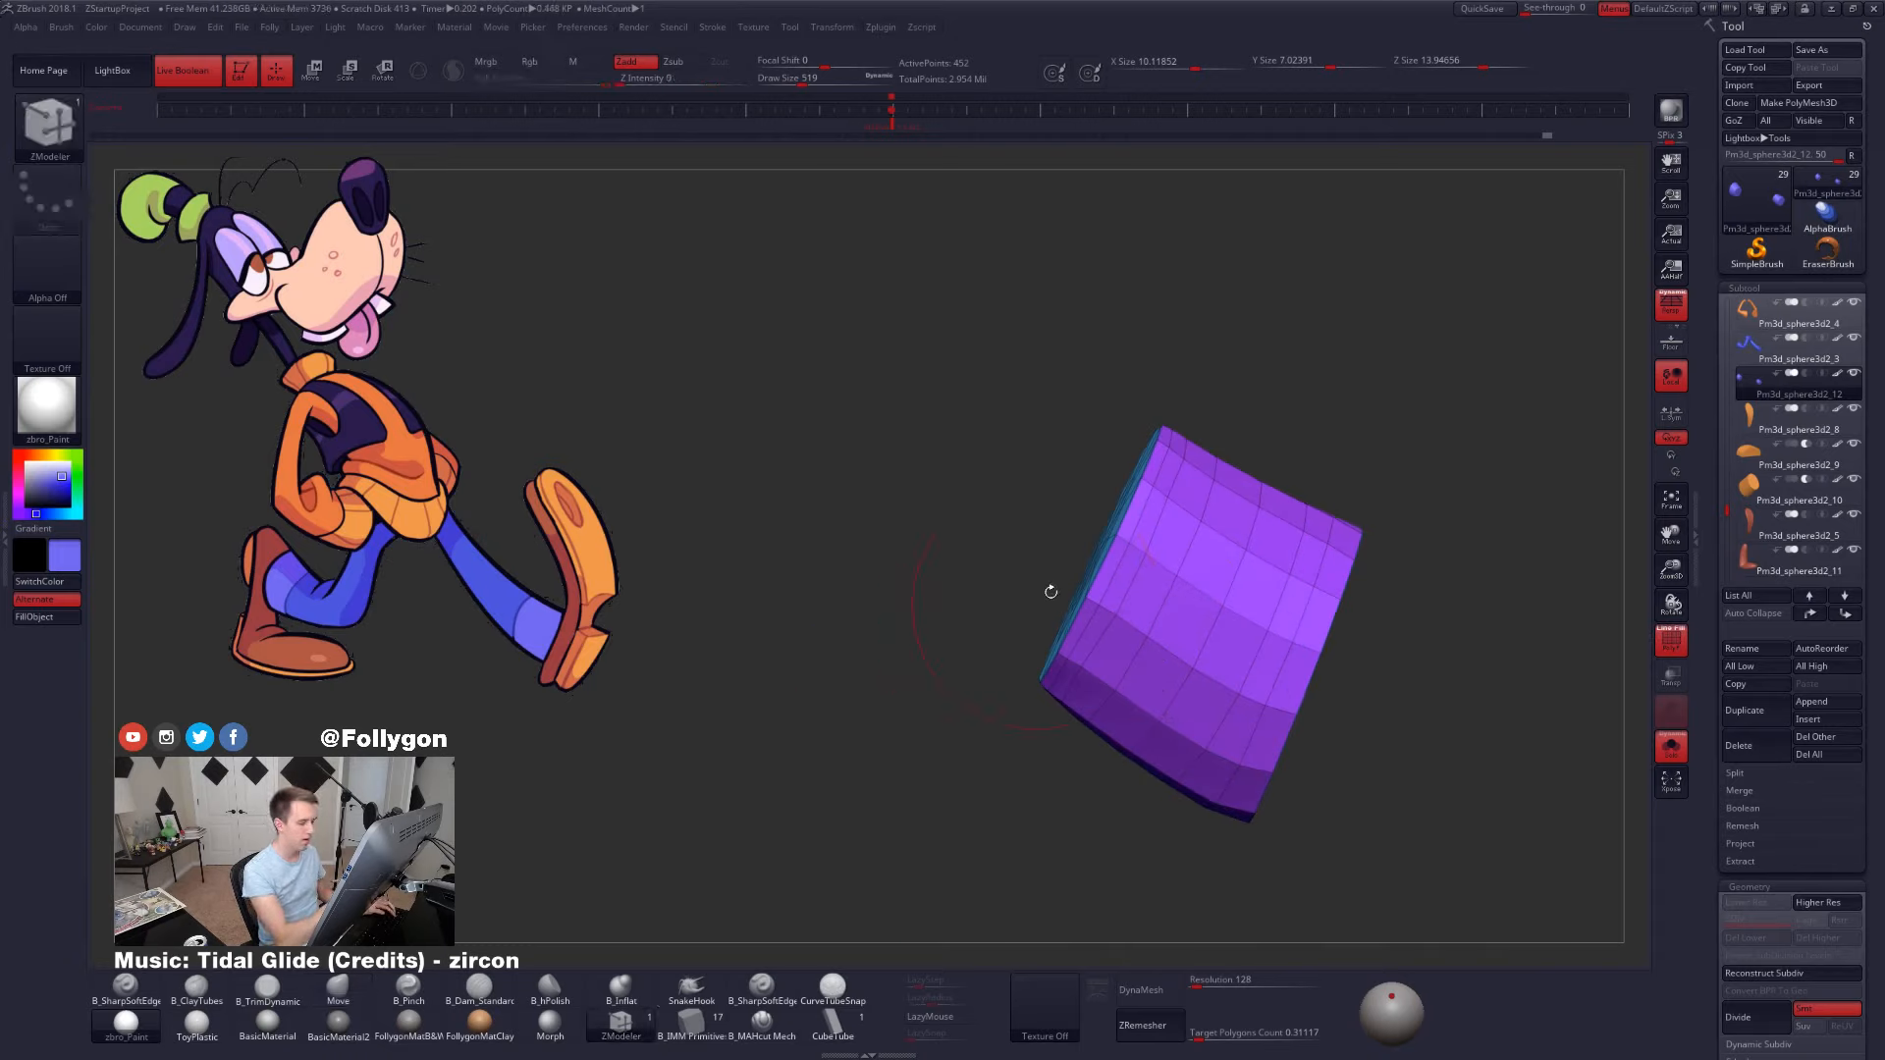
{"action": "key", "text": "space"}
{"action": "left_click", "coordinate": [1027, 686]}
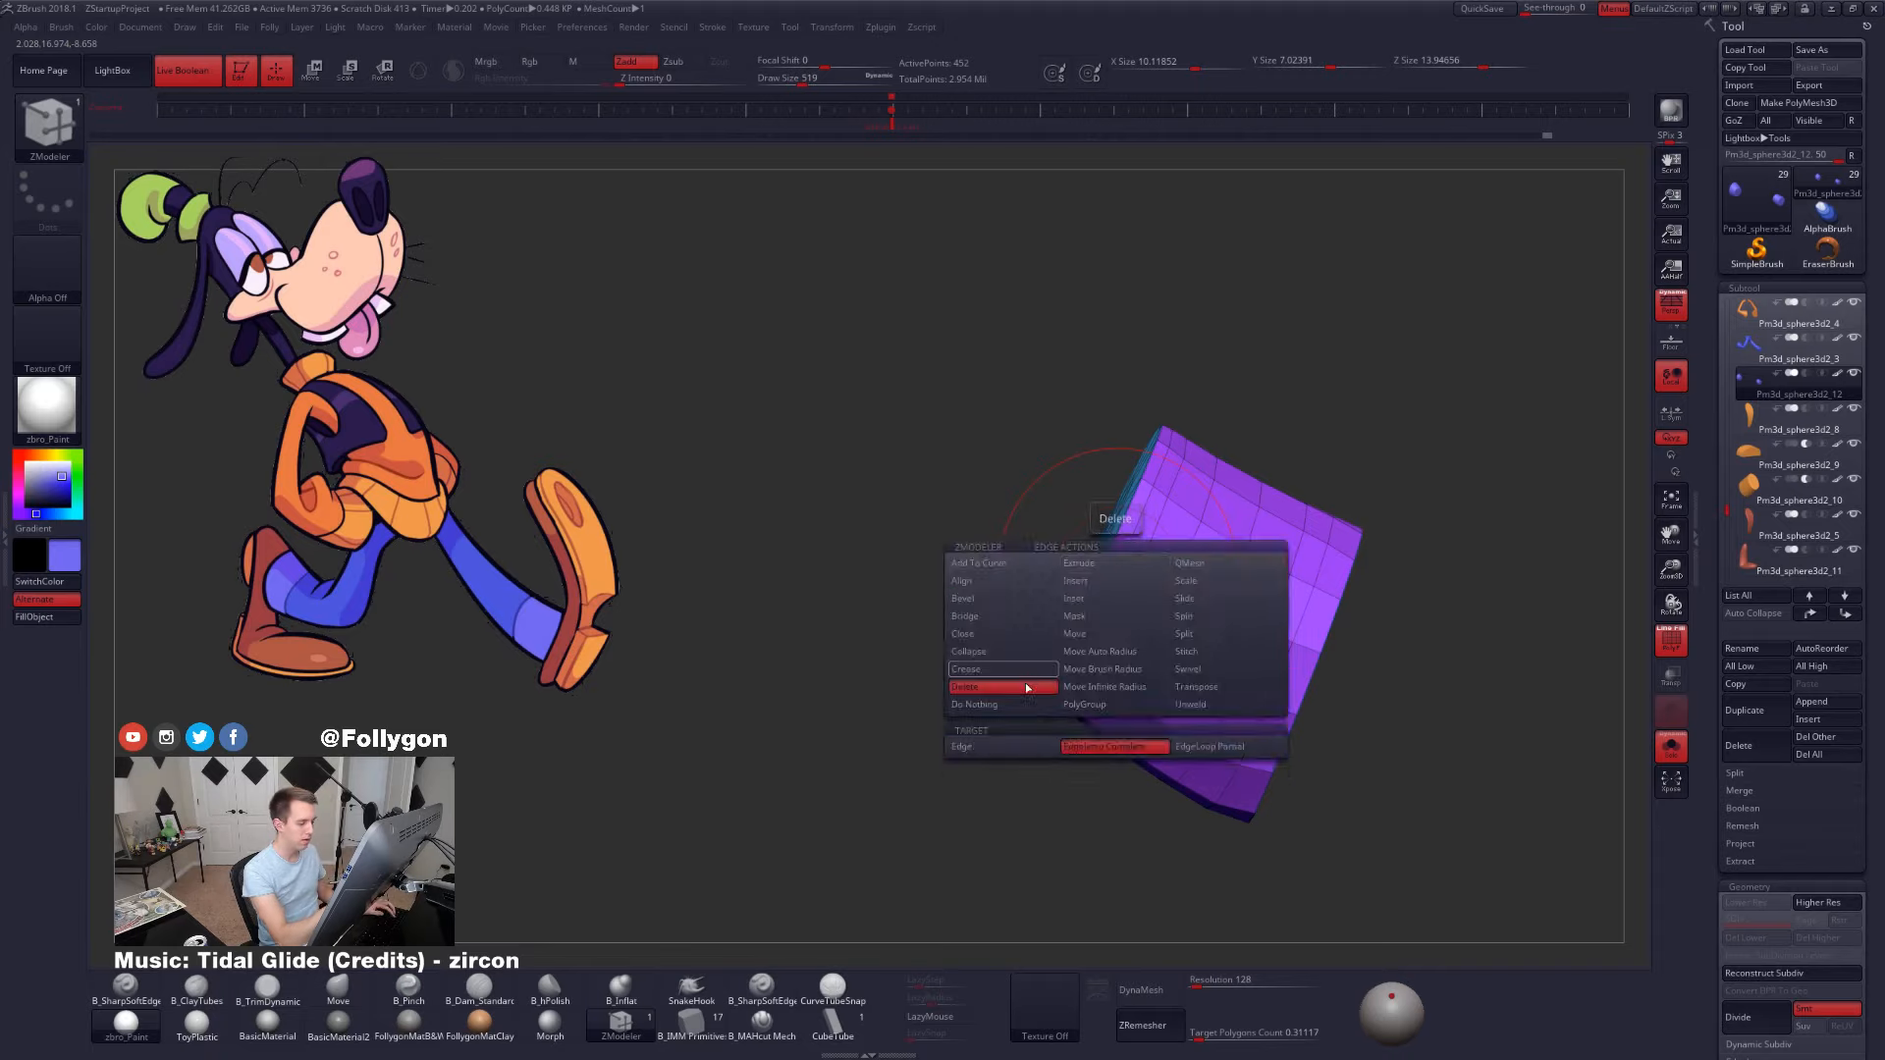
{"action": "left_click", "coordinate": [1115, 571]}
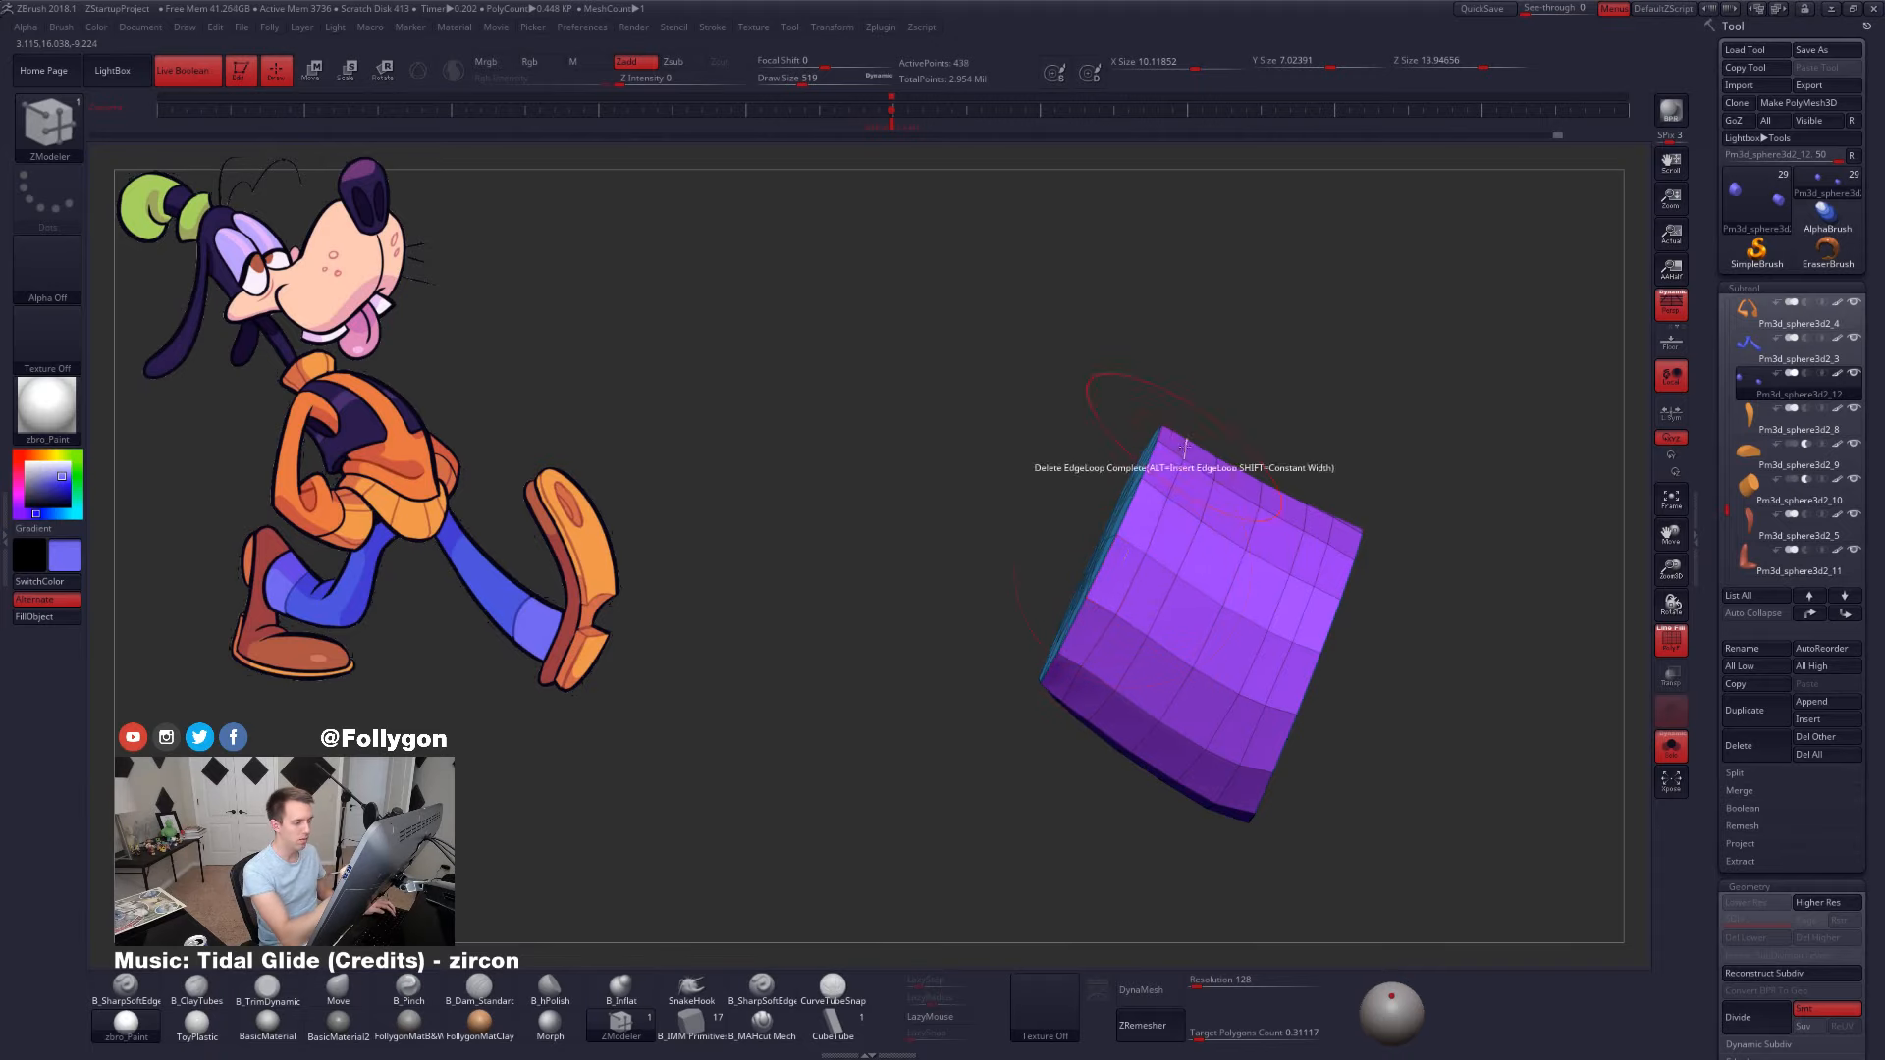
- Mask the straight leg's cuff except its knee-side edge, with a soft falloff
{"action": "key", "text": "ctrl"}
{"action": "left_click_drag", "start_coordinate": [1187, 417], "coordinate": [982, 418], "text": "ctrl"}
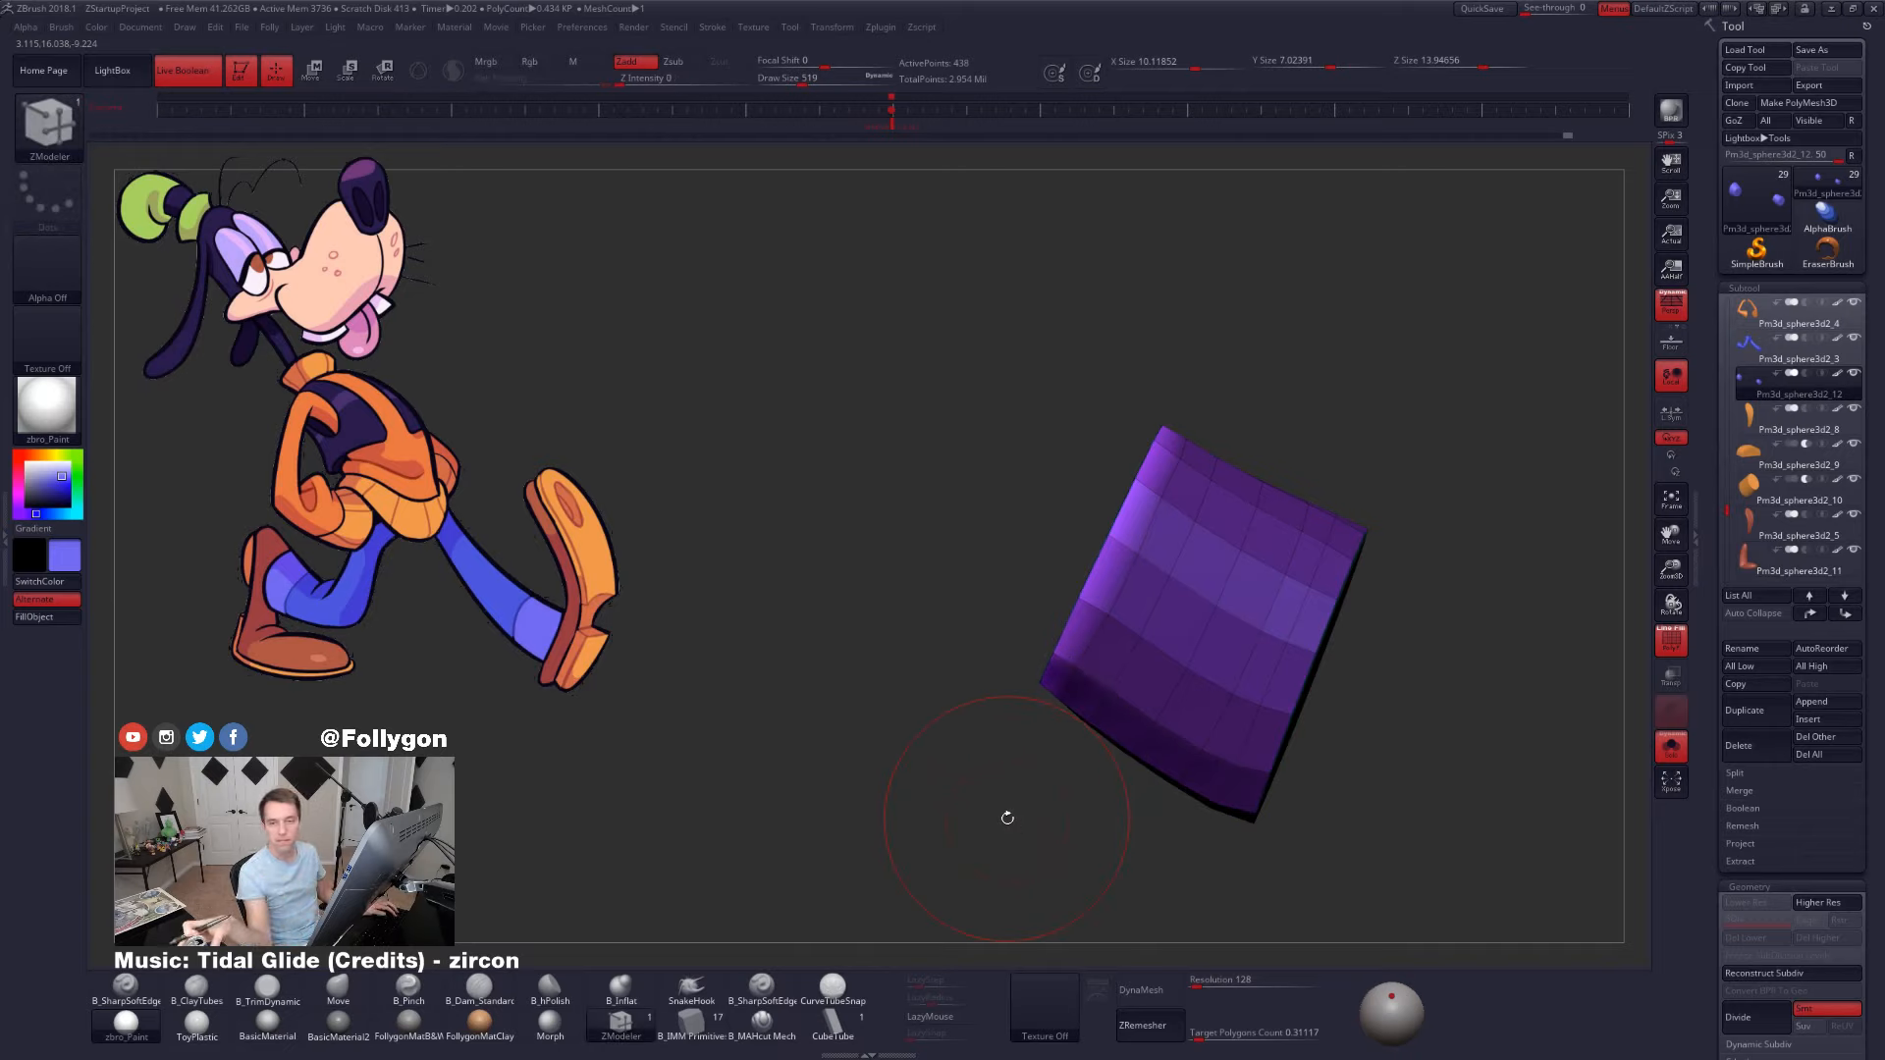
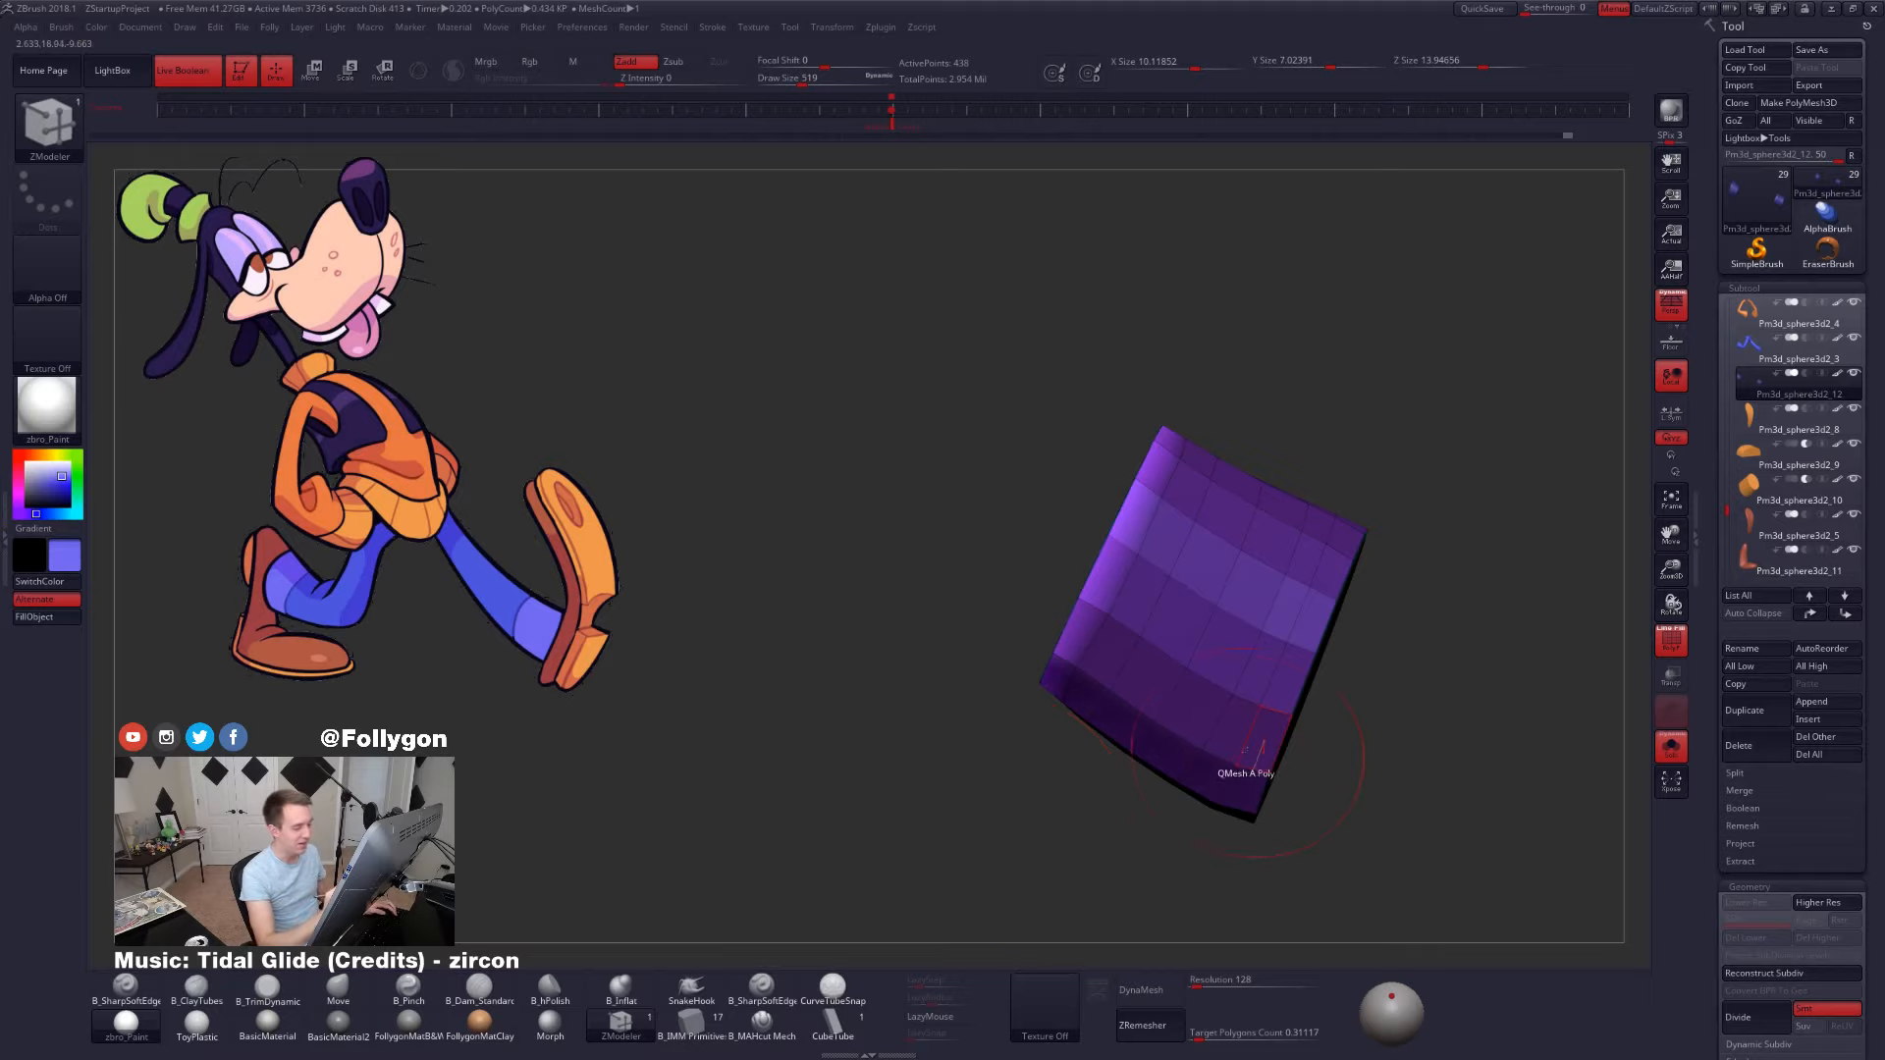
{"action": "left_click_drag", "start_coordinate": [1220, 770], "coordinate": [1210, 810]}
{"action": "mouse_move", "coordinate": [1209, 810]}
{"action": "right_mouse_down"}
{"action": "mouse_move", "coordinate": [1221, 829]}
{"action": "mouse_move", "coordinate": [1223, 805]}
{"action": "right_mouse_up"}
- Show all parts again, preview the straight leg's cuff with dynamic subdivision, and lay a Transpose rotate line along its unmasked knee-side edge
{"action": "key", "text": "b"}
{"action": "key", "text": "m"}
{"action": "key", "text": "v"}
{"action": "left_click", "coordinate": [1671, 747]}
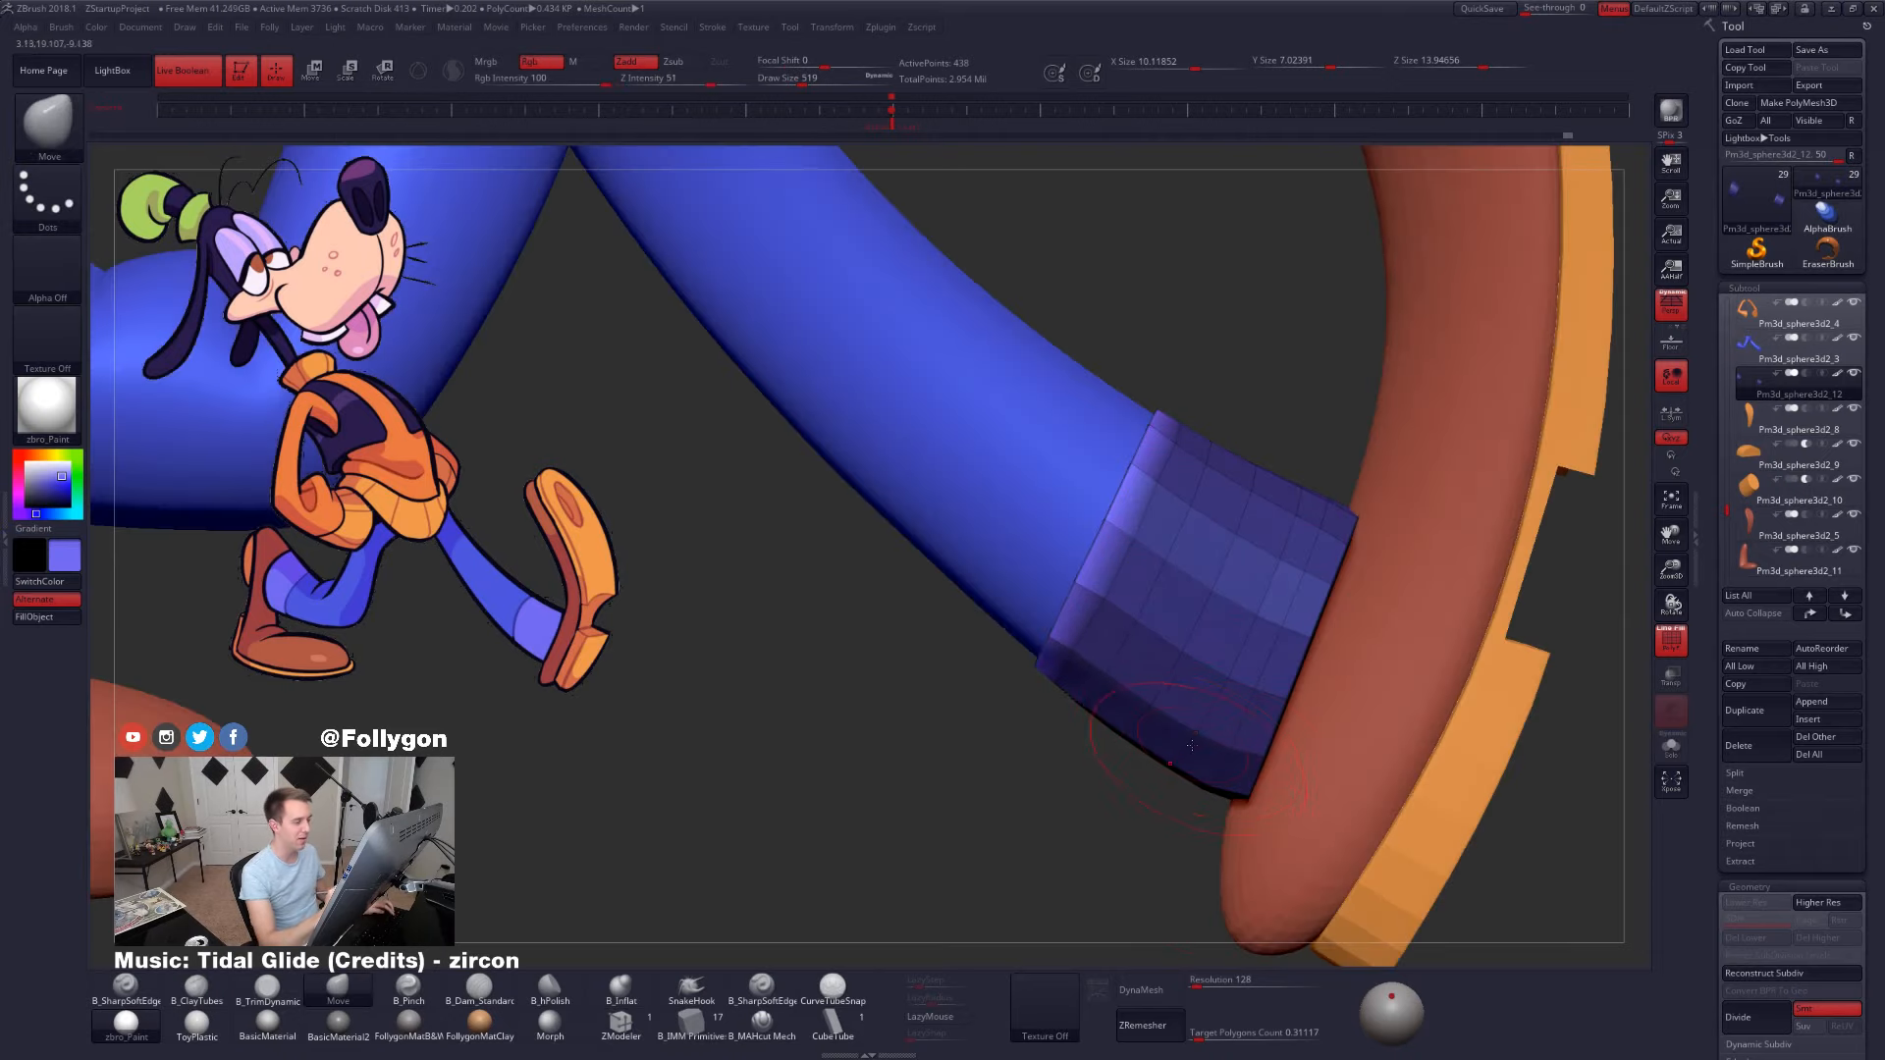
{"action": "key", "text": "r"}
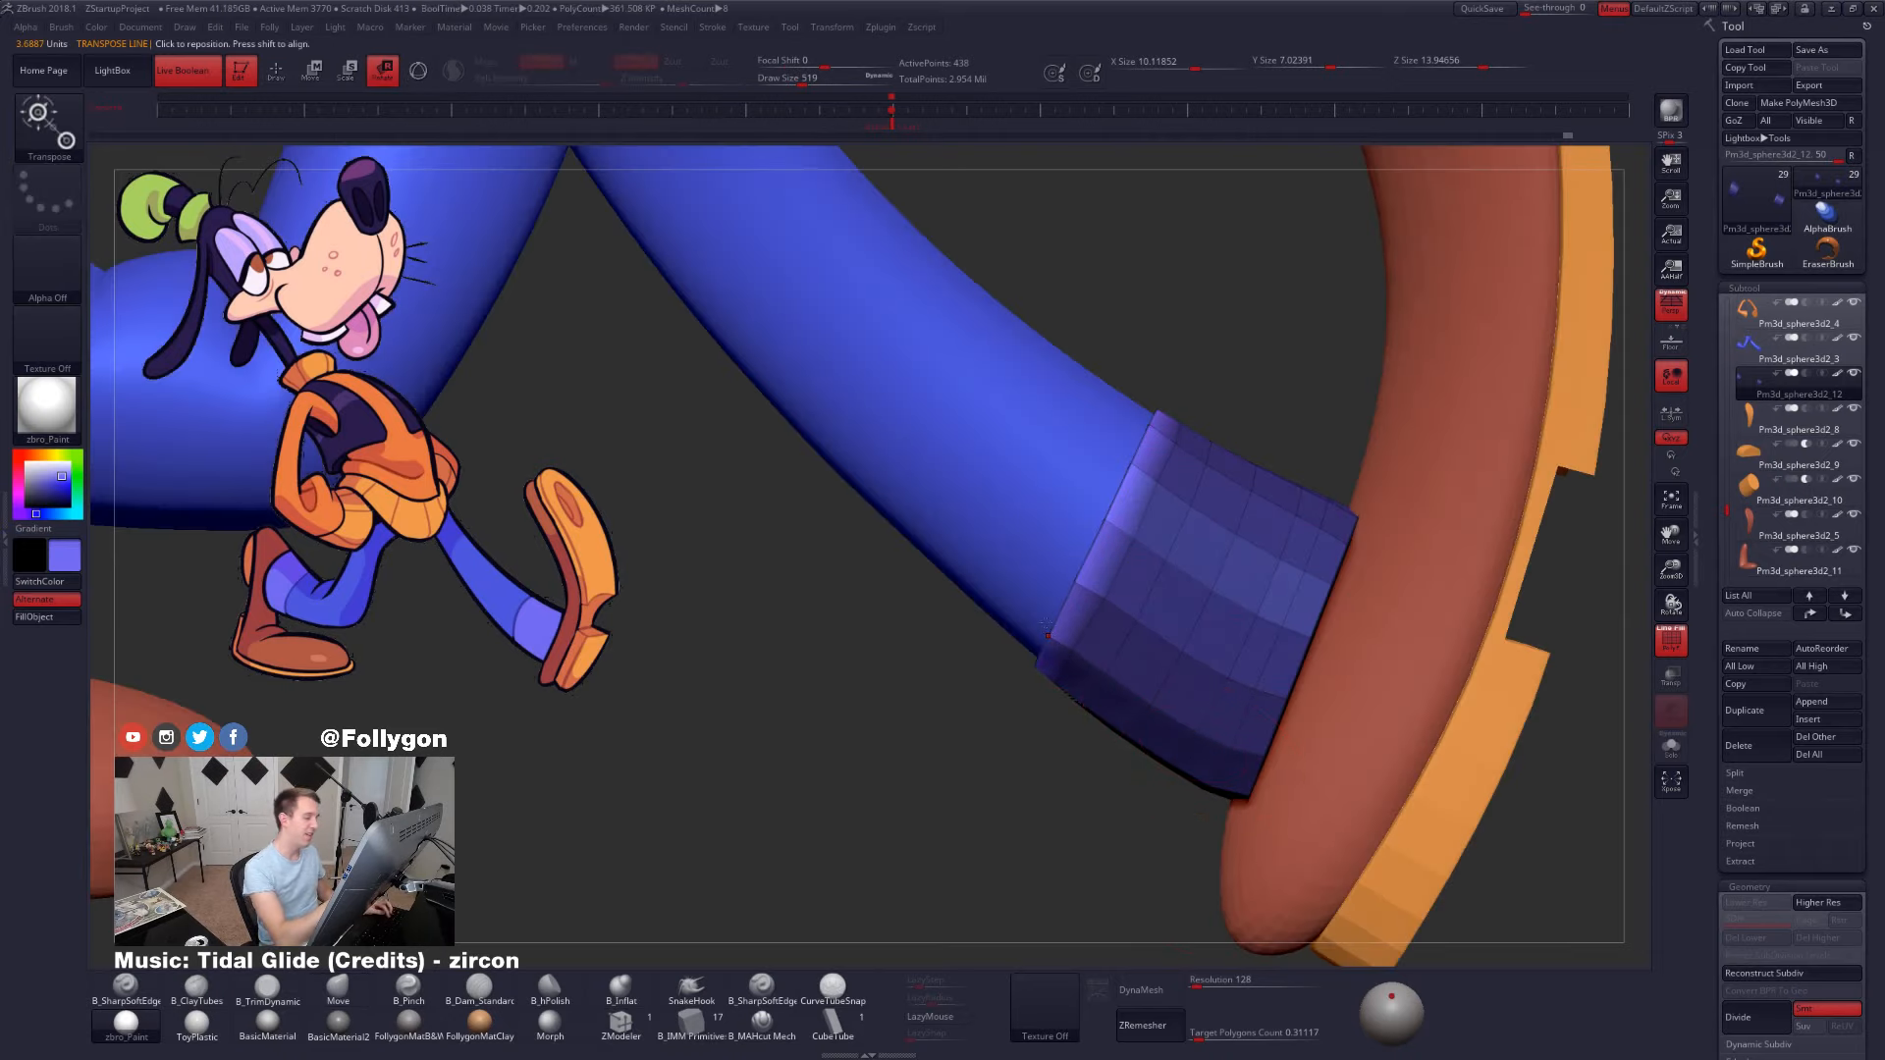
{"action": "key", "text": "ctrl+d"}
{"action": "left_click_drag", "start_coordinate": [1035, 664], "coordinate": [1177, 381]}
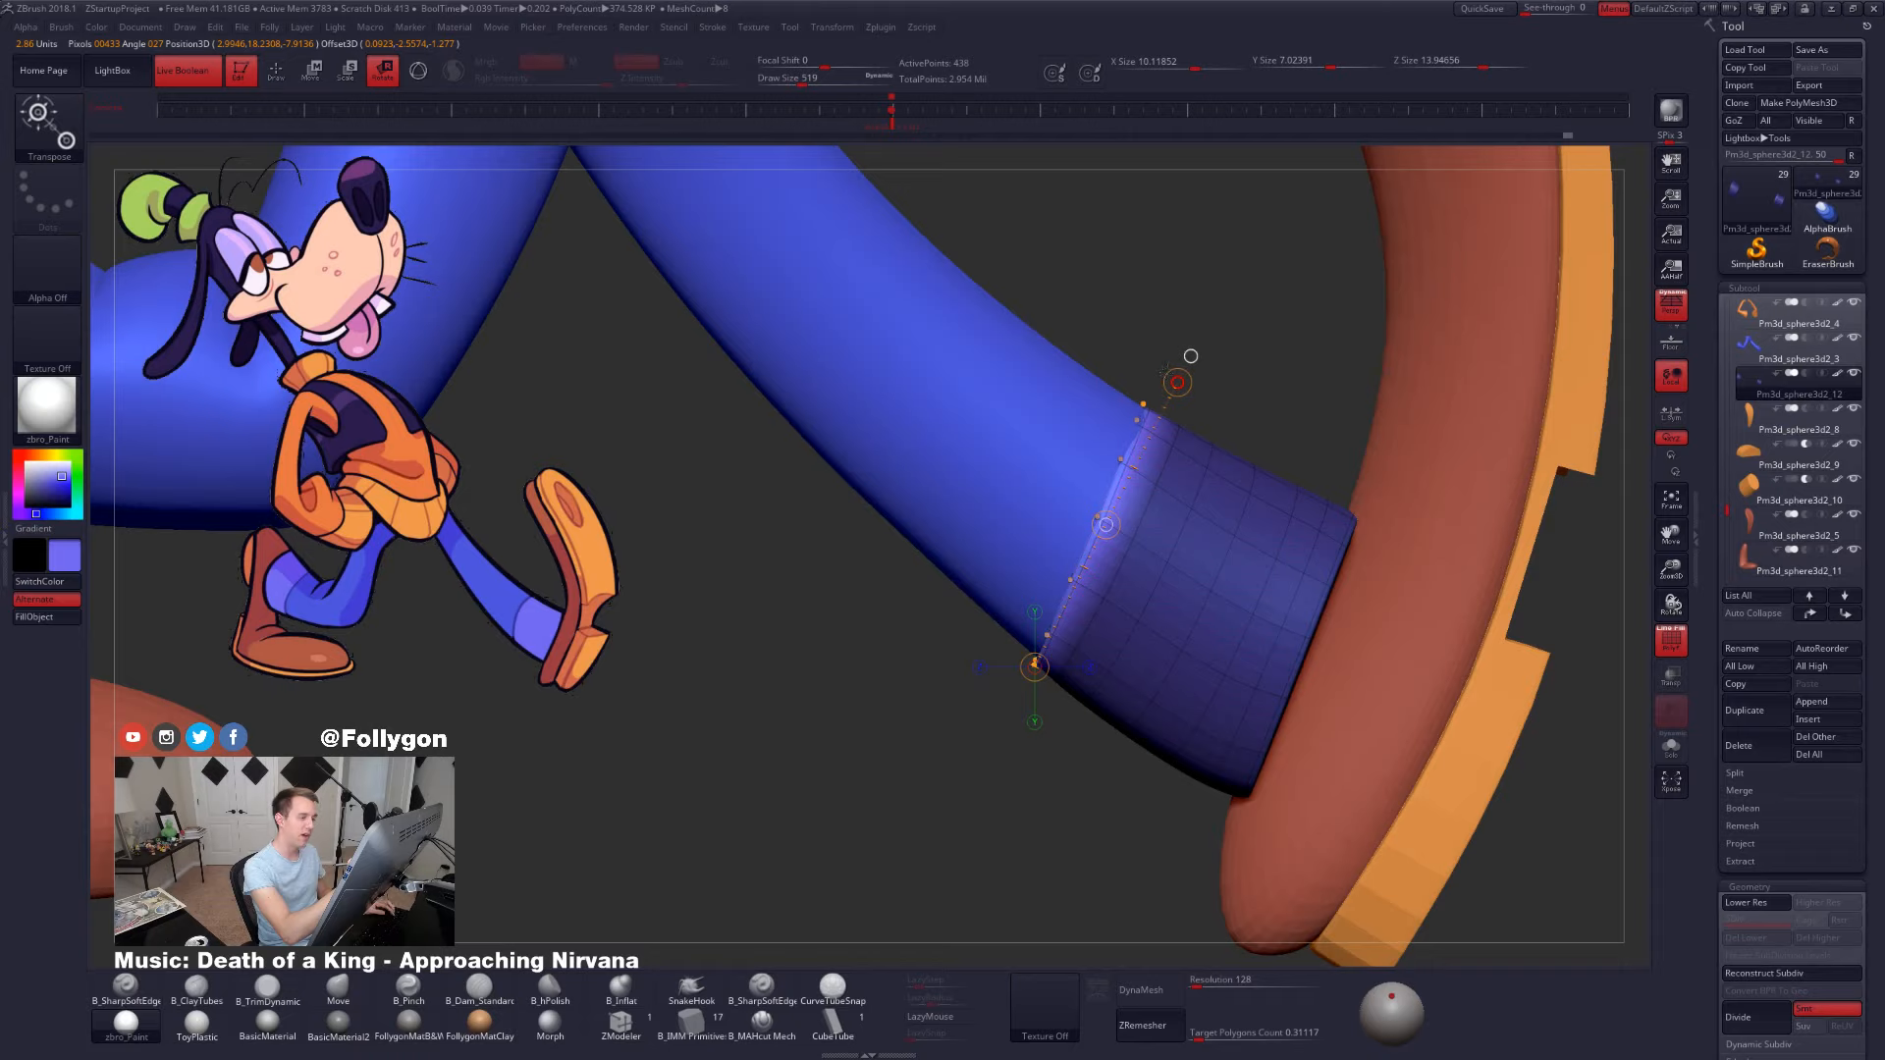
- Move and rotate the straight cuff's unmasked knee-side edge with the Transpose line to extend the cuff slightly up the leg
{"action": "key", "text": "w"}
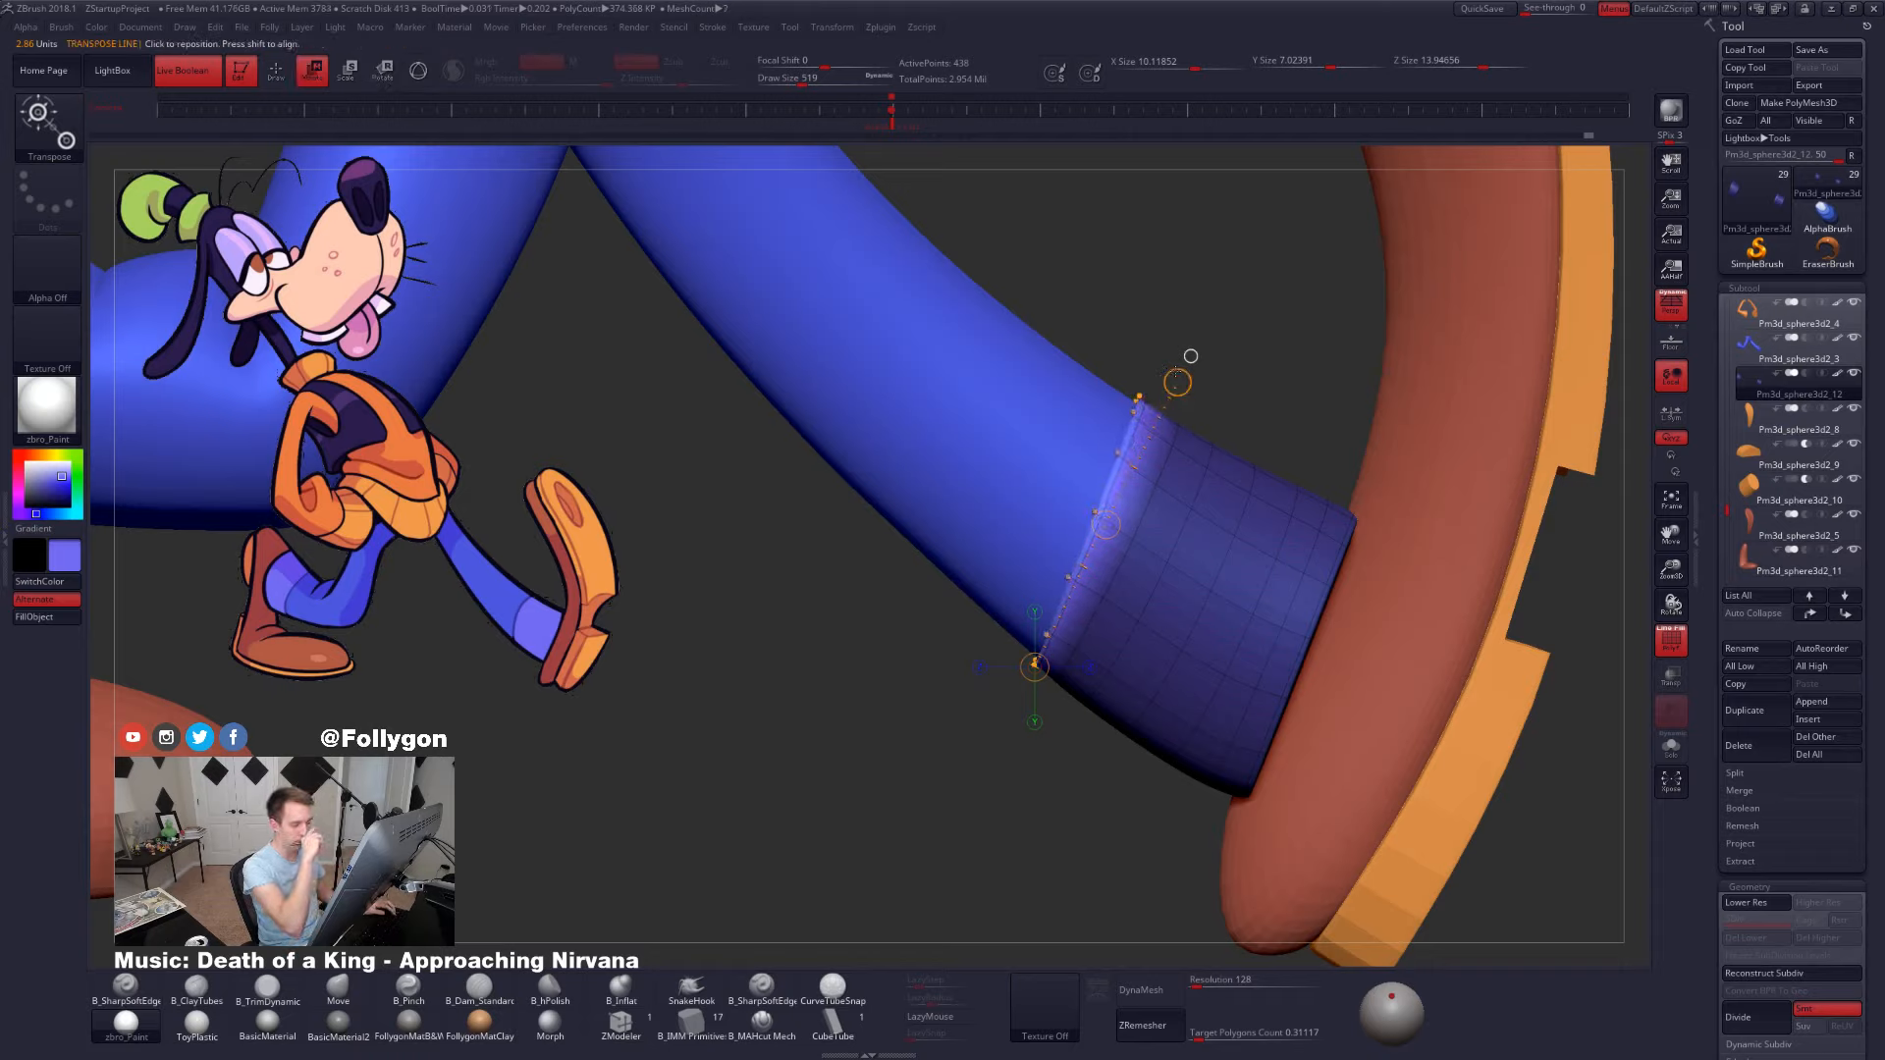
{"action": "left_click_drag", "start_coordinate": [1268, 800], "coordinate": [1269, 799]}
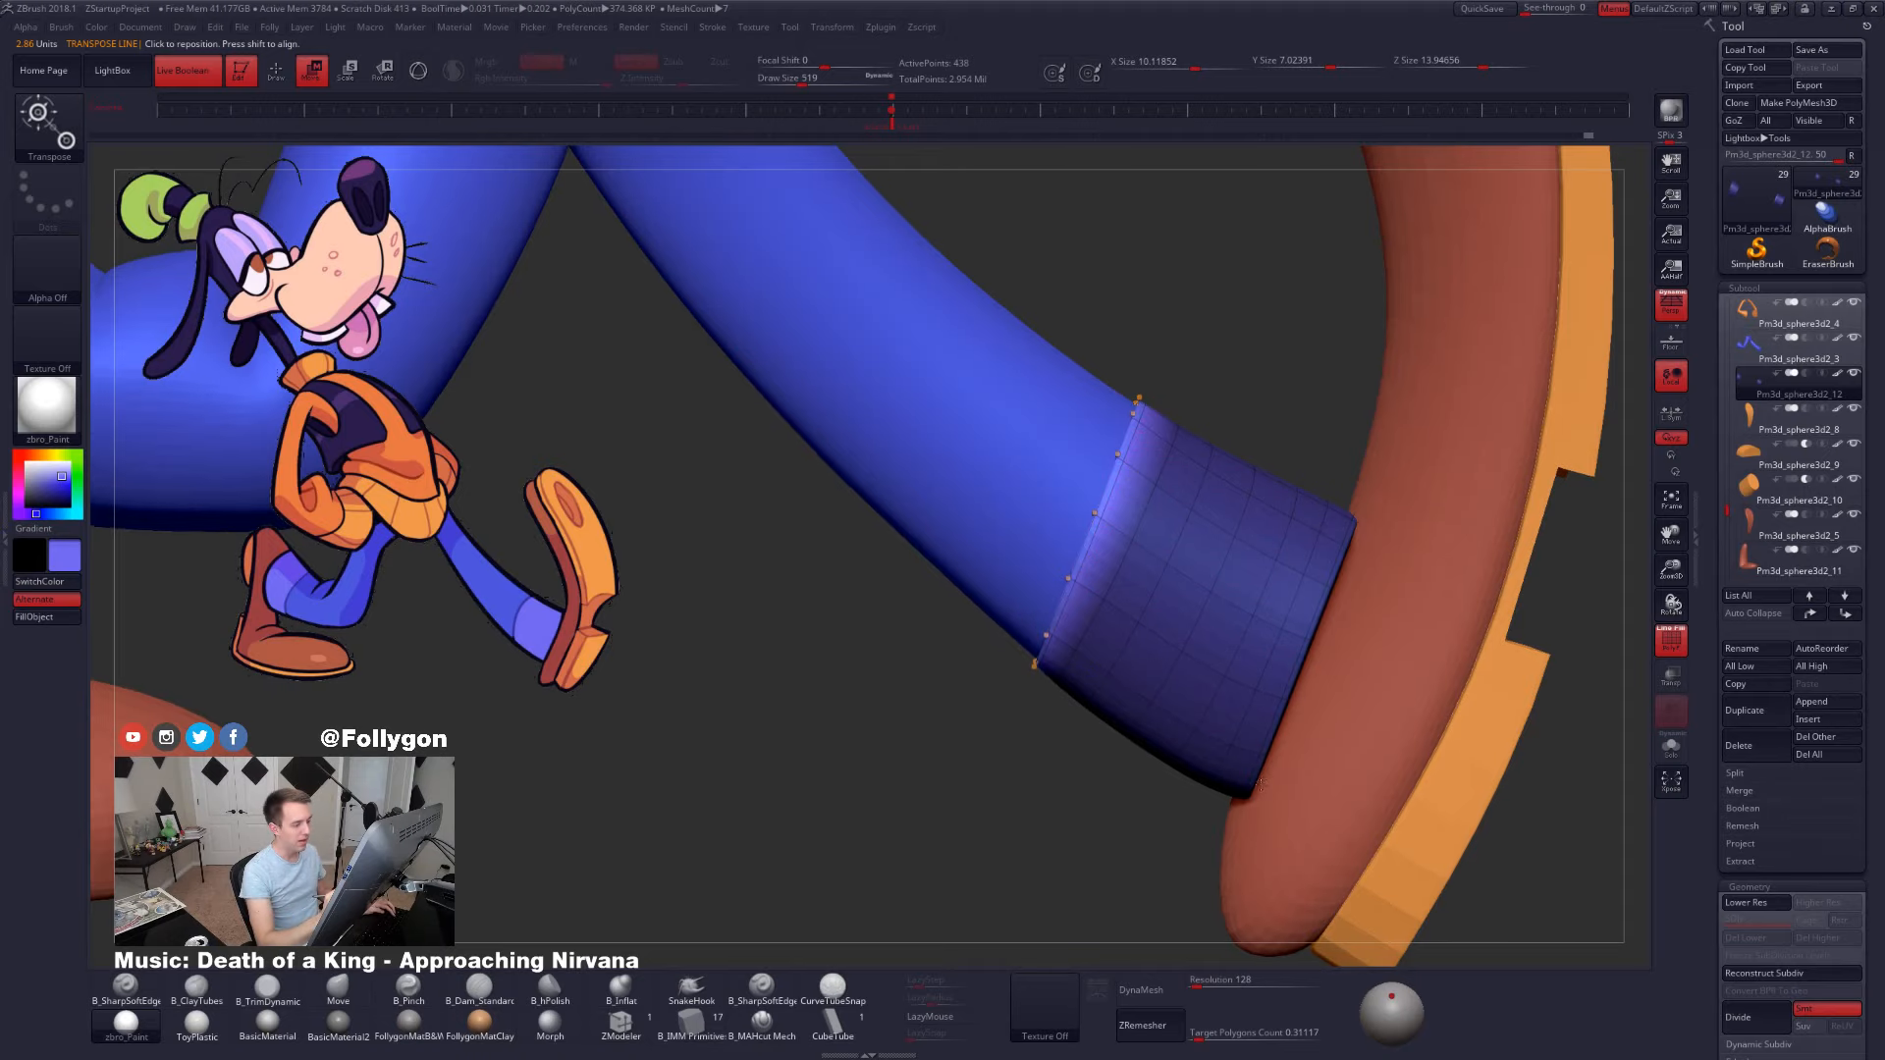
{"action": "right_click_drag", "start_coordinate": [1260, 785], "coordinate": [1251, 823], "text": "ctrl"}
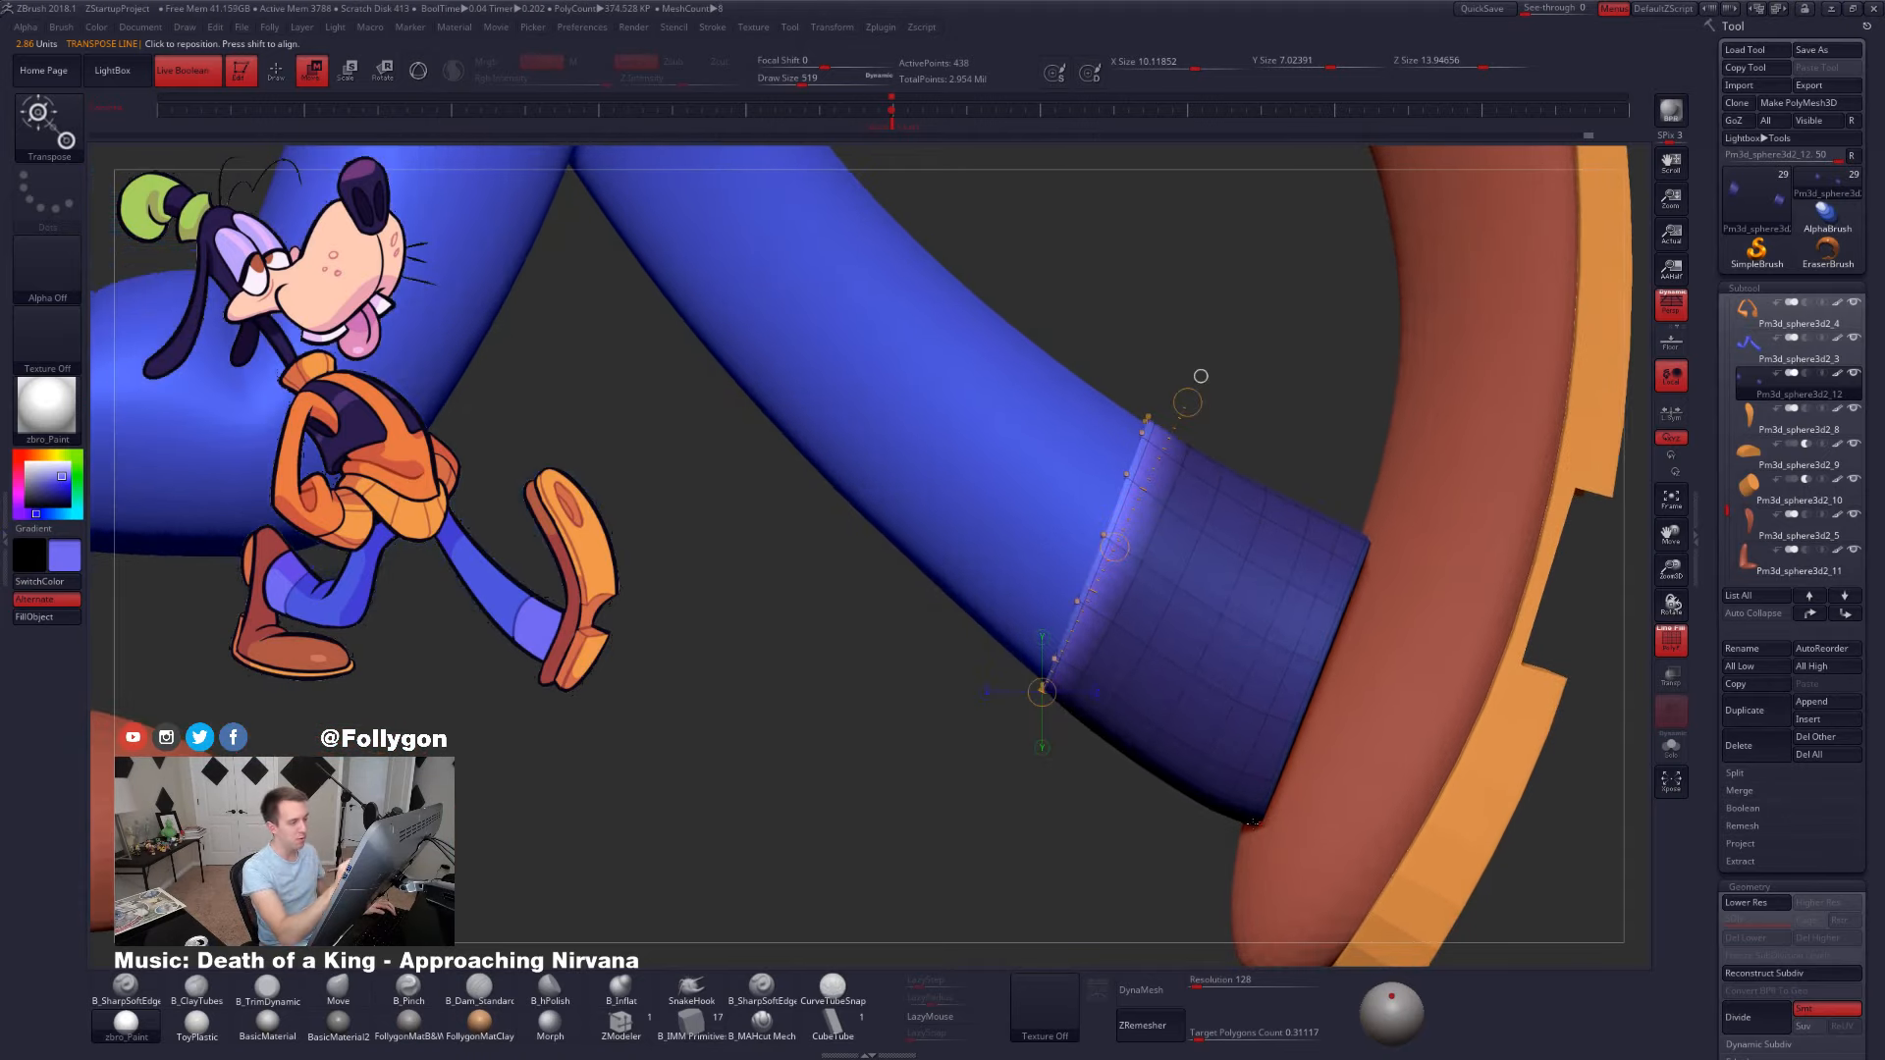
{"action": "key", "text": "e"}
{"action": "key", "text": "r"}
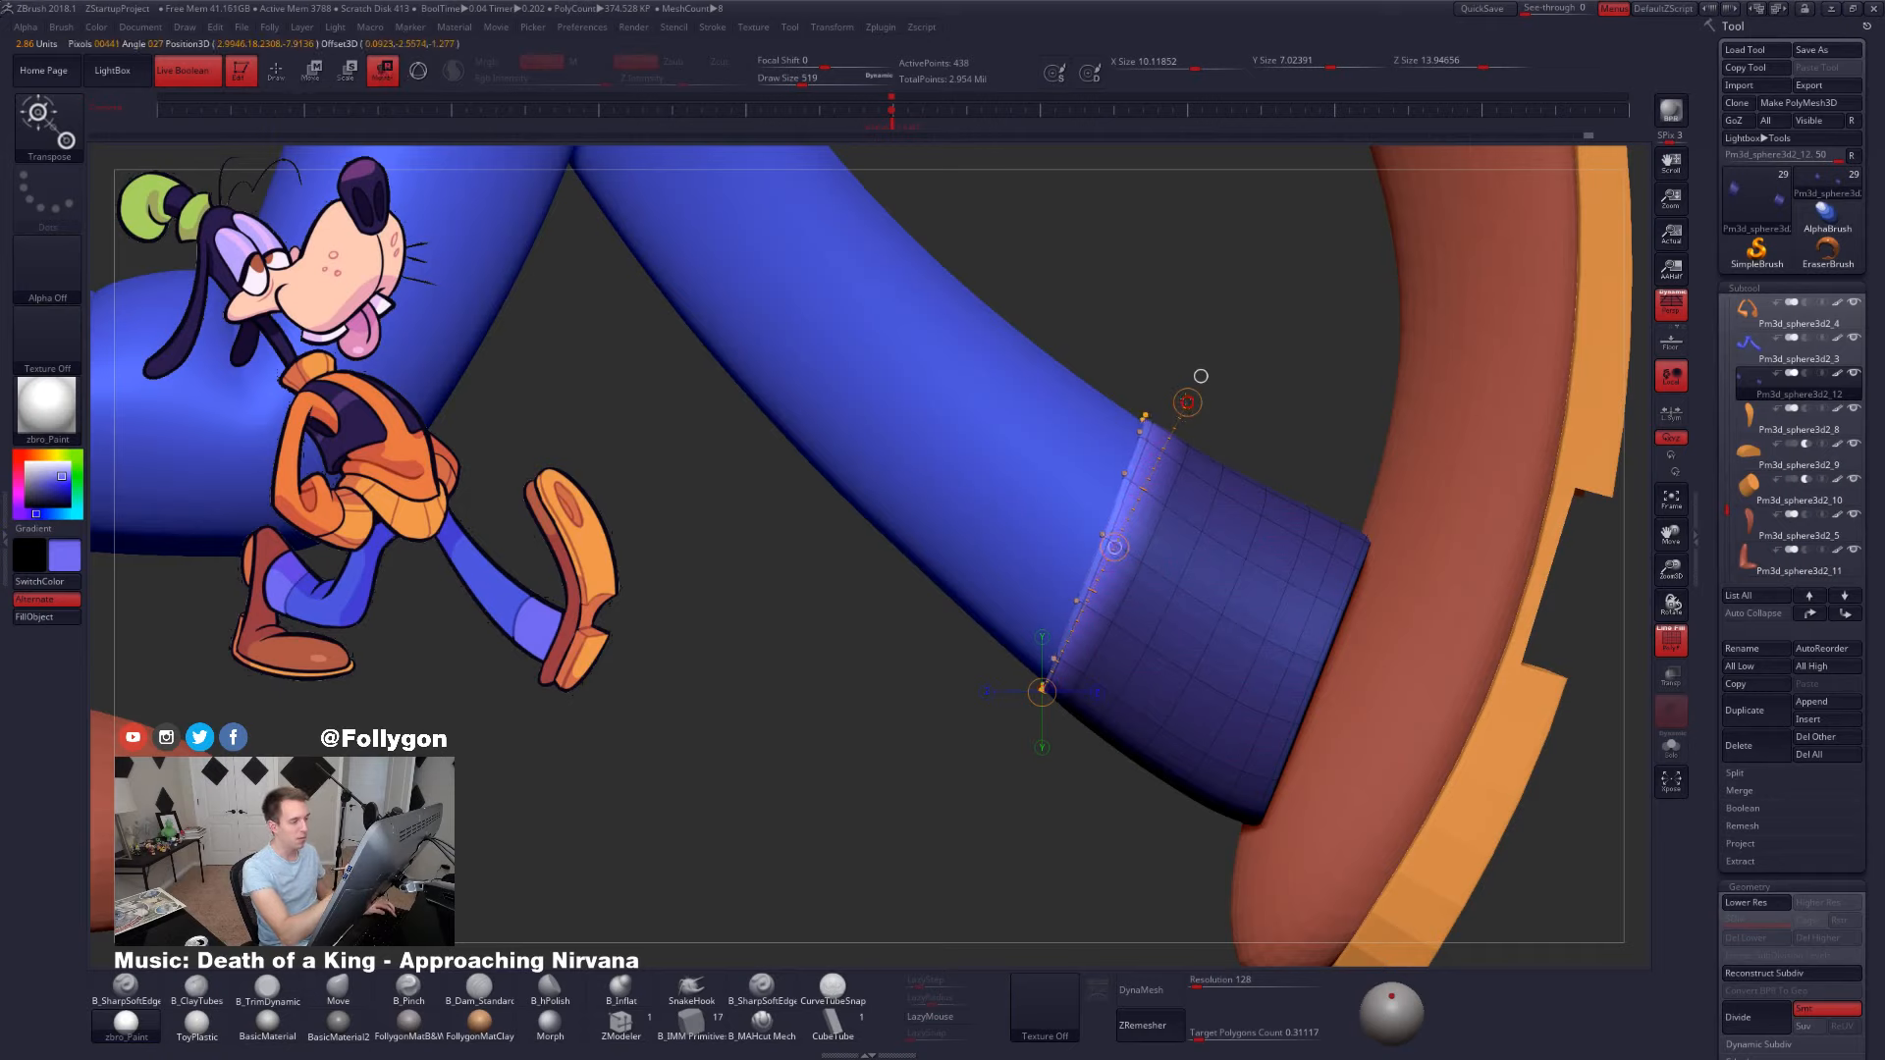
- Fit the straight cuff's unmasked knee-side edge to the trouser leg using the Move brush at draw size 500
{"action": "key", "text": "q"}
{"action": "key", "text": "s"}
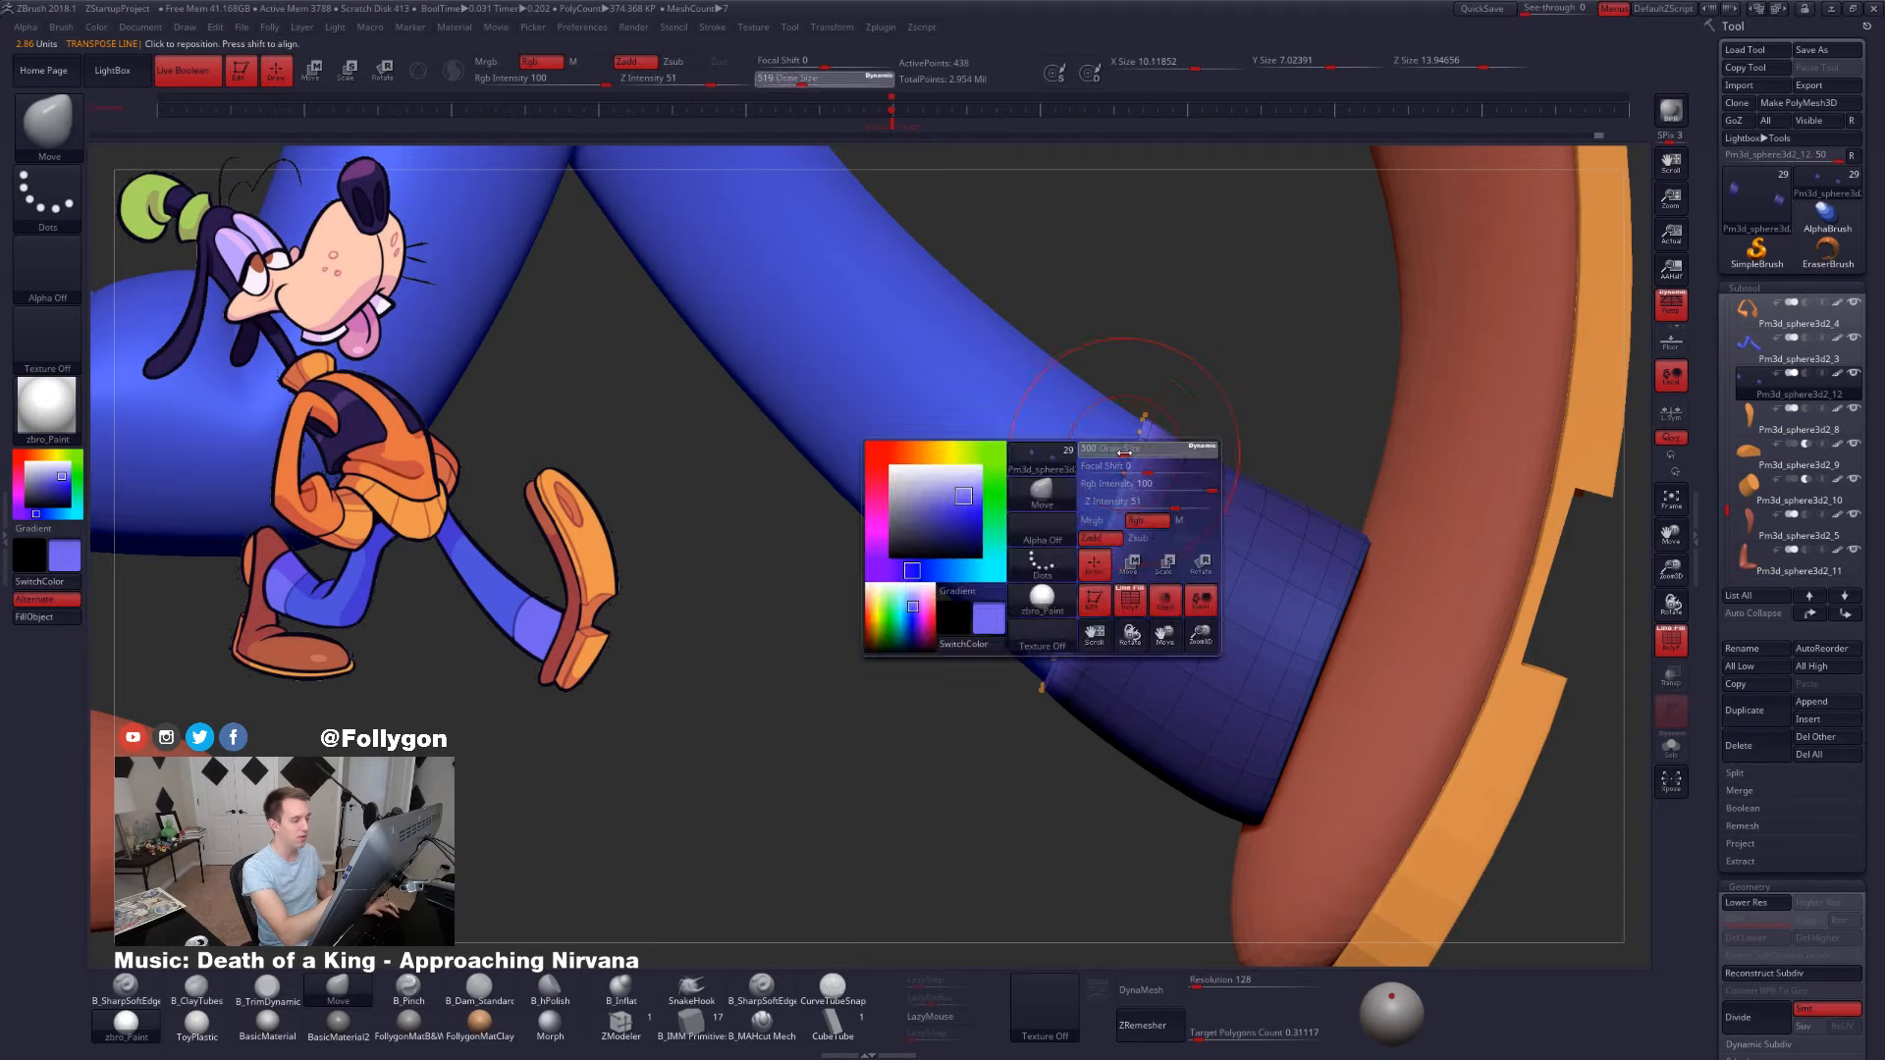
{"action": "left_click", "coordinate": [1161, 483]}
{"action": "right_click_drag", "start_coordinate": [1160, 484], "coordinate": [1345, 476]}
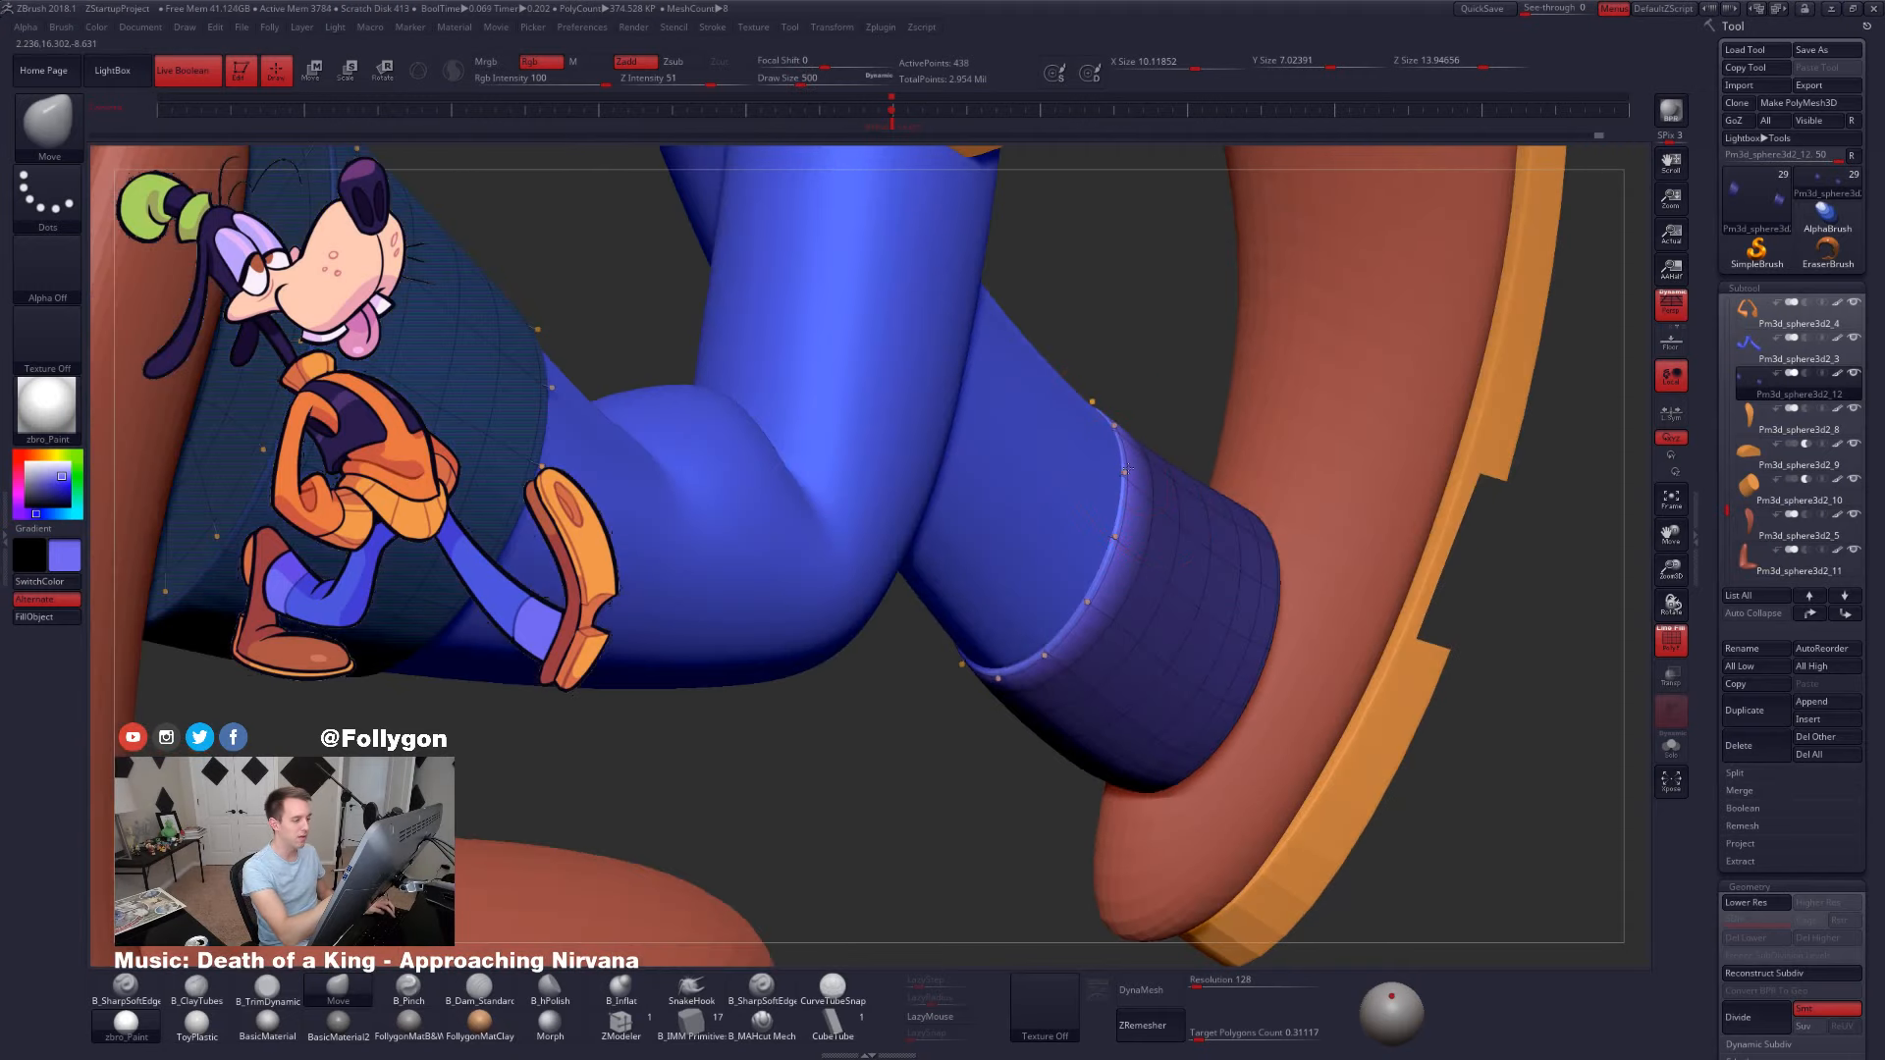
{"action": "right_click_drag", "start_coordinate": [1136, 487], "coordinate": [1424, 481]}
{"action": "right_click_drag", "start_coordinate": [1040, 501], "coordinate": [1074, 532]}
- Even out the straight cuff's knee-side rim around the leg from several sides using the Move brush at draw size 576
{"action": "key", "text": "s"}
{"action": "left_click", "coordinate": [1075, 532]}
{"action": "left_click_drag", "start_coordinate": [1076, 532], "coordinate": [1082, 532]}
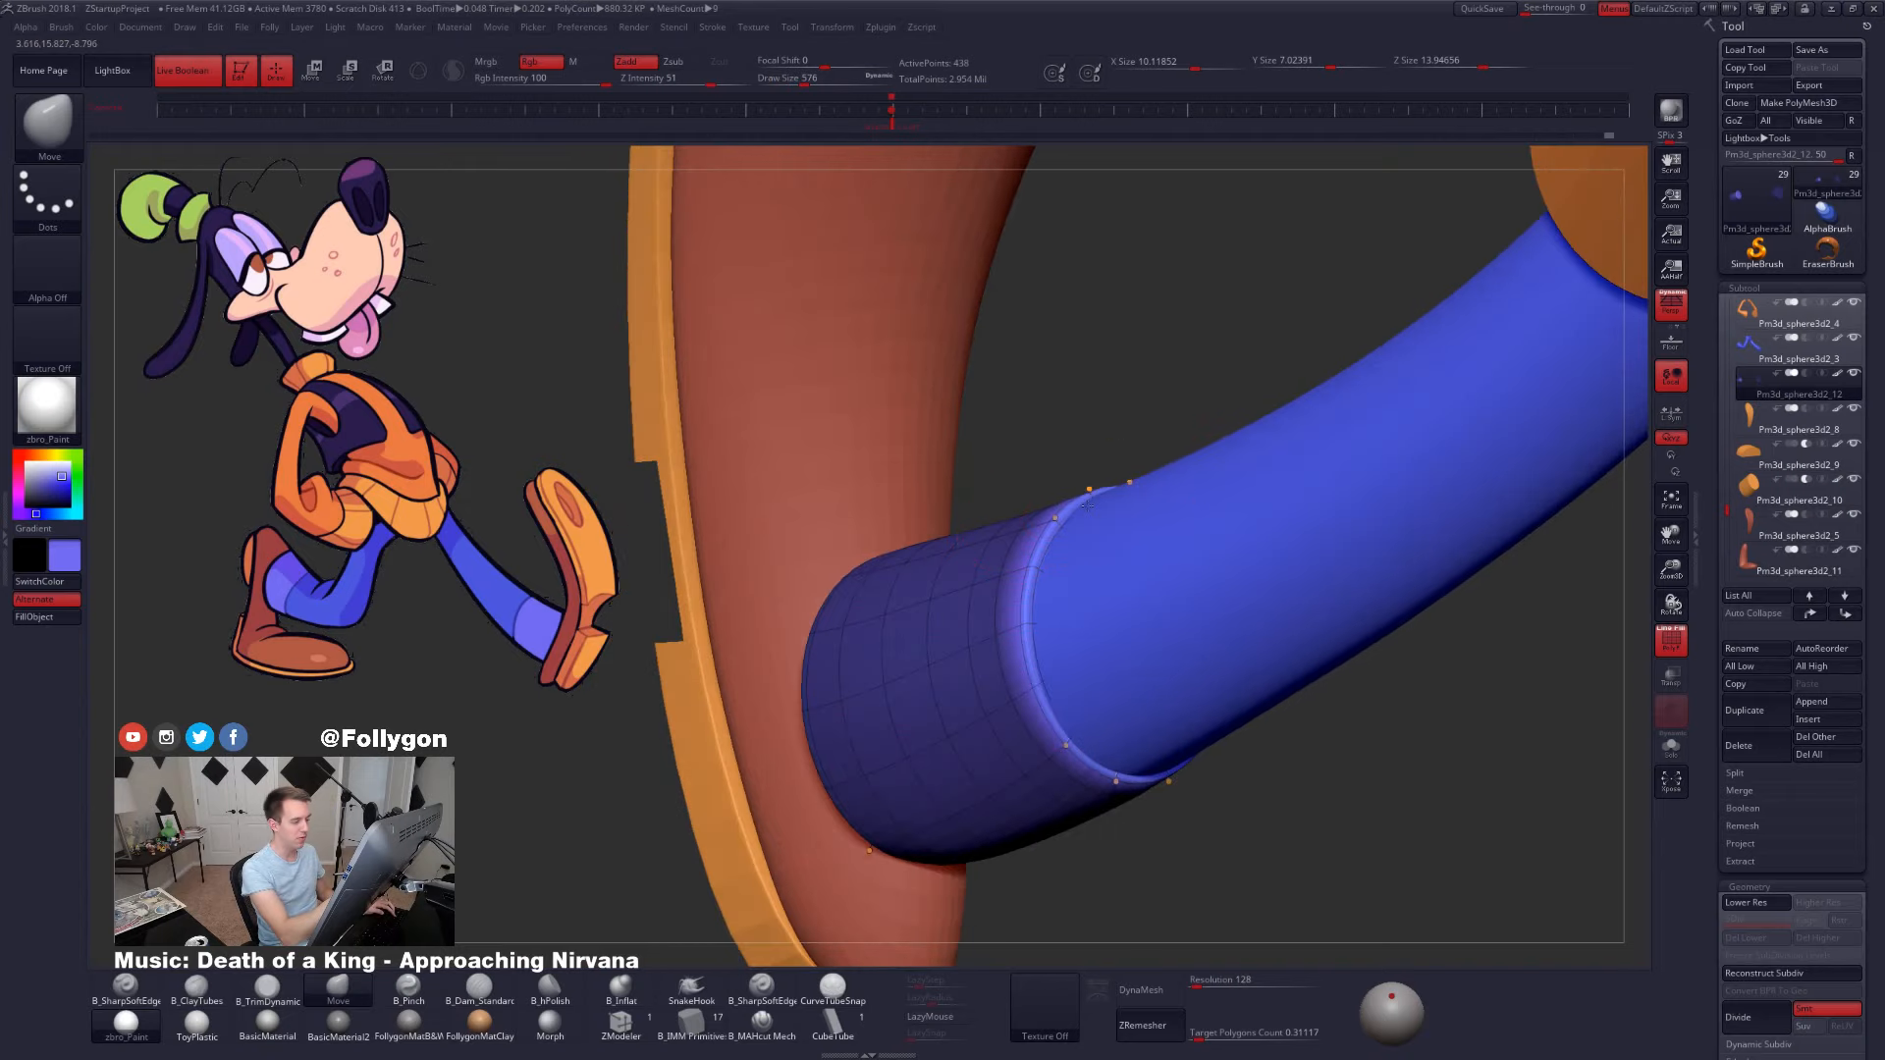
{"action": "right_click_drag", "start_coordinate": [1052, 589], "coordinate": [1039, 589]}
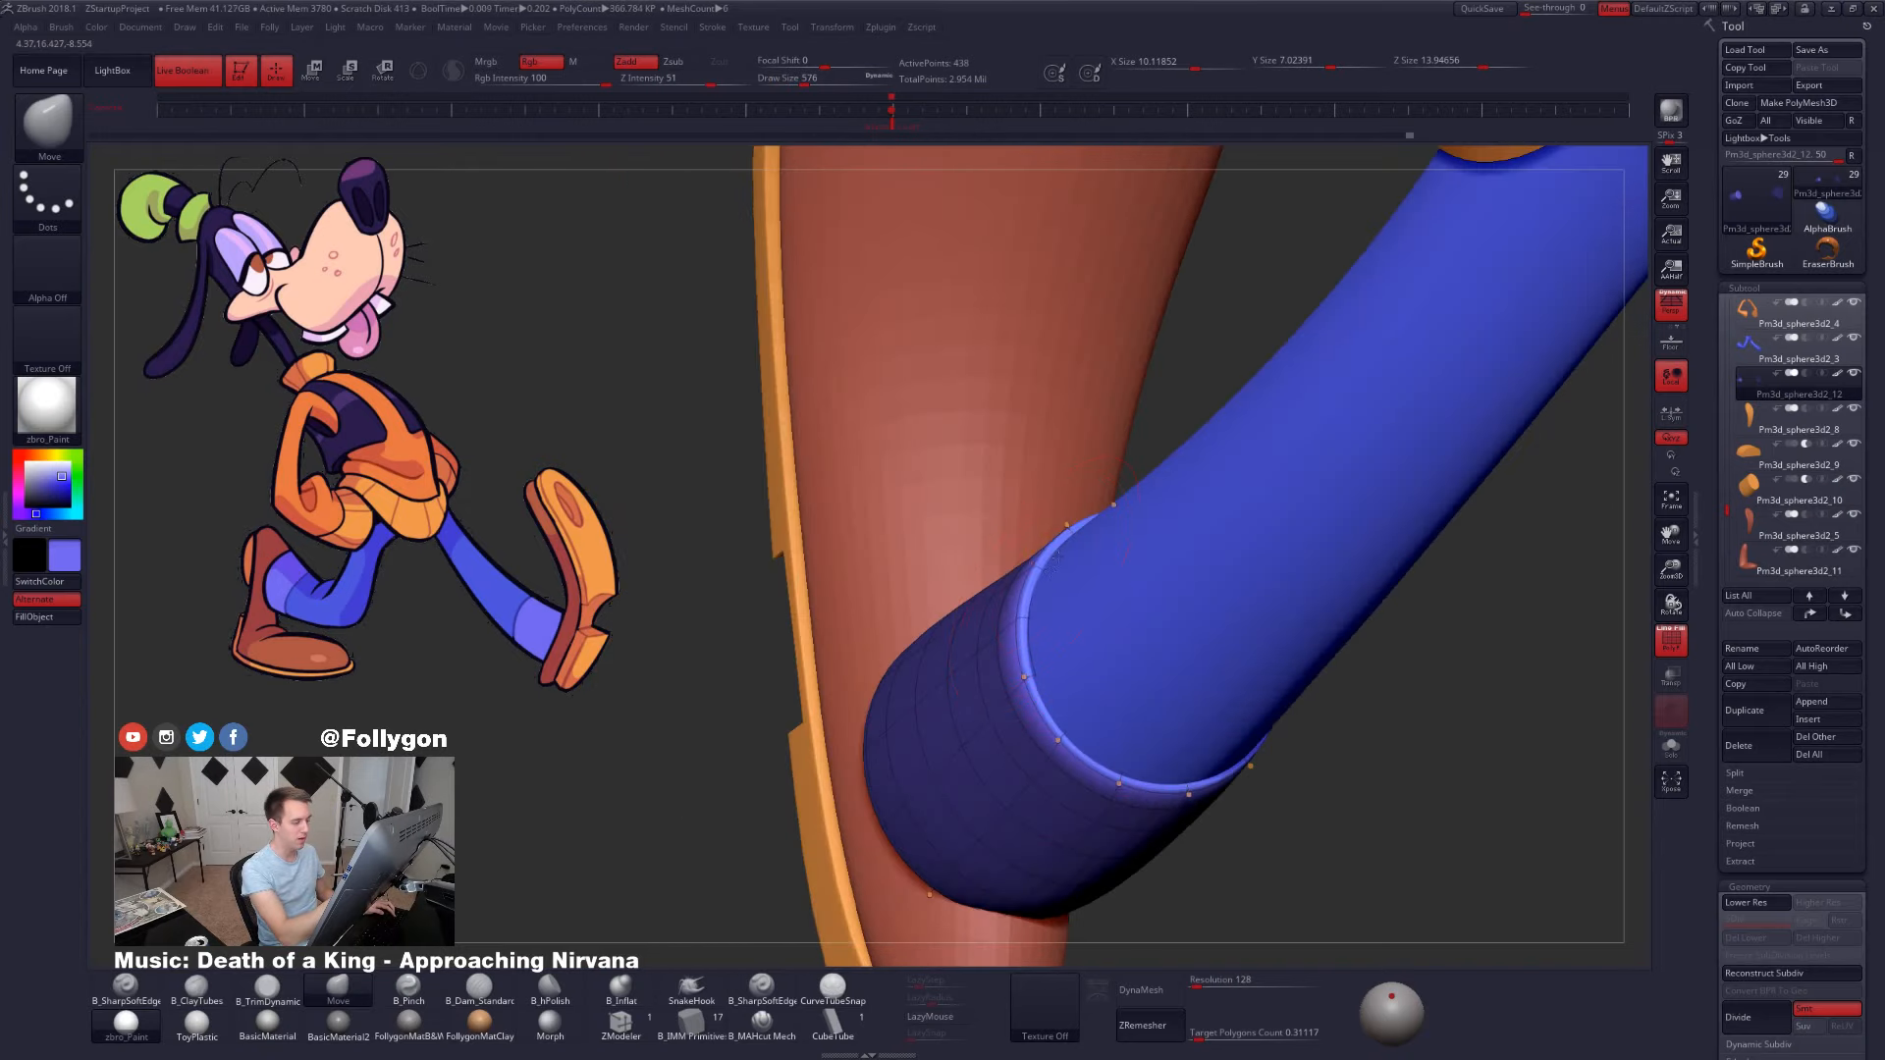
{"action": "right_click_drag", "start_coordinate": [1028, 638], "coordinate": [1038, 642]}
{"action": "right_click_drag", "start_coordinate": [1128, 693], "coordinate": [1267, 726]}
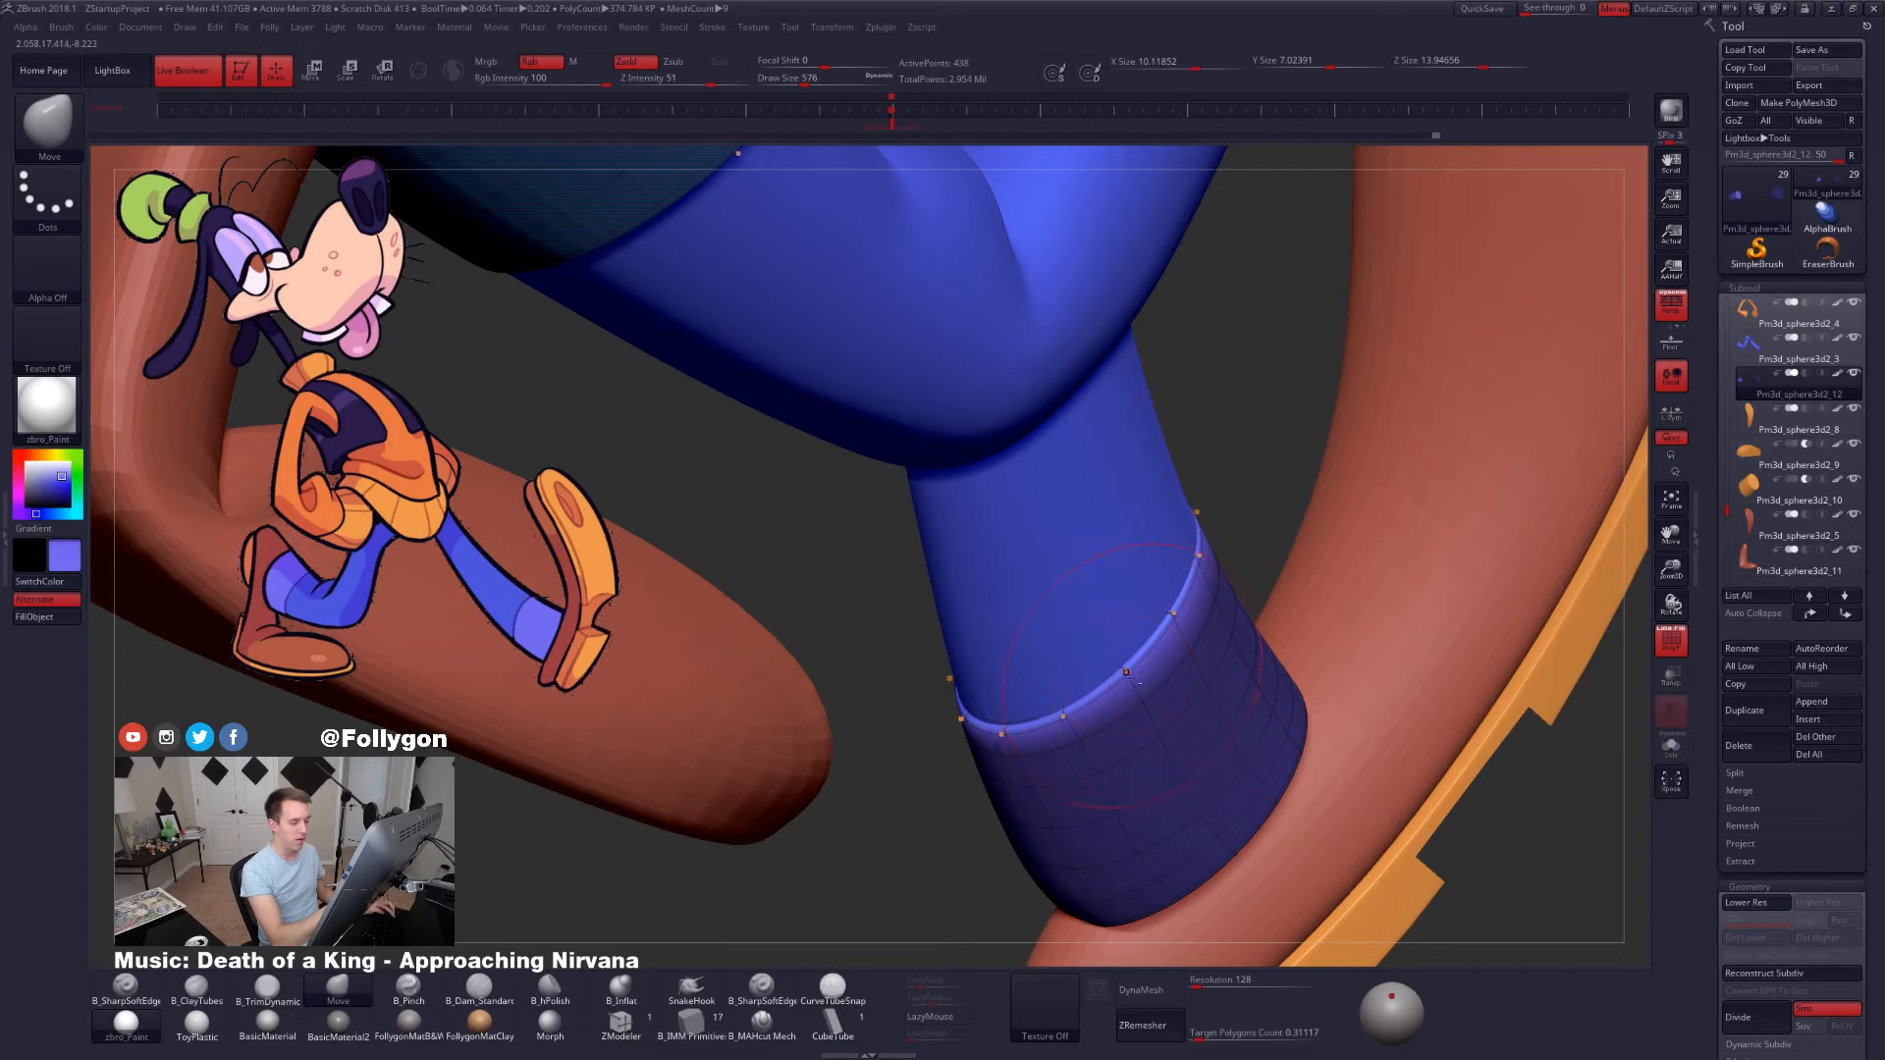
{"action": "right_click_drag", "start_coordinate": [1158, 700], "coordinate": [1243, 494]}
- Clear the mask, hide the polyframe, and refine the straight leg's smoothed cuff with the Move brush at draw sizes 787, 833 and 636
{"action": "key", "text": "shift+d"}
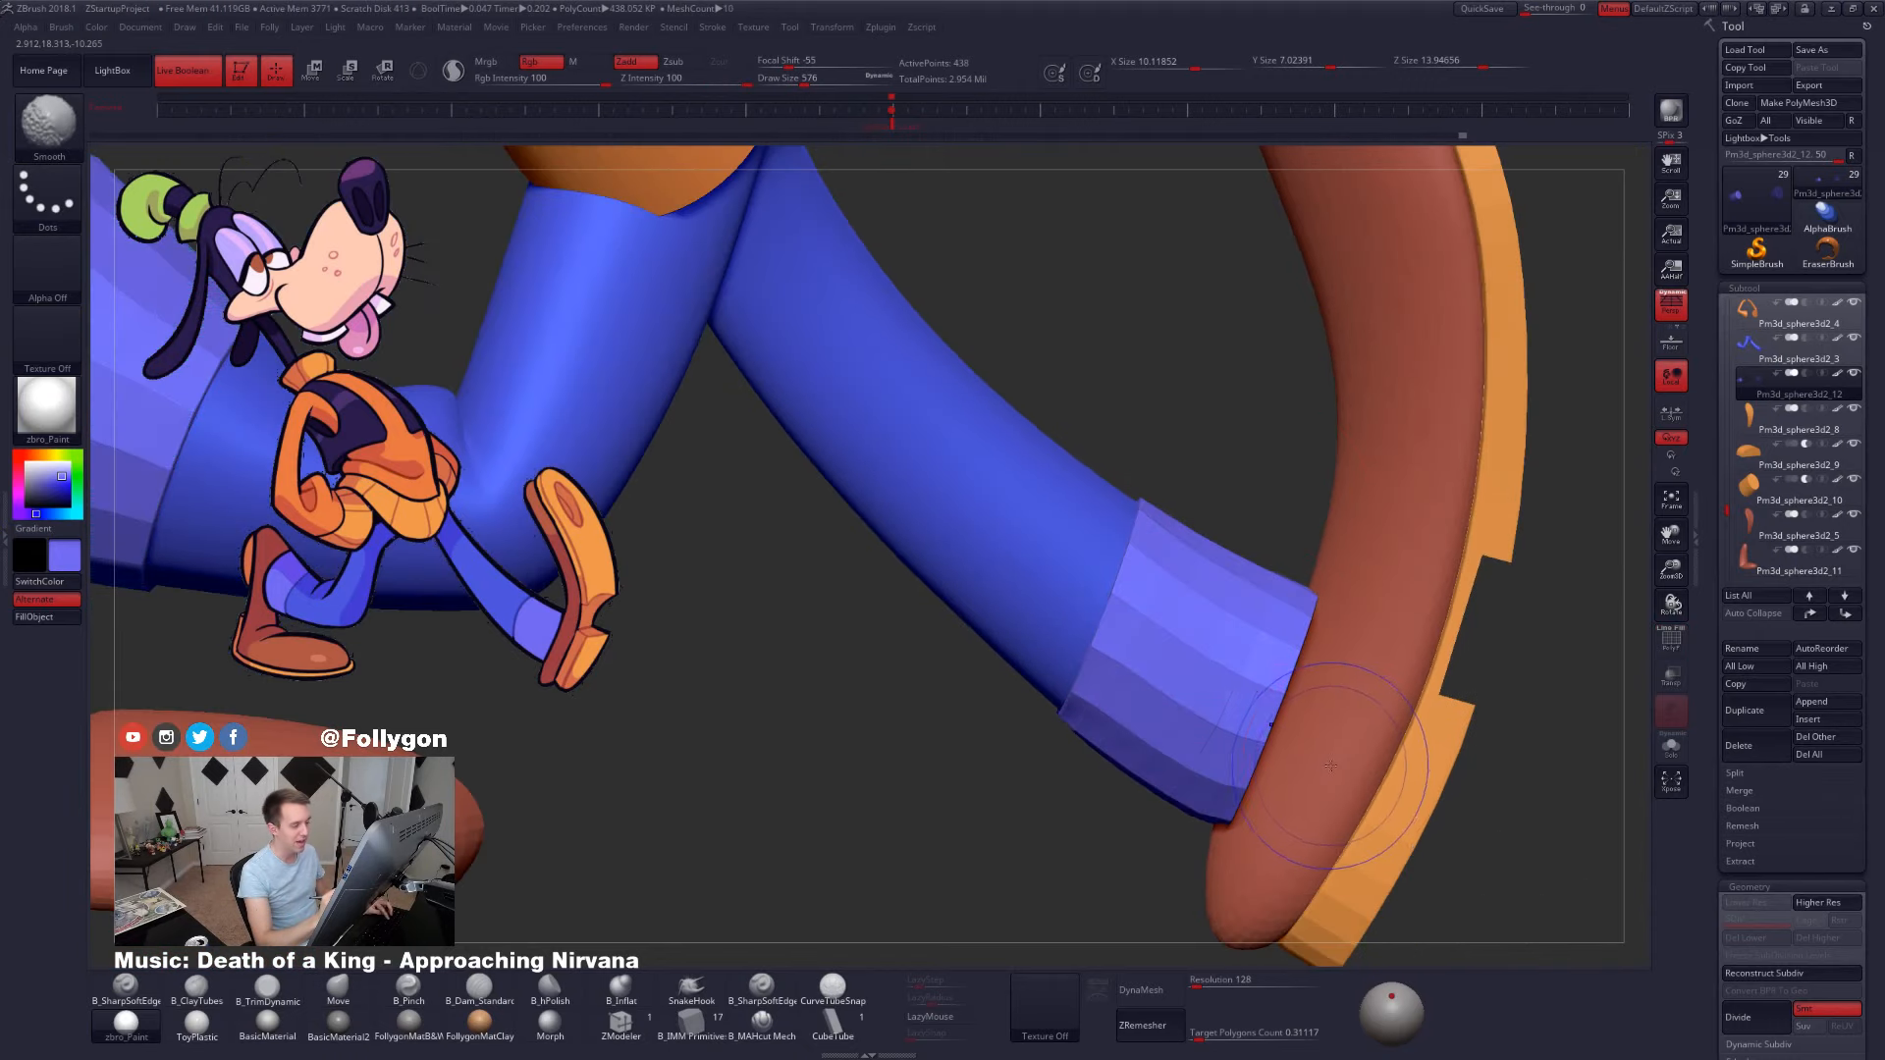
{"action": "key", "text": "d"}
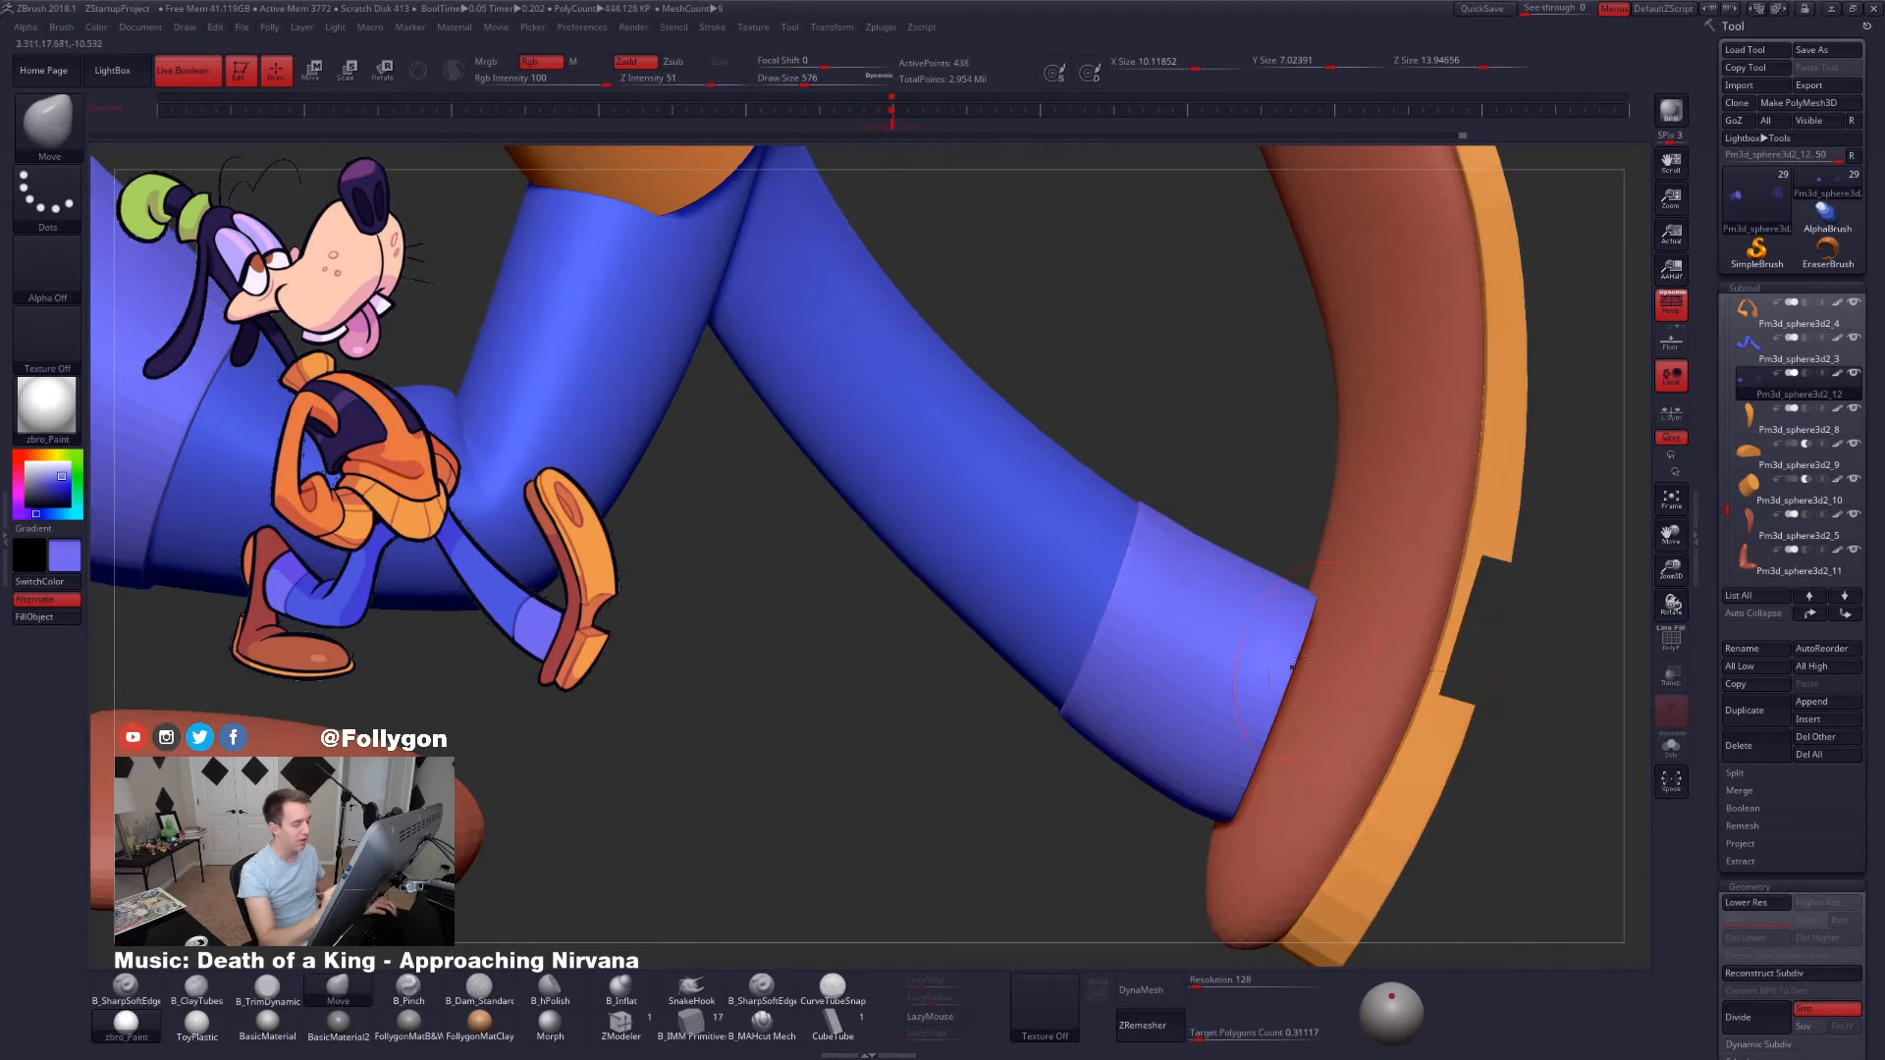
{"action": "key", "text": "space"}
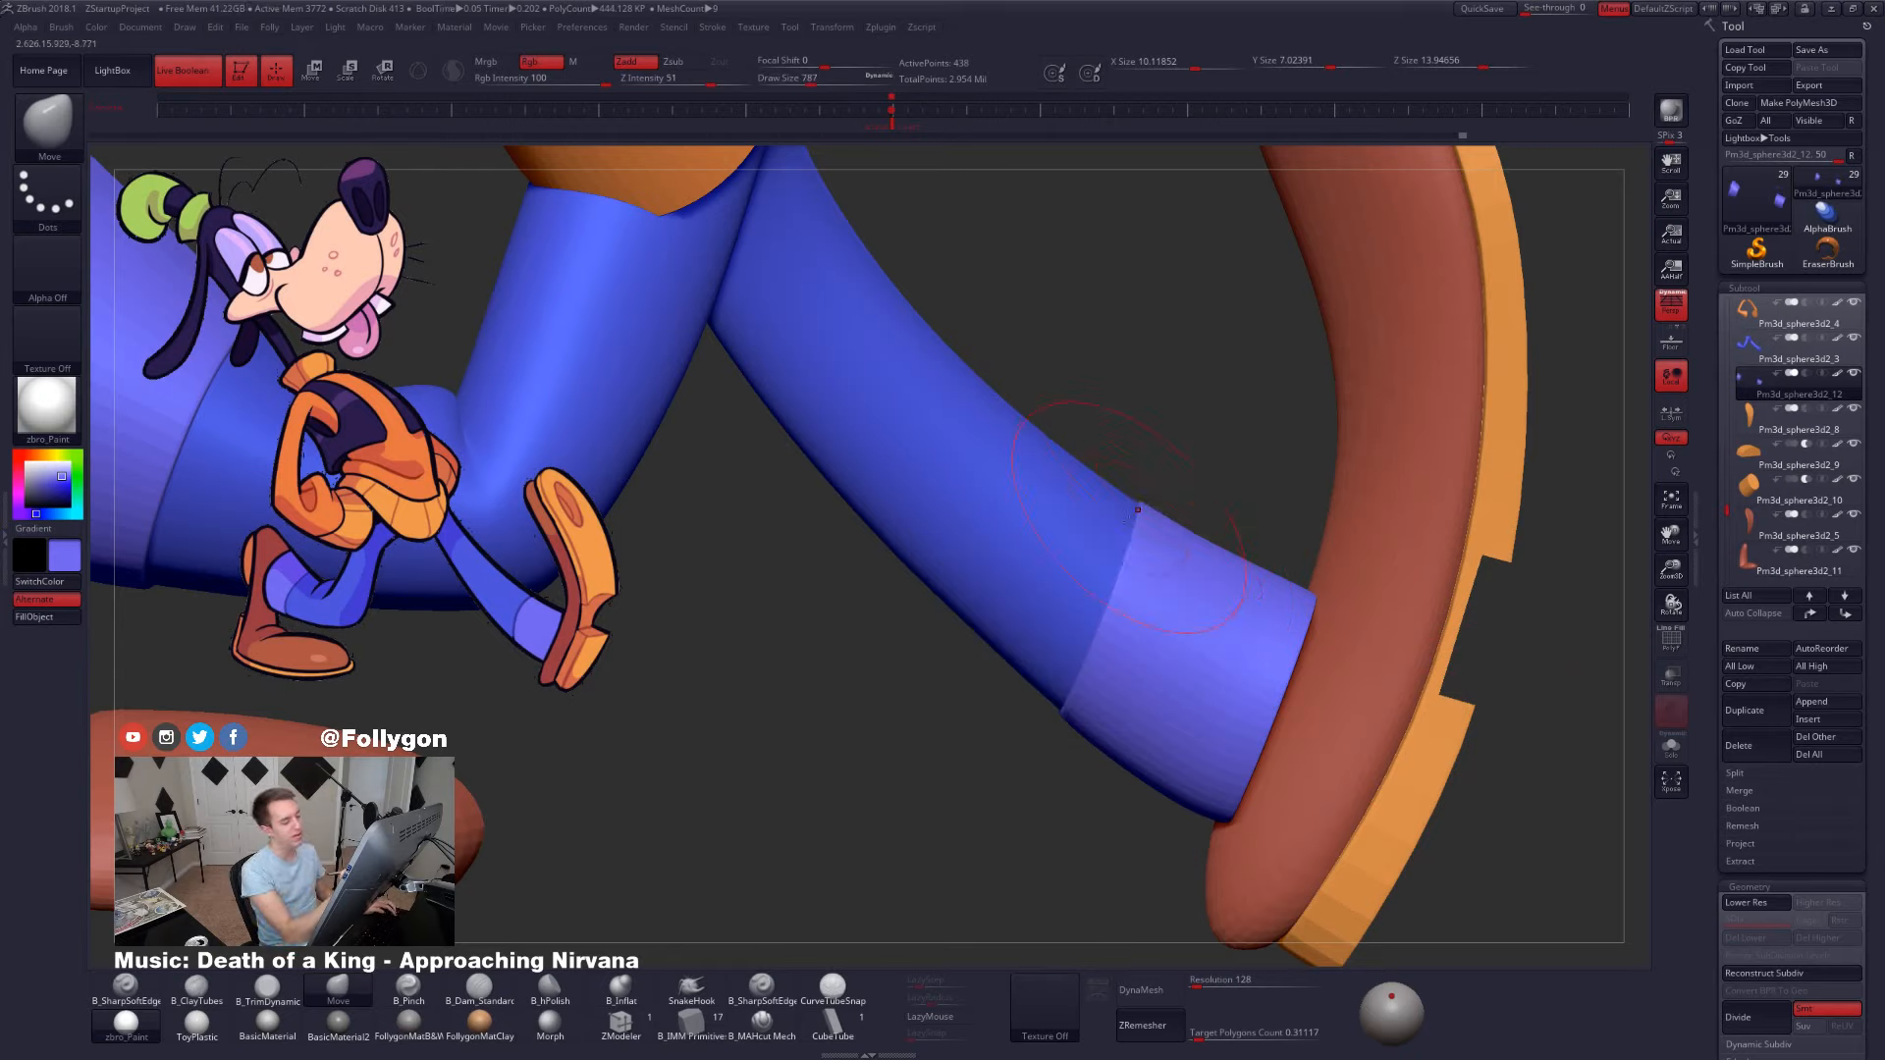
{"action": "key", "text": "space"}
{"action": "left_click_drag", "start_coordinate": [1143, 528], "coordinate": [1148, 529]}
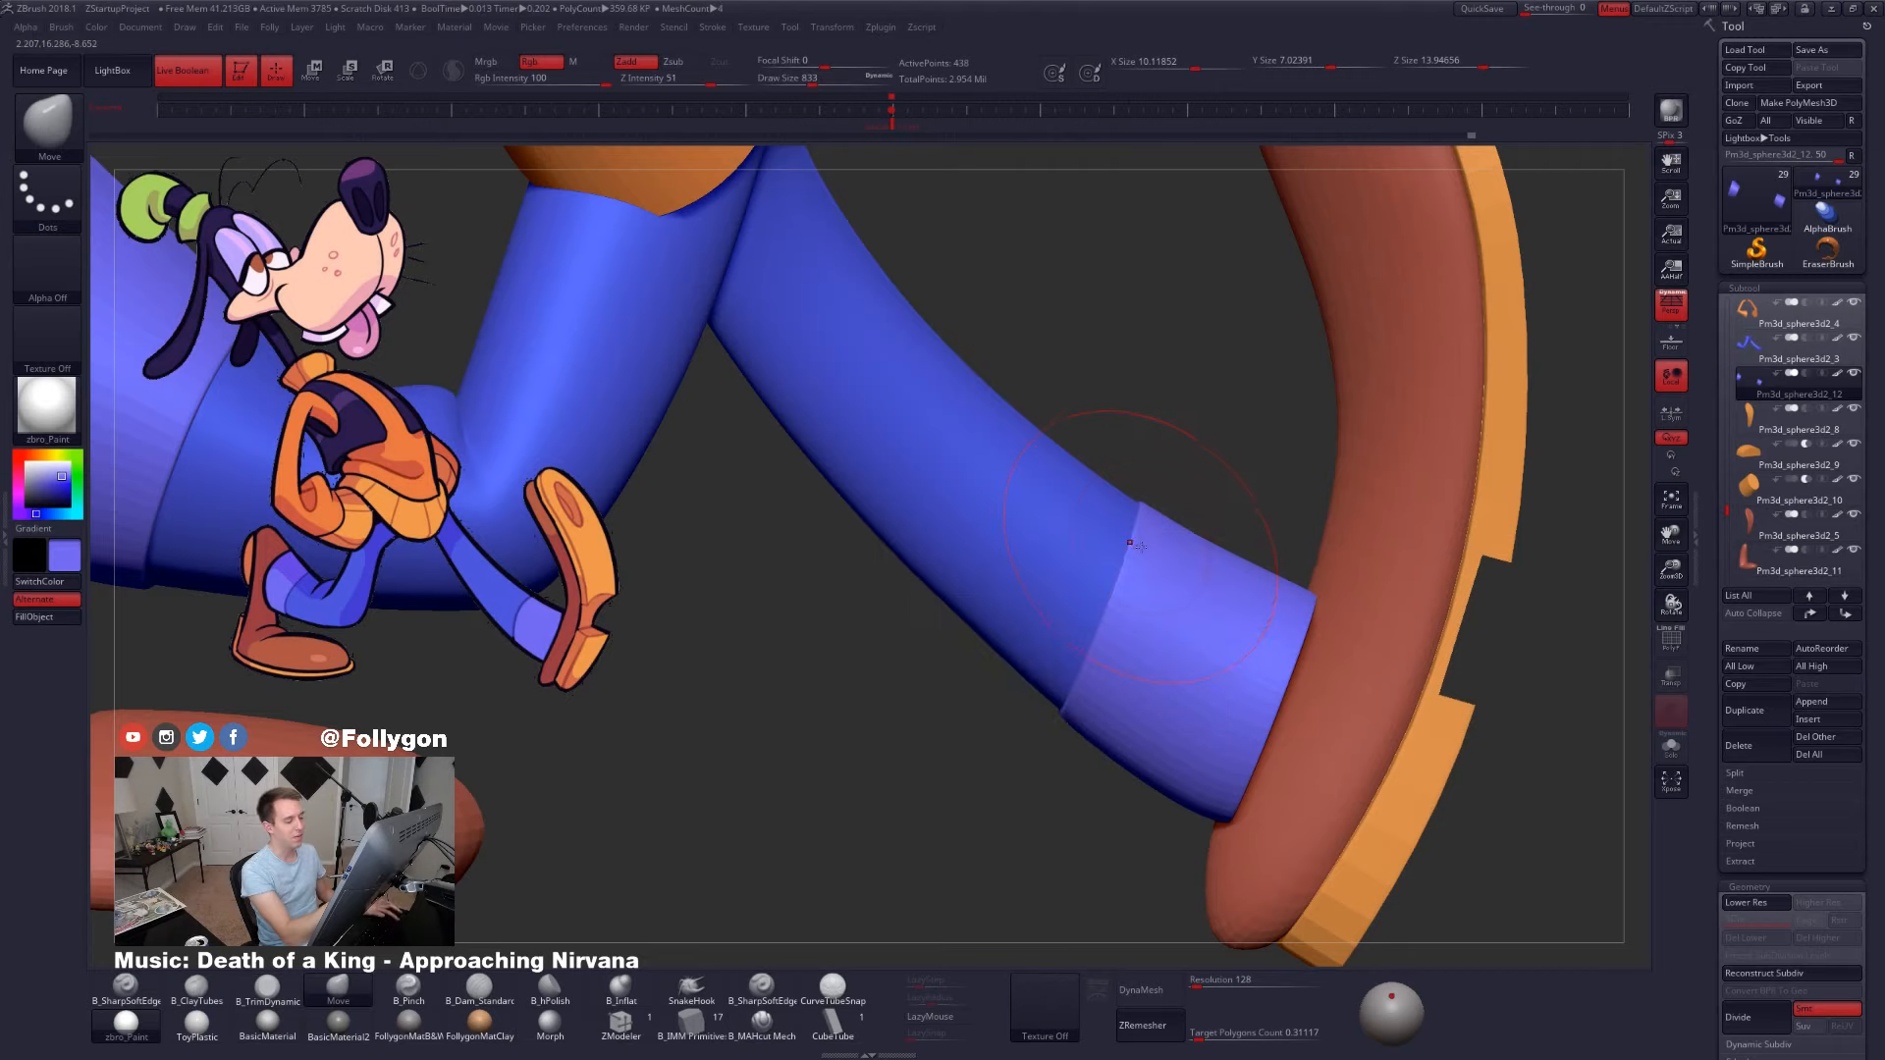
{"action": "right_click_drag", "start_coordinate": [1147, 528], "coordinate": [1276, 543]}
{"action": "right_click_drag", "start_coordinate": [1133, 543], "coordinate": [1065, 508]}
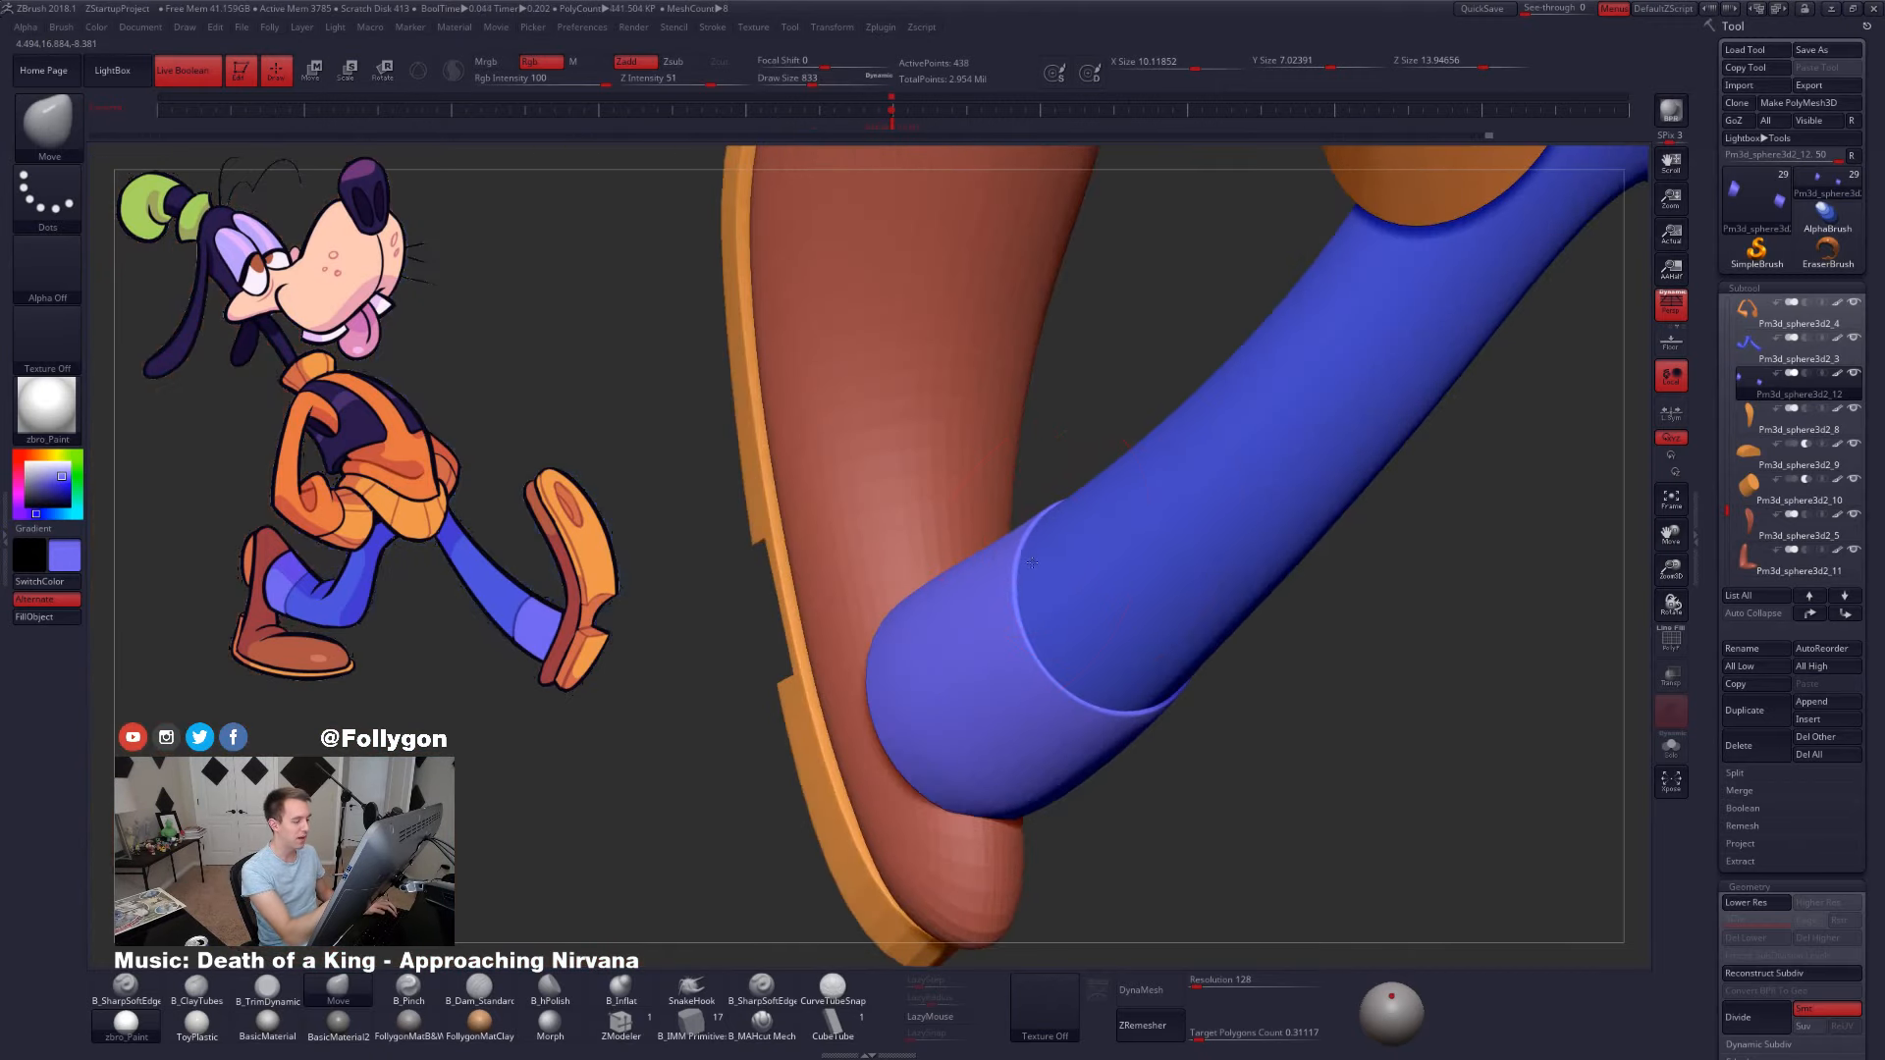
{"action": "right_click_drag", "start_coordinate": [1037, 610], "coordinate": [987, 613]}
{"action": "key", "text": "space"}
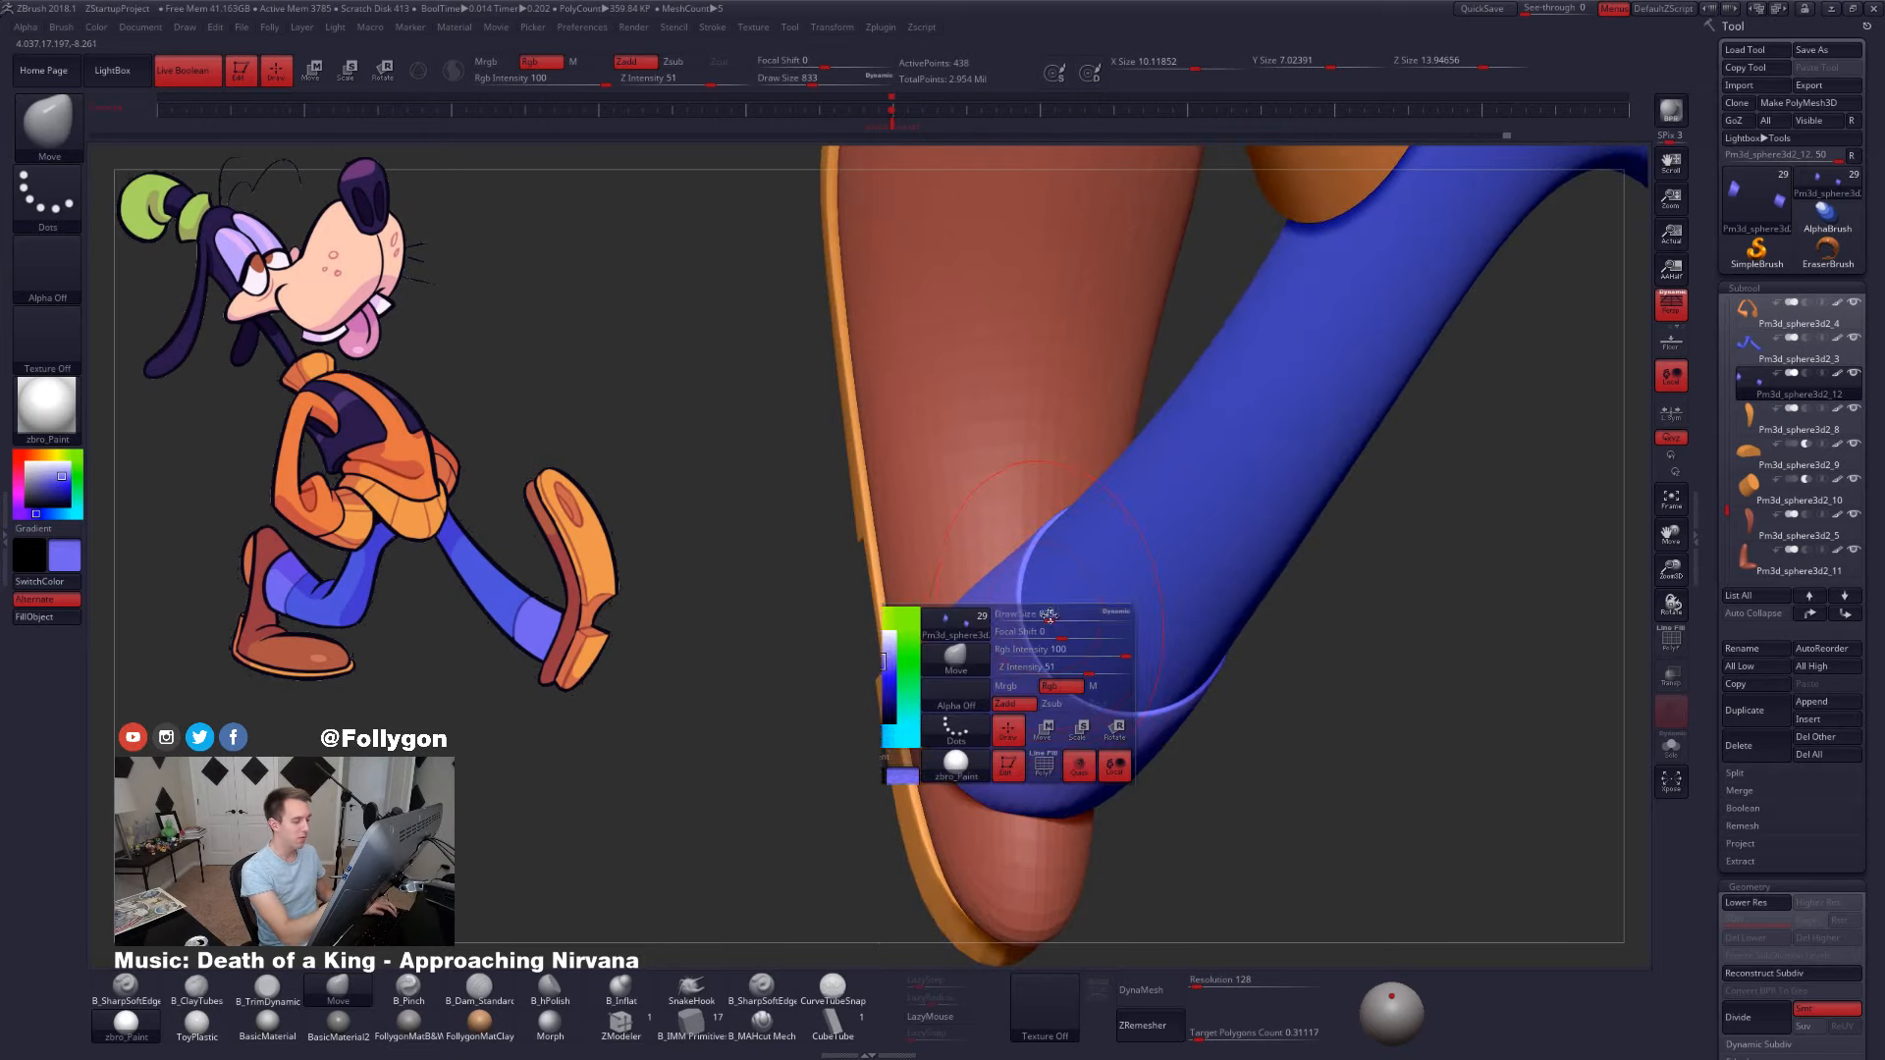
{"action": "left_click_drag", "start_coordinate": [1053, 631], "coordinate": [1042, 630]}
{"action": "mouse_move", "coordinate": [1042, 627]}
{"action": "right_mouse_down"}
{"action": "mouse_move", "coordinate": [1057, 690]}
{"action": "mouse_move", "coordinate": [1329, 769]}
{"action": "right_mouse_up"}
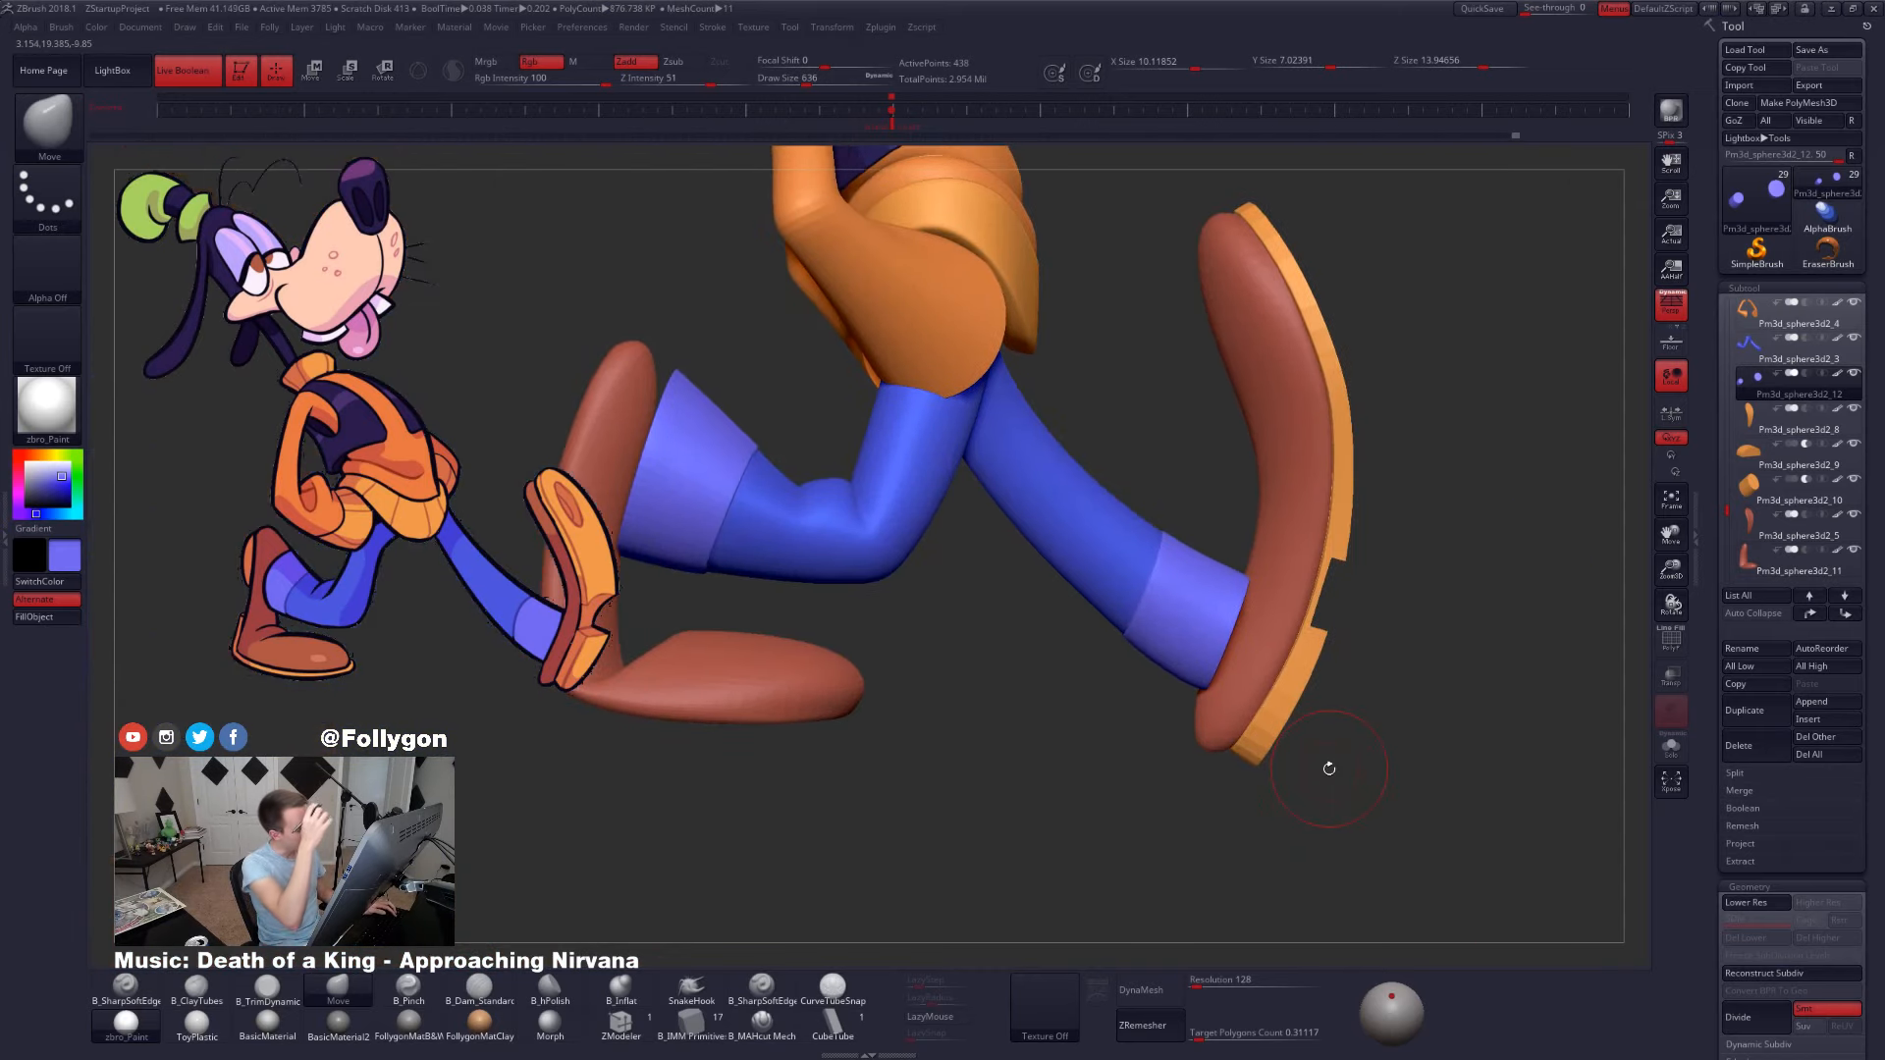
- Refine the bent leg's cuff edge from both sides with the Move brush at draw size 610, checking it against the reference drawing
{"action": "right_click_drag", "start_coordinate": [1422, 770], "coordinate": [1357, 785]}
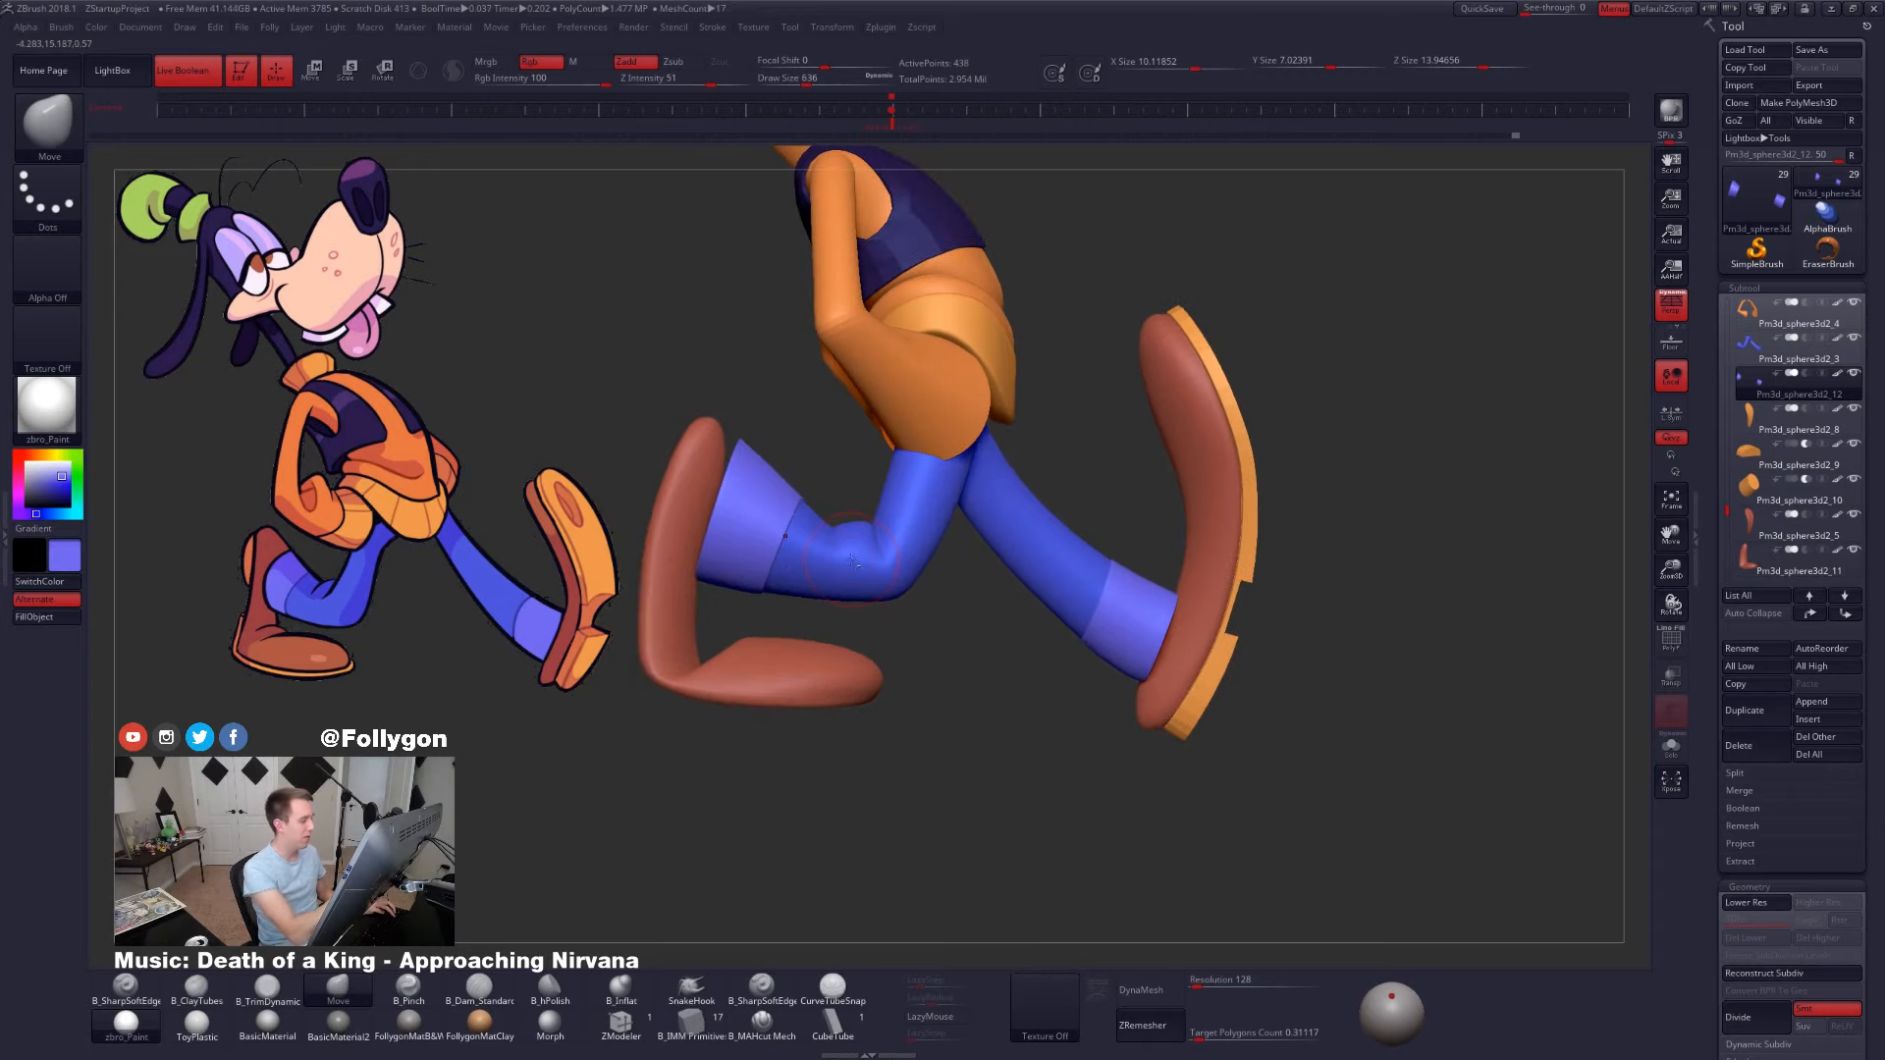
{"action": "left_click_drag", "start_coordinate": [1345, 746], "coordinate": [1498, 856], "text": "alt"}
{"action": "key", "text": "space"}
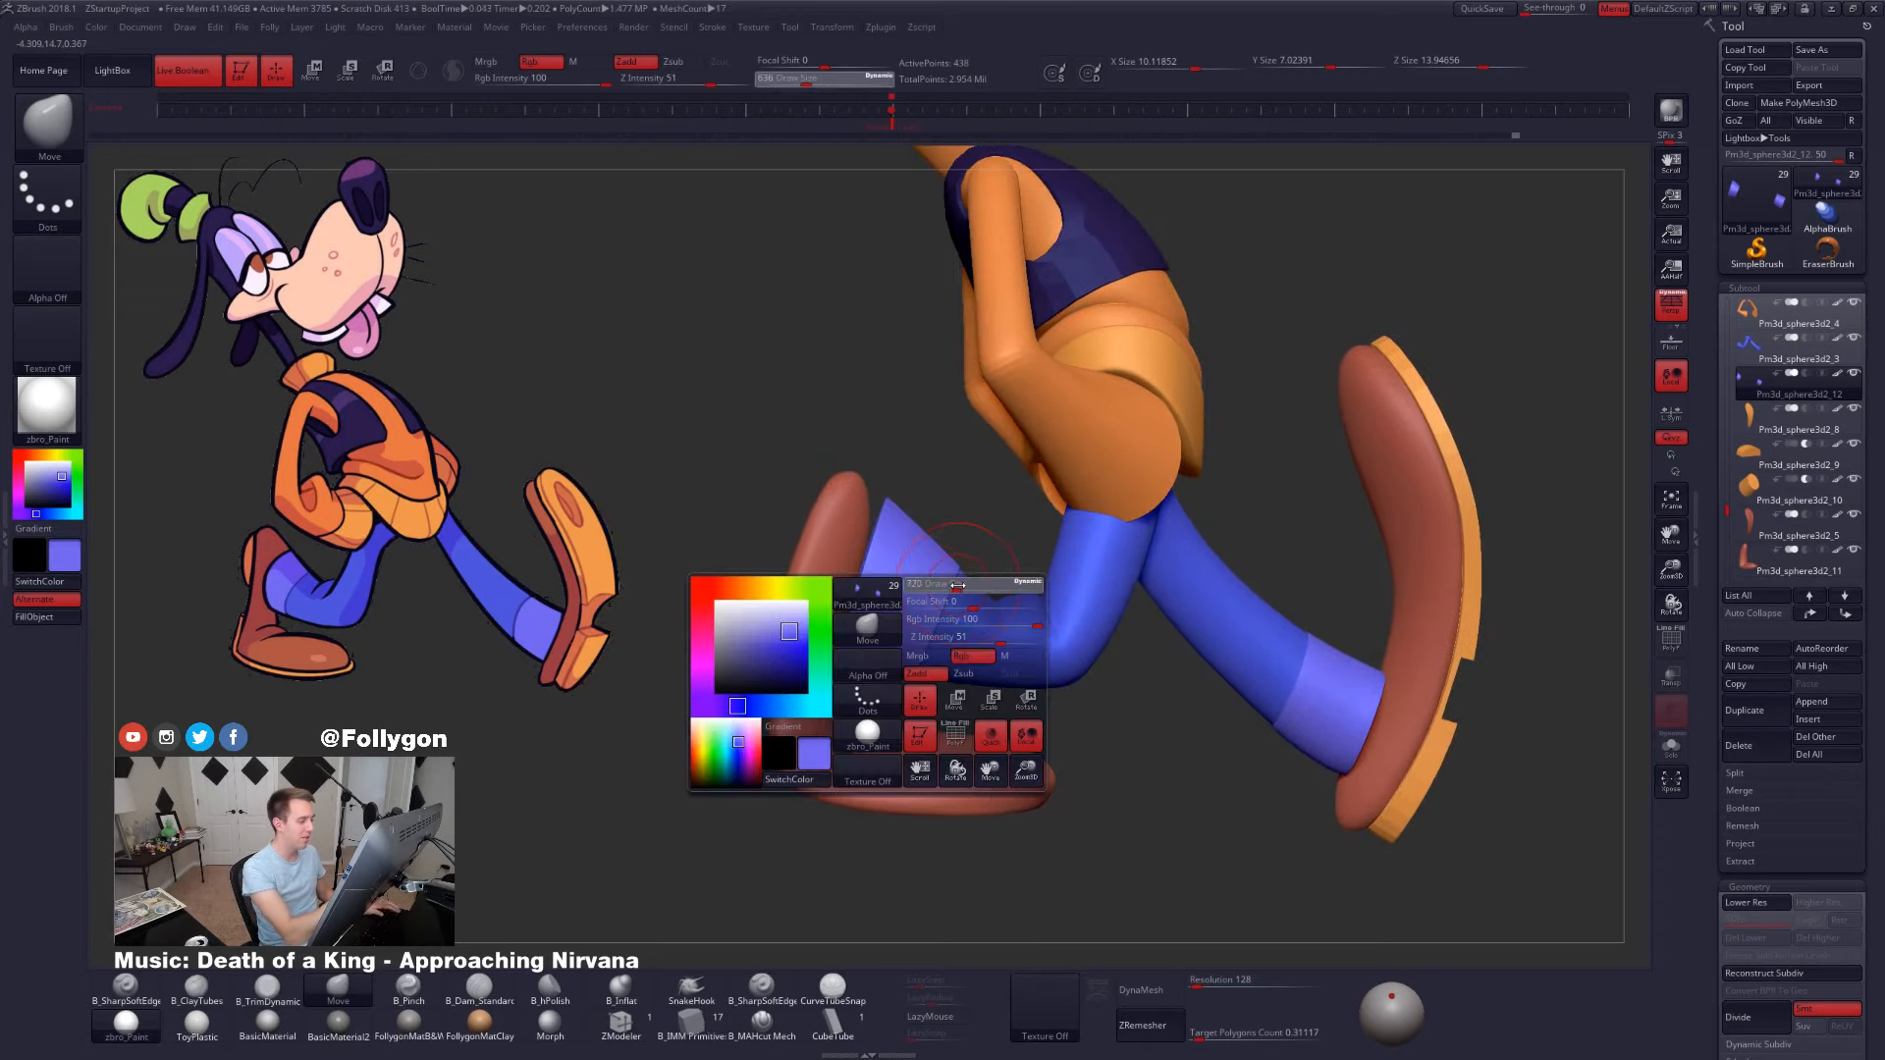
{"action": "left_click_drag", "start_coordinate": [952, 587], "coordinate": [942, 630]}
{"action": "key", "text": "space"}
{"action": "left_click_drag", "start_coordinate": [1159, 756], "coordinate": [1531, 761]}
{"action": "left_click_drag", "start_coordinate": [936, 634], "coordinate": [980, 600], "text": "alt"}
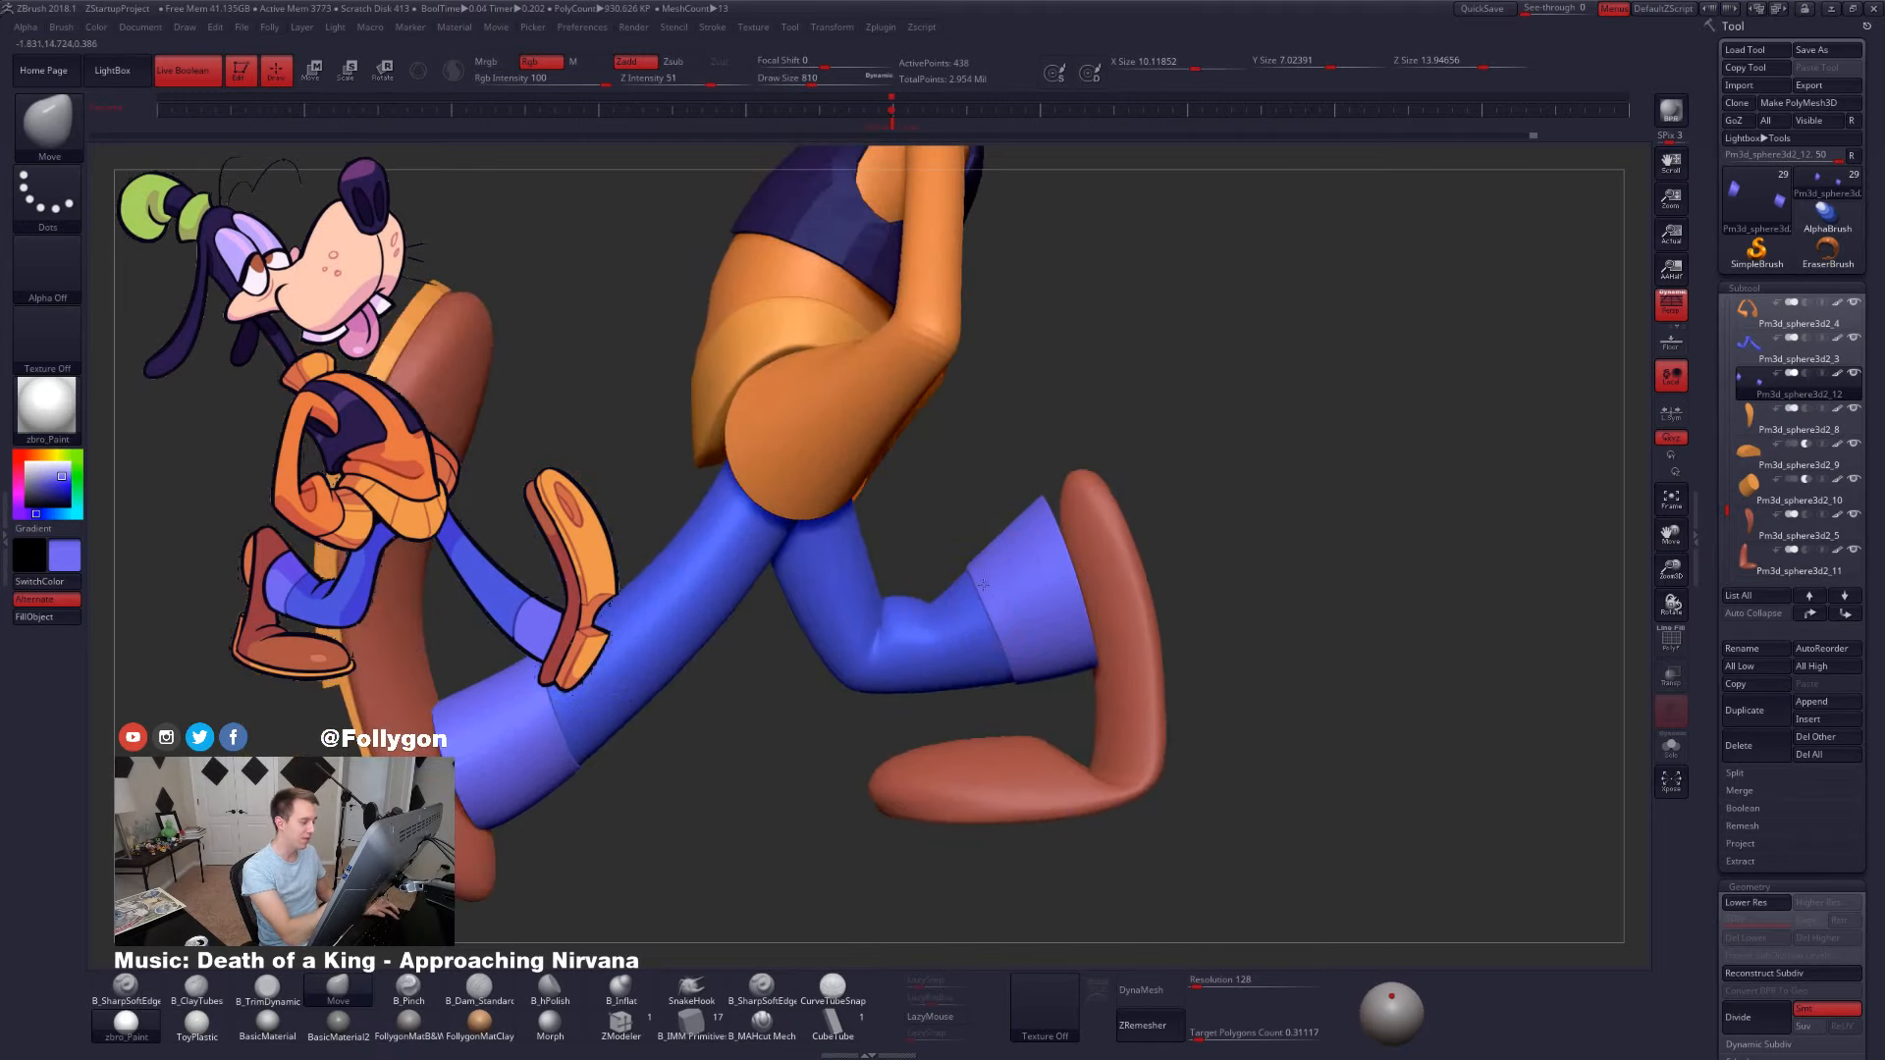
{"action": "key", "text": "space"}
{"action": "mouse_move", "coordinate": [1017, 666]}
{"action": "left_mouse_down"}
{"action": "mouse_move", "coordinate": [1036, 725]}
{"action": "mouse_move", "coordinate": [1017, 677]}
{"action": "mouse_move", "coordinate": [1222, 732]}
{"action": "left_mouse_up"}
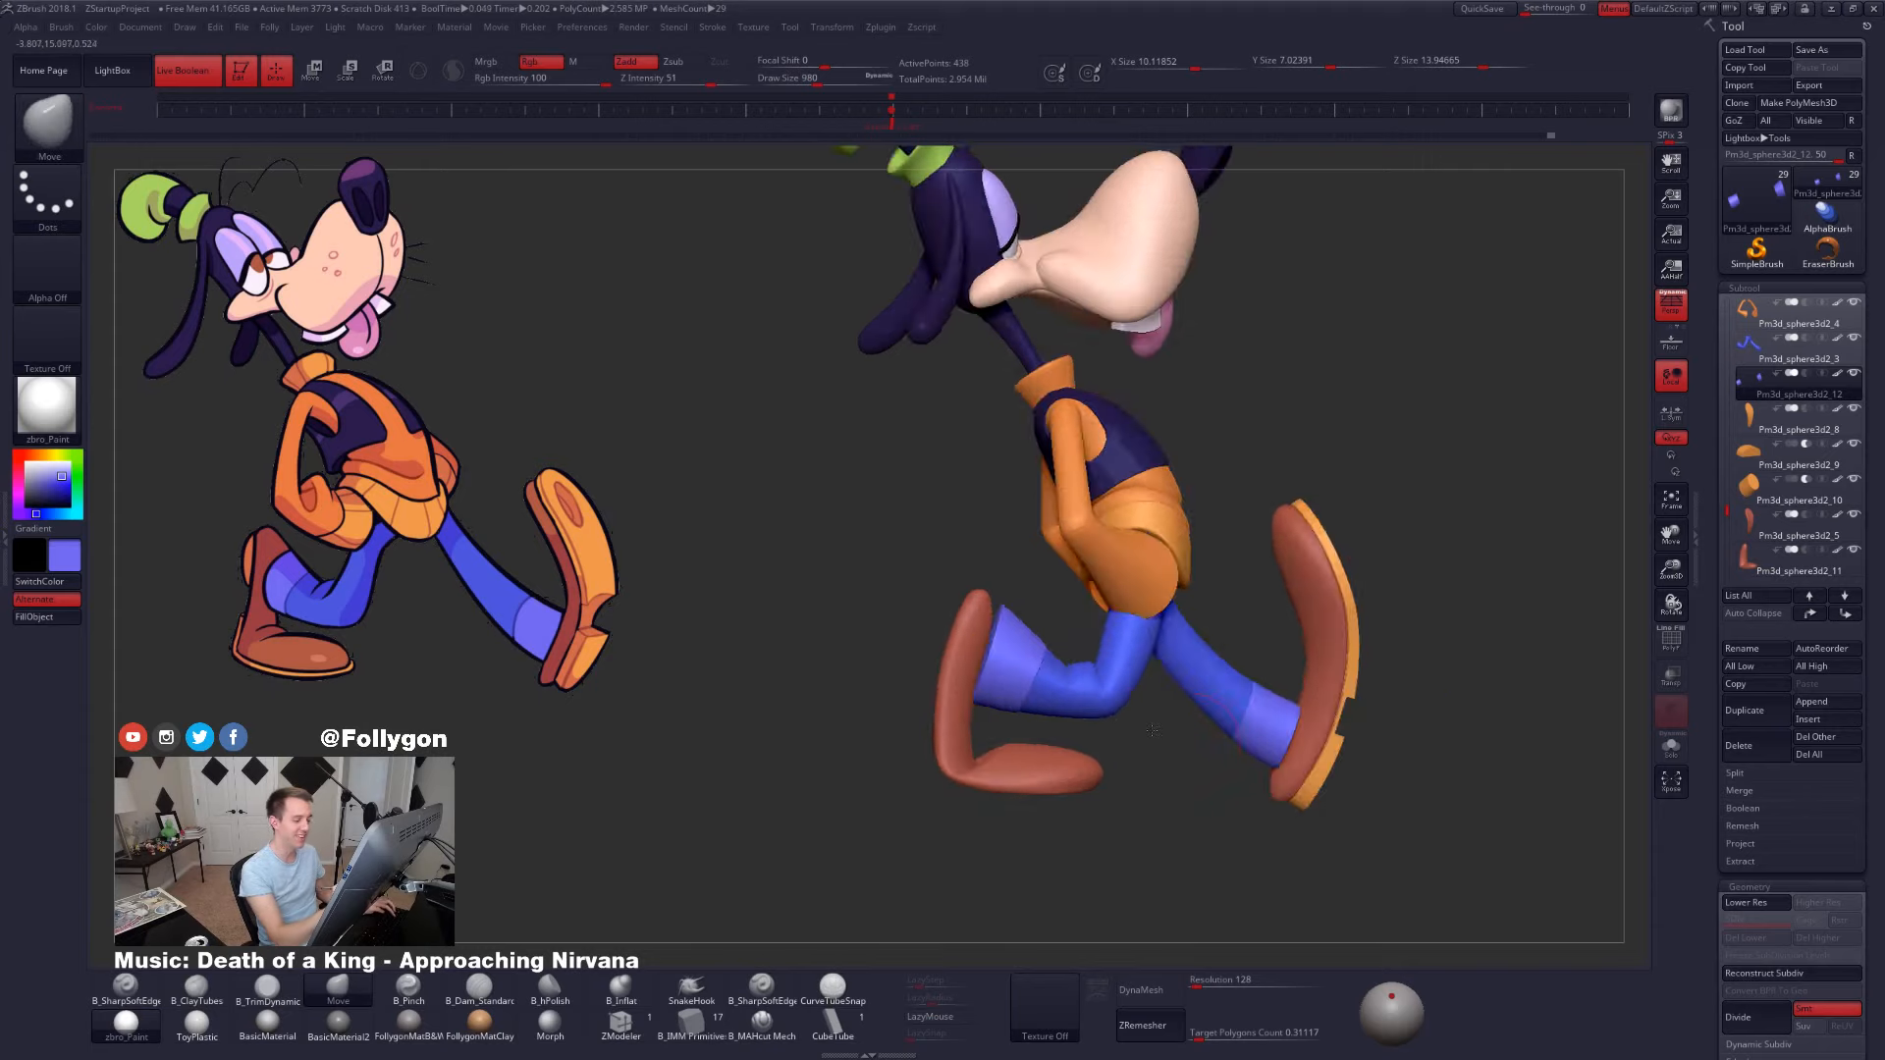
{"action": "mouse_move", "coordinate": [1239, 834]}
{"action": "left_mouse_down", "text": "alt"}
{"action": "mouse_move", "coordinate": [1166, 715]}
{"action": "mouse_move", "coordinate": [1228, 770]}
{"action": "left_mouse_up", "text": "alt"}
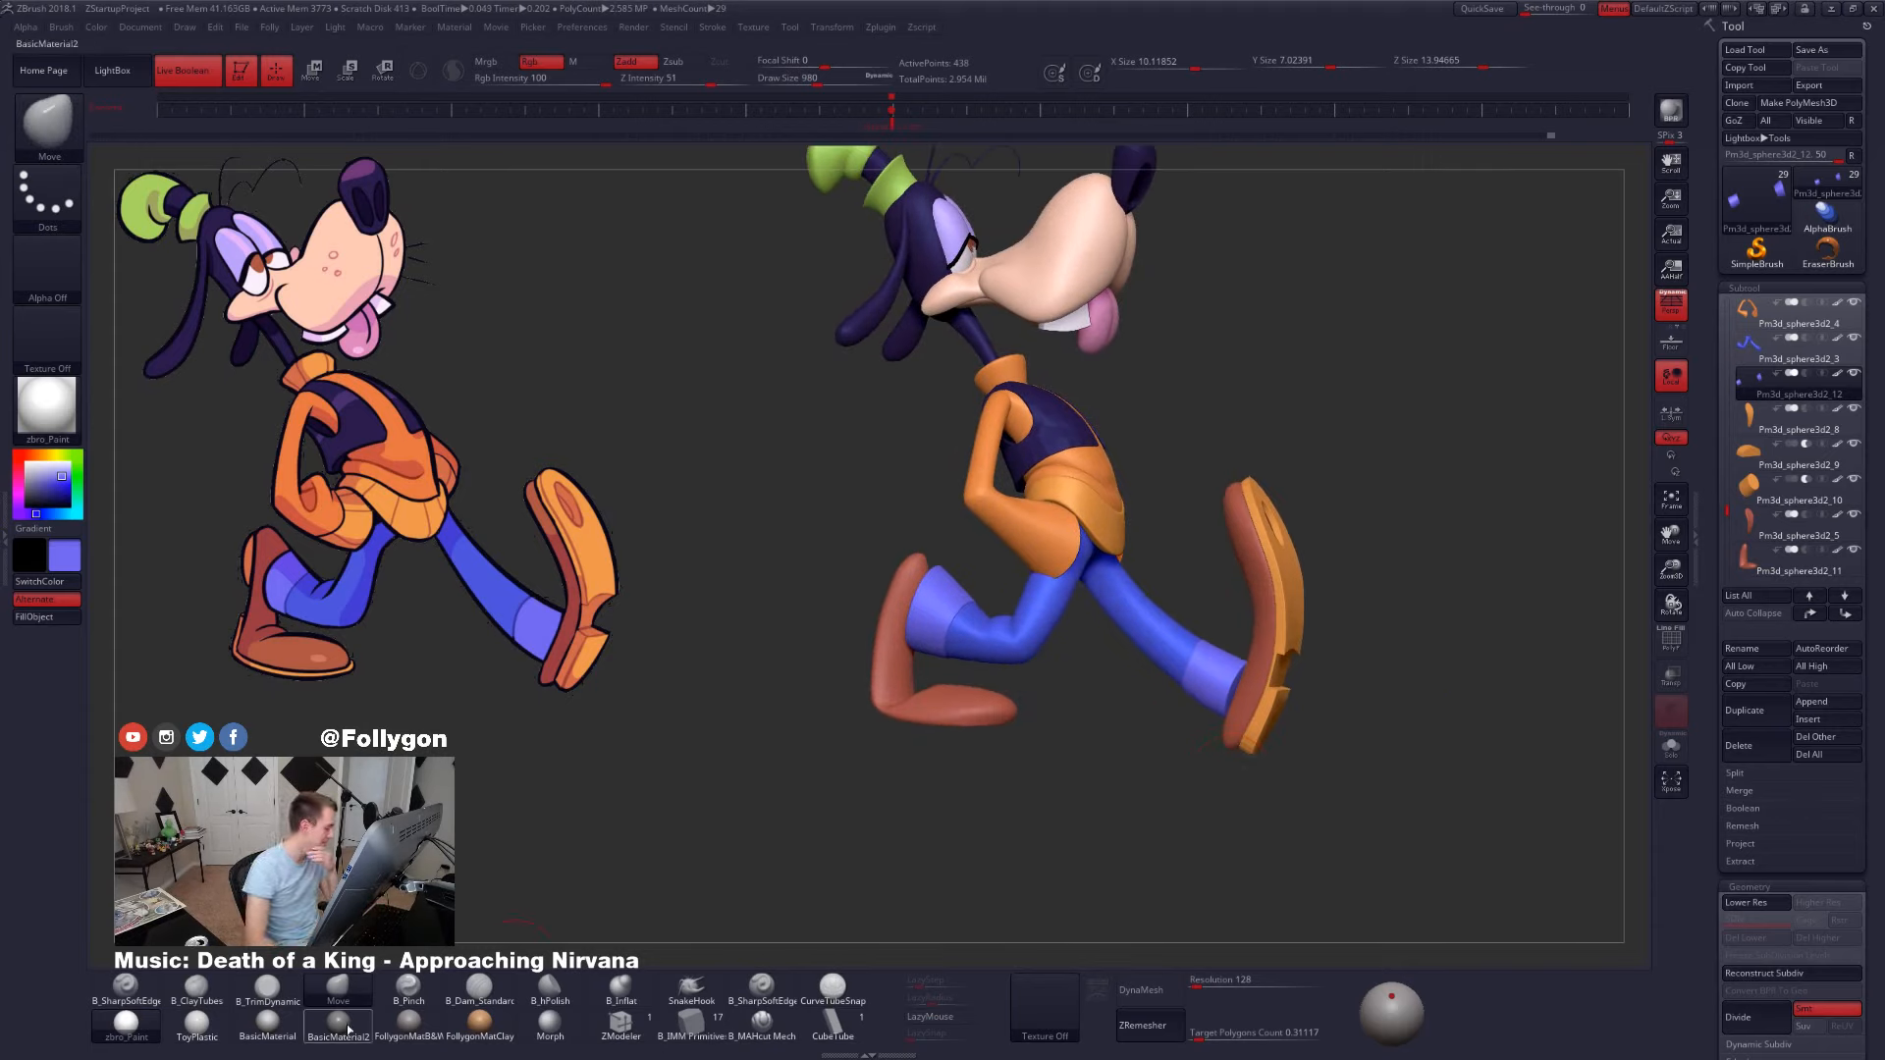
- Make FollygonMatB&W the active material and white the active colour, and expand the side tray with the plugins
{"action": "left_click", "coordinate": [409, 1021]}
{"action": "left_click_drag", "start_coordinate": [66, 487], "coordinate": [26, 463]}
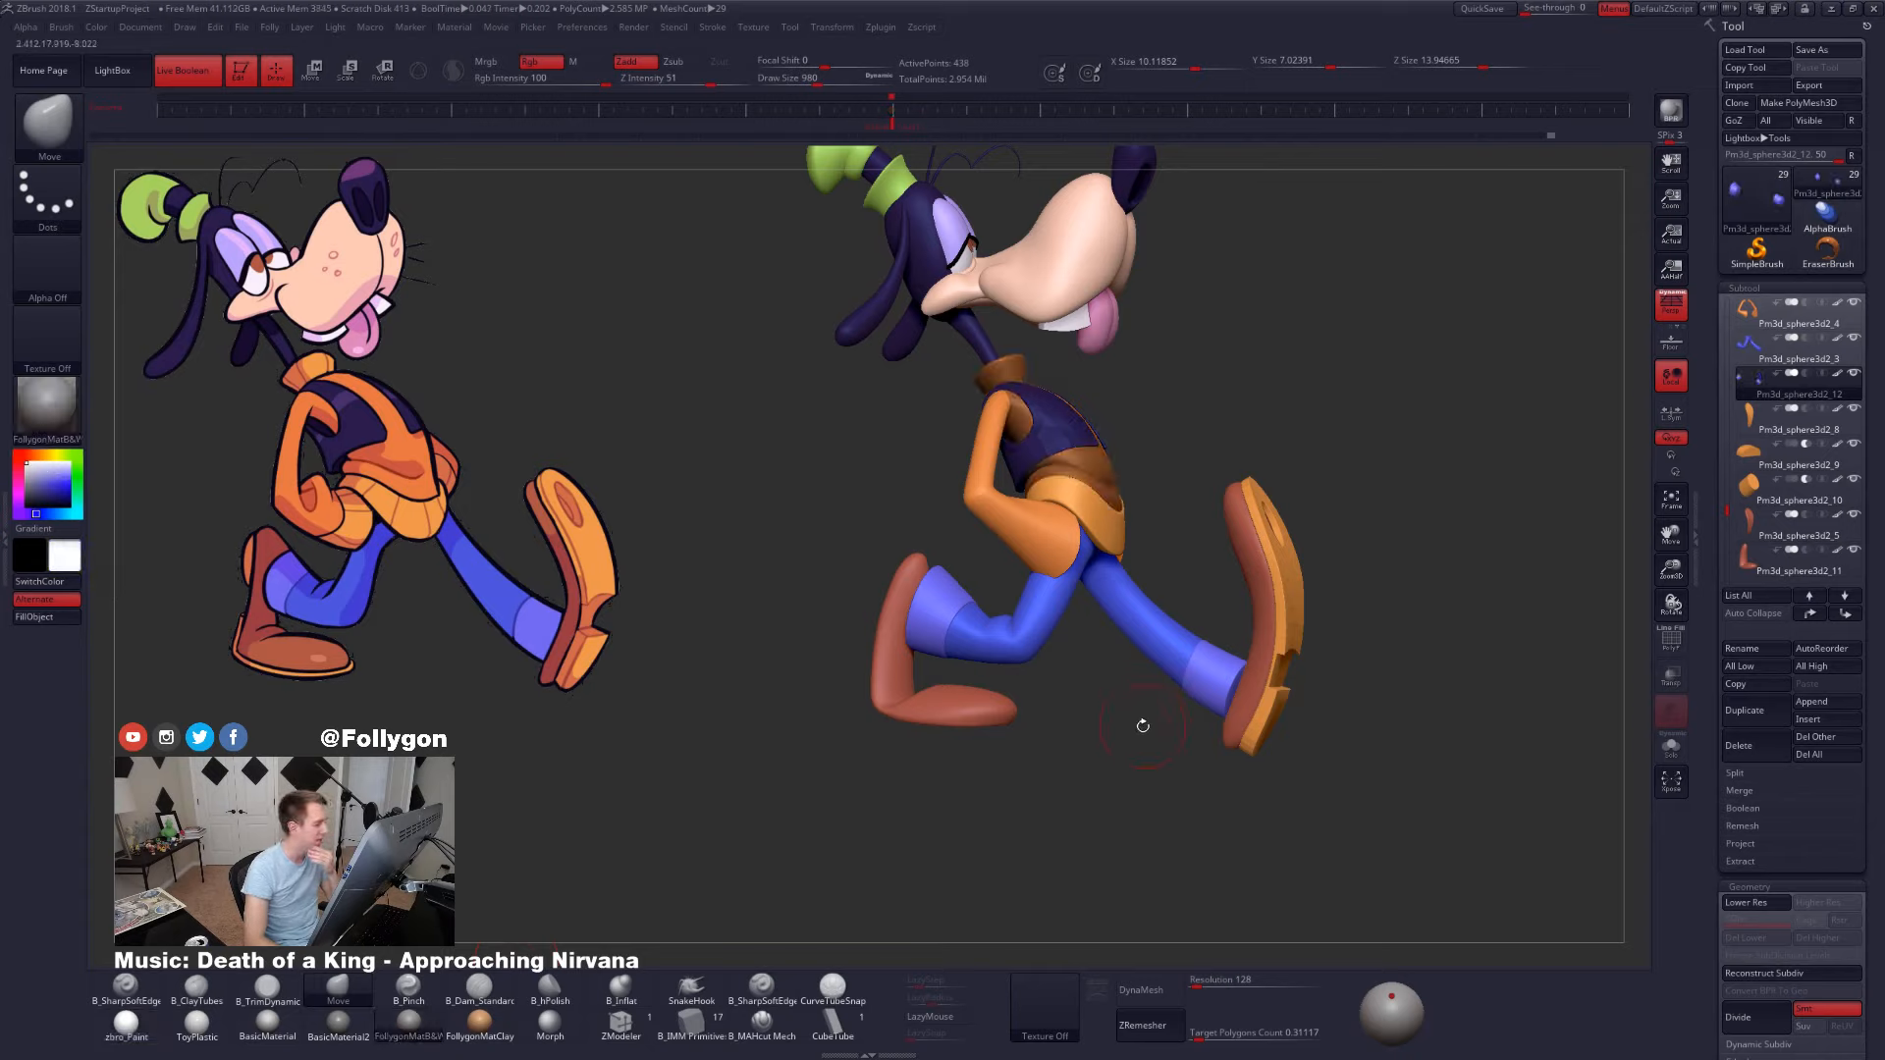
{"action": "left_click", "coordinate": [8, 466]}
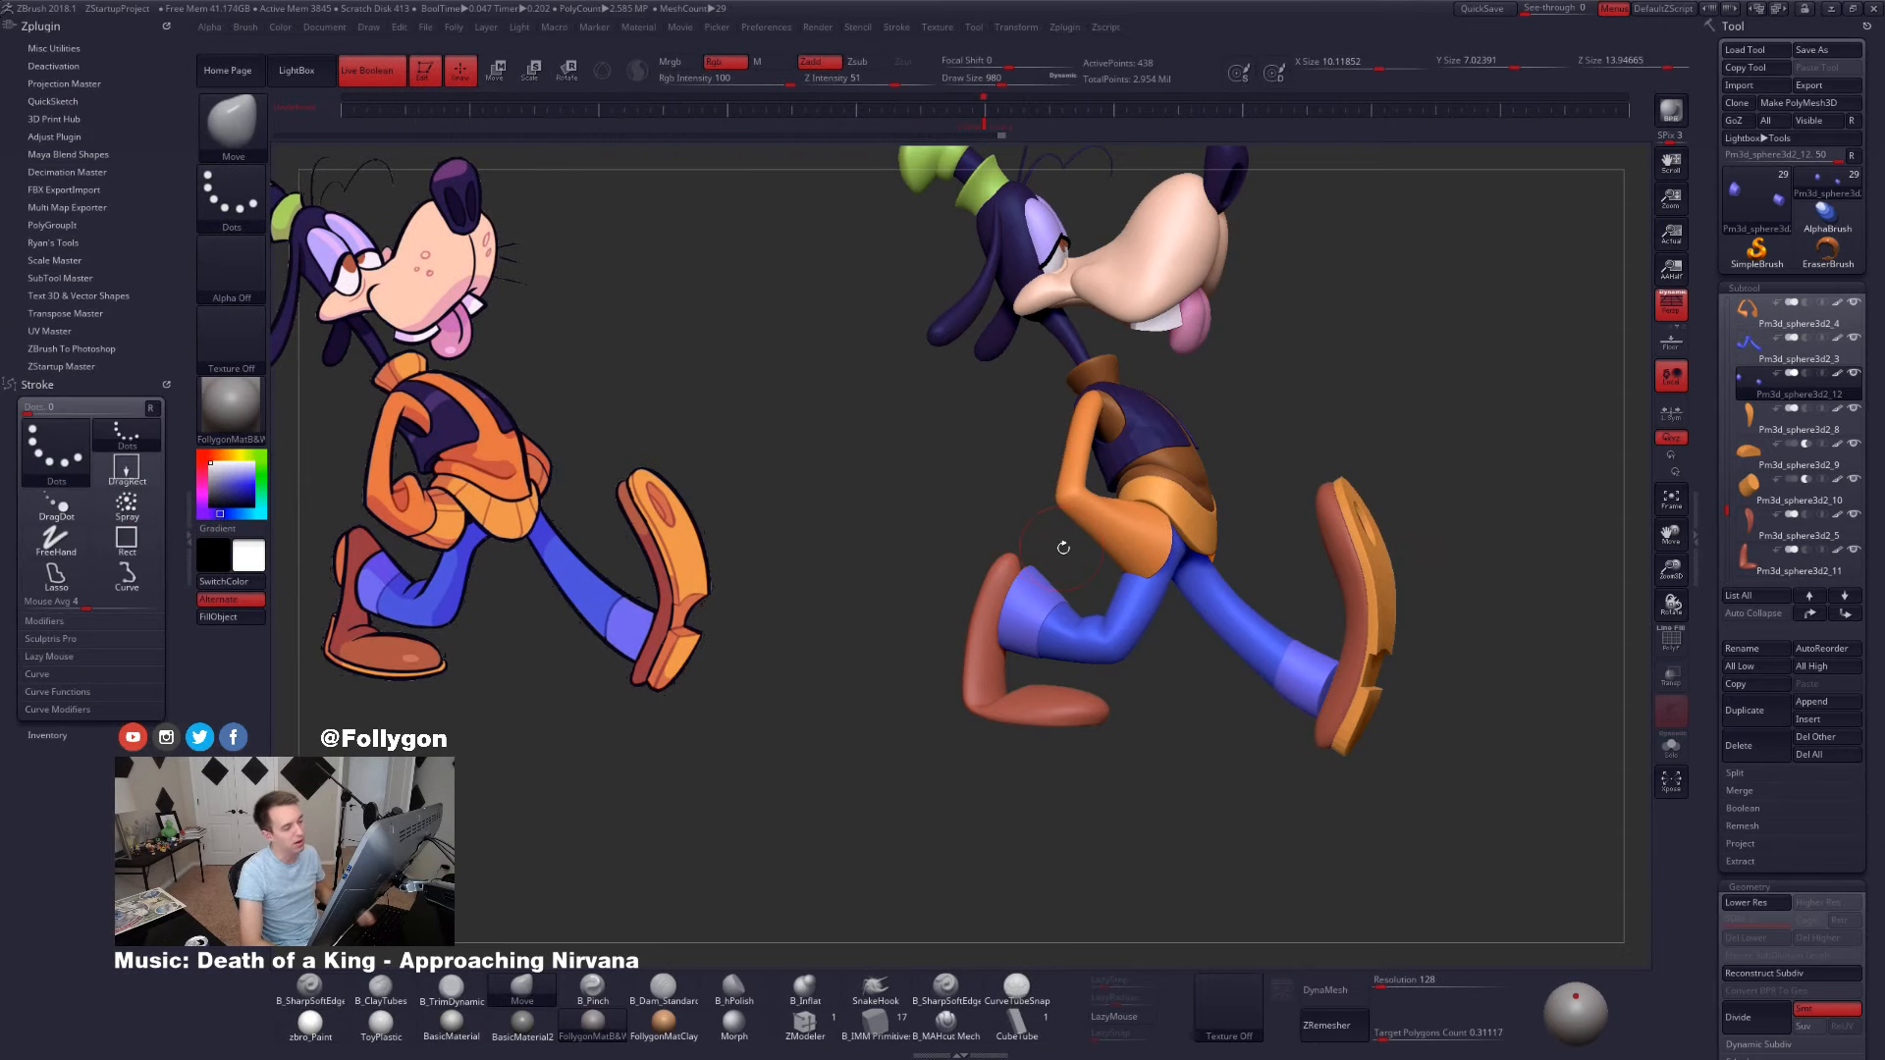
- Fill the orange body subtool with its sampled orange and the zbro_Paint material in Mrgb mode, and reactivate the FollygonMatB&W material
{"action": "left_click", "coordinate": [1191, 481], "text": "alt"}
{"action": "key", "text": "1"}
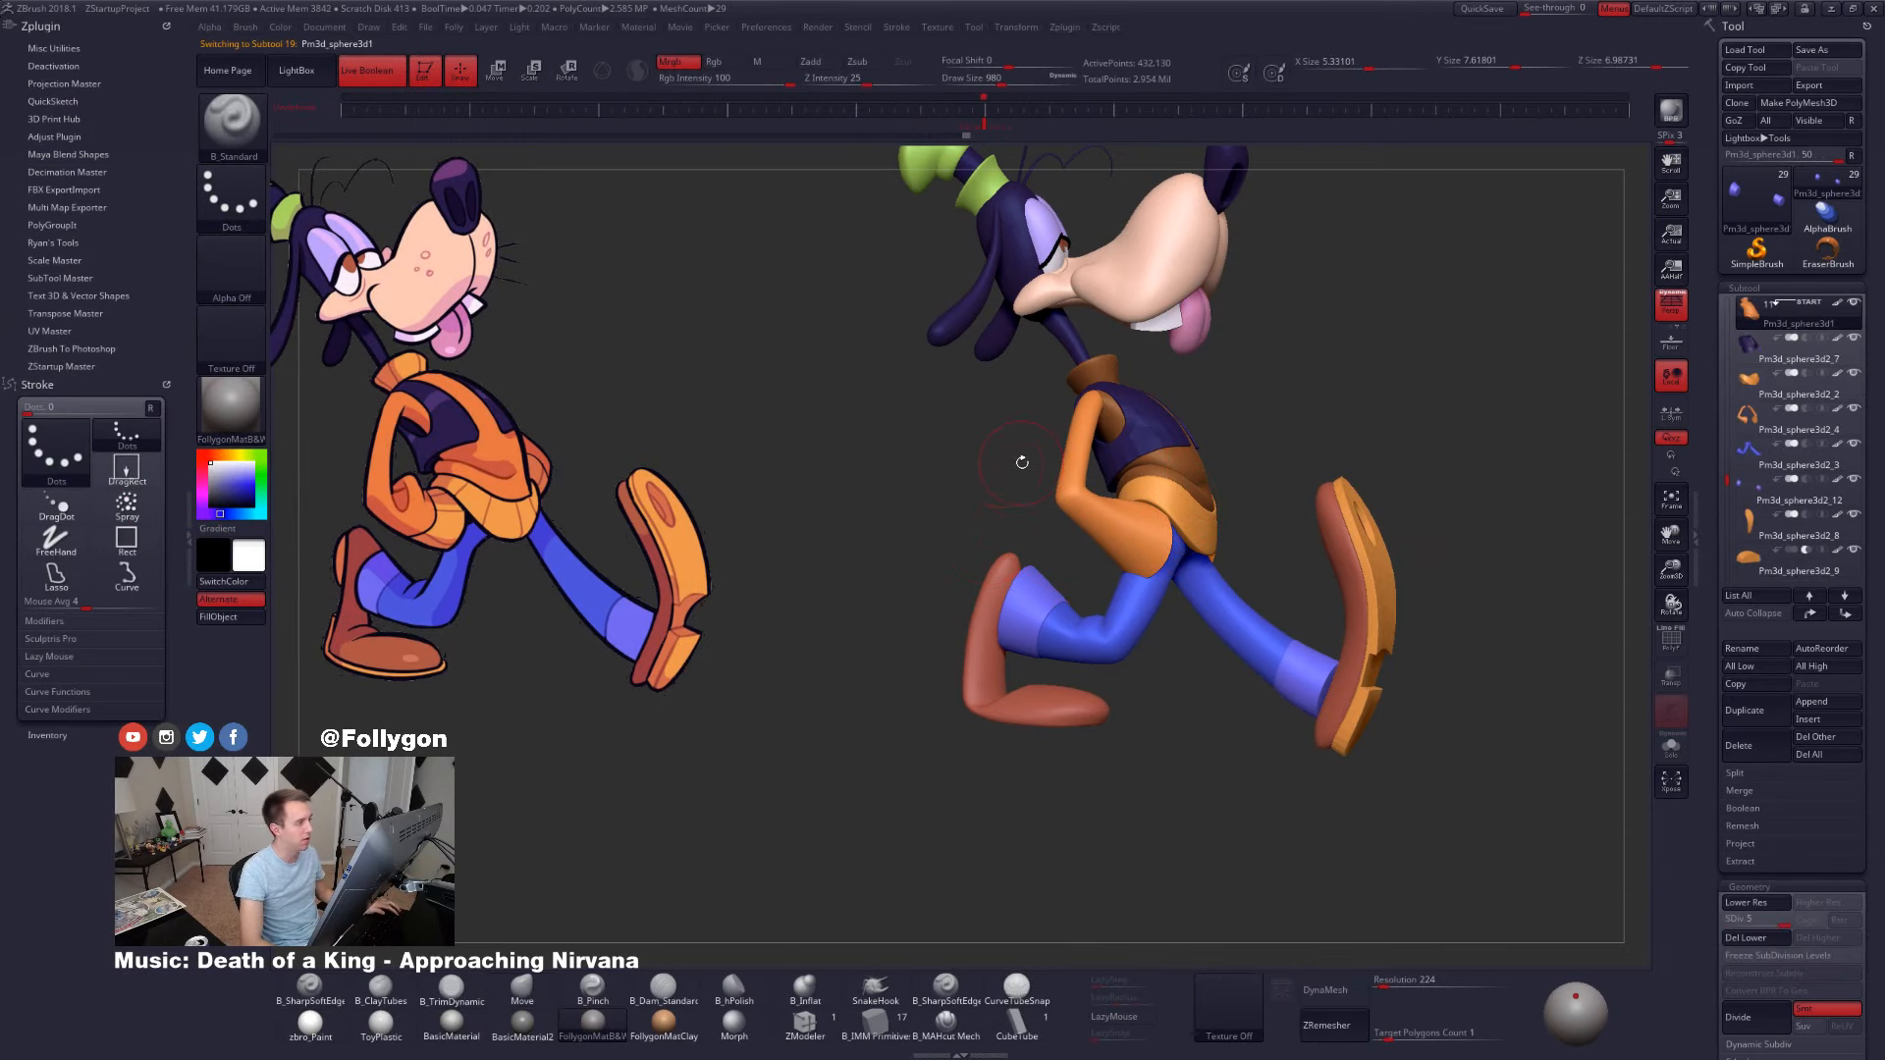
{"action": "left_click", "coordinate": [311, 1023]}
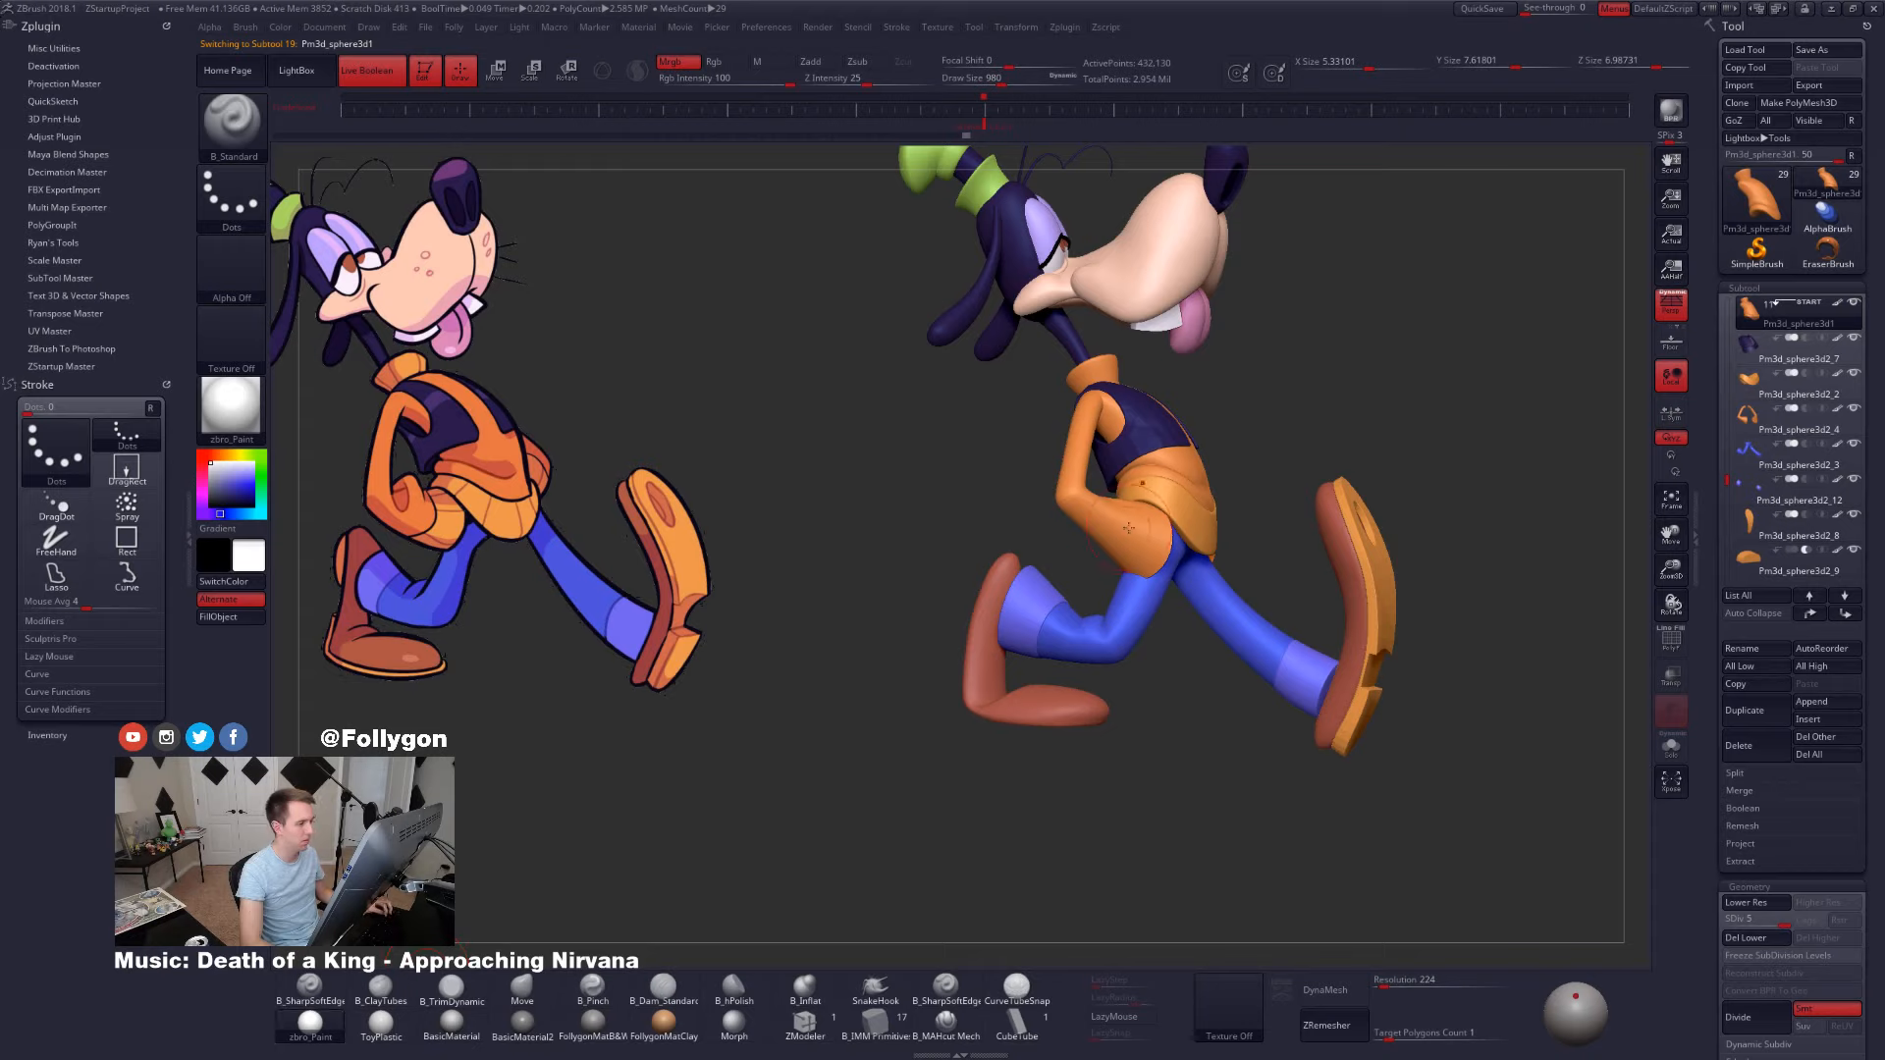
{"action": "key", "text": "c"}
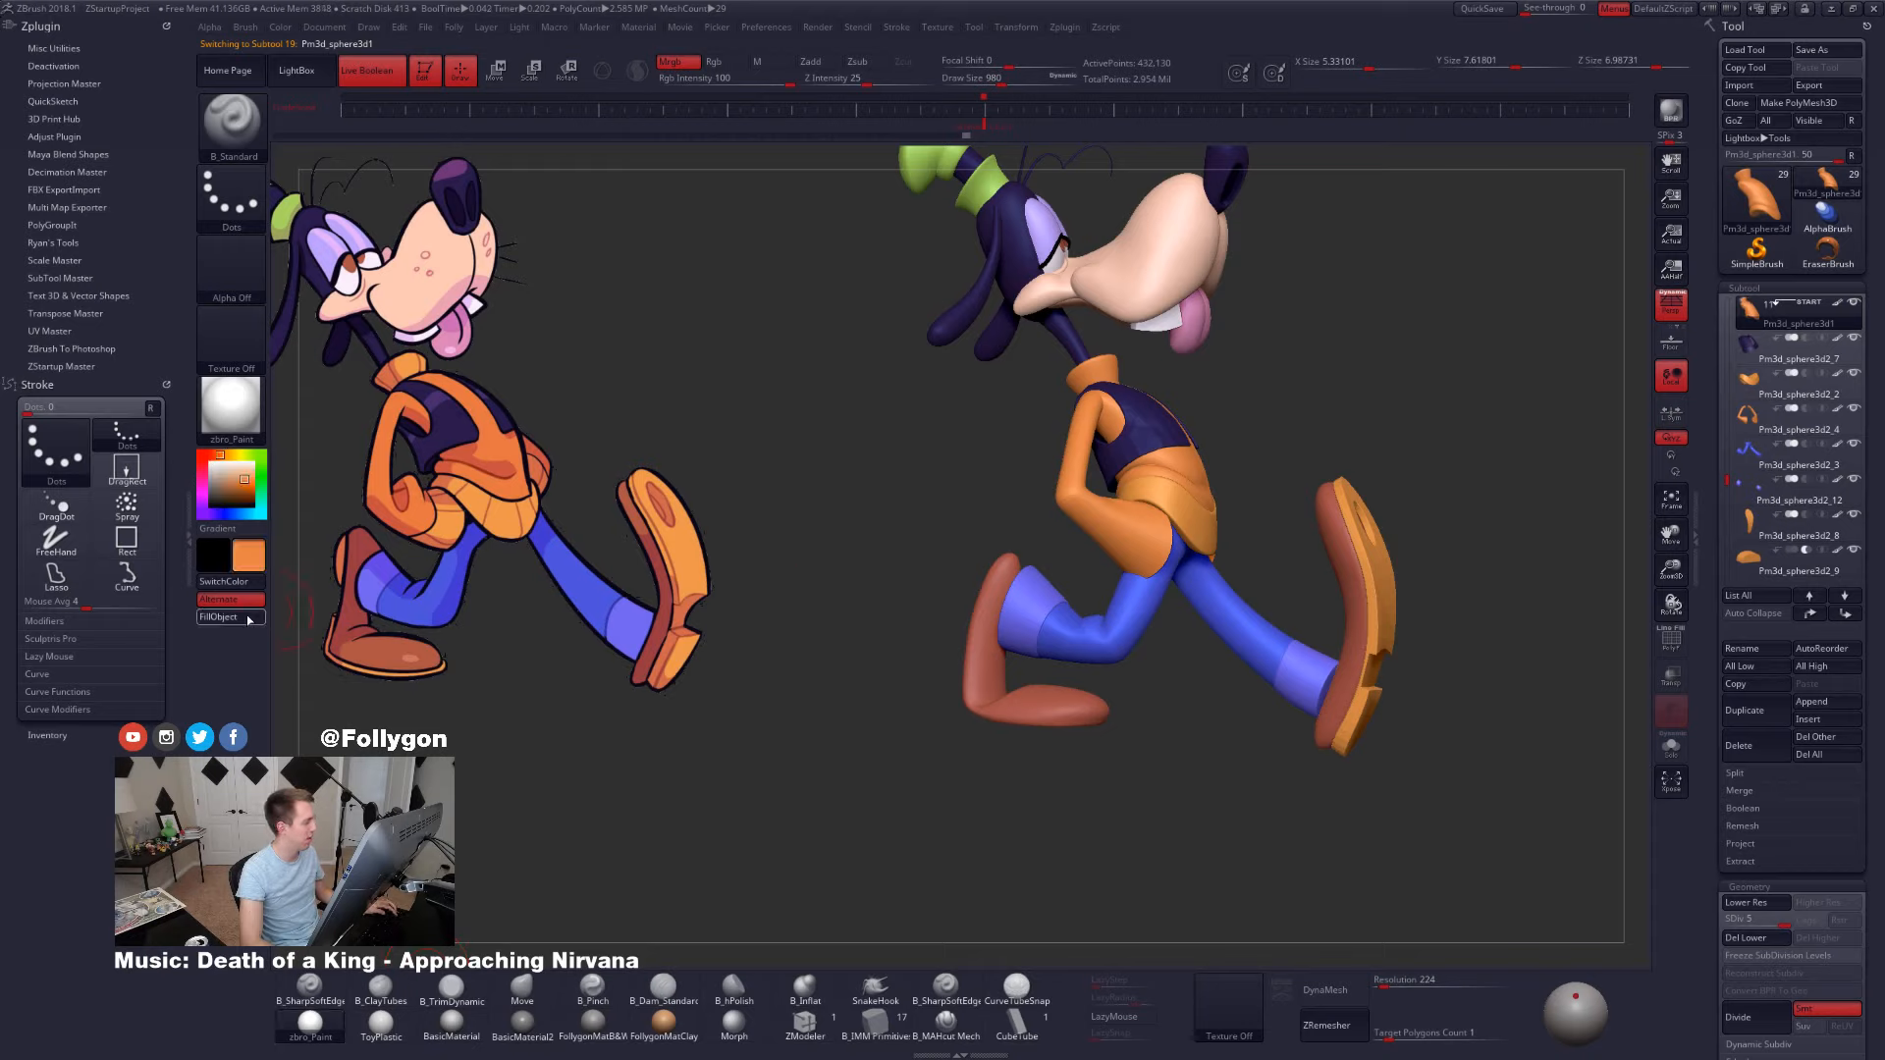
{"action": "left_click", "coordinate": [577, 1021]}
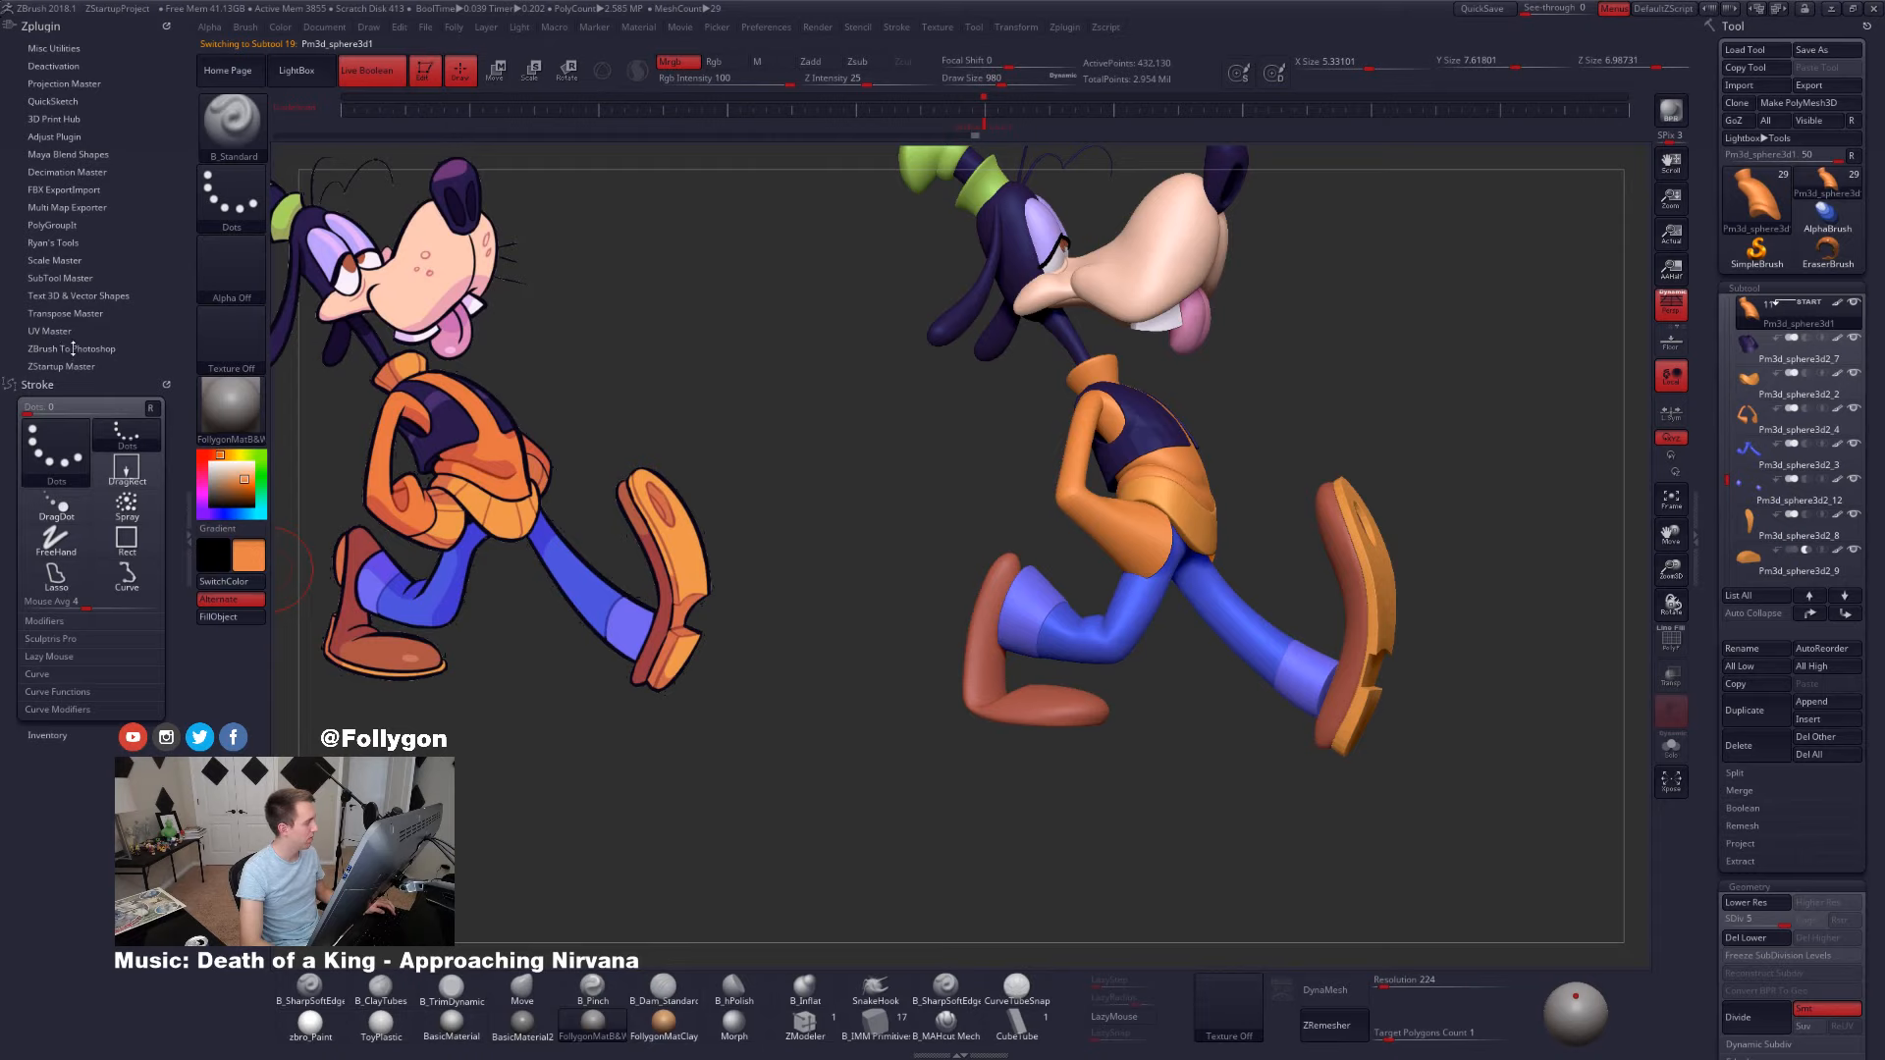
- Select the cuffs subtool, set the active colour to white, and generate a combined posing mesh with Transpose Master's TPoseMesh
{"action": "left_click", "coordinate": [71, 315]}
{"action": "left_click_drag", "start_coordinate": [946, 562], "coordinate": [767, 533], "text": "alt"}
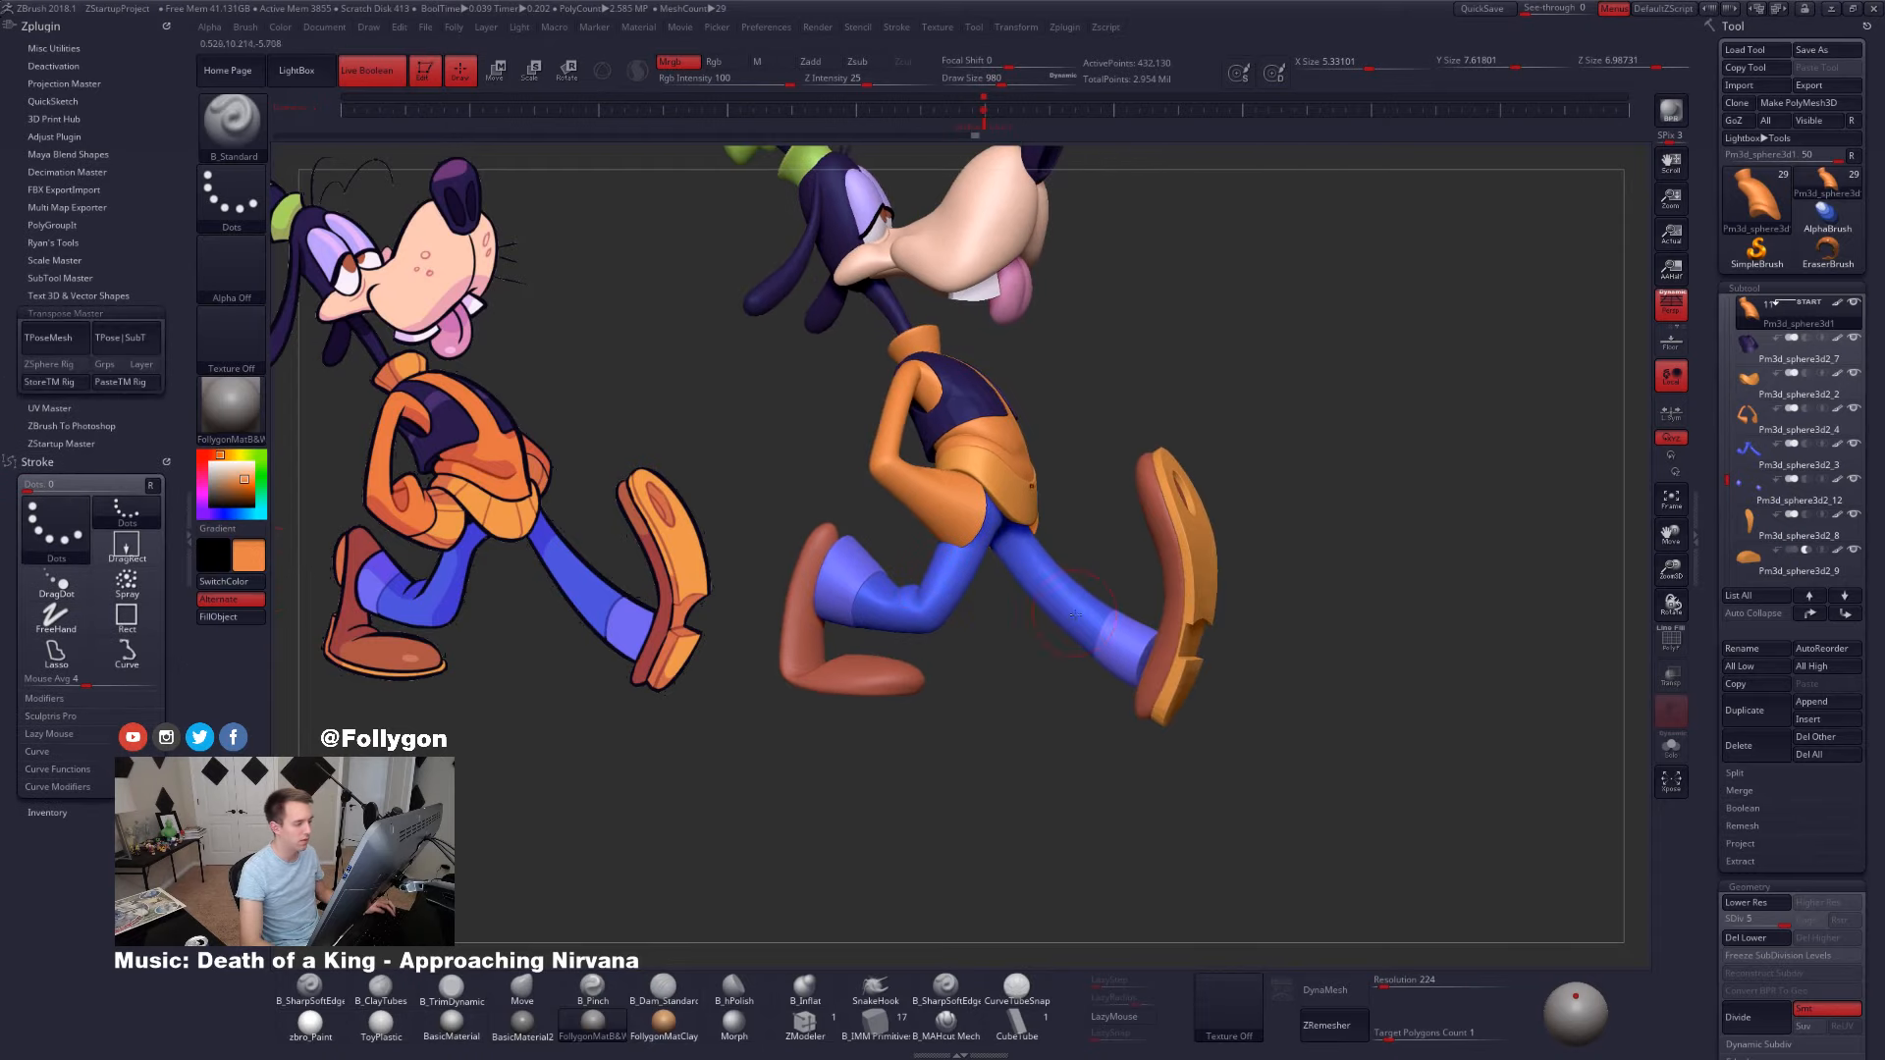
{"action": "left_click", "coordinate": [1075, 614], "text": "alt"}
{"action": "left_click_drag", "start_coordinate": [226, 471], "coordinate": [208, 447]}
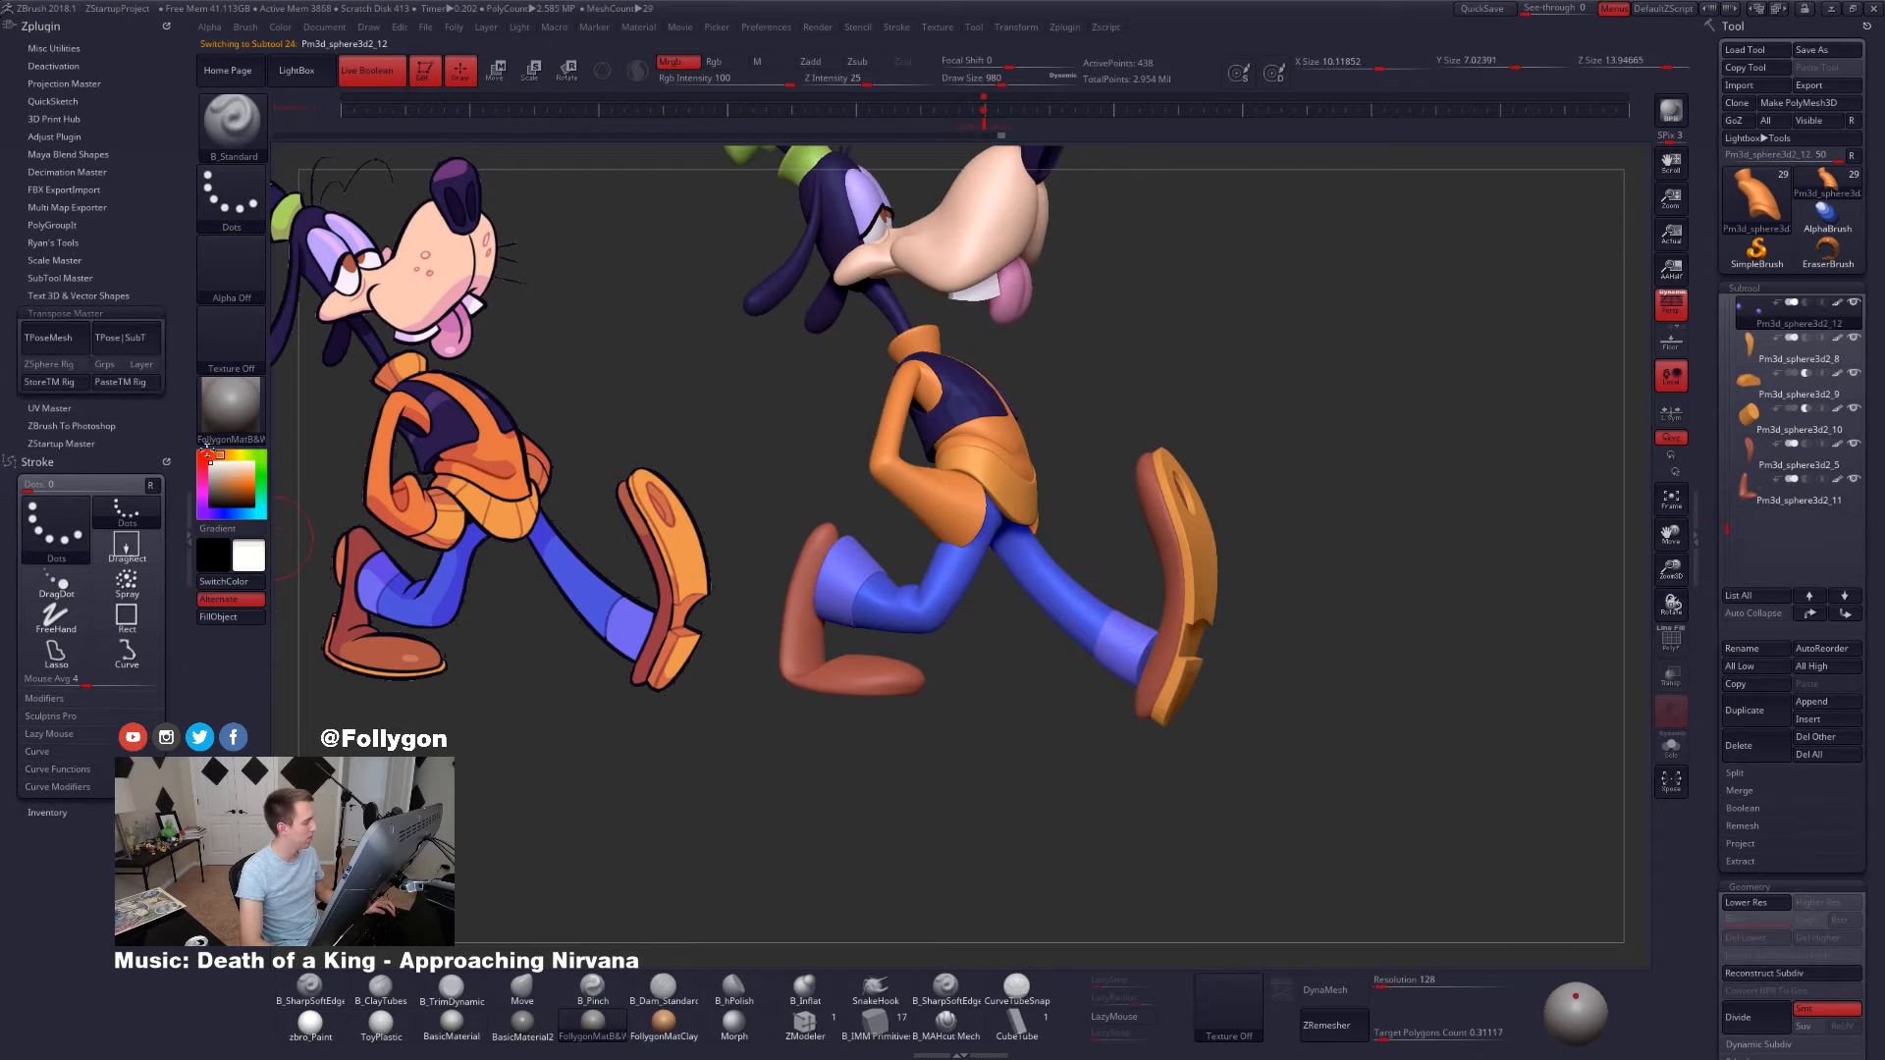
{"action": "left_click", "coordinate": [1128, 576], "text": "alt"}
{"action": "left_click", "coordinate": [976, 428], "text": "alt"}
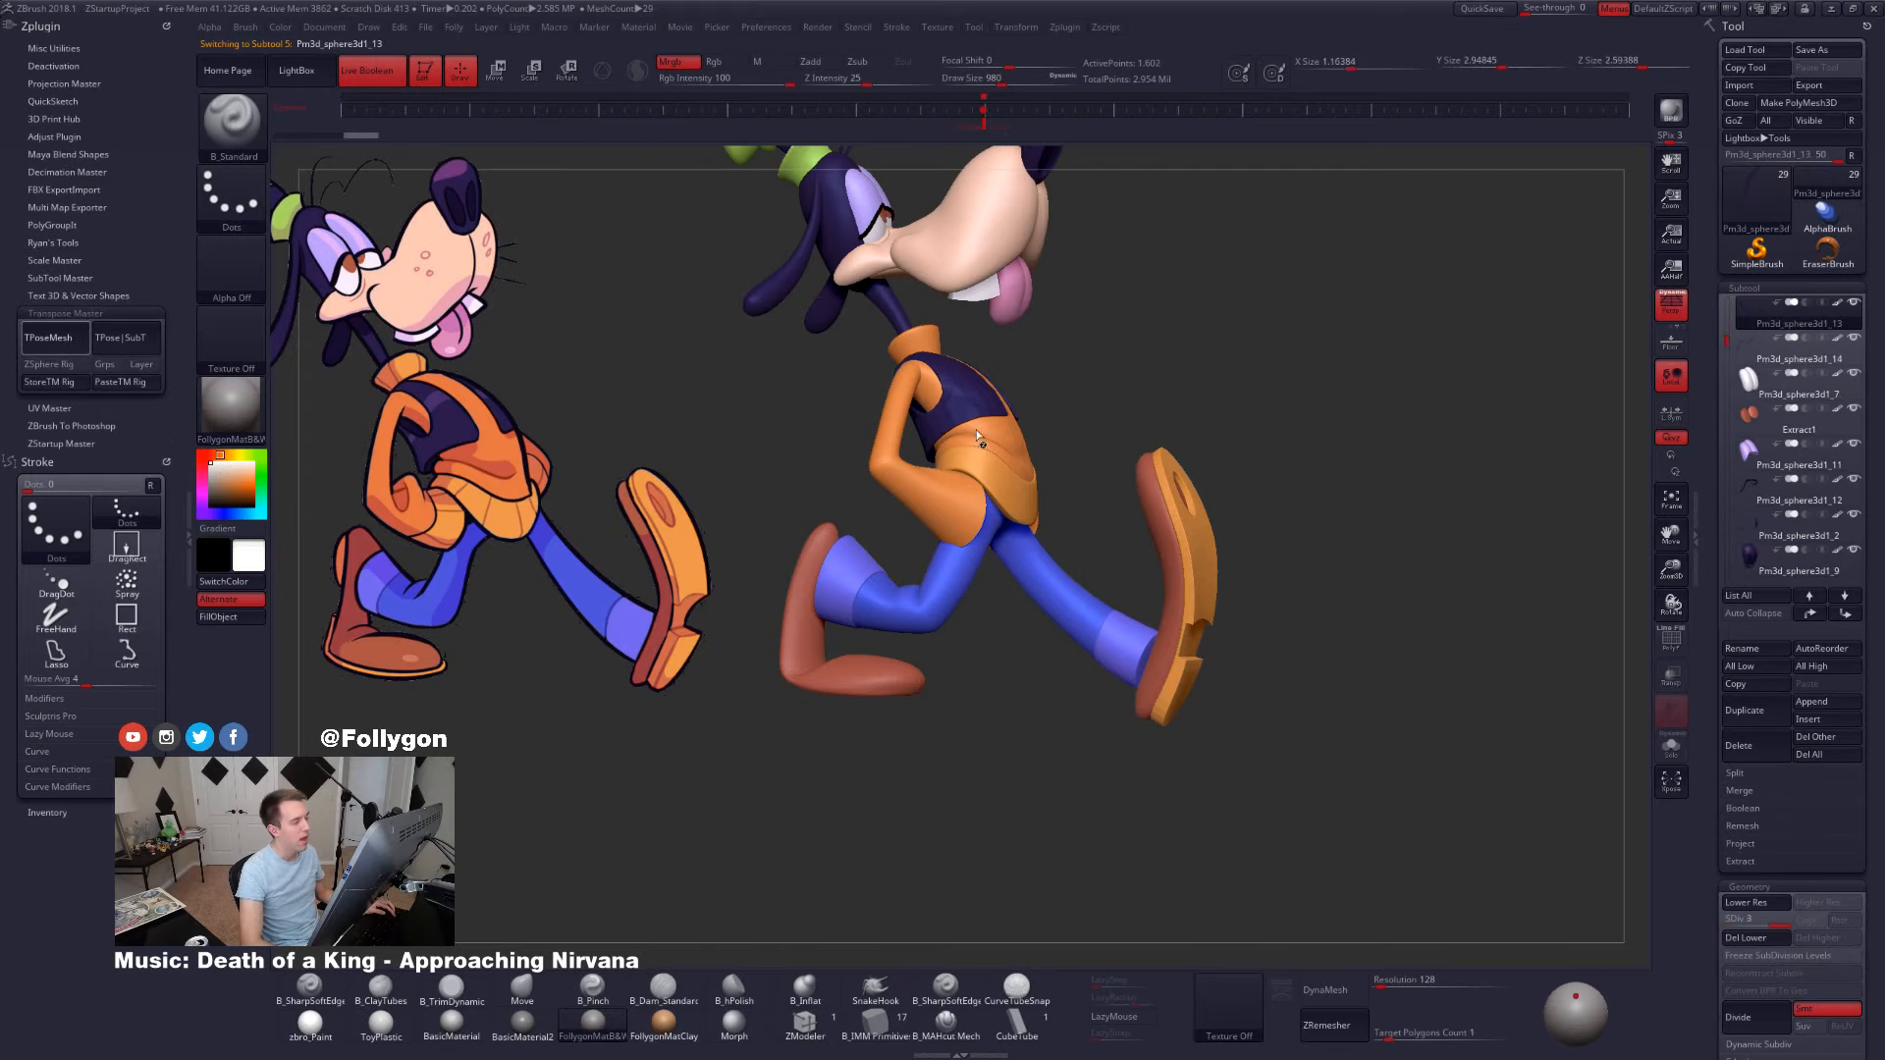
{"action": "left_click", "coordinate": [1115, 626], "text": "alt"}
{"action": "left_click", "coordinate": [1115, 564], "text": "alt"}
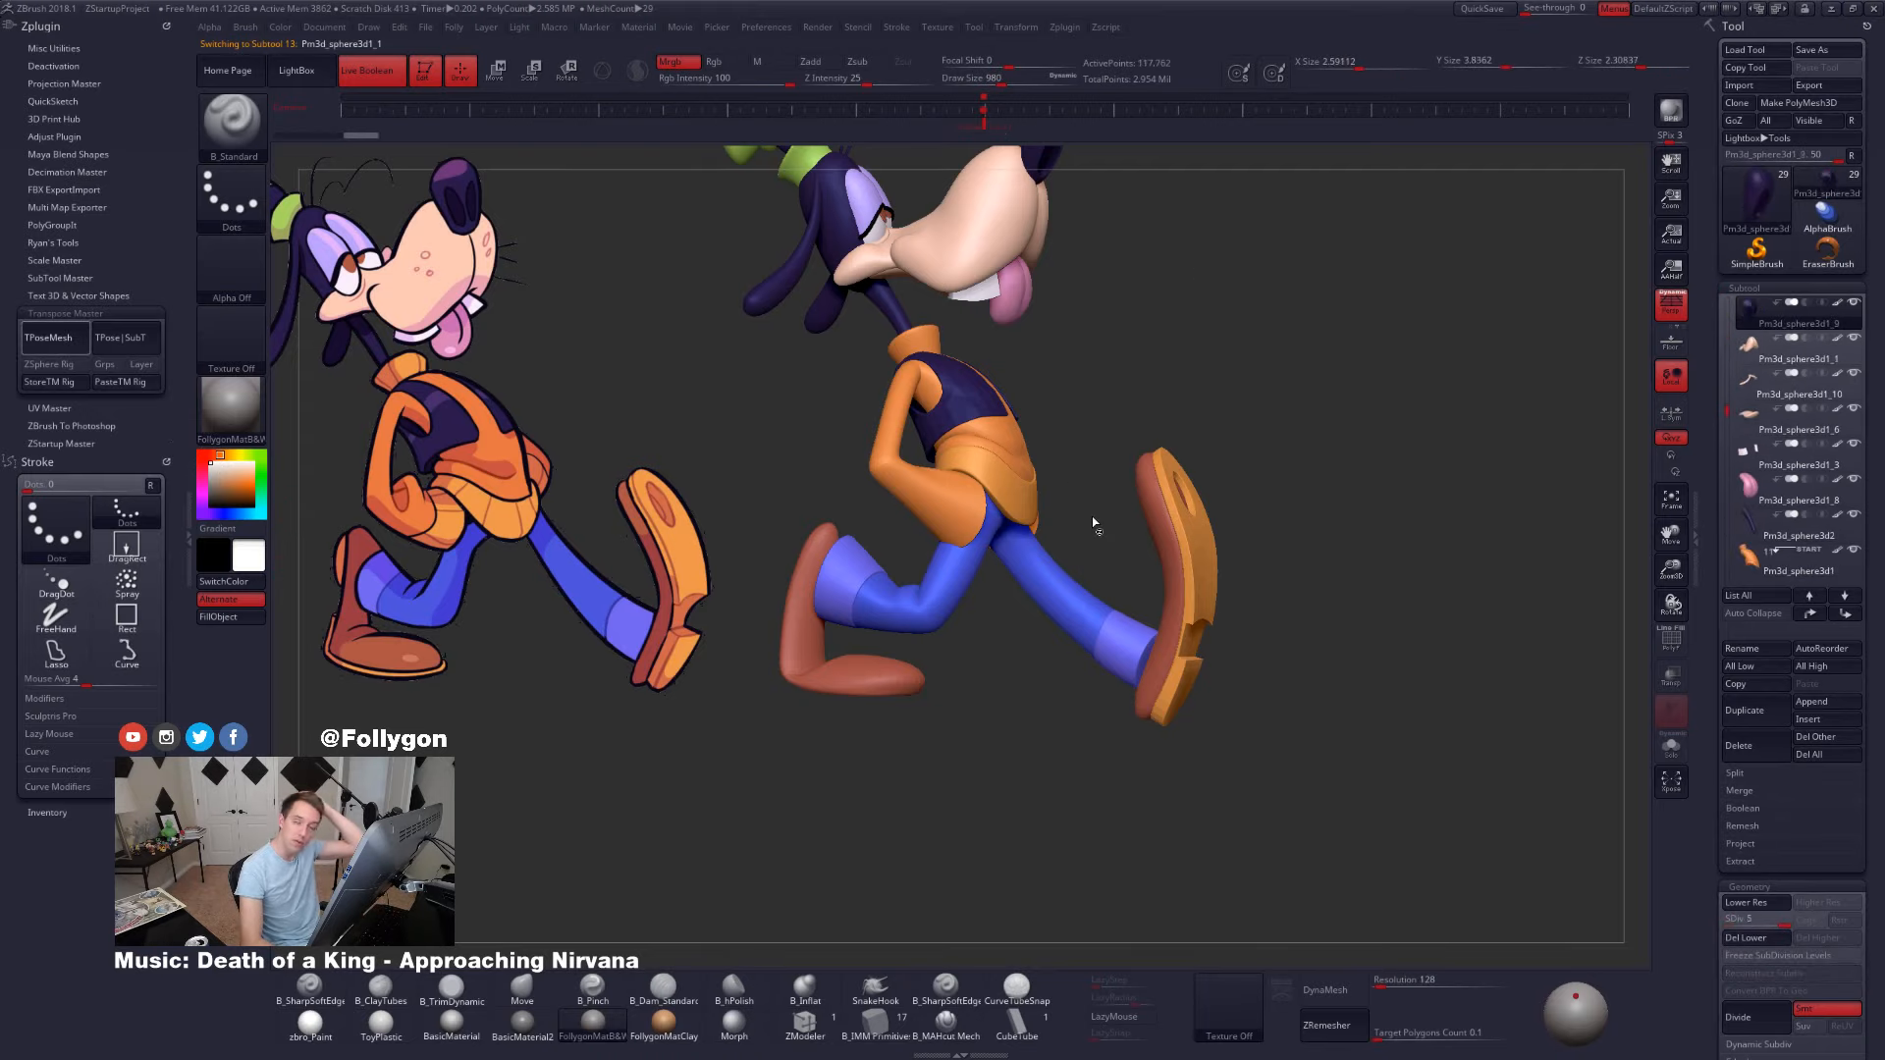
{"action": "left_click", "coordinate": [957, 554], "text": "alt"}
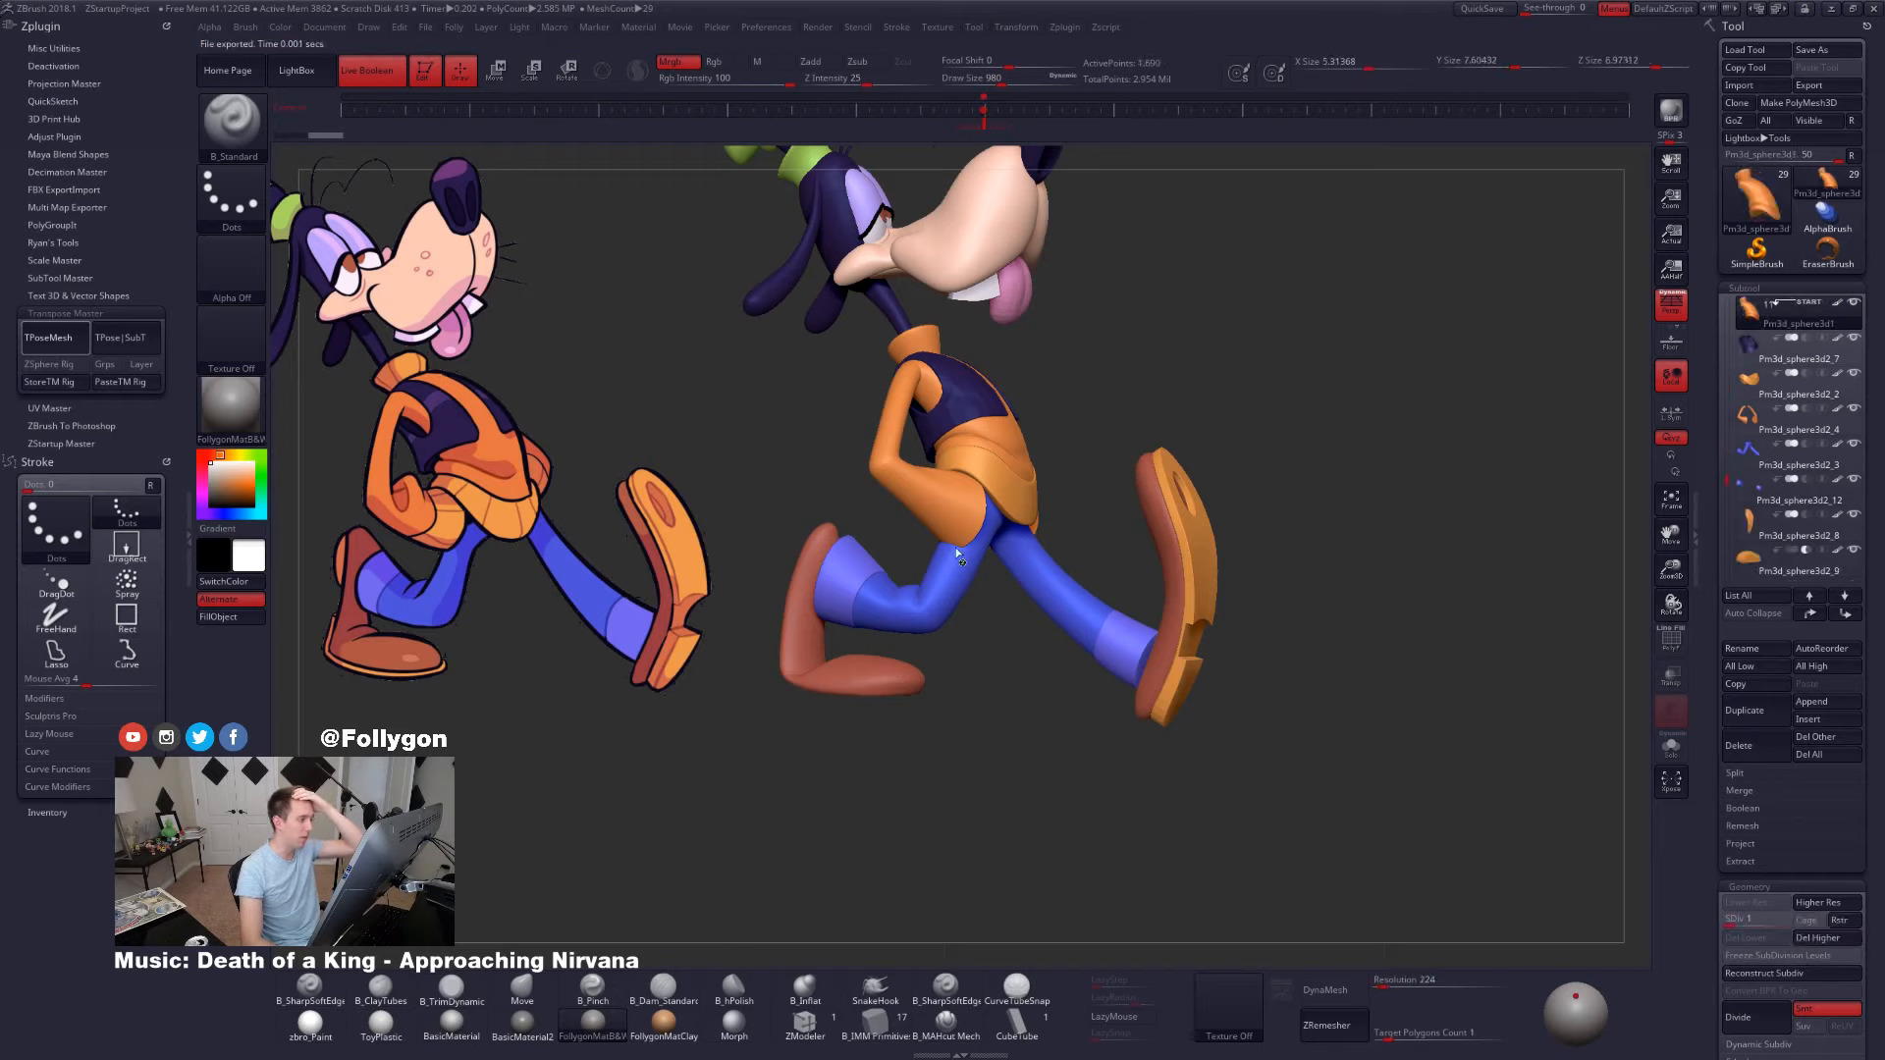
- Collapse the plugin side tray and bring the entire combined posing mesh into view beside the reference drawing
{"action": "left_click", "coordinate": [1193, 709], "text": "alt"}
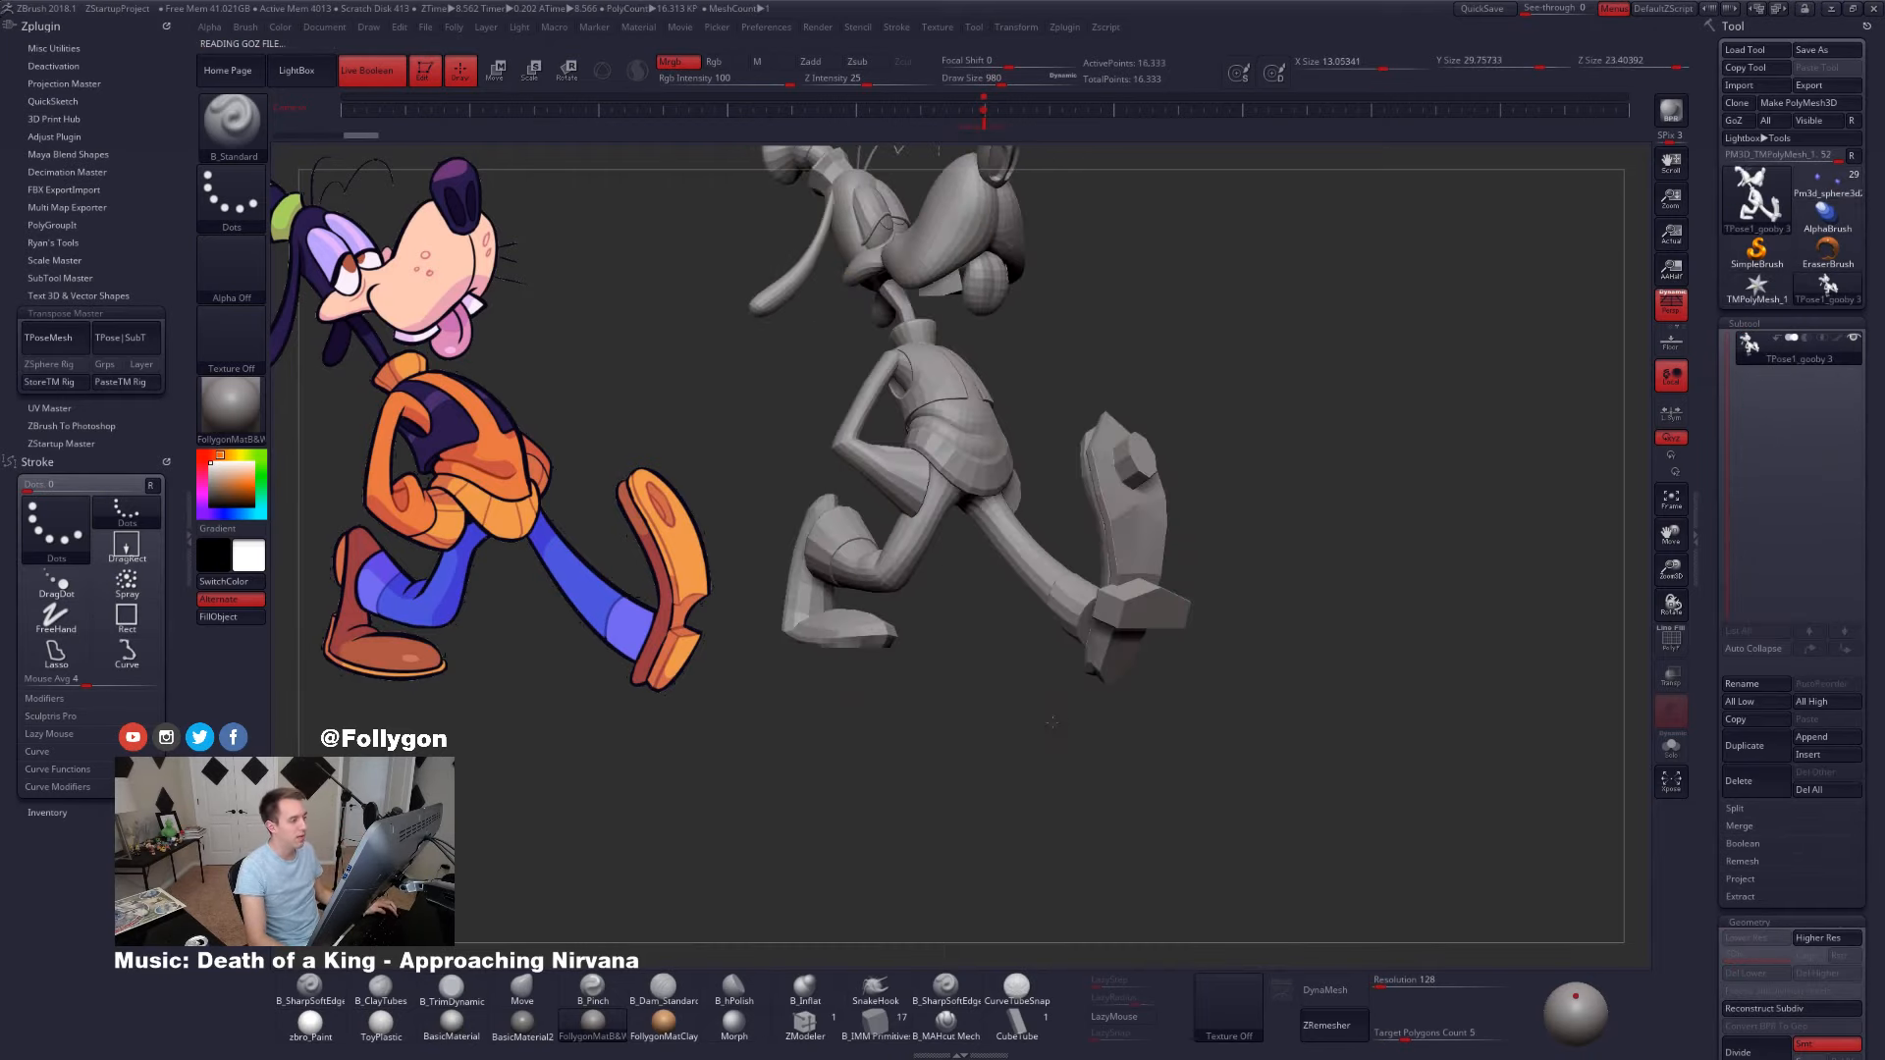
{"action": "left_click_drag", "start_coordinate": [1051, 723], "coordinate": [1152, 791], "text": "alt"}
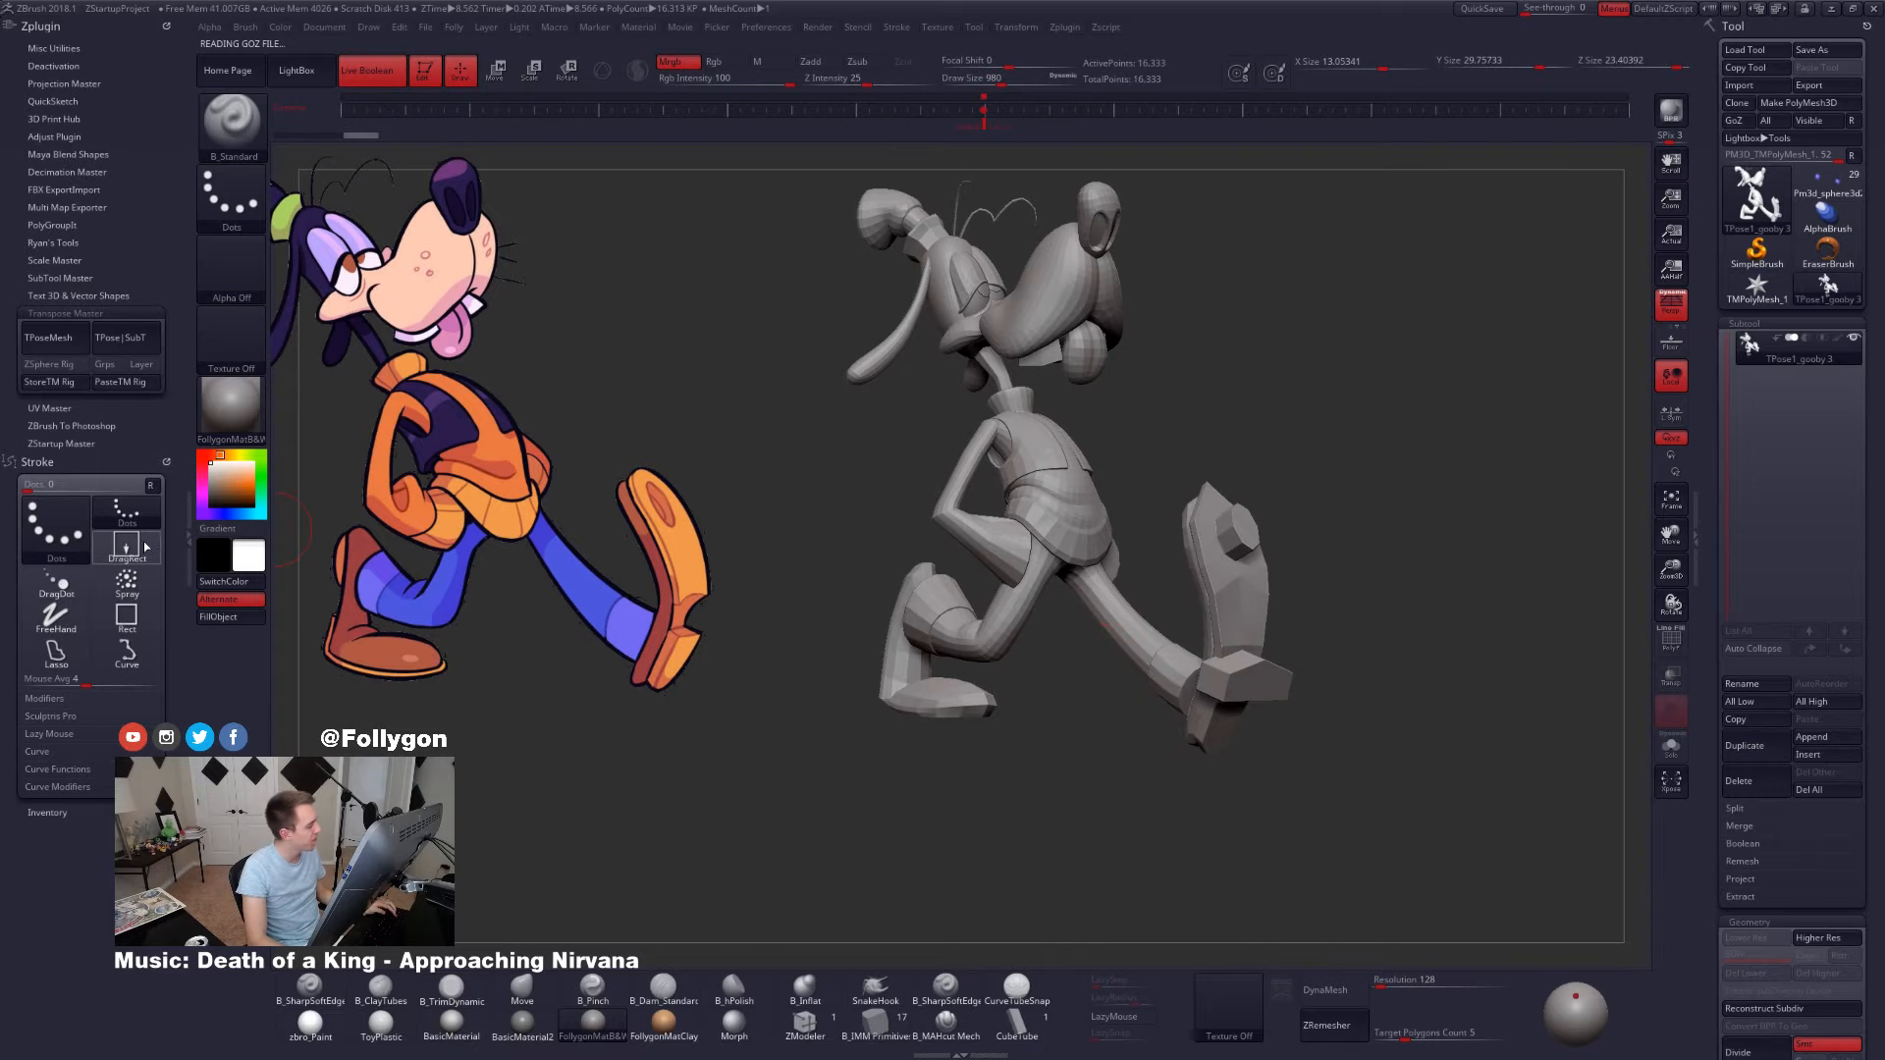
{"action": "left_click", "coordinate": [186, 535]}
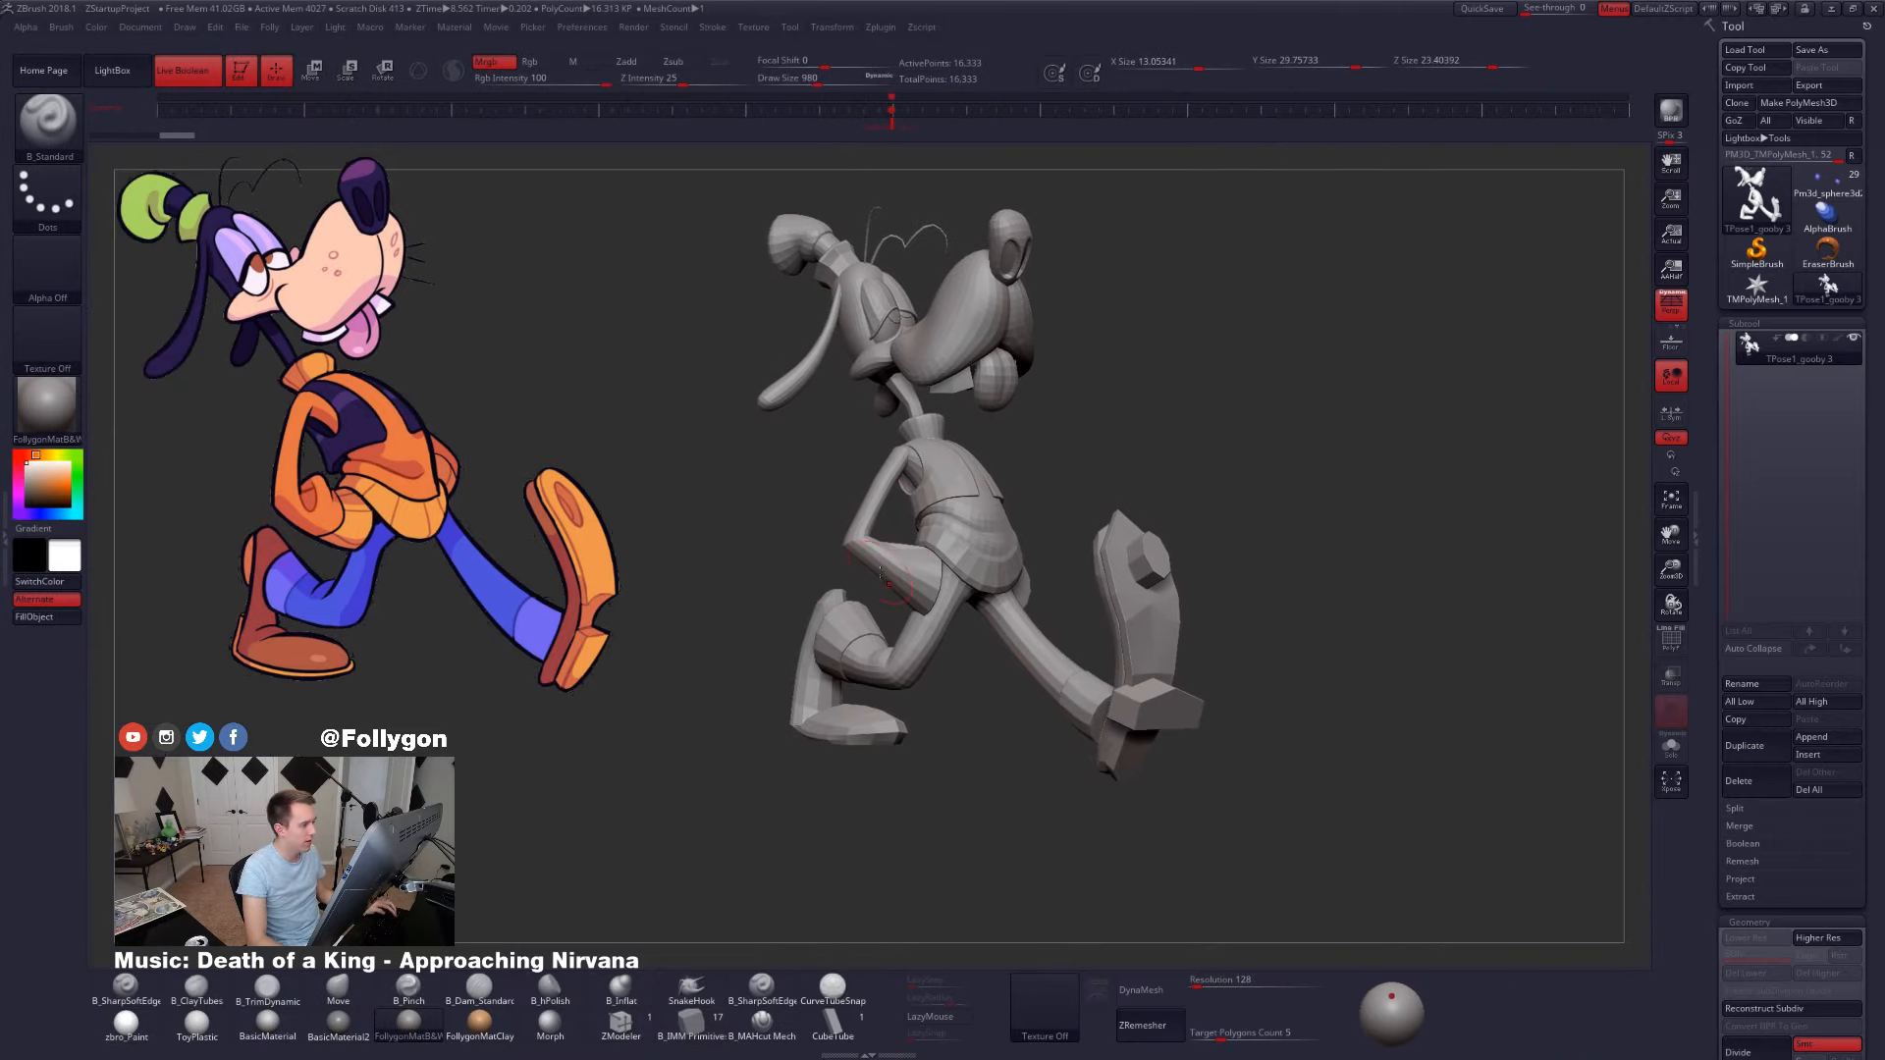
{"action": "left_click", "coordinate": [889, 125]}
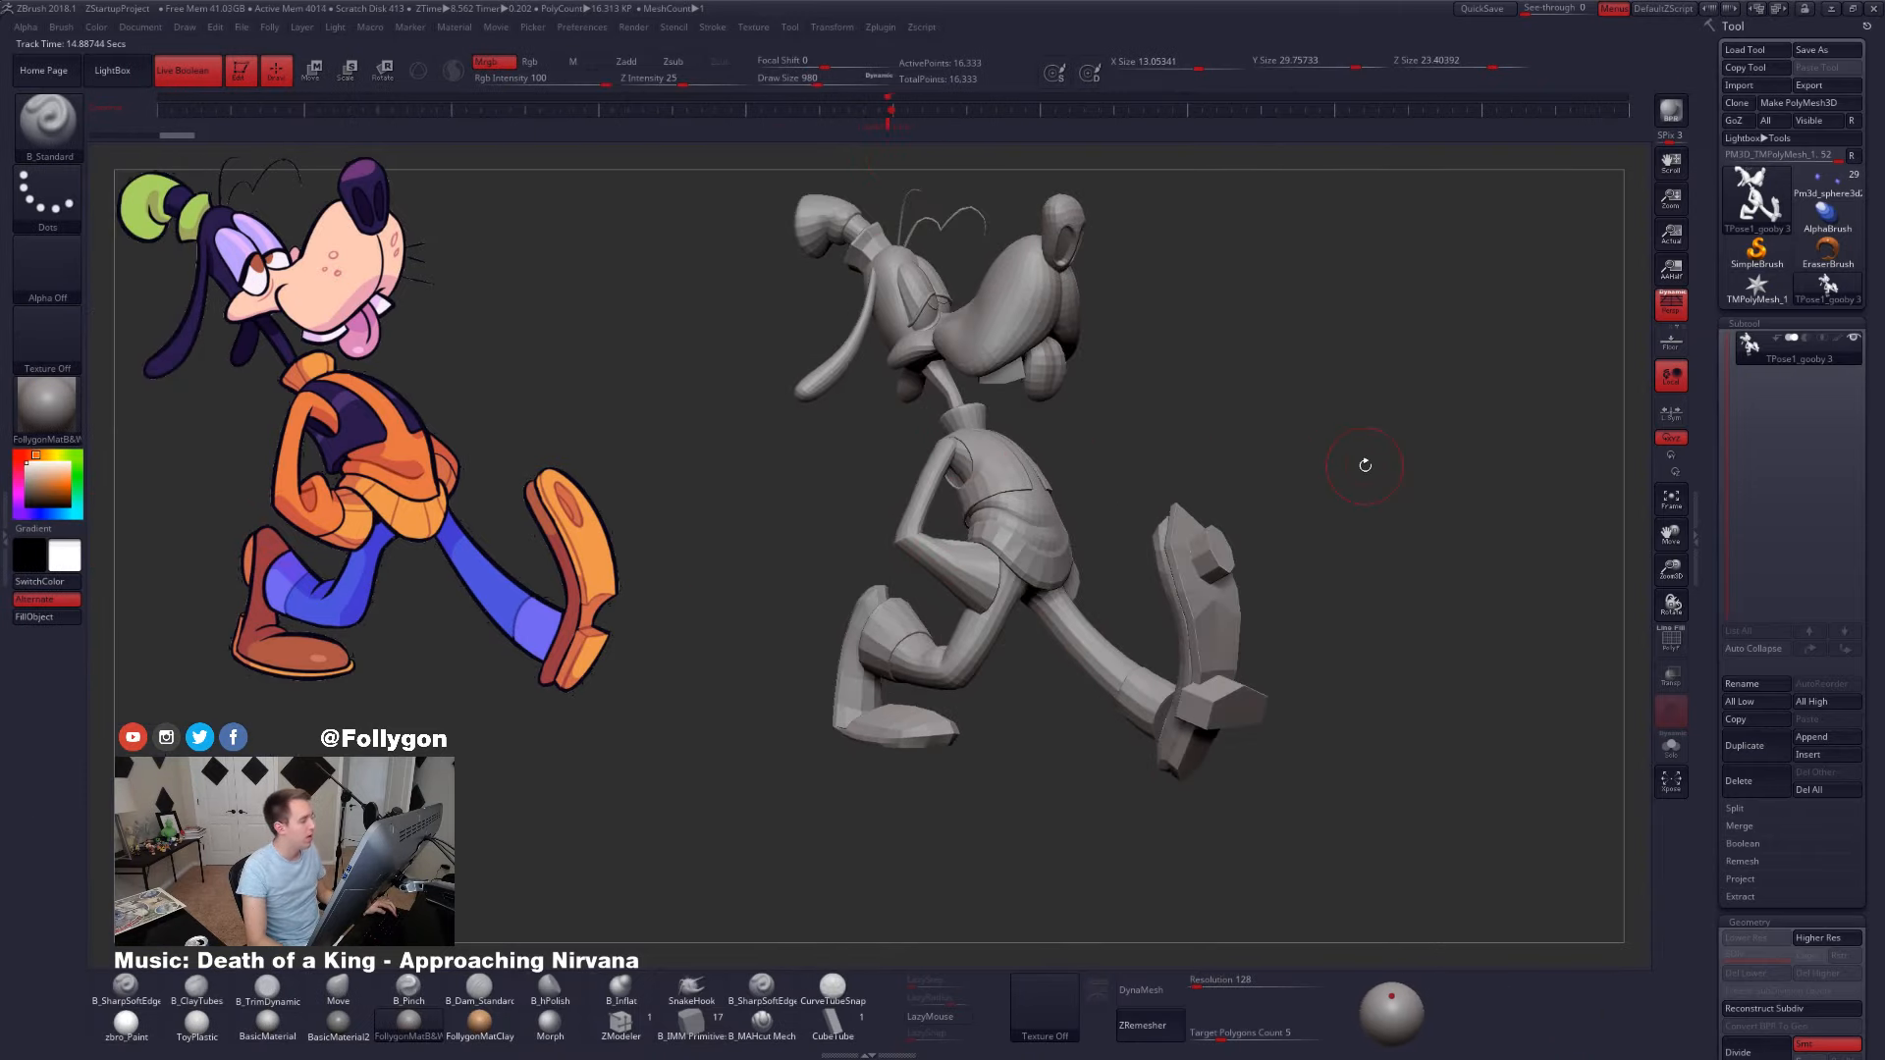
- Examine the posing mesh's polygroups with and without wireframe lines, particularly around the legs and shoes
{"action": "key", "text": "shift+f"}
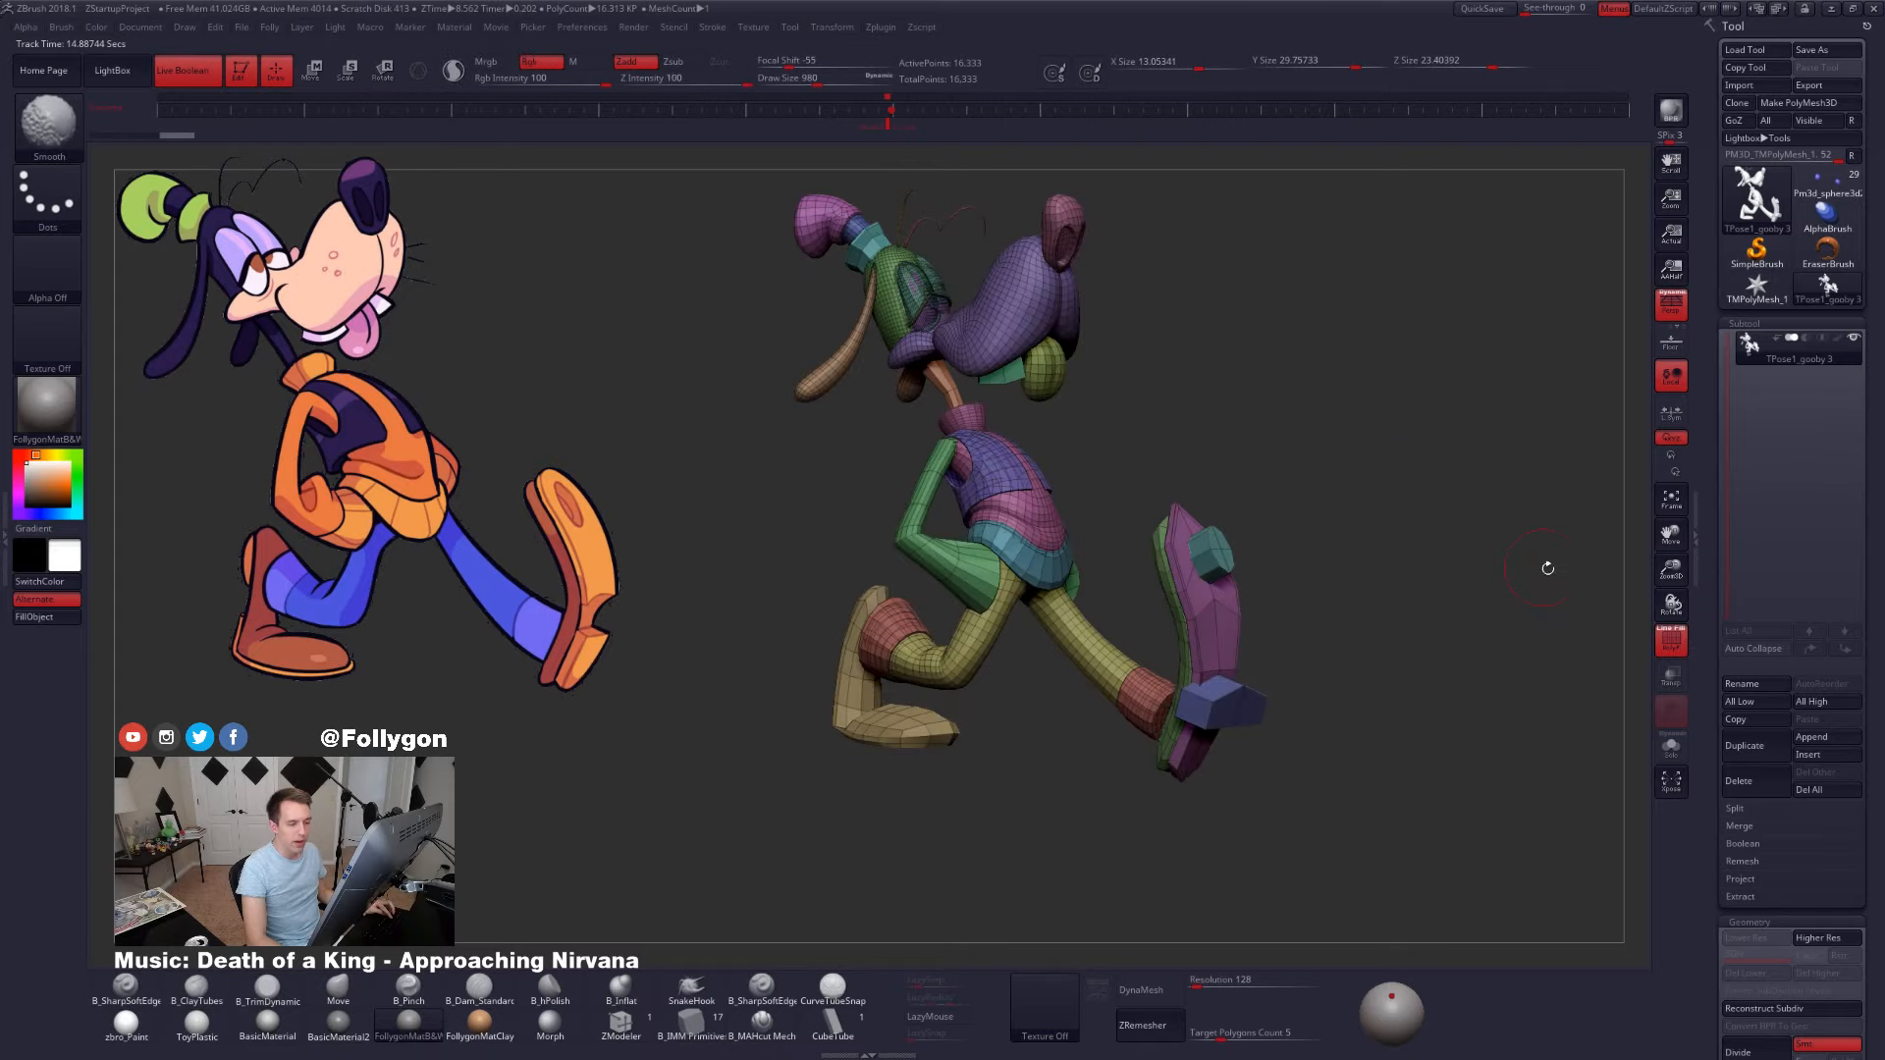
{"action": "left_click", "coordinate": [1666, 632]}
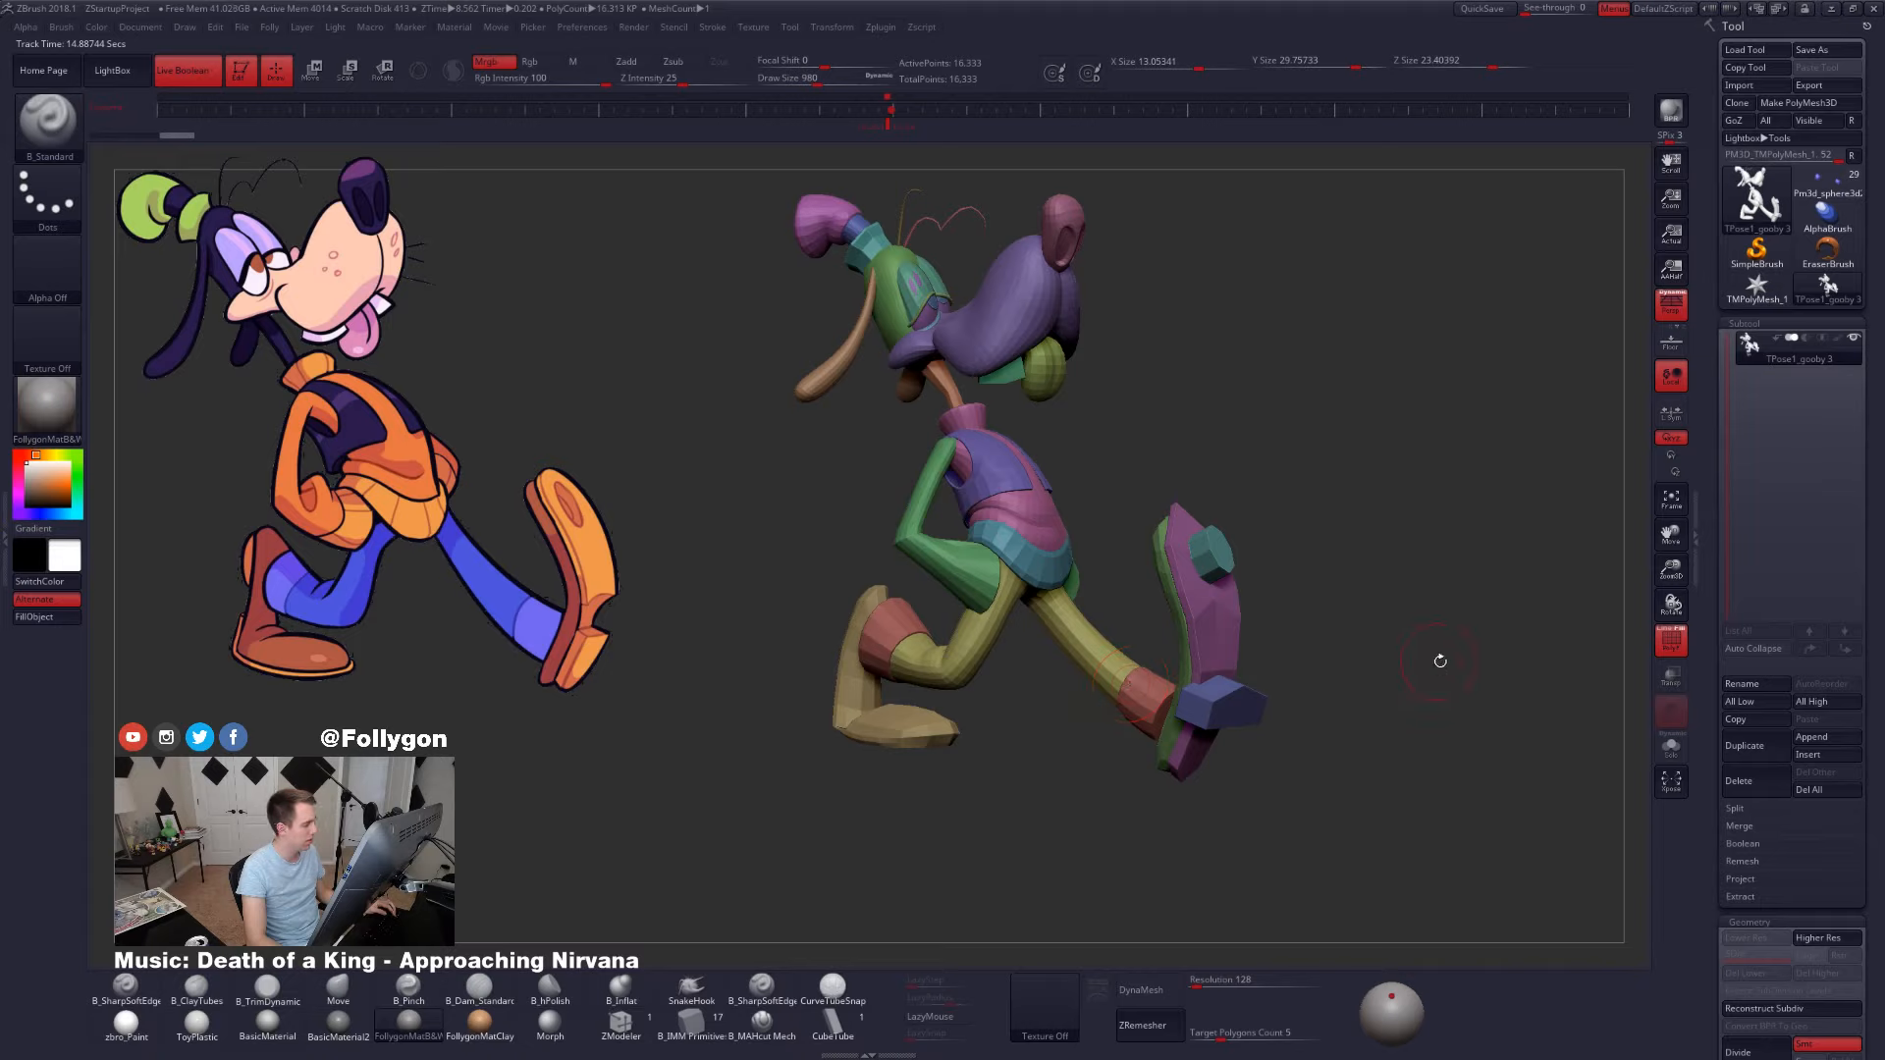
{"action": "left_click", "coordinate": [1684, 639]}
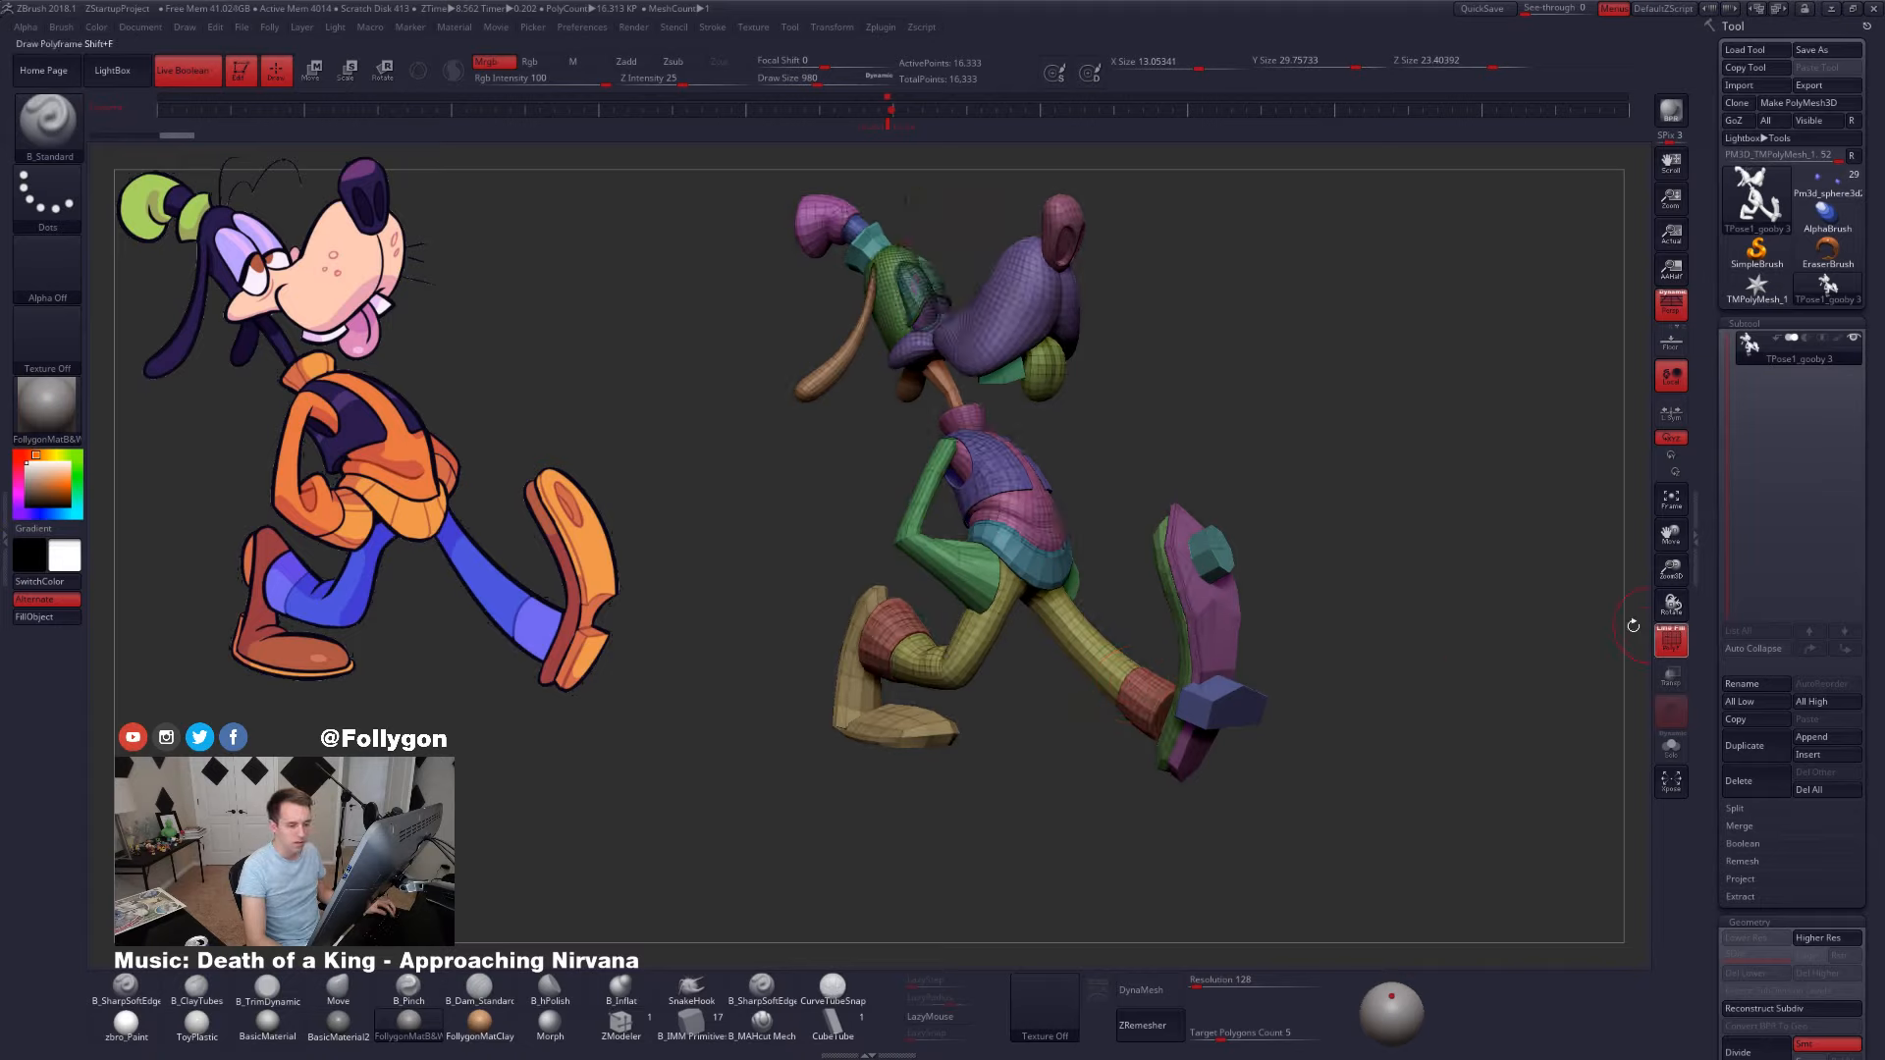
{"action": "left_click_drag", "start_coordinate": [1424, 628], "coordinate": [1359, 619]}
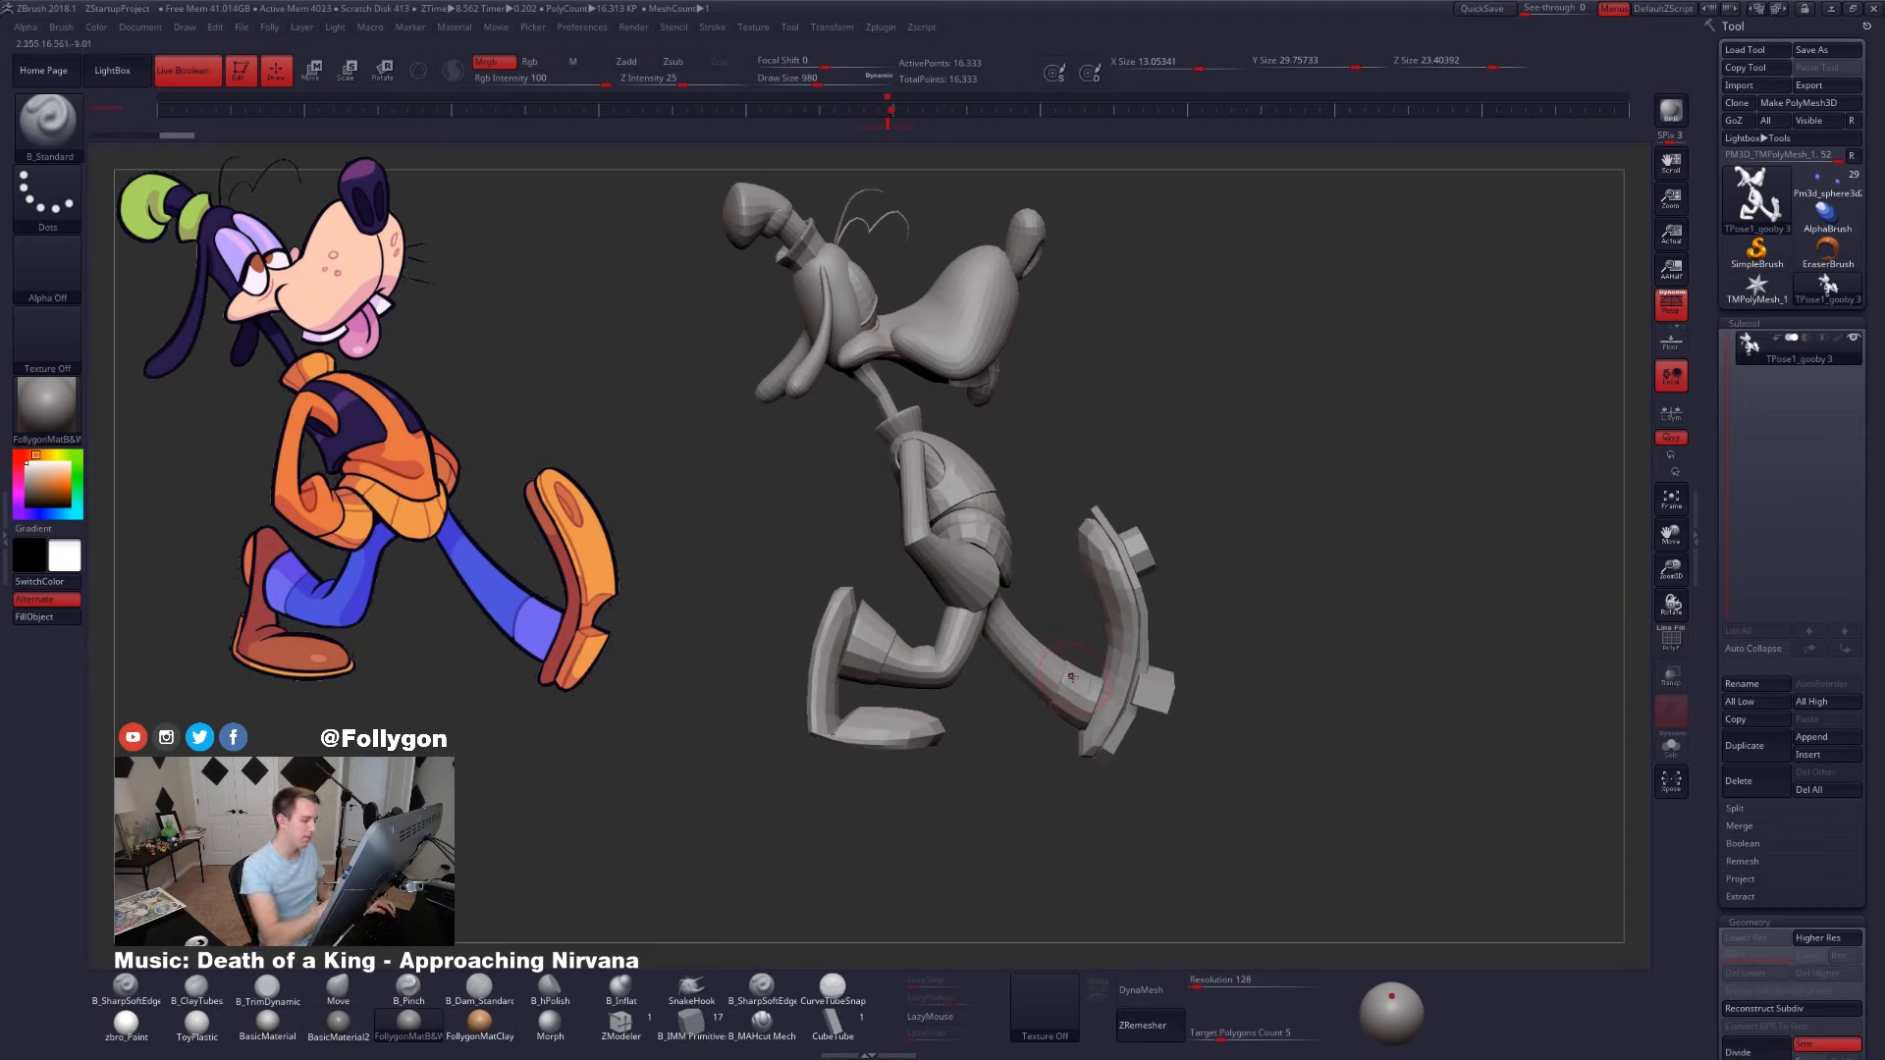
{"action": "left_click_drag", "start_coordinate": [1276, 622], "coordinate": [1049, 640], "text": "alt"}
{"action": "key", "text": "shift+f"}
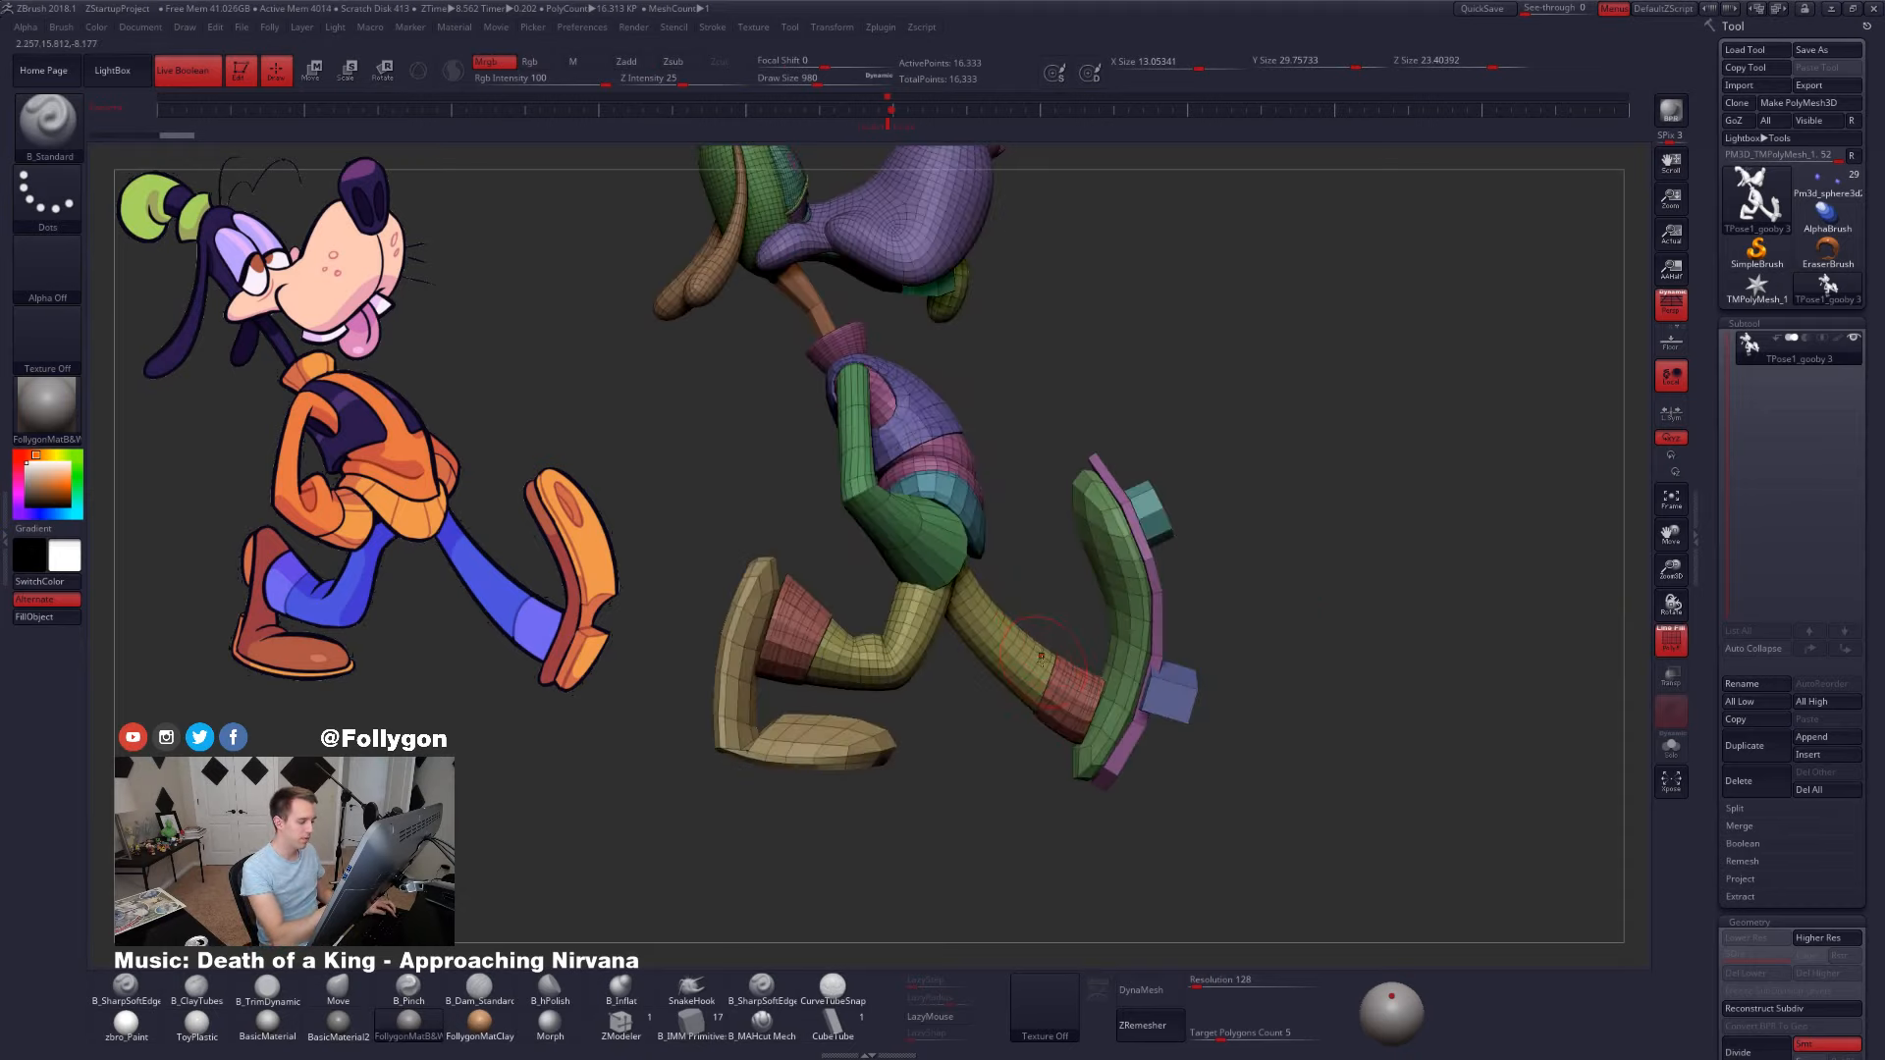
- Mask the character except for the extended leg's cuff and shoe with a Transpose topology mask, and hide the polyframe
{"action": "key", "text": "w"}
{"action": "mouse_move", "coordinate": [1021, 656]}
{"action": "left_mouse_down", "text": "ctrl"}
{"action": "mouse_move", "coordinate": [1057, 686]}
{"action": "mouse_move", "coordinate": [1032, 842]}
{"action": "mouse_move", "coordinate": [1138, 422]}
{"action": "mouse_move", "coordinate": [1080, 392]}
{"action": "left_mouse_up", "text": "ctrl"}
{"action": "key", "text": "q"}
{"action": "key", "text": "shift+f"}
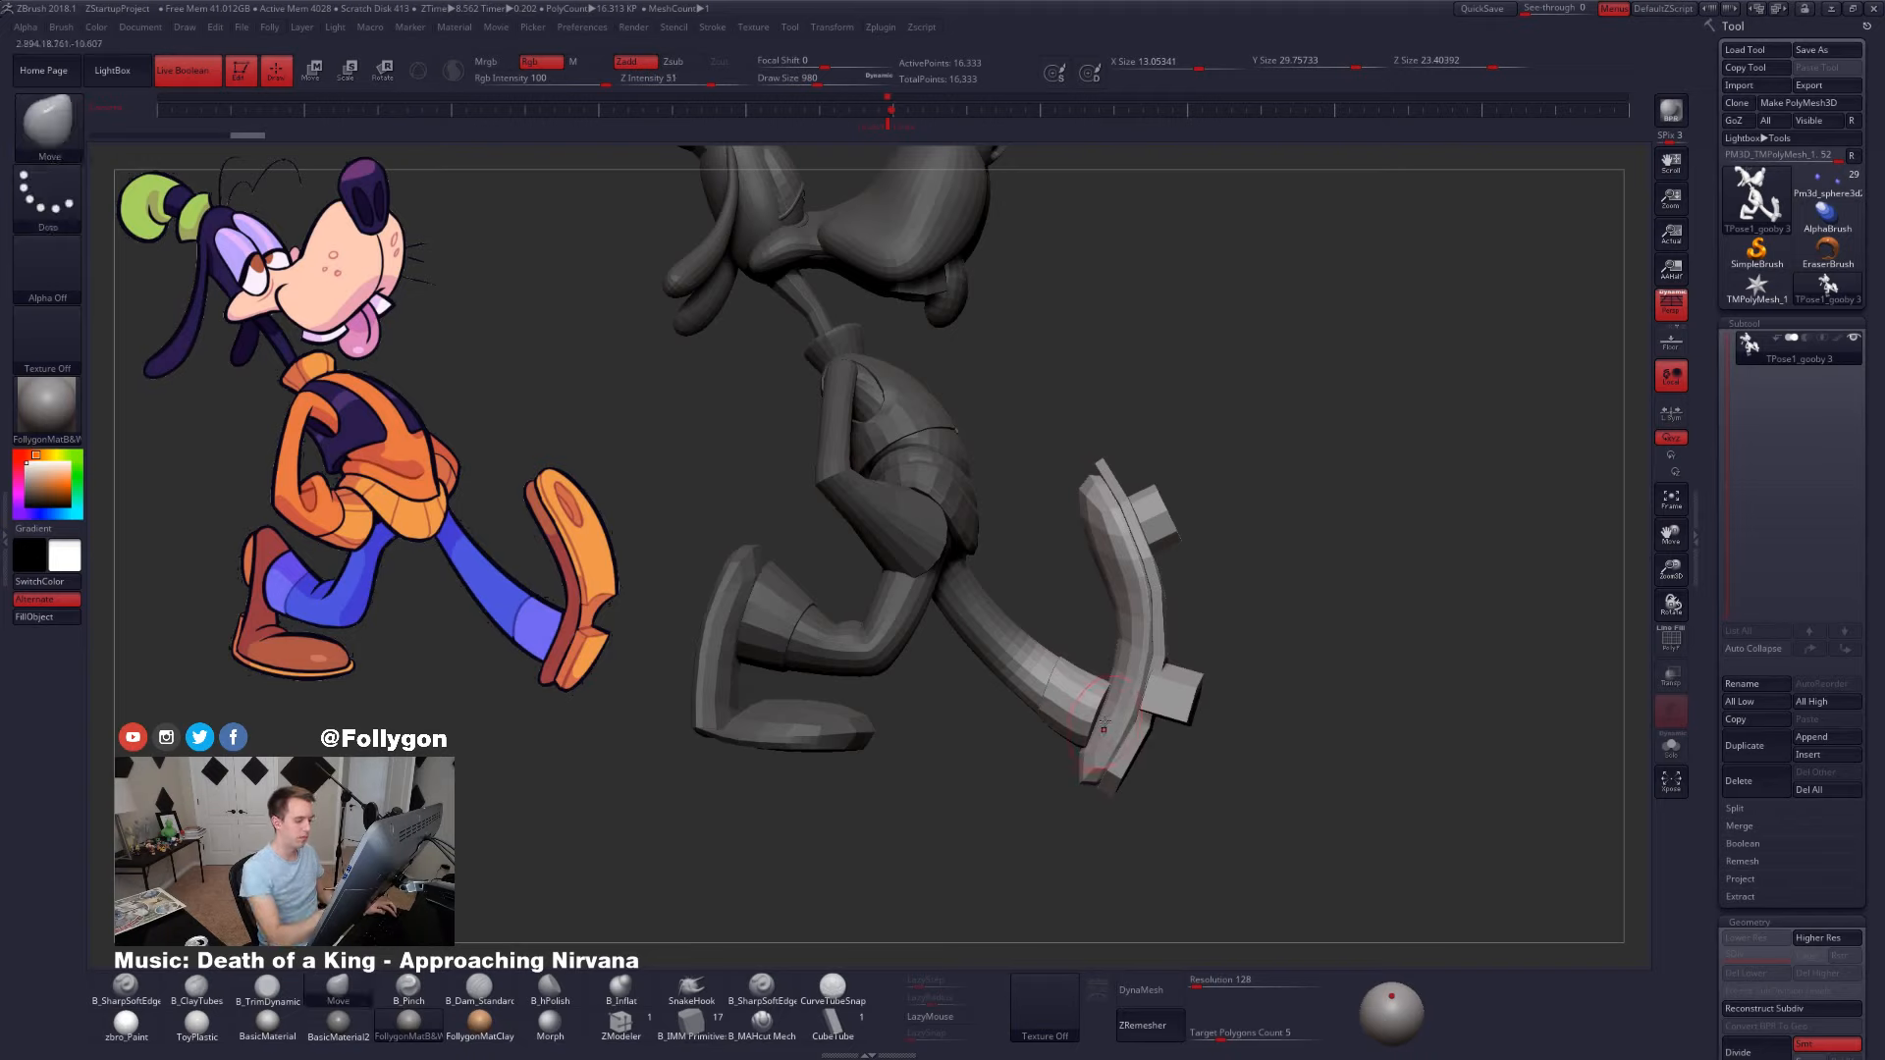
{"action": "left_click", "coordinate": [1134, 797], "text": "ctrl"}
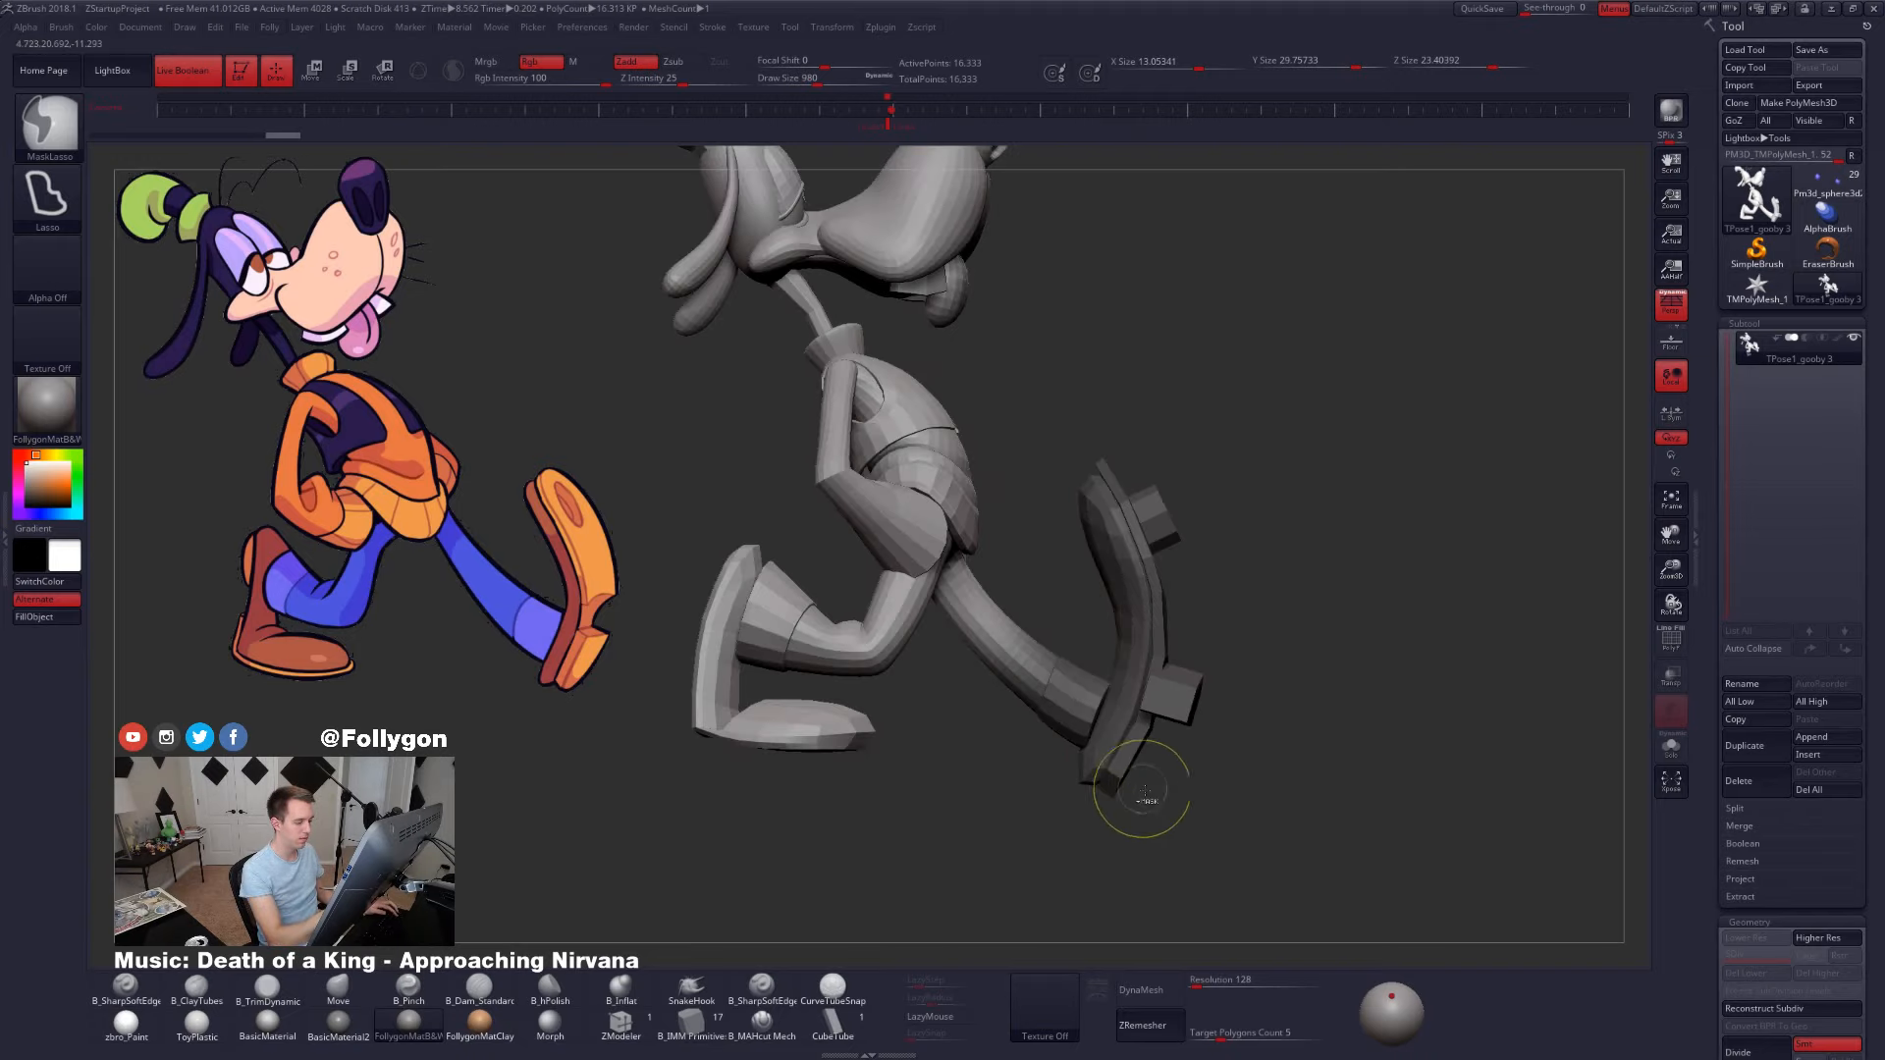
{"action": "left_click", "coordinate": [1105, 790], "text": "ctrl"}
{"action": "key", "text": "w"}
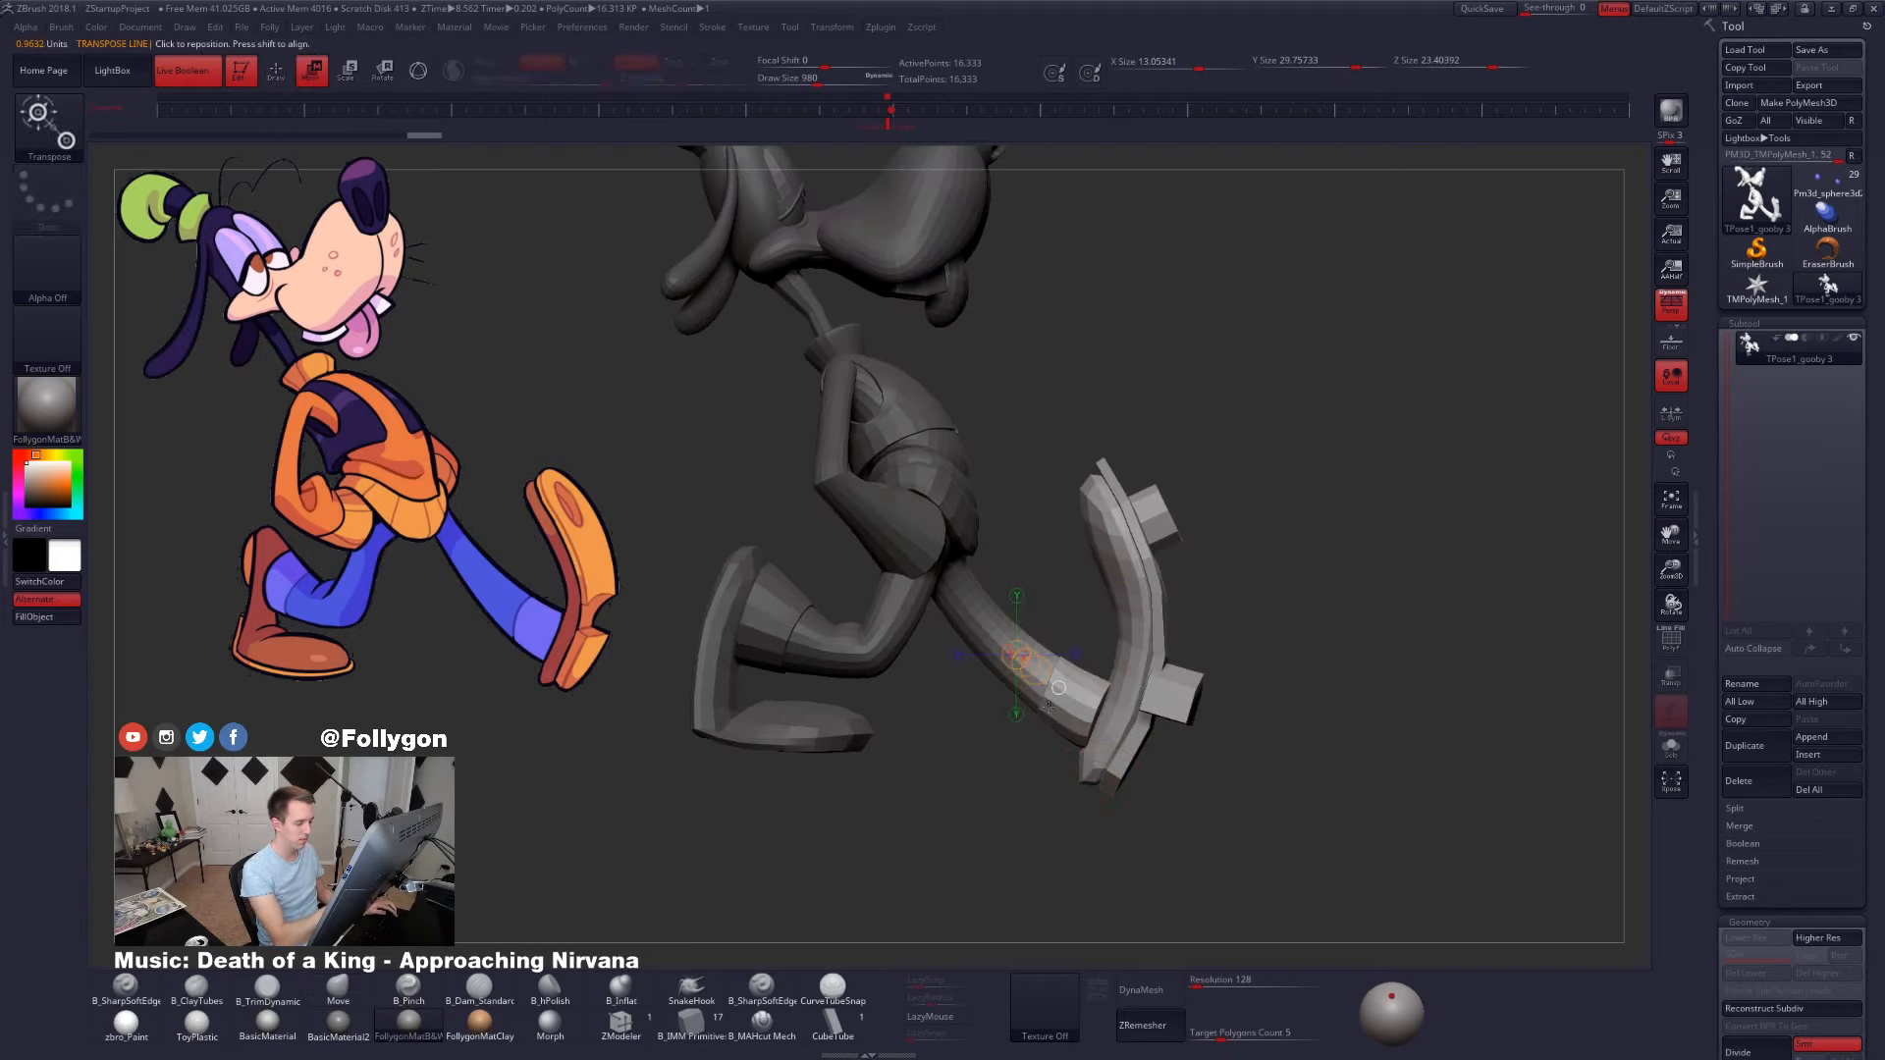
- Move the unmasked shoe and cuff slightly outward along the extended leg with a Transpose line, and turn off perspective
{"action": "left_click_drag", "start_coordinate": [1152, 743], "coordinate": [1264, 808]}
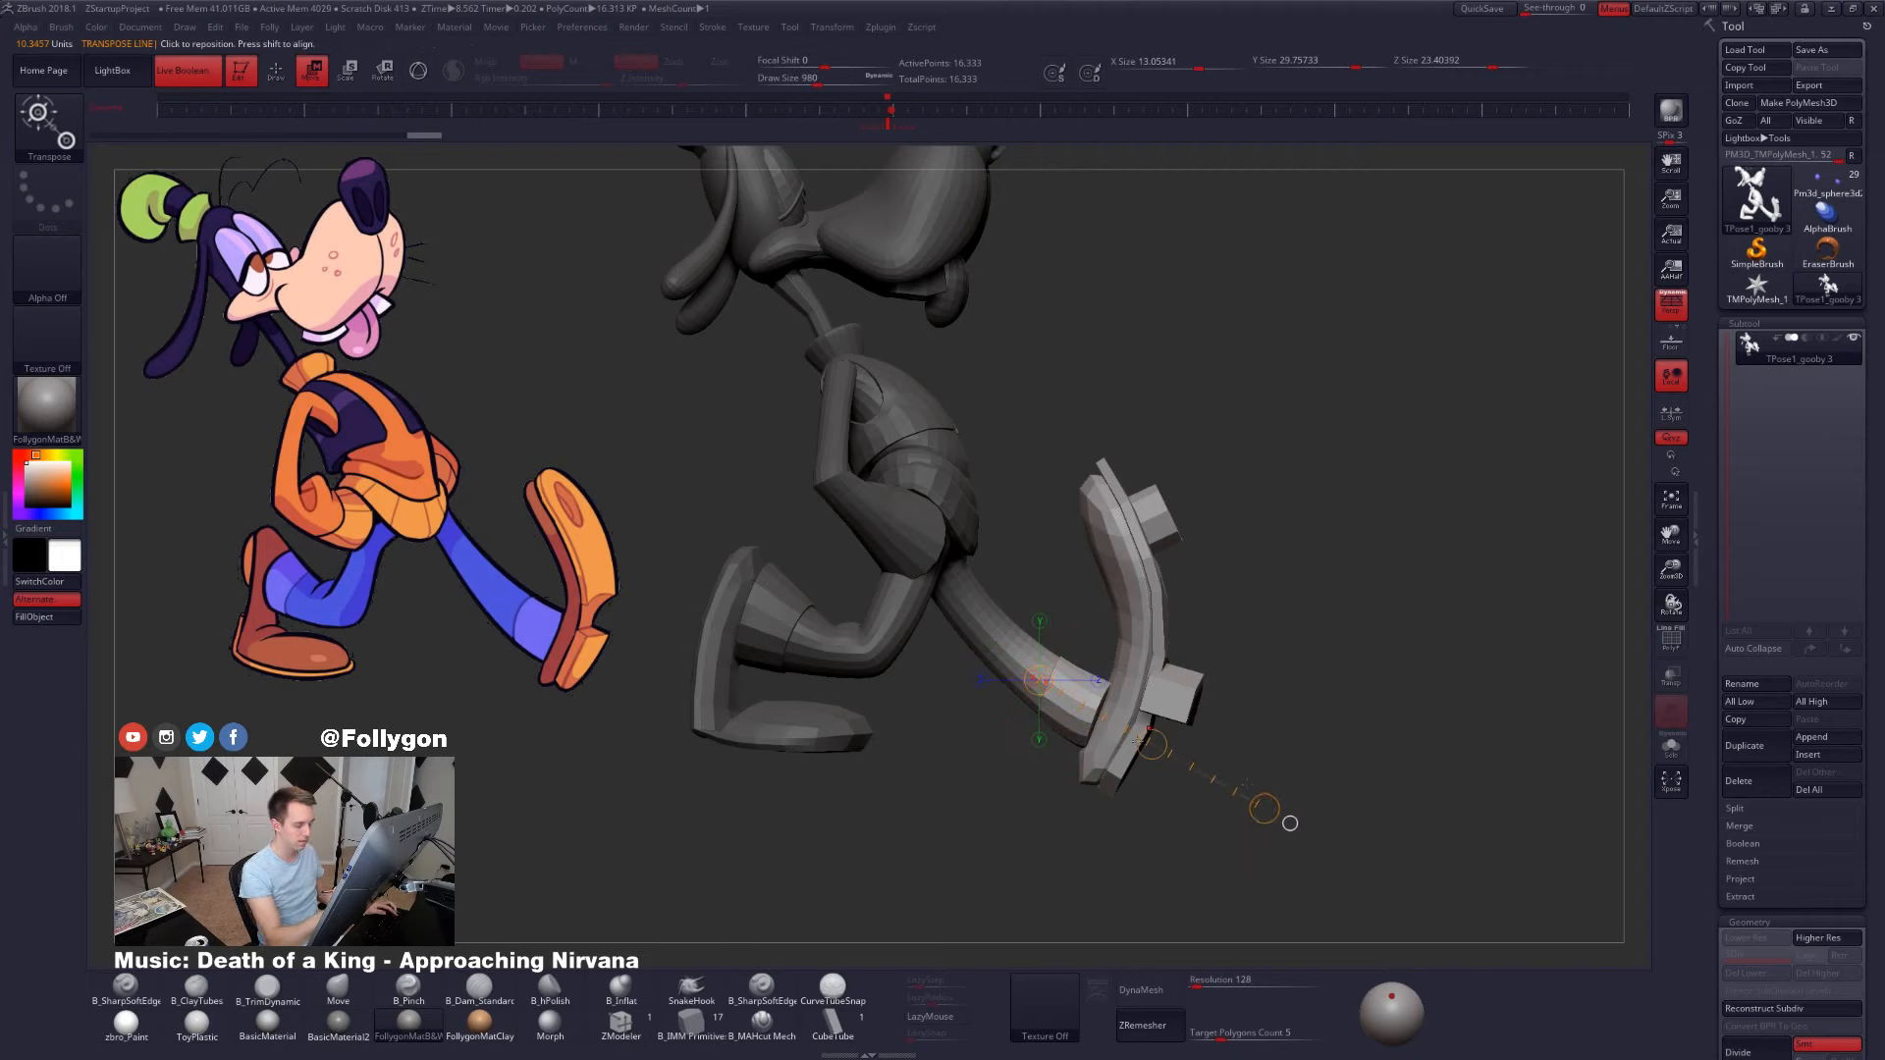
{"action": "left_click_drag", "start_coordinate": [1151, 746], "coordinate": [1151, 744]}
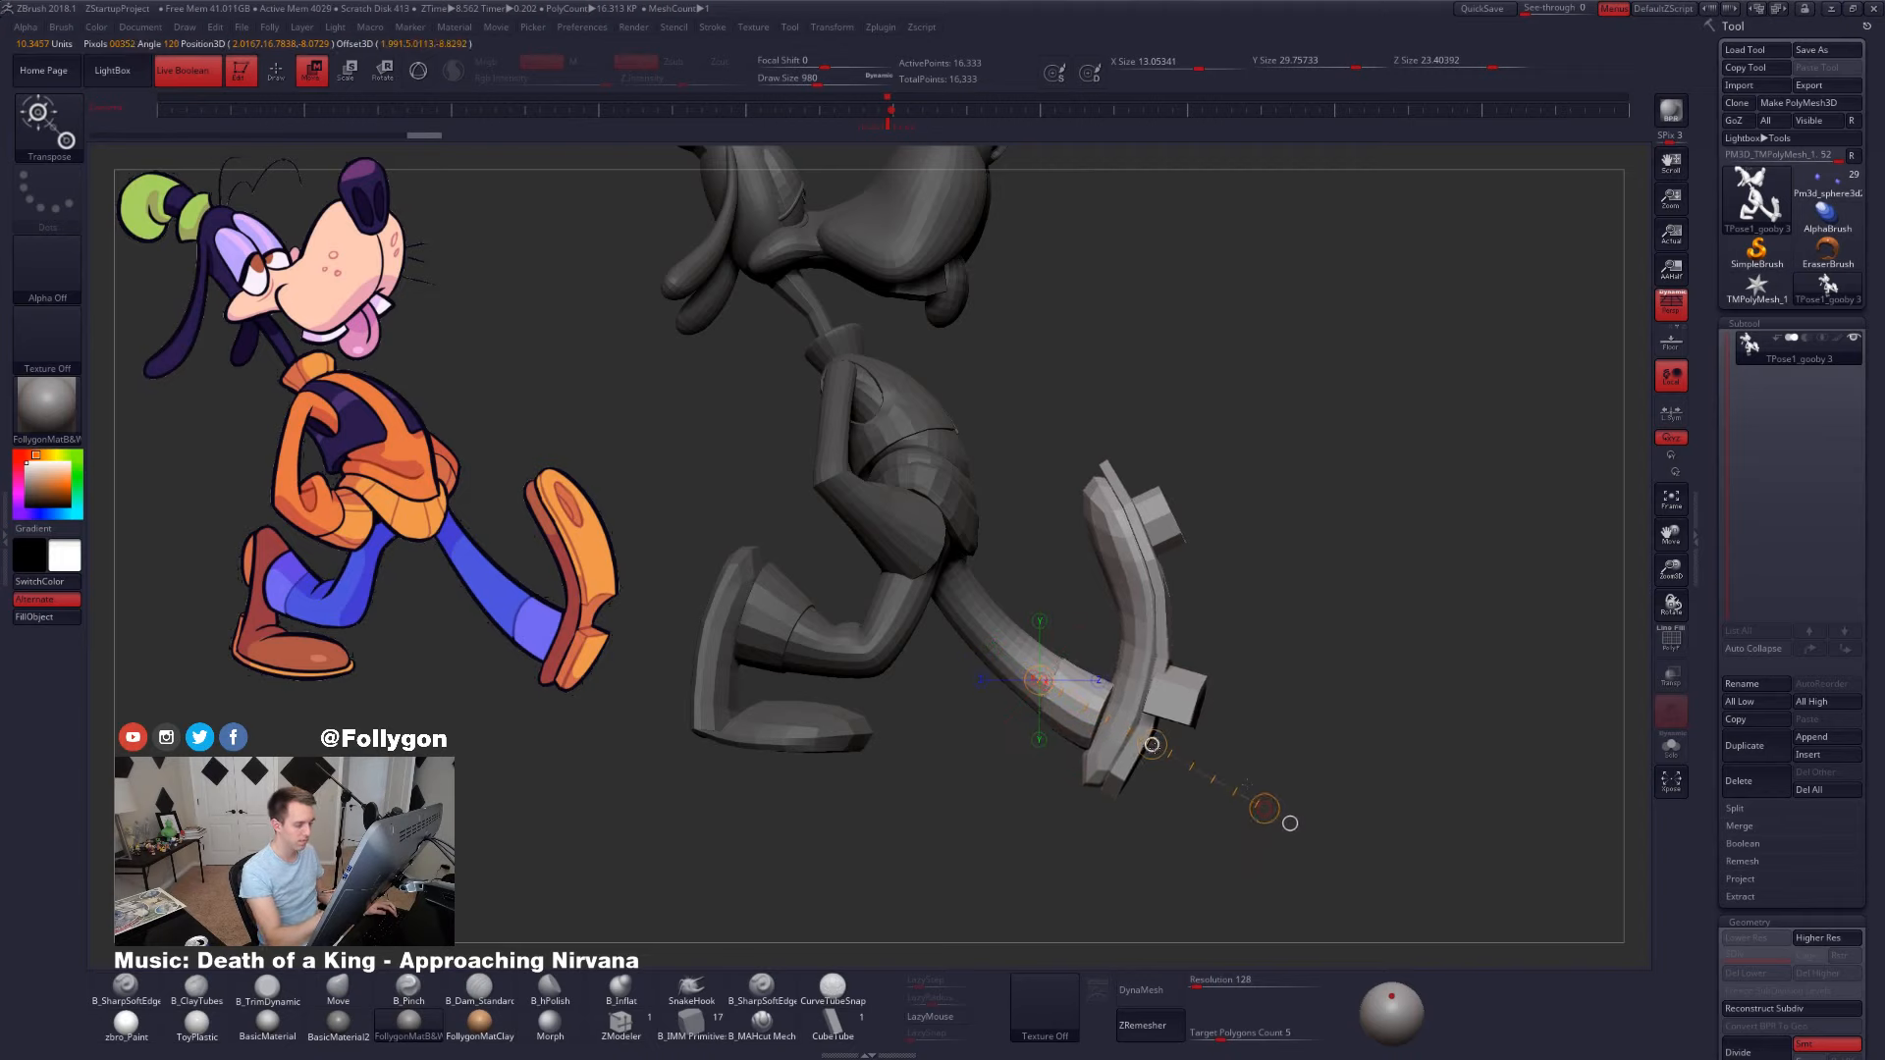
{"action": "left_click_drag", "start_coordinate": [1290, 822], "coordinate": [1278, 814]}
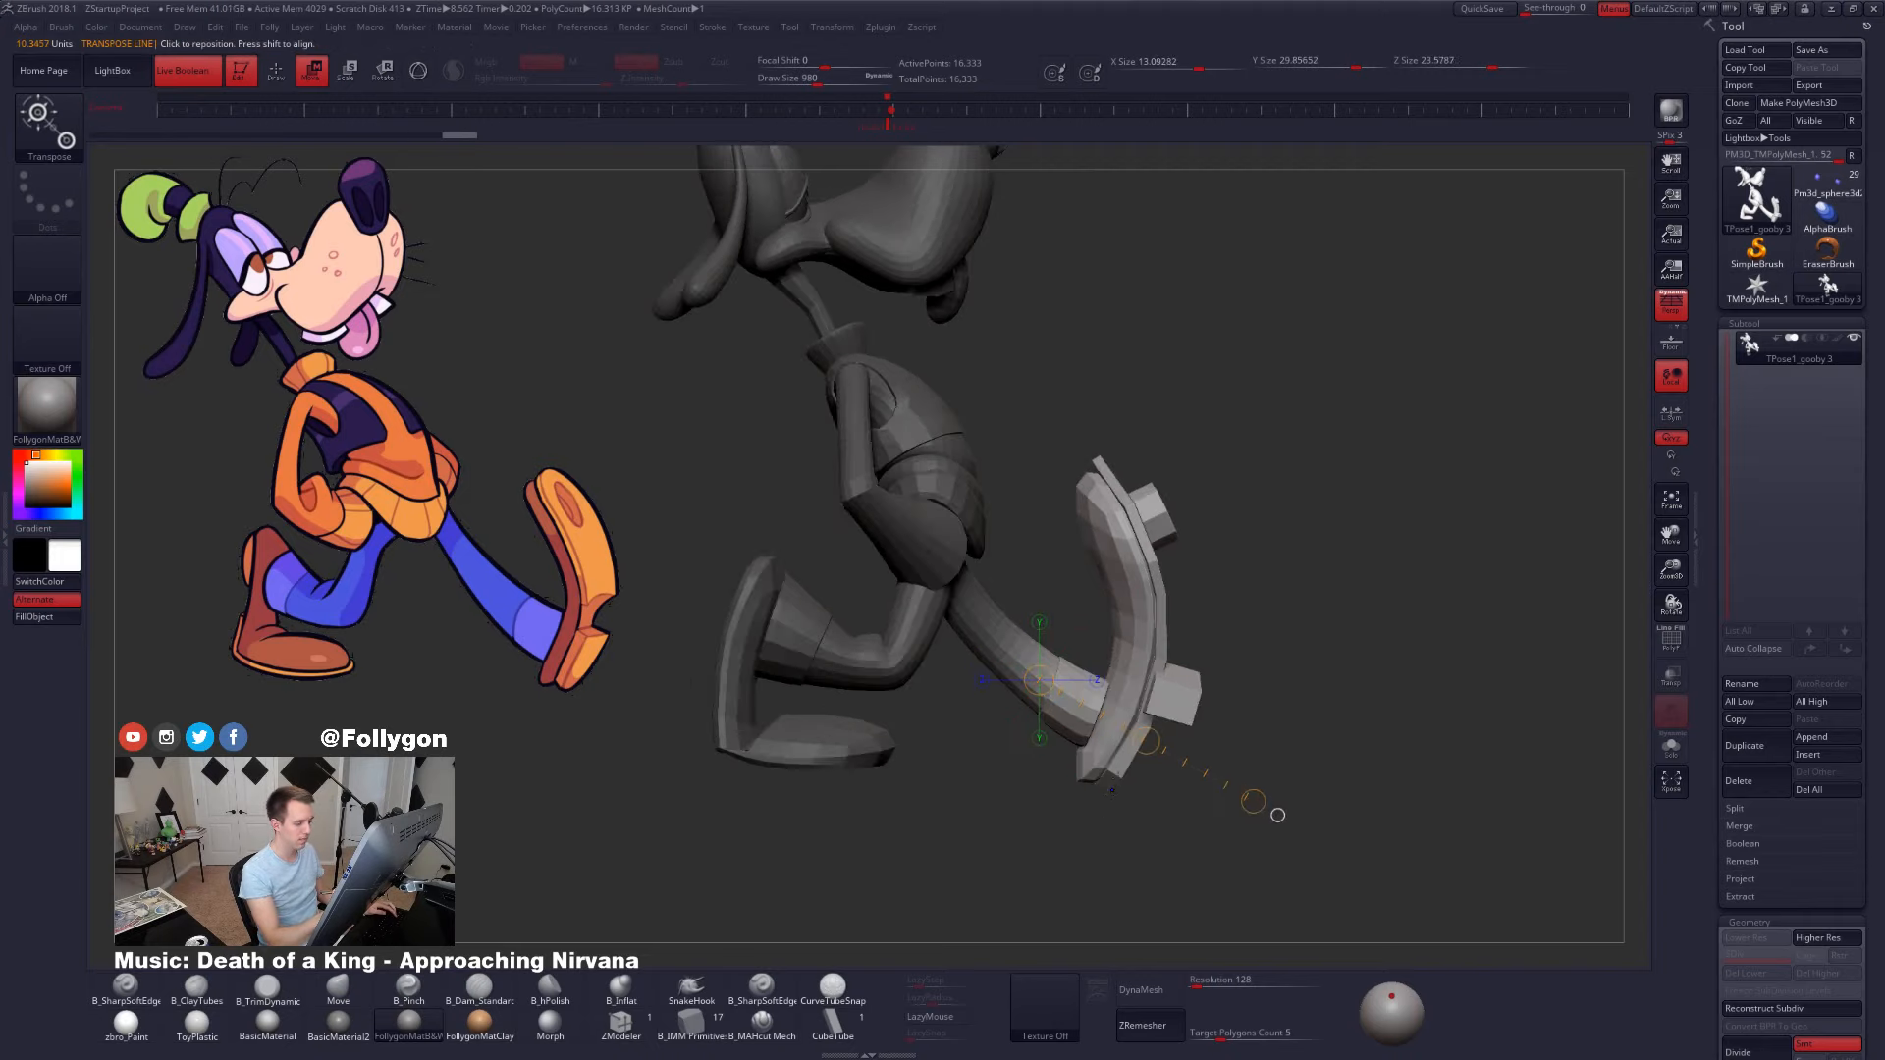
{"action": "left_click", "coordinate": [1671, 305]}
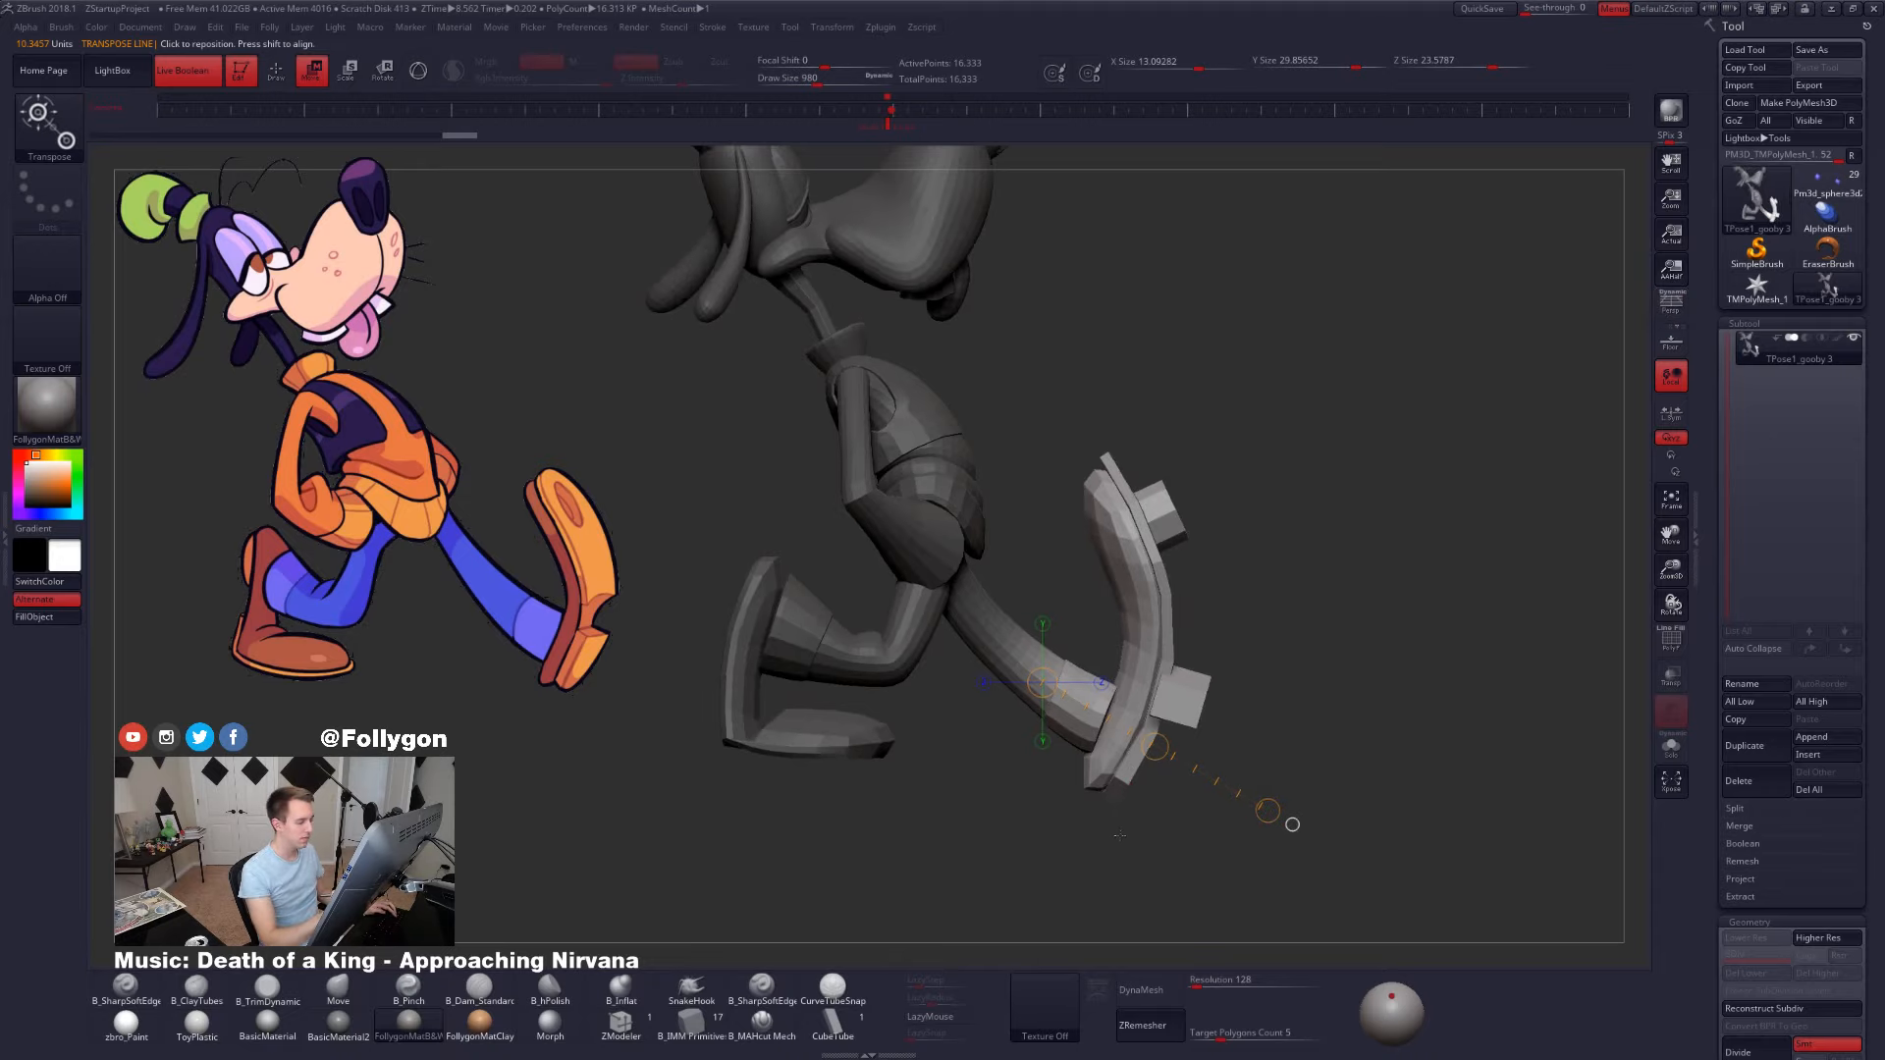
- Rotate the raised front foot and trouser cuff slightly with the transpose line, and clear the mask
{"action": "key", "text": "r"}
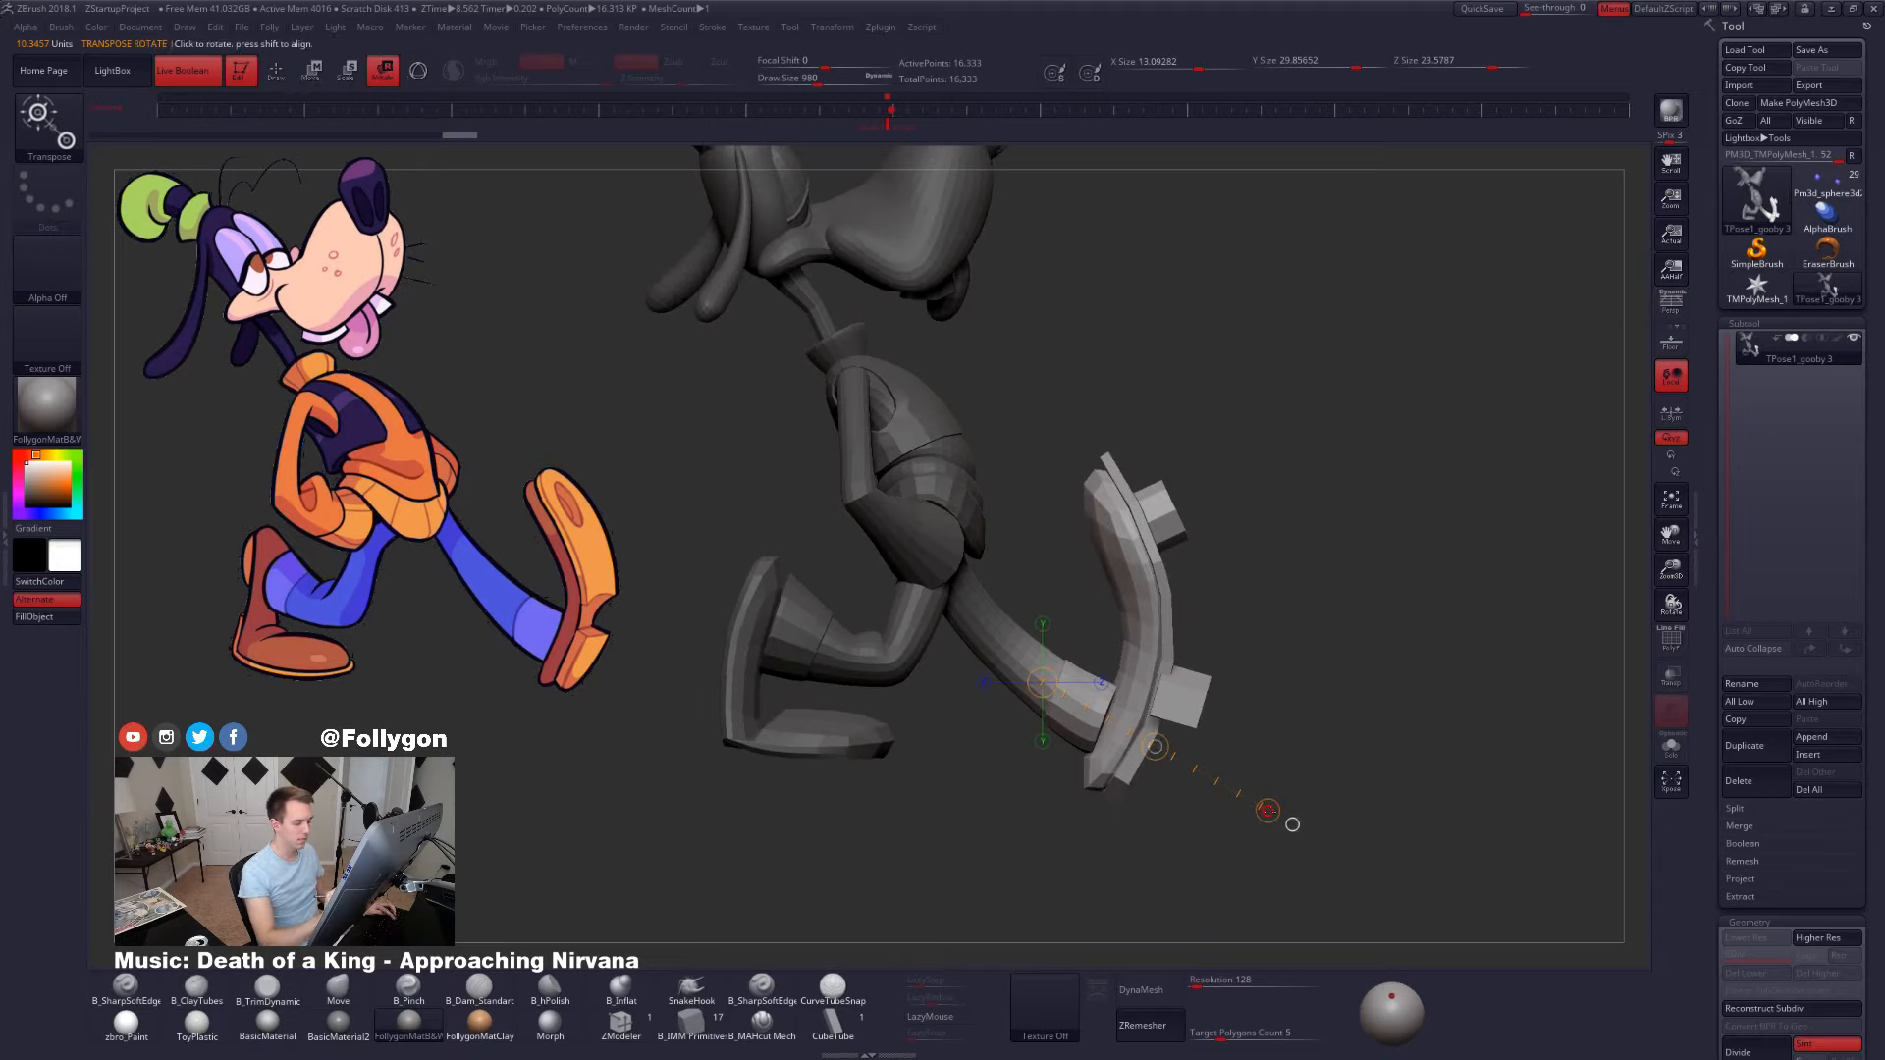
{"action": "left_click_drag", "start_coordinate": [1268, 810], "coordinate": [1271, 805]}
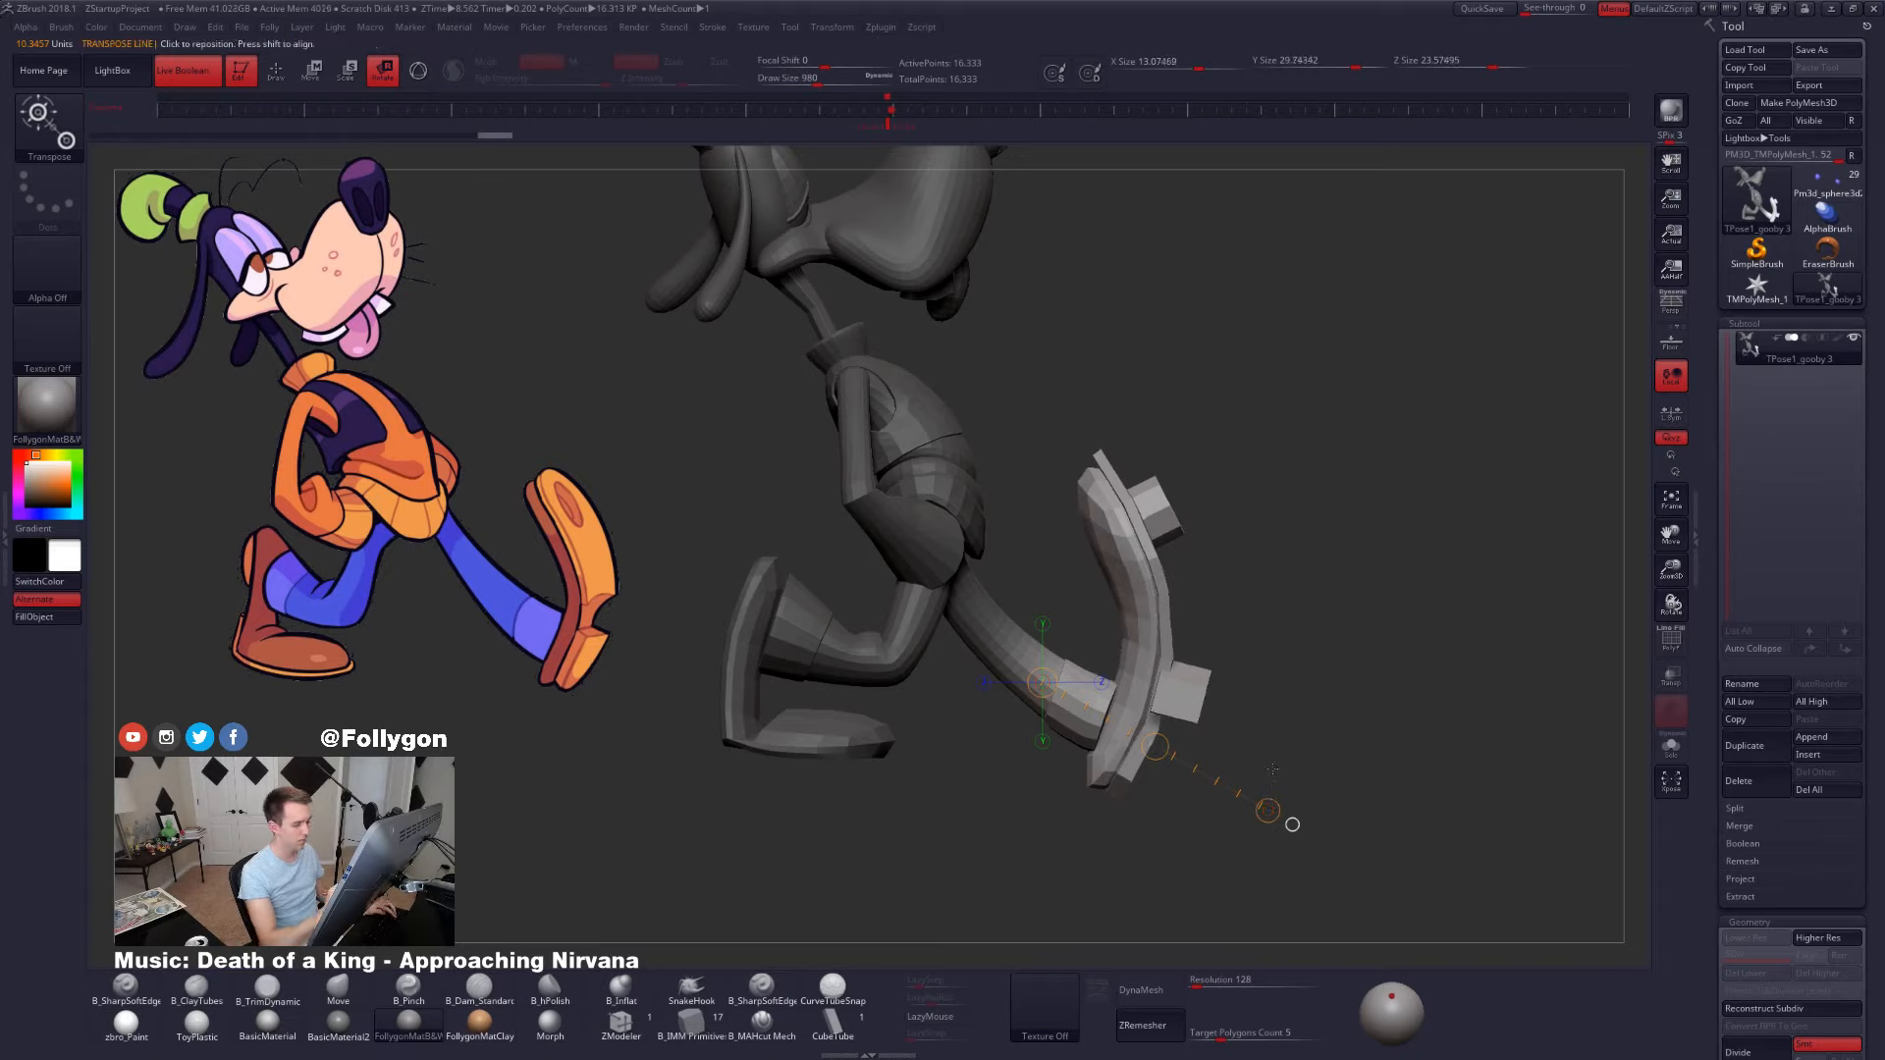
{"action": "key", "text": "q"}
{"action": "key", "text": "space"}
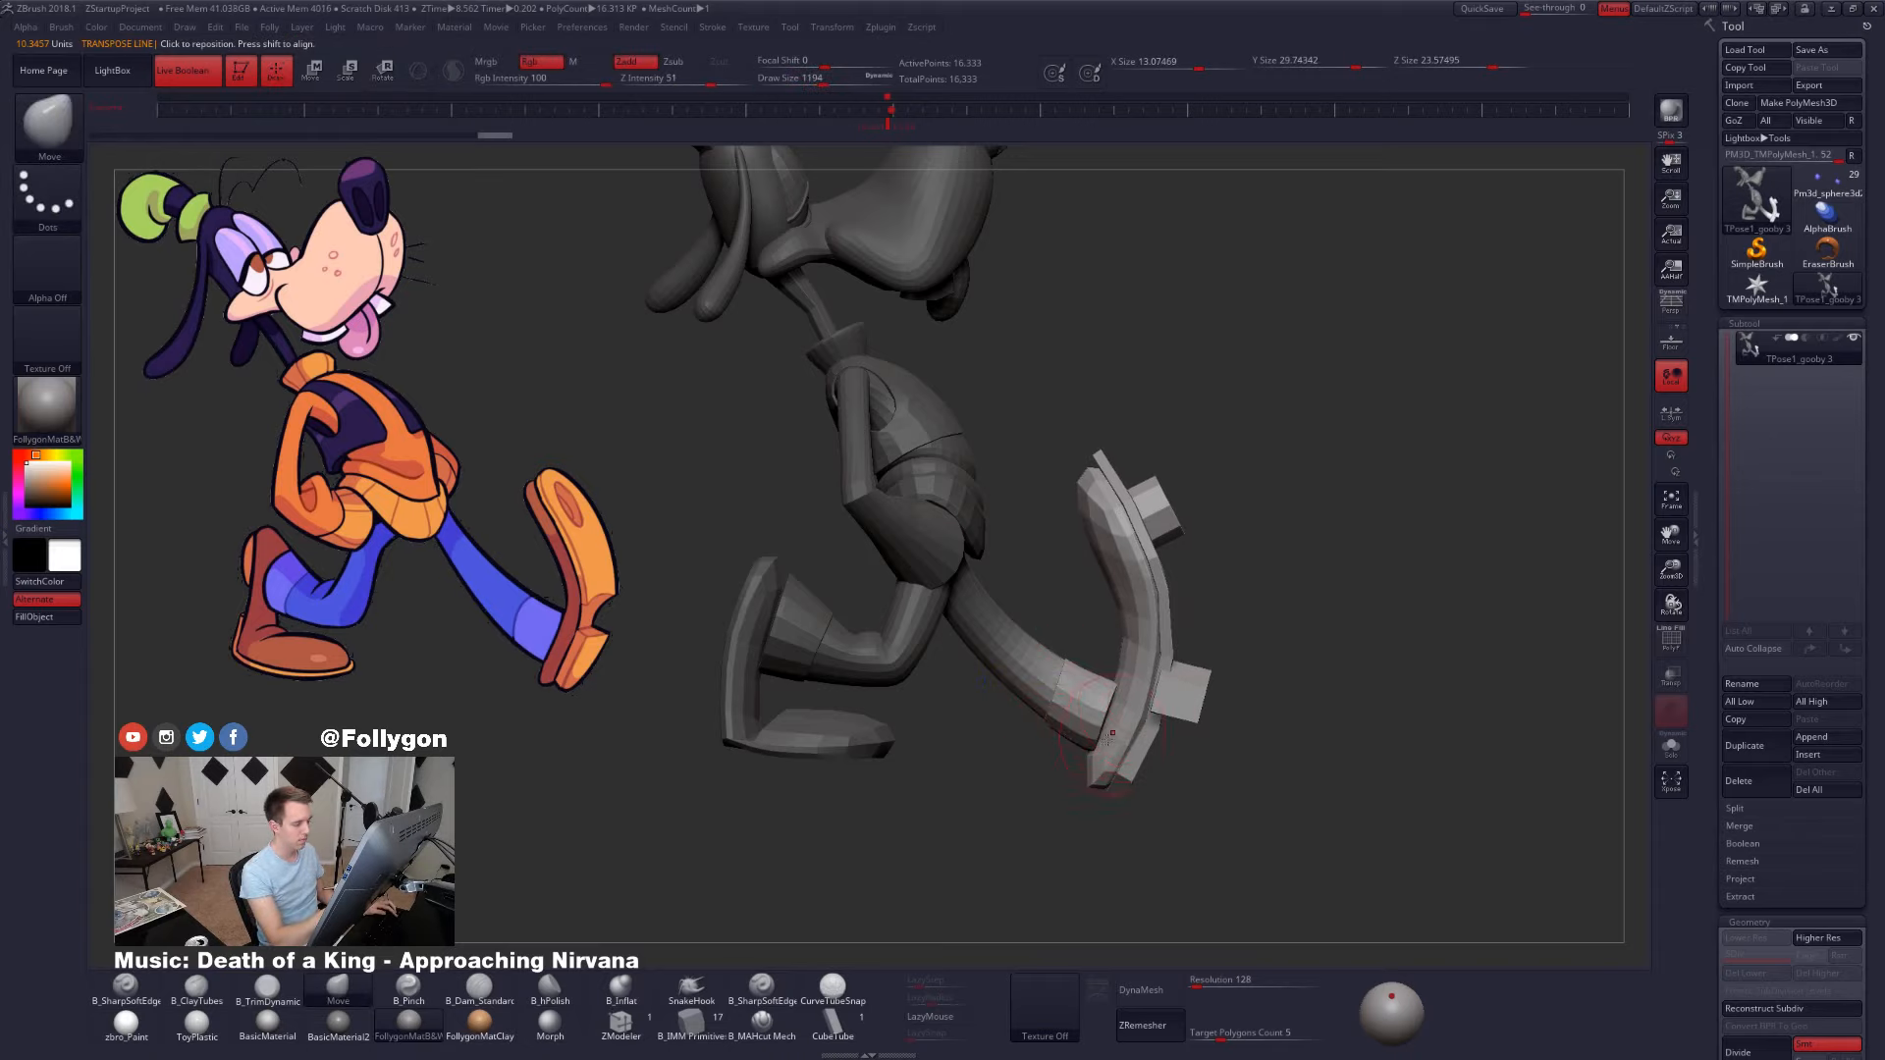
{"action": "left_click_drag", "start_coordinate": [1066, 778], "coordinate": [1039, 728], "text": "ctrl"}
- Isolate the trouser legs and their cuffs by hiding the rest of the figure
{"action": "left_click", "coordinate": [1065, 692], "text": "ctrl+shift"}
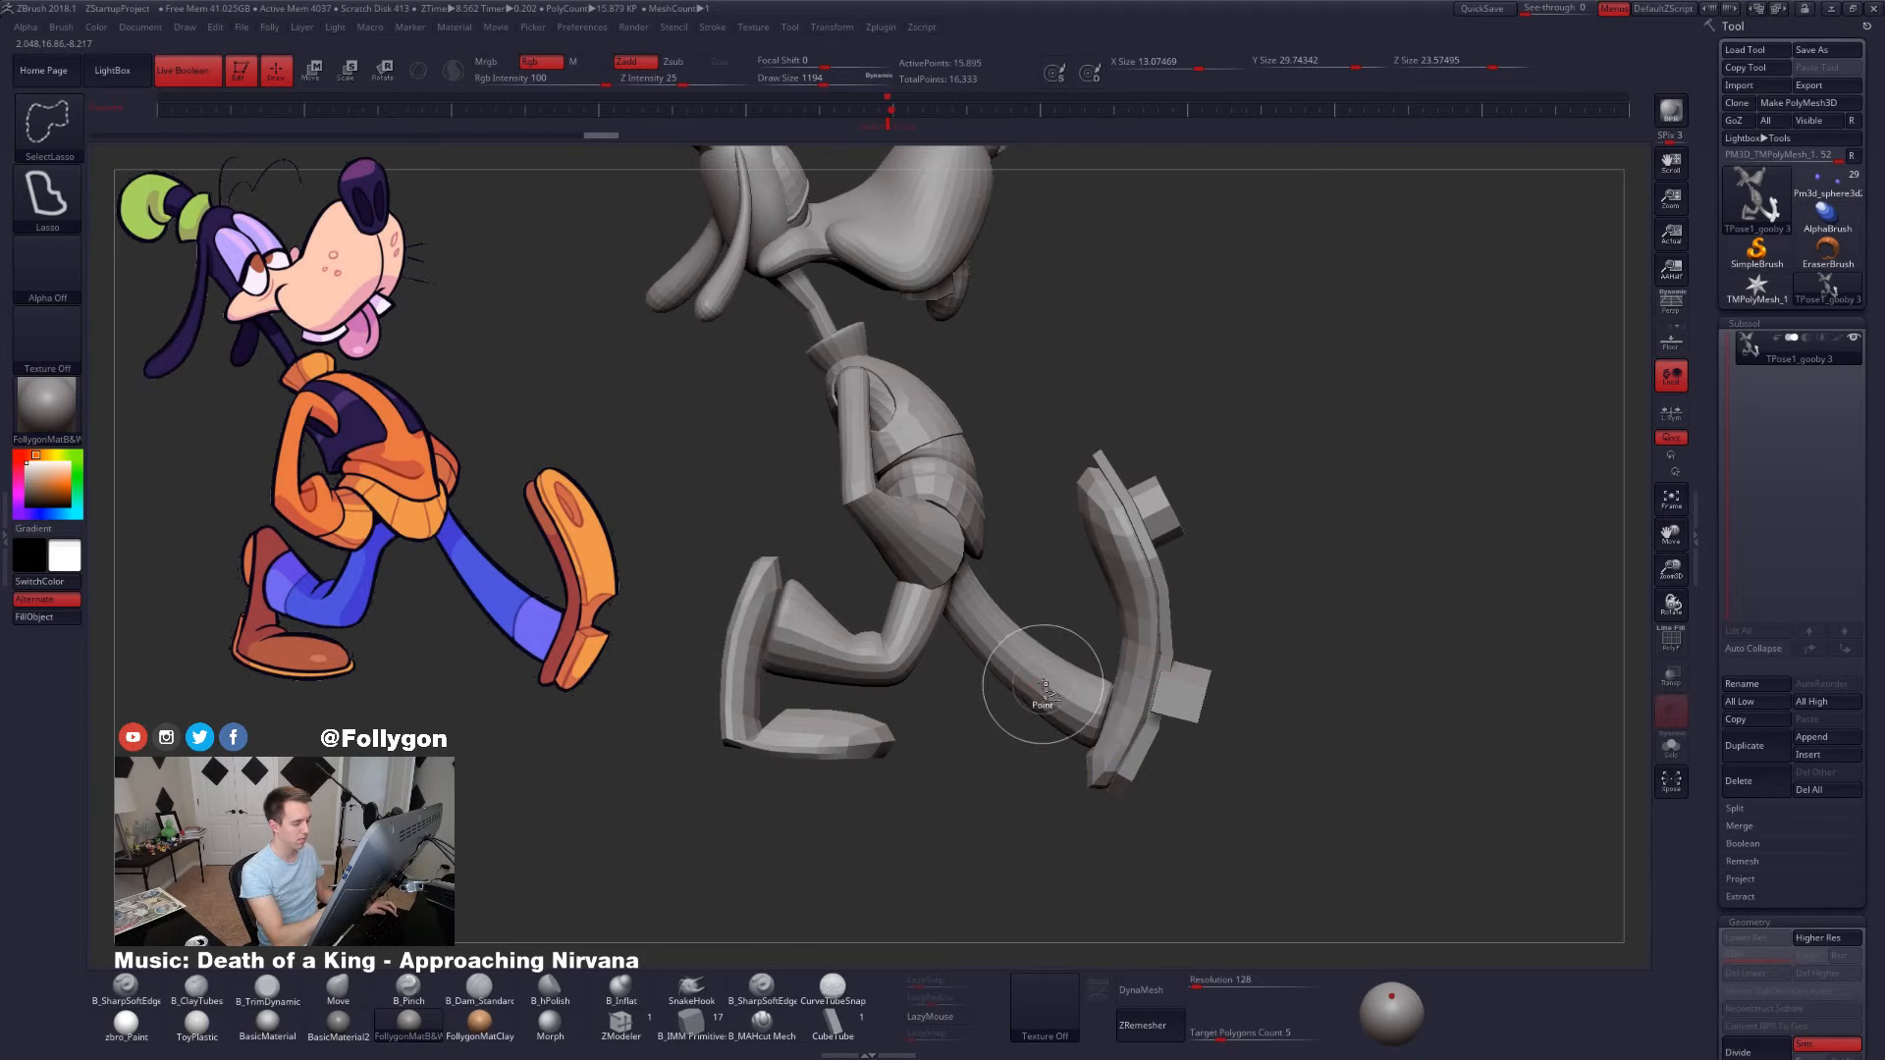
{"action": "left_click", "coordinate": [1046, 688]}
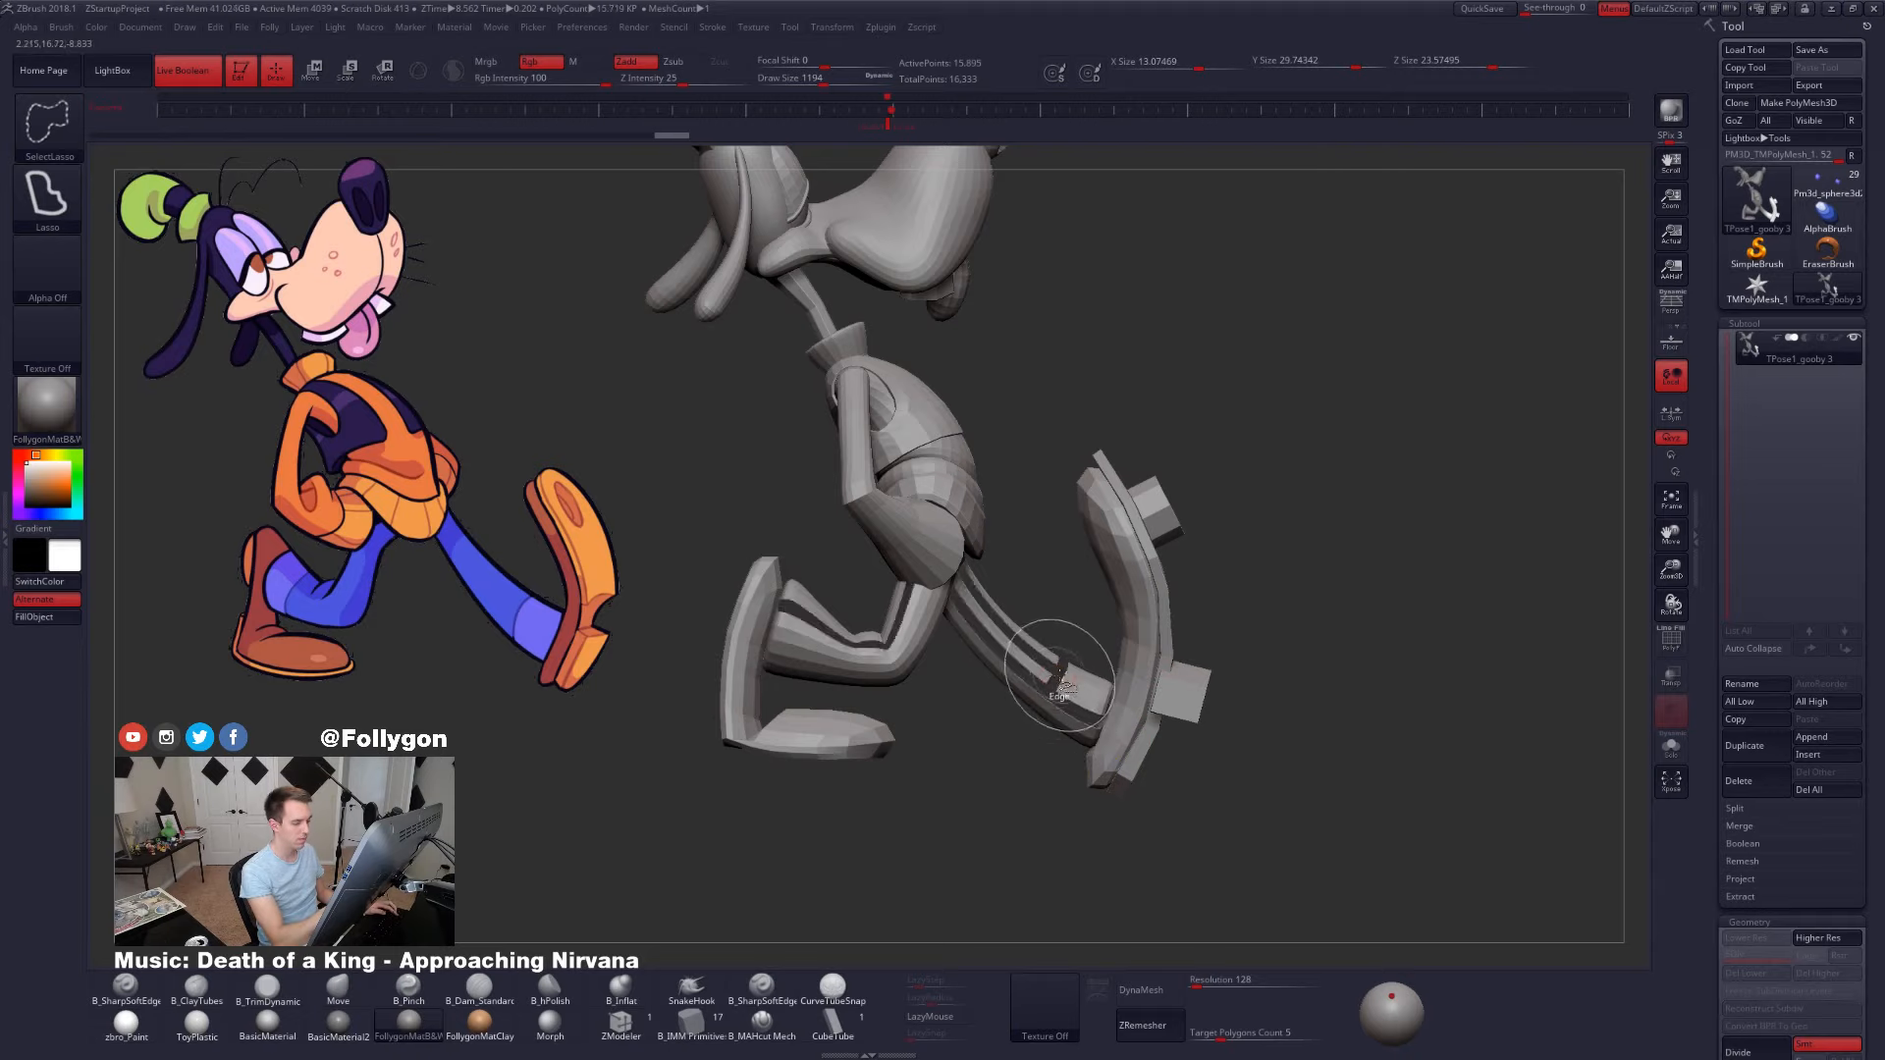
{"action": "left_click", "coordinate": [1065, 714], "text": "ctrl+shift"}
{"action": "right_click", "coordinate": [1080, 695]}
{"action": "left_click_drag", "start_coordinate": [1278, 616], "coordinate": [1316, 615], "text": "ctrl+shift"}
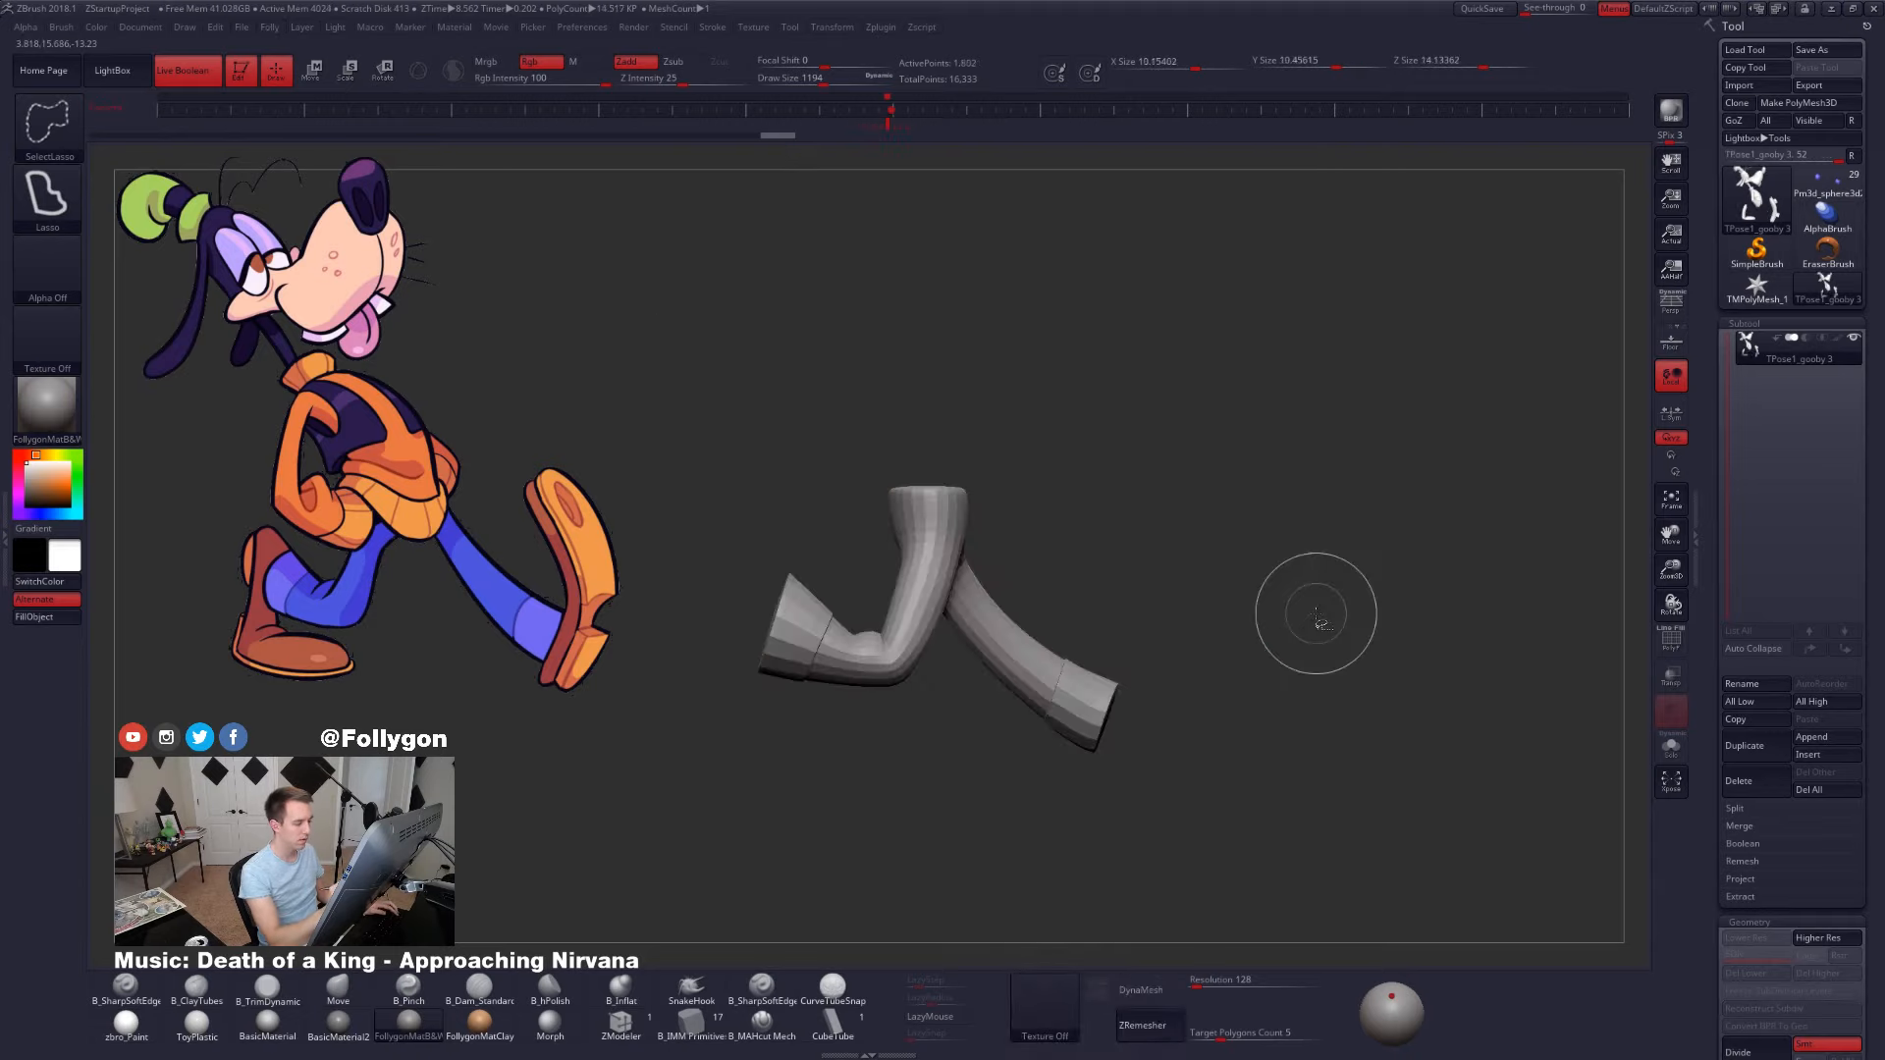
- Examine the polygroups and wireframe flow where the front cuff meets the trouser leg
{"action": "key", "text": "shift+f"}
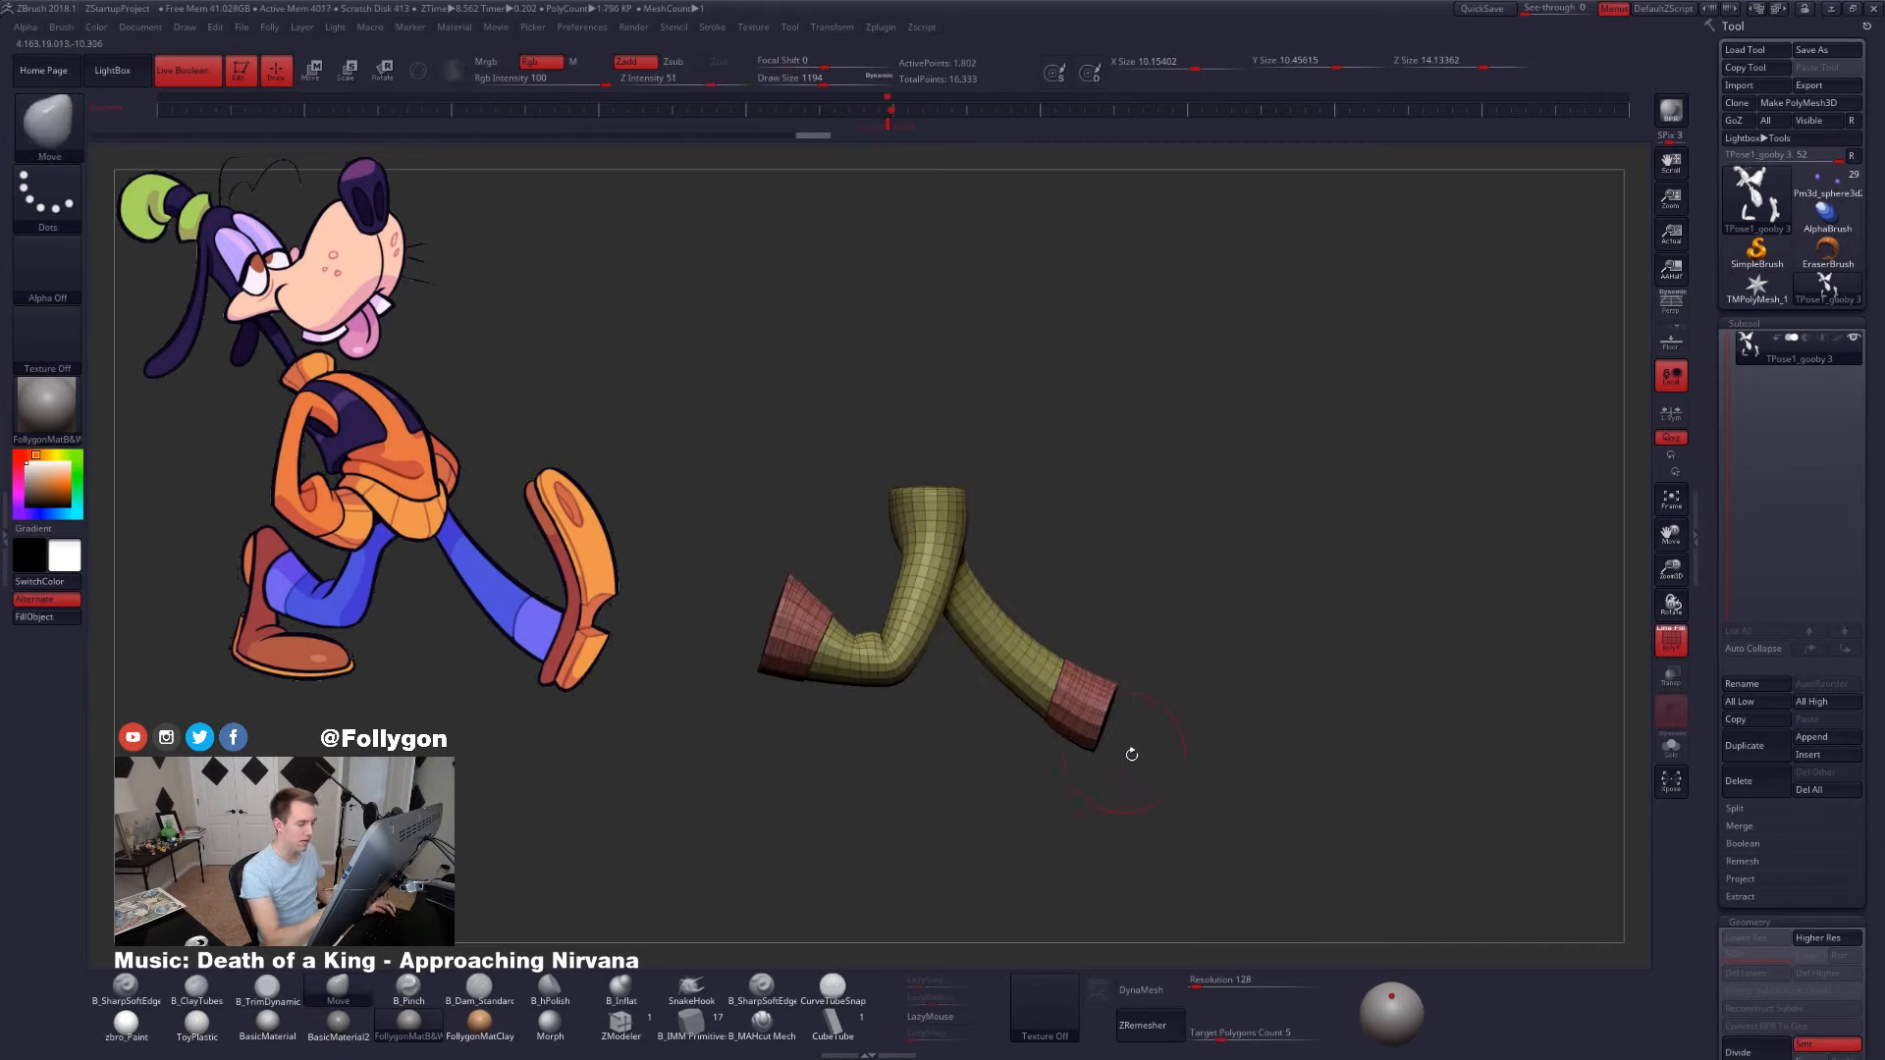
{"action": "mouse_move", "coordinate": [1237, 809]}
{"action": "left_mouse_down"}
{"action": "mouse_move", "coordinate": [1263, 782]}
{"action": "mouse_move", "coordinate": [1250, 772]}
{"action": "mouse_move", "coordinate": [1174, 773]}
{"action": "left_mouse_up"}
{"action": "key", "text": "shift+f"}
{"action": "left_click_drag", "start_coordinate": [1132, 699], "coordinate": [1149, 764], "text": "alt"}
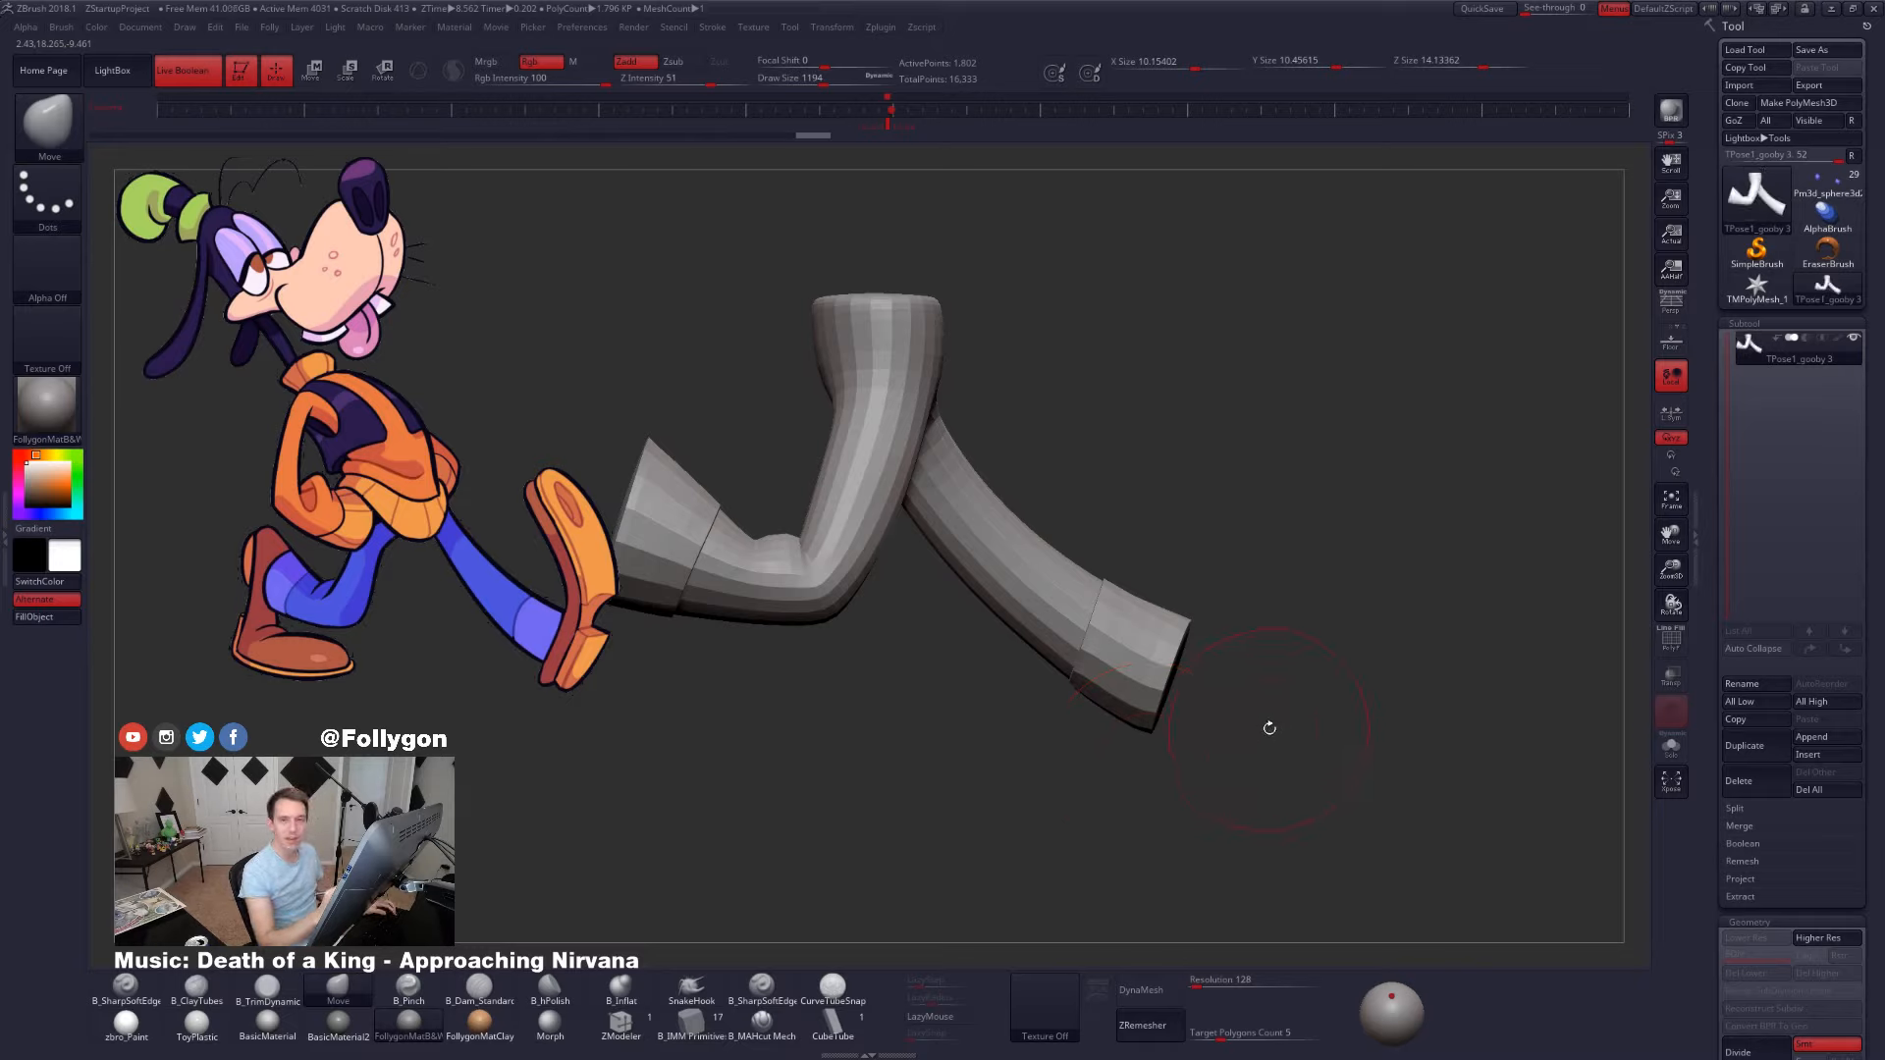
{"action": "left_click_drag", "start_coordinate": [1269, 727], "coordinate": [1186, 691], "text": "alt"}
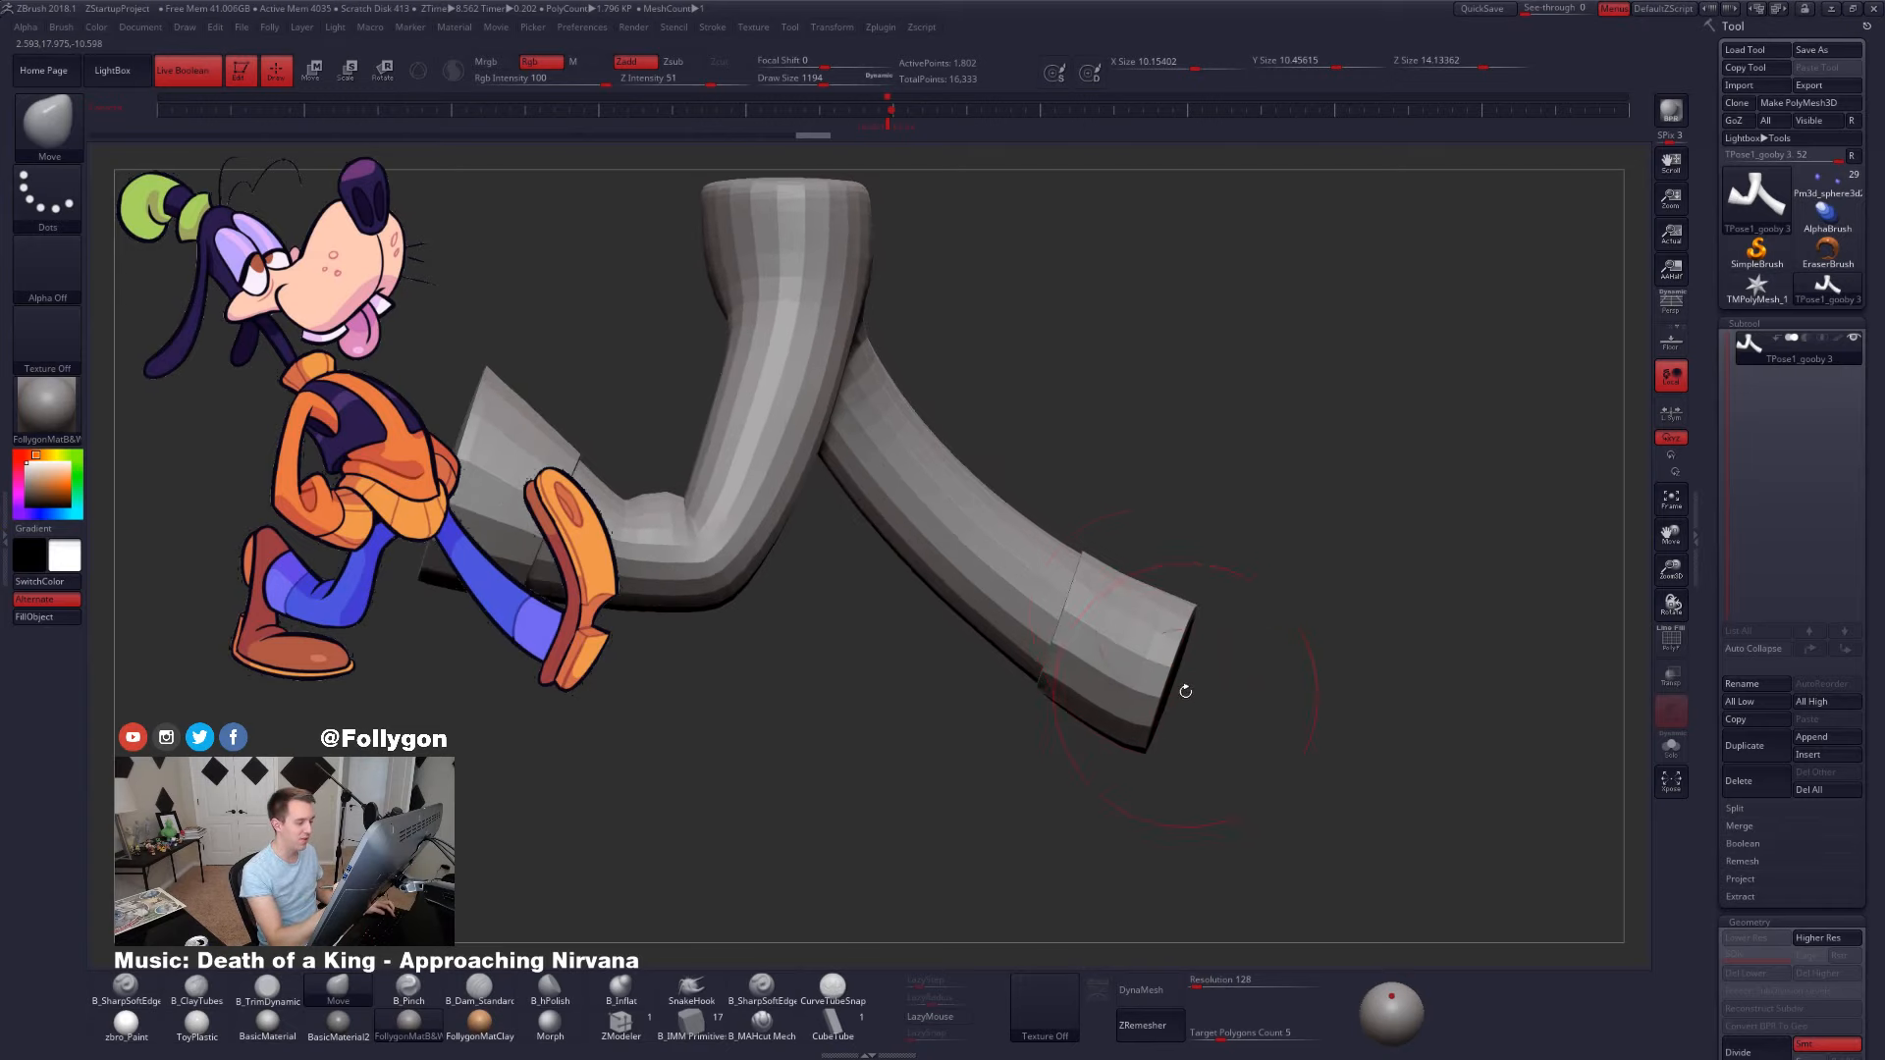
{"action": "key", "text": "shift+f"}
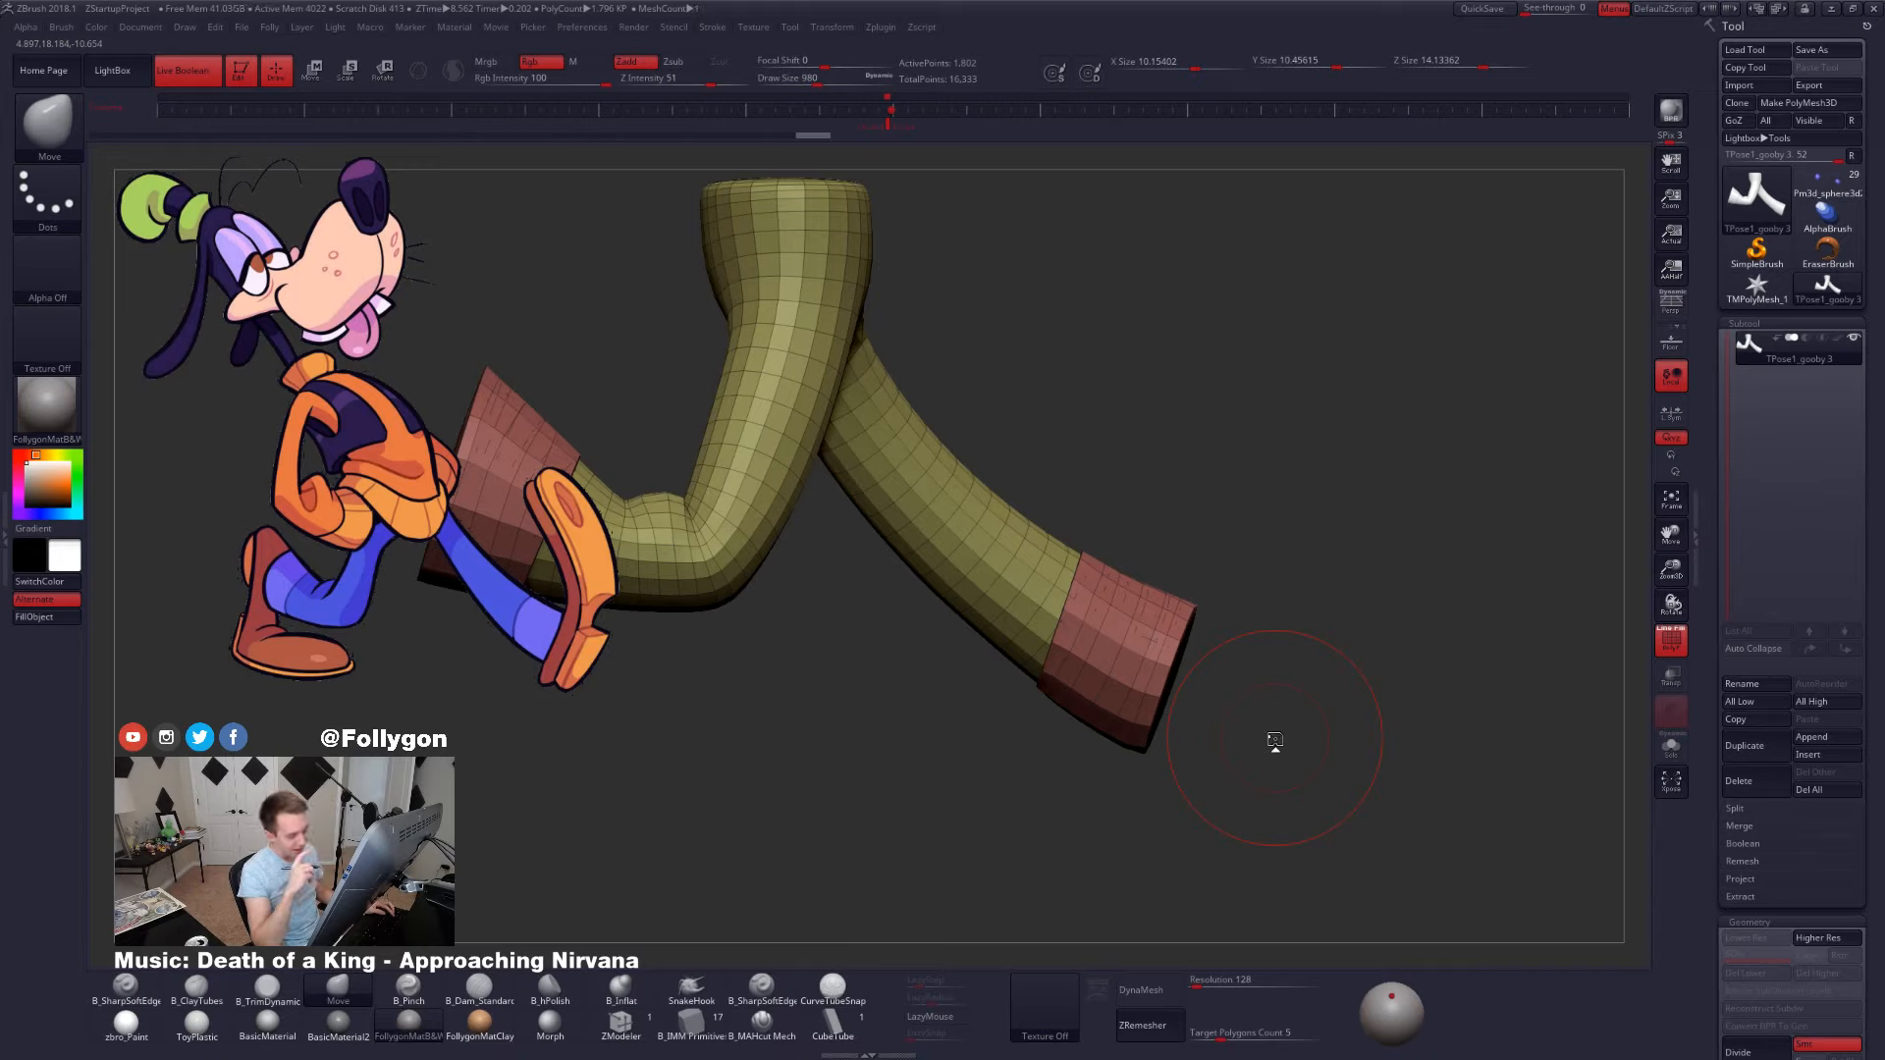
{"action": "key", "text": "shift+f"}
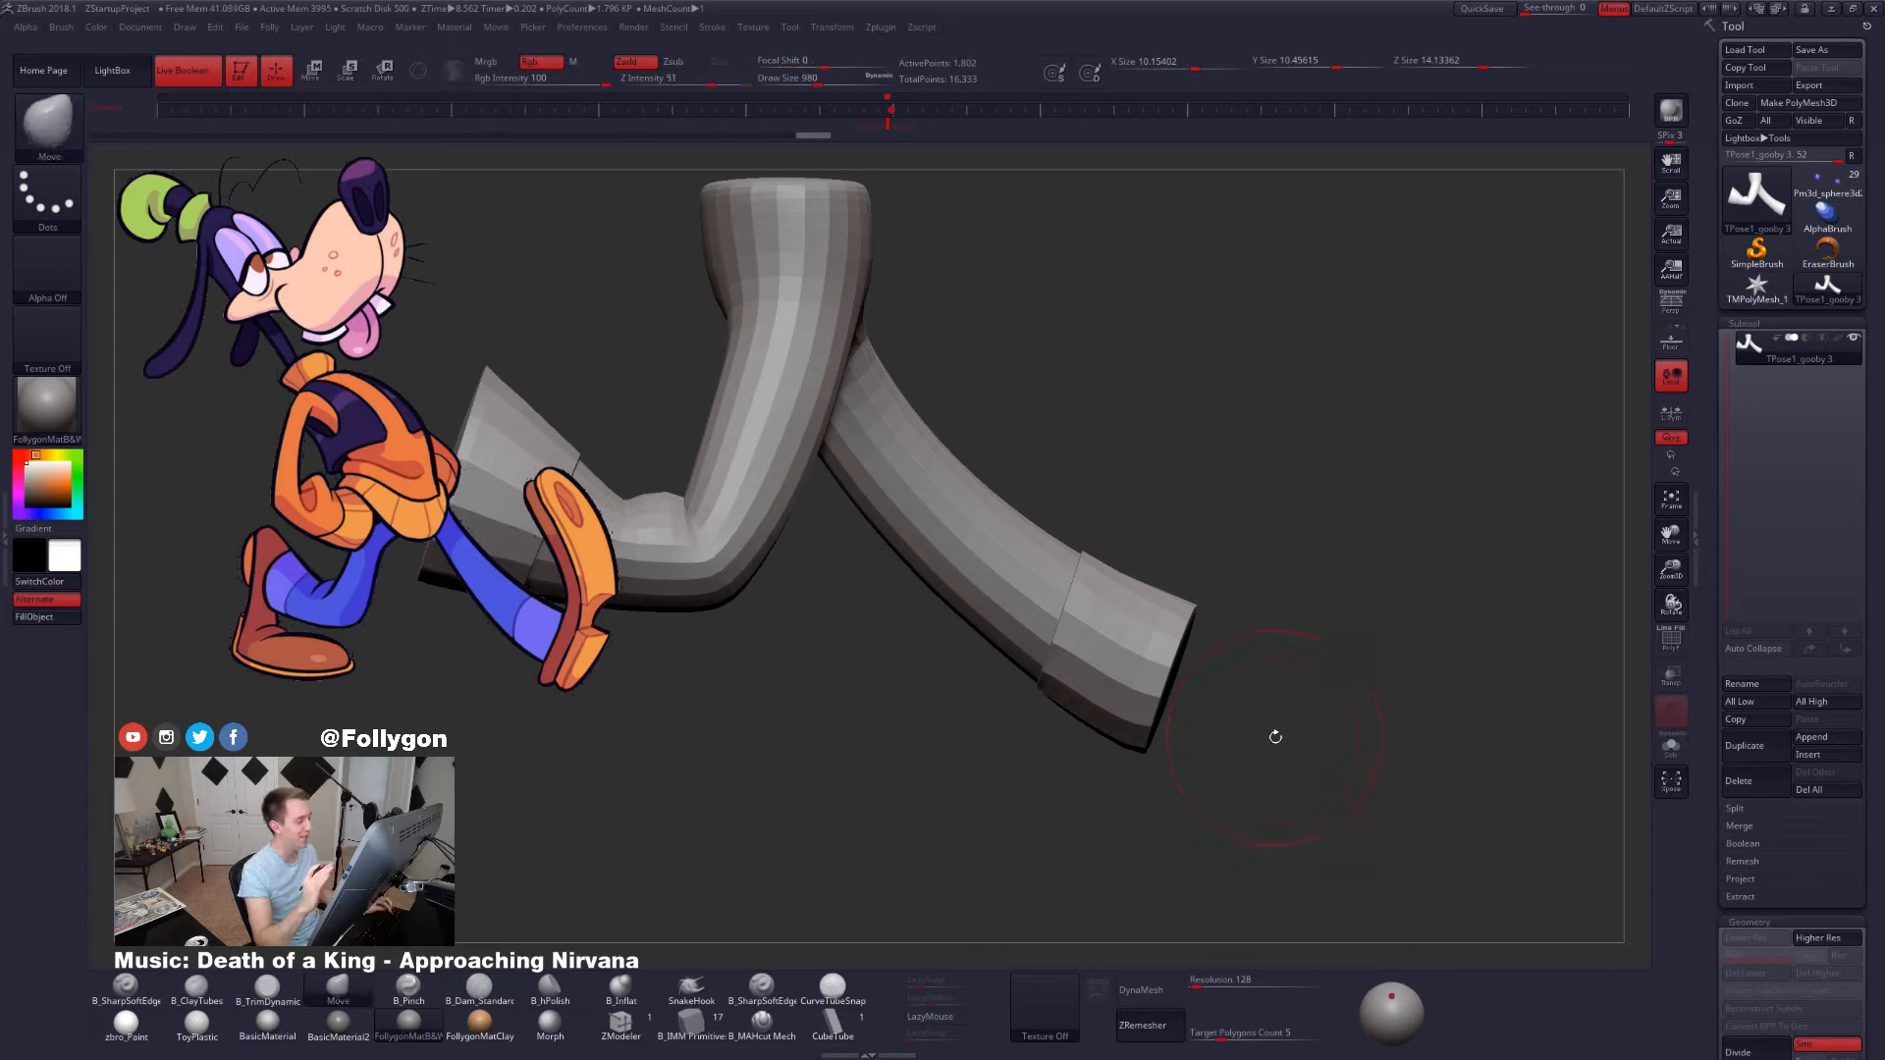
{"action": "key", "text": "shift+f"}
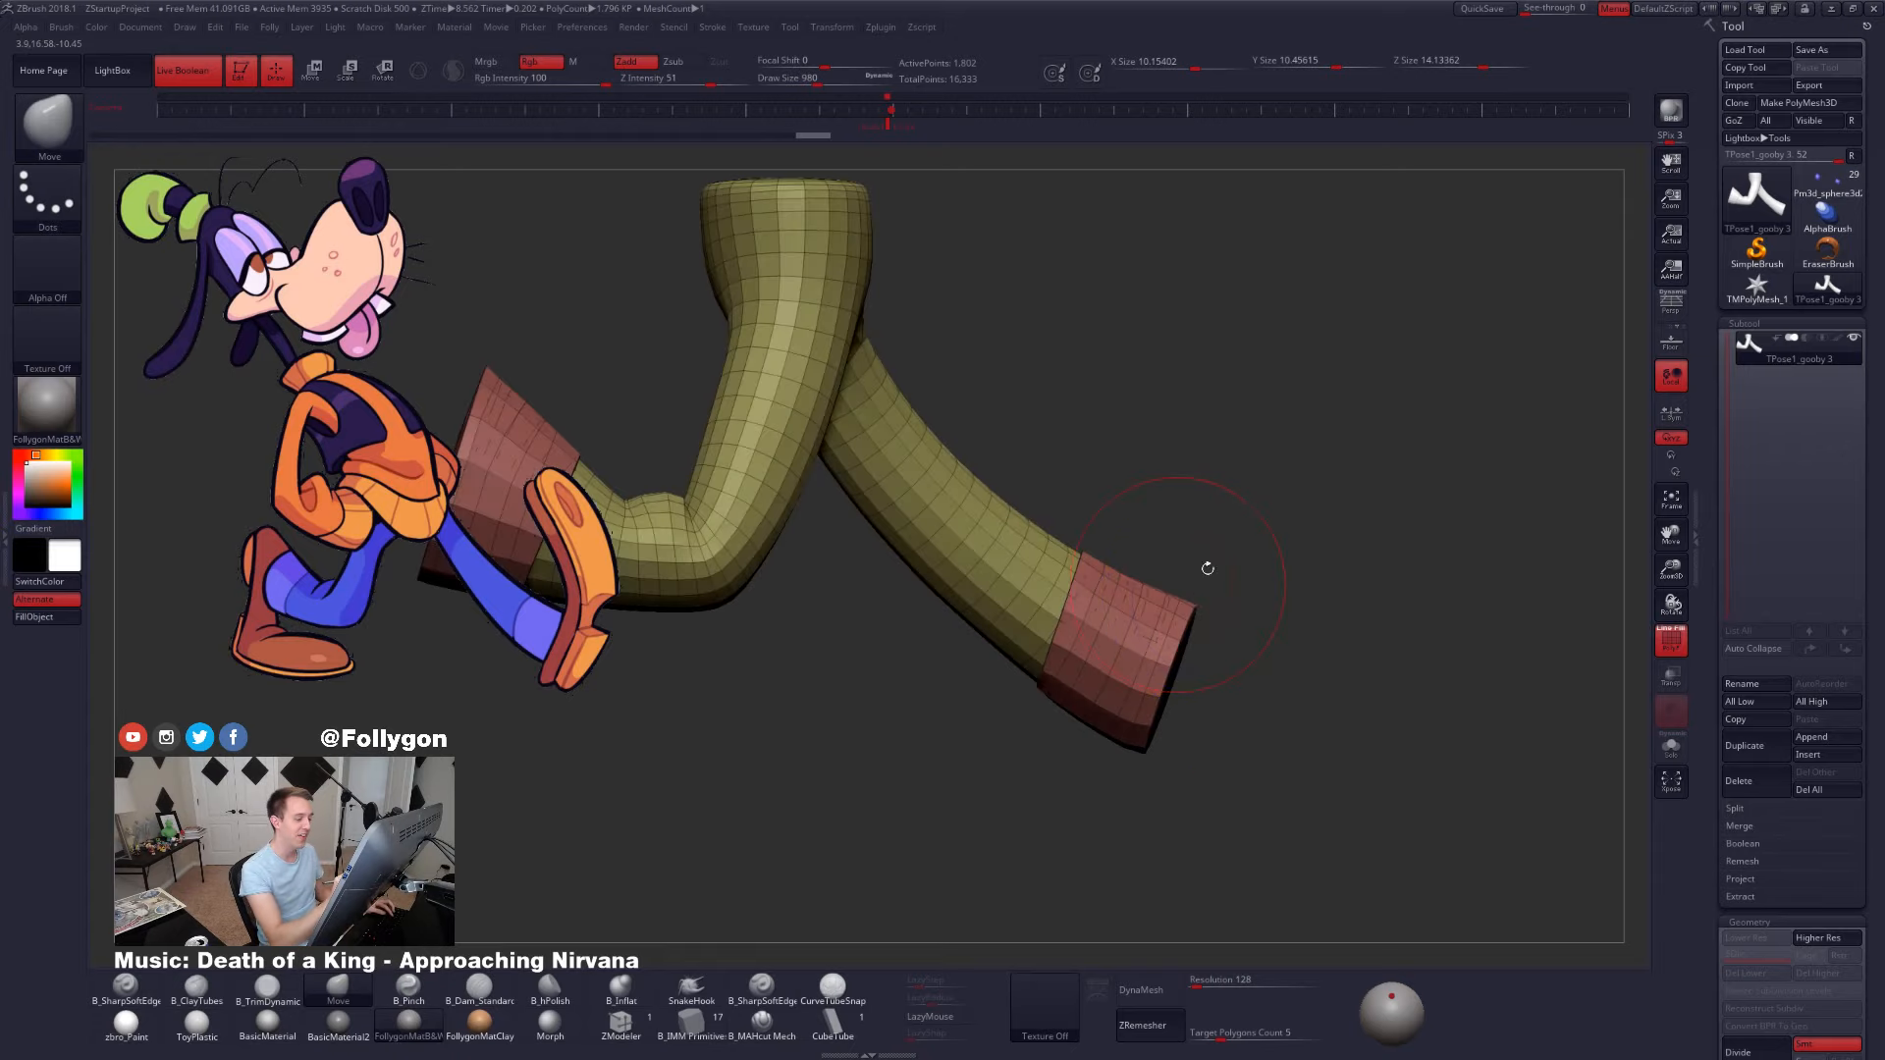
{"action": "key", "text": "space"}
{"action": "key", "text": "shift+f"}
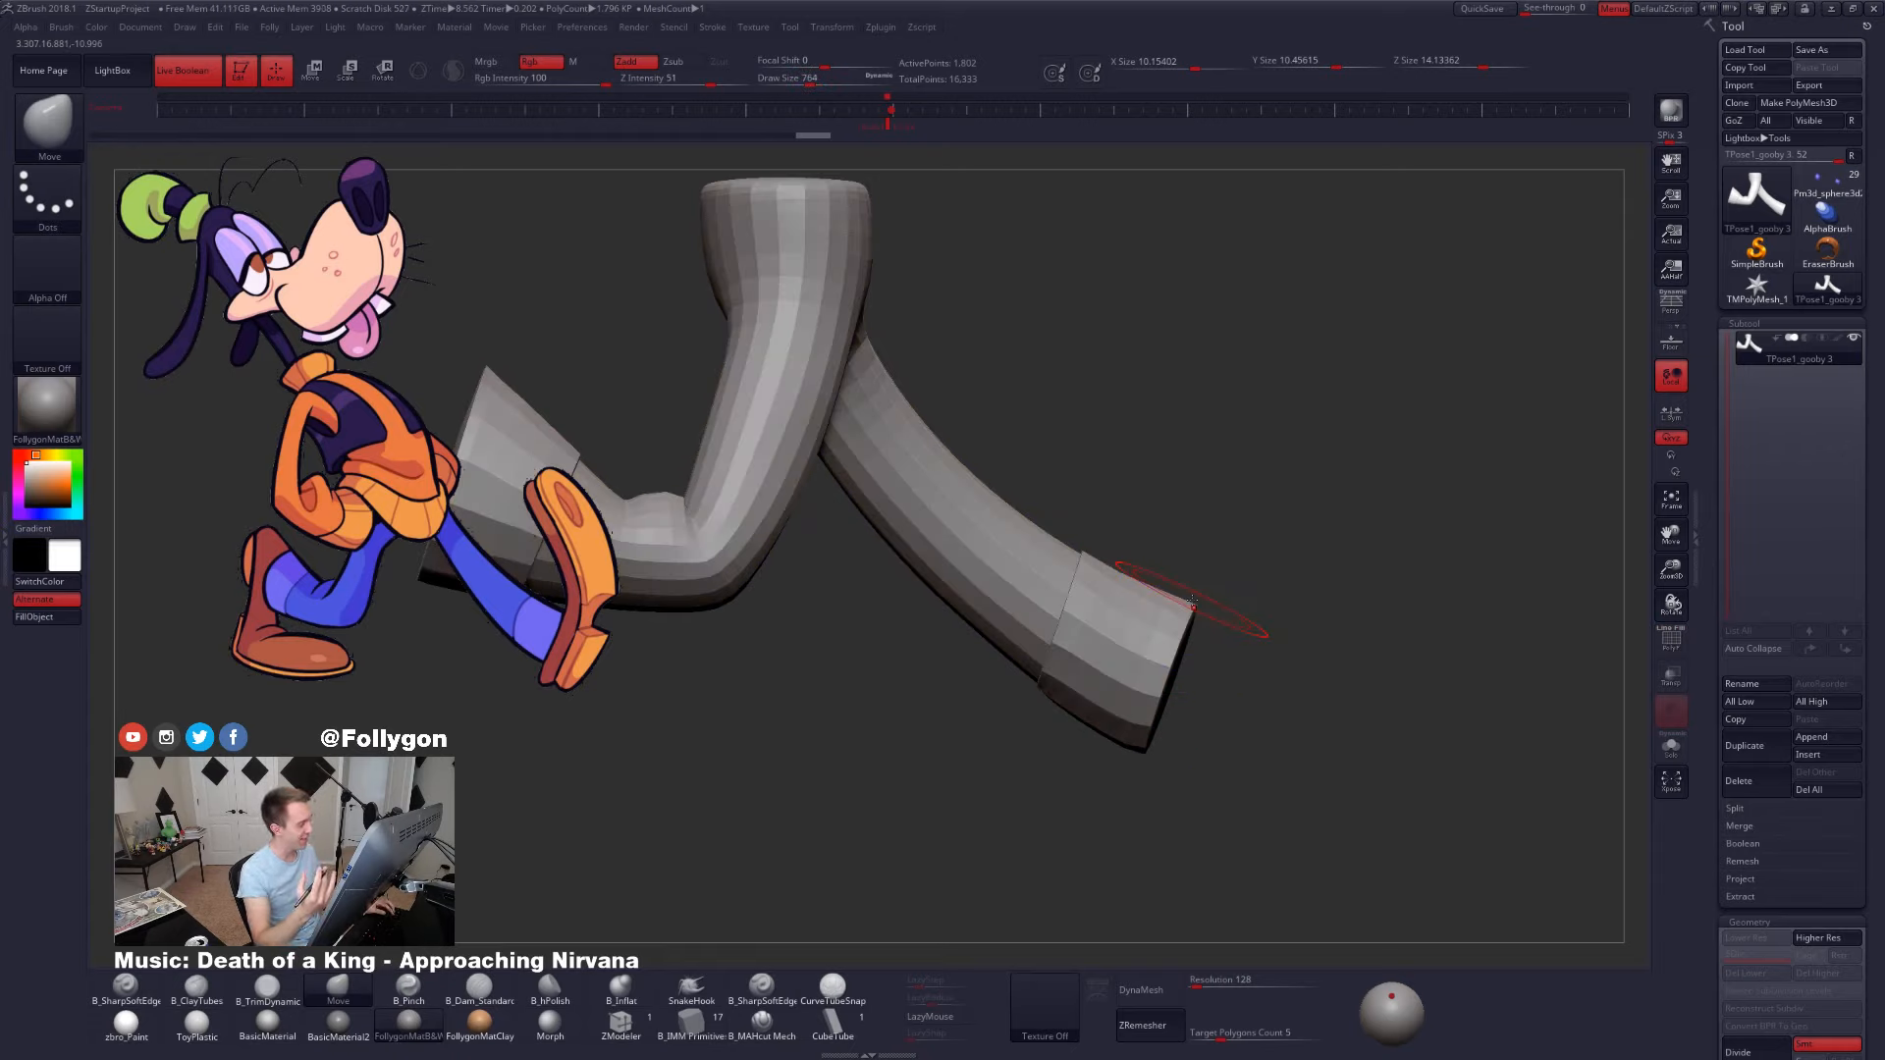
{"action": "mouse_move", "coordinate": [1191, 601]}
{"action": "right_mouse_down"}
{"action": "mouse_move", "coordinate": [1168, 607]}
{"action": "mouse_move", "coordinate": [1217, 604]}
{"action": "mouse_move", "coordinate": [1207, 626]}
{"action": "right_mouse_up"}
{"action": "key", "text": "shift+f"}
{"action": "key", "text": "shift+f"}
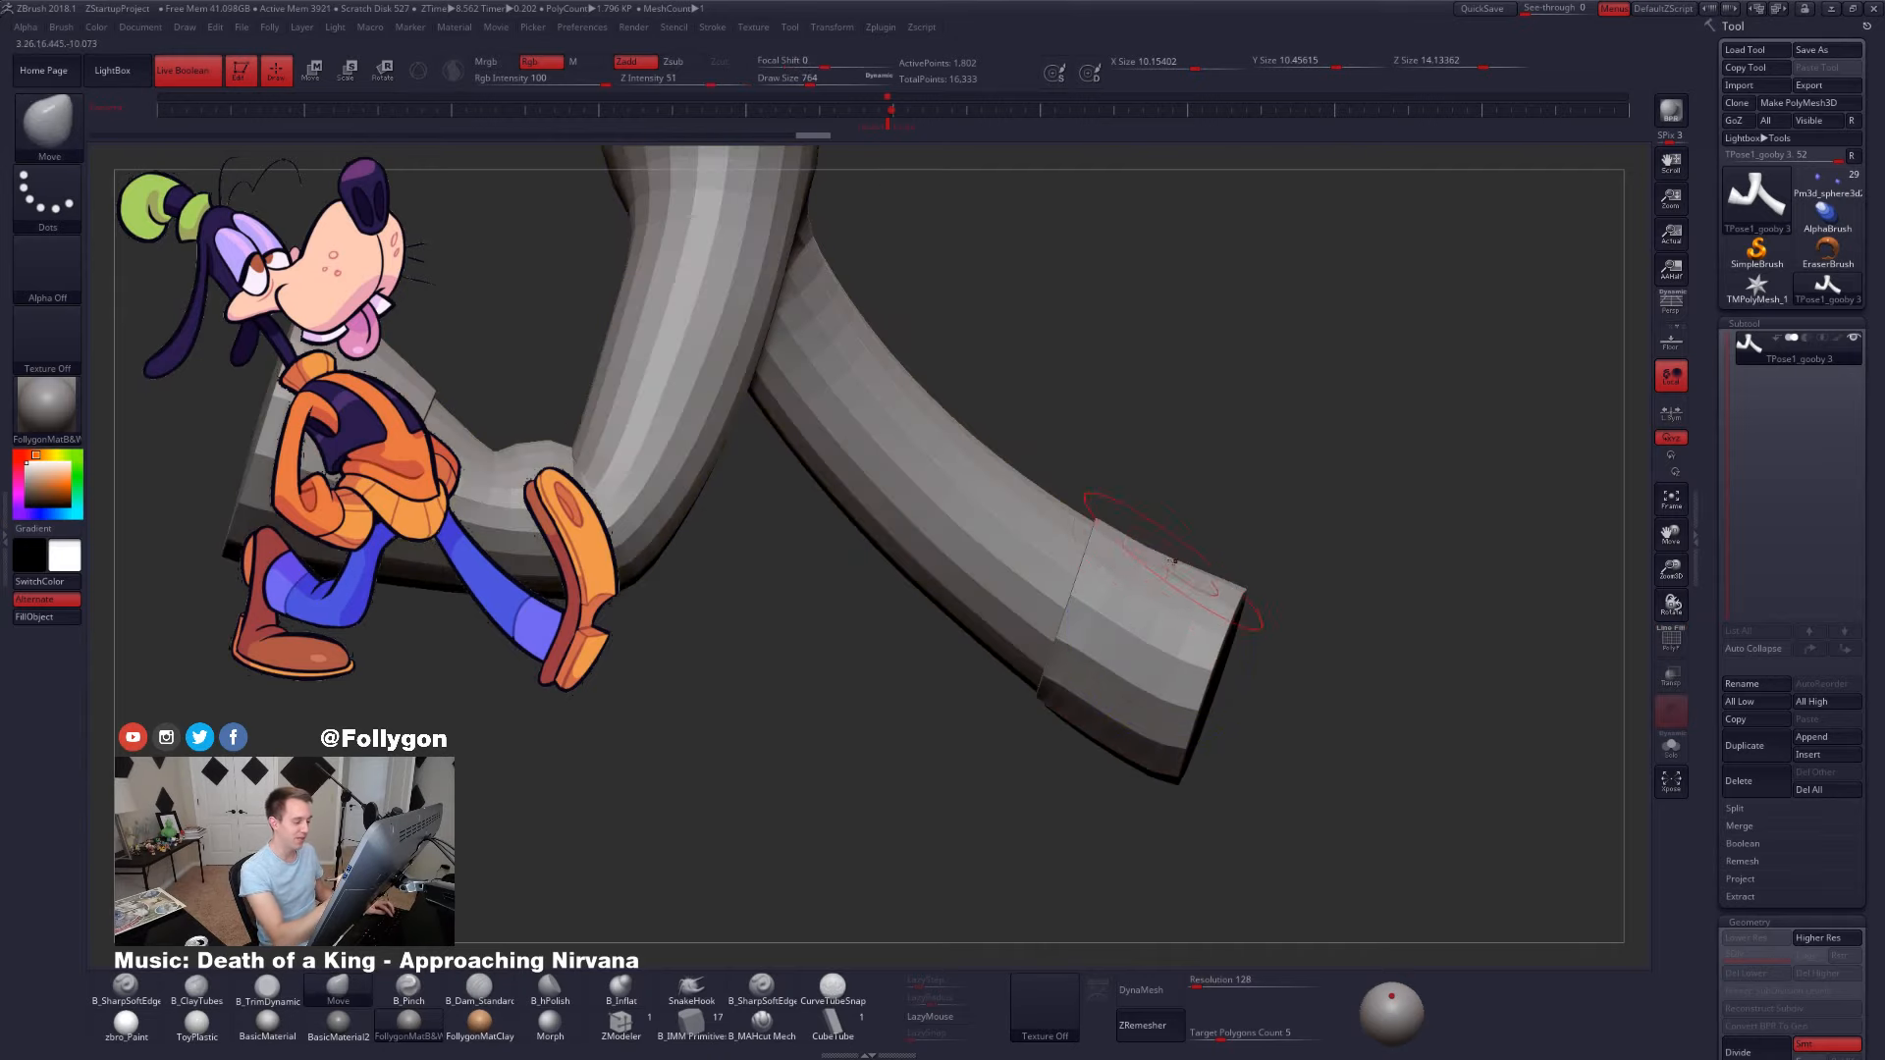
{"action": "key", "text": "shift+f"}
{"action": "right_click_drag", "start_coordinate": [1067, 571], "coordinate": [1069, 563]}
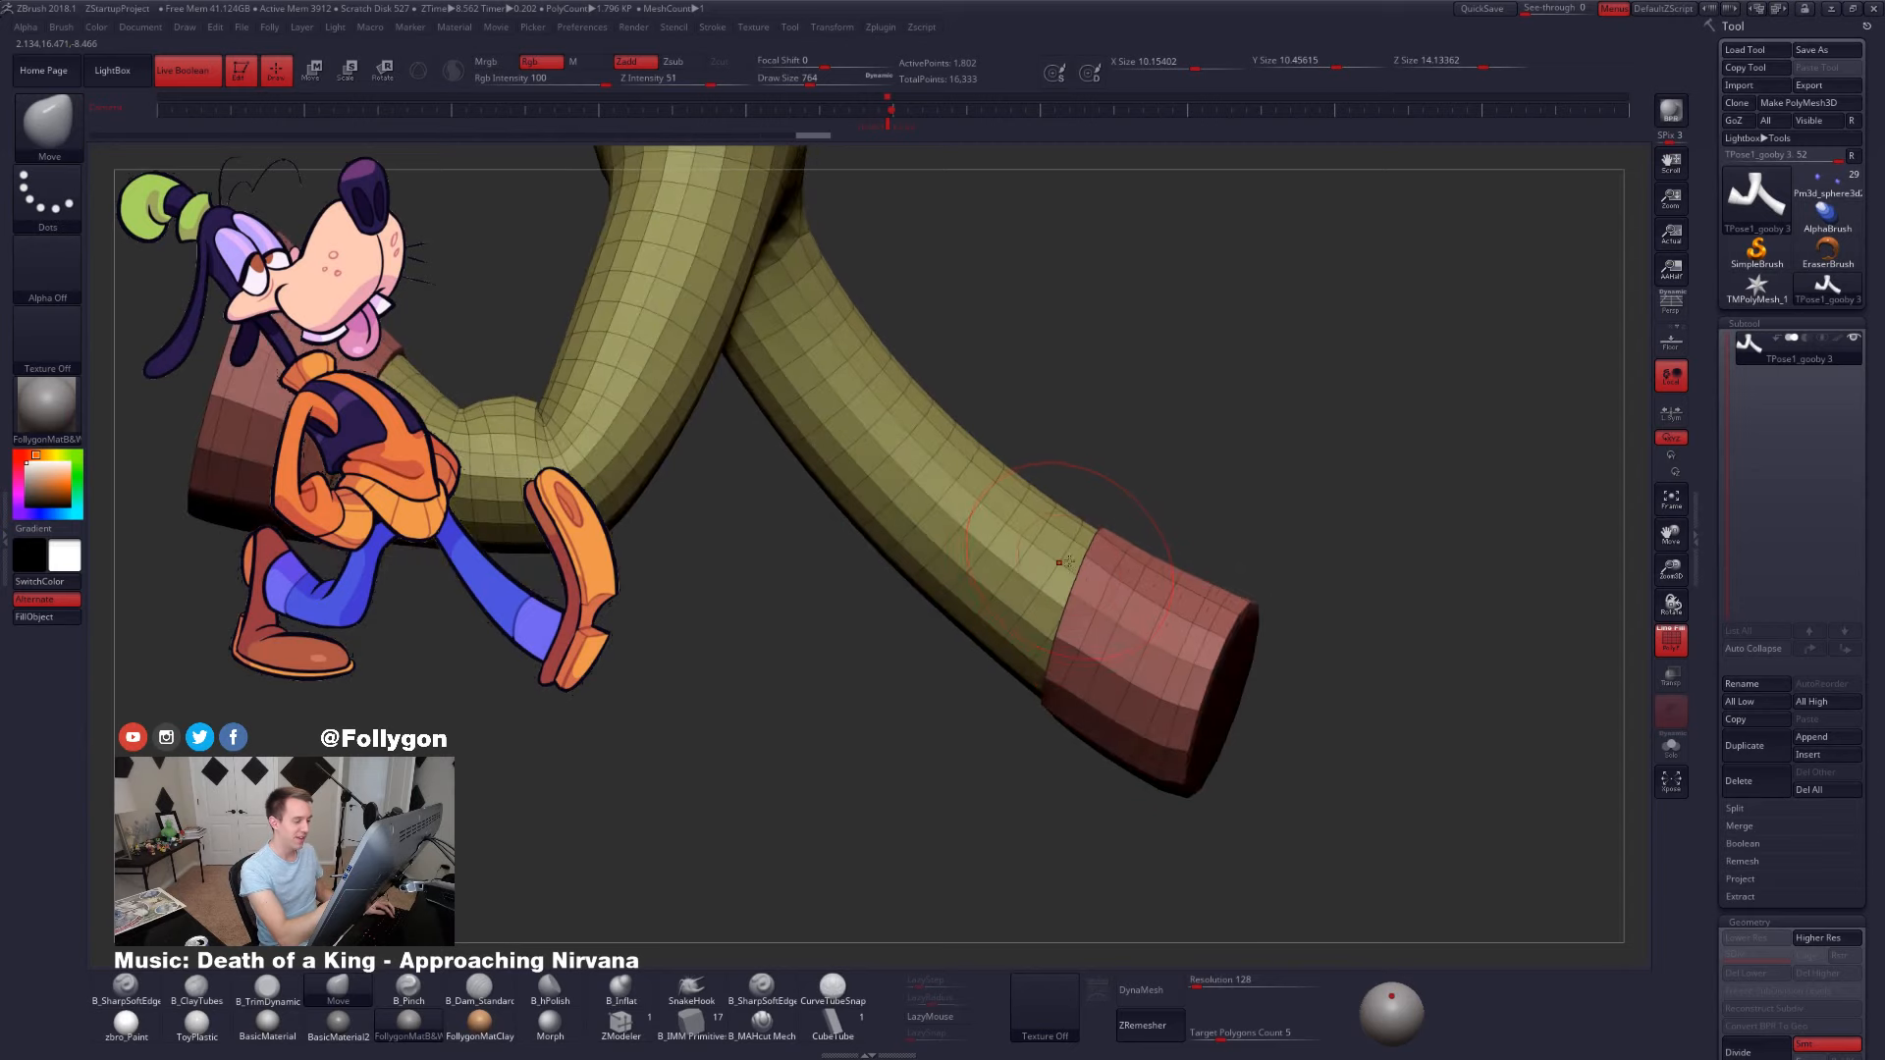
- Mask everything except the front trouser cuff and unhide the whole figure
{"action": "mouse_move", "coordinate": [1093, 496]}
{"action": "left_mouse_down", "text": "ctrl+shift"}
{"action": "mouse_move", "coordinate": [1006, 599]}
{"action": "mouse_move", "coordinate": [950, 780]}
{"action": "mouse_move", "coordinate": [1051, 837]}
{"action": "mouse_move", "coordinate": [1208, 560]}
{"action": "left_mouse_up", "text": "ctrl+shift"}
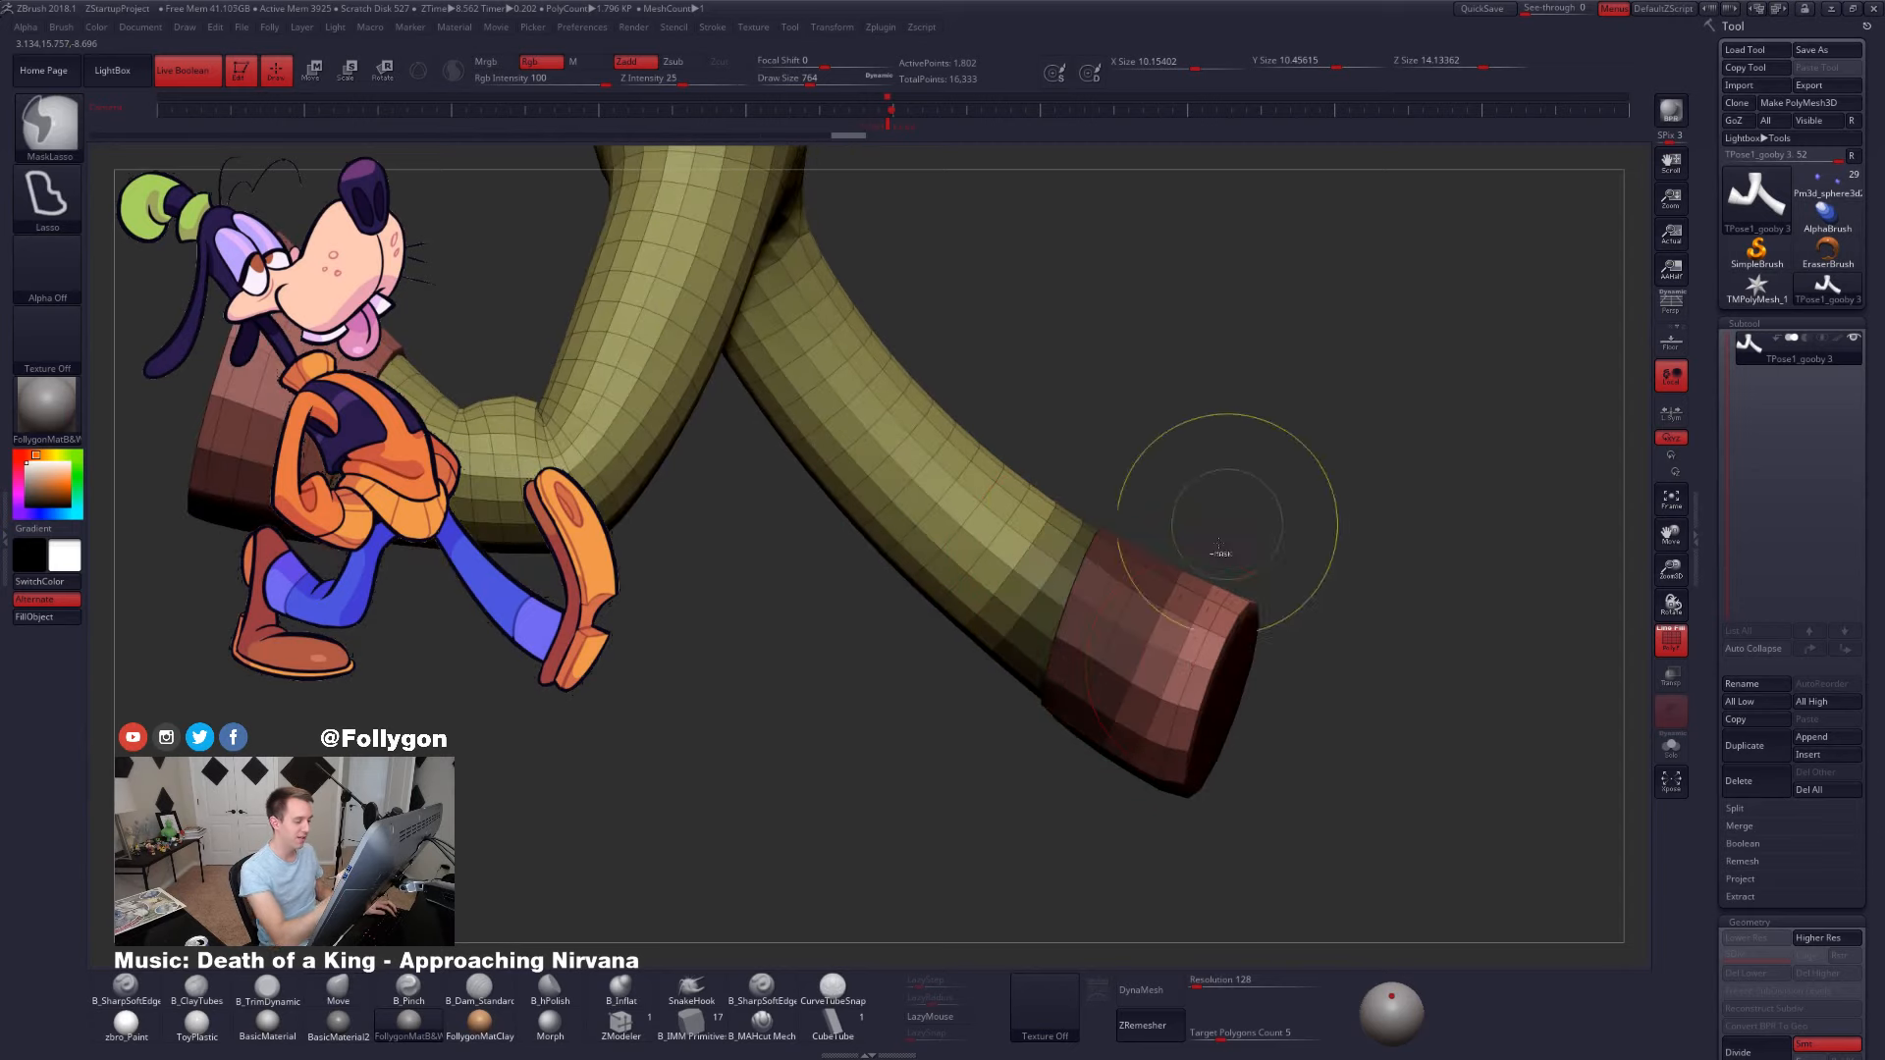
{"action": "mouse_move", "coordinate": [1224, 551]}
{"action": "right_mouse_down"}
{"action": "mouse_move", "coordinate": [1261, 559]}
{"action": "mouse_move", "coordinate": [1171, 682]}
{"action": "right_mouse_up"}
{"action": "left_click", "coordinate": [1171, 684], "text": "ctrl"}
{"action": "left_click", "coordinate": [1155, 785], "text": "ctrl"}
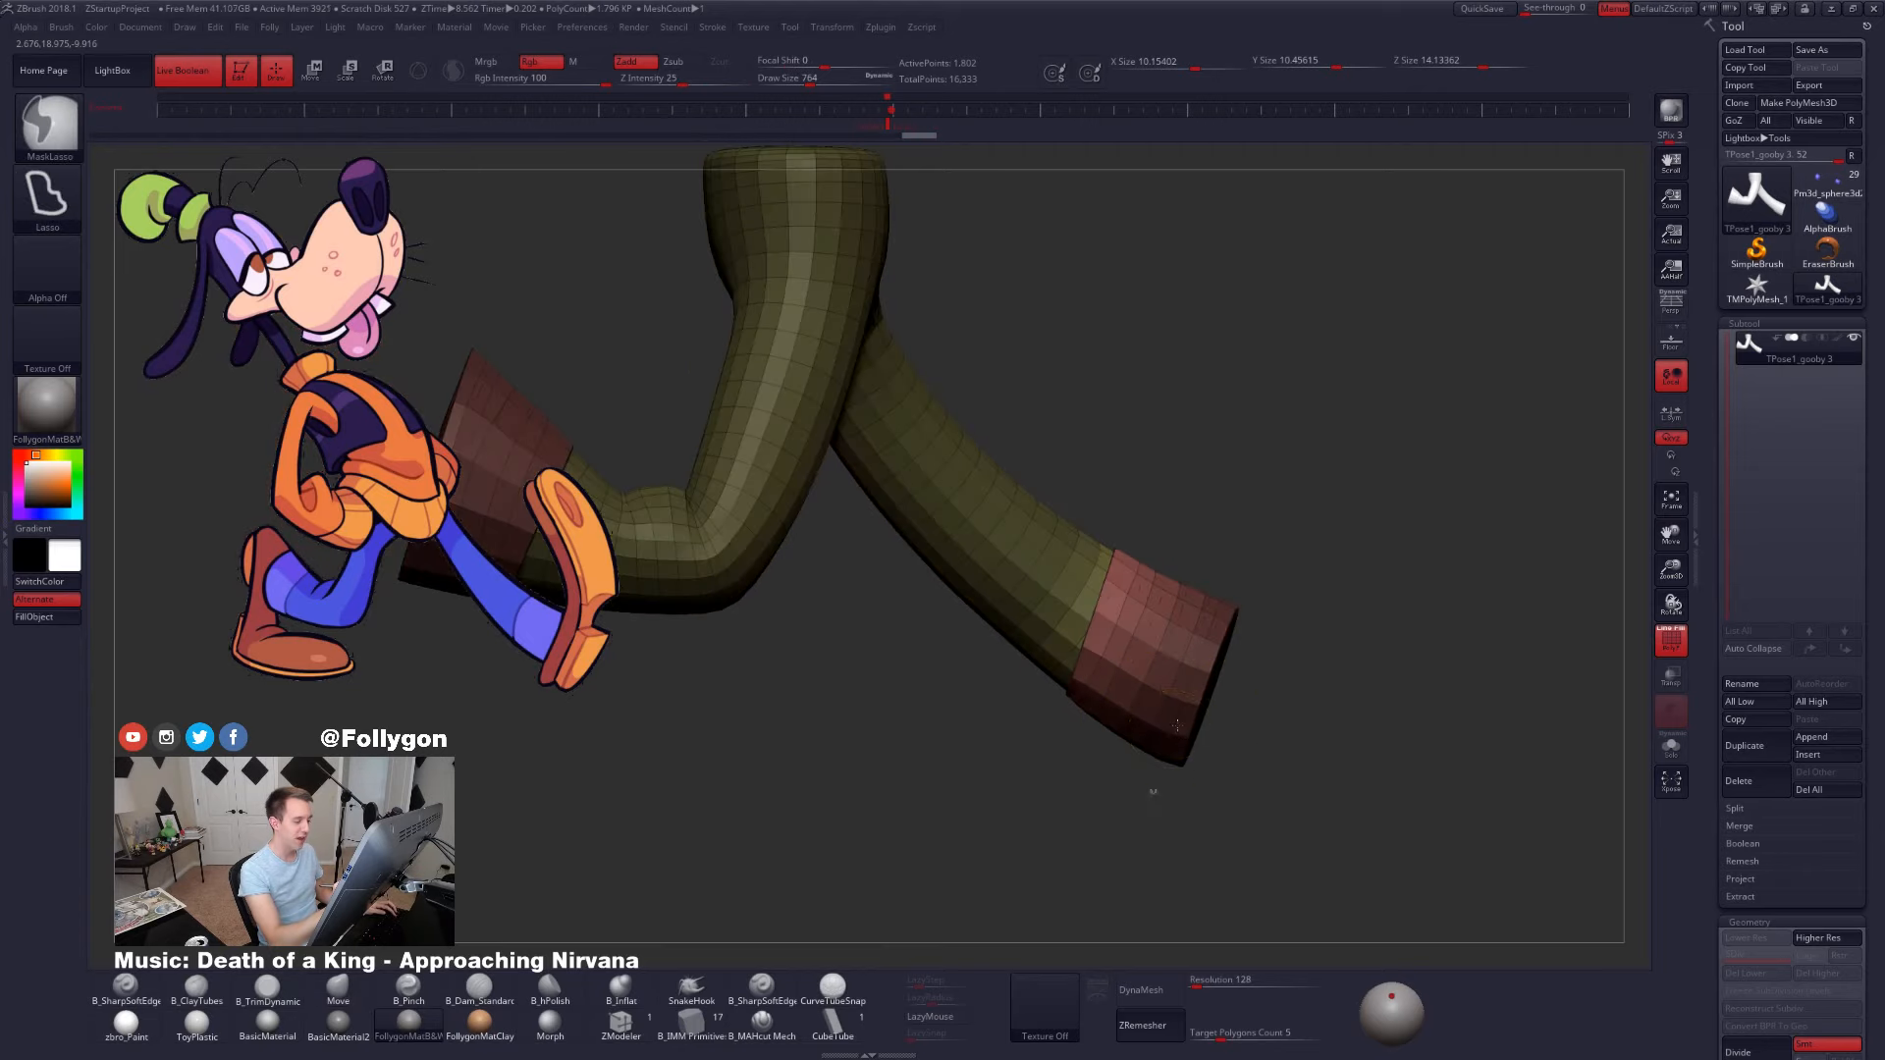
{"action": "left_click", "coordinate": [1166, 713], "text": "ctrl"}
{"action": "left_click", "coordinate": [1117, 781], "text": "ctrl"}
{"action": "left_click", "coordinate": [1121, 782], "text": "ctrl+shift"}
{"action": "left_click", "coordinate": [1122, 783], "text": "ctrl"}
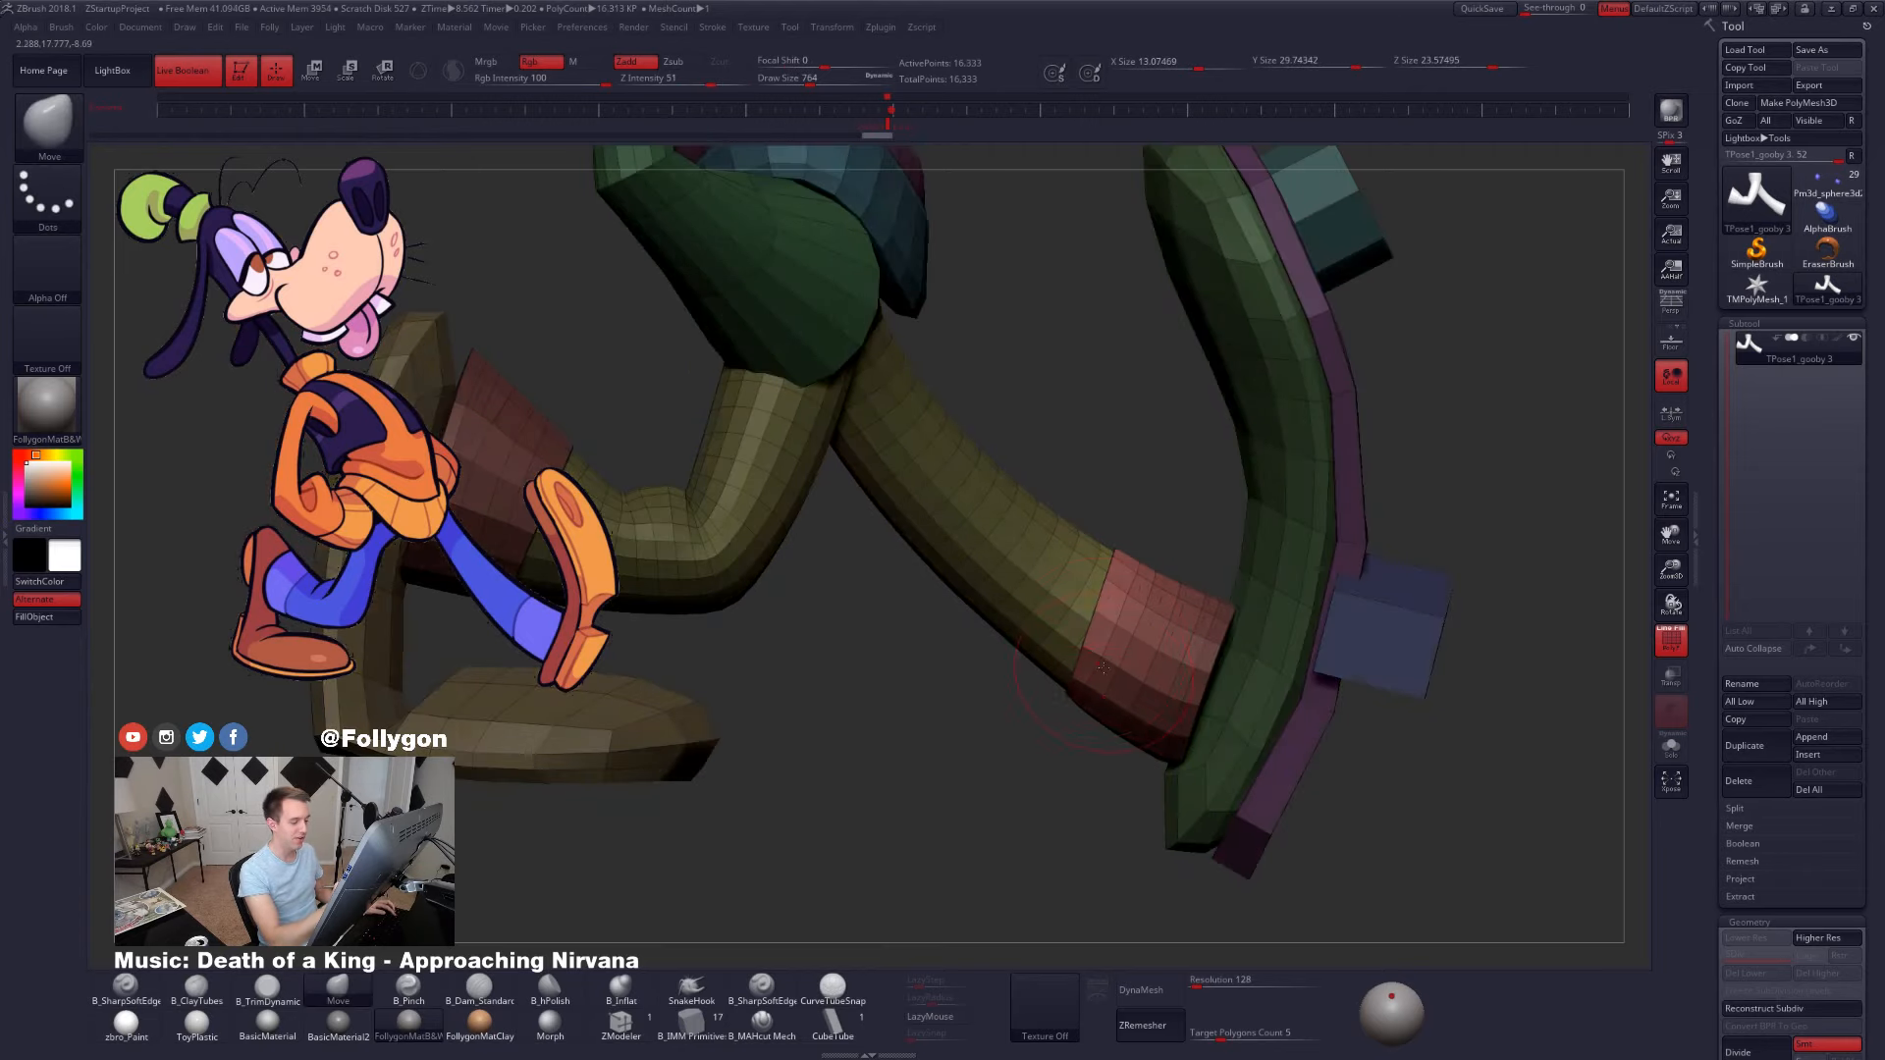
- Adjust the front cuff with the Move brush at draw size 1399 and clear the mask
{"action": "key", "text": "space"}
{"action": "left_click_drag", "start_coordinate": [1106, 626], "coordinate": [1120, 619]}
{"action": "key", "text": "shift+f"}
{"action": "key", "text": "space"}
{"action": "key", "text": "space"}
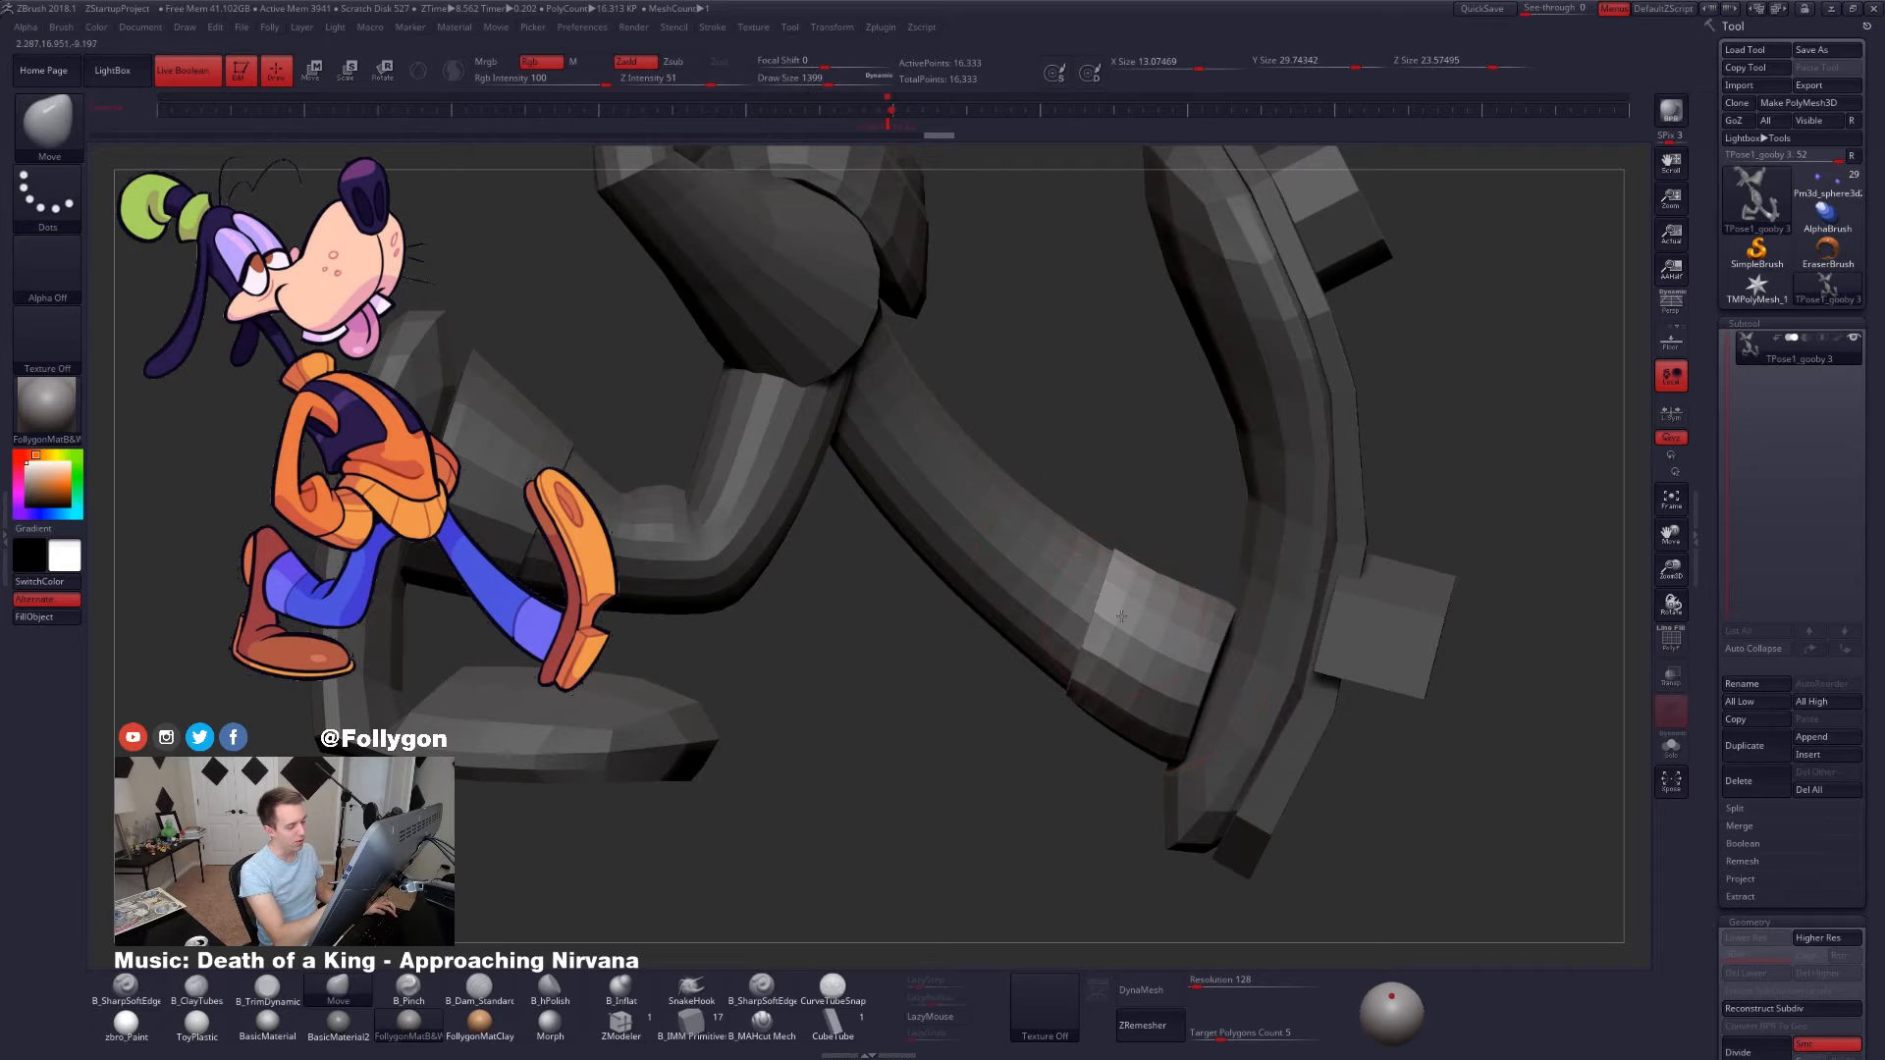
{"action": "mouse_move", "coordinate": [1155, 649]}
{"action": "right_mouse_down", "text": "ctrl"}
{"action": "mouse_move", "coordinate": [1104, 606]}
{"action": "mouse_move", "coordinate": [1051, 623]}
{"action": "mouse_move", "coordinate": [1081, 678]}
{"action": "mouse_move", "coordinate": [1119, 682]}
{"action": "mouse_move", "coordinate": [1073, 701]}
{"action": "mouse_move", "coordinate": [1102, 721]}
{"action": "mouse_move", "coordinate": [1082, 733]}
{"action": "mouse_move", "coordinate": [1163, 707]}
{"action": "mouse_move", "coordinate": [1126, 692]}
{"action": "right_mouse_up", "text": "ctrl"}
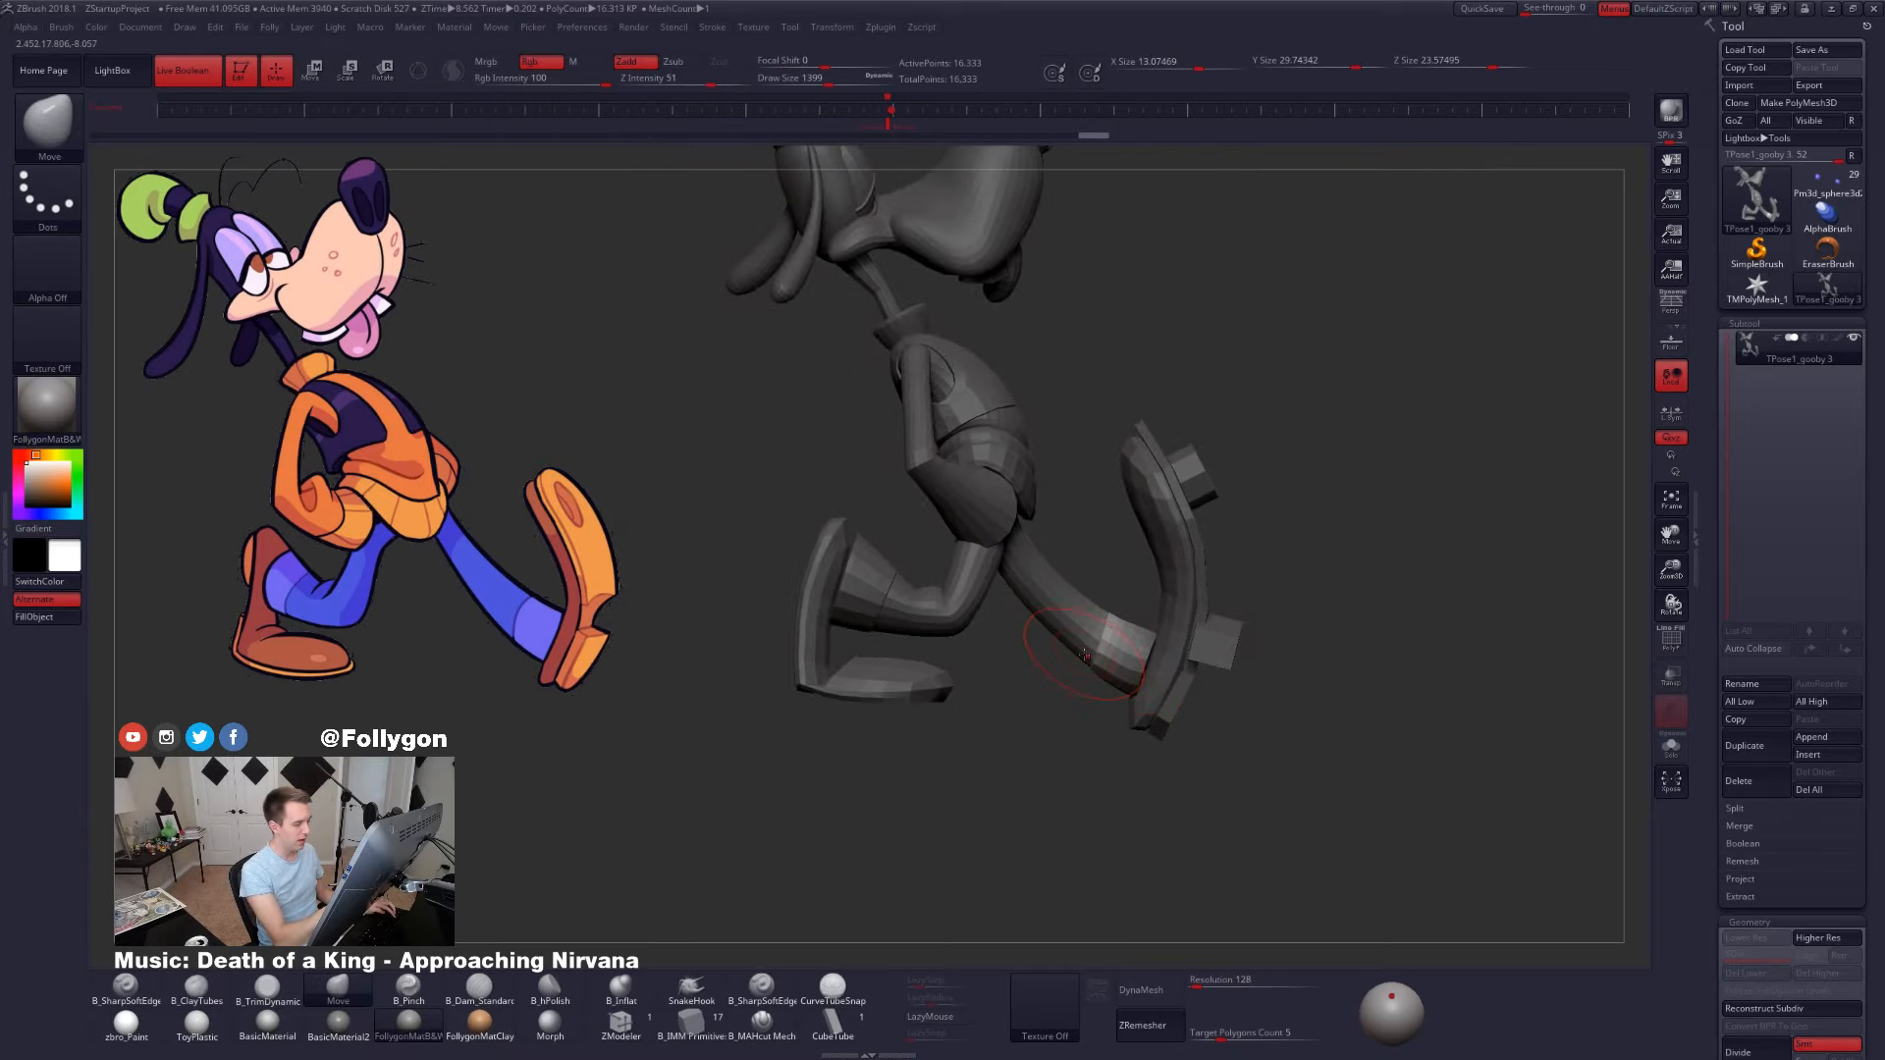
{"action": "mouse_move", "coordinate": [1121, 747]}
{"action": "left_mouse_down"}
{"action": "mouse_move", "coordinate": [1058, 634]}
{"action": "mouse_move", "coordinate": [1057, 575]}
{"action": "left_mouse_up"}
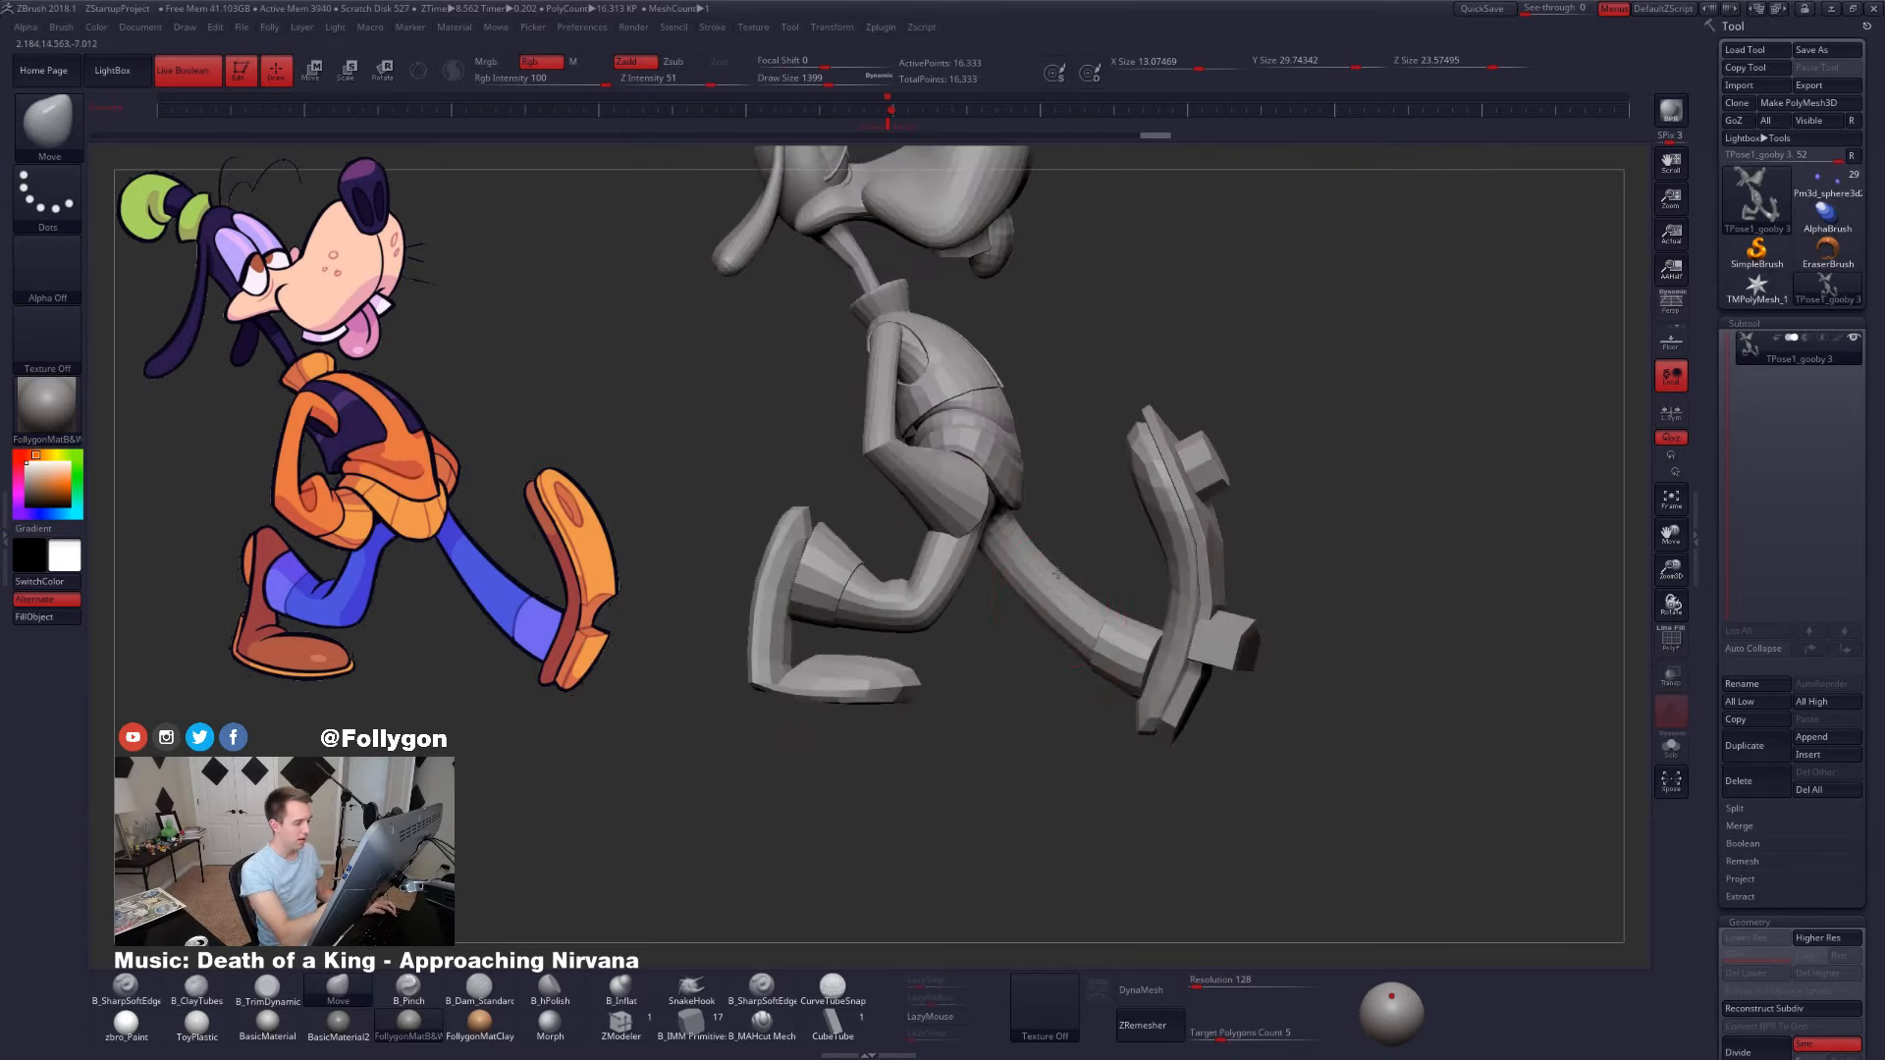
- Mask the whole figure except the trouser legs and cuffs
{"action": "left_click", "coordinate": [1071, 621], "text": "ctrl+shift"}
{"action": "left_click", "coordinate": [1104, 659], "text": "ctrl+shift"}
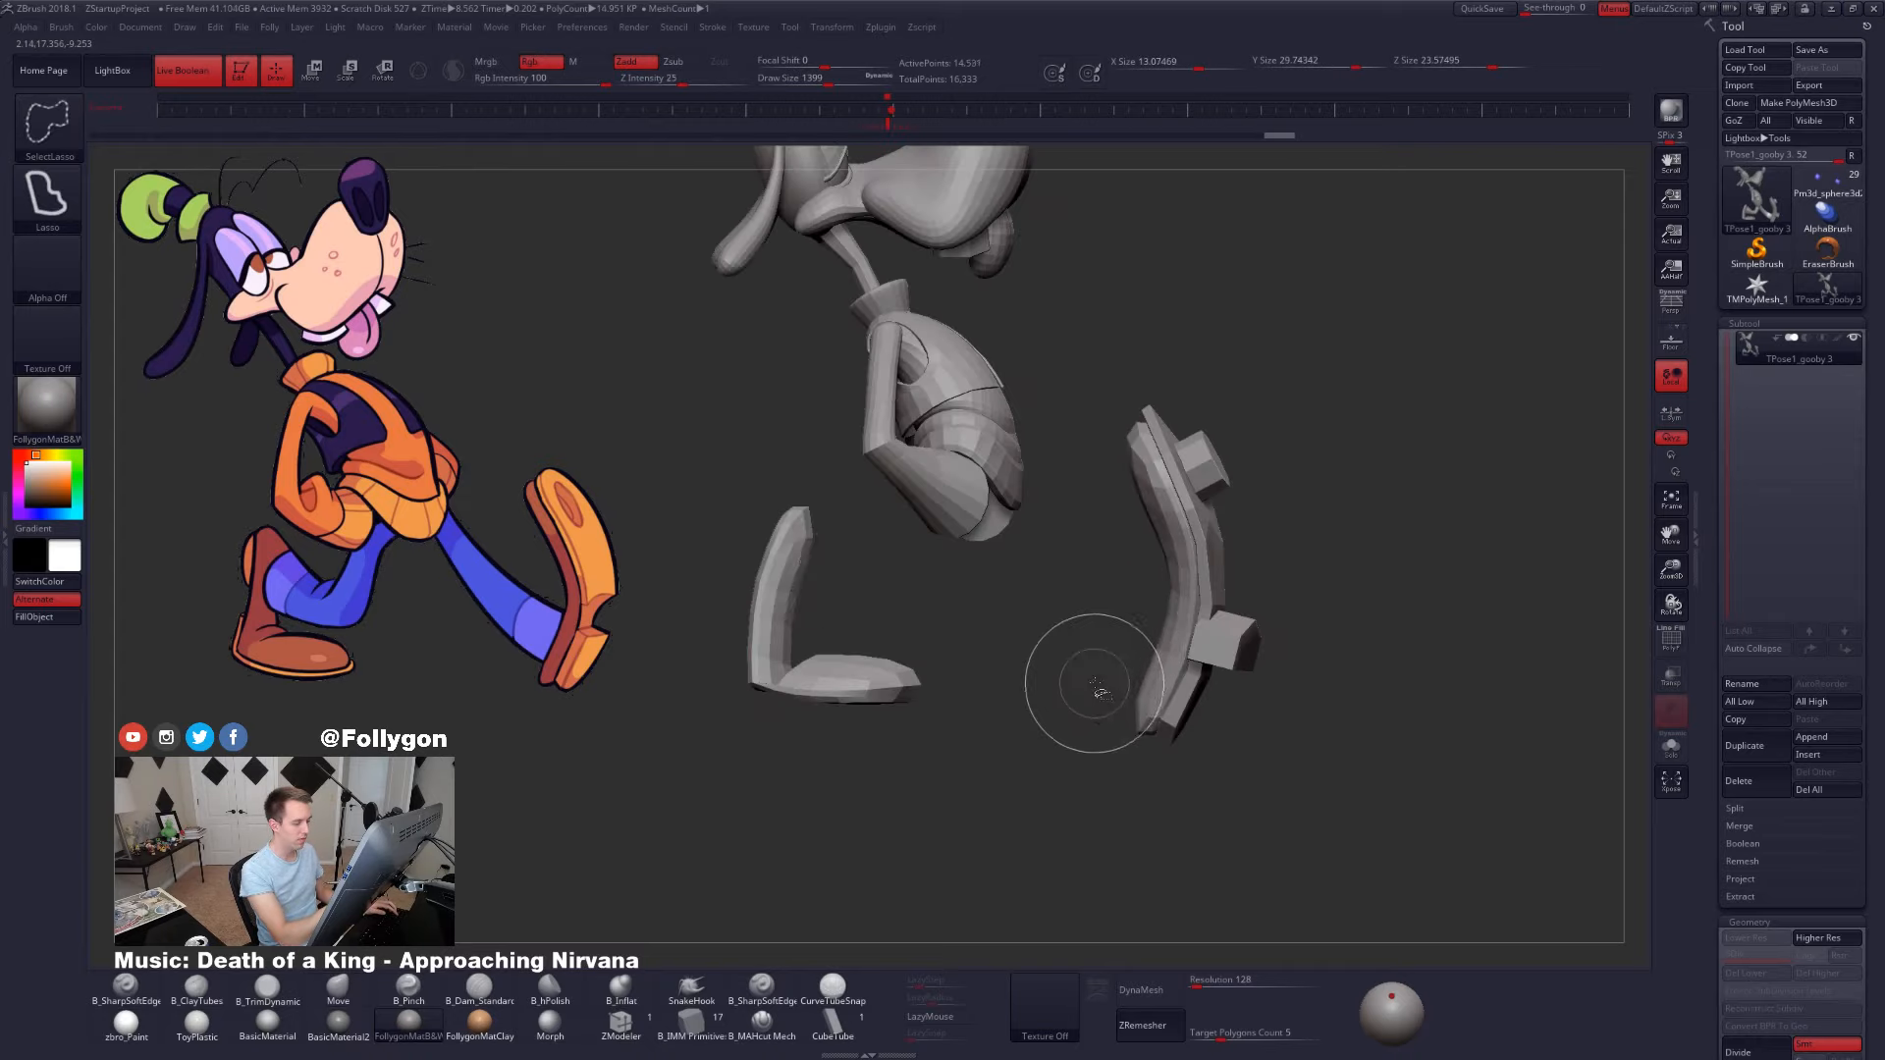
{"action": "left_click", "coordinate": [1070, 673], "text": "ctrl+shift"}
{"action": "key", "text": "space"}
{"action": "left_click", "coordinate": [1052, 700], "text": "ctrl+shift"}
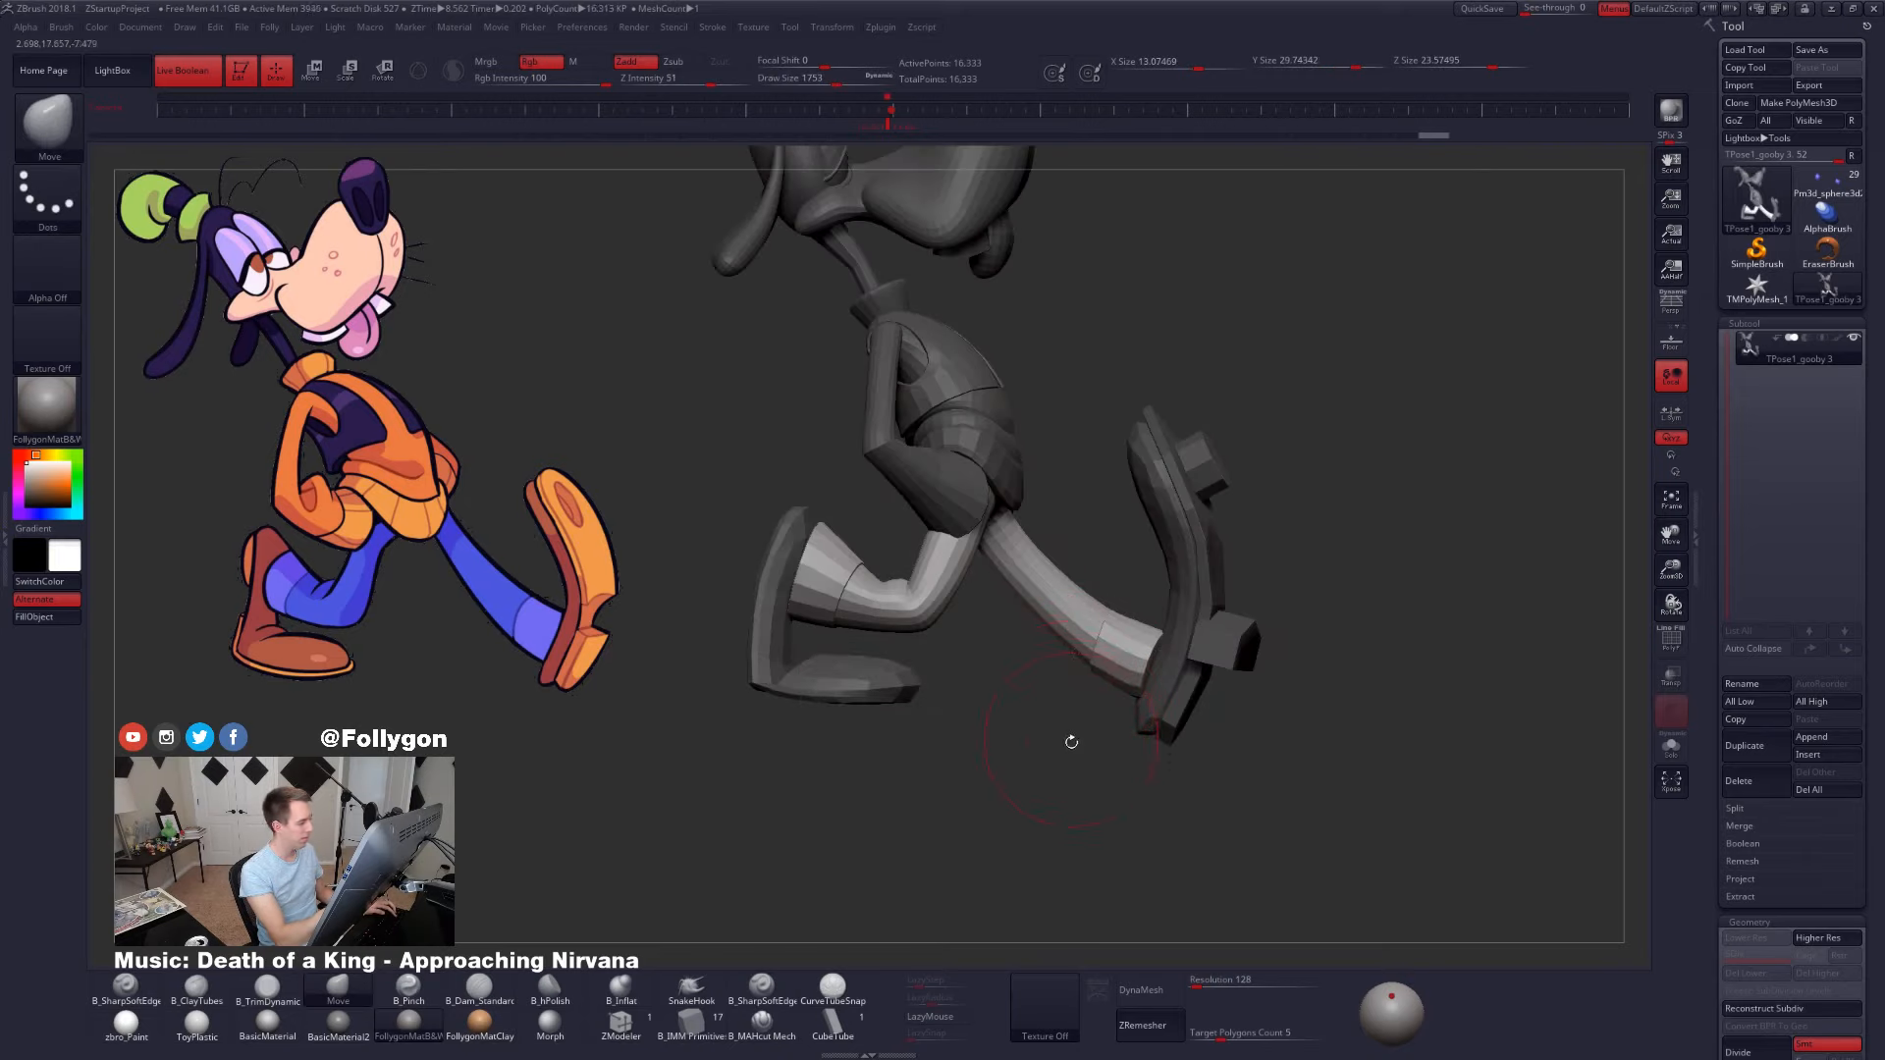
- Reshape the front trouser leg from the side and front using the Move brush, raising the draw size to 1927
{"action": "left_click_drag", "start_coordinate": [1064, 740], "coordinate": [1080, 813]}
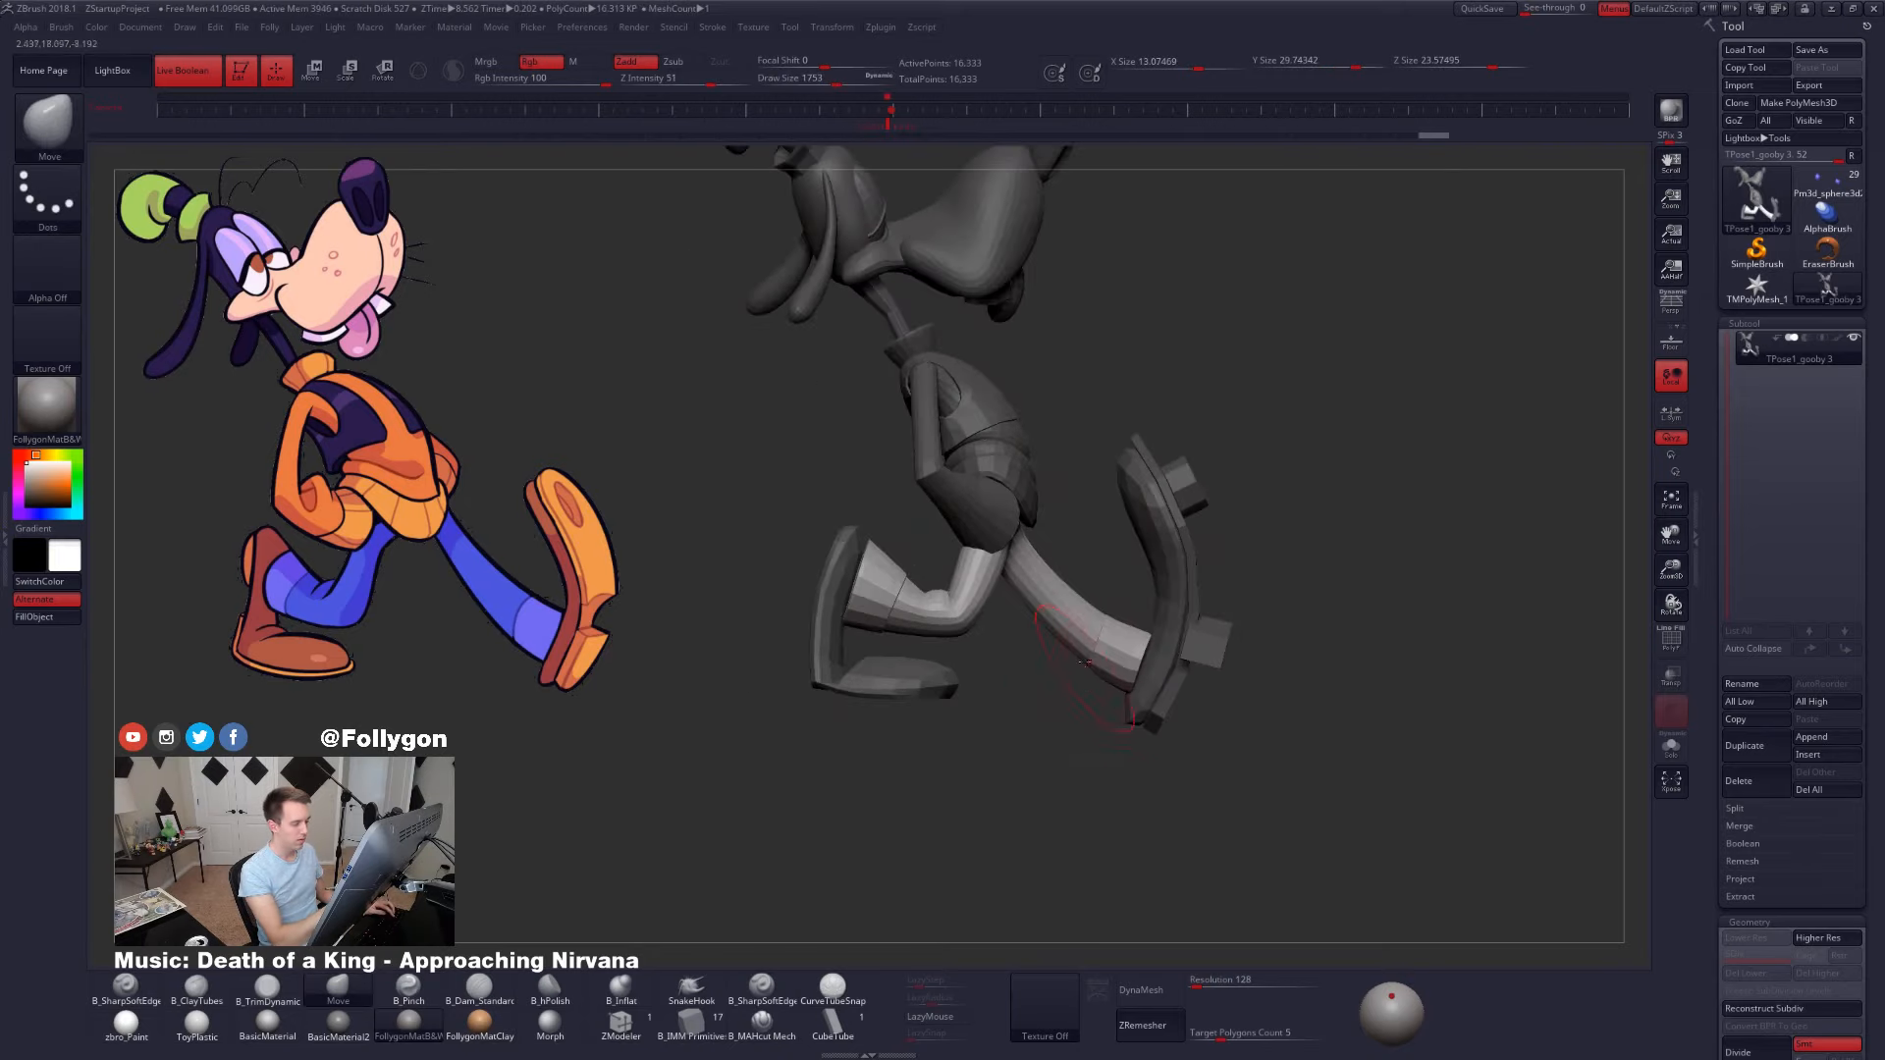
{"action": "mouse_move", "coordinate": [1073, 655]}
{"action": "left_mouse_down"}
{"action": "mouse_move", "coordinate": [1051, 698]}
{"action": "mouse_move", "coordinate": [1065, 721]}
{"action": "mouse_move", "coordinate": [1122, 762]}
{"action": "mouse_move", "coordinate": [1124, 717]}
{"action": "left_mouse_up"}
{"action": "key", "text": "space"}
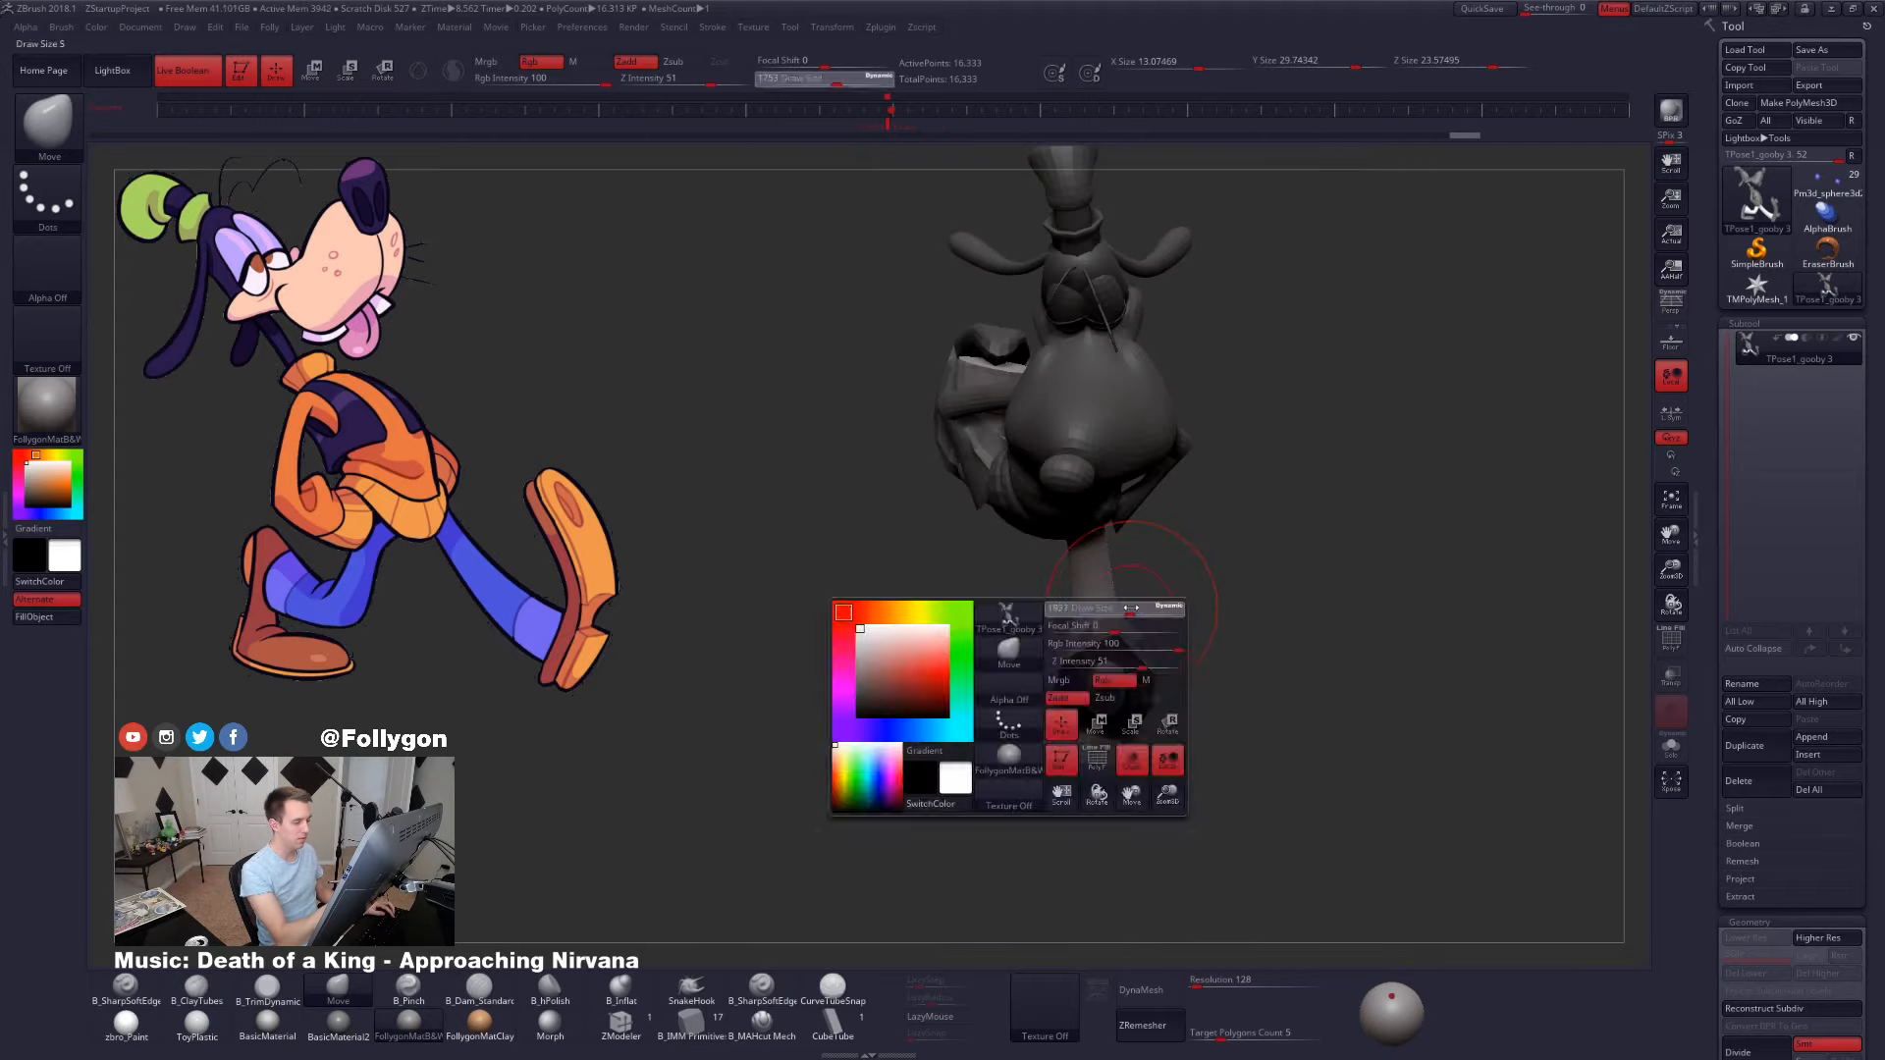
{"action": "left_click_drag", "start_coordinate": [1126, 608], "coordinate": [1134, 609]}
{"action": "mouse_move", "coordinate": [1168, 602]}
{"action": "left_mouse_down"}
{"action": "mouse_move", "coordinate": [1135, 707]}
{"action": "mouse_move", "coordinate": [1217, 695]}
{"action": "left_mouse_up"}
- Mask the front trouser cuff with the lasso mask
{"action": "mouse_move", "coordinate": [1158, 824]}
{"action": "left_mouse_down", "text": "alt"}
{"action": "mouse_move", "coordinate": [1190, 786]}
{"action": "mouse_move", "coordinate": [1141, 834]}
{"action": "mouse_move", "coordinate": [1035, 776]}
{"action": "left_mouse_up", "text": "alt"}
{"action": "key", "text": "shift+f"}
{"action": "mouse_move", "coordinate": [1039, 638]}
{"action": "left_mouse_down", "text": "ctrl"}
{"action": "mouse_move", "coordinate": [917, 639]}
{"action": "mouse_move", "coordinate": [757, 337]}
{"action": "mouse_move", "coordinate": [1031, 168]}
{"action": "mouse_move", "coordinate": [1193, 146]}
{"action": "left_mouse_up", "text": "ctrl"}
{"action": "key", "text": "shift+f"}
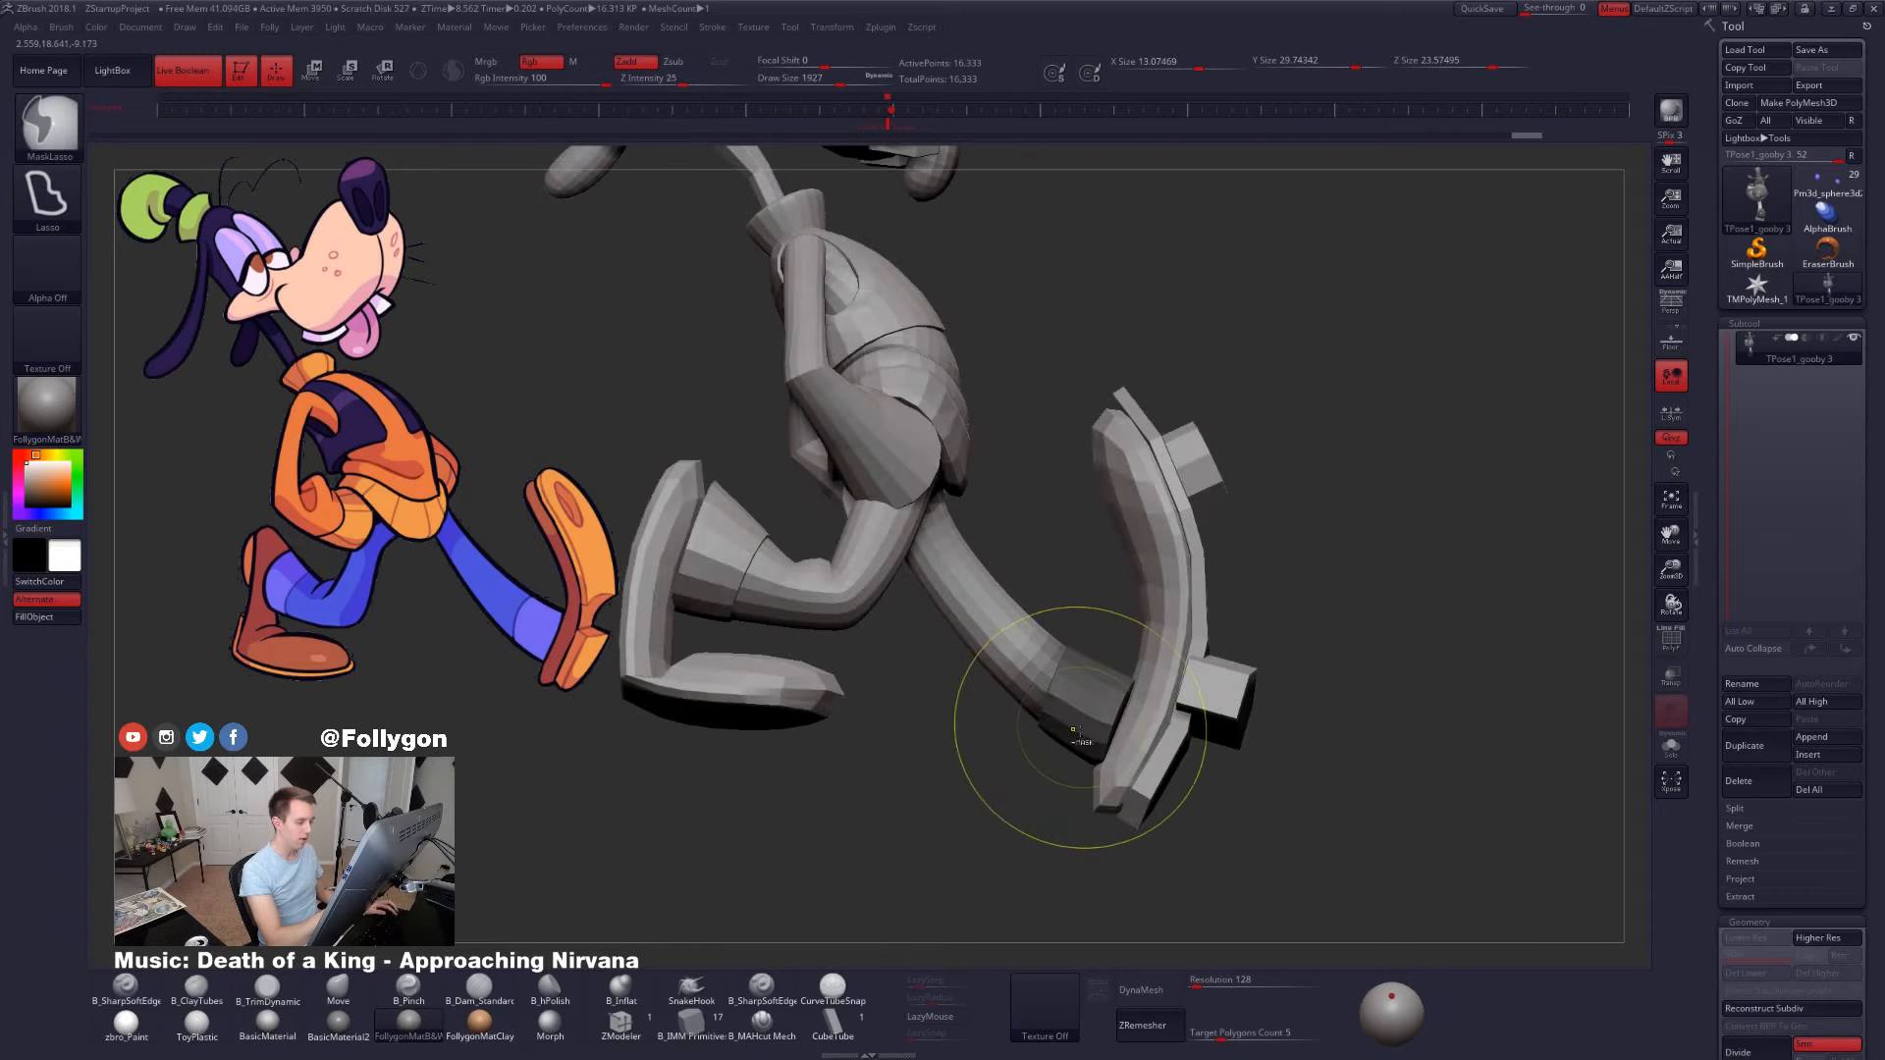
- Scale the front cuff with a horizontal transpose line, keeping the rest of the figure masked
{"action": "key", "text": "e"}
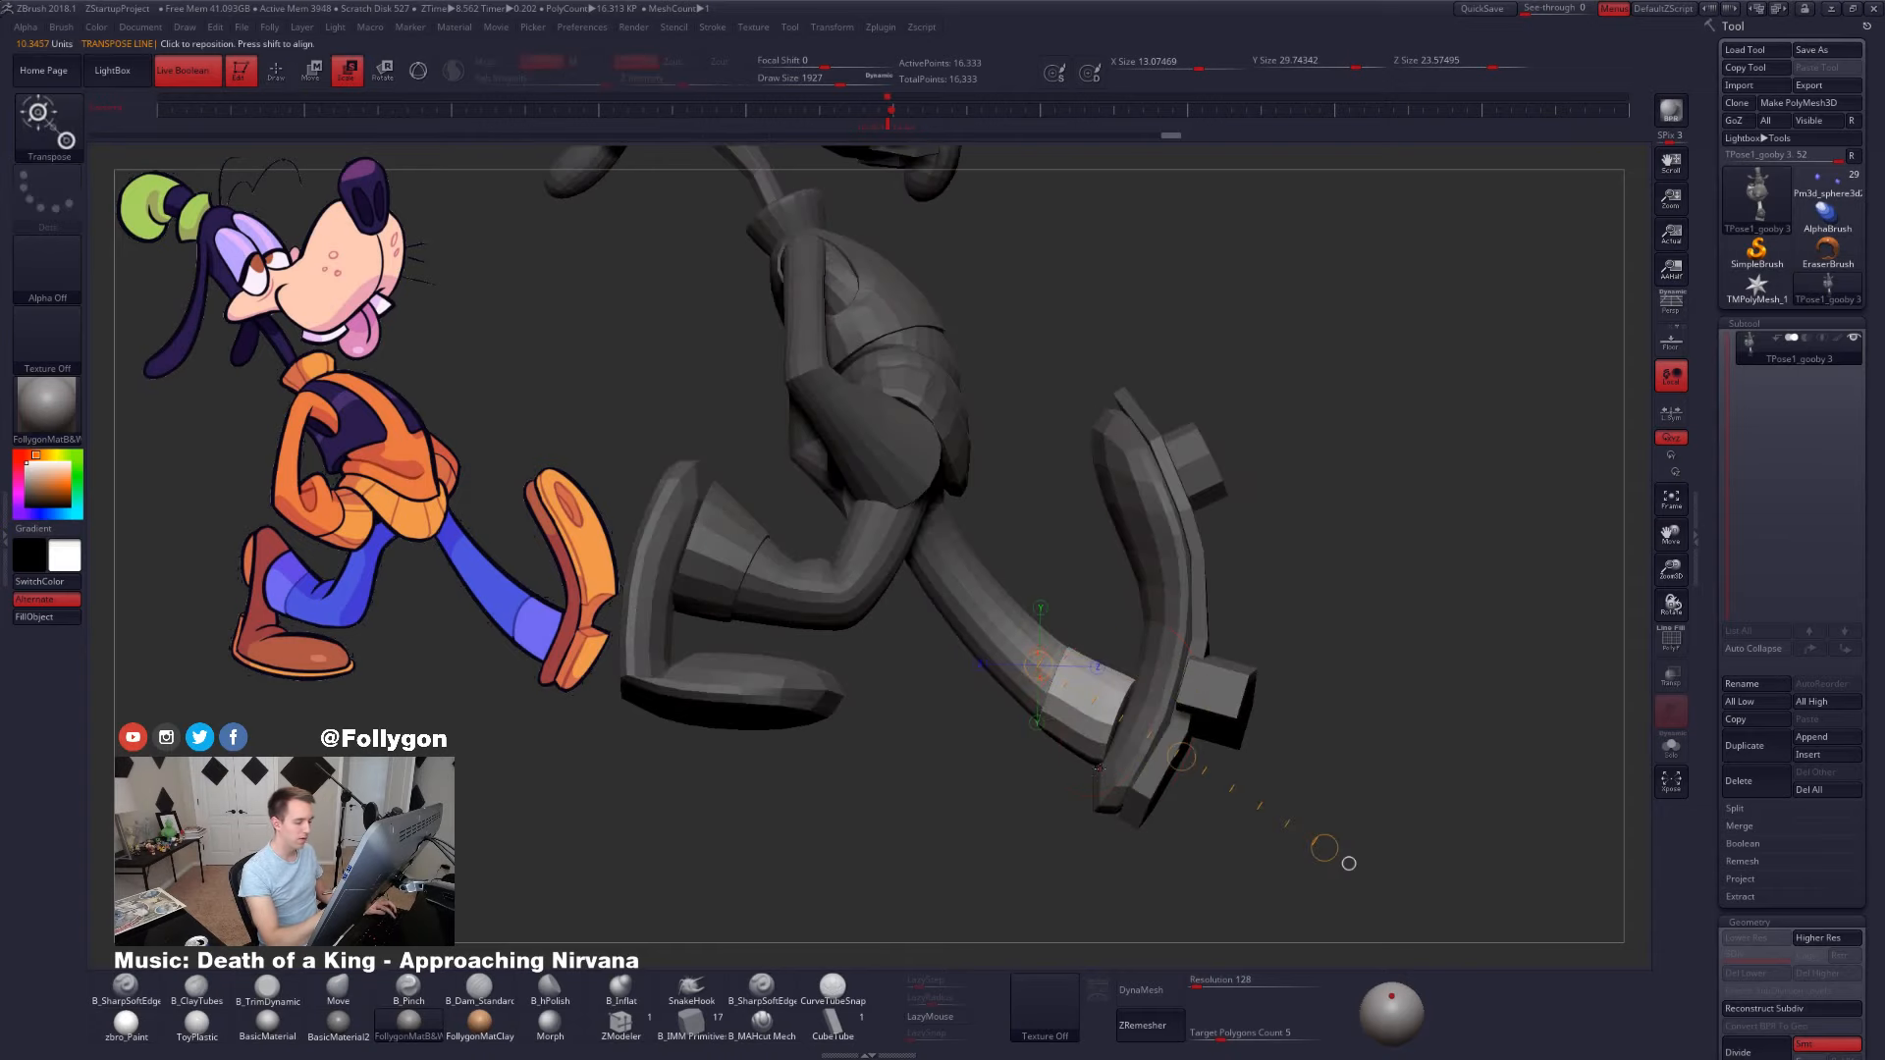
{"action": "left_click_drag", "start_coordinate": [1306, 854], "coordinate": [1276, 702]}
{"action": "left_click", "coordinate": [1079, 644]}
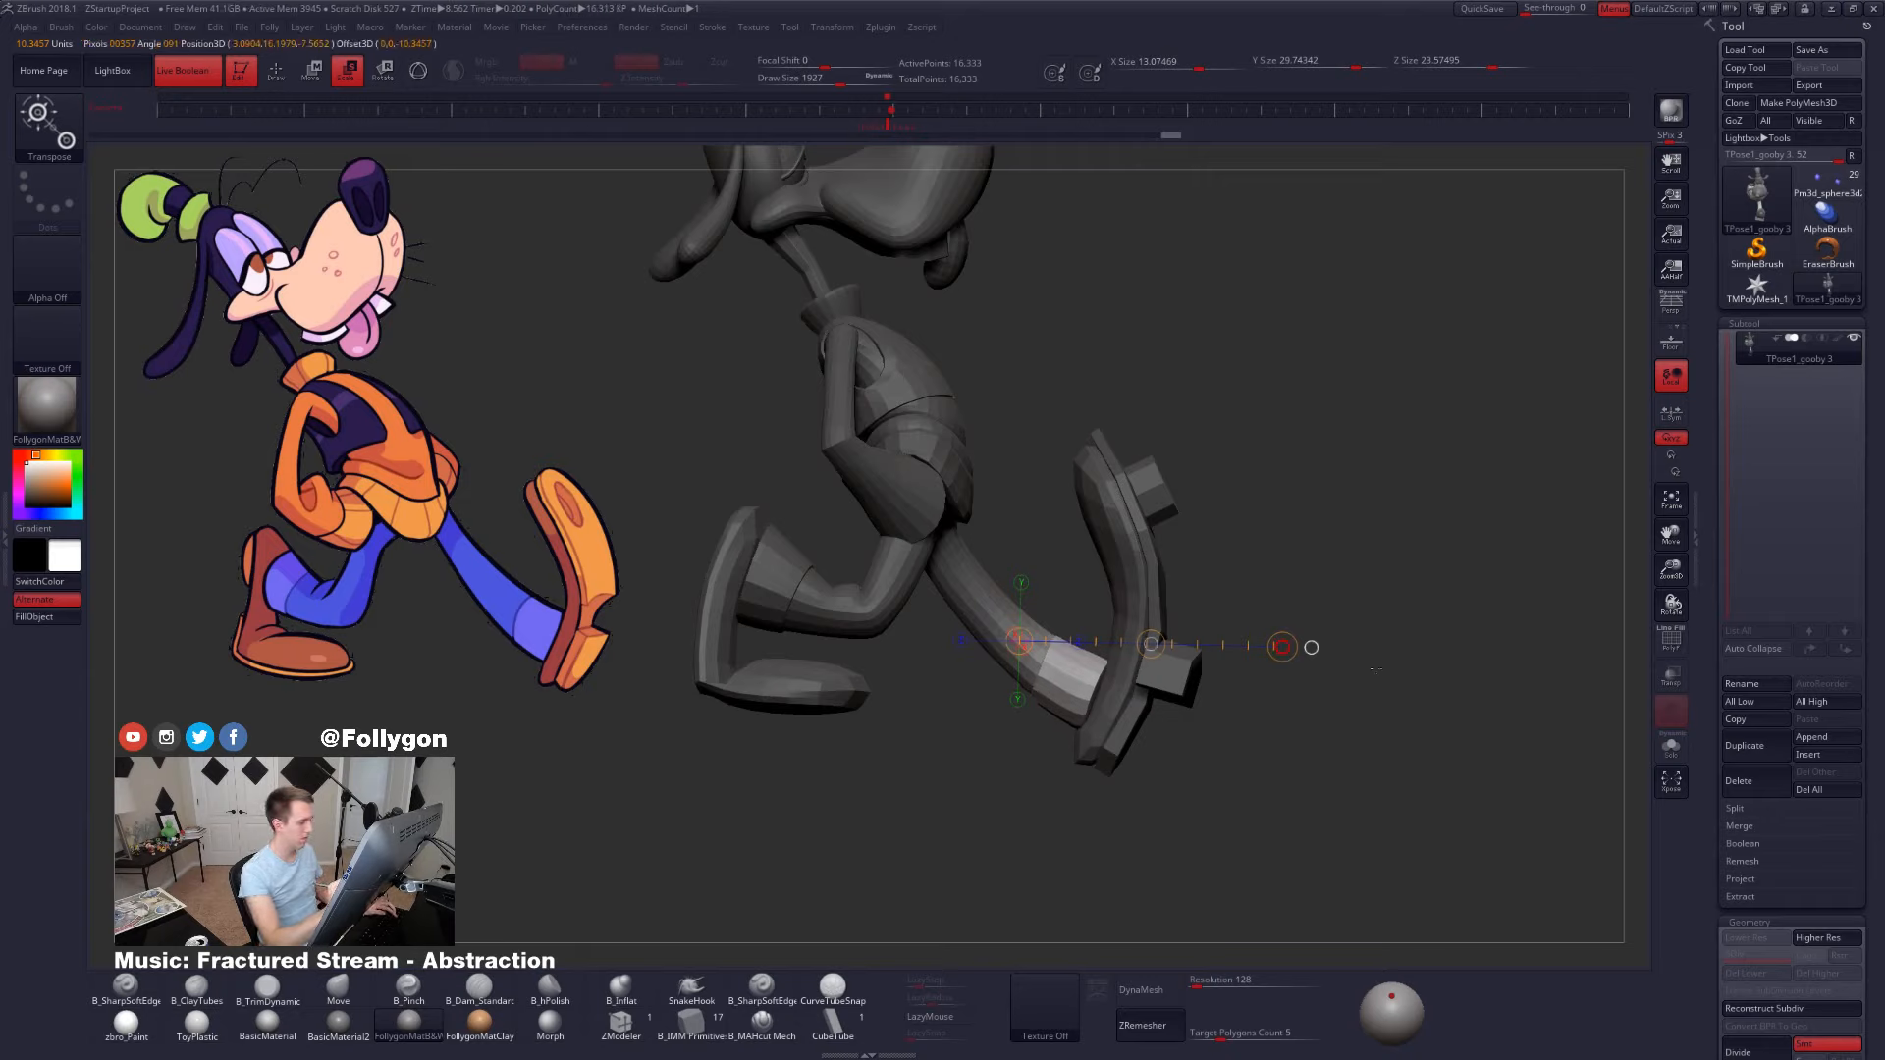
{"action": "mouse_move", "coordinate": [1375, 670]}
{"action": "left_mouse_down"}
{"action": "mouse_move", "coordinate": [1294, 823]}
{"action": "mouse_move", "coordinate": [1410, 820]}
{"action": "mouse_move", "coordinate": [1388, 807]}
{"action": "left_mouse_up"}
{"action": "key", "text": "q"}
- Check the smoothed figure against the reference at a higher subdivision level, and return to the low level
{"action": "key", "text": "d"}
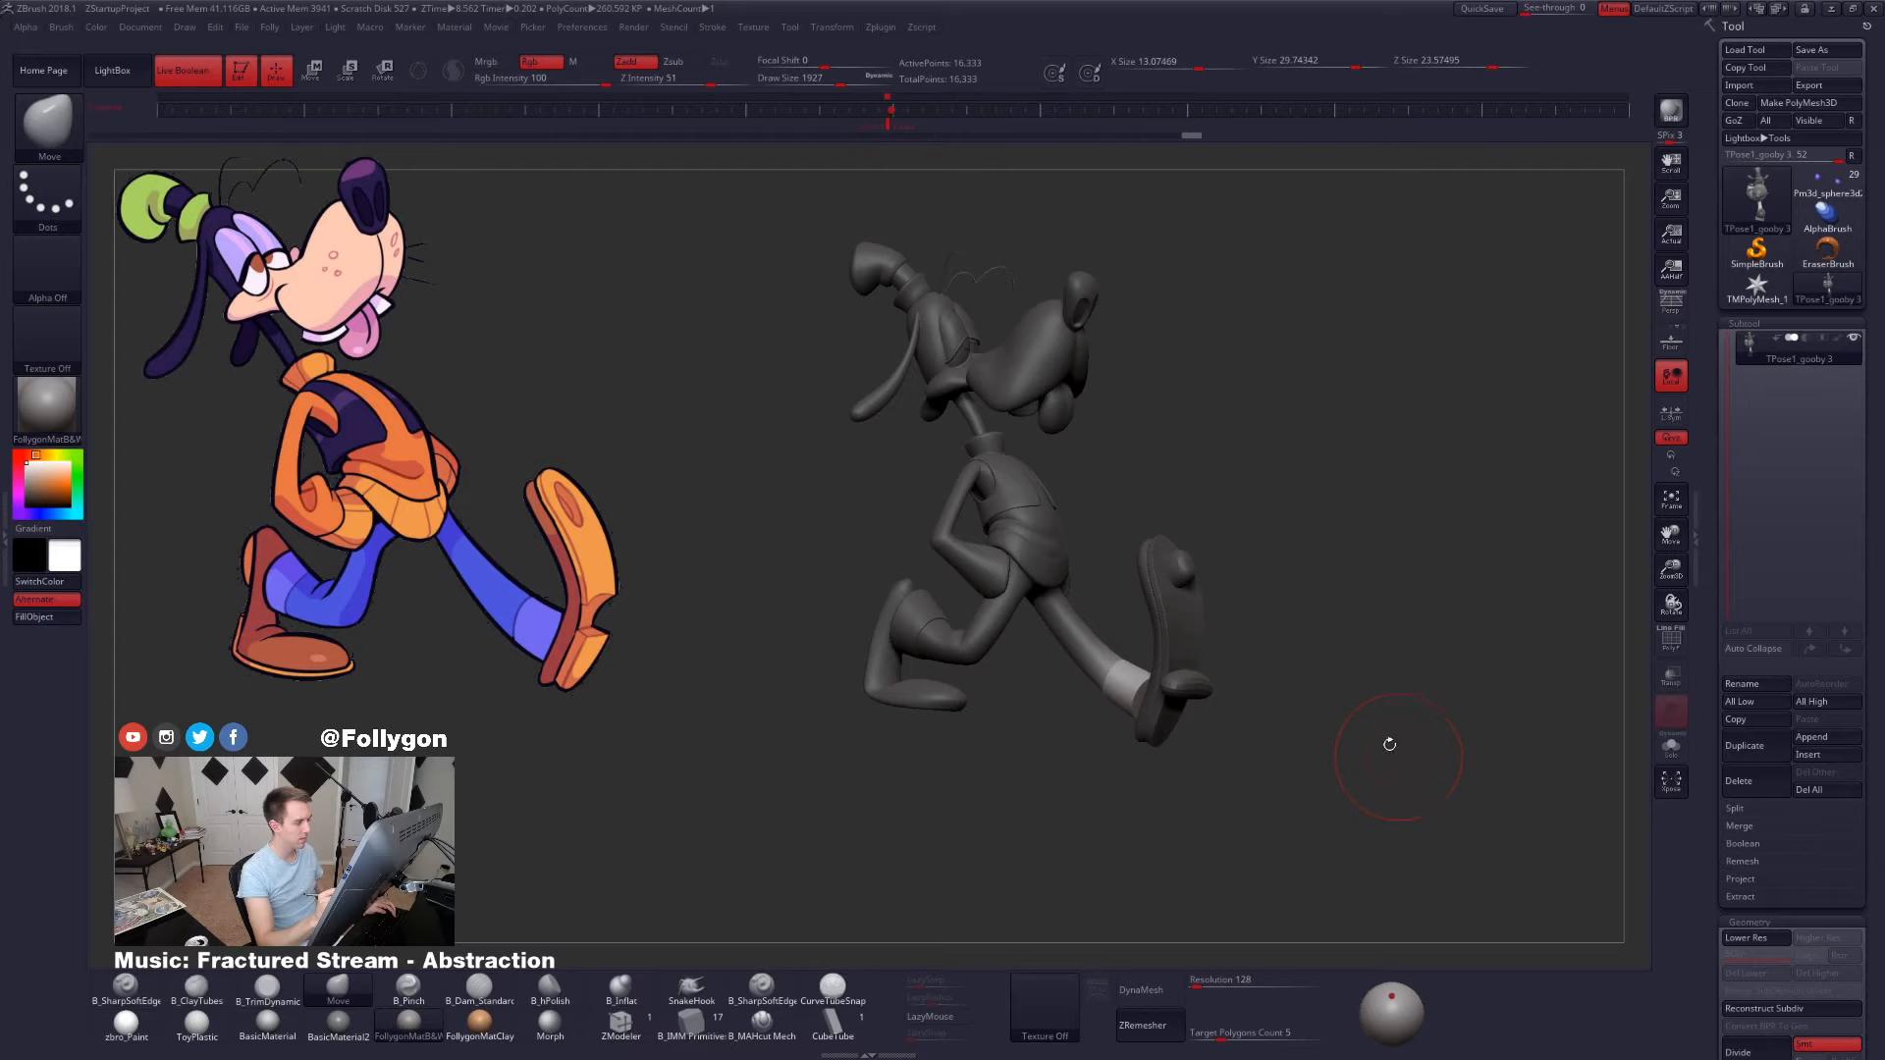
{"action": "left_click", "coordinate": [893, 116]}
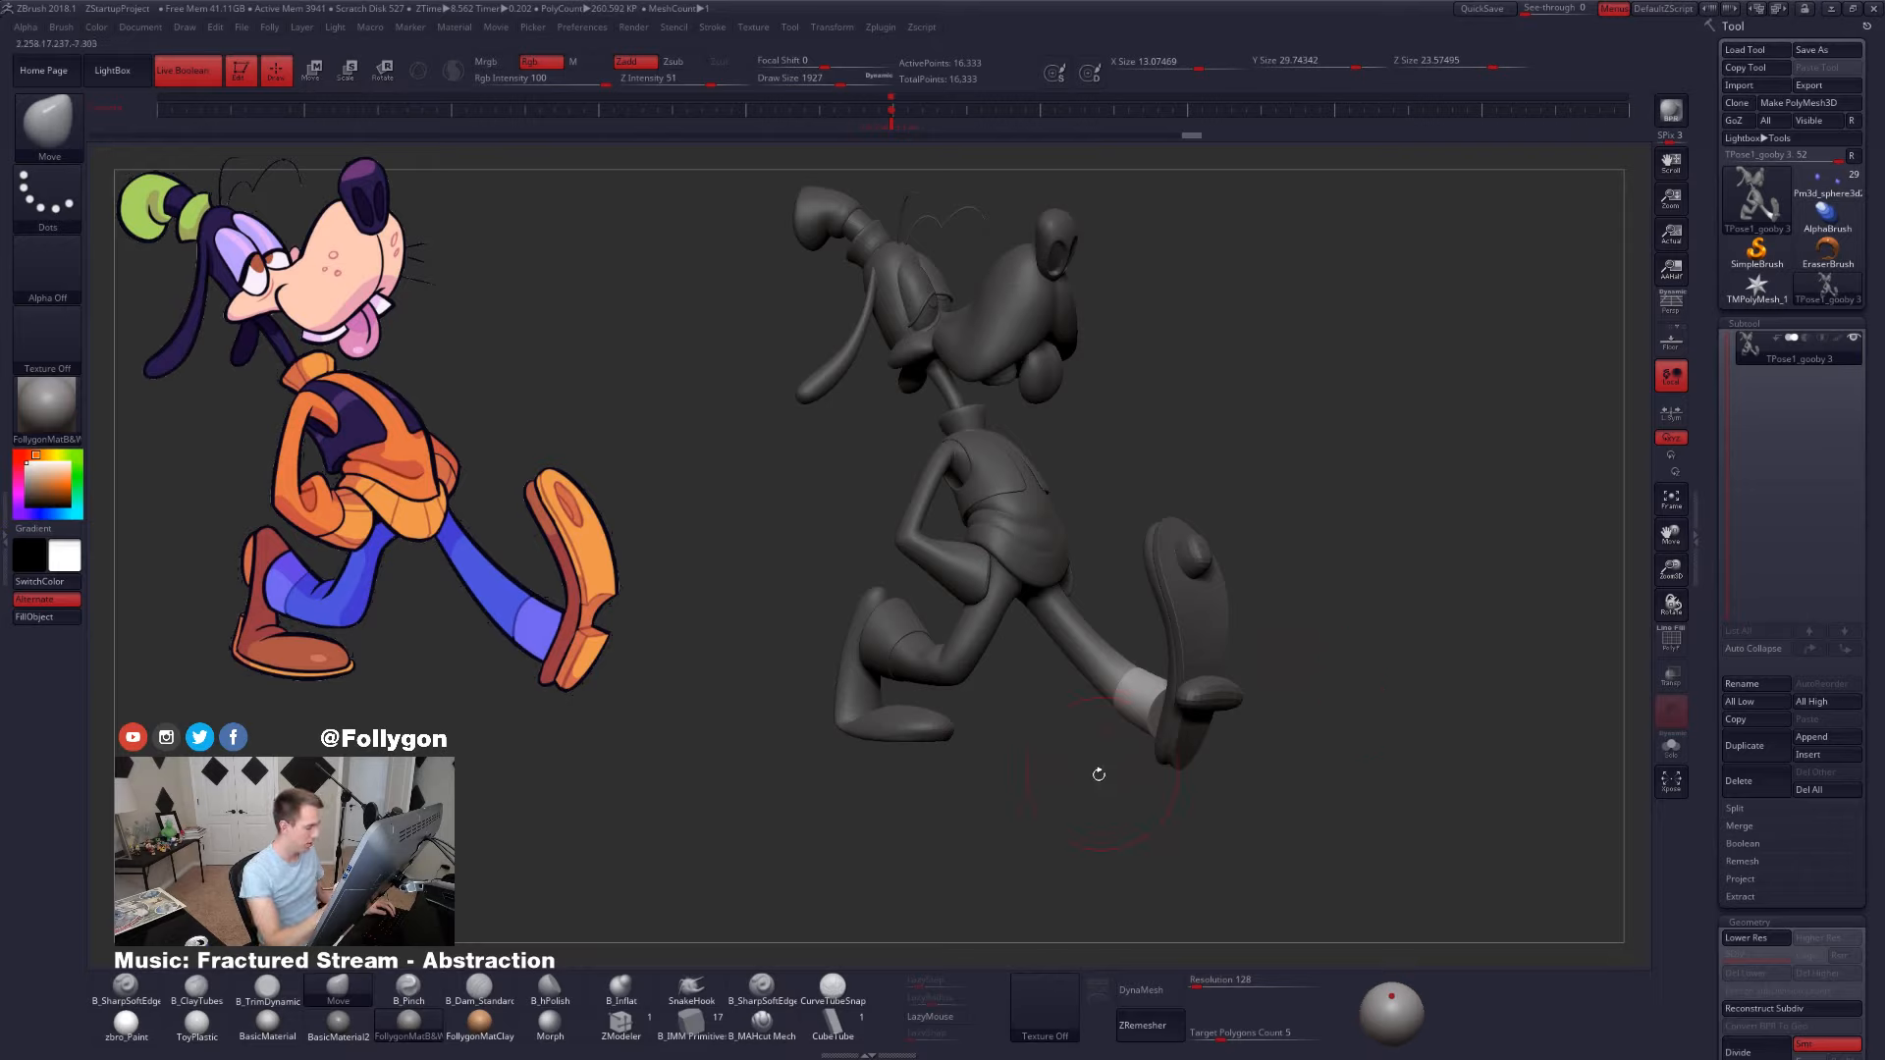
{"action": "key", "text": "shift+d"}
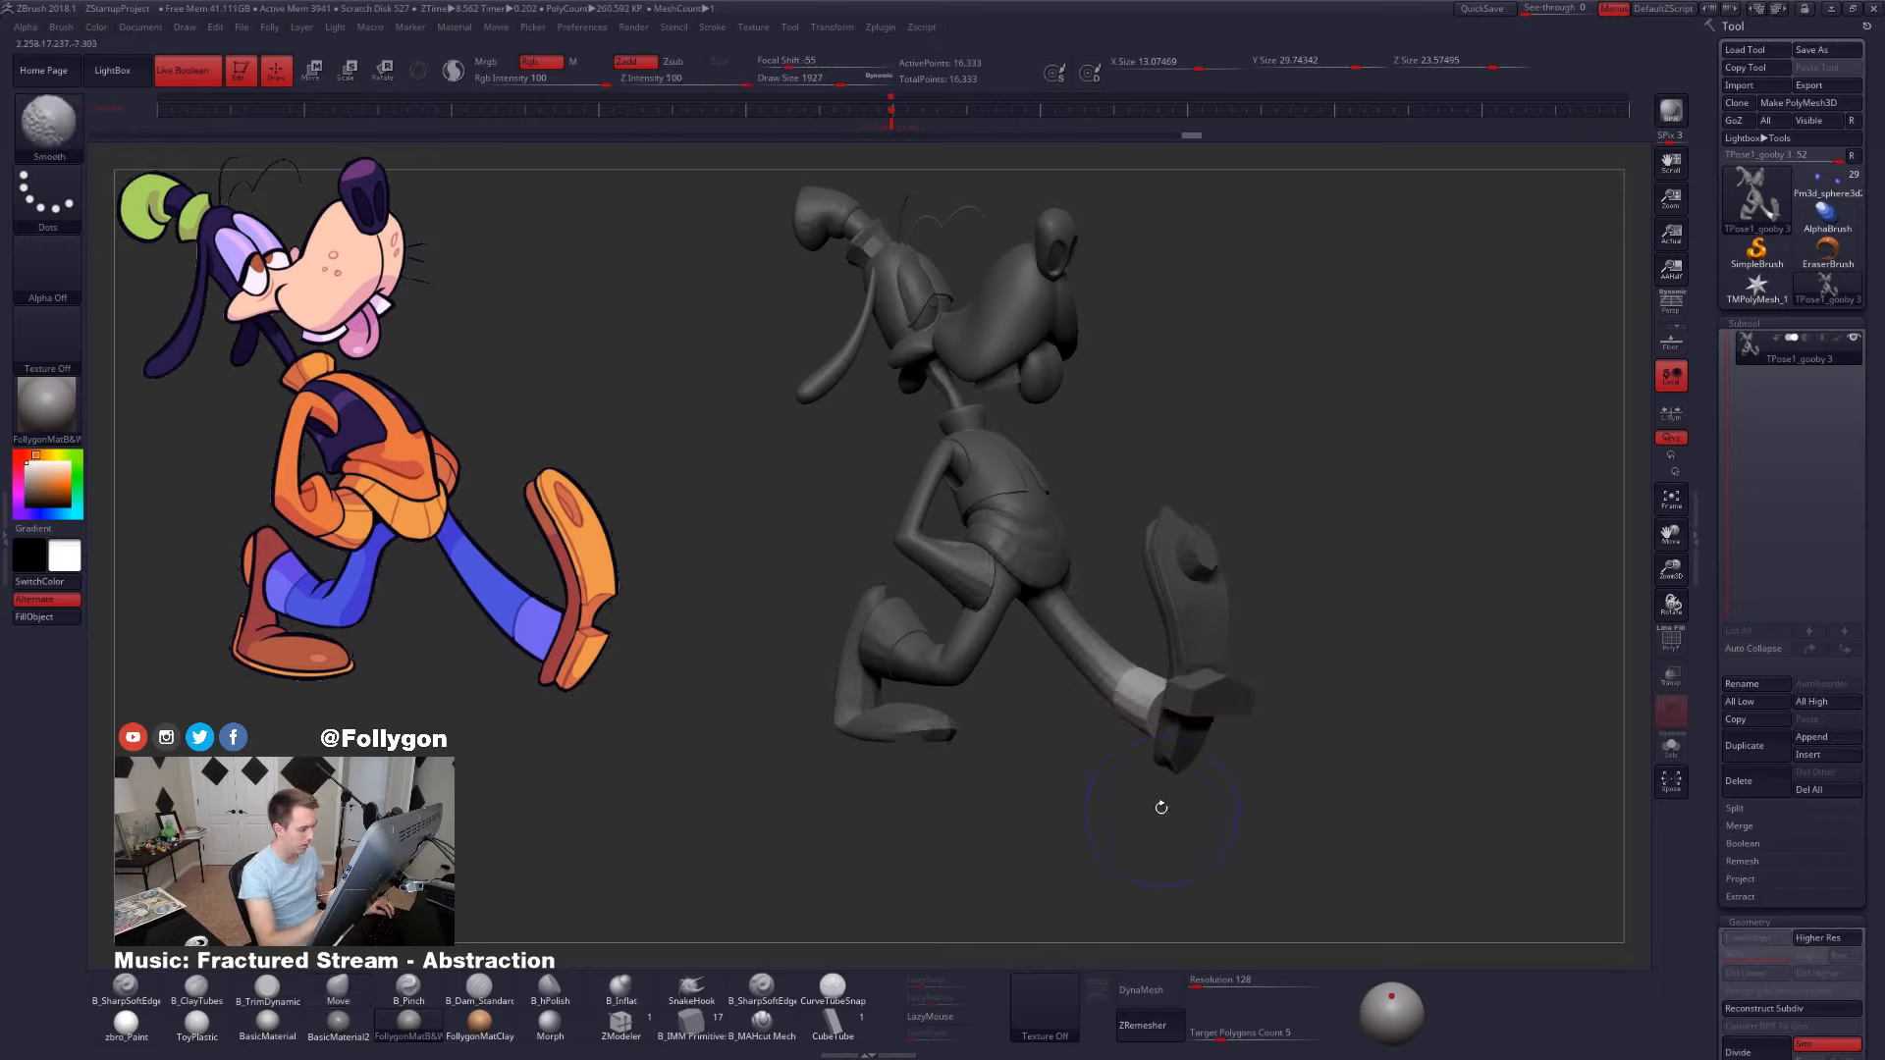
{"action": "left_click_drag", "start_coordinate": [1161, 807], "coordinate": [1157, 722]}
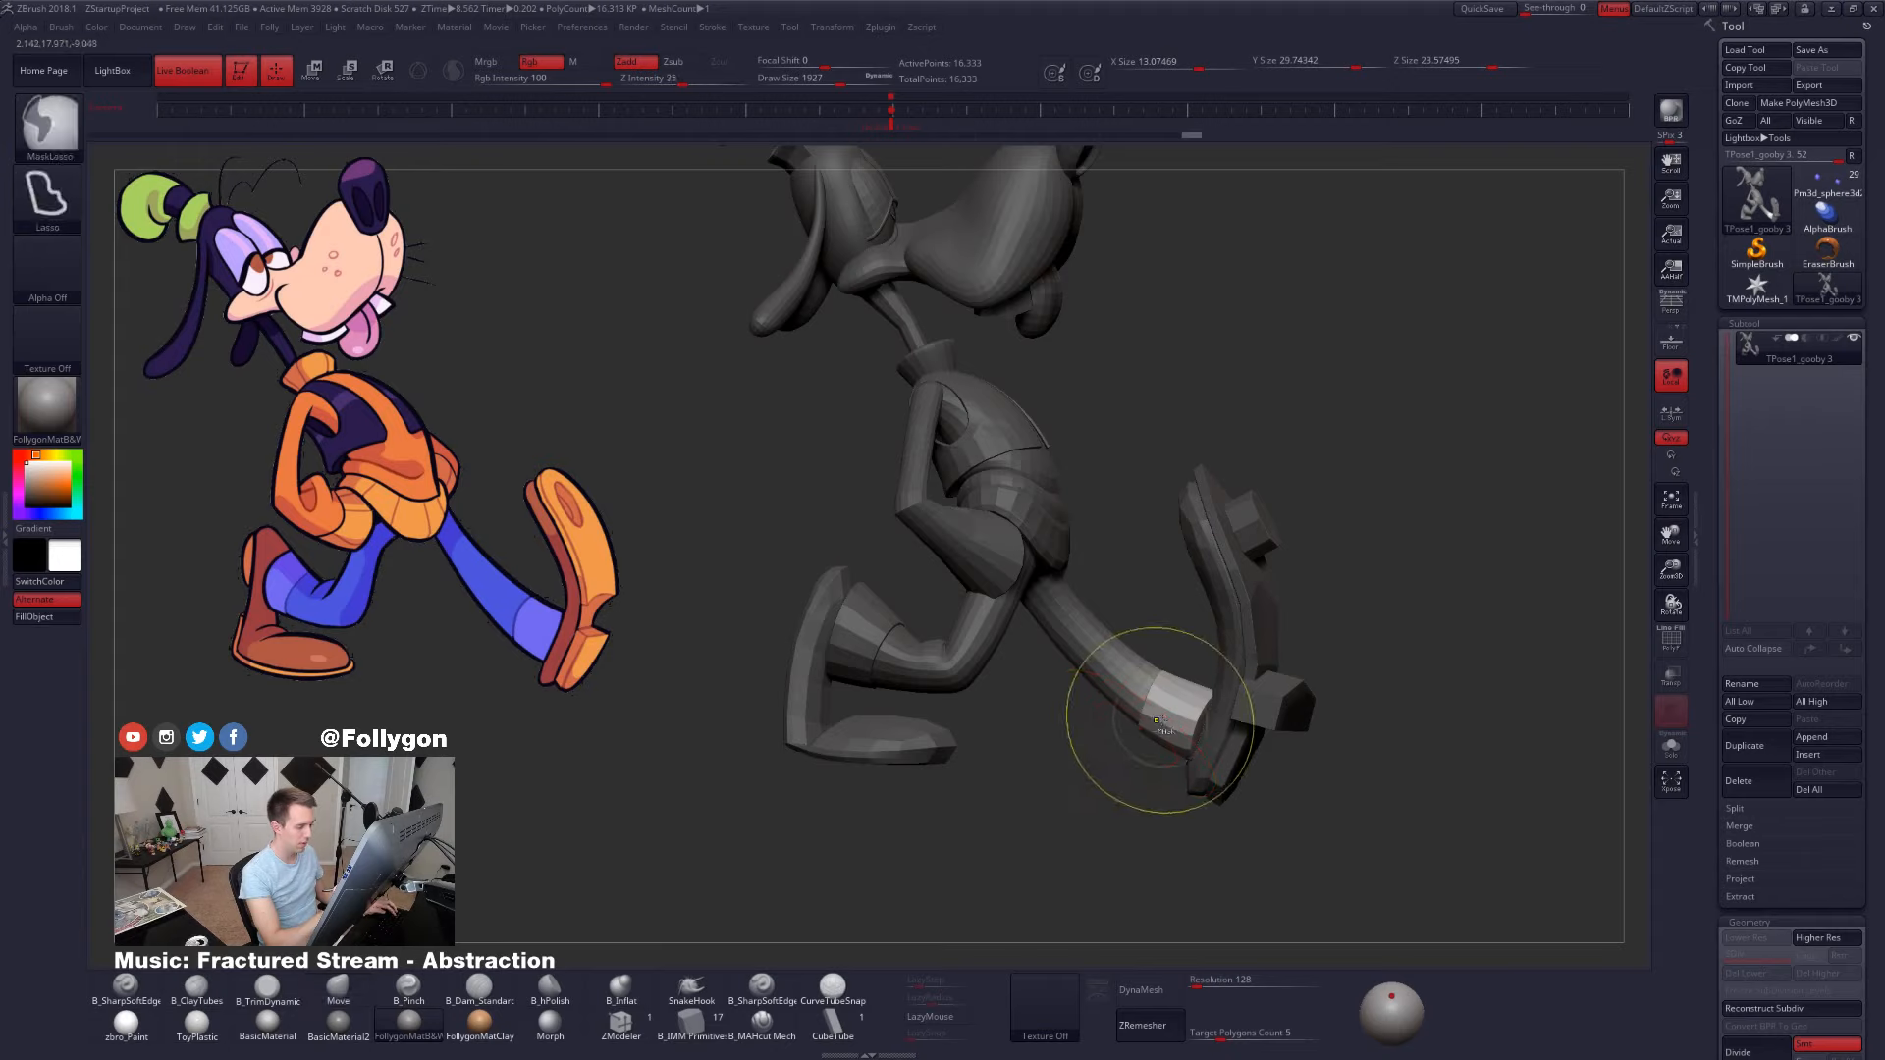
- Scale the unmasked front cuff slightly once more with the transpose line
{"action": "key", "text": "e"}
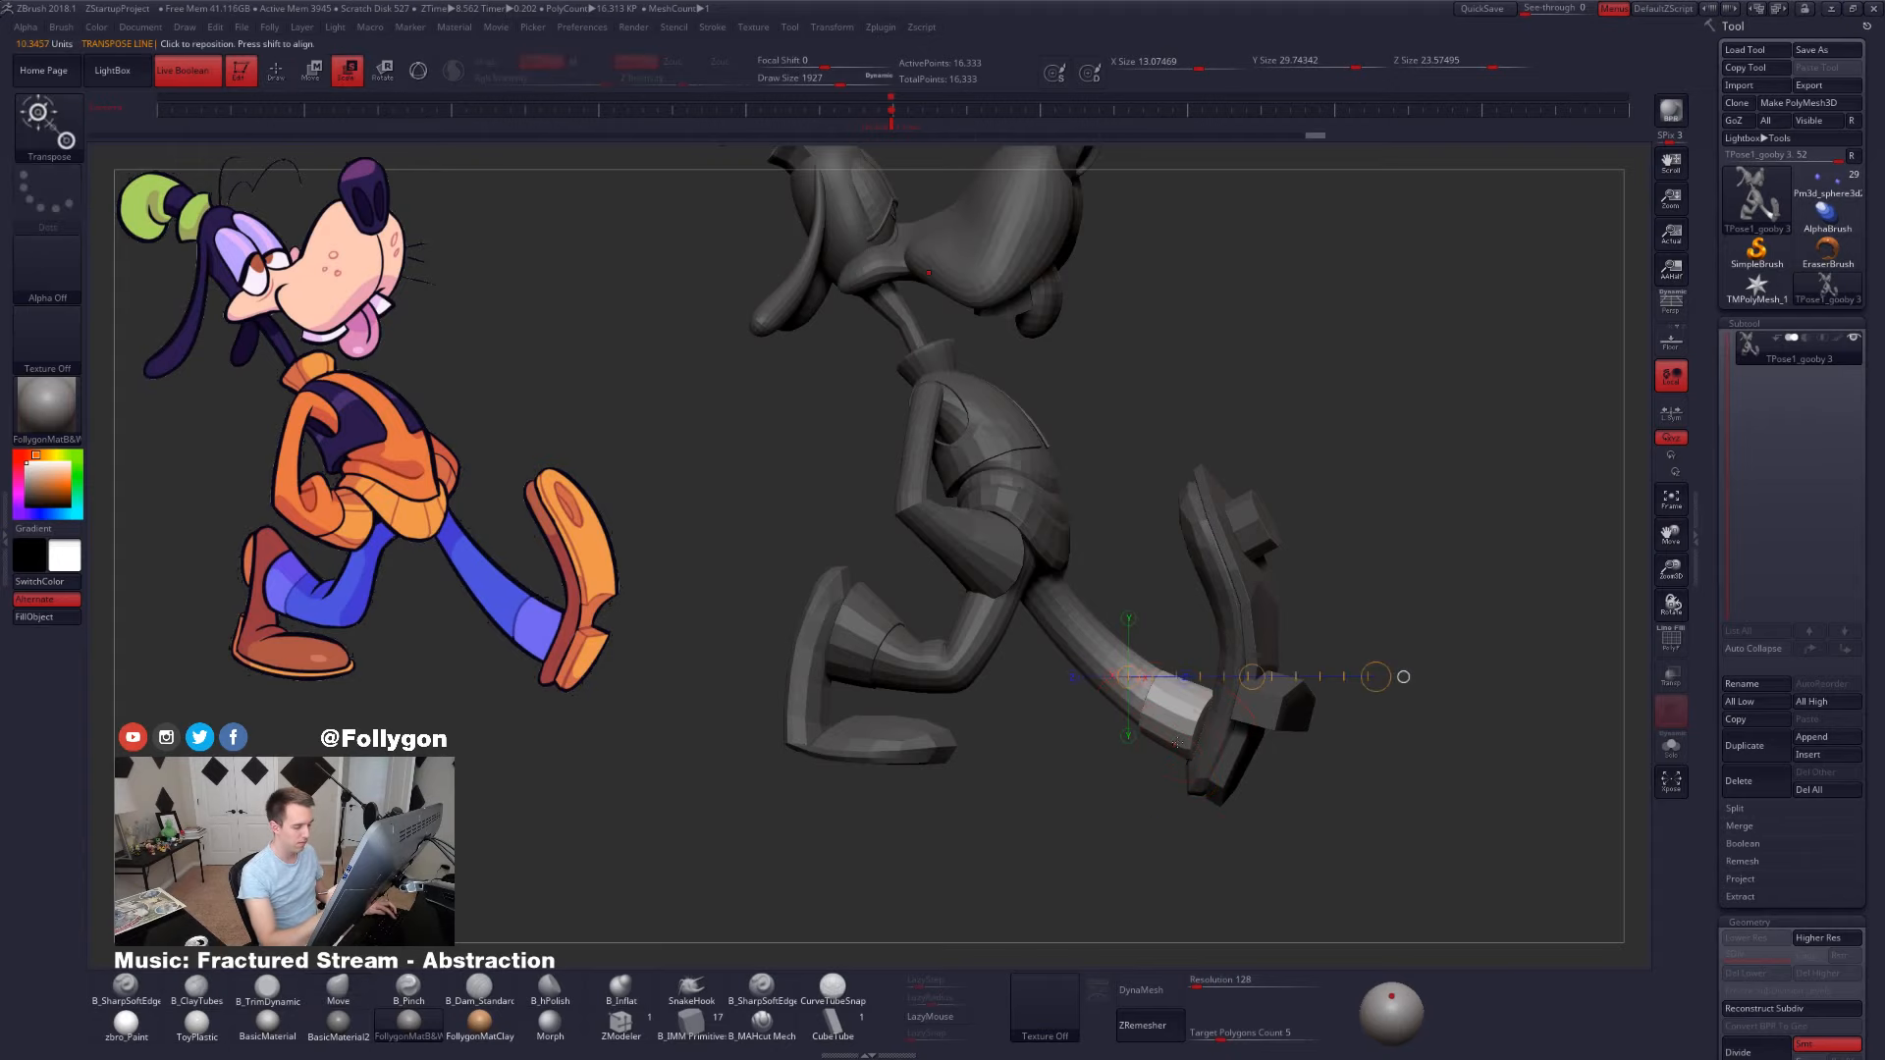
{"action": "left_click_drag", "start_coordinate": [1390, 677], "coordinate": [1376, 669]}
{"action": "key", "text": "q"}
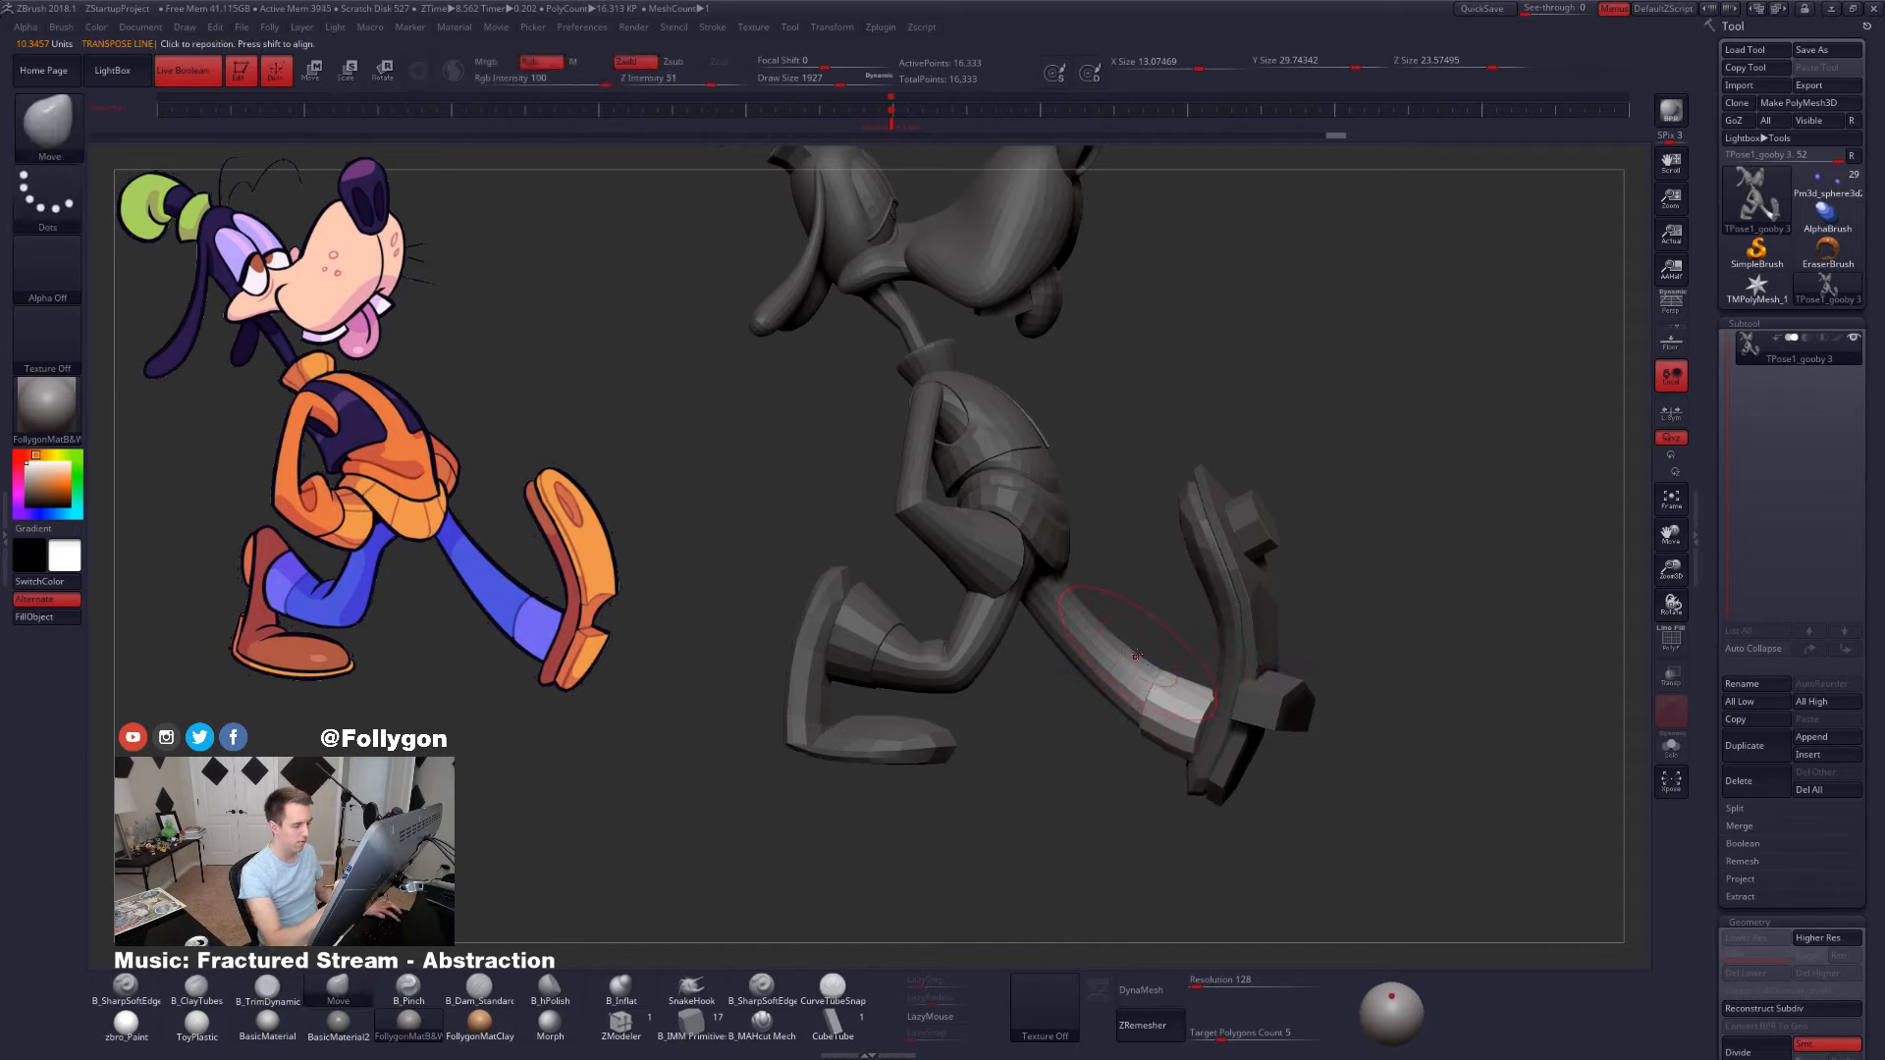
- Clear the mask and reshape the front trouser leg with the Move brush at draw size 1753
{"action": "left_click_drag", "start_coordinate": [1158, 629], "coordinate": [1172, 640], "text": "ctrl"}
{"action": "key", "text": "space"}
{"action": "left_click_drag", "start_coordinate": [1150, 637], "coordinate": [1117, 722]}
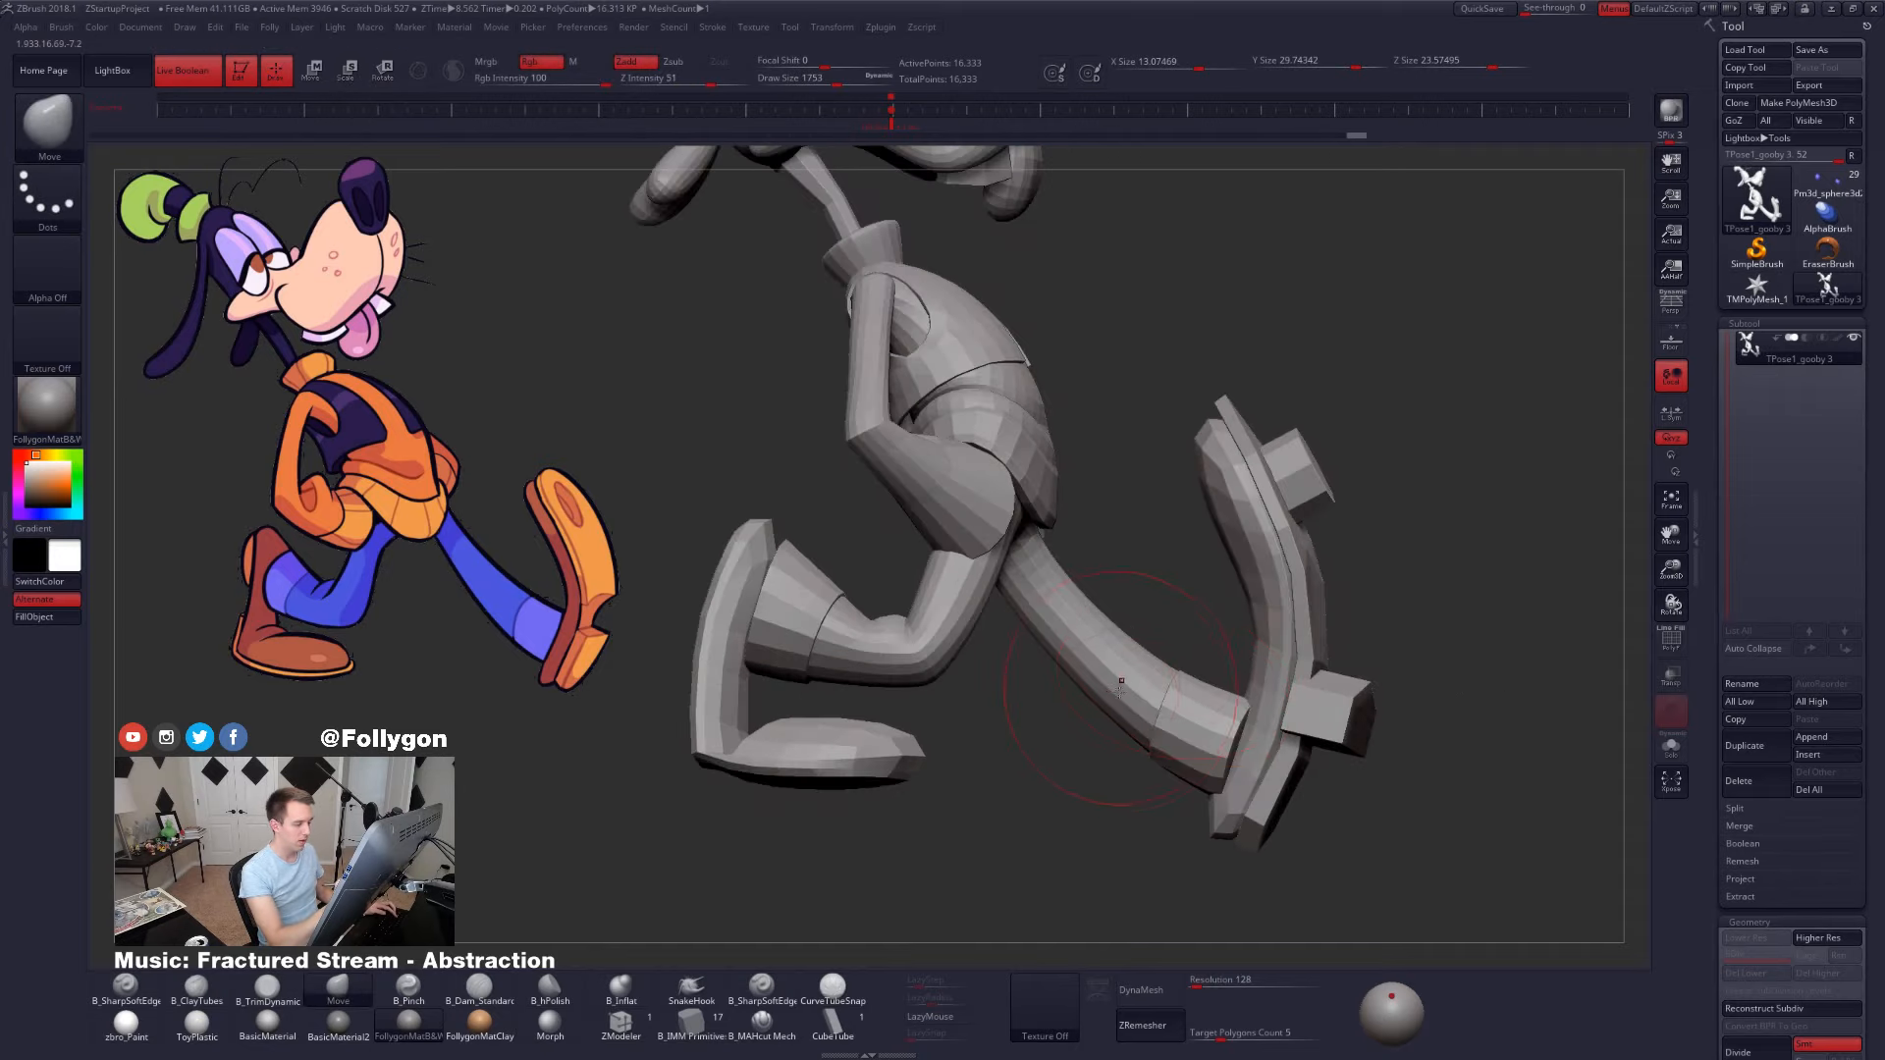
- Set the draw size to 1856 and smooth the underside of the front trouser leg
{"action": "key", "text": "w"}
{"action": "key", "text": "q"}
{"action": "key", "text": "ctrl+space"}
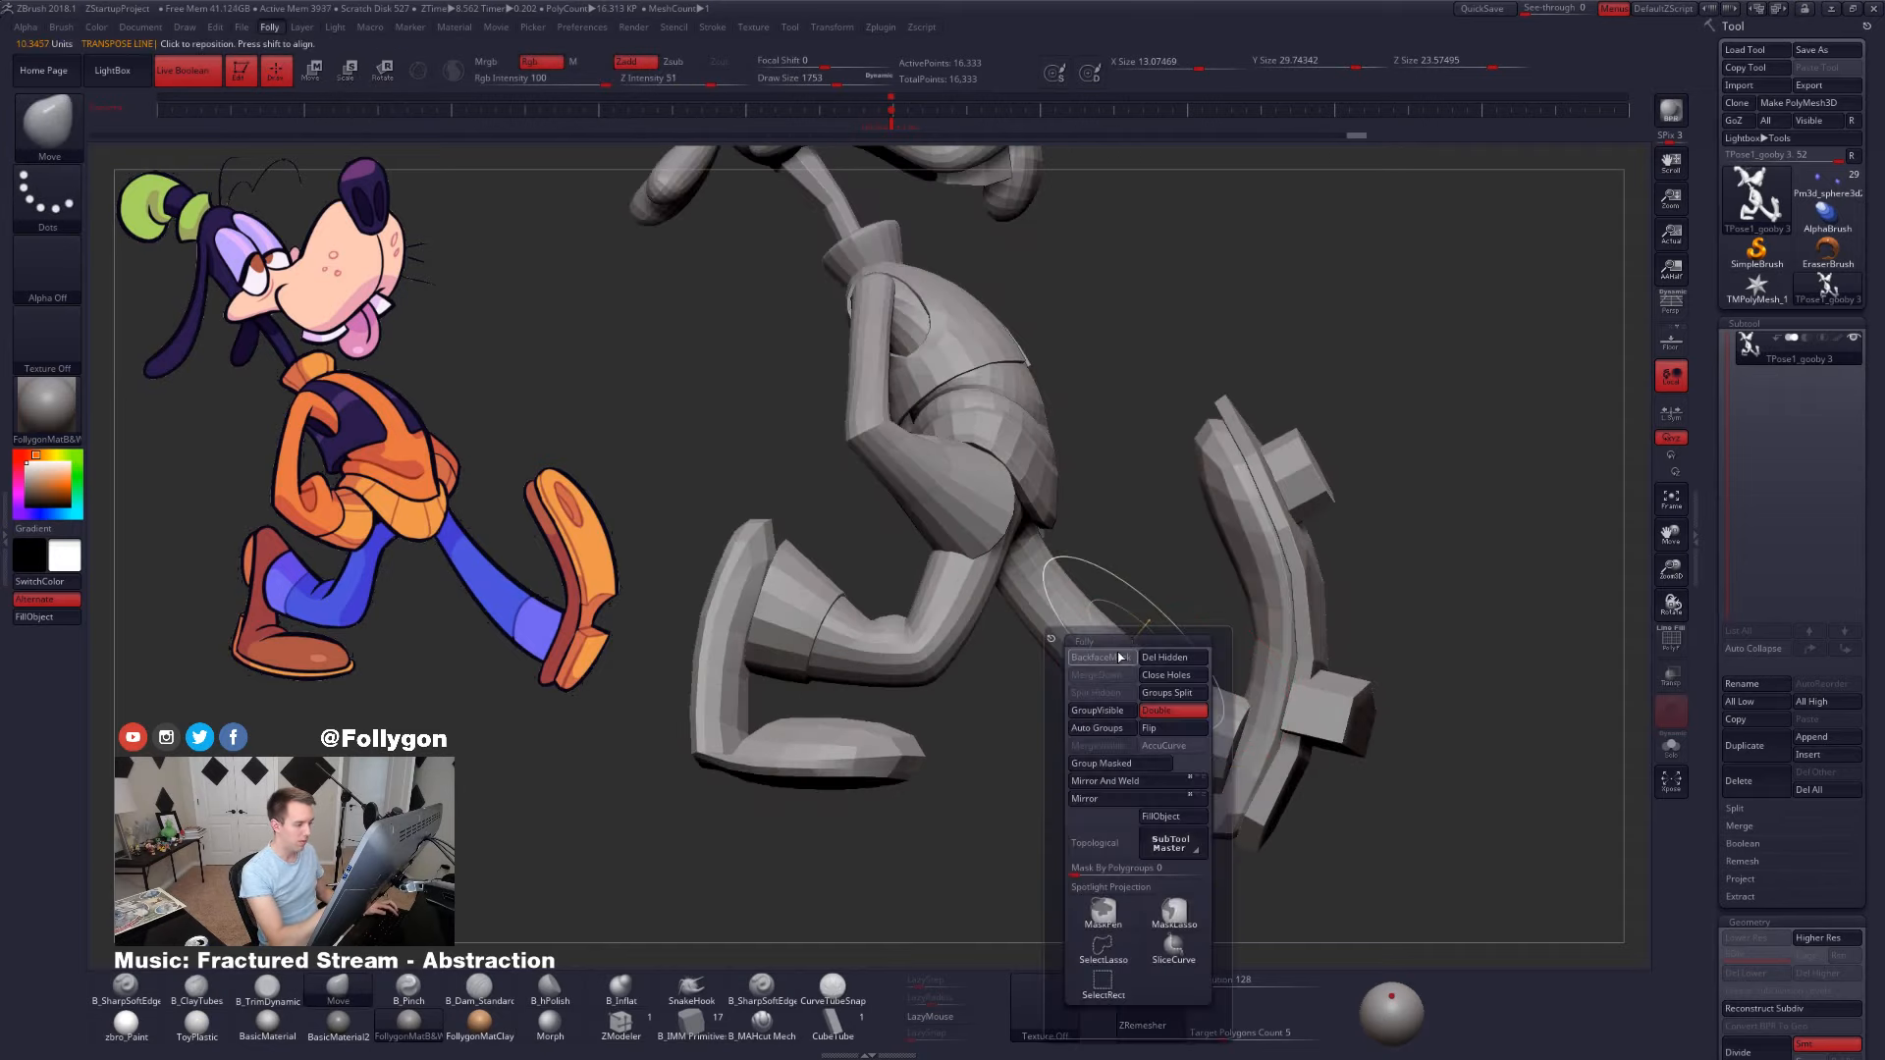
{"action": "key", "text": "space"}
{"action": "left_click", "coordinate": [1111, 663]}
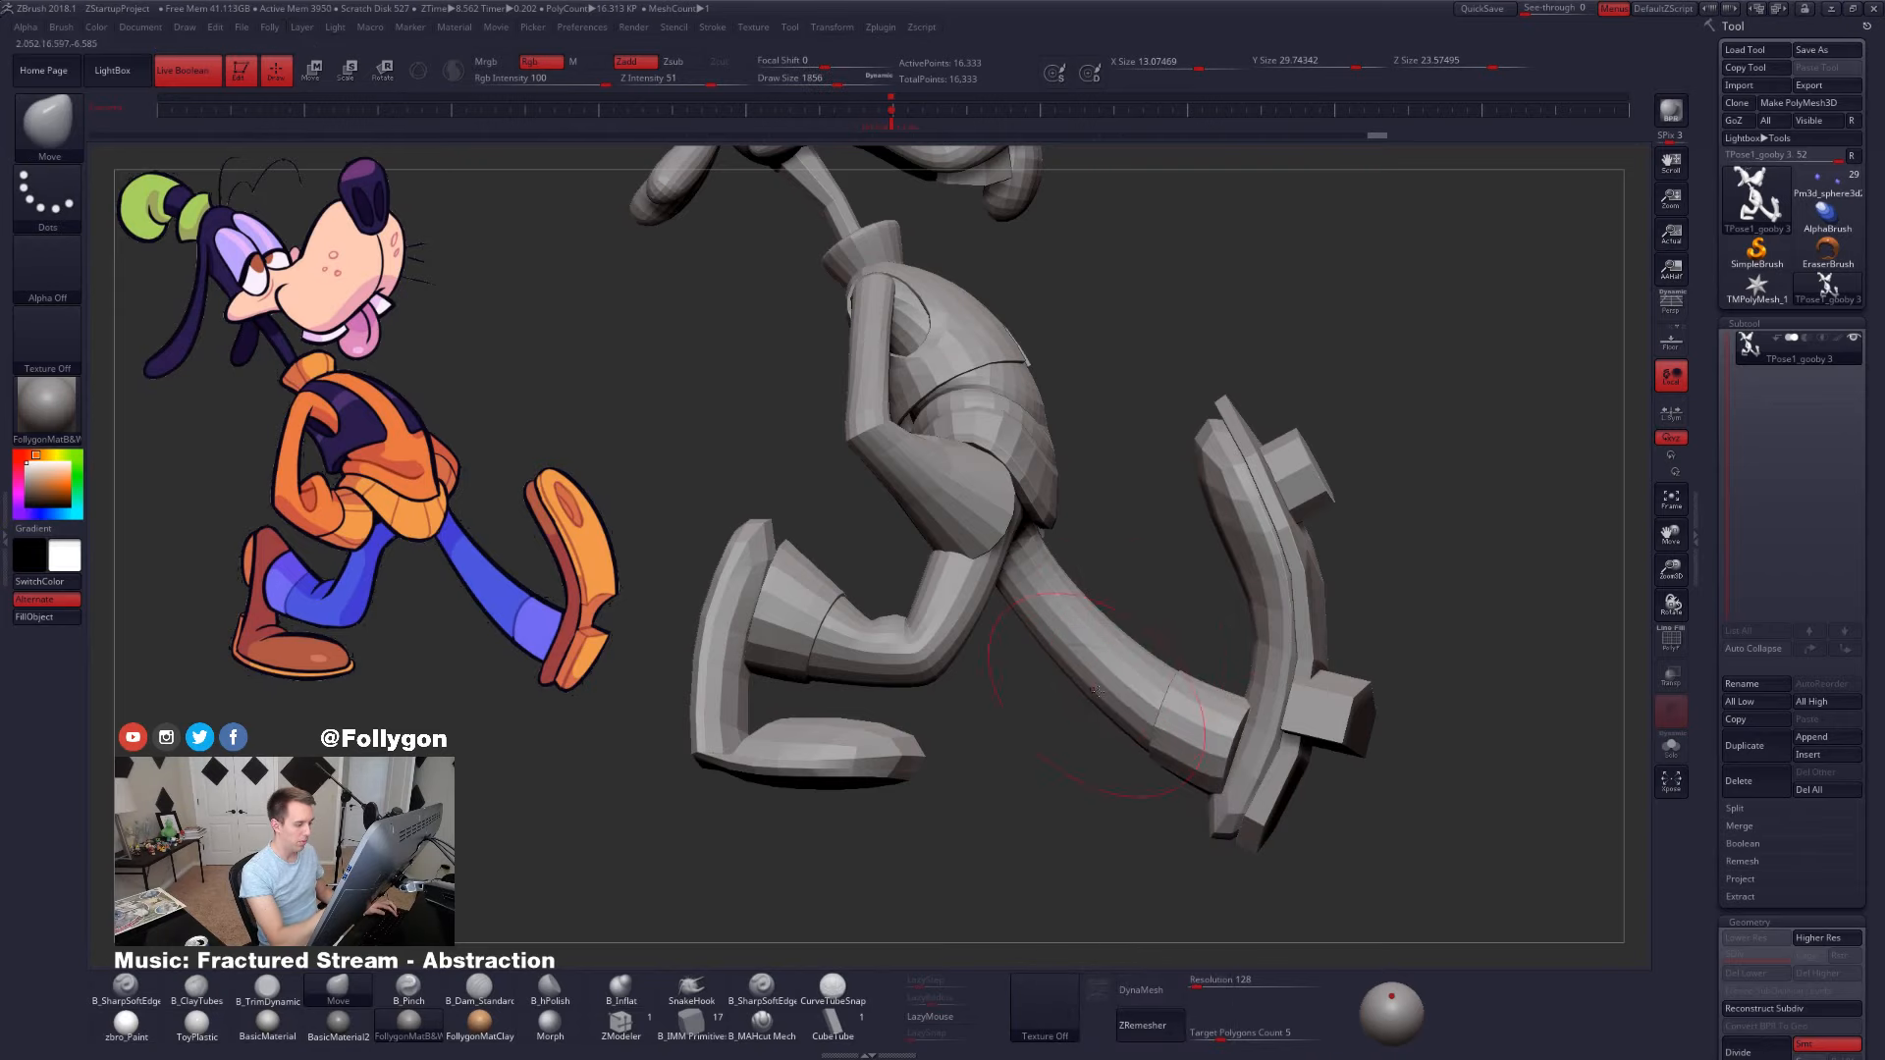
{"action": "left_click_drag", "start_coordinate": [1065, 726], "coordinate": [1074, 727], "text": "shift"}
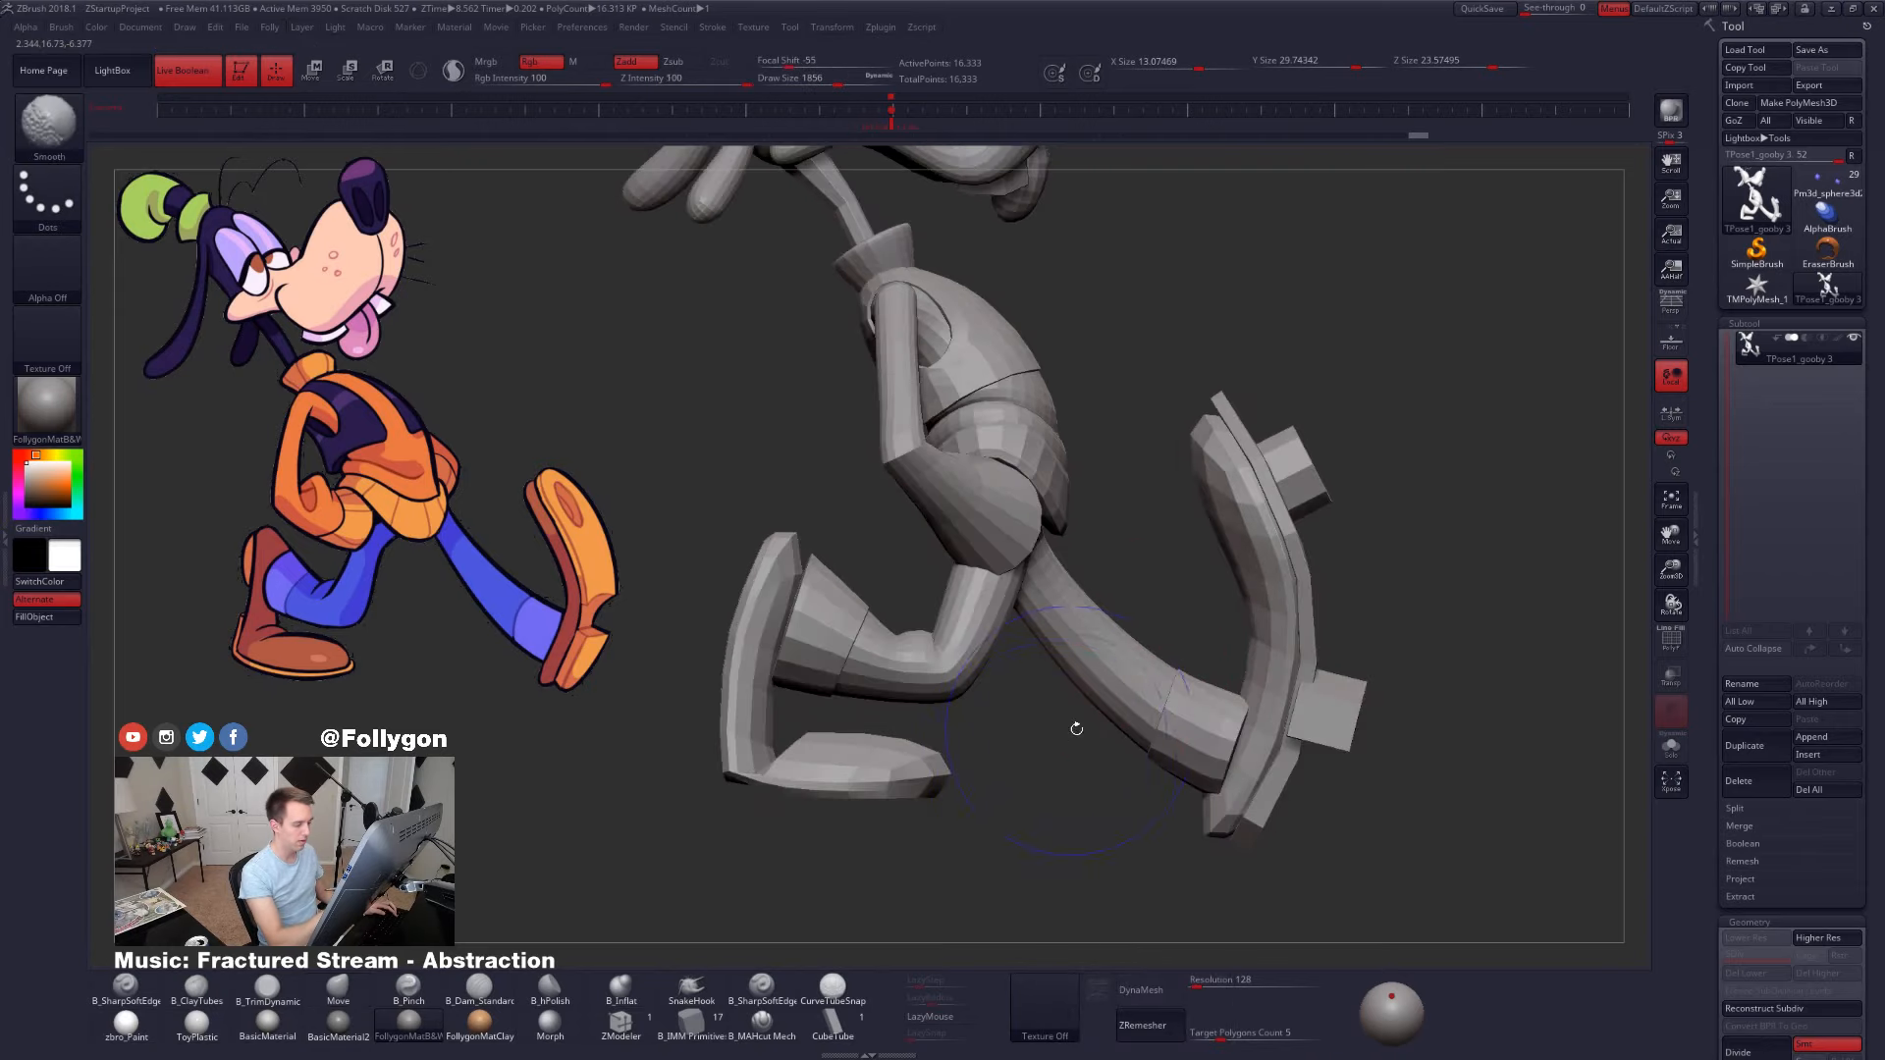
- Hide the front shoe's upper, sole and heel pieces to expose the open end of the trouser cuff
{"action": "left_click", "coordinate": [1280, 619], "text": "ctrl+shift"}
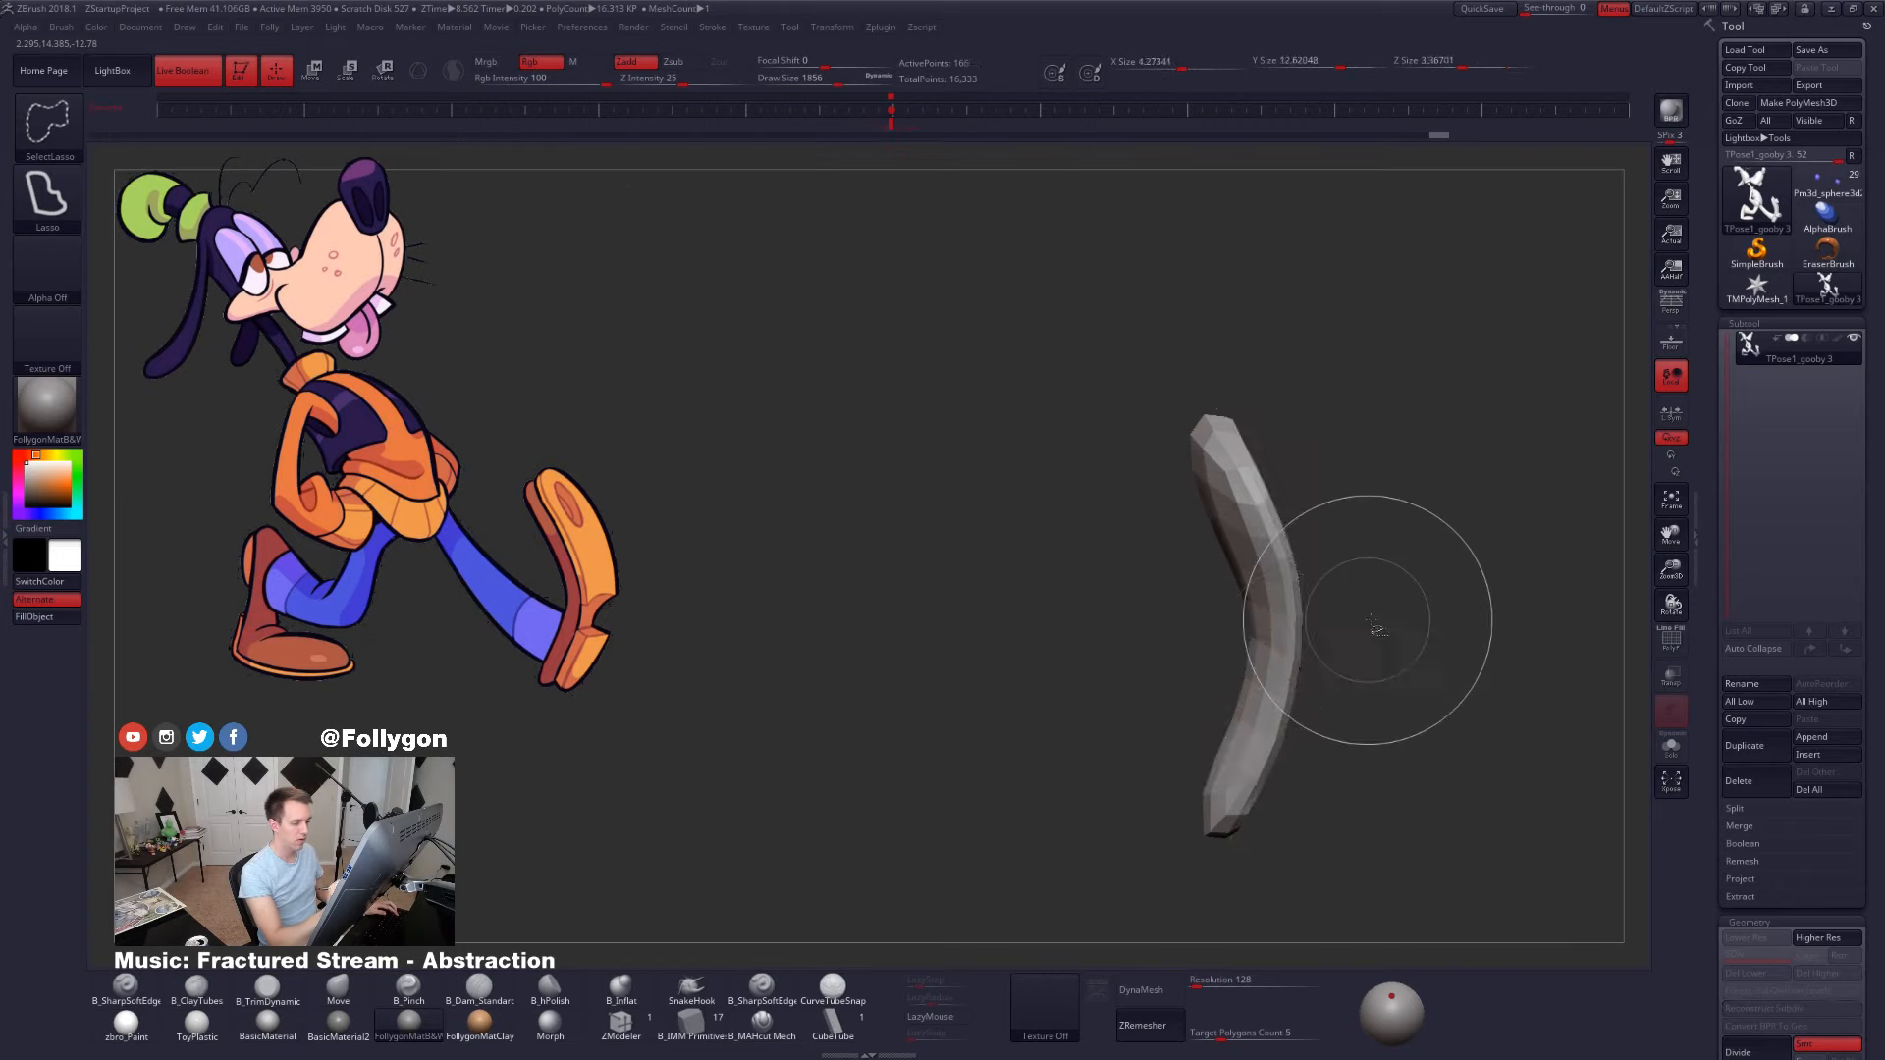
{"action": "left_click_drag", "start_coordinate": [1371, 624], "coordinate": [1401, 608], "text": "ctrl+shift"}
{"action": "left_click", "coordinate": [1303, 636], "text": "ctrl+shift"}
{"action": "left_click", "coordinate": [1310, 494], "text": "ctrl+shift"}
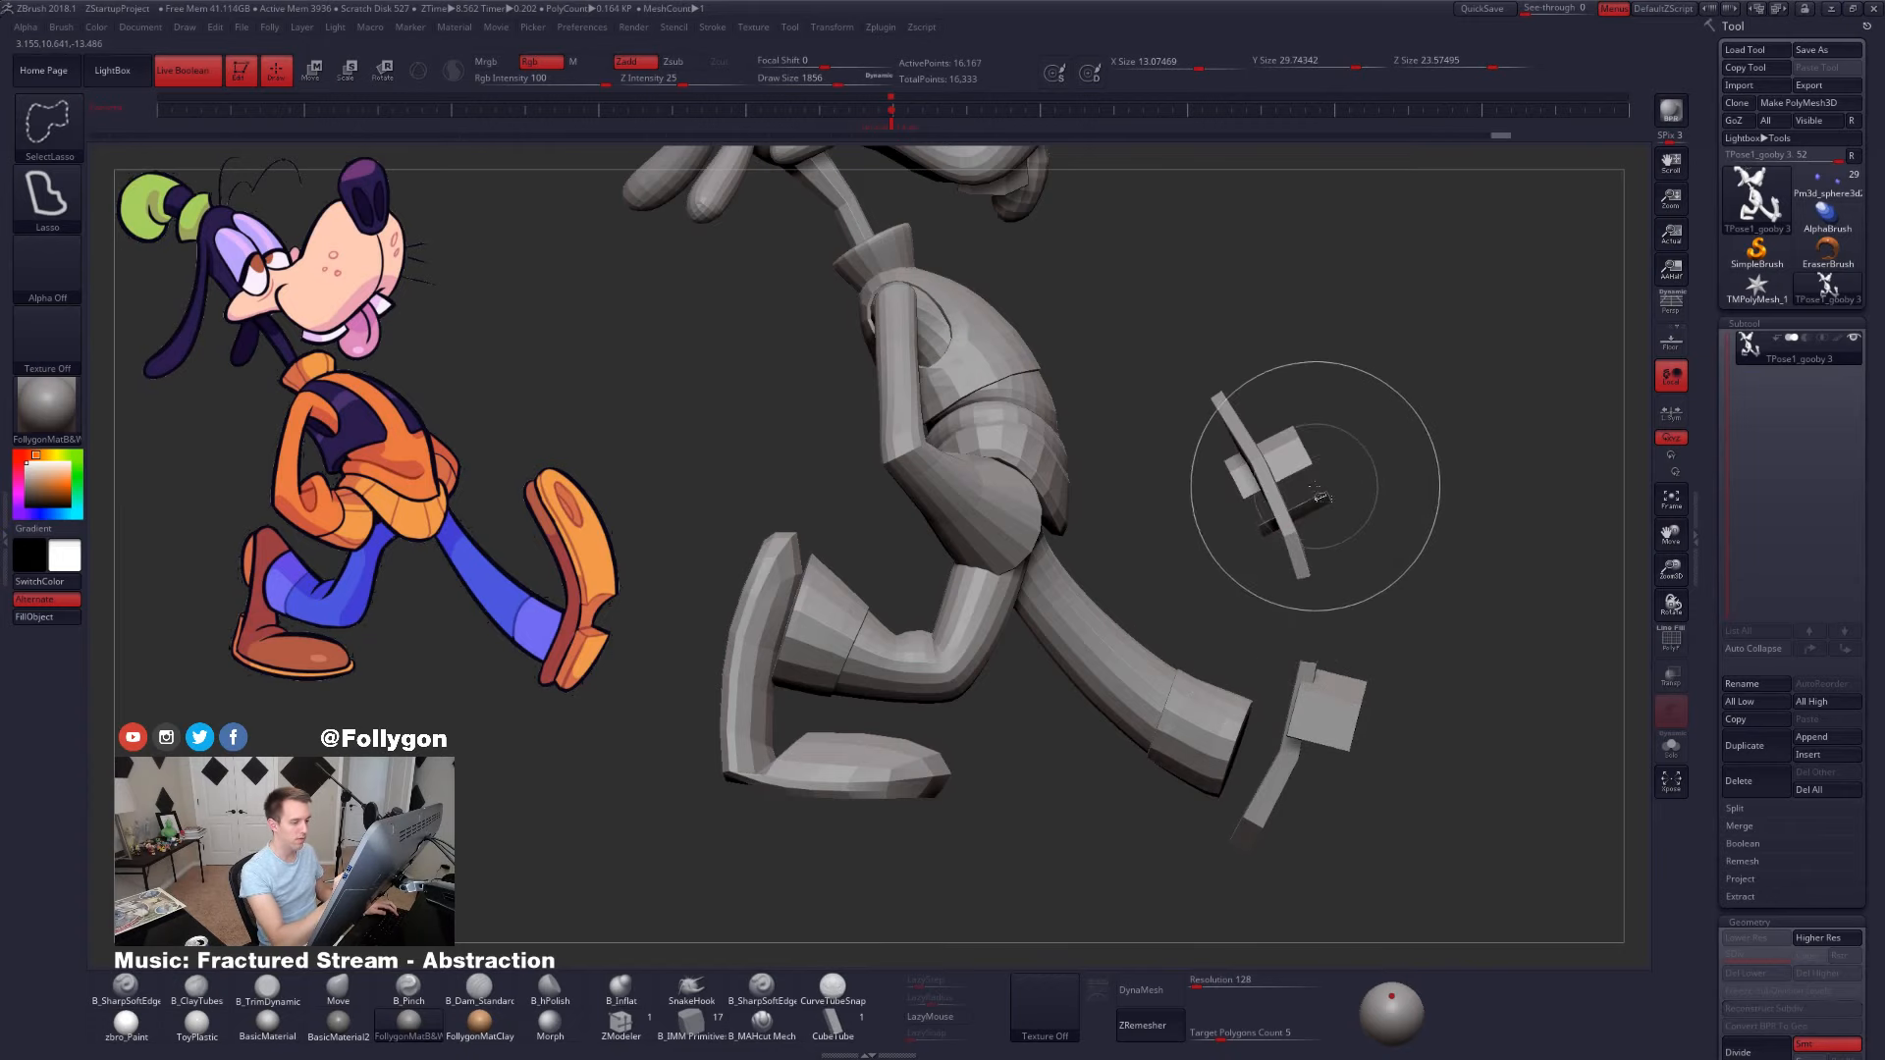
{"action": "left_click", "coordinate": [1304, 481], "text": "ctrl+shift"}
{"action": "mouse_move", "coordinate": [1328, 546]}
{"action": "left_mouse_down"}
{"action": "mouse_move", "coordinate": [1279, 547]}
{"action": "mouse_move", "coordinate": [1305, 547]}
{"action": "left_mouse_up"}
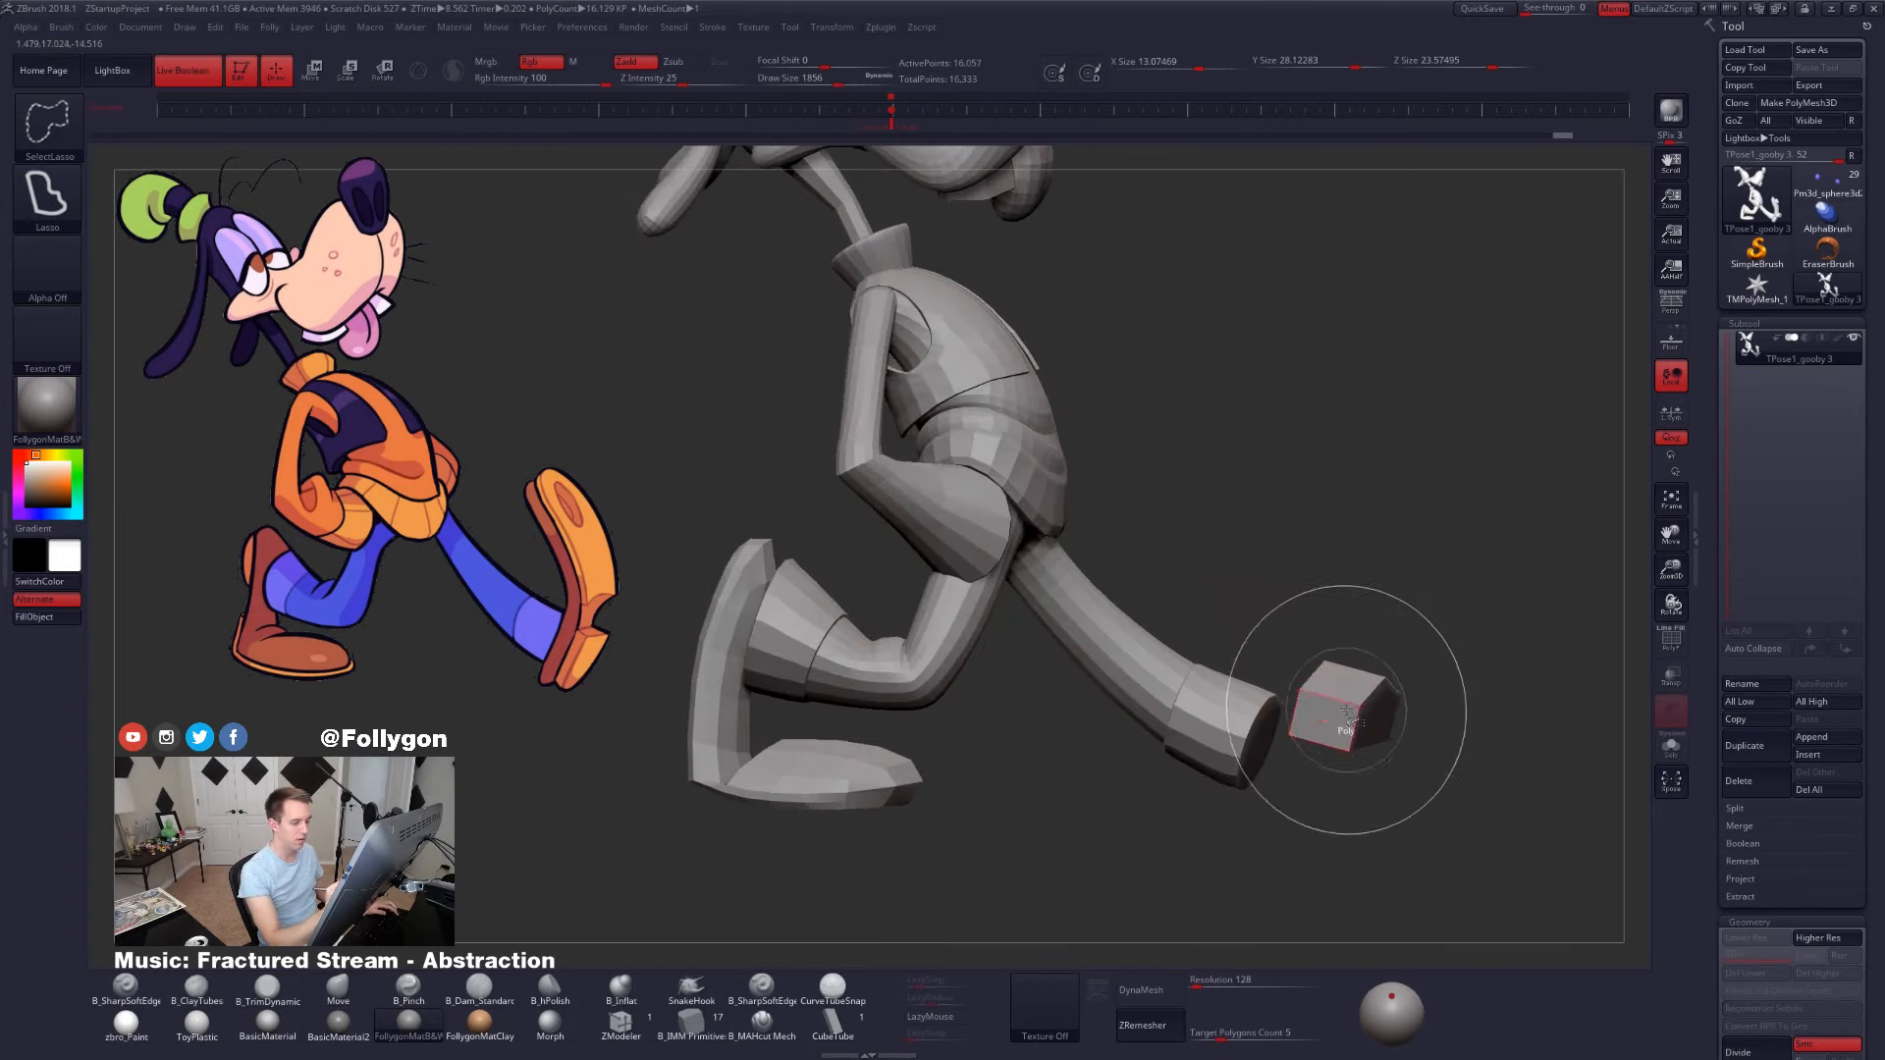
{"action": "left_click", "coordinate": [1333, 679], "text": "ctrl+shift"}
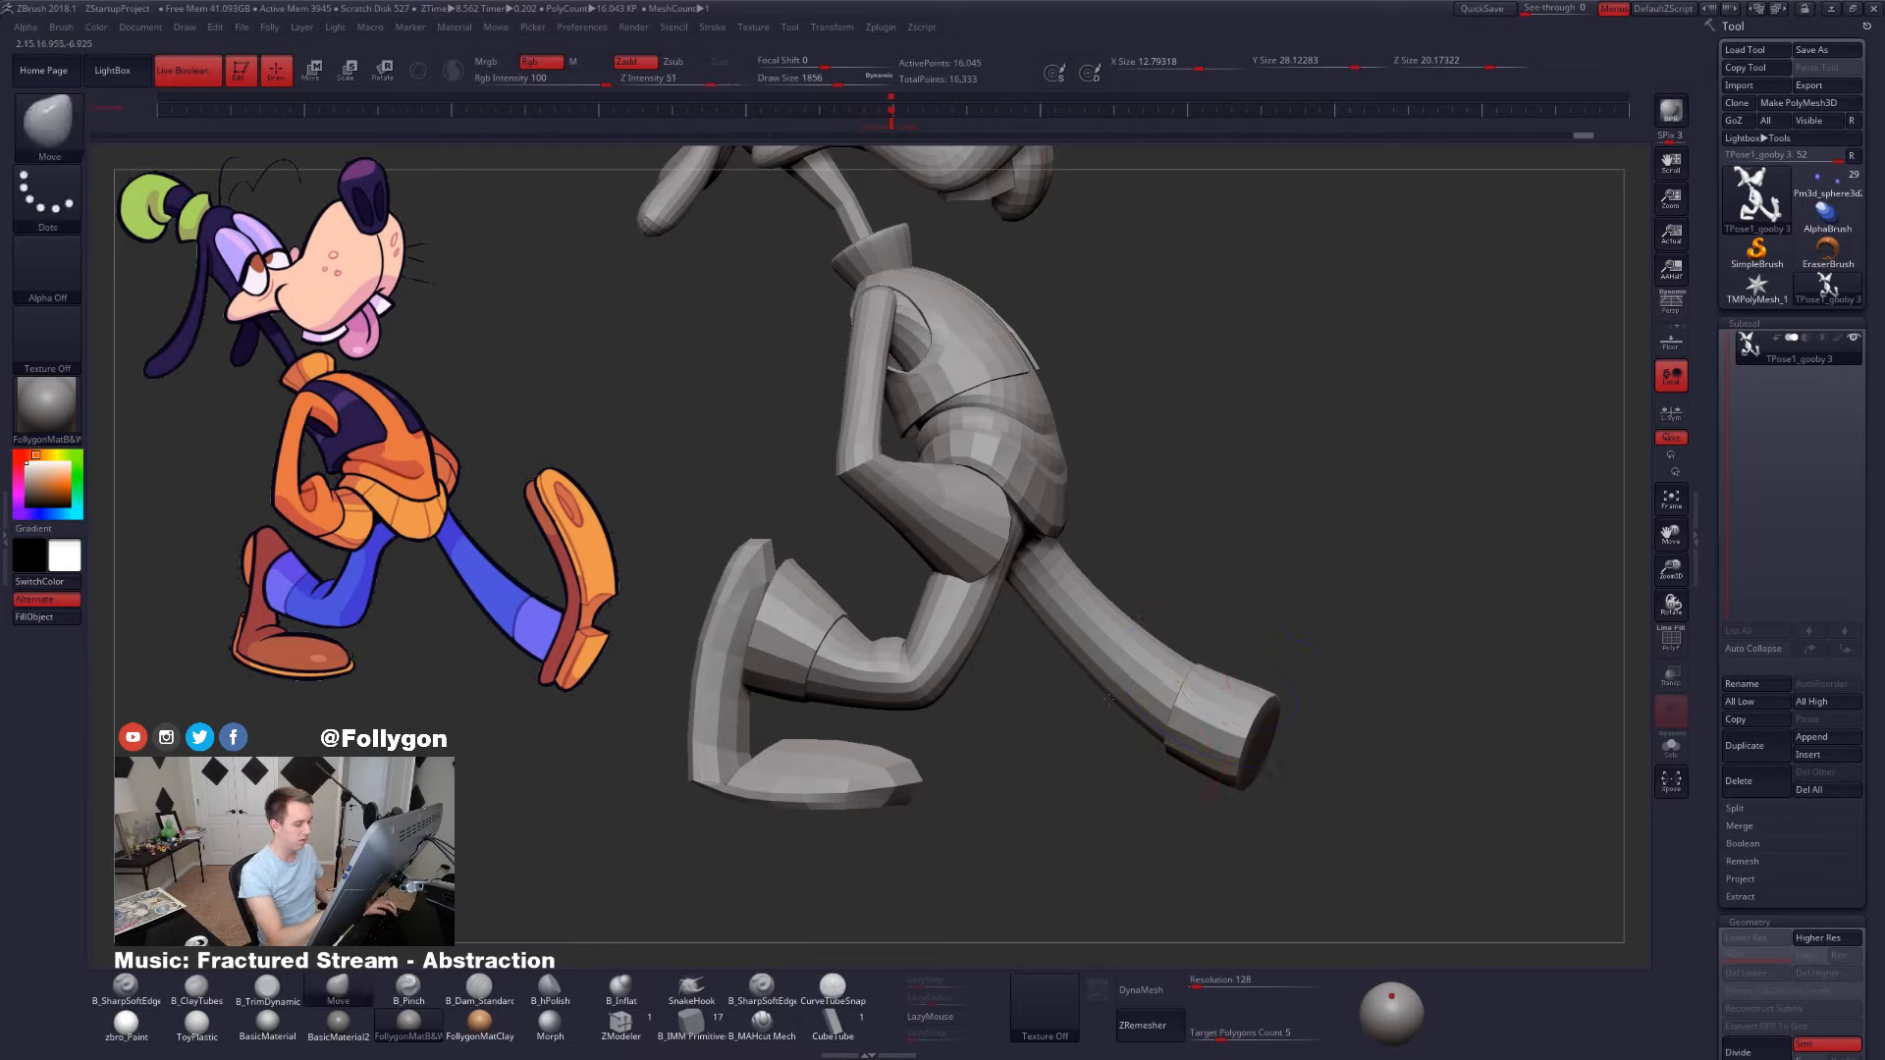
- Reshape the front trouser leg and cuff with the Move brush at draw size 1856, working from the front and both sides
{"action": "left_click_drag", "start_coordinate": [1134, 680], "coordinate": [1093, 759]}
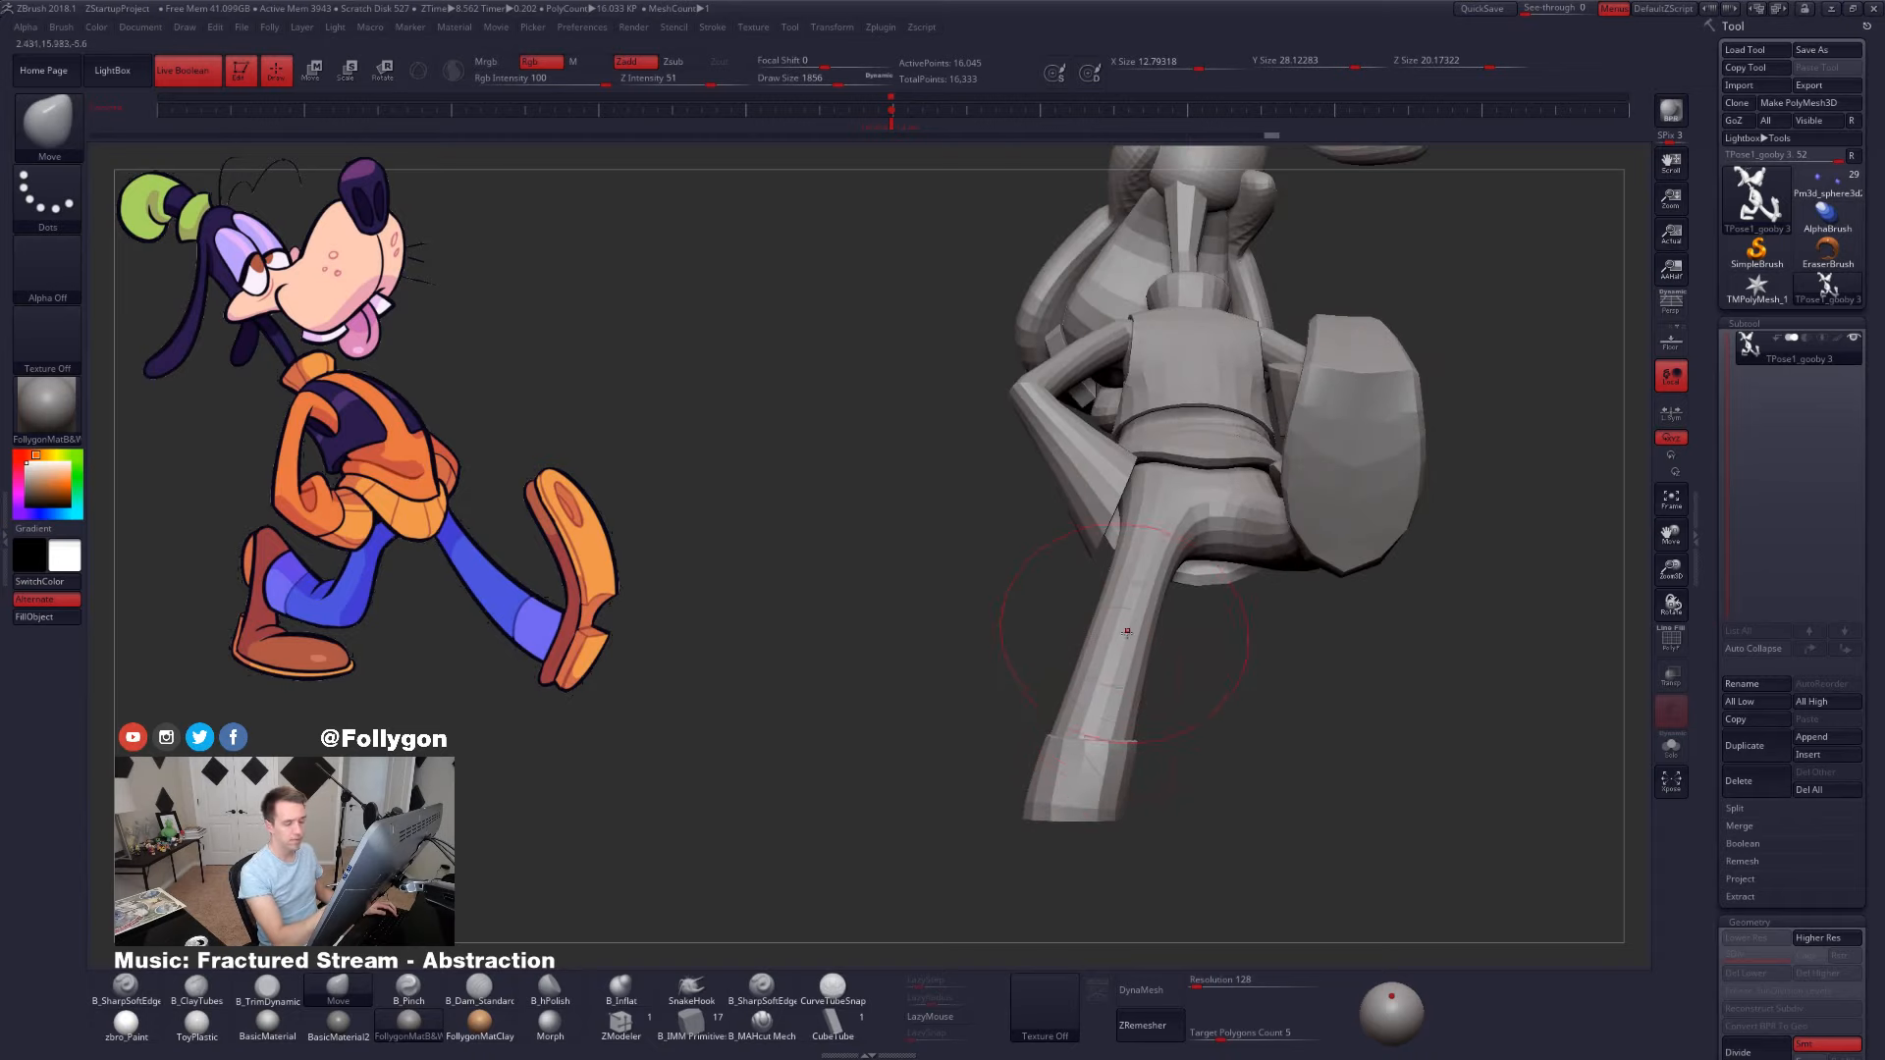
{"action": "mouse_move", "coordinate": [1077, 671]}
{"action": "left_mouse_down"}
{"action": "mouse_move", "coordinate": [1094, 635]}
{"action": "mouse_move", "coordinate": [1129, 687]}
{"action": "left_mouse_up"}
{"action": "left_click_drag", "start_coordinate": [1098, 754], "coordinate": [1115, 728]}
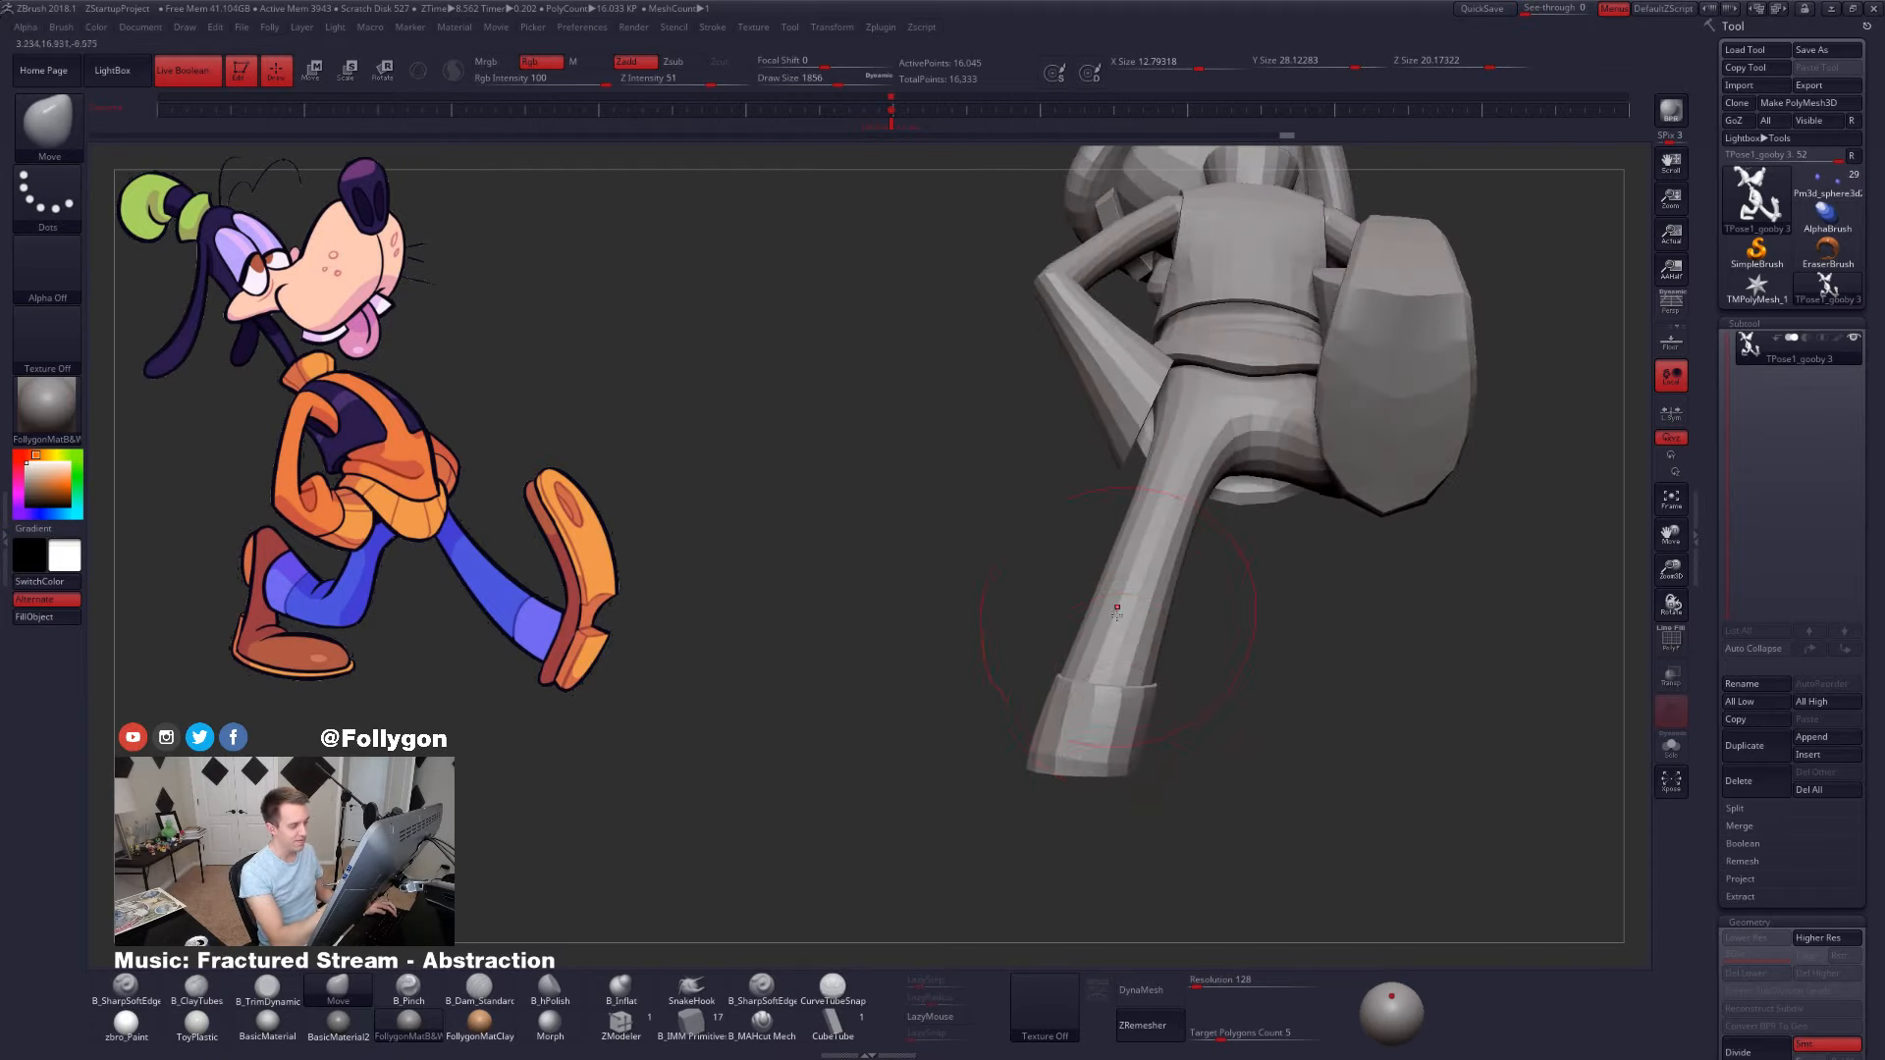
{"action": "left_click_drag", "start_coordinate": [1116, 610], "coordinate": [1138, 675]}
{"action": "key", "text": "shift"}
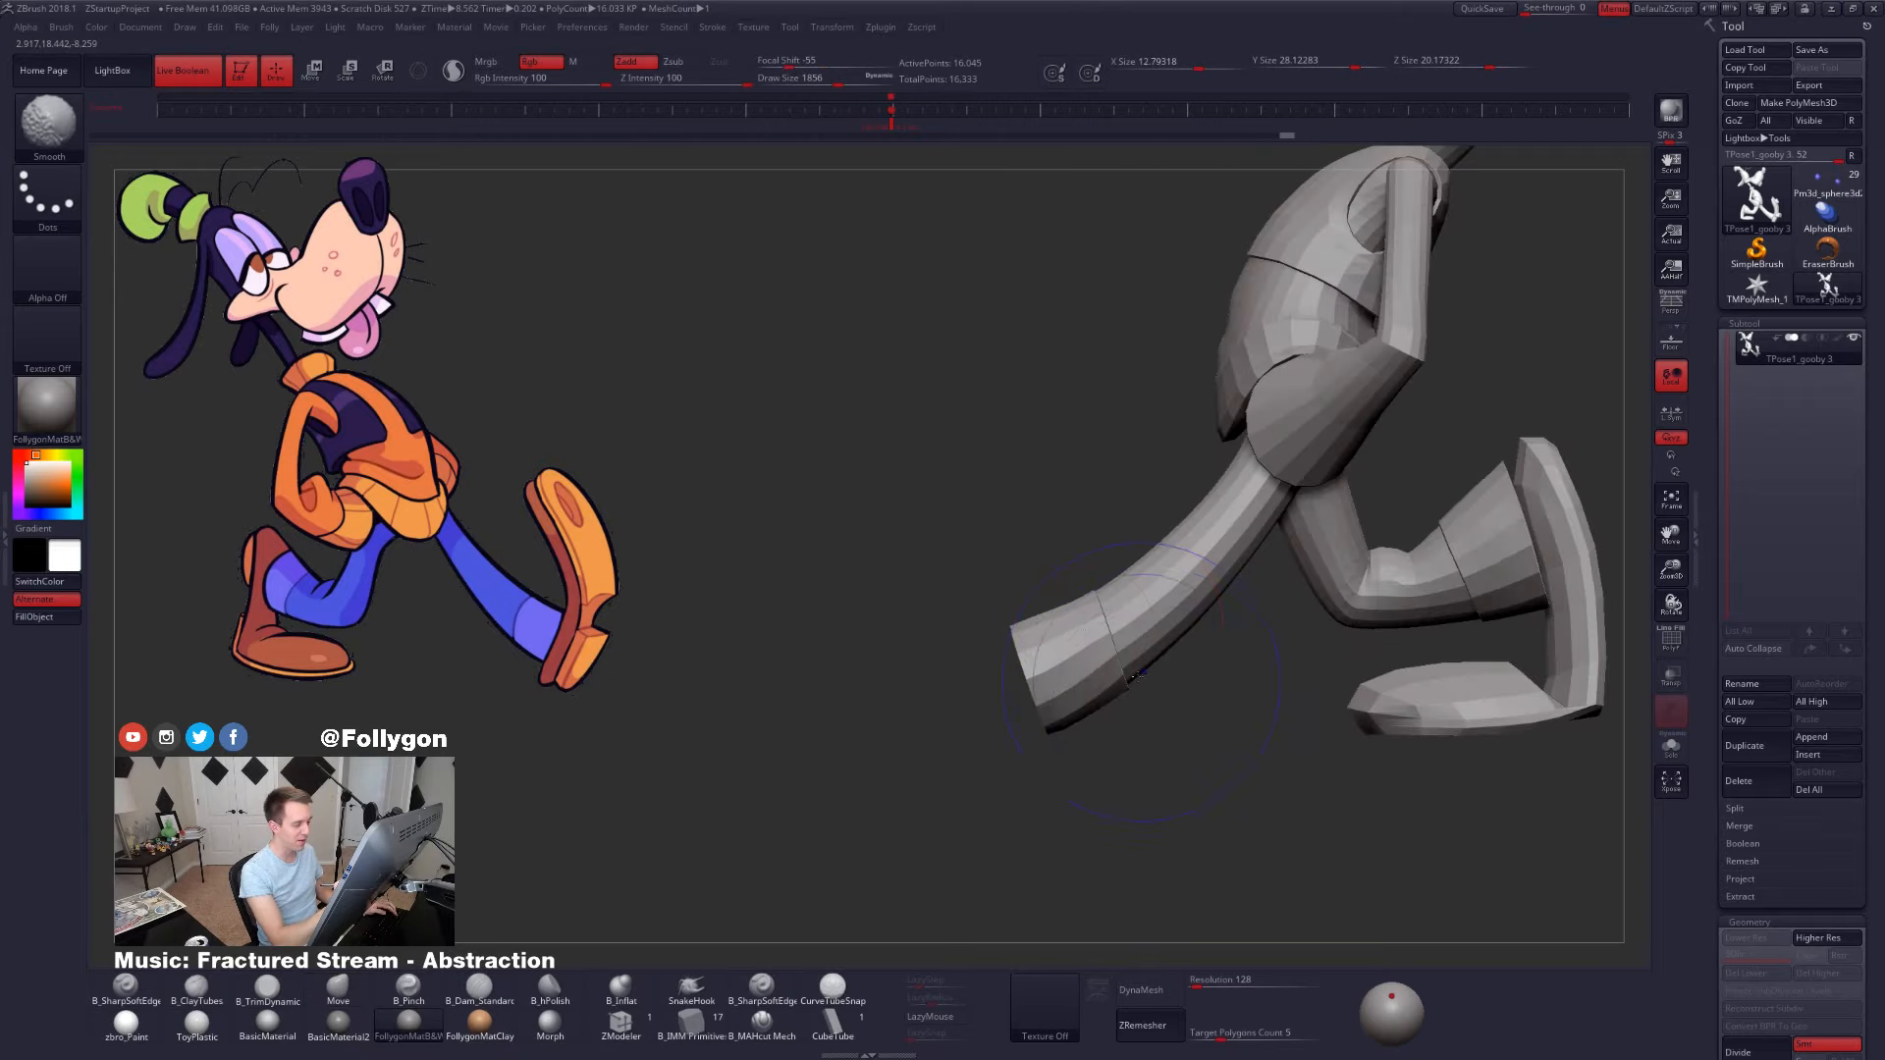
{"action": "mouse_move", "coordinate": [1084, 629]}
{"action": "right_mouse_down", "text": "ctrl"}
{"action": "mouse_move", "coordinate": [1124, 621]}
{"action": "mouse_move", "coordinate": [1135, 707]}
{"action": "right_mouse_up", "text": "ctrl"}
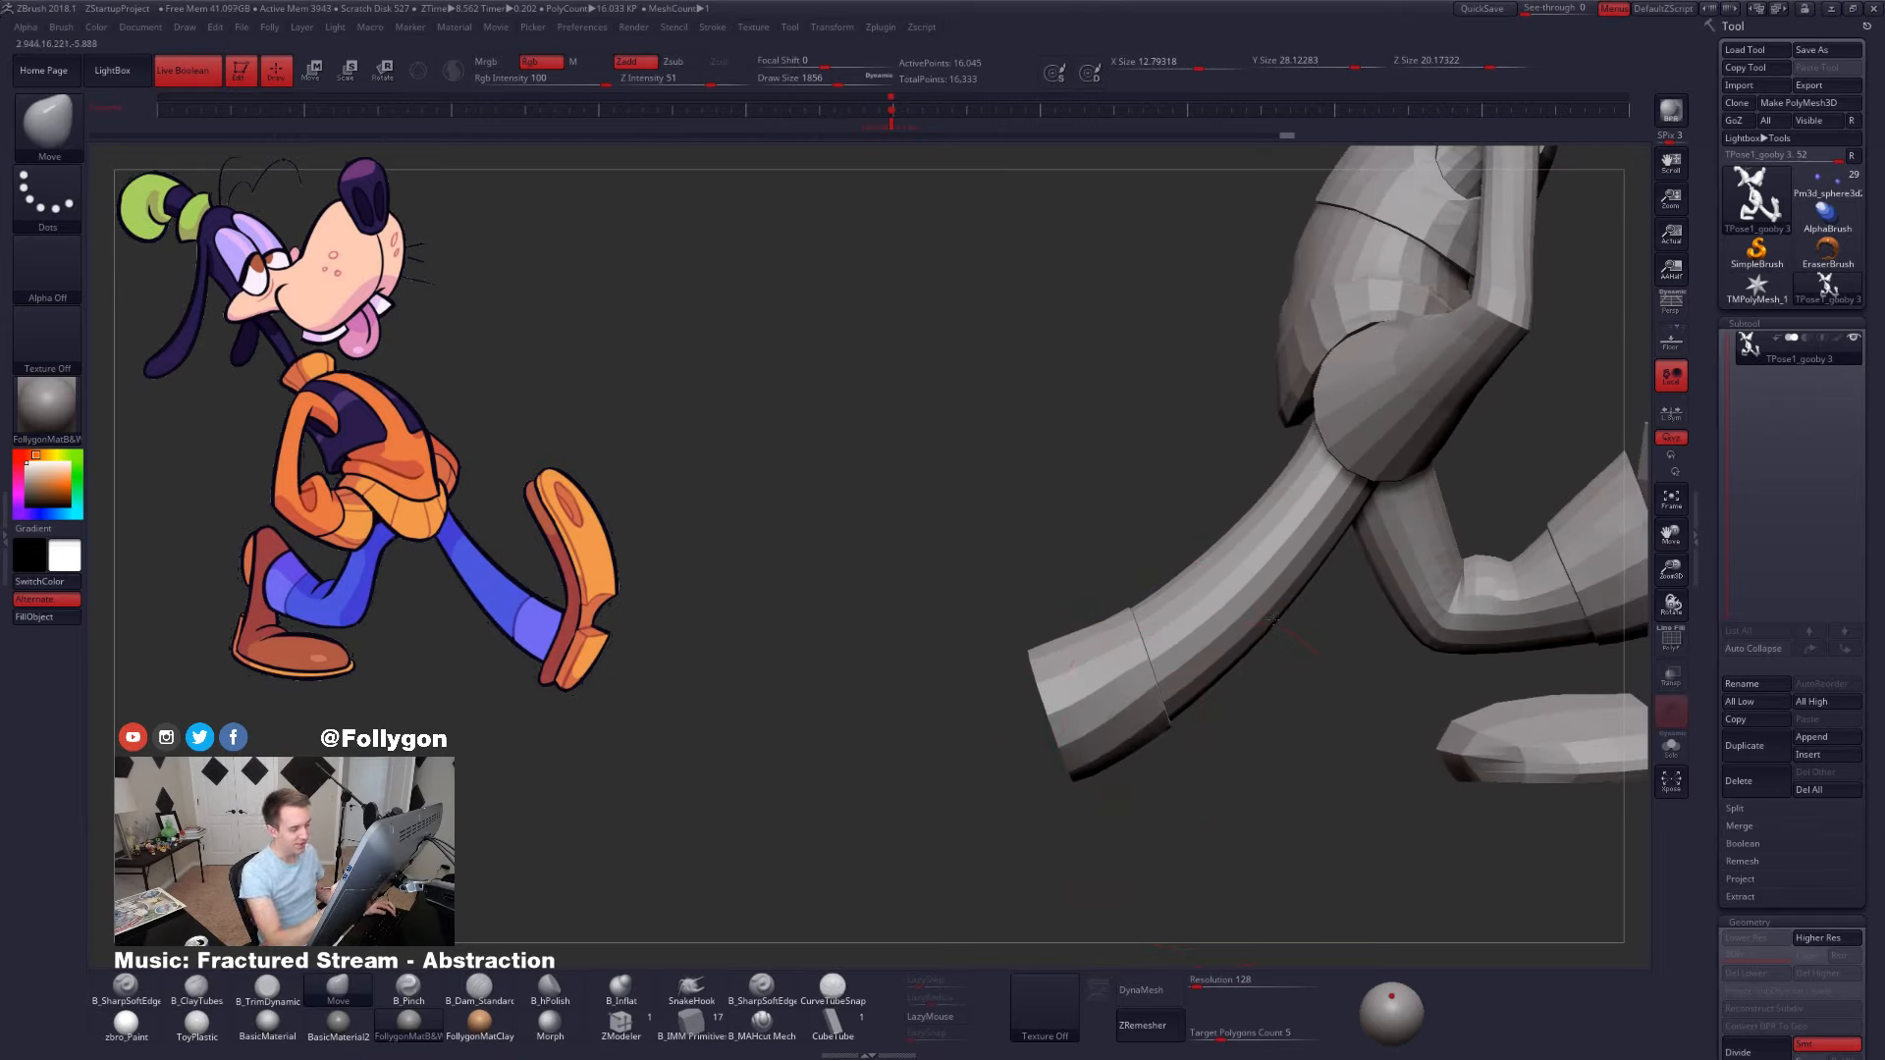
{"action": "left_click_drag", "start_coordinate": [1208, 724], "coordinate": [1329, 763]}
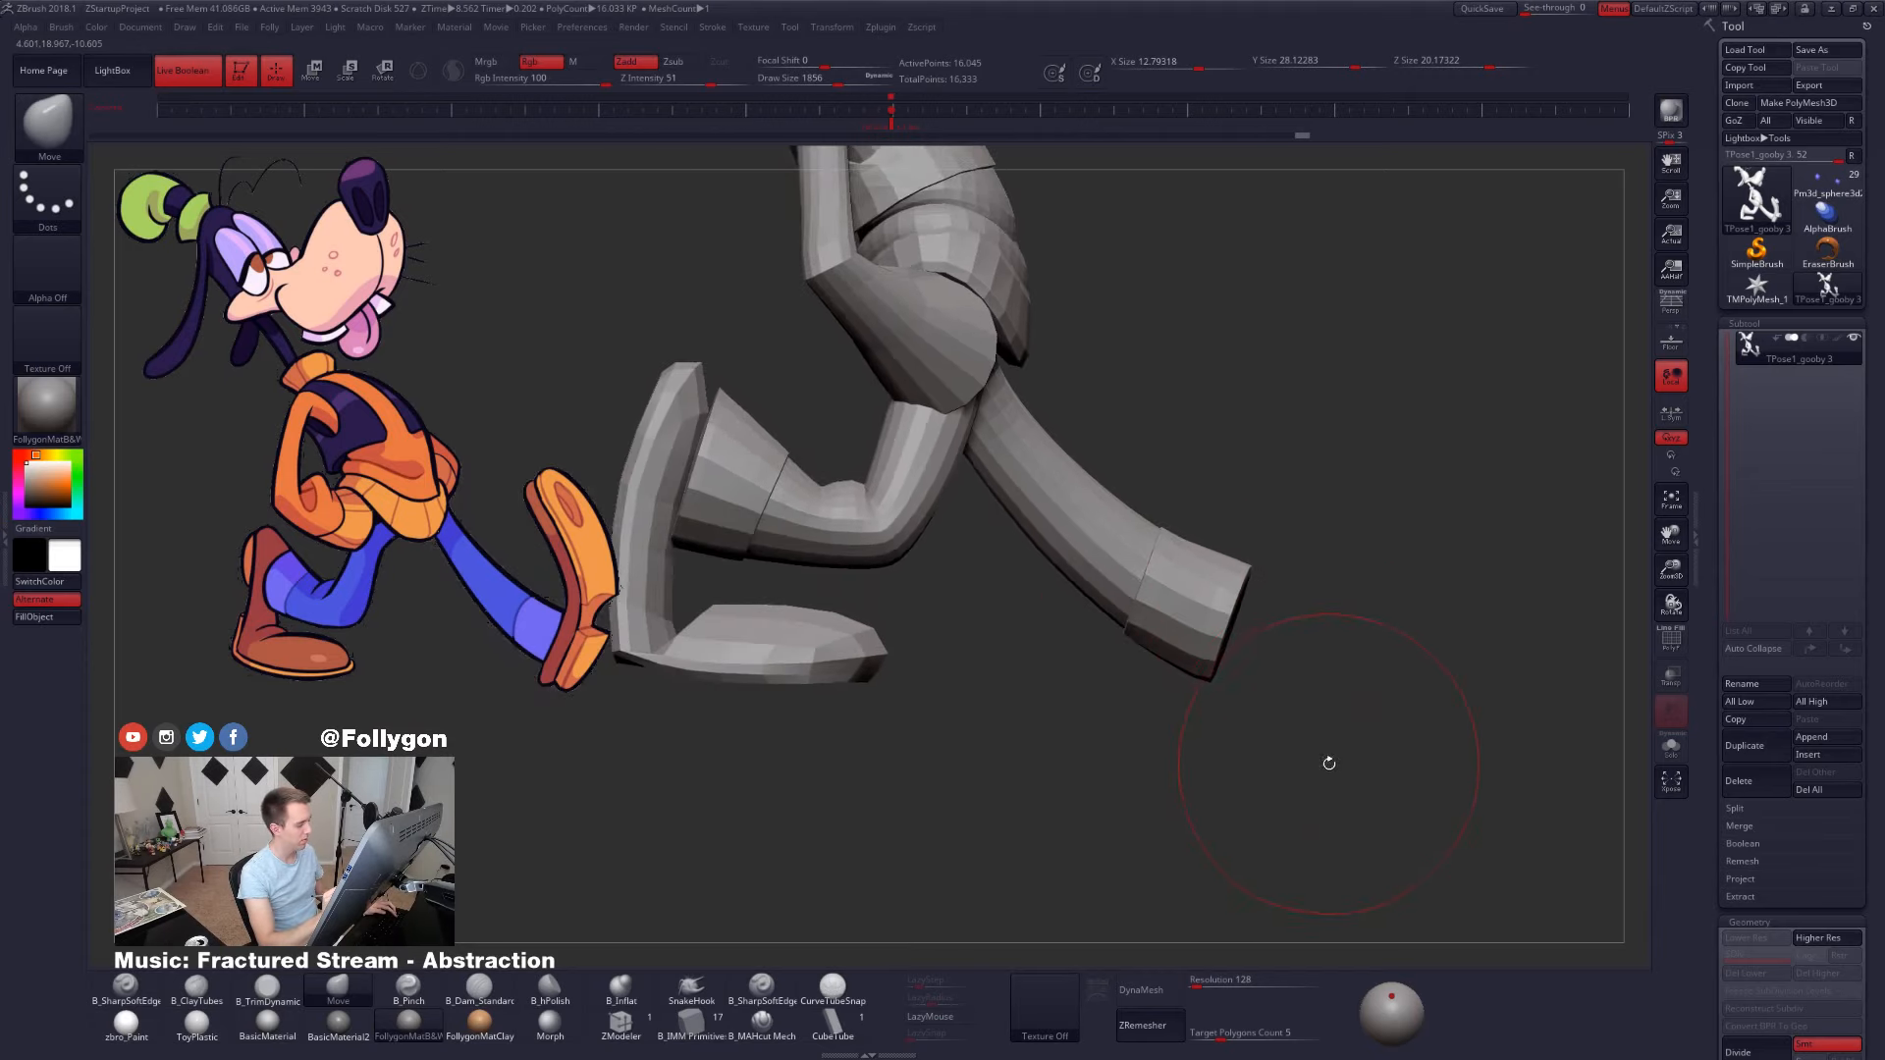
- Refine the front cuff with the Move brush at draw size 1460 and unhide the front shoe
{"action": "key", "text": "bracketleft"}
{"action": "key", "text": "bracketleft"}
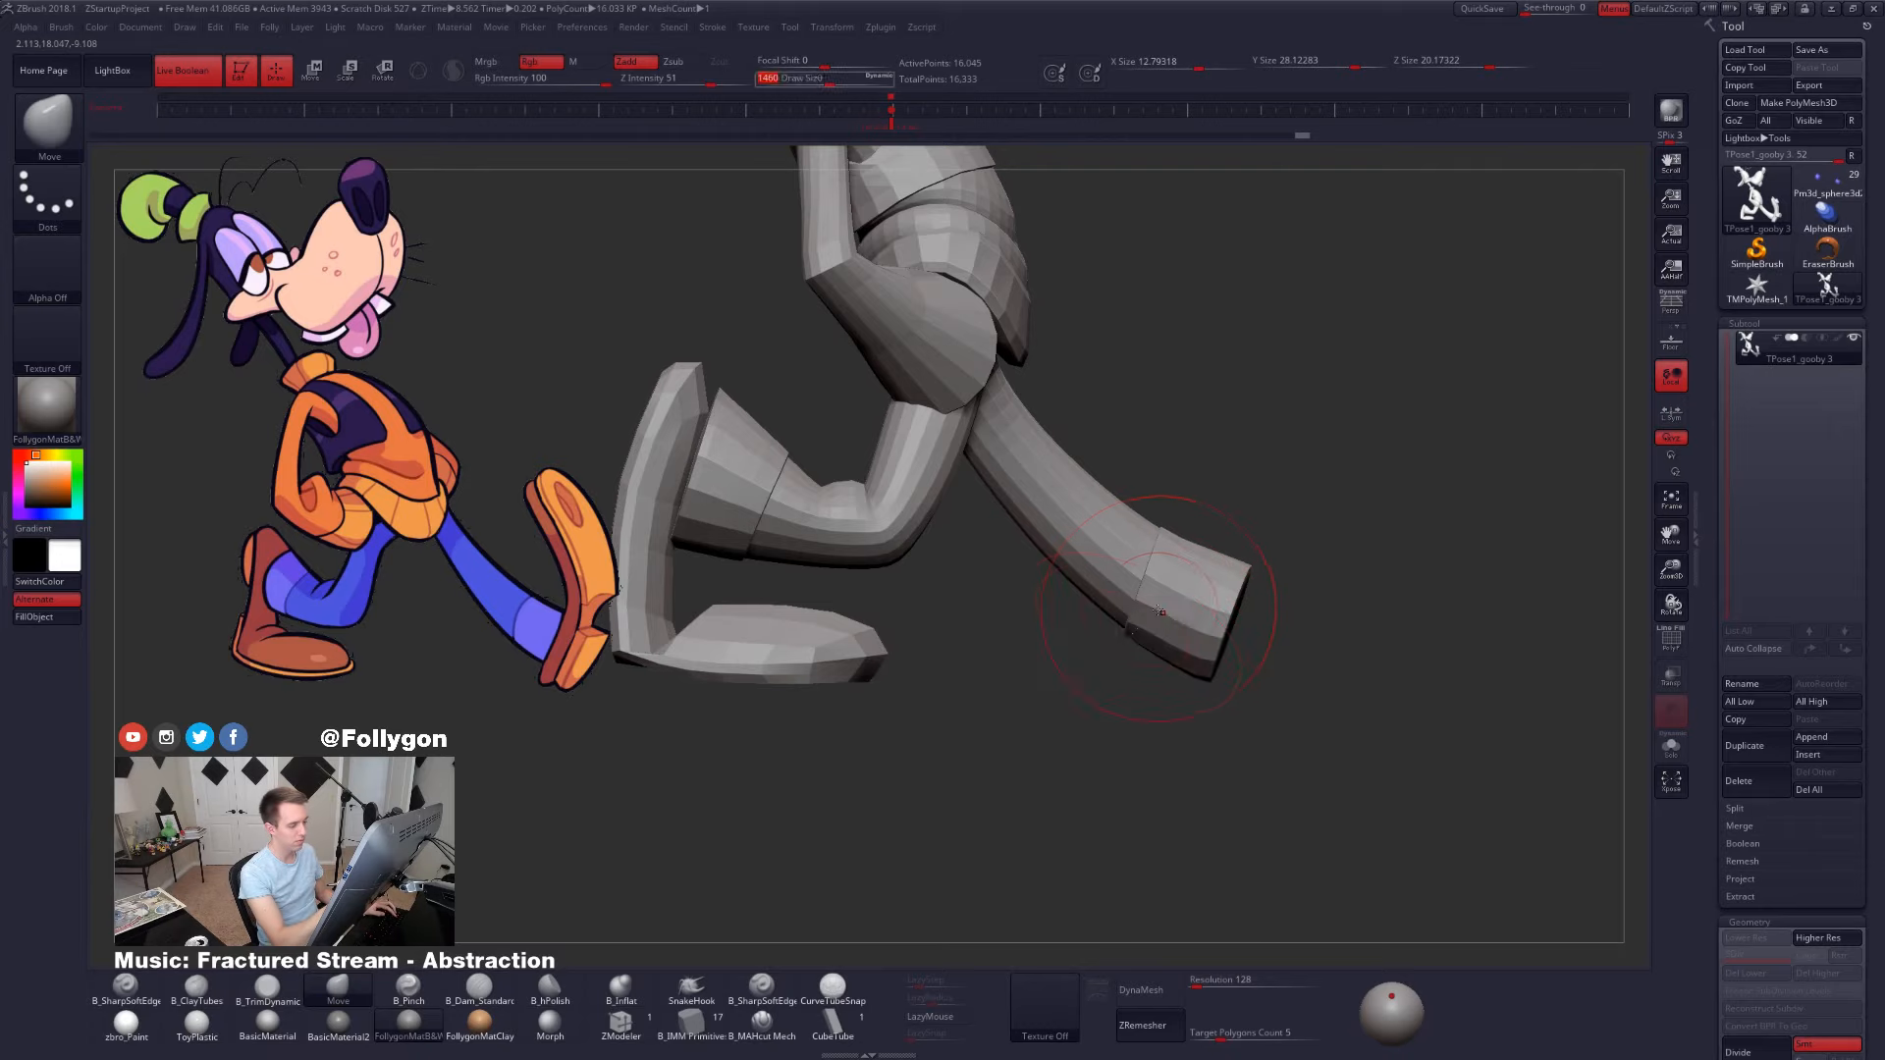
{"action": "mouse_move", "coordinate": [1127, 630]}
{"action": "left_mouse_down"}
{"action": "mouse_move", "coordinate": [1198, 618]}
{"action": "mouse_move", "coordinate": [1175, 547]}
{"action": "mouse_move", "coordinate": [1358, 808]}
{"action": "mouse_move", "coordinate": [1262, 808]}
{"action": "mouse_move", "coordinate": [1338, 770]}
{"action": "mouse_move", "coordinate": [1355, 785]}
{"action": "left_mouse_up"}
{"action": "key", "text": "space"}
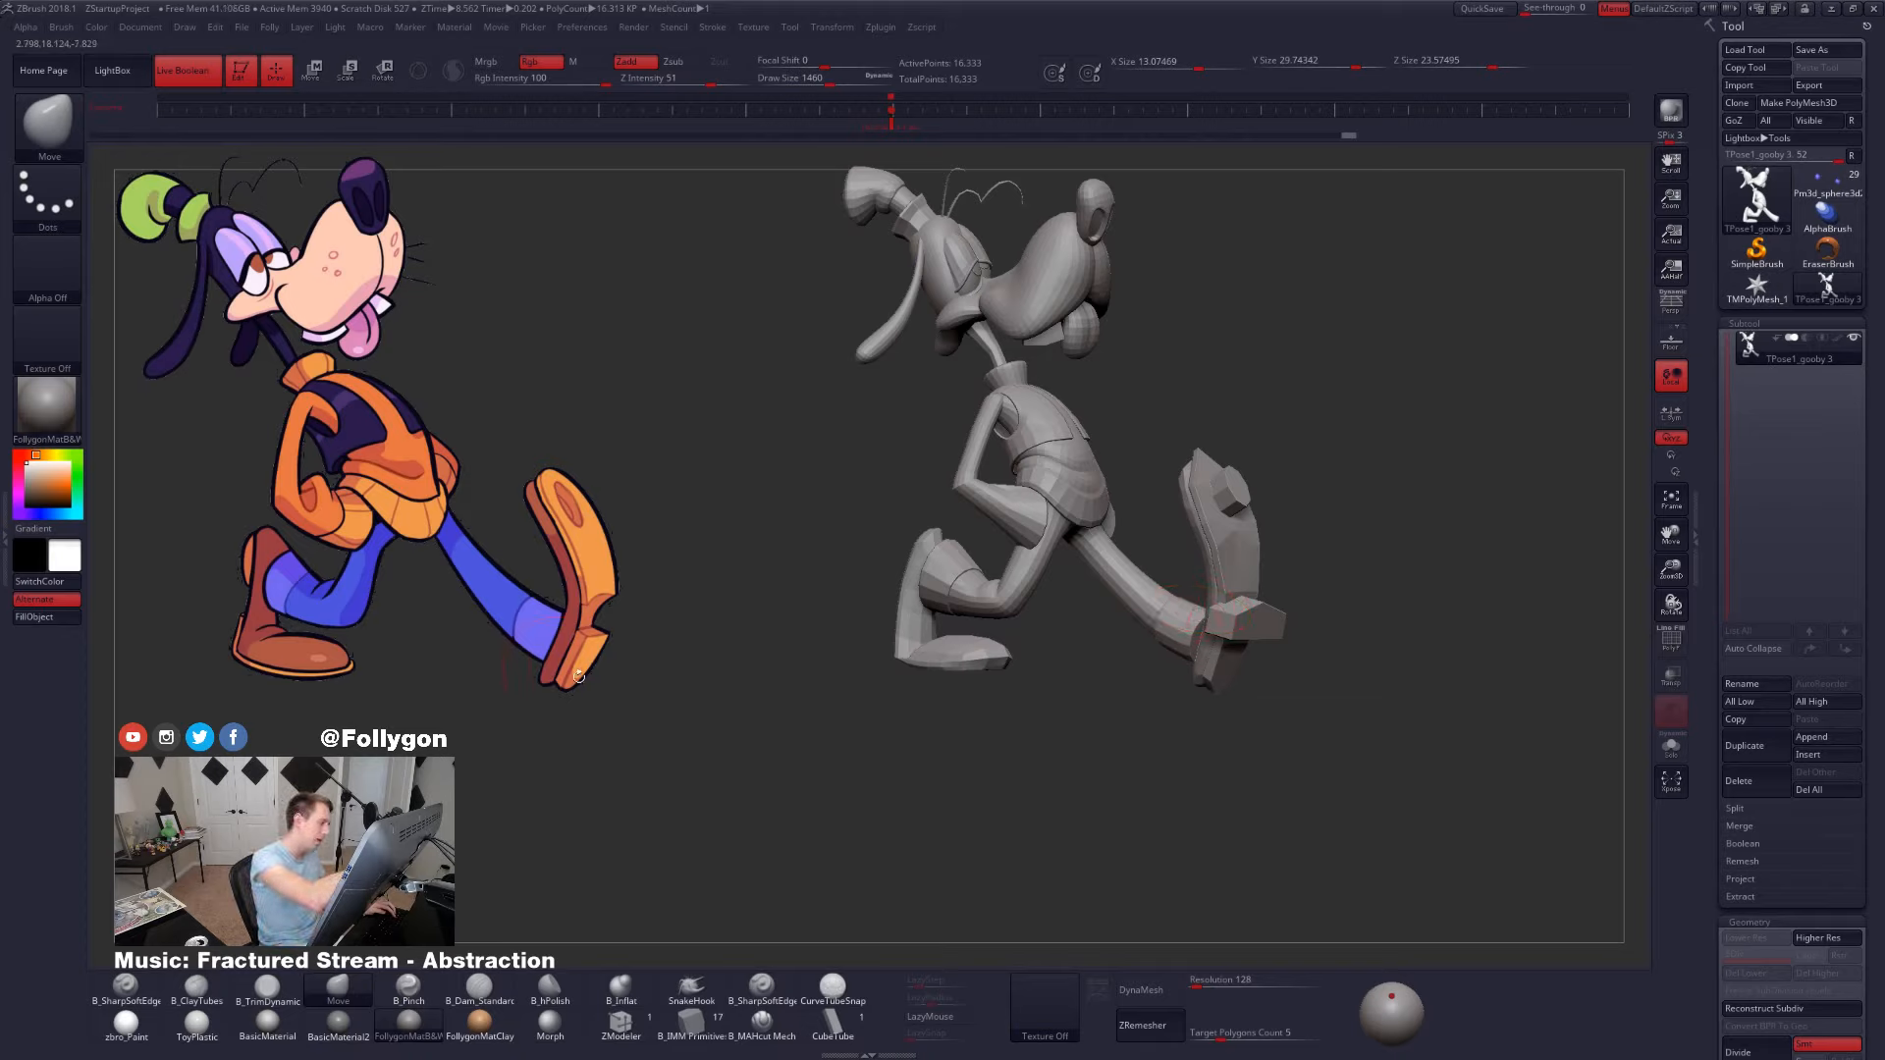
- Mask everything except the two trouser legs and return to the Move brush at draw size 1856
{"action": "left_click_drag", "start_coordinate": [736, 884], "coordinate": [1133, 701]}
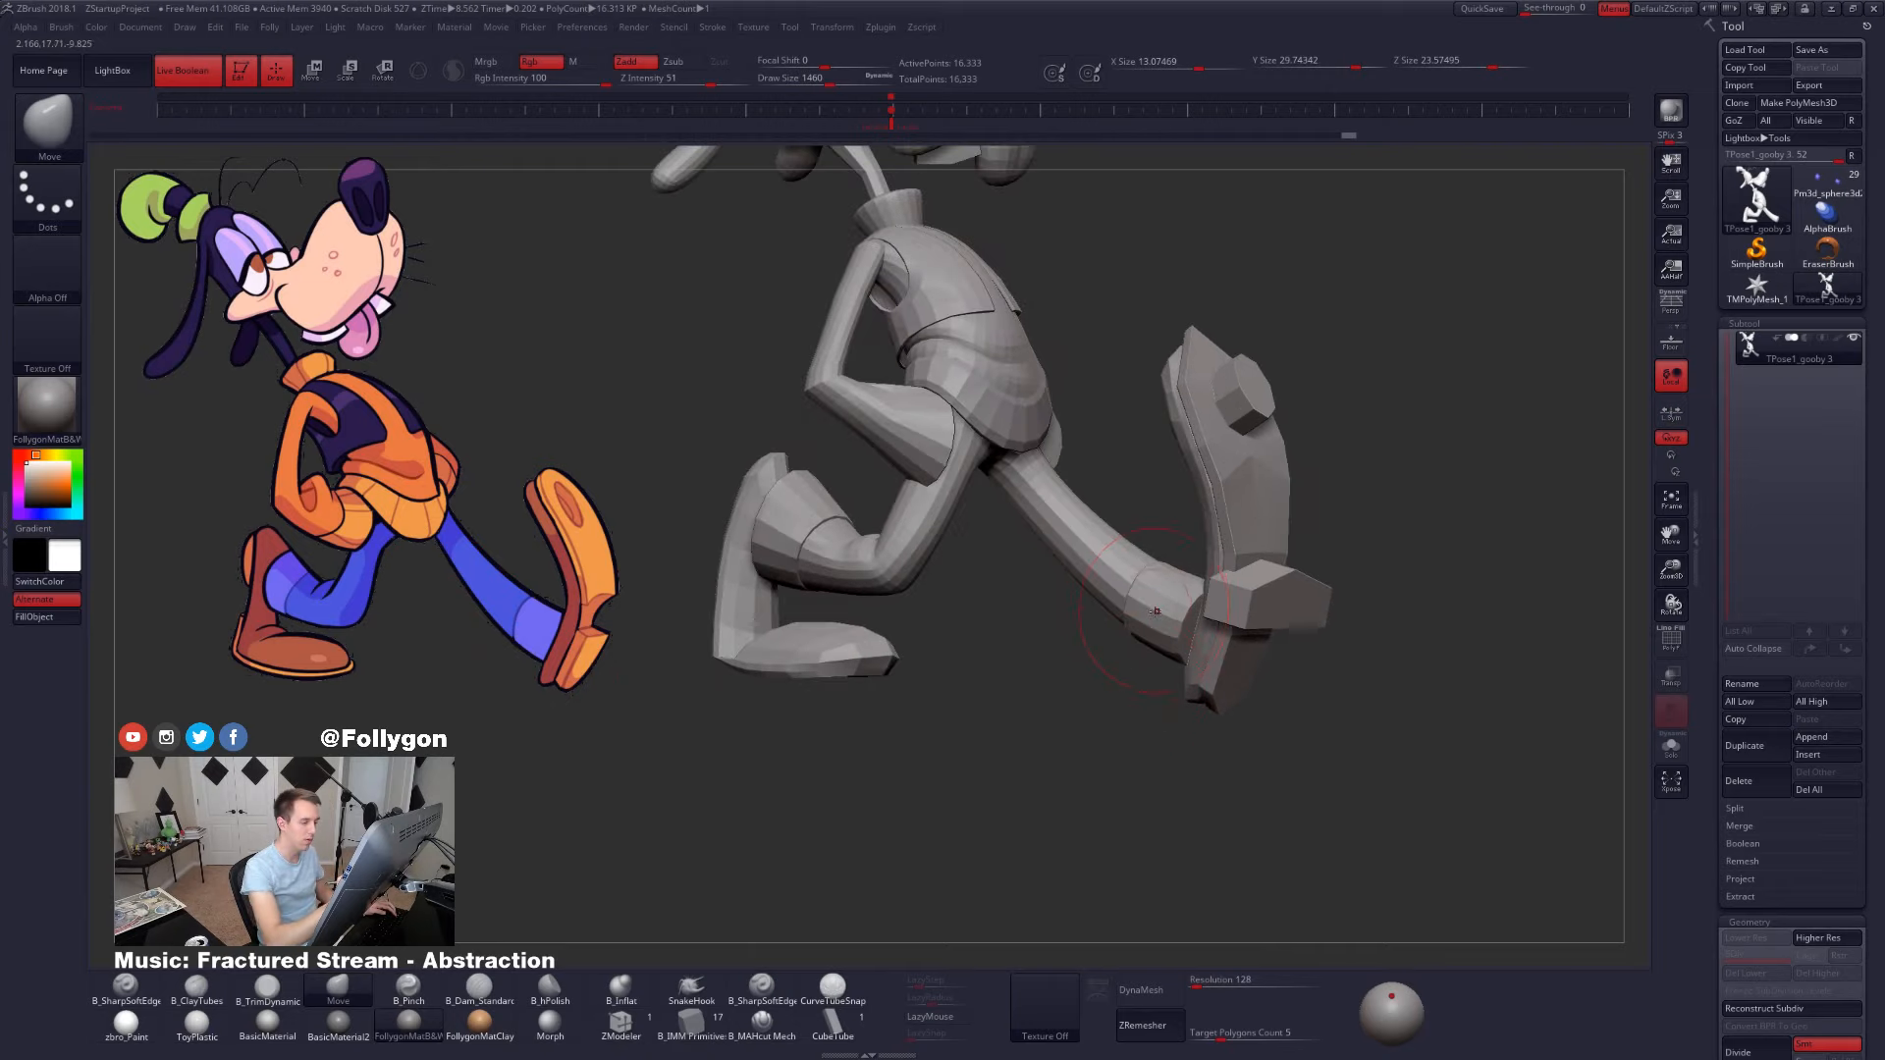
{"action": "mouse_move", "coordinate": [1116, 559]}
{"action": "right_mouse_down"}
{"action": "mouse_move", "coordinate": [1134, 565]}
{"action": "mouse_move", "coordinate": [1081, 570]}
{"action": "right_mouse_up"}
{"action": "key", "text": "w"}
{"action": "left_click", "coordinate": [1102, 567], "text": "ctrl"}
{"action": "key", "text": "q"}
{"action": "key", "text": "b"}
{"action": "key", "text": "m"}
{"action": "key", "text": "v"}
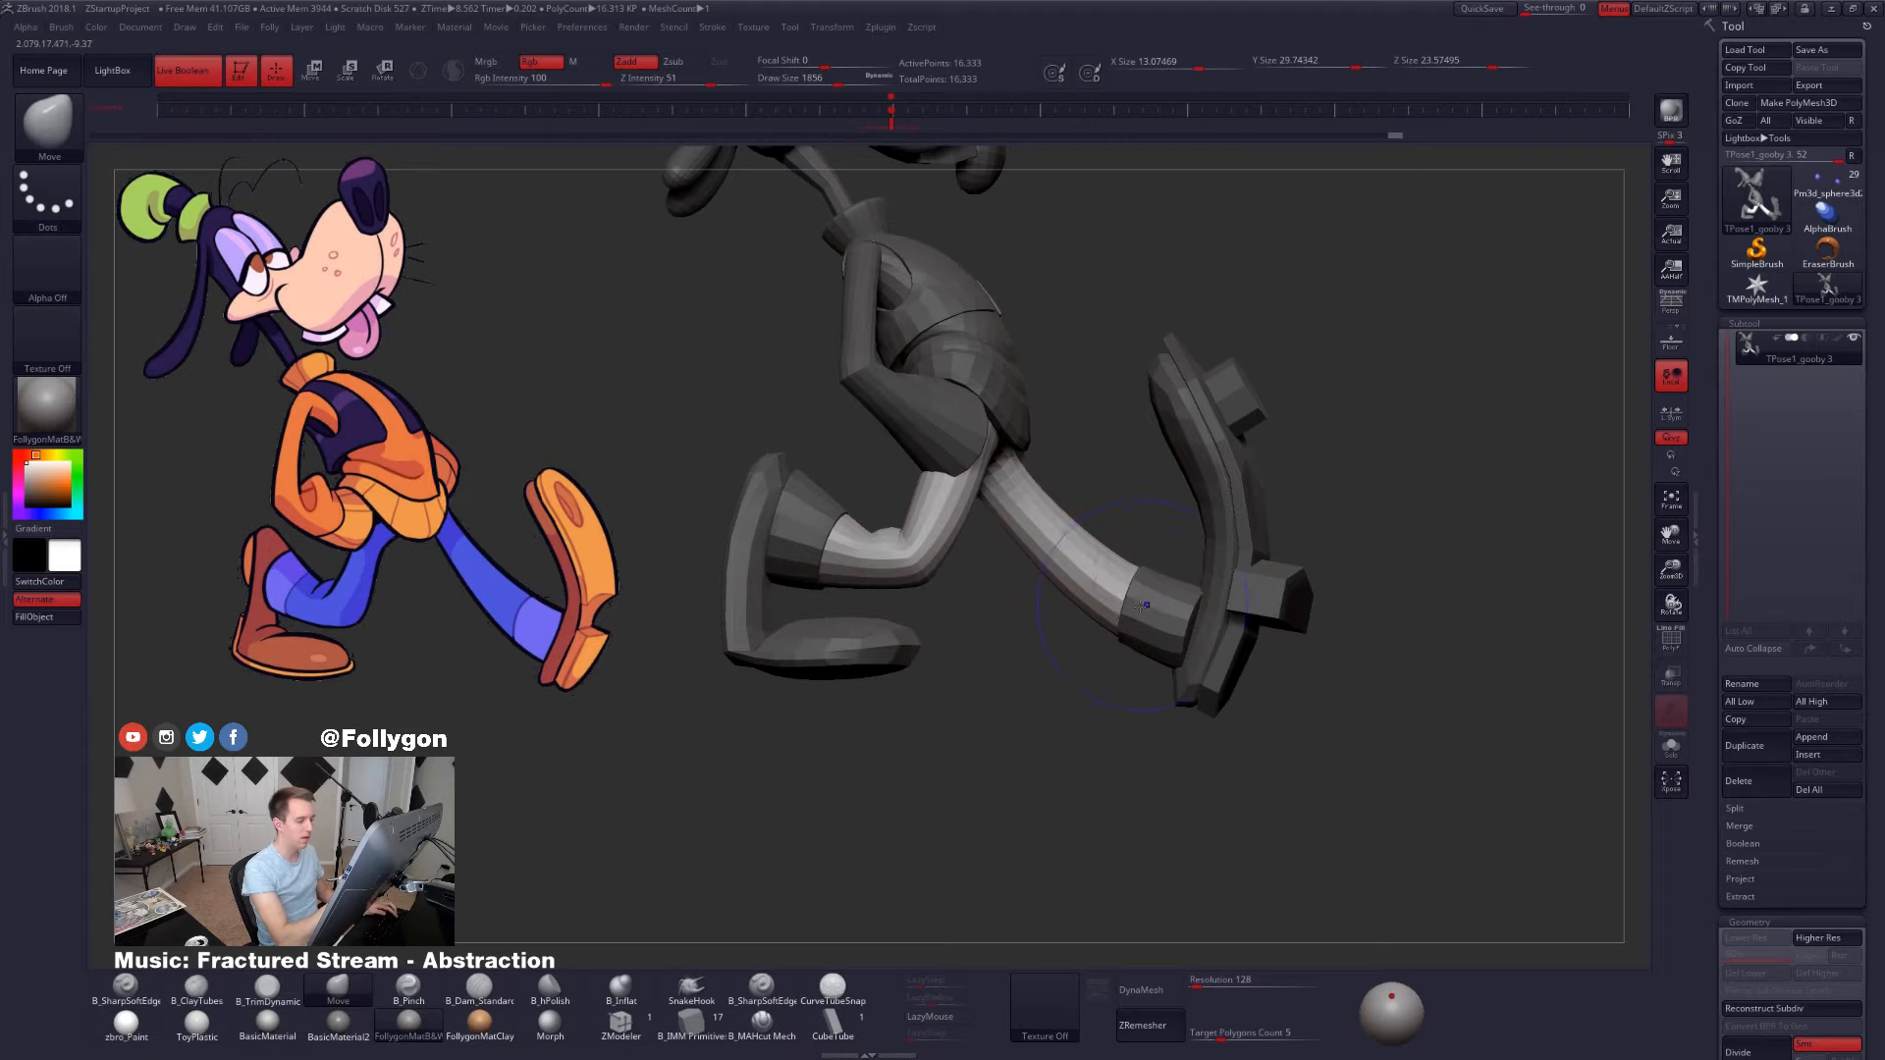
- Adjust the unmasked front trouser leg and turn on perspective for the view
{"action": "right_click_drag", "start_coordinate": [1144, 606], "coordinate": [1126, 712]}
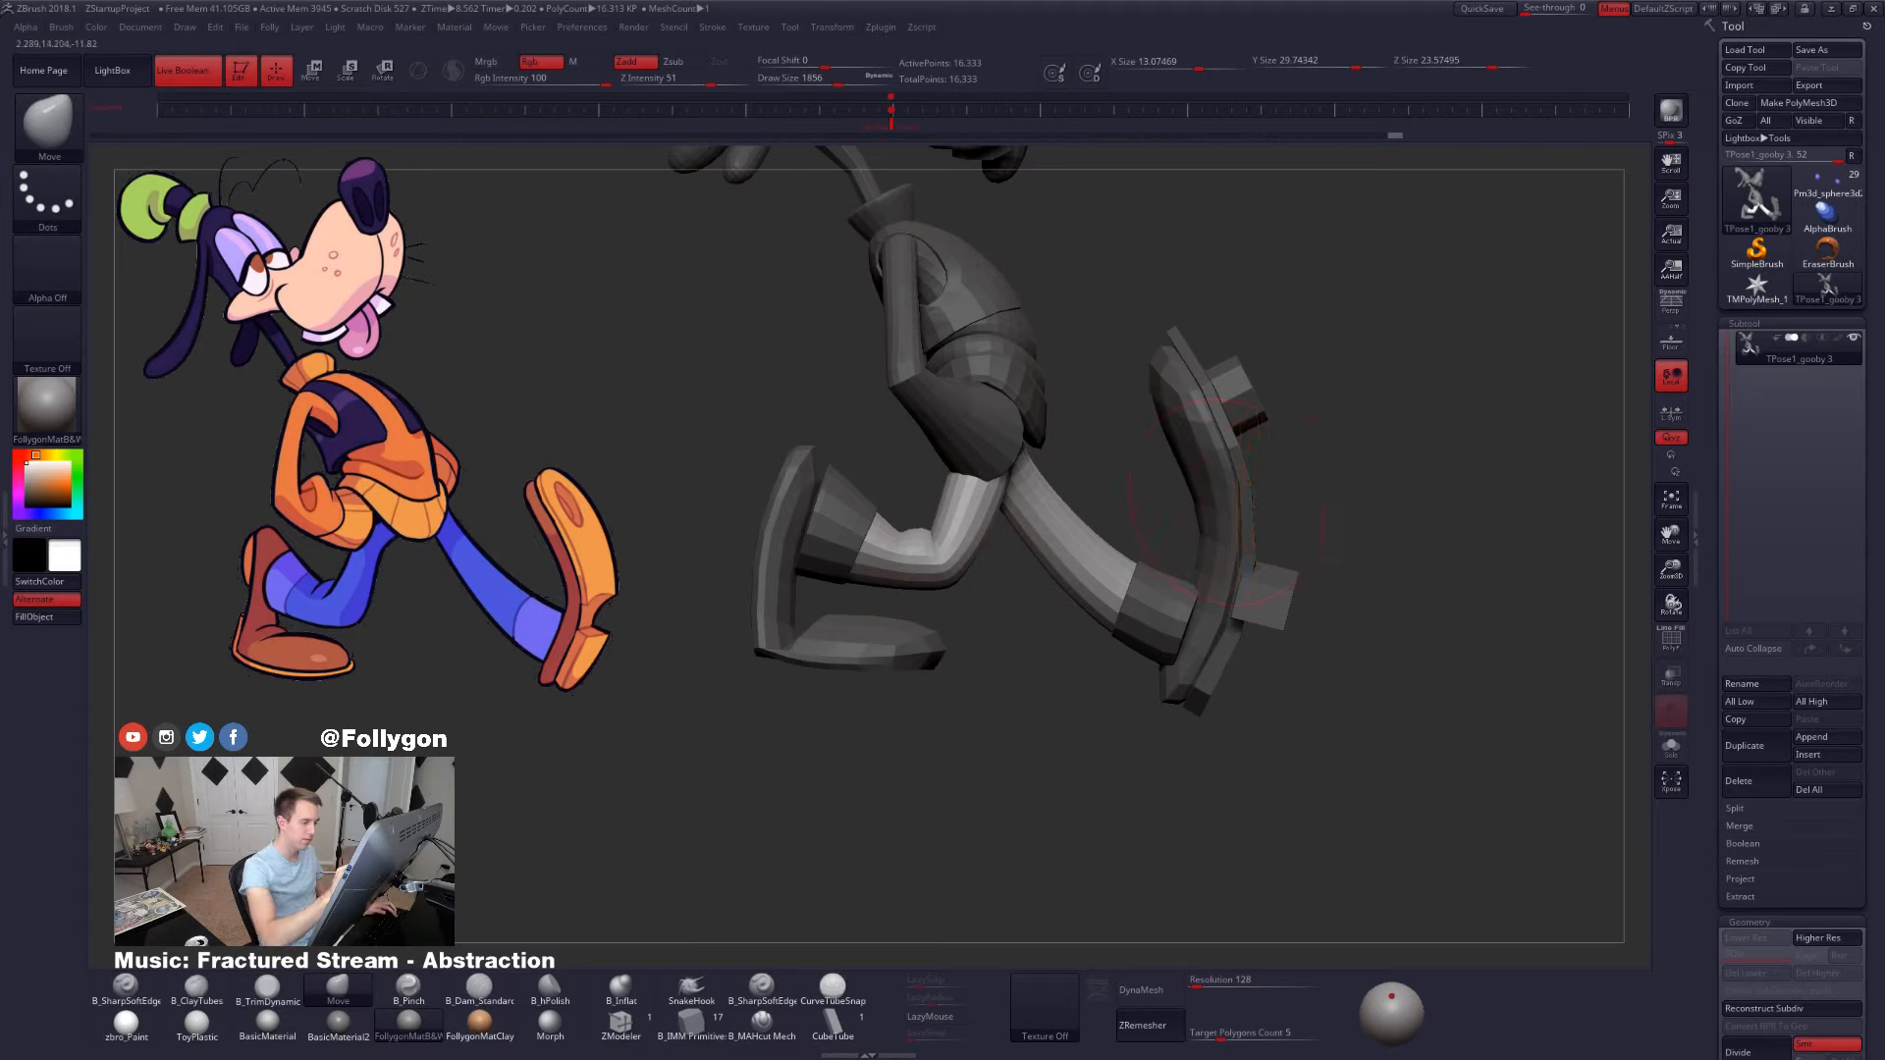
{"action": "right_click_drag", "start_coordinate": [1227, 502], "coordinate": [1178, 579]}
{"action": "right_click_drag", "start_coordinate": [1283, 622], "coordinate": [1237, 614]}
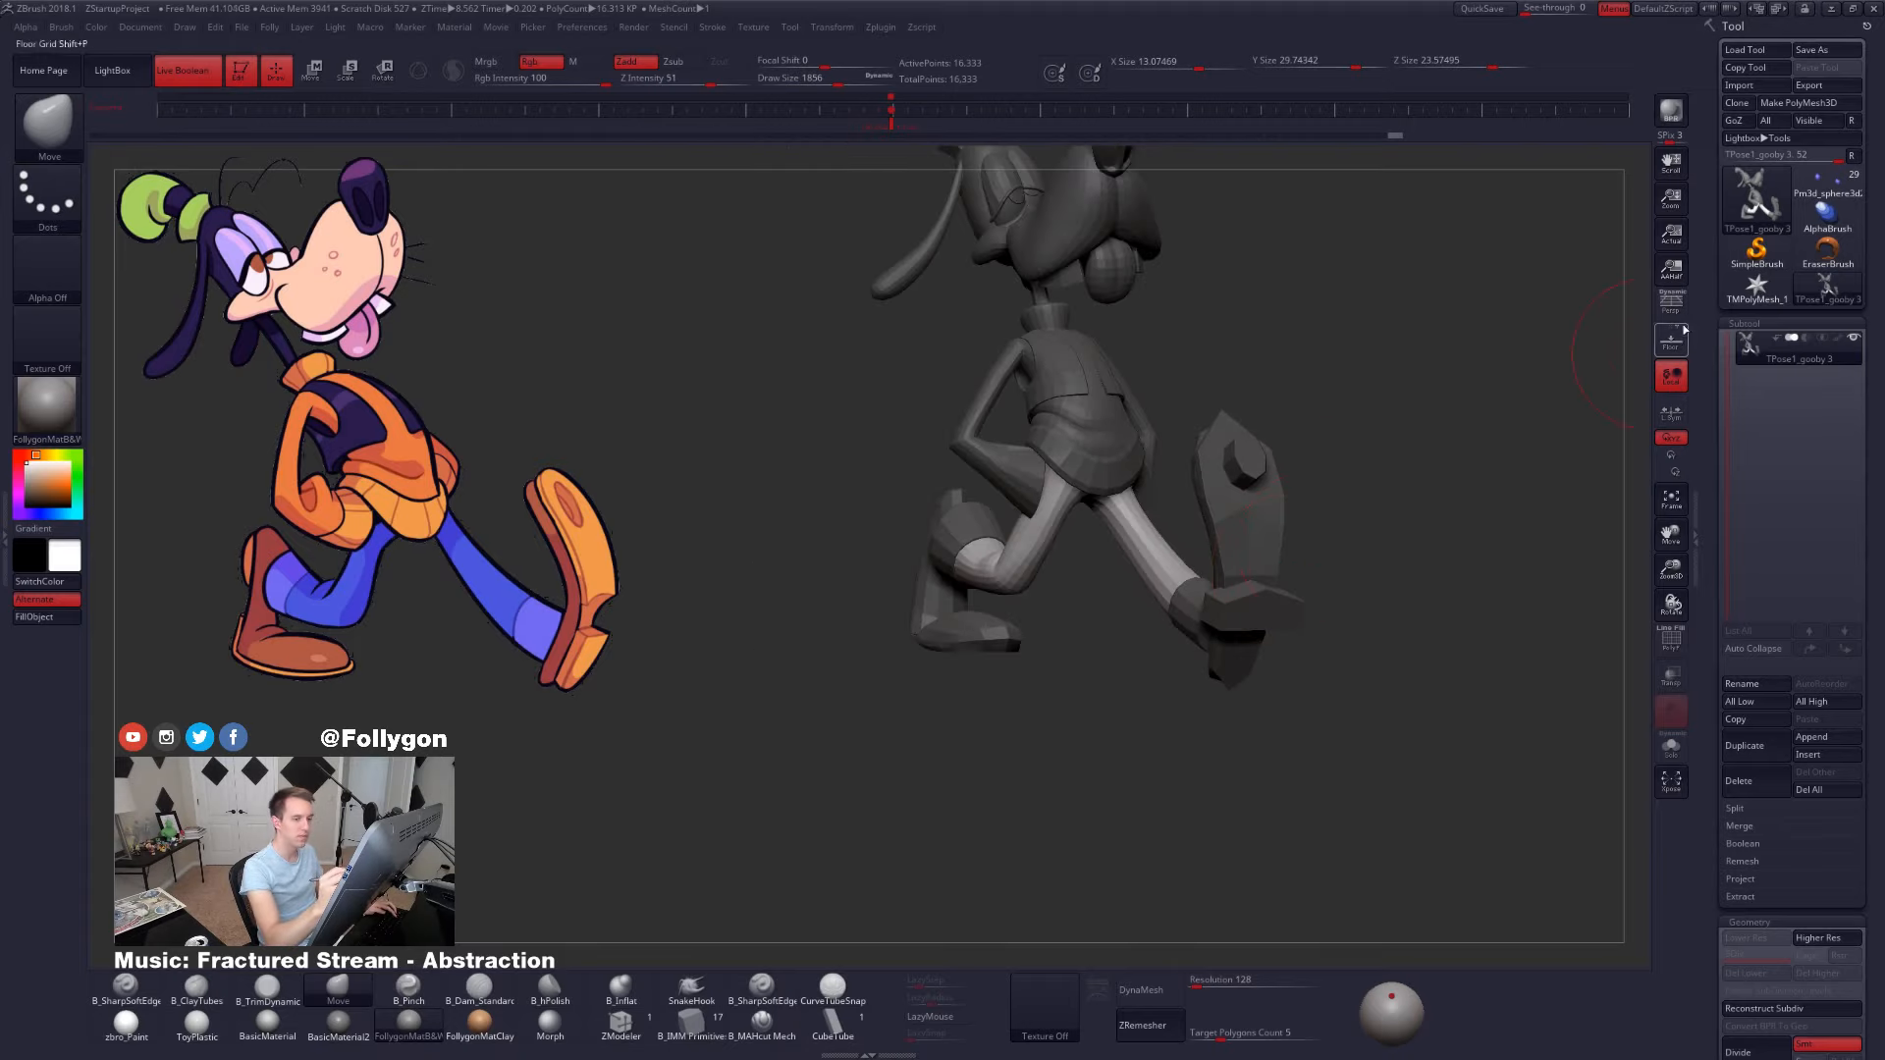
{"action": "left_click", "coordinate": [1672, 306]}
{"action": "right_click_drag", "start_coordinate": [1624, 451], "coordinate": [1427, 526]}
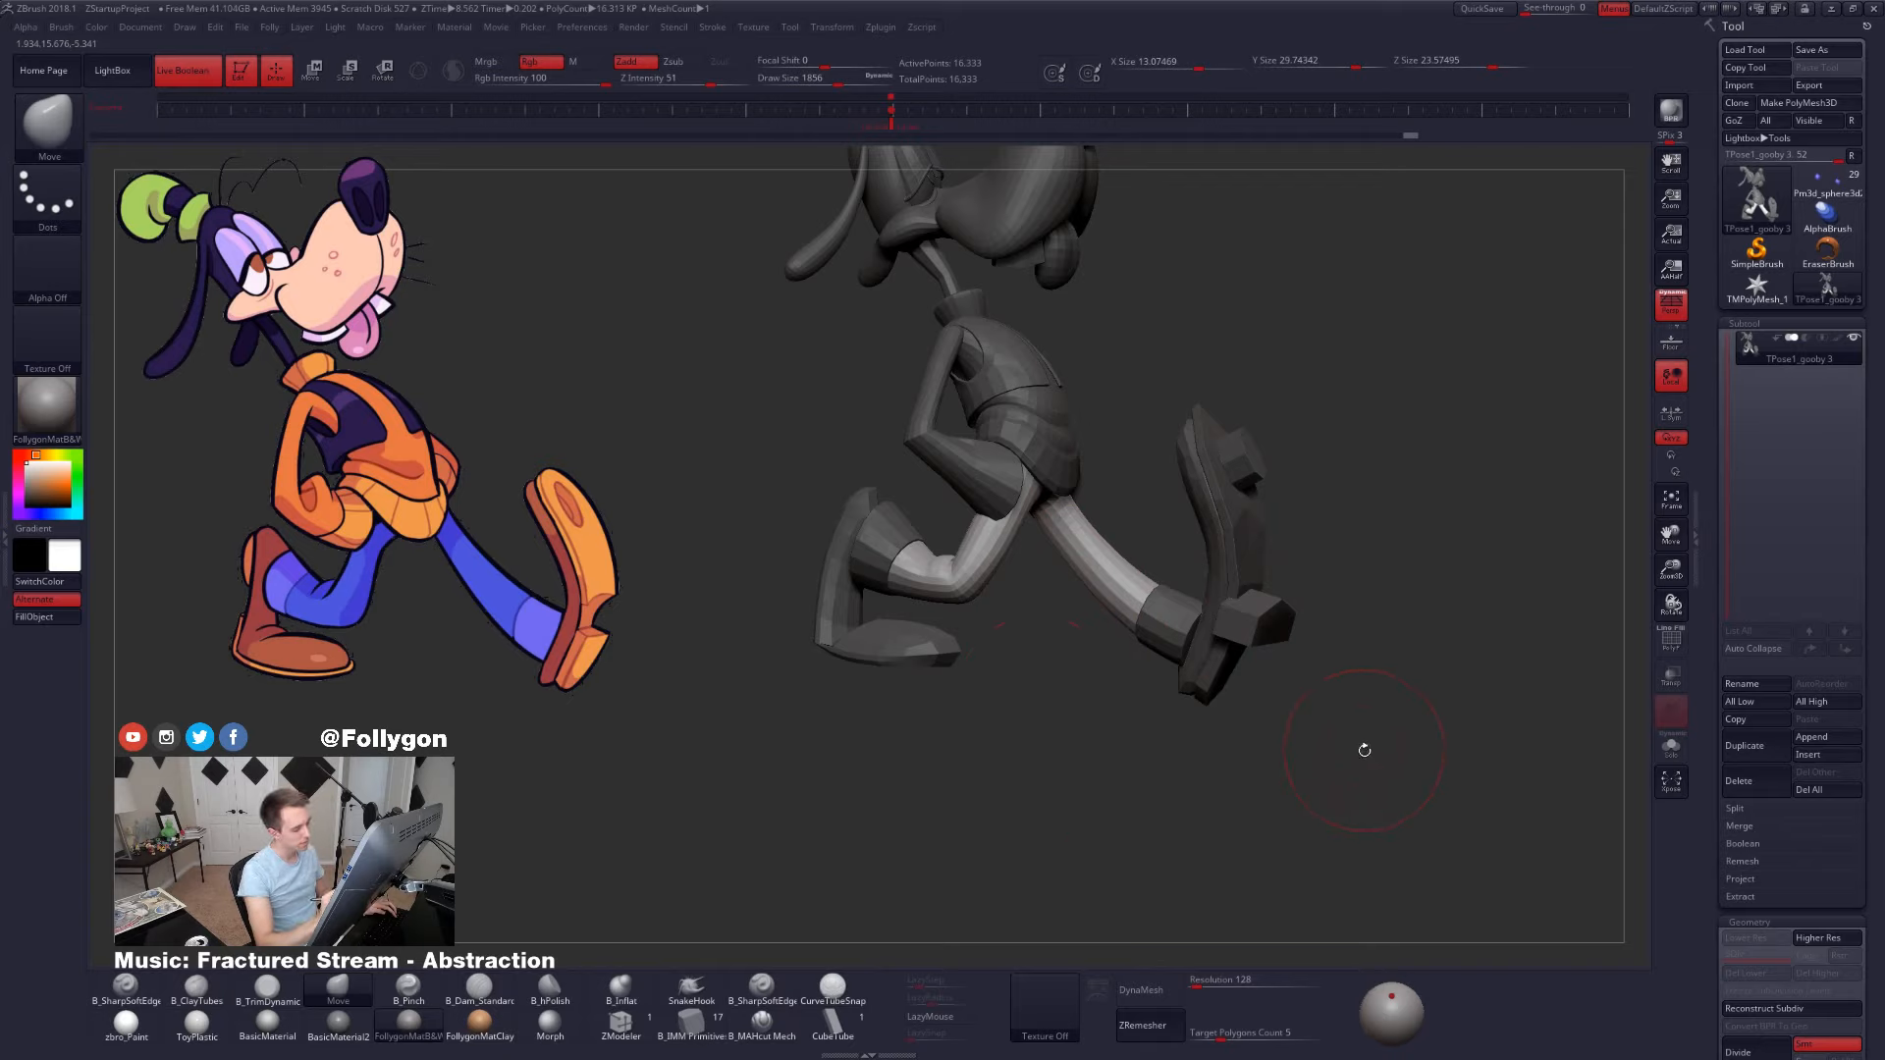
- Check the unmasked figure at a higher subdivision level, return to the low level, and undo the mask clearing
{"action": "right_click_drag", "start_coordinate": [1364, 763], "coordinate": [1388, 770]}
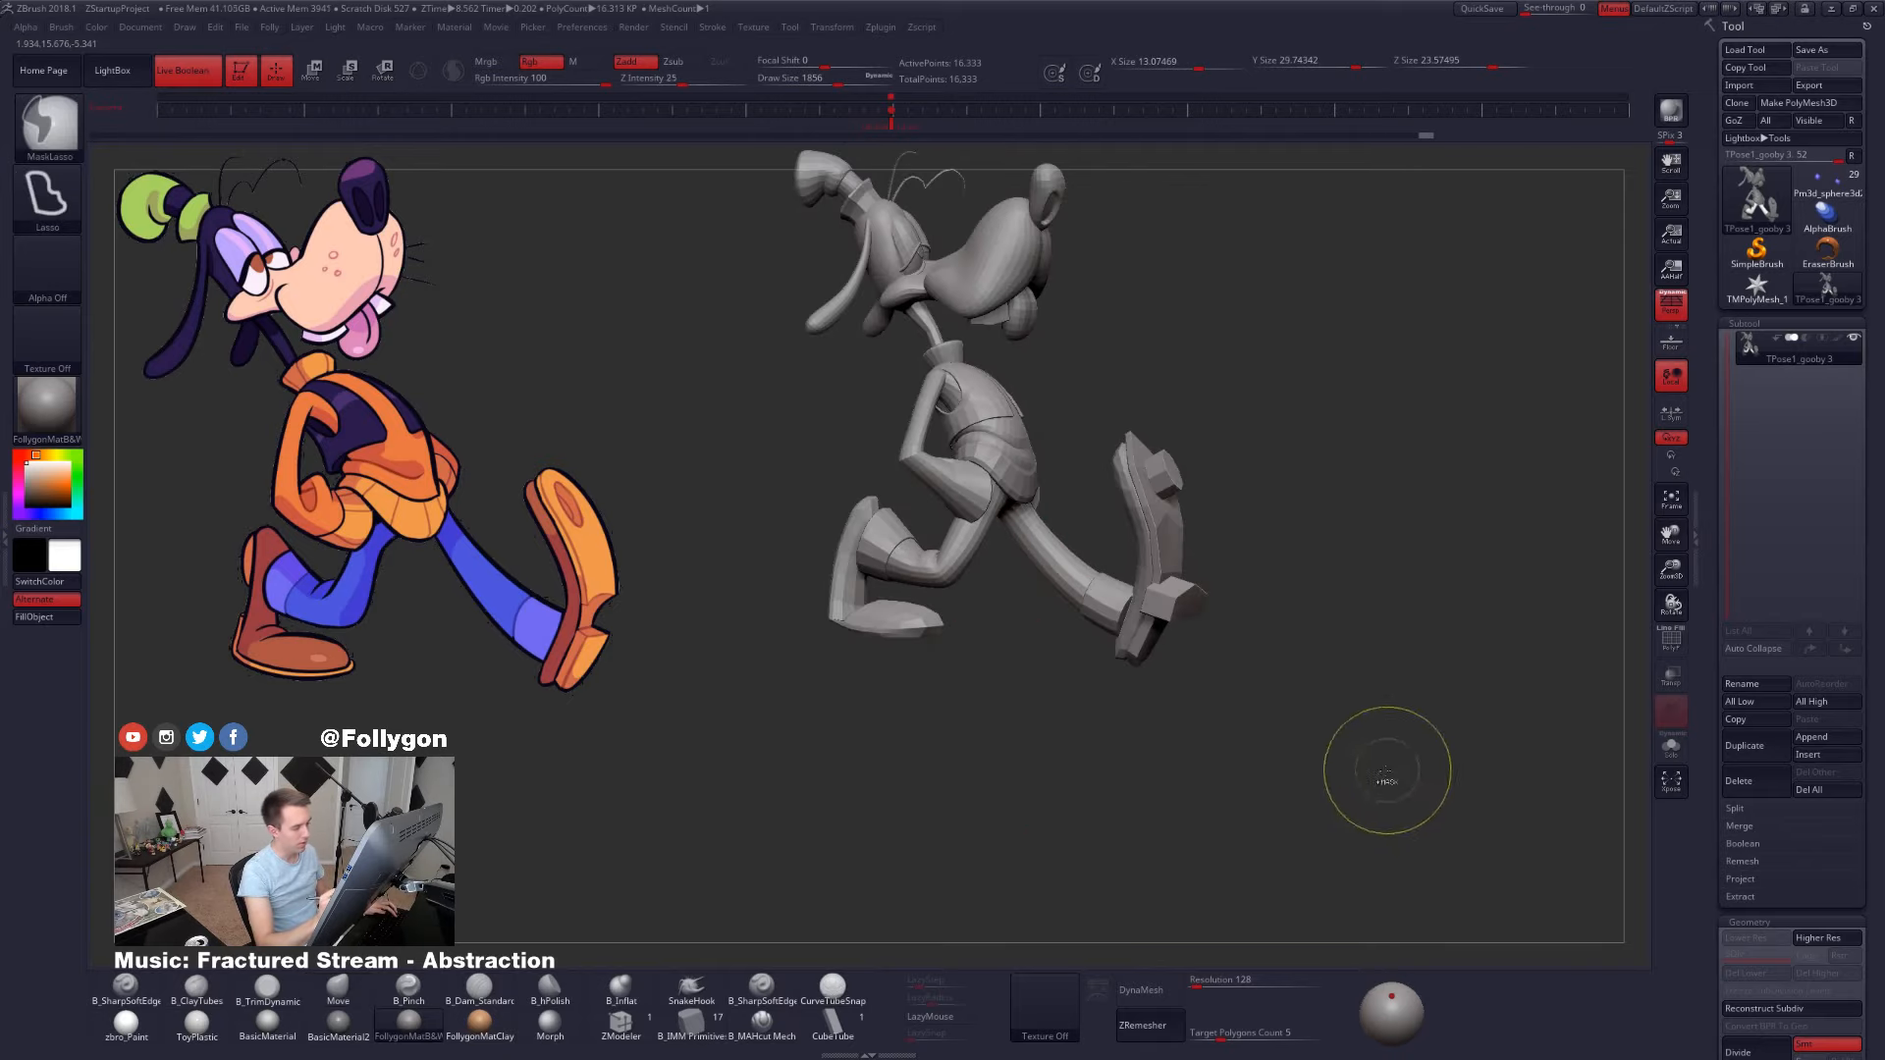
{"action": "key", "text": "d"}
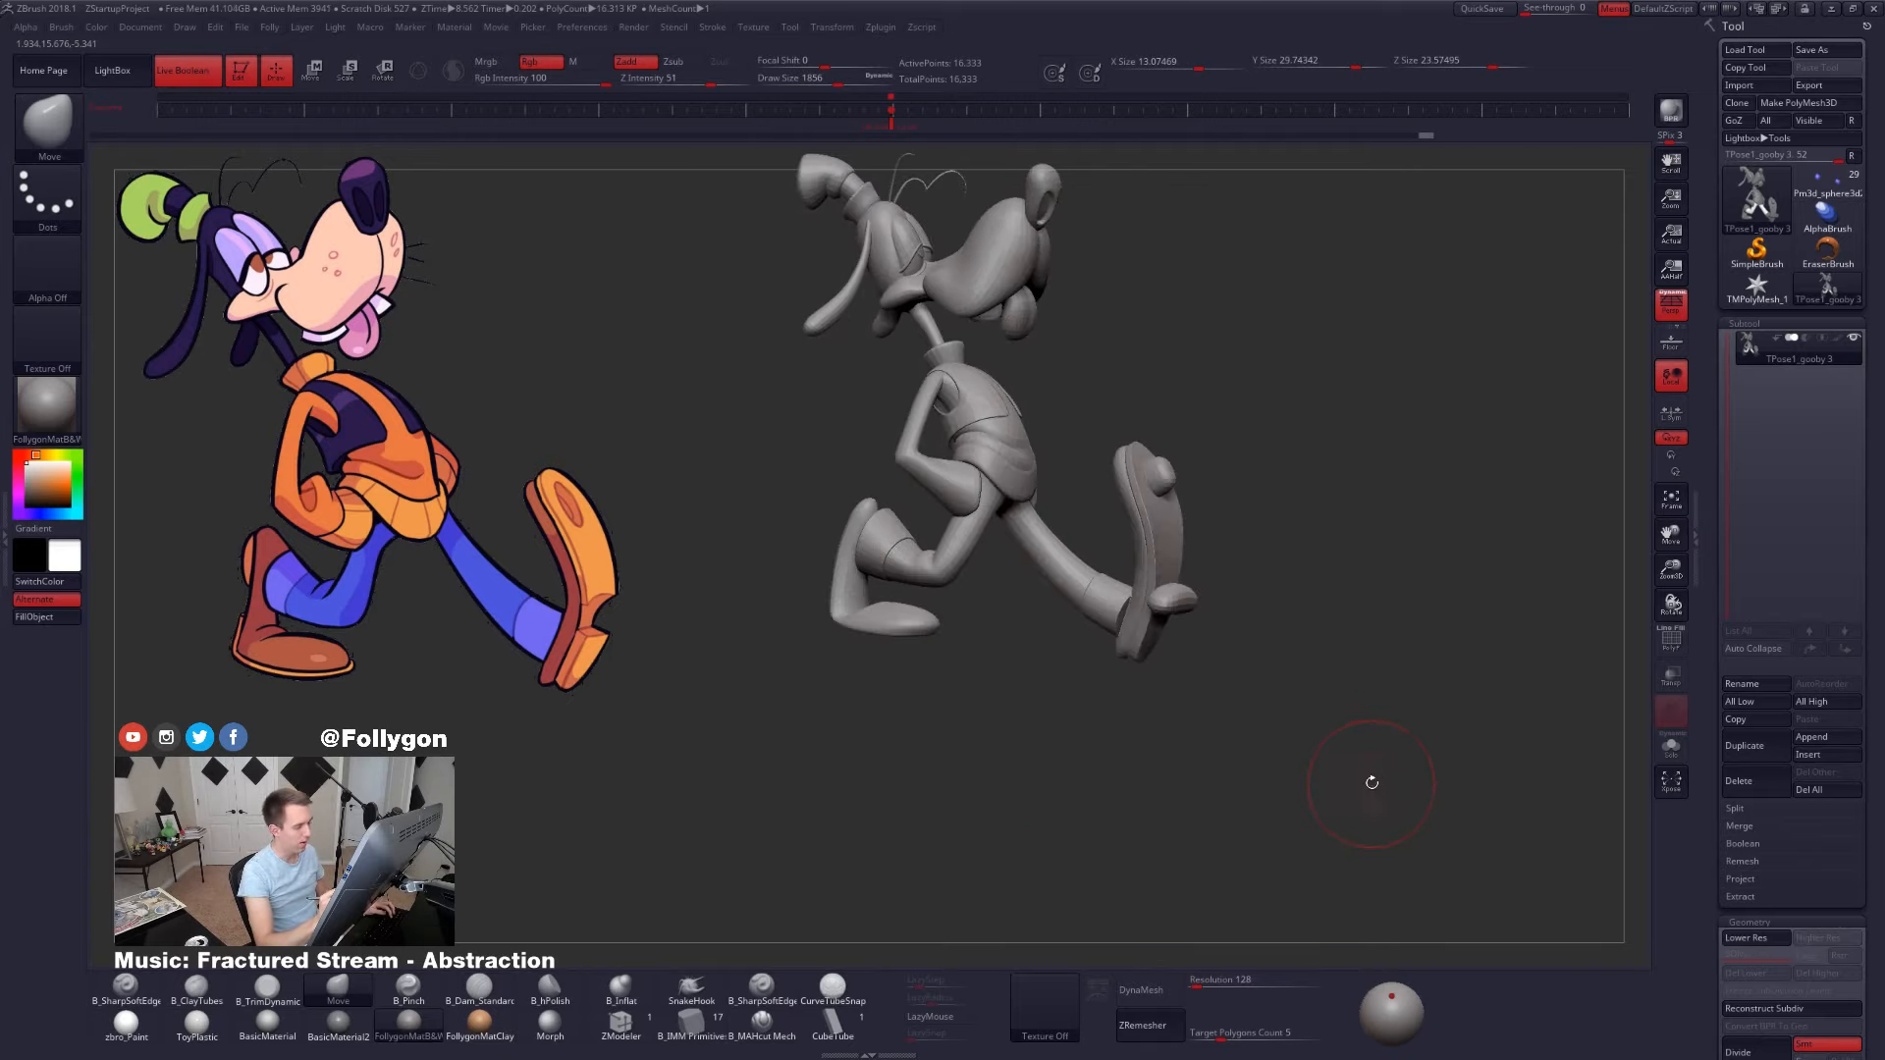
{"action": "key", "text": "shift+d"}
{"action": "key", "text": "shift+d"}
{"action": "left_click_drag", "start_coordinate": [1355, 769], "coordinate": [1366, 834], "text": "alt"}
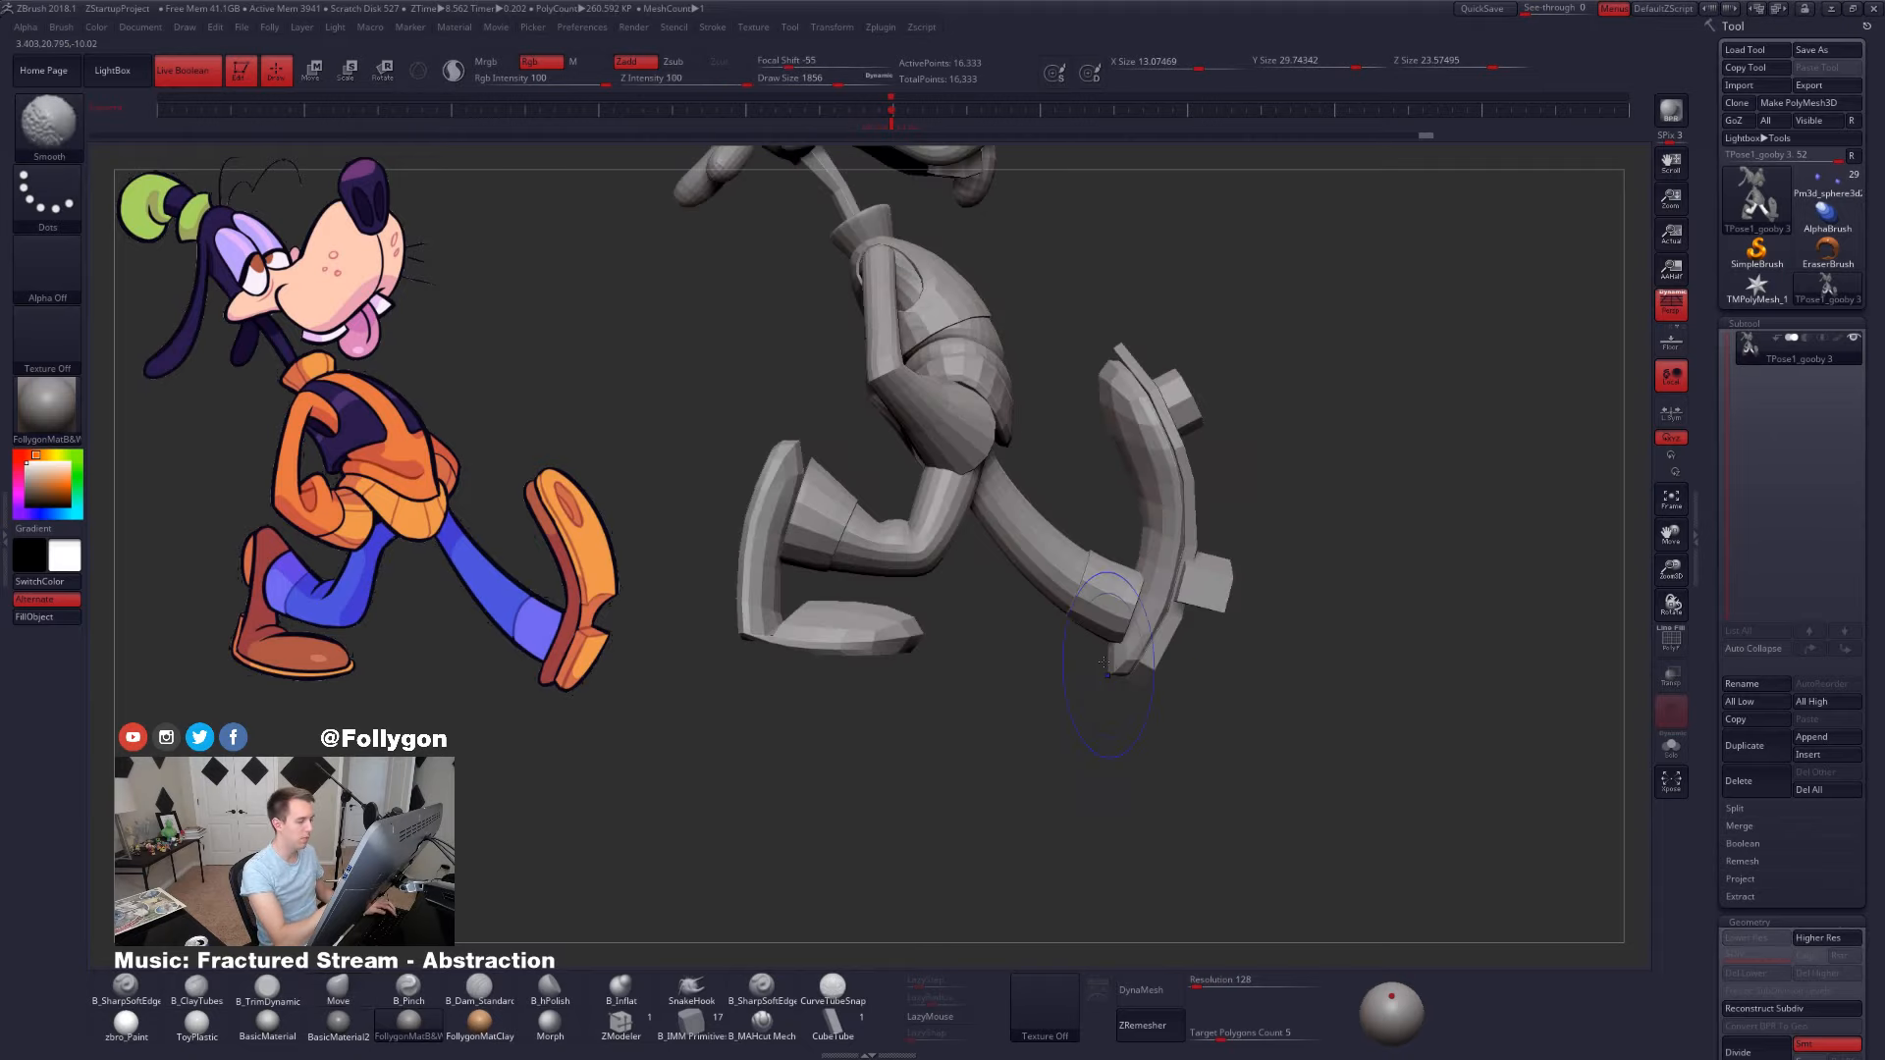
{"action": "key", "text": "ctrl+h"}
{"action": "key", "text": "ctrl+z"}
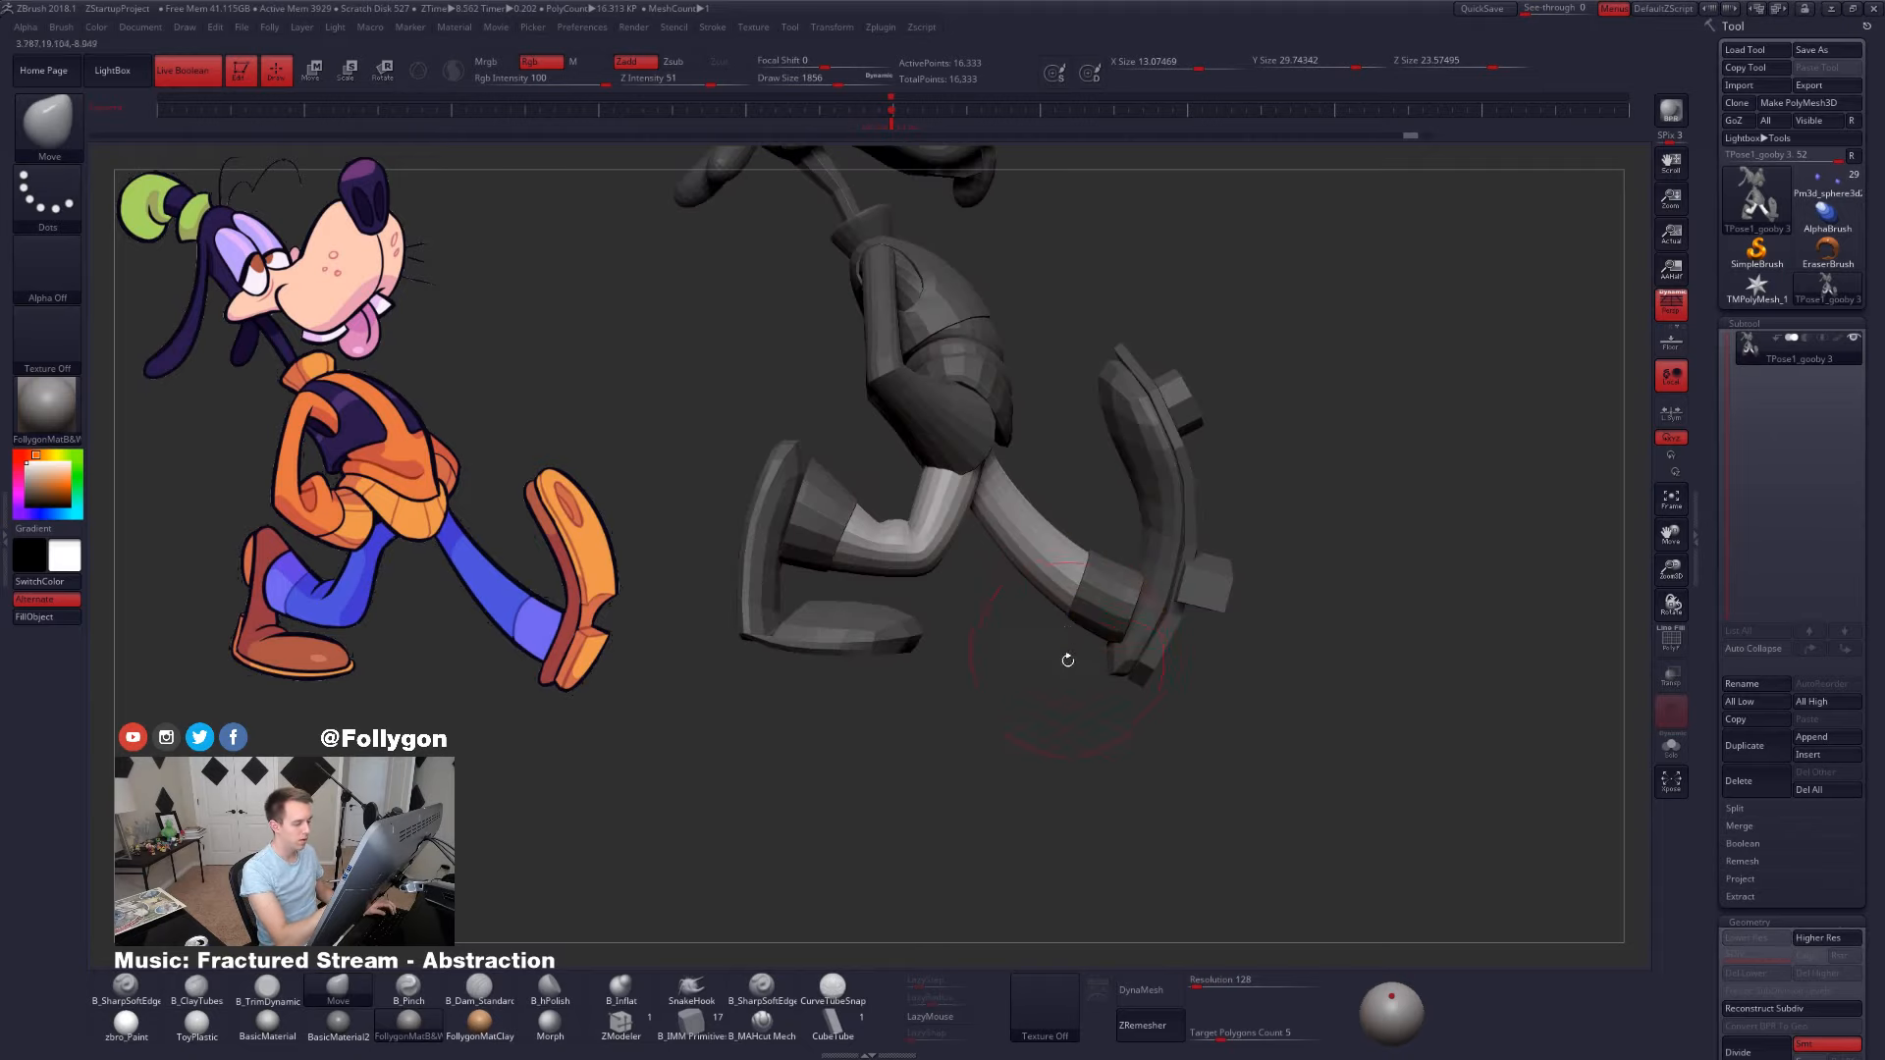
- Set the selection brush to SelectRect, isolate the trouser legs with their cuffs, and mask the rest of the figure
{"action": "left_click_drag", "start_coordinate": [1070, 668], "coordinate": [1097, 621]}
{"action": "key", "text": "ctrl+shift"}
{"action": "key", "text": "ctrl+shift+space"}
{"action": "left_click", "coordinate": [1083, 913], "text": "ctrl+shift"}
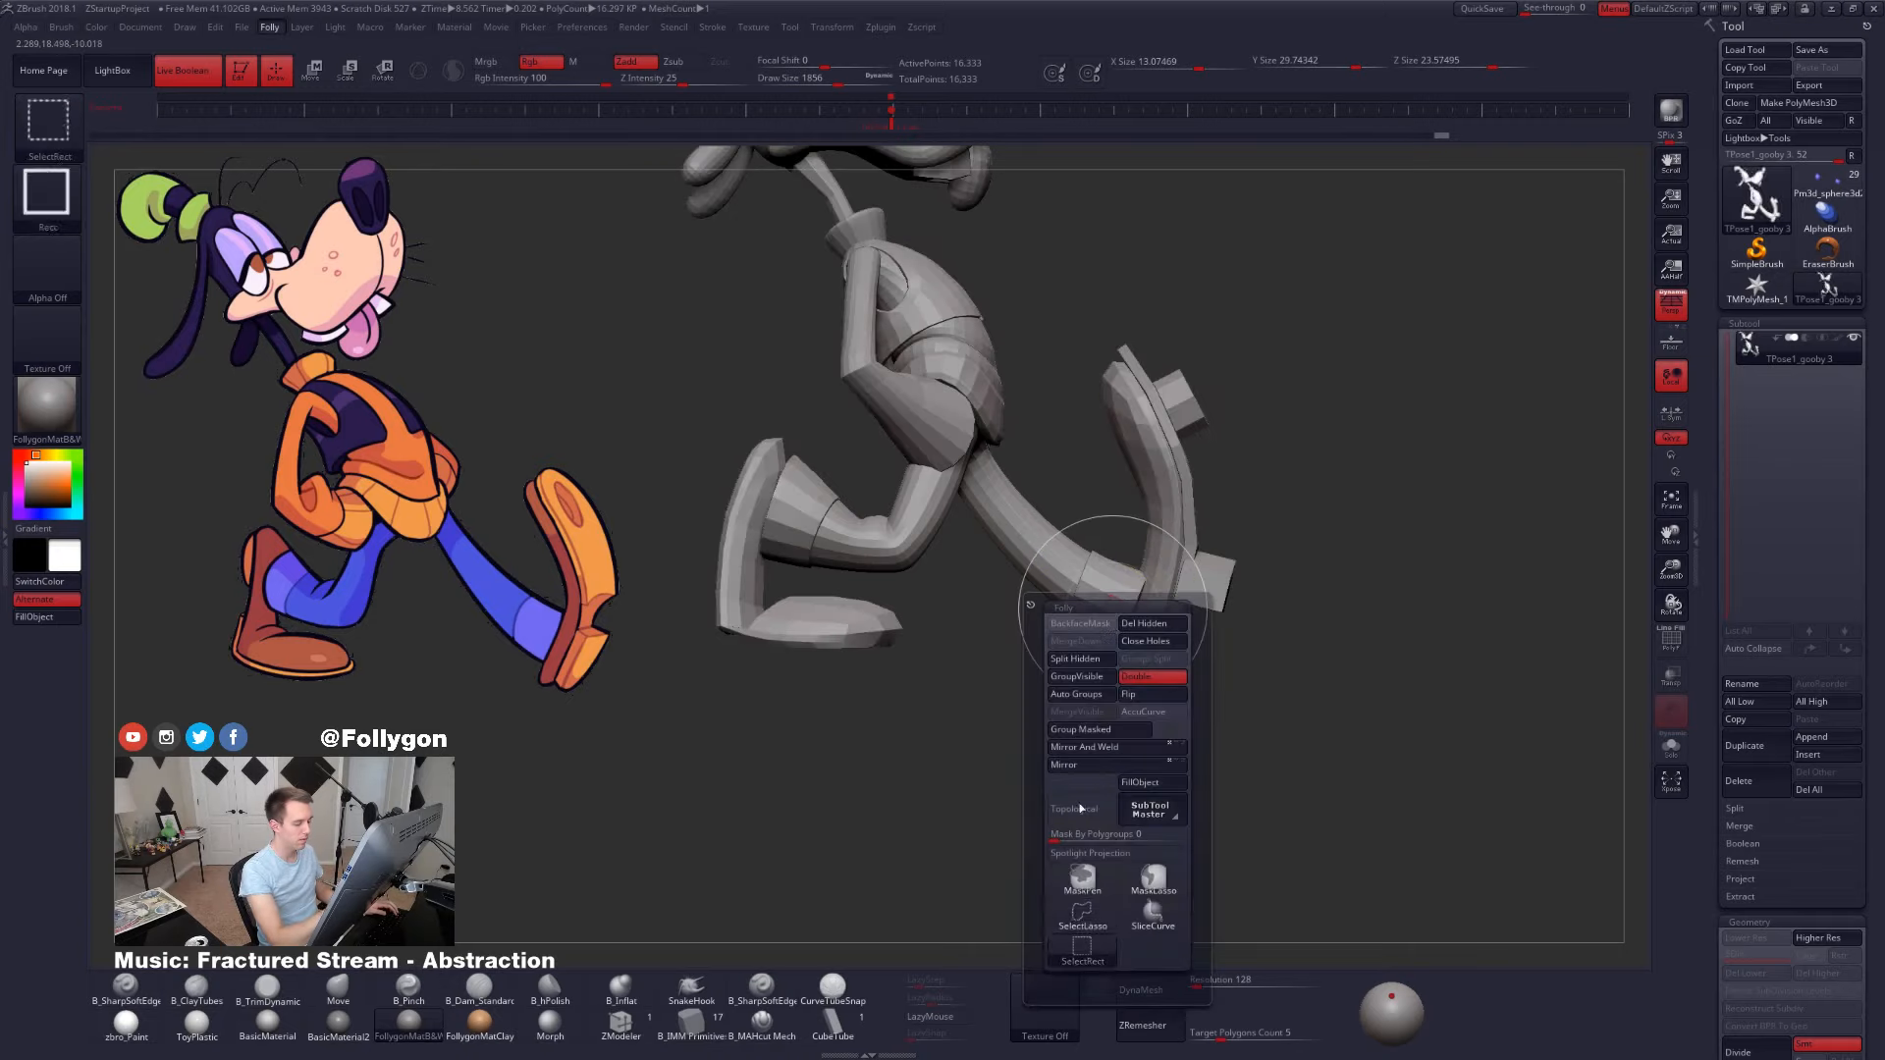
{"action": "left_click", "coordinate": [1091, 571], "text": "ctrl+shift"}
{"action": "left_click", "coordinate": [1066, 577], "text": "ctrl+shift"}
{"action": "left_click", "coordinate": [1056, 634], "text": "ctrl+shift"}
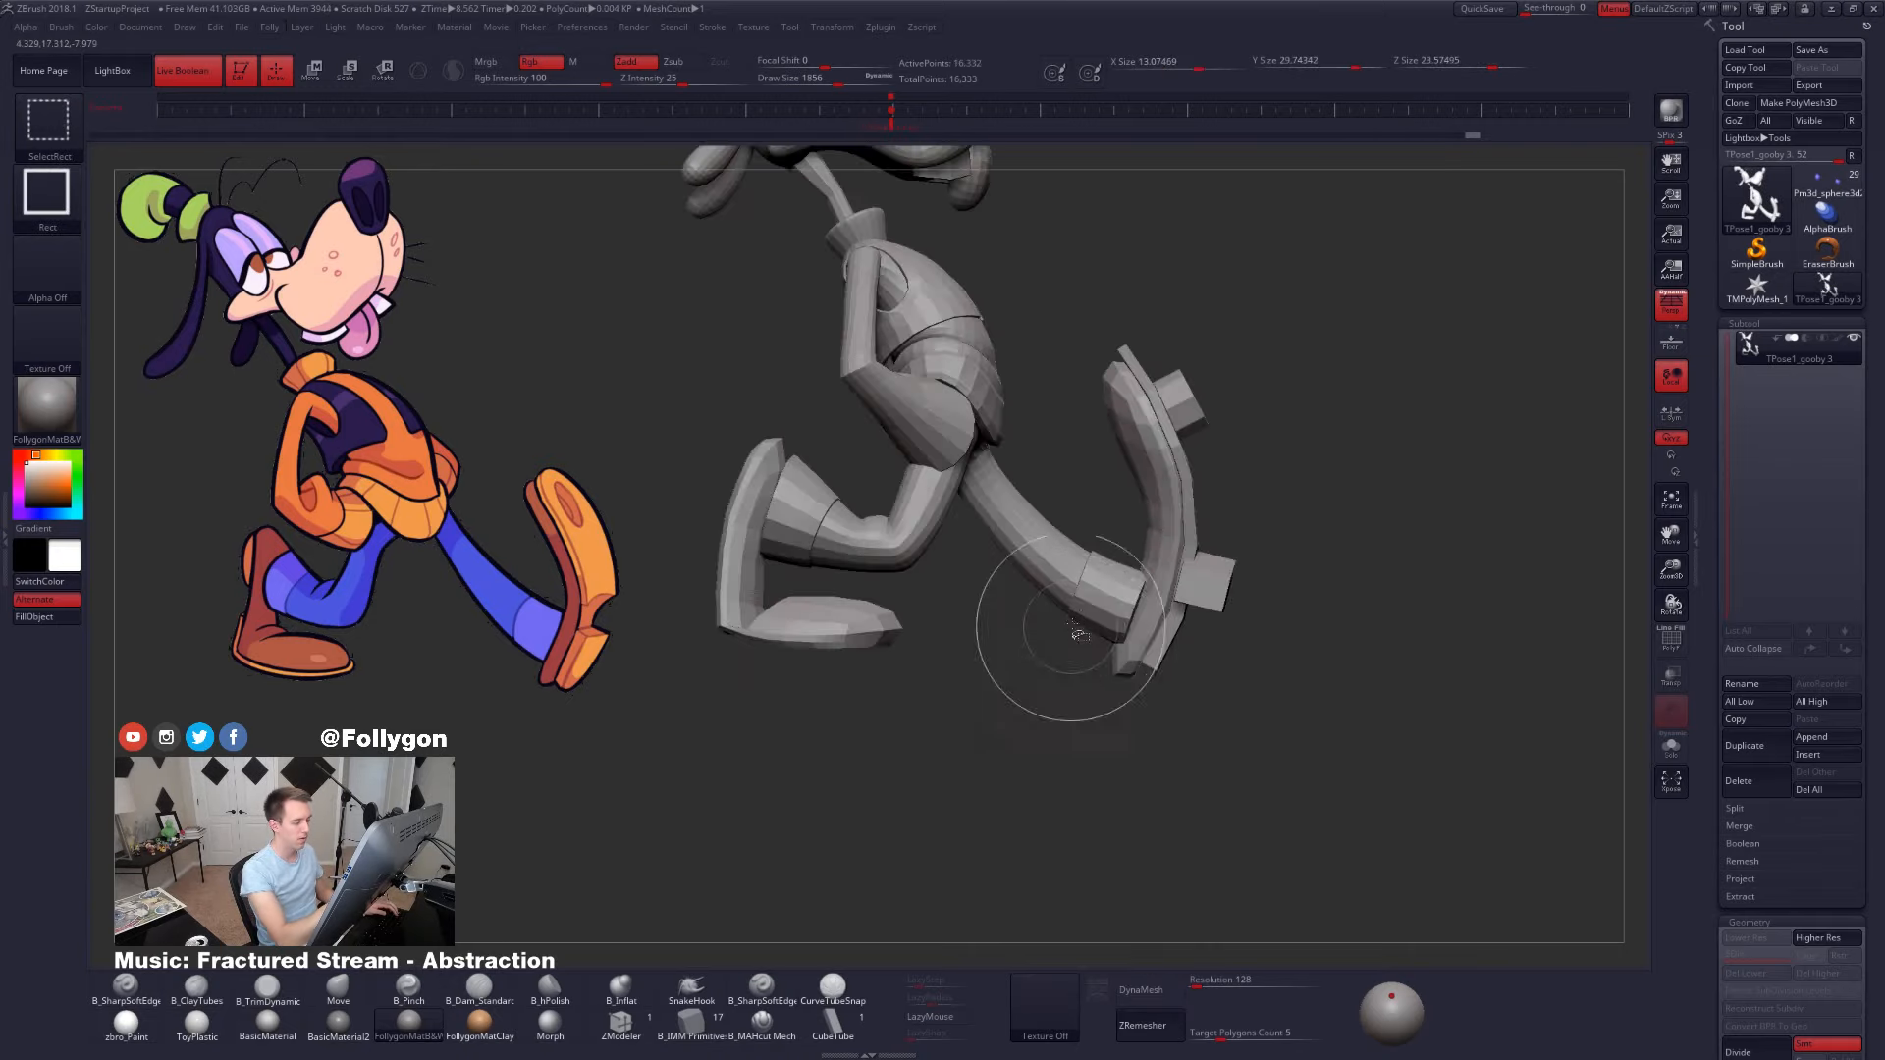
{"action": "left_click", "coordinate": [1087, 604], "text": "ctrl+shift"}
{"action": "left_click", "coordinate": [1065, 614], "text": "ctrl+shift"}
{"action": "left_click", "coordinate": [1062, 697], "text": "ctrl+shift"}
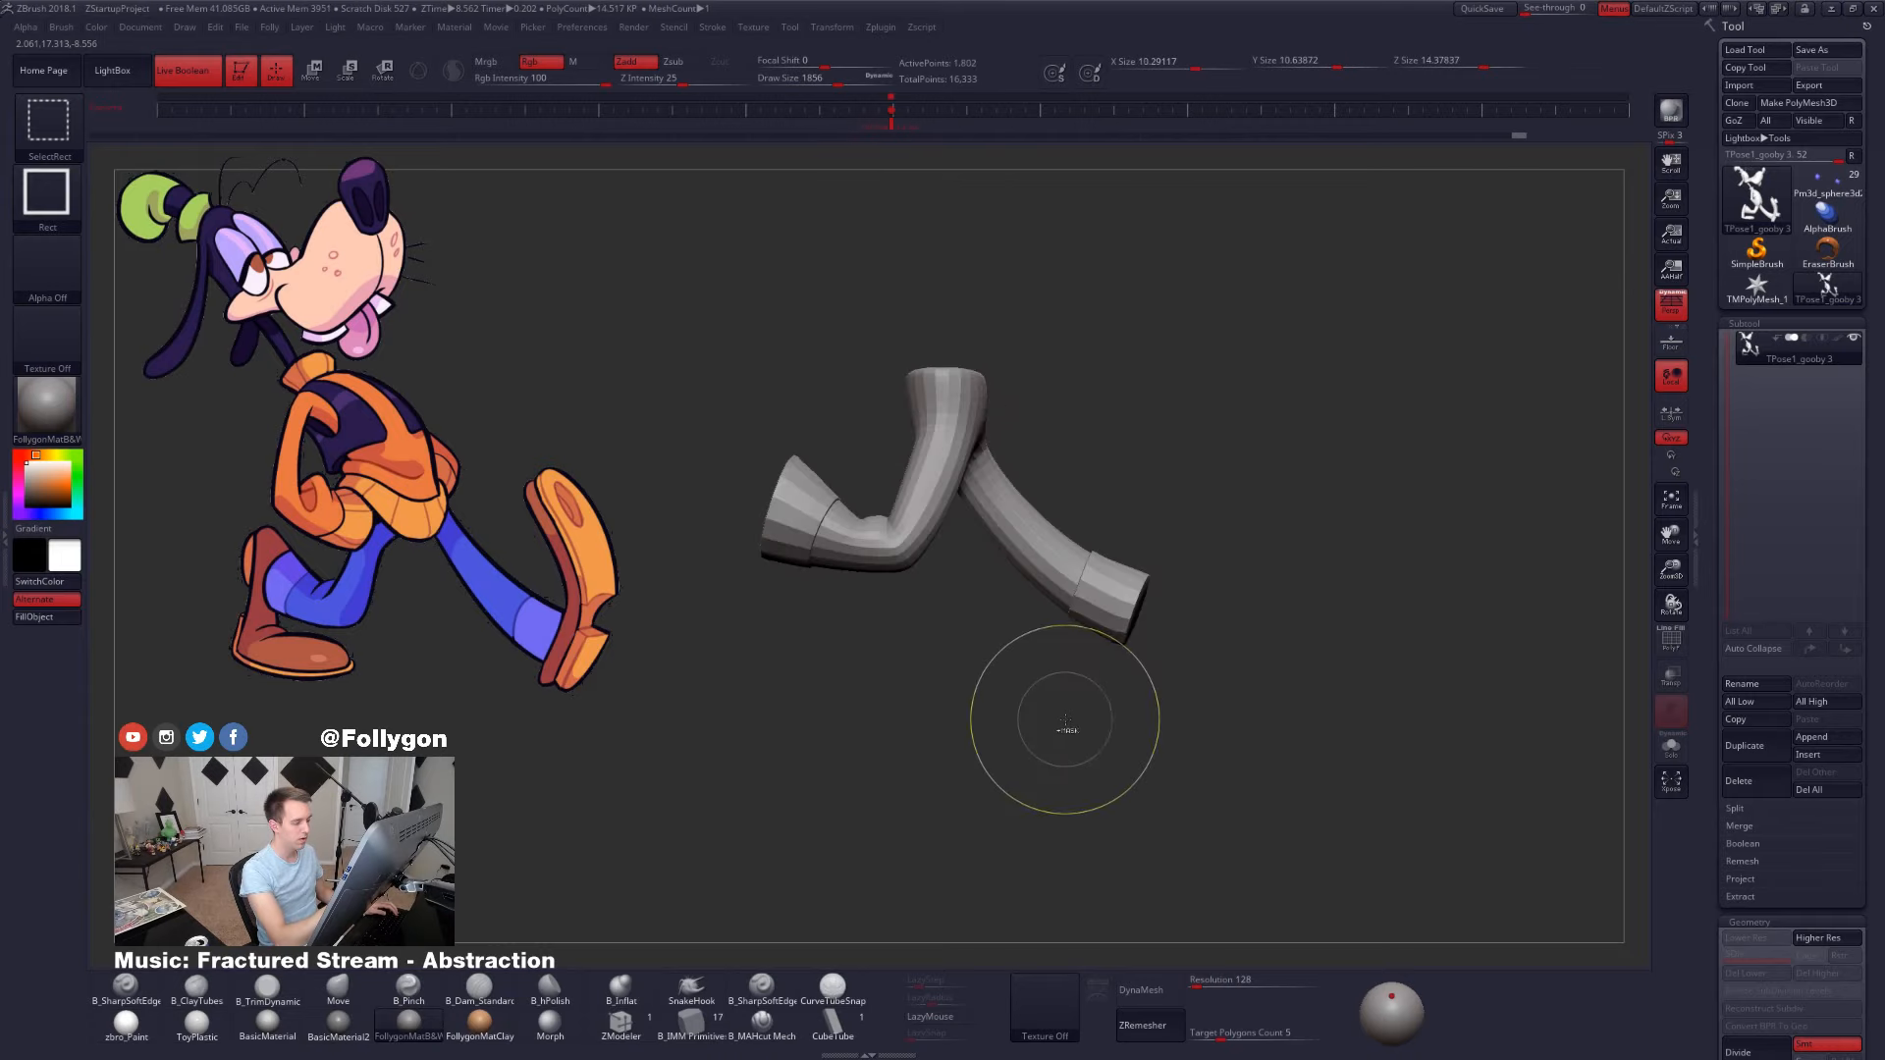
{"action": "left_click", "coordinate": [1078, 731], "text": "ctrl+shift"}
- Reshape the unmasked front trouser leg and cuff together with the Move brush at draw size 2147
{"action": "key", "text": "space"}
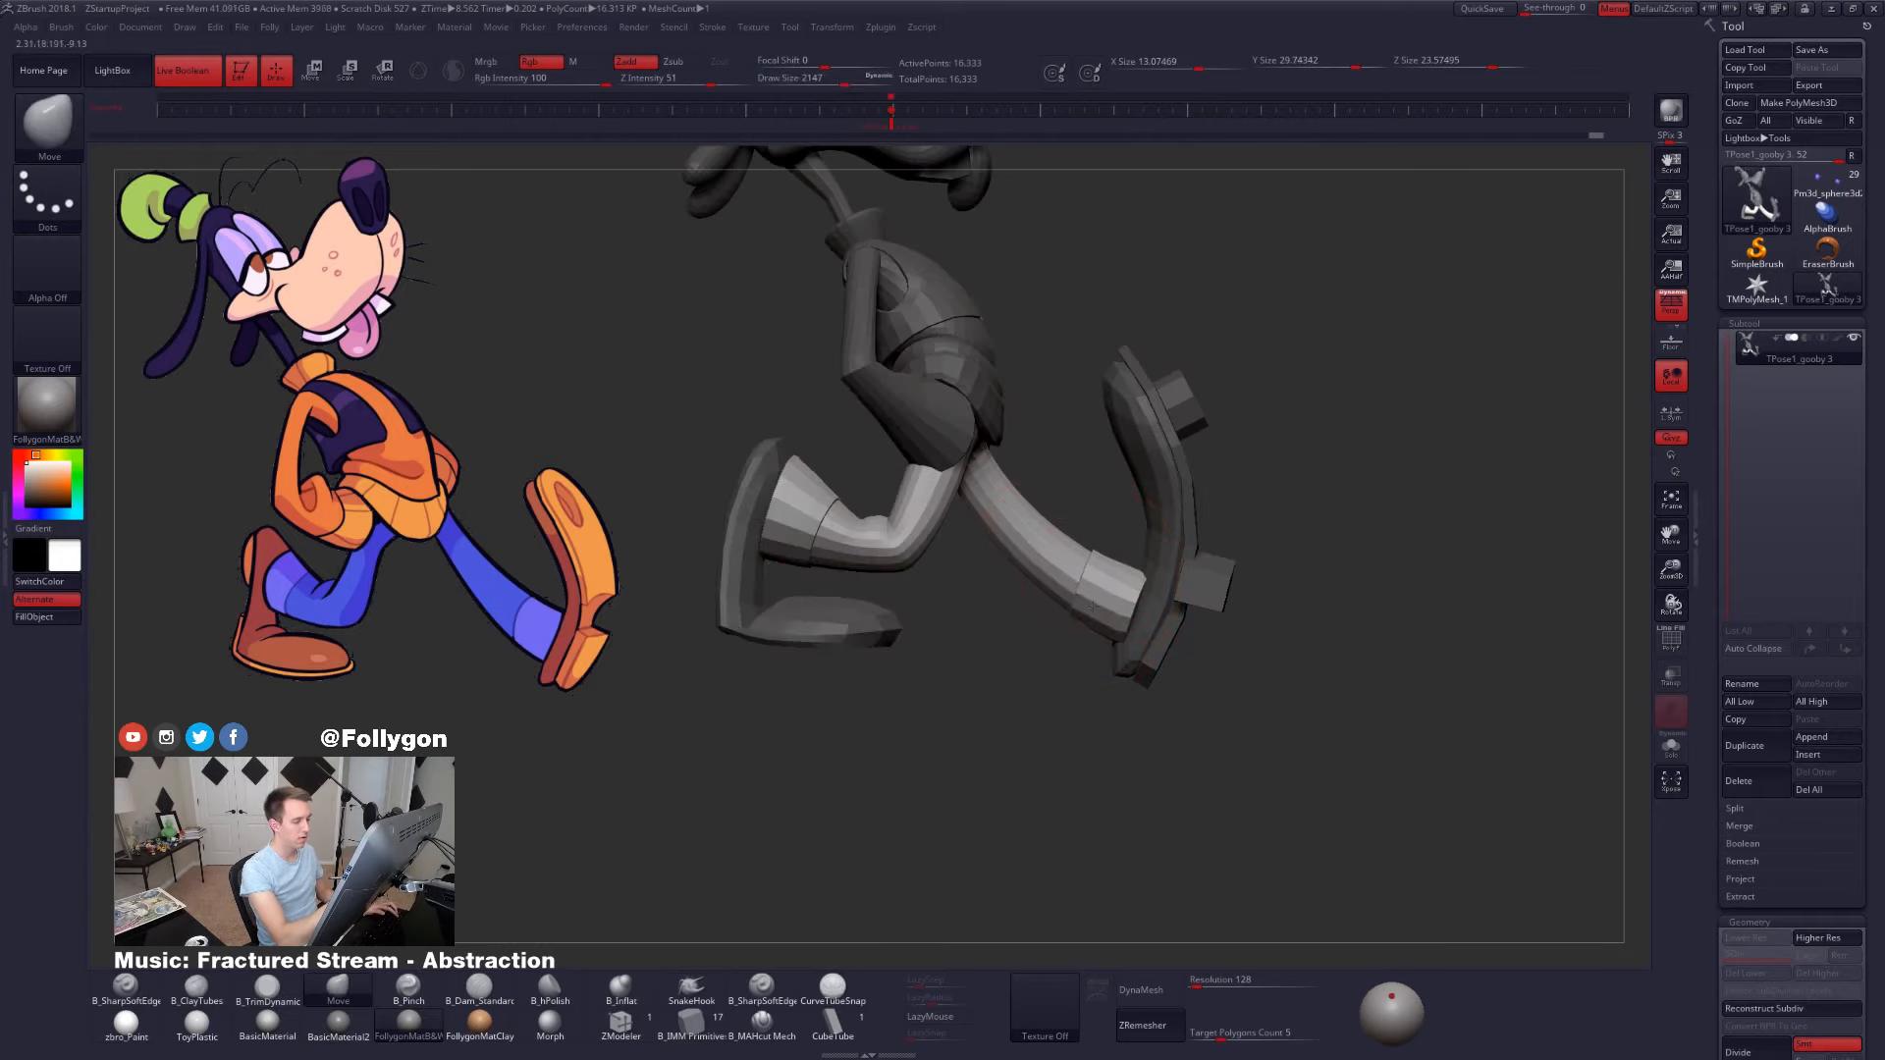
{"action": "left_click_drag", "start_coordinate": [942, 709], "coordinate": [1286, 702]}
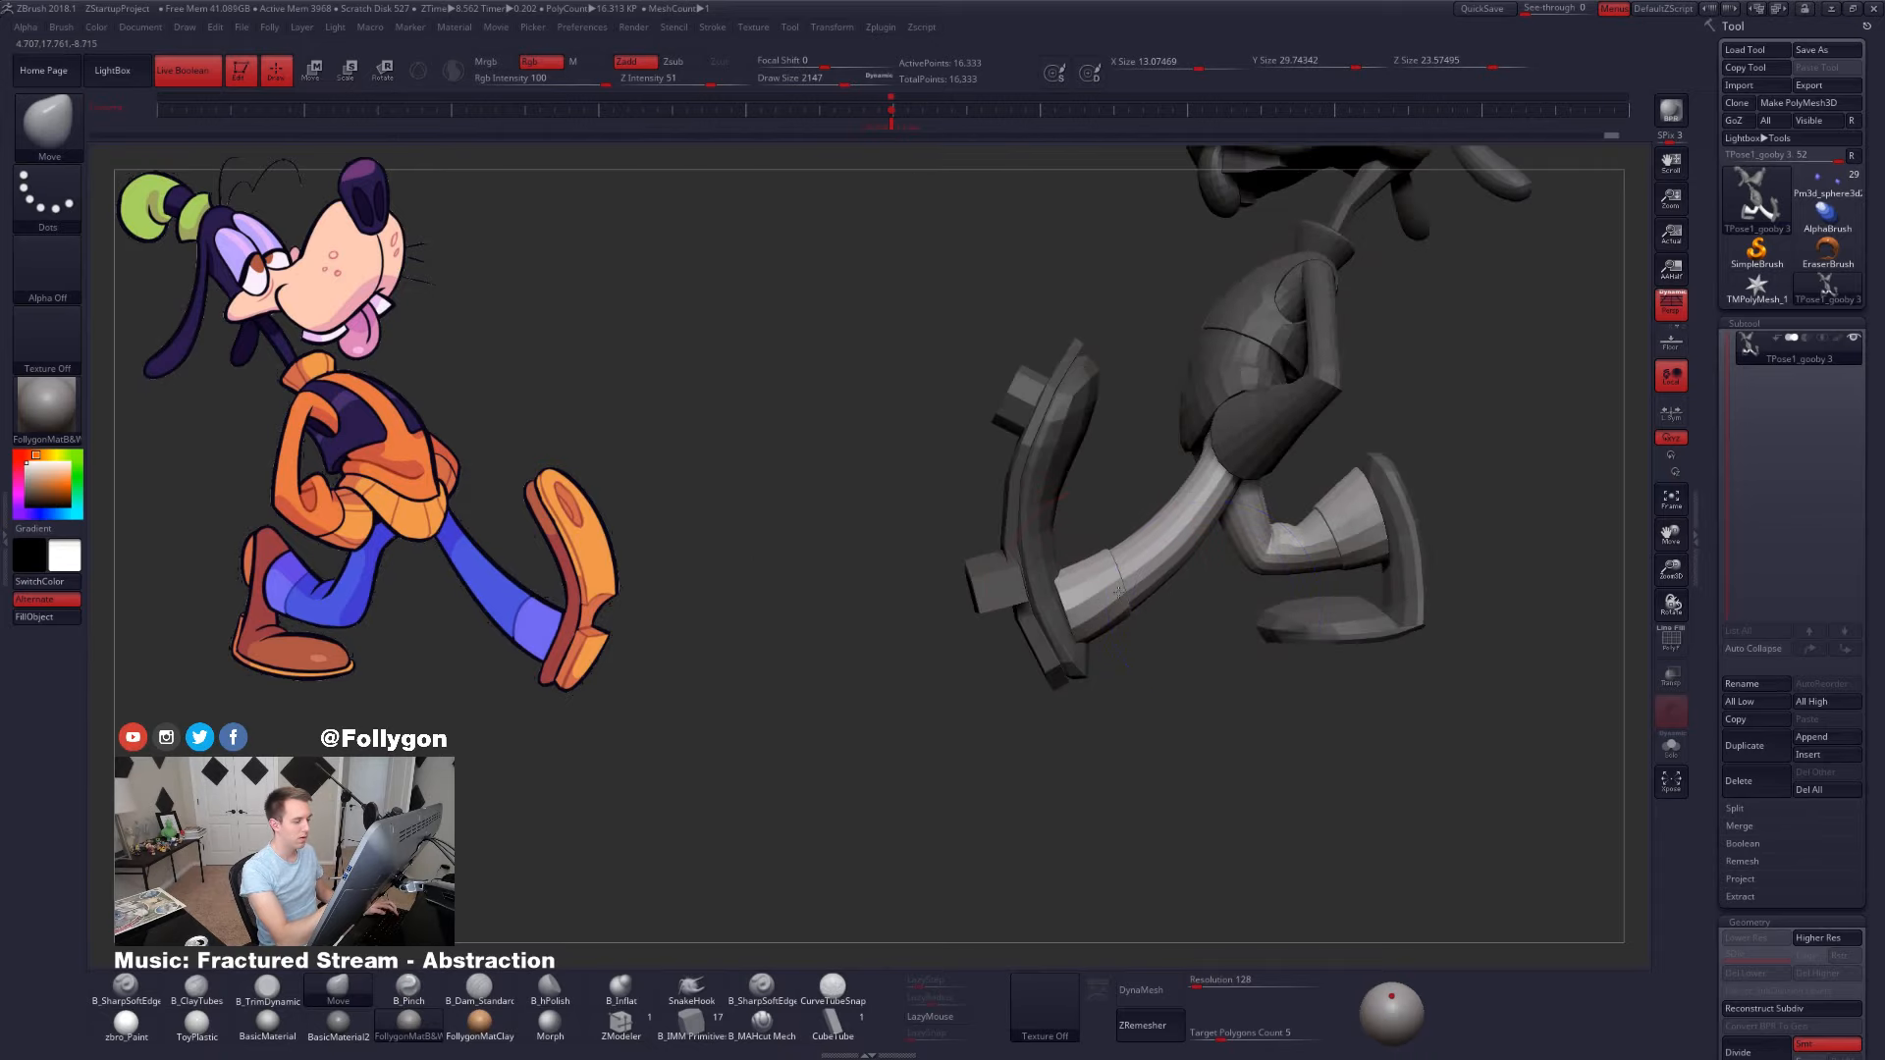
{"action": "mouse_move", "coordinate": [1144, 626]}
{"action": "left_mouse_down"}
{"action": "mouse_move", "coordinate": [1156, 558]}
{"action": "mouse_move", "coordinate": [1183, 599]}
{"action": "mouse_move", "coordinate": [1227, 567]}
{"action": "mouse_move", "coordinate": [1222, 626]}
{"action": "mouse_move", "coordinate": [1388, 782]}
{"action": "left_mouse_up"}
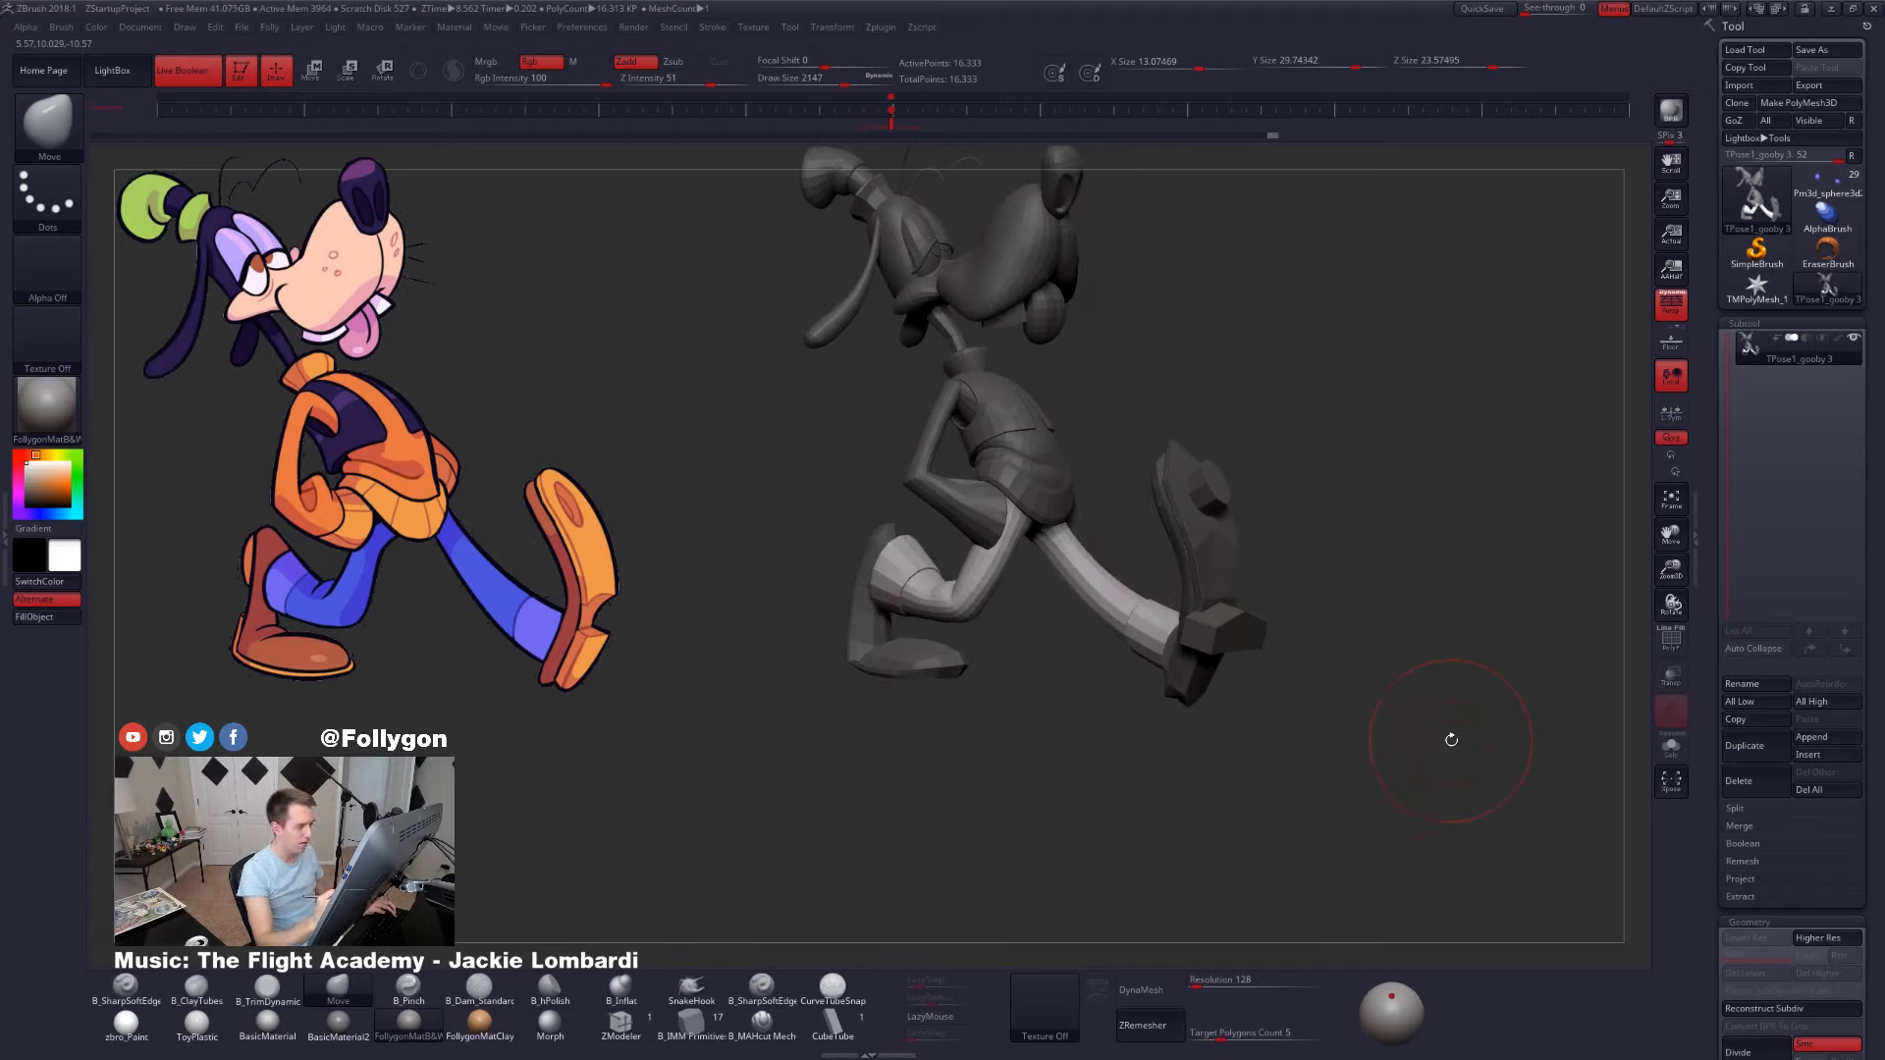
{"action": "mouse_move", "coordinate": [1396, 765]}
{"action": "left_mouse_down"}
{"action": "mouse_move", "coordinate": [1410, 800]}
{"action": "mouse_move", "coordinate": [1436, 797]}
{"action": "mouse_move", "coordinate": [1329, 766]}
{"action": "mouse_move", "coordinate": [1394, 805]}
{"action": "mouse_move", "coordinate": [1371, 790]}
{"action": "left_mouse_up"}
{"action": "left_click_drag", "start_coordinate": [1149, 686], "coordinate": [1157, 738], "text": "alt"}
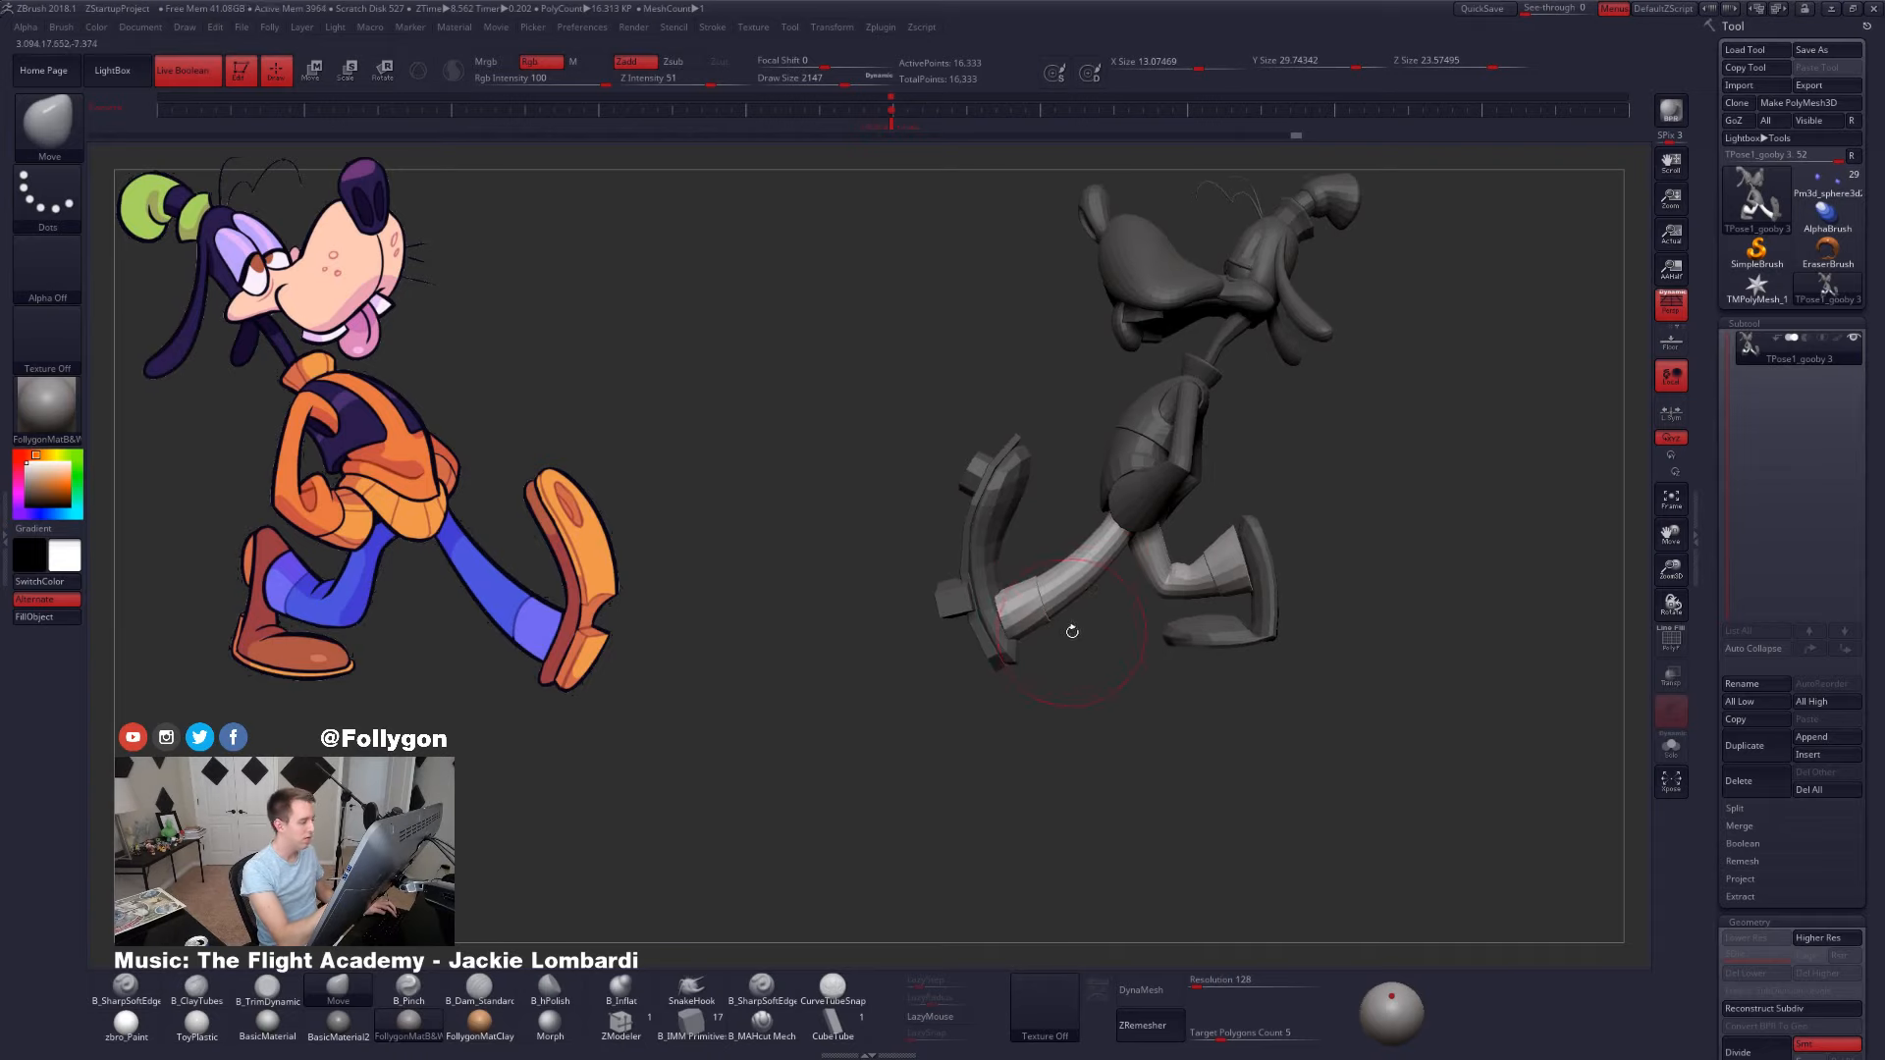
- Finish shaping the front trouser leg with the Move brush at draw sizes 2622 and 2072, and clear the mask
{"action": "key", "text": "space"}
{"action": "mouse_move", "coordinate": [1074, 607]}
{"action": "left_mouse_down"}
{"action": "mouse_move", "coordinate": [1152, 664]}
{"action": "mouse_move", "coordinate": [1125, 653]}
{"action": "mouse_move", "coordinate": [1146, 692]}
{"action": "left_mouse_up"}
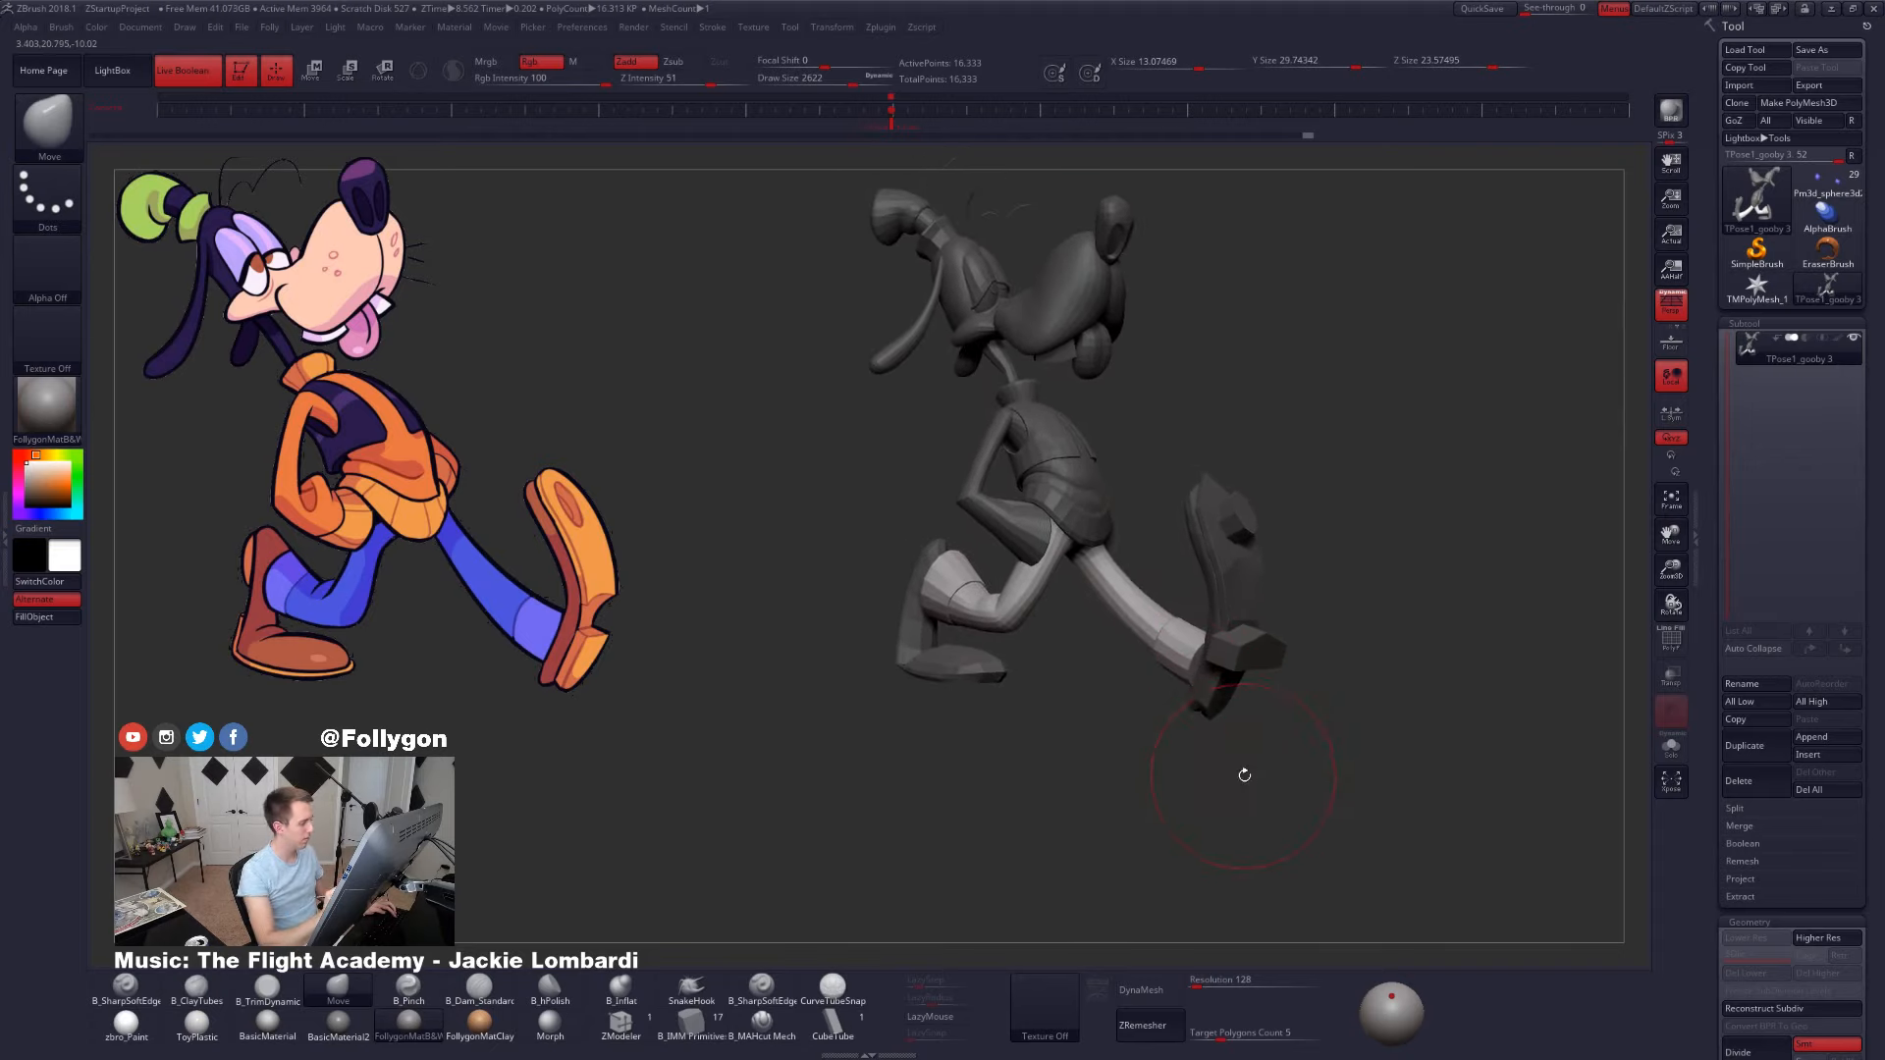
{"action": "key", "text": "space"}
{"action": "left_click_drag", "start_coordinate": [1301, 746], "coordinate": [1290, 746]}
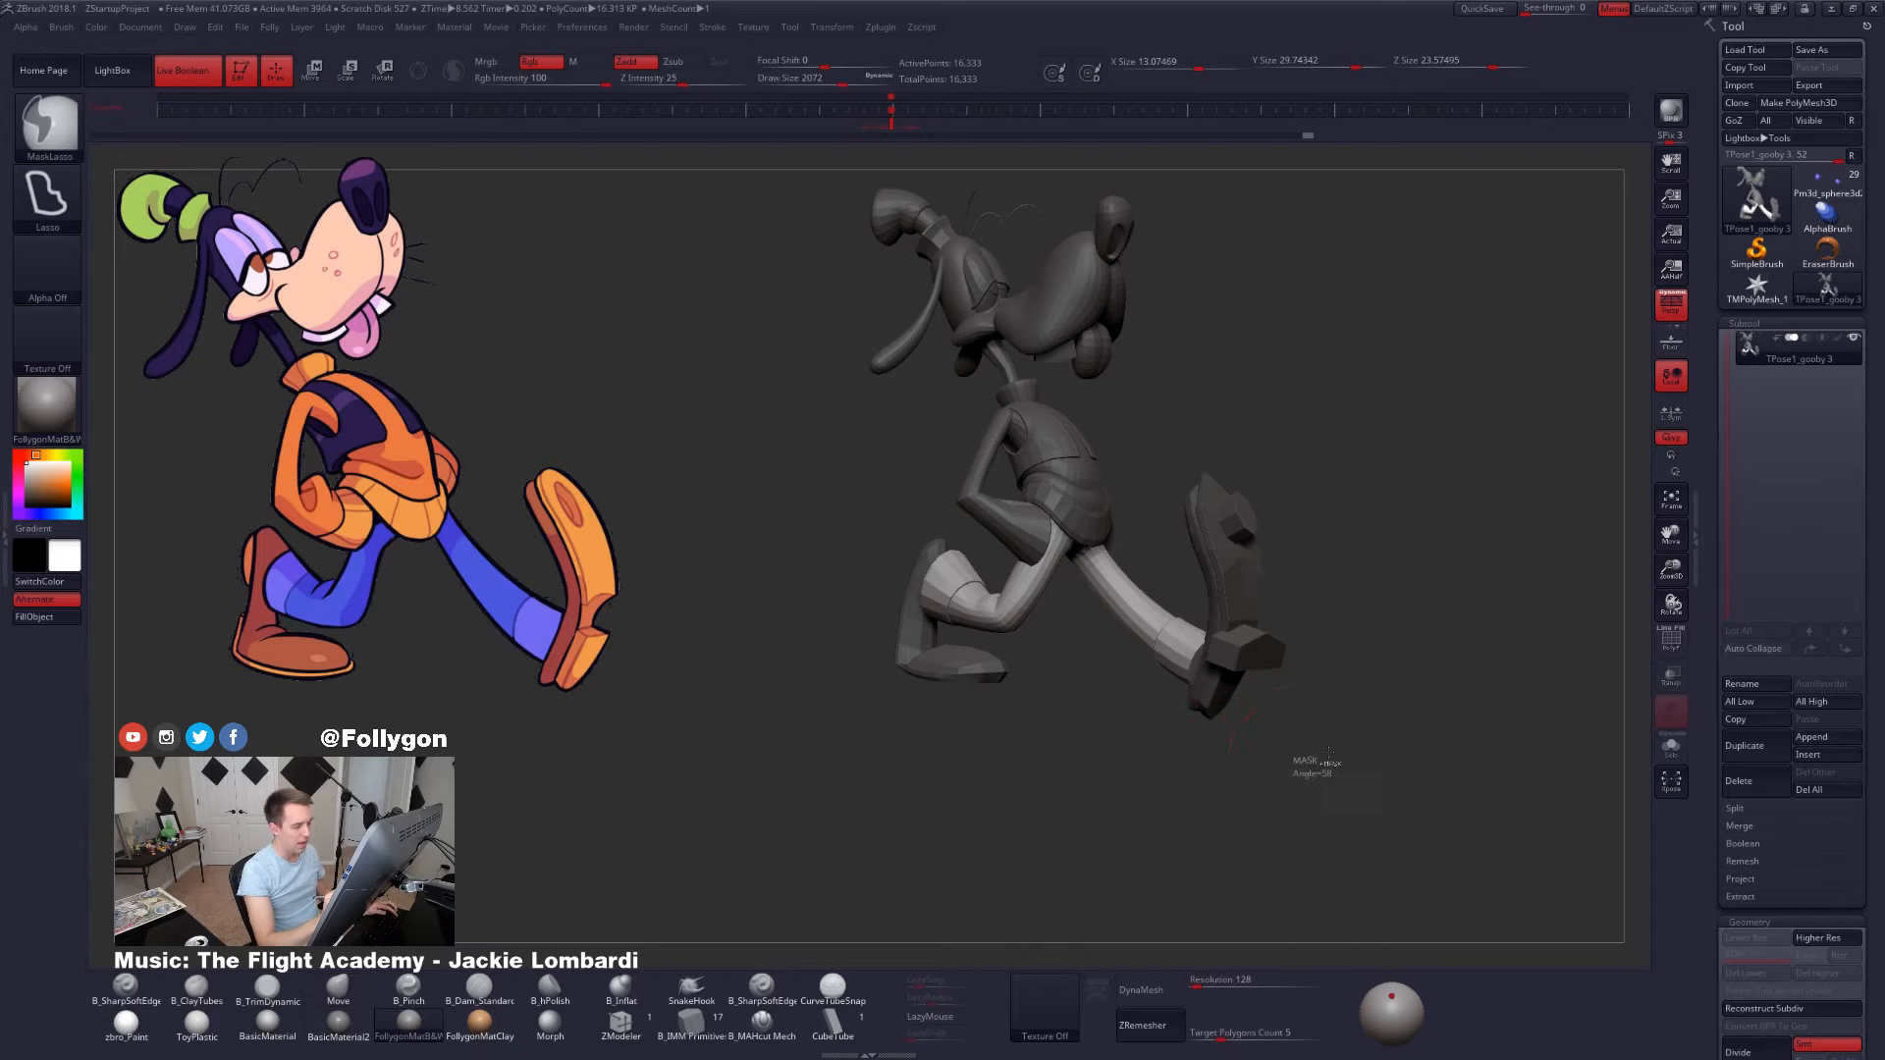
{"action": "left_click_drag", "start_coordinate": [1332, 776], "coordinate": [1273, 793], "text": "alt"}
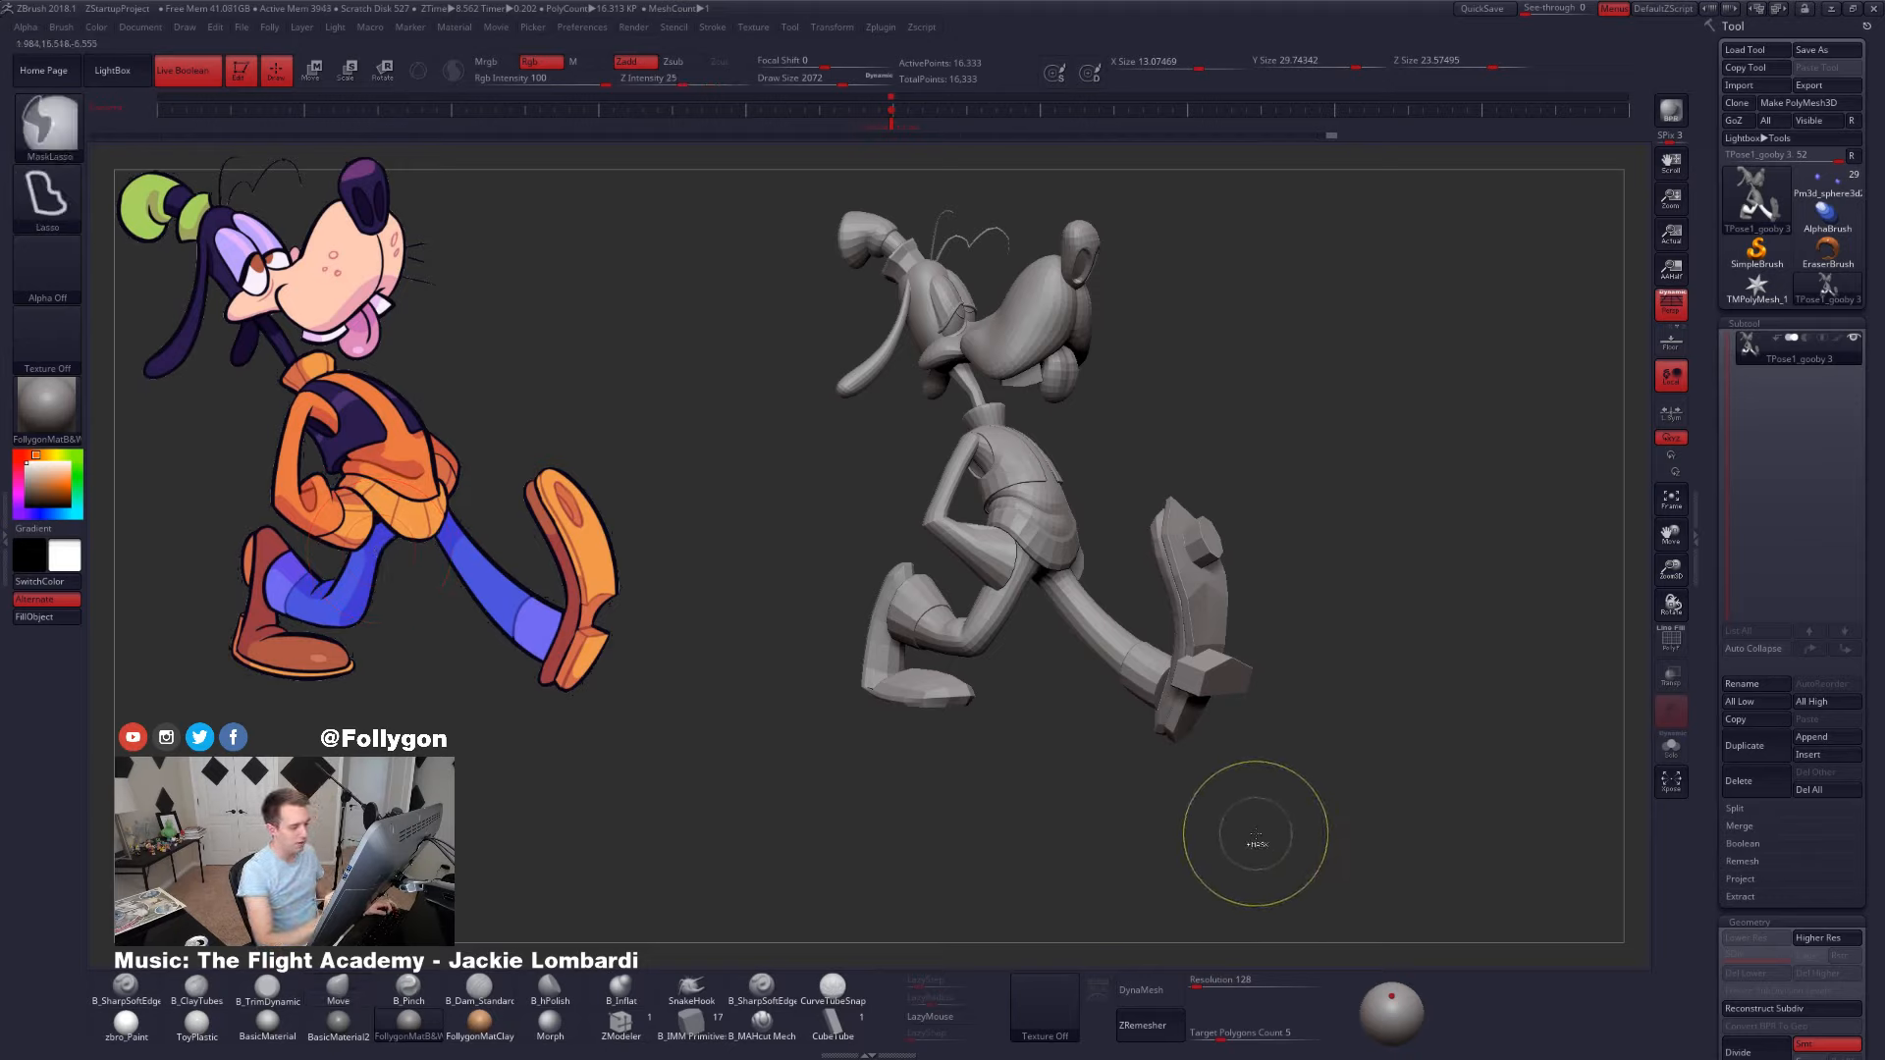
{"action": "mouse_move", "coordinate": [1261, 818]}
{"action": "left_mouse_down"}
{"action": "mouse_move", "coordinate": [1225, 911]}
{"action": "mouse_move", "coordinate": [1301, 803]}
{"action": "mouse_move", "coordinate": [1333, 828]}
{"action": "mouse_move", "coordinate": [1291, 800]}
{"action": "left_mouse_up"}
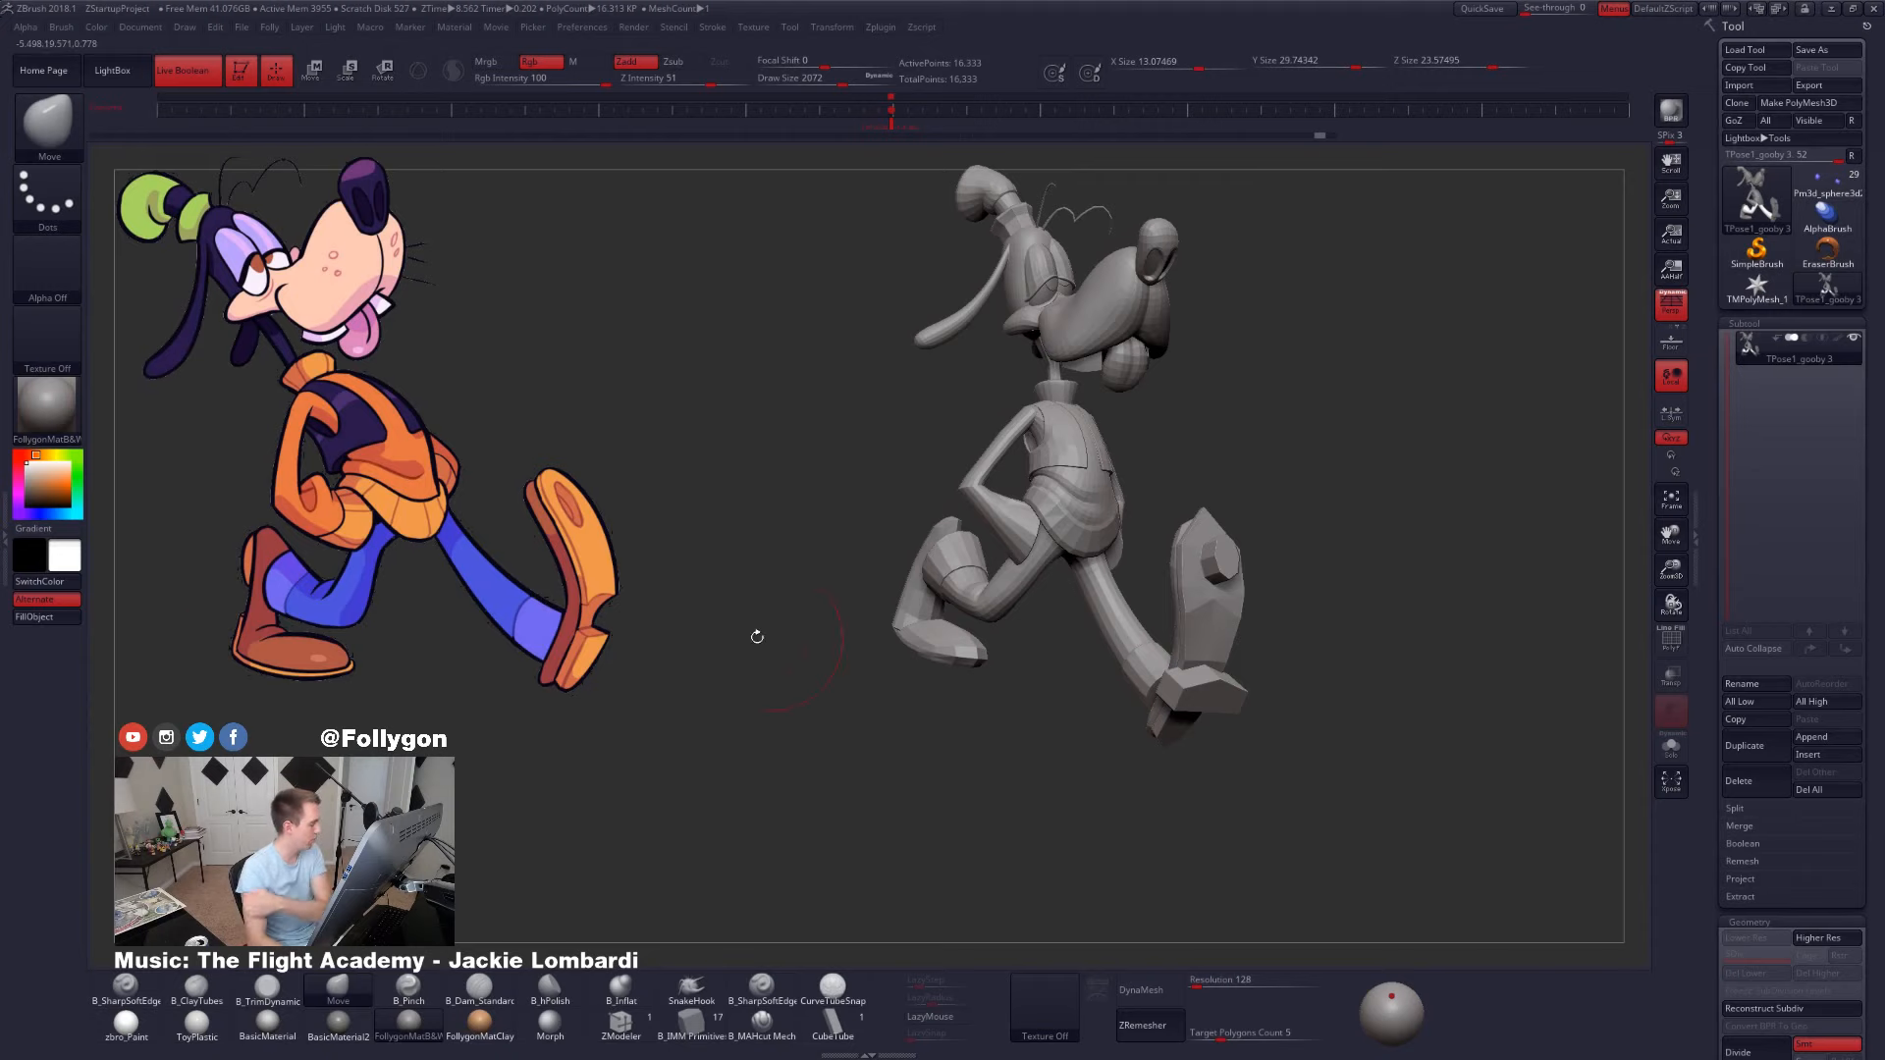
- Transfer the adjusted T-pose mesh back to the subtools and check the coloured figure against the walking reference
{"action": "left_click", "coordinate": [6, 537]}
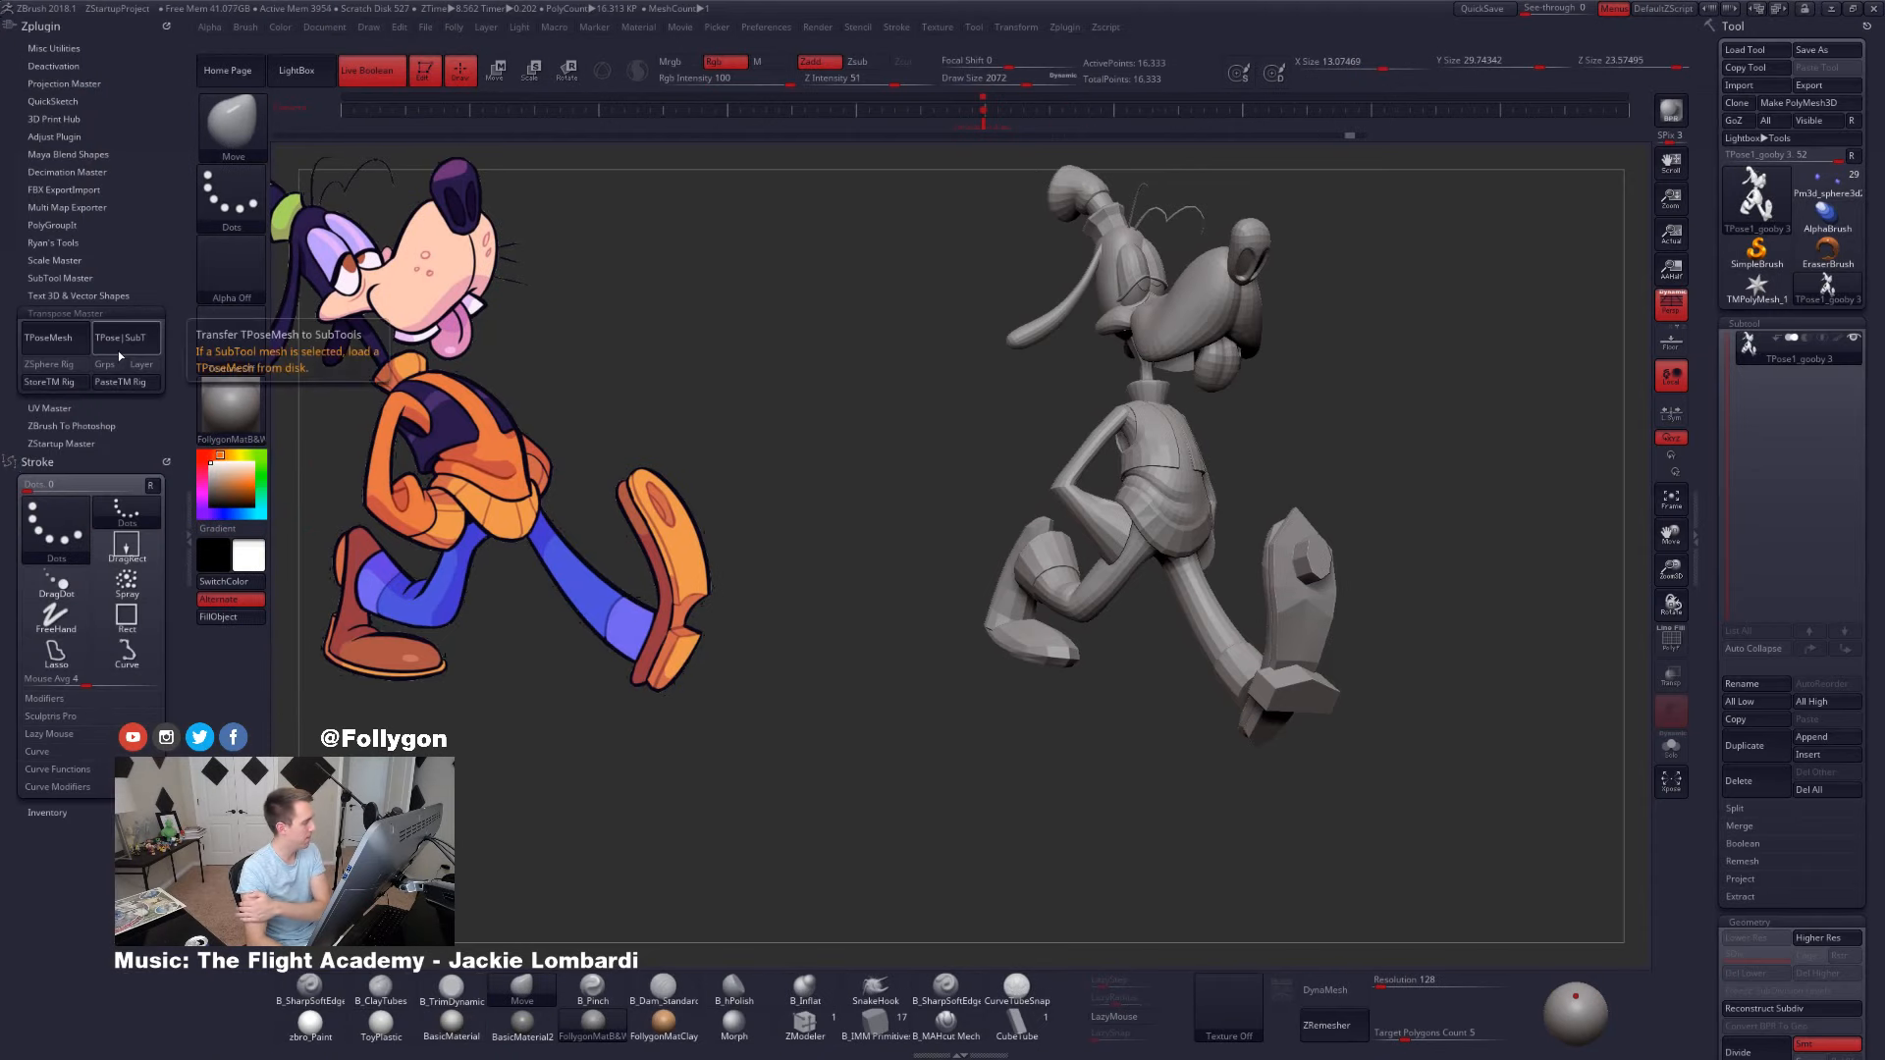
{"action": "left_click", "coordinate": [118, 351]}
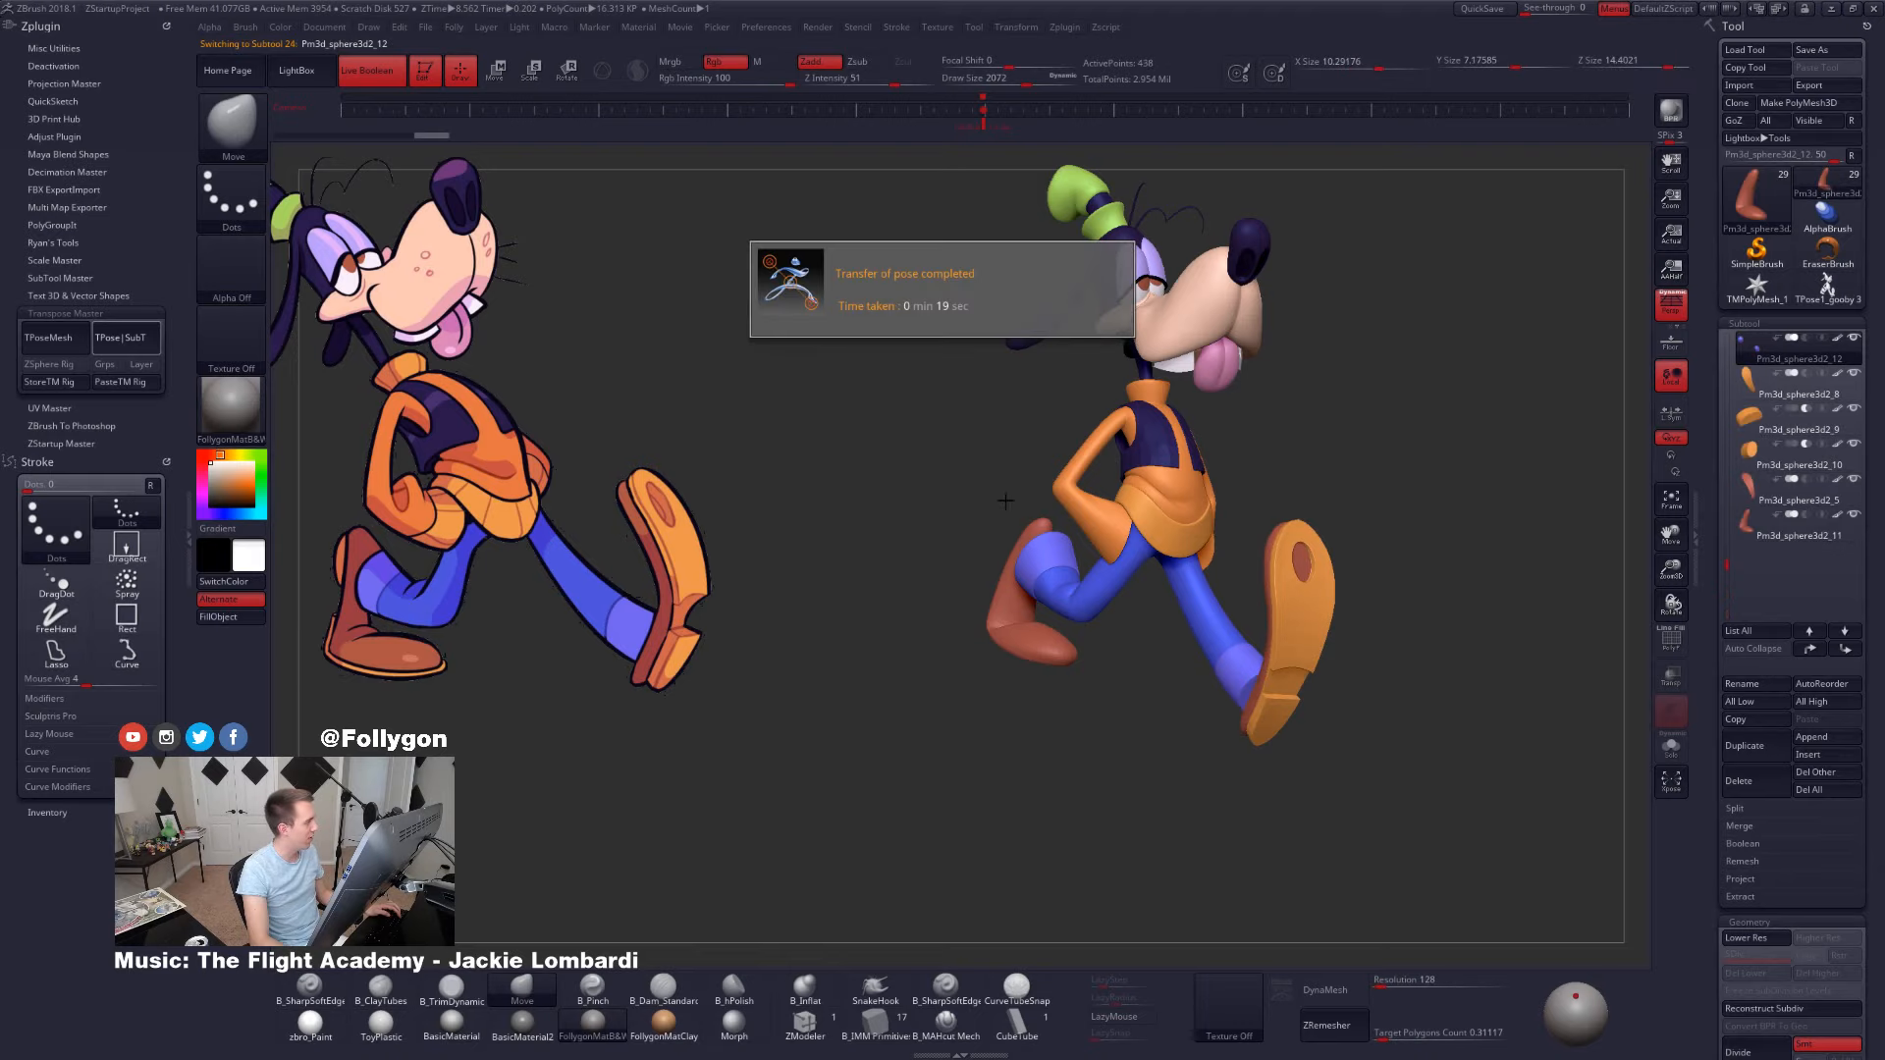
{"action": "left_click", "coordinate": [192, 518]}
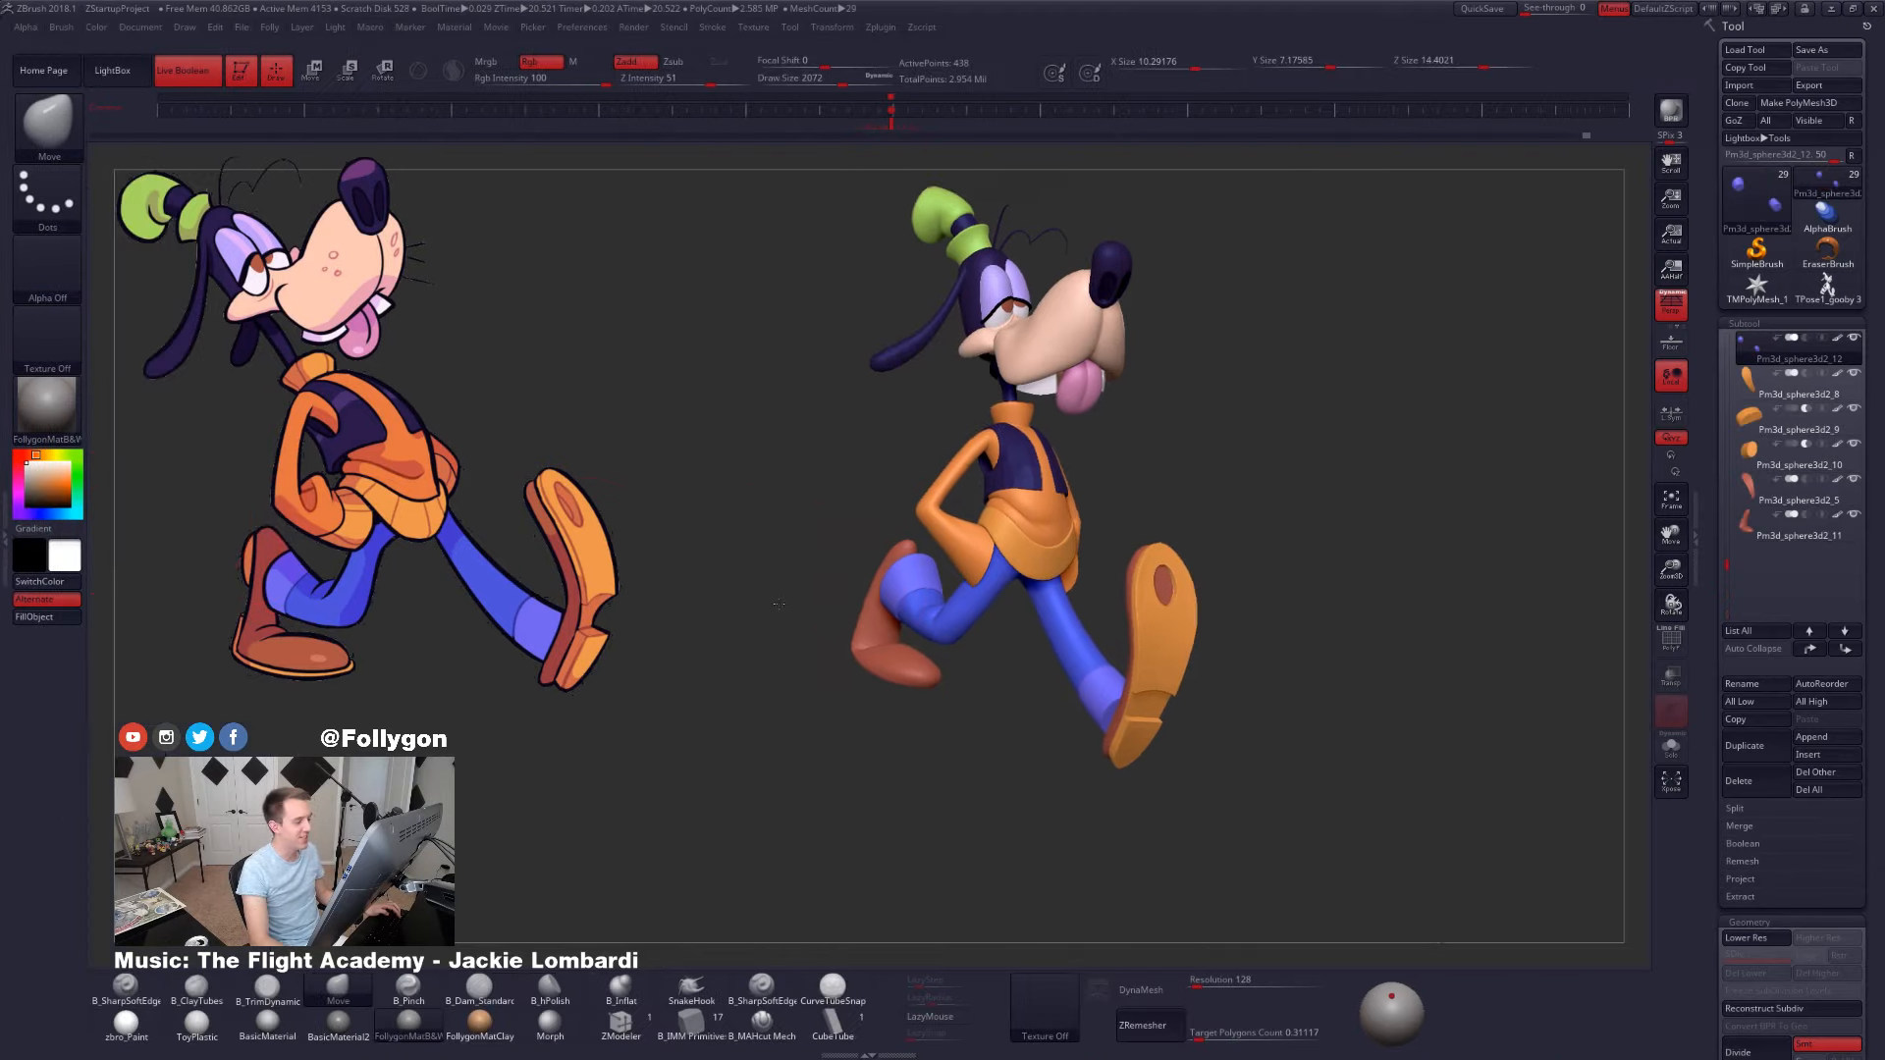
{"action": "mouse_move", "coordinate": [779, 604]}
{"action": "left_mouse_down"}
{"action": "mouse_move", "coordinate": [917, 589]}
{"action": "mouse_move", "coordinate": [951, 608]}
{"action": "mouse_move", "coordinate": [794, 579]}
{"action": "left_mouse_up"}
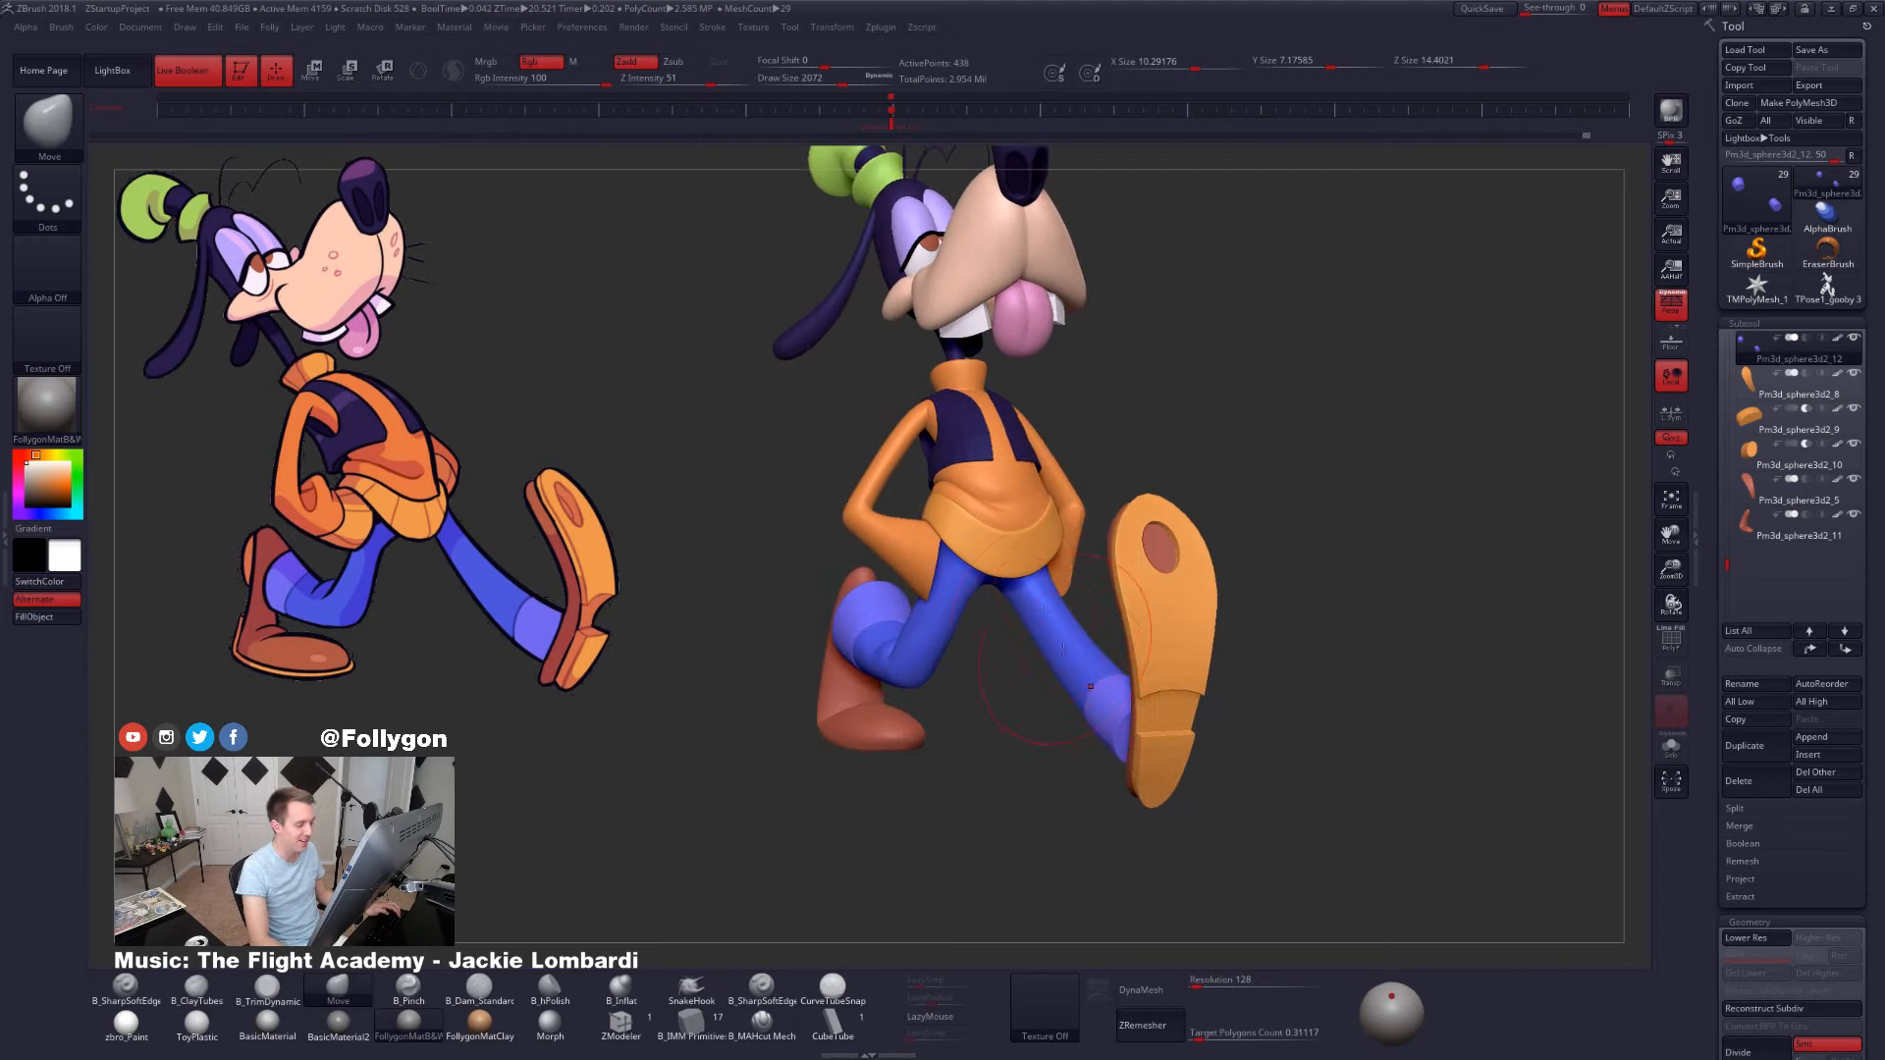
- Select the blue trousers subtool, set the Move brush draw size to 1111, and isolate the trousers in solo view
{"action": "key", "text": "ctrl+shift+f"}
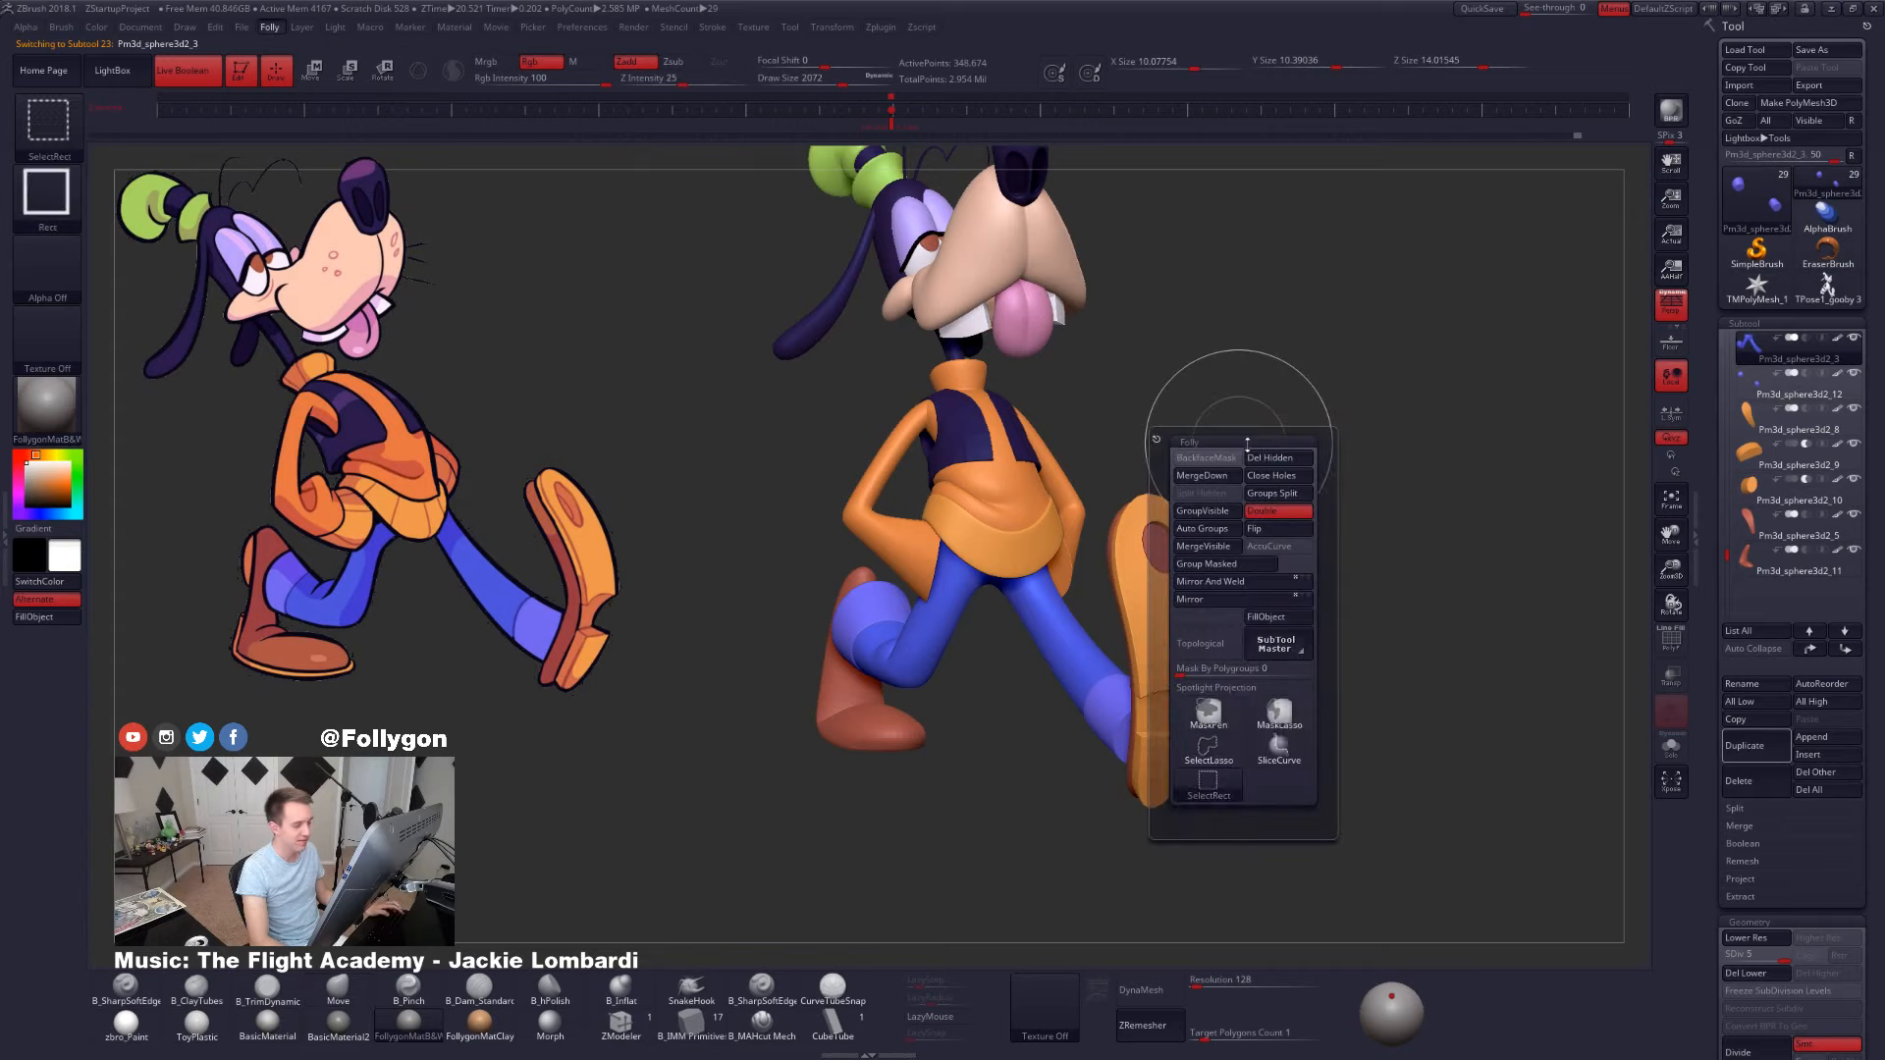
{"action": "key", "text": "ctrl+shift+f"}
{"action": "left_click", "coordinate": [1263, 717], "text": "ctrl+shift"}
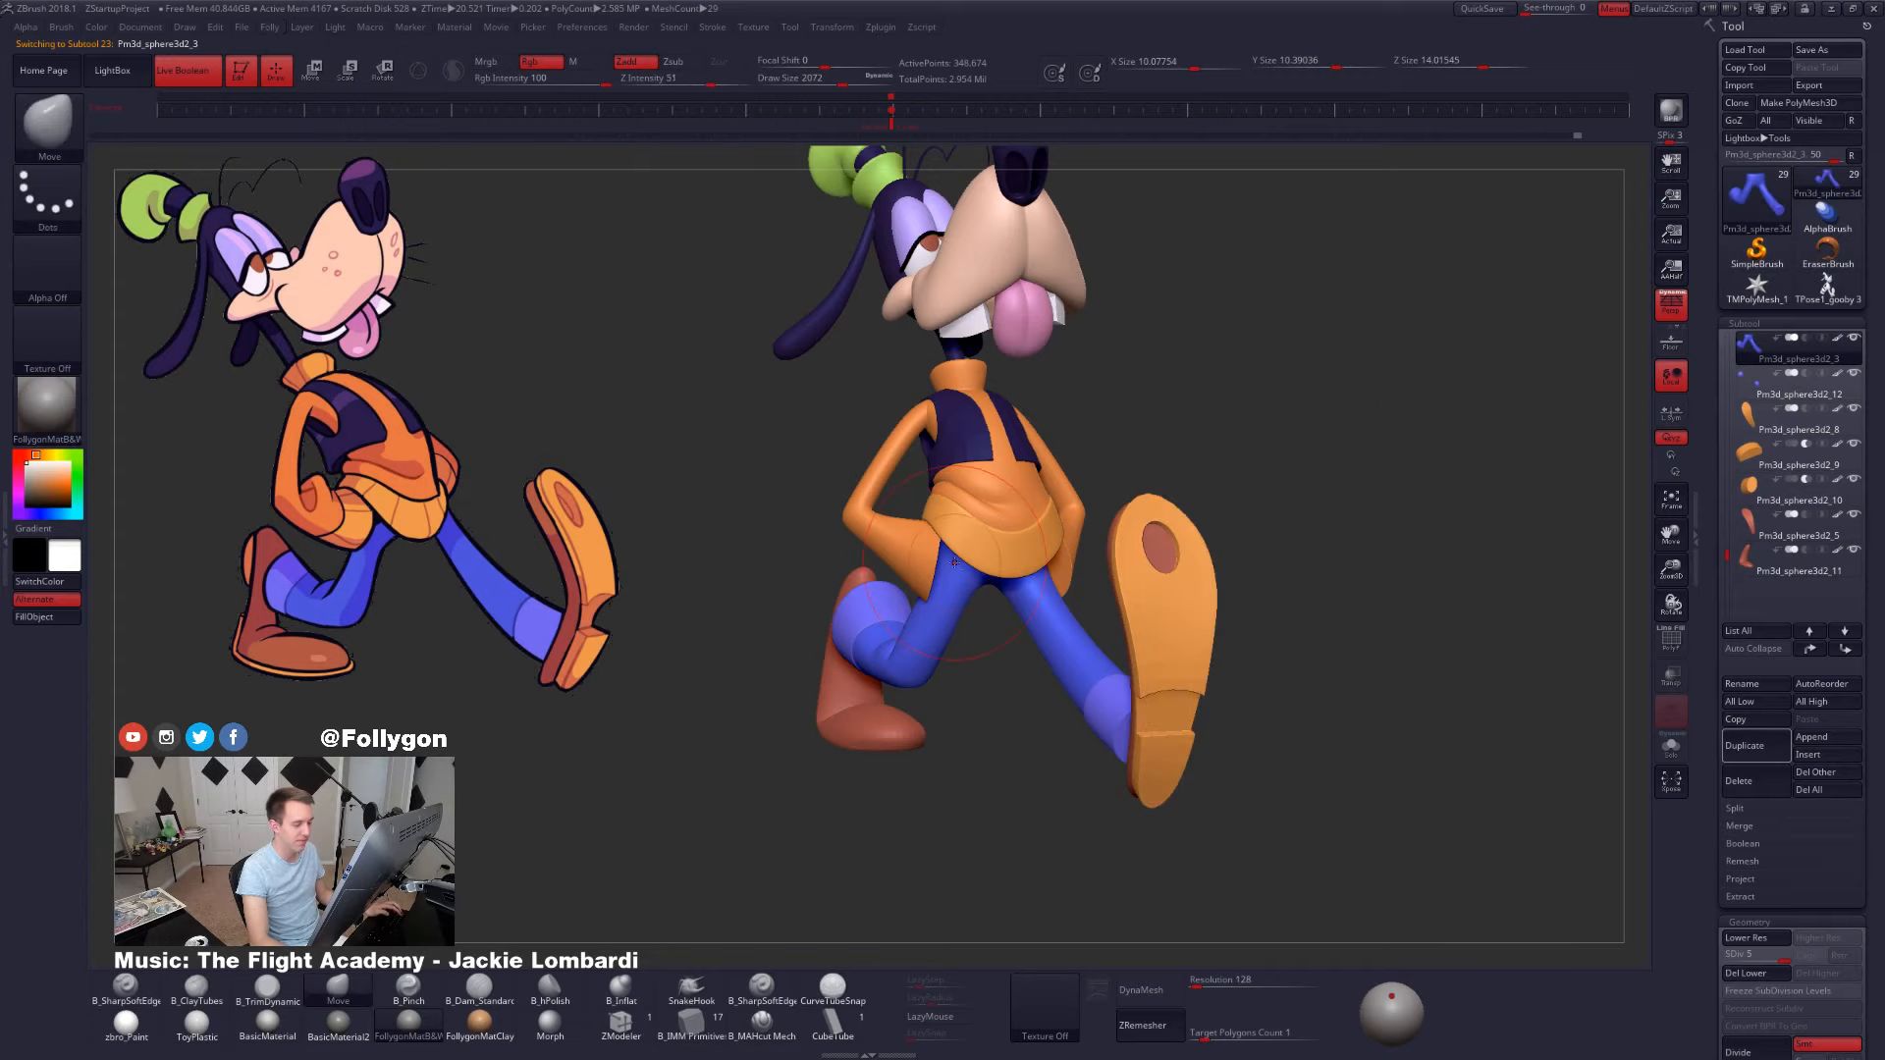
{"action": "mouse_move", "coordinate": [982, 653]}
{"action": "left_mouse_down", "text": "alt"}
{"action": "mouse_move", "coordinate": [996, 668]}
{"action": "mouse_move", "coordinate": [928, 708]}
{"action": "left_mouse_up", "text": "alt"}
{"action": "key", "text": "space"}
{"action": "left_click_drag", "start_coordinate": [1045, 607], "coordinate": [1013, 600]}
{"action": "right_click_drag", "start_coordinate": [1013, 601], "coordinate": [913, 600]}
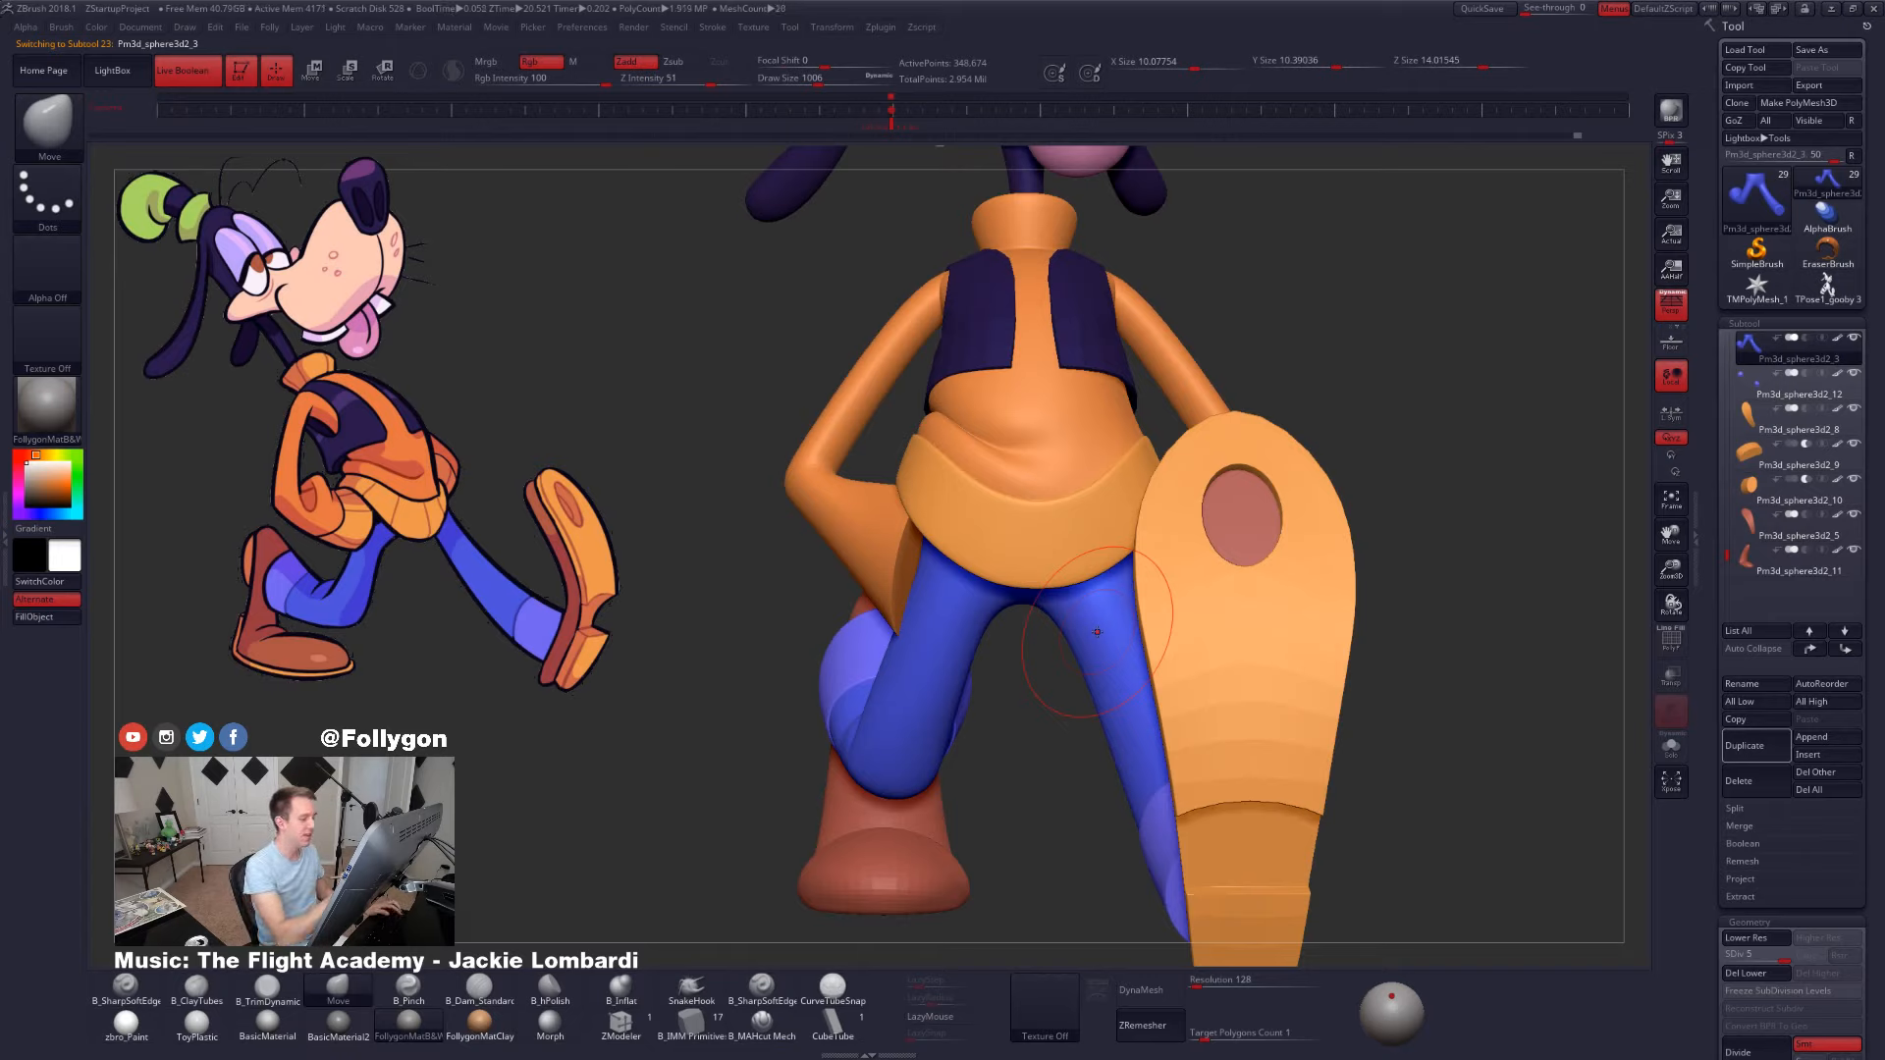
{"action": "key", "text": "space"}
{"action": "left_click_drag", "start_coordinate": [1038, 600], "coordinate": [1023, 601]}
{"action": "key", "text": "alt+s"}
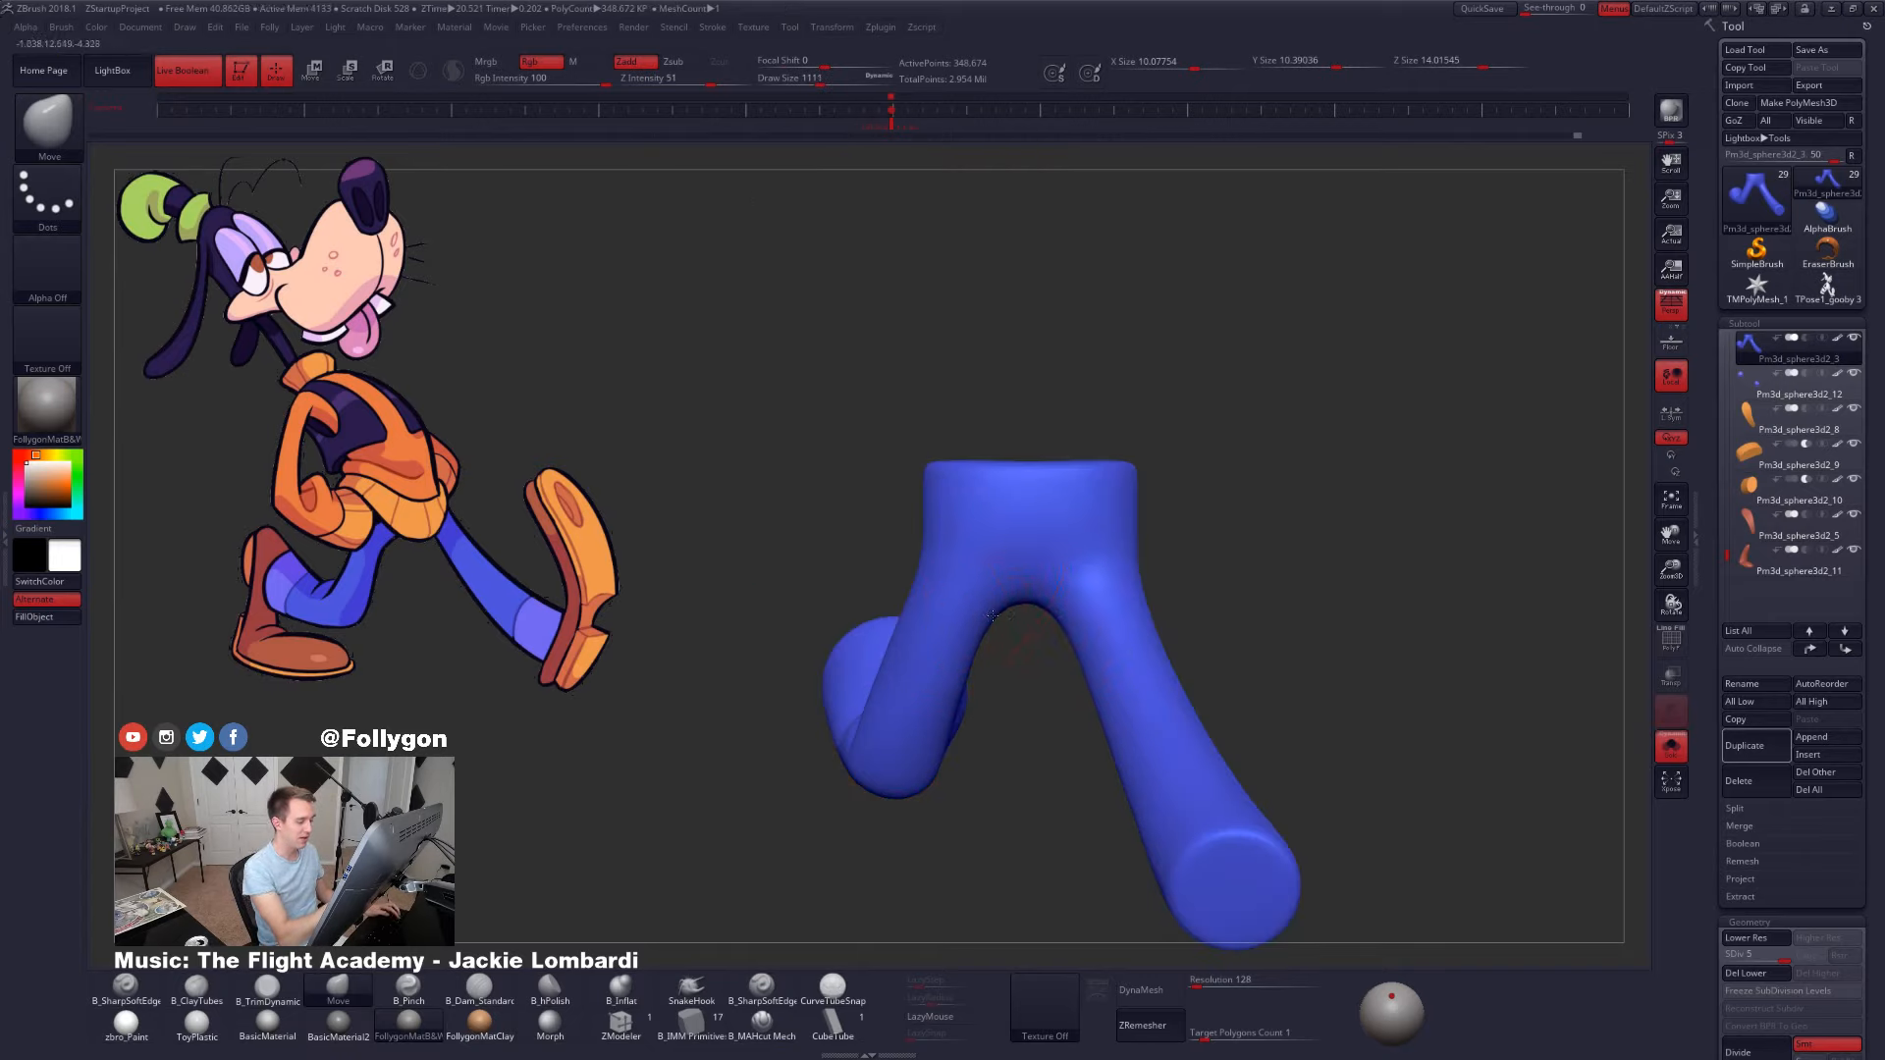
- Smooth the trousers between the legs at the crotch and lower their subdivision level to 2
{"action": "right_click_drag", "start_coordinate": [1049, 601], "coordinate": [1051, 620]}
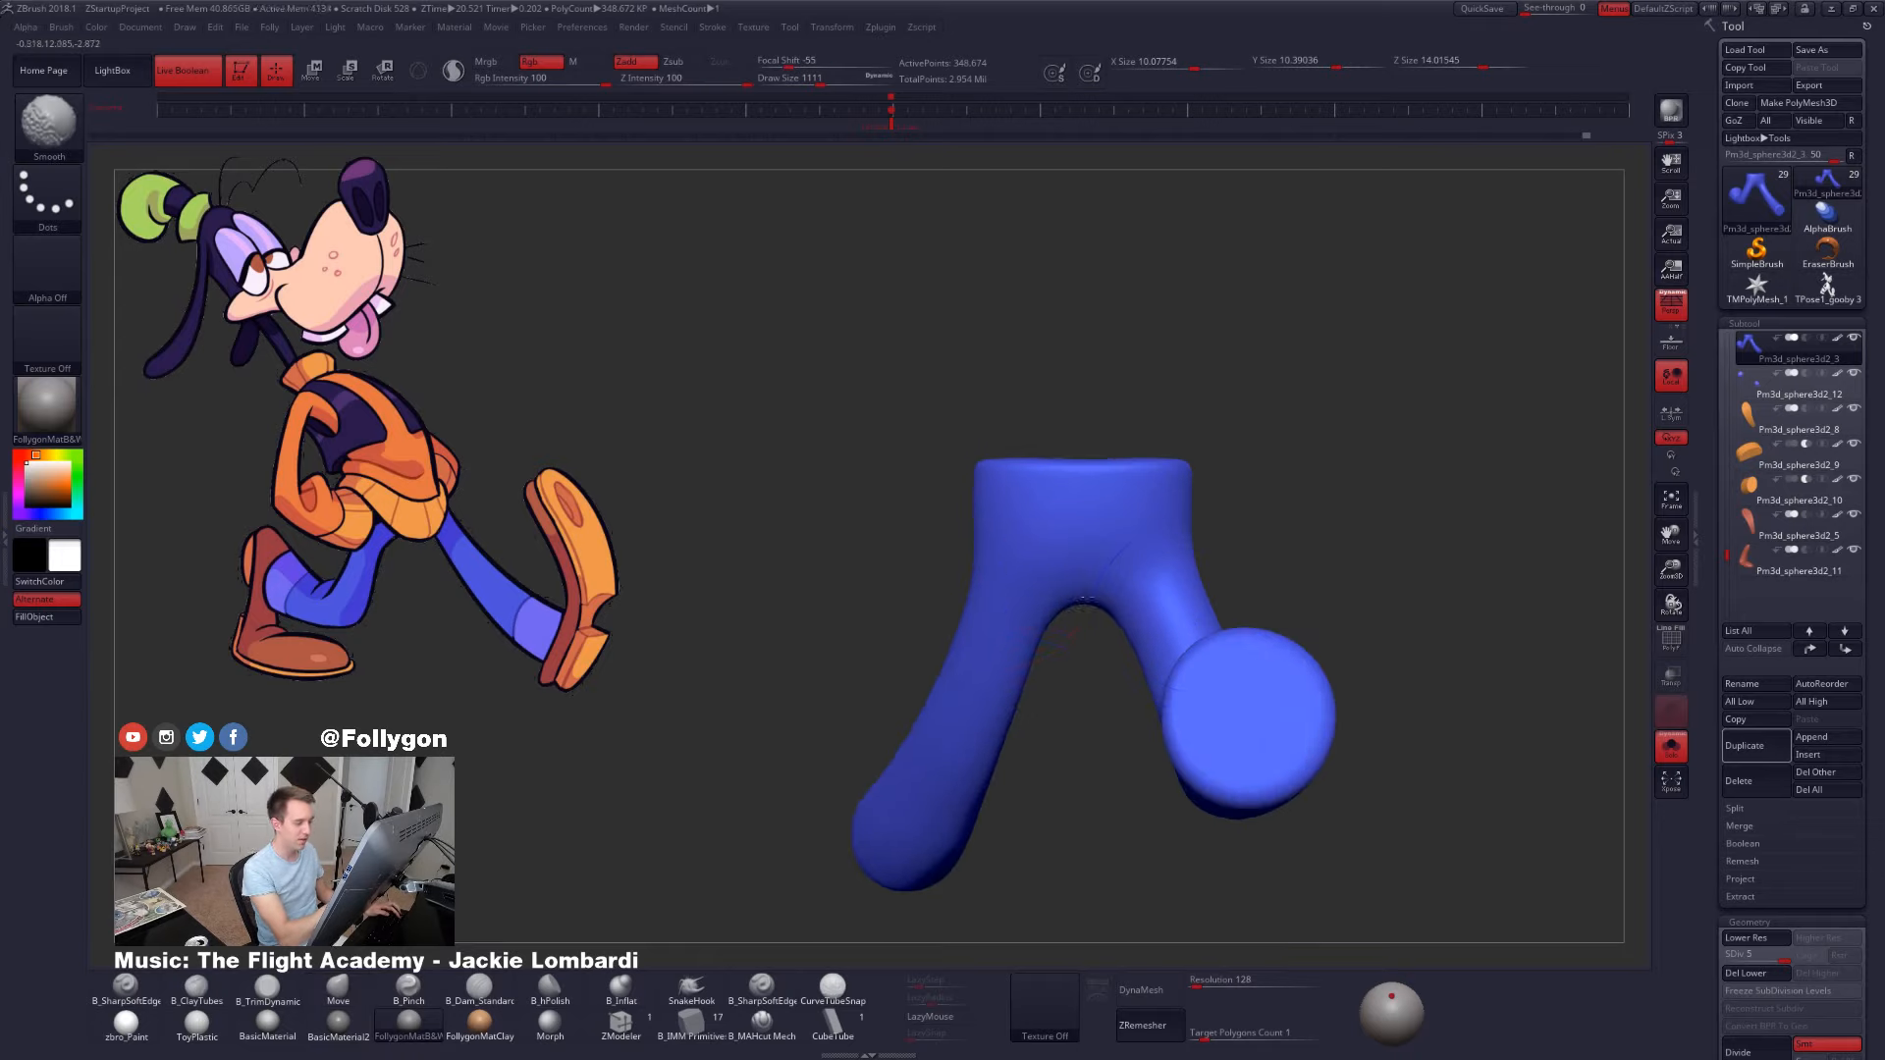
{"action": "right_click_drag", "start_coordinate": [1056, 622], "coordinate": [1095, 583]}
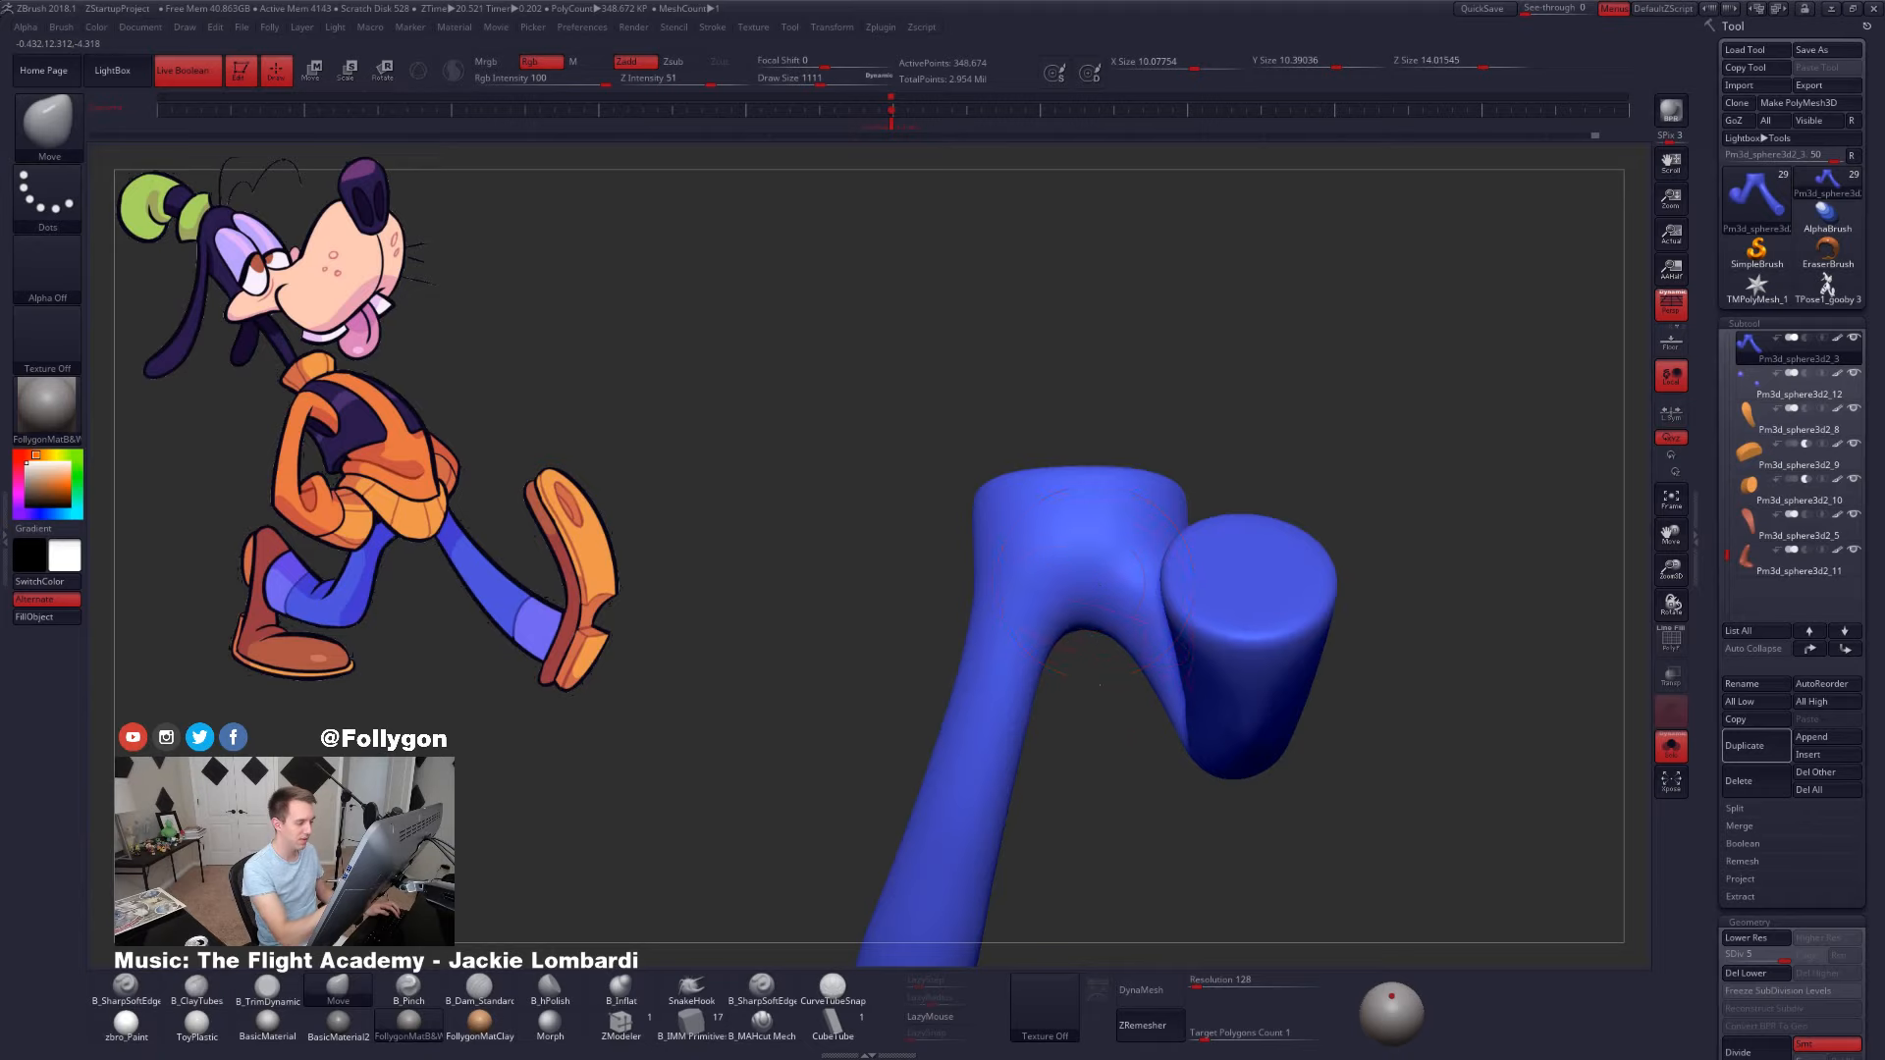
{"action": "right_click_drag", "start_coordinate": [1100, 684], "coordinate": [1096, 586]}
{"action": "key", "text": "shift+d"}
{"action": "key", "text": "shift+d"}
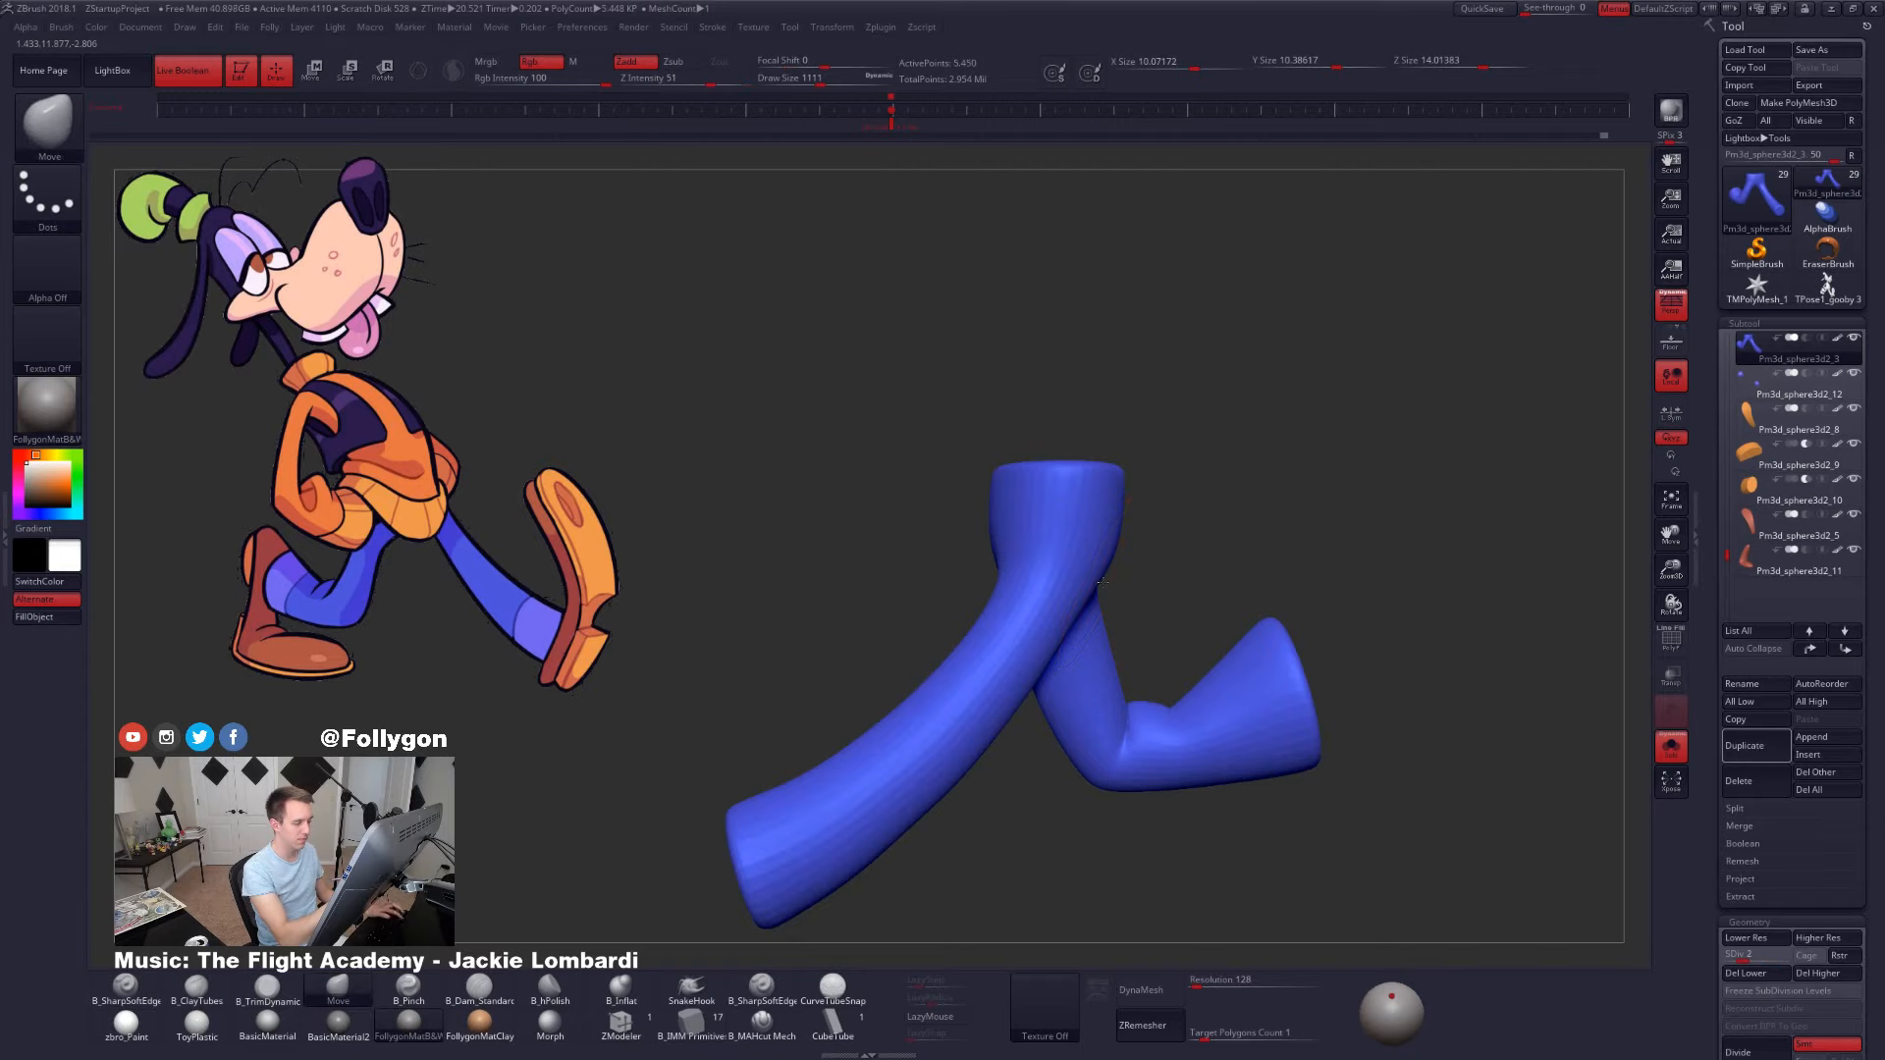
- Examine the trousers' shape alone and within the full figure from the side and front, with the draw size at 1338
{"action": "key", "text": "alt+s"}
{"action": "key", "text": "alt+s"}
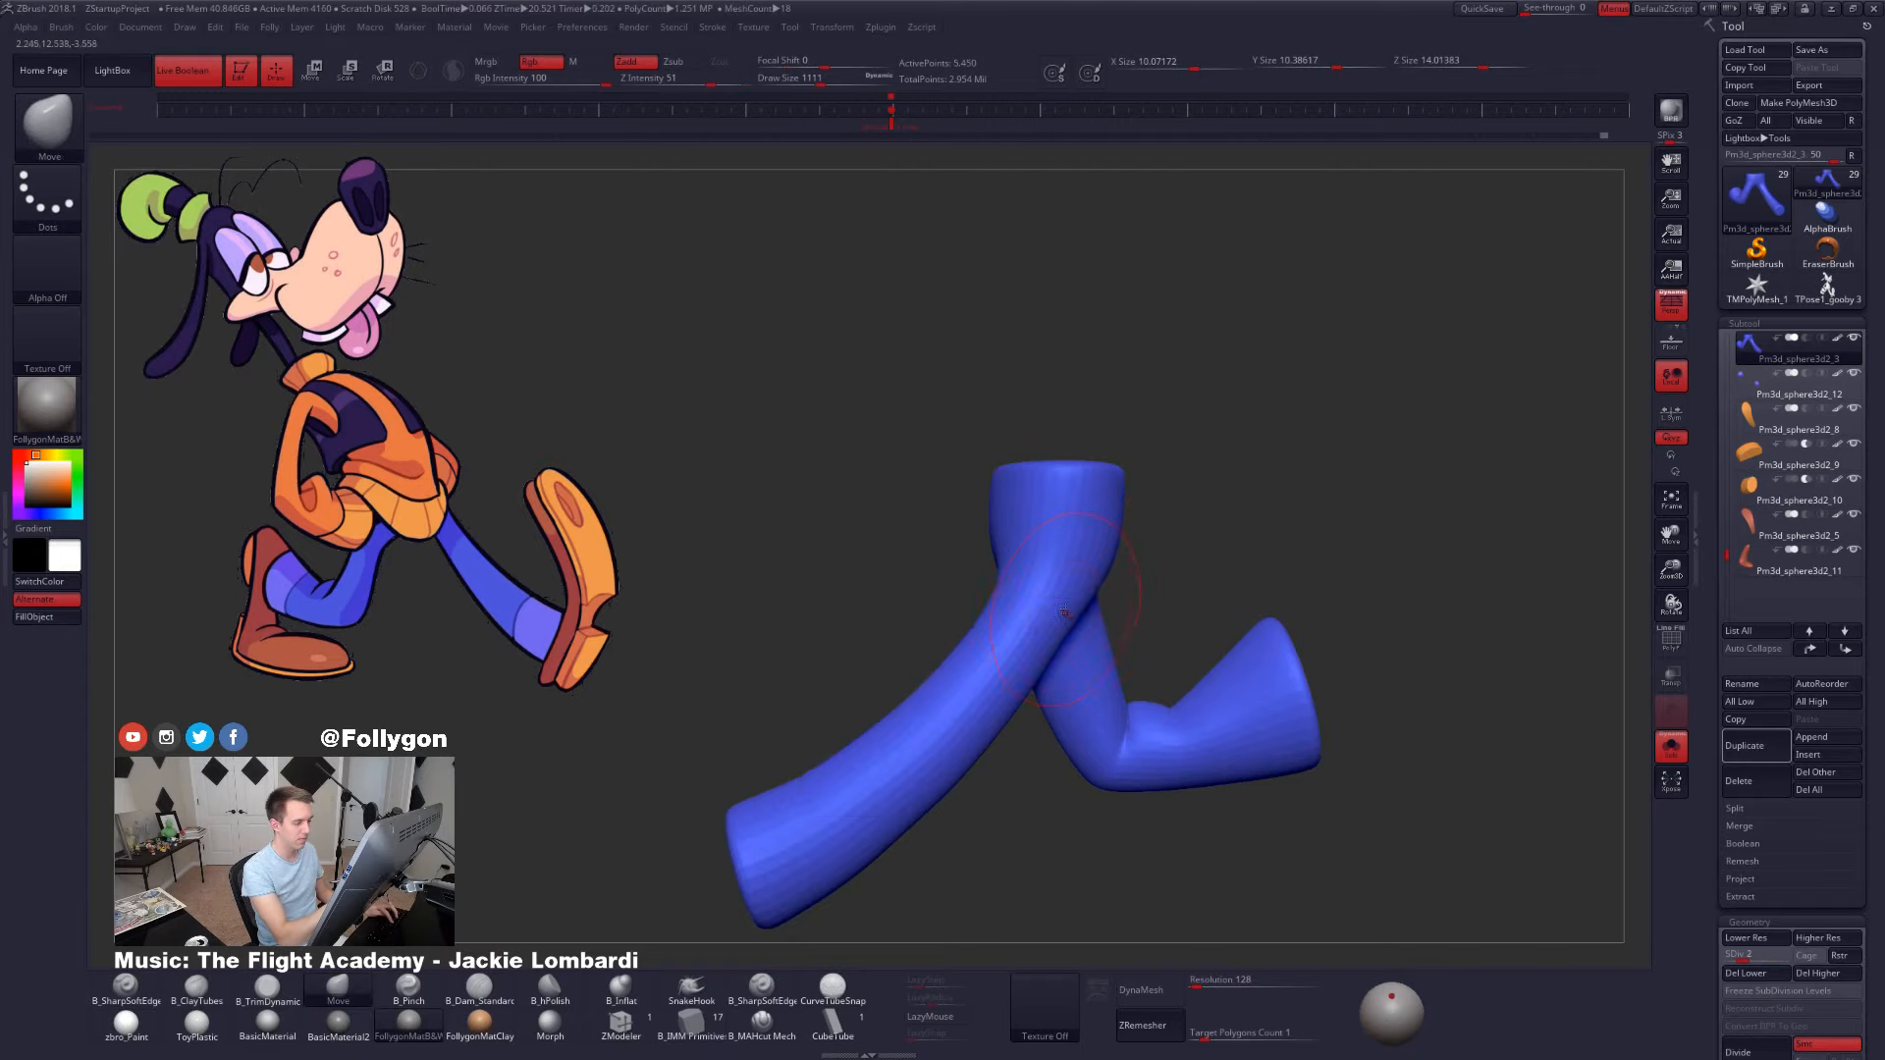
{"action": "key", "text": "s"}
{"action": "left_click_drag", "start_coordinate": [1031, 578], "coordinate": [1047, 576]}
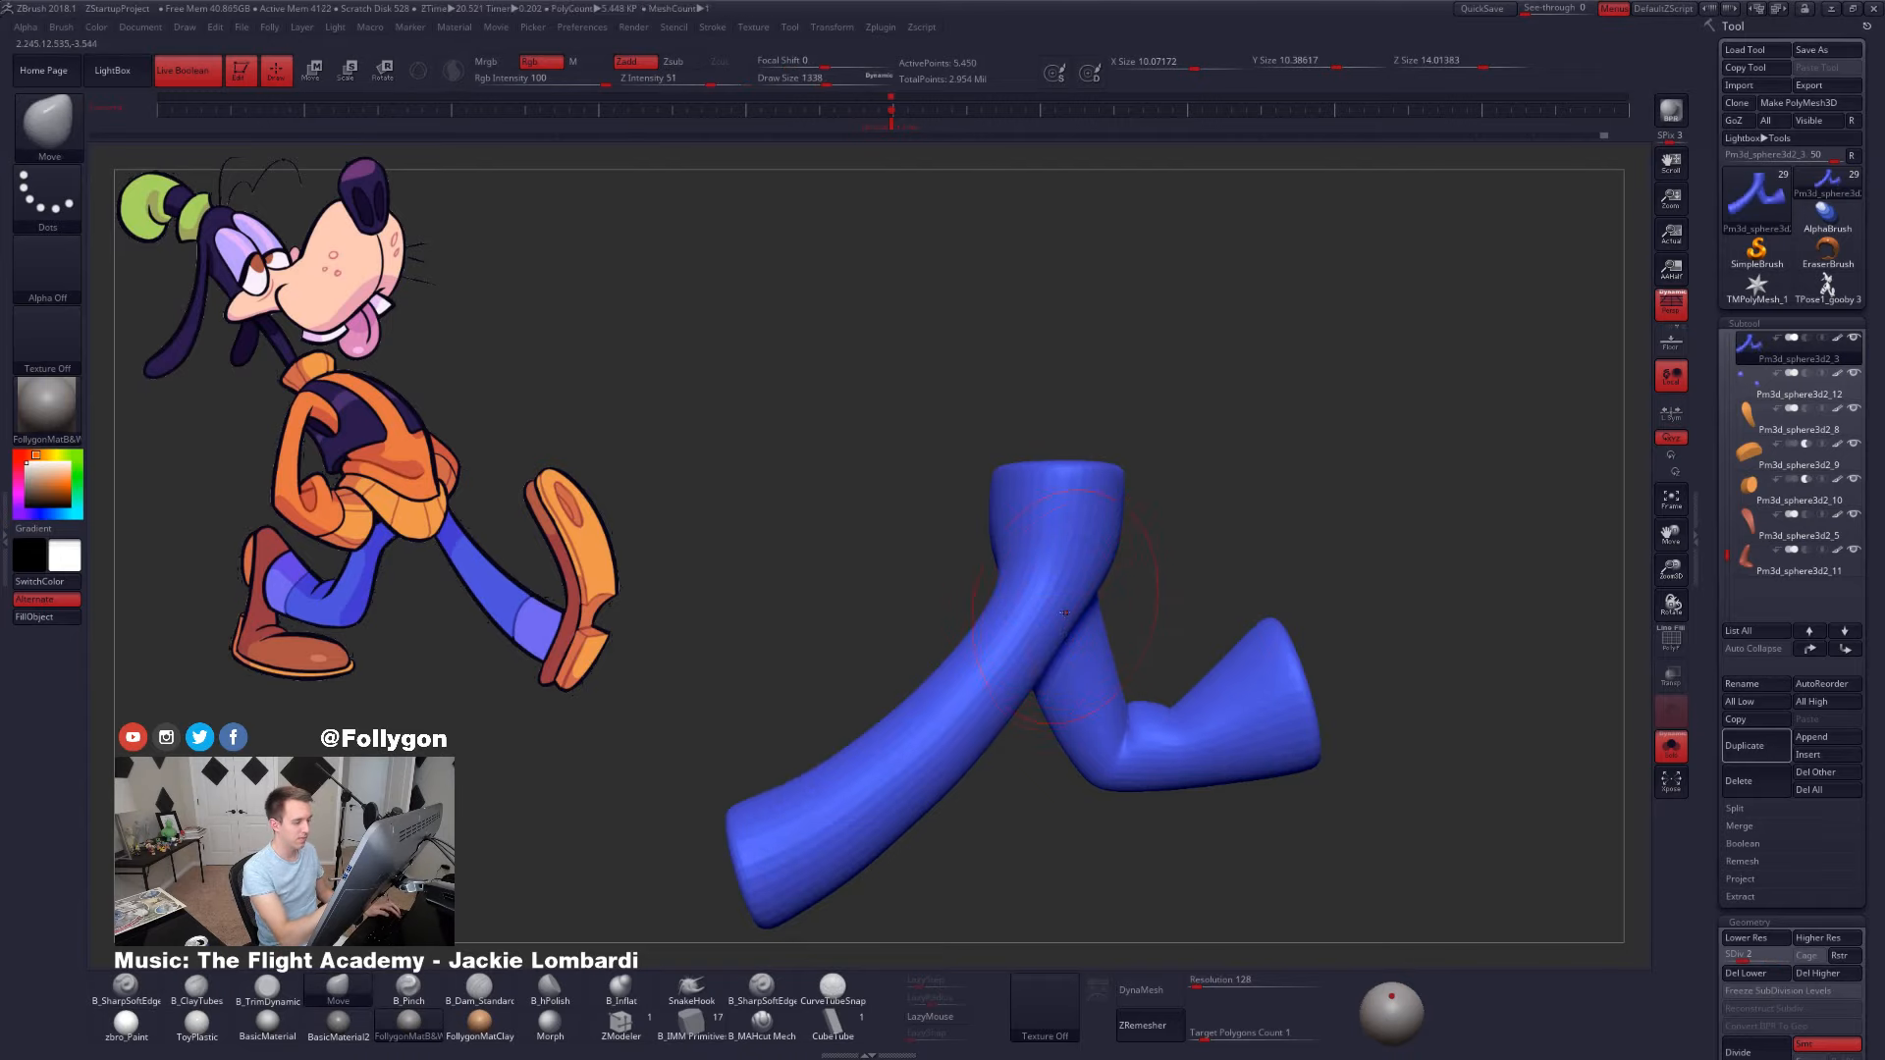
{"action": "left_click_drag", "start_coordinate": [1158, 599], "coordinate": [1306, 594]}
{"action": "left_click_drag", "start_coordinate": [1178, 648], "coordinate": [1295, 614], "text": "alt"}
{"action": "key", "text": "alt+s"}
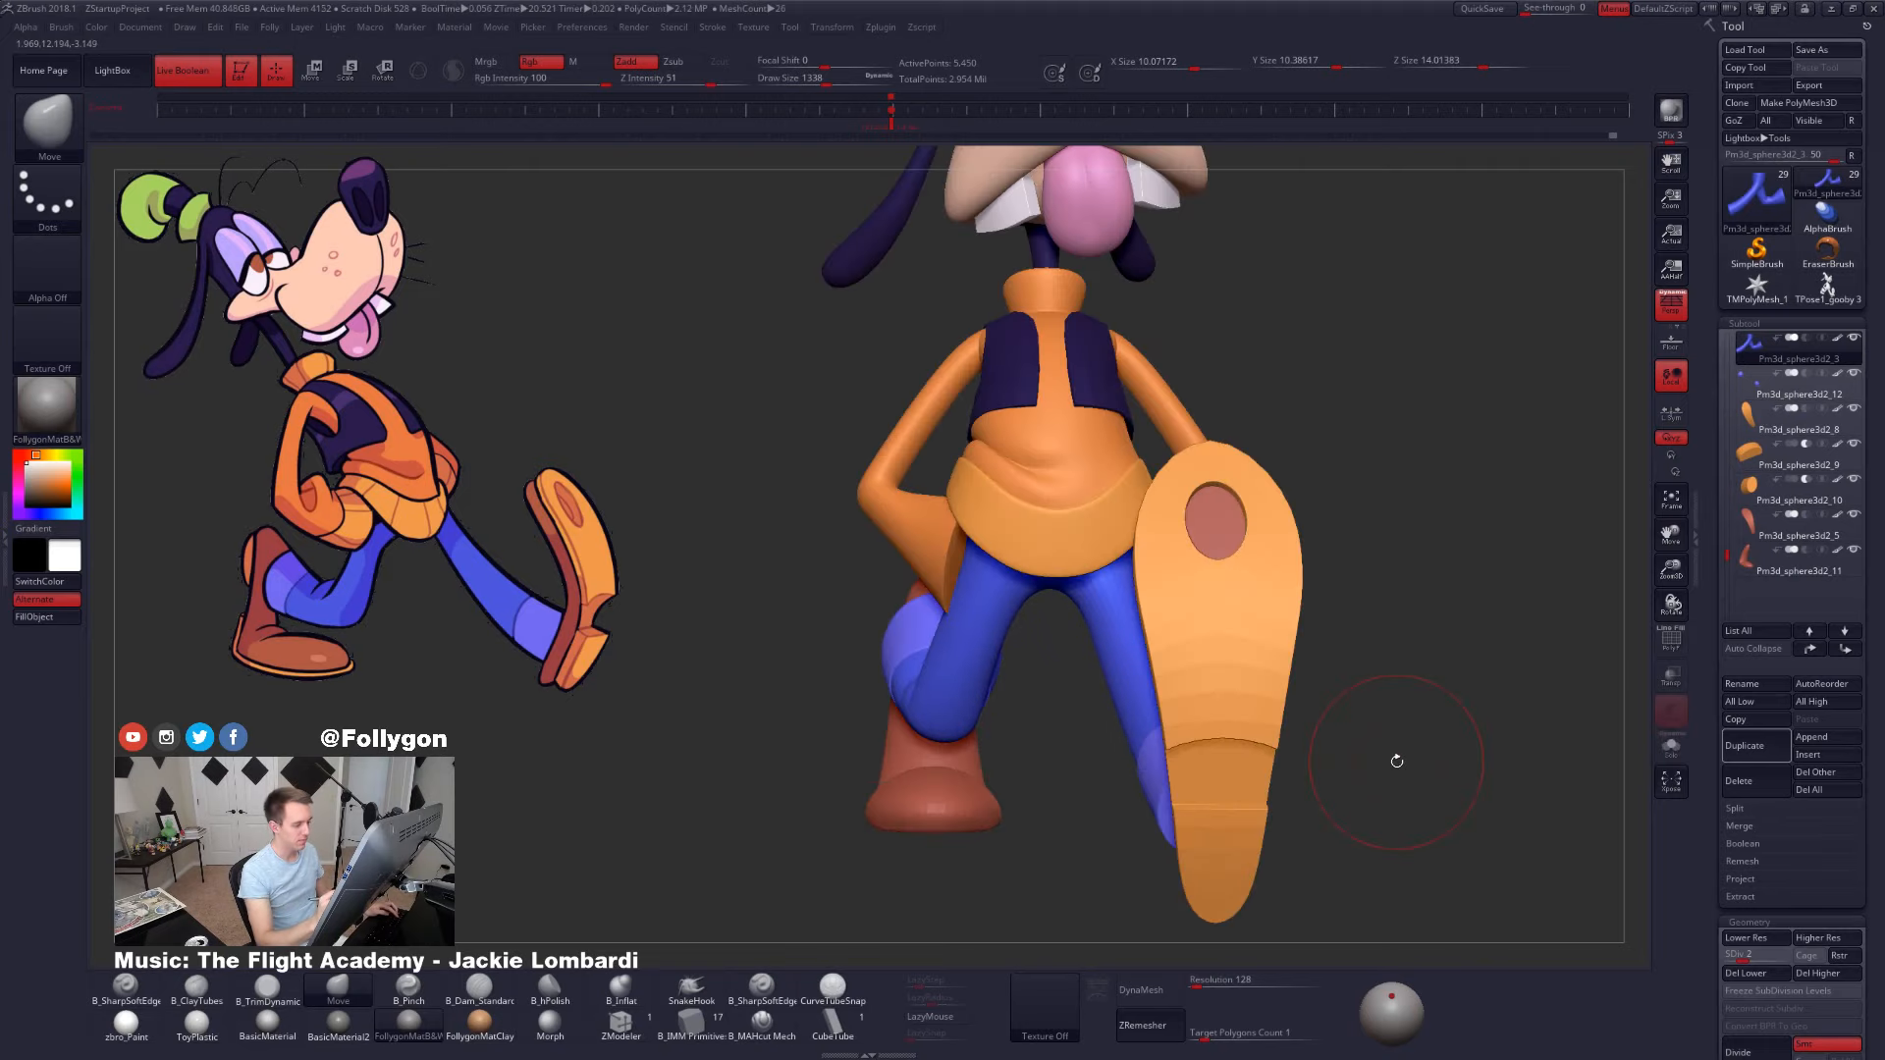
{"action": "key", "text": "shift+f"}
{"action": "left_click_drag", "start_coordinate": [1393, 769], "coordinate": [1257, 719]}
{"action": "key", "text": "shift+f"}
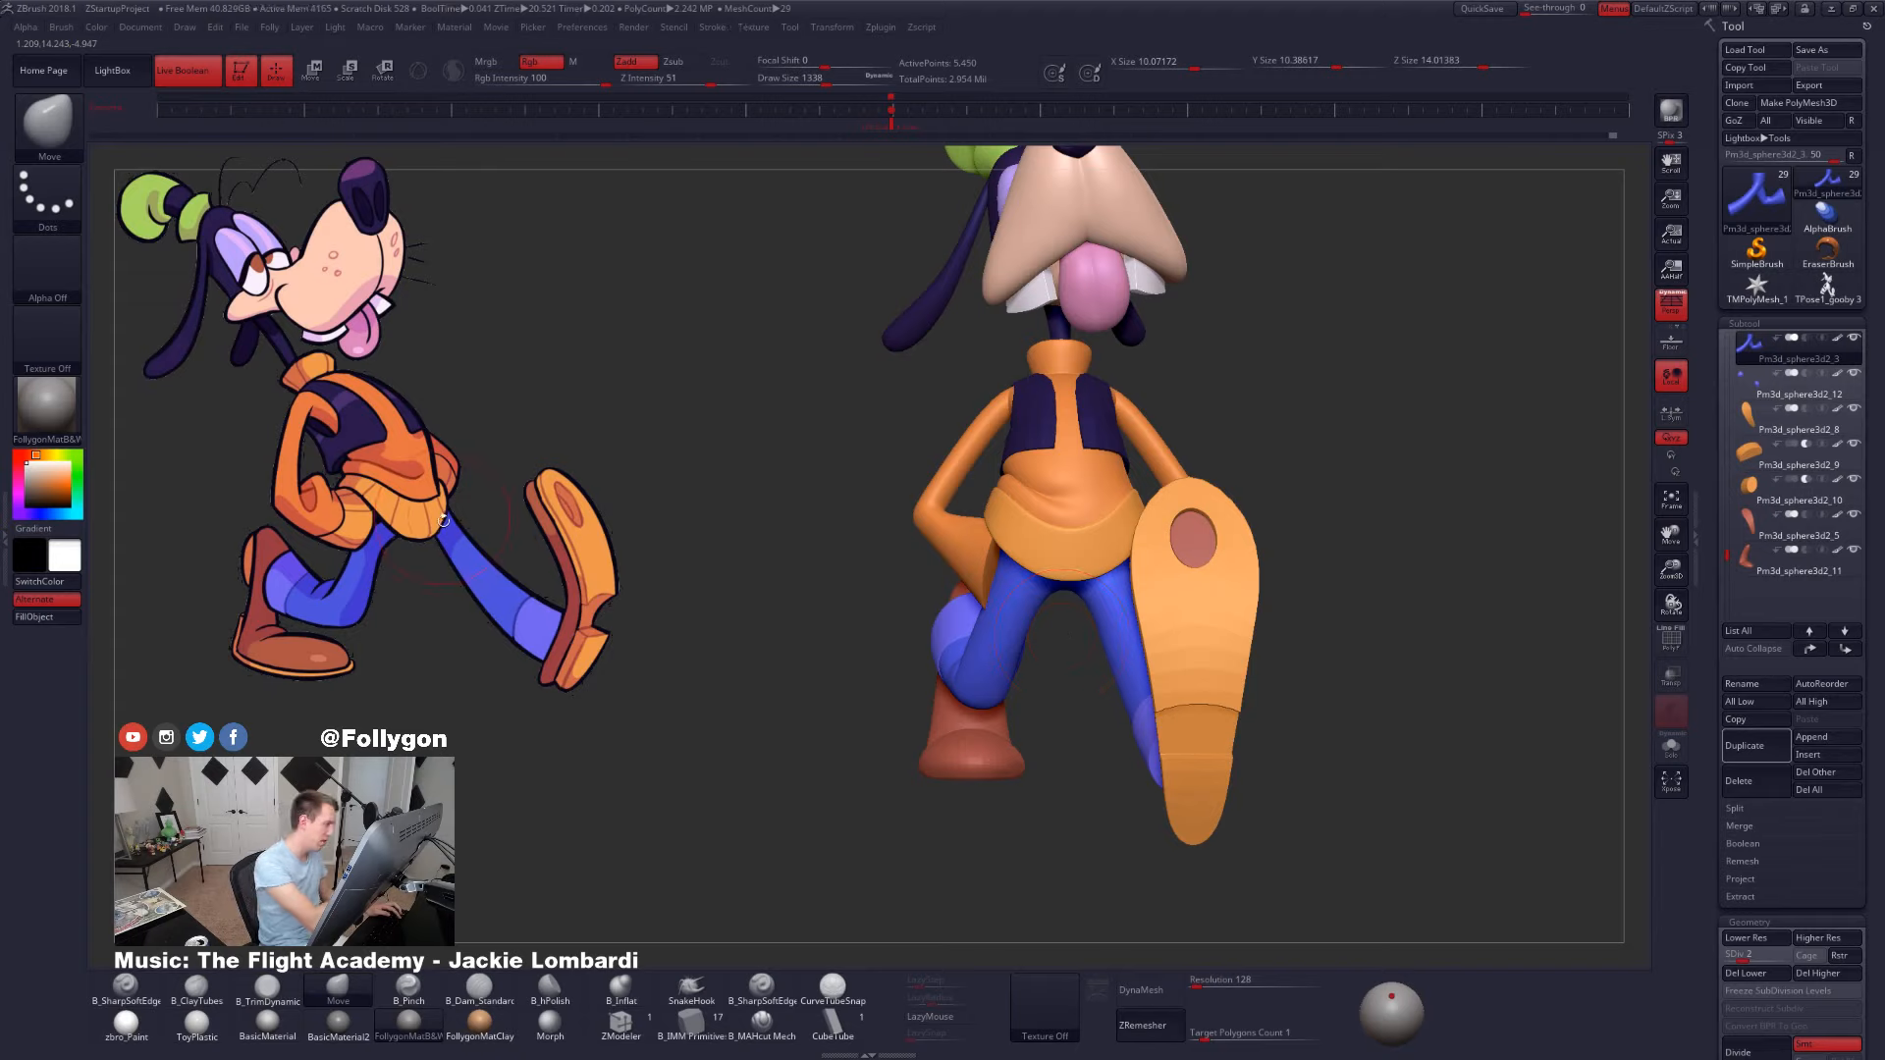
{"action": "key", "text": "alt+s"}
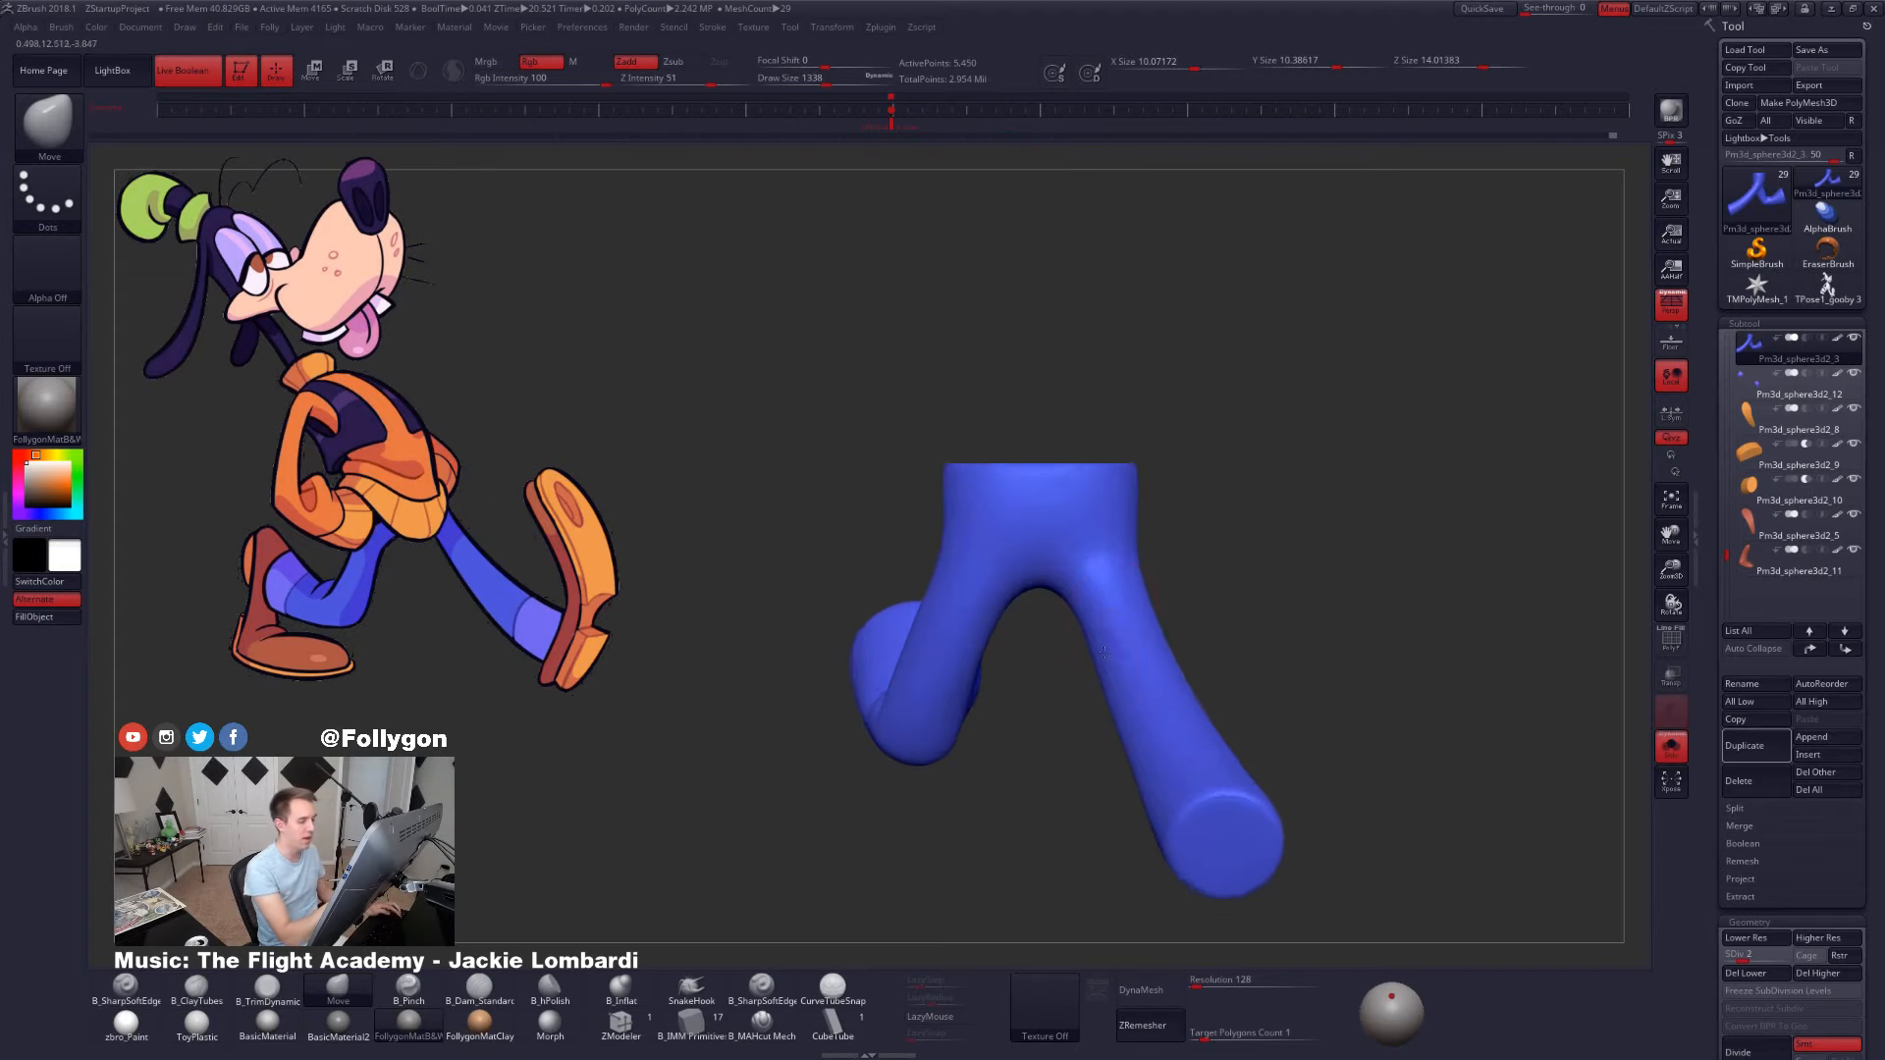
- Raise the trousers to subdivision level 5 and set up the B_MAHcut Mech brush with a draw size of 556
{"action": "key", "text": "space"}
{"action": "key", "text": "d"}
{"action": "key", "text": "d"}
{"action": "key", "text": "d"}
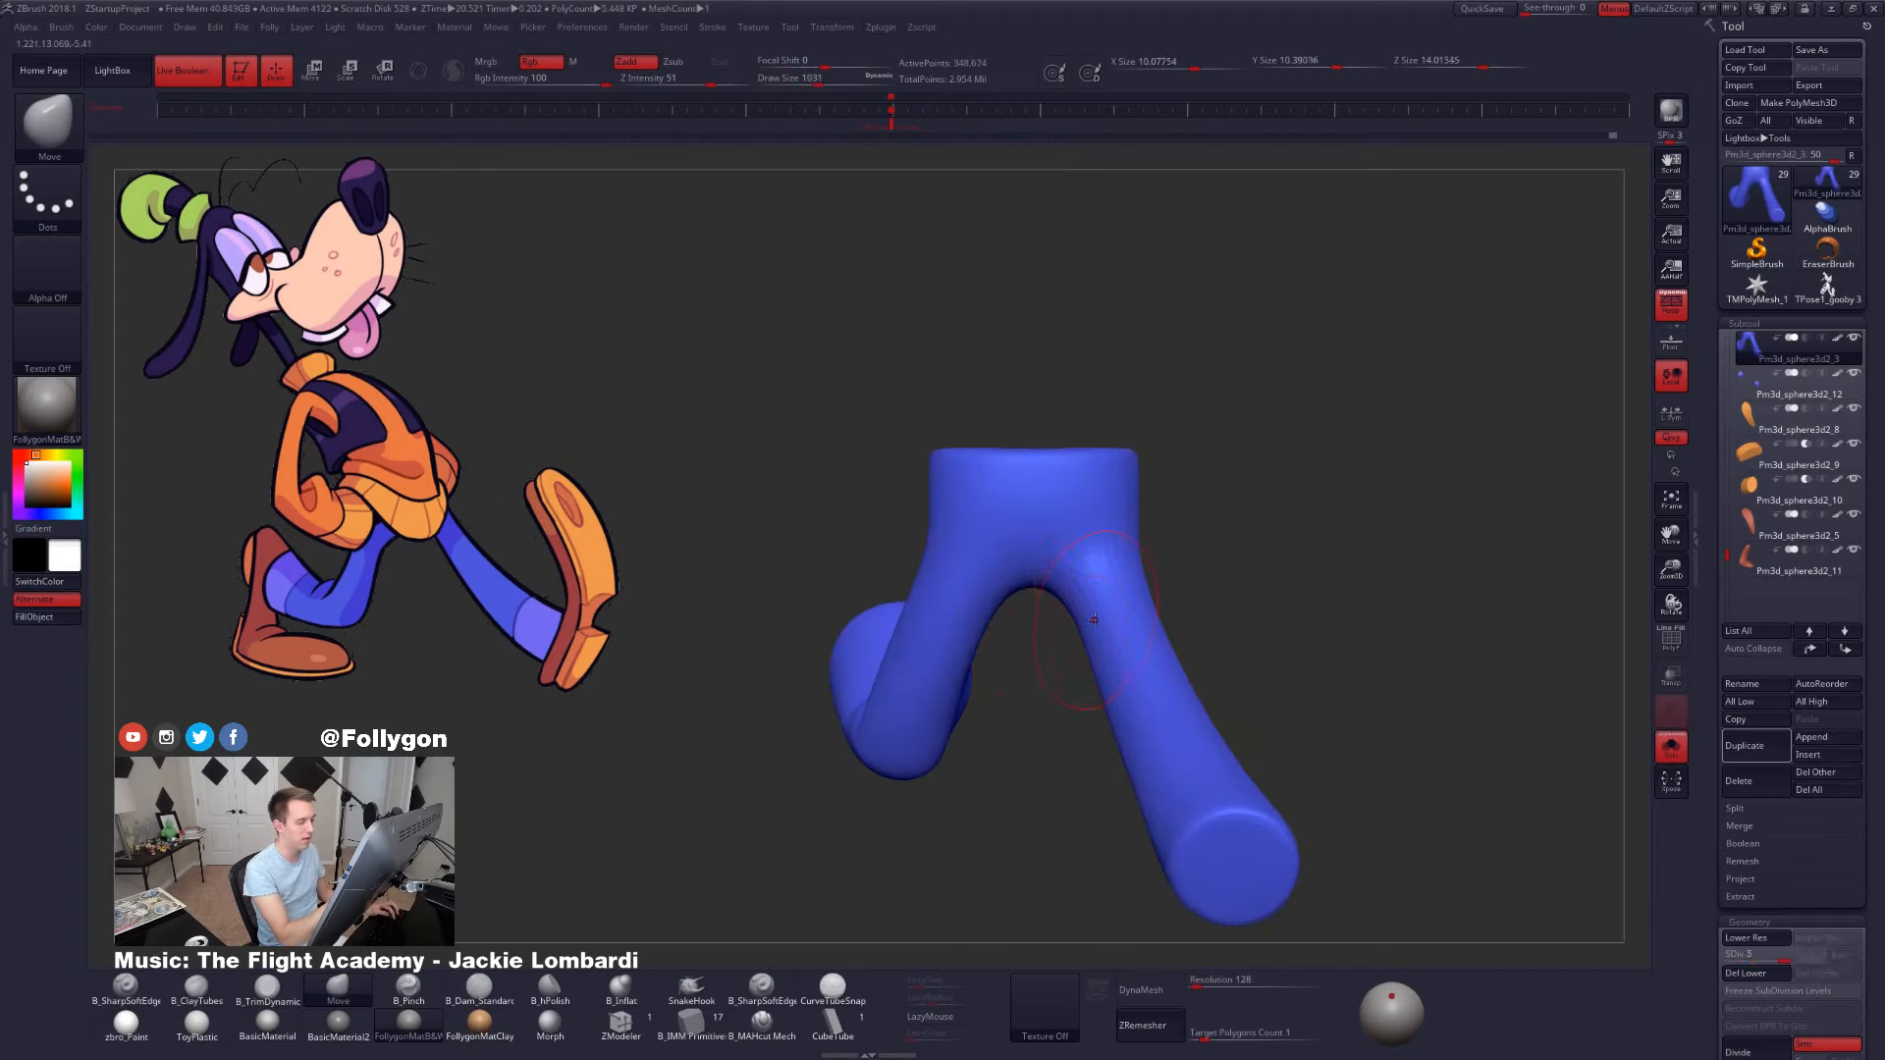
{"action": "left_click", "coordinate": [775, 1022]}
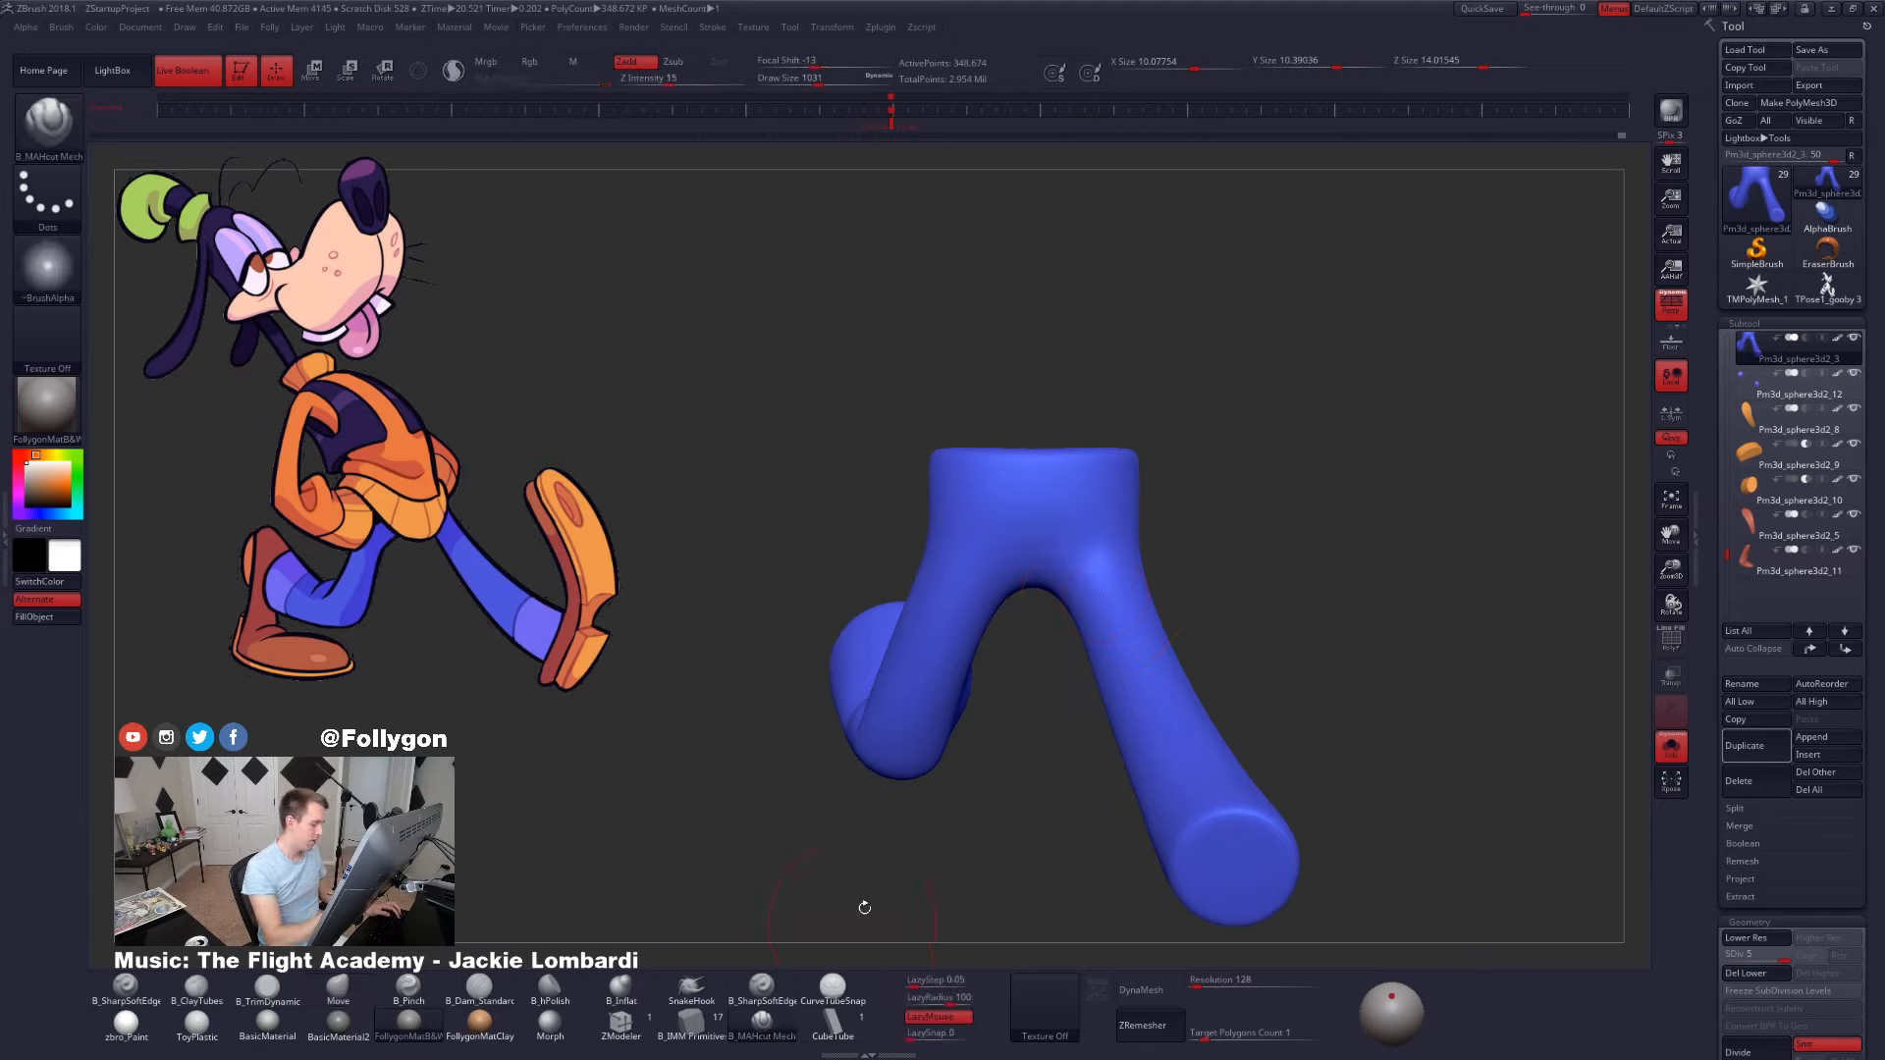
{"action": "key", "text": "space"}
{"action": "left_click_drag", "start_coordinate": [1109, 599], "coordinate": [1100, 600]}
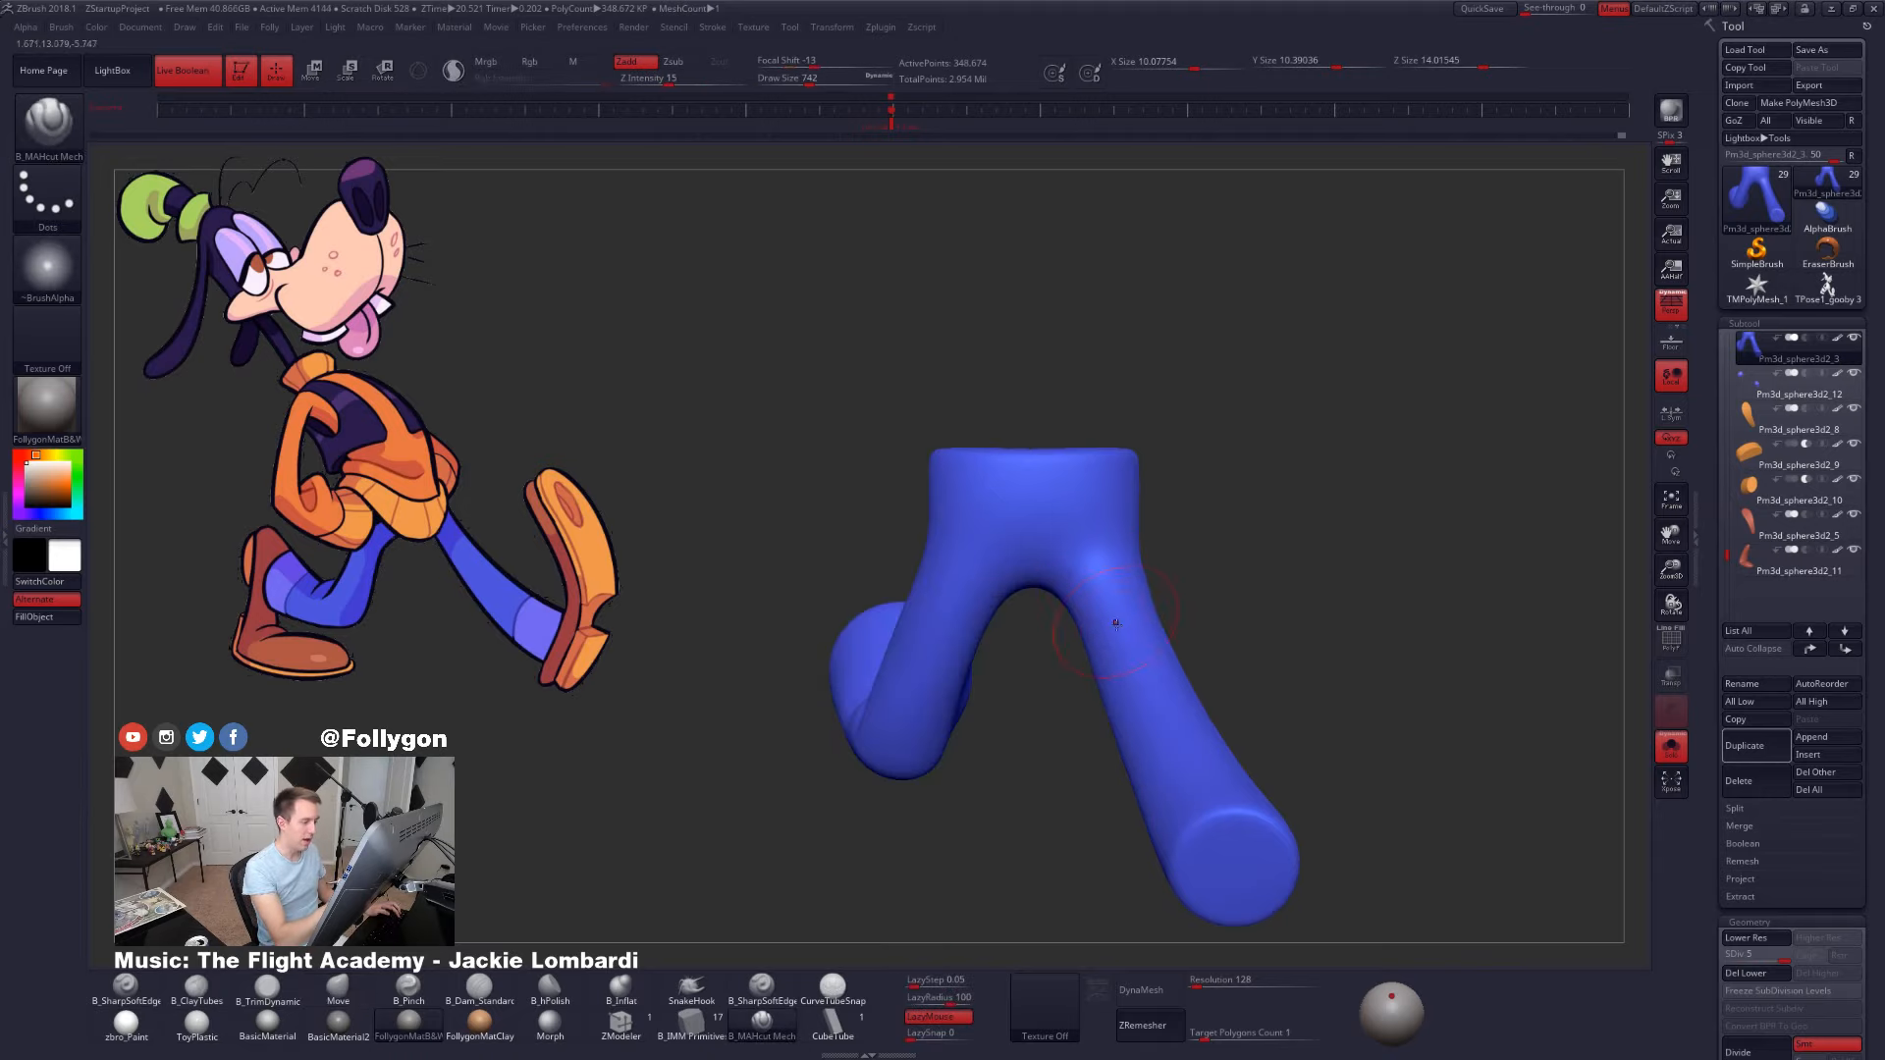
{"action": "mouse_move", "coordinate": [1144, 659]}
{"action": "right_mouse_down", "text": "alt"}
{"action": "mouse_move", "coordinate": [1177, 732]}
{"action": "mouse_move", "coordinate": [1129, 801]}
{"action": "right_mouse_up", "text": "alt"}
{"action": "key", "text": "space"}
{"action": "left_click_drag", "start_coordinate": [1125, 656], "coordinate": [1118, 656]}
- Carve a crease around the top of the front trouser leg, just below the hips, with the B_MAHcut Mech brush
{"action": "right_click_drag", "start_coordinate": [1114, 660], "coordinate": [1127, 731]}
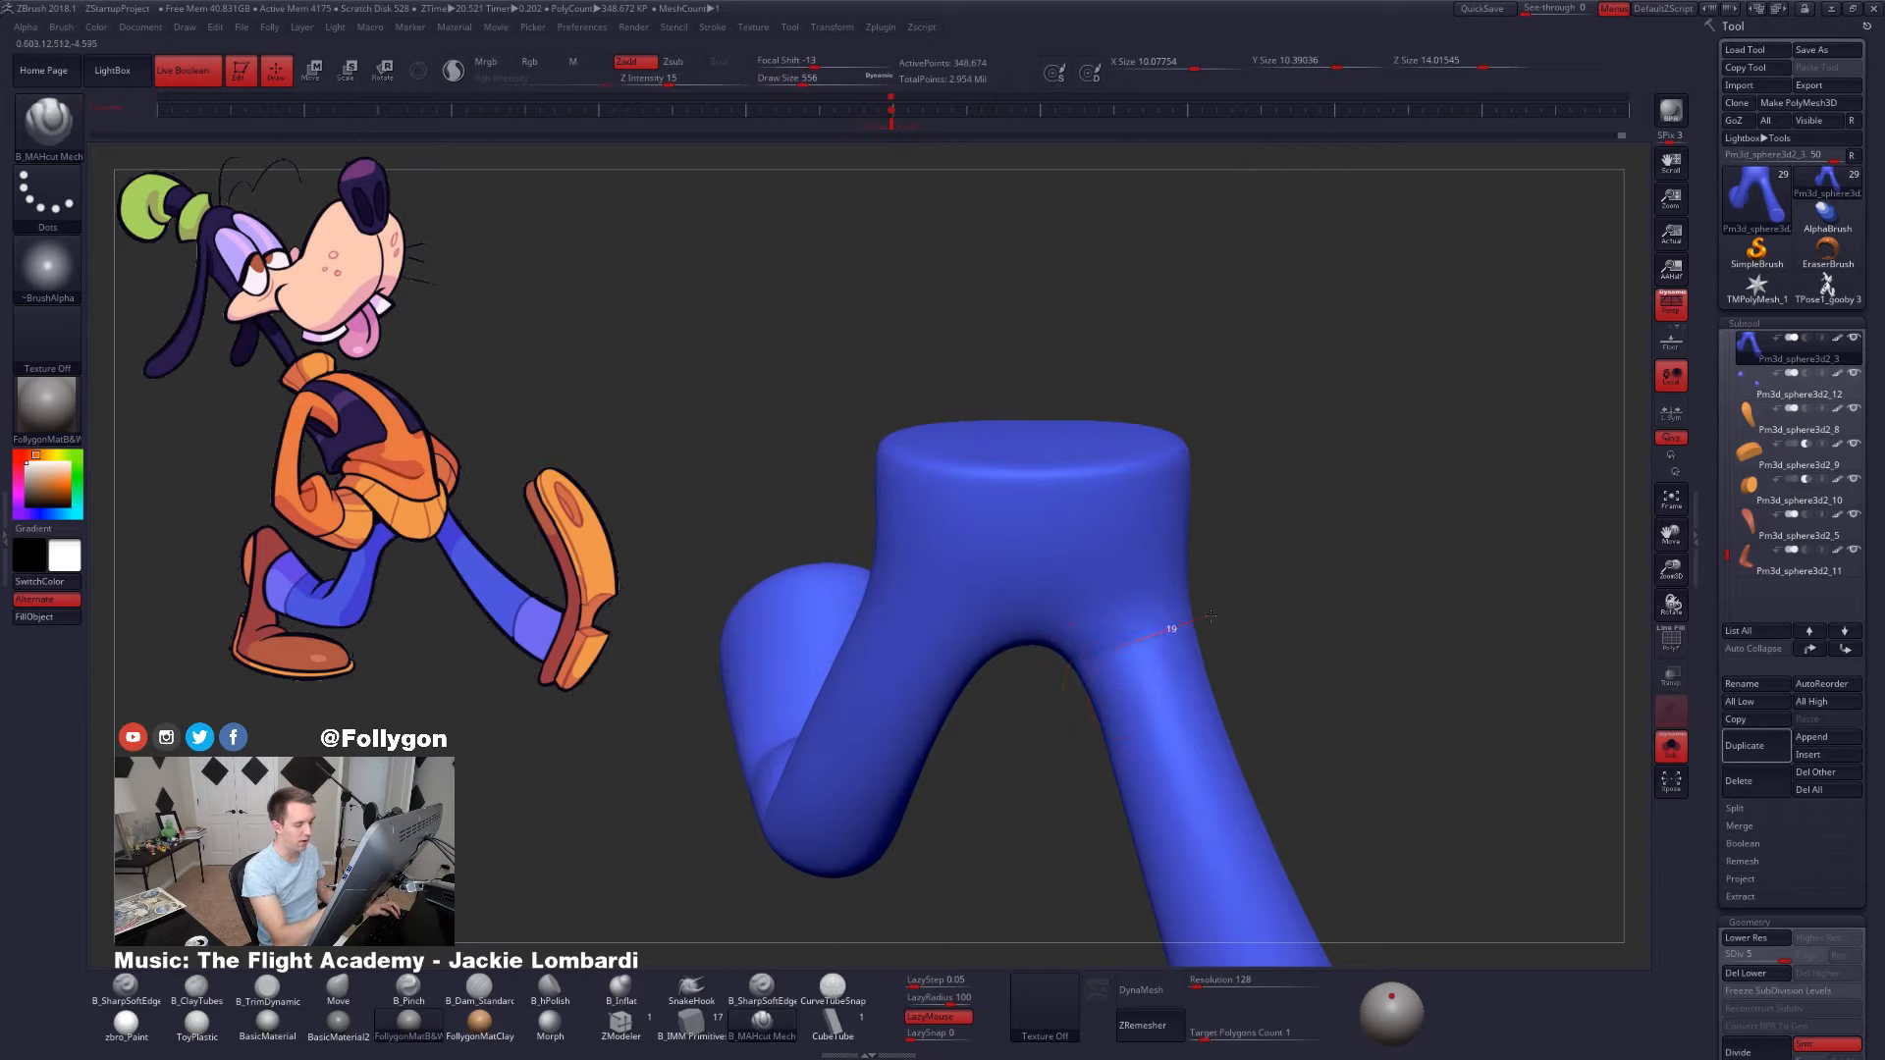
{"action": "right_click_drag", "start_coordinate": [1221, 622], "coordinate": [1169, 632]}
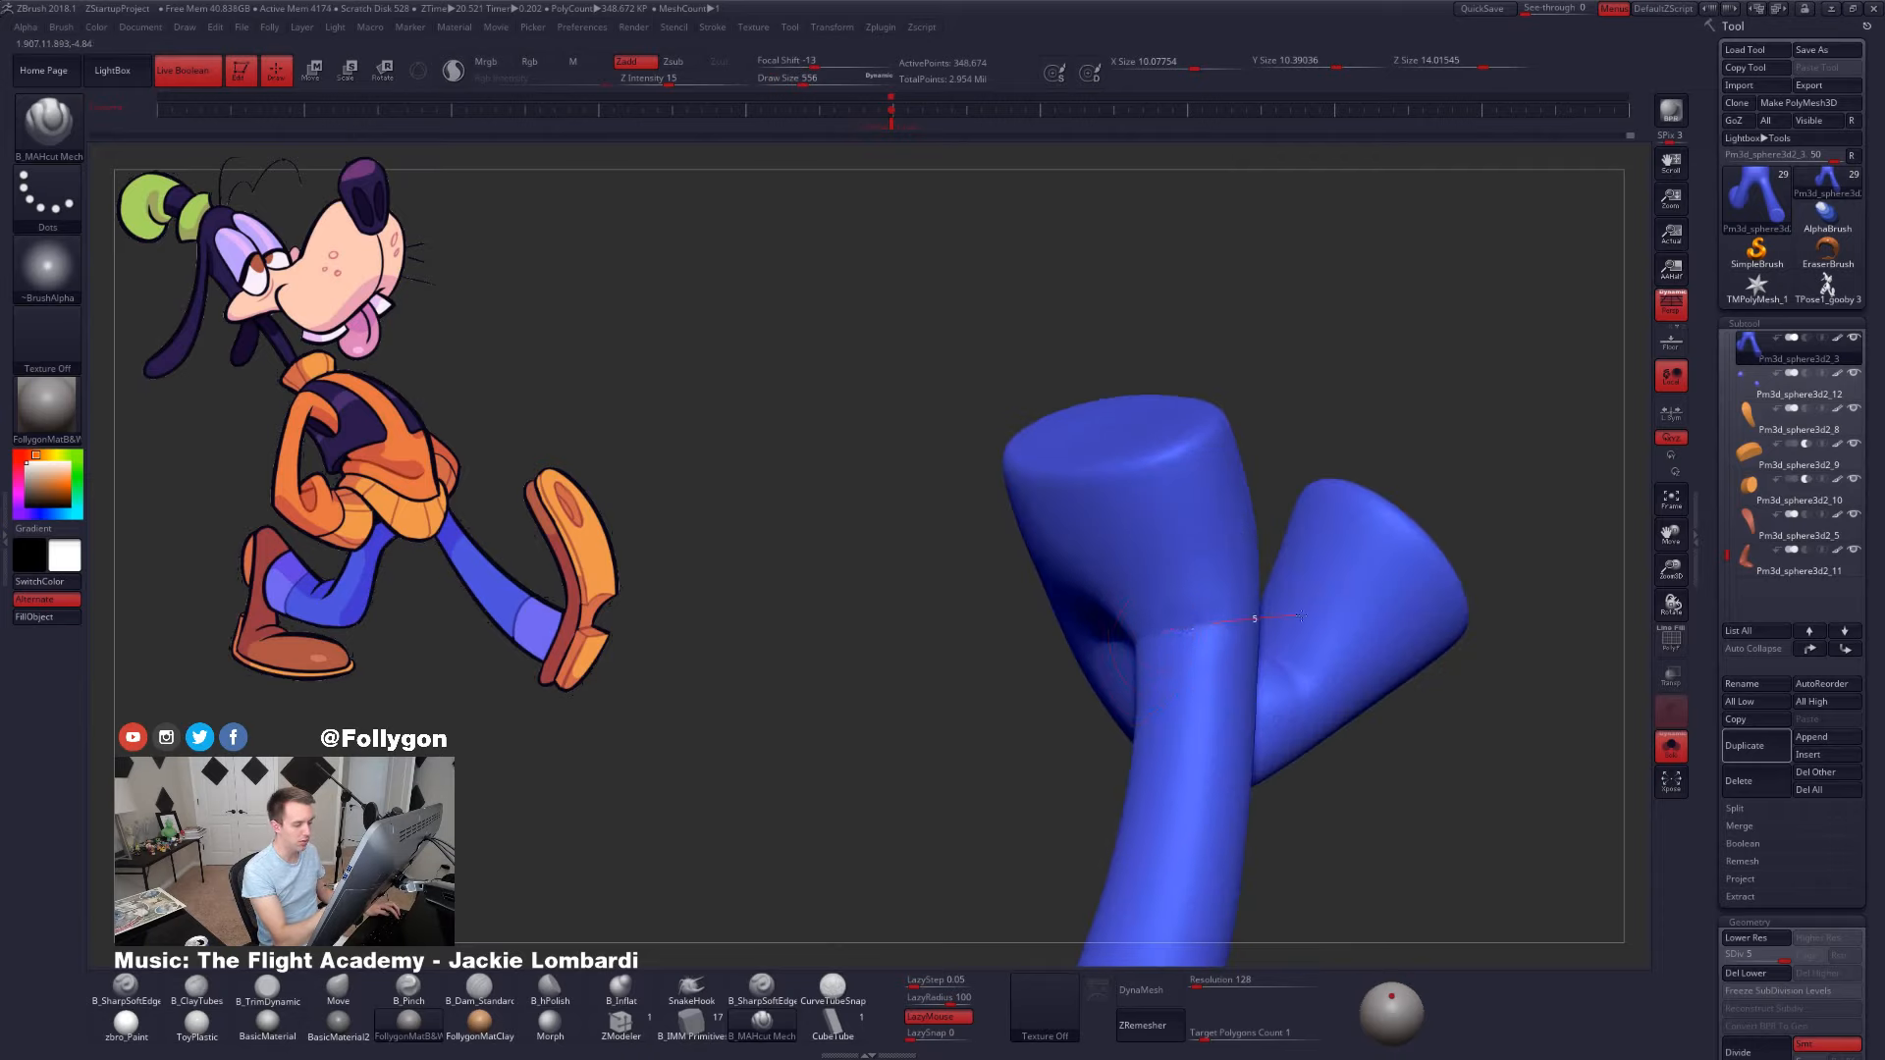
{"action": "right_click_drag", "start_coordinate": [1301, 617], "coordinate": [1222, 638]}
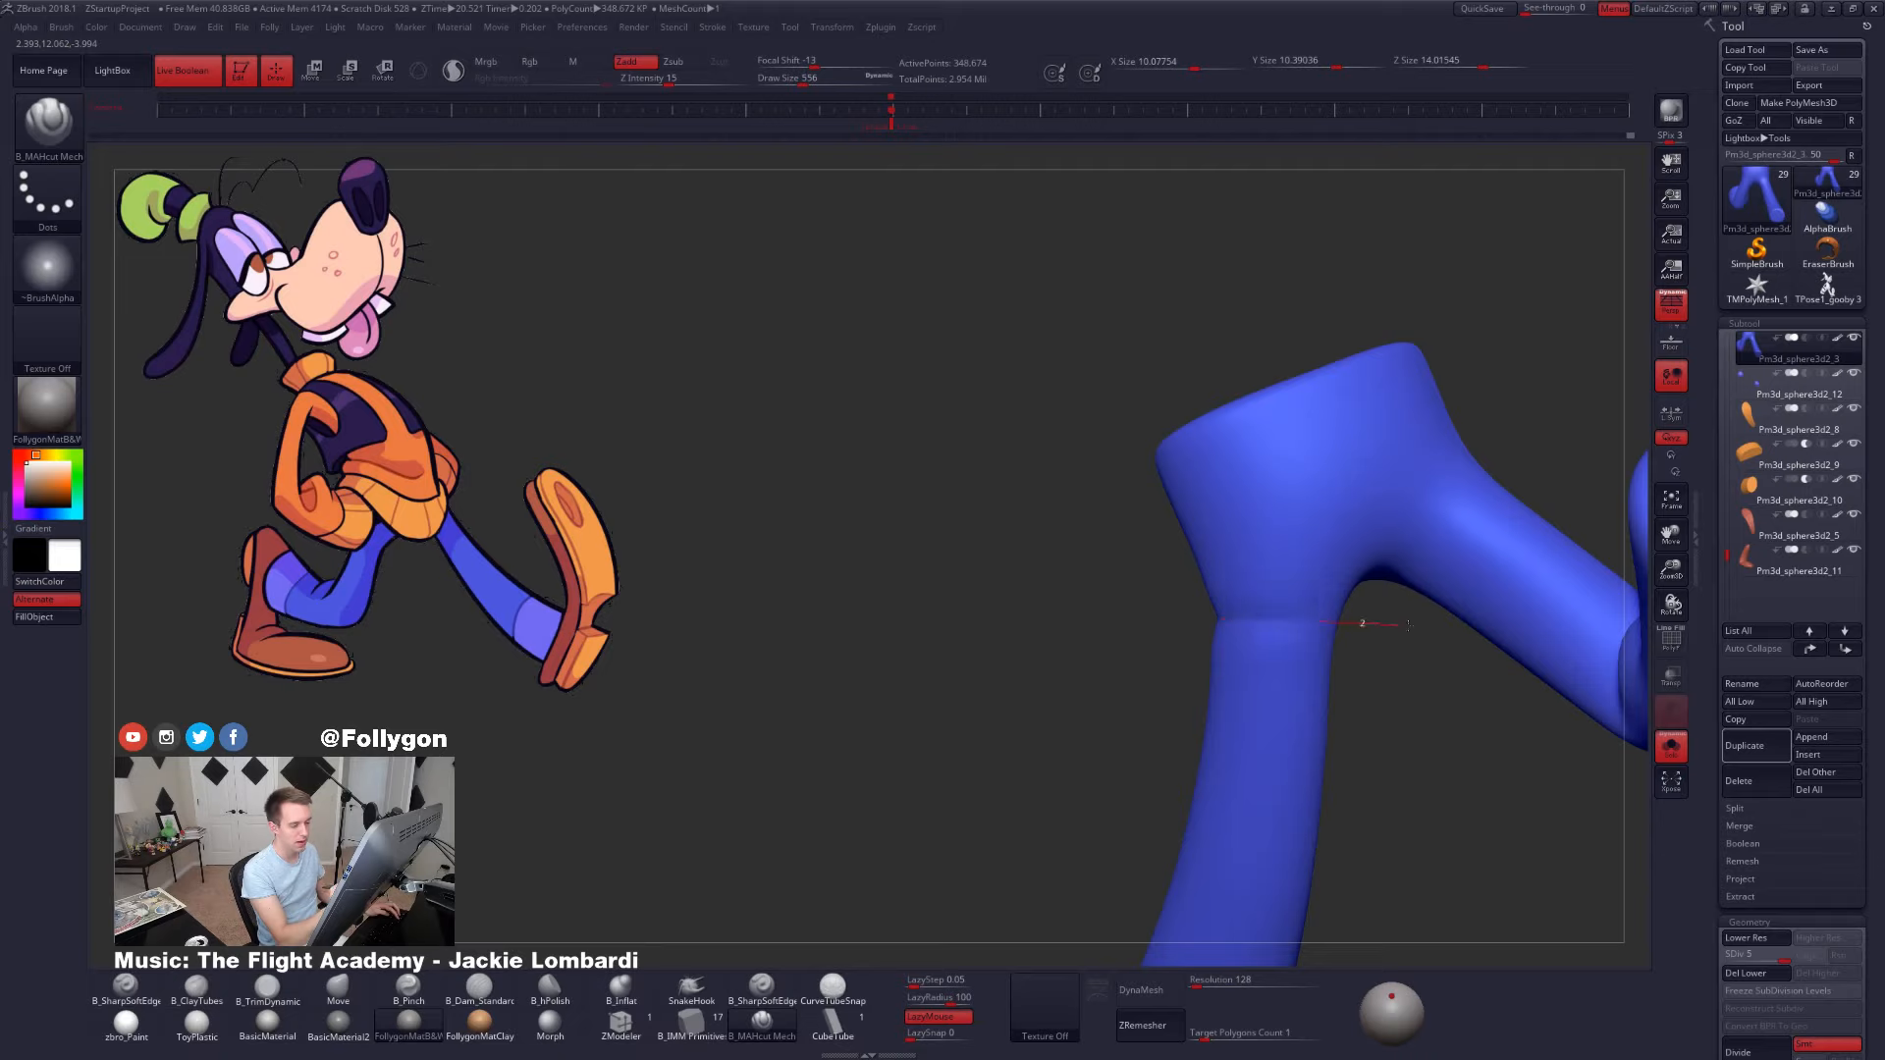
{"action": "right_click_drag", "start_coordinate": [1409, 625], "coordinate": [1316, 626]}
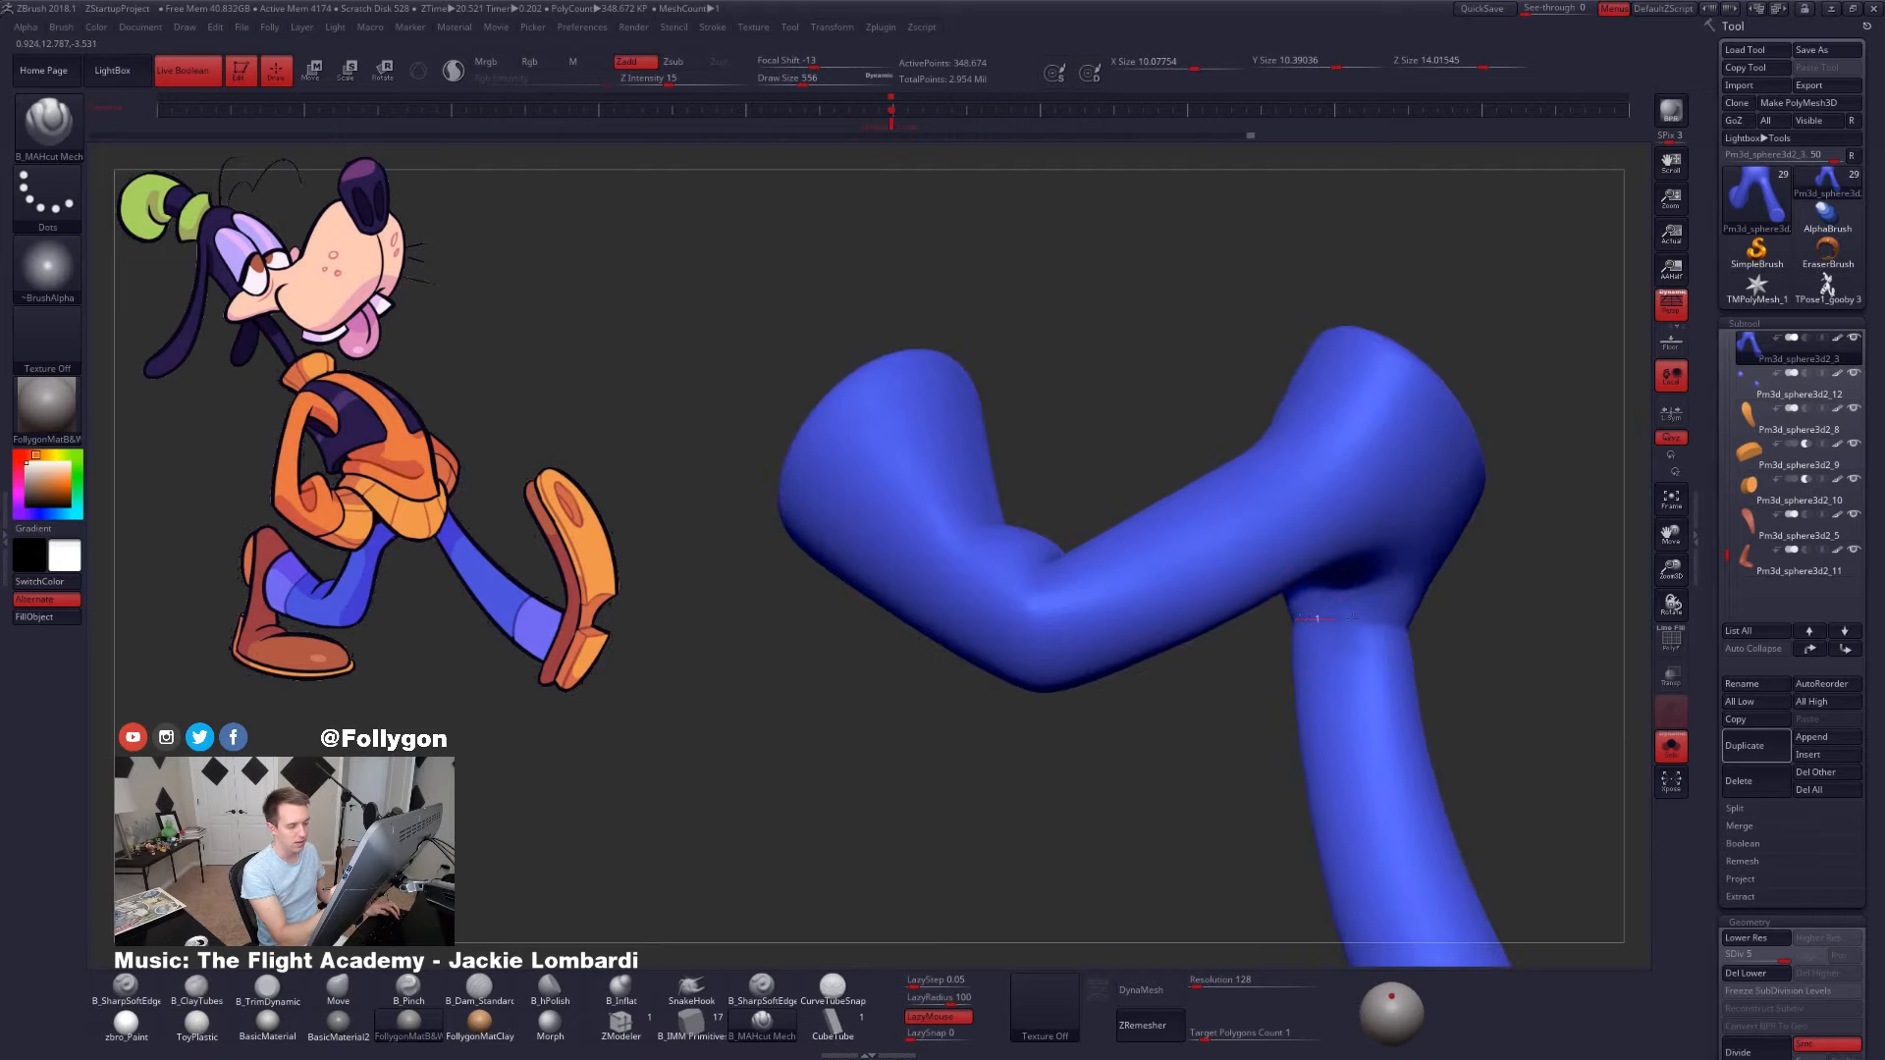
{"action": "right_click_drag", "start_coordinate": [1486, 629], "coordinate": [1280, 637]}
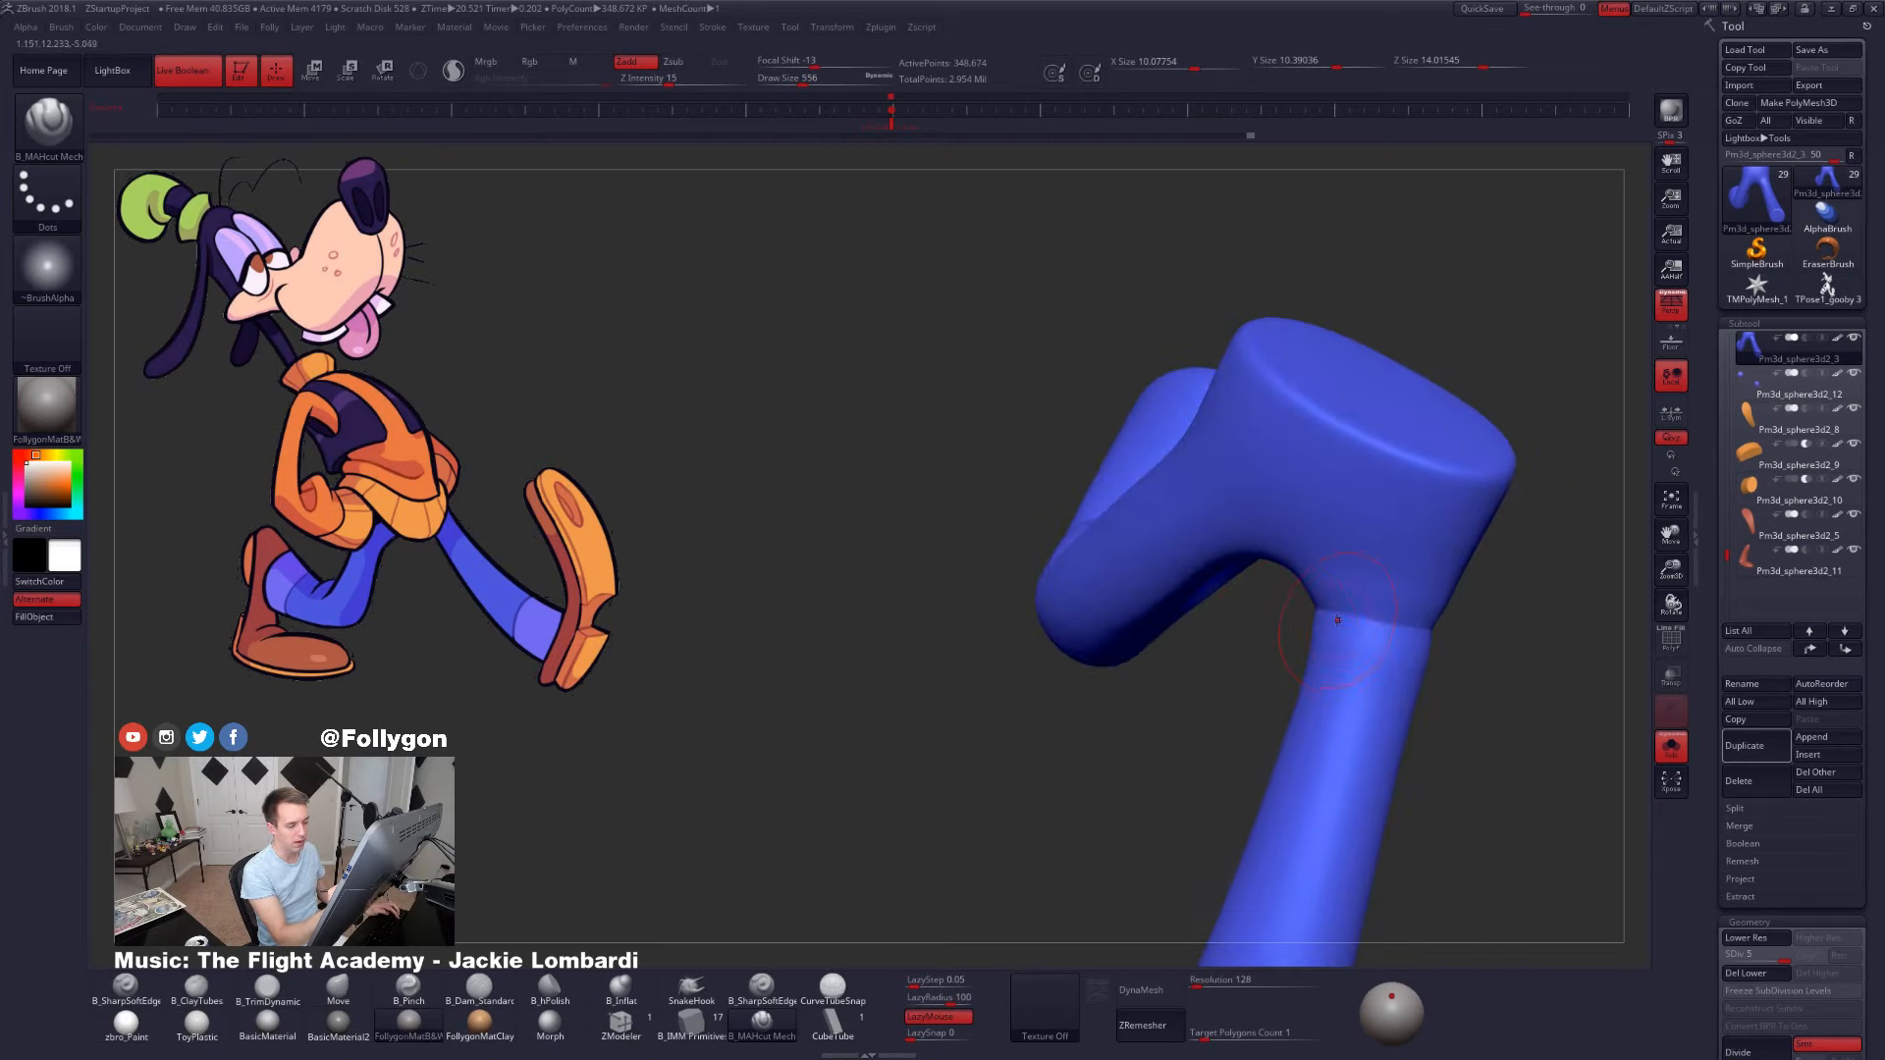
{"action": "right_click_drag", "start_coordinate": [1443, 661], "coordinate": [1302, 638]}
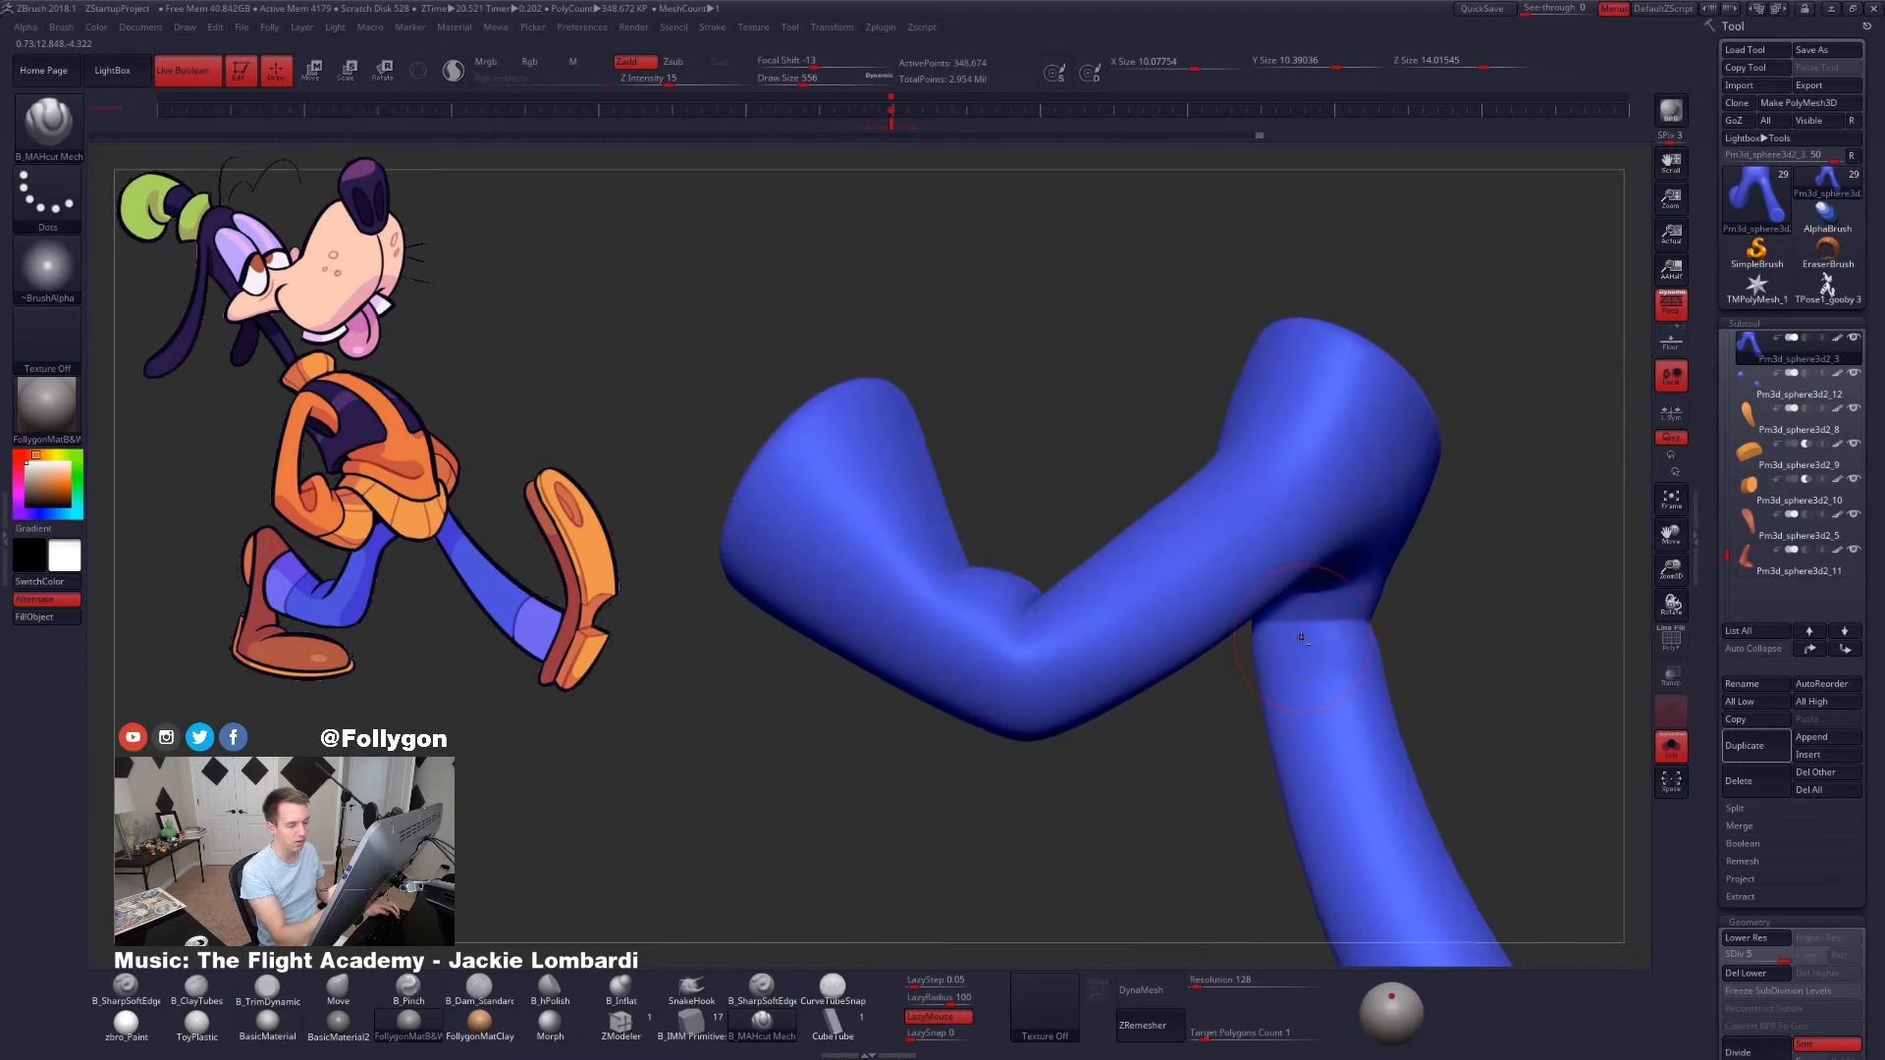
{"action": "right_click_drag", "start_coordinate": [1422, 641], "coordinate": [1322, 632]}
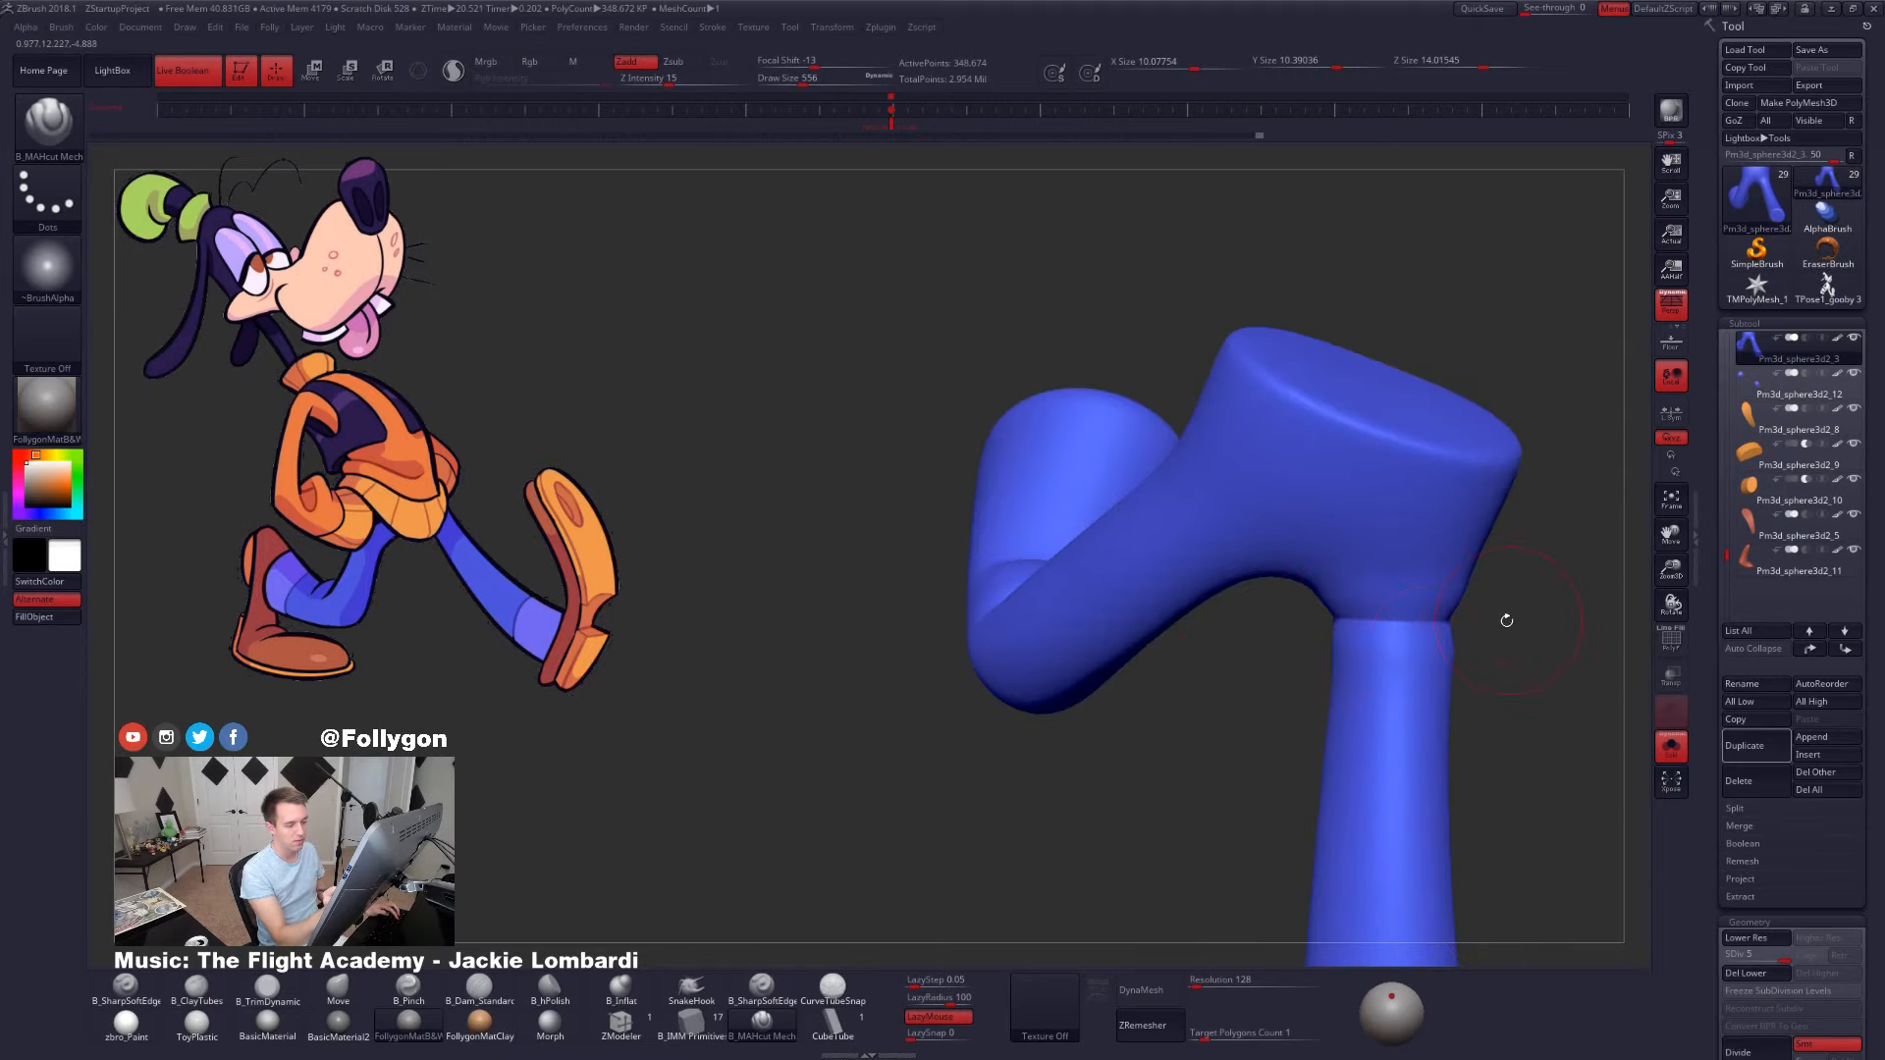
- Lower the trousers to subdivision level 3 and smooth out the carved crease around the upper front leg
{"action": "right_click_drag", "start_coordinate": [1507, 621], "coordinate": [1349, 626], "text": "alt"}
{"action": "key", "text": "shift+d"}
{"action": "key", "text": "shift+d"}
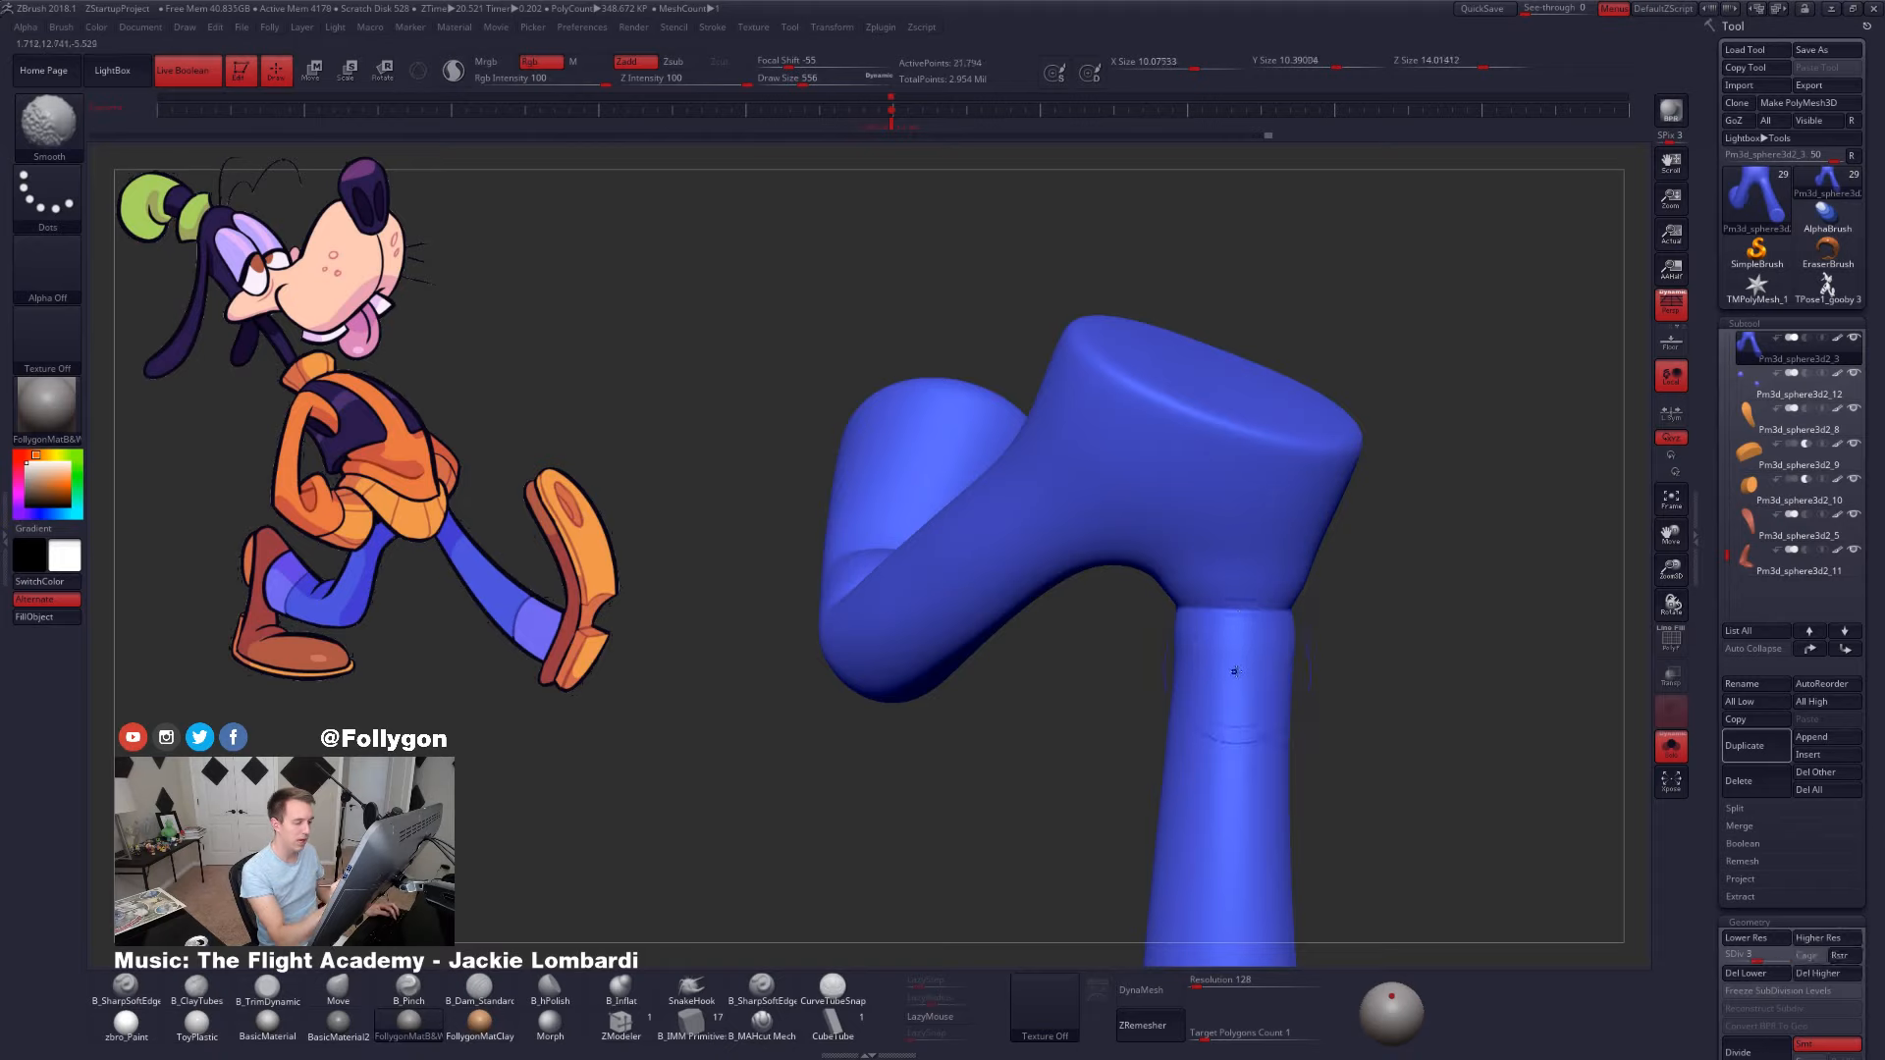
{"action": "right_click_drag", "start_coordinate": [1234, 699], "coordinate": [1256, 711]}
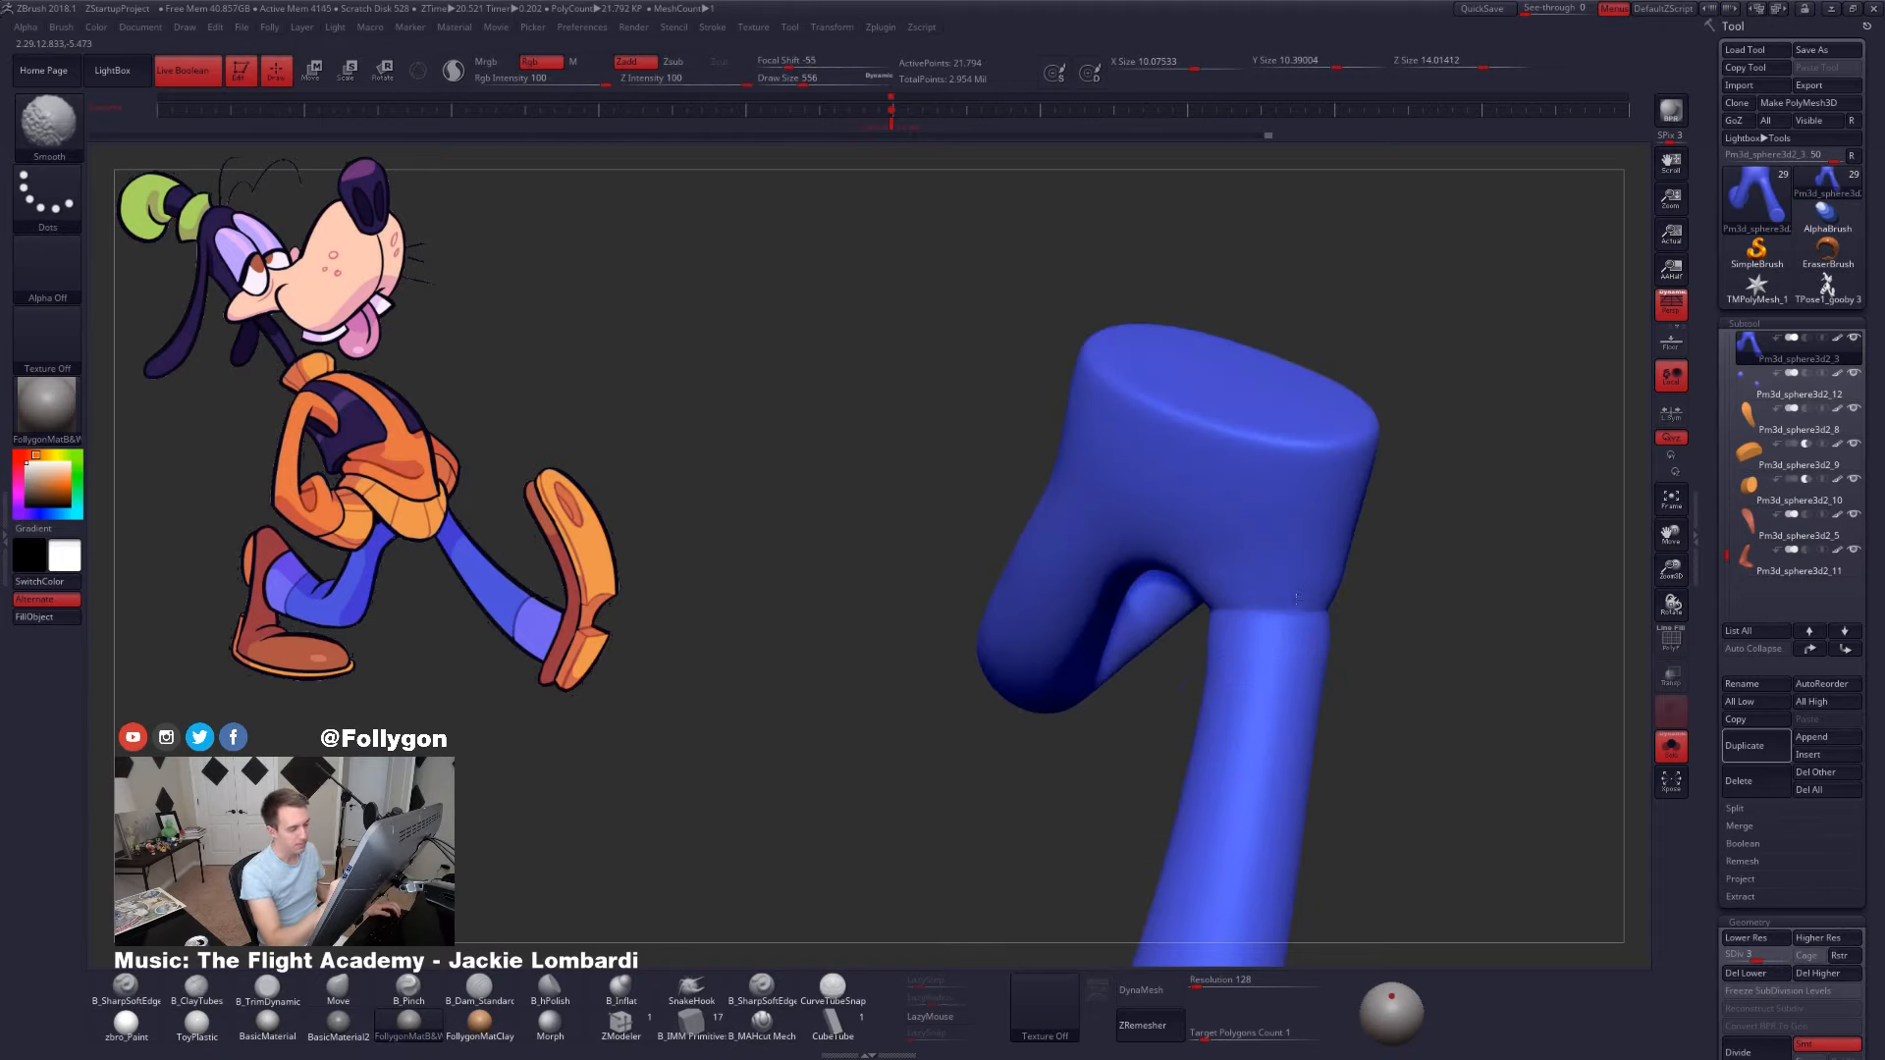
{"action": "right_click_drag", "start_coordinate": [1249, 714], "coordinate": [1290, 664]}
{"action": "mouse_move", "coordinate": [1298, 744]}
{"action": "right_mouse_down"}
{"action": "mouse_move", "coordinate": [1359, 719]}
{"action": "mouse_move", "coordinate": [1323, 657]}
{"action": "right_mouse_up"}
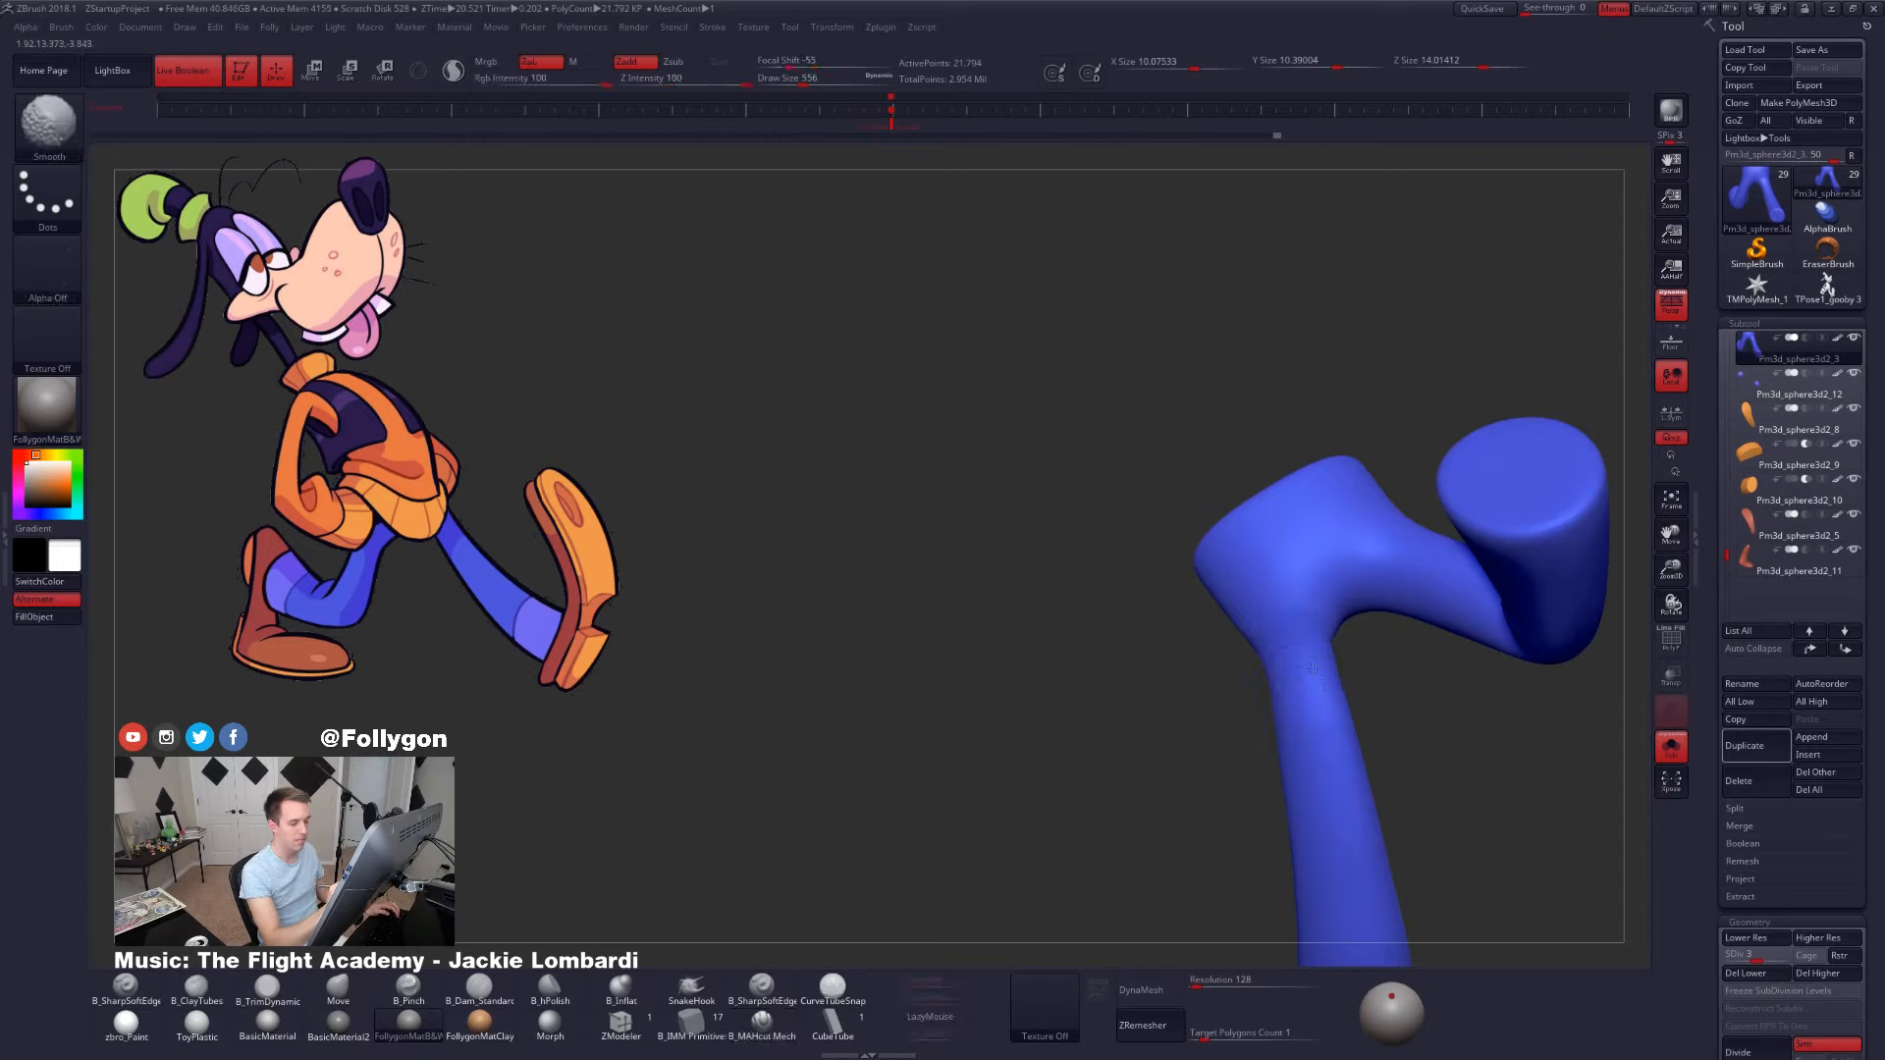
{"action": "mouse_move", "coordinate": [1286, 656]}
{"action": "right_mouse_down"}
{"action": "mouse_move", "coordinate": [1276, 753]}
{"action": "mouse_move", "coordinate": [1294, 635]}
{"action": "right_mouse_up"}
- Refine the upper front trouser leg below the hip with the Move and Smooth brushes at draw size 720
{"action": "key", "text": "s"}
{"action": "key", "text": "ctrl+f"}
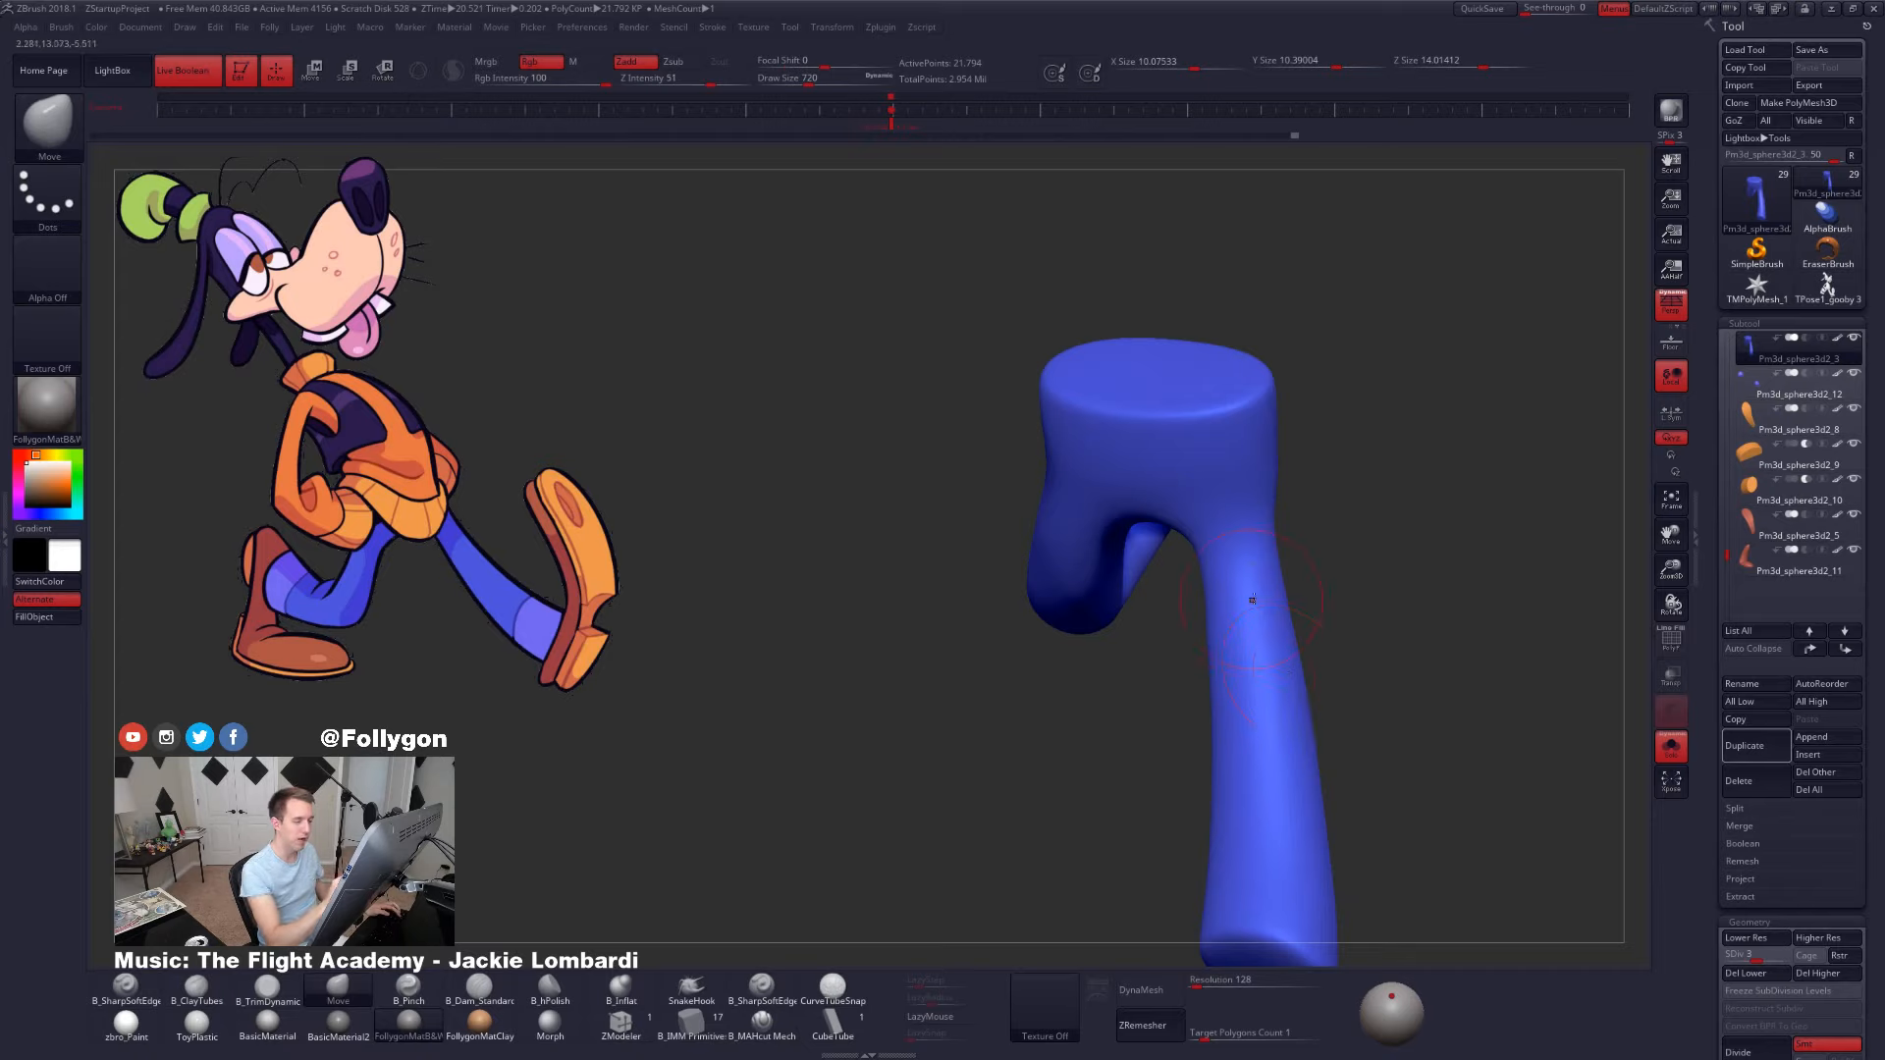
{"action": "left_click_drag", "start_coordinate": [1251, 599], "coordinate": [1249, 638], "text": "shift"}
{"action": "right_click_drag", "start_coordinate": [1248, 638], "coordinate": [1278, 640]}
{"action": "left_click_drag", "start_coordinate": [1256, 616], "coordinate": [1213, 659], "text": "shift"}
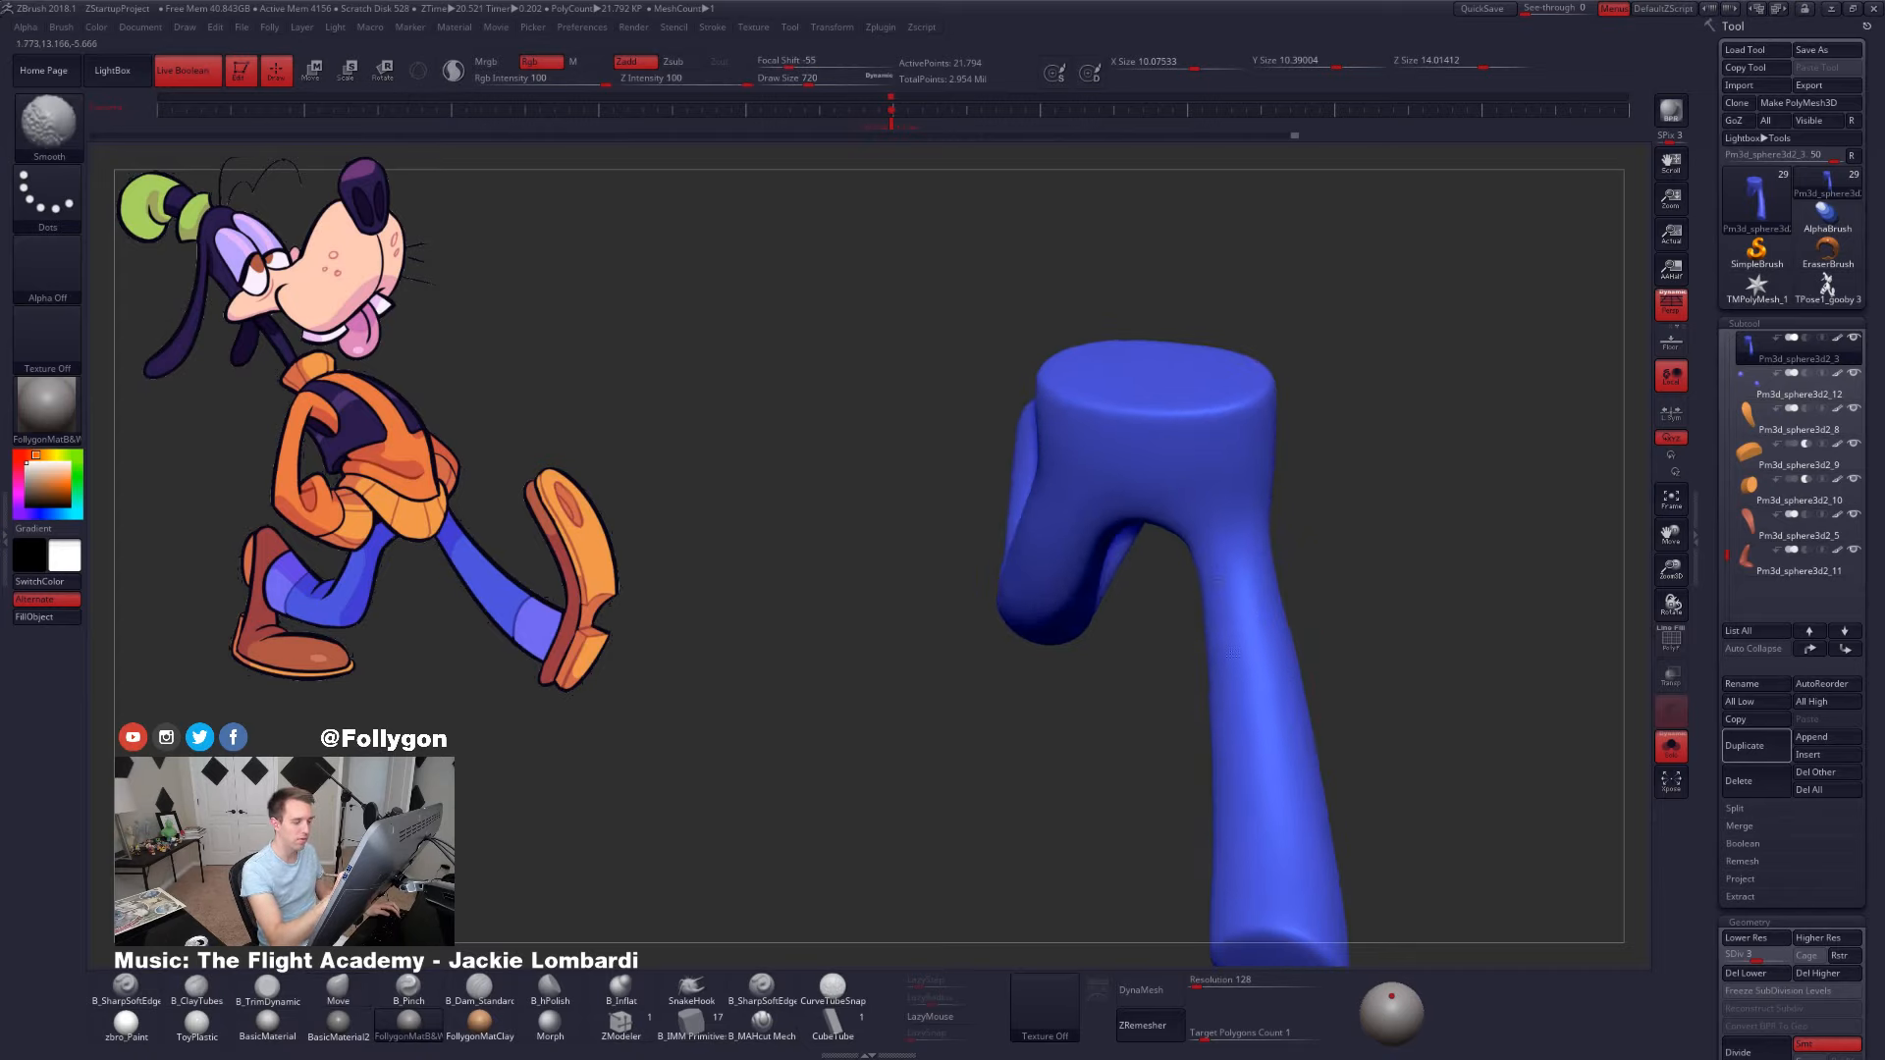
{"action": "mouse_move", "coordinate": [1232, 654]}
{"action": "right_mouse_down"}
{"action": "mouse_move", "coordinate": [1237, 604]}
{"action": "mouse_move", "coordinate": [1162, 678]}
{"action": "mouse_move", "coordinate": [1211, 620]}
{"action": "right_mouse_up"}
{"action": "key", "text": "shift"}
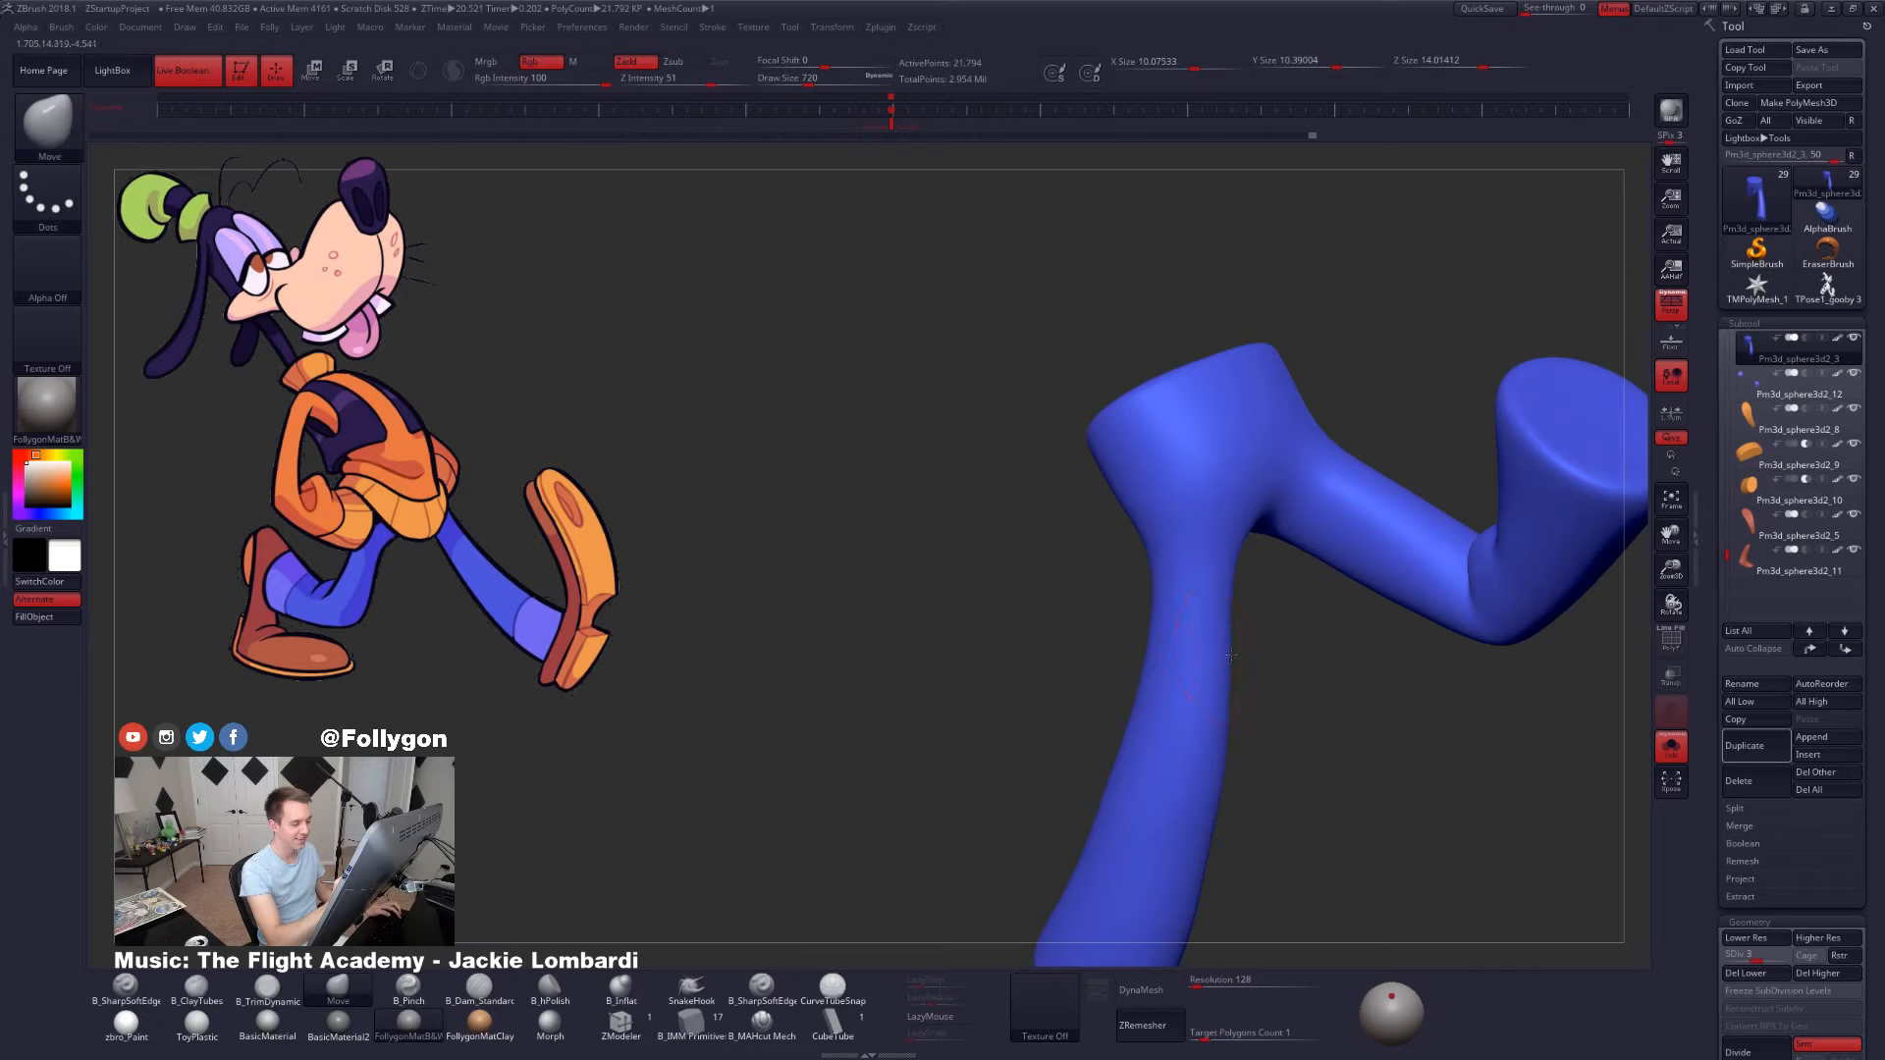
{"action": "mouse_move", "coordinate": [1231, 655]}
{"action": "right_mouse_down"}
{"action": "mouse_move", "coordinate": [1147, 540]}
{"action": "mouse_move", "coordinate": [1209, 605]}
{"action": "right_mouse_up"}
- Raise the trousers to subdivision level 4 and smooth the transition between the hips and the front leg
{"action": "key", "text": "d"}
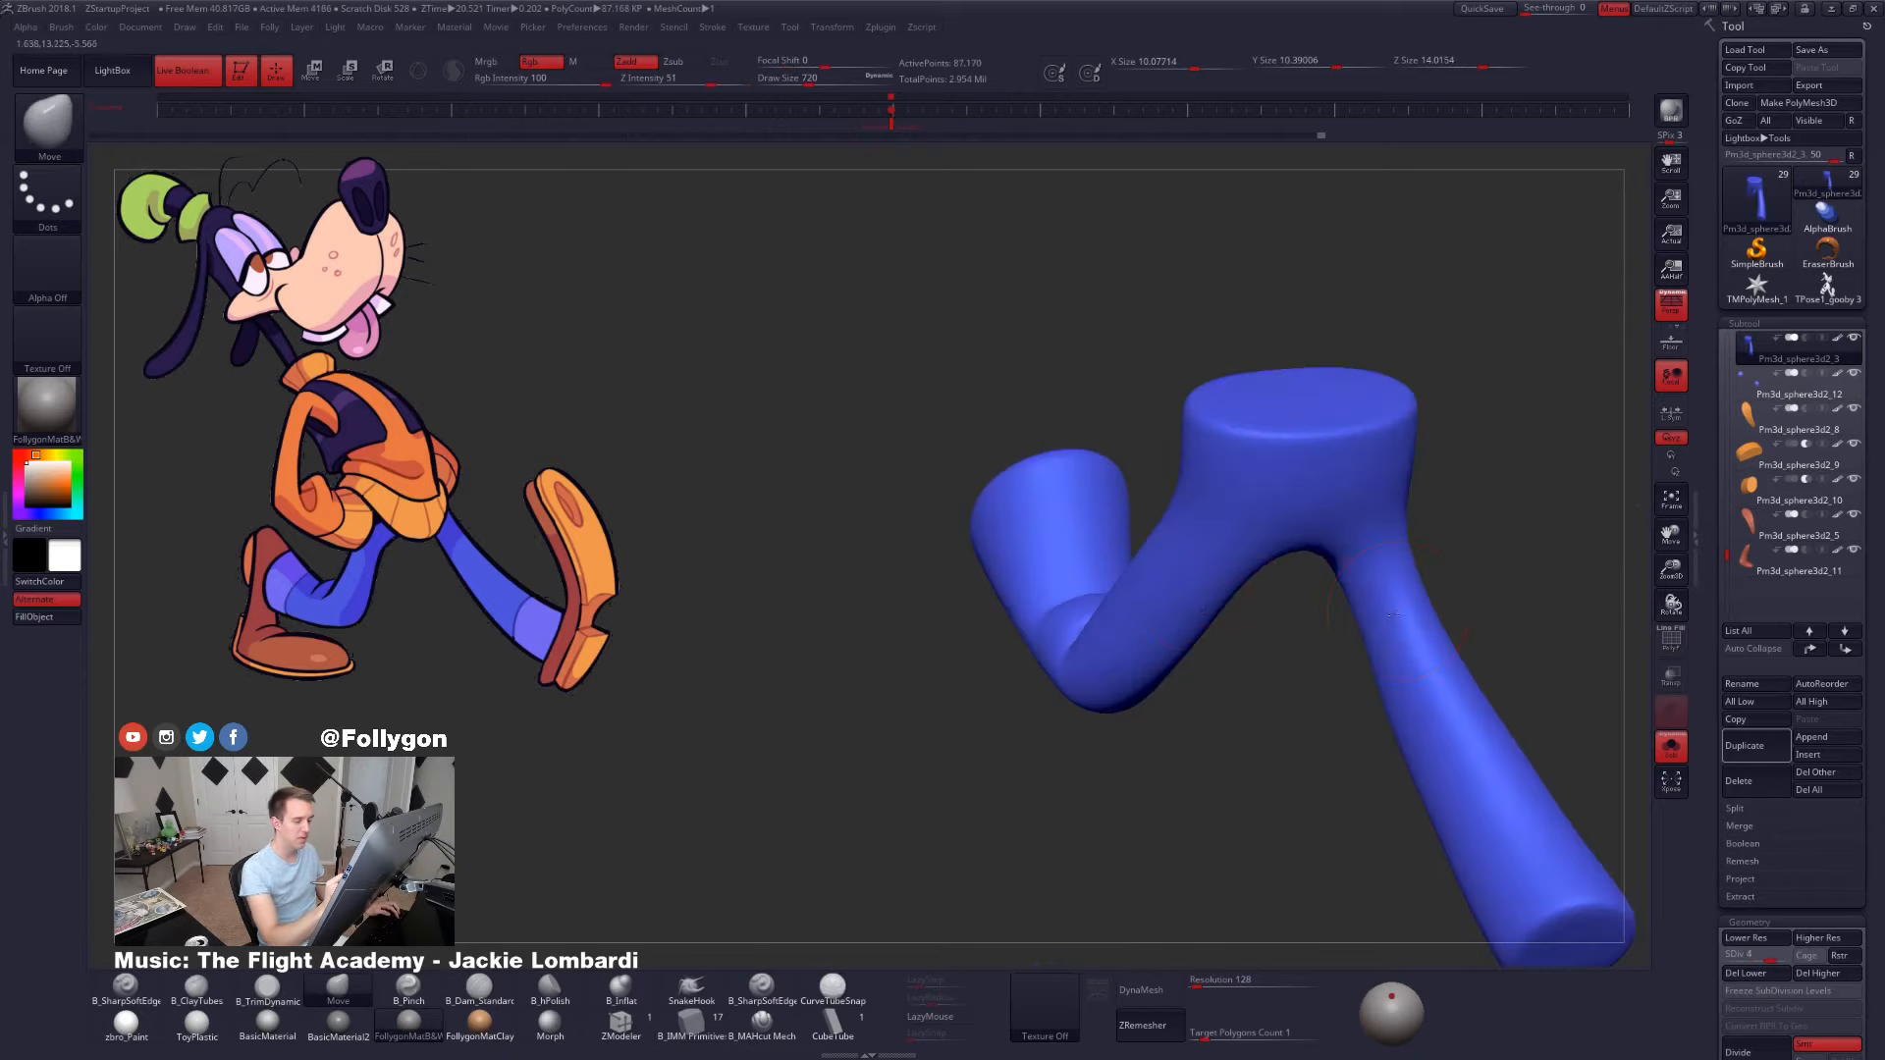
{"action": "right_click_drag", "start_coordinate": [1392, 616], "coordinate": [1243, 746]}
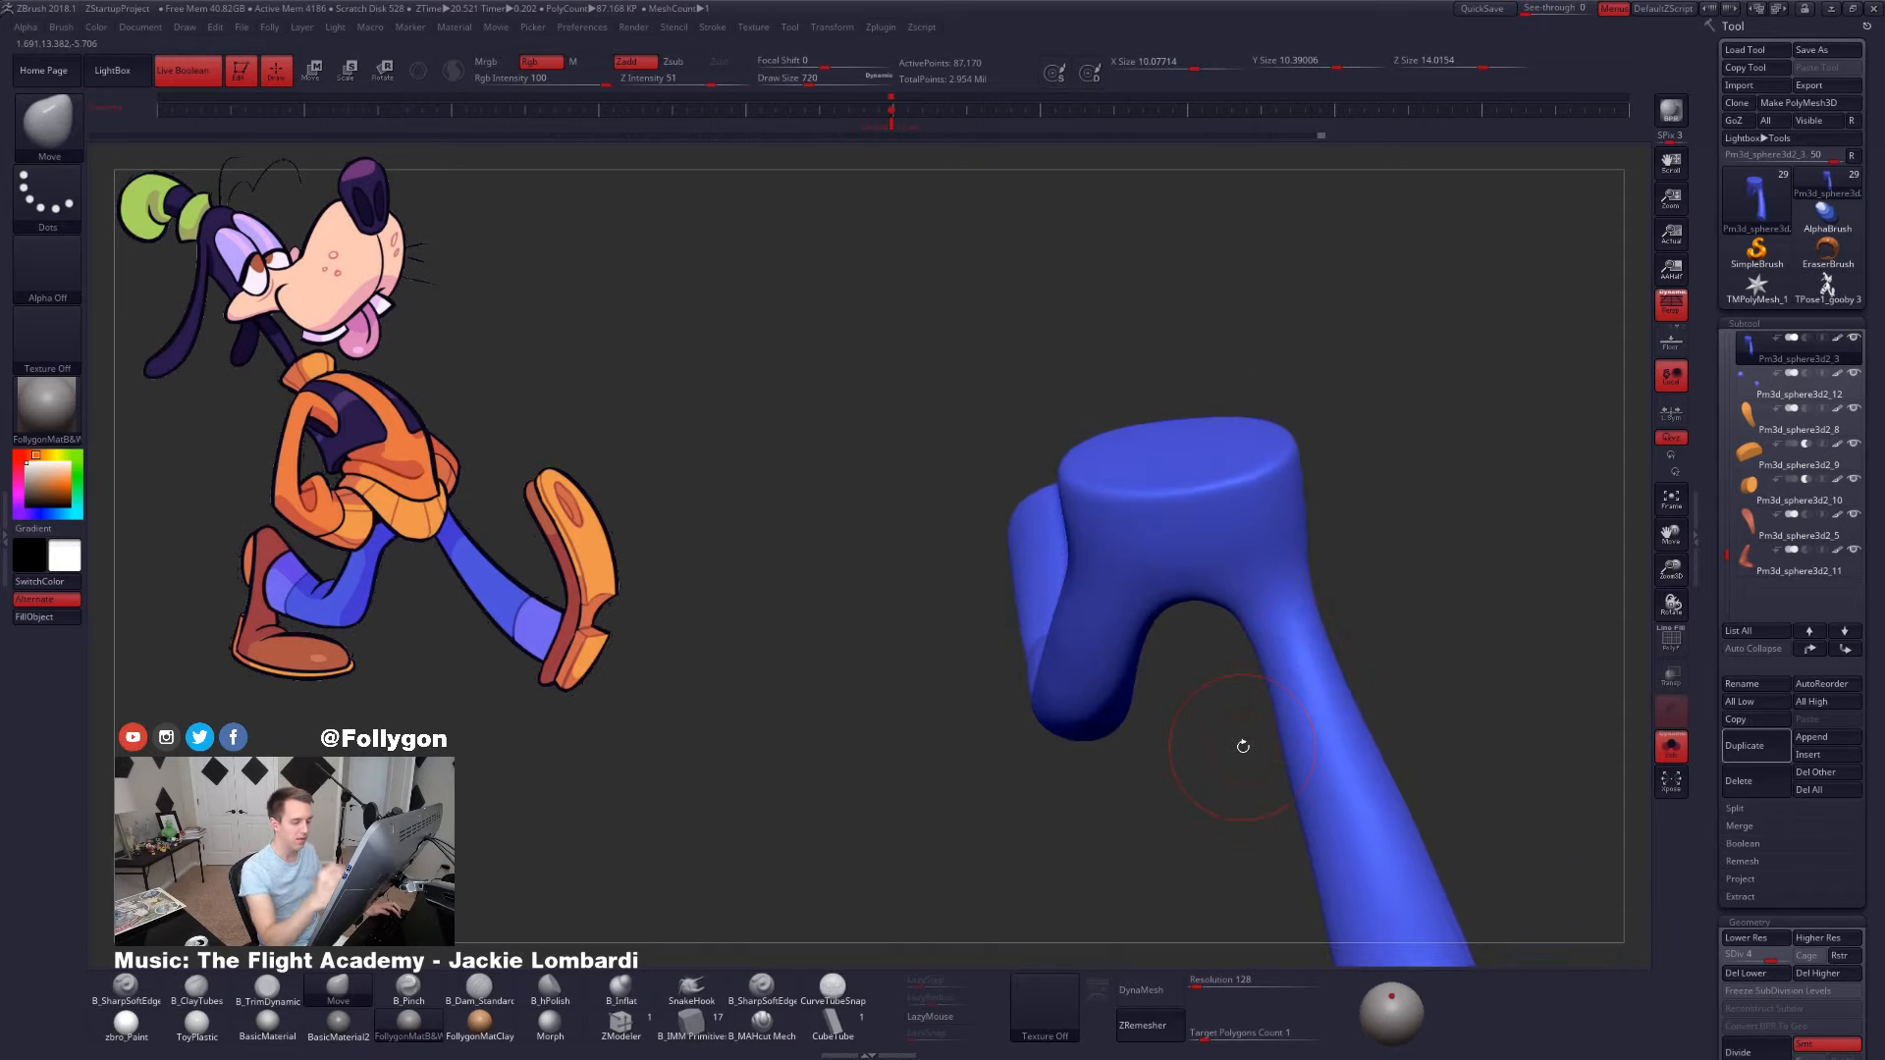
{"action": "key", "text": "shift"}
{"action": "left_click_drag", "start_coordinate": [1313, 625], "coordinate": [1312, 638], "text": "shift"}
{"action": "mouse_move", "coordinate": [1312, 638]}
{"action": "right_mouse_down"}
{"action": "mouse_move", "coordinate": [1217, 707]}
{"action": "mouse_move", "coordinate": [1363, 618]}
{"action": "right_mouse_up"}
{"action": "key", "text": "shift"}
{"action": "right_click_drag", "start_coordinate": [1285, 696], "coordinate": [1347, 703]}
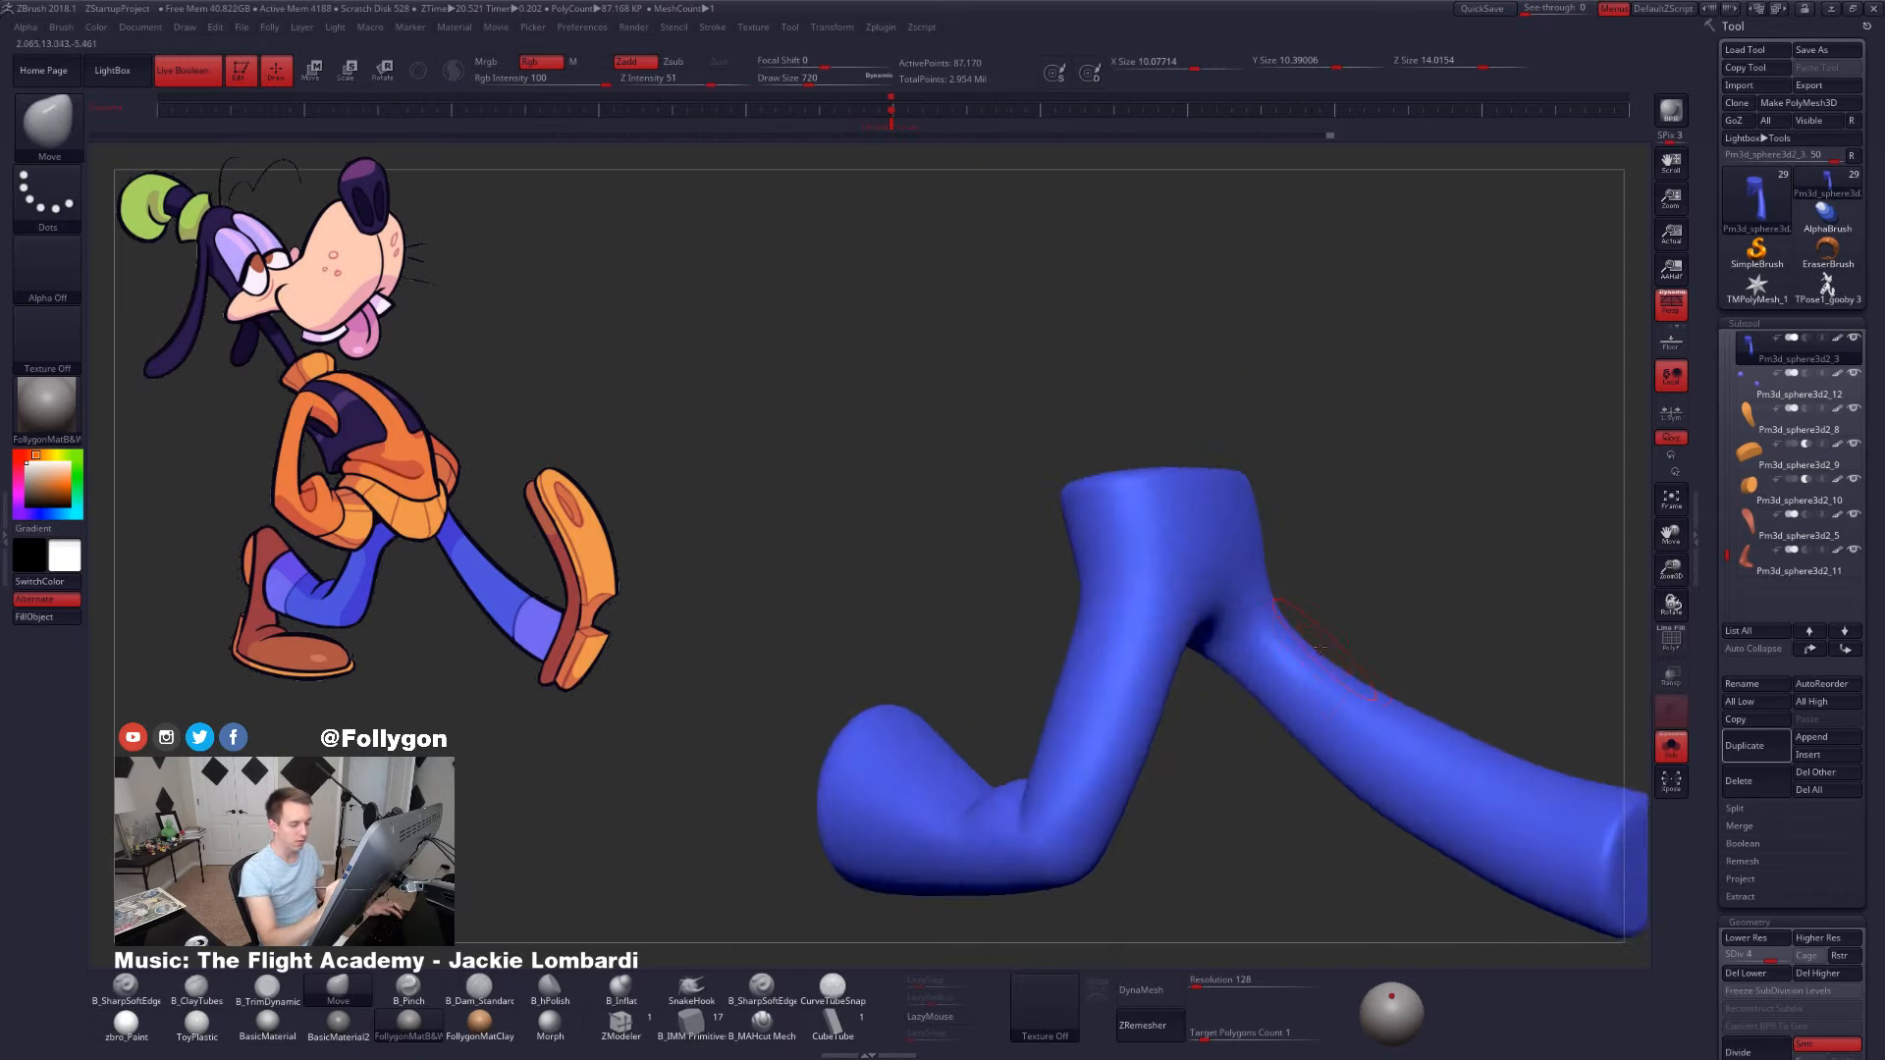
- Smooth the upper front trouser leg at subdivision level 3 with draw size 681 and compare it with the whole character
{"action": "key", "text": "space"}
{"action": "left_click_drag", "start_coordinate": [1296, 684], "coordinate": [1303, 684]}
{"action": "mouse_move", "coordinate": [1264, 729]}
{"action": "right_mouse_down"}
{"action": "mouse_move", "coordinate": [1304, 727]}
{"action": "mouse_move", "coordinate": [1261, 671]}
{"action": "right_mouse_up"}
{"action": "key", "text": "shift+d"}
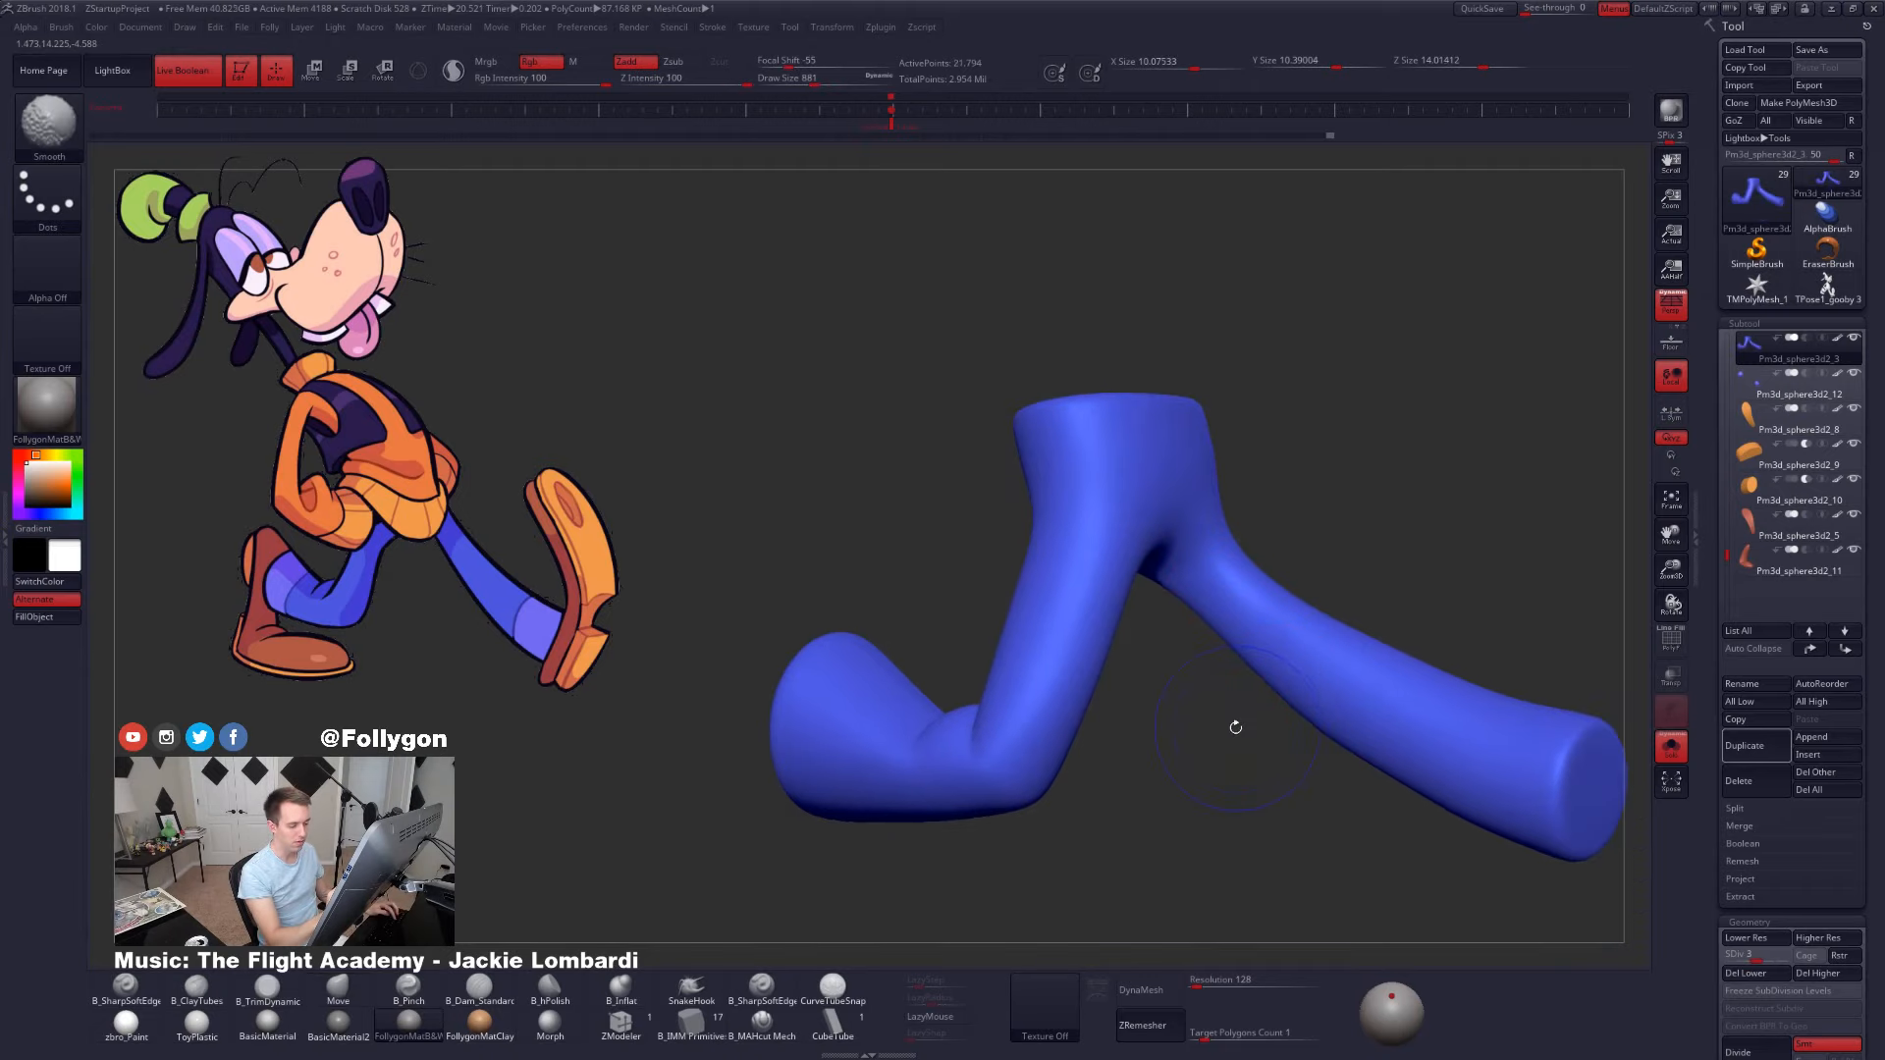
{"action": "right_click_drag", "start_coordinate": [1331, 748], "coordinate": [1258, 797], "text": "alt"}
{"action": "key", "text": "shift+s"}
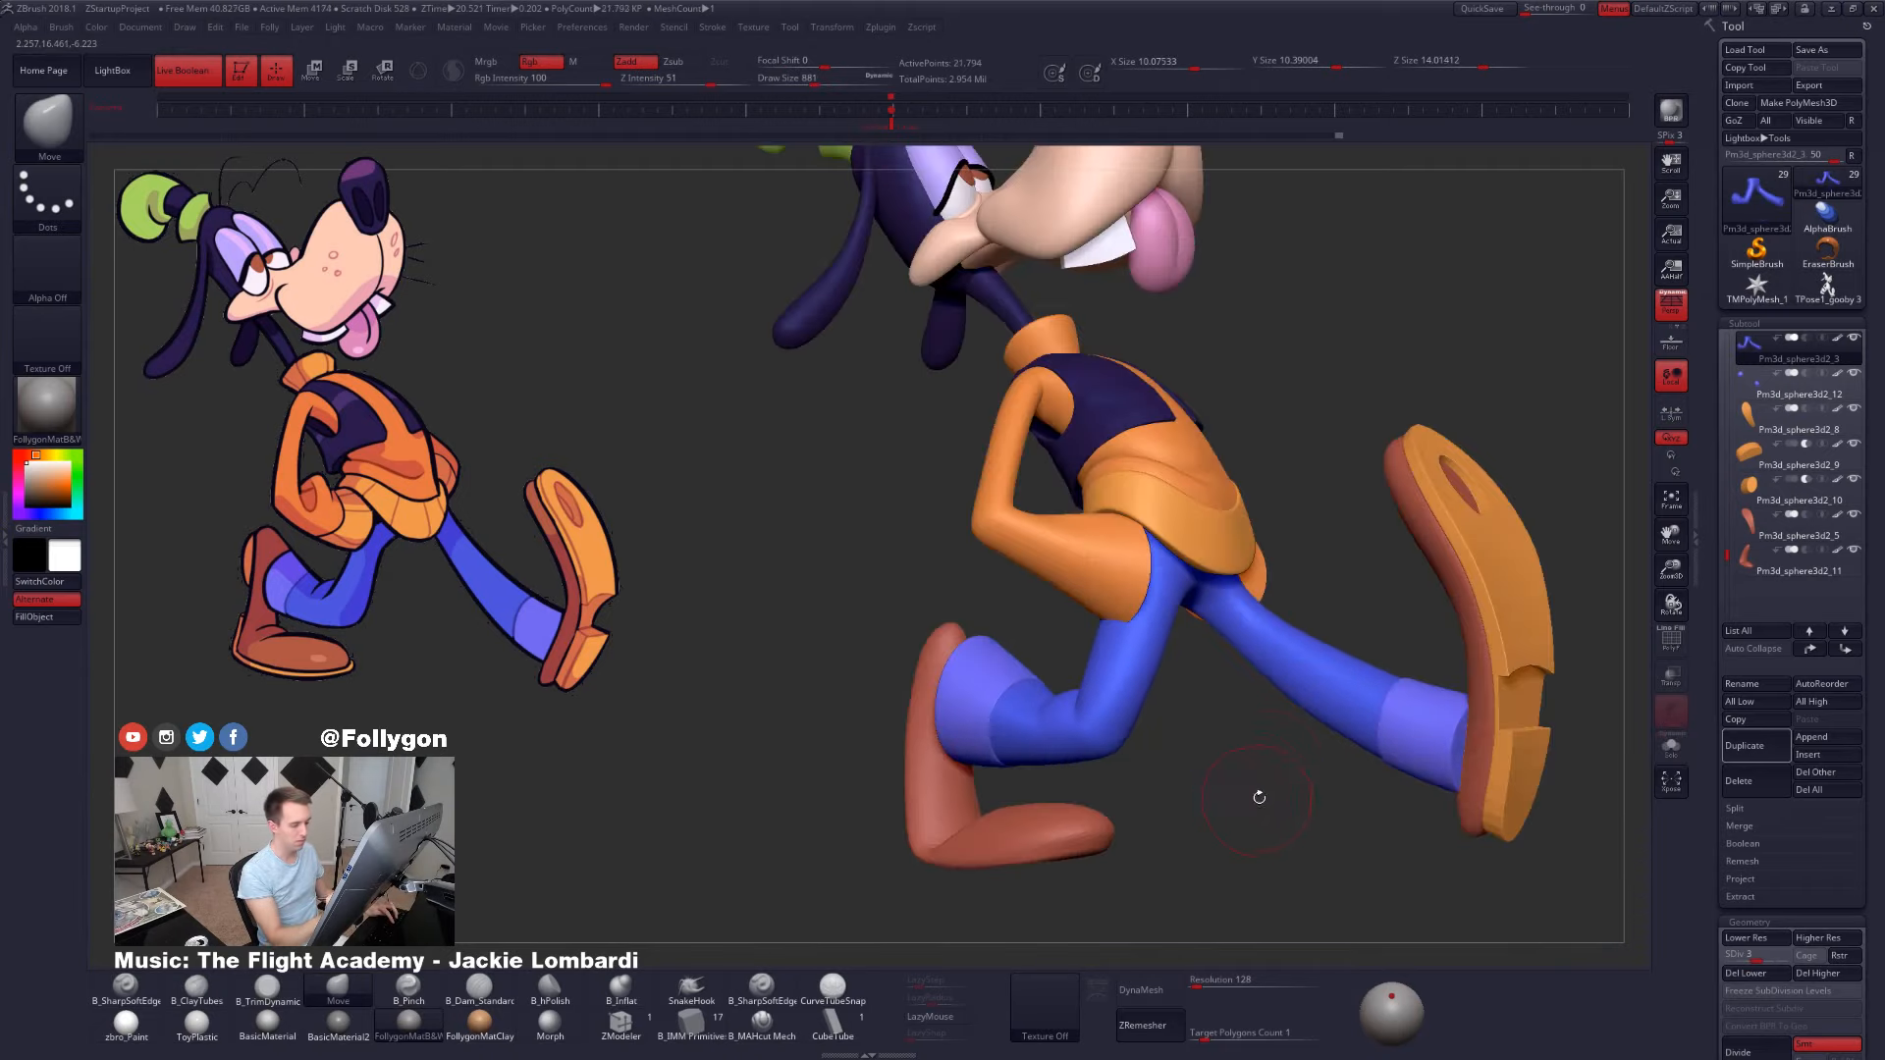
{"action": "right_click_drag", "start_coordinate": [1268, 661], "coordinate": [1109, 711]}
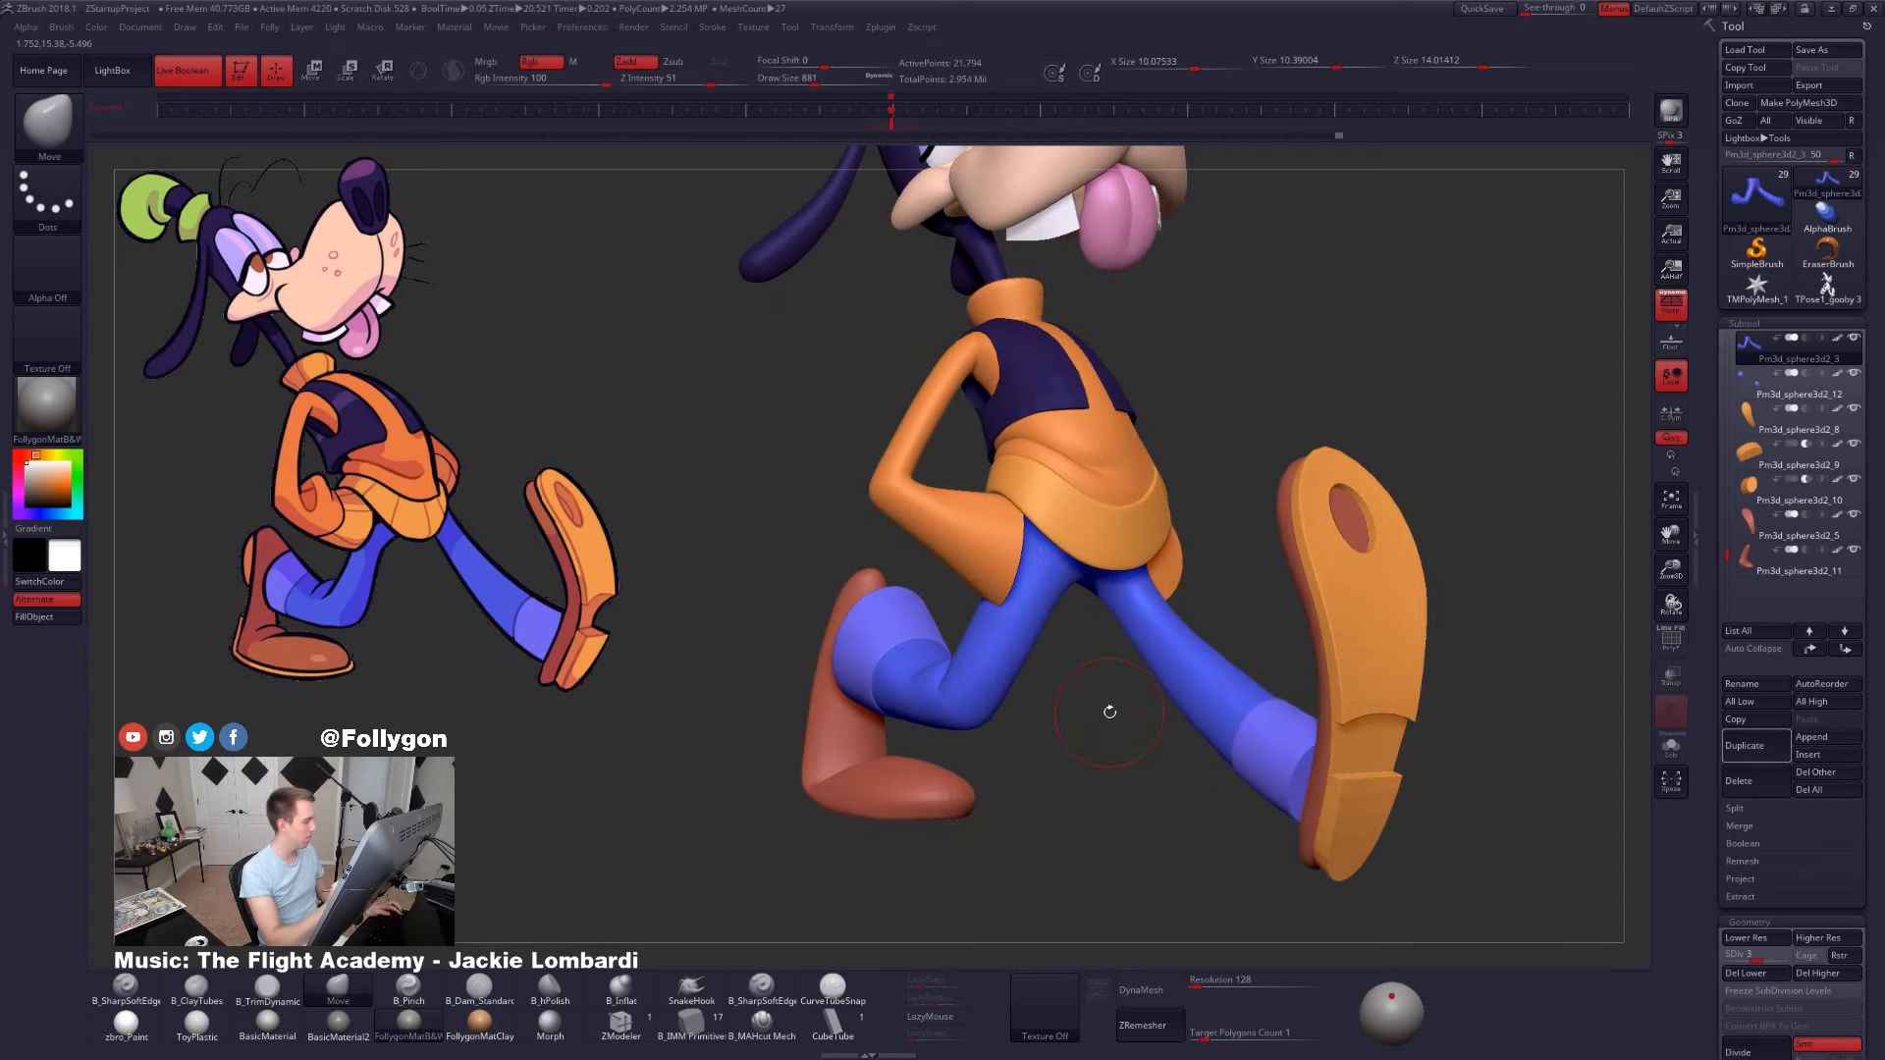
{"action": "right_click_drag", "start_coordinate": [1299, 769], "coordinate": [1157, 696]}
{"action": "key", "text": "shift+s"}
- Refine the front trouser leg's curve with the Move and Smooth brushes, ending at subdivision level 4 with the whole character shown
{"action": "mouse_move", "coordinate": [1293, 572]}
{"action": "right_mouse_down", "text": "ctrl"}
{"action": "mouse_move", "coordinate": [1293, 638]}
{"action": "mouse_move", "coordinate": [1288, 589]}
{"action": "right_mouse_up", "text": "ctrl"}
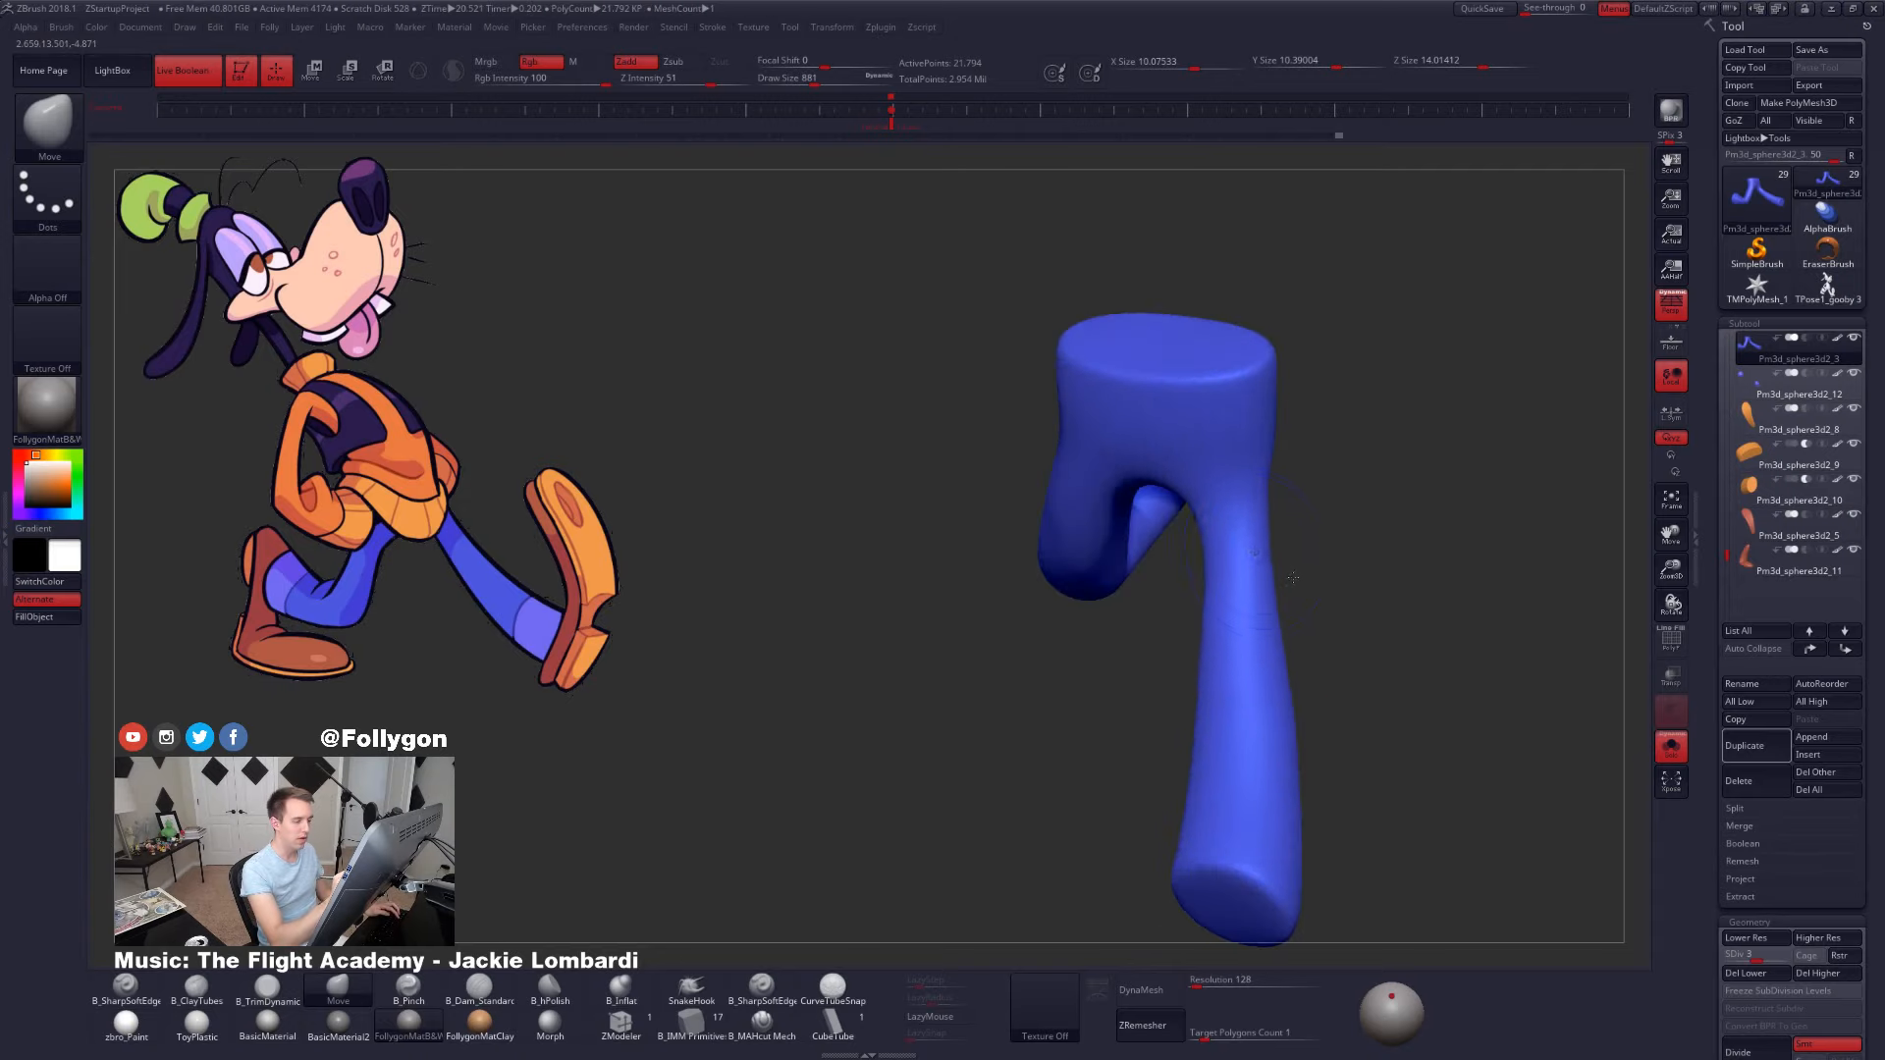
{"action": "key", "text": "shift"}
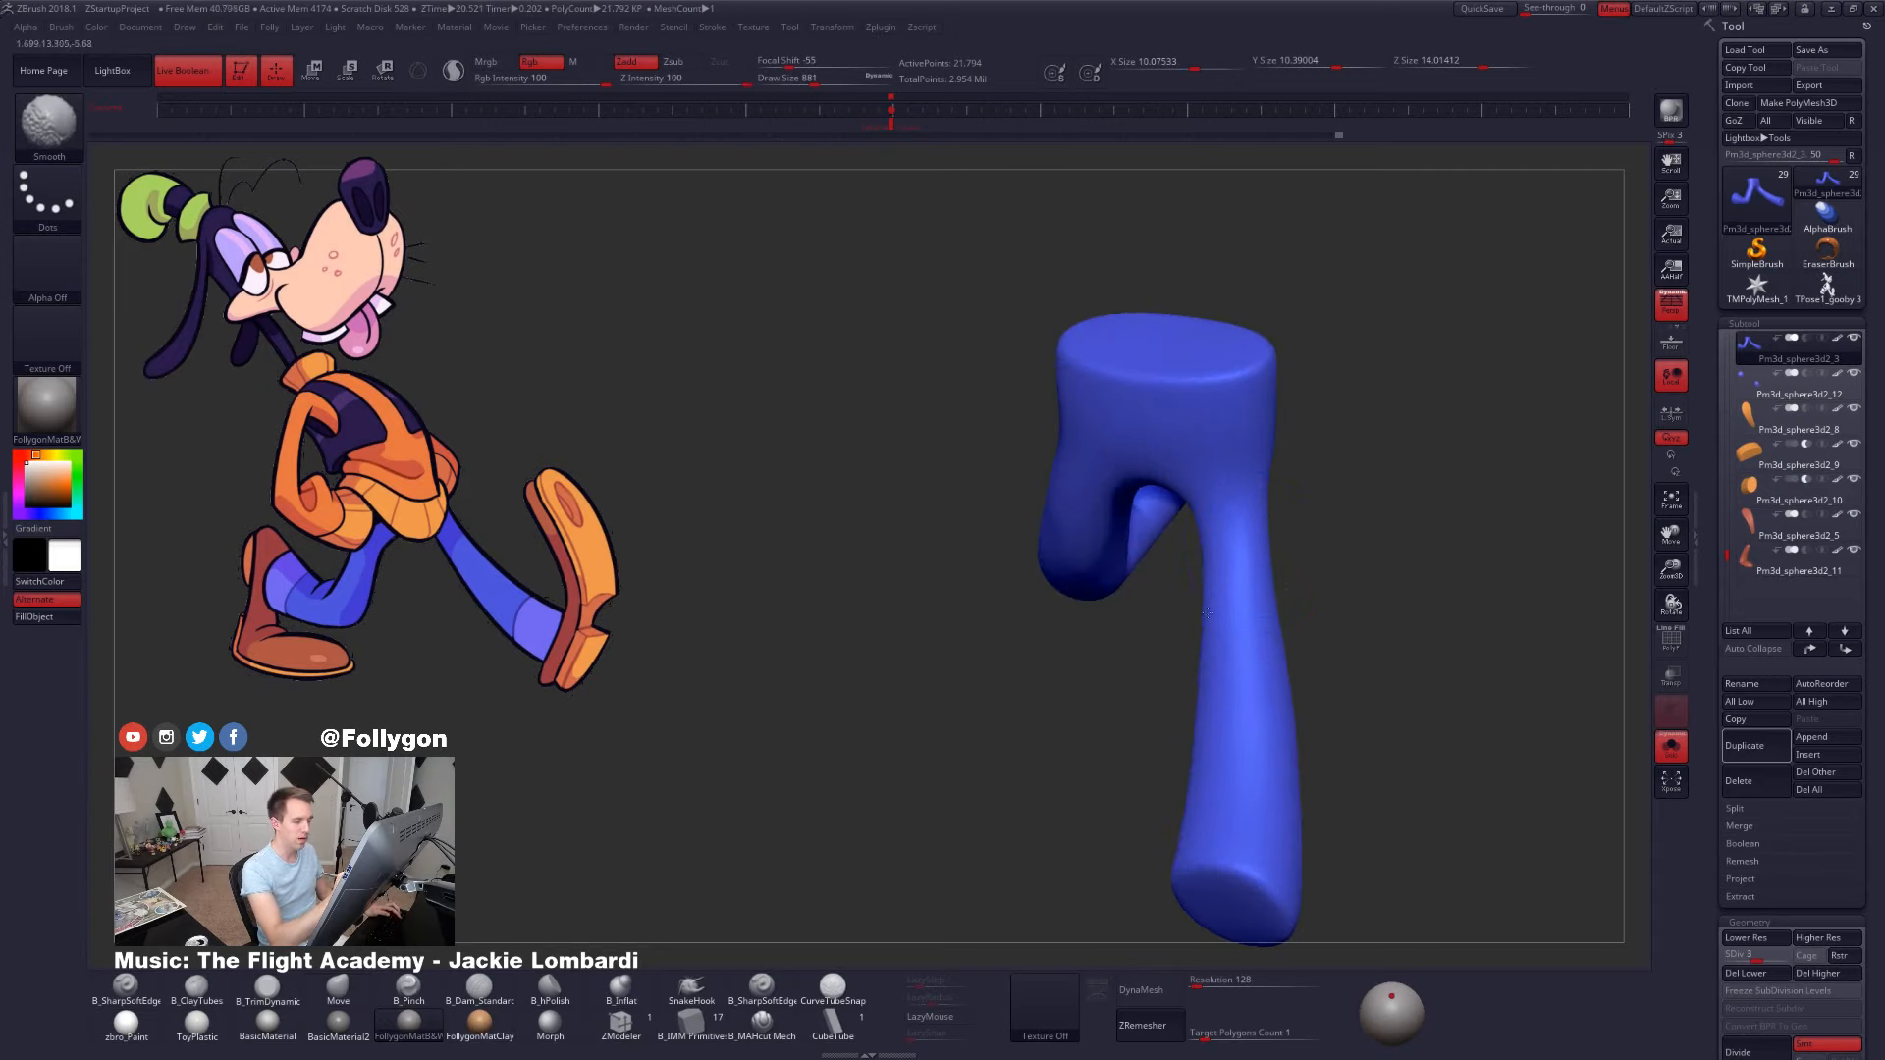
{"action": "right_click_drag", "start_coordinate": [1158, 638], "coordinate": [1206, 655]}
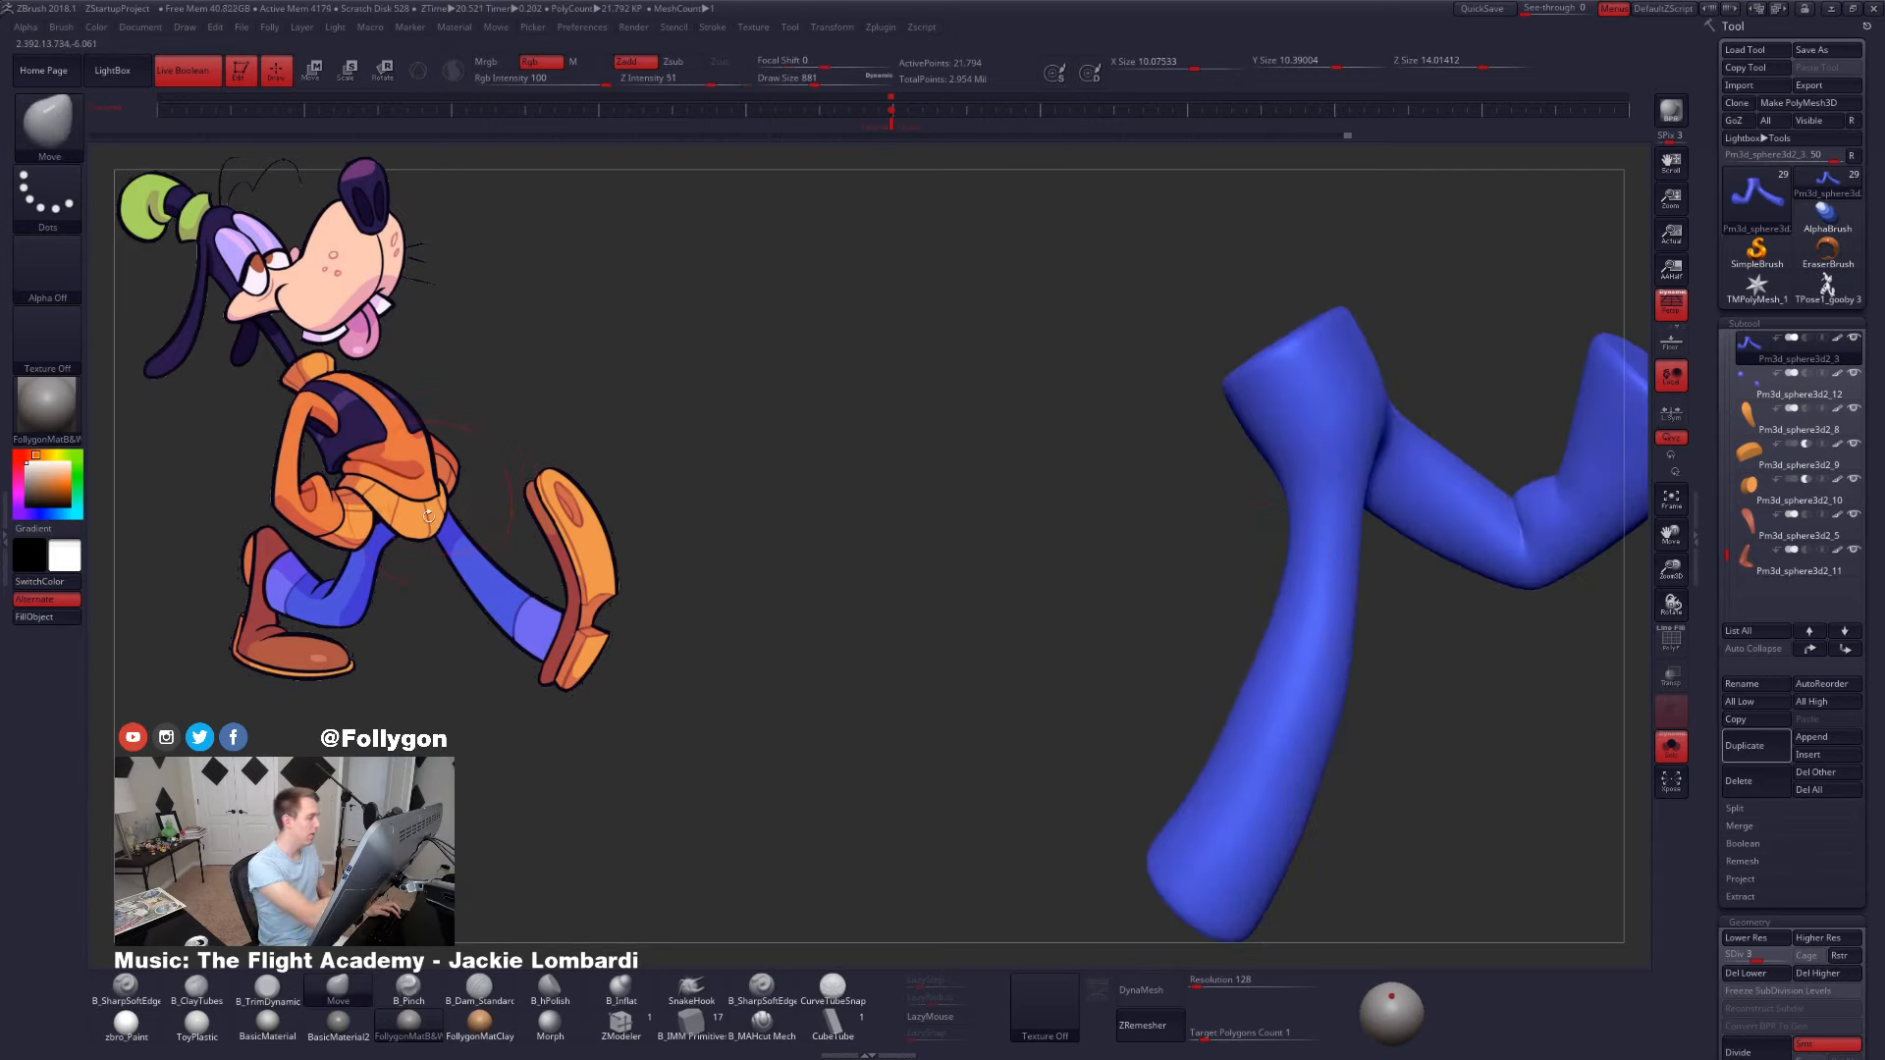
{"action": "right_click_drag", "start_coordinate": [1099, 625], "coordinate": [1232, 702]}
{"action": "key", "text": "shift"}
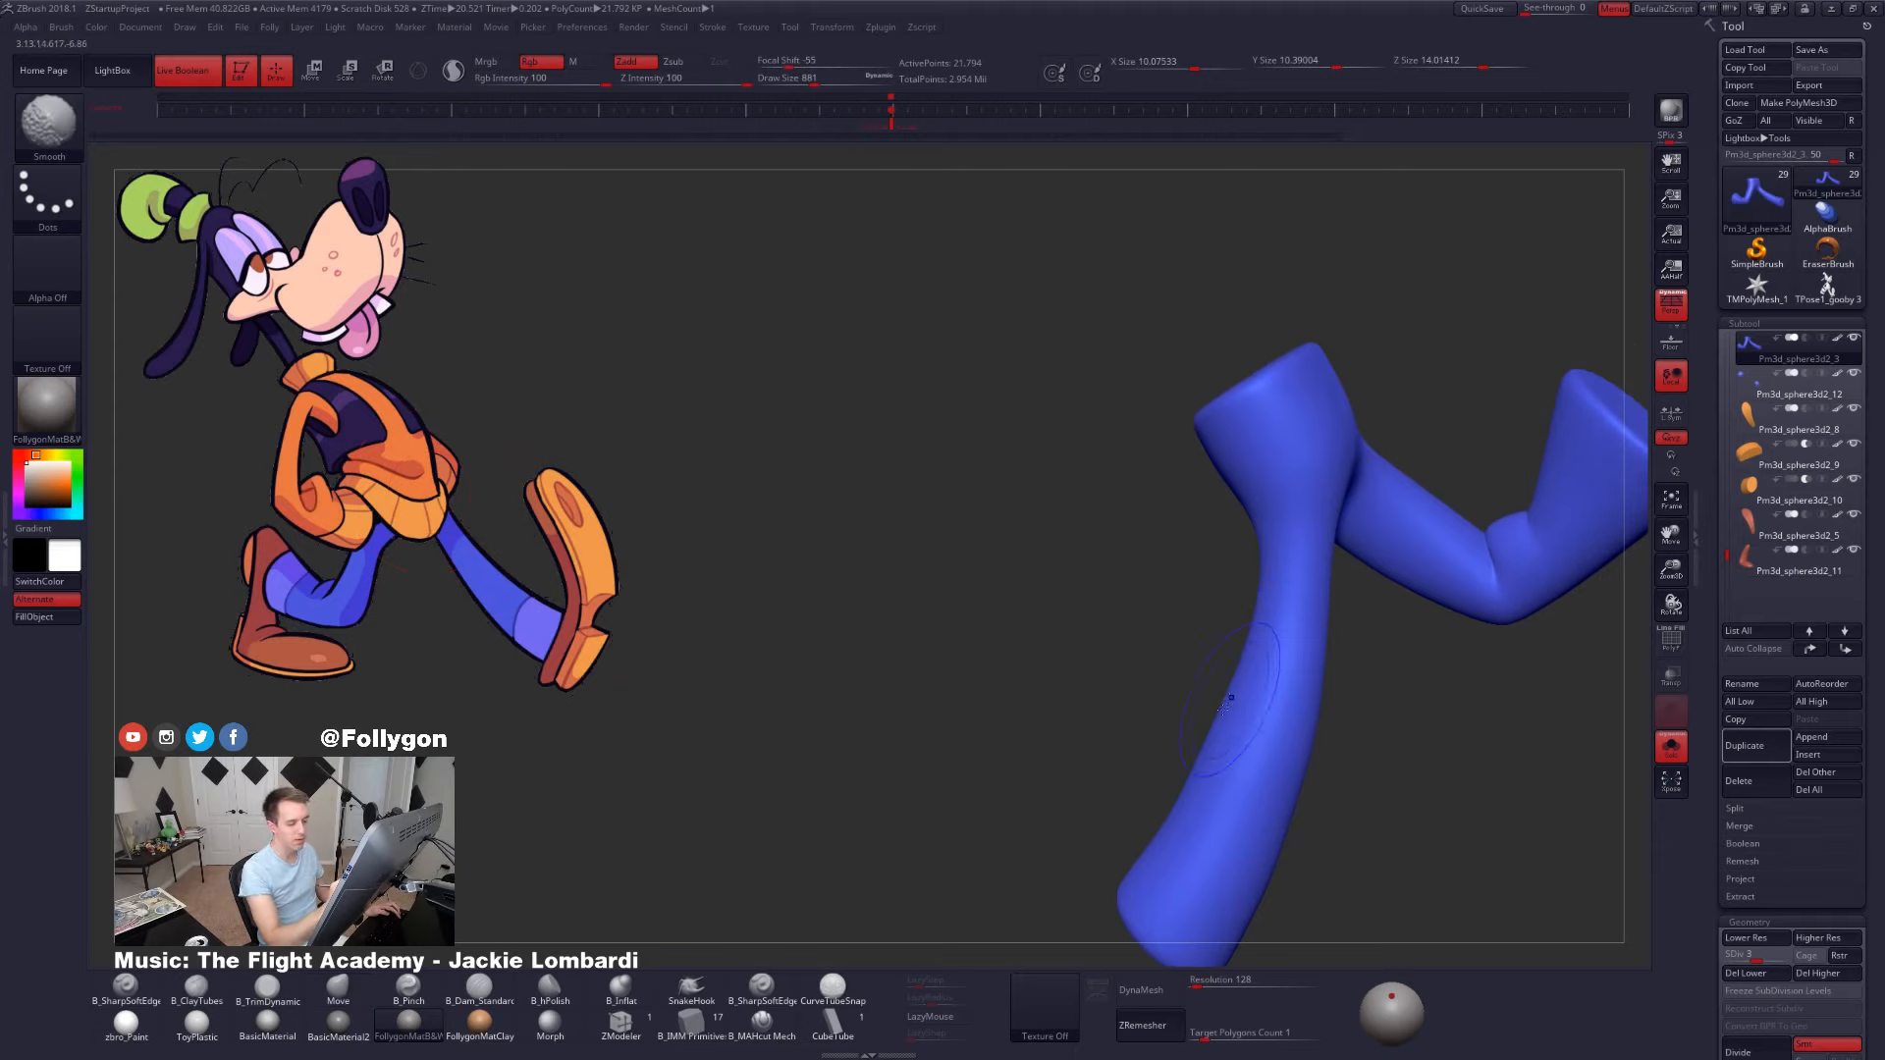
{"action": "mouse_move", "coordinate": [1190, 770]}
{"action": "right_mouse_down"}
{"action": "mouse_move", "coordinate": [1334, 595]}
{"action": "mouse_move", "coordinate": [1306, 677]}
{"action": "mouse_move", "coordinate": [1345, 724]}
{"action": "right_mouse_up"}
{"action": "key", "text": "d"}
{"action": "key", "text": "alt+s"}
- Examine the front trouser leg from several sides, both isolated and together with the rest of the character
{"action": "key", "text": "shift"}
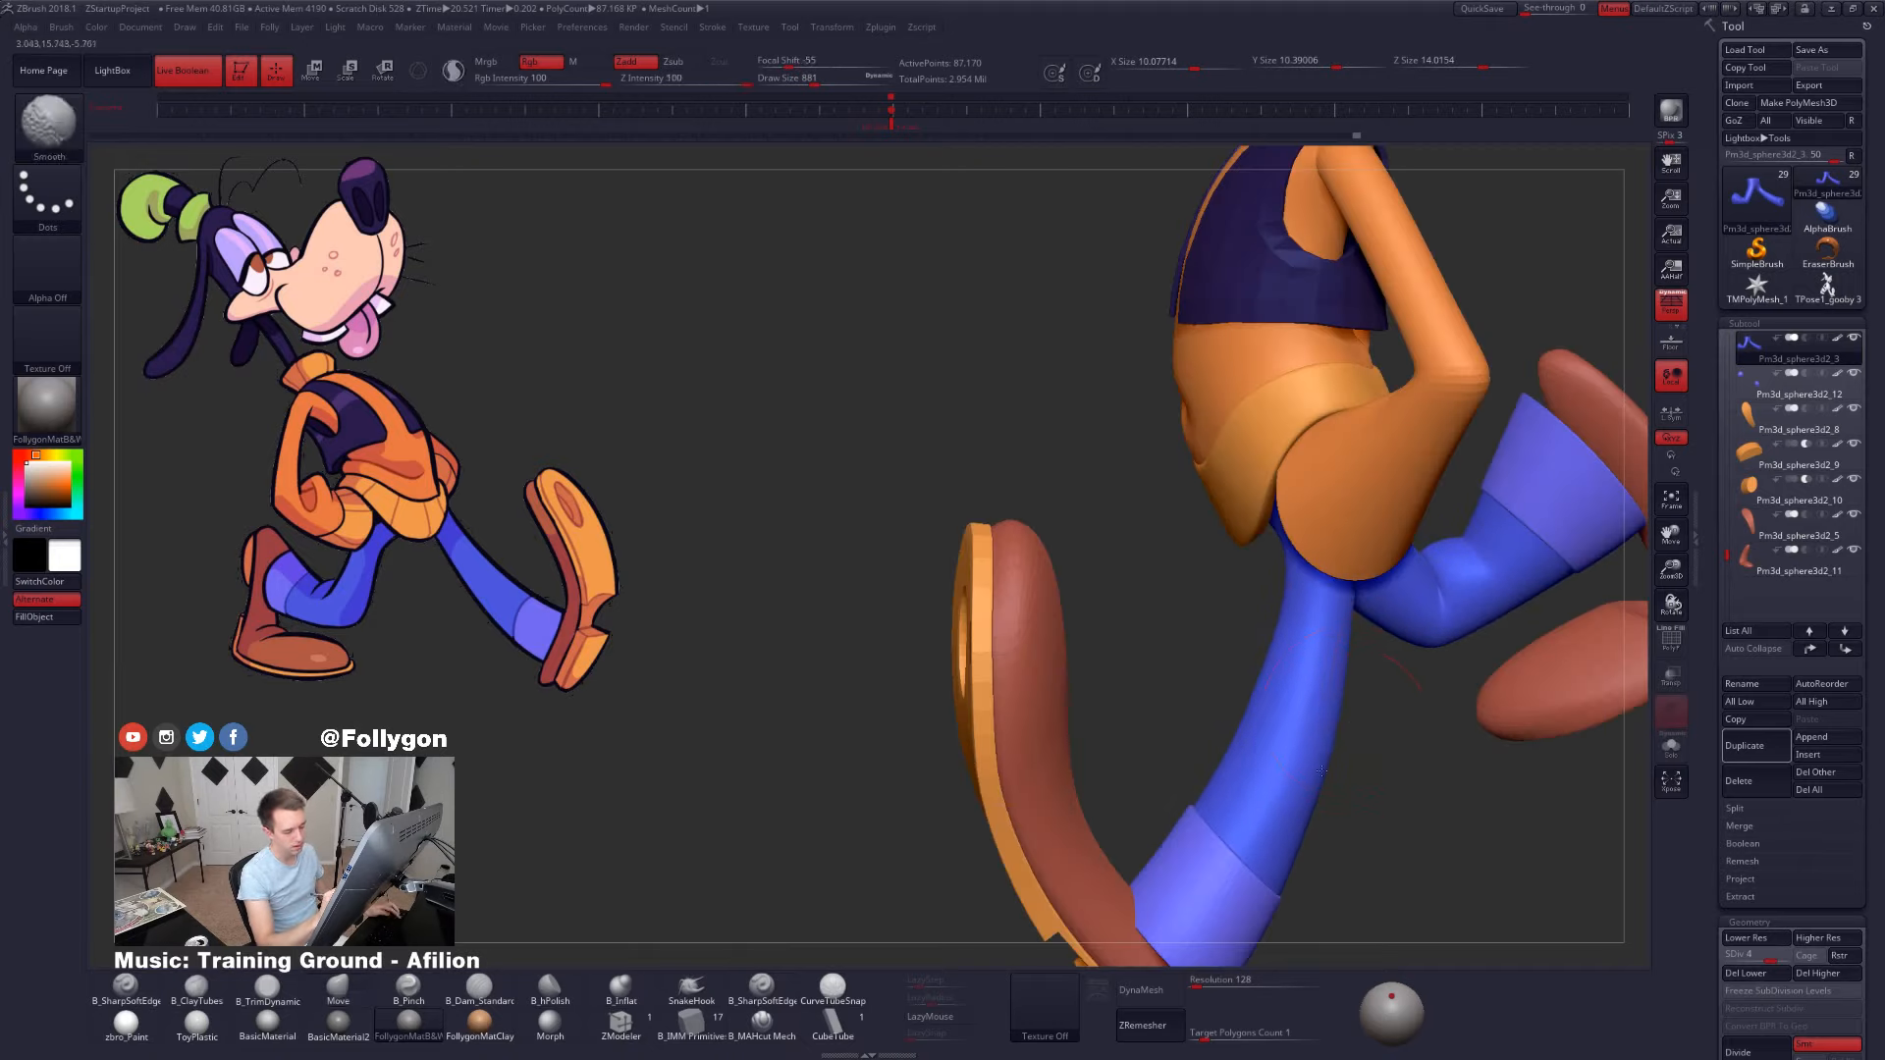
{"action": "key", "text": "alt+s"}
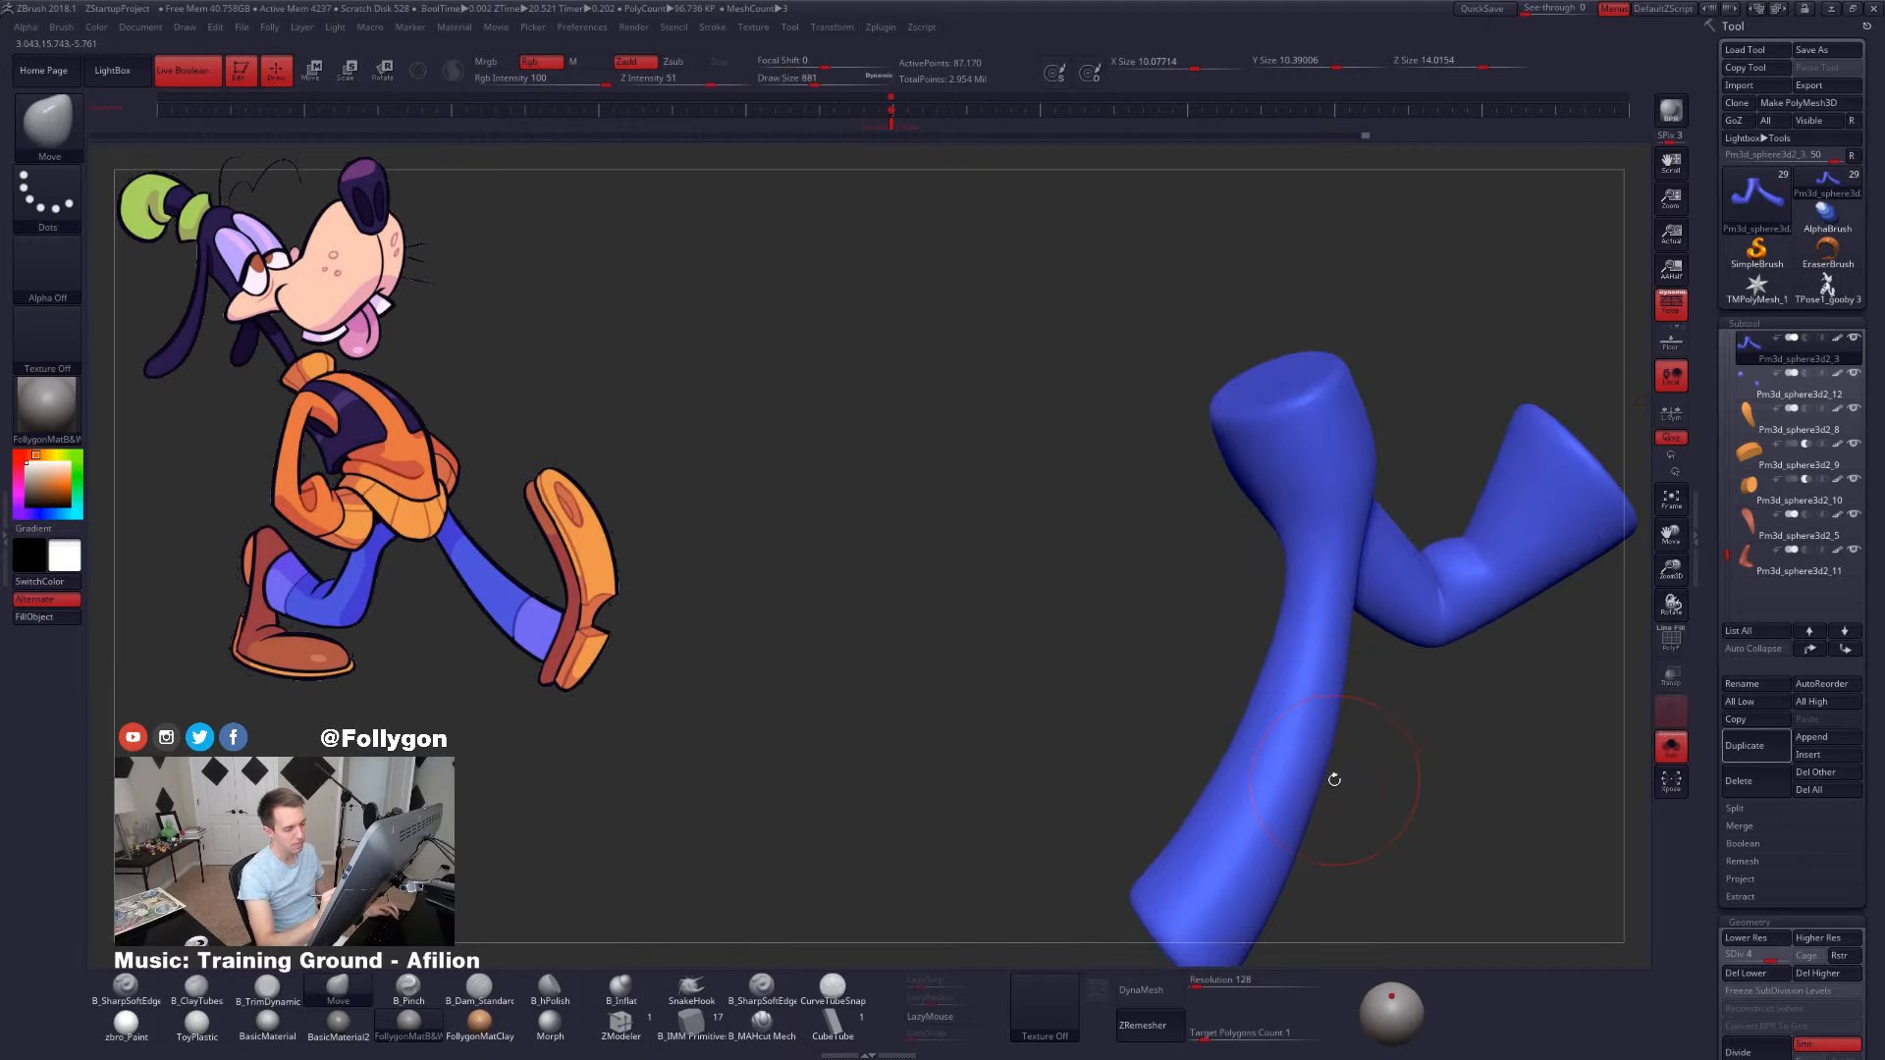
{"action": "right_click_drag", "start_coordinate": [1329, 779], "coordinate": [1264, 702]}
{"action": "mouse_move", "coordinate": [1308, 589]}
{"action": "right_mouse_down"}
{"action": "mouse_move", "coordinate": [1329, 622]}
{"action": "mouse_move", "coordinate": [1171, 690]}
{"action": "right_mouse_up"}
{"action": "key", "text": "alt+s"}
{"action": "key", "text": "Right"}
{"action": "right_click_drag", "start_coordinate": [1507, 819], "coordinate": [1340, 822]}
{"action": "key", "text": "alt+s"}
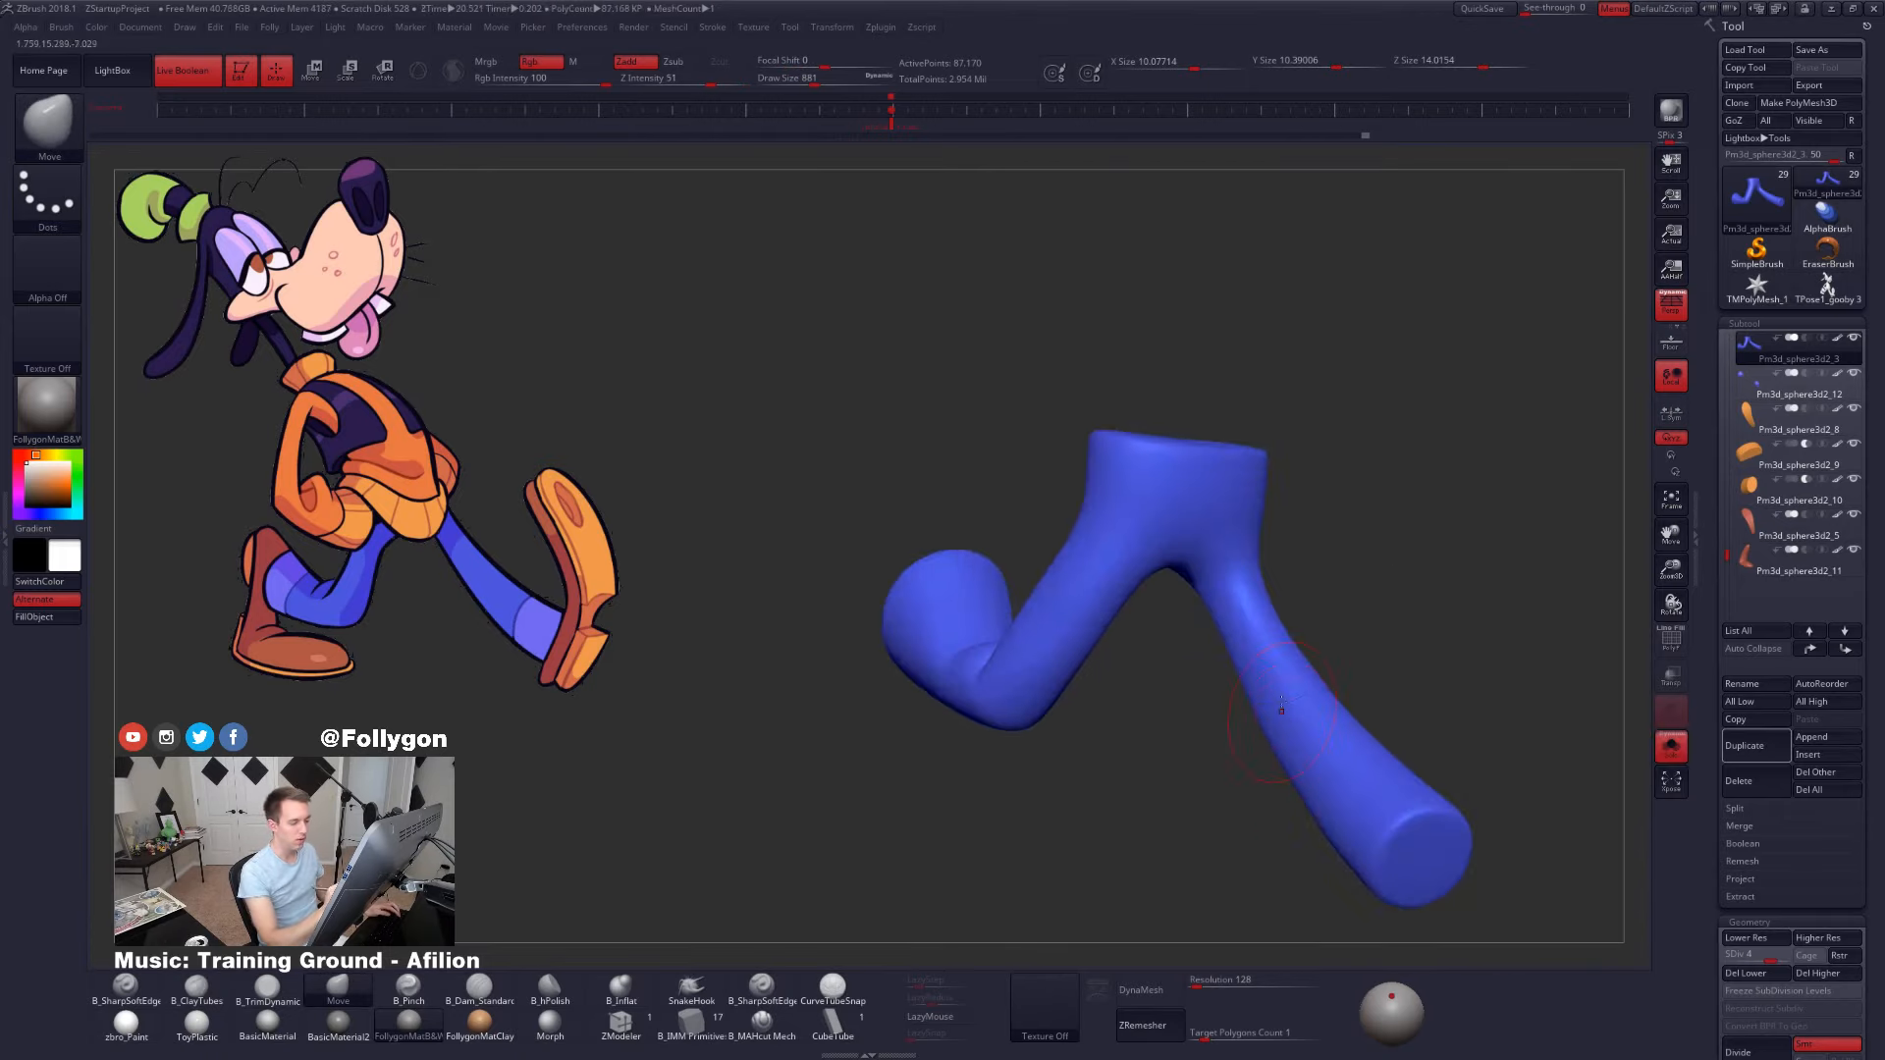
- Lower the trousers to subdivision level 3 and smooth the front leg with draw size 1031
{"action": "right_click_drag", "start_coordinate": [1206, 668], "coordinate": [1330, 639]}
{"action": "key", "text": "shift+d"}
{"action": "left_click_drag", "start_coordinate": [1304, 650], "coordinate": [1292, 669], "text": "shift"}
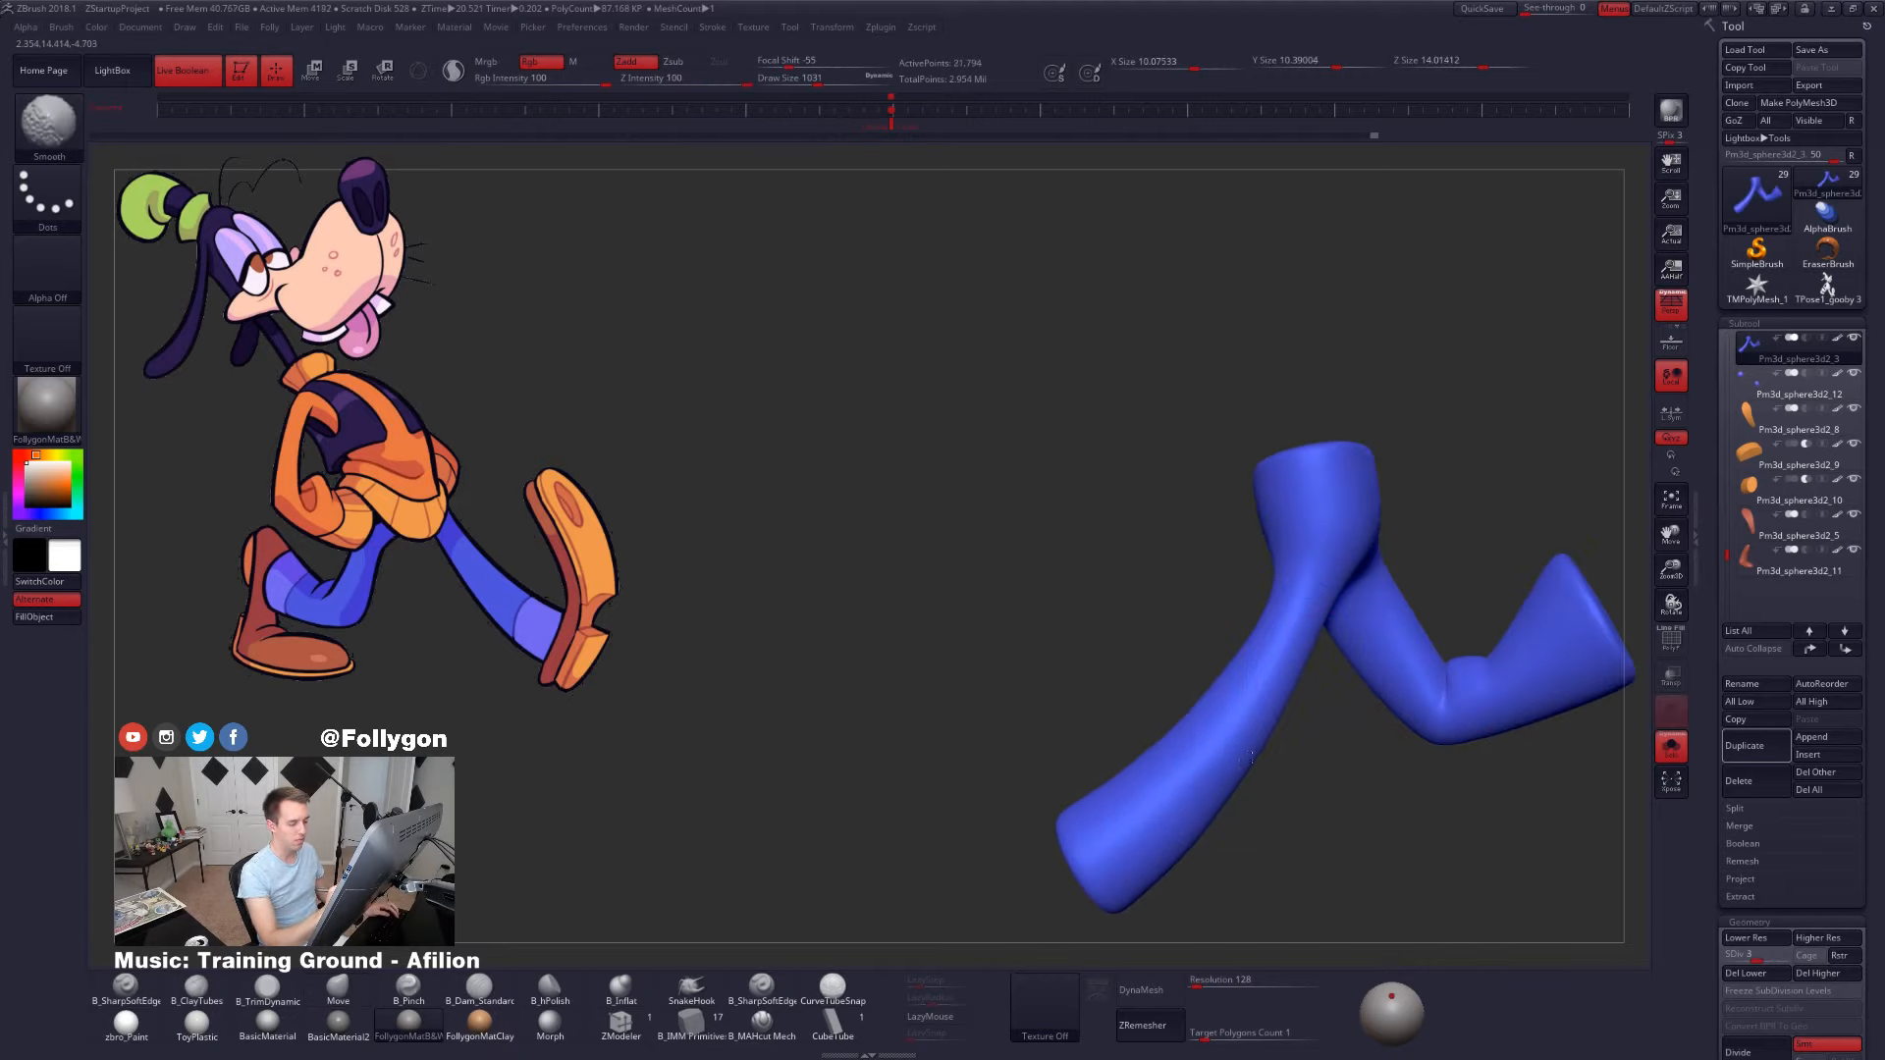
{"action": "mouse_move", "coordinate": [1252, 757]}
{"action": "left_mouse_down", "text": "shift"}
{"action": "mouse_move", "coordinate": [1231, 736]}
{"action": "mouse_move", "coordinate": [1246, 664]}
{"action": "left_mouse_up", "text": "shift"}
{"action": "mouse_move", "coordinate": [1230, 759]}
{"action": "right_mouse_down"}
{"action": "mouse_move", "coordinate": [1302, 716]}
{"action": "mouse_move", "coordinate": [1280, 620]}
{"action": "right_mouse_up"}
{"action": "key", "text": "ctrl"}
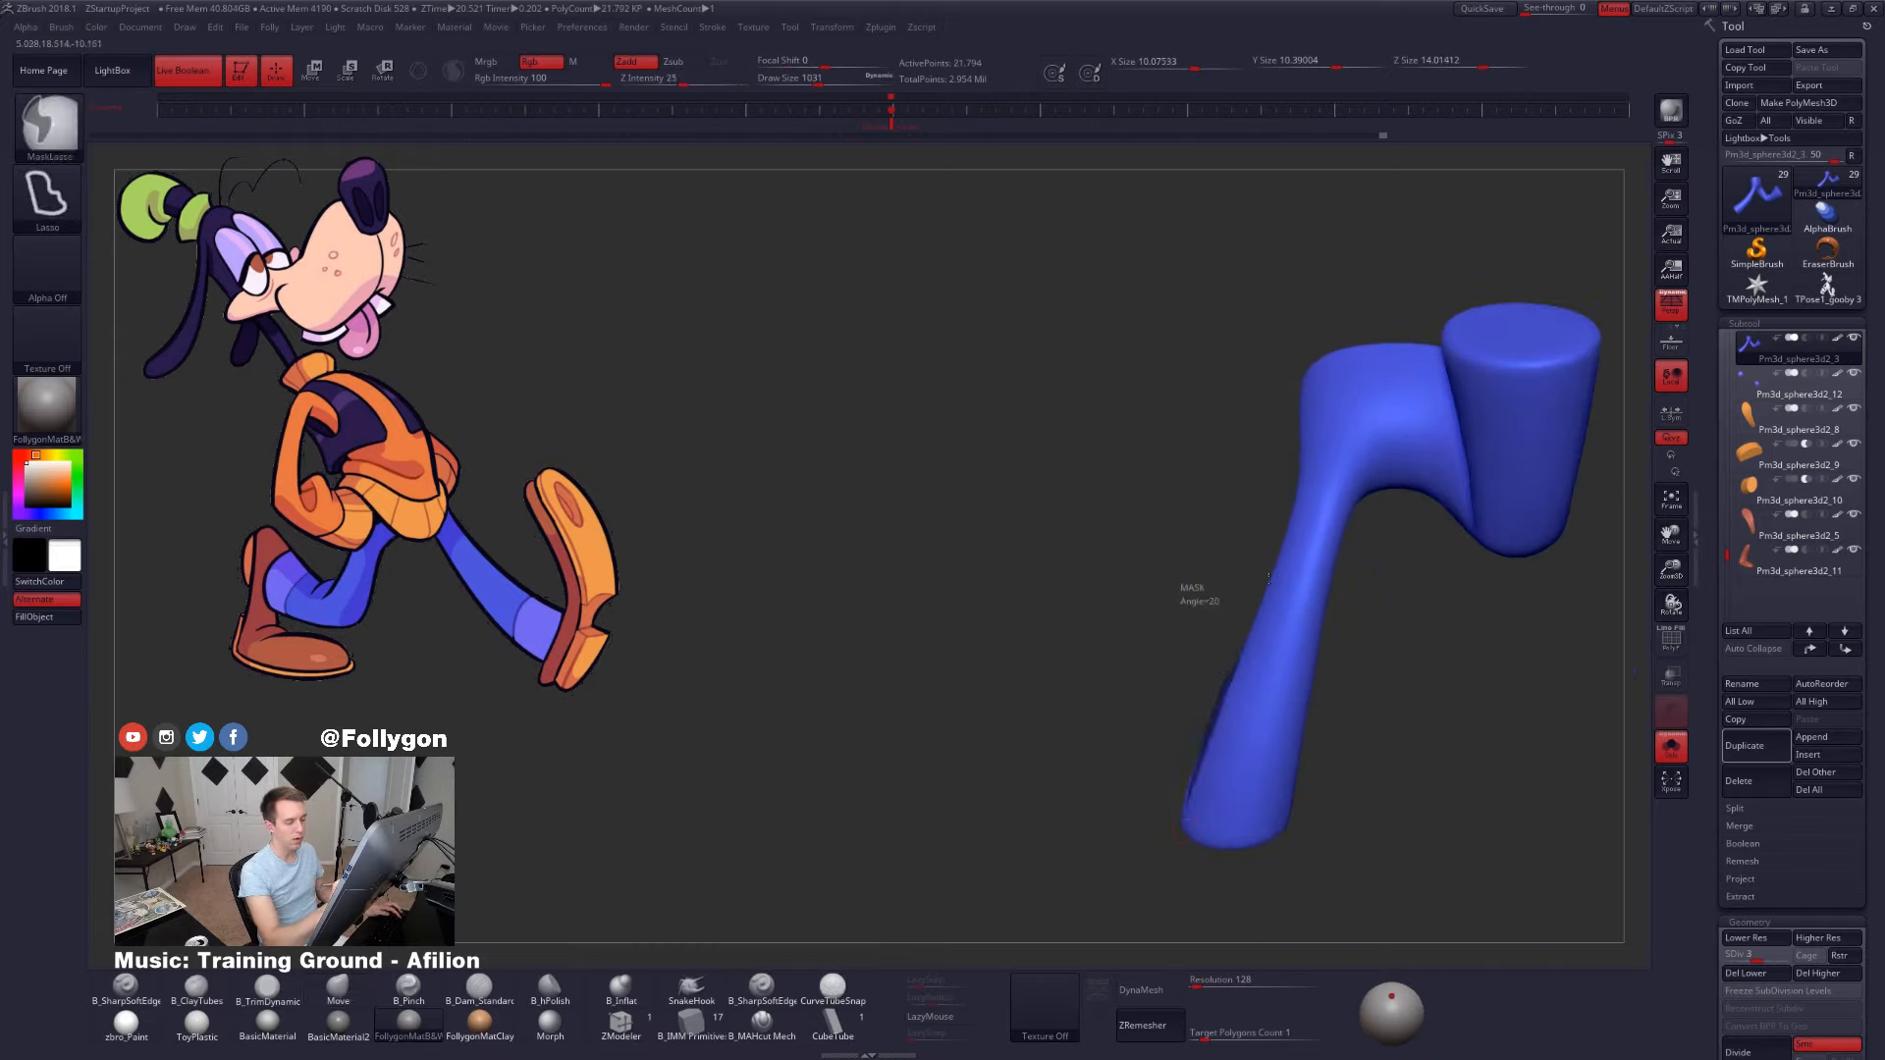
{"action": "mouse_move", "coordinate": [1268, 578]}
{"action": "left_mouse_down", "text": "ctrl"}
{"action": "mouse_move", "coordinate": [1276, 512]}
{"action": "mouse_move", "coordinate": [1017, 736]}
{"action": "left_mouse_up", "text": "ctrl"}
{"action": "left_click_drag", "start_coordinate": [1183, 805], "coordinate": [1188, 804], "text": "ctrl"}
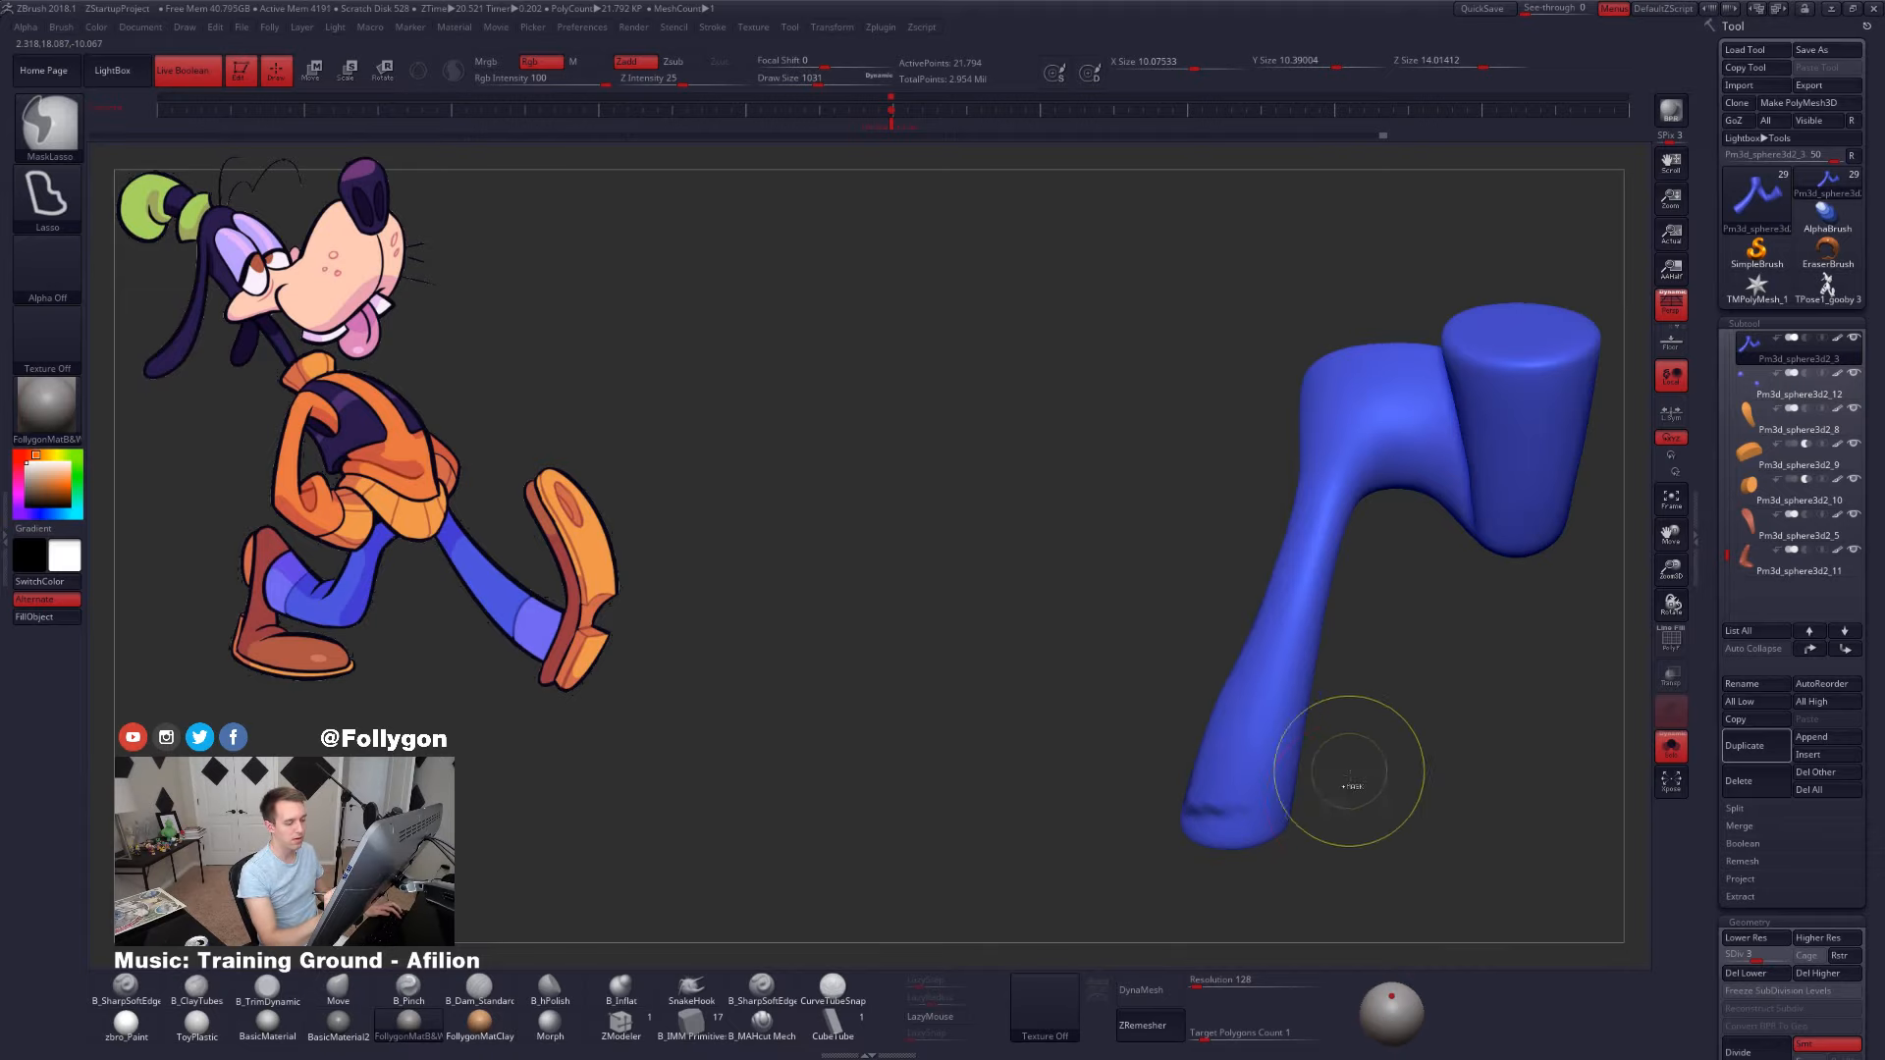
- Slim and smooth the outer contour of the front trouser leg, then raise it to subdivision level 4 within the full character
{"action": "key", "text": "shift"}
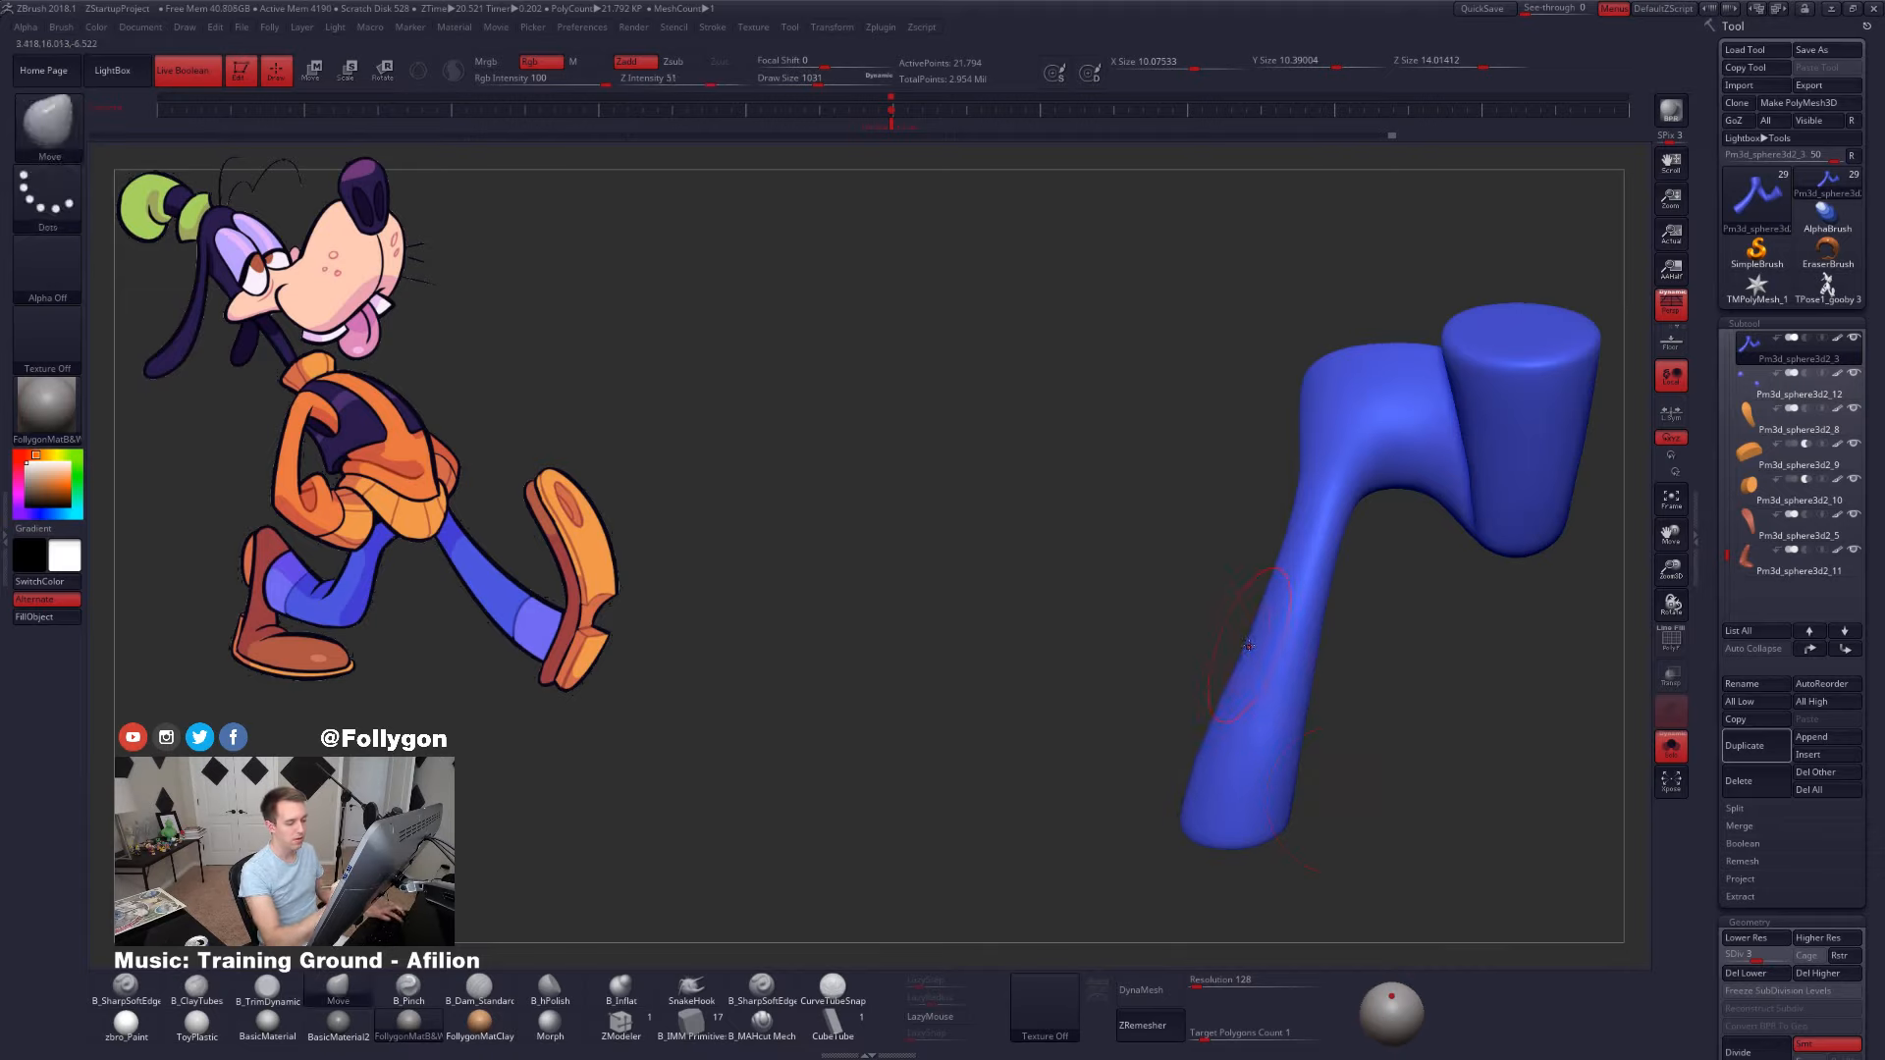
{"action": "key", "text": "shift"}
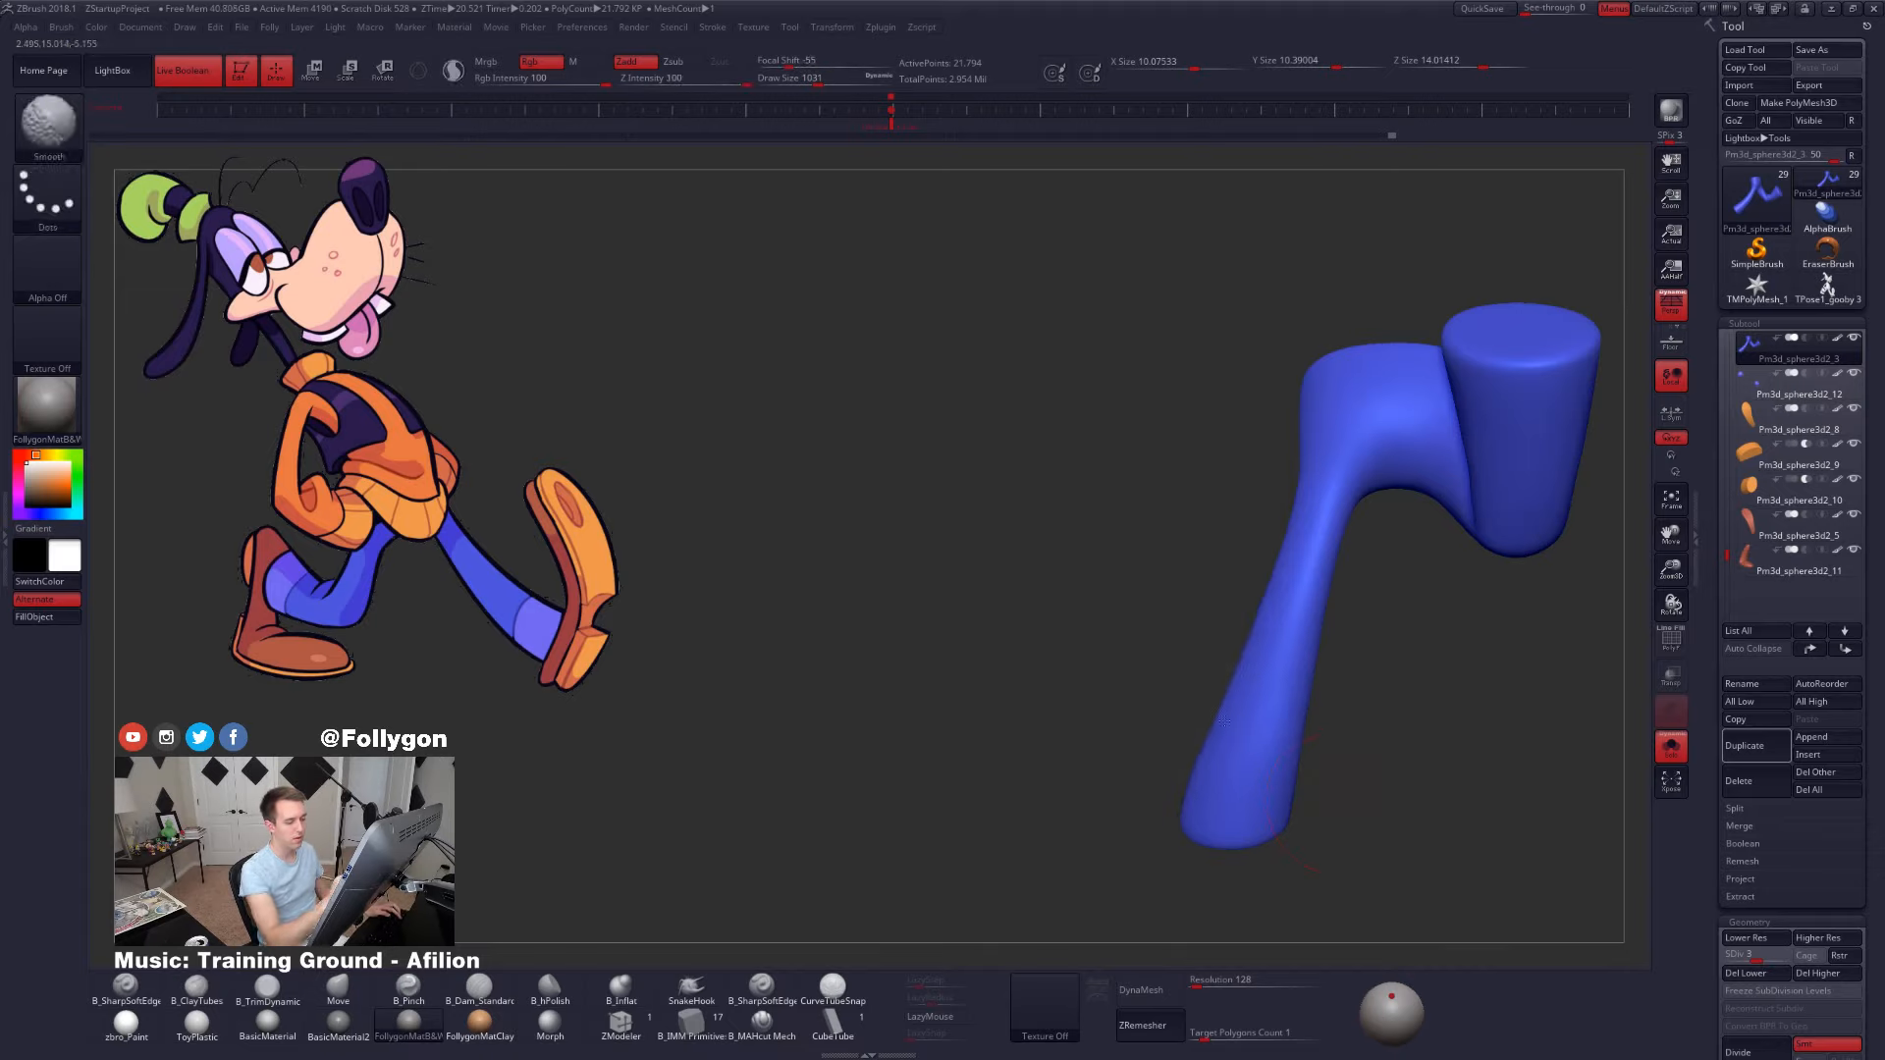
{"action": "left_click_drag", "start_coordinate": [1472, 717], "coordinate": [1303, 640]}
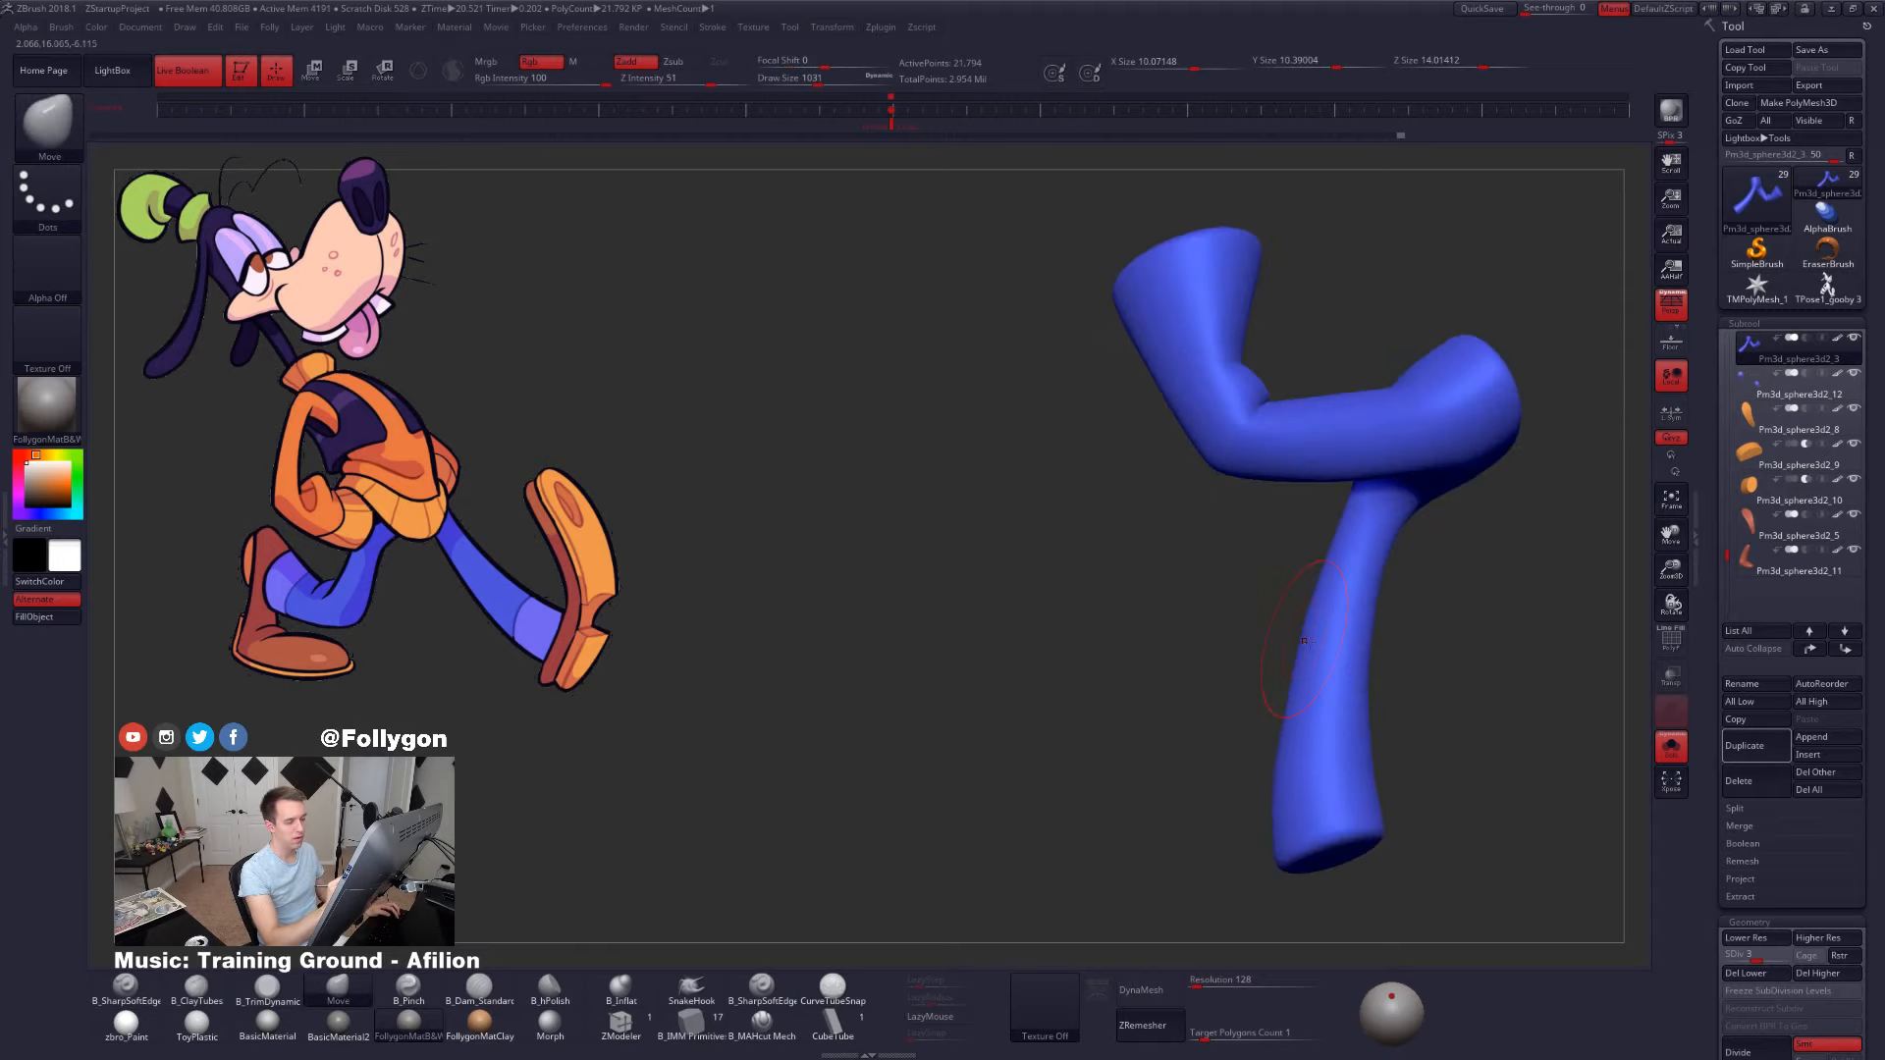
{"action": "key", "text": "shift"}
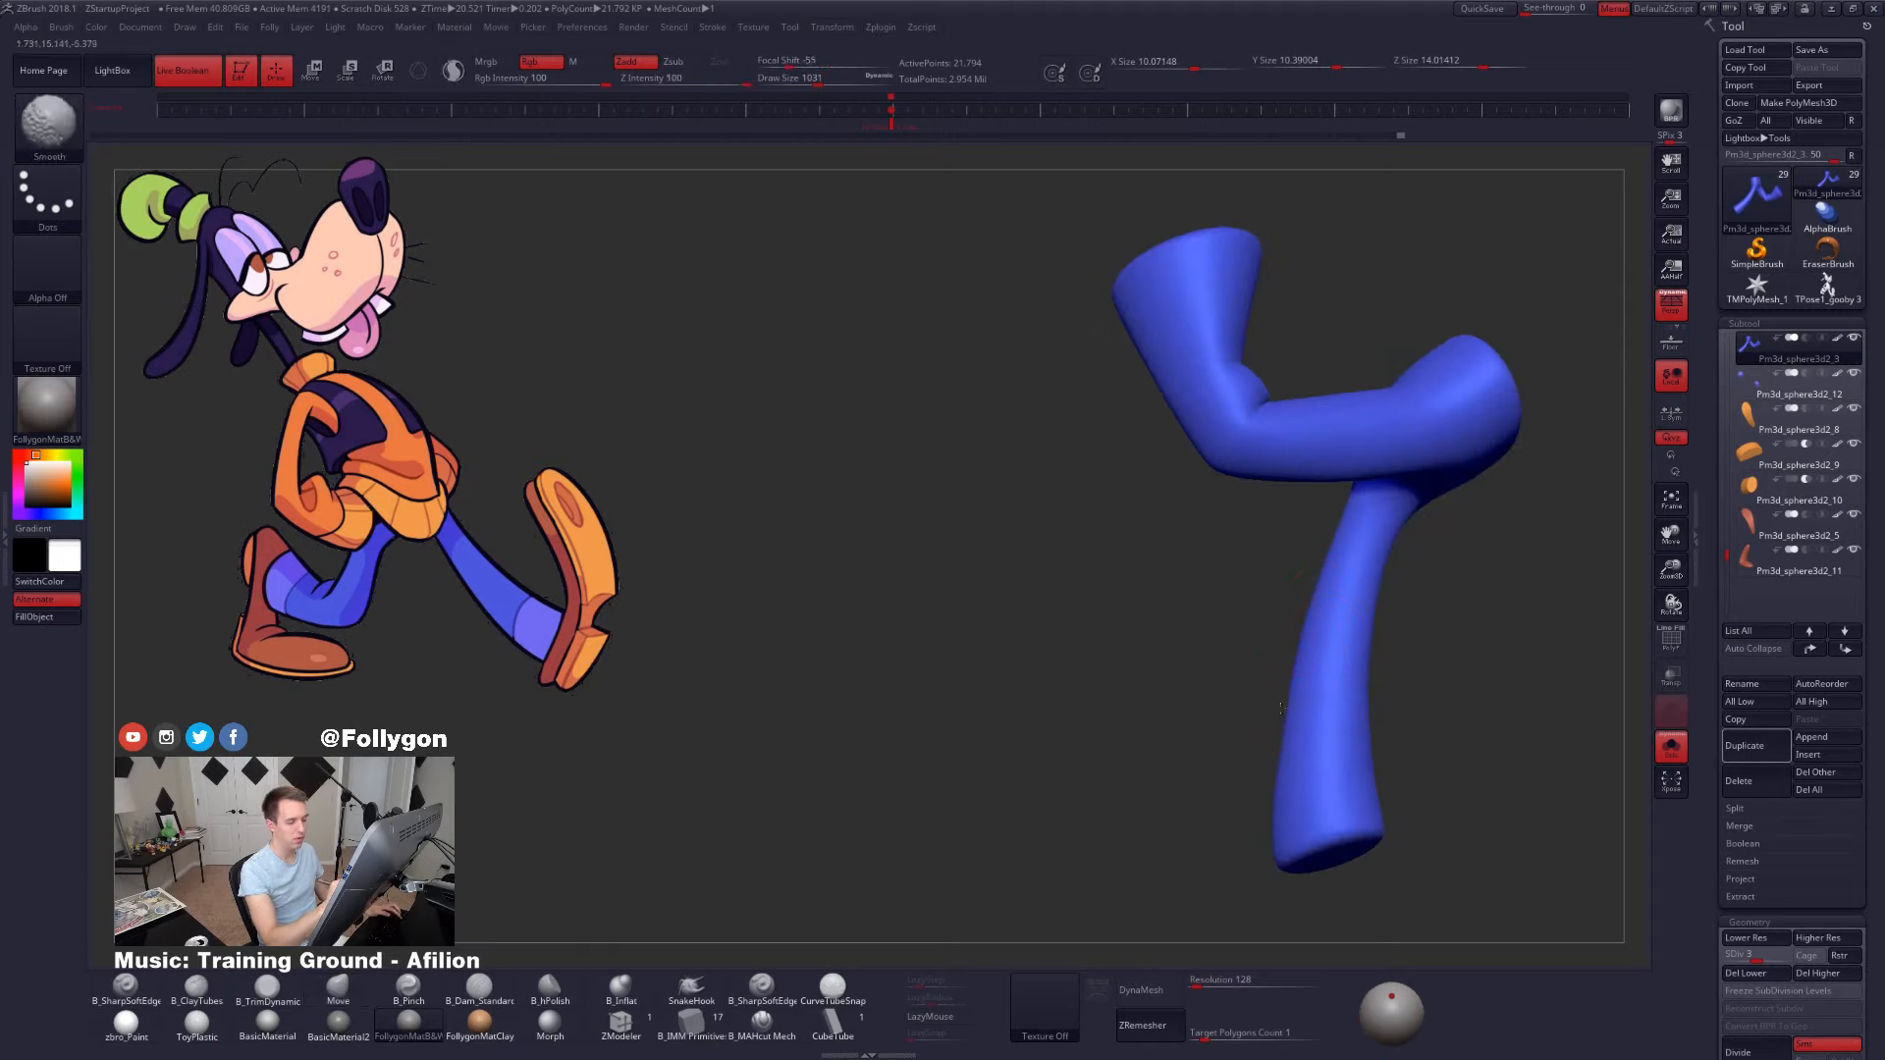
{"action": "key", "text": "d"}
{"action": "key", "text": "alt+s"}
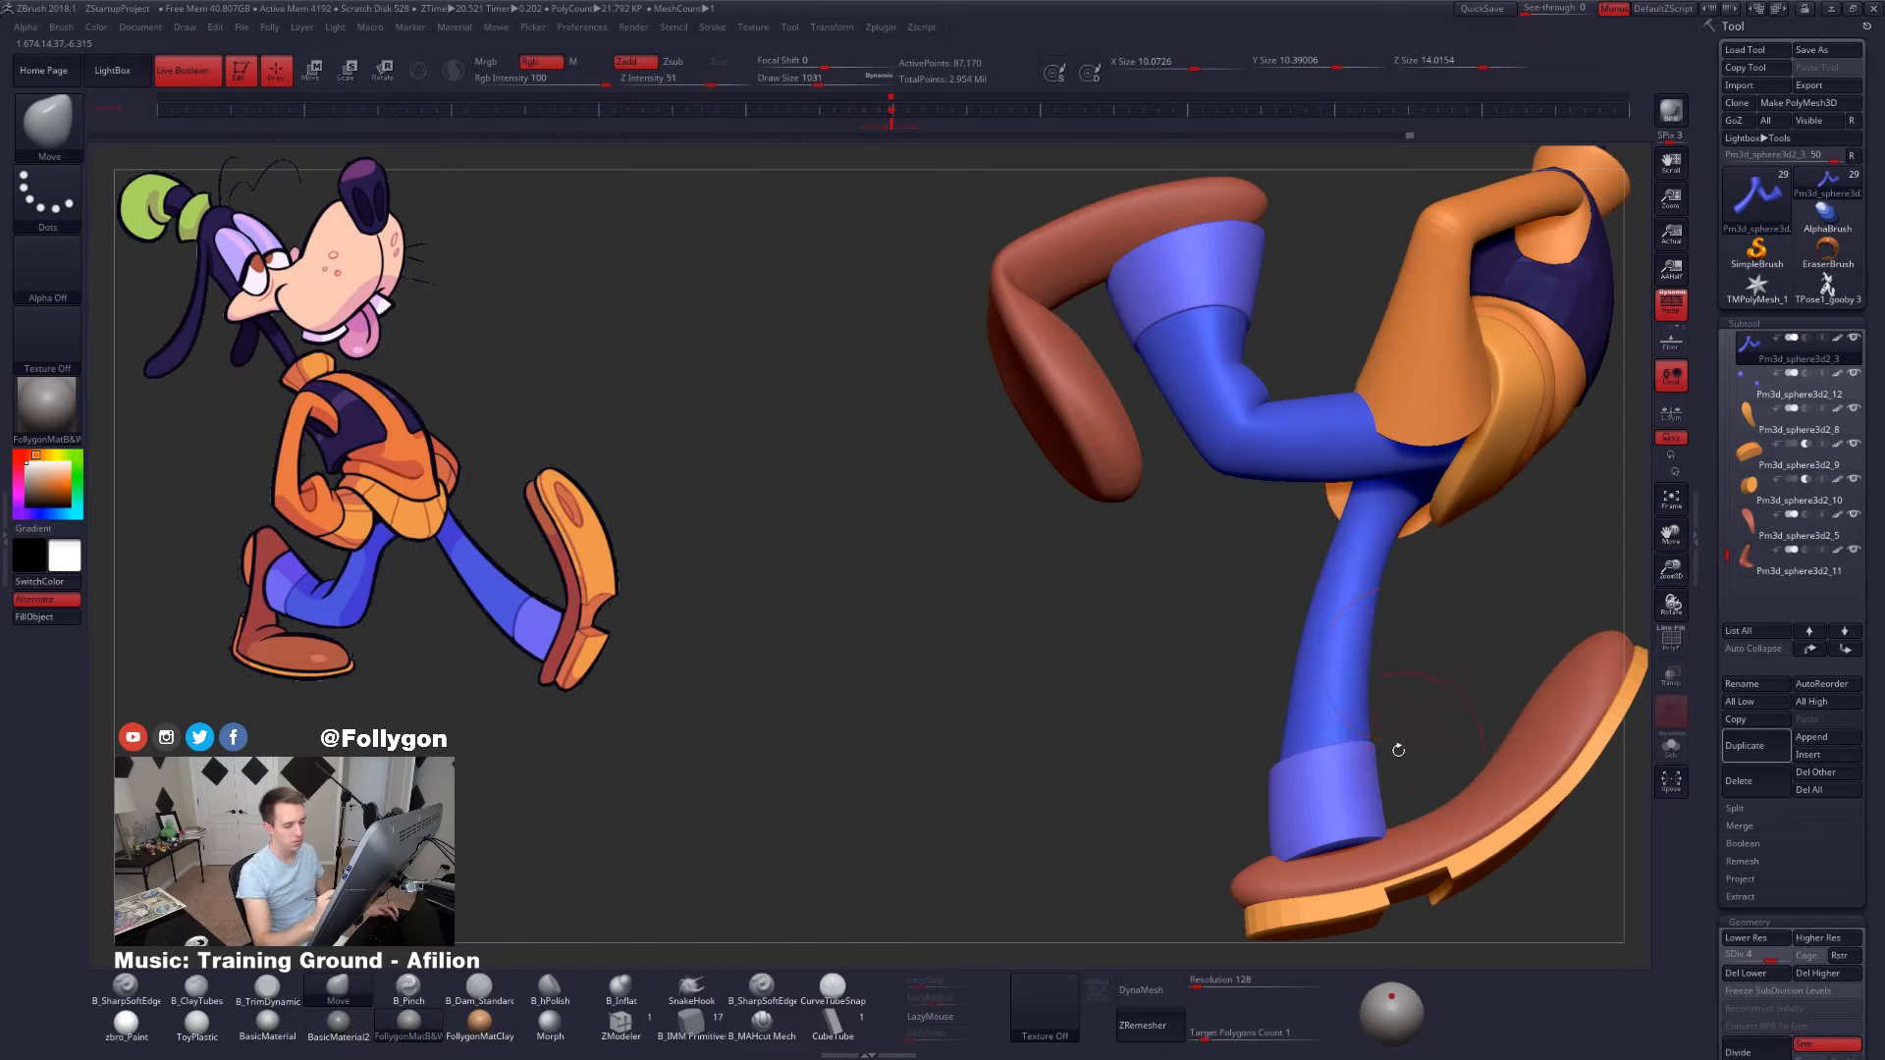
- Isolate the trousers, even out the front leg at subdivision level 3 and return them to level 4
{"action": "key", "text": "shift"}
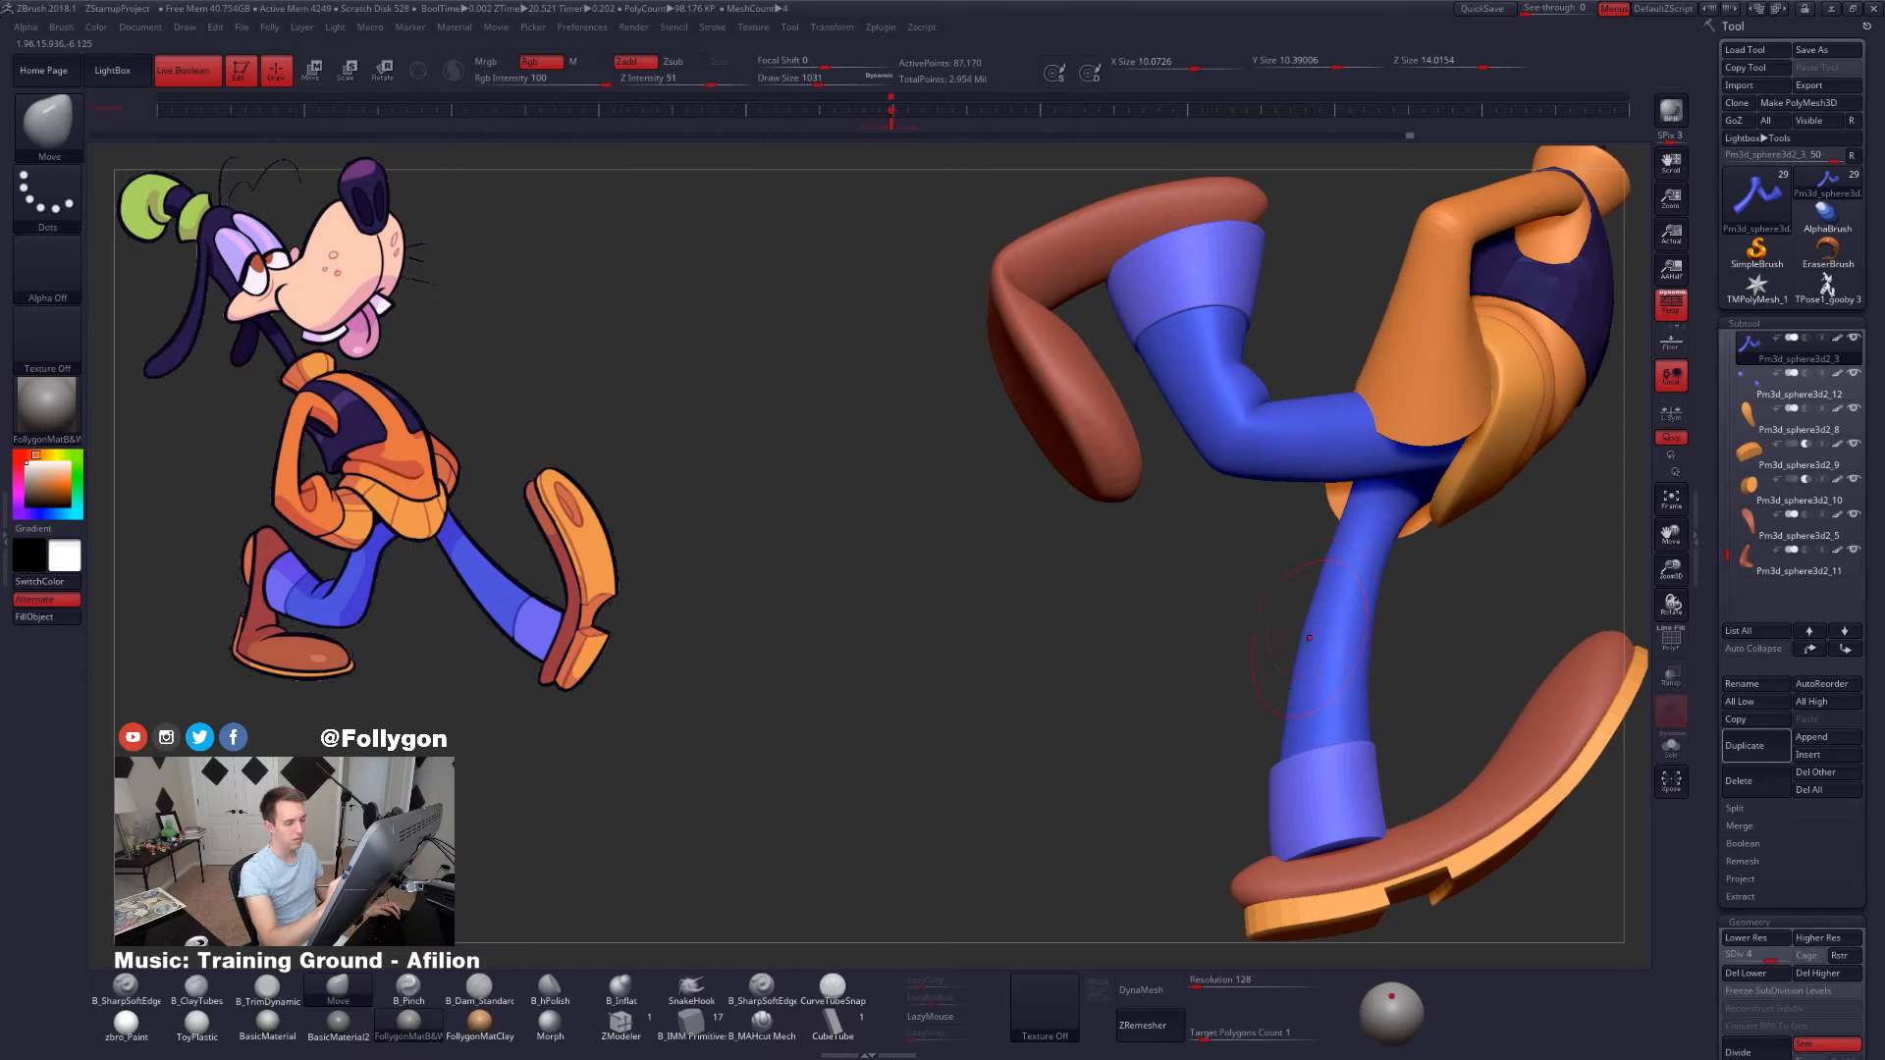
{"action": "right_click_drag", "start_coordinate": [1307, 732], "coordinate": [1351, 703]}
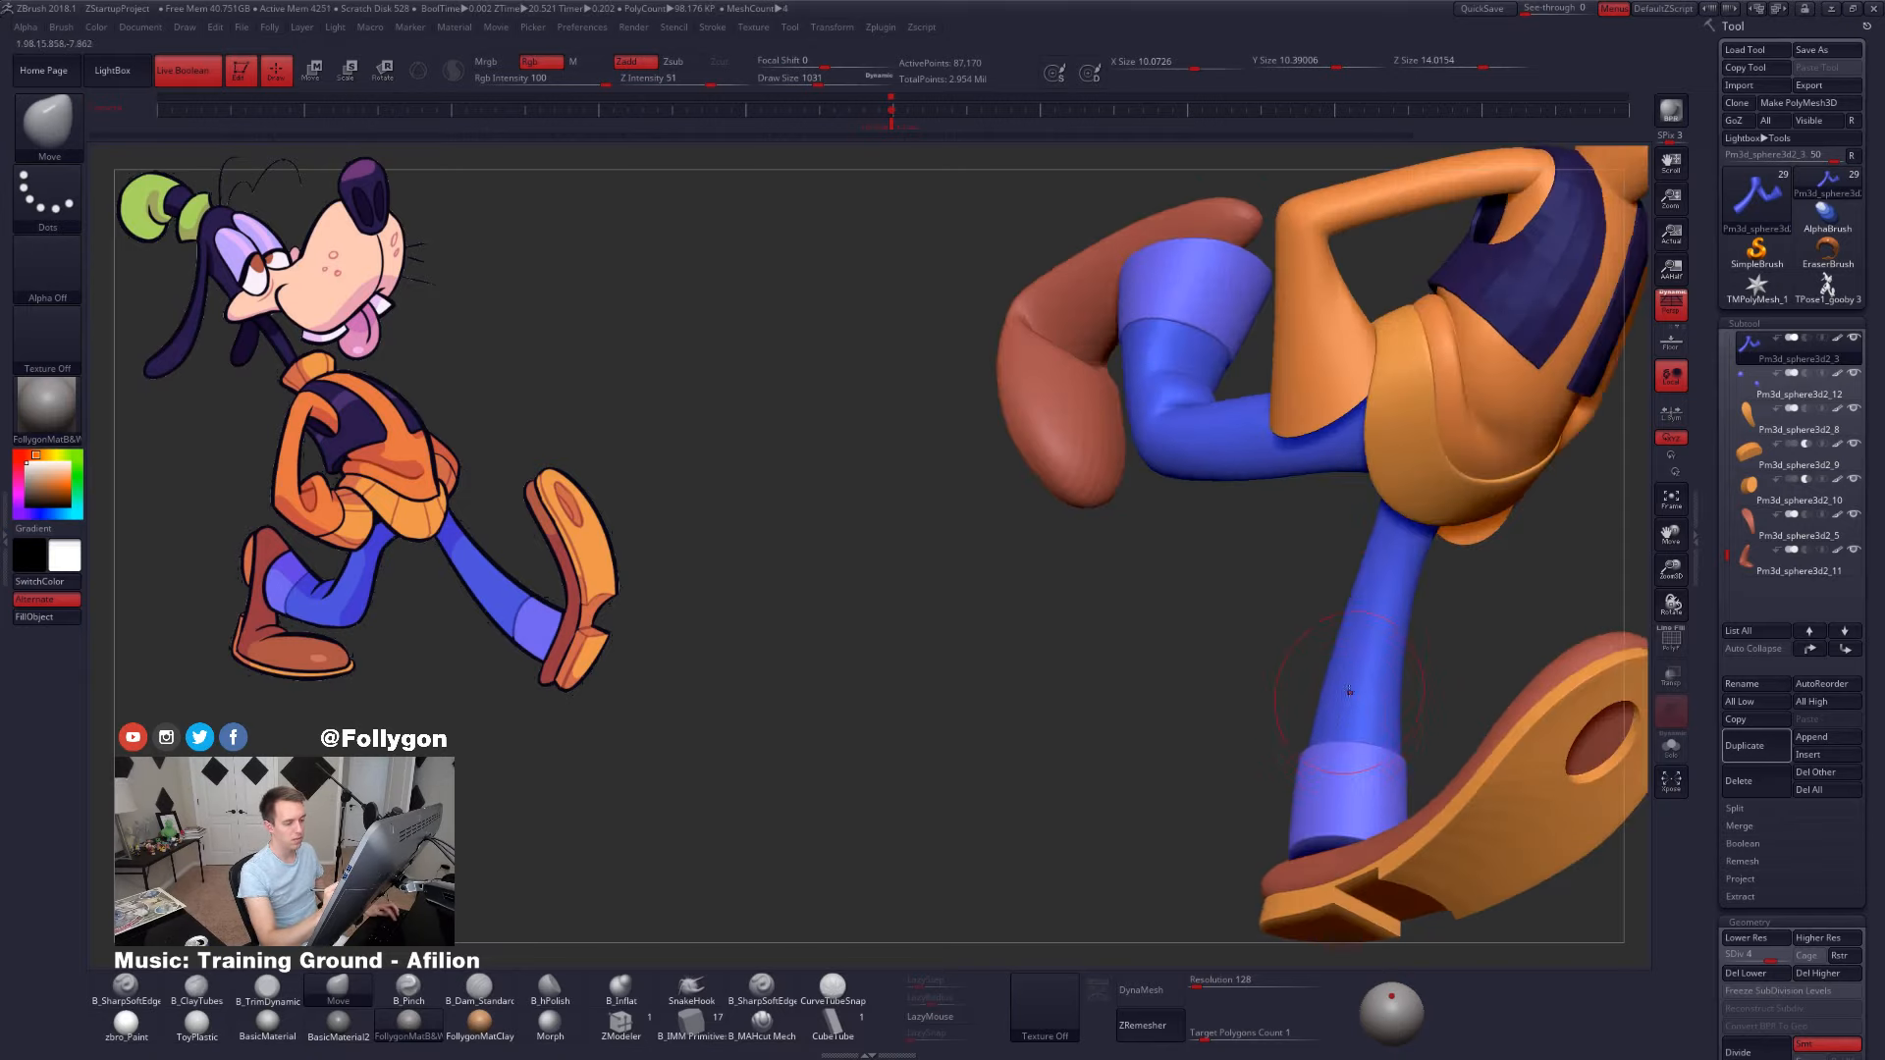
{"action": "key", "text": "alt+s"}
{"action": "key", "text": "shift+d"}
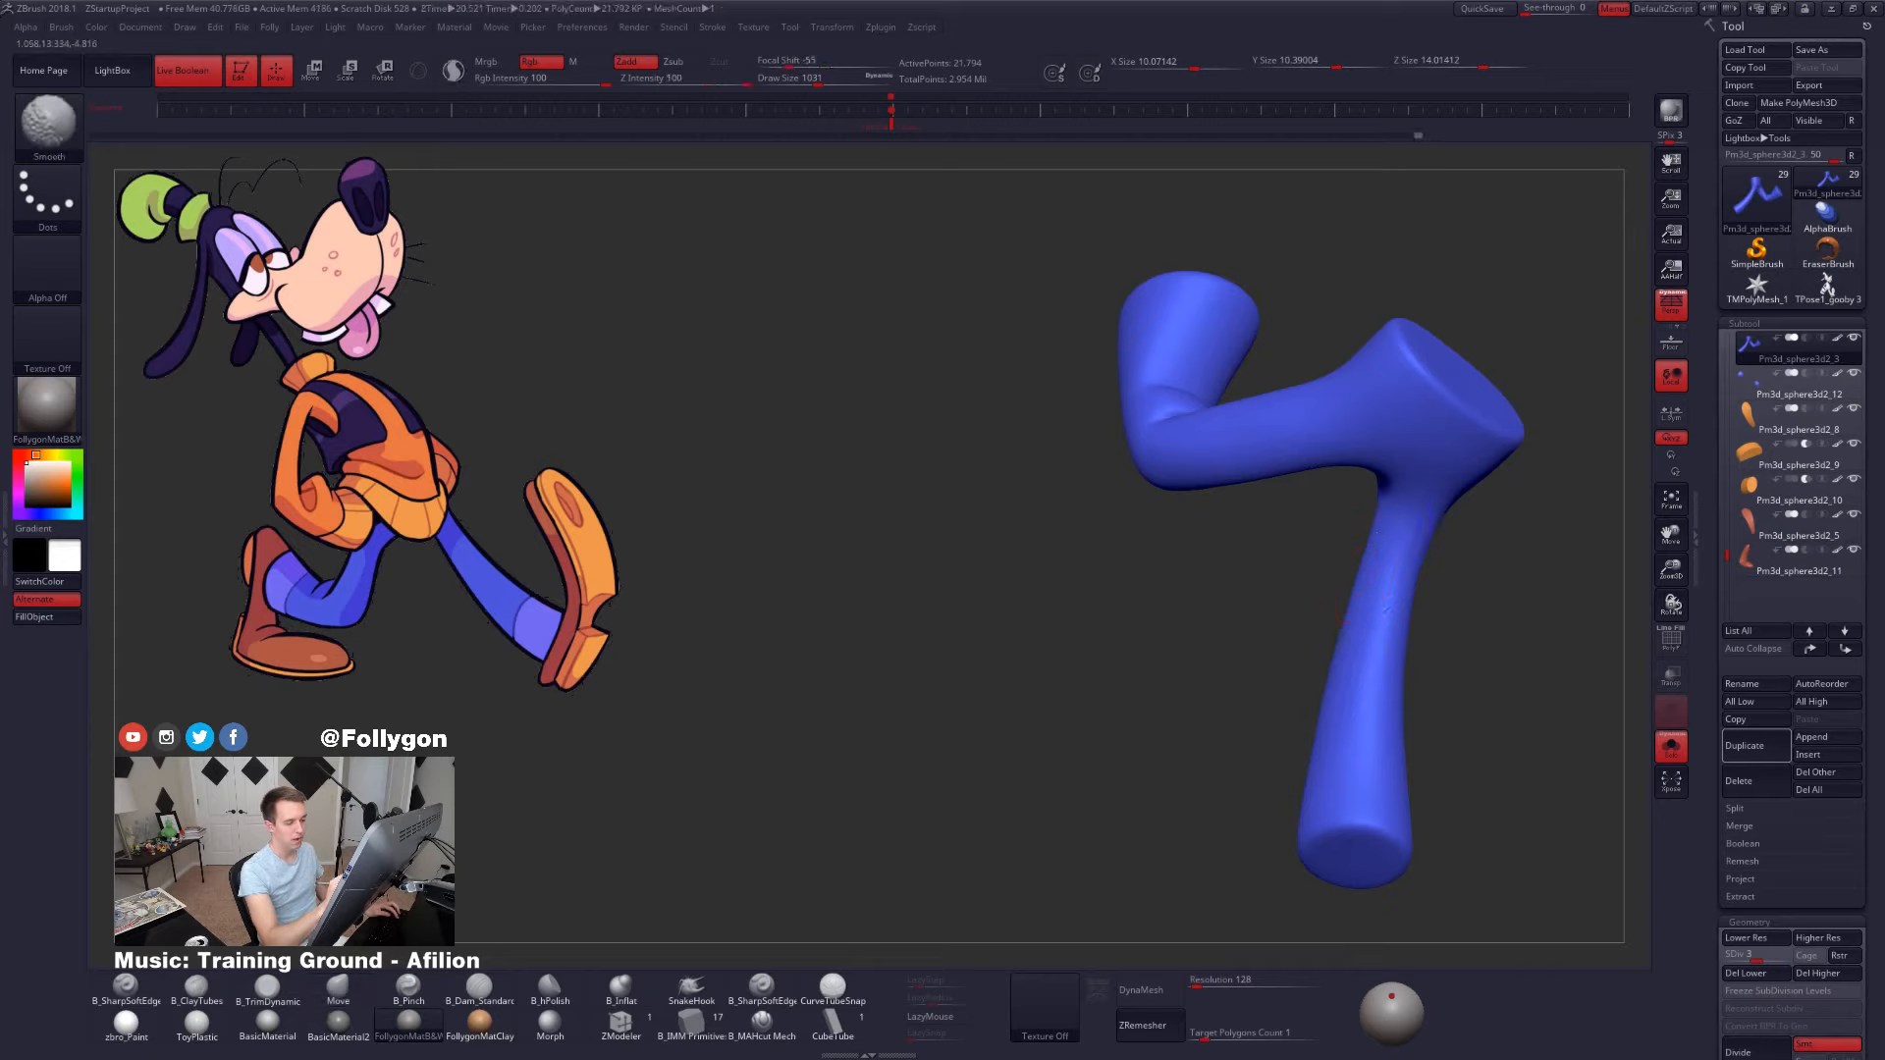
{"action": "right_click_drag", "start_coordinate": [1363, 553], "coordinate": [1314, 809]}
{"action": "key", "text": "d"}
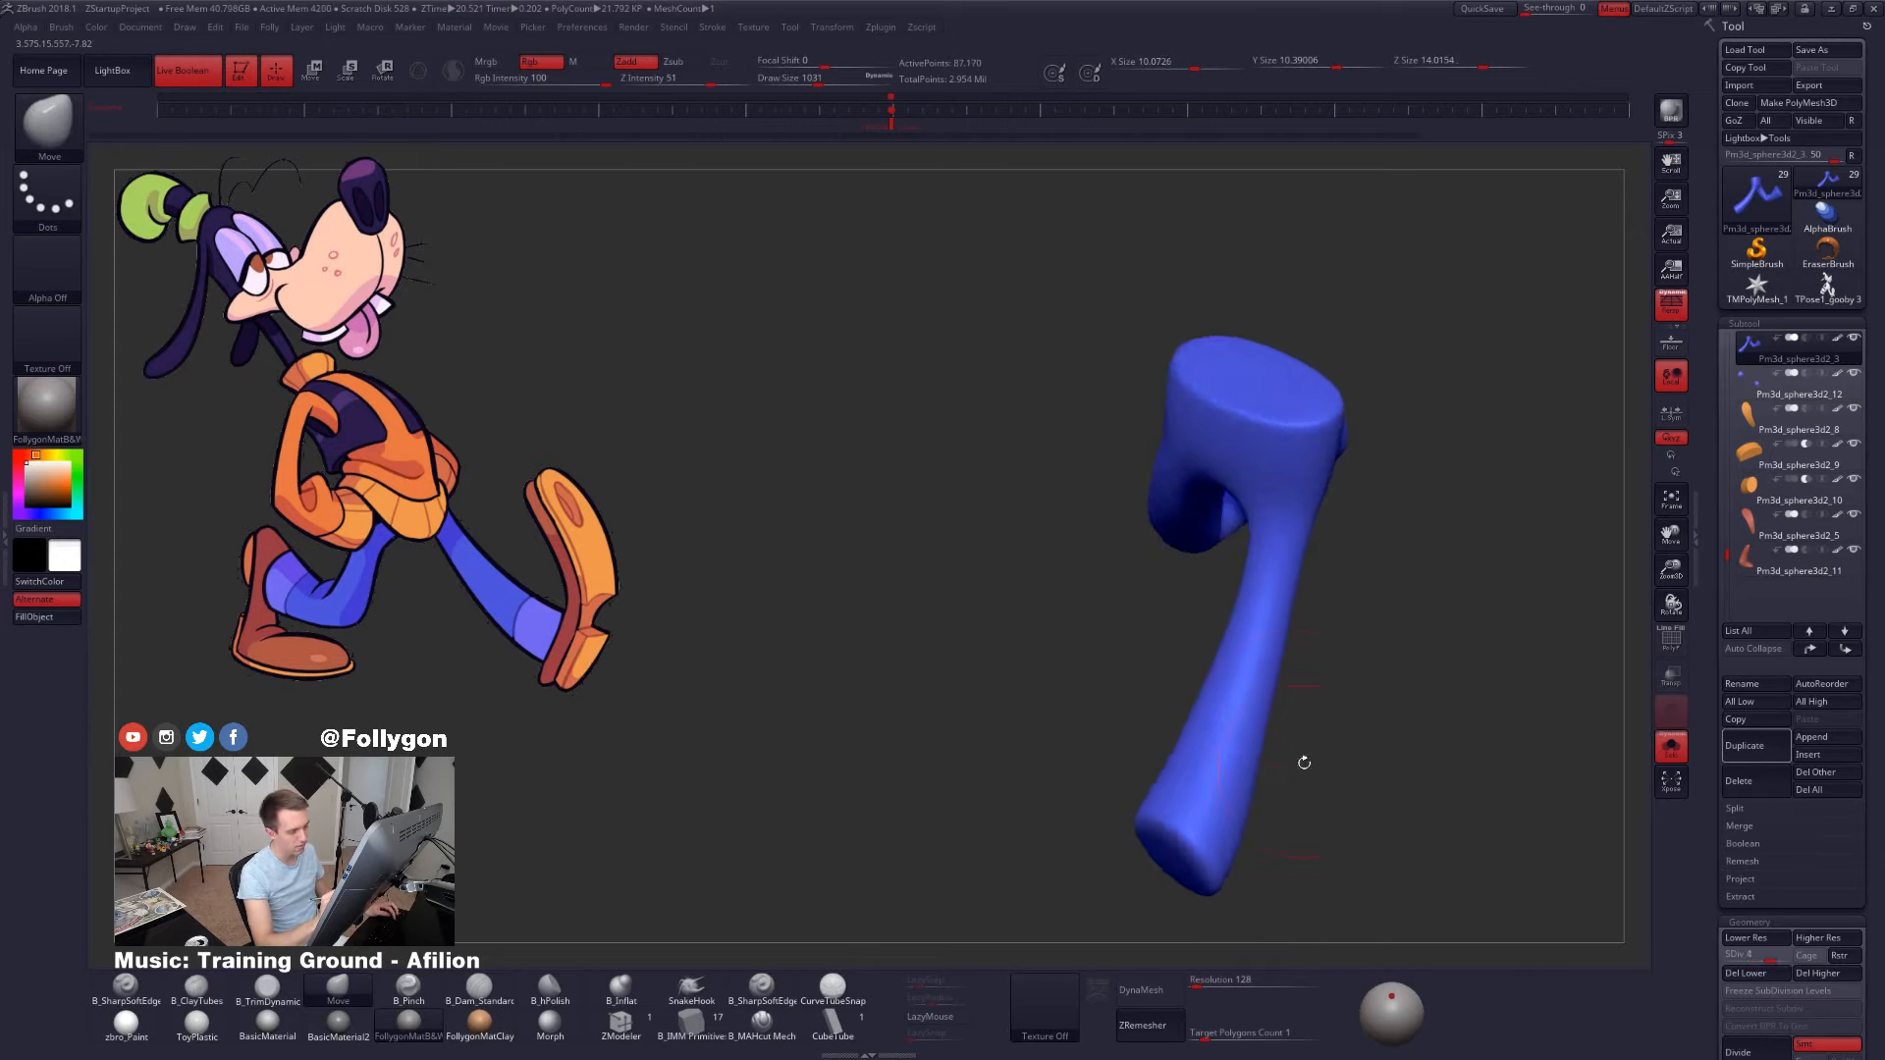
- Adjust the front trouser leg just above the cuff with the Move brush and check the pose against the reference
{"action": "key", "text": "alt+s"}
{"action": "right_click_drag", "start_coordinate": [1313, 651], "coordinate": [1284, 672]}
{"action": "left_click_drag", "start_coordinate": [1043, 706], "coordinate": [1033, 709]}
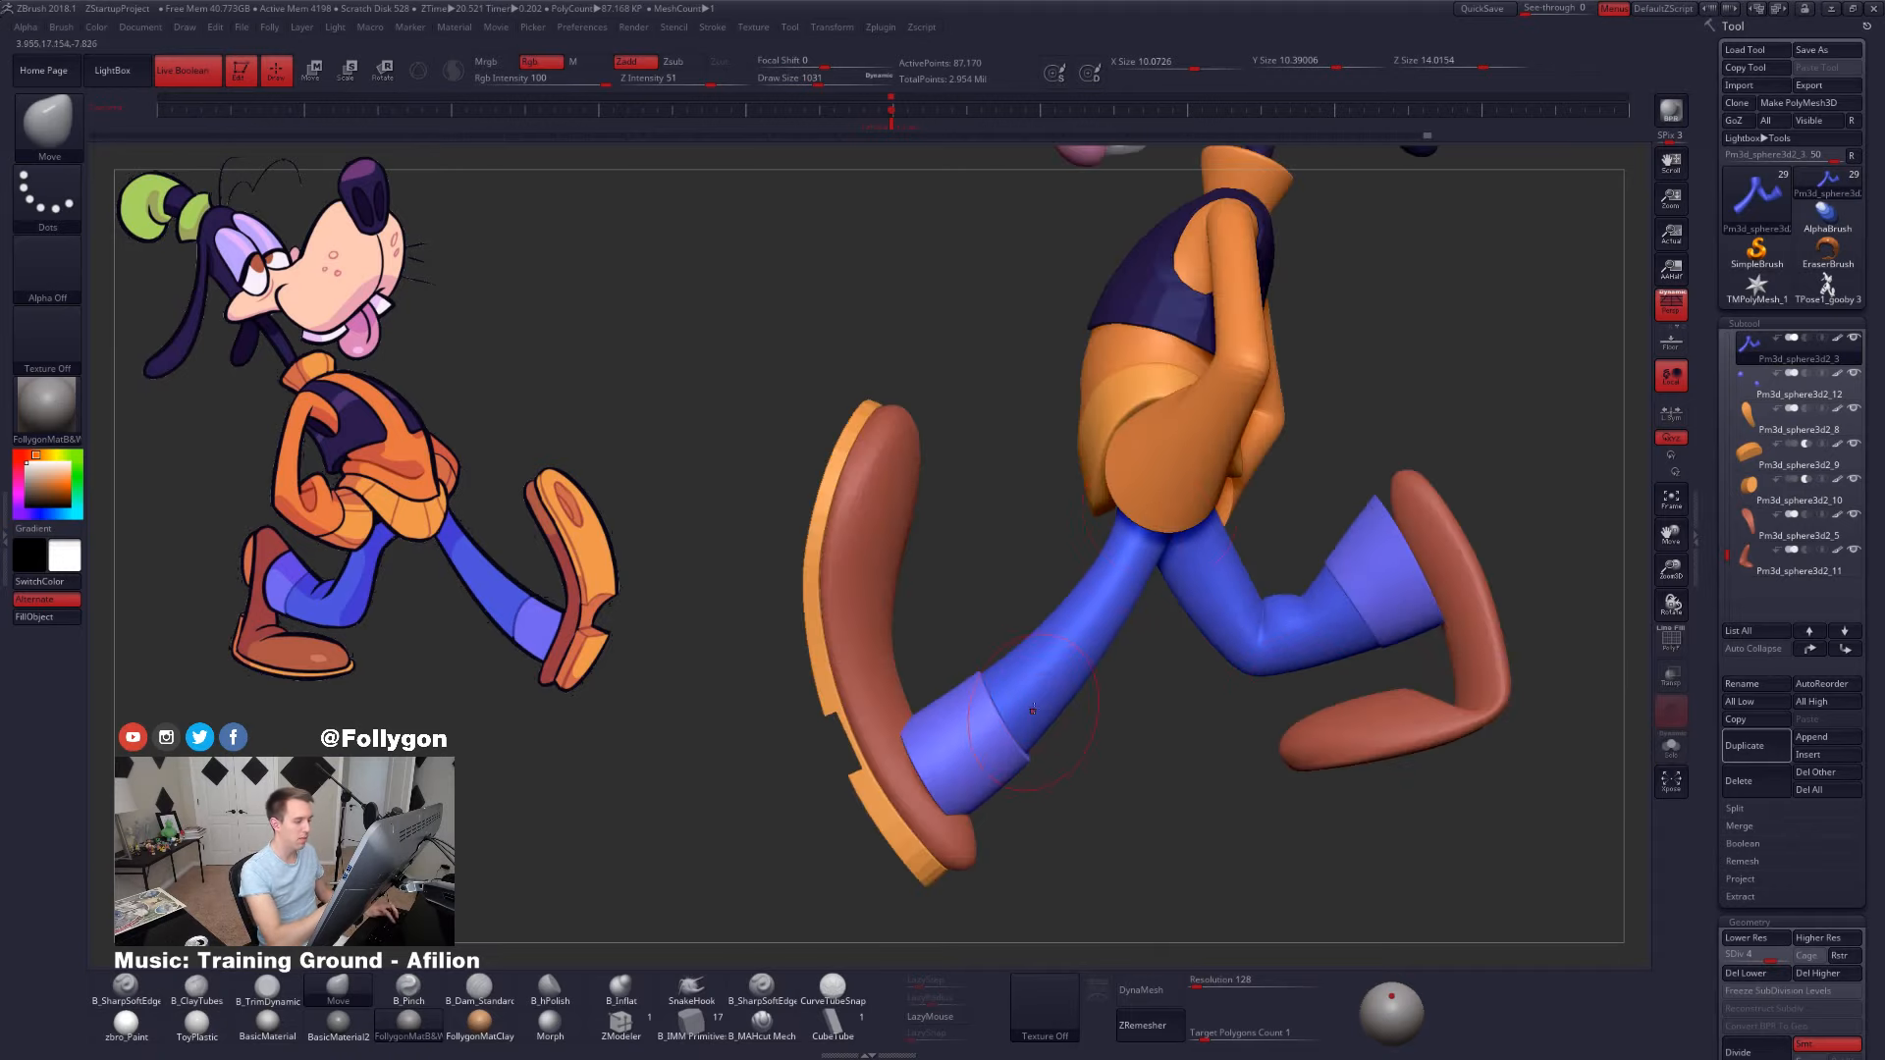
{"action": "right_click_drag", "start_coordinate": [942, 744], "coordinate": [1136, 690], "text": "alt"}
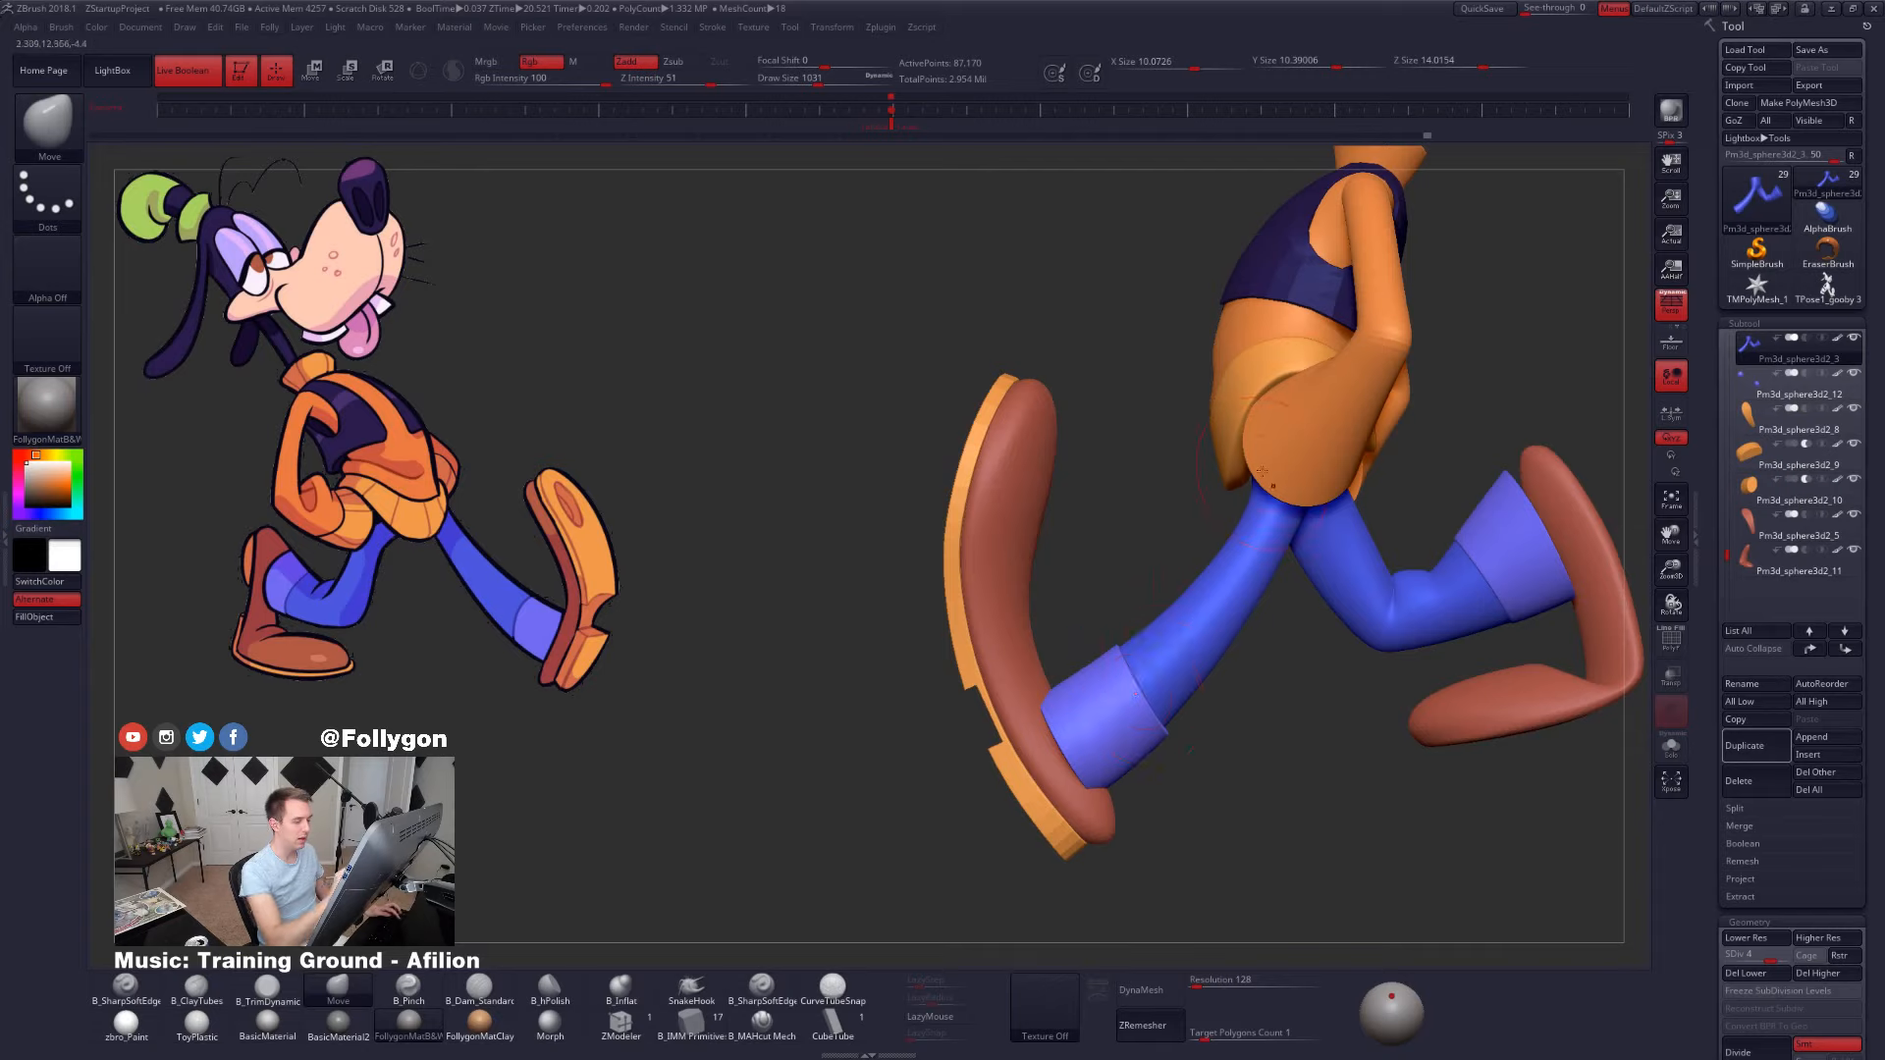
{"action": "mouse_move", "coordinate": [1254, 481]}
{"action": "left_mouse_down", "text": "ctrl"}
{"action": "mouse_move", "coordinate": [987, 756]}
{"action": "mouse_move", "coordinate": [1207, 706]}
{"action": "mouse_move", "coordinate": [1311, 511]}
{"action": "mouse_move", "coordinate": [1271, 495]}
{"action": "left_mouse_up", "text": "ctrl"}
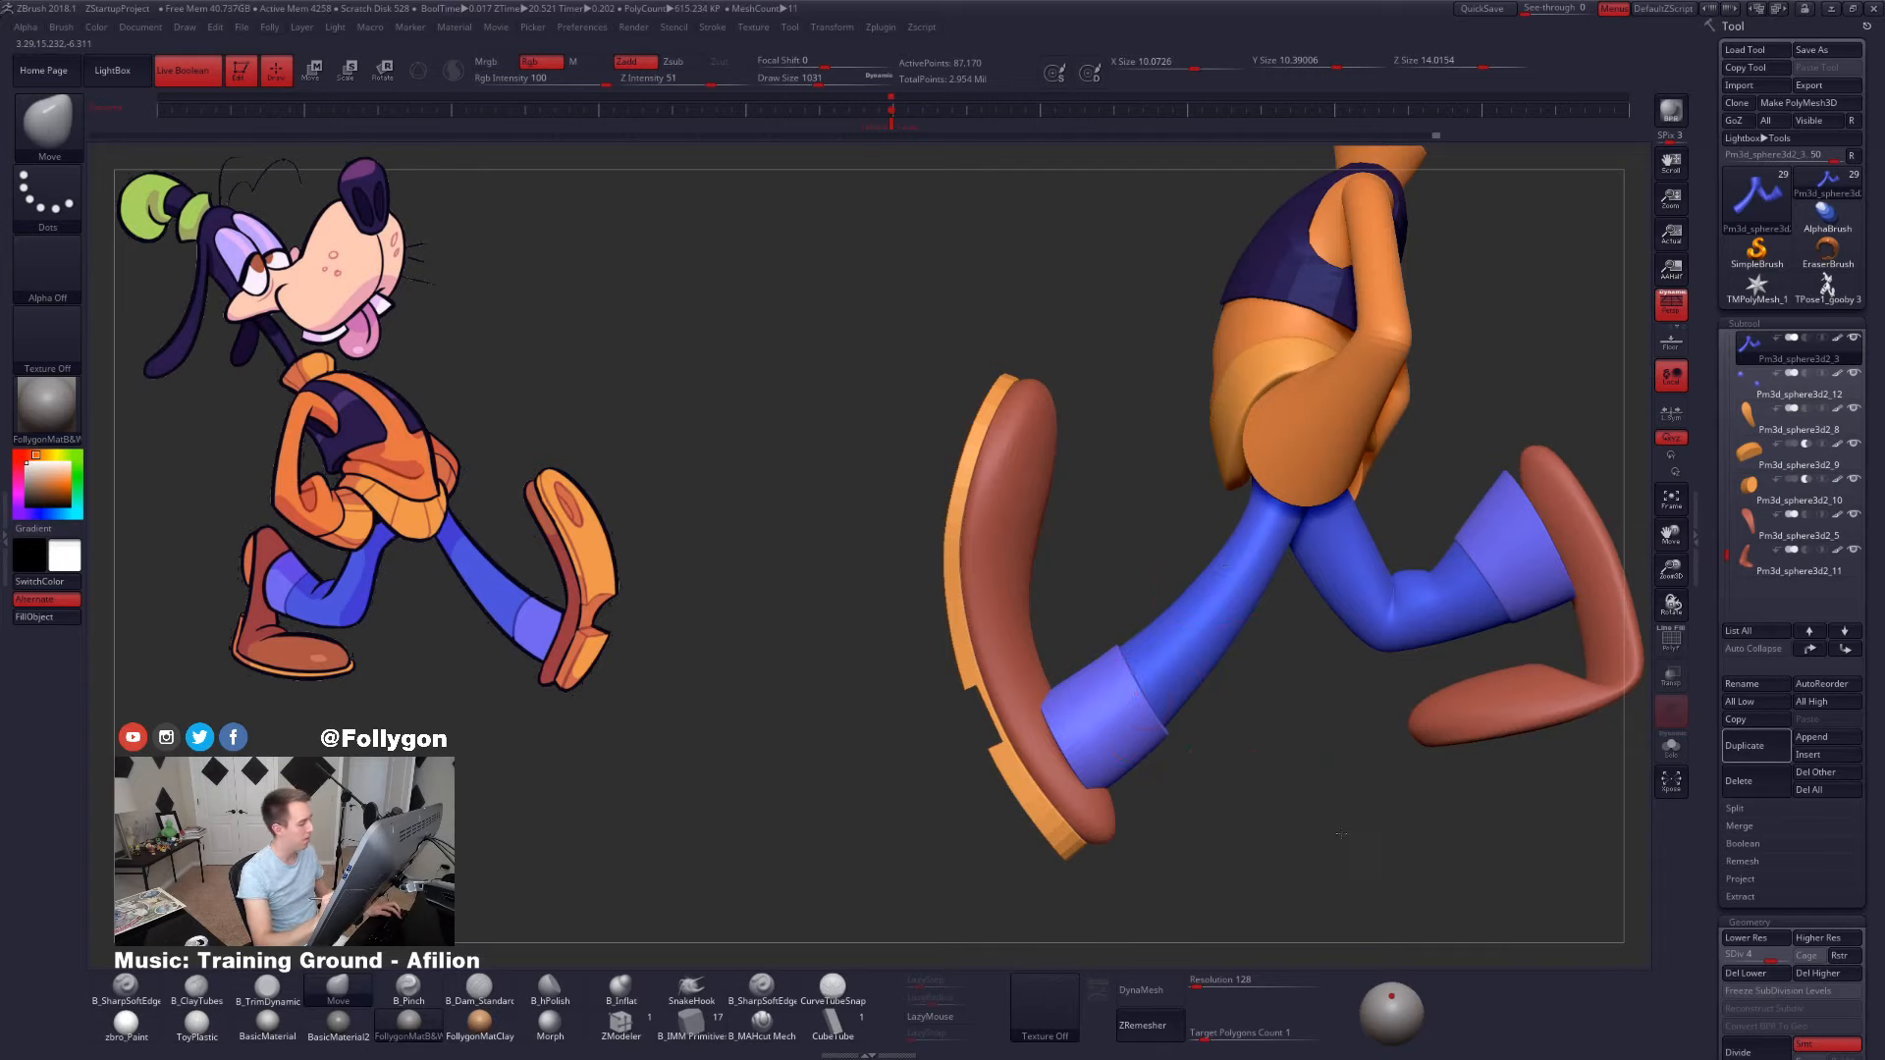
{"action": "left_click_drag", "start_coordinate": [1341, 836], "coordinate": [1311, 809]}
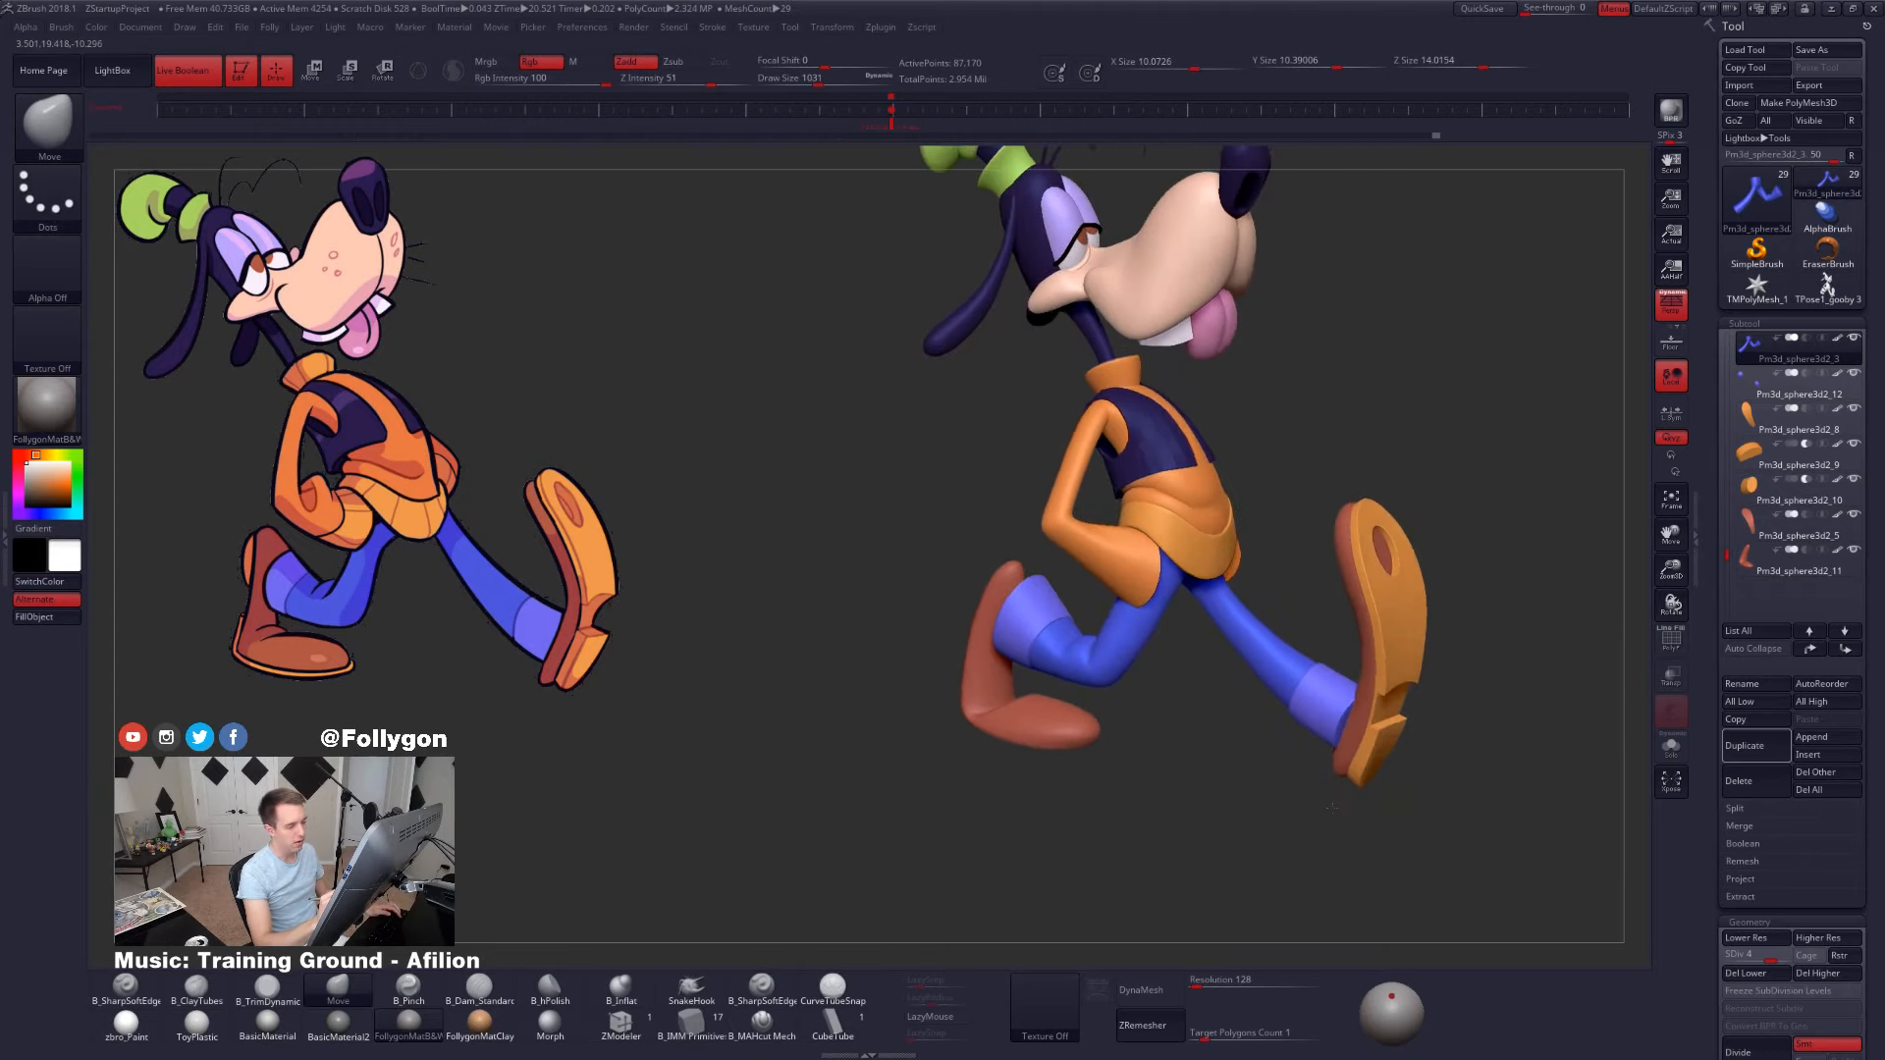
- Raise the isolated trousers to subdivision level 5 and carve across the upper back leg with B_MAHcut Mech at draw size 500
{"action": "key", "text": "d"}
{"action": "key", "text": "alt+s"}
{"action": "left_click_drag", "start_coordinate": [1235, 687], "coordinate": [1367, 761], "text": "alt"}
{"action": "left_click", "coordinate": [761, 1021]}
{"action": "left_click_drag", "start_coordinate": [835, 786], "coordinate": [856, 869], "text": "alt"}
{"action": "key", "text": "space"}
{"action": "left_click_drag", "start_coordinate": [1199, 578], "coordinate": [1182, 578]}
{"action": "left_click_drag", "start_coordinate": [1266, 648], "coordinate": [1497, 709]}
{"action": "left_click_drag", "start_coordinate": [884, 638], "coordinate": [1040, 619]}
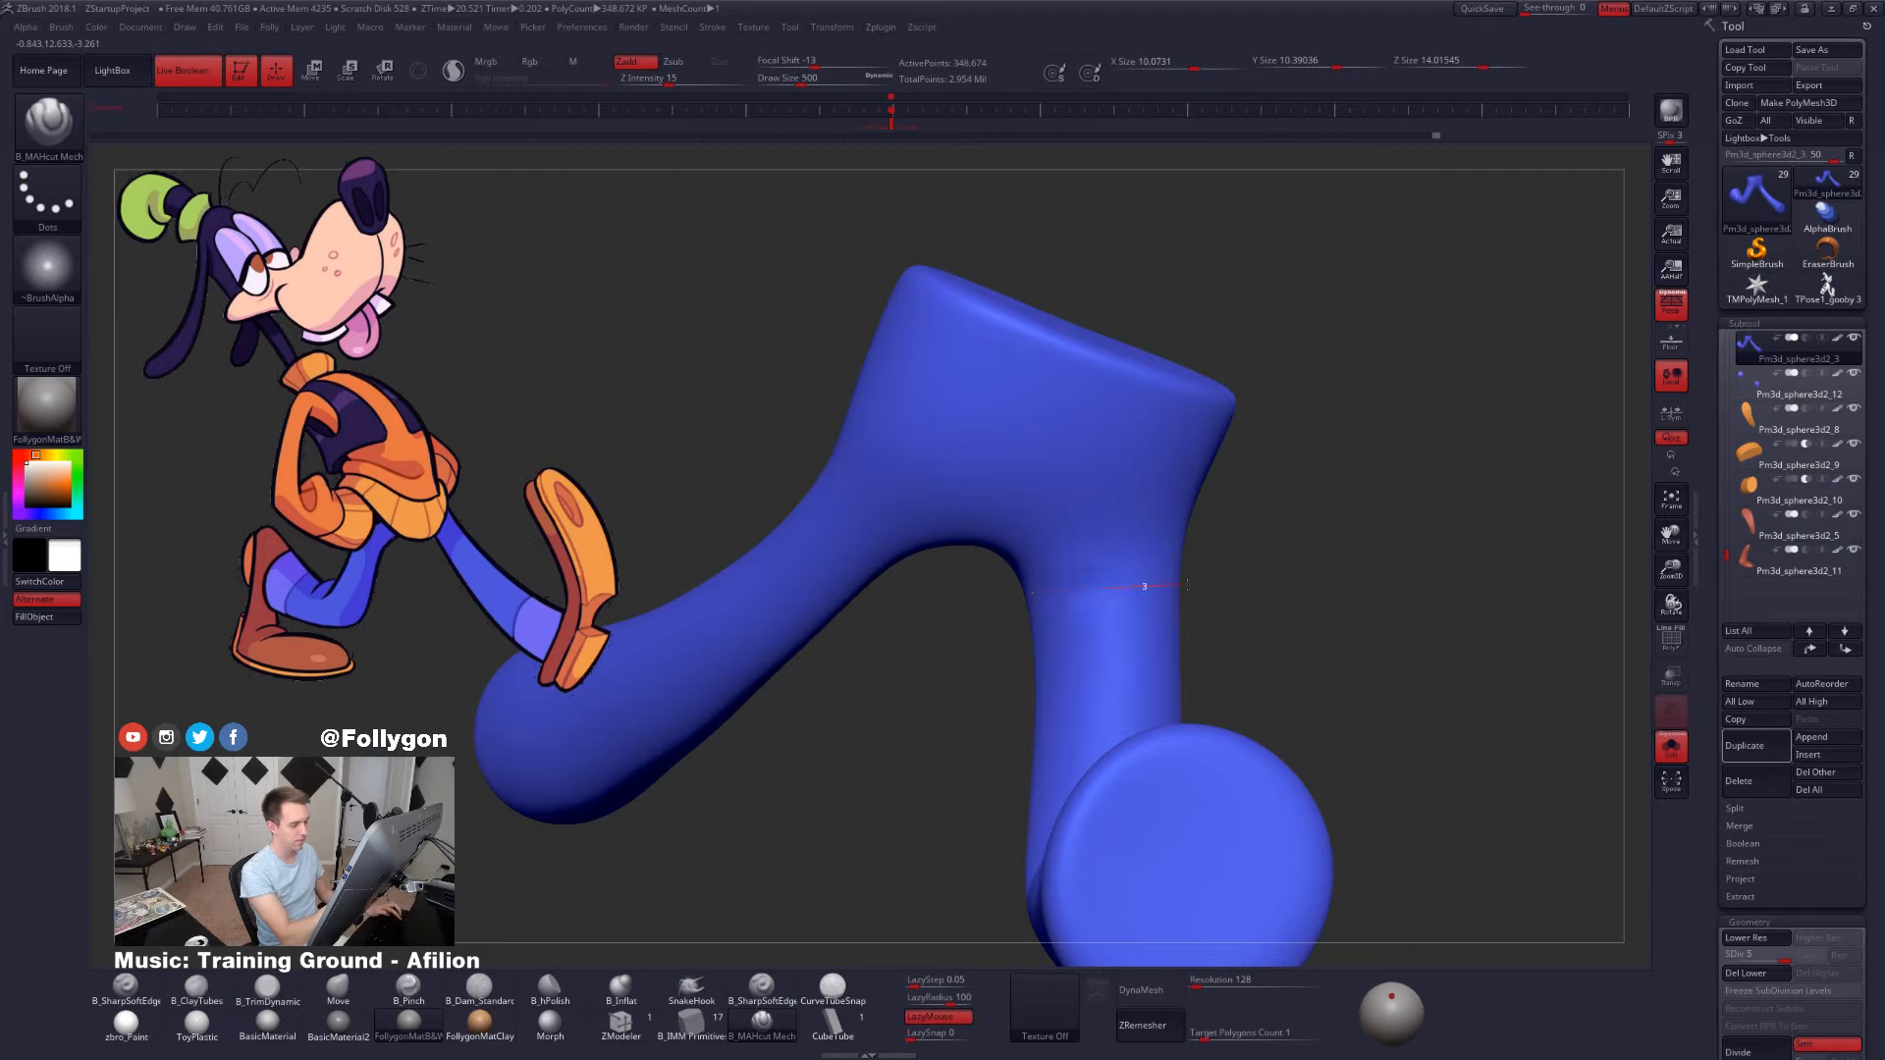
- Extend the carved crease around the top of the back trouser leg, just below the hips
{"action": "mouse_move", "coordinate": [1208, 606]}
{"action": "left_mouse_down"}
{"action": "mouse_move", "coordinate": [1065, 589]}
{"action": "mouse_move", "coordinate": [1304, 592]}
{"action": "mouse_move", "coordinate": [1129, 614]}
{"action": "mouse_move", "coordinate": [1305, 593]}
{"action": "mouse_move", "coordinate": [1190, 649]}
{"action": "left_mouse_up"}
{"action": "right_click_drag", "start_coordinate": [1191, 649], "coordinate": [1119, 611]}
{"action": "left_click_drag", "start_coordinate": [1333, 587], "coordinate": [1423, 583]}
{"action": "right_click_drag", "start_coordinate": [1414, 598], "coordinate": [1246, 623]}
{"action": "left_click_drag", "start_coordinate": [1160, 626], "coordinate": [1380, 600]}
{"action": "right_click_drag", "start_coordinate": [1302, 613], "coordinate": [1183, 638]}
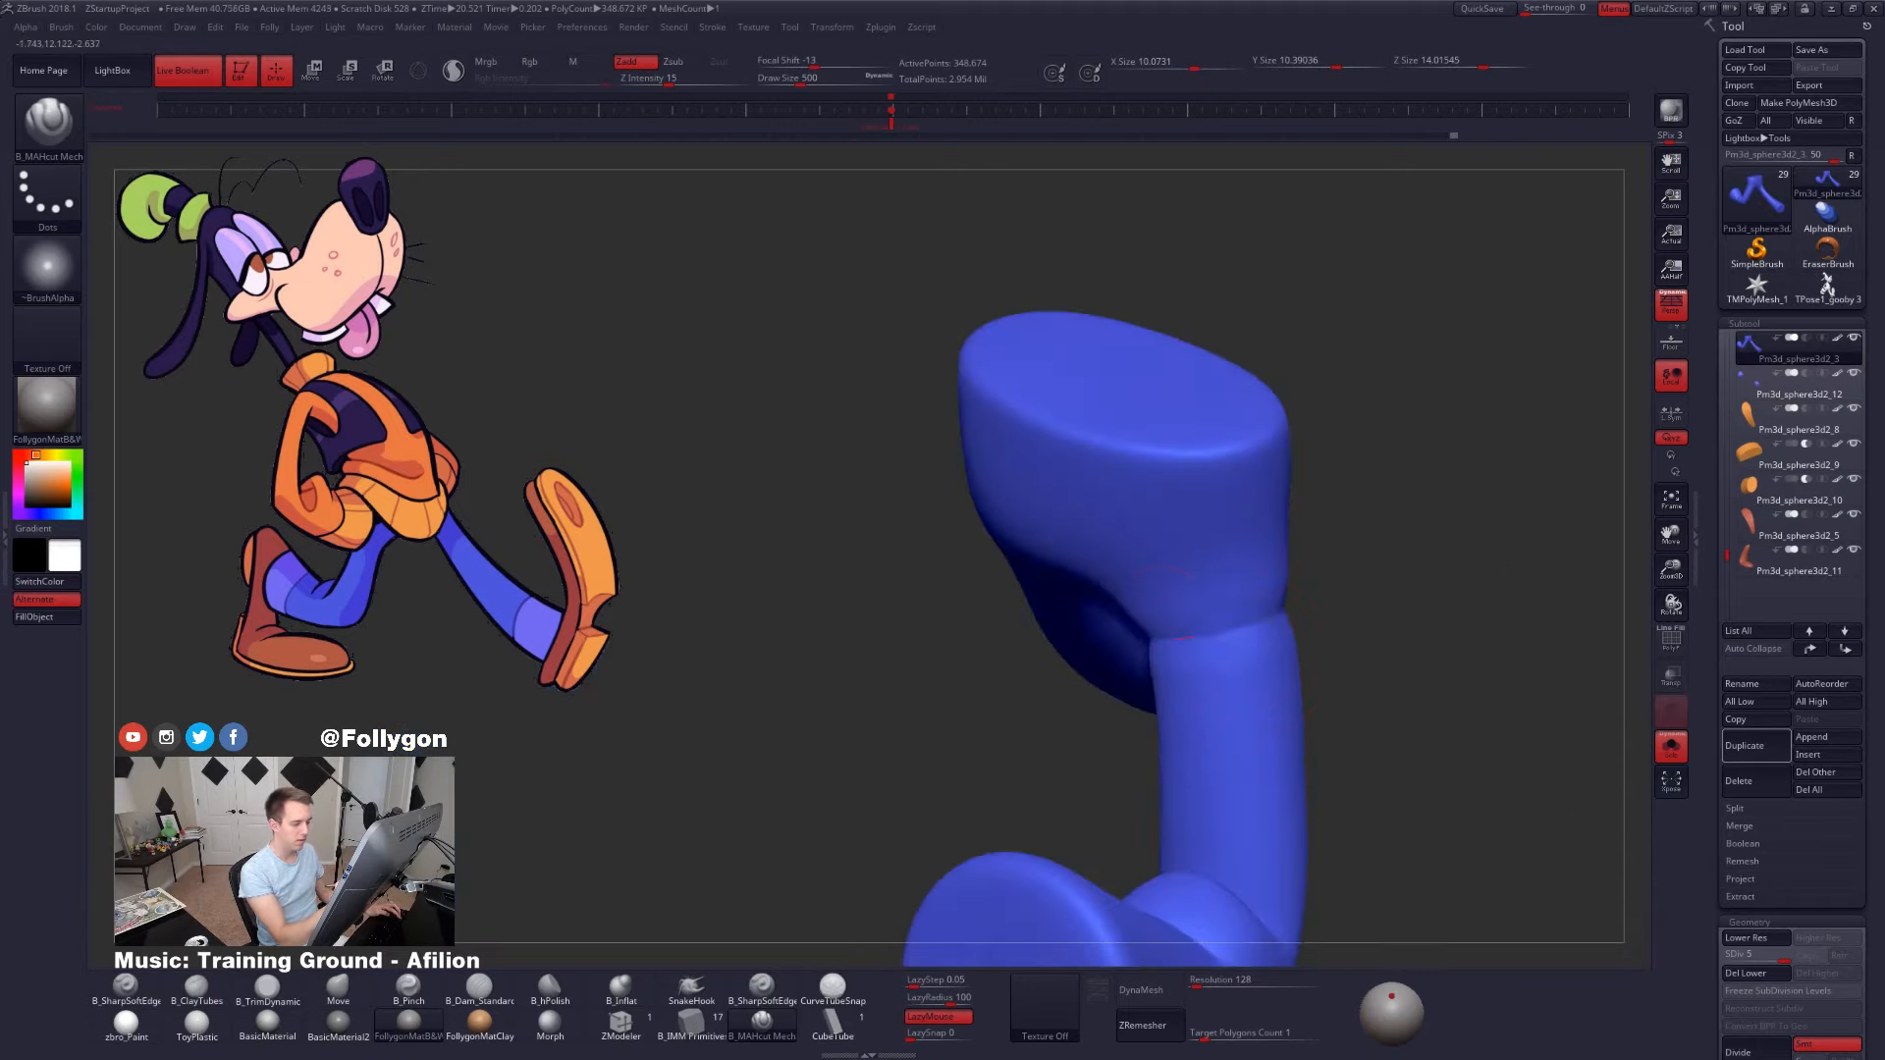
{"action": "right_click_drag", "start_coordinate": [1299, 642], "coordinate": [1217, 636]}
{"action": "right_click_drag", "start_coordinate": [1441, 589], "coordinate": [1104, 717]}
{"action": "right_click_drag", "start_coordinate": [1250, 639], "coordinate": [1215, 639]}
{"action": "right_click_drag", "start_coordinate": [1481, 603], "coordinate": [1235, 673]}
- Lower the trousers to subdivision level 4 and soften the back leg's crease with the Smooth brush at draw size 656
{"action": "mouse_move", "coordinate": [1387, 628]}
{"action": "right_mouse_down", "text": "ctrl"}
{"action": "mouse_move", "coordinate": [1200, 738]}
{"action": "mouse_move", "coordinate": [1138, 714]}
{"action": "right_mouse_up", "text": "ctrl"}
{"action": "right_click", "coordinate": [1137, 714]}
{"action": "key", "text": "shift+d"}
{"action": "left_click_drag", "start_coordinate": [1229, 640], "coordinate": [1229, 648], "text": "shift"}
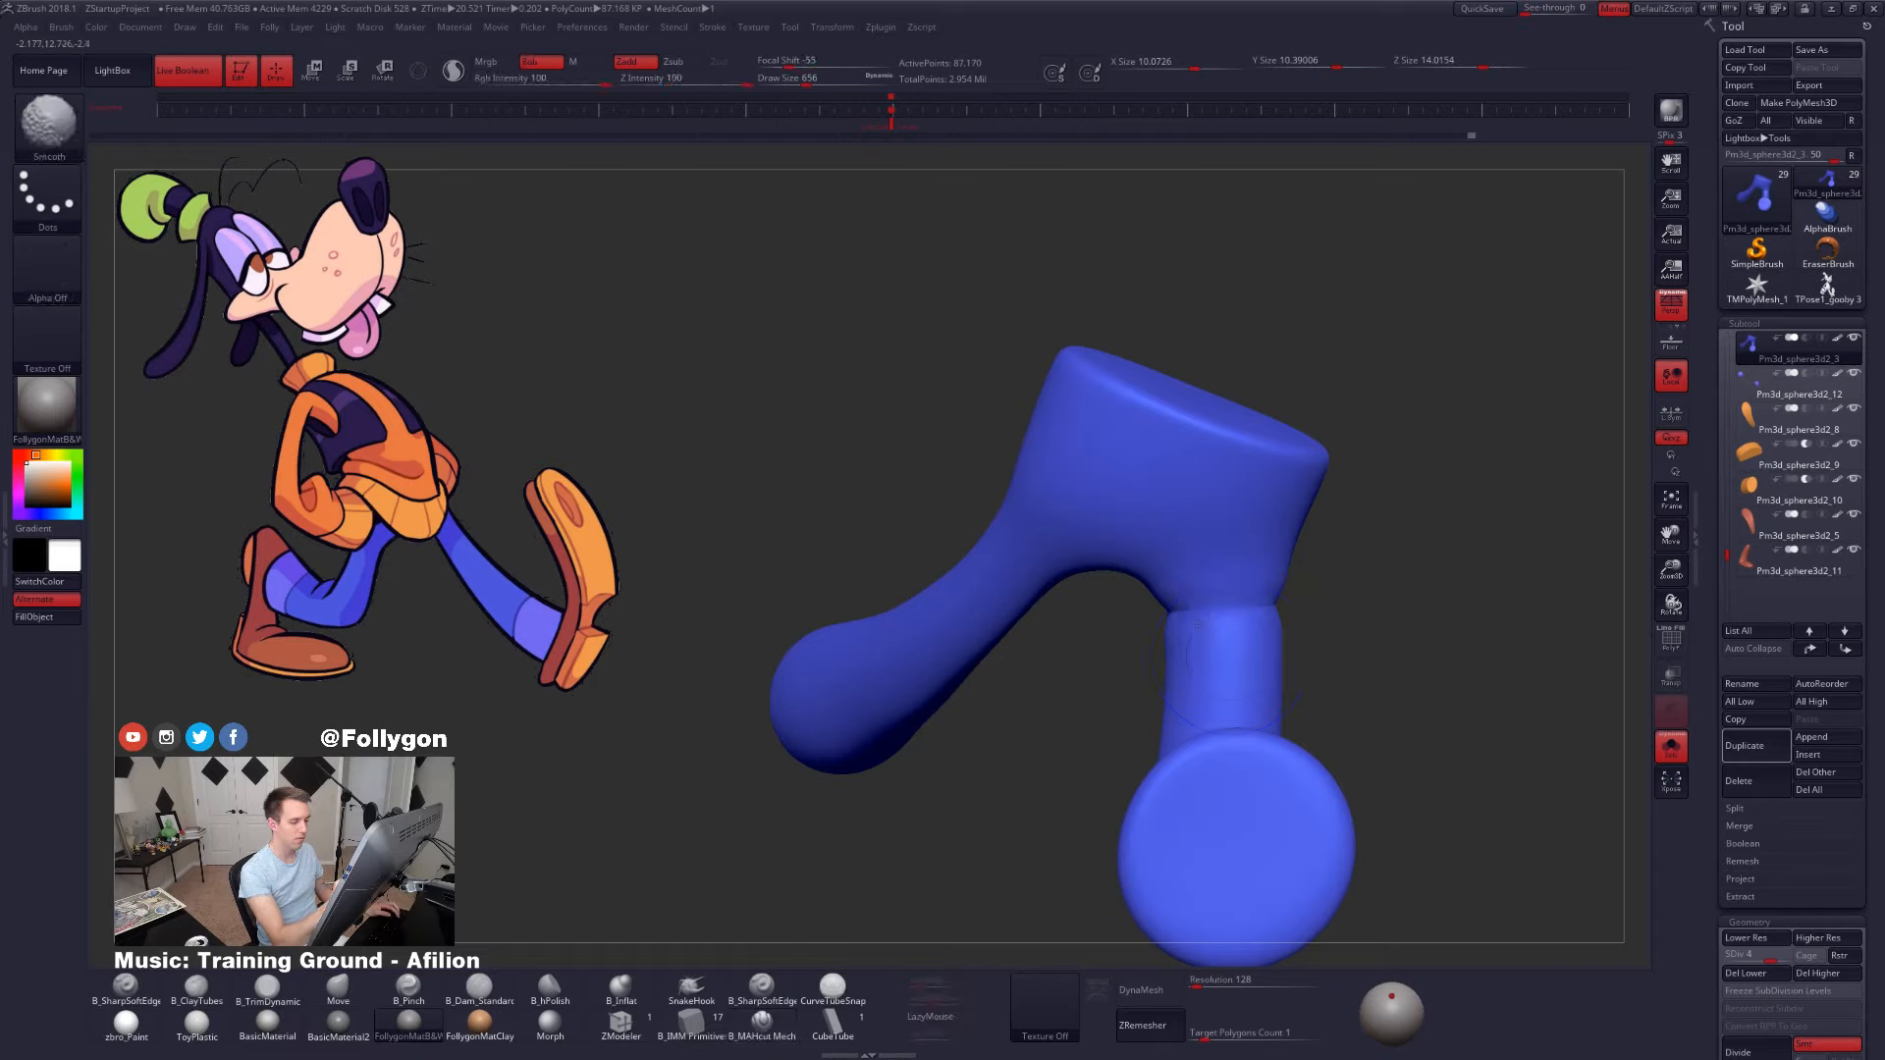
{"action": "mouse_move", "coordinate": [1251, 618]}
{"action": "right_mouse_down"}
{"action": "mouse_move", "coordinate": [1306, 649]}
{"action": "mouse_move", "coordinate": [1173, 664]}
{"action": "right_mouse_up"}
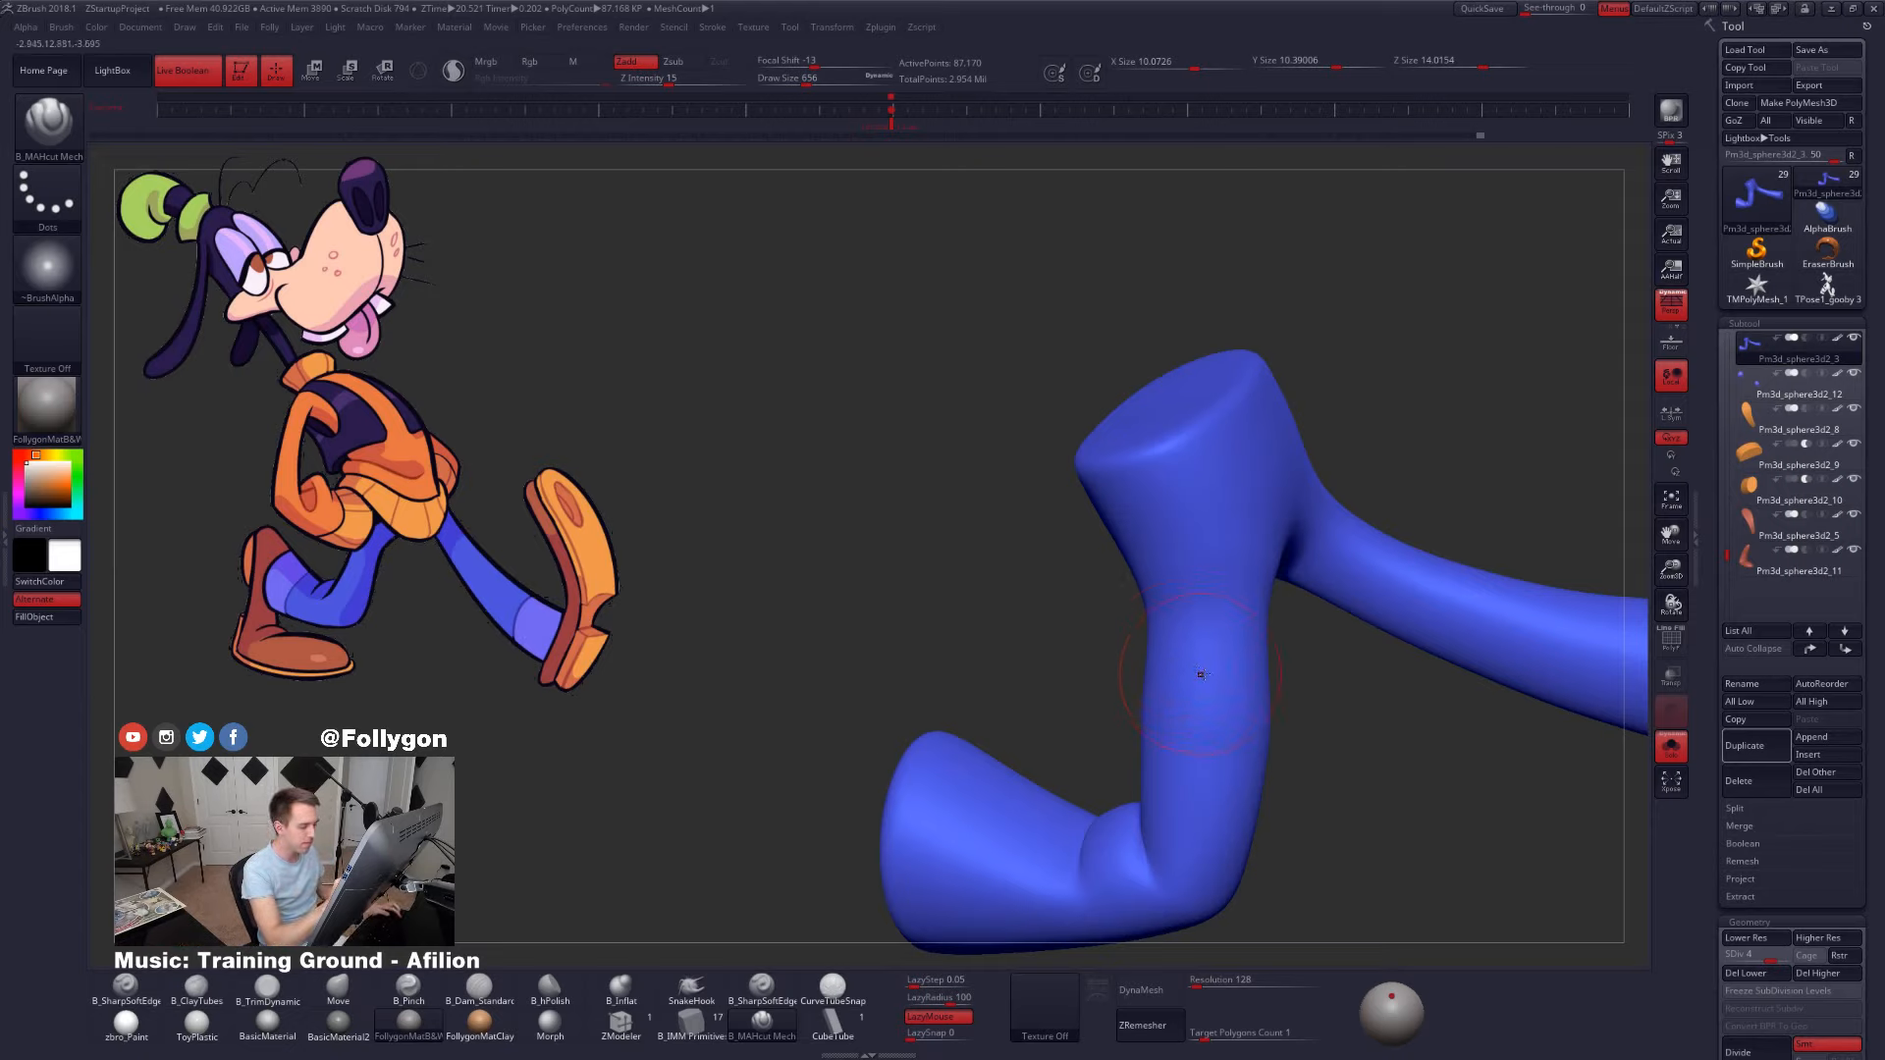
- Smooth the back trouser leg from the hip to the knee and compare its shape with the reference
{"action": "right_click_drag", "start_coordinate": [1200, 674], "coordinate": [1170, 692]}
{"action": "key", "text": "shift"}
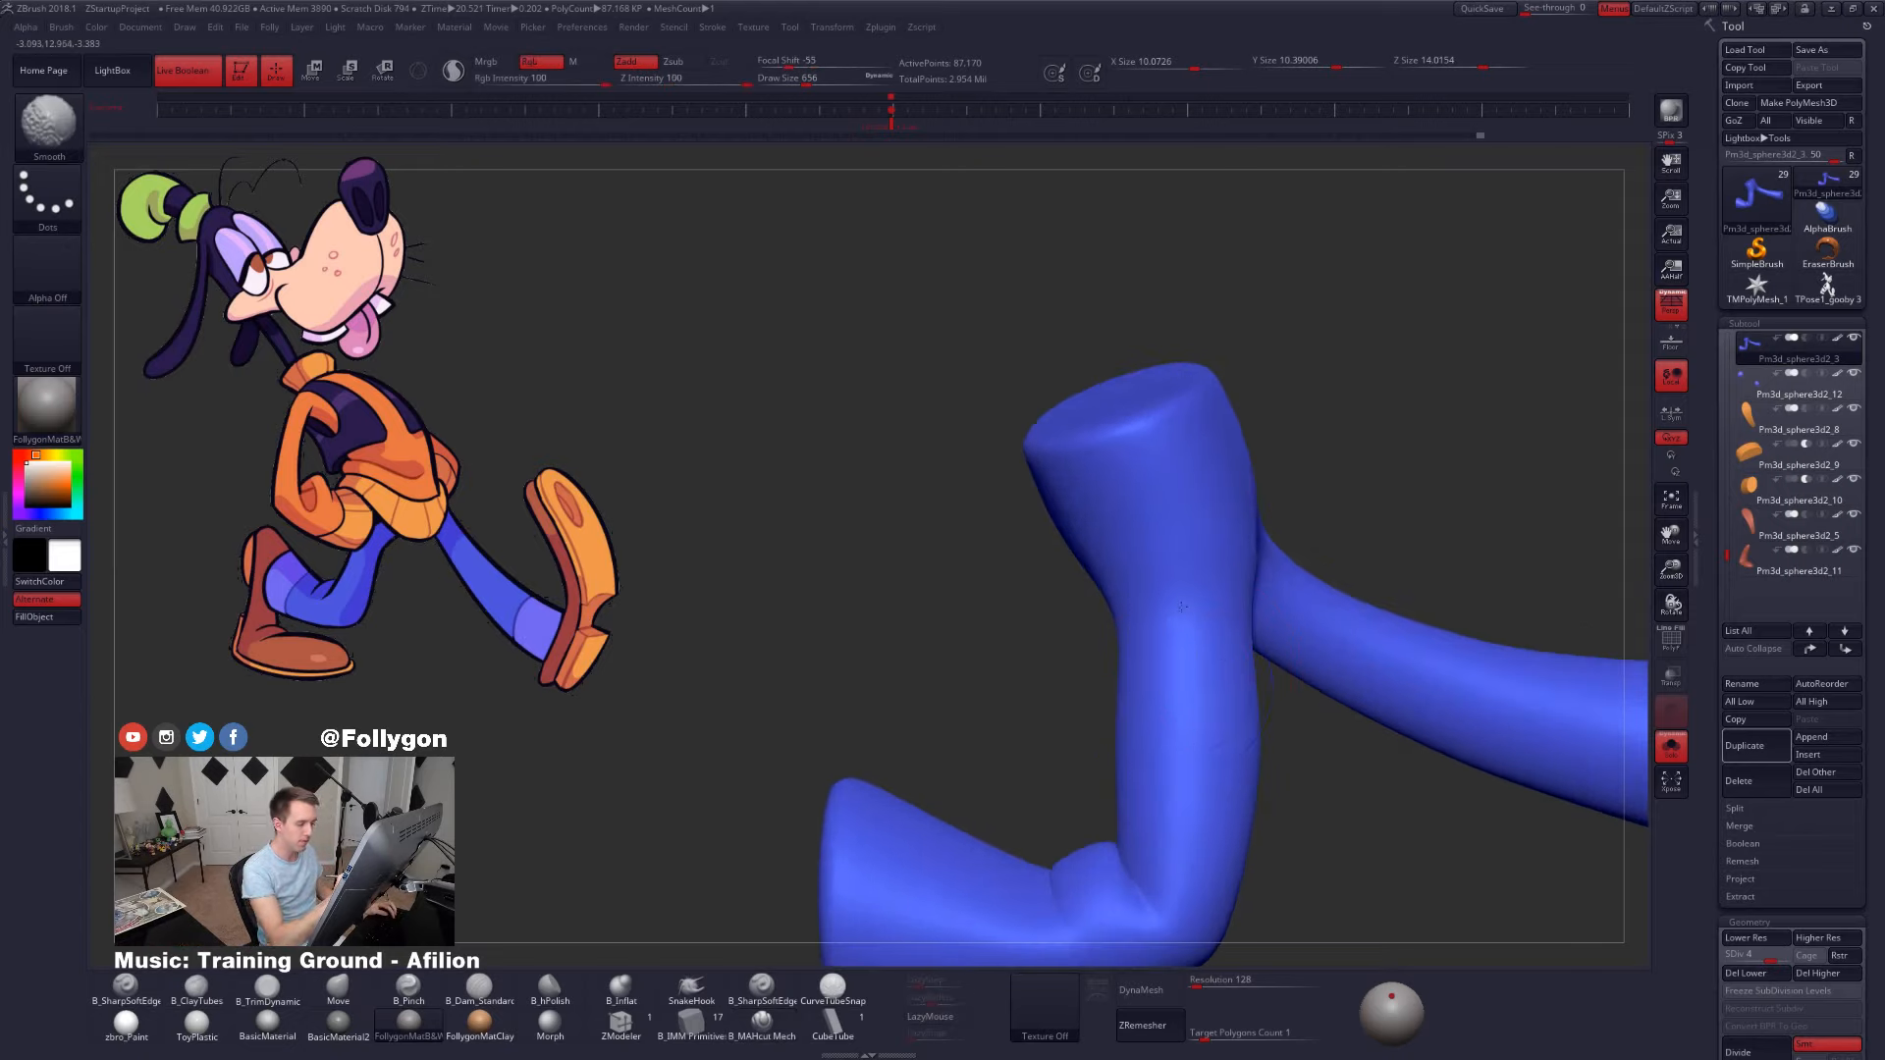
{"action": "mouse_move", "coordinate": [1182, 606]}
{"action": "right_mouse_down"}
{"action": "mouse_move", "coordinate": [1265, 600]}
{"action": "mouse_move", "coordinate": [1262, 779]}
{"action": "mouse_move", "coordinate": [1248, 556]}
{"action": "right_mouse_up"}
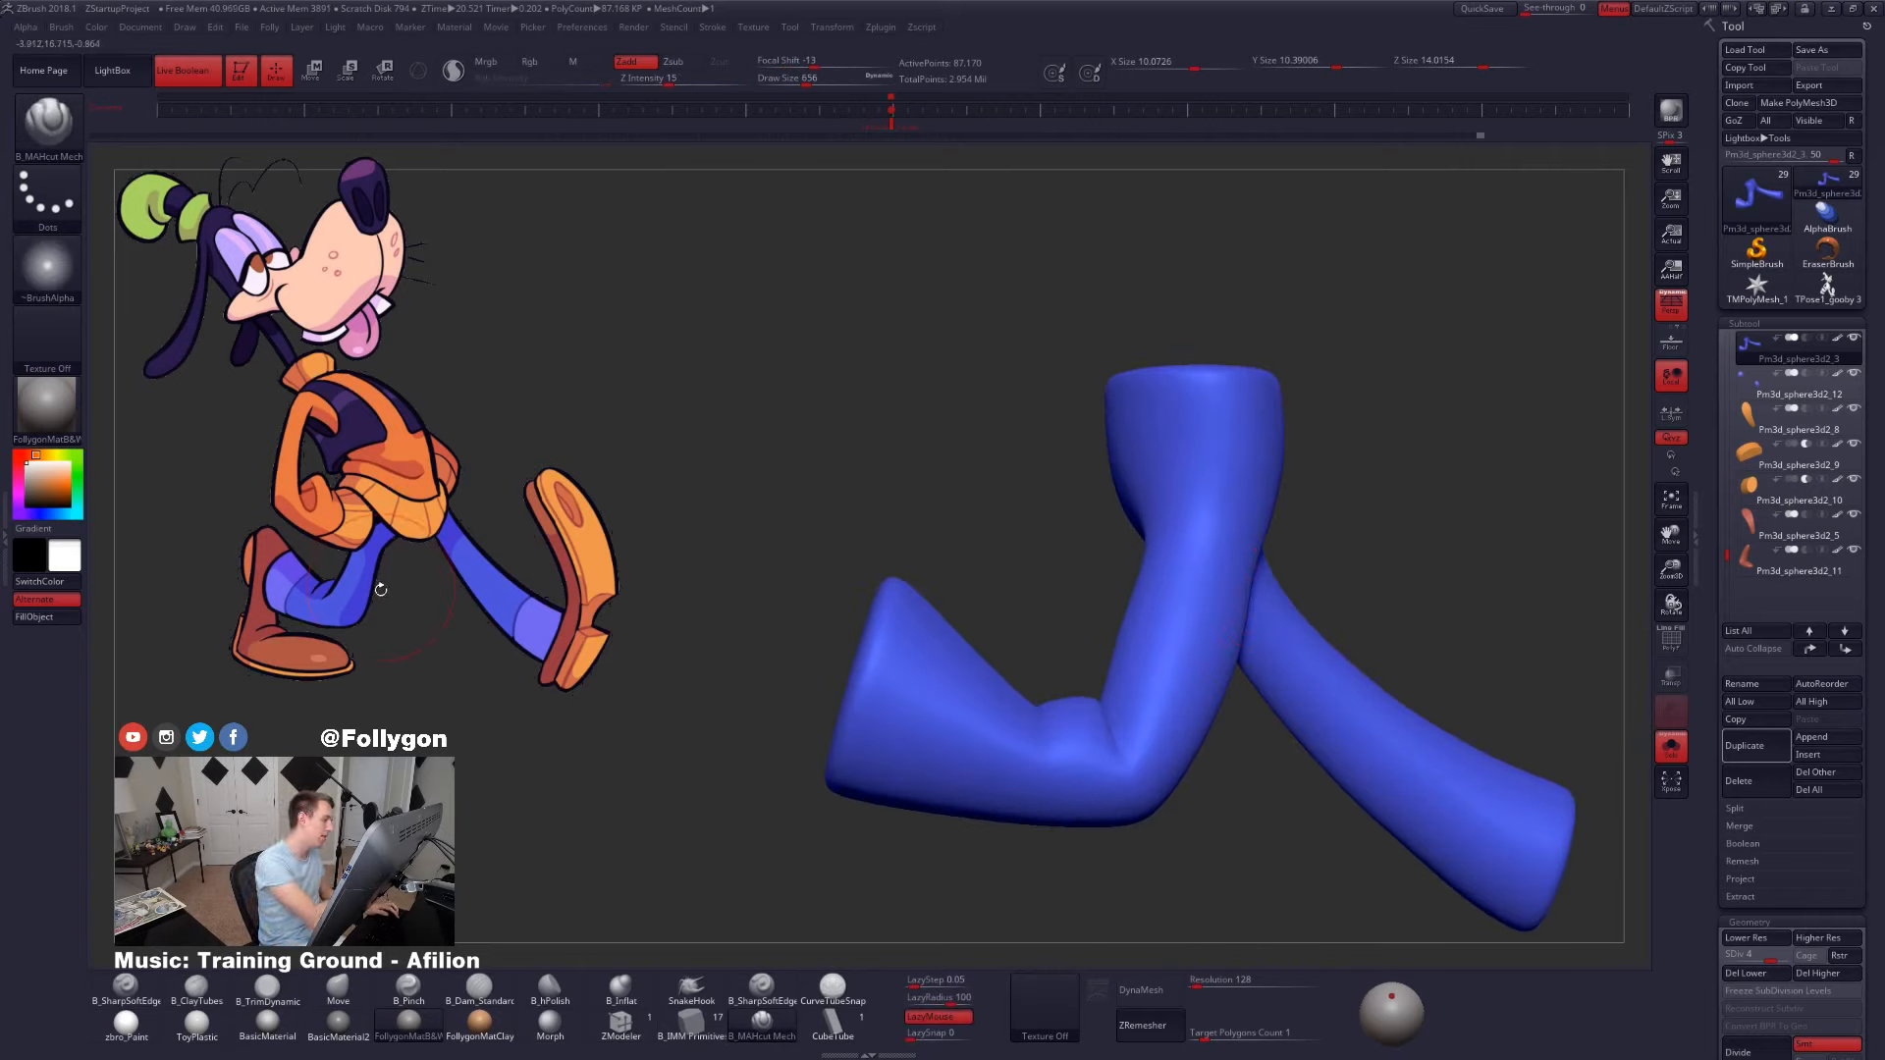
{"action": "right_click_drag", "start_coordinate": [1195, 674], "coordinate": [1375, 546]}
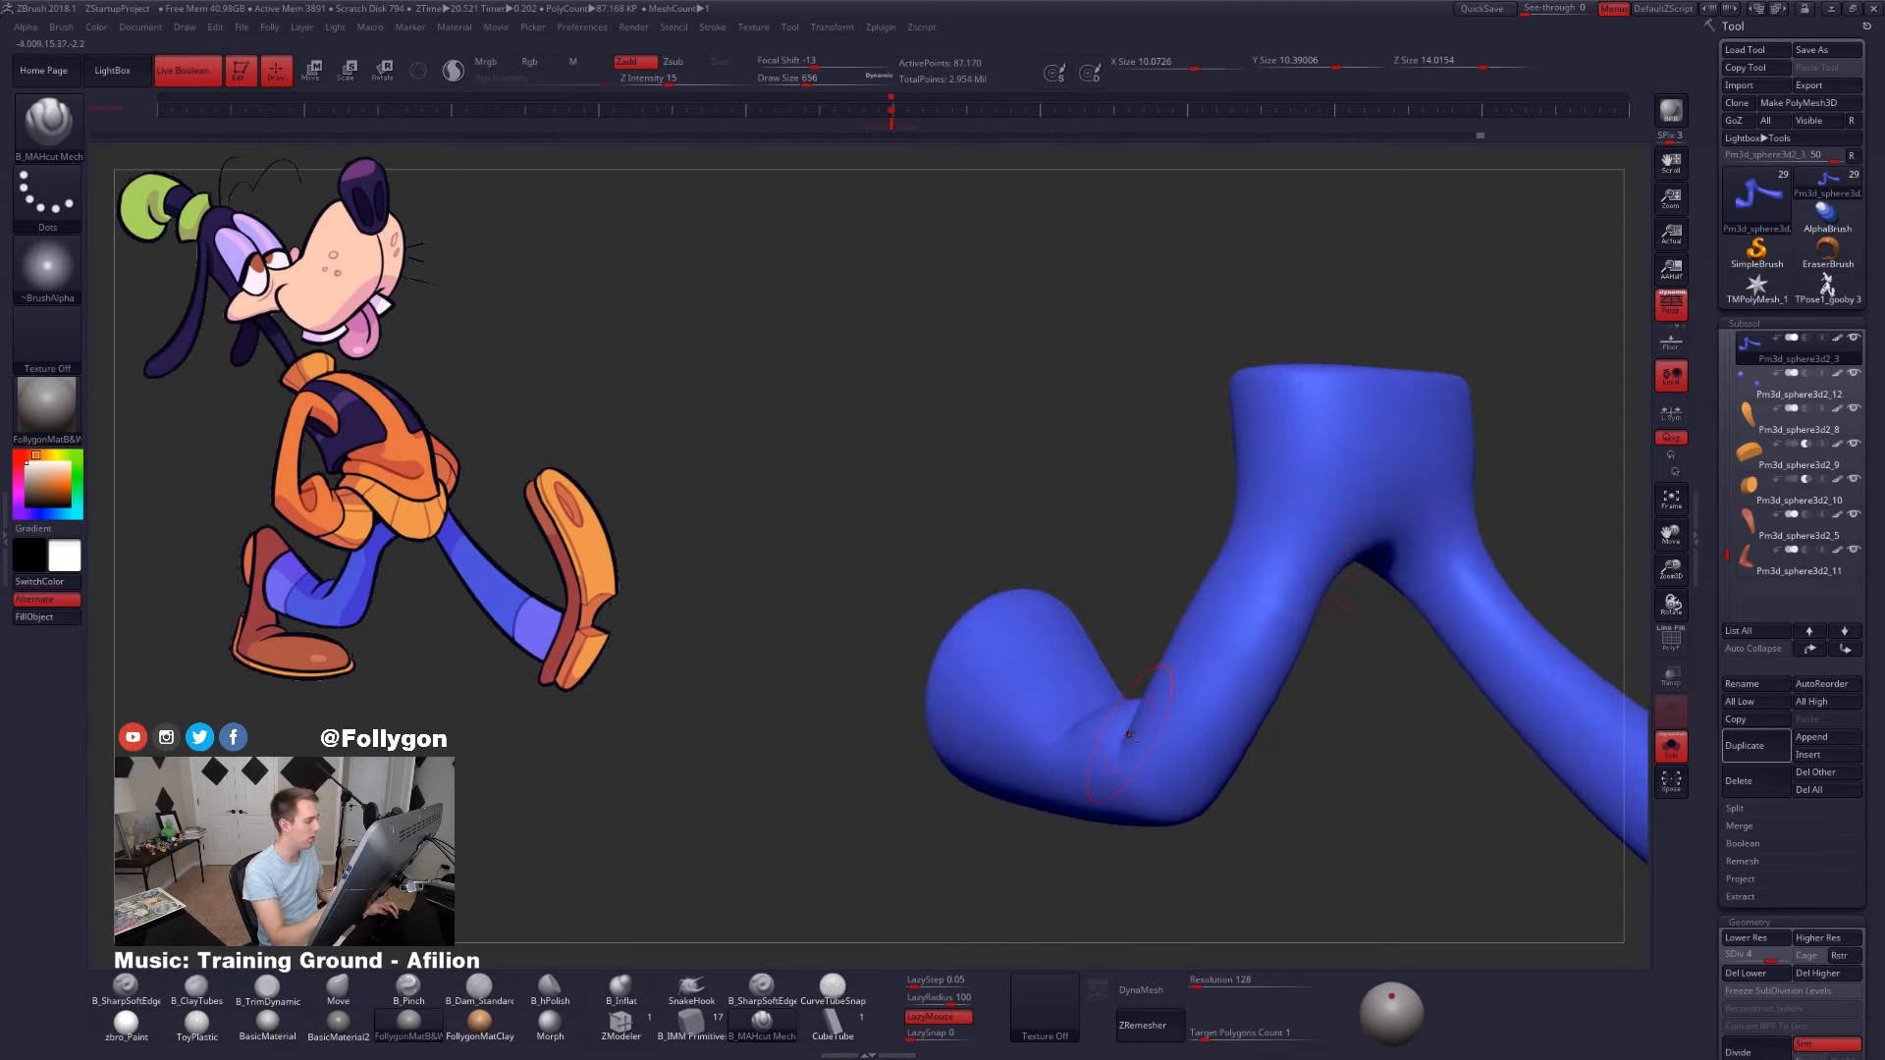
{"action": "mouse_move", "coordinate": [1129, 734]}
{"action": "right_mouse_down"}
{"action": "mouse_move", "coordinate": [1343, 621]}
{"action": "mouse_move", "coordinate": [1268, 540]}
{"action": "mouse_move", "coordinate": [1360, 594]}
{"action": "mouse_move", "coordinate": [1329, 589]}
{"action": "mouse_move", "coordinate": [1384, 580]}
{"action": "right_mouse_up"}
- Smooth the transition between the hips and the back leg at subdivision level 3 and return the trousers to level 4
{"action": "right_click_drag", "start_coordinate": [1188, 592], "coordinate": [1271, 595]}
{"action": "left_click_drag", "start_coordinate": [1350, 586], "coordinate": [1334, 599], "text": "shift"}
{"action": "mouse_move", "coordinate": [1289, 603]}
{"action": "right_mouse_down"}
{"action": "mouse_move", "coordinate": [1362, 649]}
{"action": "mouse_move", "coordinate": [1267, 650]}
{"action": "mouse_move", "coordinate": [1302, 629]}
{"action": "mouse_move", "coordinate": [1221, 623]}
{"action": "mouse_move", "coordinate": [1220, 653]}
{"action": "right_mouse_up"}
{"action": "key", "text": "shift+d"}
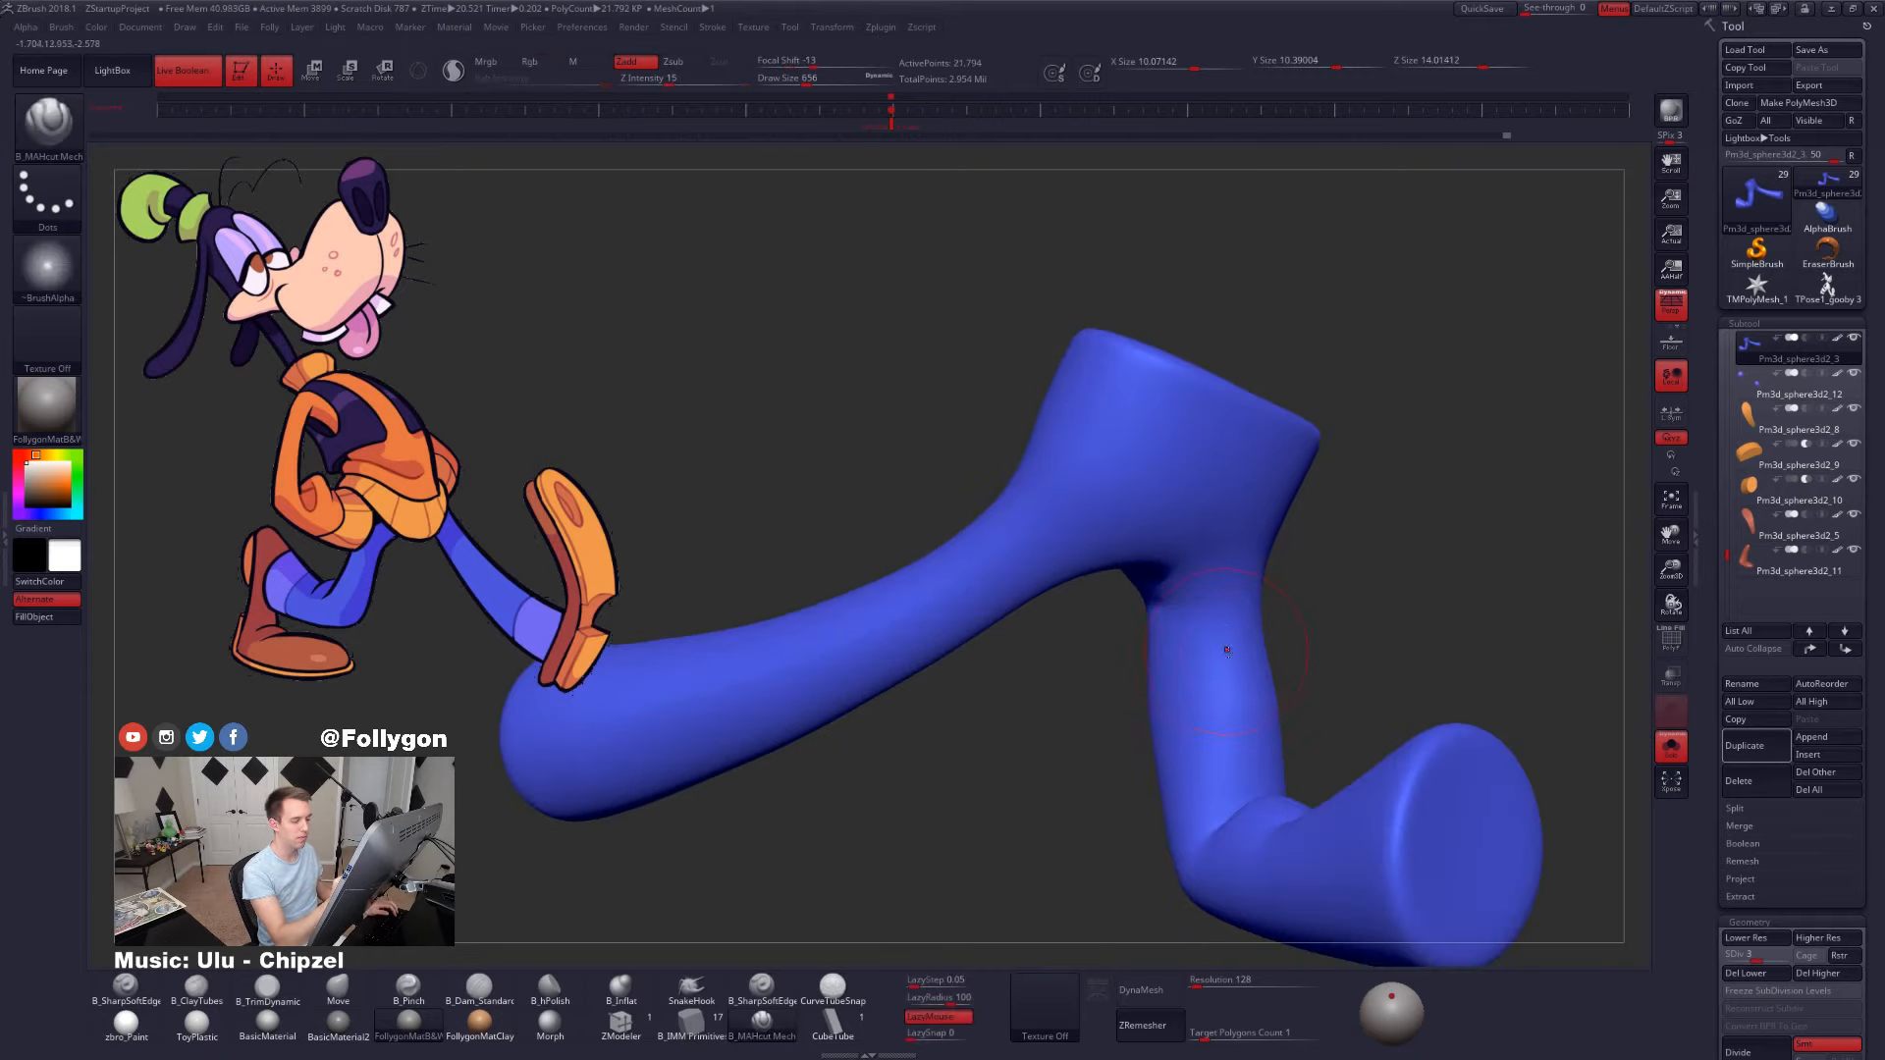
{"action": "key", "text": "d"}
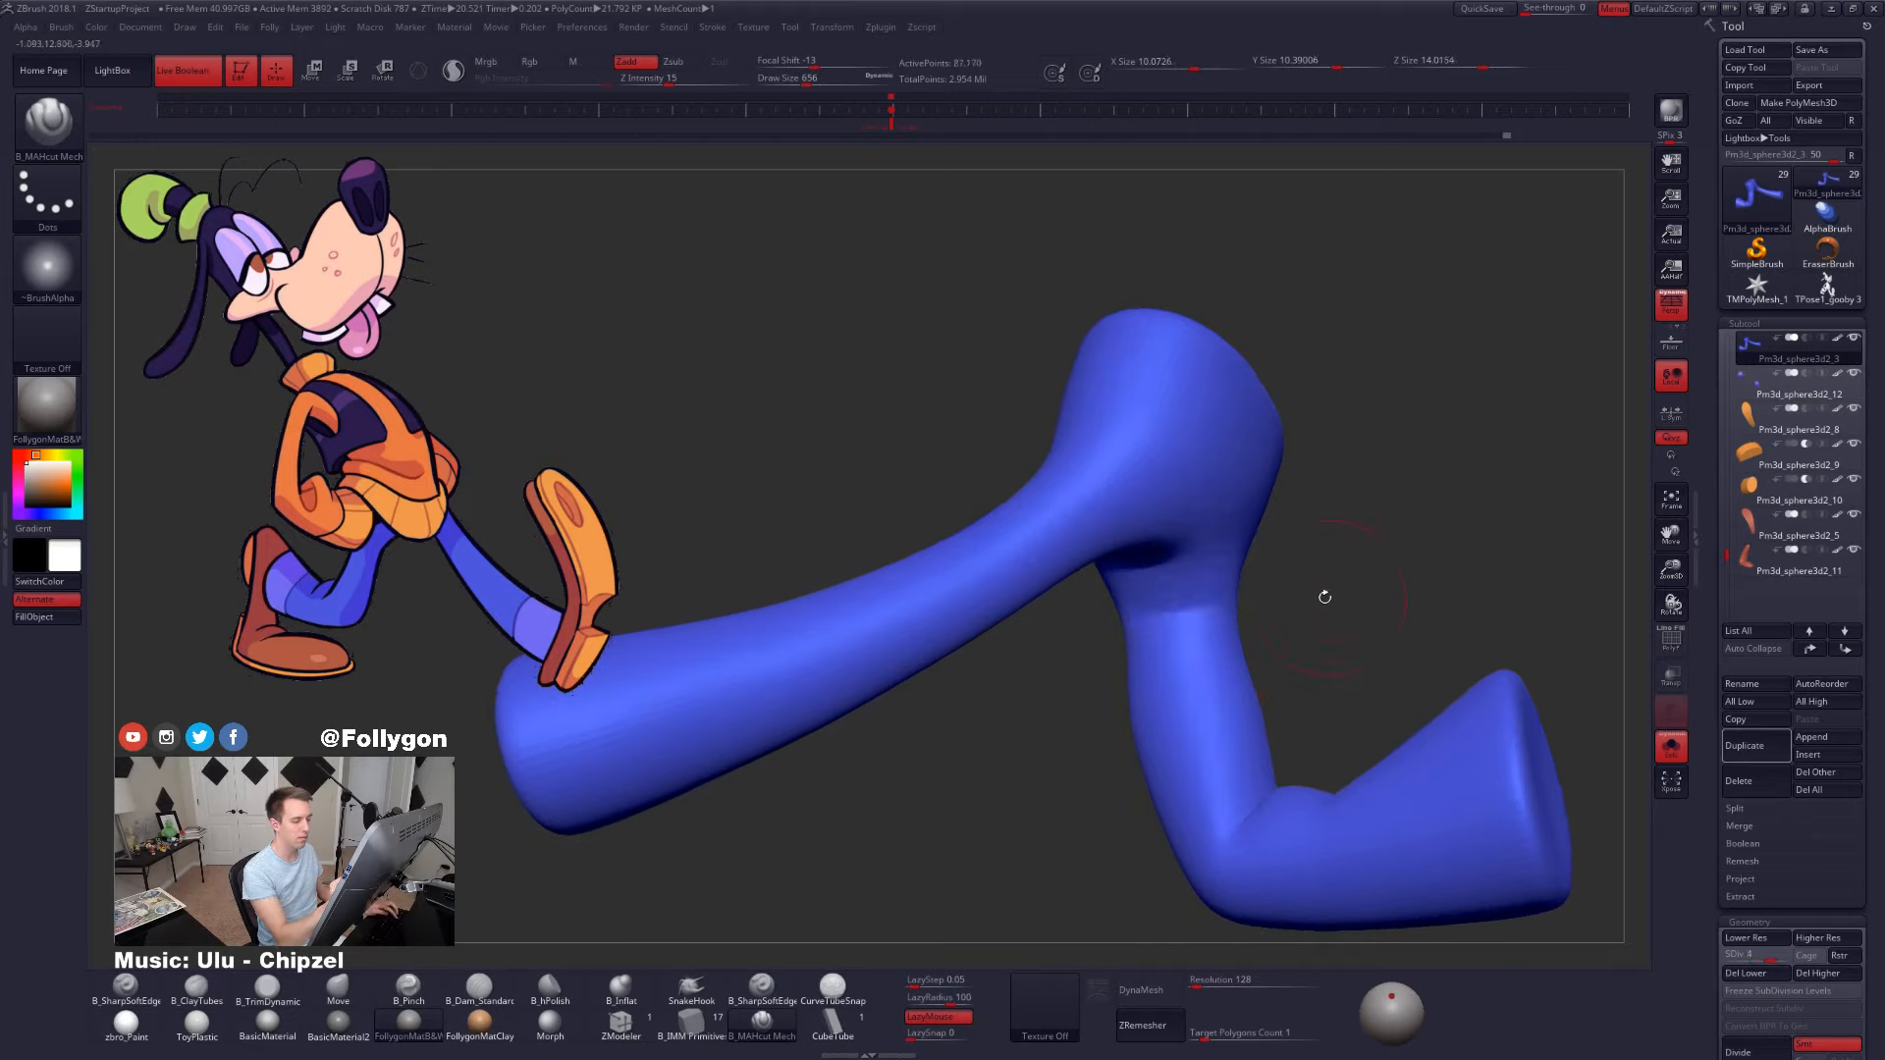
- Lower the trousers to subdivision level 3 and select the Move brush for reshaping the back leg
{"action": "mouse_move", "coordinate": [1325, 596]}
{"action": "right_mouse_down", "text": "shift"}
{"action": "mouse_move", "coordinate": [1188, 648]}
{"action": "mouse_move", "coordinate": [1168, 630]}
{"action": "mouse_move", "coordinate": [1217, 636]}
{"action": "right_mouse_up", "text": "shift"}
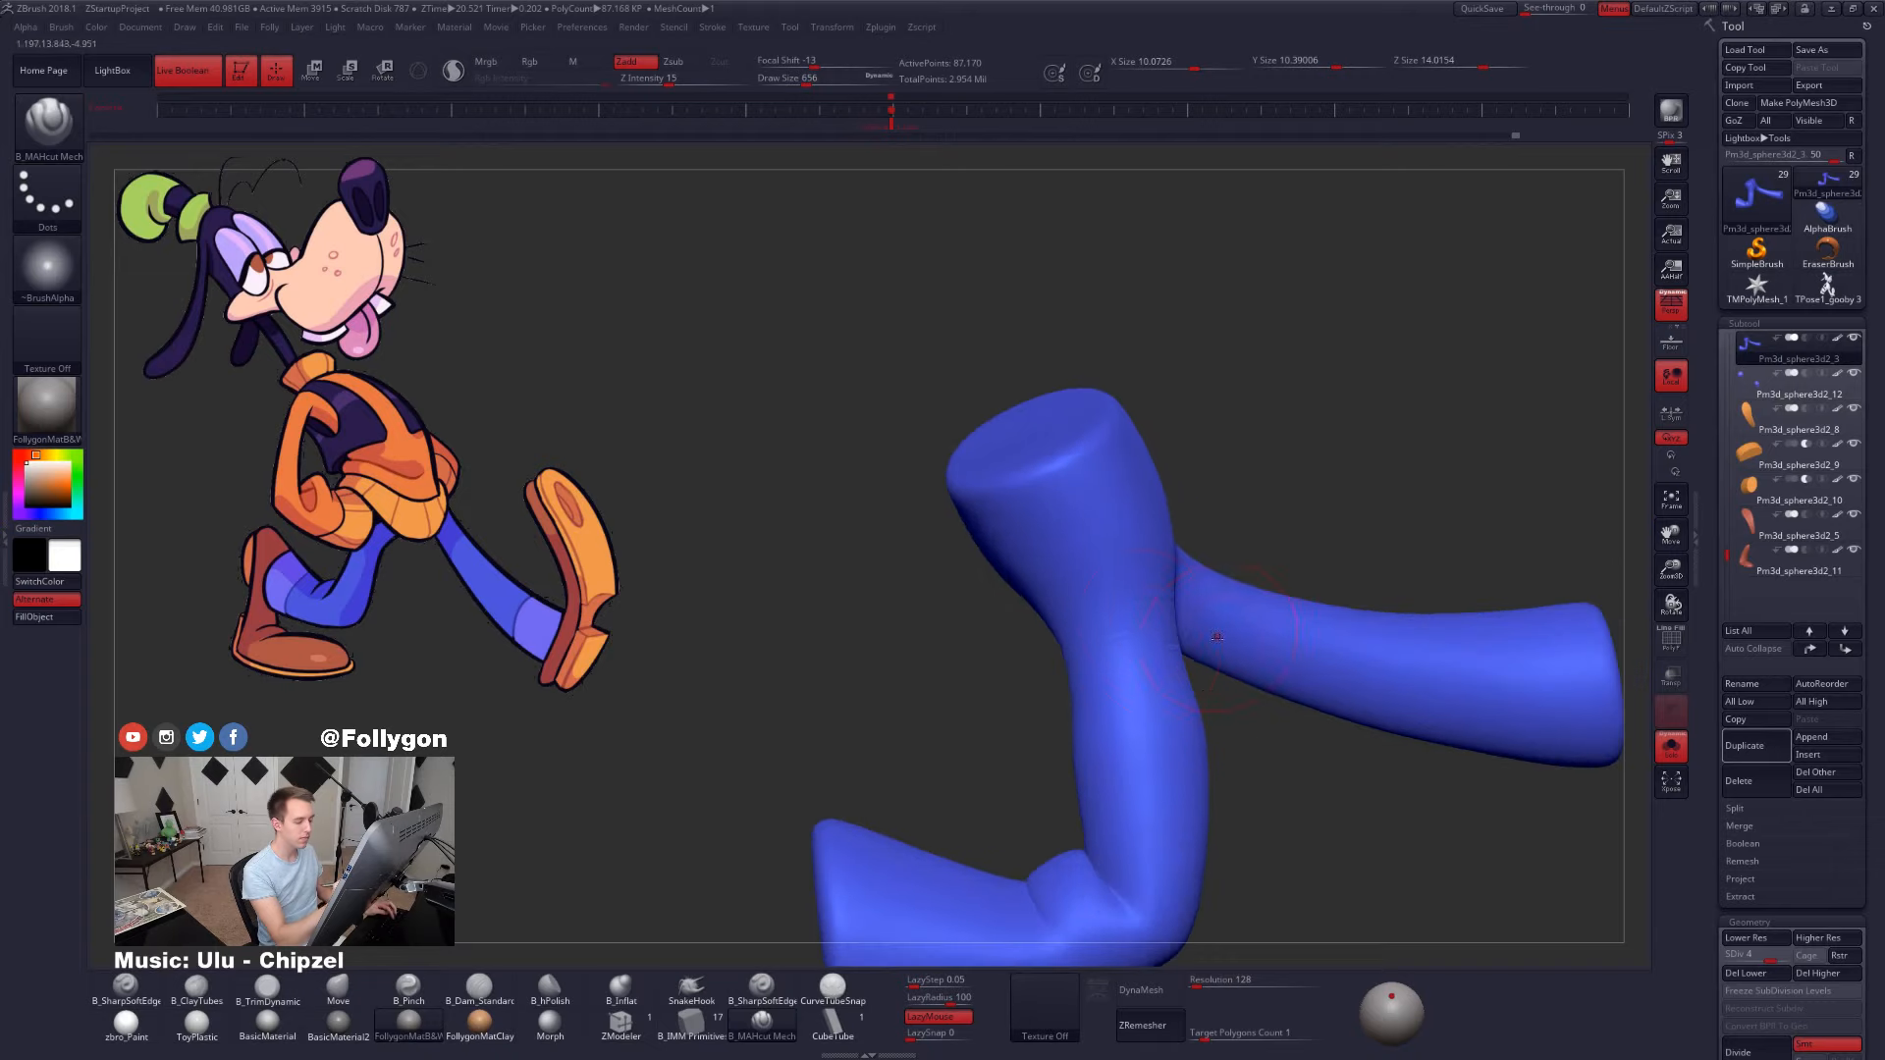
{"action": "key", "text": "d"}
{"action": "mouse_move", "coordinate": [1117, 669]}
{"action": "right_mouse_down", "text": "shift"}
{"action": "mouse_move", "coordinate": [1060, 702]}
{"action": "mouse_move", "coordinate": [1084, 652]}
{"action": "right_mouse_up", "text": "shift"}
{"action": "key", "text": "shift+d"}
{"action": "key", "text": "shift+d"}
{"action": "key", "text": "b"}
{"action": "key", "text": "m"}
{"action": "key", "text": "v"}
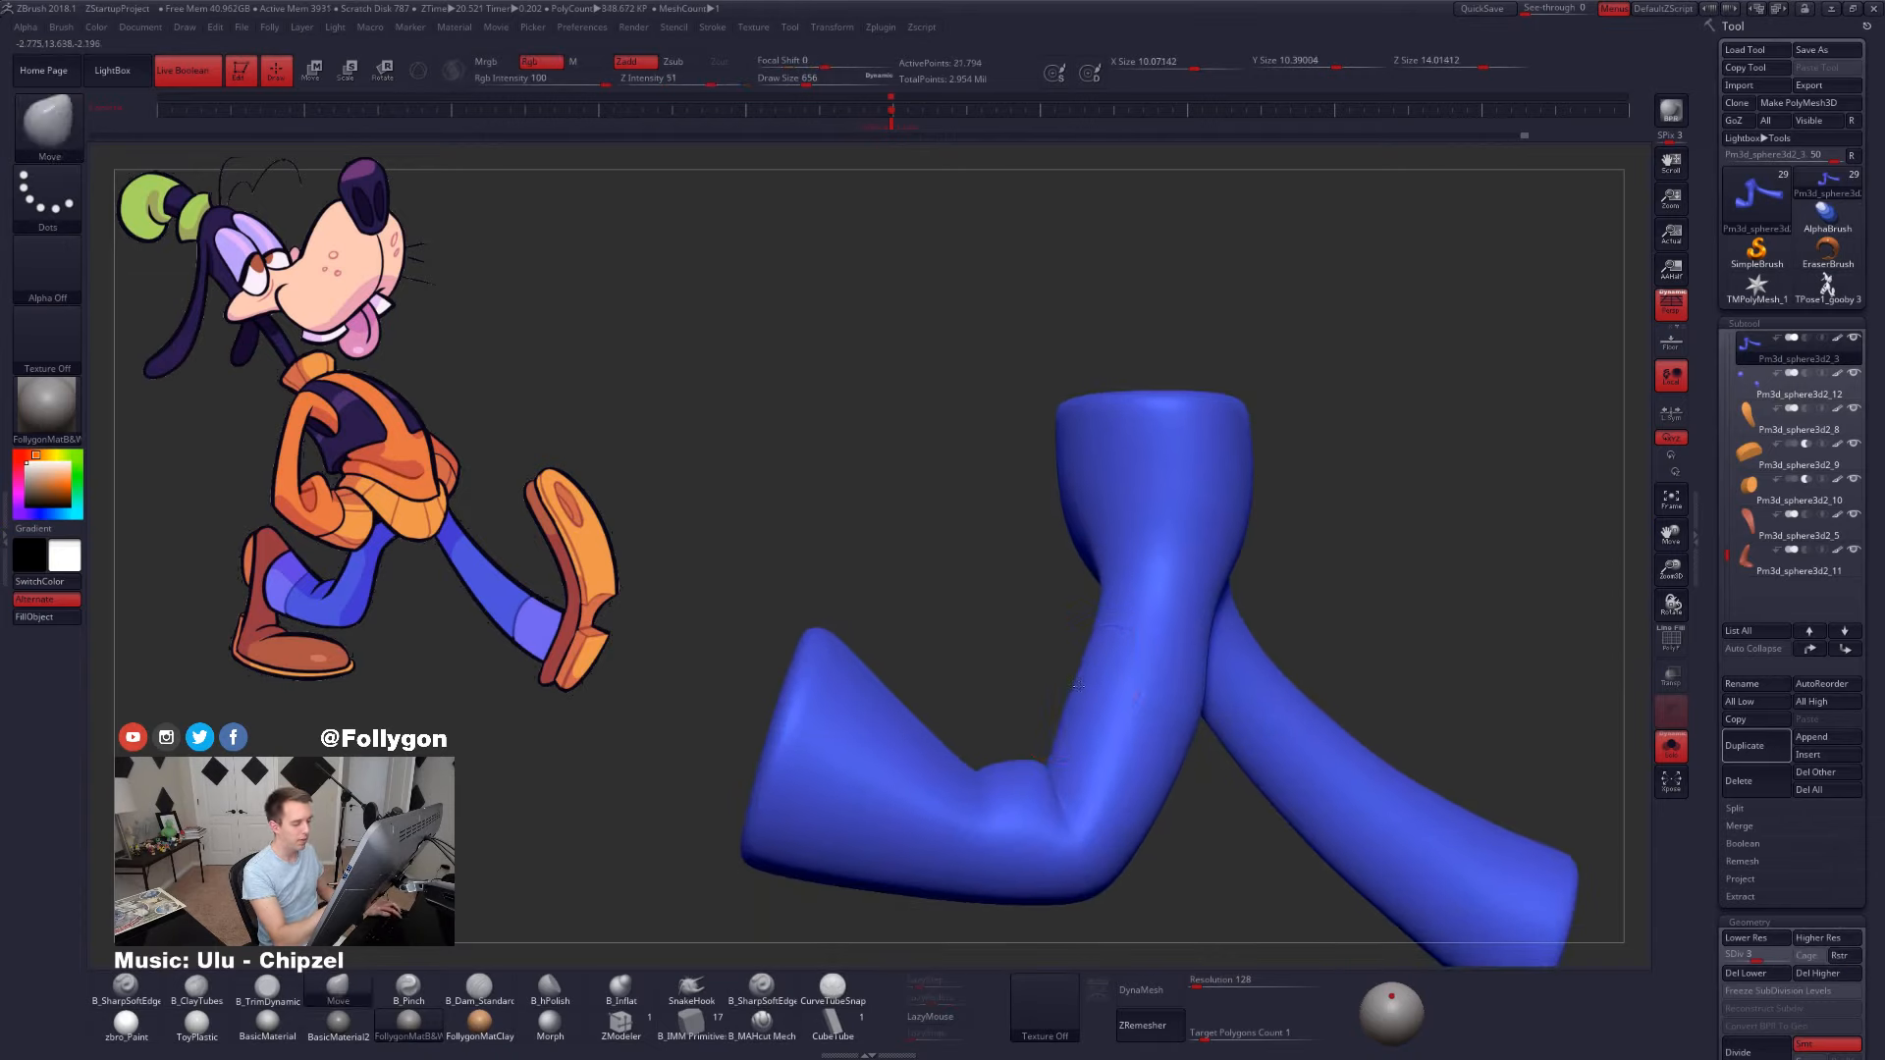
{"action": "key", "text": "w"}
{"action": "left_click_drag", "start_coordinate": [1106, 585], "coordinate": [1017, 833]}
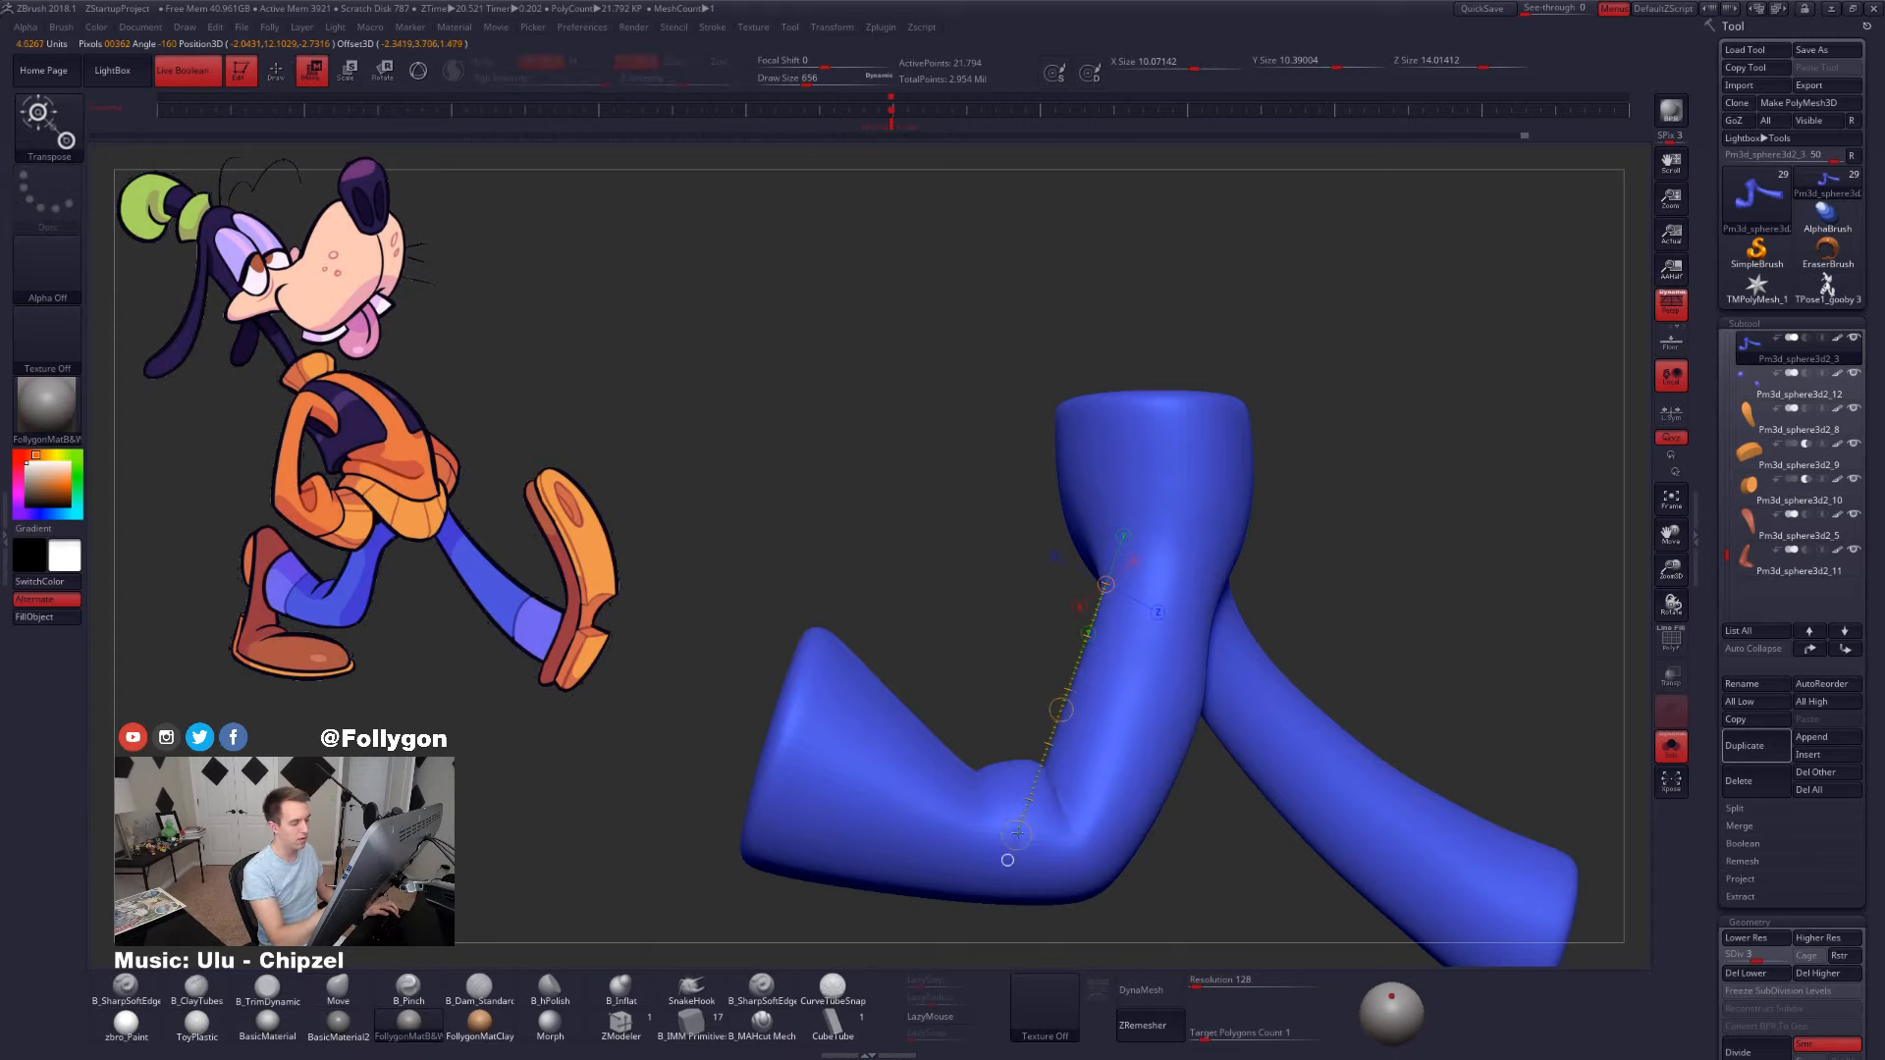
{"action": "key", "text": "q"}
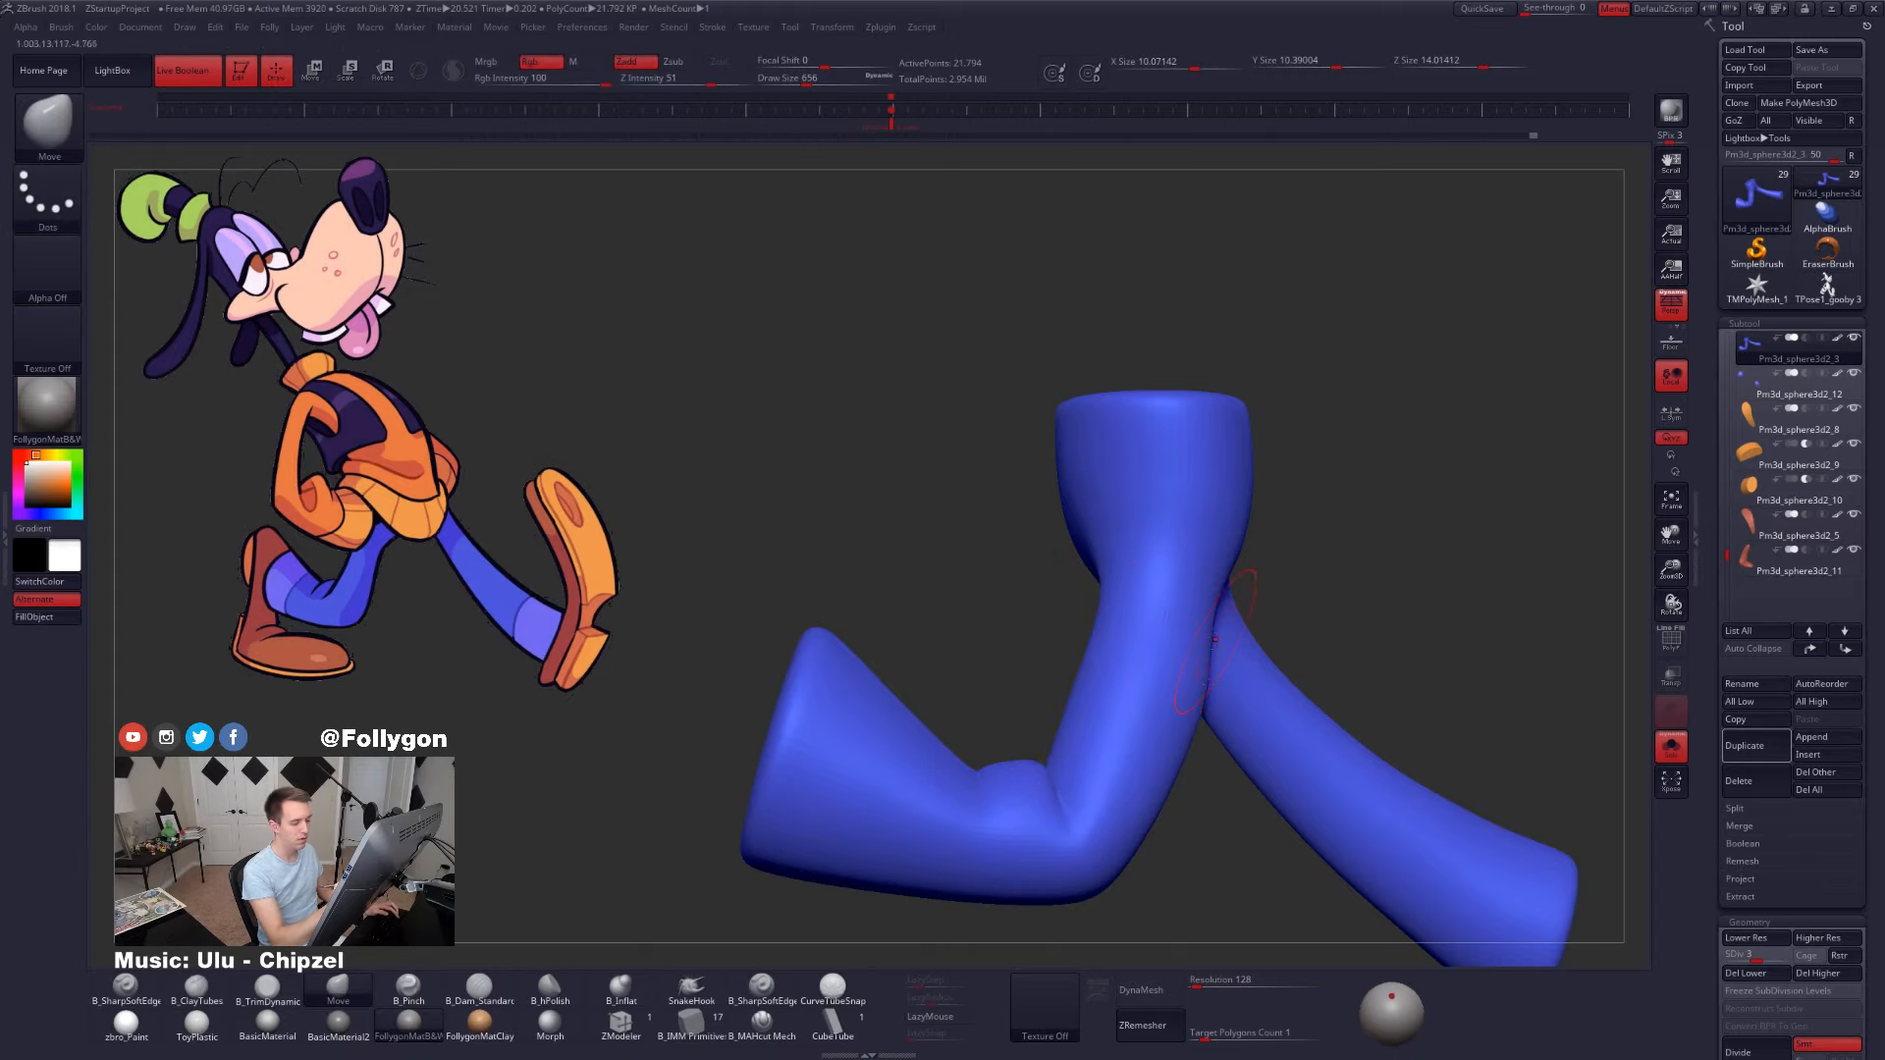
- Smooth the back thigh between the hips and the knee at subdivision level 3
{"action": "right_click_drag", "start_coordinate": [1214, 639], "coordinate": [1085, 638]}
{"action": "left_click_drag", "start_coordinate": [998, 633], "coordinate": [1004, 687], "text": "shift"}
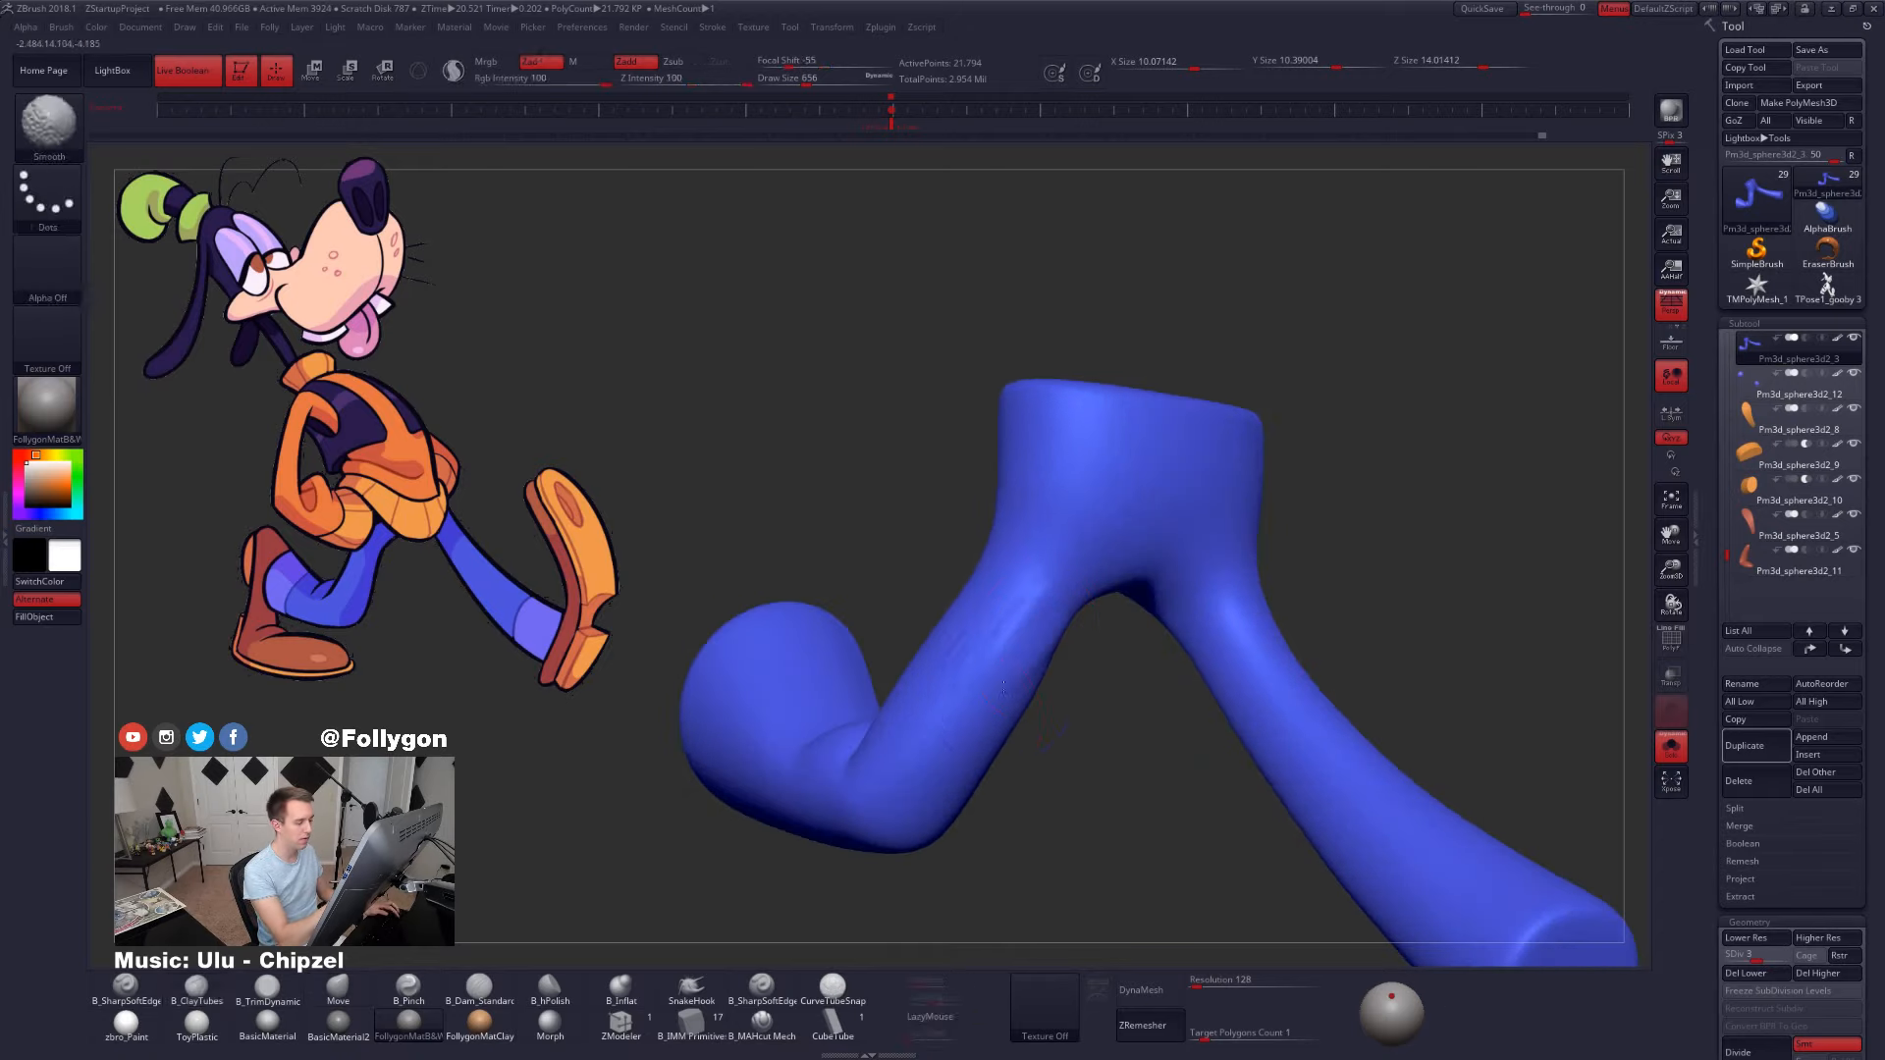
{"action": "right_click_drag", "start_coordinate": [943, 689], "coordinate": [1103, 677], "text": "alt"}
{"action": "left_click_drag", "start_coordinate": [1102, 678], "coordinate": [1139, 722], "text": "shift"}
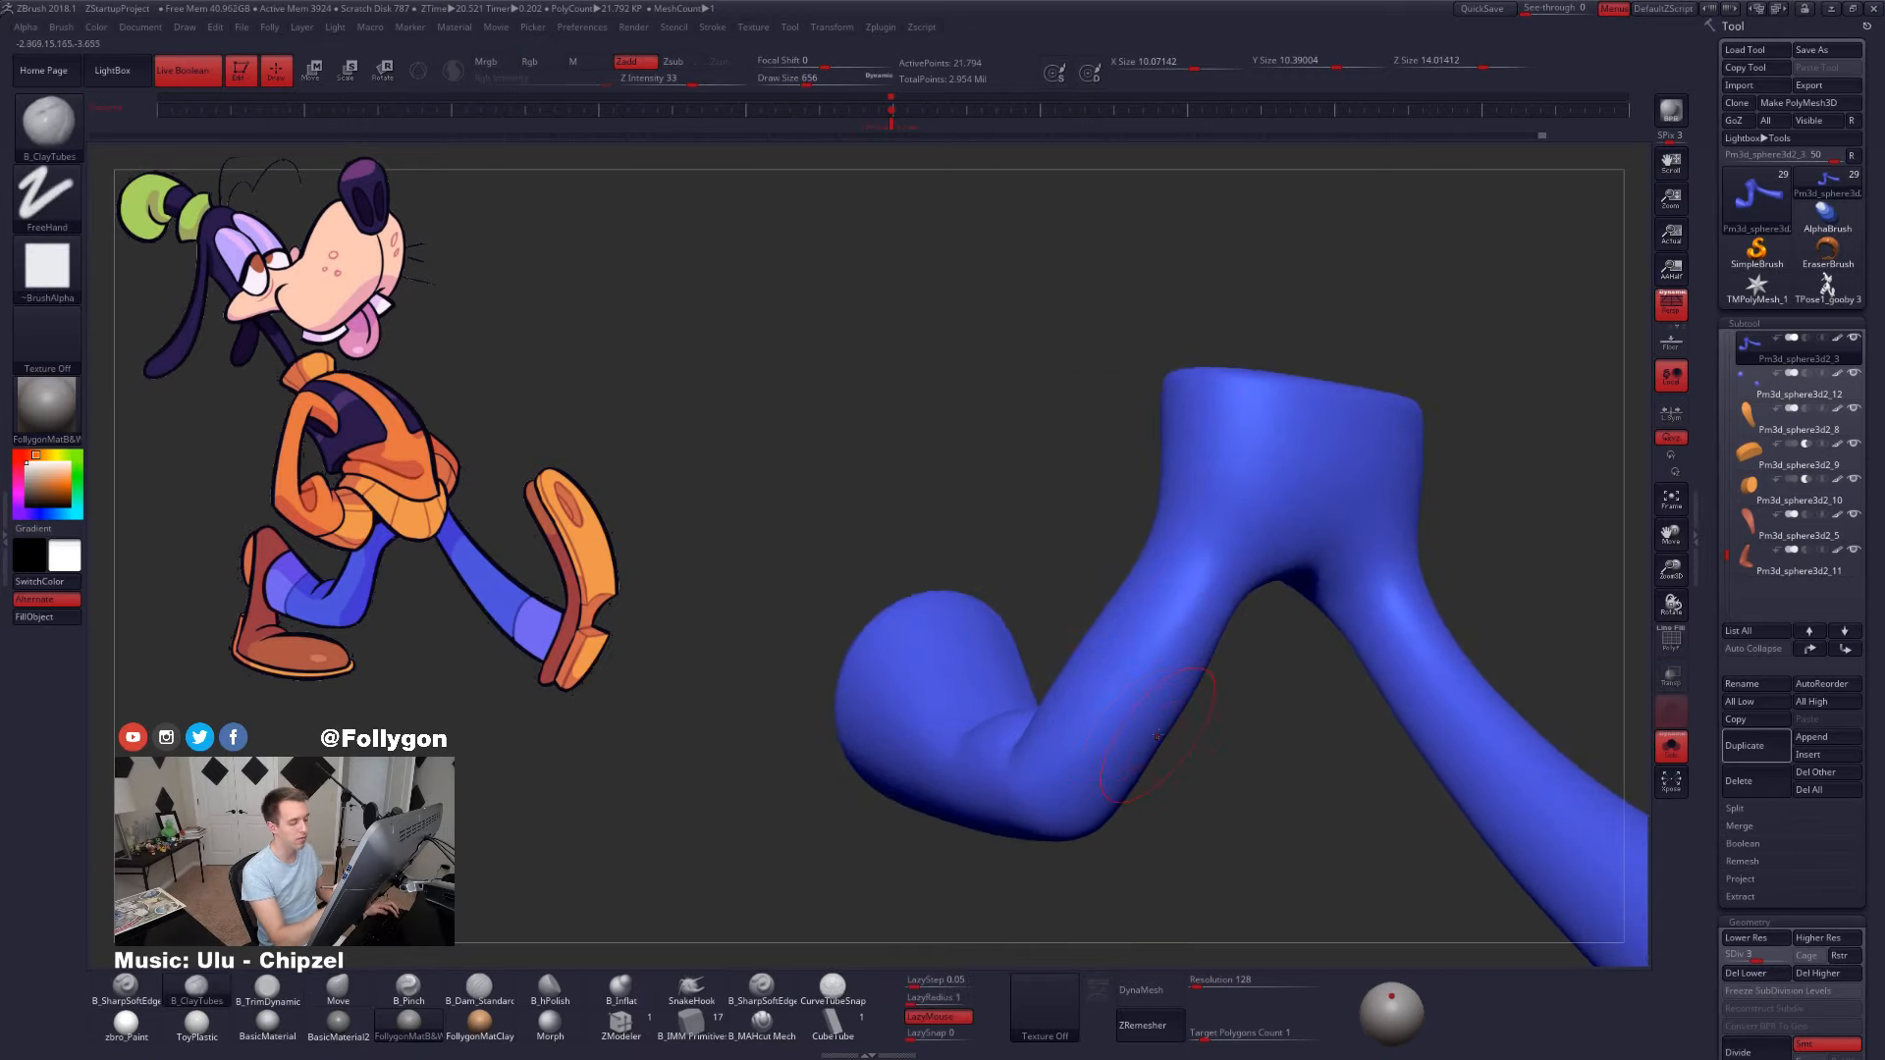
- Adjust the back thigh with the Move brush and smooth its junction with the hips at subdivision level 4
{"action": "key", "text": "b"}
{"action": "key", "text": "m"}
{"action": "key", "text": "v"}
{"action": "mouse_move", "coordinate": [1157, 735]}
{"action": "right_mouse_down"}
{"action": "mouse_move", "coordinate": [1212, 743]}
{"action": "mouse_move", "coordinate": [1261, 687]}
{"action": "right_mouse_up"}
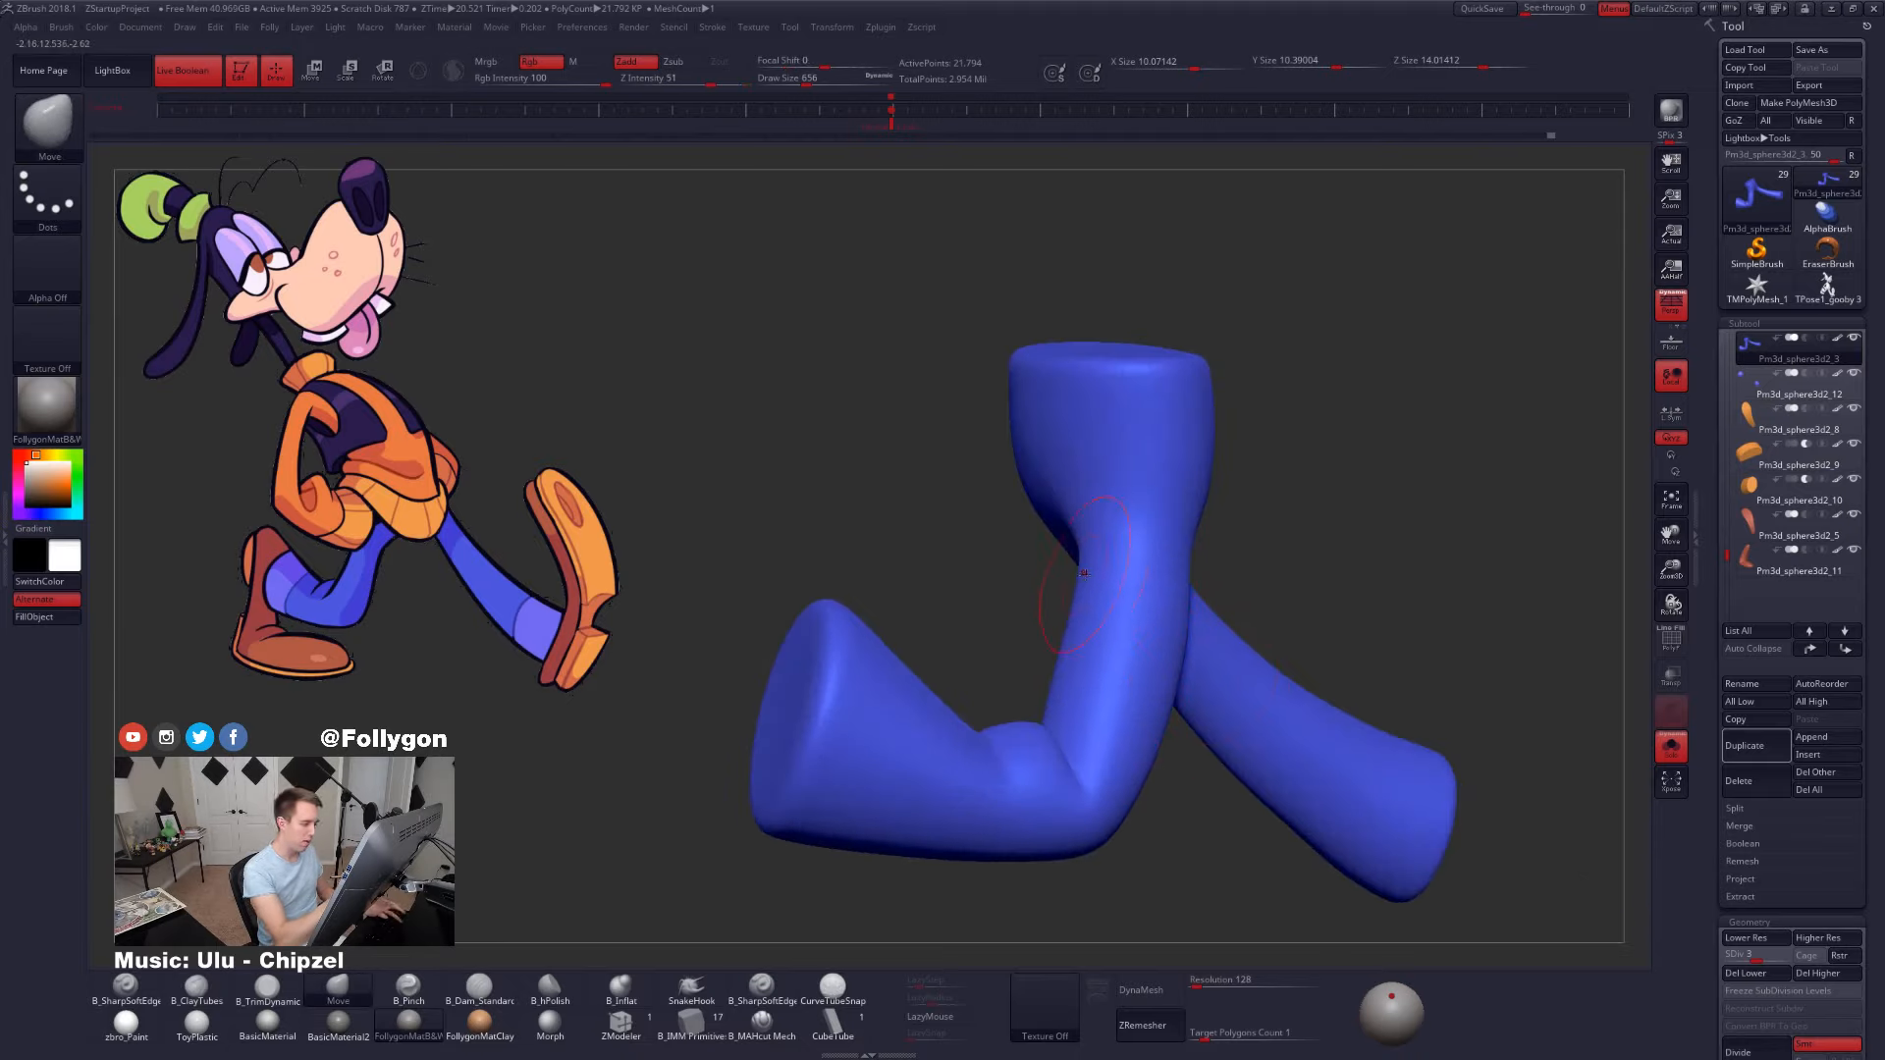
{"action": "right_click_drag", "start_coordinate": [1129, 589], "coordinate": [1205, 640]}
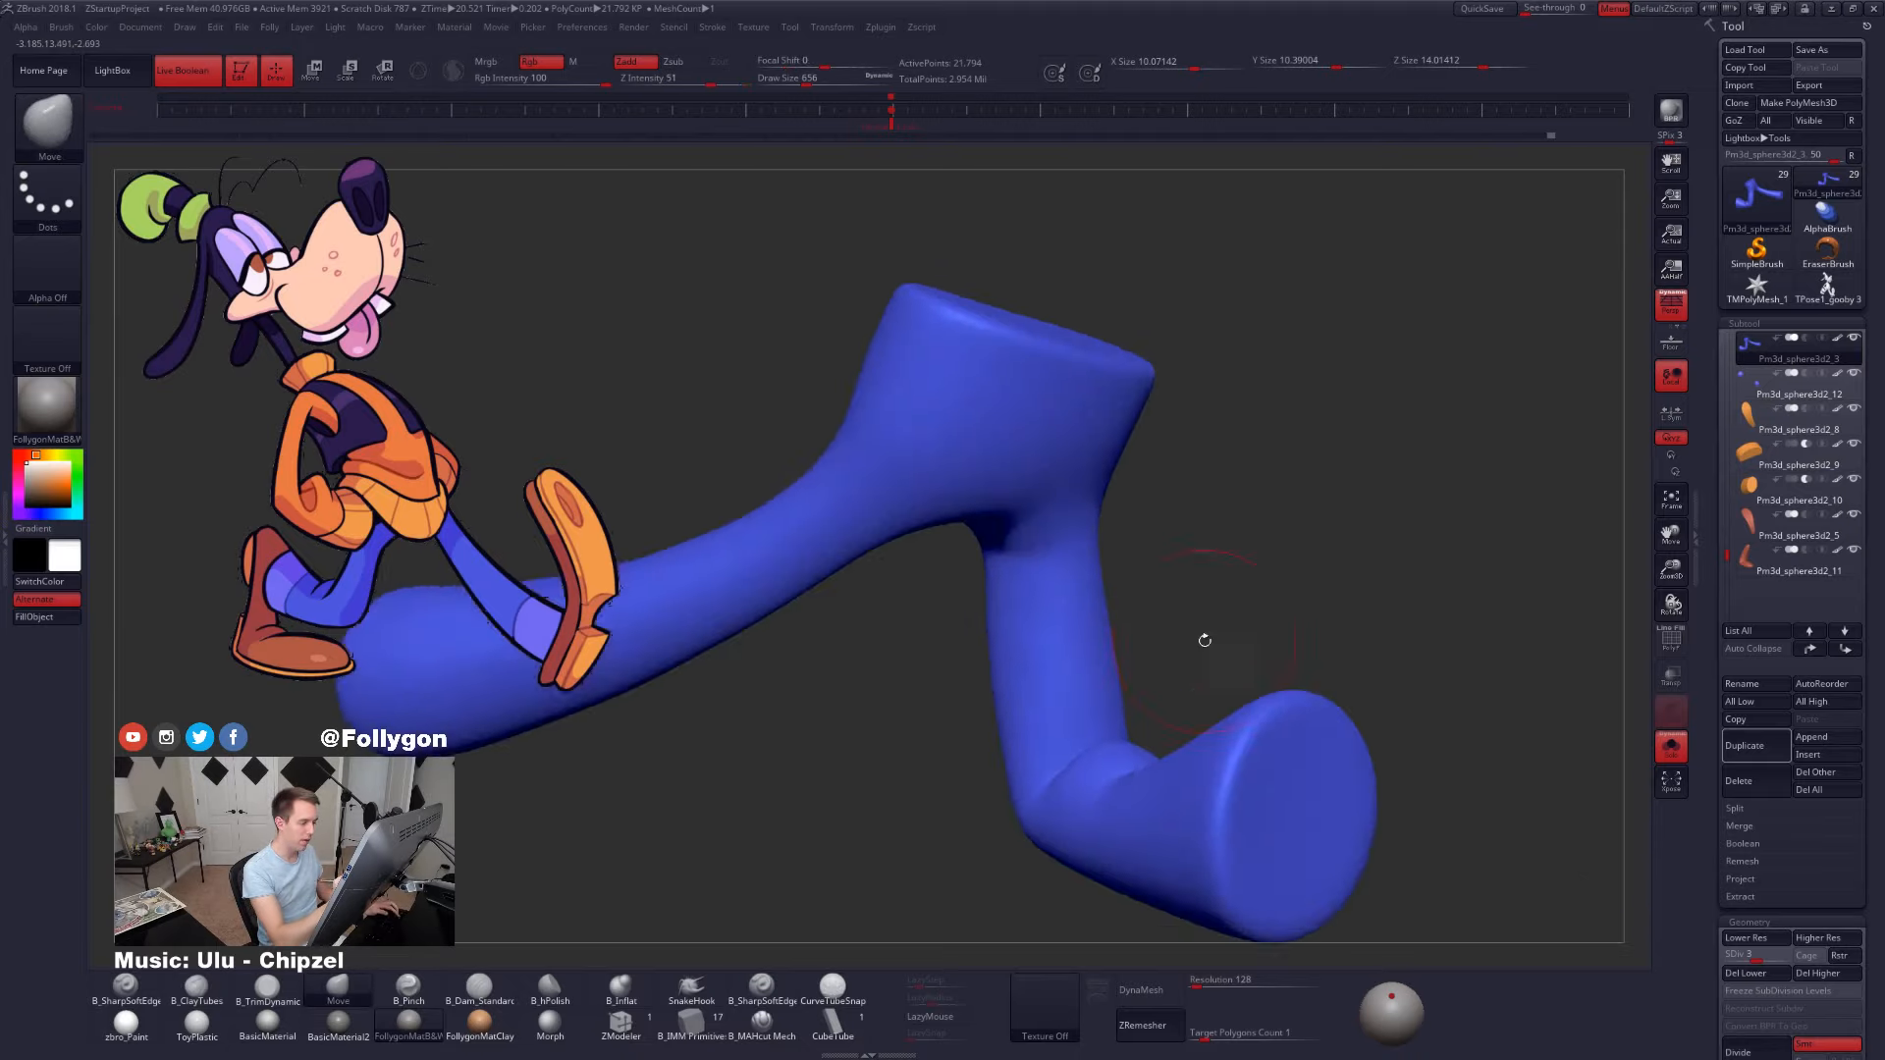
{"action": "mouse_move", "coordinate": [1068, 609]}
{"action": "right_mouse_down", "text": "alt"}
{"action": "mouse_move", "coordinate": [1119, 651]}
{"action": "mouse_move", "coordinate": [1141, 589]}
{"action": "mouse_move", "coordinate": [1108, 647]}
{"action": "mouse_move", "coordinate": [1094, 599]}
{"action": "mouse_move", "coordinate": [1137, 586]}
{"action": "mouse_move", "coordinate": [1041, 560]}
{"action": "right_mouse_up", "text": "alt"}
{"action": "key", "text": "d"}
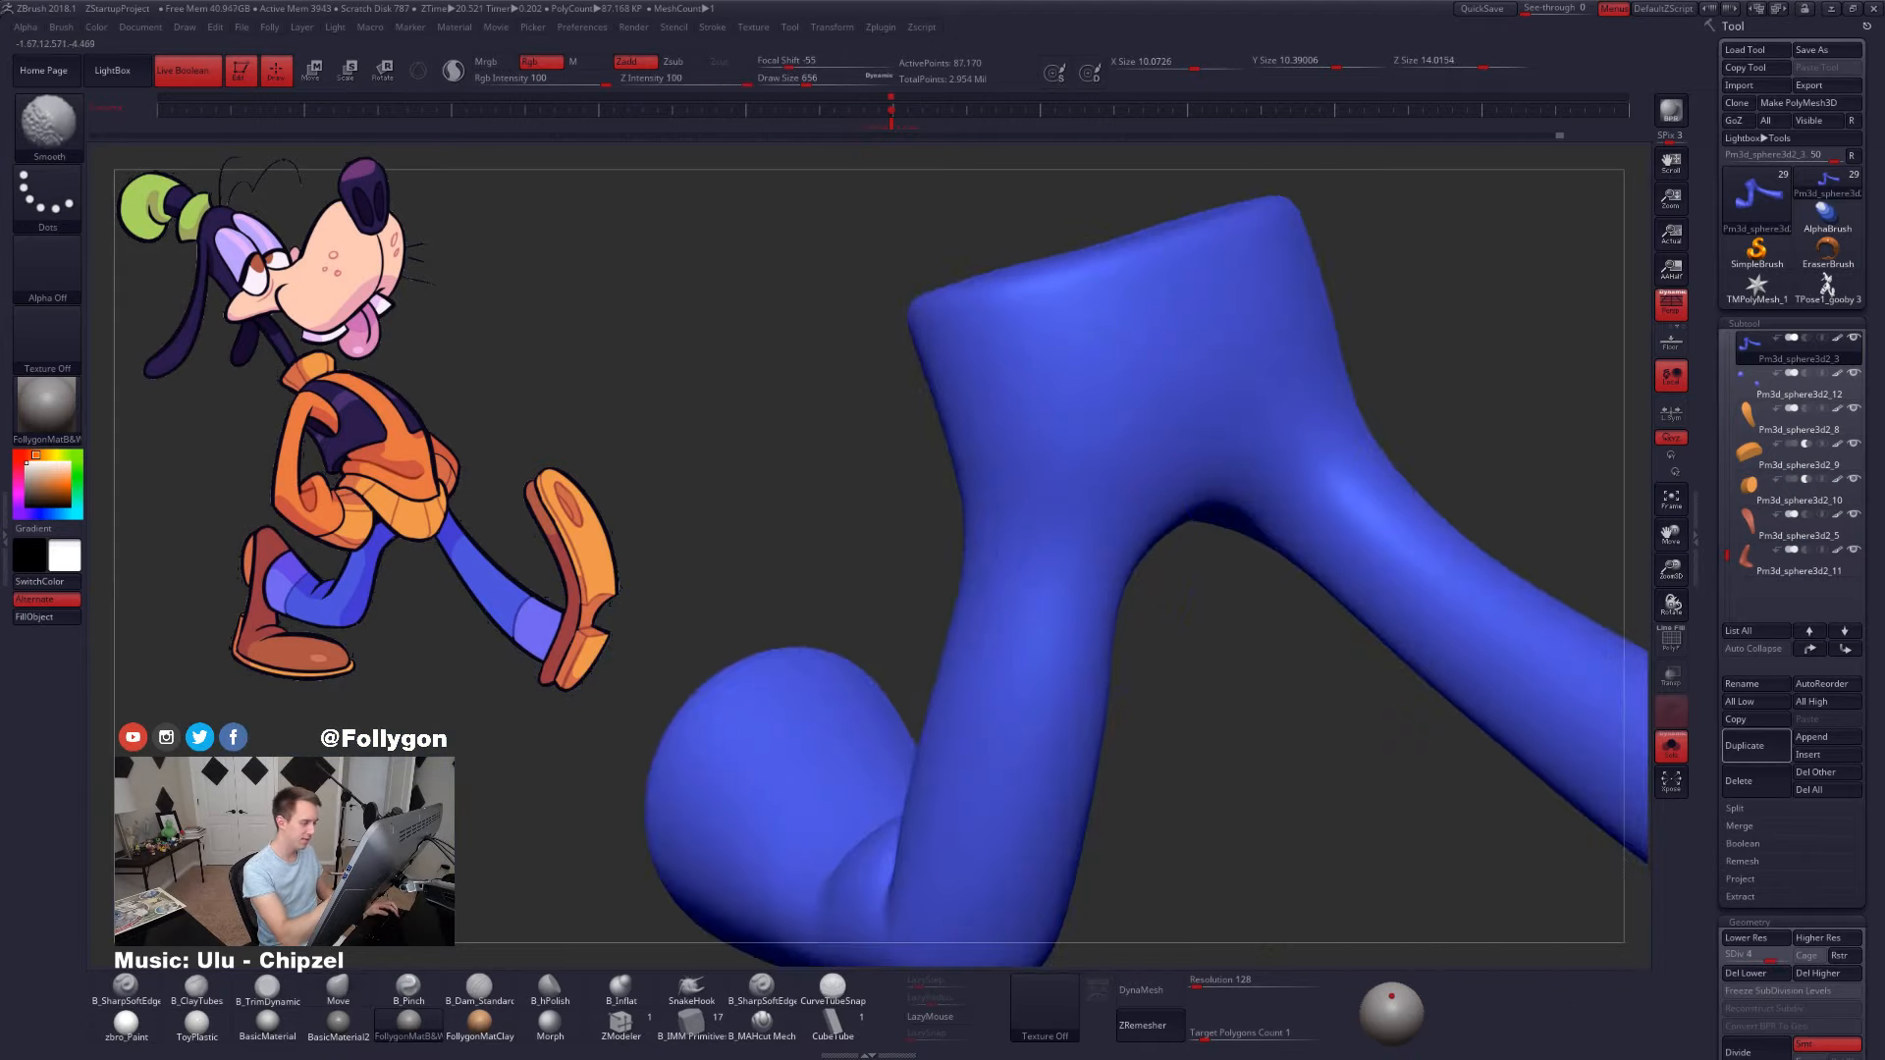
{"action": "right_click_drag", "start_coordinate": [1055, 650], "coordinate": [1105, 678], "text": "shift"}
- Check the trousers against the full character and lower them to subdivision level 2 with a larger Move brush
{"action": "right_click_drag", "start_coordinate": [1129, 746], "coordinate": [1092, 766], "text": "ctrl"}
{"action": "key", "text": "alt+s"}
{"action": "key", "text": "alt+s"}
{"action": "key", "text": "space"}
{"action": "key", "text": "shift+d"}
{"action": "key", "text": "shift+d"}
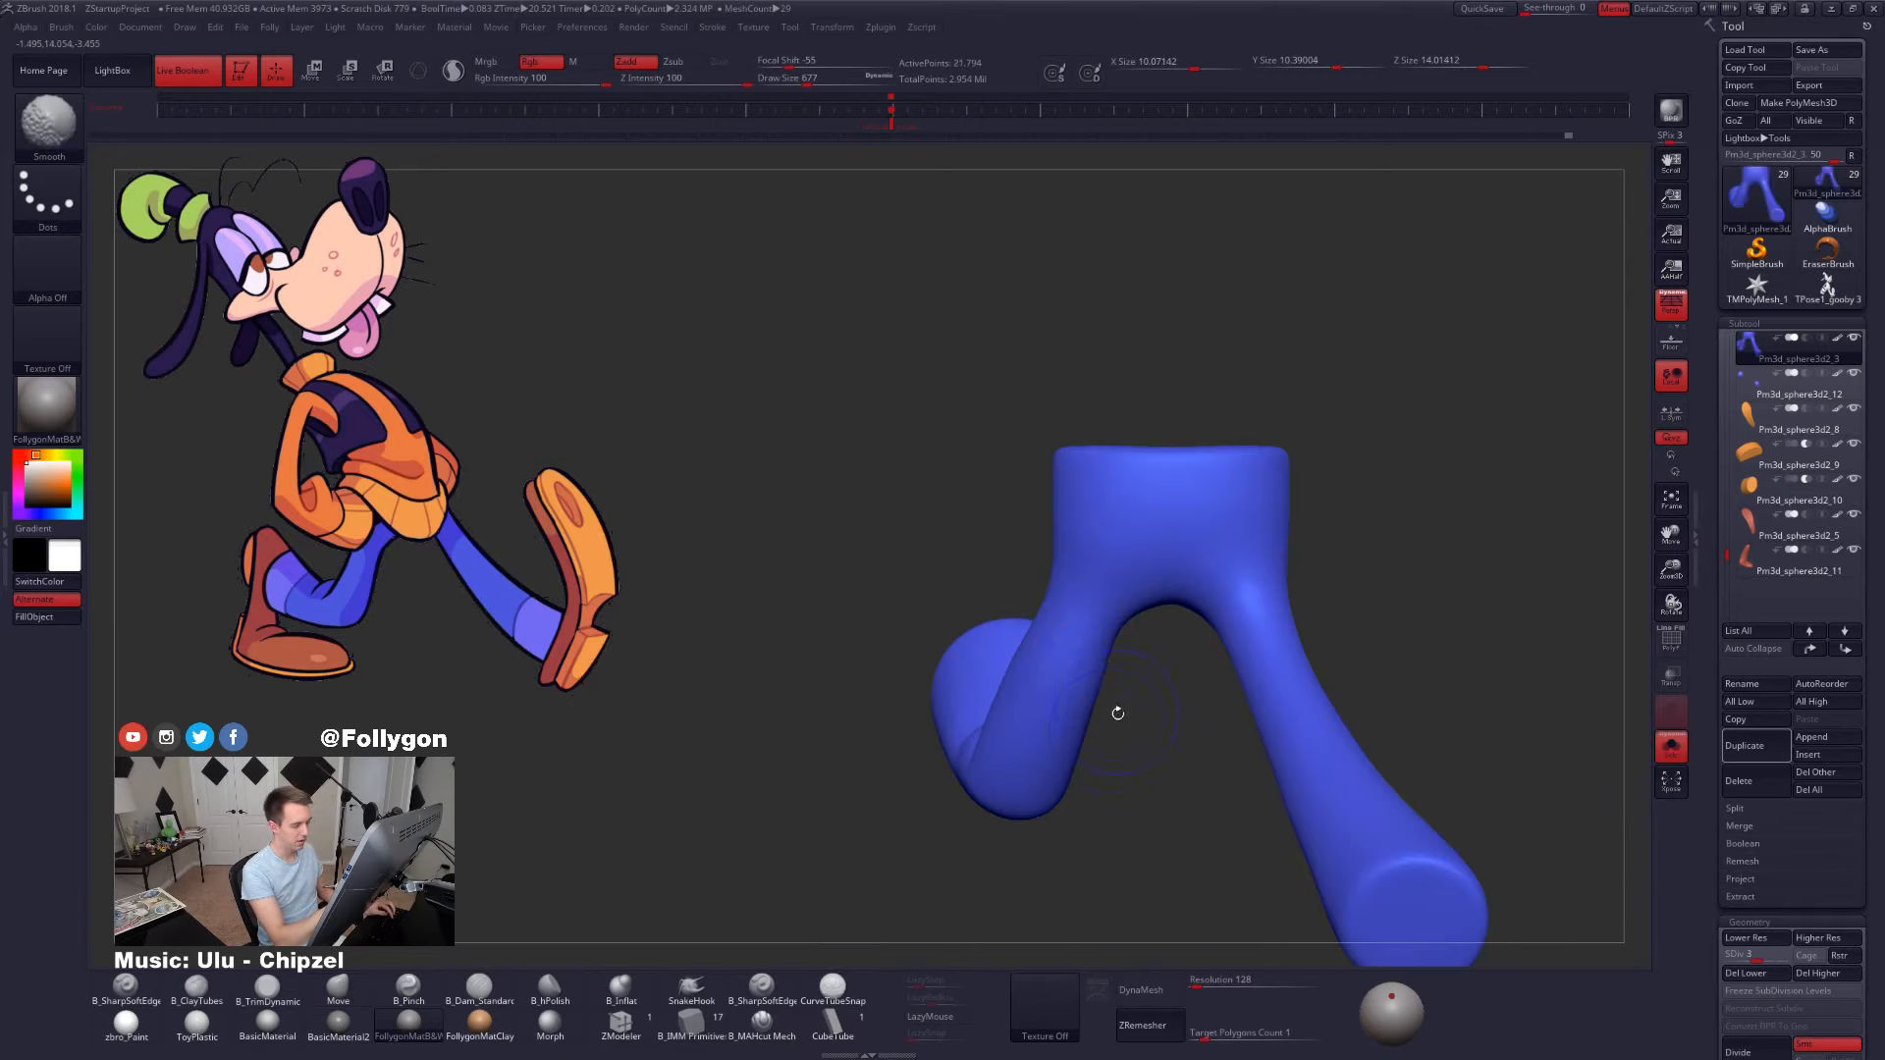
{"action": "key", "text": "space"}
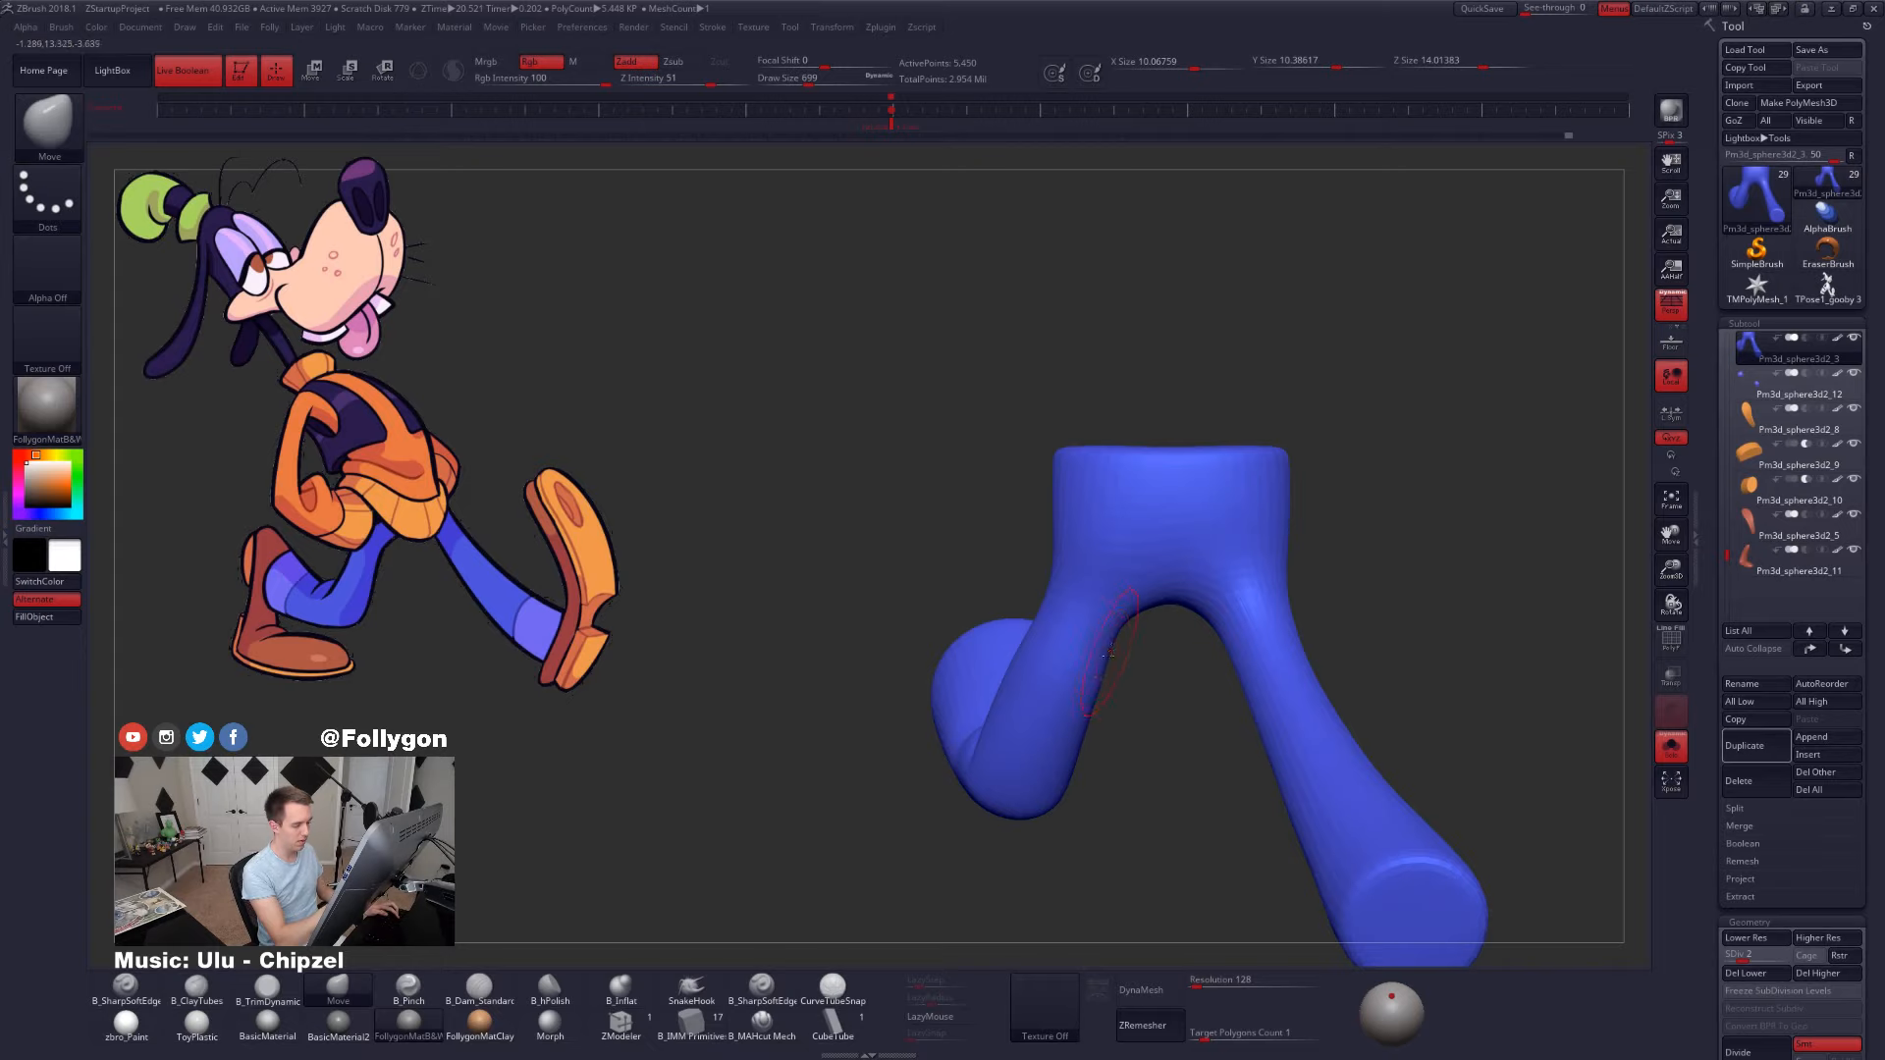
{"action": "key", "text": "space"}
{"action": "left_click_drag", "start_coordinate": [1071, 777], "coordinate": [1084, 775]}
- Smooth the top of the back thigh at subdivision level 2 and set the Move brush's draw size to 764
{"action": "right_click_drag", "start_coordinate": [1084, 778], "coordinate": [1084, 700]}
{"action": "left_click_drag", "start_coordinate": [1033, 629], "coordinate": [993, 712], "text": "shift"}
{"action": "right_click_drag", "start_coordinate": [1011, 718], "coordinate": [1055, 727]}
{"action": "key", "text": "space"}
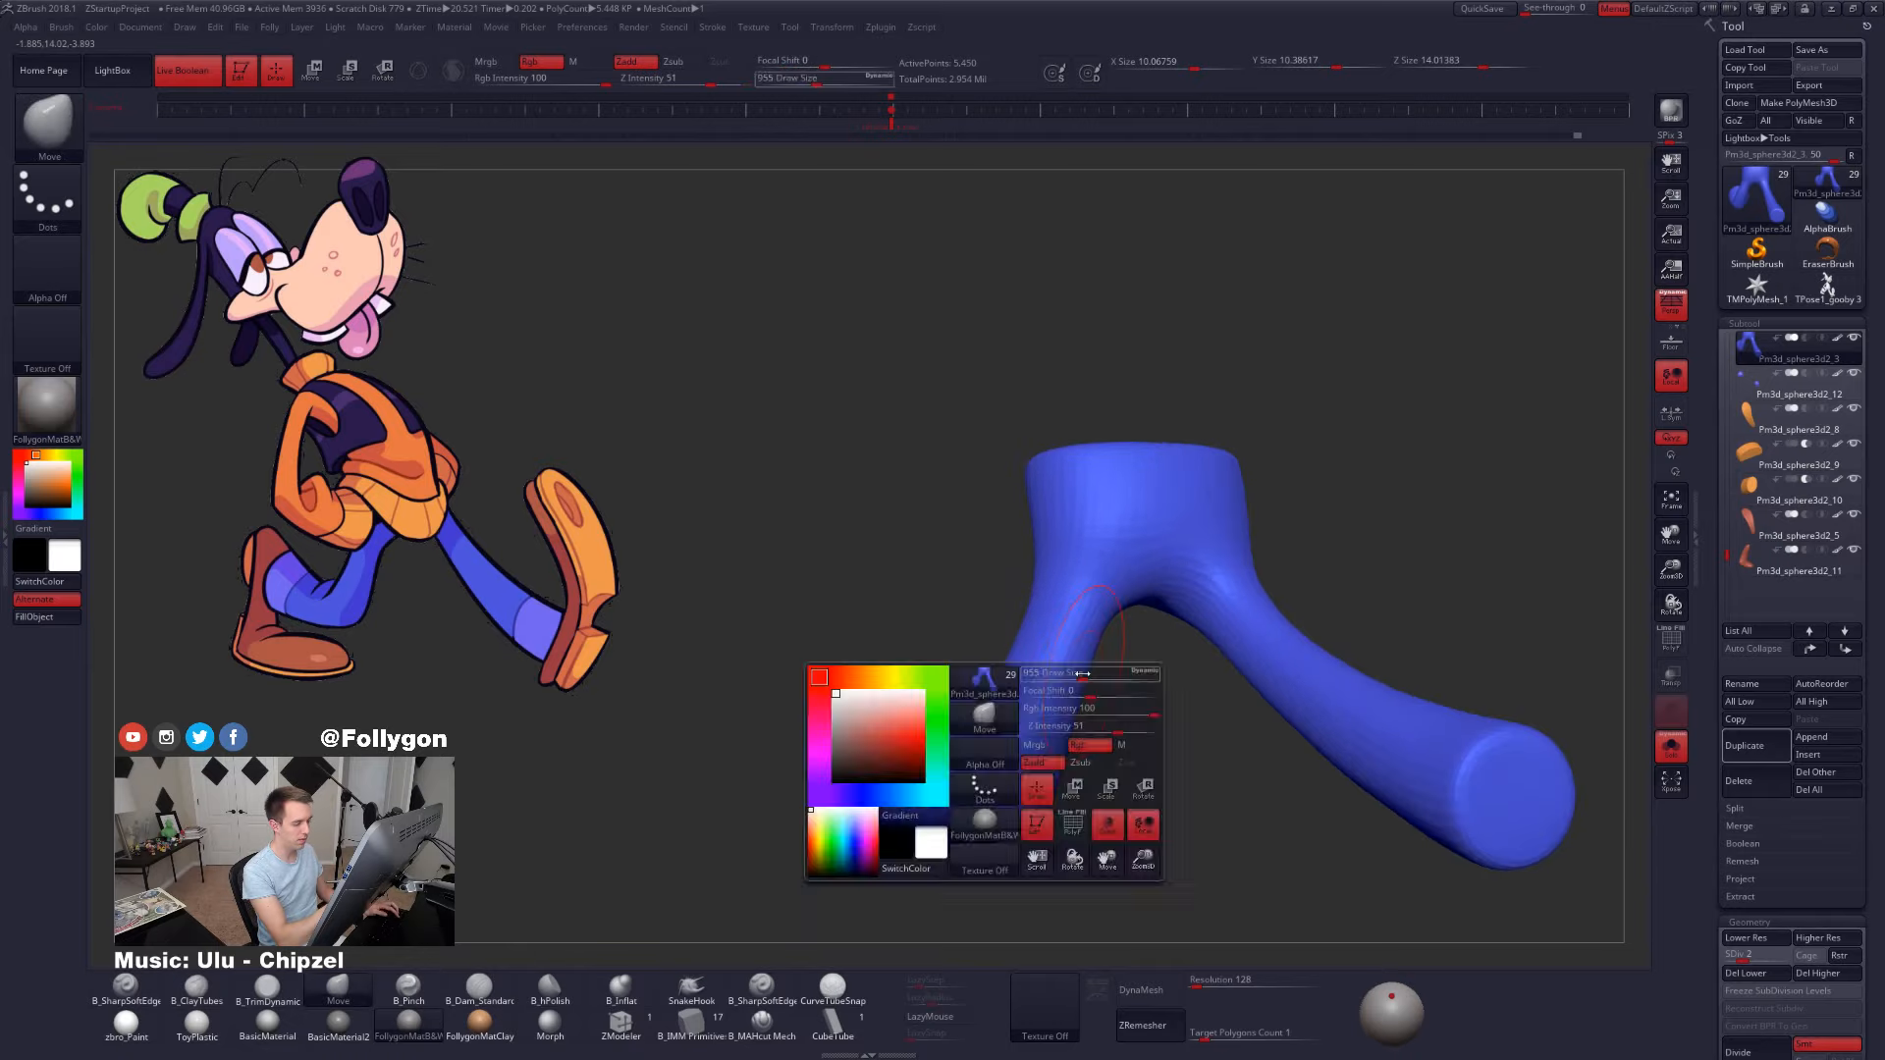
{"action": "left_click_drag", "start_coordinate": [1058, 721], "coordinate": [1049, 721]}
{"action": "right_click_drag", "start_coordinate": [1026, 662], "coordinate": [1116, 671]}
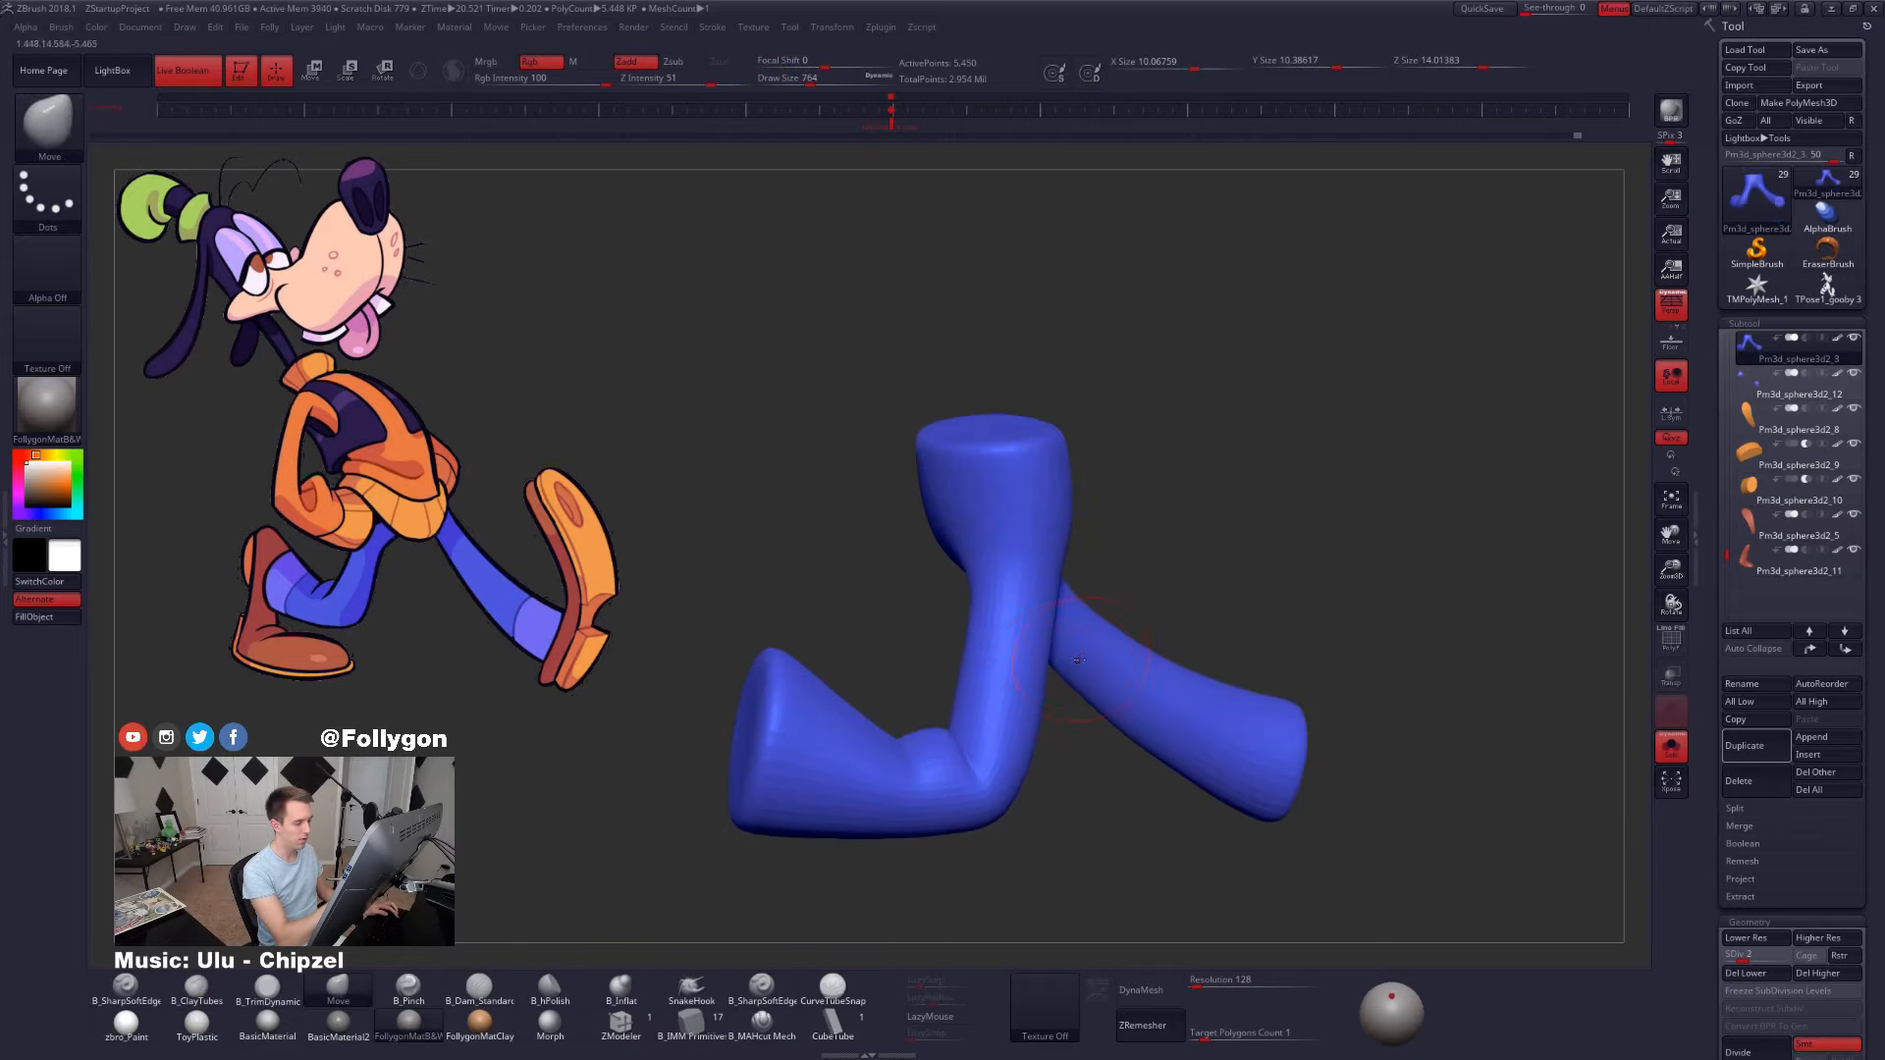
- Set the draw size to 677, shape the top of the back leg with the Move brush, and return to subdivision level 3
{"action": "key", "text": "space"}
{"action": "left_click_drag", "start_coordinate": [1058, 660], "coordinate": [1076, 660]}
{"action": "mouse_move", "coordinate": [1077, 660]}
{"action": "right_mouse_down"}
{"action": "mouse_move", "coordinate": [1018, 692]}
{"action": "mouse_move", "coordinate": [1068, 618]}
{"action": "right_mouse_up"}
{"action": "key", "text": "space"}
{"action": "left_click_drag", "start_coordinate": [1069, 581], "coordinate": [1048, 581]}
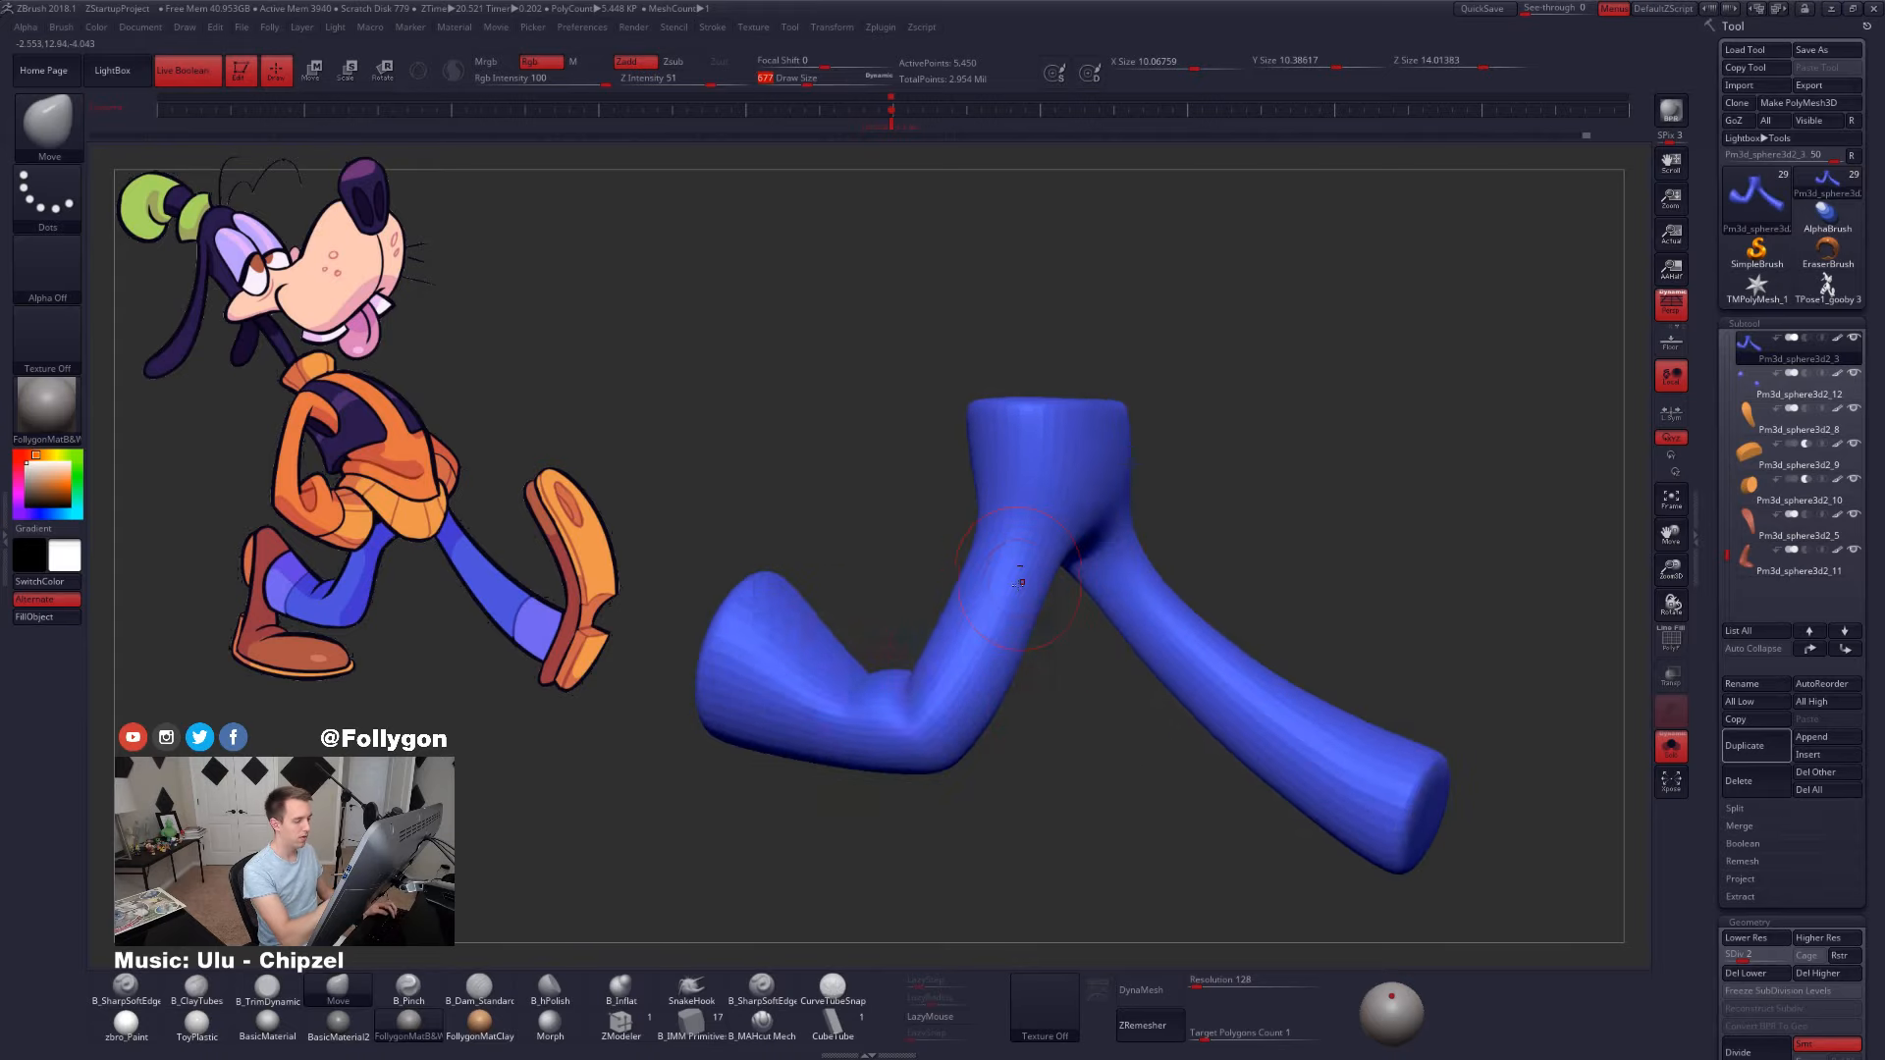
{"action": "key", "text": "d"}
{"action": "right_click_drag", "start_coordinate": [1021, 551], "coordinate": [1078, 581]}
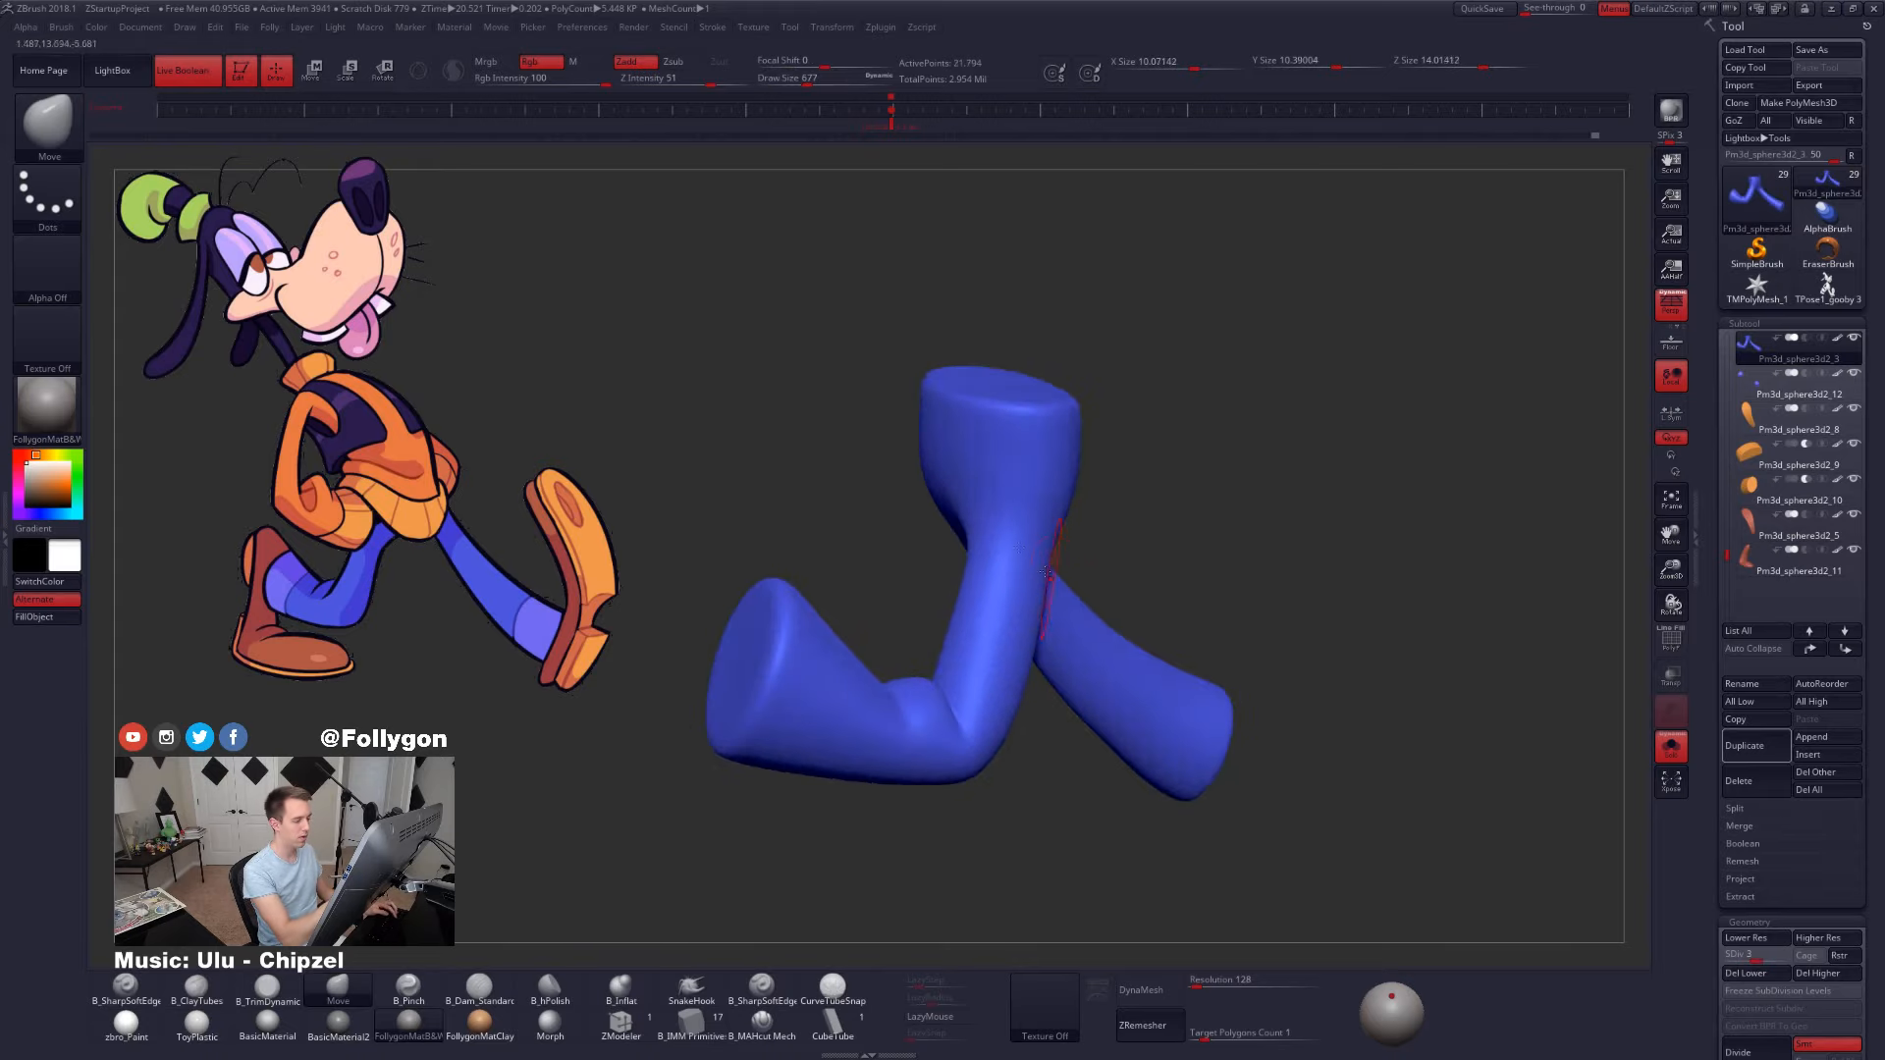
- Smooth the transitions from the hips into the front and back legs at subdivision level 3
{"action": "mouse_move", "coordinate": [932, 599]}
{"action": "right_mouse_down"}
{"action": "mouse_move", "coordinate": [1021, 562]}
{"action": "mouse_move", "coordinate": [1111, 615]}
{"action": "mouse_move", "coordinate": [1188, 609]}
{"action": "right_mouse_up"}
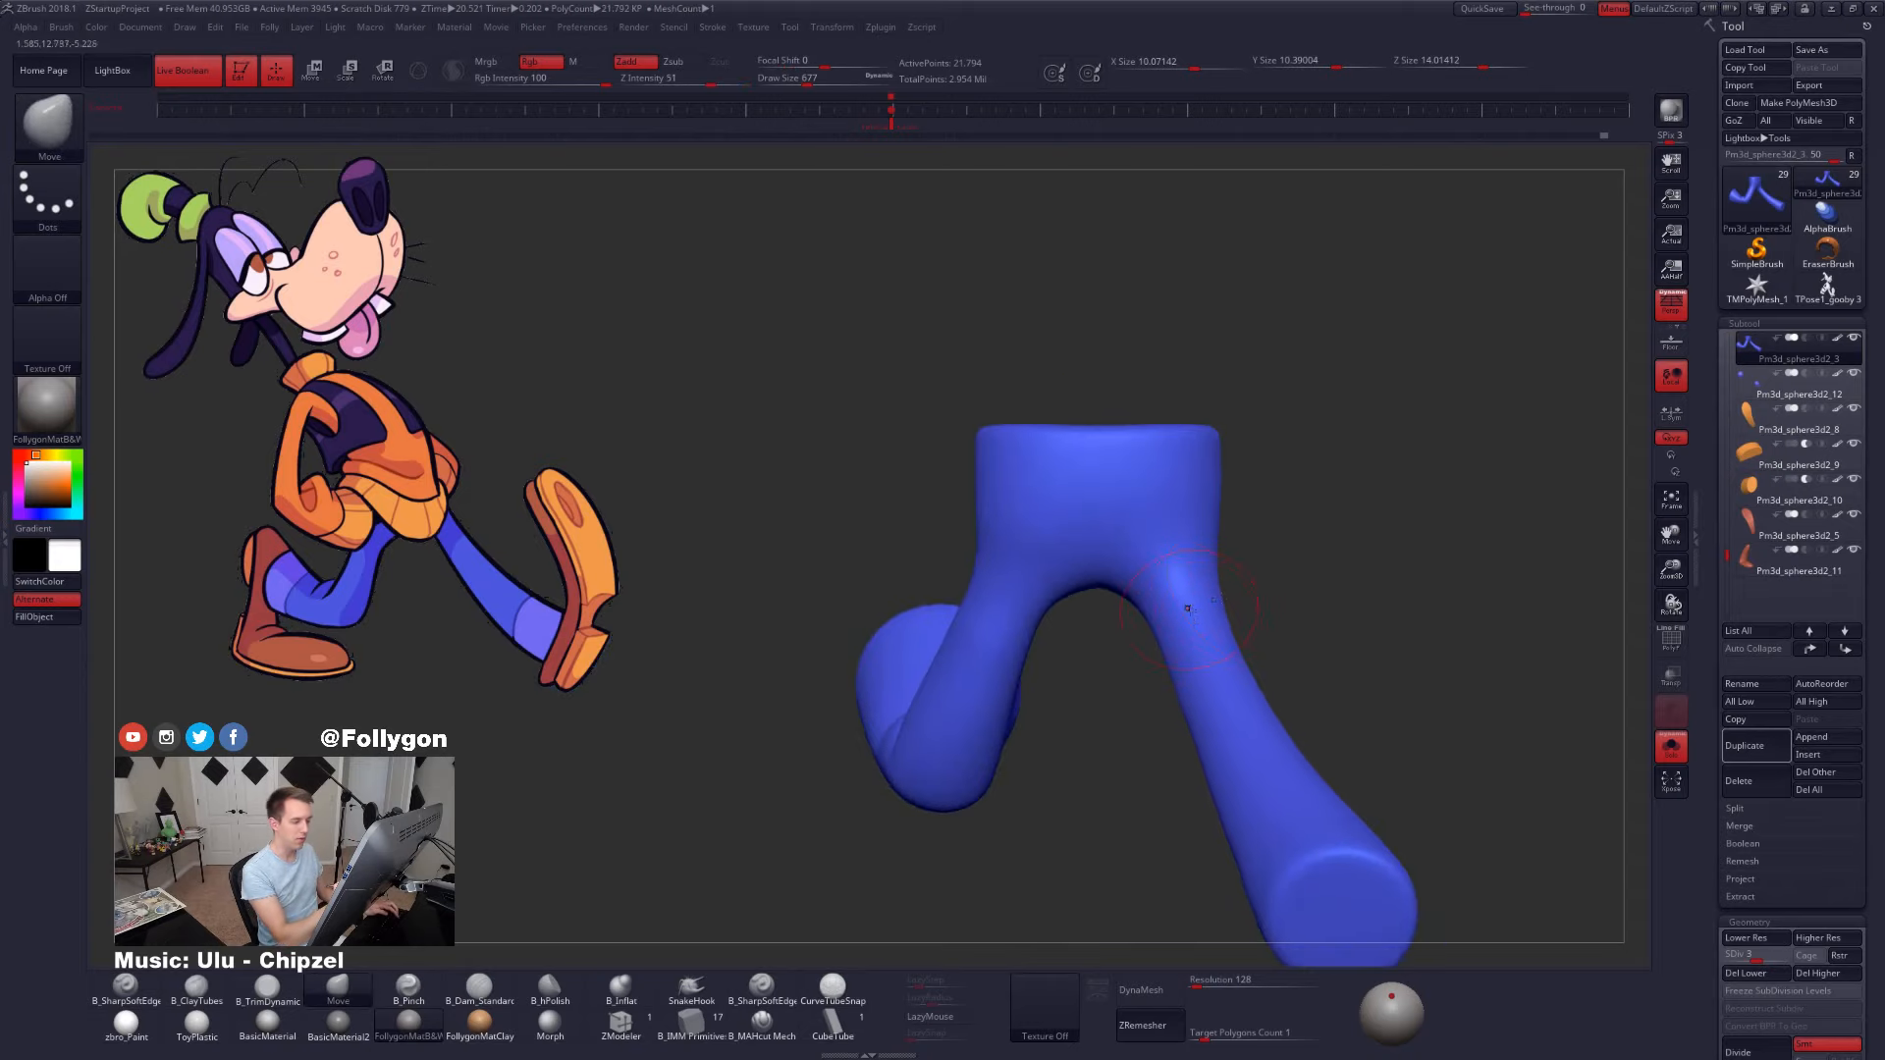
{"action": "key", "text": "shift"}
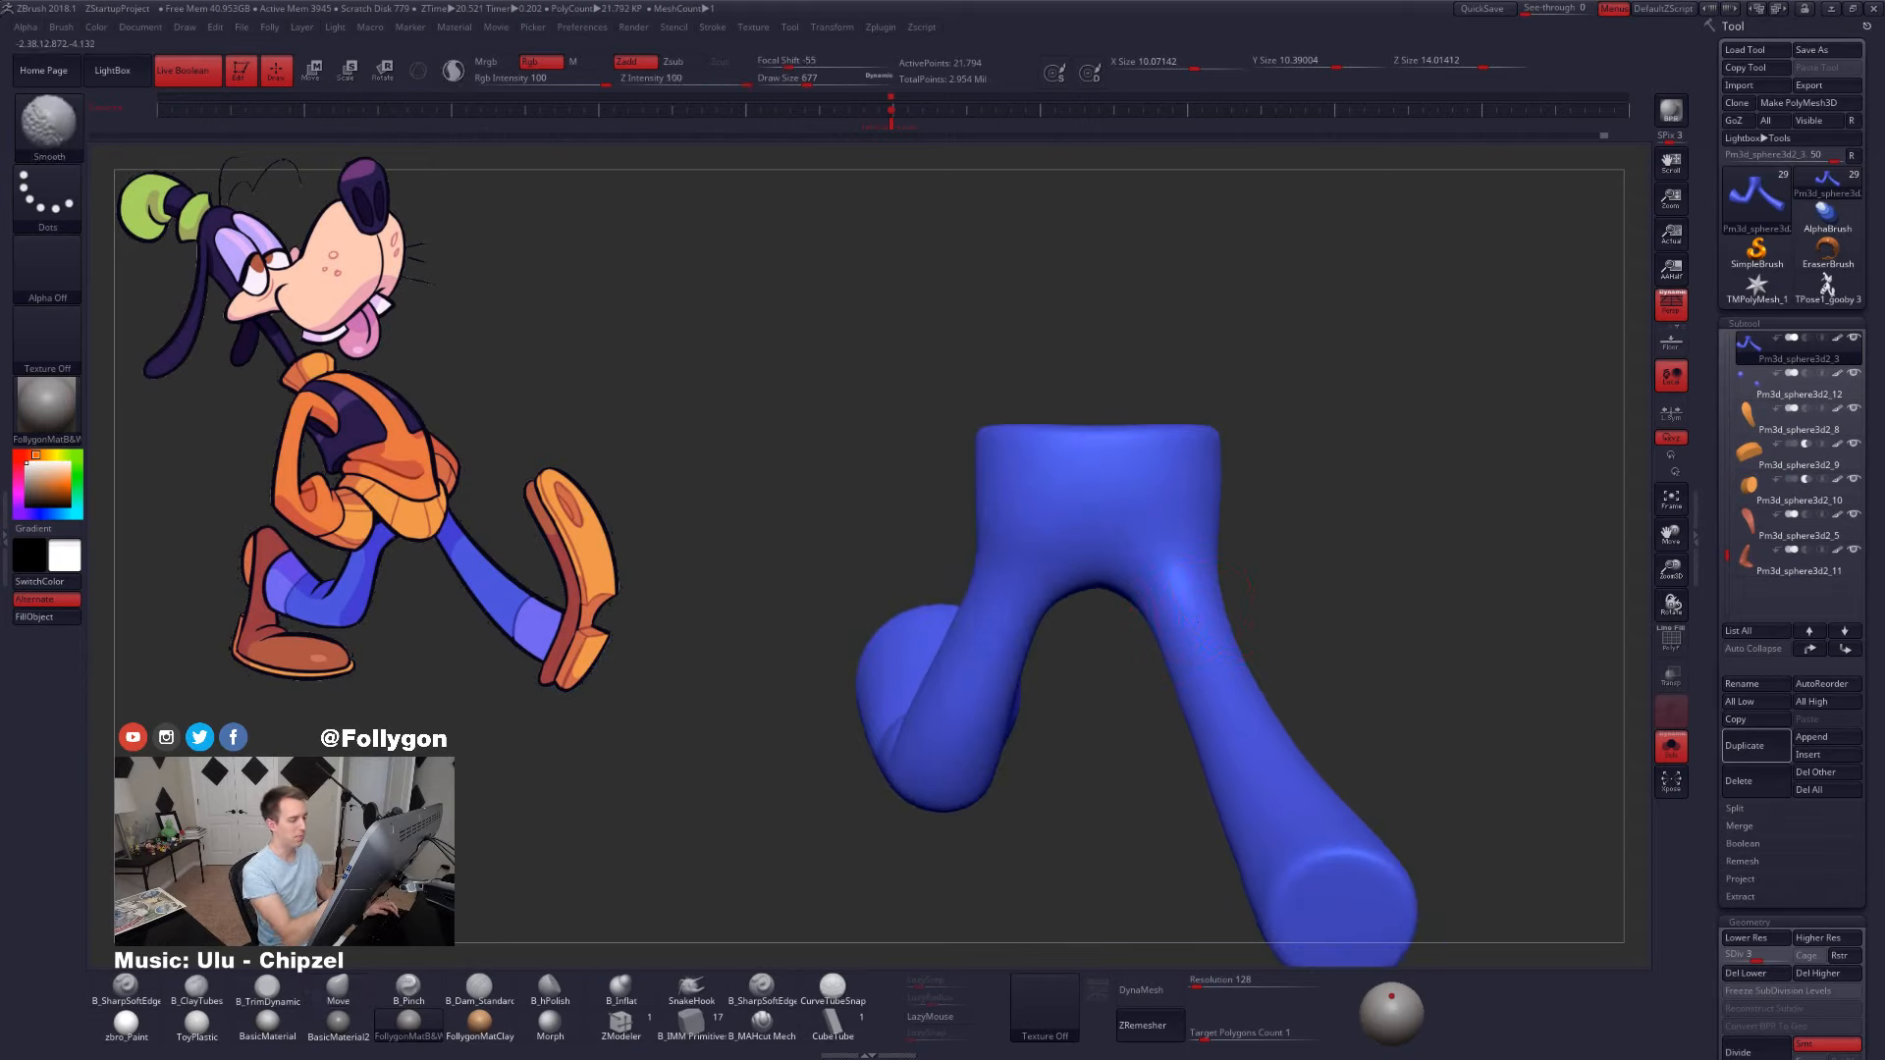
{"action": "right_click_drag", "start_coordinate": [985, 638], "coordinate": [1103, 611]}
{"action": "key", "text": "shift"}
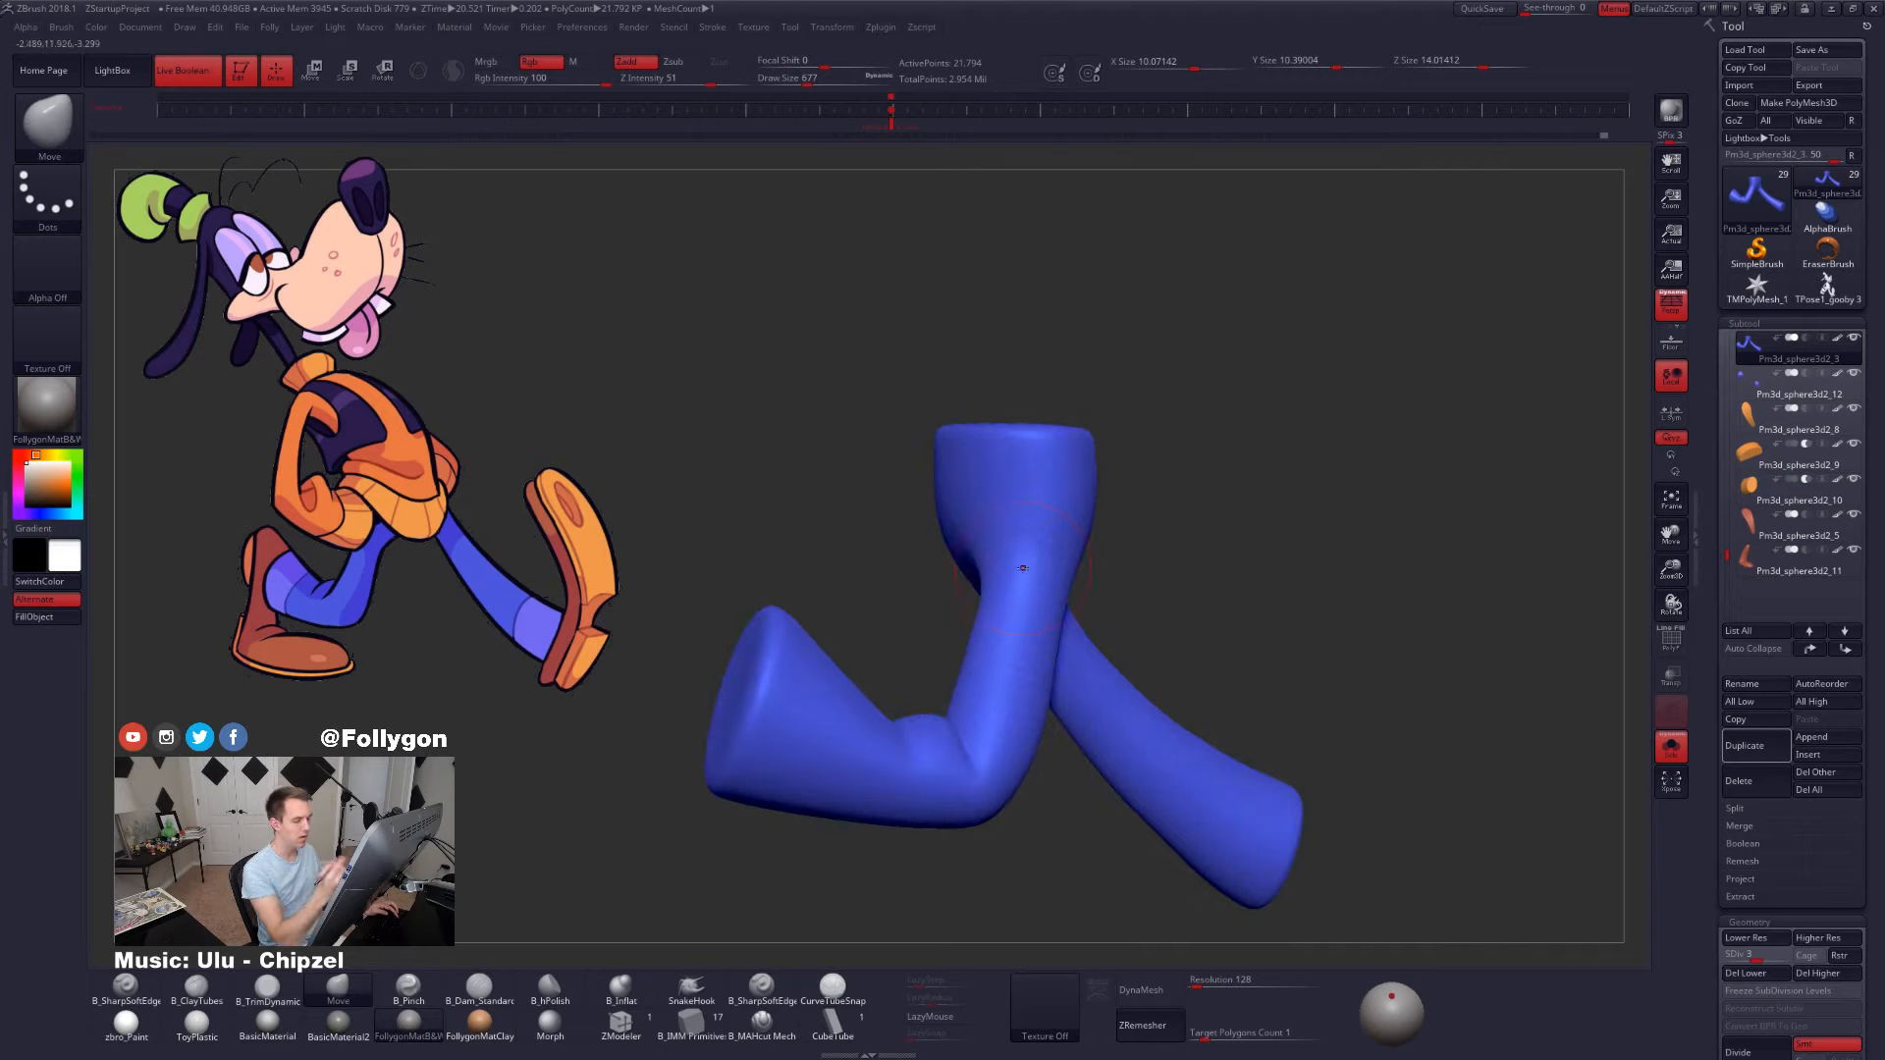
- Raise the trousers to subdivision level 5 and try pulling the inner back thigh with a smaller Move brush, undoing the stroke
{"action": "mouse_move", "coordinate": [1026, 555]}
{"action": "right_mouse_down"}
{"action": "mouse_move", "coordinate": [883, 569]}
{"action": "mouse_move", "coordinate": [1089, 610]}
{"action": "mouse_move", "coordinate": [898, 601]}
{"action": "mouse_move", "coordinate": [924, 696]}
{"action": "right_mouse_up"}
{"action": "key", "text": "d"}
{"action": "key", "text": "d"}
{"action": "key", "text": "space"}
{"action": "left_click_drag", "start_coordinate": [1012, 595], "coordinate": [1000, 593]}
{"action": "right_click_drag", "start_coordinate": [1001, 593], "coordinate": [1003, 643]}
{"action": "left_click_drag", "start_coordinate": [997, 607], "coordinate": [901, 659]}
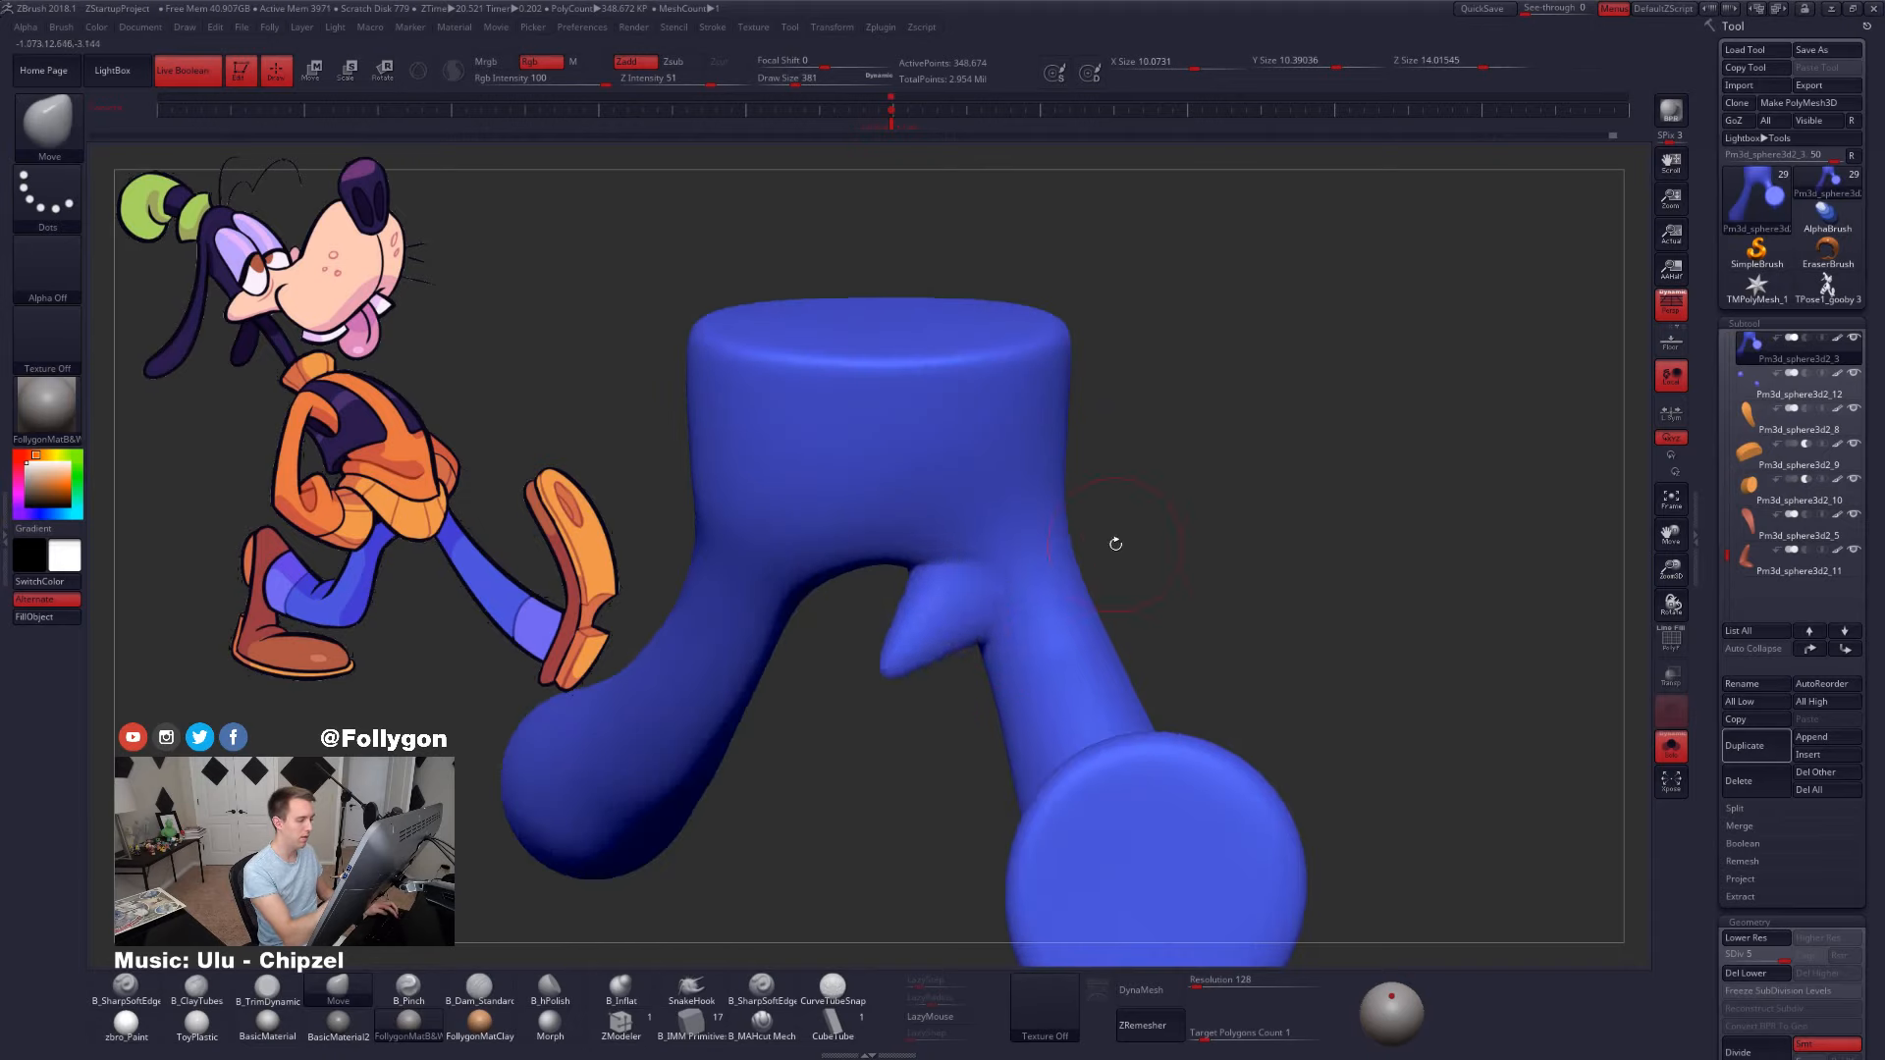
{"action": "key", "text": "ctrl+z"}
- Show the full character, compare the trousers with the walking reference, and isolate the trousers again
{"action": "right_click_drag", "start_coordinate": [1038, 629], "coordinate": [1037, 580], "text": "ctrl"}
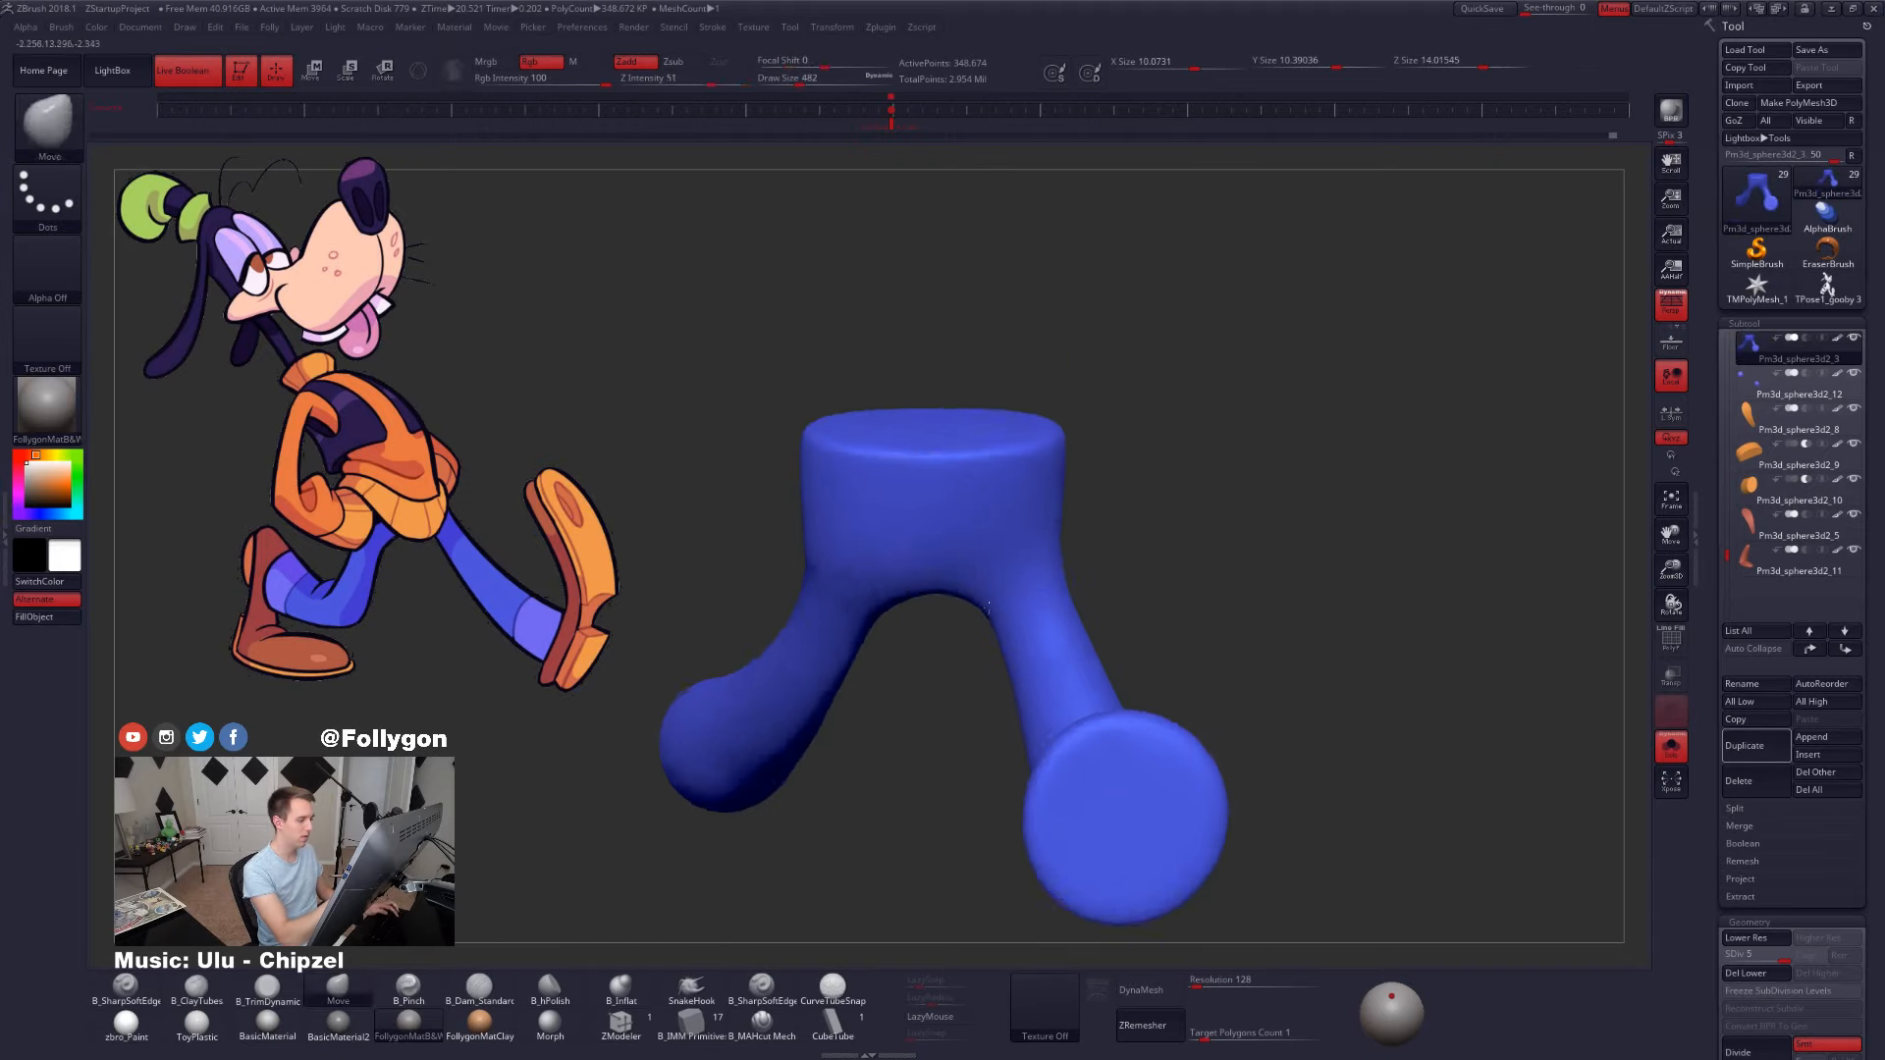
{"action": "mouse_move", "coordinate": [1038, 663]}
{"action": "right_mouse_down", "text": "shift"}
{"action": "mouse_move", "coordinate": [1036, 627]}
{"action": "mouse_move", "coordinate": [1218, 638]}
{"action": "right_mouse_up", "text": "shift"}
{"action": "key", "text": "alt+s"}
{"action": "right_click_drag", "start_coordinate": [1158, 756], "coordinate": [1391, 768], "text": "ctrl"}
{"action": "key", "text": "alt+s"}
{"action": "key", "text": "alt+s"}
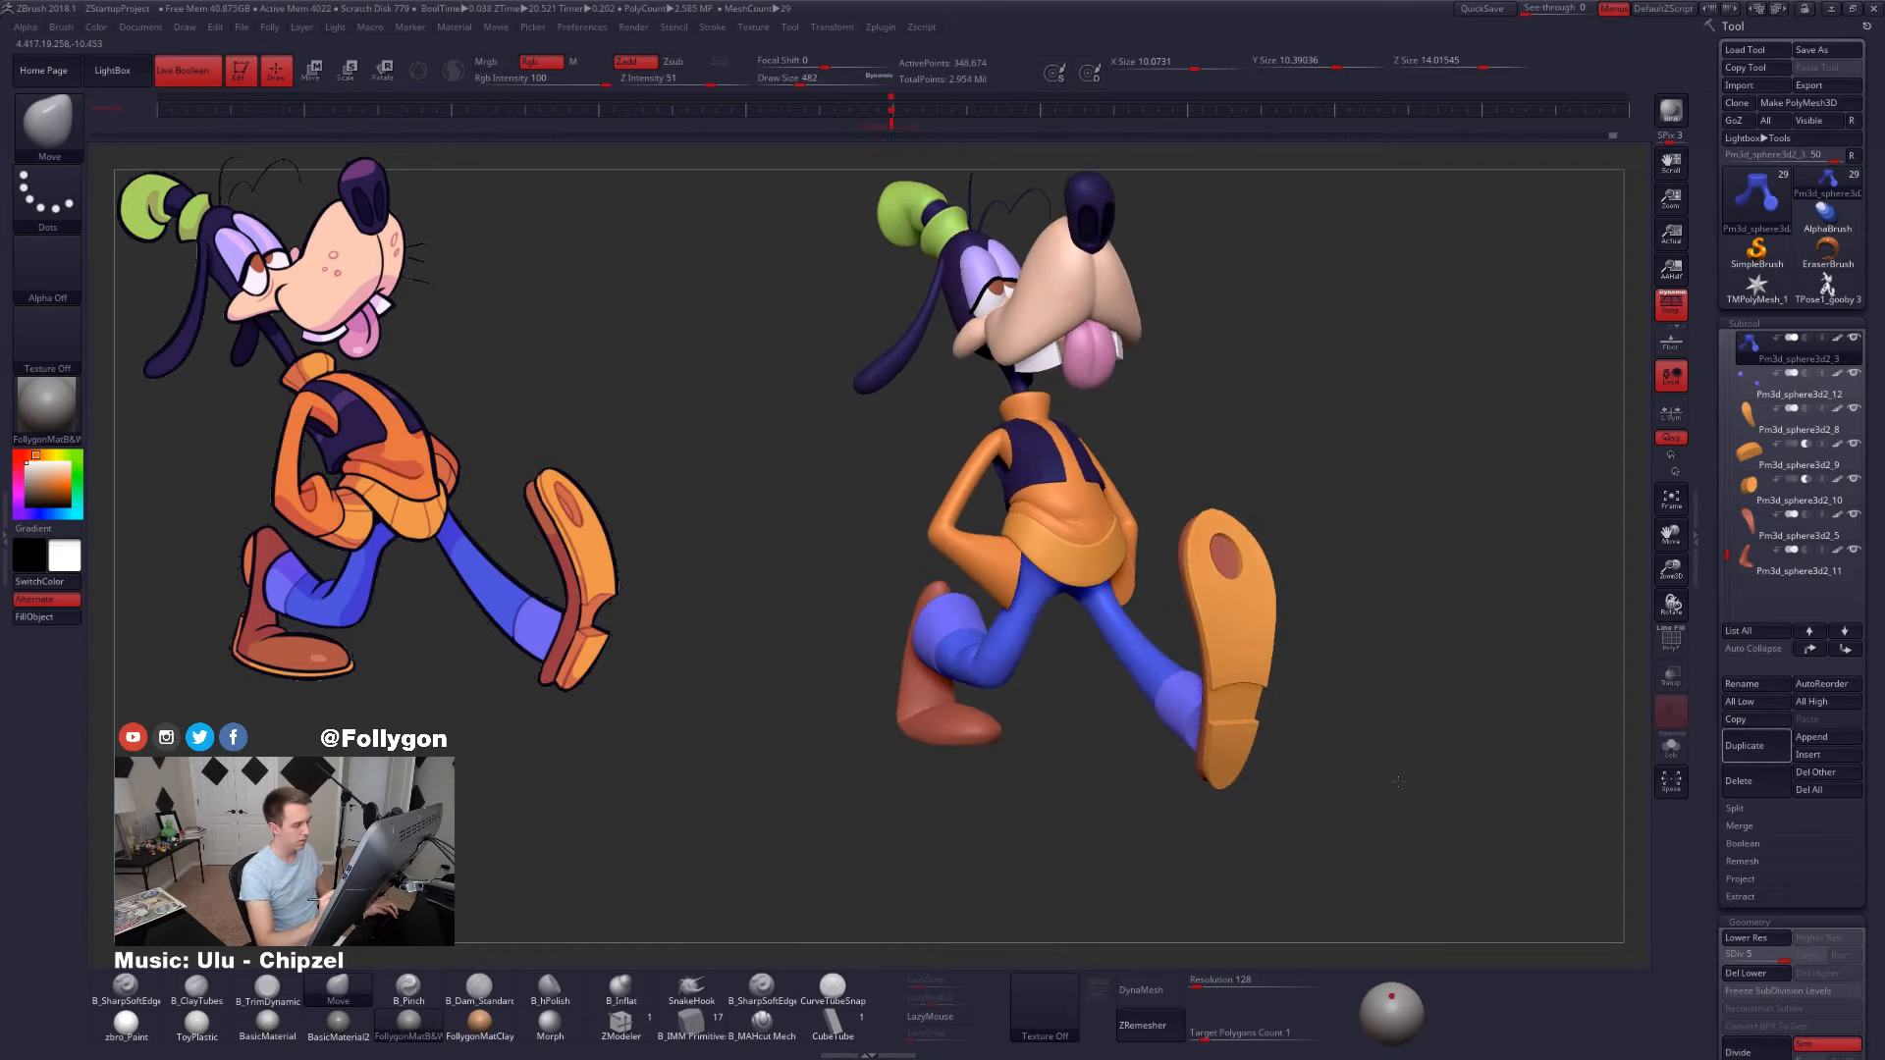
{"action": "key", "text": "alt+s"}
- Build up the crotch area with the ClayTubes brush and smooth it at subdivision level 4
{"action": "mouse_move", "coordinate": [1133, 645]}
{"action": "right_mouse_down"}
{"action": "mouse_move", "coordinate": [1031, 648]}
{"action": "mouse_move", "coordinate": [1041, 721]}
{"action": "mouse_move", "coordinate": [1068, 602]}
{"action": "right_mouse_up"}
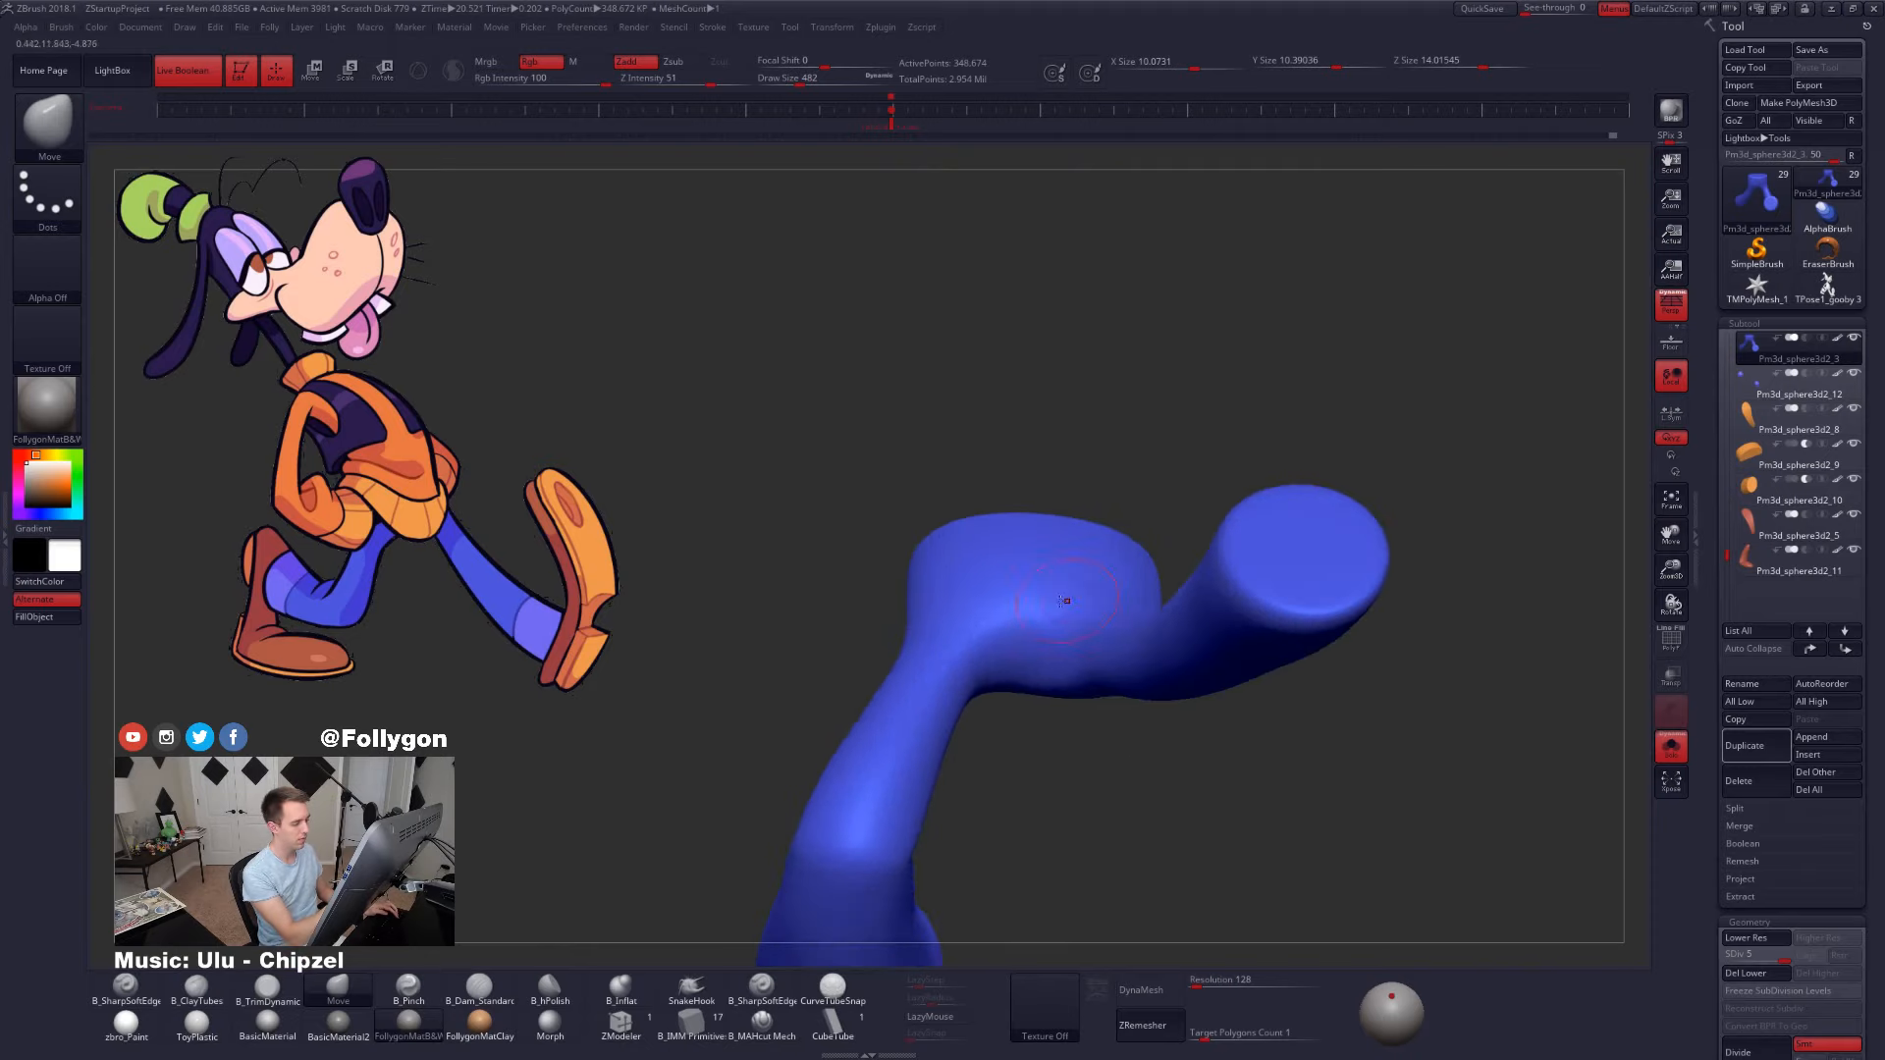
{"action": "key", "text": "2"}
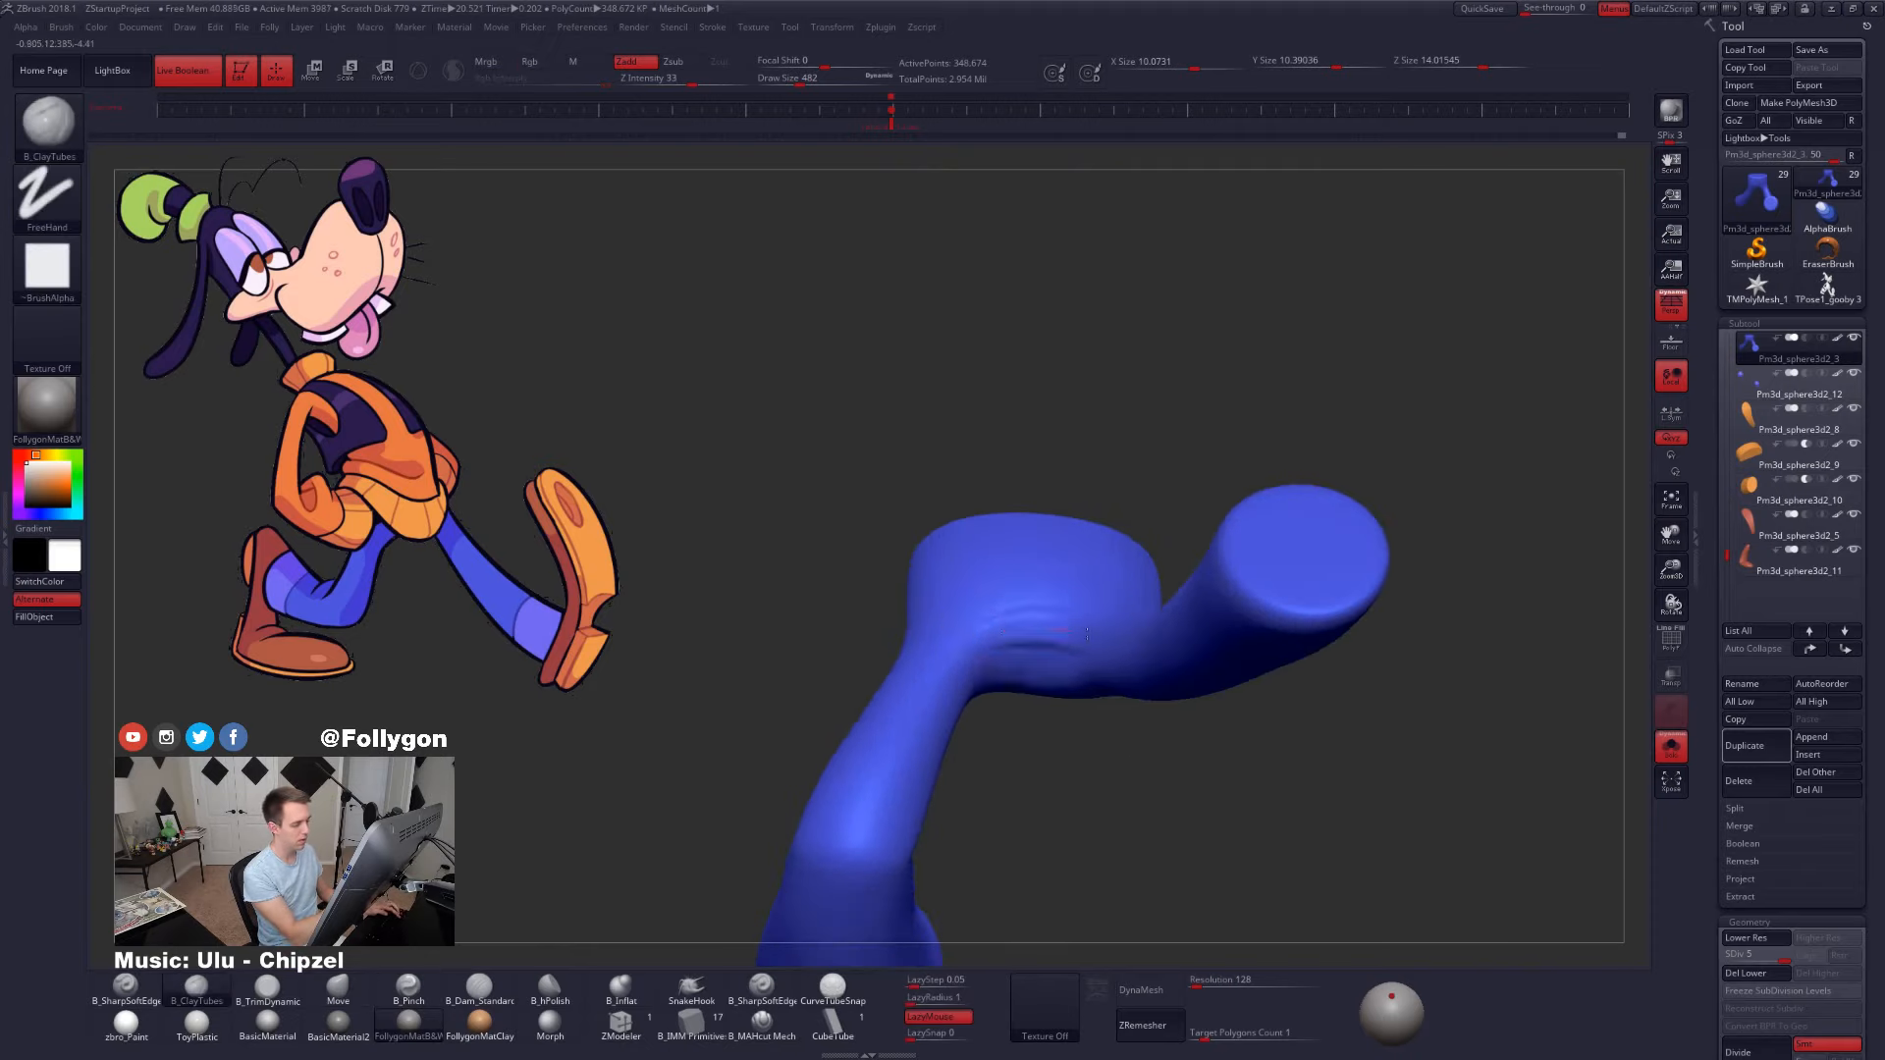
{"action": "mouse_move", "coordinate": [970, 645]}
{"action": "right_mouse_down"}
{"action": "mouse_move", "coordinate": [1029, 650]}
{"action": "mouse_move", "coordinate": [1008, 682]}
{"action": "mouse_move", "coordinate": [1034, 722]}
{"action": "mouse_move", "coordinate": [1011, 647]}
{"action": "mouse_move", "coordinate": [1053, 648]}
{"action": "right_mouse_up"}
{"action": "right_click_drag", "start_coordinate": [1040, 658], "coordinate": [998, 633]}
{"action": "key", "text": "shift+d"}
{"action": "key", "text": "shift+d"}
{"action": "key", "text": "d"}
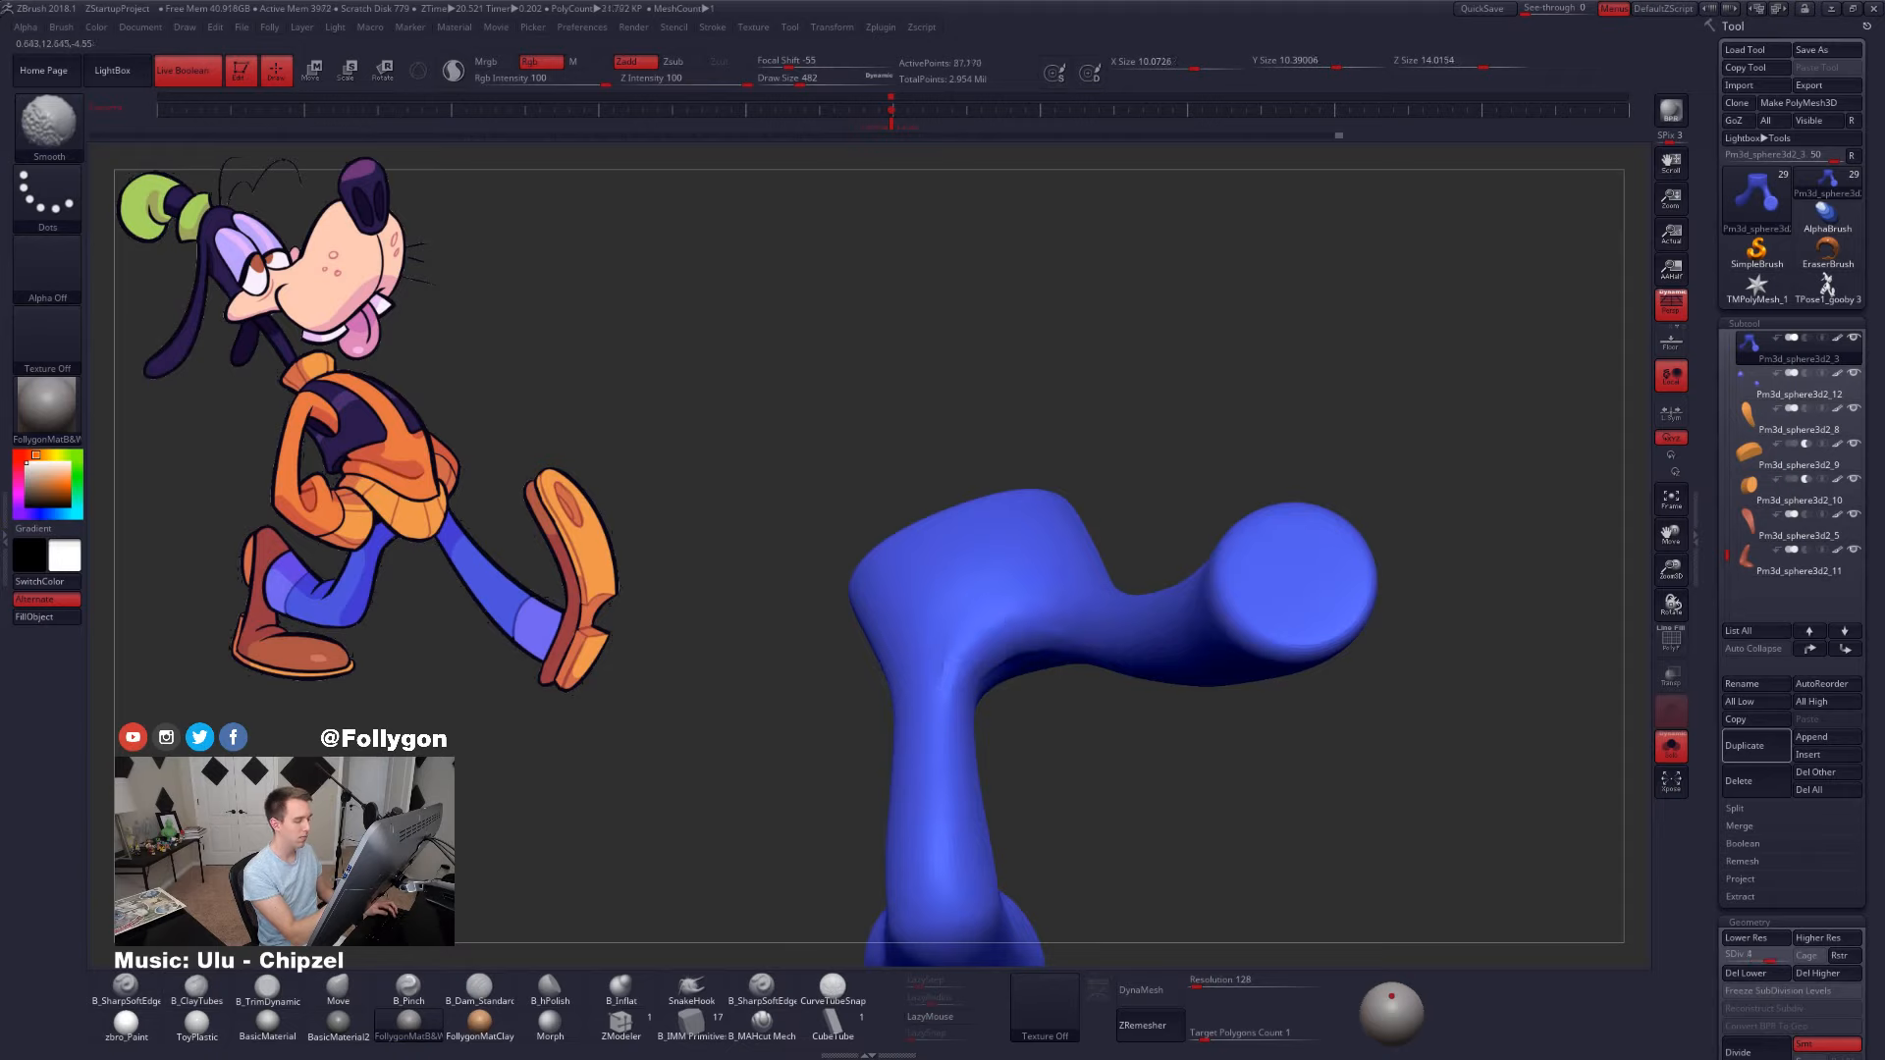
- Refine the arch between the legs with the Move brush and smooth it
{"action": "mouse_move", "coordinate": [1018, 649]}
{"action": "right_mouse_down"}
{"action": "mouse_move", "coordinate": [979, 670]}
{"action": "mouse_move", "coordinate": [1066, 668]}
{"action": "mouse_move", "coordinate": [999, 630]}
{"action": "mouse_move", "coordinate": [1039, 650]}
{"action": "mouse_move", "coordinate": [1054, 918]}
{"action": "right_mouse_up"}
{"action": "key", "text": "b"}
{"action": "key", "text": "m"}
{"action": "key", "text": "v"}
{"action": "key", "text": "shift"}
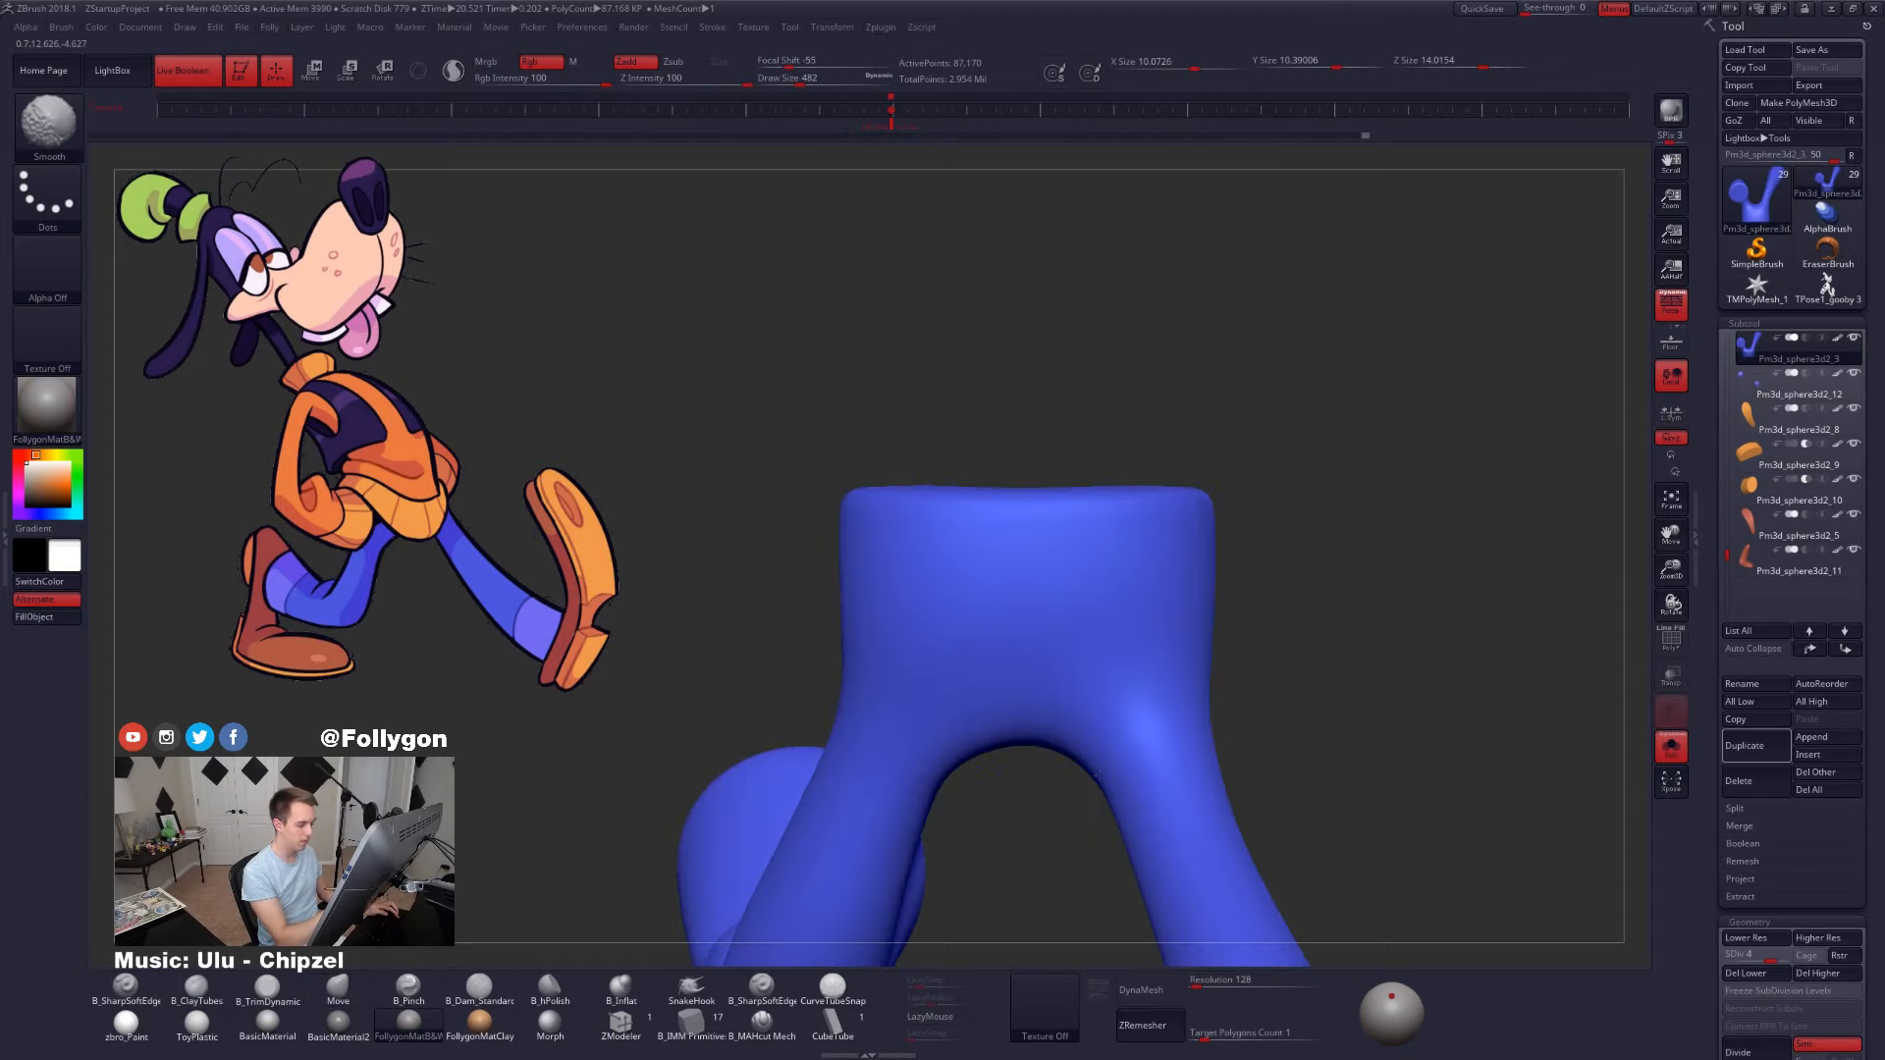
- Add volume where the crotch meets the front leg with ClayTubes at subdivision level 4 and smooth the strokes
{"action": "key", "text": "b"}
{"action": "key", "text": "c"}
{"action": "key", "text": "t"}
{"action": "right_click_drag", "start_coordinate": [1009, 766], "coordinate": [1049, 733]}
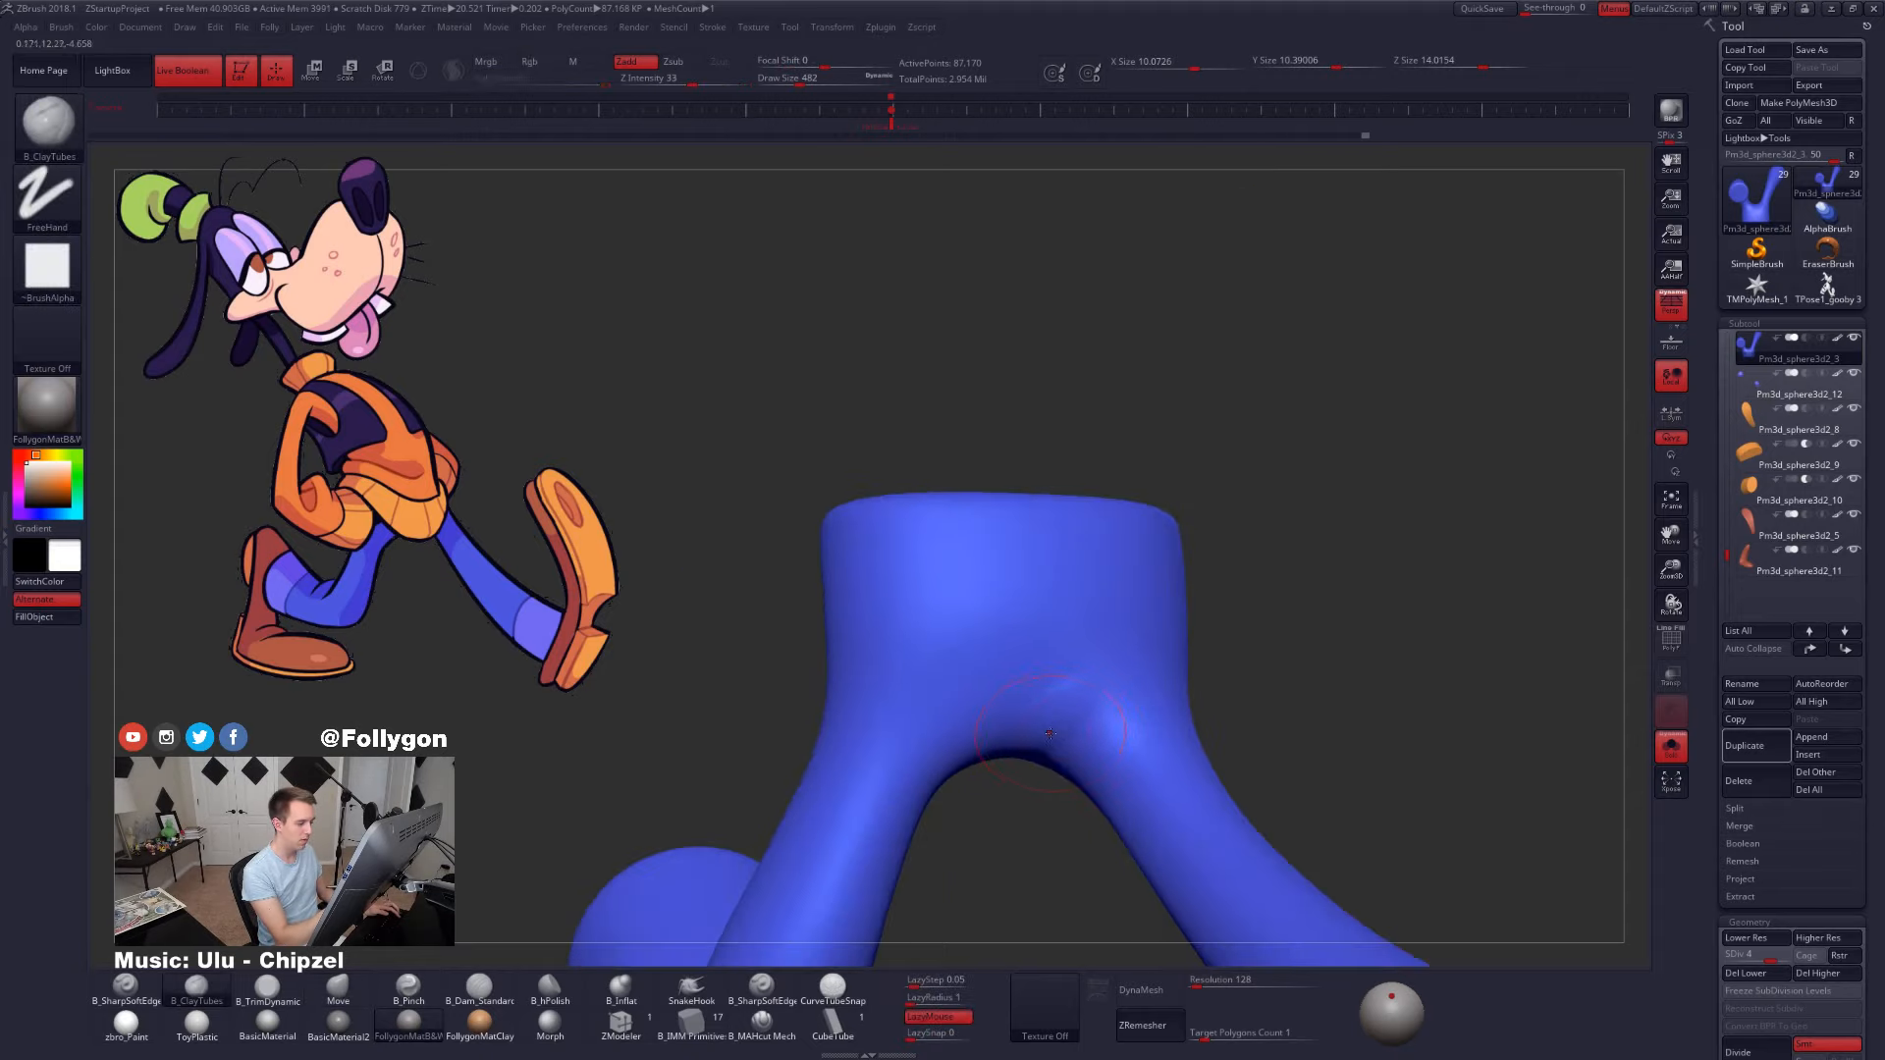
{"action": "left_click_drag", "start_coordinate": [1077, 750], "coordinate": [1099, 721], "text": "shift"}
{"action": "right_click_drag", "start_coordinate": [1089, 746], "coordinate": [1050, 653]}
{"action": "left_click_drag", "start_coordinate": [1065, 737], "coordinate": [1057, 766], "text": "shift"}
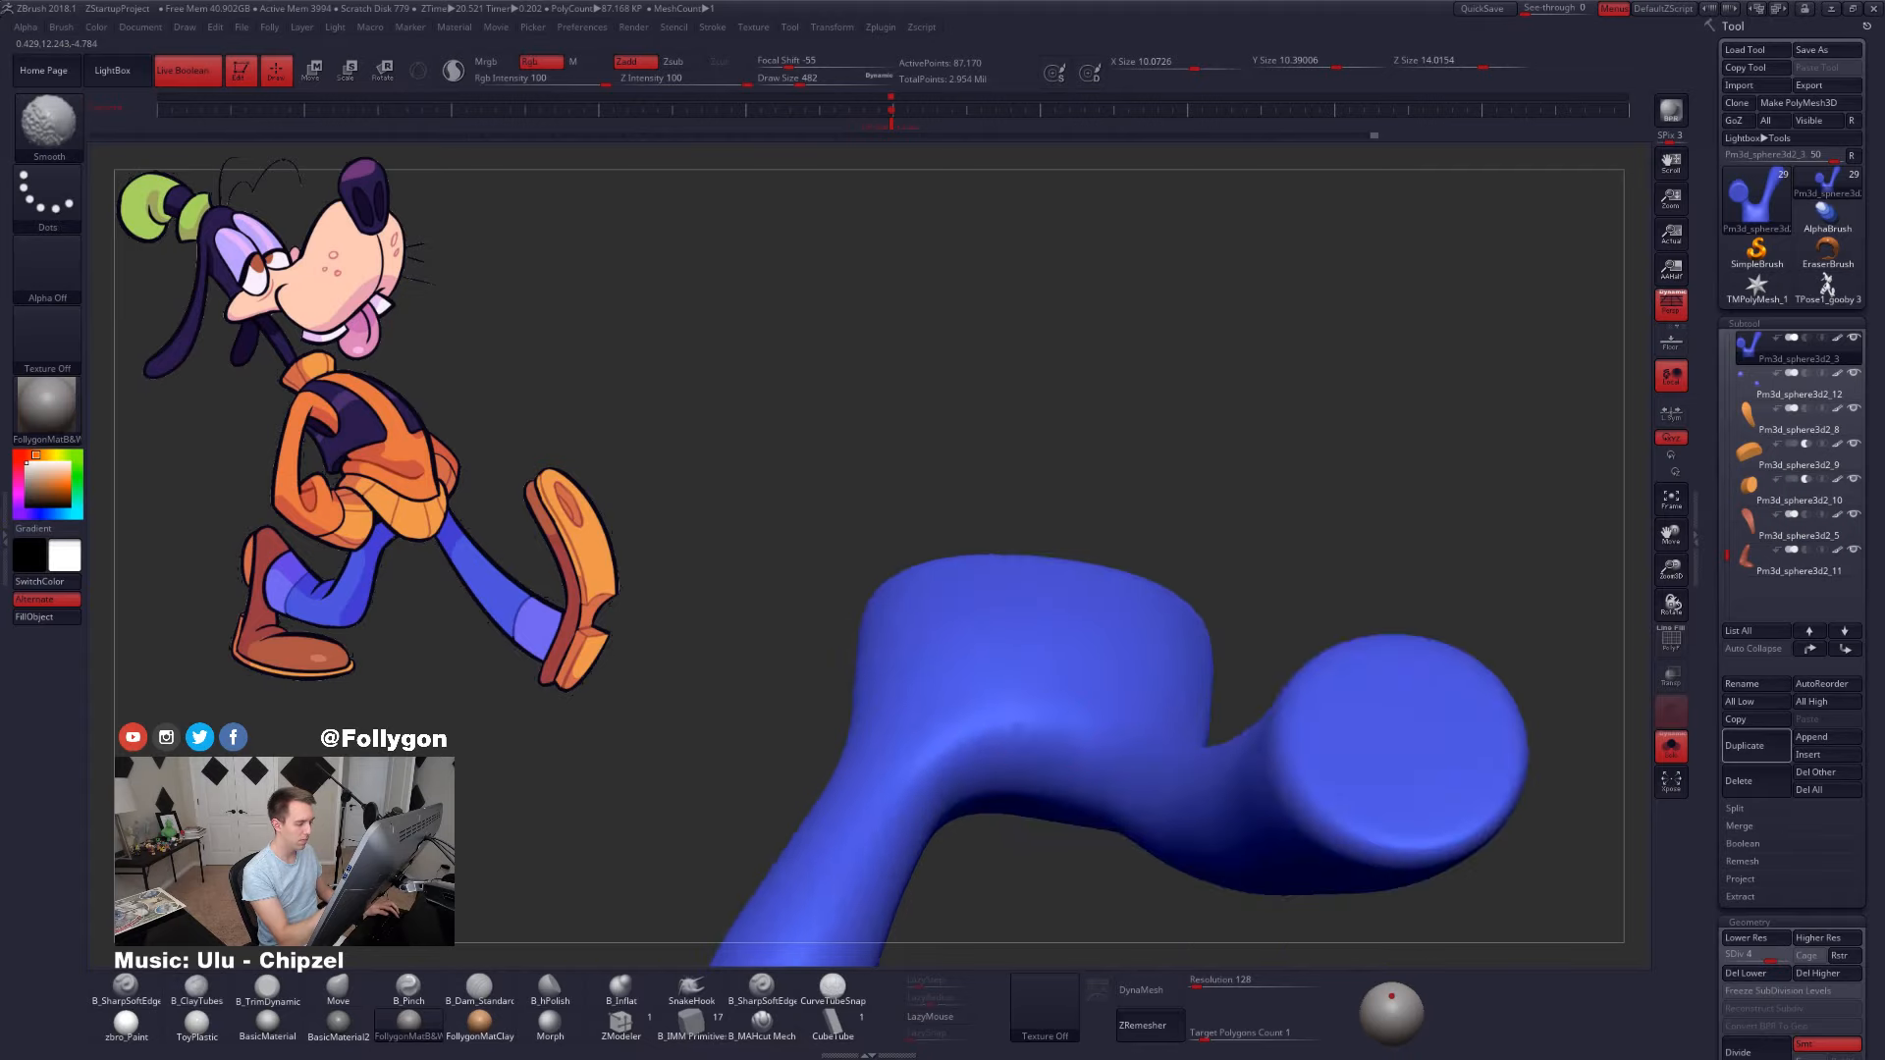
- Raise the trousers to subdivision level 5 and smooth the underside of the crotch
{"action": "key", "text": "d"}
{"action": "key", "text": "shift"}
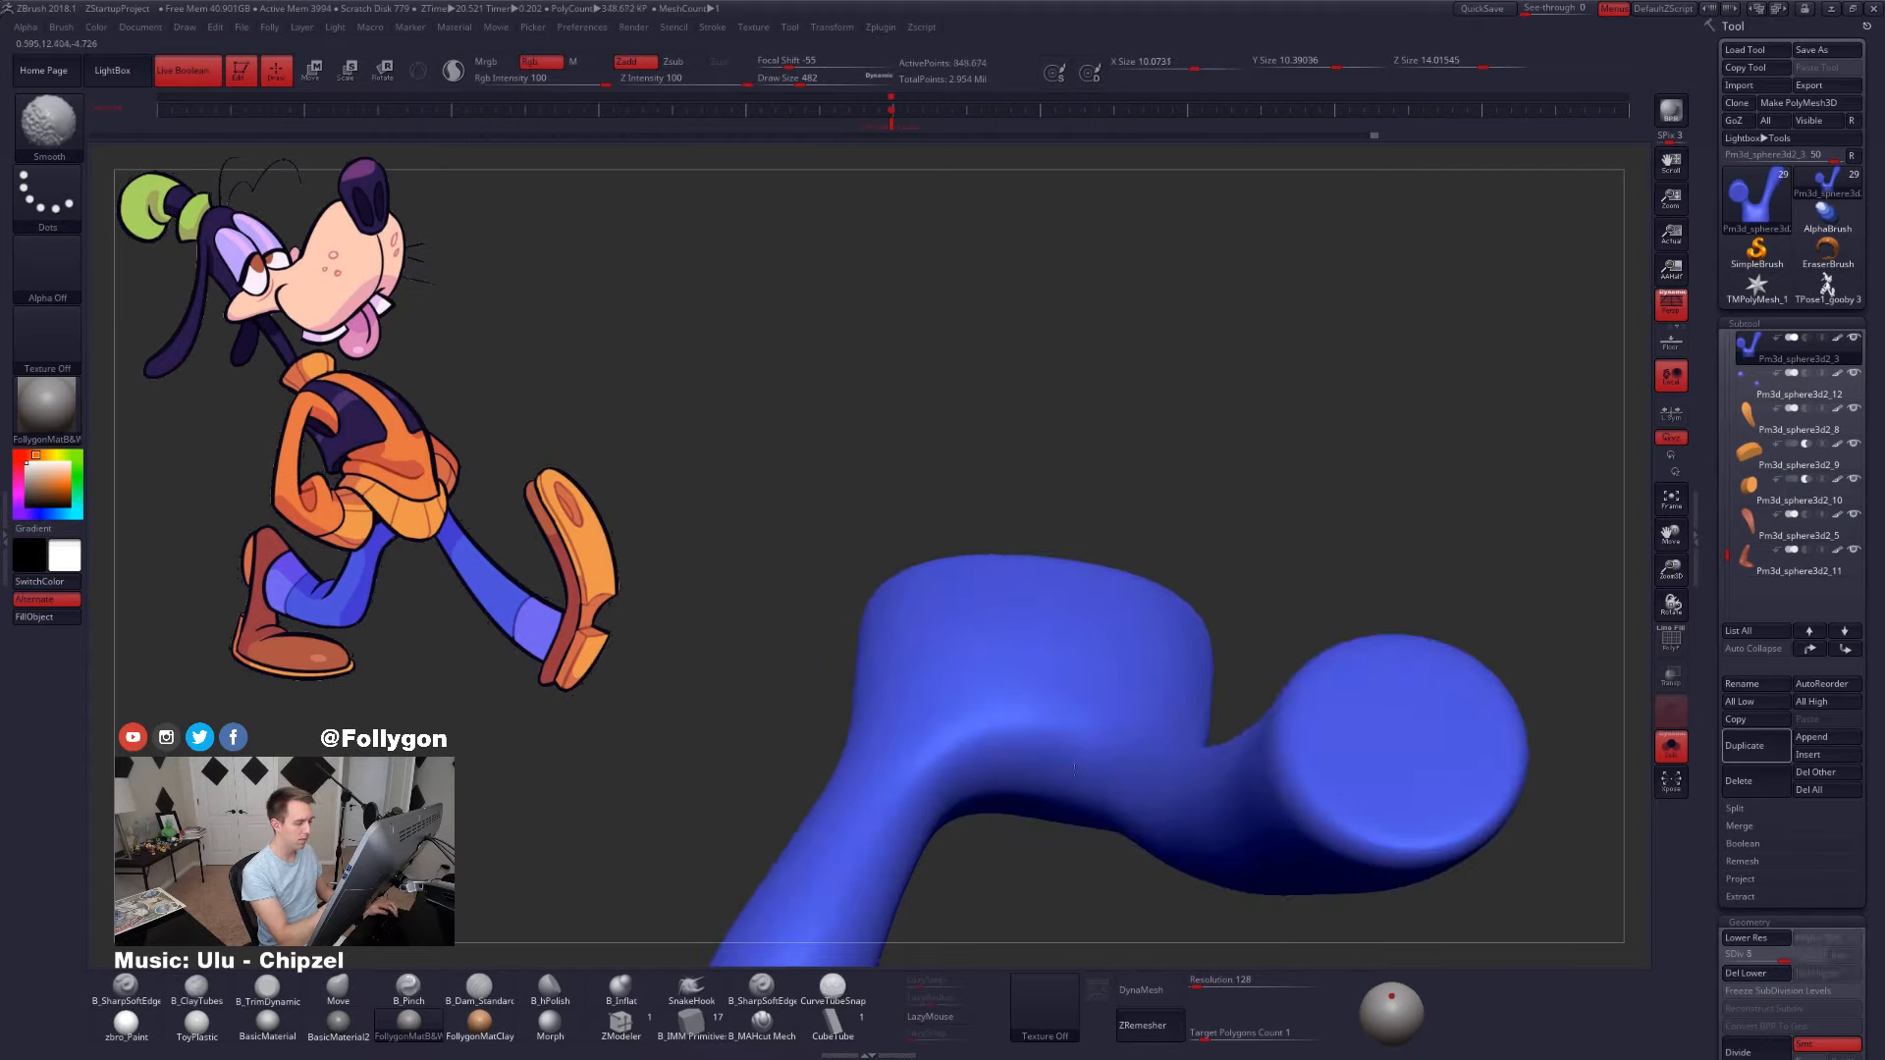
{"action": "right_click_drag", "start_coordinate": [1074, 768], "coordinate": [1081, 723]}
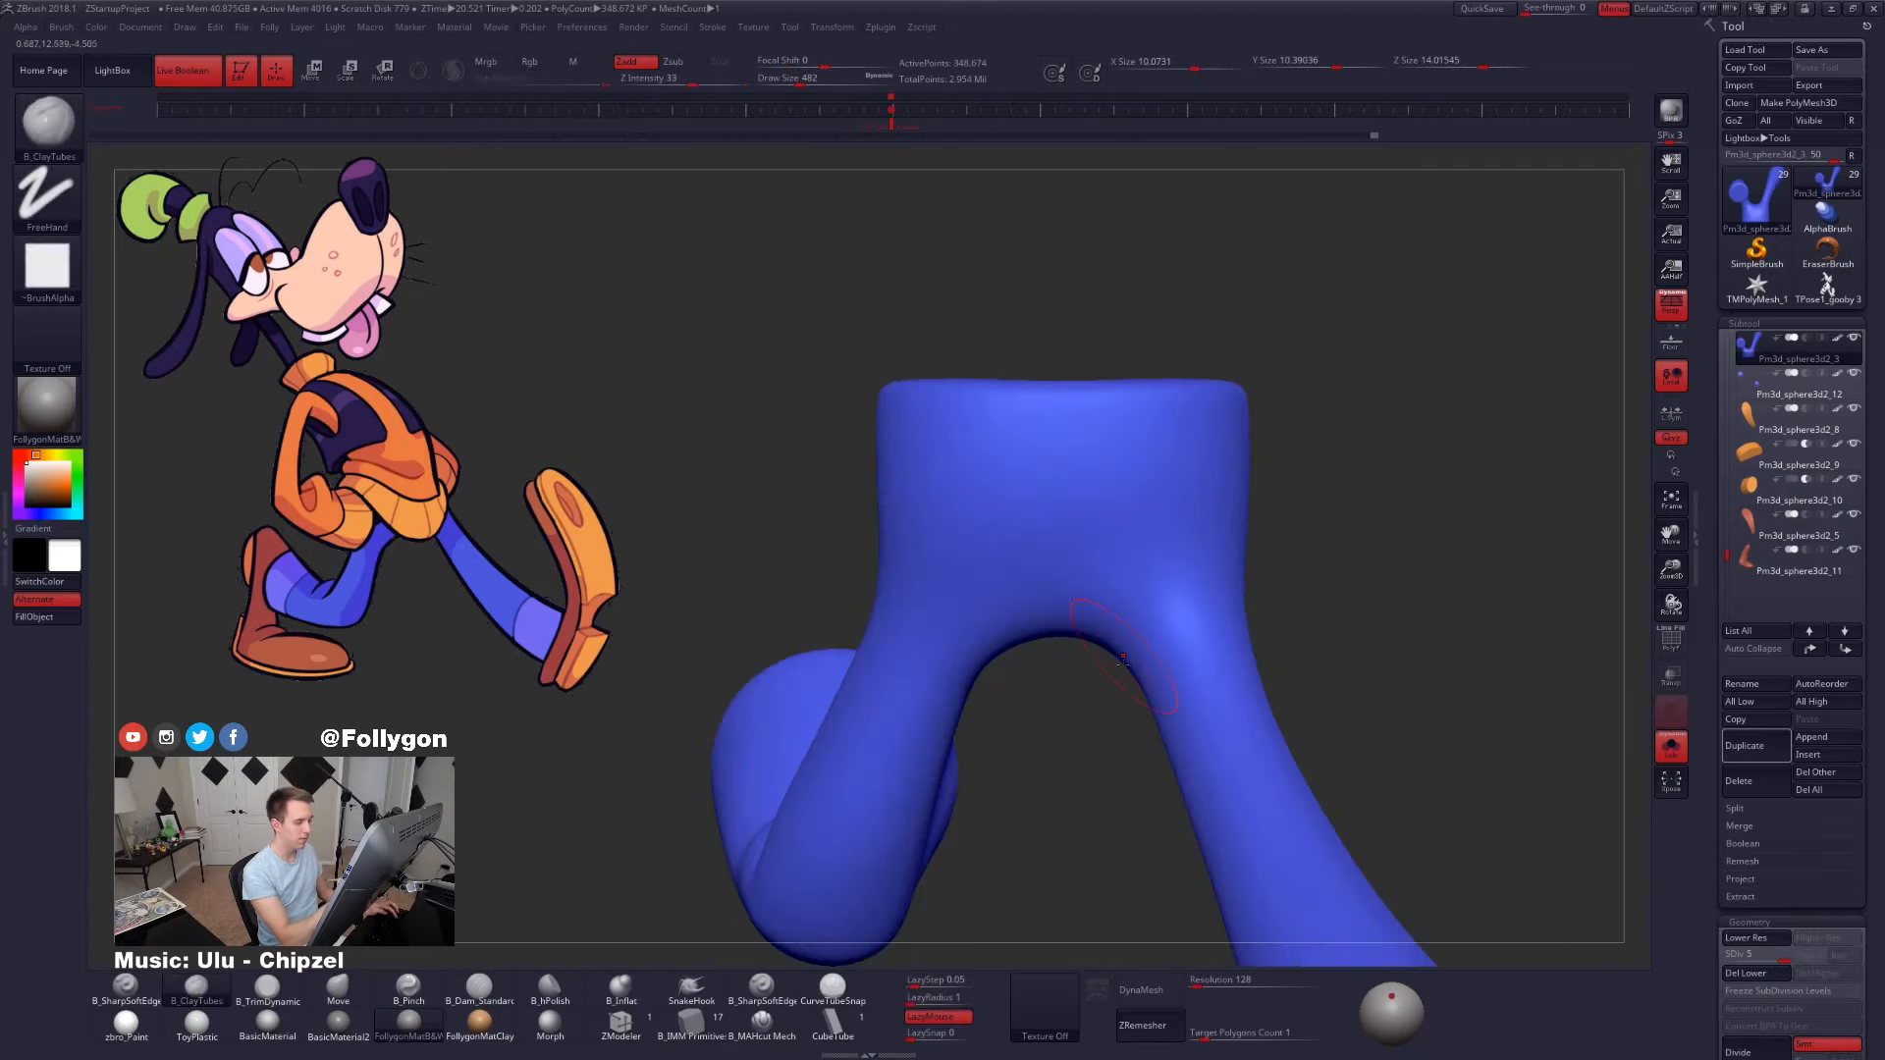
{"action": "right_click_drag", "start_coordinate": [1122, 658], "coordinate": [995, 692]}
- Compare the trousers with the reference on the full character and isolate the trousers with a larger brush
{"action": "right_click_drag", "start_coordinate": [1053, 753], "coordinate": [1042, 788]}
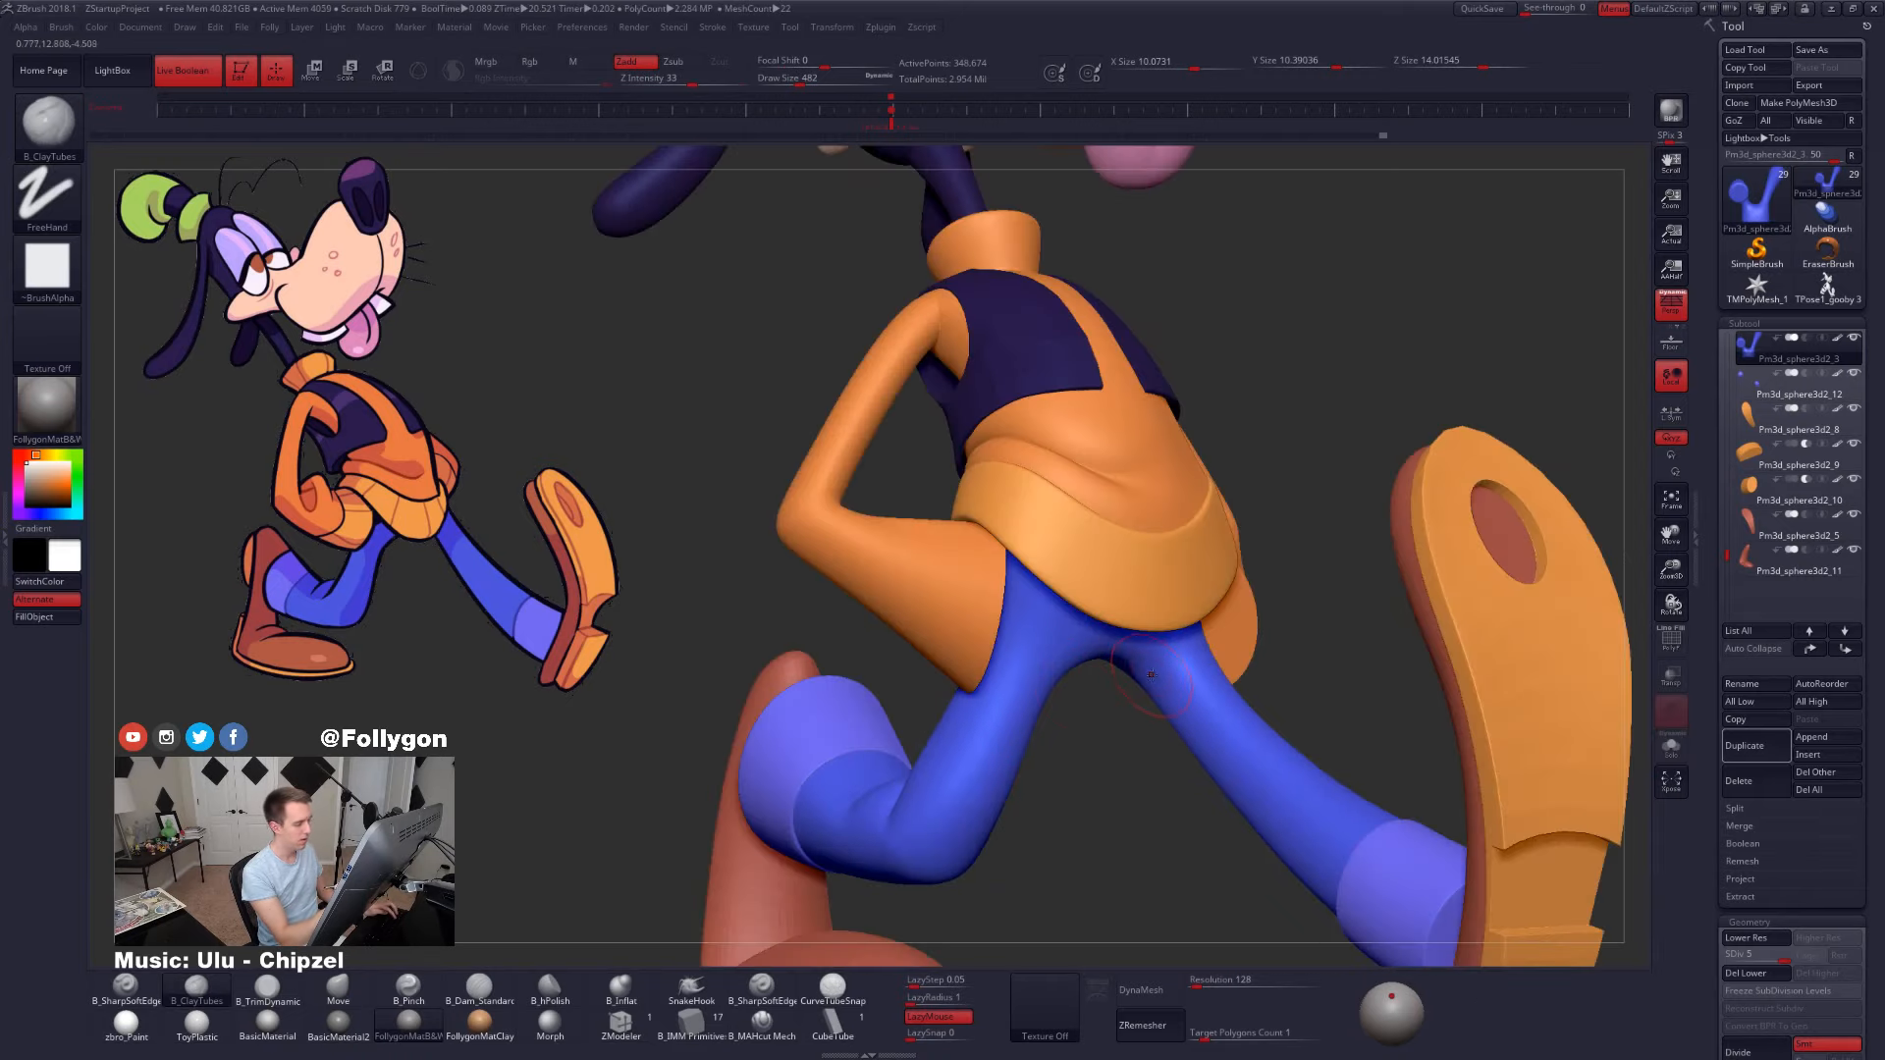
{"action": "right_click_drag", "start_coordinate": [1113, 636], "coordinate": [1102, 693], "text": "ctrl"}
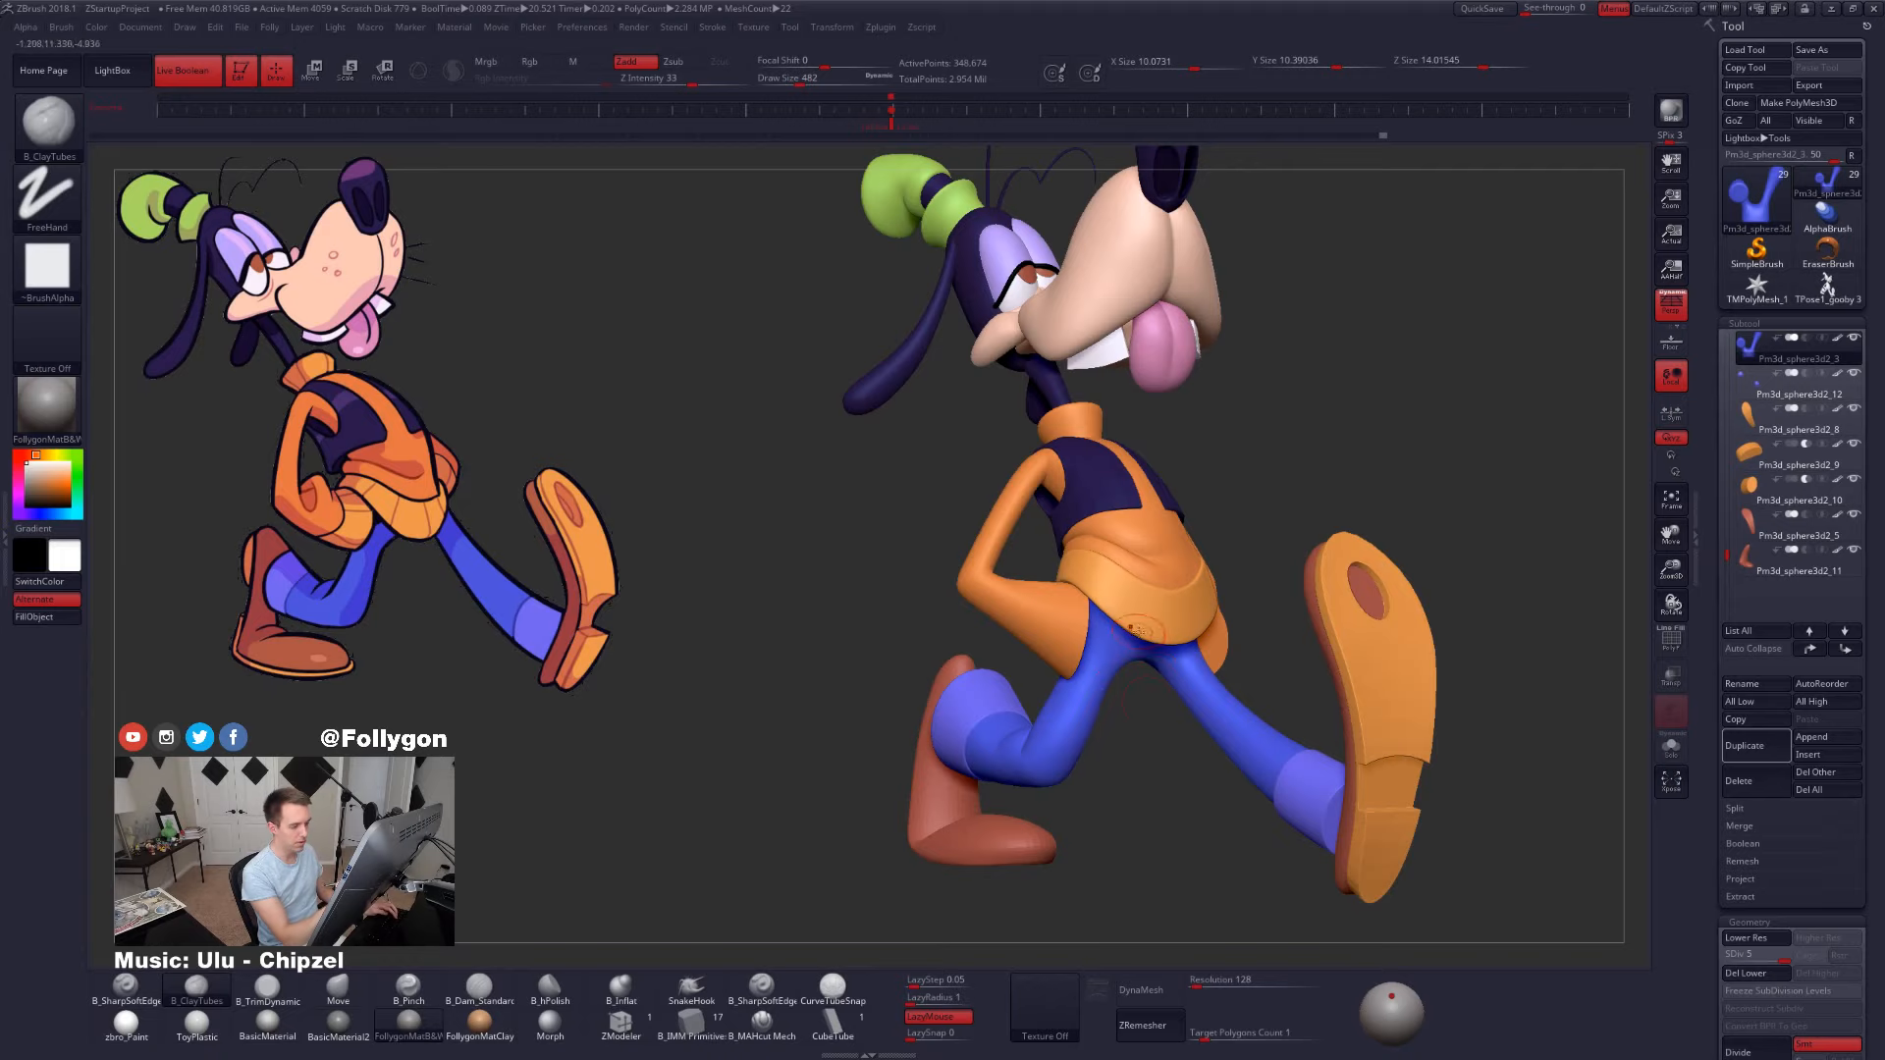
{"action": "mouse_move", "coordinate": [1139, 629]}
{"action": "right_mouse_down"}
{"action": "mouse_move", "coordinate": [1168, 749]}
{"action": "mouse_move", "coordinate": [1145, 664]}
{"action": "right_mouse_up"}
{"action": "key", "text": "space"}
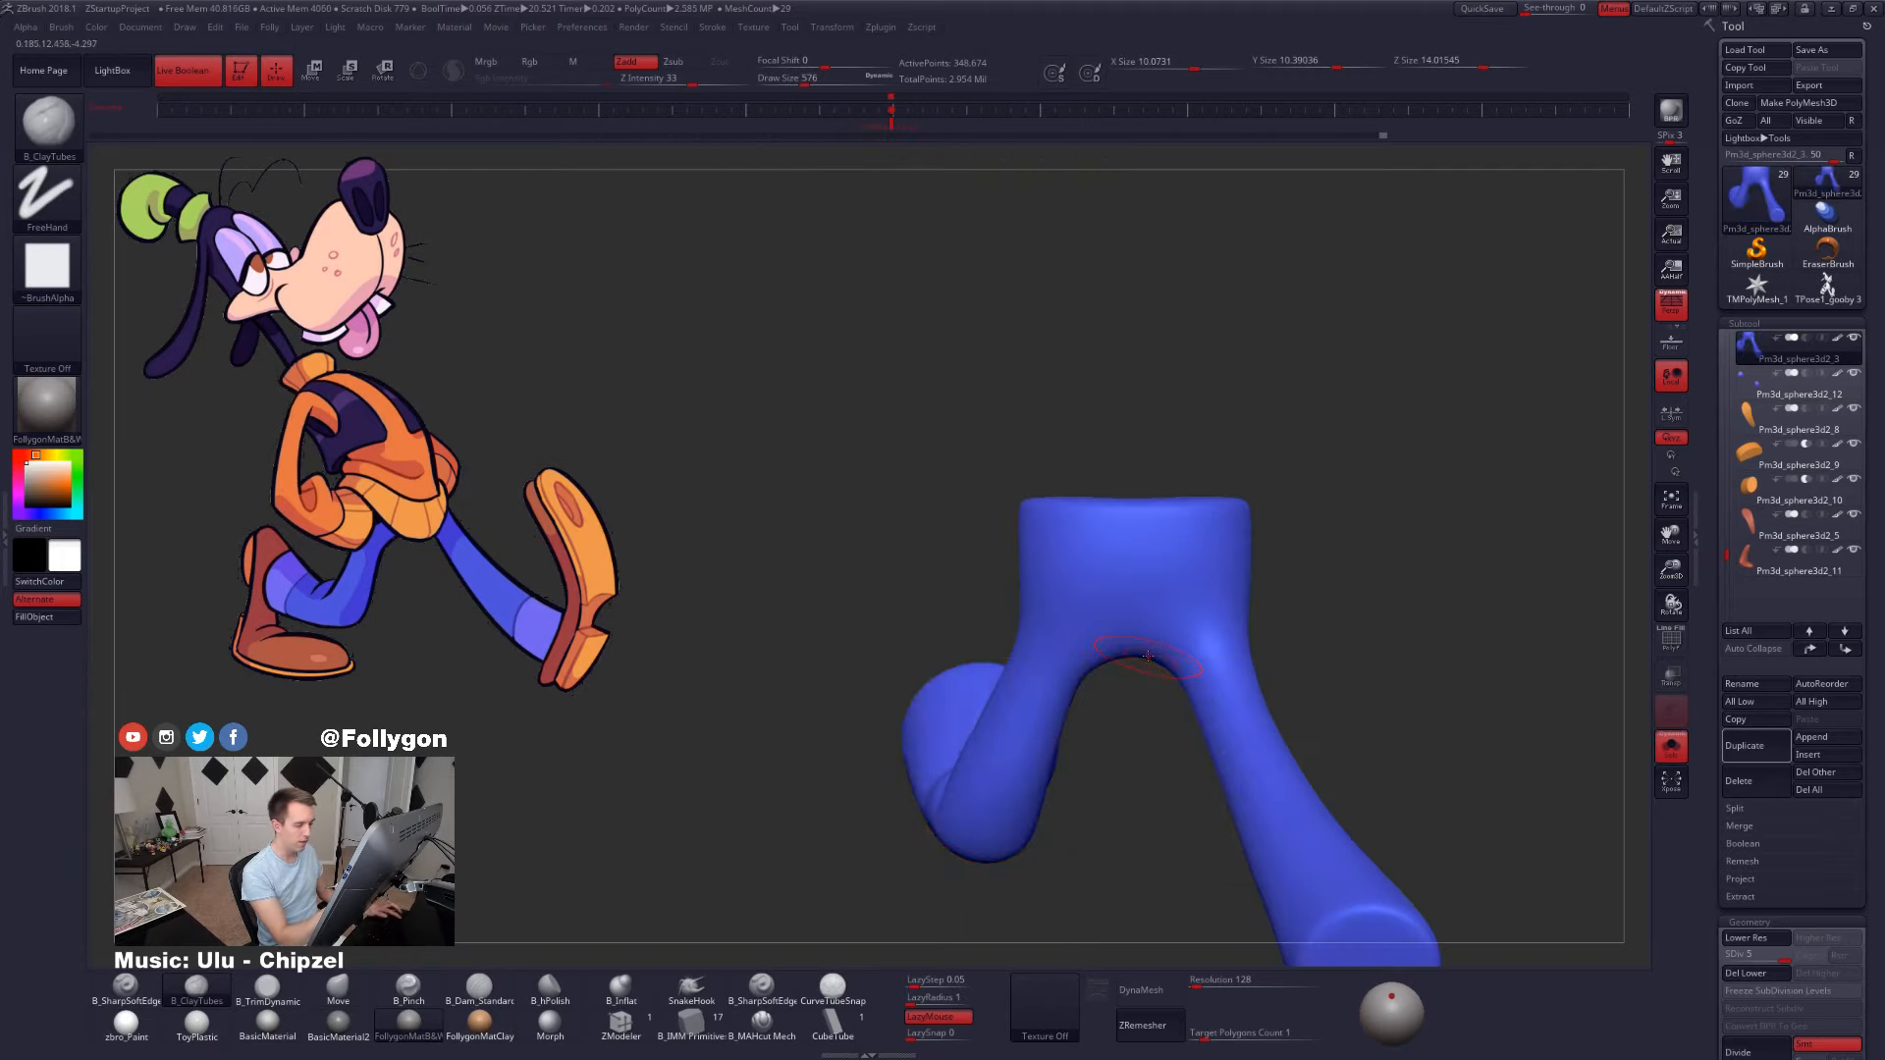
- Shape the arch between the legs with the Move brush at draw size 677 and smooth the surrounding surface
{"action": "key", "text": "b"}
{"action": "key", "text": "m"}
{"action": "key", "text": "v"}
{"action": "key", "text": "space"}
{"action": "left_click_drag", "start_coordinate": [1147, 656], "coordinate": [1155, 656]}
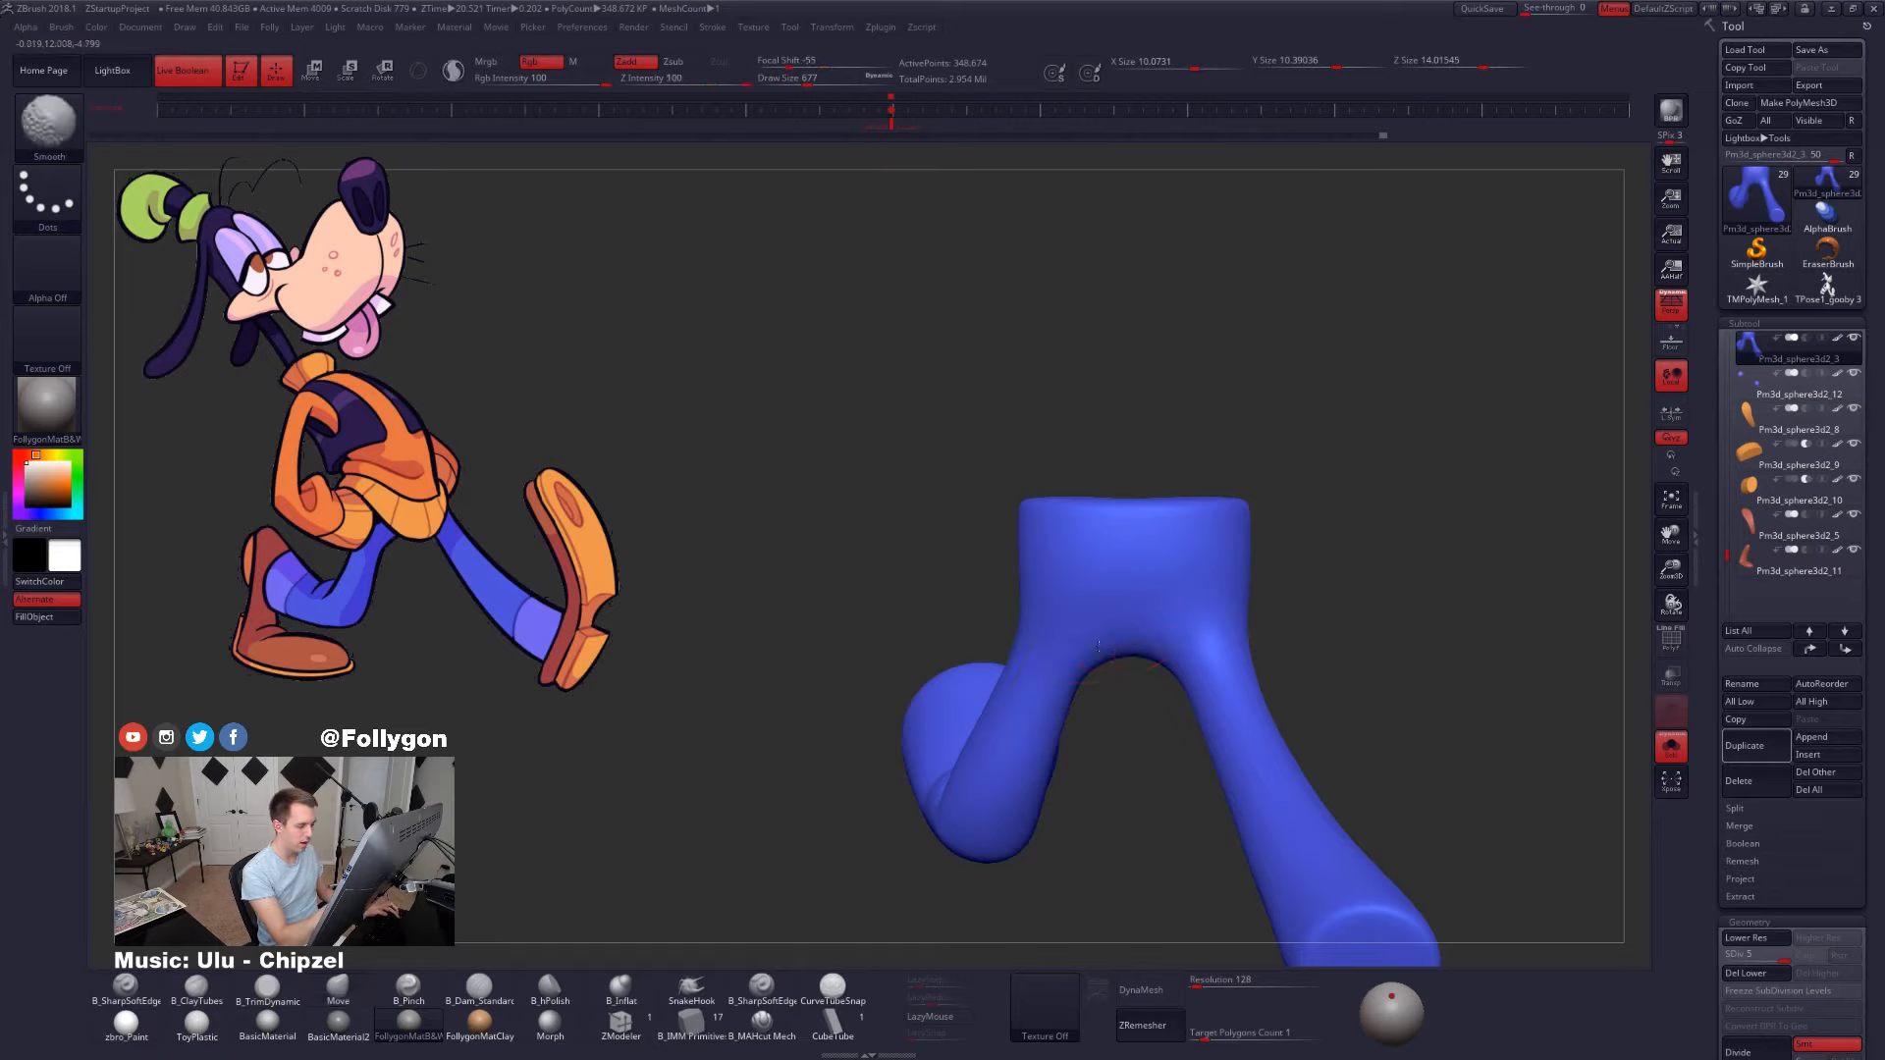
{"action": "mouse_move", "coordinate": [1098, 648]}
{"action": "right_mouse_down"}
{"action": "mouse_move", "coordinate": [1098, 681]}
{"action": "mouse_move", "coordinate": [1064, 689]}
{"action": "right_mouse_up"}
{"action": "mouse_move", "coordinate": [1009, 807]}
{"action": "right_mouse_down"}
{"action": "mouse_move", "coordinate": [1103, 728]}
{"action": "mouse_move", "coordinate": [1144, 724]}
{"action": "mouse_move", "coordinate": [1126, 617]}
{"action": "mouse_move", "coordinate": [1092, 665]}
{"action": "mouse_move", "coordinate": [1060, 664]}
{"action": "mouse_move", "coordinate": [1080, 629]}
{"action": "right_mouse_up"}
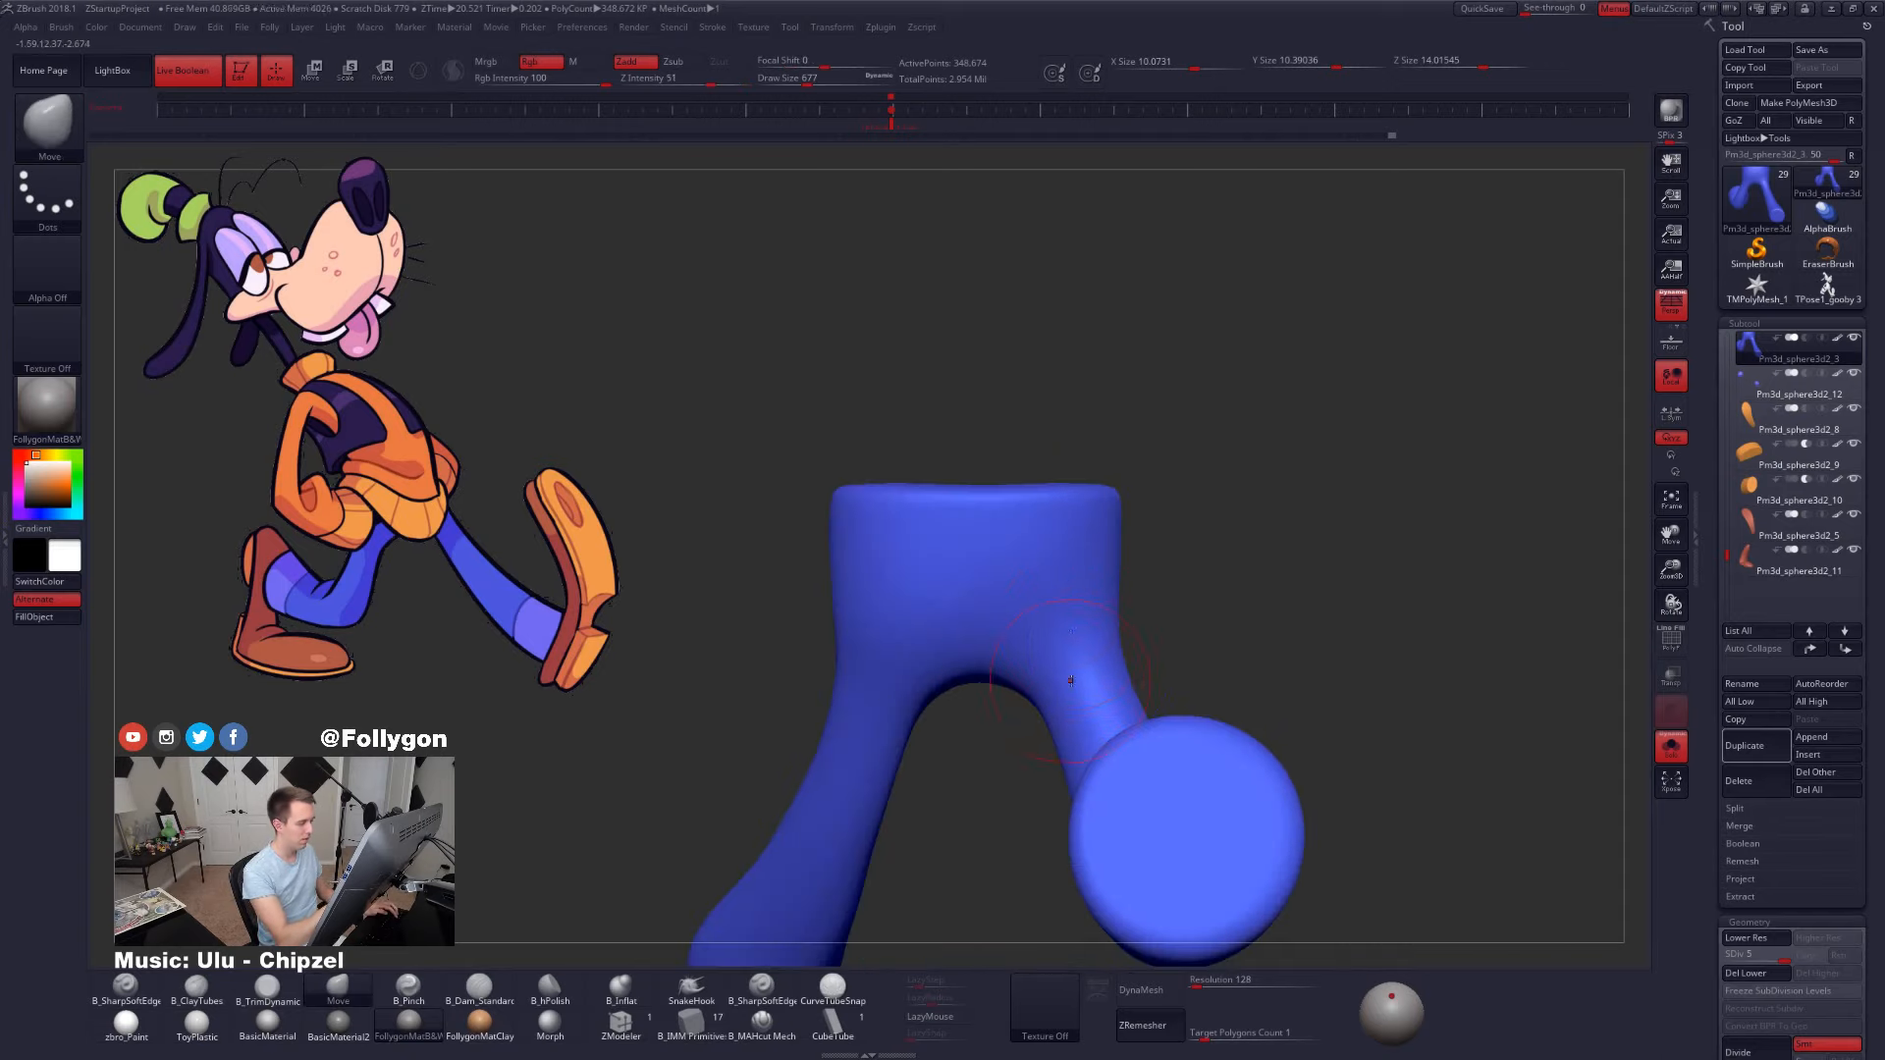
{"action": "key", "text": "shift"}
{"action": "mouse_move", "coordinate": [1064, 654]}
{"action": "right_mouse_down"}
{"action": "mouse_move", "coordinate": [1072, 708]}
{"action": "mouse_move", "coordinate": [1065, 659]}
{"action": "right_mouse_up"}
- Isolate the hip and crotch section with lasso selections, hiding the waist top and both lower legs
{"action": "key", "text": "ctrl+shift"}
{"action": "mouse_move", "coordinate": [796, 708]}
{"action": "left_mouse_down", "text": "ctrl+shift"}
{"action": "mouse_move", "coordinate": [937, 724]}
{"action": "mouse_move", "coordinate": [1053, 416]}
{"action": "mouse_move", "coordinate": [705, 471]}
{"action": "left_mouse_up", "text": "ctrl+shift"}
{"action": "mouse_move", "coordinate": [796, 514]}
{"action": "left_mouse_down", "text": "ctrl+alt+shift"}
{"action": "mouse_move", "coordinate": [1201, 429]}
{"action": "mouse_move", "coordinate": [594, 418]}
{"action": "left_mouse_up", "text": "ctrl+alt+shift"}
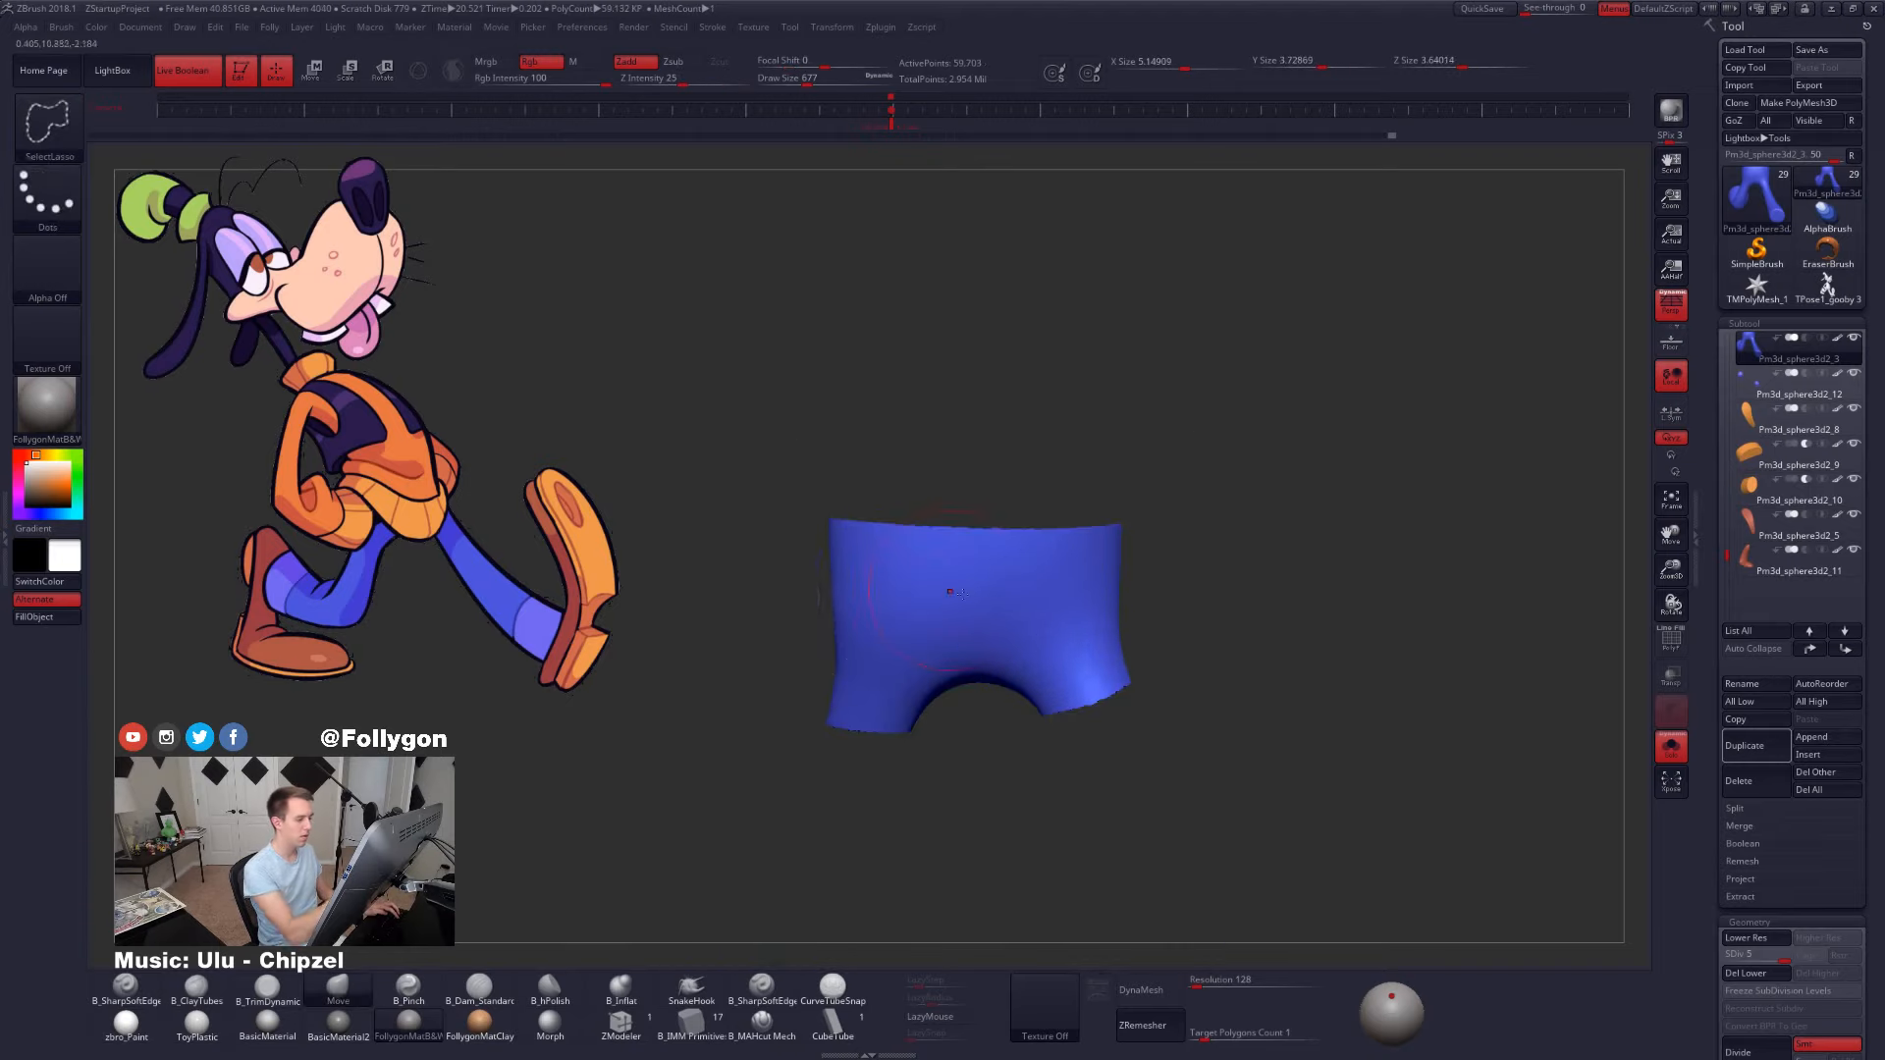
- Smooth the crotch of the trousers after bringing back their hidden parts, and show the full character
{"action": "right_click_drag", "start_coordinate": [951, 593], "coordinate": [1027, 827]}
{"action": "mouse_move", "coordinate": [1011, 569]}
{"action": "right_mouse_down", "text": "ctrl"}
{"action": "mouse_move", "coordinate": [972, 777]}
{"action": "mouse_move", "coordinate": [1015, 823]}
{"action": "mouse_move", "coordinate": [1034, 701]}
{"action": "right_mouse_up", "text": "ctrl"}
{"action": "left_click", "coordinate": [1023, 795], "text": "ctrl+shift"}
{"action": "left_click_drag", "start_coordinate": [1034, 701], "coordinate": [991, 686], "text": "shift"}
{"action": "right_click_drag", "start_coordinate": [1072, 579], "coordinate": [1080, 648], "text": "ctrl"}
{"action": "left_click", "coordinate": [1671, 746]}
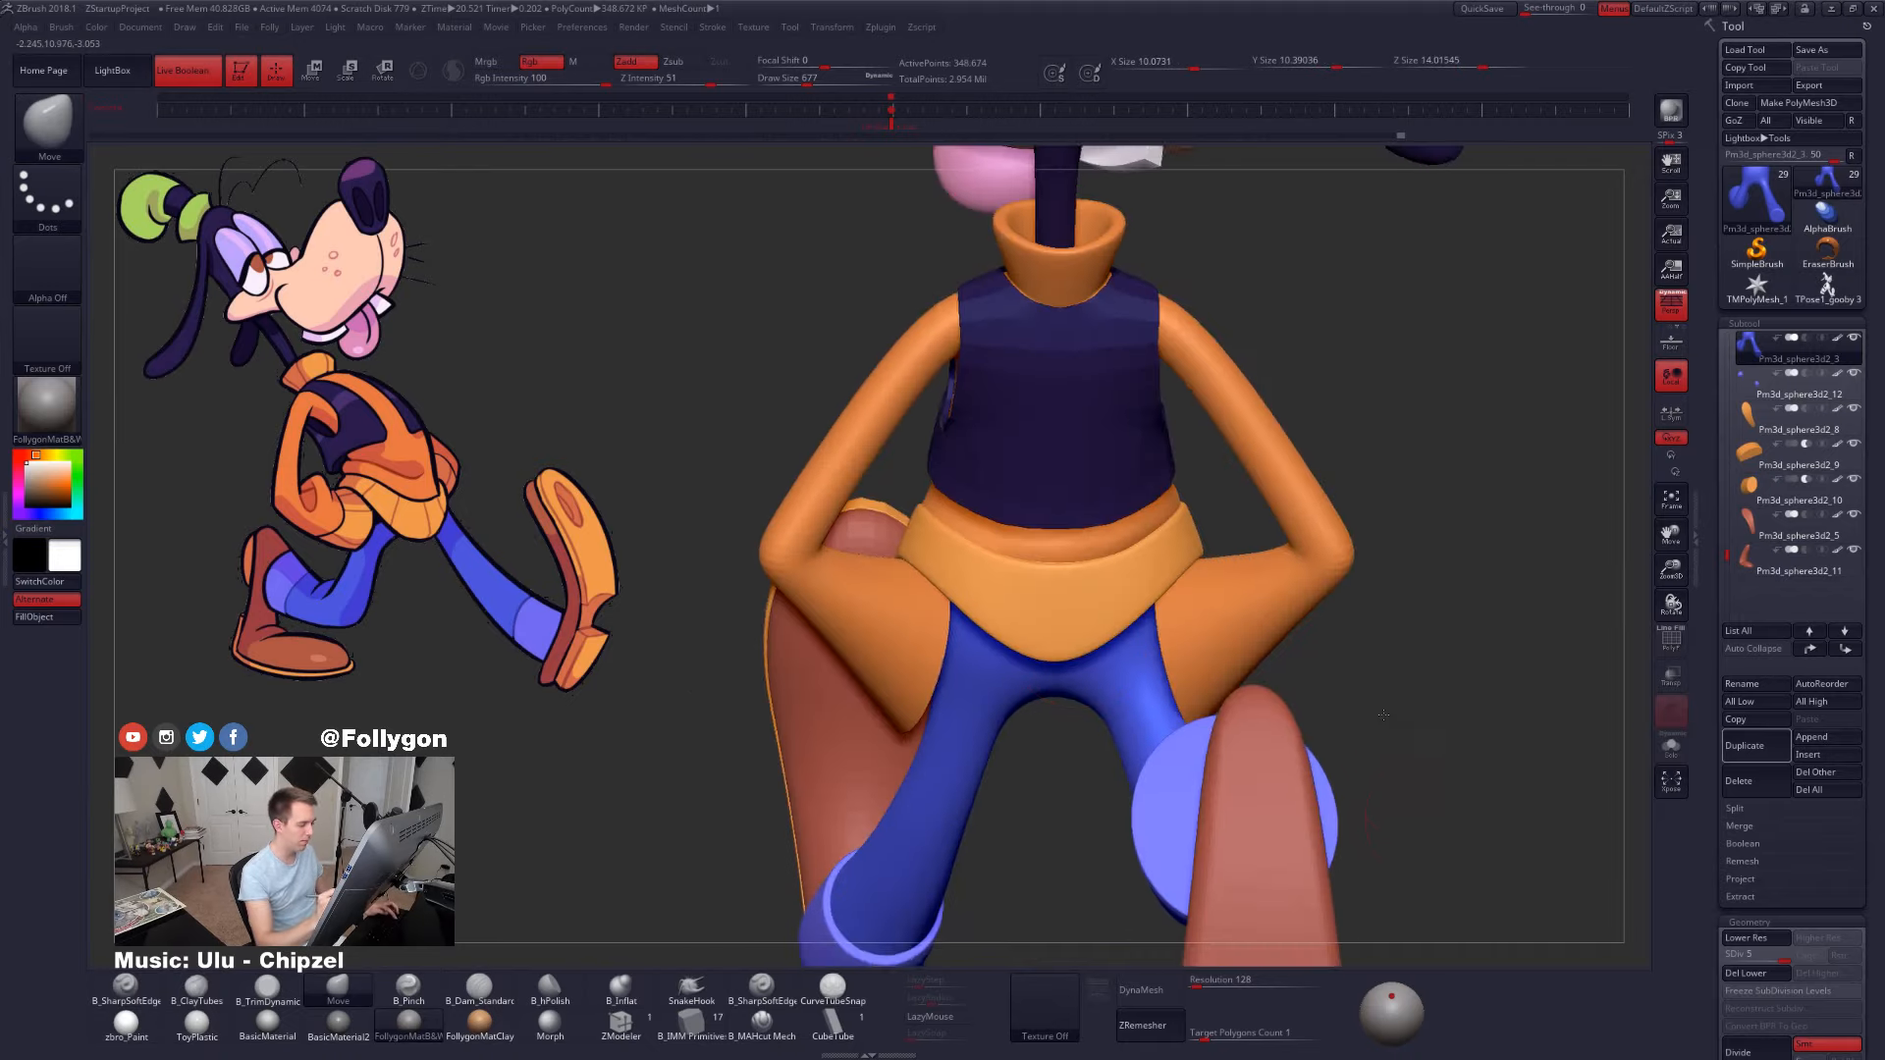
- Isolate the trousers, check their form at subdivision level 3 and return to level 5
{"action": "right_click_drag", "start_coordinate": [1444, 832], "coordinate": [1421, 868], "text": "alt"}
{"action": "key", "text": "shift+s"}
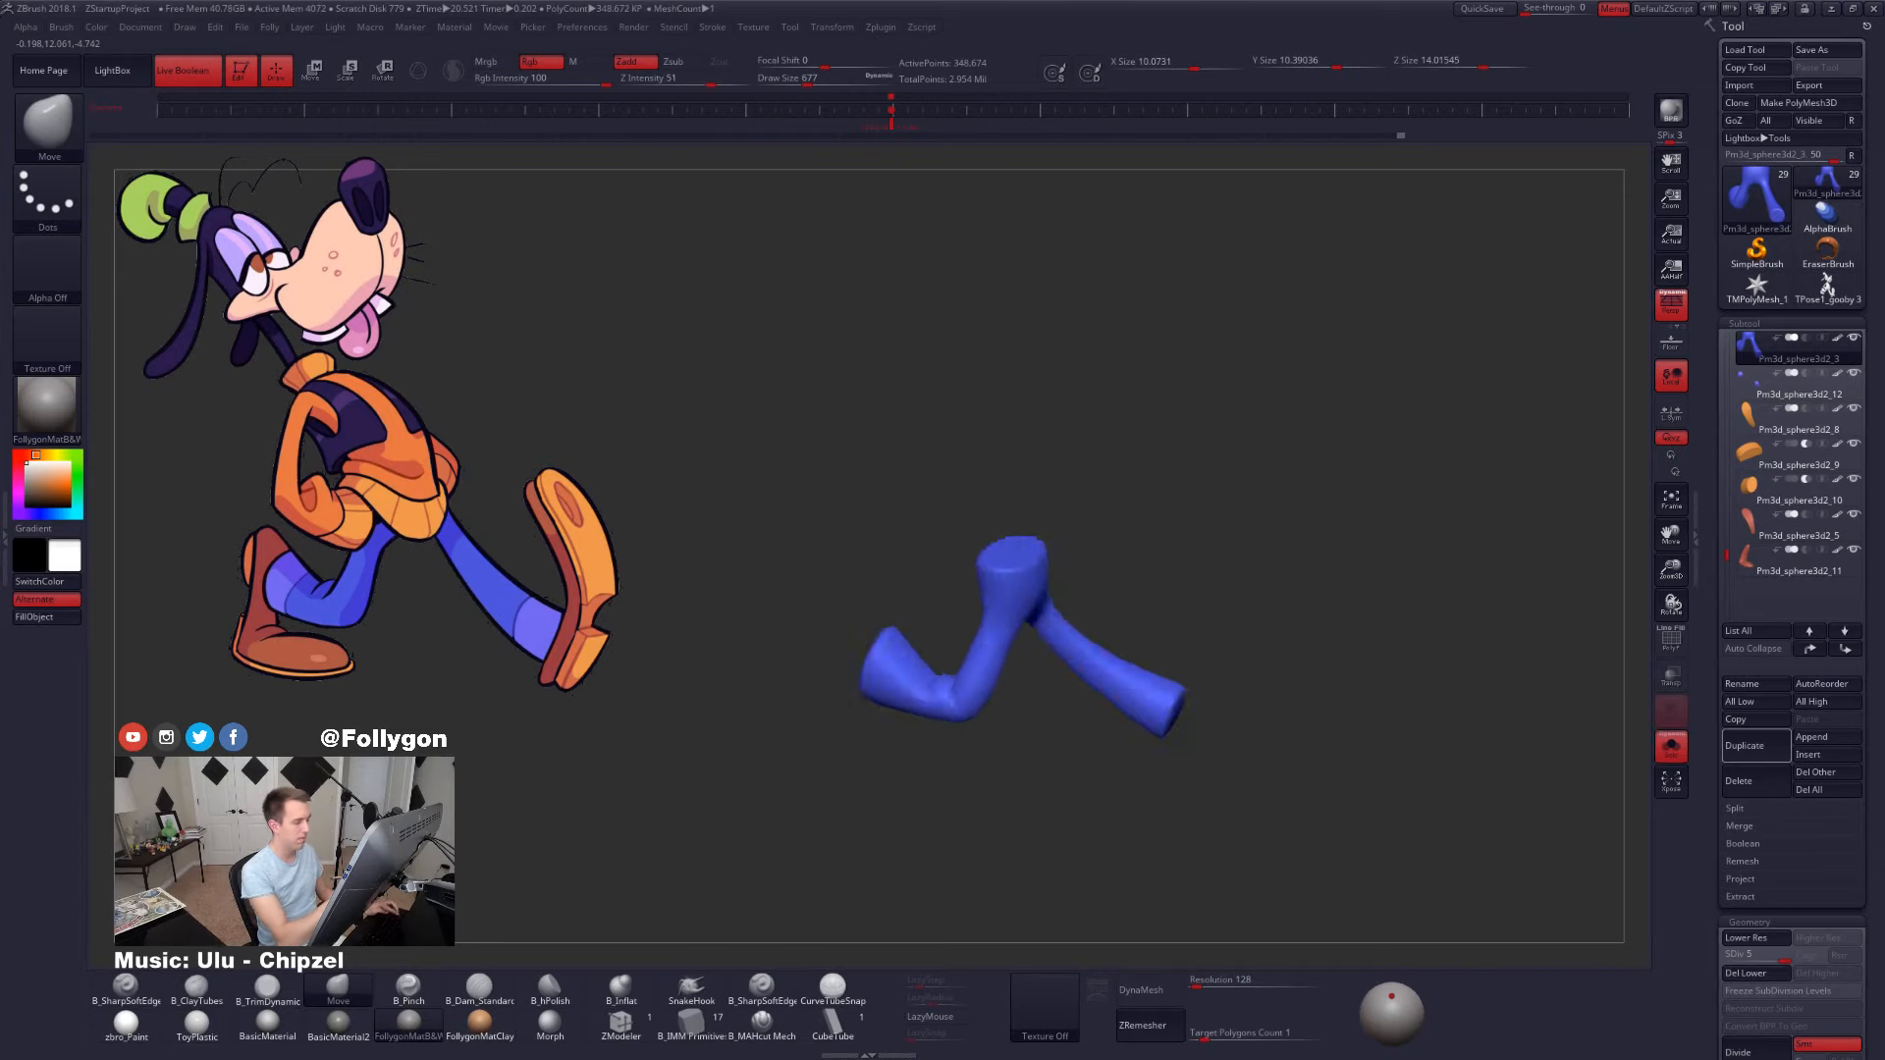
{"action": "mouse_move", "coordinate": [1021, 648]}
{"action": "right_mouse_down"}
{"action": "mouse_move", "coordinate": [1044, 694]}
{"action": "mouse_move", "coordinate": [932, 579]}
{"action": "right_mouse_up"}
{"action": "key", "text": "shift+d"}
{"action": "key", "text": "shift+d"}
{"action": "key", "text": "b"}
{"action": "key", "text": "t"}
{"action": "key", "text": "d"}
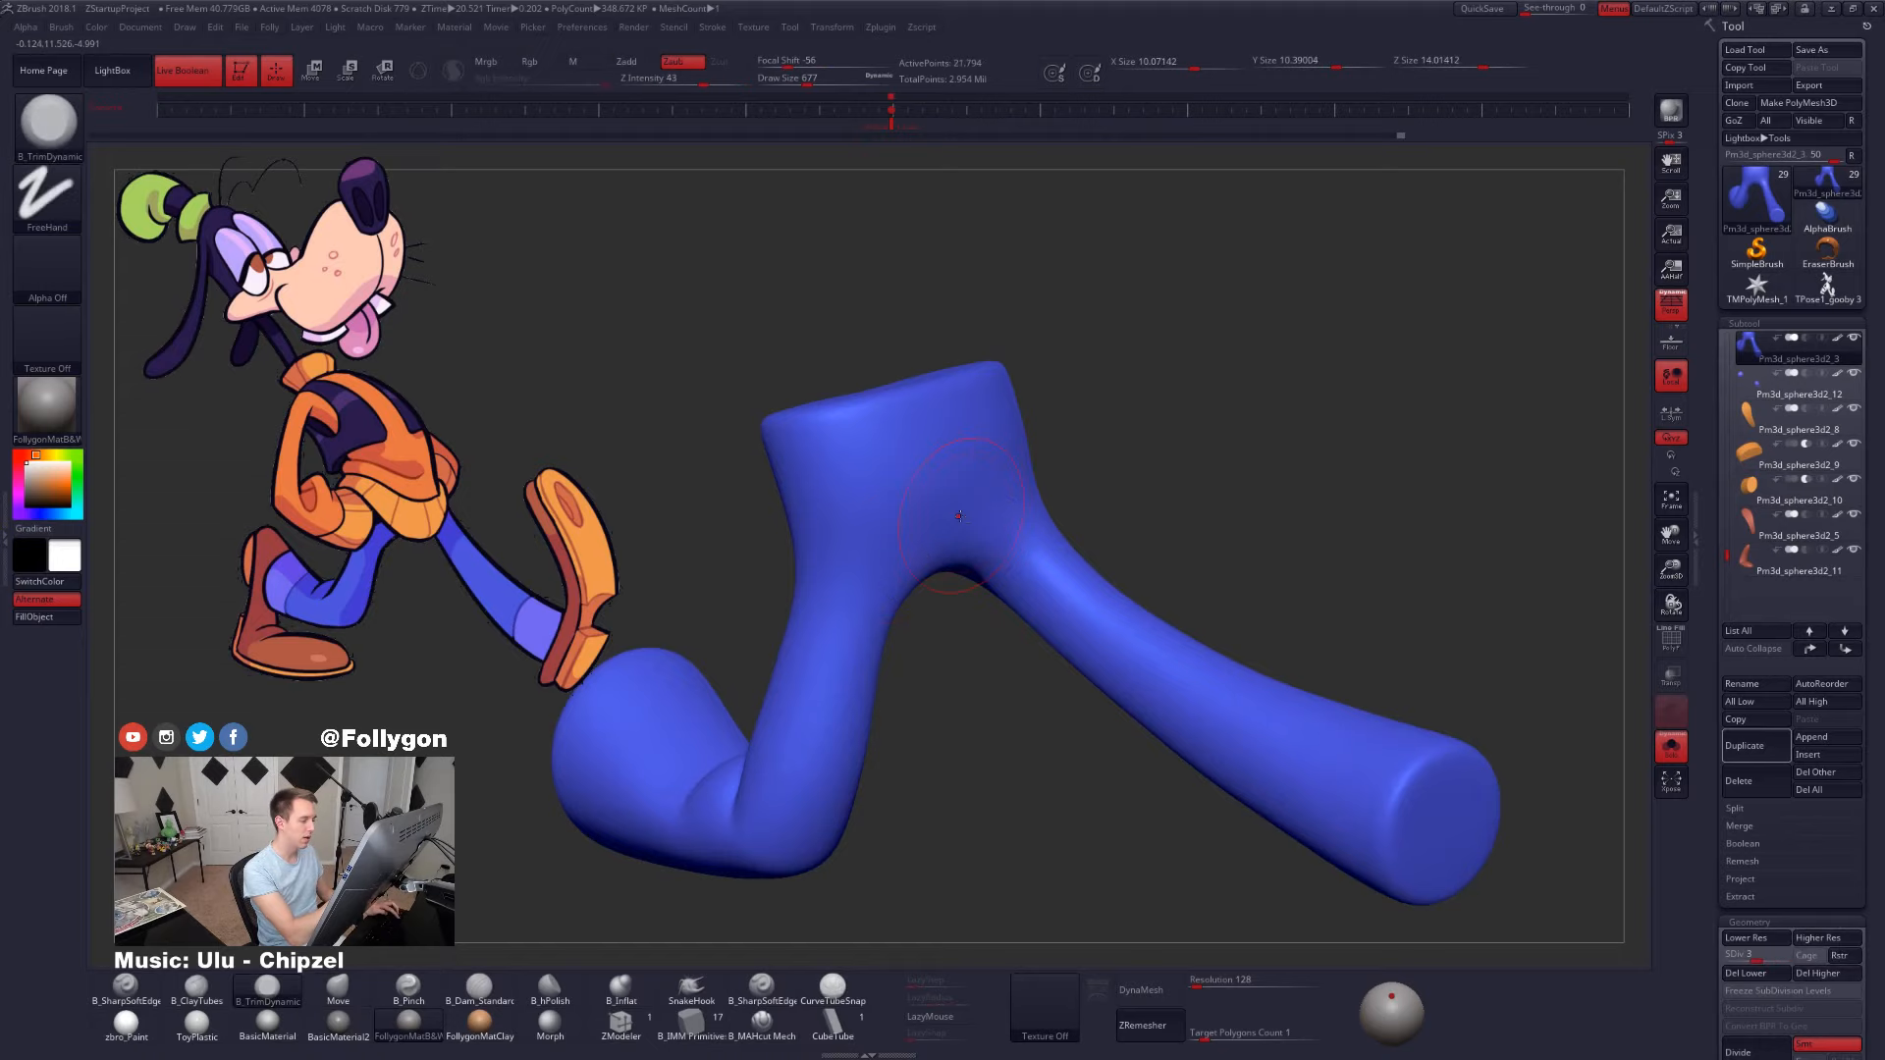
{"action": "key", "text": "d"}
{"action": "key", "text": "d"}
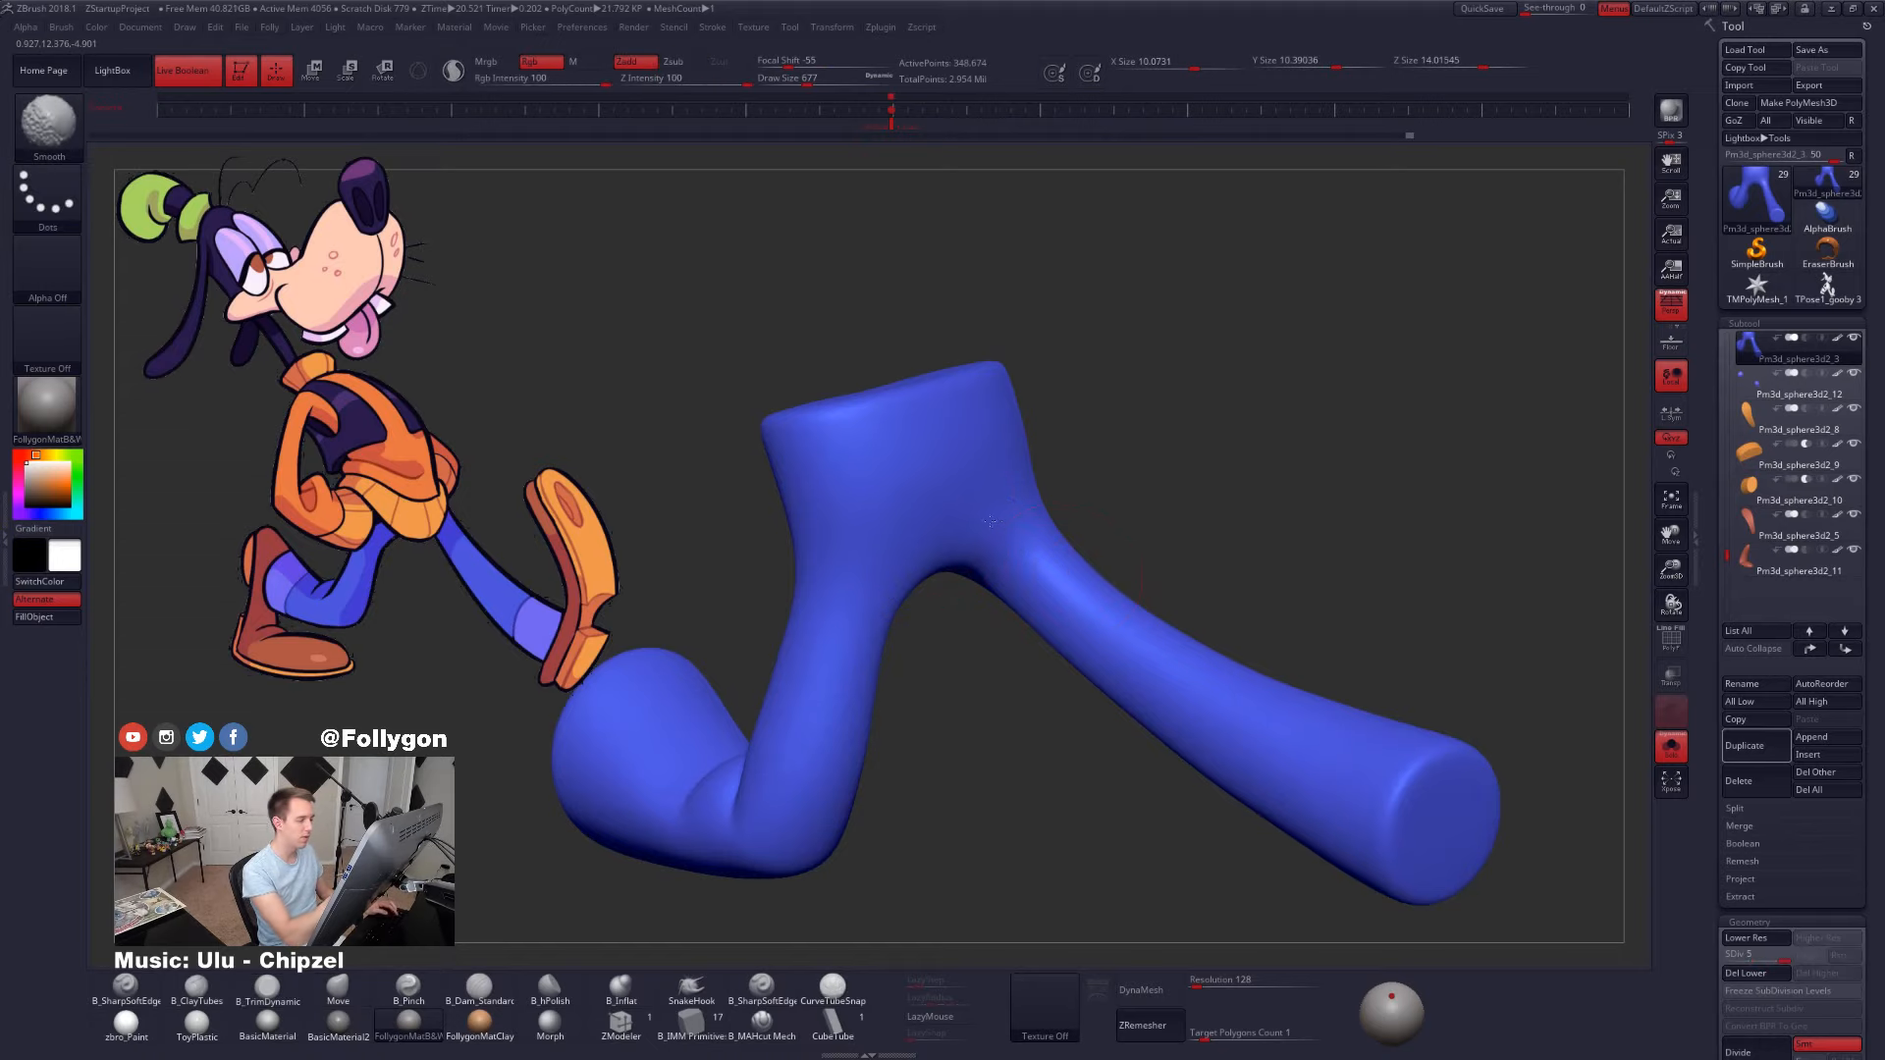
- Fill the trousers with the zbro_Paint material and the blue sampled from the reference, using the Standard brush's Mrgb mode
{"action": "key", "text": "ctrl+shift+s"}
{"action": "mouse_move", "coordinate": [989, 522]}
{"action": "right_mouse_down"}
{"action": "mouse_move", "coordinate": [1270, 716]}
{"action": "mouse_move", "coordinate": [1067, 678]}
{"action": "mouse_move", "coordinate": [1060, 766]}
{"action": "right_mouse_up"}
{"action": "key", "text": "f"}
{"action": "key", "text": "b"}
{"action": "key", "text": "s"}
{"action": "key", "text": "t"}
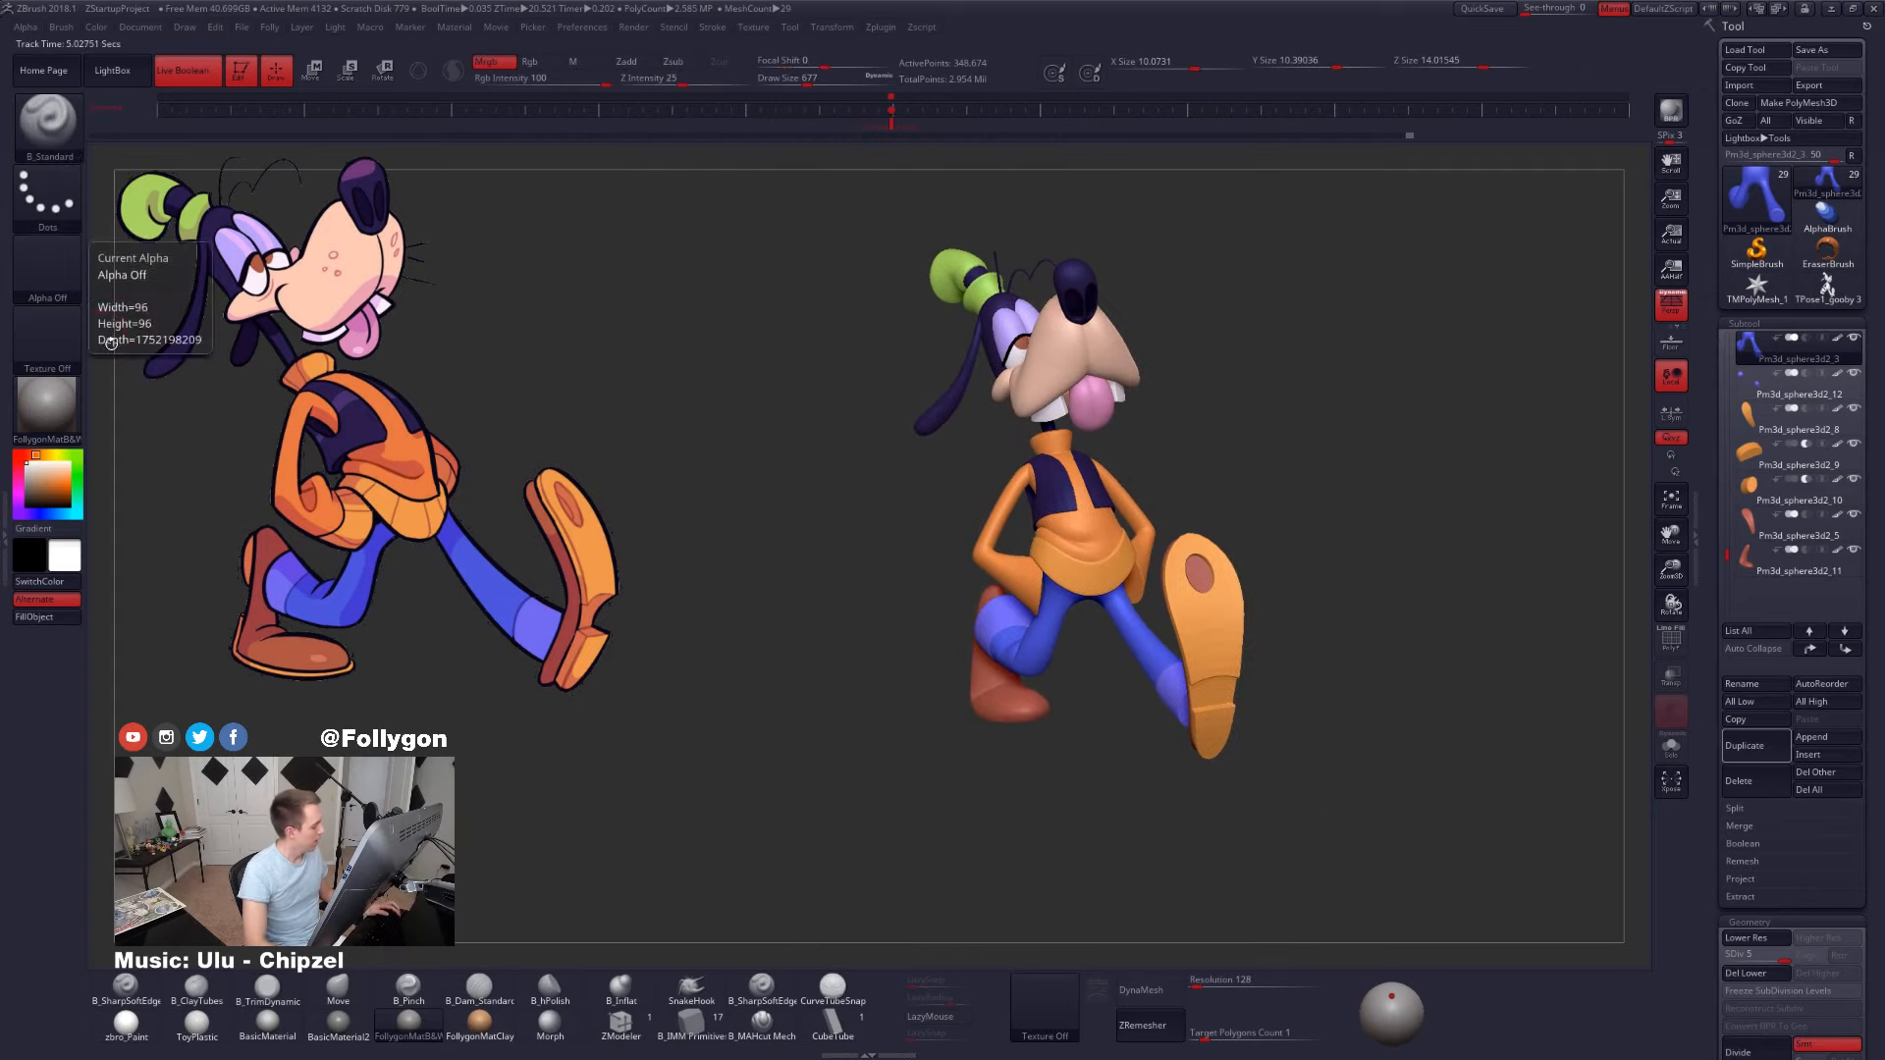
{"action": "left_click", "coordinate": [127, 1024]}
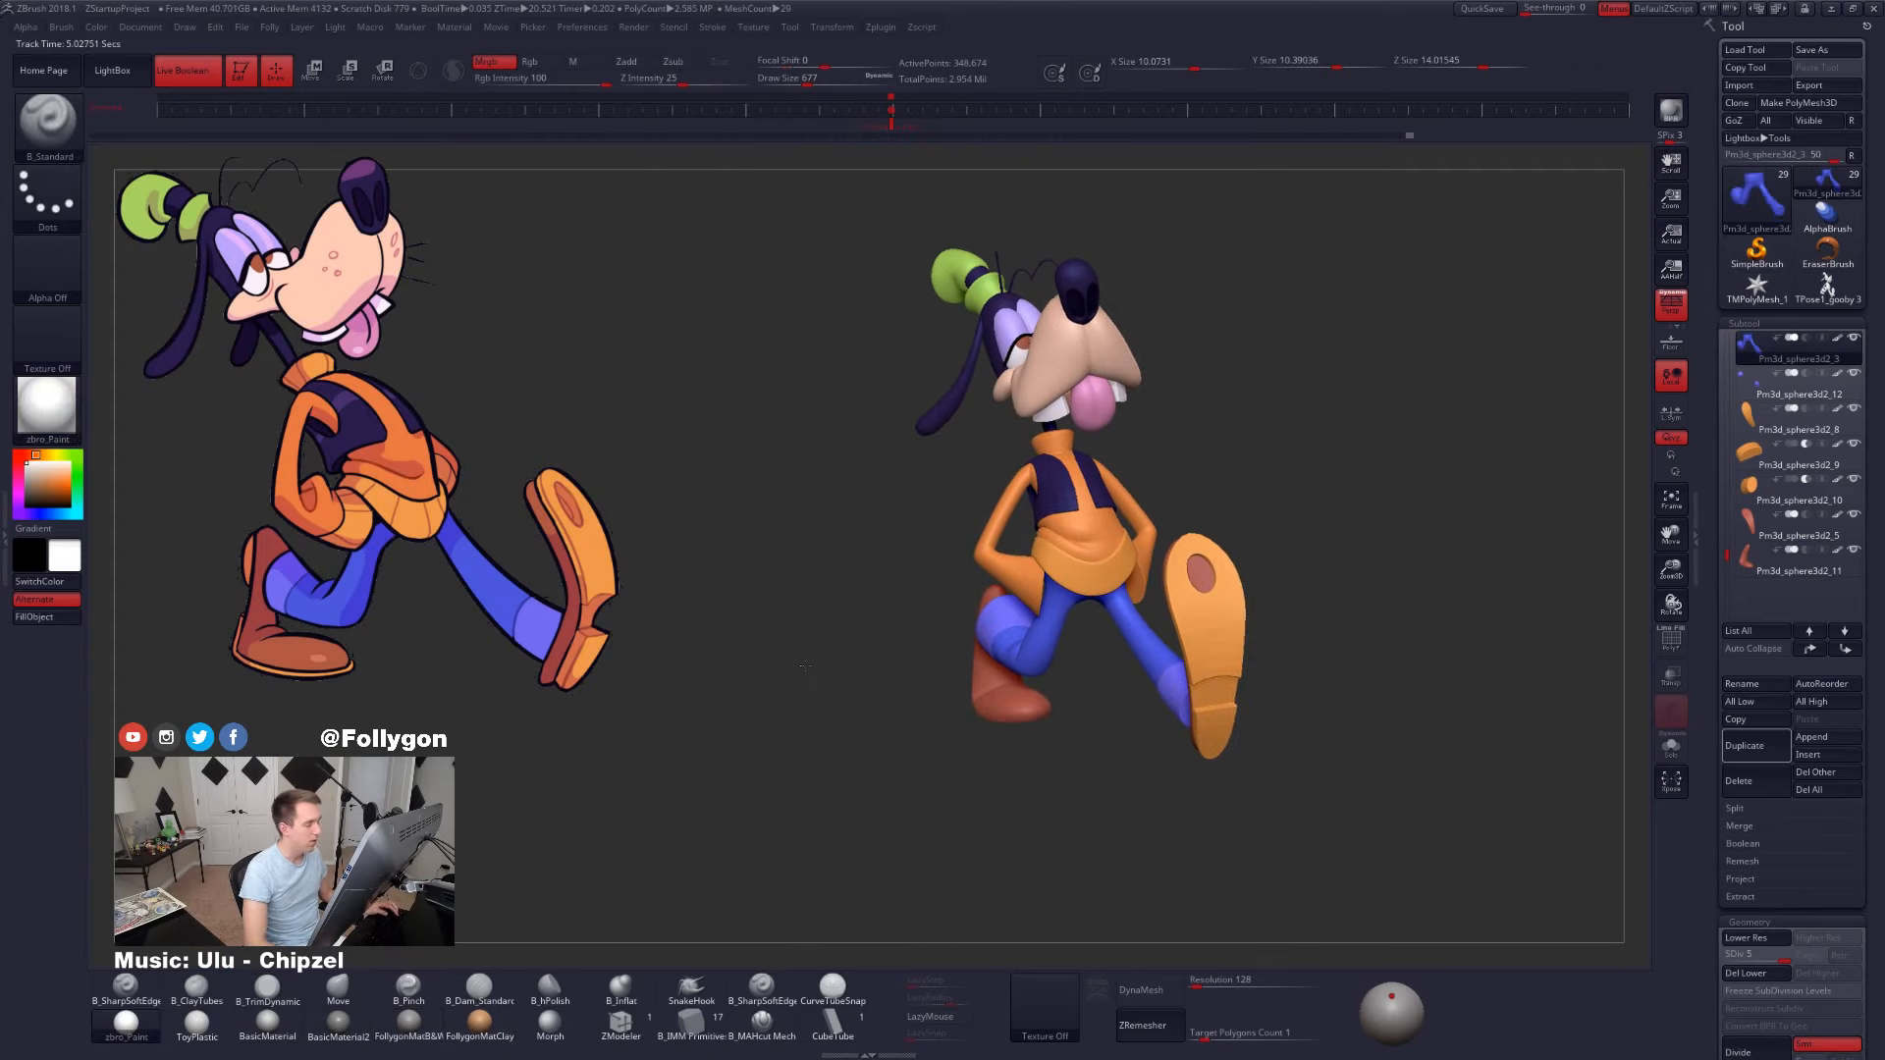
{"action": "right_click_drag", "start_coordinate": [753, 661], "coordinate": [1013, 677]}
{"action": "key", "text": "c"}
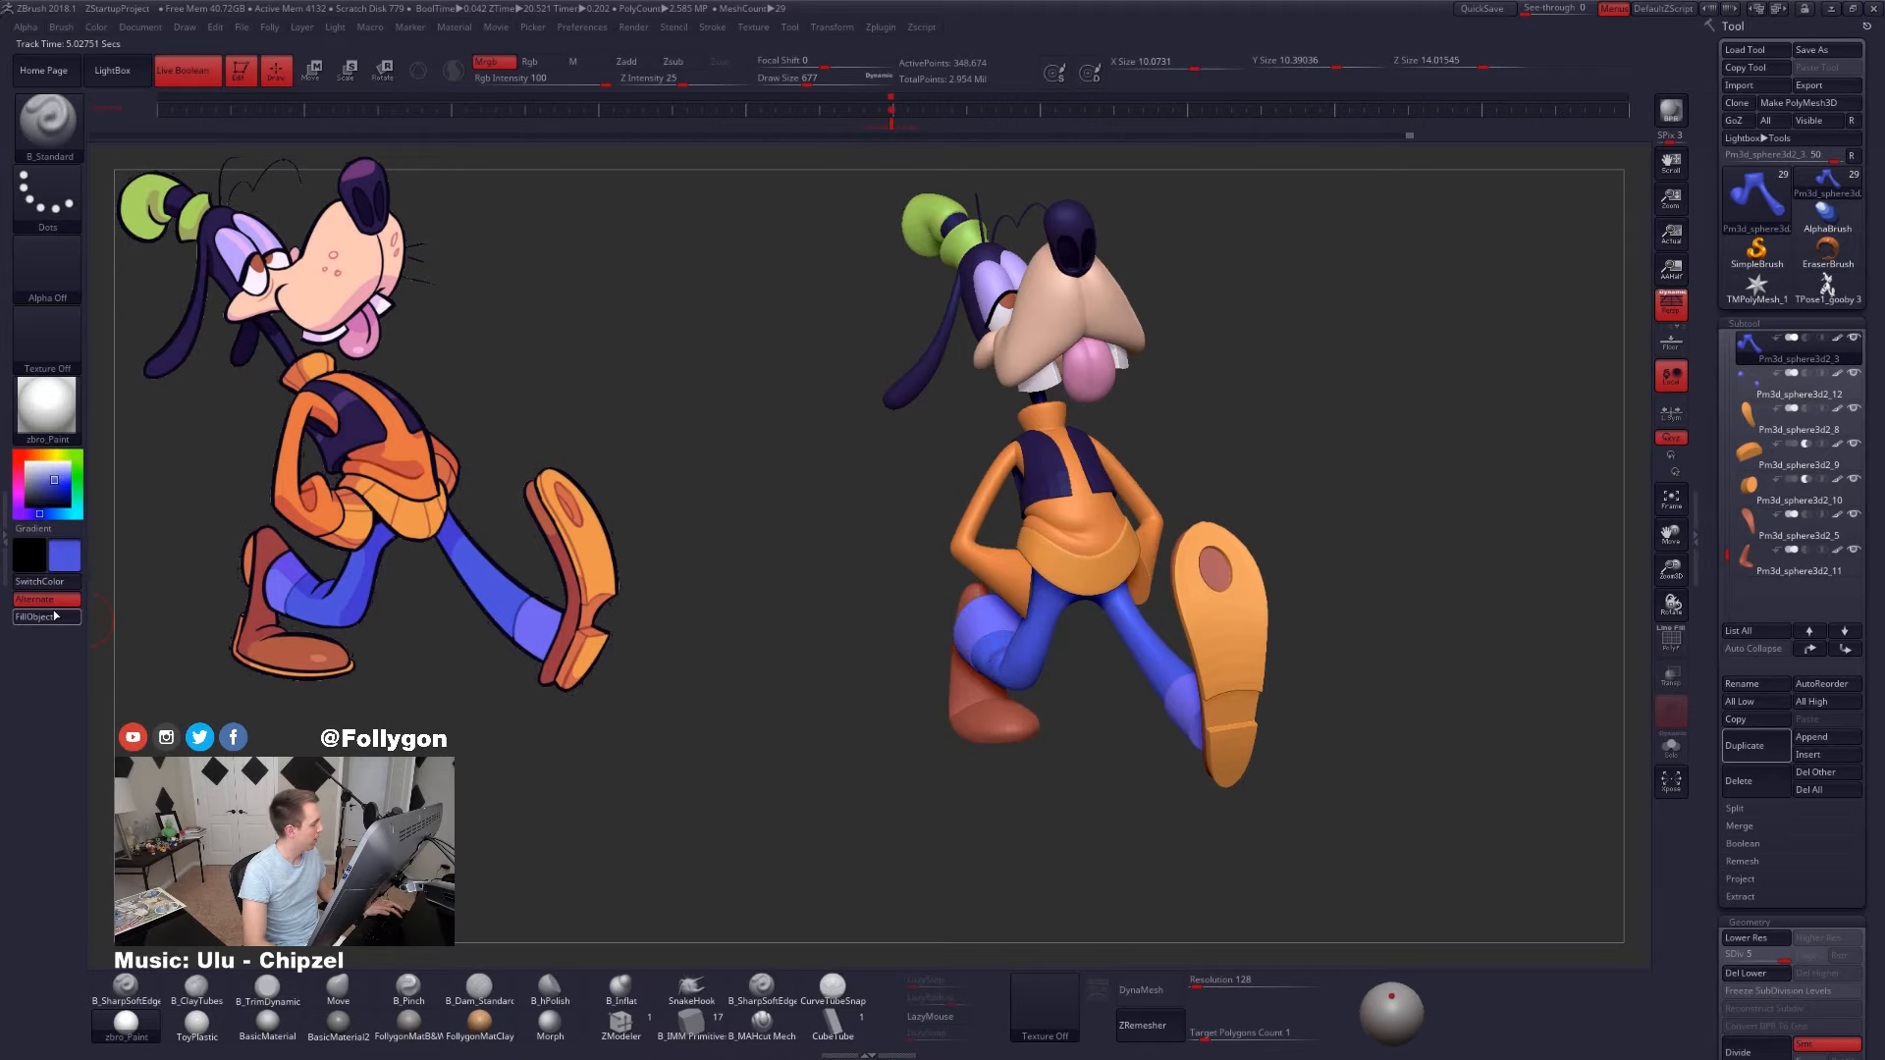
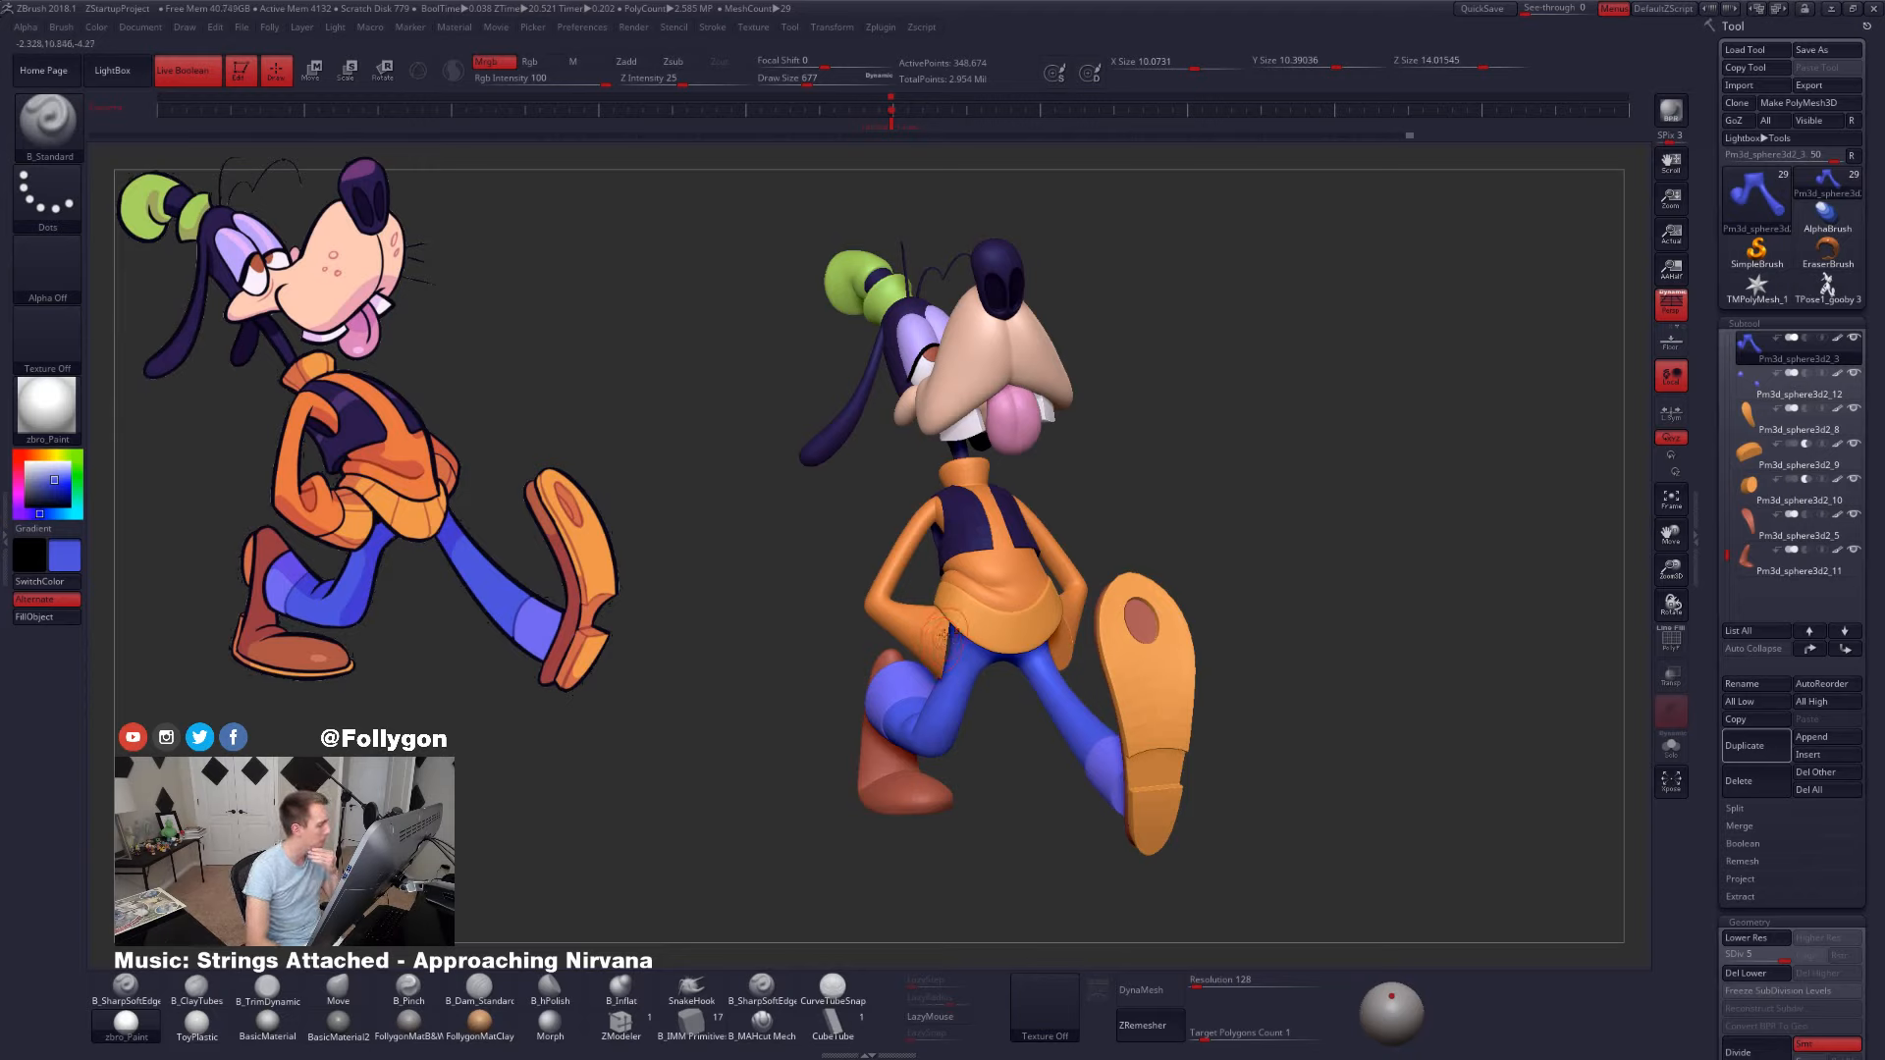
- Quick-save the project and compare the character's pose with the walking reference drawing
{"action": "left_click", "coordinate": [1476, 8]}
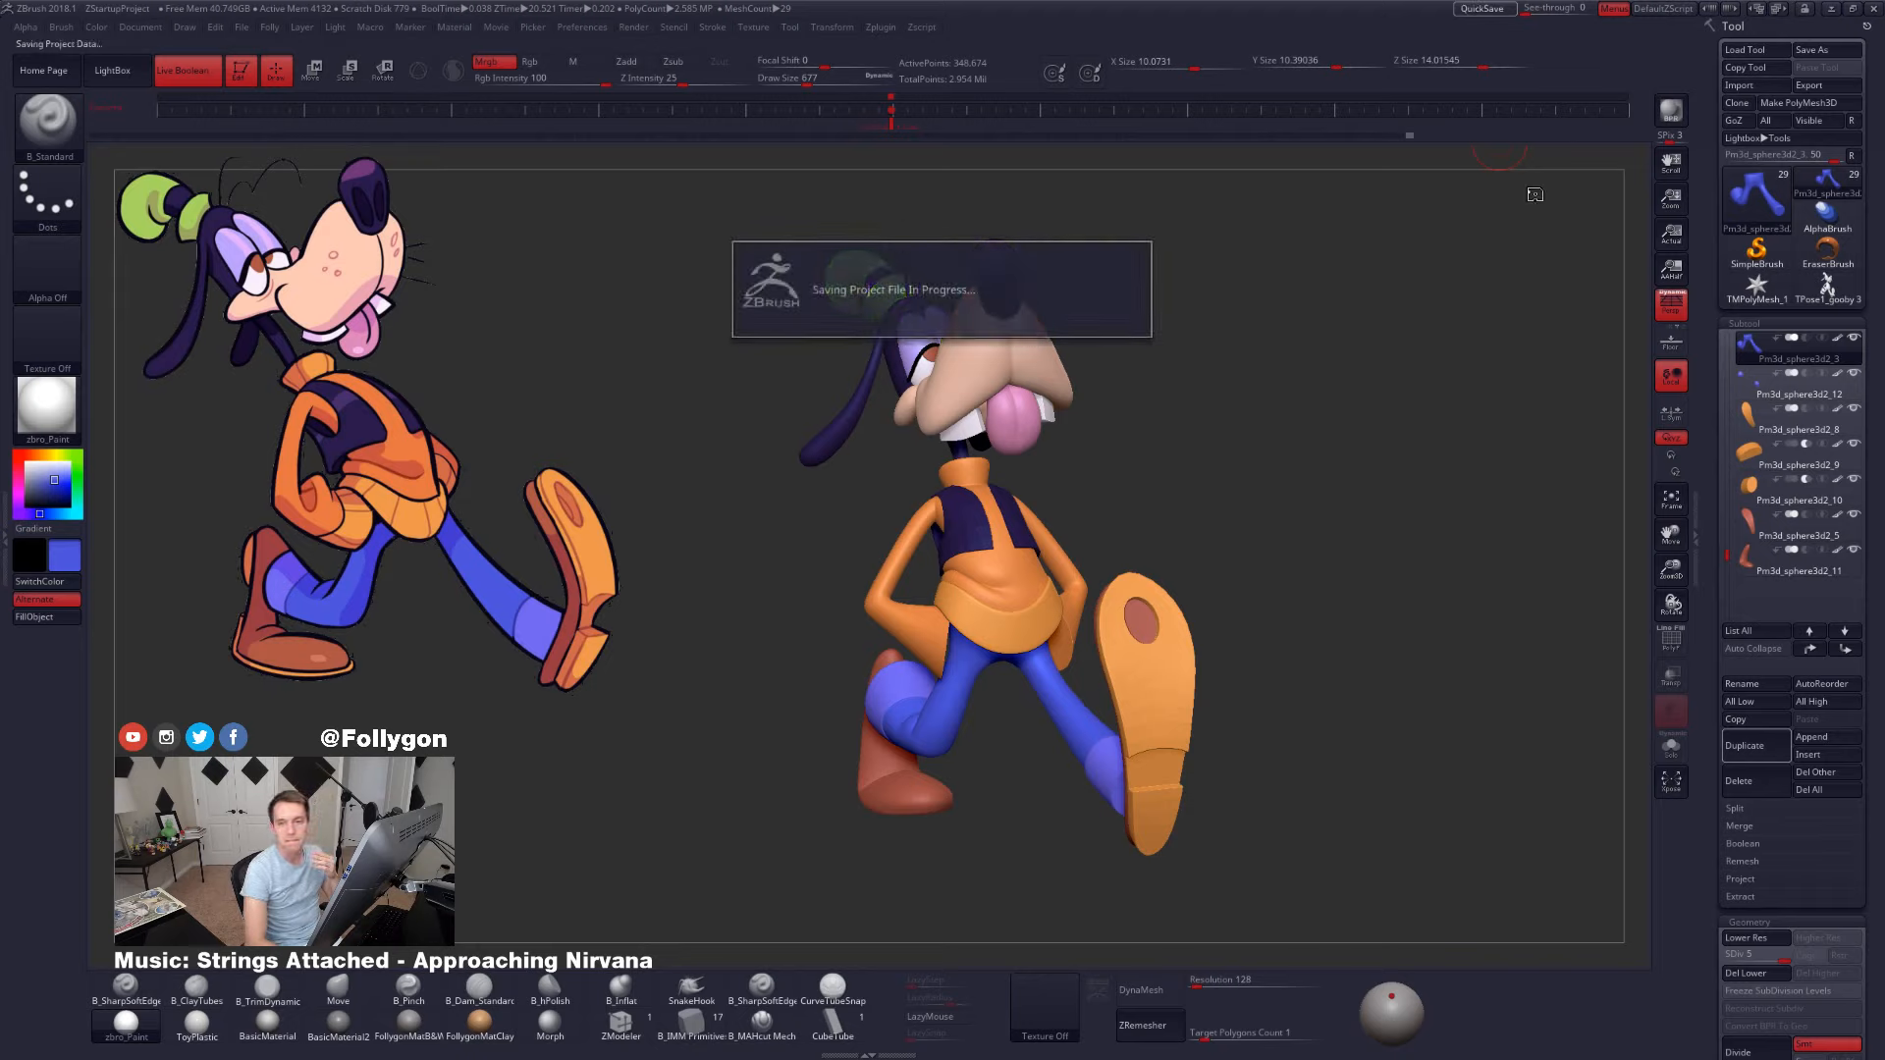
{"action": "left_click_drag", "start_coordinate": [1350, 397], "coordinate": [1340, 404]}
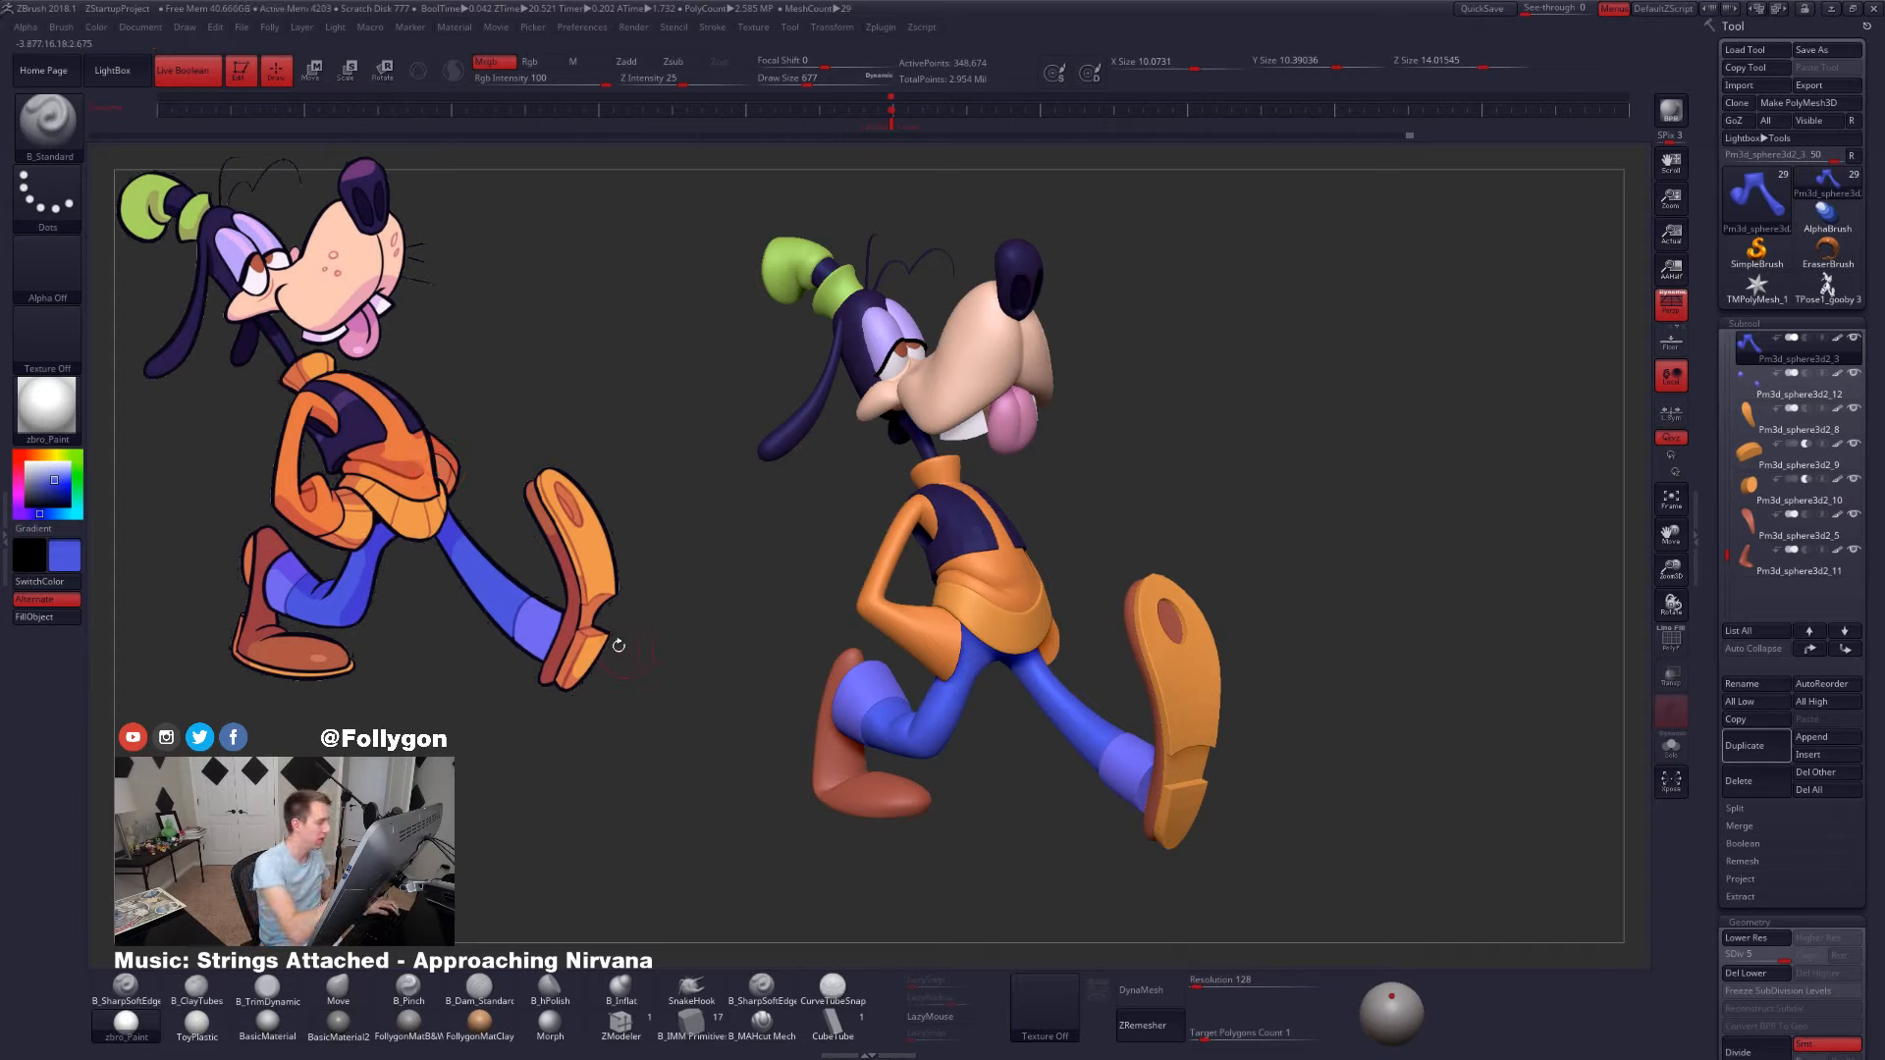
{"action": "key", "text": "ctrl"}
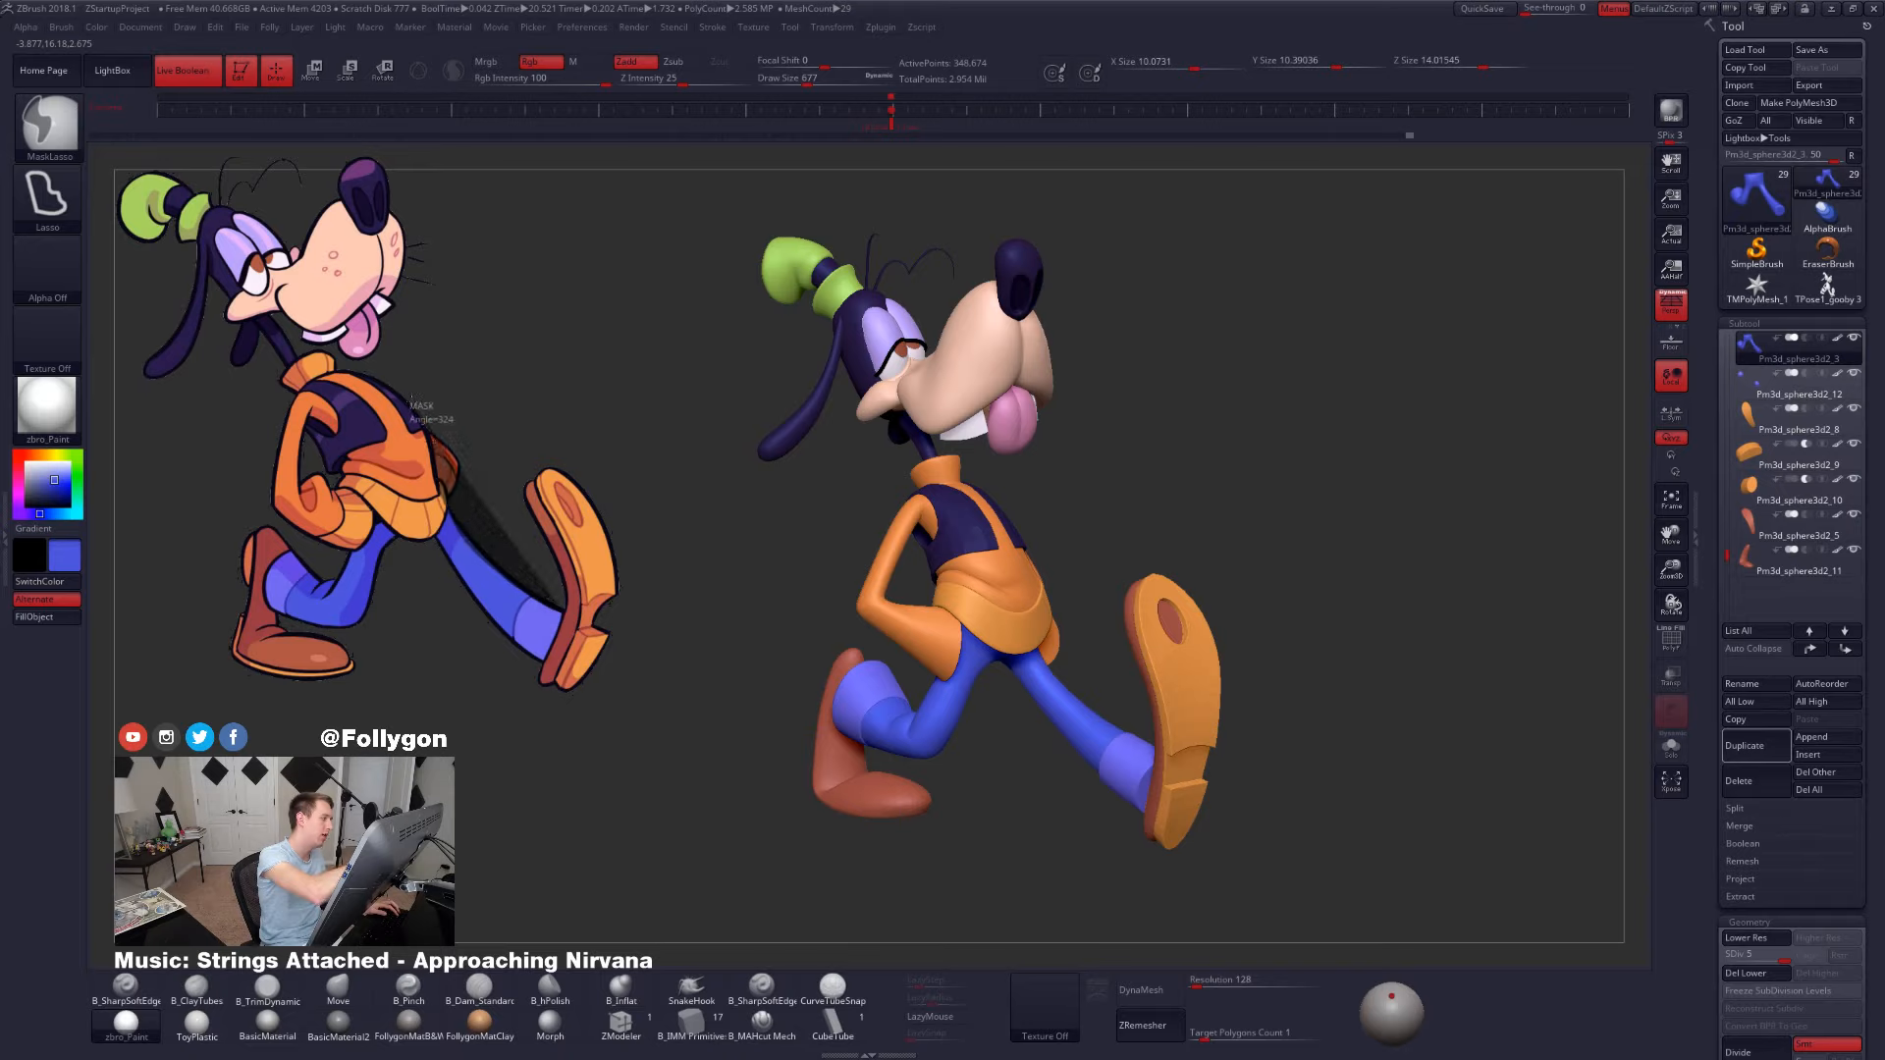
{"action": "mouse_move", "coordinate": [373, 369]}
{"action": "left_mouse_down", "text": "ctrl"}
{"action": "mouse_move", "coordinate": [295, 594]}
{"action": "mouse_move", "coordinate": [132, 549]}
{"action": "mouse_move", "coordinate": [126, 368]}
{"action": "mouse_move", "coordinate": [208, 577]}
{"action": "mouse_move", "coordinate": [139, 629]}
{"action": "mouse_move", "coordinate": [433, 651]}
{"action": "left_mouse_up", "text": "ctrl"}
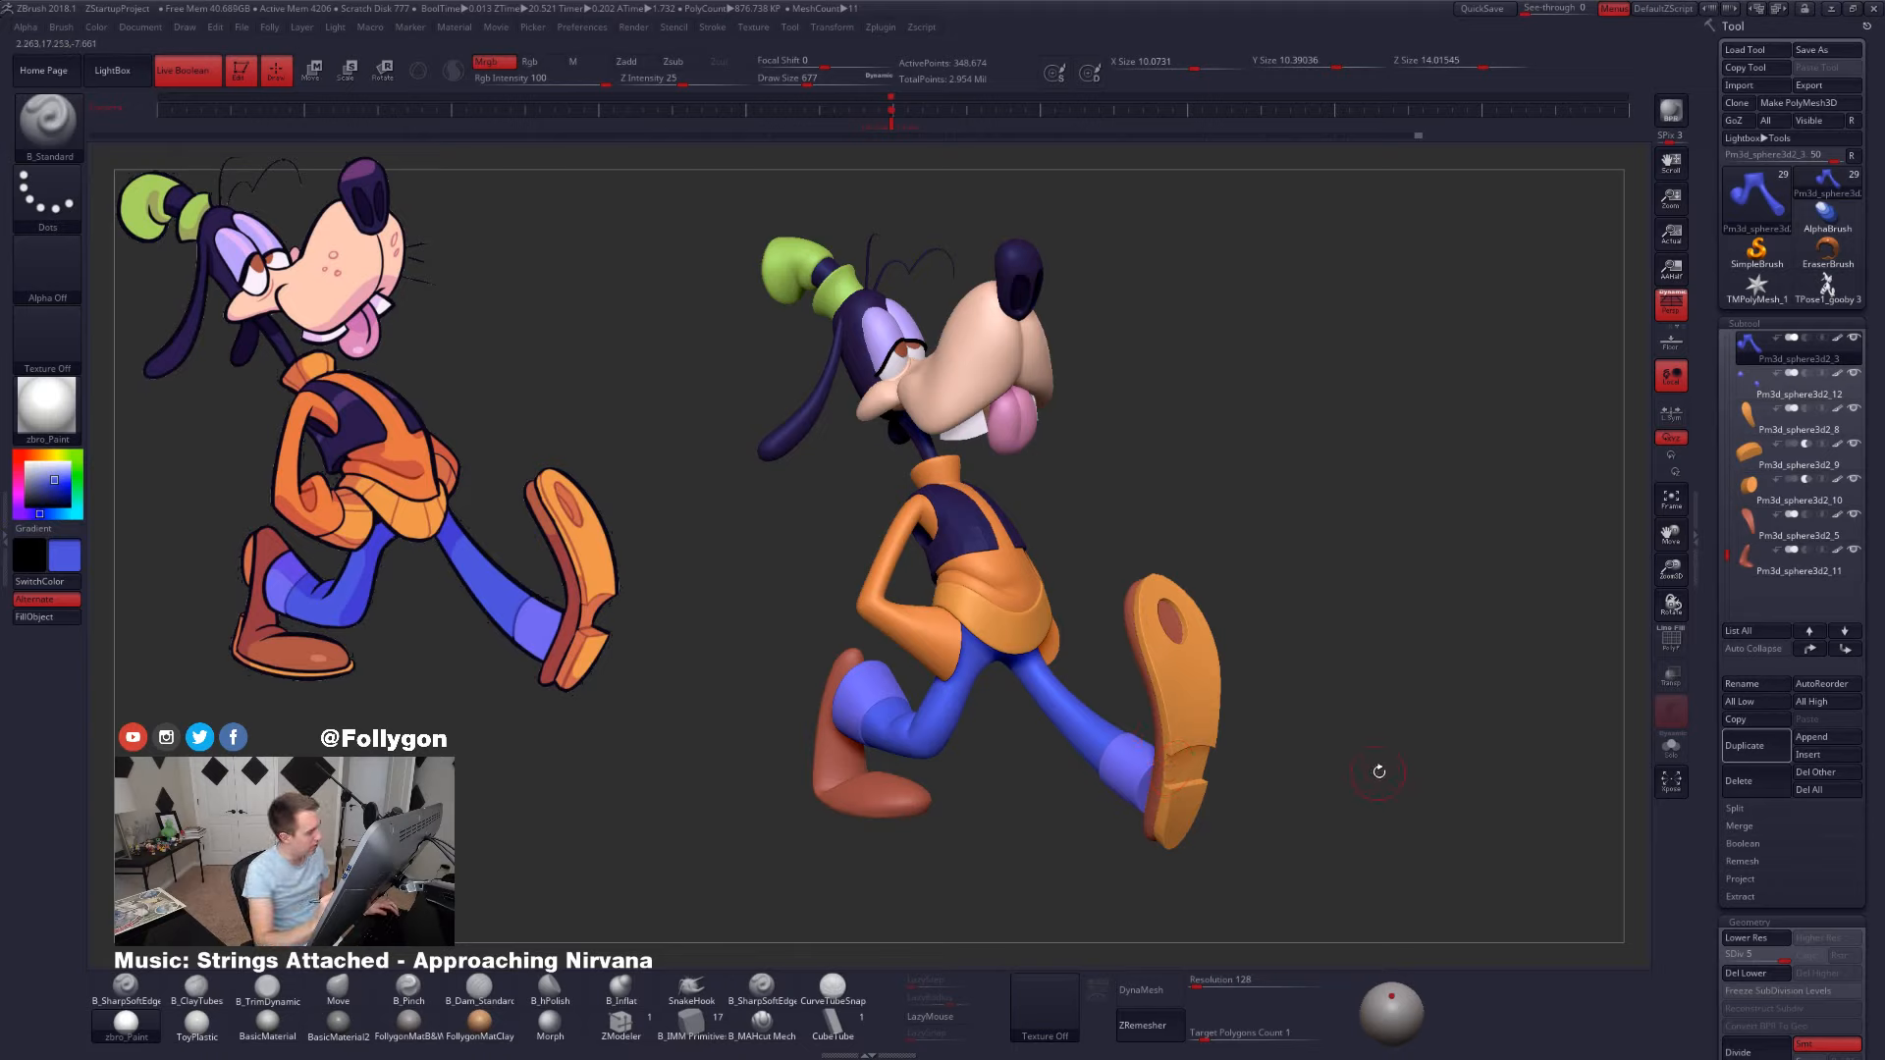
{"action": "left_click_drag", "start_coordinate": [1463, 834], "coordinate": [1297, 827]}
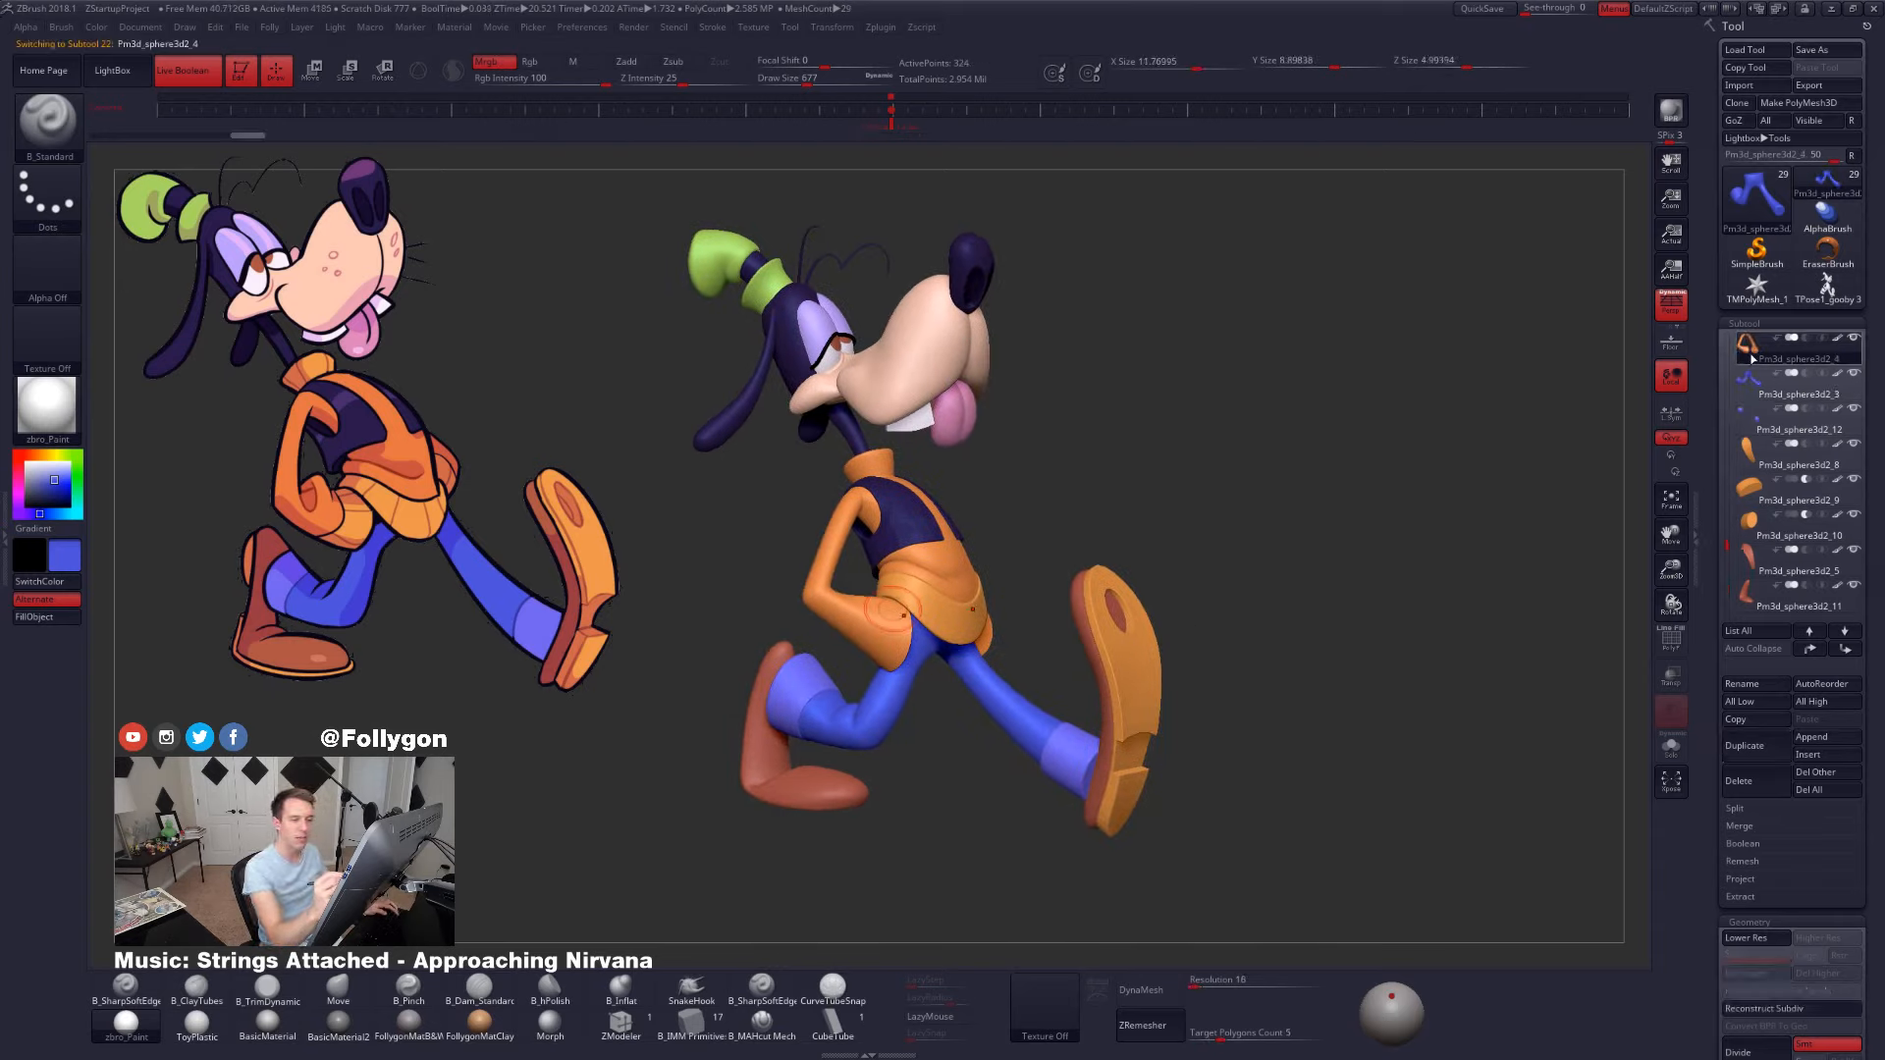
- Delete the old TPose1_gooby 3 tool and return to the character
{"action": "left_click", "coordinate": [1826, 287]}
{"action": "left_click", "coordinate": [1739, 780]}
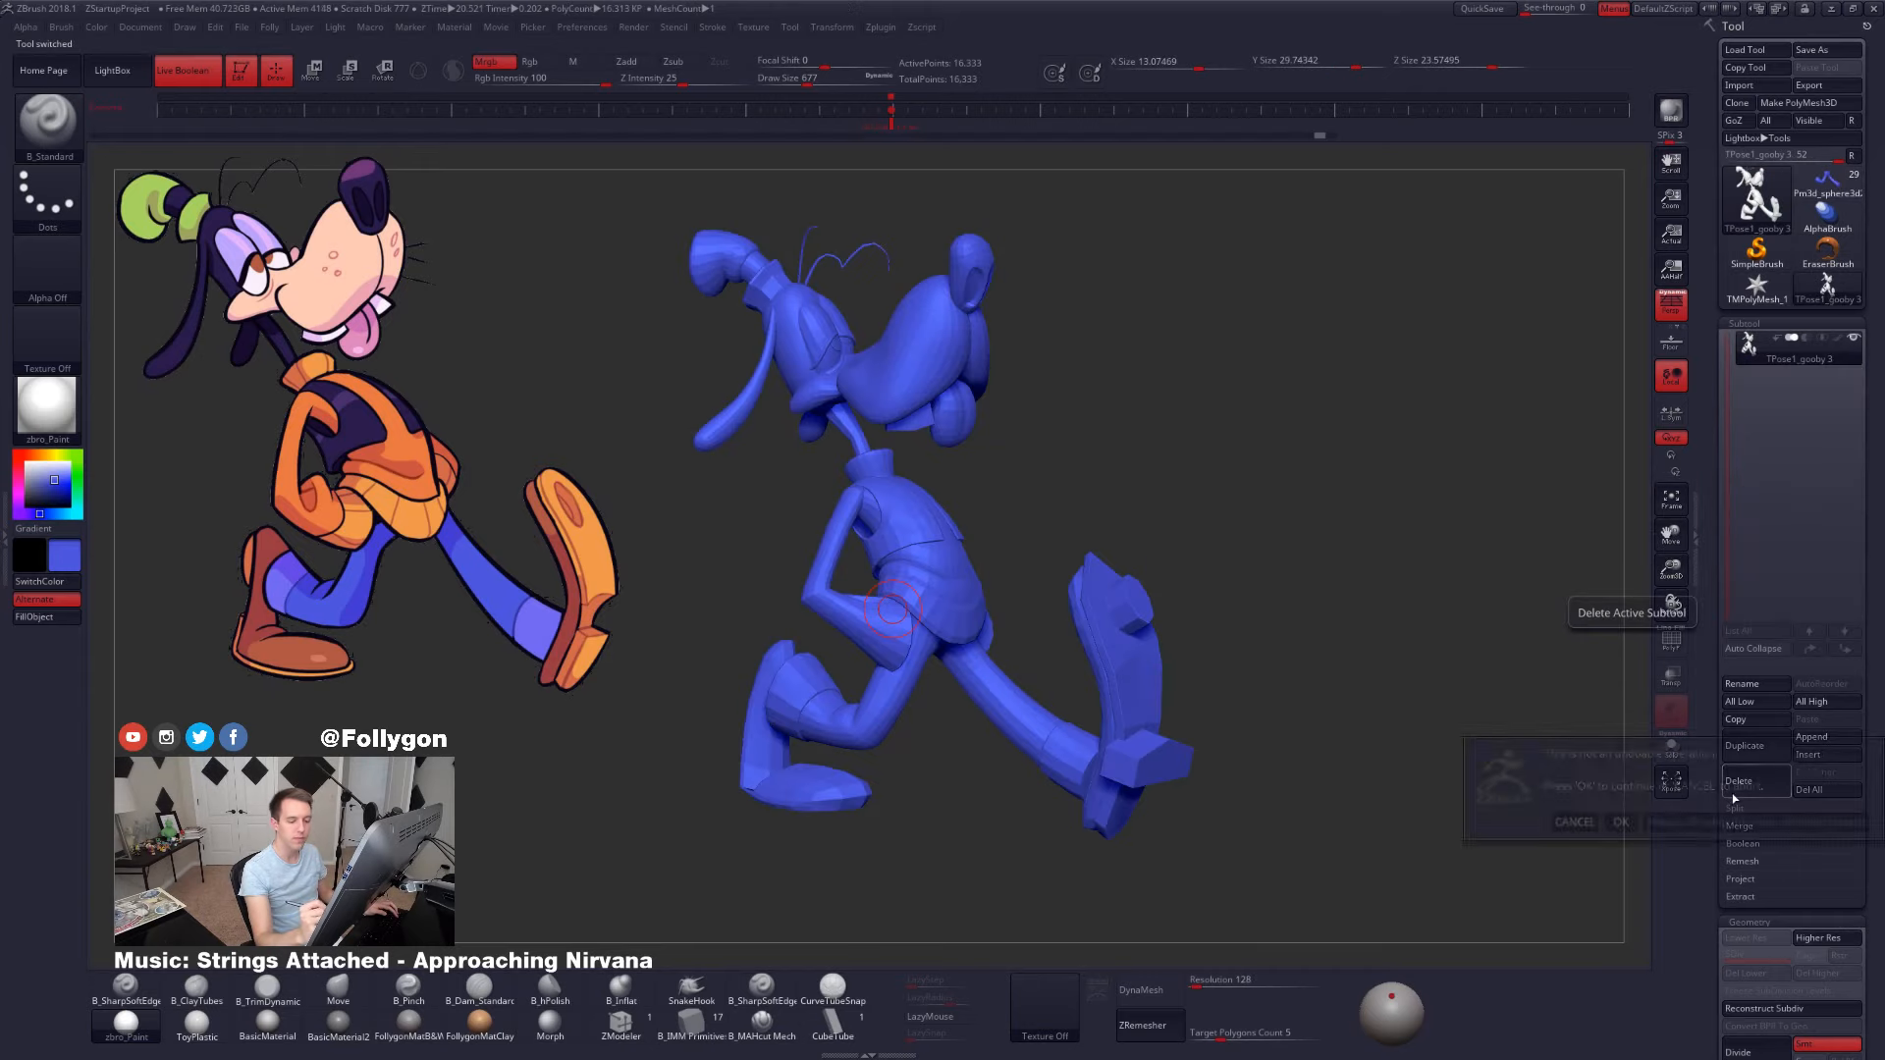
{"action": "left_click", "coordinate": [1621, 822]}
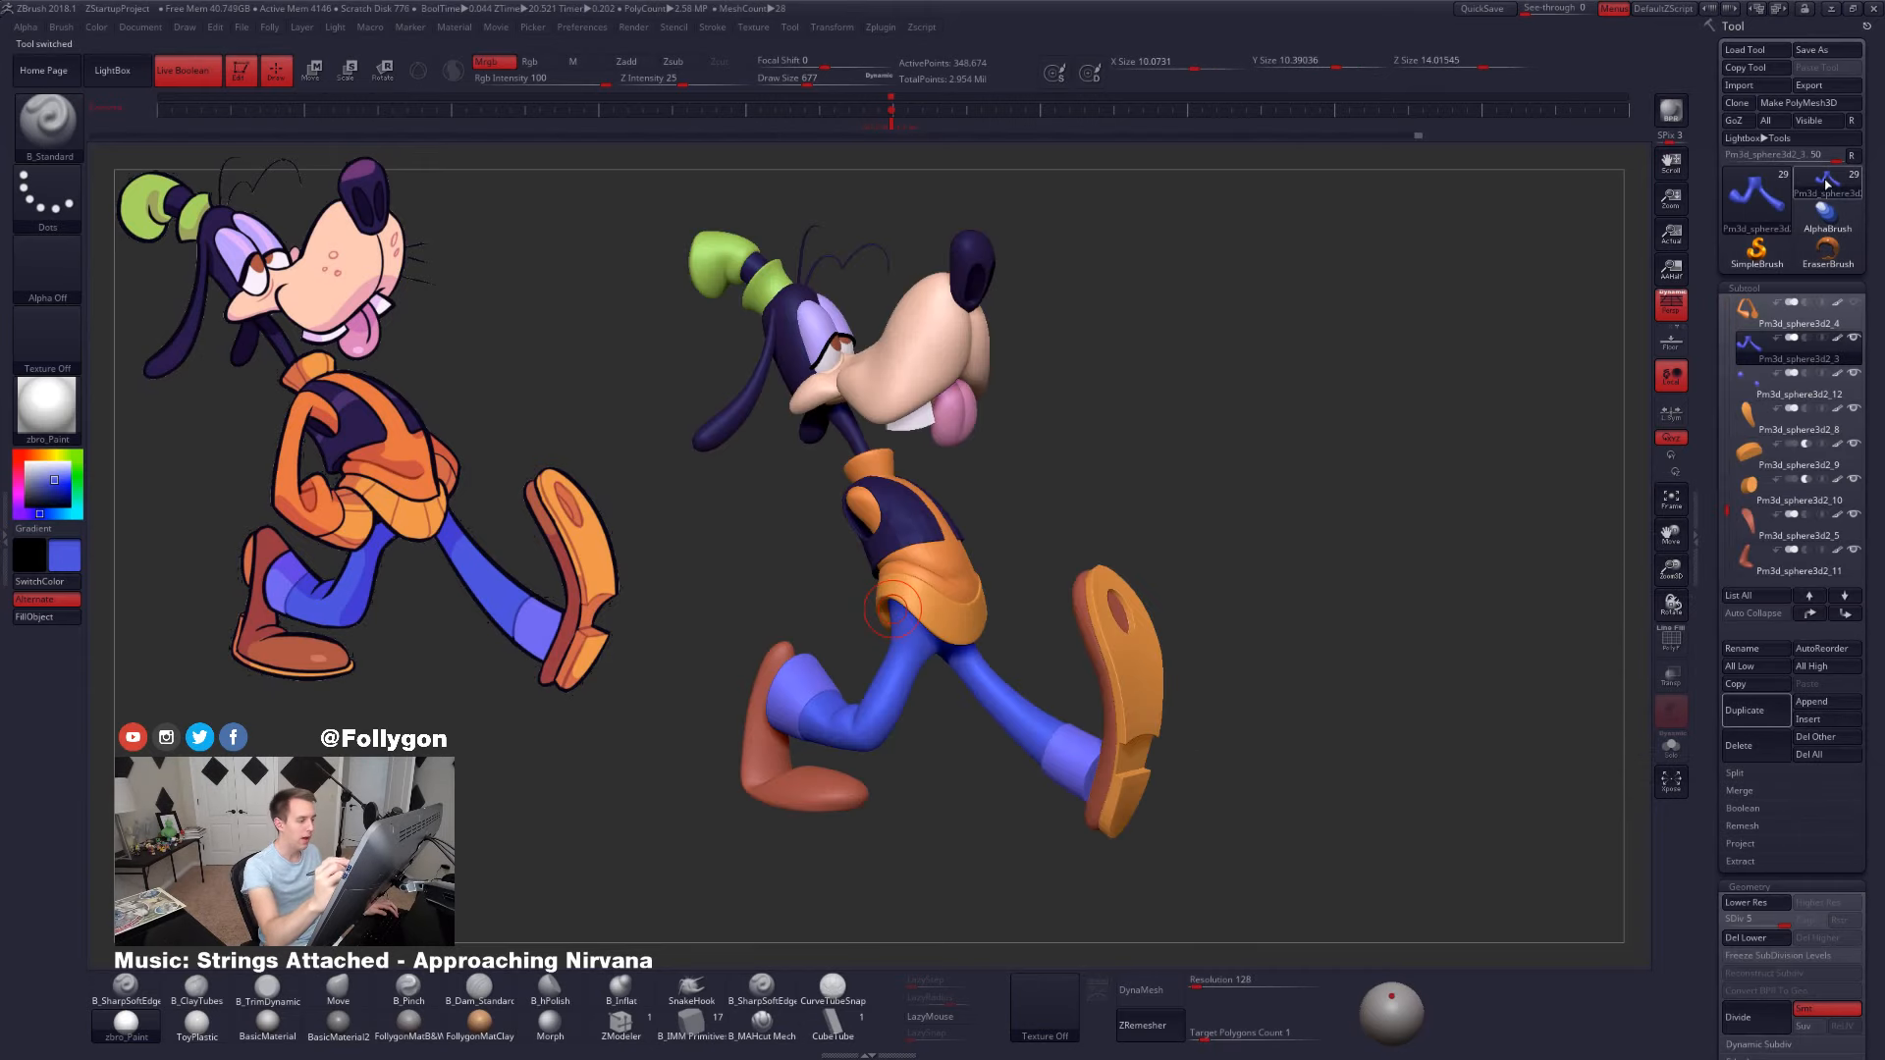
- Reset the active colour to white and choose the FollygonMatB&W material
{"action": "left_click", "coordinate": [27, 463]}
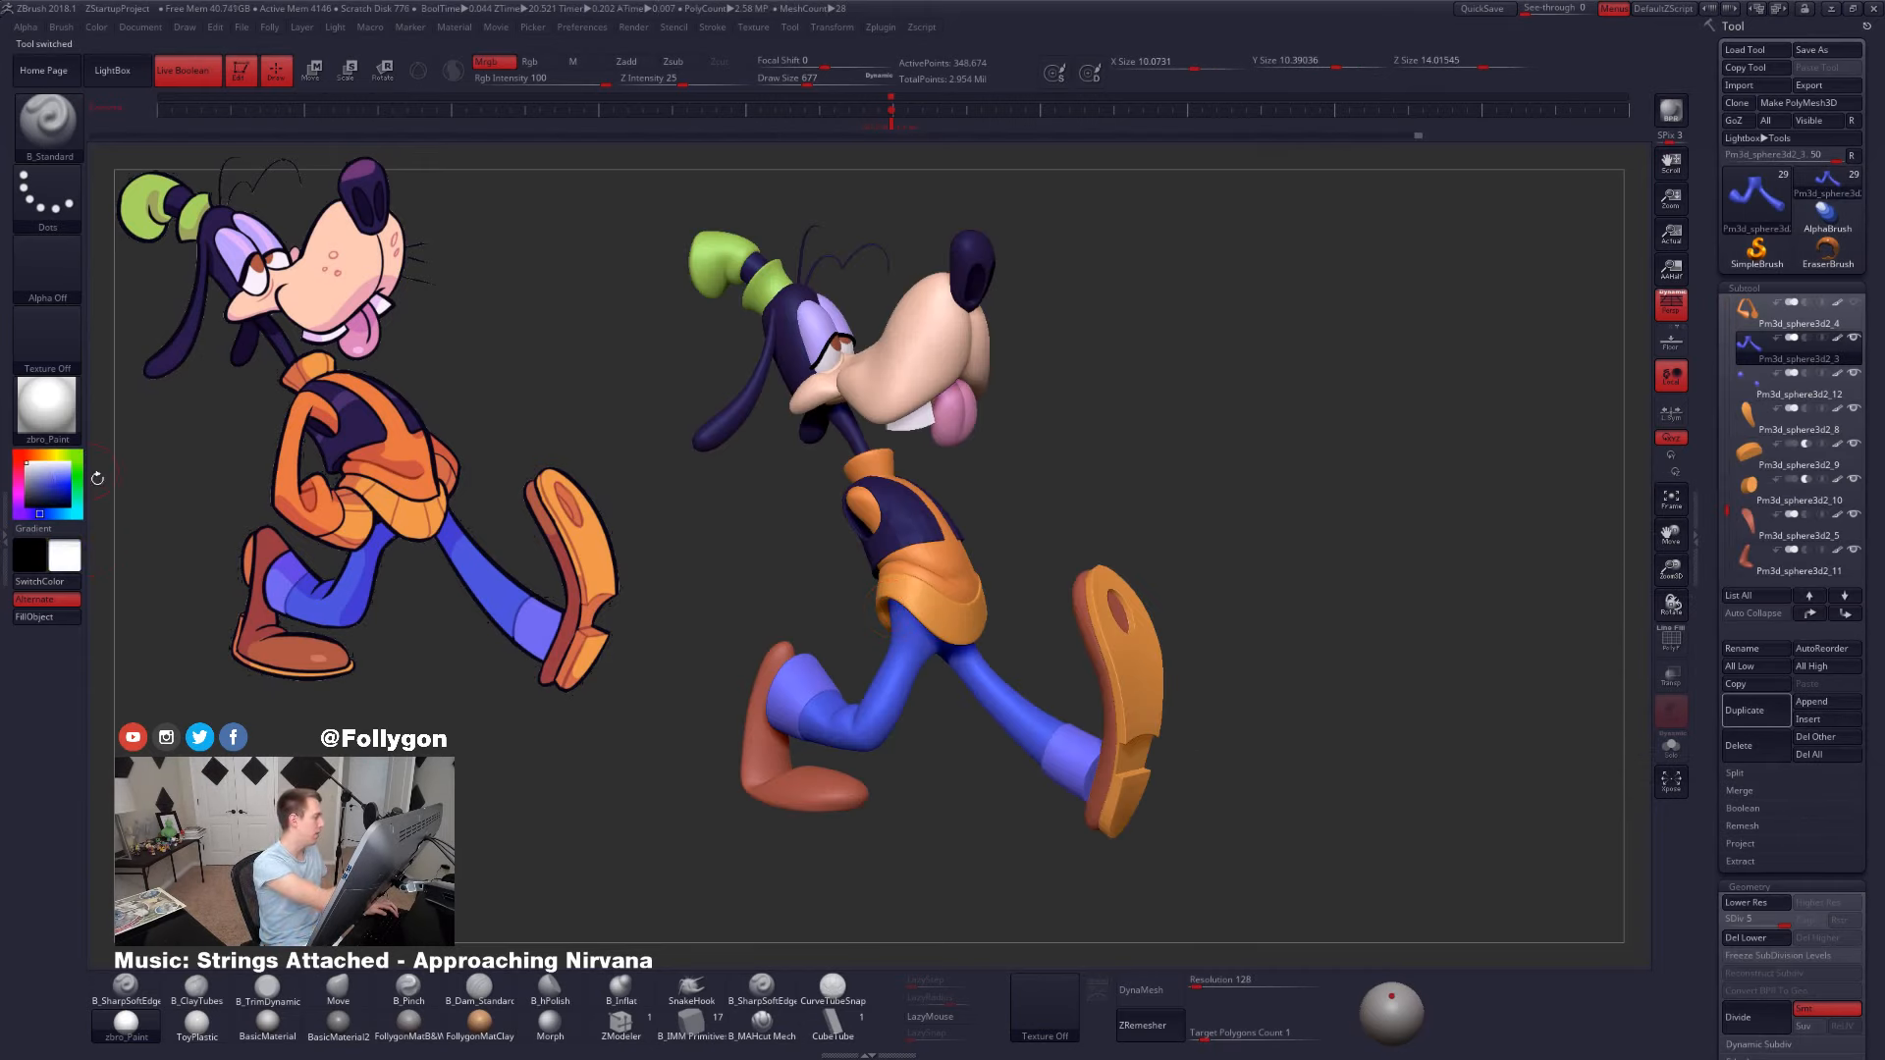
{"action": "left_click", "coordinate": [430, 1024]}
{"action": "left_click_drag", "start_coordinate": [1002, 648], "coordinate": [1026, 706]}
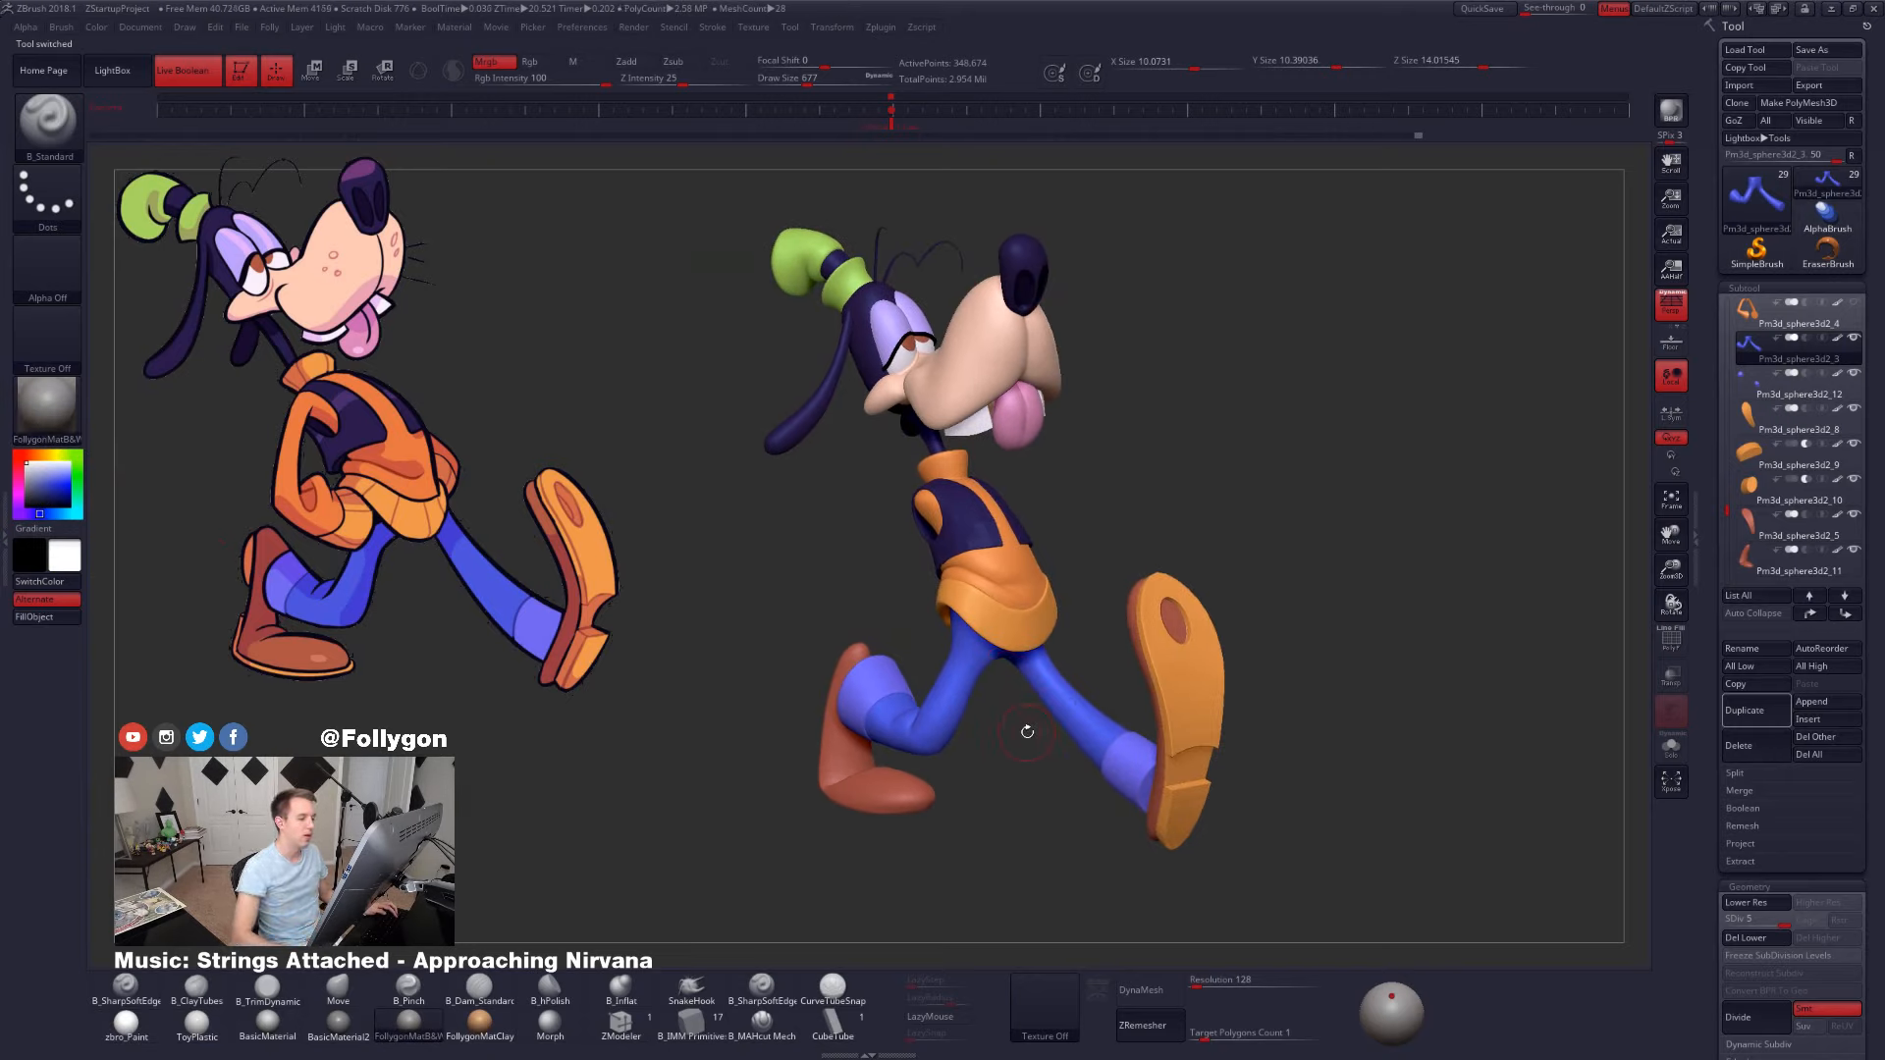
- Hide the shoes and all head parts so that only the torso clothing and trousers with cuffs are shown
{"action": "left_click", "coordinate": [1173, 689], "text": "alt"}
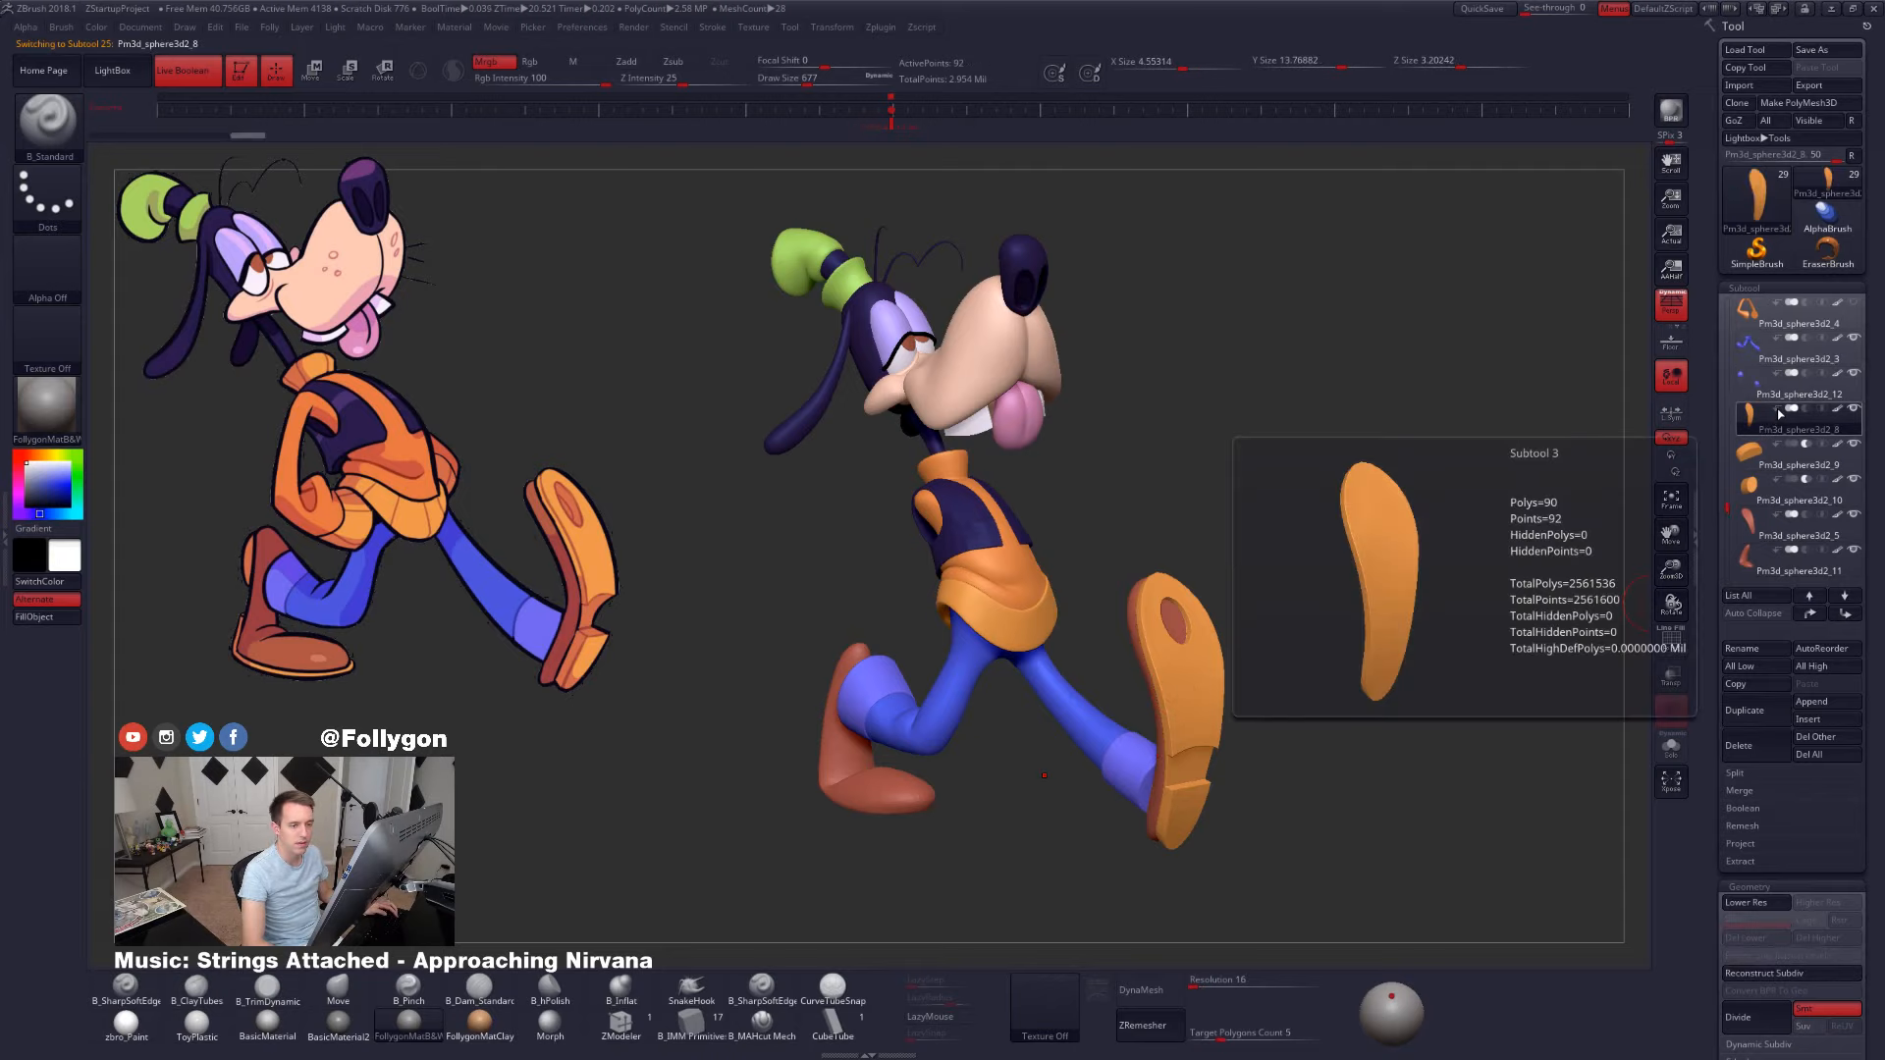
{"action": "left_click", "coordinate": [1807, 391]}
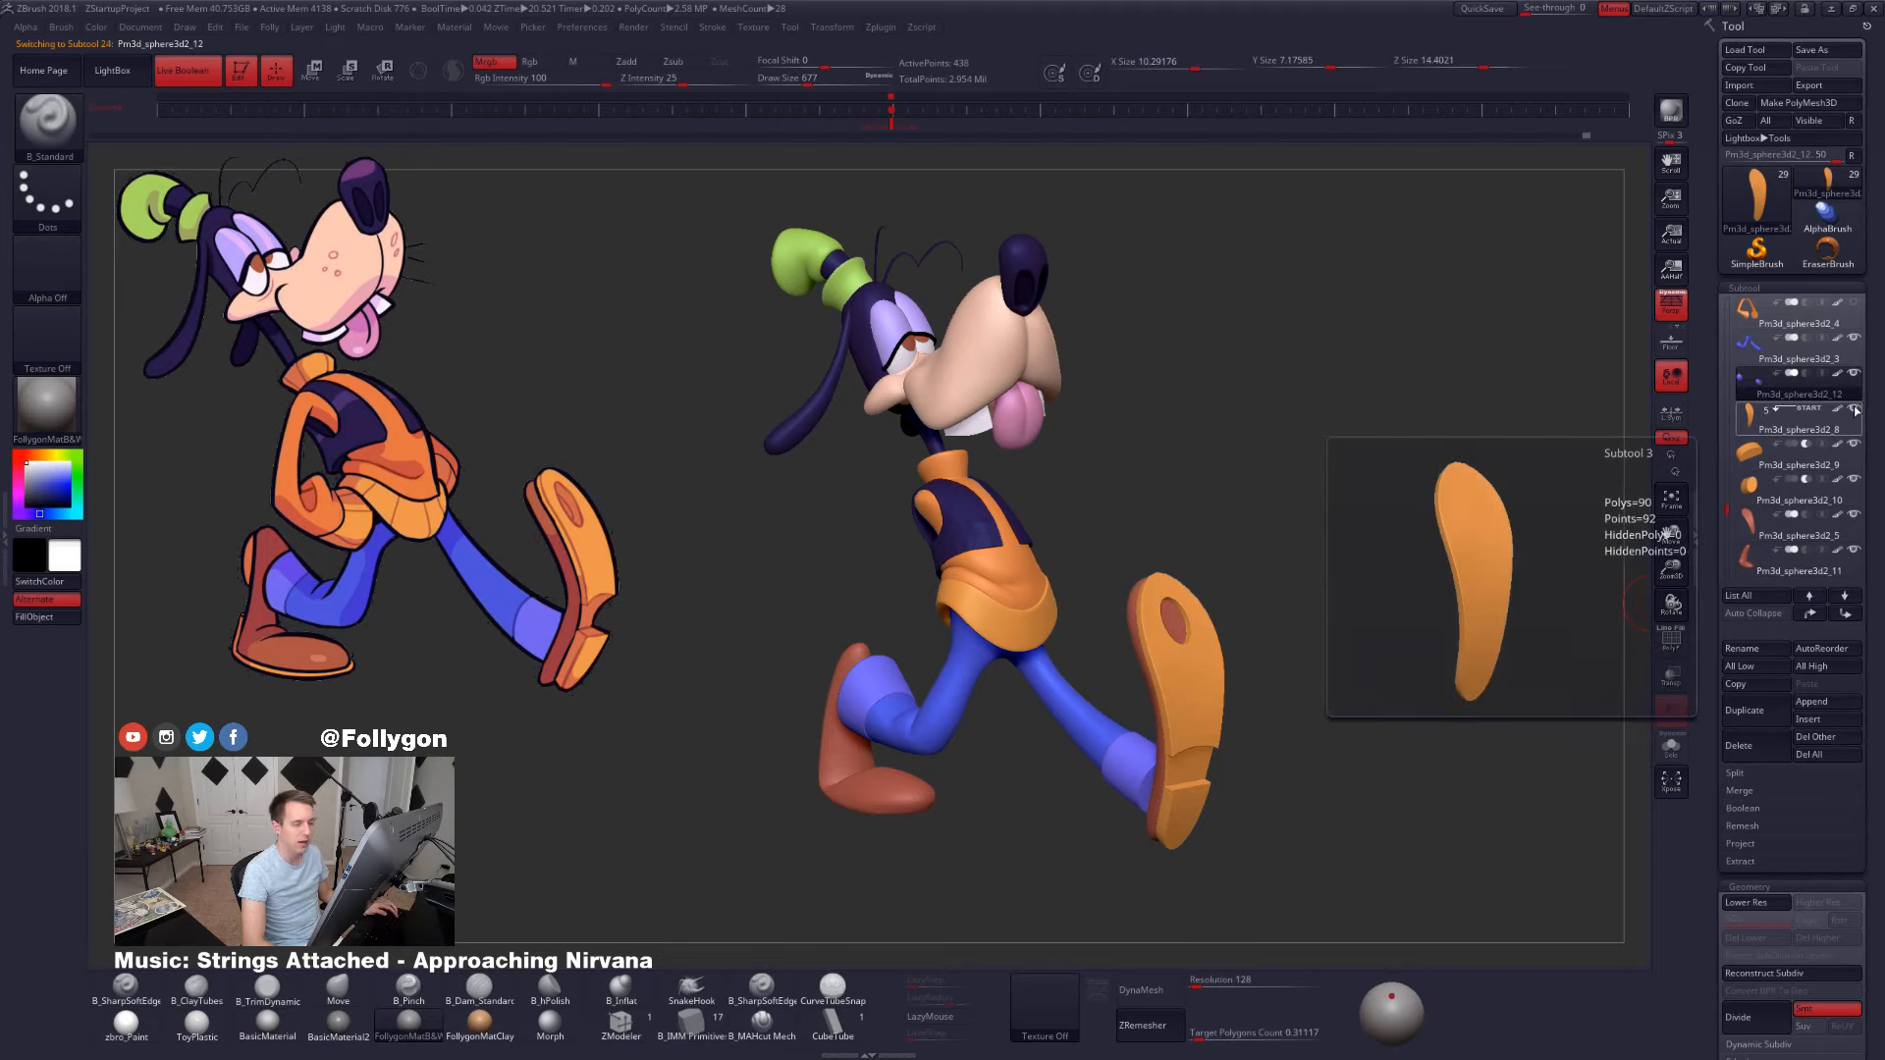
{"action": "left_click", "coordinate": [1846, 408]}
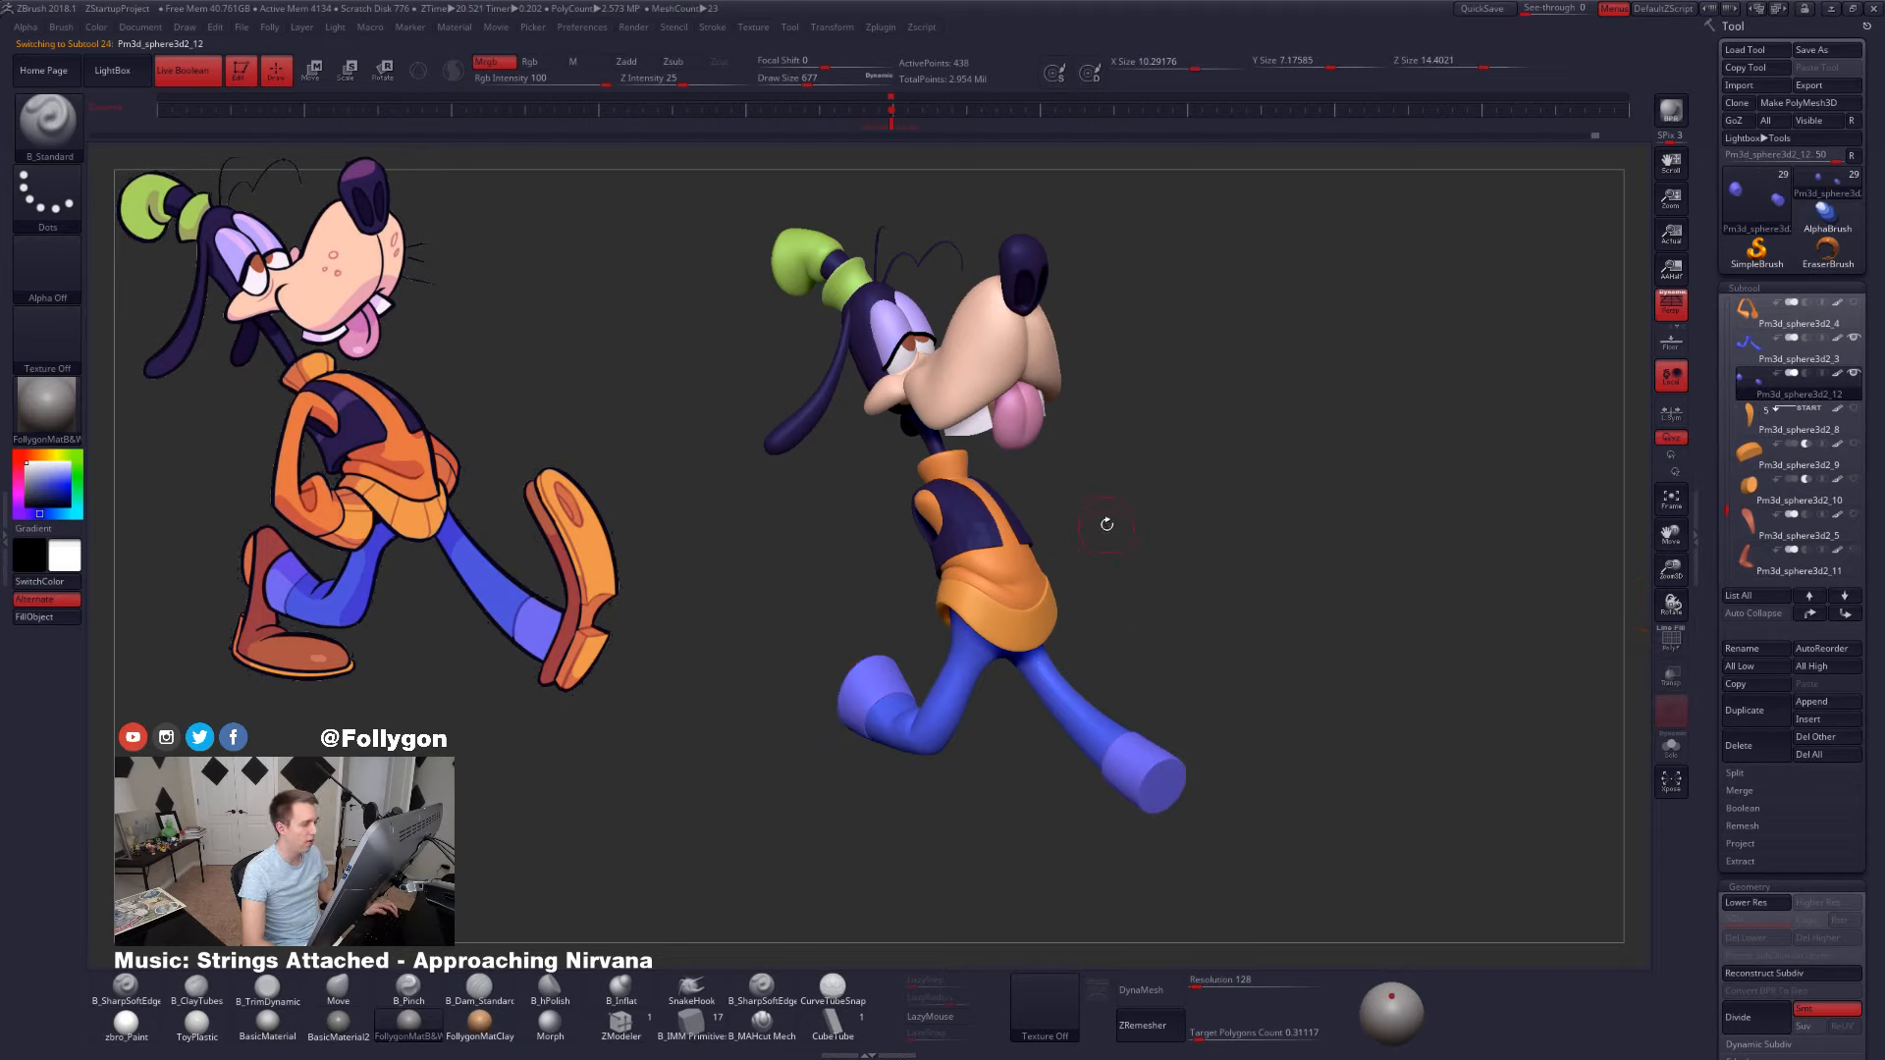
{"action": "left_click", "coordinate": [1732, 304]}
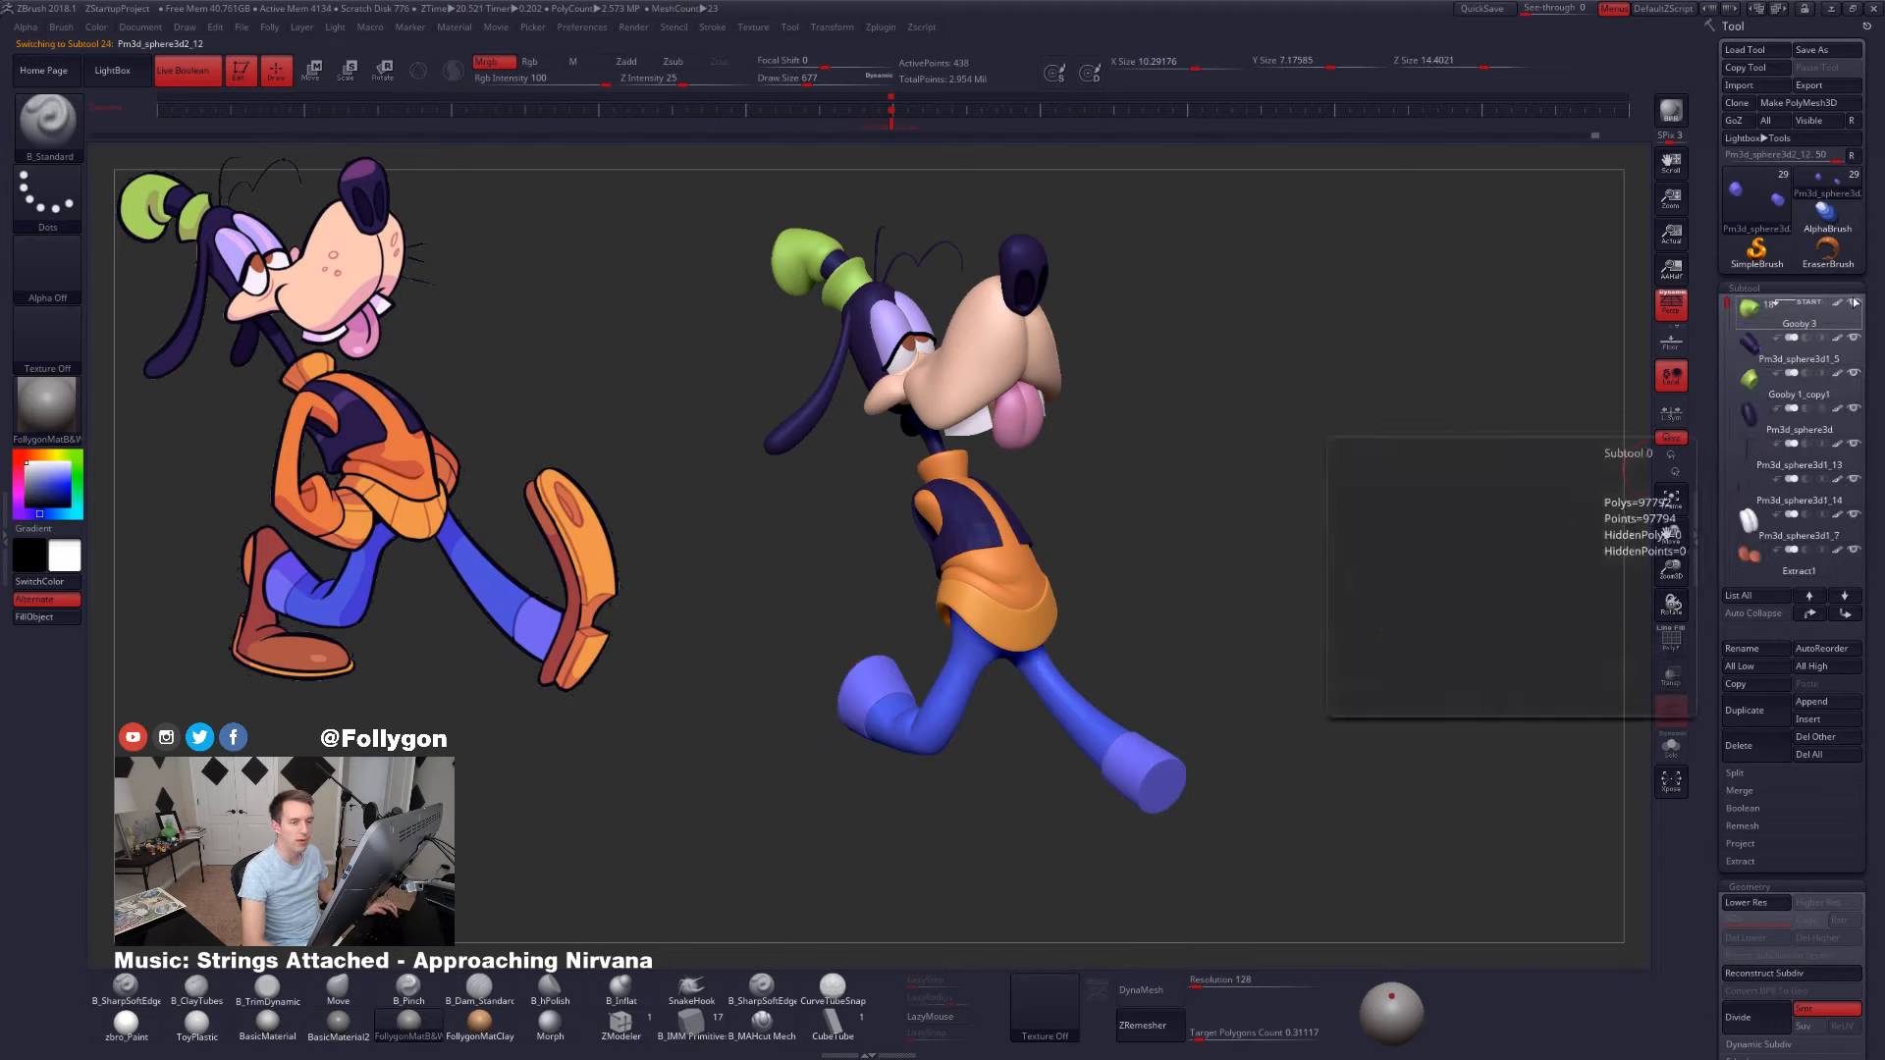
{"action": "left_click", "coordinate": [1852, 303]}
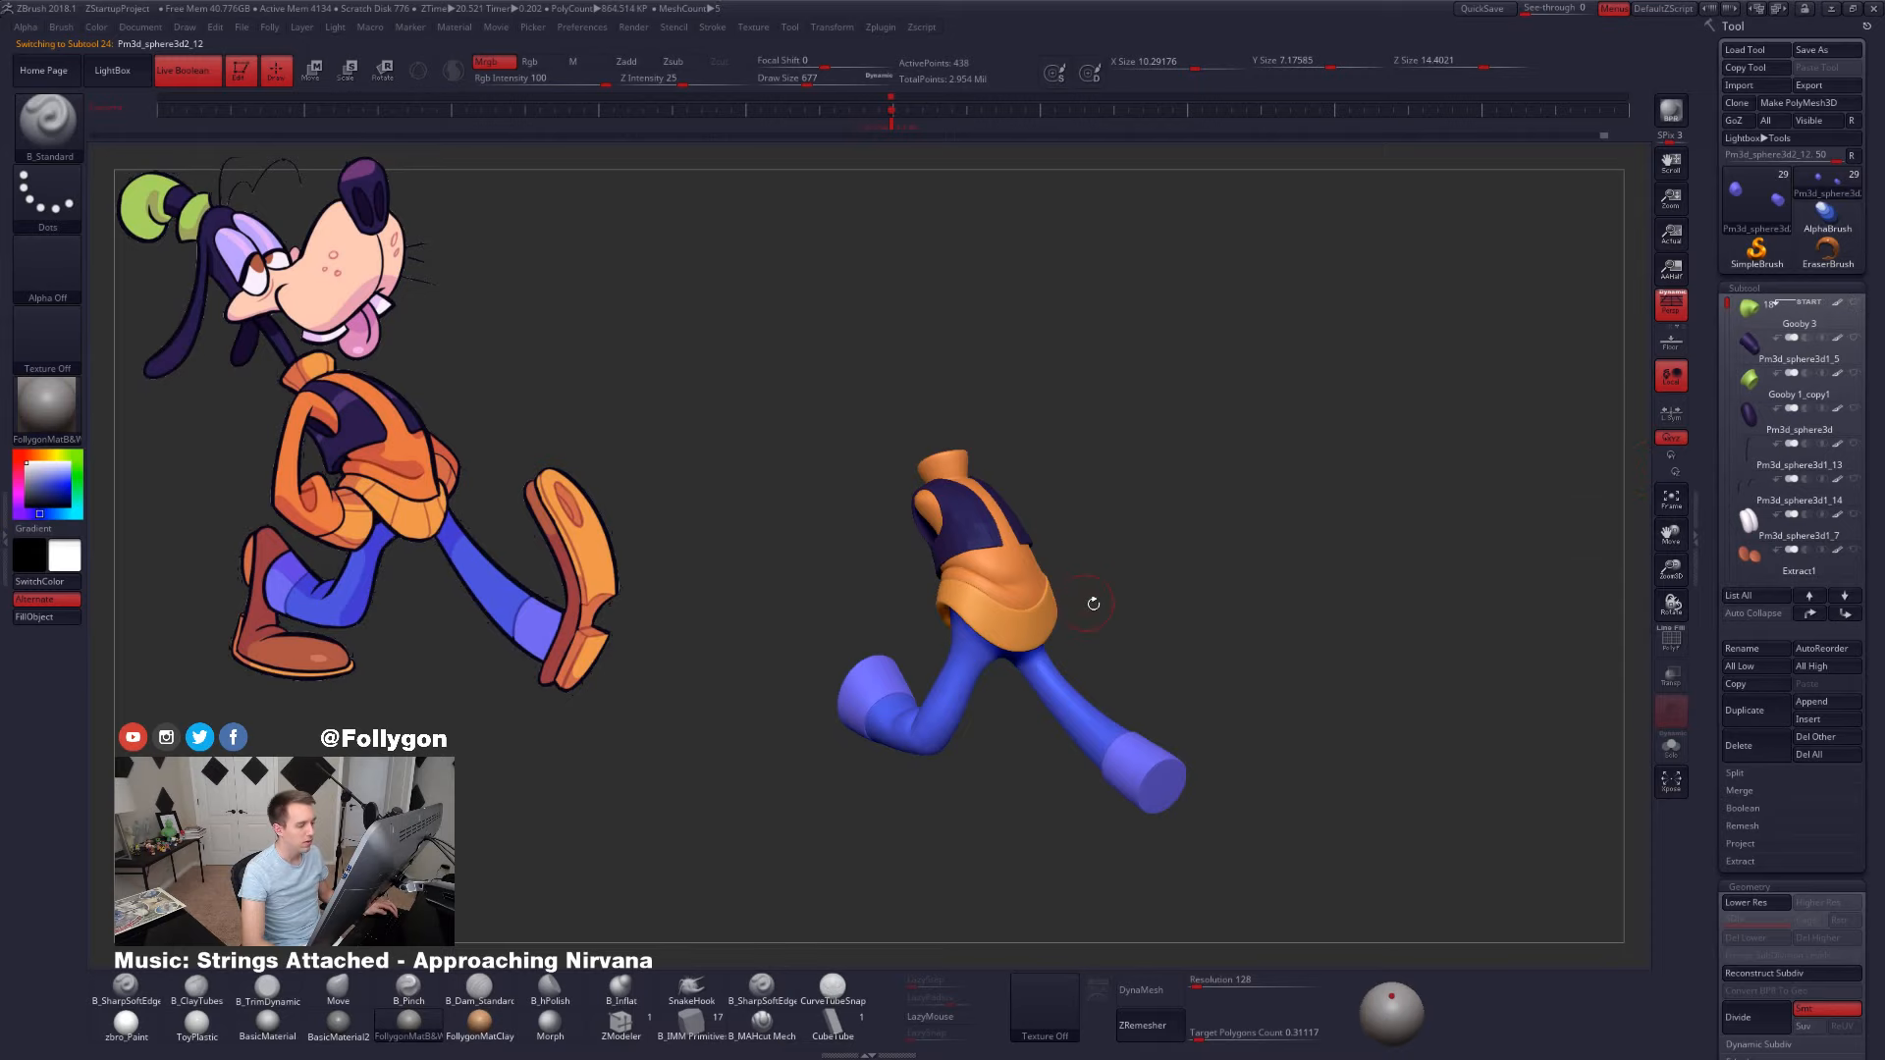
{"action": "left_click_drag", "start_coordinate": [999, 644], "coordinate": [970, 664]}
{"action": "left_click_drag", "start_coordinate": [1109, 630], "coordinate": [1107, 639]}
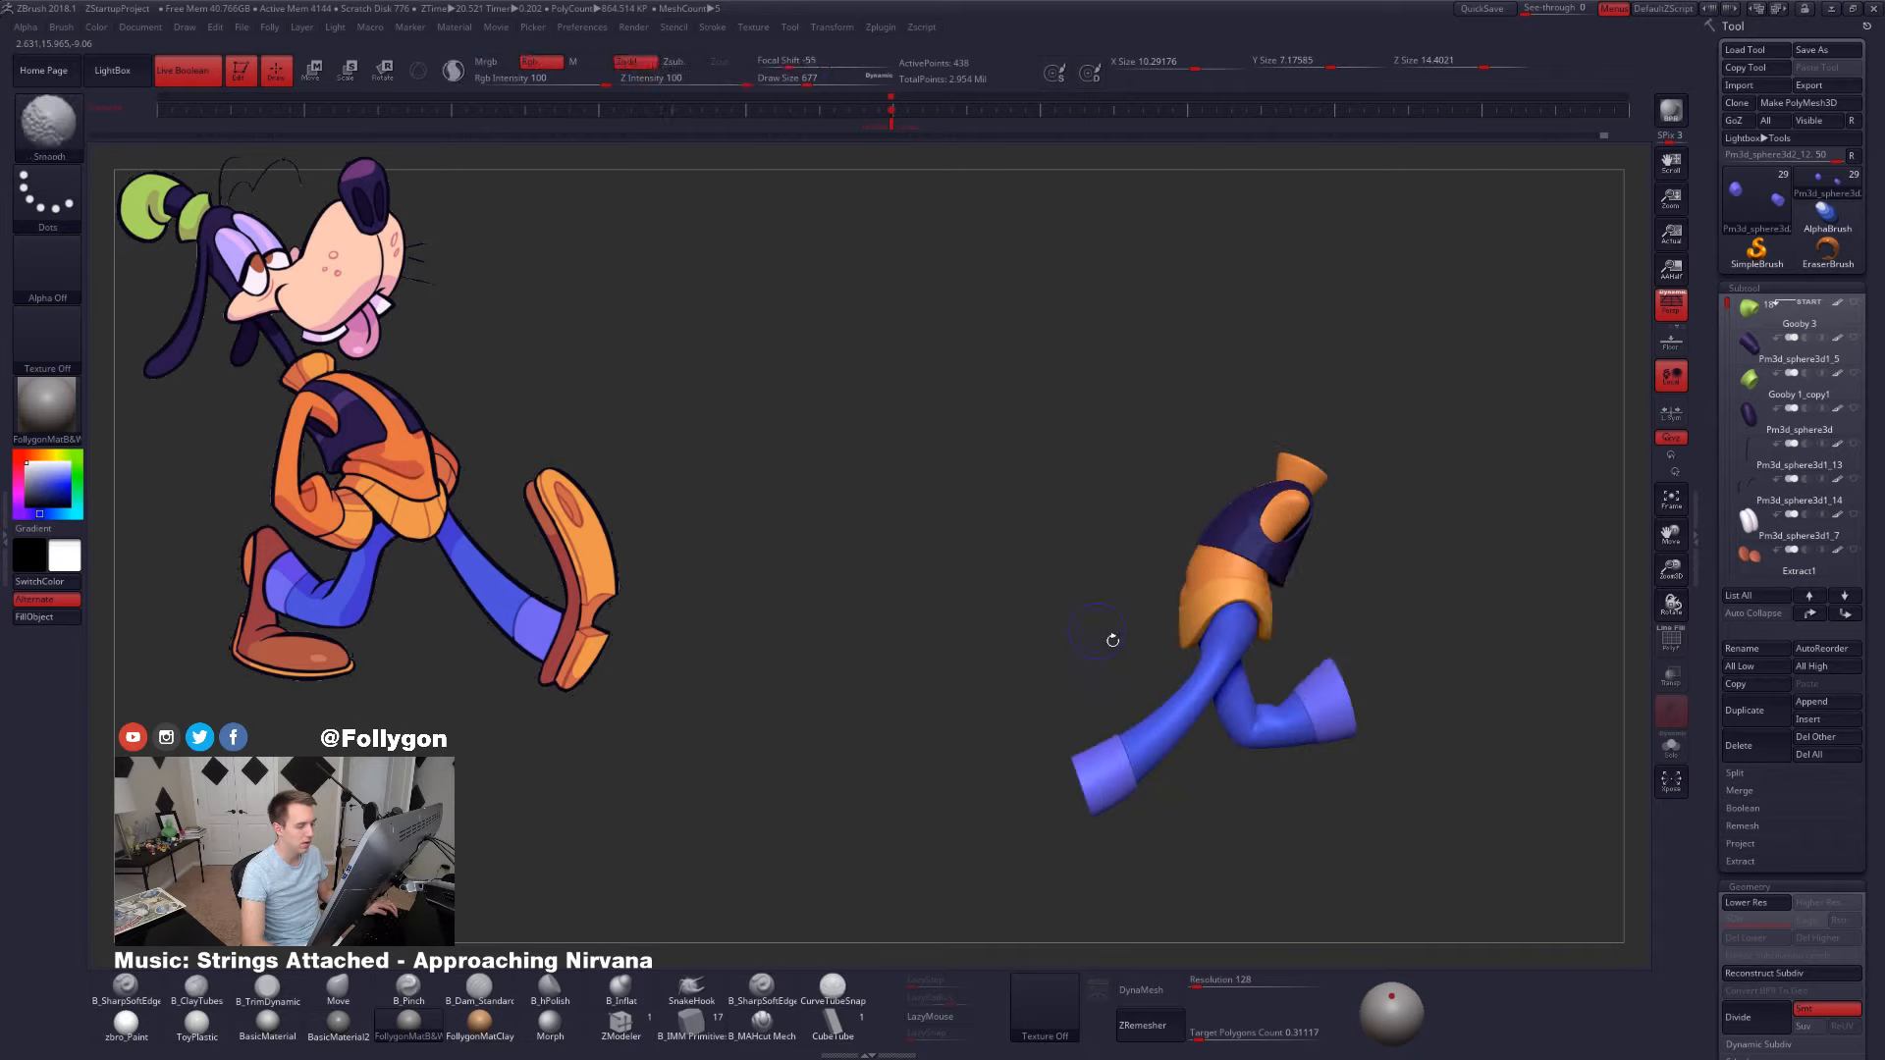
{"action": "left_click_drag", "start_coordinate": [1206, 583], "coordinate": [1262, 637]}
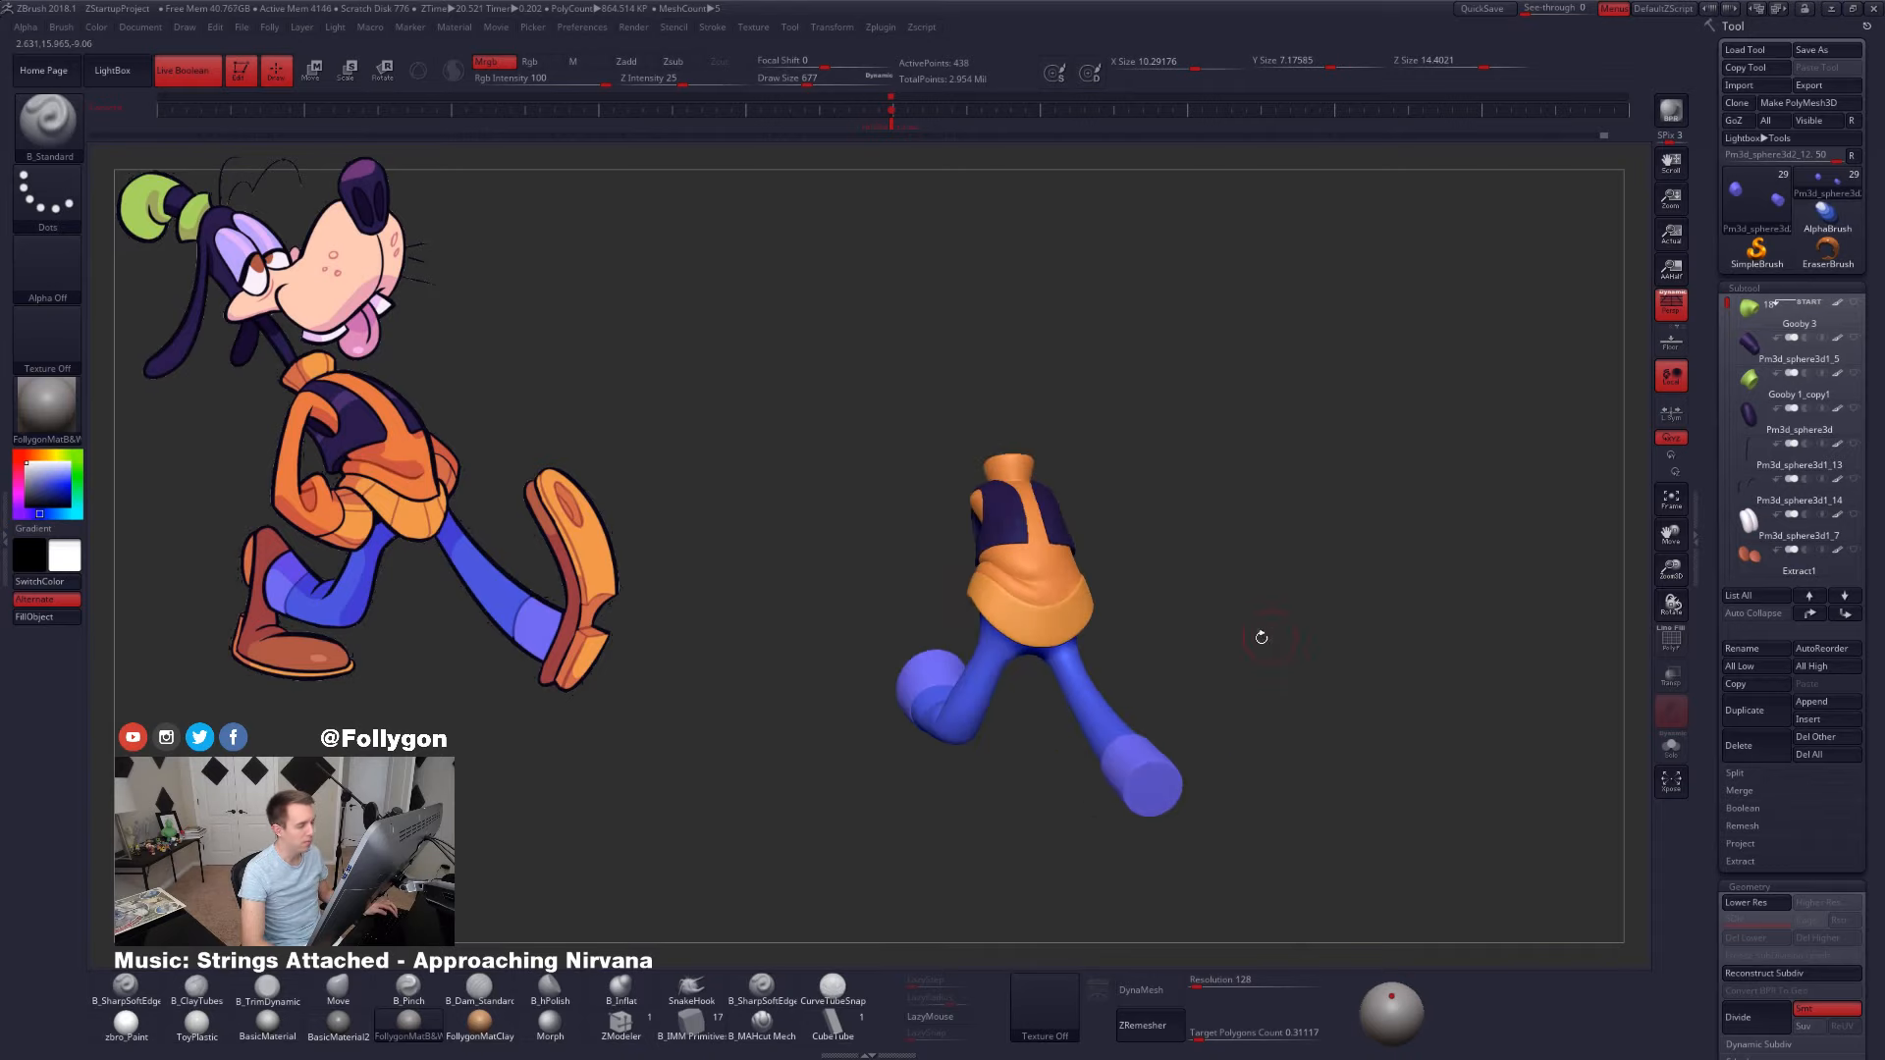
- Create a combined low-resolution posing mesh of the visible clothing with Transpose Master's TPoseMesh
{"action": "left_click", "coordinate": [4, 420]}
{"action": "left_click", "coordinate": [57, 341]}
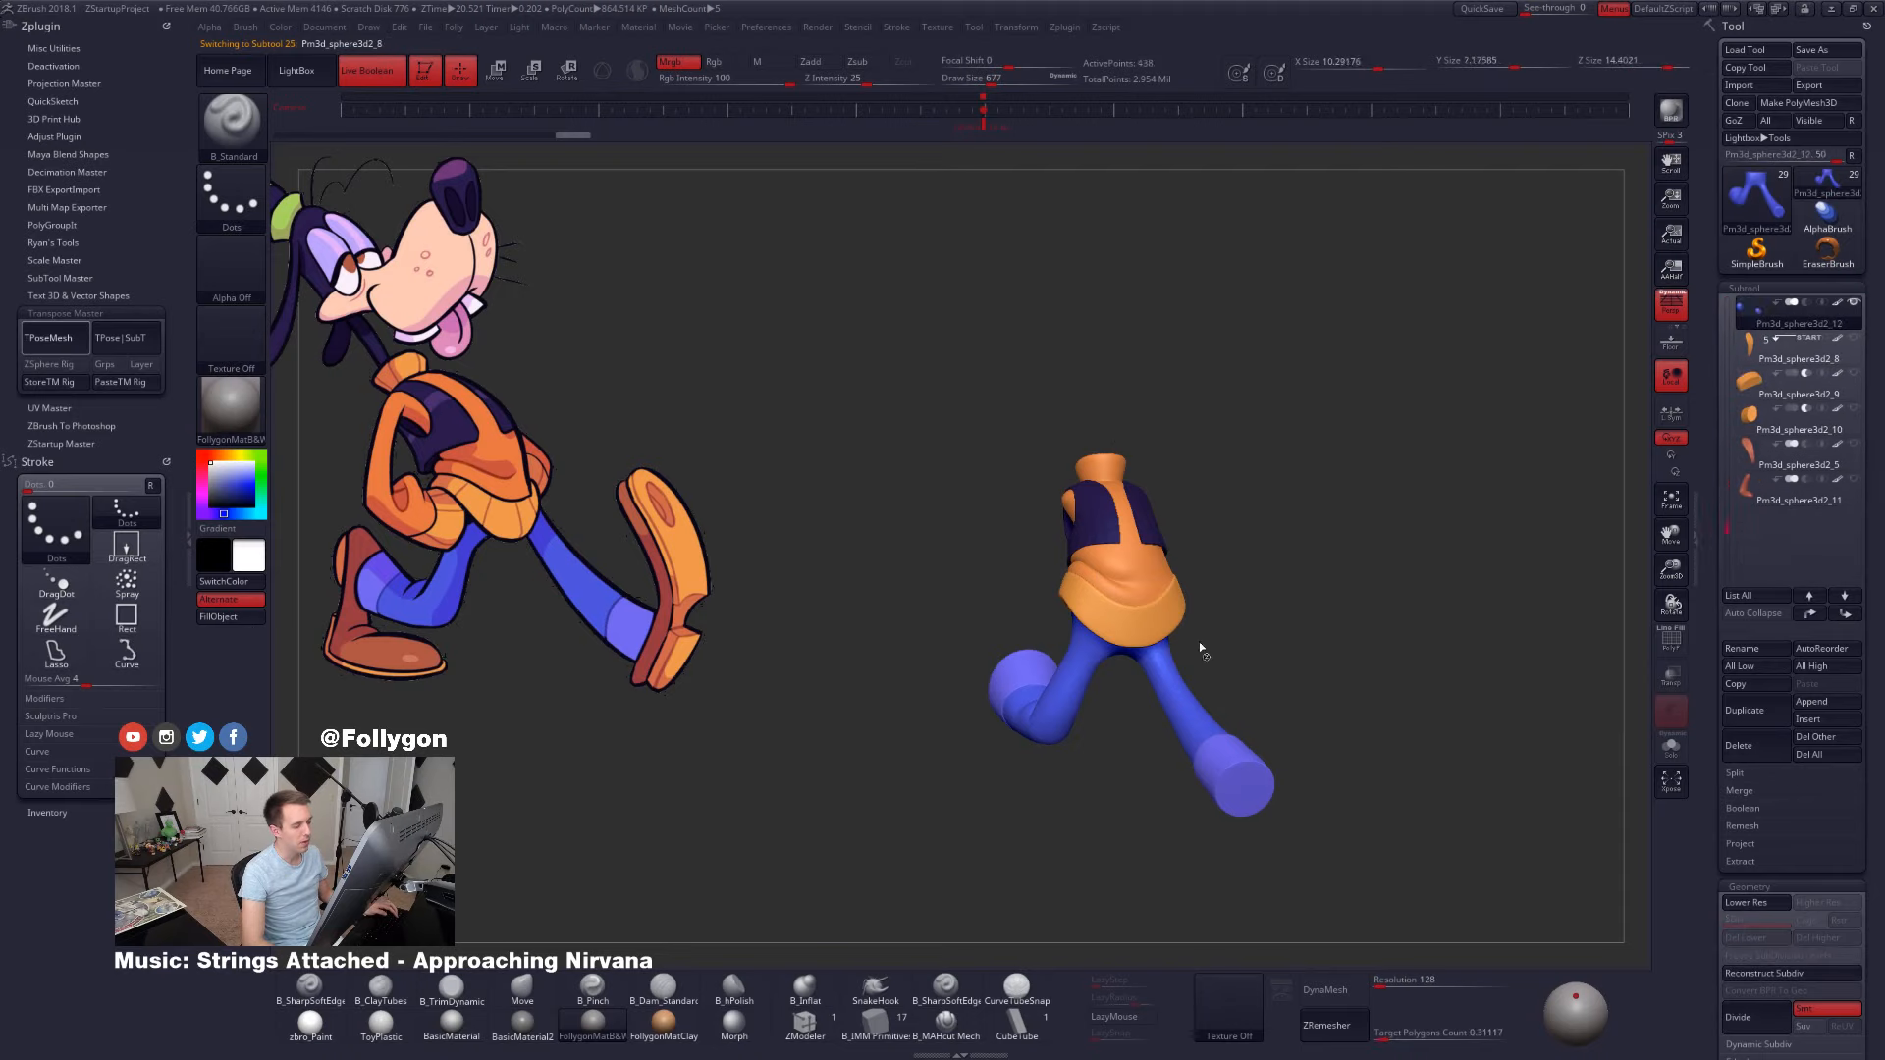
{"action": "left_click_drag", "start_coordinate": [1345, 581], "coordinate": [1182, 623], "text": "alt"}
{"action": "key", "text": "shift+f"}
{"action": "left_click_drag", "start_coordinate": [1246, 686], "coordinate": [1194, 548], "text": "alt"}
{"action": "key", "text": "shift+f"}
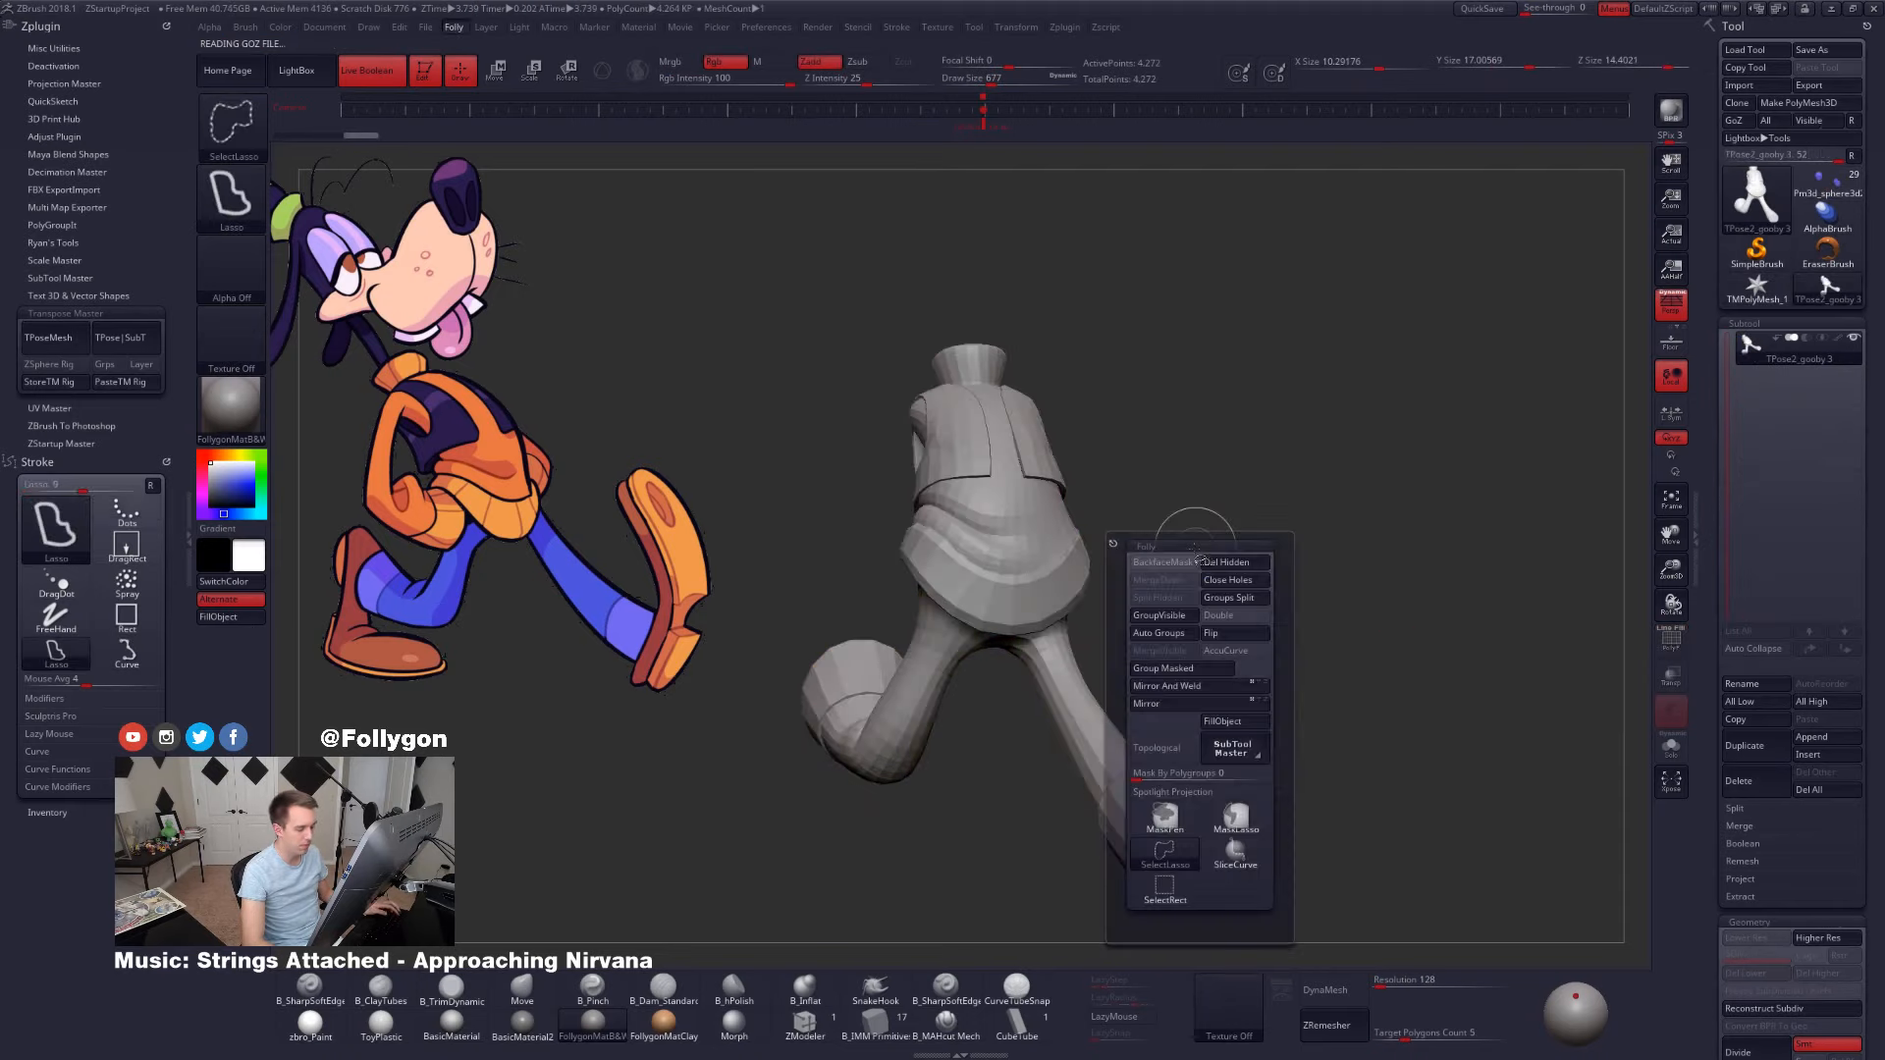
- Isolate the trousers and cuffs by hiding the torso polygroups, mask them and show the whole posing mesh again
{"action": "key", "text": "ctrl+shift"}
{"action": "left_click", "coordinate": [1037, 517], "text": "ctrl+shift"}
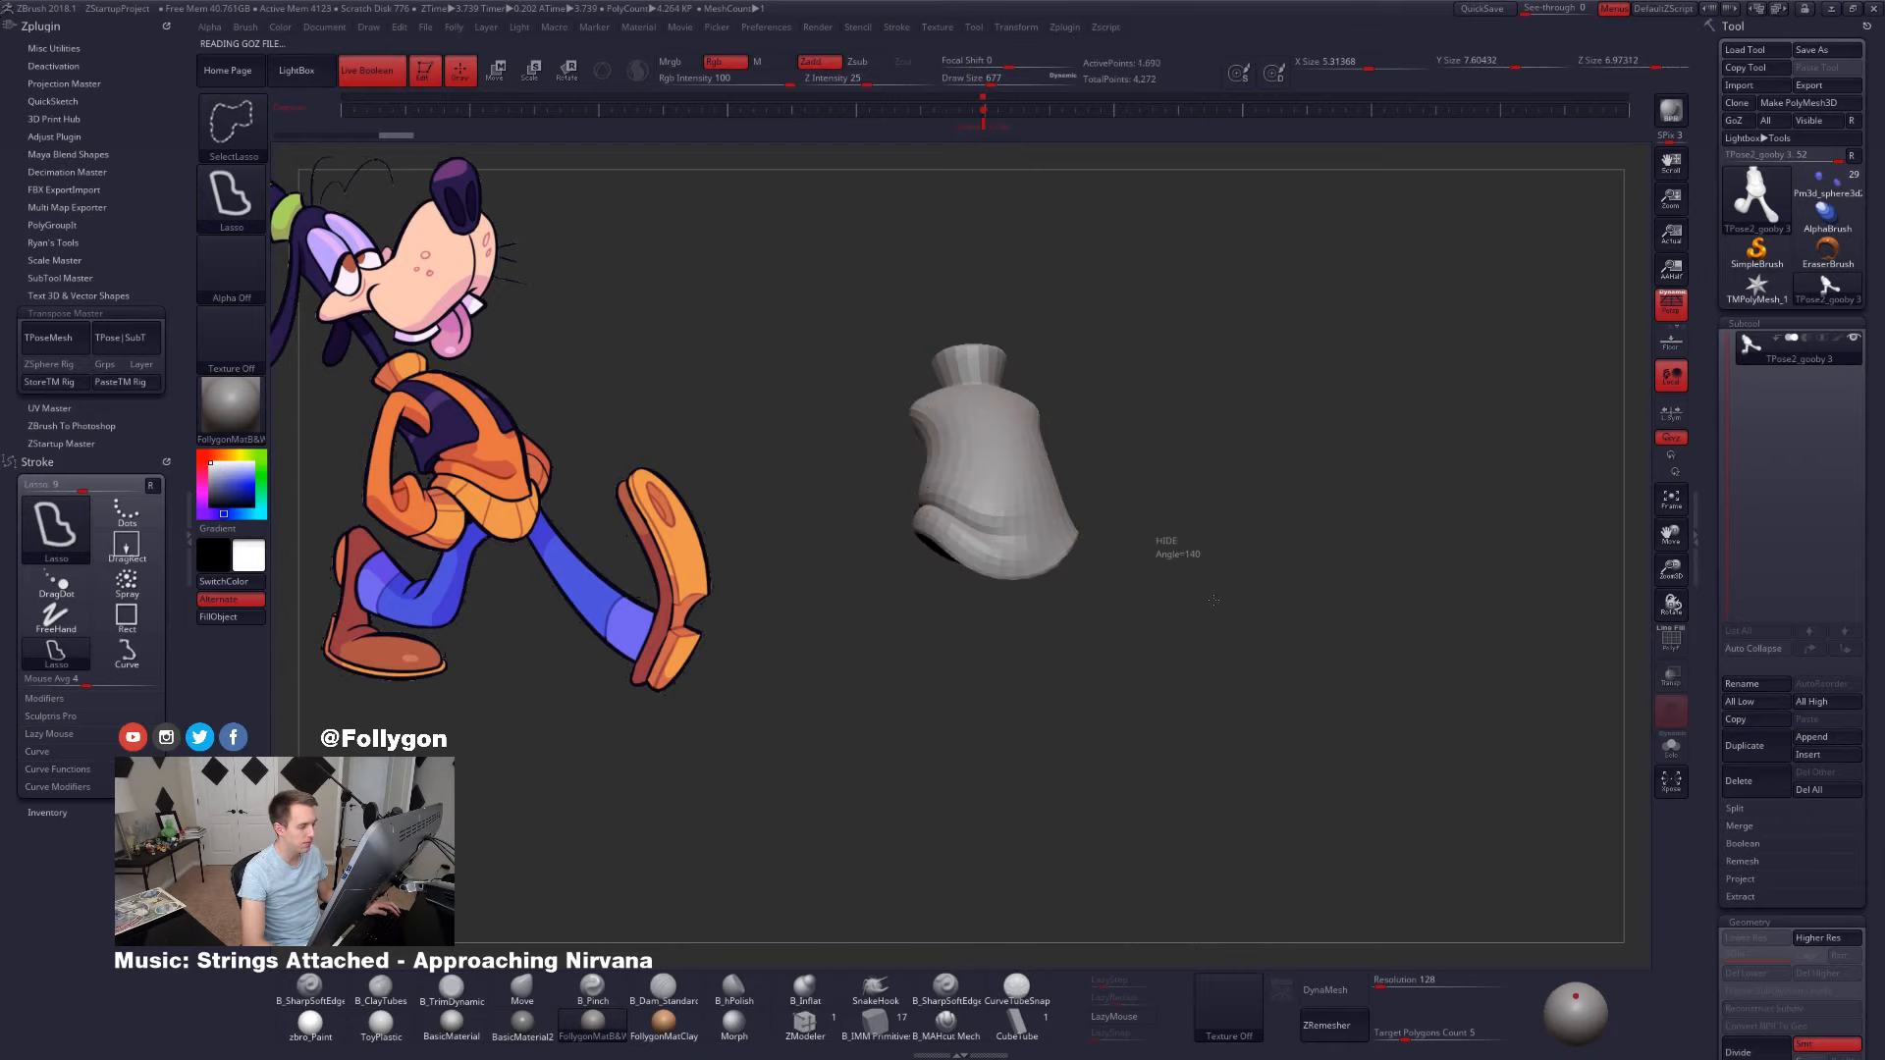
{"action": "left_click", "coordinate": [1055, 540], "text": "ctrl+shift"}
{"action": "left_click", "coordinate": [1077, 593], "text": "ctrl+shift"}
{"action": "left_click", "coordinate": [1042, 481], "text": "ctrl+shift"}
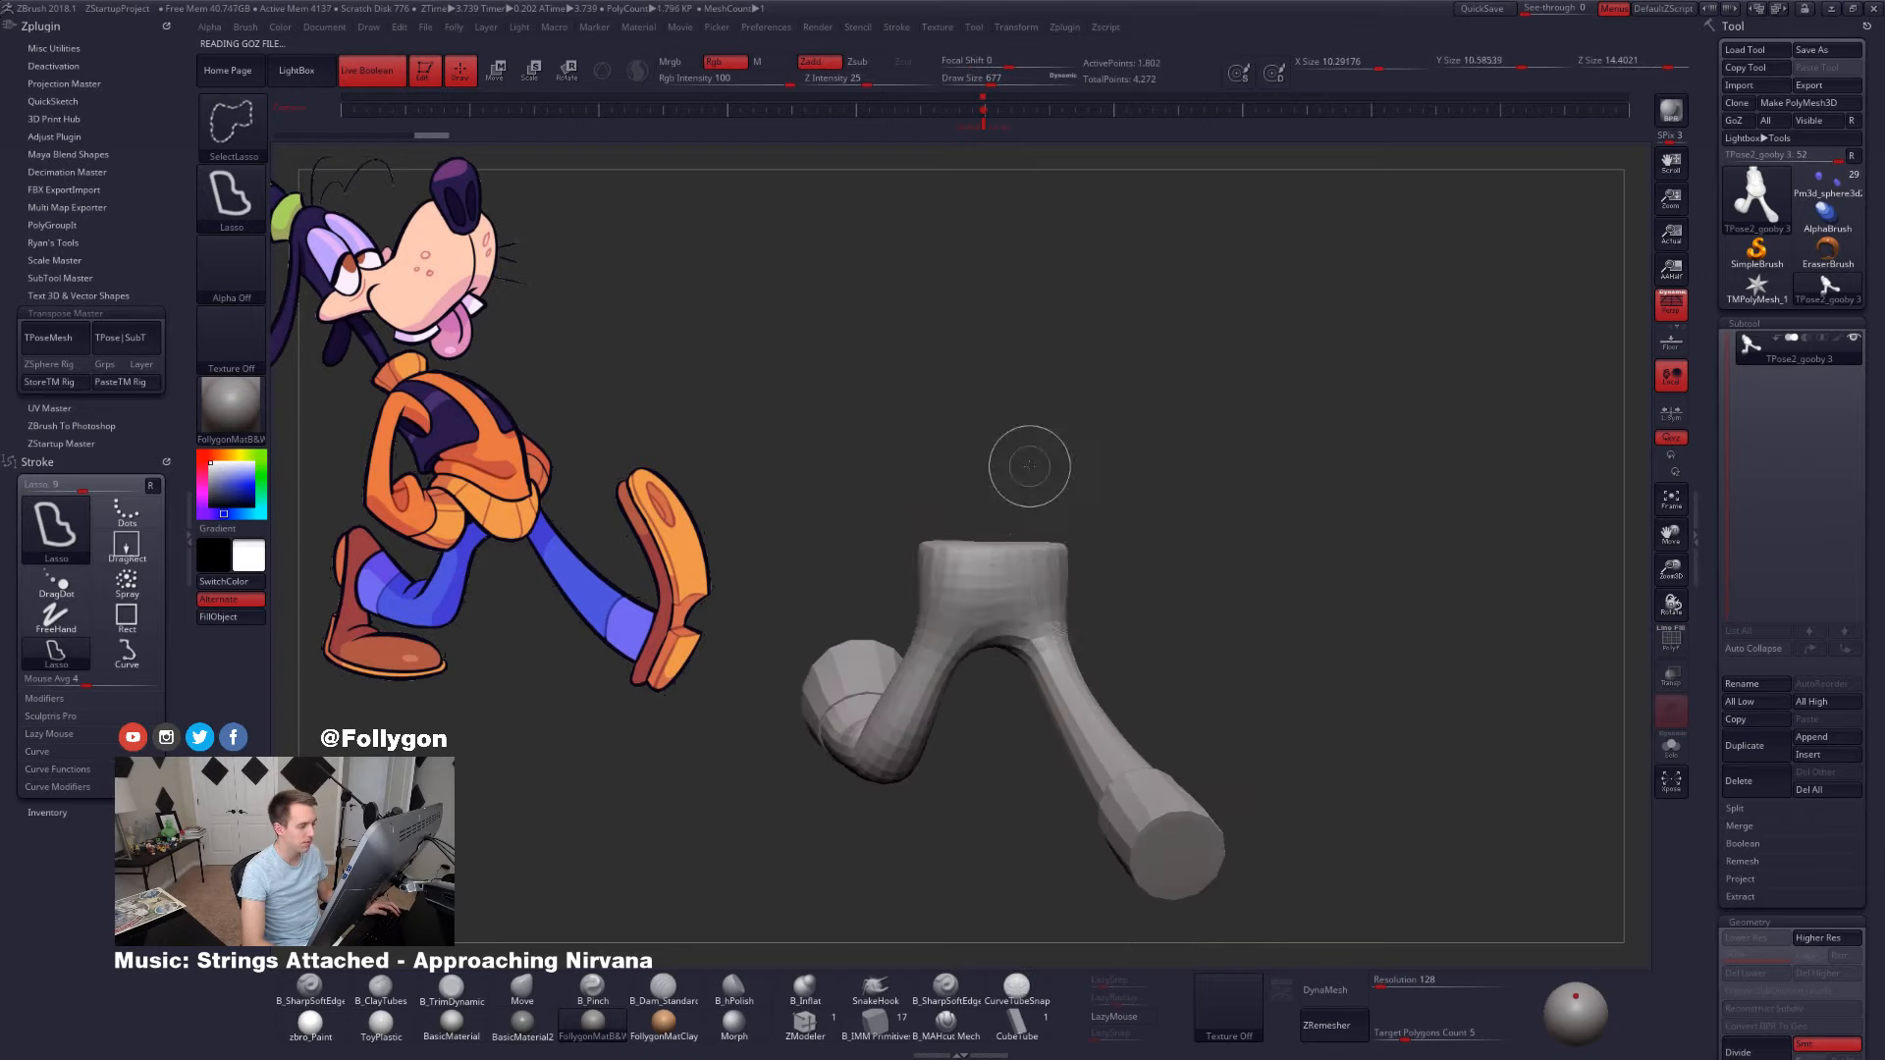
{"action": "left_click", "coordinate": [1243, 486], "text": "ctrl"}
{"action": "left_click", "coordinate": [1333, 591], "text": "ctrl+shift"}
- Shape the sweater's lower edge around the masked legs with the Move brush at draw size 2379
{"action": "key", "text": "b"}
{"action": "key", "text": "m"}
{"action": "key", "text": "v"}
{"action": "key", "text": "space"}
{"action": "left_click_drag", "start_coordinate": [1068, 560], "coordinate": [1087, 561]}
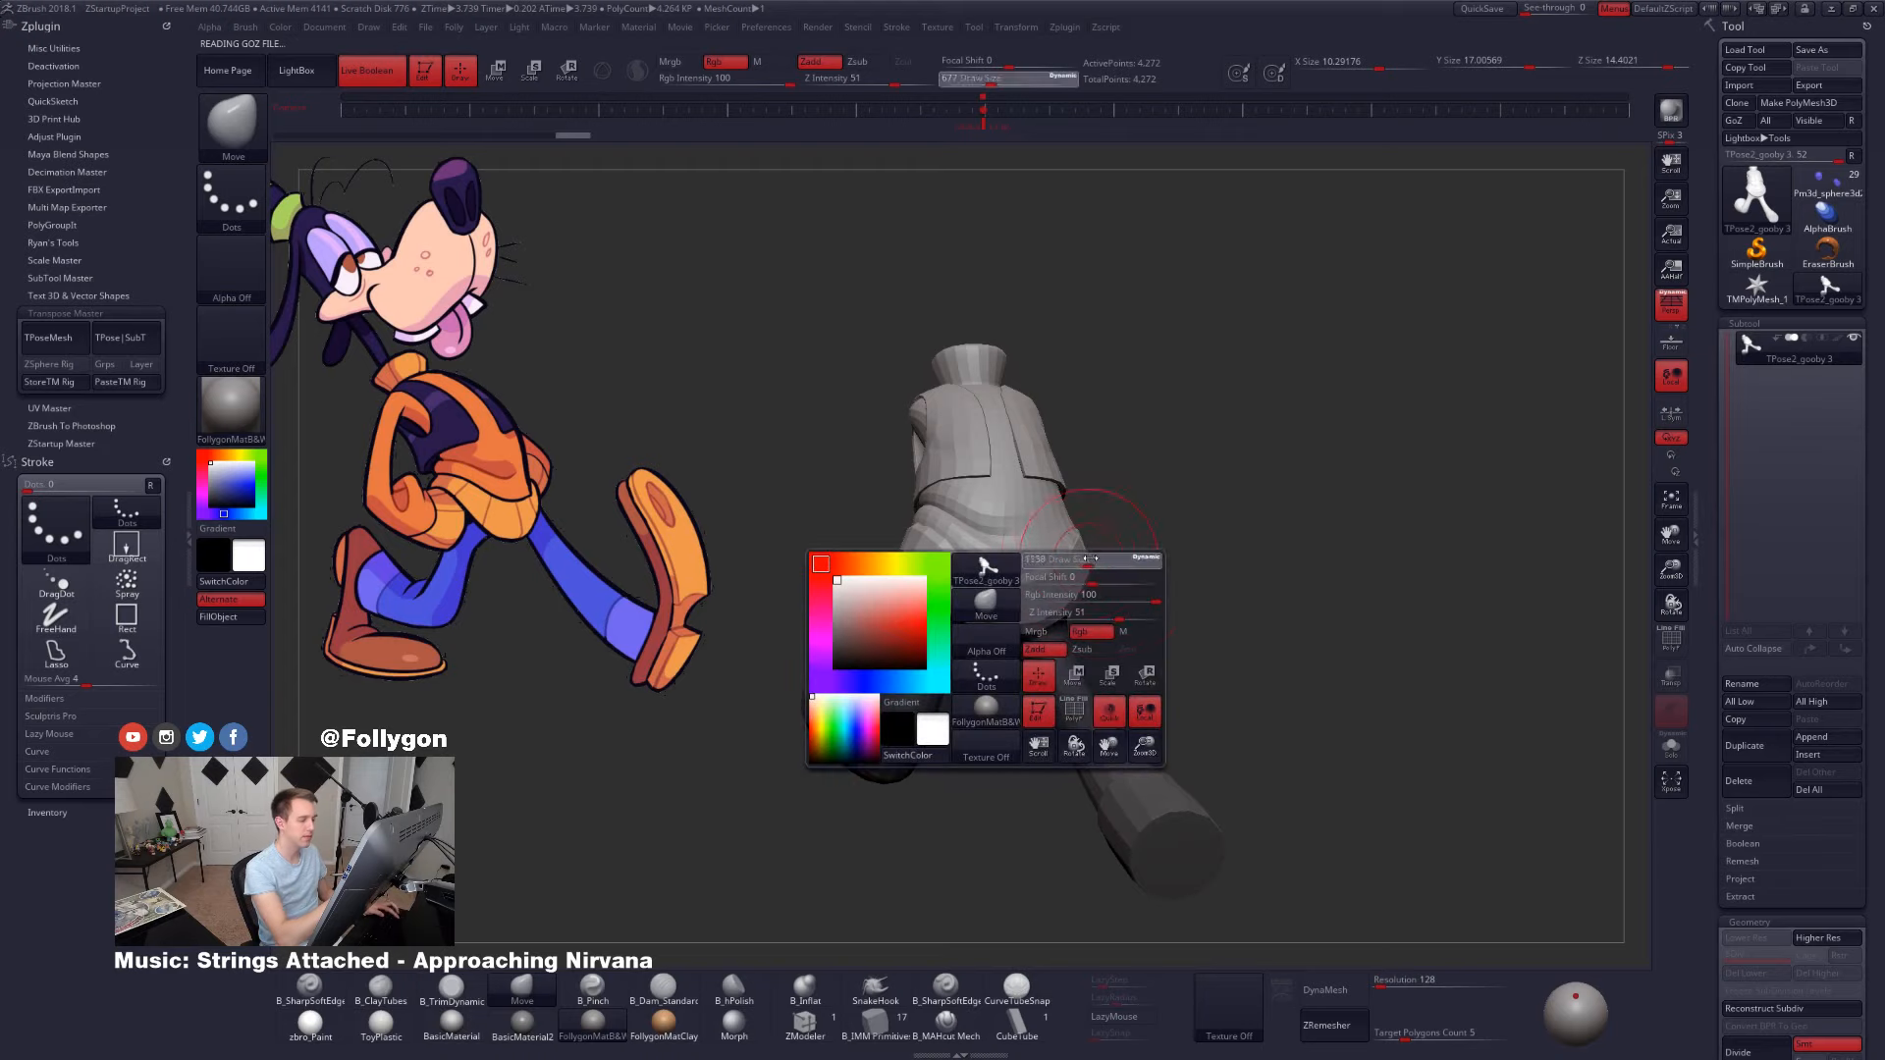
{"action": "right_click_drag", "start_coordinate": [1080, 559], "coordinate": [1043, 392]}
{"action": "key", "text": "space"}
{"action": "mouse_move", "coordinate": [1019, 442]}
{"action": "left_mouse_down"}
{"action": "mouse_move", "coordinate": [1037, 445]}
{"action": "mouse_move", "coordinate": [996, 436]}
{"action": "left_mouse_up"}
{"action": "key", "text": "space"}
{"action": "key", "text": "space"}
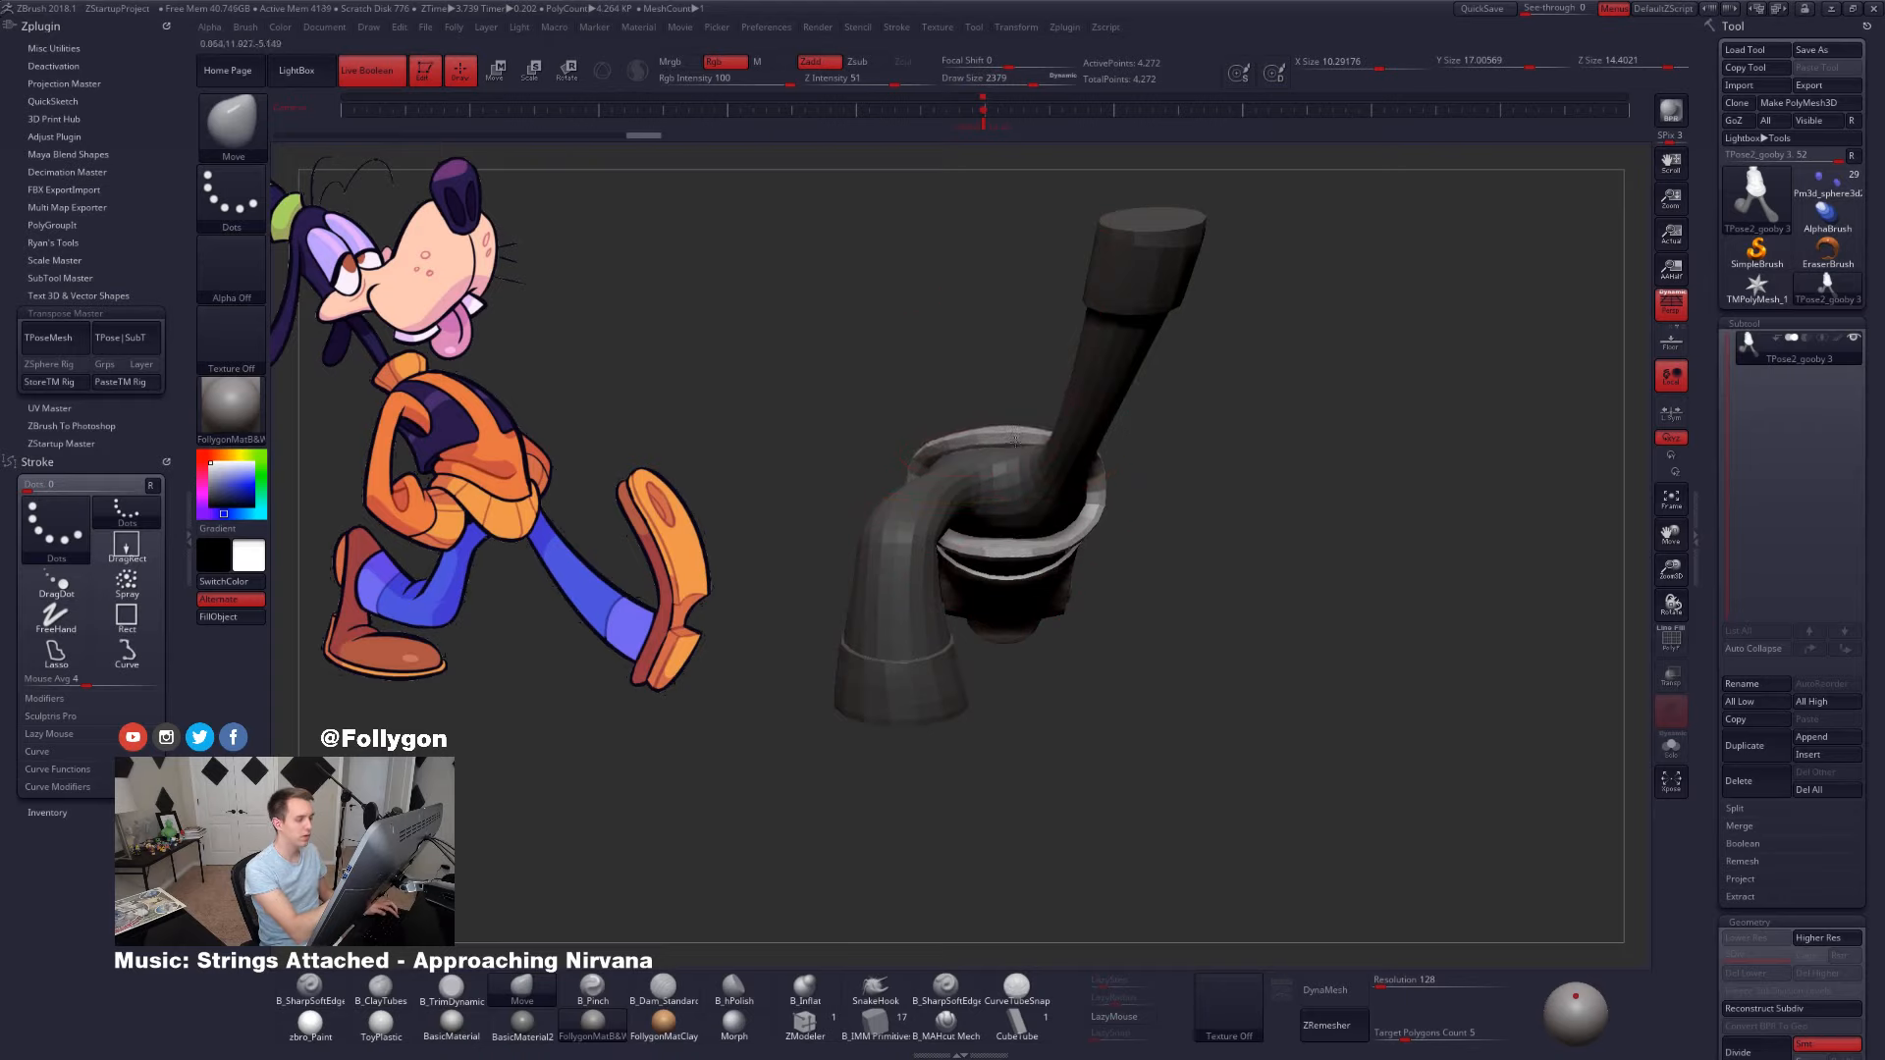
{"action": "right_click_drag", "start_coordinate": [1014, 439], "coordinate": [1035, 418]}
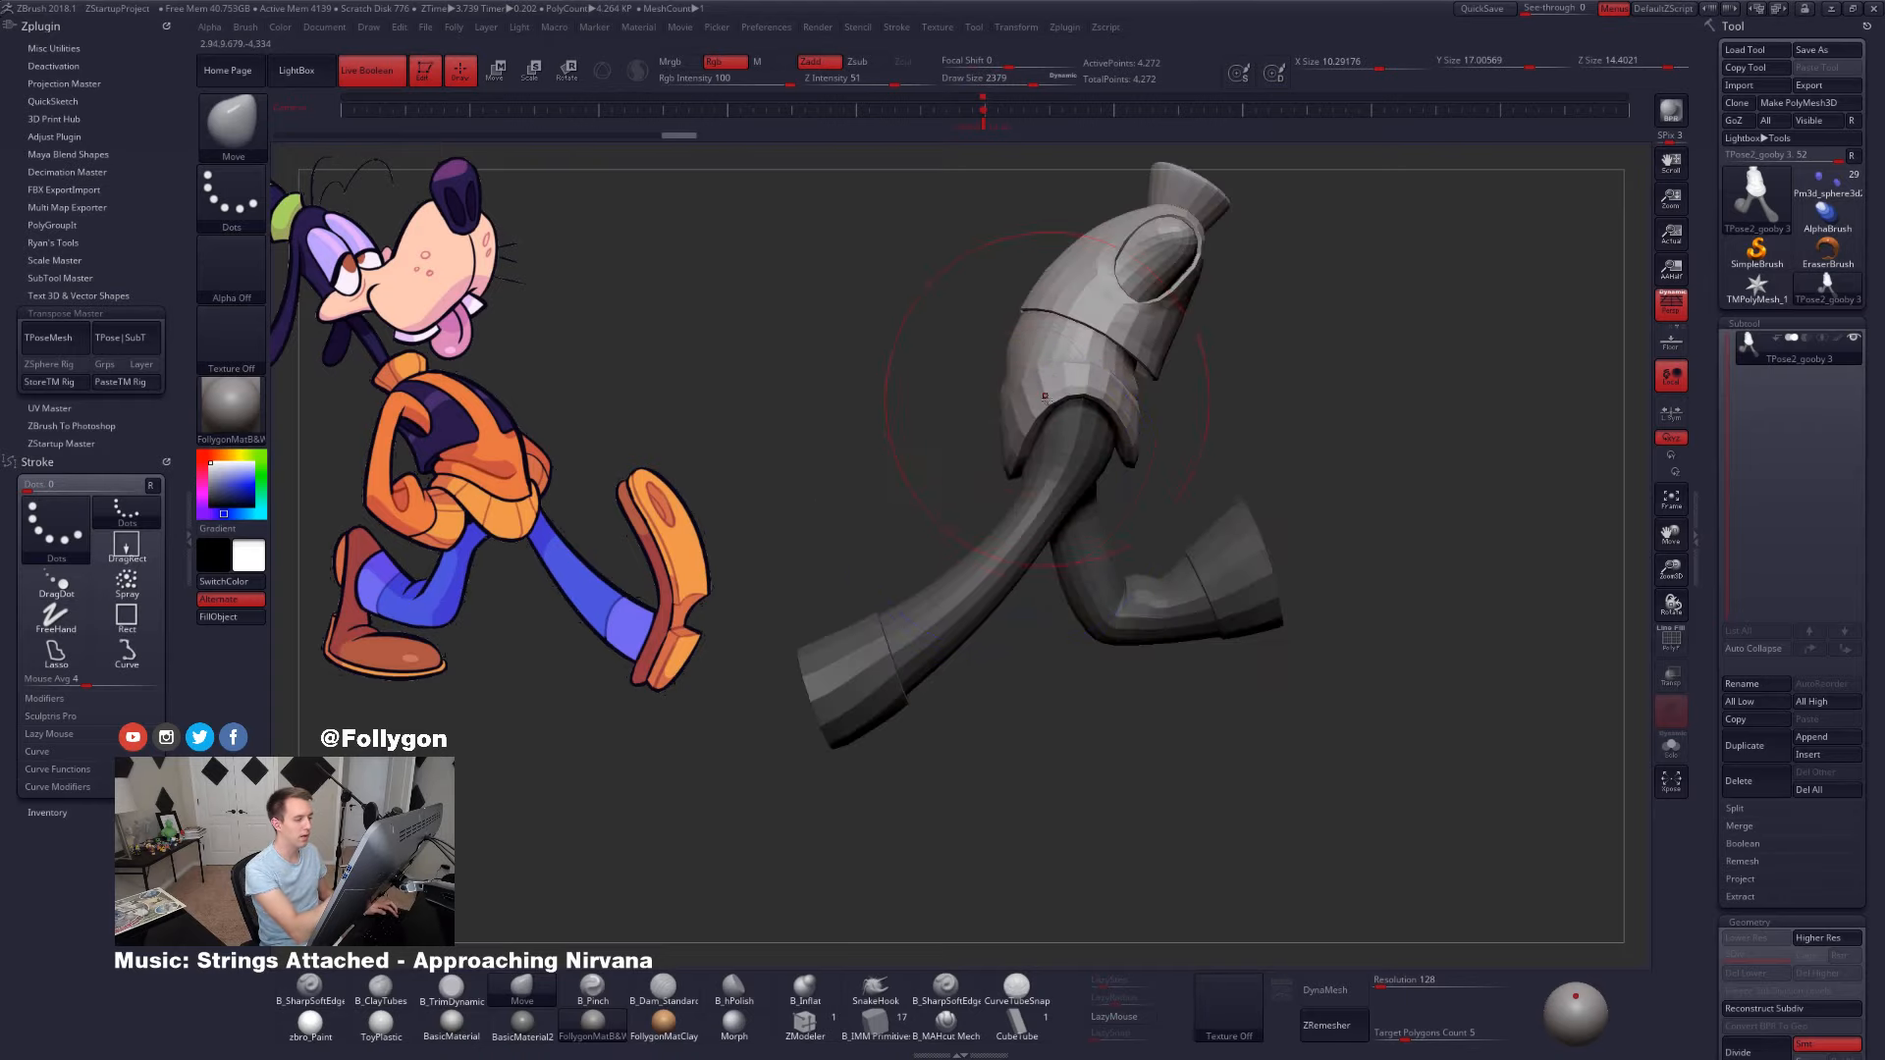
{"action": "key", "text": "bracketleft"}
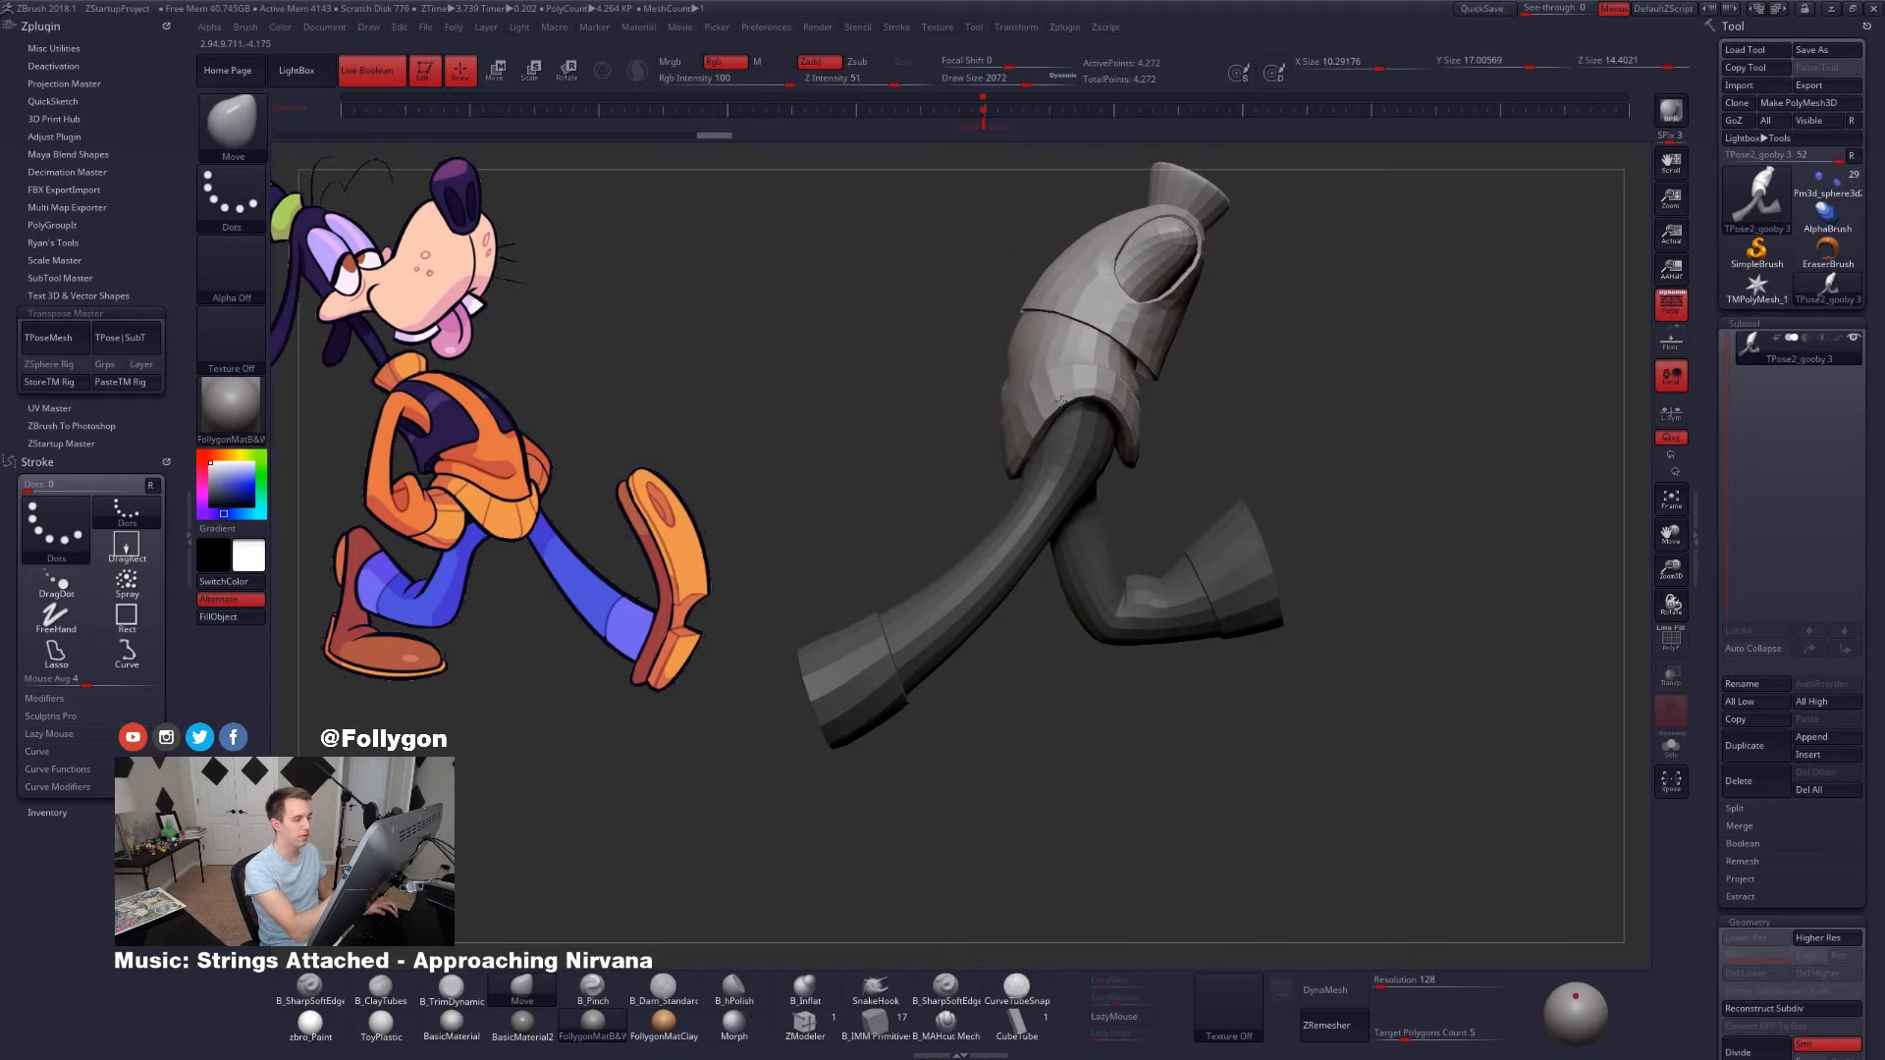
- Refine the sweater hem over the forward leg with the Move brush, reducing the draw size to 1339
{"action": "mouse_move", "coordinate": [1060, 401]}
{"action": "right_mouse_down"}
{"action": "mouse_move", "coordinate": [1046, 590]}
{"action": "mouse_move", "coordinate": [1166, 684]}
{"action": "mouse_move", "coordinate": [1332, 689]}
{"action": "mouse_move", "coordinate": [1292, 779]}
{"action": "right_mouse_up"}
{"action": "mouse_move", "coordinate": [1154, 478]}
{"action": "right_mouse_down"}
{"action": "mouse_move", "coordinate": [1075, 525]}
{"action": "mouse_move", "coordinate": [1212, 471]}
{"action": "right_mouse_up"}
{"action": "right_click", "coordinate": [1174, 476]}
{"action": "left_click", "coordinate": [1190, 478]}
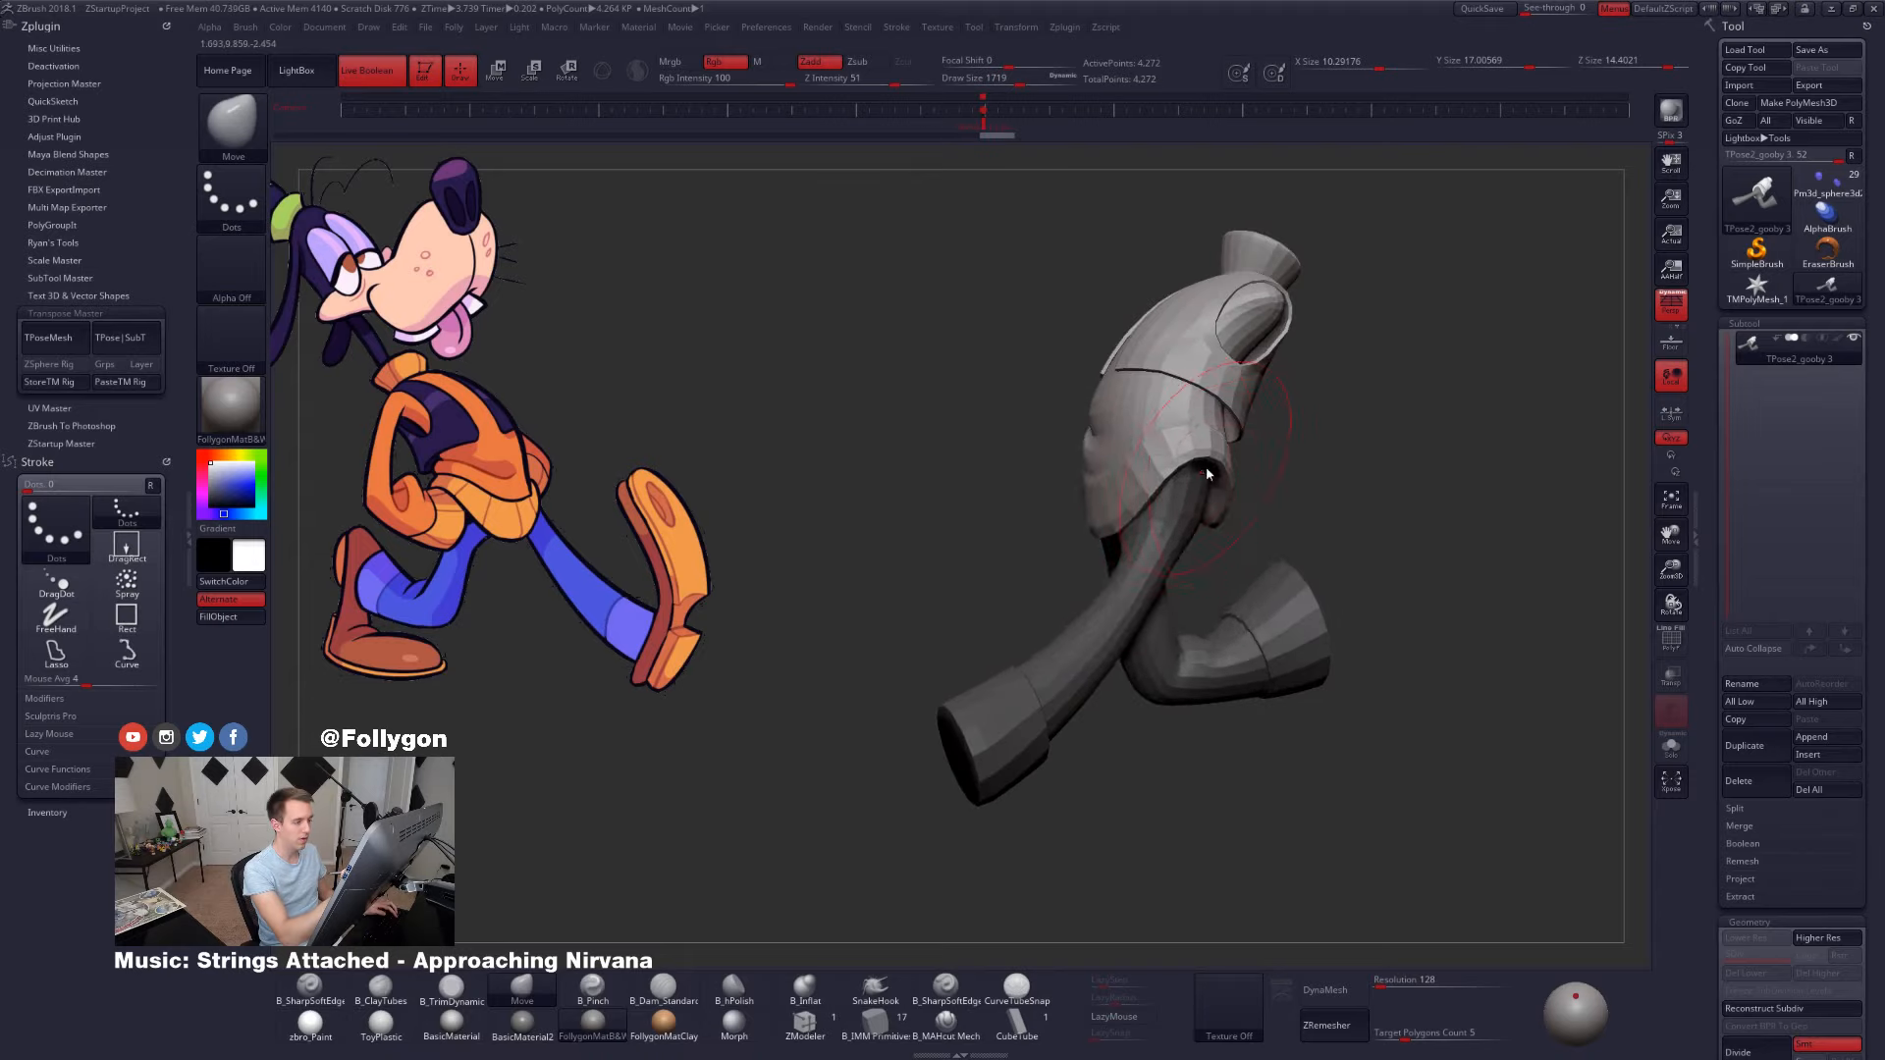
{"action": "key", "text": "space"}
{"action": "left_click_drag", "start_coordinate": [1212, 466], "coordinate": [1200, 459]}
{"action": "right_click_drag", "start_coordinate": [1200, 467], "coordinate": [1241, 505]}
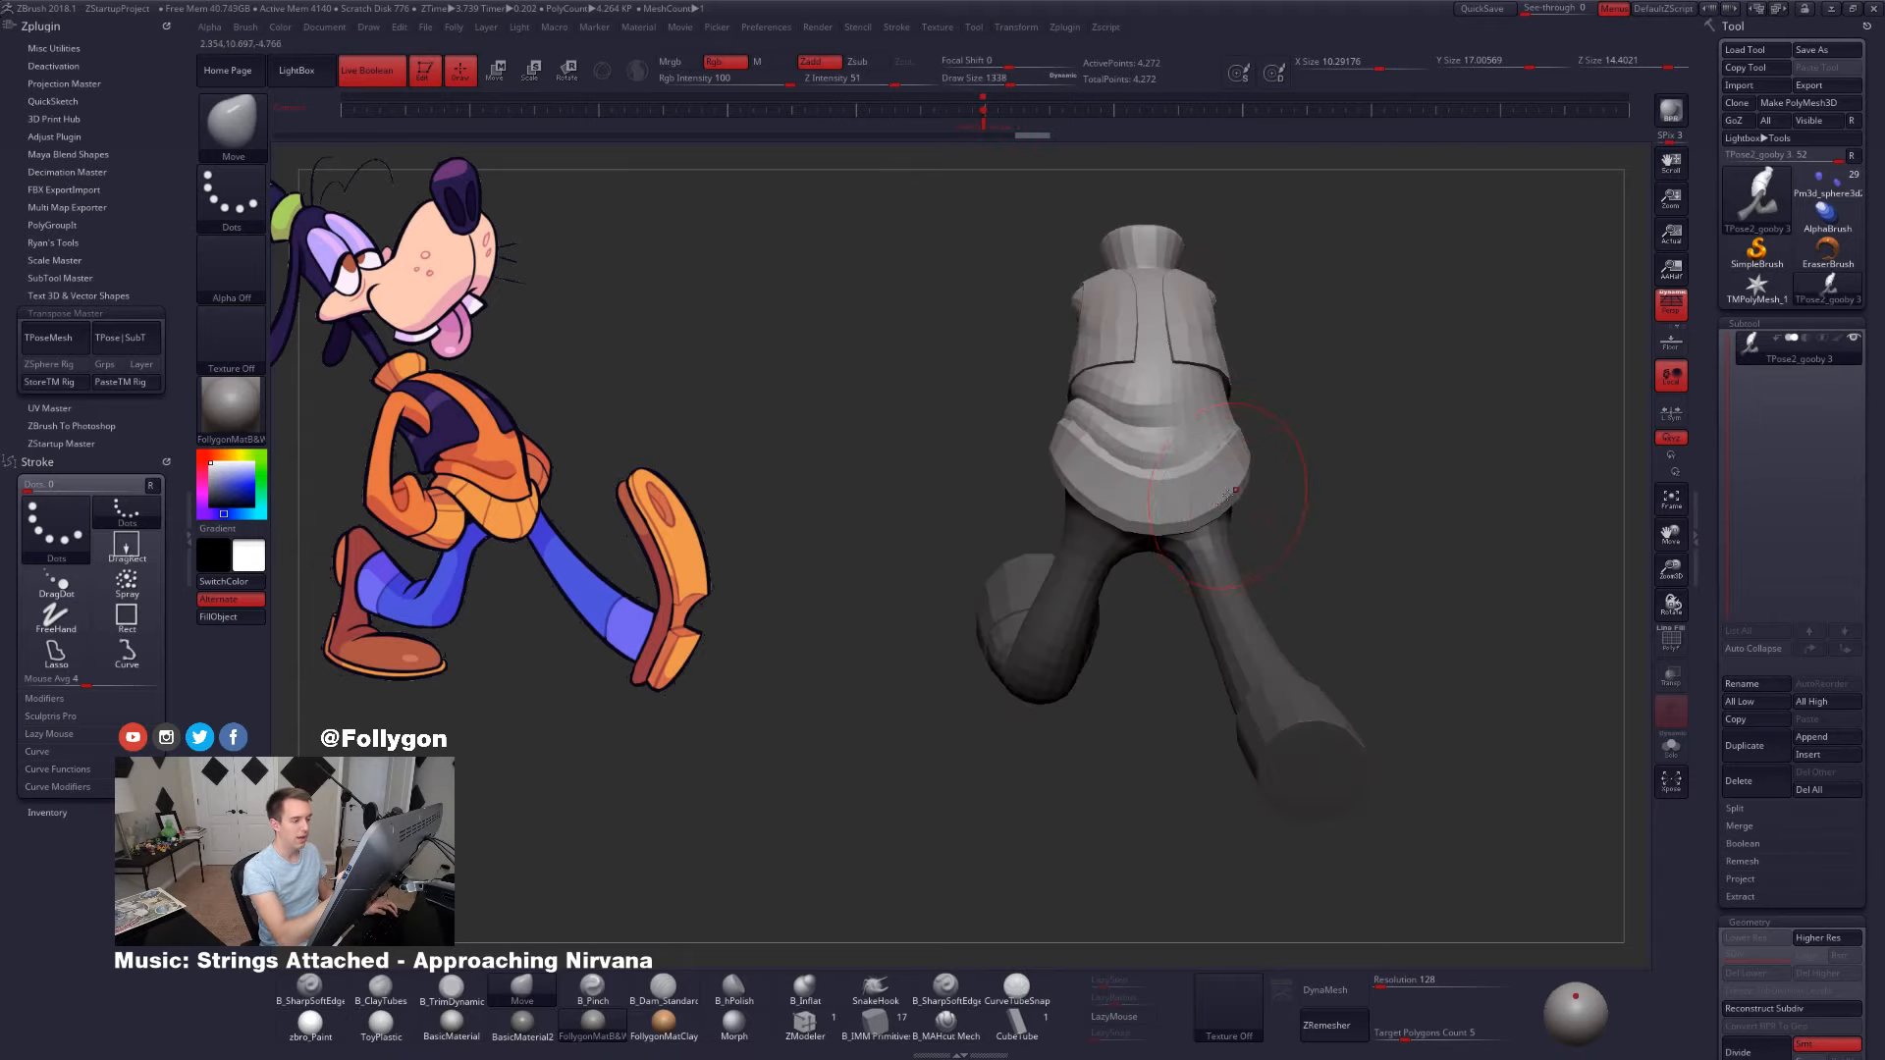
- Shape the back and sides of the sweater hem around the masked legs with the Move brush at draw size 2339
{"action": "key", "text": "space"}
{"action": "left_click_drag", "start_coordinate": [1253, 538], "coordinate": [1266, 540]}
{"action": "mouse_move", "coordinate": [1279, 547]}
{"action": "right_mouse_down"}
{"action": "mouse_move", "coordinate": [1227, 553]}
{"action": "mouse_move", "coordinate": [1239, 520]}
{"action": "mouse_move", "coordinate": [1252, 618]}
{"action": "right_mouse_up"}
{"action": "key", "text": "space"}
{"action": "left_click_drag", "start_coordinate": [1227, 630], "coordinate": [1242, 631]}
{"action": "right_click_drag", "start_coordinate": [1243, 633], "coordinate": [1222, 588]}
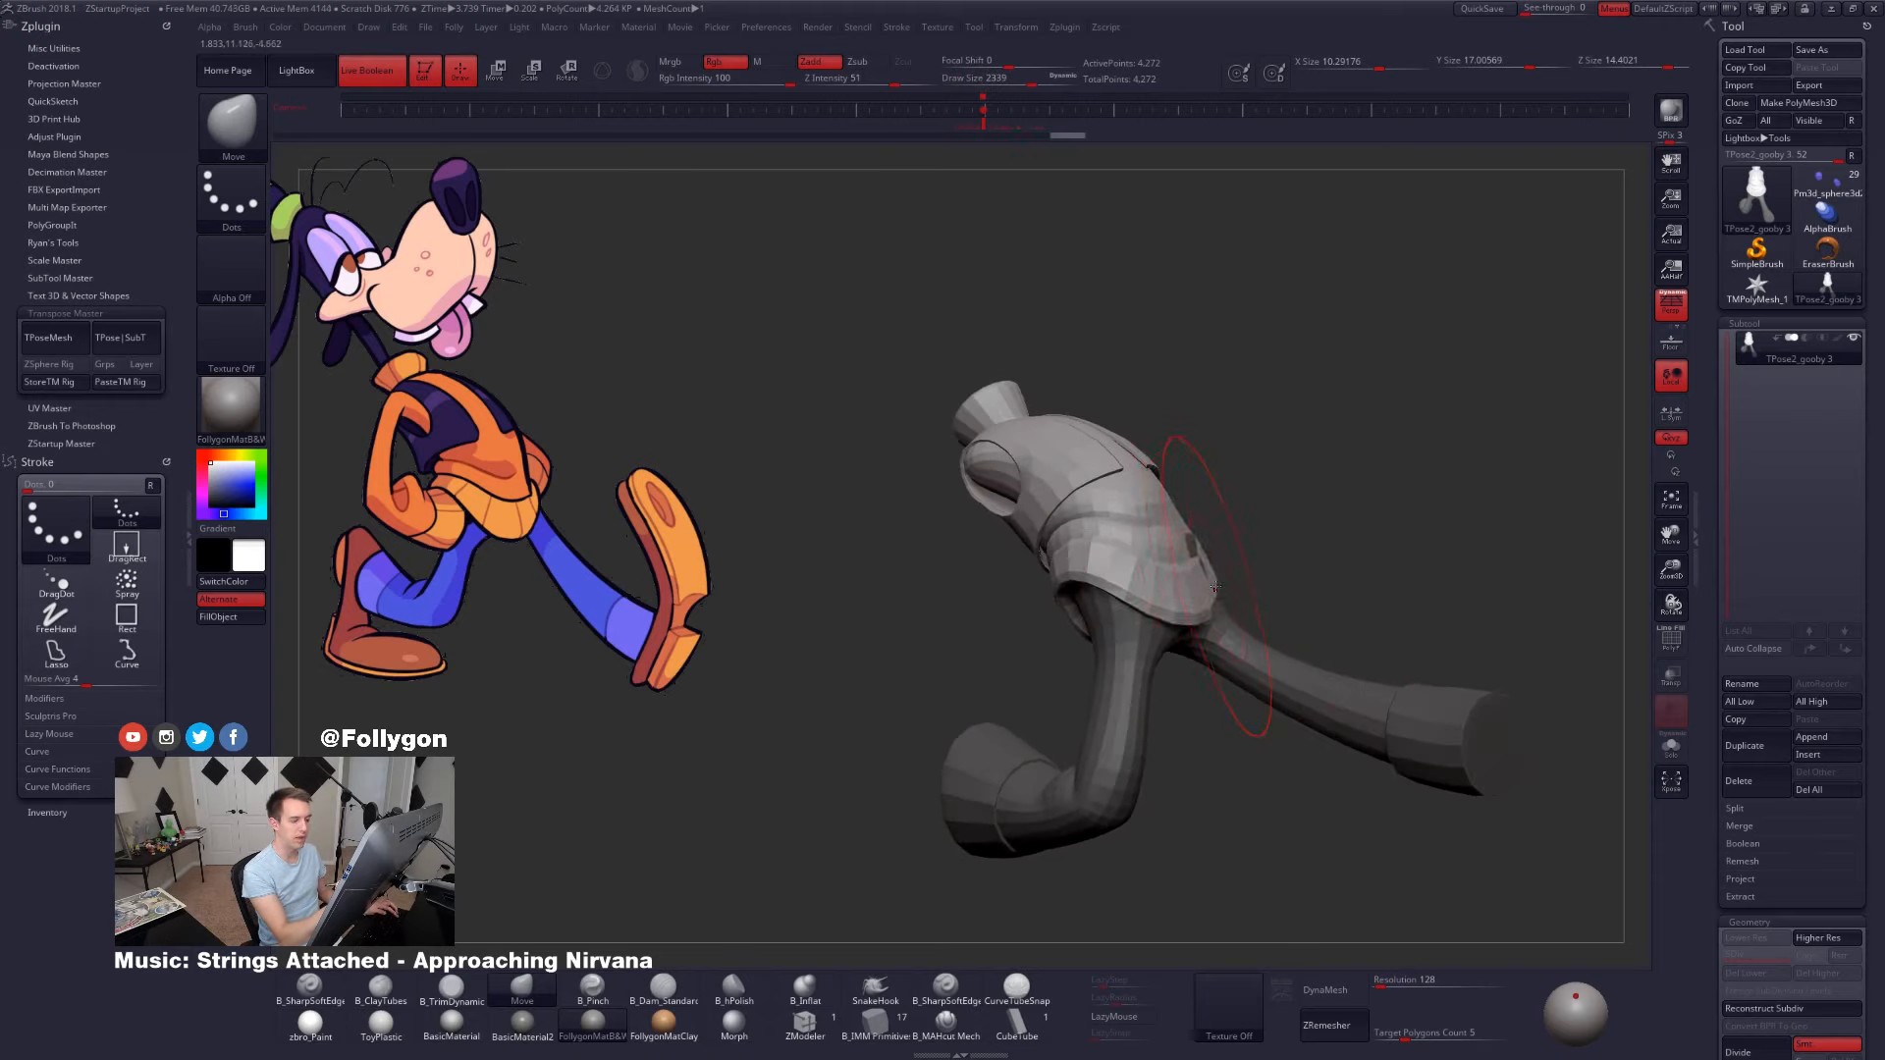
{"action": "mouse_move", "coordinate": [1349, 675]}
{"action": "right_mouse_down", "text": "ctrl"}
{"action": "mouse_move", "coordinate": [1399, 714]}
{"action": "mouse_move", "coordinate": [1361, 675]}
{"action": "mouse_move", "coordinate": [1266, 762]}
{"action": "mouse_move", "coordinate": [1145, 752]}
{"action": "mouse_move", "coordinate": [1276, 711]}
{"action": "right_mouse_up", "text": "ctrl"}
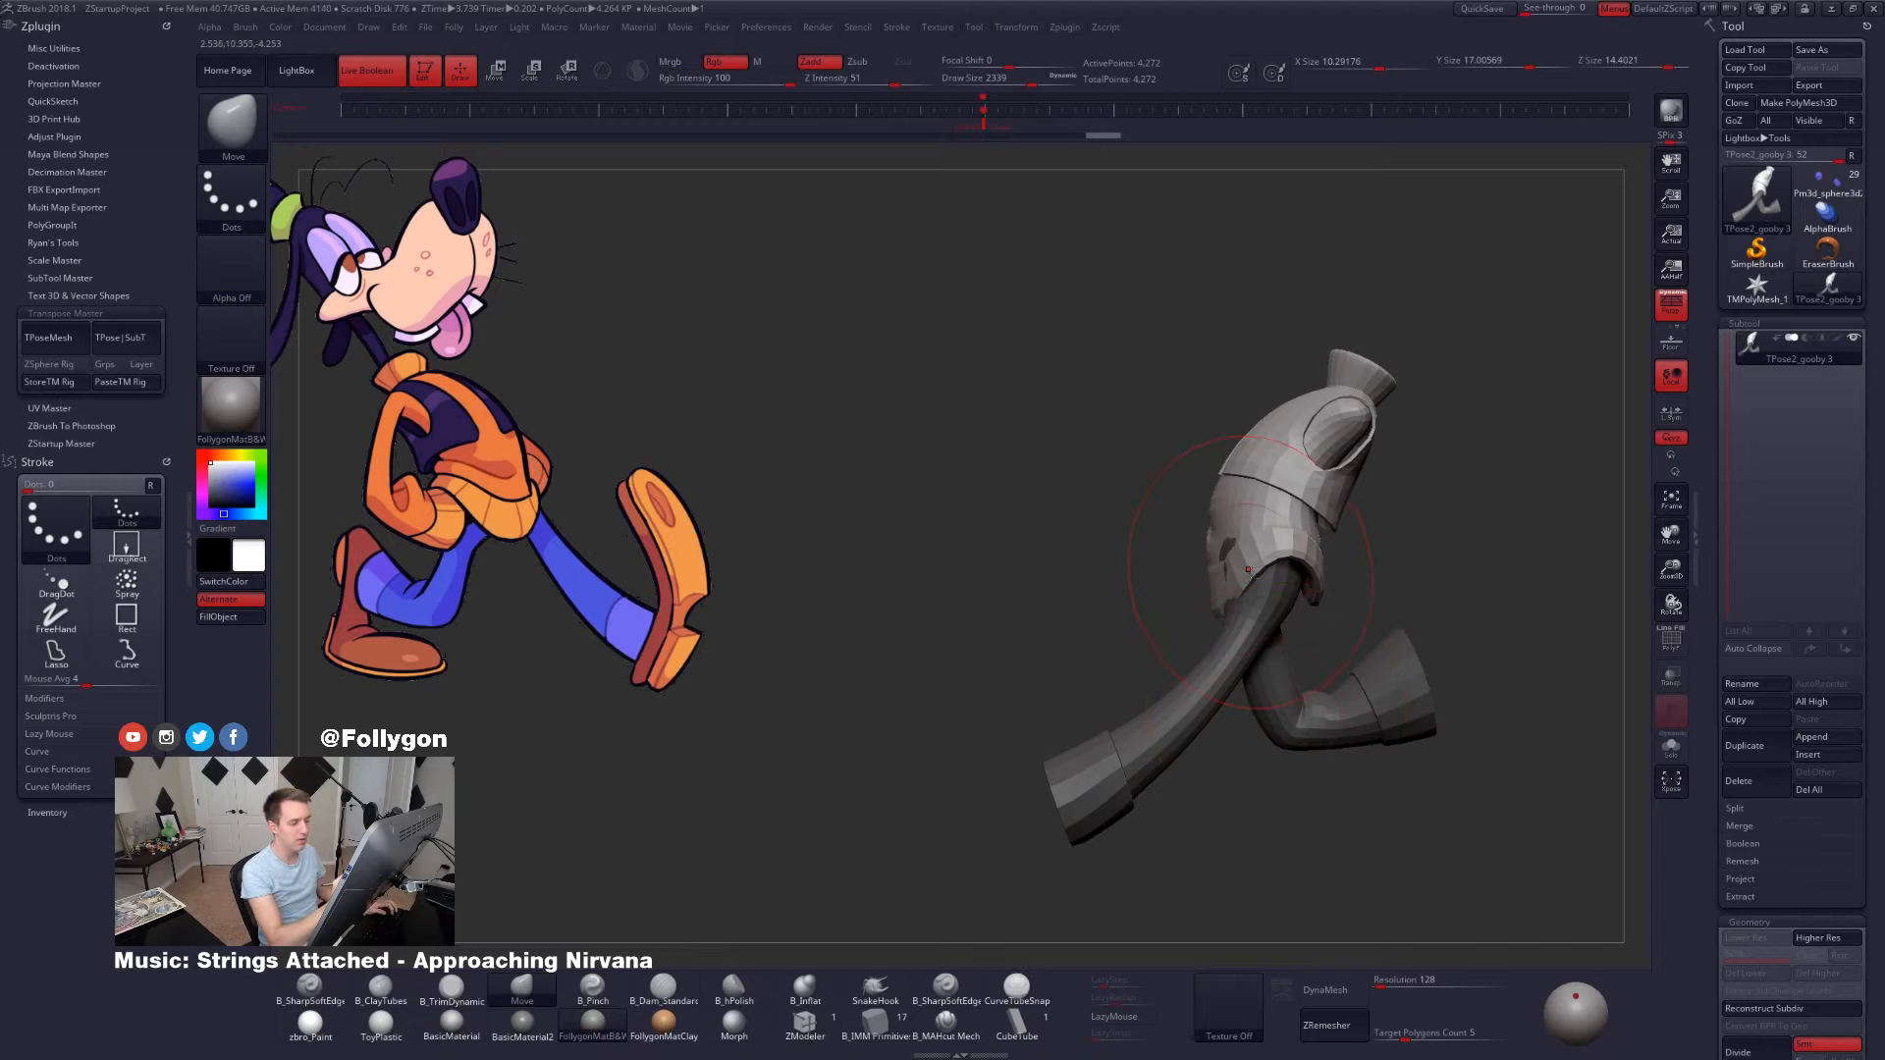
{"action": "mouse_move", "coordinate": [1247, 569]}
{"action": "right_mouse_down", "text": "ctrl"}
{"action": "mouse_move", "coordinate": [1296, 622]}
{"action": "mouse_move", "coordinate": [1276, 609]}
{"action": "right_mouse_up", "text": "ctrl"}
- Fit the underside of the sweater opening around both legs with the Move brush, reducing the draw size to 1368
{"action": "key", "text": "space"}
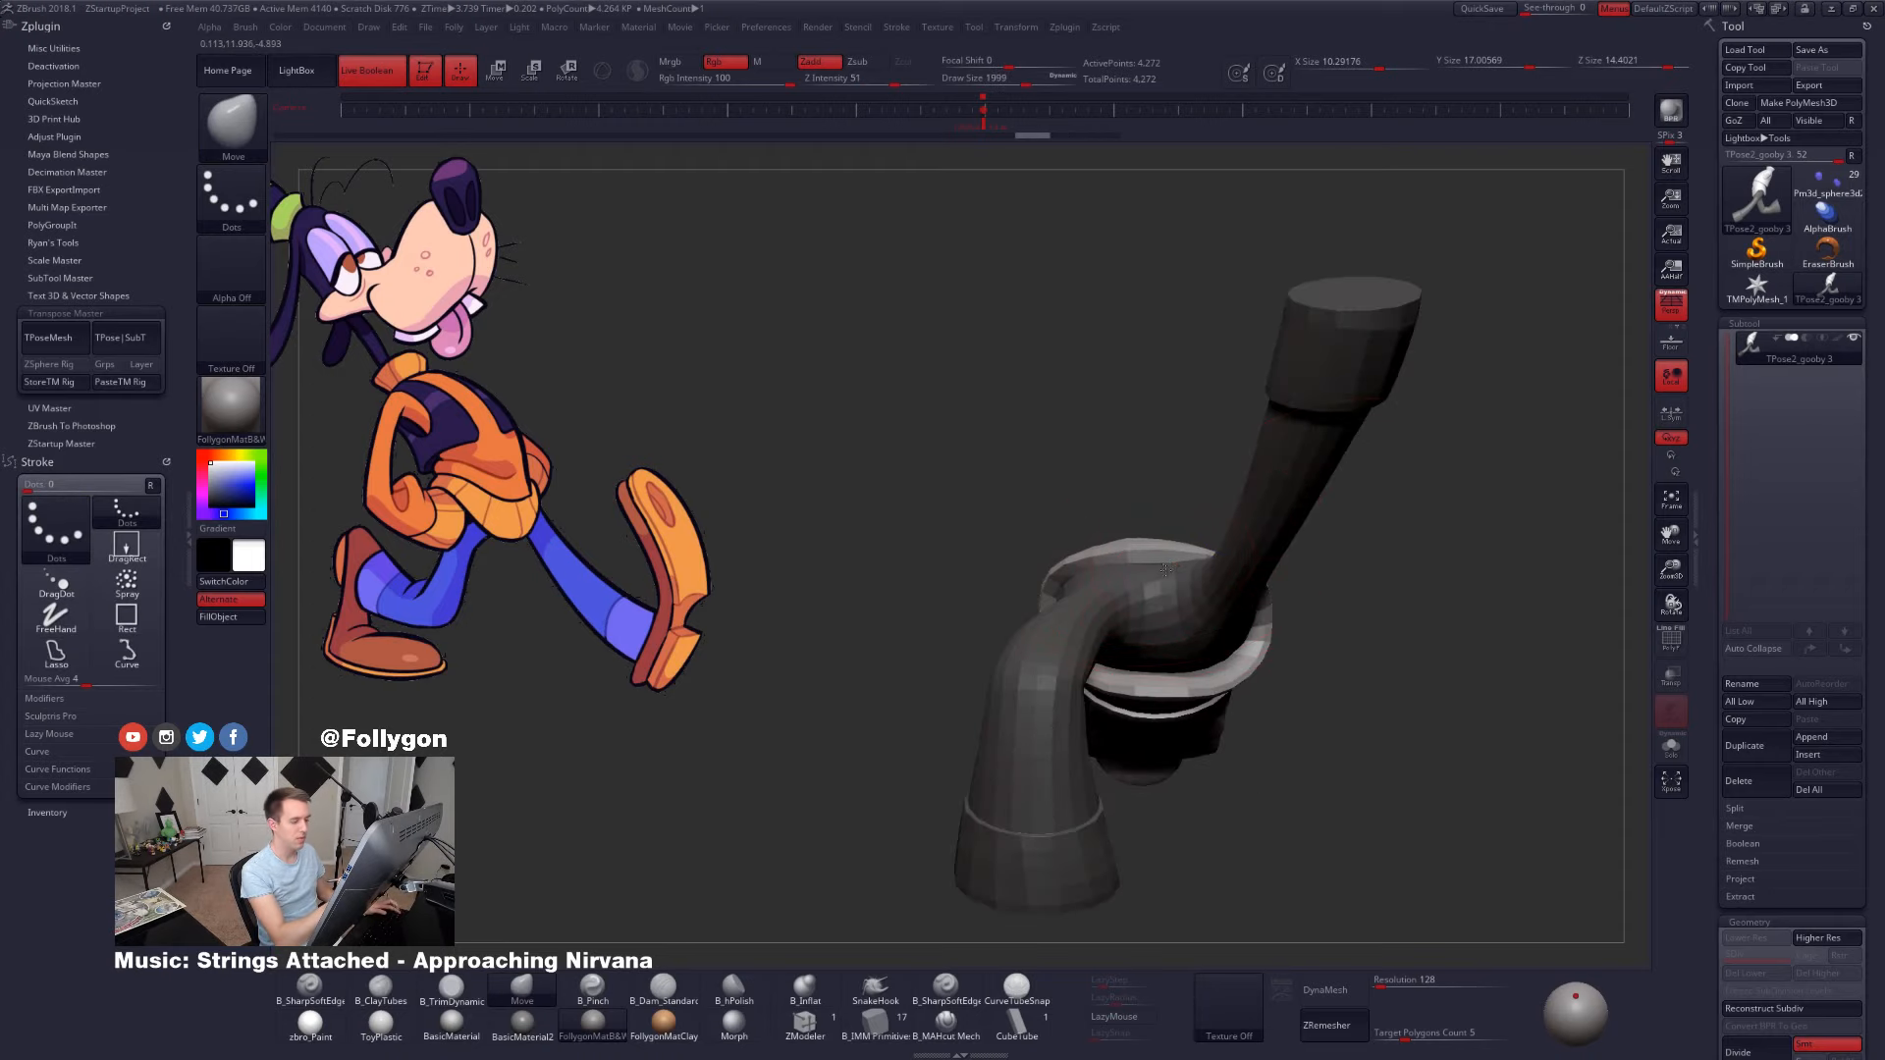
{"action": "right_click_drag", "start_coordinate": [1168, 621], "coordinate": [1196, 569]}
{"action": "key", "text": "space"}
{"action": "left_click_drag", "start_coordinate": [1197, 568], "coordinate": [1188, 568]}
{"action": "mouse_move", "coordinate": [1267, 585]}
{"action": "right_mouse_down"}
{"action": "mouse_move", "coordinate": [1176, 736]}
{"action": "mouse_move", "coordinate": [1301, 568]}
{"action": "mouse_move", "coordinate": [1158, 589]}
{"action": "right_mouse_up"}
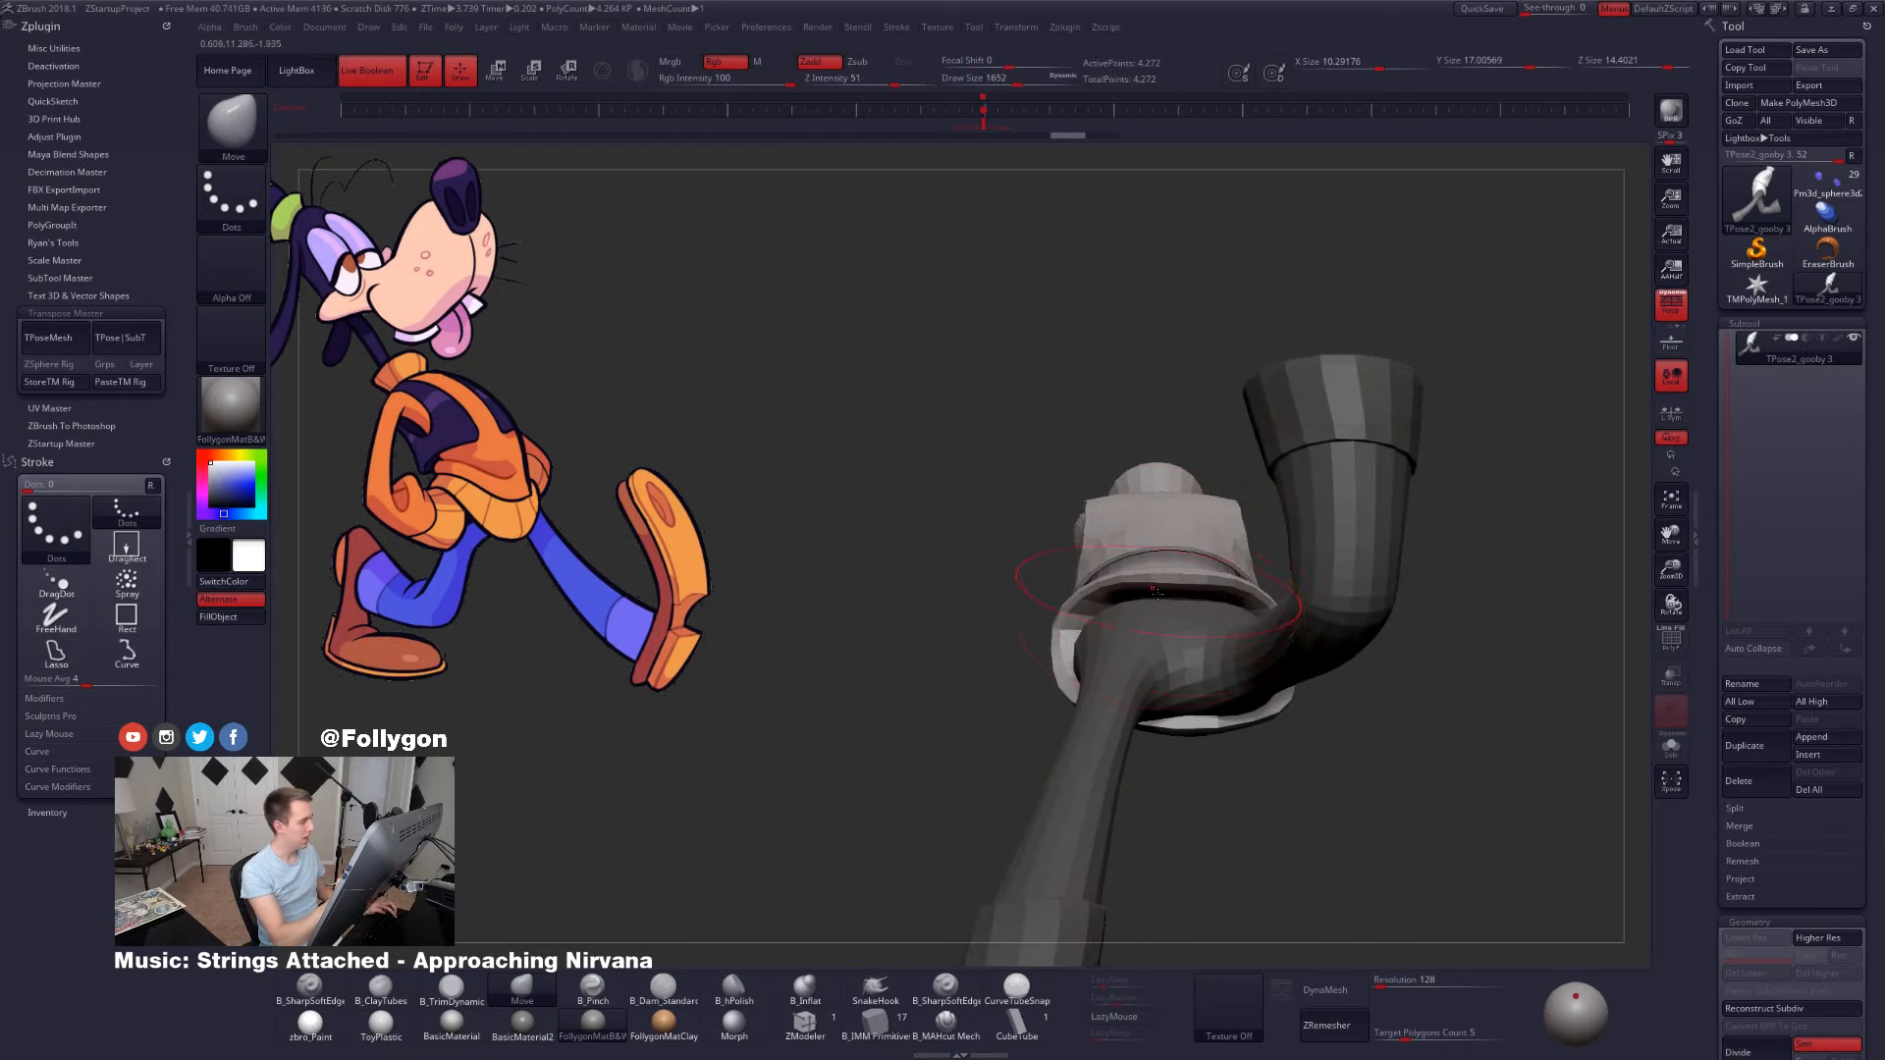
{"action": "key", "text": "space"}
{"action": "left_click_drag", "start_coordinate": [1176, 624], "coordinate": [1183, 625]}
{"action": "right_click_drag", "start_coordinate": [1184, 638], "coordinate": [1174, 594]}
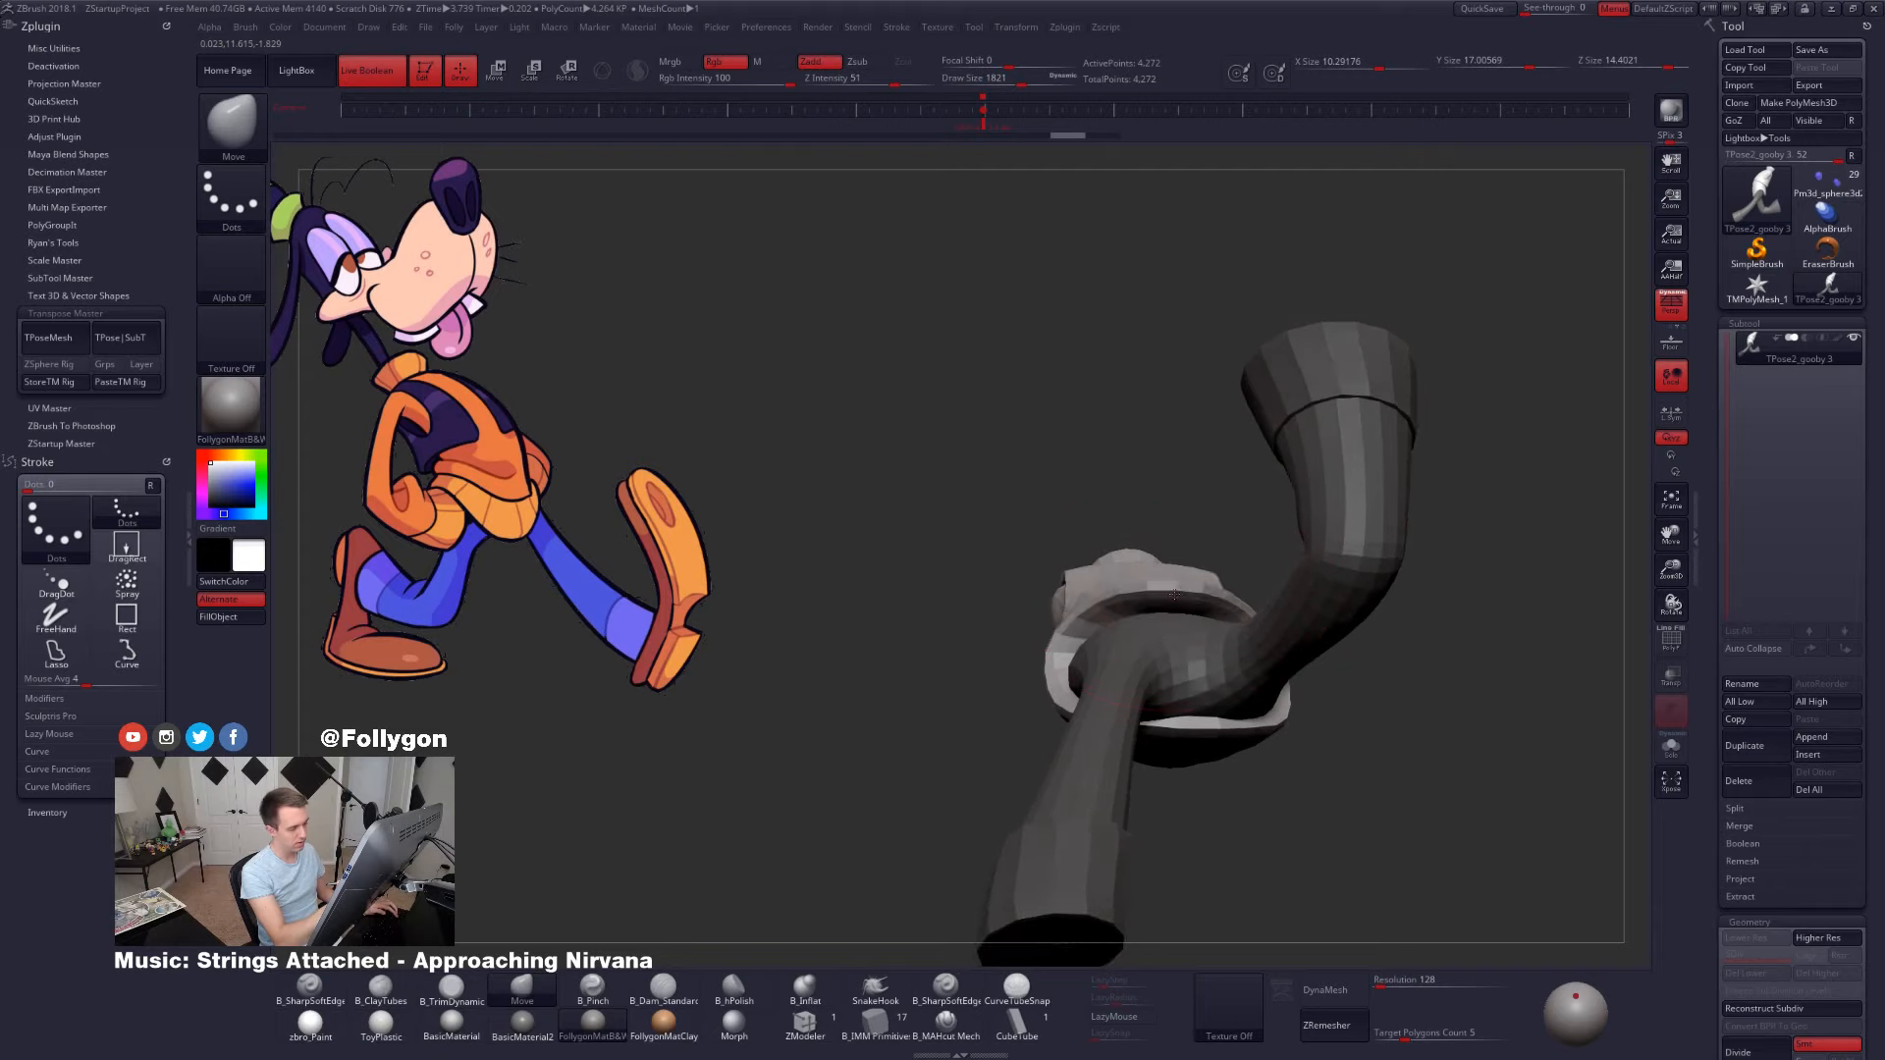
{"action": "key", "text": "space"}
{"action": "left_click_drag", "start_coordinate": [1198, 602], "coordinate": [1175, 600]}
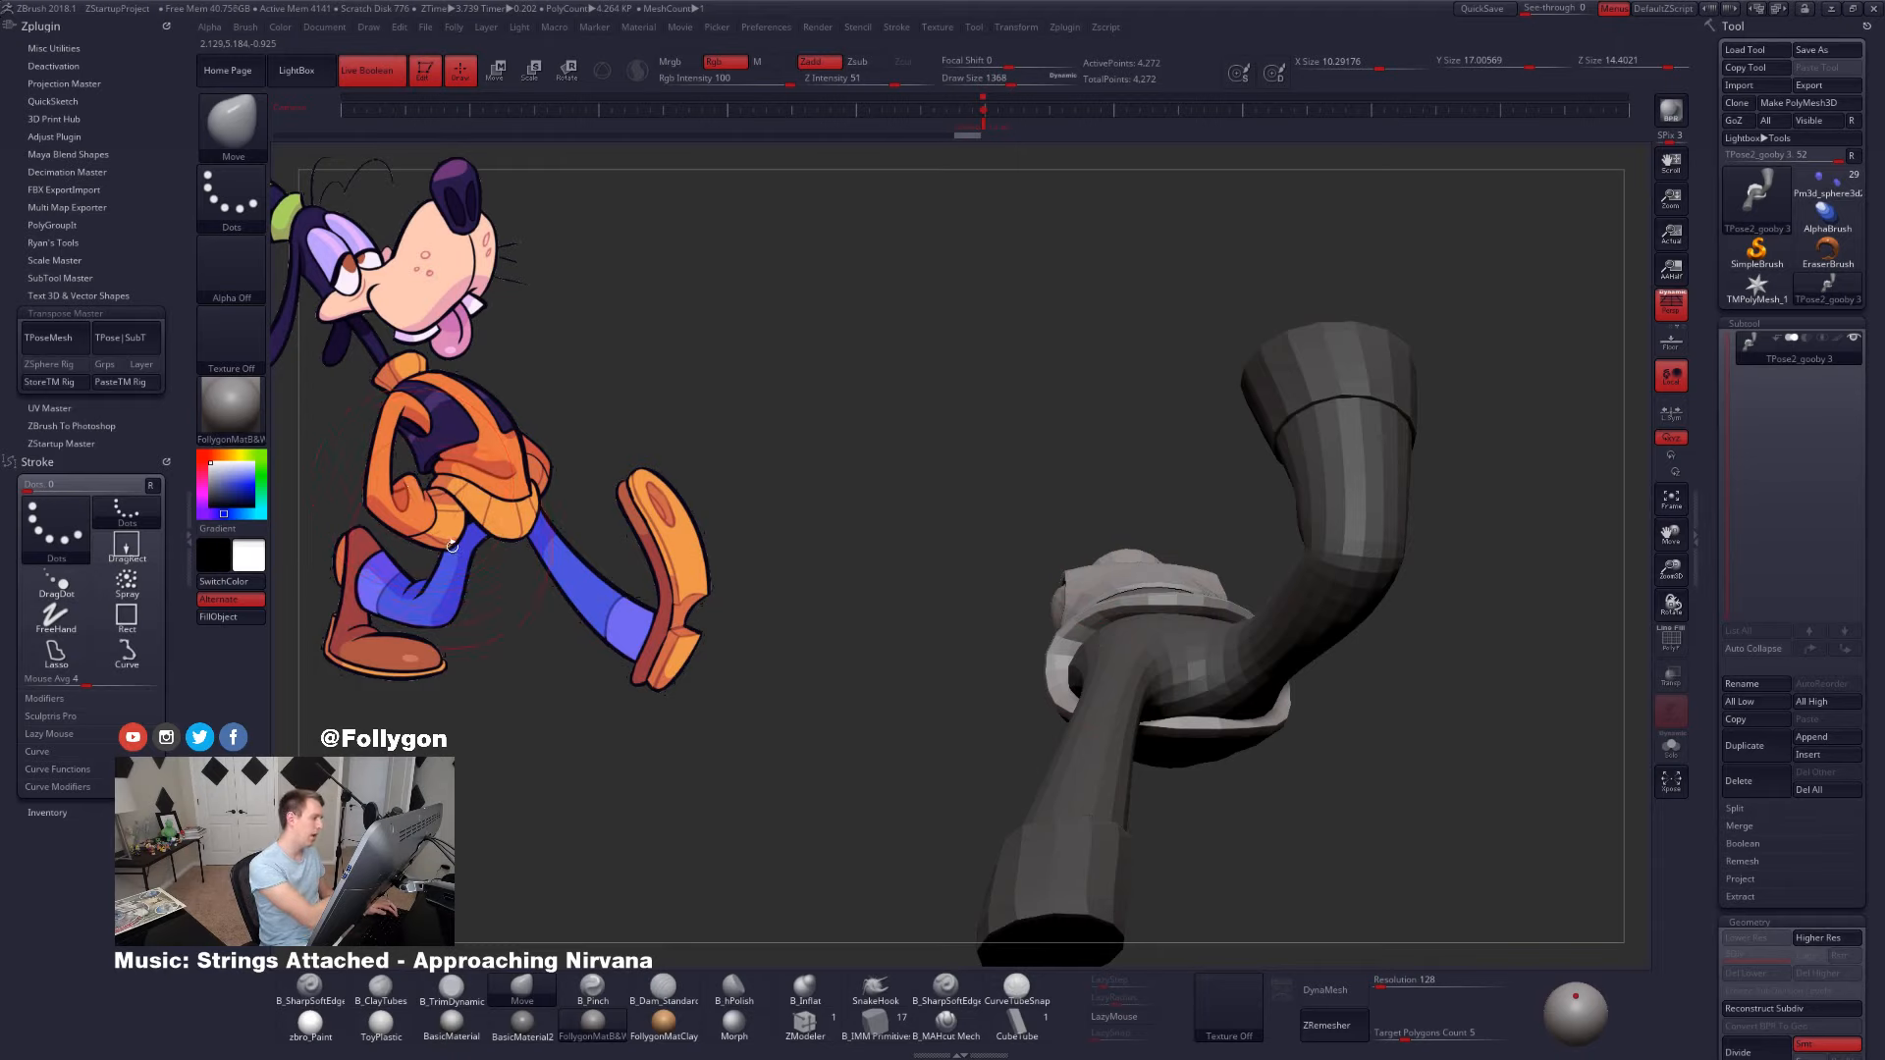
- Lay Transpose lines over the torso in the reference drawing to study its bend from neck to hips
{"action": "key", "text": "w"}
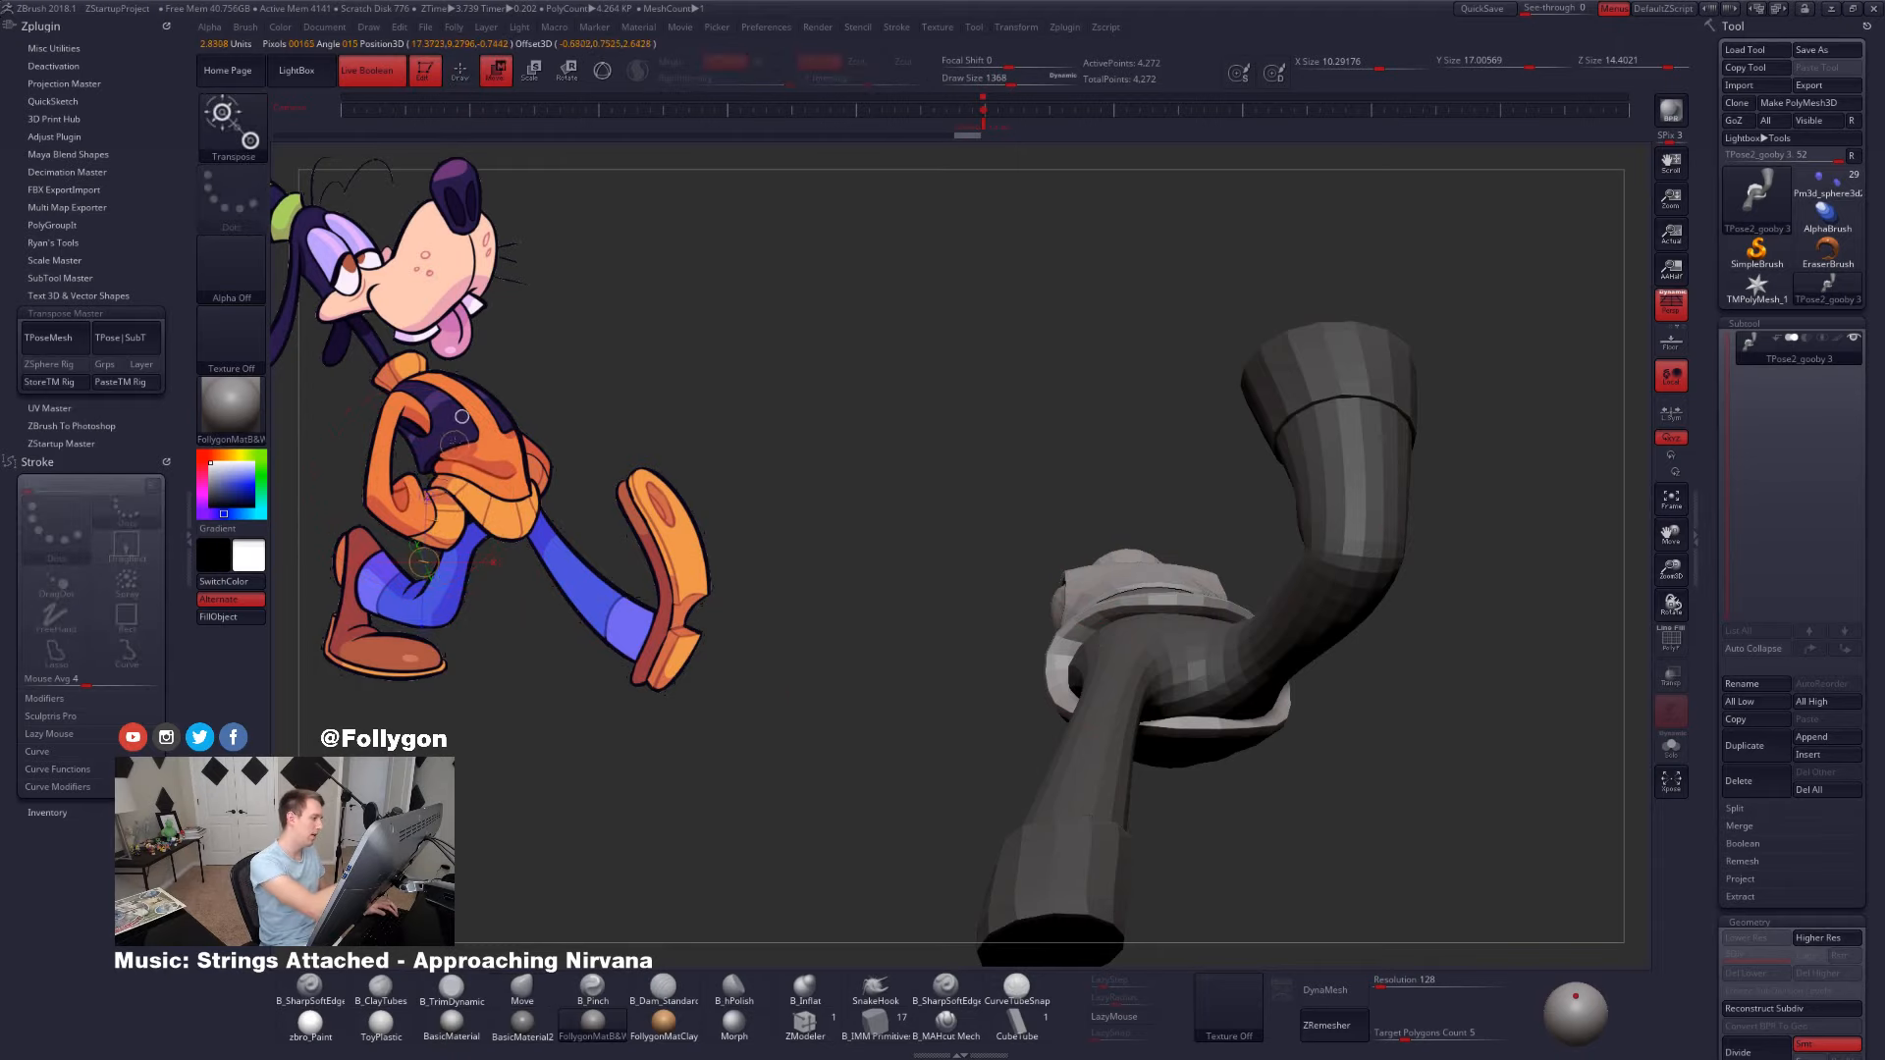
{"action": "left_click_drag", "start_coordinate": [454, 442], "coordinate": [471, 440]}
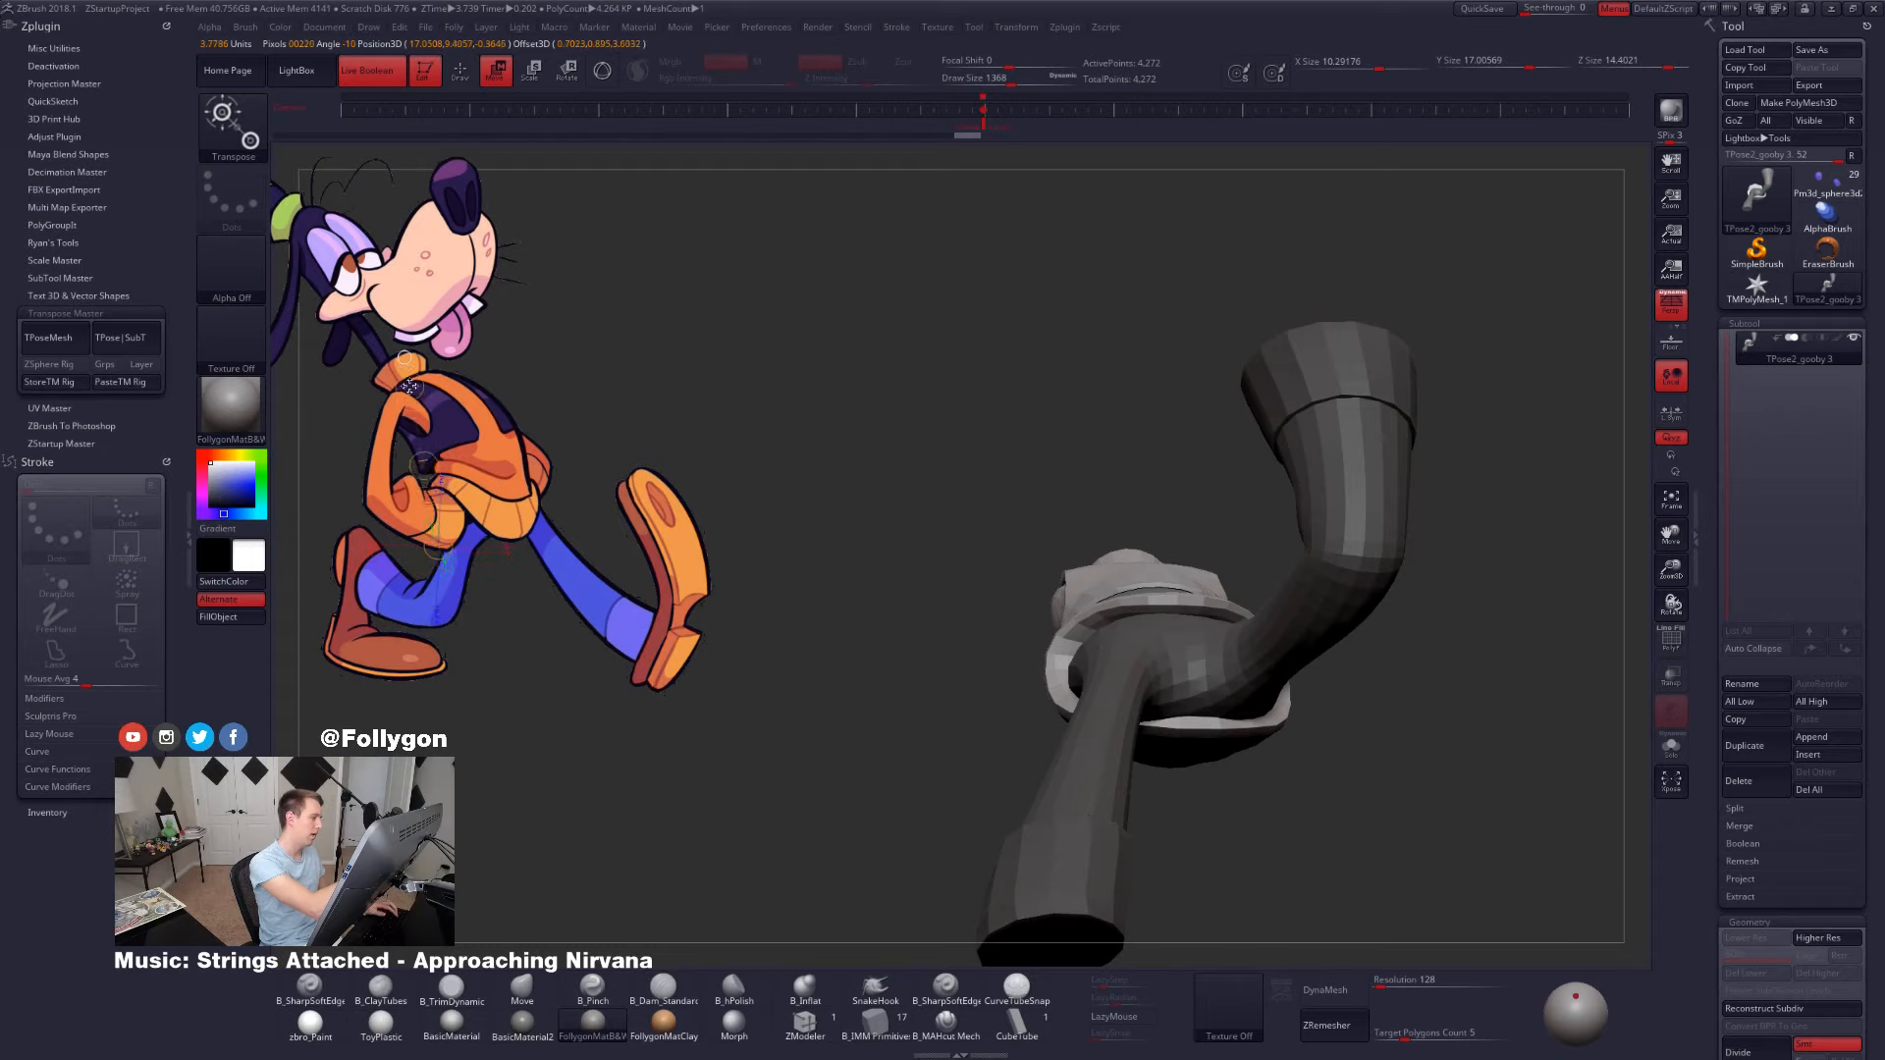
{"action": "key", "text": "q"}
- Refine the sweater's sides and lower edge from the front with the Move brush, and reduce the draw size to 656
{"action": "mouse_move", "coordinate": [1443, 471]}
{"action": "left_mouse_down"}
{"action": "mouse_move", "coordinate": [1419, 668]}
{"action": "mouse_move", "coordinate": [1204, 694]}
{"action": "mouse_move", "coordinate": [1174, 476]}
{"action": "mouse_move", "coordinate": [1180, 616]}
{"action": "mouse_move", "coordinate": [1158, 688]}
{"action": "mouse_move", "coordinate": [1197, 666]}
{"action": "mouse_move", "coordinate": [1259, 566]}
{"action": "mouse_move", "coordinate": [1185, 662]}
{"action": "mouse_move", "coordinate": [1133, 627]}
{"action": "mouse_move", "coordinate": [1351, 661]}
{"action": "mouse_move", "coordinate": [1497, 778]}
{"action": "mouse_move", "coordinate": [1482, 788]}
{"action": "mouse_move", "coordinate": [1443, 762]}
{"action": "mouse_move", "coordinate": [1341, 777]}
{"action": "mouse_move", "coordinate": [957, 606]}
{"action": "mouse_move", "coordinate": [1093, 504]}
{"action": "mouse_move", "coordinate": [965, 523]}
{"action": "left_mouse_up"}
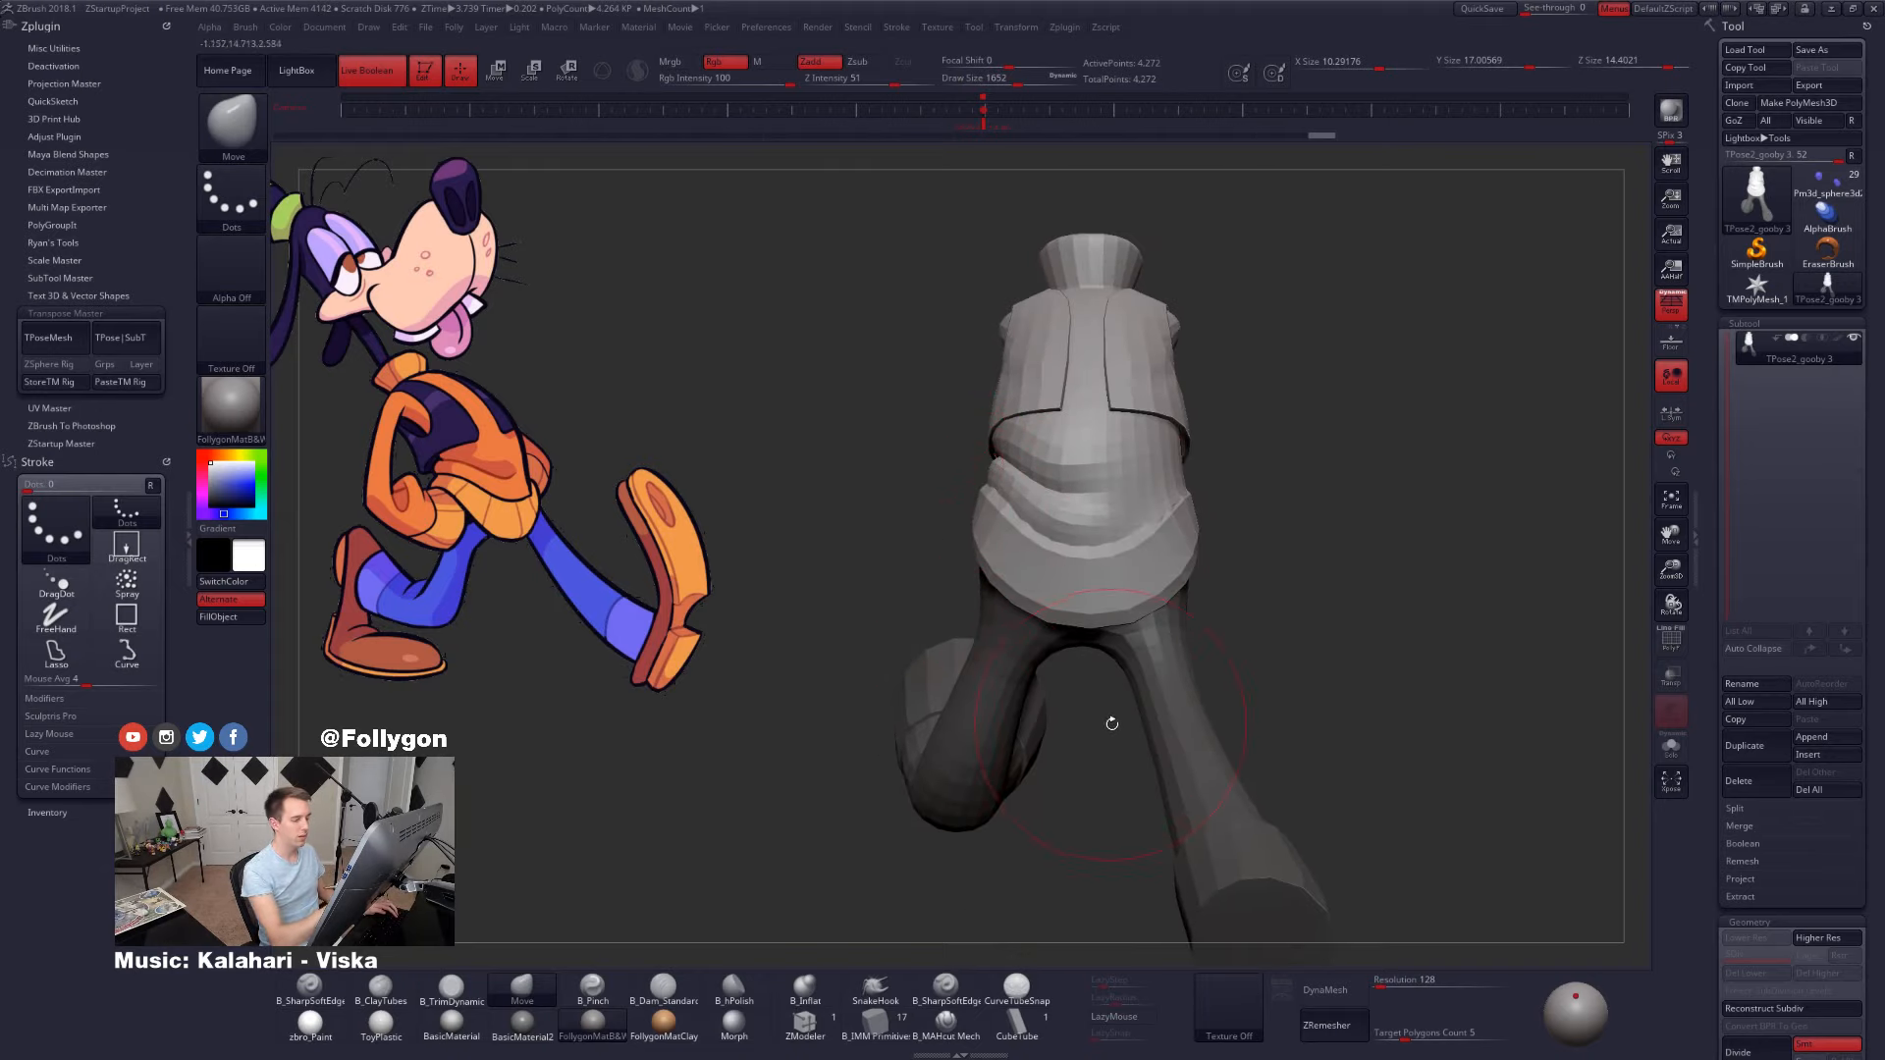
{"action": "left_click_drag", "start_coordinate": [1110, 718], "coordinate": [1074, 641]}
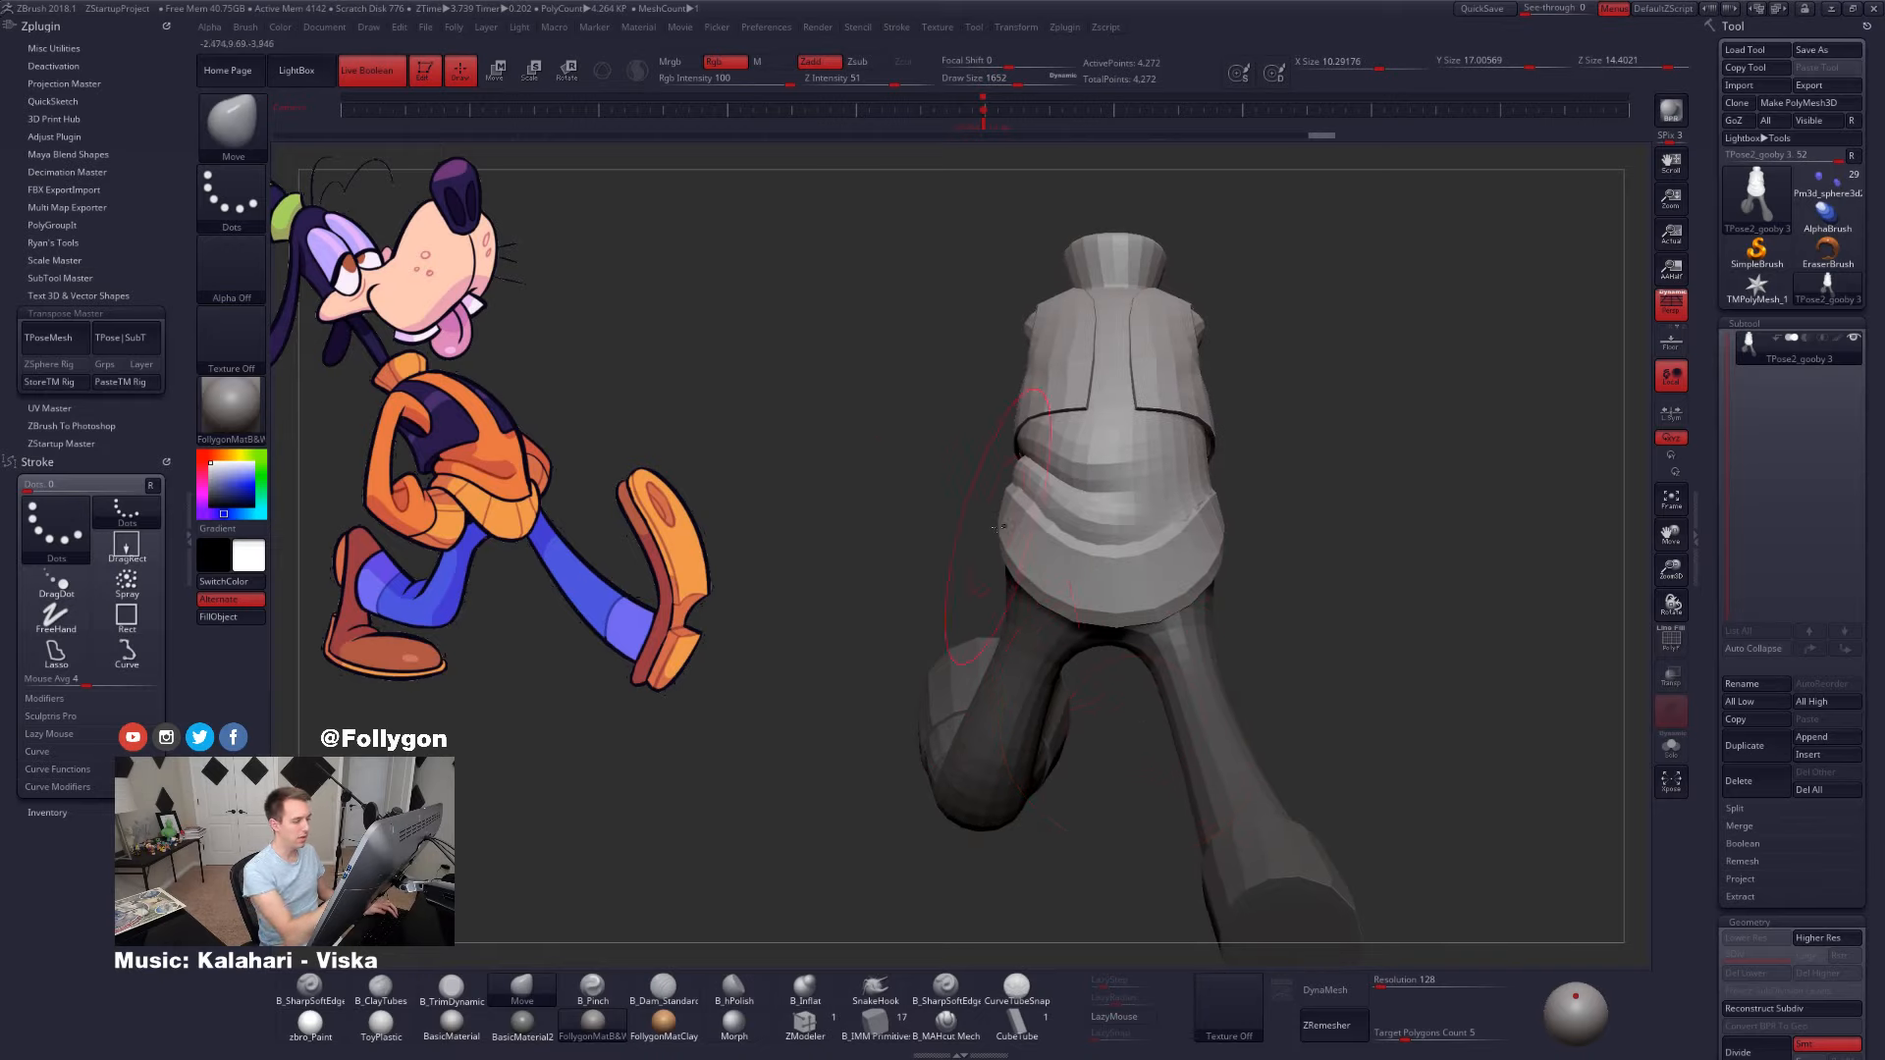
{"action": "mouse_move", "coordinate": [1220, 535]}
{"action": "left_mouse_down"}
{"action": "mouse_move", "coordinate": [1252, 597]}
{"action": "mouse_move", "coordinate": [1276, 601]}
{"action": "mouse_move", "coordinate": [1156, 608]}
{"action": "mouse_move", "coordinate": [1098, 640]}
{"action": "left_mouse_up"}
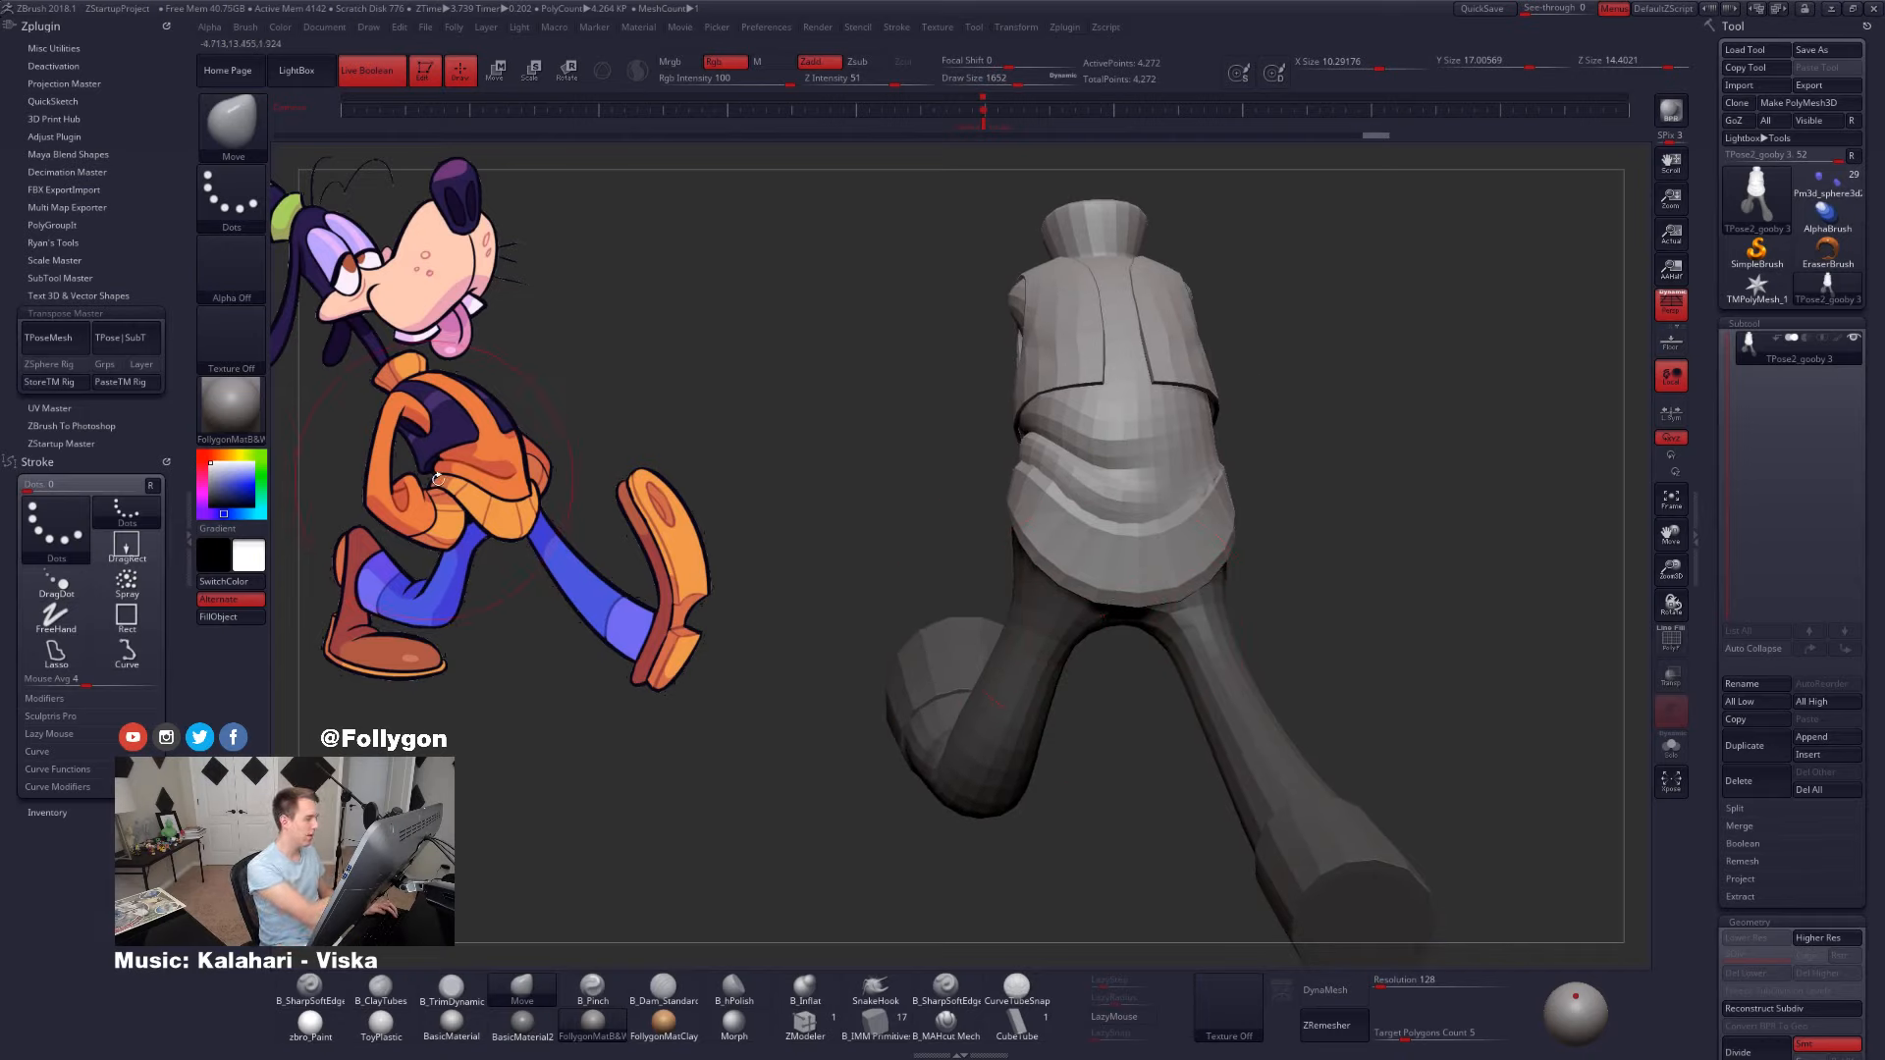
{"action": "left_click_drag", "start_coordinate": [1326, 550], "coordinate": [1109, 516]}
{"action": "key", "text": "space"}
{"action": "left_click", "coordinate": [1090, 682]}
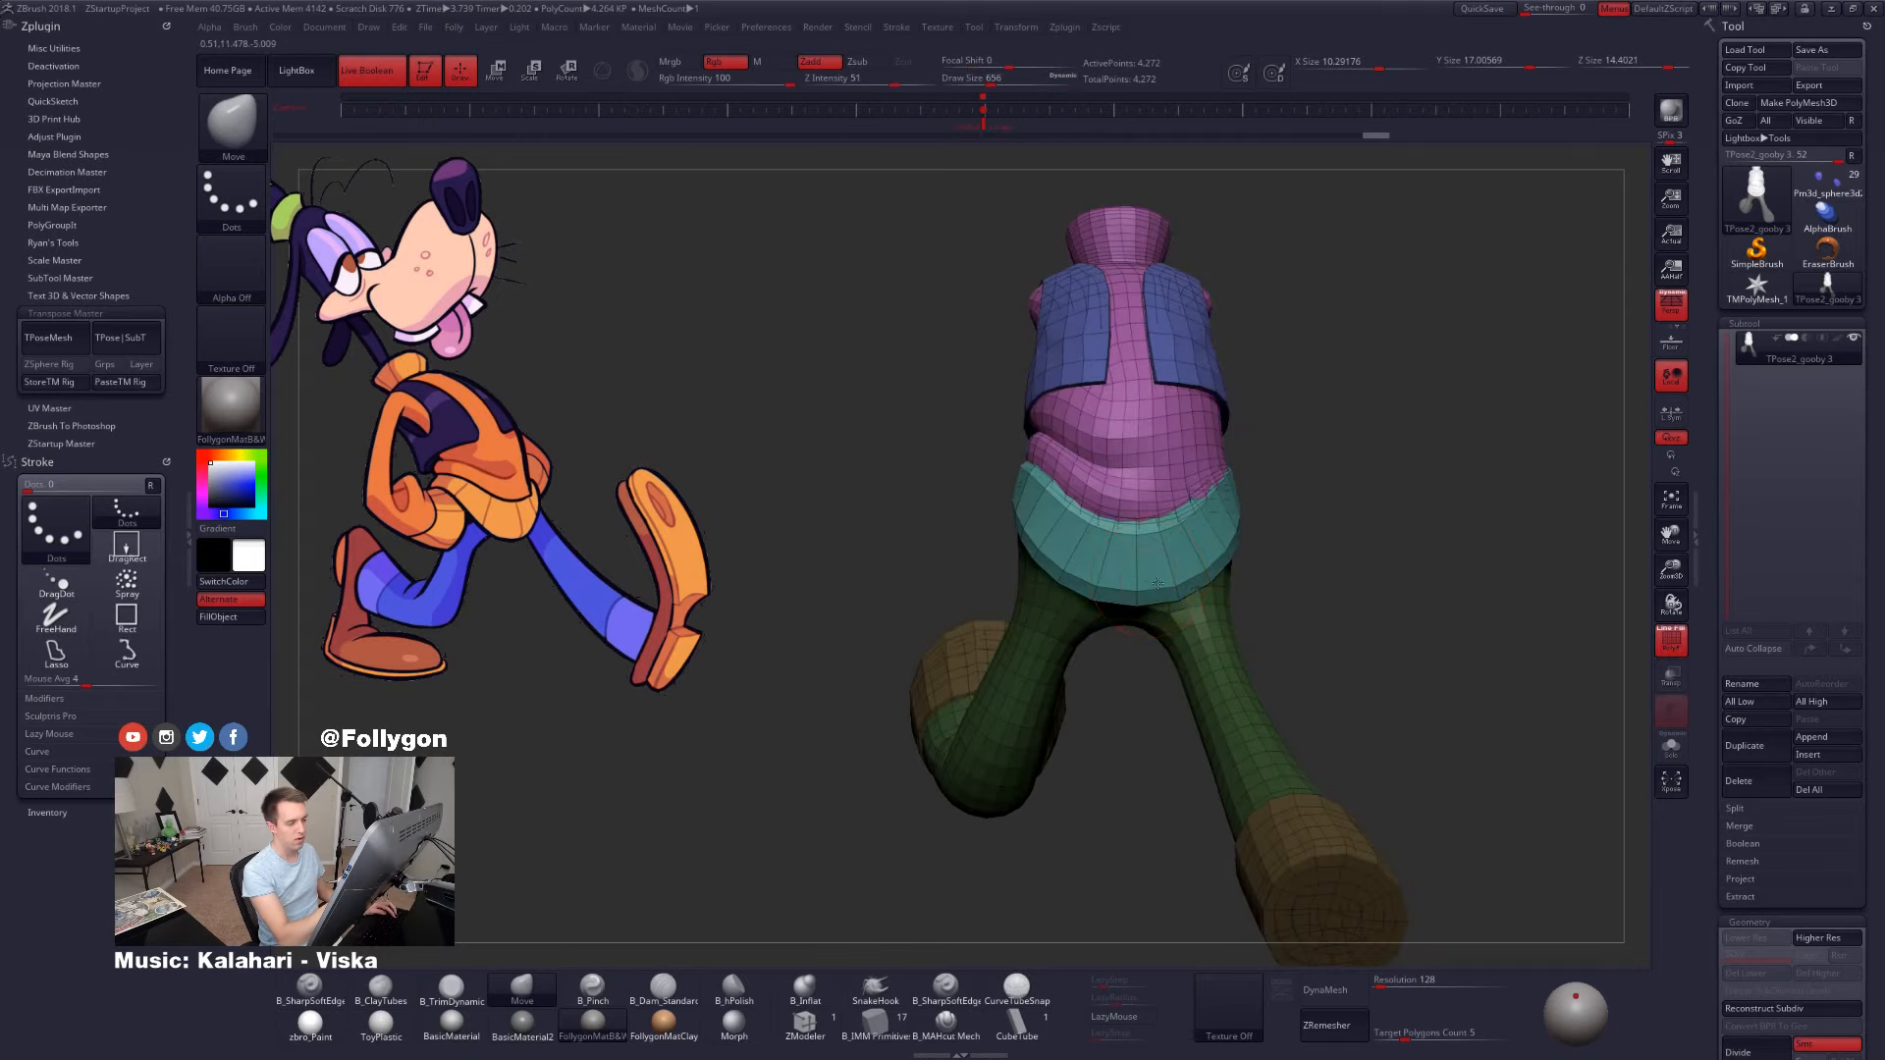
- Isolate the sweater's hem band polygroup, mask it, show the whole mesh again and invert the mask so only the band stays editable
{"action": "mouse_move", "coordinate": [1266, 589]}
{"action": "left_mouse_down"}
{"action": "mouse_move", "coordinate": [1200, 589]}
{"action": "mouse_move", "coordinate": [1243, 511]}
{"action": "mouse_move", "coordinate": [943, 746]}
{"action": "mouse_move", "coordinate": [800, 493]}
{"action": "mouse_move", "coordinate": [883, 471]}
{"action": "left_mouse_up"}
{"action": "left_click", "coordinate": [1159, 520], "text": "ctrl+shift"}
{"action": "key", "text": "shift+f"}
{"action": "key", "text": "ctrl"}
{"action": "mouse_move", "coordinate": [1503, 455]}
{"action": "left_mouse_down"}
{"action": "mouse_move", "coordinate": [1242, 624]}
{"action": "mouse_move", "coordinate": [1304, 625]}
{"action": "mouse_move", "coordinate": [1262, 603]}
{"action": "mouse_move", "coordinate": [1263, 716]}
{"action": "mouse_move", "coordinate": [1247, 644]}
{"action": "left_mouse_up"}
{"action": "key", "text": "ctrl"}
{"action": "left_click", "coordinate": [1276, 717], "text": "ctrl+shift"}
{"action": "left_click", "coordinate": [1325, 711], "text": "ctrl"}
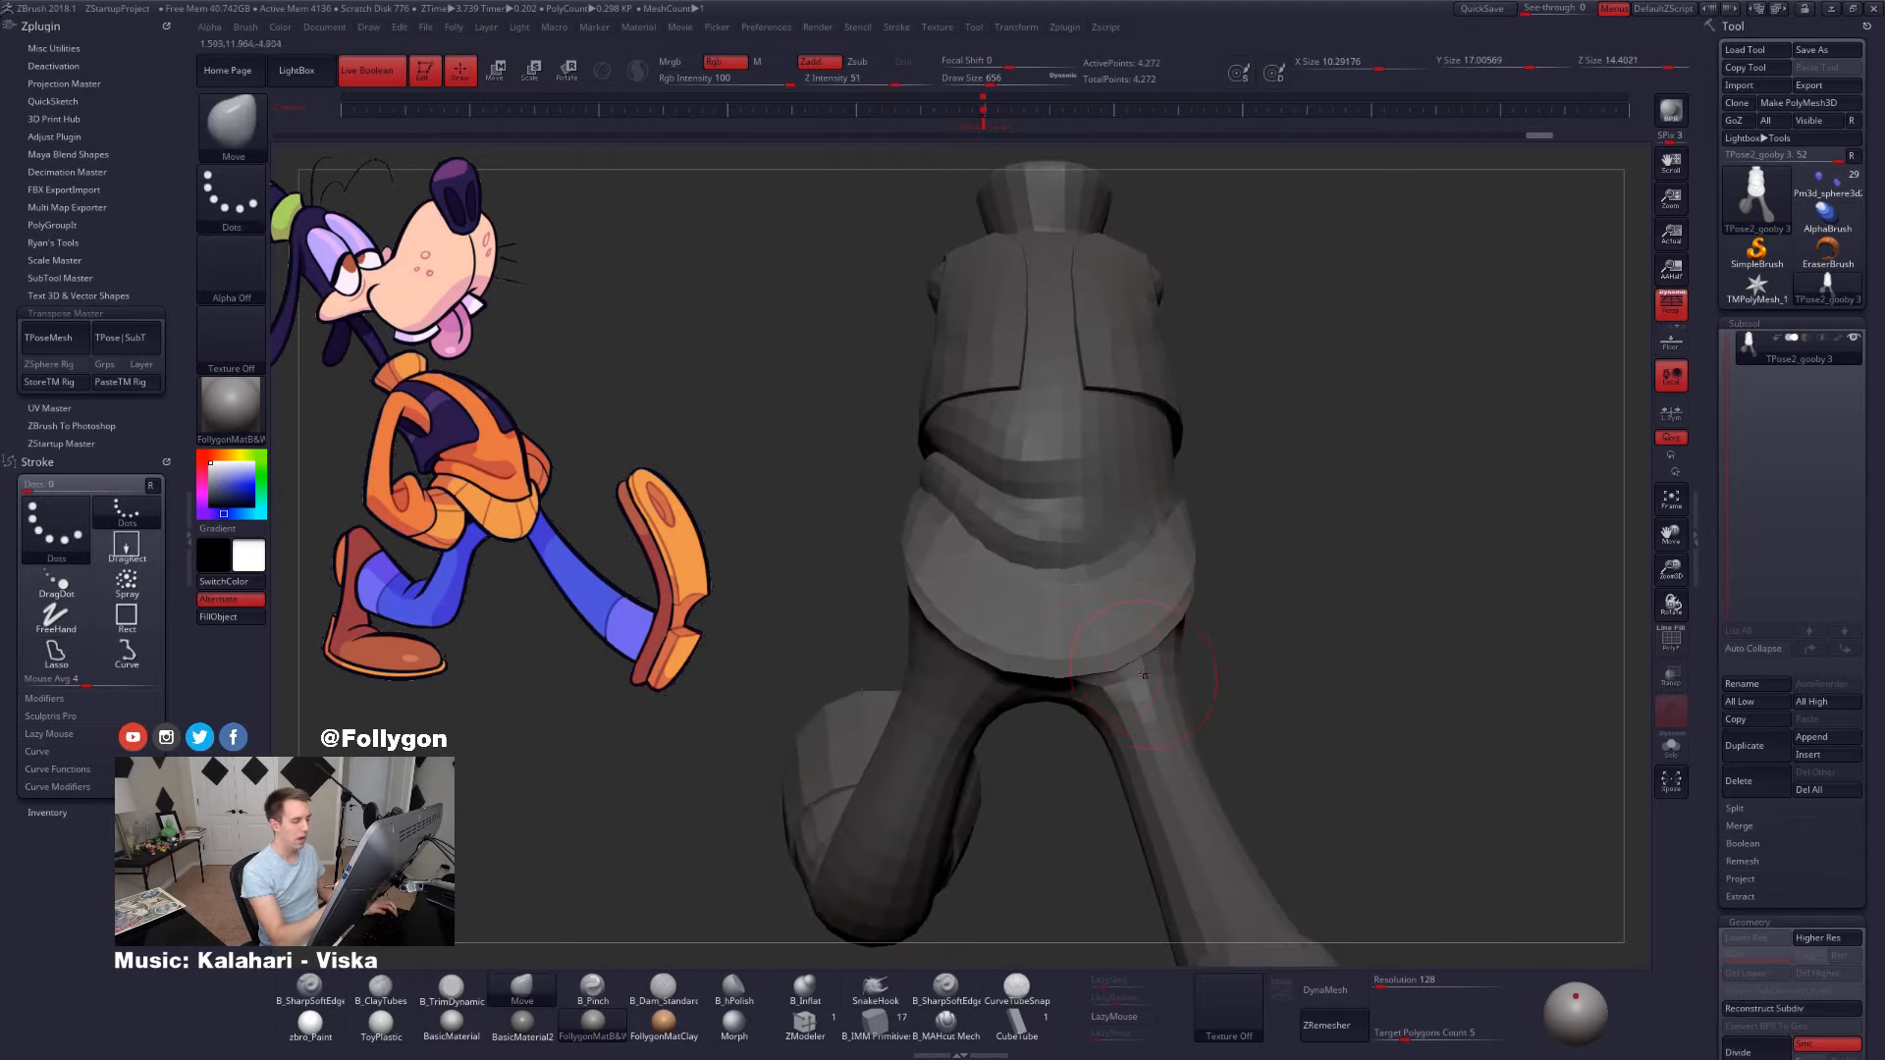
- Widen the unmasked hem band with a horizontal Transpose line and preview it with dynamic subdivision
{"action": "key", "text": "w"}
{"action": "left_click_drag", "start_coordinate": [1059, 659], "coordinate": [1314, 660], "text": "shift"}
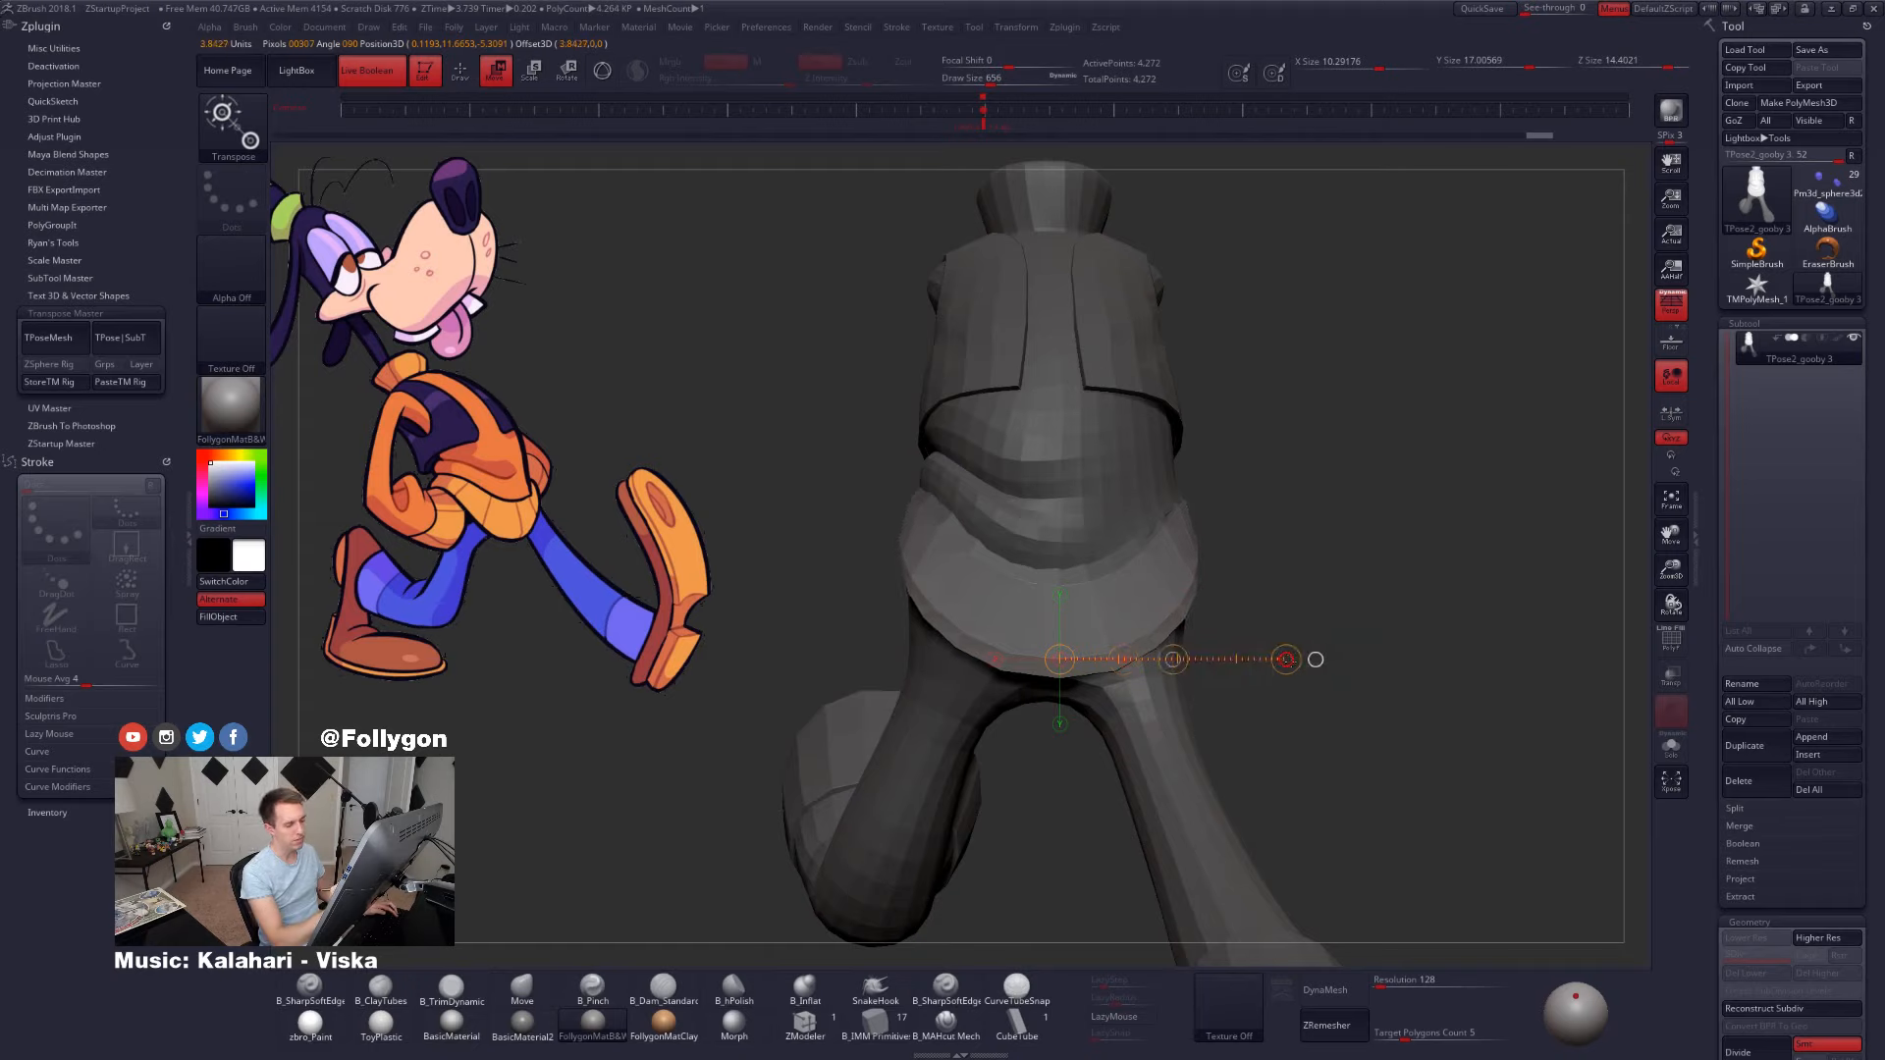
{"action": "key", "text": "d"}
{"action": "key", "text": "shift+d"}
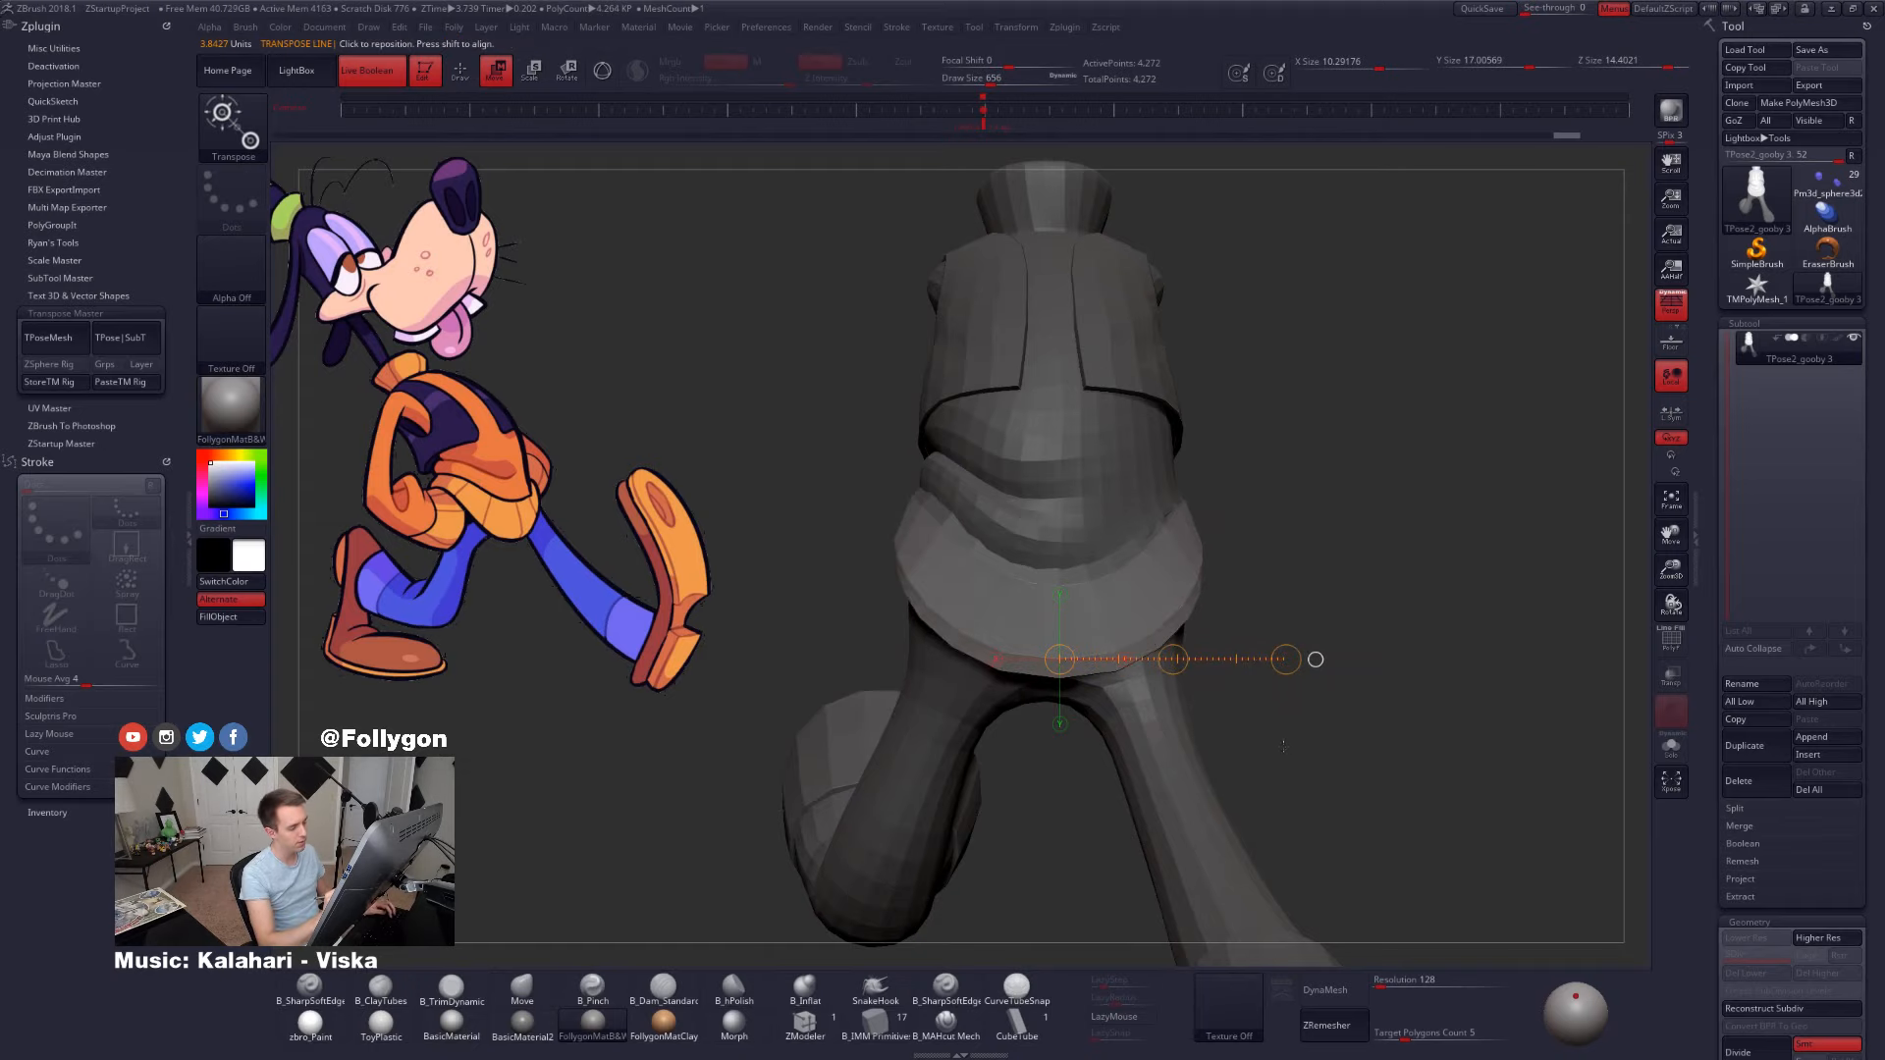
{"action": "key", "text": "d"}
{"action": "mouse_move", "coordinate": [1297, 765]}
{"action": "left_mouse_down"}
{"action": "mouse_move", "coordinate": [1267, 777]}
{"action": "mouse_move", "coordinate": [1492, 777]}
{"action": "mouse_move", "coordinate": [1325, 772]}
{"action": "left_mouse_up"}
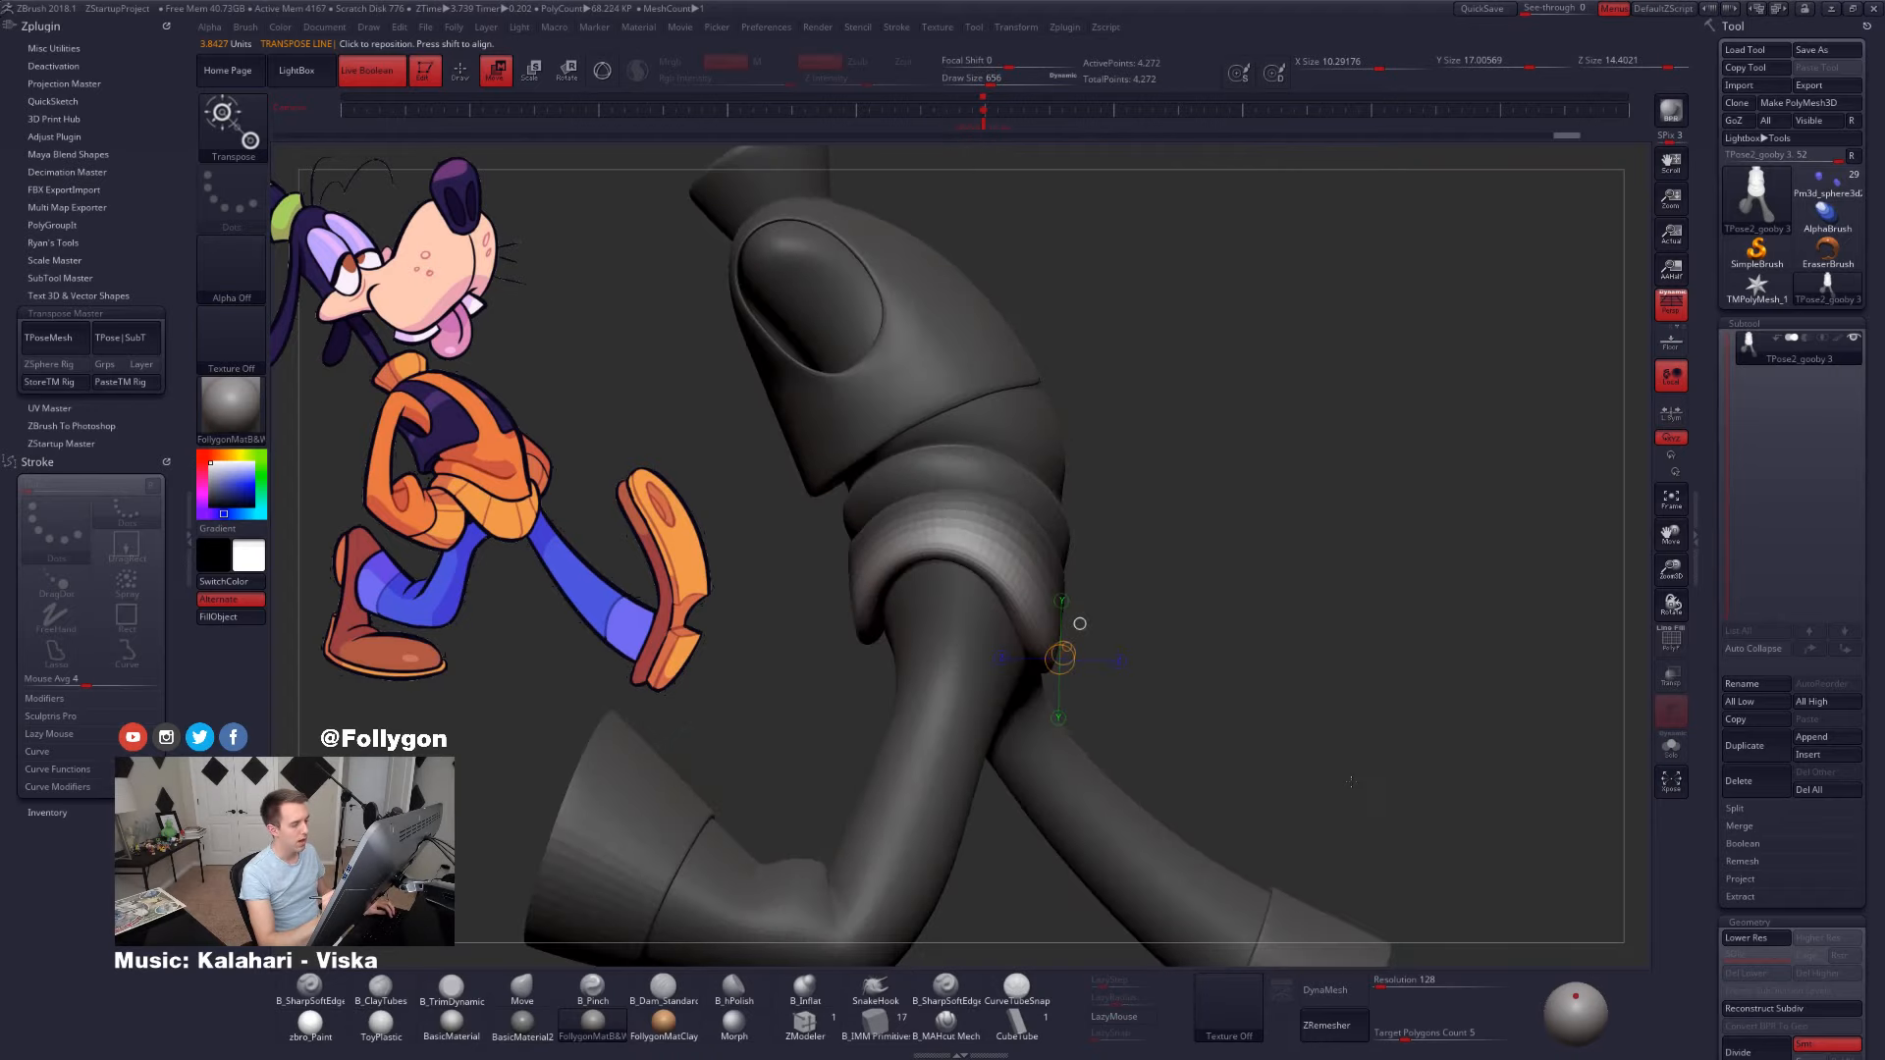
{"action": "key", "text": "shift+d"}
{"action": "key", "text": "shift+d"}
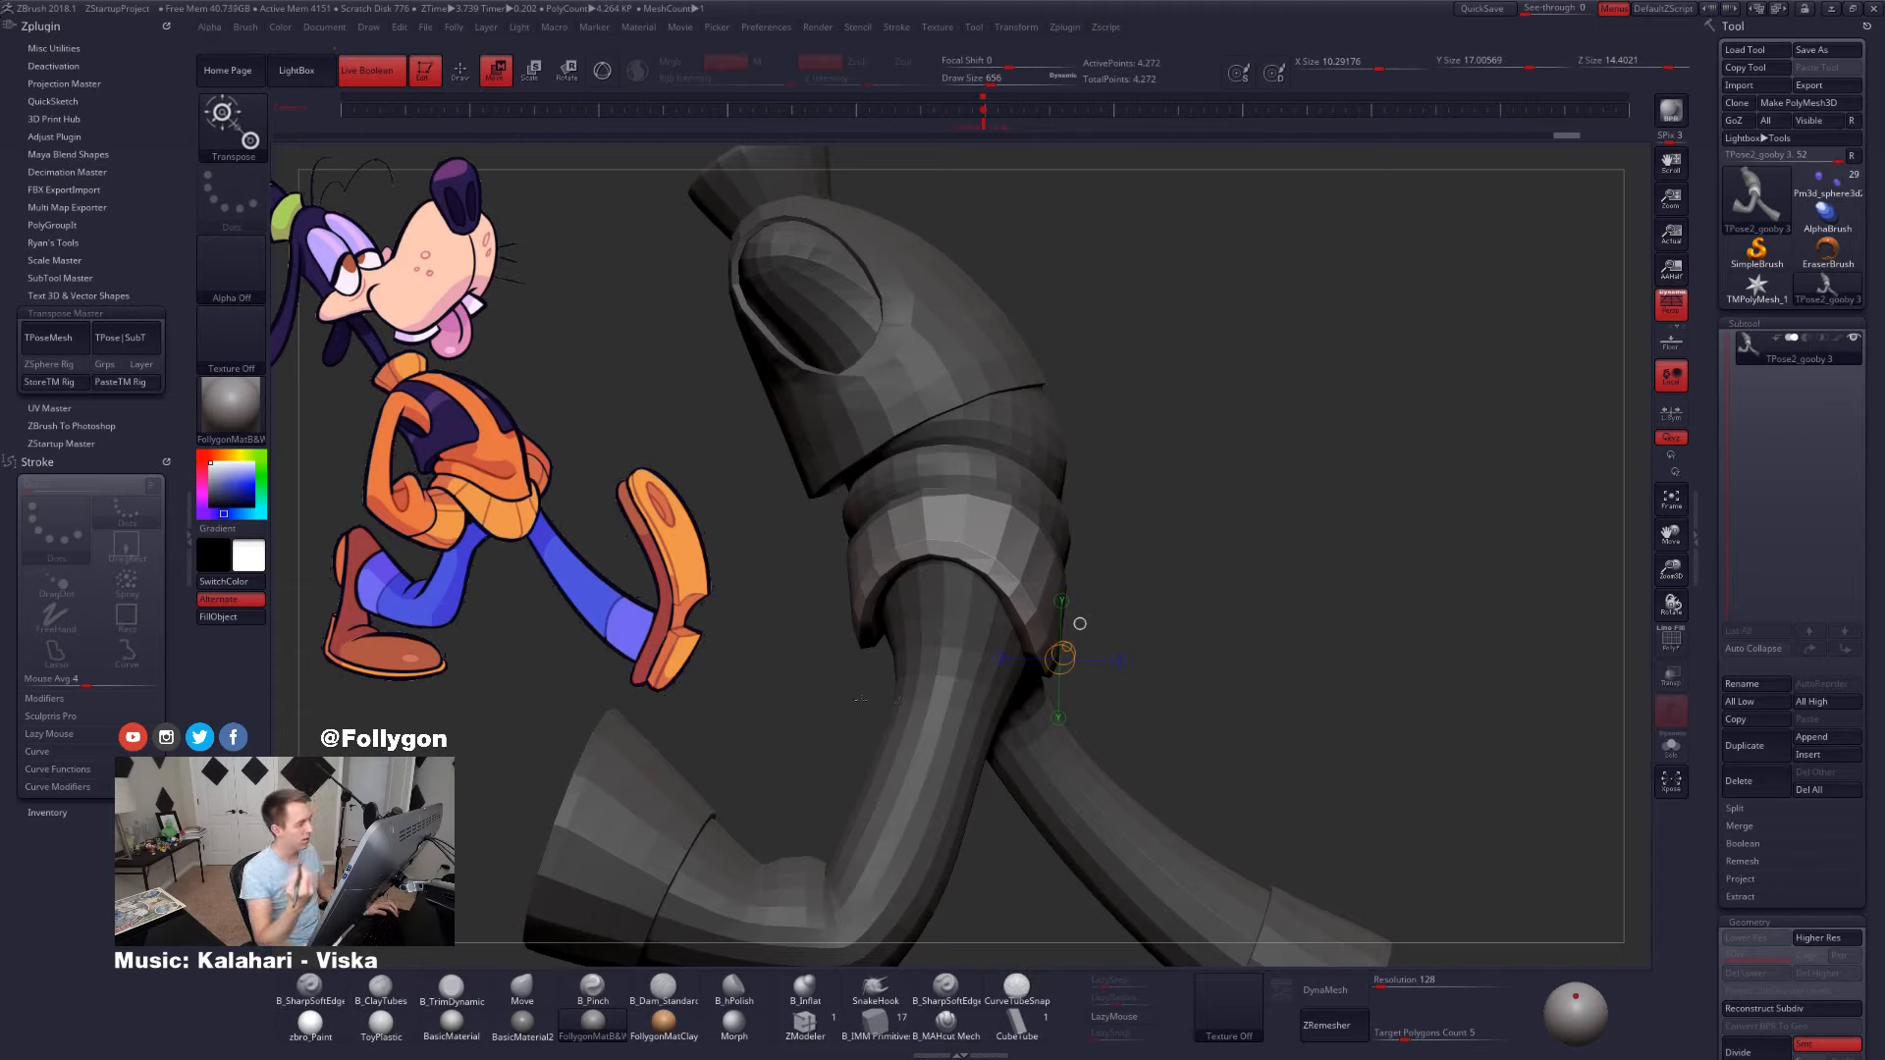
- Compare the widened hem band from the front and both sides with the dynamic subdivision preview on and off
{"action": "left_click_drag", "start_coordinate": [1080, 624], "coordinate": [1214, 665]}
{"action": "key", "text": "d"}
{"action": "left_click_drag", "start_coordinate": [943, 817], "coordinate": [1131, 756]}
{"action": "key", "text": "shift+d"}
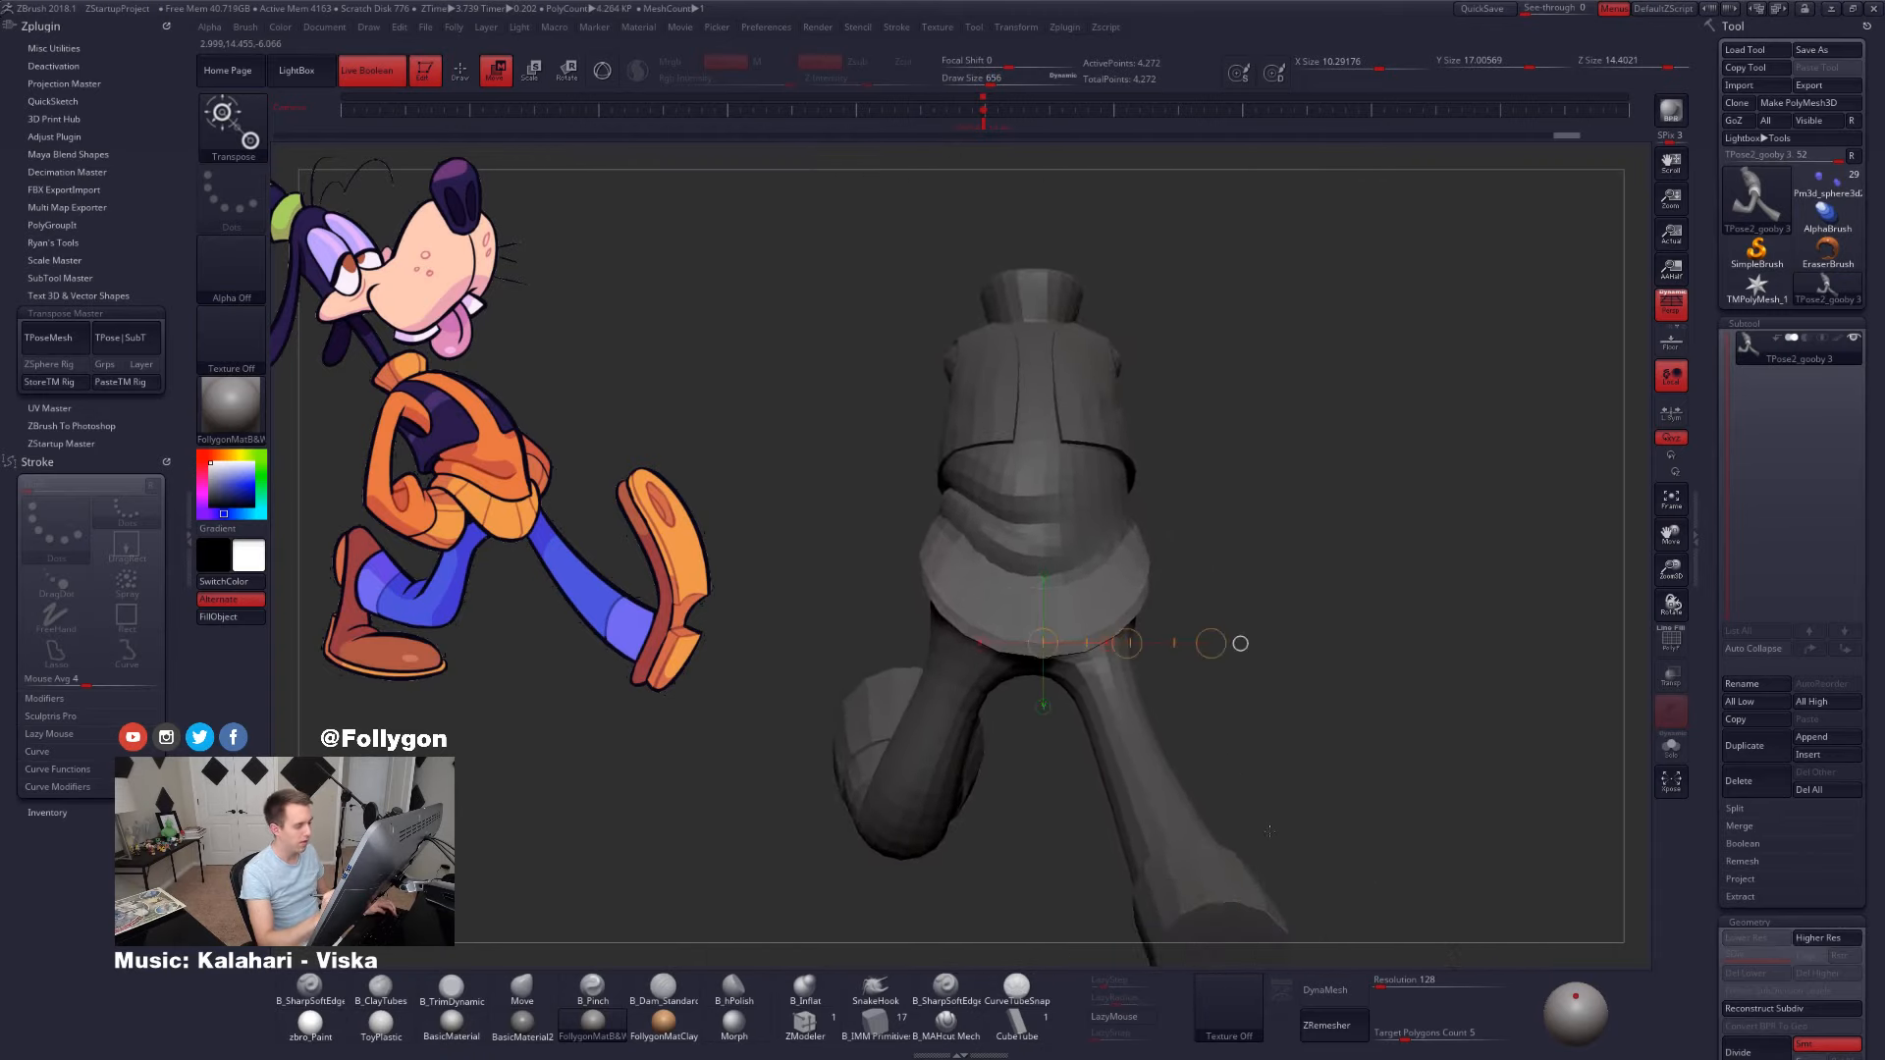
{"action": "key", "text": "d"}
{"action": "left_click_drag", "start_coordinate": [1286, 790], "coordinate": [1254, 813], "text": "alt"}
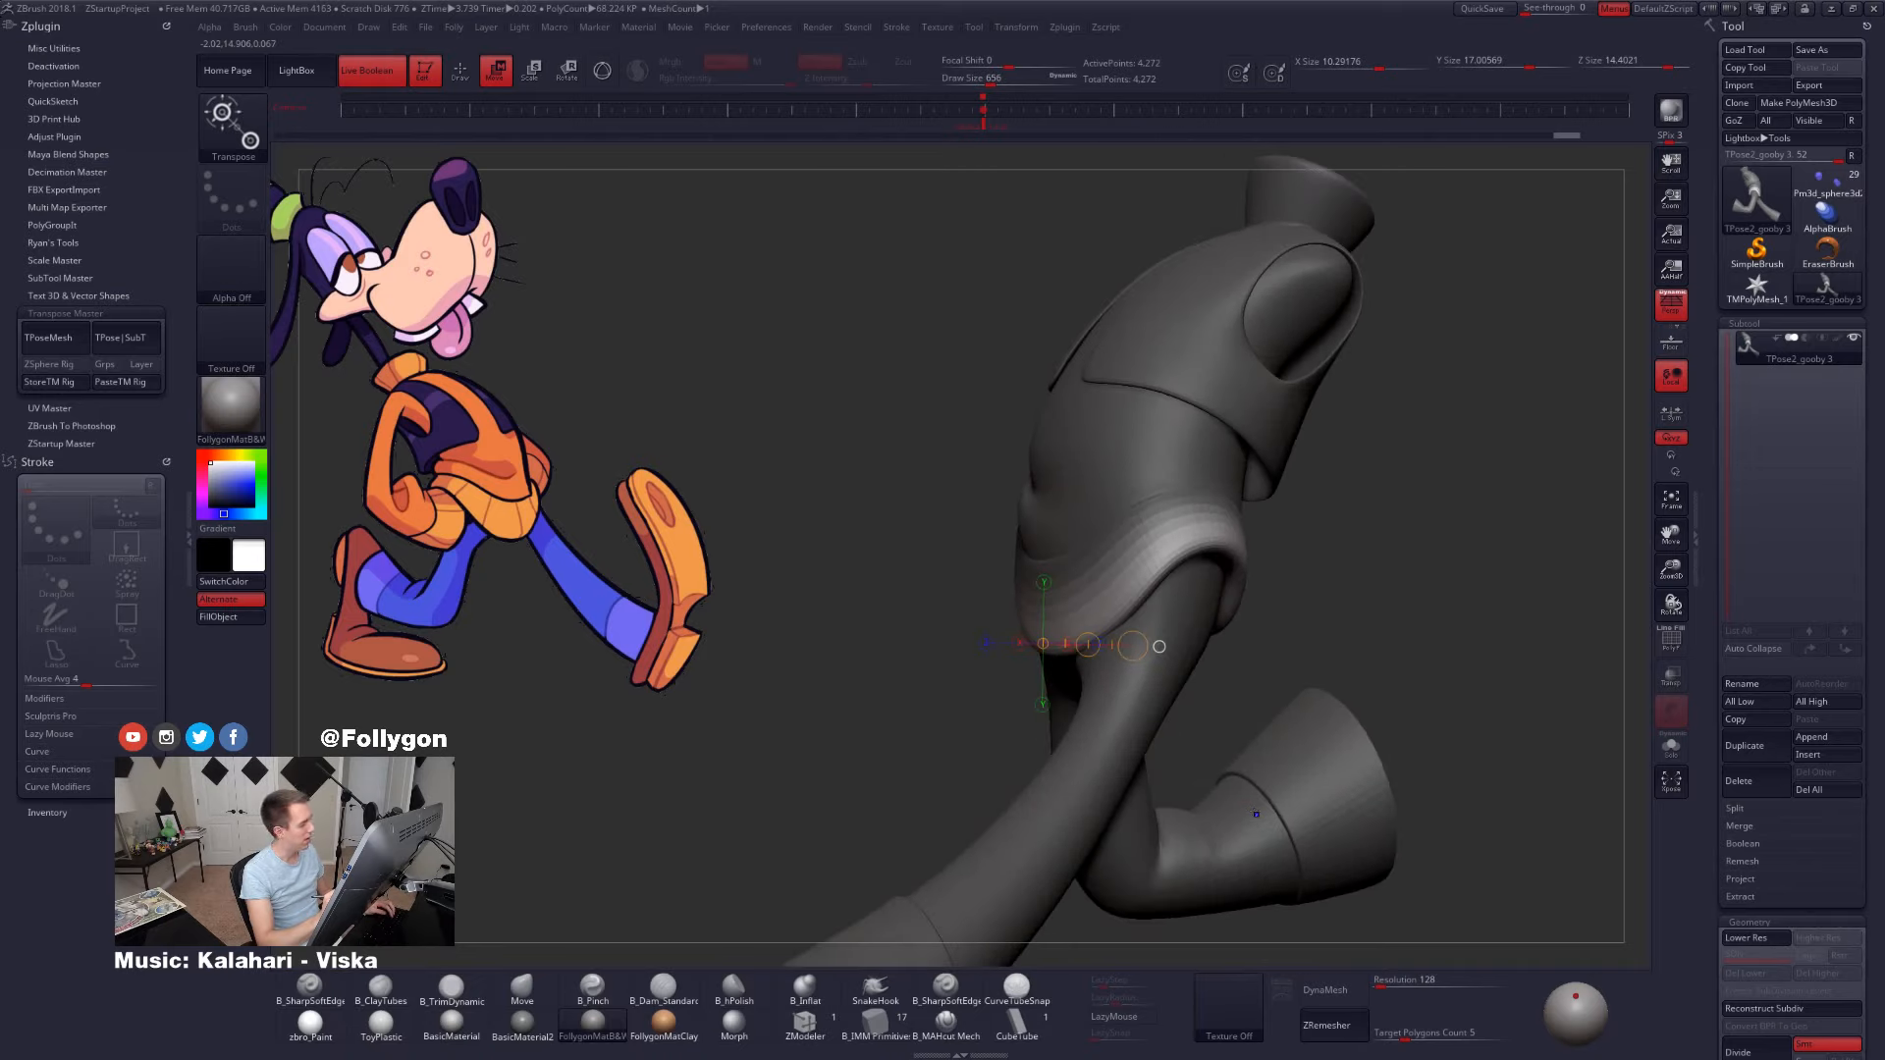
{"action": "key", "text": "shift+d"}
- Reshape the hem band above both legs with the Move brush at draw size 742 and clear the mask
{"action": "key", "text": "q"}
{"action": "left_click_drag", "start_coordinate": [1315, 628], "coordinate": [1277, 629]}
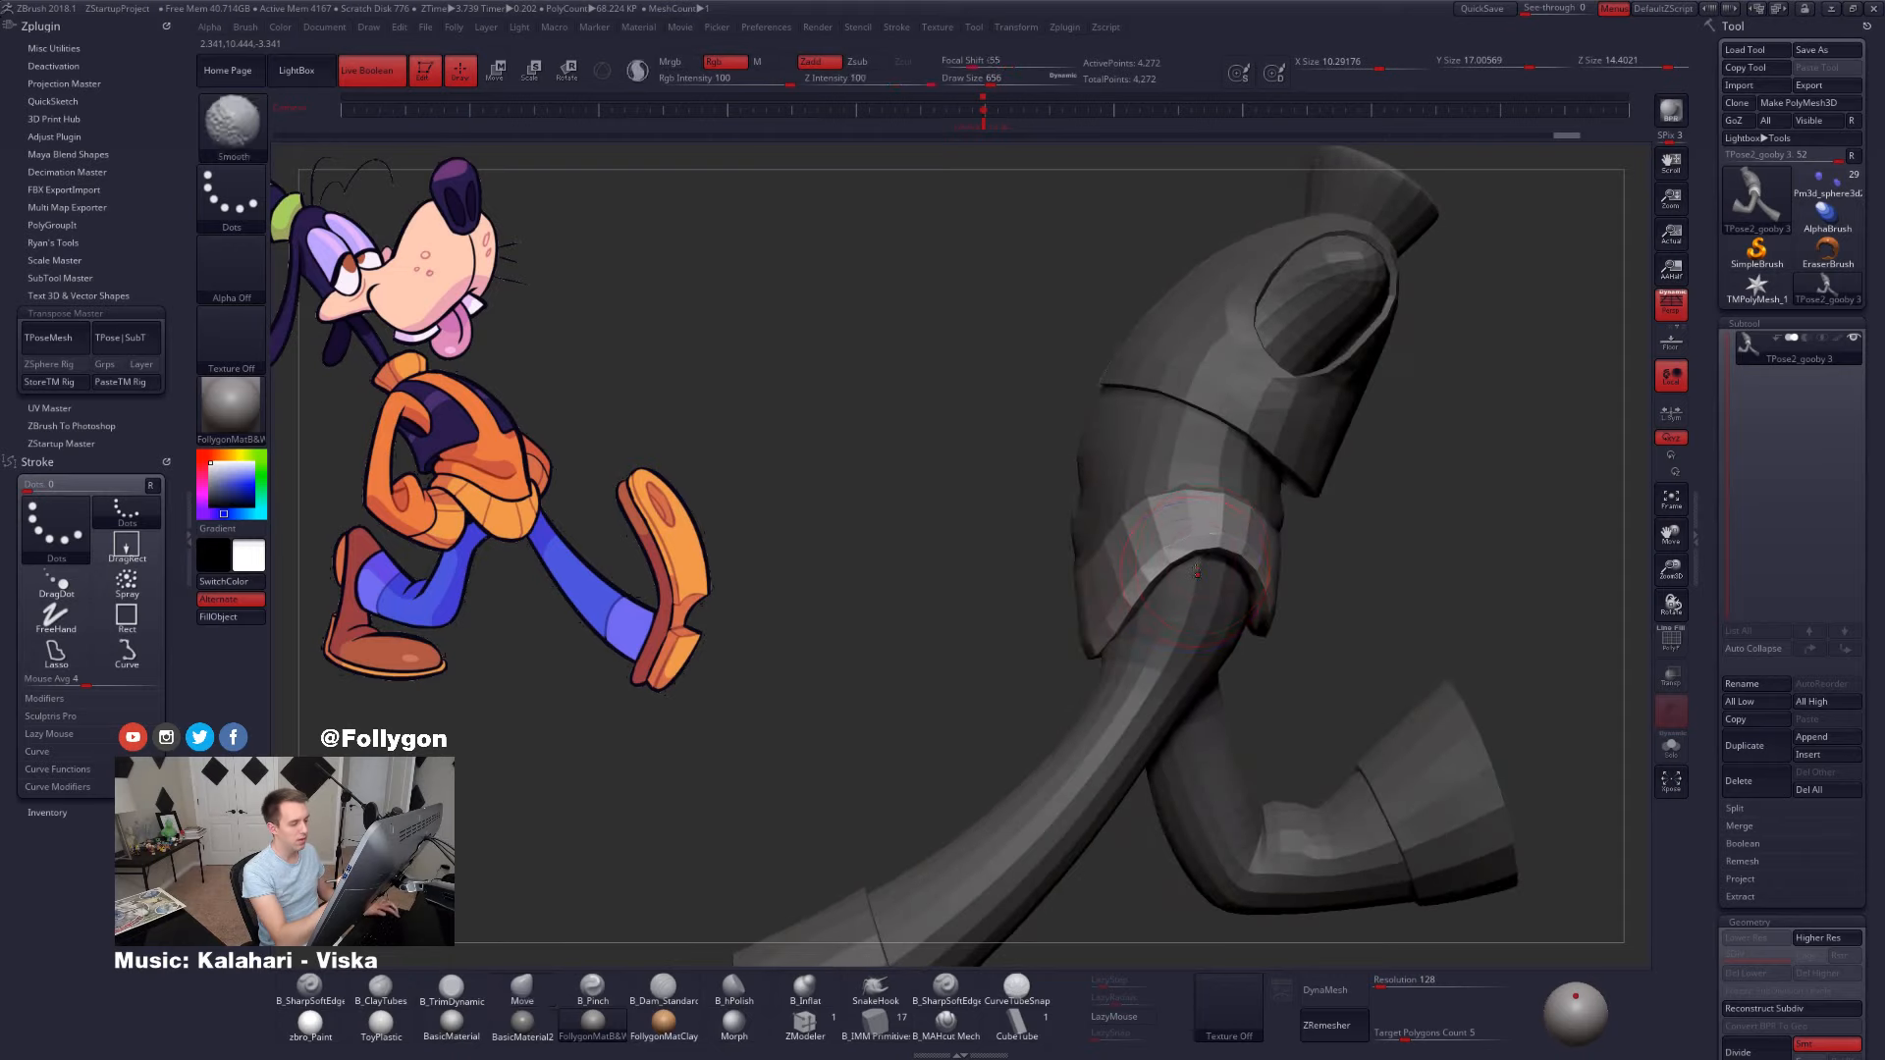
{"action": "key", "text": "b"}
{"action": "key", "text": "m"}
{"action": "key", "text": "v"}
{"action": "key", "text": "space"}
{"action": "left_click_drag", "start_coordinate": [1202, 559], "coordinate": [1276, 540]}
{"action": "right_click_drag", "start_coordinate": [1254, 578], "coordinate": [1193, 581]}
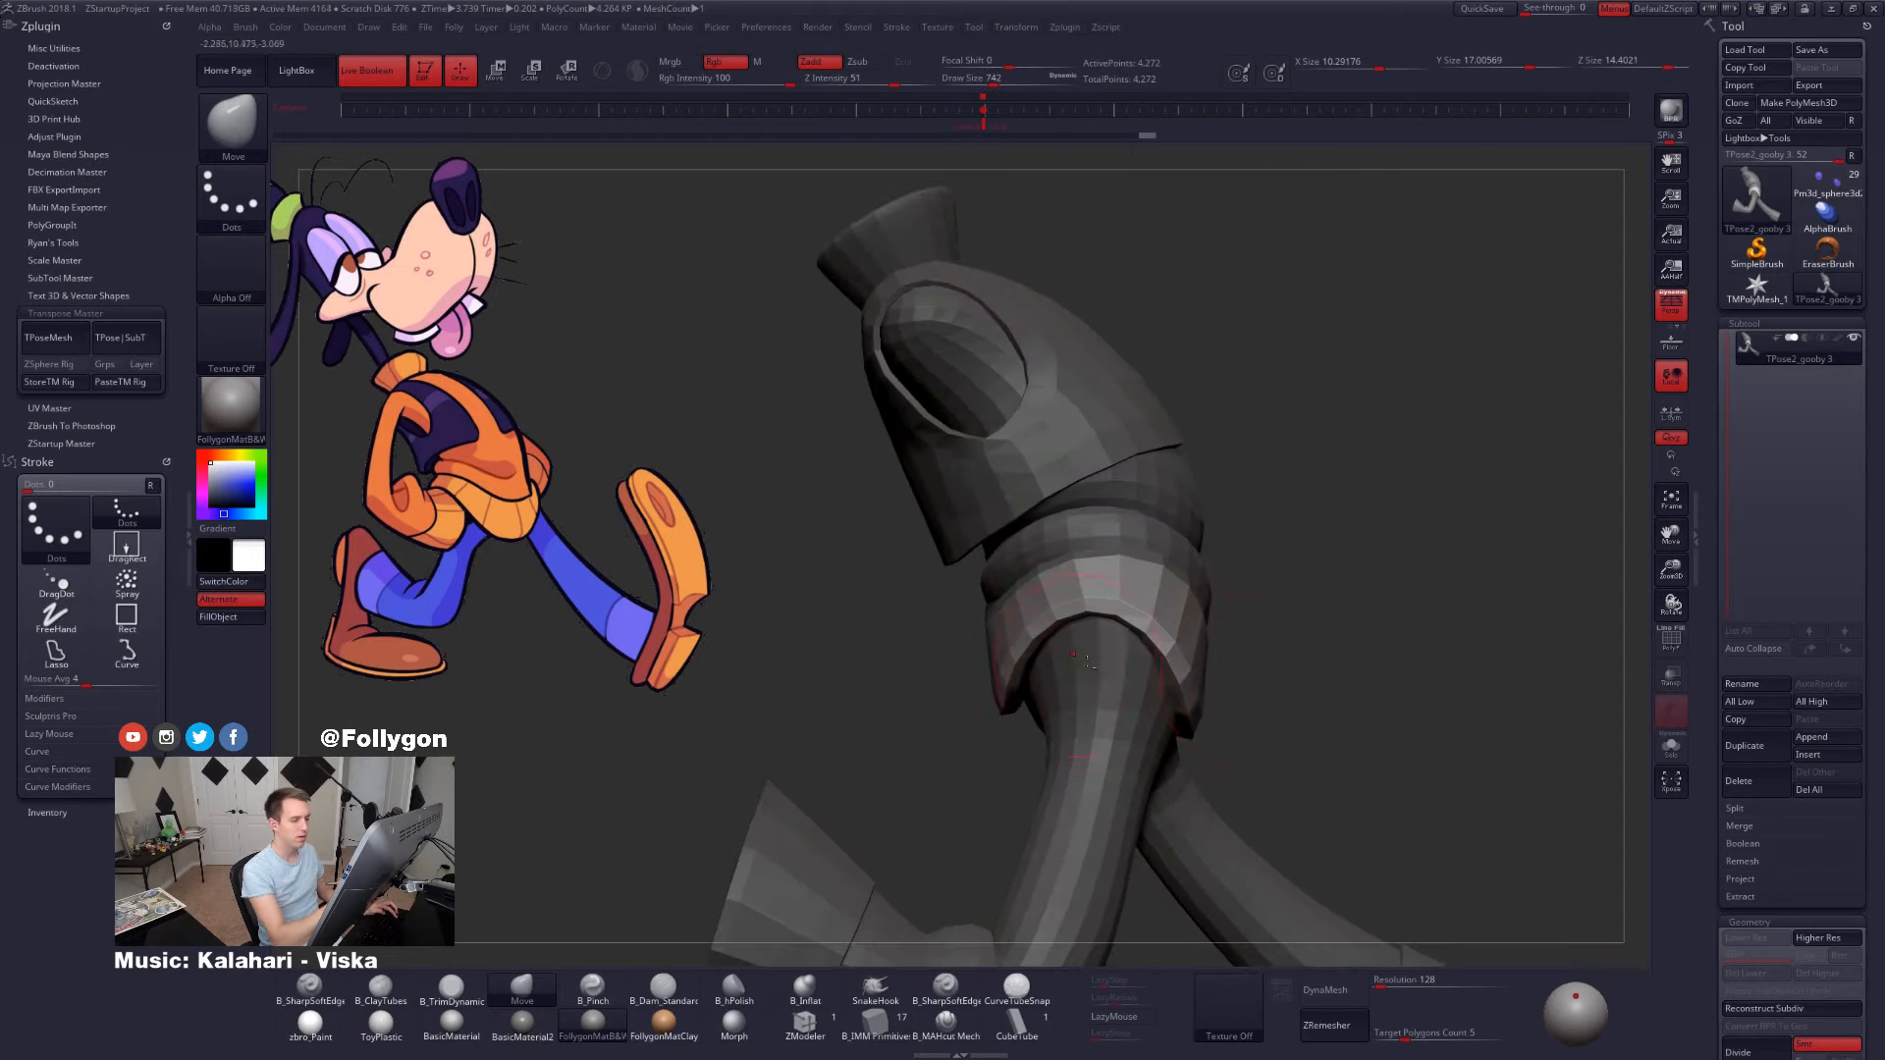
{"action": "mouse_move", "coordinate": [1374, 594]}
{"action": "right_mouse_down"}
{"action": "mouse_move", "coordinate": [1218, 604]}
{"action": "mouse_move", "coordinate": [1222, 589]}
{"action": "mouse_move", "coordinate": [1114, 579]}
{"action": "right_mouse_up"}
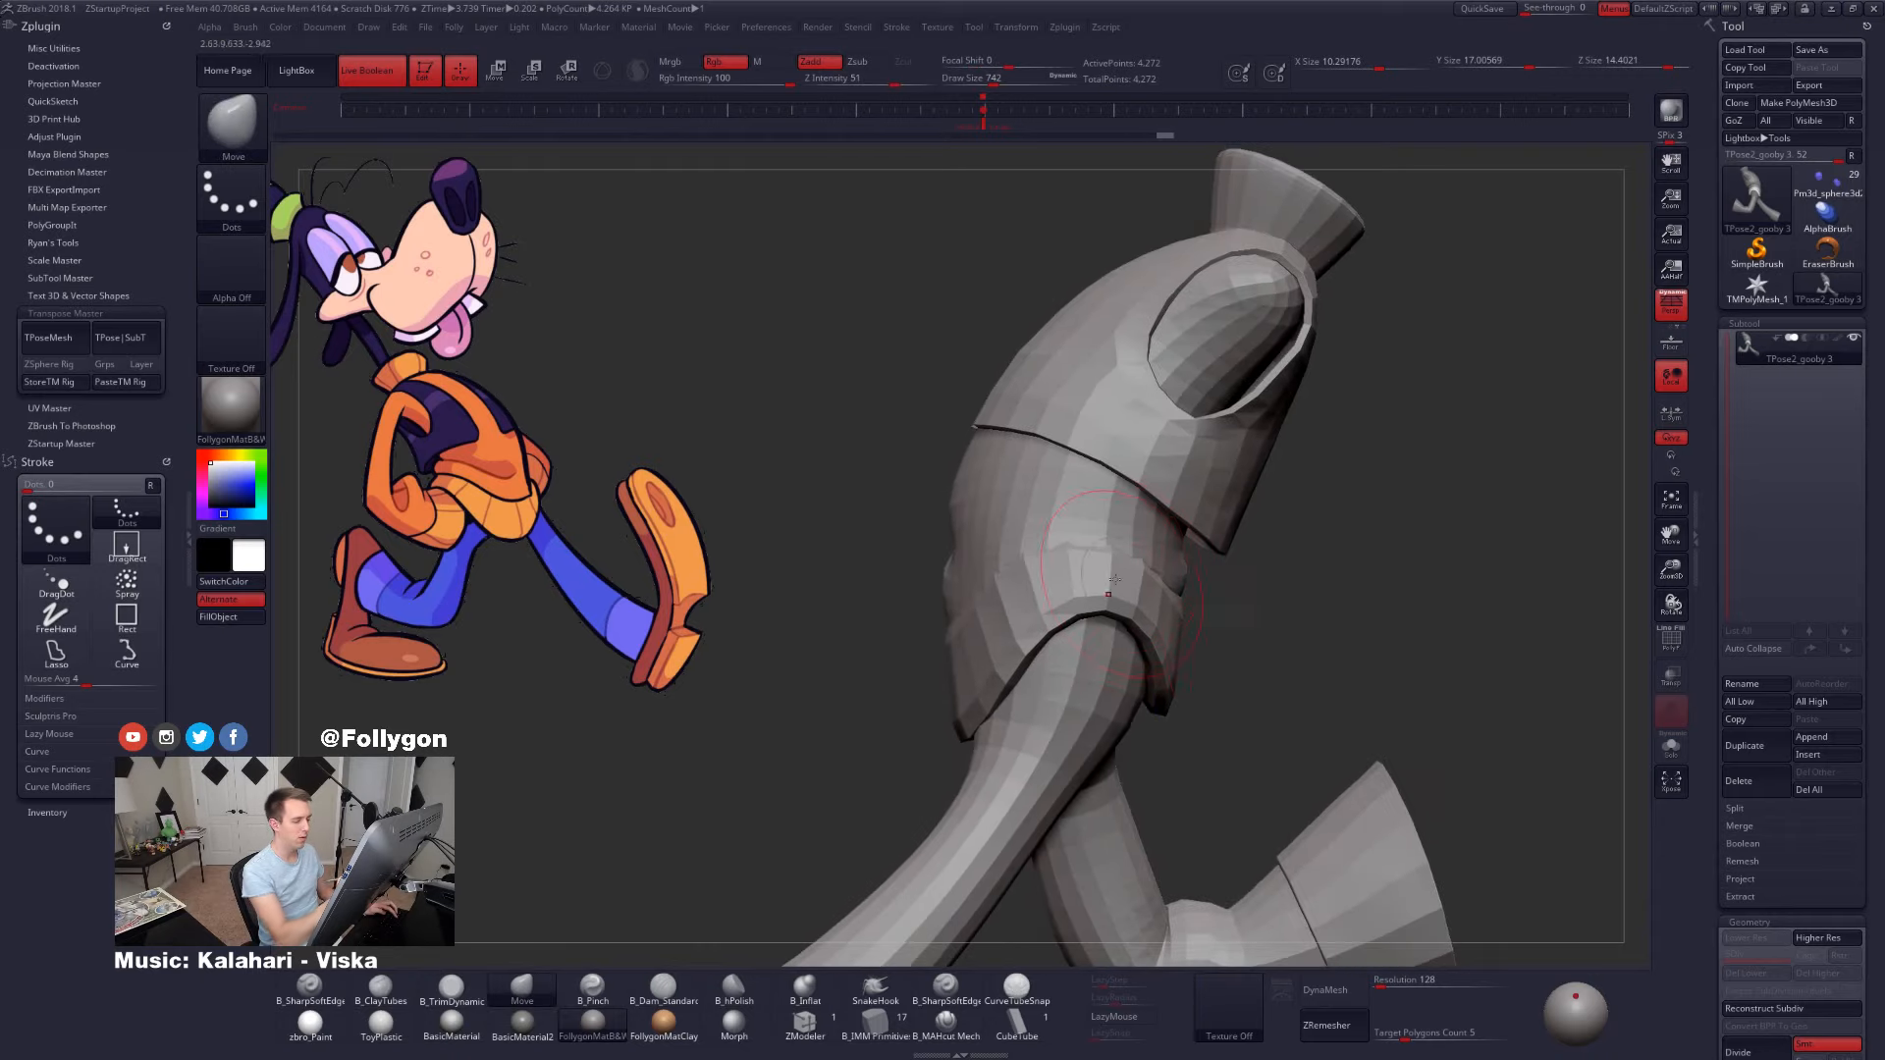
- Mask the vest and trousers by hiding the sweater's polygroups, restore full visibility and adjust the sweater above the forward leg
{"action": "left_click", "coordinate": [1109, 564], "text": "ctrl+shift"}
{"action": "left_click_drag", "start_coordinate": [1308, 577], "coordinate": [1327, 591], "text": "ctrl+shift"}
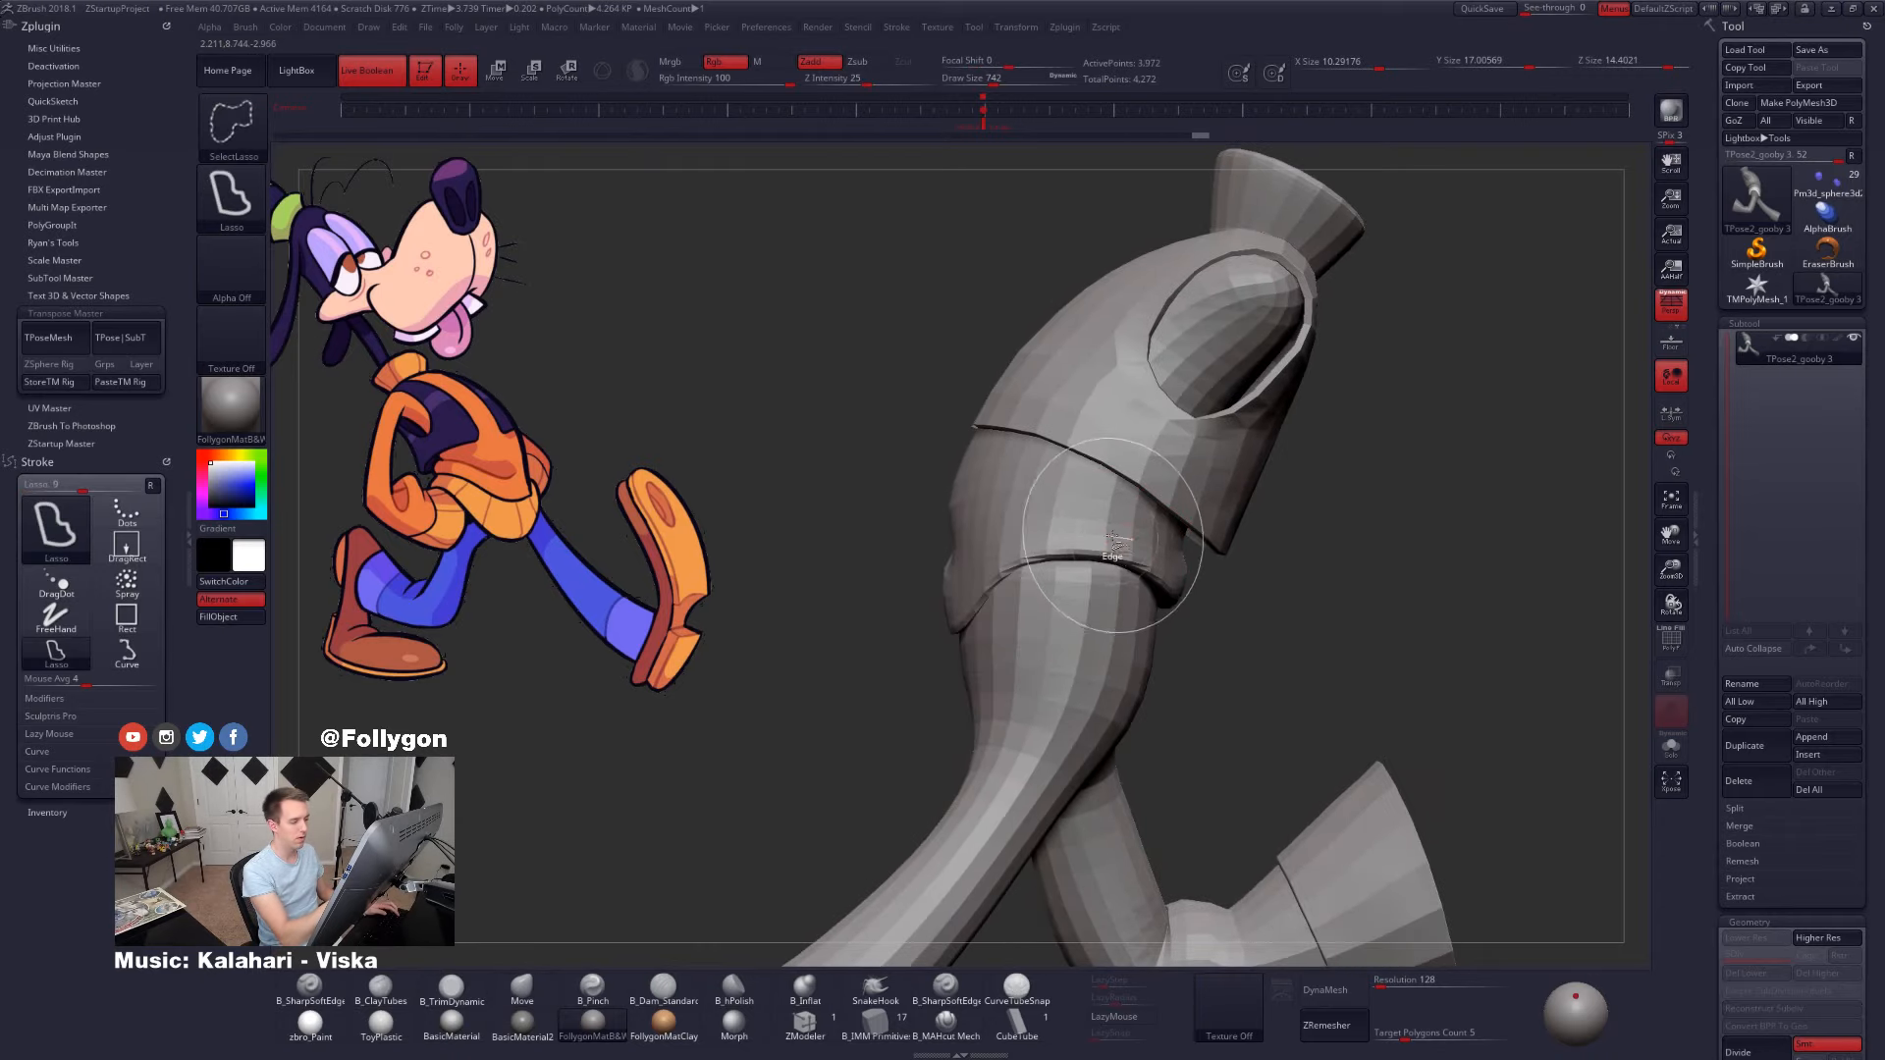
{"action": "left_click", "coordinate": [1111, 542], "text": "ctrl+shift"}
{"action": "left_click", "coordinate": [1278, 606], "text": "ctrl"}
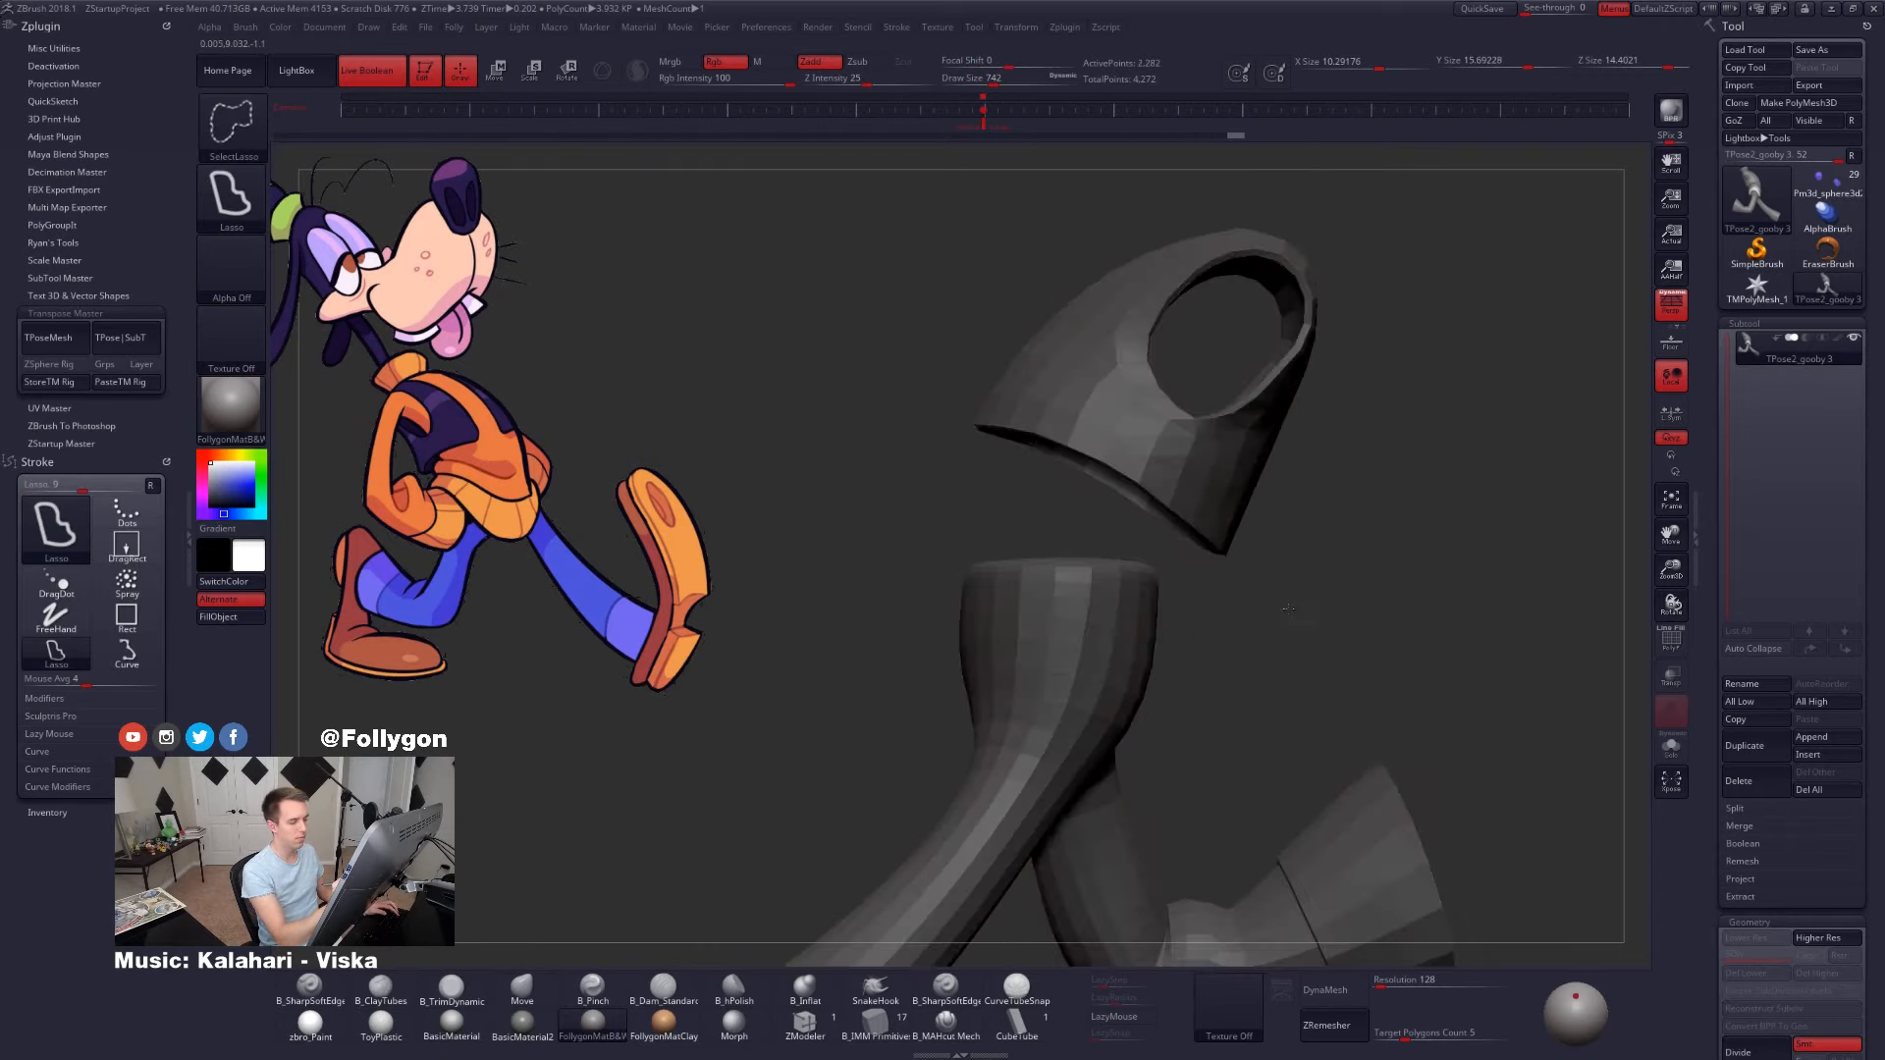
{"action": "left_click", "coordinate": [1266, 597], "text": "ctrl+shift"}
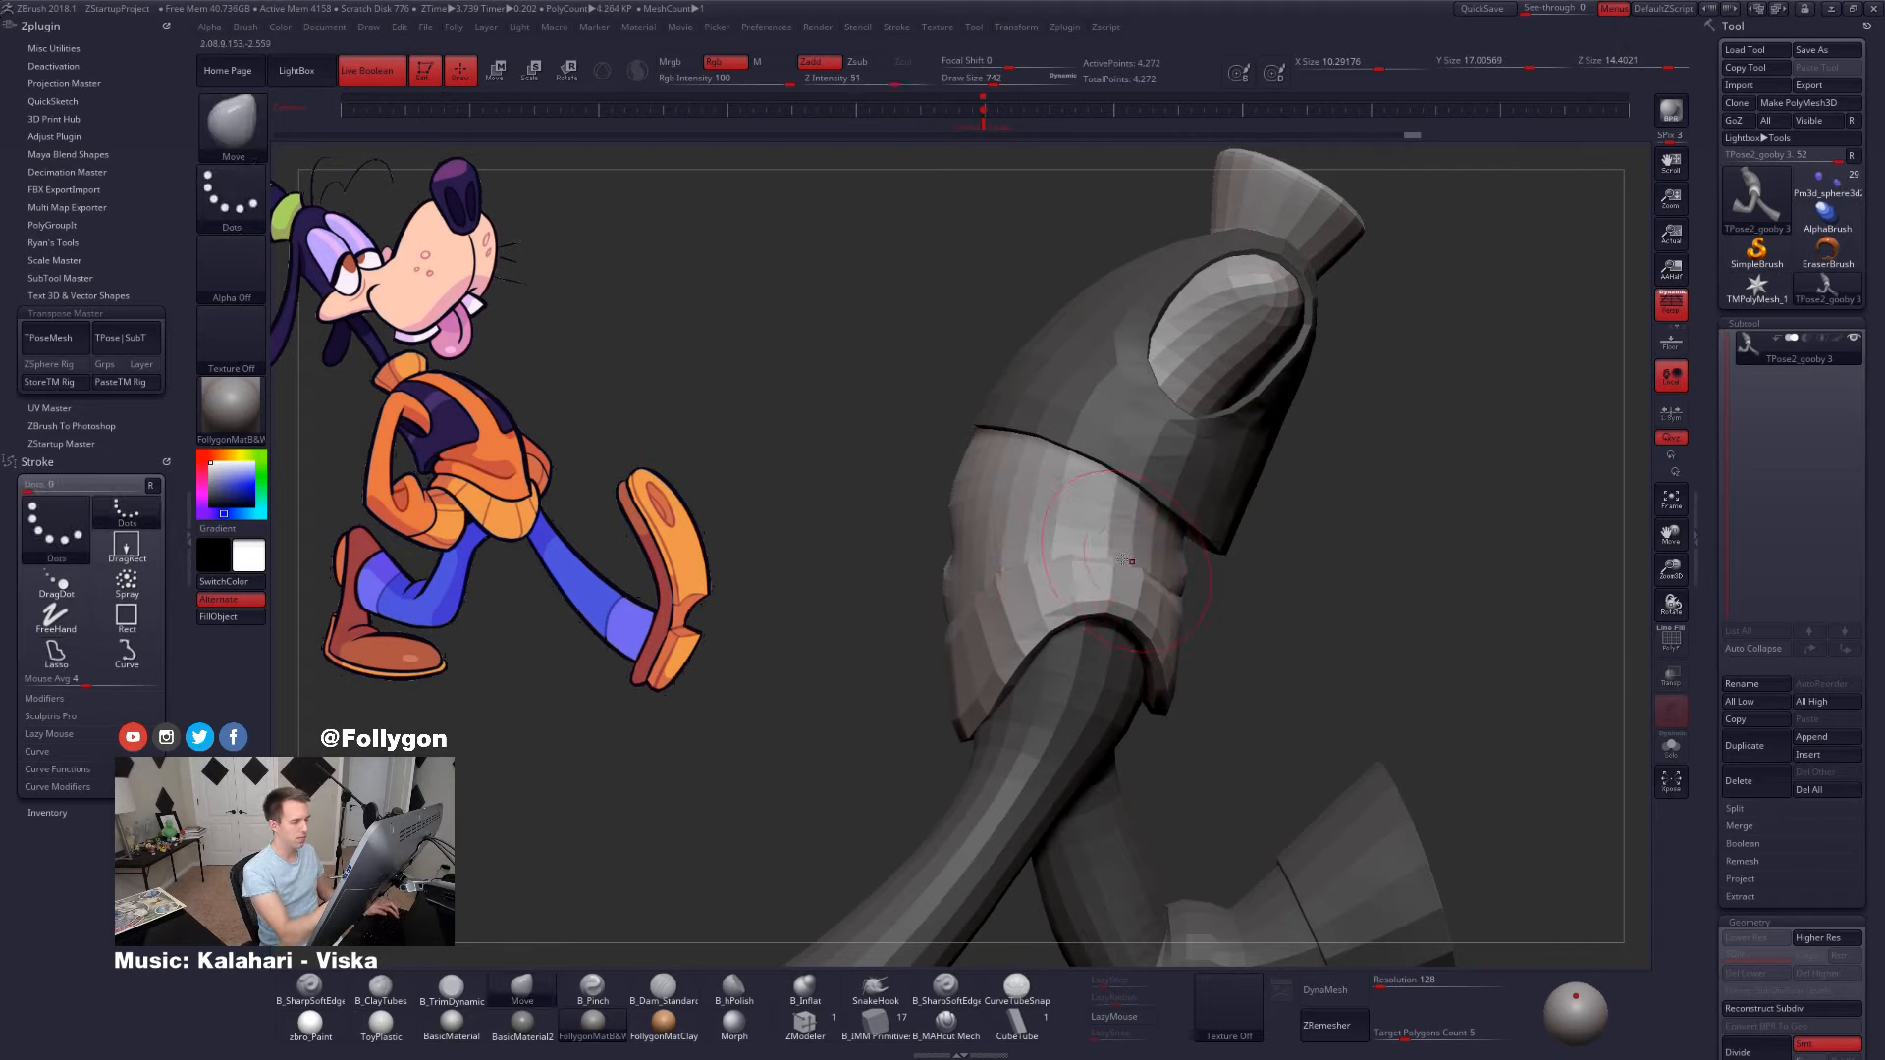
{"action": "key", "text": "space"}
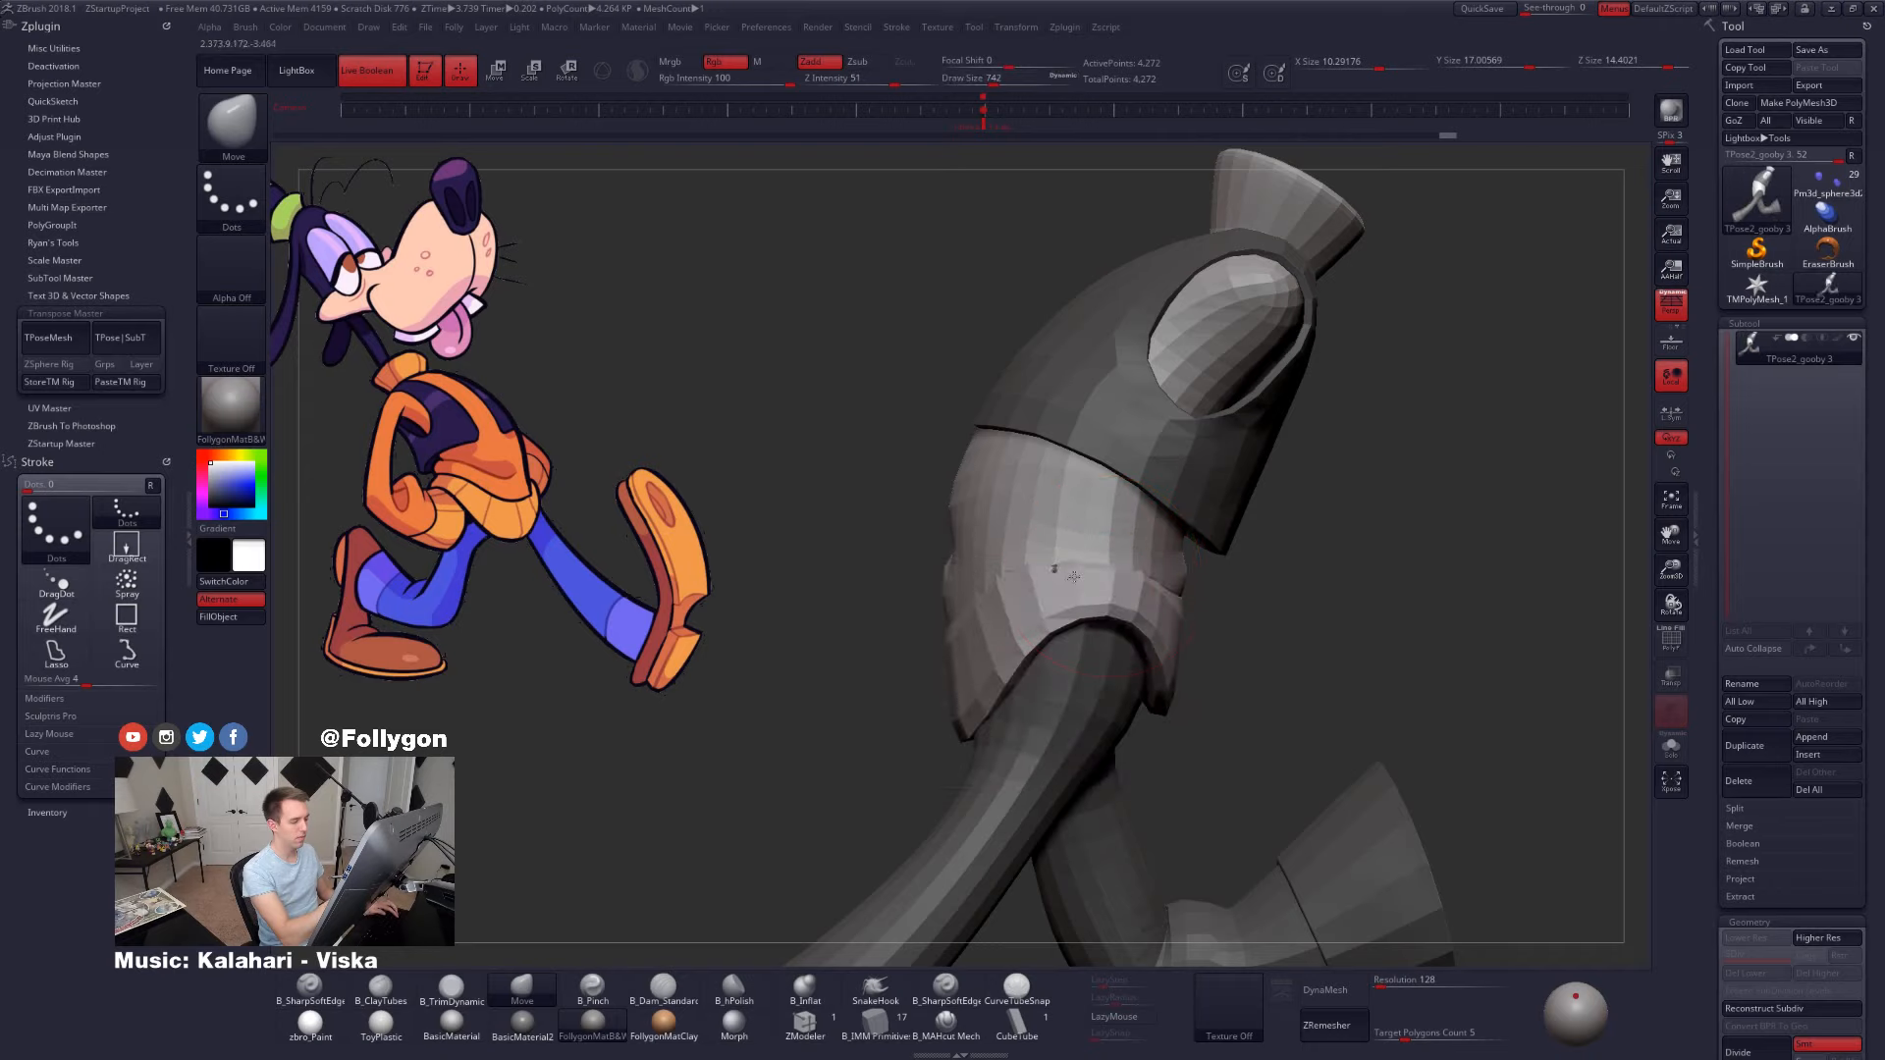
{"action": "mouse_move", "coordinate": [1056, 583]}
{"action": "right_mouse_down"}
{"action": "mouse_move", "coordinate": [1139, 606]}
{"action": "mouse_move", "coordinate": [1128, 622]}
{"action": "mouse_move", "coordinate": [1109, 589]}
{"action": "mouse_move", "coordinate": [1116, 624]}
{"action": "right_mouse_up"}
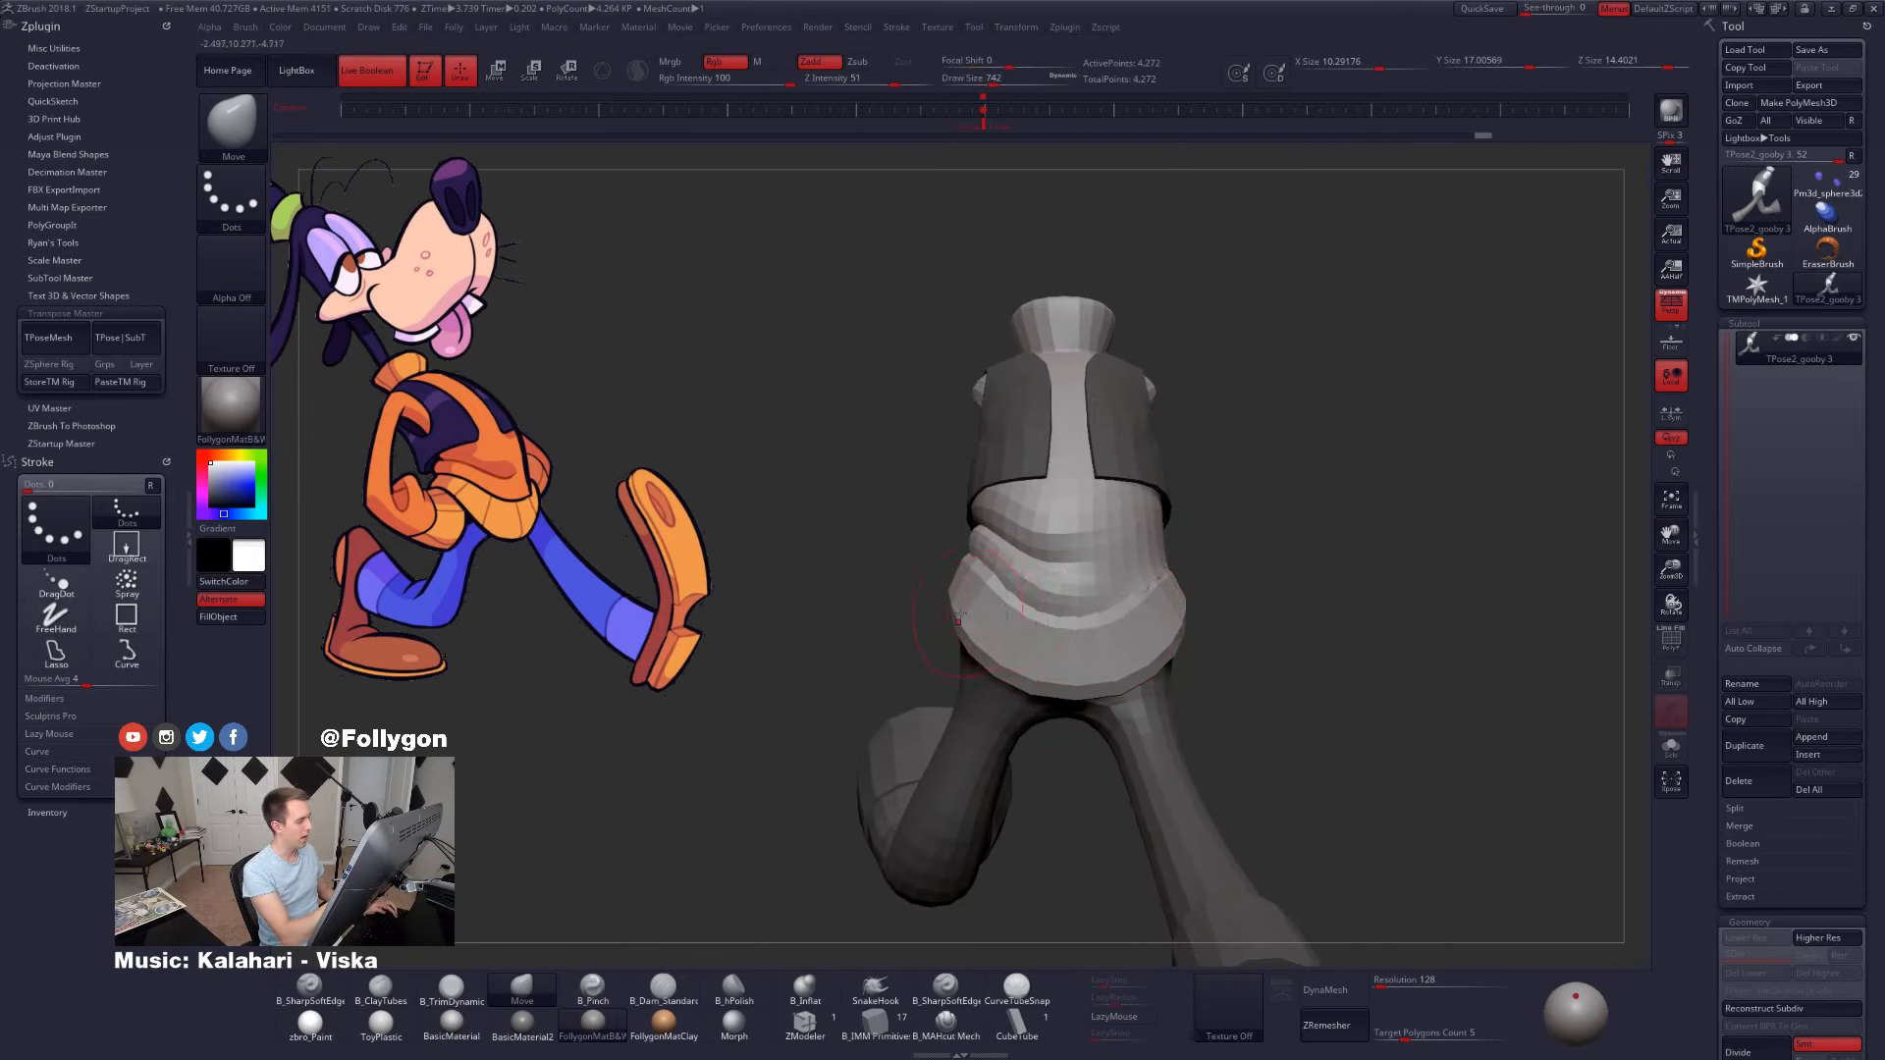
- Lay Transpose lines across the waist of the reference drawing to judge the slant of the sweater
{"action": "key", "text": "w"}
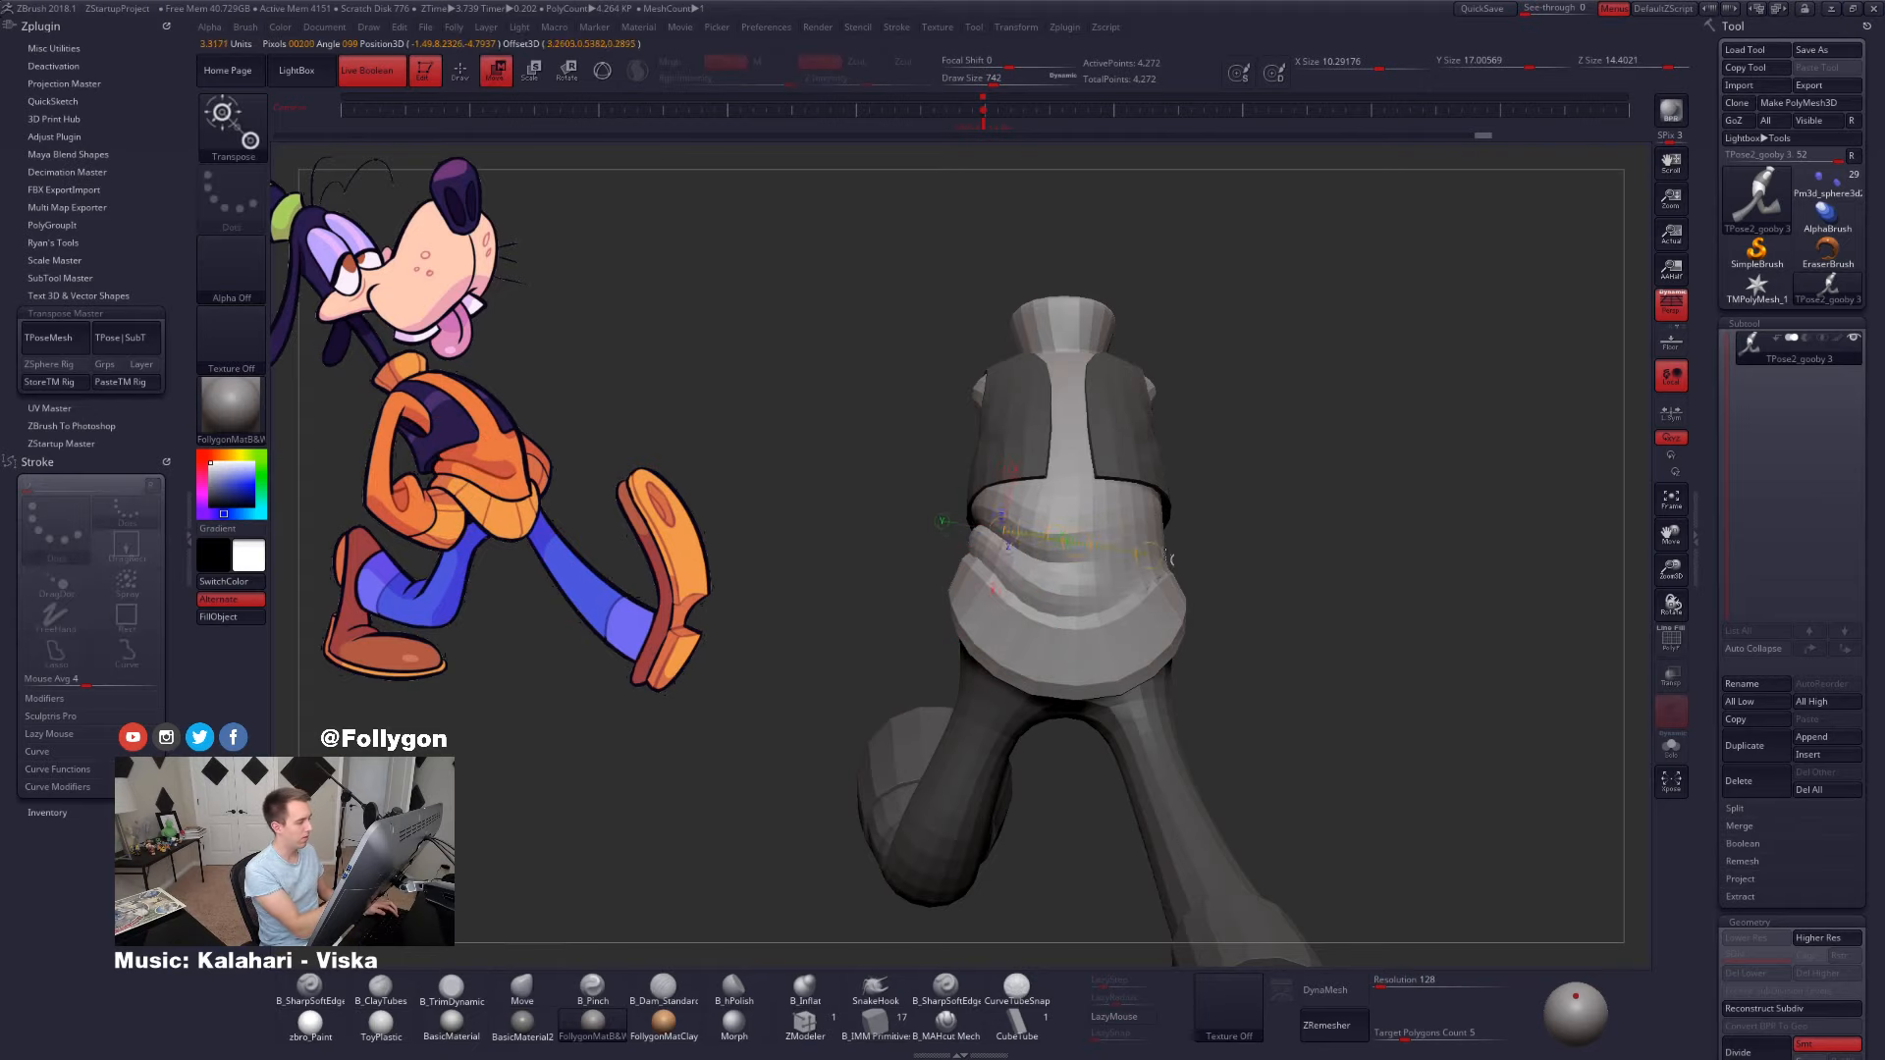
{"action": "left_click_drag", "start_coordinate": [453, 456], "coordinate": [704, 491]}
{"action": "left_click_drag", "start_coordinate": [398, 481], "coordinate": [665, 458]}
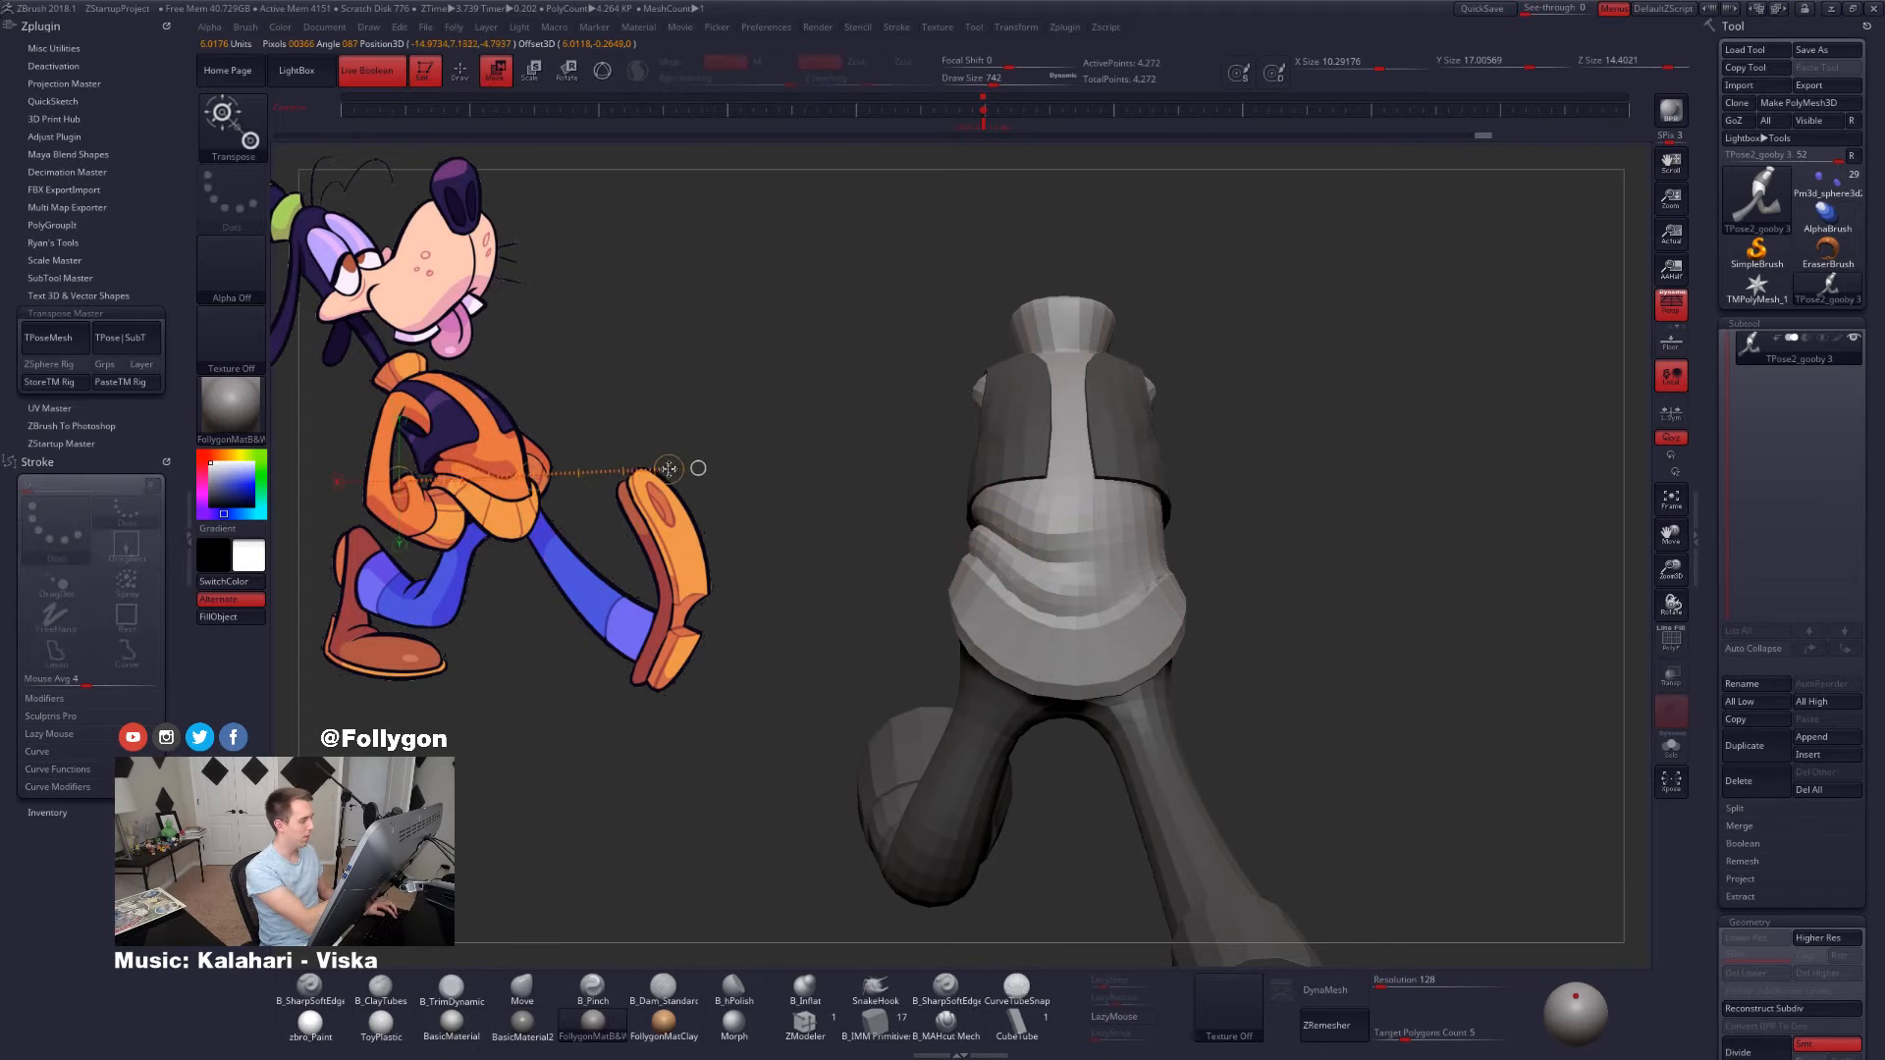
{"action": "left_click_drag", "start_coordinate": [669, 468], "coordinate": [669, 465]}
{"action": "key", "text": "q"}
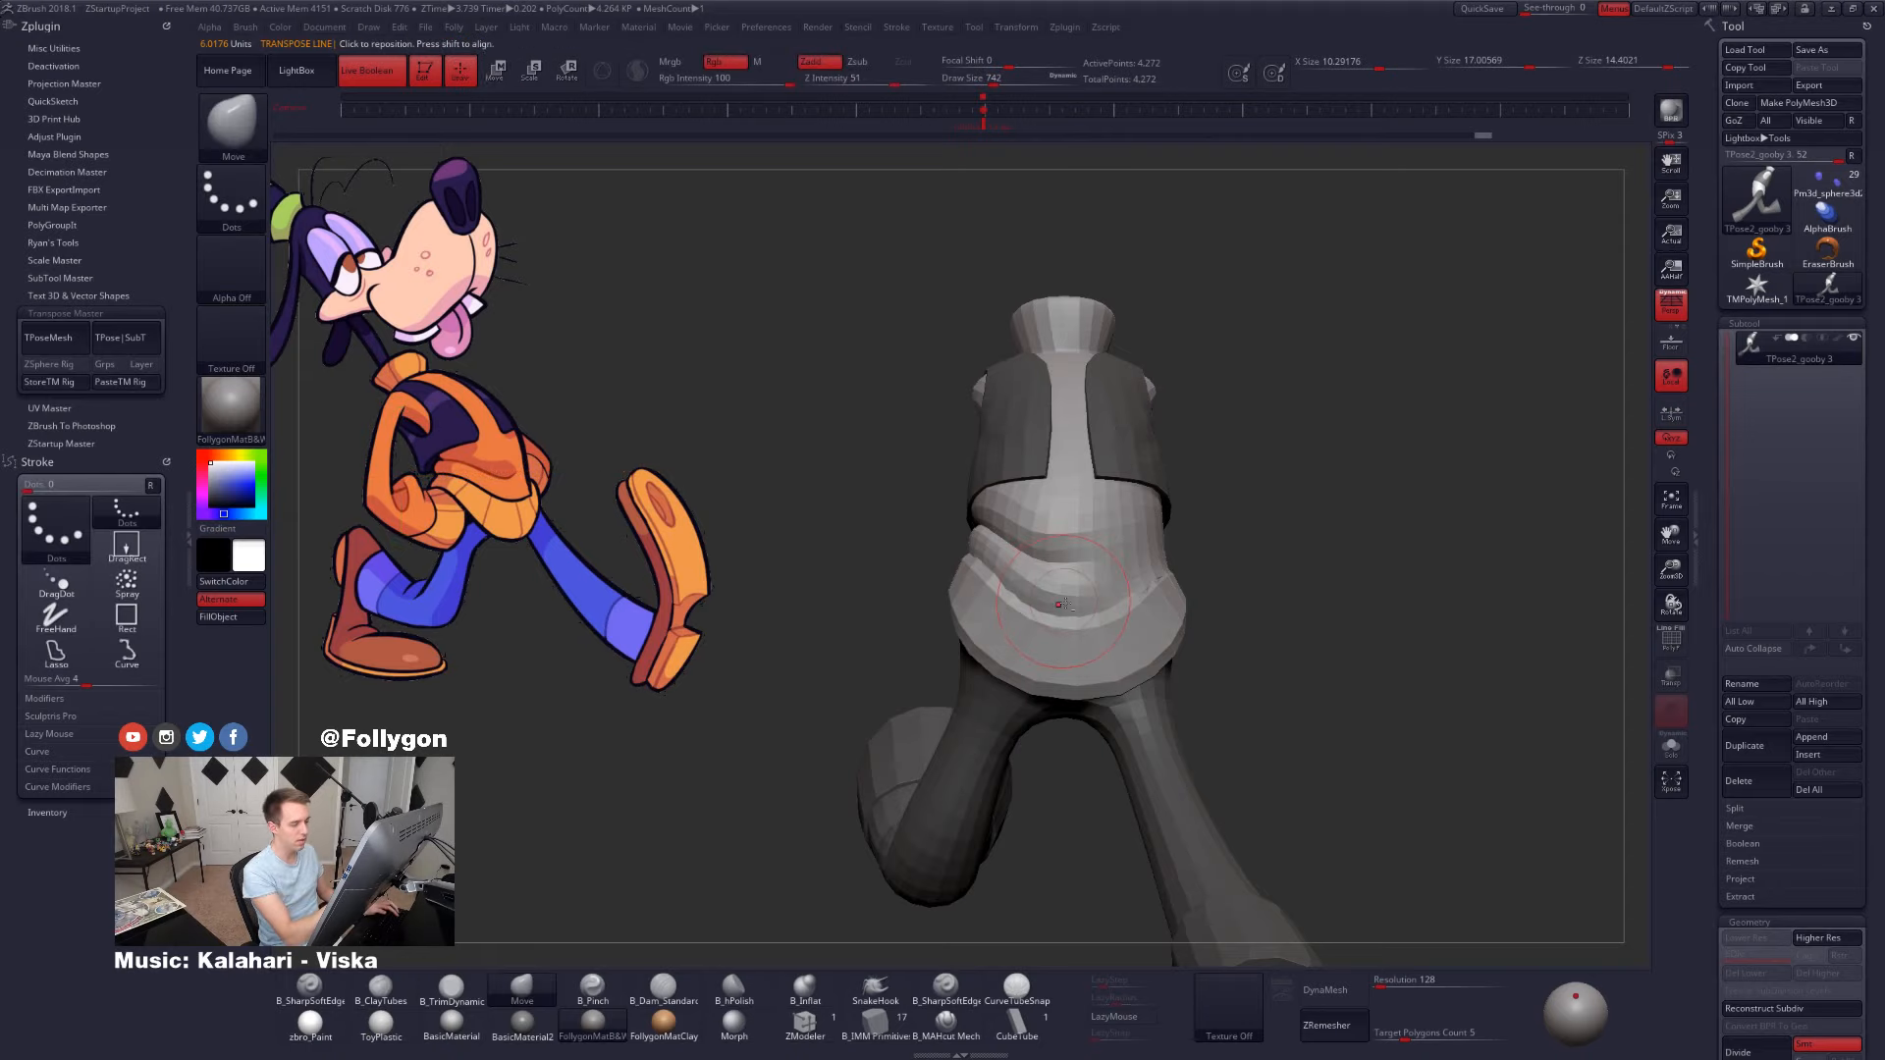
- Adjust the sweater's hem and folds from the side and front with the Move brush, and clear the mask
{"action": "left_click_drag", "start_coordinate": [785, 579], "coordinate": [1066, 606]}
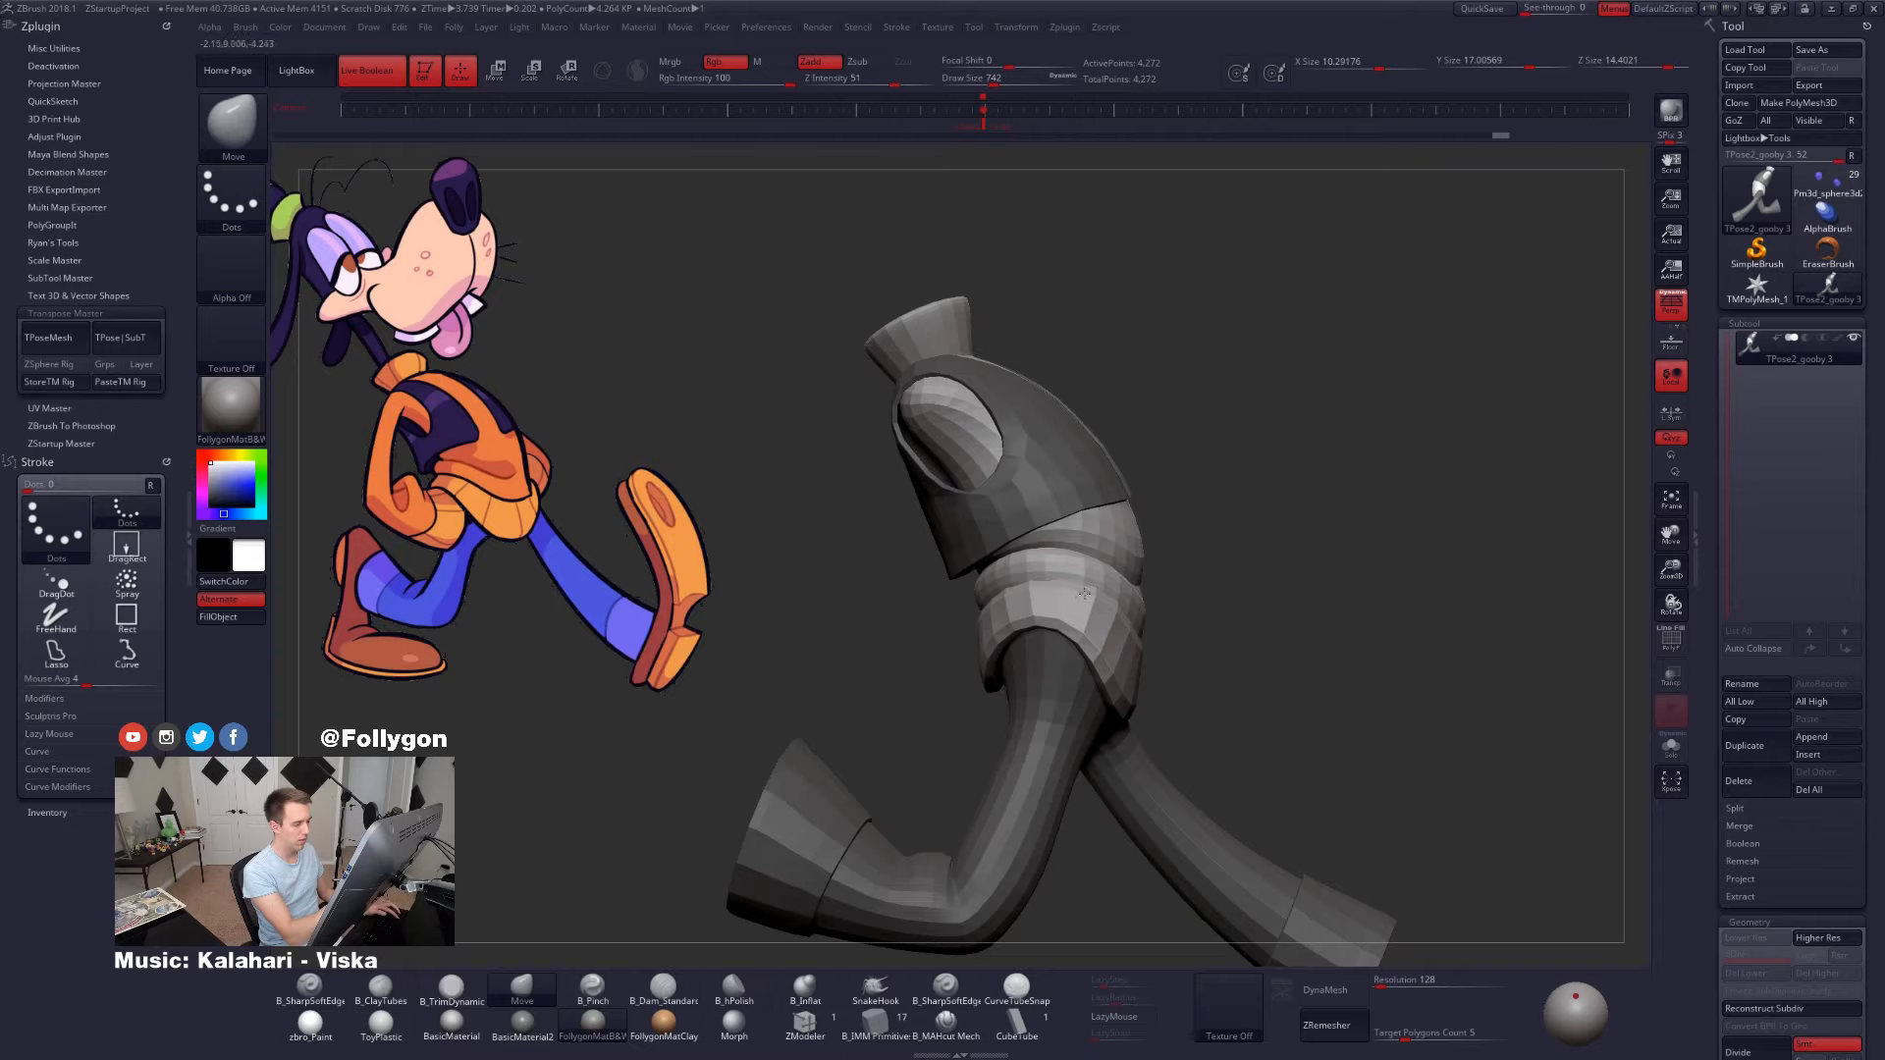
{"action": "left_click_drag", "start_coordinate": [1071, 629], "coordinate": [1241, 602]}
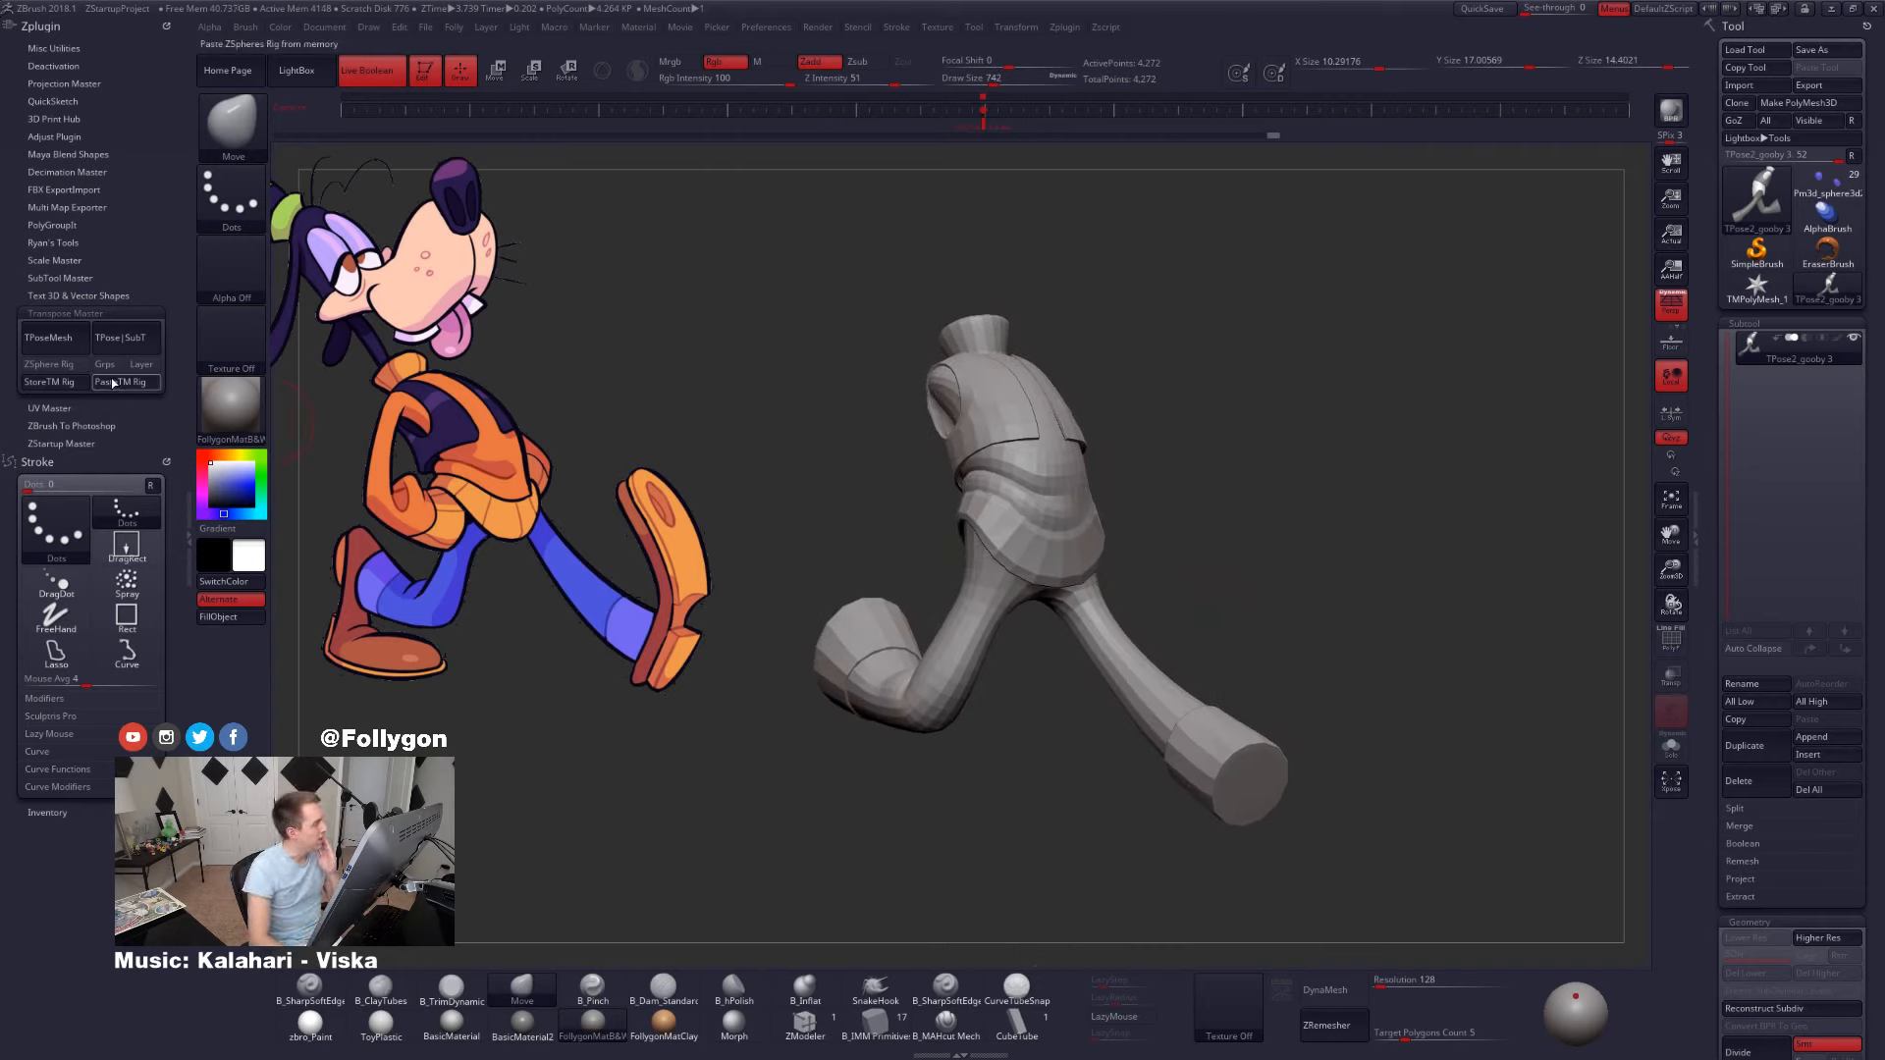
- Transfer the reshaped sweater and trousers back to the original subtools with Transpose Master's TPose|SubT
{"action": "left_click", "coordinate": [125, 352]}
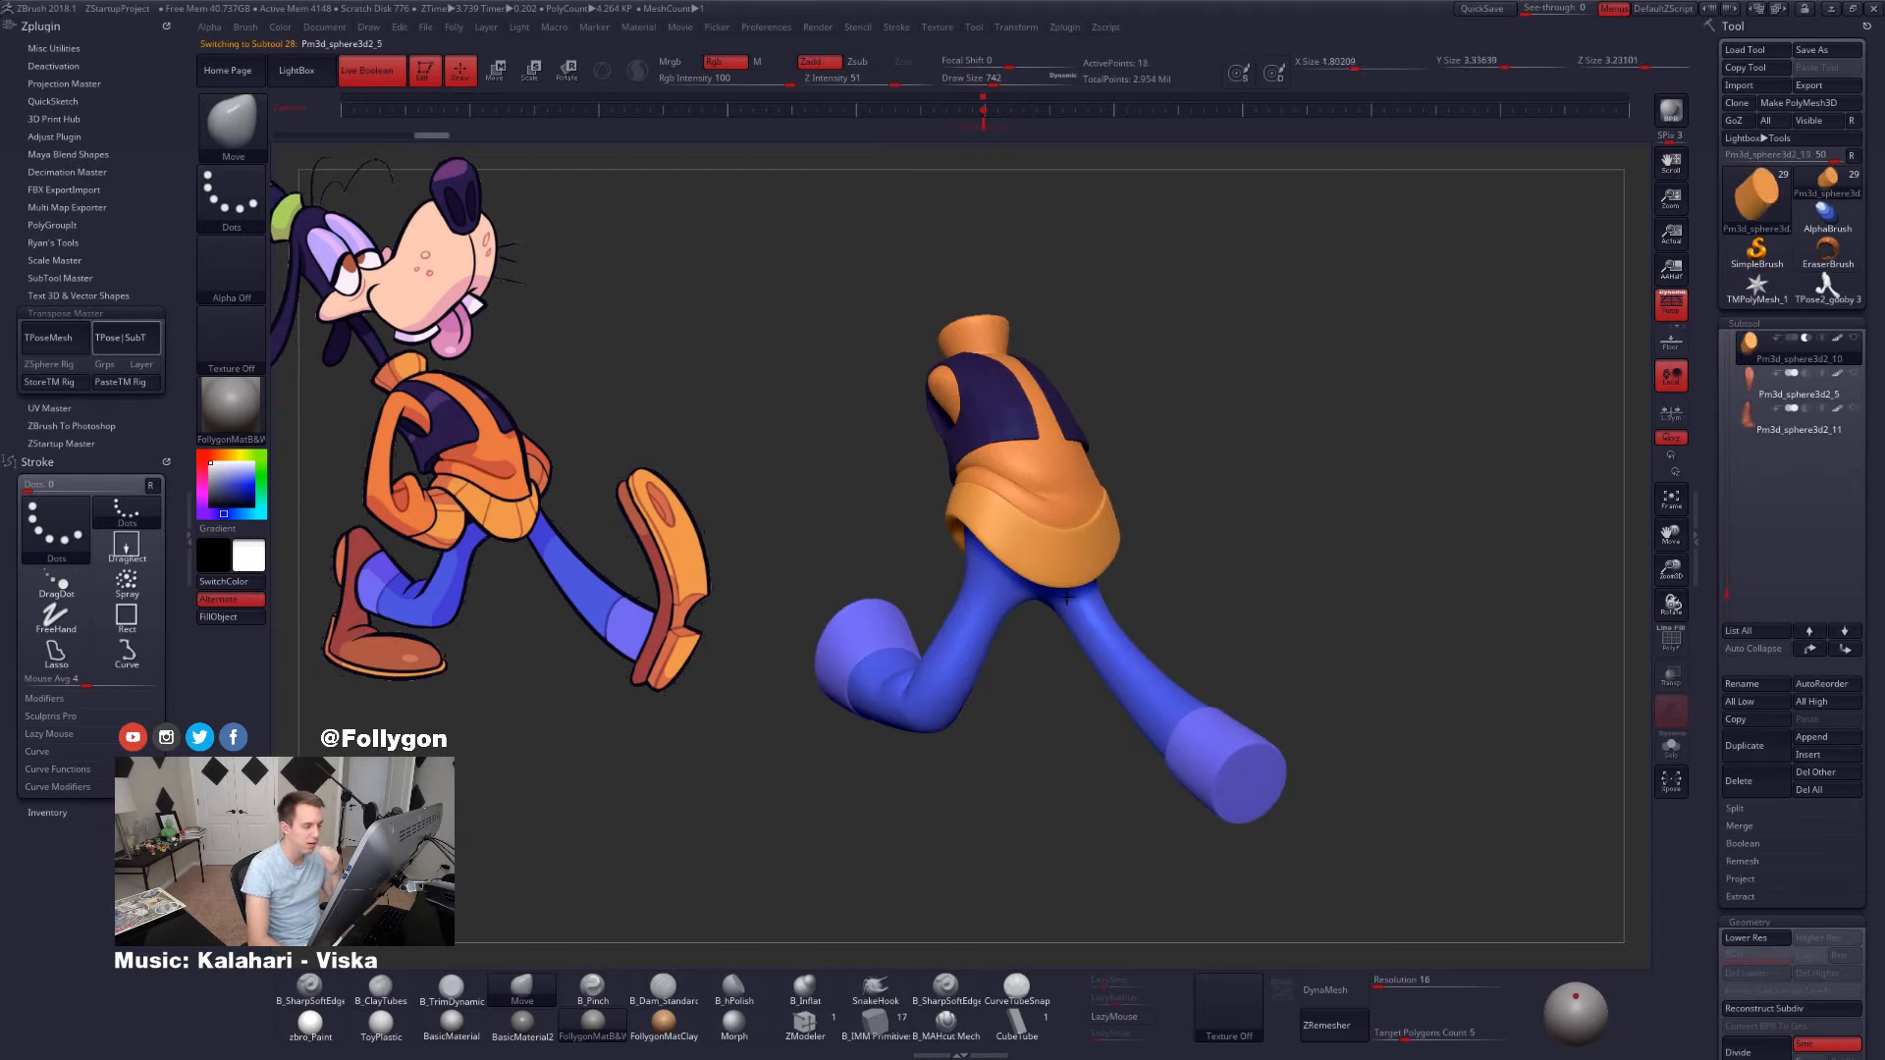
{"action": "key", "text": "Down"}
{"action": "key", "text": "Down"}
{"action": "key", "text": "Down"}
{"action": "key", "text": "Down"}
{"action": "key", "text": "Down"}
{"action": "key", "text": "Down"}
{"action": "key", "text": "Down"}
{"action": "key", "text": "Down"}
{"action": "key", "text": "Down"}
{"action": "key", "text": "Down"}
{"action": "key", "text": "Down"}
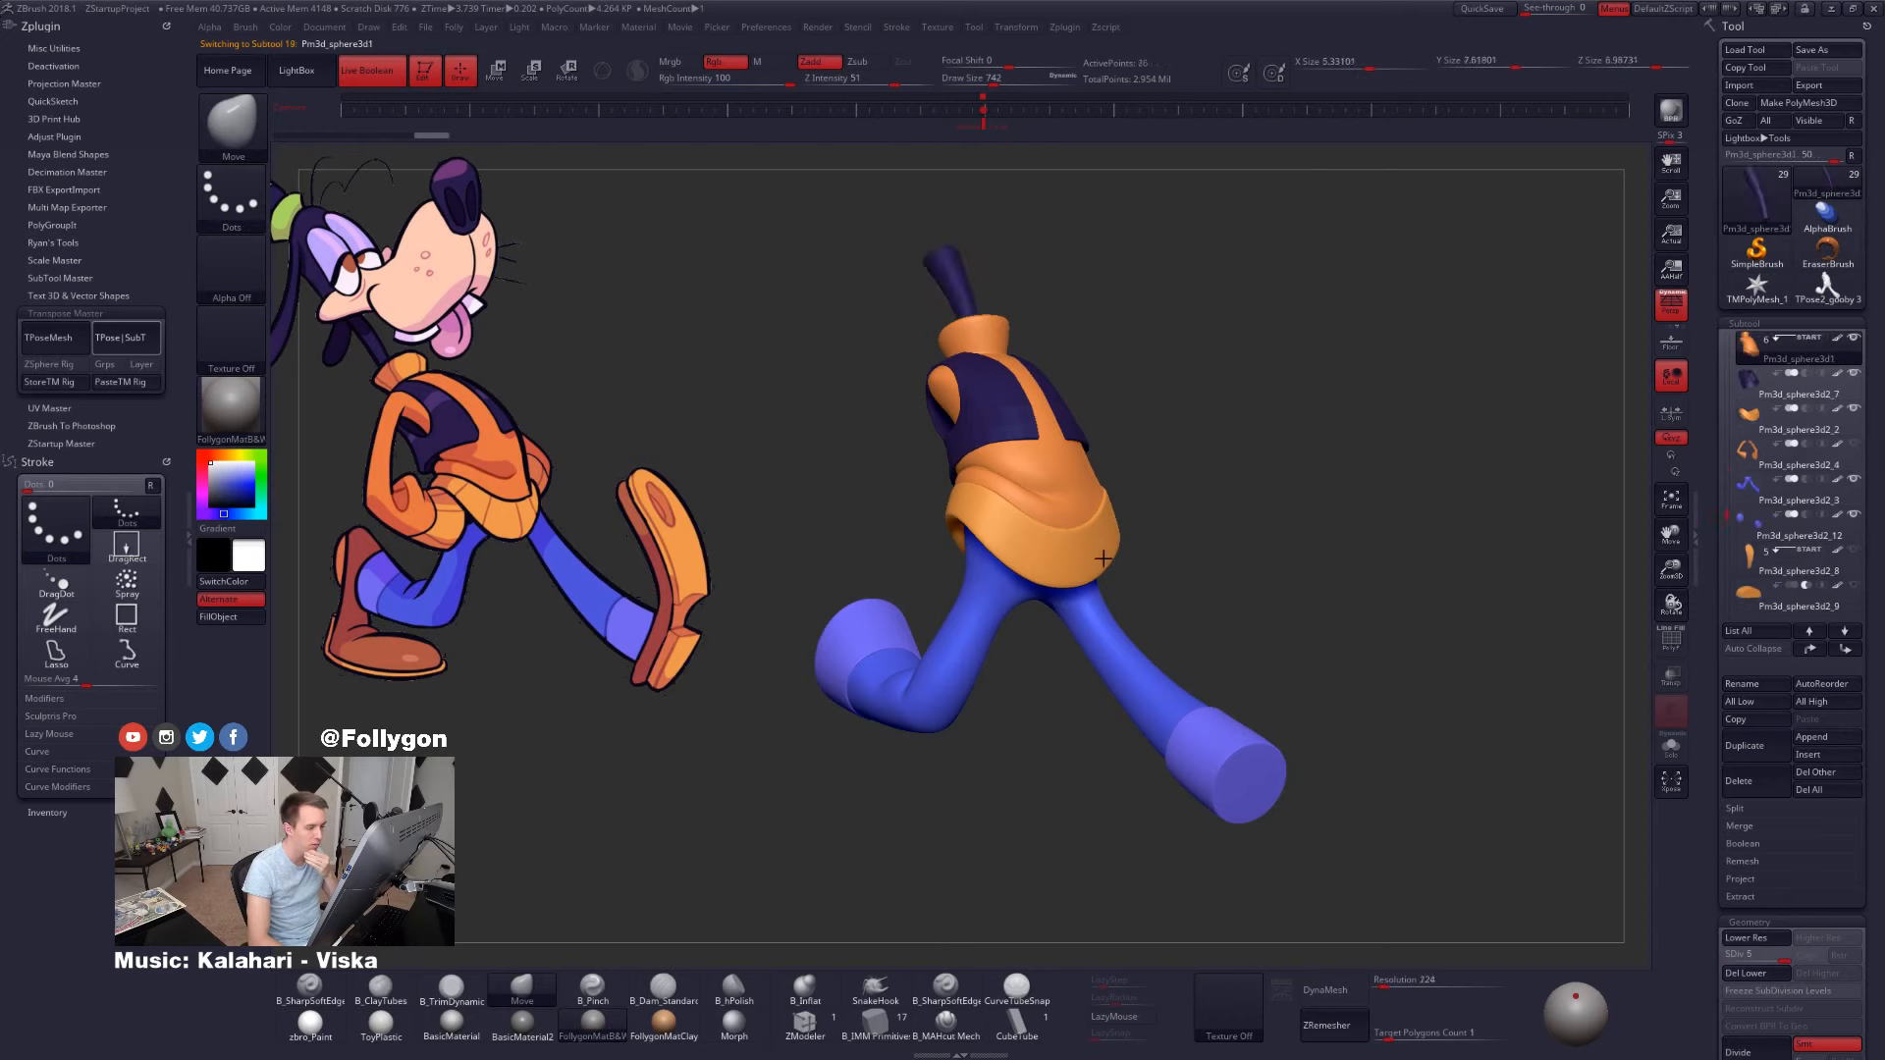
{"action": "key", "text": "Up"}
{"action": "key", "text": "Up"}
{"action": "key", "text": "Up"}
{"action": "key", "text": "Up"}
{"action": "key", "text": "Up"}
{"action": "key", "text": "Up"}
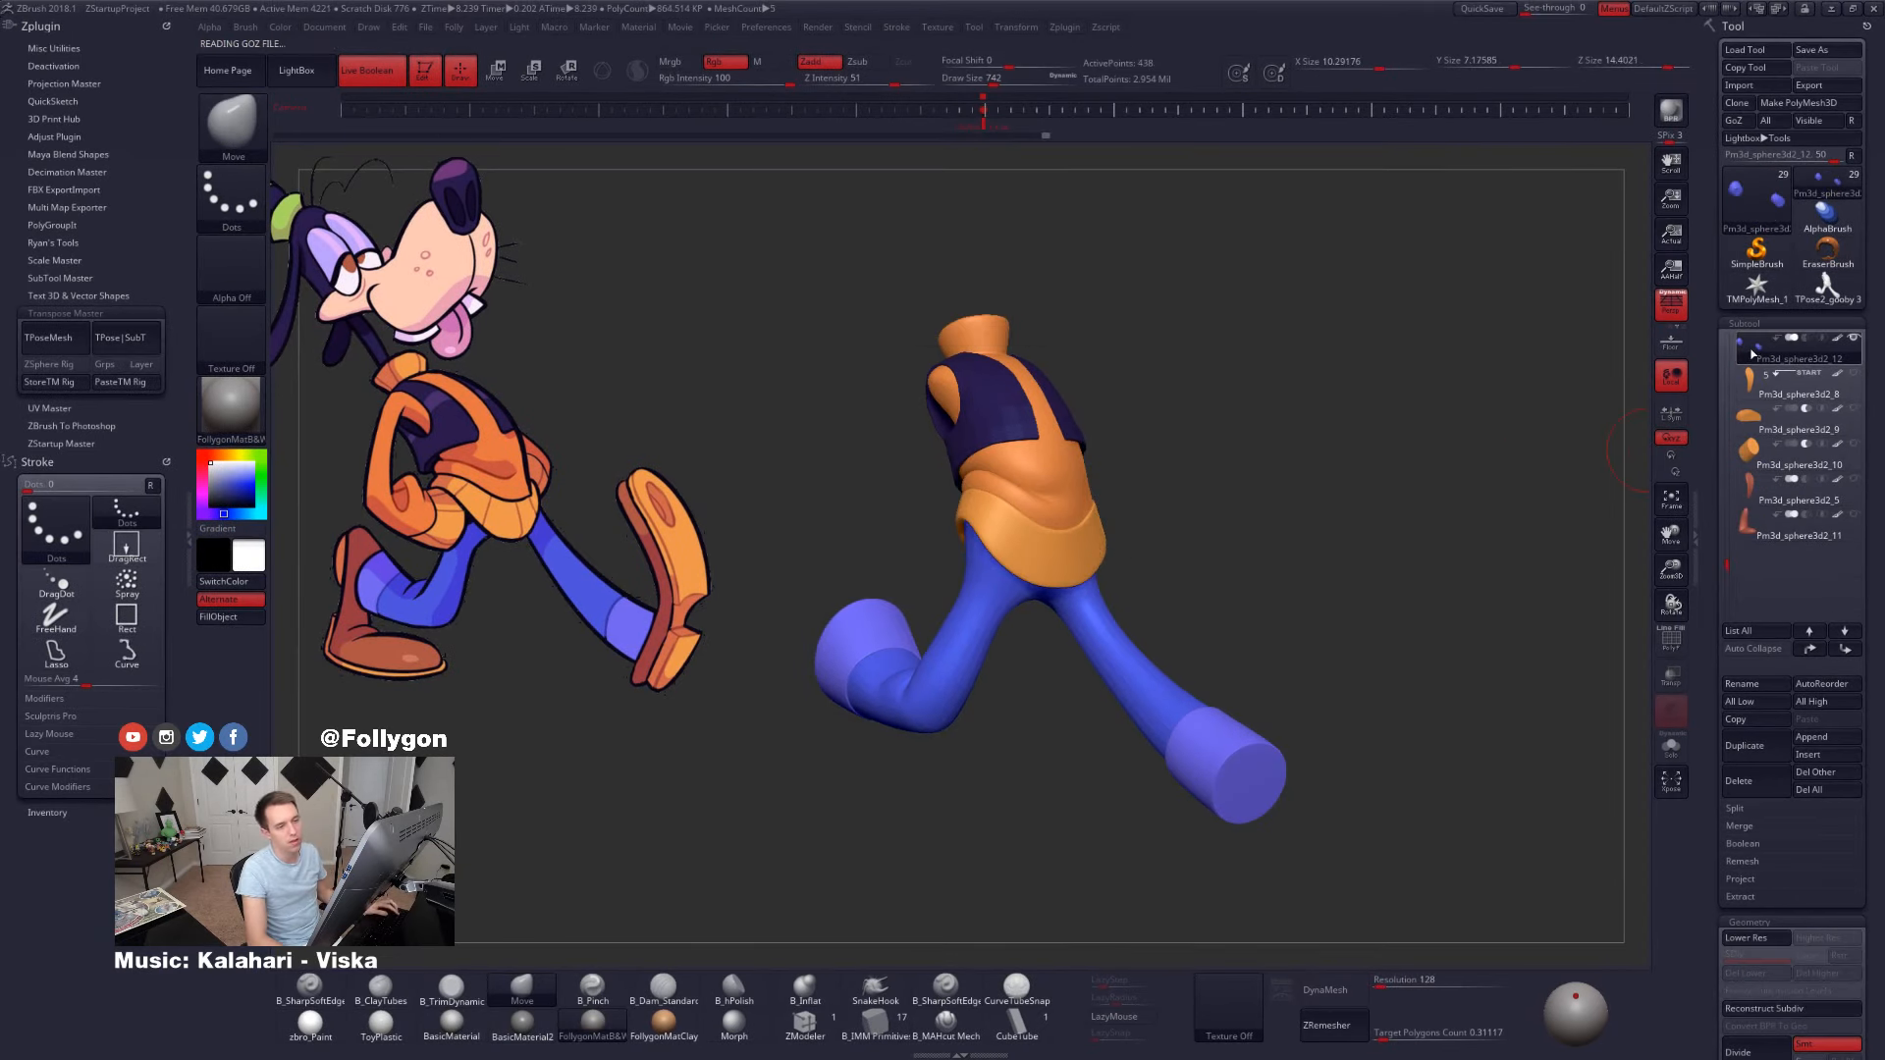
- Check the updated sweater on the full character, delete the leftover TPose2 posing mesh and return to the dog tool
{"action": "left_click_drag", "start_coordinate": [1445, 397], "coordinate": [1414, 447]}
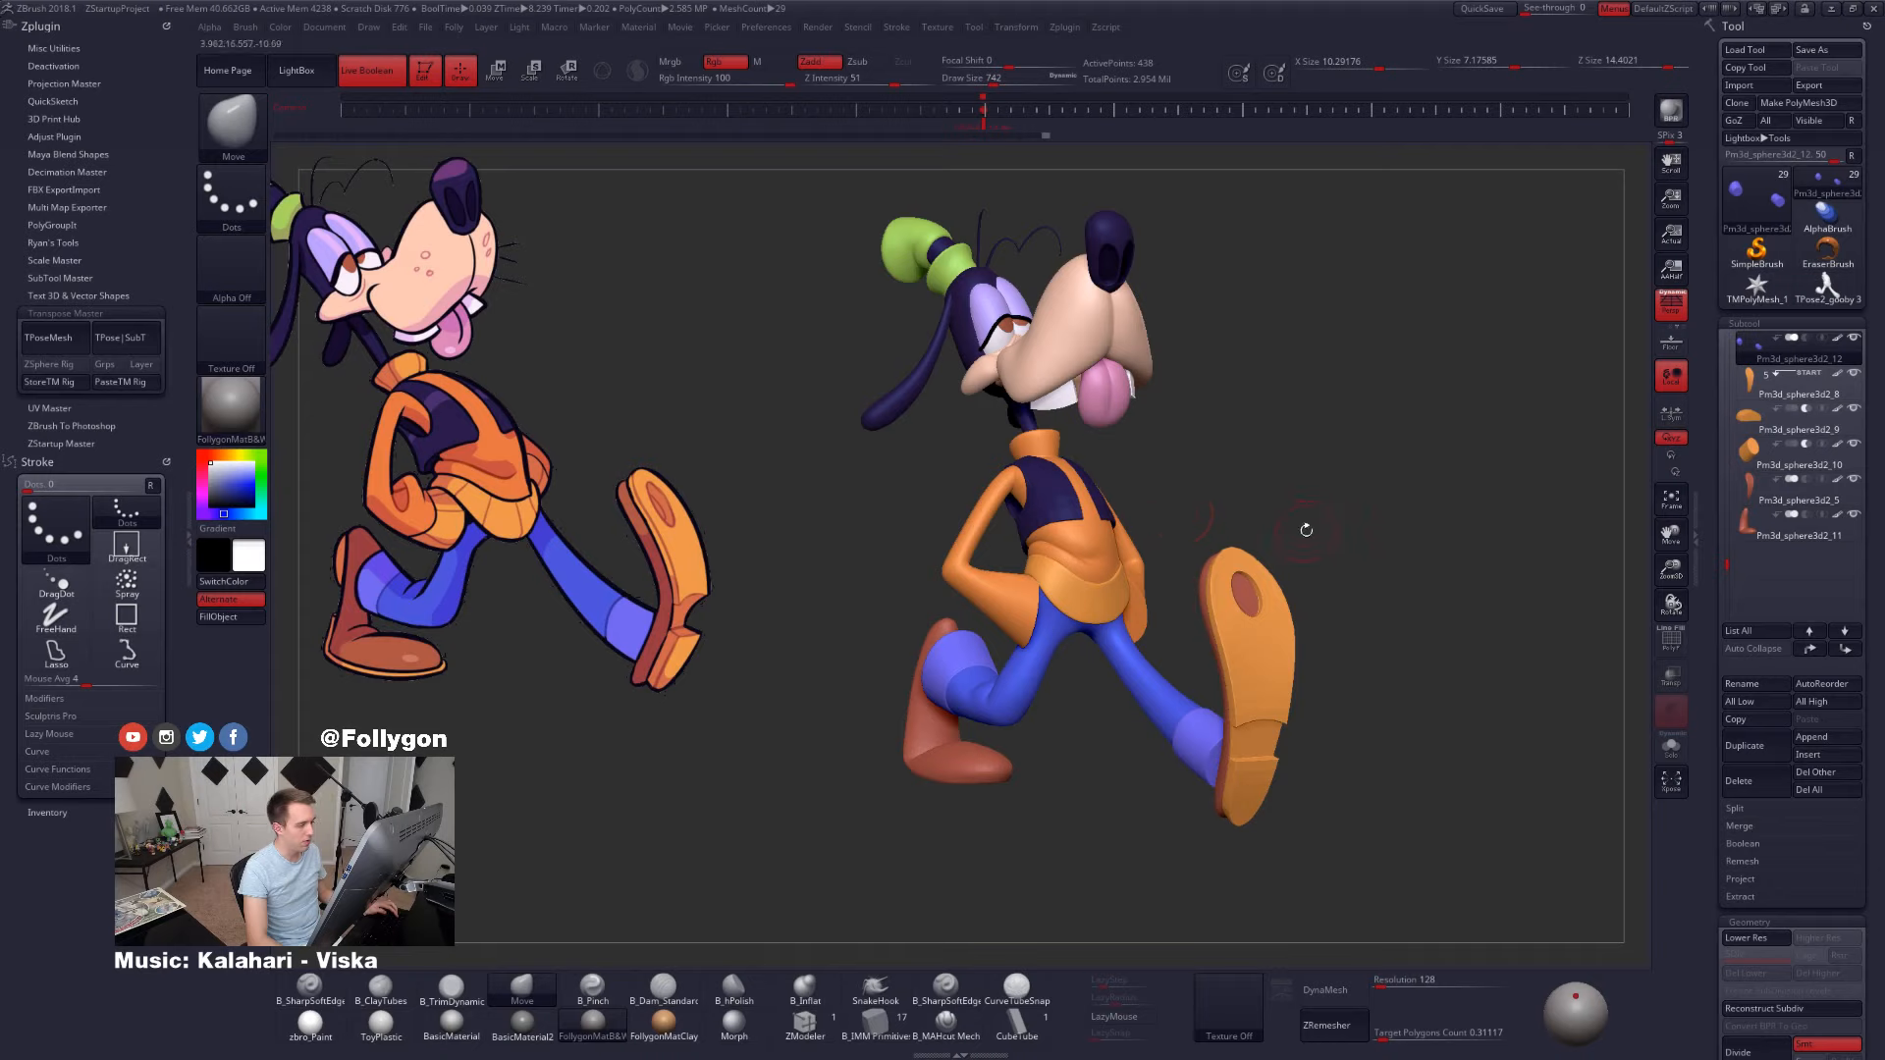
{"action": "left_click_drag", "start_coordinate": [1305, 529], "coordinate": [1362, 563]}
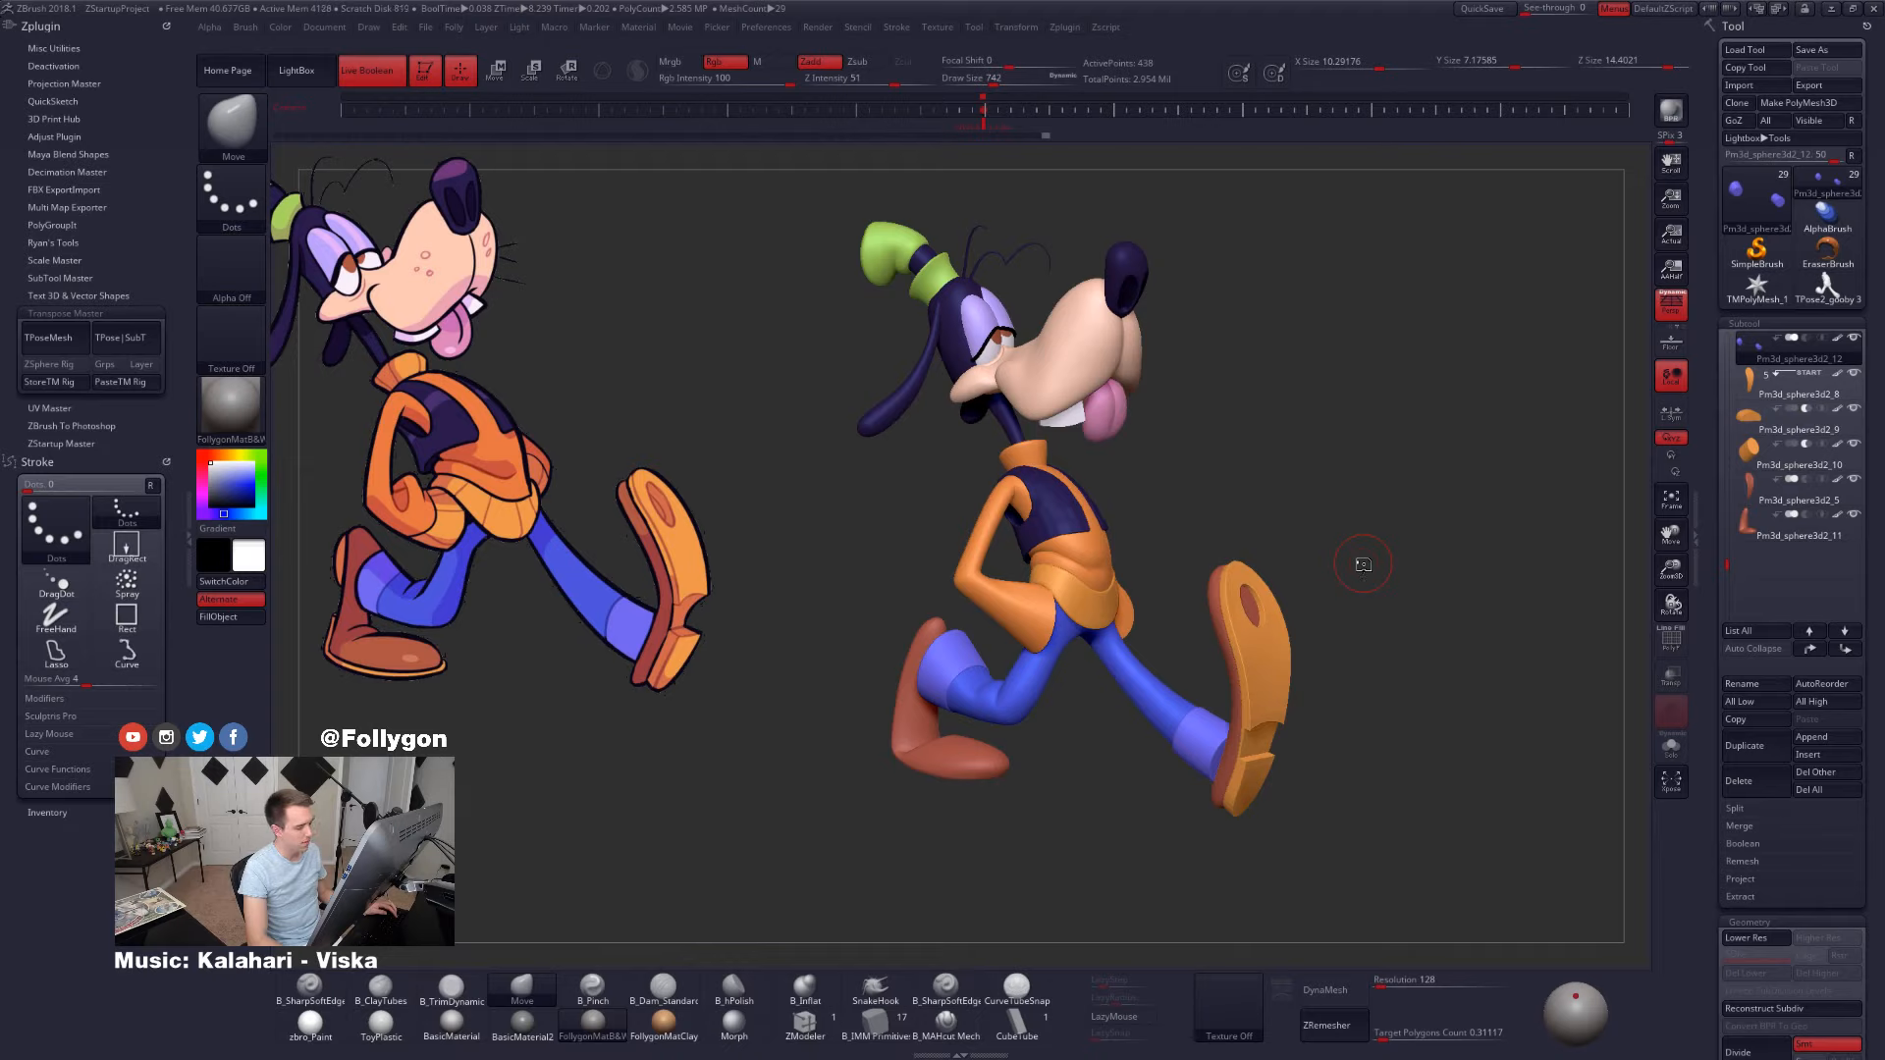
{"action": "left_click", "coordinate": [1824, 290]}
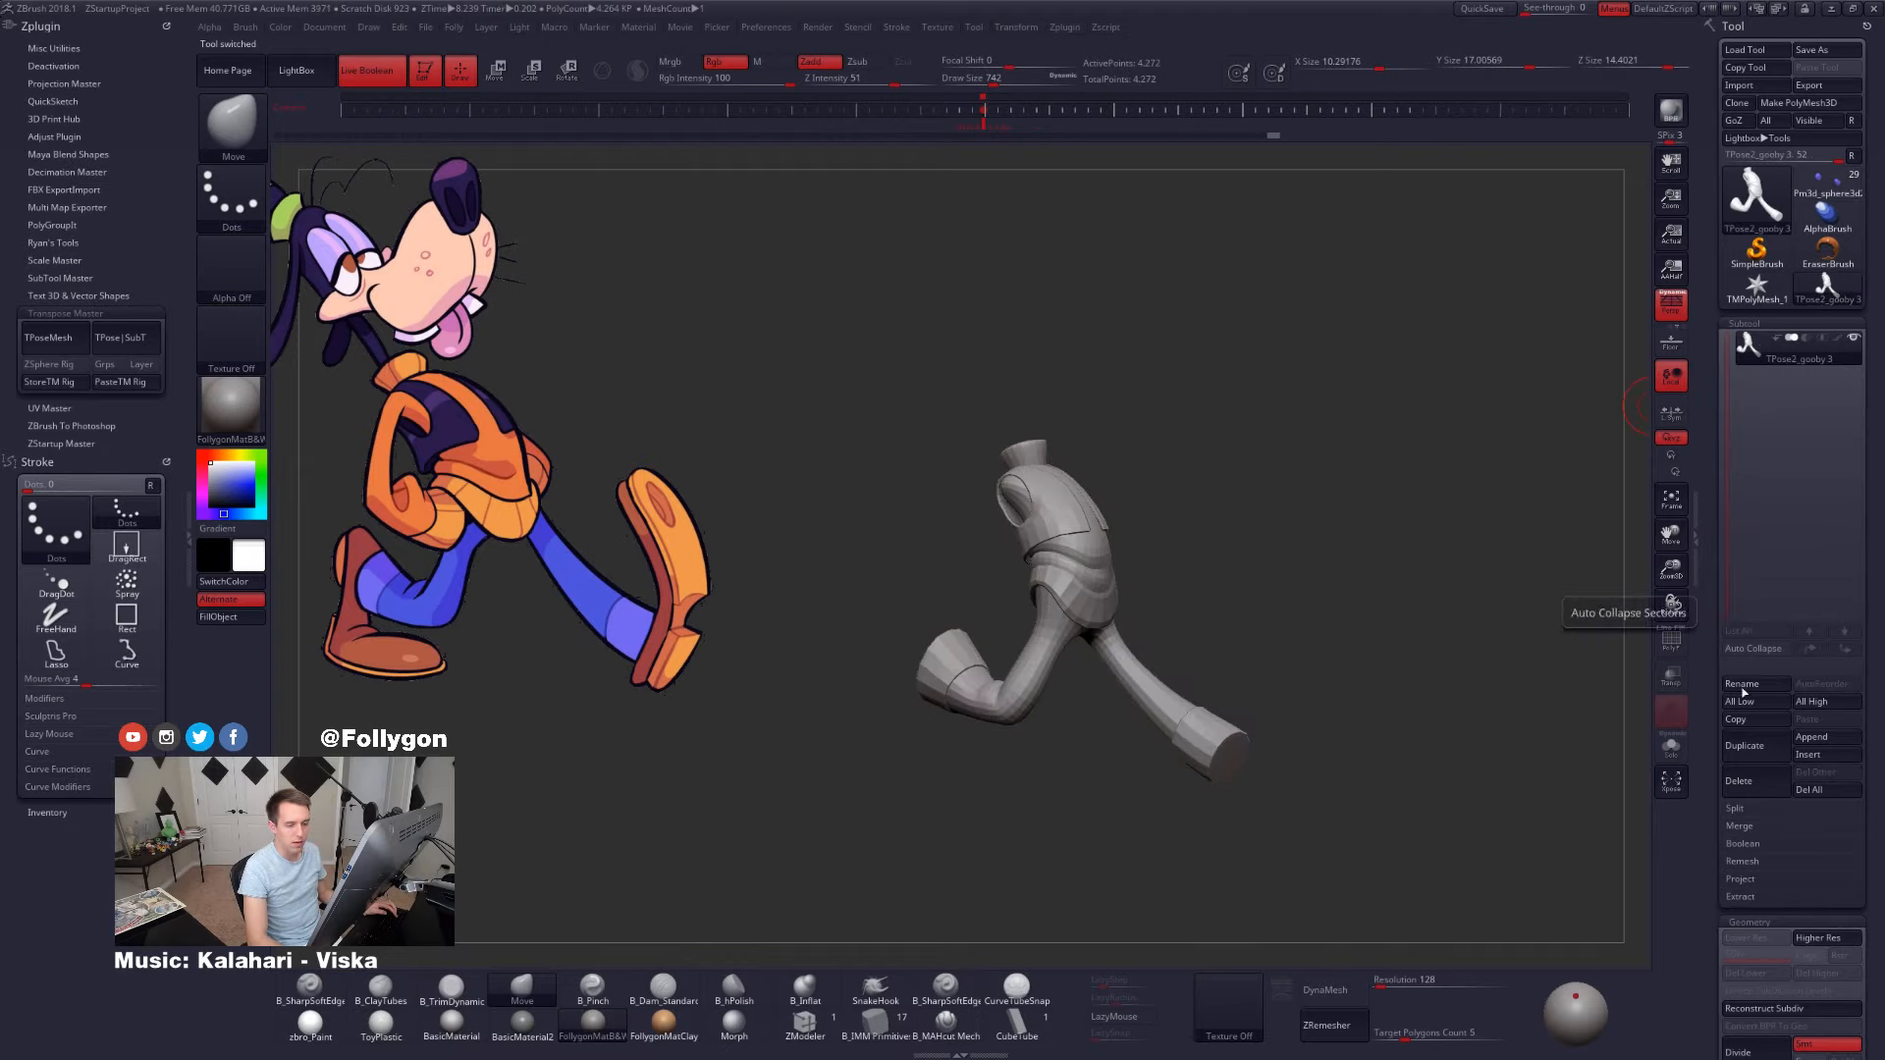
{"action": "left_click", "coordinate": [1757, 785]}
{"action": "left_click", "coordinate": [1621, 819]}
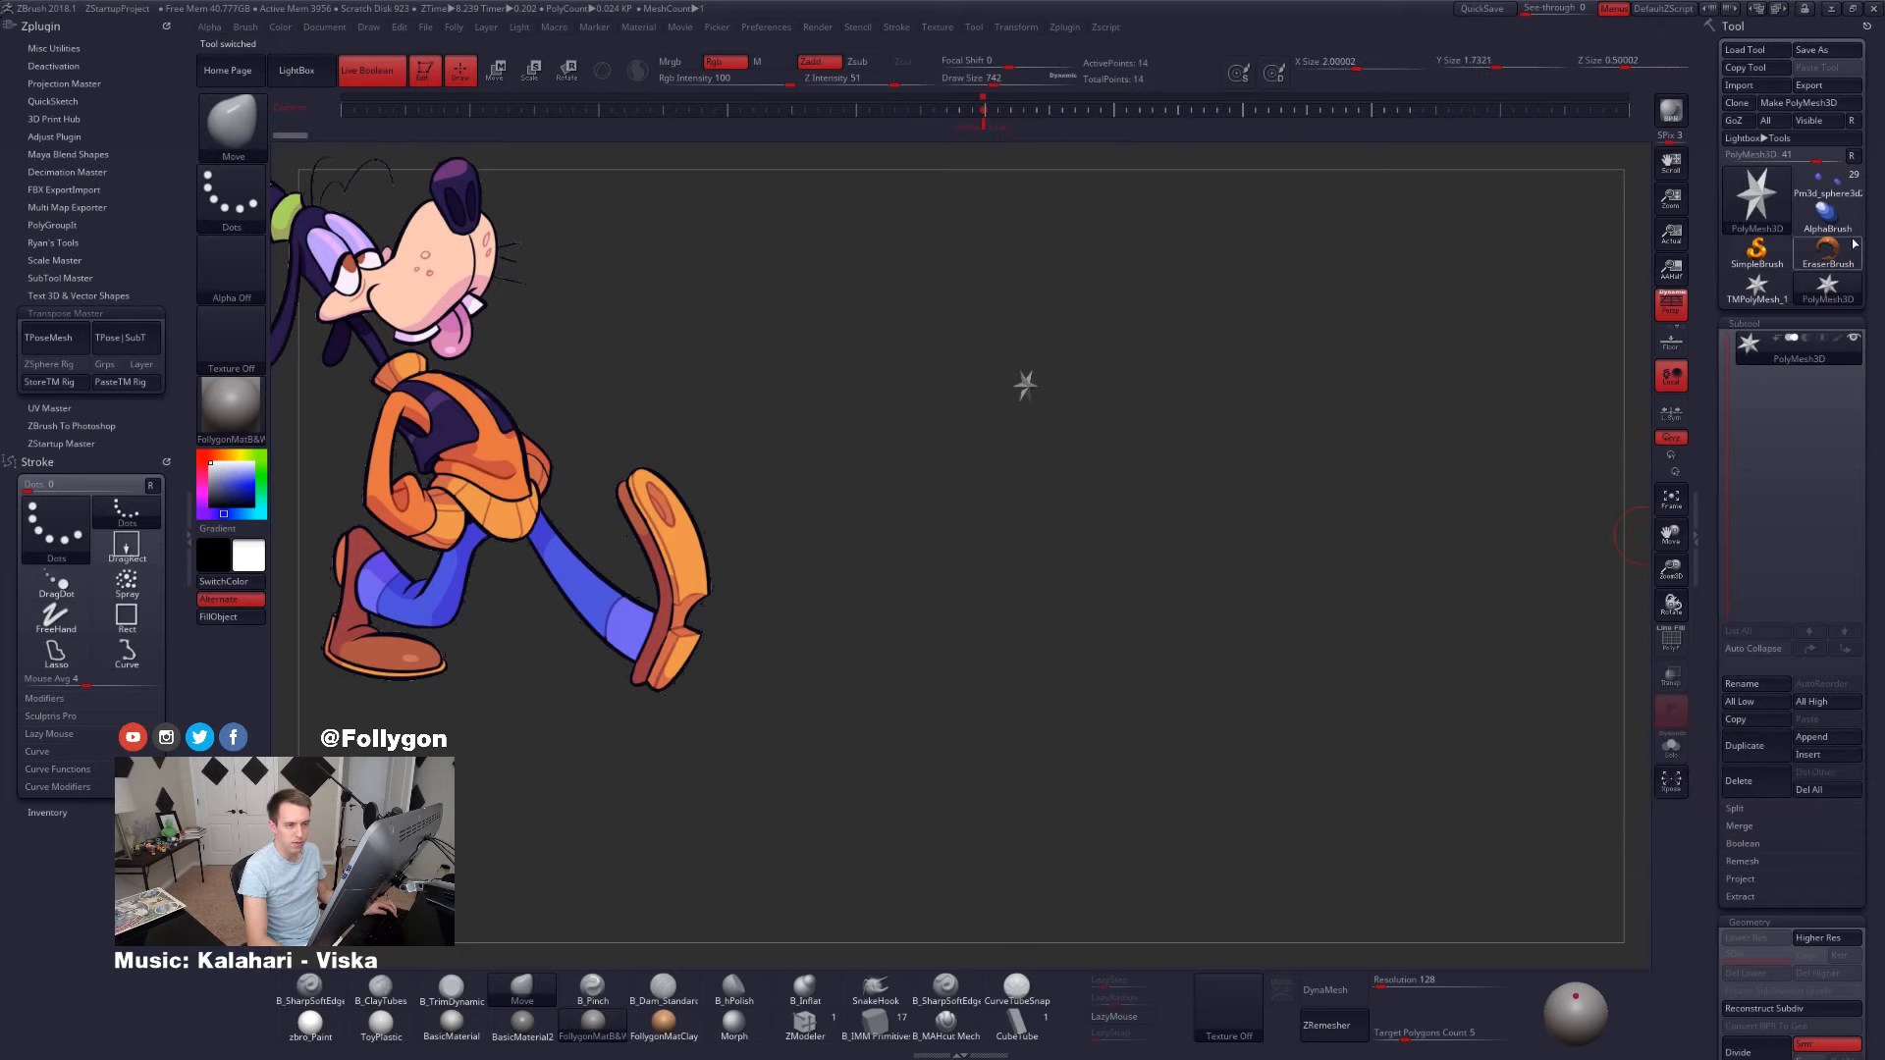
{"action": "left_click", "coordinate": [1826, 188]}
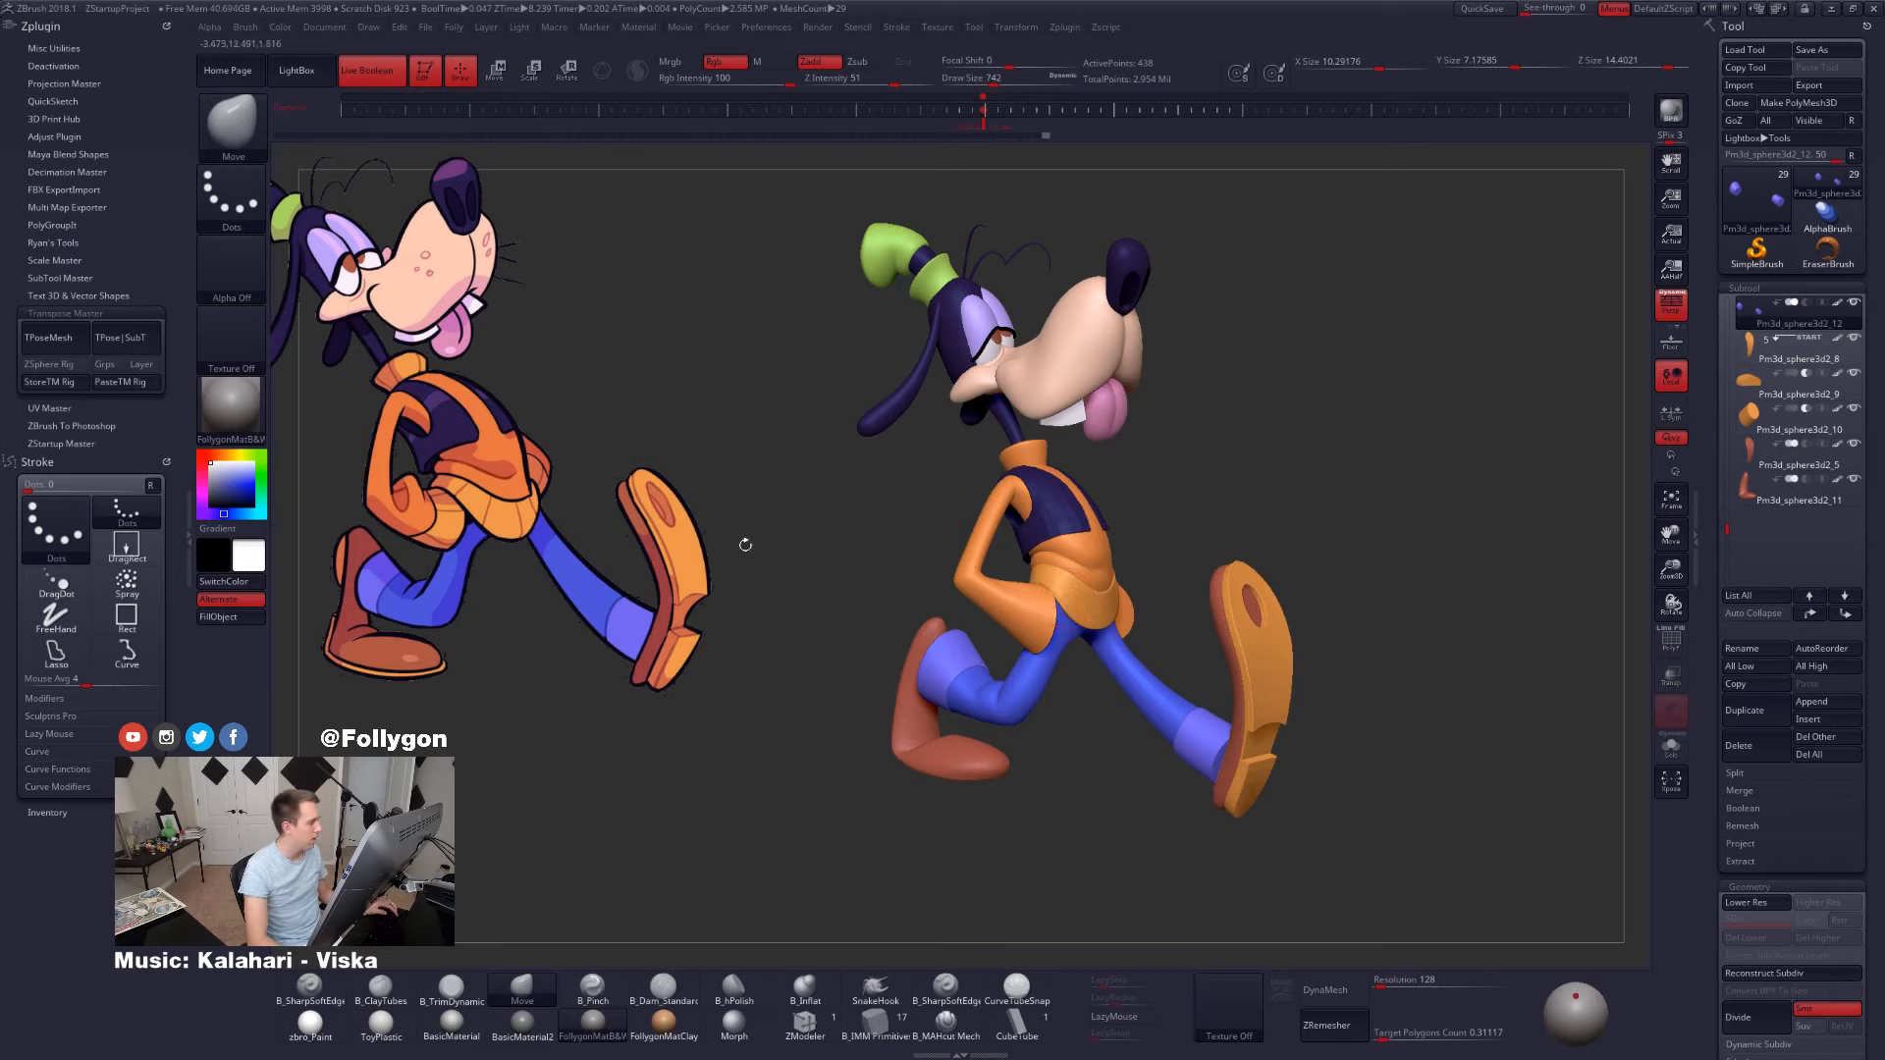
- Lay Transpose lines over the model and the reference drawing to compare the lean of the head and body
{"action": "left_click_drag", "start_coordinate": [745, 544], "coordinate": [741, 548]}
{"action": "key", "text": "w"}
{"action": "mouse_move", "coordinate": [1040, 503]}
{"action": "left_mouse_down"}
{"action": "mouse_move", "coordinate": [1038, 832]}
{"action": "mouse_move", "coordinate": [516, 635]}
{"action": "mouse_move", "coordinate": [1147, 672]}
{"action": "mouse_move", "coordinate": [1108, 640]}
{"action": "left_mouse_up"}
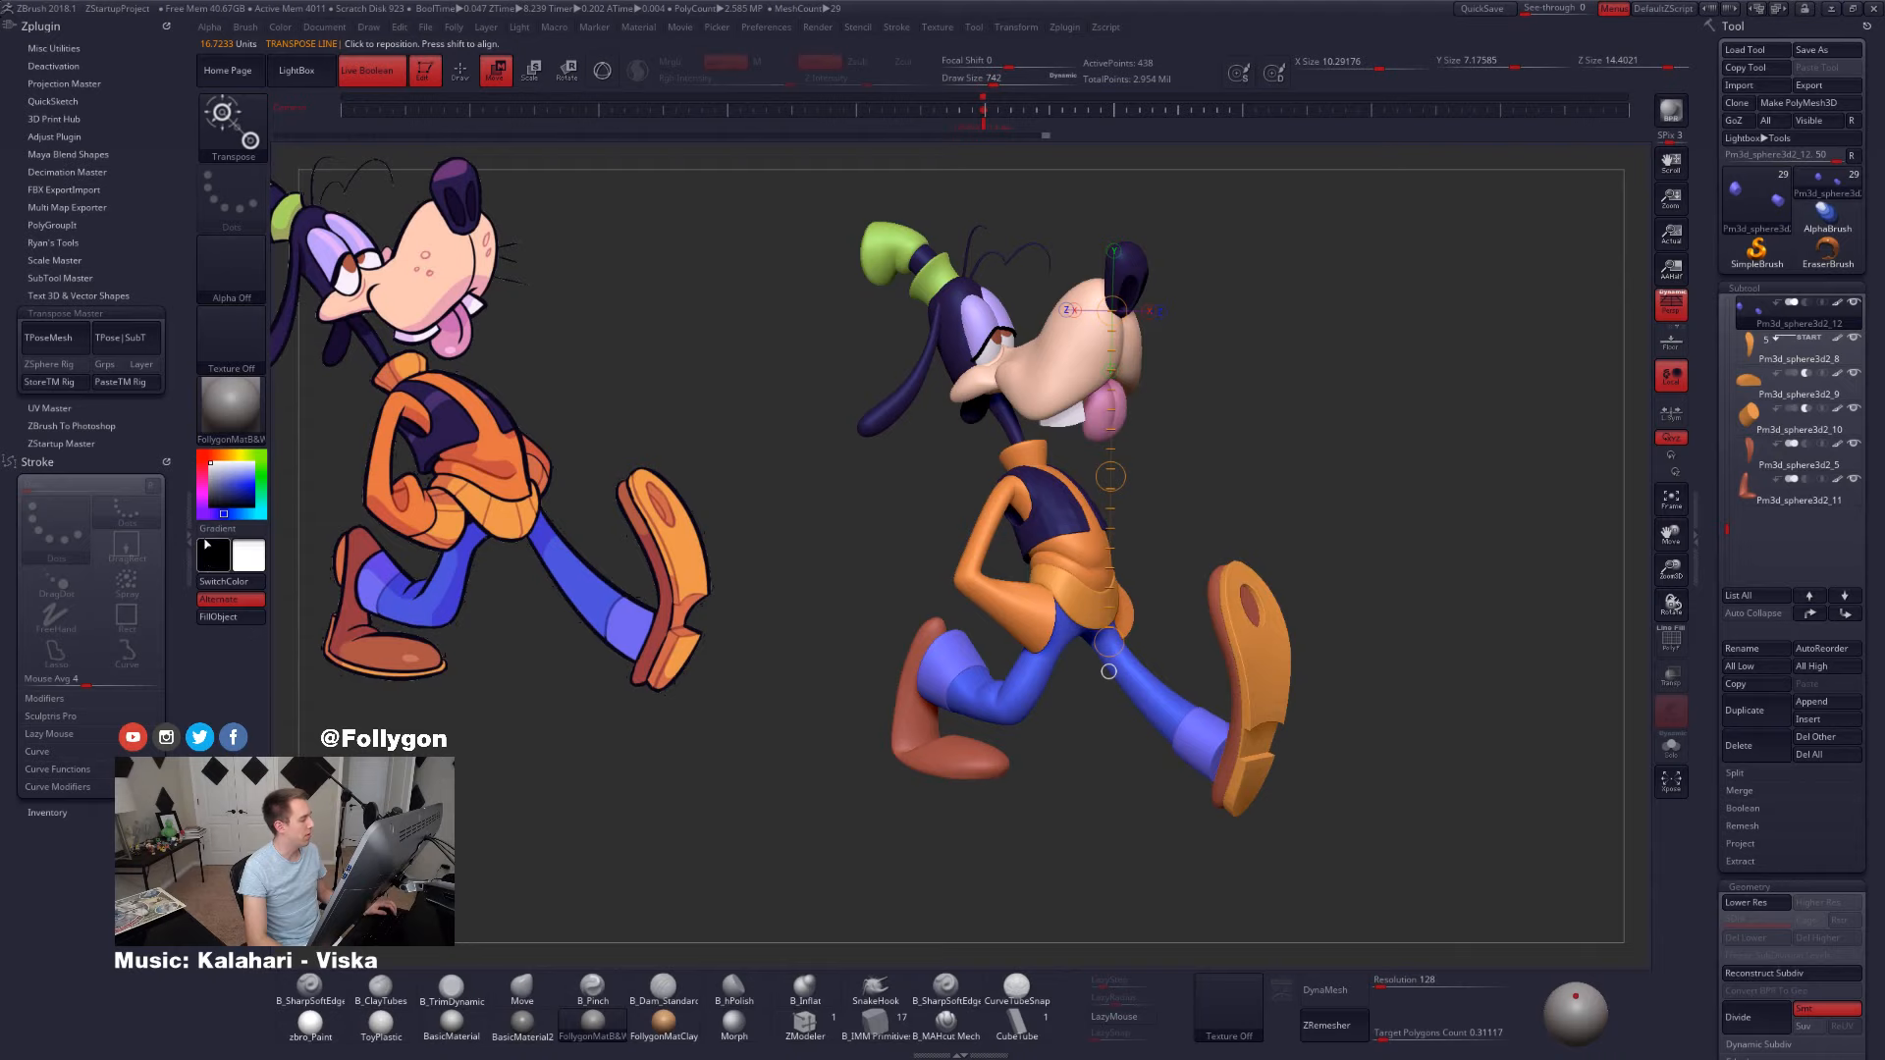
{"action": "left_click", "coordinate": [193, 517]}
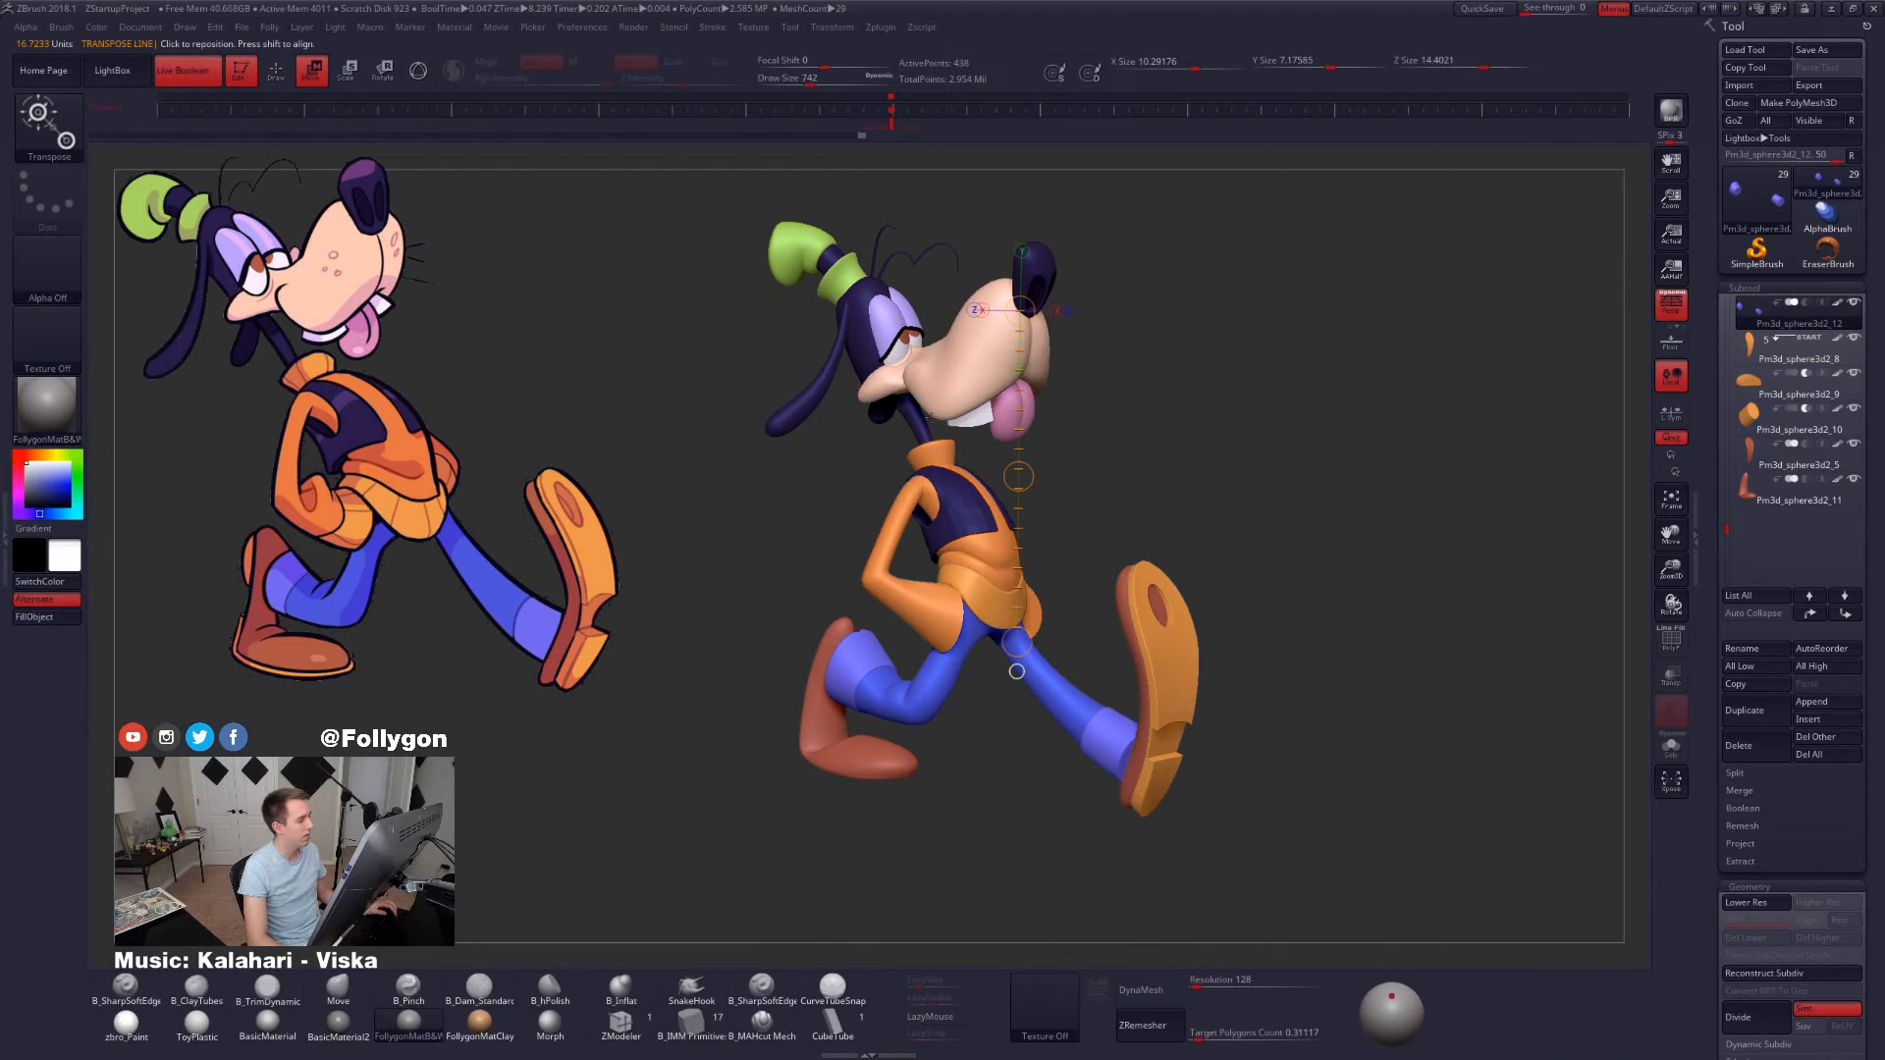
{"action": "left_click_drag", "start_coordinate": [1129, 510], "coordinate": [1124, 464]}
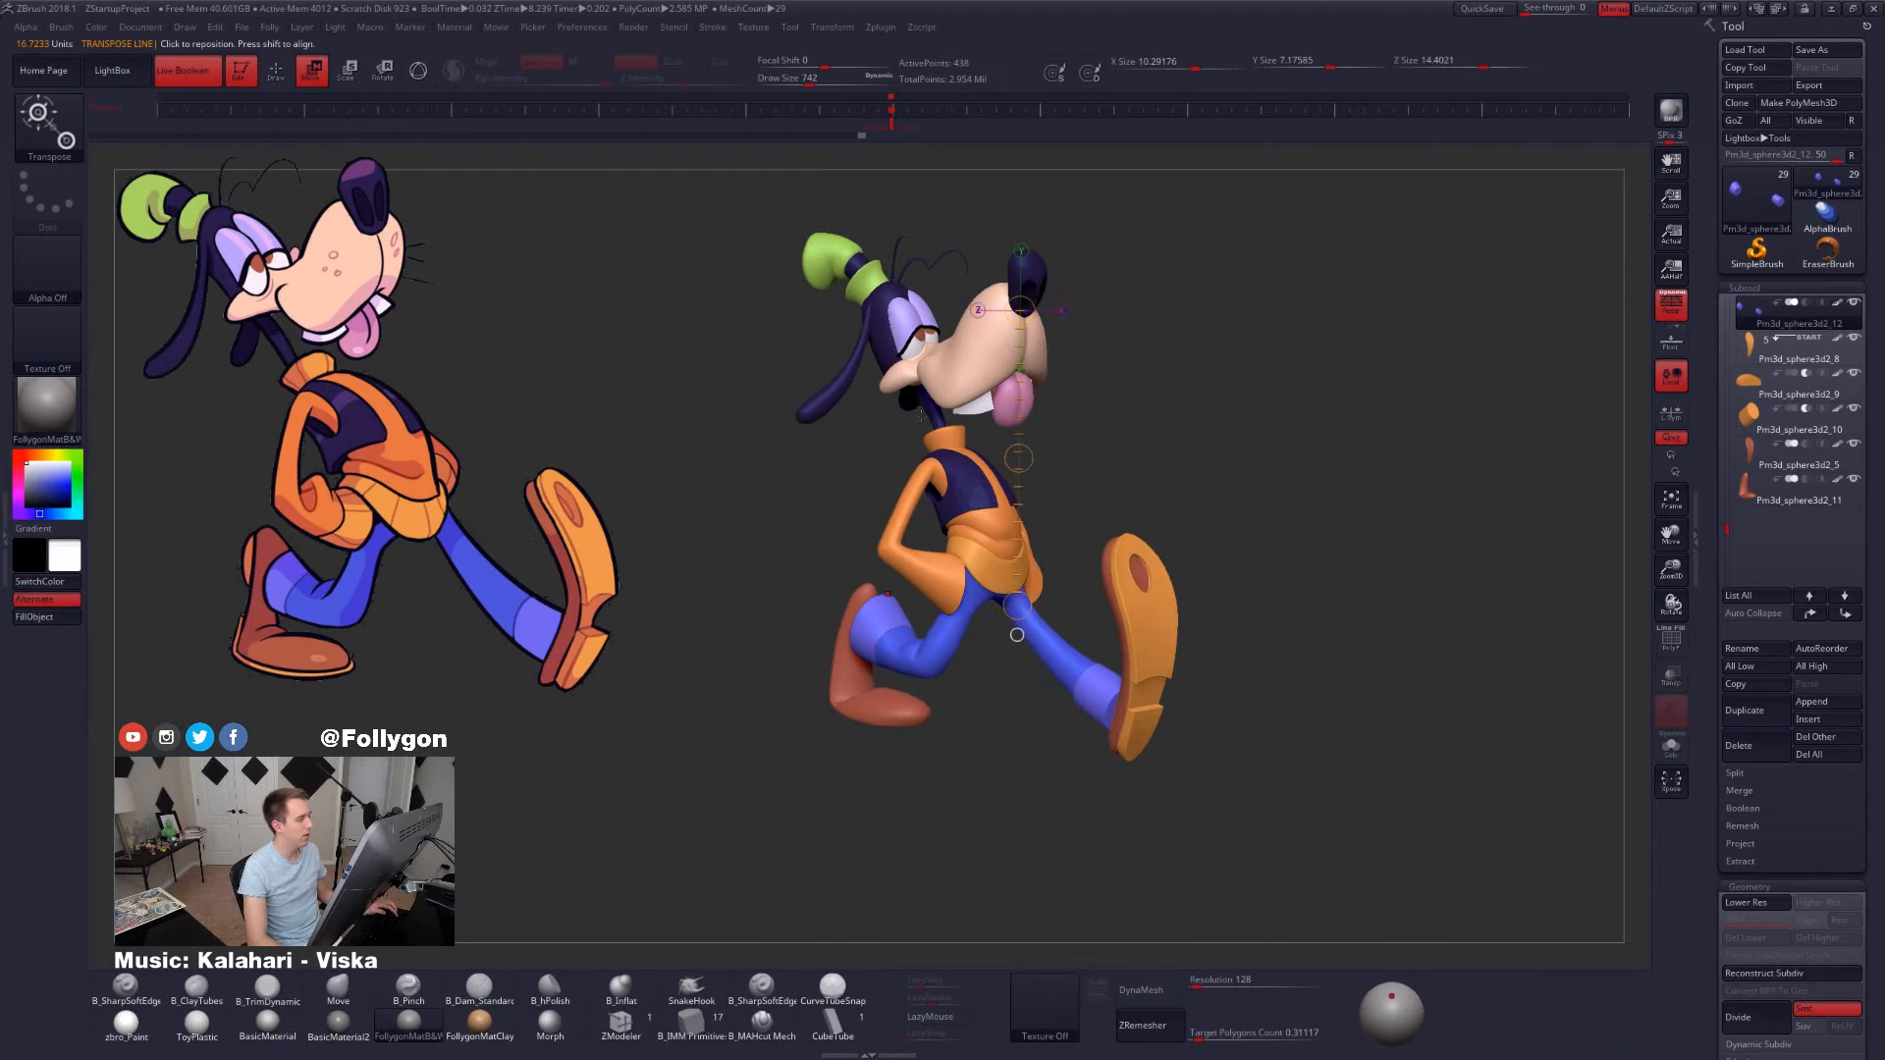
{"action": "mouse_move", "coordinate": [961, 437]}
{"action": "left_mouse_down"}
{"action": "mouse_move", "coordinate": [833, 195]}
{"action": "mouse_move", "coordinate": [232, 200]}
{"action": "mouse_move", "coordinate": [216, 174]}
{"action": "mouse_move", "coordinate": [167, 175]}
{"action": "left_mouse_up"}
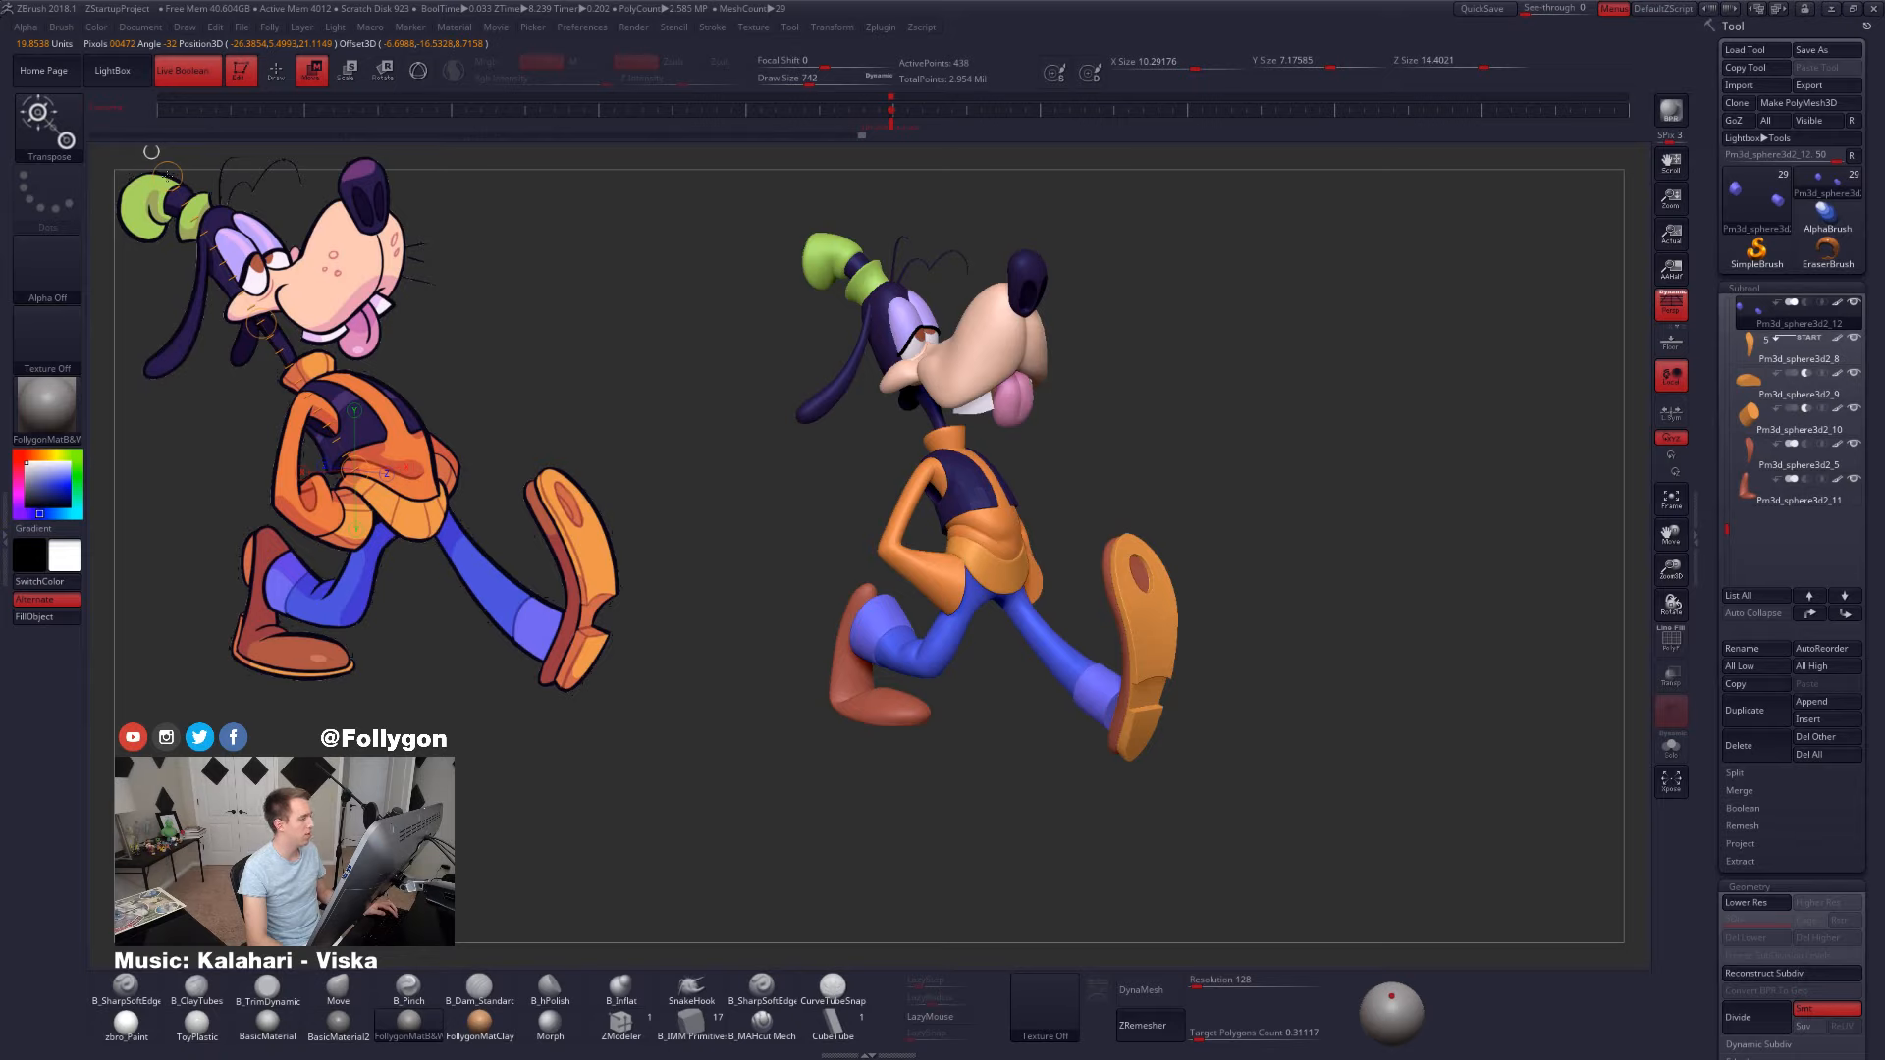
{"action": "key", "text": "q"}
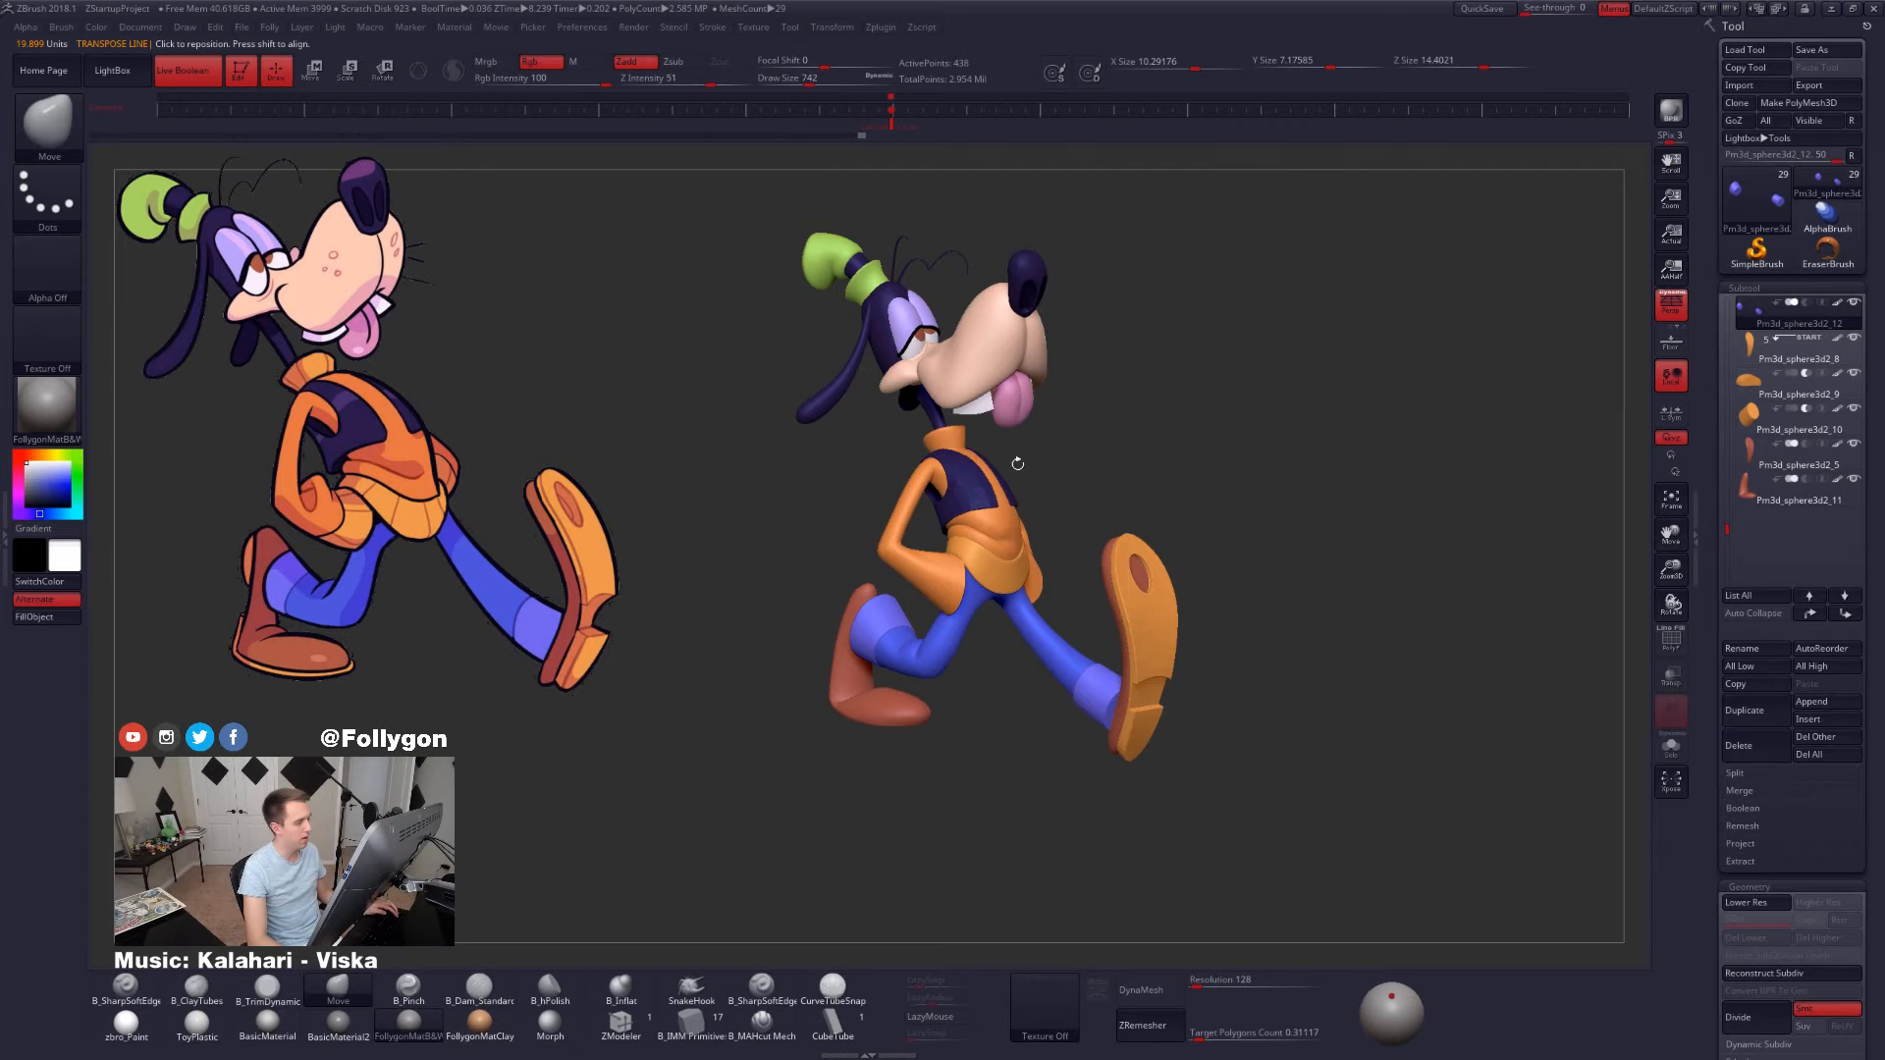
- Combine all subtools into one posing mesh with Transpose Master's TPoseMesh and display its polygroups beside the full reference
{"action": "left_click", "coordinate": [5, 419]}
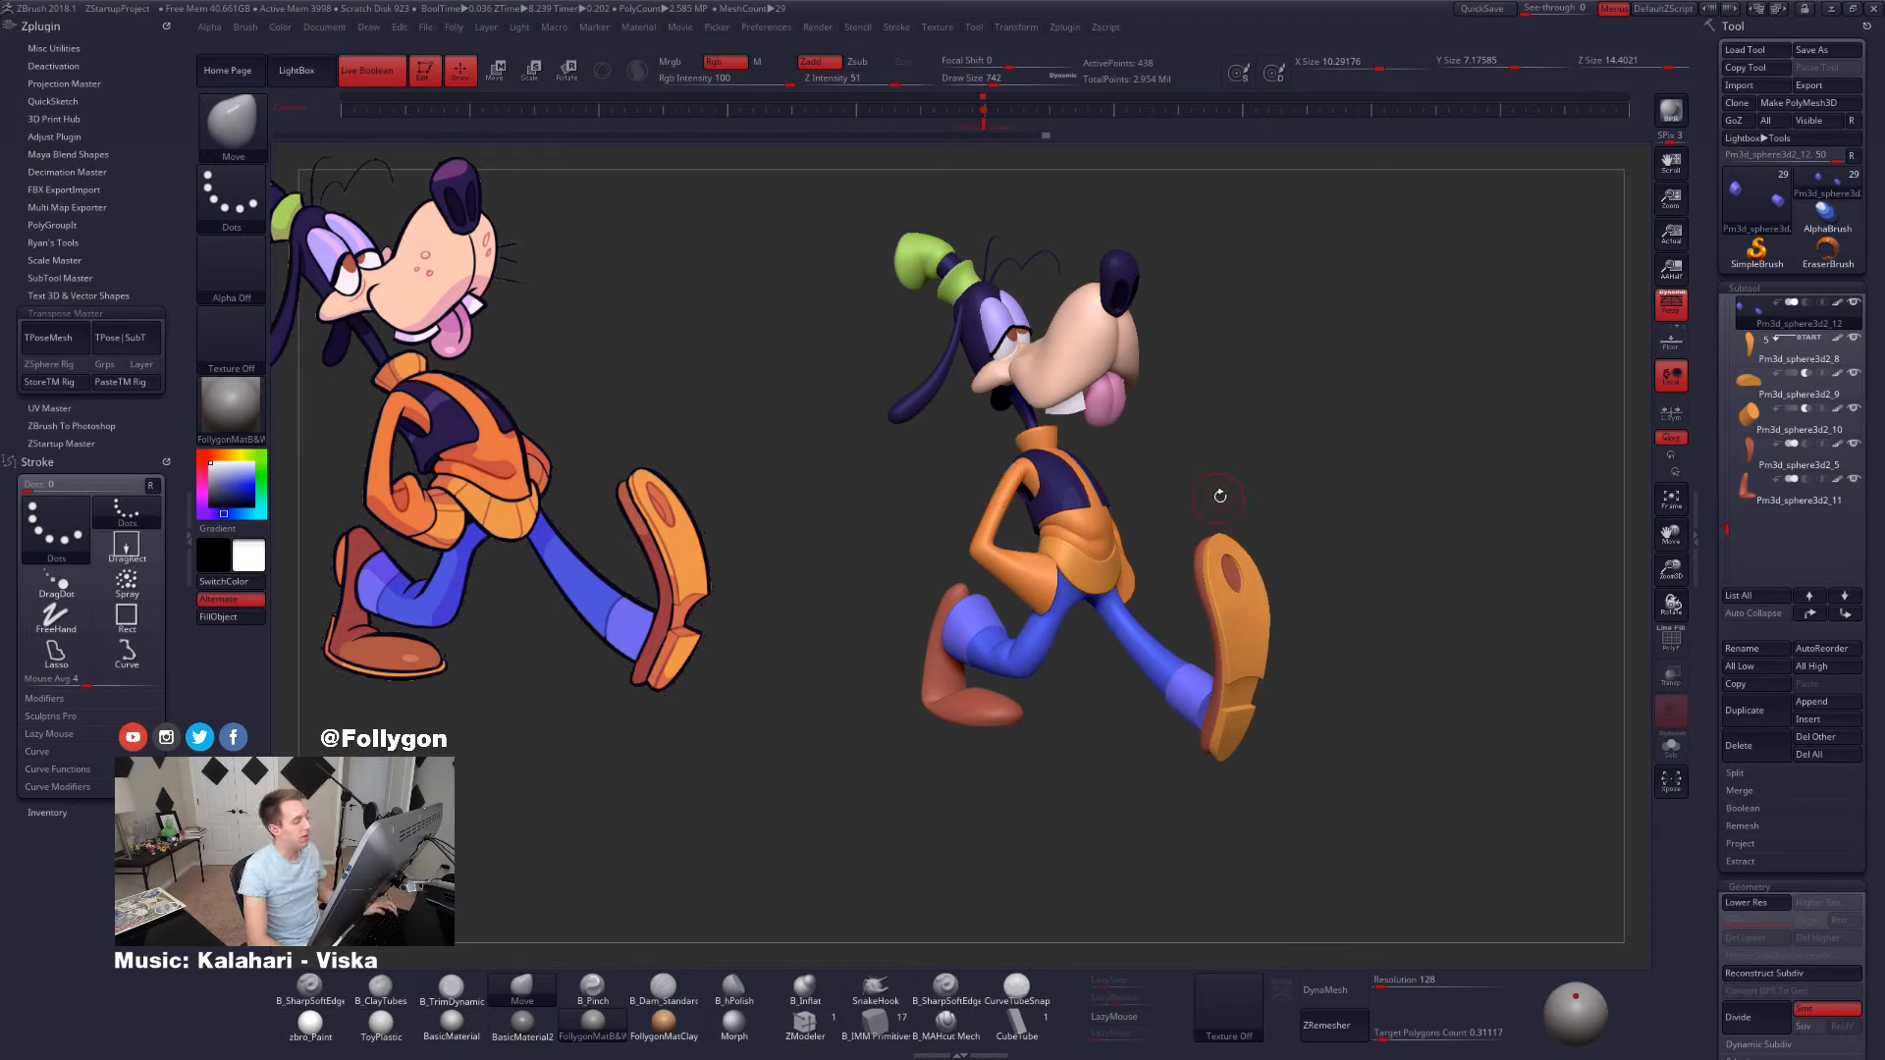
{"action": "left_click_drag", "start_coordinate": [1220, 496], "coordinate": [1190, 543]}
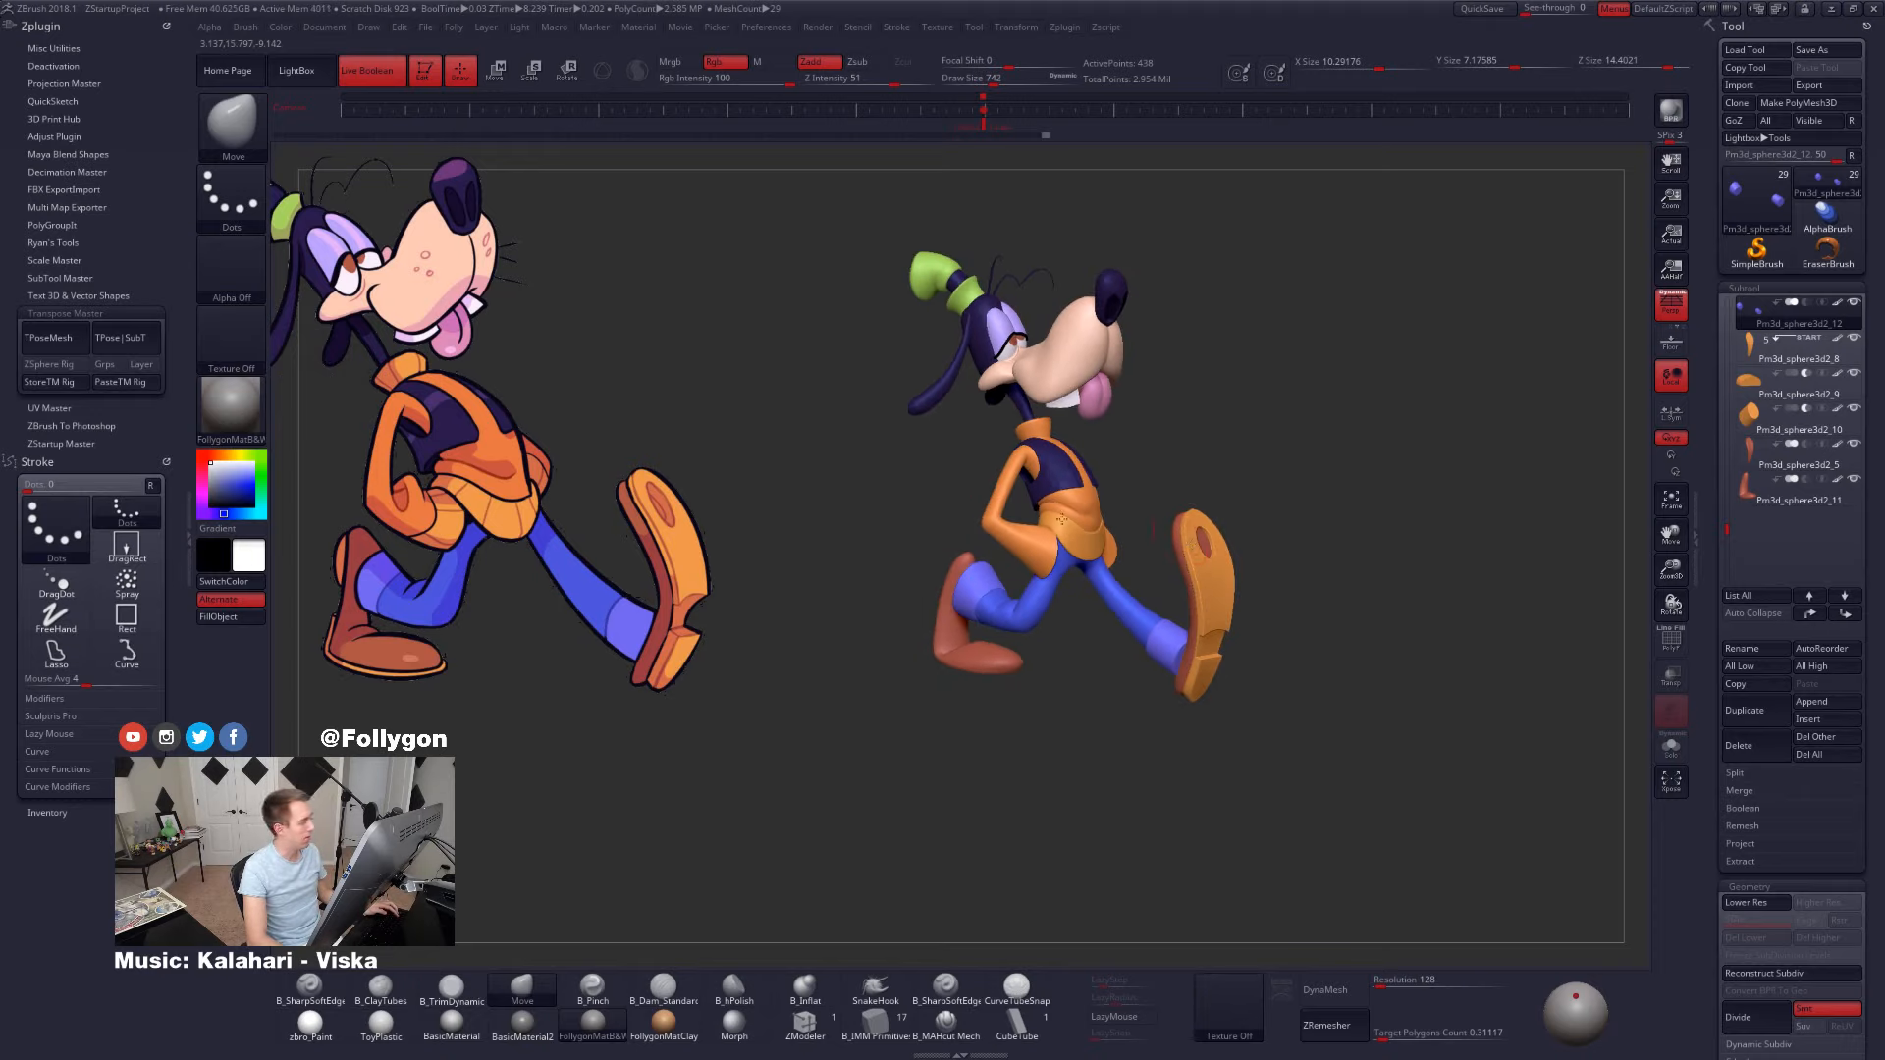
{"action": "left_click", "coordinate": [50, 346]}
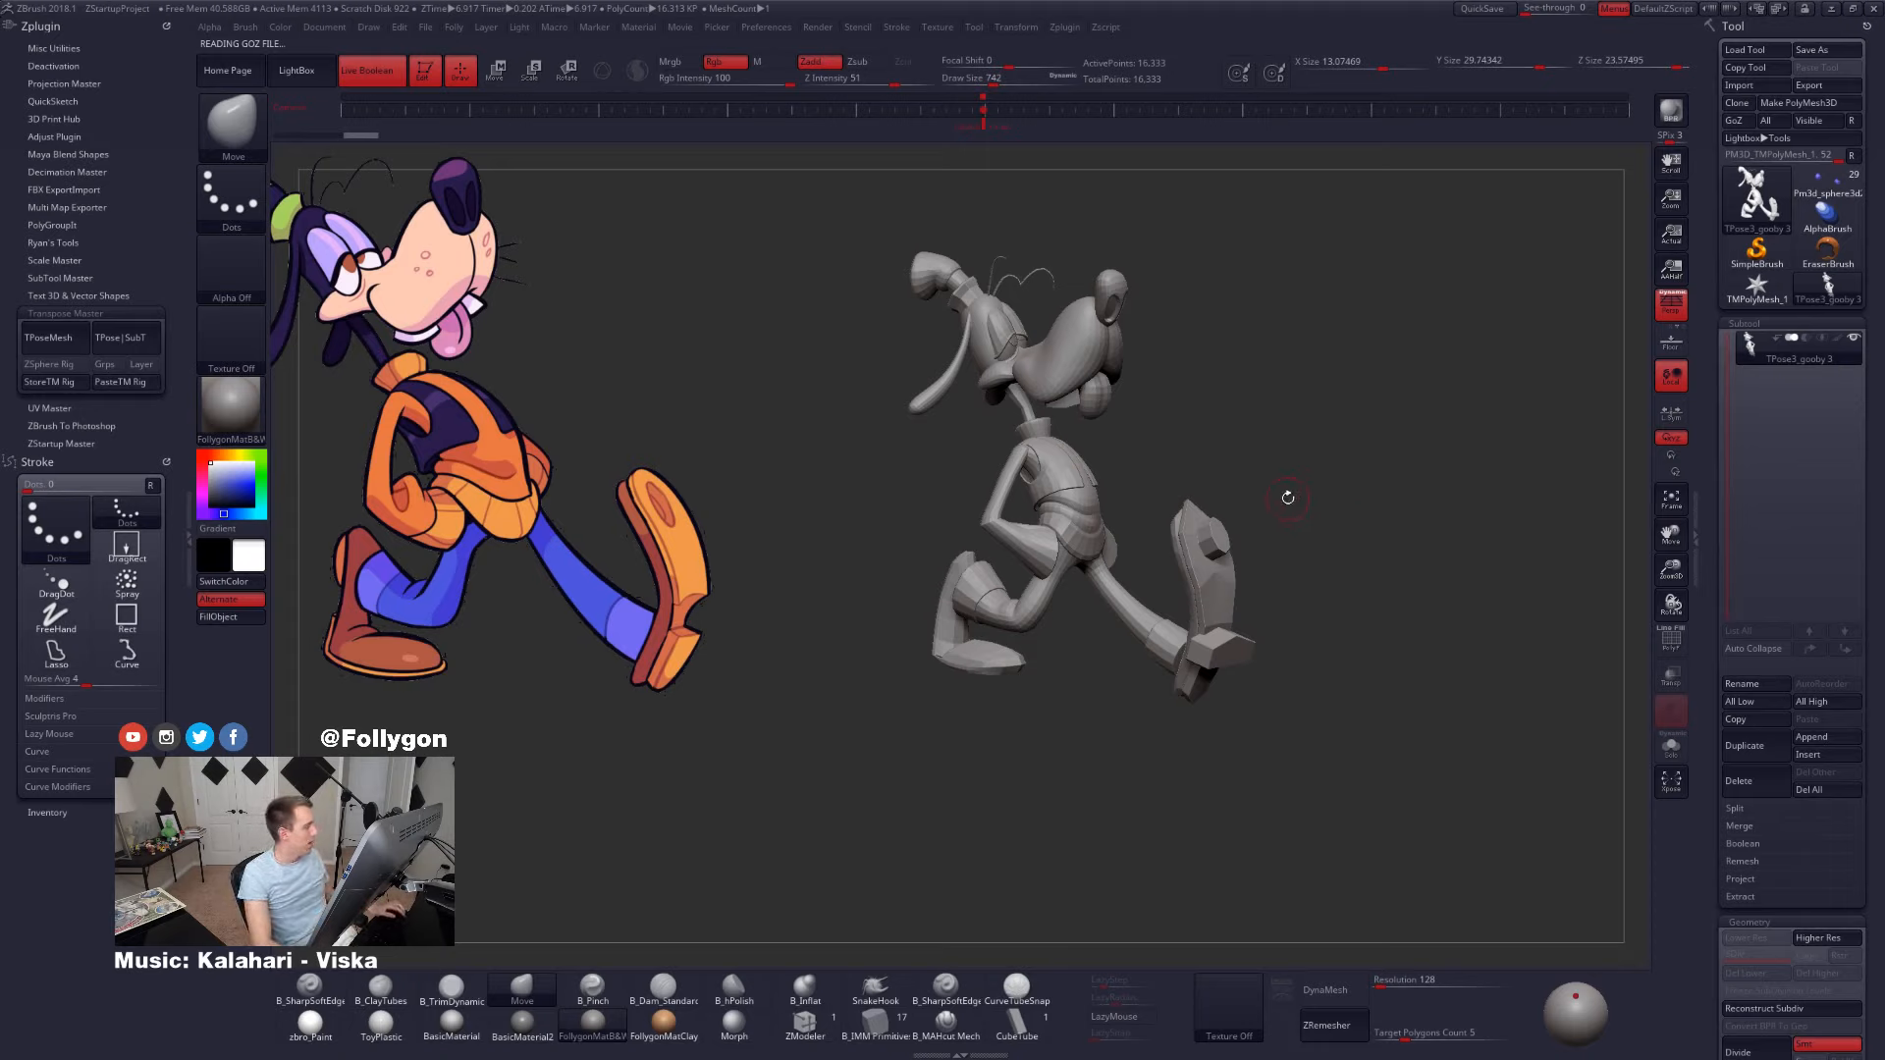
{"action": "key", "text": "ctrl+shift+f"}
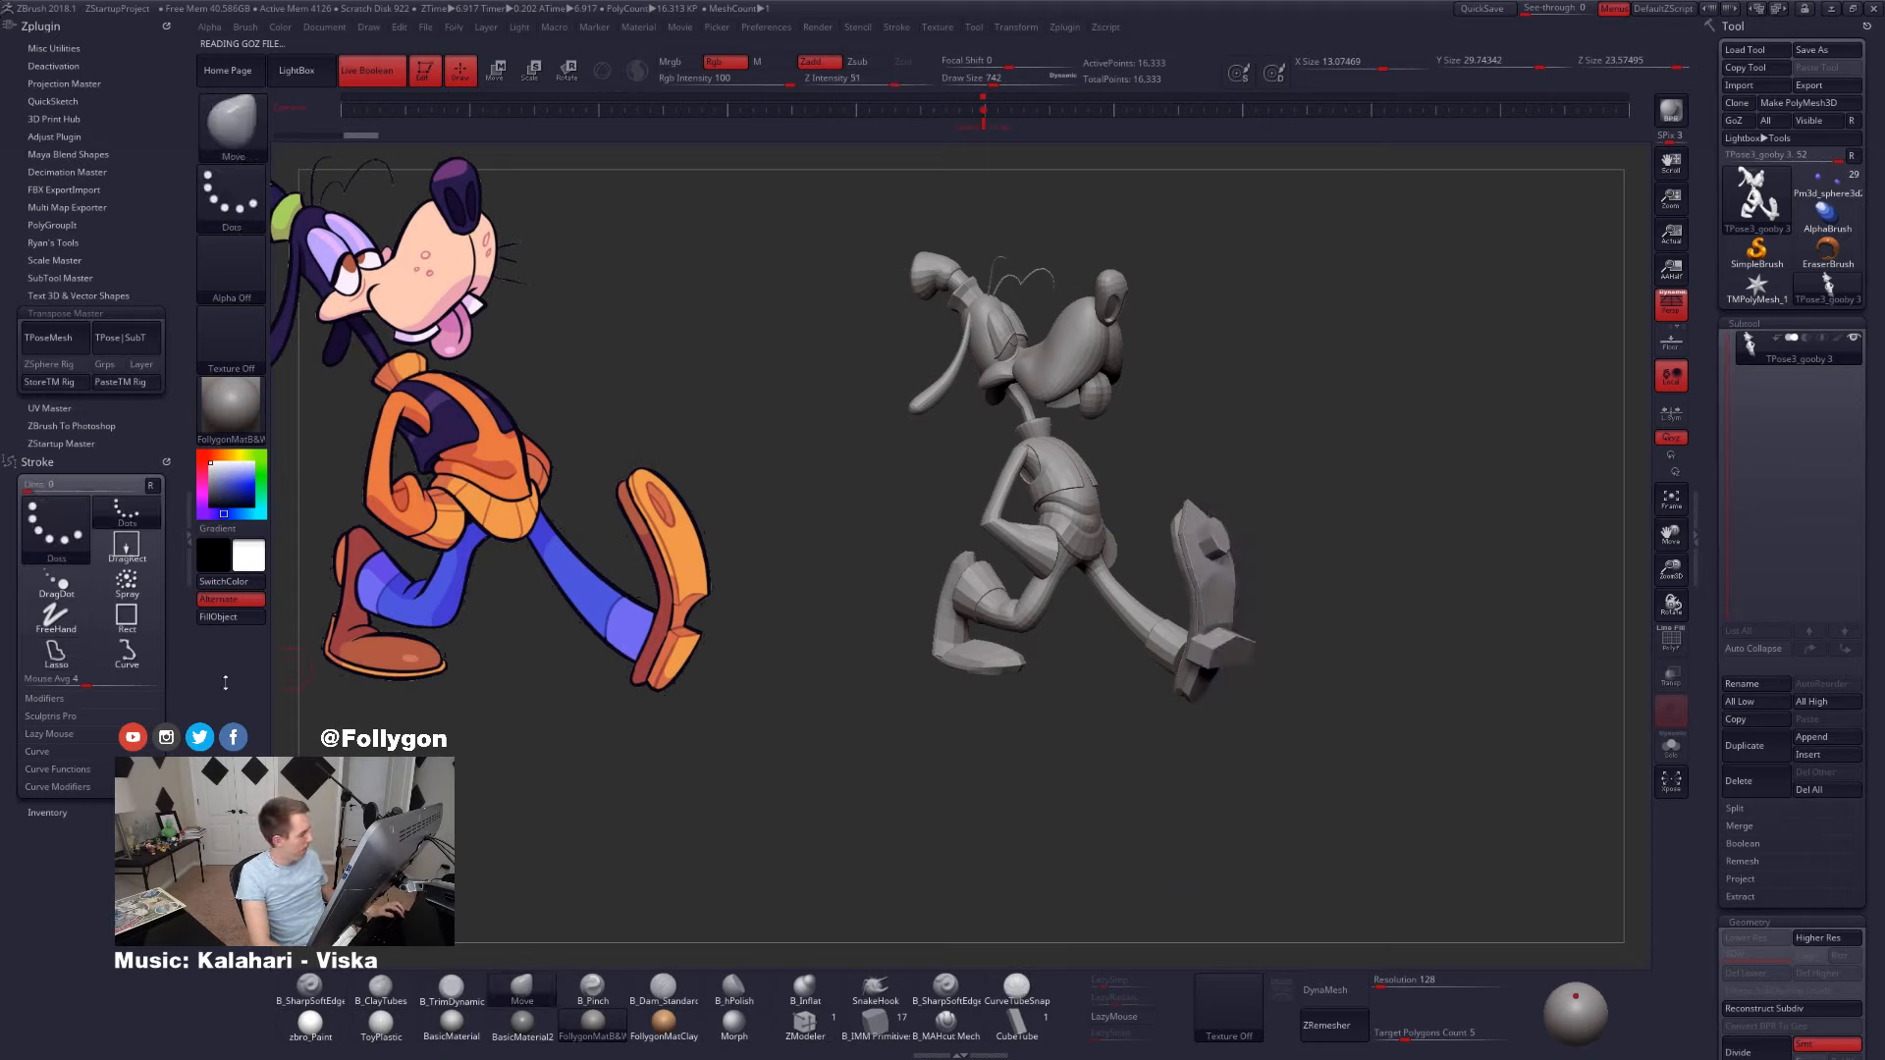
{"action": "left_click", "coordinate": [183, 534]}
{"action": "left_click_drag", "start_coordinate": [729, 535], "coordinate": [863, 578], "text": "alt"}
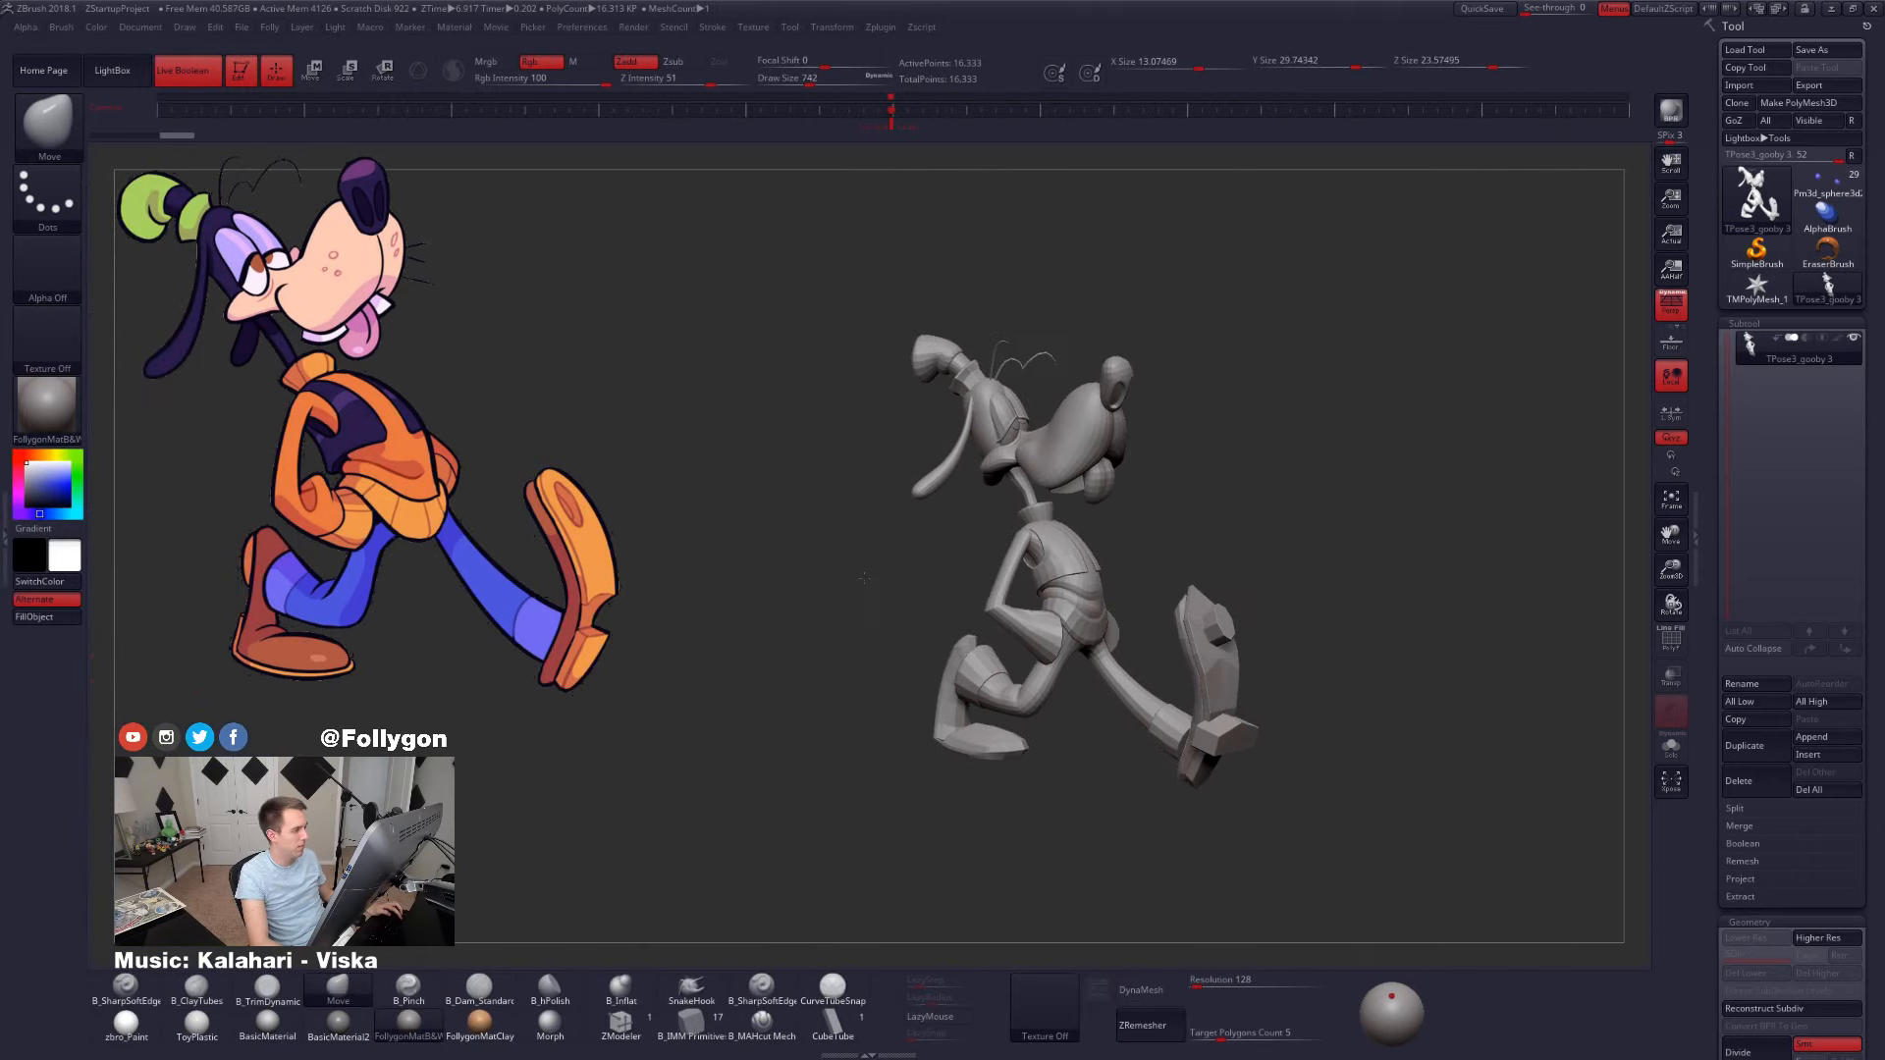
{"action": "left_click_drag", "start_coordinate": [996, 485], "coordinate": [999, 505]}
{"action": "key", "text": "shift+f"}
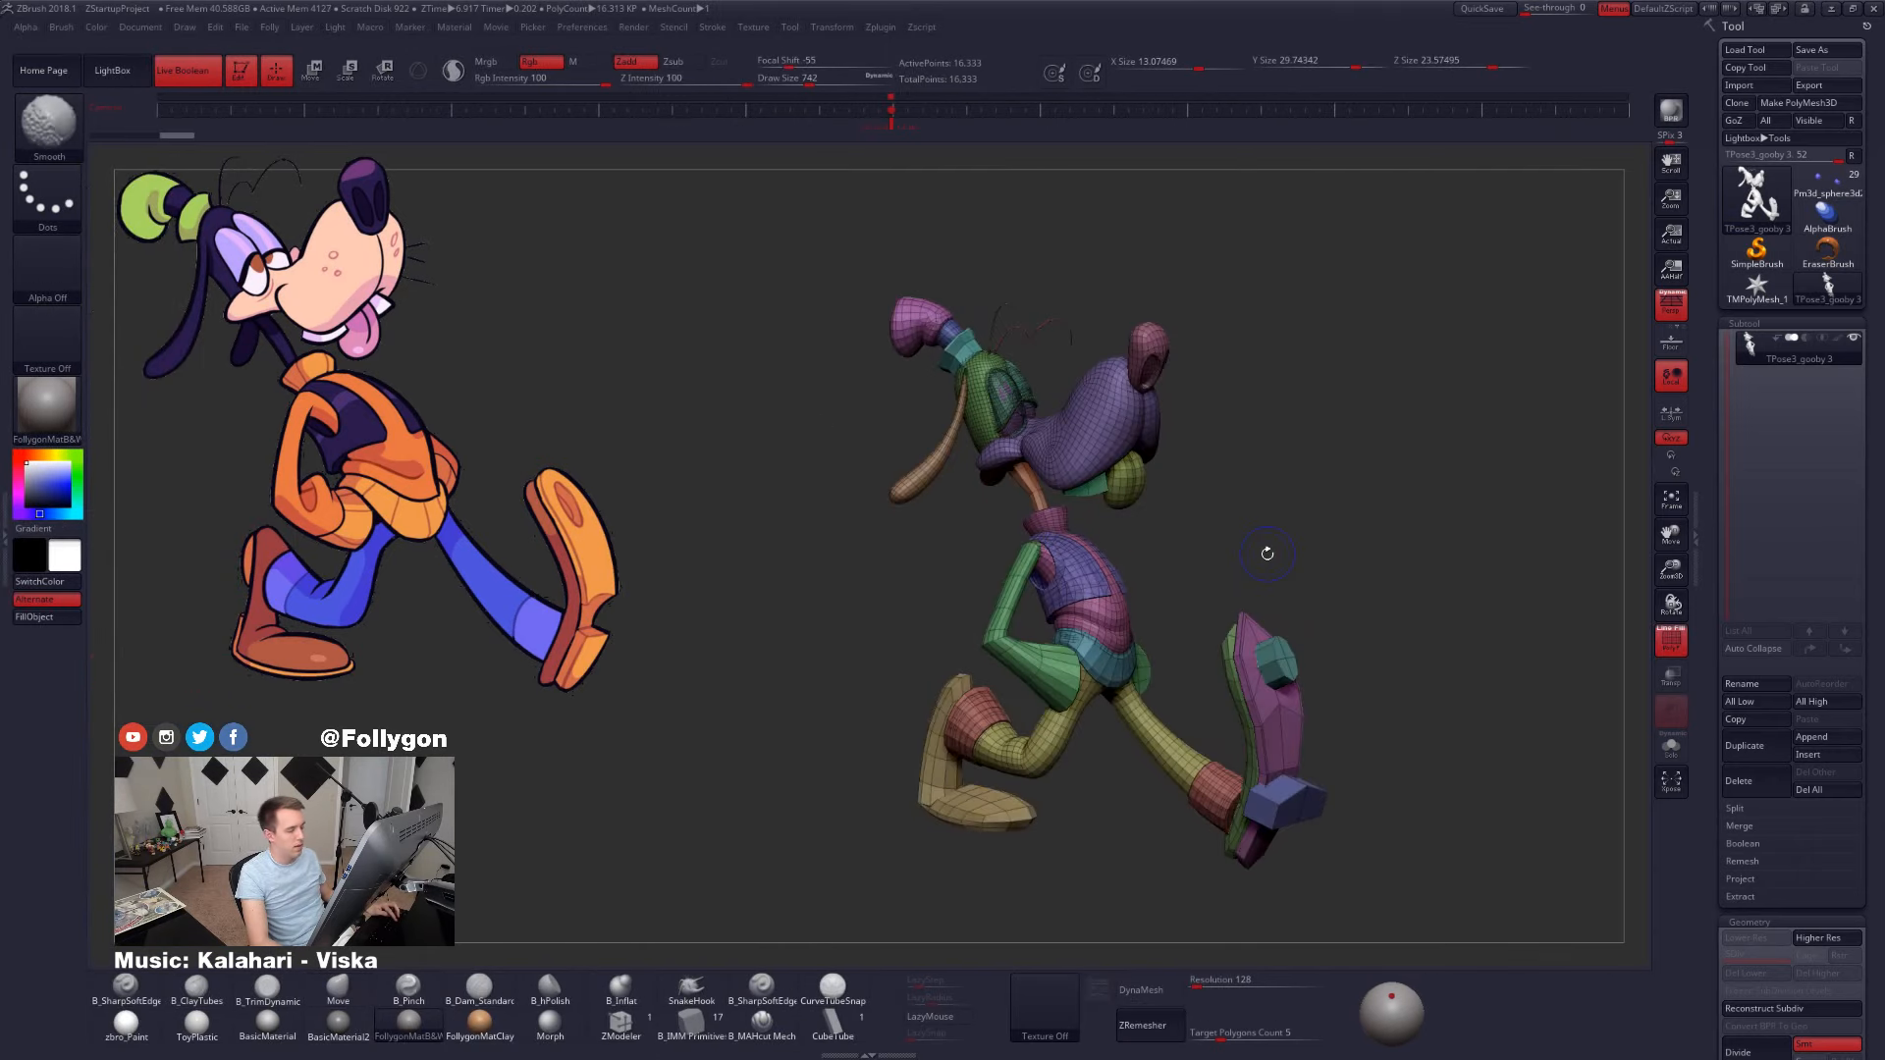
- Hide the head's polygroups one by one, including the snout, nose, eyes, ears, hat and hairs, leaving the neck and body
{"action": "key", "text": "b"}
{"action": "key", "text": "m"}
{"action": "key", "text": "v"}
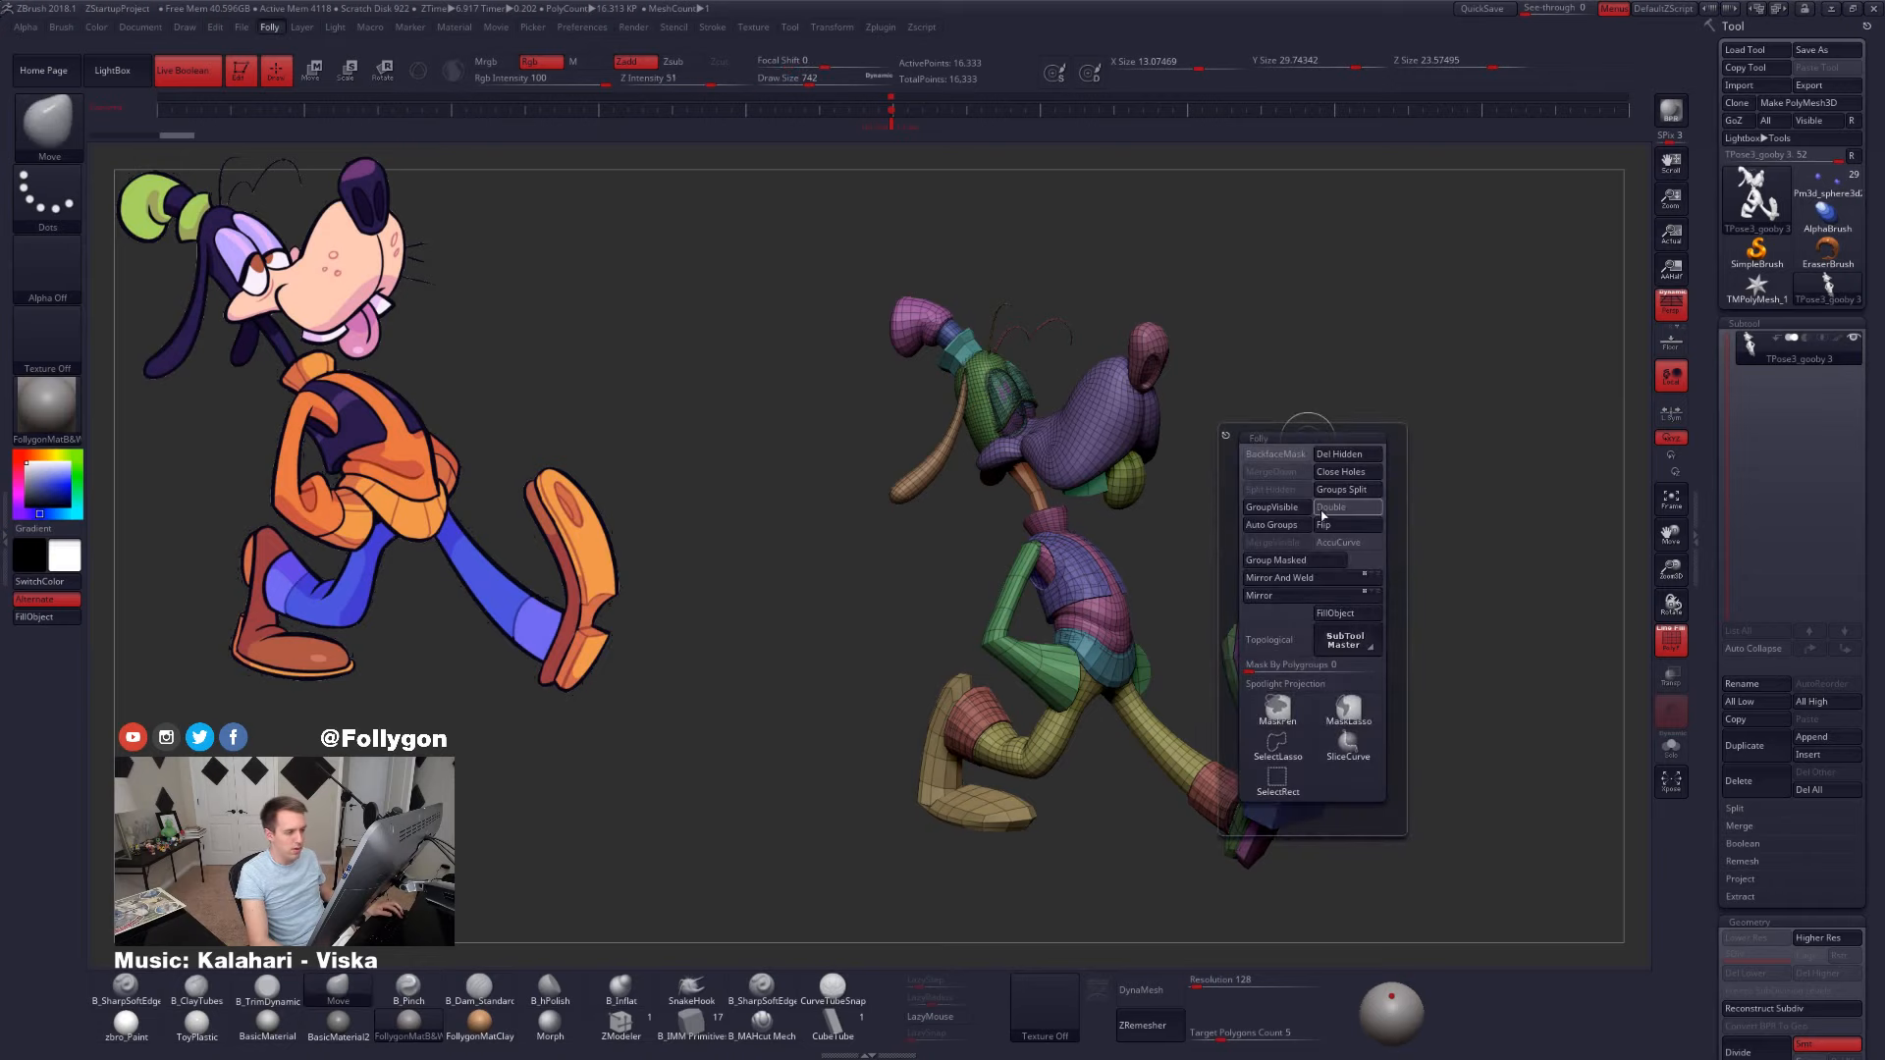
{"action": "key", "text": "shift+f"}
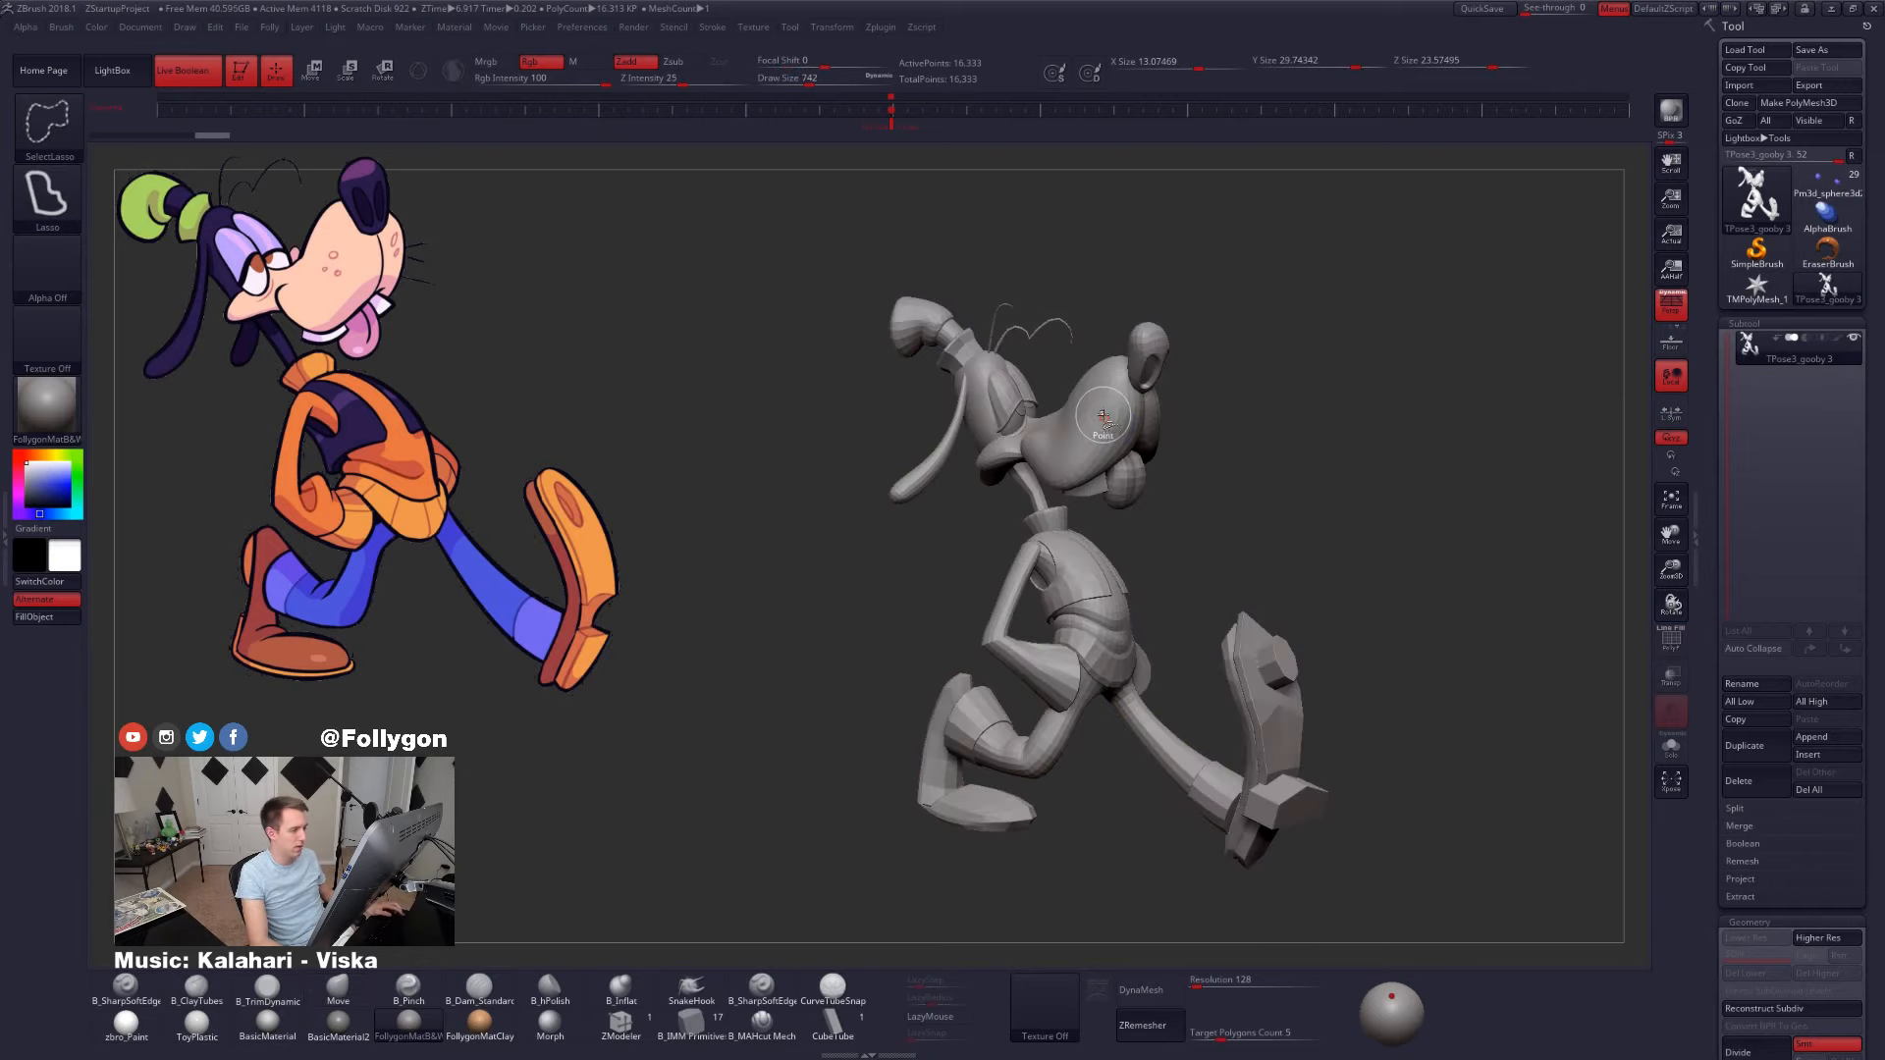
{"action": "left_click", "coordinate": [1119, 462], "text": "ctrl+shift"}
{"action": "left_click", "coordinate": [1126, 488], "text": "ctrl+shift"}
{"action": "left_click", "coordinate": [1124, 471], "text": "ctrl+shift"}
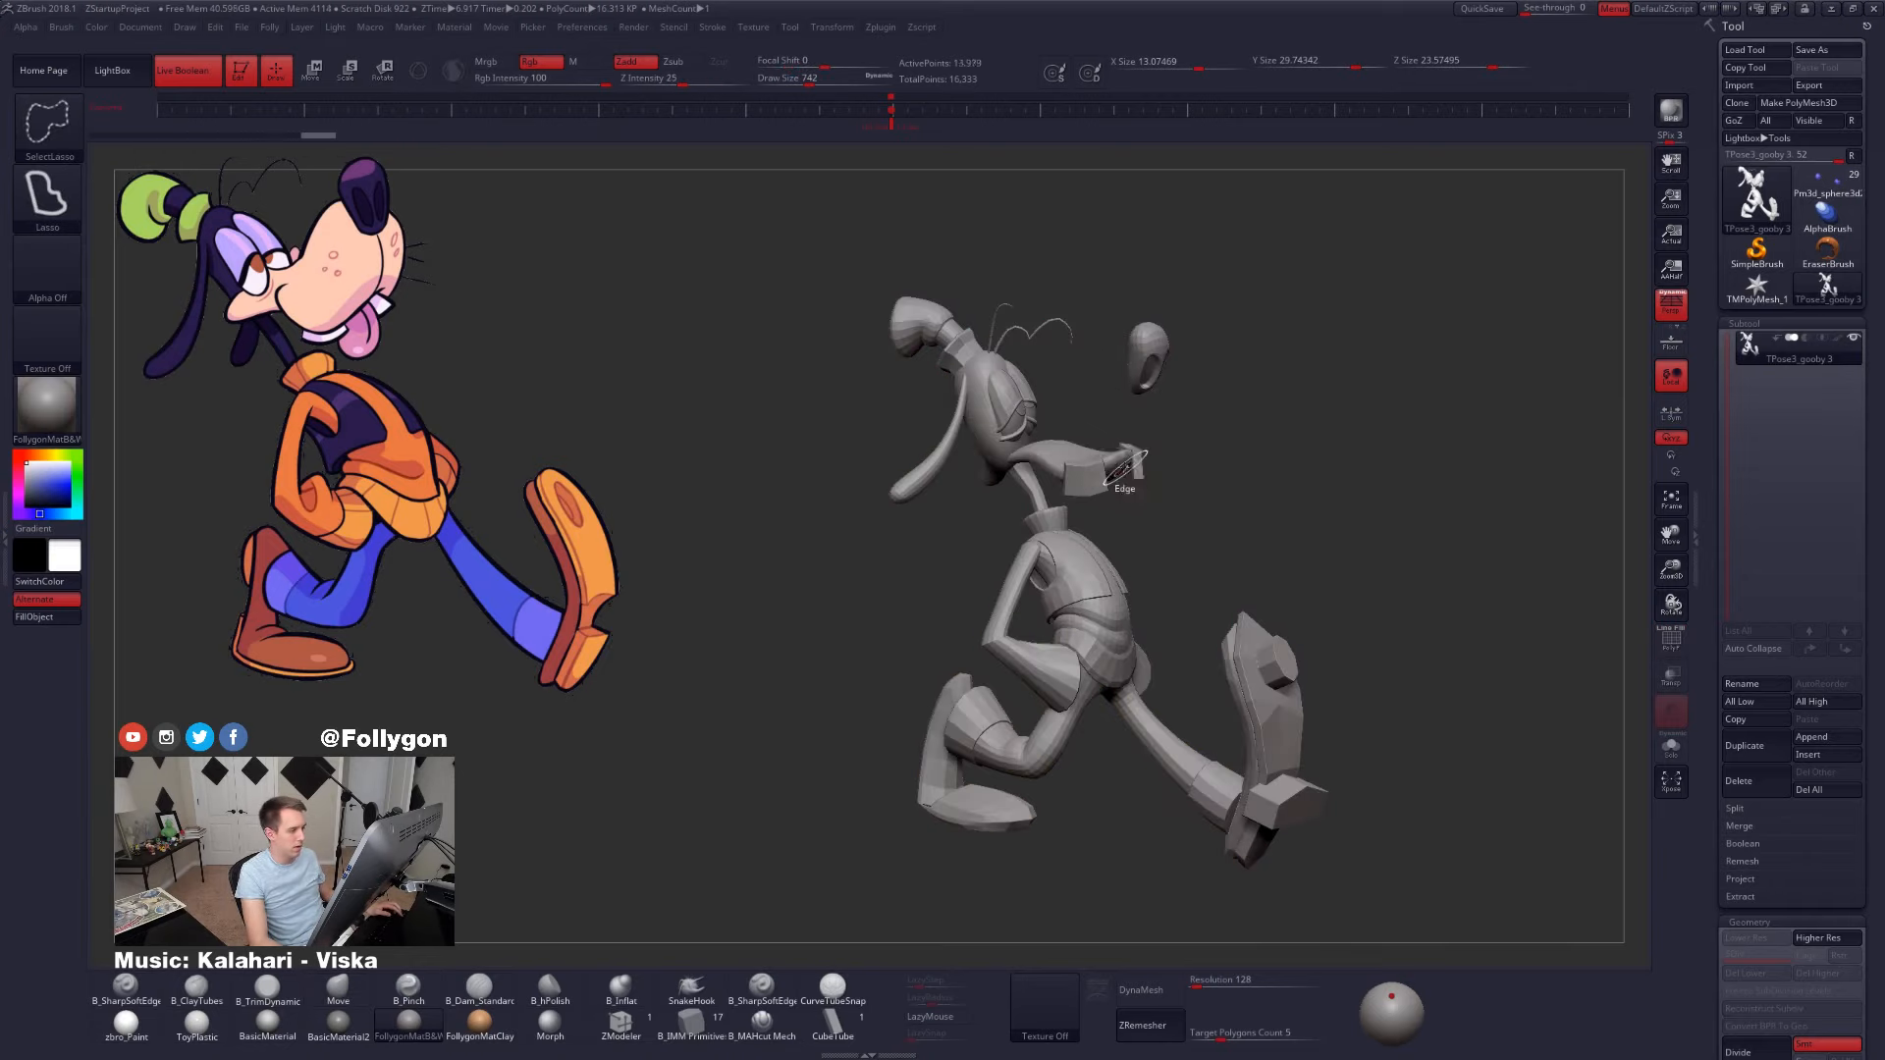
{"action": "left_click", "coordinate": [1070, 467], "text": "ctrl+shift"}
{"action": "left_click", "coordinate": [1134, 373], "text": "ctrl+shift"}
{"action": "left_click", "coordinate": [996, 417], "text": "ctrl+shift"}
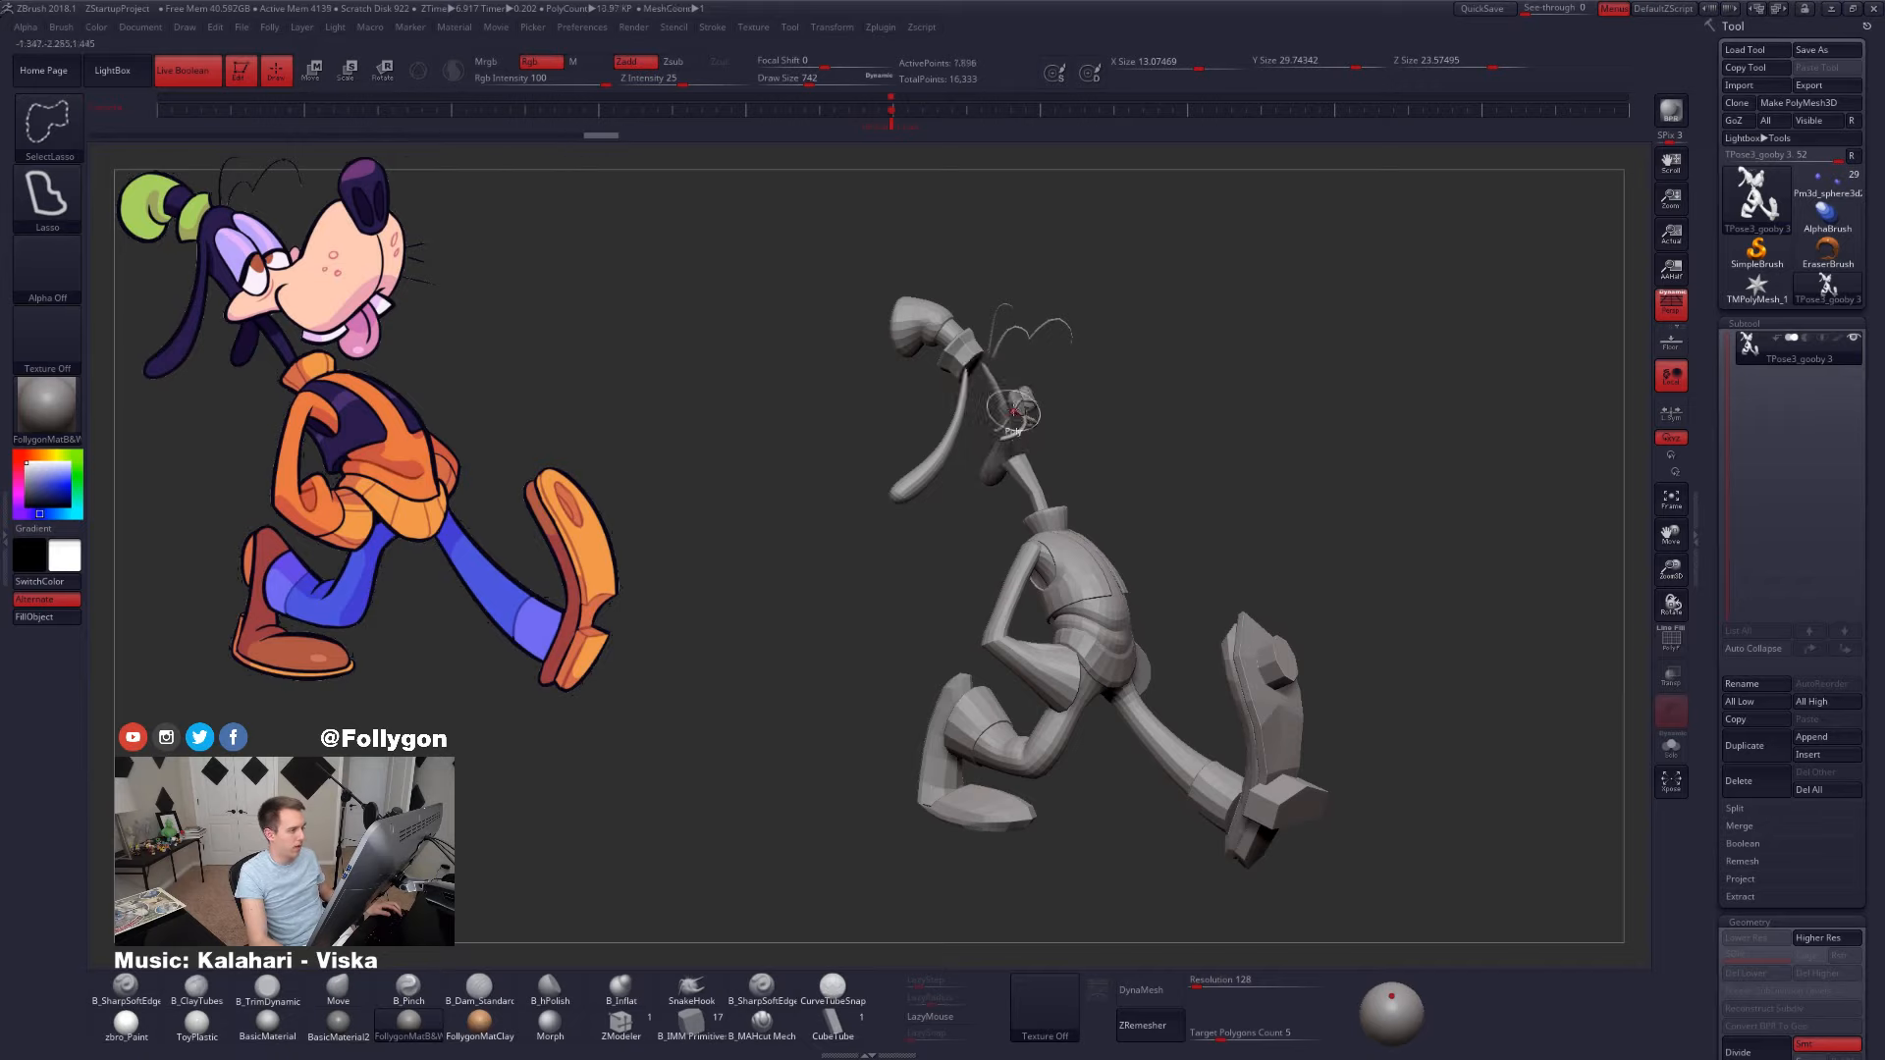
{"action": "left_click", "coordinate": [1016, 407], "text": "ctrl+shift"}
{"action": "left_click", "coordinate": [989, 418], "text": "ctrl+shift"}
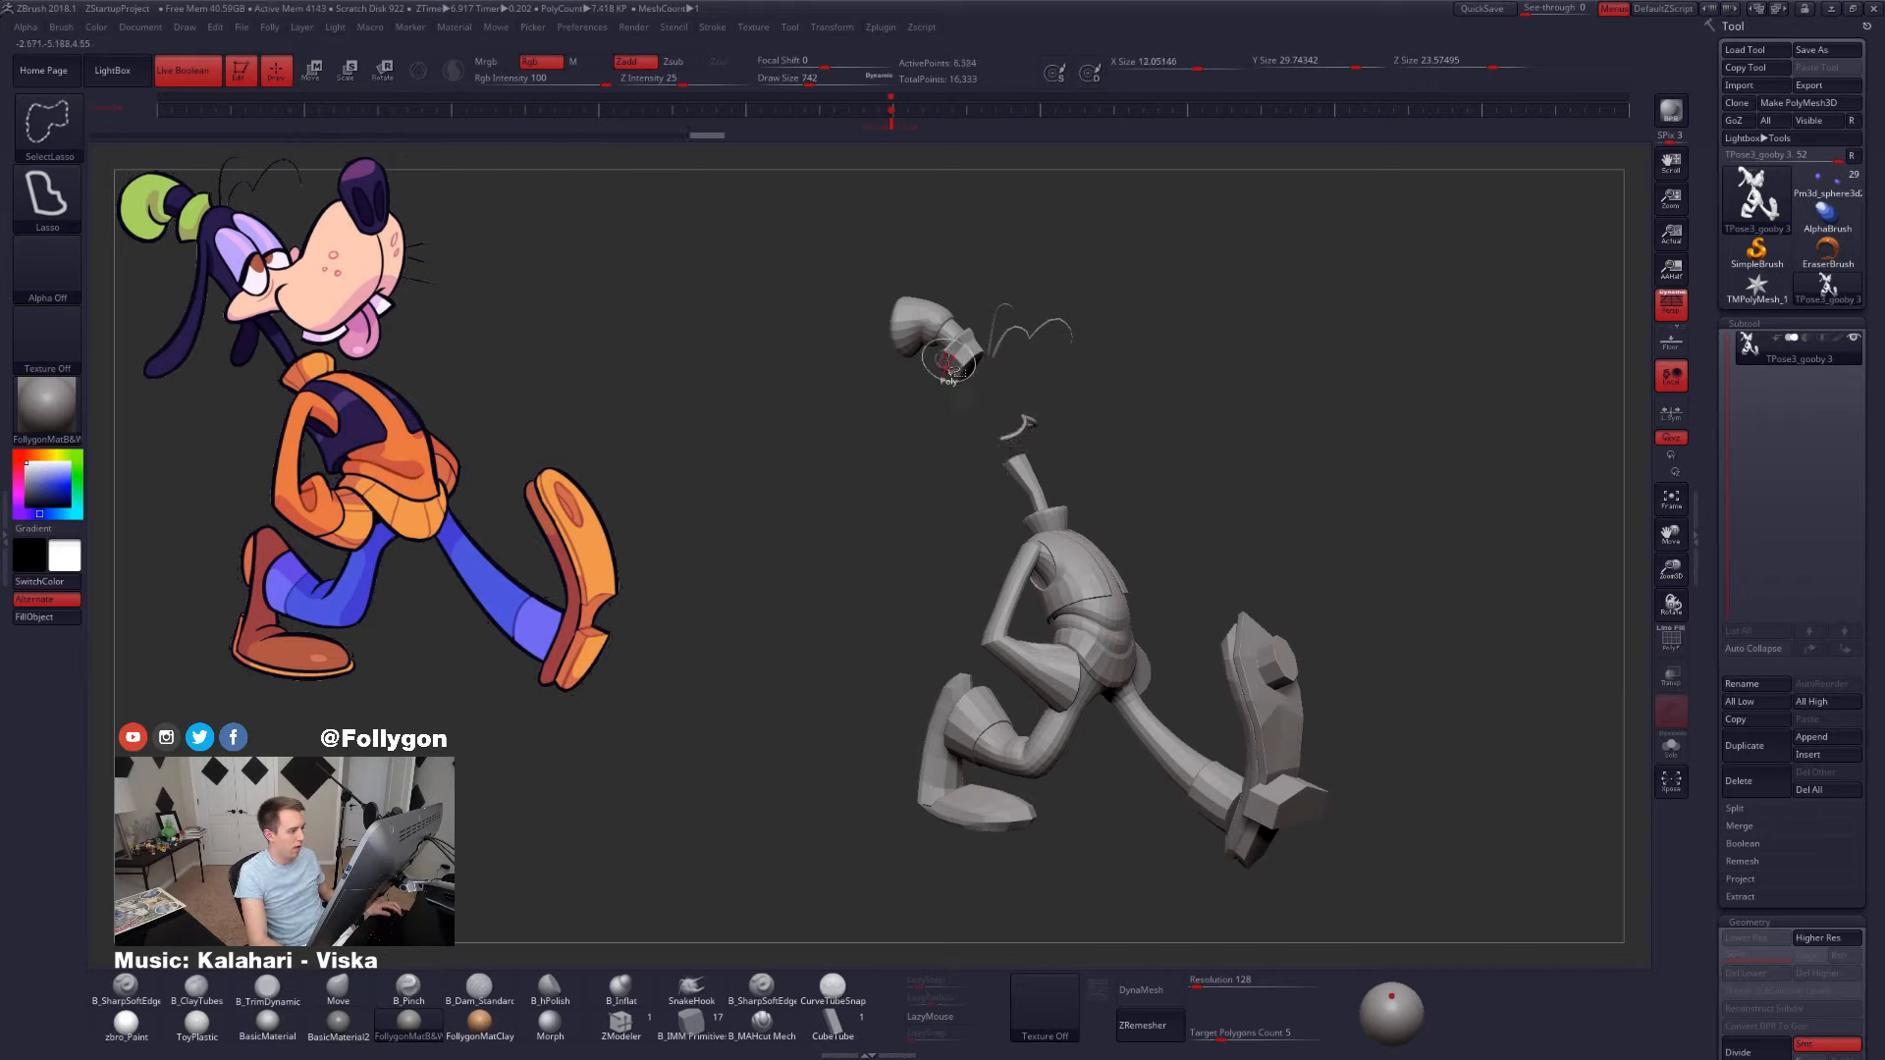
{"action": "left_click", "coordinate": [928, 329], "text": "ctrl+shift"}
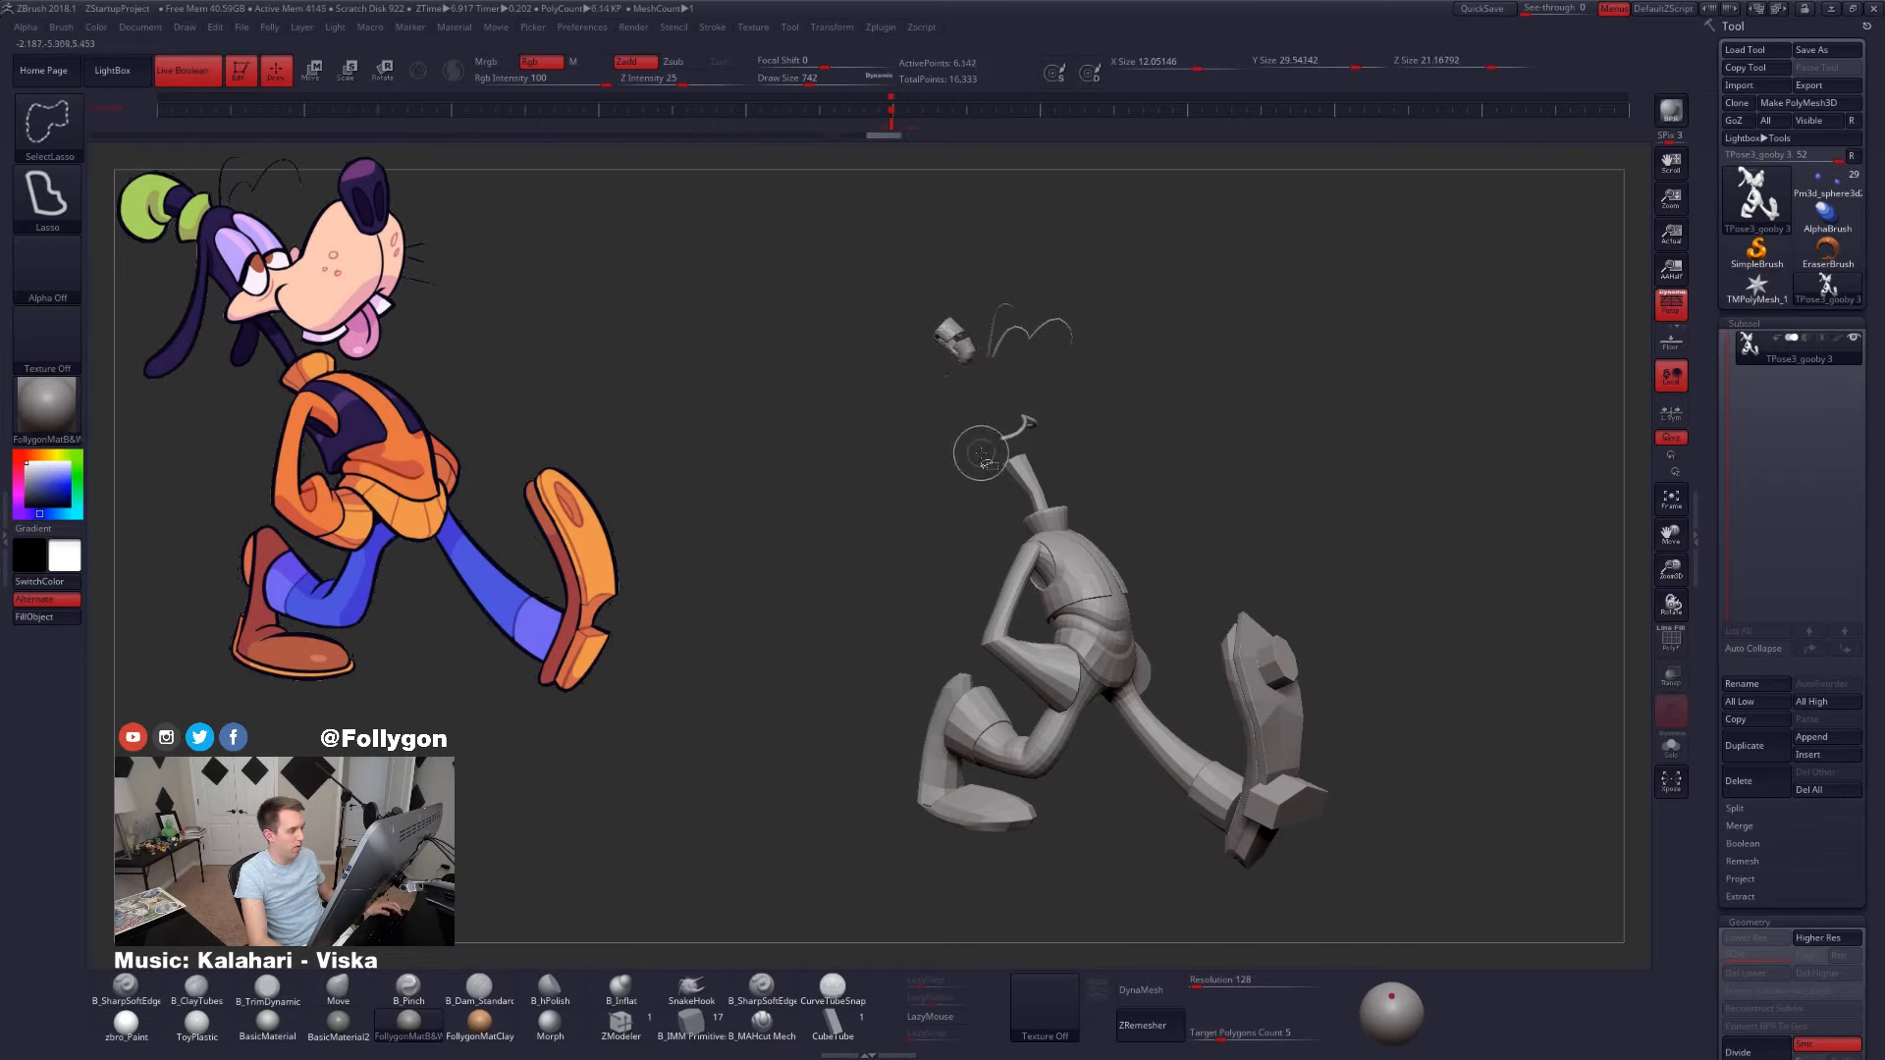
{"action": "mouse_move", "coordinate": [980, 442]}
{"action": "left_mouse_down", "text": "ctrl+alt+shift"}
{"action": "mouse_move", "coordinate": [972, 284]}
{"action": "mouse_move", "coordinate": [1021, 425]}
{"action": "left_mouse_up", "text": "ctrl+alt+shift"}
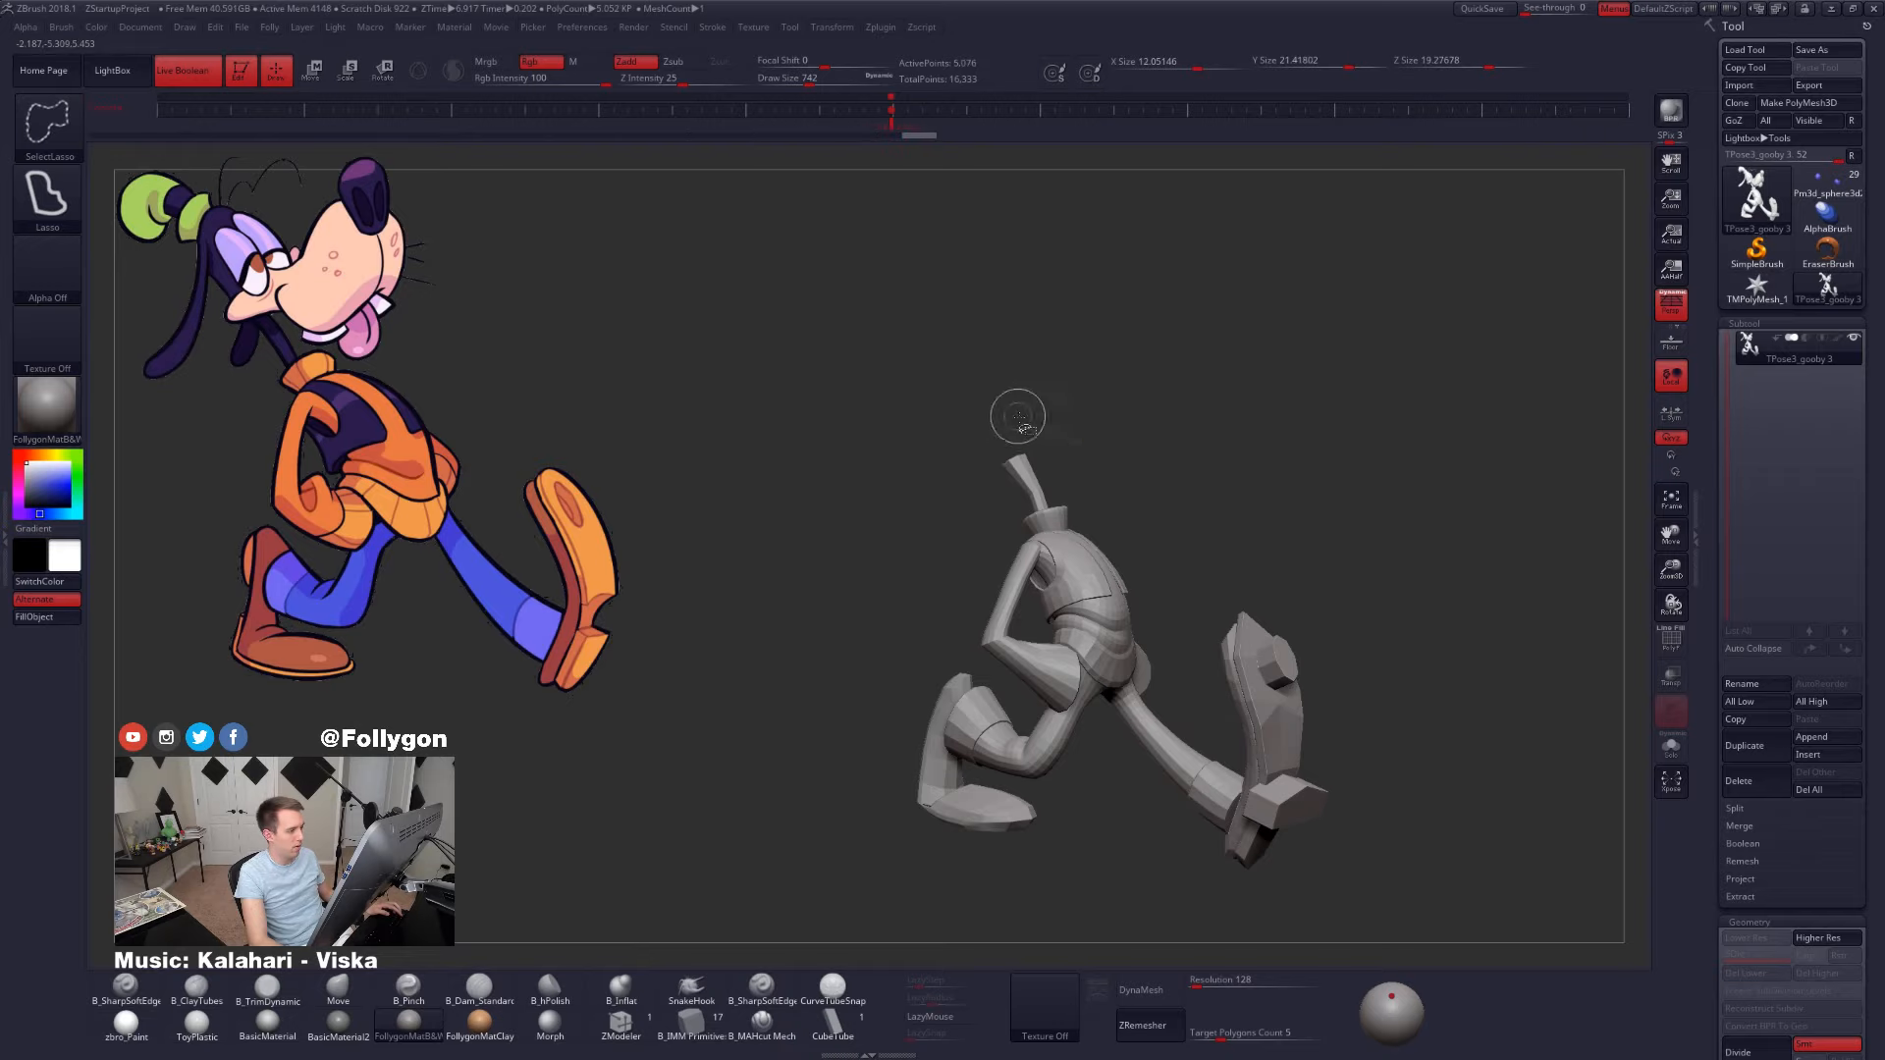
- Hide the neck and mask the remaining body, using the inverted mask to merge the head and neck into one polygroup
{"action": "left_click", "coordinate": [1026, 482], "text": "ctrl+shift"}
{"action": "left_click", "coordinate": [1164, 440], "text": "ctrl+shift"}
{"action": "left_click", "coordinate": [1159, 443], "text": "ctrl+shift"}
{"action": "key", "text": "ctrl+z"}
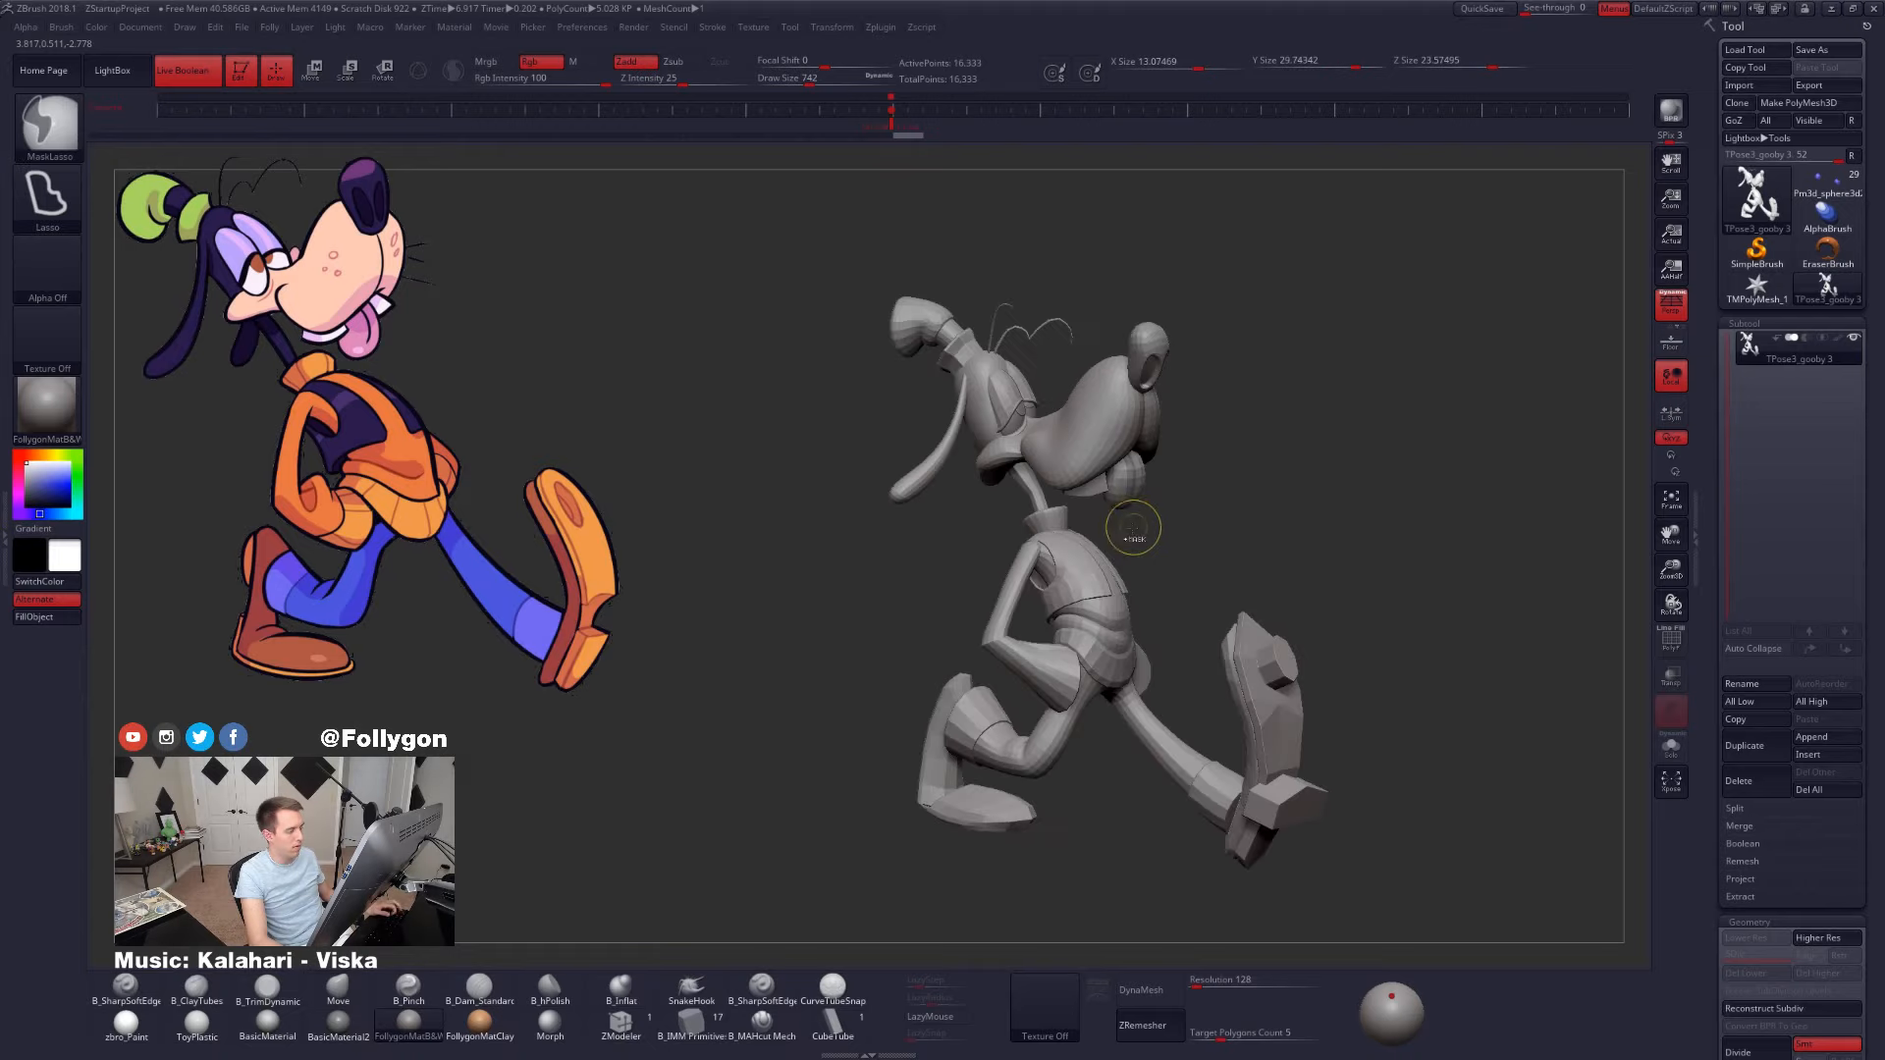
{"action": "key", "text": "ctrl+z"}
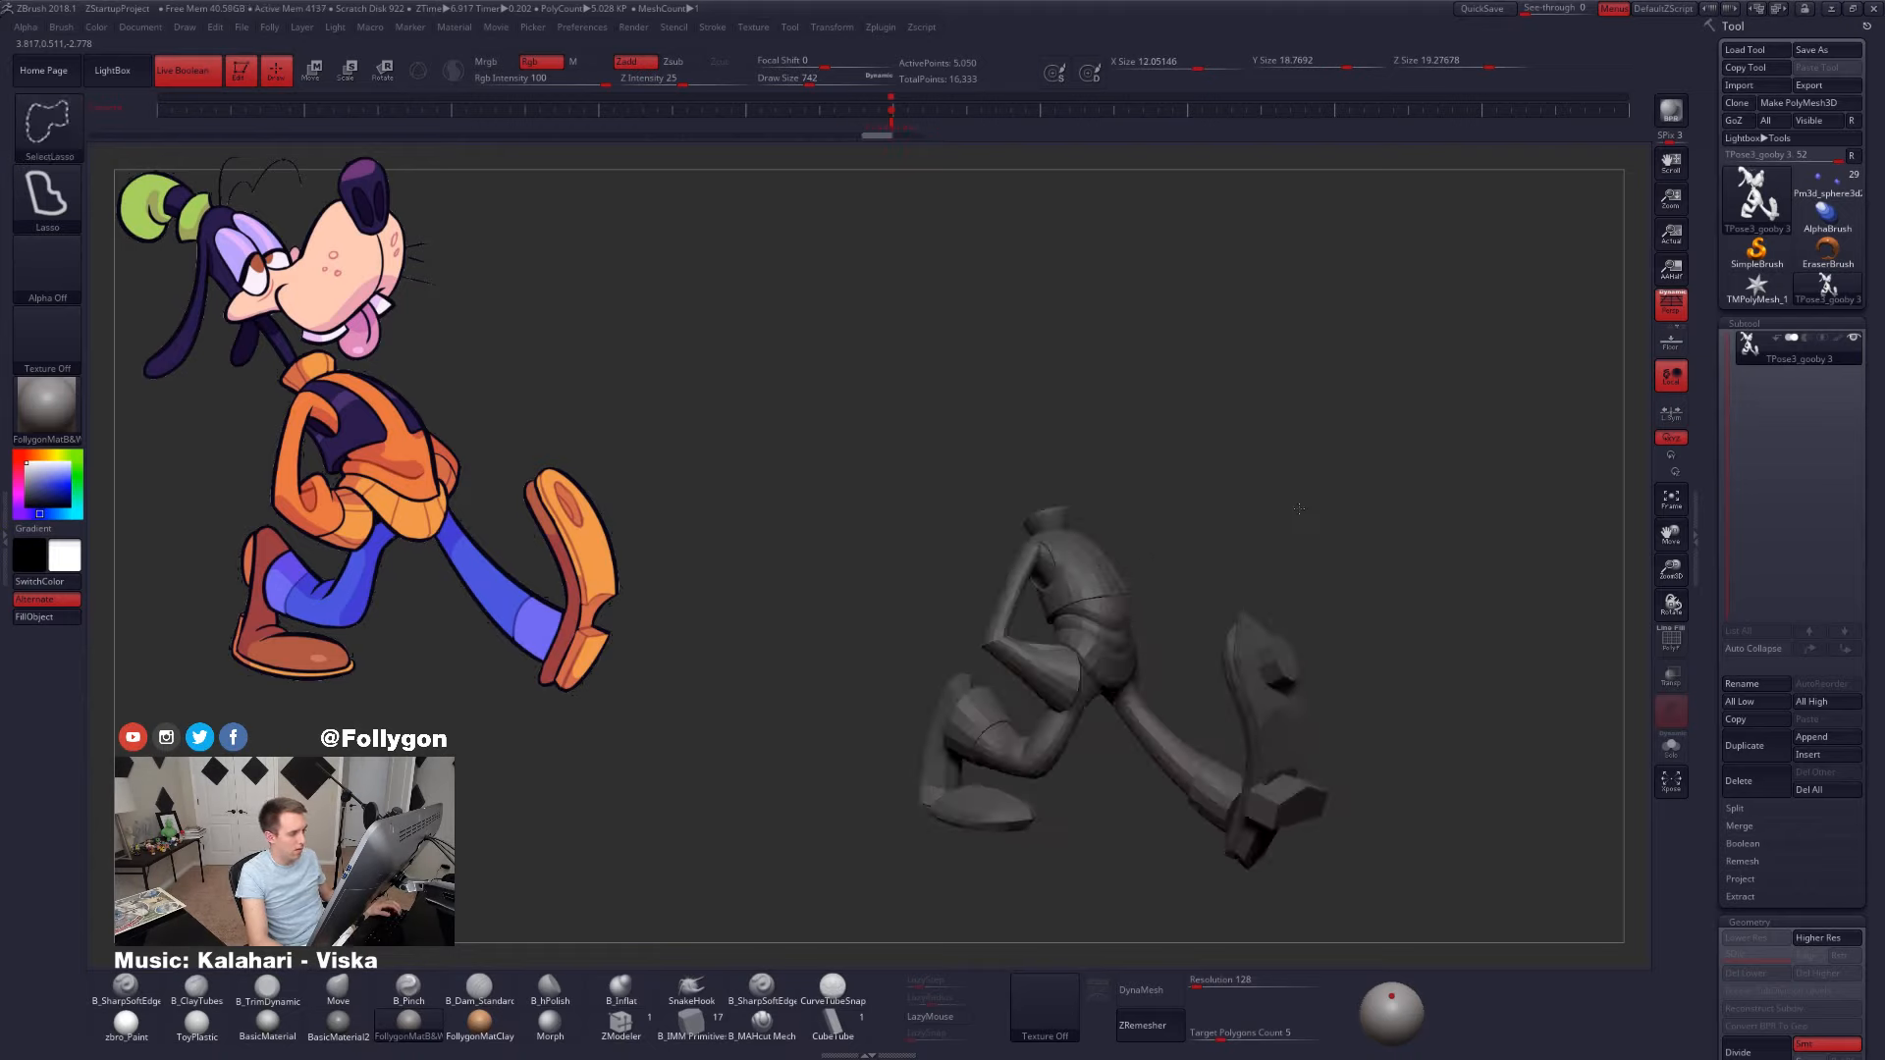
{"action": "left_click", "coordinate": [1246, 484], "text": "ctrl+shift"}
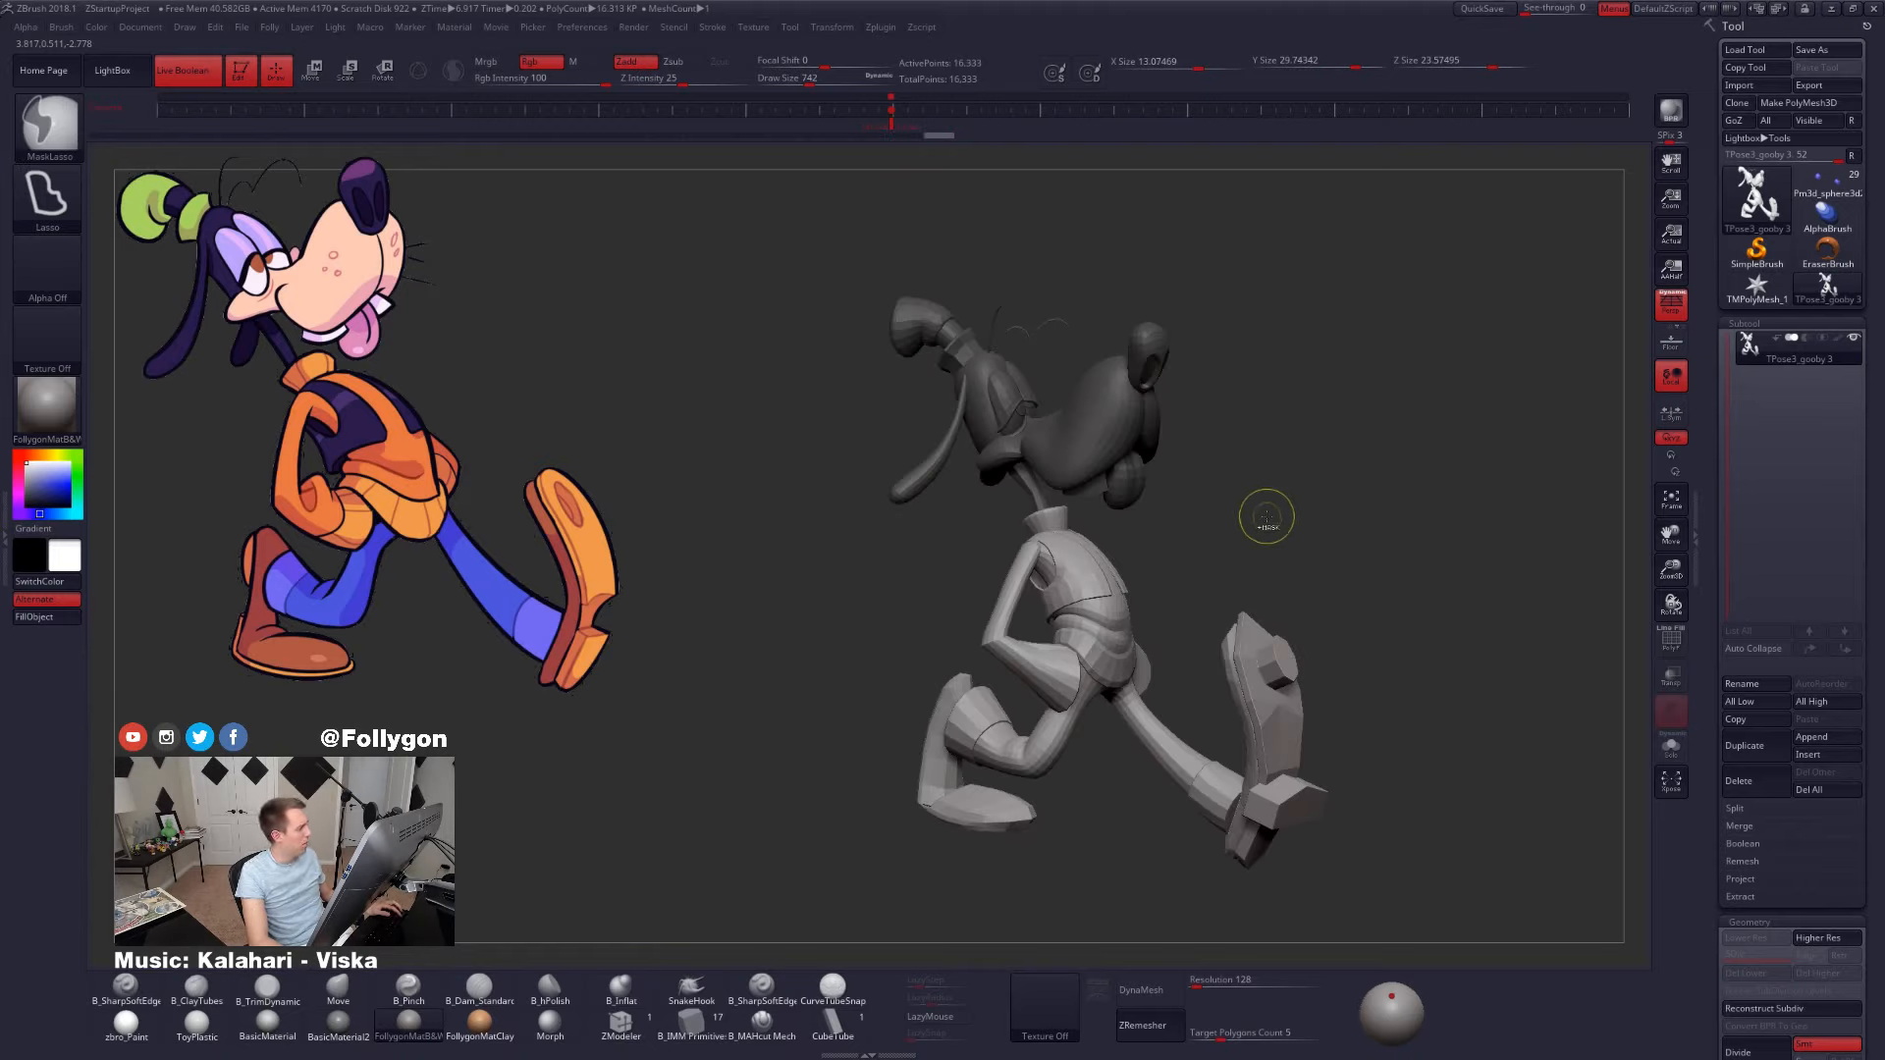
{"action": "left_click", "coordinate": [1266, 518], "text": "ctrl"}
{"action": "key", "text": "shift+f"}
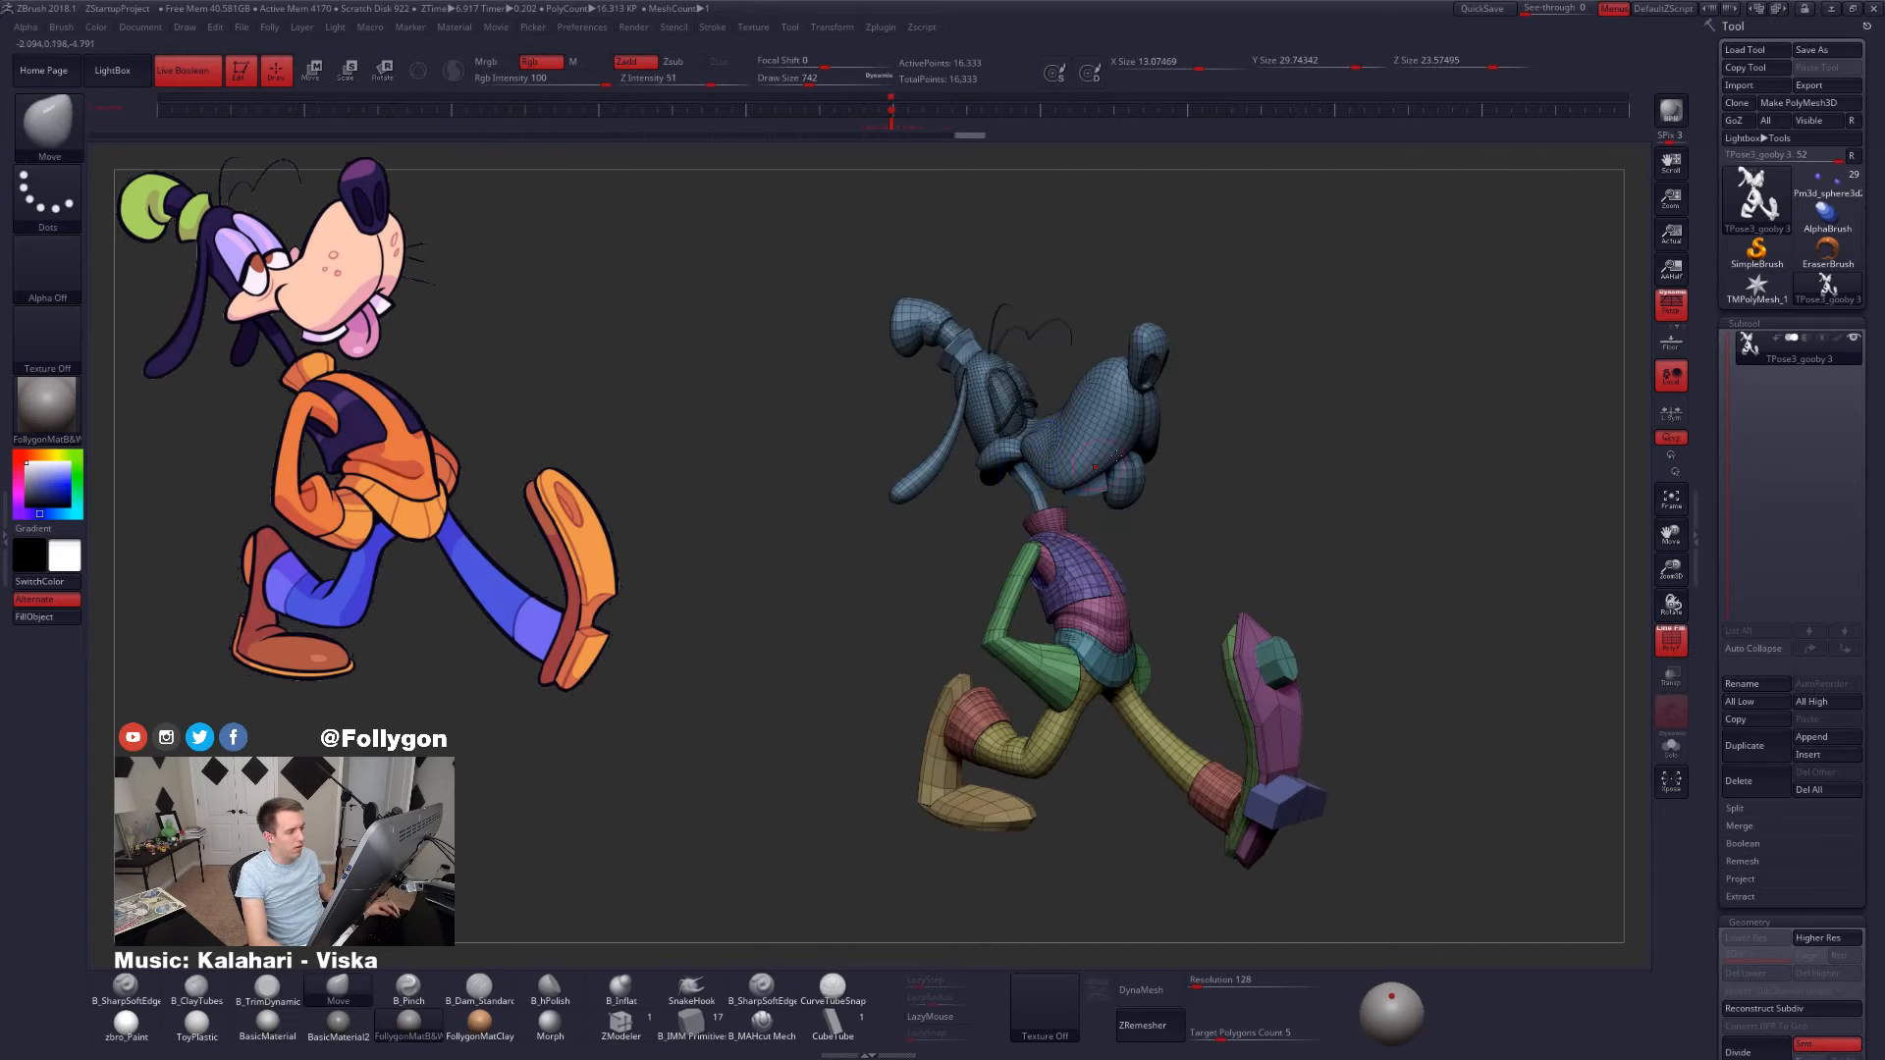
- Mask everything except the head group and tilt the head around the base of the neck with Transpose Rotate
{"action": "key", "text": "w"}
{"action": "left_click", "coordinate": [1129, 496], "text": "ctrl"}
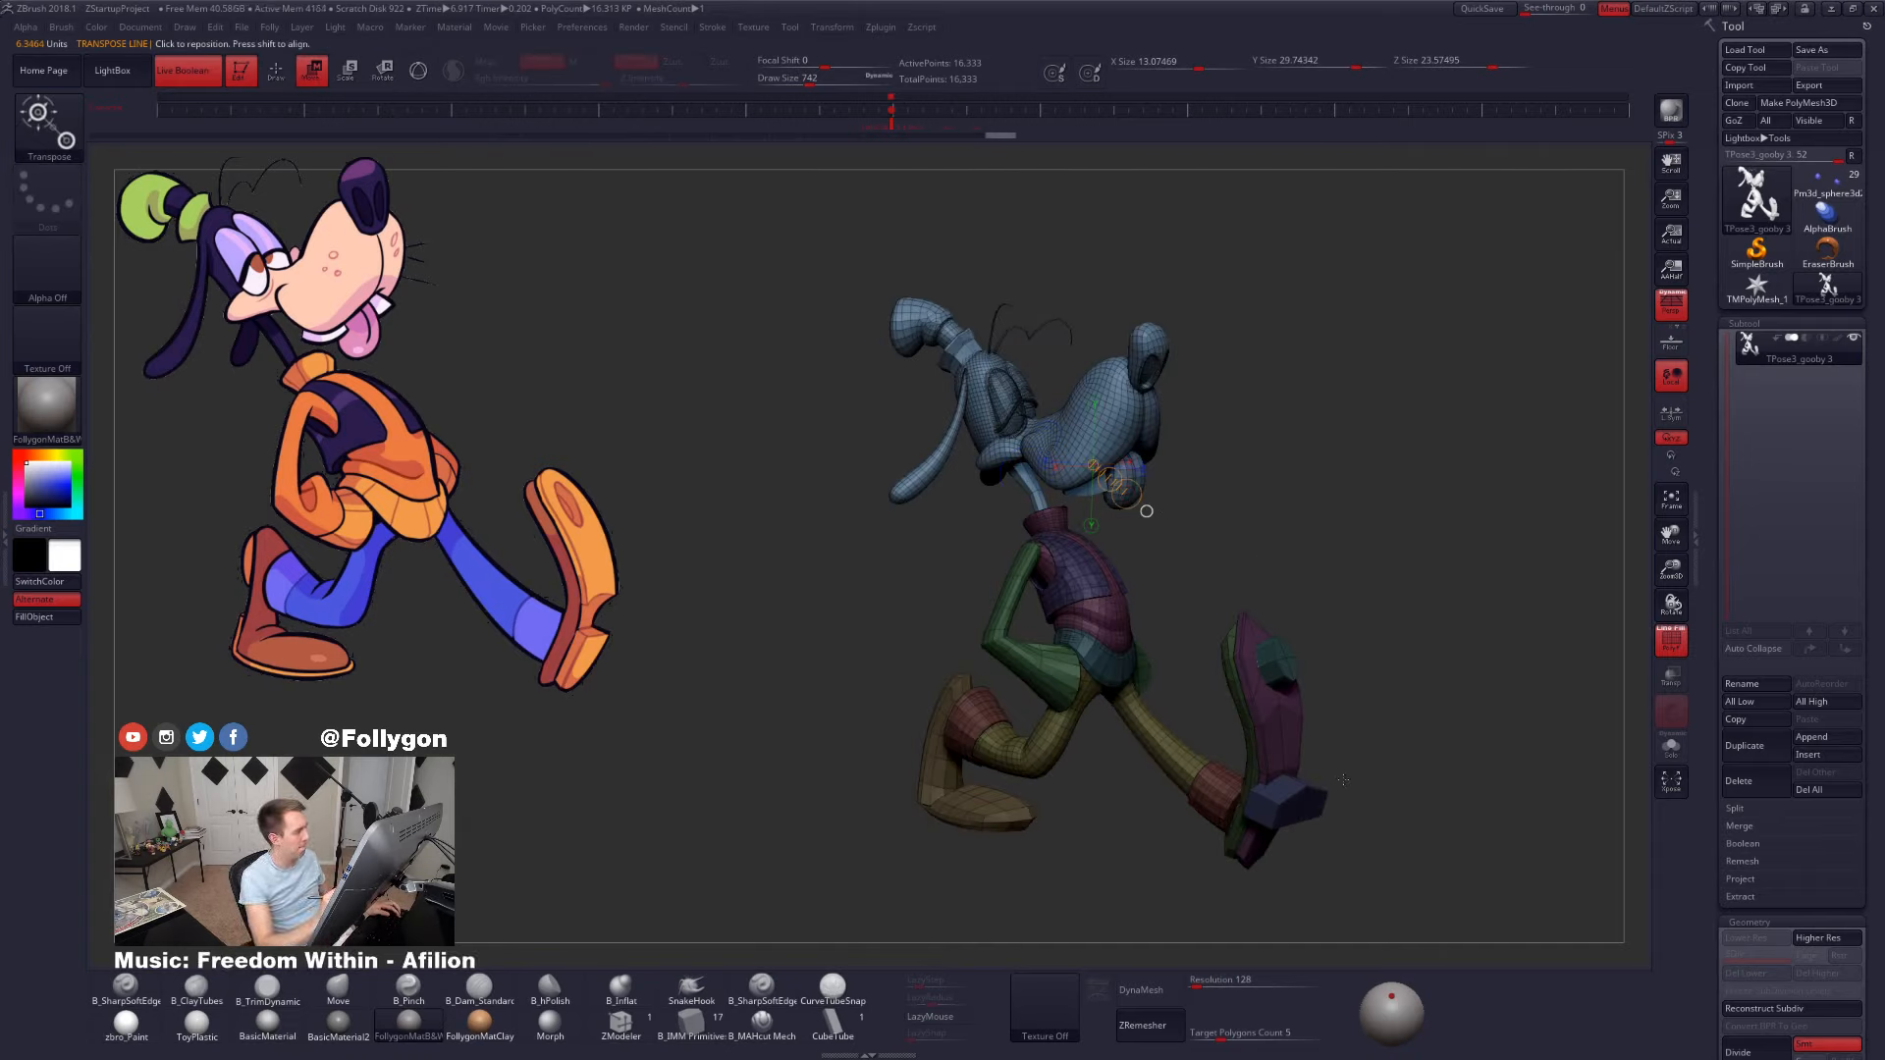
{"action": "left_click_drag", "start_coordinate": [1346, 772], "coordinate": [1414, 772]}
{"action": "key", "text": "r"}
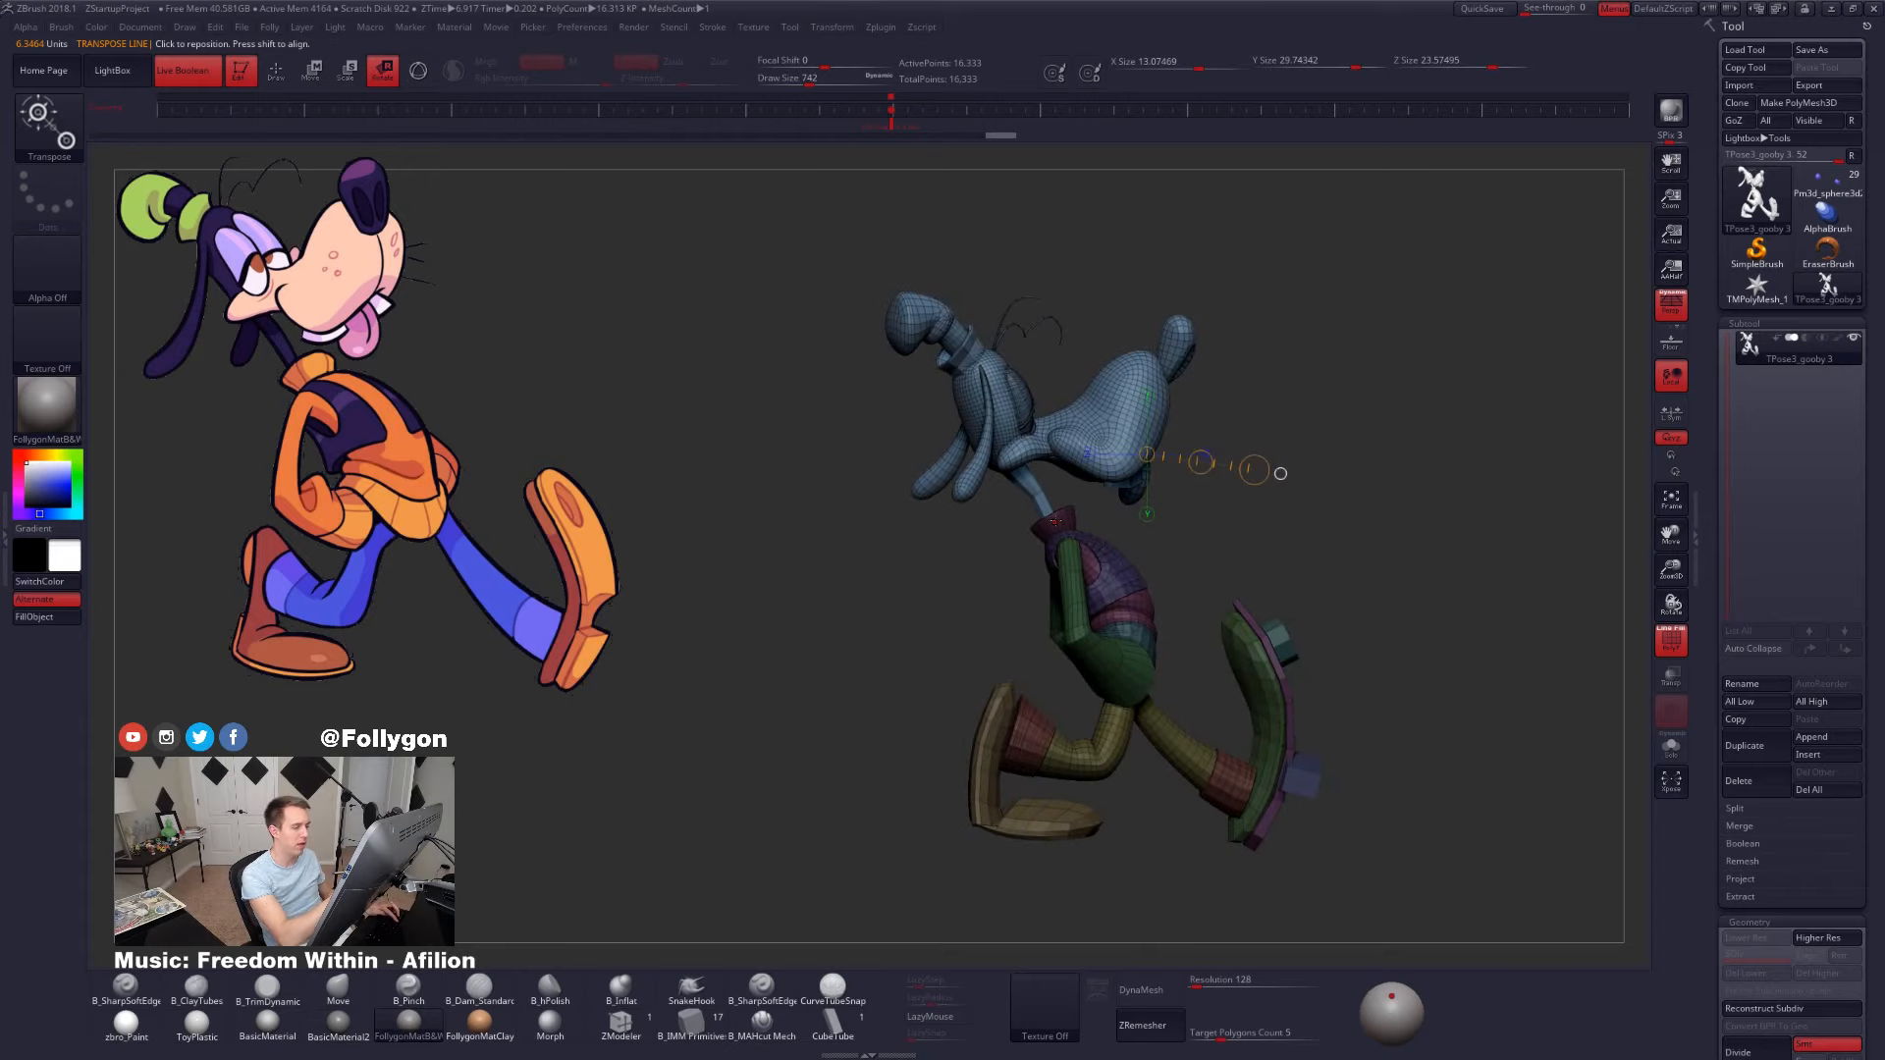
{"action": "mouse_move", "coordinate": [1056, 532]}
{"action": "left_mouse_down"}
{"action": "mouse_move", "coordinate": [1084, 292]}
{"action": "mouse_move", "coordinate": [1060, 292]}
{"action": "left_mouse_up"}
{"action": "left_click_drag", "start_coordinate": [1354, 775], "coordinate": [1384, 779]}
{"action": "key", "text": "ctrl+shift+z"}
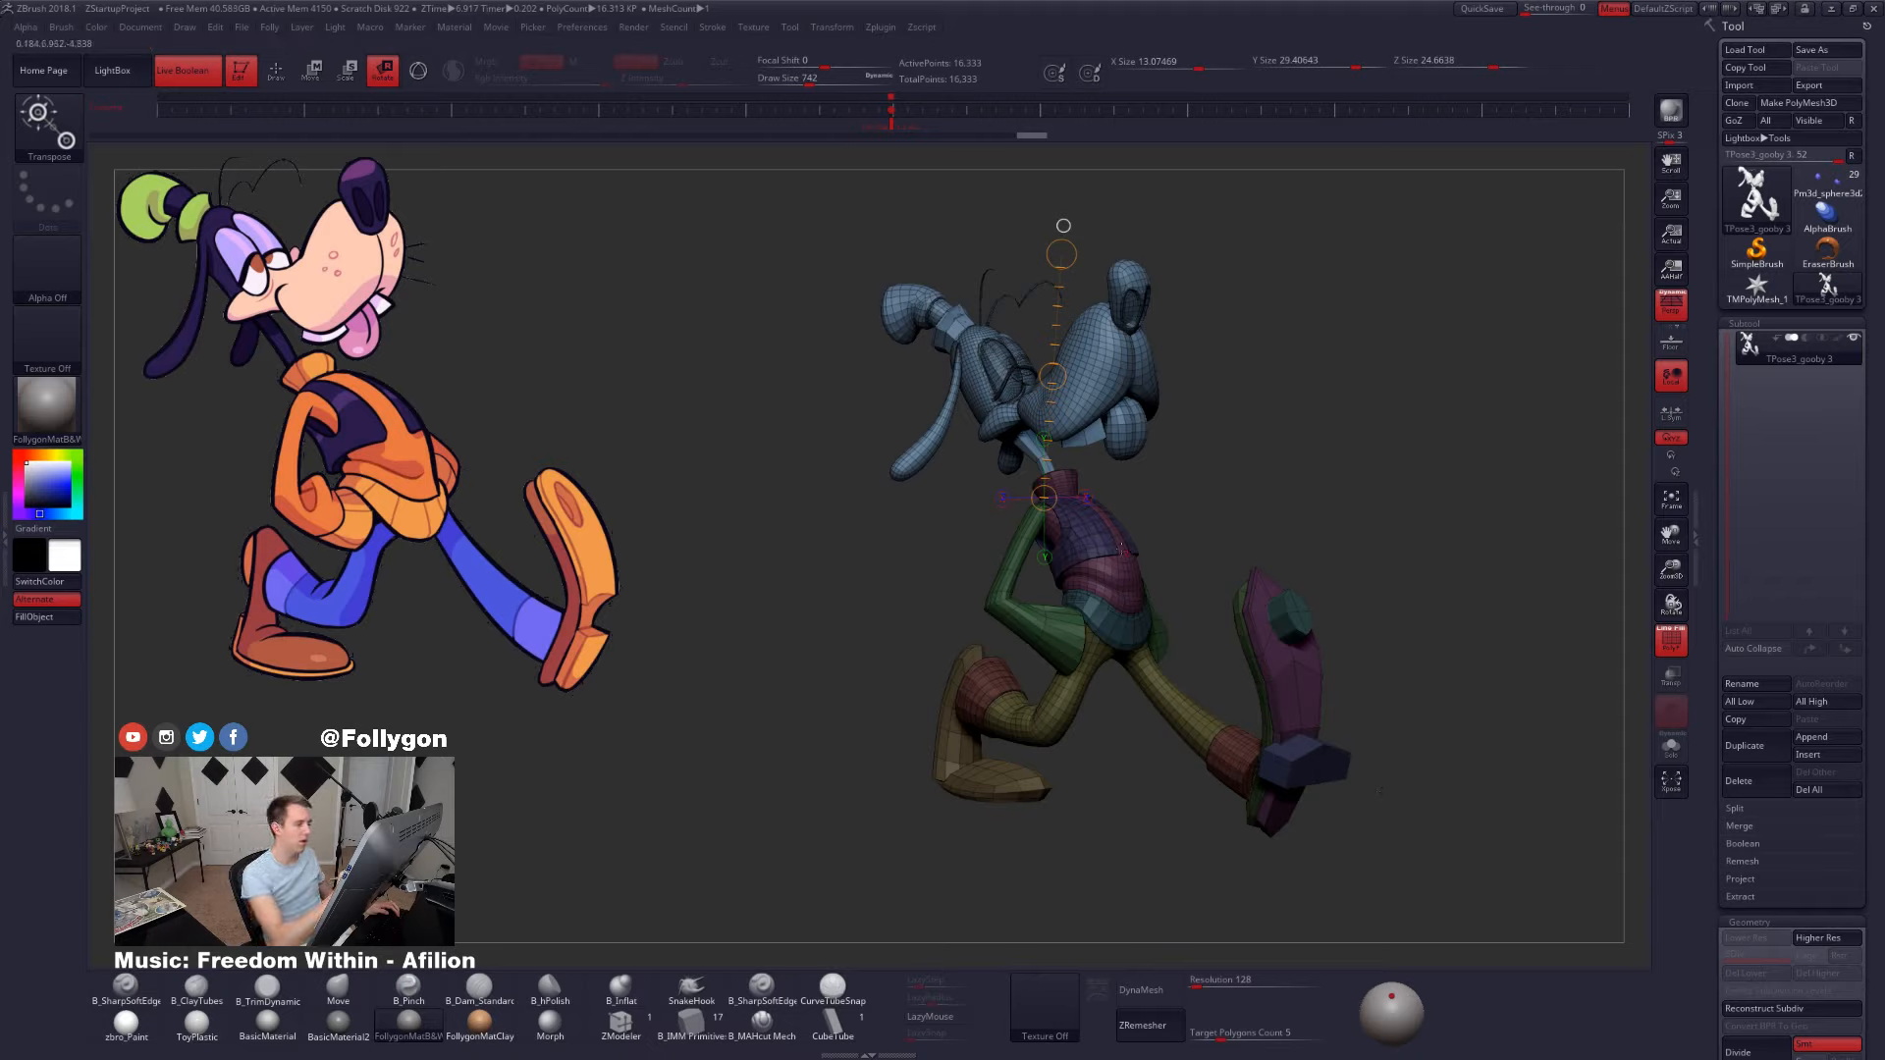
- Shift the head slightly up and back with a Transpose Move line, and preview the pose smoothed at a higher subdivision level
{"action": "right_click_drag", "start_coordinate": [1127, 573], "coordinate": [1138, 617], "text": "alt"}
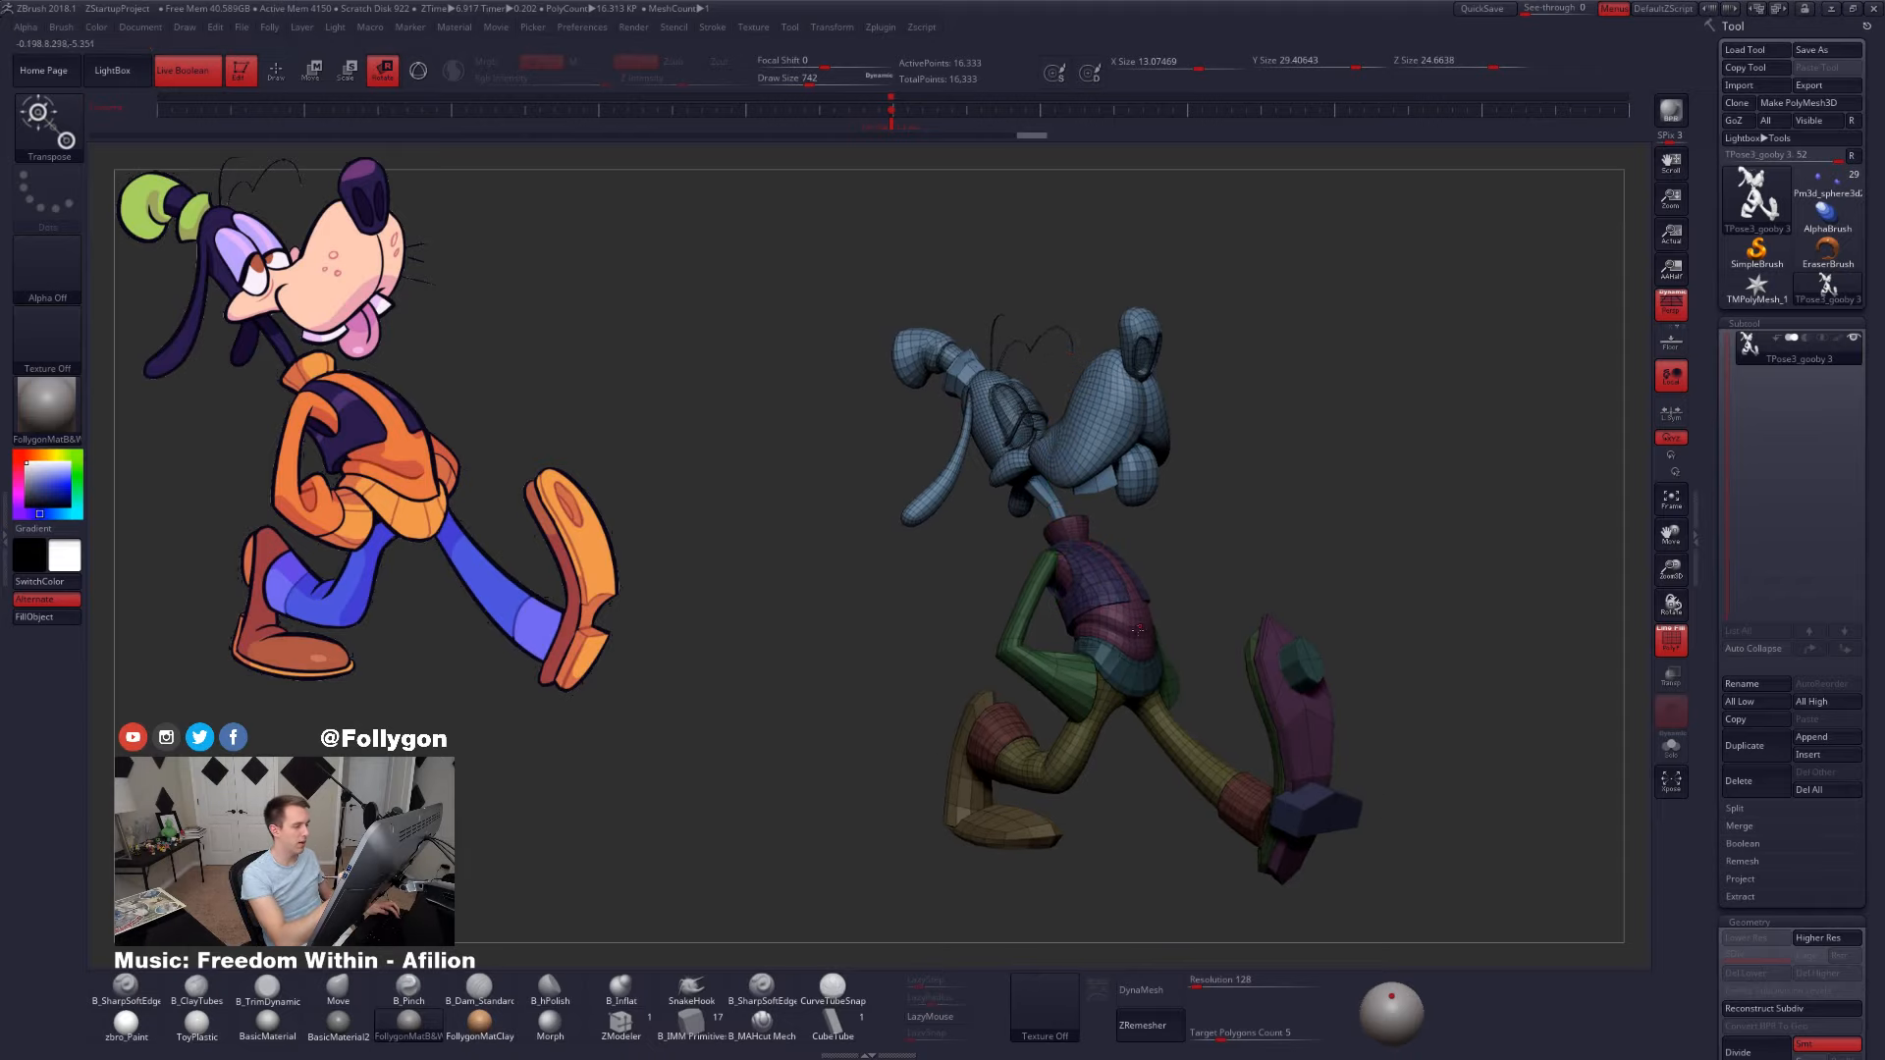
{"action": "right_click_drag", "start_coordinate": [1016, 589], "coordinate": [1087, 582]}
{"action": "key", "text": "w"}
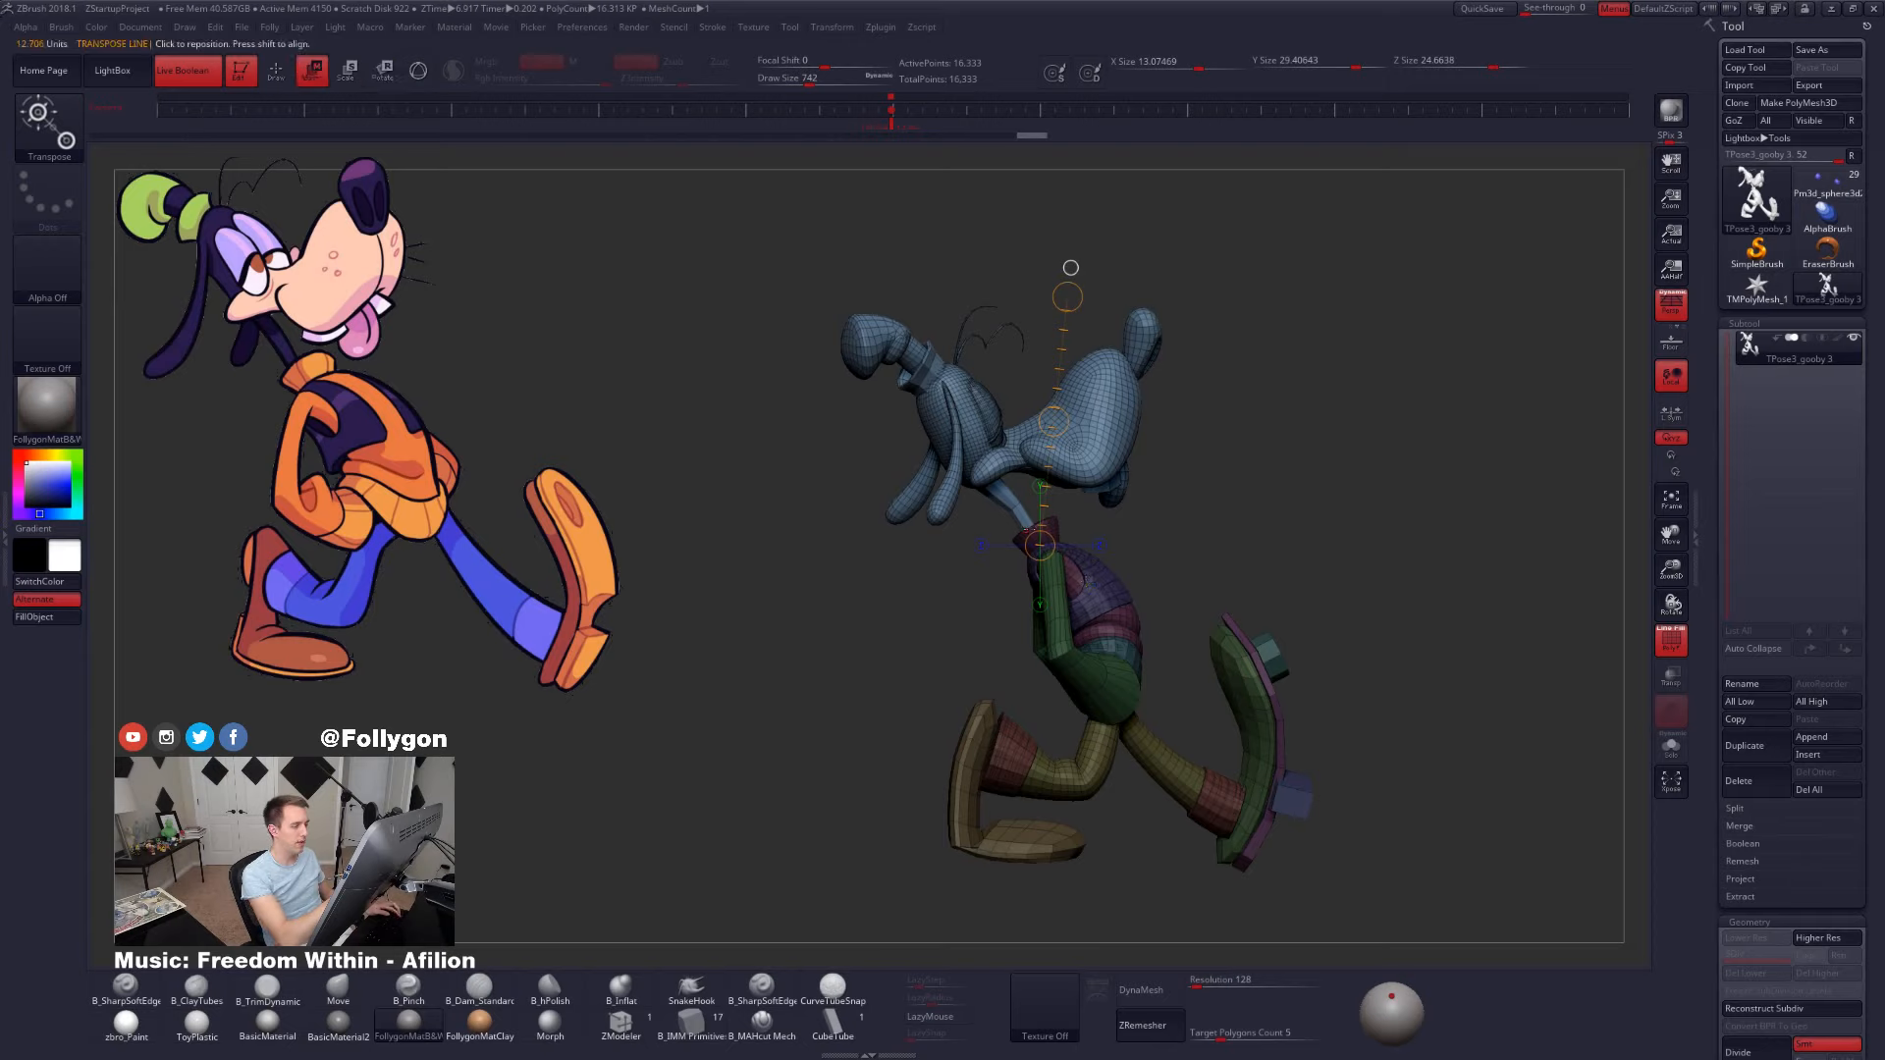
{"action": "left_click_drag", "start_coordinate": [1024, 535], "coordinate": [1300, 936]}
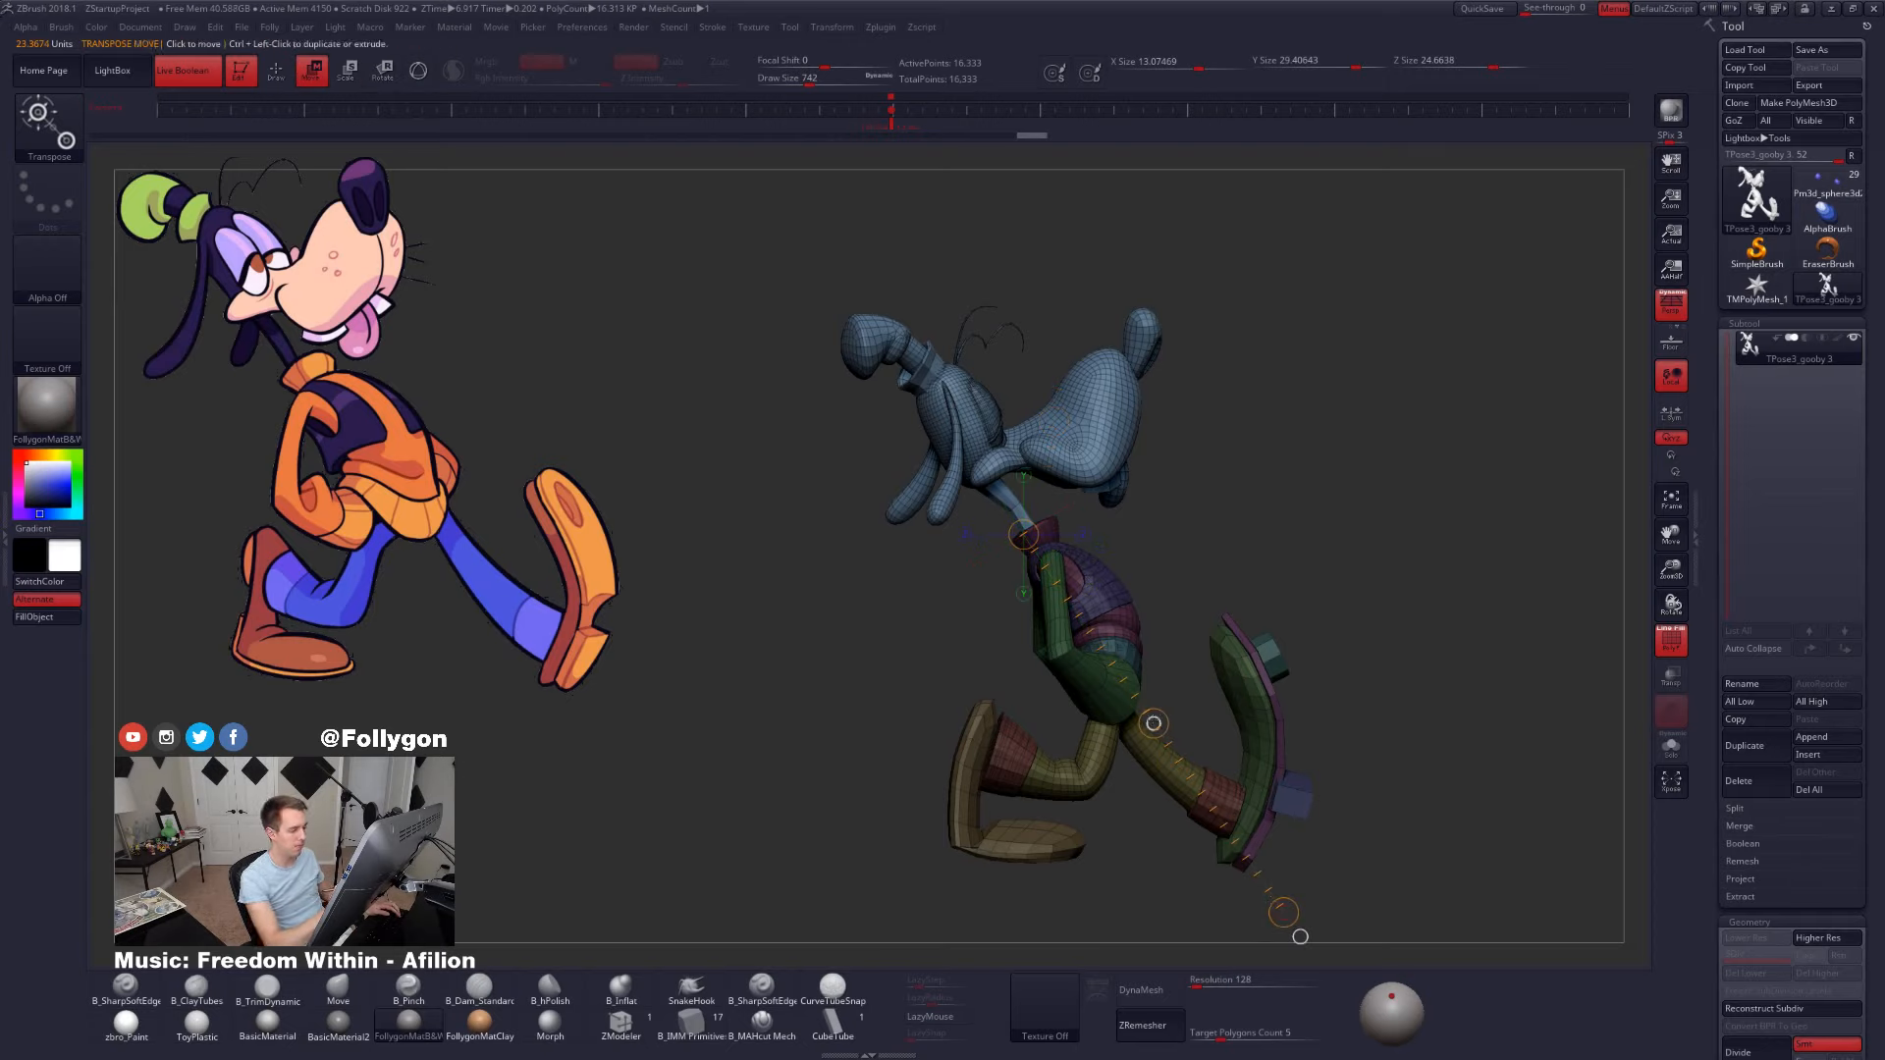
{"action": "left_click_drag", "start_coordinate": [1154, 725], "coordinate": [1149, 720]}
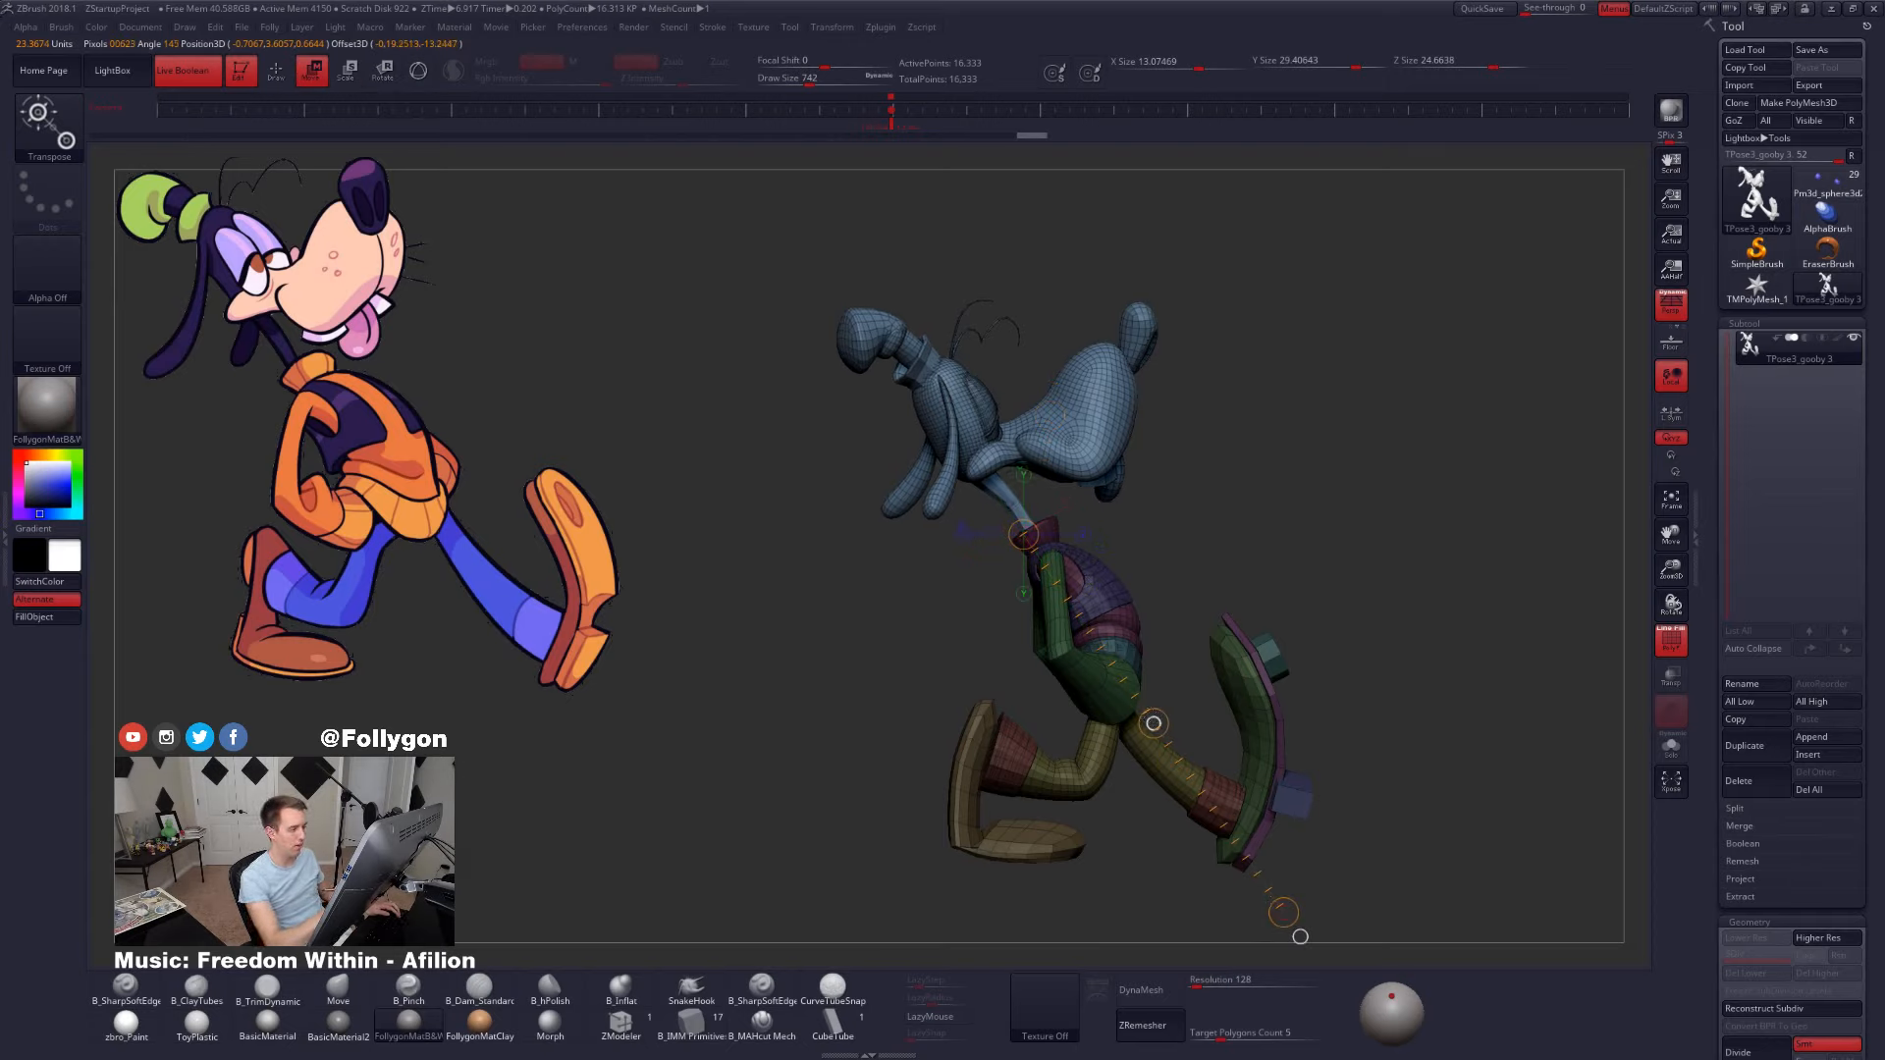
{"action": "right_click_drag", "start_coordinate": [1413, 773], "coordinate": [1366, 778]}
{"action": "key", "text": "d"}
{"action": "key", "text": "shift+f"}
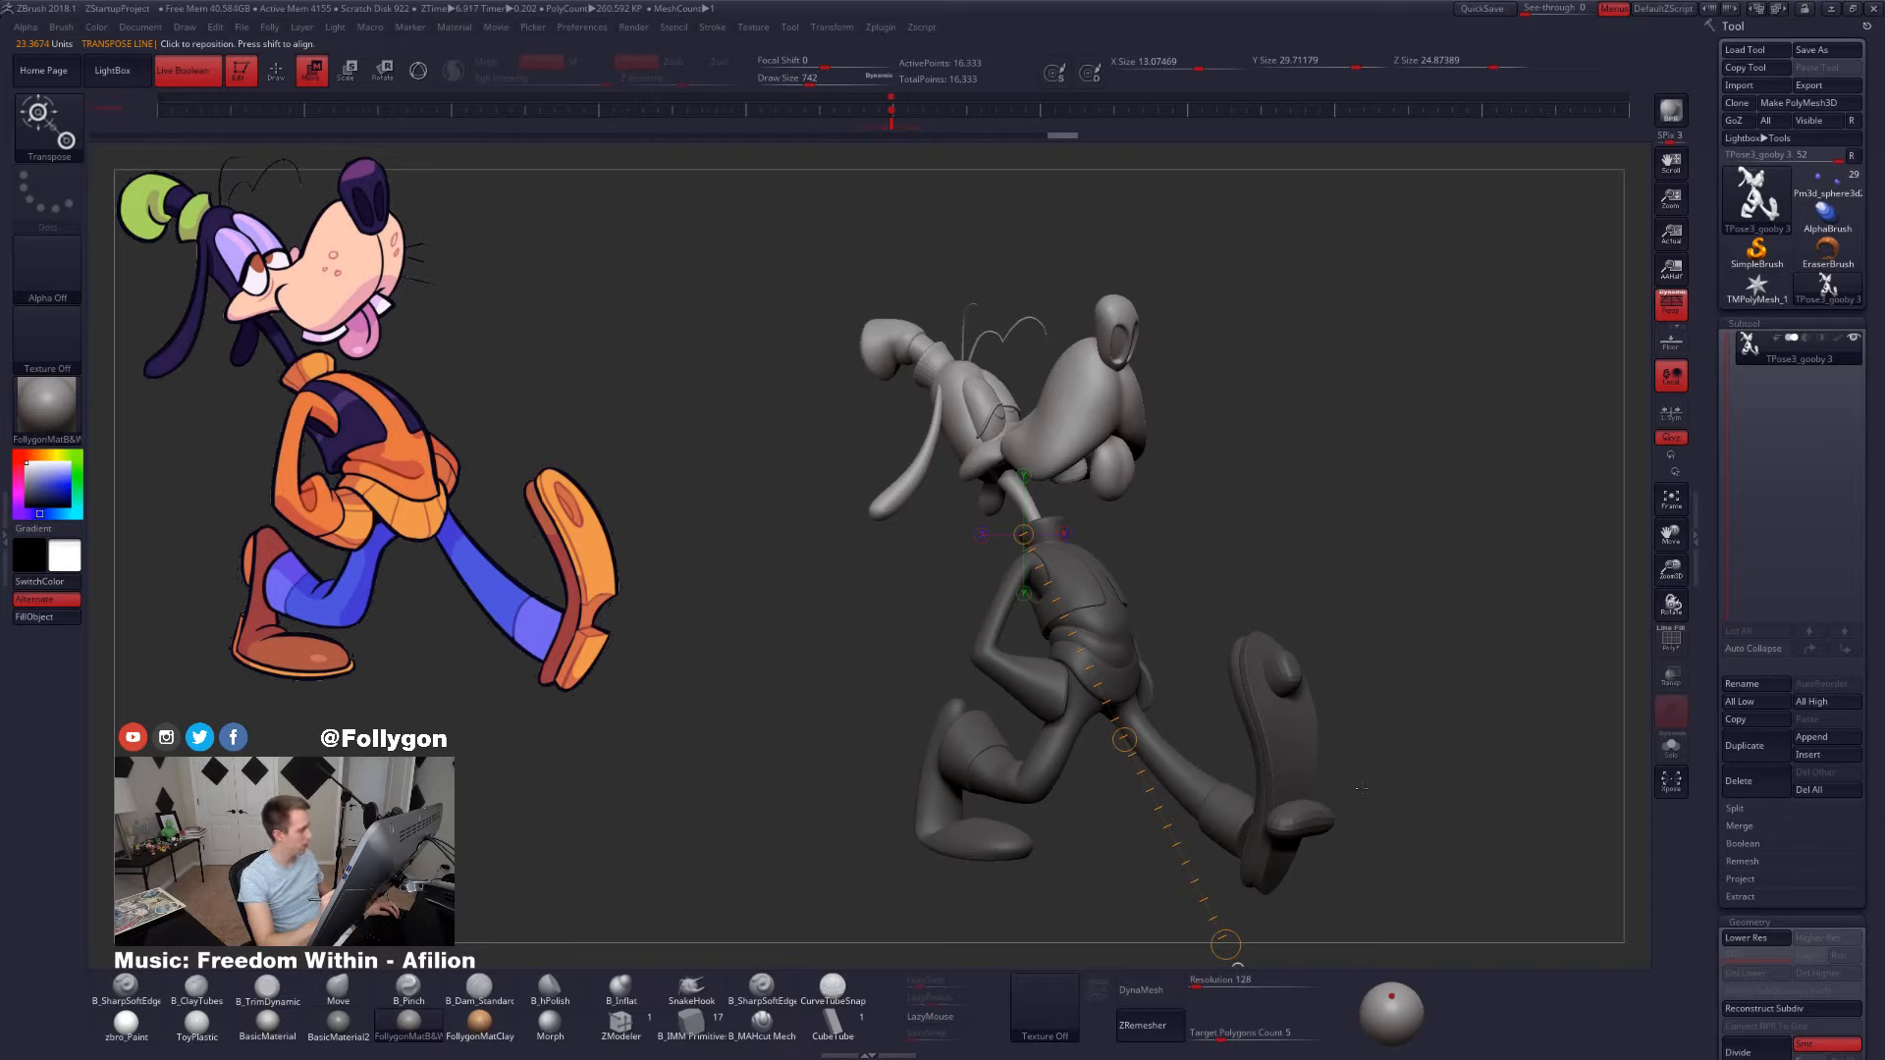
- At the lower subdivision level, mask everything except the torso, vest and arms by temporarily hiding their polygroups
{"action": "key", "text": "shift+d"}
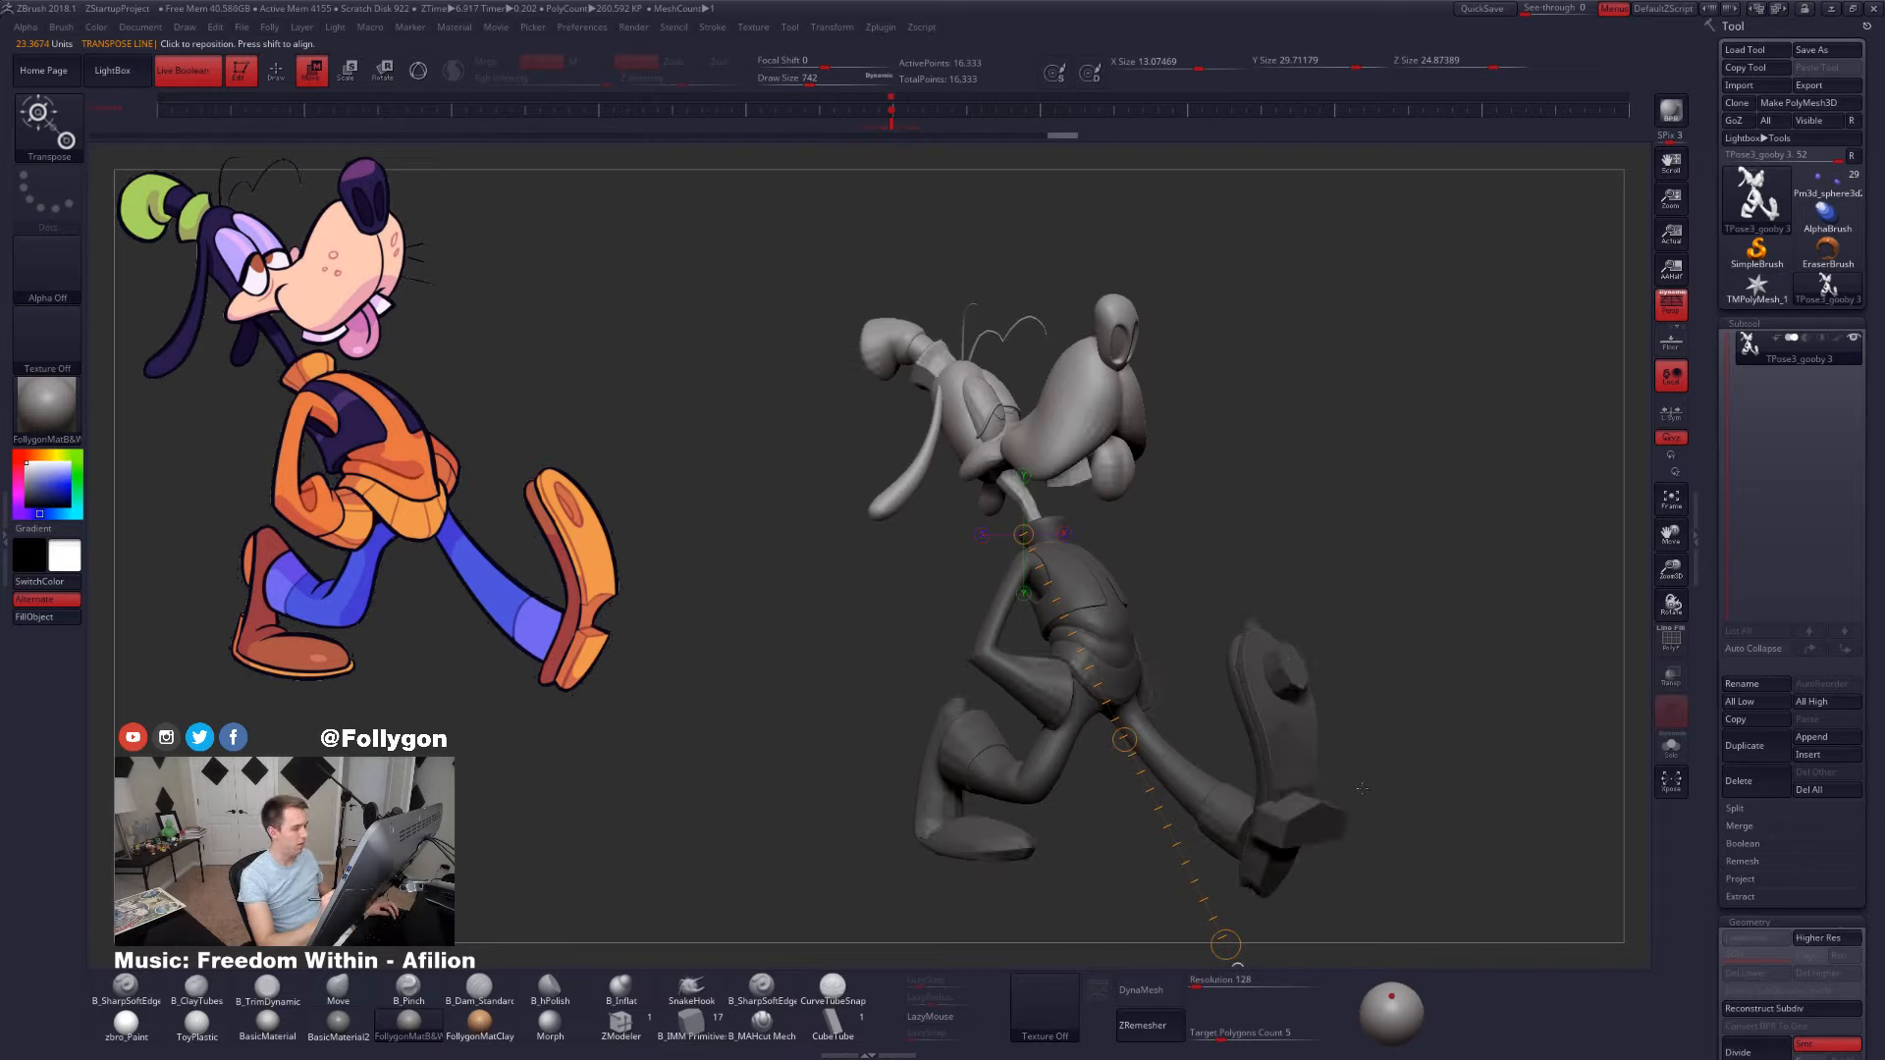
{"action": "key", "text": "q"}
{"action": "mouse_move", "coordinate": [1170, 605]}
{"action": "left_mouse_down"}
{"action": "mouse_move", "coordinate": [1216, 551]}
{"action": "mouse_move", "coordinate": [1096, 622]}
{"action": "left_mouse_up"}
{"action": "key", "text": "shift+f"}
{"action": "left_click", "coordinate": [1095, 626], "text": "ctrl+shift"}
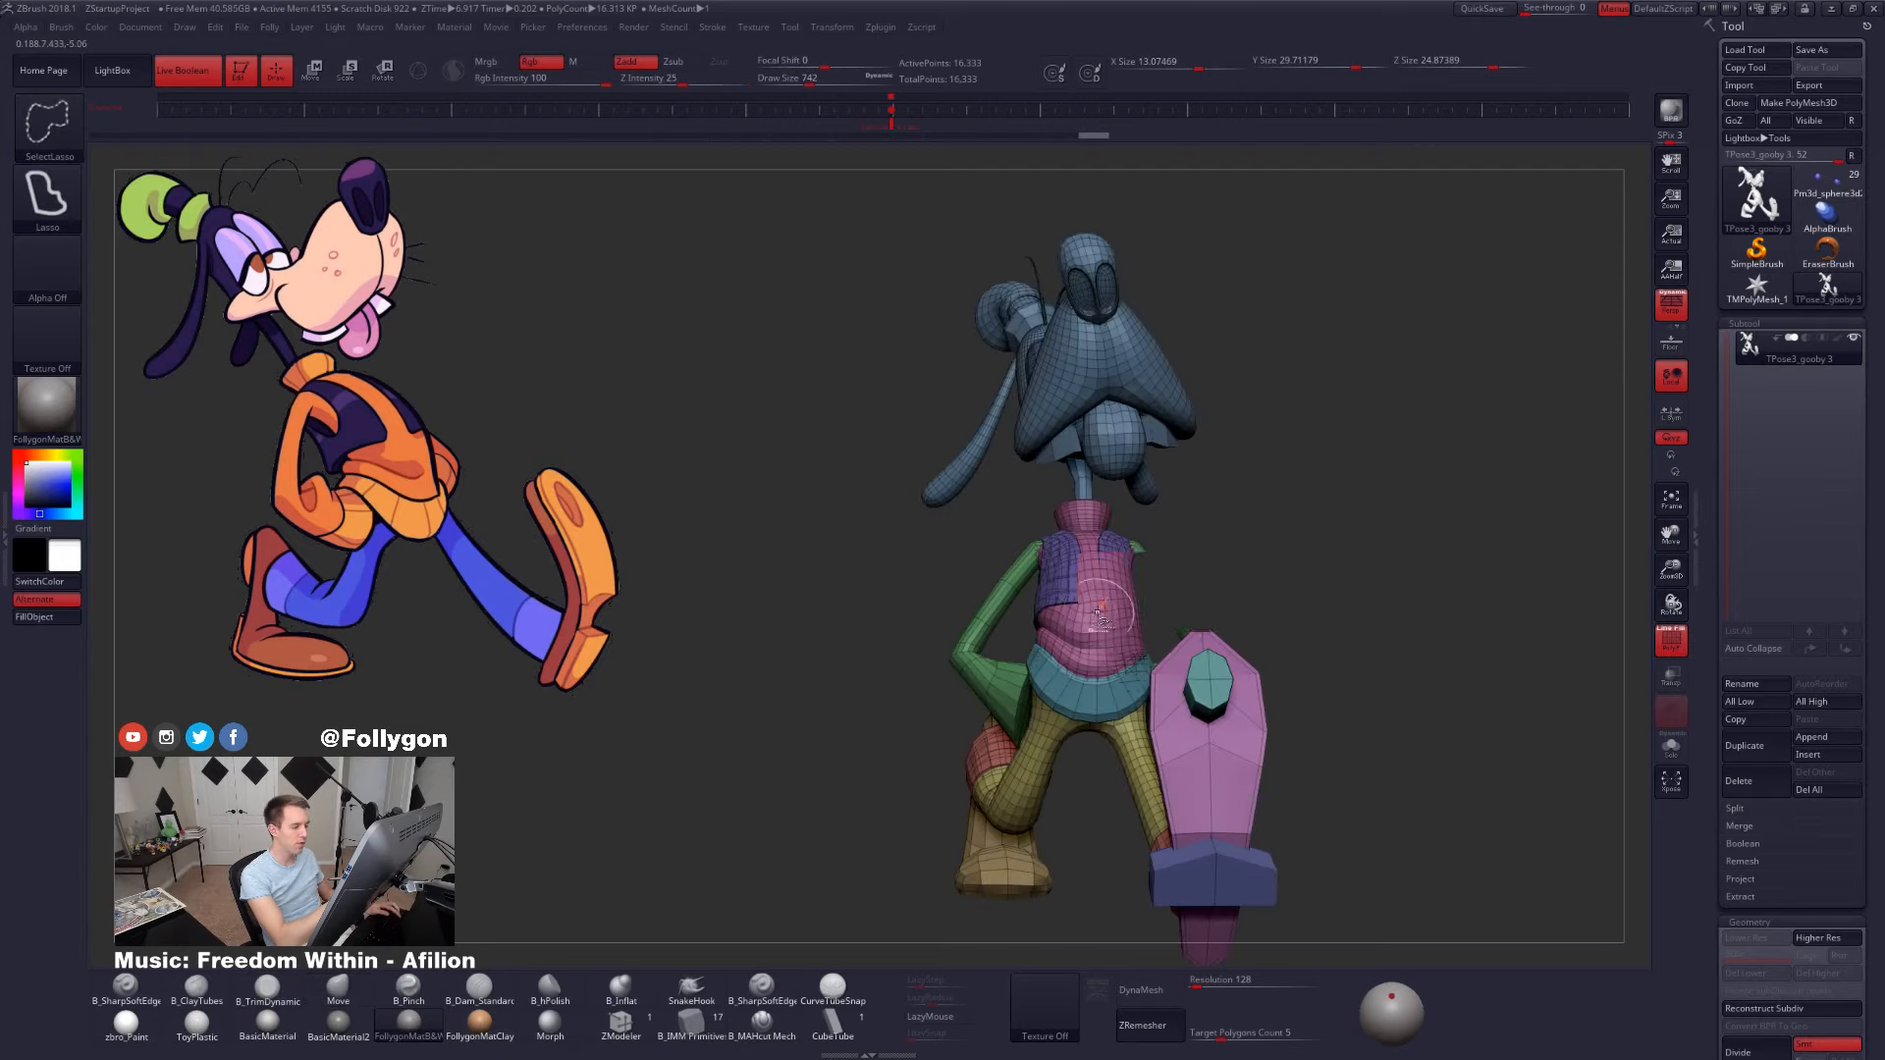
{"action": "left_click_drag", "start_coordinate": [1176, 533], "coordinate": [1216, 500], "text": "ctrl+shift"}
{"action": "left_click", "coordinate": [1105, 579], "text": "ctrl+alt+shift"}
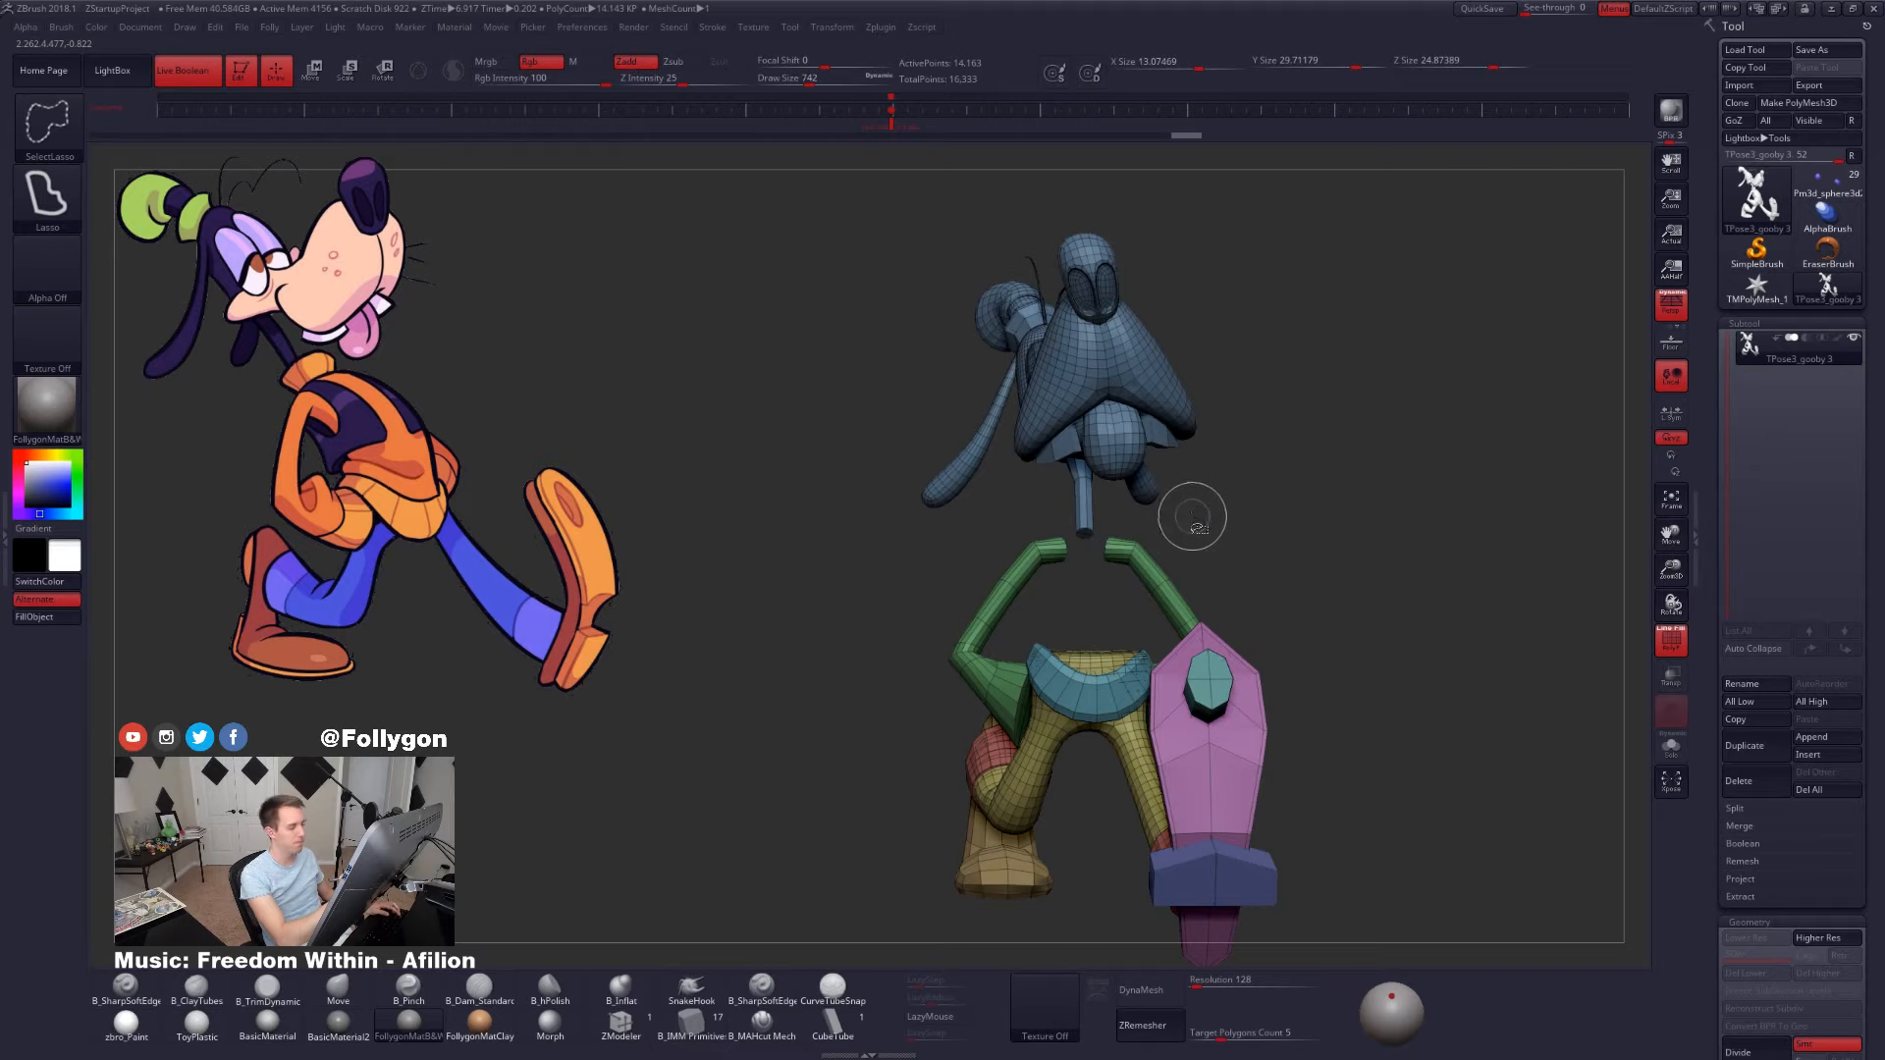
{"action": "left_click", "coordinate": [1129, 547], "text": "ctrl+alt+shift"}
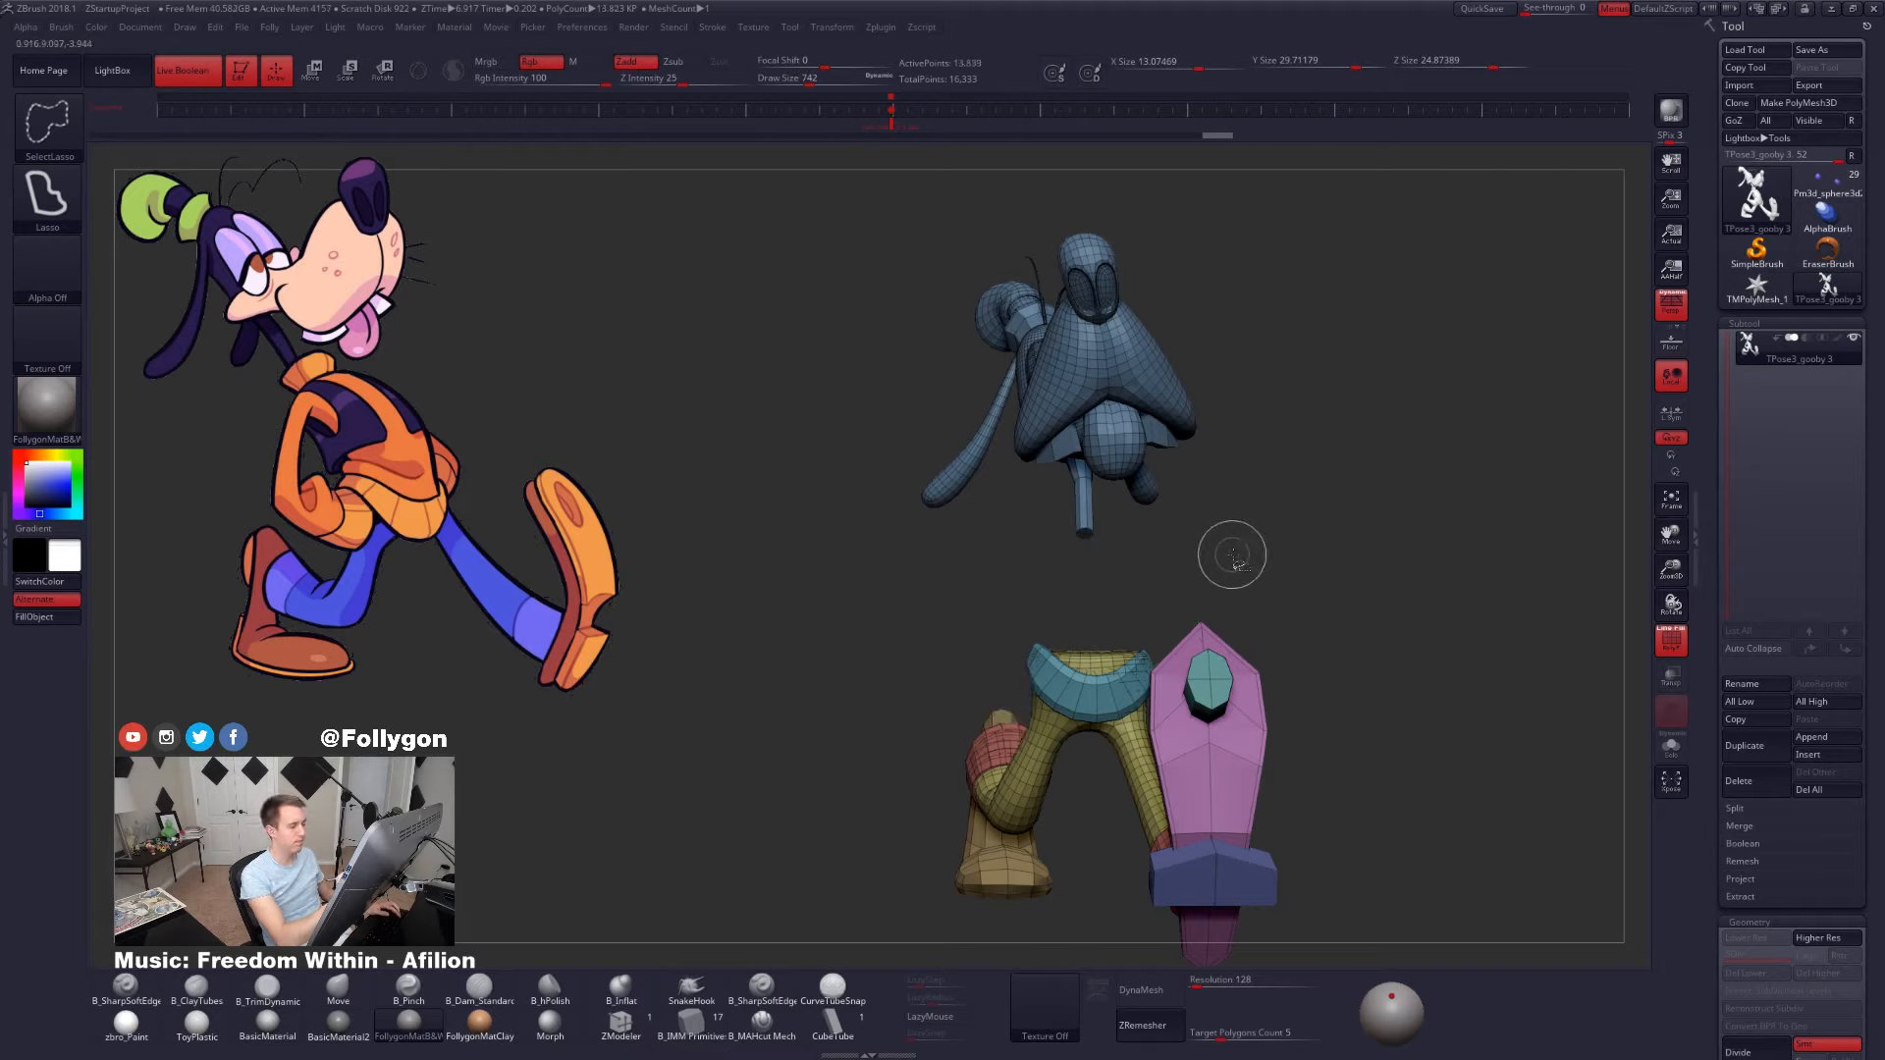
{"action": "left_click_drag", "start_coordinate": [1372, 608], "coordinate": [1389, 618], "text": "ctrl+shift"}
{"action": "left_click", "coordinate": [1449, 714], "text": "ctrl+shift"}
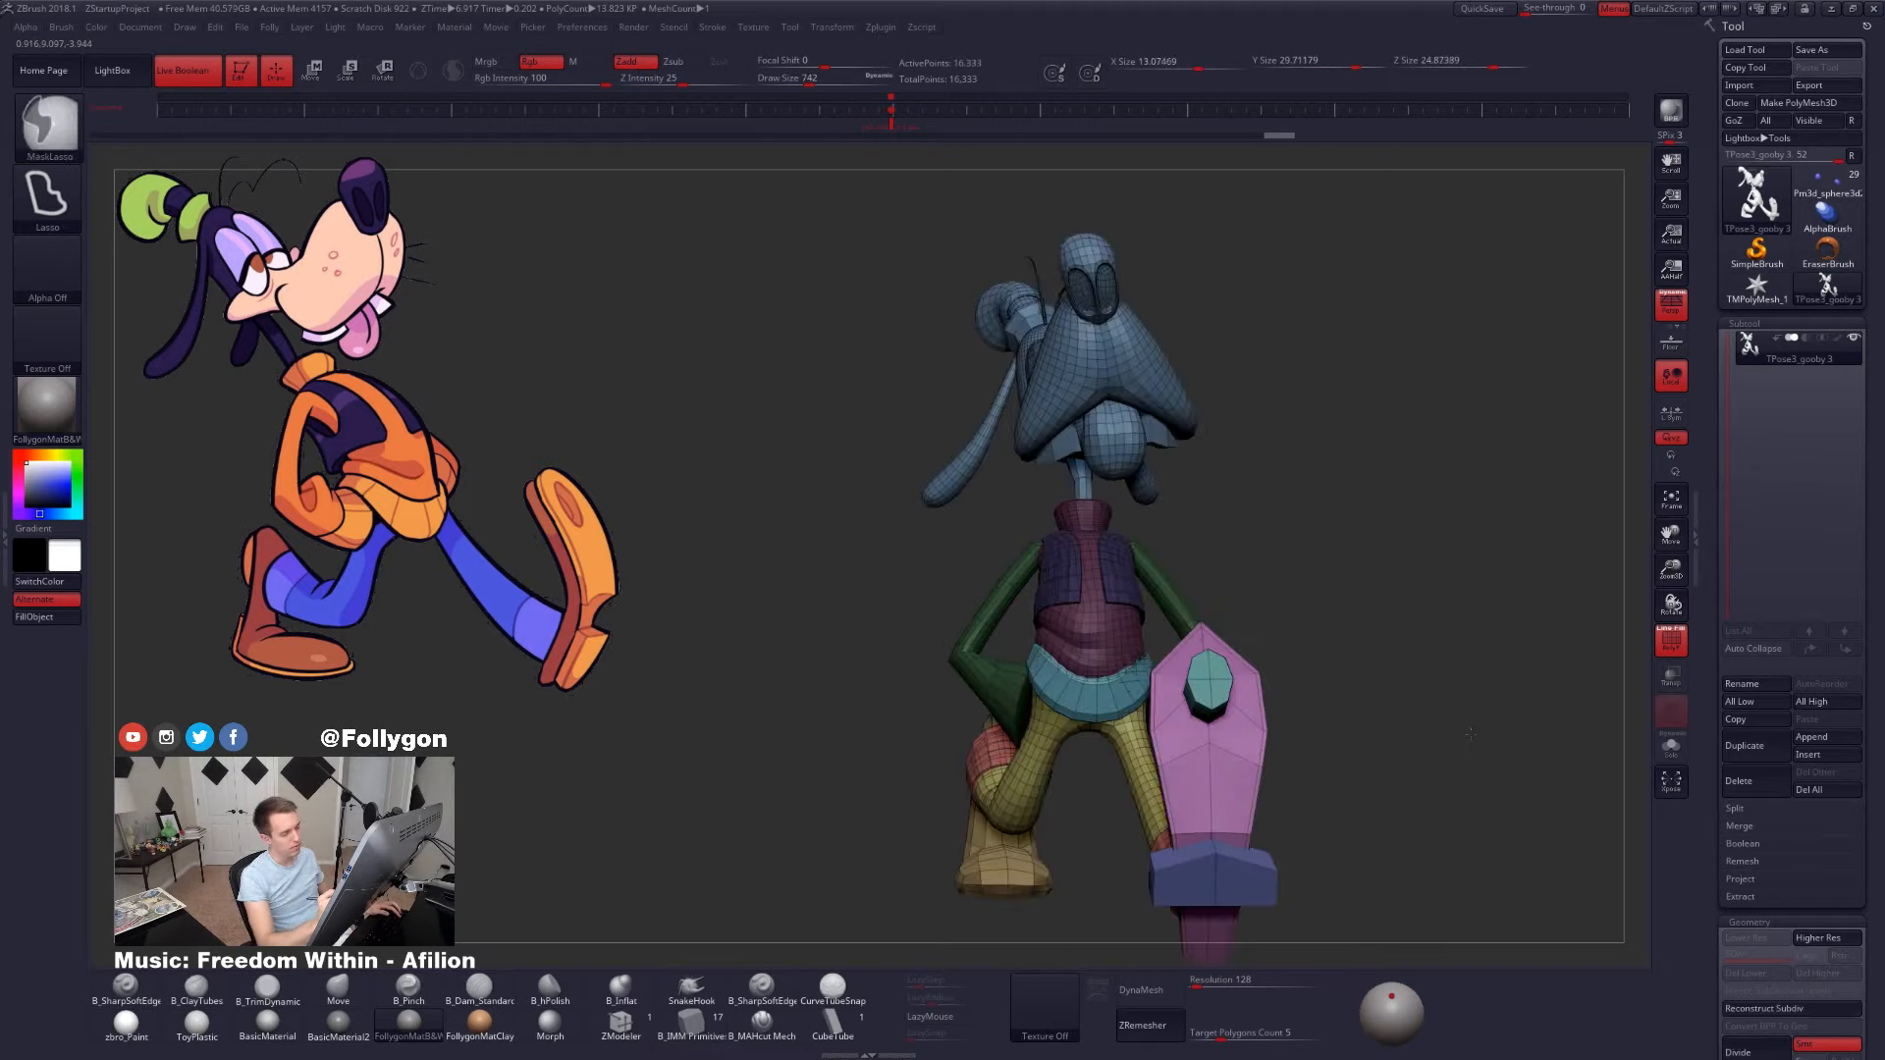
- Extend the mask over both arms so only the torso and vest stay editable
{"action": "key", "text": "shift+f"}
{"action": "key", "text": "space"}
{"action": "mouse_move", "coordinate": [1220, 563]}
{"action": "left_mouse_down"}
{"action": "mouse_move", "coordinate": [1263, 564]}
{"action": "mouse_move", "coordinate": [1151, 628]}
{"action": "left_mouse_up"}
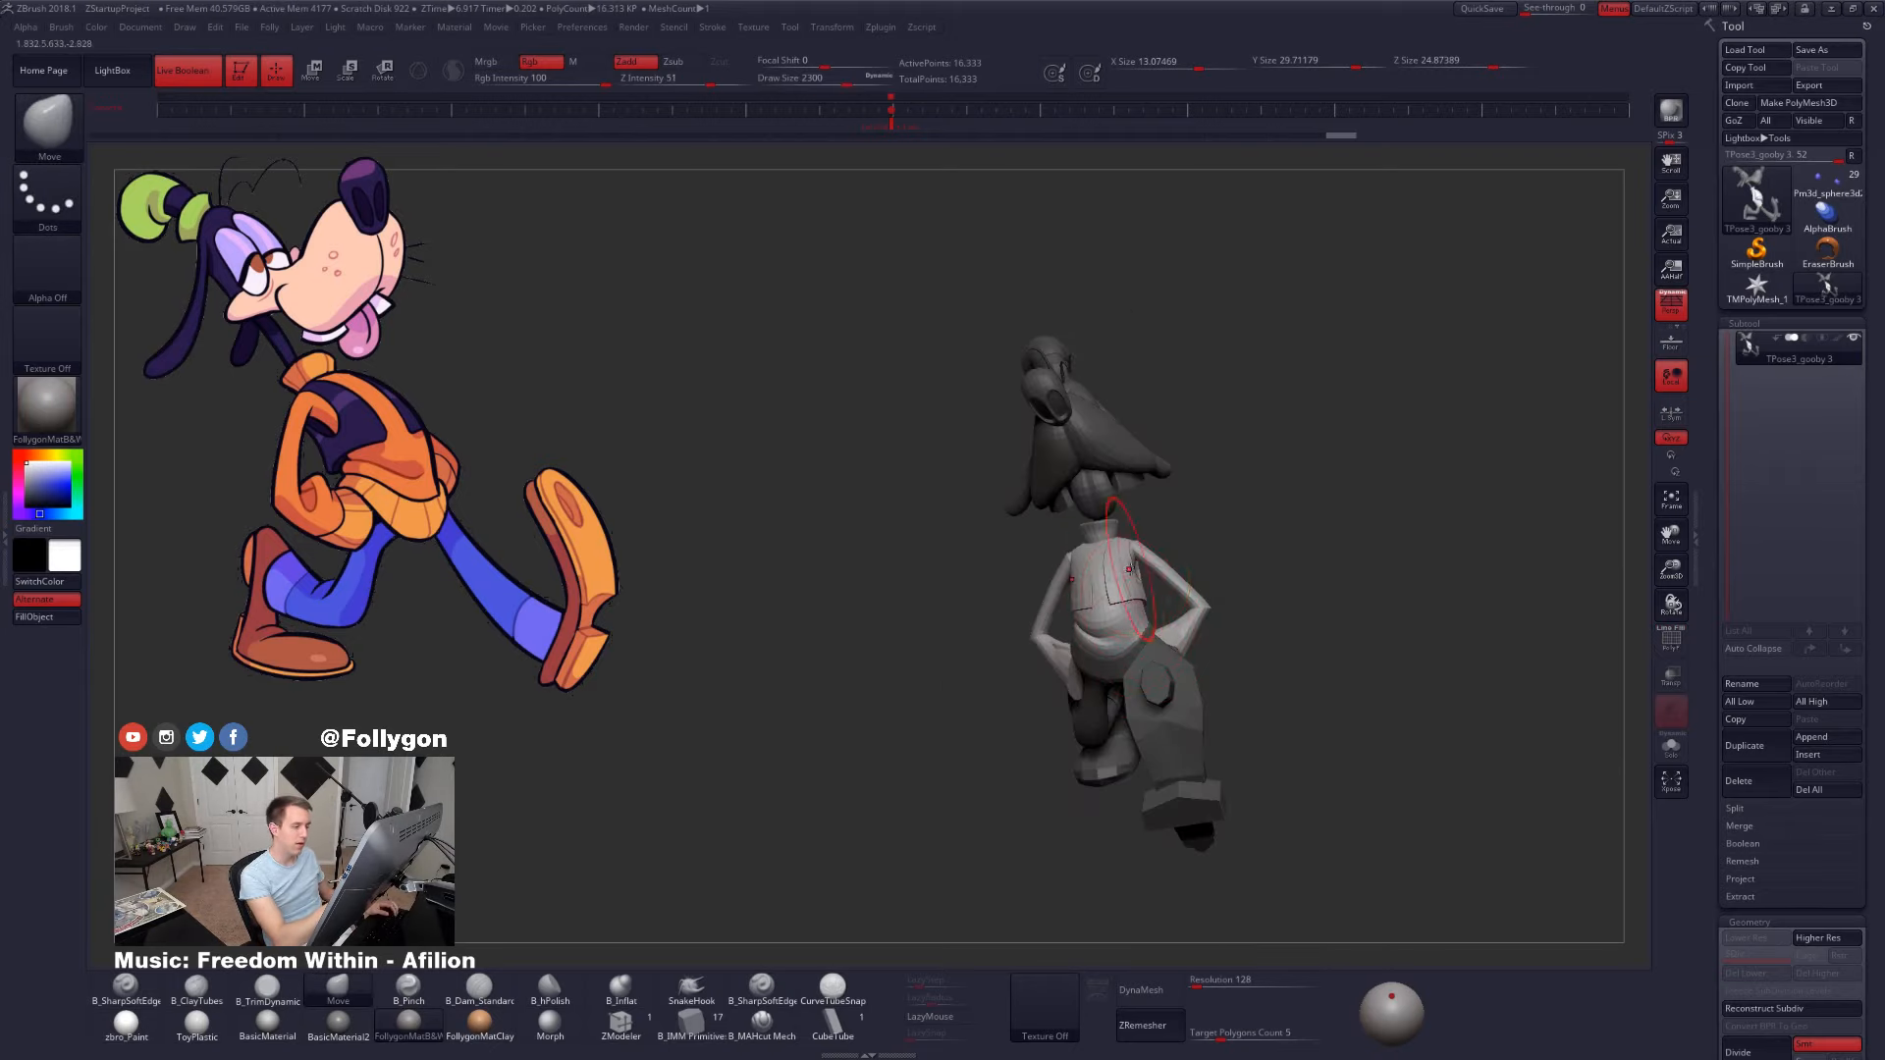
{"action": "right_click_drag", "start_coordinate": [1129, 569], "coordinate": [1215, 579]}
{"action": "mouse_move", "coordinate": [1168, 510]}
{"action": "right_mouse_down", "text": "ctrl"}
{"action": "mouse_move", "coordinate": [1119, 562]}
{"action": "mouse_move", "coordinate": [1102, 549]}
{"action": "right_mouse_up", "text": "ctrl"}
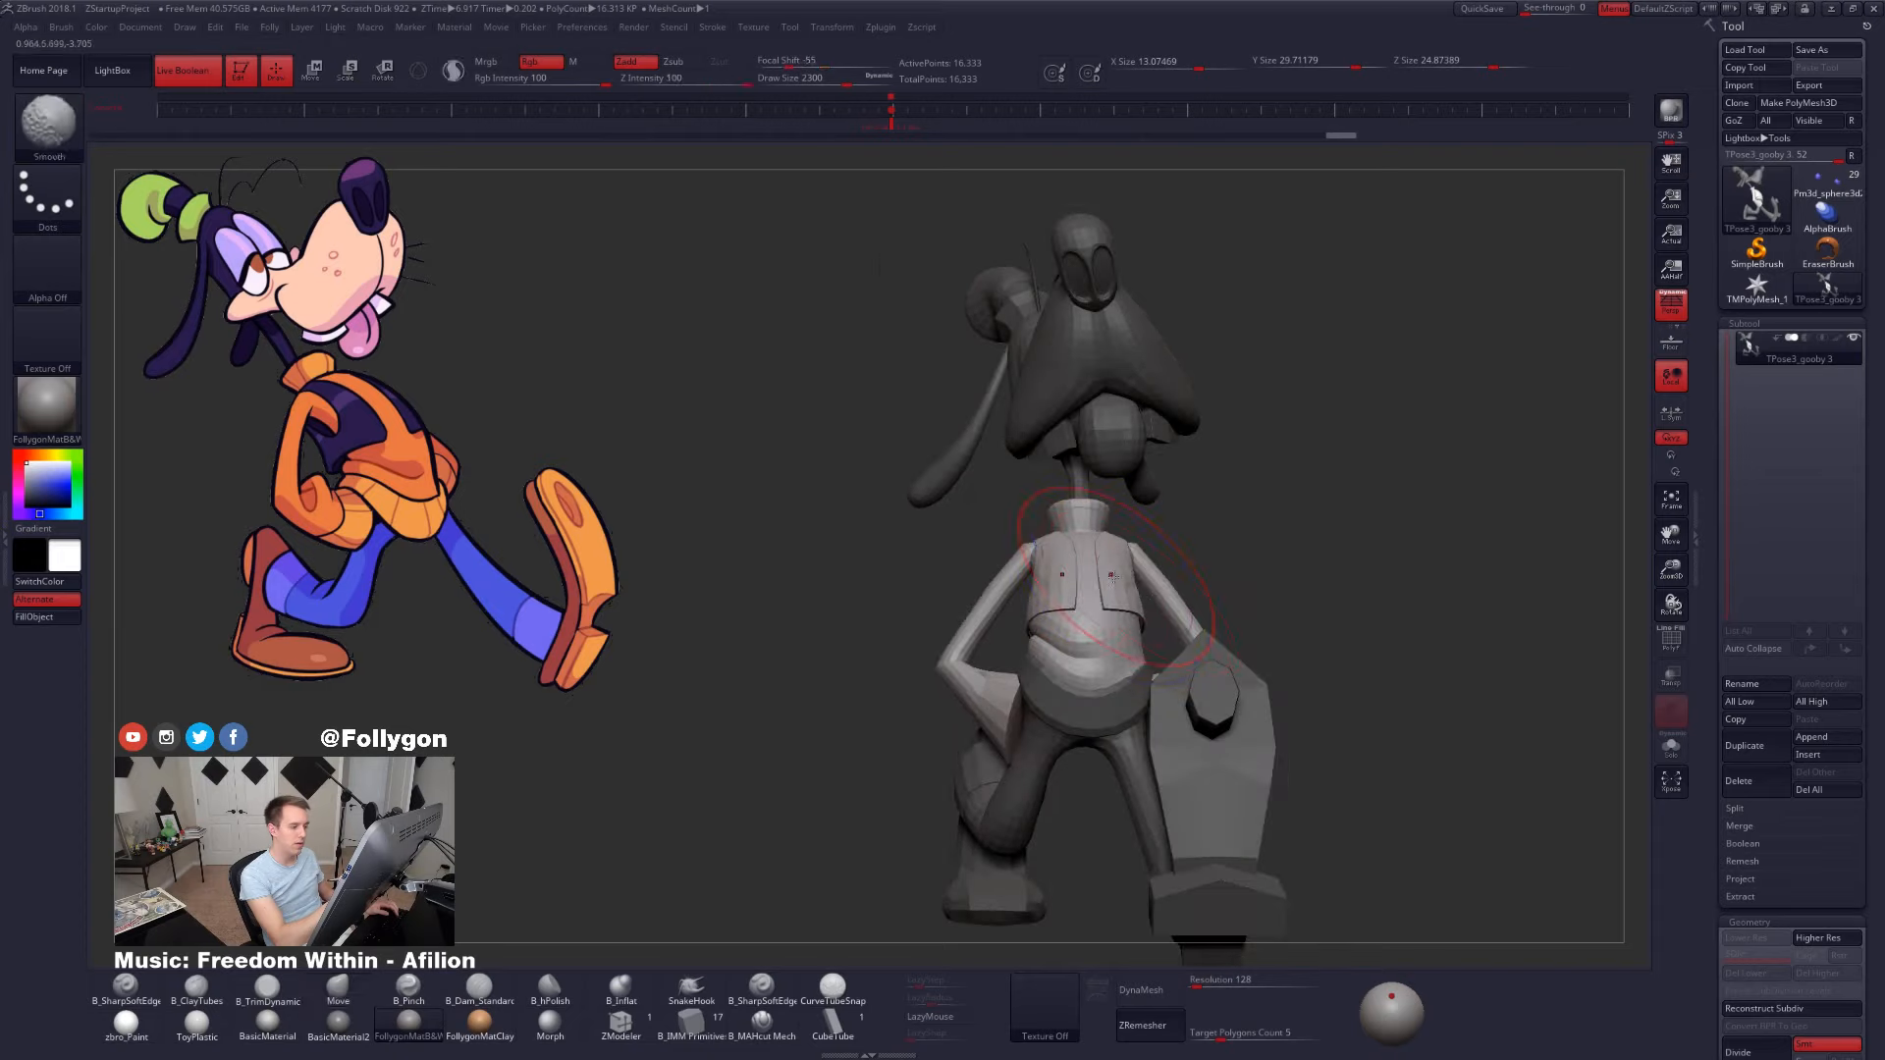
{"action": "left_click", "coordinate": [1169, 601], "text": "ctrl+shift"}
{"action": "right_click_drag", "start_coordinate": [1169, 601], "coordinate": [1159, 569]}
{"action": "mouse_move", "coordinate": [1085, 500]}
{"action": "left_mouse_down", "text": "ctrl"}
{"action": "mouse_move", "coordinate": [914, 625]}
{"action": "mouse_move", "coordinate": [1245, 618]}
{"action": "left_mouse_up", "text": "ctrl"}
{"action": "left_click", "coordinate": [1398, 615], "text": "ctrl+shift"}
{"action": "right_click_drag", "start_coordinate": [1173, 565], "coordinate": [1120, 590]}
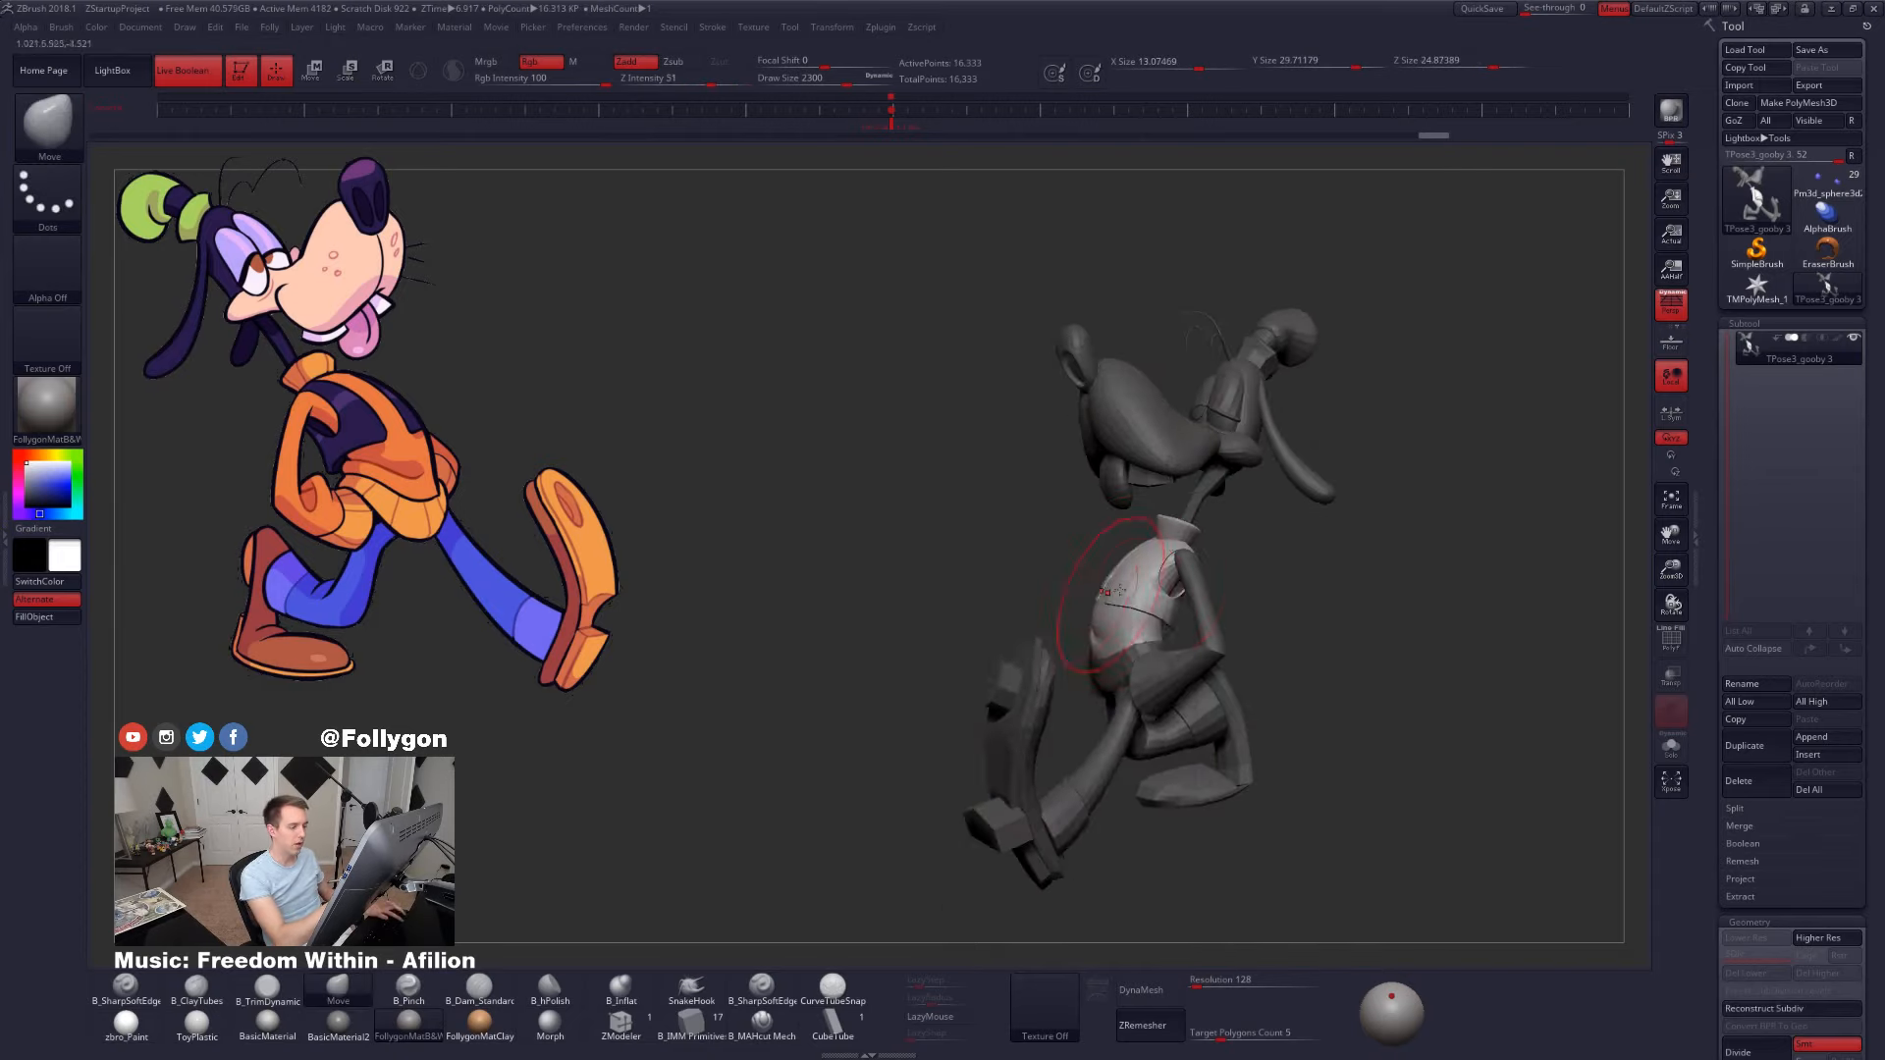
- Reshape the torso and vest from both sides with a large Move brush to follow the reference's body curve
{"action": "key", "text": "s"}
{"action": "left_click_drag", "start_coordinate": [1120, 590], "coordinate": [1125, 590]}
{"action": "right_click_drag", "start_coordinate": [1146, 574], "coordinate": [1193, 667]}
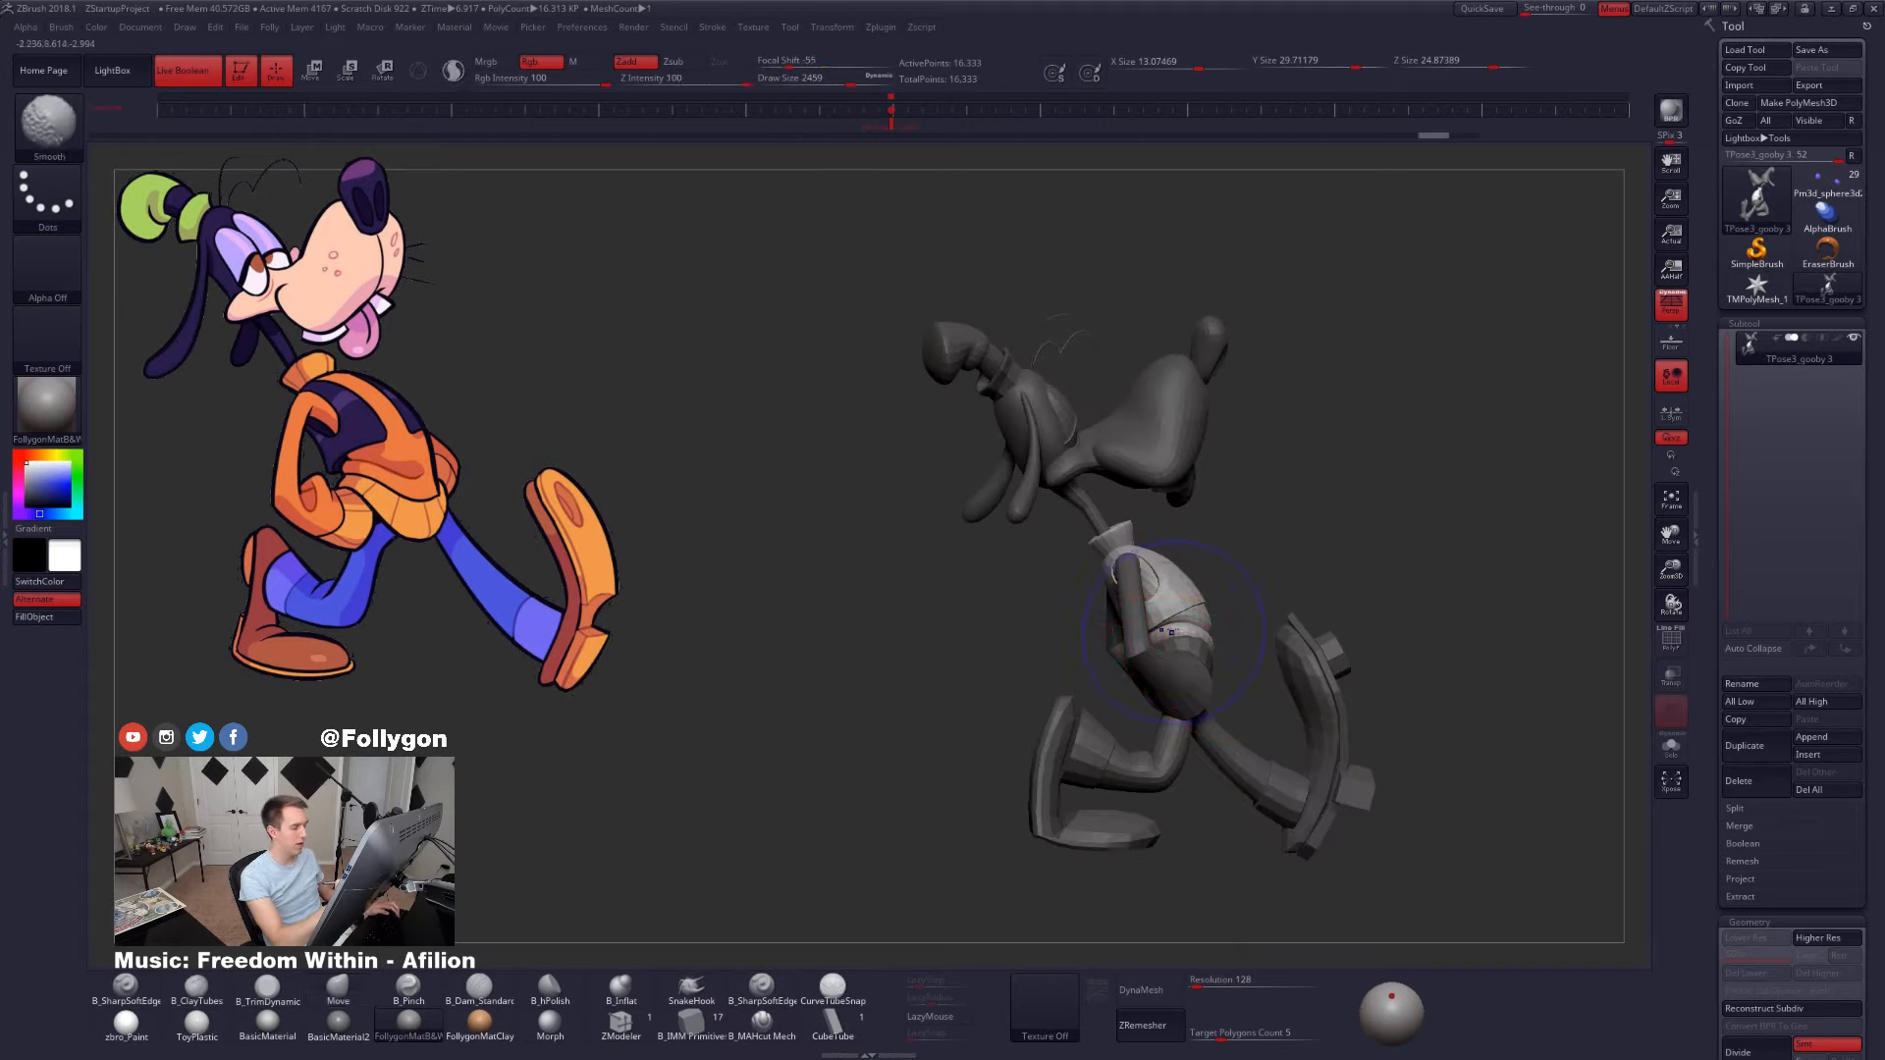
{"action": "right_click_drag", "start_coordinate": [1160, 656], "coordinate": [1161, 585], "text": "ctrl"}
{"action": "key", "text": "space"}
{"action": "left_click_drag", "start_coordinate": [1161, 579], "coordinate": [1166, 579]}
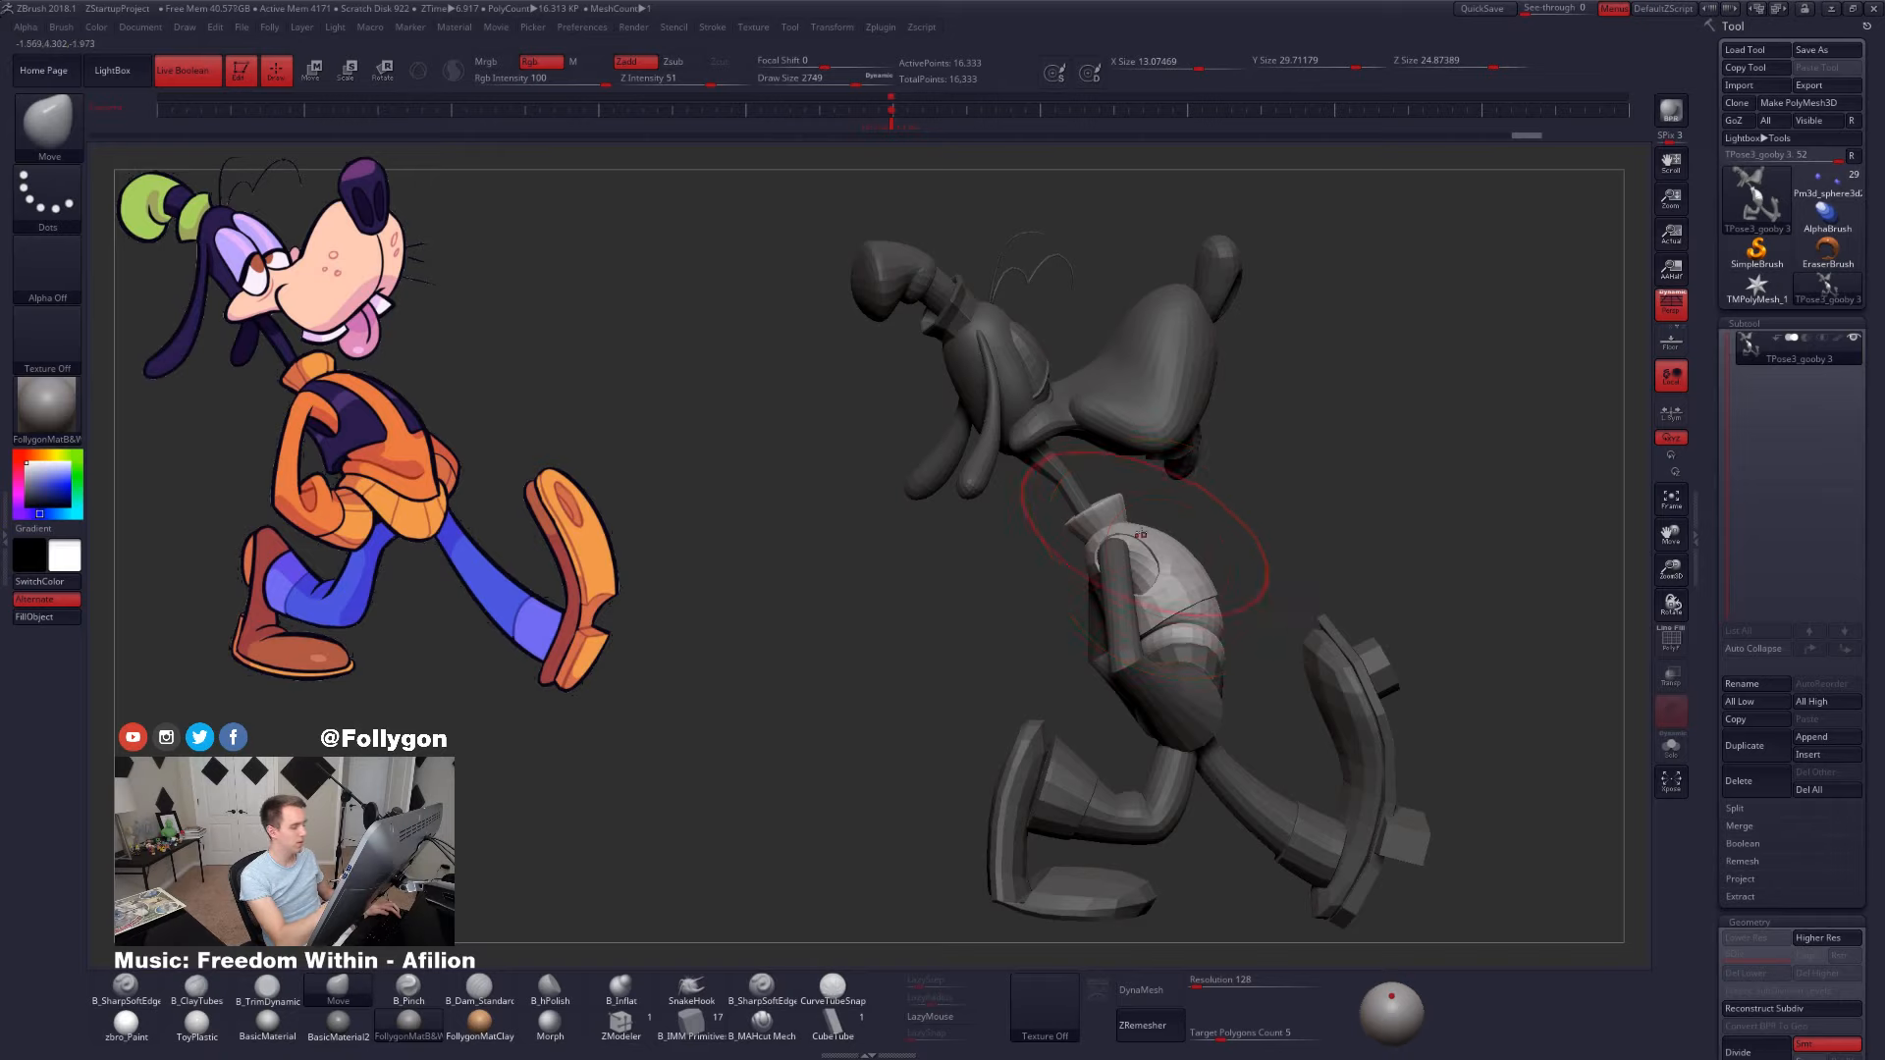
{"action": "key", "text": "bracketleft"}
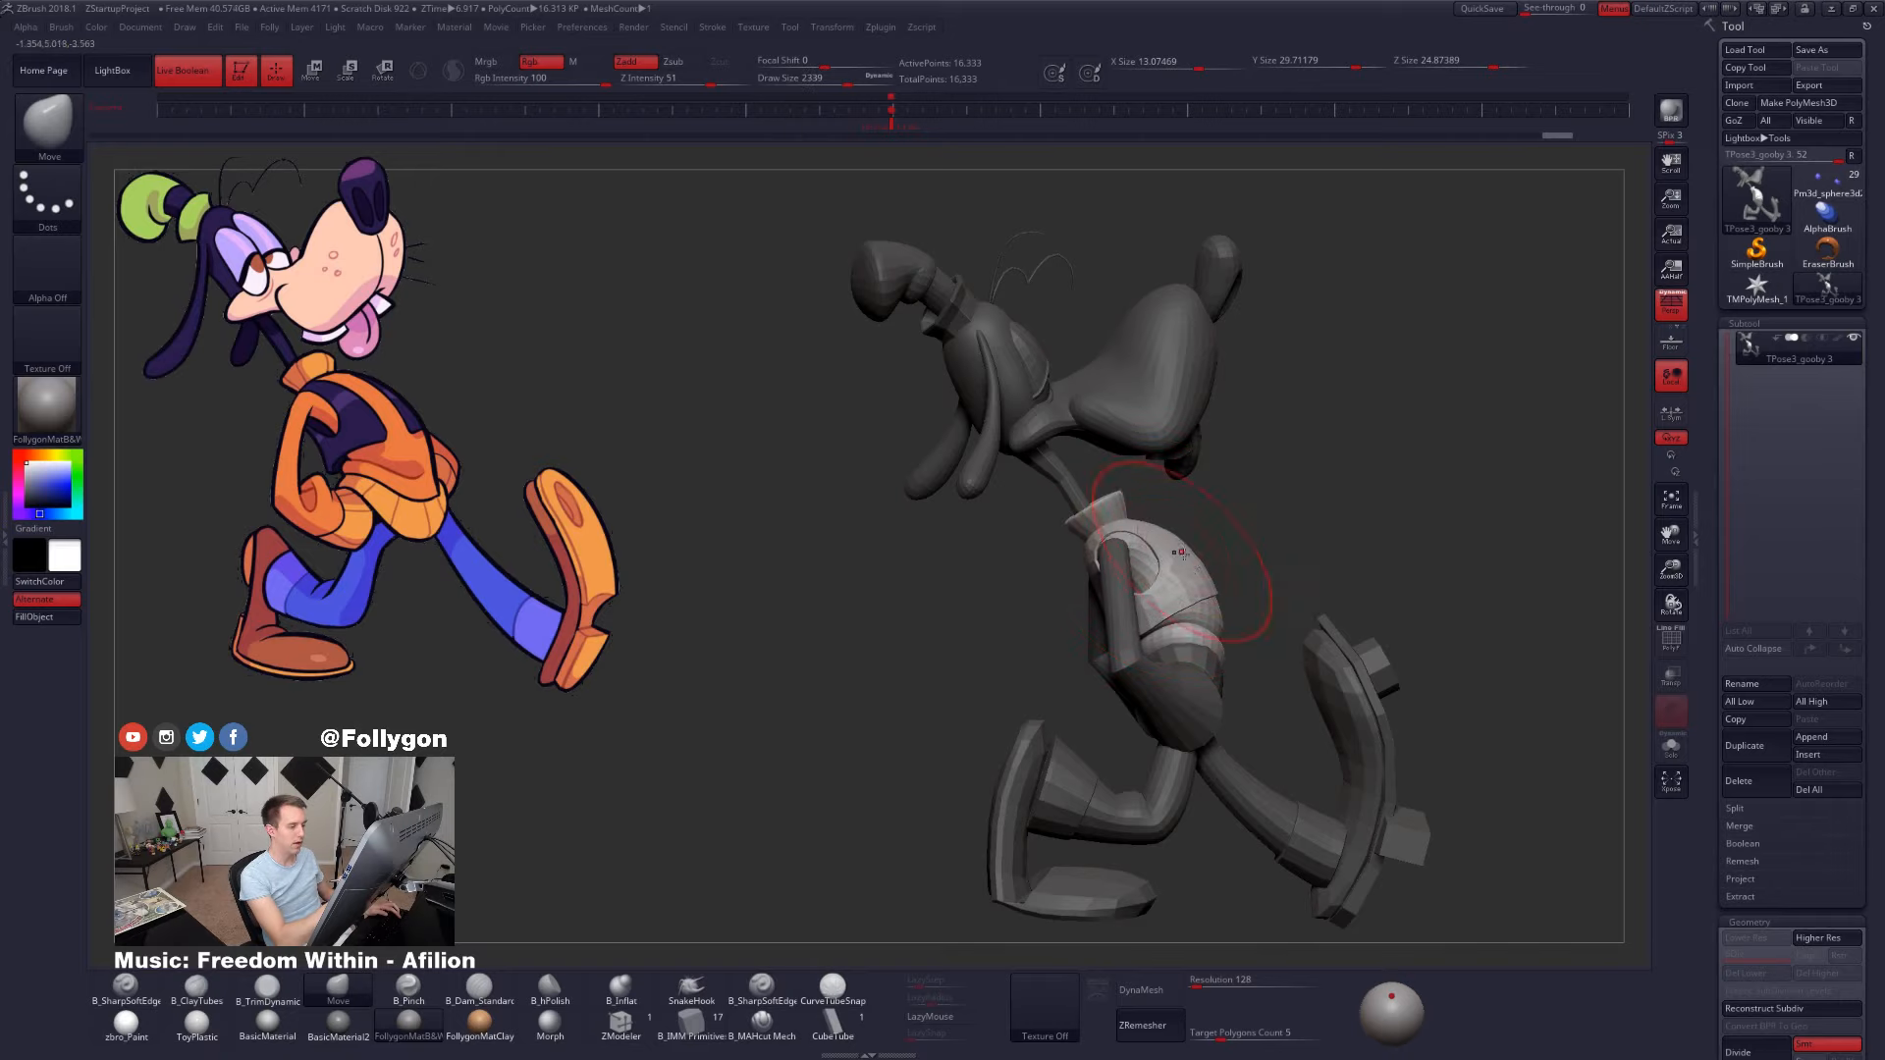
{"action": "left_click_drag", "start_coordinate": [1413, 634], "coordinate": [1287, 648]}
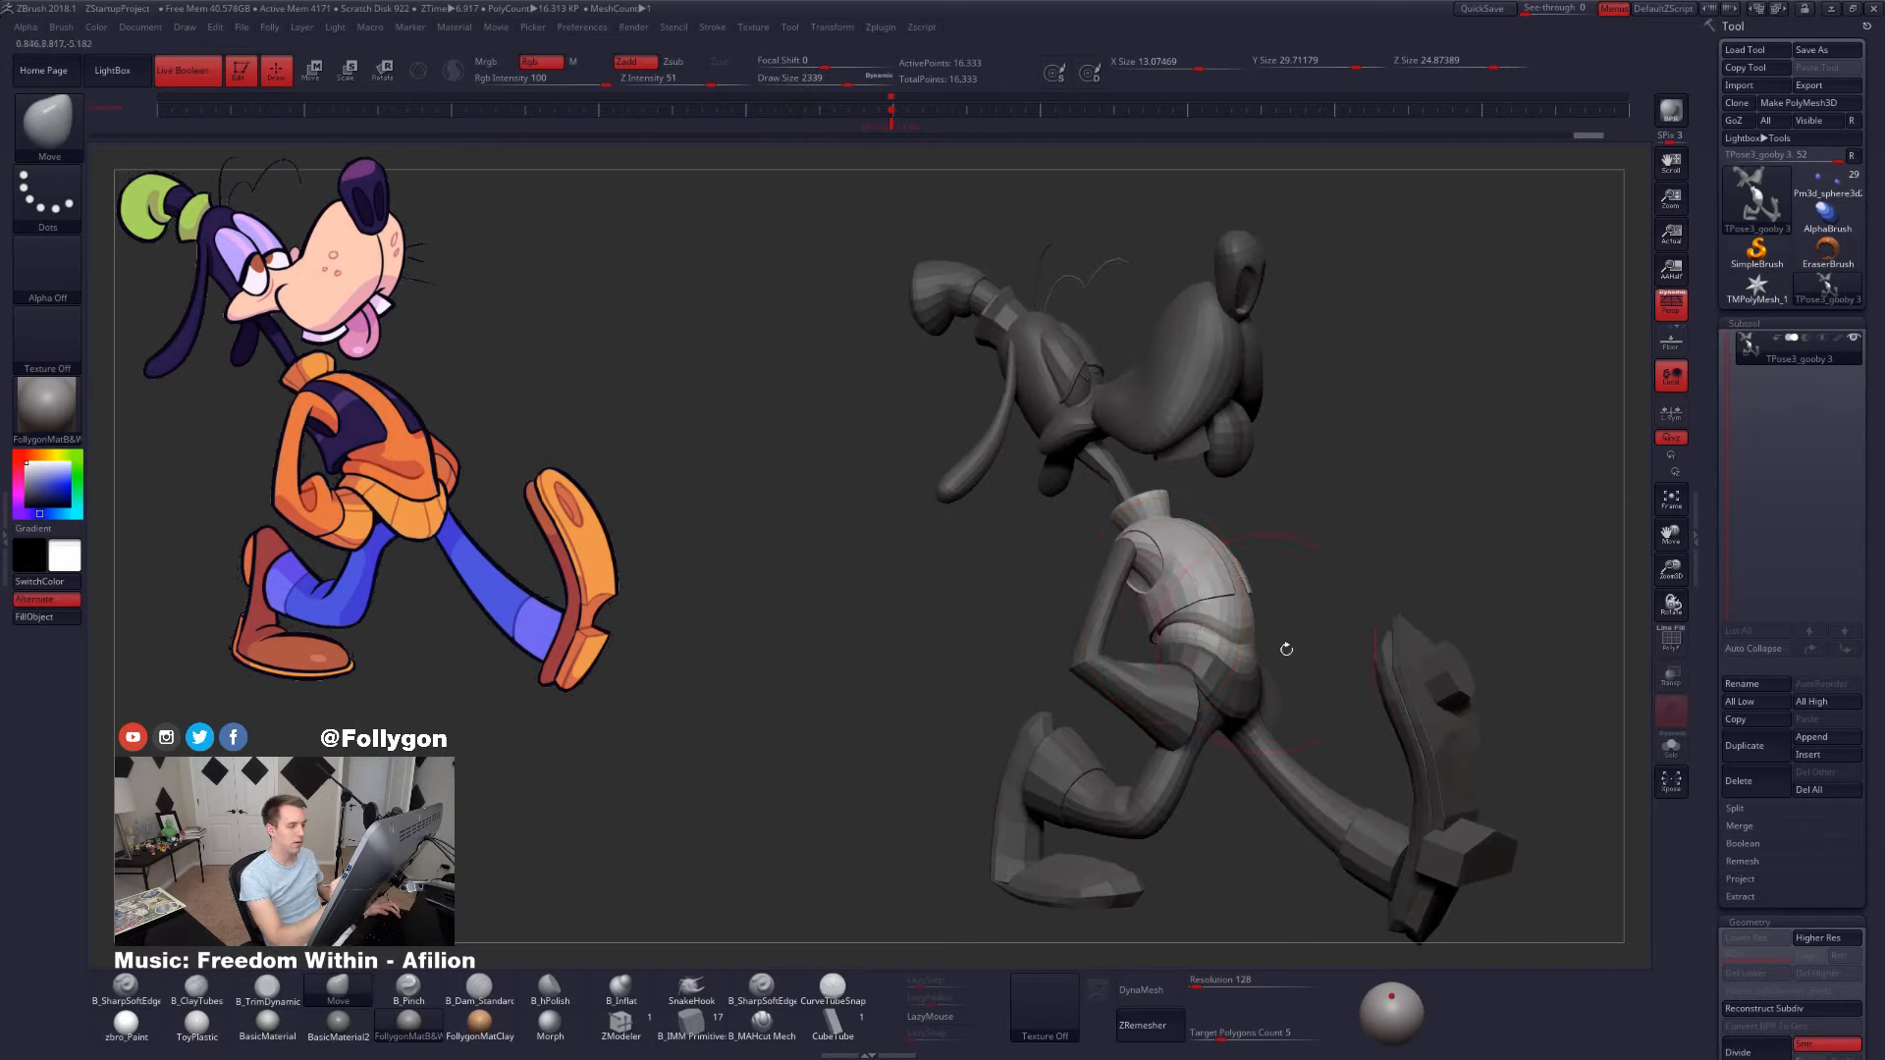
{"action": "left_click_drag", "start_coordinate": [1540, 725], "coordinate": [1414, 688], "text": "alt"}
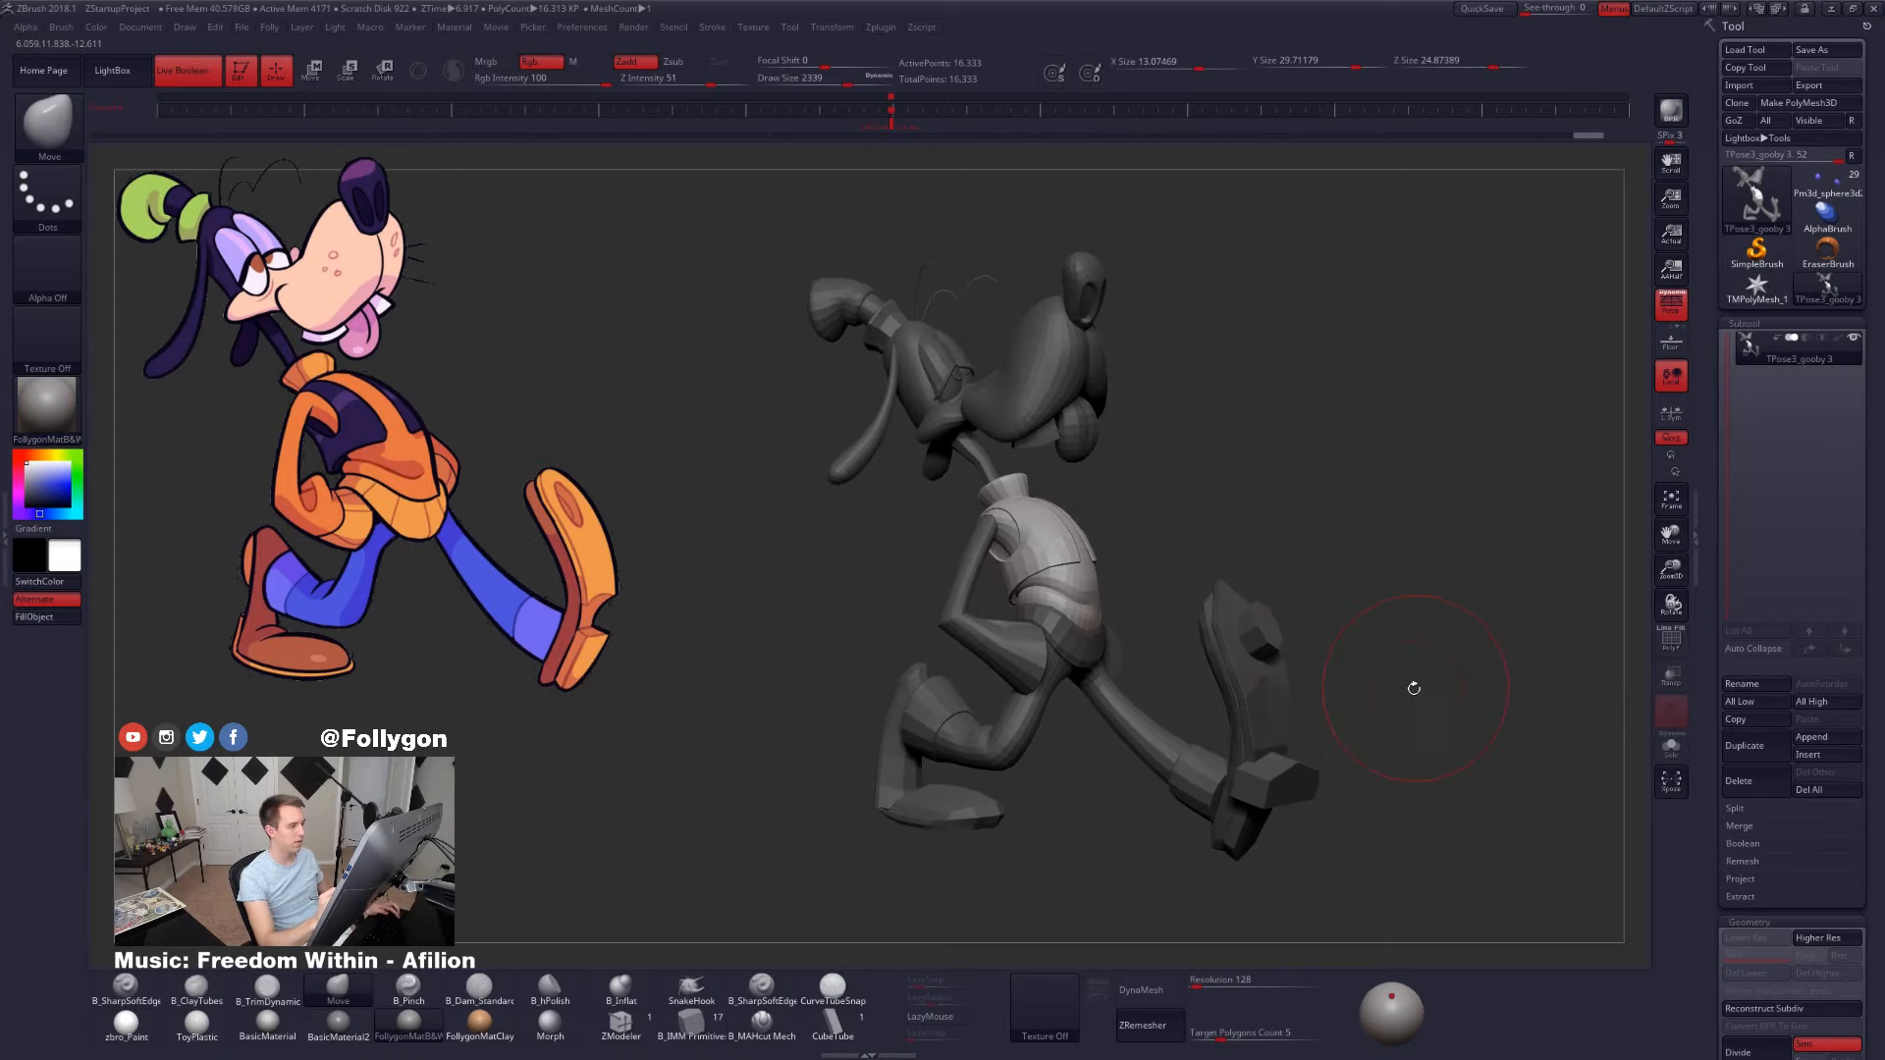
{"action": "key", "text": "space"}
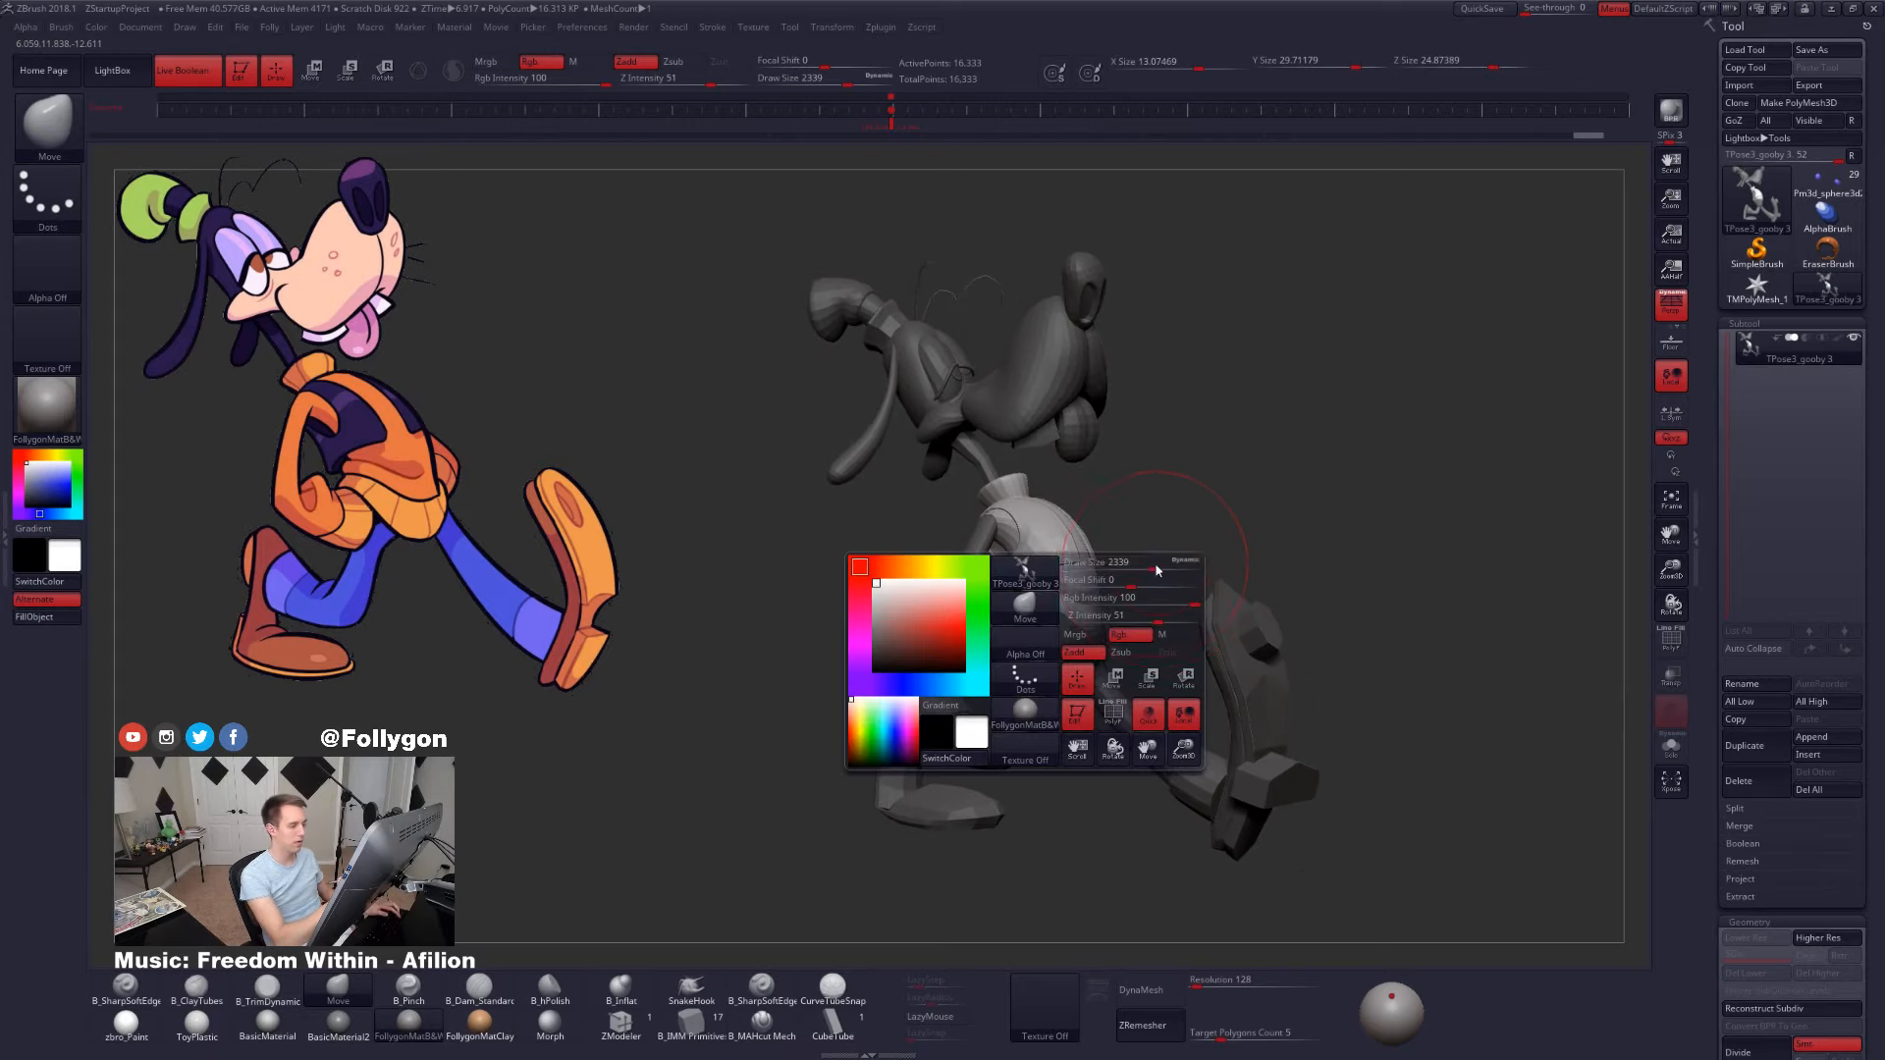
{"action": "key", "text": "bracketright"}
{"action": "left_click_drag", "start_coordinate": [1183, 567], "coordinate": [1166, 577]}
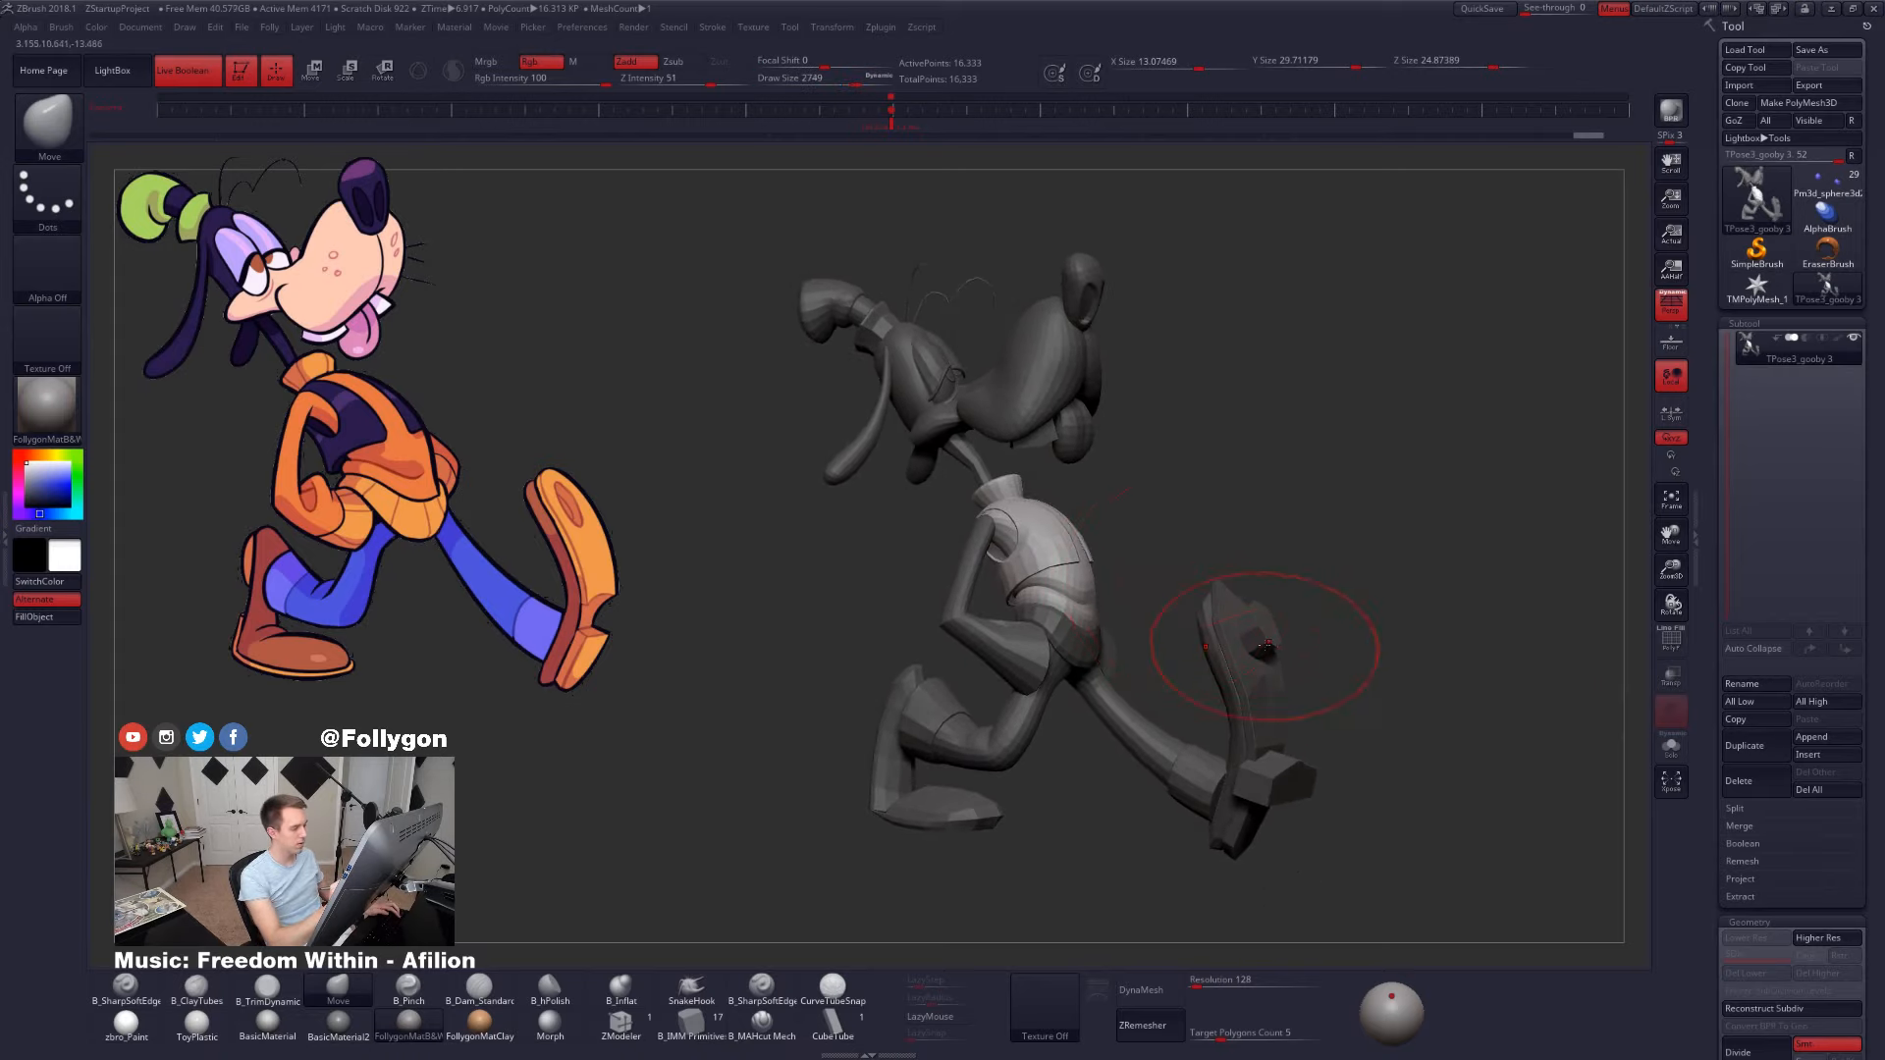
{"action": "mouse_move", "coordinate": [1351, 639]}
{"action": "left_mouse_down"}
{"action": "mouse_move", "coordinate": [1465, 706]}
{"action": "mouse_move", "coordinate": [1466, 728]}
{"action": "left_mouse_up"}
{"action": "key", "text": "shift+f"}
{"action": "key", "text": "shift+f"}
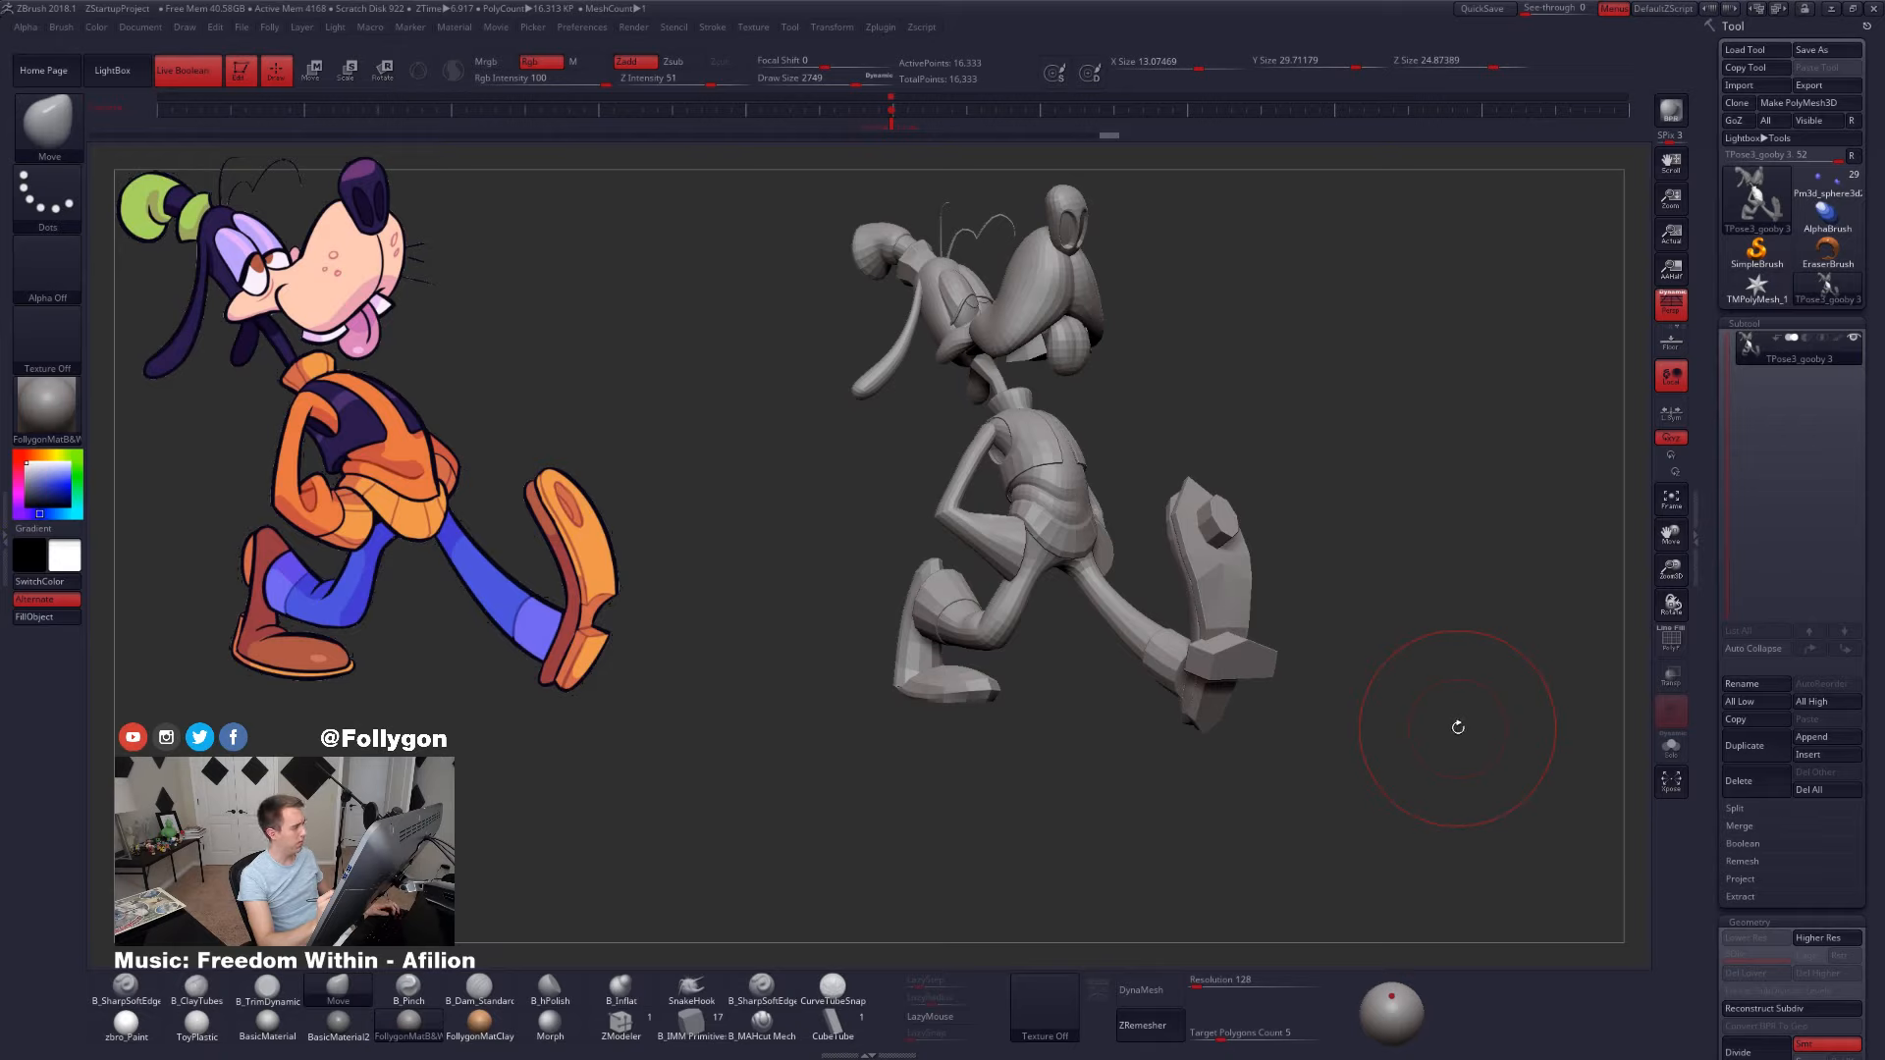
{"action": "key", "text": "ctrl+z"}
- Isolate the sweater's hem band, clear its mask, and bring the whole character back into view
{"action": "right_click_drag", "start_coordinate": [1070, 432], "coordinate": [1052, 513], "text": "ctrl"}
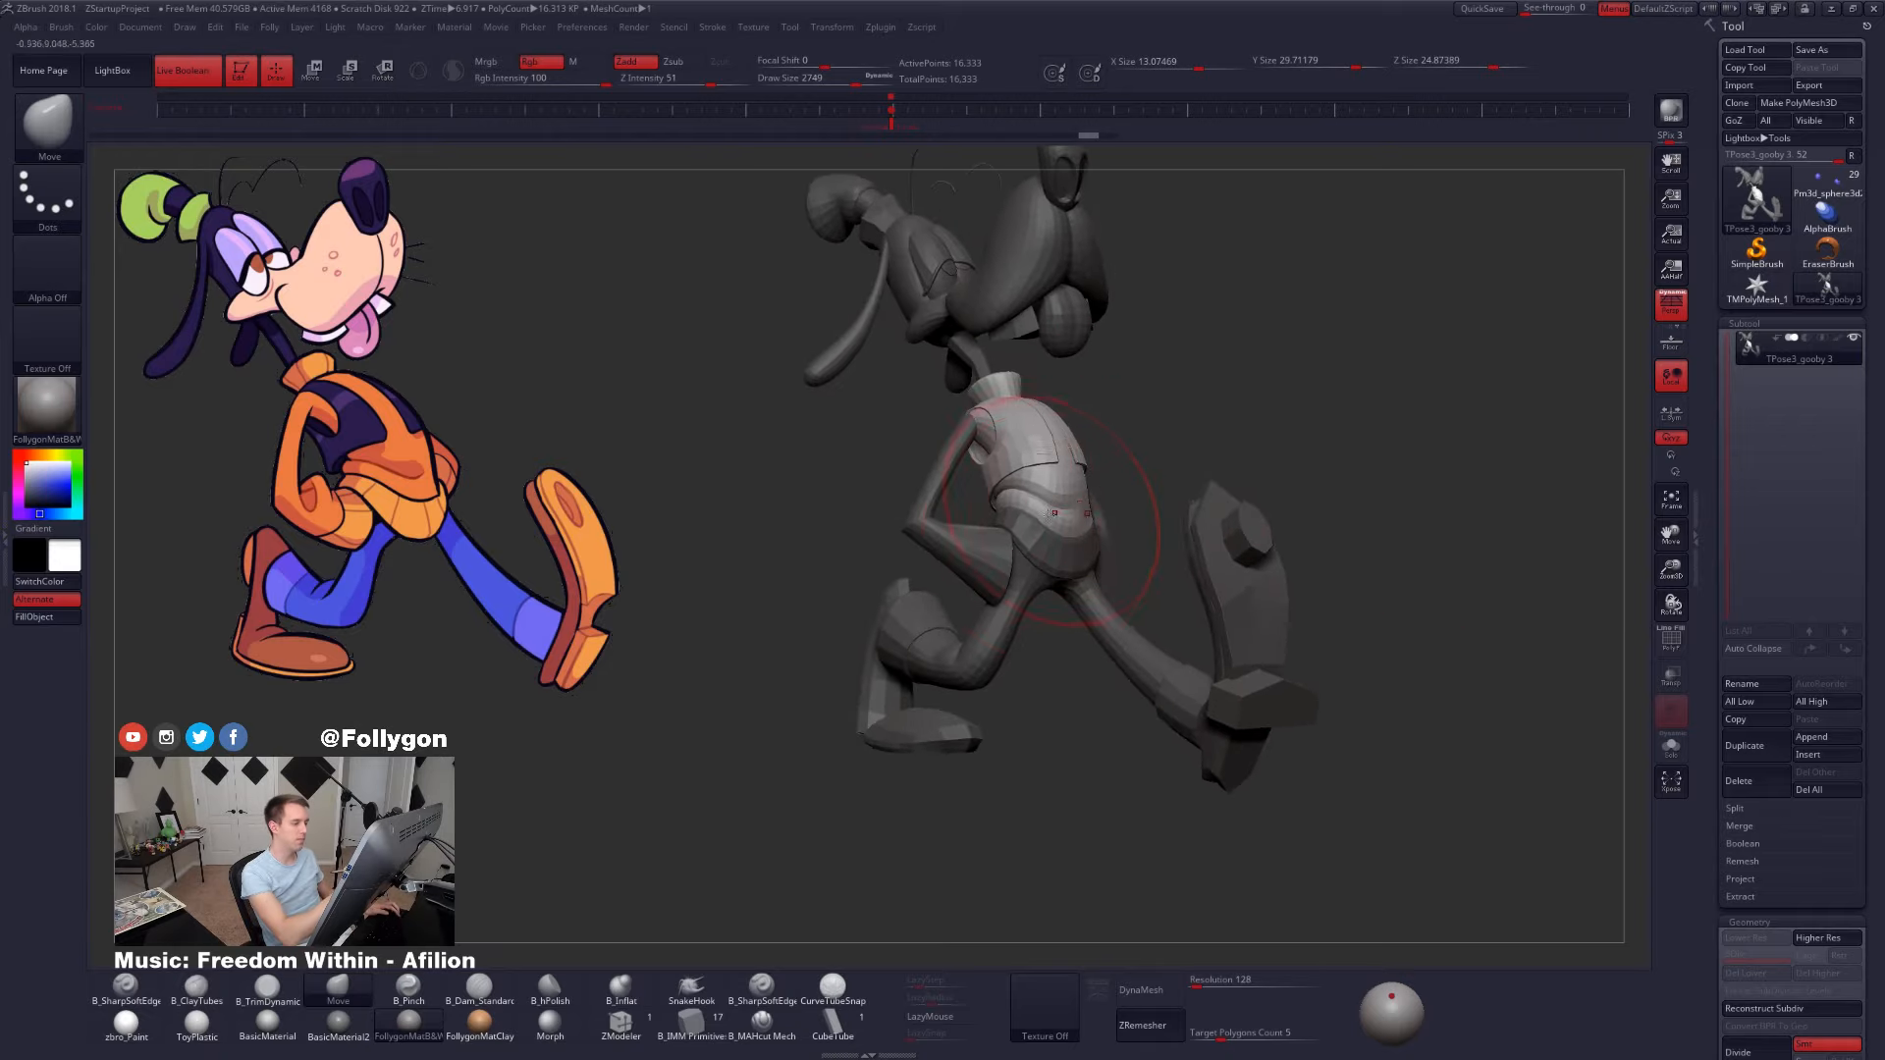
{"action": "left_click", "coordinate": [1054, 513], "text": "ctrl+shift"}
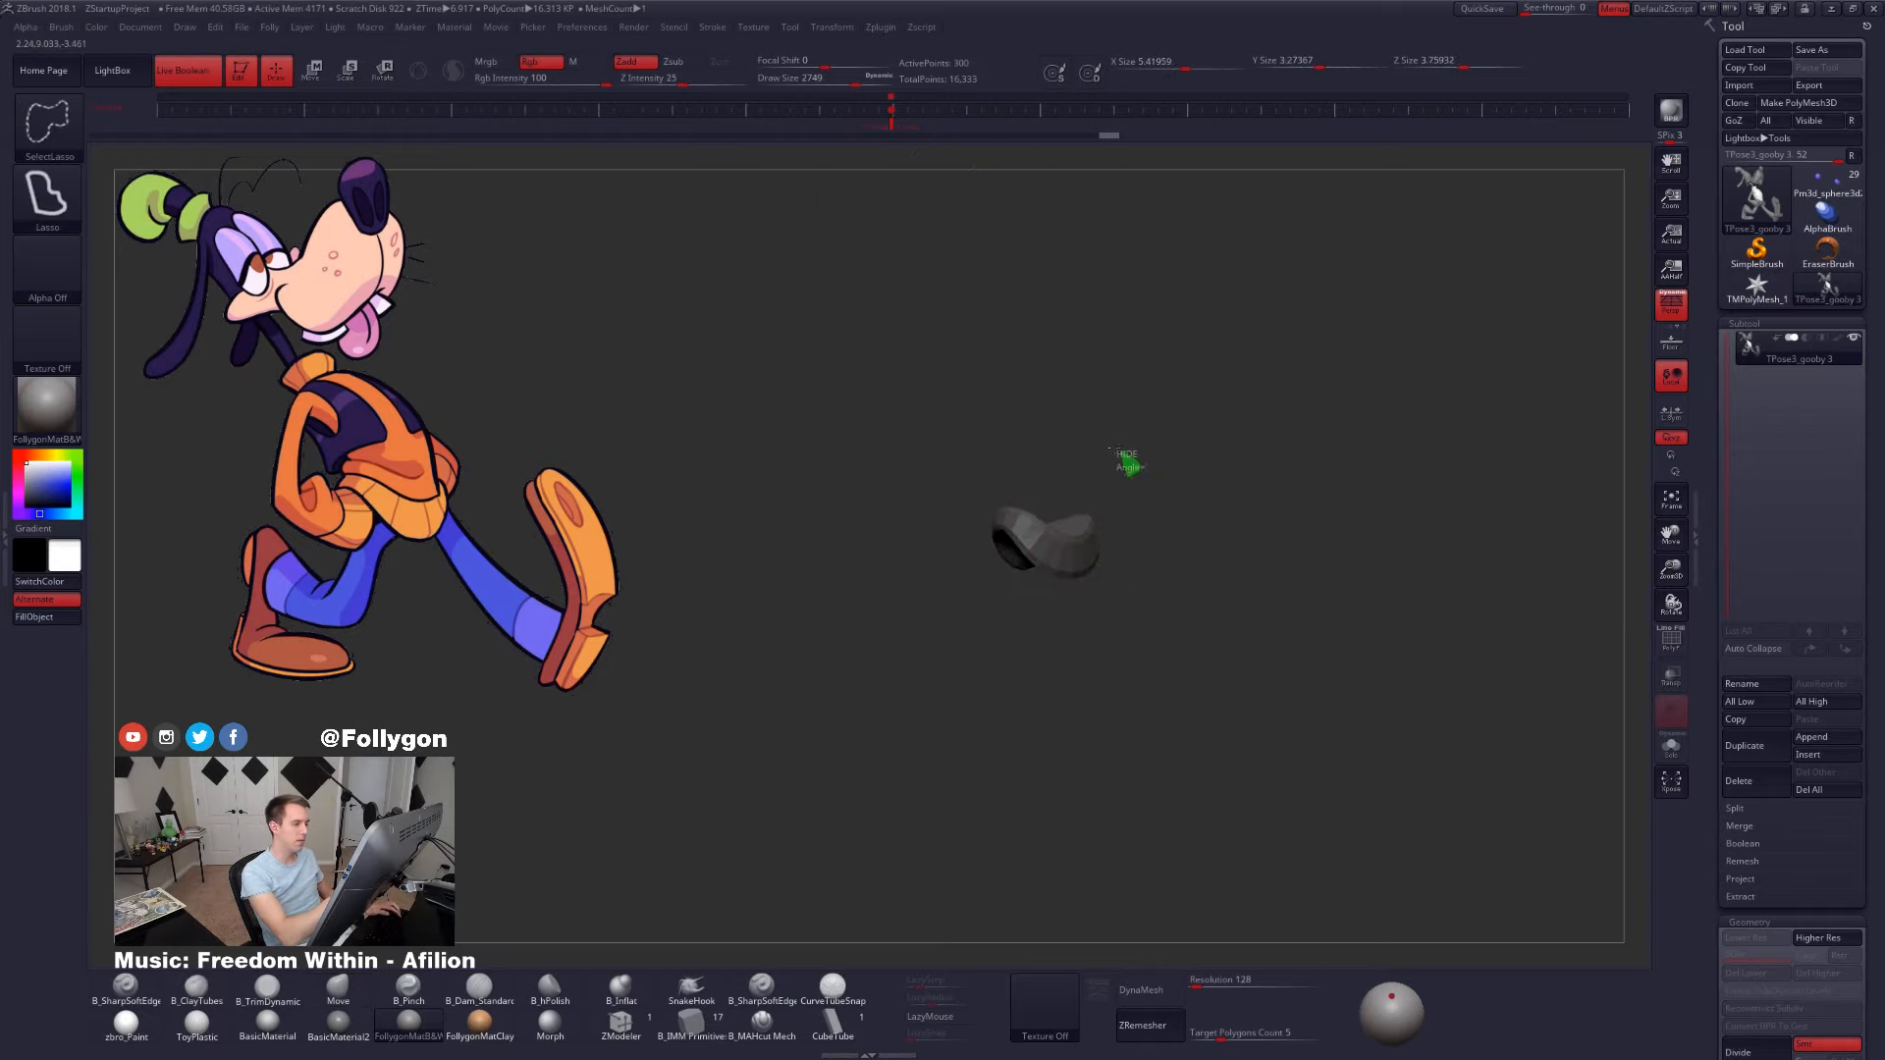
{"action": "mouse_move", "coordinate": [1113, 450]}
{"action": "left_mouse_down", "text": "ctrl+alt+shift"}
{"action": "mouse_move", "coordinate": [985, 611]}
{"action": "mouse_move", "coordinate": [1119, 565]}
{"action": "left_mouse_up", "text": "ctrl+alt+shift"}
{"action": "left_click", "coordinate": [1070, 550], "text": "ctrl+shift"}
{"action": "left_click_drag", "start_coordinate": [1056, 450], "coordinate": [1139, 530], "text": "ctrl+alt"}
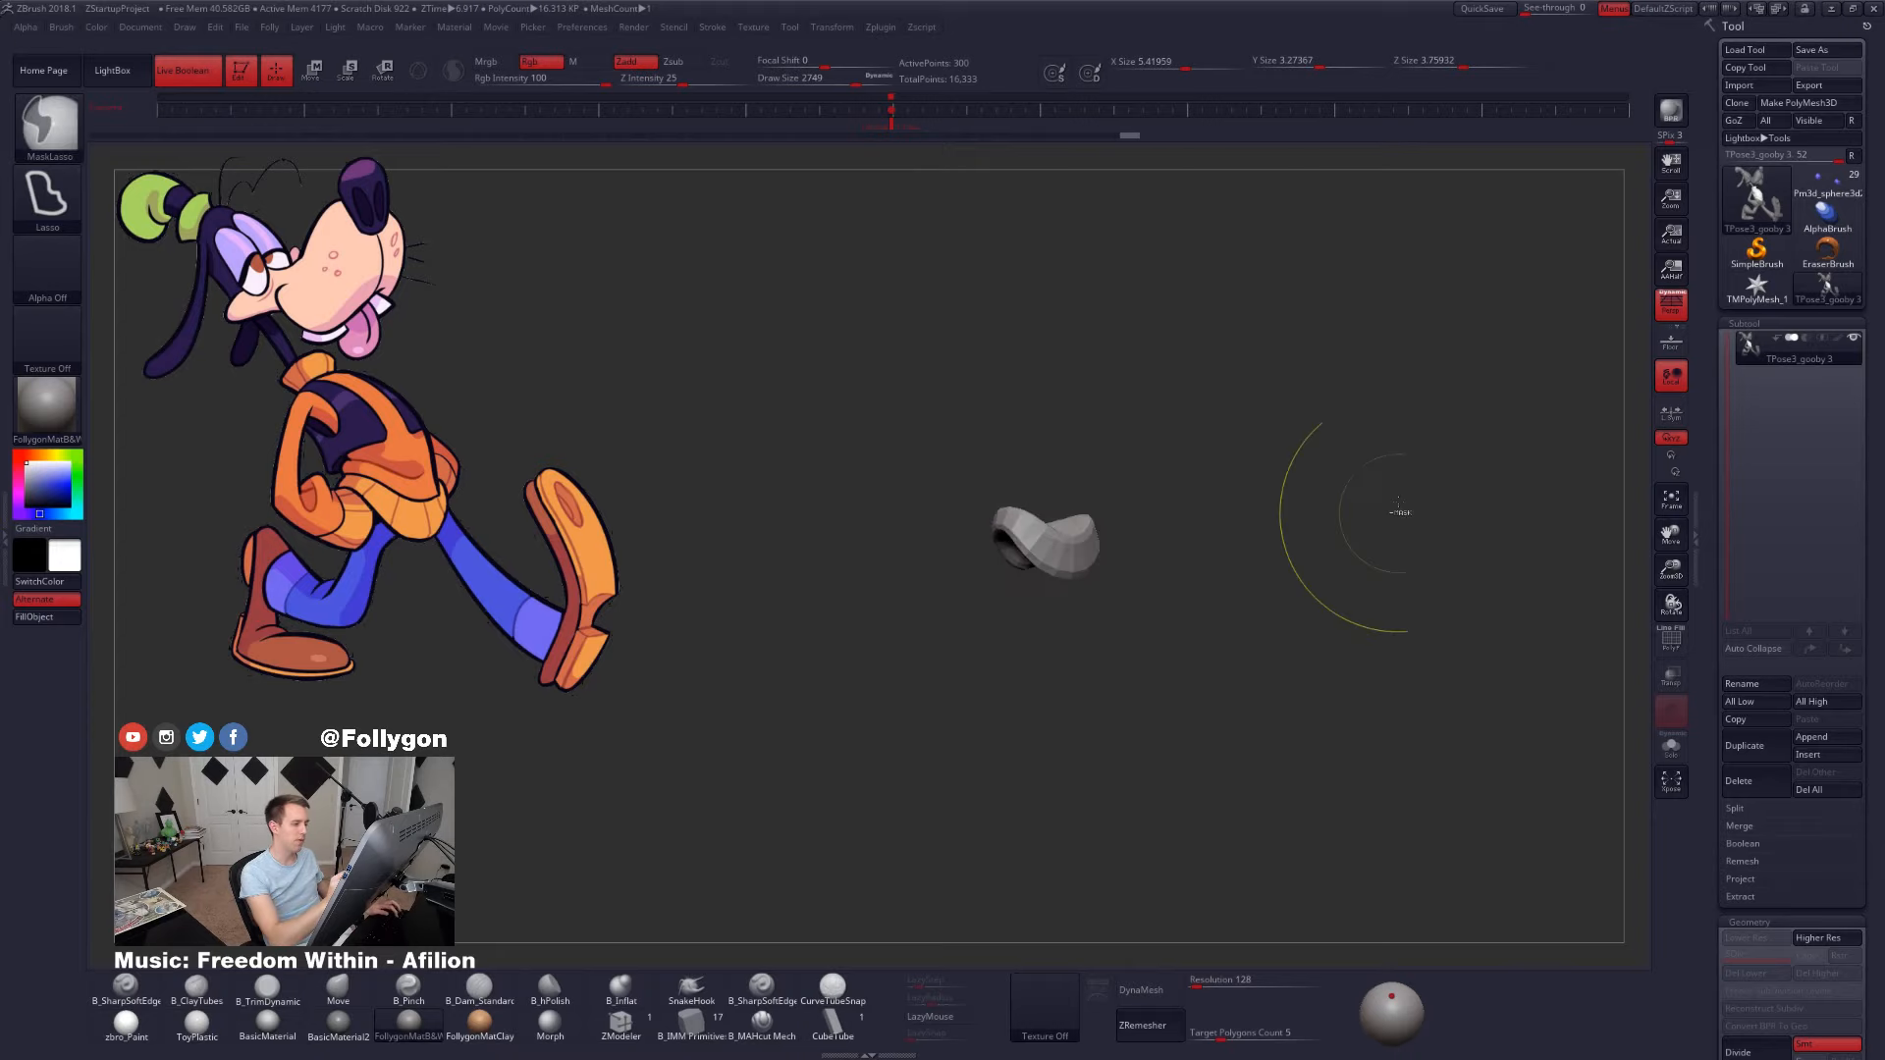
{"action": "left_click", "coordinate": [1399, 507], "text": "ctrl+shift"}
- Adjust the proportions of the unmasked torso, vest and hem with a Transpose Scale line across the chest
{"action": "key", "text": "e"}
{"action": "left_click_drag", "start_coordinate": [1073, 616], "coordinate": [1176, 846]}
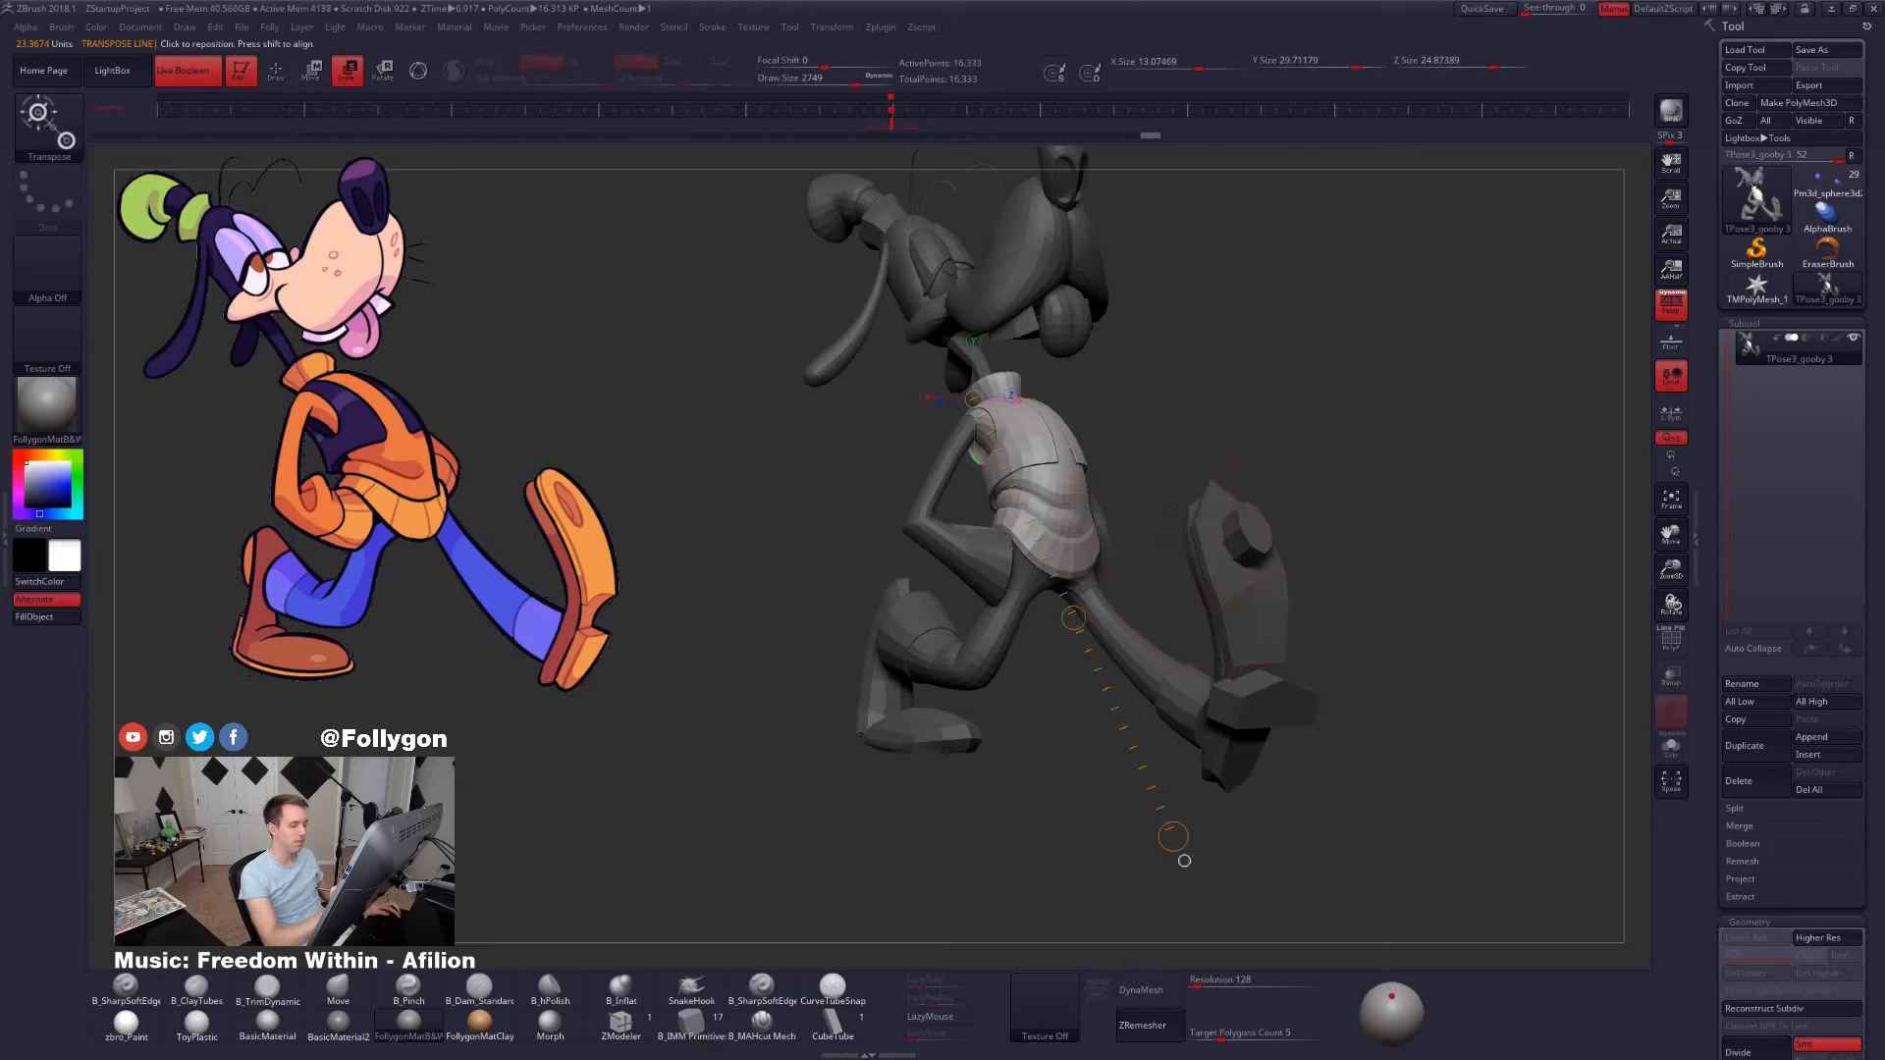
{"action": "mouse_move", "coordinate": [1041, 472]}
{"action": "left_mouse_down"}
{"action": "mouse_move", "coordinate": [1416, 447]}
{"action": "mouse_move", "coordinate": [1101, 609]}
{"action": "mouse_move", "coordinate": [1356, 560]}
{"action": "left_mouse_up"}
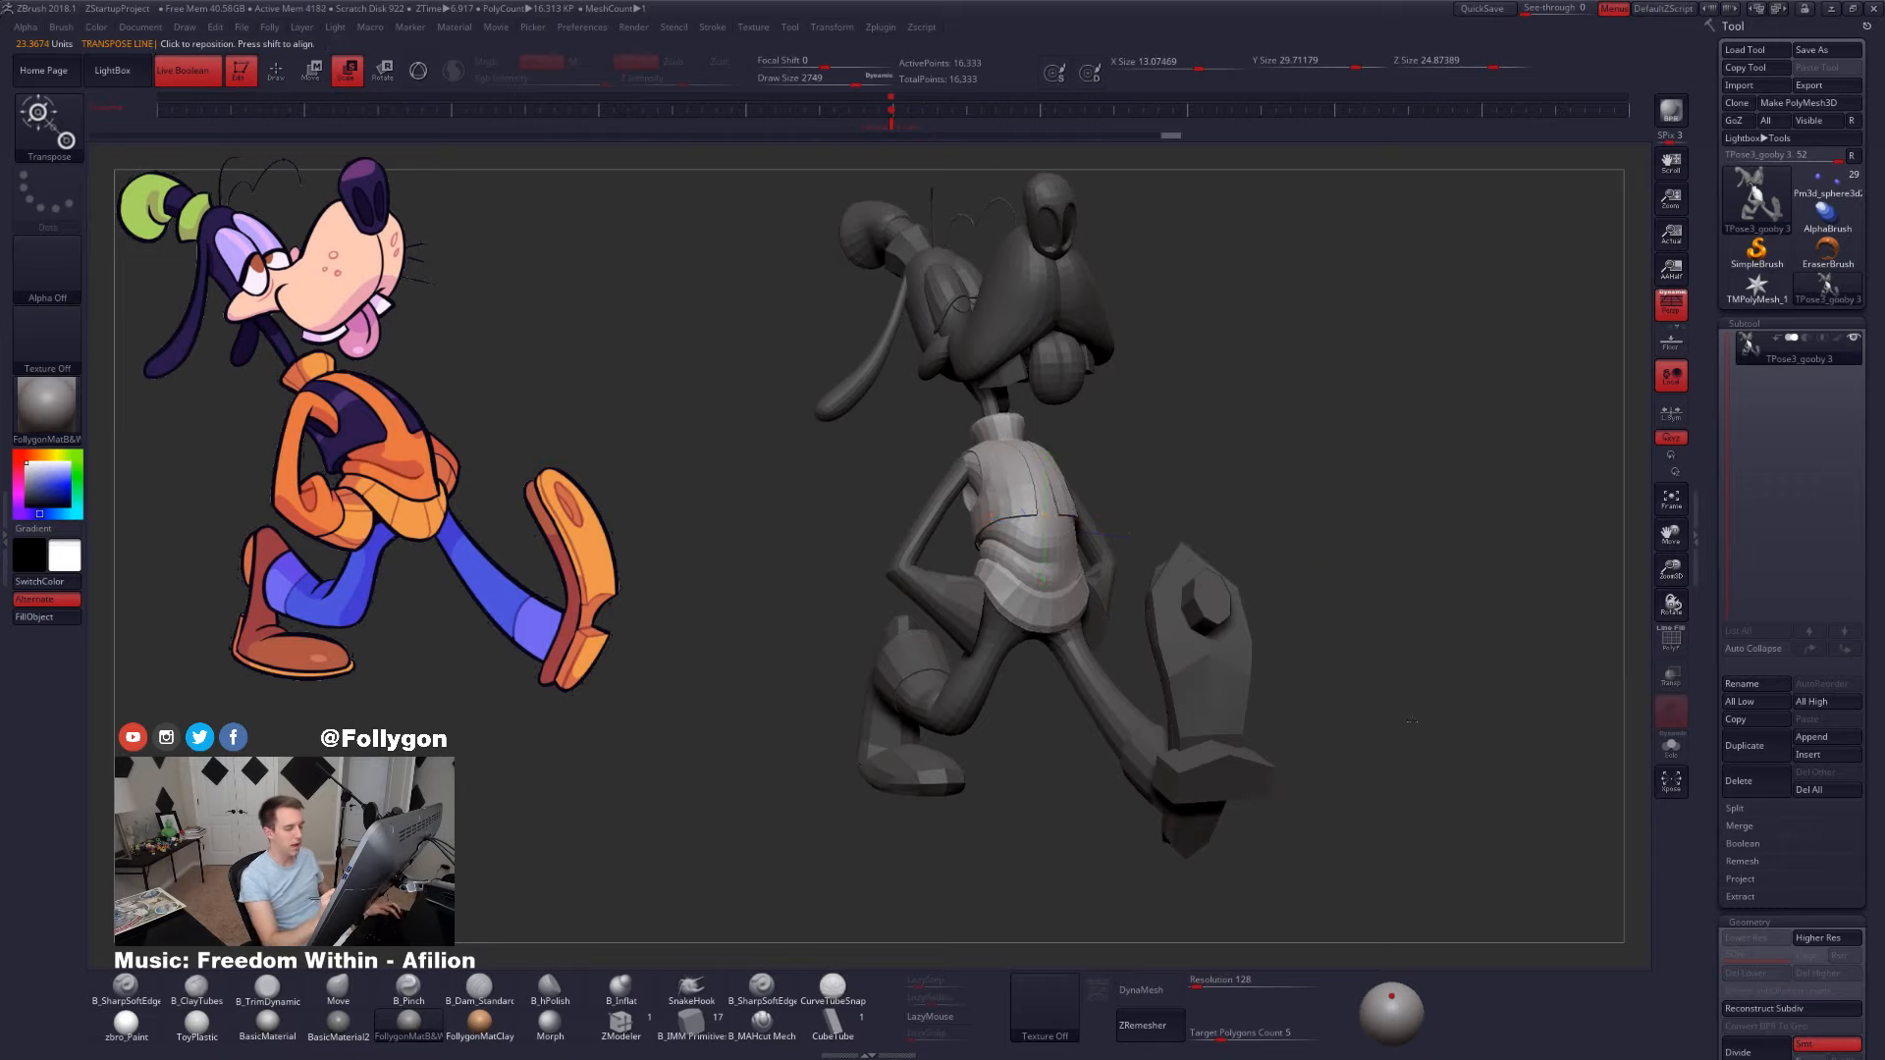
{"action": "left_click_drag", "start_coordinate": [1356, 560], "coordinate": [1312, 553]}
{"action": "left_click_drag", "start_coordinate": [1411, 728], "coordinate": [1372, 785]}
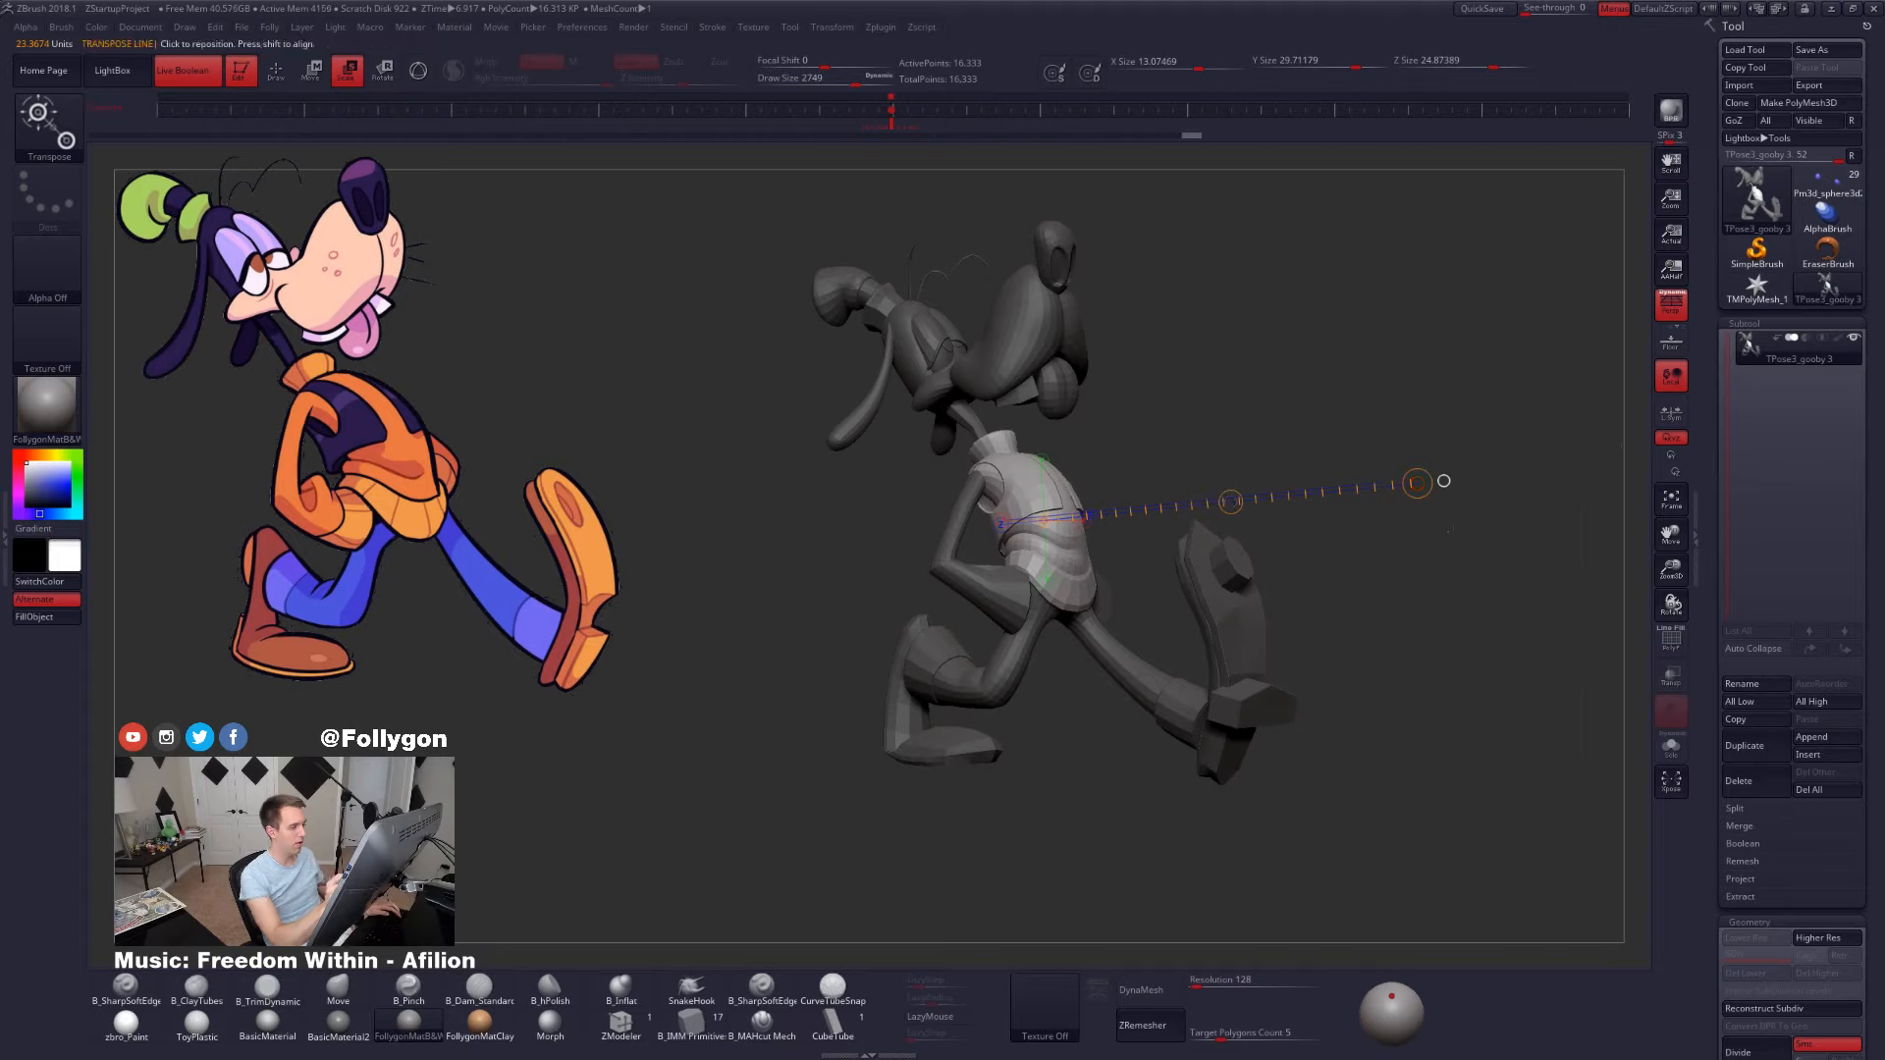
{"action": "mouse_move", "coordinate": [1447, 687]}
{"action": "left_mouse_down"}
{"action": "mouse_move", "coordinate": [1455, 726]}
{"action": "mouse_move", "coordinate": [1451, 712]}
{"action": "left_mouse_up"}
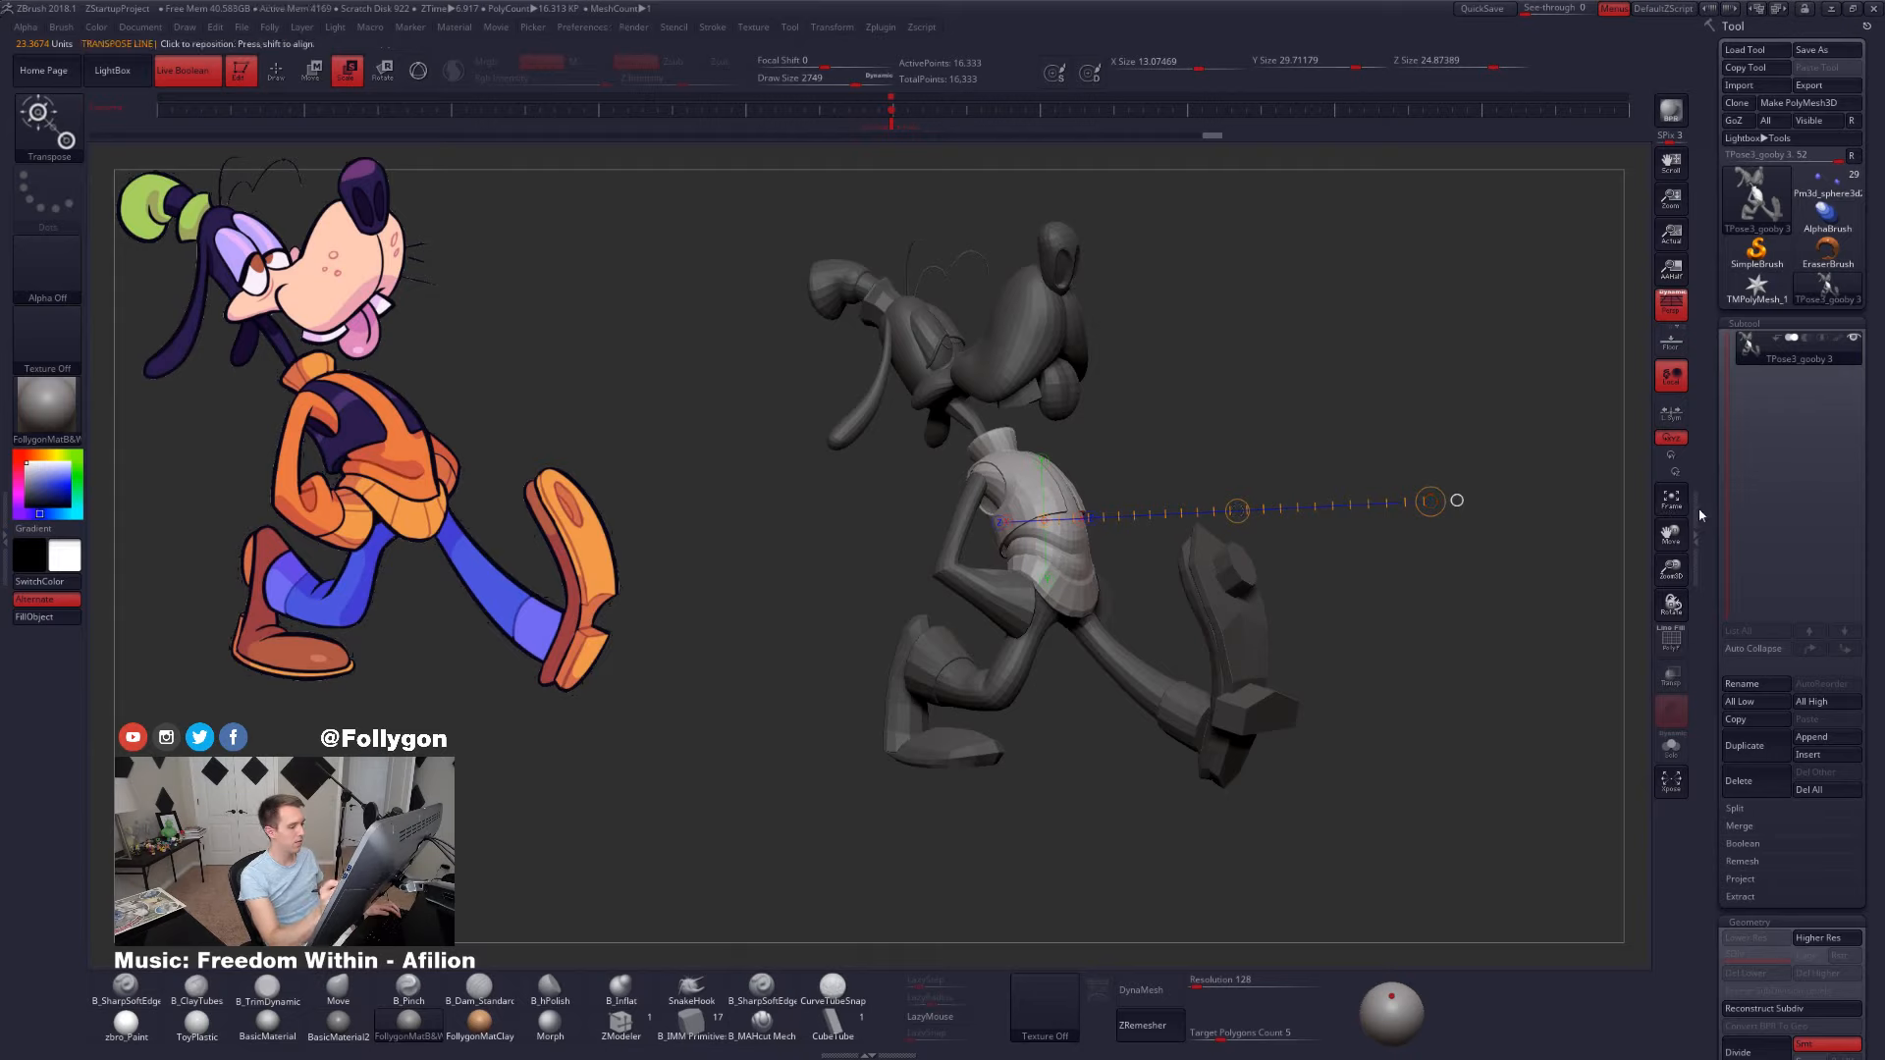
{"action": "key", "text": "ctrl+shift"}
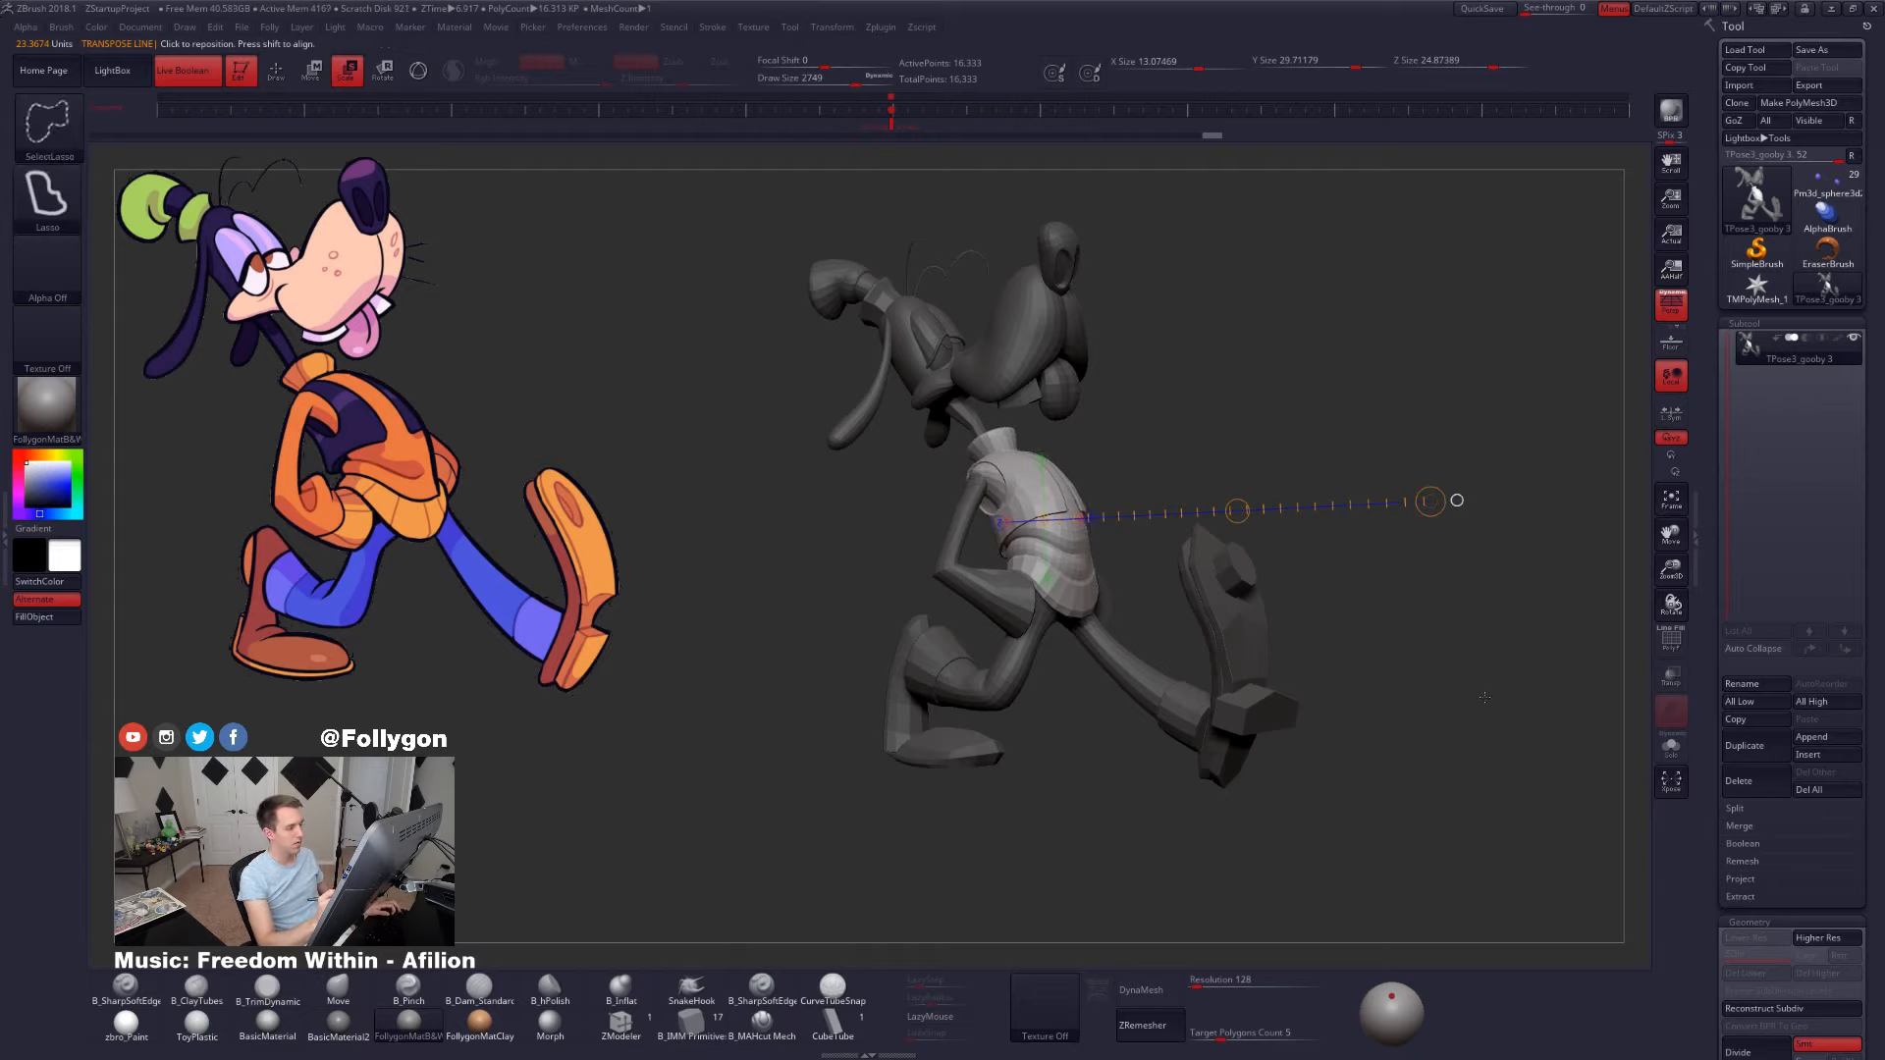
{"action": "left_click_drag", "start_coordinate": [1483, 697], "coordinate": [1483, 716]}
- Refine the chest, back and collar of the torso with the Move brush, varying its size for broad and local shifts
{"action": "key", "text": "q"}
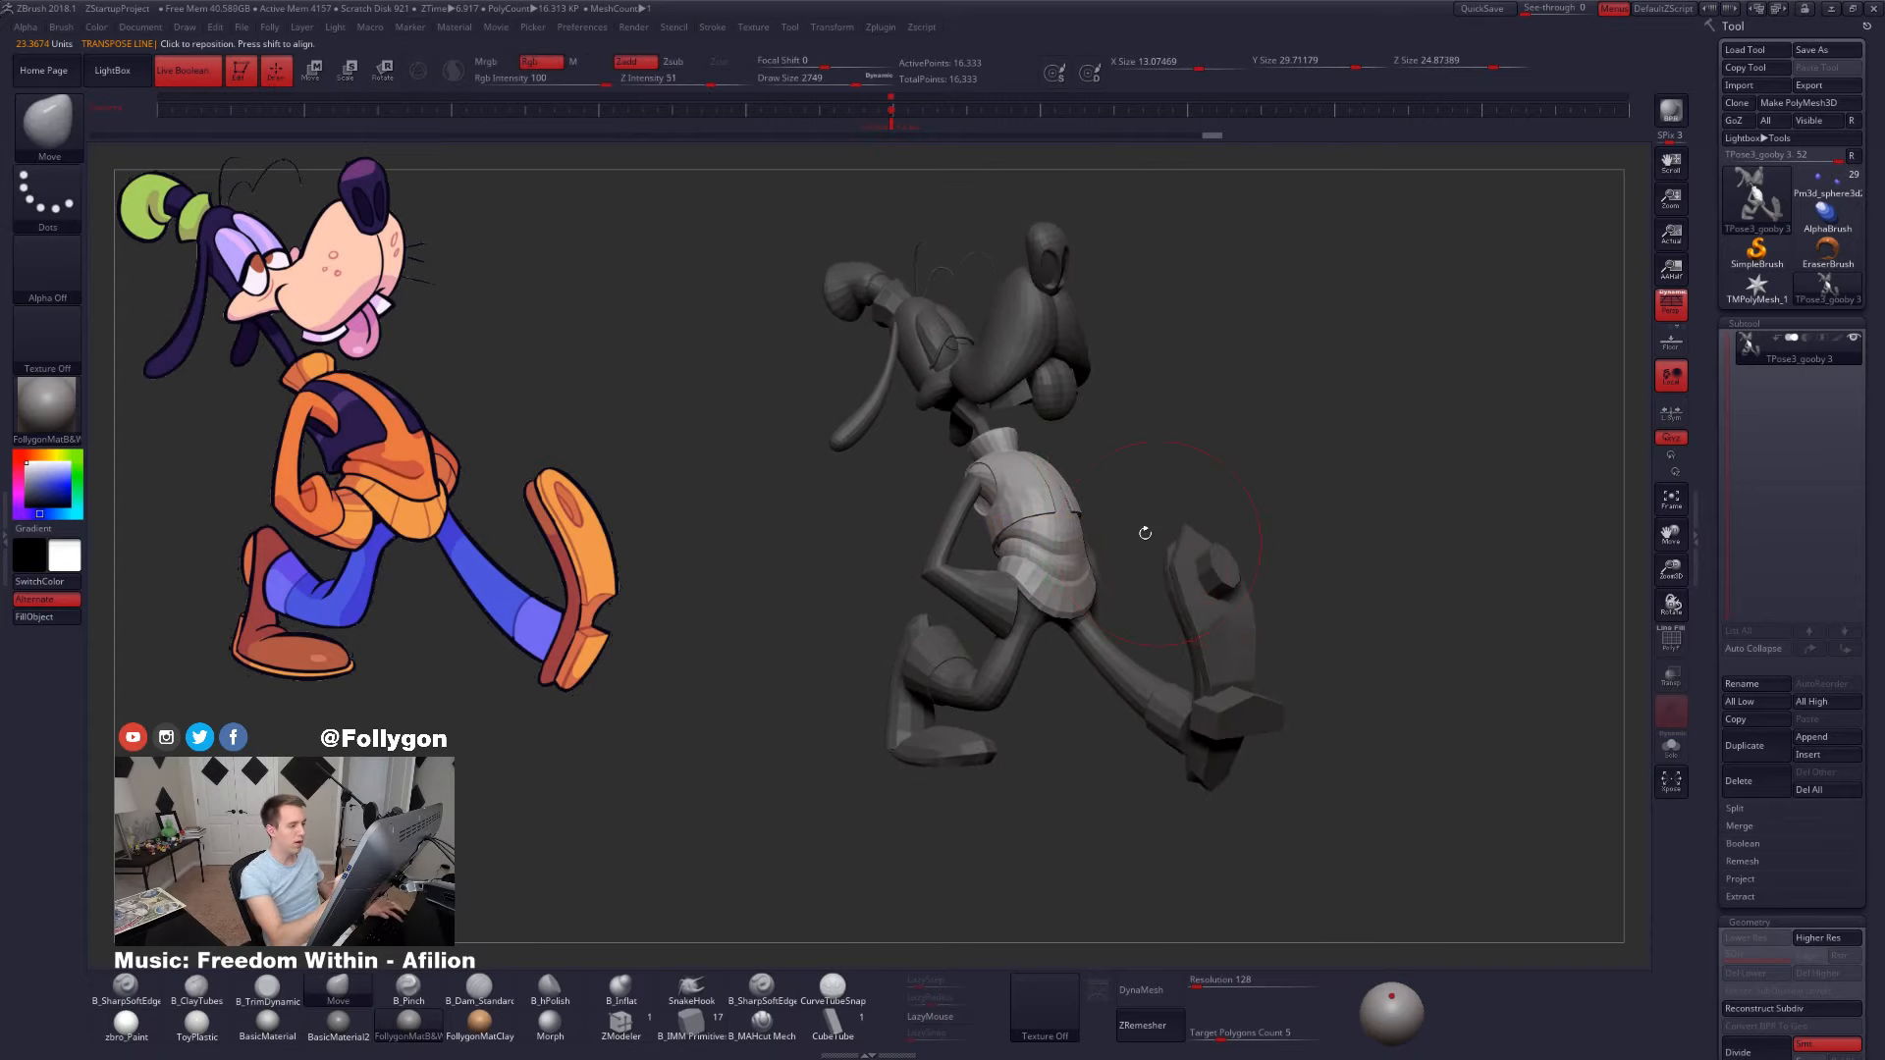
{"action": "mouse_move", "coordinate": [1145, 533]}
{"action": "left_mouse_down"}
{"action": "mouse_move", "coordinate": [1040, 525]}
{"action": "mouse_move", "coordinate": [1136, 499]}
{"action": "mouse_move", "coordinate": [1104, 499]}
{"action": "left_mouse_up"}
{"action": "key", "text": "s"}
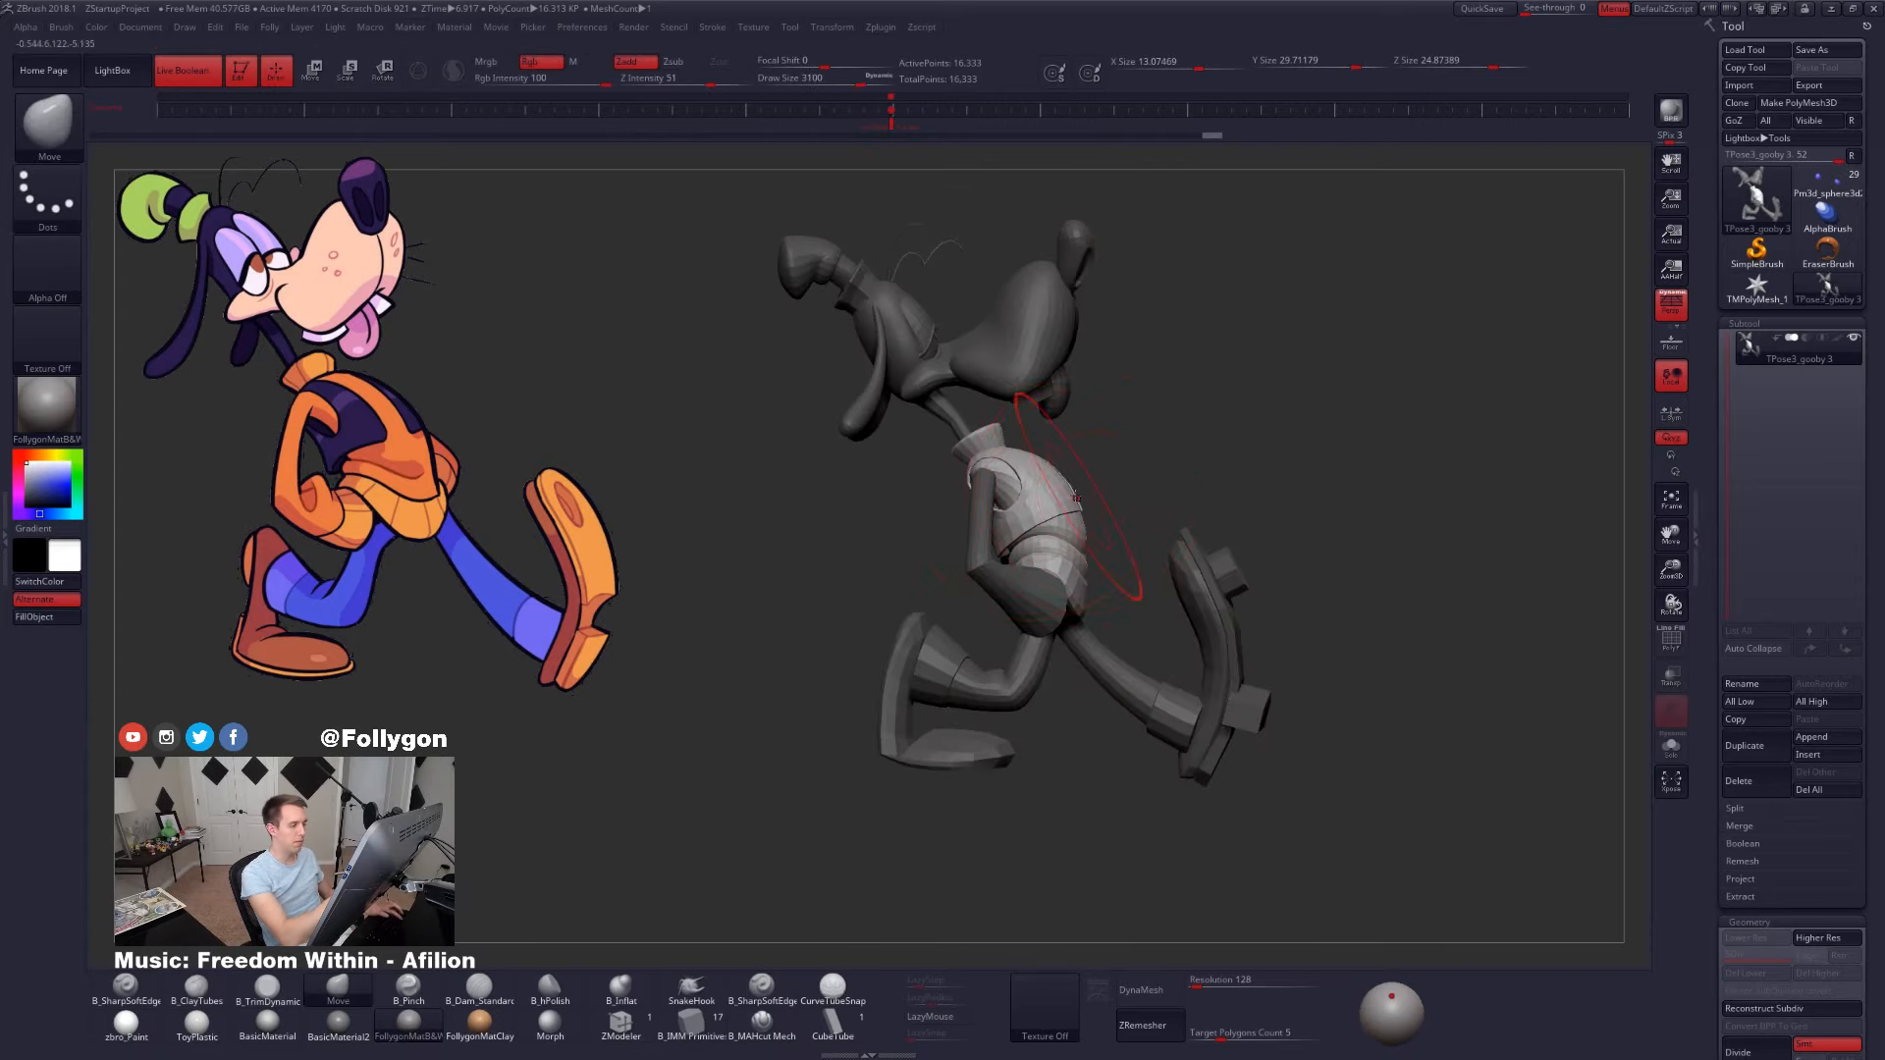
{"action": "right_click_drag", "start_coordinate": [1053, 495], "coordinate": [1039, 493]}
{"action": "mouse_move", "coordinate": [1043, 489]}
{"action": "left_mouse_down"}
{"action": "mouse_move", "coordinate": [947, 458]}
{"action": "mouse_move", "coordinate": [986, 435]}
{"action": "left_mouse_up"}
{"action": "key", "text": "s"}
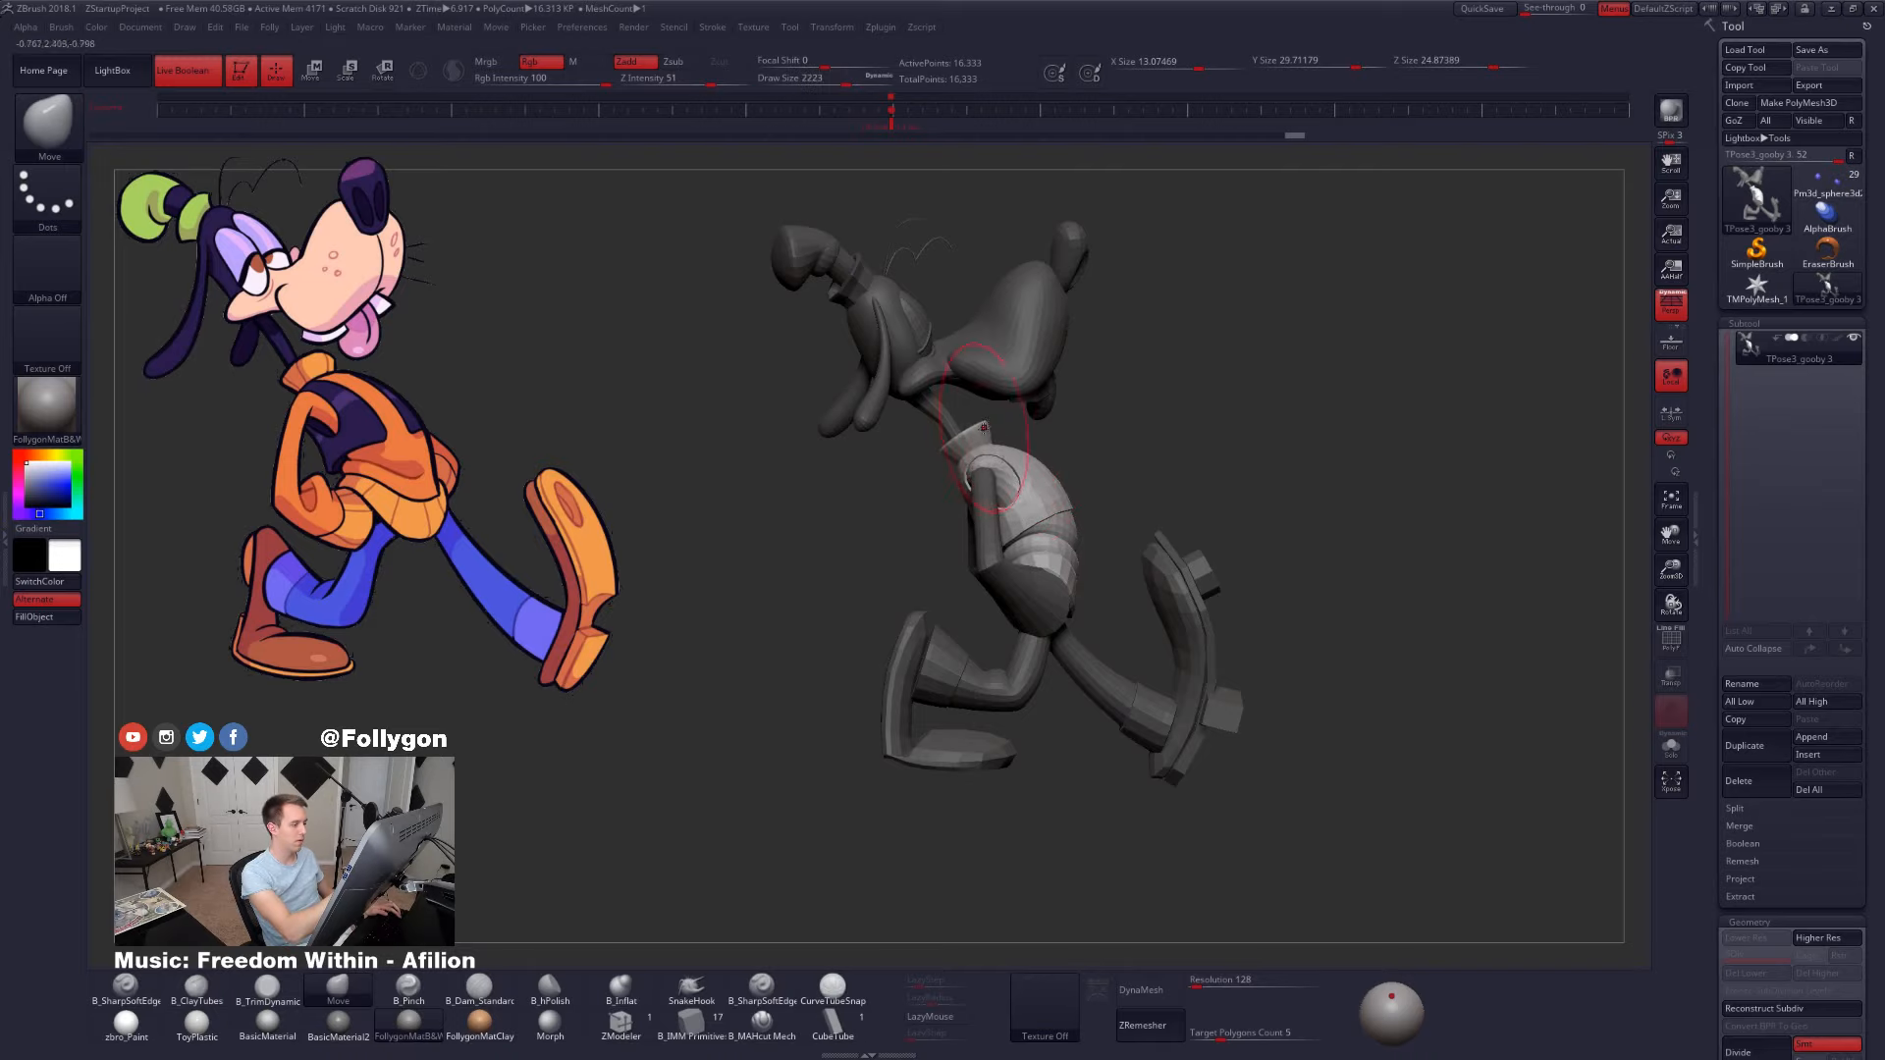
{"action": "left_click_drag", "start_coordinate": [1273, 575], "coordinate": [1196, 580]}
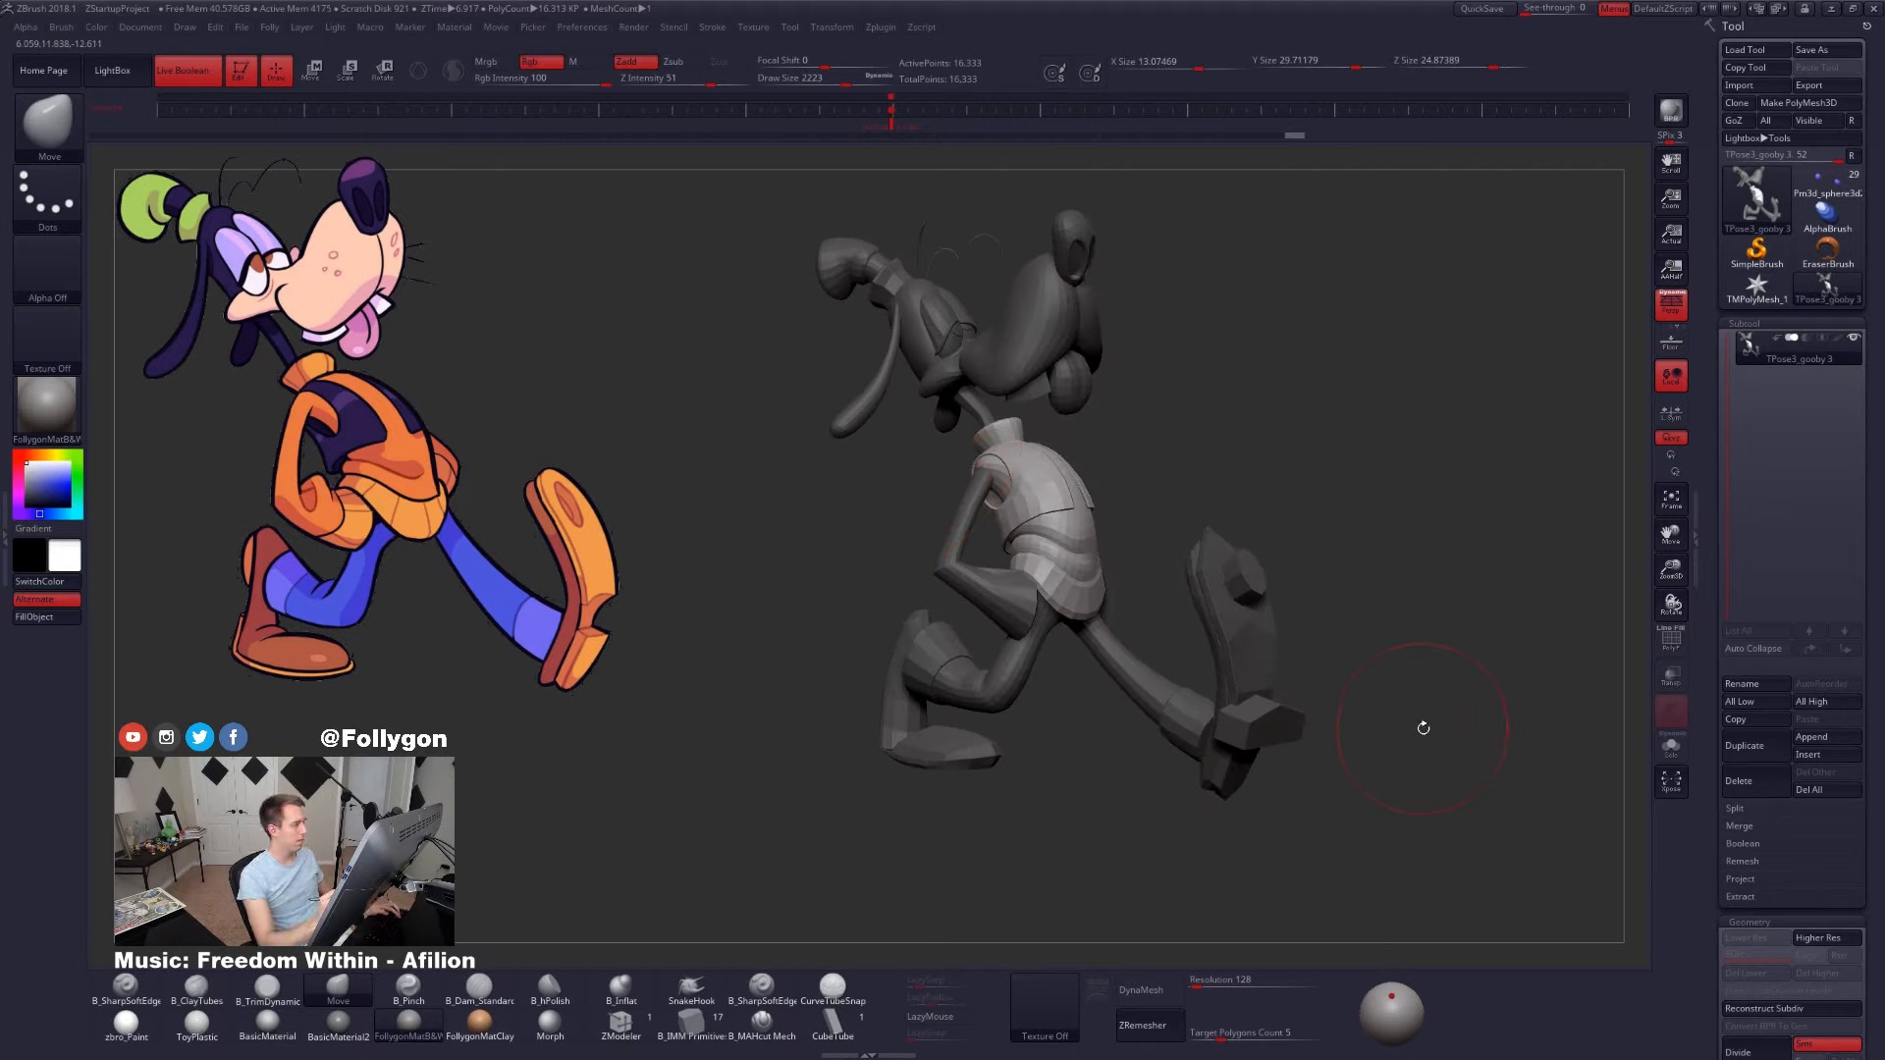
{"action": "left_click_drag", "start_coordinate": [1424, 728], "coordinate": [1422, 762]}
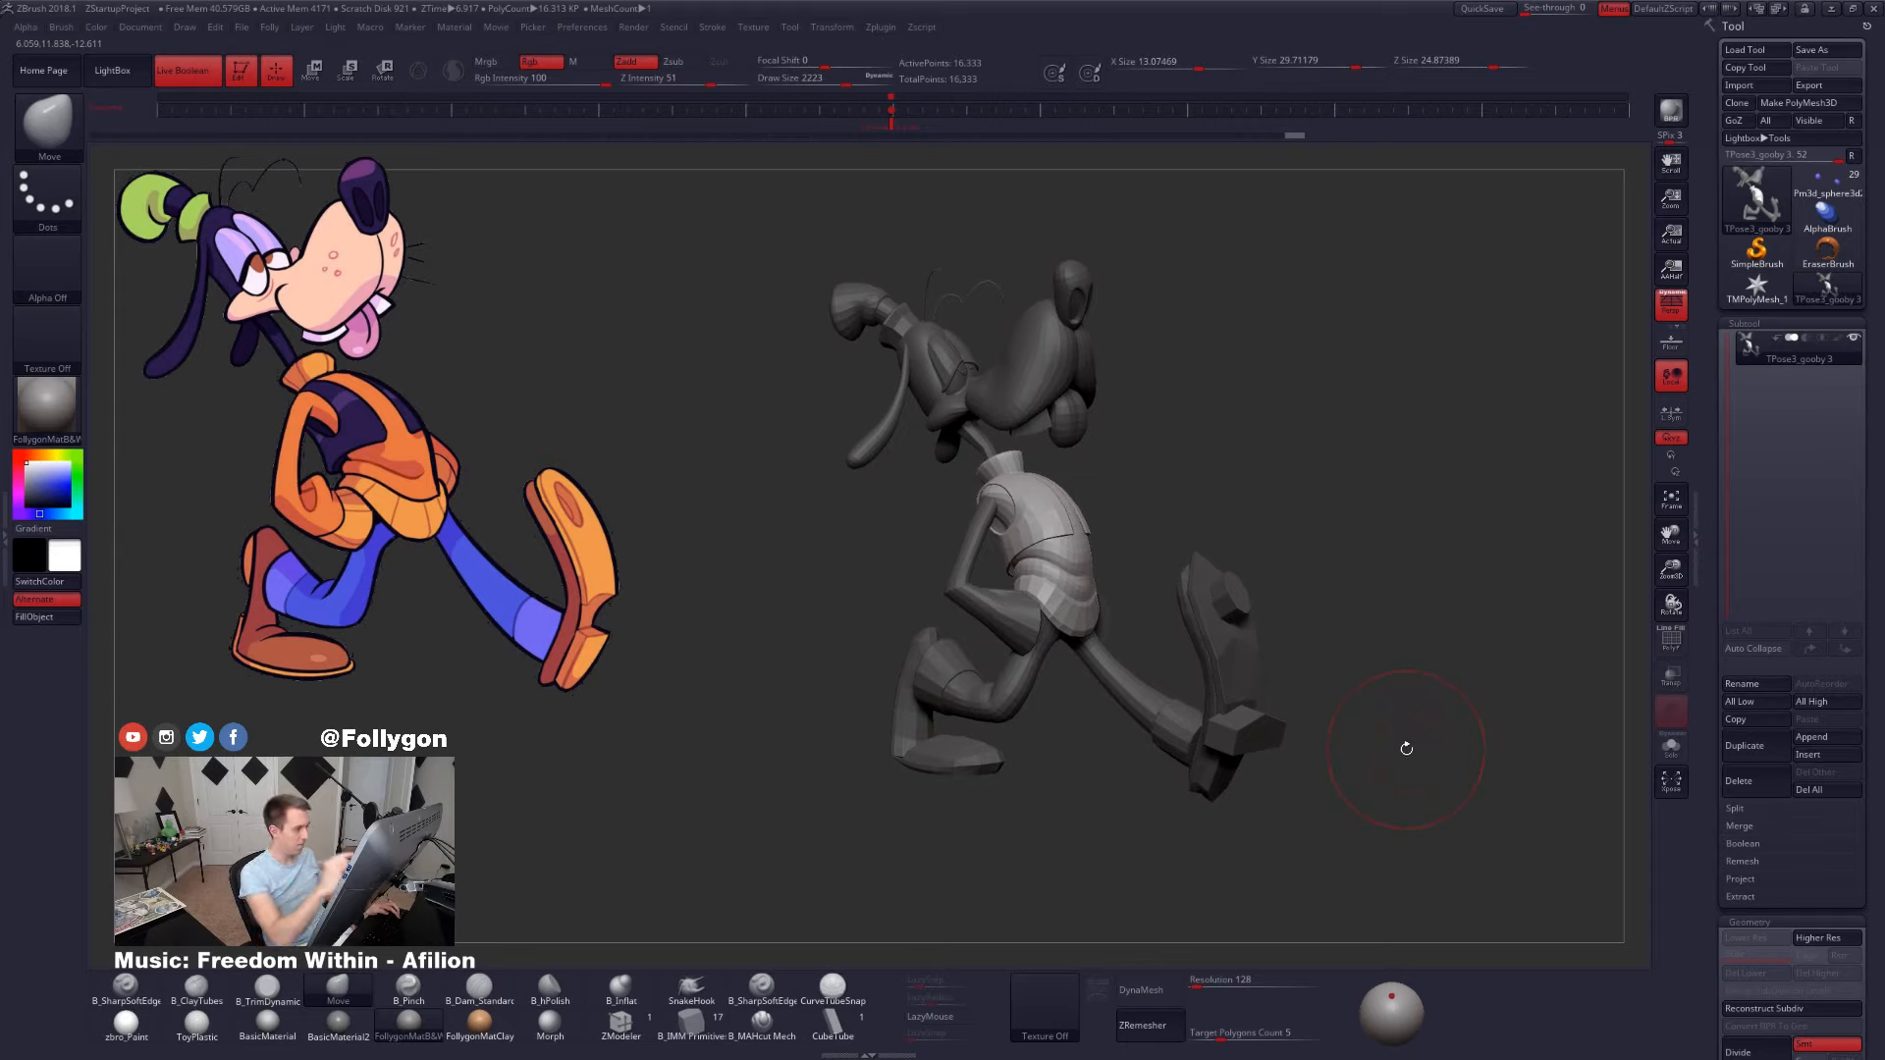
{"action": "right_click_drag", "start_coordinate": [1031, 526], "coordinate": [1073, 530]}
{"action": "right_click", "coordinate": [1073, 530]}
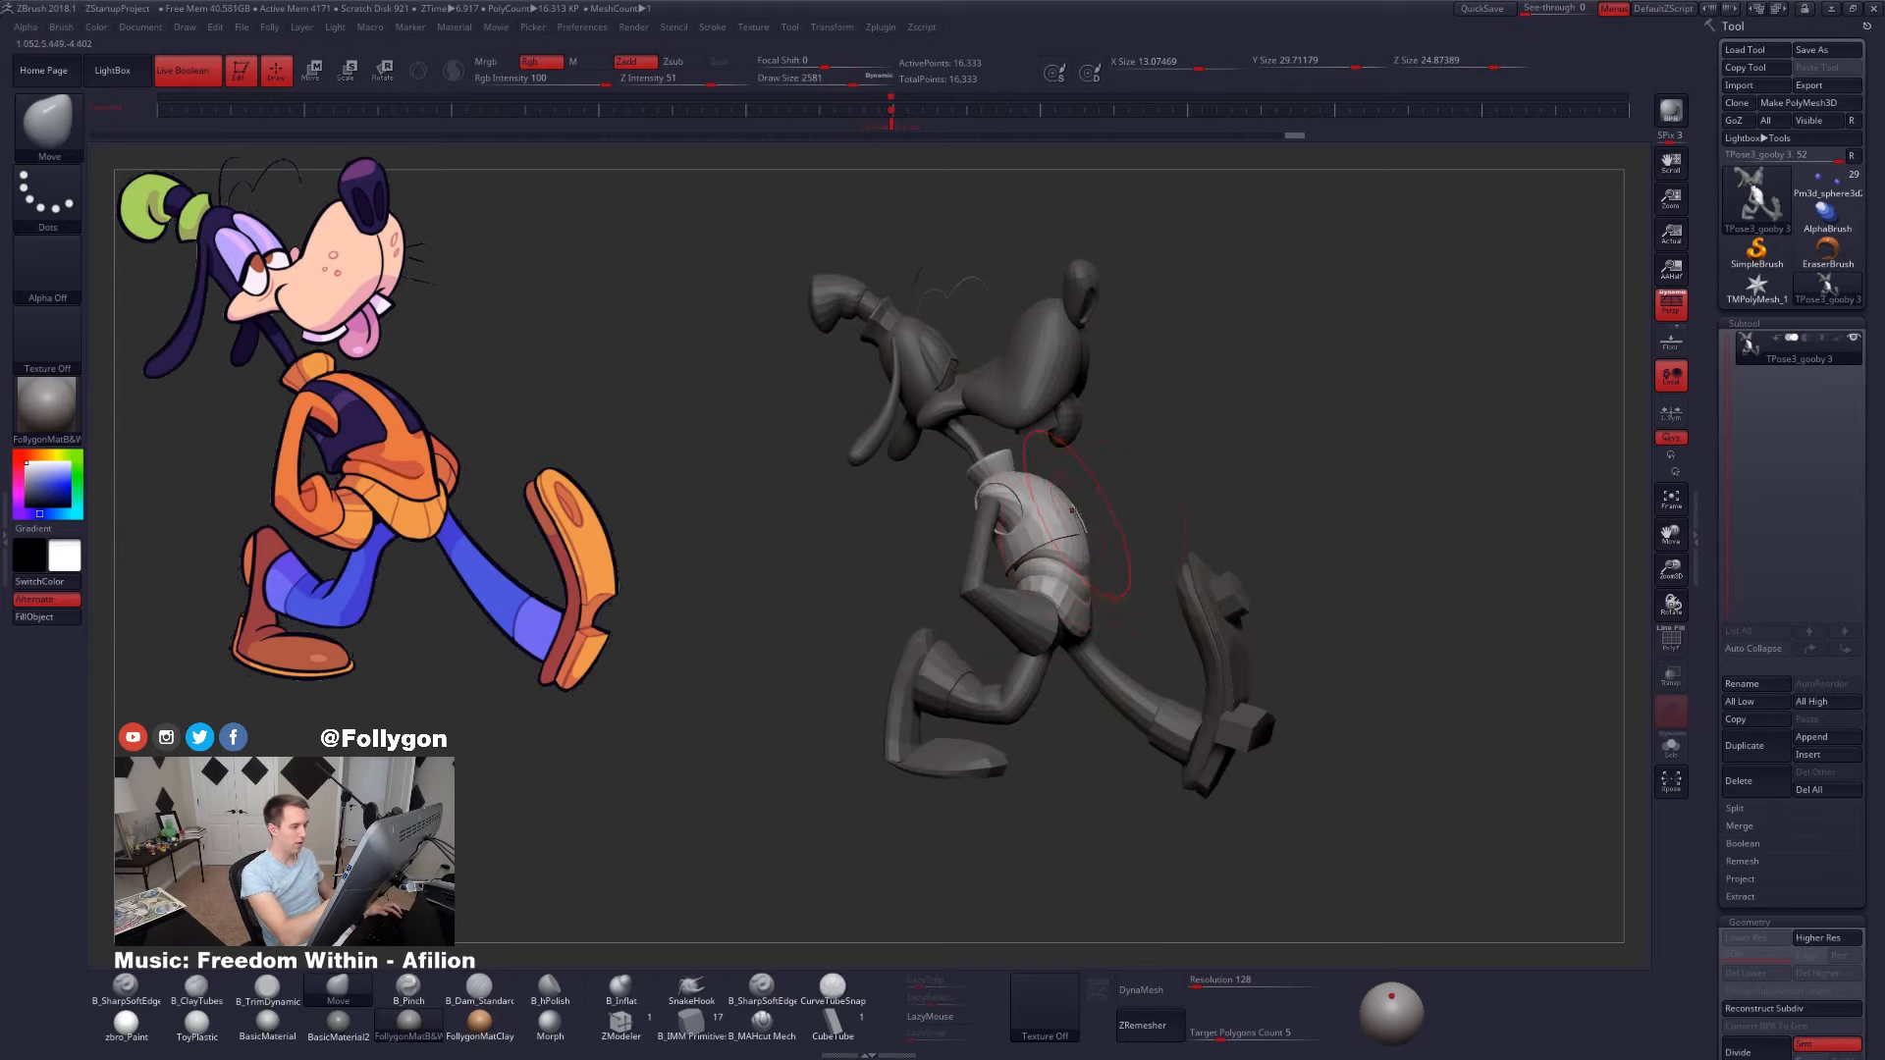
{"action": "right_click", "coordinate": [1073, 511]}
- With only the arms unmasked, nudge the upper arm at the shoulder into place with the Move brush
{"action": "mouse_move", "coordinate": [1084, 539]}
{"action": "right_mouse_down"}
{"action": "mouse_move", "coordinate": [1164, 714]}
{"action": "mouse_move", "coordinate": [1209, 570]}
{"action": "mouse_move", "coordinate": [1246, 531]}
{"action": "mouse_move", "coordinate": [1213, 535]}
{"action": "mouse_move", "coordinate": [1169, 457]}
{"action": "right_mouse_up"}
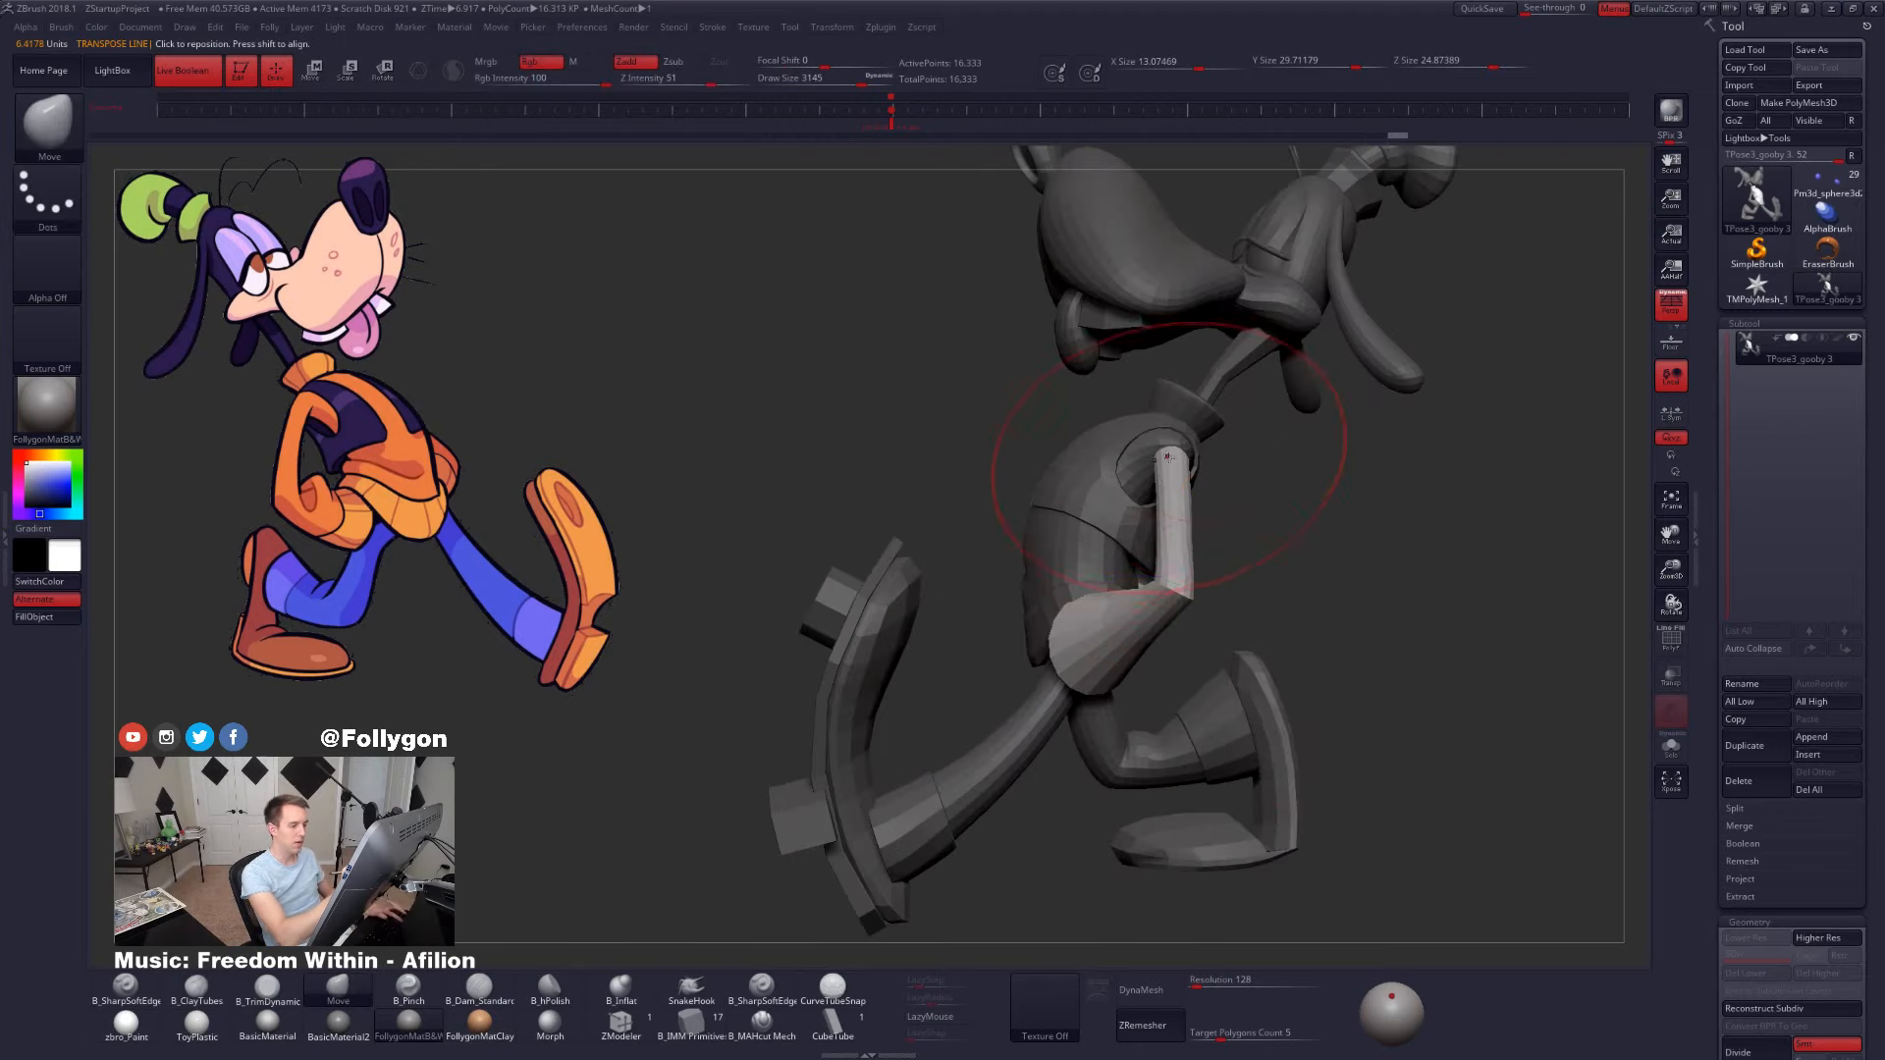
{"action": "key", "text": "space"}
{"action": "left_click_drag", "start_coordinate": [1168, 457], "coordinate": [1181, 449]}
{"action": "mouse_move", "coordinate": [1185, 445]}
{"action": "right_mouse_down"}
{"action": "mouse_move", "coordinate": [1253, 488]}
{"action": "mouse_move", "coordinate": [1242, 469]}
{"action": "mouse_move", "coordinate": [1277, 479]}
{"action": "right_mouse_up"}
{"action": "mouse_move", "coordinate": [1377, 781]}
{"action": "right_mouse_down"}
{"action": "mouse_move", "coordinate": [1291, 743]}
{"action": "mouse_move", "coordinate": [1236, 746]}
{"action": "right_mouse_up"}
{"action": "right_click_drag", "start_coordinate": [1355, 610], "coordinate": [1402, 650]}
- Raise the subdivision level and adjust the forearm against the hip with the Move brush
{"action": "key", "text": "d"}
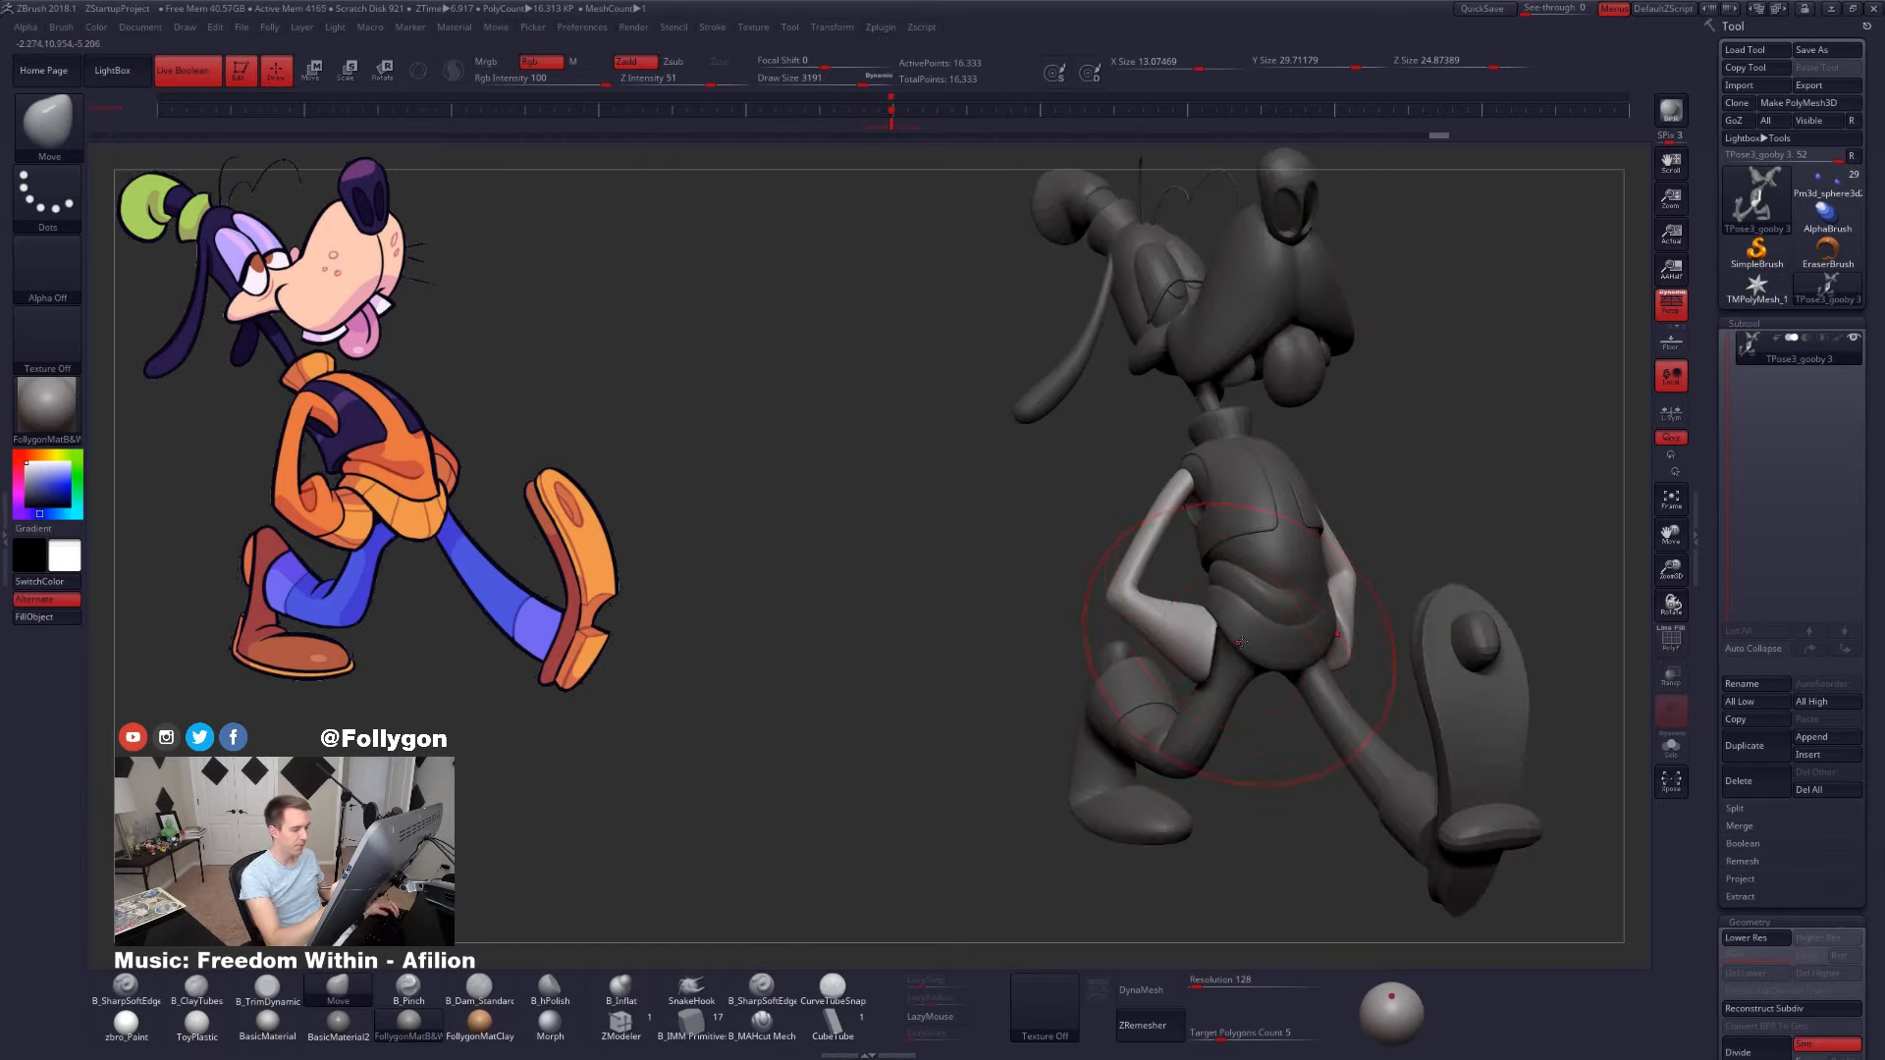
{"action": "key", "text": "space"}
{"action": "left_click_drag", "start_coordinate": [1252, 643], "coordinate": [1232, 643]}
{"action": "mouse_move", "coordinate": [1190, 690]}
{"action": "right_mouse_down"}
{"action": "mouse_move", "coordinate": [1217, 688]}
{"action": "mouse_move", "coordinate": [1214, 758]}
{"action": "right_mouse_up"}
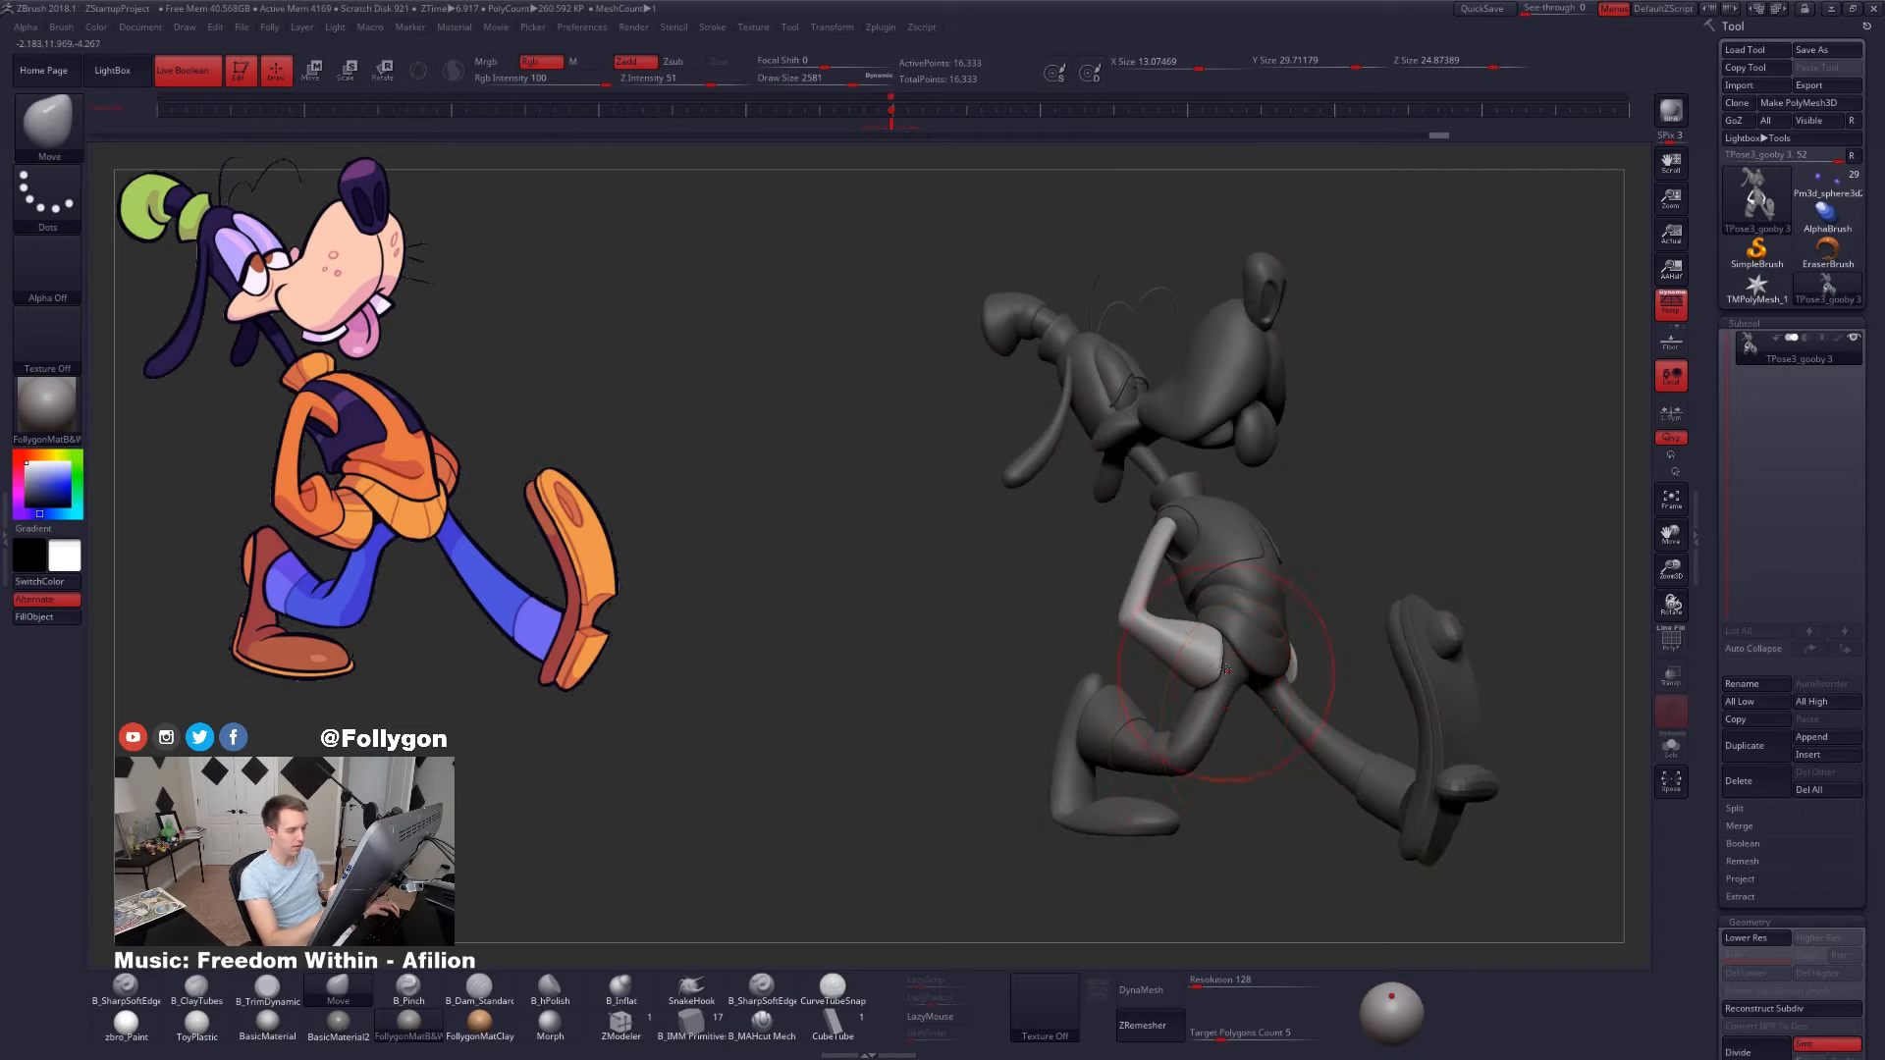
{"action": "mouse_move", "coordinate": [1226, 671]}
{"action": "right_mouse_down"}
{"action": "mouse_move", "coordinate": [1288, 789]}
{"action": "mouse_move", "coordinate": [1278, 638]}
{"action": "right_mouse_up"}
- At the lower subdivision level, combine the collar, vest, torso and hem into one polygroup and mask everything except them
{"action": "key", "text": "shift+d"}
{"action": "left_click", "coordinate": [1279, 633], "text": "ctrl+shift"}
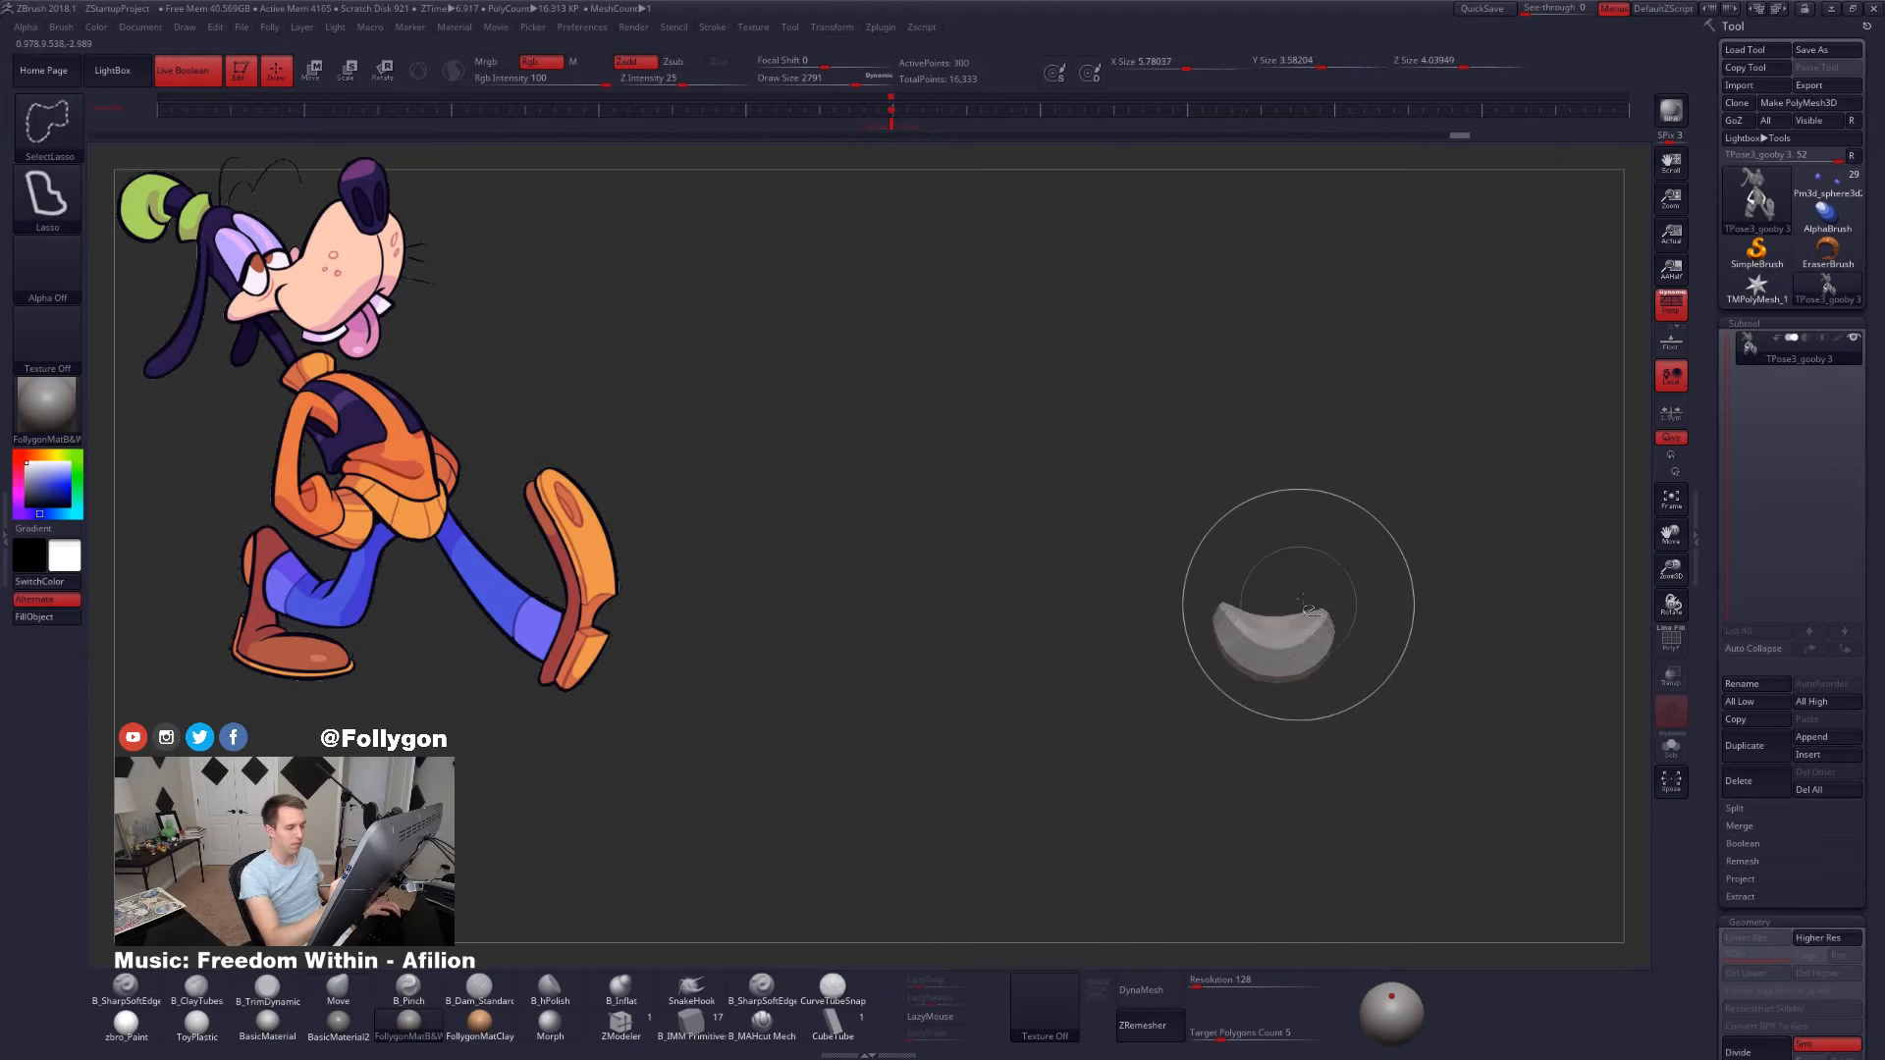
{"action": "left_click", "coordinate": [1276, 619], "text": "ctrl+shift"}
{"action": "left_click", "coordinate": [1288, 578], "text": "ctrl+shift"}
{"action": "left_click", "coordinate": [1308, 552], "text": "ctrl+shift"}
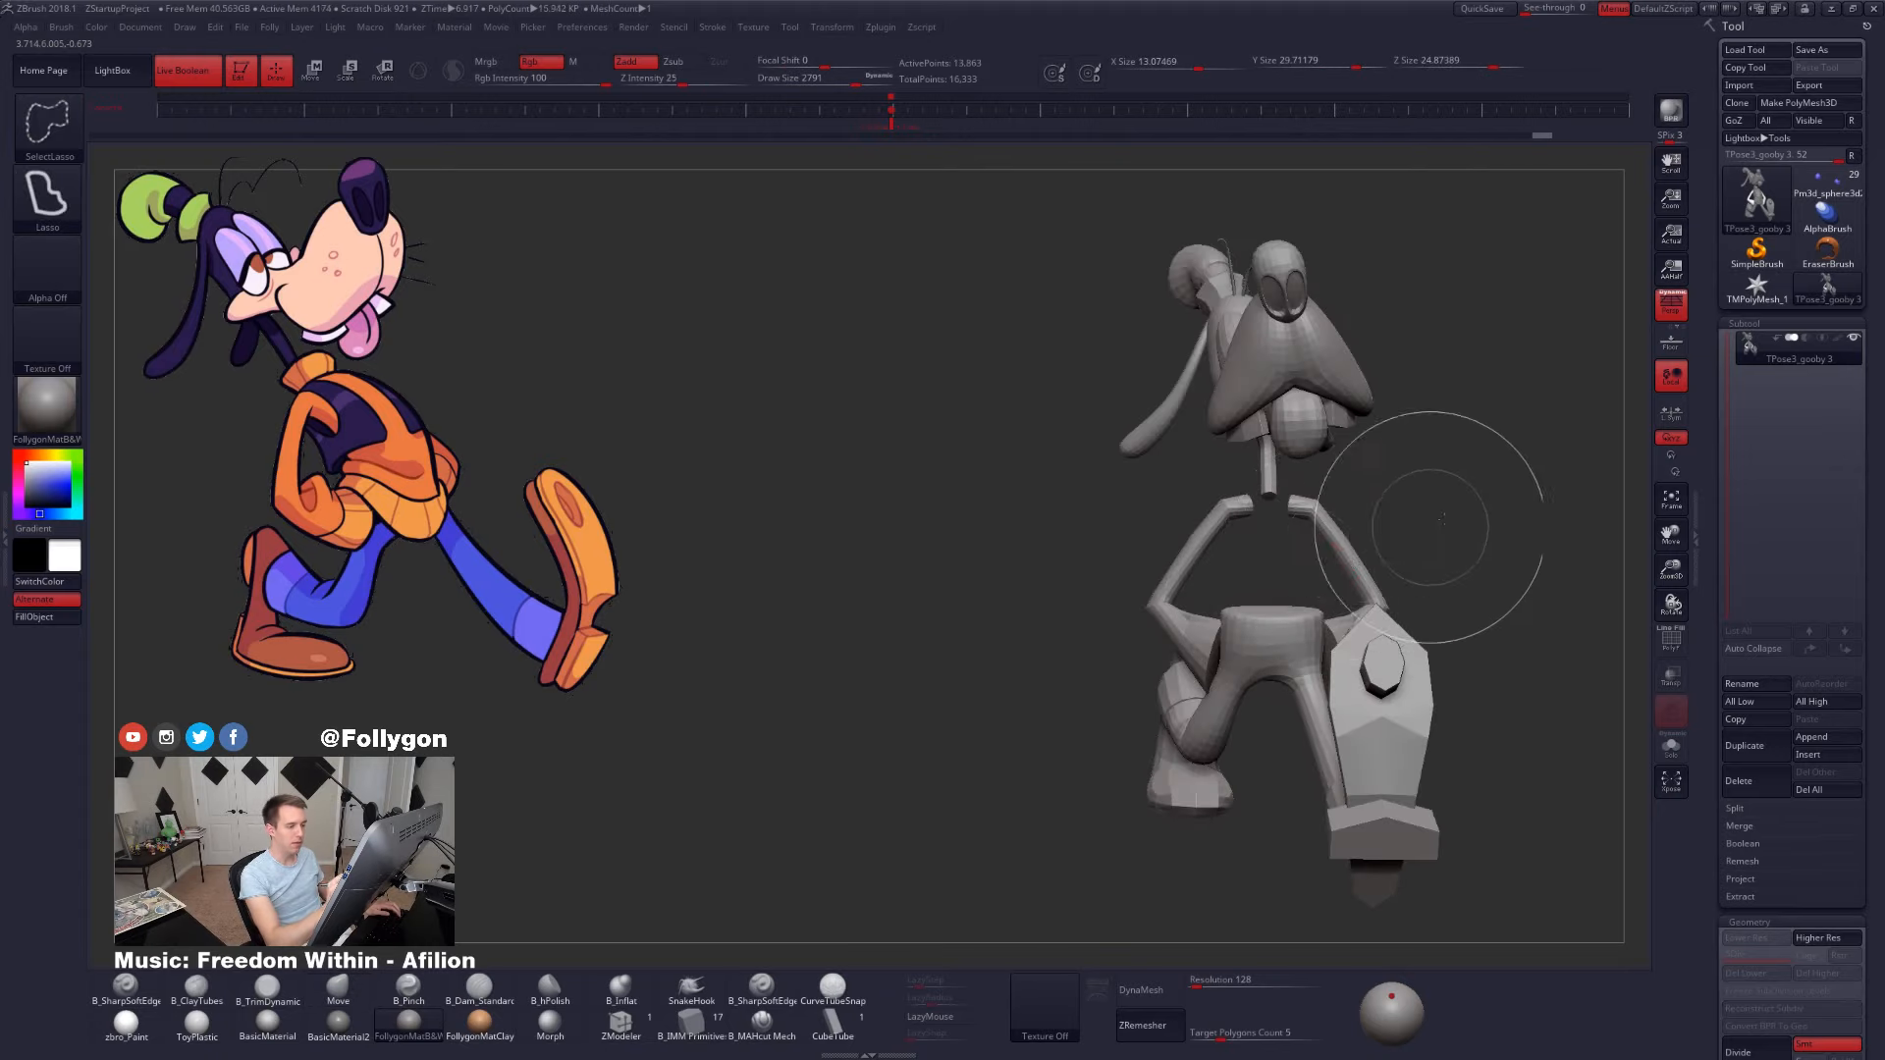
{"action": "left_click_drag", "start_coordinate": [1430, 527], "coordinate": [1441, 533], "text": "ctrl+shift"}
{"action": "key", "text": "shift+f"}
{"action": "key", "text": "ctrl+w"}
{"action": "left_click", "coordinate": [1483, 706], "text": "ctrl+shift"}
{"action": "key", "text": "shift+f"}
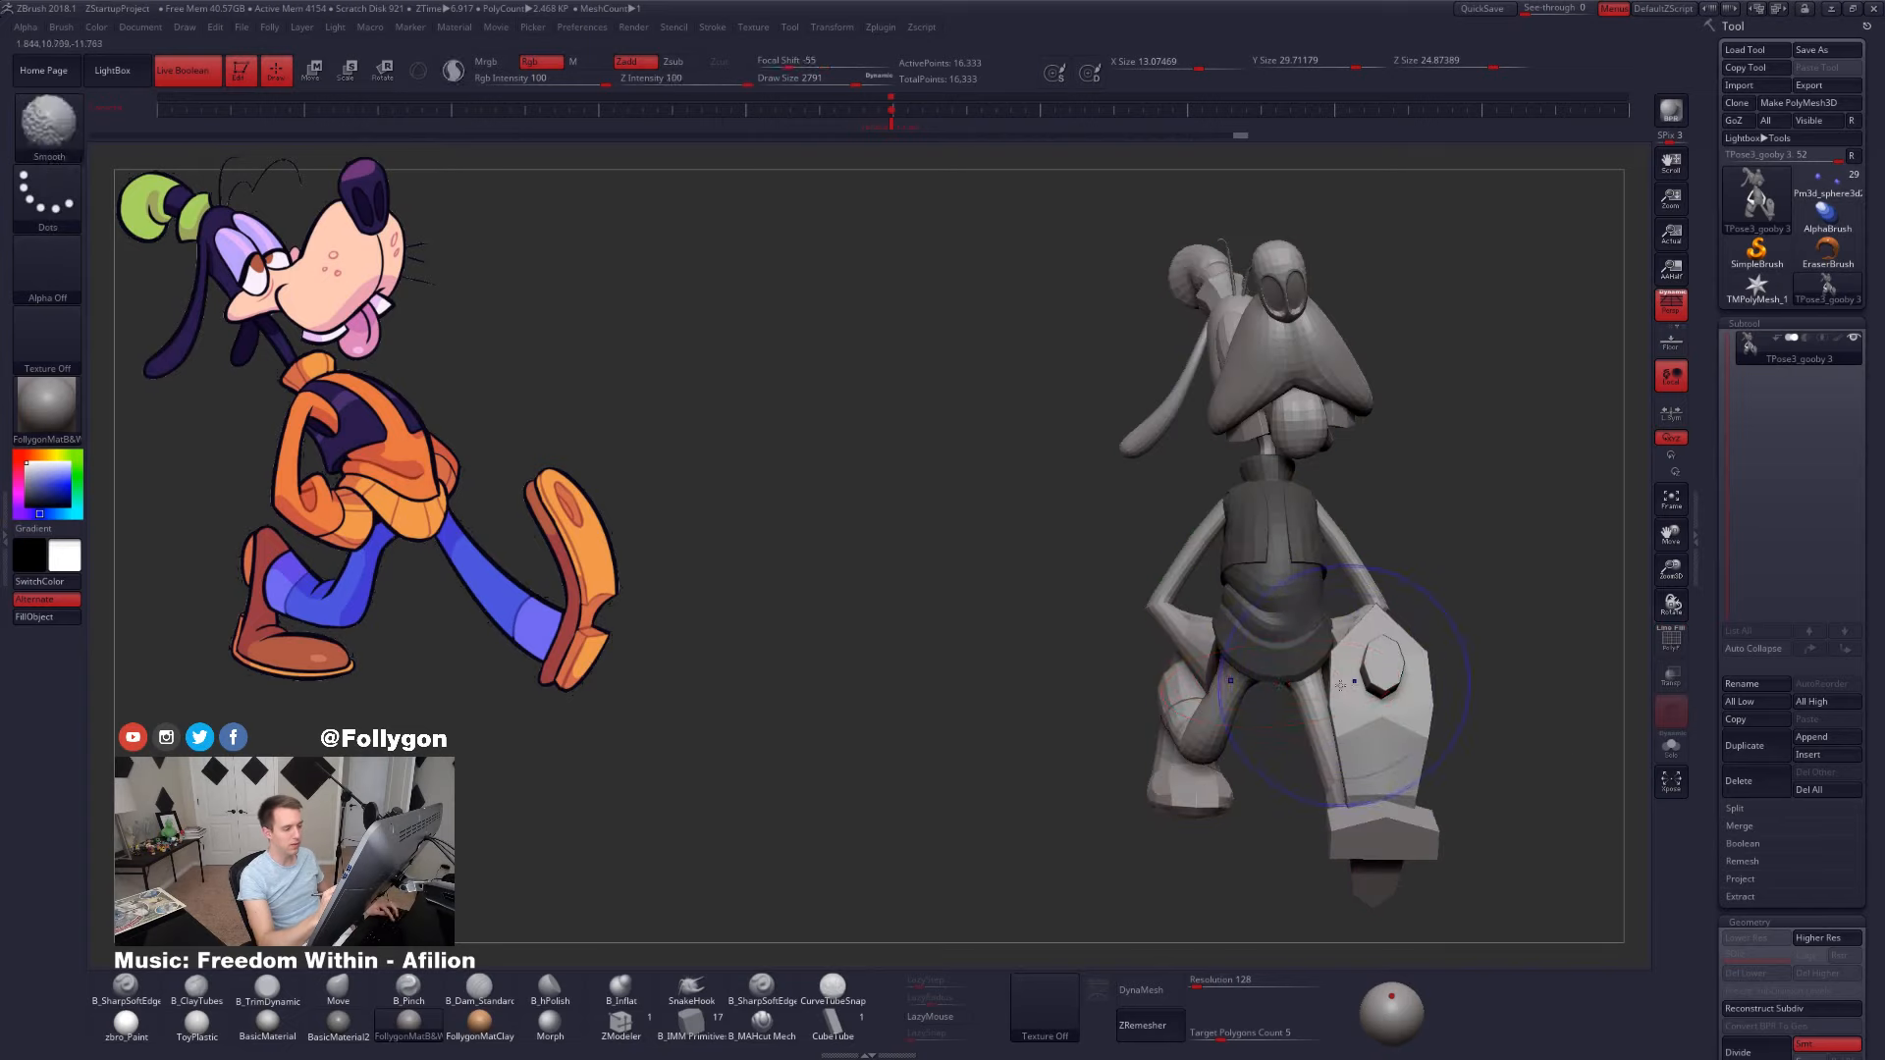
{"action": "key", "text": "ctrl+i"}
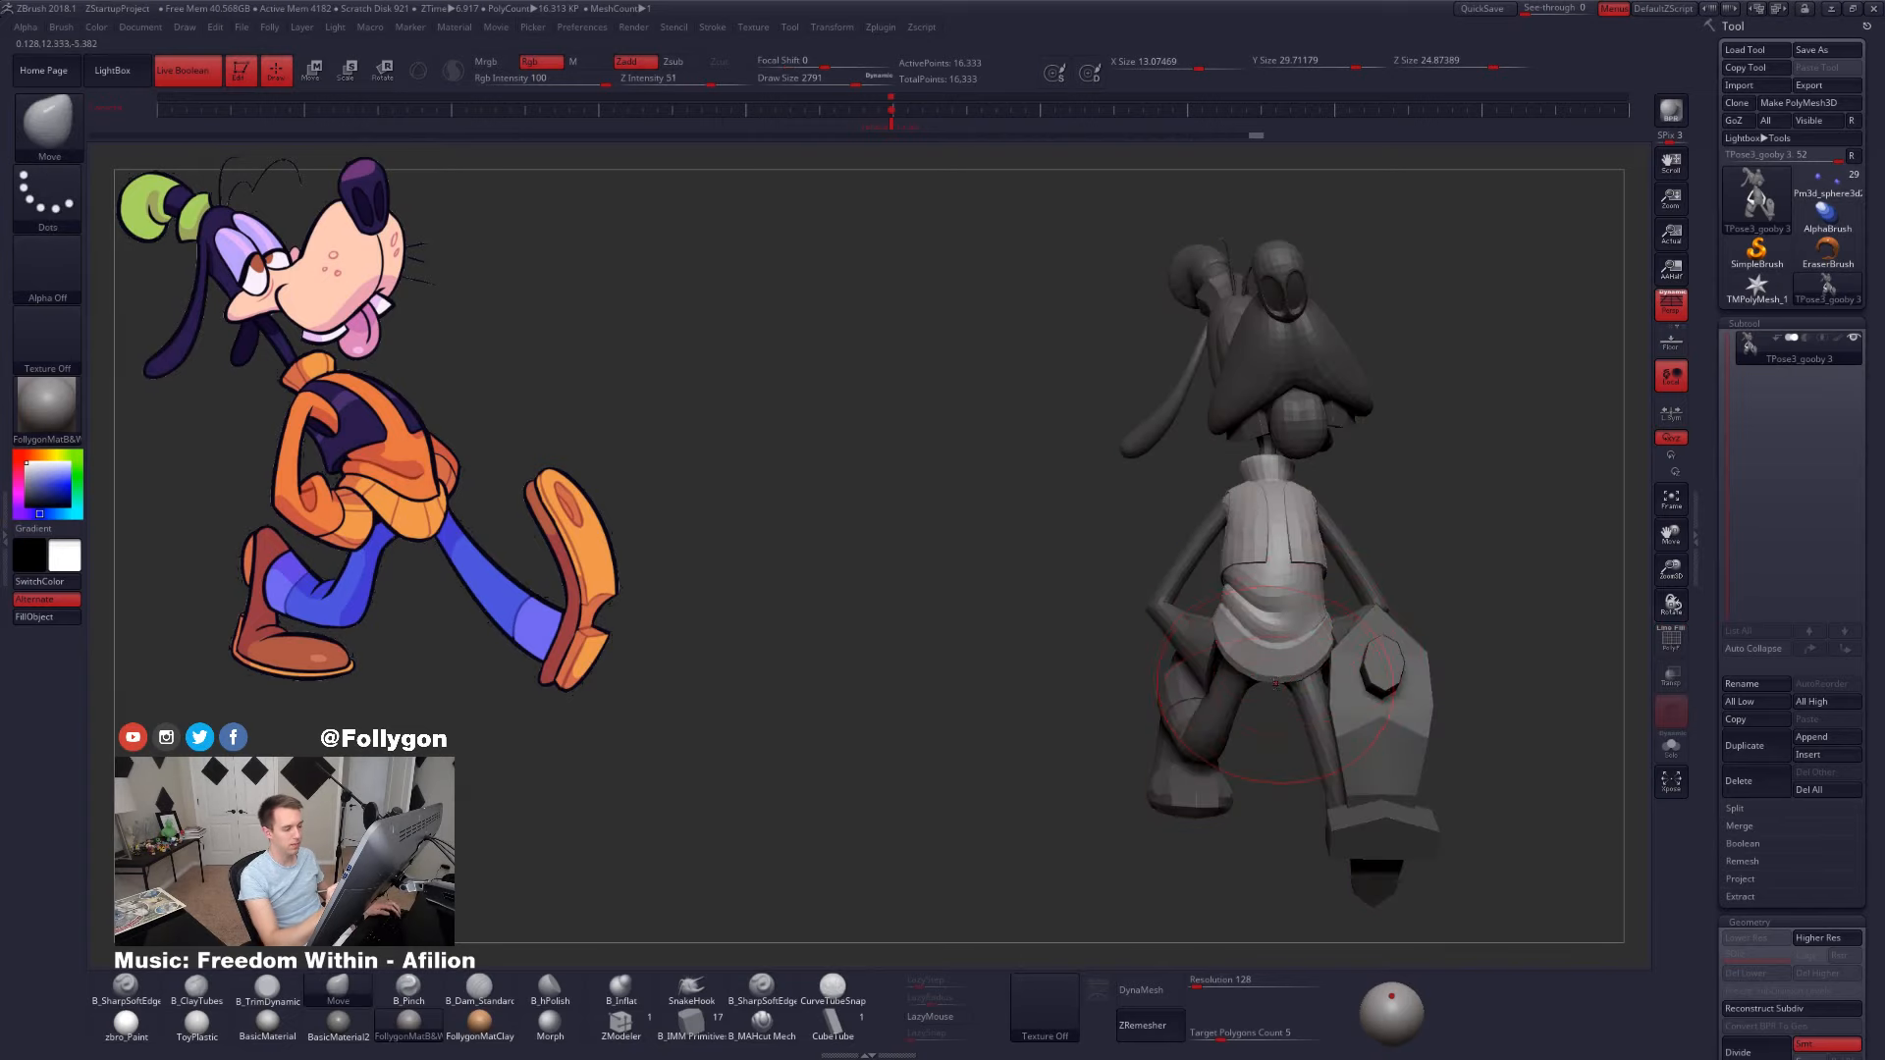
- Adjust the unmasked torso and hem from front and back with the Move brush, reducing its size to about 1963 and 1429
{"action": "key", "text": "space"}
{"action": "right_click_drag", "start_coordinate": [1268, 692], "coordinate": [1277, 683]}
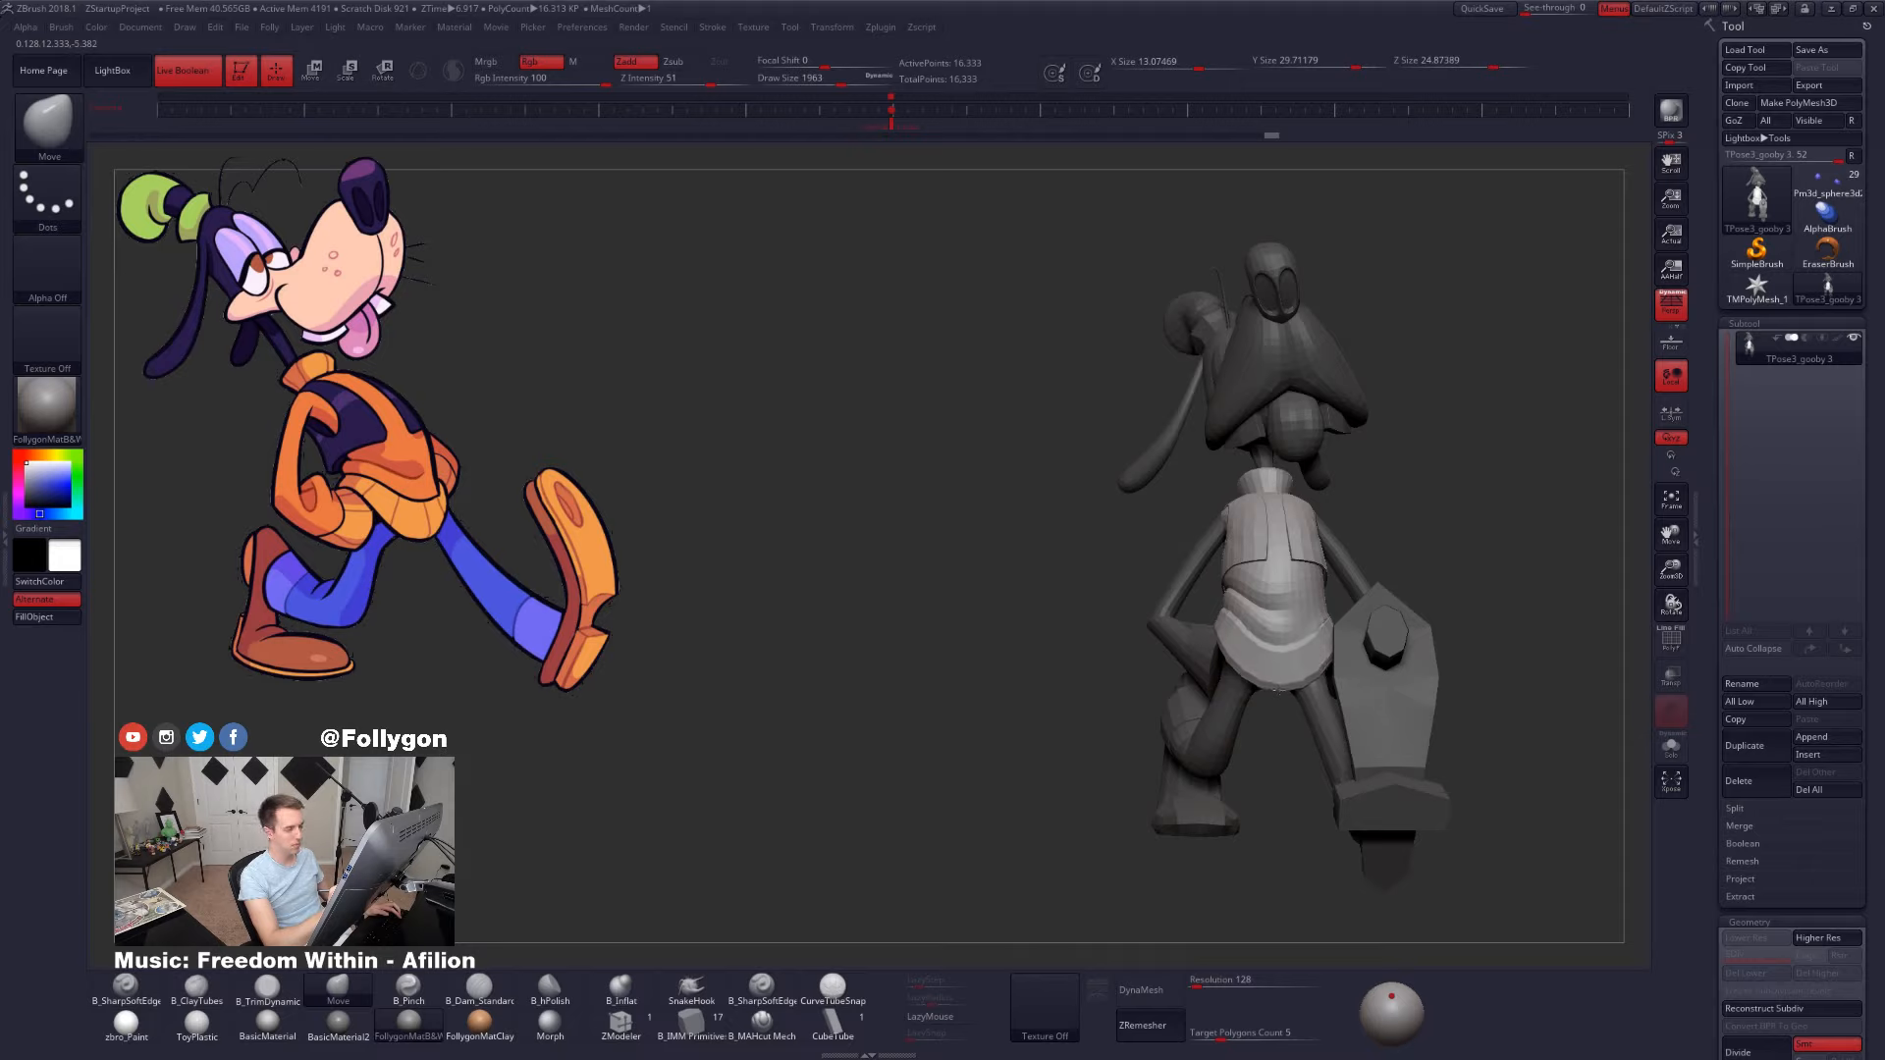
{"action": "mouse_move", "coordinate": [1276, 688]}
{"action": "right_mouse_down"}
{"action": "mouse_move", "coordinate": [1198, 692]}
{"action": "mouse_move", "coordinate": [1320, 676]}
{"action": "mouse_move", "coordinate": [1298, 682]}
{"action": "right_mouse_up"}
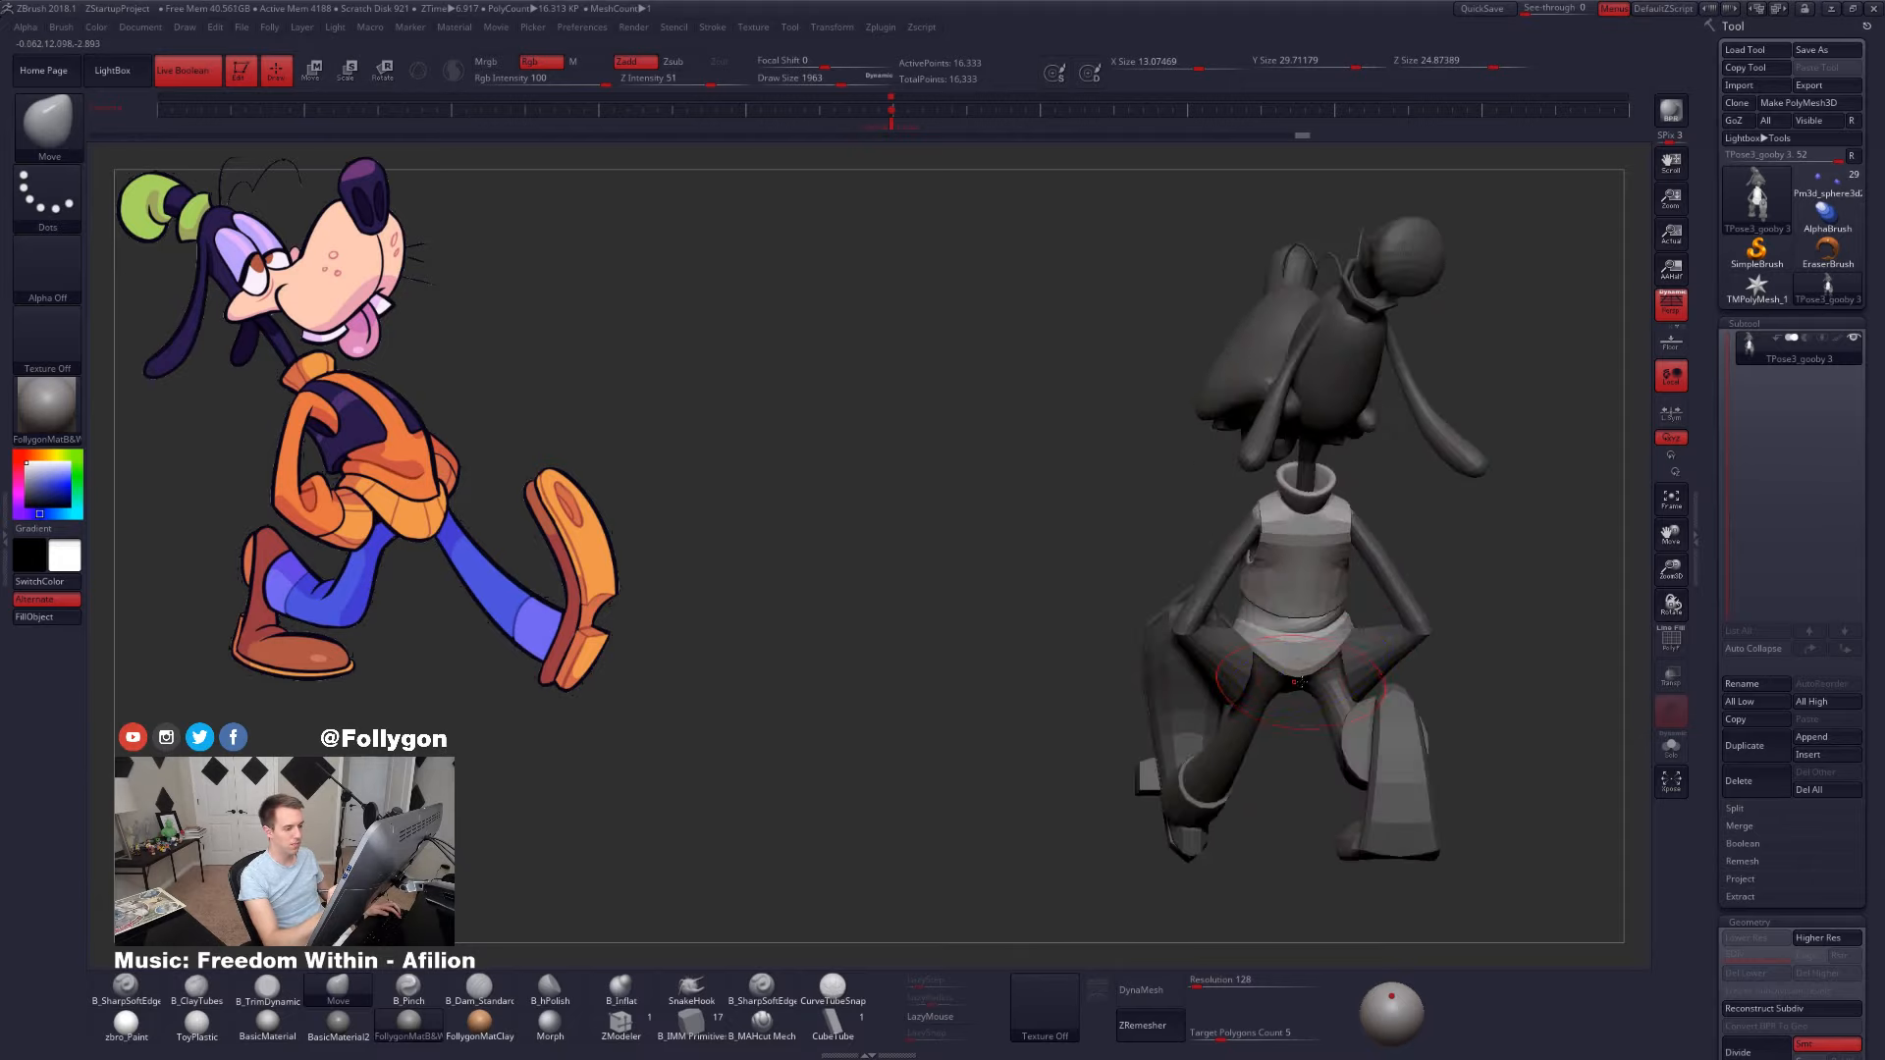
{"action": "key", "text": "space"}
{"action": "left_click_drag", "start_coordinate": [1303, 675], "coordinate": [1298, 672]}
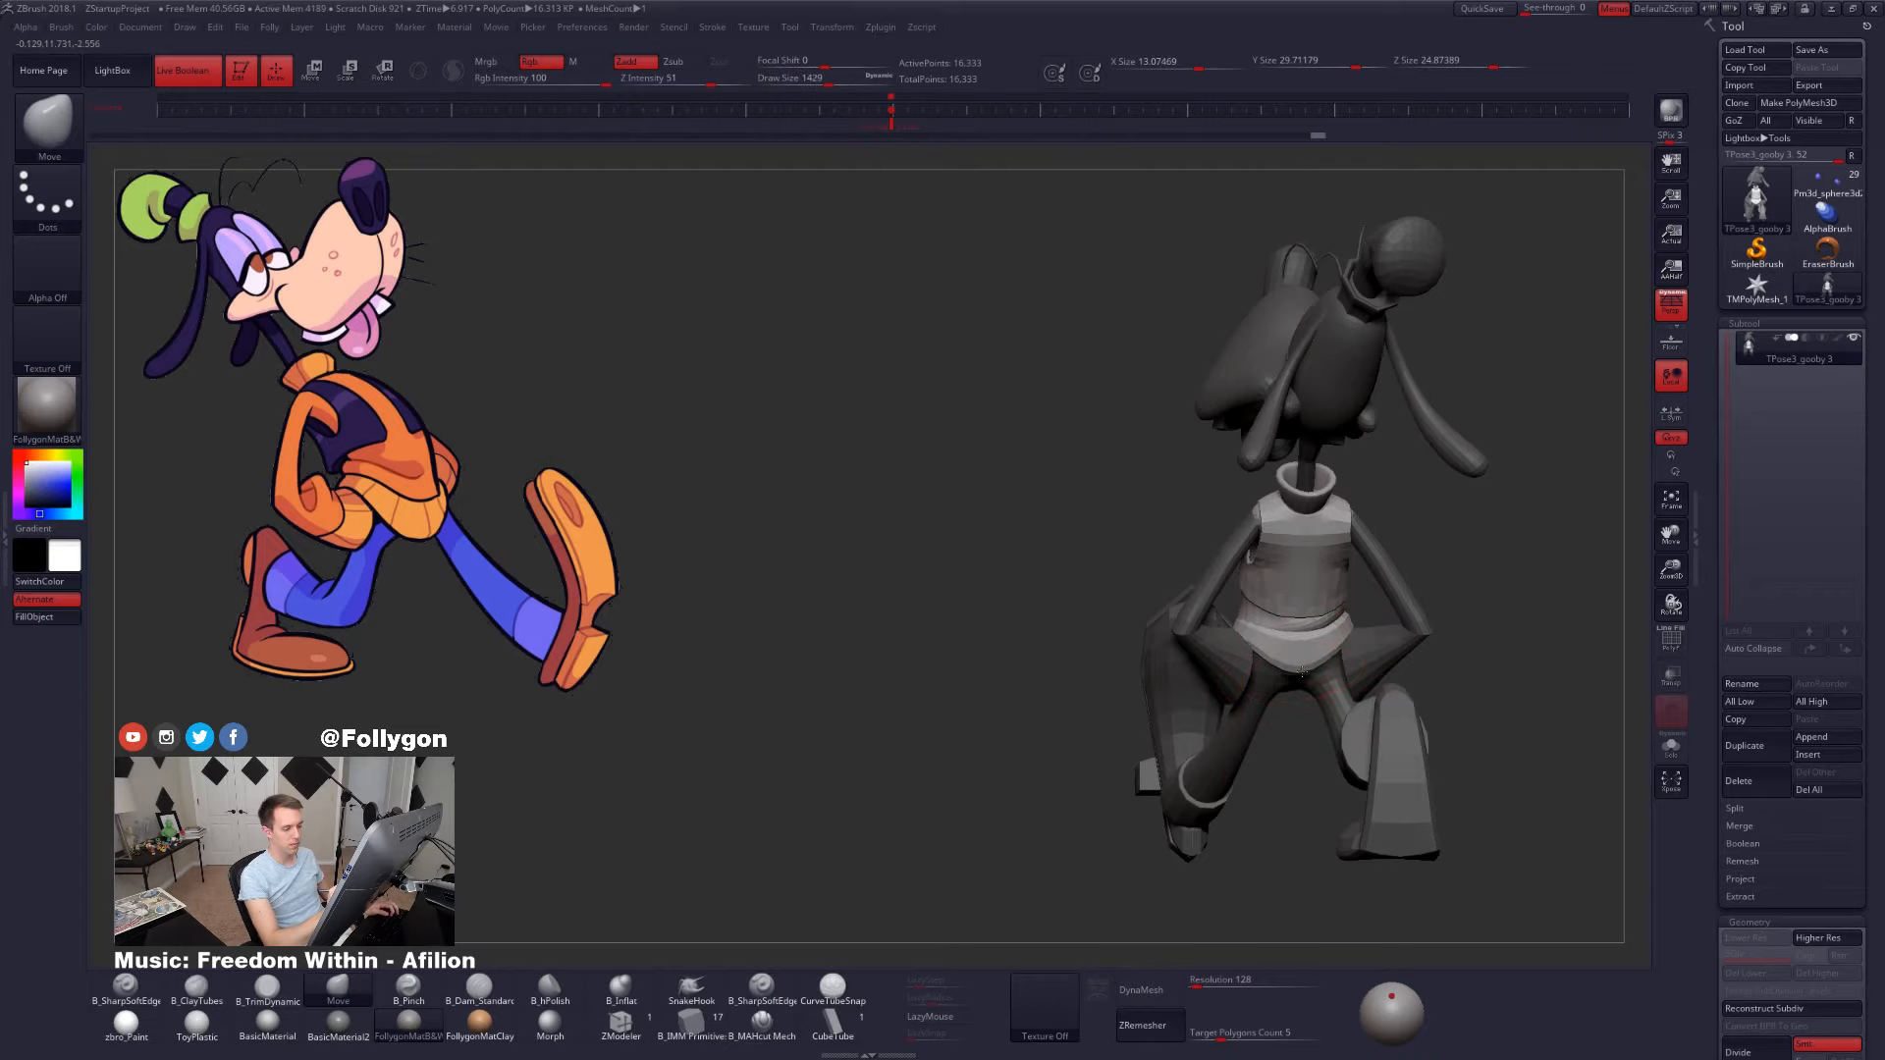
{"action": "right_click_drag", "start_coordinate": [1302, 665], "coordinate": [1491, 746]}
{"action": "mouse_move", "coordinate": [1491, 746]}
{"action": "left_mouse_down"}
{"action": "mouse_move", "coordinate": [1431, 762]}
{"action": "mouse_move", "coordinate": [1474, 748]}
{"action": "left_mouse_up"}
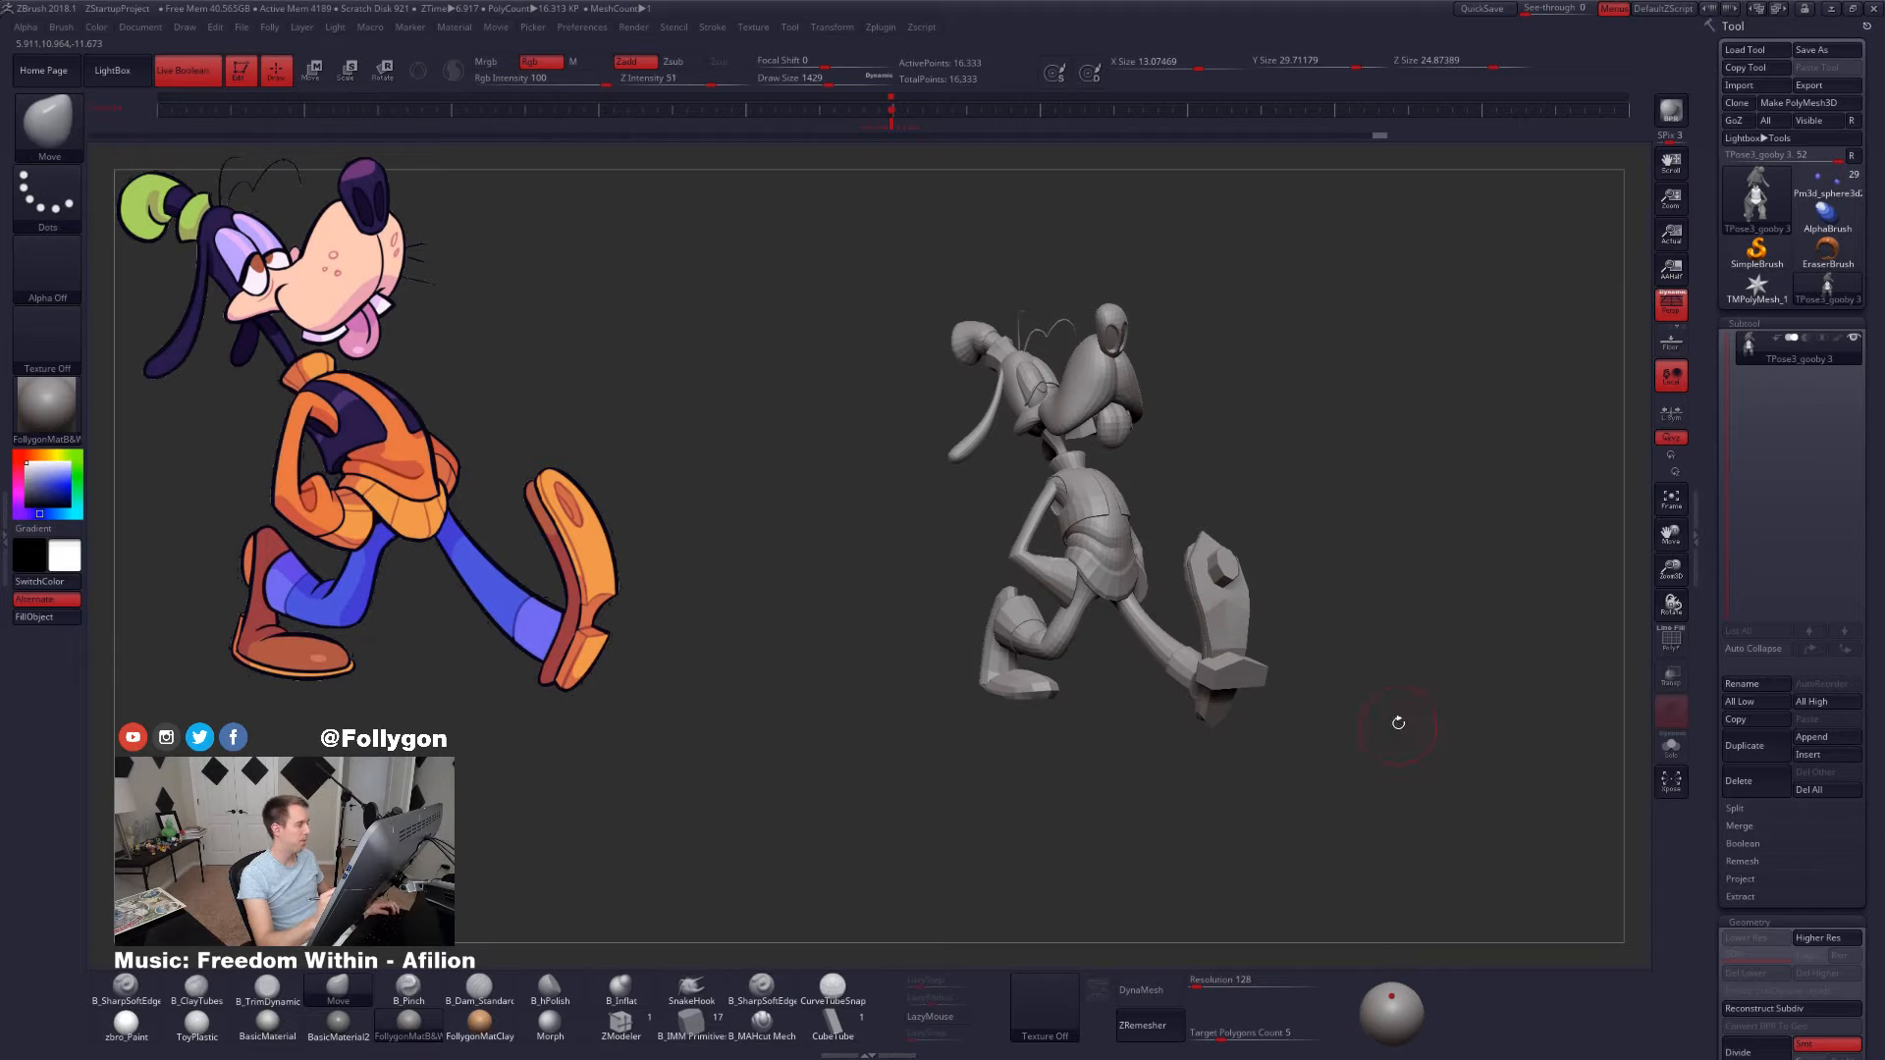
- Restore the cleared mask around the torso and place a level Transpose Scale line across the chest
{"action": "left_click_drag", "start_coordinate": [1404, 703], "coordinate": [1365, 775], "text": "alt"}
{"action": "left_click_drag", "start_coordinate": [1223, 487], "coordinate": [1232, 493]}
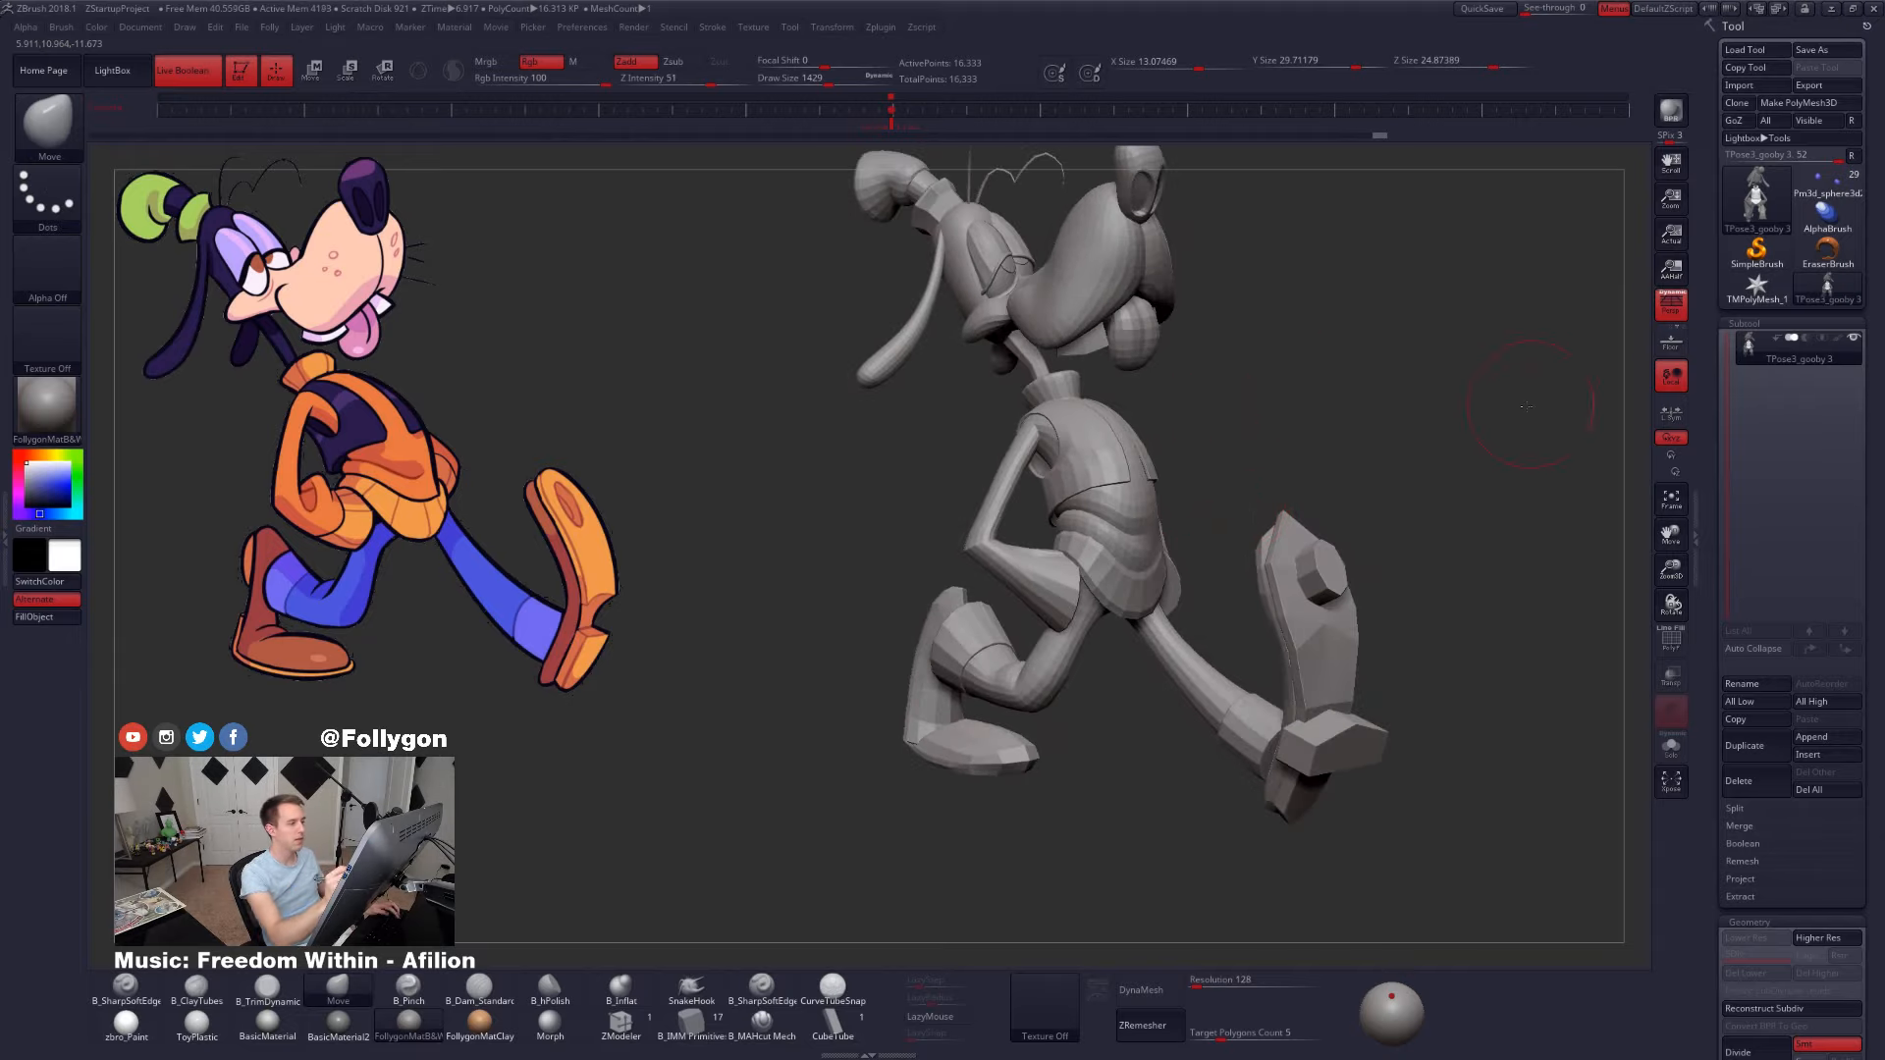
{"action": "left_click_drag", "start_coordinate": [1242, 423], "coordinate": [1483, 535]}
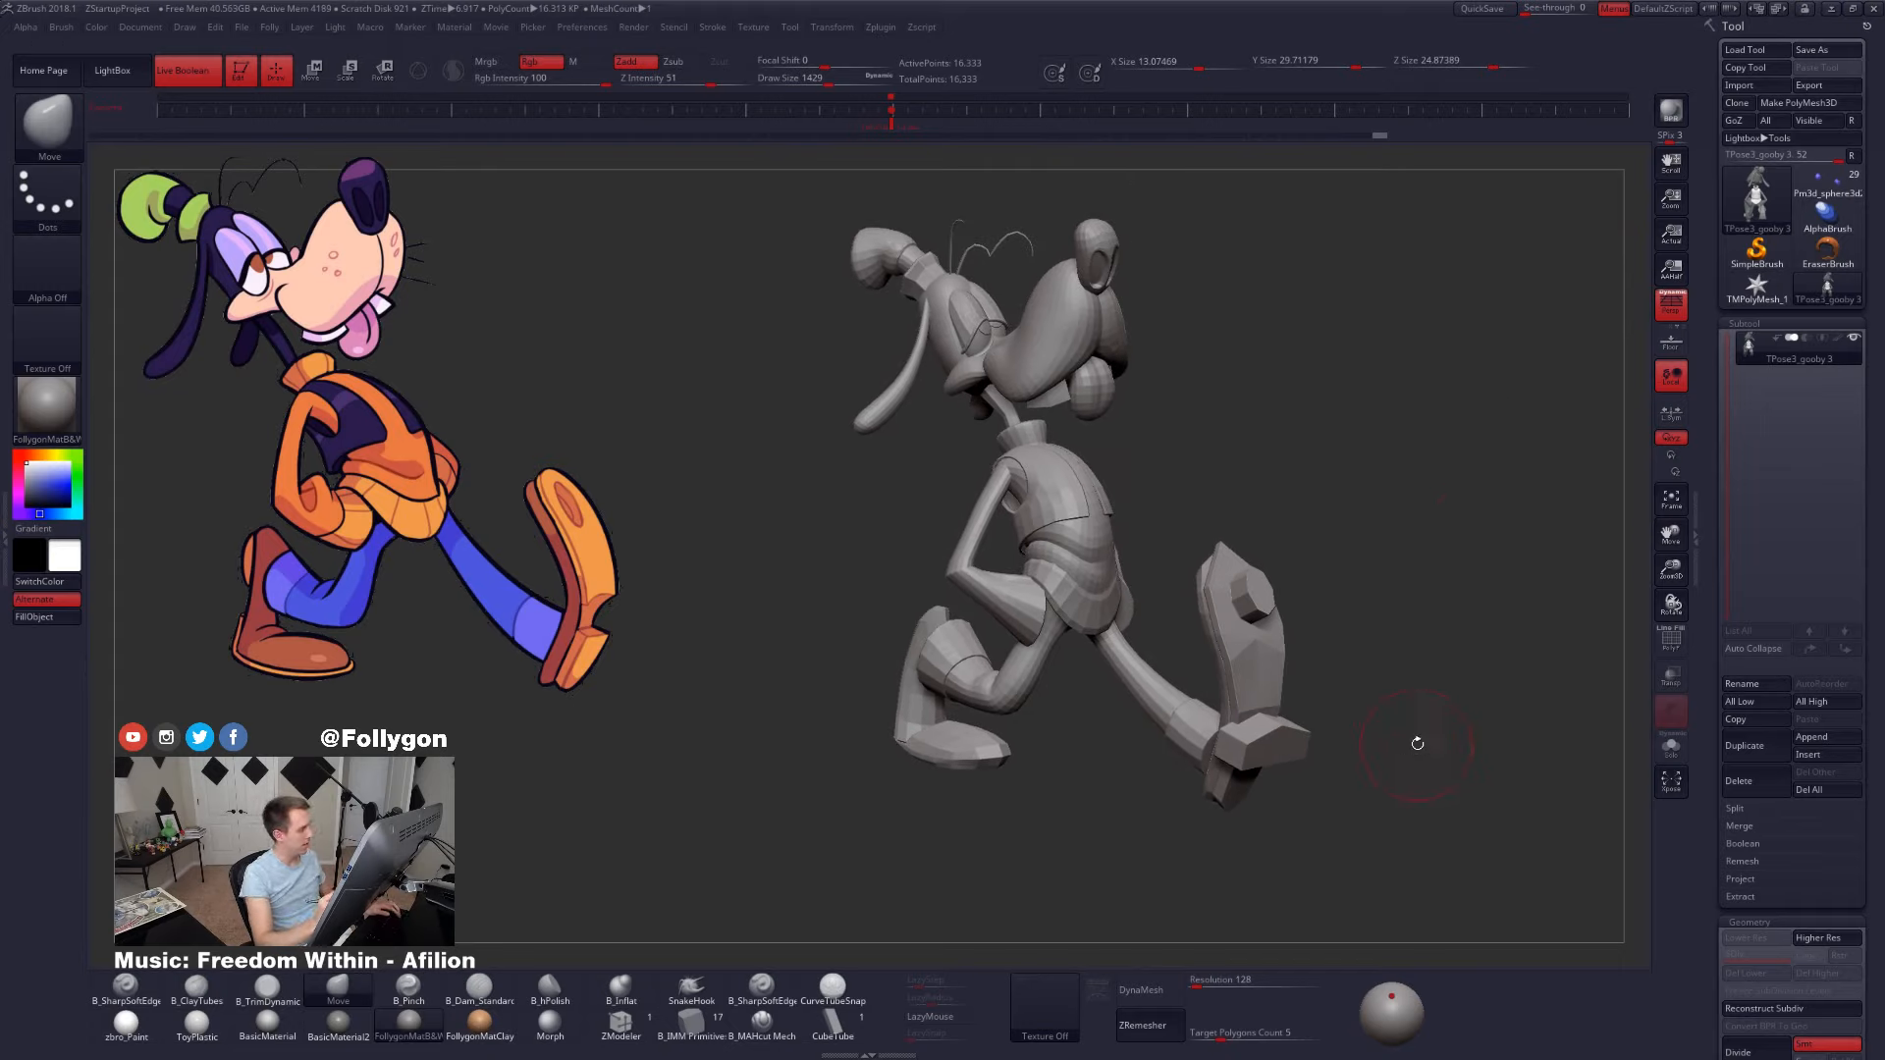
{"action": "left_click_drag", "start_coordinate": [1418, 743], "coordinate": [1416, 763]}
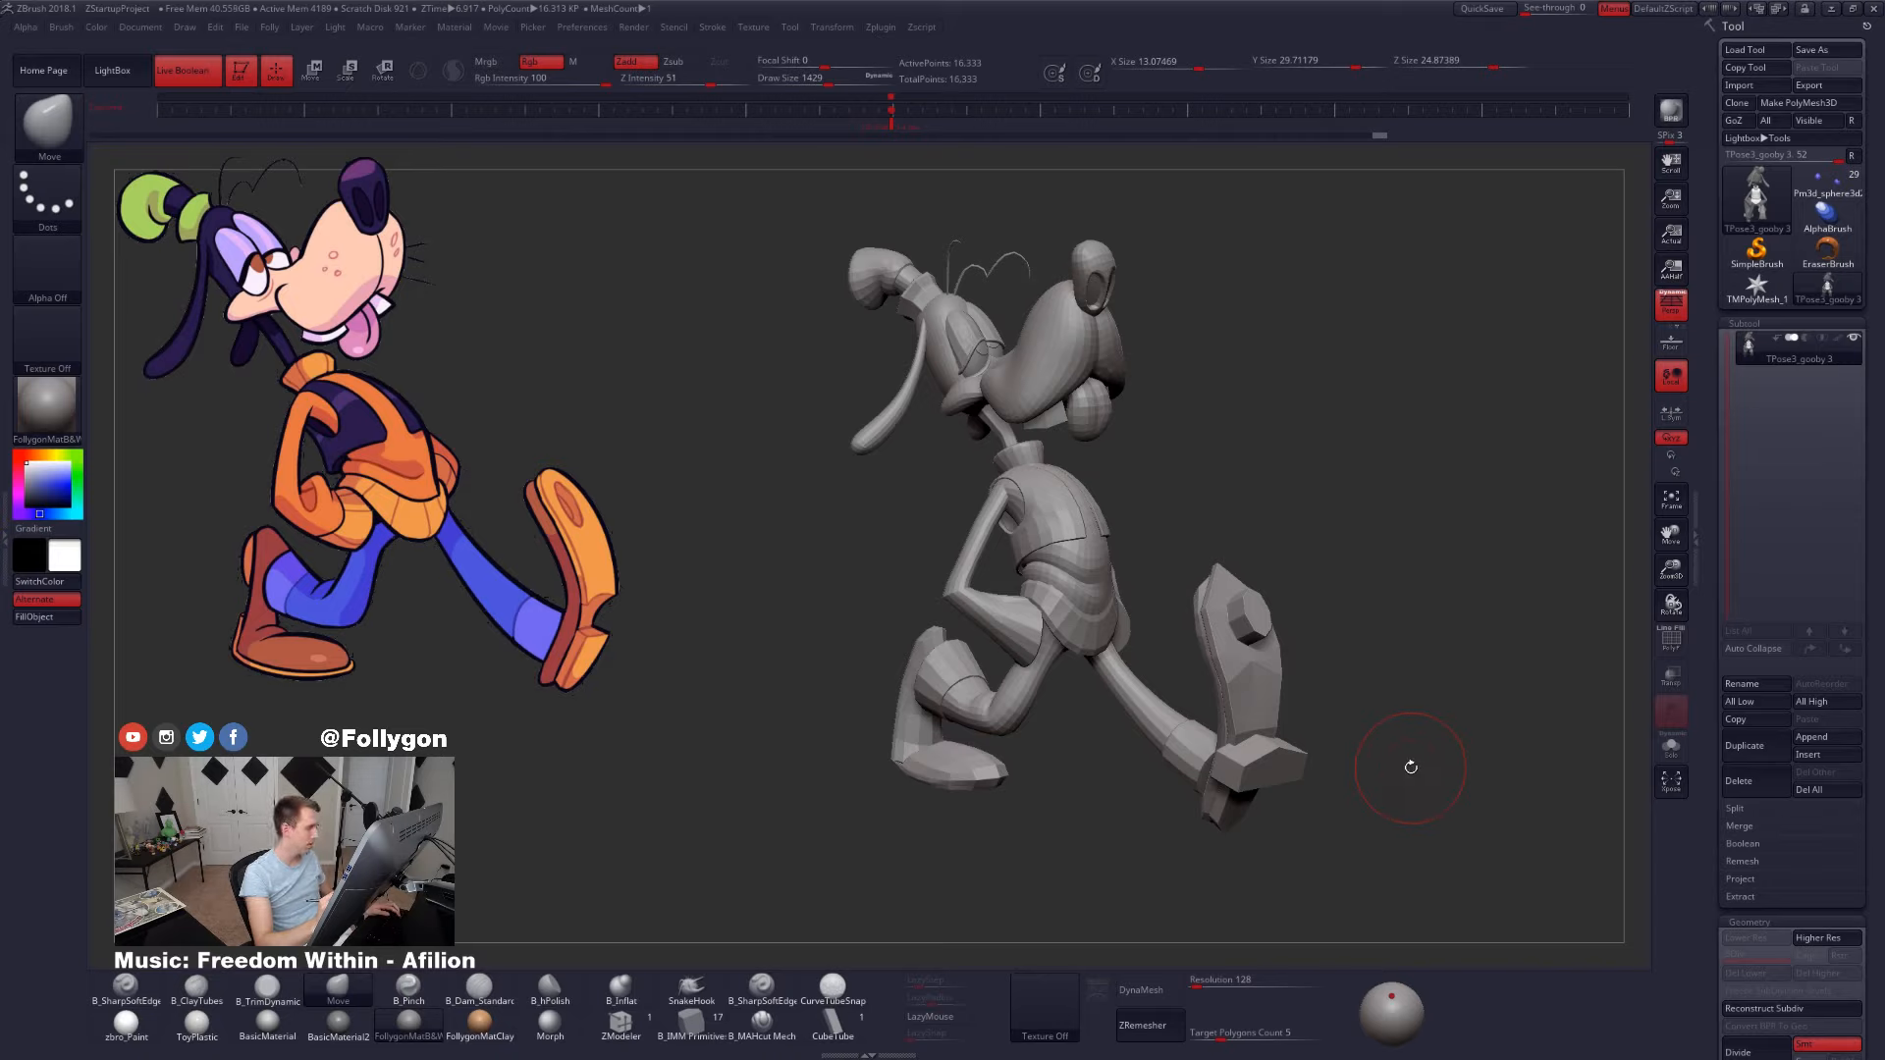
{"action": "key", "text": "ctrl+z"}
{"action": "key", "text": "e"}
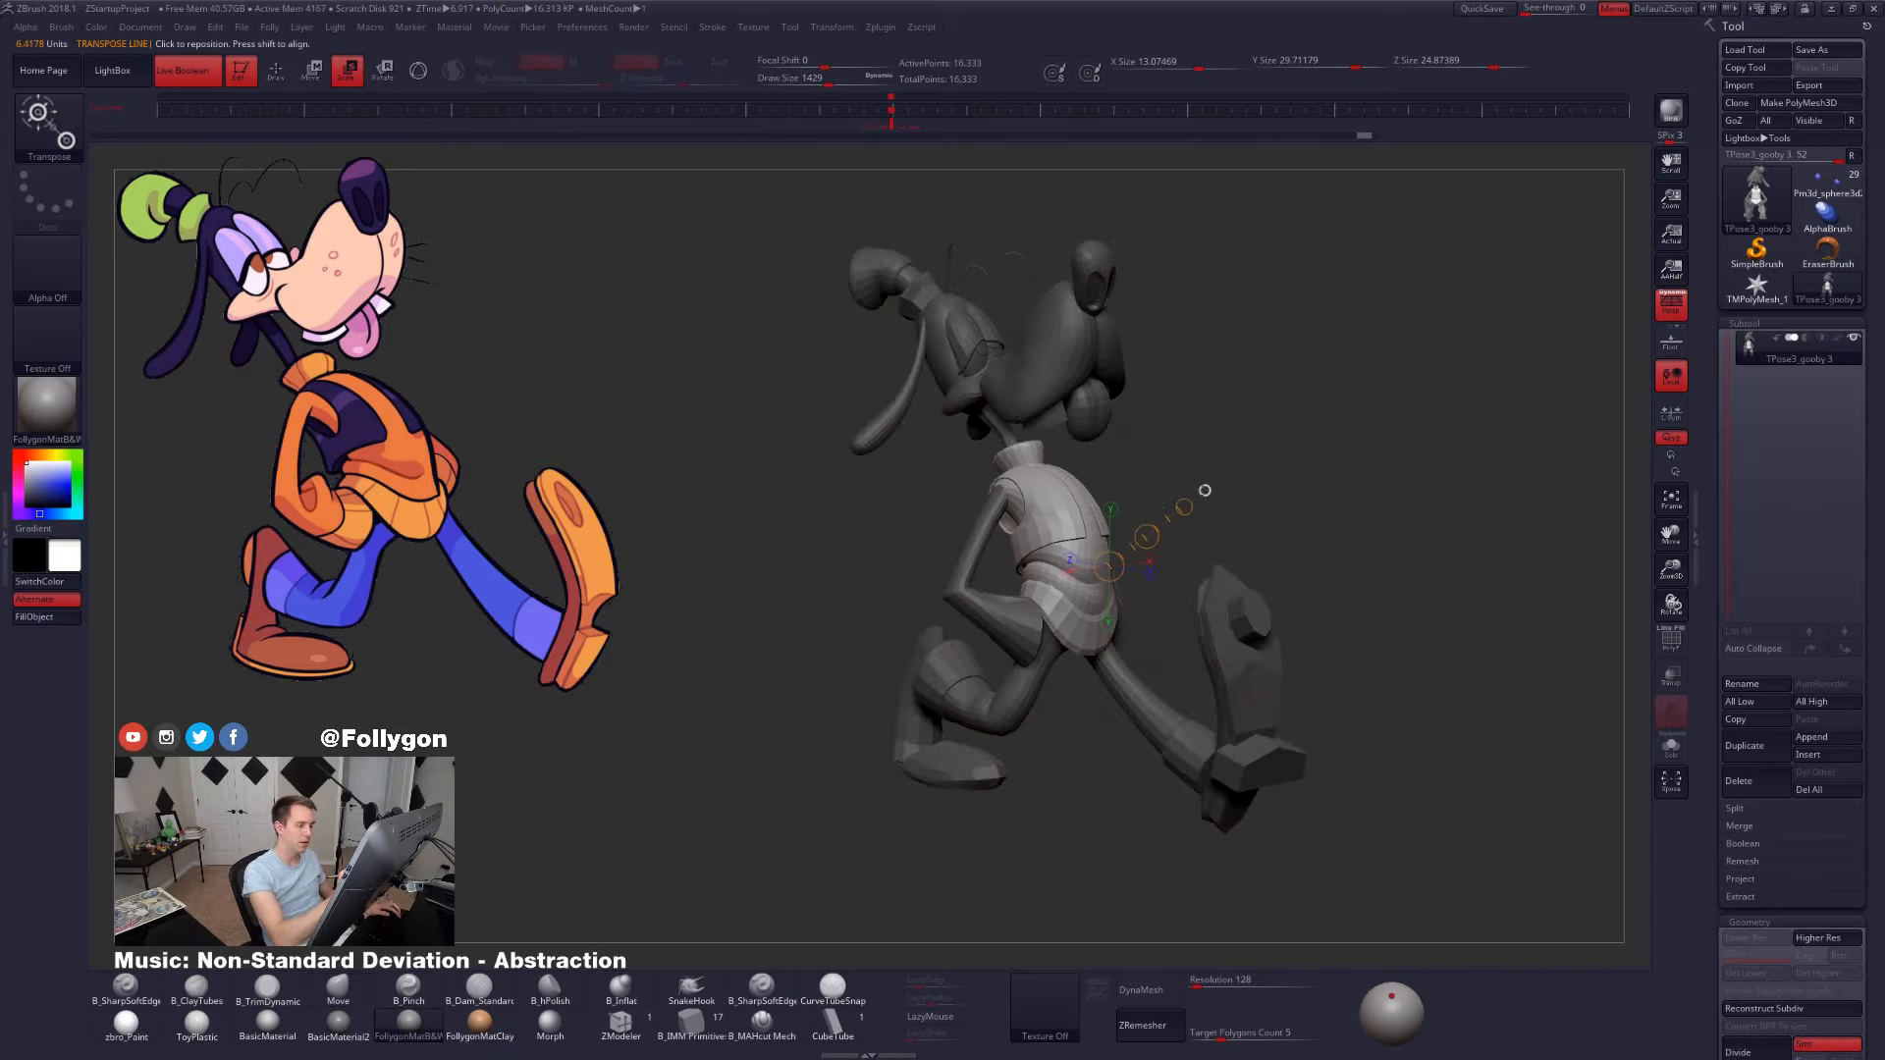
{"action": "left_click", "coordinate": [1204, 490], "text": "shift"}
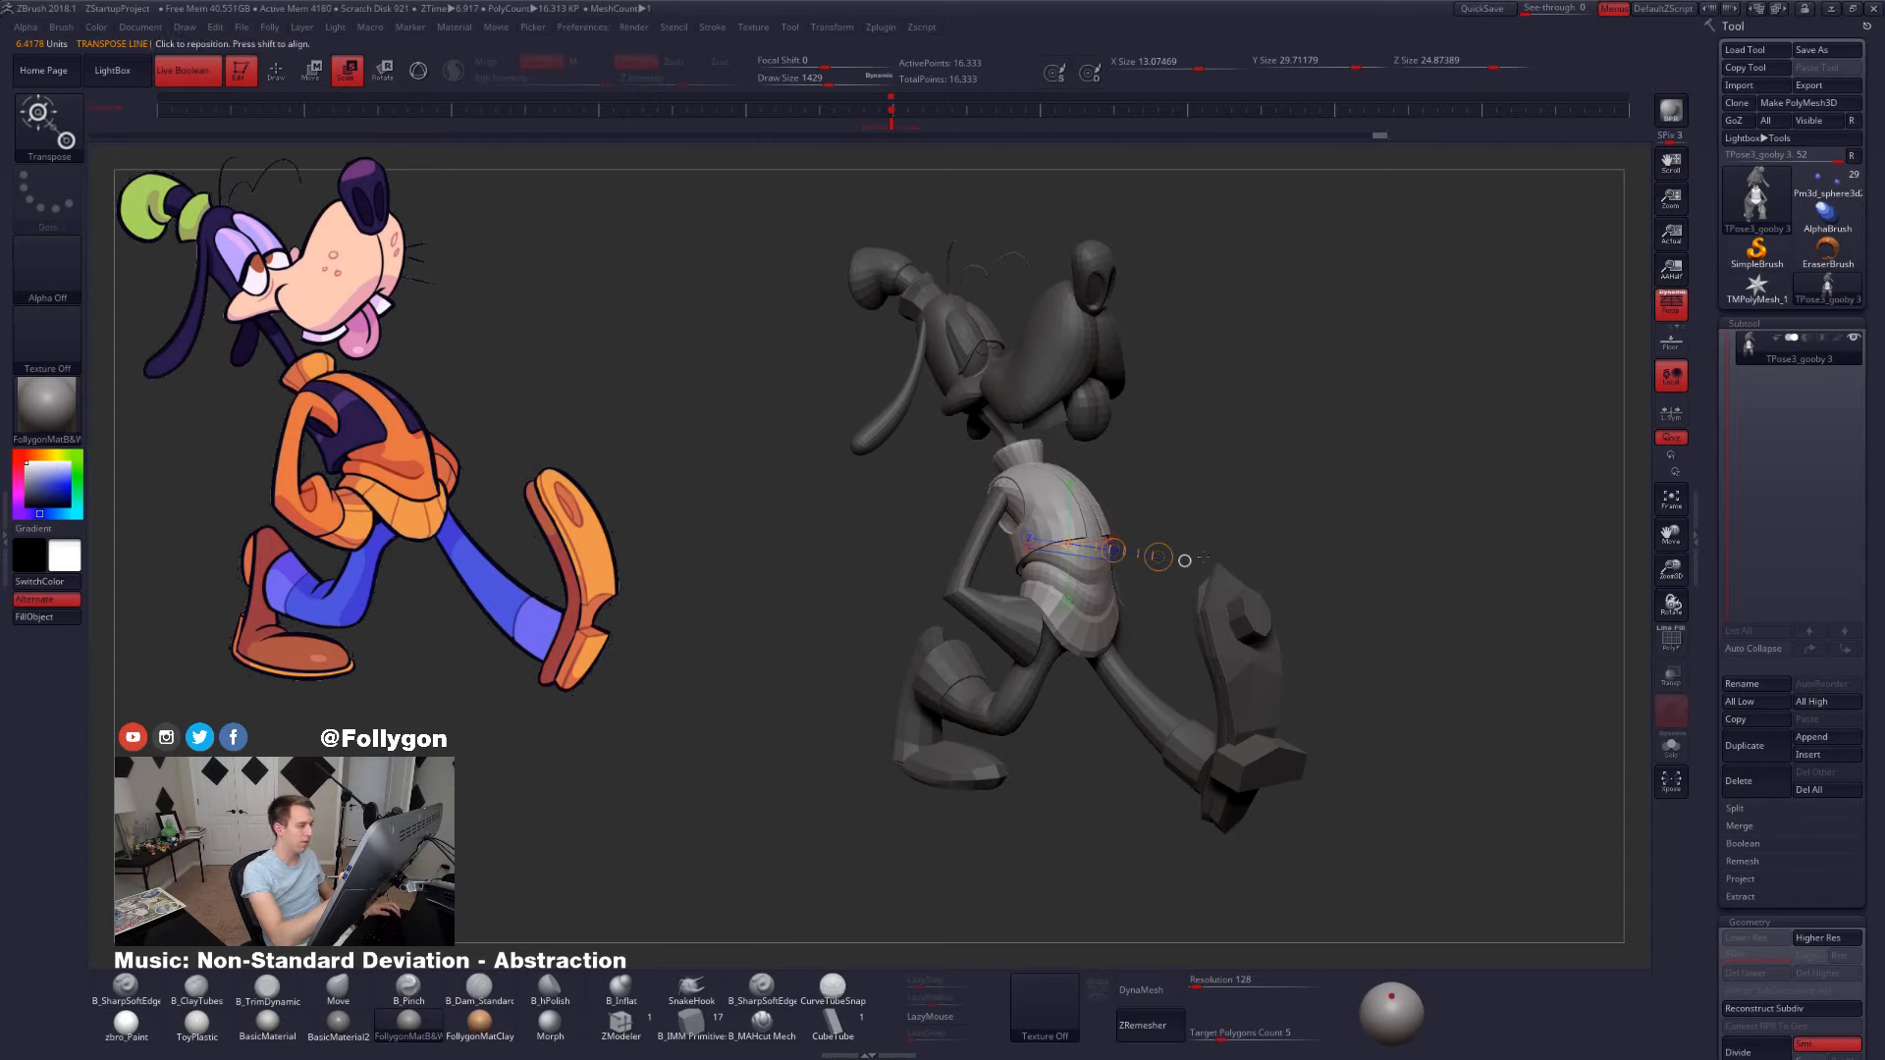
- Shift the chest and back with the Move brush at a size of about 3191, then about 1460, and clear the mask
{"action": "key", "text": "q"}
{"action": "key", "text": "space"}
{"action": "left_click_drag", "start_coordinate": [1046, 477], "coordinate": [1086, 475]}
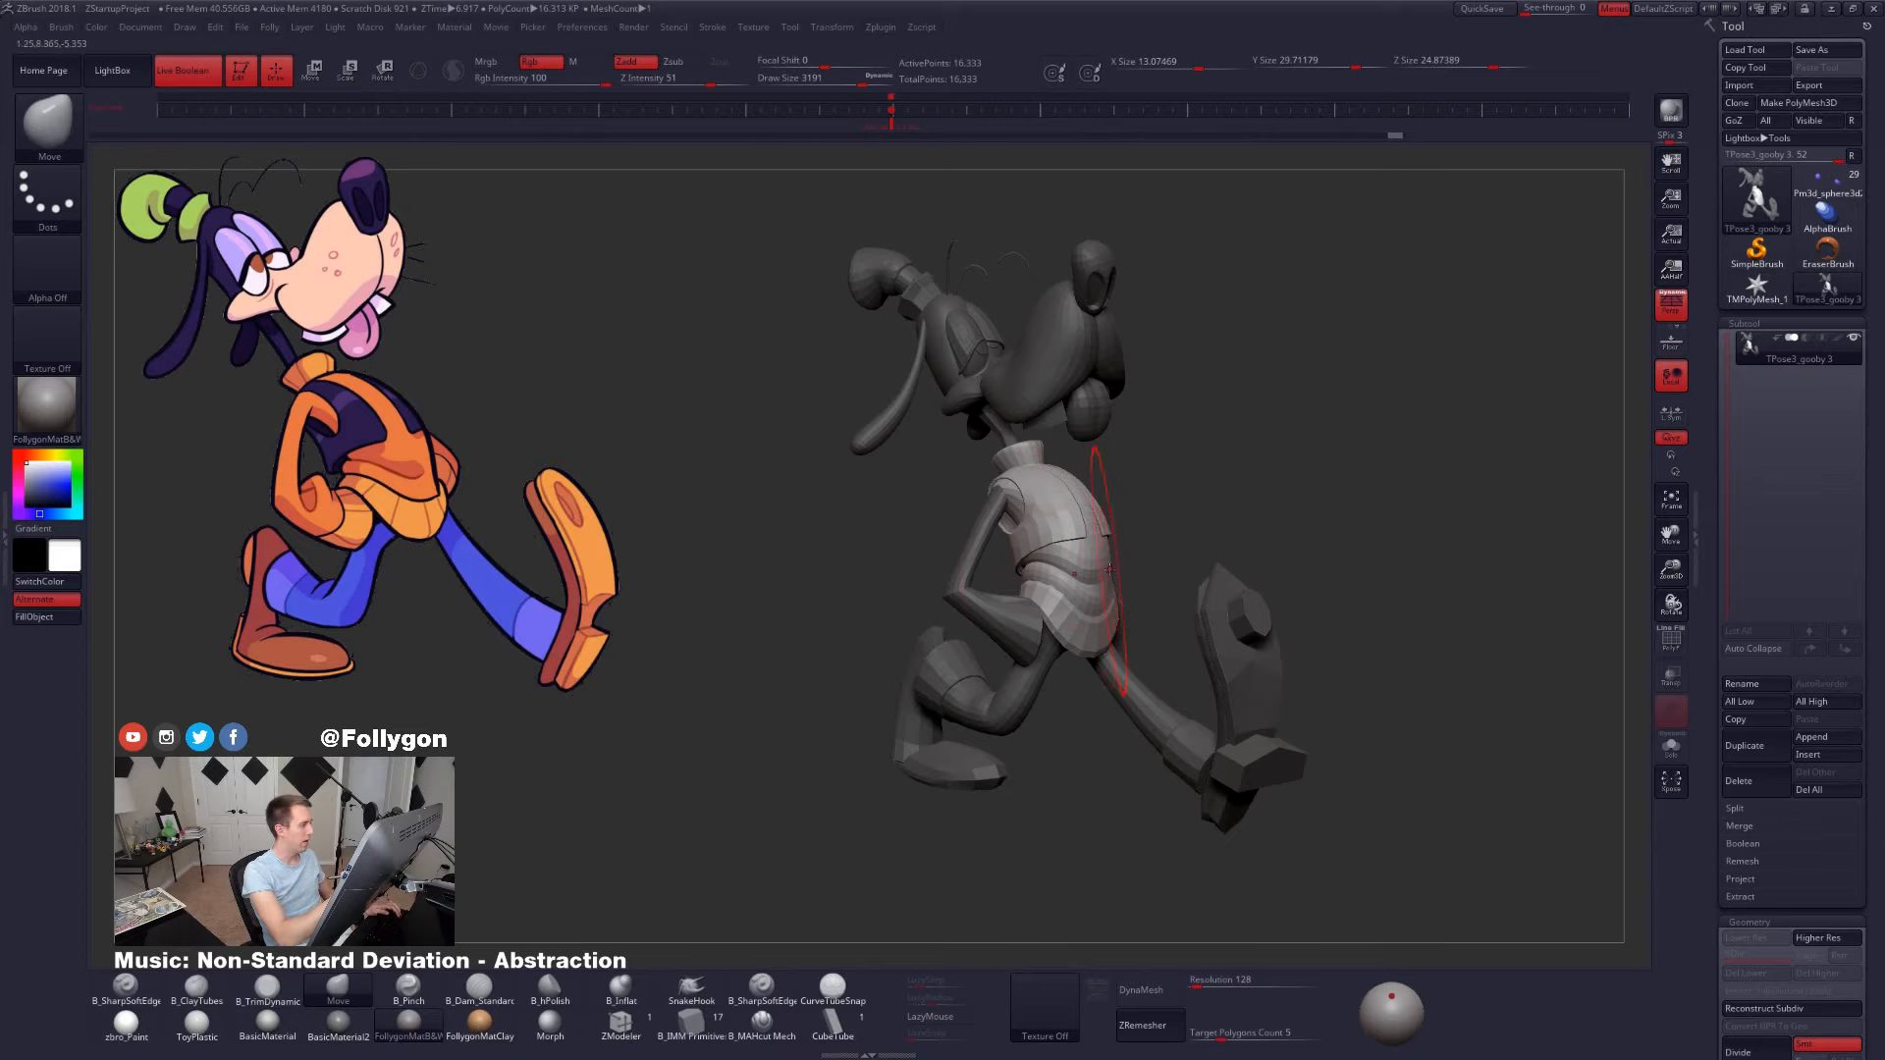
{"action": "mouse_move", "coordinate": [1110, 568]}
{"action": "right_mouse_down", "text": "alt"}
{"action": "mouse_move", "coordinate": [1108, 600]}
{"action": "mouse_move", "coordinate": [1094, 551]}
{"action": "mouse_move", "coordinate": [1117, 582]}
{"action": "right_mouse_up", "text": "alt"}
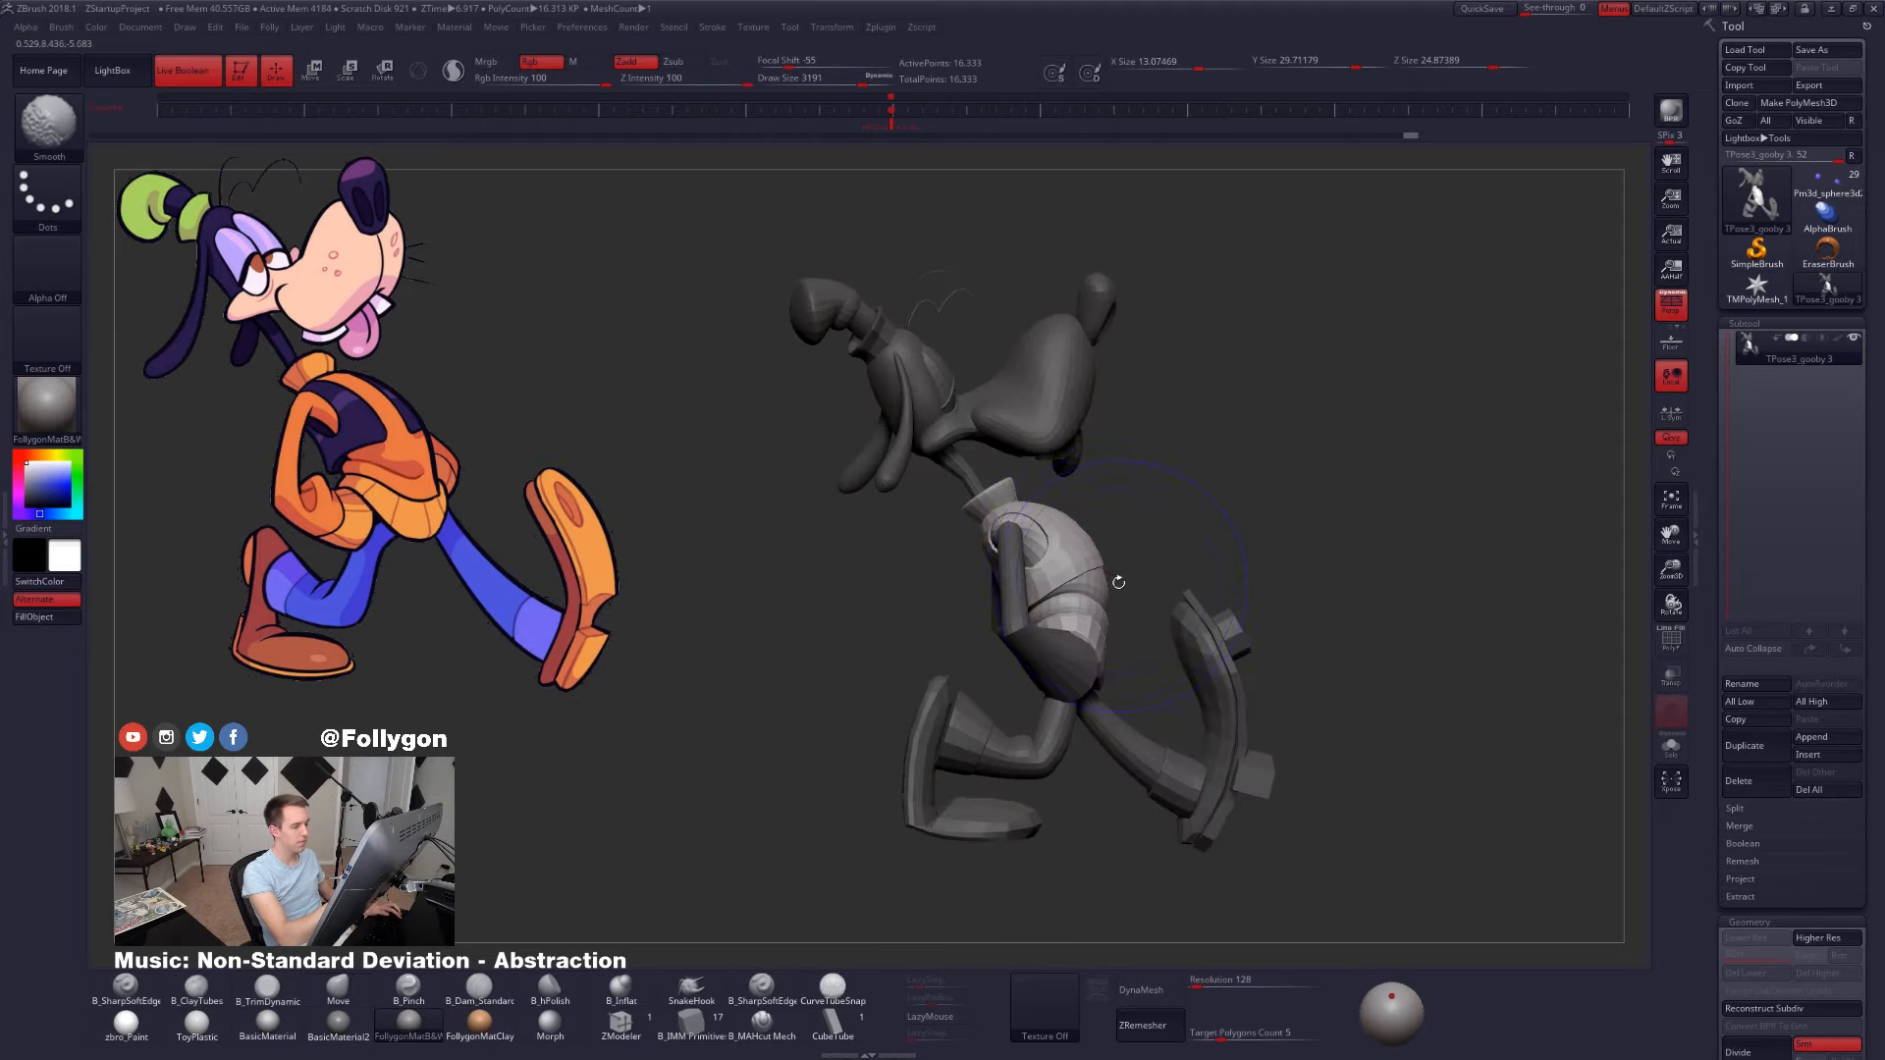
{"action": "key", "text": "space"}
{"action": "left_click_drag", "start_coordinate": [1127, 582], "coordinate": [1106, 586]}
{"action": "right_click_drag", "start_coordinate": [1098, 589], "coordinate": [1146, 610]}
- Mask everything except the vest, using the Transpose line and the polygroup display as a guide
{"action": "key", "text": "w"}
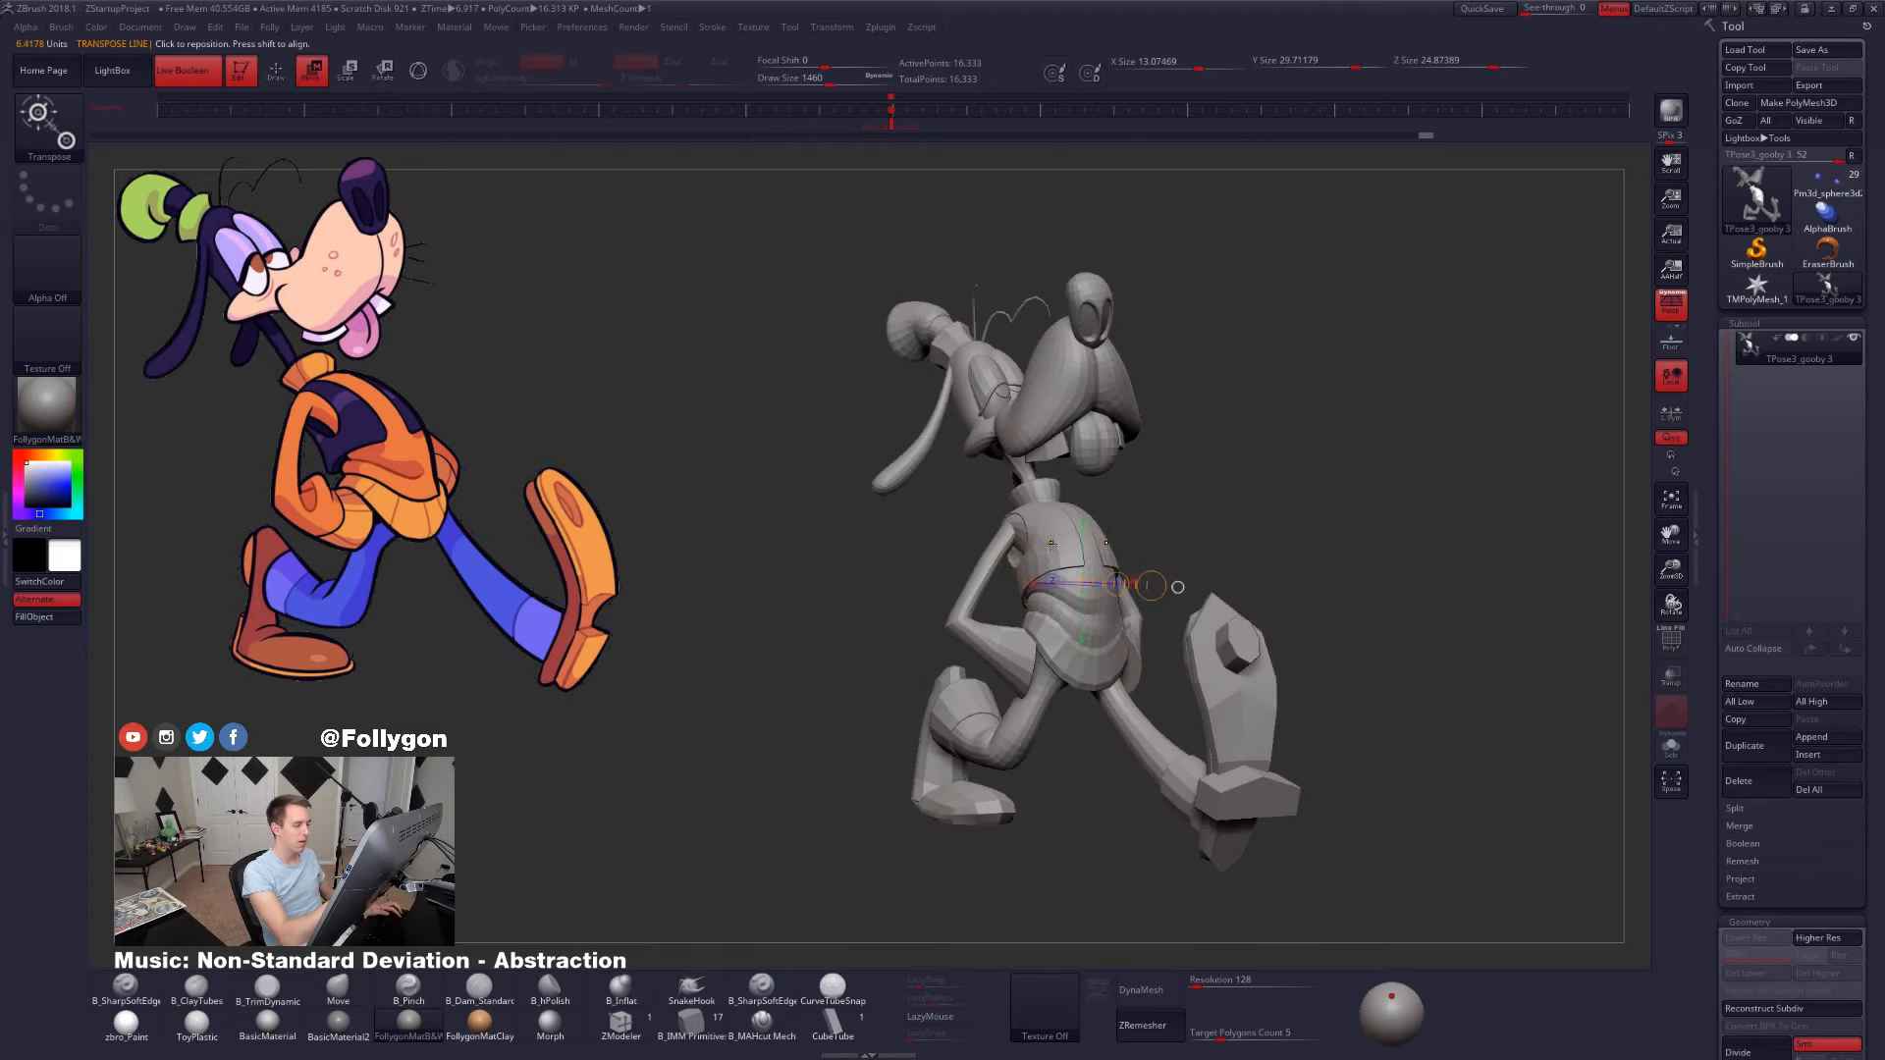
{"action": "left_click", "coordinate": [1121, 636]}
{"action": "key", "text": "shift+f"}
{"action": "right_click_drag", "start_coordinate": [1114, 657], "coordinate": [1145, 786]}
{"action": "key", "text": "shift+f"}
{"action": "left_click_drag", "start_coordinate": [974, 522], "coordinate": [1015, 613], "text": "ctrl"}
{"action": "key", "text": "q"}
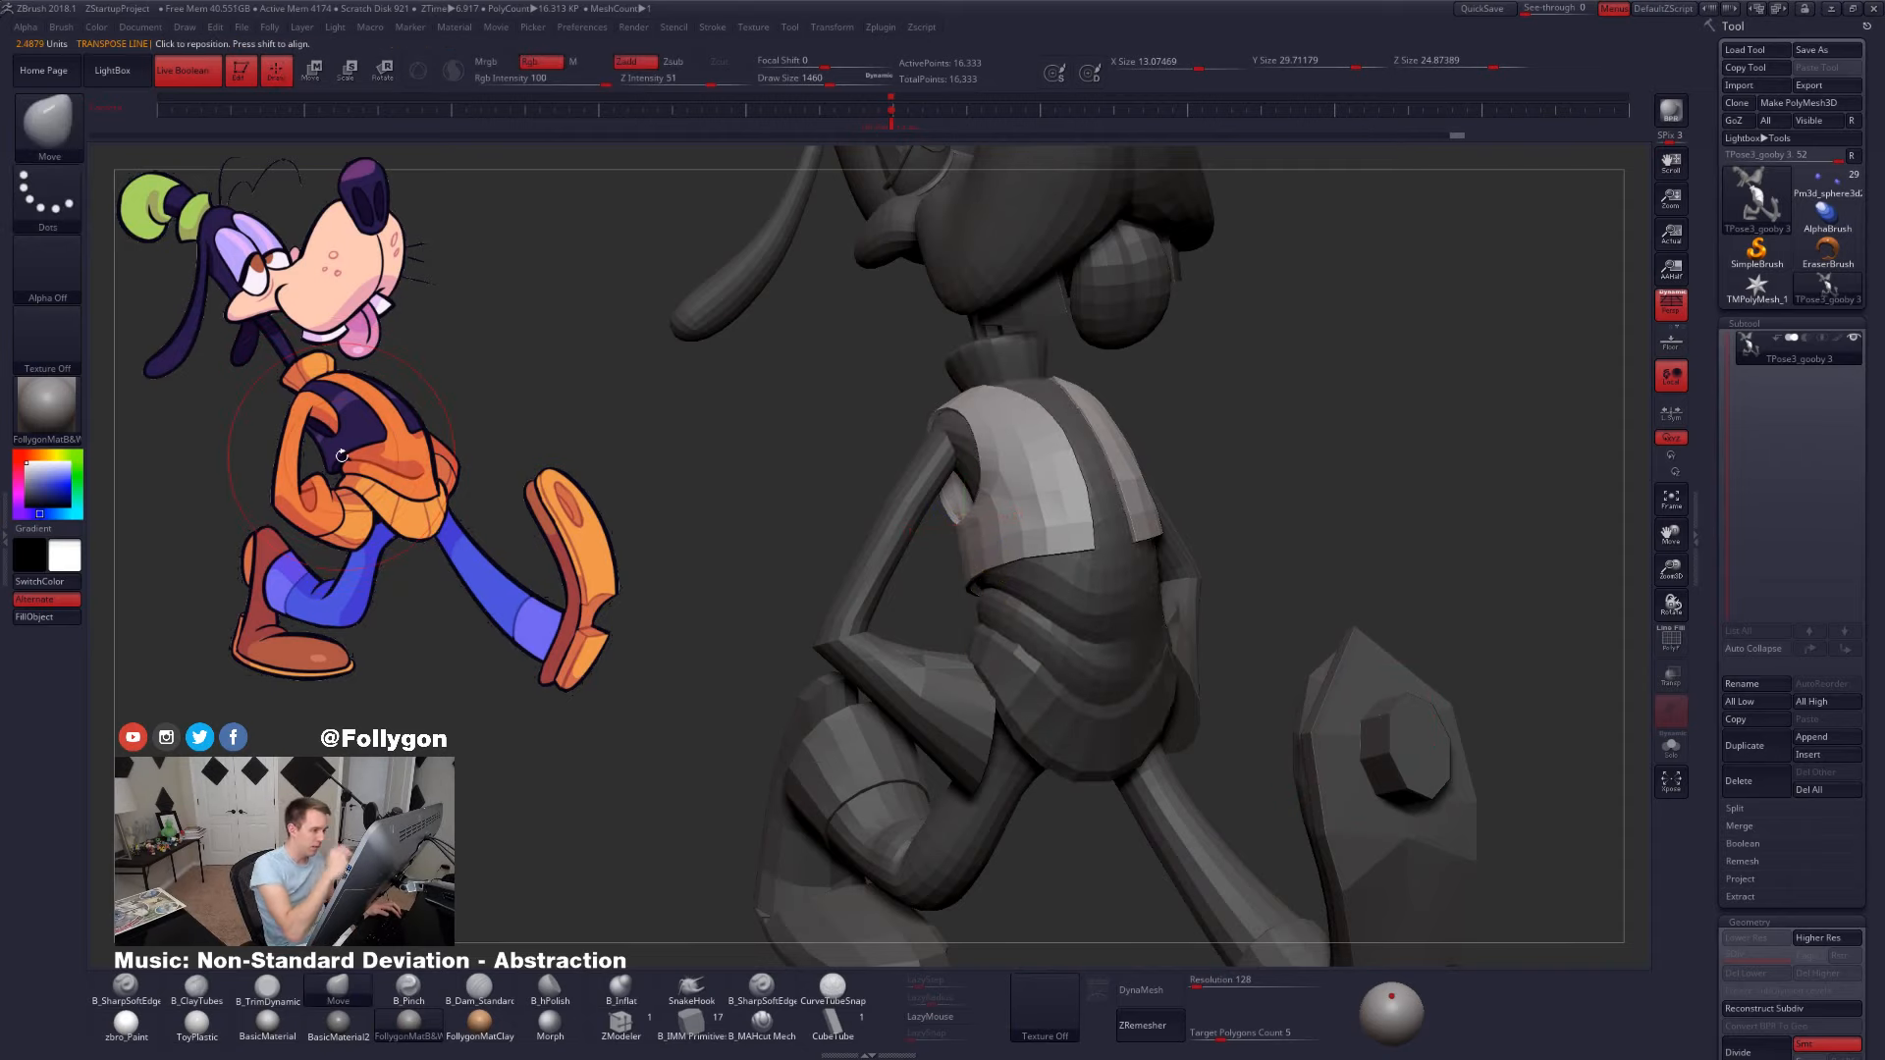
- Isolate the torso group and adjust the vest's lower edge with the Move brush, using sizes of about 1006 and 1523
{"action": "left_click_drag", "start_coordinate": [342, 456], "coordinate": [495, 427]}
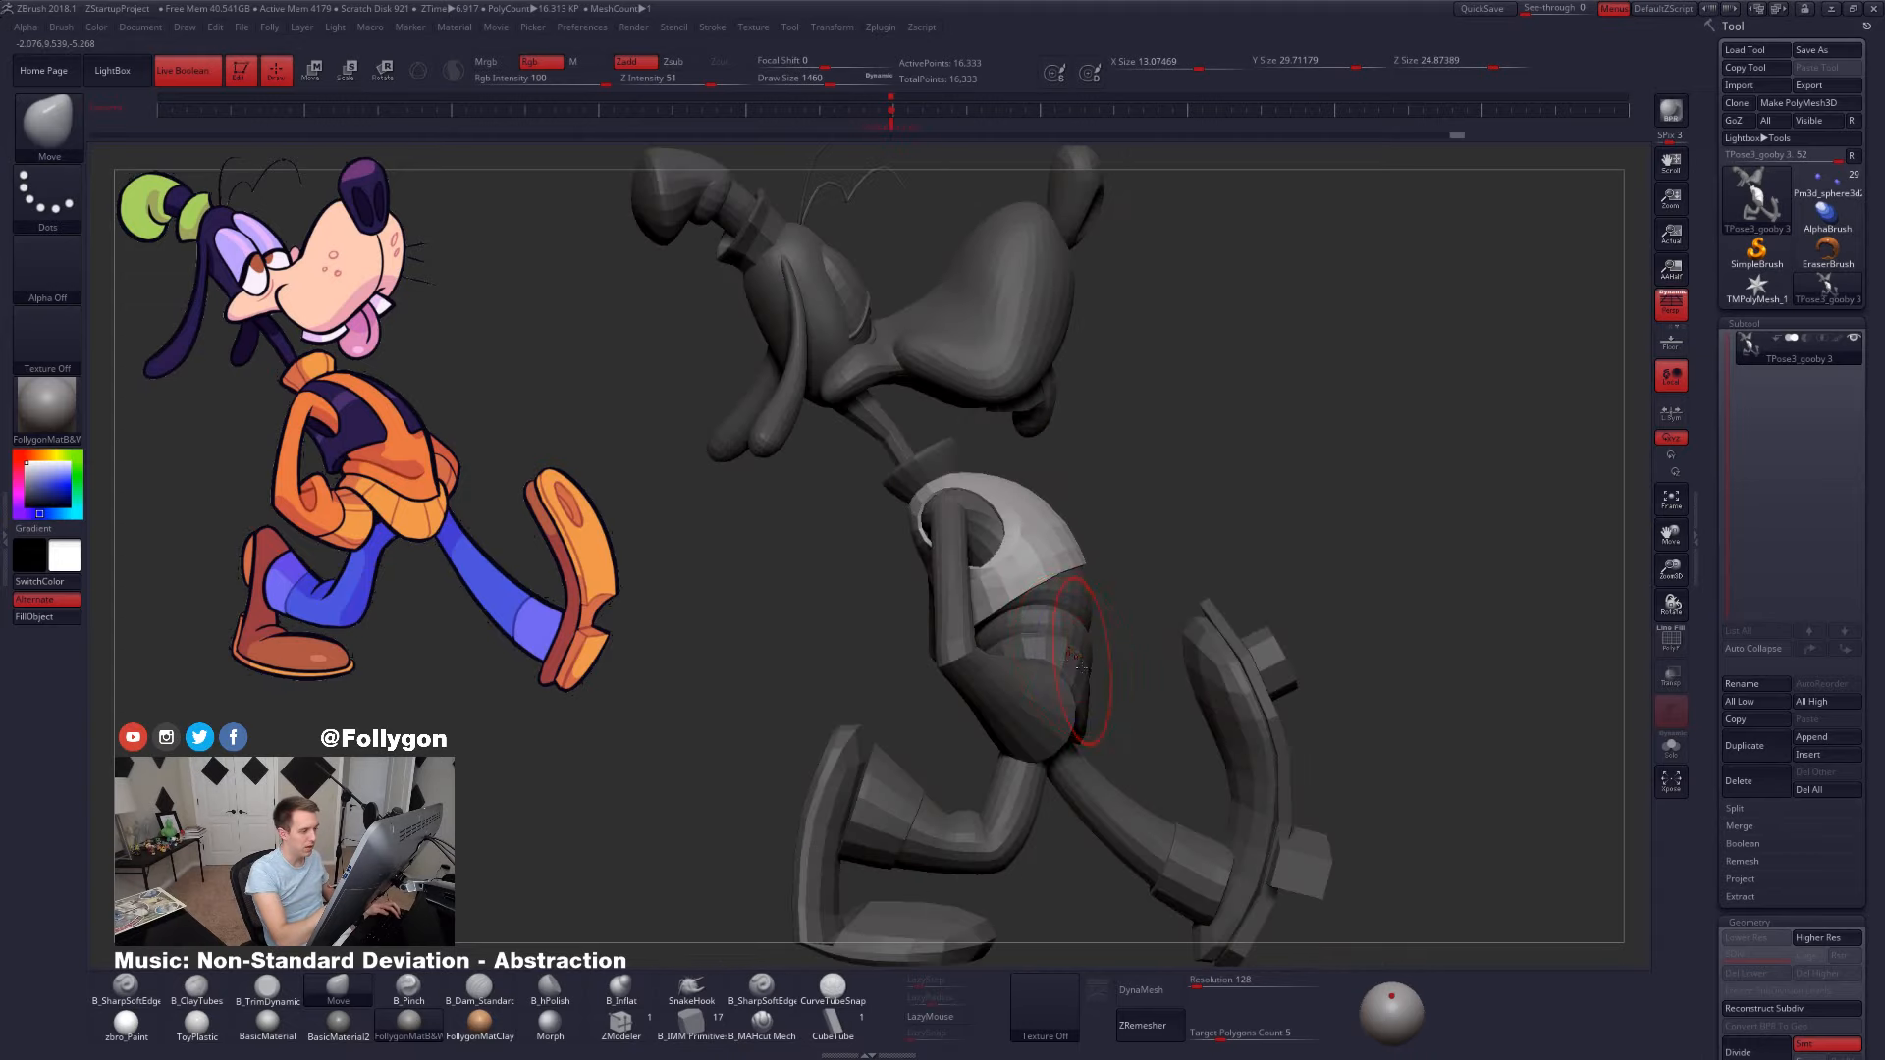
{"action": "right_click_drag", "start_coordinate": [1080, 668], "coordinate": [1057, 687]}
{"action": "left_click", "coordinate": [1086, 591], "text": "ctrl+shift"}
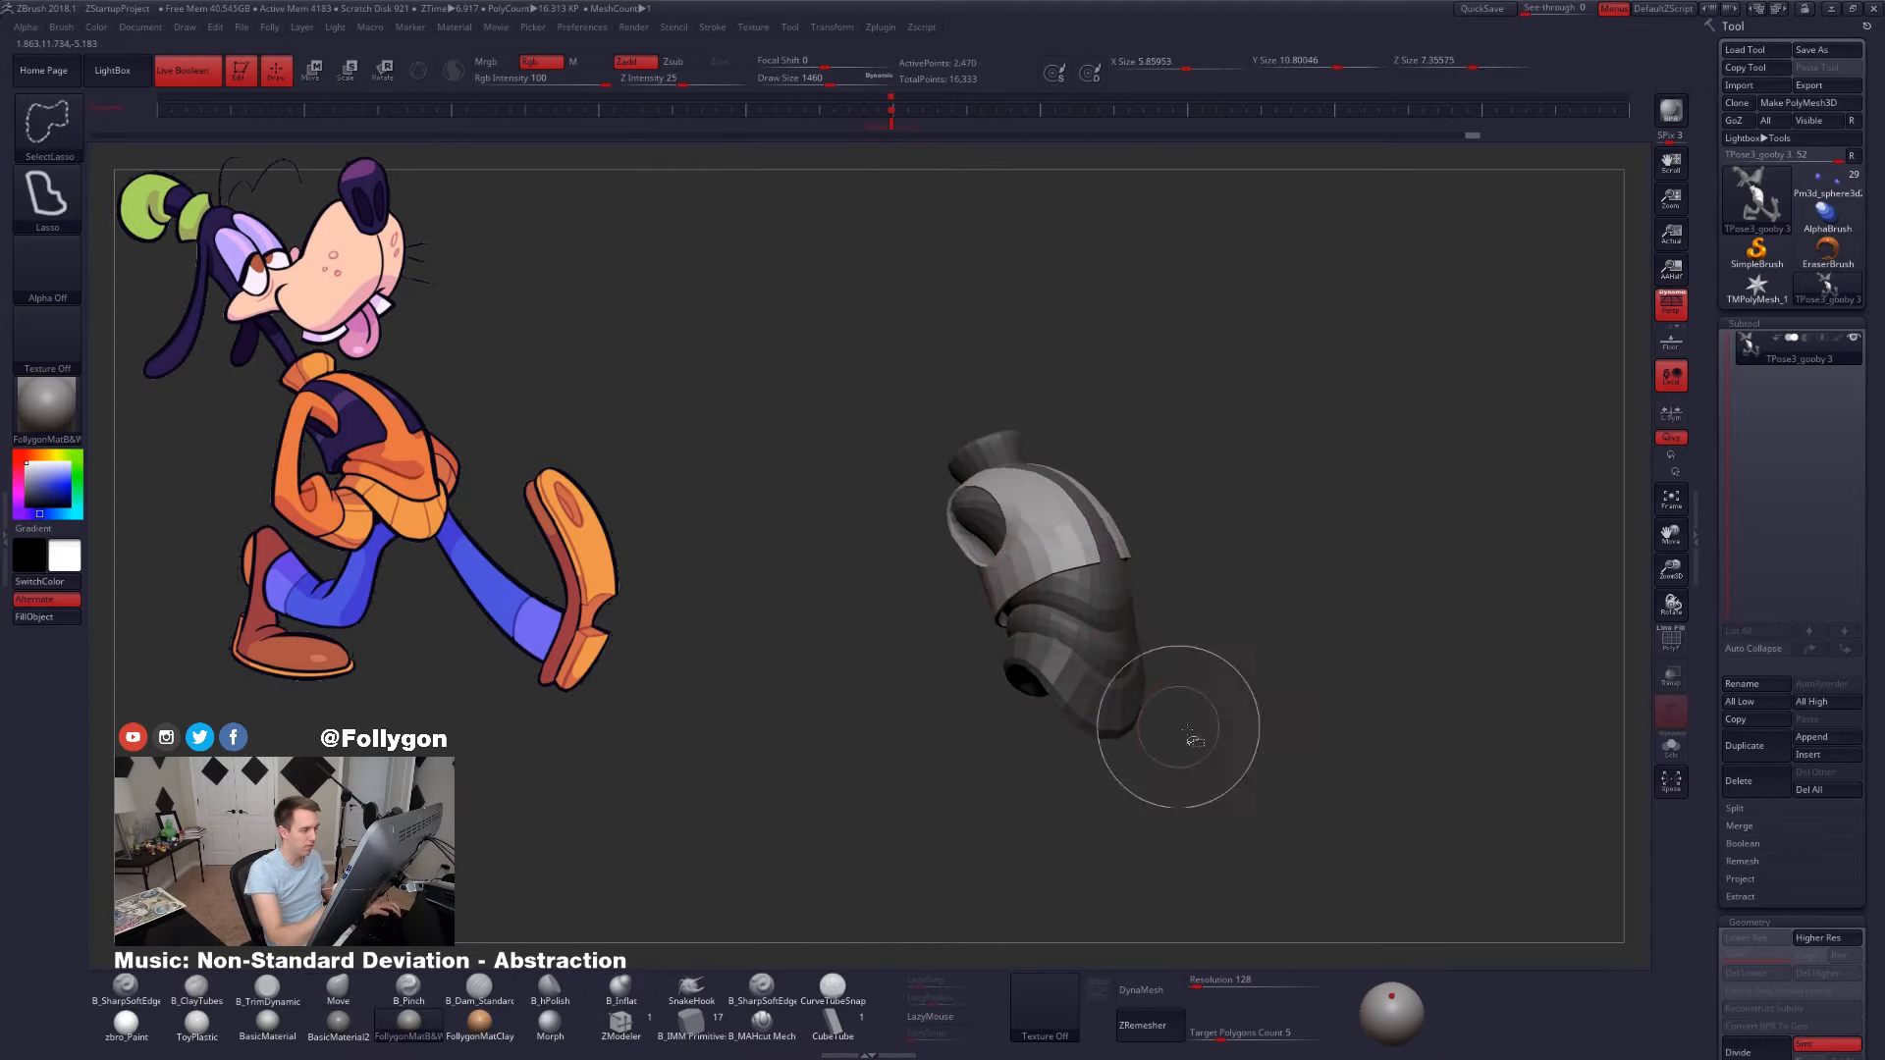
{"action": "left_click_drag", "start_coordinate": [1211, 739], "coordinate": [1099, 711]}
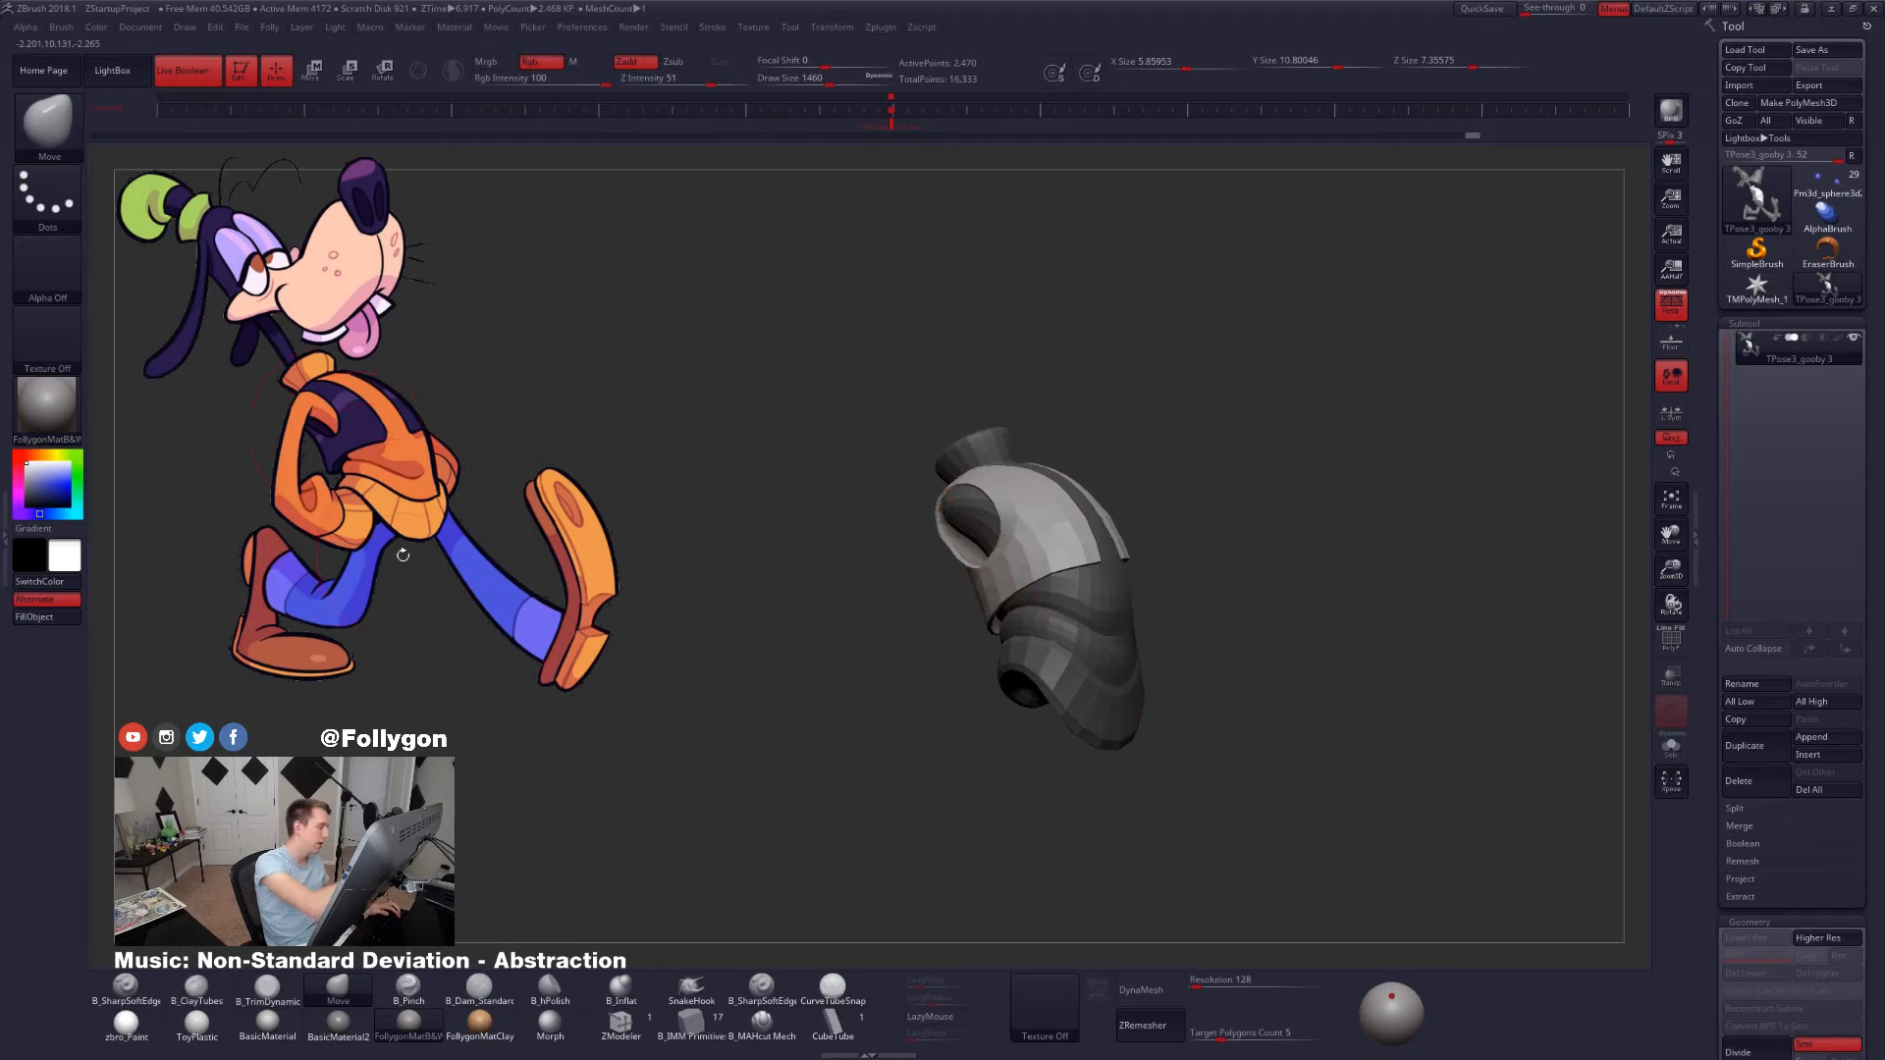
{"action": "left_click", "coordinate": [1338, 674], "text": "ctrl+shift"}
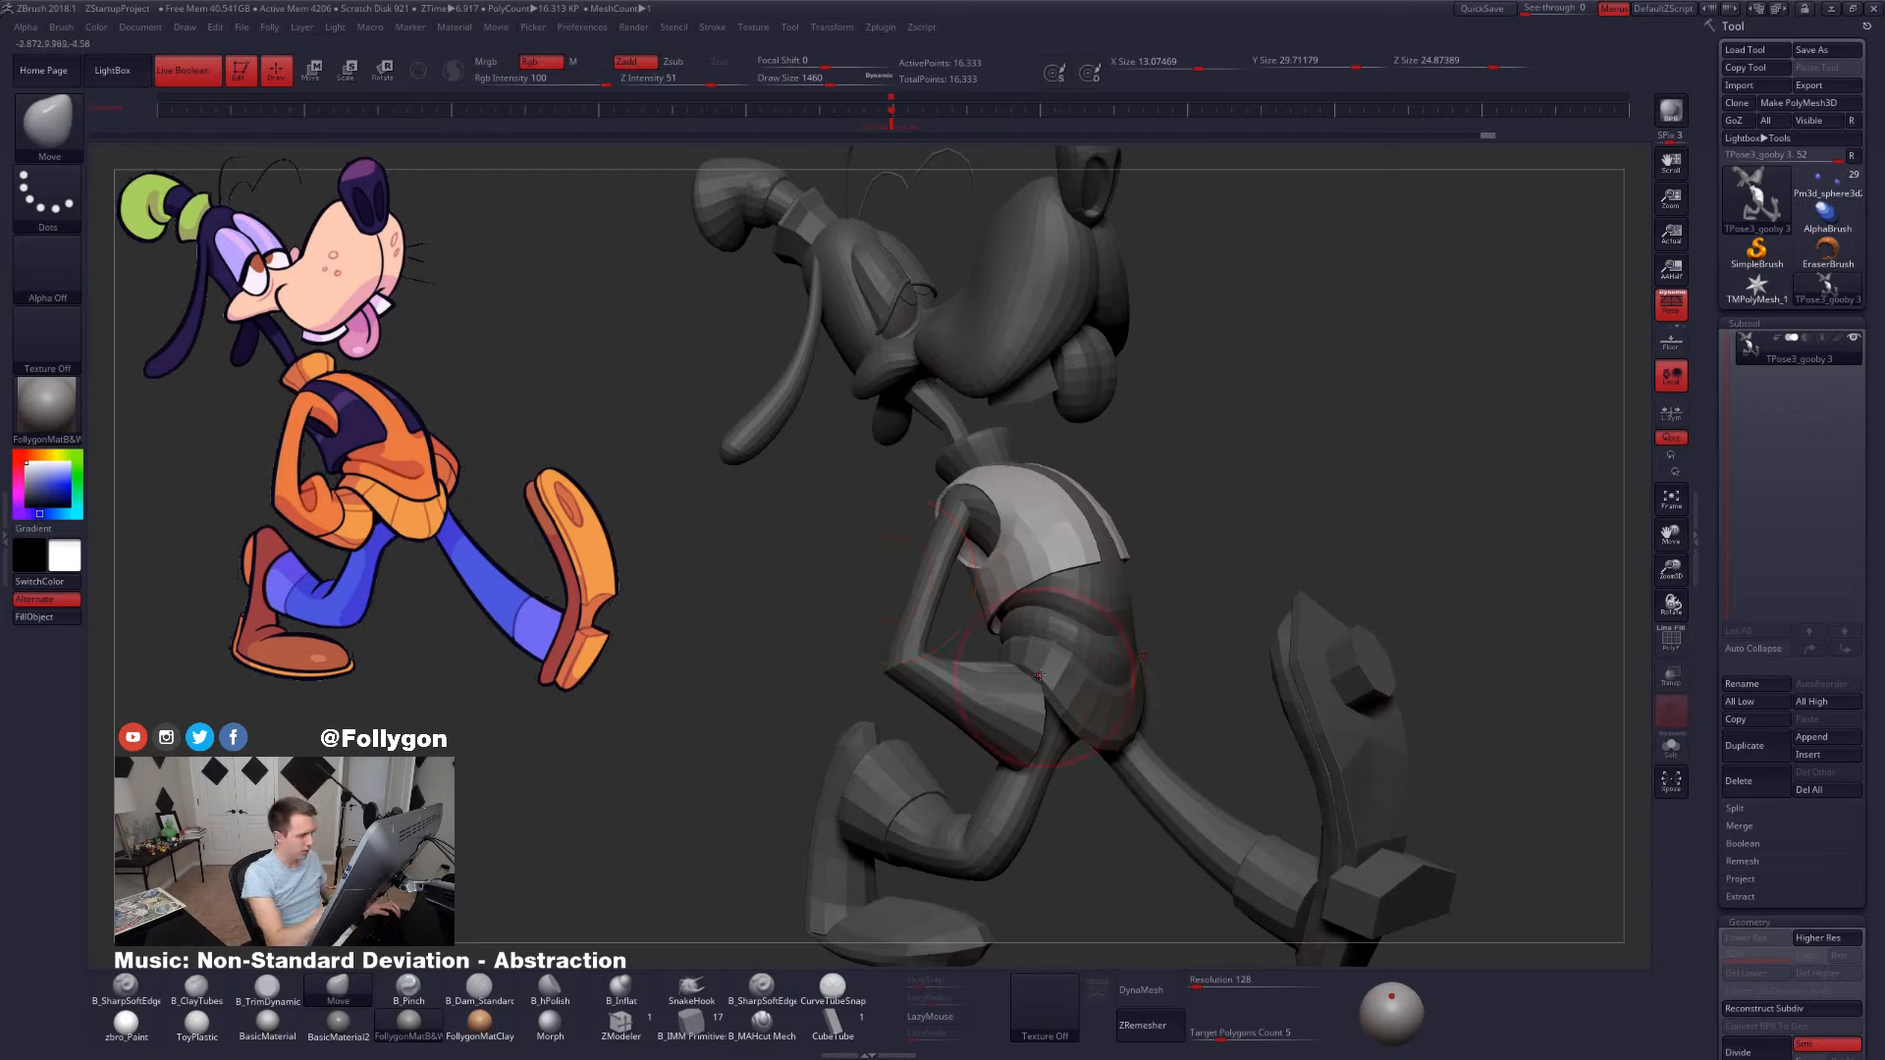
{"action": "mouse_move", "coordinate": [890, 578]}
{"action": "left_mouse_down"}
{"action": "mouse_move", "coordinate": [969, 783]}
{"action": "mouse_move", "coordinate": [1021, 815]}
{"action": "mouse_move", "coordinate": [1060, 658]}
{"action": "left_mouse_up"}
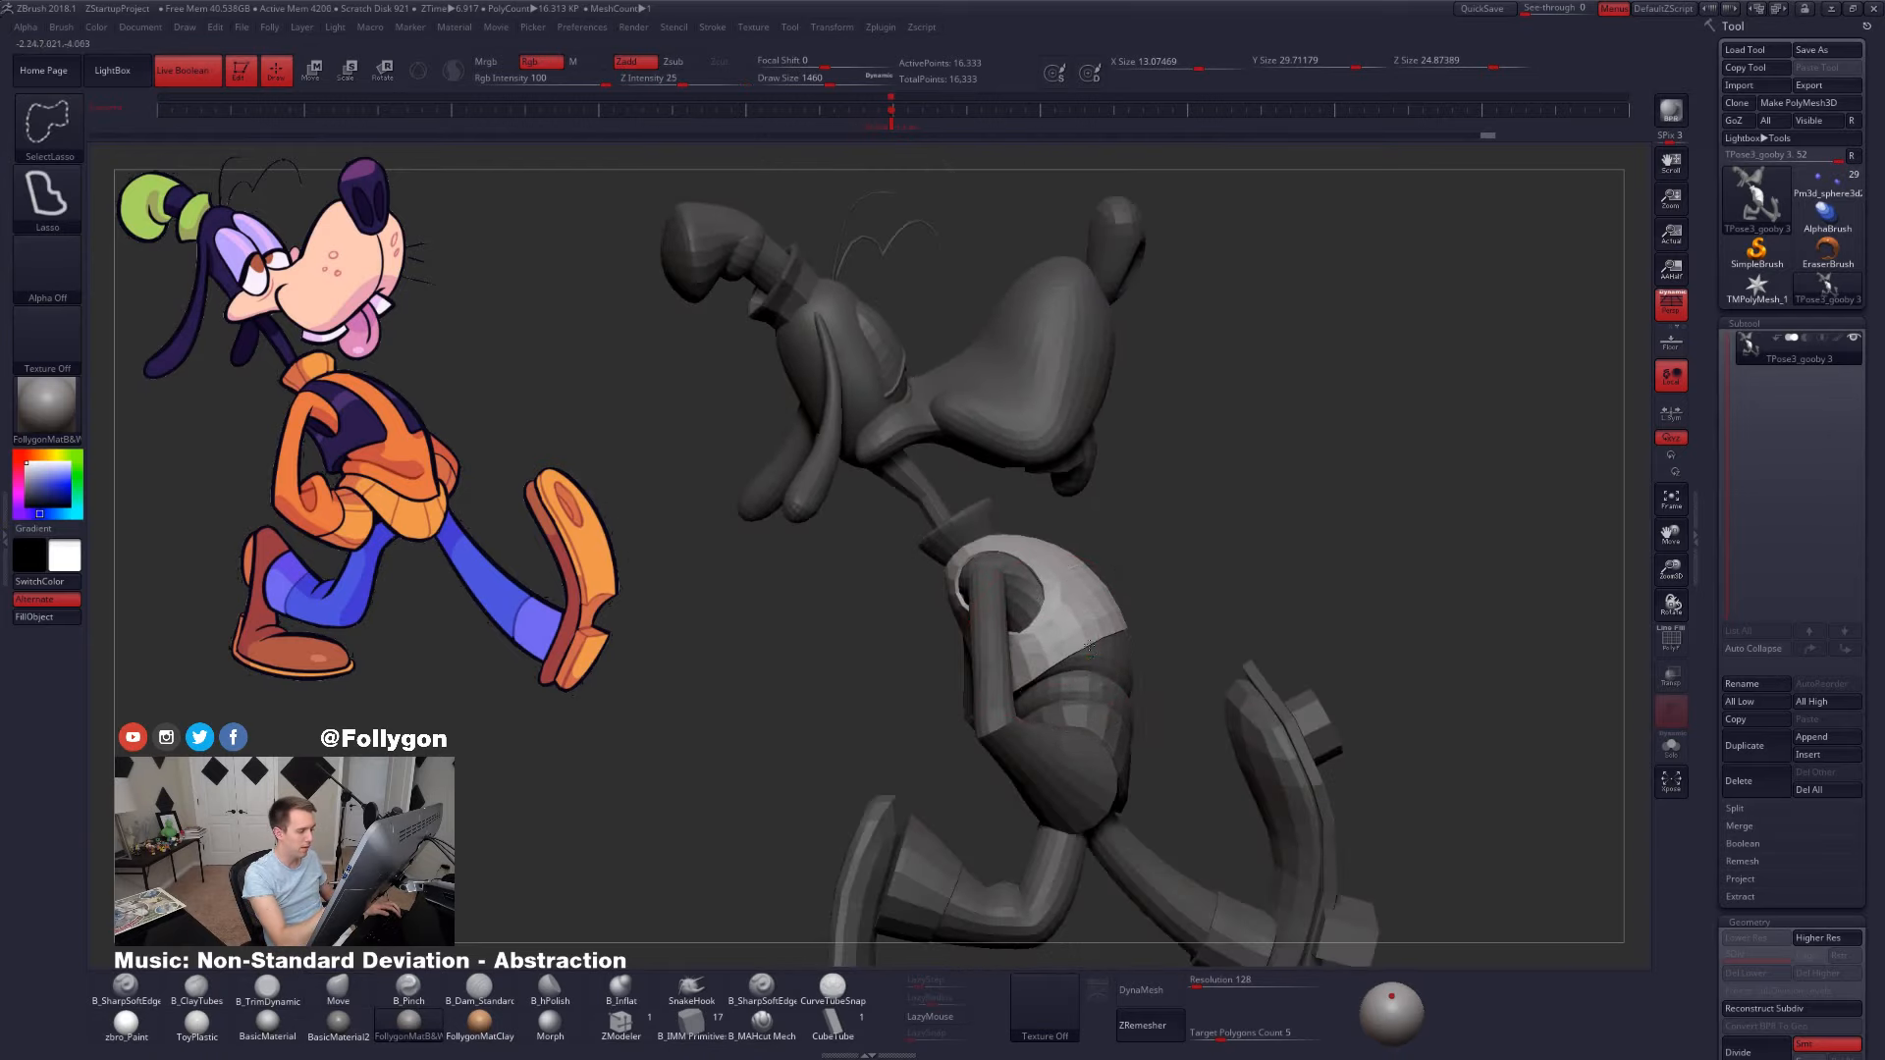
{"action": "left_click", "coordinate": [1087, 648], "text": "ctrl+shift"}
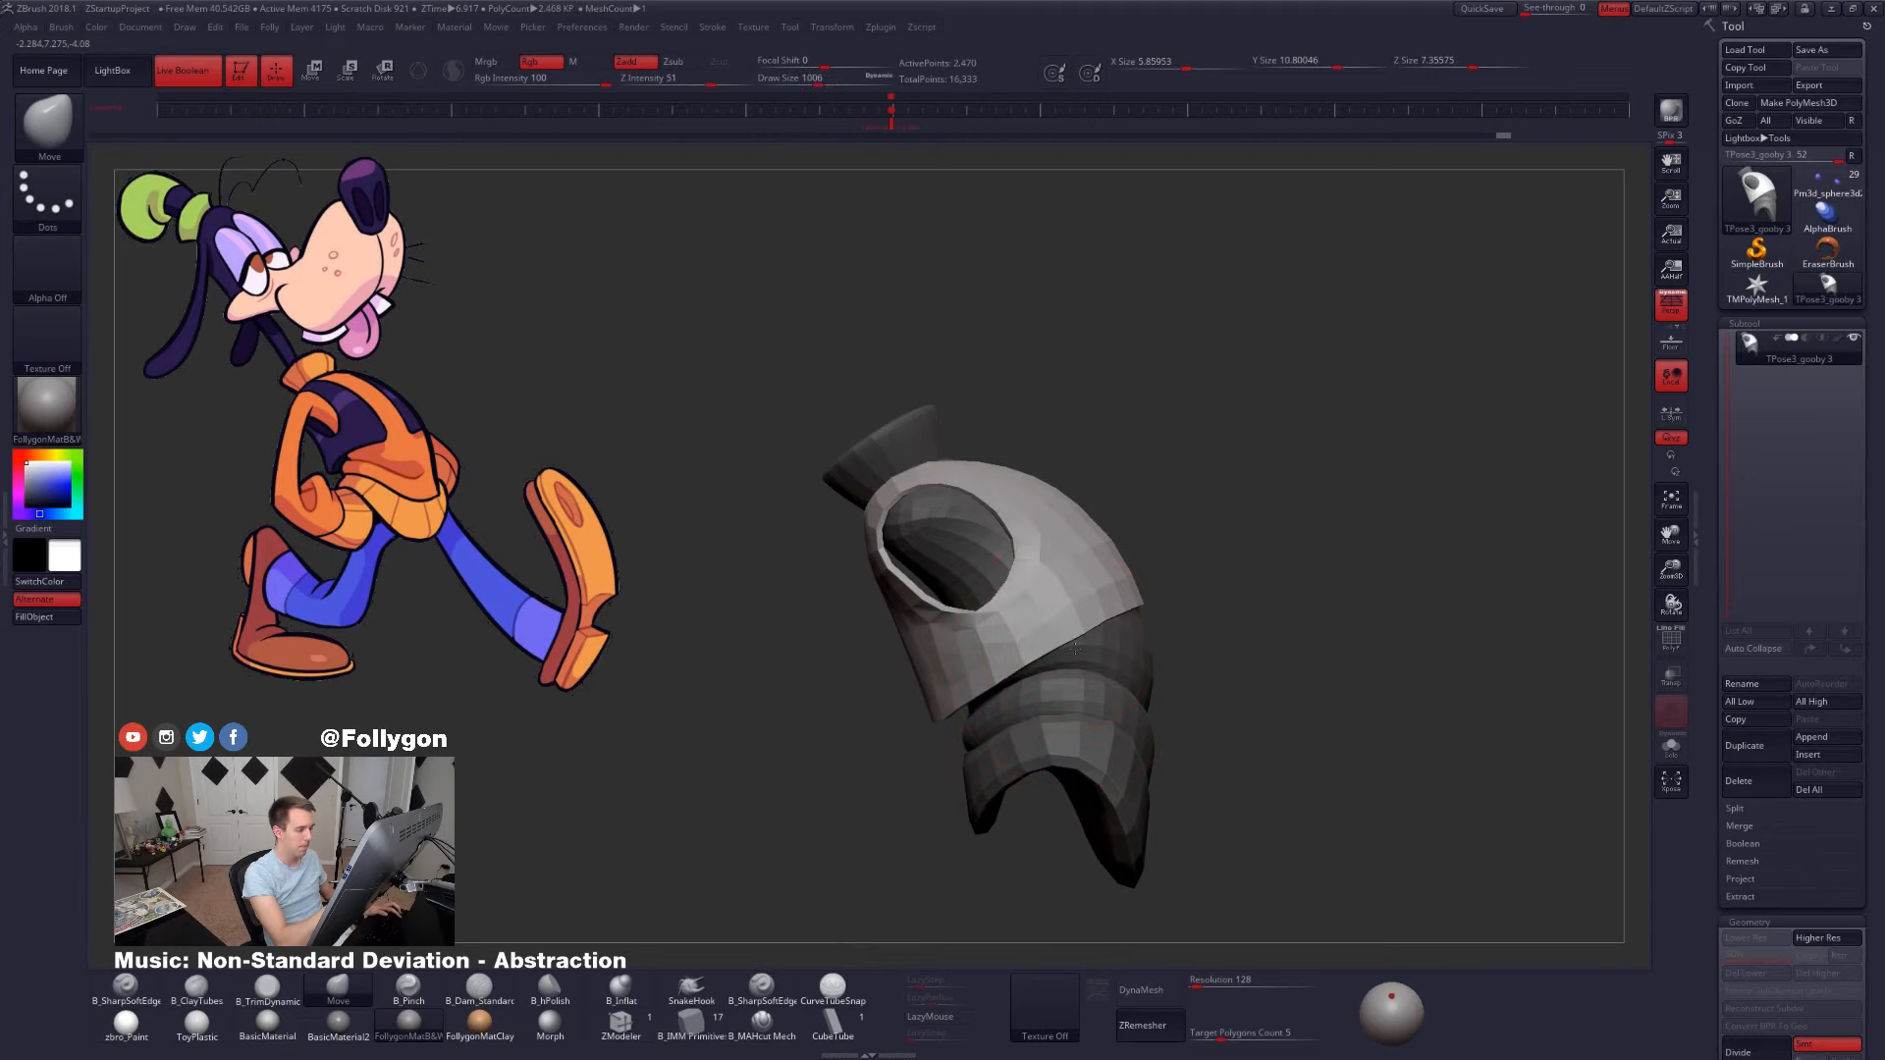
{"action": "mouse_move", "coordinate": [1062, 686]}
{"action": "right_mouse_down"}
{"action": "mouse_move", "coordinate": [1042, 591]}
{"action": "mouse_move", "coordinate": [1040, 653]}
{"action": "mouse_move", "coordinate": [984, 650]}
{"action": "right_mouse_up"}
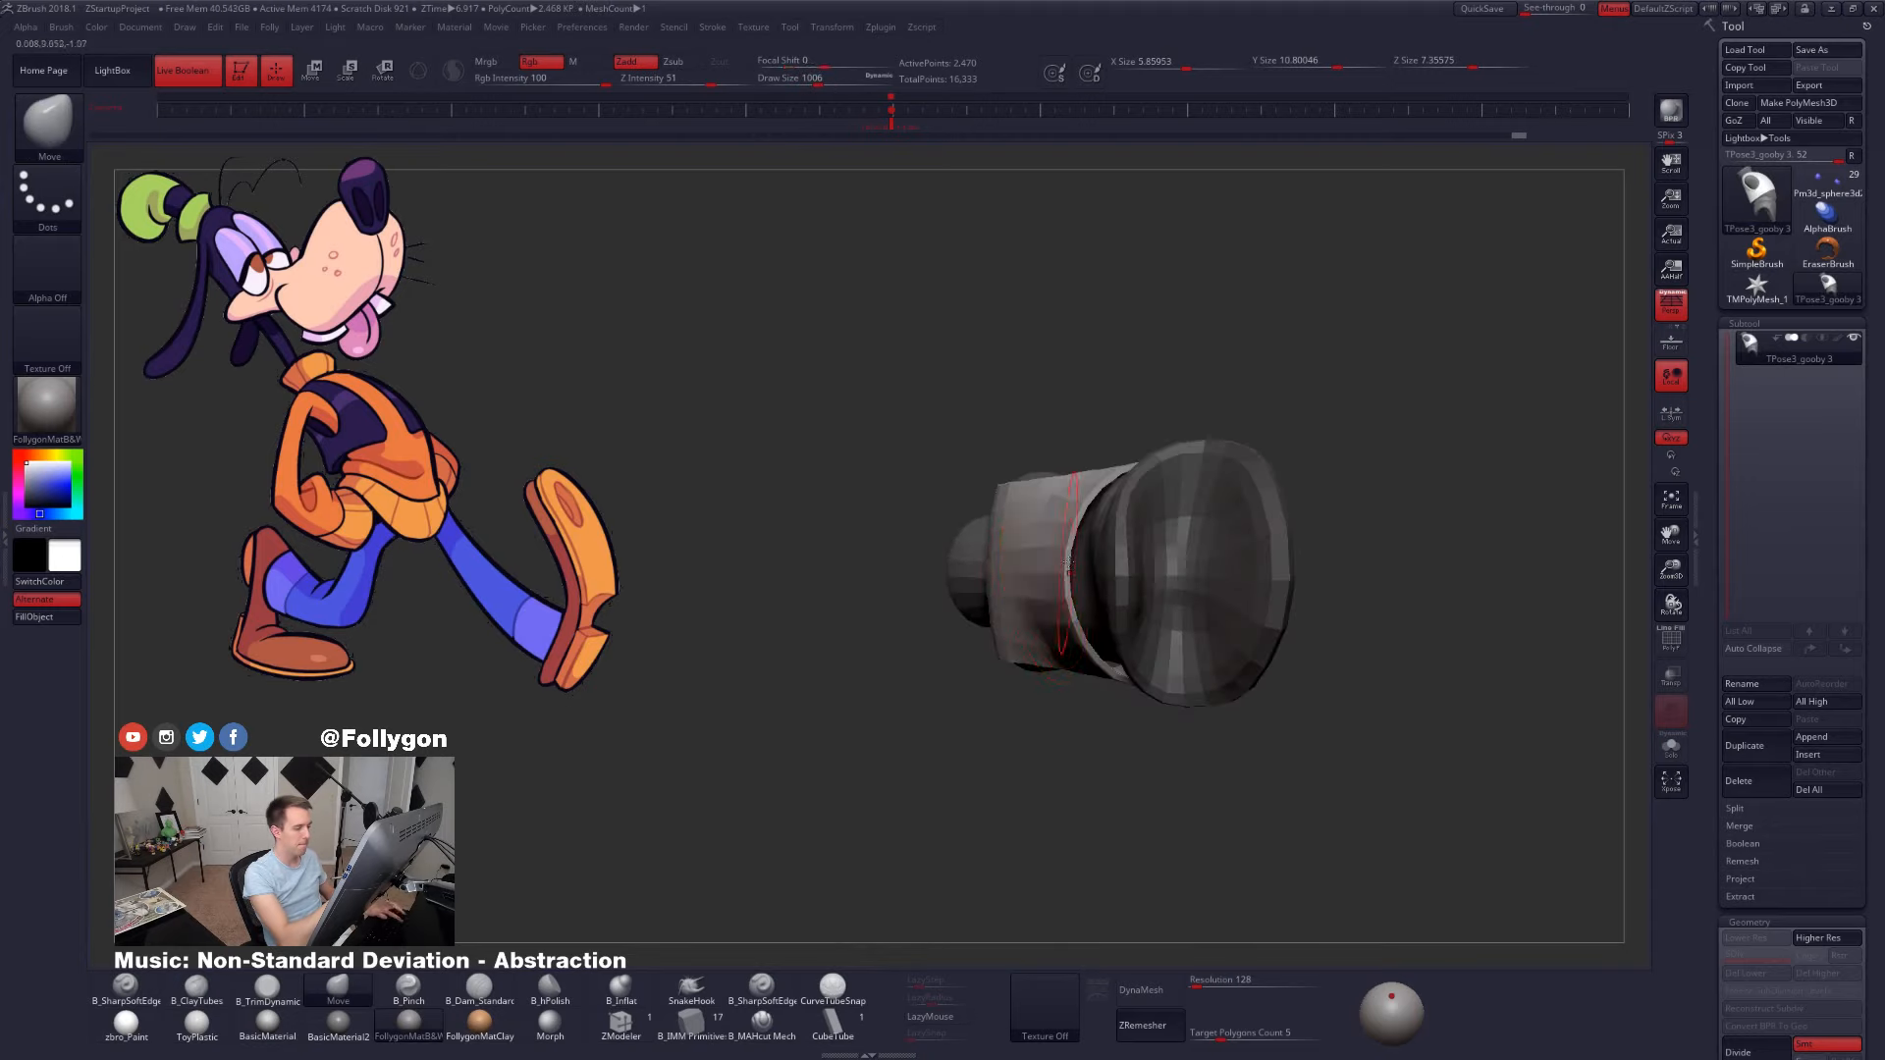
{"action": "key", "text": "space"}
{"action": "left_click_drag", "start_coordinate": [1077, 552], "coordinate": [1087, 551]}
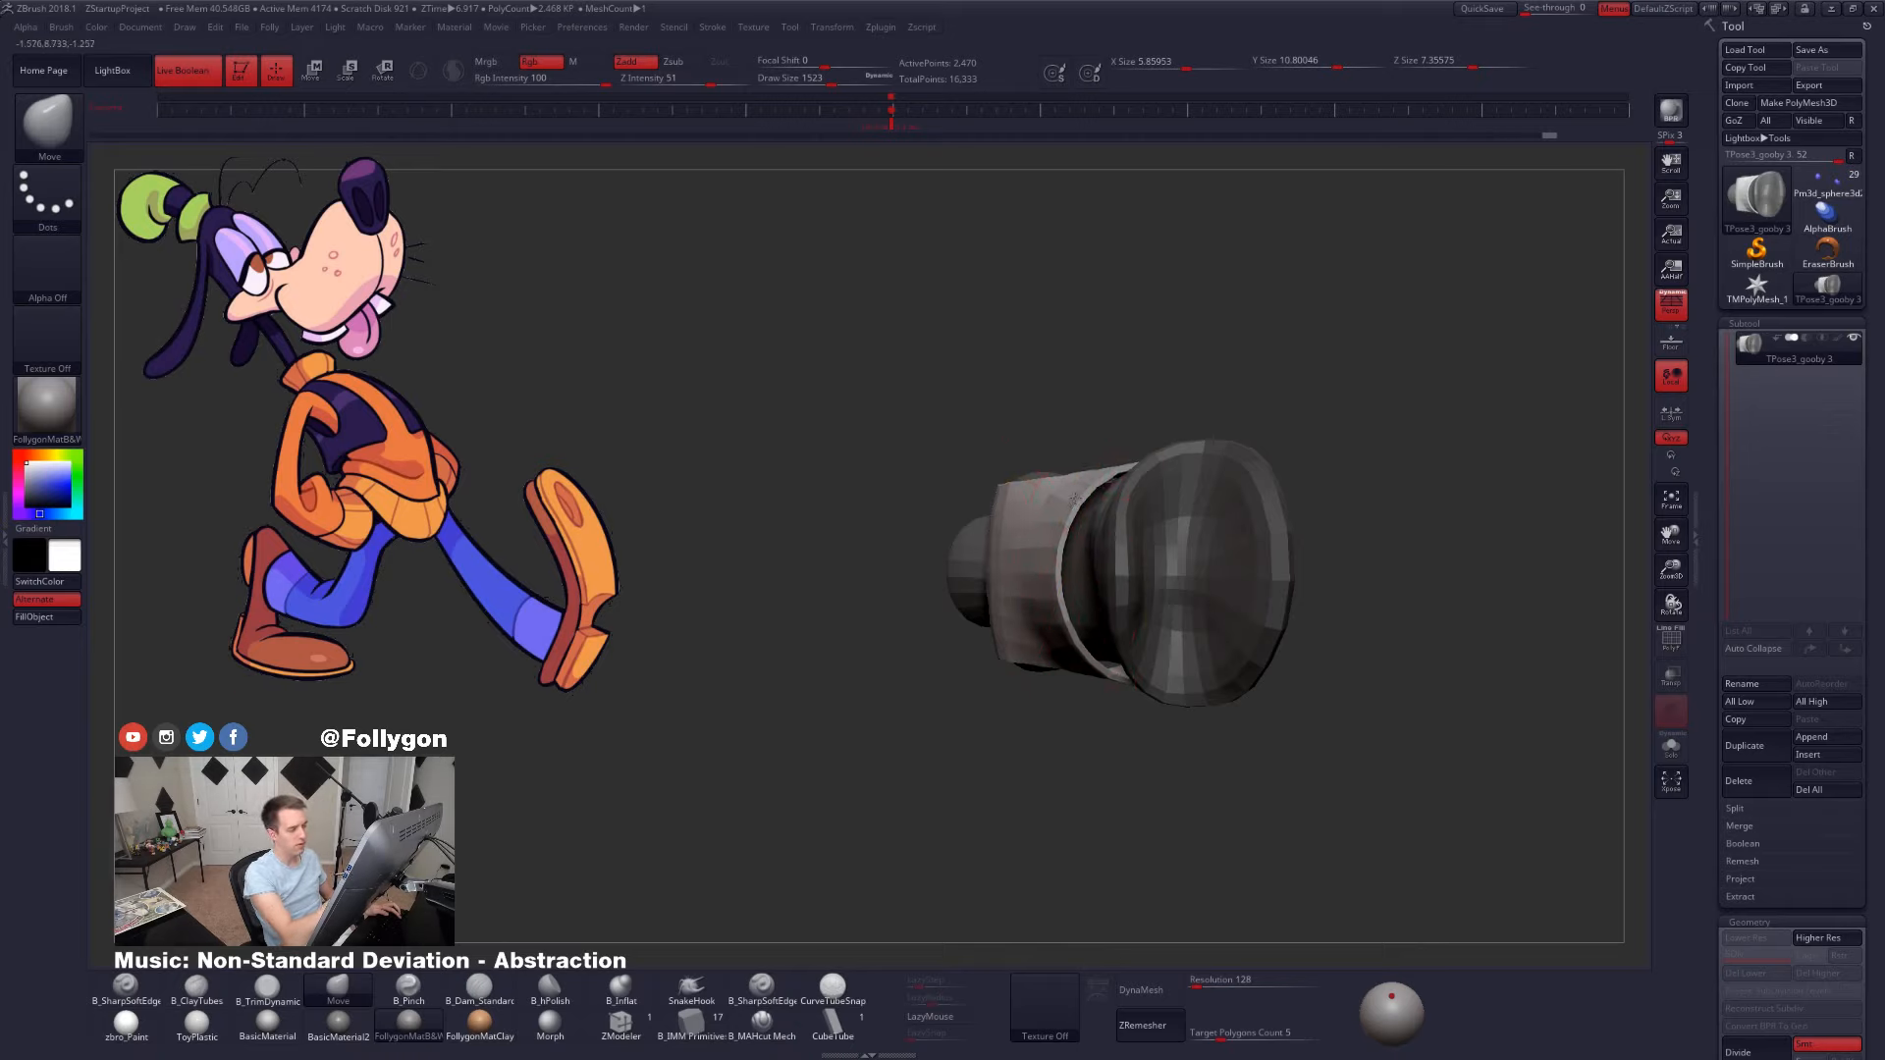
- Pull the vest's back edge into a curve in side view with the Move brush at a size of about 1111
{"action": "right_click_drag", "start_coordinate": [1087, 493], "coordinate": [1173, 697]}
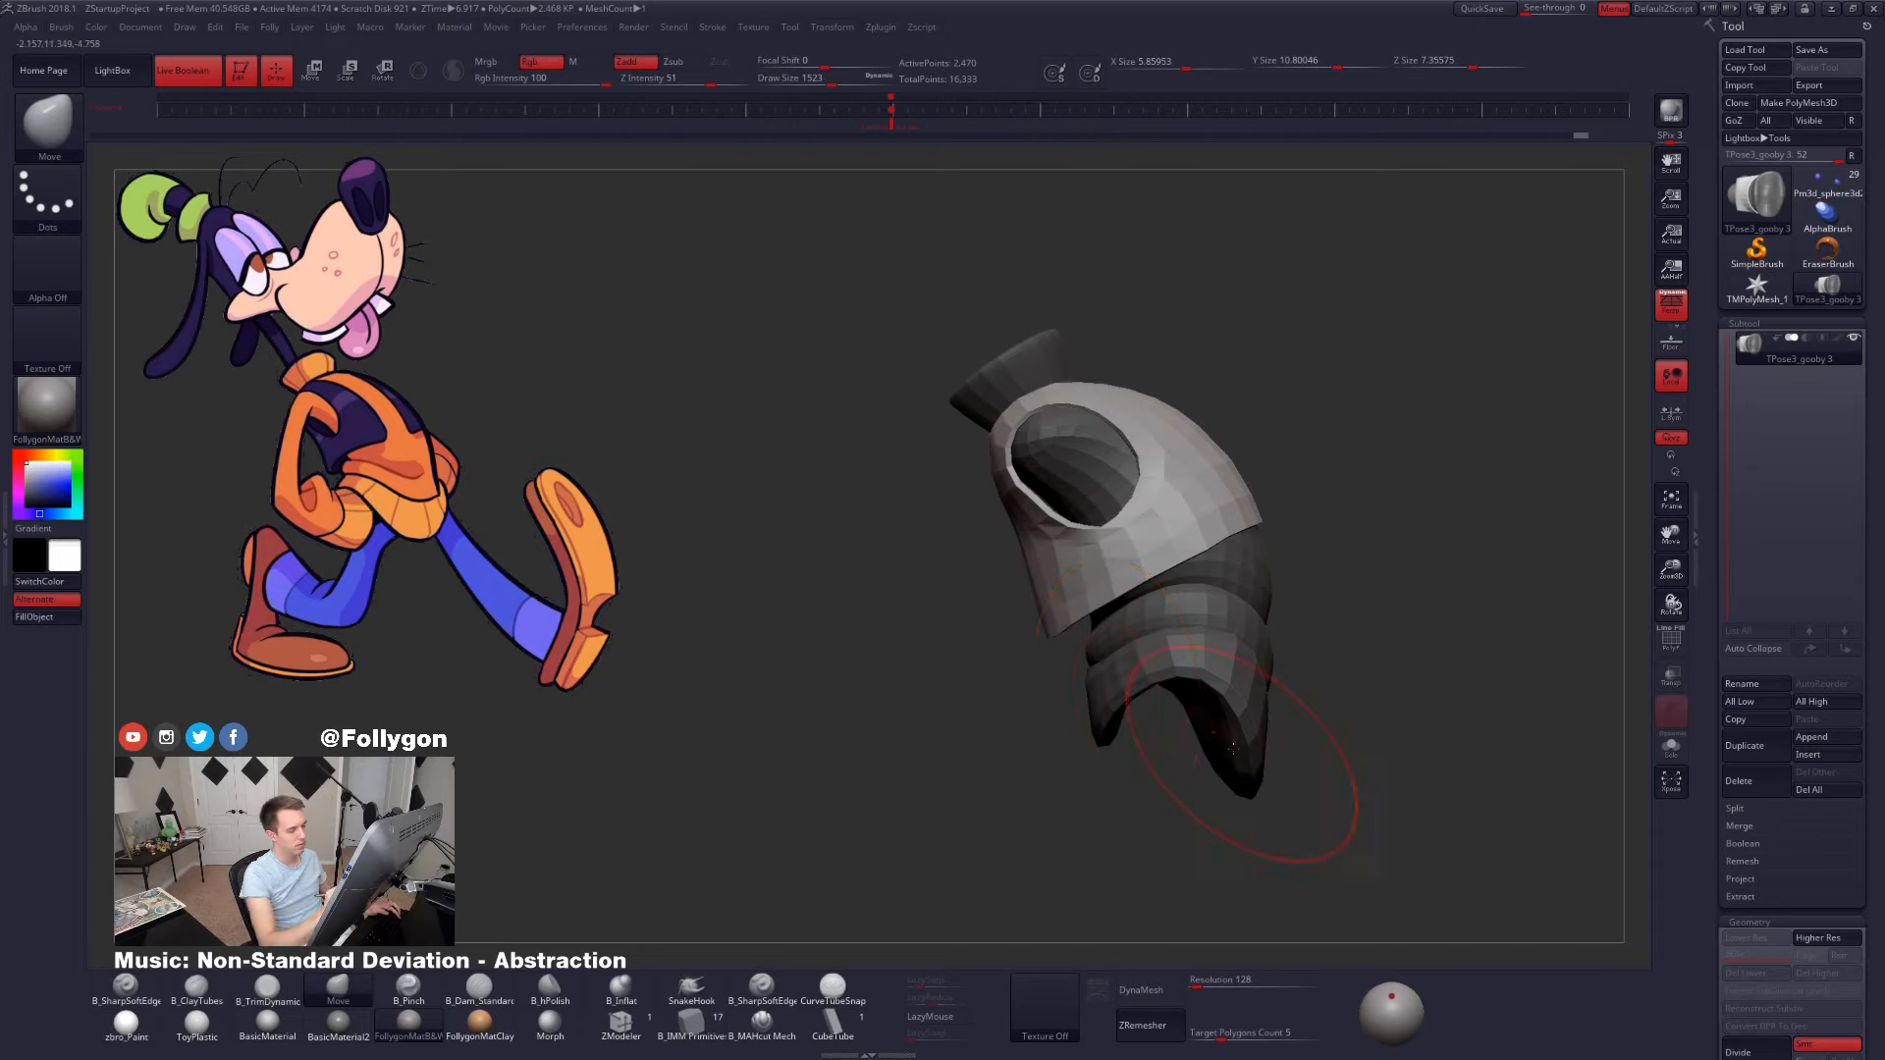
{"action": "key", "text": "space"}
{"action": "left_click_drag", "start_coordinate": [1069, 580], "coordinate": [1030, 580]}
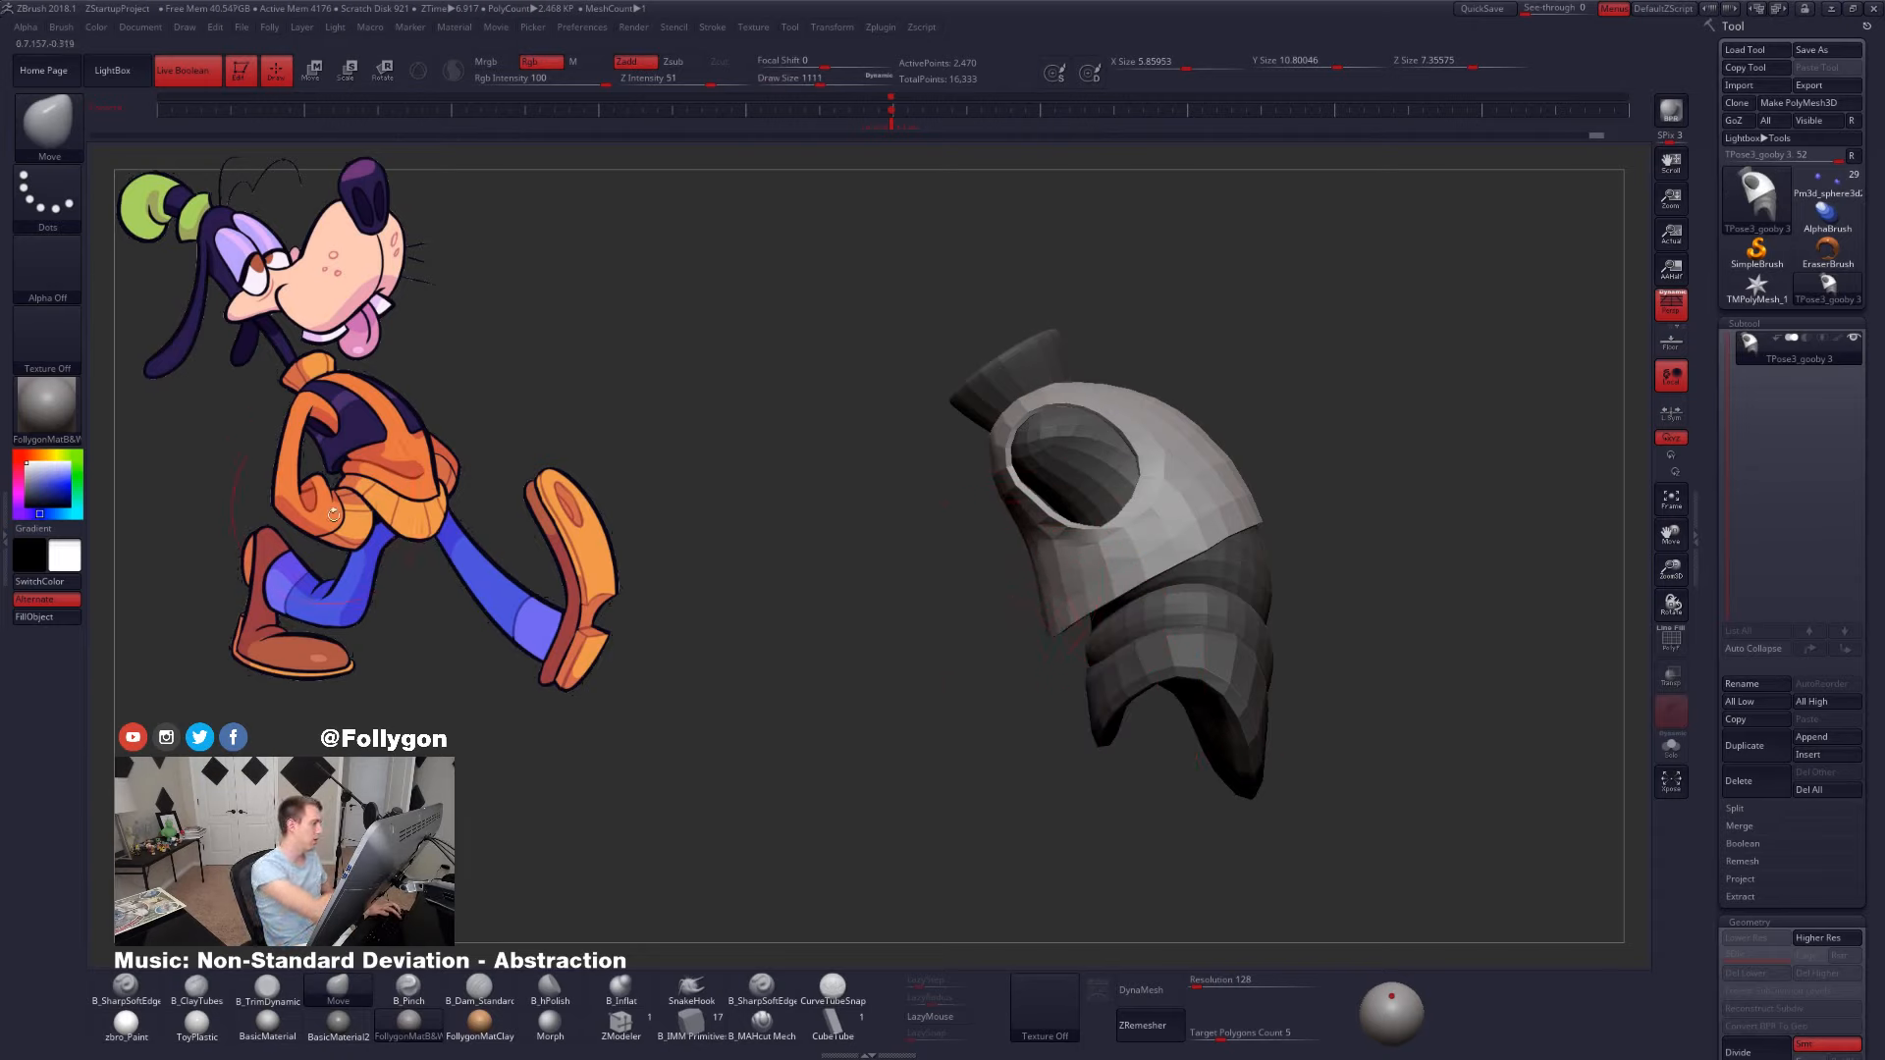
{"action": "right_click_drag", "start_coordinate": [1092, 674], "coordinate": [1052, 674]}
- Refine the vest's lower back corner with a smaller Move brush, checking the wireframe and reducing the size to about 556
{"action": "key", "text": "space"}
{"action": "key", "text": "shift+f"}
{"action": "mouse_move", "coordinate": [1028, 587]}
{"action": "left_mouse_down"}
{"action": "mouse_move", "coordinate": [1000, 586]}
{"action": "mouse_move", "coordinate": [1018, 589]}
{"action": "left_mouse_up"}
{"action": "key", "text": "space"}
{"action": "right_click_drag", "start_coordinate": [1011, 591], "coordinate": [1124, 569]}
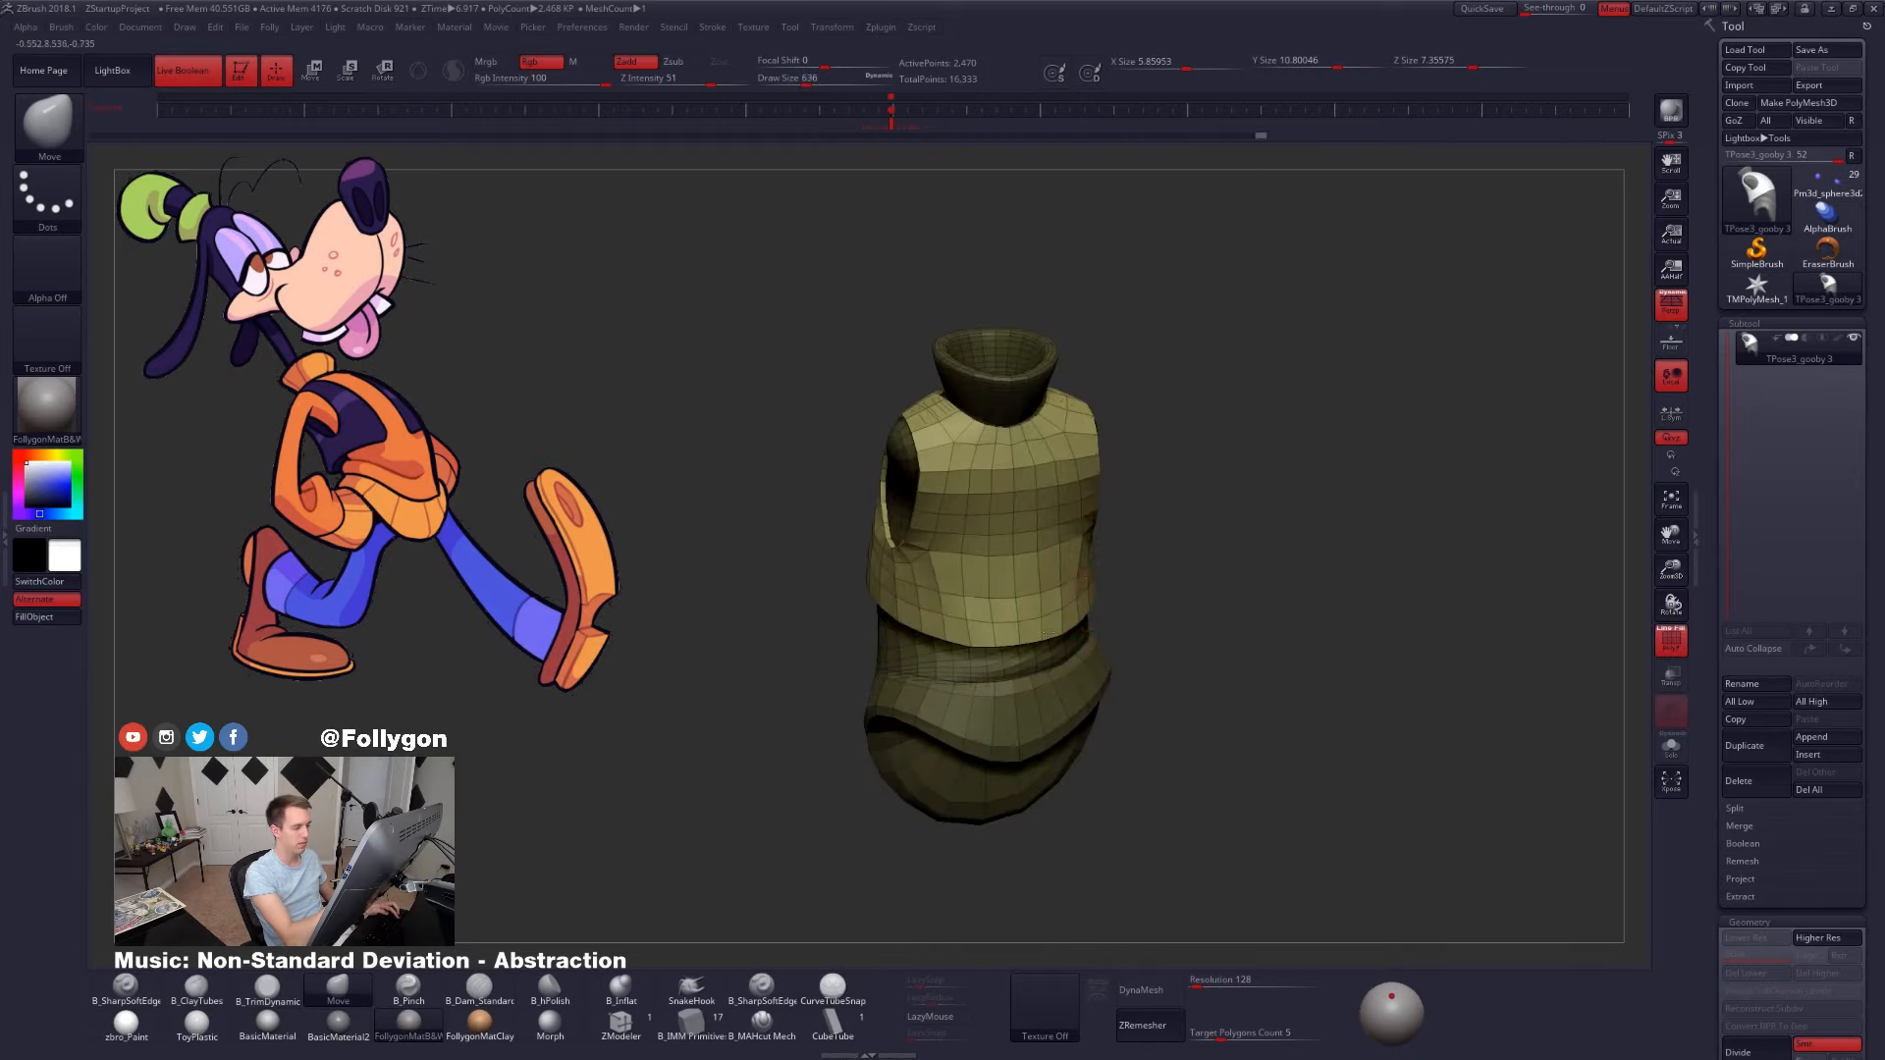
{"action": "mouse_move", "coordinate": [1047, 632]}
{"action": "right_mouse_down"}
{"action": "mouse_move", "coordinate": [1039, 595]}
{"action": "mouse_move", "coordinate": [994, 636]}
{"action": "right_mouse_up"}
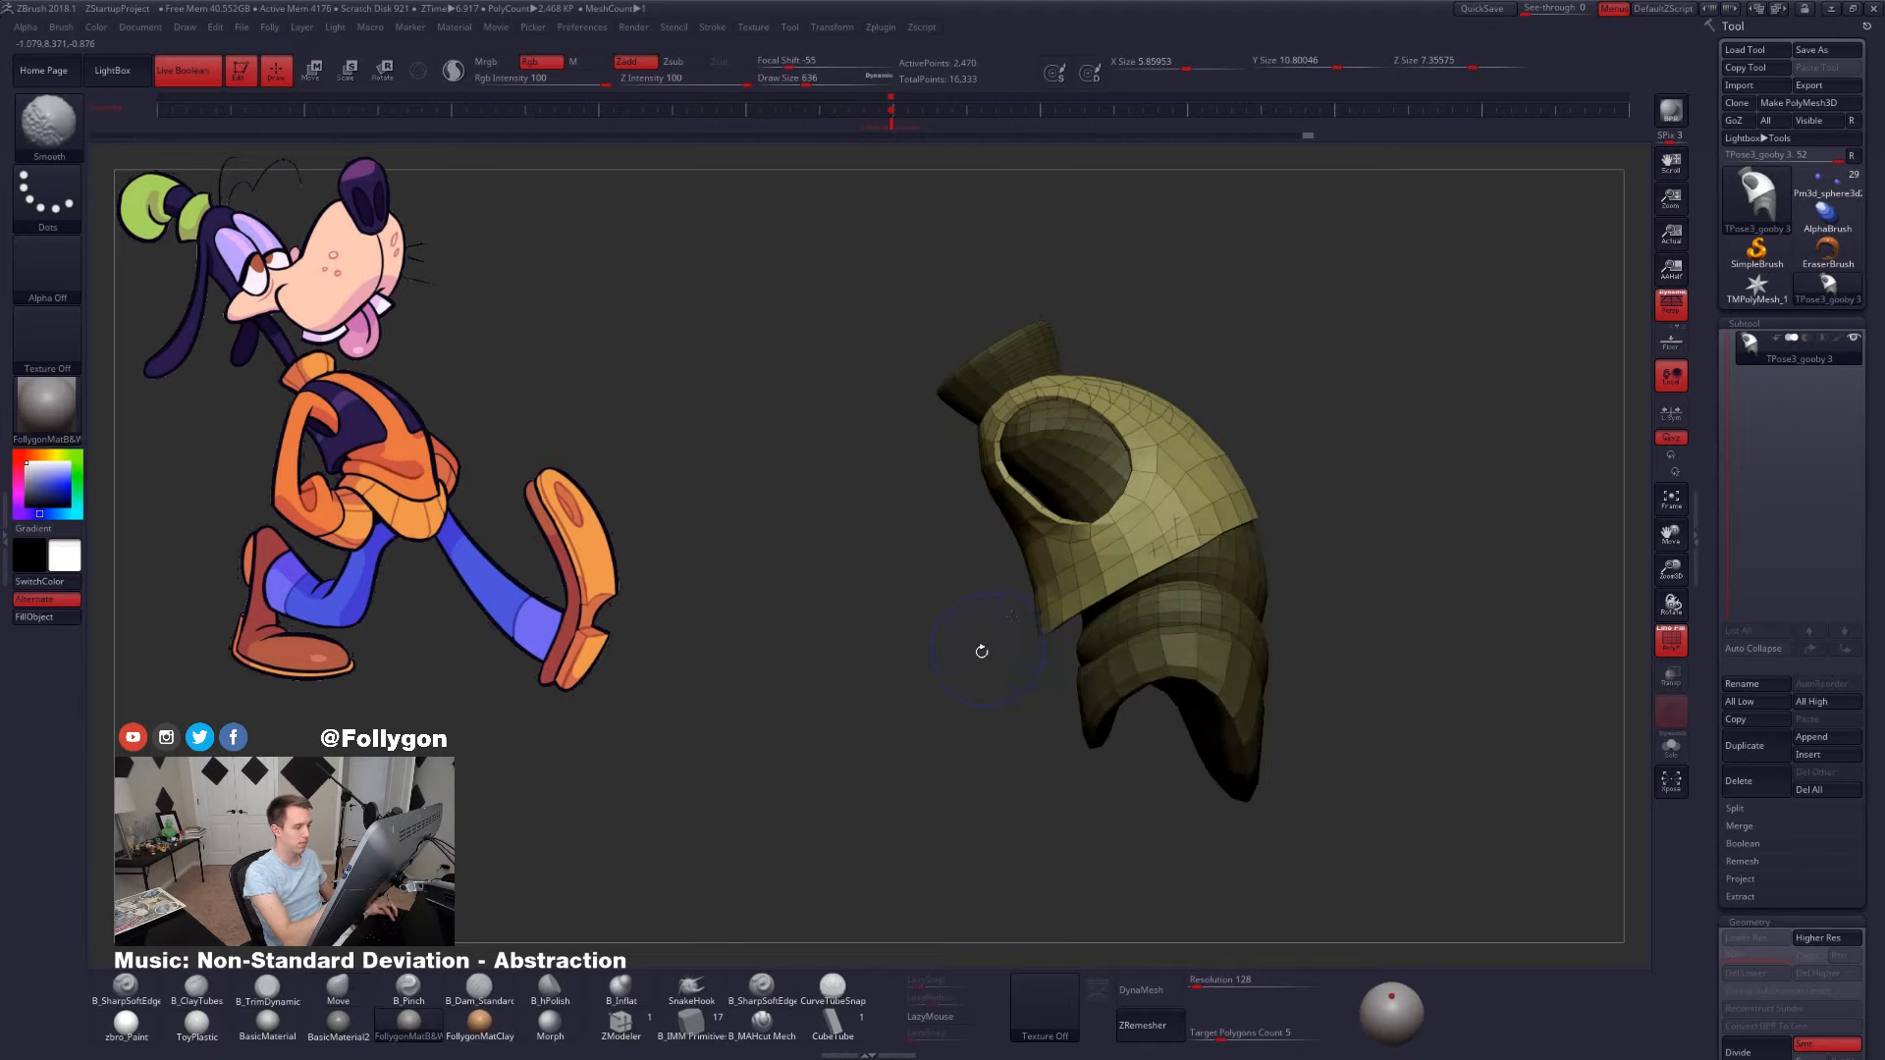
{"action": "key", "text": "shift+f"}
{"action": "key", "text": "space"}
{"action": "left_click_drag", "start_coordinate": [1026, 590], "coordinate": [1018, 590]}
{"action": "right_click_drag", "start_coordinate": [1042, 638], "coordinate": [1055, 579], "text": "ctrl"}
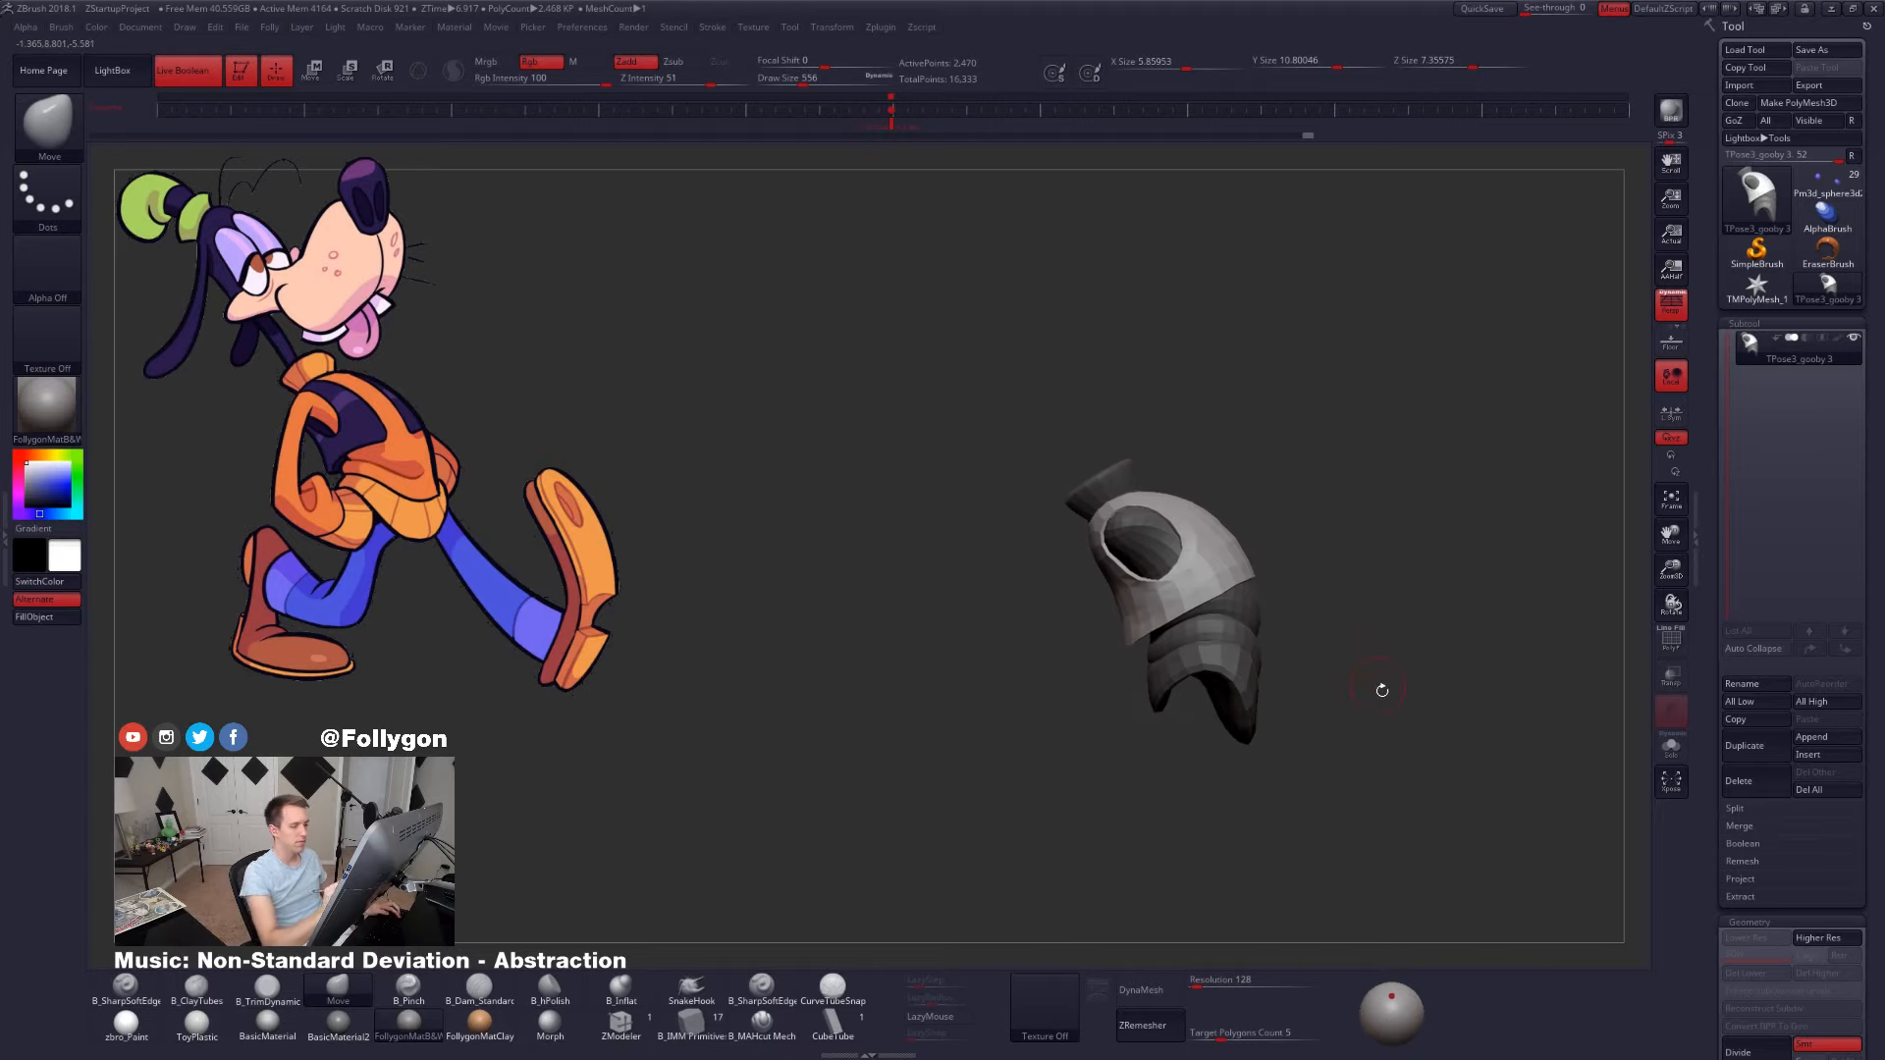
- Show the whole figure, clear the mask and raise the subdivision level to compare the smooth pose with the reference drawing
{"action": "right_click_drag", "start_coordinate": [1381, 686], "coordinate": [1237, 697]}
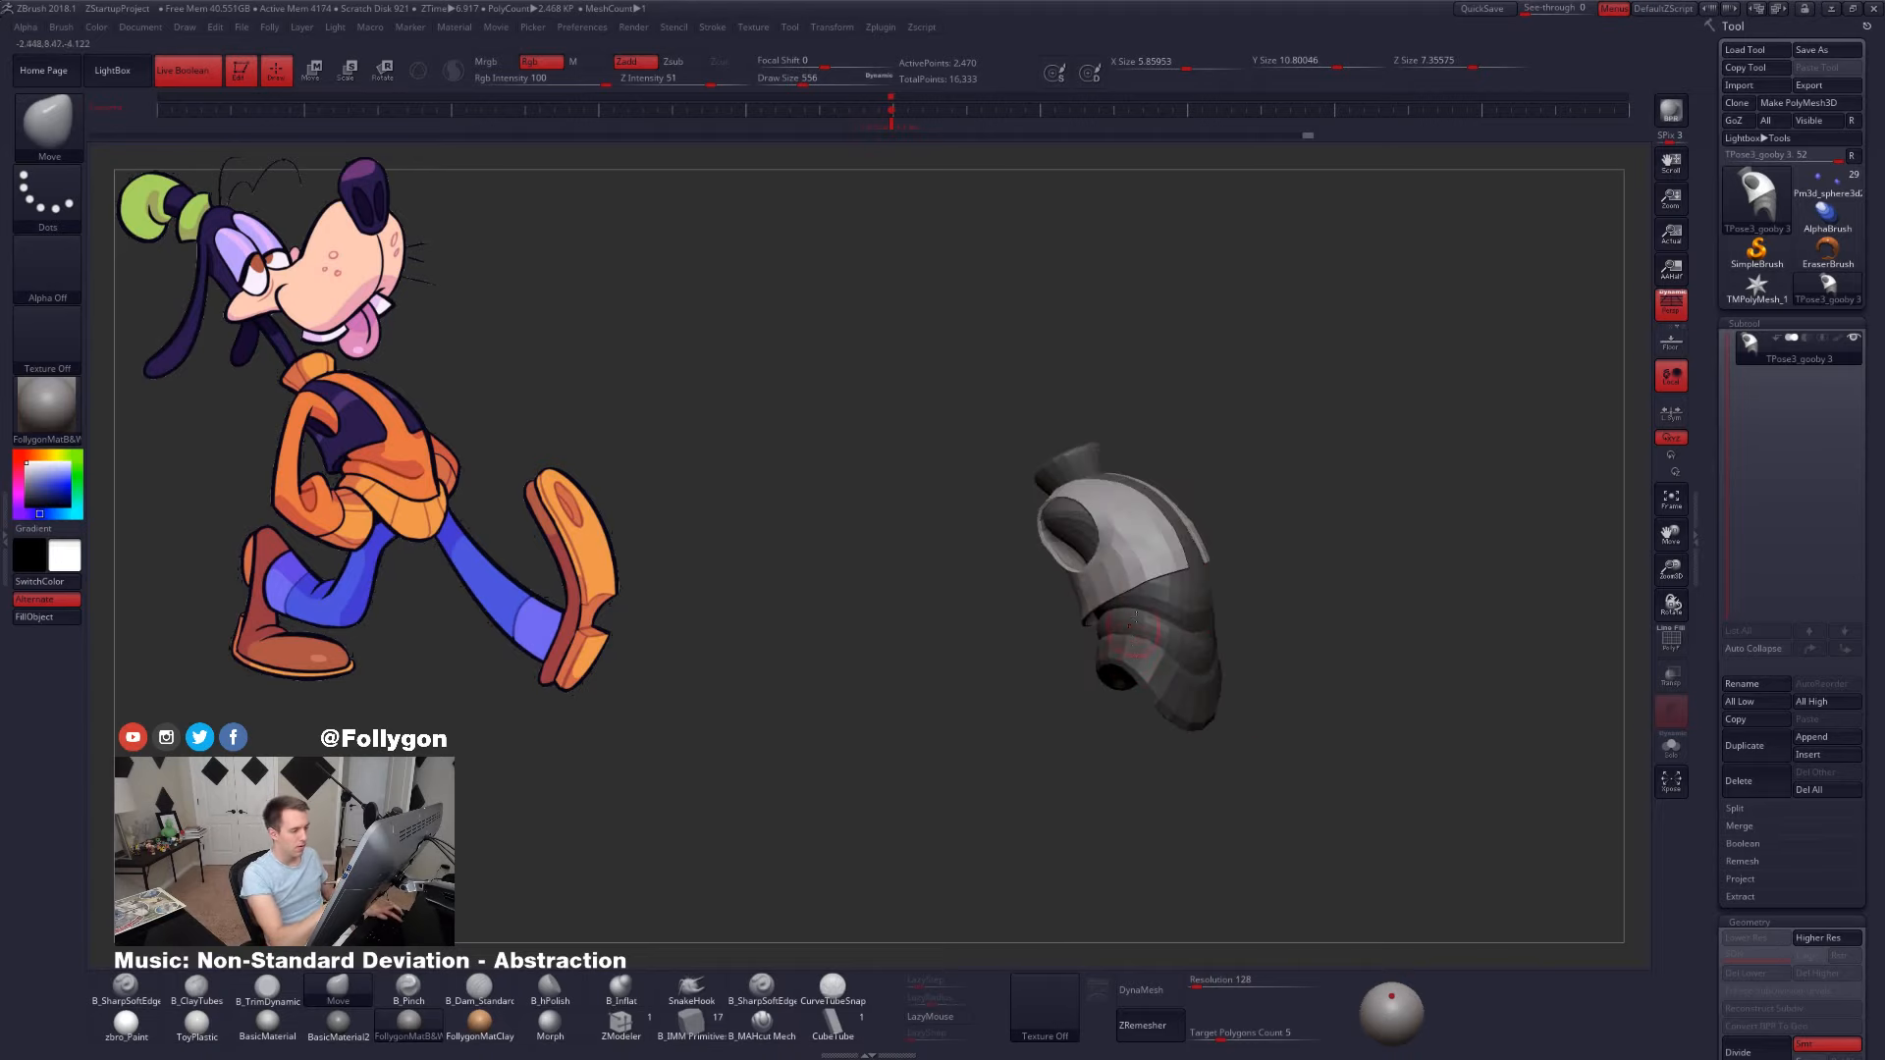
{"action": "left_click", "coordinate": [1264, 624], "text": "ctrl+shift"}
{"action": "right_click_drag", "start_coordinate": [1565, 733], "coordinate": [1383, 701], "text": "alt"}
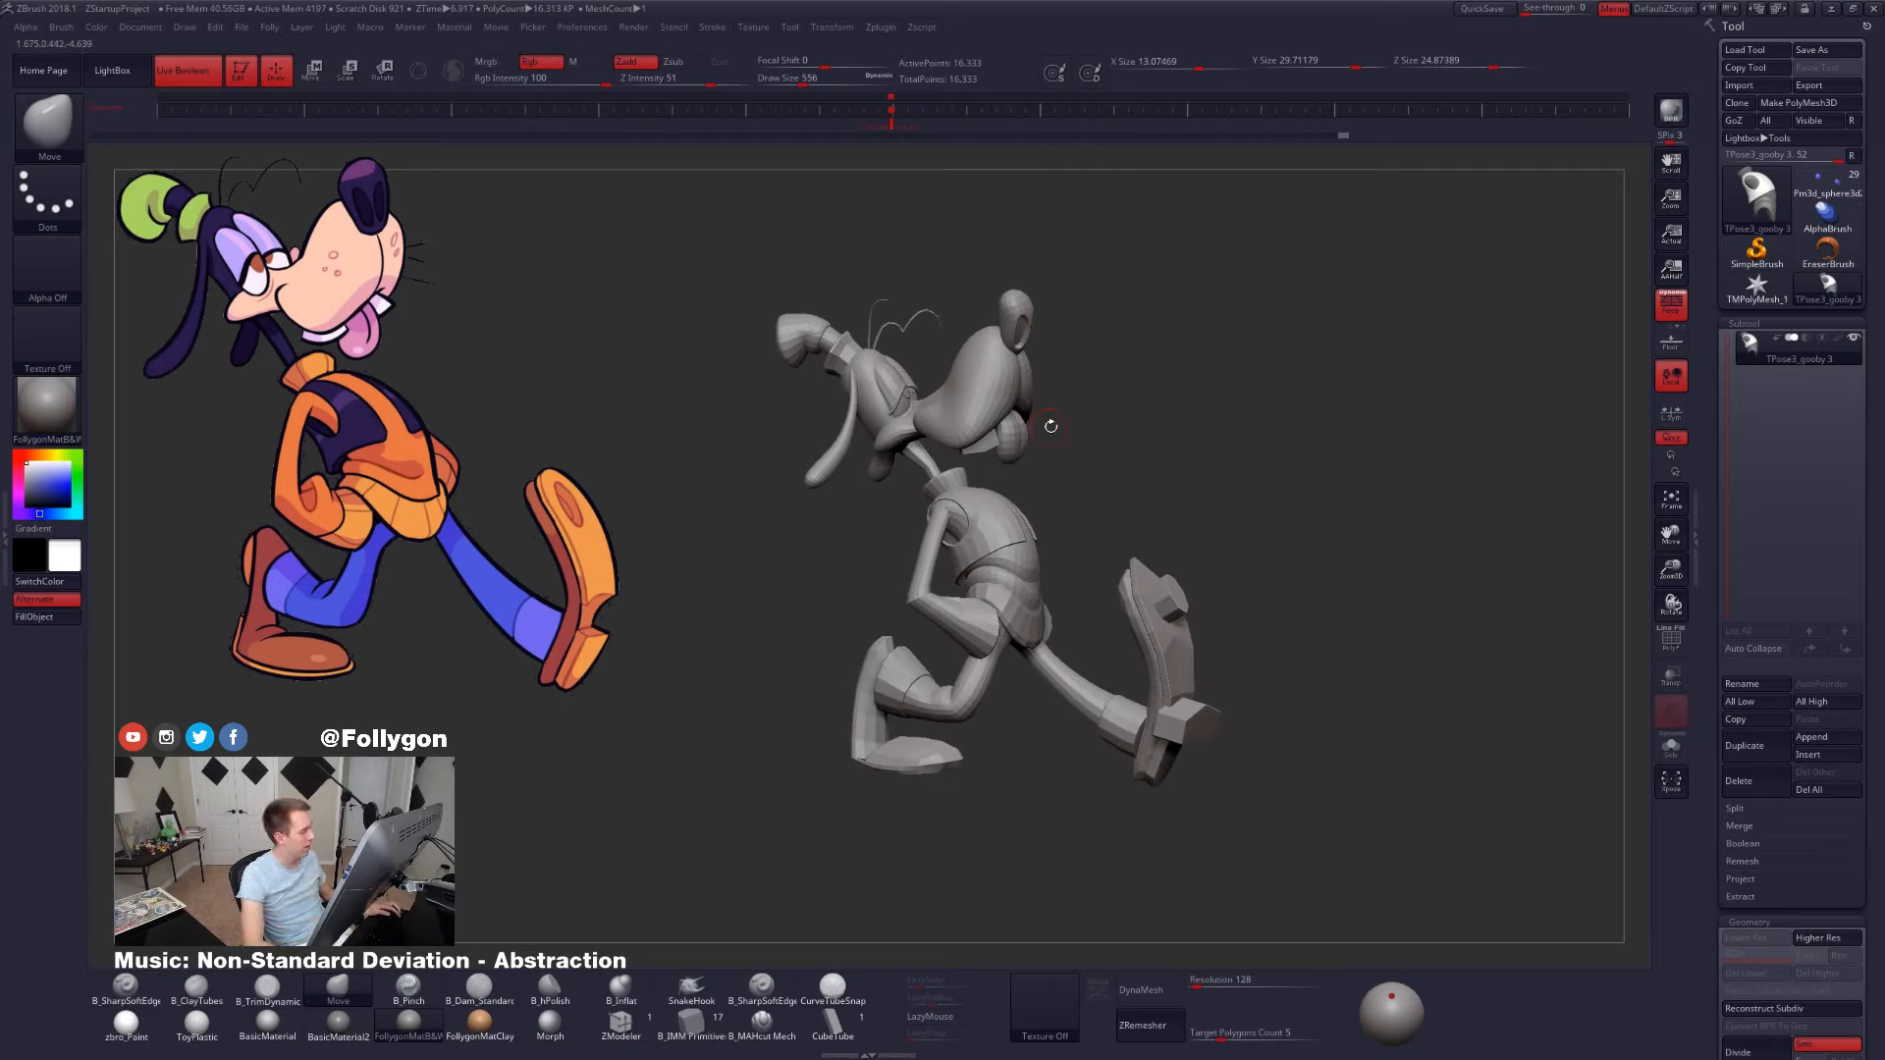
{"action": "right_click_drag", "start_coordinate": [976, 550], "coordinate": [1015, 603]}
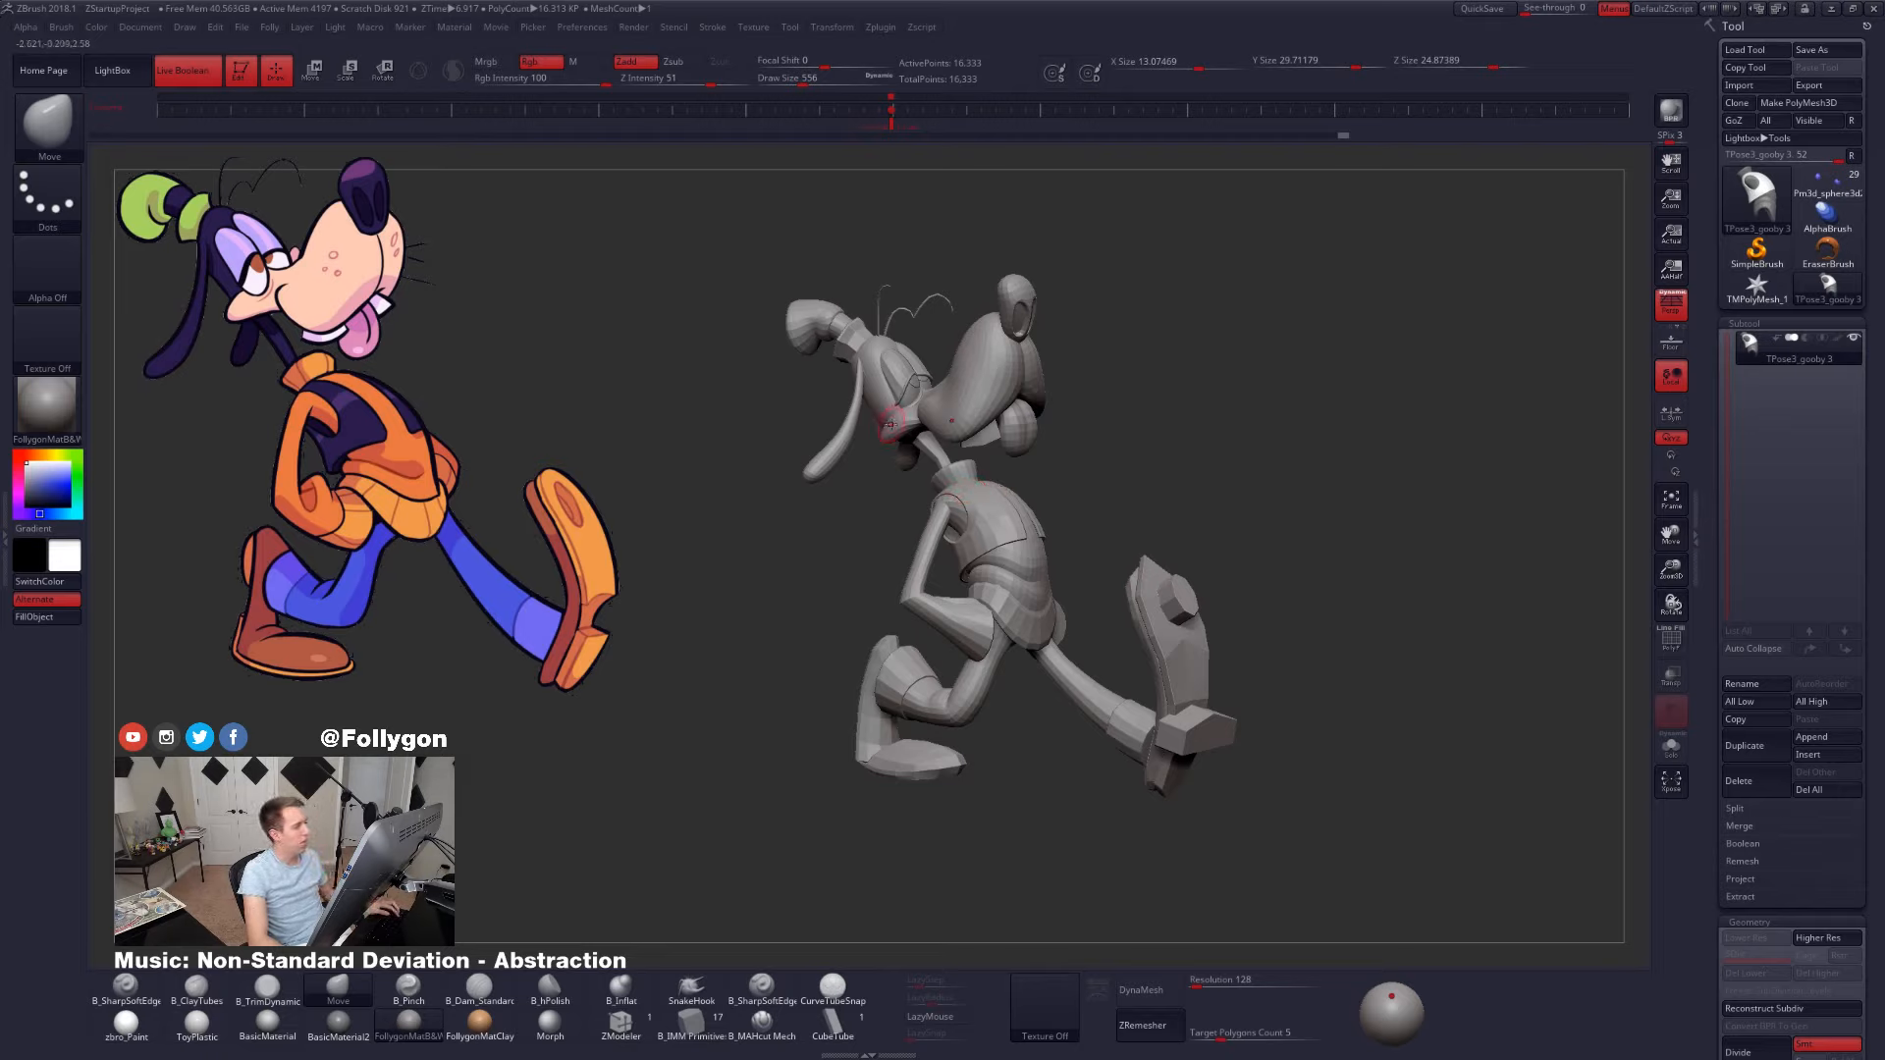
{"action": "mouse_move", "coordinate": [891, 423]}
{"action": "right_mouse_down"}
{"action": "mouse_move", "coordinate": [958, 447]}
{"action": "mouse_move", "coordinate": [939, 382]}
{"action": "right_mouse_up"}
{"action": "key", "text": "d"}
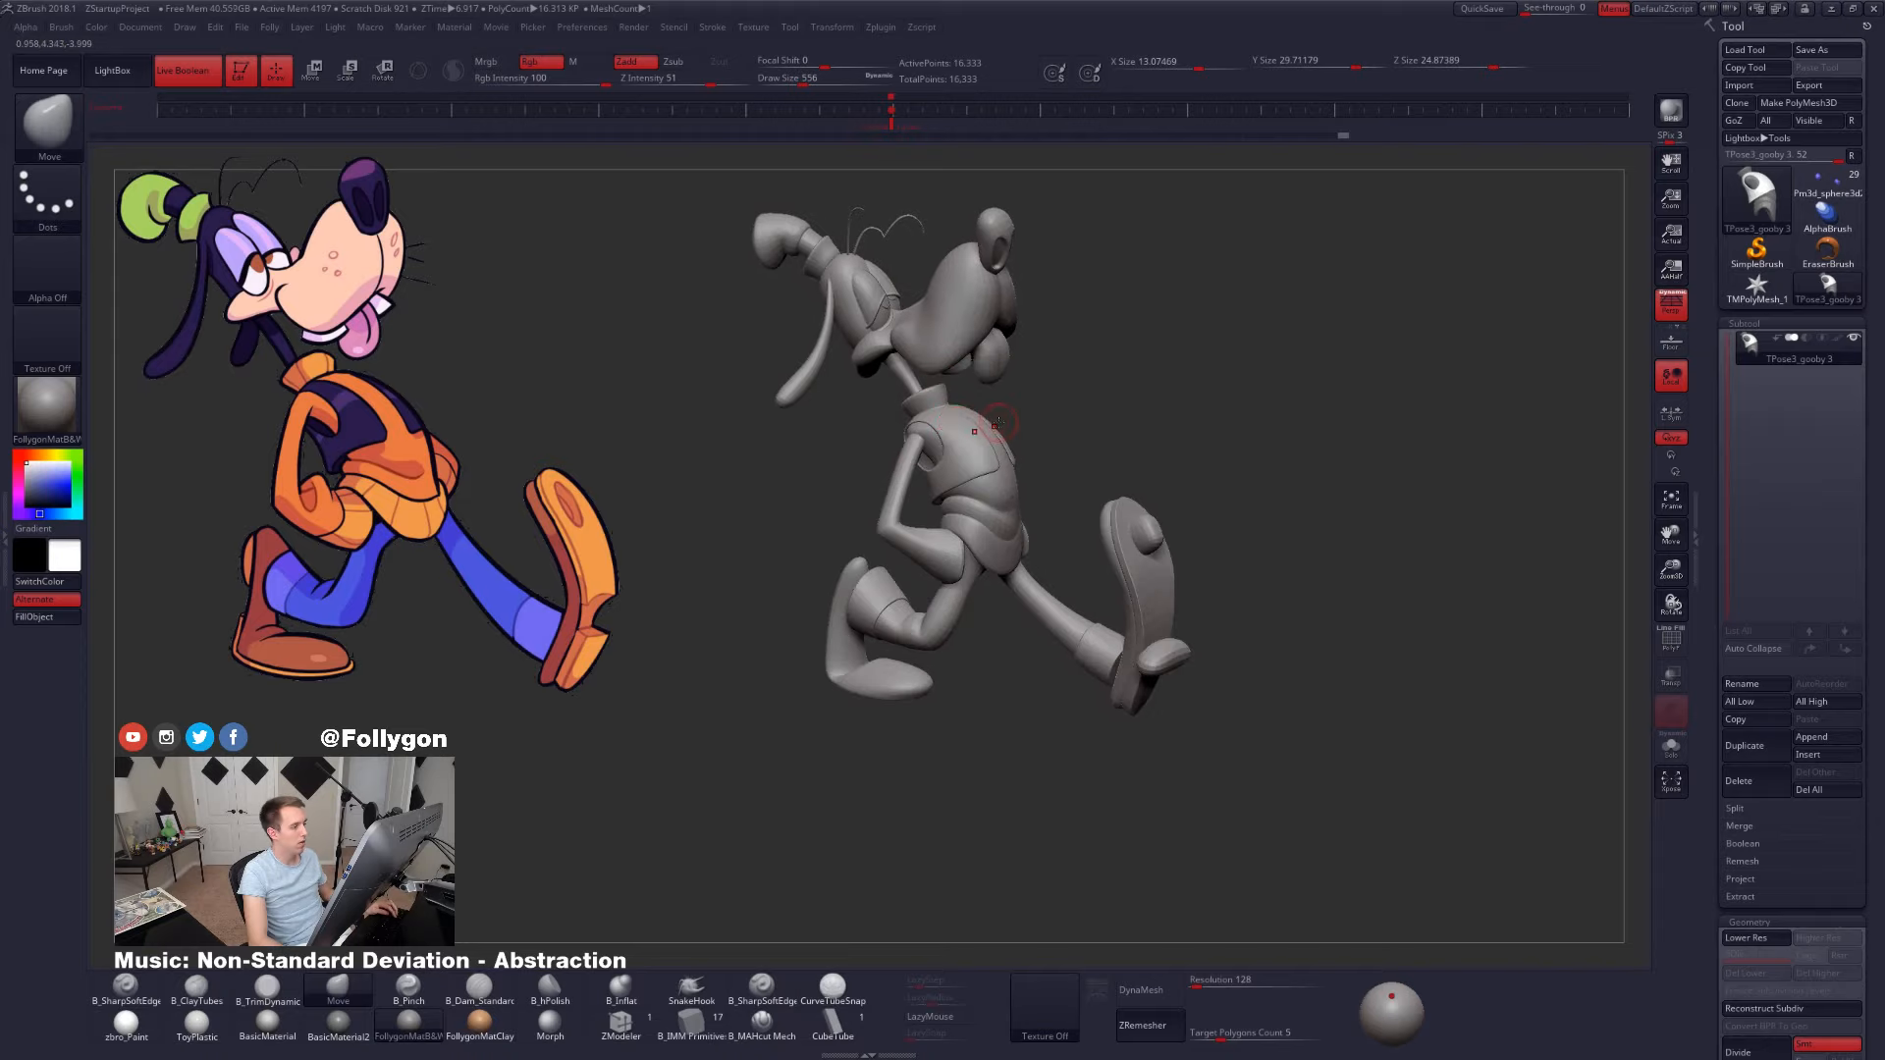
{"action": "left_click", "coordinate": [894, 125]}
{"action": "right_click_drag", "start_coordinate": [1115, 340], "coordinate": [998, 294], "text": "alt"}
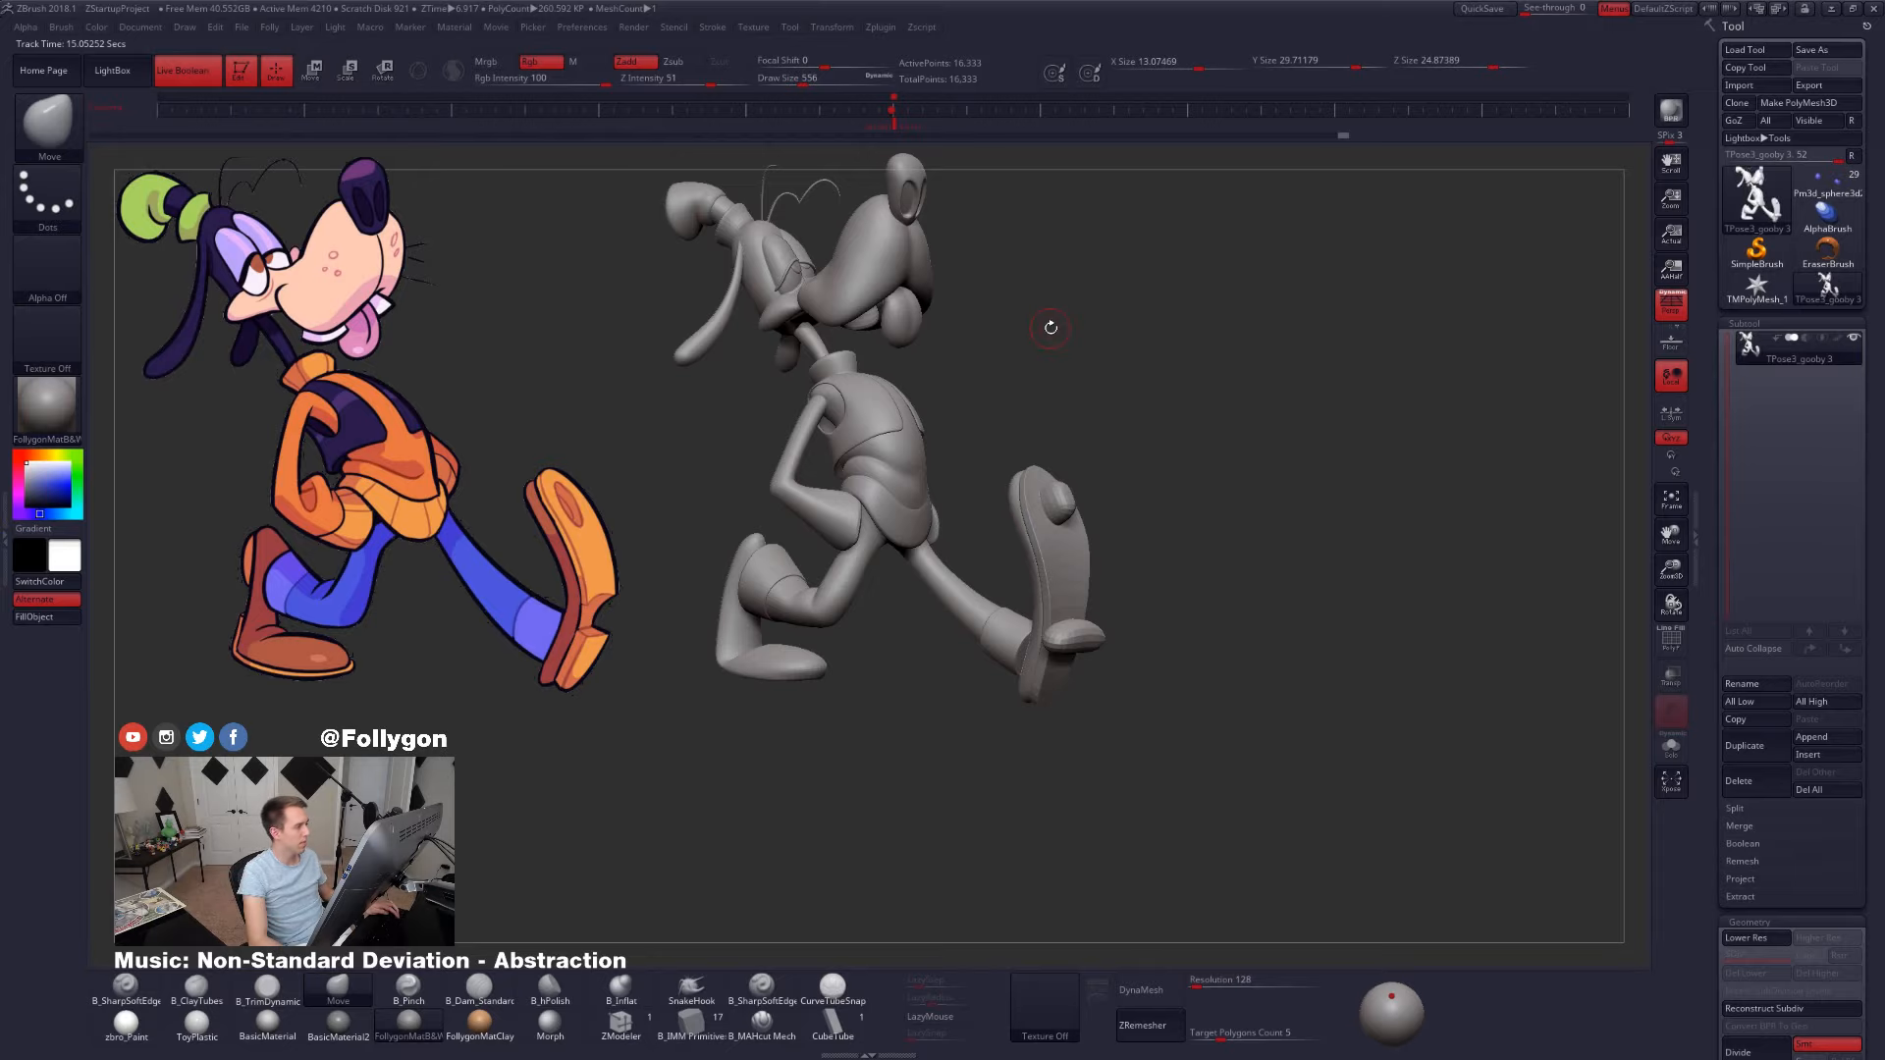
- Return to the stored camera view matching the reference and mask everything except the torso and vest
{"action": "left_click_drag", "start_coordinate": [1051, 328], "coordinate": [991, 422], "text": "shift"}
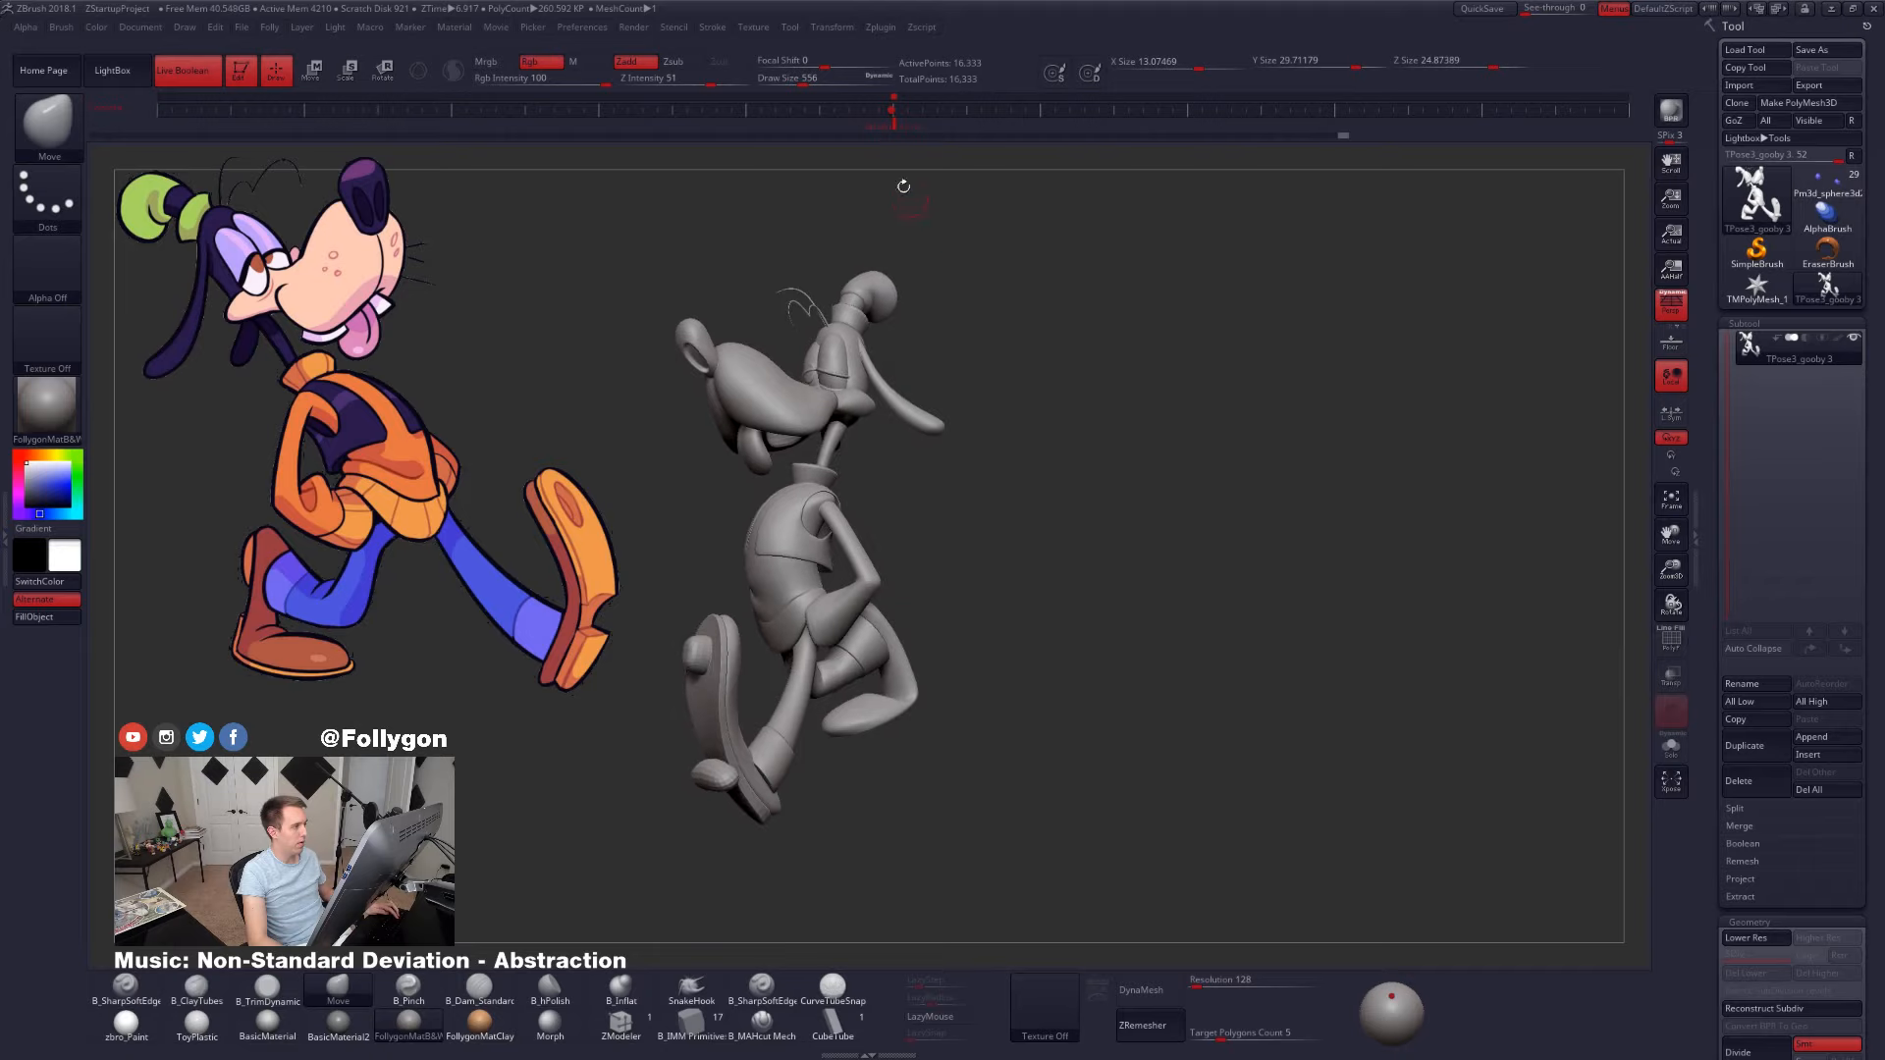
{"action": "left_click", "coordinate": [895, 110]}
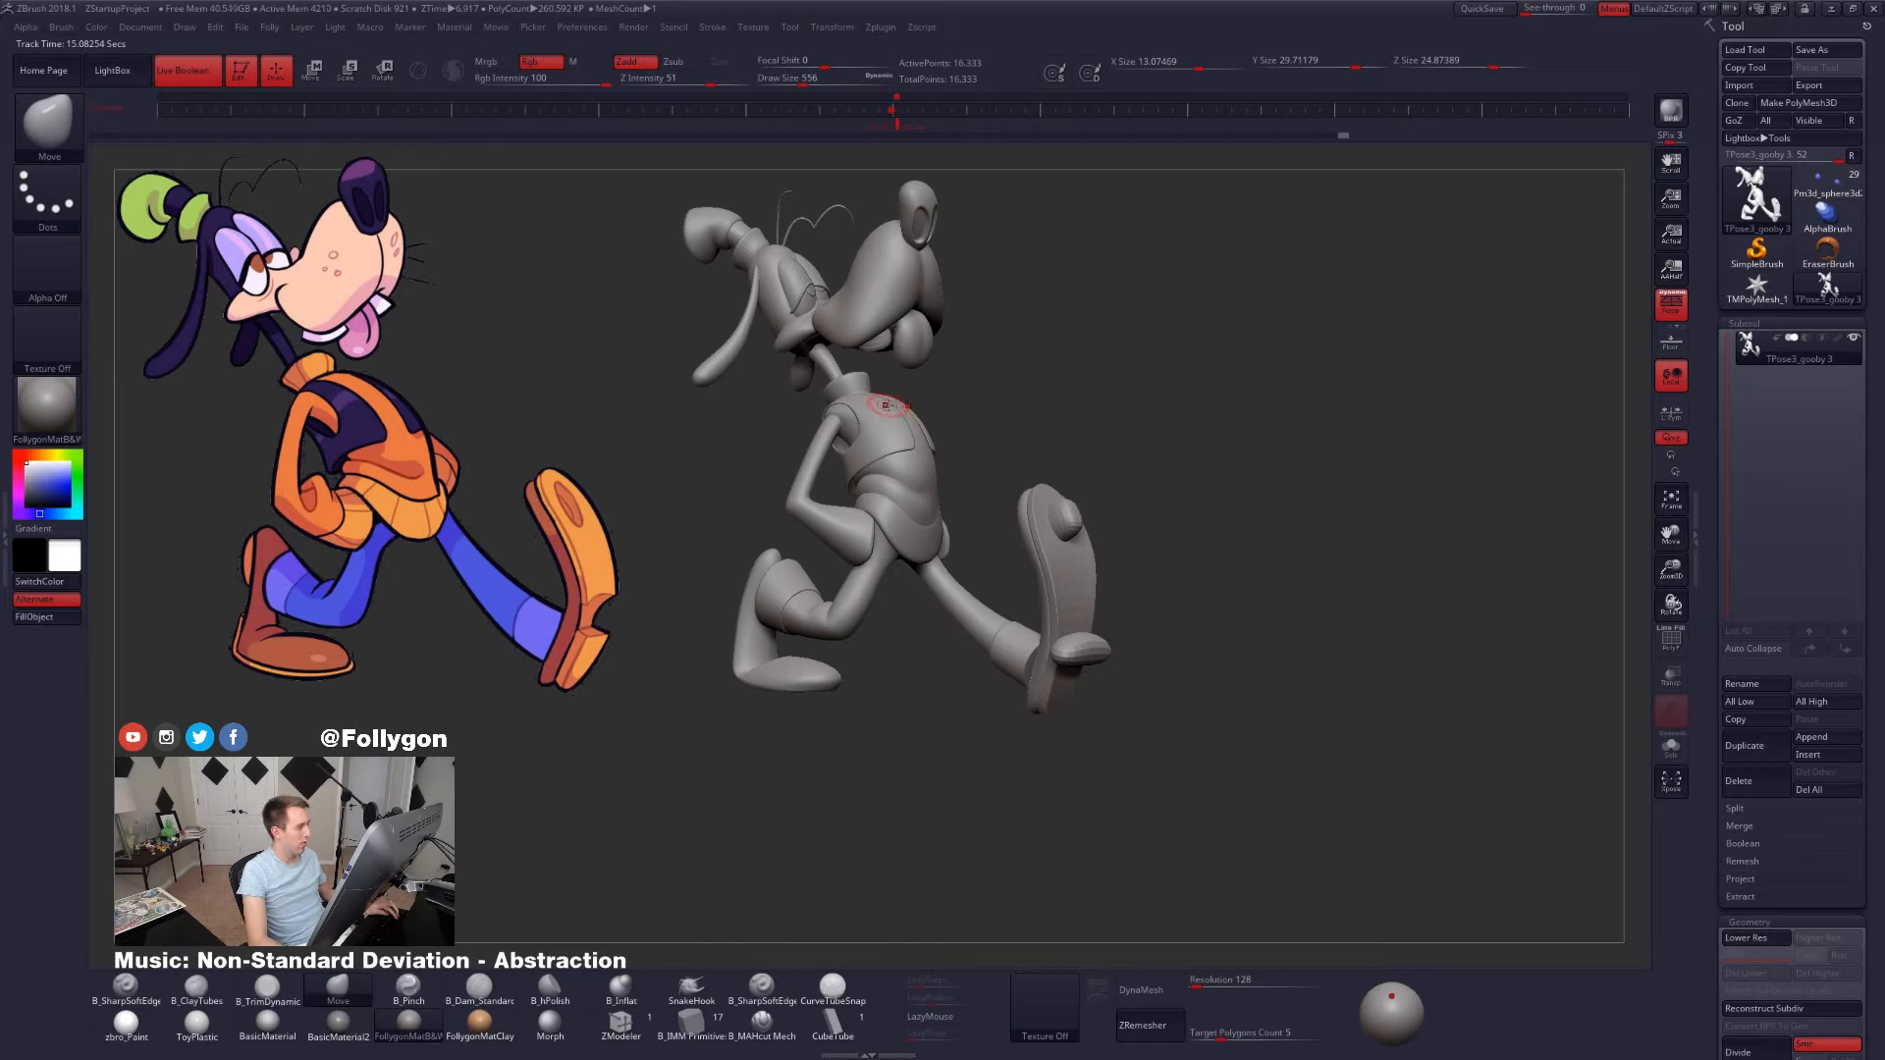
{"action": "key", "text": "w"}
{"action": "left_click_drag", "start_coordinate": [895, 448], "coordinate": [1010, 471], "text": "ctrl"}
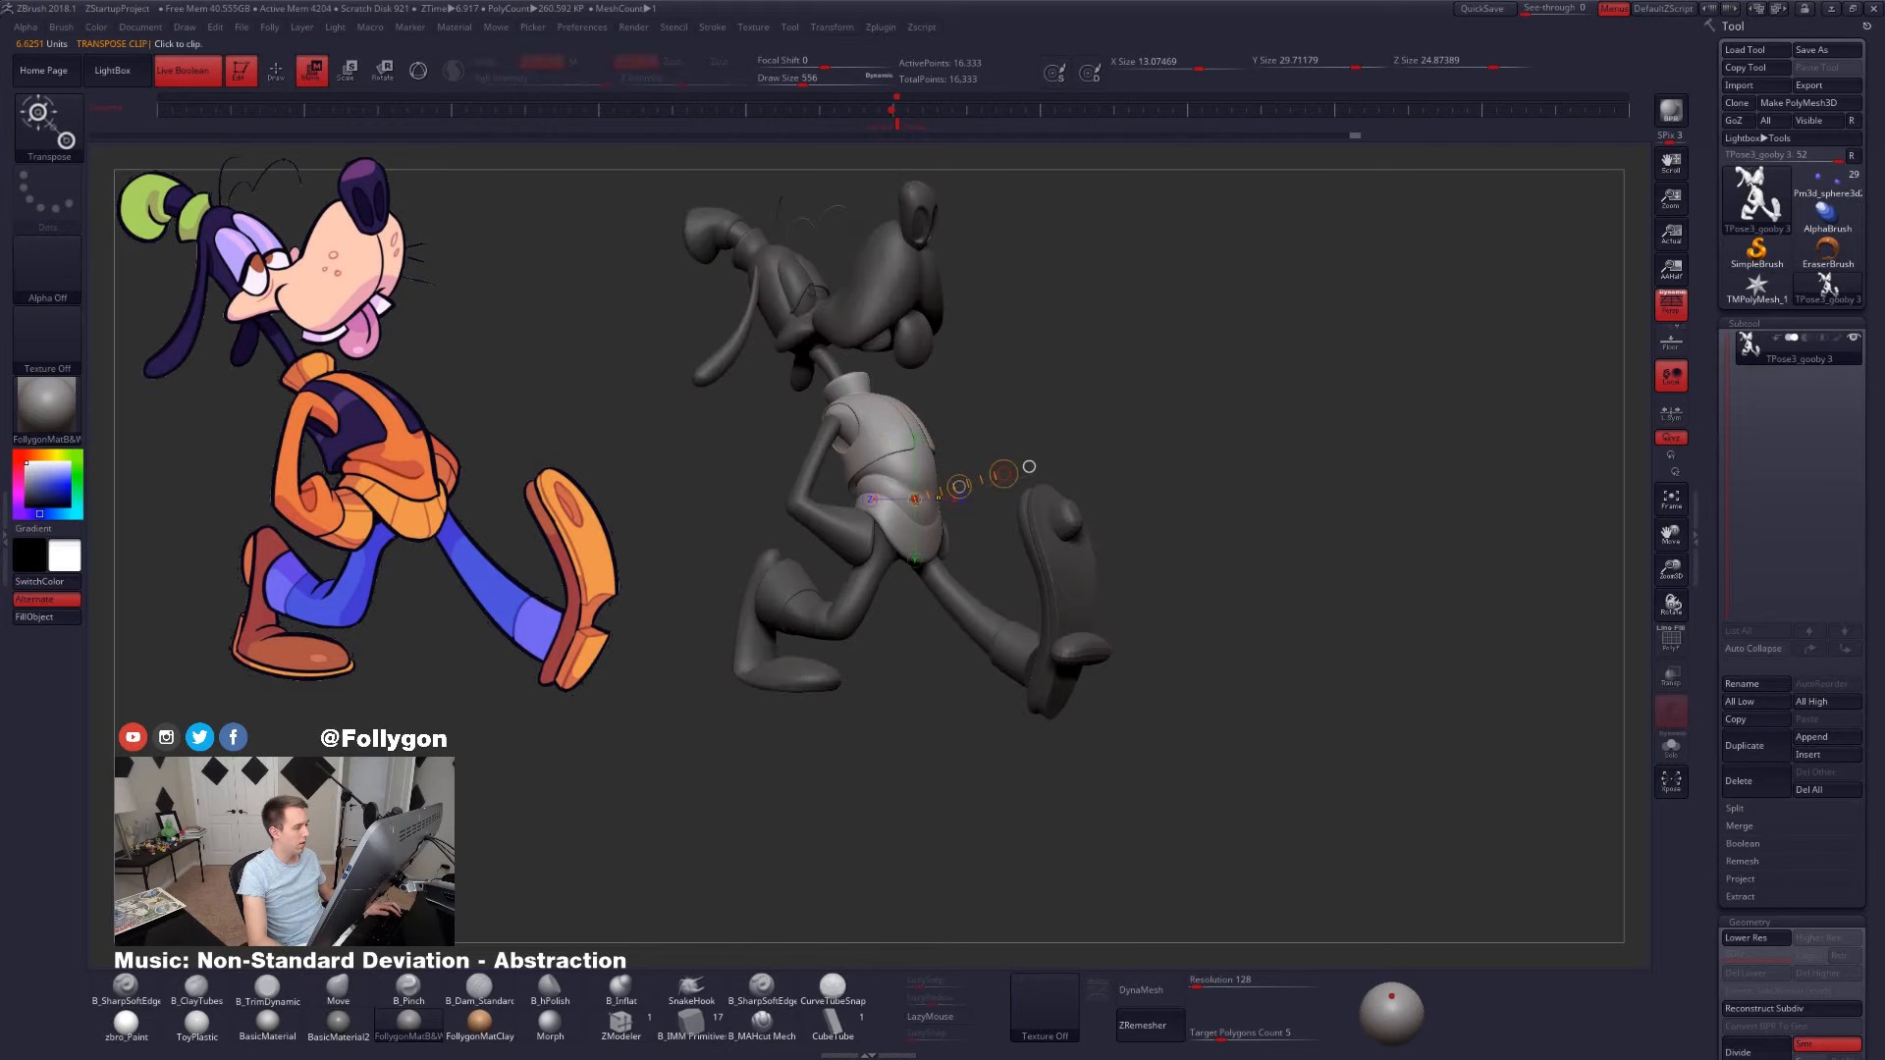
{"action": "key", "text": "q"}
- Reshape the torso and push in the front of the belly with a large Move brush, using sizes of about 3055 and 2261
{"action": "key", "text": "space"}
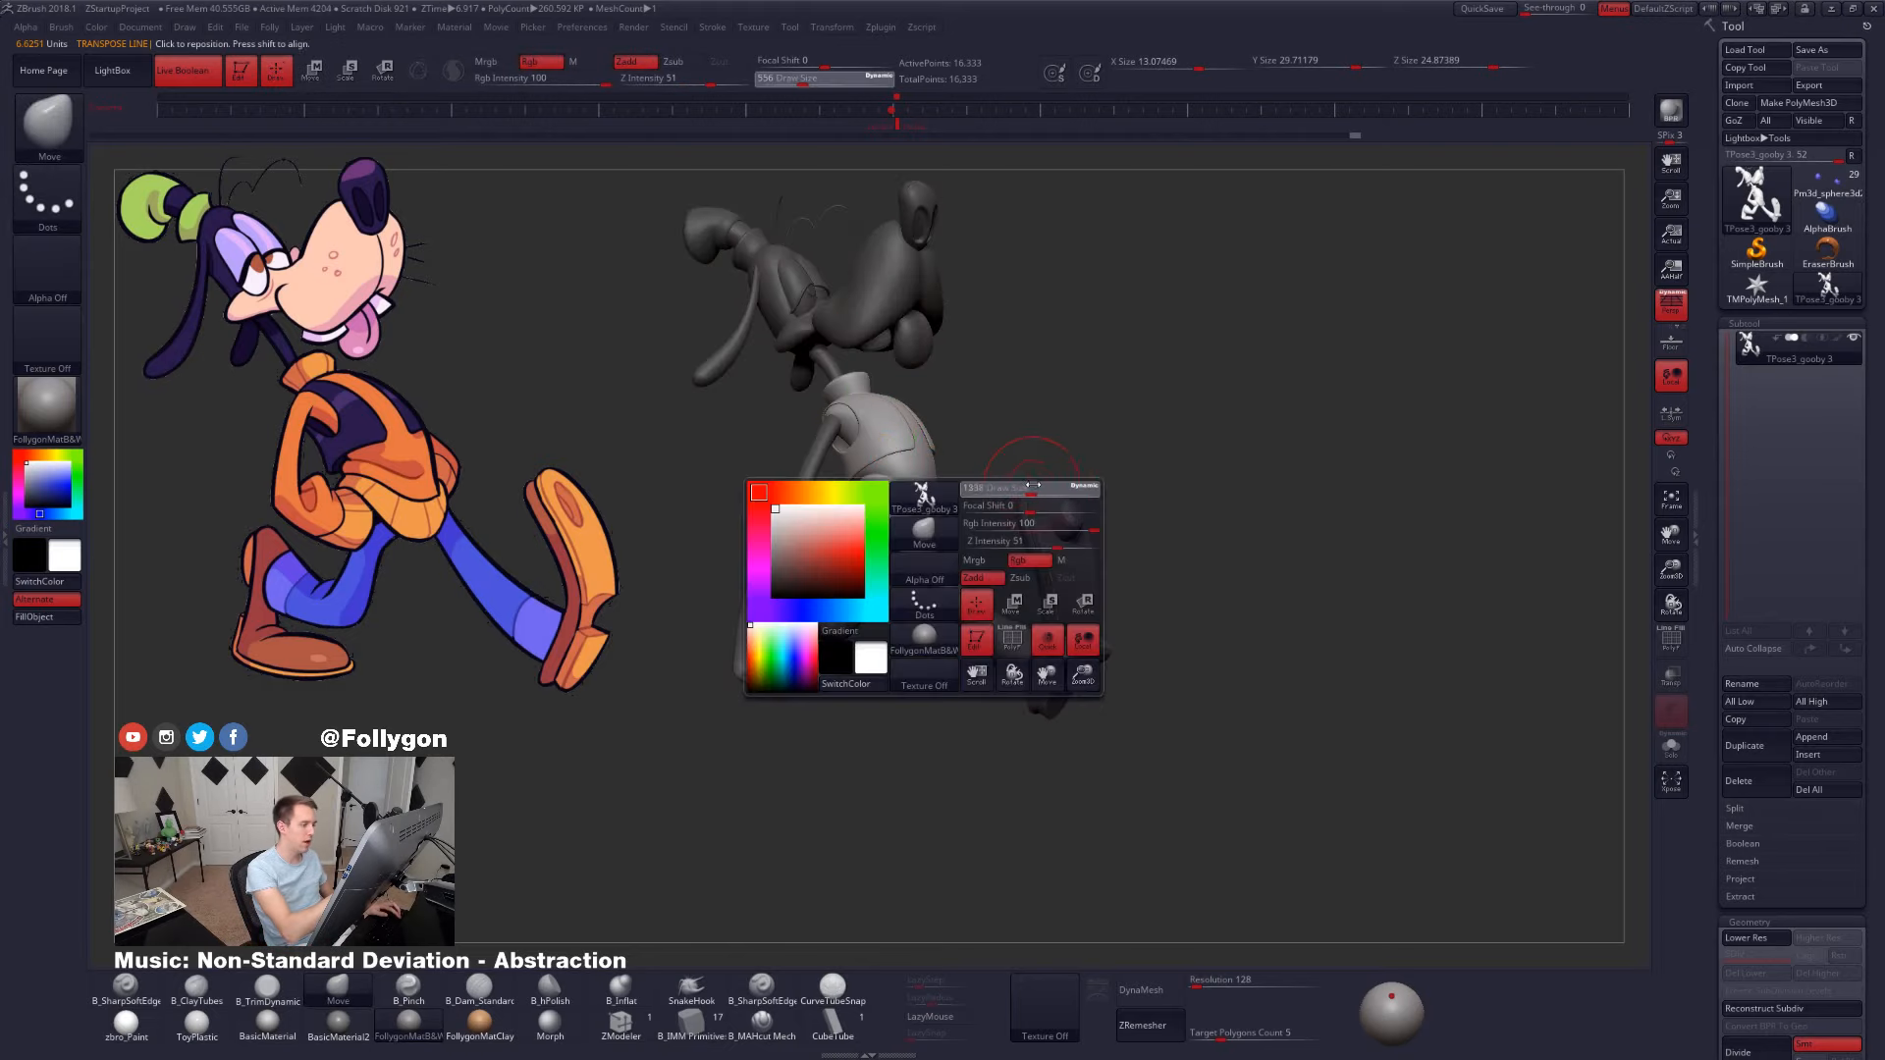
{"action": "key", "text": "space"}
{"action": "left_click_drag", "start_coordinate": [885, 412], "coordinate": [900, 412]}
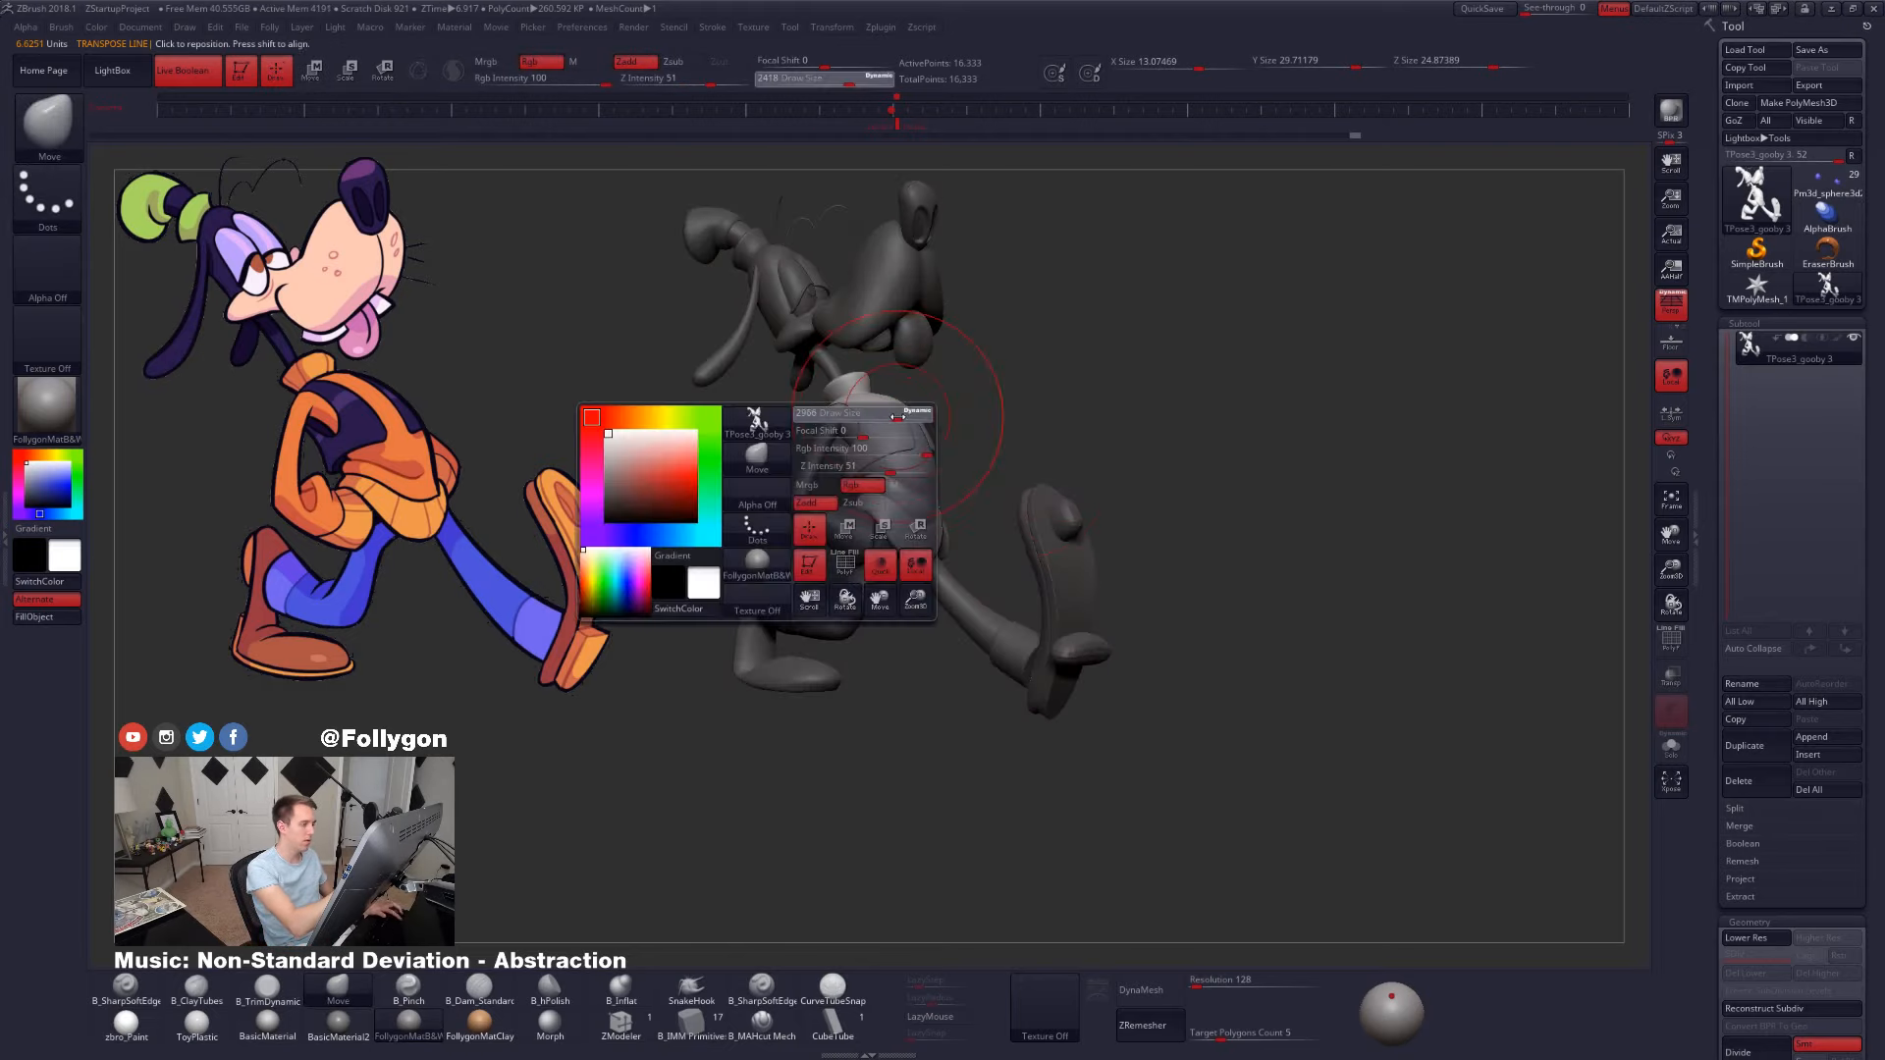
{"action": "right_click_drag", "start_coordinate": [864, 422], "coordinate": [898, 427], "text": "shift"}
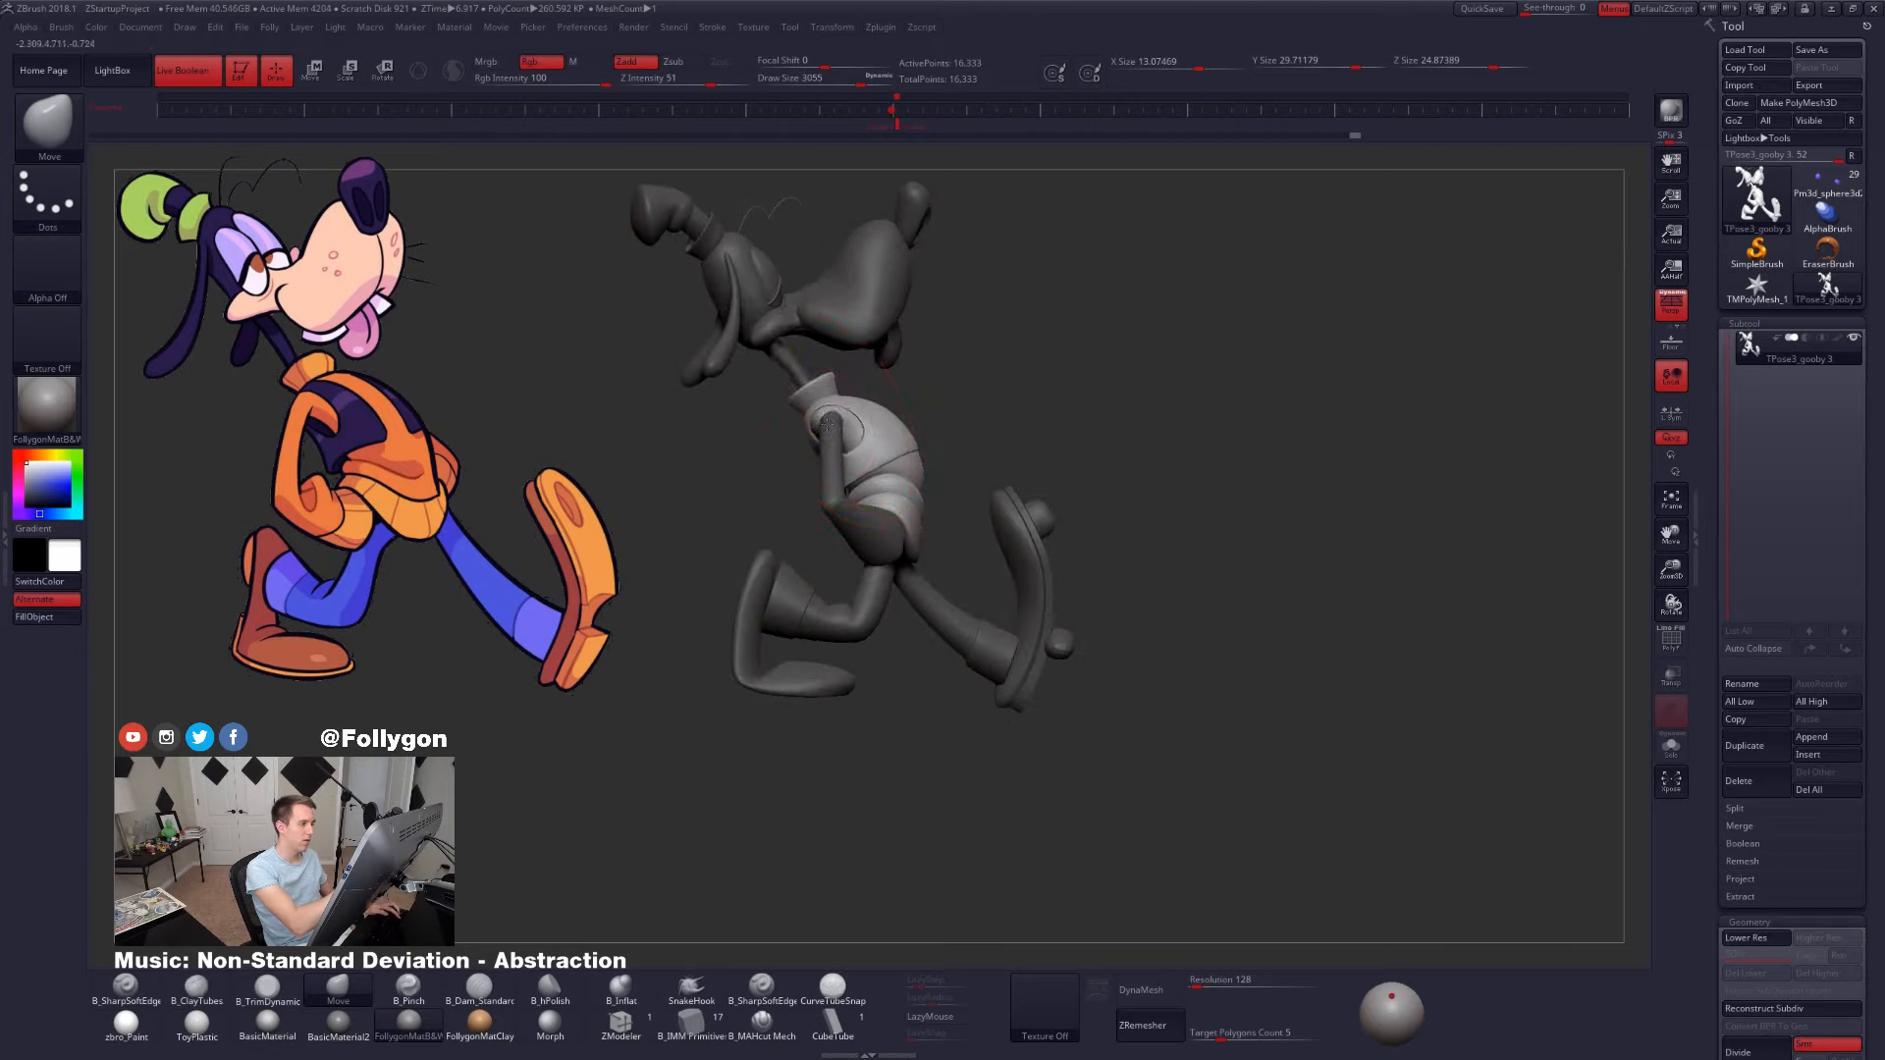
{"action": "key", "text": "space"}
{"action": "left_click_drag", "start_coordinate": [930, 462], "coordinate": [918, 464]}
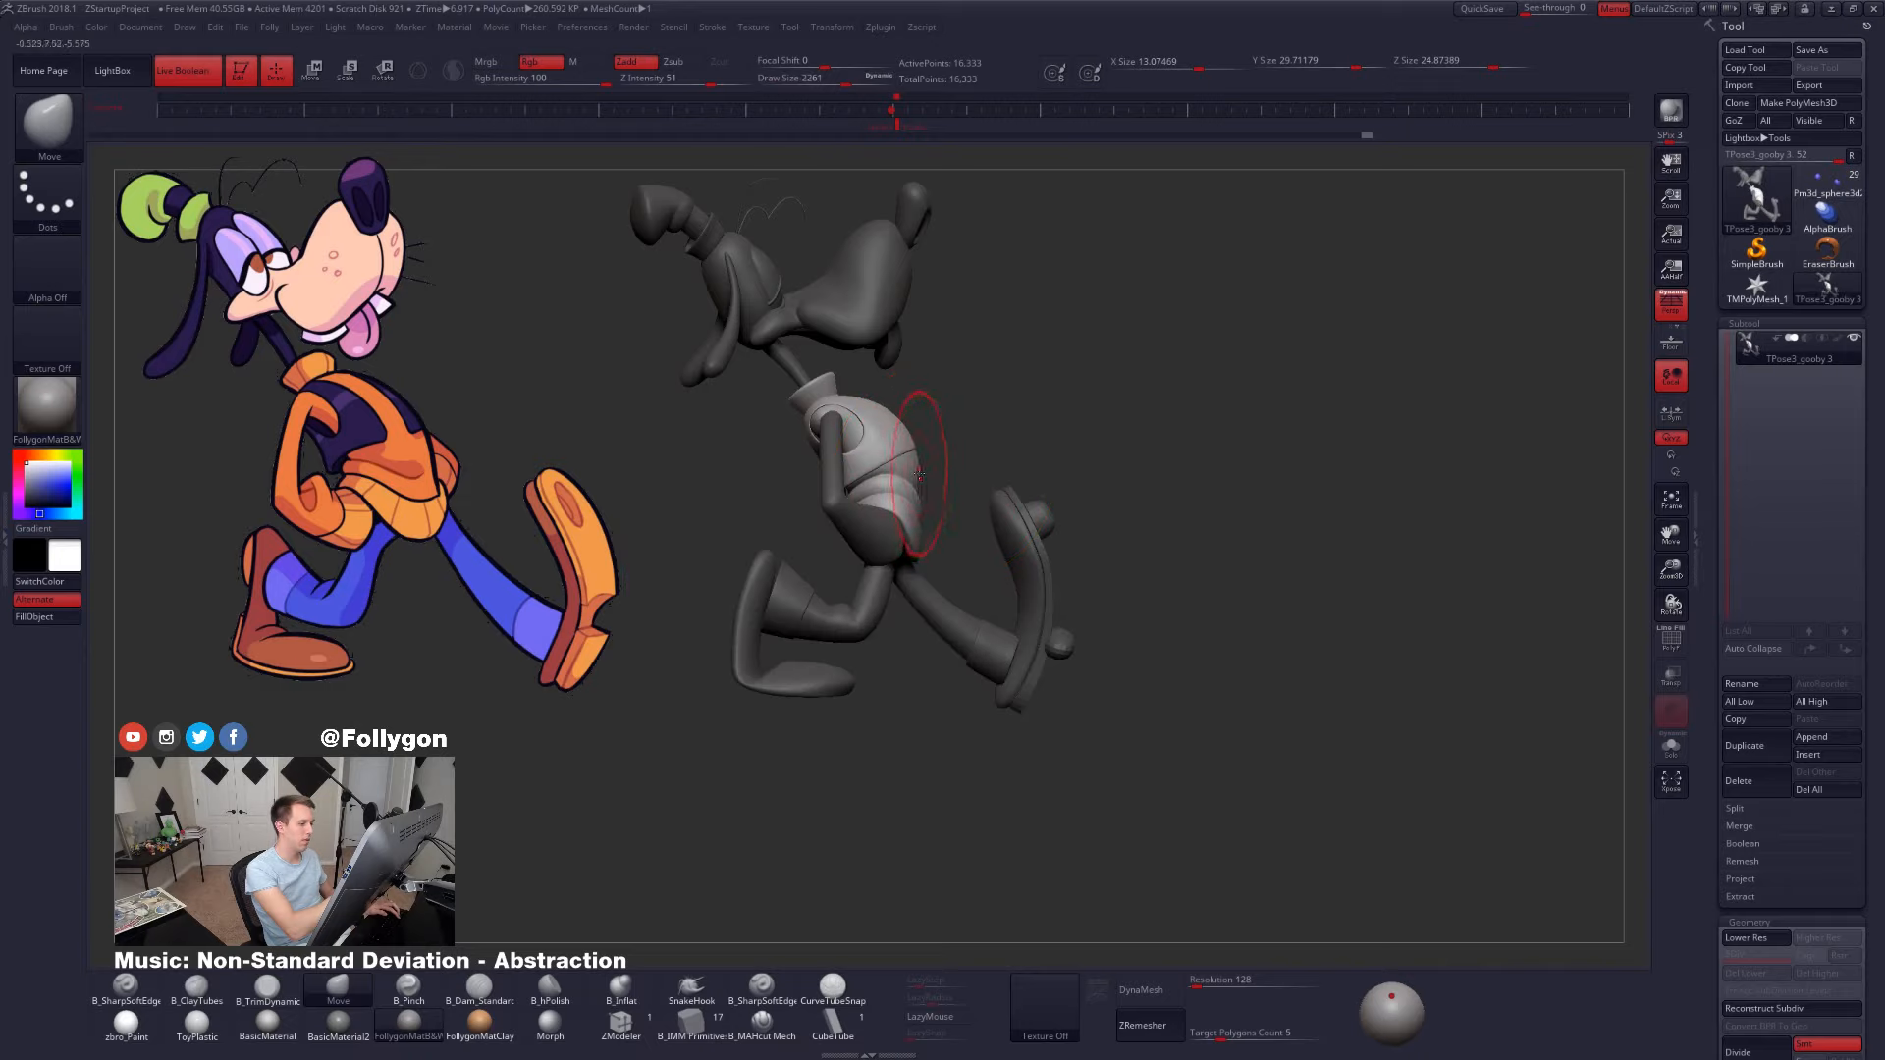
- Adjust the torso silhouette with the Move brush from several angles, reducing the draw size to 881
{"action": "left_click_drag", "start_coordinate": [948, 504], "coordinate": [1182, 661]}
{"action": "left_click_drag", "start_coordinate": [1337, 792], "coordinate": [1330, 813]}
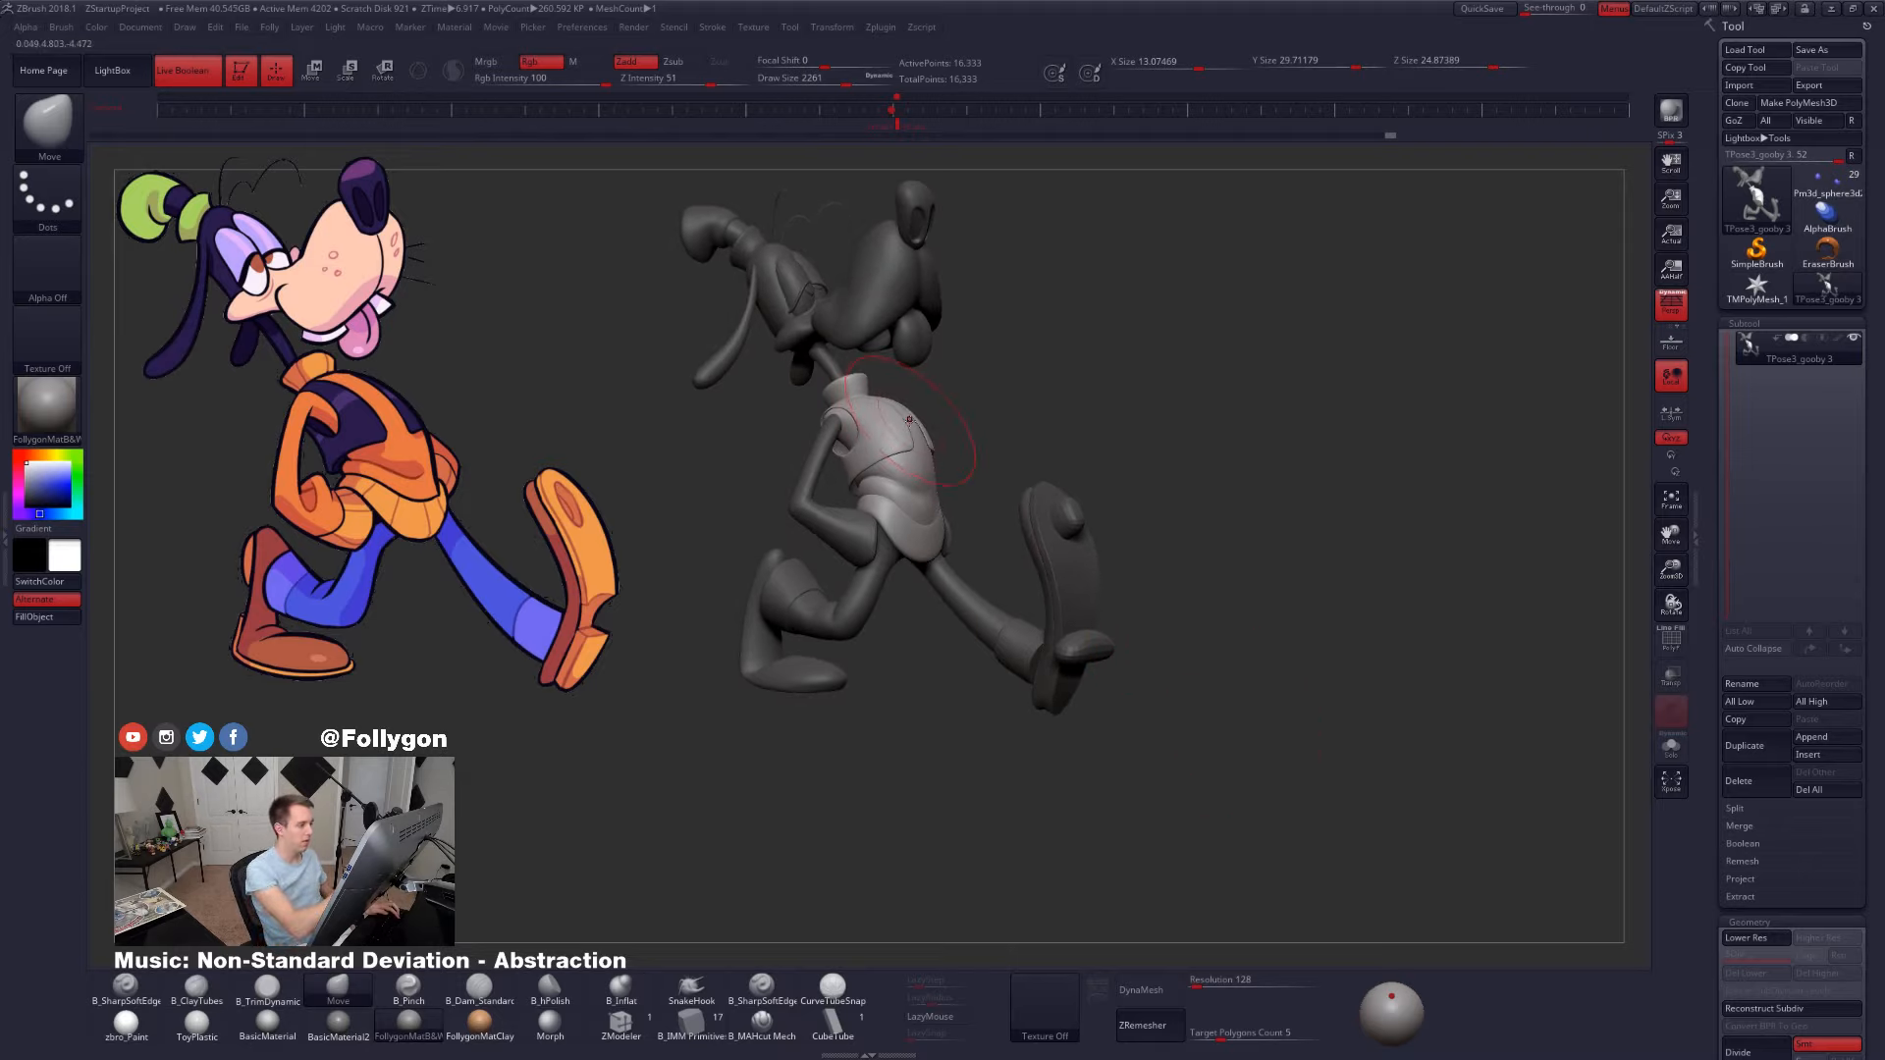
{"action": "left_click_drag", "start_coordinate": [1380, 732], "coordinate": [1262, 791]}
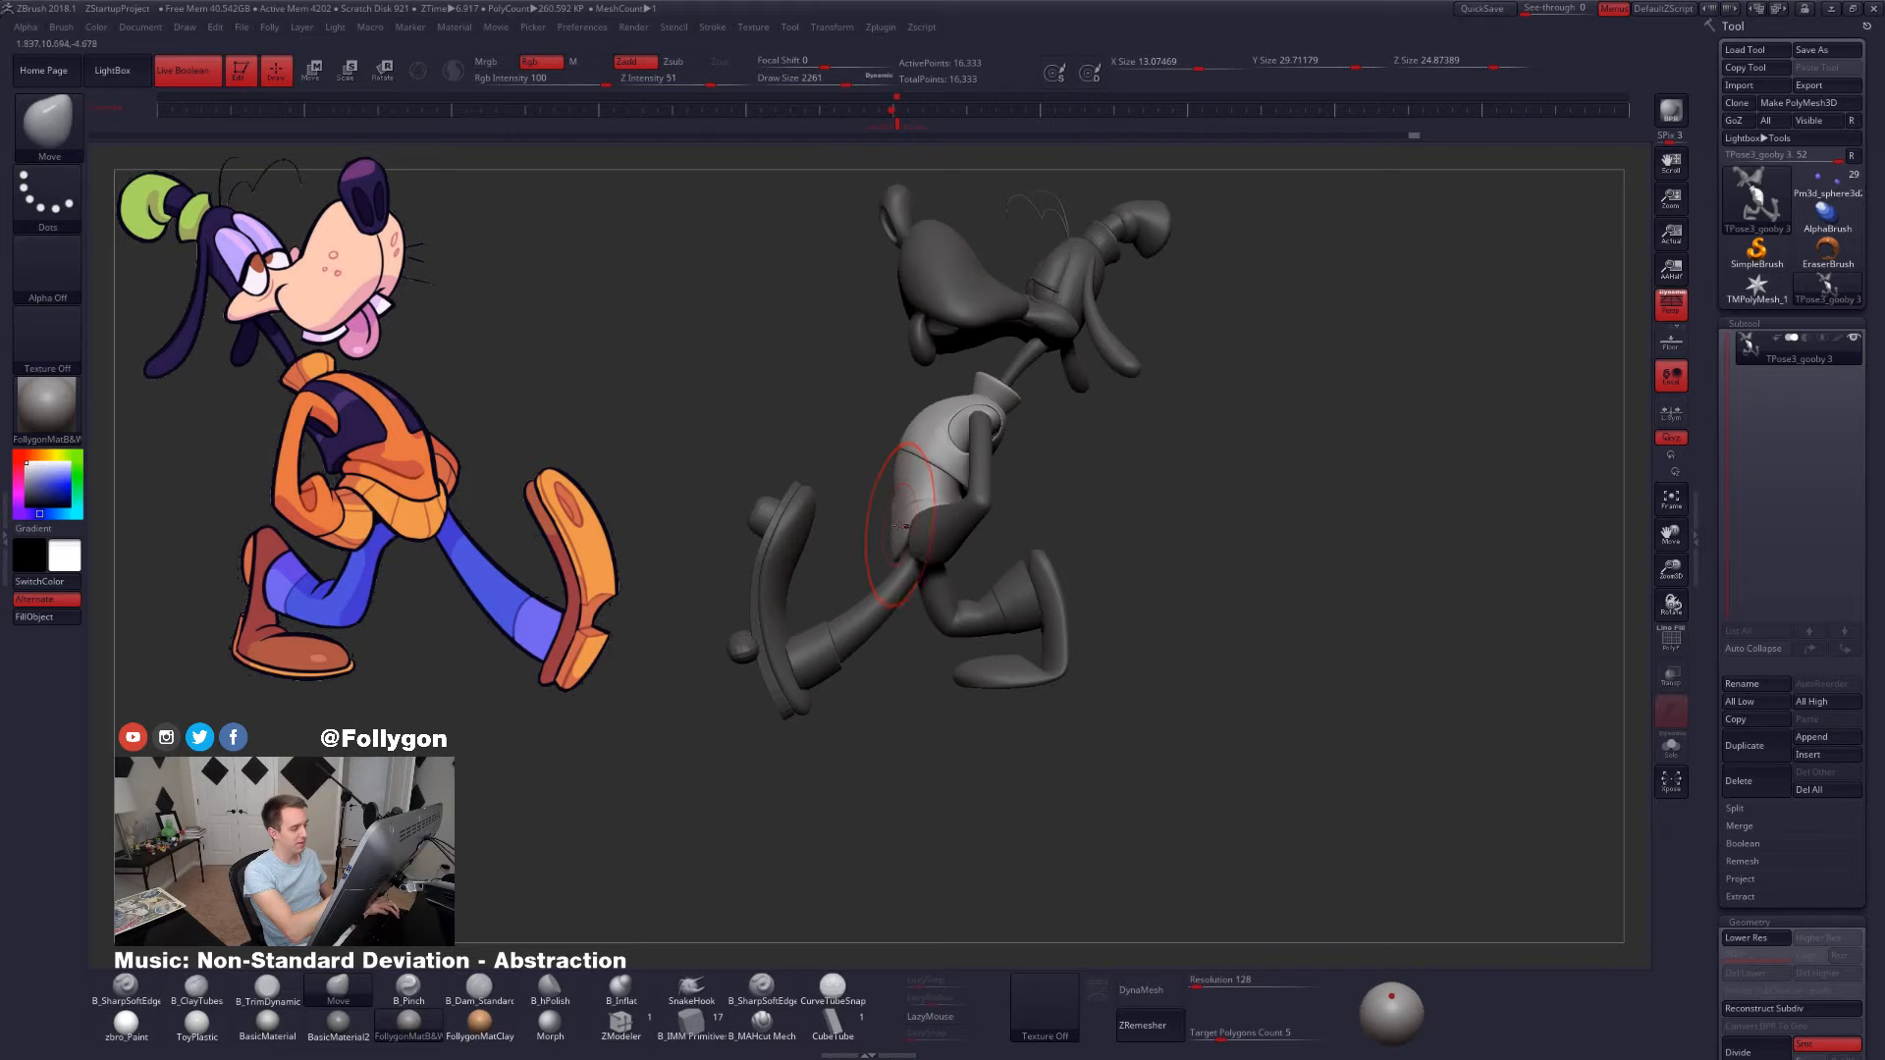
{"action": "mouse_move", "coordinate": [924, 479]}
{"action": "left_mouse_down"}
{"action": "mouse_move", "coordinate": [1021, 402]}
{"action": "mouse_move", "coordinate": [1025, 511]}
{"action": "left_mouse_up"}
{"action": "key", "text": "space"}
{"action": "mouse_move", "coordinate": [977, 610]}
{"action": "left_mouse_down"}
{"action": "mouse_move", "coordinate": [913, 601]}
{"action": "mouse_move", "coordinate": [1119, 677]}
{"action": "left_mouse_up"}
{"action": "left_click_drag", "start_coordinate": [1326, 723], "coordinate": [1238, 599]}
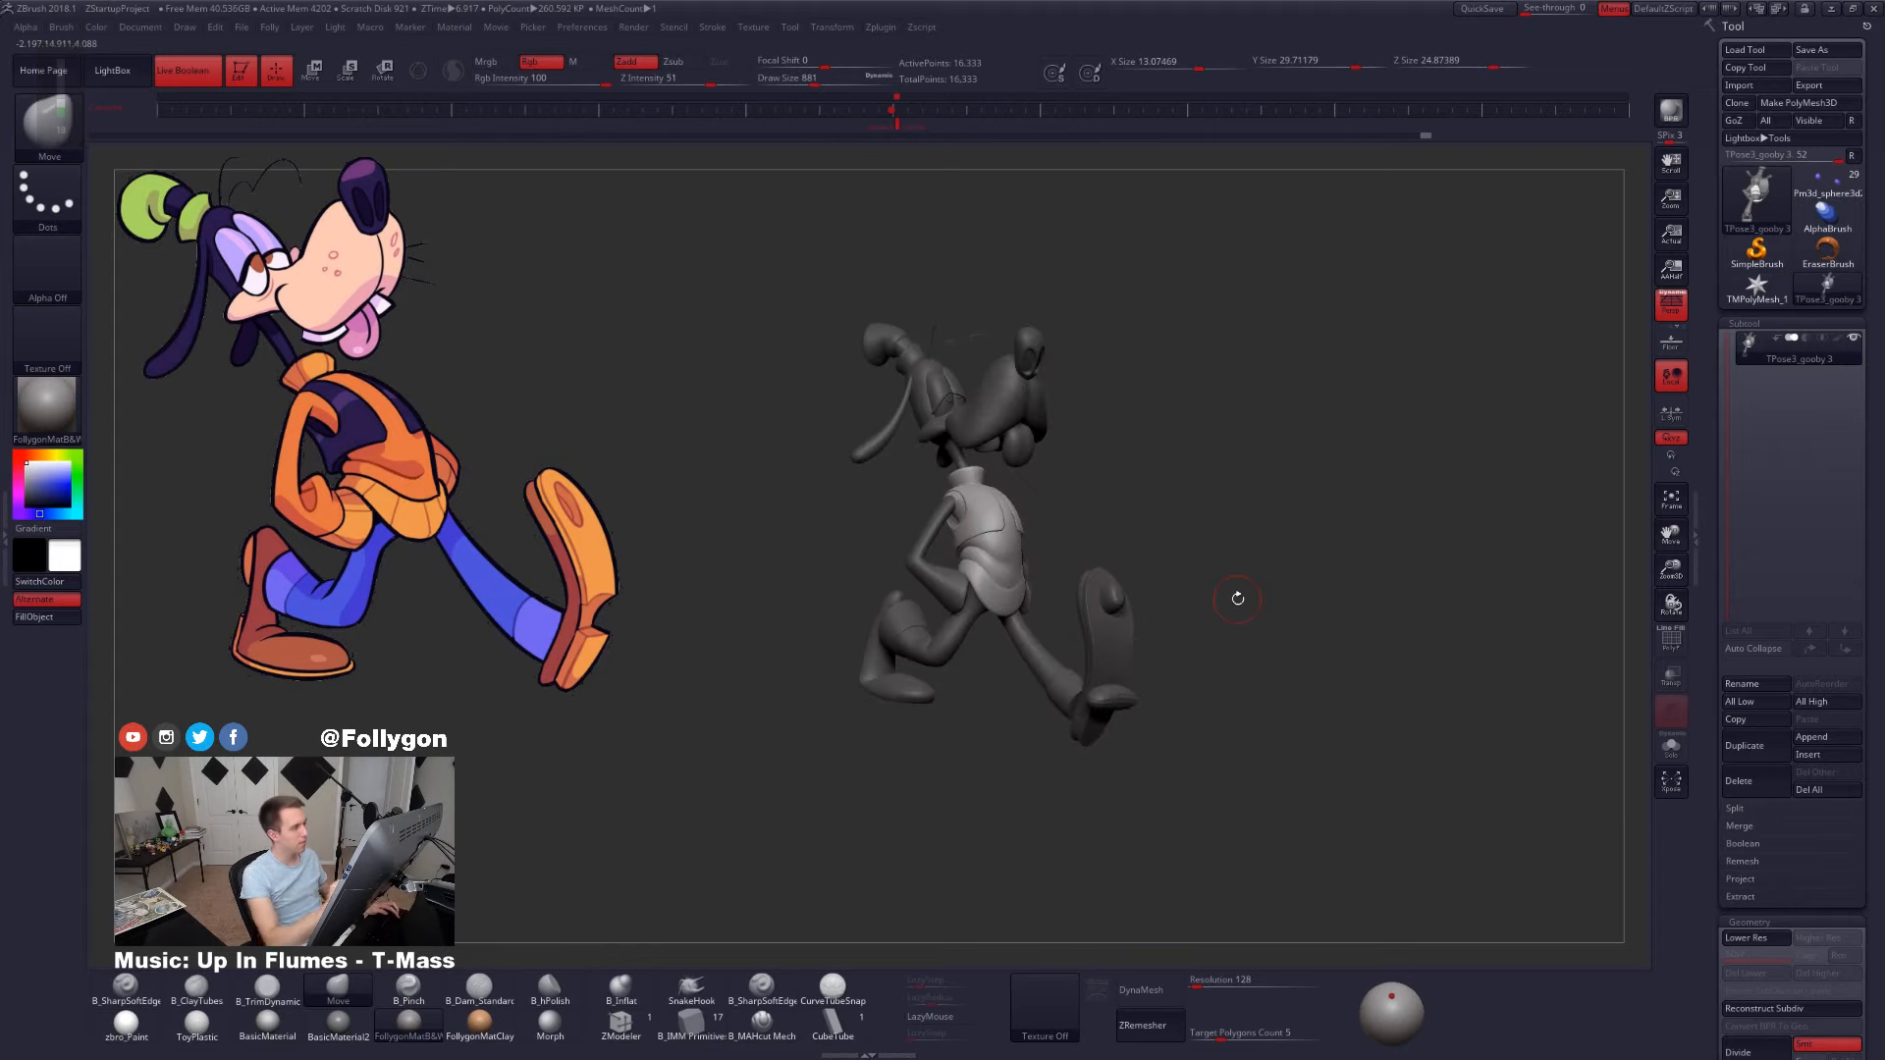
- Recall the camera view stored on the timeline, clear the mask, and mask everything except the nose
{"action": "left_click", "coordinate": [900, 126]}
{"action": "left_click_drag", "start_coordinate": [1454, 723], "coordinate": [1433, 758], "text": "alt"}
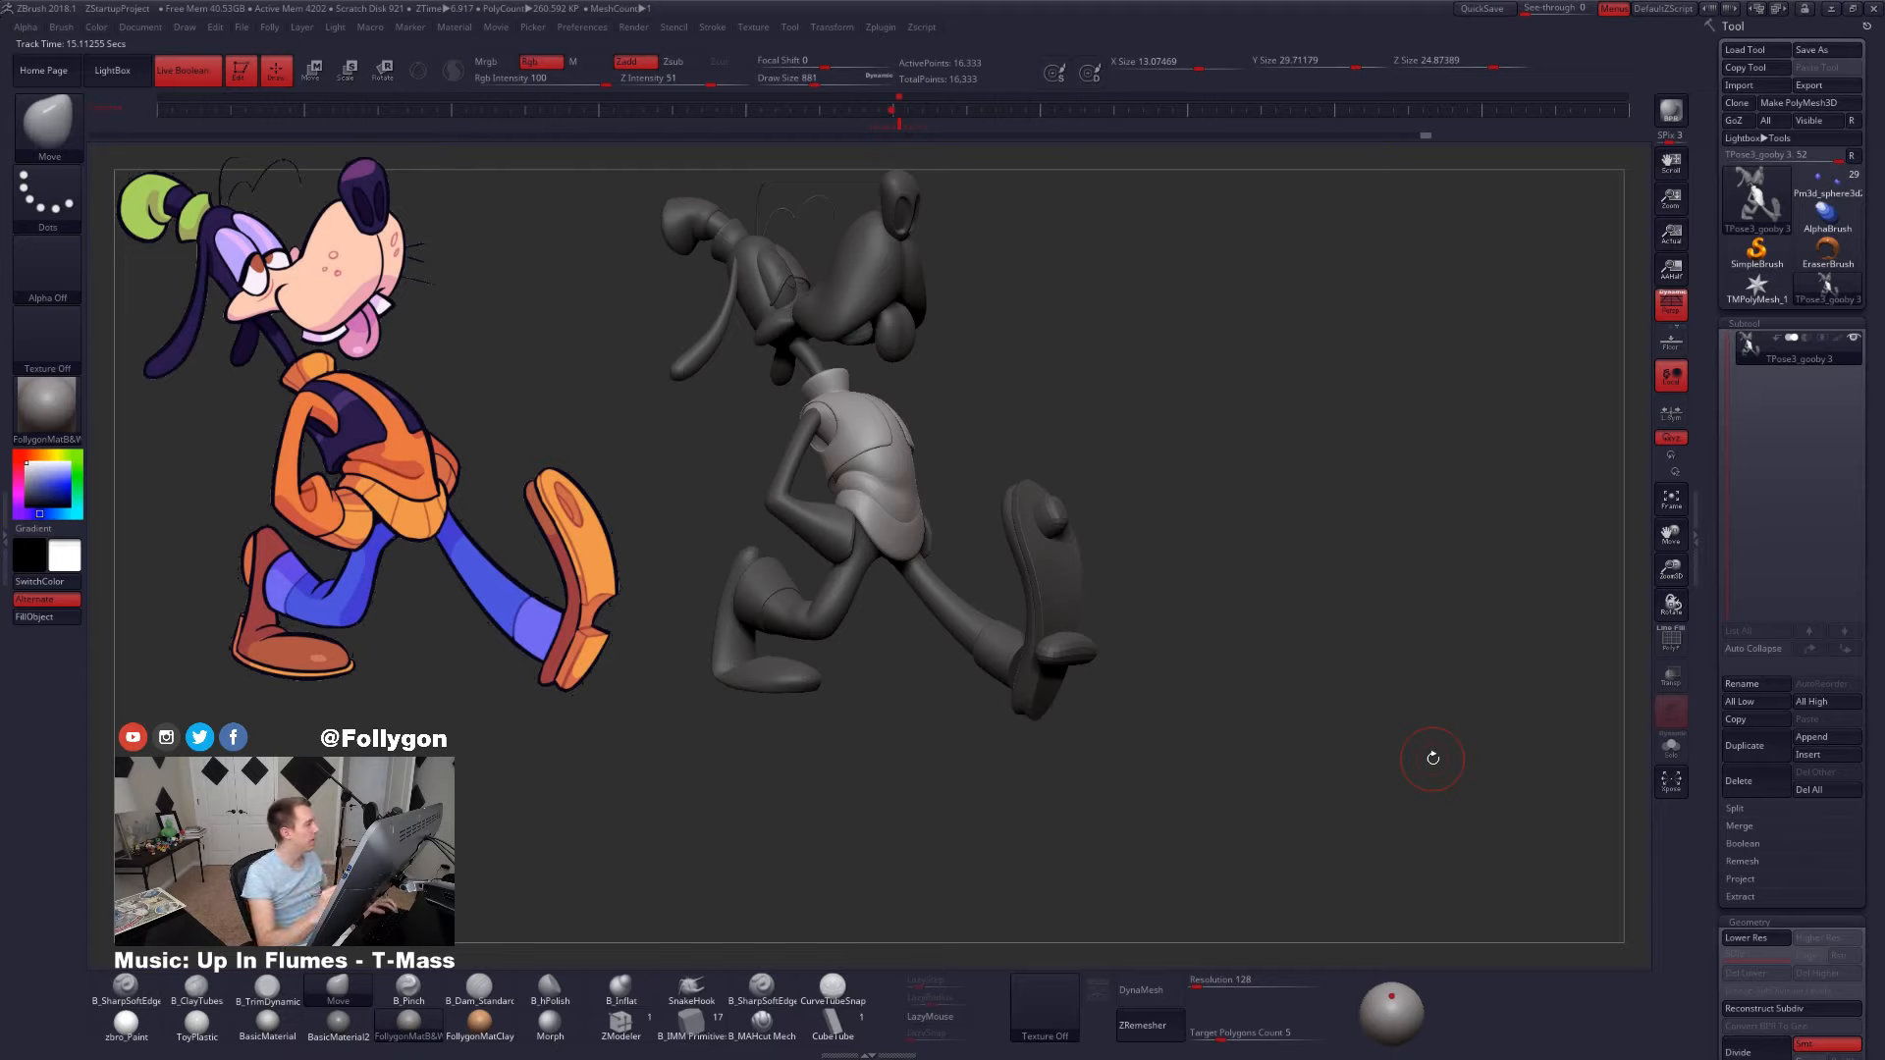
{"action": "left_click_drag", "start_coordinate": [1368, 753], "coordinate": [1292, 692]}
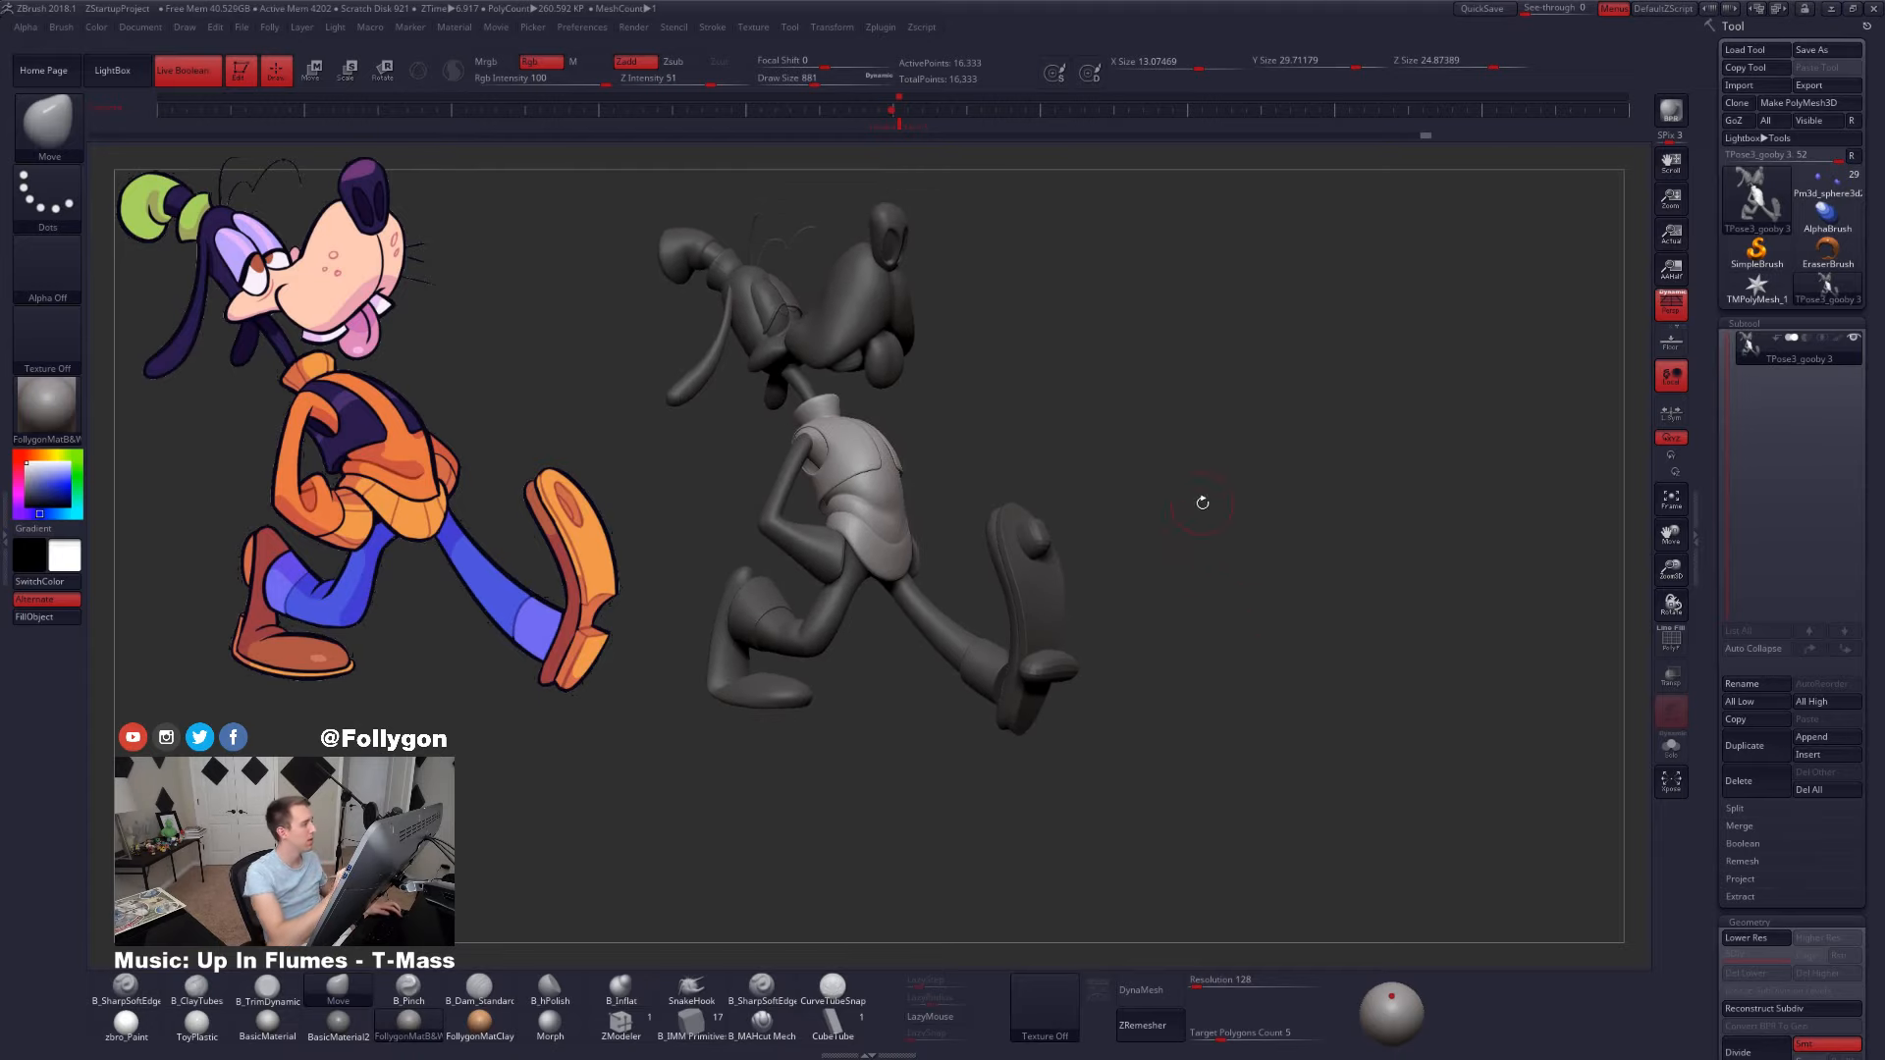
{"action": "left_click_drag", "start_coordinate": [1201, 503], "coordinate": [1207, 434], "text": "ctrl"}
{"action": "key", "text": "w"}
{"action": "left_click", "coordinate": [889, 228], "text": "ctrl"}
{"action": "left_click_drag", "start_coordinate": [893, 224], "coordinate": [909, 309]}
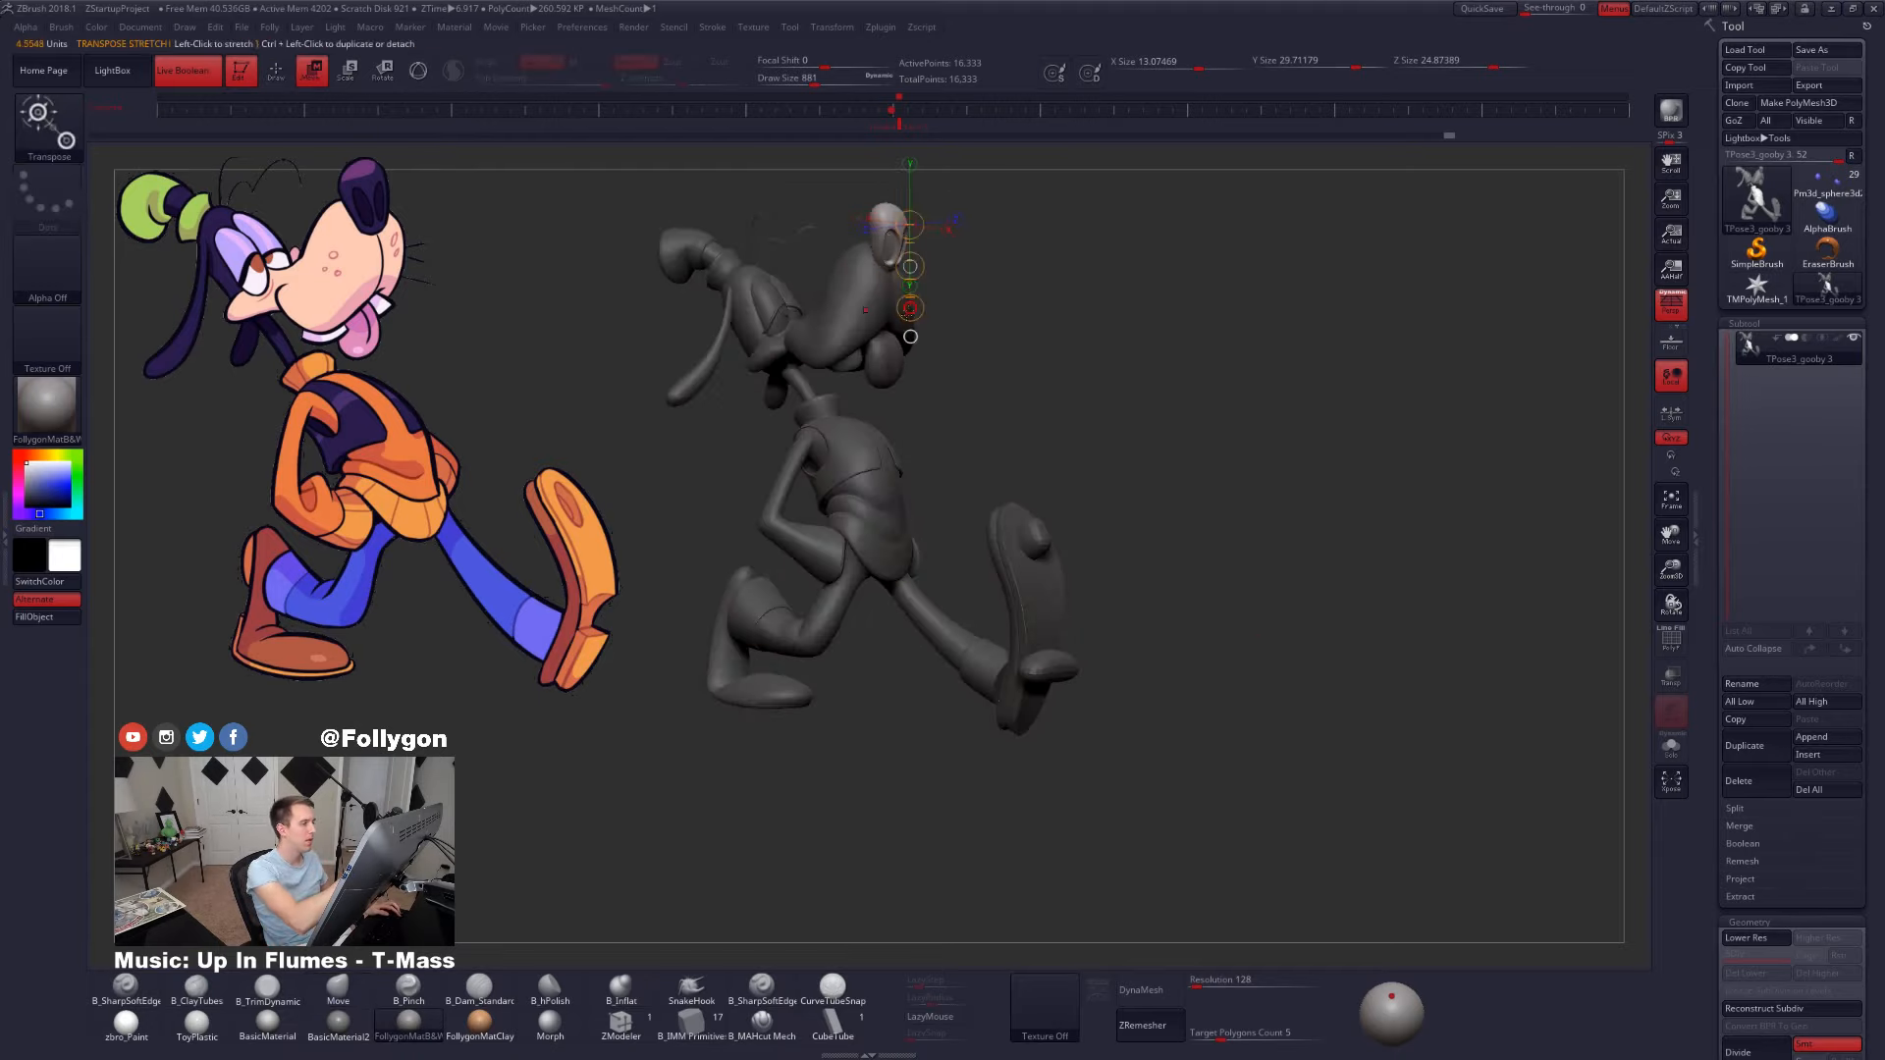
- Scale the nose up slightly with Transpose Scale, working from the front of the face
{"action": "mouse_move", "coordinate": [1051, 292]}
{"action": "left_mouse_down"}
{"action": "mouse_move", "coordinate": [935, 290]}
{"action": "mouse_move", "coordinate": [1086, 473]}
{"action": "mouse_move", "coordinate": [1097, 550]}
{"action": "left_mouse_up"}
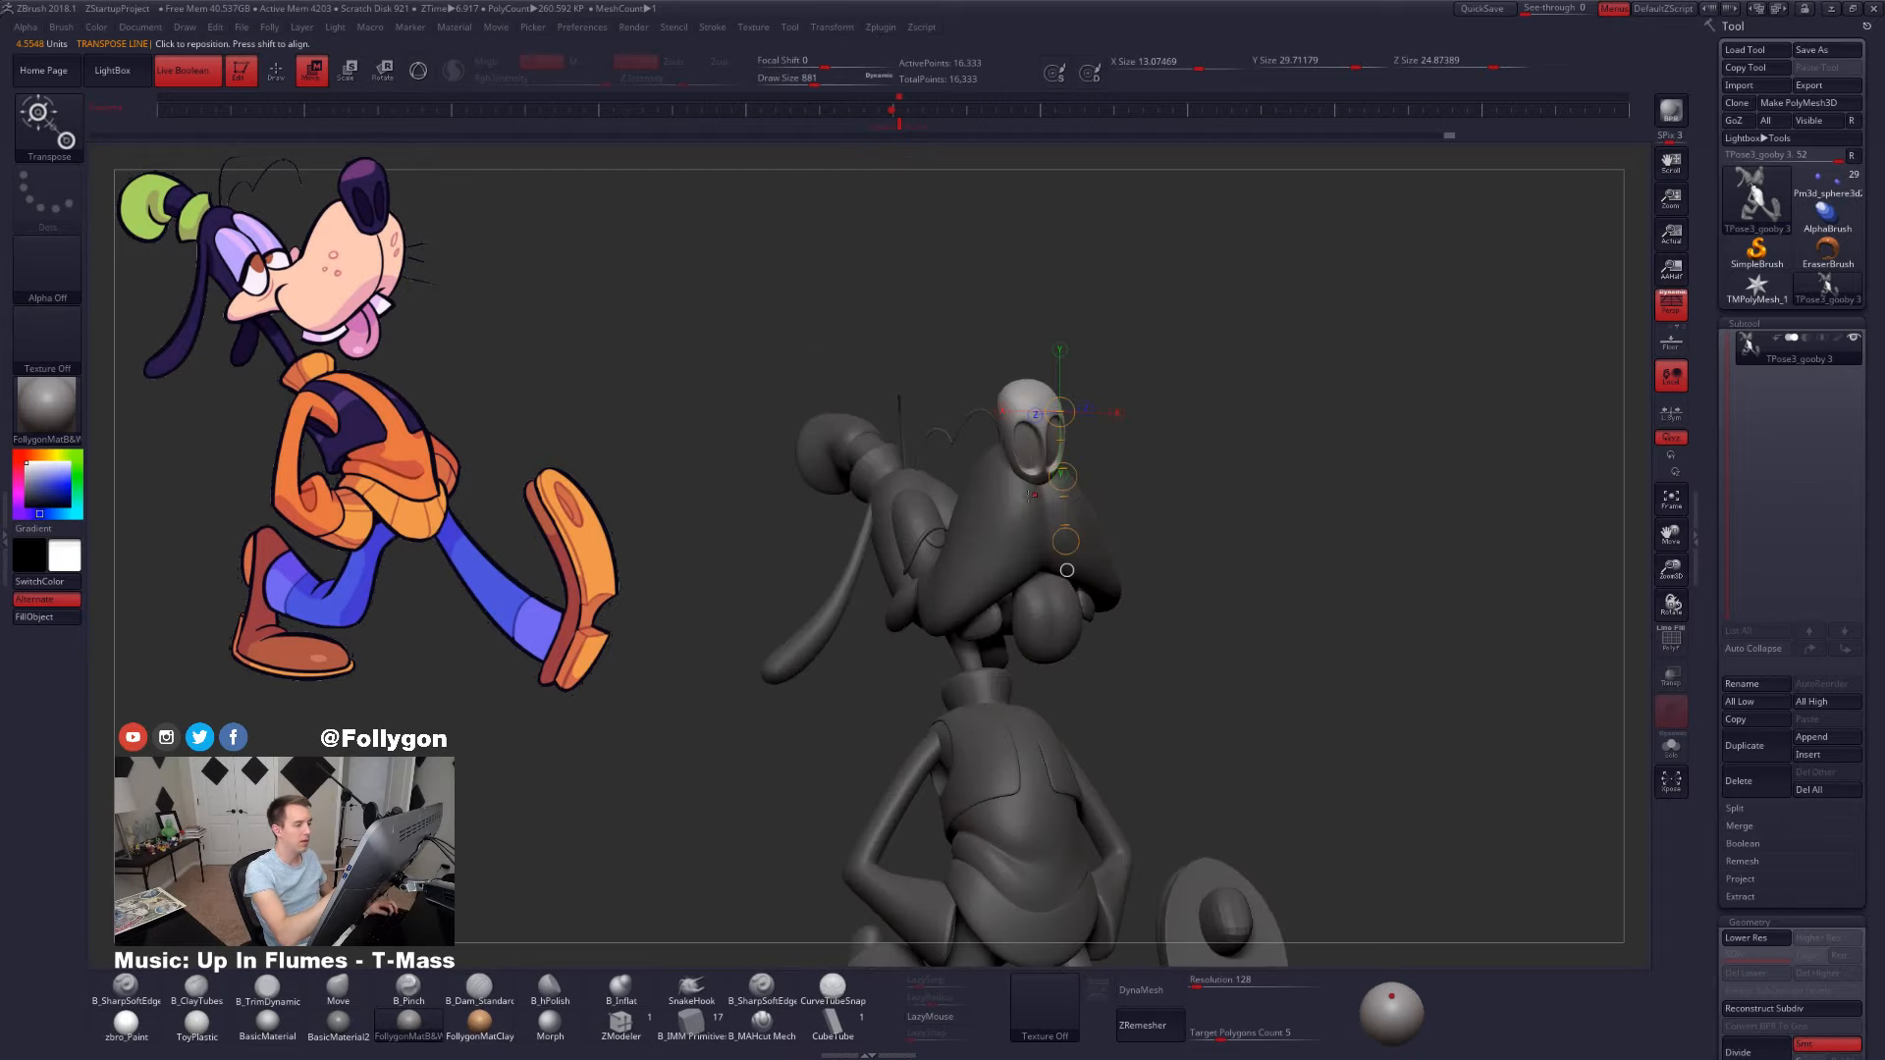
{"action": "left_click_drag", "start_coordinate": [1031, 411], "coordinate": [1016, 540]}
{"action": "right_click_drag", "start_coordinate": [1041, 488], "coordinate": [1001, 556]}
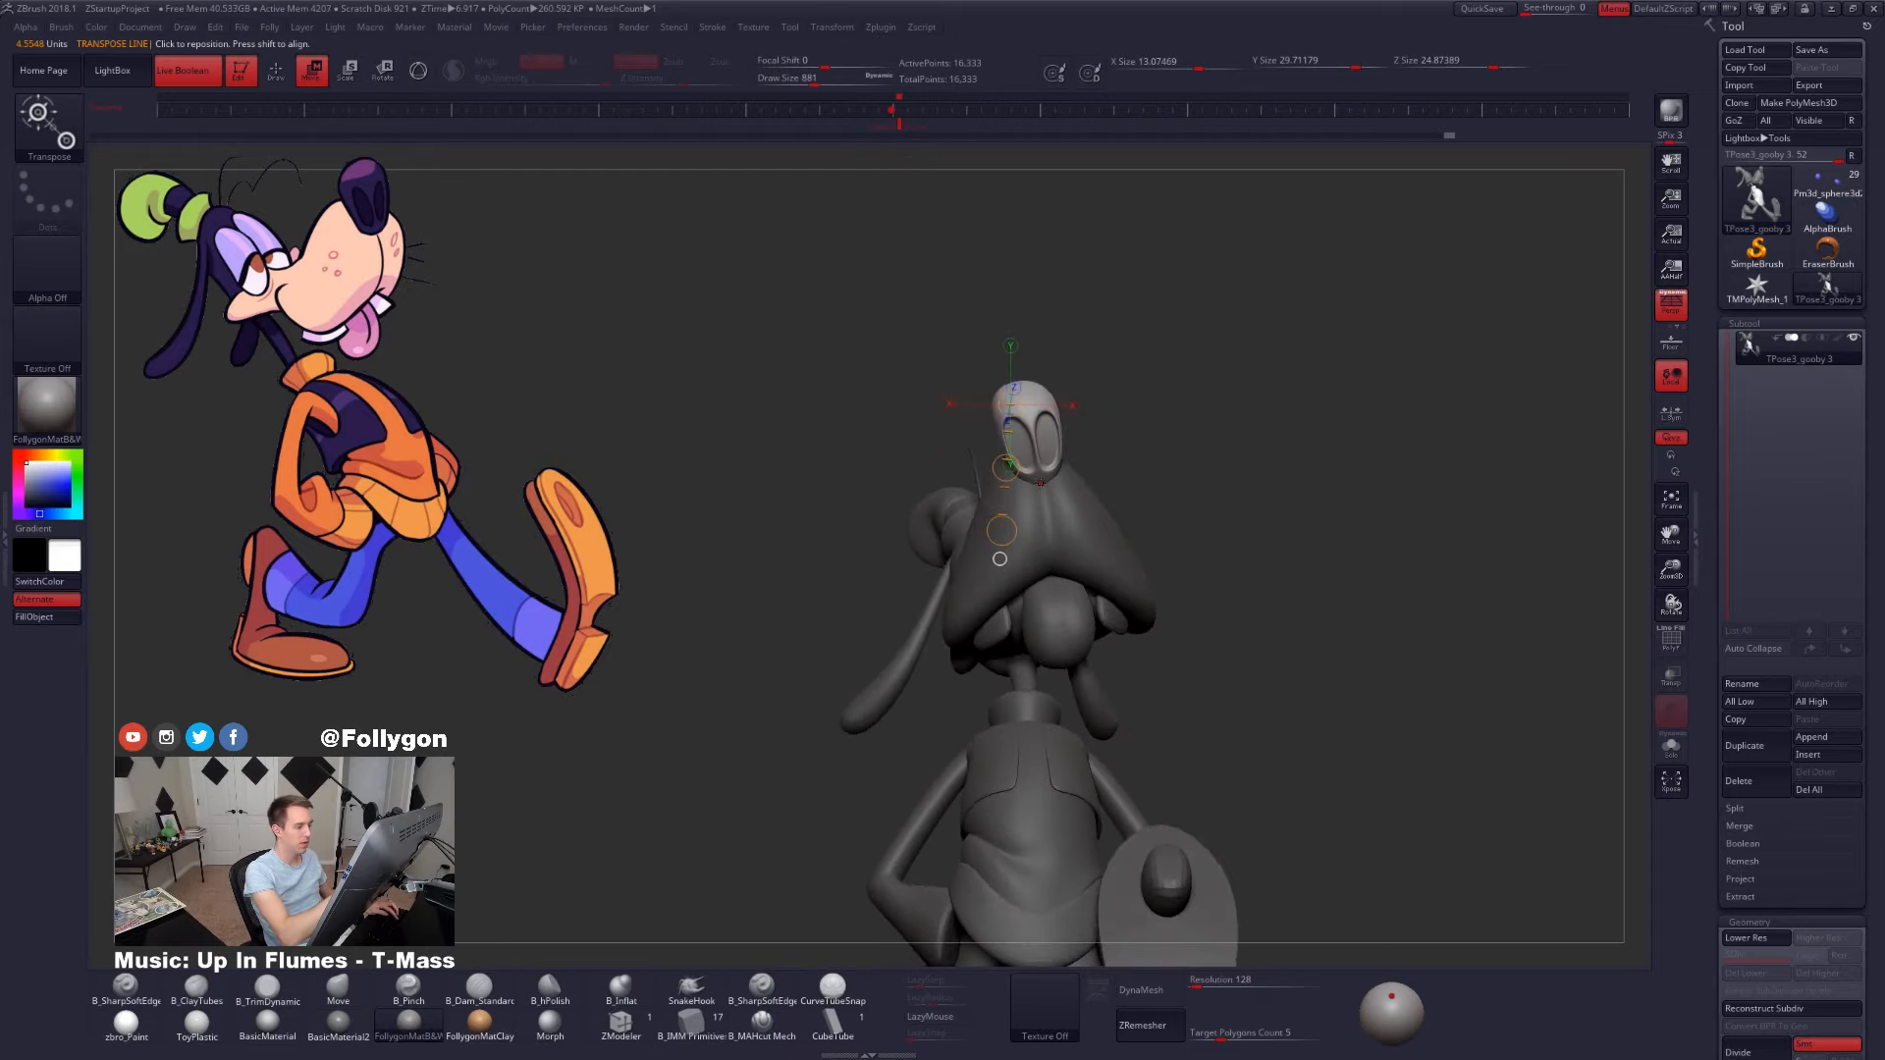
{"action": "key", "text": "e"}
{"action": "left_click_drag", "start_coordinate": [1040, 484], "coordinate": [1162, 425]}
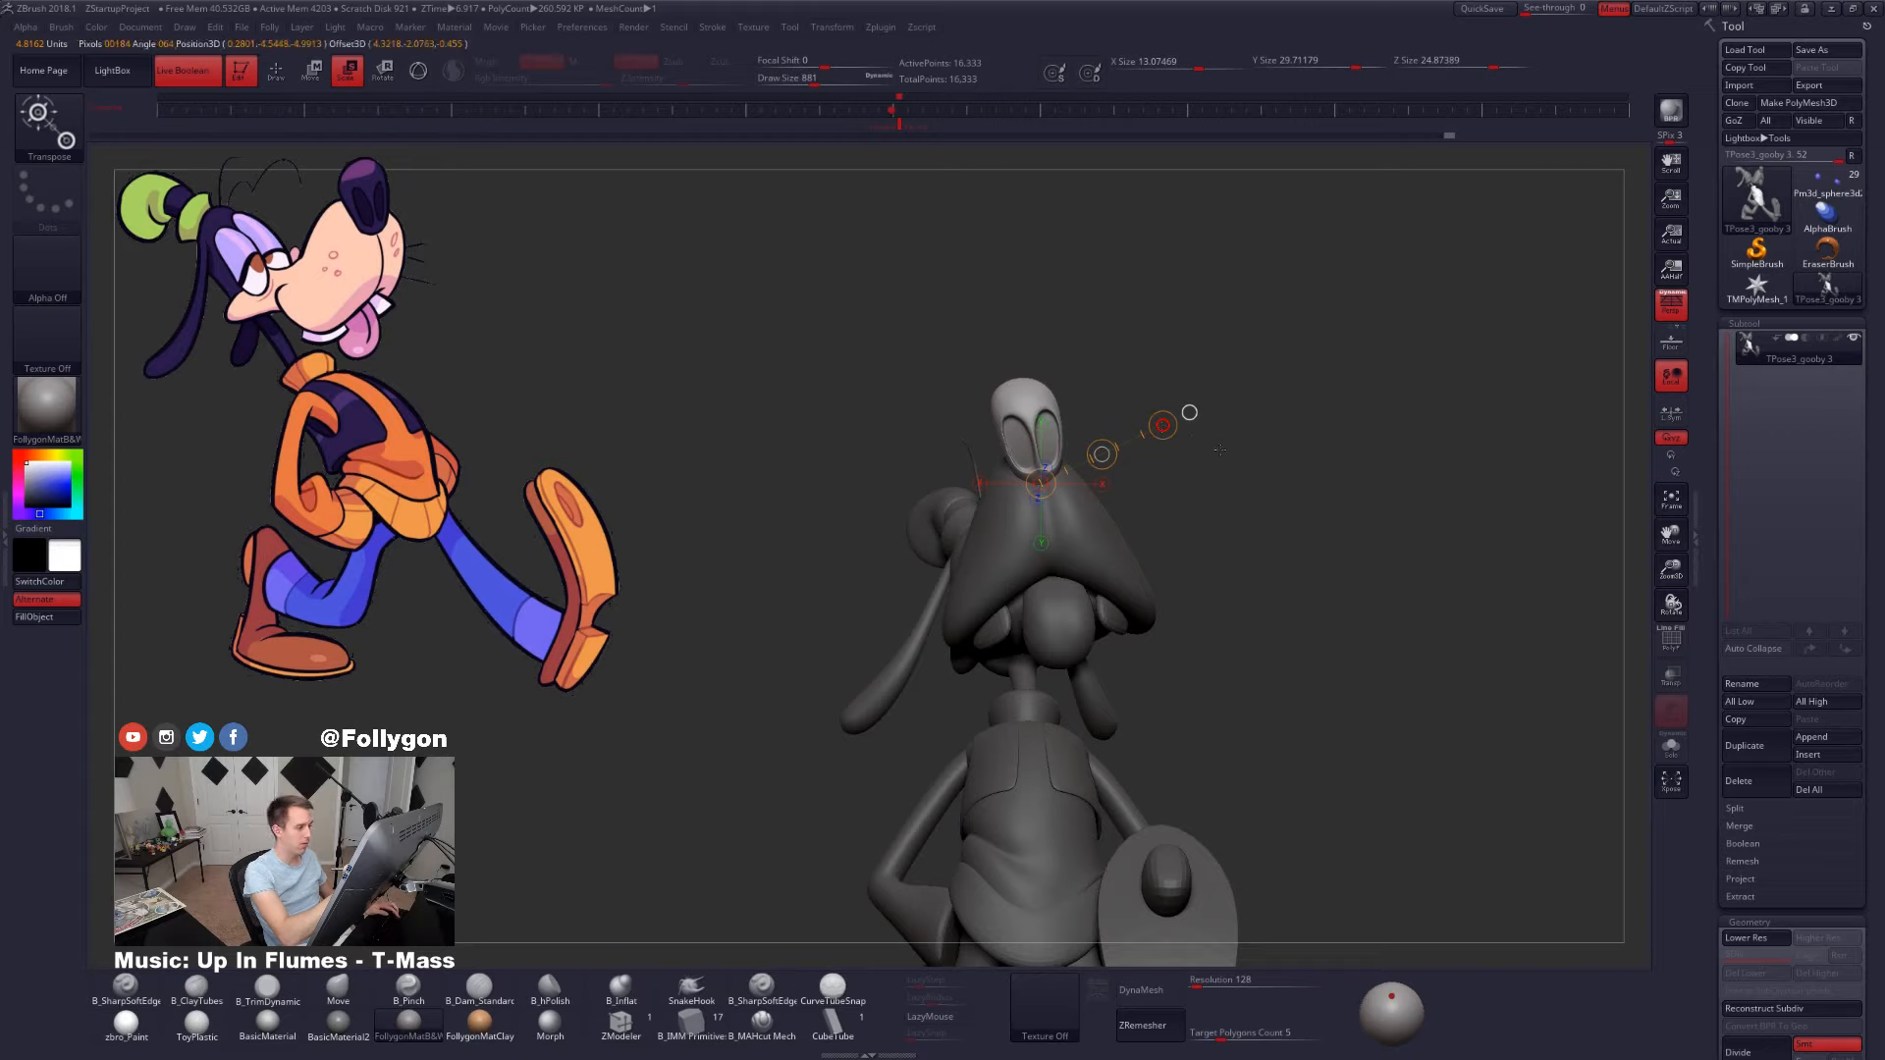
{"action": "mouse_move", "coordinate": [1232, 589]}
{"action": "left_mouse_down"}
{"action": "mouse_move", "coordinate": [1350, 613]}
{"action": "mouse_move", "coordinate": [1413, 687]}
{"action": "mouse_move", "coordinate": [1252, 704]}
{"action": "mouse_move", "coordinate": [1247, 625]}
{"action": "mouse_move", "coordinate": [1295, 737]}
{"action": "mouse_move", "coordinate": [1329, 762]}
{"action": "mouse_move", "coordinate": [1372, 758]}
{"action": "mouse_move", "coordinate": [1325, 761]}
{"action": "mouse_move", "coordinate": [1276, 550]}
{"action": "mouse_move", "coordinate": [1237, 569]}
{"action": "mouse_move", "coordinate": [1084, 488]}
{"action": "mouse_move", "coordinate": [1173, 737]}
{"action": "mouse_move", "coordinate": [1198, 677]}
{"action": "left_mouse_up"}
- Lower the model to its lowest subdivision level and lay a Transpose Rotate line across the nose
{"action": "key", "text": "q"}
{"action": "key", "text": "shift+d"}
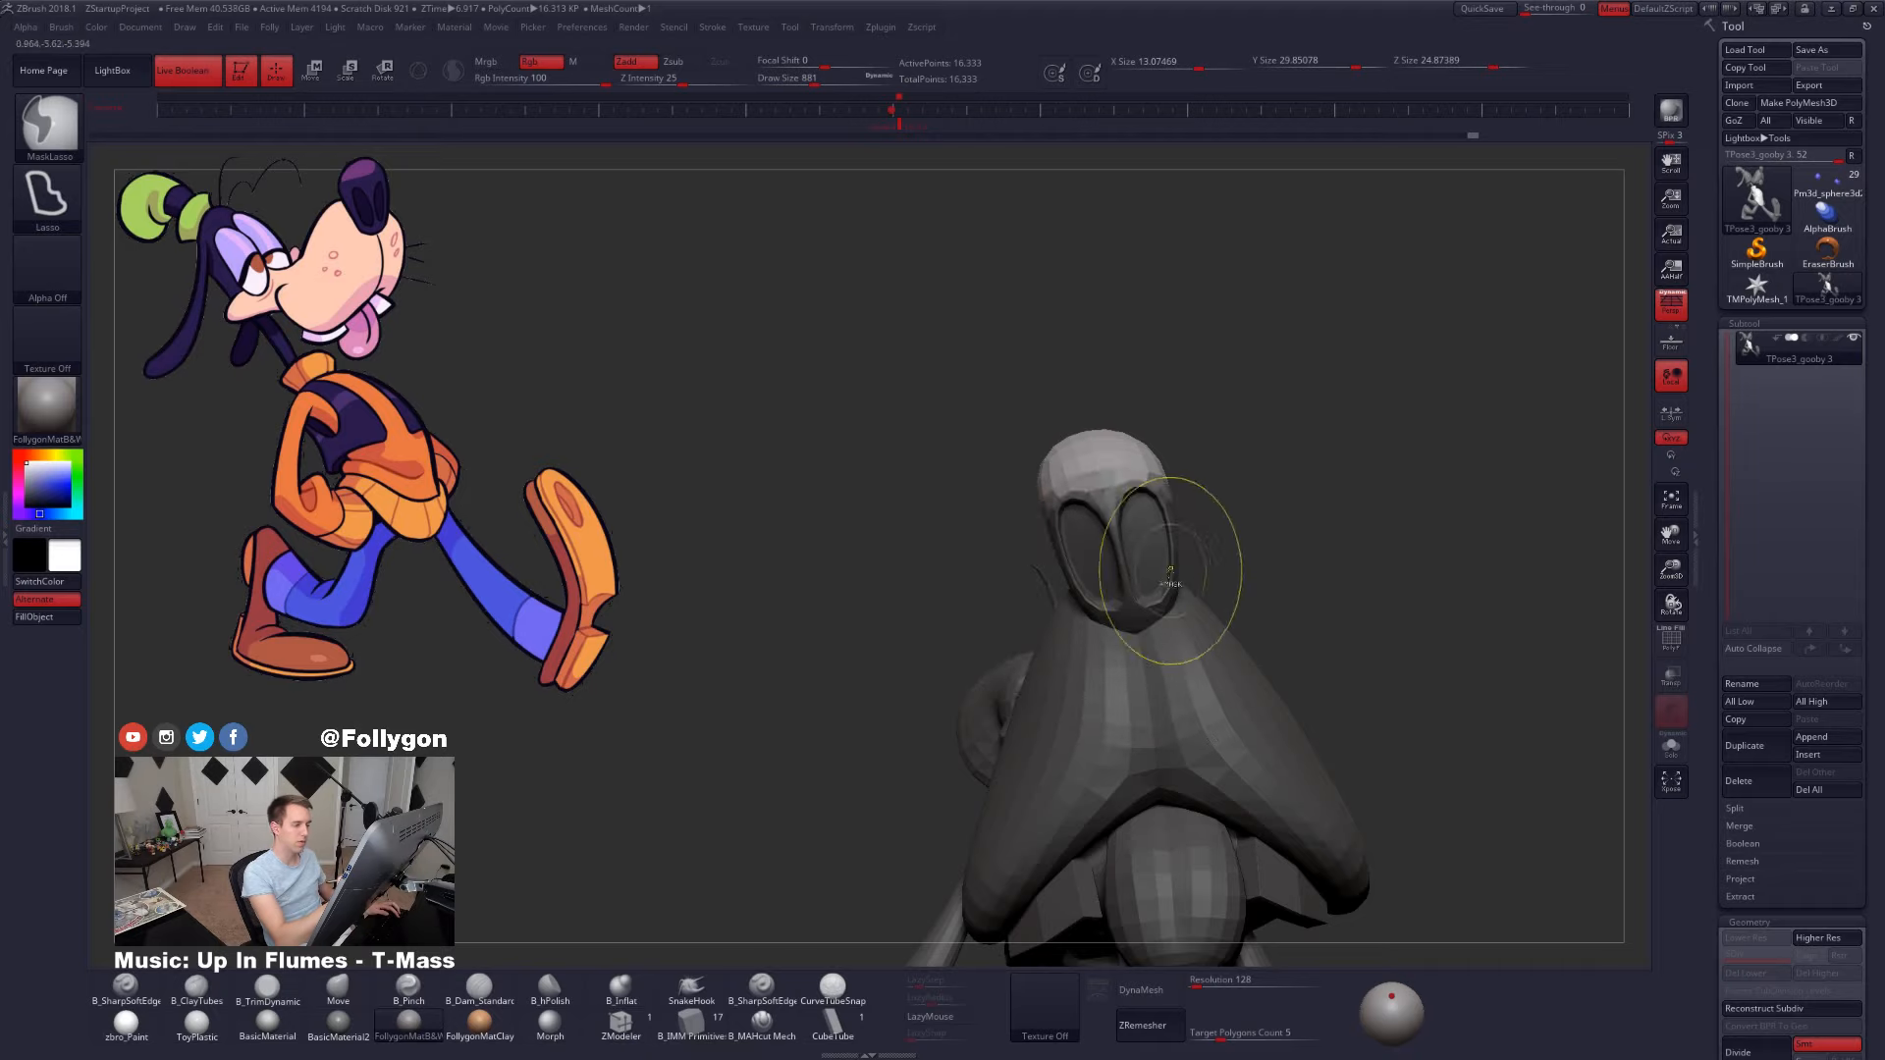
{"action": "left_click", "coordinate": [1168, 563], "text": "ctrl"}
{"action": "key", "text": "r"}
{"action": "left_click_drag", "start_coordinate": [1106, 505], "coordinate": [1268, 458]}
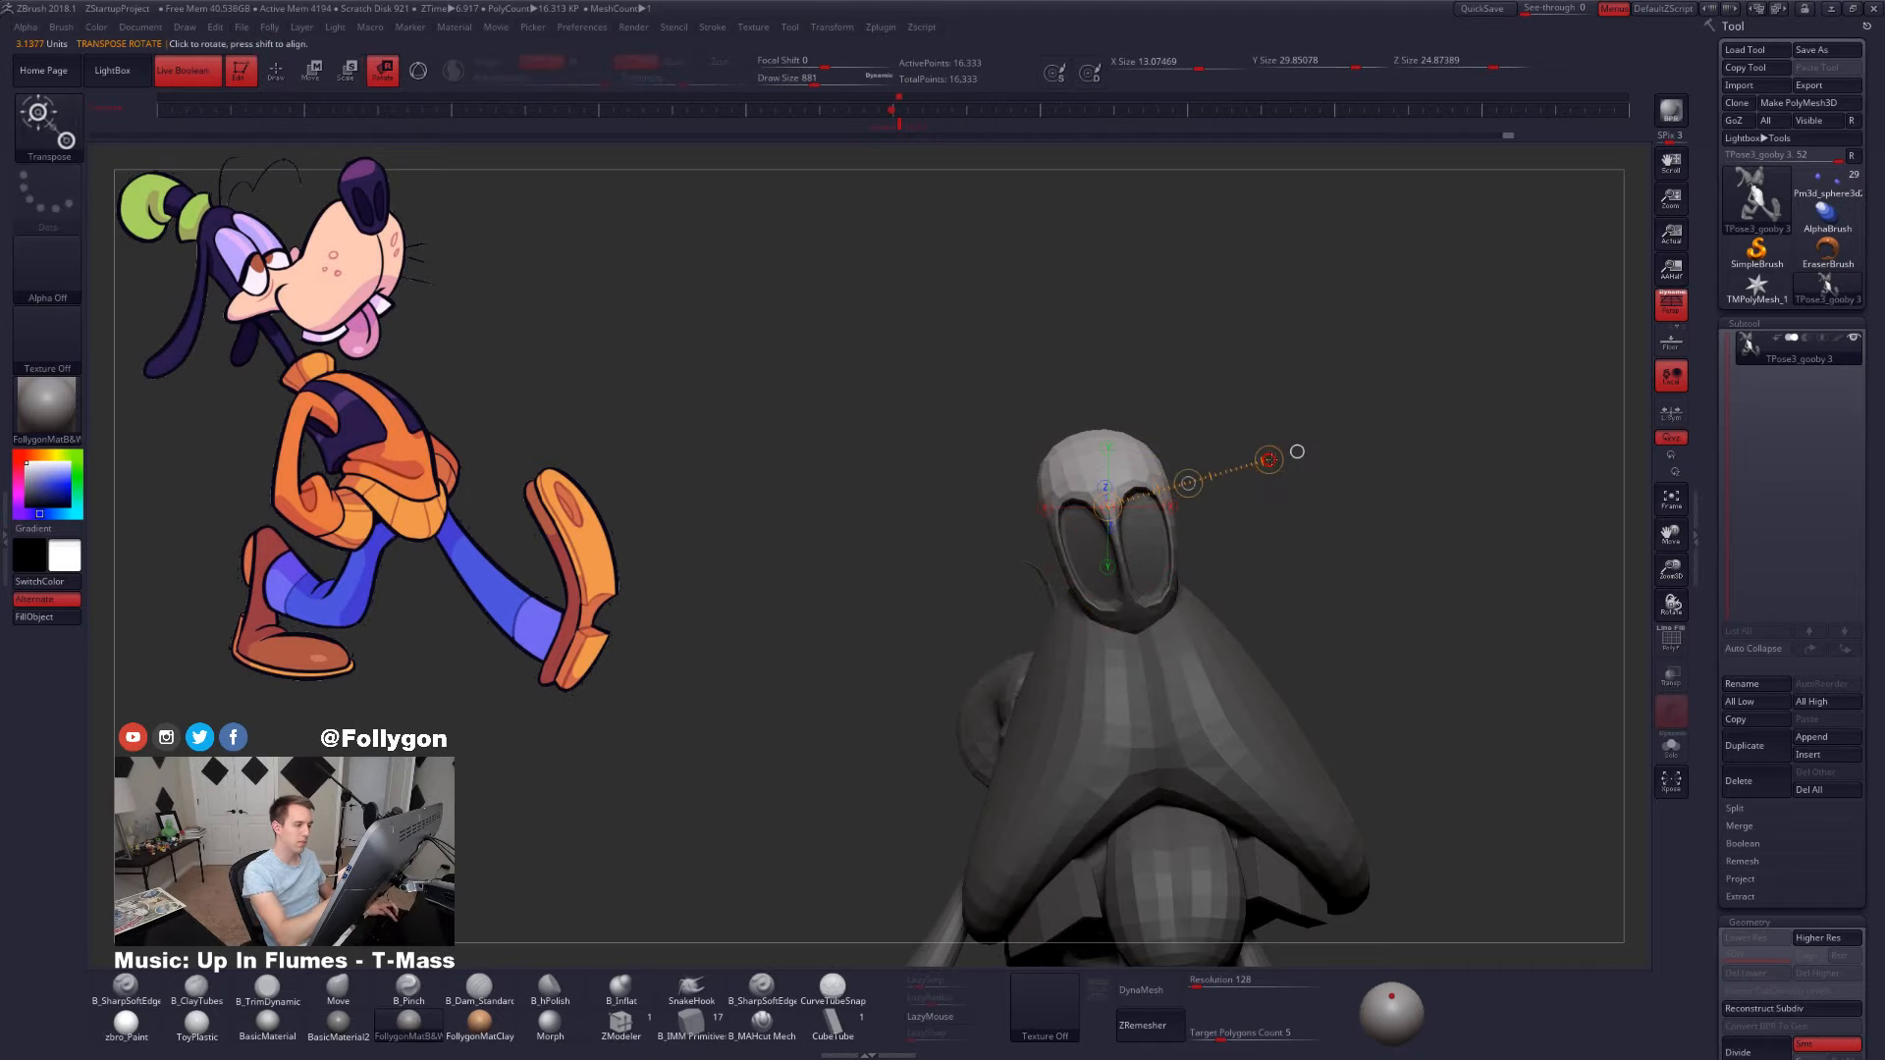
- Set the Move brush draw size to 1309 and reshape the nose from the front, side and back
{"action": "key", "text": "q"}
{"action": "key", "text": "space"}
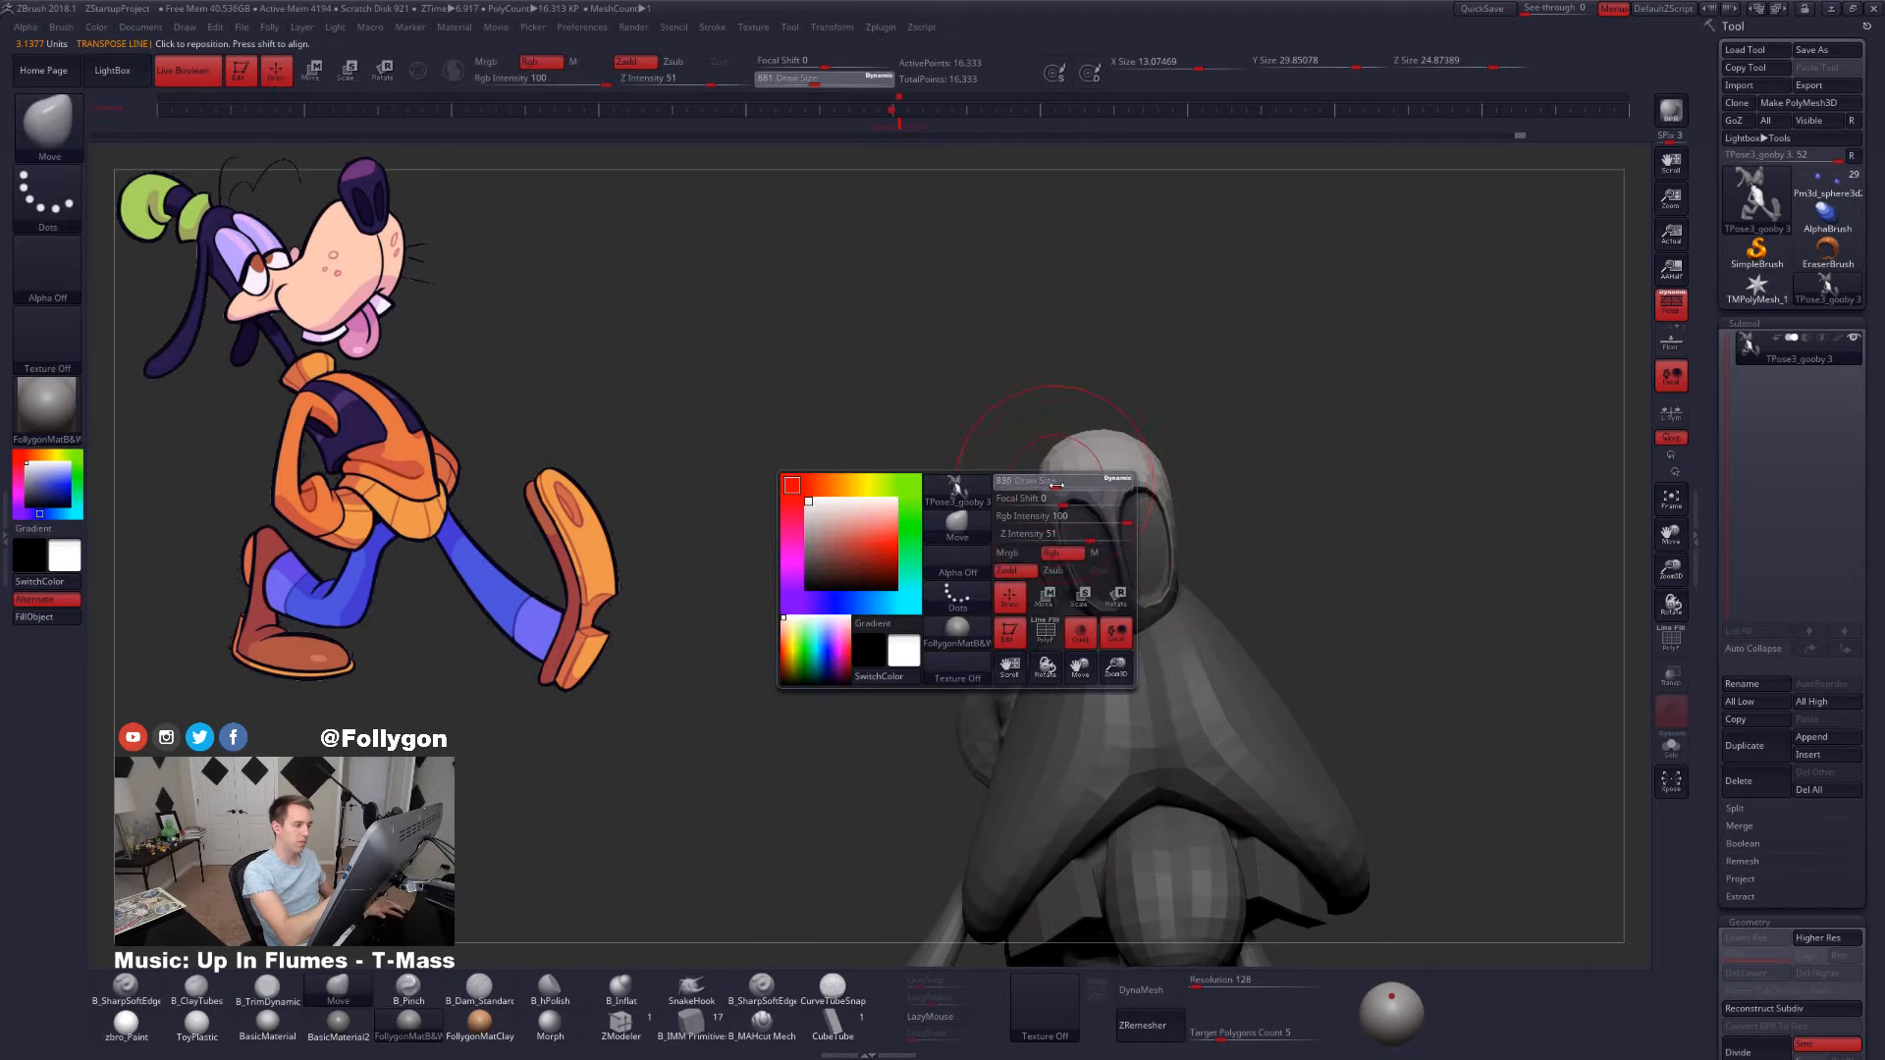
{"action": "key", "text": "space"}
{"action": "left_click_drag", "start_coordinate": [1149, 453], "coordinate": [1105, 483]}
{"action": "left_click_drag", "start_coordinate": [1385, 471], "coordinate": [1186, 463]}
{"action": "left_click_drag", "start_coordinate": [1011, 471], "coordinate": [1251, 486]}
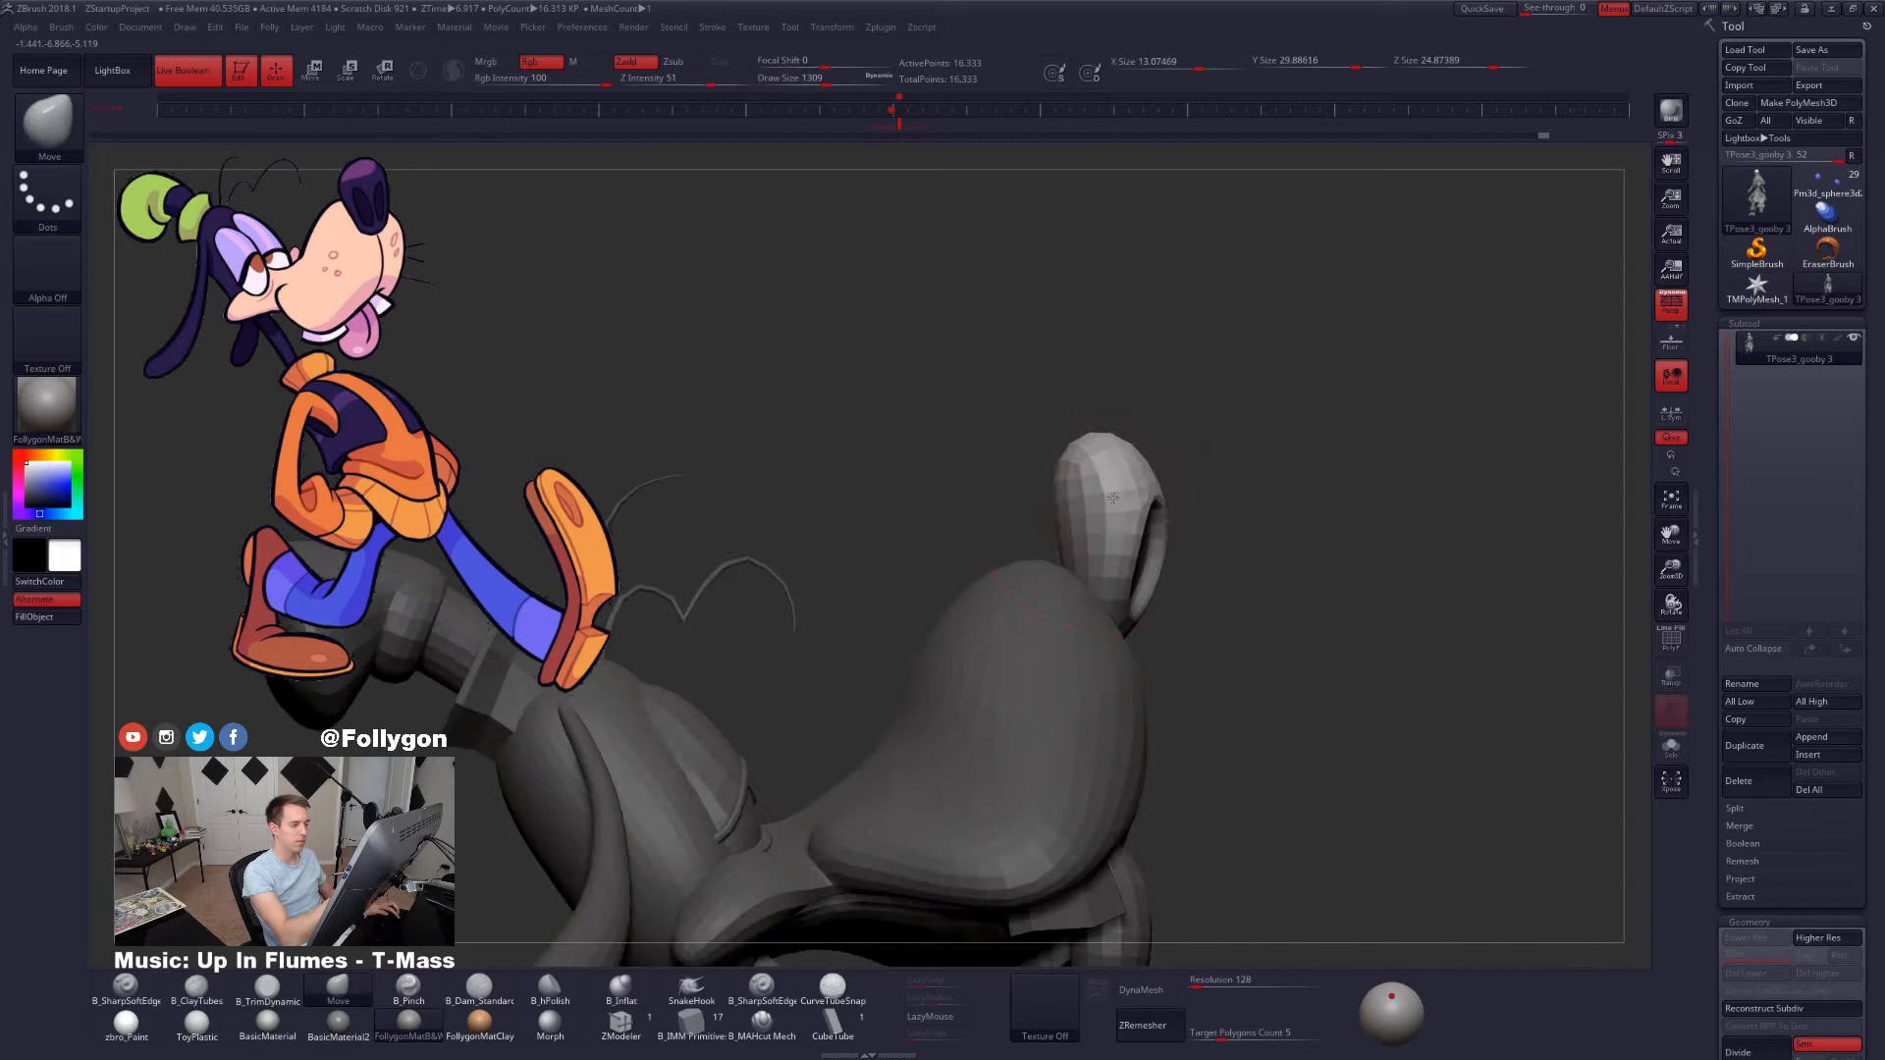
{"action": "left_click_drag", "start_coordinate": [1112, 497], "coordinate": [1115, 493]}
{"action": "mouse_move", "coordinate": [1345, 491]}
{"action": "left_mouse_down"}
{"action": "mouse_move", "coordinate": [1159, 495]}
{"action": "mouse_move", "coordinate": [1340, 512]}
{"action": "mouse_move", "coordinate": [1320, 515]}
{"action": "left_mouse_up"}
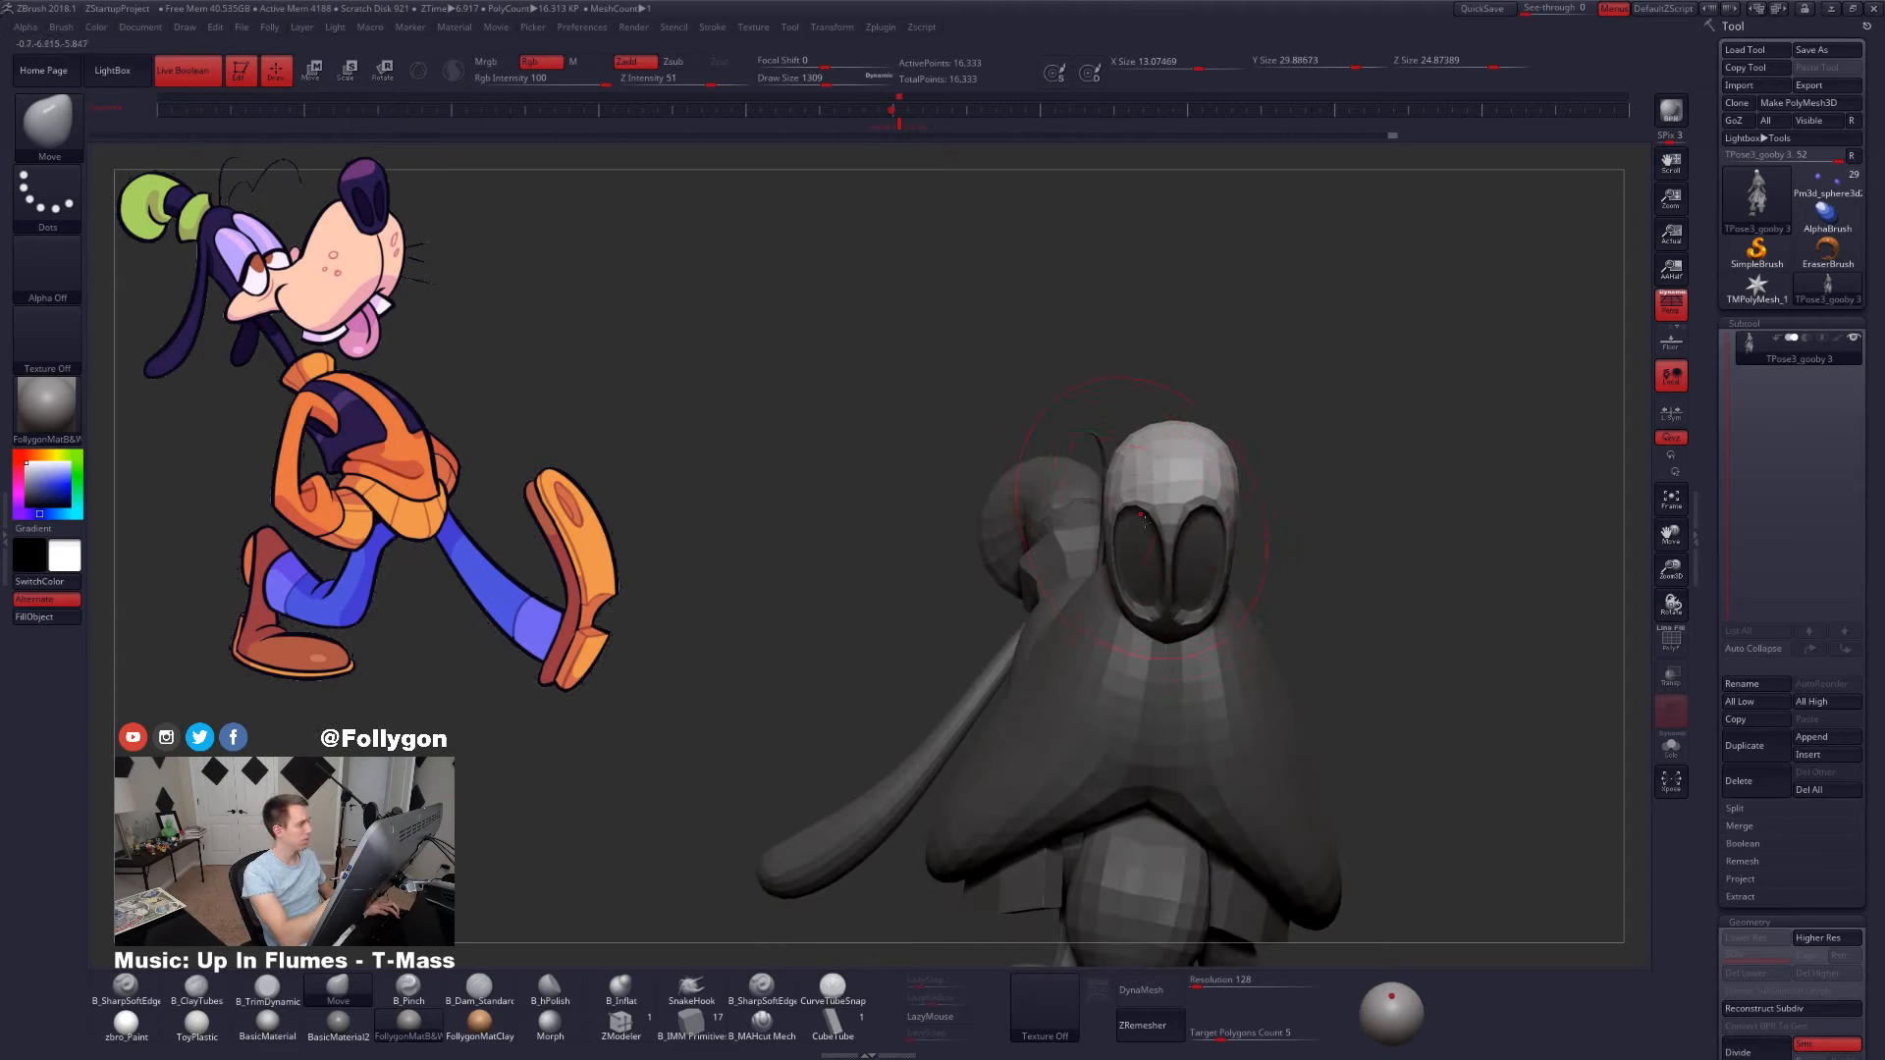
{"action": "left_click_drag", "start_coordinate": [963, 511], "coordinate": [1286, 496]}
{"action": "left_click_drag", "start_coordinate": [1262, 432], "coordinate": [1291, 491]}
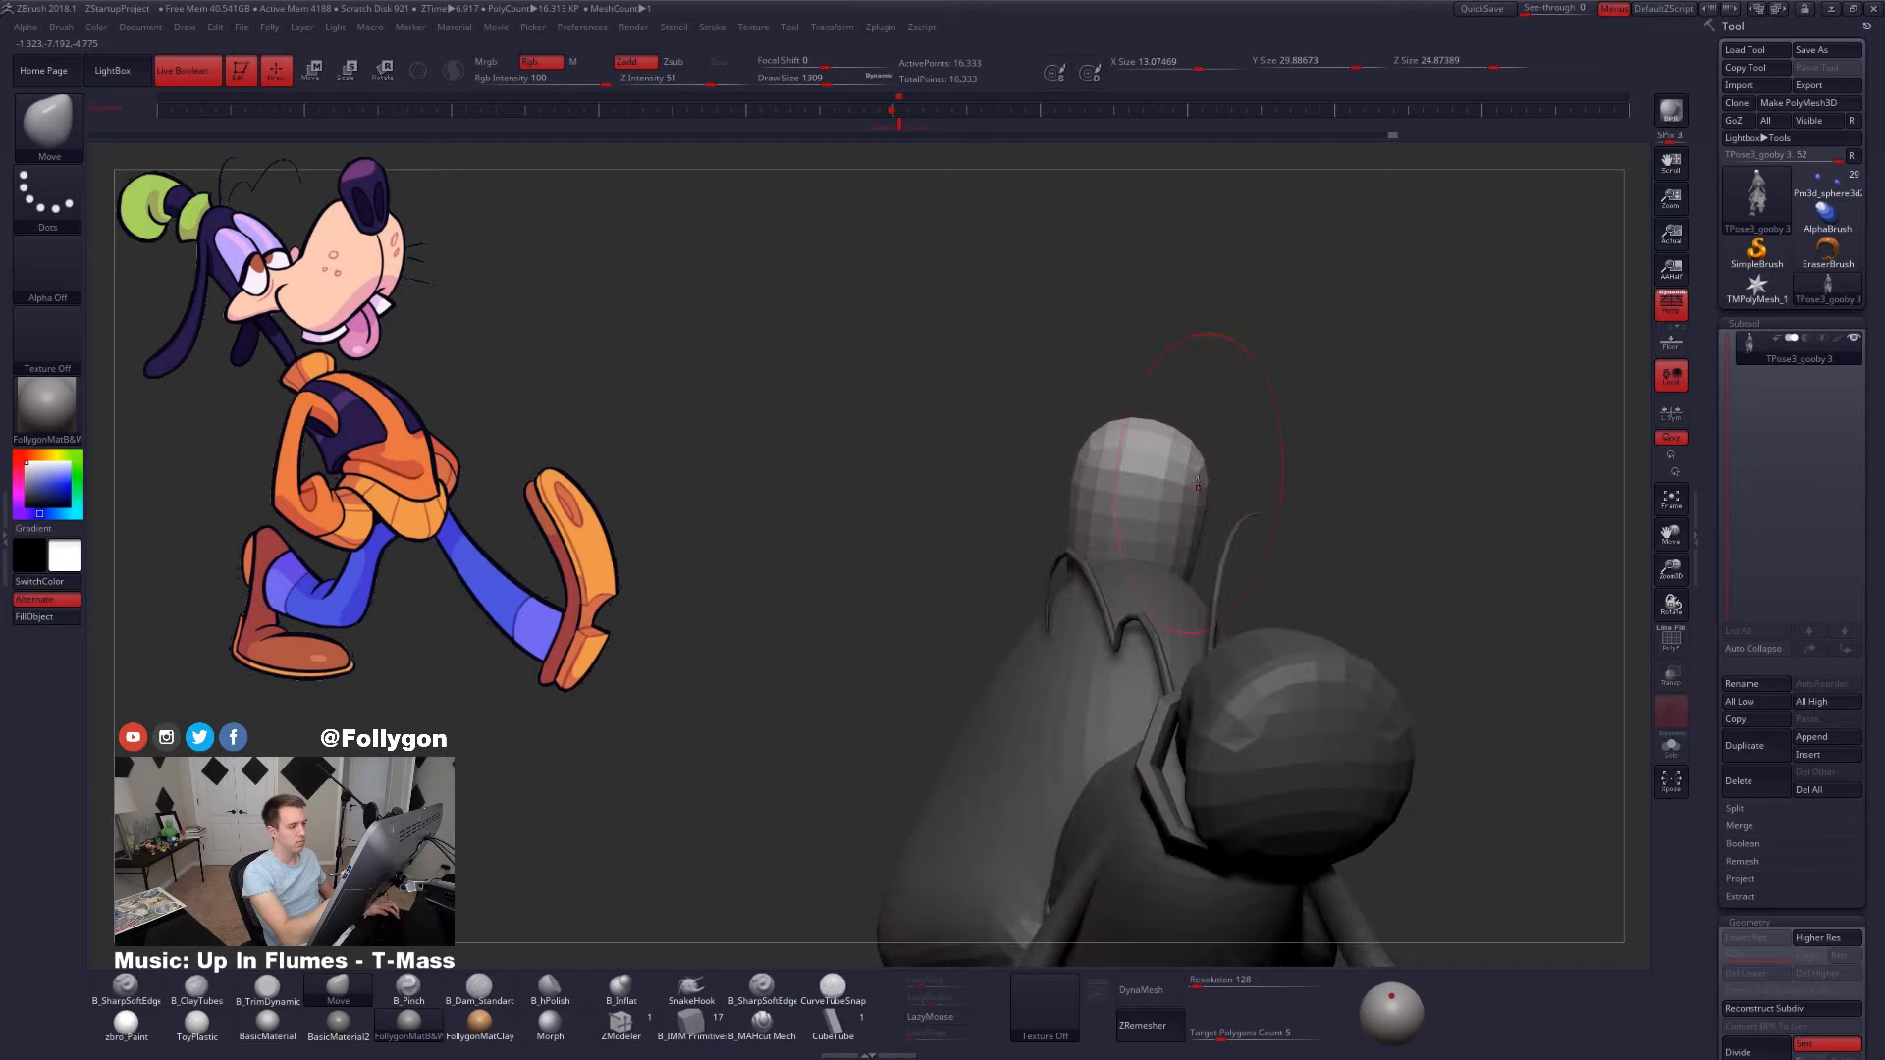
{"action": "left_click_drag", "start_coordinate": [1110, 481], "coordinate": [1116, 473]}
{"action": "mouse_move", "coordinate": [1502, 495]}
{"action": "left_mouse_down"}
{"action": "mouse_move", "coordinate": [1338, 504]}
{"action": "mouse_move", "coordinate": [1463, 550]}
{"action": "left_mouse_up"}
{"action": "mouse_move", "coordinate": [1178, 589]}
{"action": "left_mouse_down"}
{"action": "mouse_move", "coordinate": [1206, 609]}
{"action": "mouse_move", "coordinate": [1173, 535]}
{"action": "left_mouse_up"}
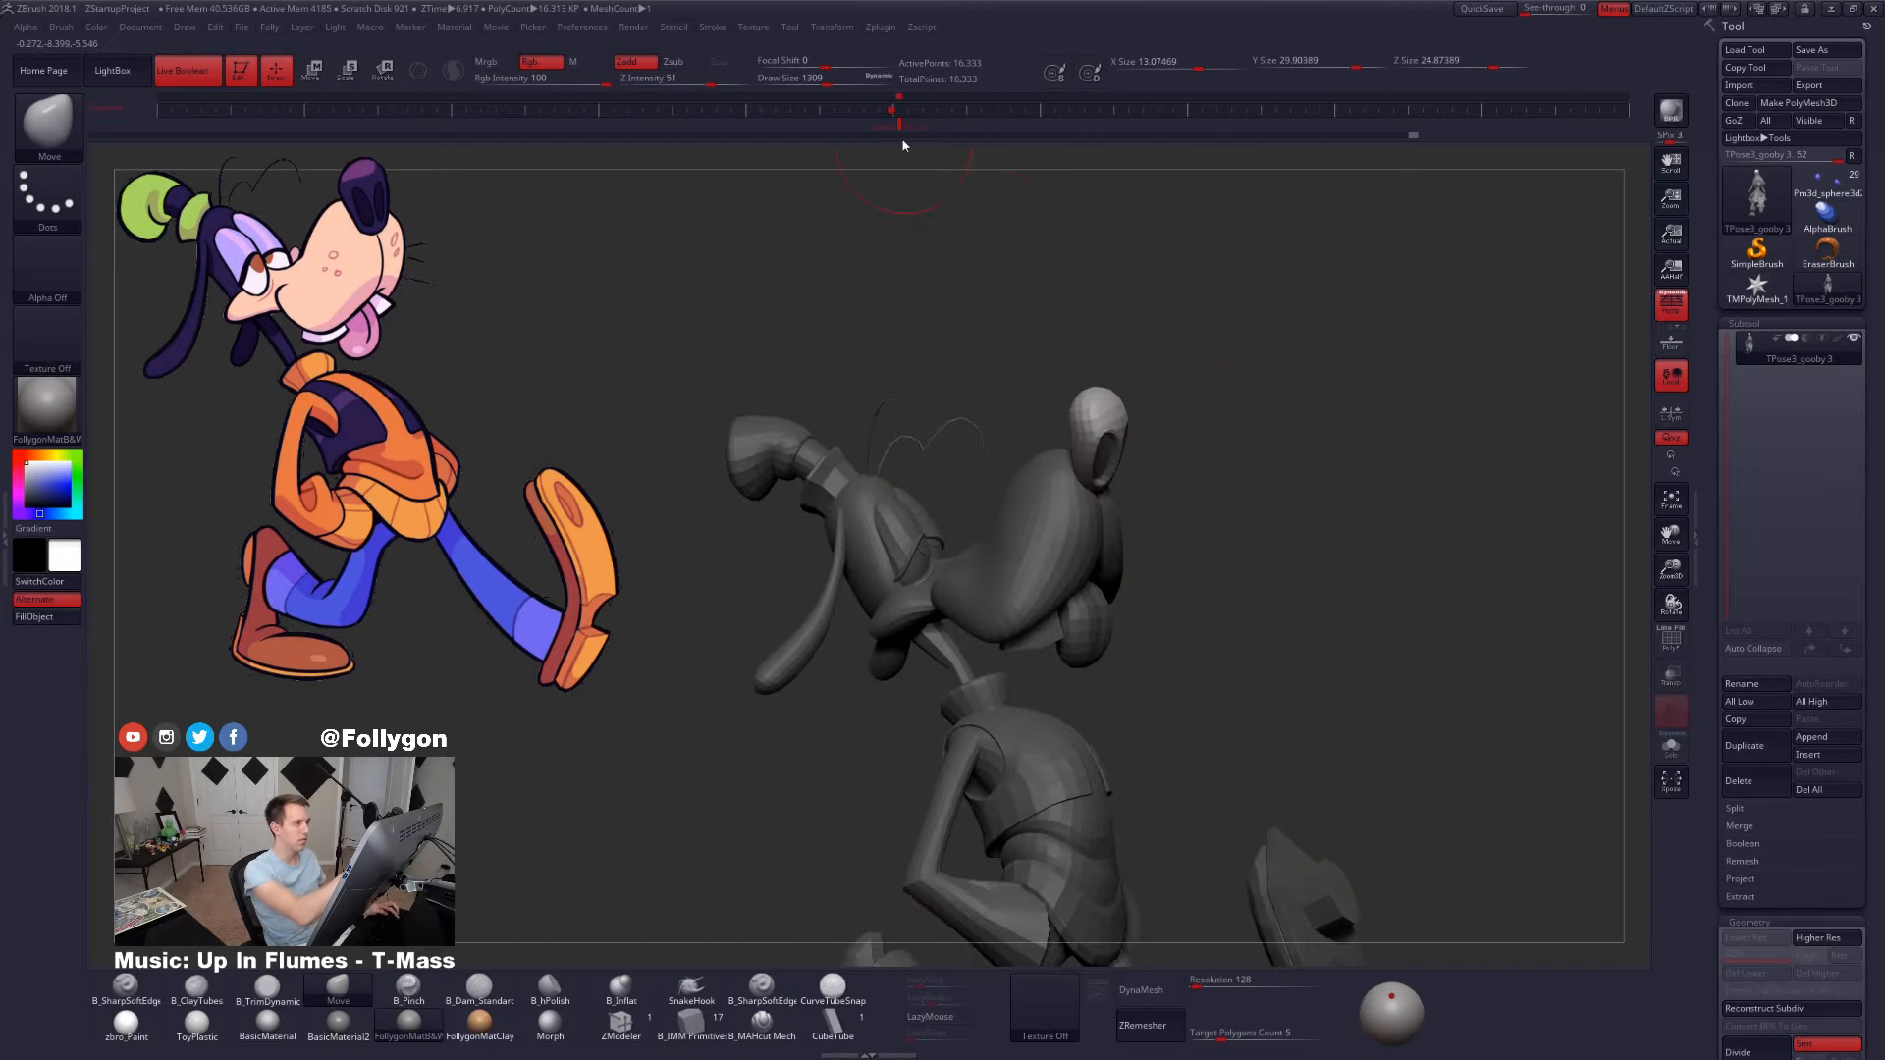
- Return to the stored timeline camera view and clear the mask from the model
{"action": "left_click", "coordinate": [902, 112]}
{"action": "left_click_drag", "start_coordinate": [1215, 416], "coordinate": [1253, 420], "text": "ctrl"}
{"action": "mouse_move", "coordinate": [1315, 569]}
{"action": "left_mouse_down", "text": "alt"}
{"action": "mouse_move", "coordinate": [1334, 711]}
{"action": "mouse_move", "coordinate": [1364, 758]}
{"action": "left_mouse_up", "text": "alt"}
{"action": "mouse_move", "coordinate": [1361, 760]}
{"action": "left_mouse_down"}
{"action": "mouse_move", "coordinate": [1341, 760]}
{"action": "mouse_move", "coordinate": [1396, 761]}
{"action": "left_mouse_up"}
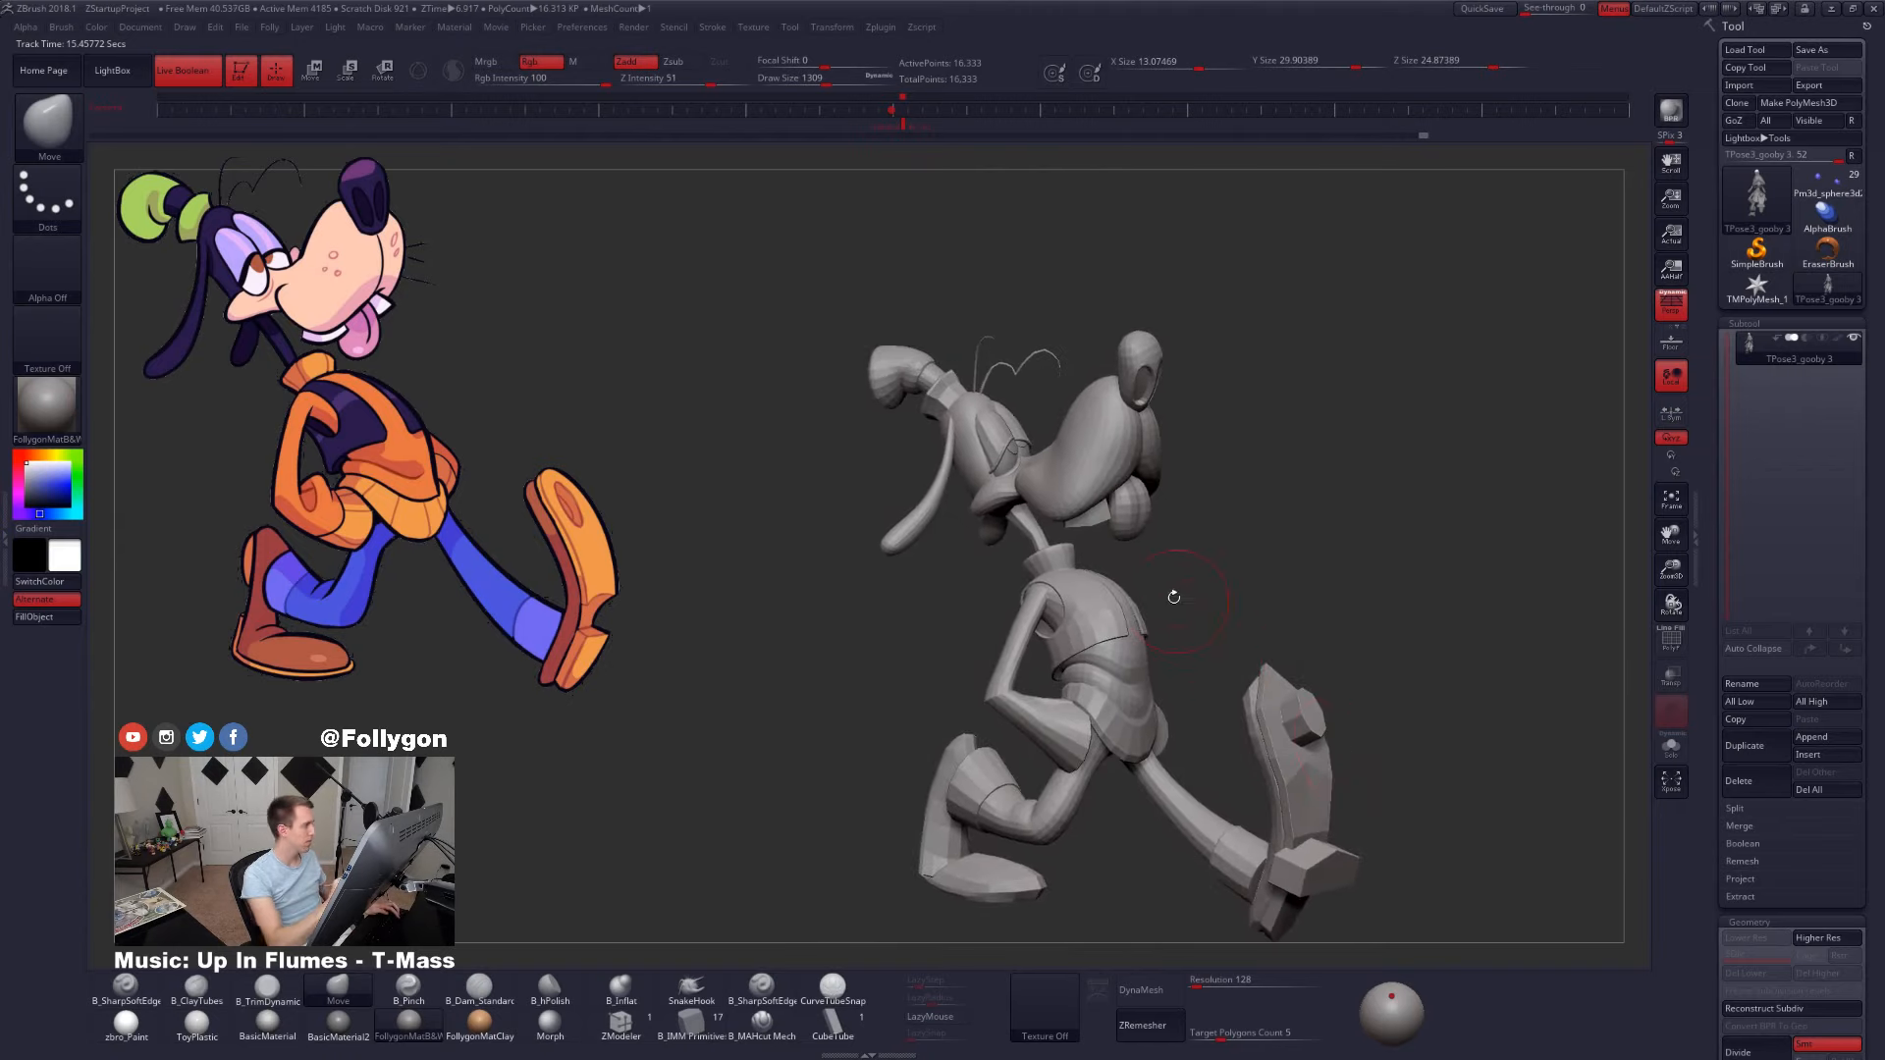
- Isolate the head and hat polygroup and turn on the polyframe display
{"action": "left_click_drag", "start_coordinate": [1174, 597], "coordinate": [915, 405]}
{"action": "key", "text": "ctrl+shift"}
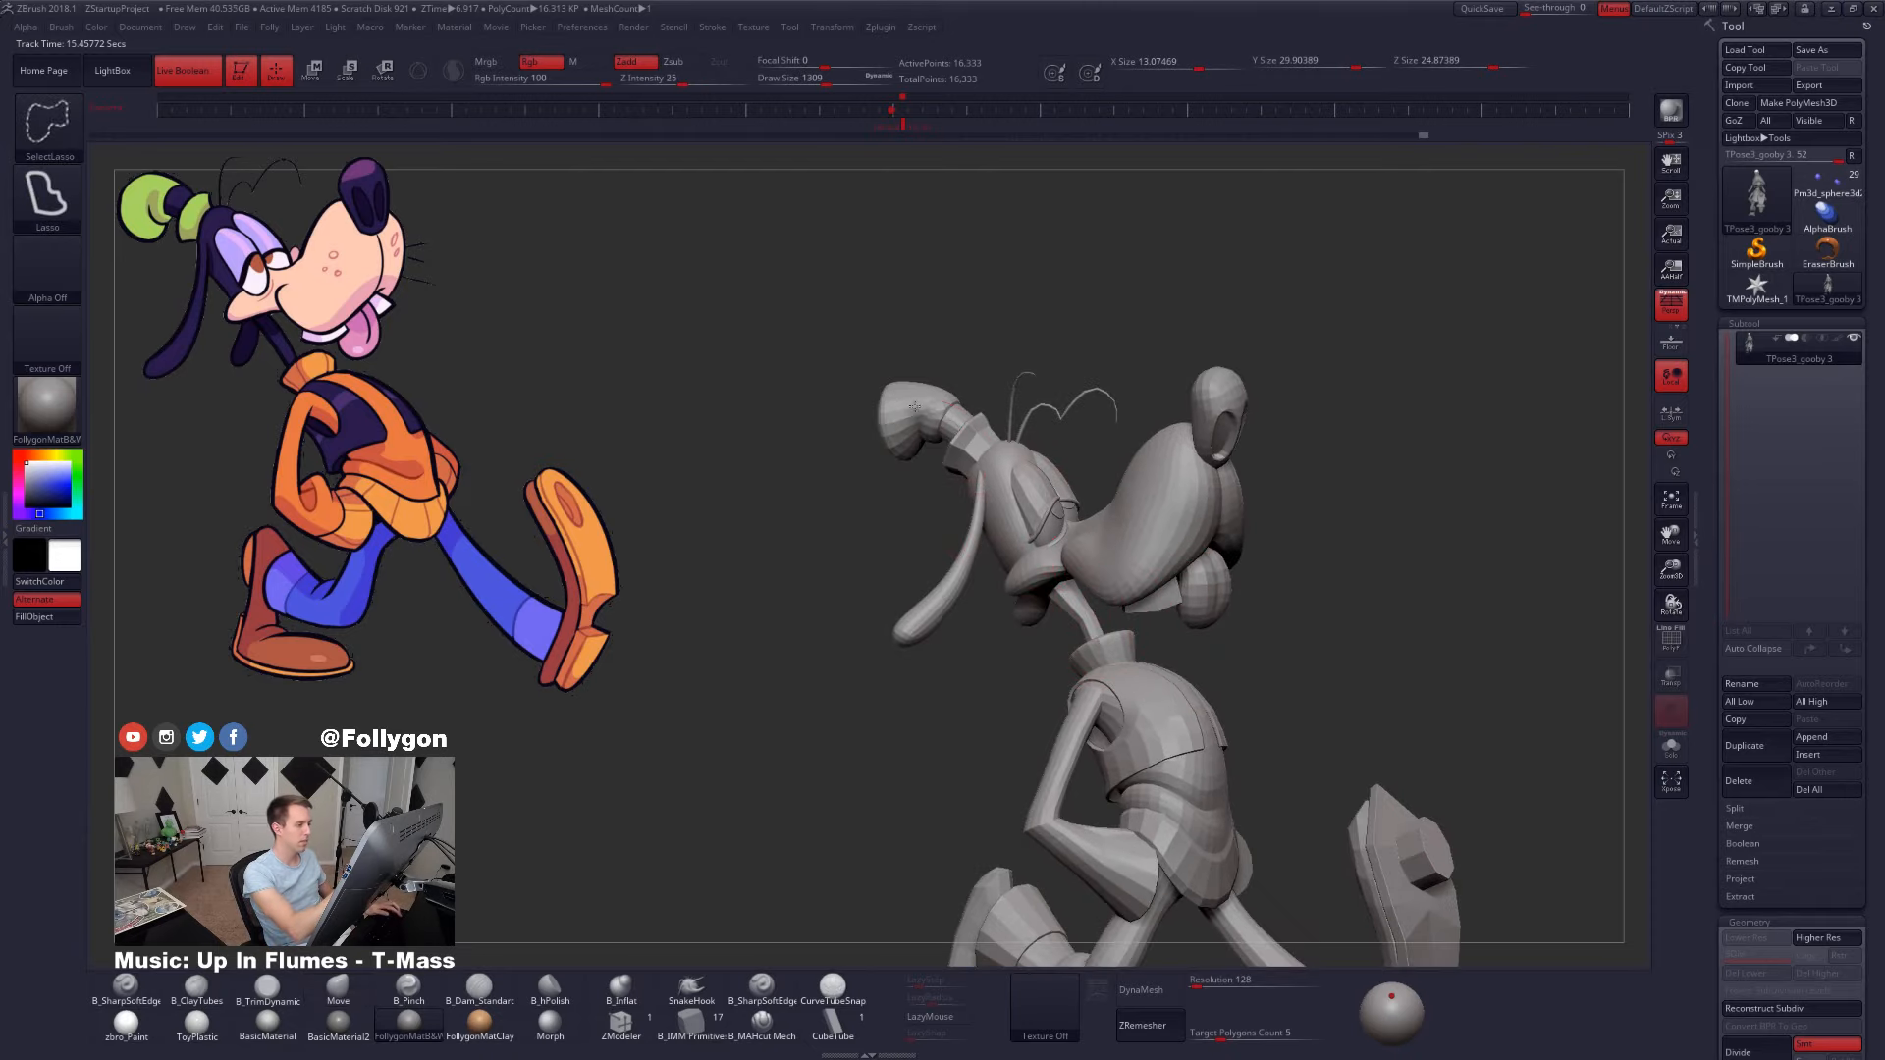
{"action": "left_click", "coordinate": [919, 422], "text": "ctrl+shift"}
{"action": "left_click_drag", "start_coordinate": [931, 500], "coordinate": [903, 558], "text": "ctrl+shift"}
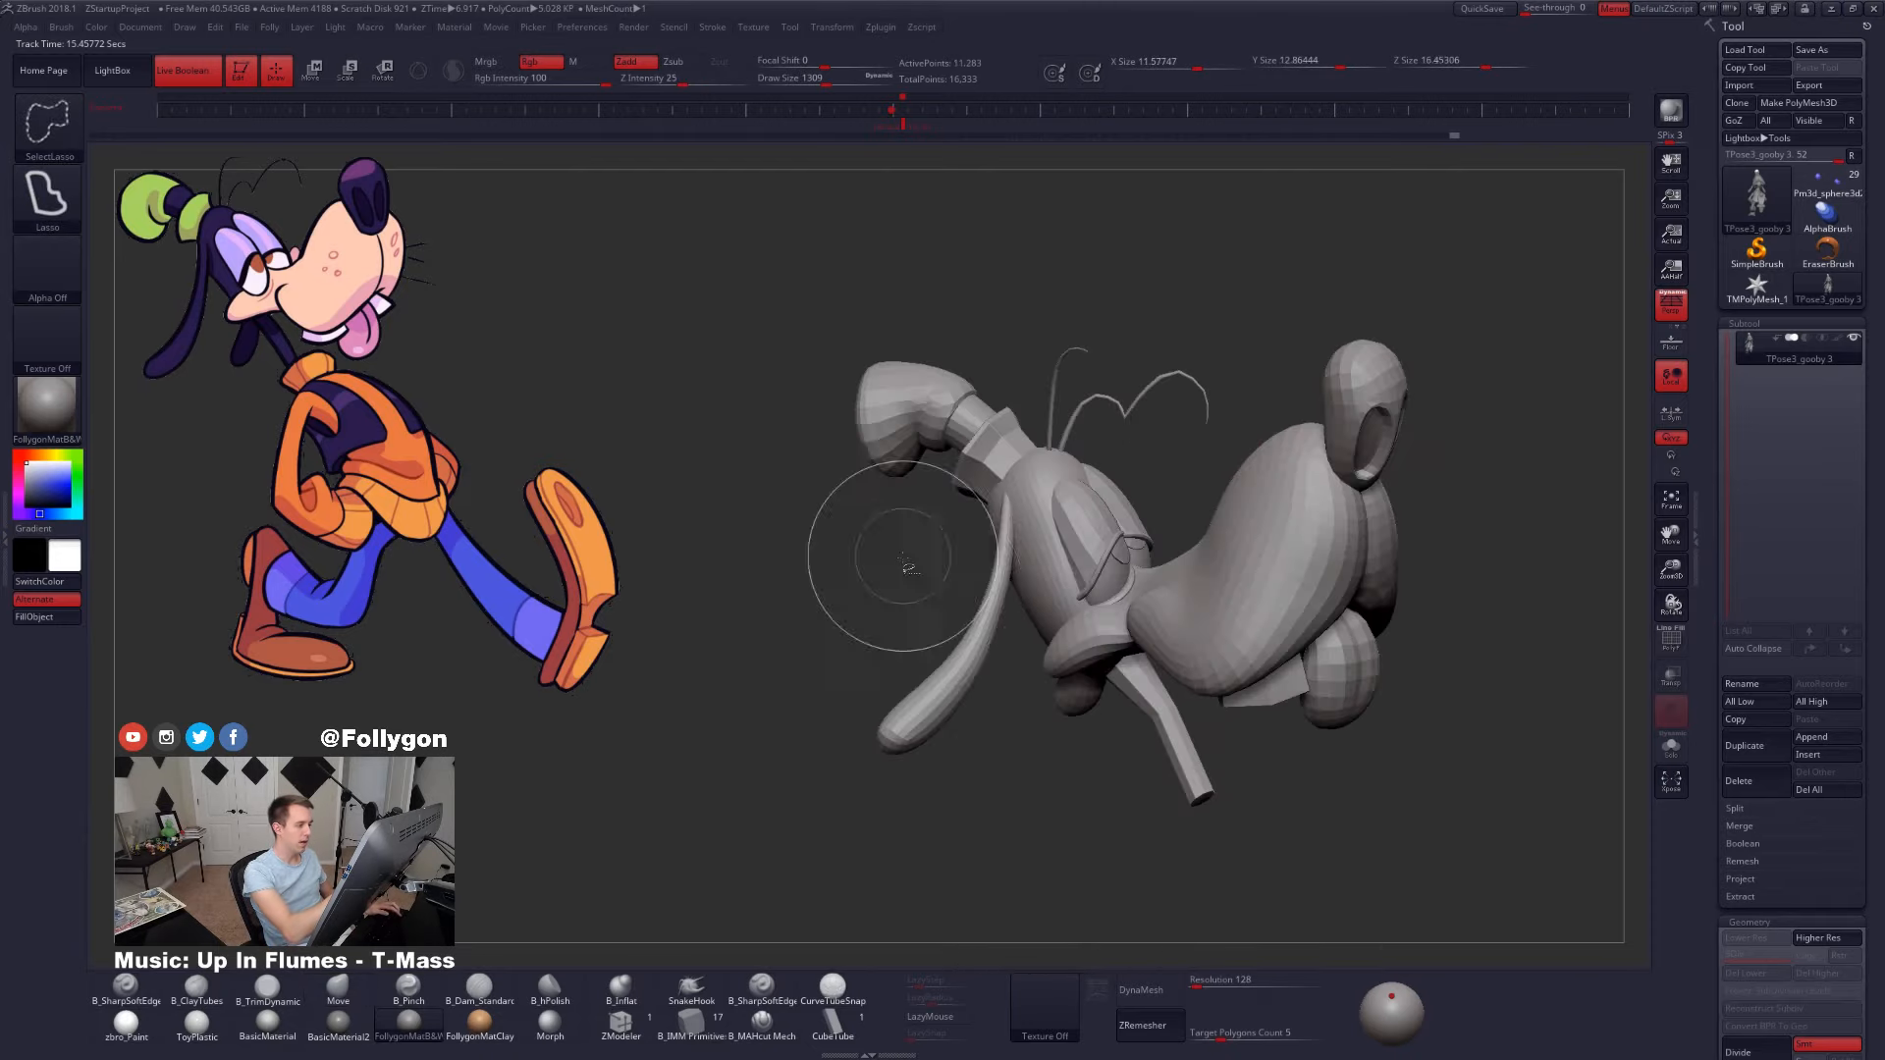
{"action": "key", "text": "shift+f"}
{"action": "left_click_drag", "start_coordinate": [1043, 404], "coordinate": [1004, 485], "text": "alt"}
- Single out the hat's brim with a Transpose topological mask and assign it its own polygroup
{"action": "key", "text": "w"}
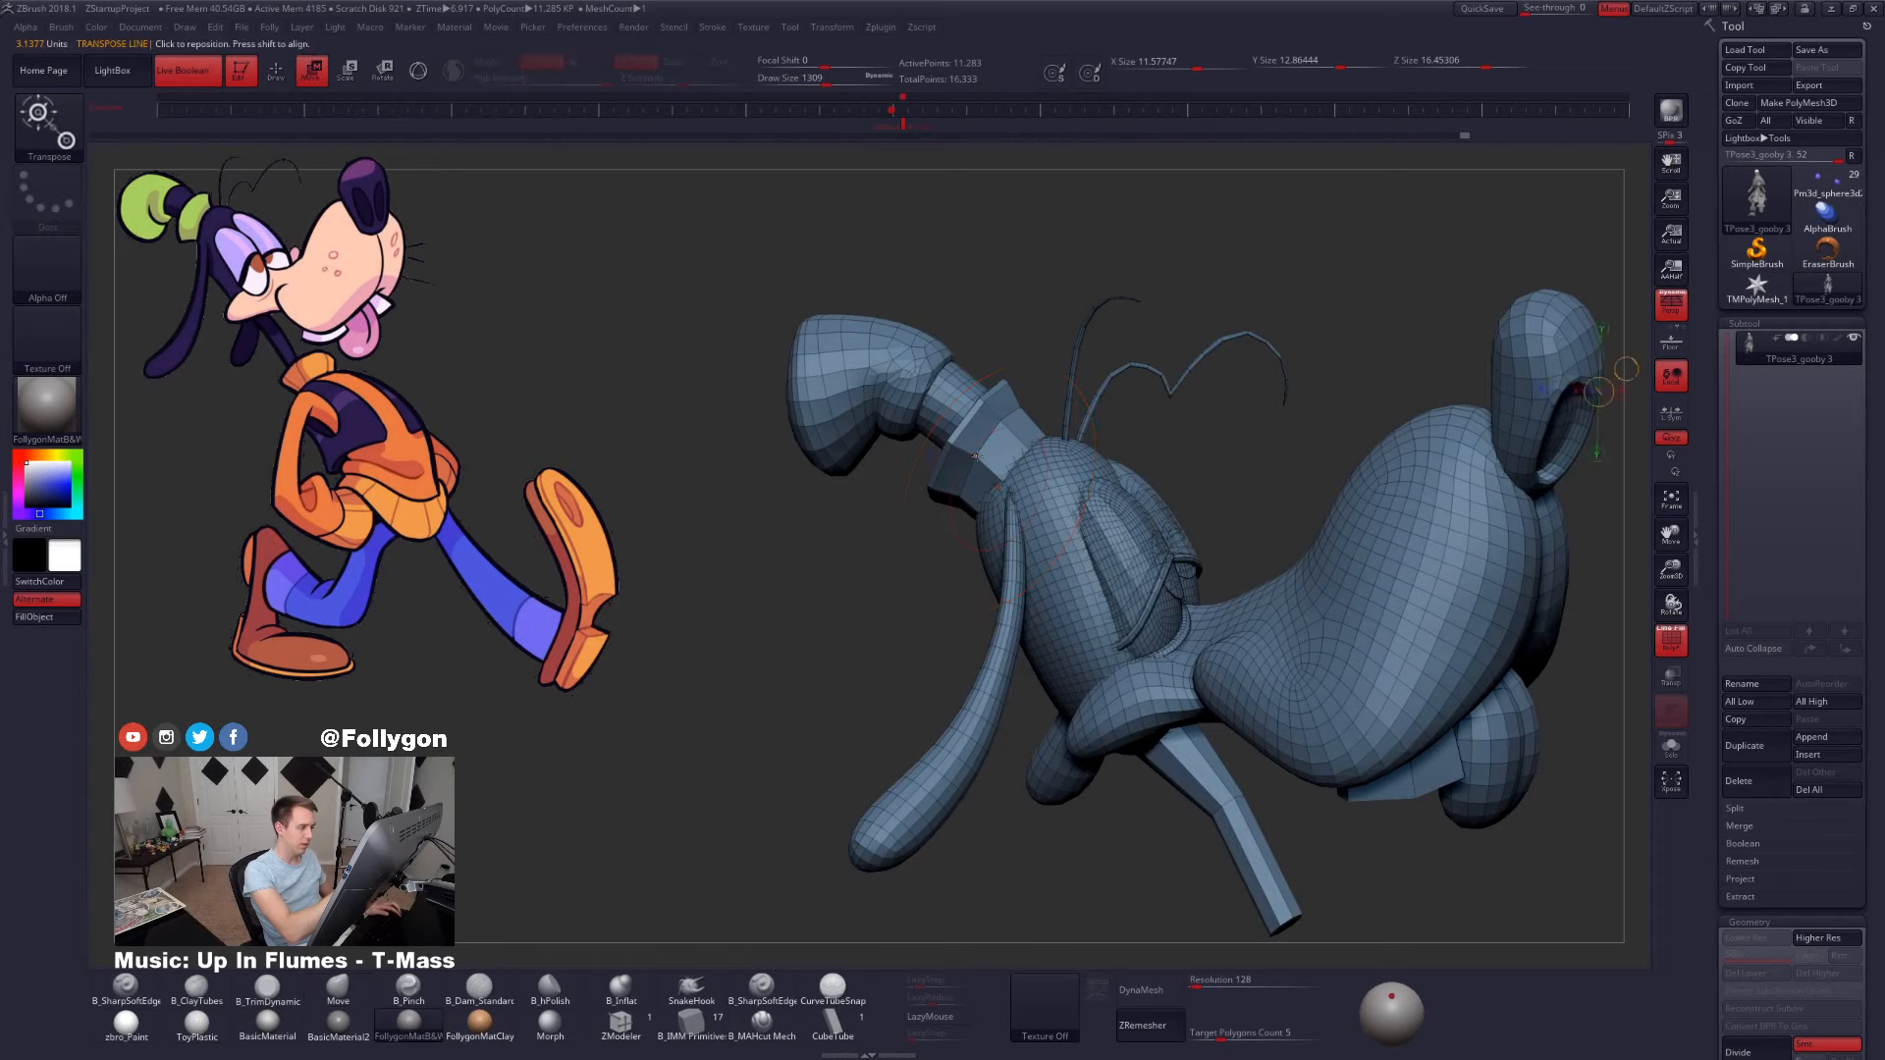
{"action": "left_click", "coordinate": [975, 457], "text": "ctrl"}
{"action": "key", "text": "q"}
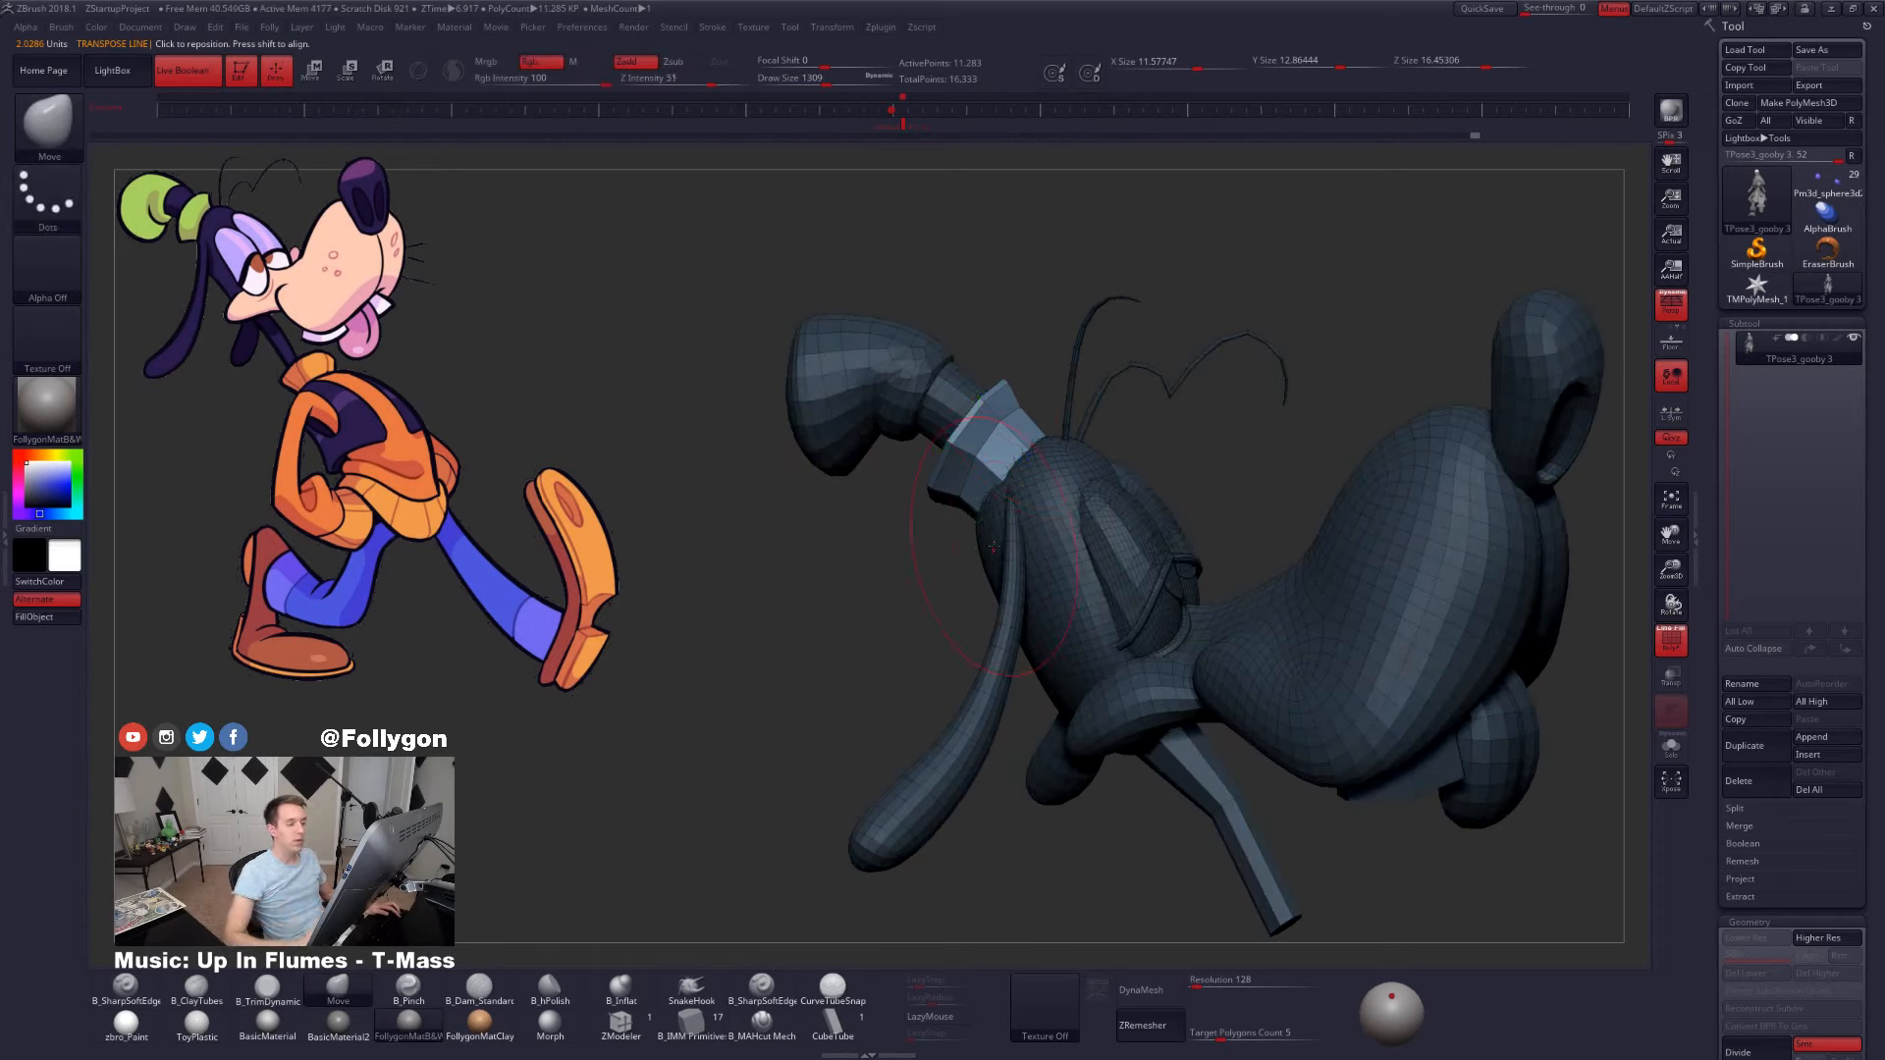
{"action": "left_click", "coordinate": [1014, 314], "text": "ctrl"}
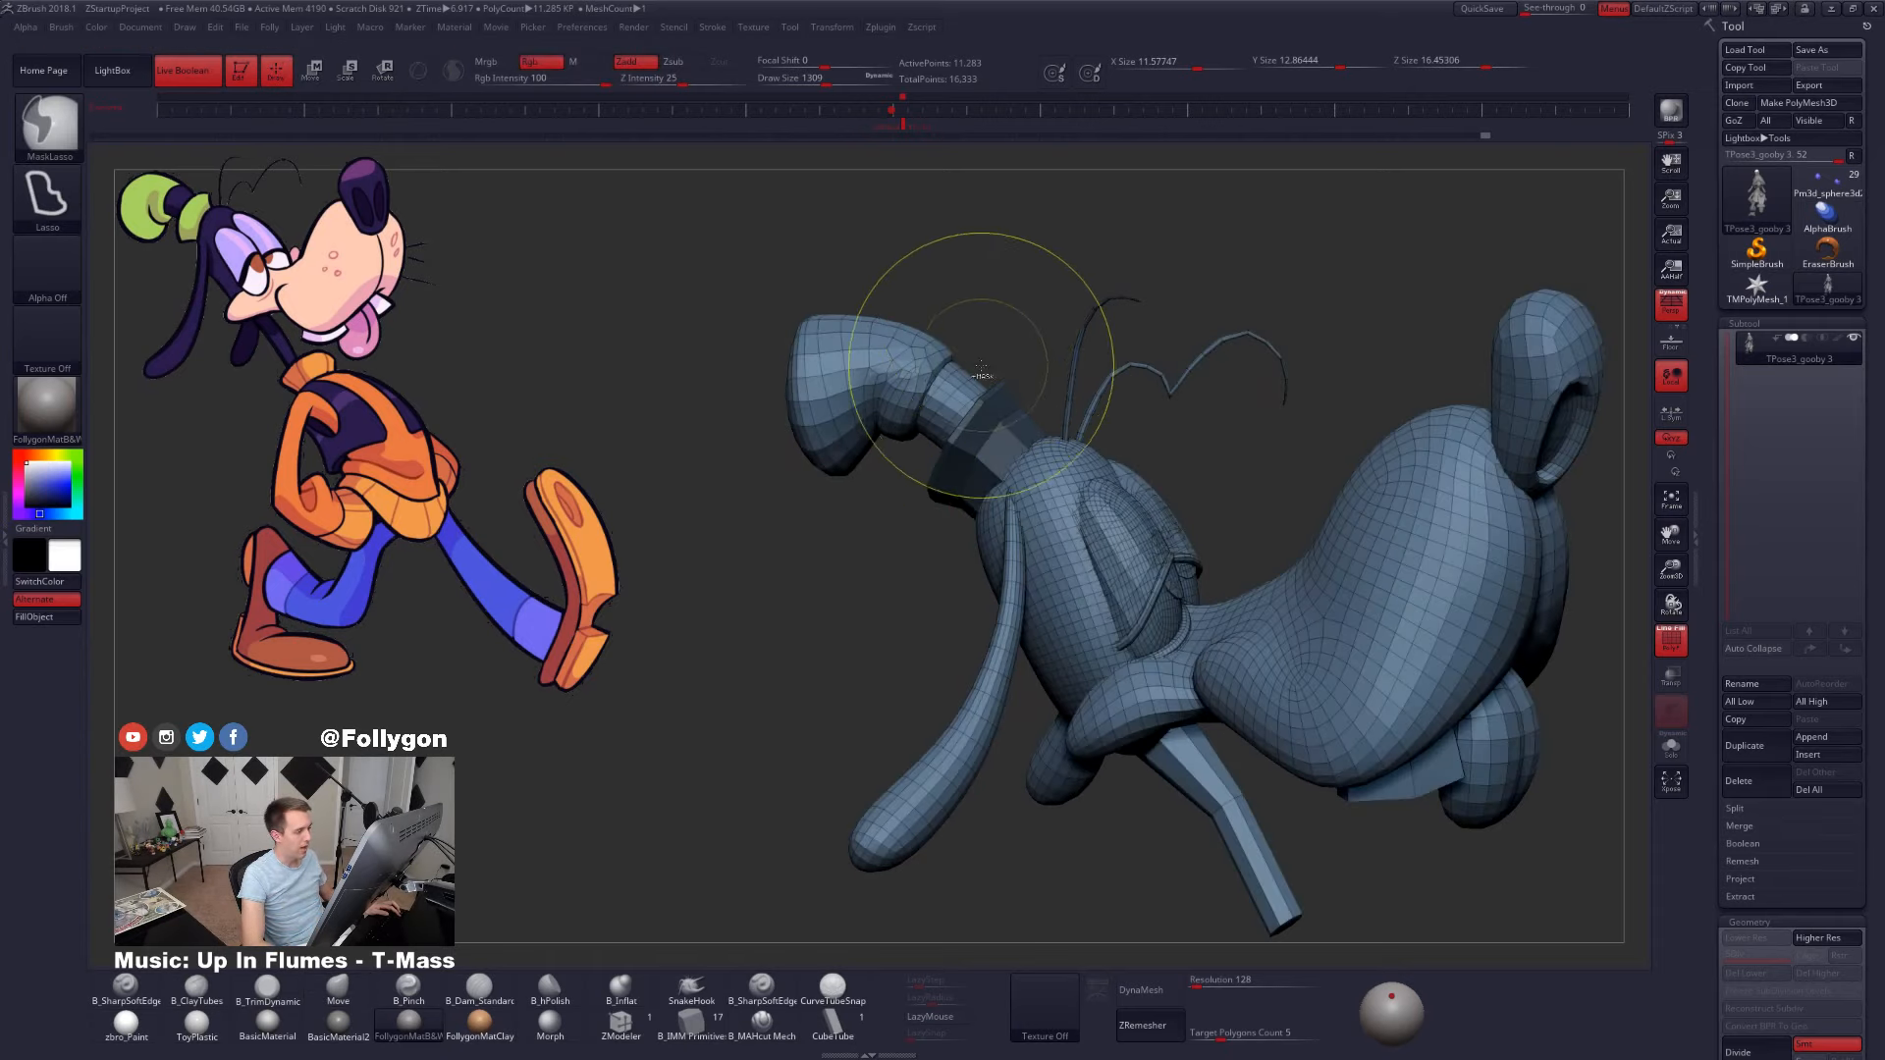
{"action": "key", "text": "ctrl+w"}
- Mask off the hat's band and crown in turn and assign each its own polygroup
{"action": "key", "text": "w"}
{"action": "left_click_drag", "start_coordinate": [944, 395], "coordinate": [1006, 510], "text": "ctrl"}
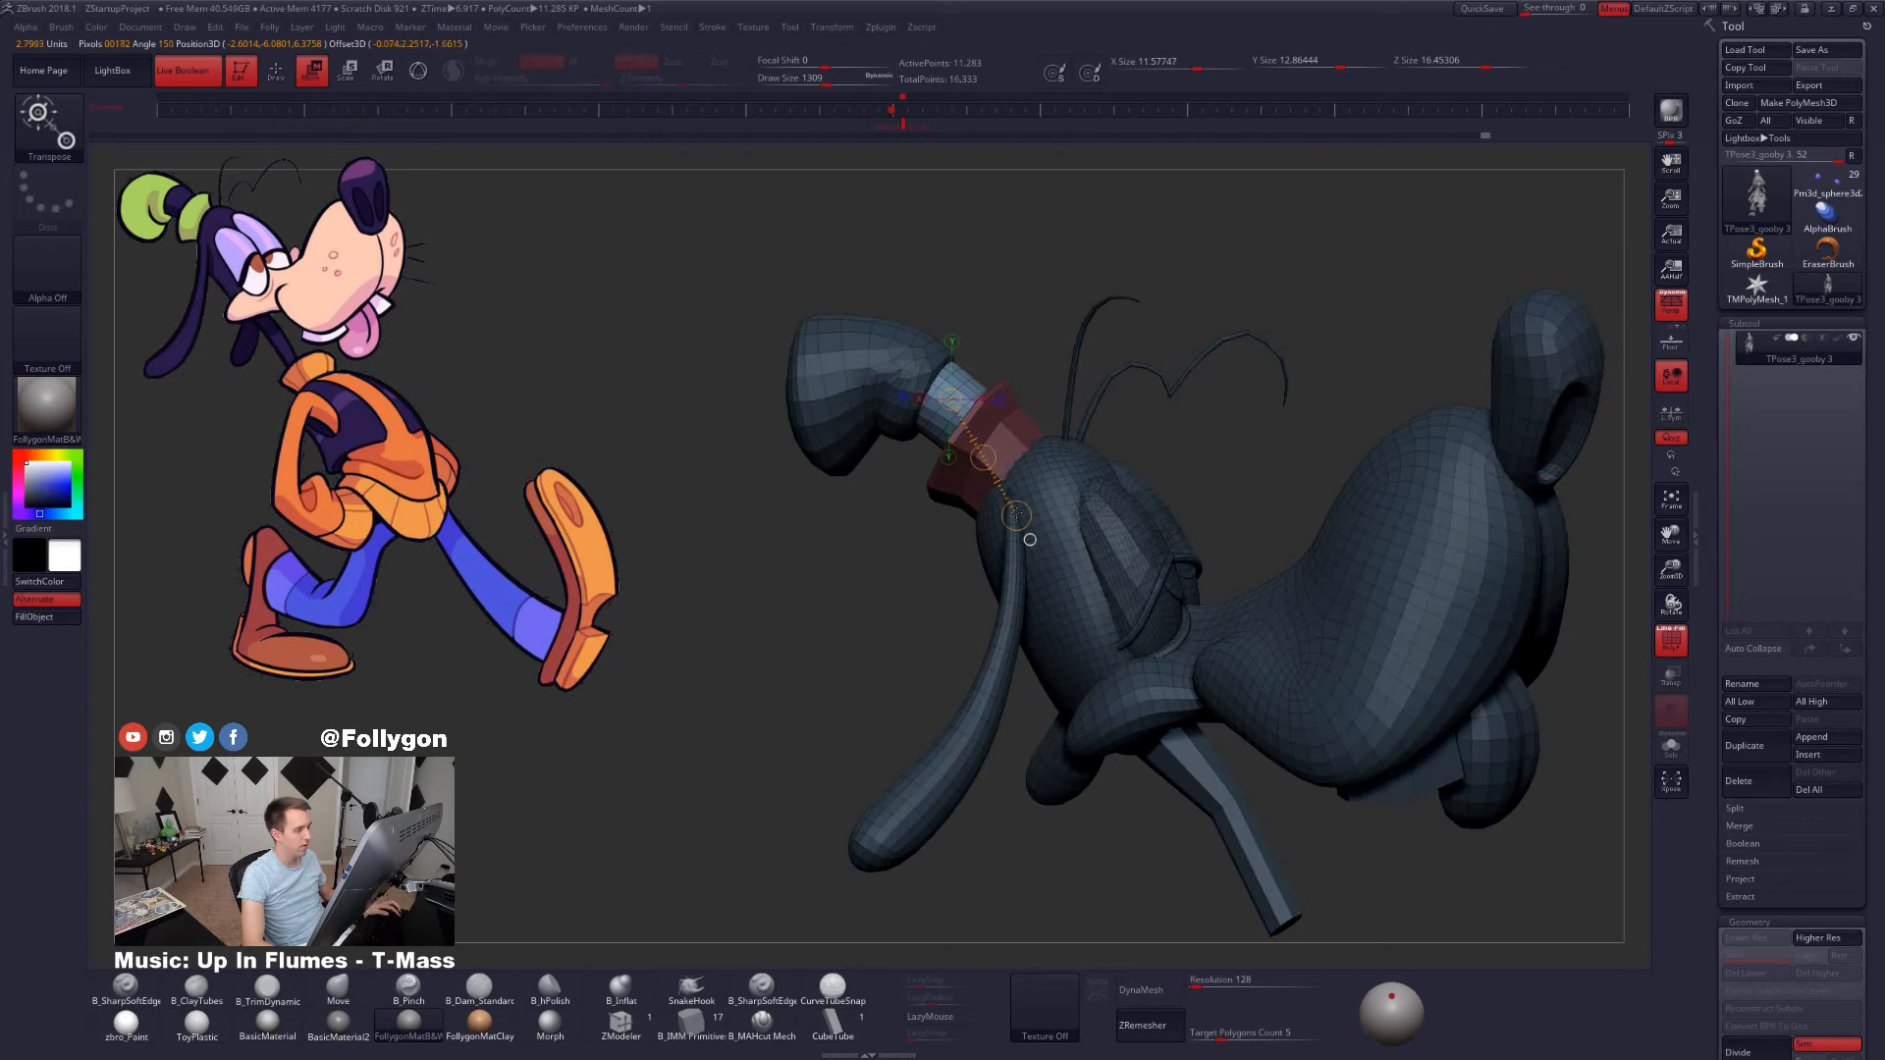
{"action": "left_click", "coordinate": [898, 496], "text": "ctrl"}
{"action": "key", "text": "ctrl+w"}
{"action": "left_click_drag", "start_coordinate": [860, 360], "coordinate": [994, 513], "text": "ctrl"}
{"action": "key", "text": "ctrl+w"}
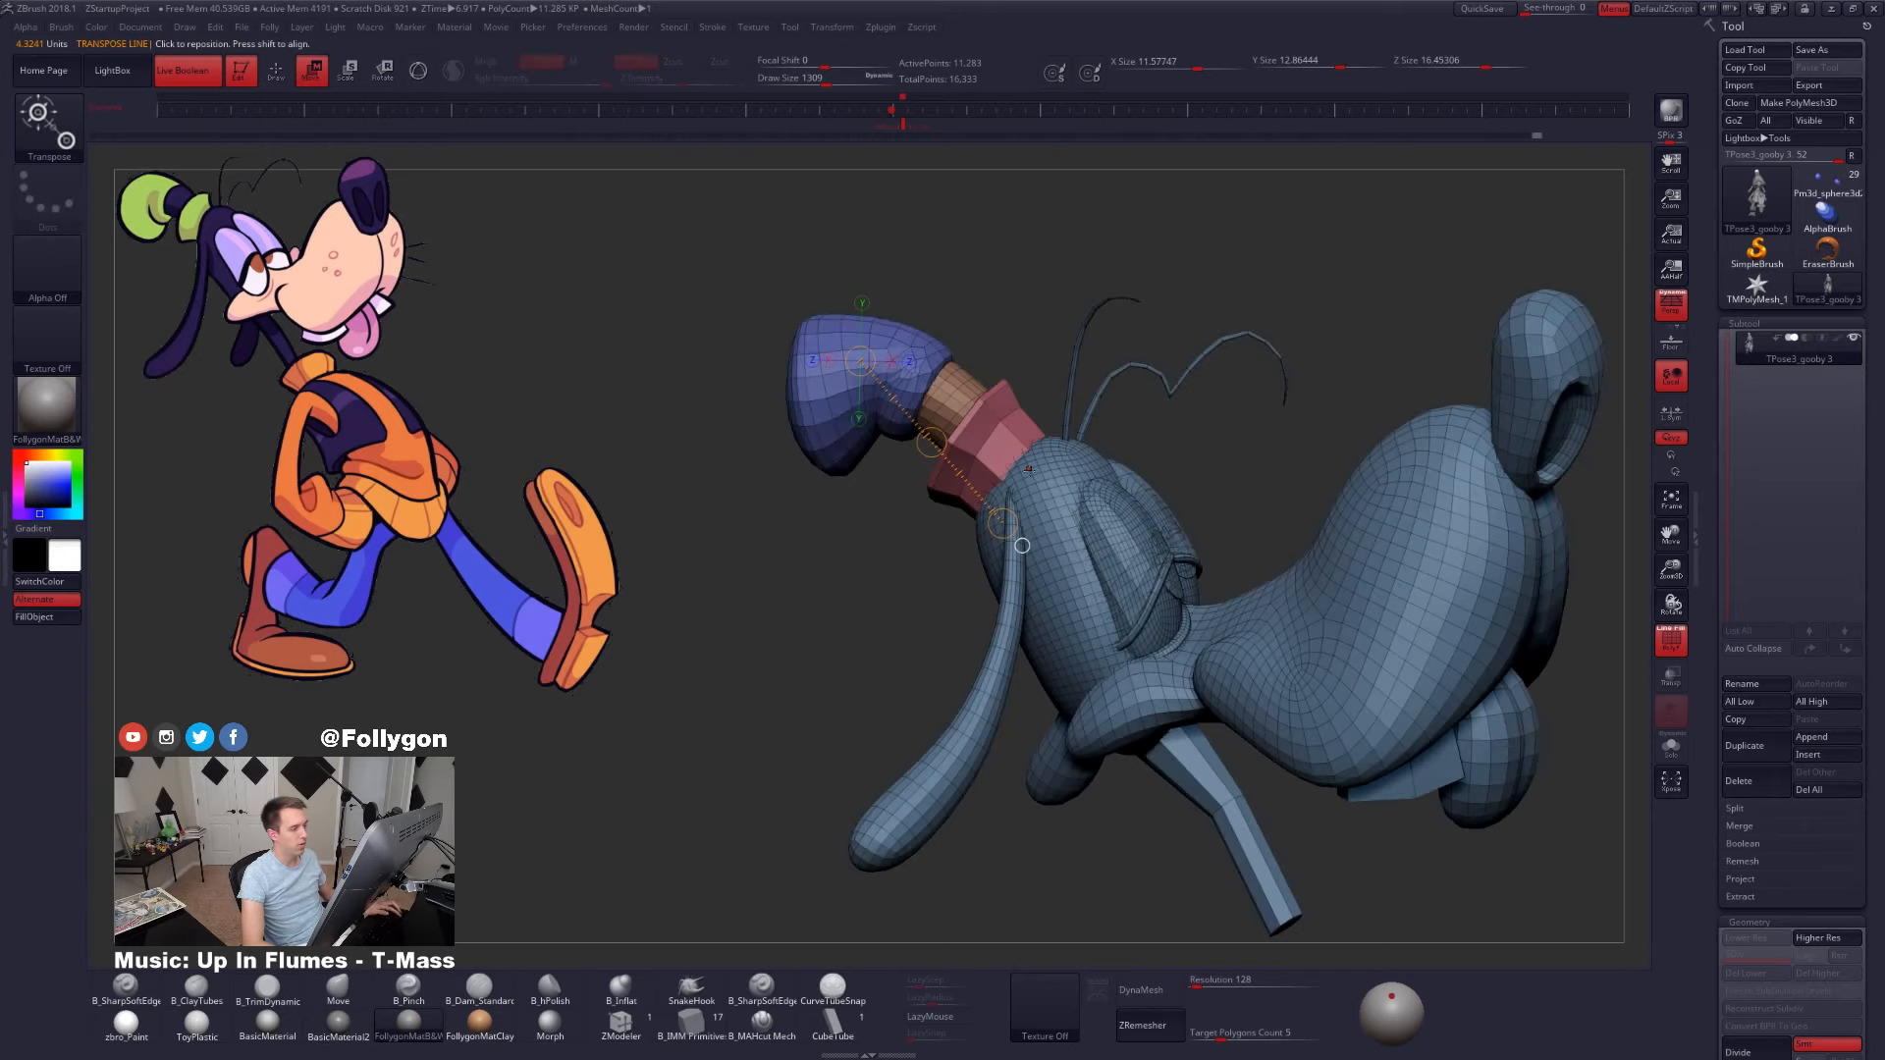
- Hide the head to mask only the hat pieces, show the full model, turn off polyframe, and invert the mask
{"action": "key", "text": "q"}
{"action": "left_click", "coordinate": [1069, 539], "text": "ctrl+shift"}
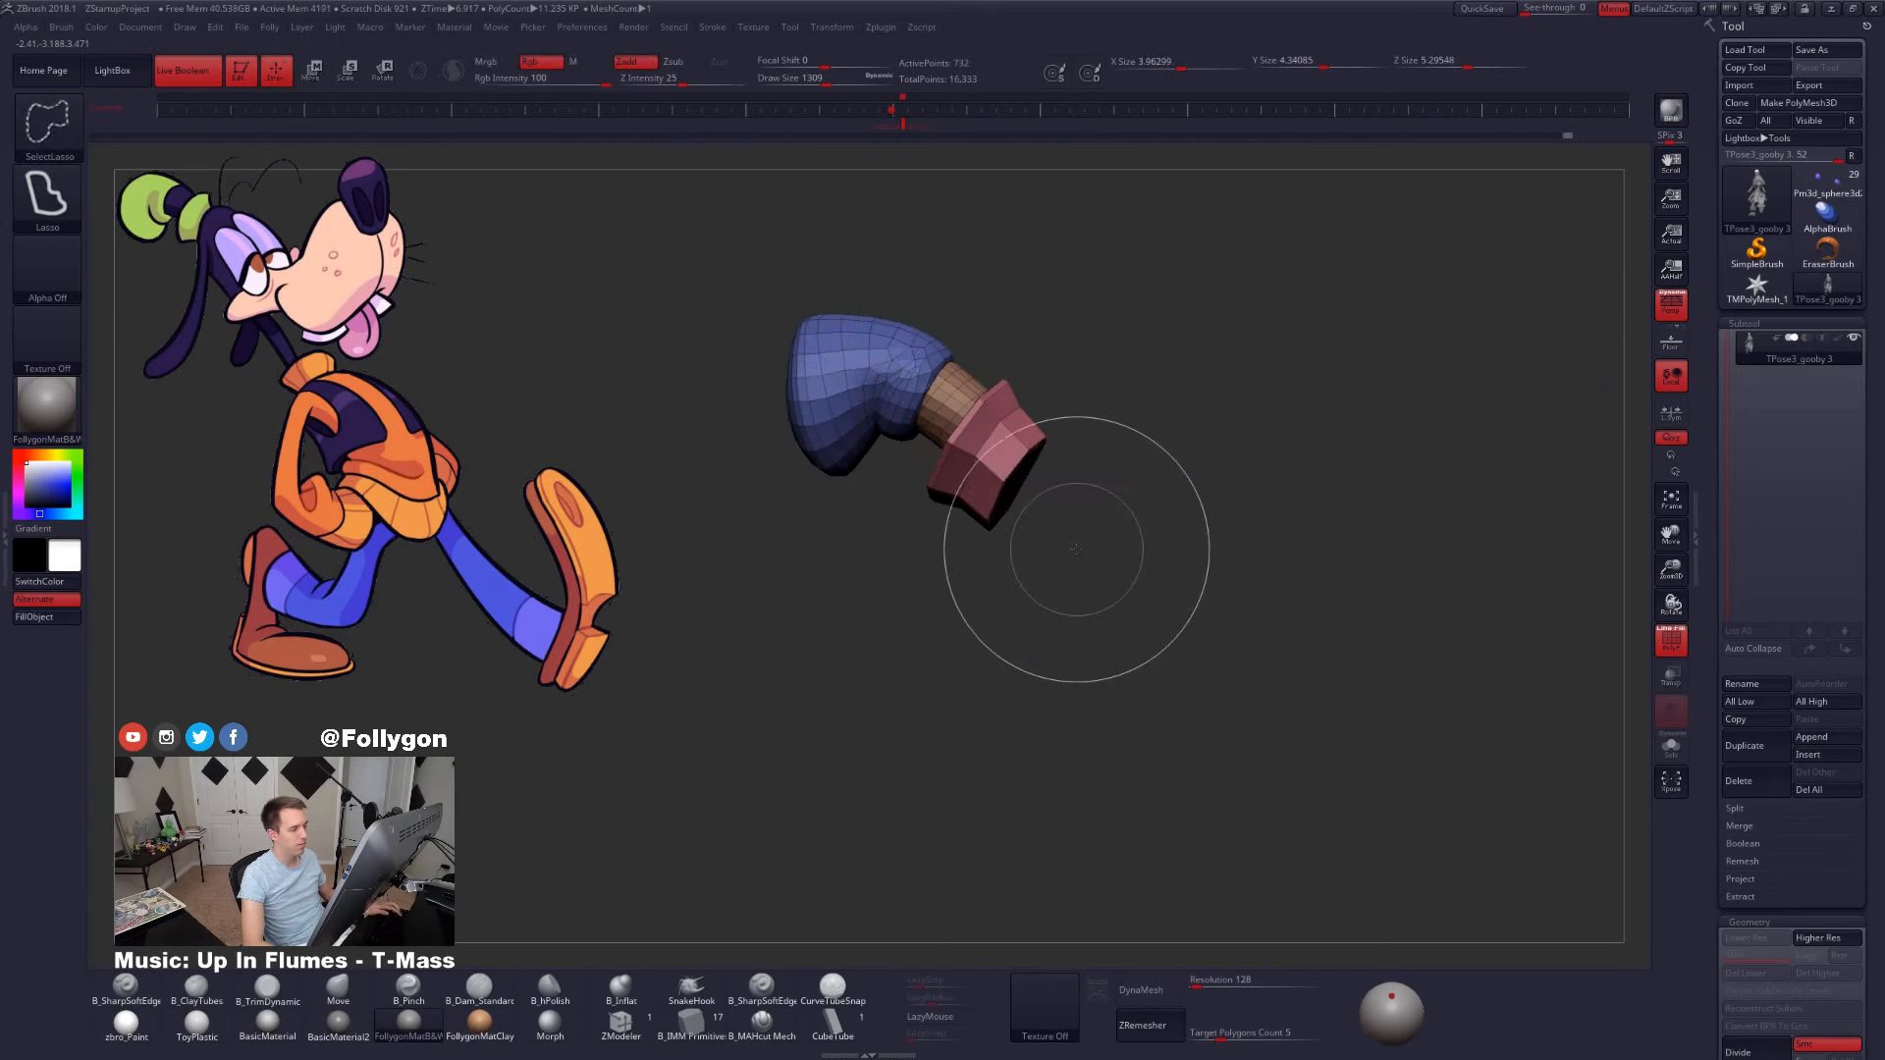
{"action": "mouse_move", "coordinate": [1077, 551]}
{"action": "left_mouse_down", "text": "alt"}
{"action": "mouse_move", "coordinate": [1100, 596]}
{"action": "mouse_move", "coordinate": [949, 453]}
{"action": "left_mouse_up", "text": "alt"}
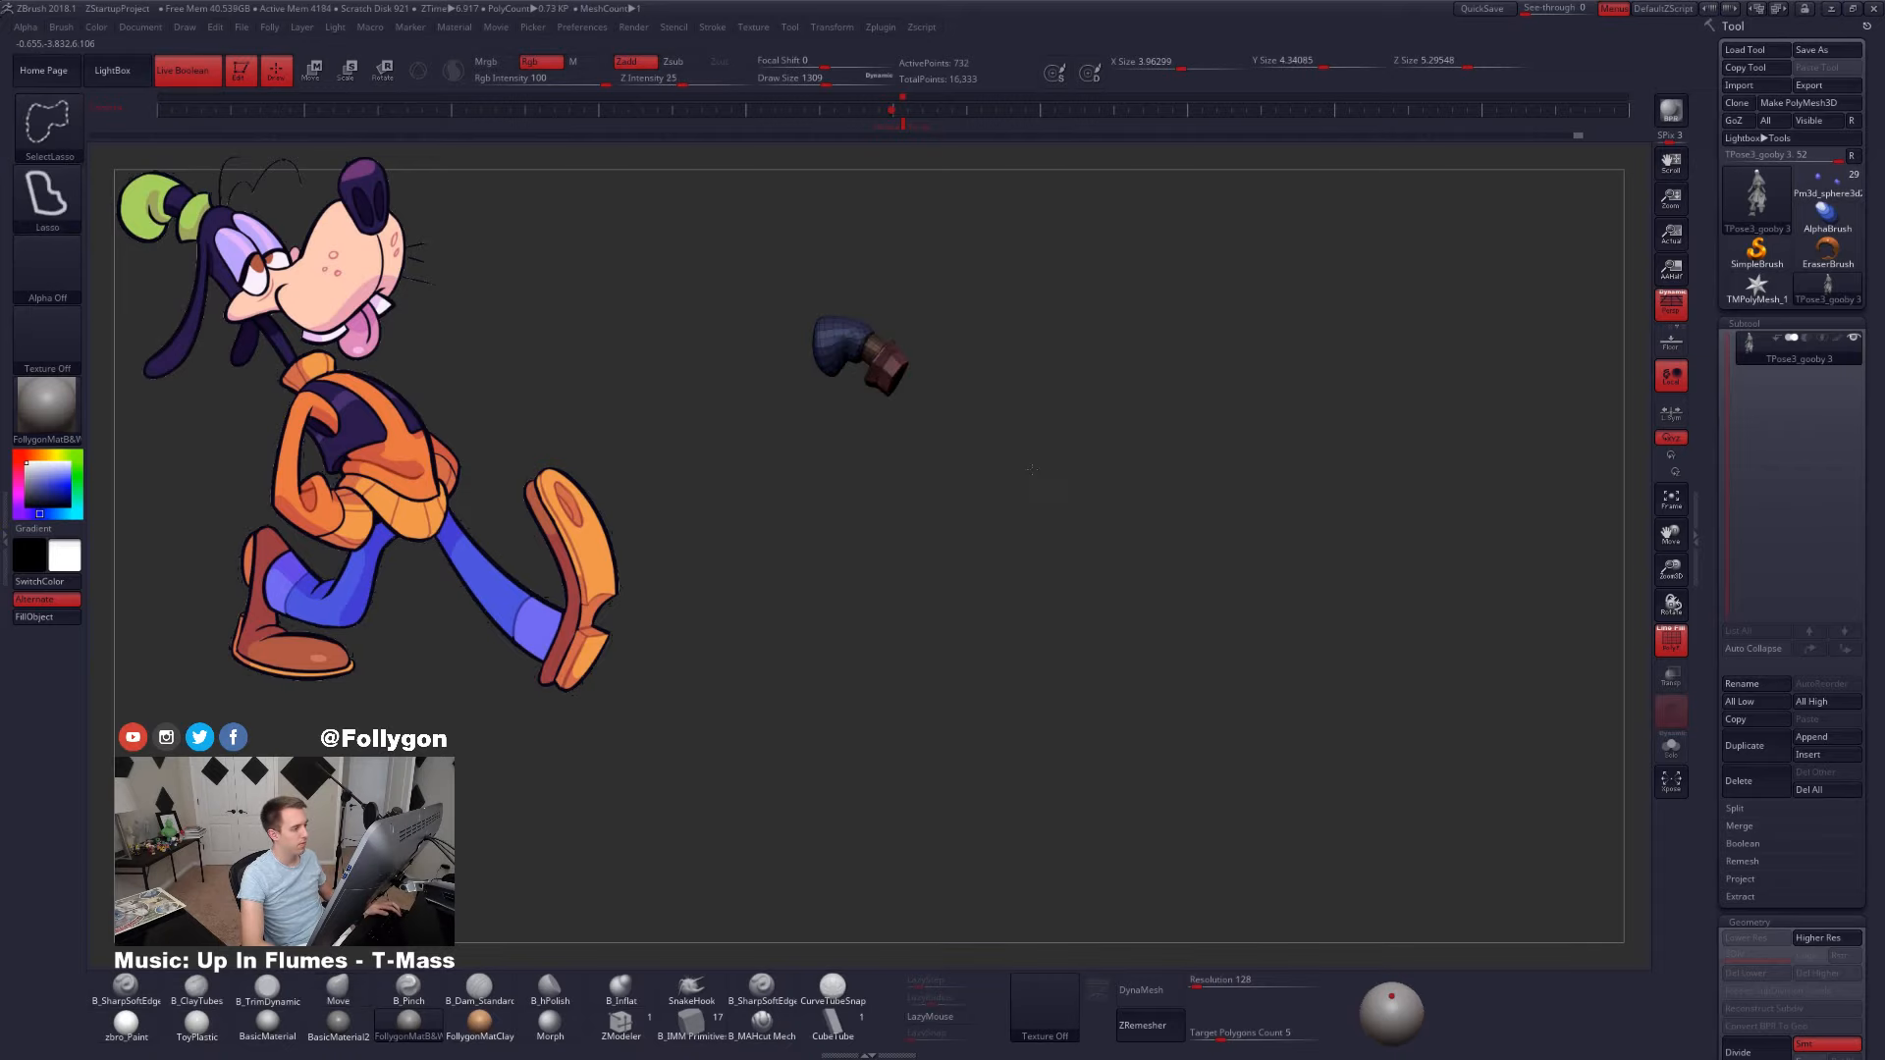
{"action": "left_click", "coordinate": [1145, 438], "text": "ctrl+shift"}
{"action": "mouse_move", "coordinate": [1075, 458]}
{"action": "left_mouse_down", "text": "alt"}
{"action": "mouse_move", "coordinate": [1213, 620]}
{"action": "mouse_move", "coordinate": [838, 439]}
{"action": "mouse_move", "coordinate": [1025, 591]}
{"action": "mouse_move", "coordinate": [1149, 579]}
{"action": "left_mouse_up", "text": "alt"}
{"action": "key", "text": "shift+f"}
{"action": "left_click", "coordinate": [1123, 560], "text": "ctrl"}
- Leave only the whole hat unmasked and enlarge it slightly from its base with Transpose Scale
{"action": "key", "text": "w"}
{"action": "mouse_move", "coordinate": [889, 520]}
{"action": "left_mouse_down", "text": "ctrl"}
{"action": "mouse_move", "coordinate": [885, 397]}
{"action": "mouse_move", "coordinate": [993, 416]}
{"action": "mouse_move", "coordinate": [954, 469]}
{"action": "mouse_move", "coordinate": [1010, 521]}
{"action": "mouse_move", "coordinate": [1103, 531]}
{"action": "mouse_move", "coordinate": [1048, 613]}
{"action": "mouse_move", "coordinate": [1119, 594]}
{"action": "left_mouse_up", "text": "ctrl"}
{"action": "key", "text": "q"}
{"action": "left_click", "coordinate": [908, 467], "text": "ctrl+shift"}
{"action": "key", "text": "e"}
{"action": "left_click", "coordinate": [1047, 614], "text": "ctrl"}
{"action": "left_click", "coordinate": [1047, 615], "text": "ctrl+shift"}
{"action": "left_click", "coordinate": [1080, 559], "text": "ctrl"}
{"action": "left_click_drag", "start_coordinate": [976, 473], "coordinate": [1153, 663], "text": "alt"}
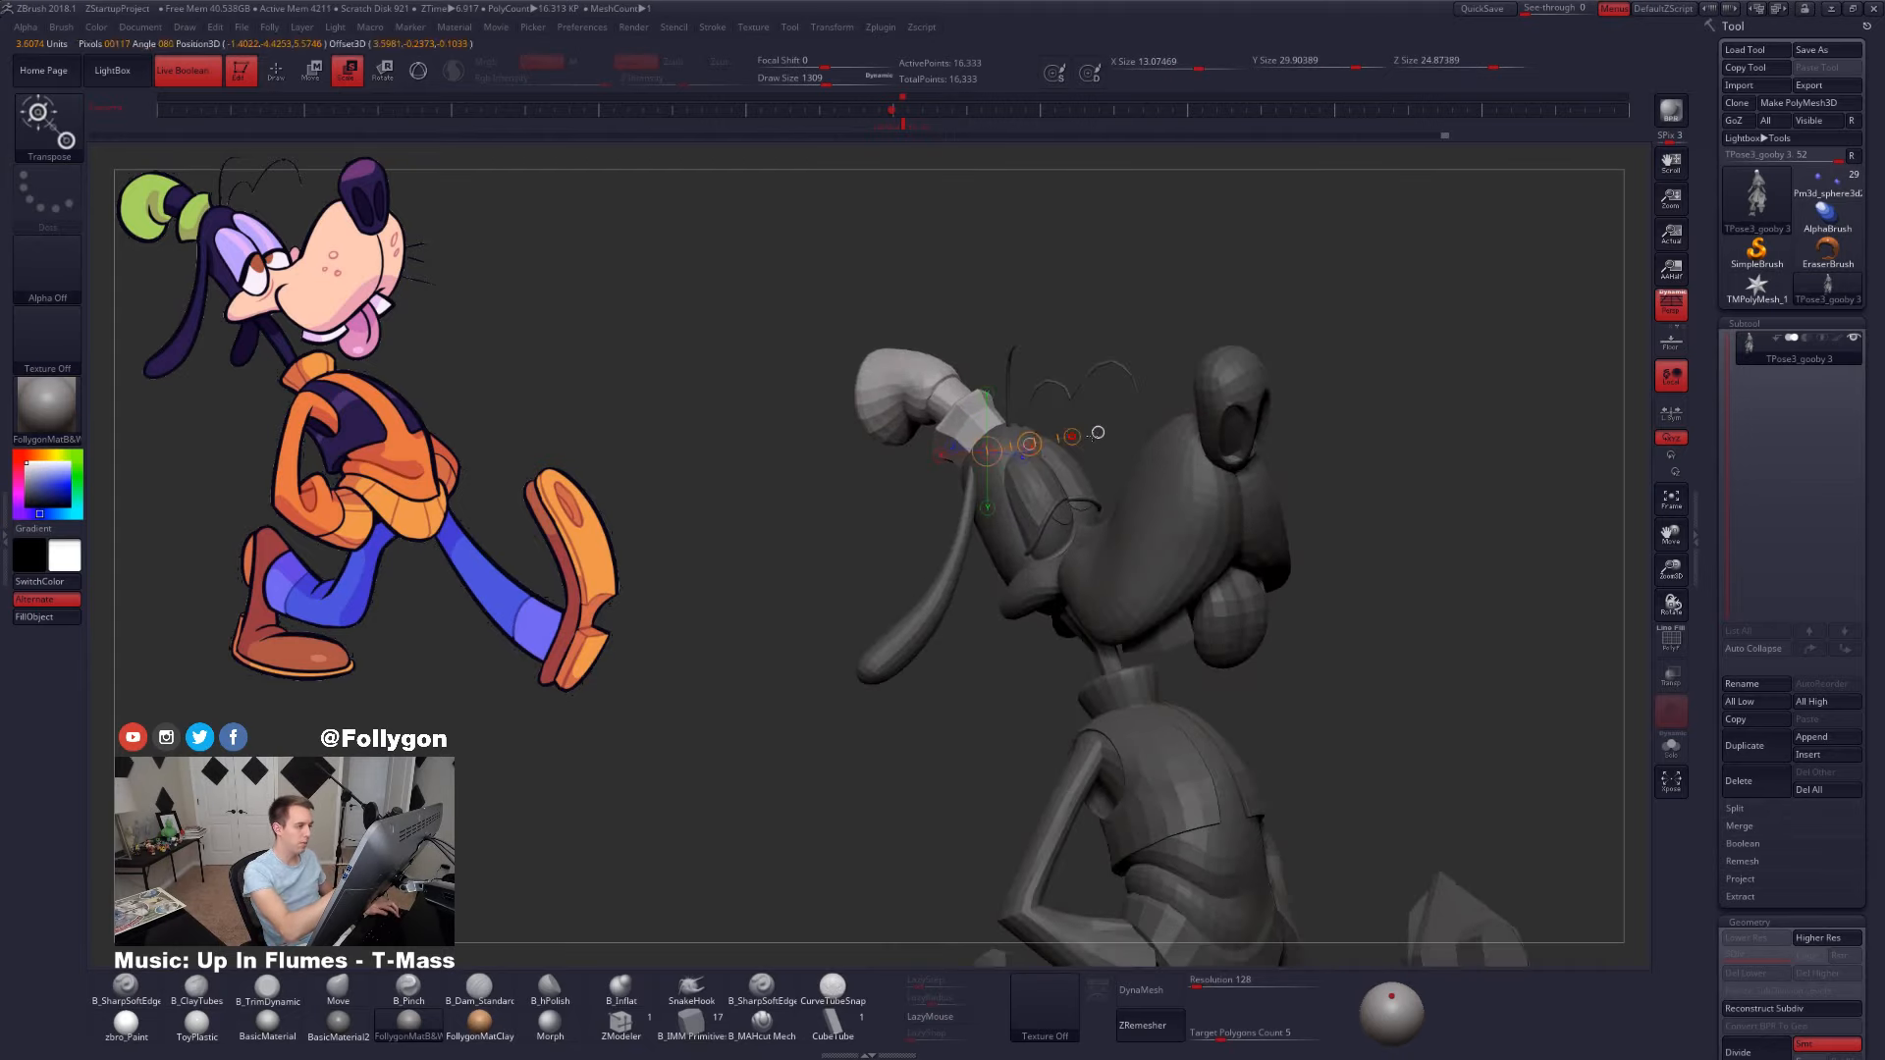
{"action": "mouse_move", "coordinate": [1098, 433]}
{"action": "left_mouse_down"}
{"action": "mouse_move", "coordinate": [1131, 450]}
{"action": "mouse_move", "coordinate": [1139, 431]}
{"action": "mouse_move", "coordinate": [1225, 435]}
{"action": "mouse_move", "coordinate": [1229, 487]}
{"action": "left_mouse_up"}
- Isolate the hat, mask its brim, and show the full model with only the hat's crown and band unmasked
{"action": "key", "text": "q"}
{"action": "key", "text": "w"}
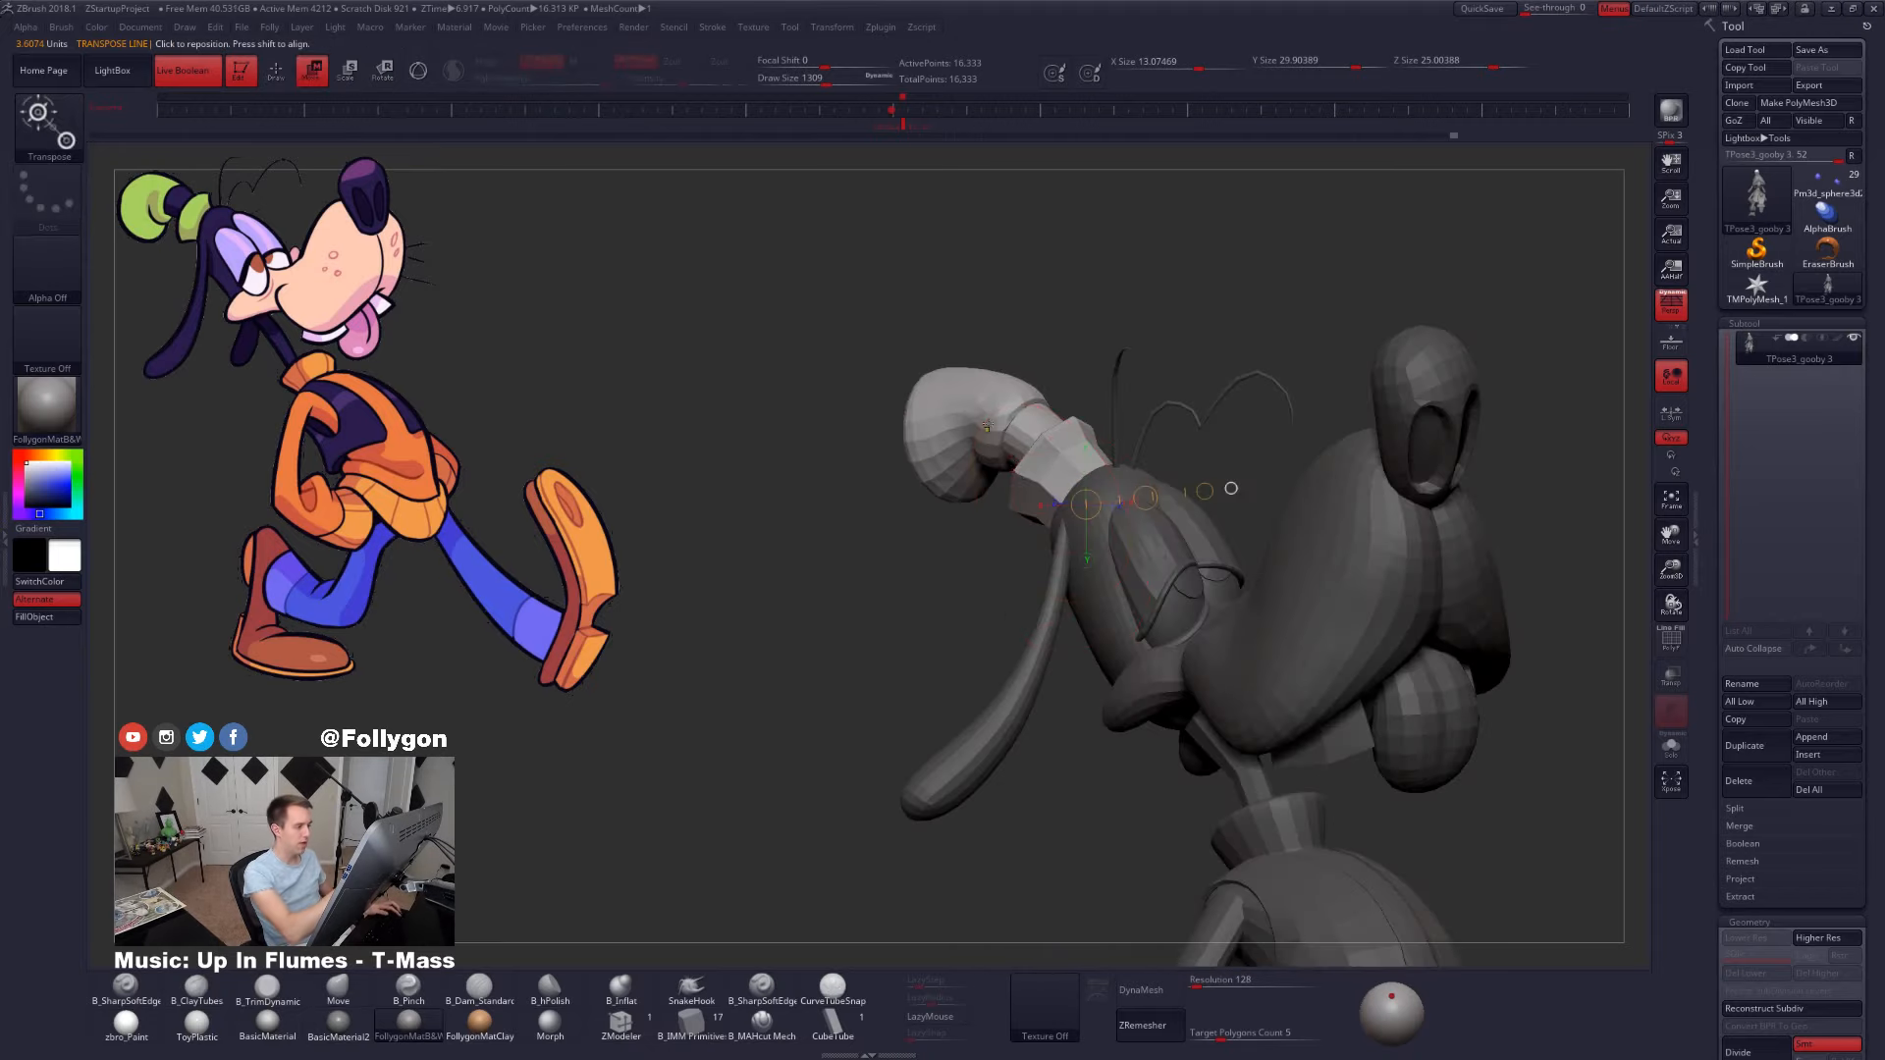
{"action": "left_click_drag", "start_coordinate": [985, 423], "coordinate": [1067, 523], "text": "ctrl"}
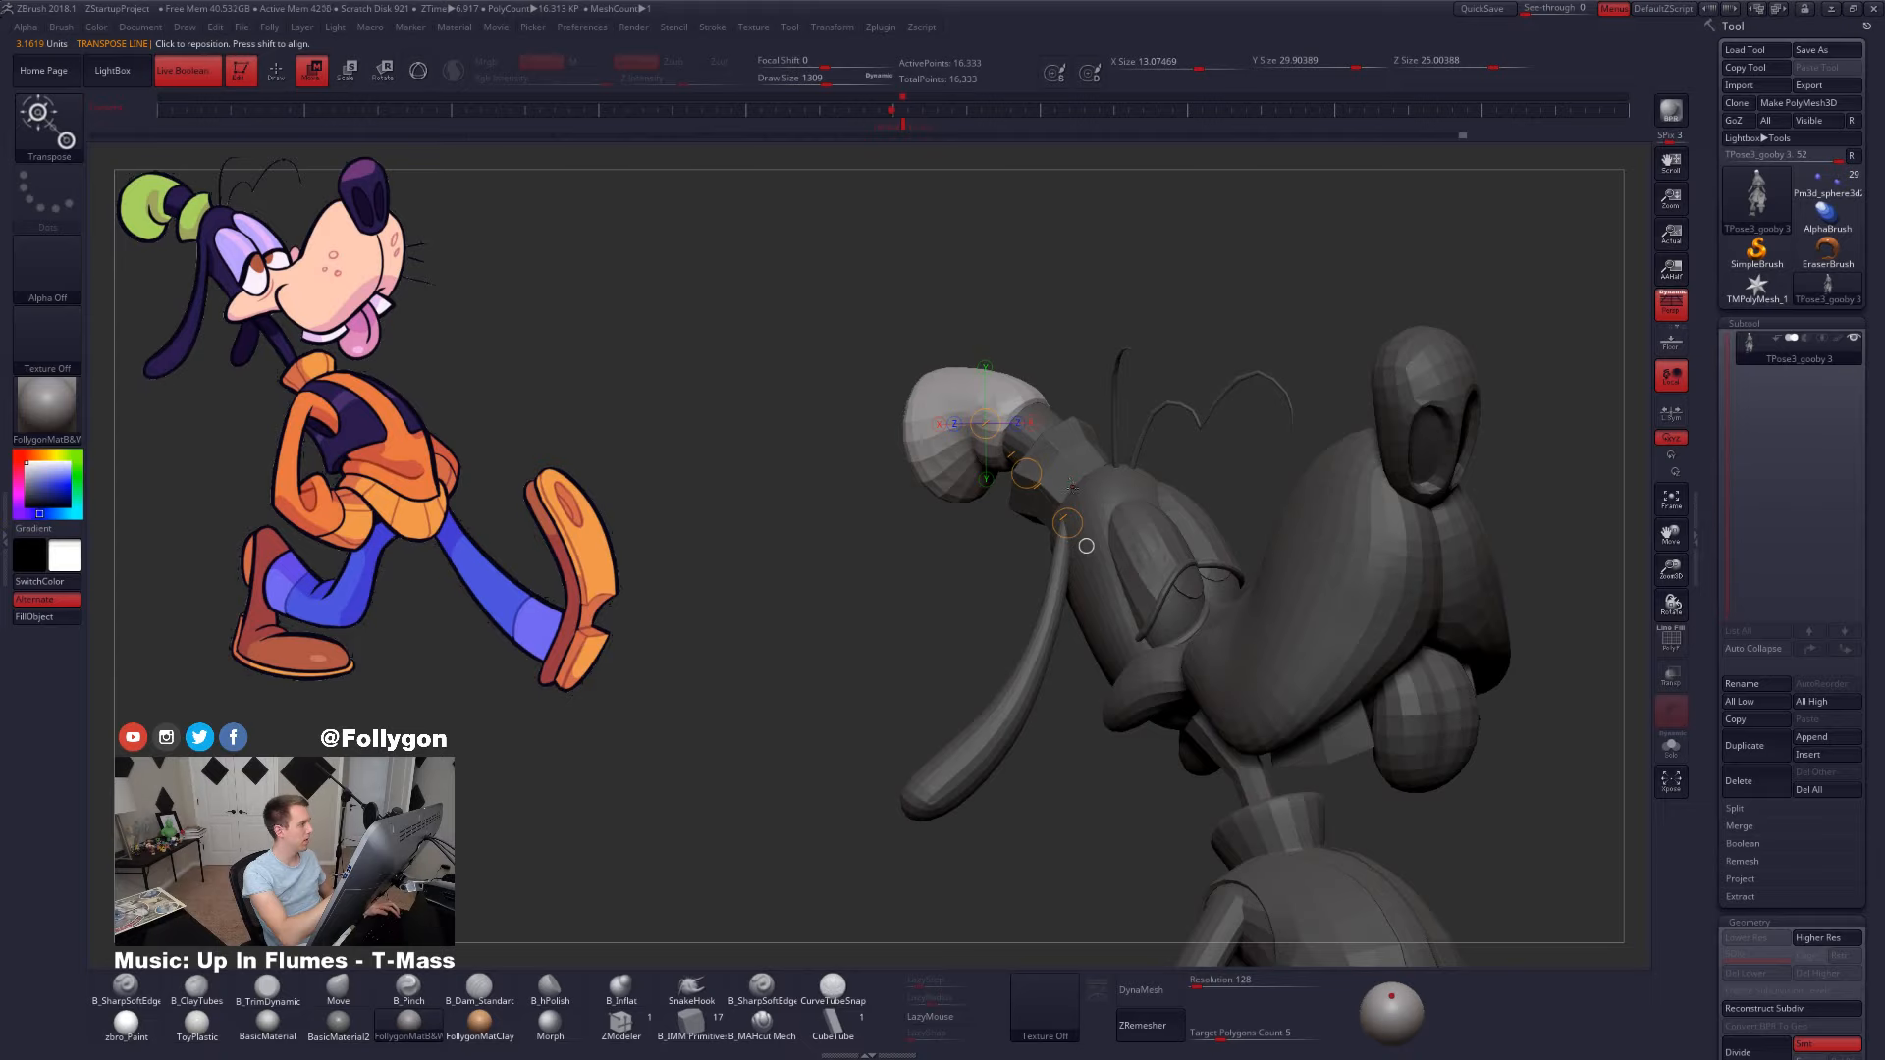
{"action": "key", "text": "q"}
{"action": "left_click_drag", "start_coordinate": [1110, 405], "coordinate": [1144, 407]}
{"action": "mouse_move", "coordinate": [1079, 405]}
{"action": "left_mouse_down", "text": "ctrl+alt"}
{"action": "mouse_move", "coordinate": [1048, 464]}
{"action": "mouse_move", "coordinate": [1131, 422]}
{"action": "mouse_move", "coordinate": [1134, 471]}
{"action": "left_mouse_up", "text": "ctrl+alt"}
{"action": "key", "text": "w"}
{"action": "left_click", "coordinate": [1070, 475], "text": "ctrl+shift"}
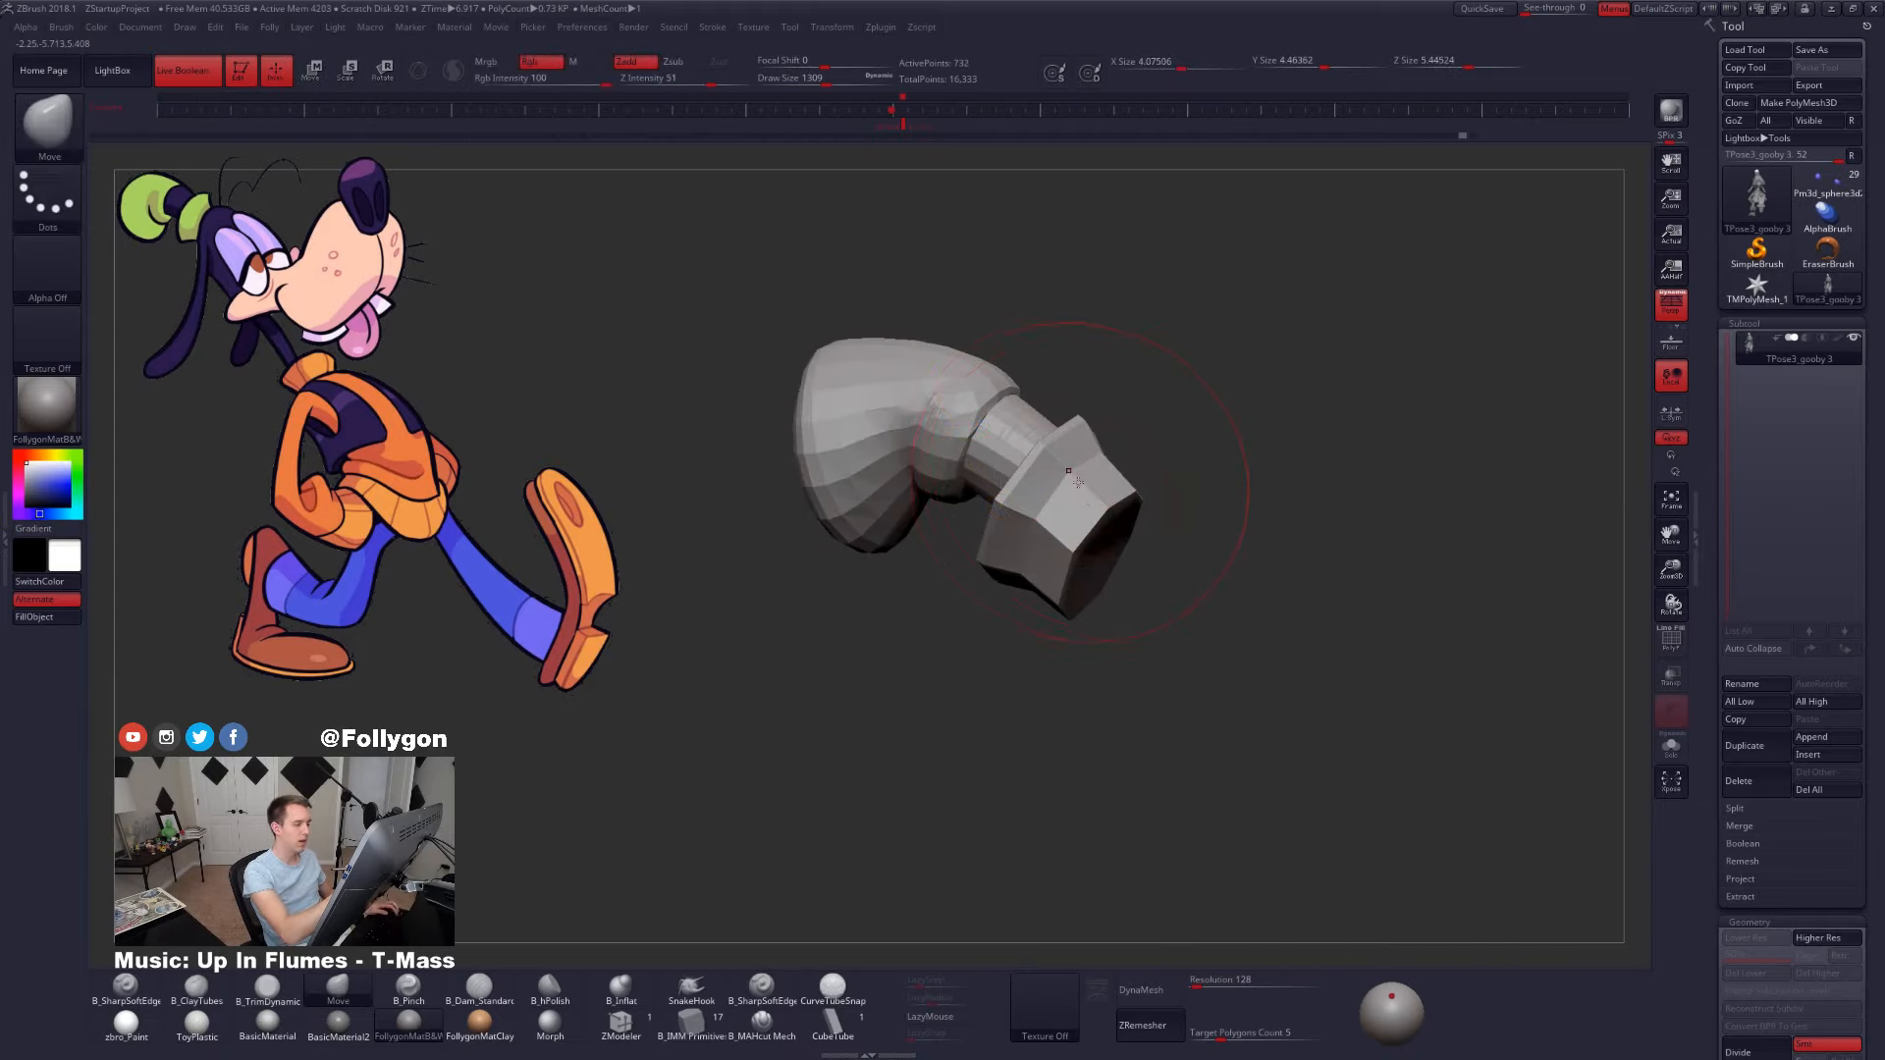
{"action": "left_click", "coordinate": [1070, 474], "text": "ctrl"}
{"action": "key", "text": "q"}
{"action": "left_click", "coordinate": [1156, 414], "text": "ctrl"}
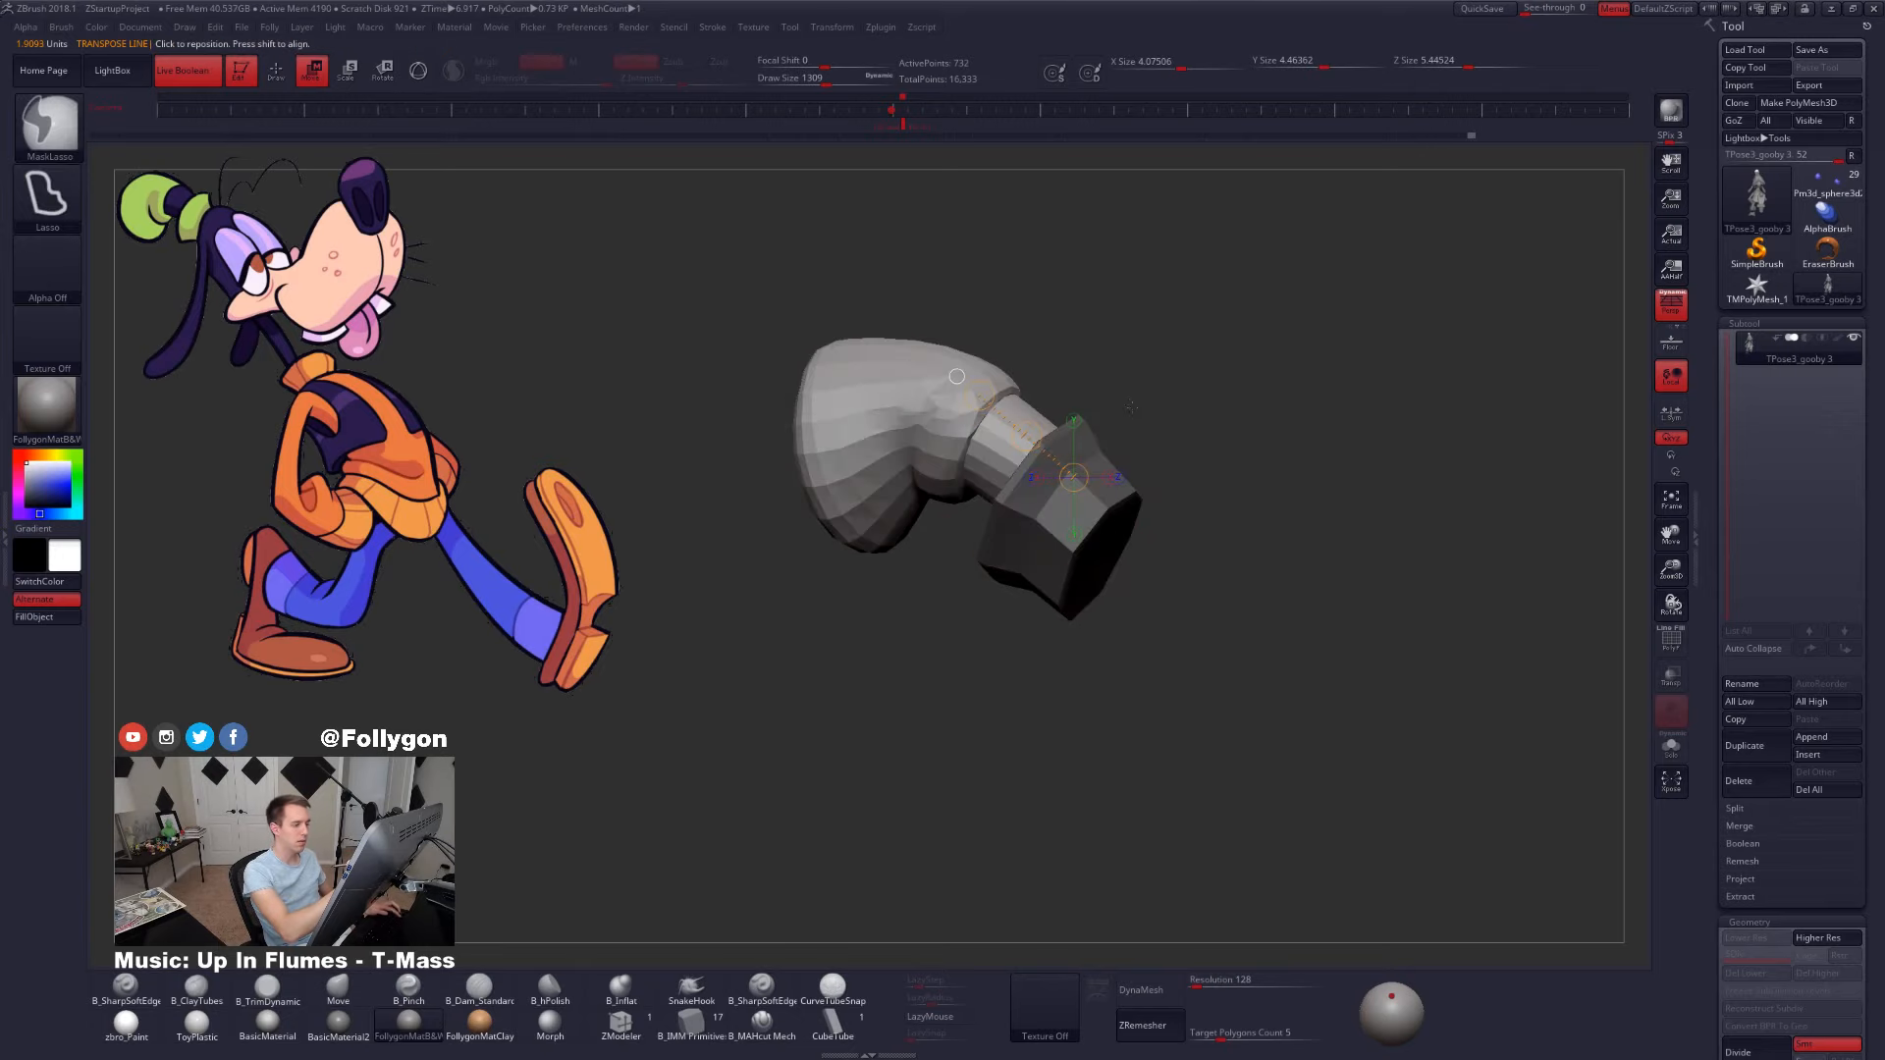
{"action": "left_click", "coordinate": [1156, 414], "text": "ctrl+shift"}
{"action": "key", "text": "w"}
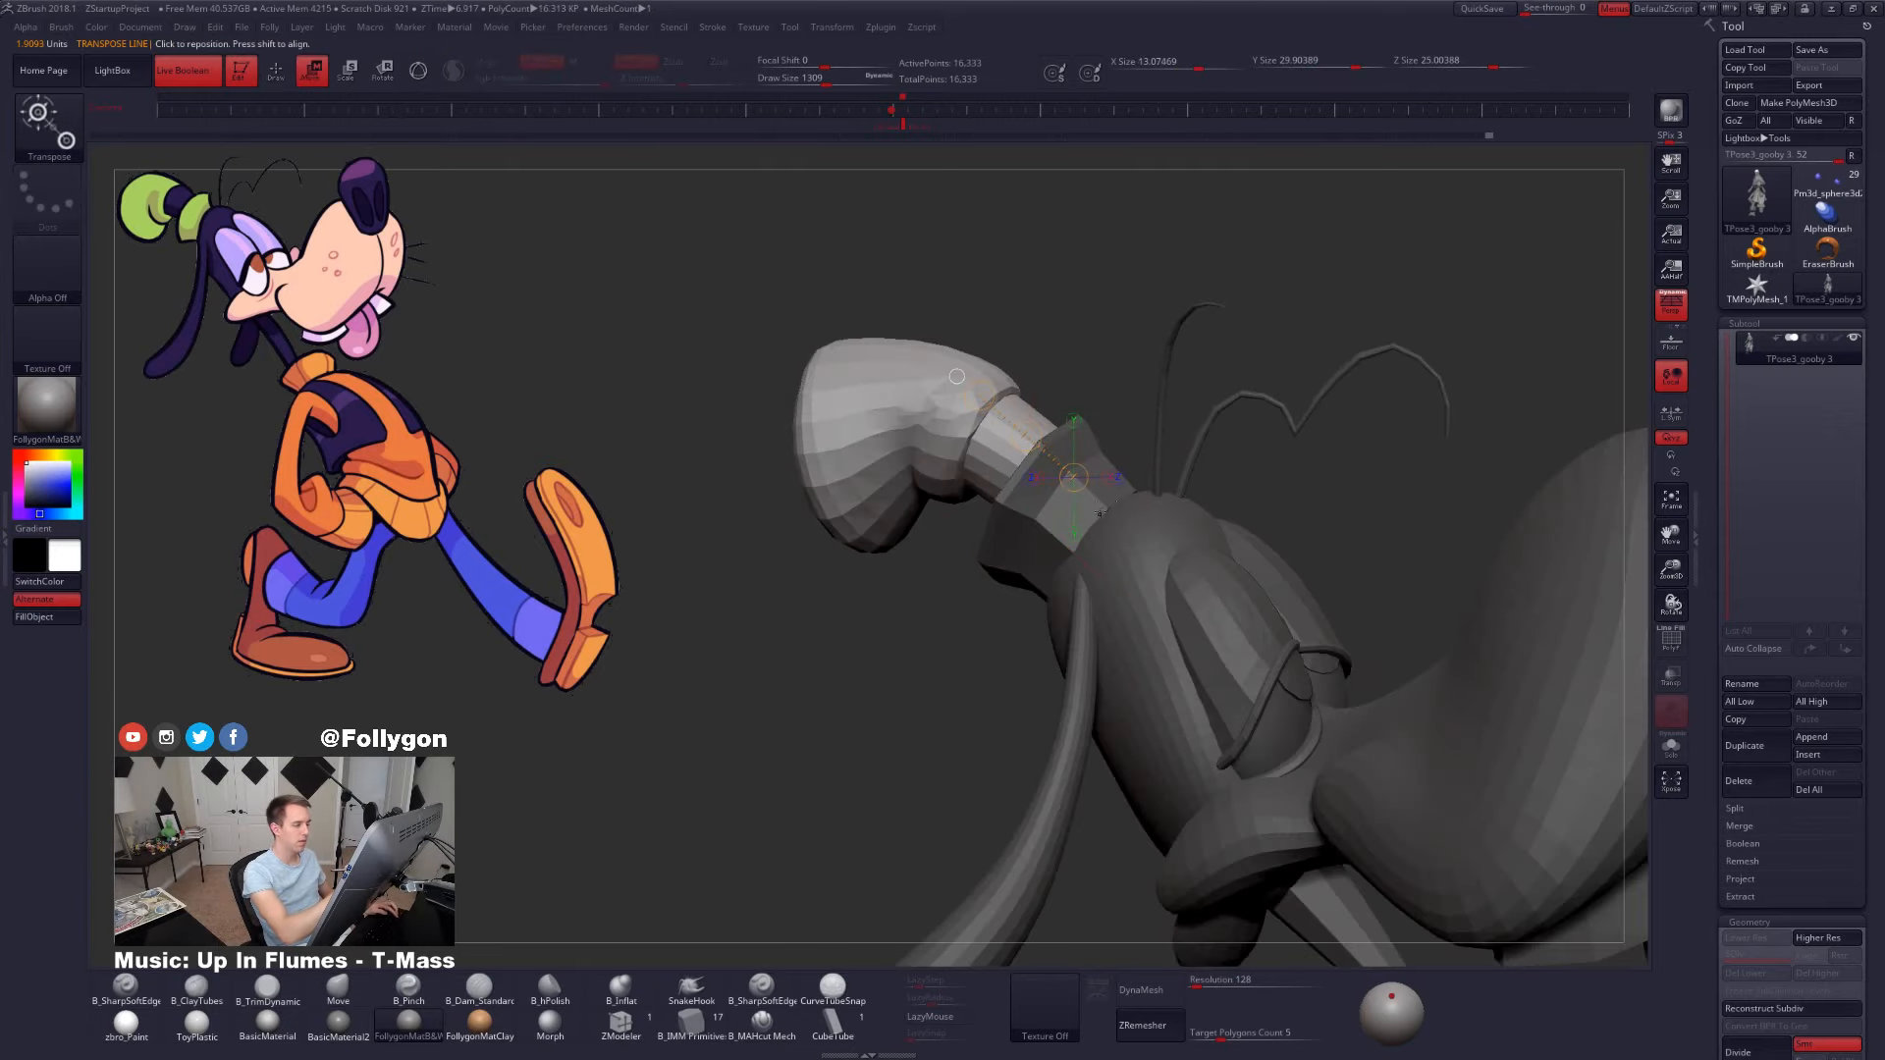
- Move the hat's unmasked crown and band slightly outward from the head with Transpose Move
{"action": "left_click_drag", "start_coordinate": [1132, 440], "coordinate": [1107, 393], "text": "alt"}
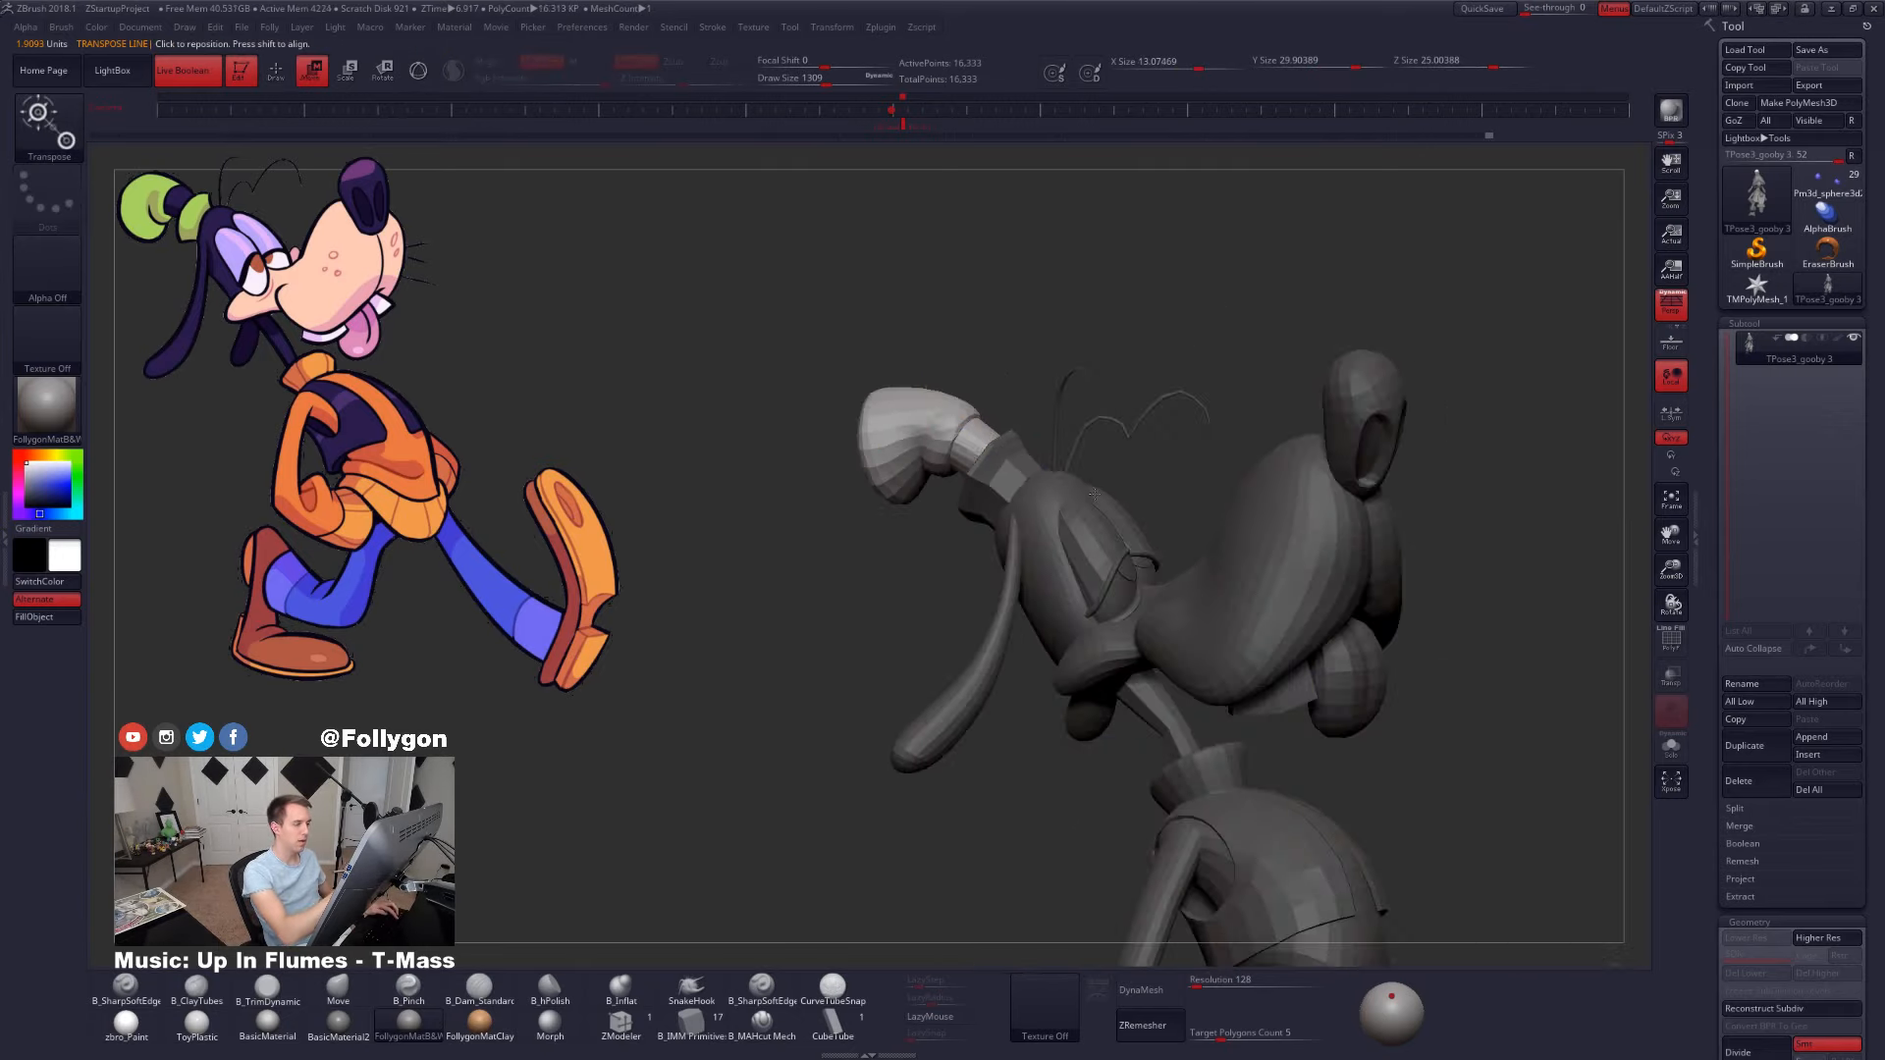
{"action": "left_click_drag", "start_coordinate": [1108, 491], "coordinate": [1092, 499]}
{"action": "key", "text": "e"}
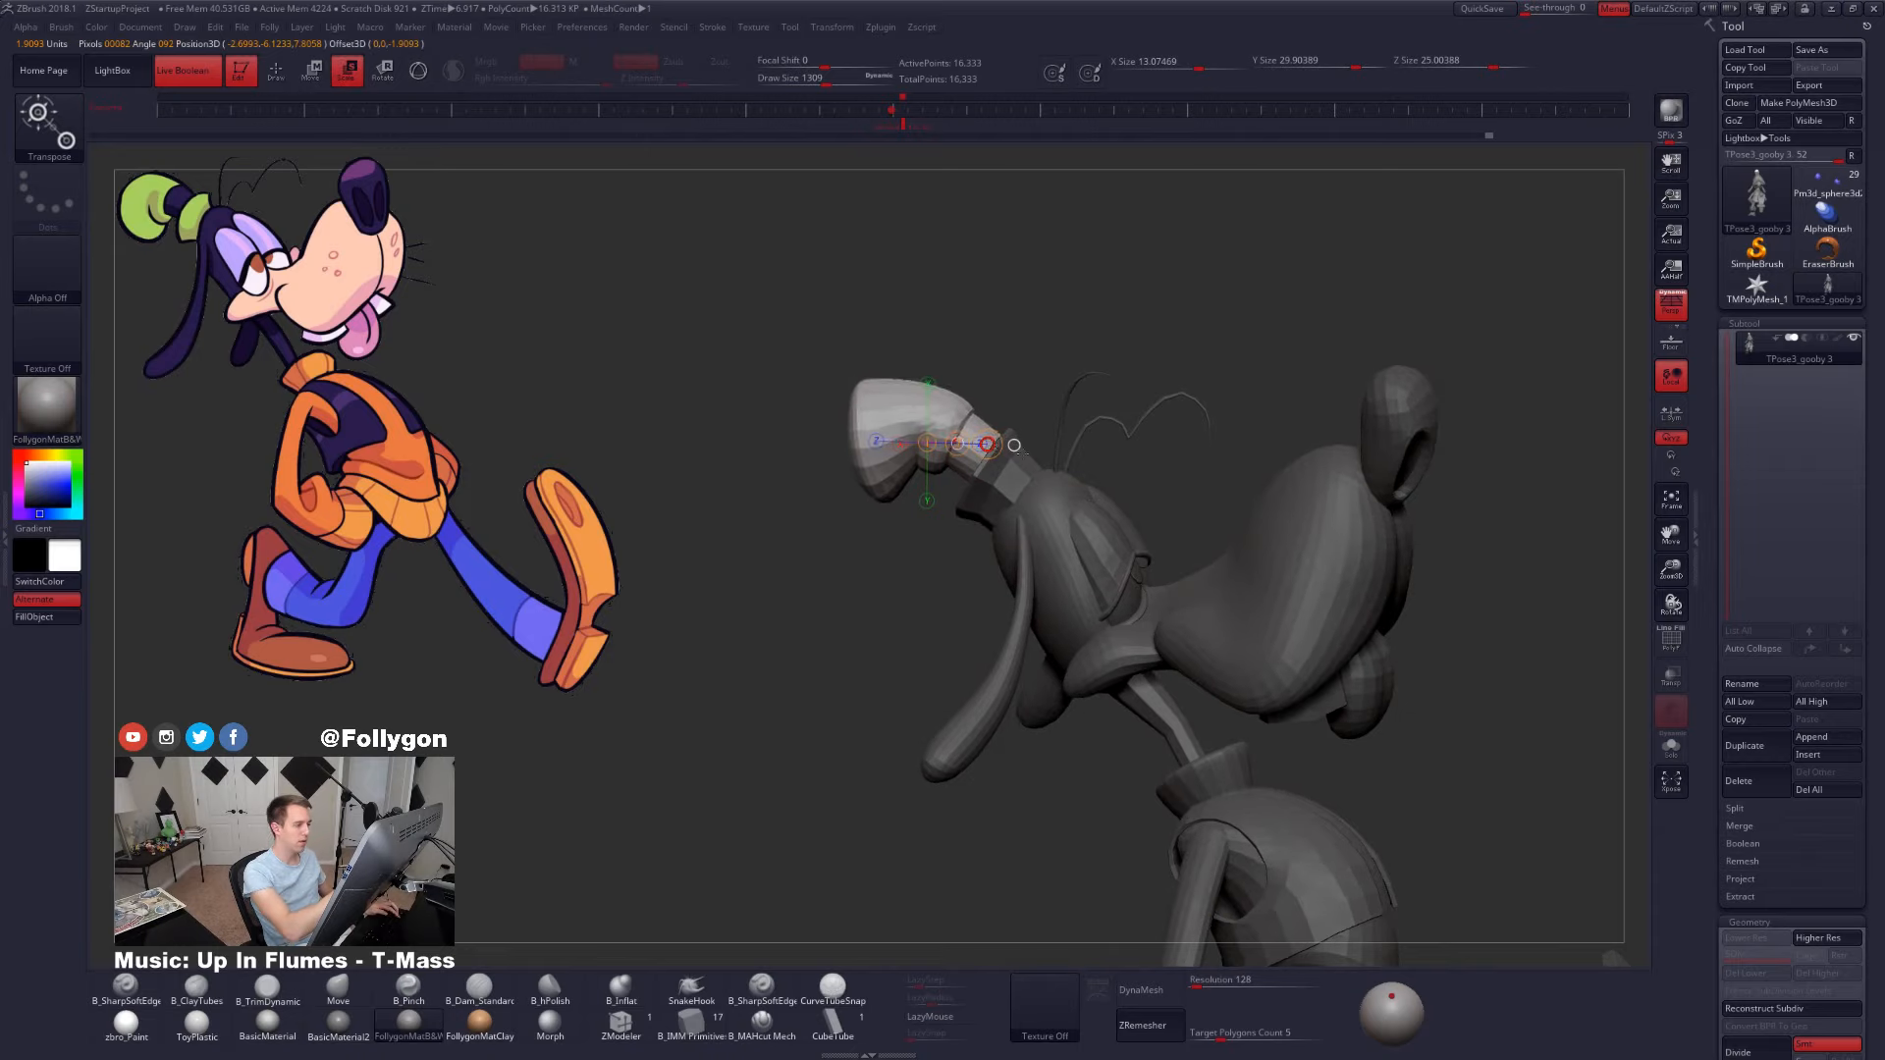
{"action": "key", "text": "w"}
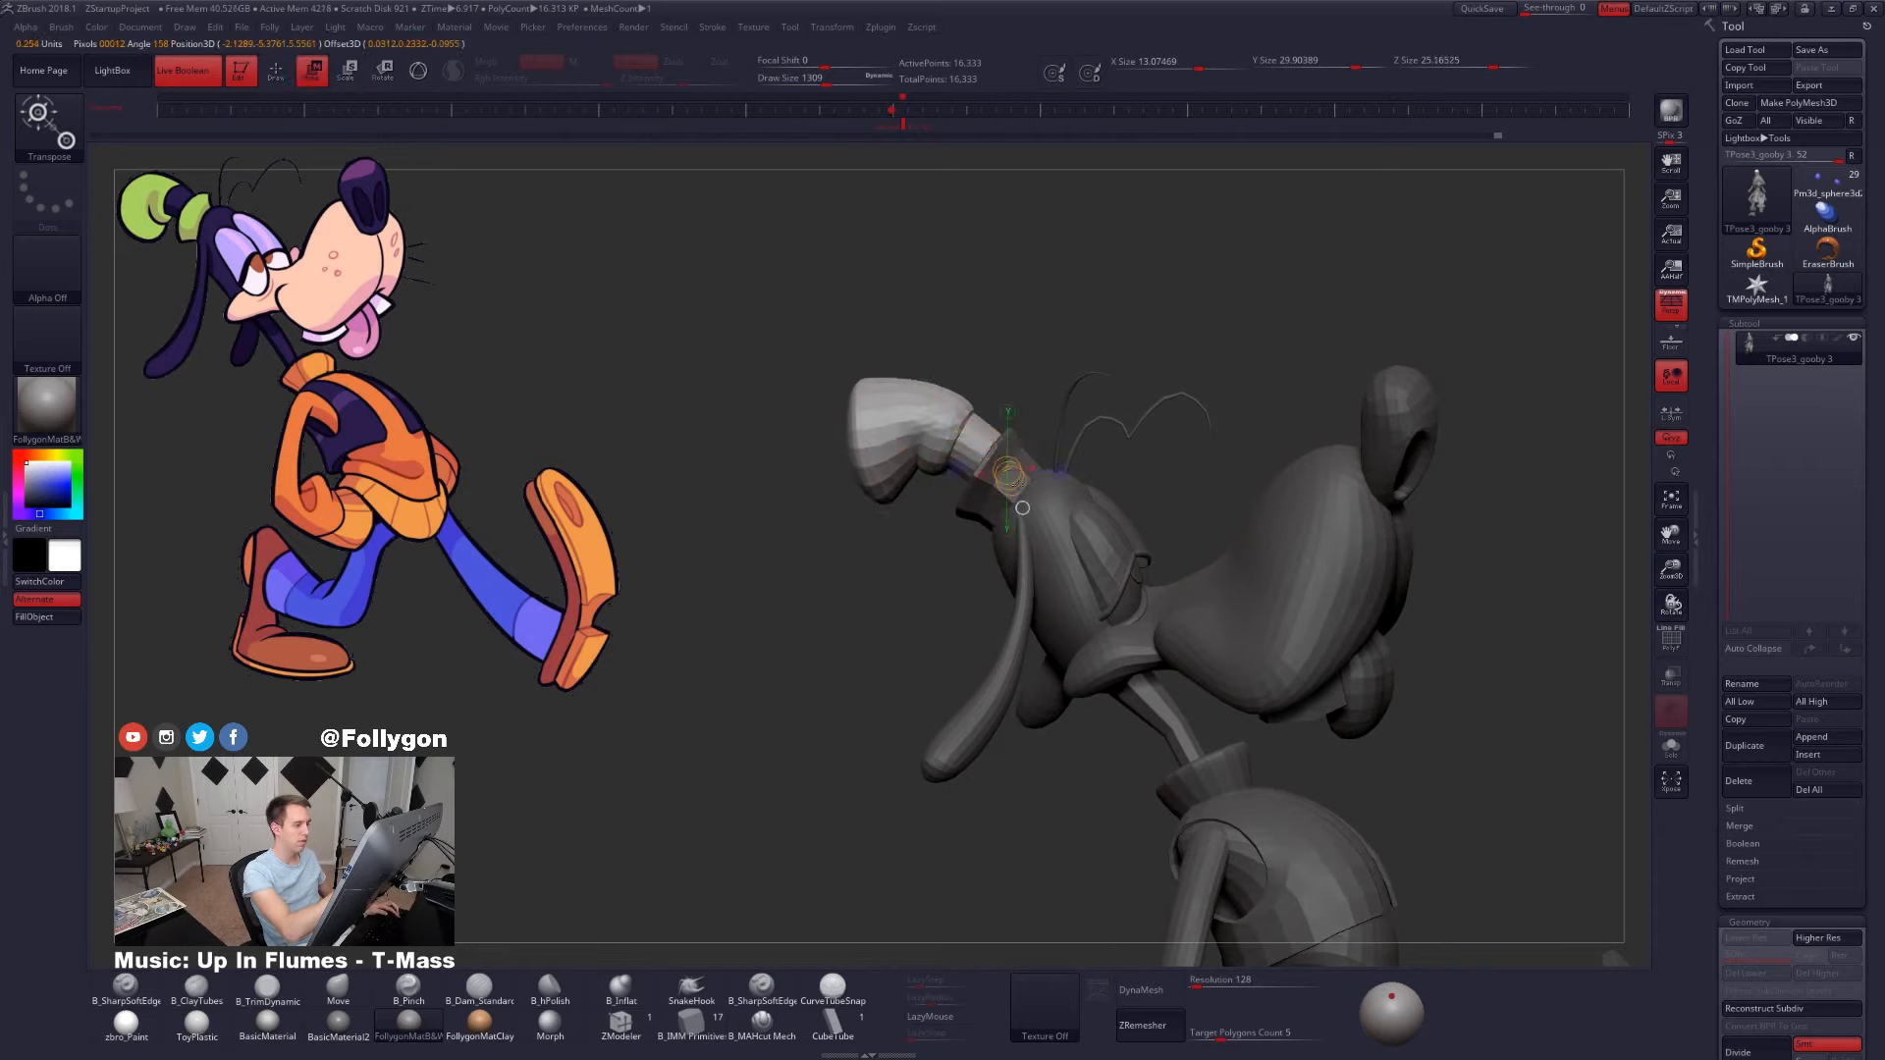
{"action": "left_click_drag", "start_coordinate": [1007, 469], "coordinate": [1124, 587]}
{"action": "left_click_drag", "start_coordinate": [1056, 518], "coordinate": [1051, 519]}
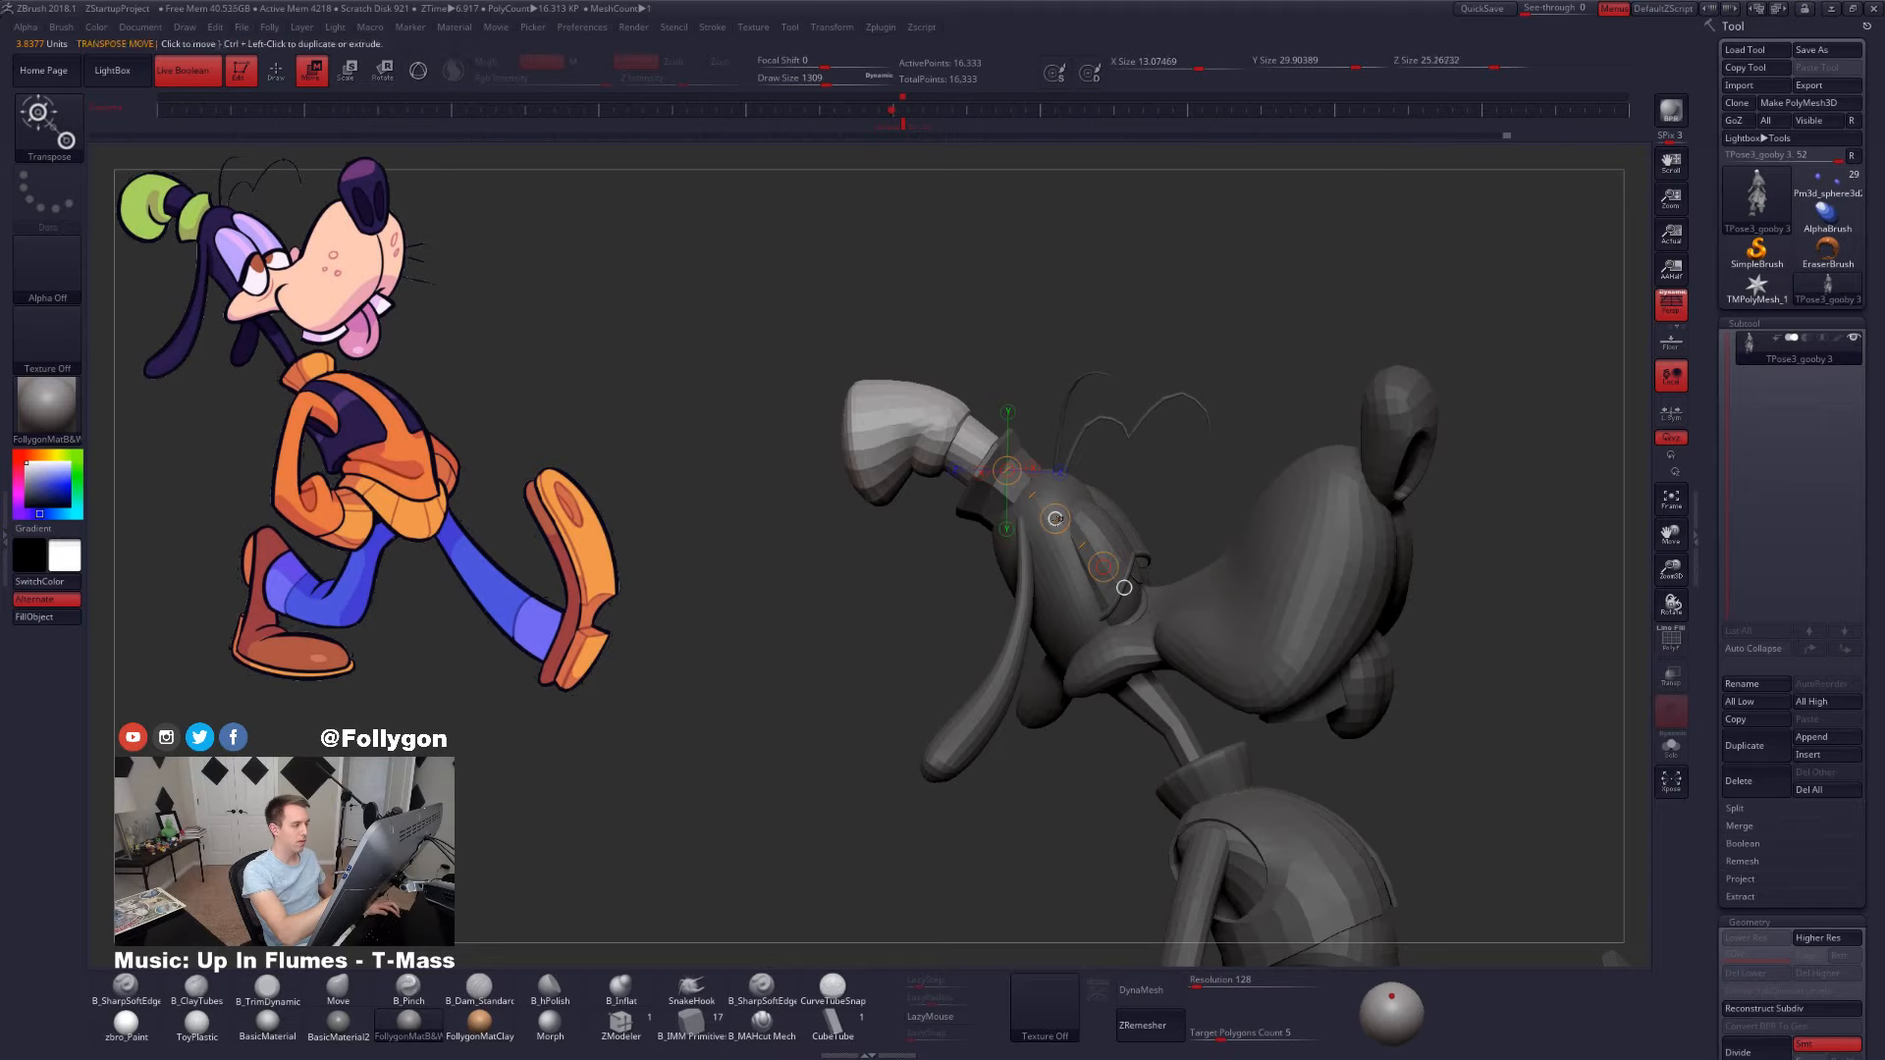
{"action": "key", "text": "q"}
- Examine the smoothed head, hat and full pose from several angles and in the stored camera view against the reference drawing
{"action": "mouse_move", "coordinate": [1375, 687]}
{"action": "left_mouse_down"}
{"action": "mouse_move", "coordinate": [1358, 804]}
{"action": "mouse_move", "coordinate": [1451, 736]}
{"action": "mouse_move", "coordinate": [1367, 769]}
{"action": "mouse_move", "coordinate": [1430, 741]}
{"action": "mouse_move", "coordinate": [1401, 778]}
{"action": "mouse_move", "coordinate": [1409, 764]}
{"action": "mouse_move", "coordinate": [1242, 686]}
{"action": "left_mouse_up"}
{"action": "left_click", "coordinate": [903, 127]}
{"action": "key", "text": "shift+d"}
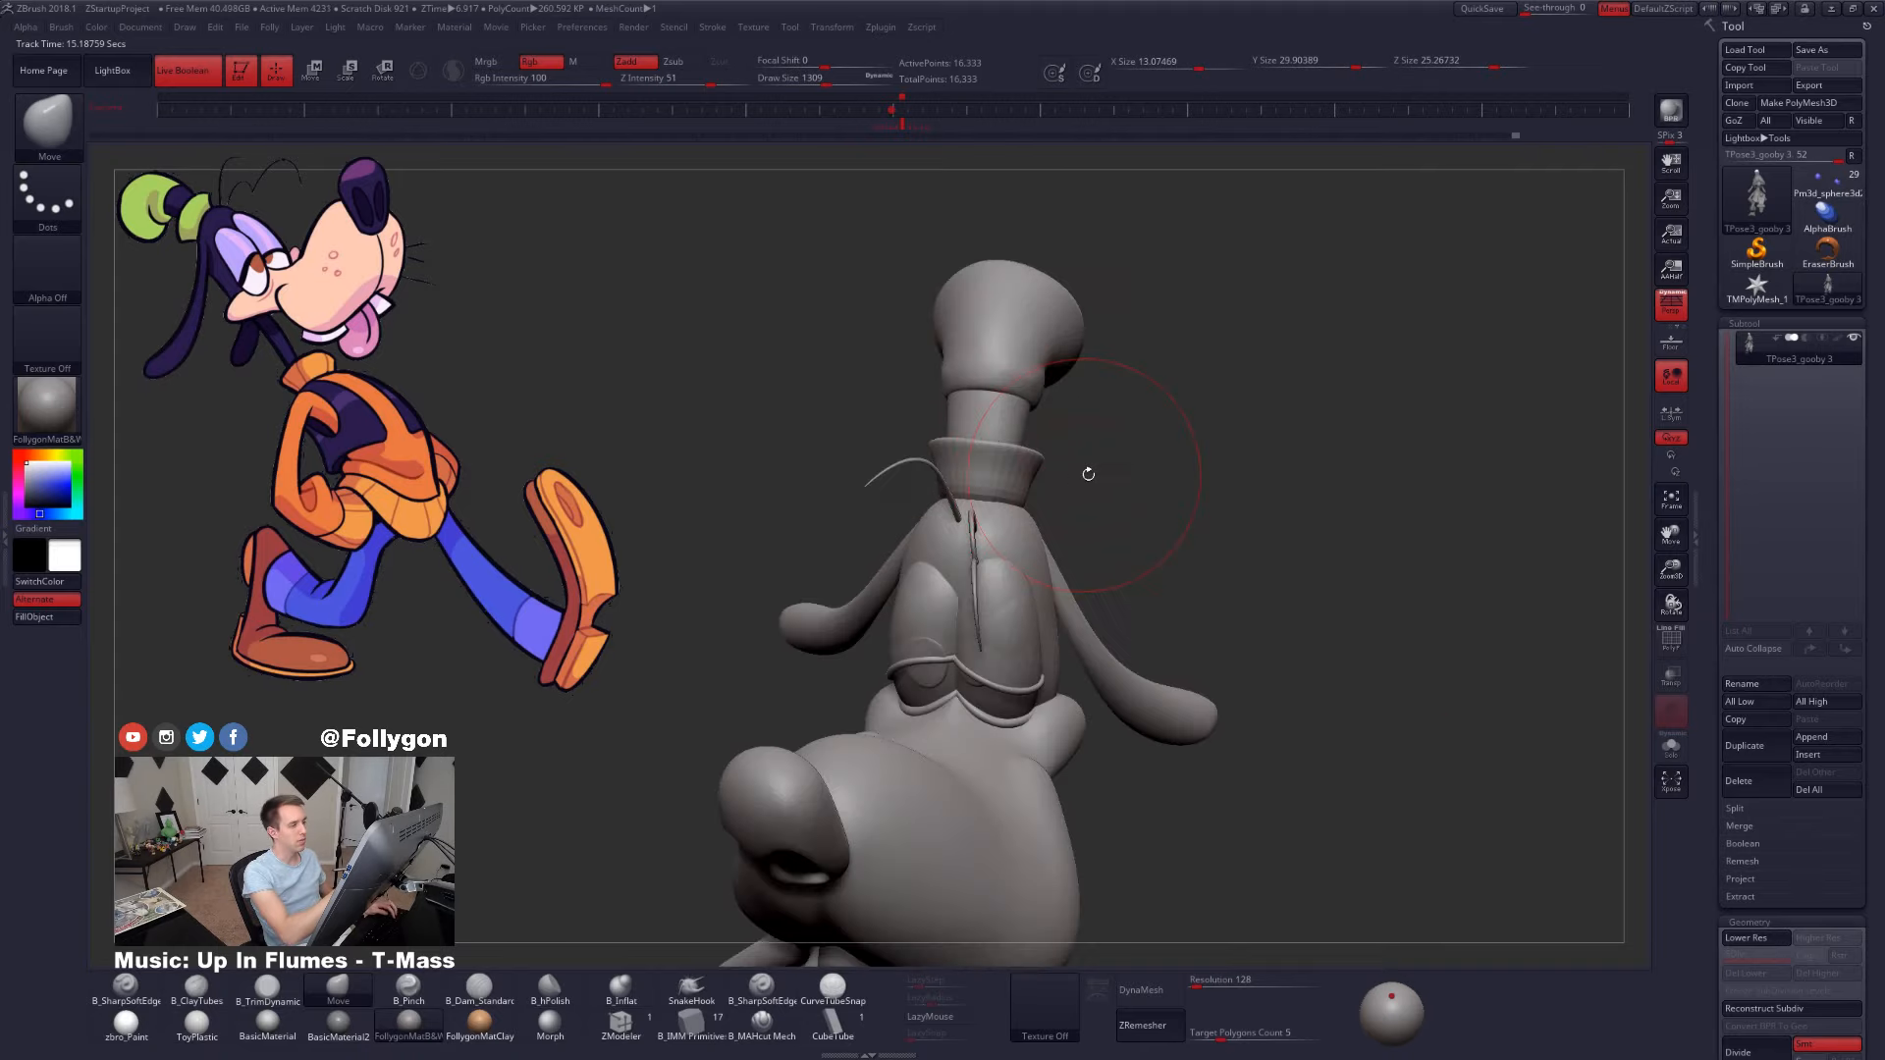
{"action": "mouse_move", "coordinate": [1254, 849]}
{"action": "left_mouse_down"}
{"action": "mouse_move", "coordinate": [1306, 761]}
{"action": "mouse_move", "coordinate": [1414, 775]}
{"action": "left_mouse_up"}
{"action": "key", "text": "d"}
{"action": "left_click_drag", "start_coordinate": [1325, 677], "coordinate": [1329, 665]}
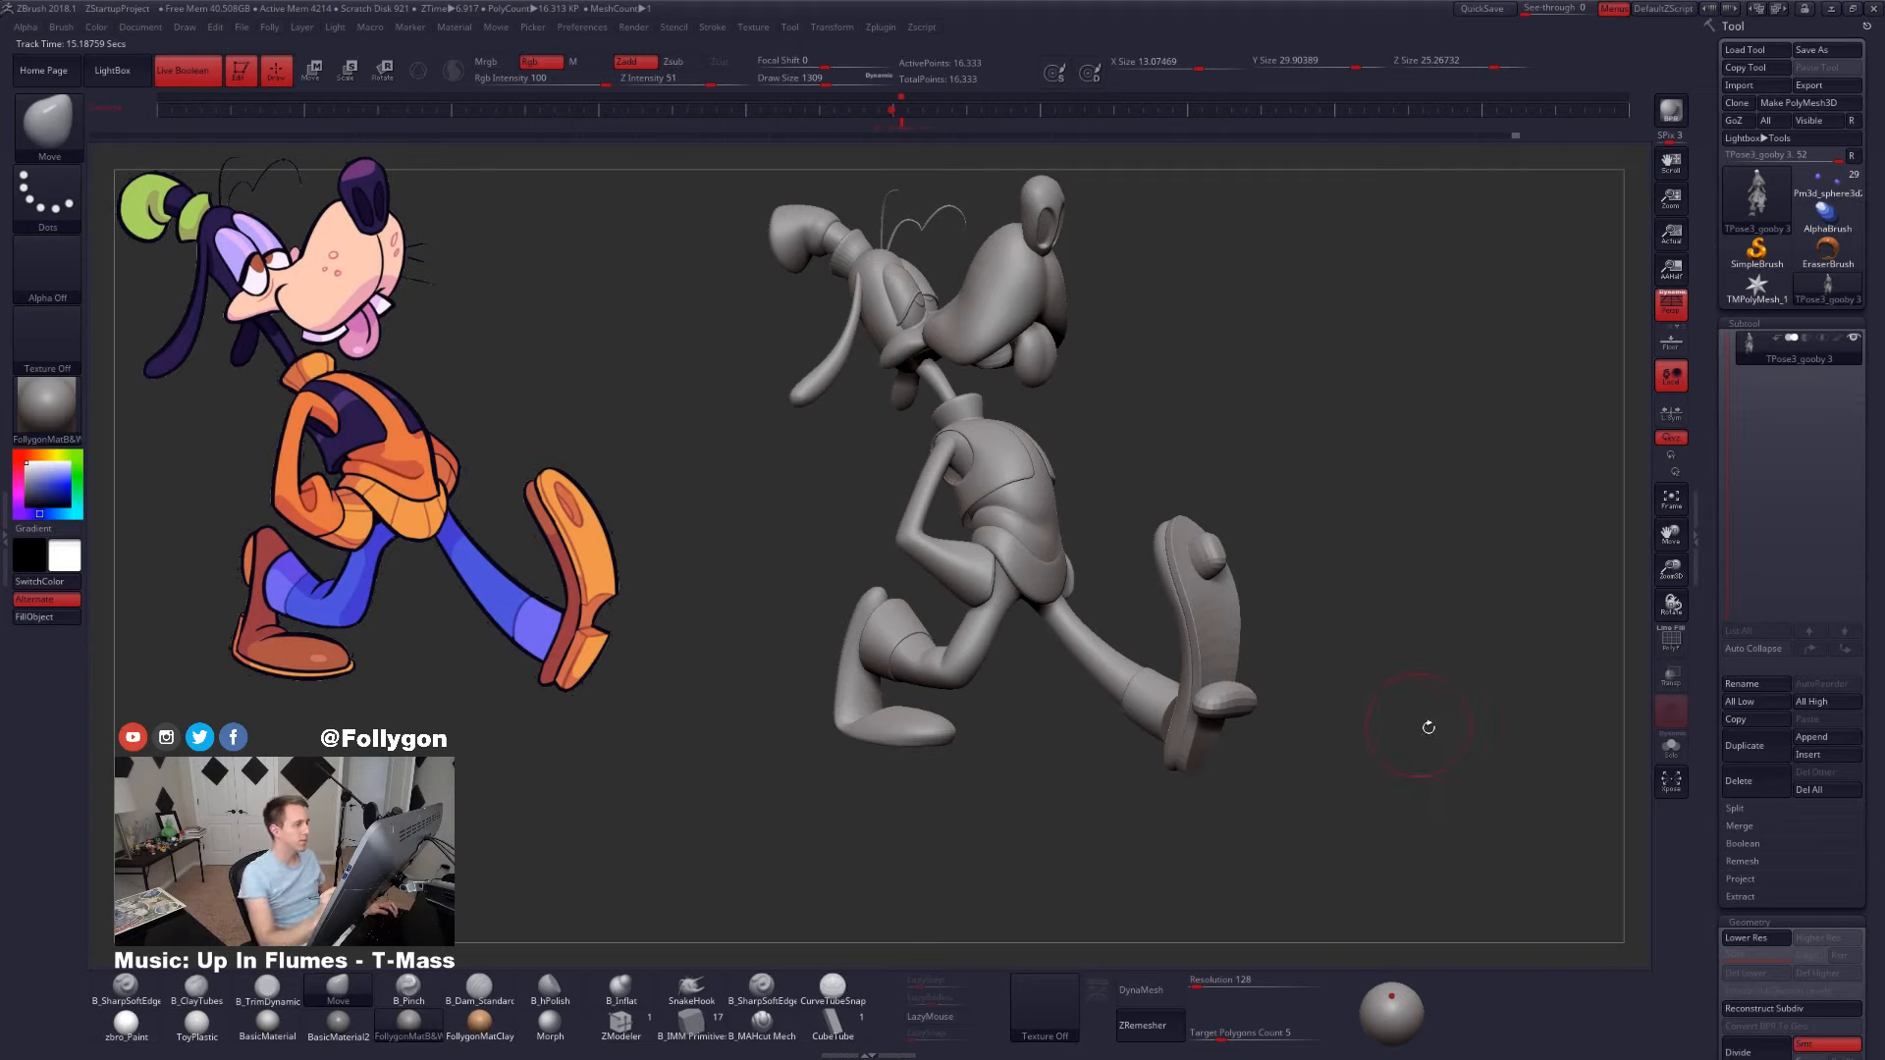
{"action": "left_click_drag", "start_coordinate": [1438, 733], "coordinate": [1404, 752]}
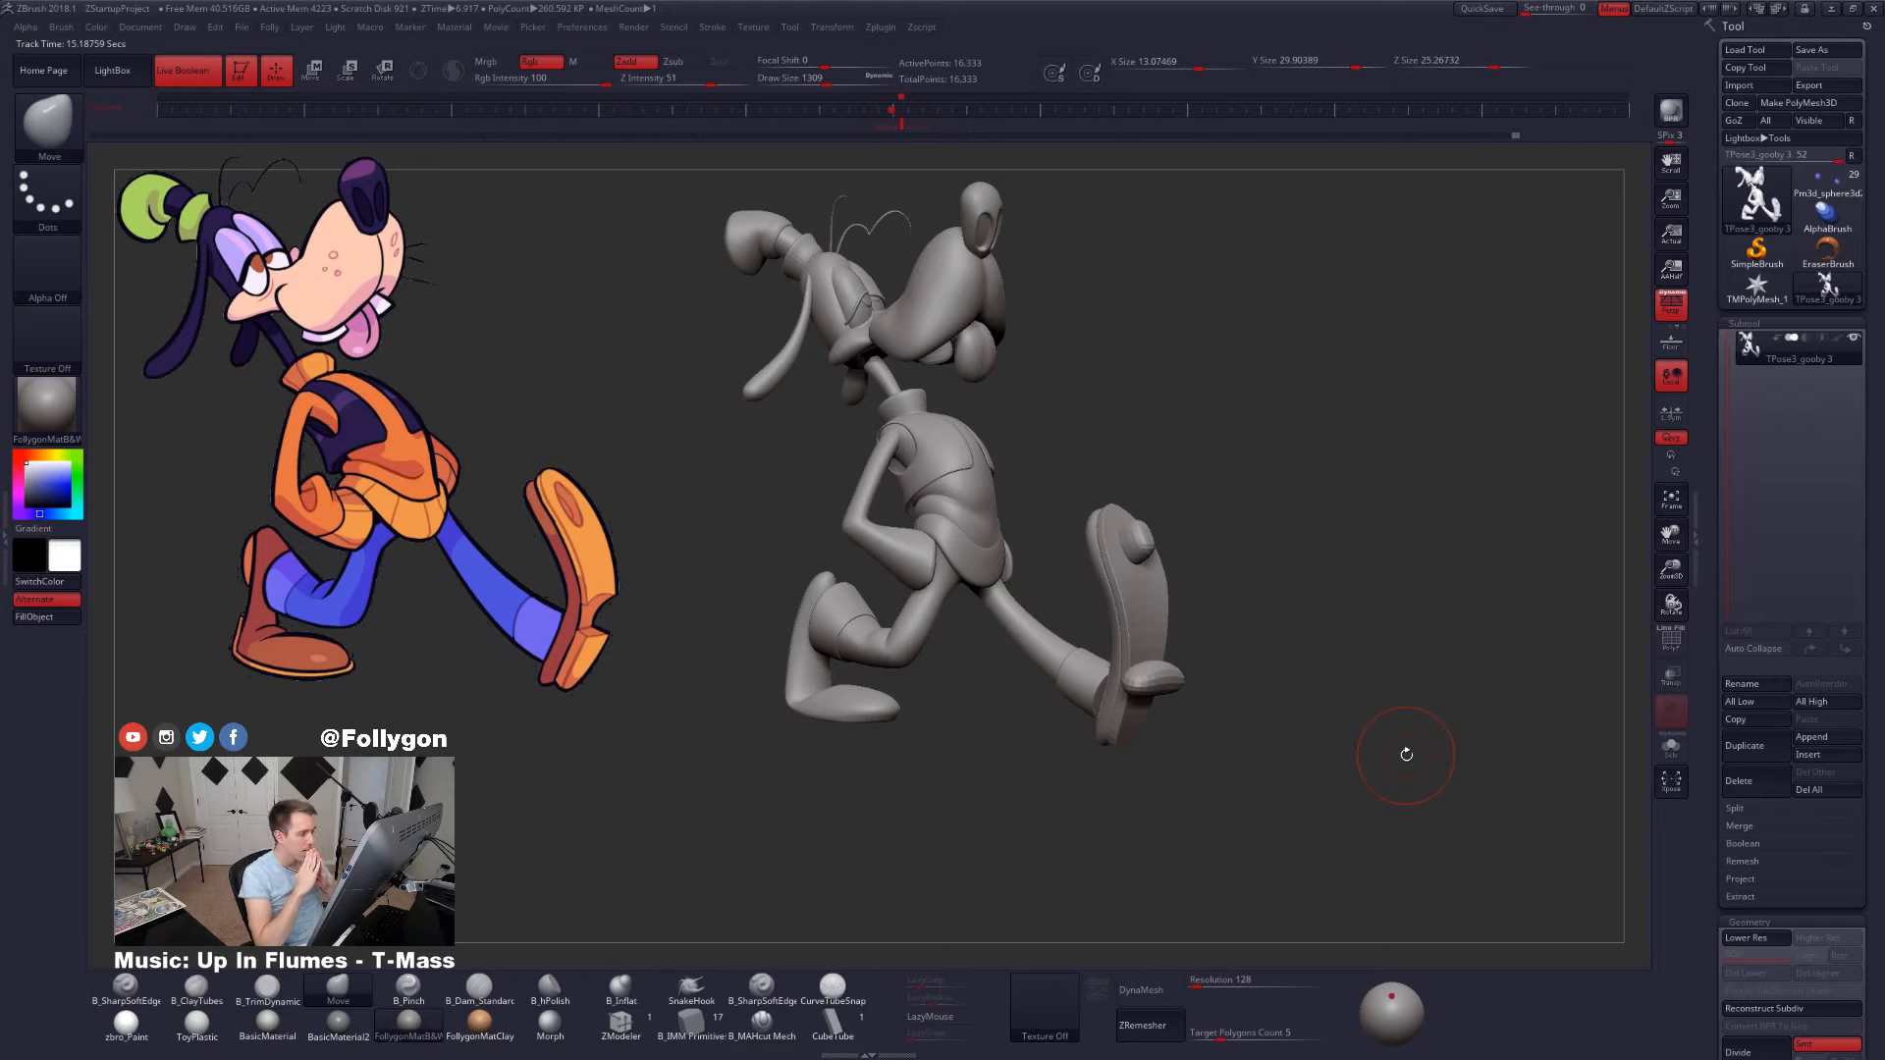
{"action": "mouse_move", "coordinate": [1355, 749]}
{"action": "left_mouse_down"}
{"action": "mouse_move", "coordinate": [1346, 772]}
{"action": "mouse_move", "coordinate": [1079, 525]}
{"action": "mouse_move", "coordinate": [1123, 539]}
{"action": "left_mouse_up"}
{"action": "key", "text": "shift+d"}
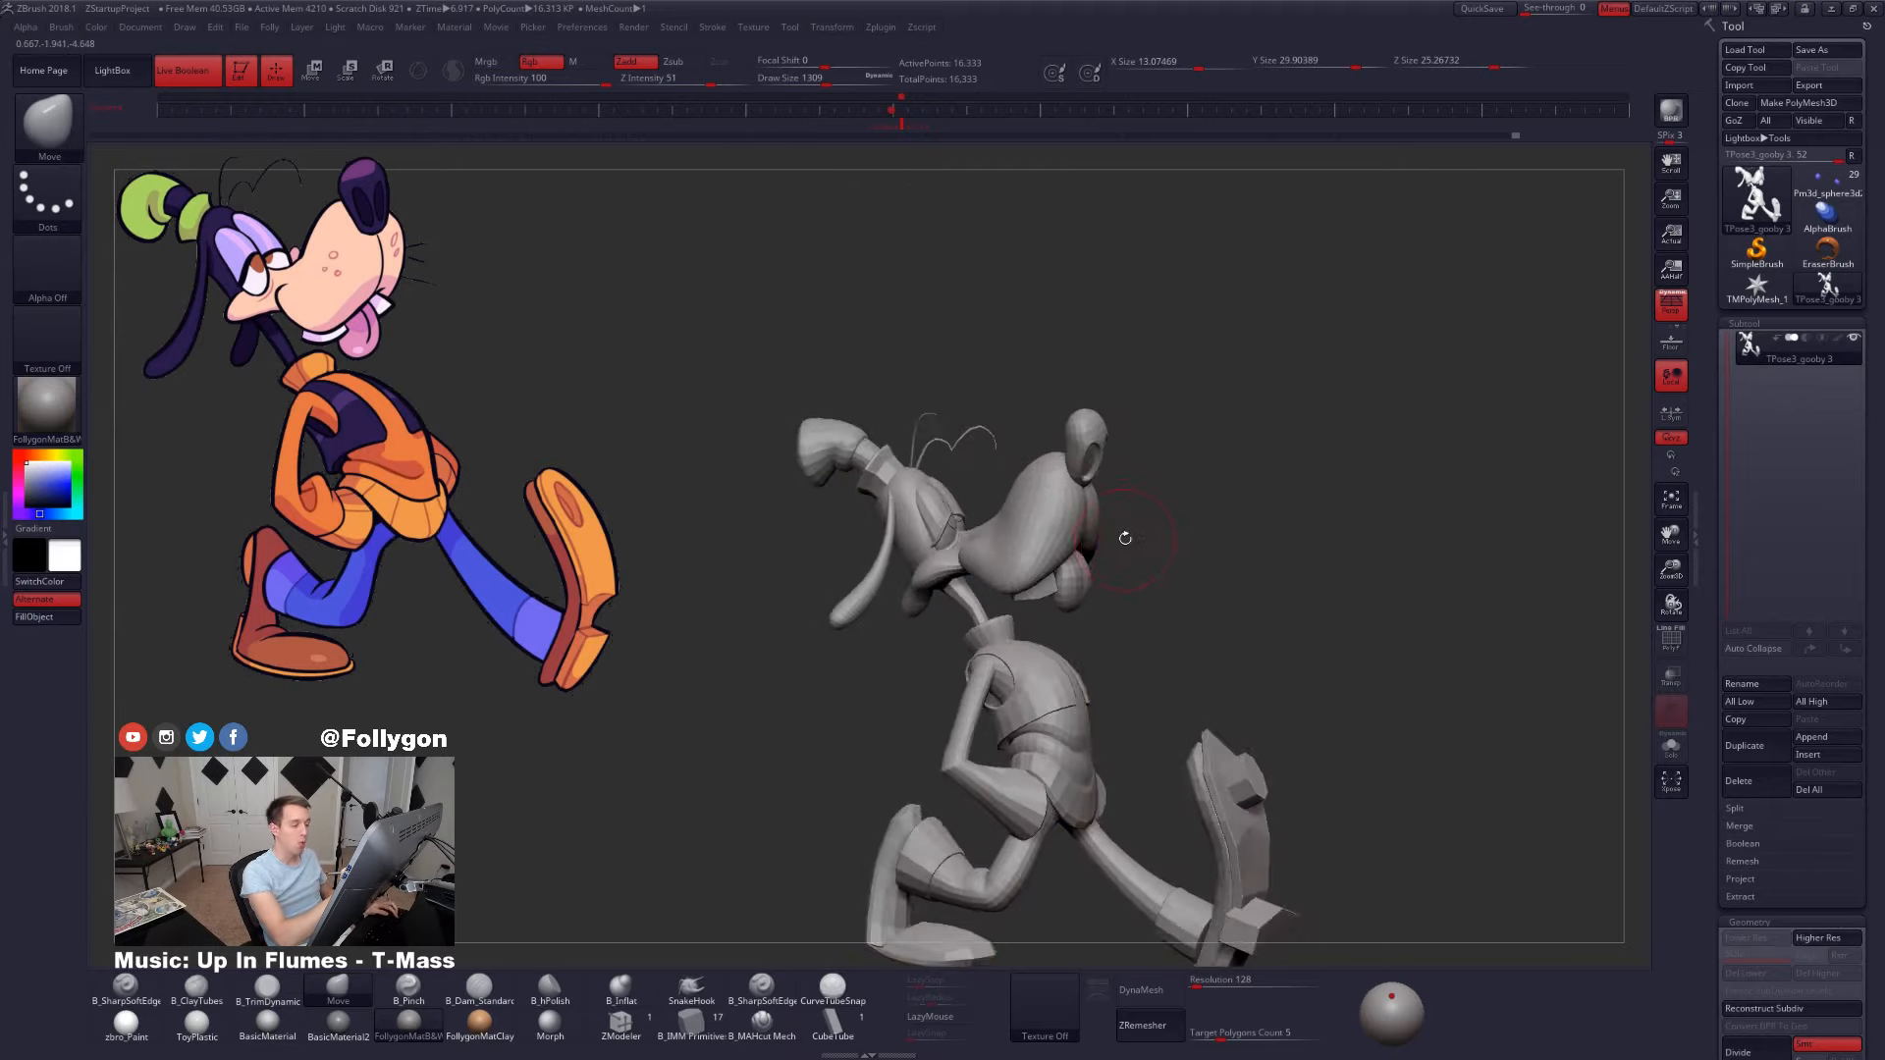
{"action": "key", "text": "shift+f"}
{"action": "left_click", "coordinate": [1126, 526], "text": "ctrl+shift"}
{"action": "left_click", "coordinate": [1120, 514], "text": "ctrl+shift"}
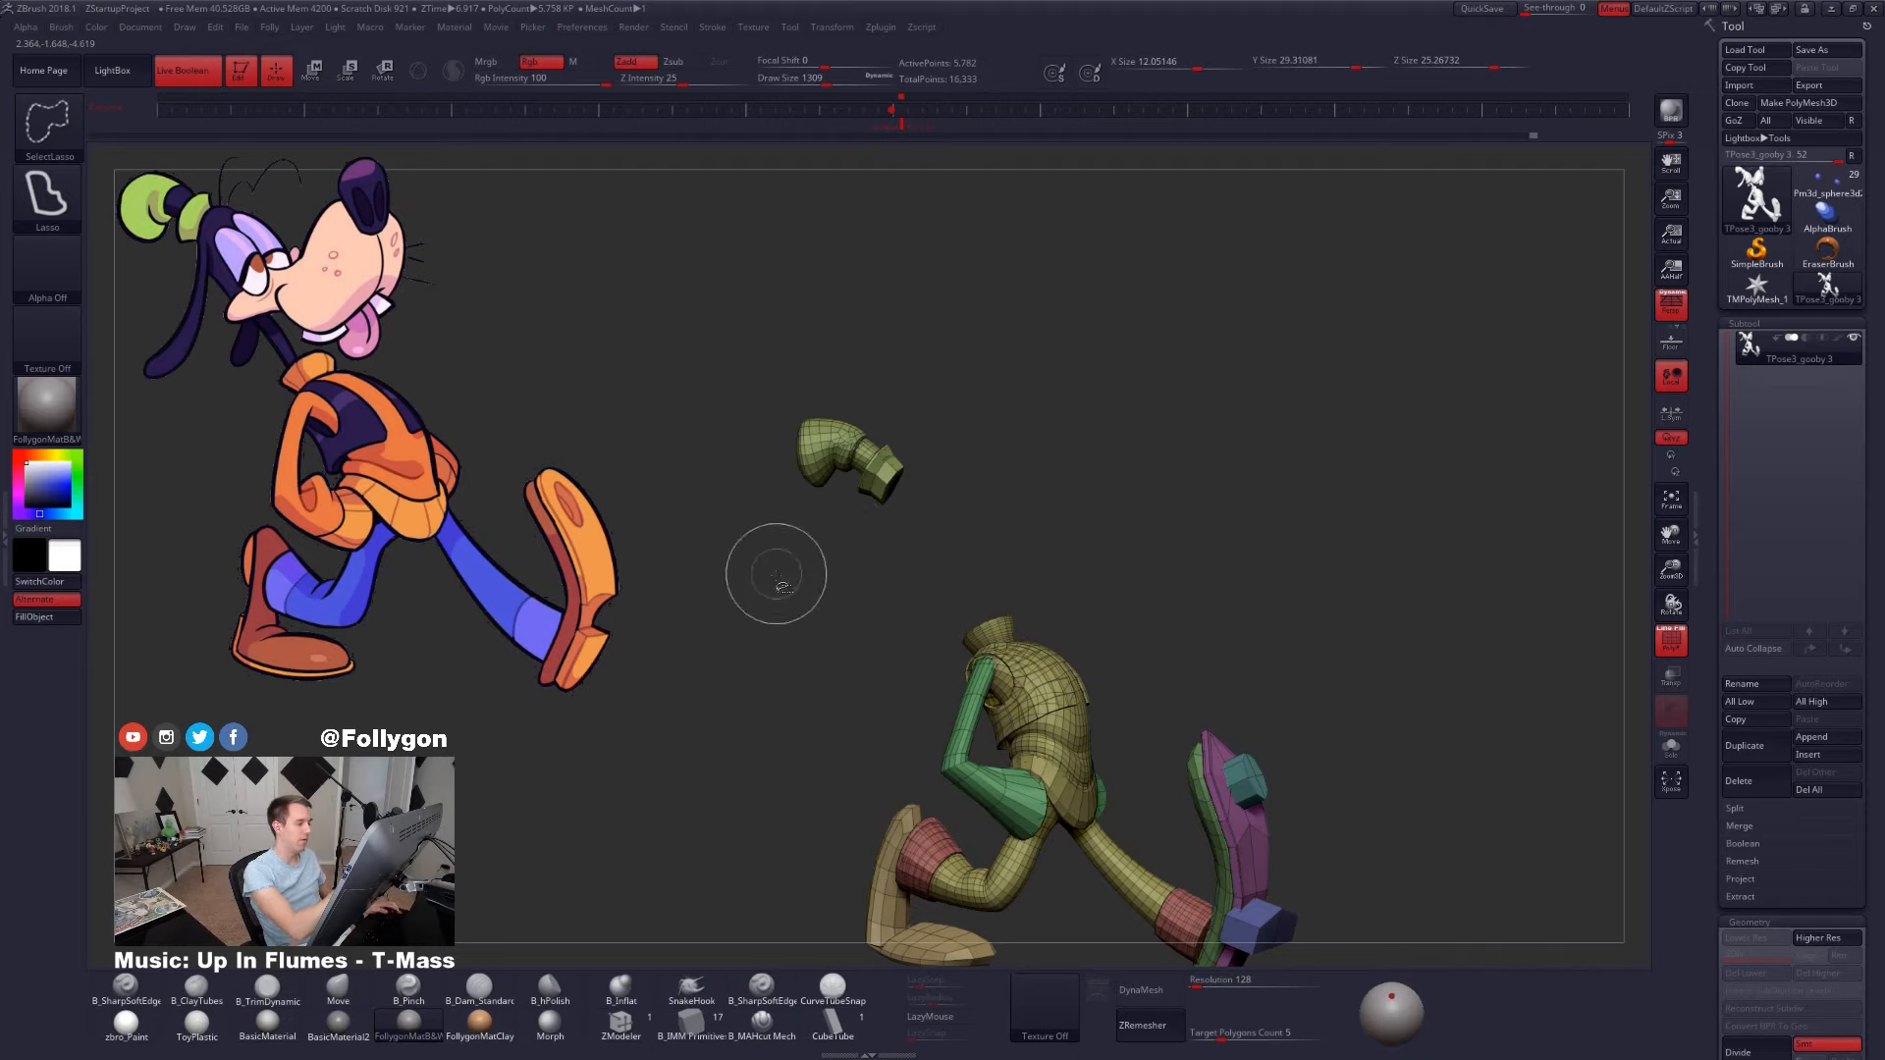
{"action": "mouse_move", "coordinate": [769, 568]}
{"action": "left_mouse_down", "text": "ctrl+alt+shift"}
{"action": "mouse_move", "coordinate": [993, 393]}
{"action": "mouse_move", "coordinate": [782, 327]}
{"action": "mouse_move", "coordinate": [800, 560]}
{"action": "mouse_move", "coordinate": [967, 461]}
{"action": "mouse_move", "coordinate": [805, 565]}
{"action": "left_mouse_up", "text": "ctrl+alt+shift"}
{"action": "left_click", "coordinate": [1217, 594], "text": "ctrl+shift"}
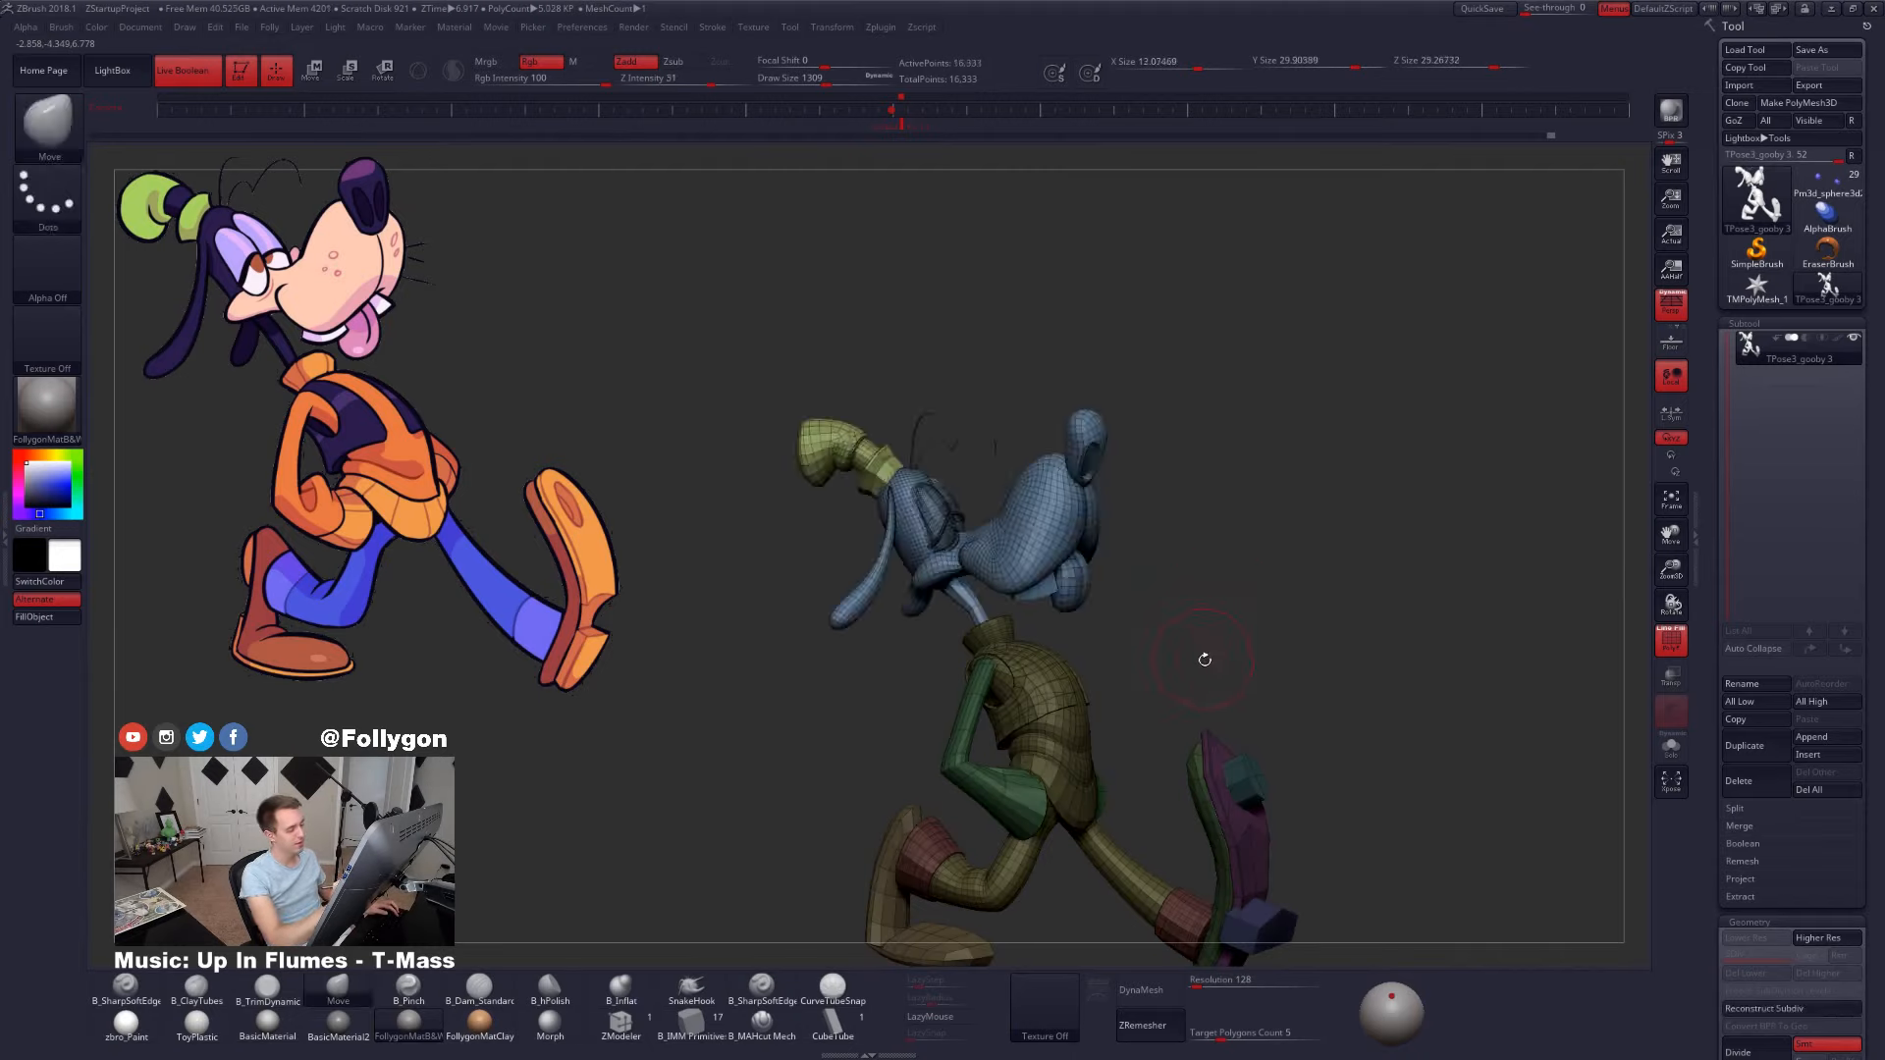
{"action": "key", "text": "ctrl+shift"}
{"action": "key", "text": "w"}
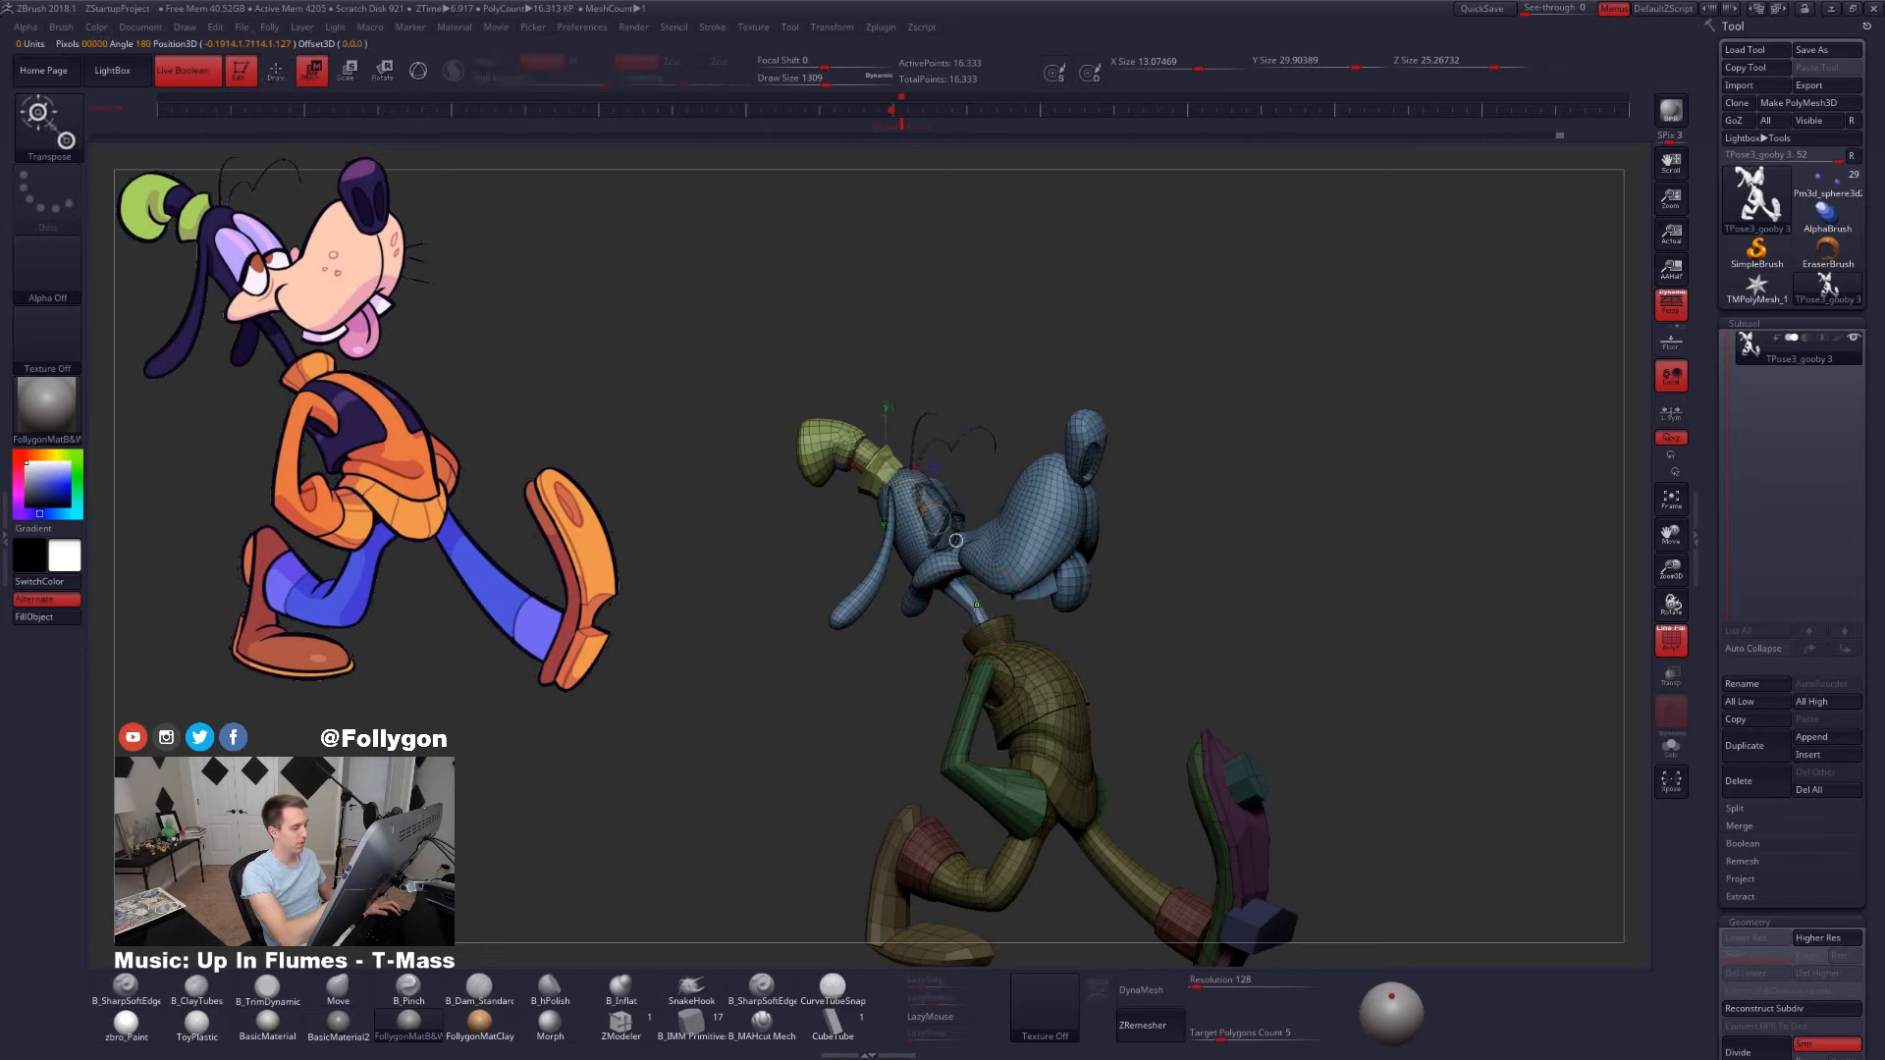
{"action": "left_click", "coordinate": [974, 606], "text": "alt"}
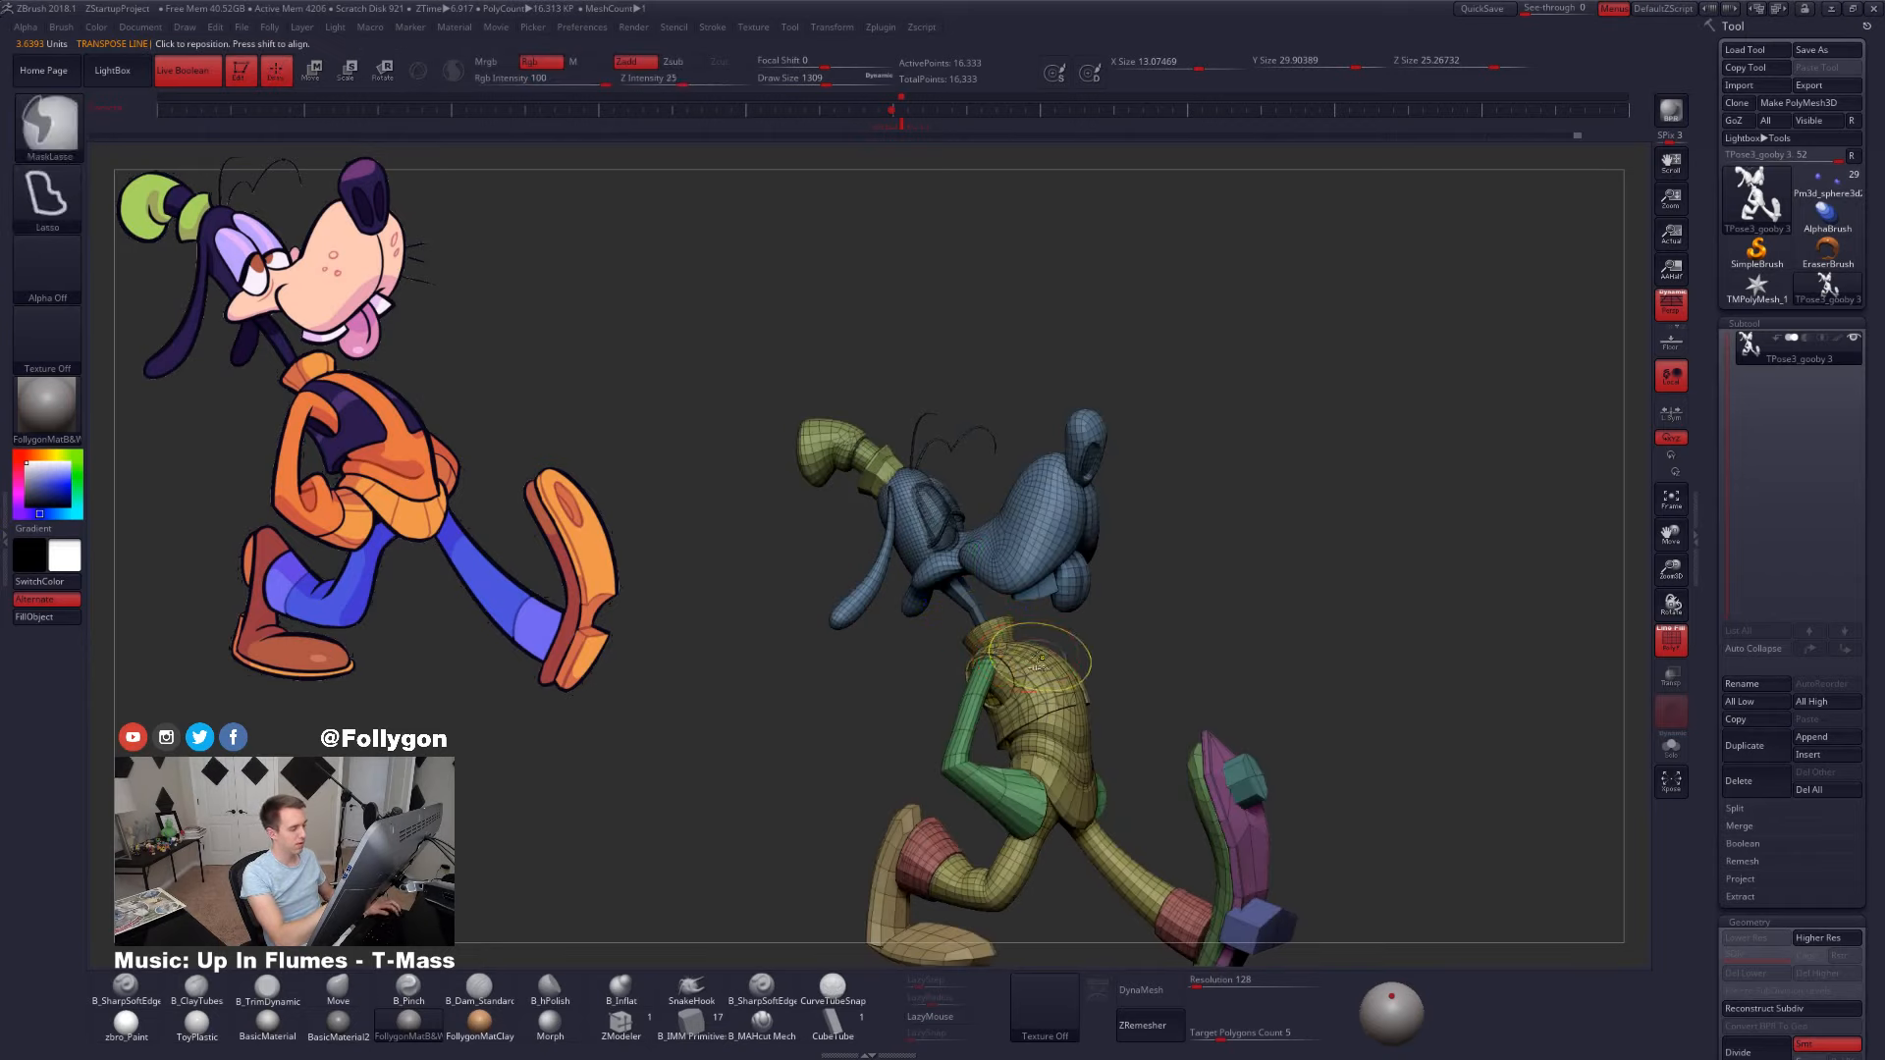
- Isolate the body and neck, mask them, and show the full model with only the head and hat unmasked
{"action": "left_click", "coordinate": [981, 550], "text": "ctrl+shift"}
{"action": "left_click", "coordinate": [816, 545], "text": "ctrl+shift"}
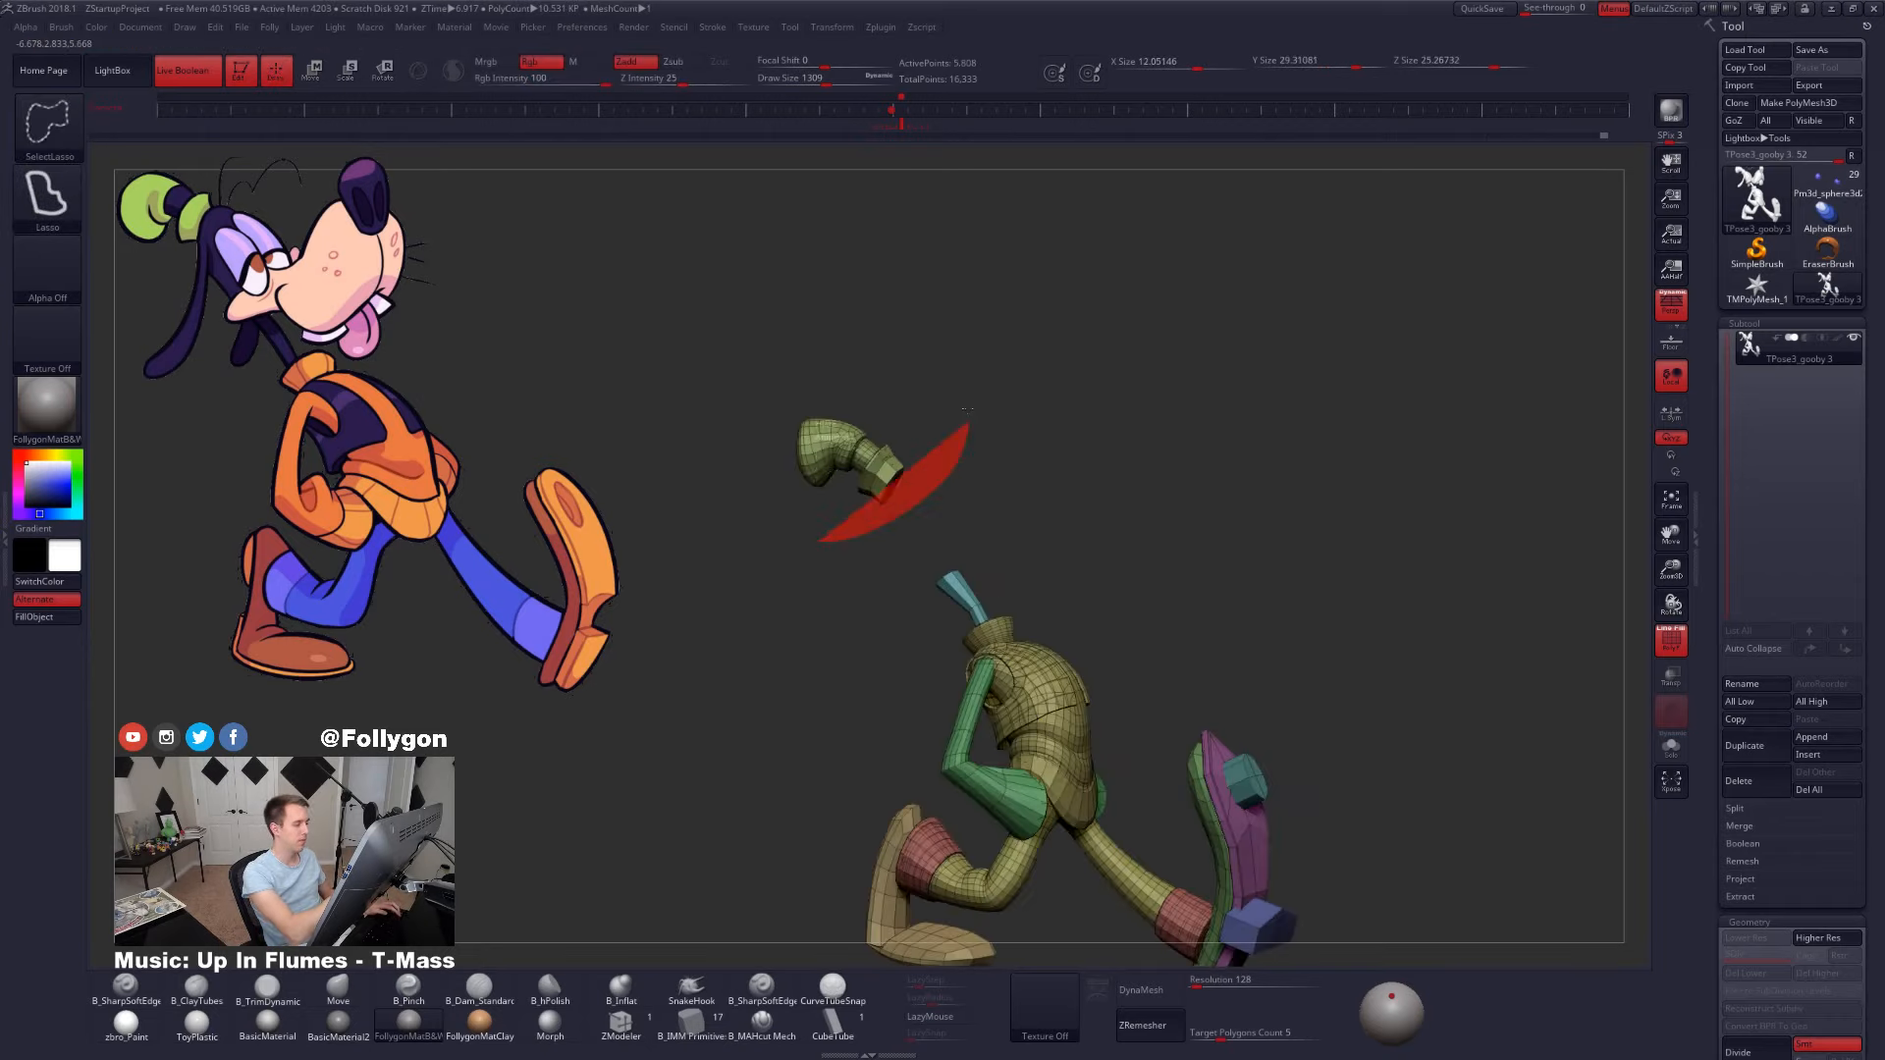
{"action": "left_click", "coordinate": [854, 550], "text": "ctrl+shift"}
{"action": "left_click_drag", "start_coordinate": [1099, 622], "coordinate": [1251, 603]}
{"action": "key", "text": "shift+f"}
- Rotate the head and hat slightly about the neck with Transpose Rotate, and return to the Move brush and stored camera view
{"action": "key", "text": "r"}
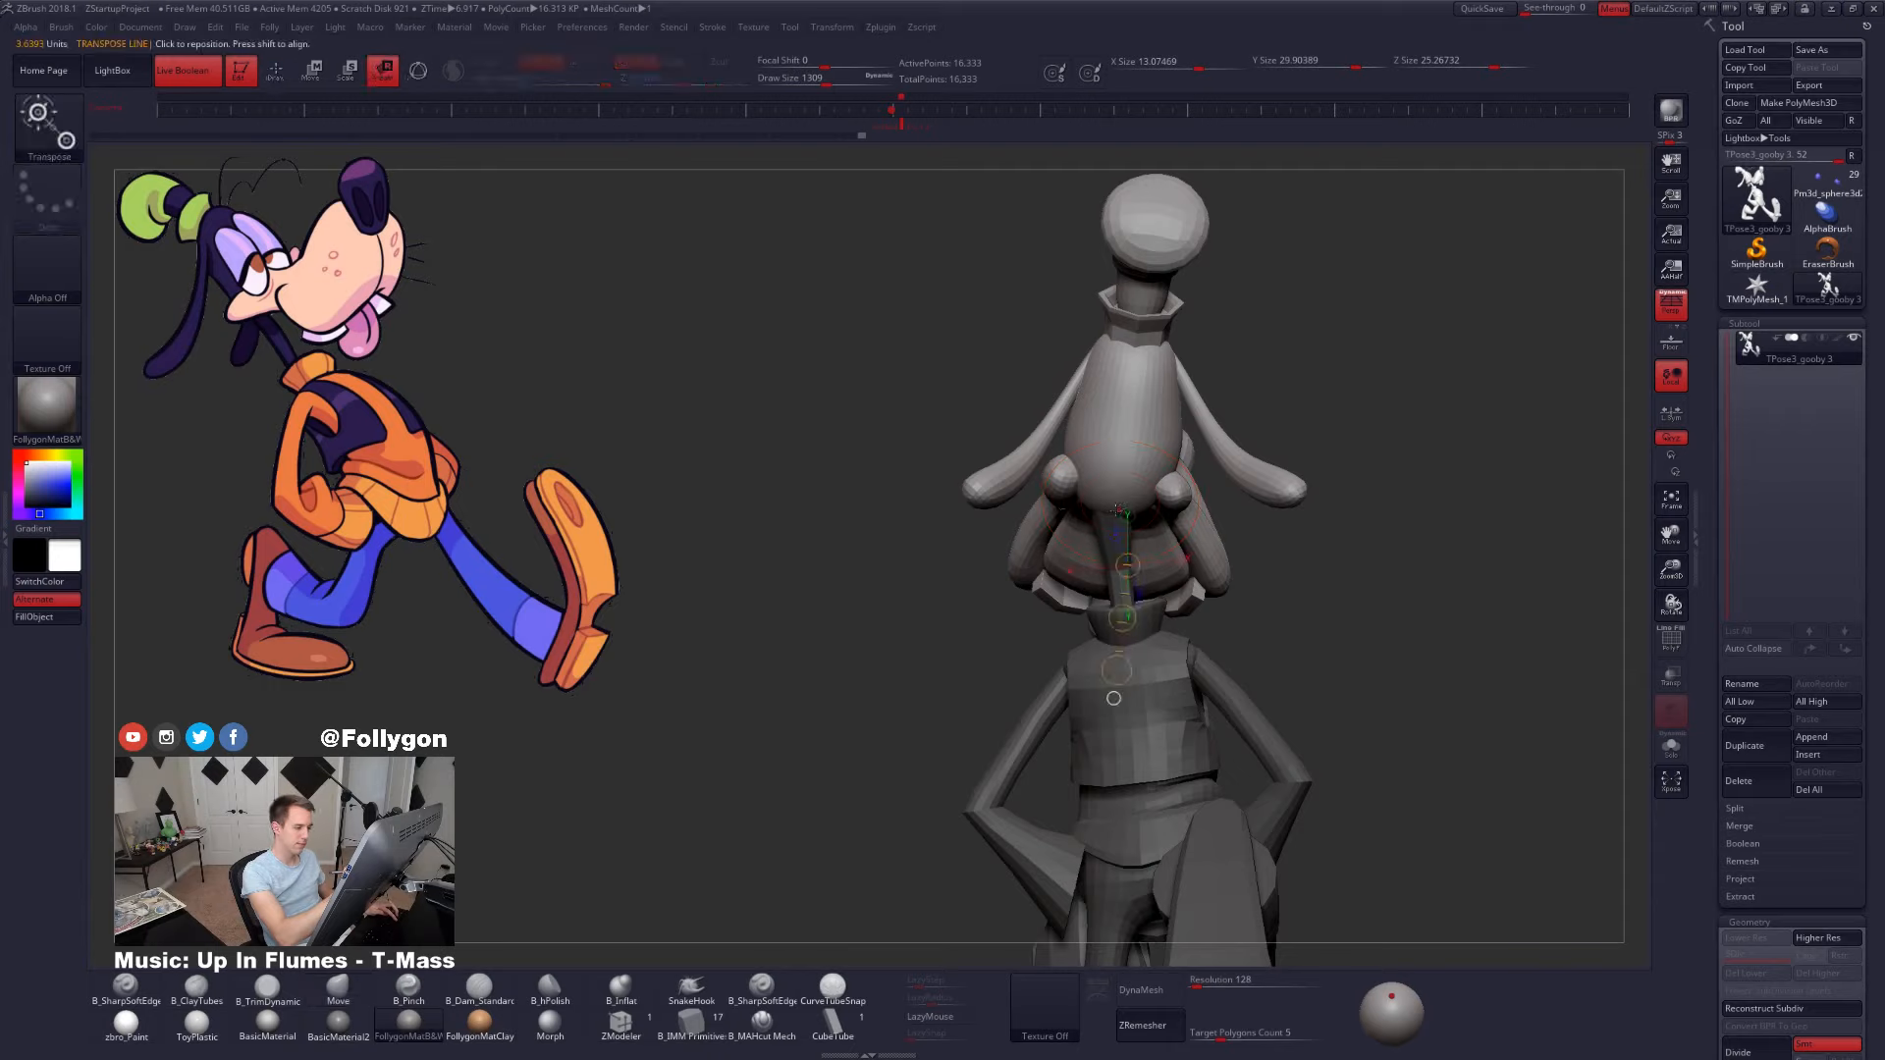
{"action": "mouse_move", "coordinate": [1113, 513]}
{"action": "left_mouse_down"}
{"action": "mouse_move", "coordinate": [1474, 695]}
{"action": "mouse_move", "coordinate": [1317, 731]}
{"action": "mouse_move", "coordinate": [1359, 822]}
{"action": "mouse_move", "coordinate": [1354, 803]}
{"action": "mouse_move", "coordinate": [1292, 818]}
{"action": "mouse_move", "coordinate": [1370, 822]}
{"action": "mouse_move", "coordinate": [1252, 771]}
{"action": "mouse_move", "coordinate": [1358, 762]}
{"action": "mouse_move", "coordinate": [1334, 778]}
{"action": "mouse_move", "coordinate": [1177, 750]}
{"action": "left_mouse_up"}
{"action": "key", "text": "q"}
{"action": "key", "text": "b"}
{"action": "key", "text": "m"}
{"action": "key", "text": "v"}
{"action": "left_click_drag", "start_coordinate": [895, 131], "coordinate": [907, 125]}
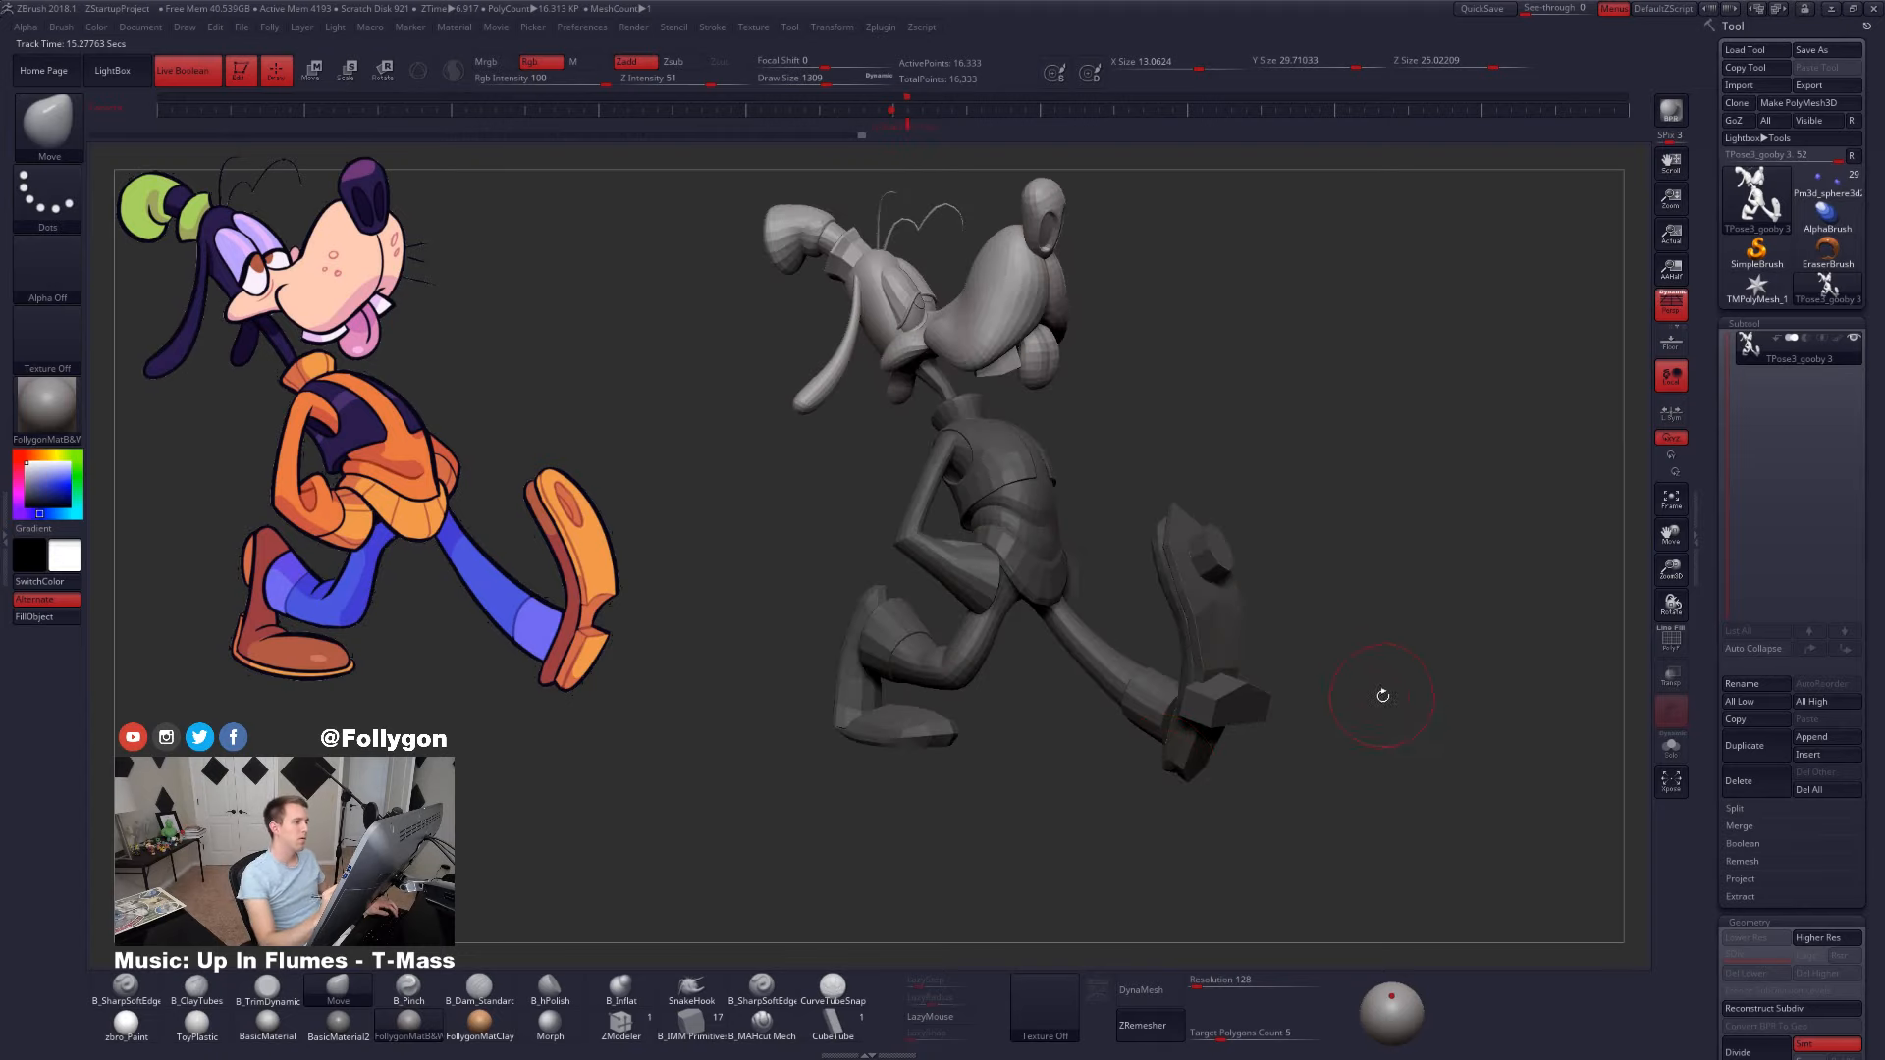
- Compare the smoothed and low-subdivision versions of the full pose with the reference drawing
{"action": "key", "text": "d"}
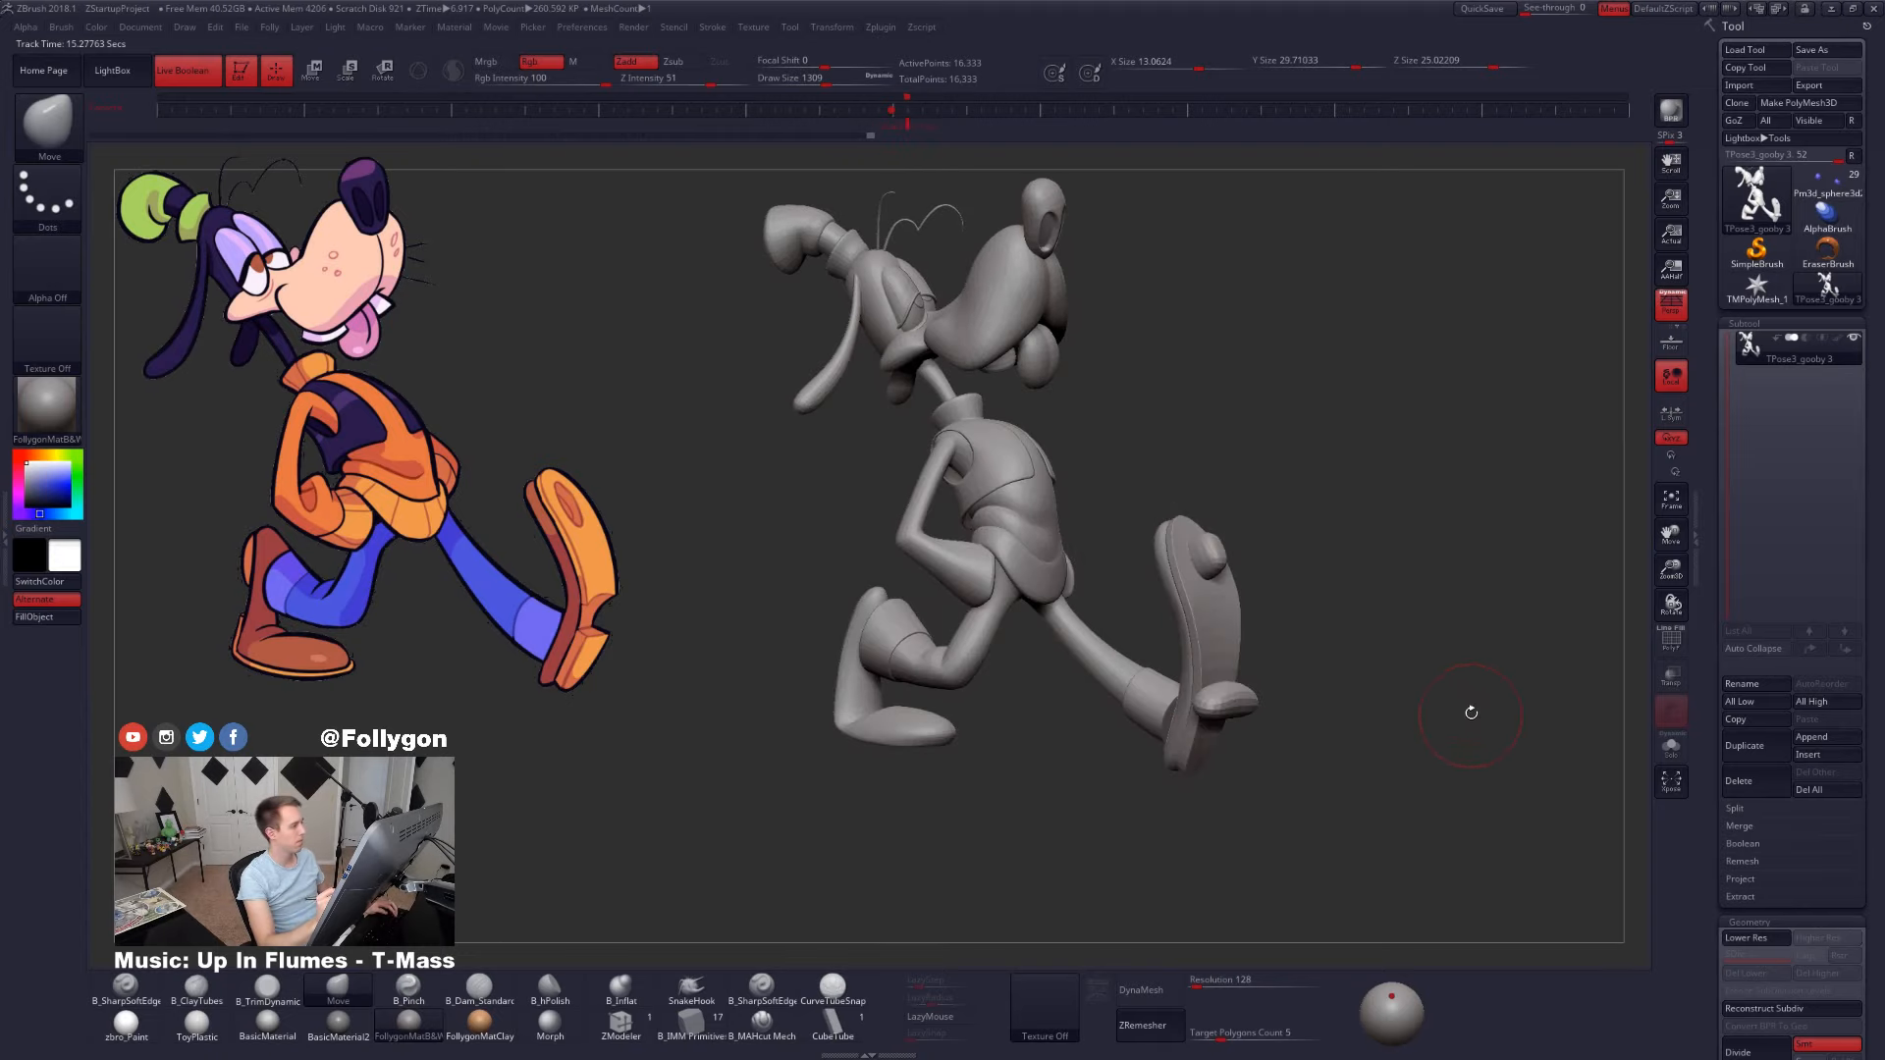
{"action": "left_click_drag", "start_coordinate": [1470, 712], "coordinate": [1459, 706]}
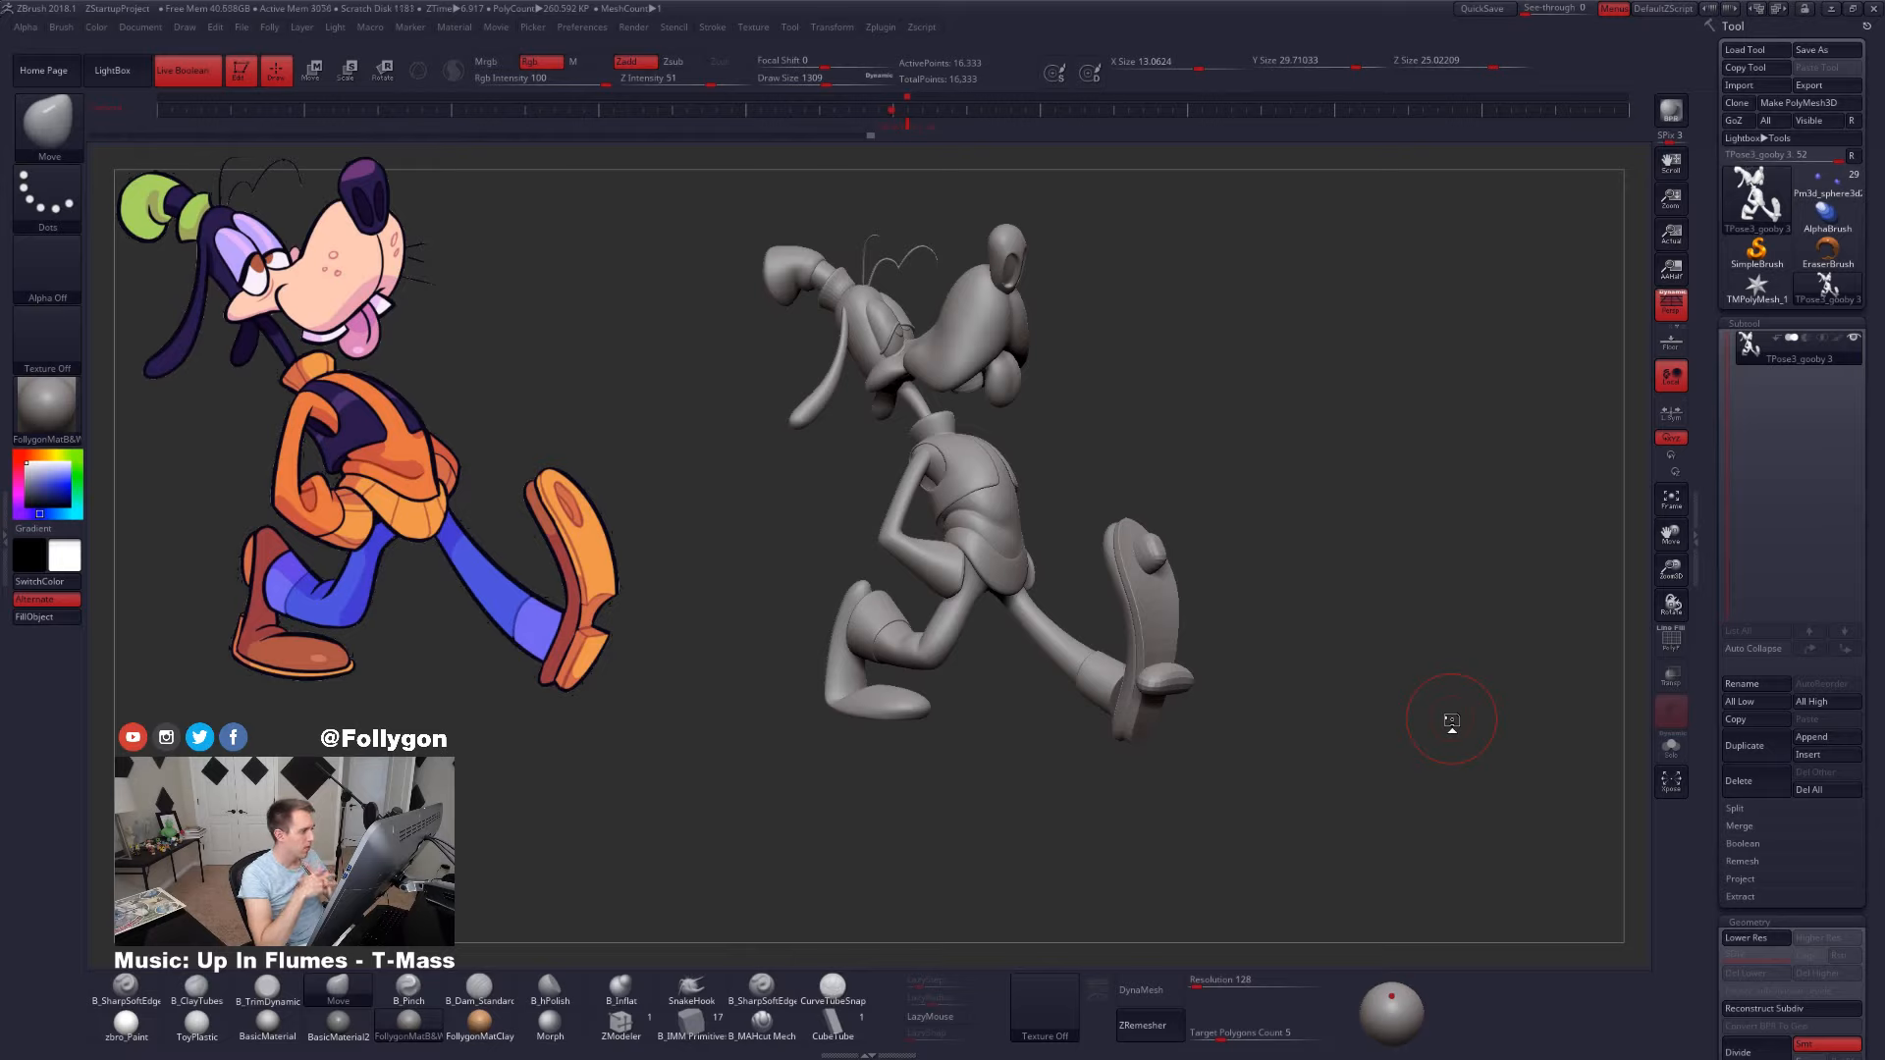
{"action": "key", "text": "shift+d"}
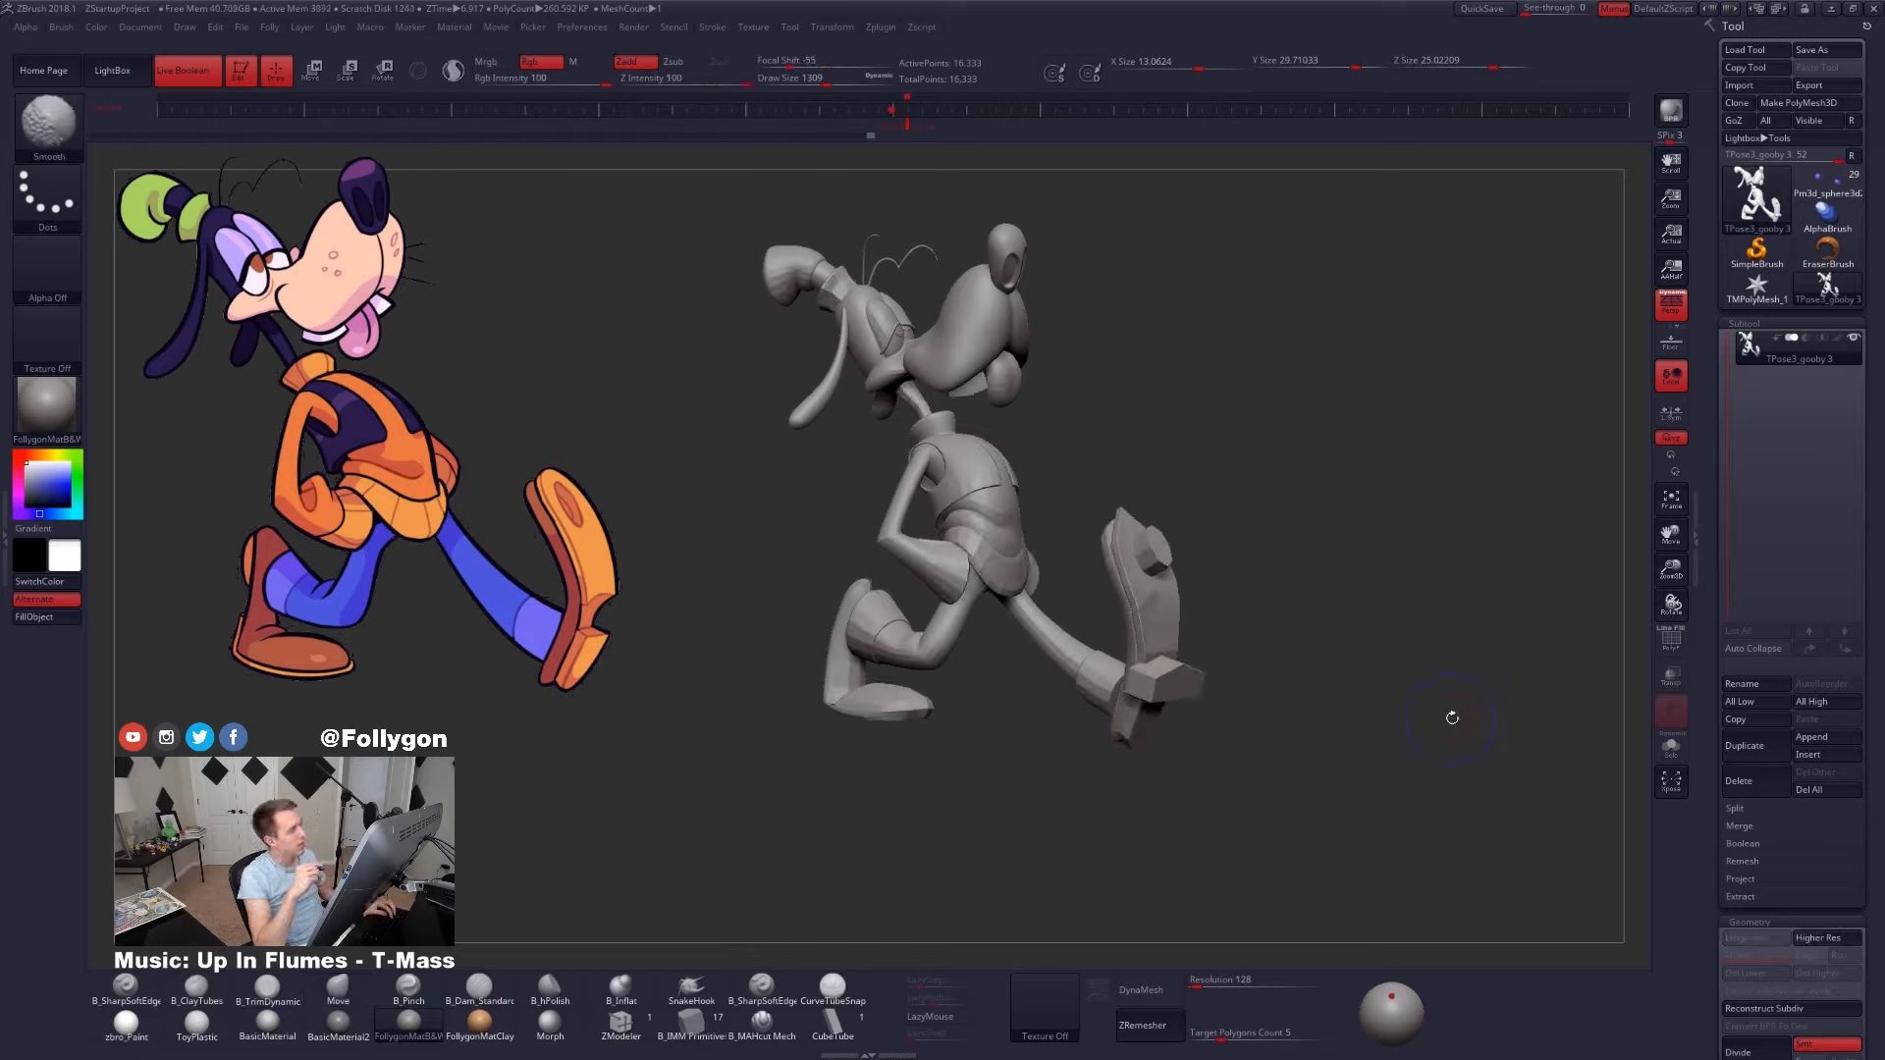
{"action": "key", "text": "d"}
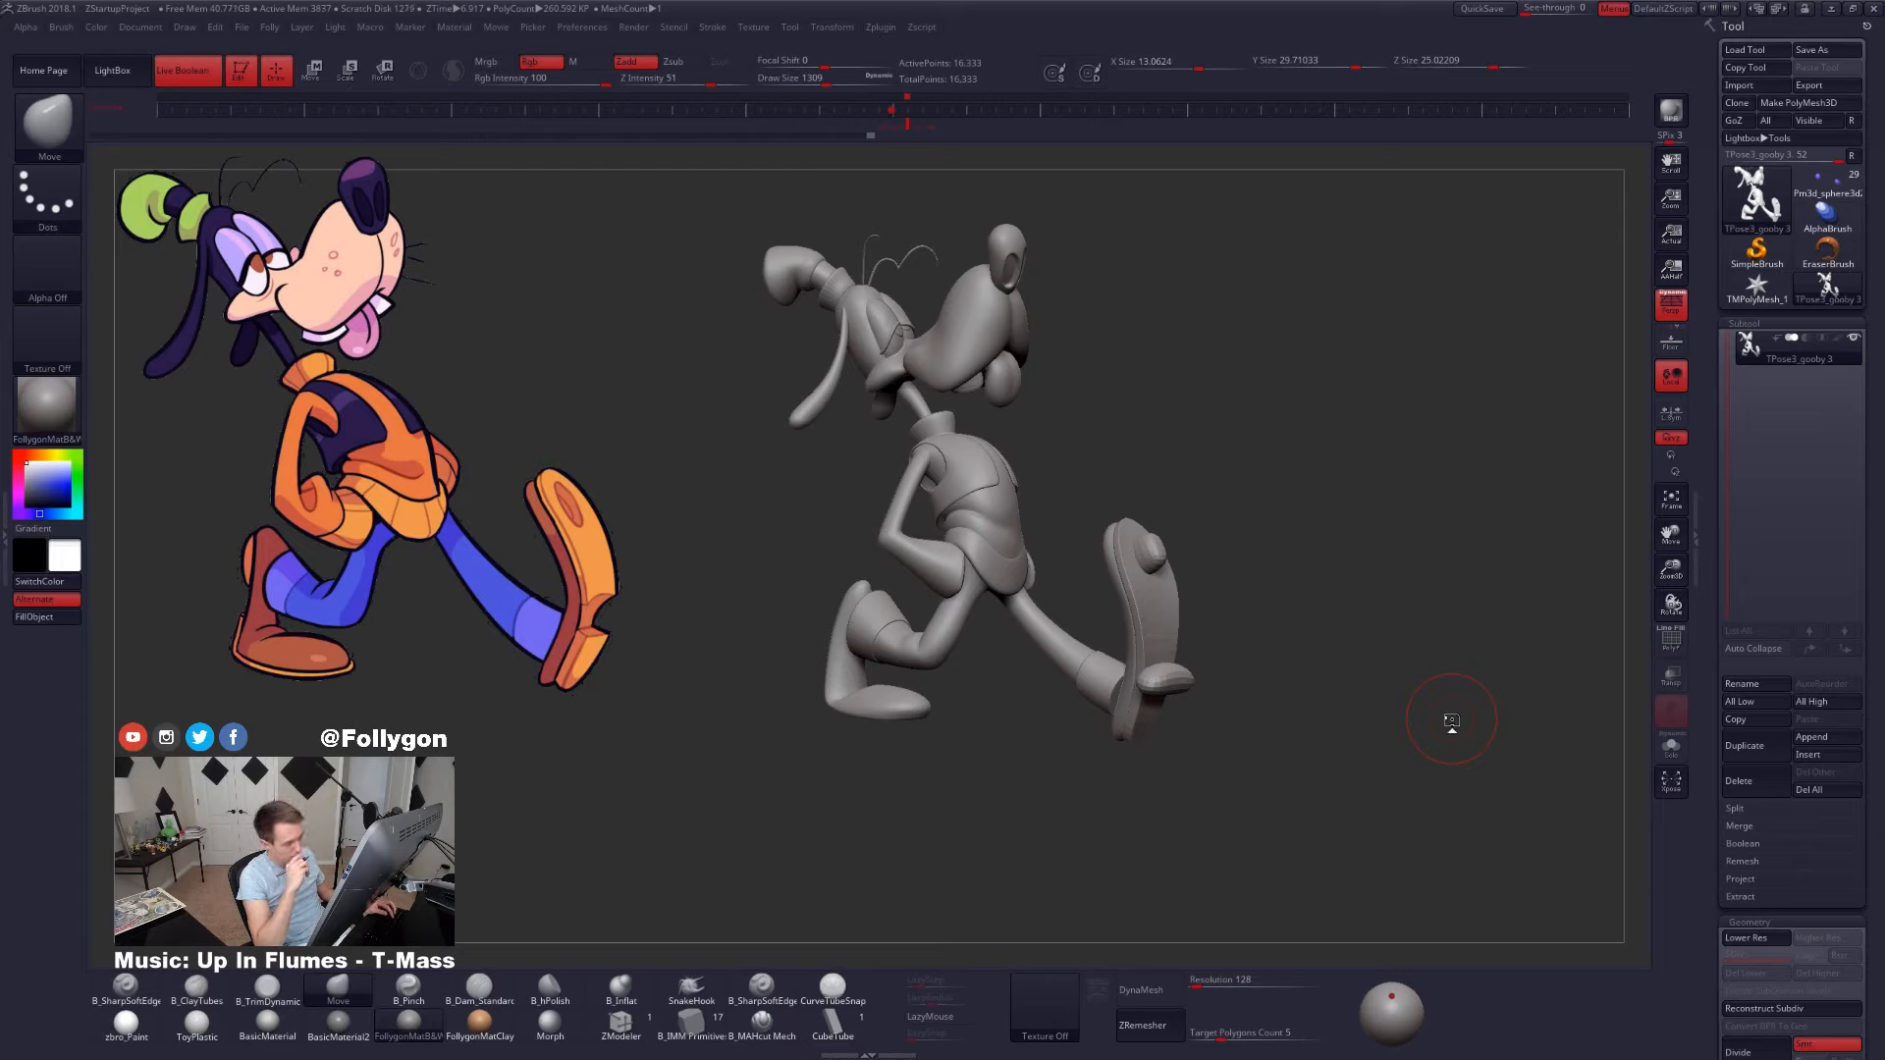
{"action": "key", "text": "shift+d"}
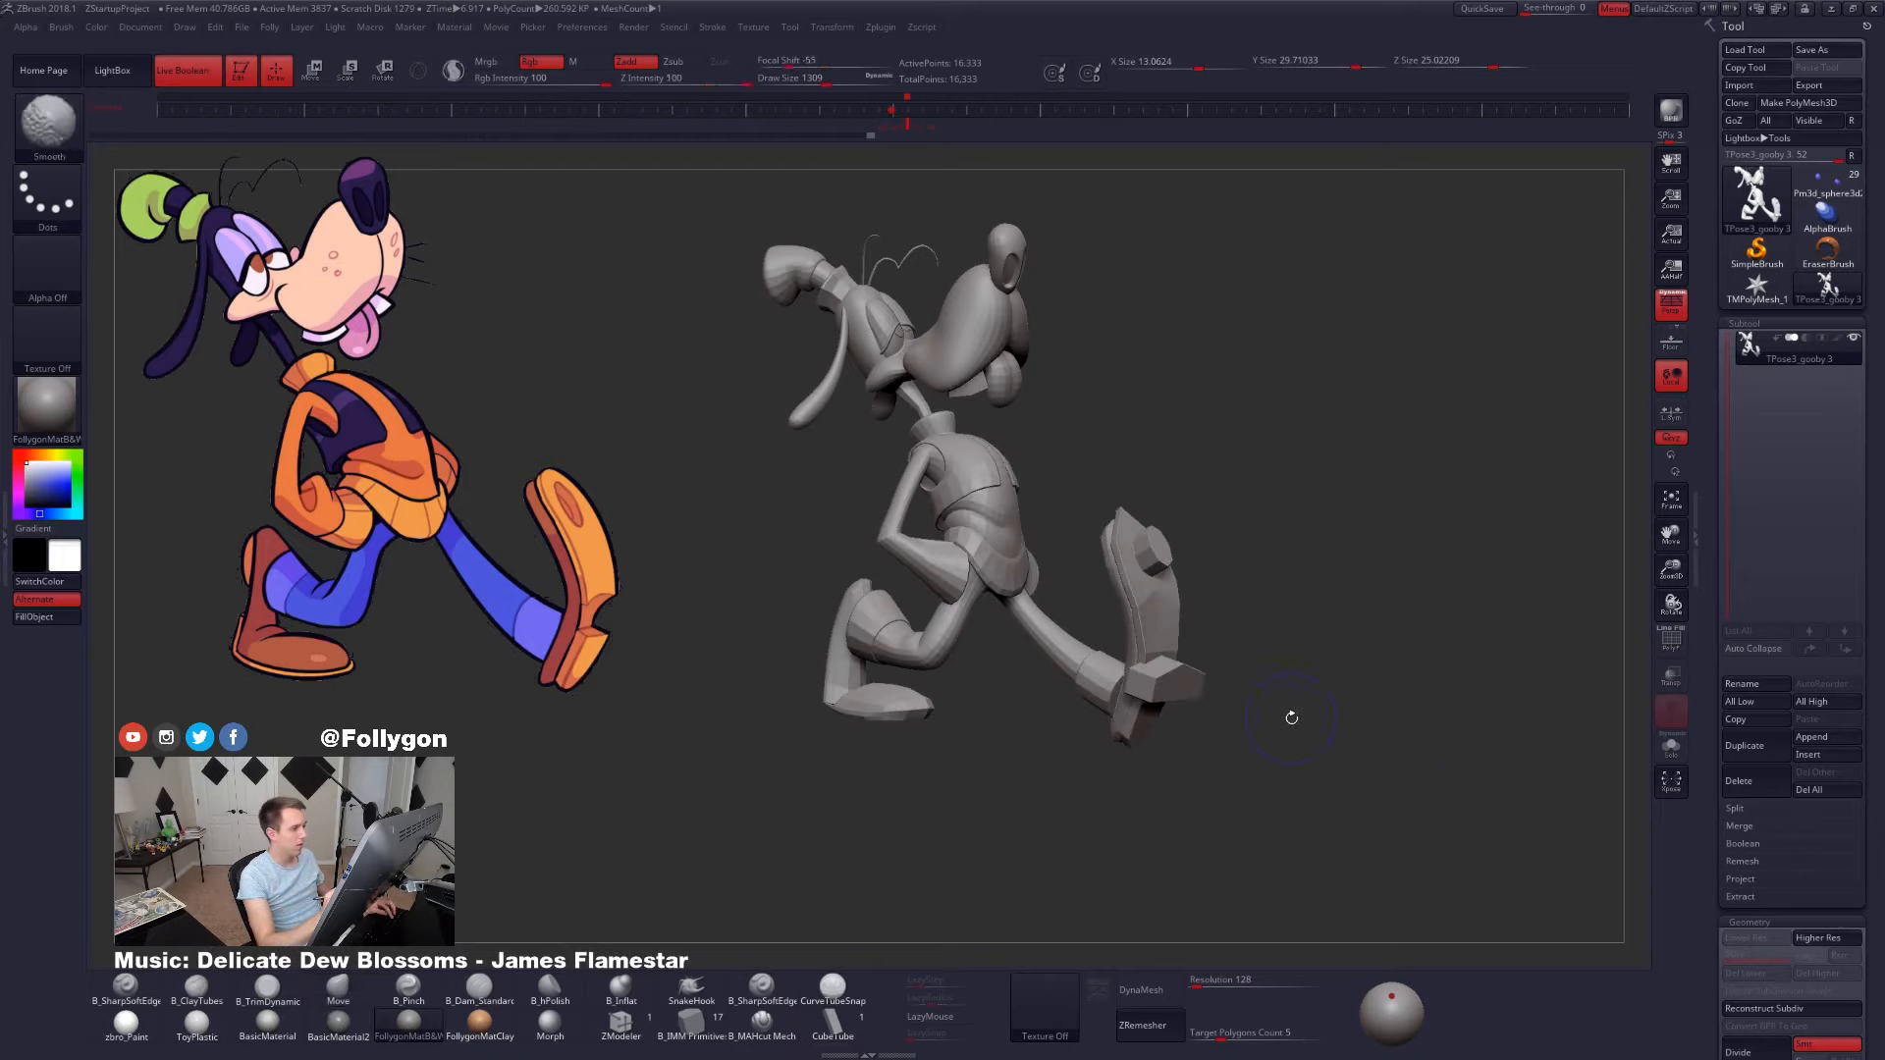
{"action": "left_click_drag", "start_coordinate": [1290, 717], "coordinate": [1295, 782]}
{"action": "key", "text": "w"}
{"action": "key", "text": "q"}
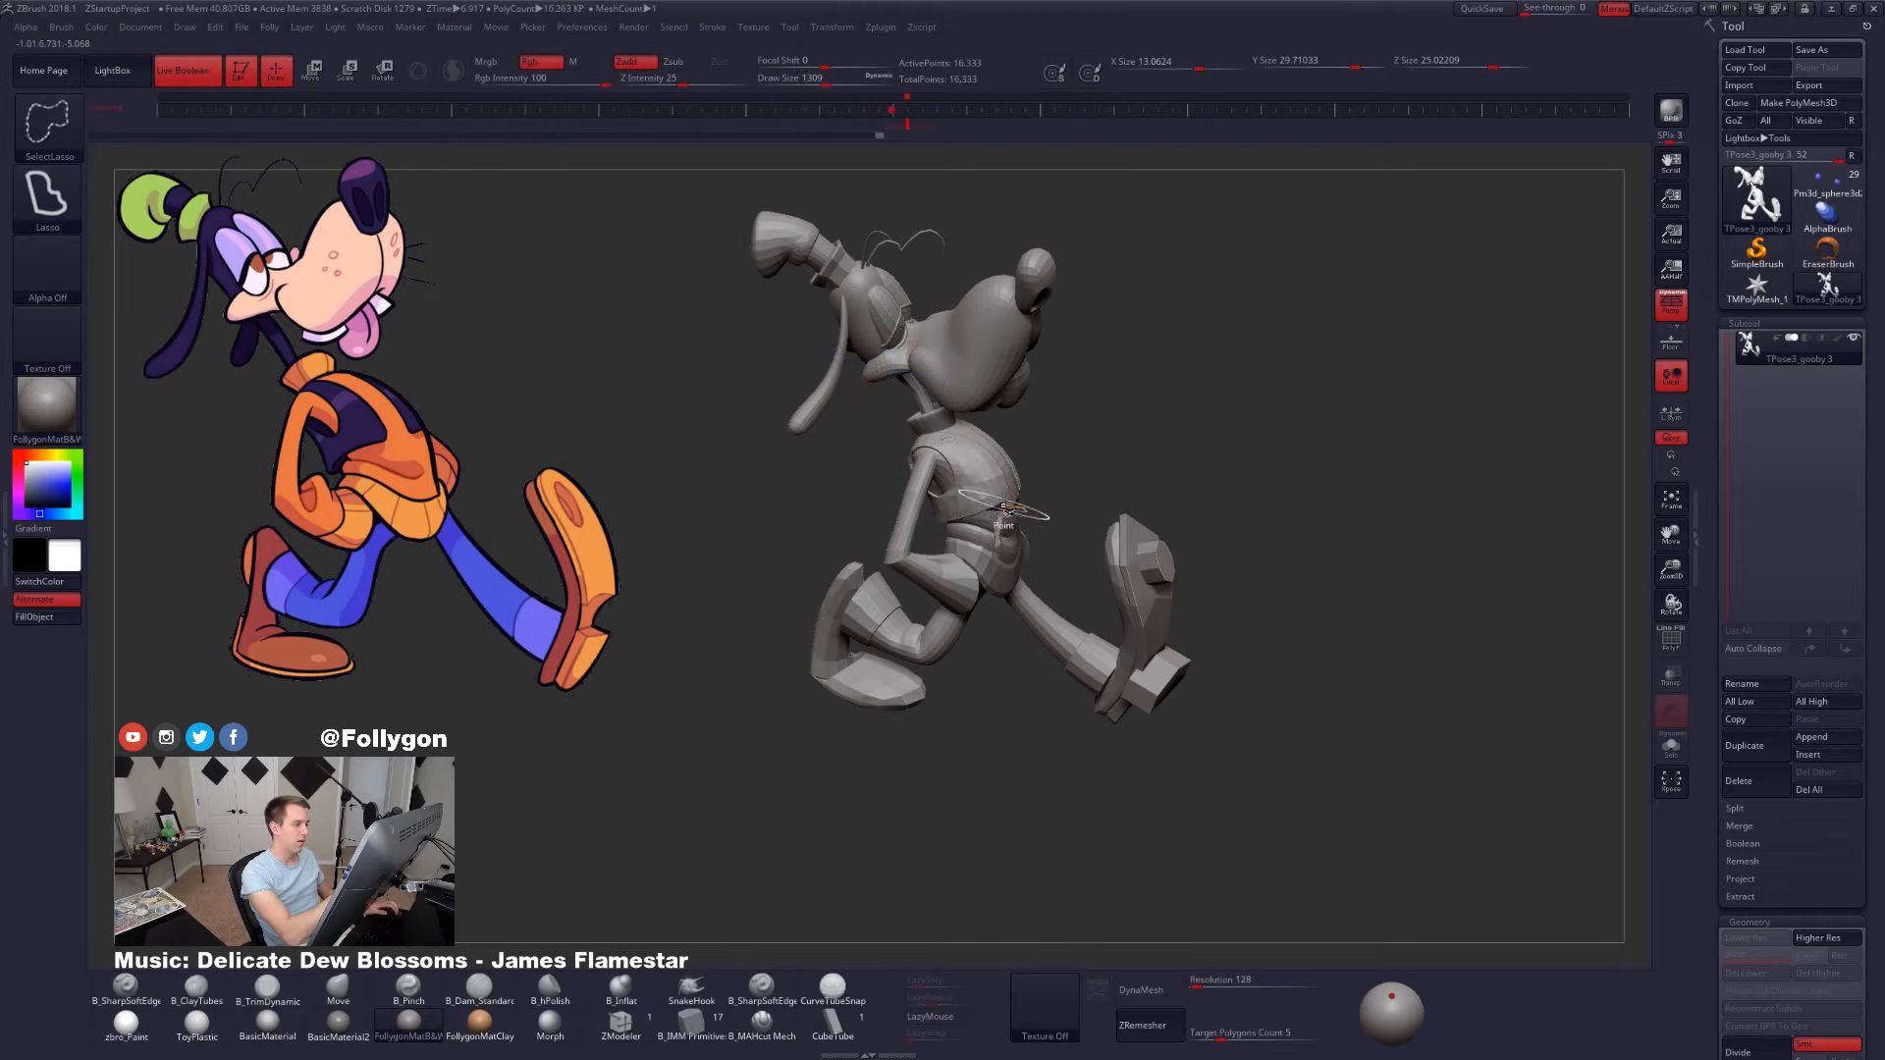
- Switch the selection brush to SelectRect and isolate the torso
{"action": "left_click", "coordinate": [1048, 462], "text": "ctrl+shift"}
{"action": "key", "text": "ctrl+shift+f"}
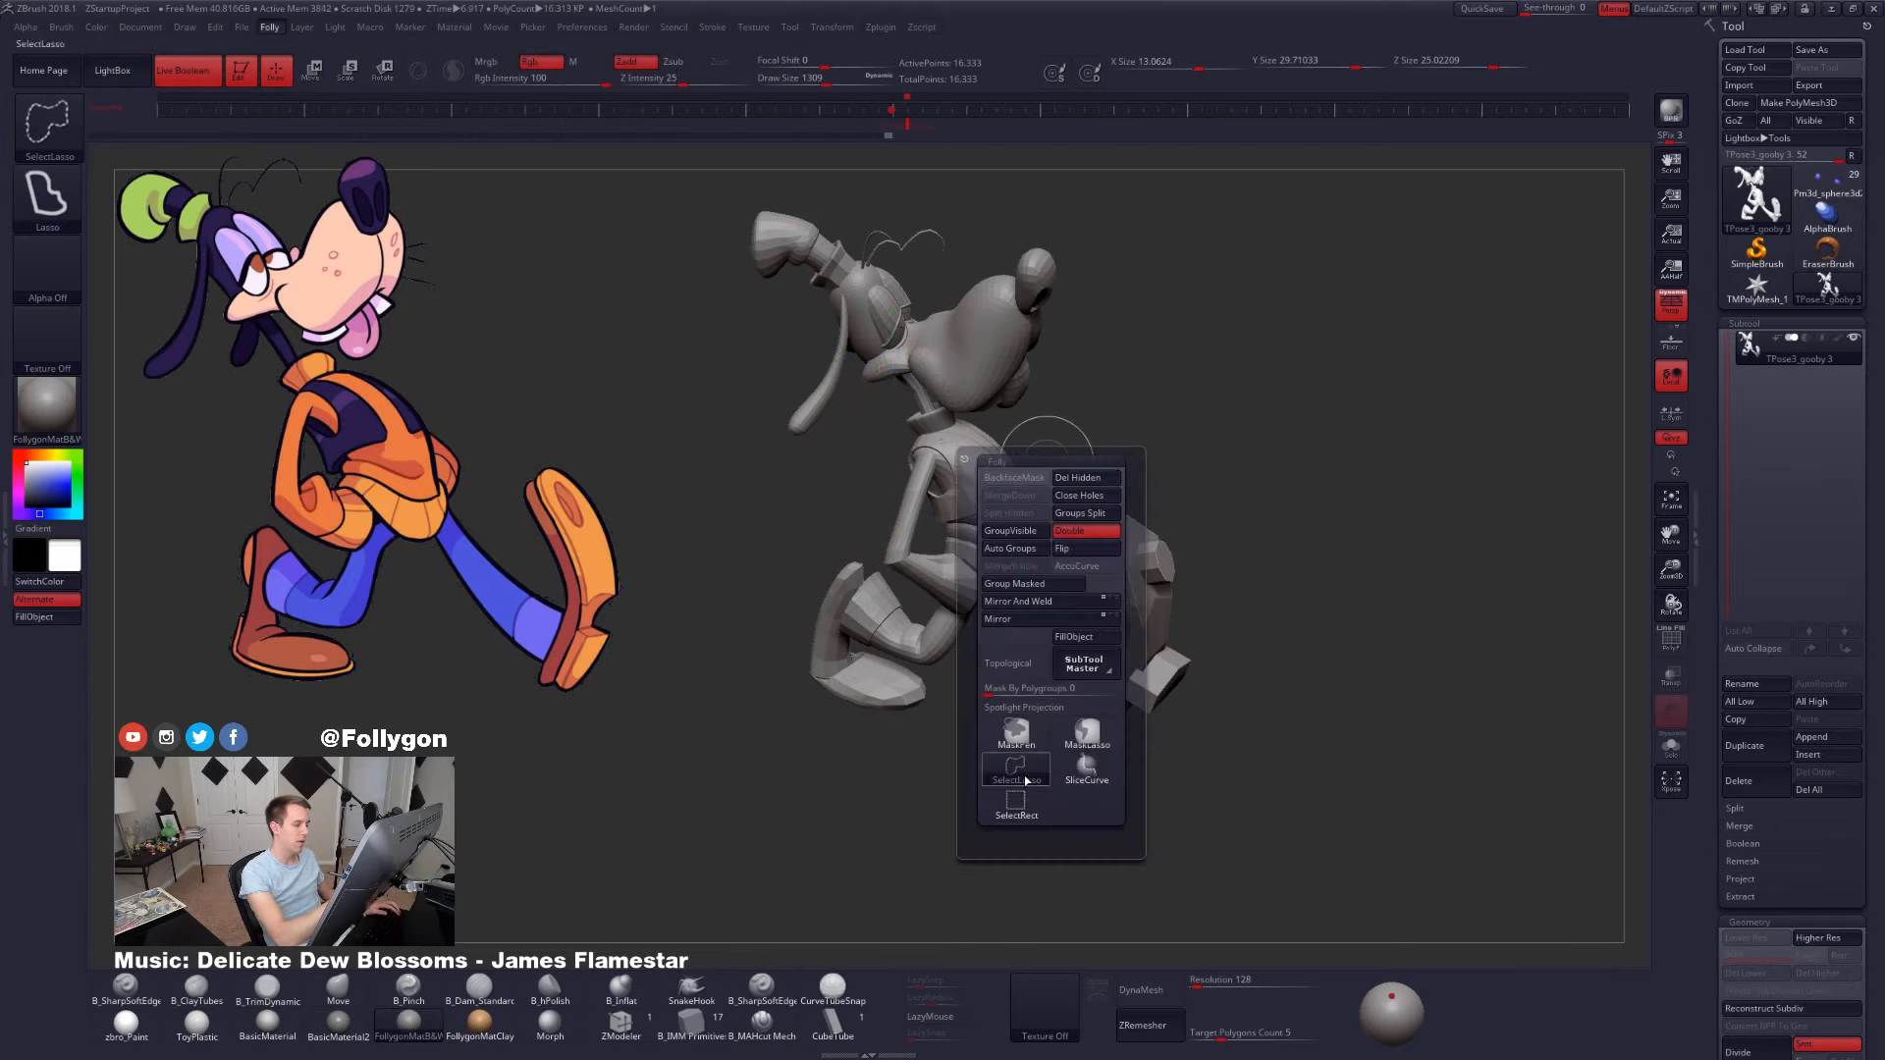
{"action": "left_click", "coordinate": [1019, 808]}
{"action": "left_click", "coordinate": [985, 520], "text": "ctrl+shift"}
{"action": "mouse_move", "coordinate": [1109, 550]}
{"action": "left_mouse_down"}
{"action": "mouse_move", "coordinate": [1061, 589]}
{"action": "mouse_move", "coordinate": [1025, 703]}
{"action": "mouse_move", "coordinate": [1031, 771]}
{"action": "left_mouse_up"}
- Reshape the upper torso just below the collar using the Move brush at draw size 656
{"action": "key", "text": "space"}
{"action": "left_click_drag", "start_coordinate": [1003, 681], "coordinate": [986, 681]}
{"action": "mouse_move", "coordinate": [889, 628]}
{"action": "left_mouse_down"}
{"action": "mouse_move", "coordinate": [1012, 692]}
{"action": "mouse_move", "coordinate": [1007, 674]}
{"action": "mouse_move", "coordinate": [888, 685]}
{"action": "mouse_move", "coordinate": [1042, 570]}
{"action": "mouse_move", "coordinate": [1016, 674]}
{"action": "mouse_move", "coordinate": [1027, 579]}
{"action": "left_mouse_up"}
{"action": "key", "text": "space"}
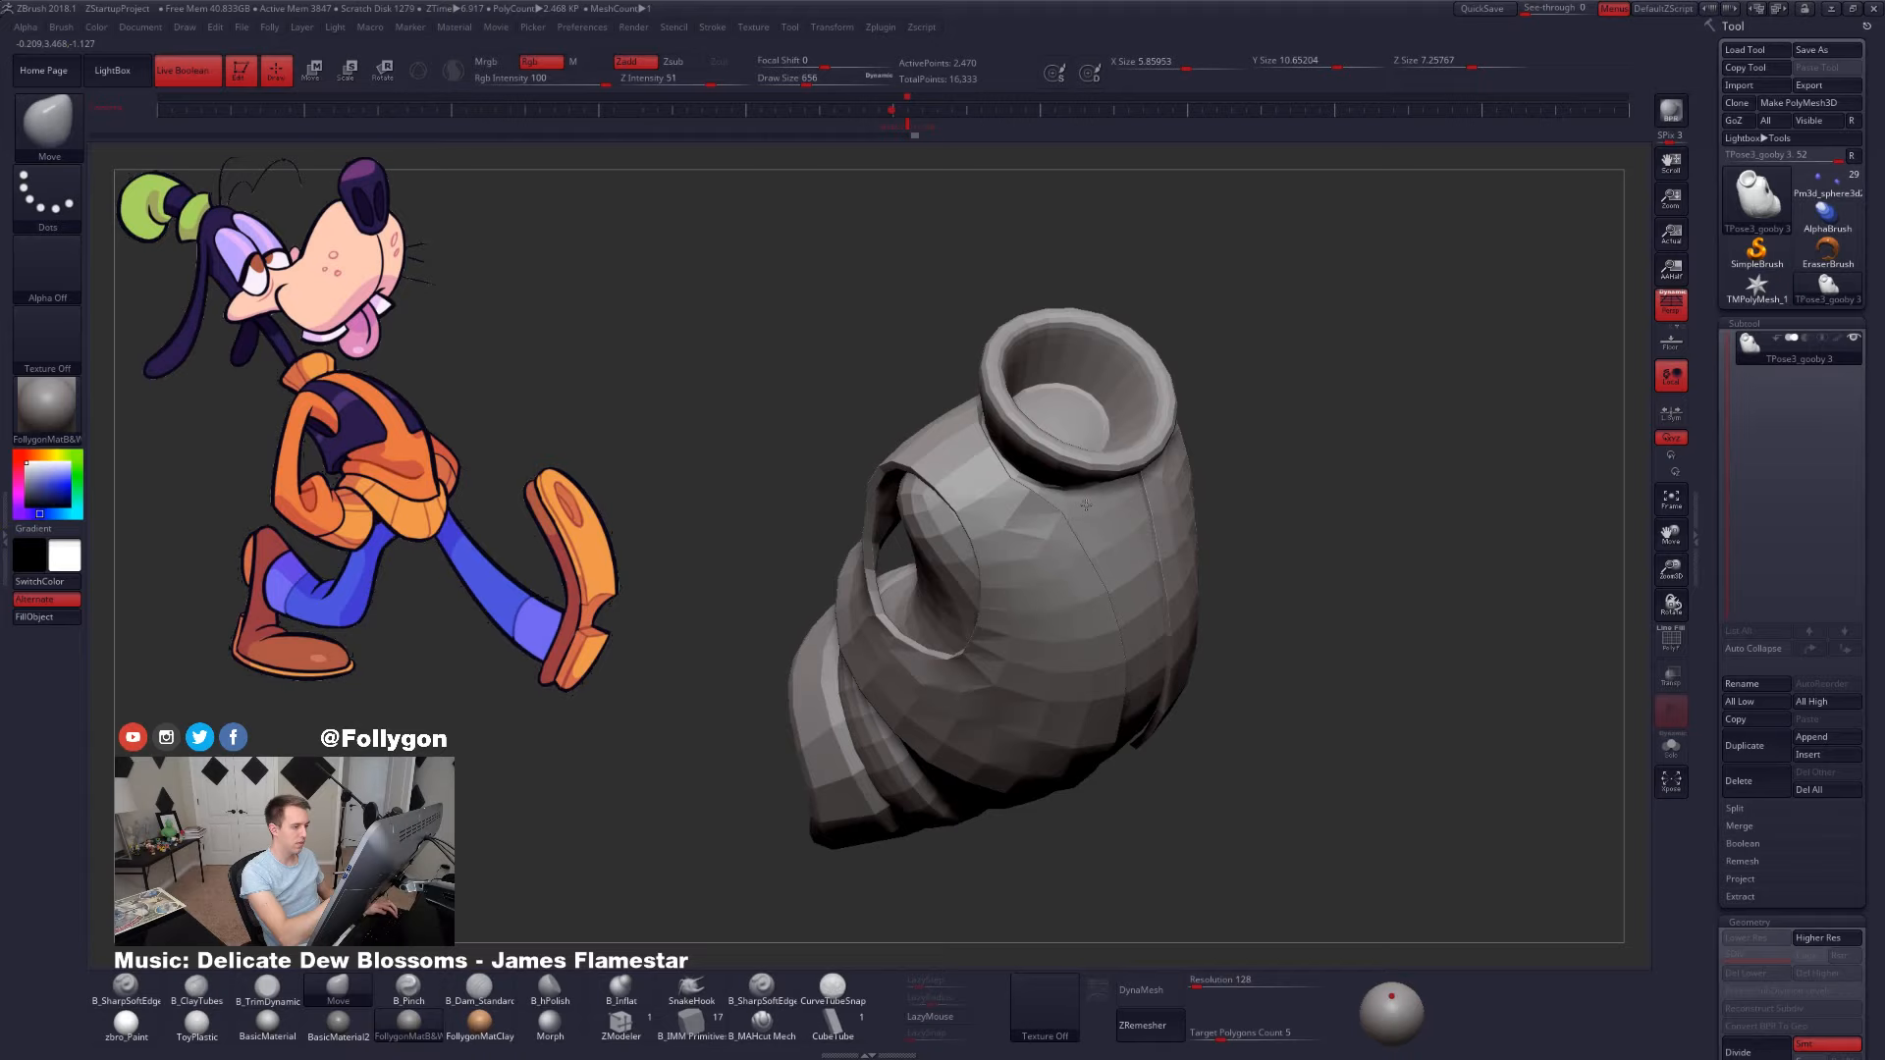
{"action": "left_click_drag", "start_coordinate": [1086, 505], "coordinate": [1084, 569]}
{"action": "key", "text": "space"}
- Refine the torso around the shoulders and collar base with the Move brush at draw sizes 381 and 519
{"action": "left_click_drag", "start_coordinate": [1098, 479], "coordinate": [1078, 477]}
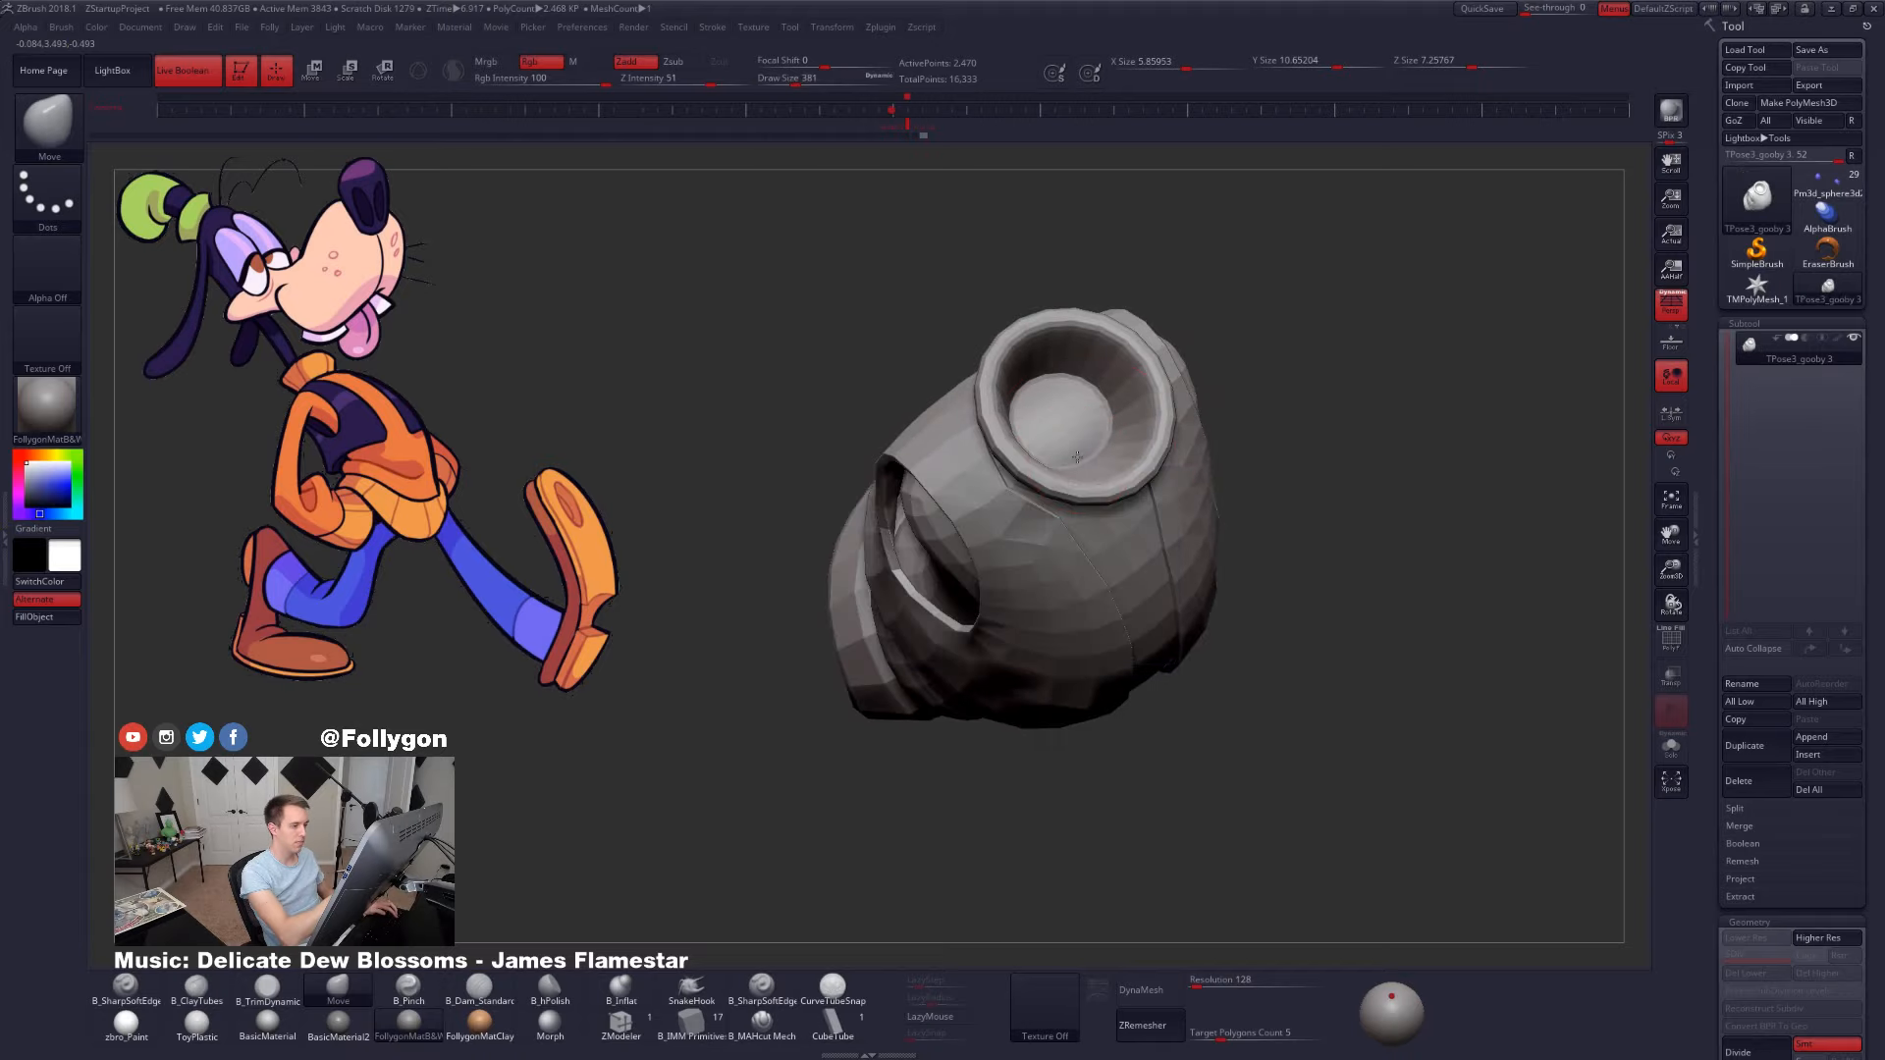
{"action": "mouse_move", "coordinate": [1077, 457]}
{"action": "right_mouse_down"}
{"action": "mouse_move", "coordinate": [1138, 500]}
{"action": "mouse_move", "coordinate": [1121, 522]}
{"action": "mouse_move", "coordinate": [1223, 667]}
{"action": "right_mouse_up"}
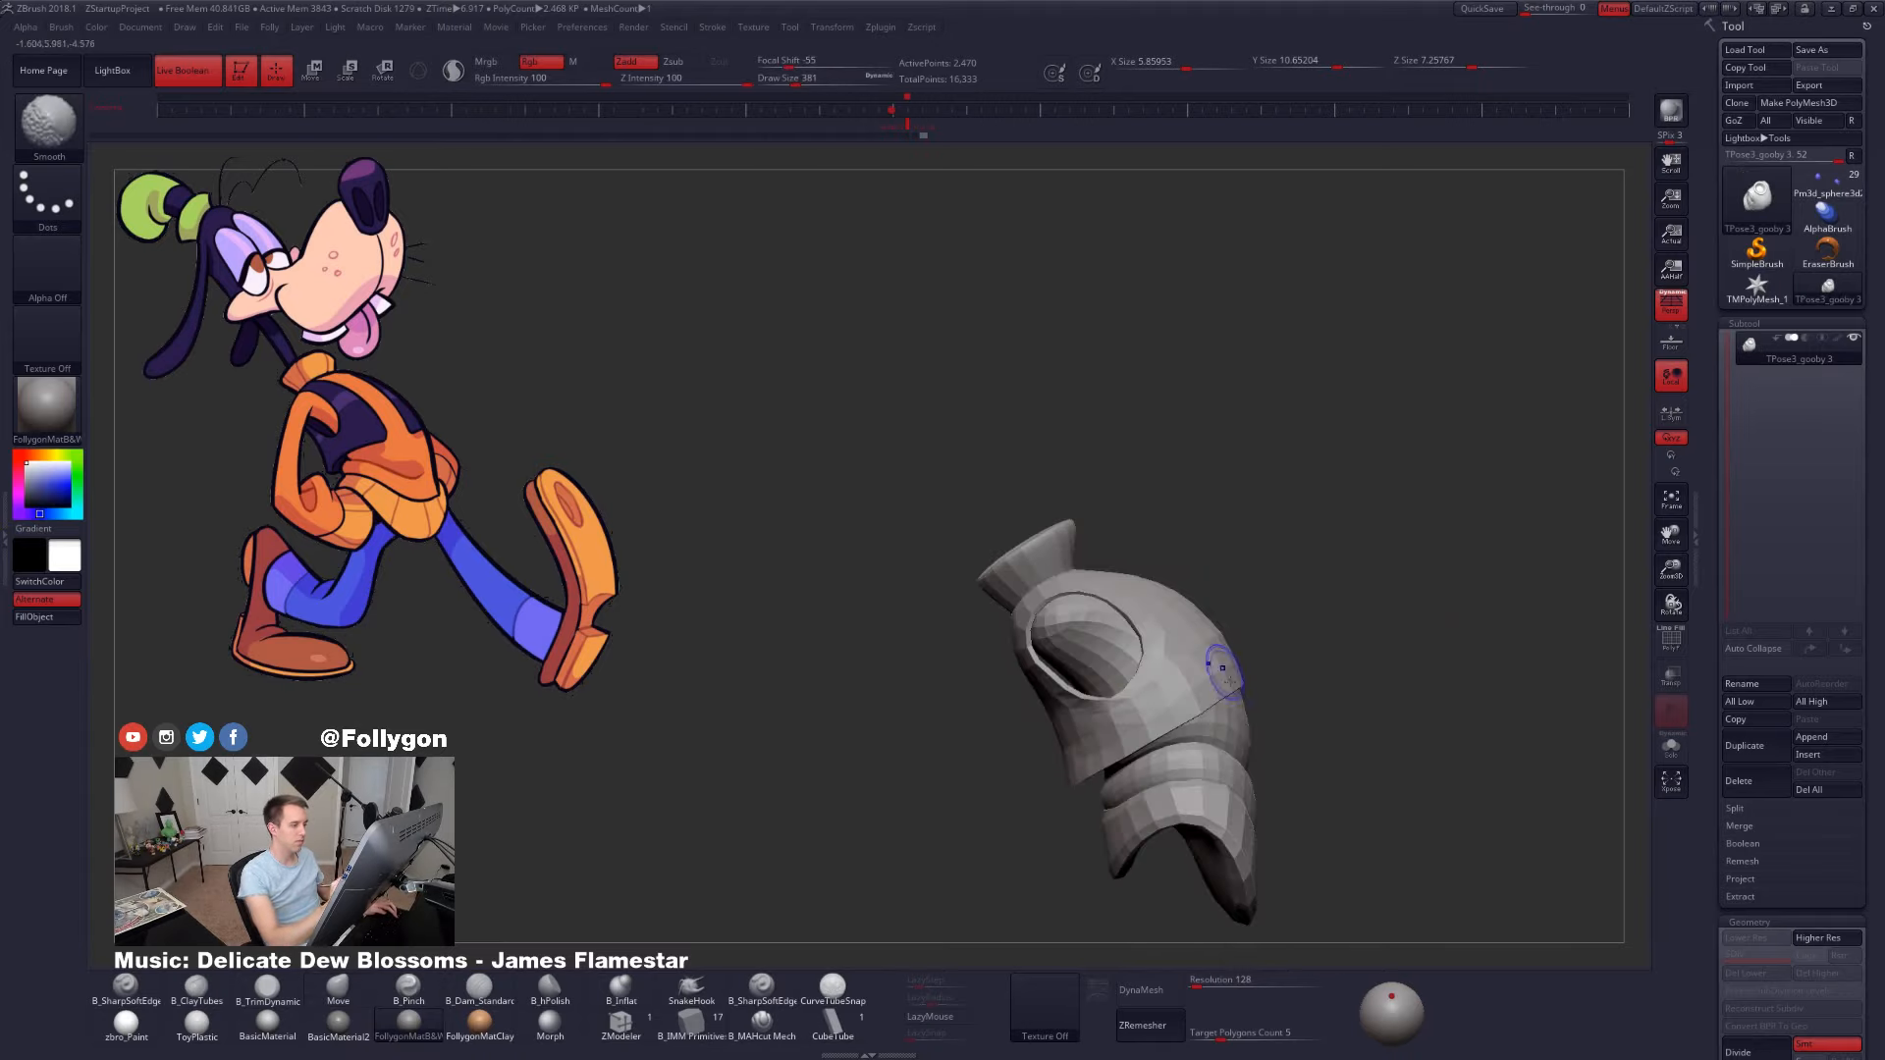
{"action": "key", "text": "shift"}
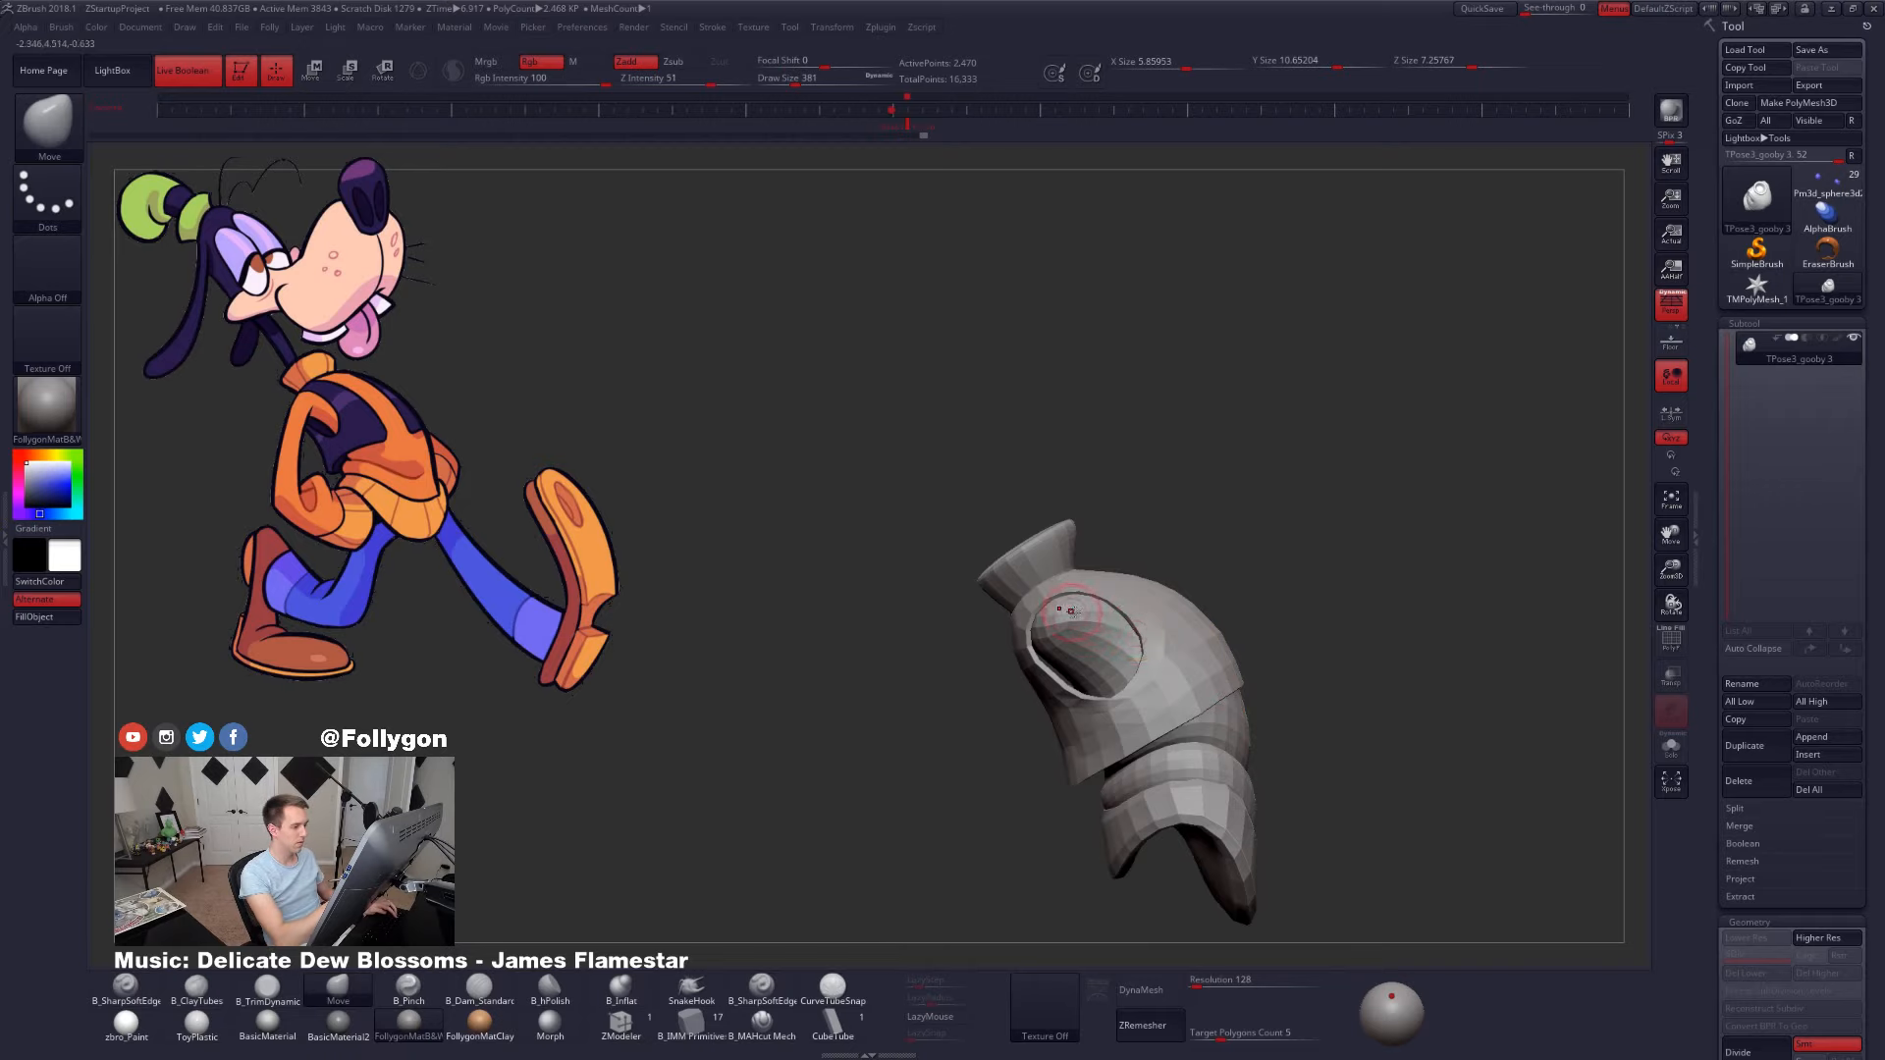
{"action": "mouse_move", "coordinate": [1072, 611]}
{"action": "right_mouse_down"}
{"action": "mouse_move", "coordinate": [1143, 629]}
{"action": "mouse_move", "coordinate": [1109, 687]}
{"action": "mouse_move", "coordinate": [947, 727]}
{"action": "right_mouse_up"}
{"action": "key", "text": "space"}
{"action": "left_click_drag", "start_coordinate": [975, 623], "coordinate": [985, 622]}
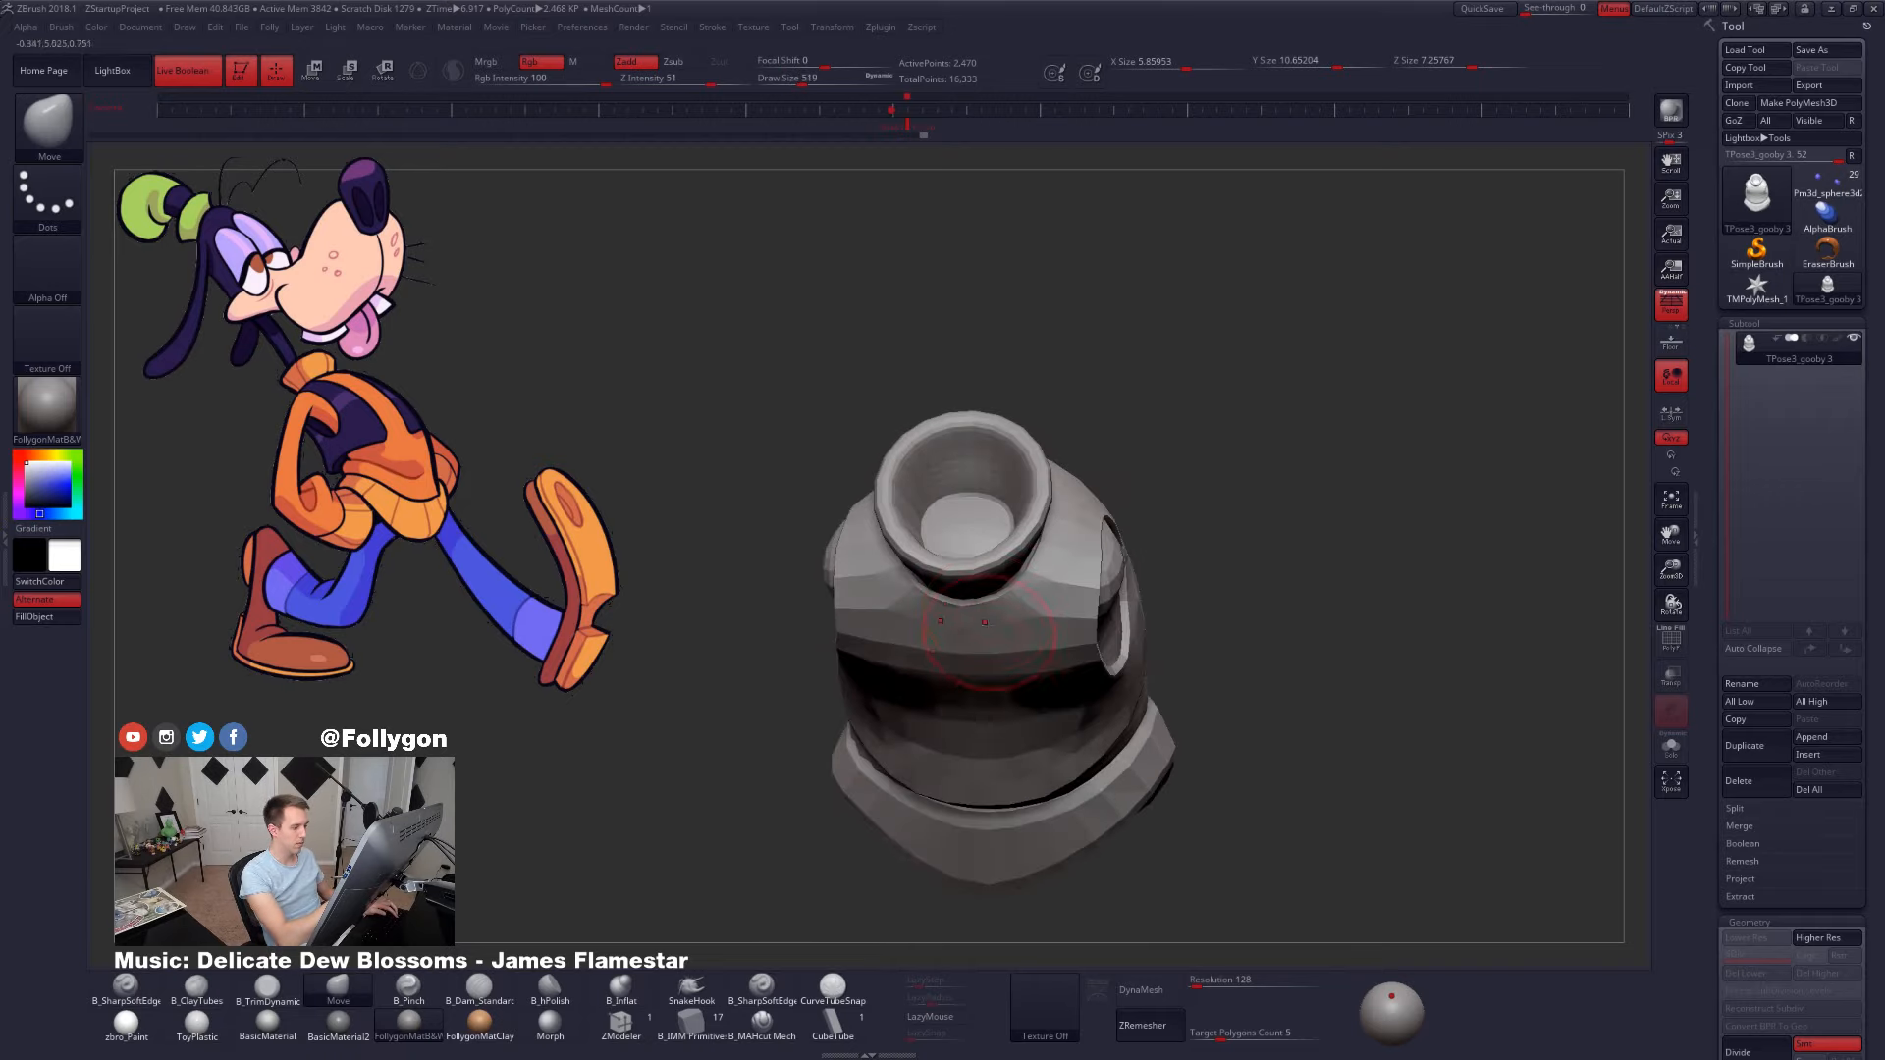
{"action": "mouse_move", "coordinate": [1006, 639]}
{"action": "right_mouse_down"}
{"action": "mouse_move", "coordinate": [986, 615]}
{"action": "mouse_move", "coordinate": [978, 647]}
{"action": "mouse_move", "coordinate": [997, 640]}
{"action": "right_mouse_up"}
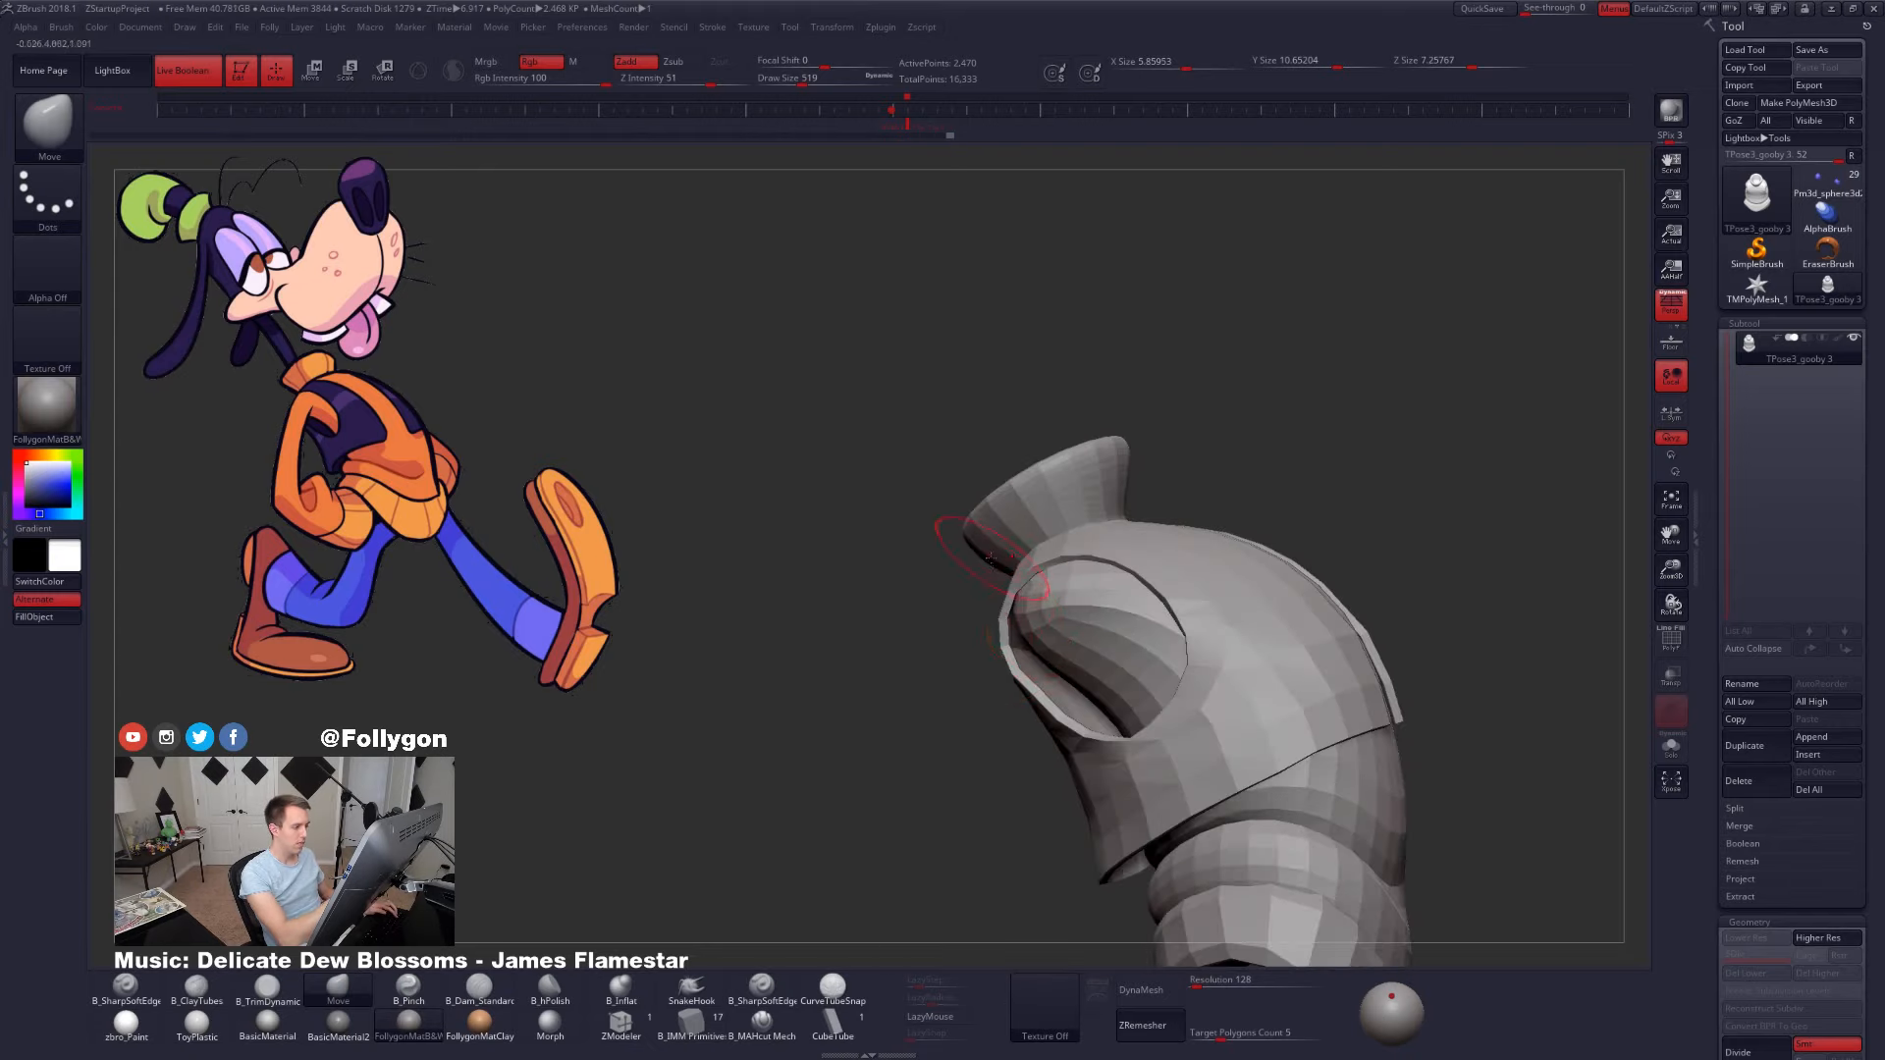
- Adjust the collar's lower rim and underside from the side with a smaller Move brush, then with draw size 414
{"action": "mouse_move", "coordinate": [990, 558]}
{"action": "right_mouse_down"}
{"action": "mouse_move", "coordinate": [971, 533]}
{"action": "mouse_move", "coordinate": [925, 552]}
{"action": "right_mouse_up"}
{"action": "key", "text": "space"}
{"action": "left_click_drag", "start_coordinate": [937, 543], "coordinate": [921, 543]}
{"action": "right_click_drag", "start_coordinate": [923, 555], "coordinate": [923, 535], "text": "ctrl"}
{"action": "key", "text": "space"}
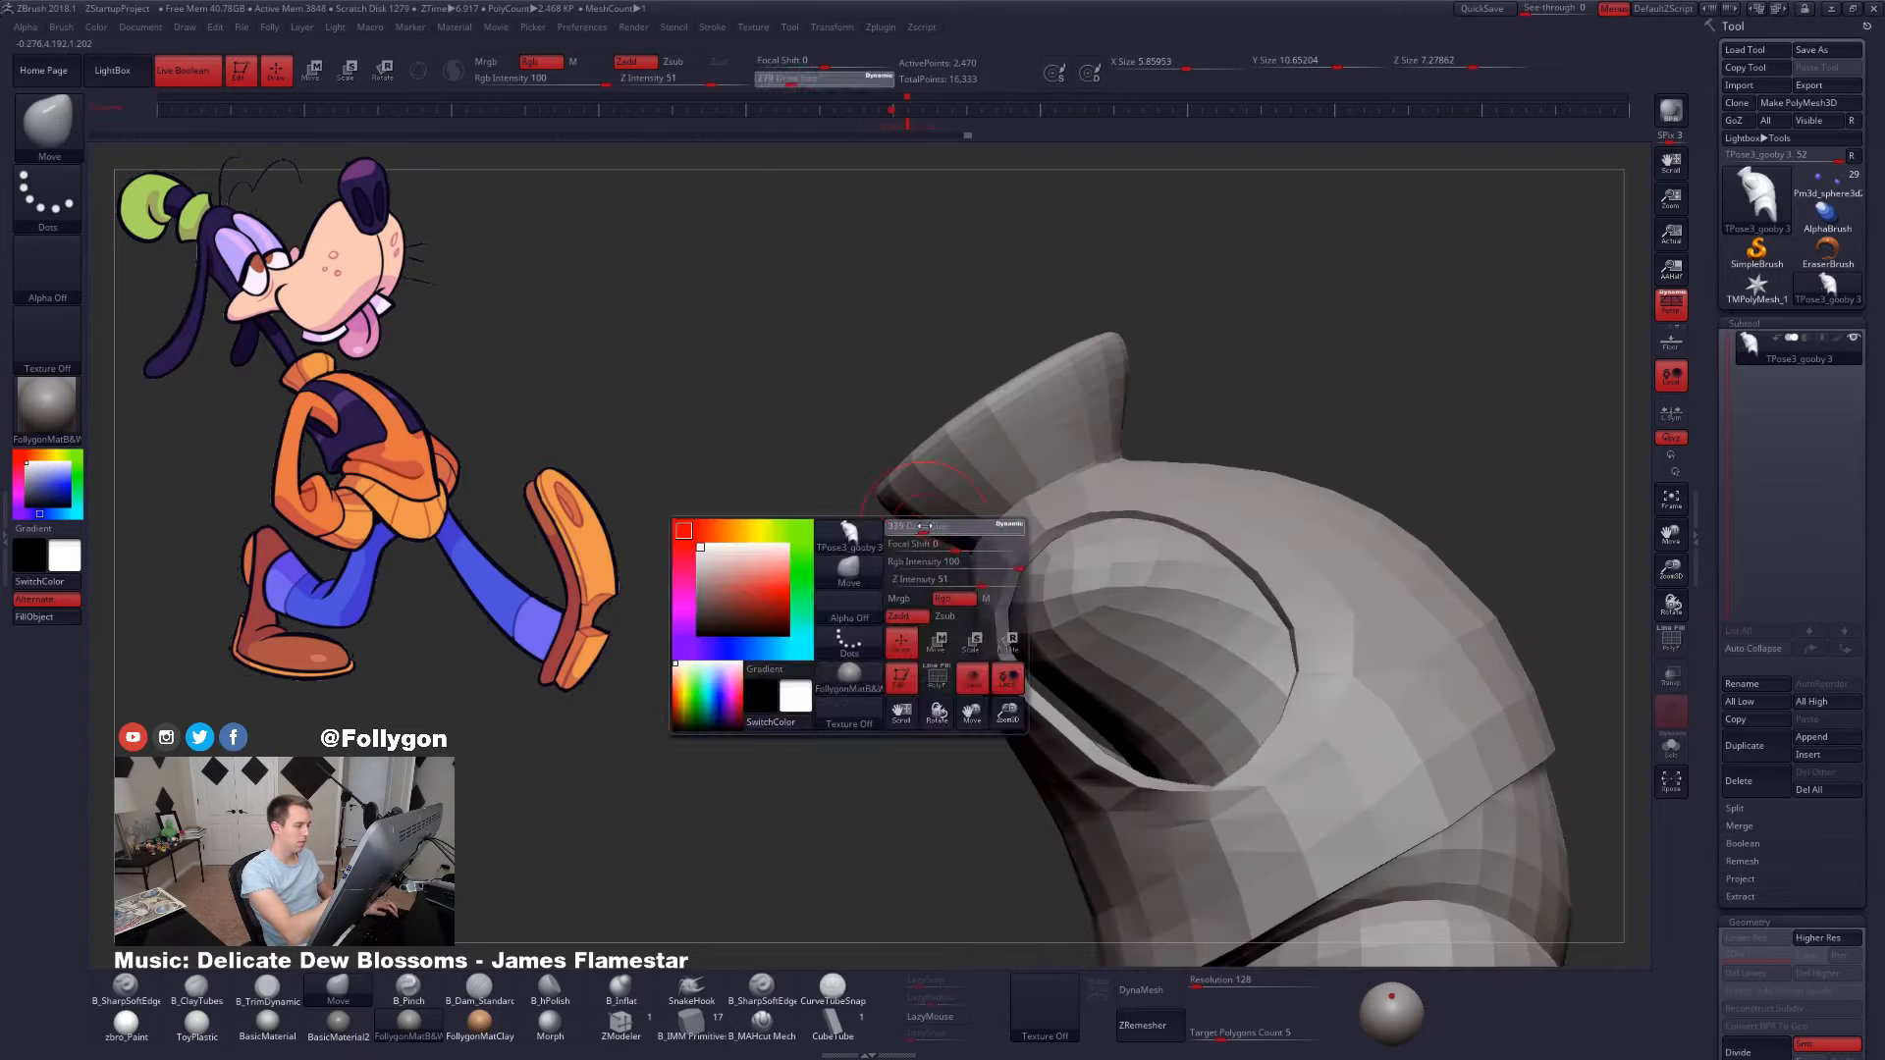
{"action": "left_click_drag", "start_coordinate": [923, 538], "coordinate": [932, 538]}
{"action": "right_click_drag", "start_coordinate": [915, 520], "coordinate": [1019, 603]}
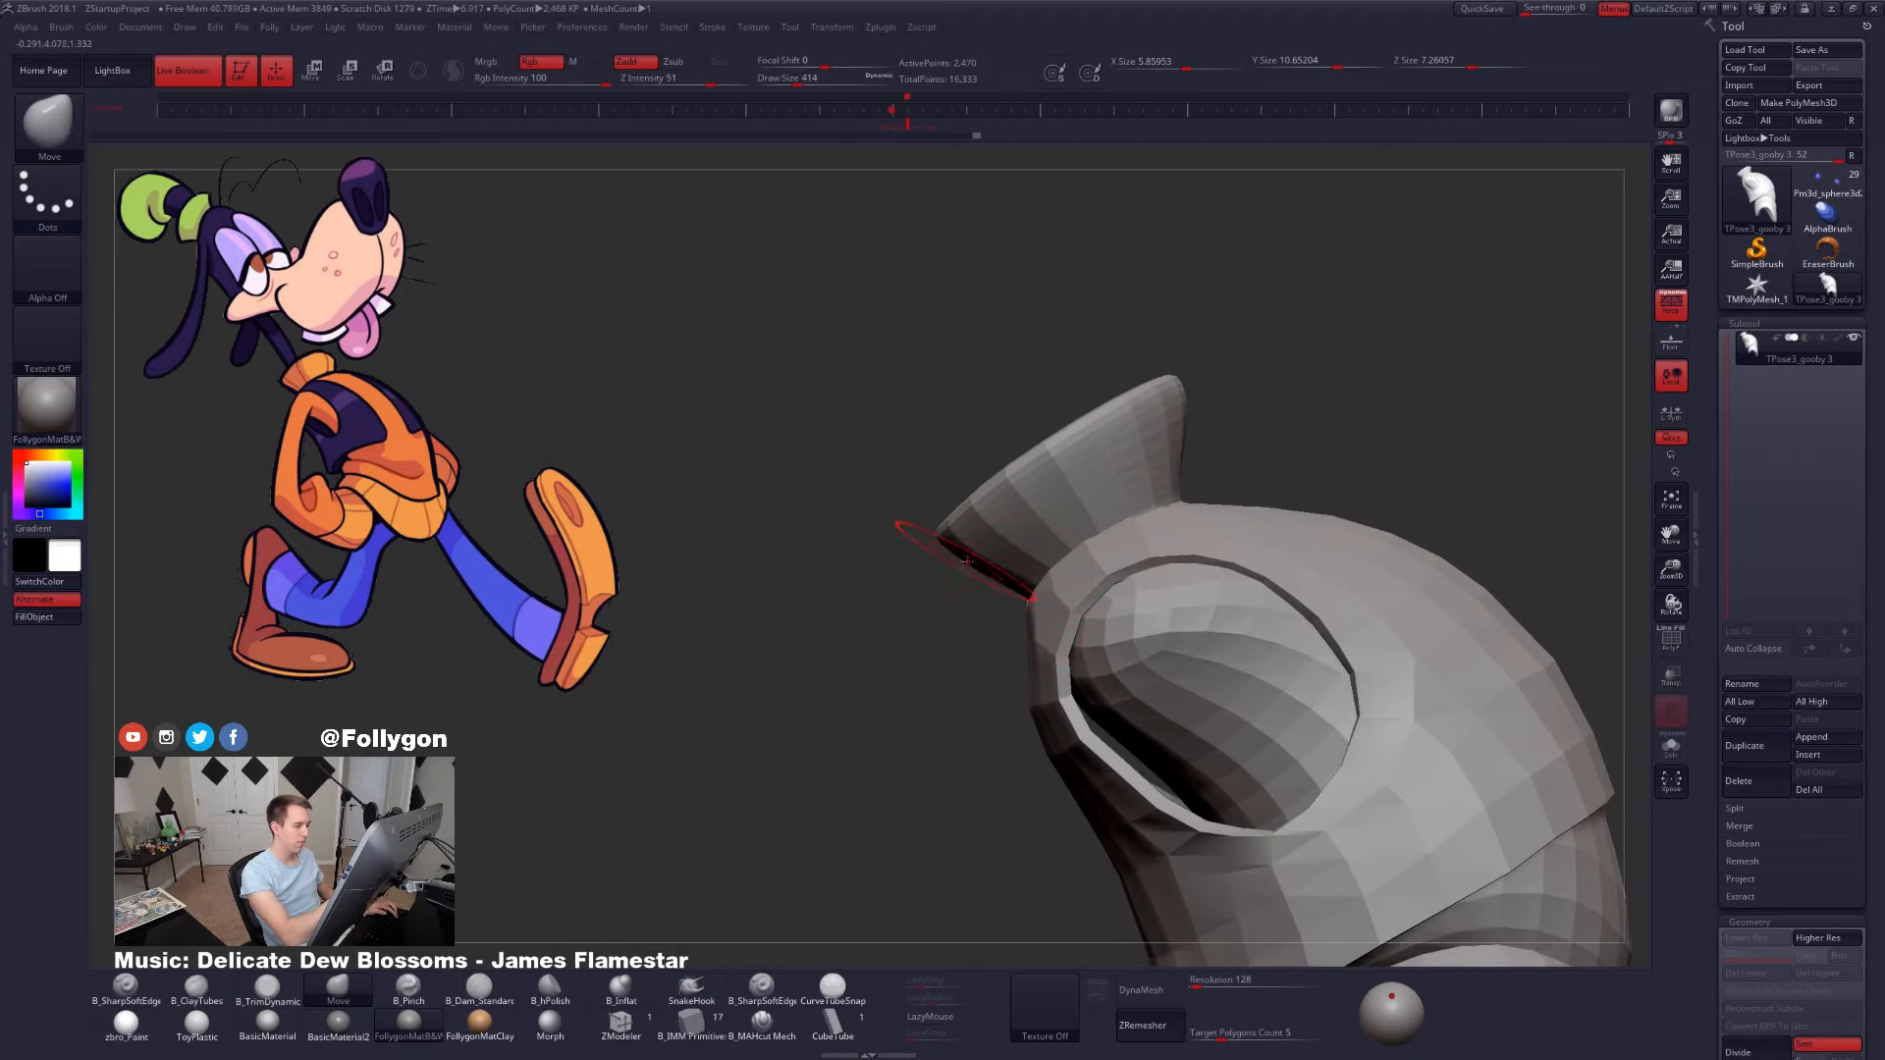
{"action": "right_click_drag", "start_coordinate": [967, 559], "coordinate": [1129, 647]}
{"action": "right_click_drag", "start_coordinate": [1129, 648], "coordinate": [1220, 655]}
- Show the full model again, restore the stored camera view and turn on Solo
{"action": "left_click", "coordinate": [1300, 631], "text": "ctrl+shift"}
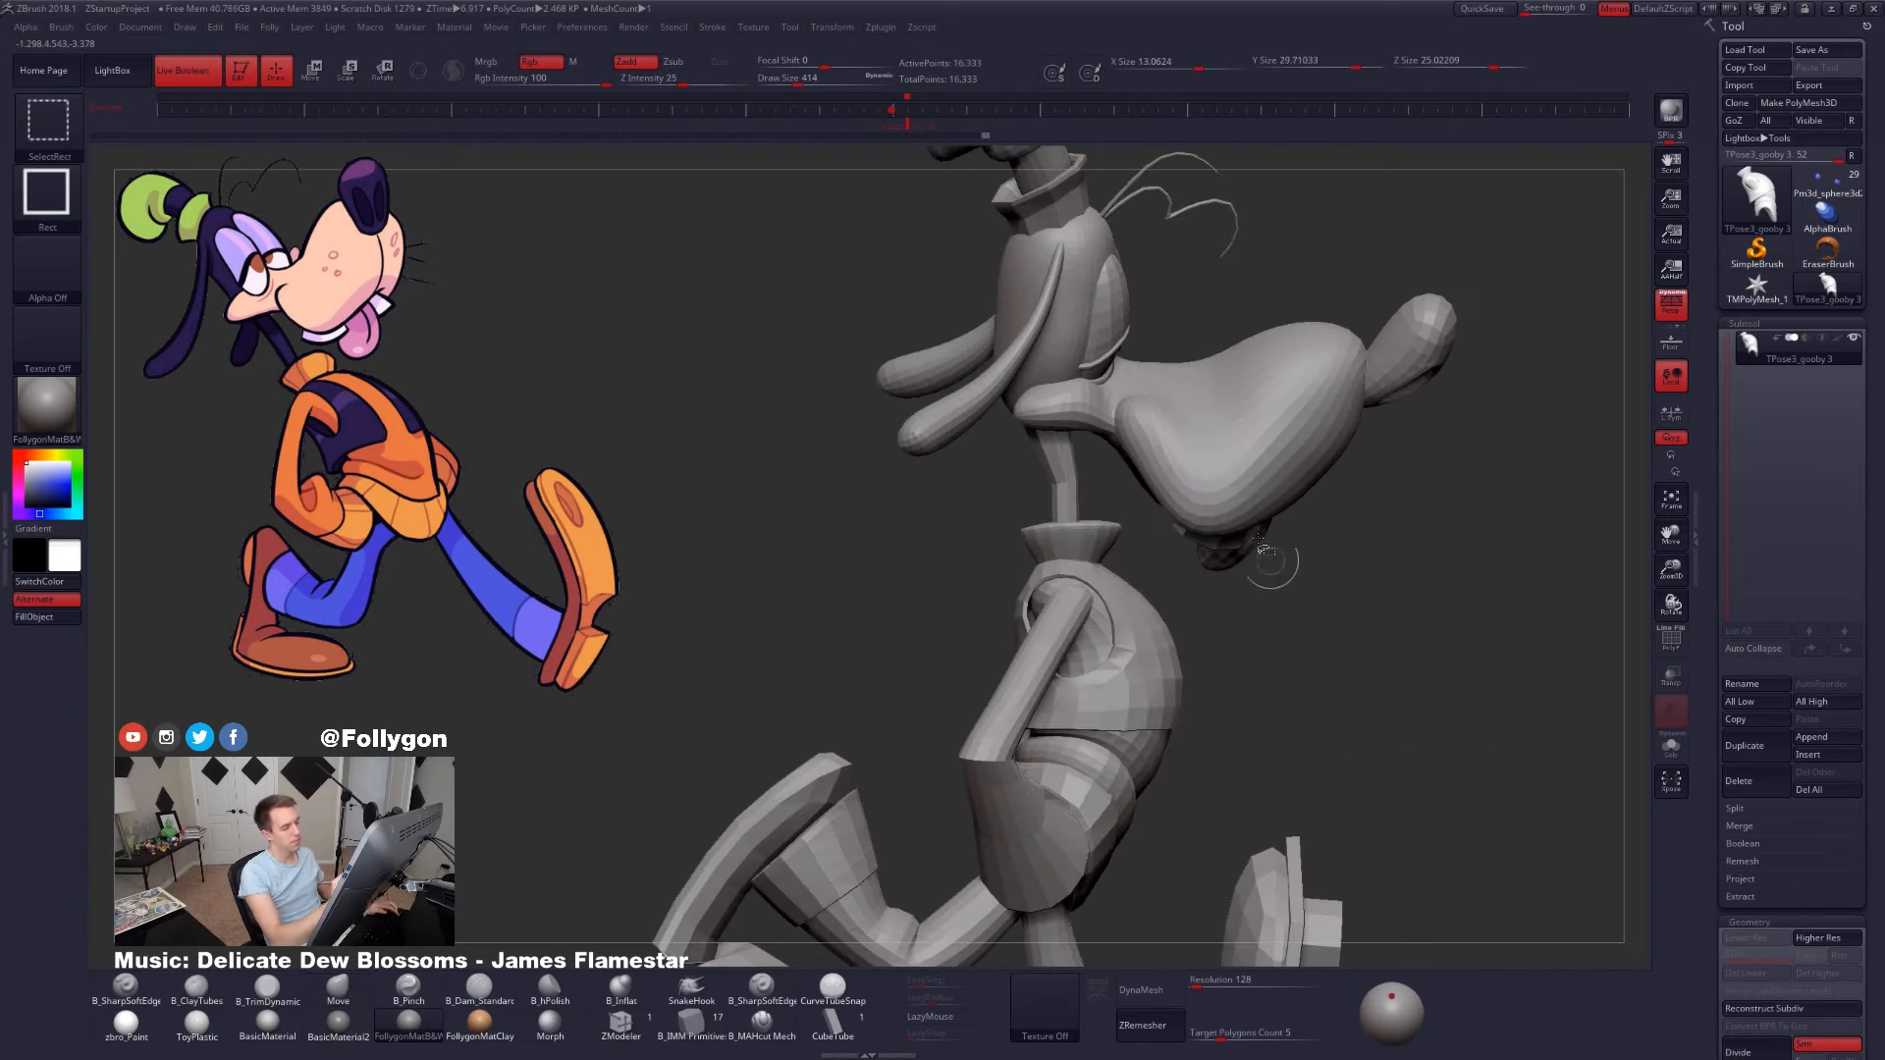
{"action": "left_click", "coordinate": [900, 115]}
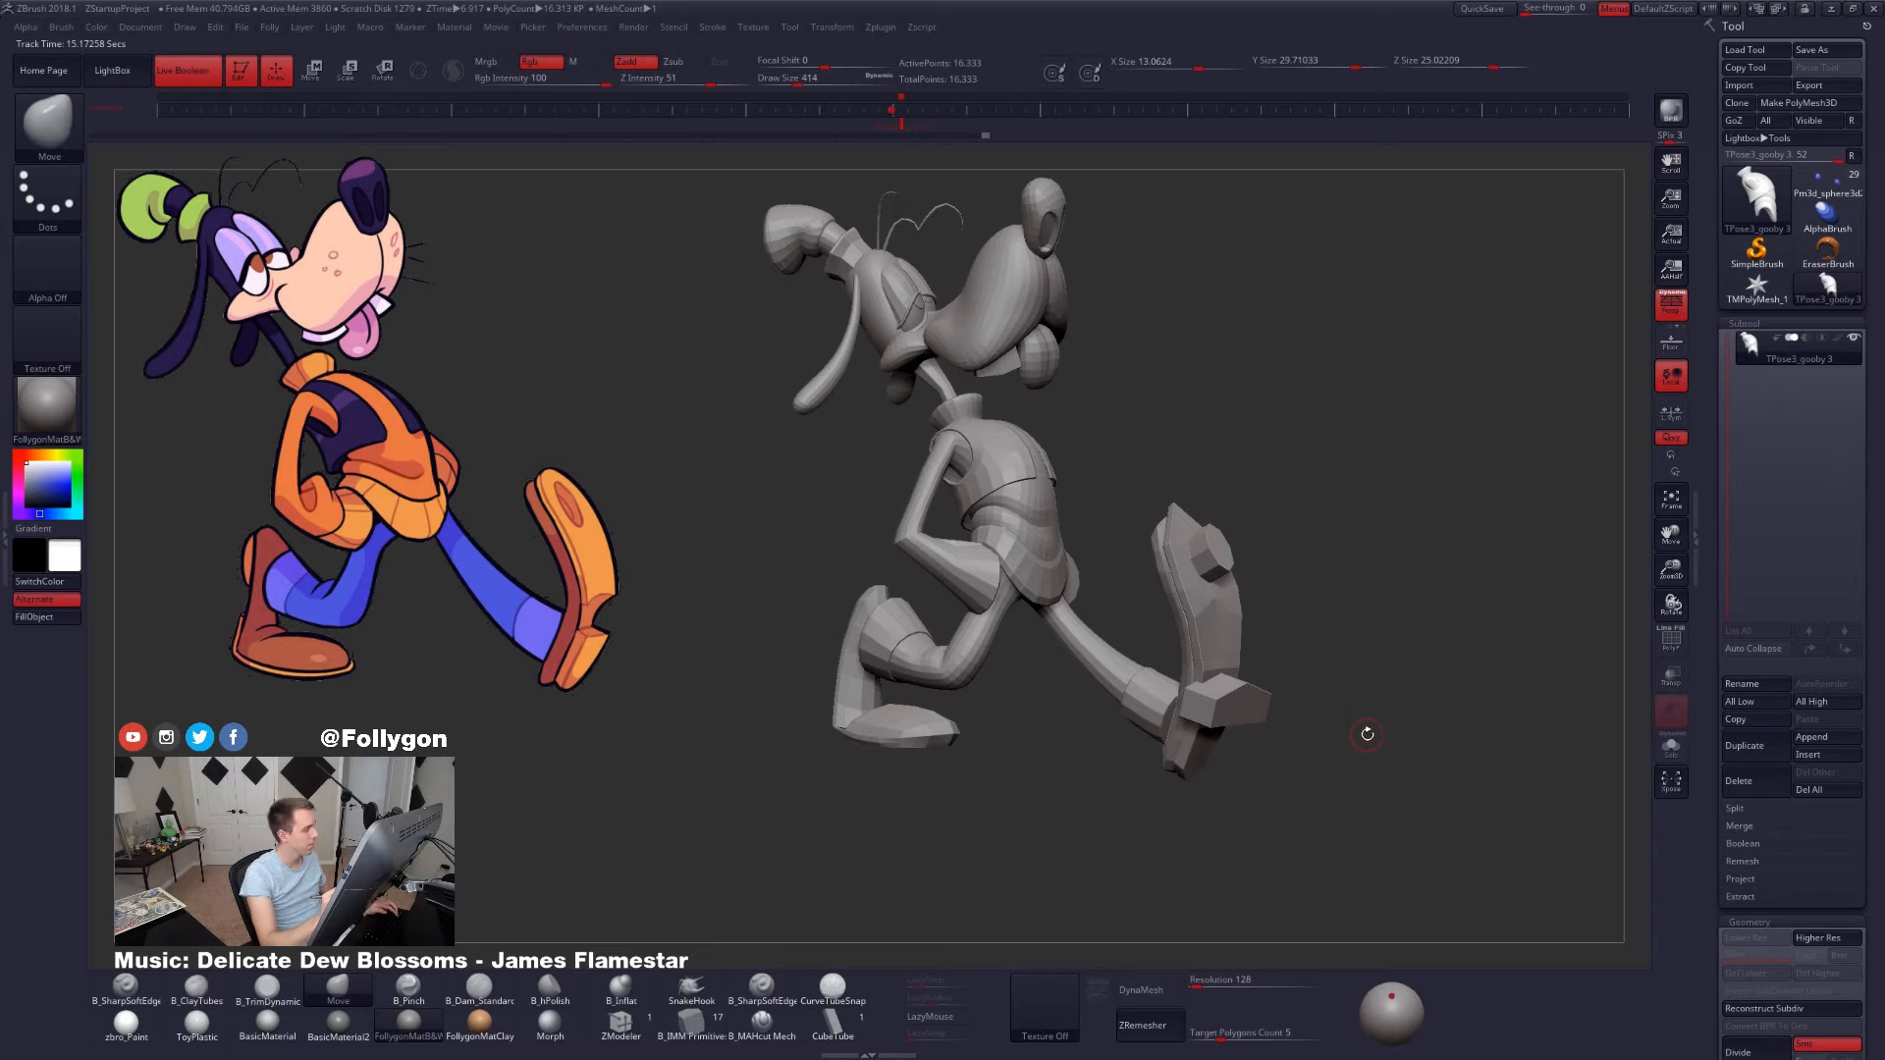
{"action": "left_click_drag", "start_coordinate": [1363, 734], "coordinate": [1353, 860], "text": "alt"}
{"action": "left_click", "coordinate": [1671, 746]}
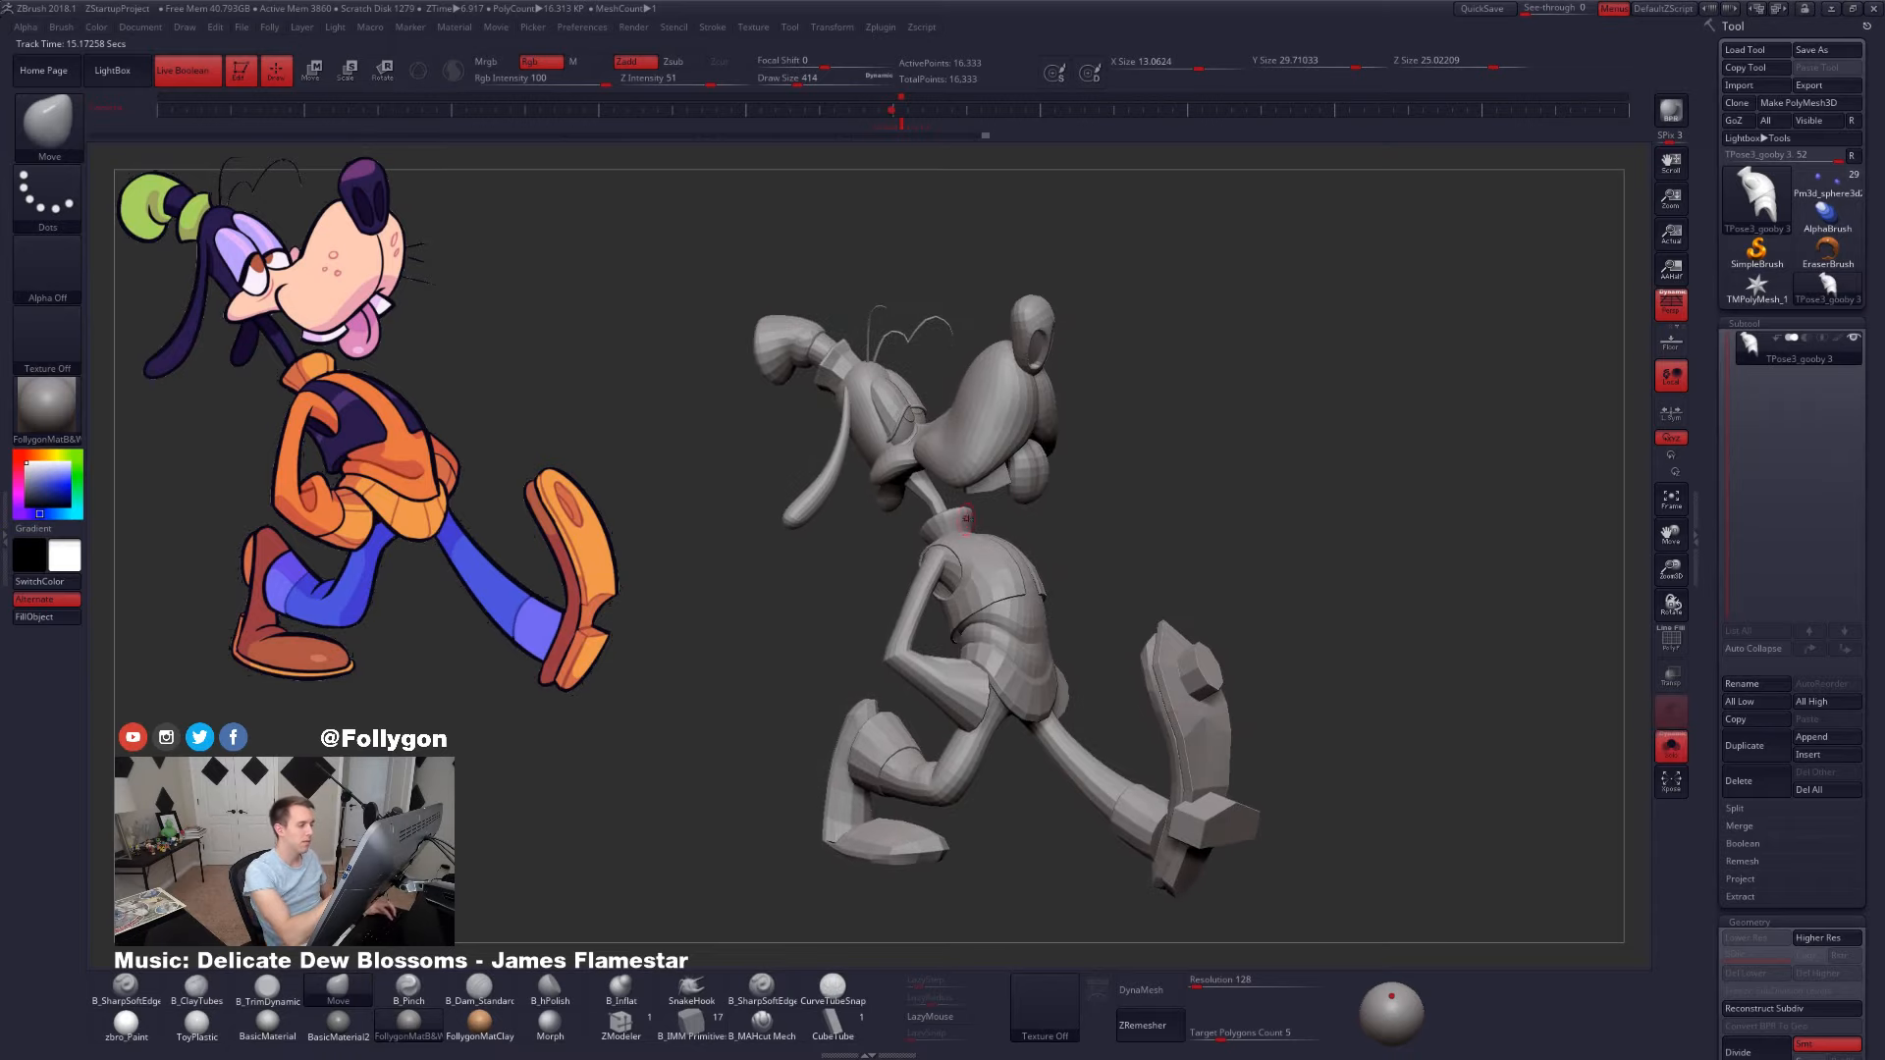
{"action": "left_click_drag", "start_coordinate": [1355, 746], "coordinate": [1360, 884], "text": "alt"}
- Isolate the torso and collar with the wireframe shown, and mask the collar with a lasso selection
{"action": "left_click", "coordinate": [970, 569], "text": "ctrl+shift"}
{"action": "key", "text": "shift+f"}
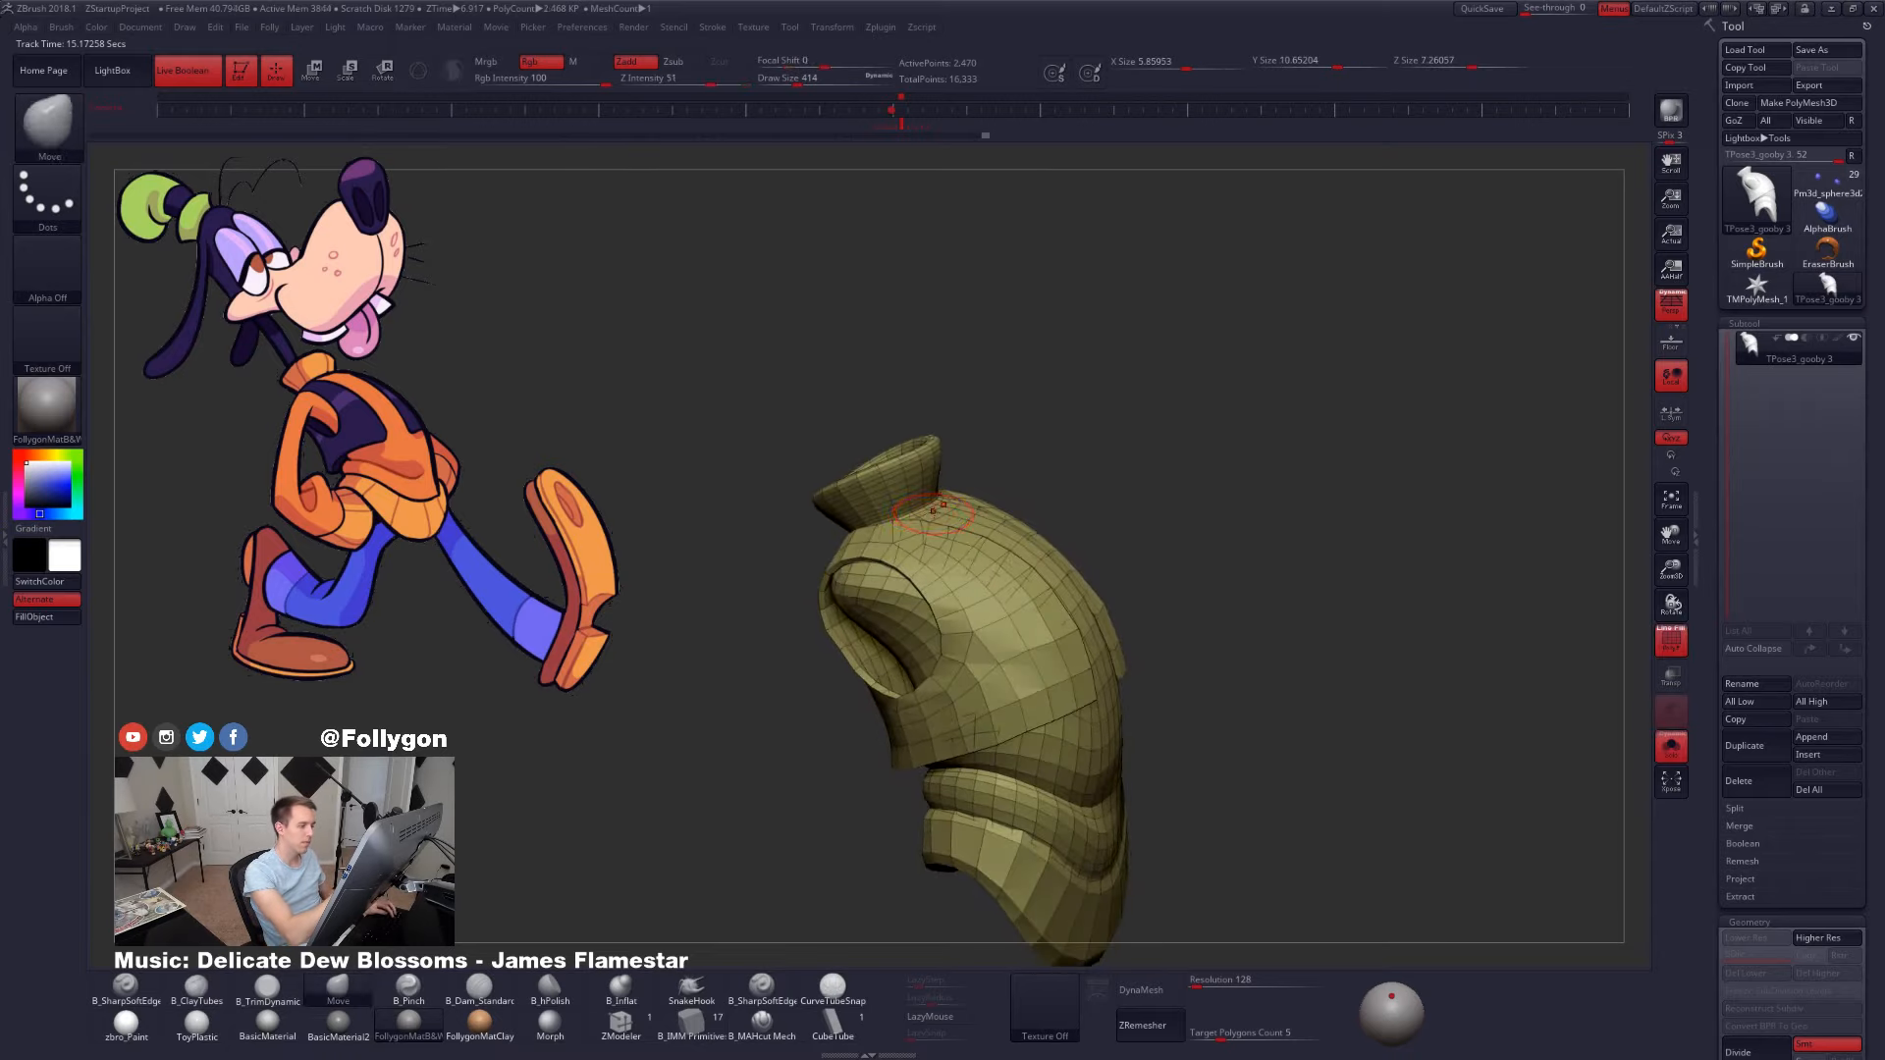
{"action": "mouse_move", "coordinate": [1276, 550]}
{"action": "left_mouse_down"}
{"action": "mouse_move", "coordinate": [1315, 579]}
{"action": "mouse_move", "coordinate": [1320, 706]}
{"action": "left_mouse_up"}
{"action": "left_click", "coordinate": [991, 481], "text": "ctrl"}
{"action": "left_click", "coordinate": [947, 481], "text": "ctrl"}
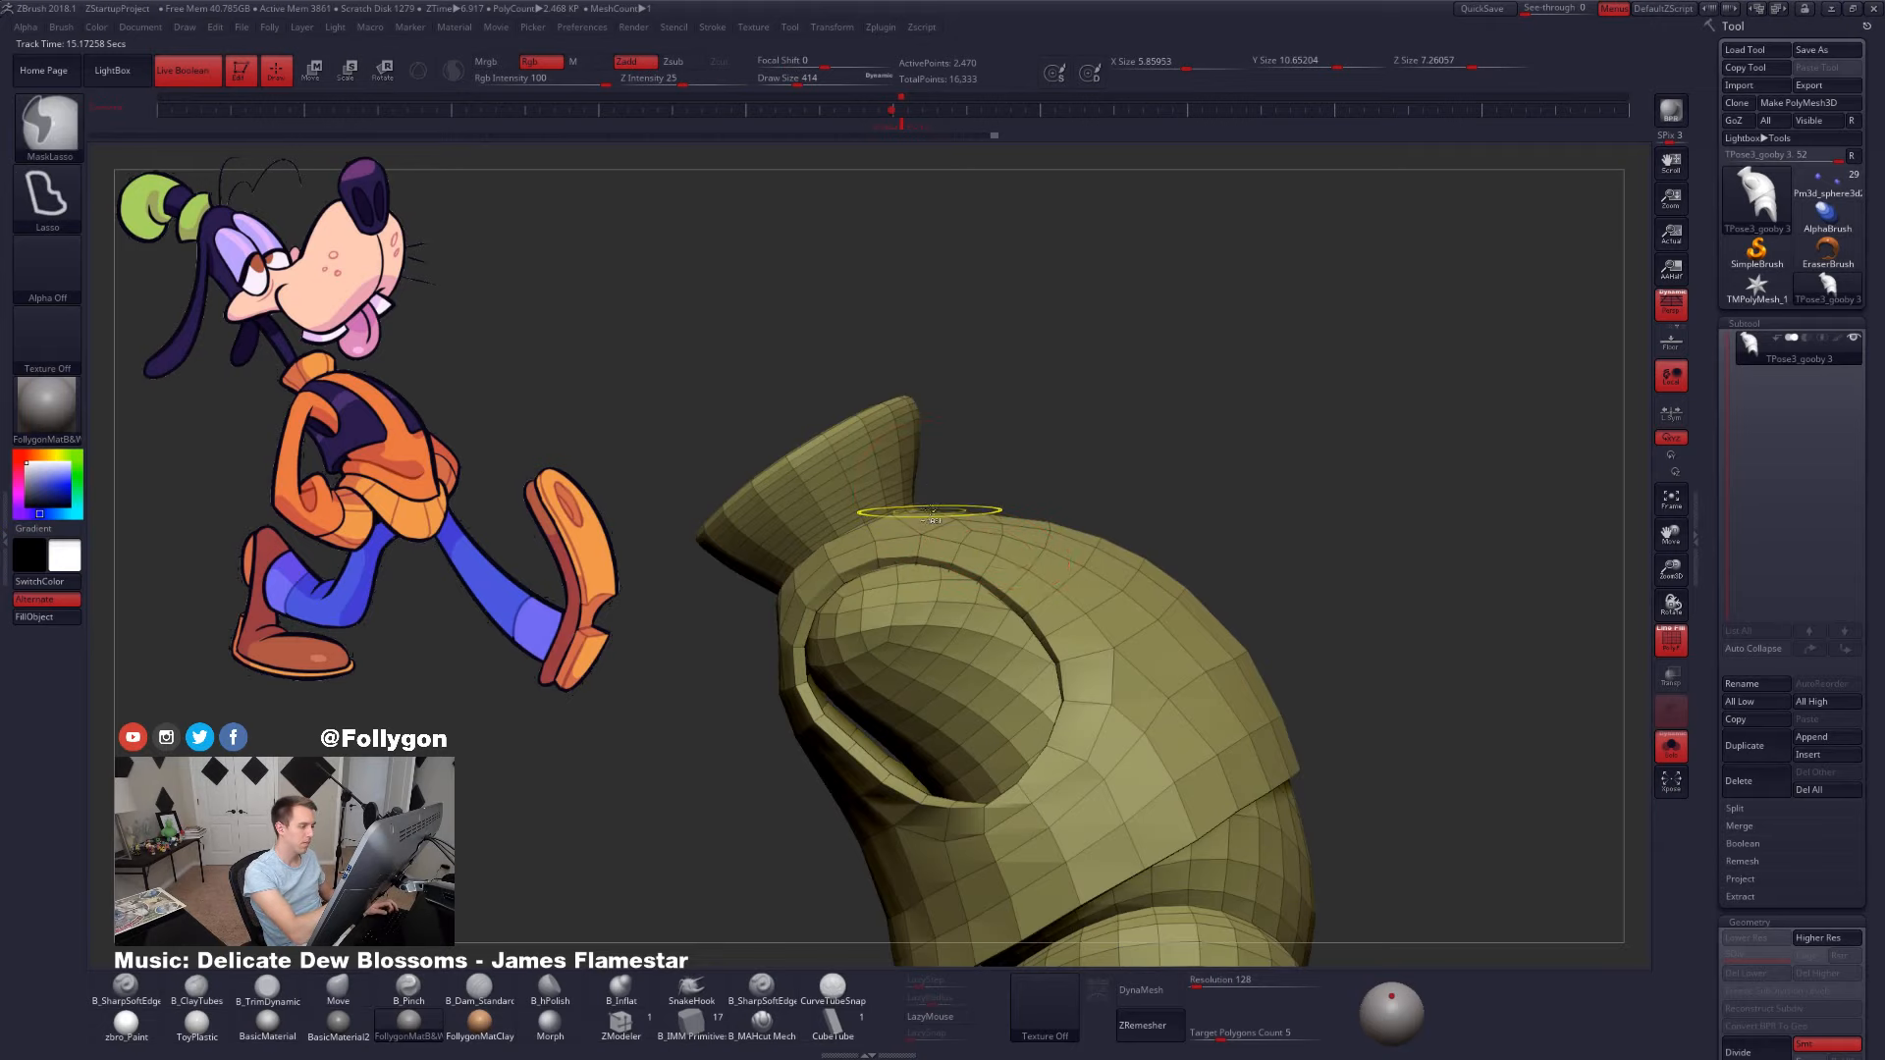
{"action": "mouse_move", "coordinate": [821, 545]}
{"action": "left_mouse_down", "text": "ctrl"}
{"action": "mouse_move", "coordinate": [1017, 298]}
{"action": "mouse_move", "coordinate": [1031, 378]}
{"action": "left_mouse_up", "text": "ctrl"}
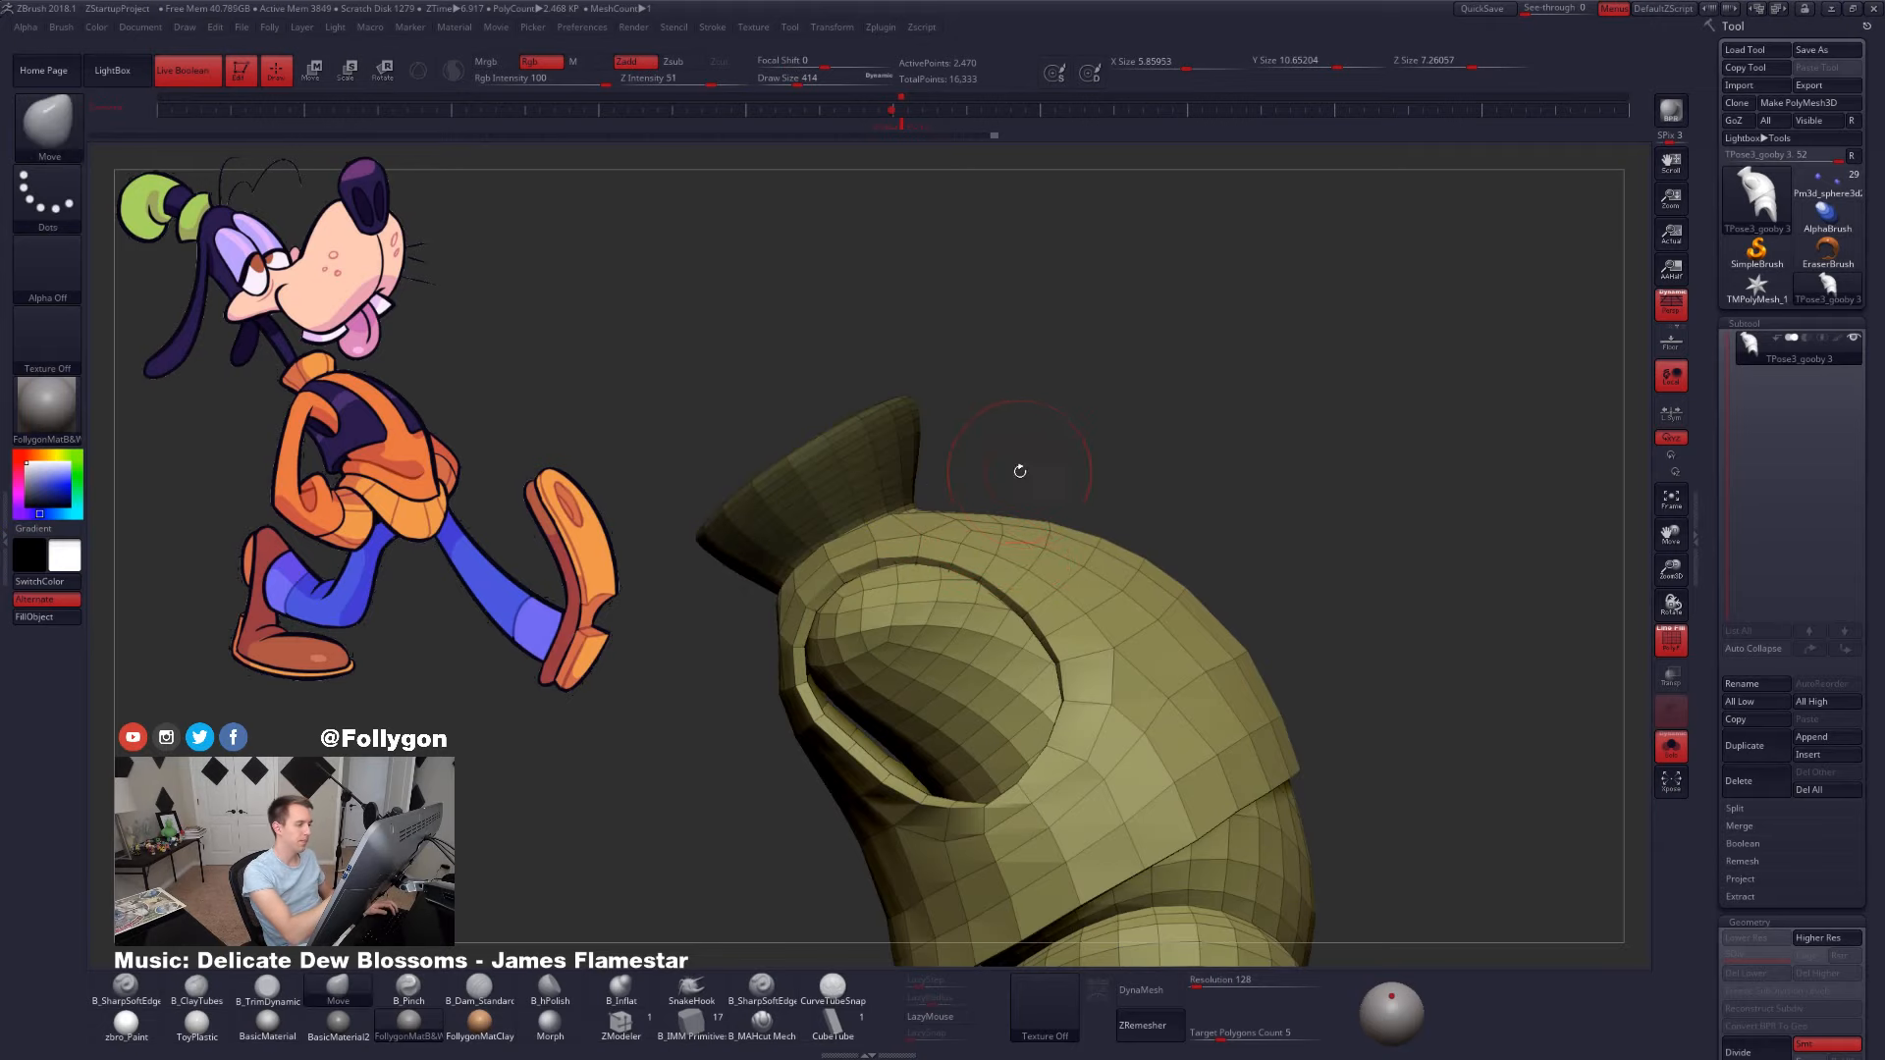
{"action": "left_click", "coordinate": [1040, 465], "text": "ctrl"}
{"action": "left_click", "coordinate": [1081, 496], "text": "ctrl"}
- Reshape the upper torso around the masked collar's base with the Move brush at draw size 1138
{"action": "mouse_move", "coordinate": [1085, 494]}
{"action": "left_mouse_down"}
{"action": "mouse_move", "coordinate": [967, 505]}
{"action": "mouse_move", "coordinate": [1099, 500]}
{"action": "left_mouse_up"}
{"action": "key", "text": "space"}
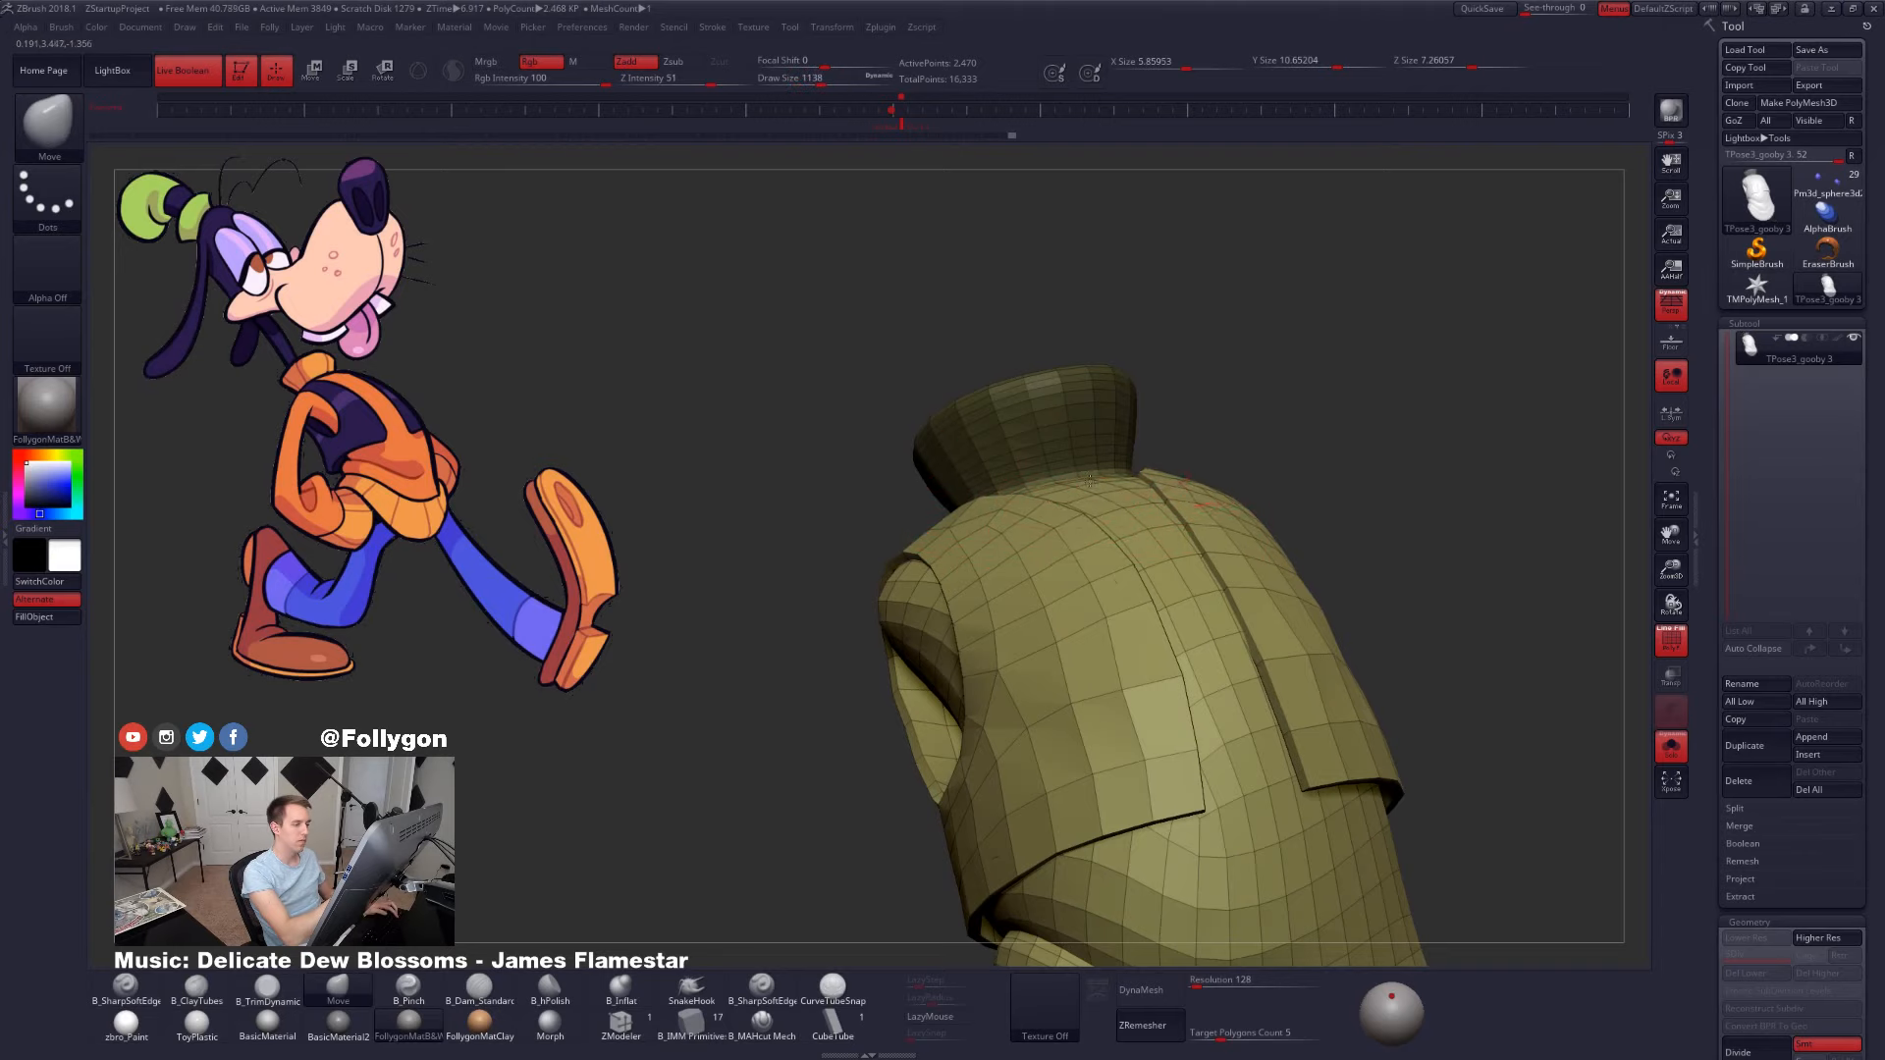
{"action": "right_click_drag", "start_coordinate": [1096, 491], "coordinate": [1029, 488]}
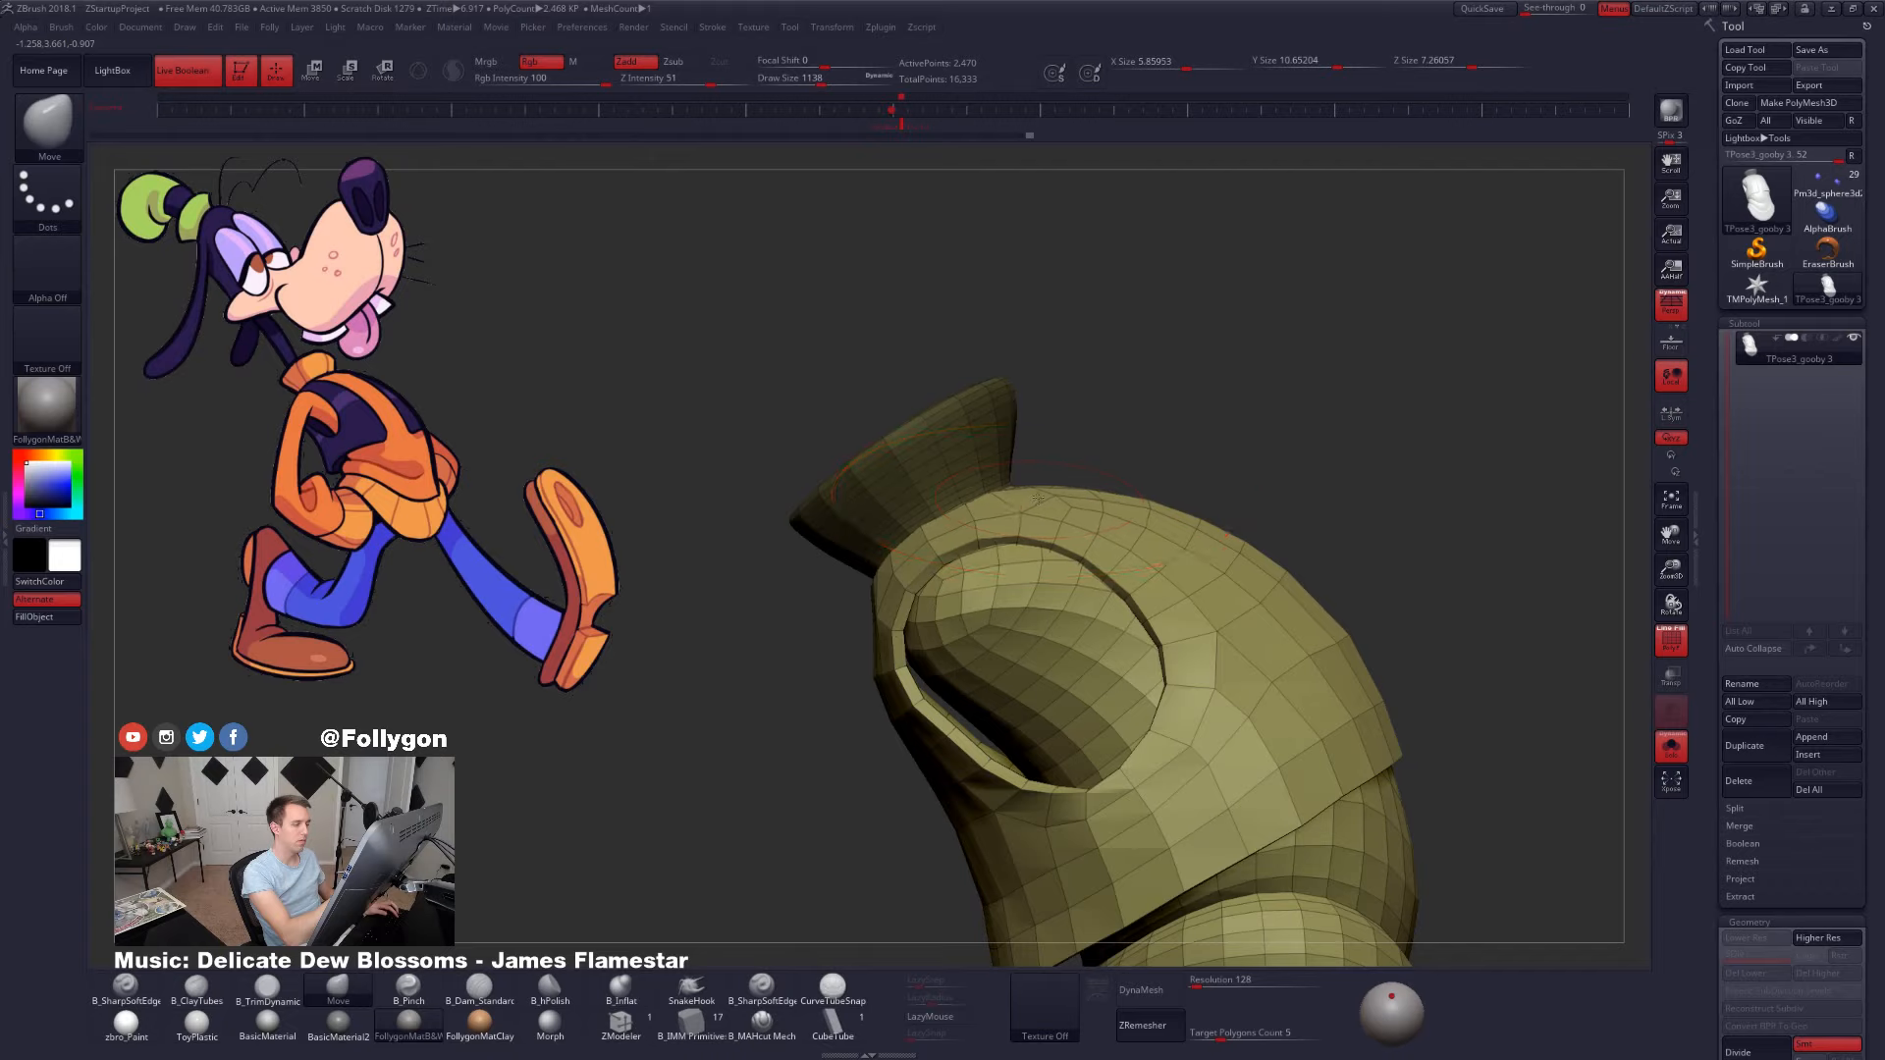
{"action": "right_click_drag", "start_coordinate": [1038, 498], "coordinate": [1279, 602]}
- Turn off the wireframe, show the full model again and restore the stored camera view
{"action": "key", "text": "shift+f"}
{"action": "left_click", "coordinate": [1391, 775], "text": "ctrl+shift"}
{"action": "right_click_drag", "start_coordinate": [1391, 775], "coordinate": [1380, 734]}
{"action": "left_click", "coordinate": [896, 129]}
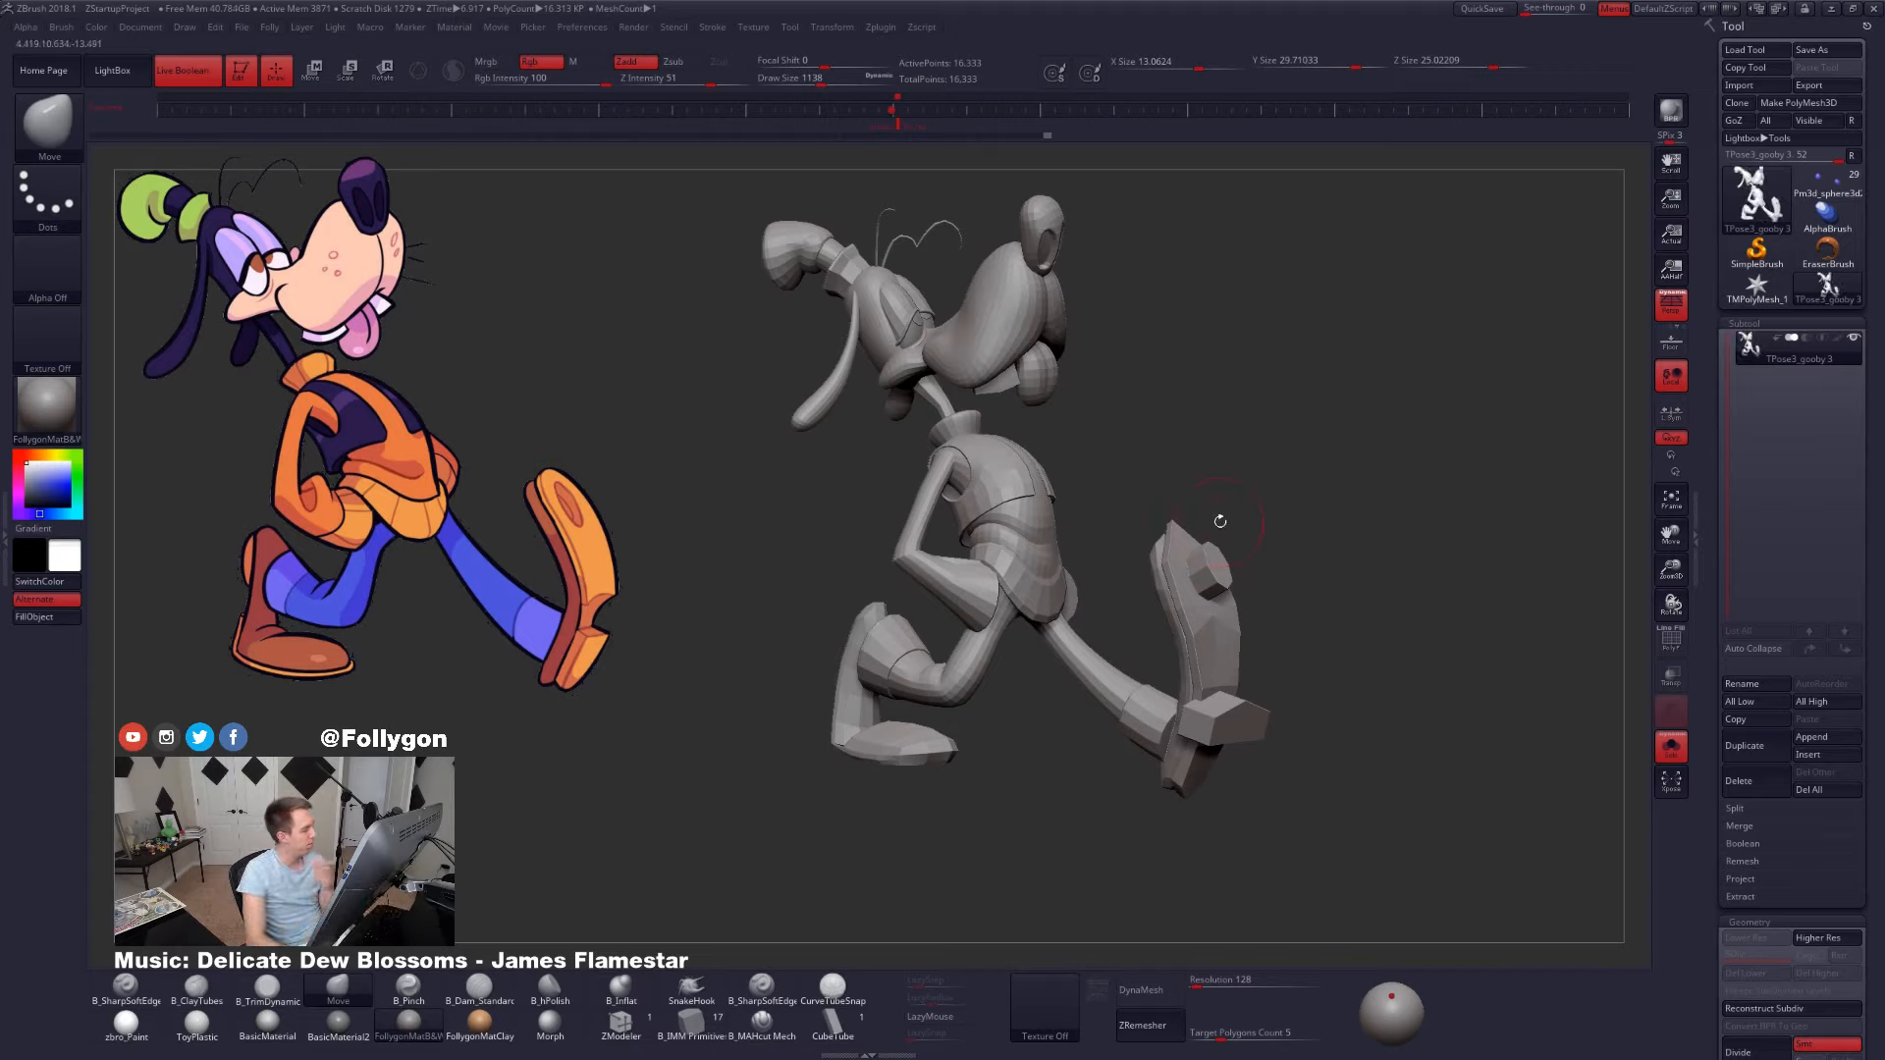
- Quick-save the project and transfer the adjusted pose back to the coloured subtools with TPose|SubT
{"action": "left_click", "coordinate": [1483, 8]}
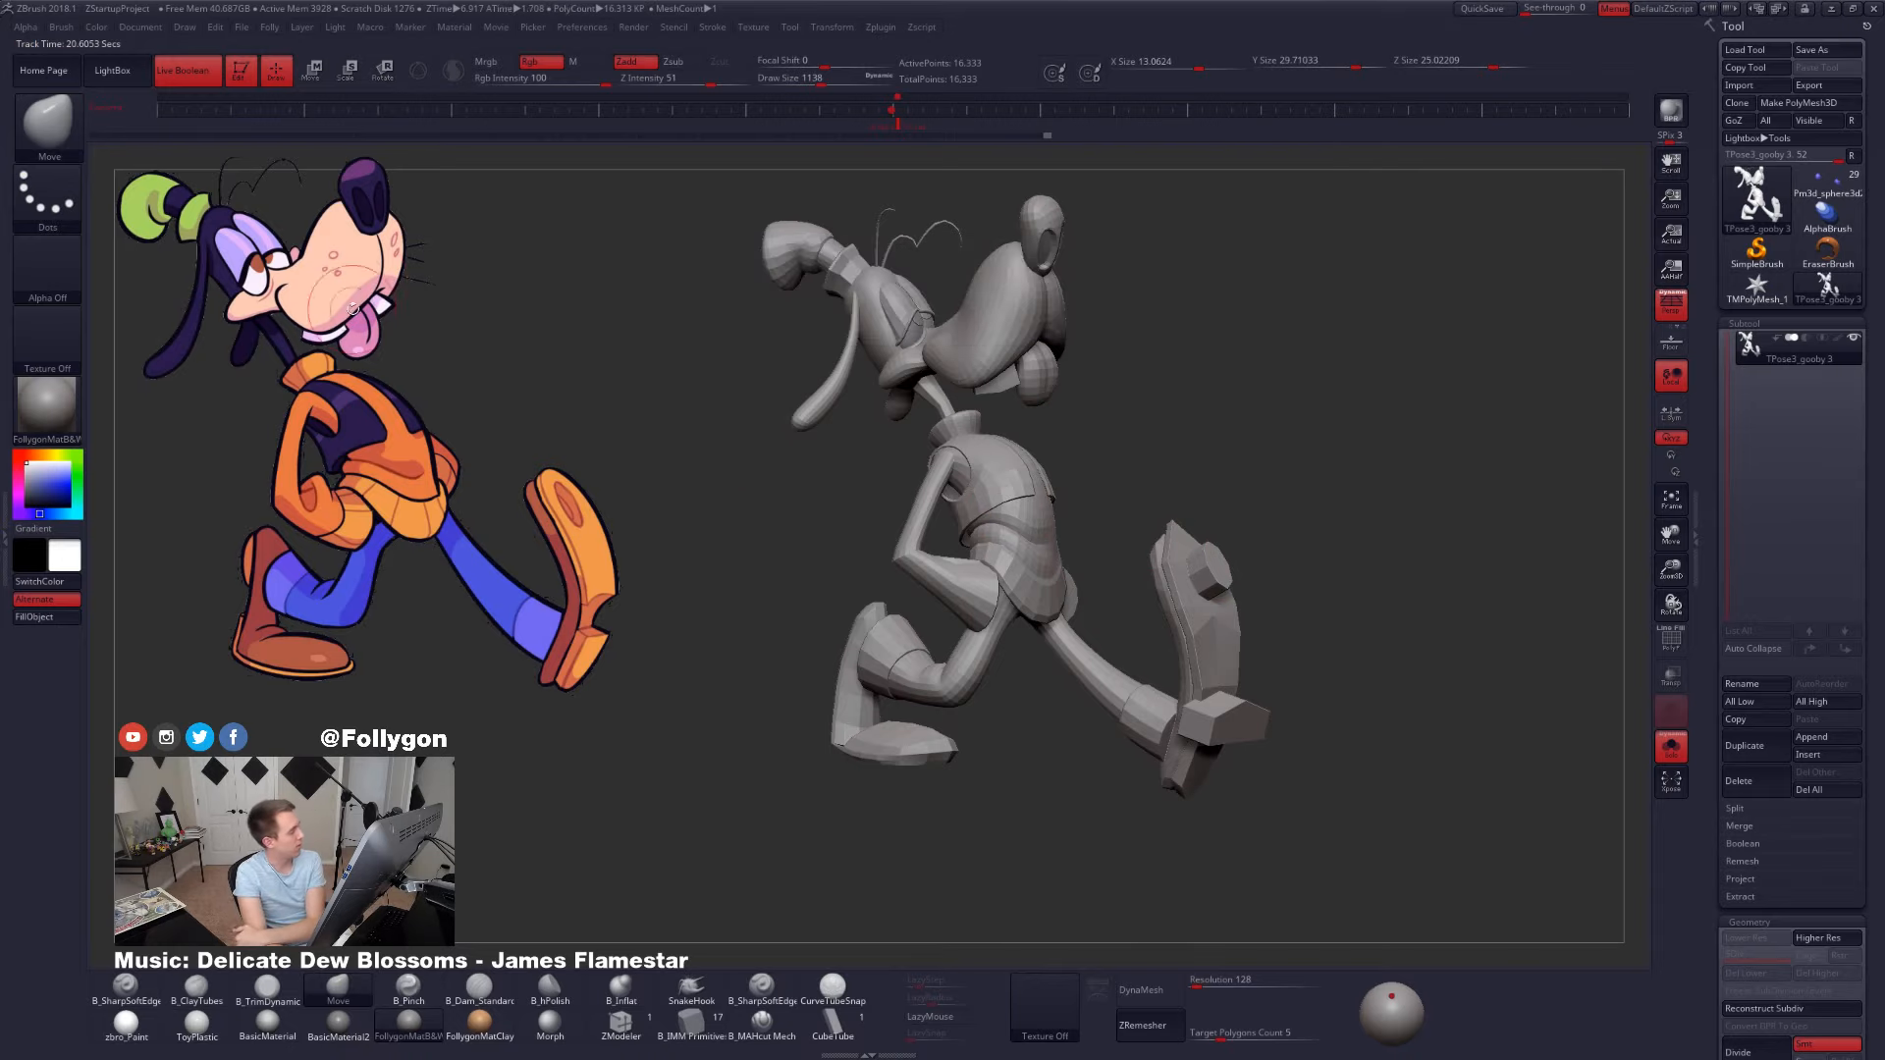
{"action": "left_click", "coordinate": [5, 297]}
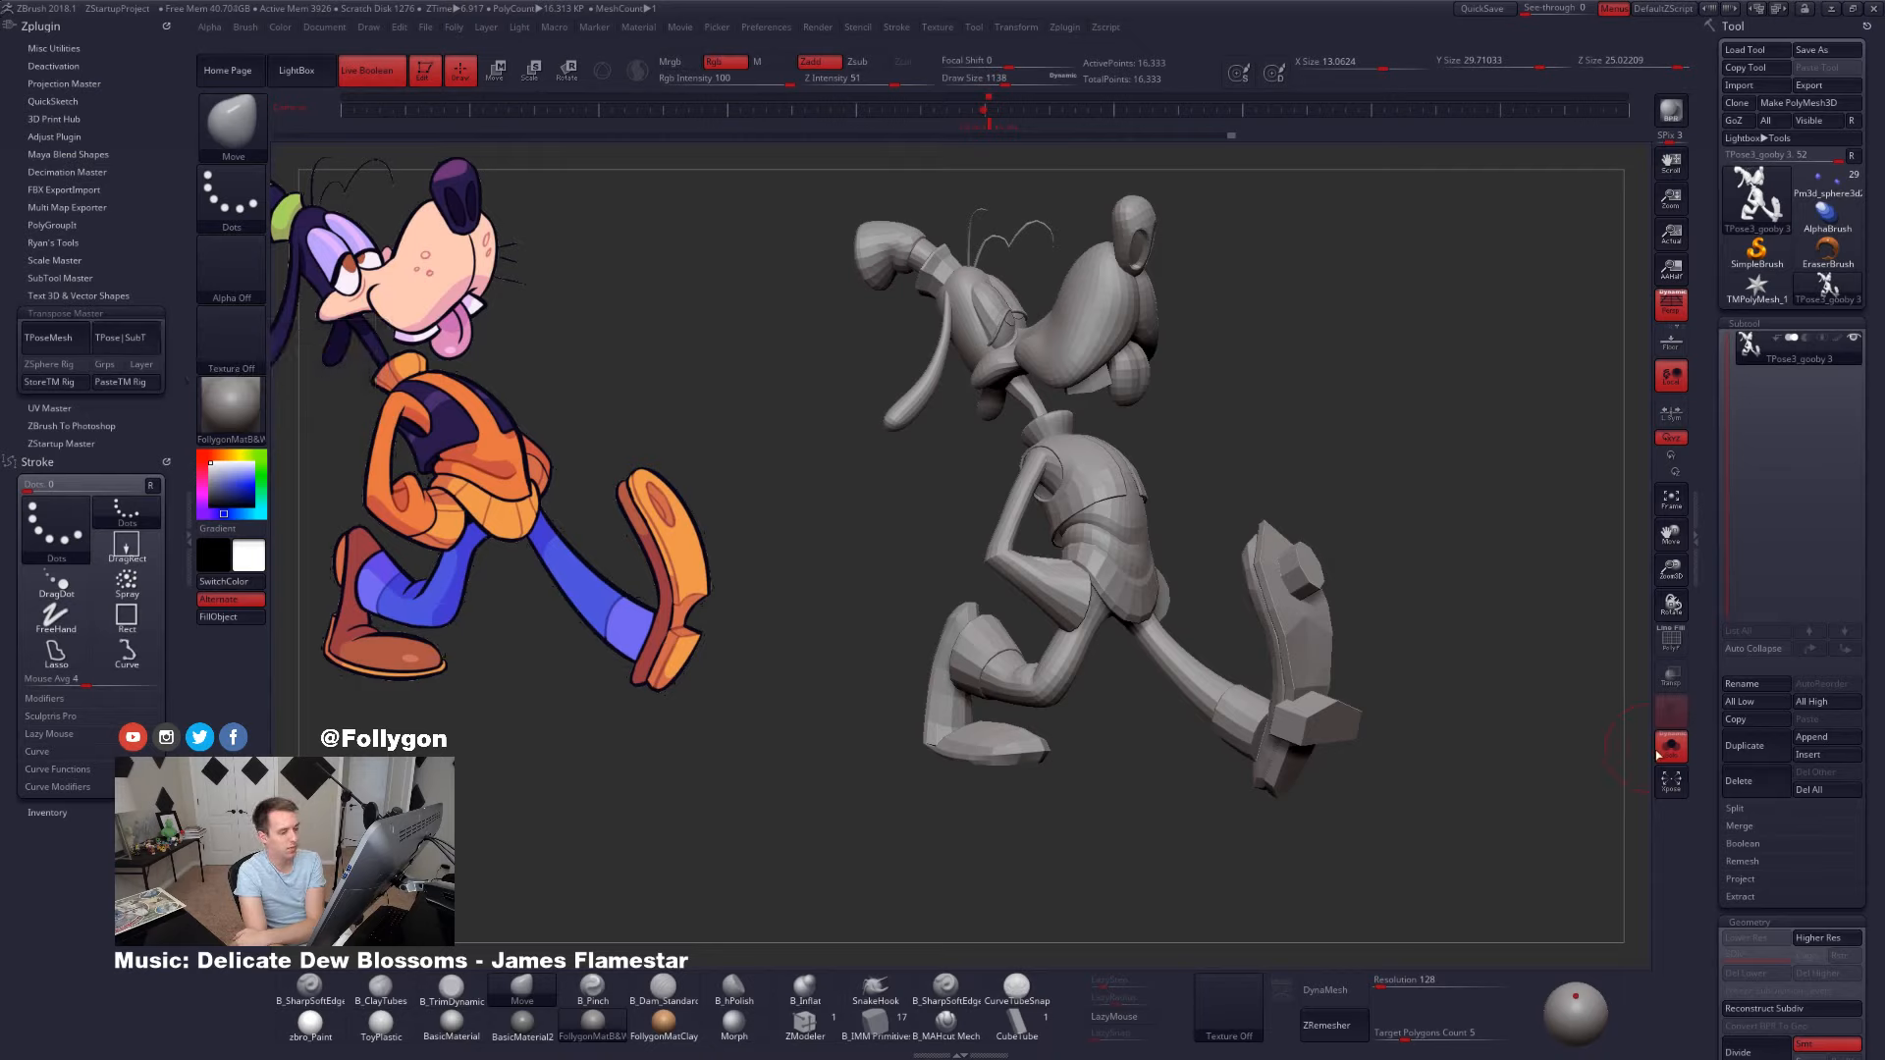
{"action": "left_click", "coordinate": [127, 338]}
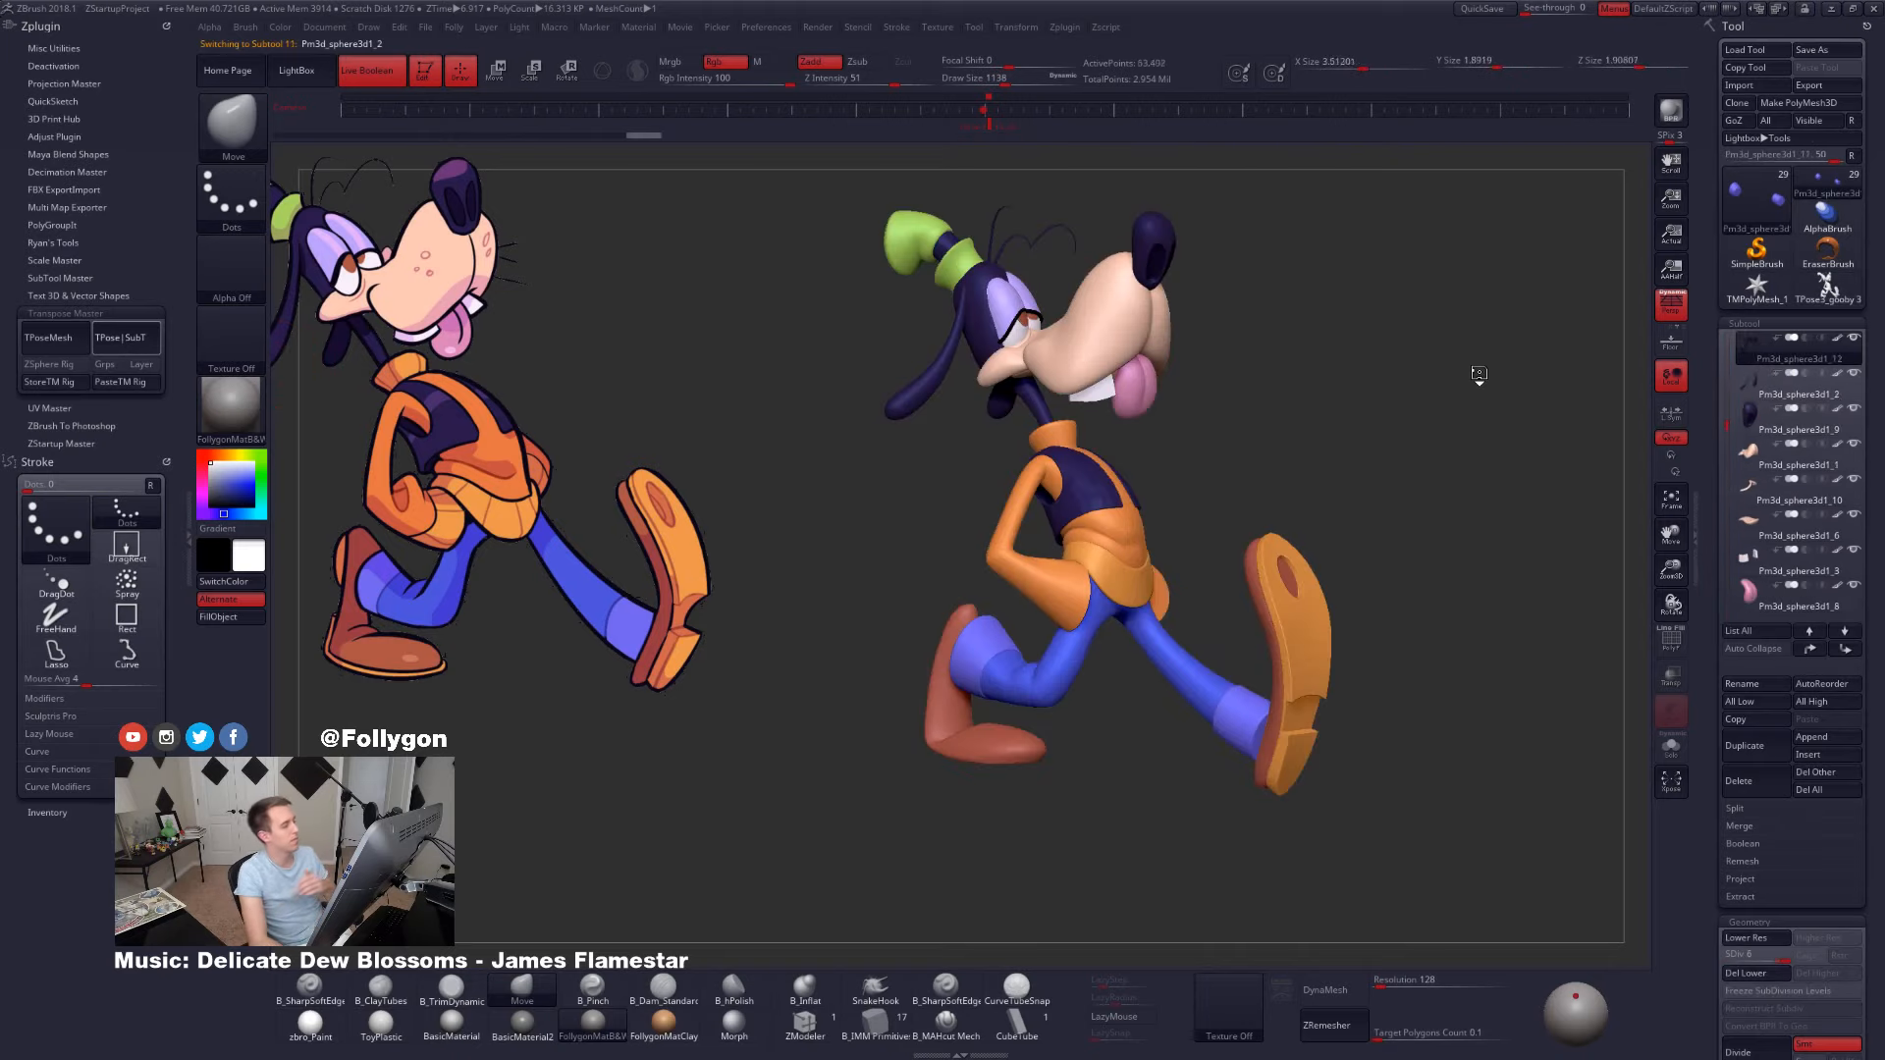
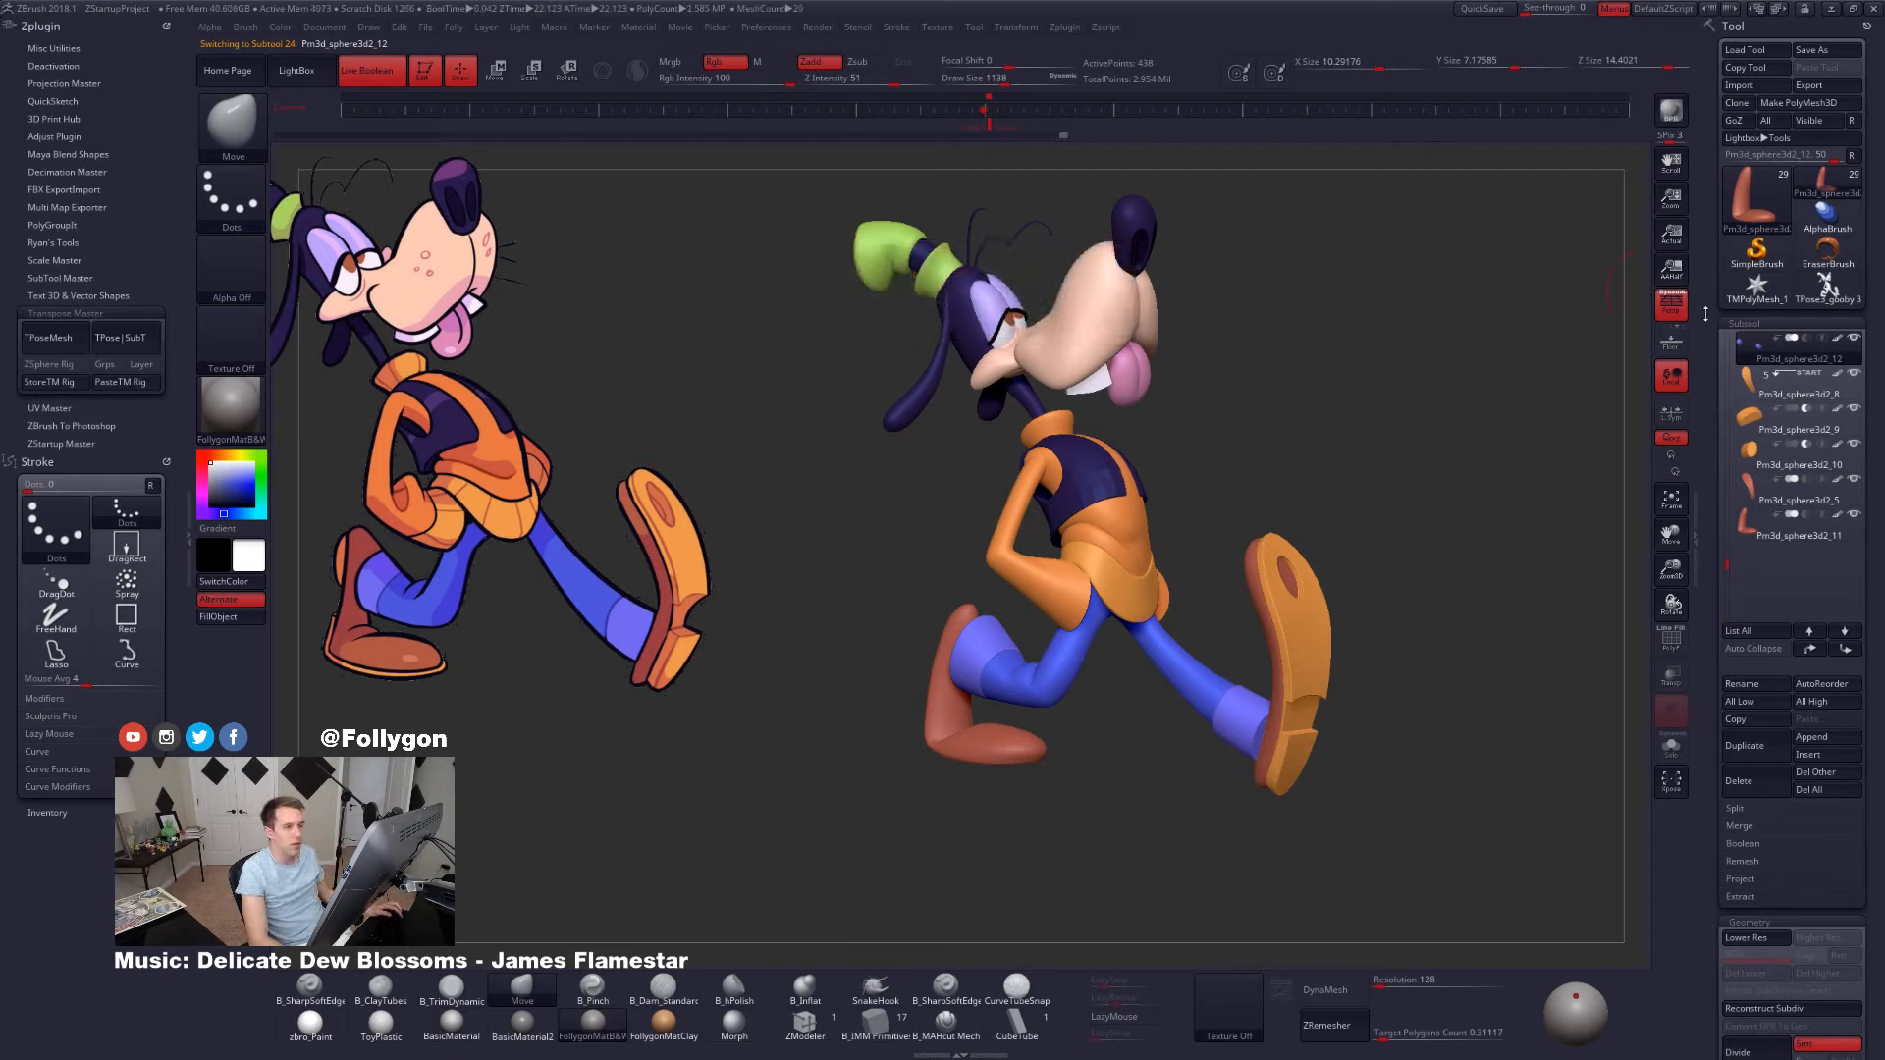
- Compare the merged grey Transpose Master mesh with the coloured character, finishing on the coloured tool
{"action": "left_click", "coordinate": [1826, 285]}
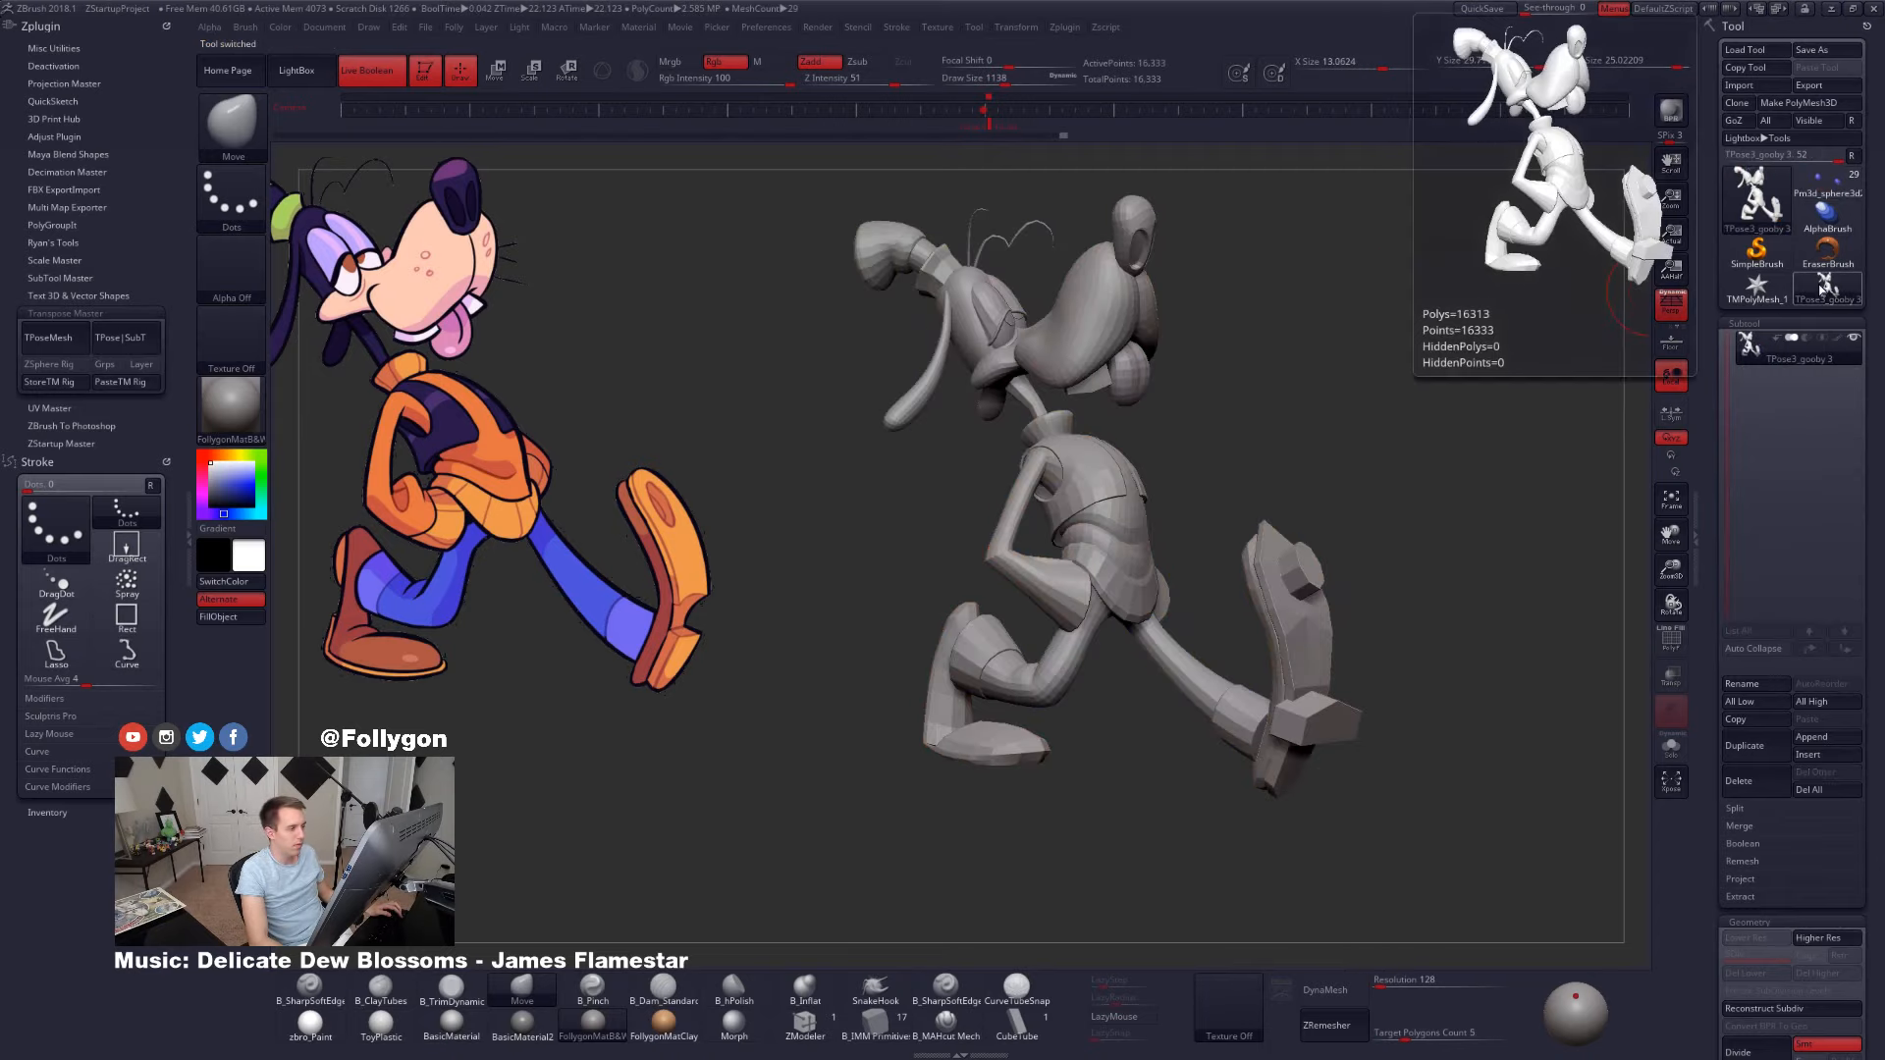
{"action": "left_click", "coordinate": [1826, 186]}
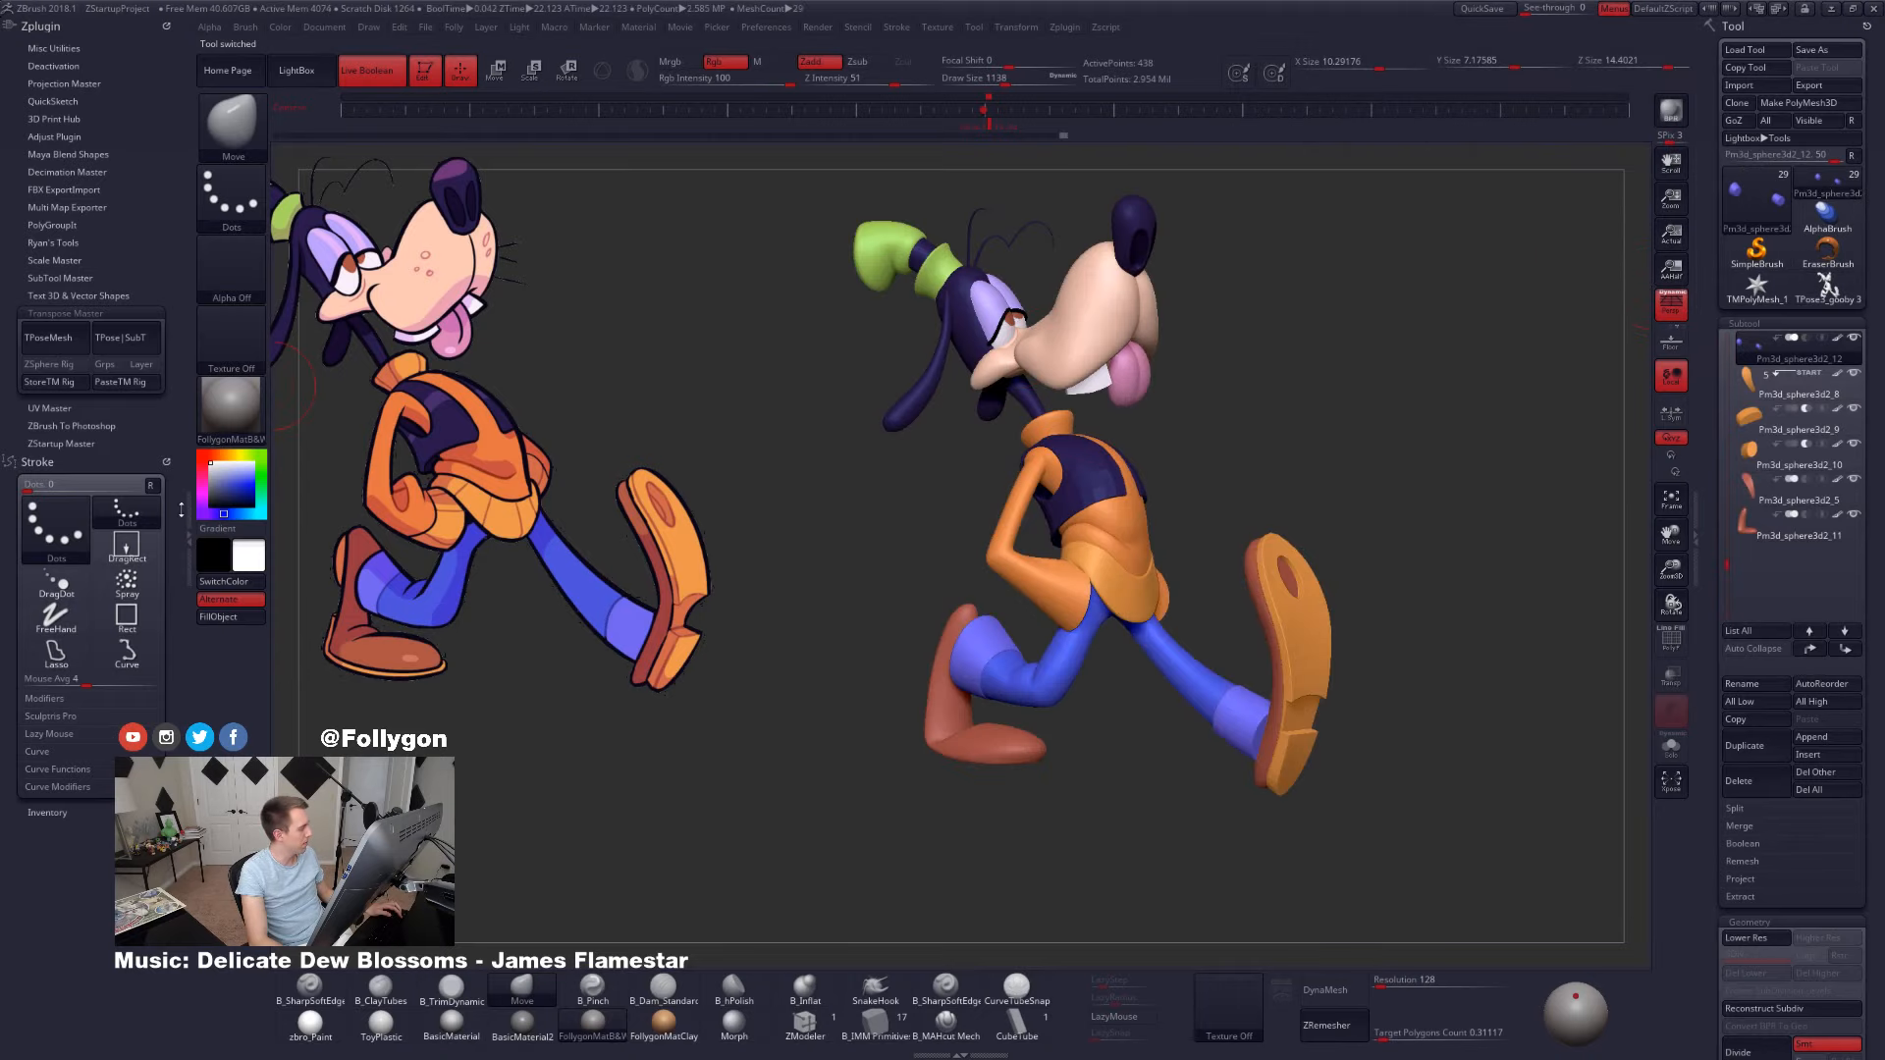
{"action": "left_click", "coordinate": [181, 510]}
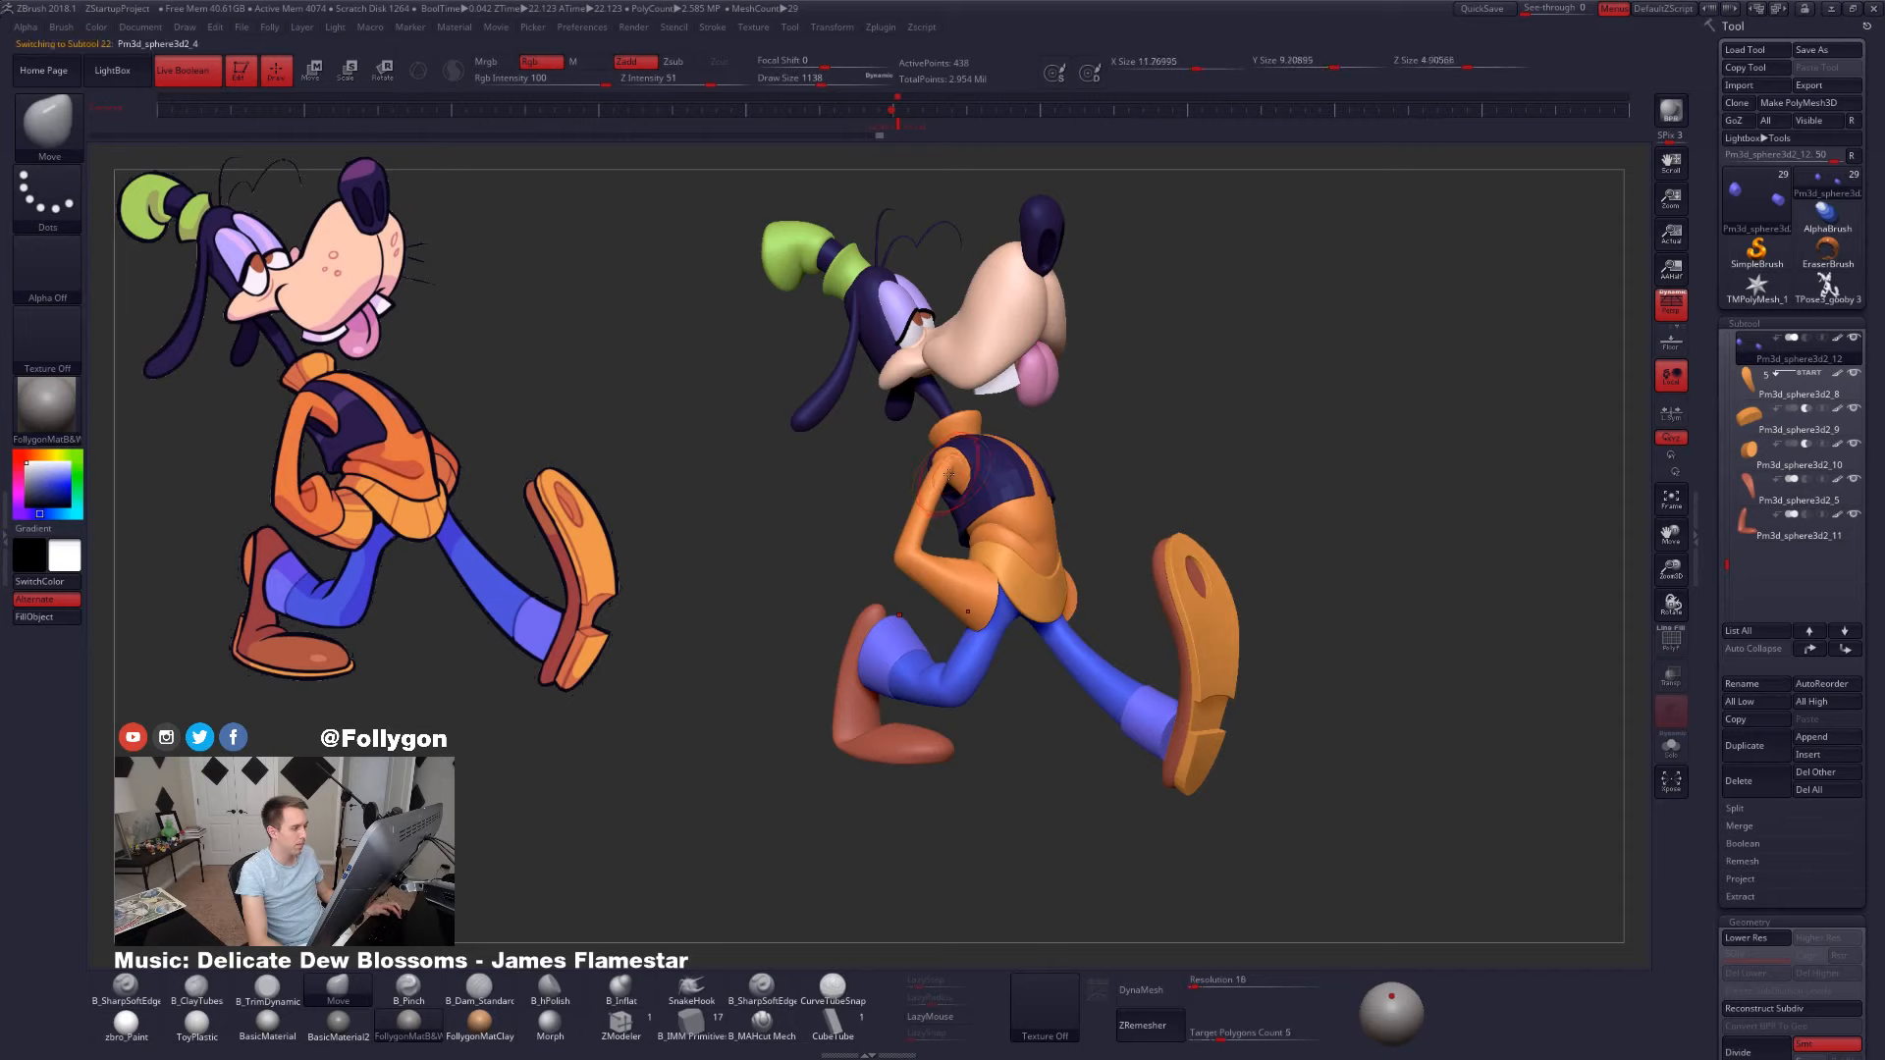
- Select the orange arm subtool and reshape the near upper arm with the Move brush at draw size 2072
{"action": "mouse_move", "coordinate": [948, 475]}
{"action": "left_mouse_down"}
{"action": "mouse_move", "coordinate": [1240, 602]}
{"action": "mouse_move", "coordinate": [1227, 687]}
{"action": "left_mouse_up"}
{"action": "key", "text": "space"}
{"action": "mouse_move", "coordinate": [1033, 536]}
{"action": "left_mouse_down"}
{"action": "mouse_move", "coordinate": [1091, 539]}
{"action": "mouse_move", "coordinate": [1002, 536]}
{"action": "left_mouse_up"}
{"action": "key", "text": "space"}
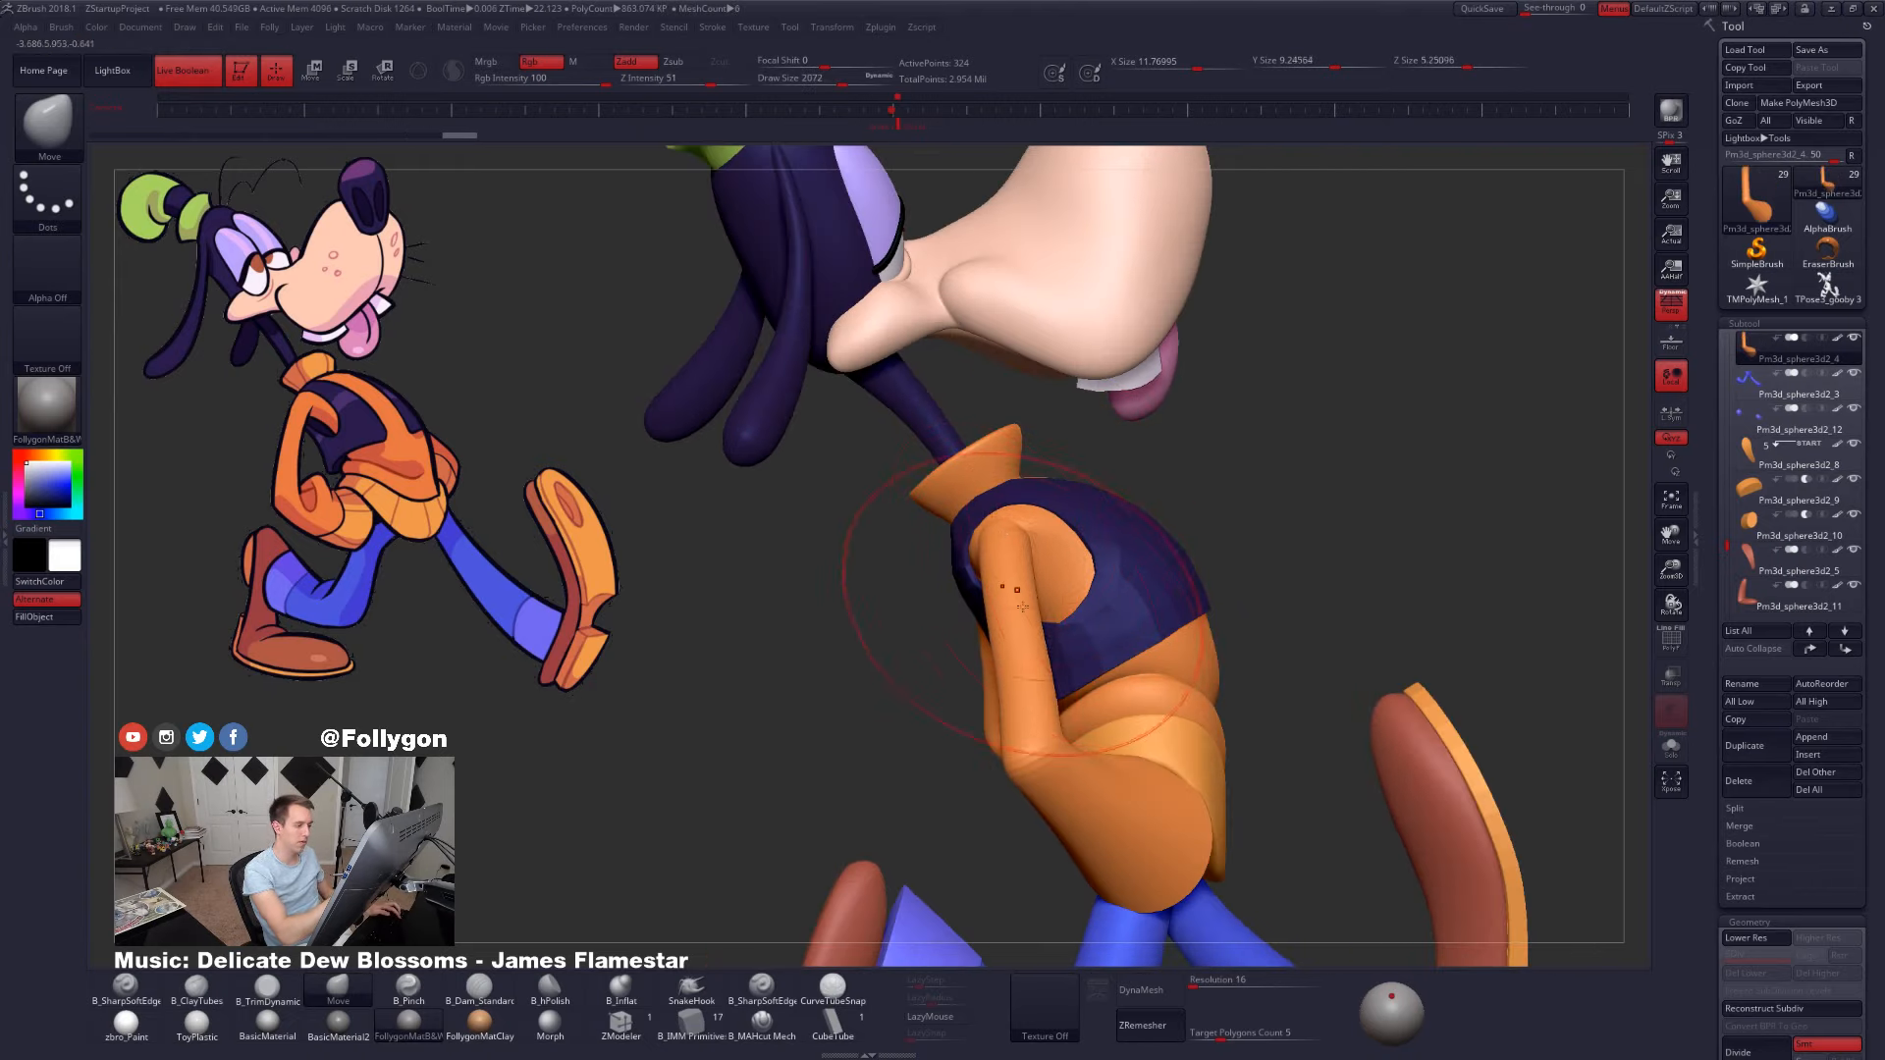
{"action": "key", "text": "space"}
{"action": "mouse_move", "coordinate": [1019, 616]}
{"action": "left_mouse_down"}
{"action": "mouse_move", "coordinate": [1003, 620]}
{"action": "mouse_move", "coordinate": [1050, 727]}
{"action": "left_mouse_up"}
- Refine the near arm at a lower subdivision level with a Move brush of draw size 810, and restore the stored camera view
{"action": "key", "text": "shift+d"}
{"action": "key", "text": "shift+f"}
{"action": "key", "text": "space"}
{"action": "right_click_drag", "start_coordinate": [1040, 671], "coordinate": [1011, 639]}
{"action": "key", "text": "shift+f"}
{"action": "key", "text": "d"}
{"action": "right_click_drag", "start_coordinate": [1319, 638], "coordinate": [1327, 677]}
{"action": "left_click", "coordinate": [896, 113]}
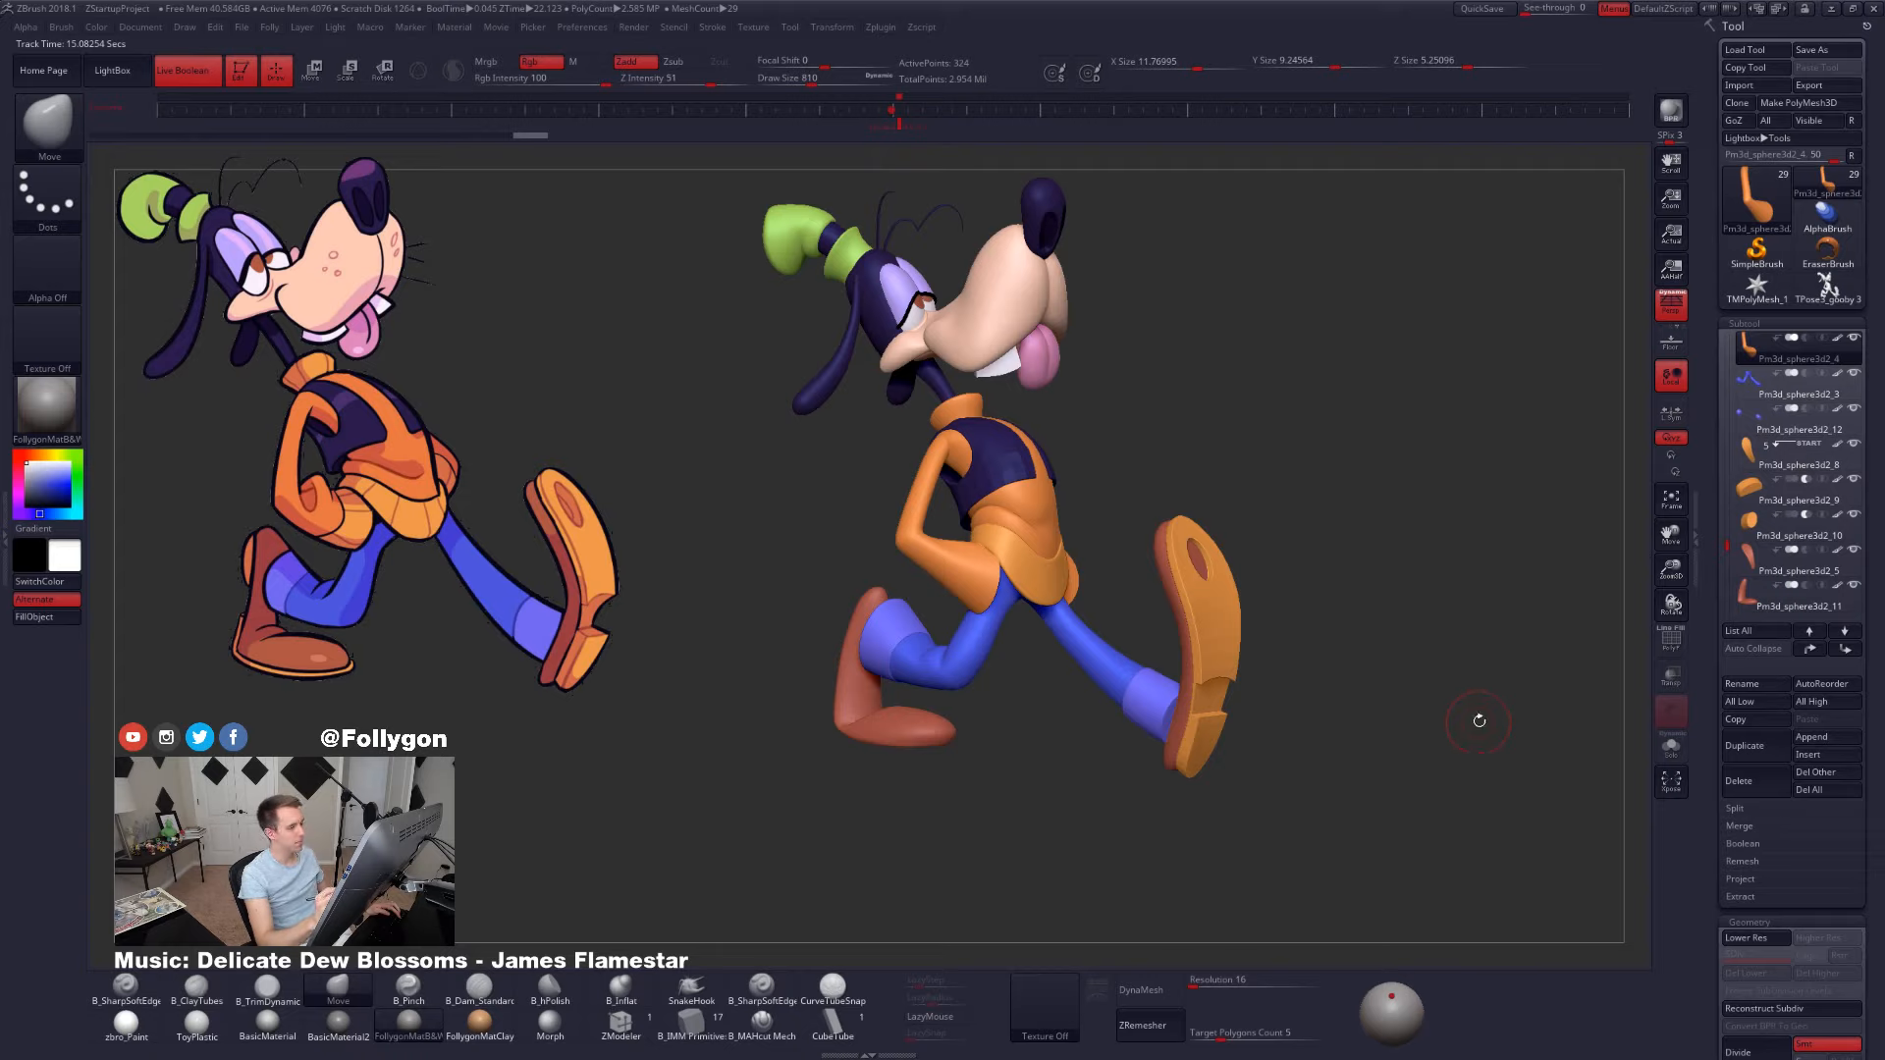
- Check the coloured character from several angles against the reference and create a new merged posing mesh with TPoseMesh
{"action": "right_click_drag", "start_coordinate": [1442, 708], "coordinate": [1320, 834]}
{"action": "right_click_drag", "start_coordinate": [1397, 833], "coordinate": [1264, 825], "text": "alt"}
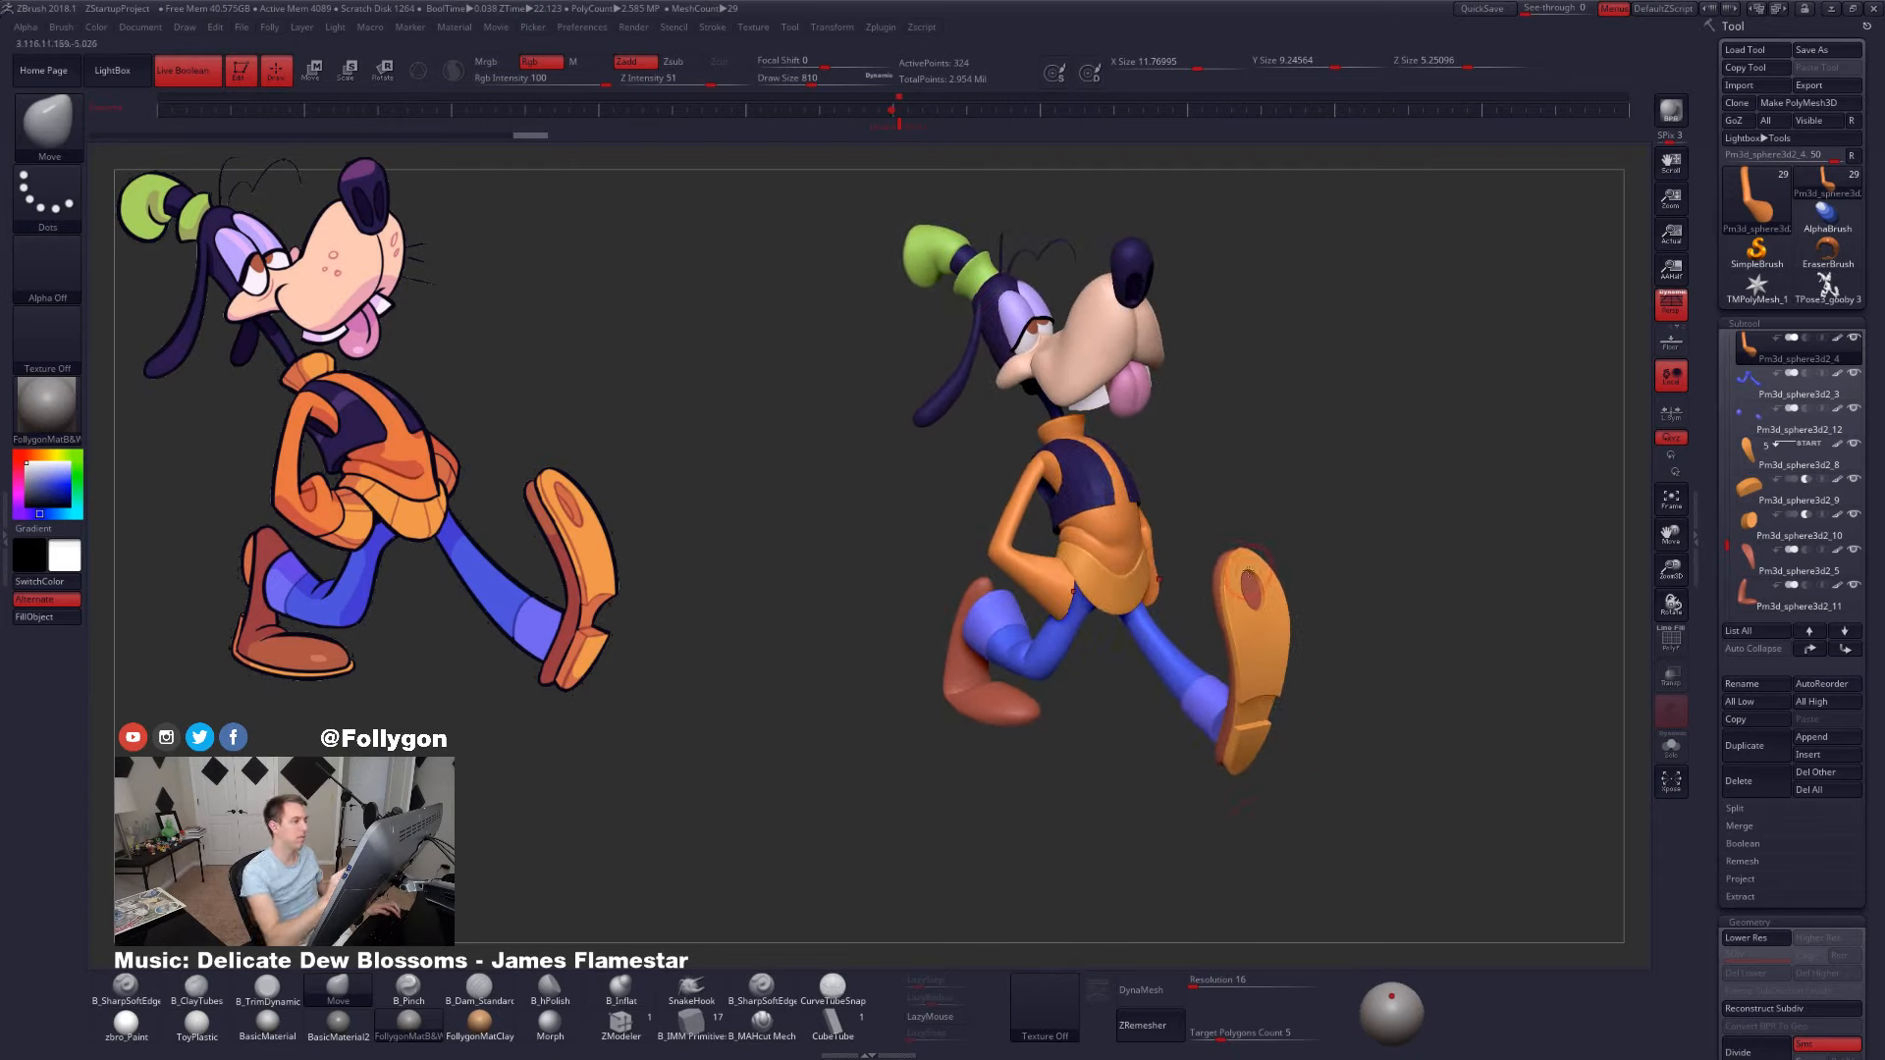
{"action": "mouse_move", "coordinate": [1452, 773]}
{"action": "right_mouse_down", "text": "alt"}
{"action": "mouse_move", "coordinate": [1411, 774]}
{"action": "mouse_move", "coordinate": [1442, 773]}
{"action": "right_mouse_up", "text": "alt"}
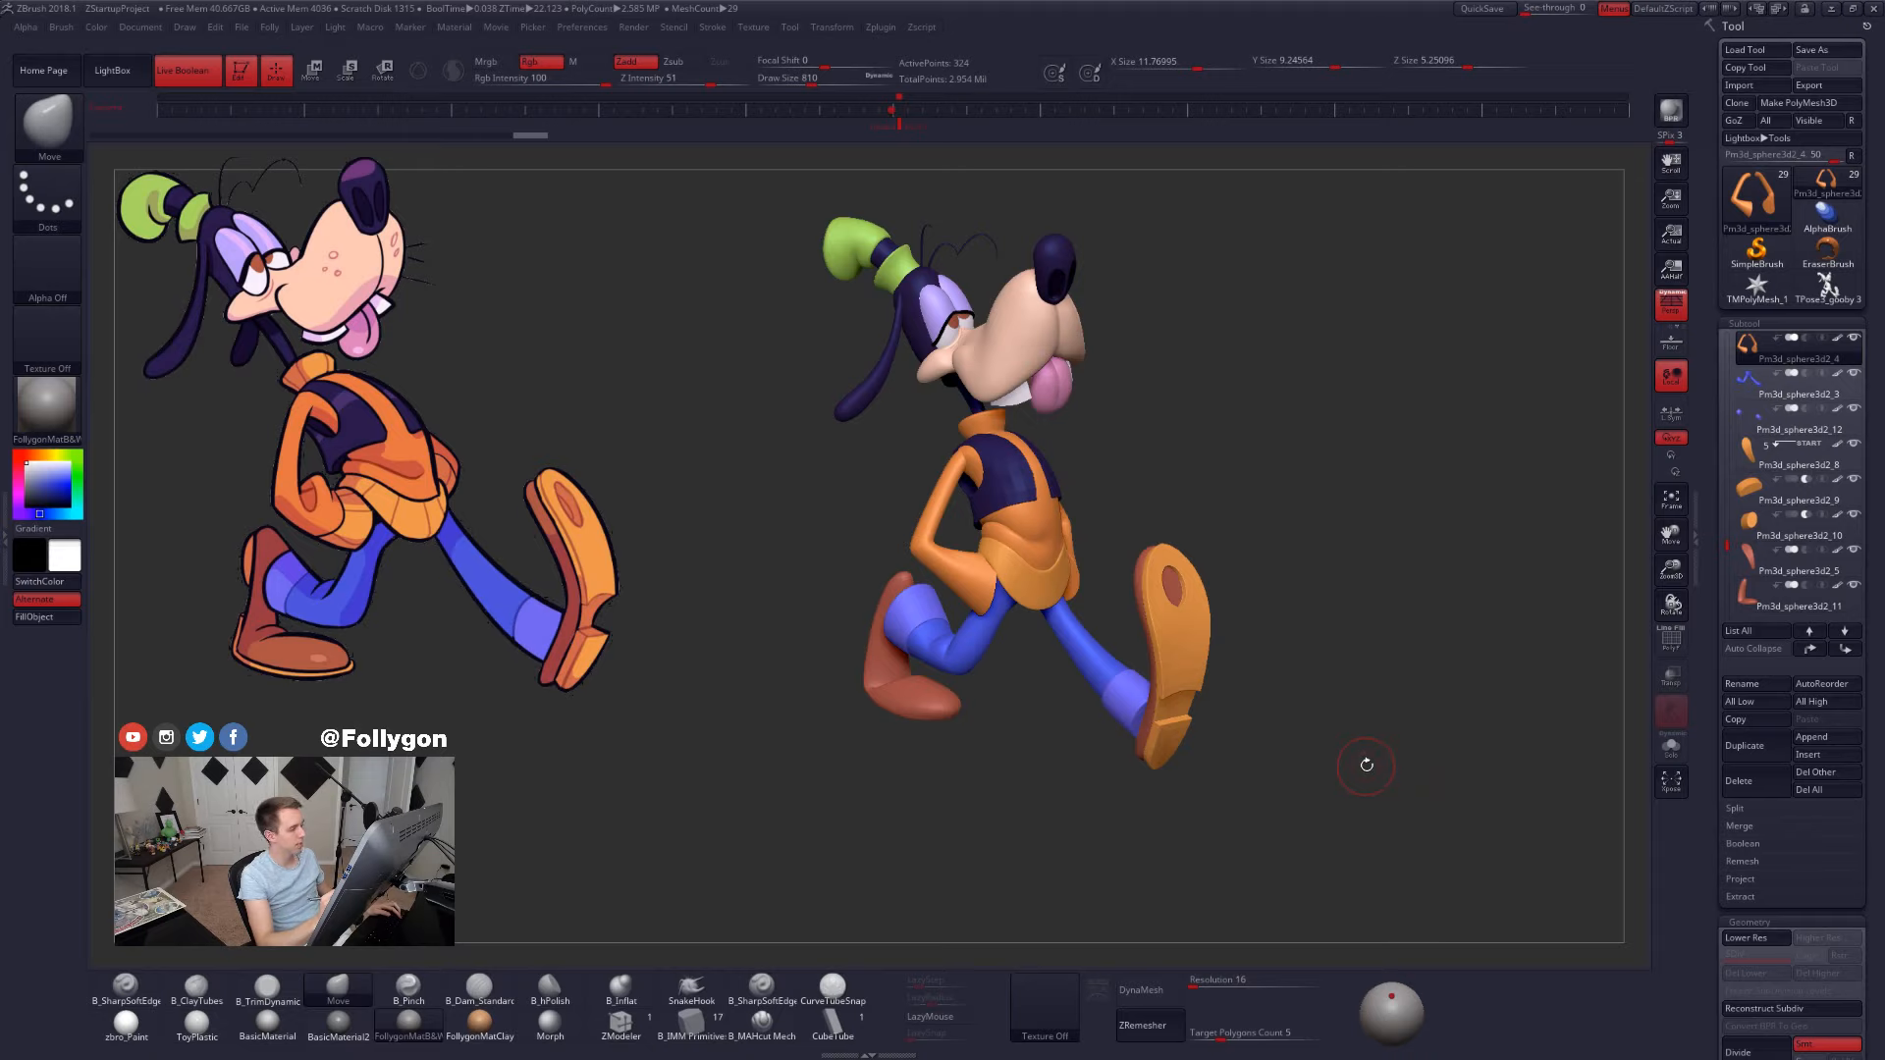
{"action": "mouse_move", "coordinate": [1366, 764]}
{"action": "left_mouse_down"}
{"action": "mouse_move", "coordinate": [1422, 770]}
{"action": "mouse_move", "coordinate": [1398, 779]}
{"action": "left_mouse_up"}
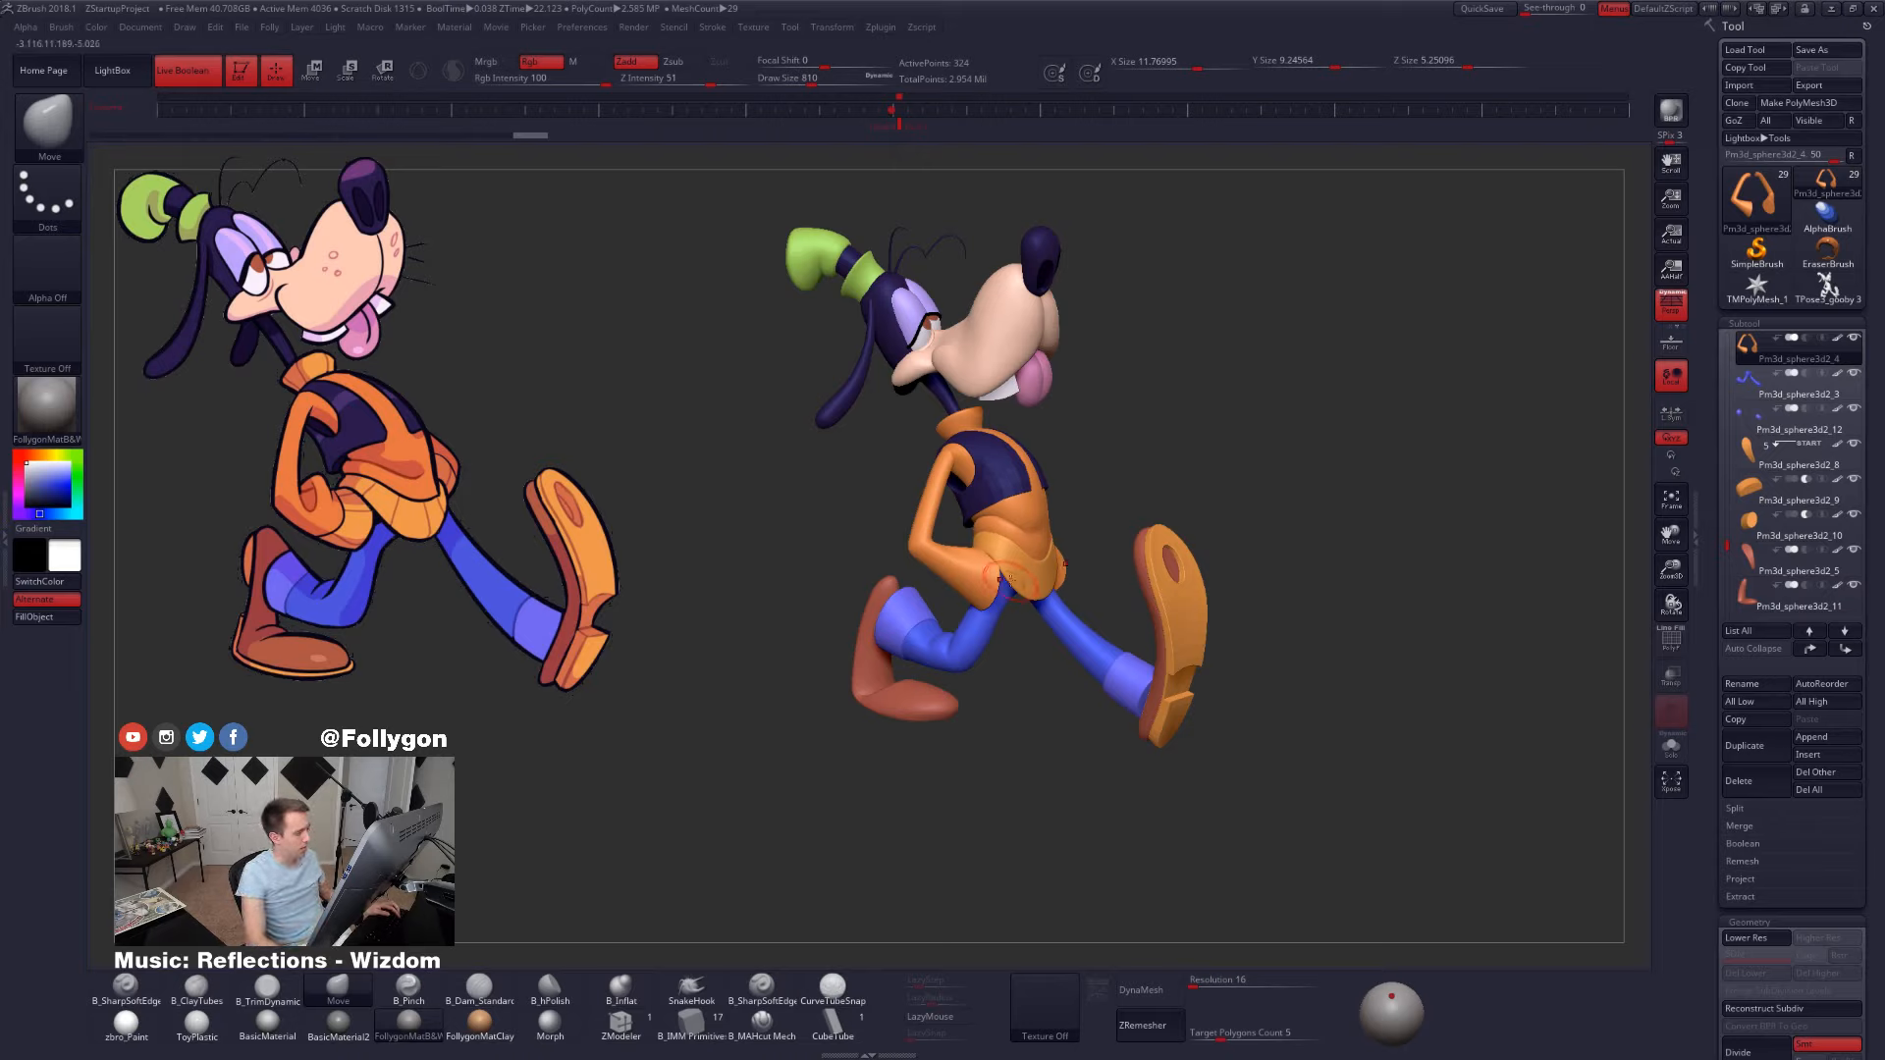
{"action": "left_click_drag", "start_coordinate": [1098, 497], "coordinate": [610, 486]}
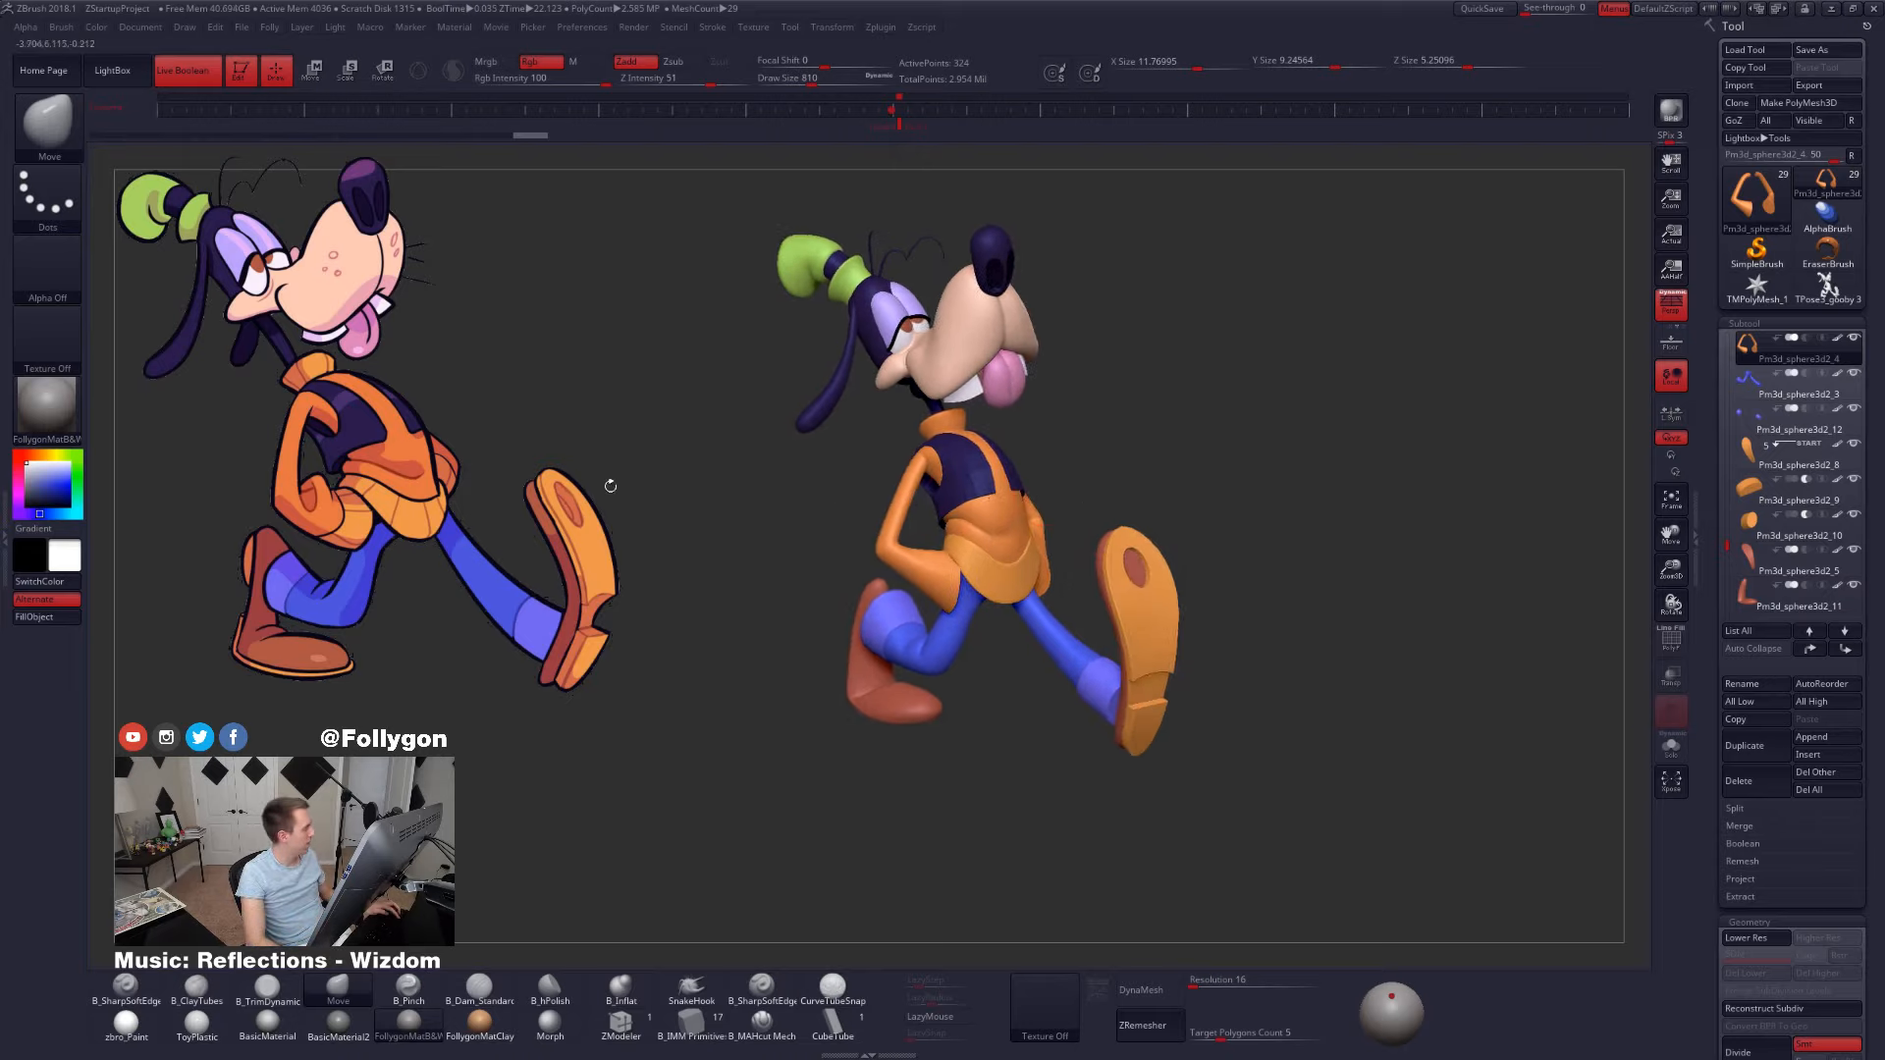
{"action": "left_click", "coordinate": [4, 435]}
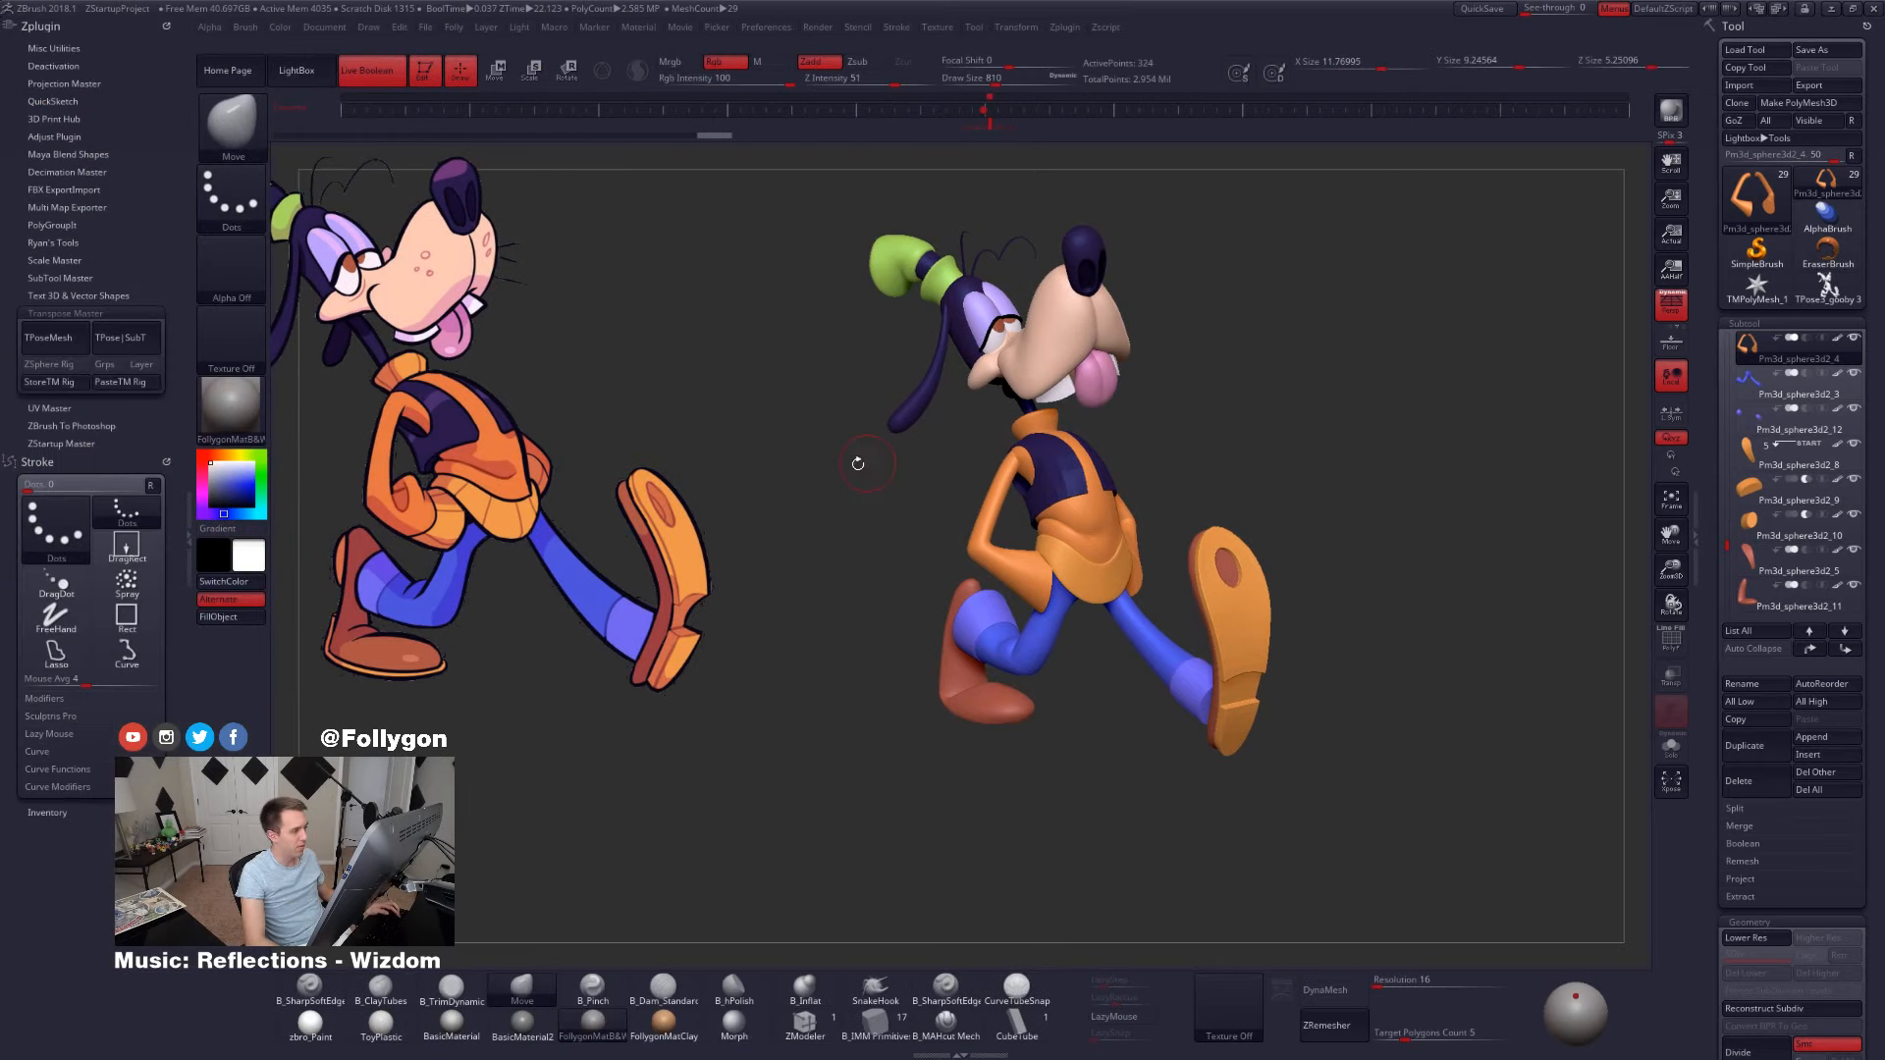
{"action": "left_click", "coordinate": [34, 353]}
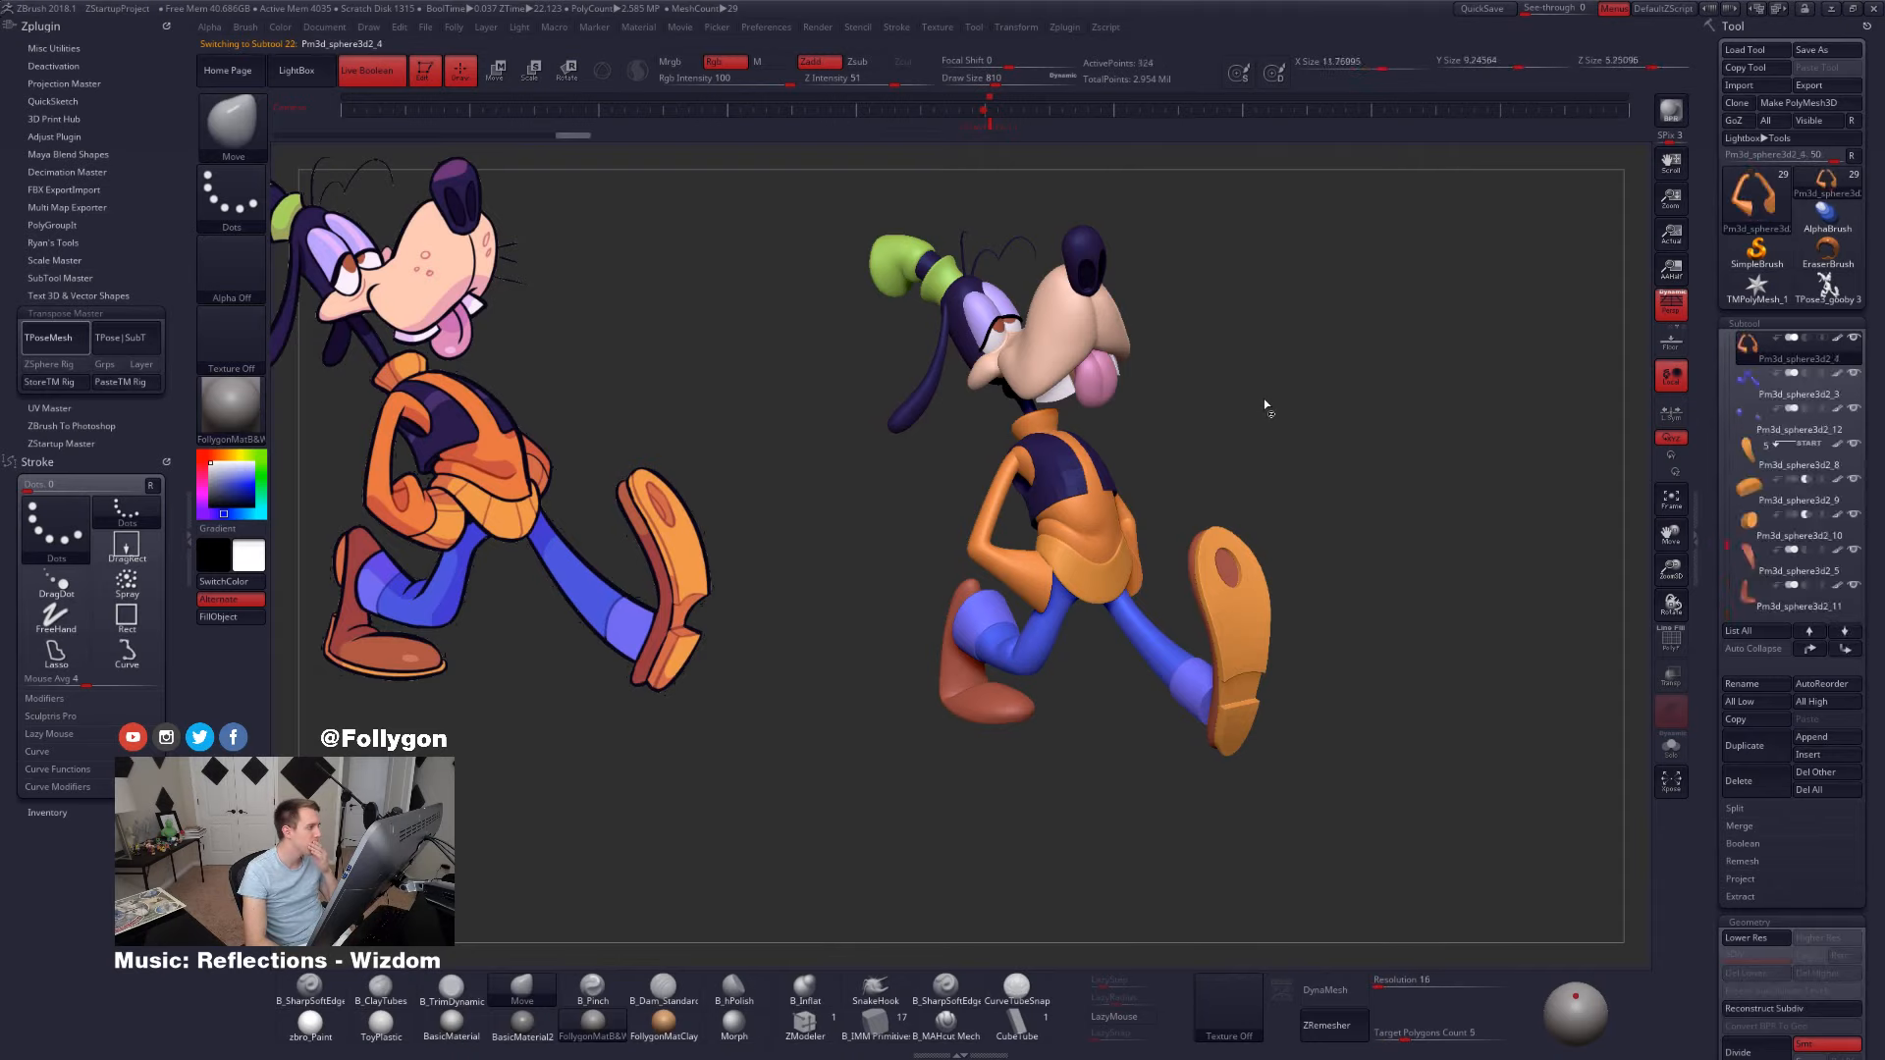
- Delete the old TPose3 mesh and make the new TPose4 mesh the active tool
{"action": "left_click", "coordinate": [1824, 286]}
{"action": "left_click", "coordinate": [1760, 815]}
{"action": "left_click", "coordinate": [1619, 838]}
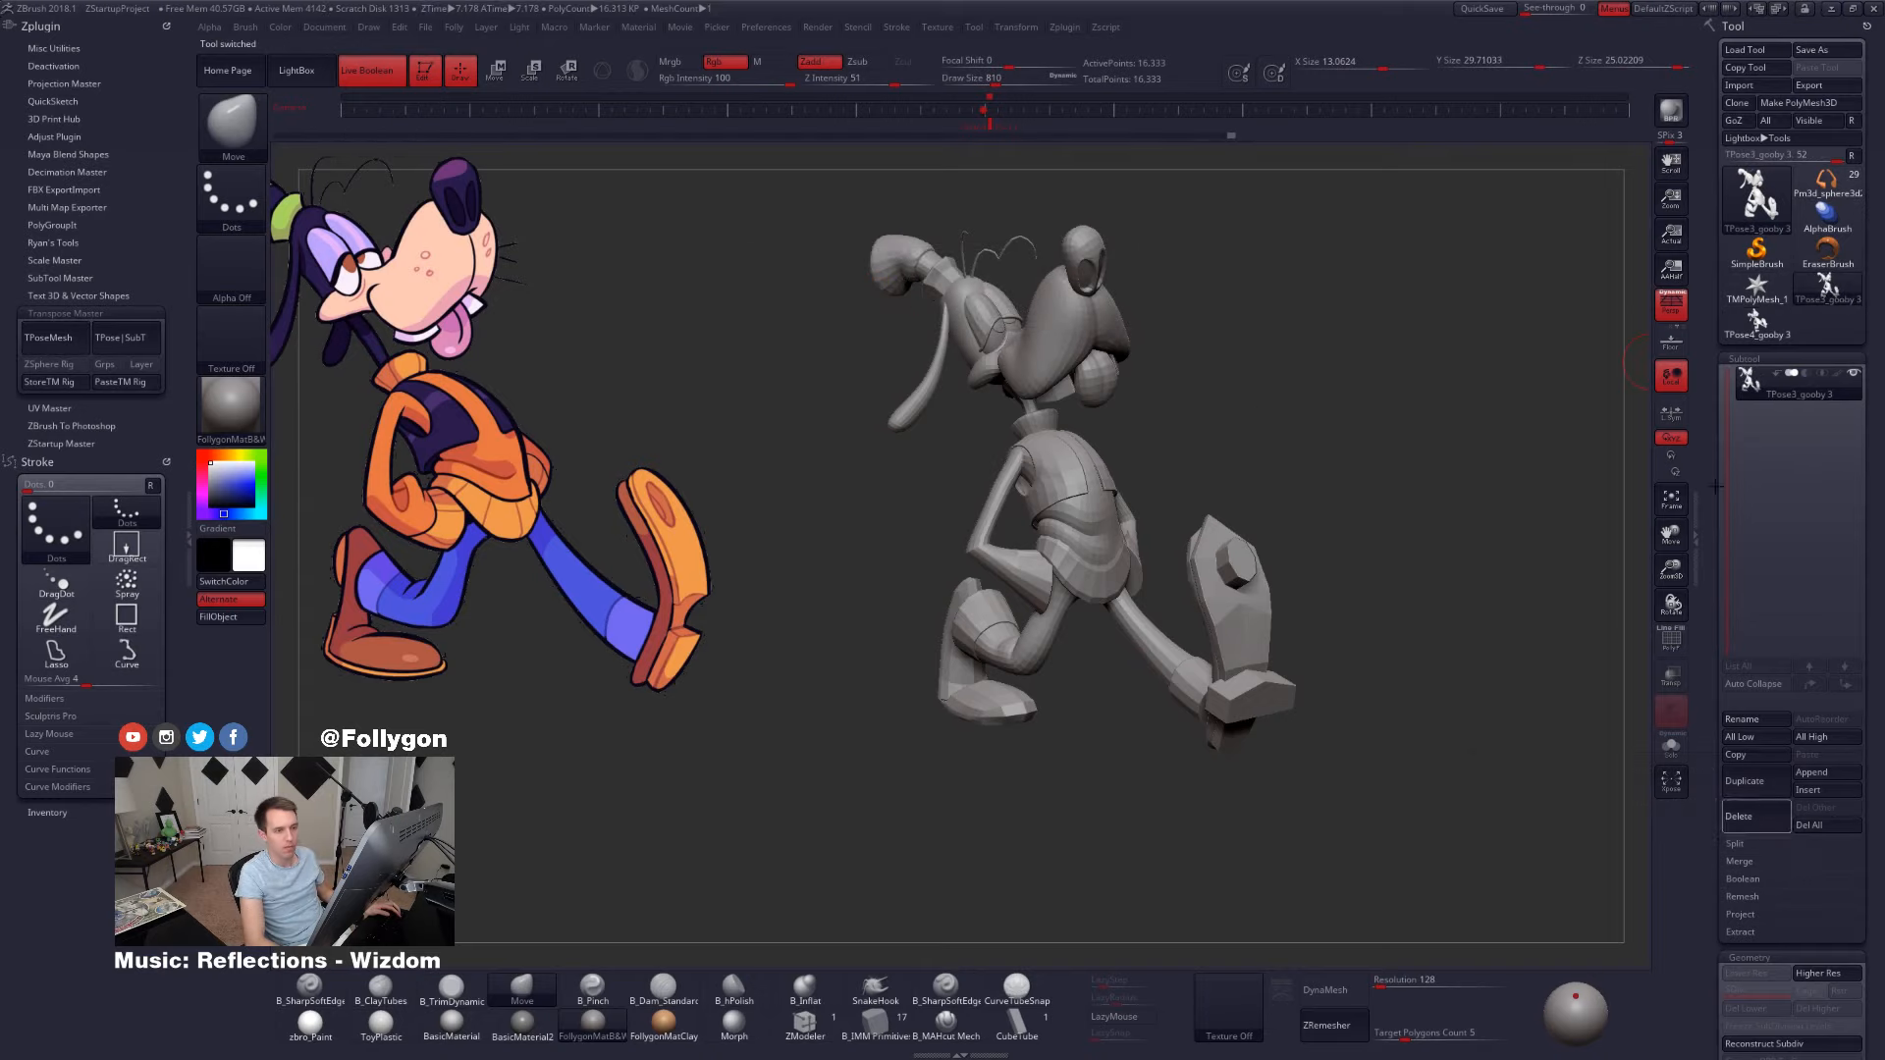
{"action": "left_click", "coordinate": [1756, 322]}
- Rotate the whole character from the side with a Transpose Rotate line starting at the hips
{"action": "left_click_drag", "start_coordinate": [1200, 451], "coordinate": [1254, 458], "text": "shift"}
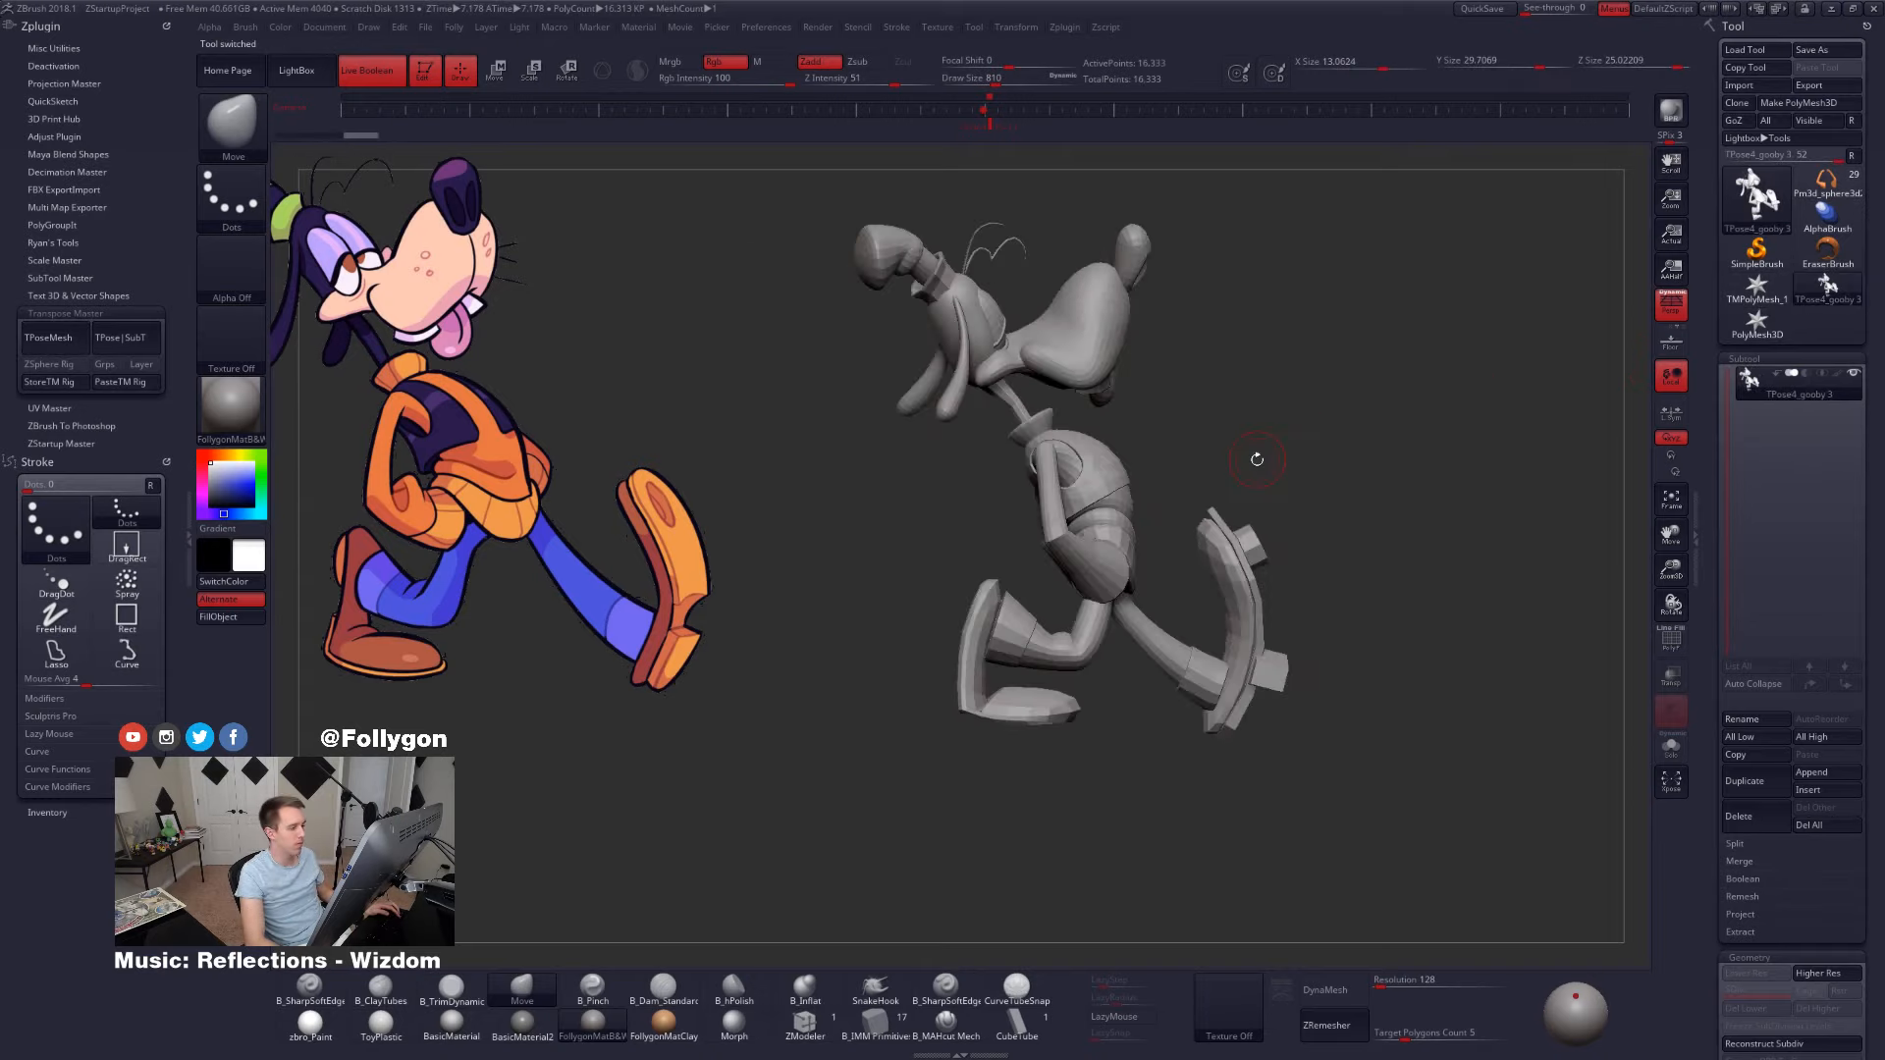
{"action": "key", "text": "r"}
{"action": "mouse_move", "coordinate": [1104, 602]}
{"action": "left_mouse_down"}
{"action": "mouse_move", "coordinate": [1418, 602]}
{"action": "mouse_move", "coordinate": [1416, 586]}
{"action": "left_mouse_up"}
{"action": "mouse_move", "coordinate": [1218, 418]}
{"action": "left_mouse_down"}
{"action": "mouse_move", "coordinate": [1129, 420]}
{"action": "mouse_move", "coordinate": [1121, 548]}
{"action": "mouse_move", "coordinate": [1083, 552]}
{"action": "left_mouse_up"}
{"action": "key", "text": "q"}
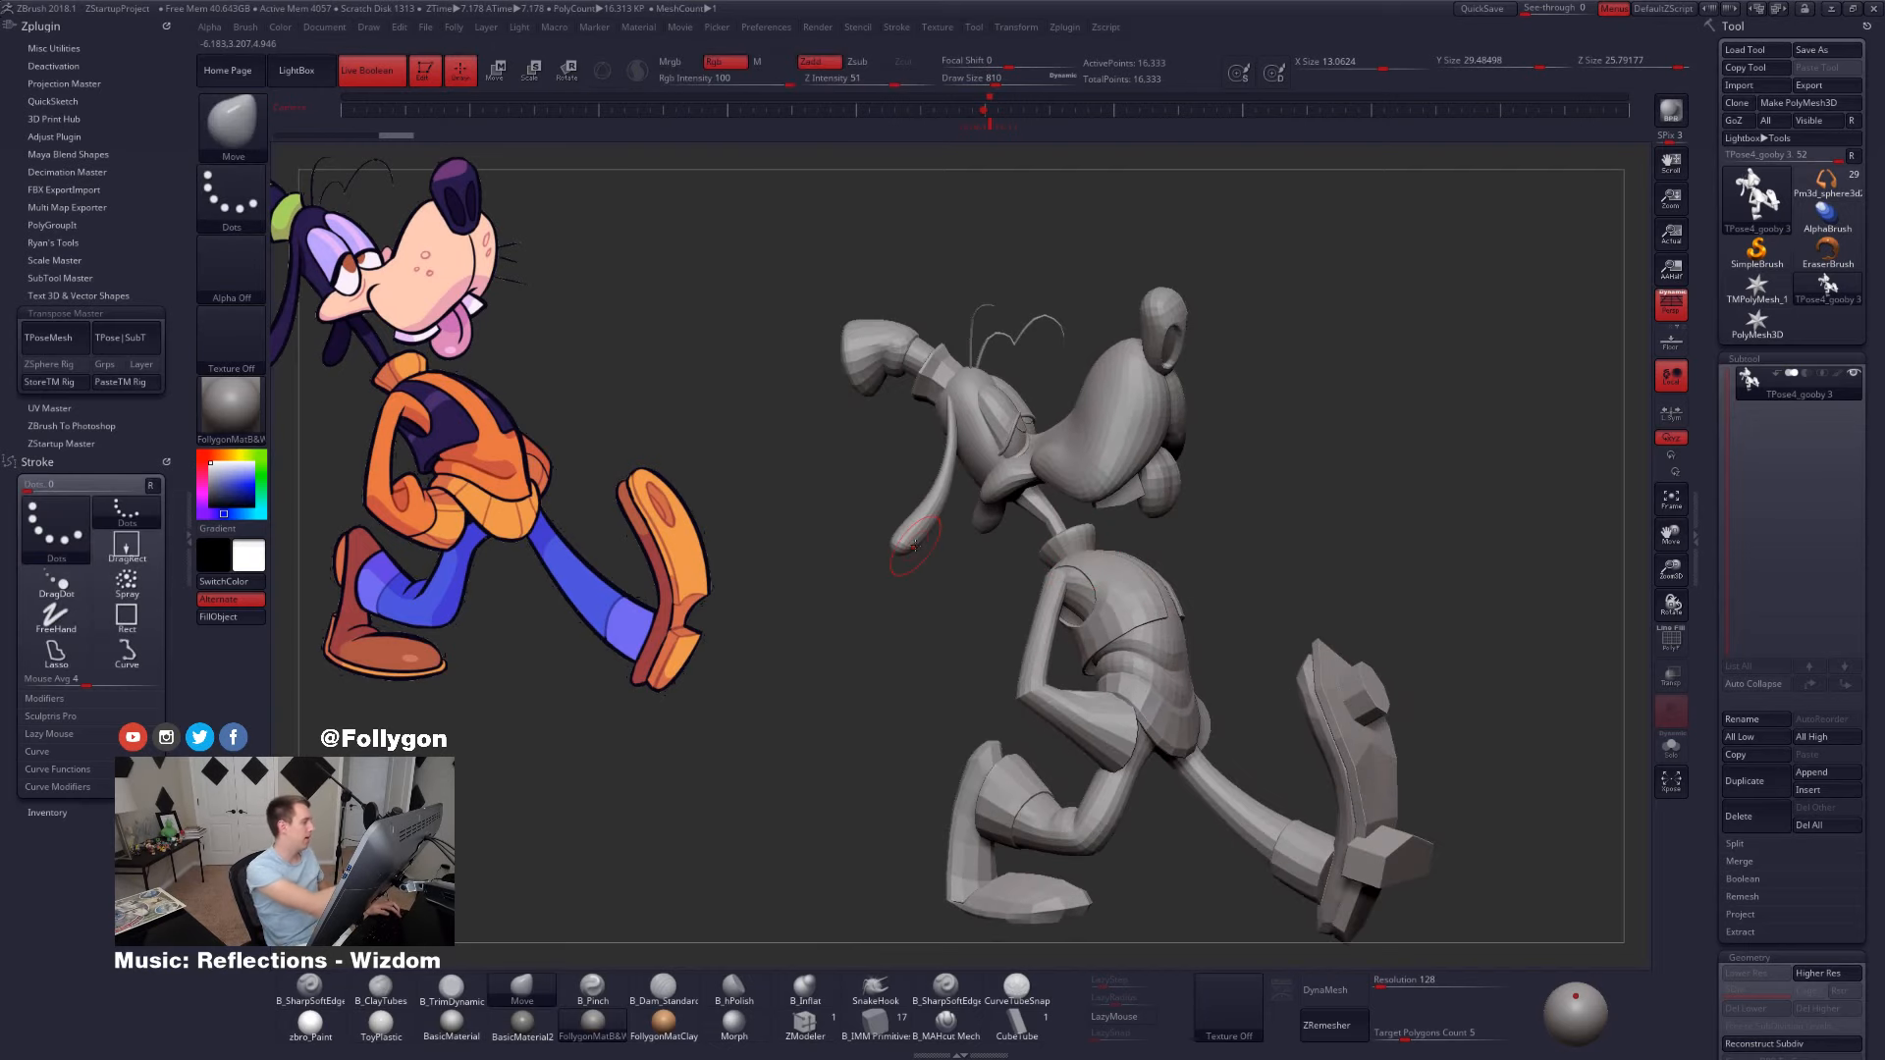
- Hide the muzzle, mouth, nose, head, eye and ear polygroups of the merged mesh
{"action": "left_click", "coordinate": [188, 550]}
{"action": "left_click_drag", "start_coordinate": [1164, 665], "coordinate": [1241, 664], "text": "alt"}
{"action": "left_click", "coordinate": [1108, 467], "text": "ctrl+shift"}
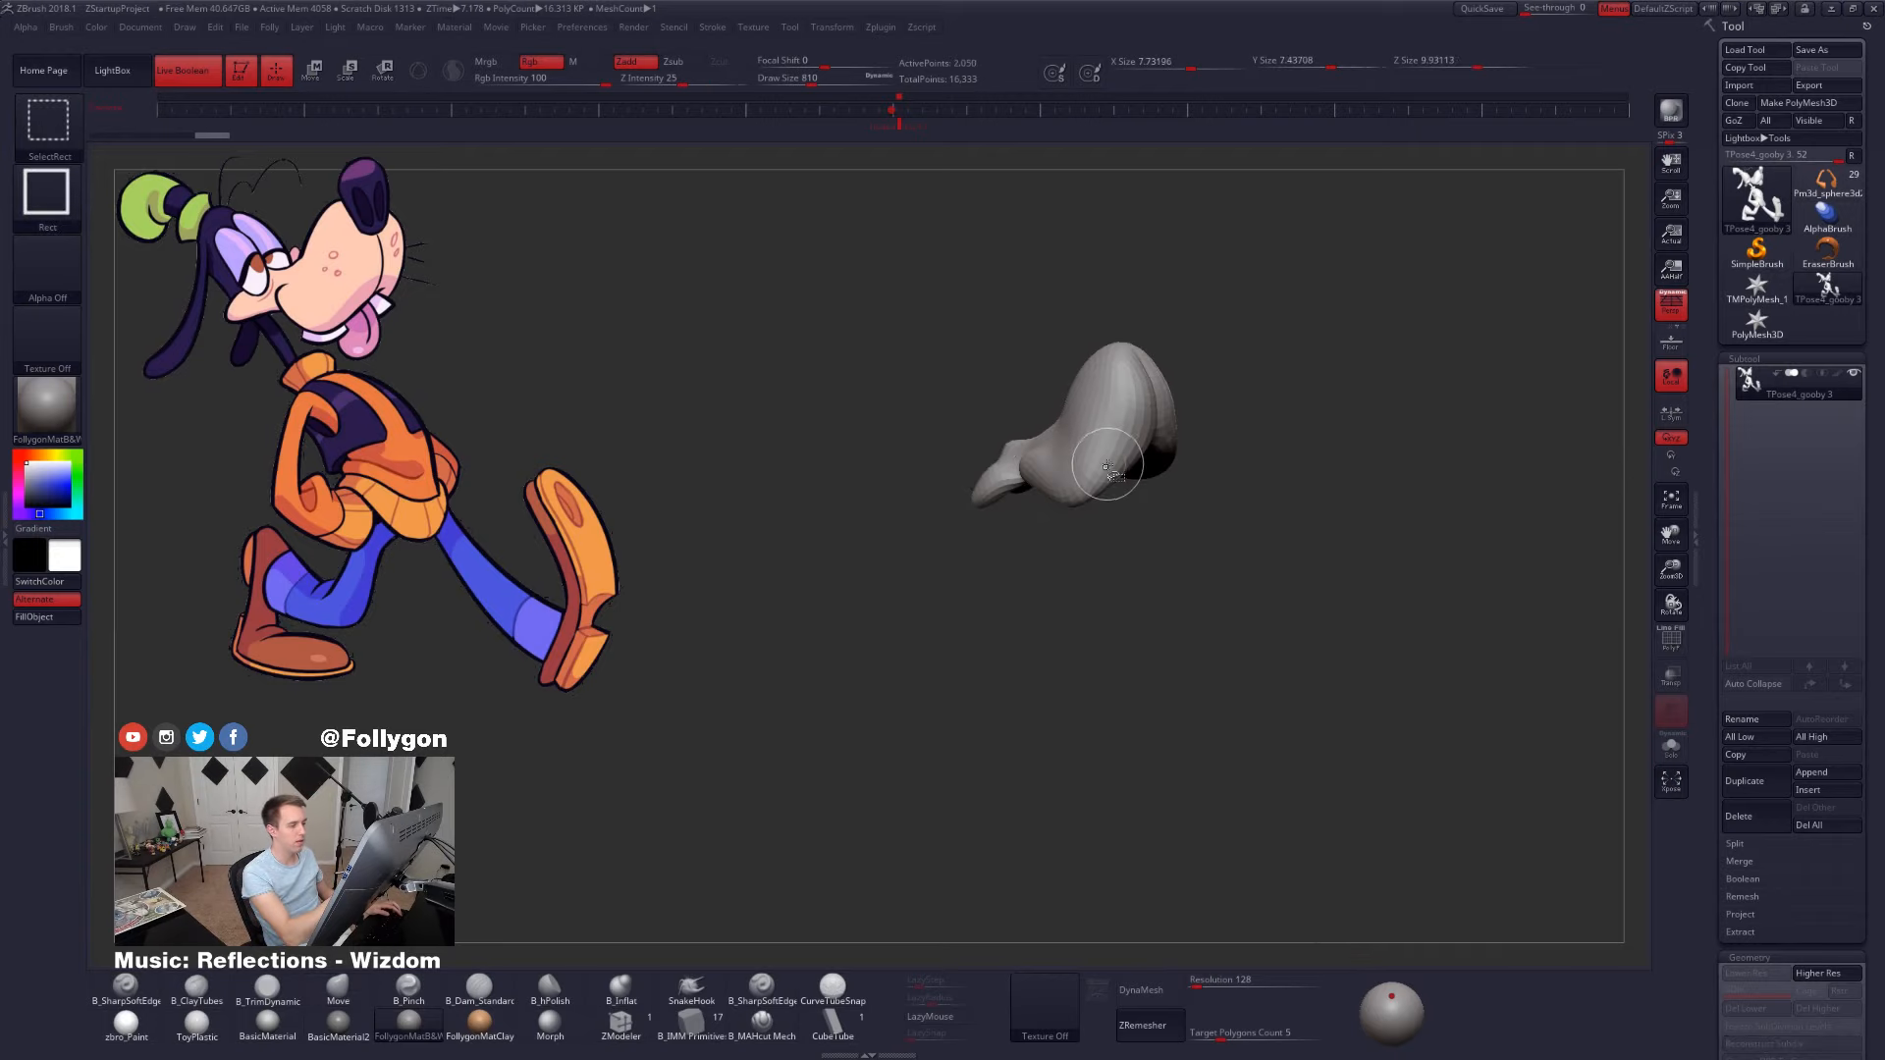
{"action": "left_click_drag", "start_coordinate": [1287, 443], "coordinate": [1288, 444], "text": "ctrl+shift"}
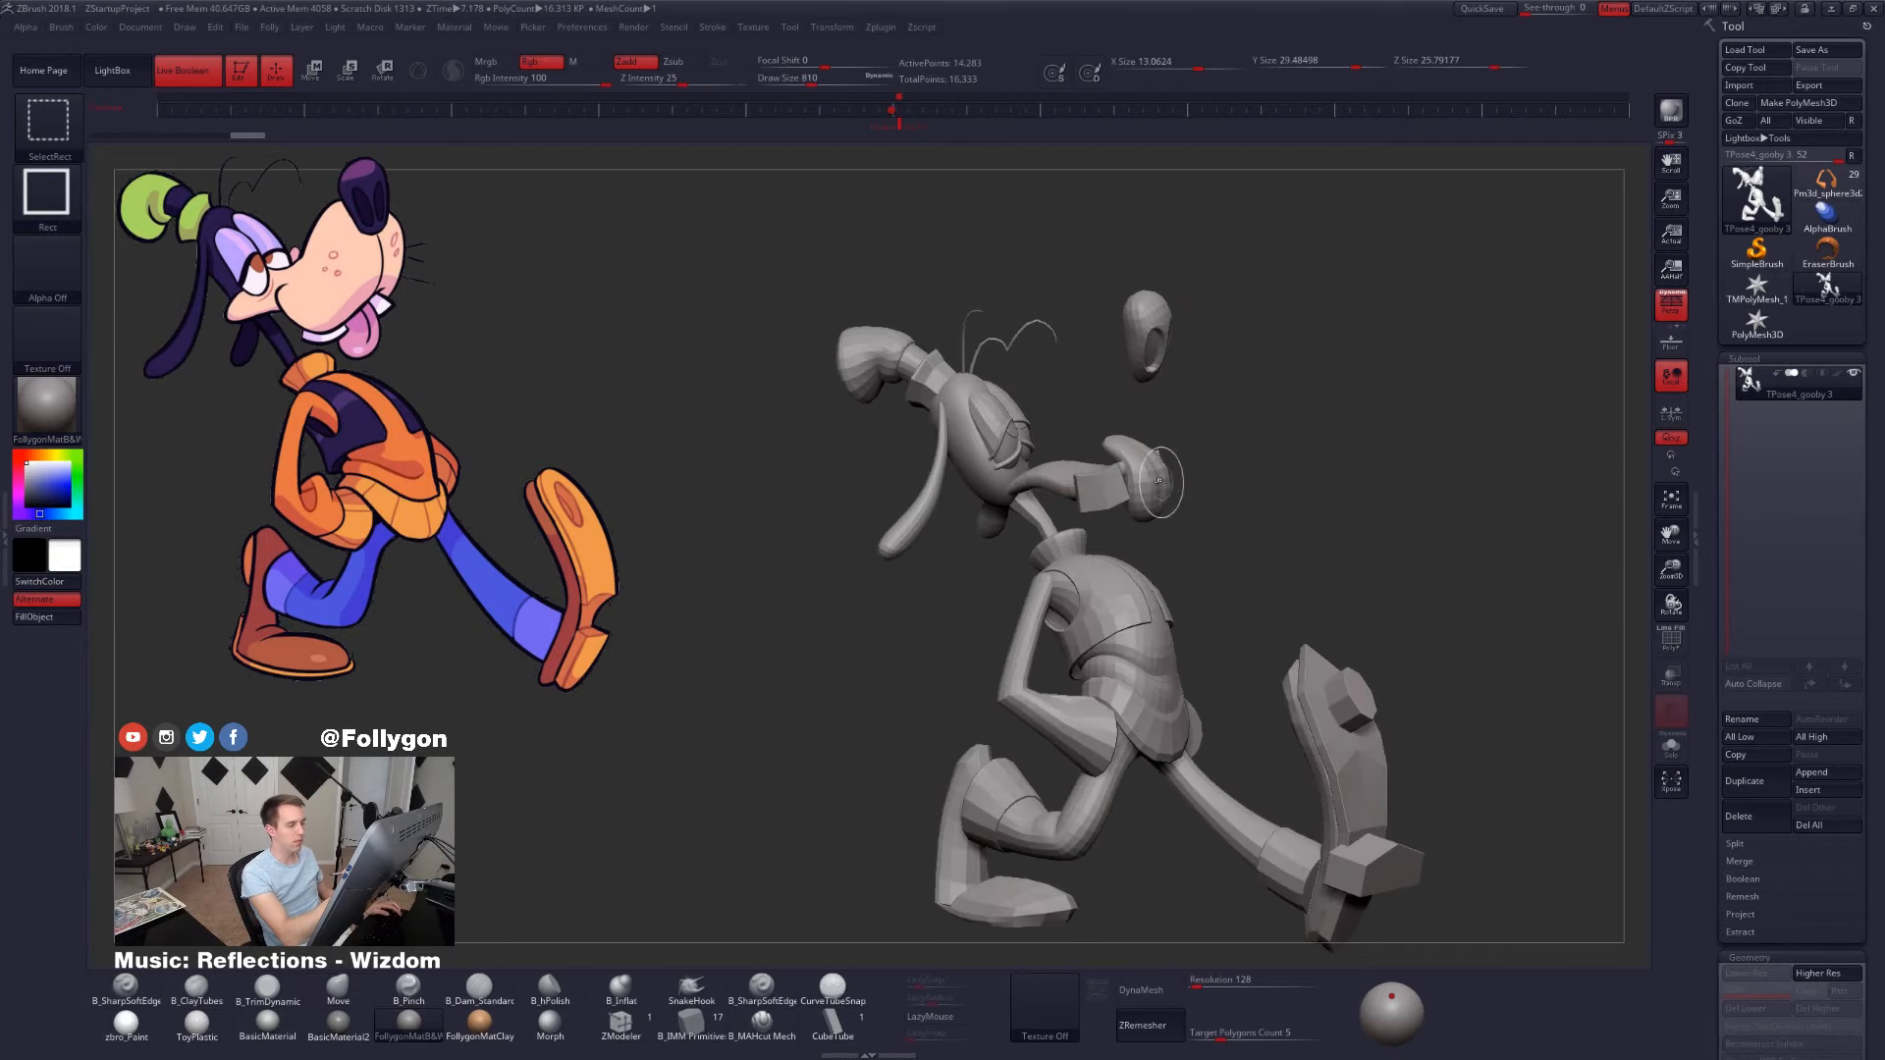
{"action": "left_click", "coordinate": [1104, 481], "text": "ctrl+shift"}
{"action": "key", "text": "ctrl+z"}
{"action": "left_click", "coordinate": [1121, 476], "text": "ctrl+shift"}
{"action": "left_click", "coordinate": [1142, 361], "text": "ctrl+shift"}
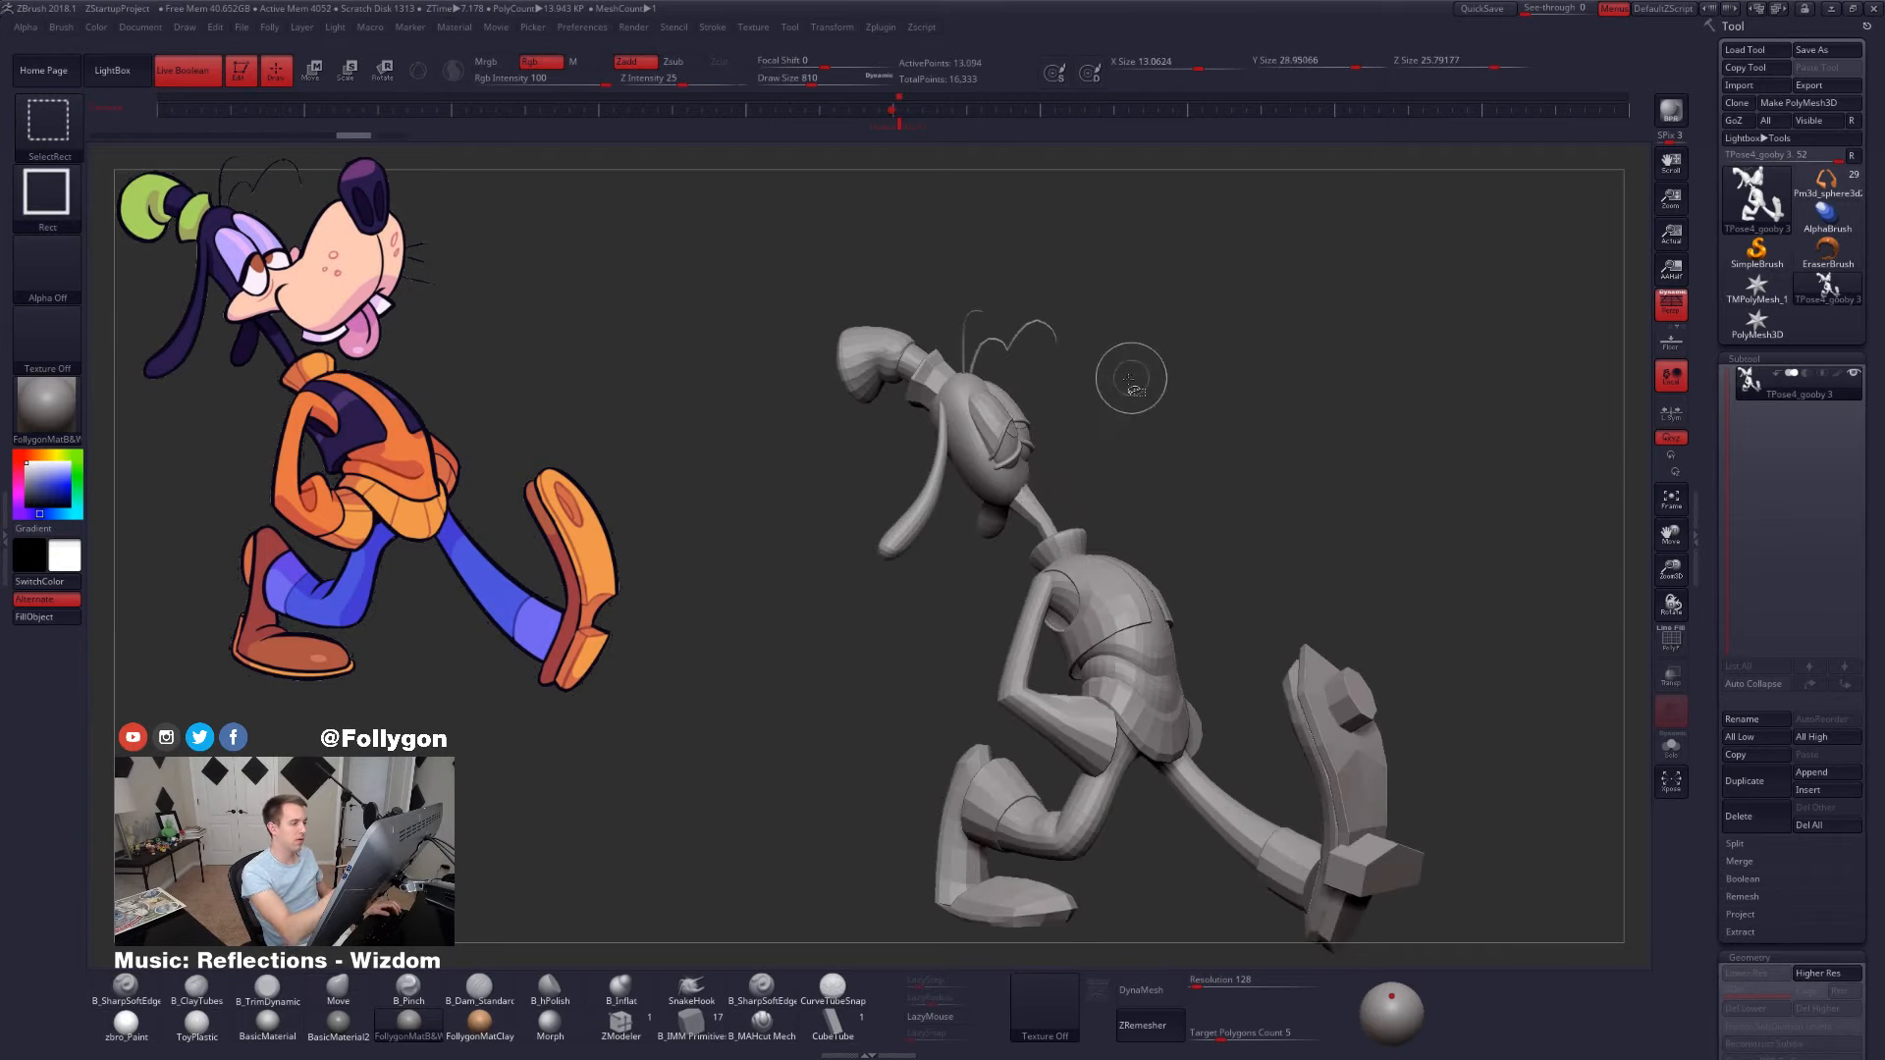
{"action": "left_click", "coordinate": [996, 458], "text": "ctrl+shift"}
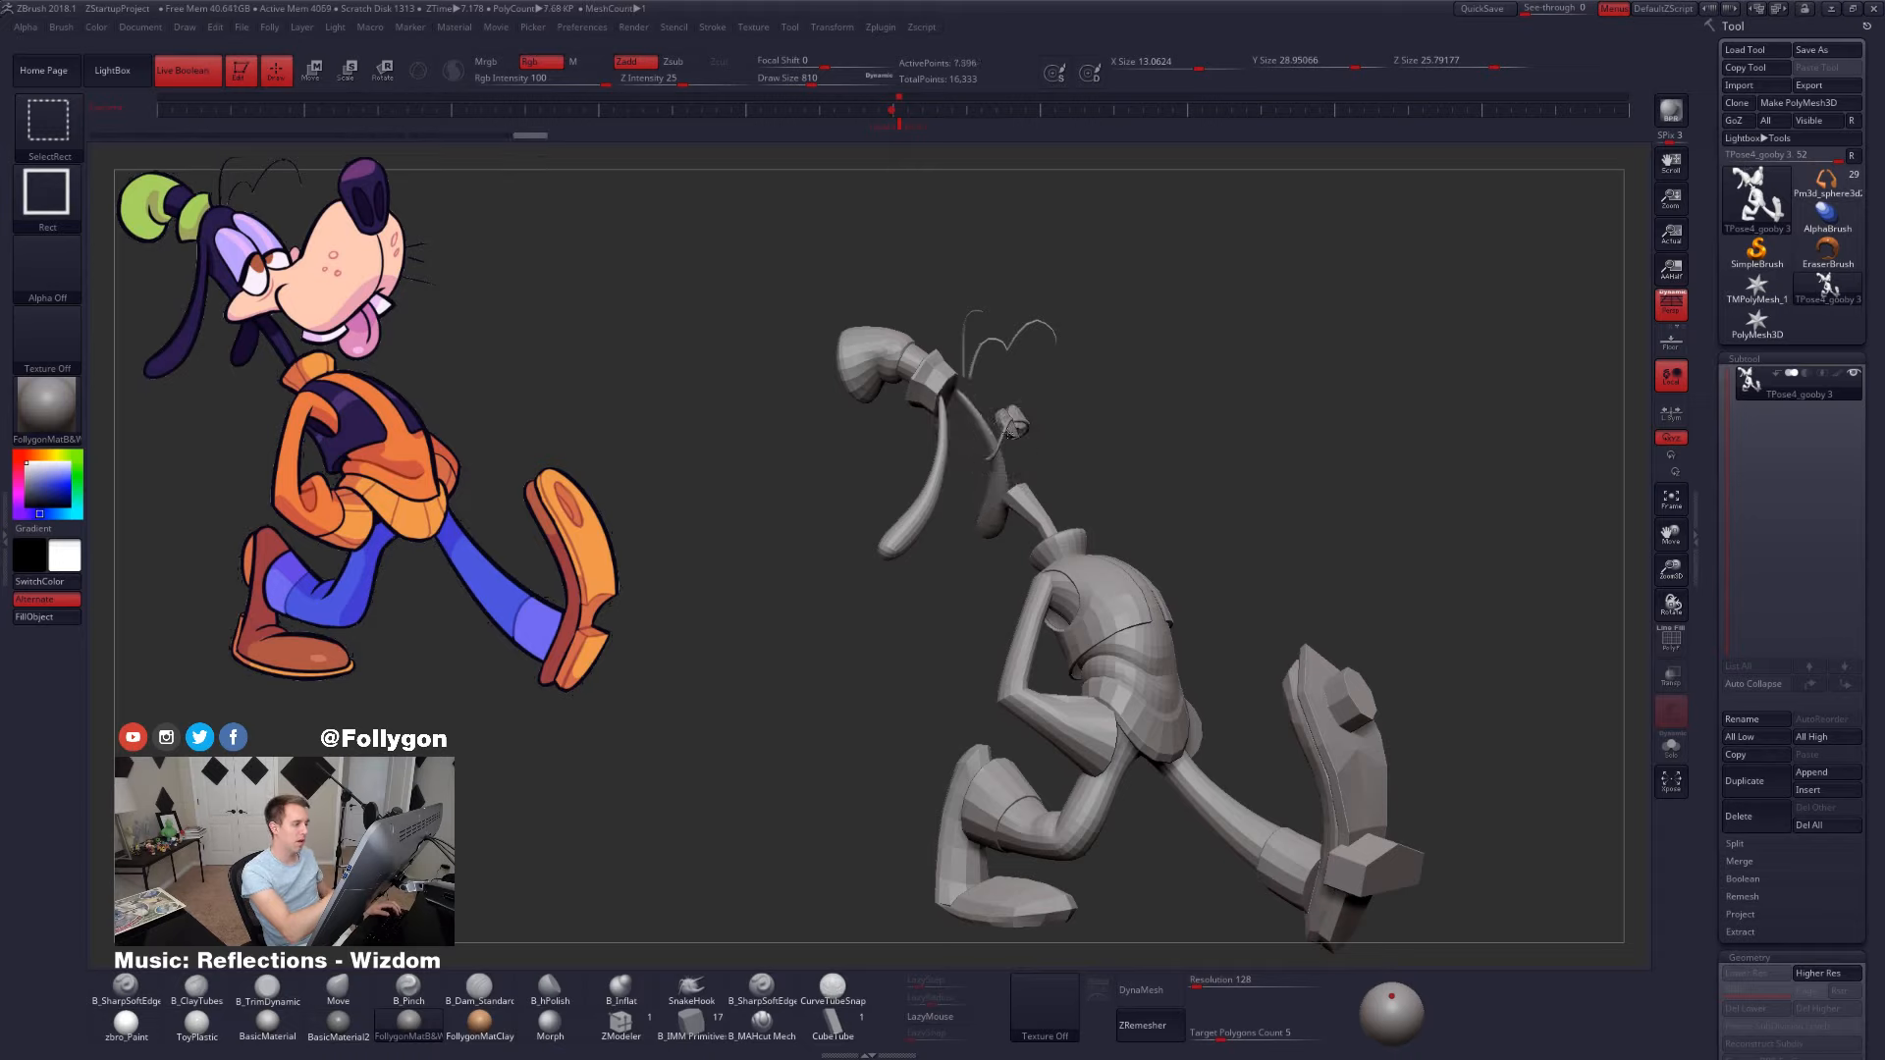
{"action": "left_click", "coordinate": [991, 454], "text": "ctrl+shift"}
{"action": "left_click", "coordinate": [932, 400], "text": "ctrl+shift"}
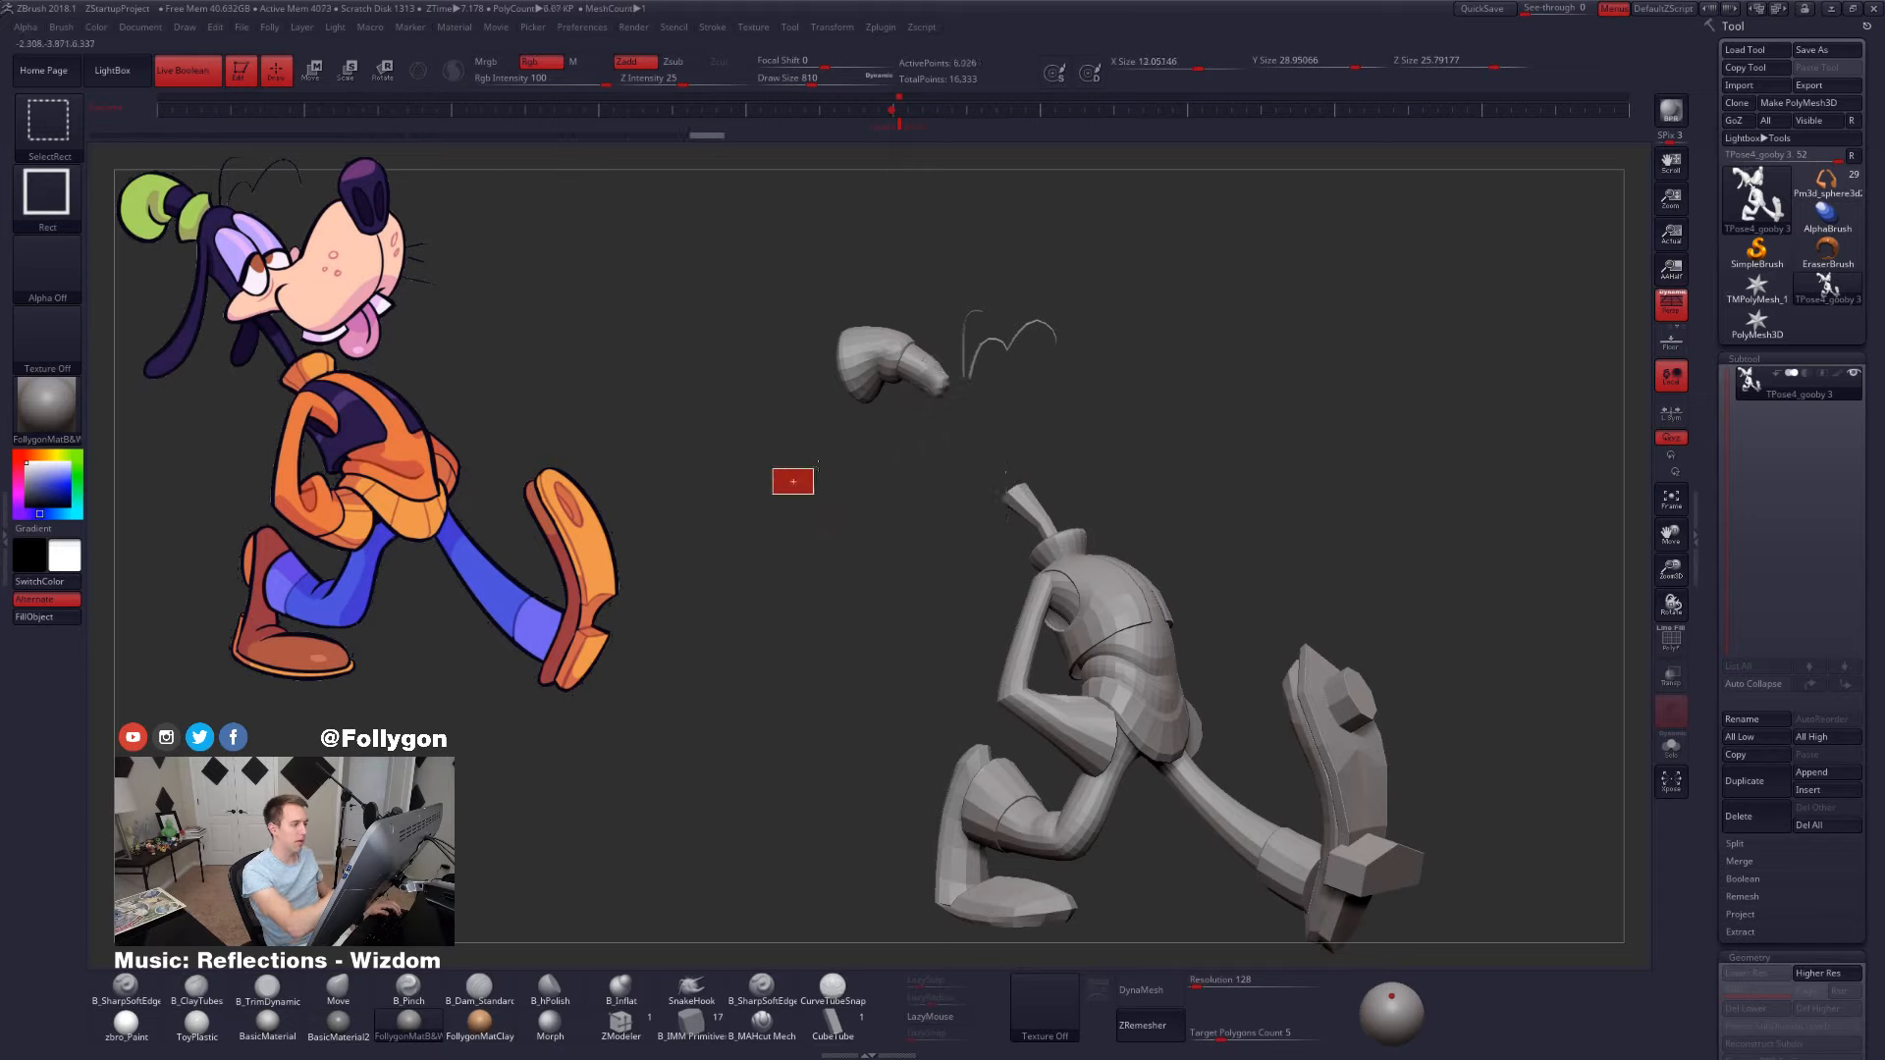
- Hide the remaining hat and hair, mask the visible neck, body and limbs, and show the full model again
{"action": "left_click_drag", "start_coordinate": [793, 481], "coordinate": [1080, 329], "text": "ctrl+alt+shift"}
{"action": "key", "text": "ctrl+z"}
{"action": "left_click_drag", "start_coordinate": [854, 433], "coordinate": [1139, 309], "text": "ctrl+alt+shift"}
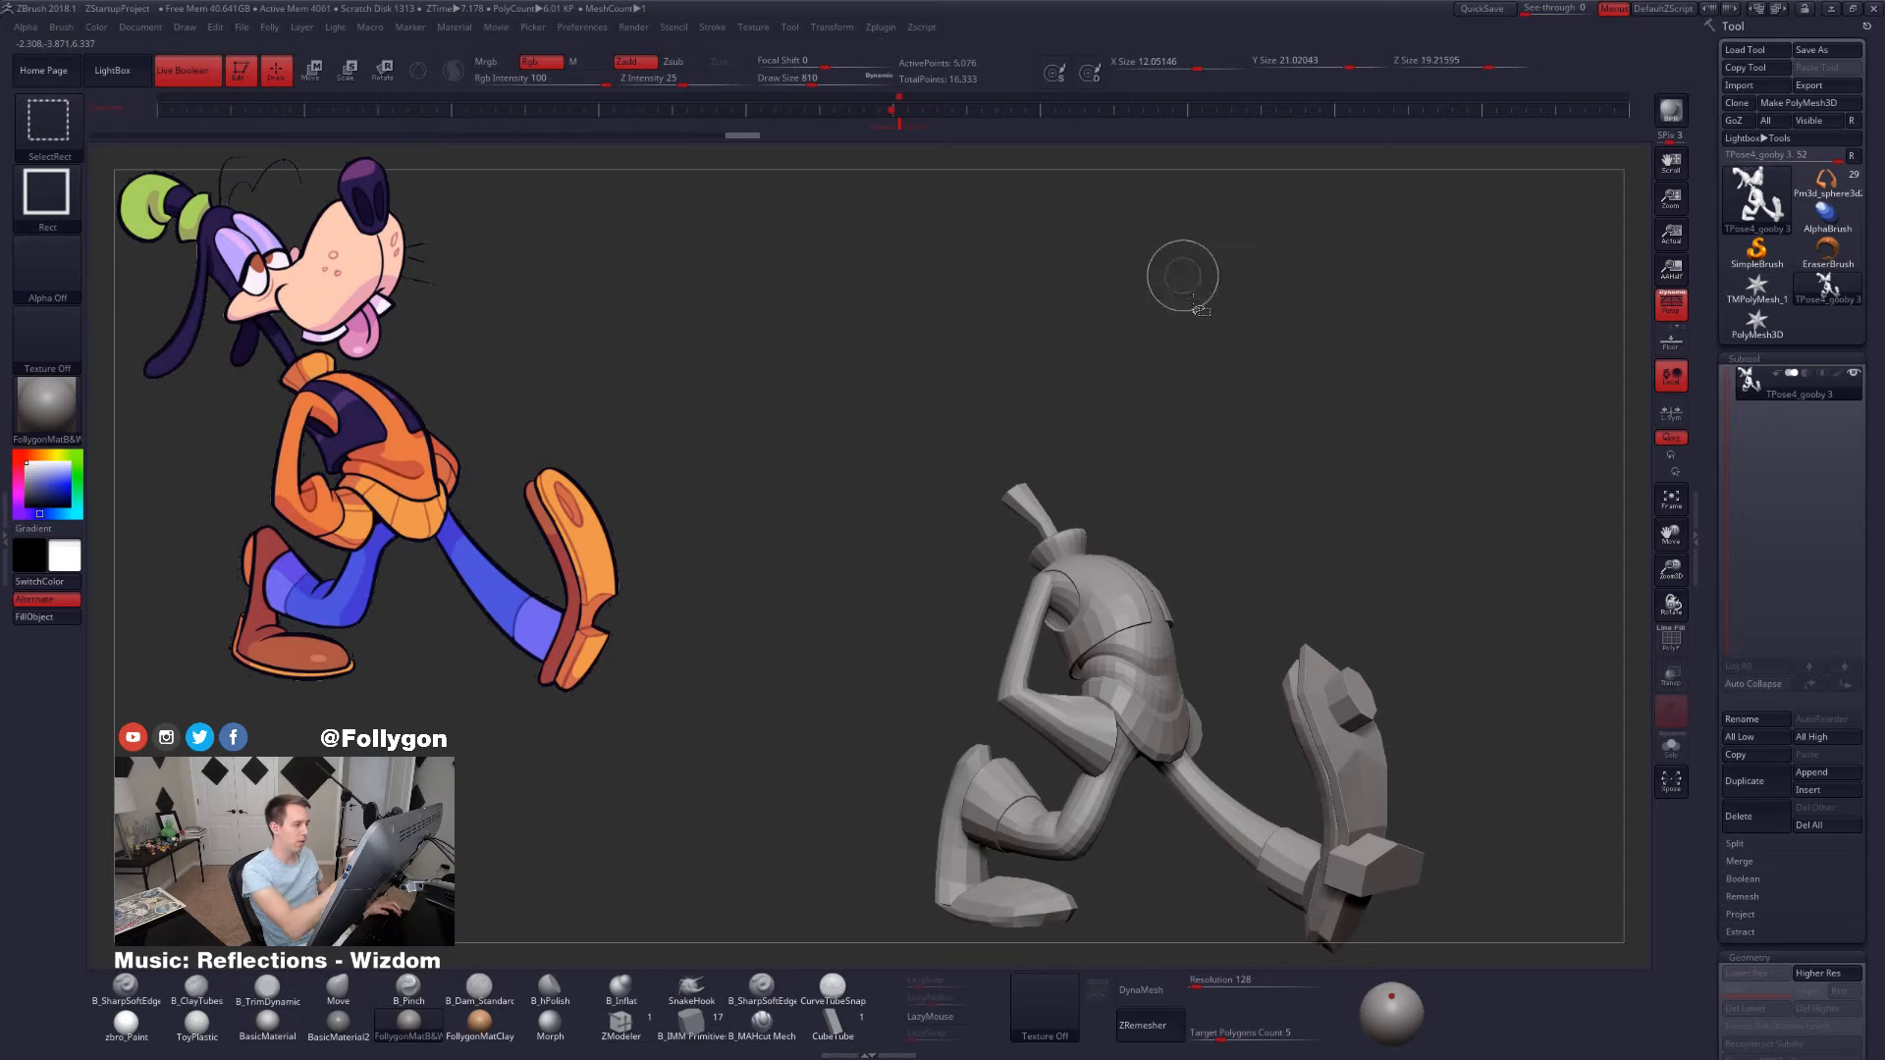
{"action": "left_click_drag", "start_coordinate": [1239, 365], "coordinate": [1304, 477], "text": "alt"}
{"action": "left_click", "coordinate": [1354, 522], "text": "ctrl"}
{"action": "left_click", "coordinate": [1364, 530], "text": "ctrl+shift"}
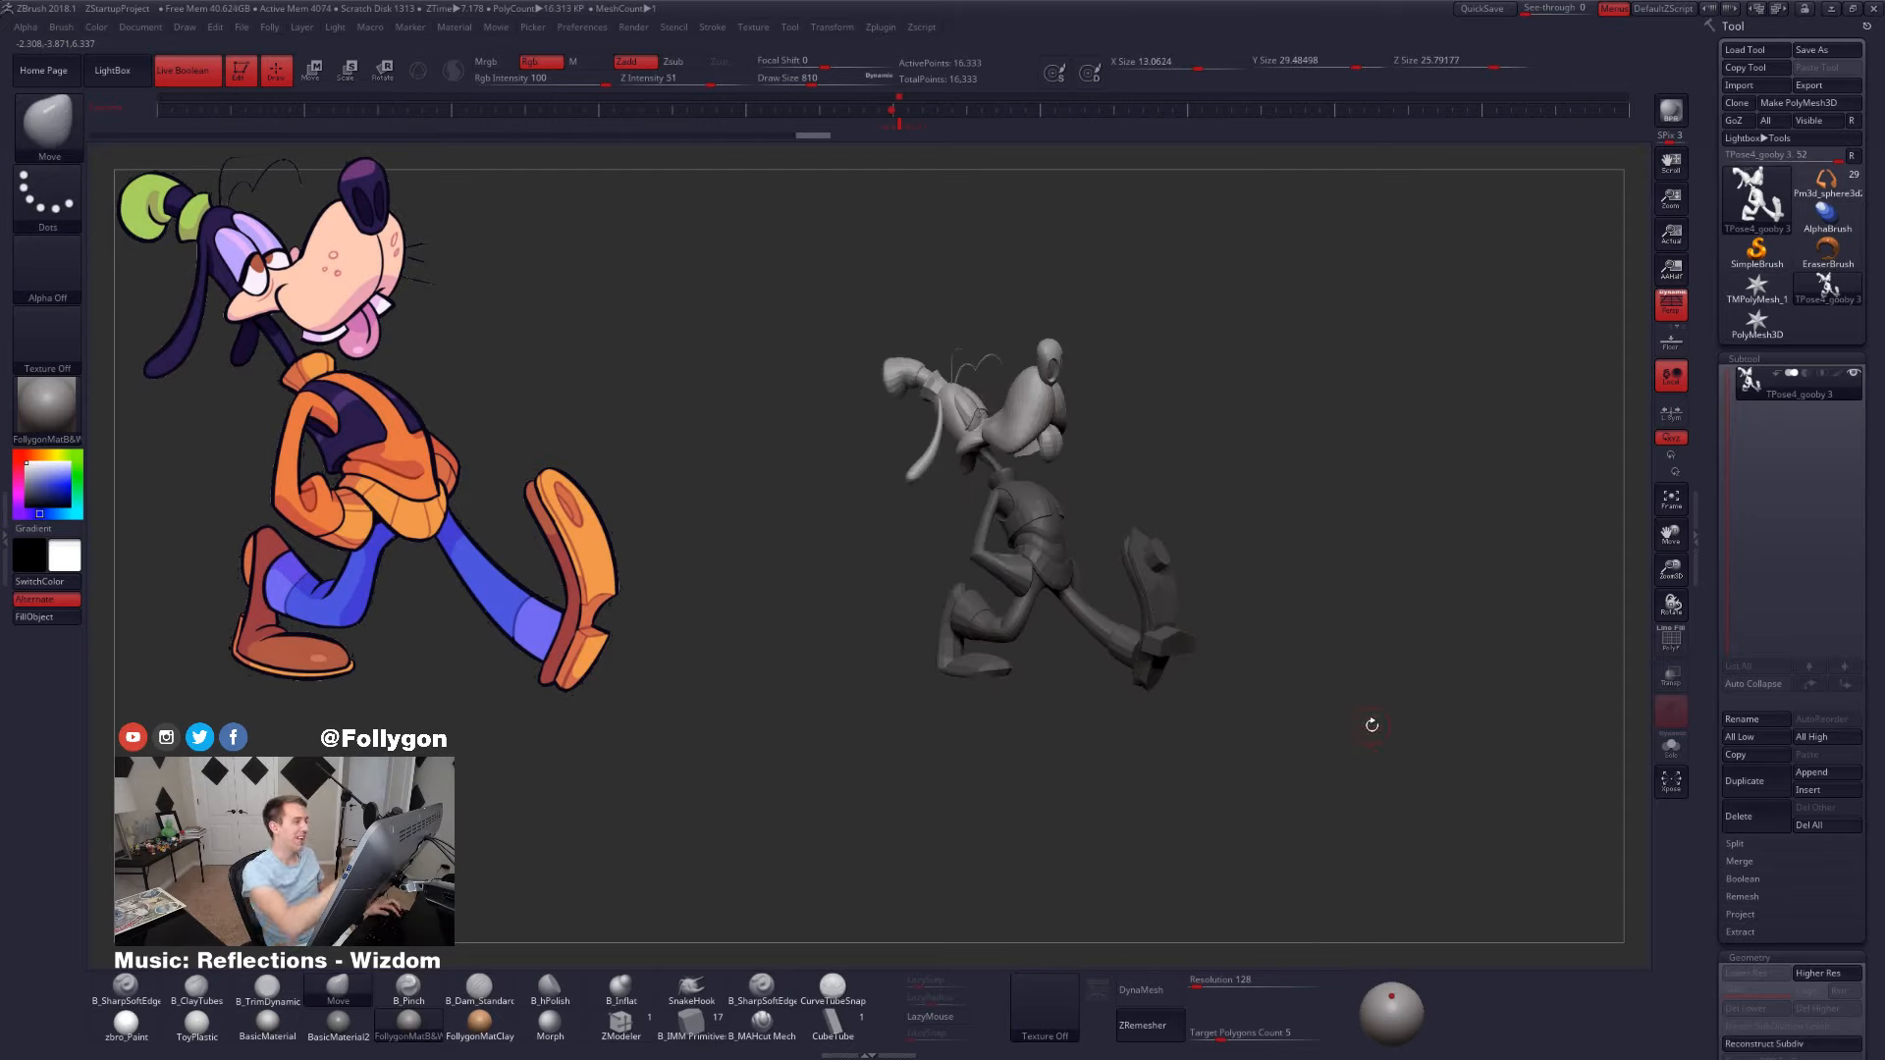
- Scale the unmasked head from the saved camera angle with a Transpose Scale line starting at the face
{"action": "left_click", "coordinate": [899, 127]}
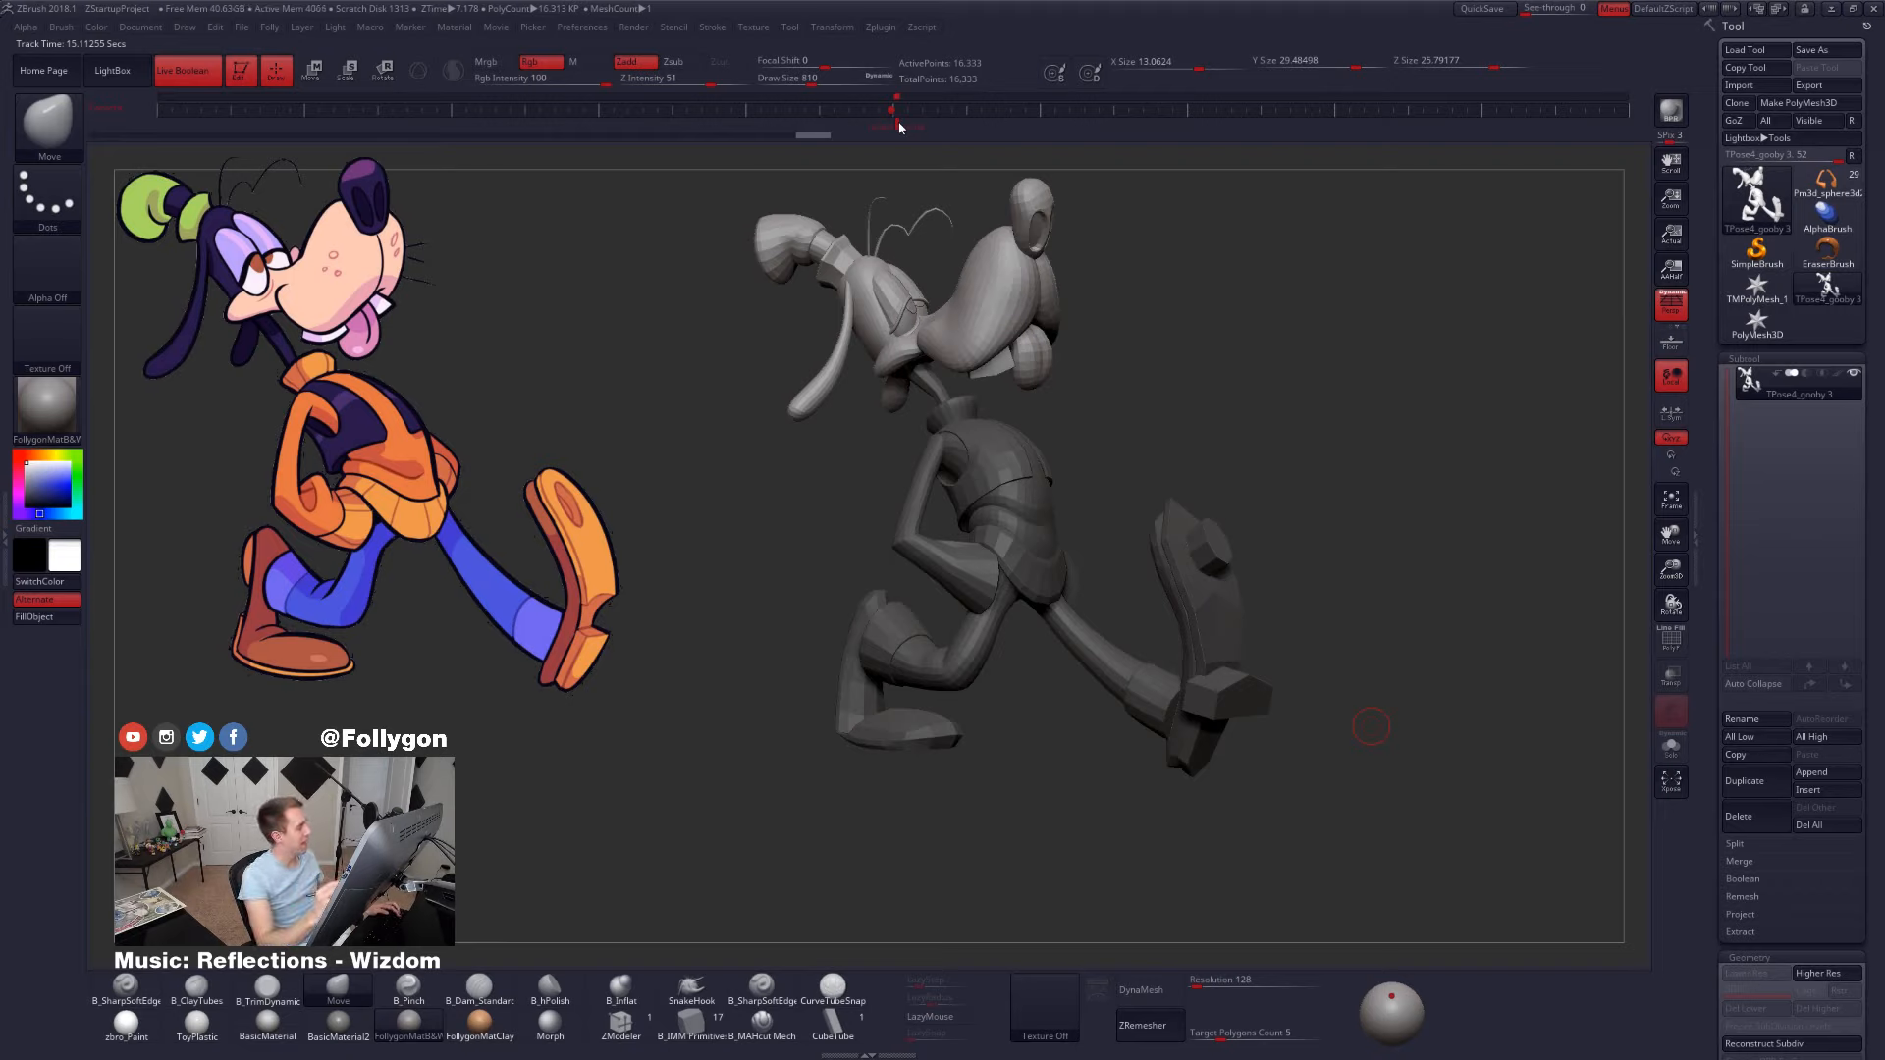
{"action": "left_click_drag", "start_coordinate": [1453, 732], "coordinate": [1453, 737]}
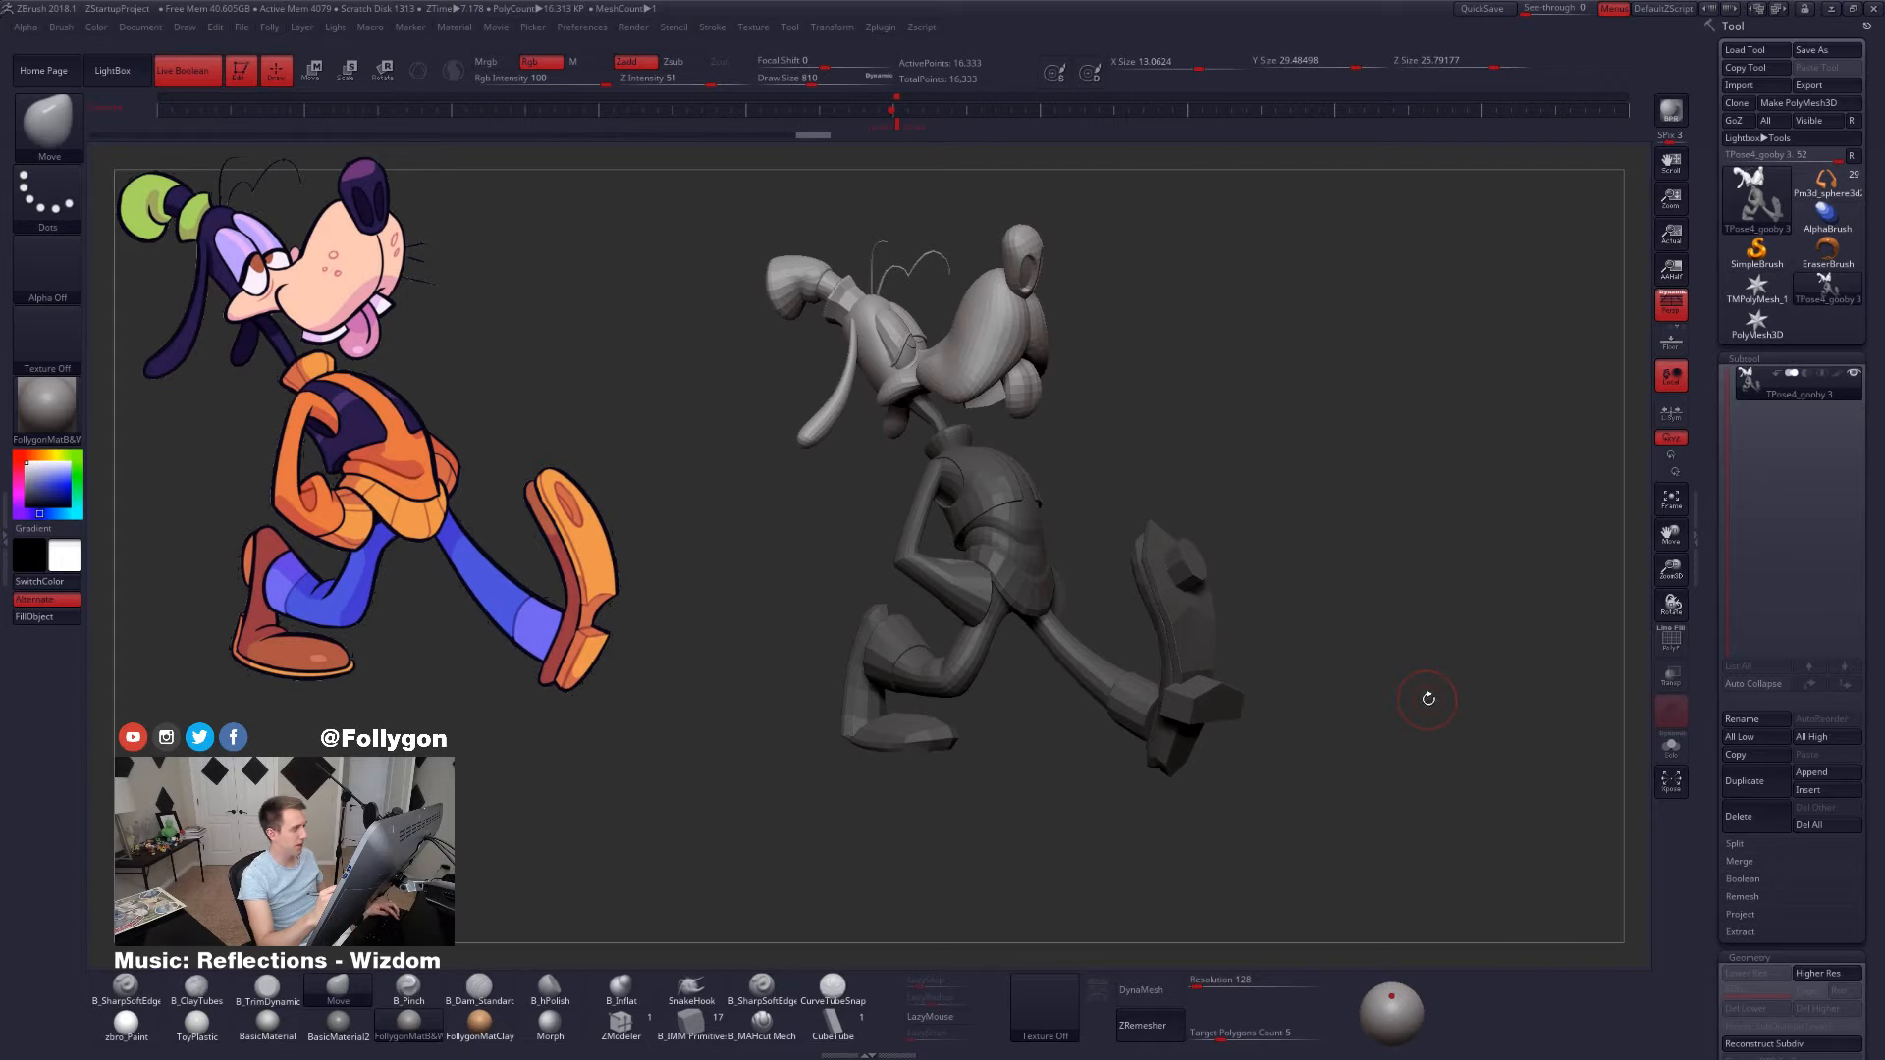
{"action": "key", "text": "e"}
{"action": "left_click_drag", "start_coordinate": [972, 626], "coordinate": [1249, 639]}
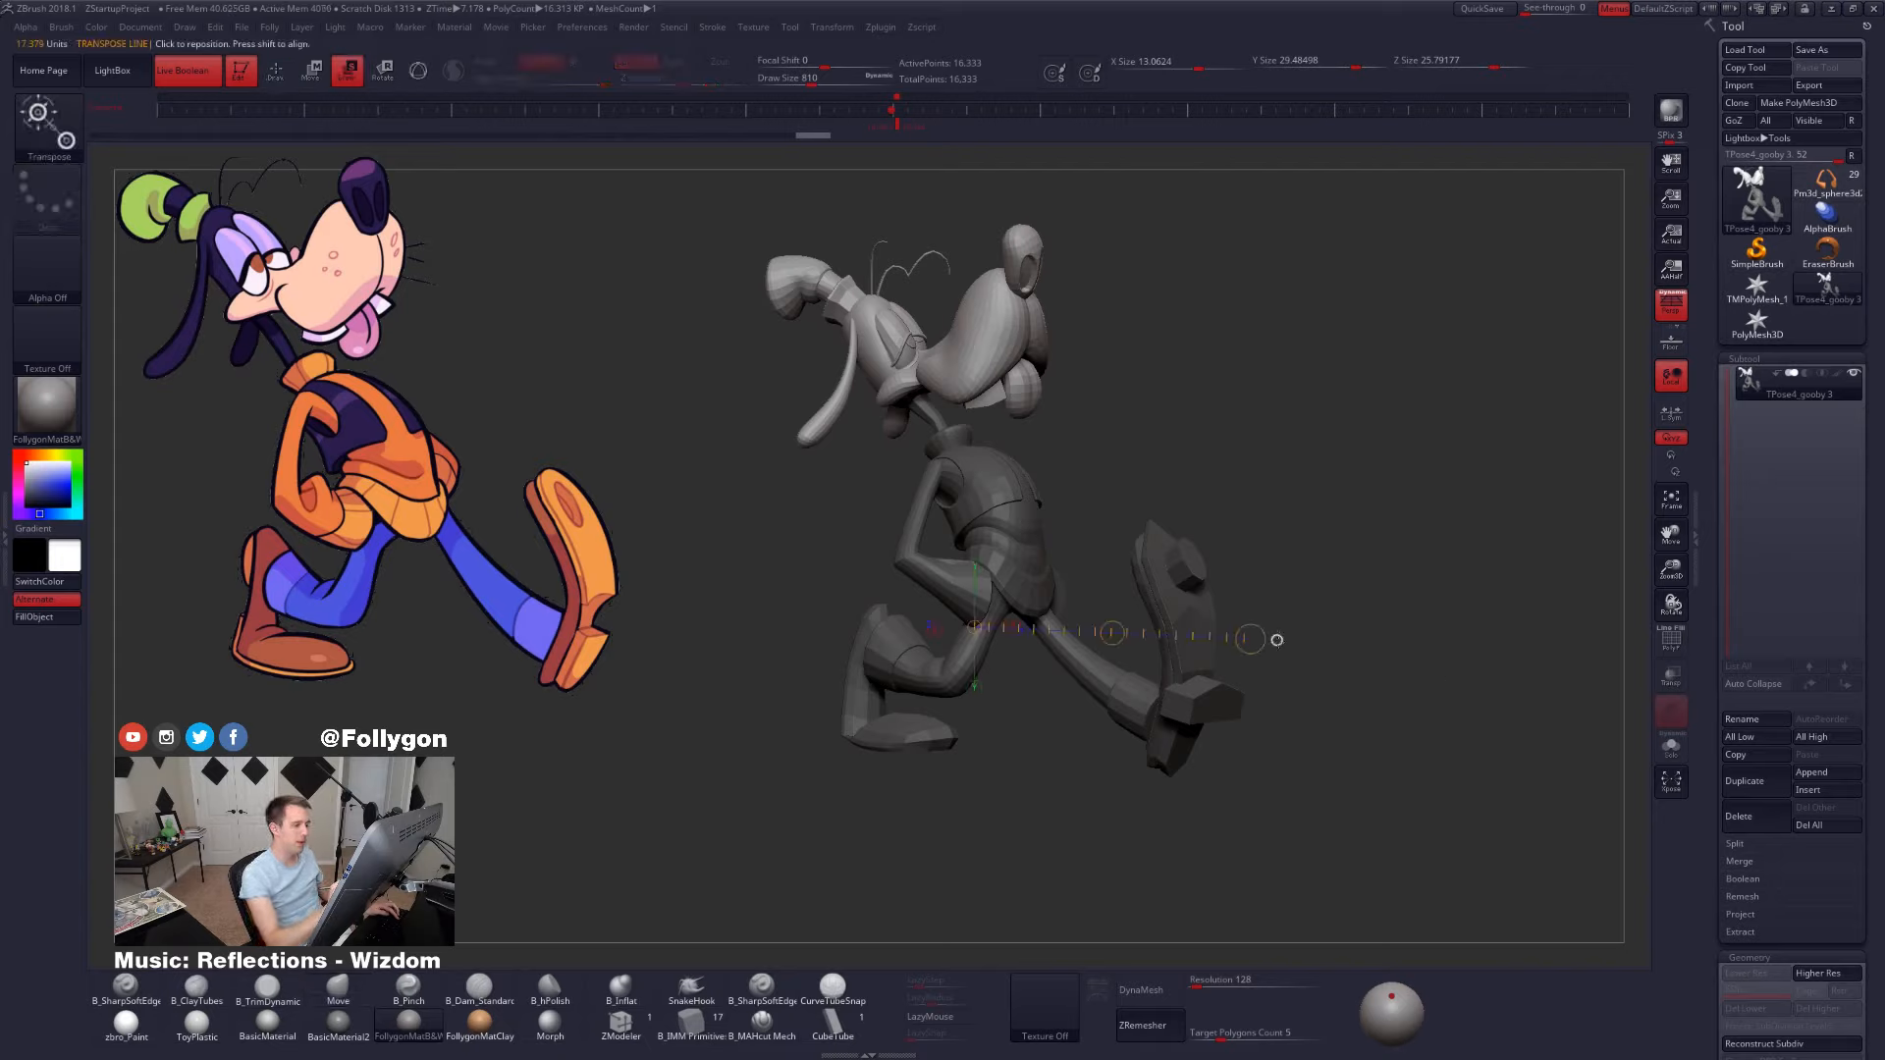
{"action": "left_click_drag", "start_coordinate": [916, 341], "coordinate": [1169, 327]}
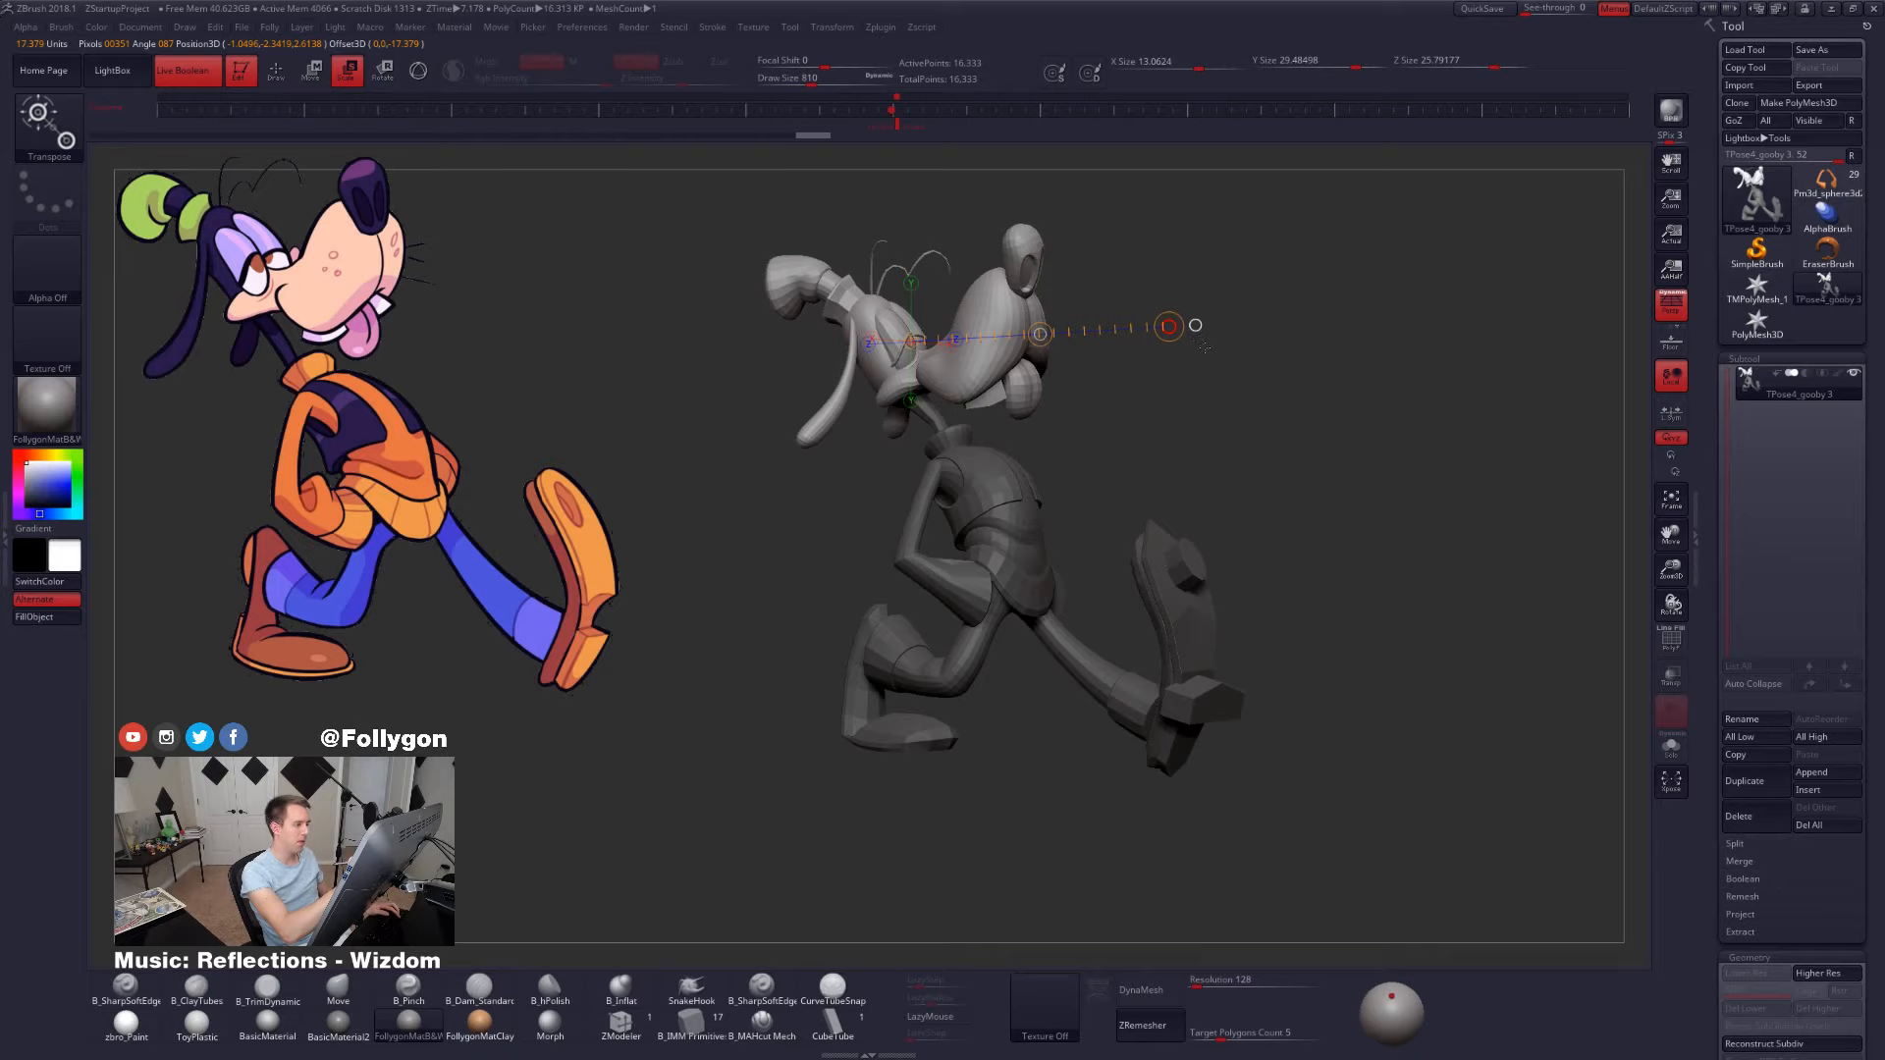
{"action": "key", "text": "ctrl+shift"}
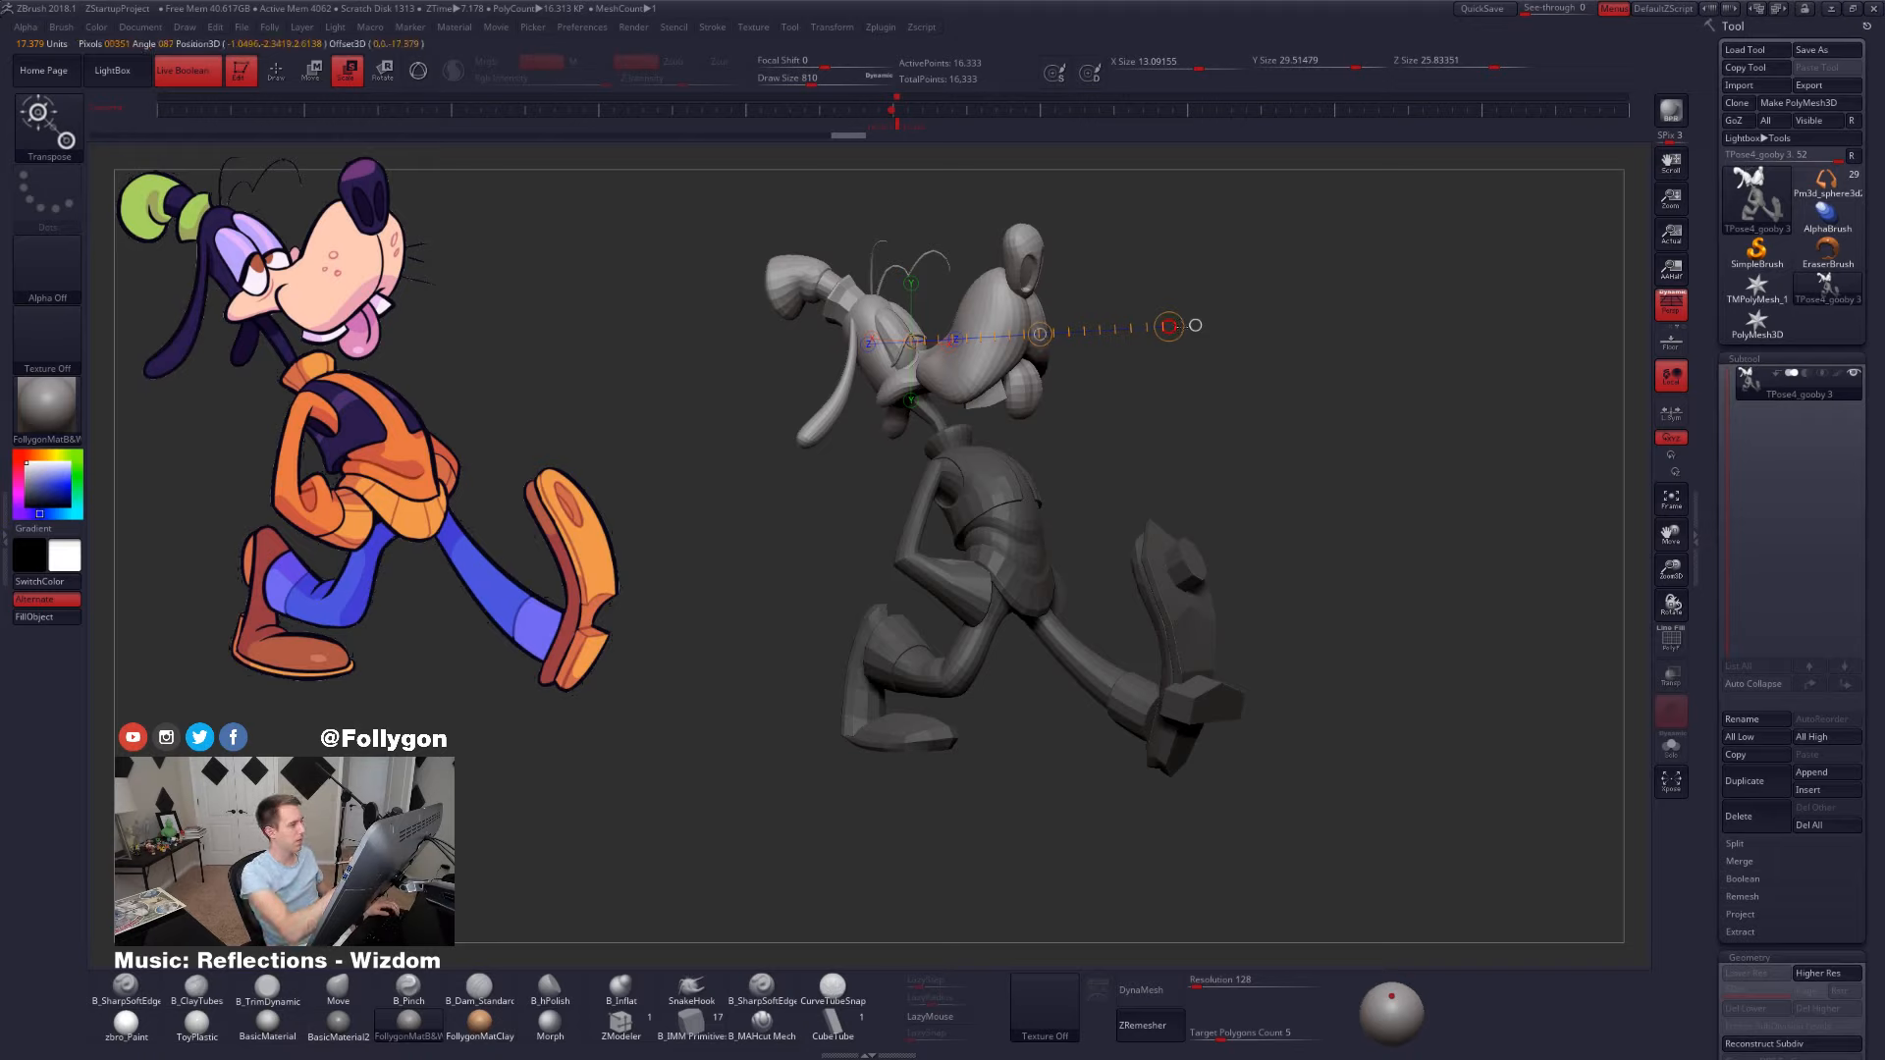
{"action": "mouse_move", "coordinate": [1194, 325]}
{"action": "left_mouse_down", "text": "alt"}
{"action": "mouse_move", "coordinate": [1186, 298]}
{"action": "mouse_move", "coordinate": [1179, 346]}
{"action": "mouse_move", "coordinate": [1267, 448]}
{"action": "mouse_move", "coordinate": [1276, 501]}
{"action": "left_mouse_up", "text": "alt"}
- Clear the mask and rotate the whole character about the hips with a Transpose Rotate line
{"action": "key", "text": "d"}
{"action": "key", "text": "shift+d"}
{"action": "key", "text": "shift+d"}
{"action": "key", "text": "r"}
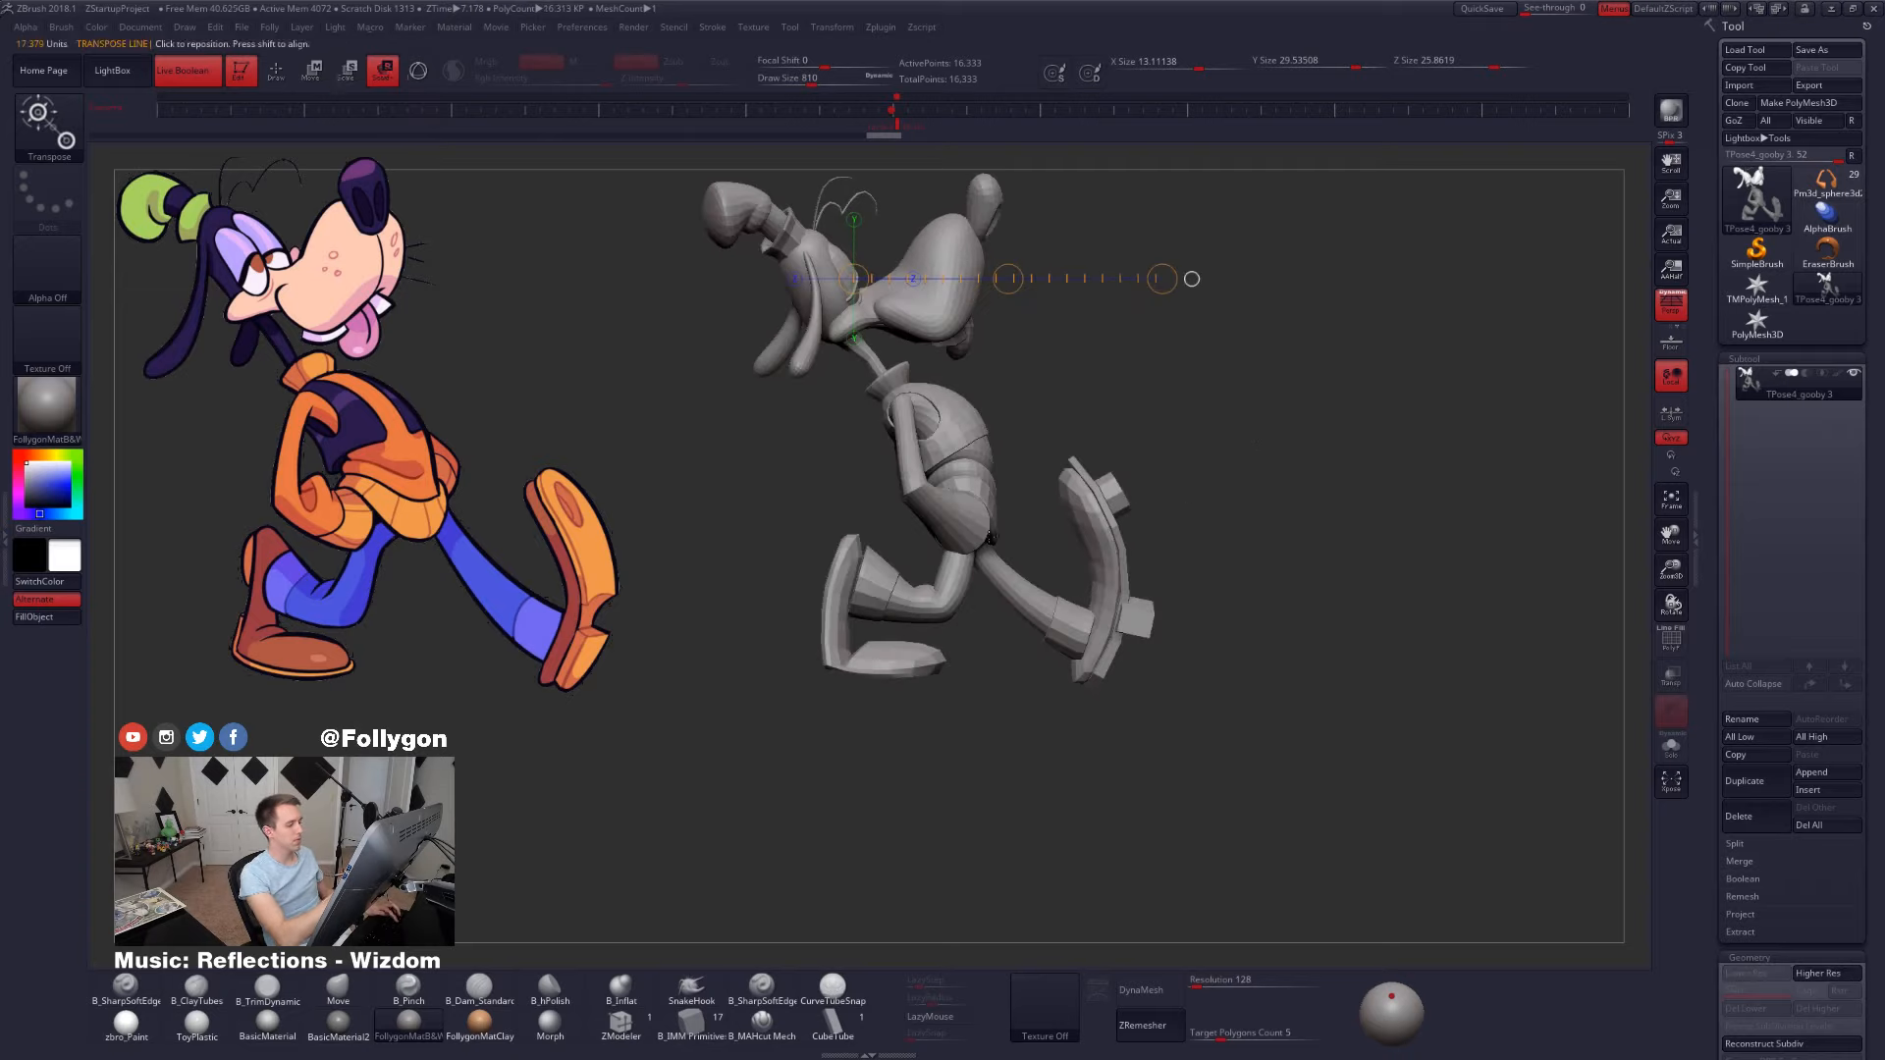
{"action": "mouse_move", "coordinate": [976, 535]}
{"action": "left_mouse_down", "text": "shift"}
{"action": "mouse_move", "coordinate": [1268, 535]}
{"action": "mouse_move", "coordinate": [1239, 528]}
{"action": "left_mouse_up", "text": "shift"}
{"action": "mouse_move", "coordinate": [1561, 782]}
{"action": "left_mouse_down"}
{"action": "mouse_move", "coordinate": [1388, 787]}
{"action": "mouse_move", "coordinate": [1354, 825]}
{"action": "left_mouse_up"}
{"action": "key", "text": "q"}
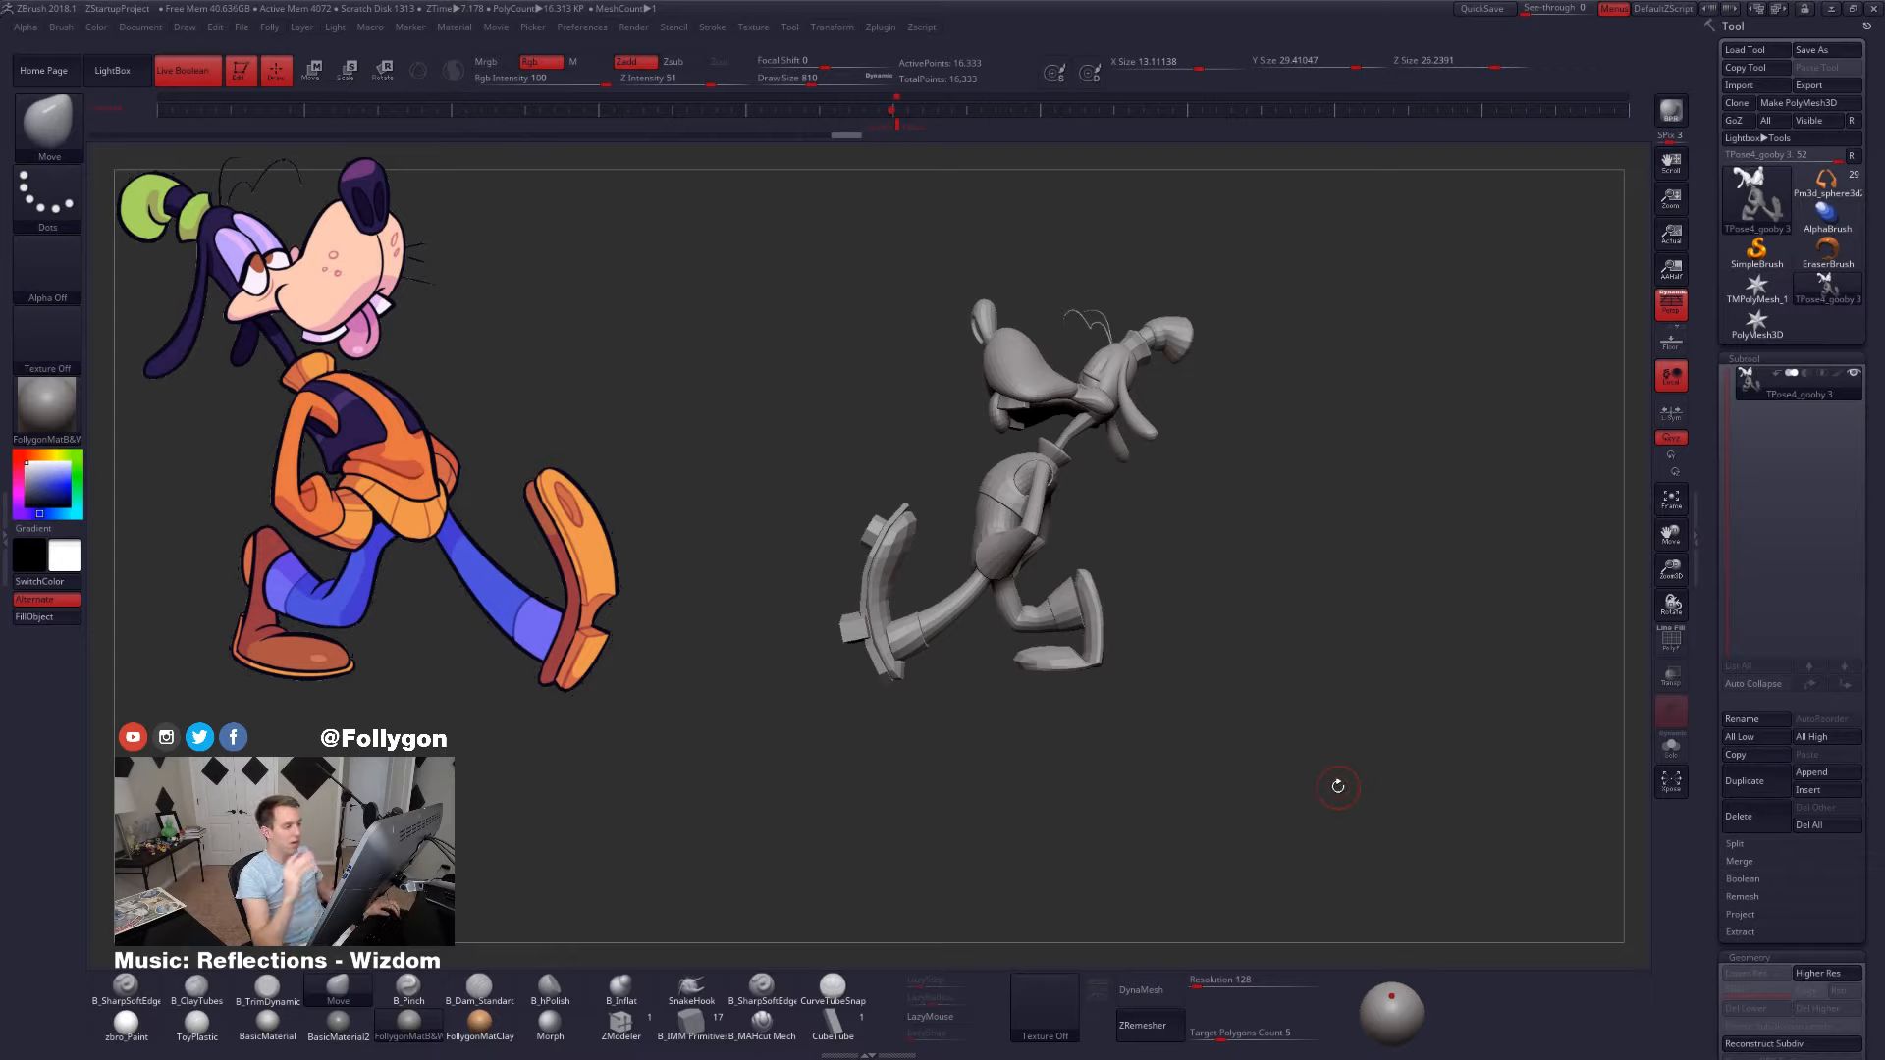
- Isolate the torso polygroups to mask the head, arms and legs, and show the full model again
{"action": "left_click_drag", "start_coordinate": [1338, 787], "coordinate": [1372, 757]}
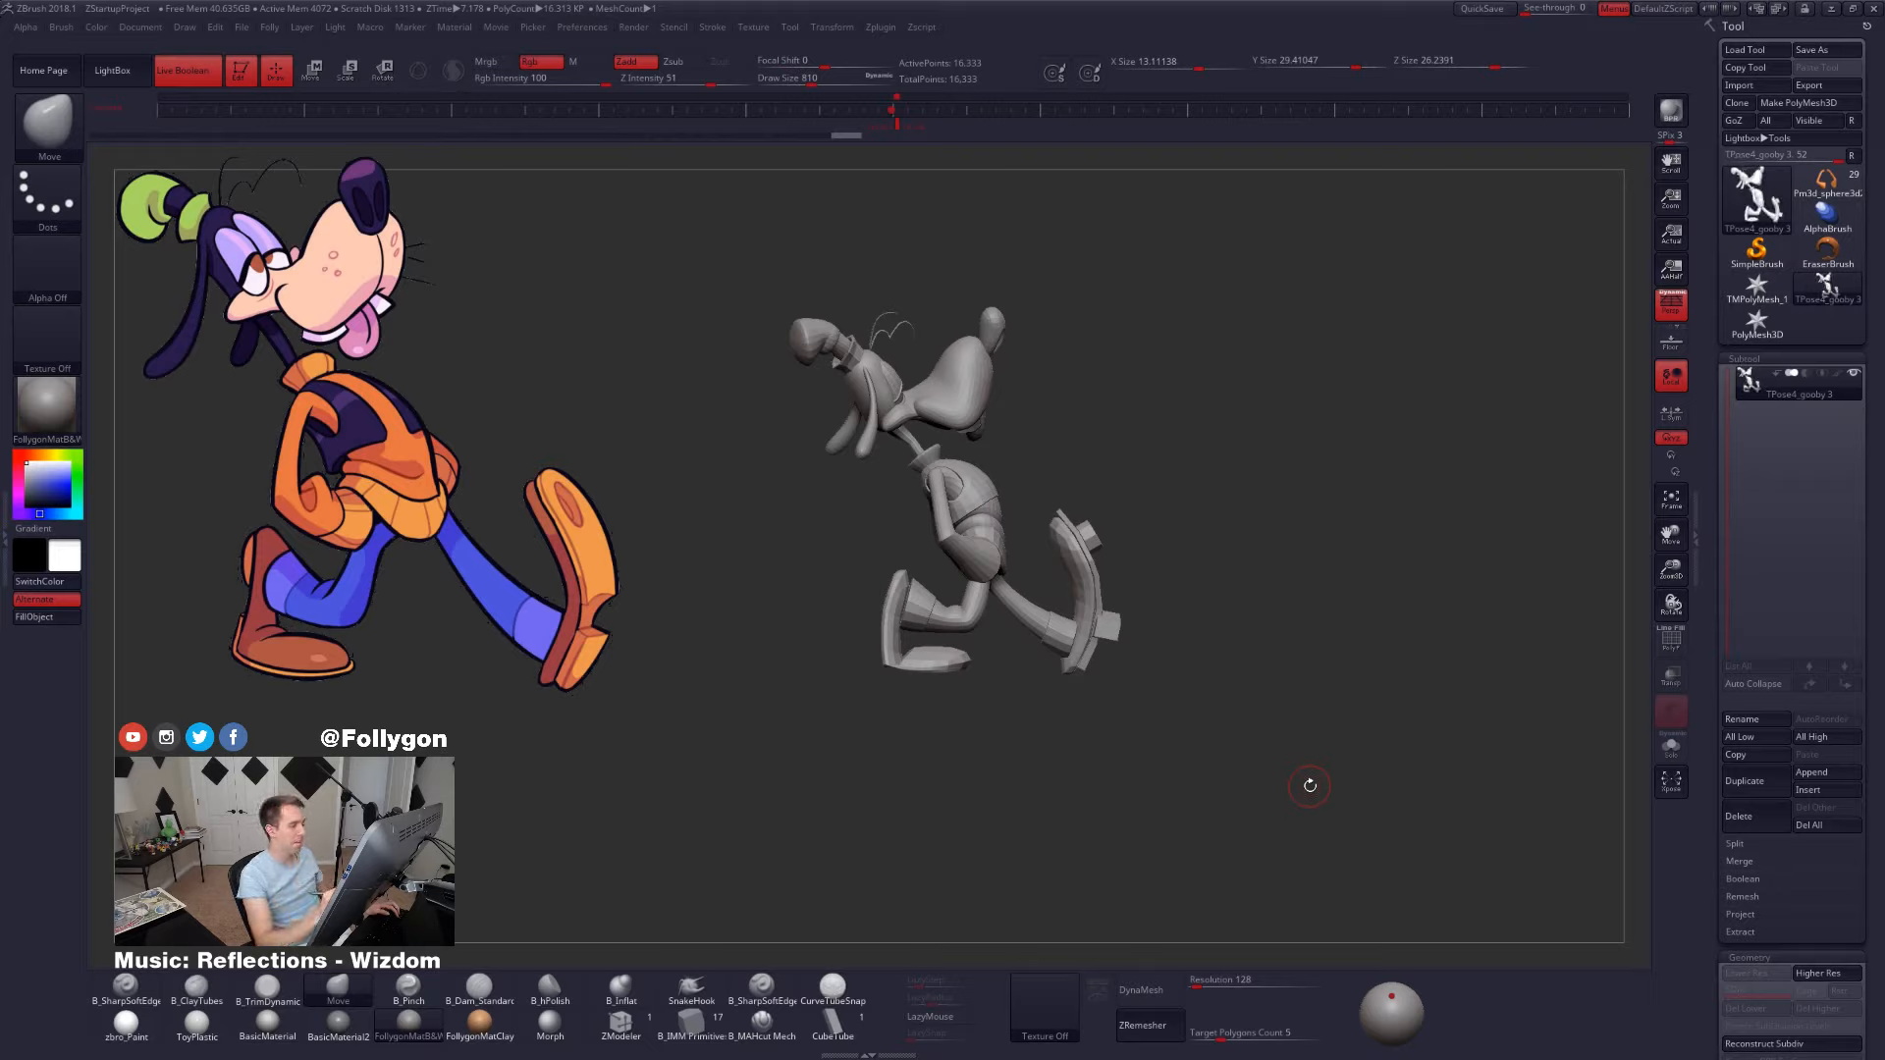
{"action": "left_click_drag", "start_coordinate": [1327, 771], "coordinate": [1294, 805]}
{"action": "mouse_move", "coordinate": [1294, 805]}
{"action": "right_mouse_down", "text": "ctrl"}
{"action": "mouse_move", "coordinate": [1327, 780]}
{"action": "mouse_move", "coordinate": [1337, 814]}
{"action": "right_mouse_up", "text": "ctrl"}
{"action": "right_click_drag", "start_coordinate": [1090, 628], "coordinate": [1073, 557], "text": "ctrl"}
{"action": "left_click", "coordinate": [1073, 557], "text": "ctrl+shift"}
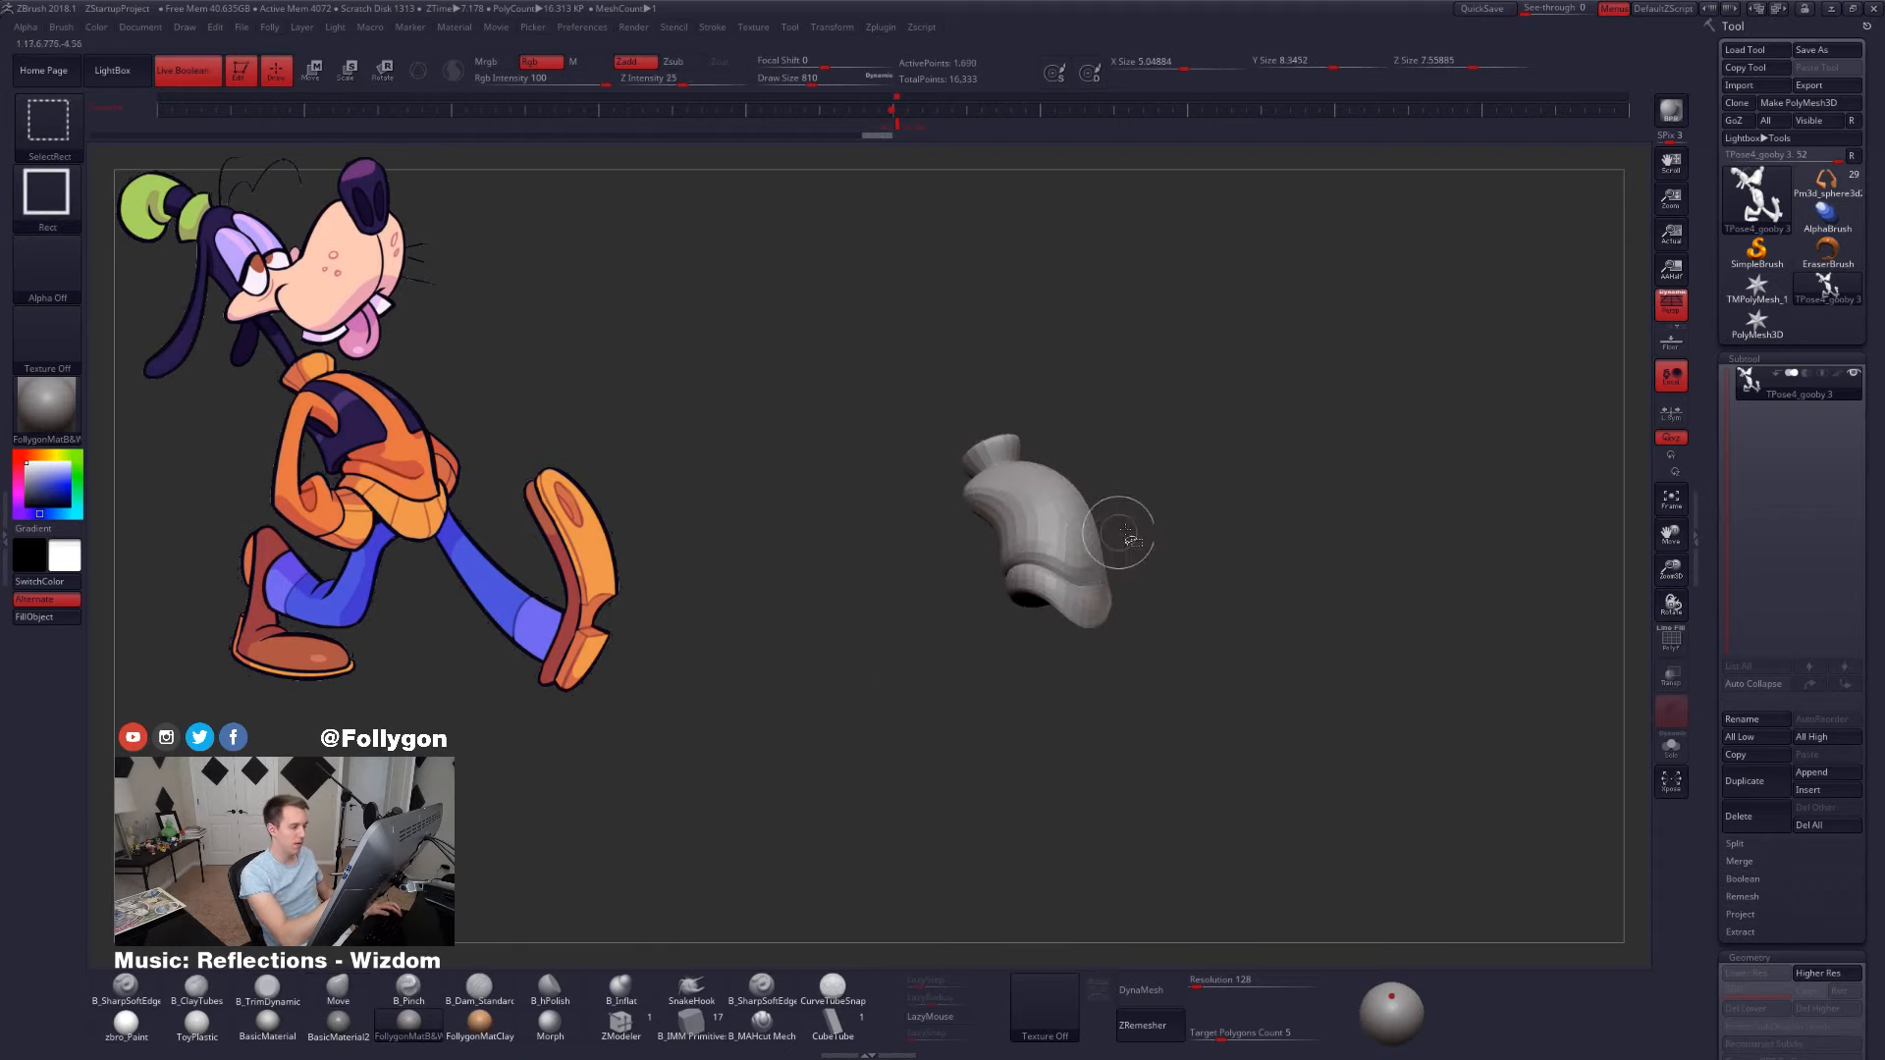
{"action": "left_click_drag", "start_coordinate": [1122, 535], "coordinate": [1112, 545], "text": "ctrl+shift"}
{"action": "left_click", "coordinate": [1059, 552], "text": "ctrl+shift"}
{"action": "left_click", "coordinate": [1072, 628], "text": "ctrl+shift"}
{"action": "left_click", "coordinate": [1153, 536], "text": "ctrl"}
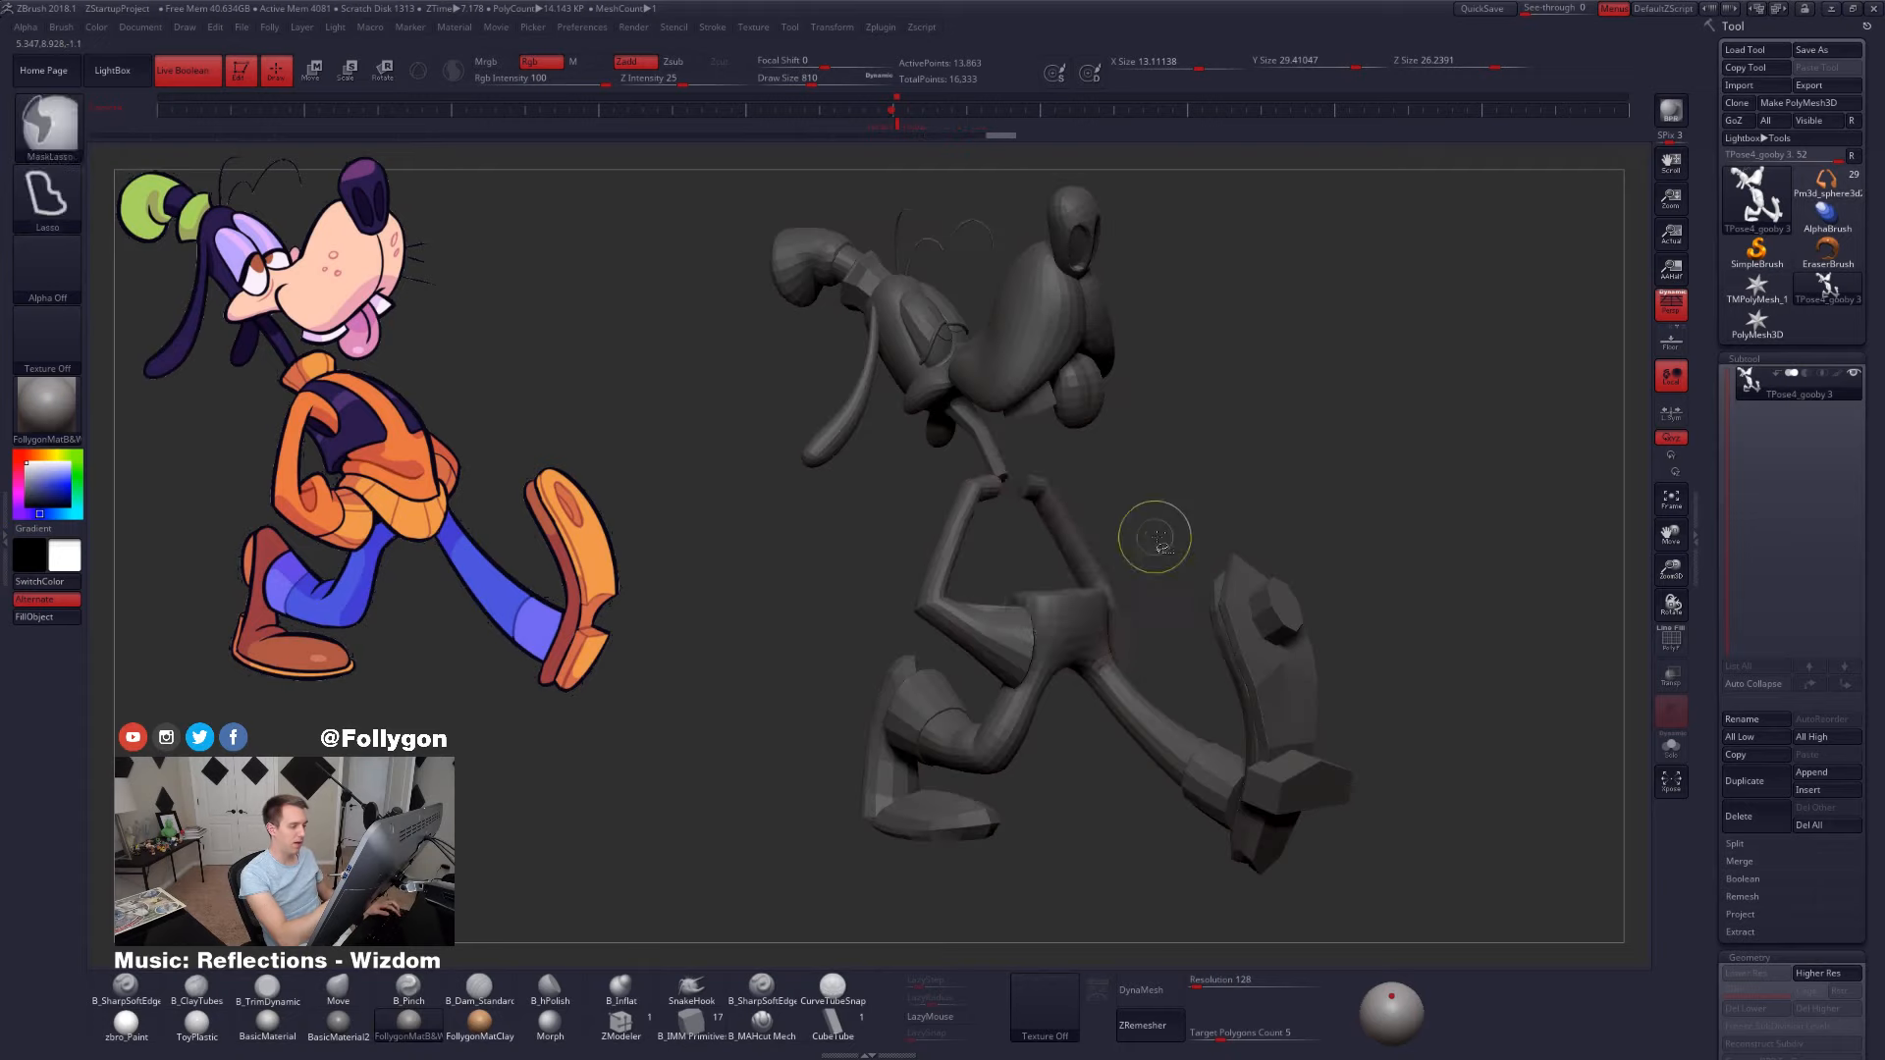
{"action": "left_click", "coordinate": [1153, 536], "text": "ctrl+shift"}
- Increase the Move brush's draw size to 3145 and reshape the unmasked torso's chest and waist silhouette
{"action": "right_click_drag", "start_coordinate": [1153, 536], "coordinate": [1135, 546], "text": "alt"}
{"action": "key", "text": "space"}
{"action": "left_click_drag", "start_coordinate": [1109, 549], "coordinate": [1150, 546]}
{"action": "mouse_move", "coordinate": [1150, 546]}
{"action": "right_mouse_down"}
{"action": "mouse_move", "coordinate": [1199, 579]}
{"action": "mouse_move", "coordinate": [1152, 569]}
{"action": "right_mouse_up"}
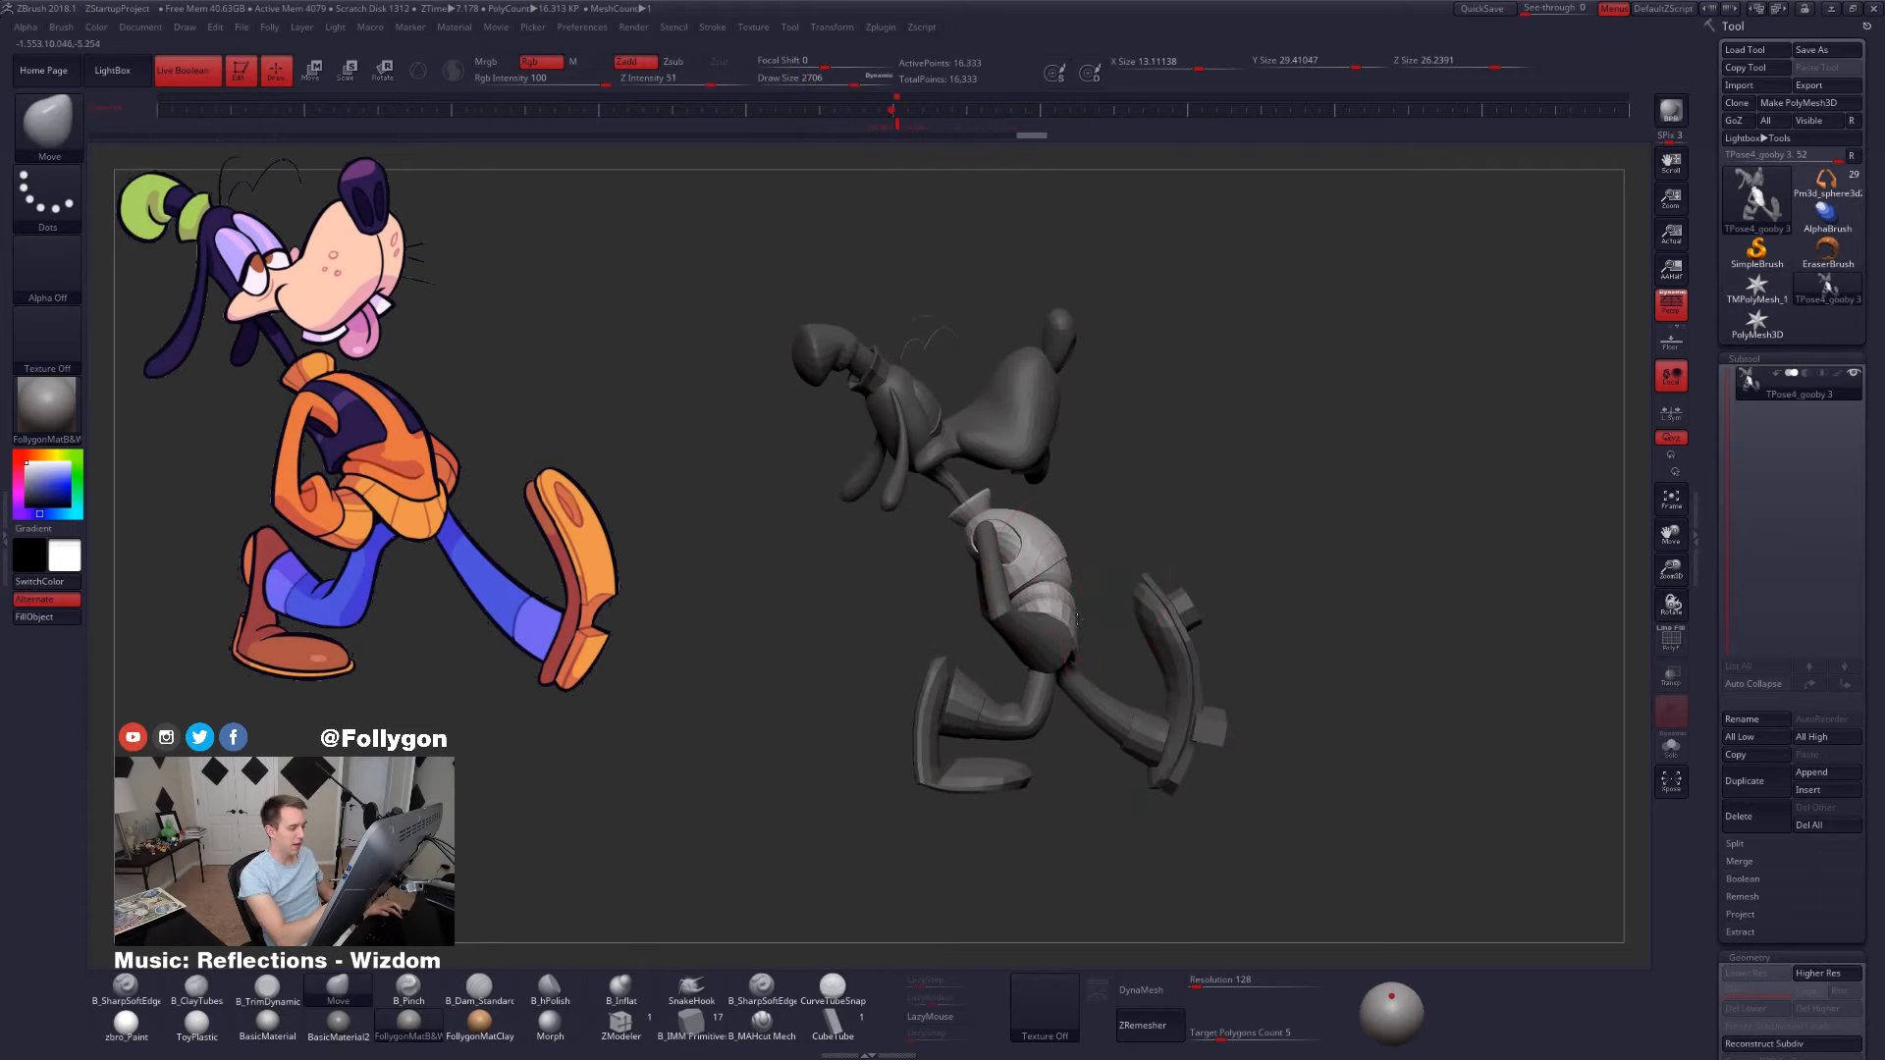
{"action": "key", "text": "space"}
{"action": "left_click_drag", "start_coordinate": [1089, 631], "coordinate": [1097, 630]}
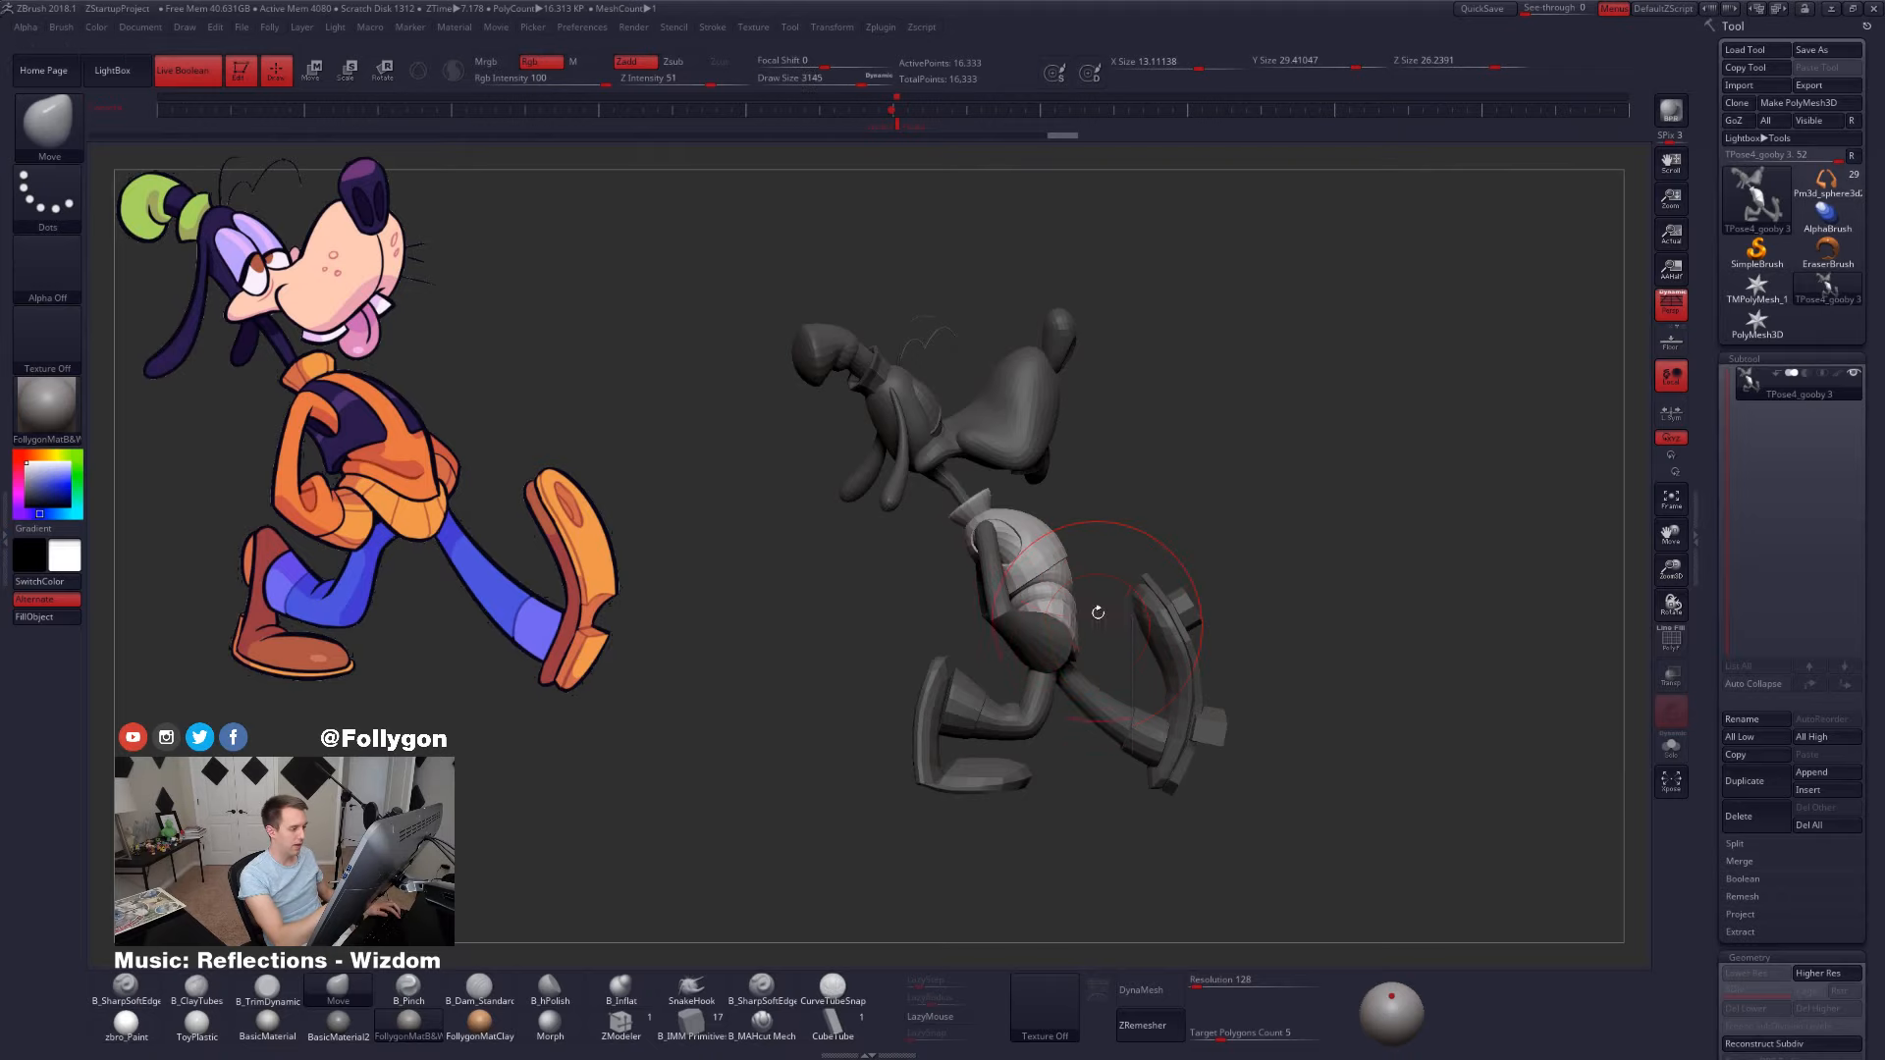
{"action": "right_click_drag", "start_coordinate": [1035, 551], "coordinate": [996, 559]}
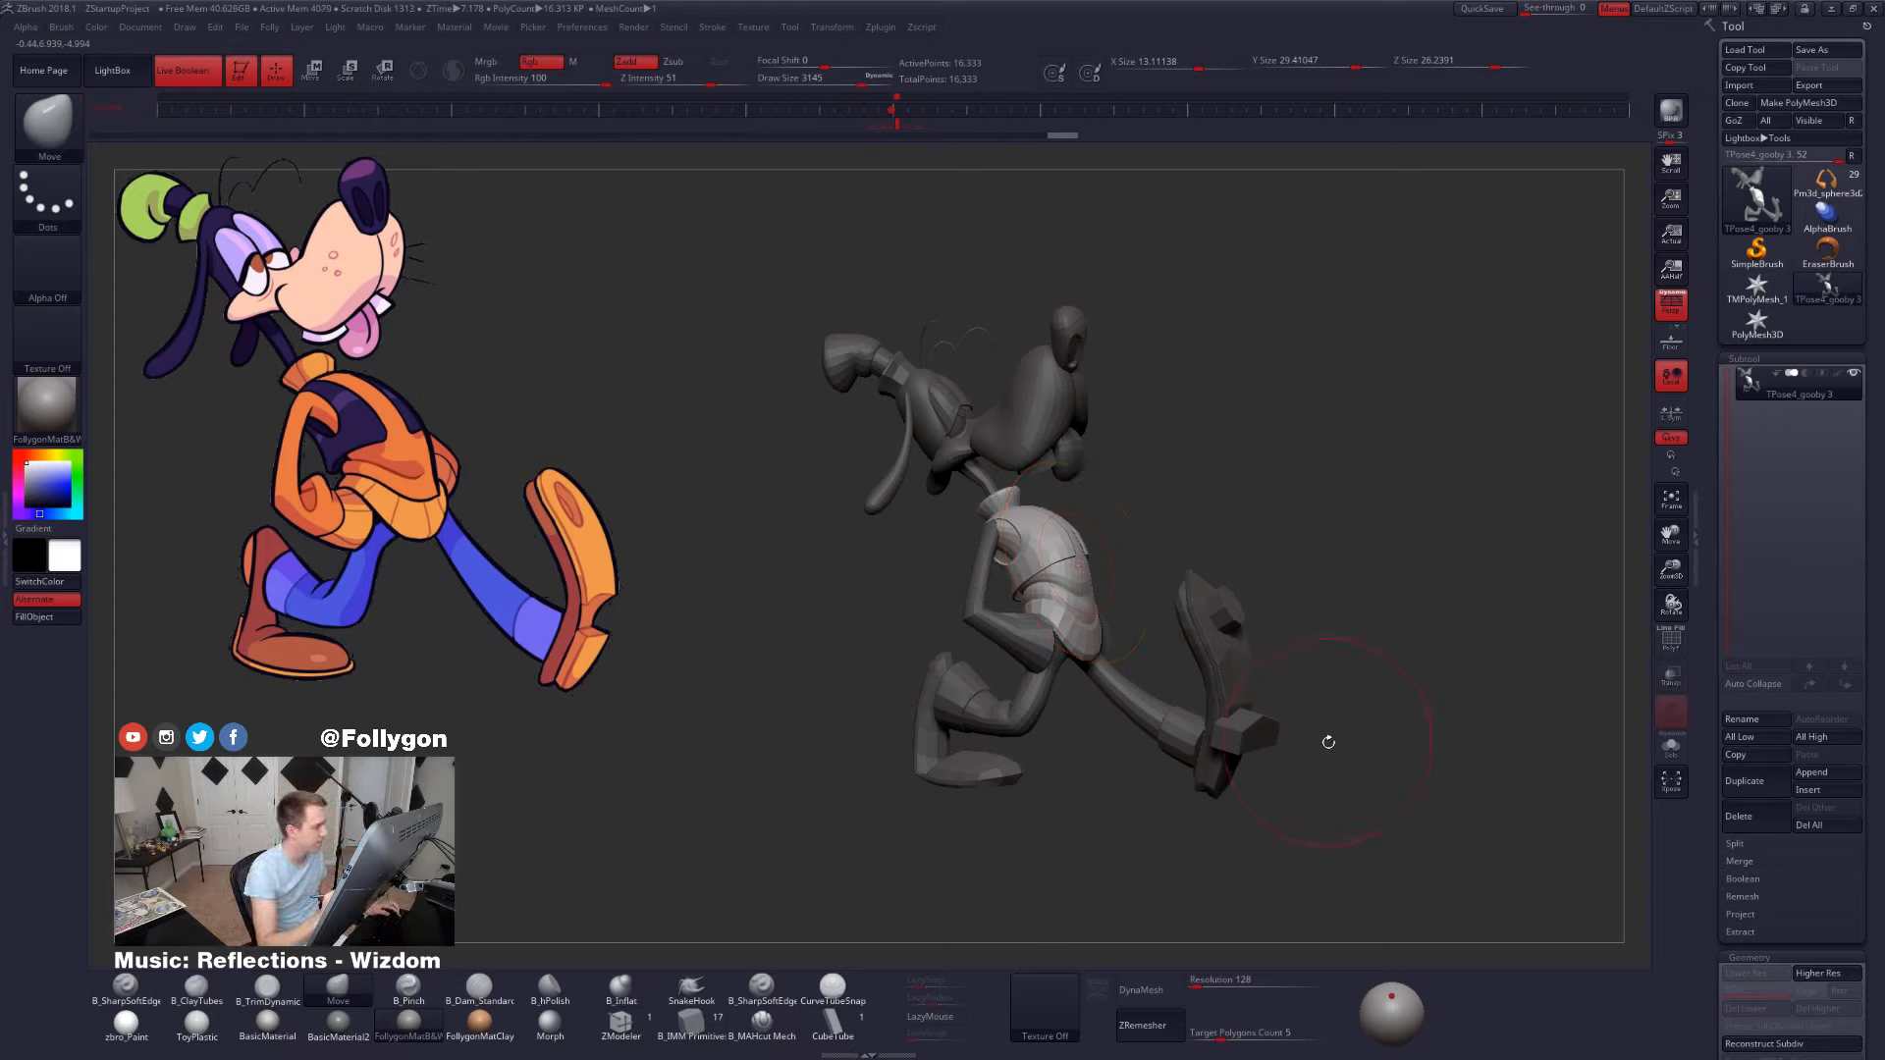
{"action": "mouse_move", "coordinate": [1328, 742]}
{"action": "right_mouse_down"}
{"action": "mouse_move", "coordinate": [1093, 564]}
{"action": "mouse_move", "coordinate": [1090, 603]}
{"action": "mouse_move", "coordinate": [1159, 629]}
{"action": "right_mouse_up"}
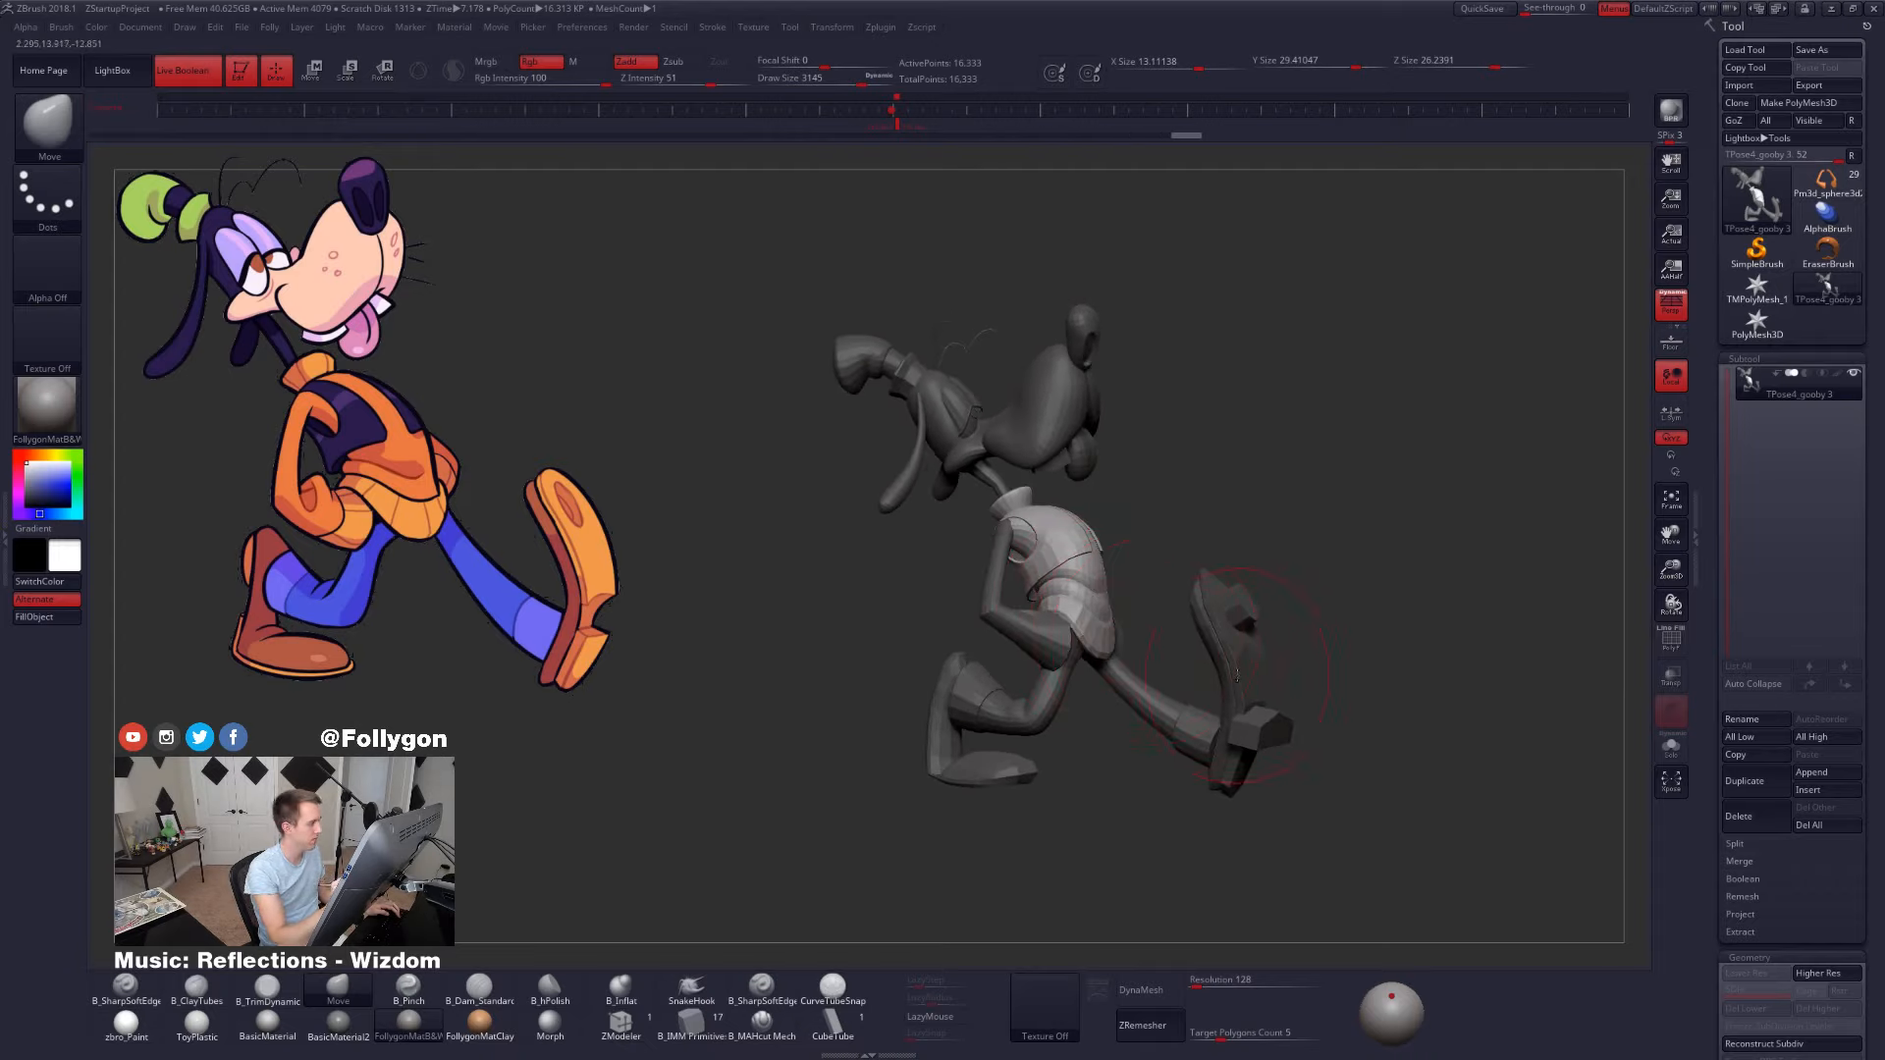
{"action": "right_click_drag", "start_coordinate": [1193, 603], "coordinate": [1174, 594]}
- Adjust the unmasked torso's proportions with a Transpose Scale line placed across the waist
{"action": "key", "text": "e"}
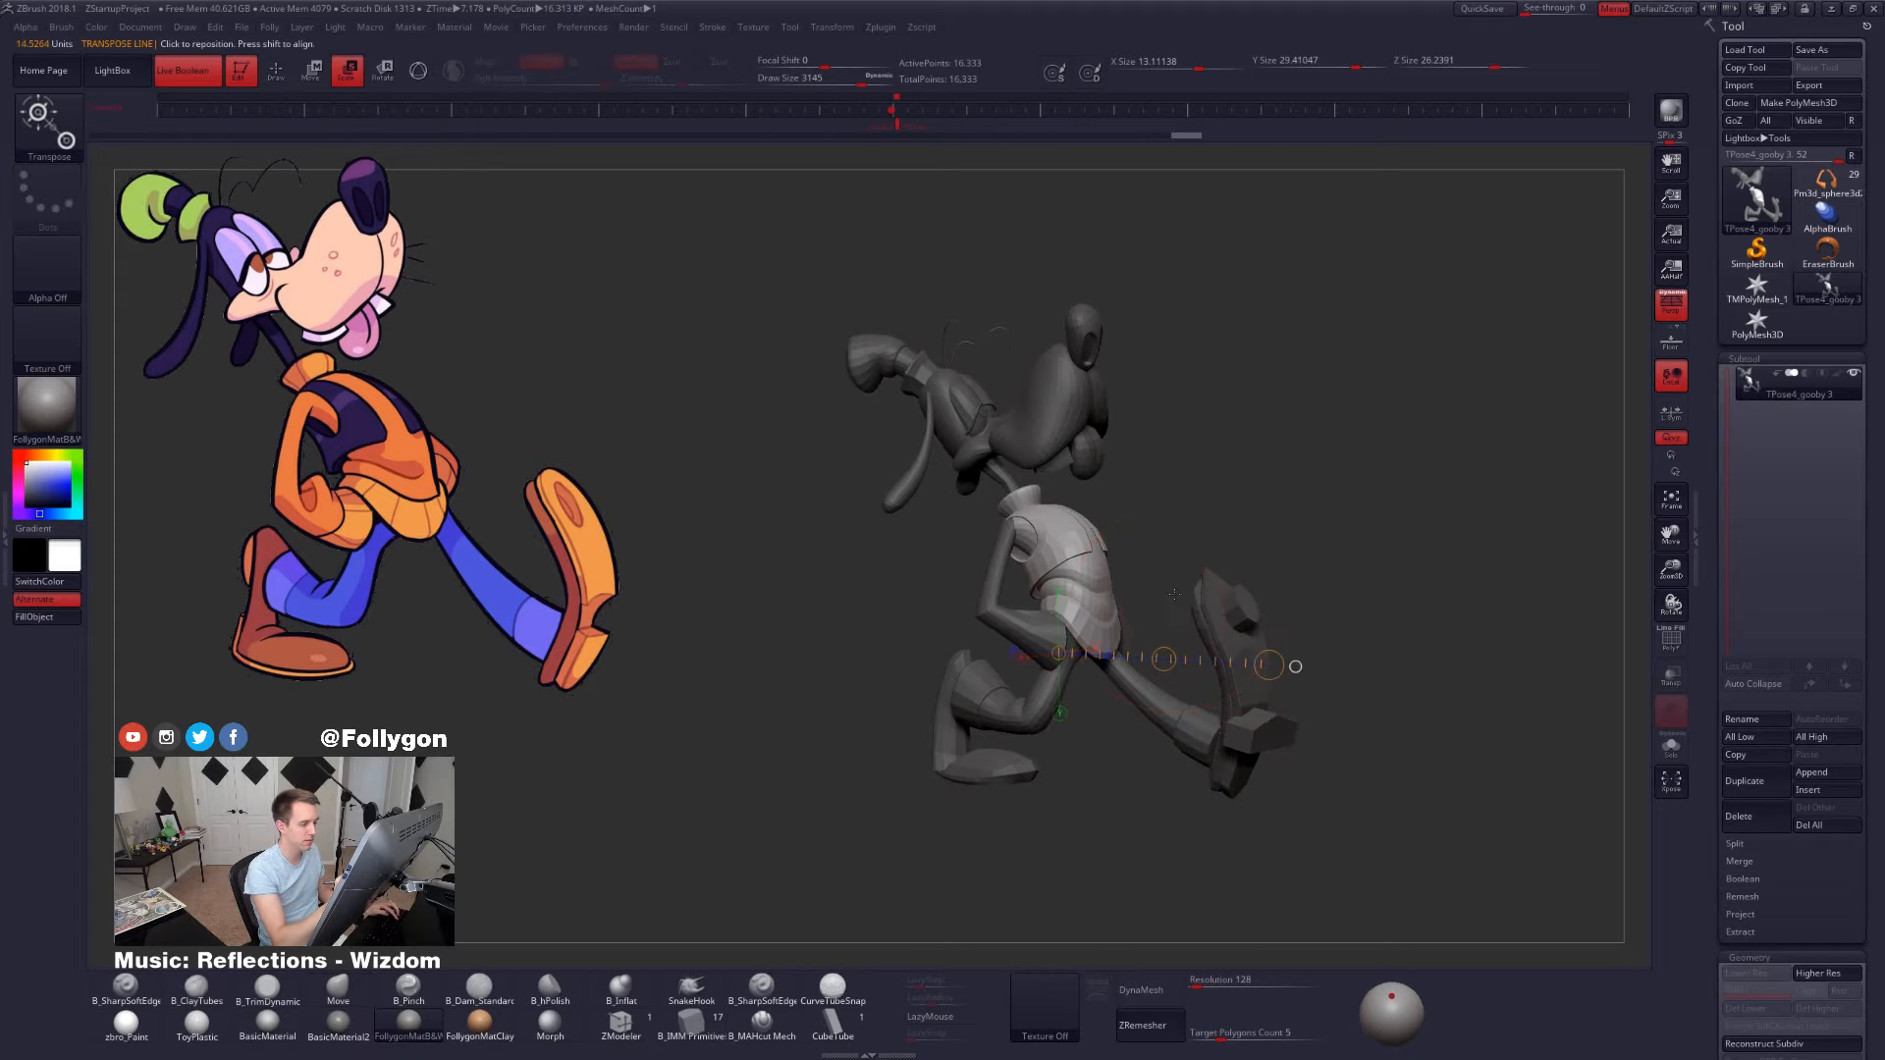
{"action": "left_click_drag", "start_coordinate": [1296, 667], "coordinate": [1287, 577]}
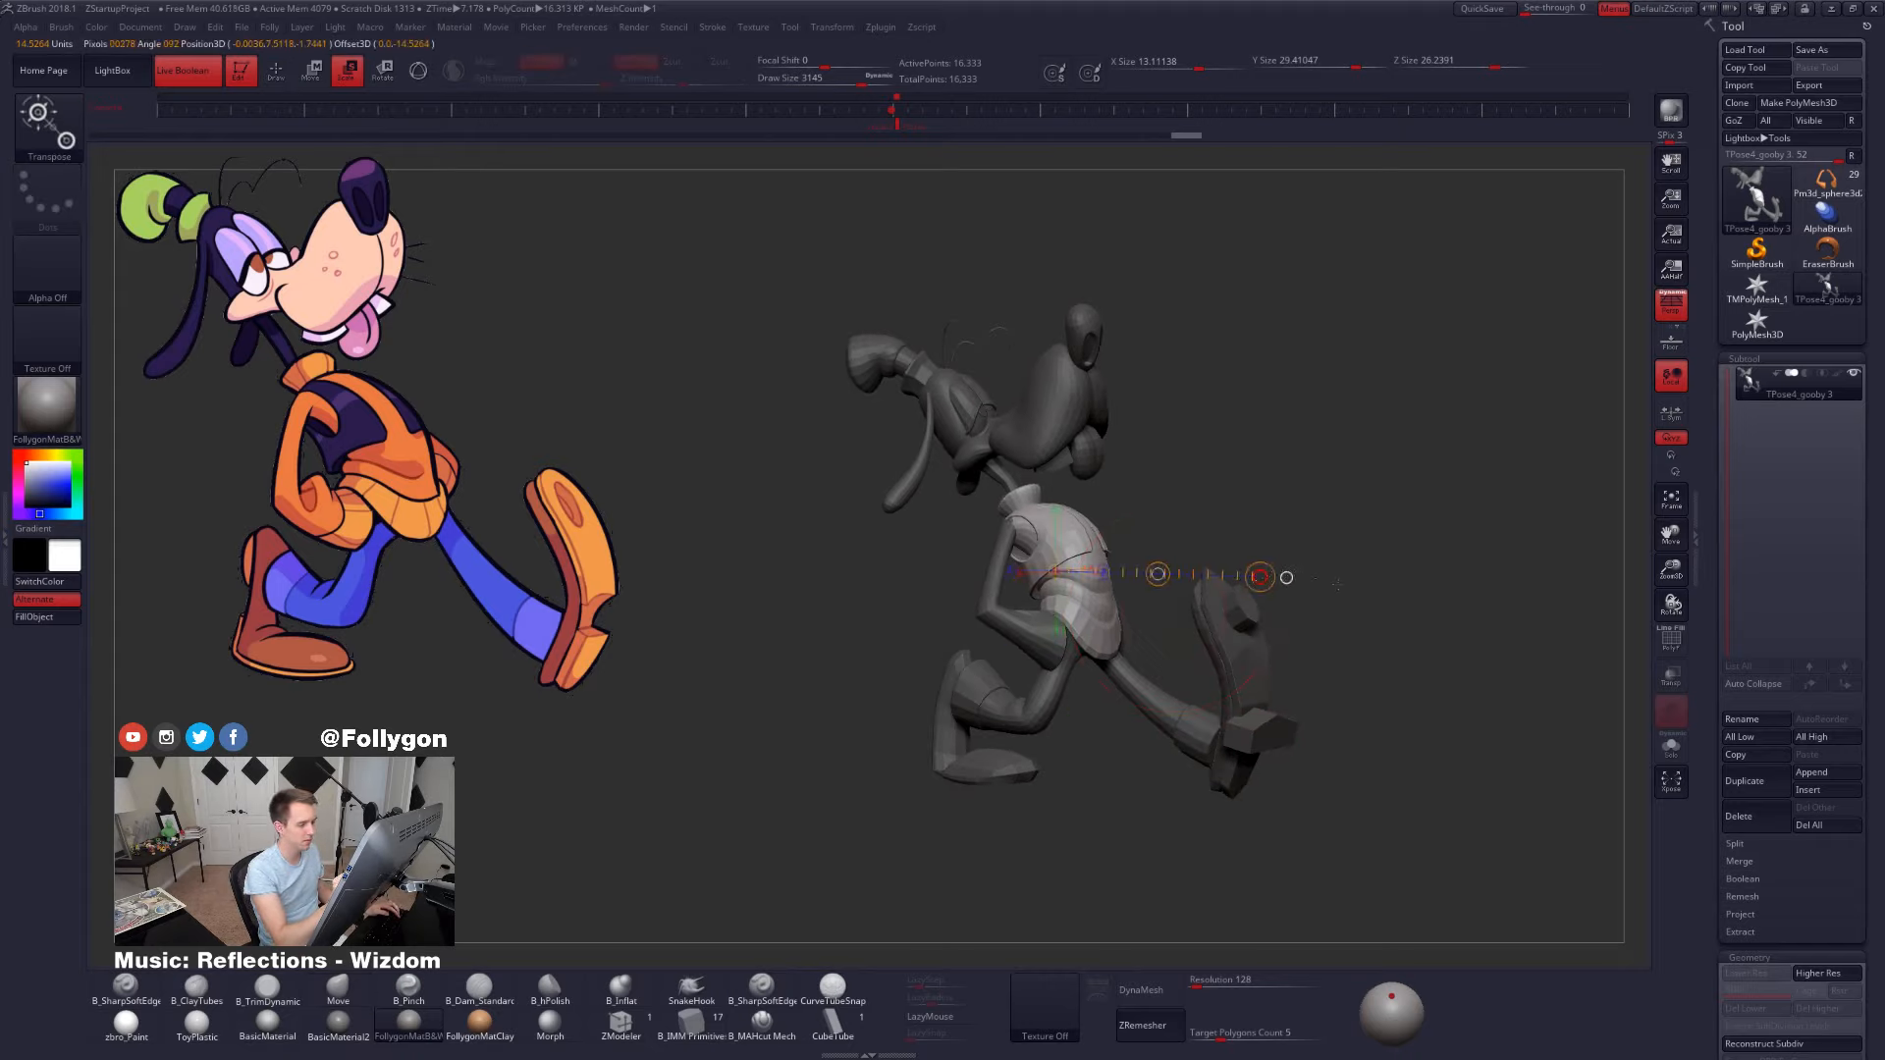
{"action": "right_click_drag", "start_coordinate": [1353, 589], "coordinate": [1089, 736]}
- Hide the leg and shoe polygroups, mask the remaining upper body, and show the full model again
{"action": "key", "text": "q"}
{"action": "left_click", "coordinate": [1090, 738], "text": "ctrl+shift"}
{"action": "left_click", "coordinate": [1120, 734], "text": "ctrl+shift"}
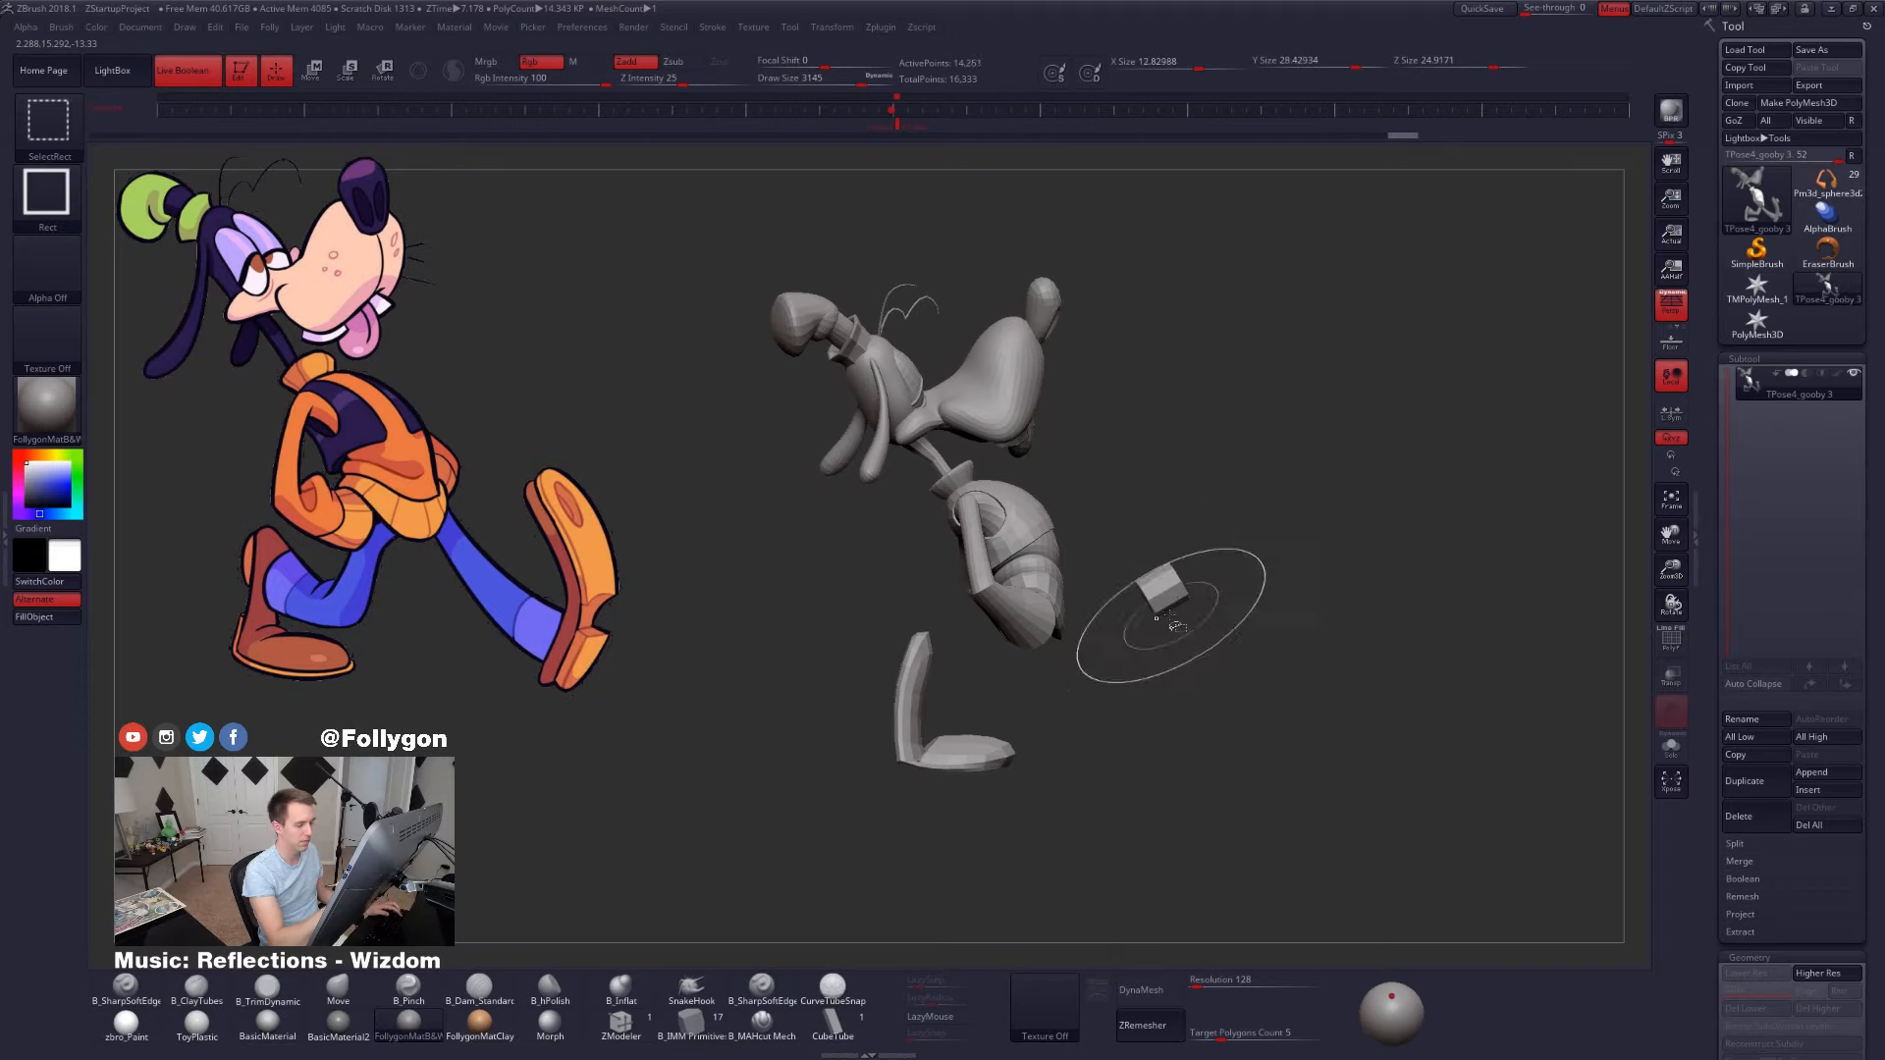
{"action": "left_click", "coordinate": [1161, 628], "text": "ctrl+alt+shift"}
{"action": "left_click", "coordinate": [962, 746], "text": "ctrl+alt+shift"}
{"action": "left_click", "coordinate": [1106, 723], "text": "ctrl+shift"}
- Reposition the unmasked legs under the torso with Transpose Move and clear the mask
{"action": "mouse_move", "coordinate": [1106, 723]}
{"action": "left_mouse_down"}
{"action": "mouse_move", "coordinate": [1114, 674]}
{"action": "mouse_move", "coordinate": [1083, 708]}
{"action": "mouse_move", "coordinate": [992, 678]}
{"action": "mouse_move", "coordinate": [1214, 672]}
{"action": "mouse_move", "coordinate": [1115, 673]}
{"action": "left_mouse_up"}
{"action": "key", "text": "w"}
{"action": "mouse_move", "coordinate": [1098, 800]}
{"action": "left_mouse_down"}
{"action": "mouse_move", "coordinate": [1086, 880]}
{"action": "mouse_move", "coordinate": [1294, 817]}
{"action": "mouse_move", "coordinate": [1233, 800]}
{"action": "left_mouse_up"}
{"action": "key", "text": "q"}
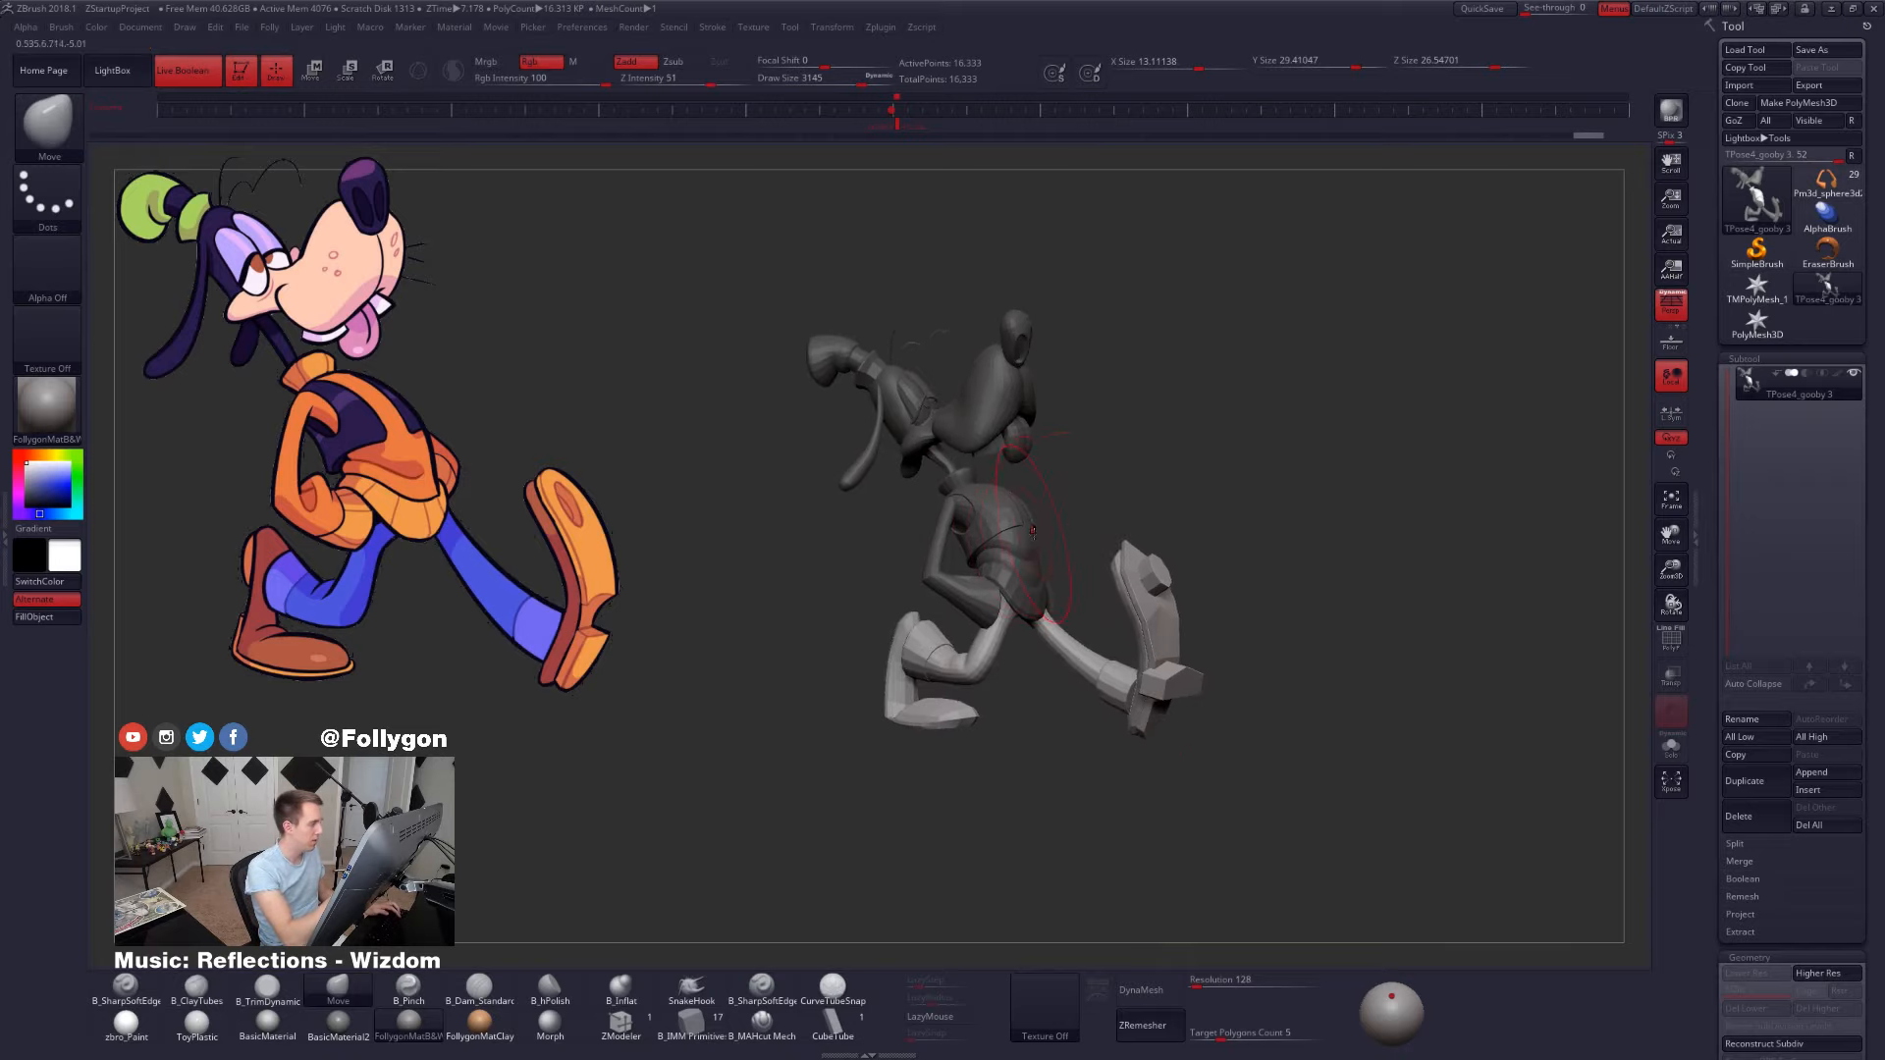
{"action": "mouse_move", "coordinate": [1149, 471]}
{"action": "left_mouse_down", "text": "ctrl"}
{"action": "mouse_move", "coordinate": [1137, 655]}
{"action": "mouse_move", "coordinate": [1046, 591]}
{"action": "mouse_move", "coordinate": [972, 477]}
{"action": "mouse_move", "coordinate": [873, 550]}
{"action": "mouse_move", "coordinate": [1085, 851]}
{"action": "left_mouse_up", "text": "ctrl"}
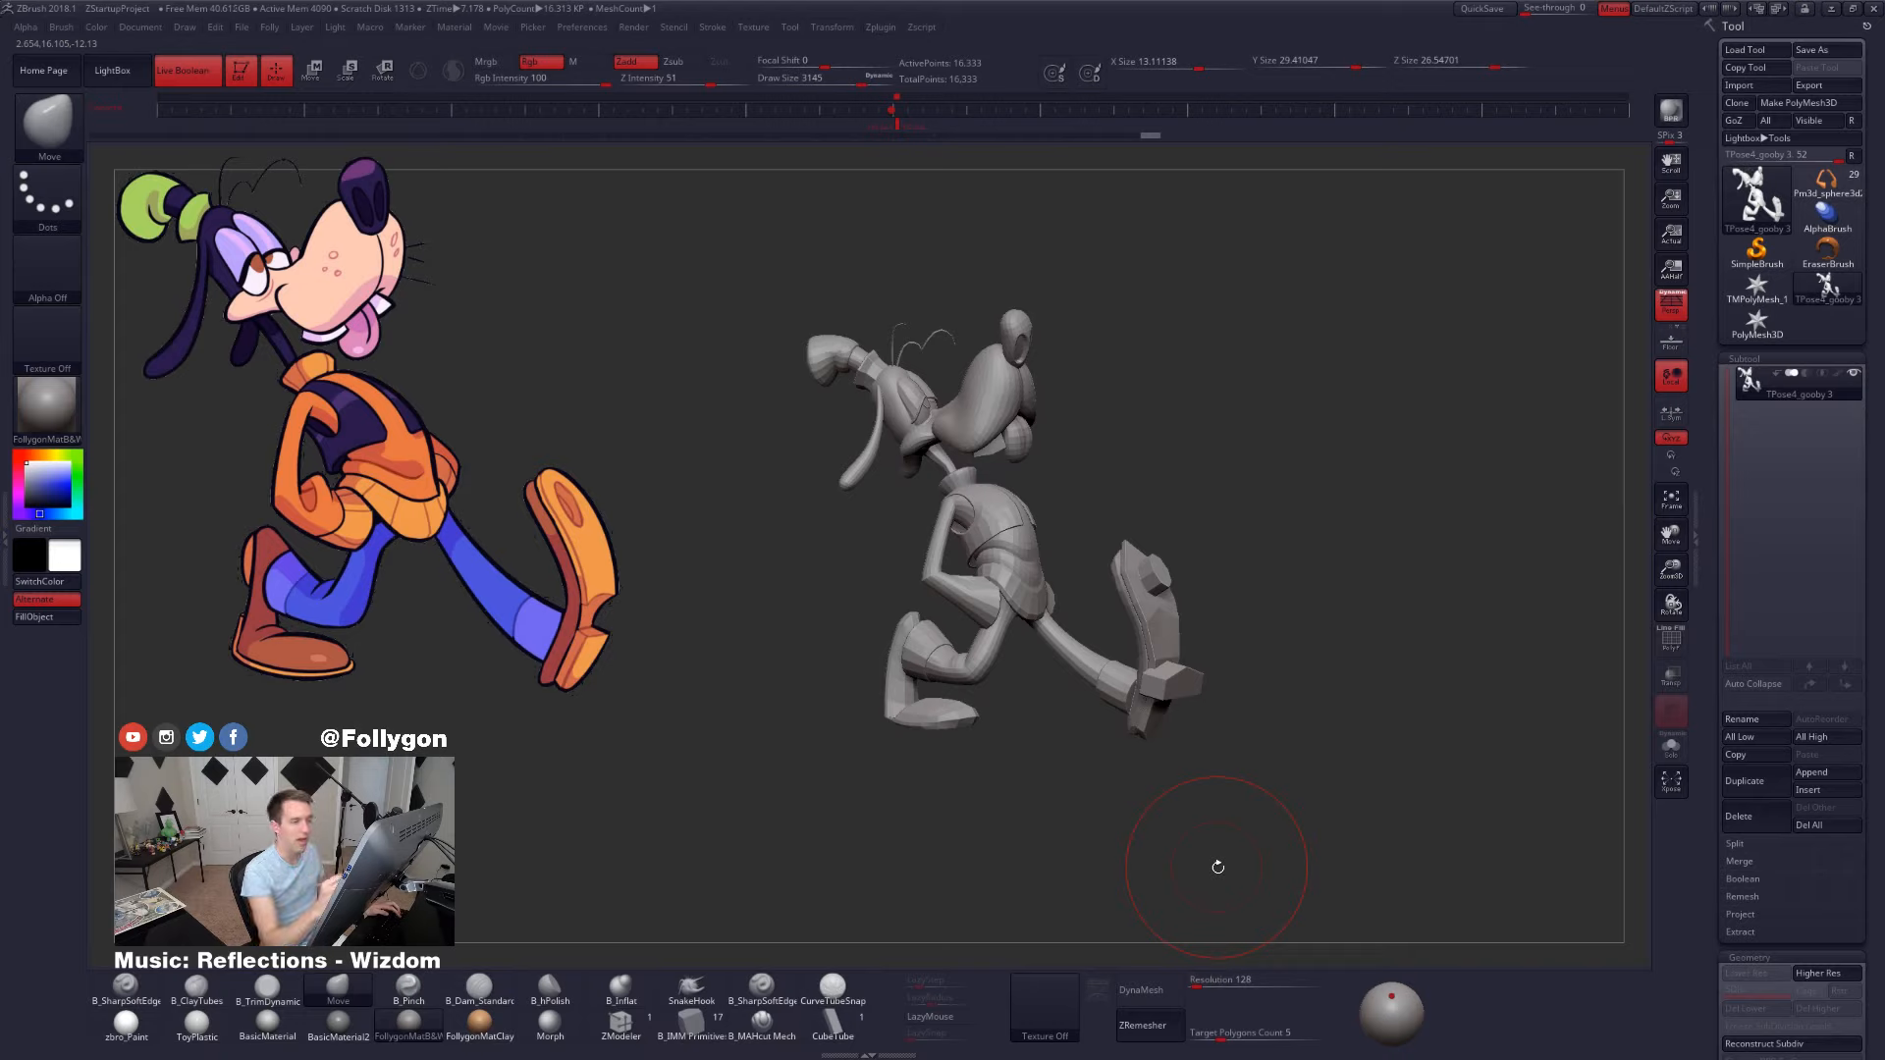
- Isolate the collar, vest and sweater polygroups from the saved camera angle and mask the rest of the character
{"action": "left_click", "coordinate": [898, 118]}
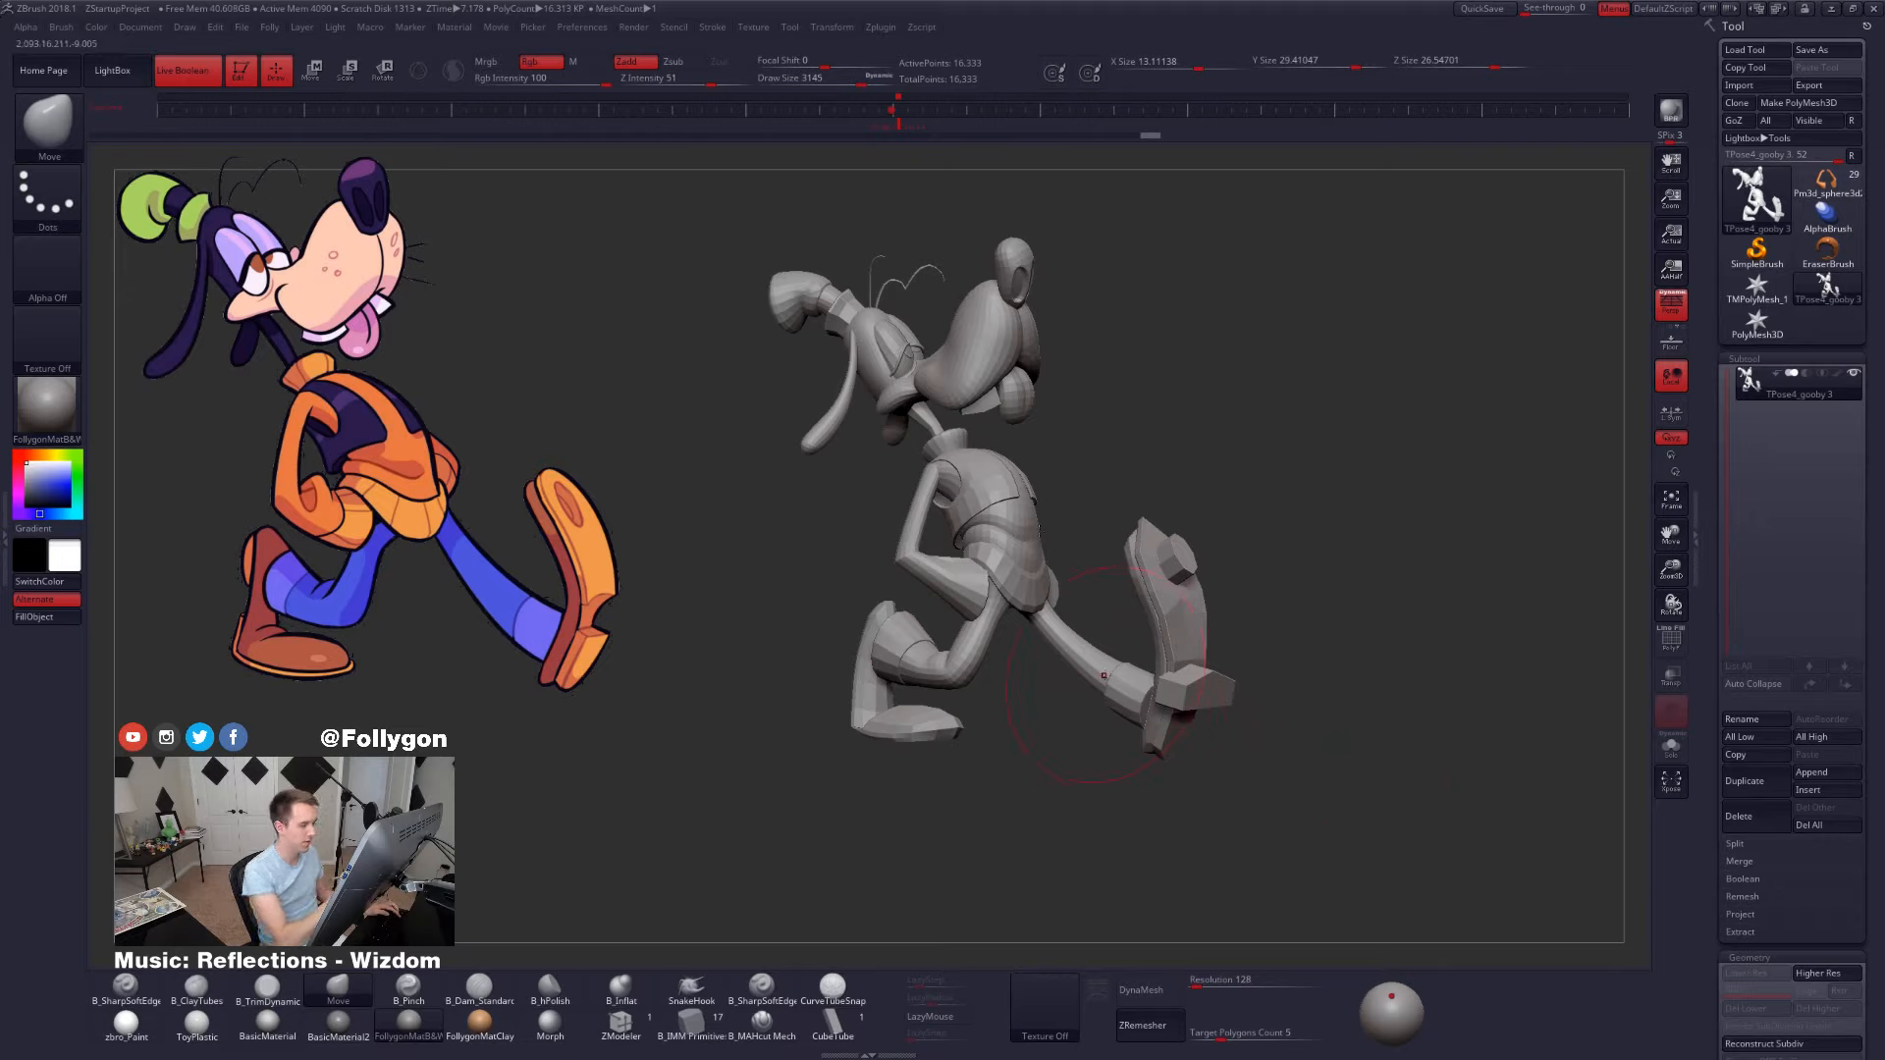
{"action": "key", "text": "w"}
{"action": "left_click_drag", "start_coordinate": [1024, 537], "coordinate": [1142, 562]}
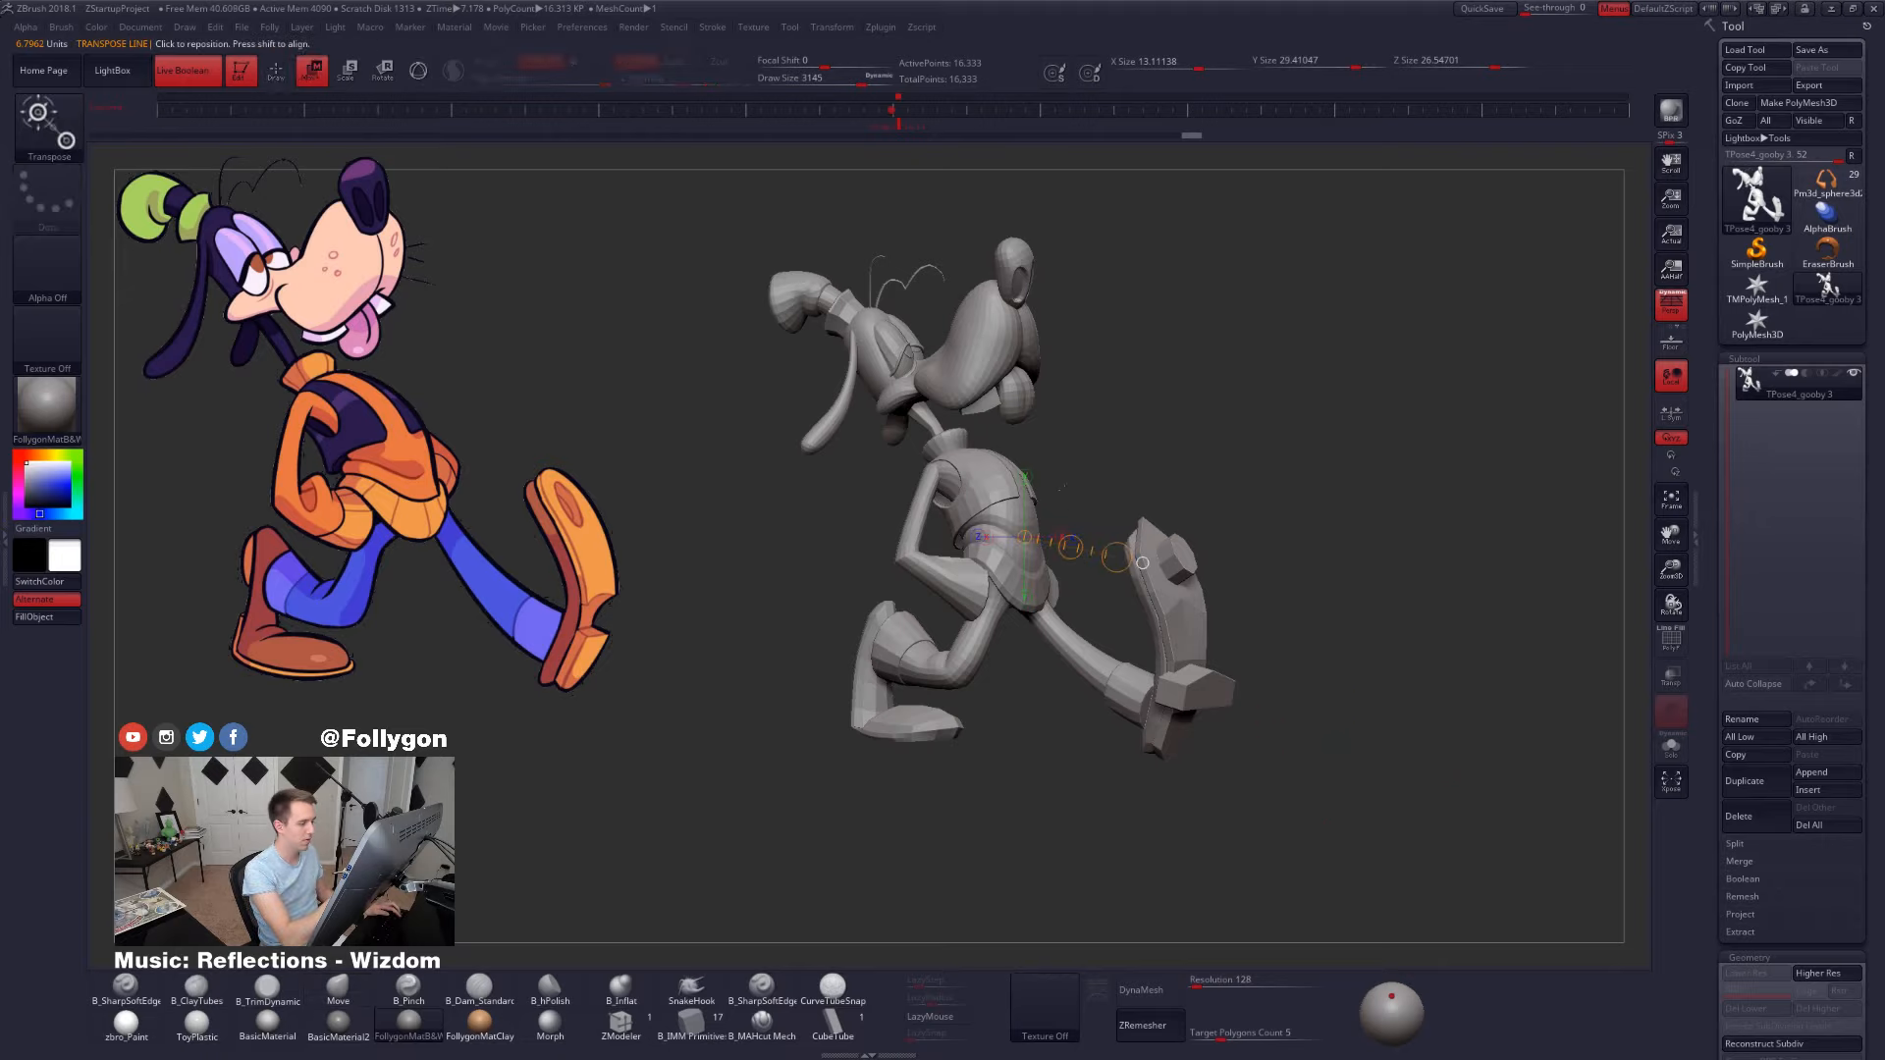
{"action": "left_click", "coordinate": [1011, 545], "text": "ctrl+shift"}
{"action": "left_click", "coordinate": [1018, 562], "text": "ctrl+shift"}
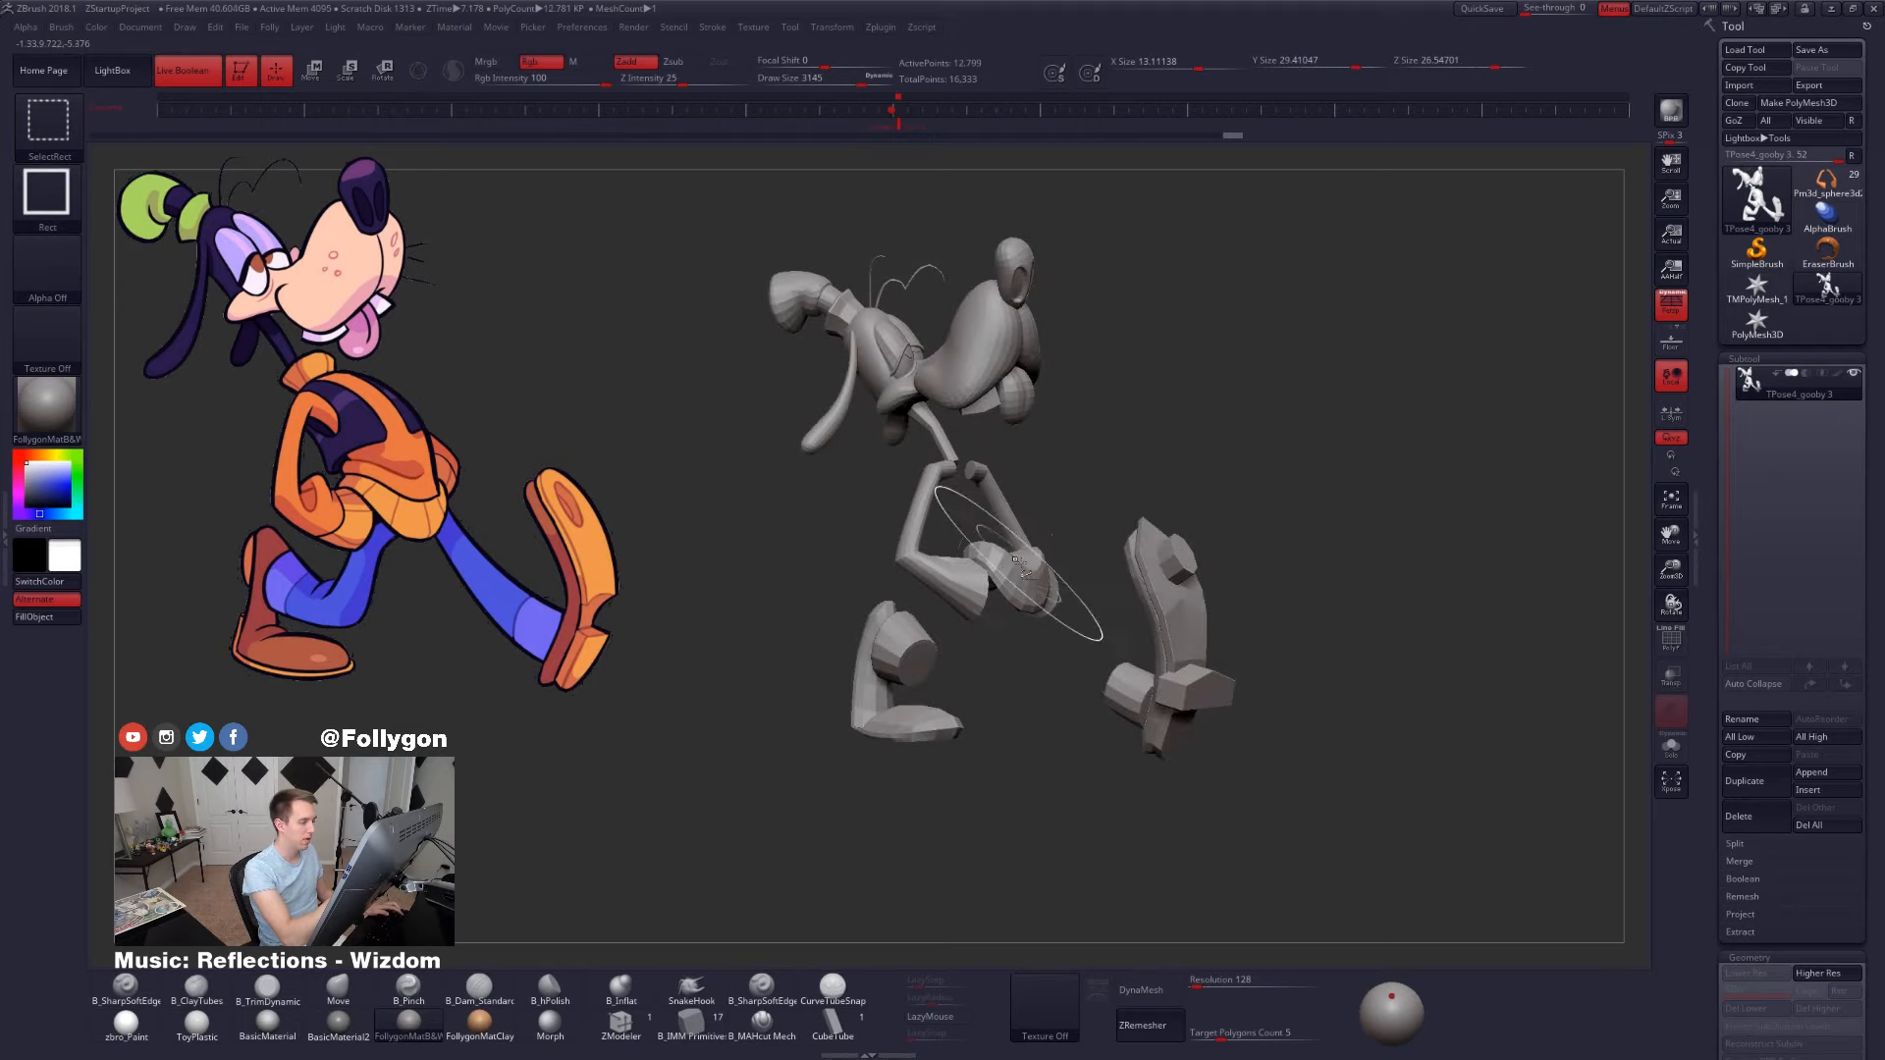
{"action": "left_click", "coordinate": [1116, 519], "text": "ctrl+shift"}
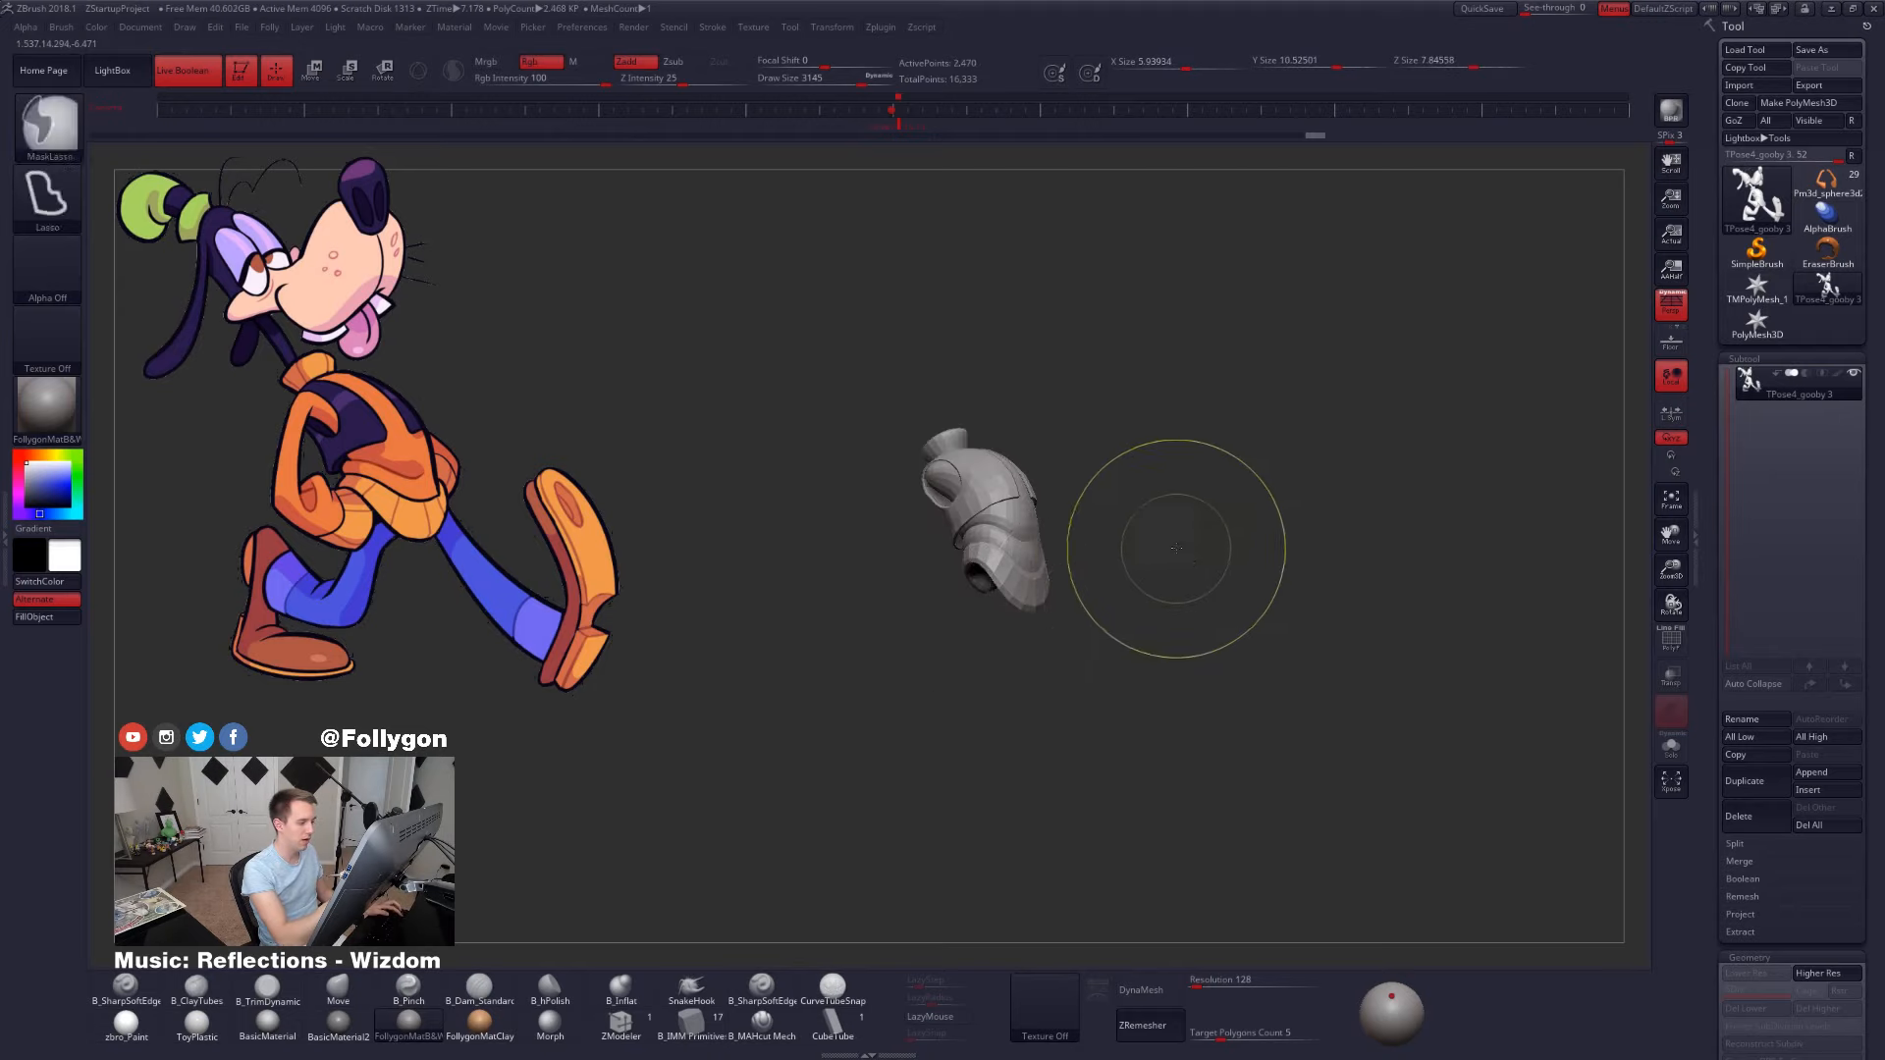
{"action": "left_click", "coordinate": [1175, 548], "text": "ctrl+shift"}
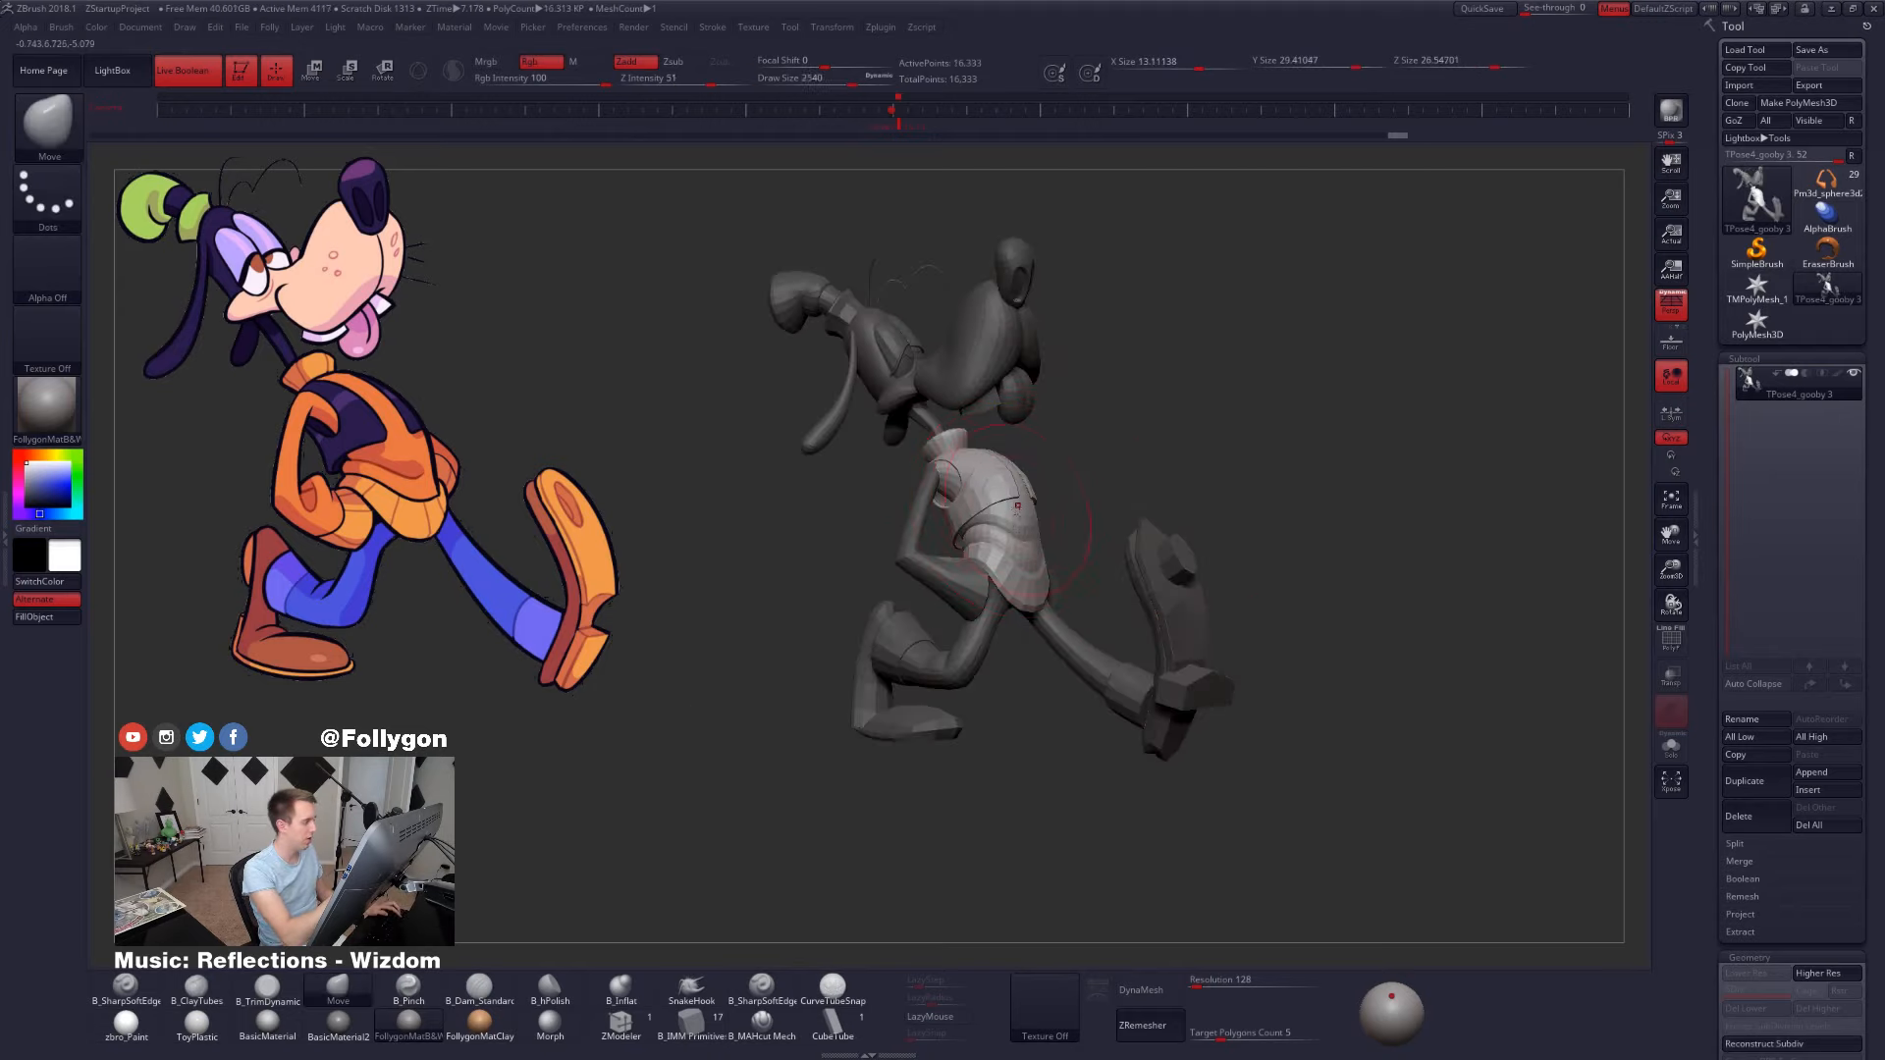
- Reshape the torso with the Move brush at a draw size of 2835 and compare its silhouette with the reference
{"action": "right_click_drag", "start_coordinate": [1017, 507], "coordinate": [1090, 593]}
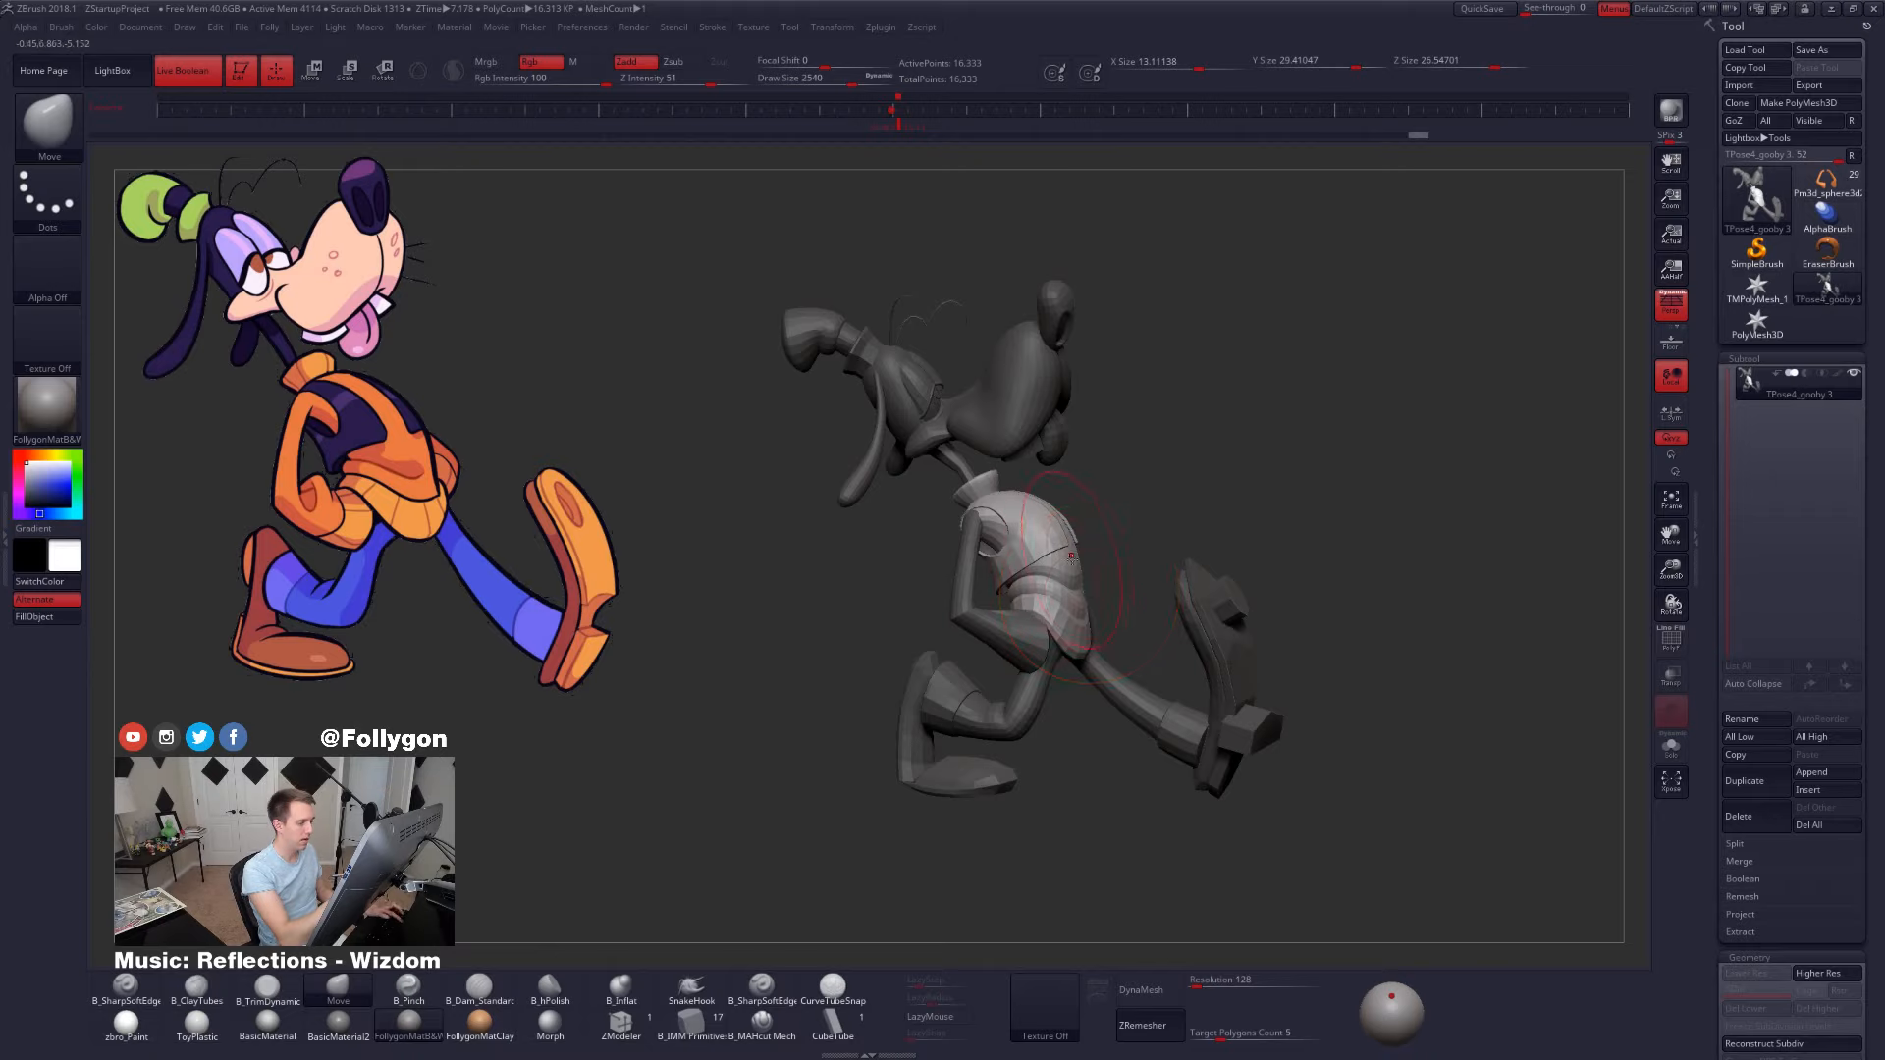
{"action": "key", "text": "space"}
{"action": "left_click_drag", "start_coordinate": [1071, 558], "coordinate": [1077, 559]}
{"action": "mouse_move", "coordinate": [1072, 563]}
{"action": "right_mouse_down"}
{"action": "mouse_move", "coordinate": [1086, 579]}
{"action": "mouse_move", "coordinate": [1054, 565]}
{"action": "right_mouse_up"}
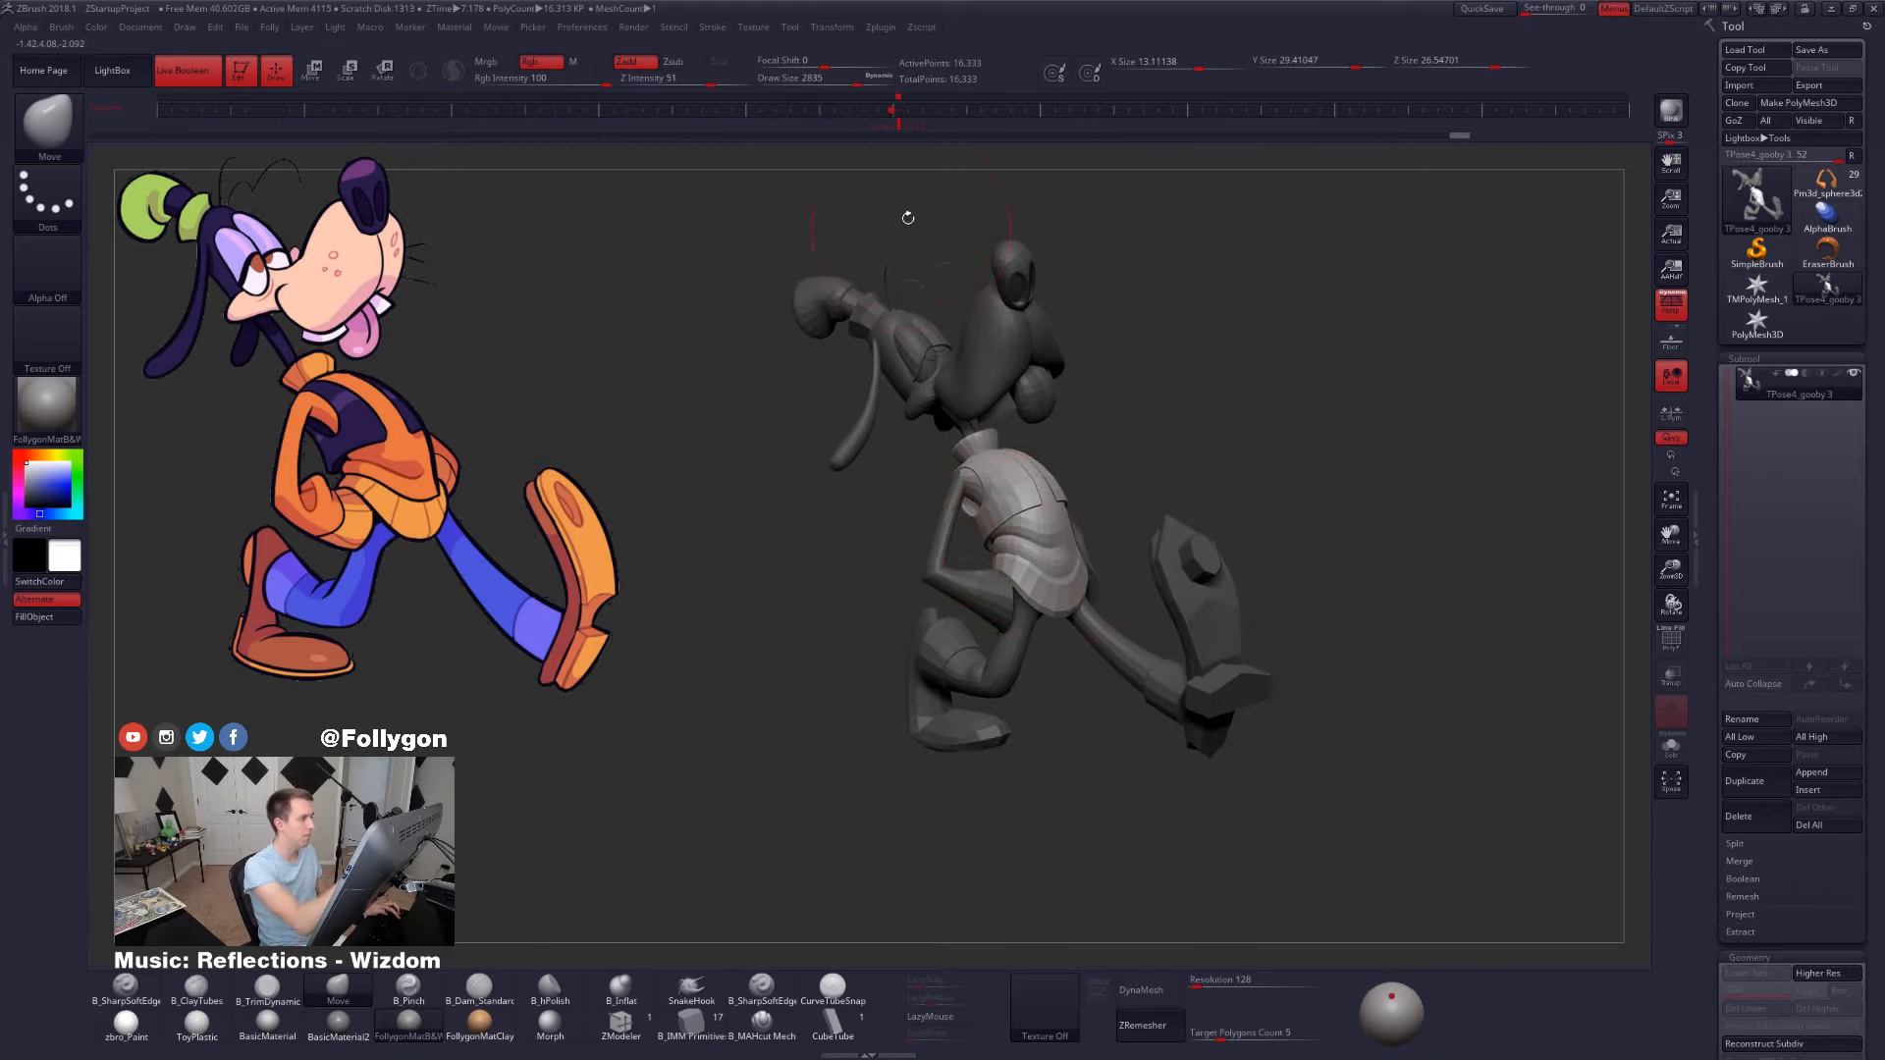
{"action": "left_click", "coordinate": [896, 125]}
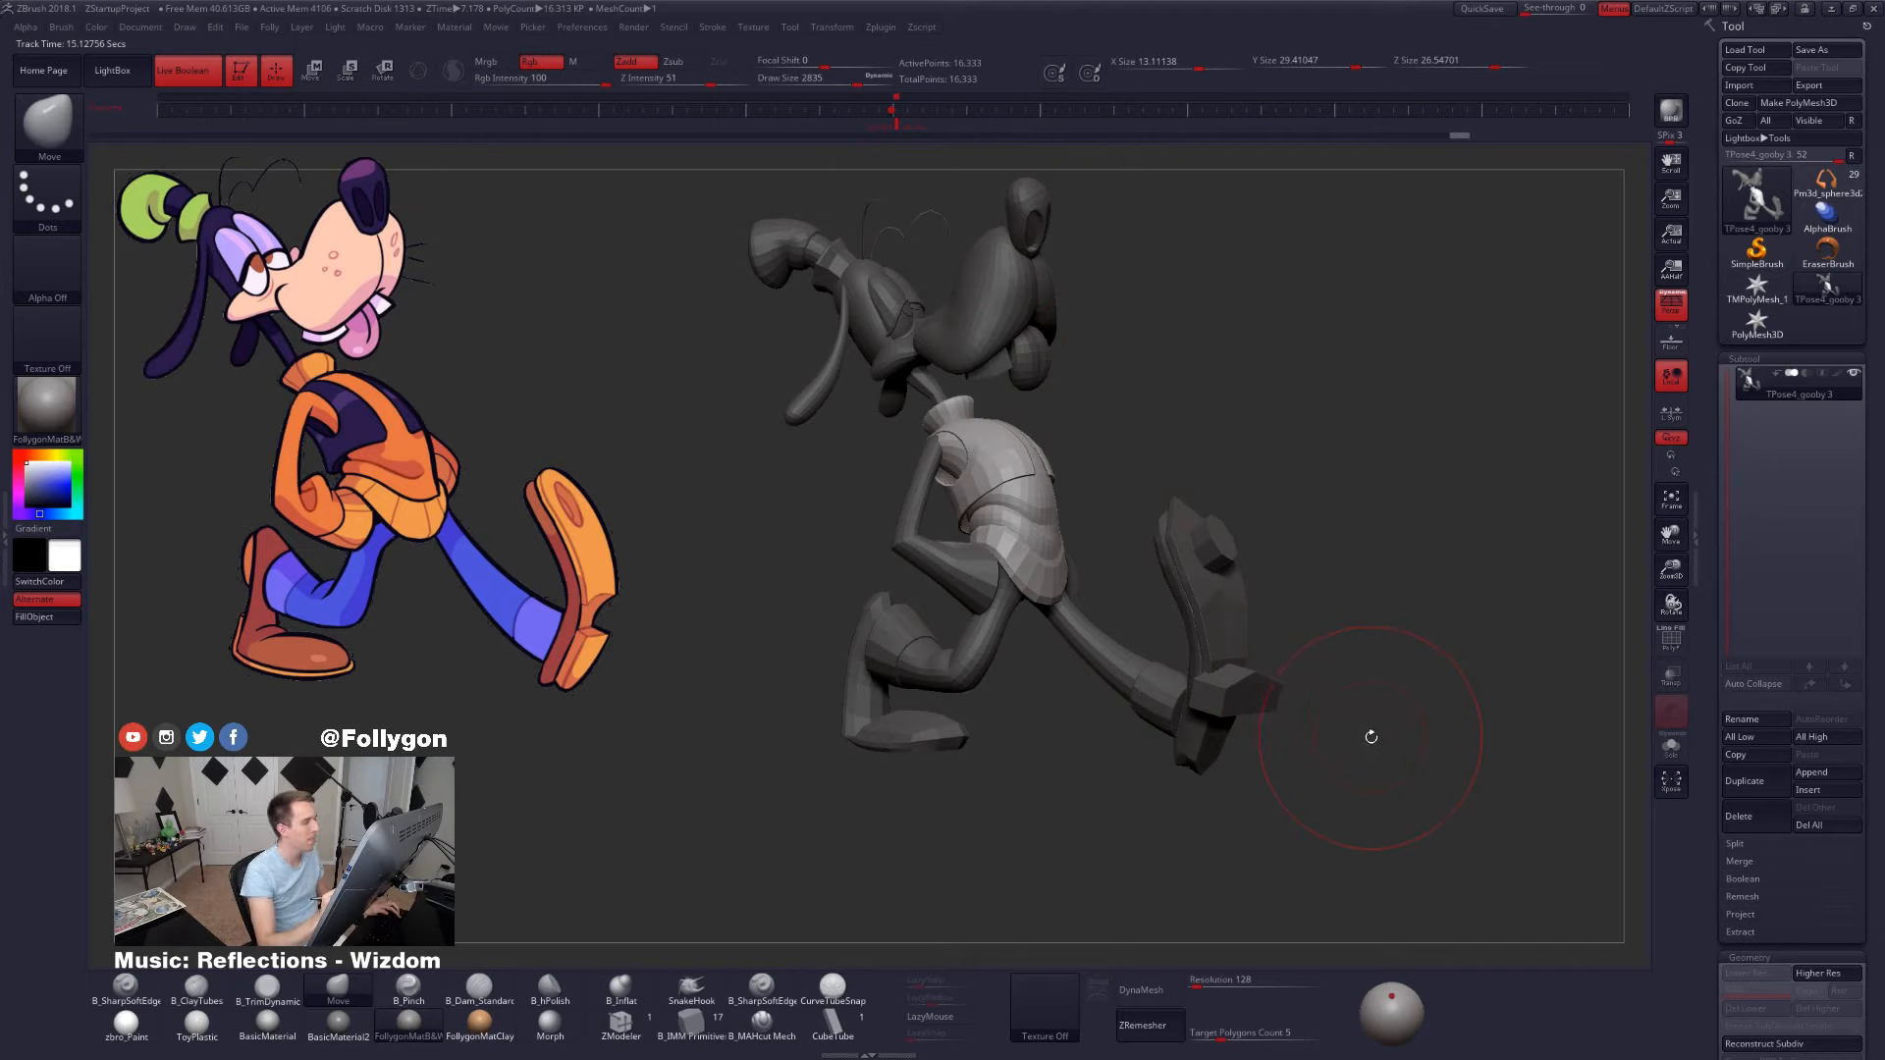
{"action": "right_click_drag", "start_coordinate": [1374, 736], "coordinate": [1386, 743]}
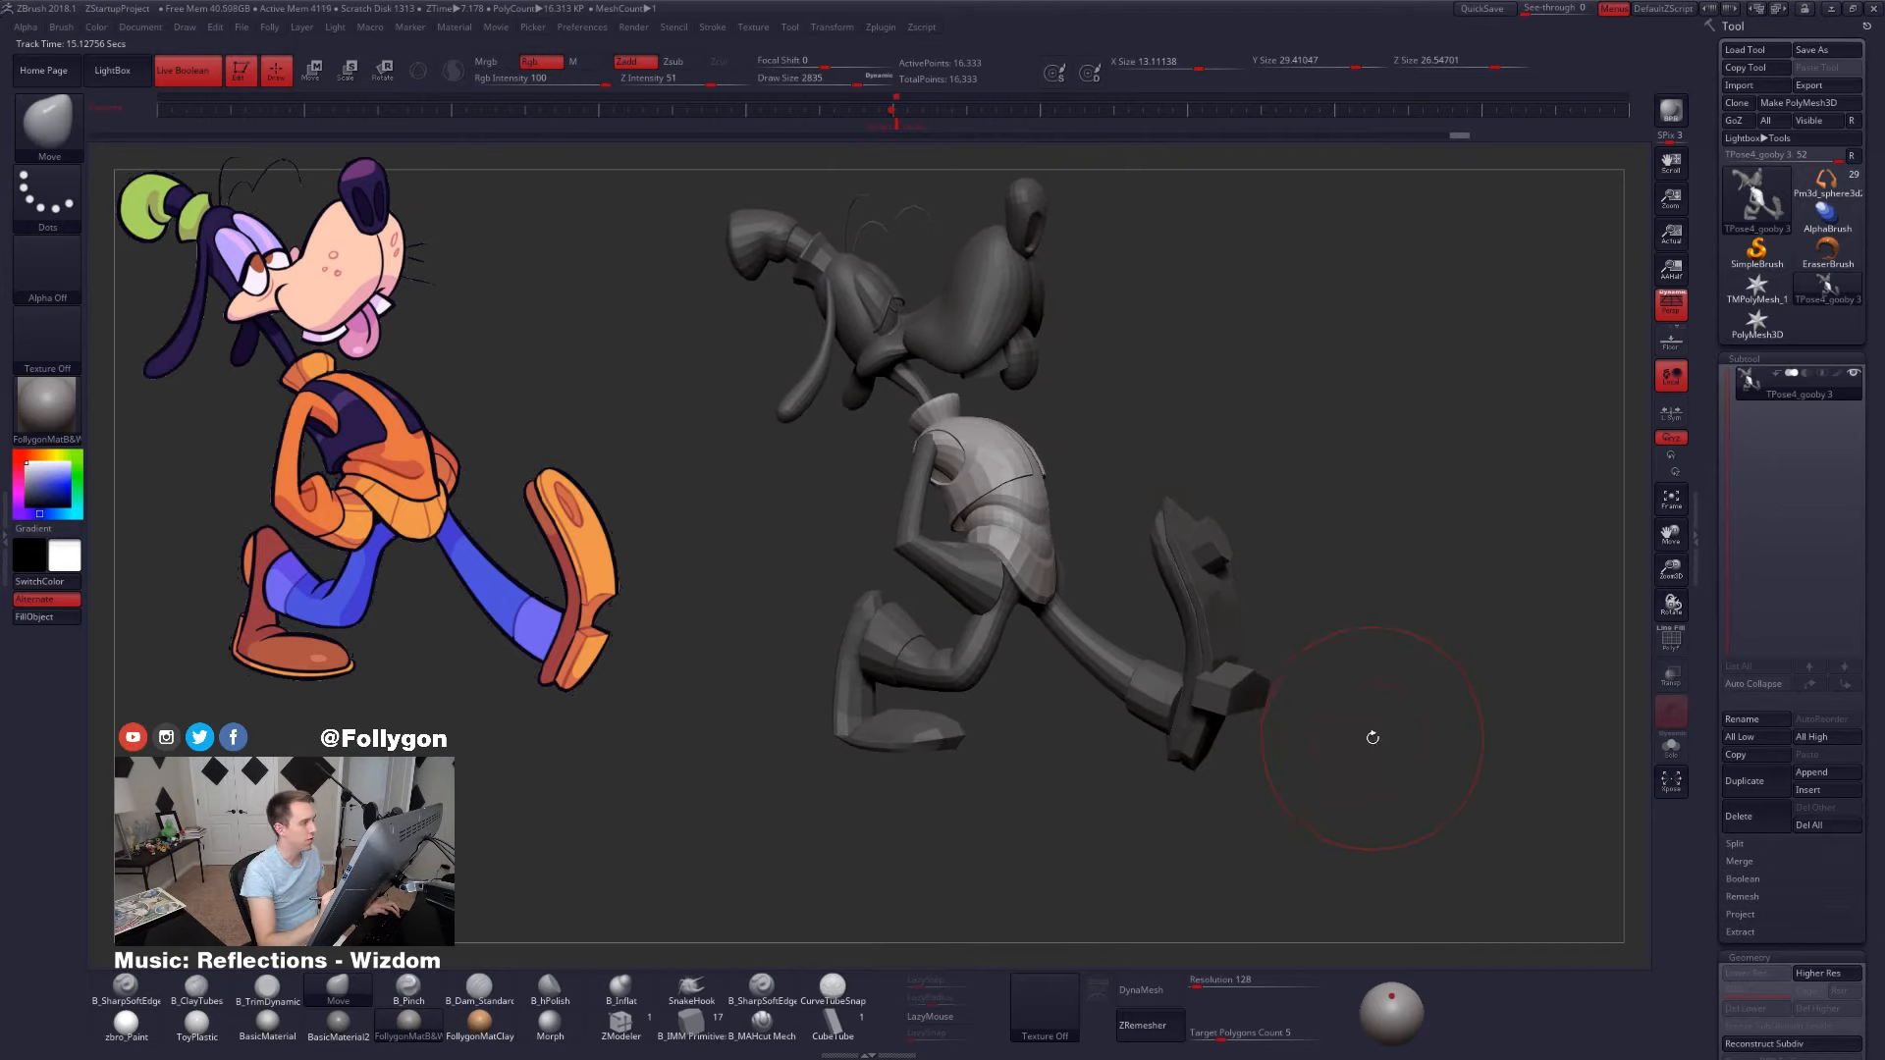
{"action": "left_click_drag", "start_coordinate": [1363, 746], "coordinate": [1353, 746]}
{"action": "left_click", "coordinate": [898, 122]}
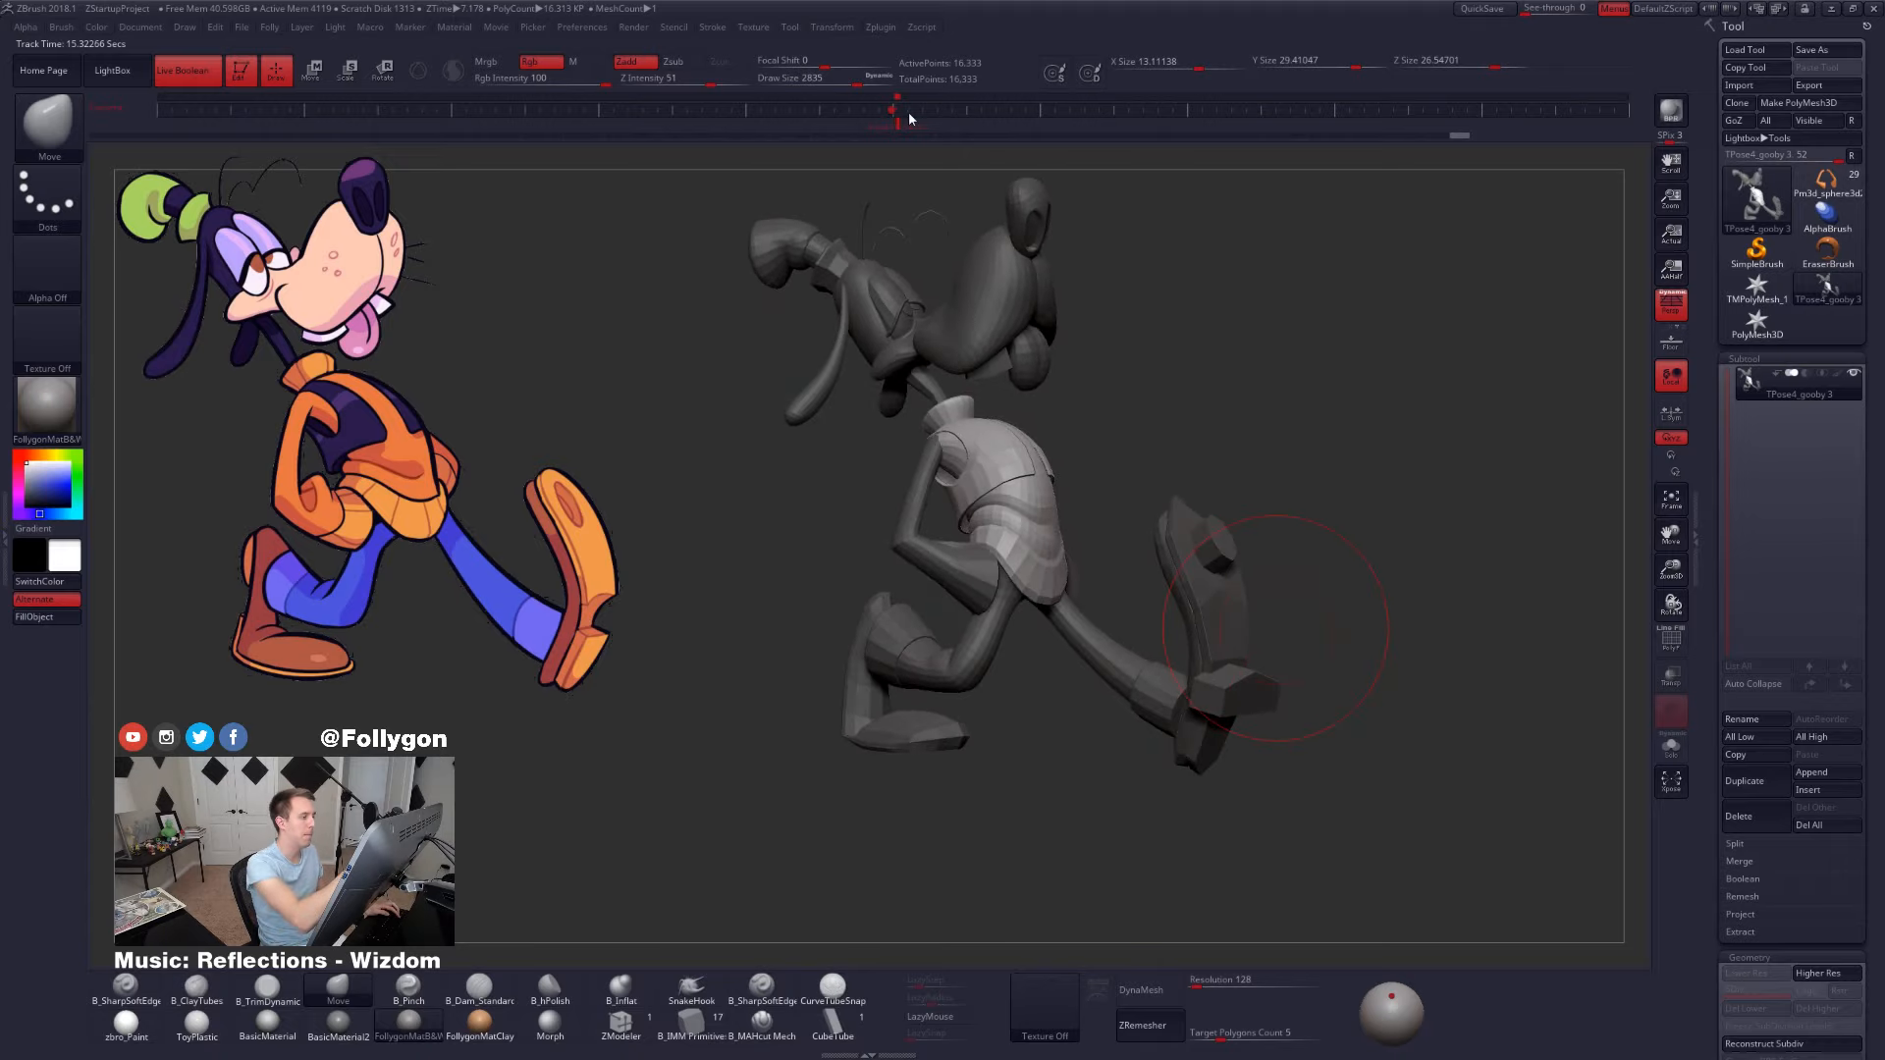
- Clear the torso mask and mask the whole character except the muzzle, nose and mouth
{"action": "left_click_drag", "start_coordinate": [1109, 330], "coordinate": [1124, 349], "text": "ctrl"}
{"action": "left_click_drag", "start_coordinate": [1124, 349], "coordinate": [1129, 501], "text": "alt"}
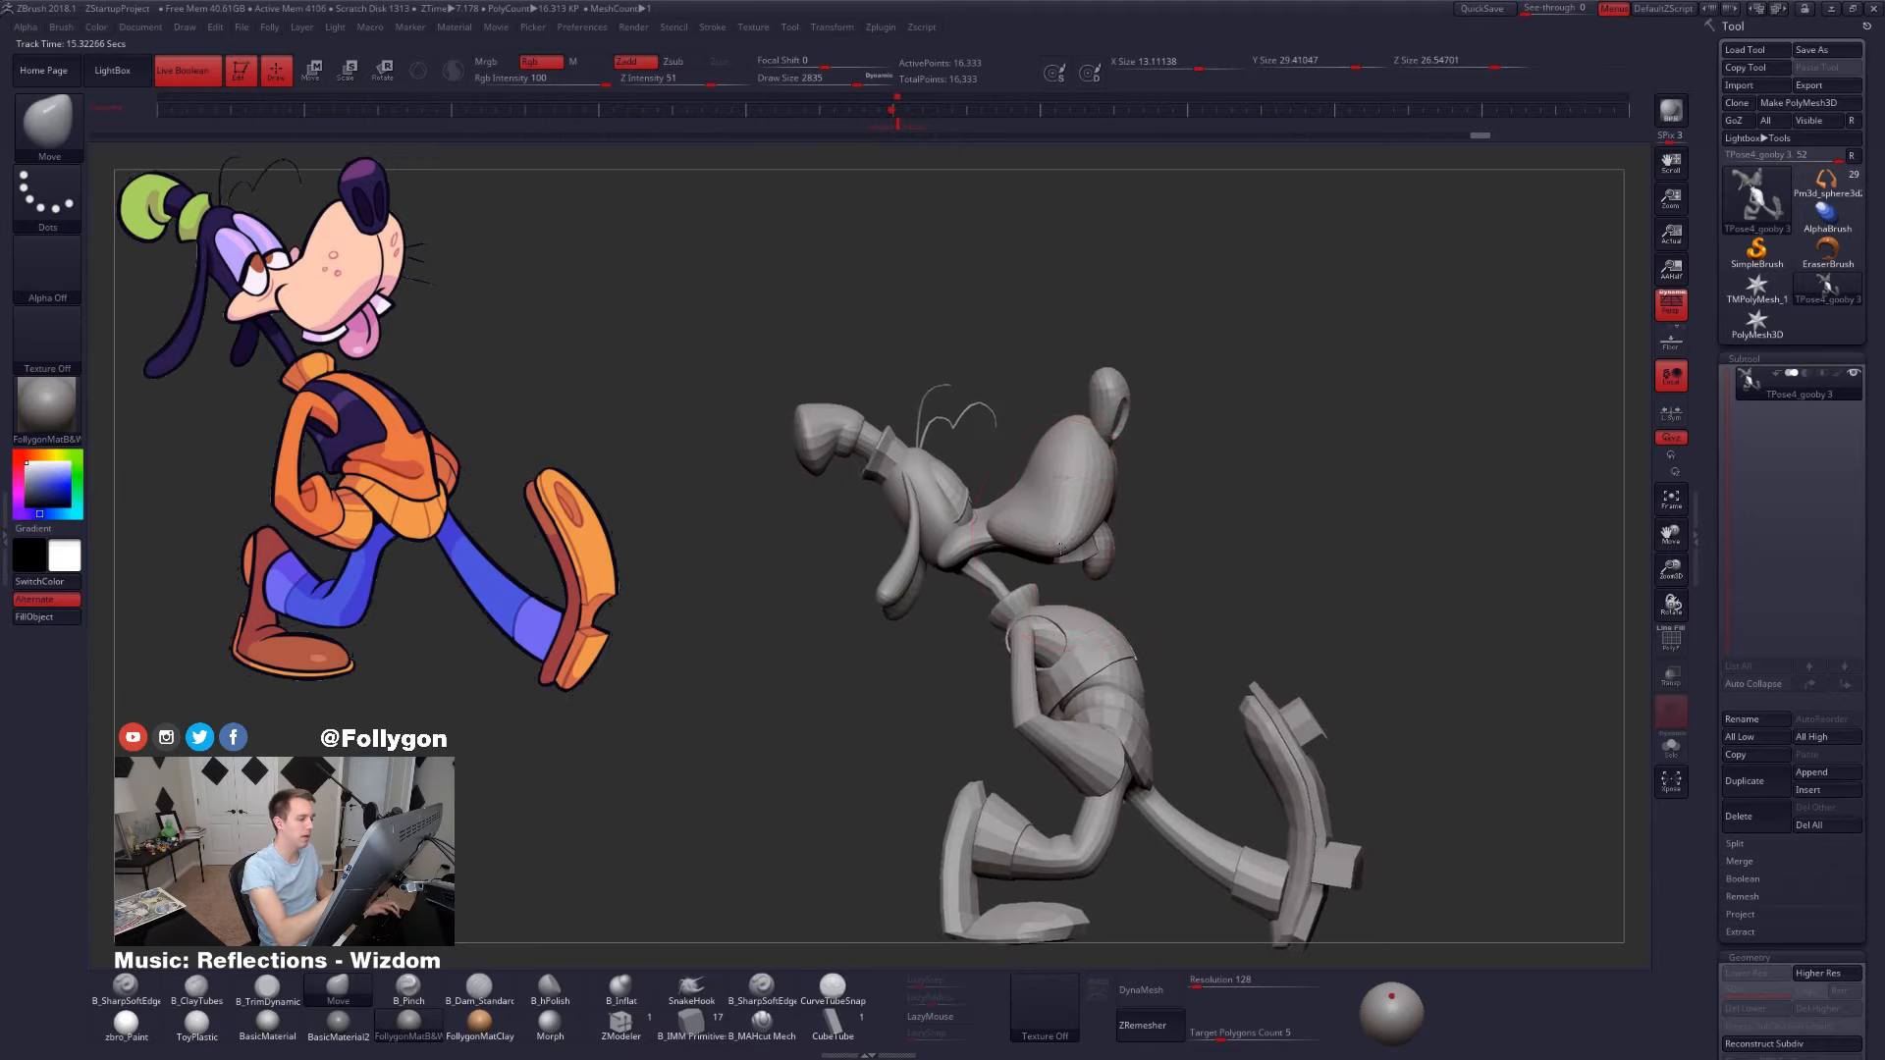
{"action": "mouse_move", "coordinate": [982, 501]}
{"action": "left_mouse_down", "text": "alt"}
{"action": "mouse_move", "coordinate": [988, 574]}
{"action": "mouse_move", "coordinate": [977, 461]}
{"action": "mouse_move", "coordinate": [1227, 285]}
{"action": "mouse_move", "coordinate": [1213, 603]}
{"action": "mouse_move", "coordinate": [1021, 604]}
{"action": "mouse_move", "coordinate": [1040, 629]}
{"action": "left_mouse_up", "text": "alt"}
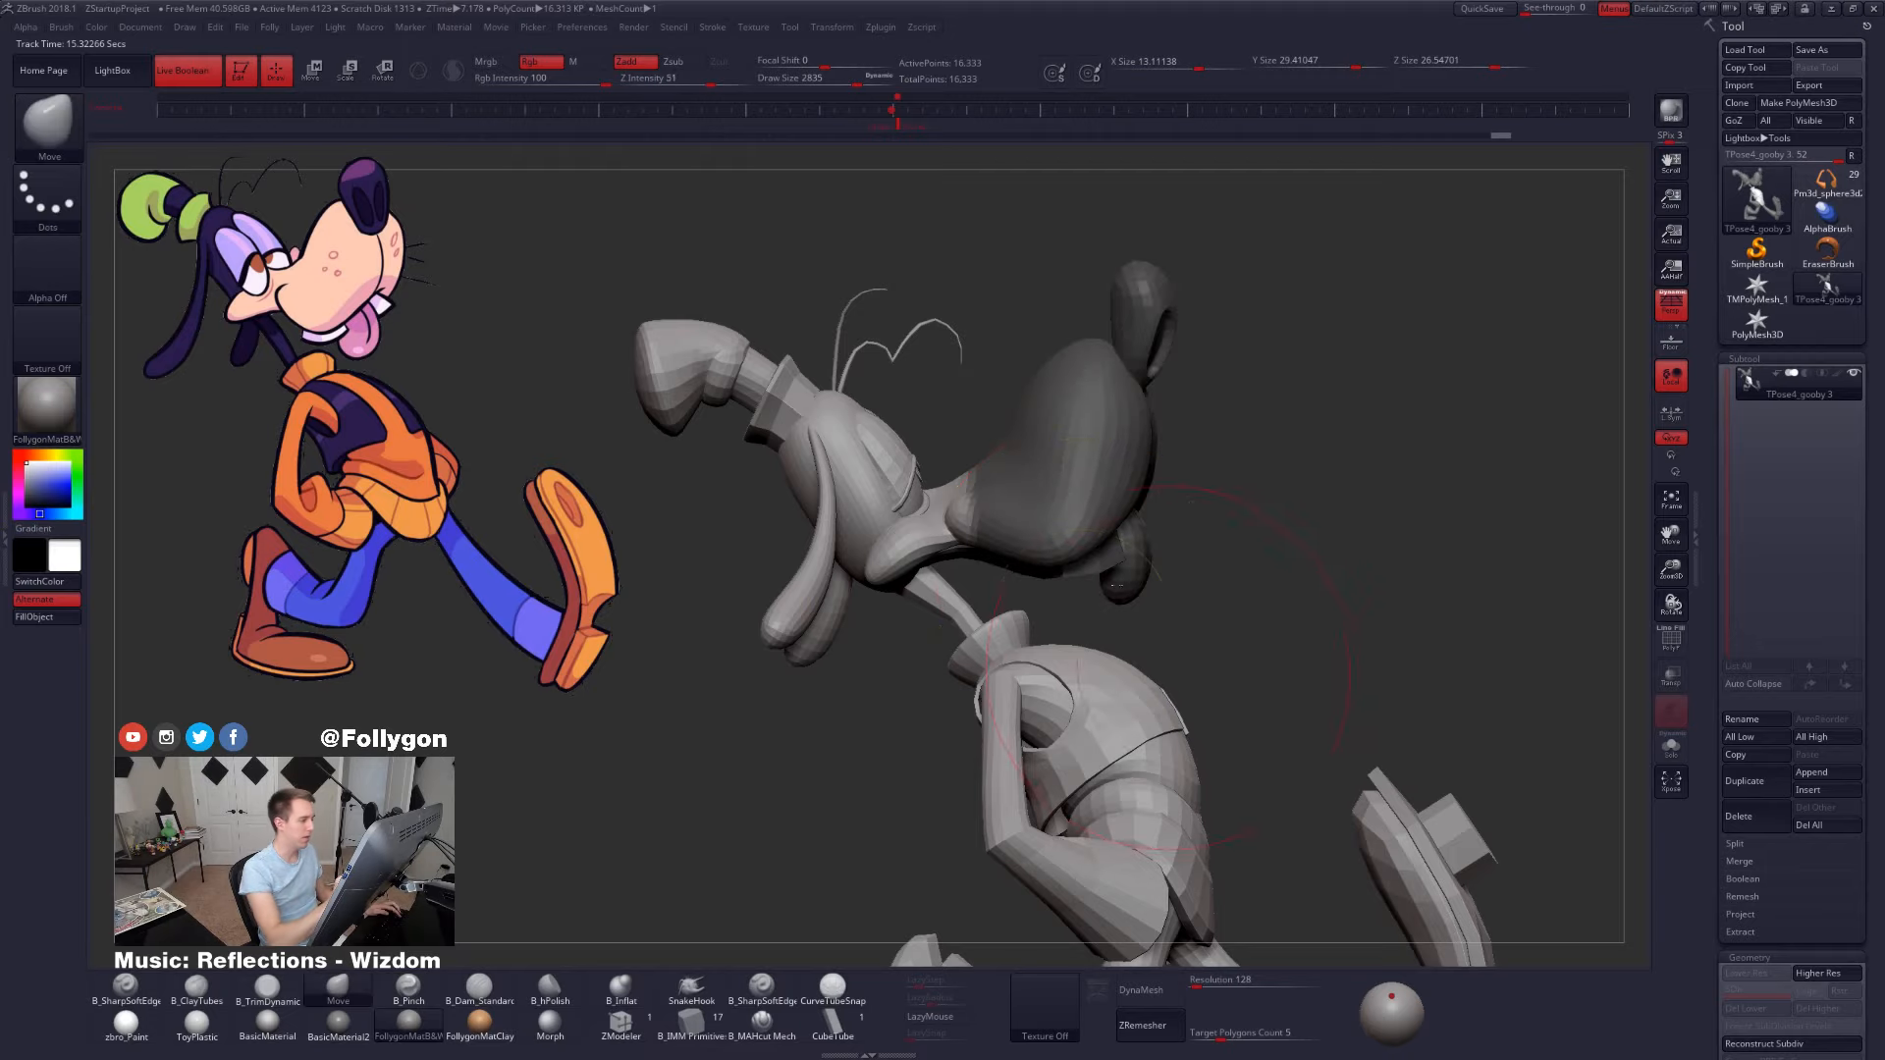
{"action": "left_click", "coordinate": [1072, 592], "text": "ctrl"}
{"action": "left_click", "coordinate": [1077, 542], "text": "ctrl"}
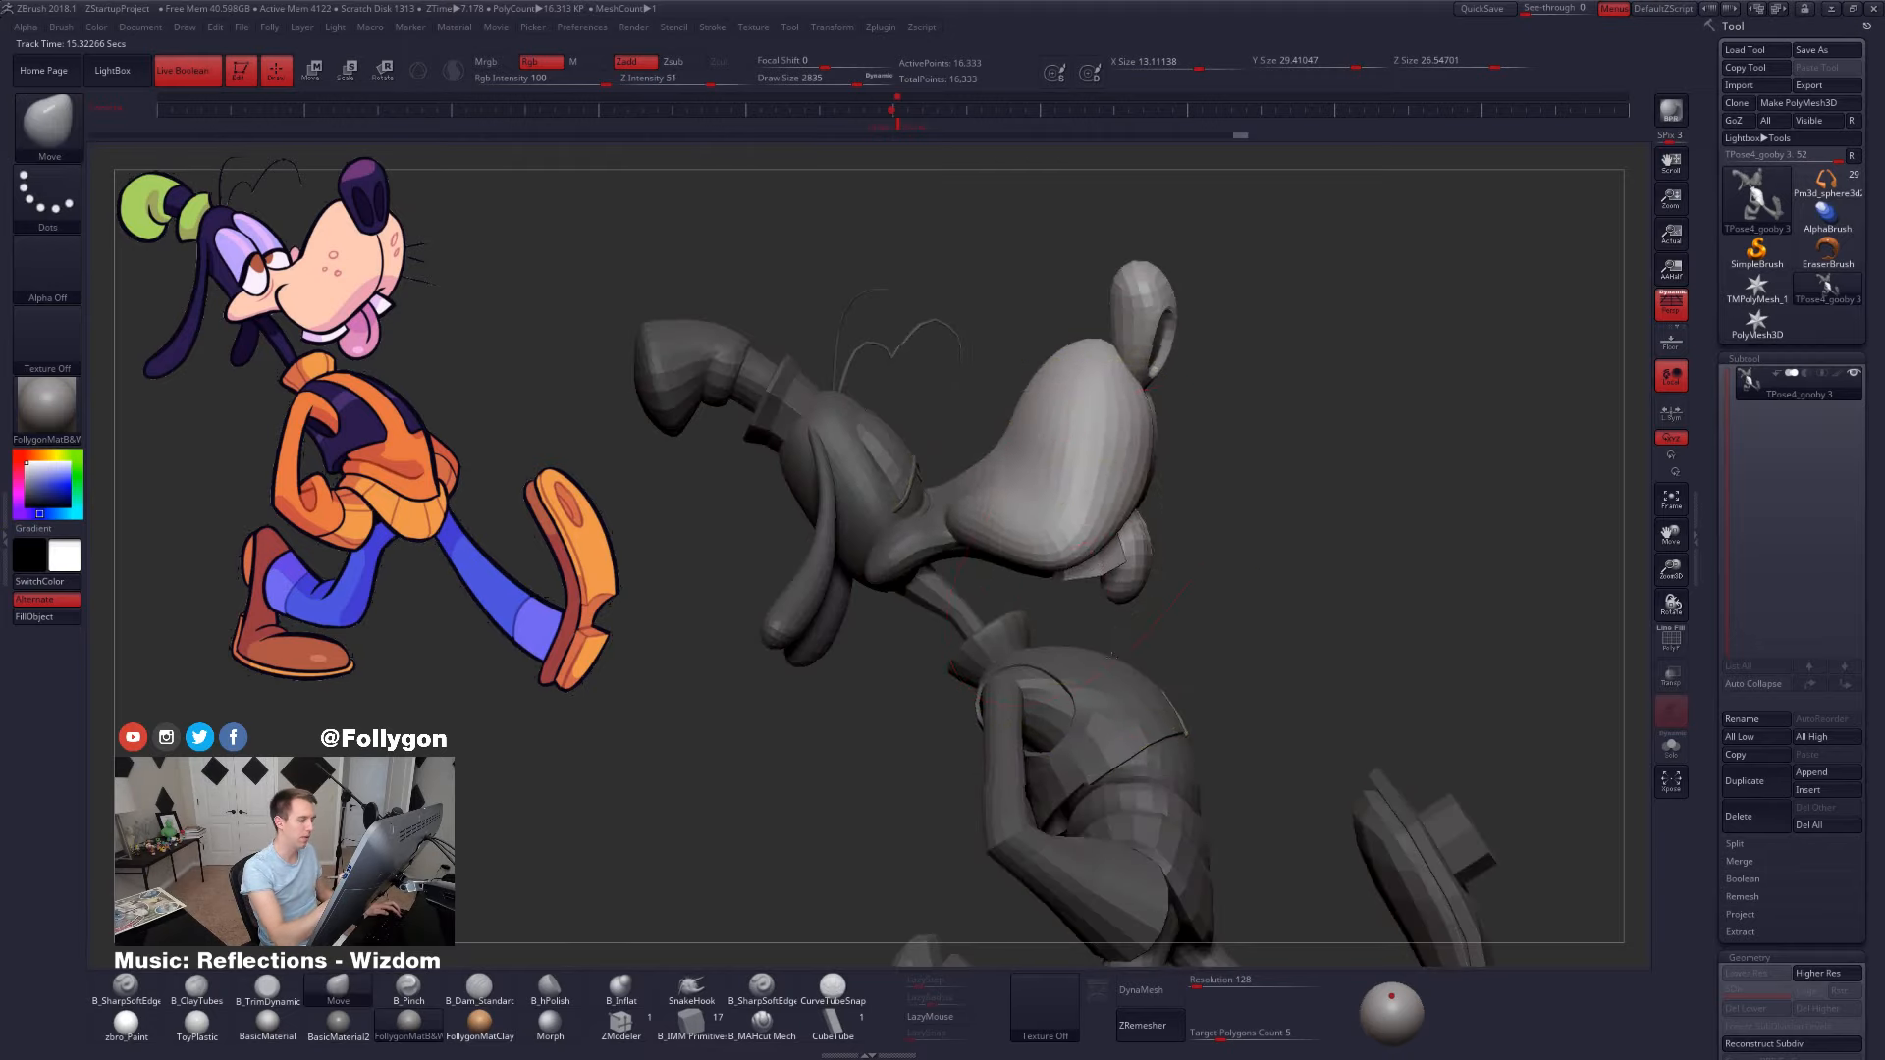
- Try to move the unmasked muzzle along a Transpose Move line, undo it, and return to the saved camera view
{"action": "left_click_drag", "start_coordinate": [1078, 589], "coordinate": [1090, 705]}
{"action": "right_click_drag", "start_coordinate": [1089, 705], "coordinate": [1011, 672]}
{"action": "key", "text": "w"}
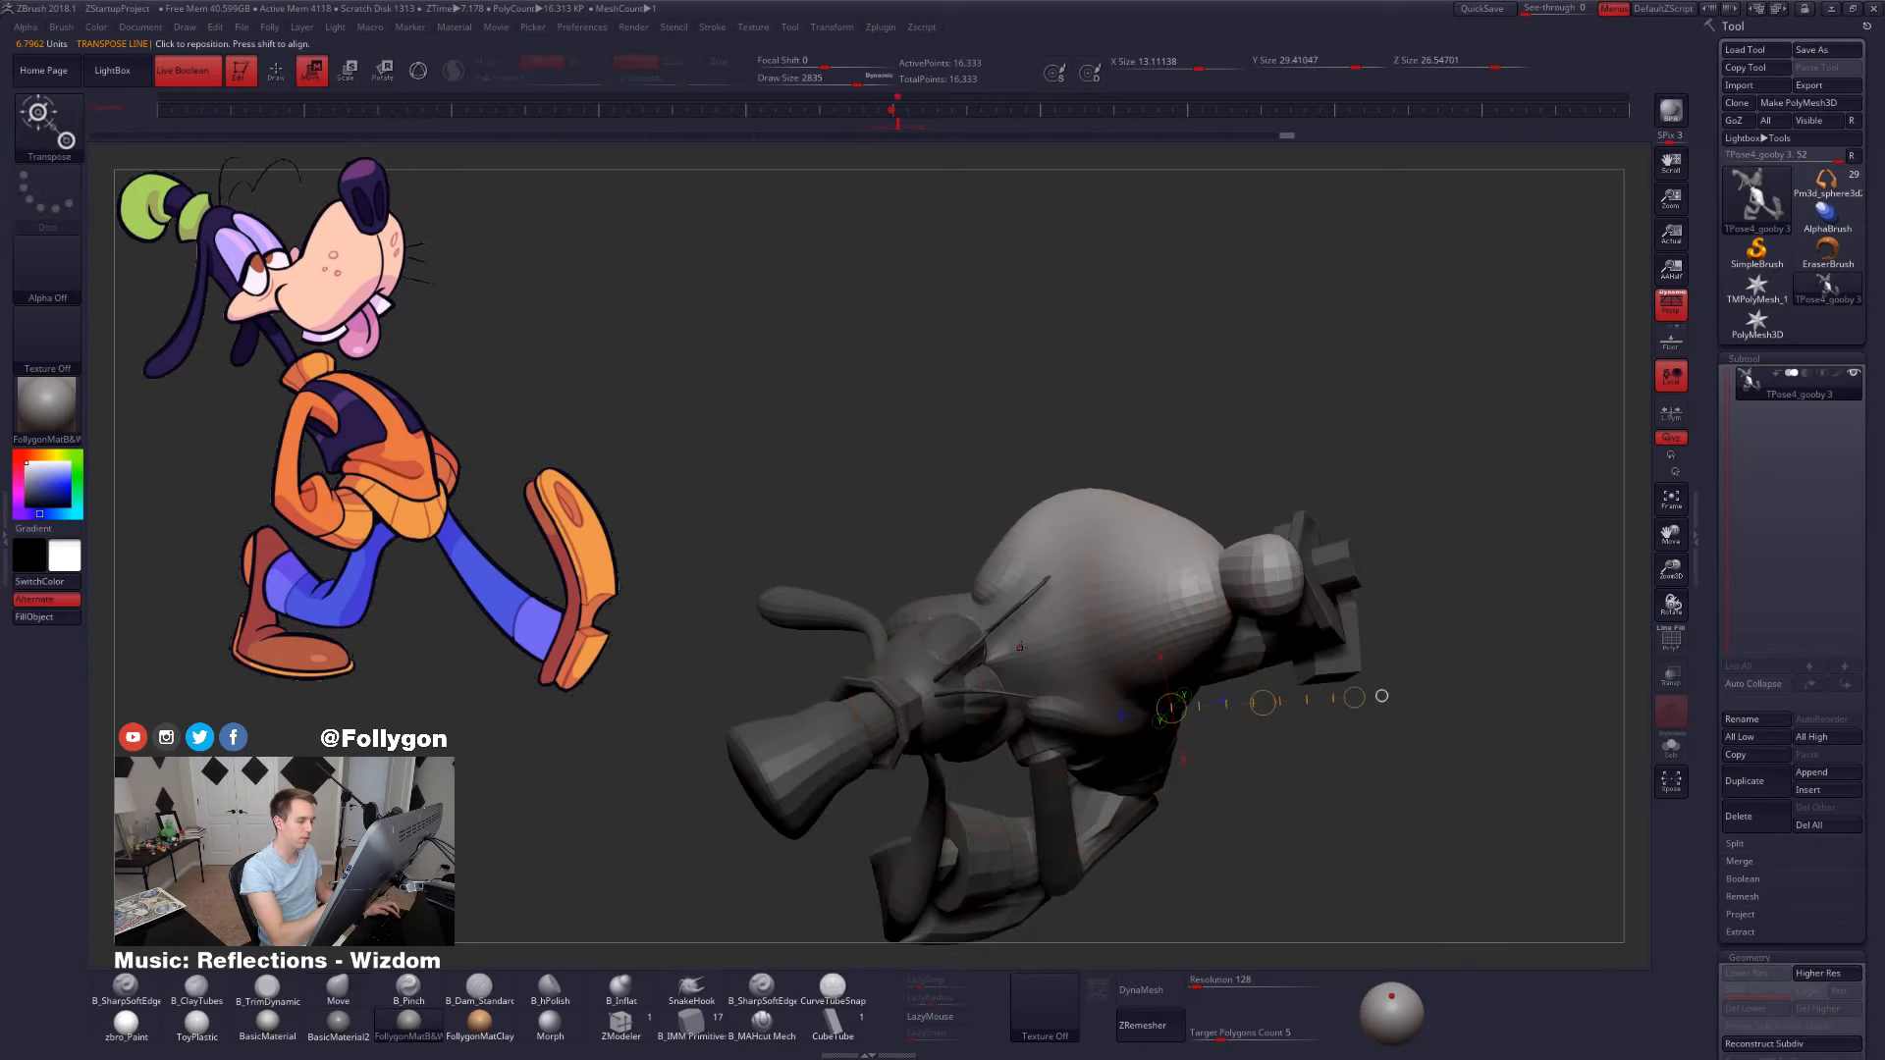
{"action": "mouse_move", "coordinate": [1021, 649]}
{"action": "left_mouse_down"}
{"action": "mouse_move", "coordinate": [1310, 548]}
{"action": "mouse_move", "coordinate": [1502, 518]}
{"action": "left_mouse_up"}
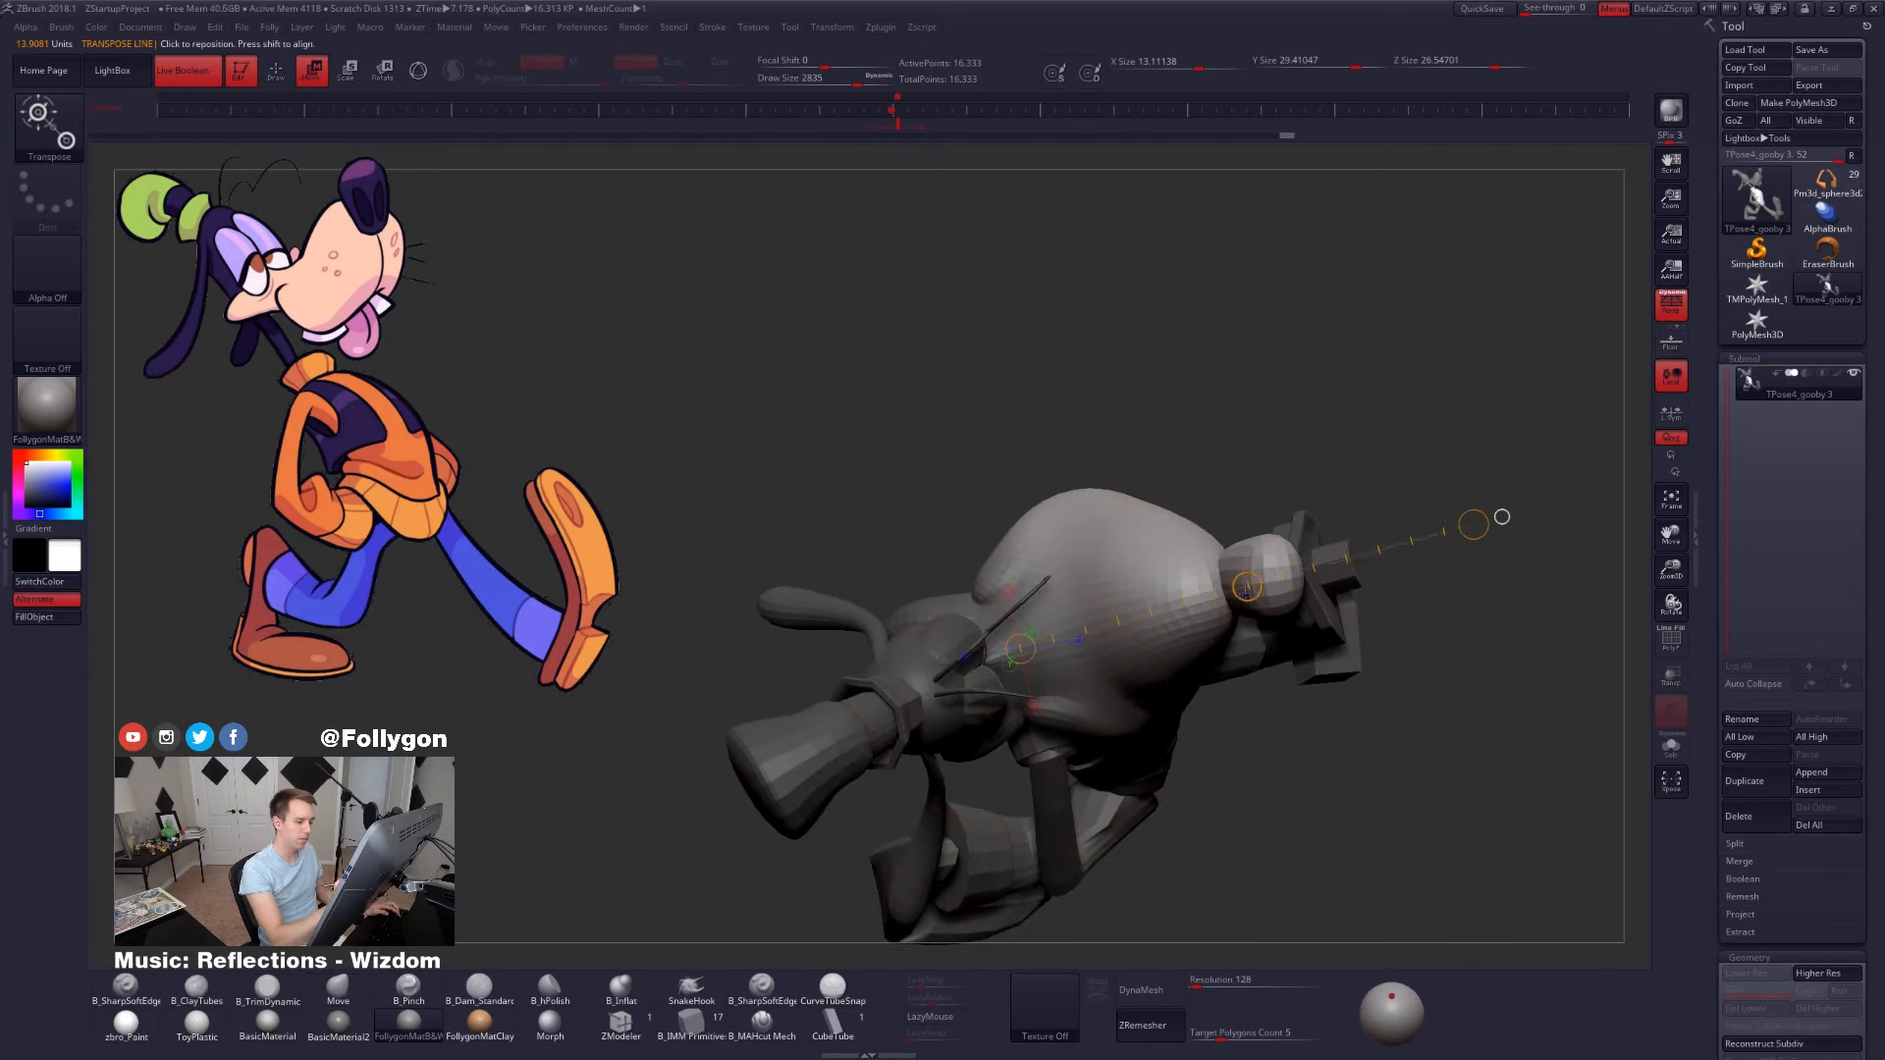
{"action": "left_click_drag", "start_coordinate": [1244, 587], "coordinate": [1245, 587]}
{"action": "key", "text": "ctrl+z"}
{"action": "right_click_drag", "start_coordinate": [1260, 827], "coordinate": [1293, 794]}
{"action": "key", "text": "f"}
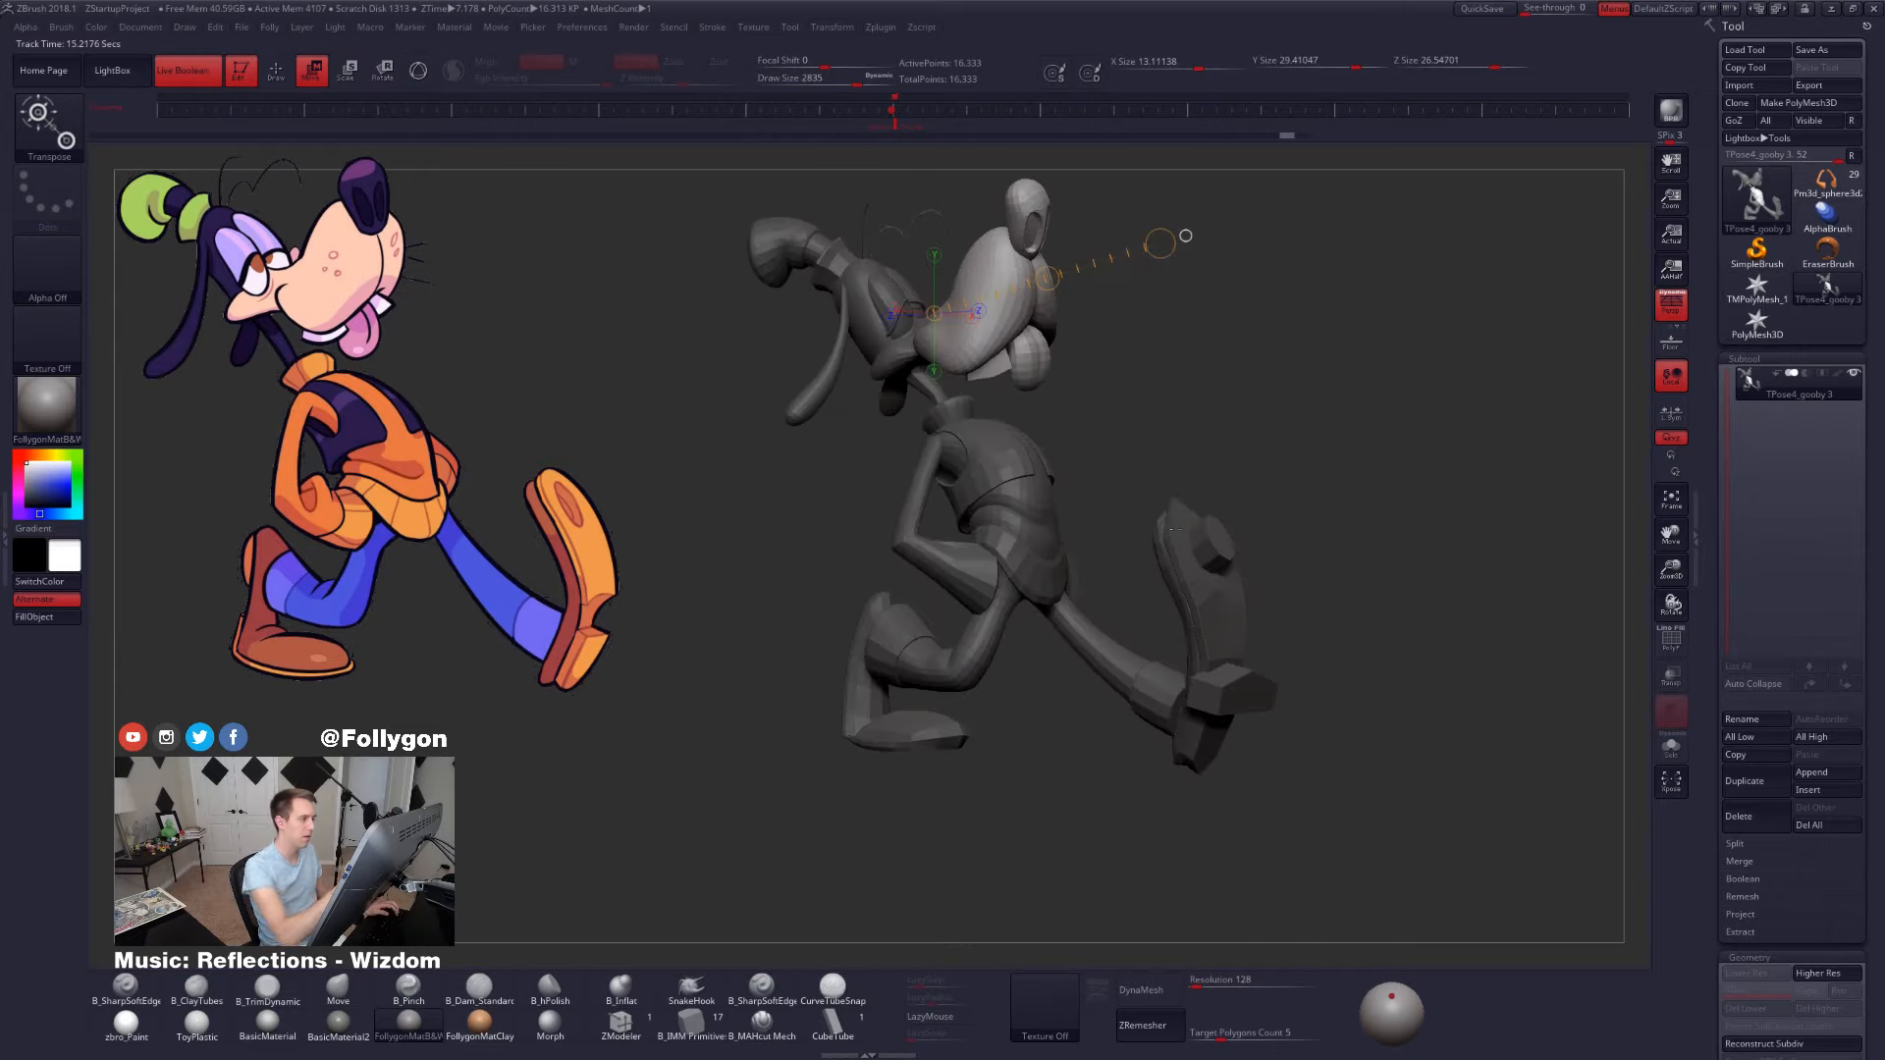
- Shift the unmasked muzzle, nose and mouth inward toward the head along a Transpose Move line
{"action": "key", "text": "ctrl+shift"}
{"action": "key", "text": "q"}
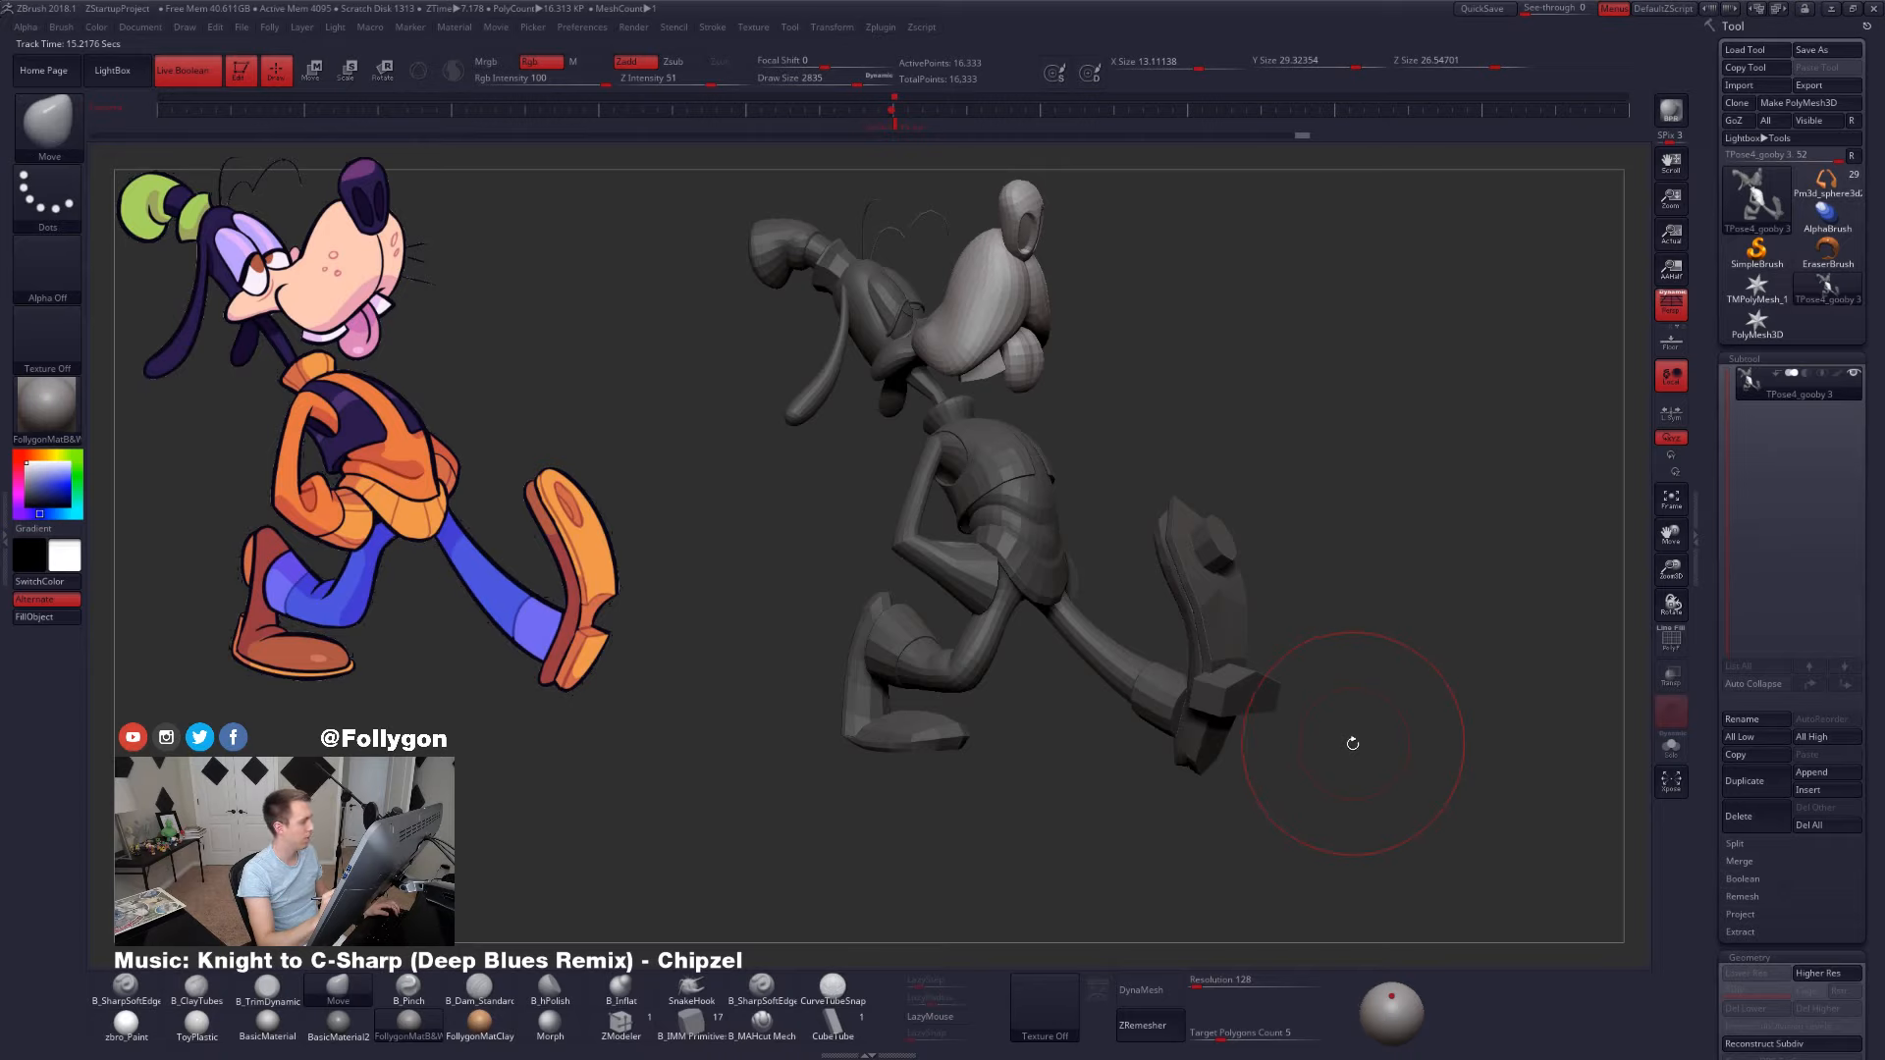
{"action": "key", "text": "w"}
{"action": "left_click_drag", "start_coordinate": [1048, 277], "coordinate": [1161, 241]}
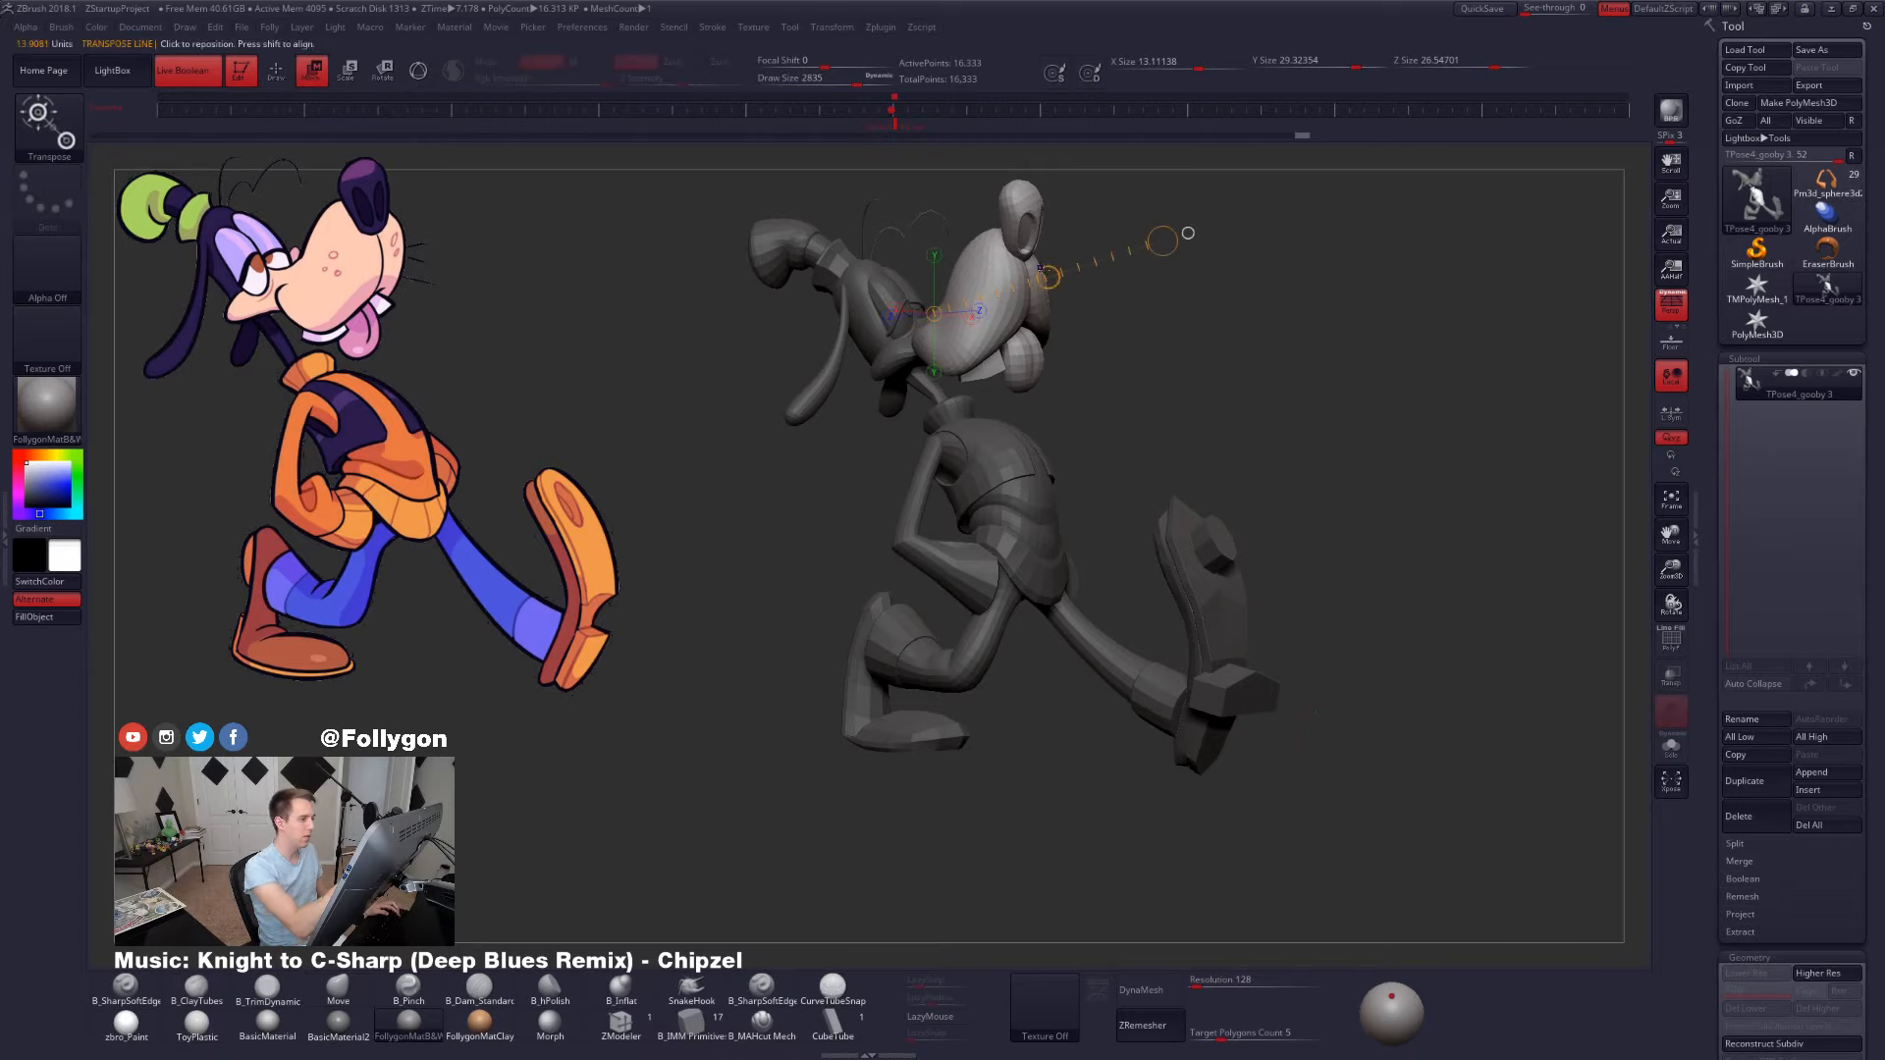
{"action": "left_click_drag", "start_coordinate": [1049, 276], "coordinate": [1045, 278]}
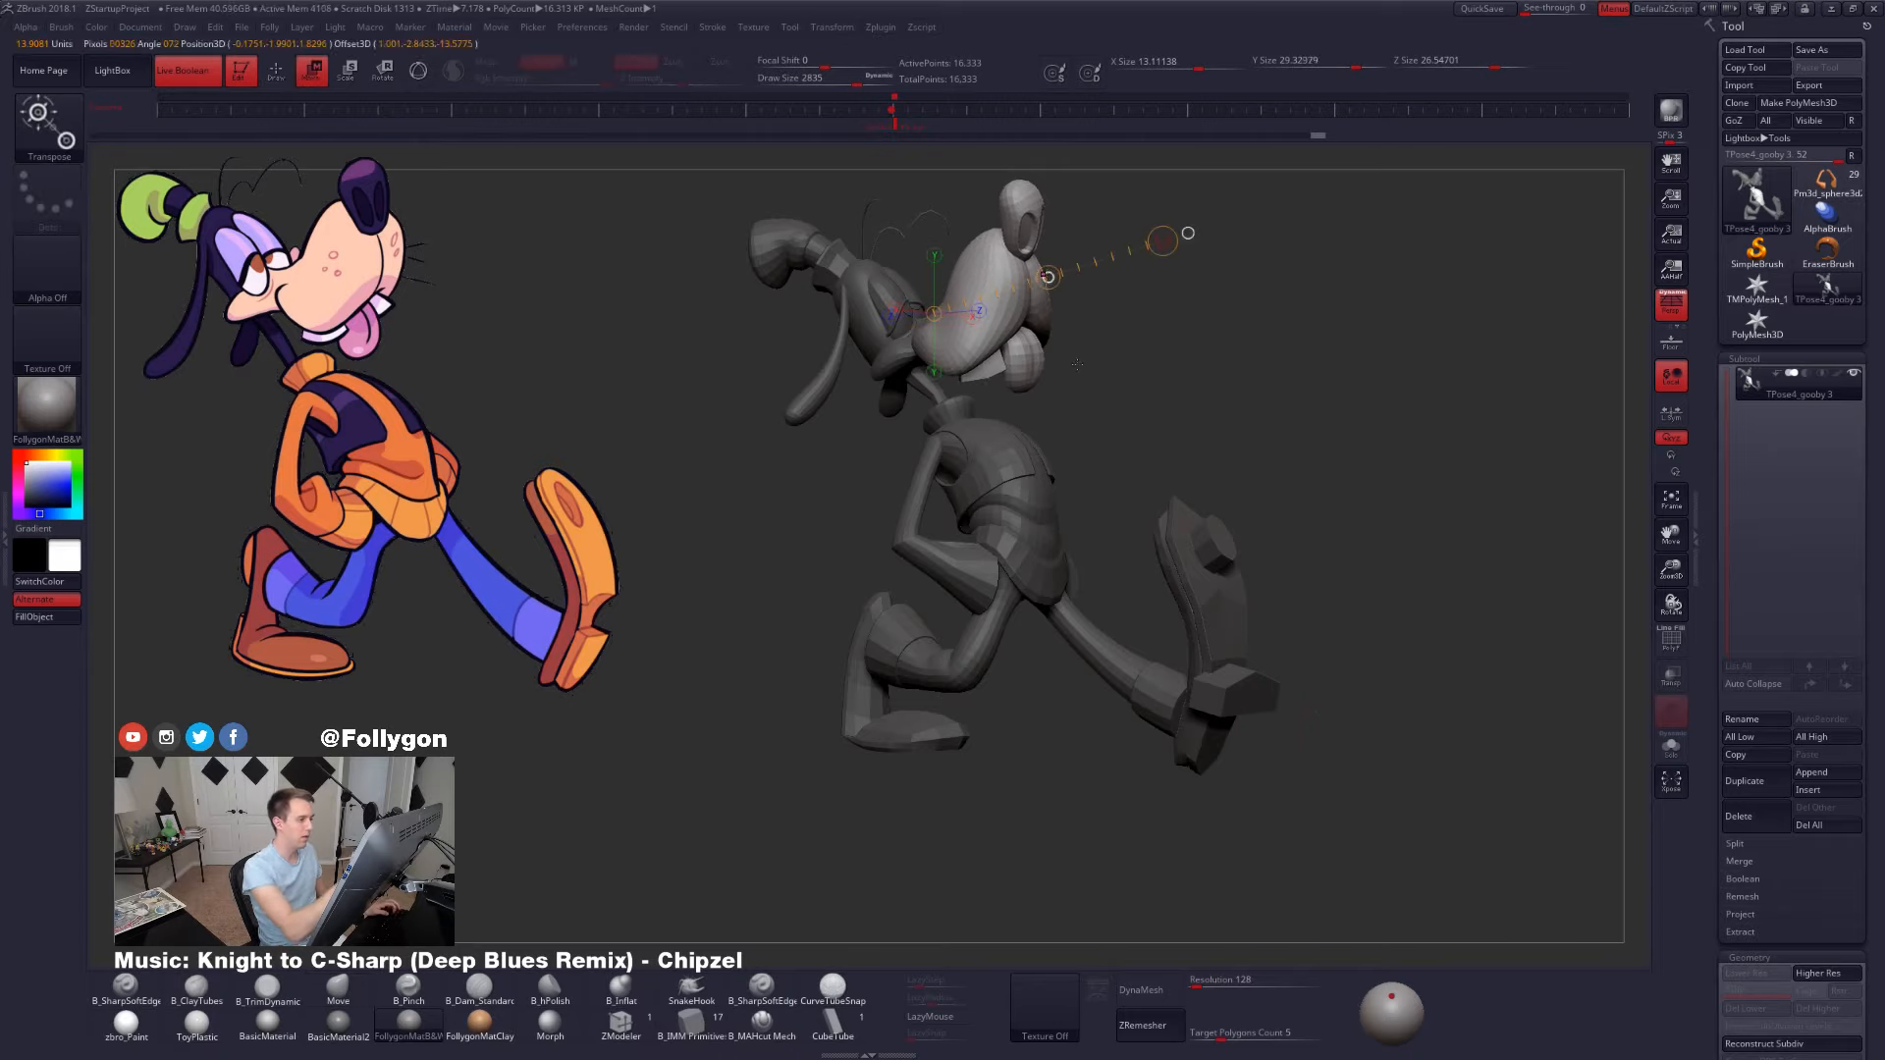
- Toggle the muzzle shift with undo and redo to compare its placement with the reference drawing
{"action": "key", "text": "ctrl+z"}
{"action": "key", "text": "ctrl+shift+z"}
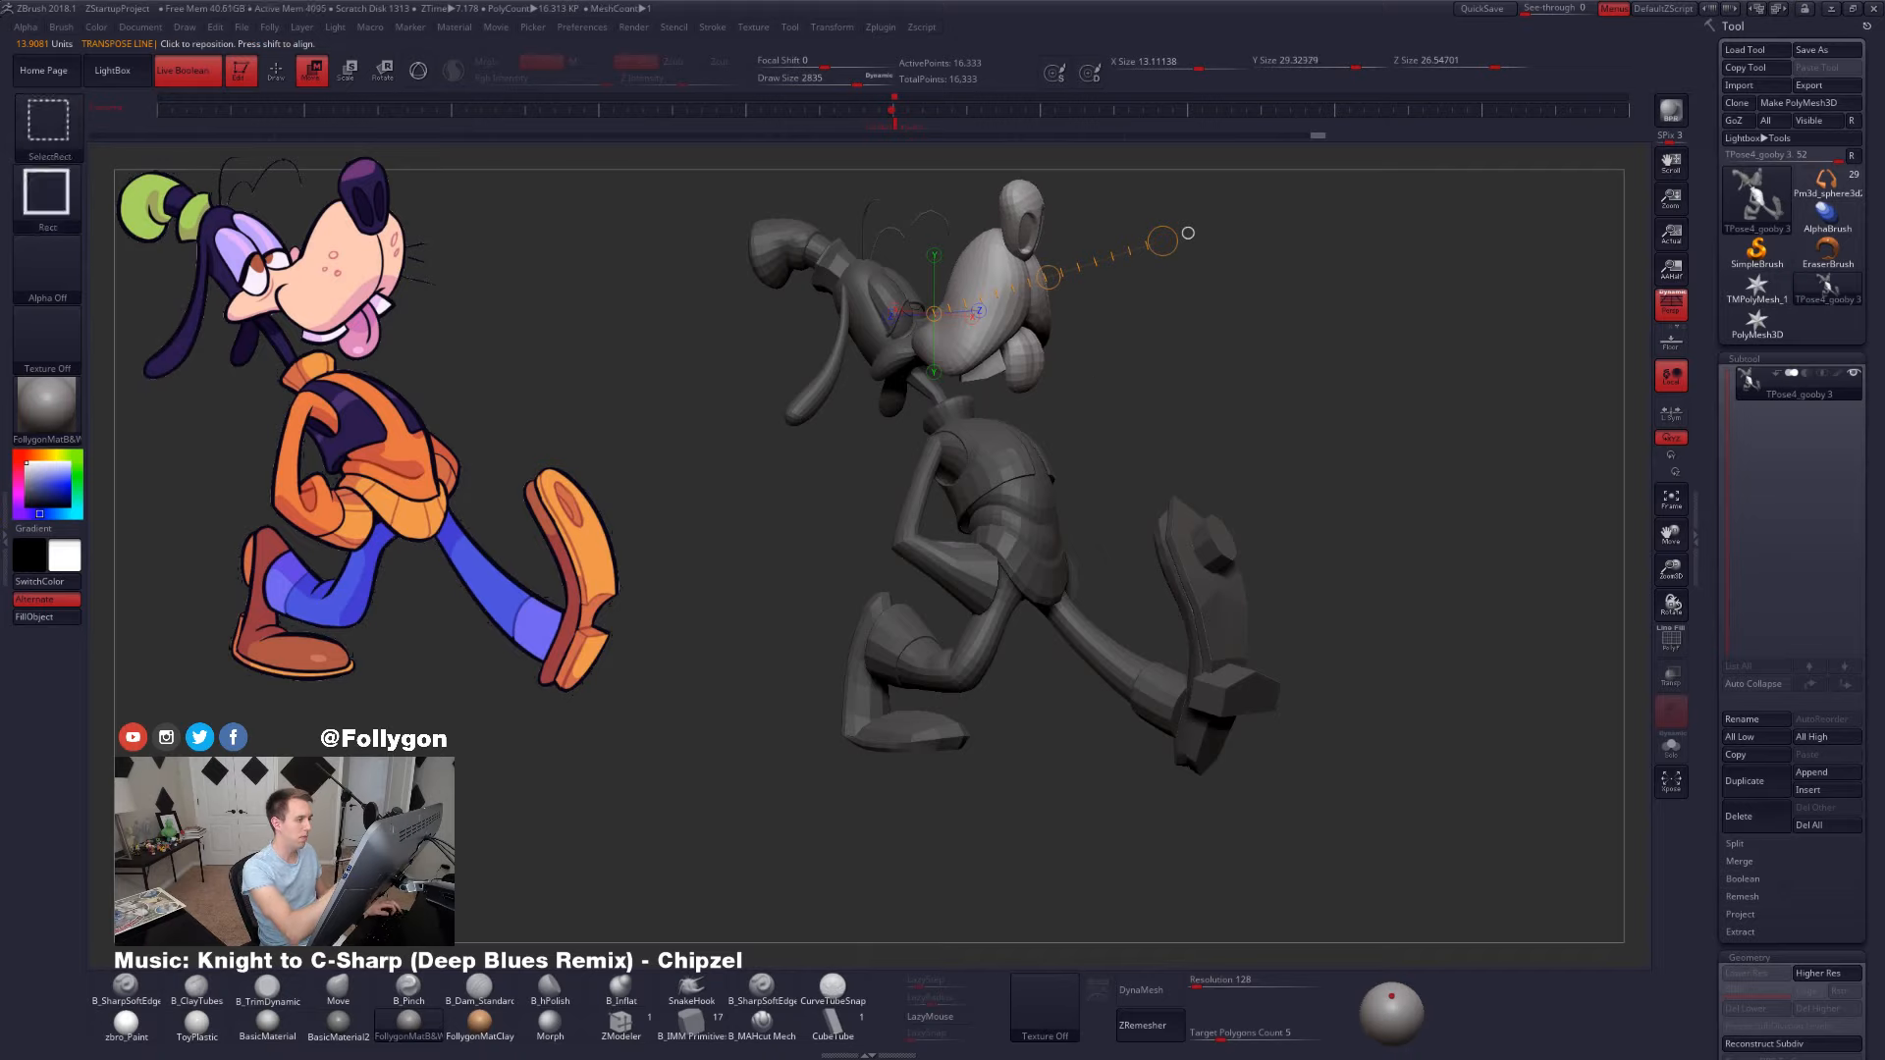
{"action": "key", "text": "ctrl+z"}
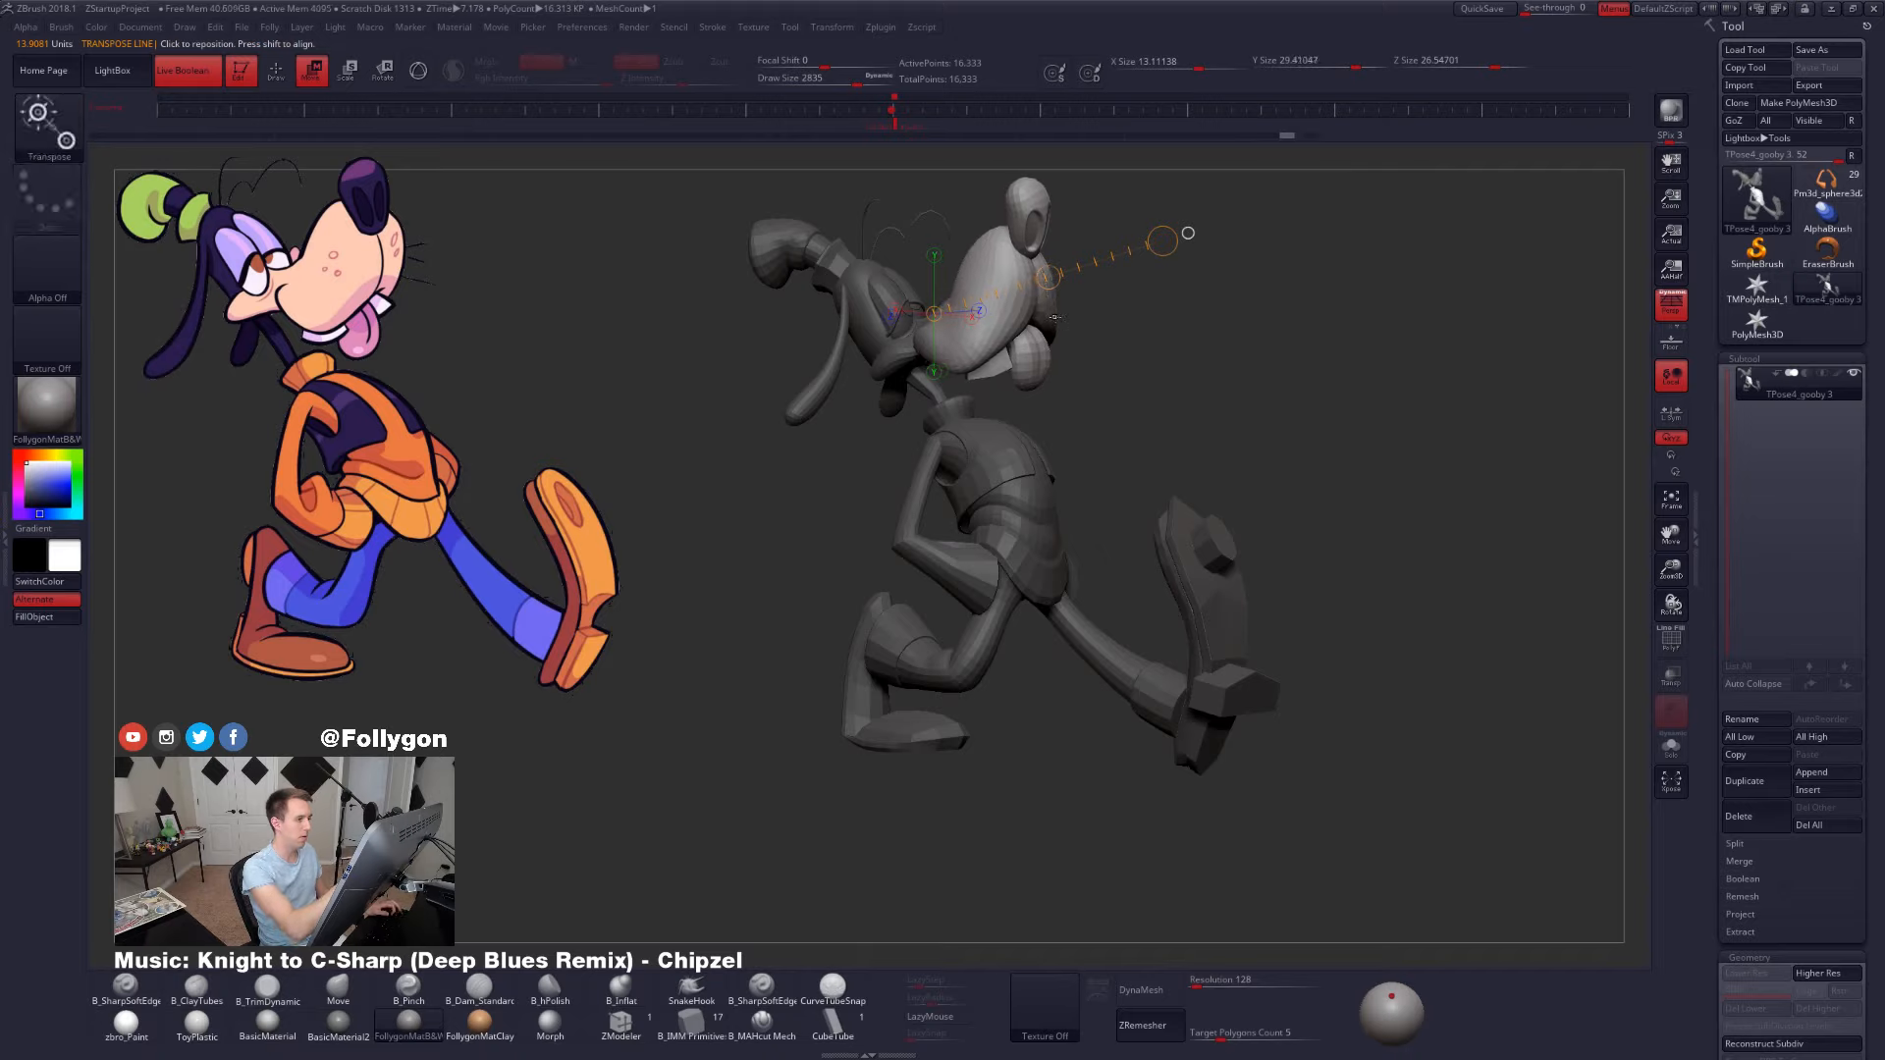
{"action": "key", "text": "ctrl+shift+z"}
{"action": "key", "text": "ctrl+z"}
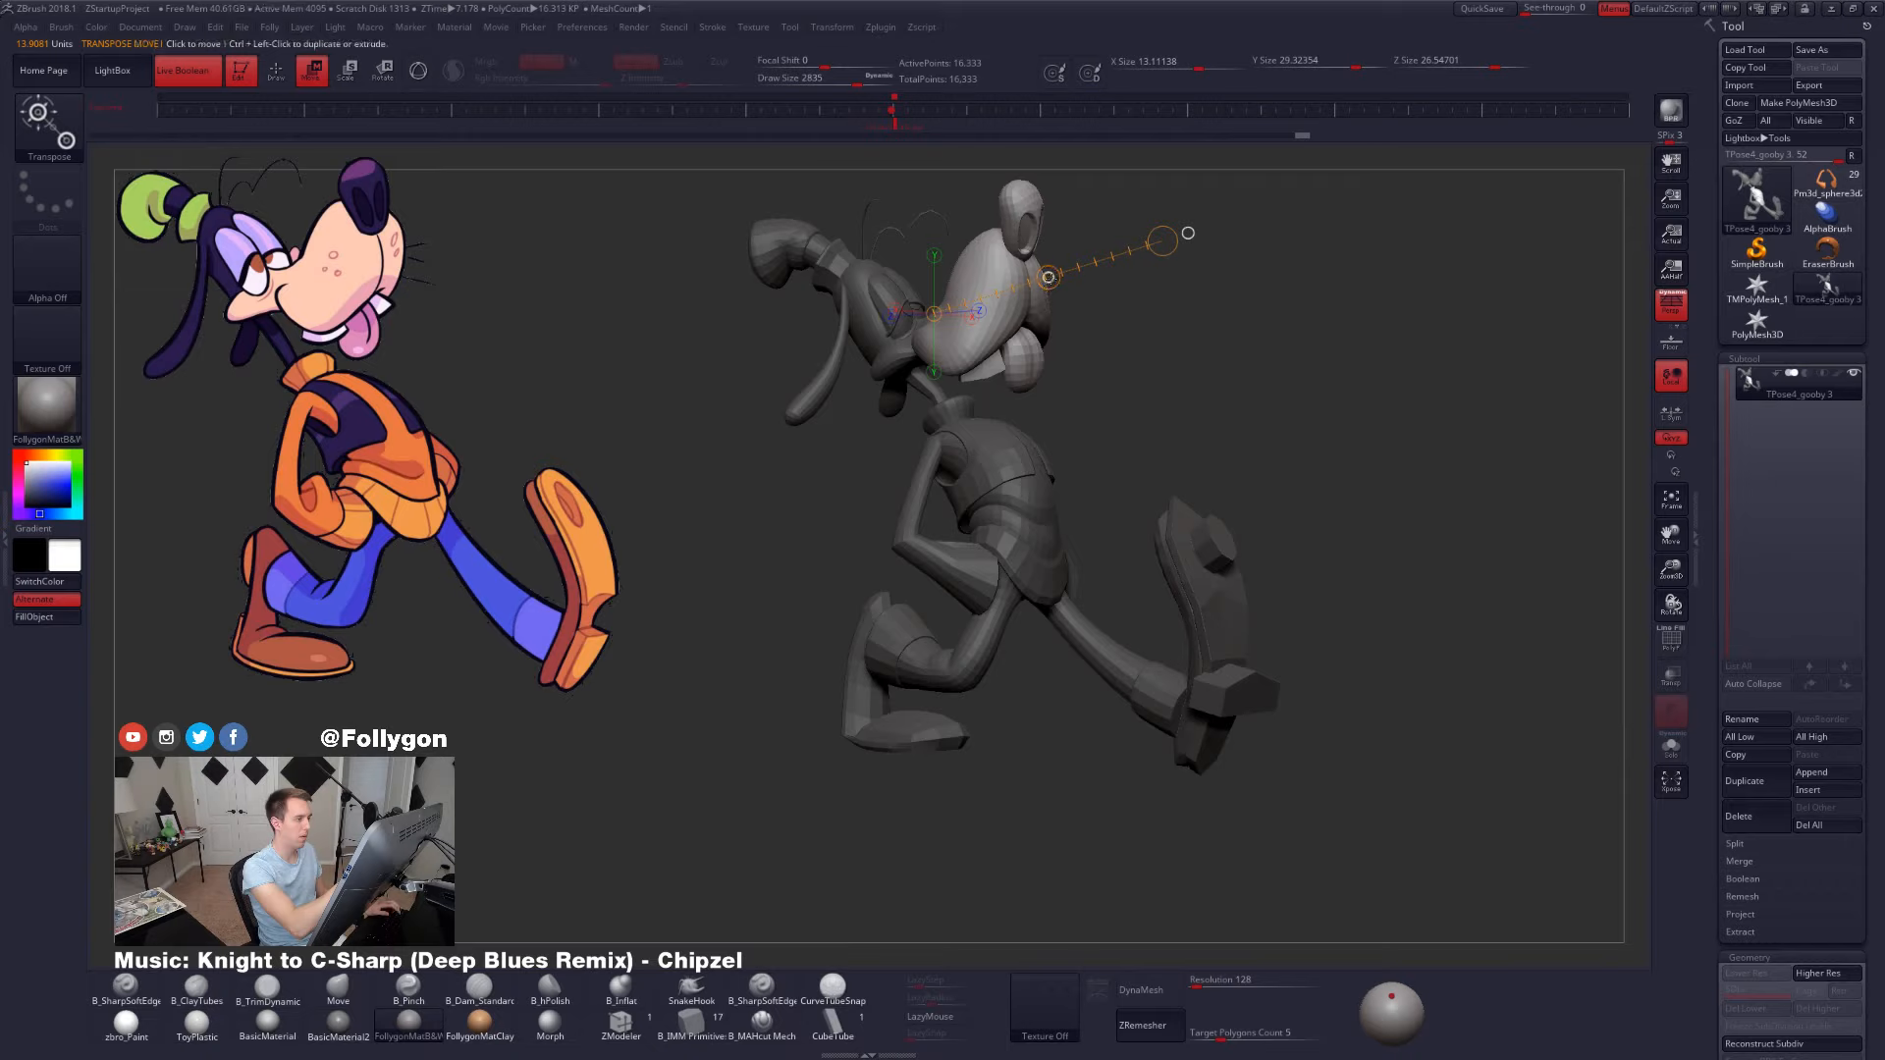
{"action": "left_click_drag", "start_coordinate": [1049, 277], "coordinate": [1049, 278]}
{"action": "key", "text": "ctrl+shift+z"}
{"action": "key", "text": "ctrl+z"}
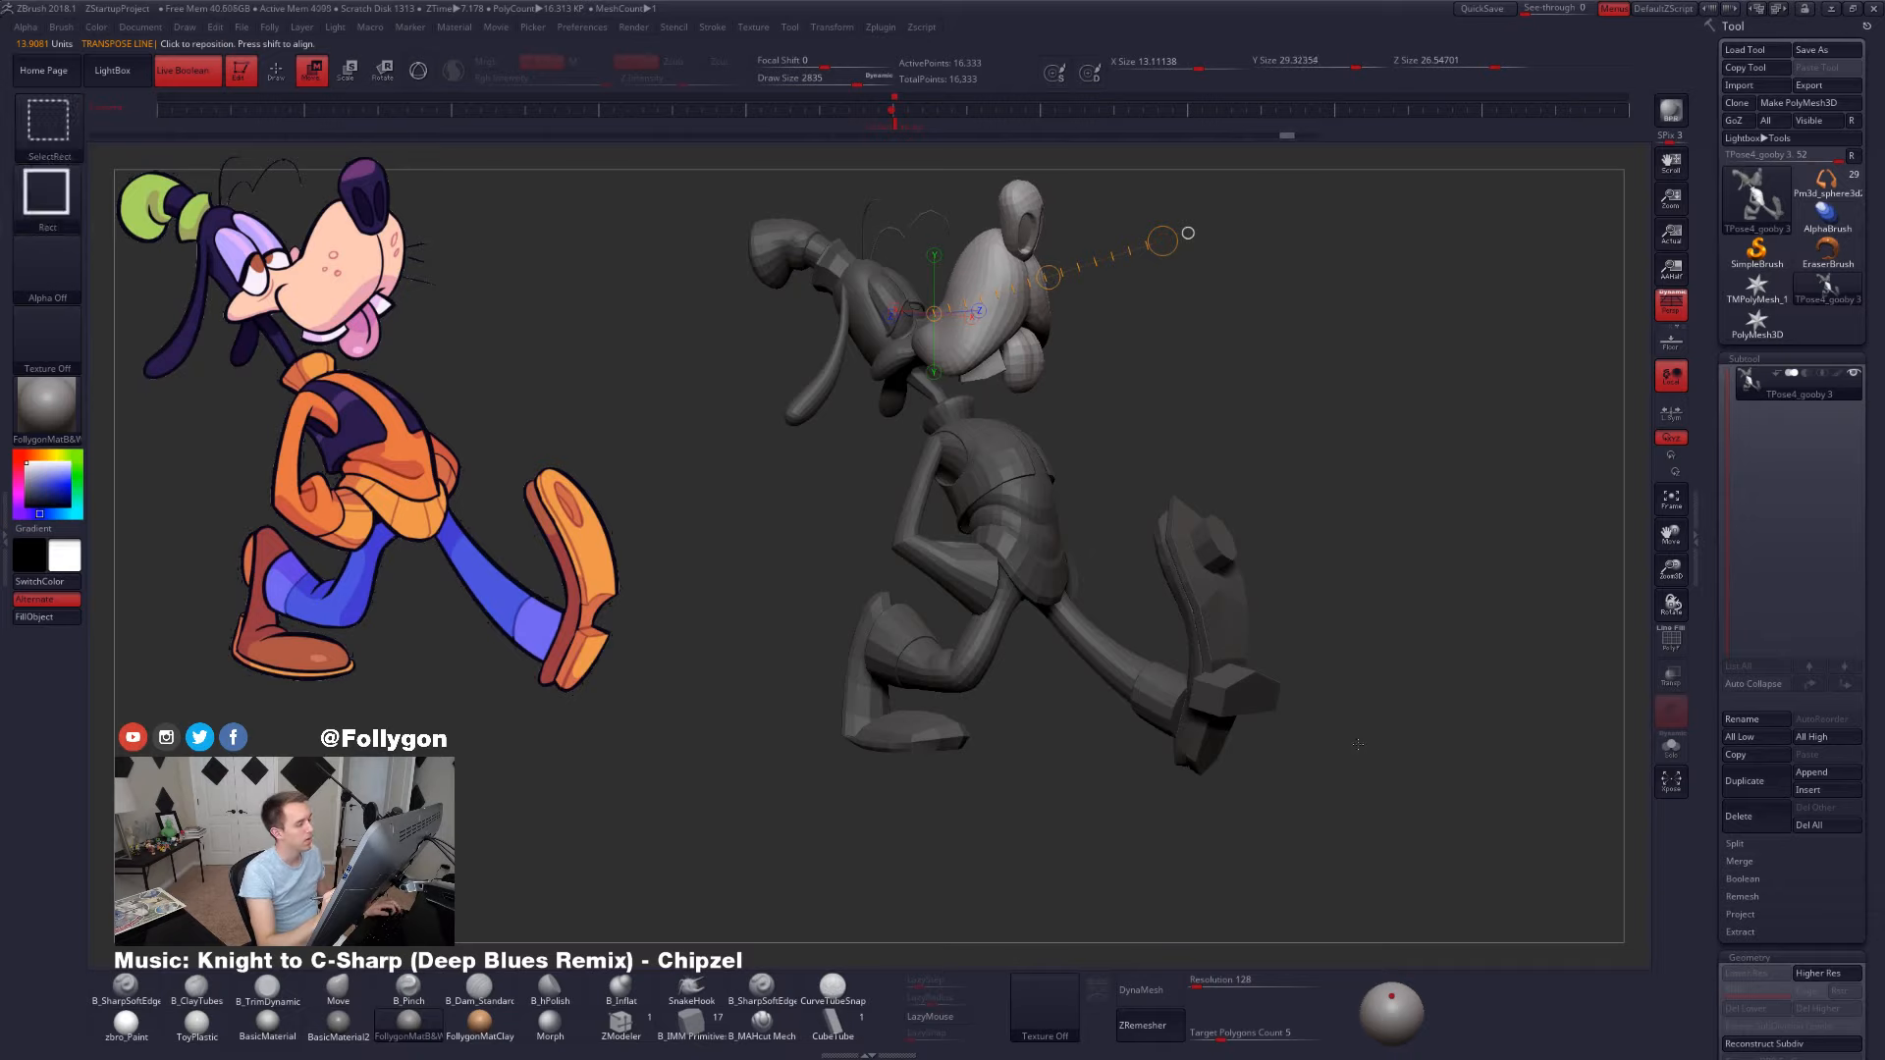
- From the saved camera view, set the Move brush draw size to 2035, raise the subdivision level and clear the mask
{"action": "key", "text": "q"}
{"action": "mouse_move", "coordinate": [1357, 743]}
{"action": "left_mouse_down"}
{"action": "mouse_move", "coordinate": [1398, 758]}
{"action": "mouse_move", "coordinate": [1283, 820]}
{"action": "mouse_move", "coordinate": [1317, 784]}
{"action": "mouse_move", "coordinate": [1384, 775]}
{"action": "mouse_move", "coordinate": [1334, 614]}
{"action": "left_mouse_up"}
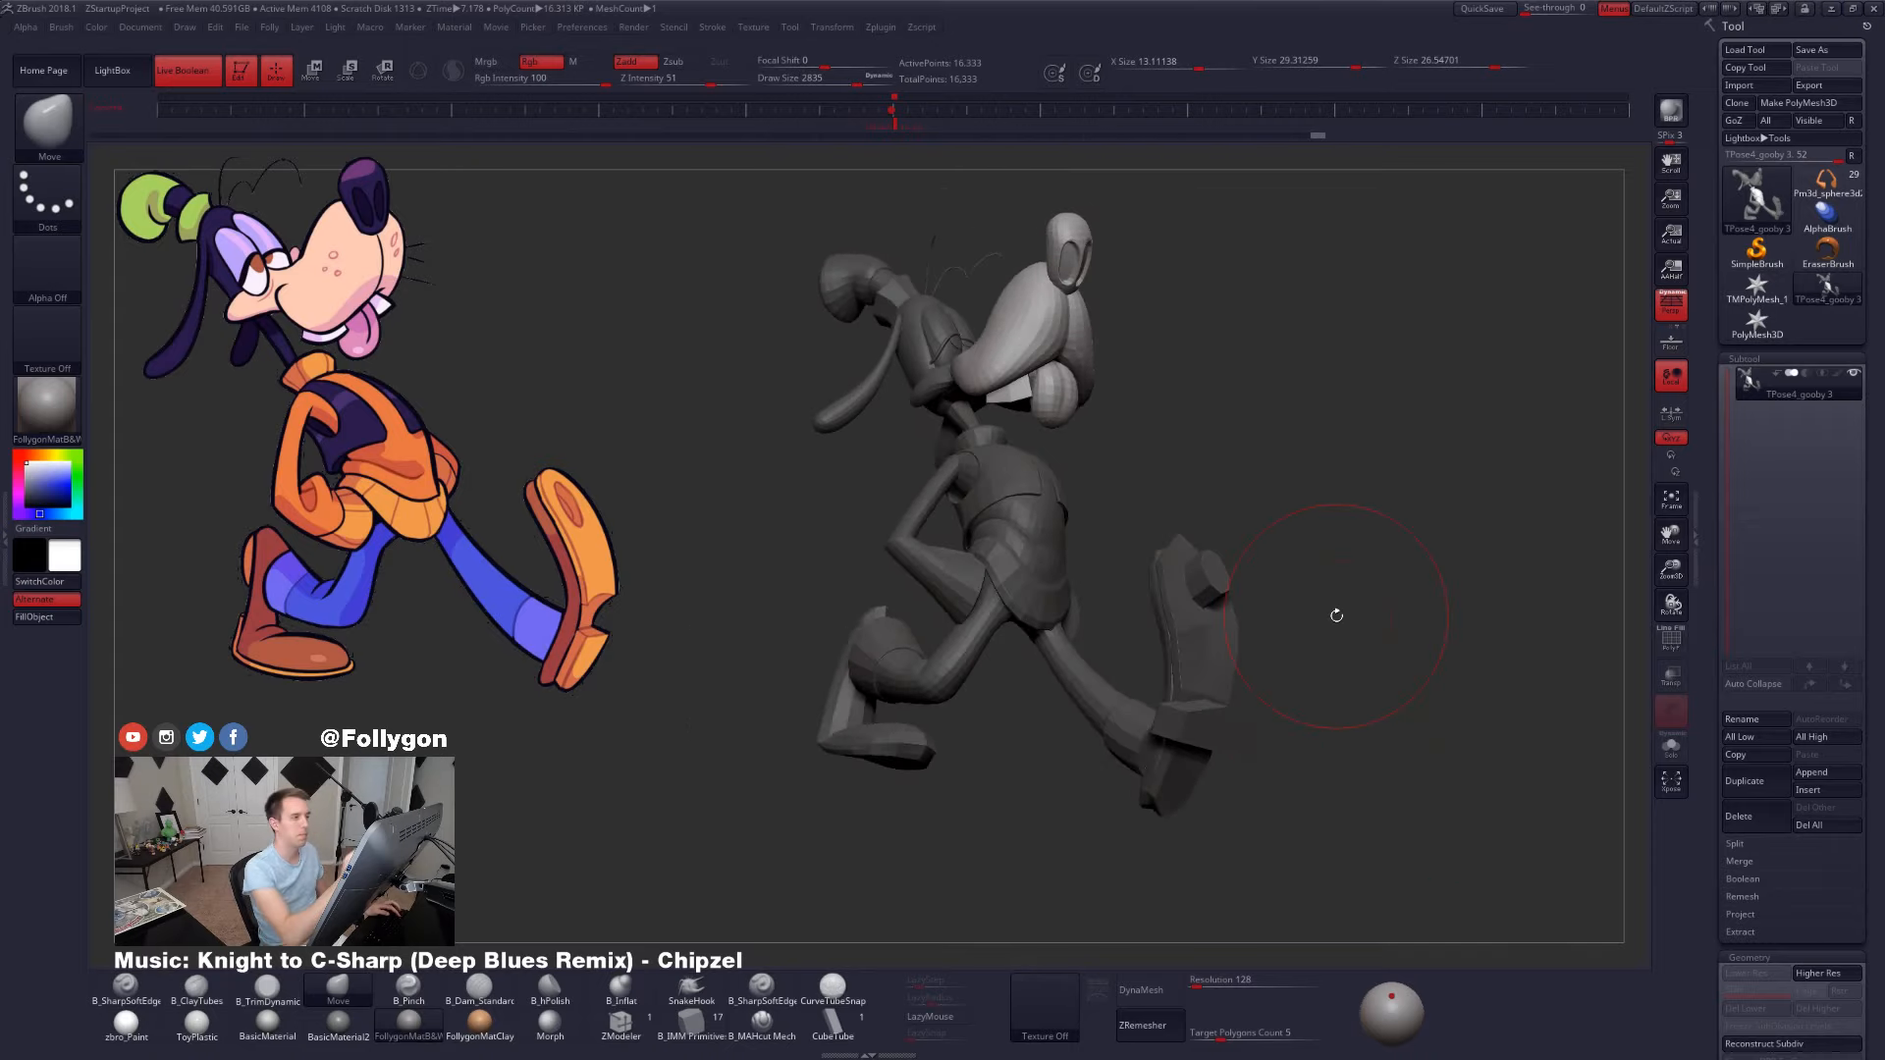
{"action": "left_click", "coordinate": [895, 127]}
{"action": "key", "text": "space"}
{"action": "left_click_drag", "start_coordinate": [1434, 685], "coordinate": [1420, 690]}
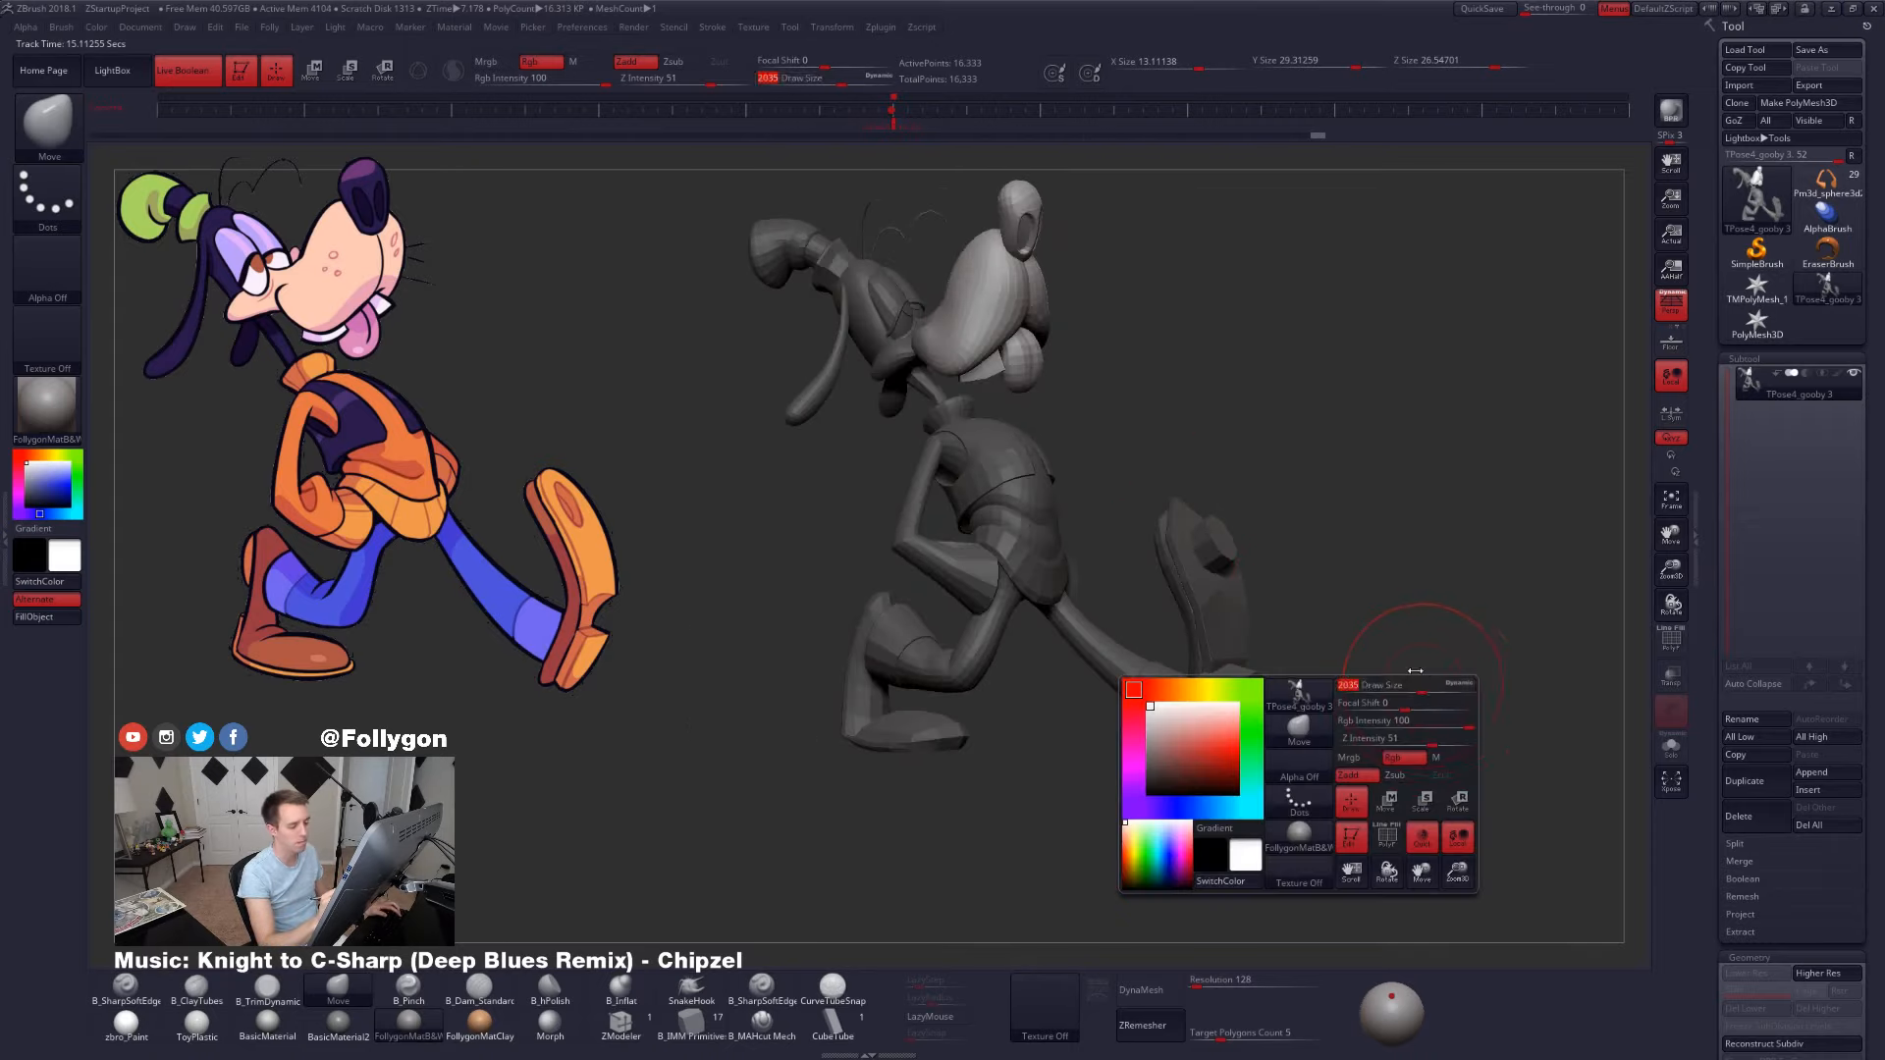
{"action": "key", "text": "d"}
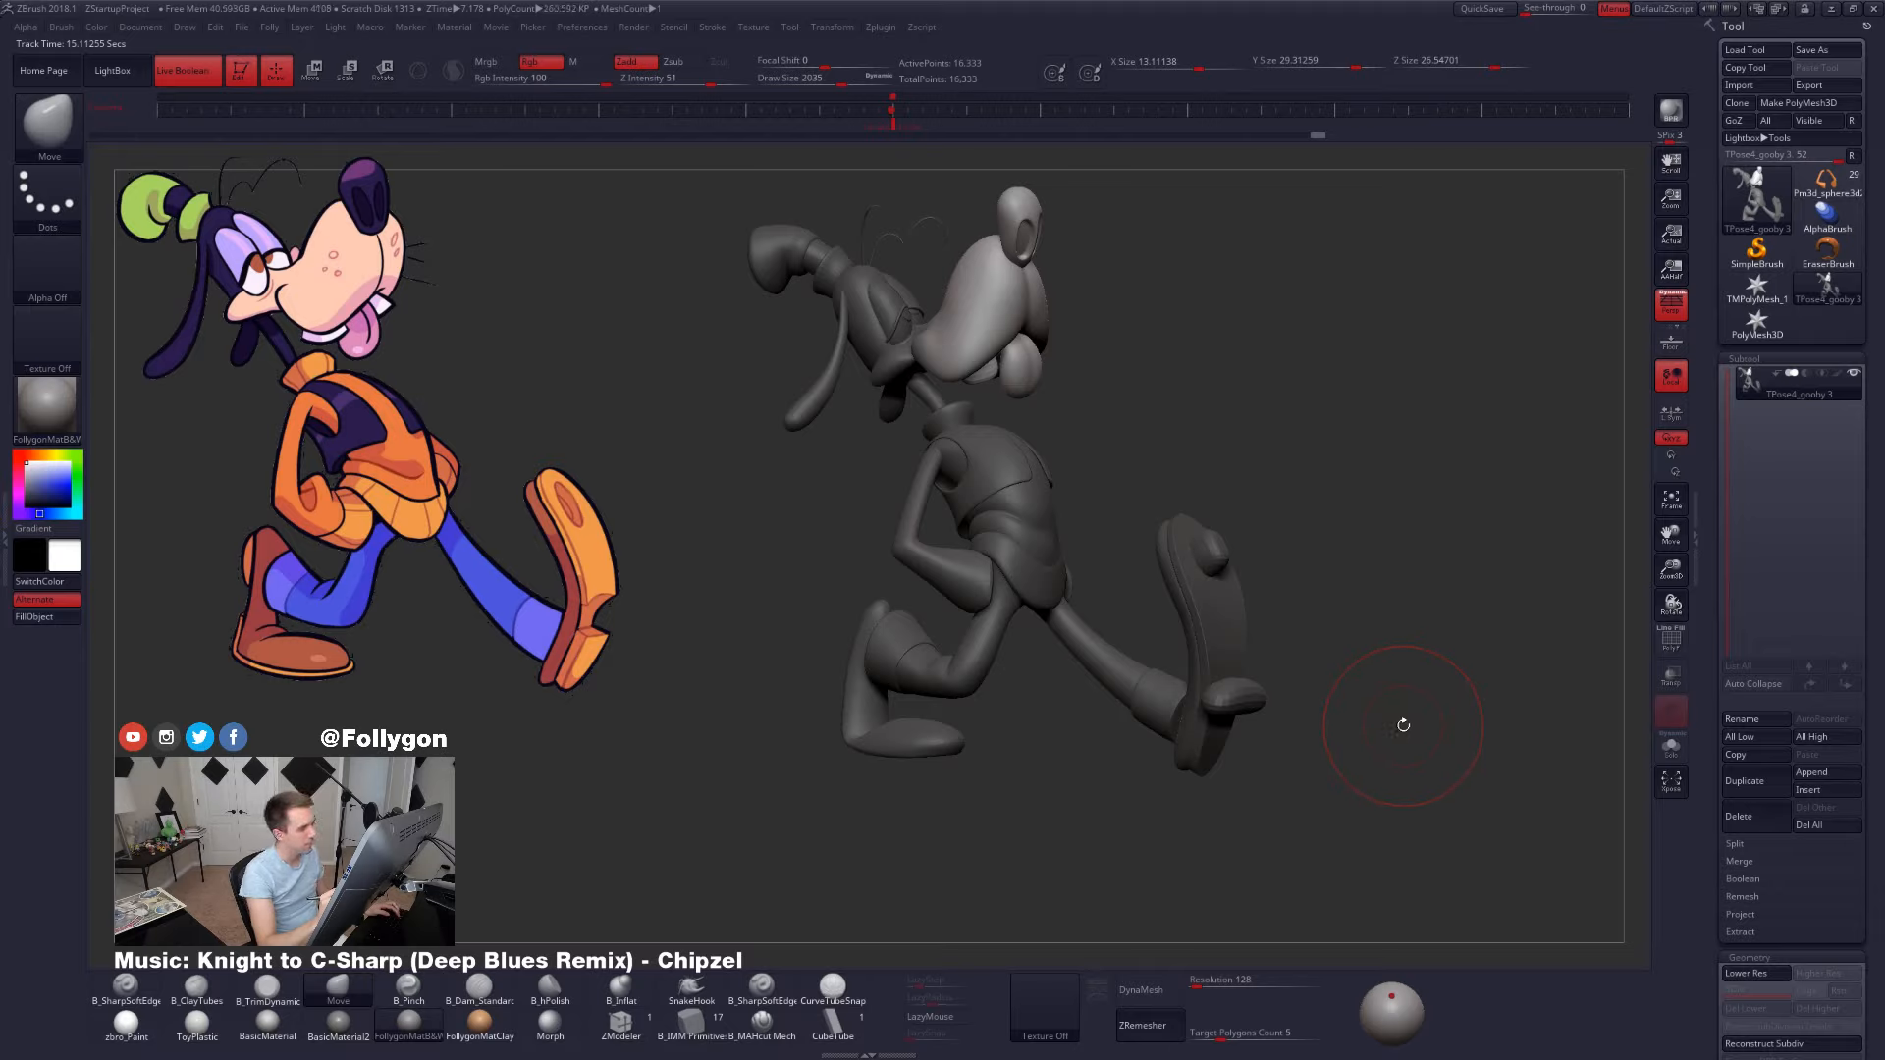
{"action": "mouse_move", "coordinate": [1404, 725]}
{"action": "left_mouse_down"}
{"action": "mouse_move", "coordinate": [1450, 765]}
{"action": "mouse_move", "coordinate": [1426, 740]}
{"action": "mouse_move", "coordinate": [1443, 657]}
{"action": "left_mouse_up"}
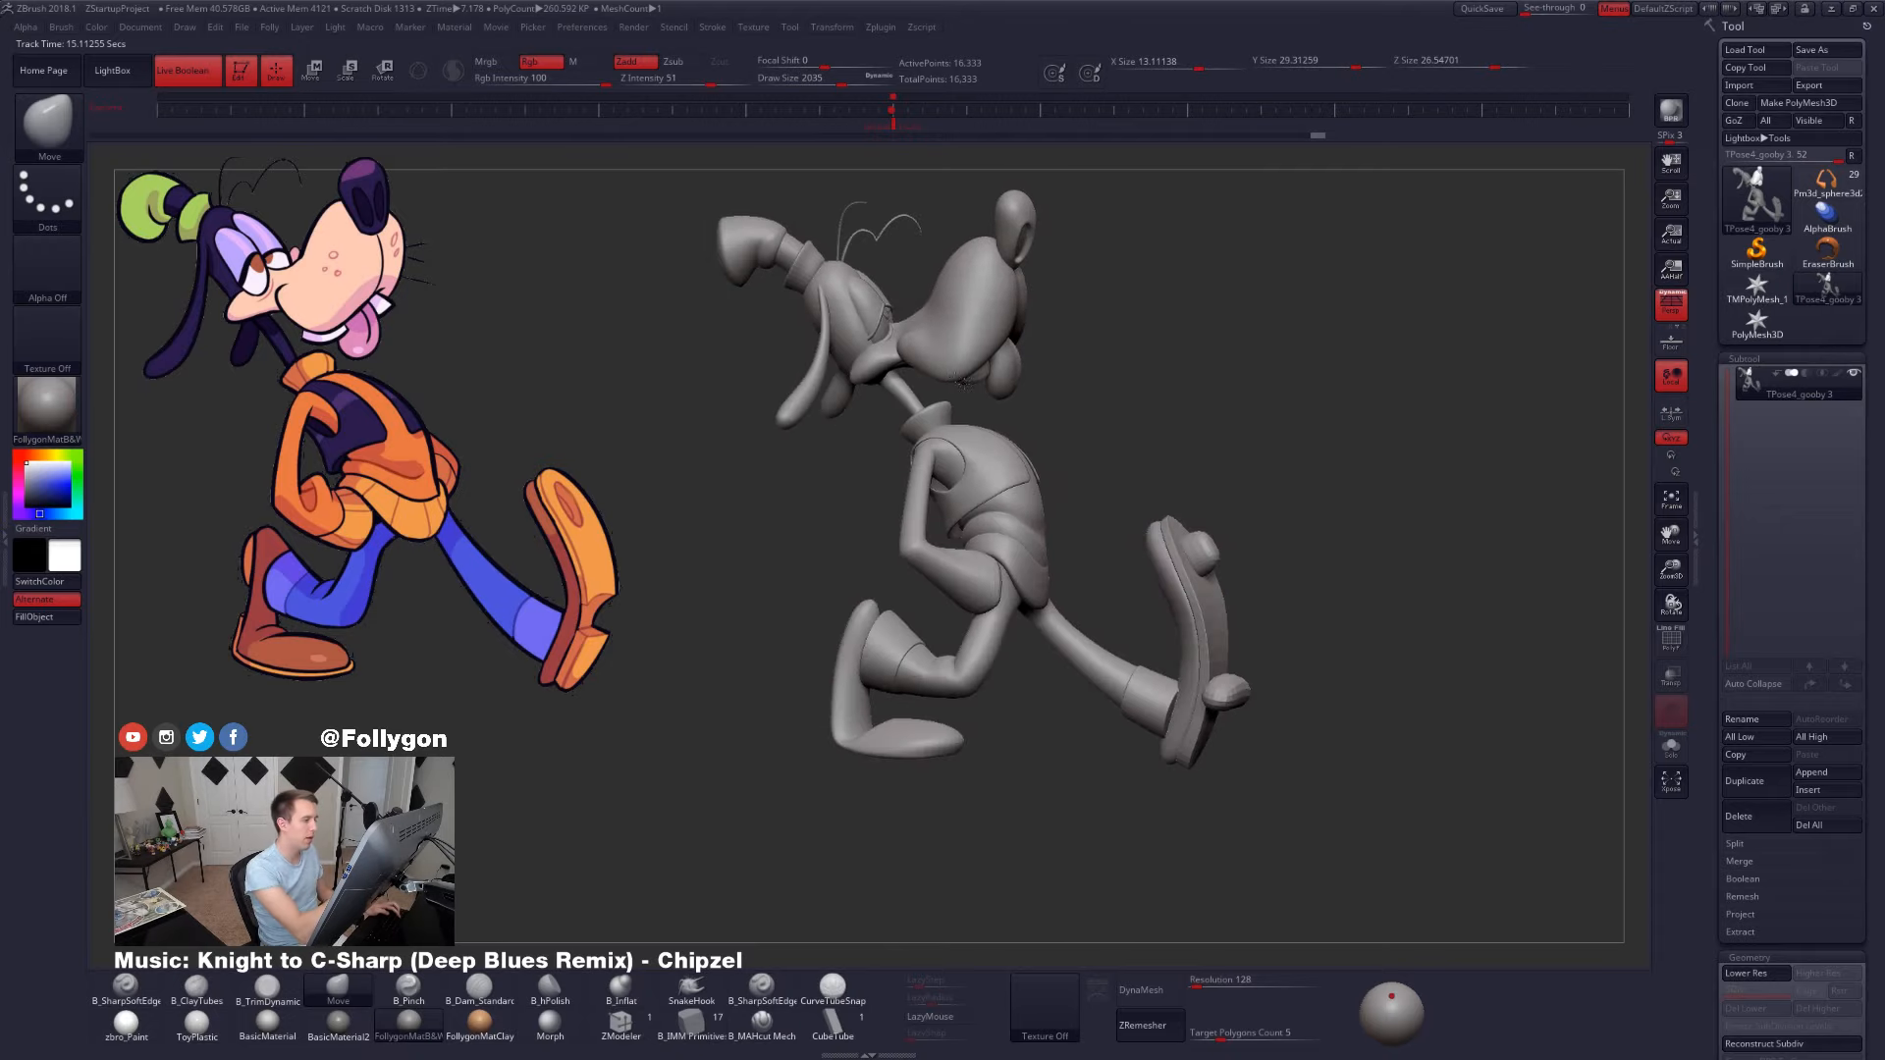
- Mask the whole character, including the nose and tongue, except for the muzzle and cheeks
{"action": "mouse_move", "coordinate": [963, 382]}
{"action": "right_mouse_down", "text": "ctrl"}
{"action": "mouse_move", "coordinate": [933, 373]}
{"action": "mouse_move", "coordinate": [969, 528]}
{"action": "mouse_move", "coordinate": [952, 496]}
{"action": "right_mouse_up", "text": "ctrl"}
{"action": "key", "text": "w"}
{"action": "mouse_move", "coordinate": [952, 495]}
{"action": "left_mouse_down", "text": "ctrl"}
{"action": "mouse_move", "coordinate": [1045, 579]}
{"action": "mouse_move", "coordinate": [975, 518]}
{"action": "mouse_move", "coordinate": [882, 489]}
{"action": "left_mouse_up", "text": "ctrl"}
- Reshape the cheek and mouth corner of the muzzle with the Move brush at a draw size of 615
{"action": "key", "text": "shift+d"}
{"action": "key", "text": "q"}
{"action": "key", "text": "space"}
{"action": "key", "text": "d"}
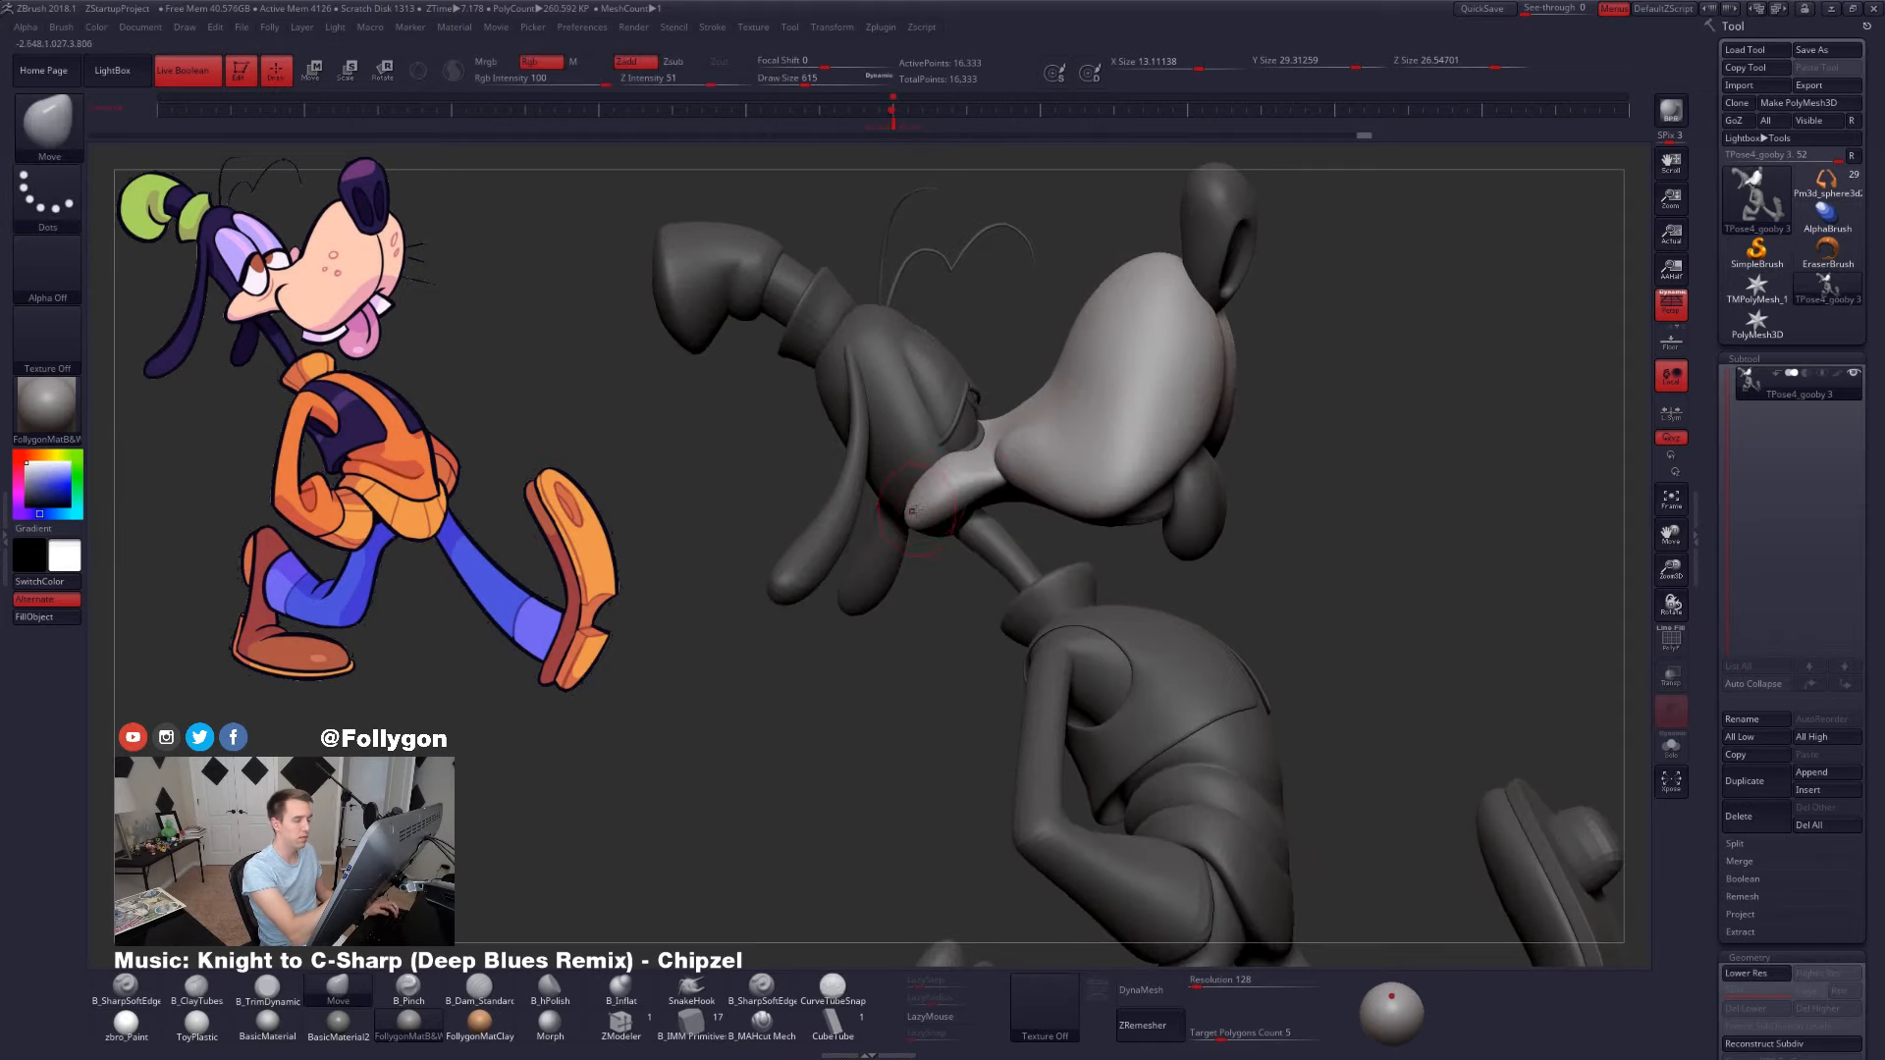
{"action": "right_click_drag", "start_coordinate": [908, 487], "coordinate": [908, 506]}
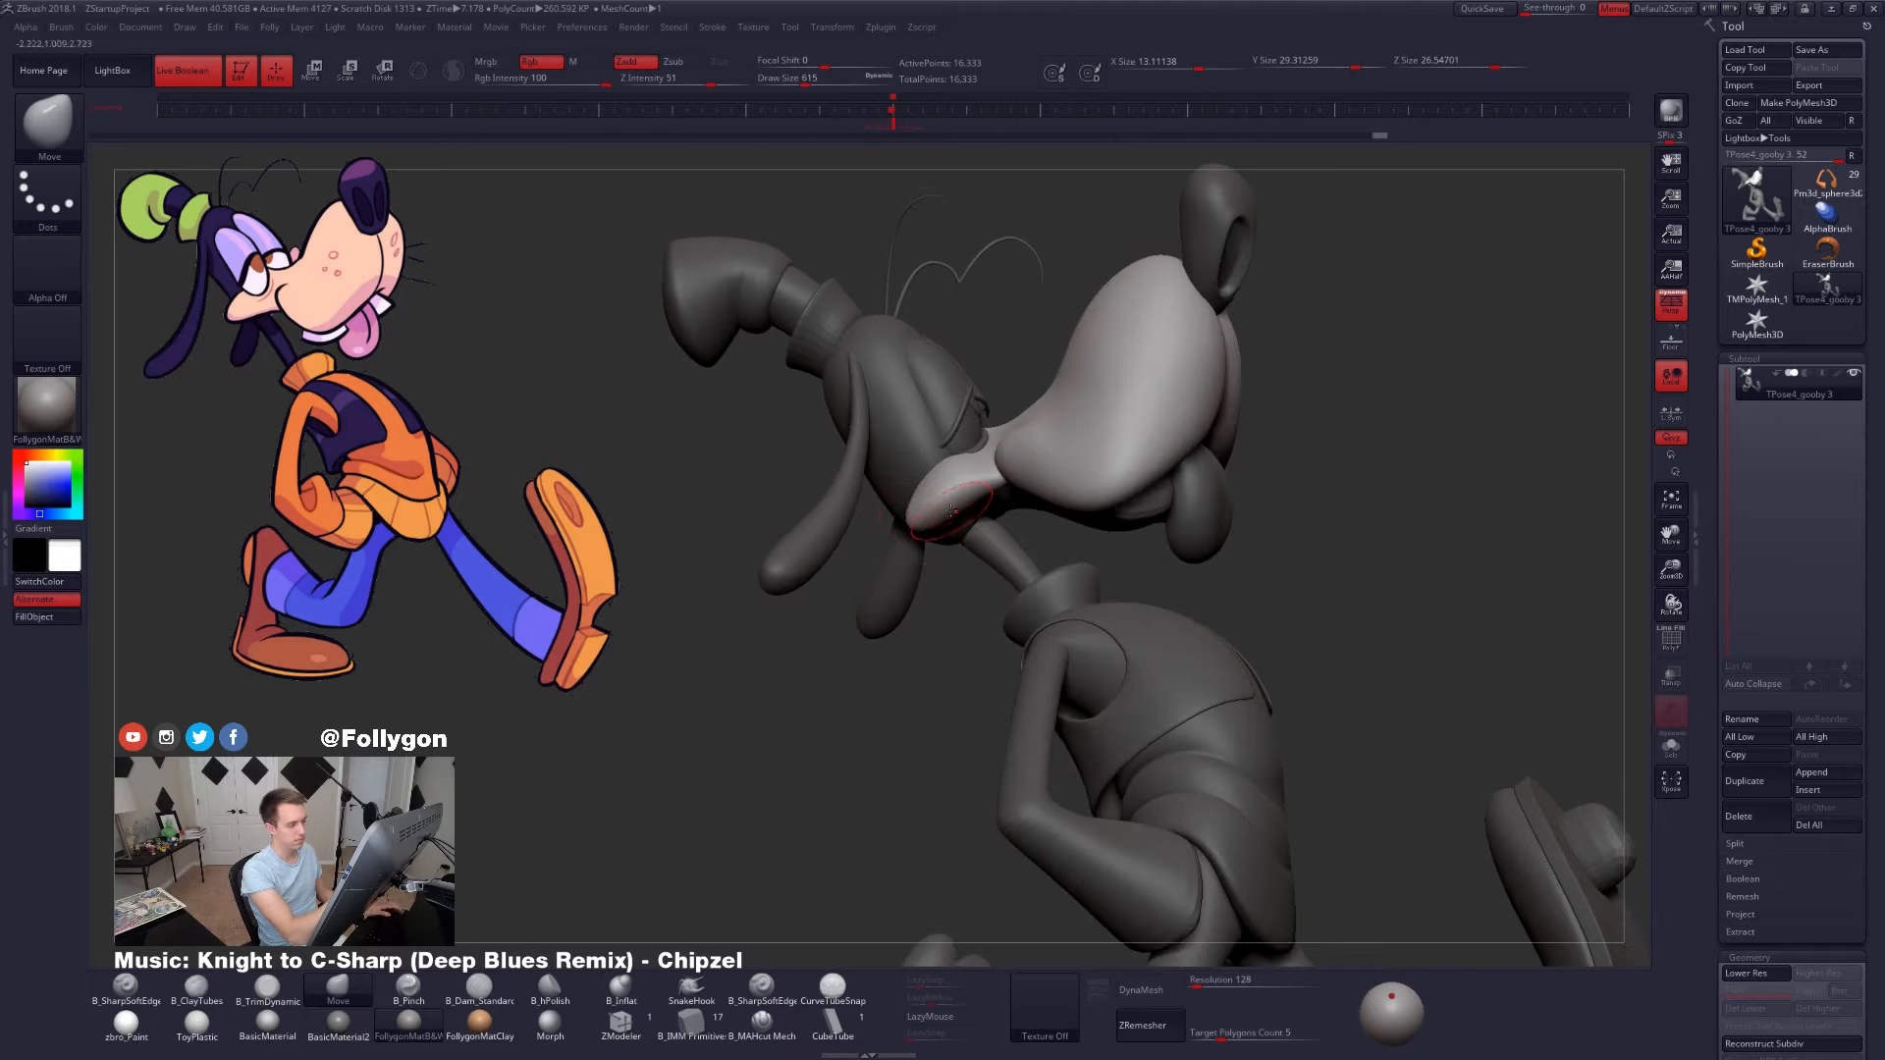
{"action": "right_click_drag", "start_coordinate": [950, 520], "coordinate": [986, 546]}
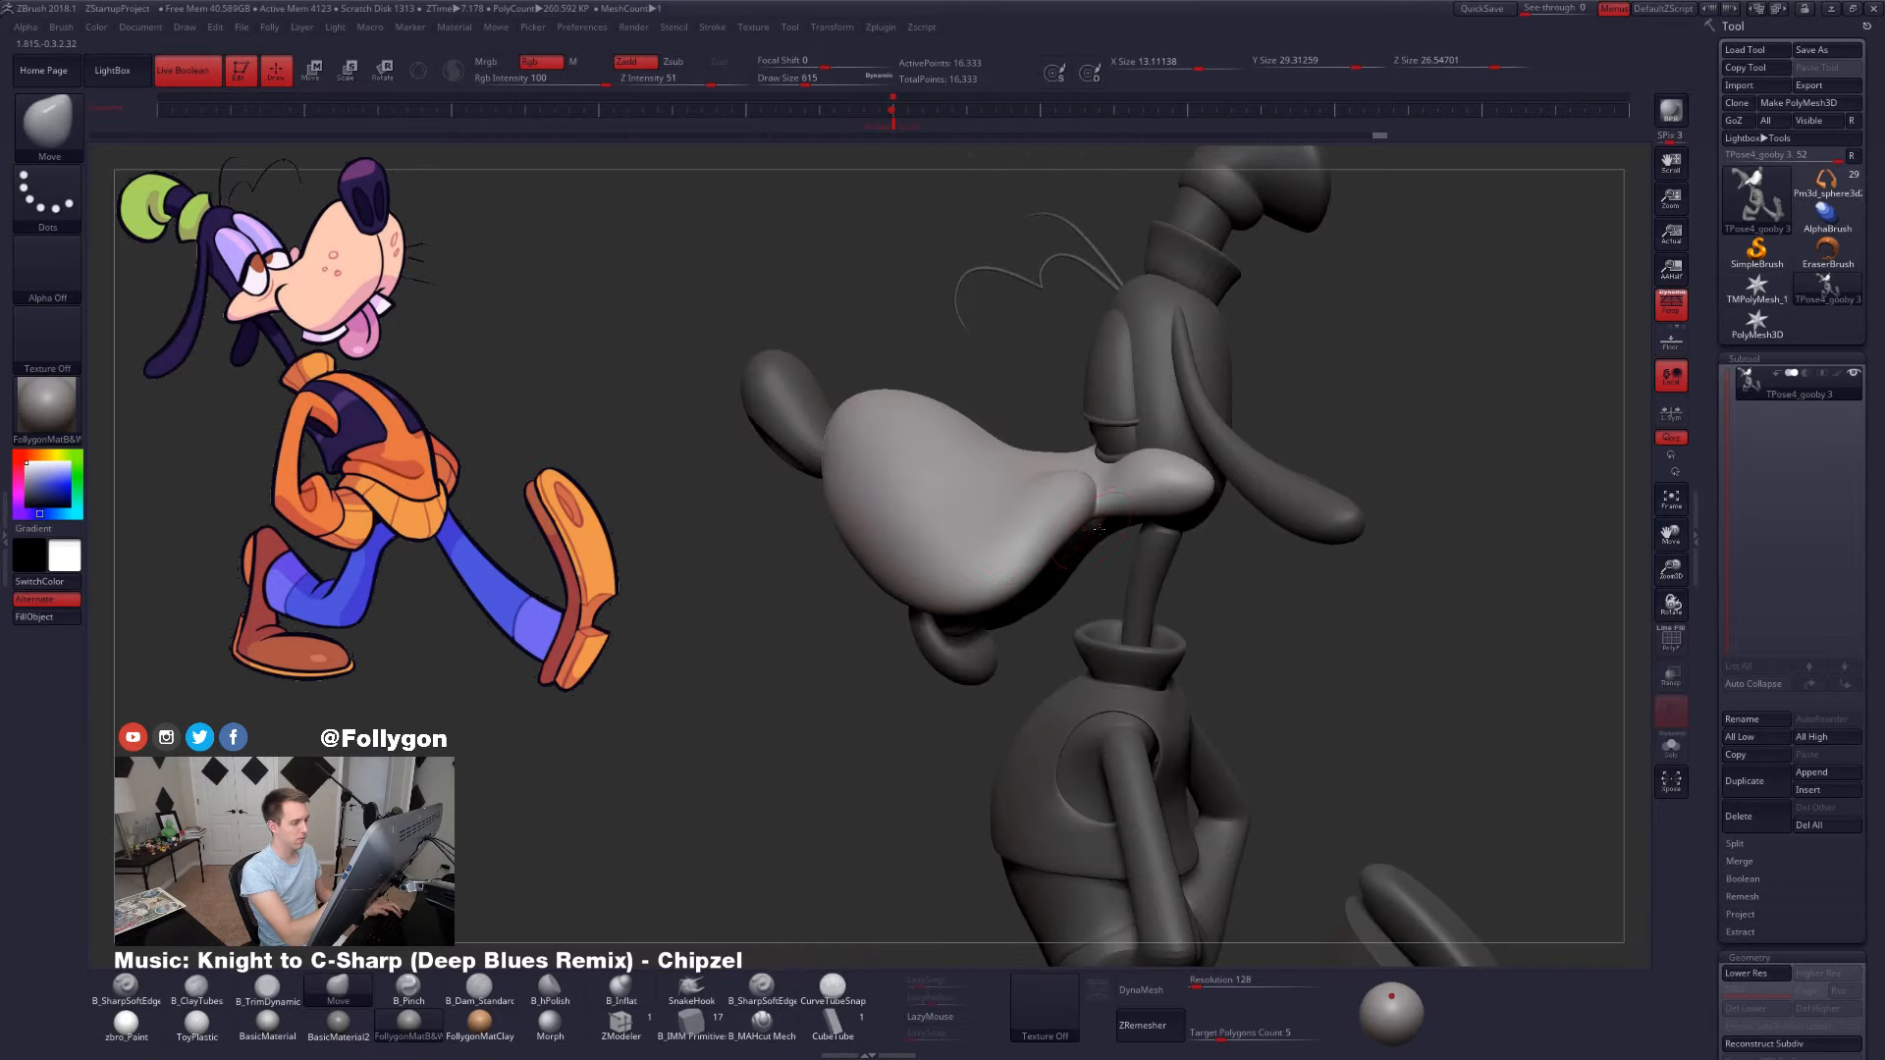
{"action": "right_click_drag", "start_coordinate": [1098, 528], "coordinate": [1252, 594]}
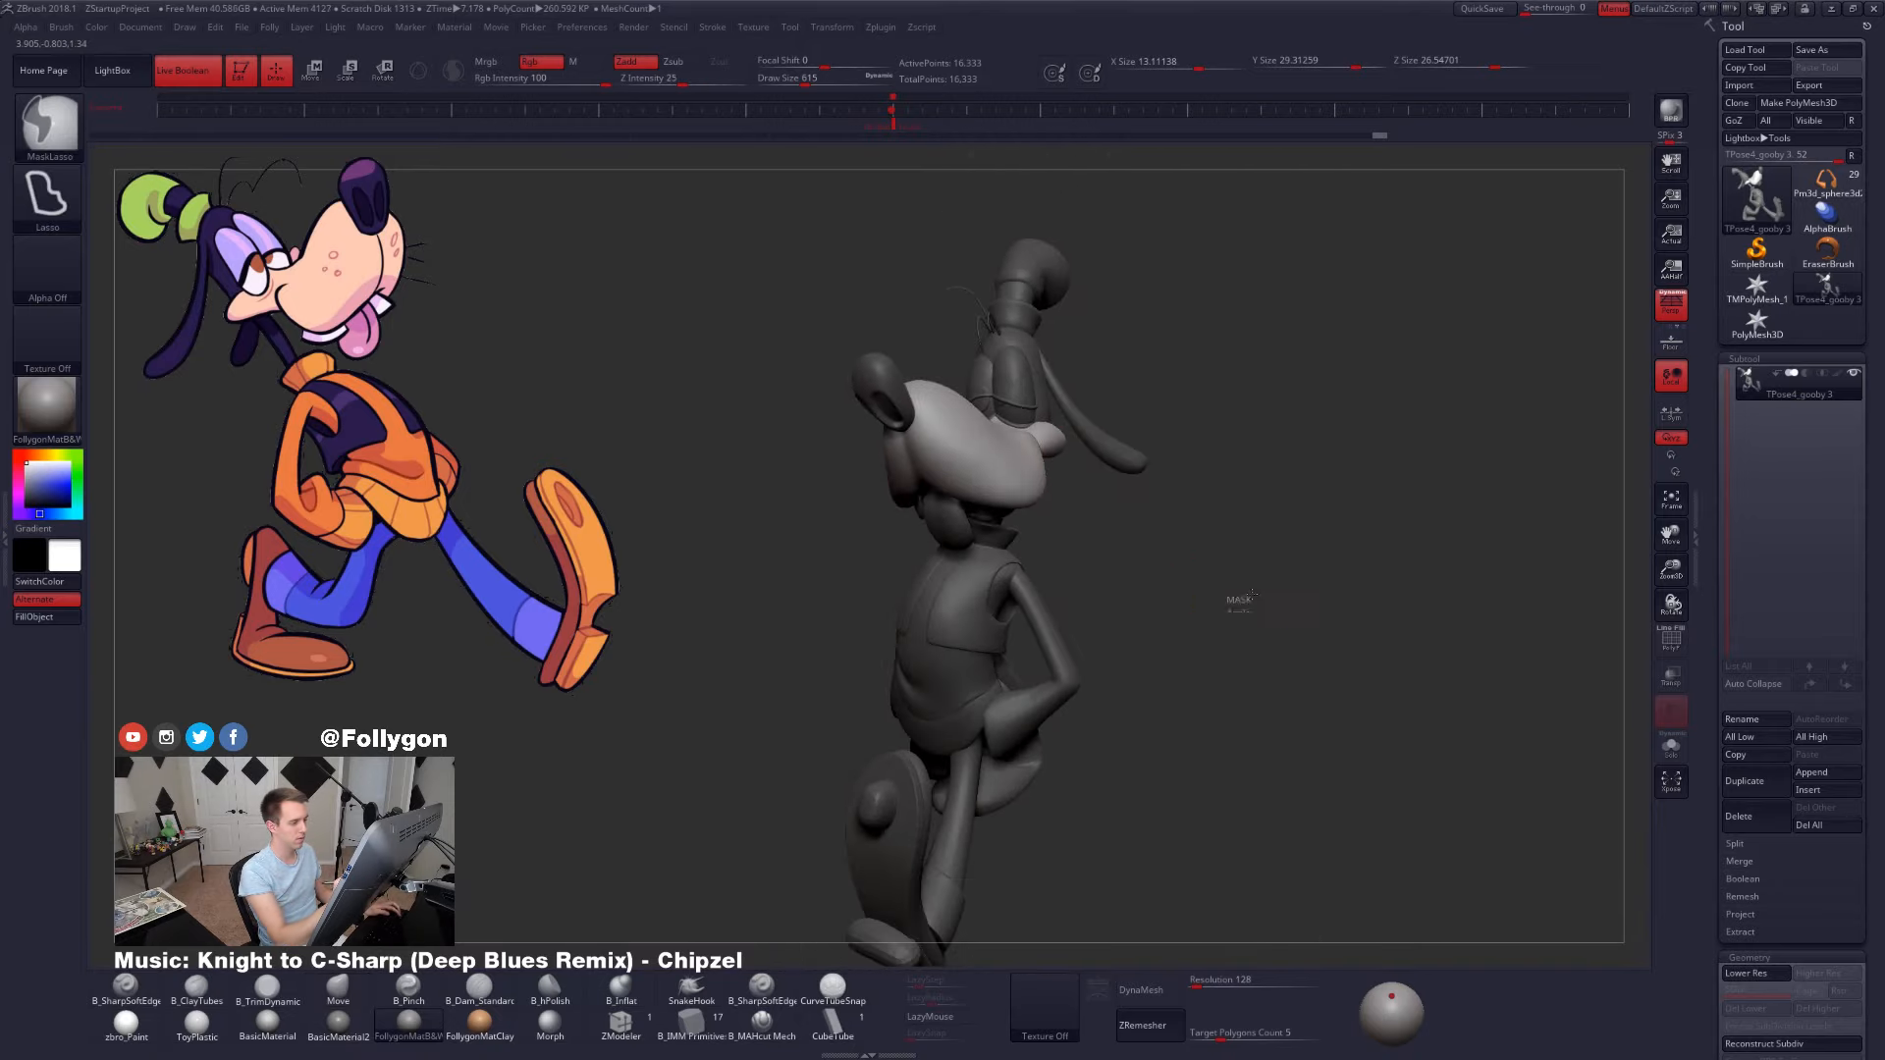
- Clear the mask, return to the lower subdivision level and check the whole character against the reference from the saved camera
{"action": "left_click_drag", "start_coordinate": [1252, 594], "coordinate": [1311, 677], "text": "ctrl"}
{"action": "key", "text": "shift+d"}
{"action": "mouse_move", "coordinate": [1399, 790]}
{"action": "right_mouse_down"}
{"action": "mouse_move", "coordinate": [1350, 746]}
{"action": "mouse_move", "coordinate": [1403, 825]}
{"action": "right_mouse_up"}
{"action": "mouse_move", "coordinate": [1403, 826]}
{"action": "right_mouse_down", "text": "alt"}
{"action": "mouse_move", "coordinate": [1357, 747]}
{"action": "mouse_move", "coordinate": [1431, 787]}
{"action": "right_mouse_up", "text": "alt"}
{"action": "left_click", "coordinate": [893, 111]}
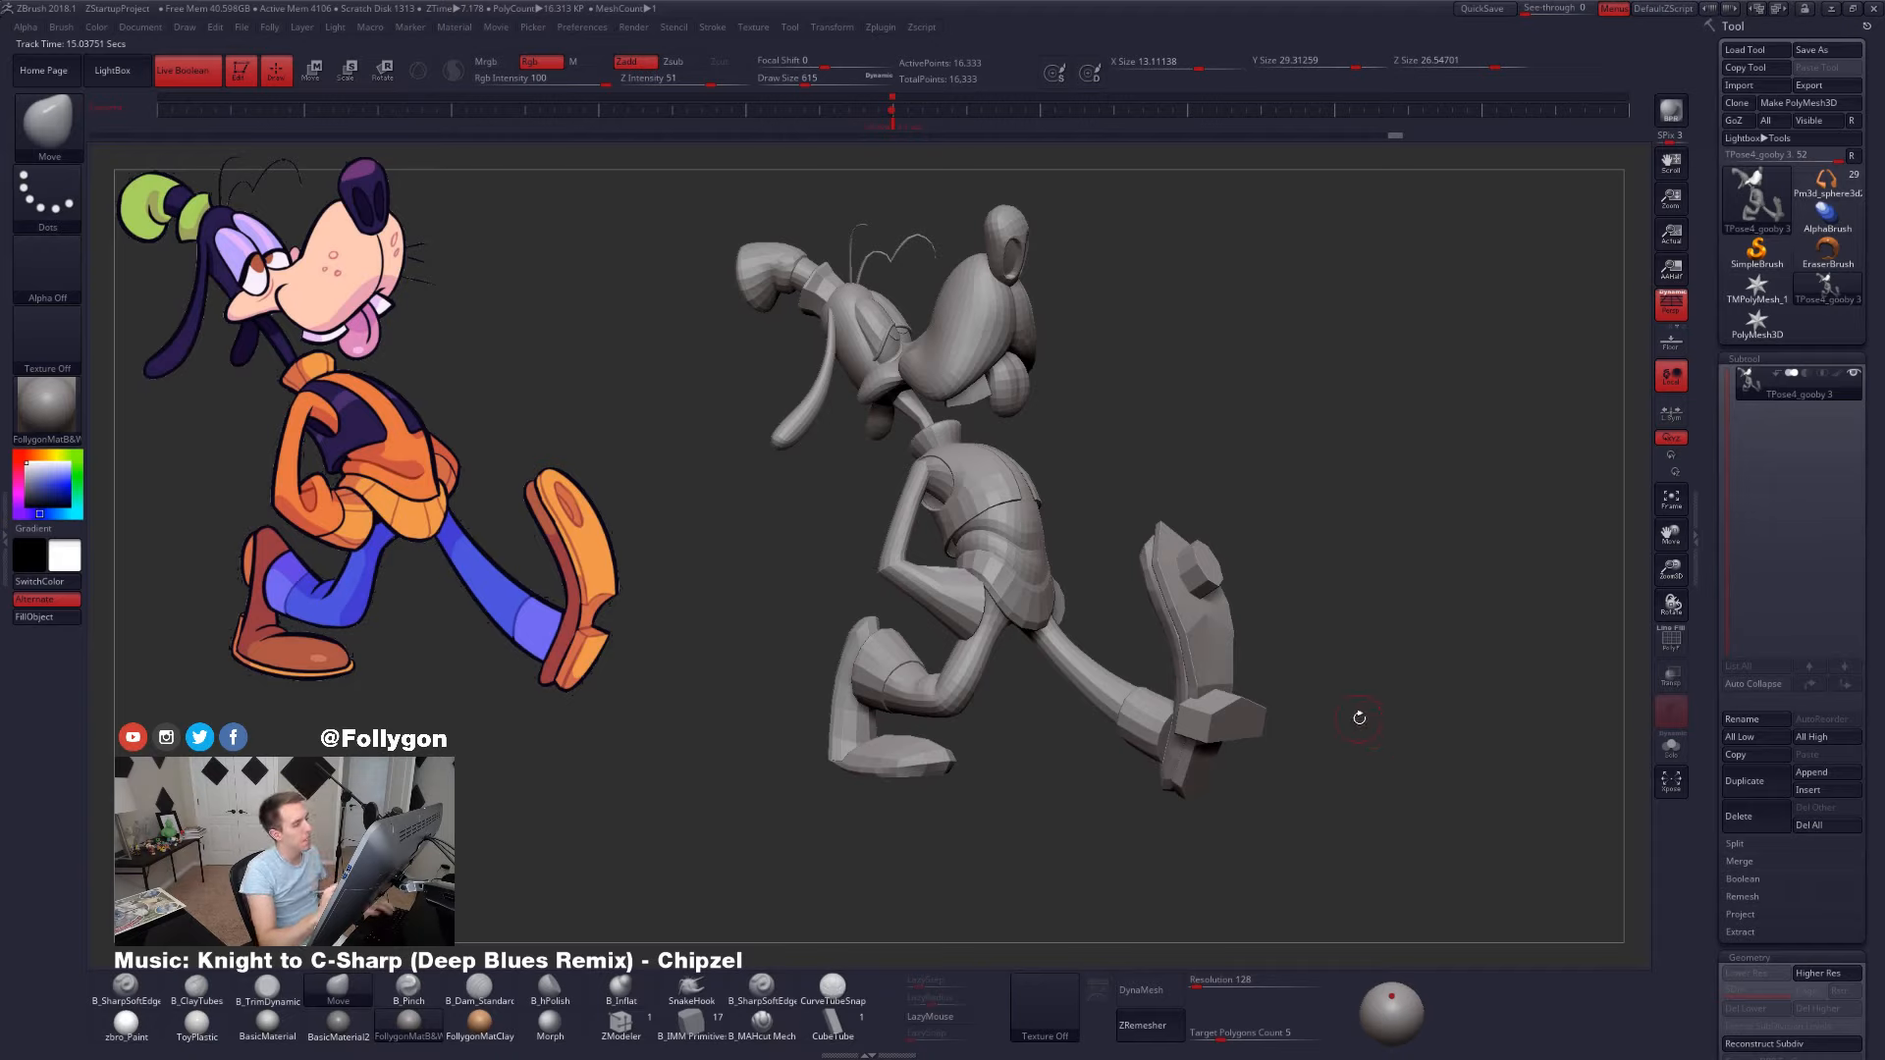
- Mask everything except the muzzle and cheeks again for Move brush sculpting
{"action": "right_click_drag", "start_coordinate": [1031, 322], "coordinate": [1117, 457], "text": "ctrl"}
{"action": "key", "text": "w"}
{"action": "left_click_drag", "start_coordinate": [1054, 378], "coordinate": [1057, 526], "text": "ctrl"}
{"action": "key", "text": "q"}
- Reshape the muzzle with the Move brush at a draw size of 1309, clear the mask and return to the saved camera
{"action": "key", "text": "space"}
{"action": "left_click", "coordinate": [1068, 388]}
{"action": "mouse_move", "coordinate": [1049, 389]}
{"action": "right_mouse_down"}
{"action": "mouse_move", "coordinate": [1085, 384]}
{"action": "mouse_move", "coordinate": [1058, 366]}
{"action": "mouse_move", "coordinate": [1056, 425]}
{"action": "mouse_move", "coordinate": [1056, 407]}
{"action": "mouse_move", "coordinate": [1039, 420]}
{"action": "mouse_move", "coordinate": [1139, 393]}
{"action": "mouse_move", "coordinate": [1178, 455]}
{"action": "right_mouse_up"}
{"action": "key", "text": "space"}
{"action": "left_click", "coordinate": [1060, 366]}
{"action": "key", "text": "space"}
{"action": "left_click", "coordinate": [1061, 413]}
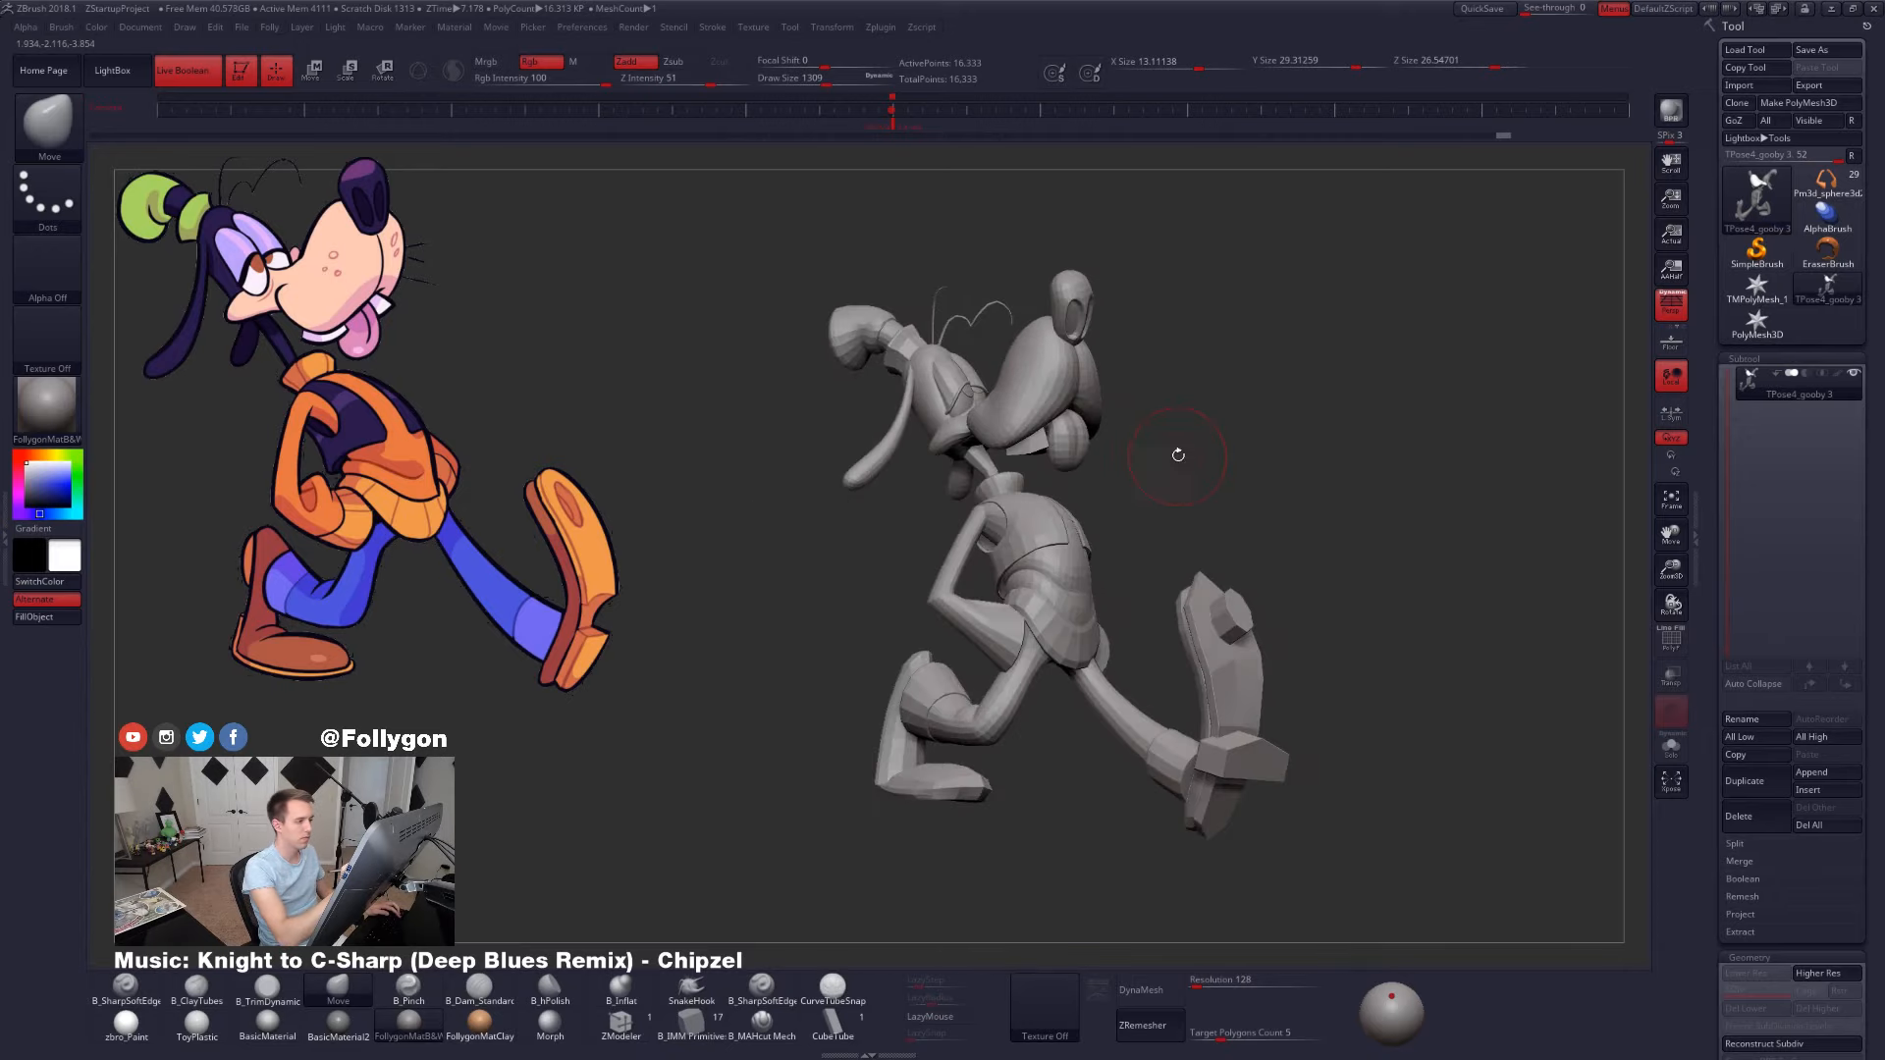
{"action": "left_click", "coordinate": [894, 110]}
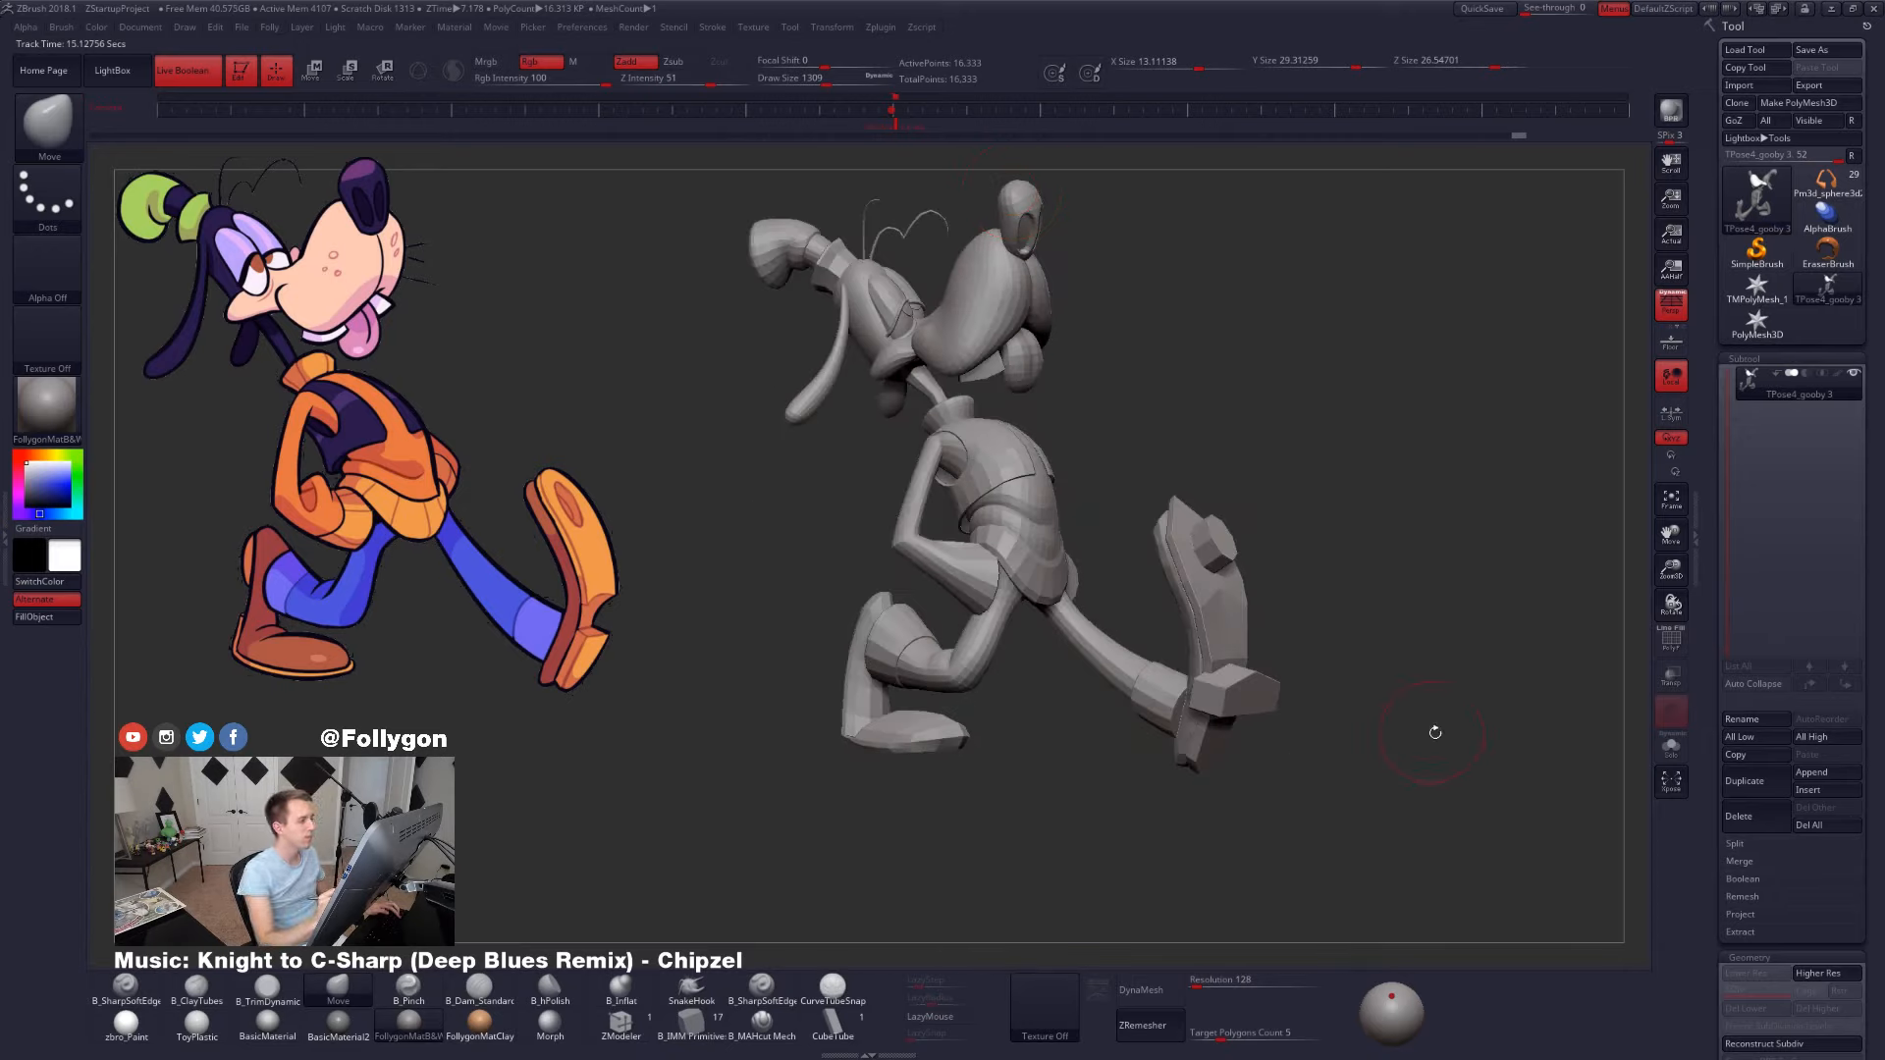
- Undo the mask clearing and adjust the muzzle with the Move brush at a draw size of 1555
{"action": "right_click_drag", "start_coordinate": [1440, 743], "coordinate": [1455, 814], "text": "alt"}
{"action": "right_click_drag", "start_coordinate": [1120, 350], "coordinate": [1119, 357], "text": "ctrl"}
{"action": "key", "text": "ctrl+z"}
{"action": "key", "text": "space"}
{"action": "left_click_drag", "start_coordinate": [1069, 315], "coordinate": [1072, 316]}
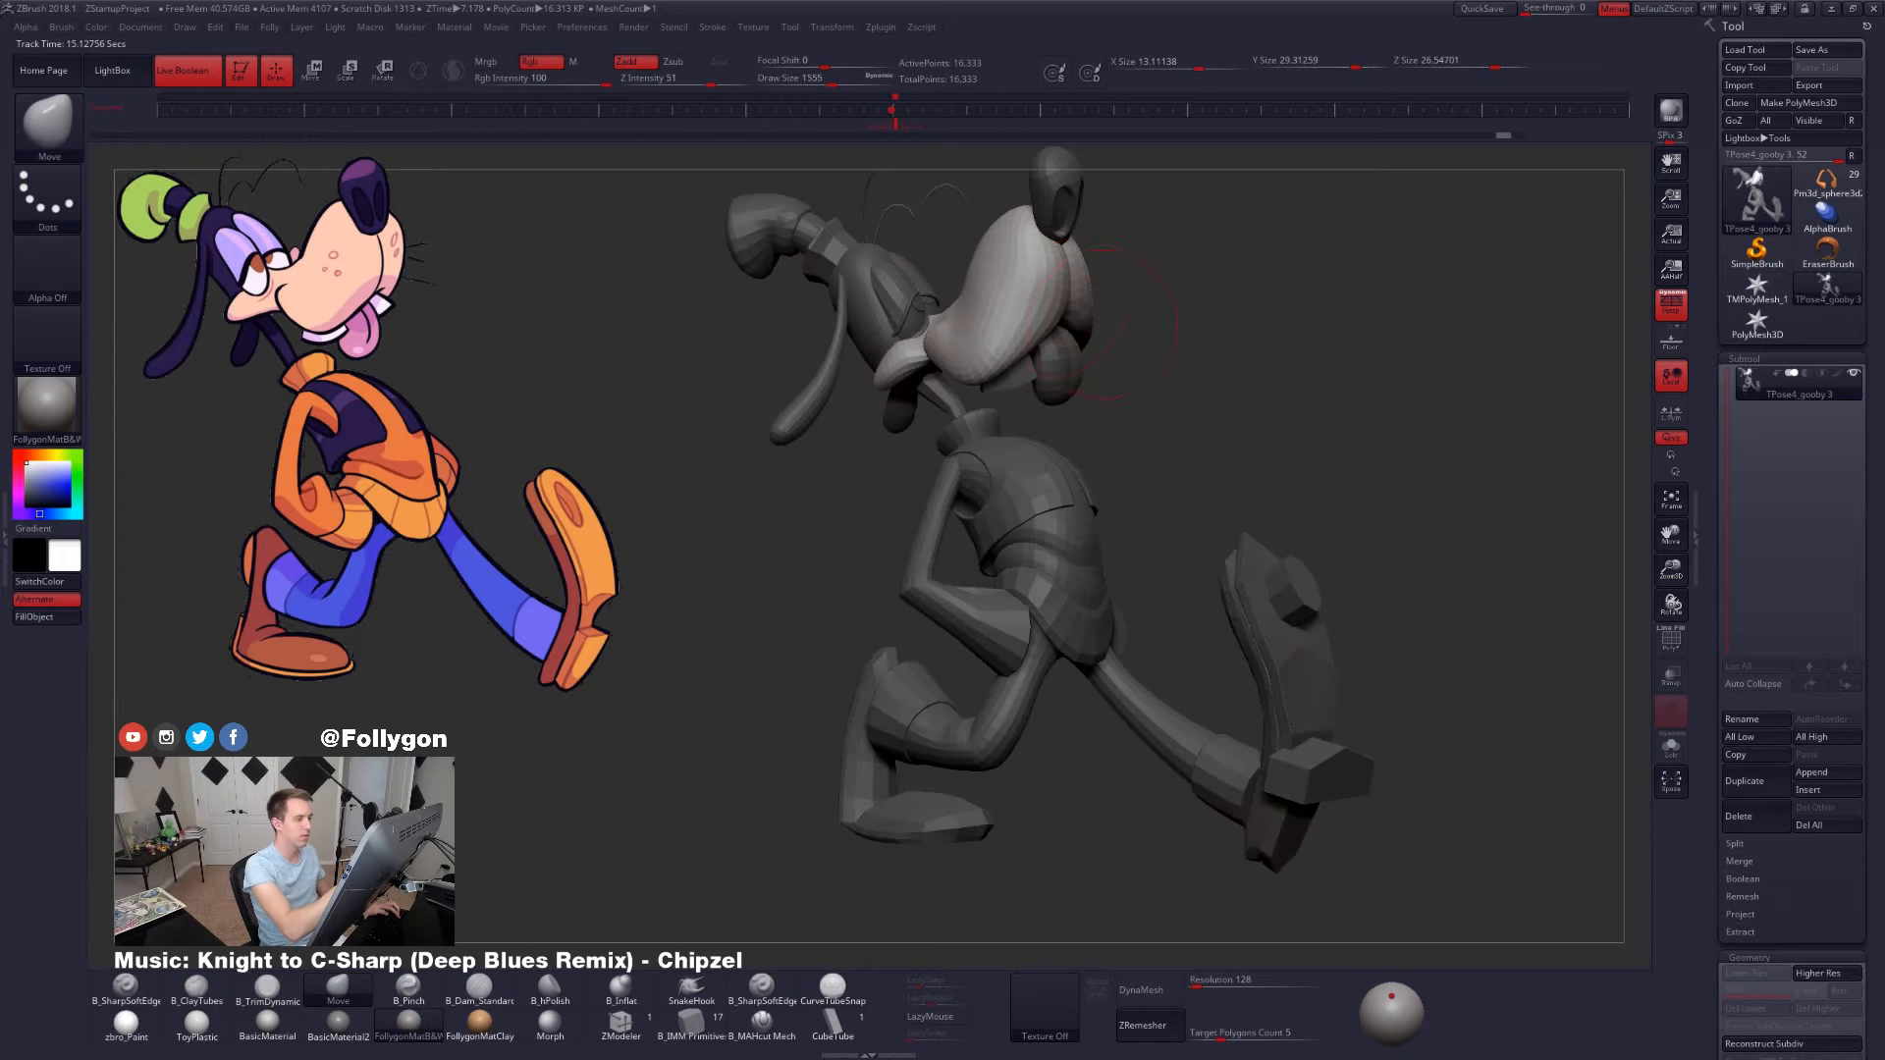
{"action": "right_click_drag", "start_coordinate": [1072, 324], "coordinate": [1076, 432], "text": "alt"}
{"action": "right_click_drag", "start_coordinate": [1076, 432], "coordinate": [1141, 430]}
- Reshape the top of the muzzle from above with the Move brush at a draw size of 1963
{"action": "key", "text": "space"}
{"action": "left_click_drag", "start_coordinate": [1047, 337], "coordinate": [1060, 336]}
{"action": "right_click_drag", "start_coordinate": [1061, 329], "coordinate": [1058, 428]}
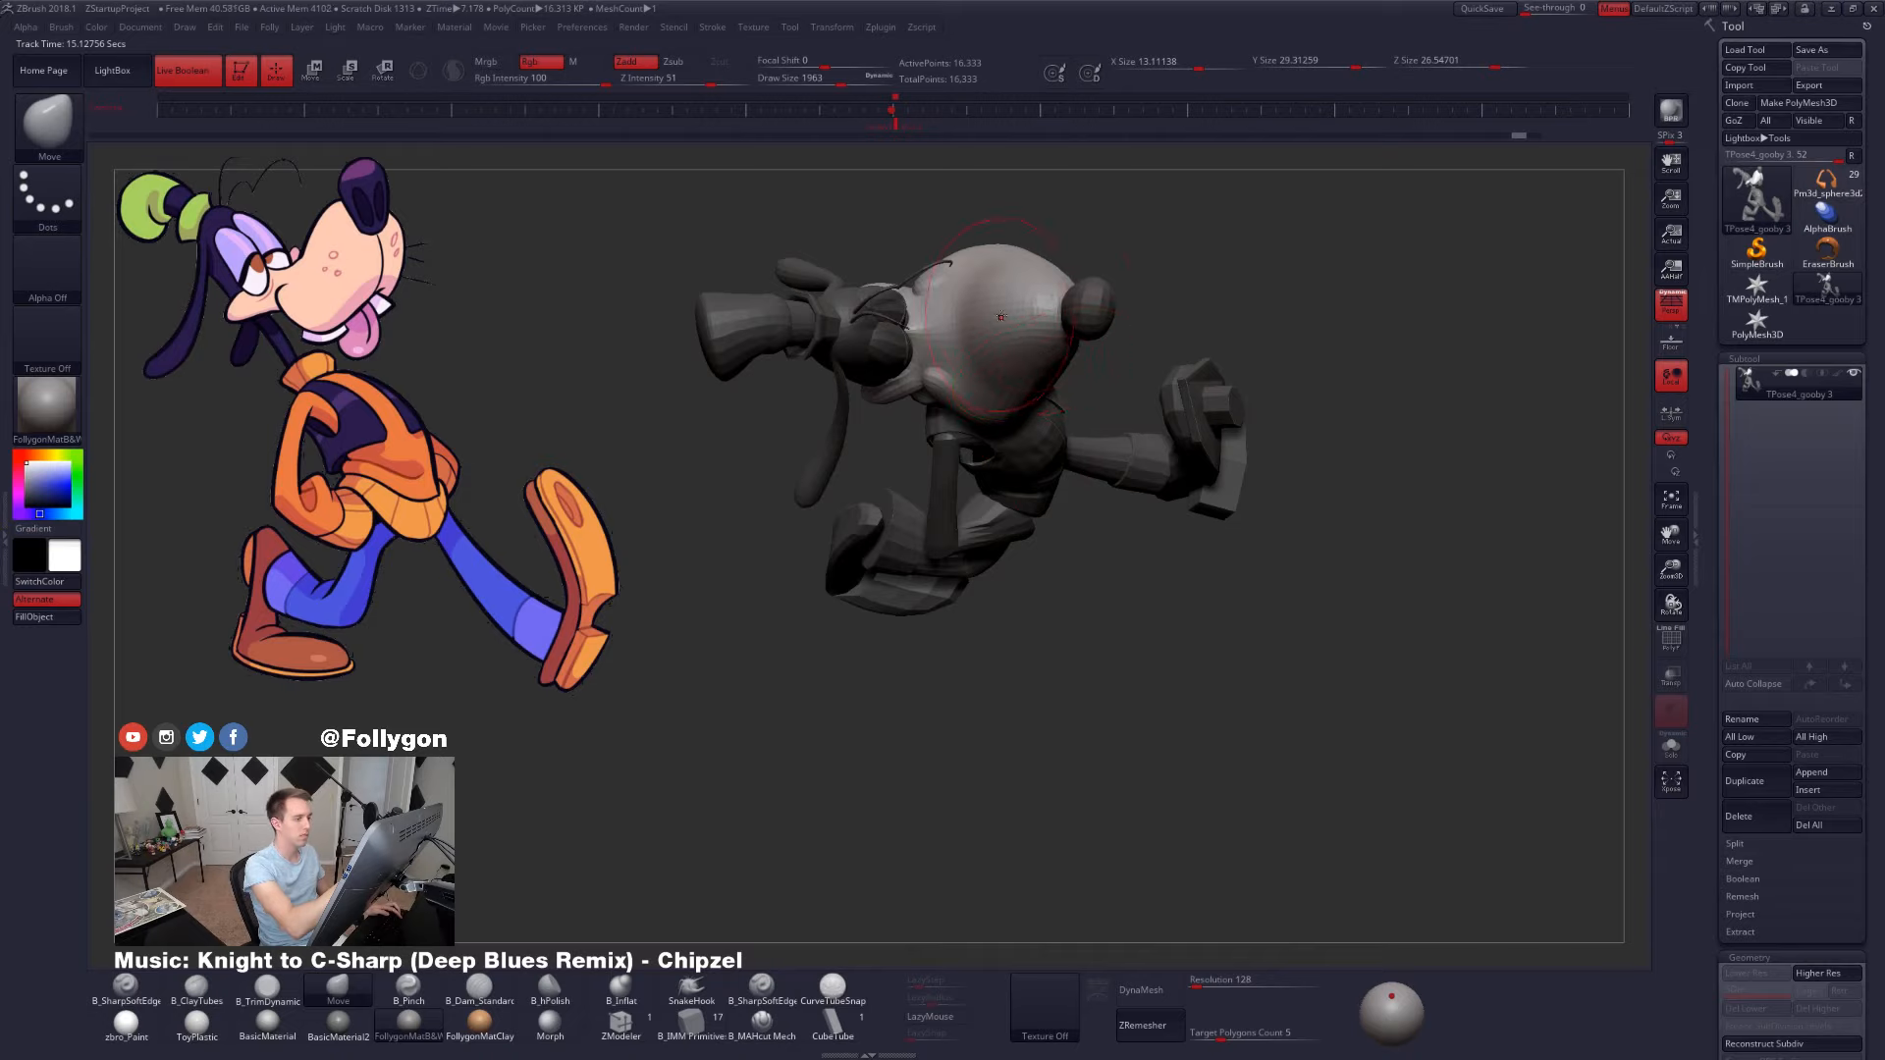
{"action": "mouse_move", "coordinate": [1008, 315]}
{"action": "right_mouse_down"}
{"action": "mouse_move", "coordinate": [1077, 384]}
{"action": "mouse_move", "coordinate": [1083, 318]}
{"action": "mouse_move", "coordinate": [1096, 399]}
{"action": "right_mouse_up"}
- Refine the muzzle's side profile with the Move brush at a draw size of 1619 and compare it from the saved camera
{"action": "key", "text": "space"}
{"action": "left_click_drag", "start_coordinate": [1127, 390], "coordinate": [1118, 391]}
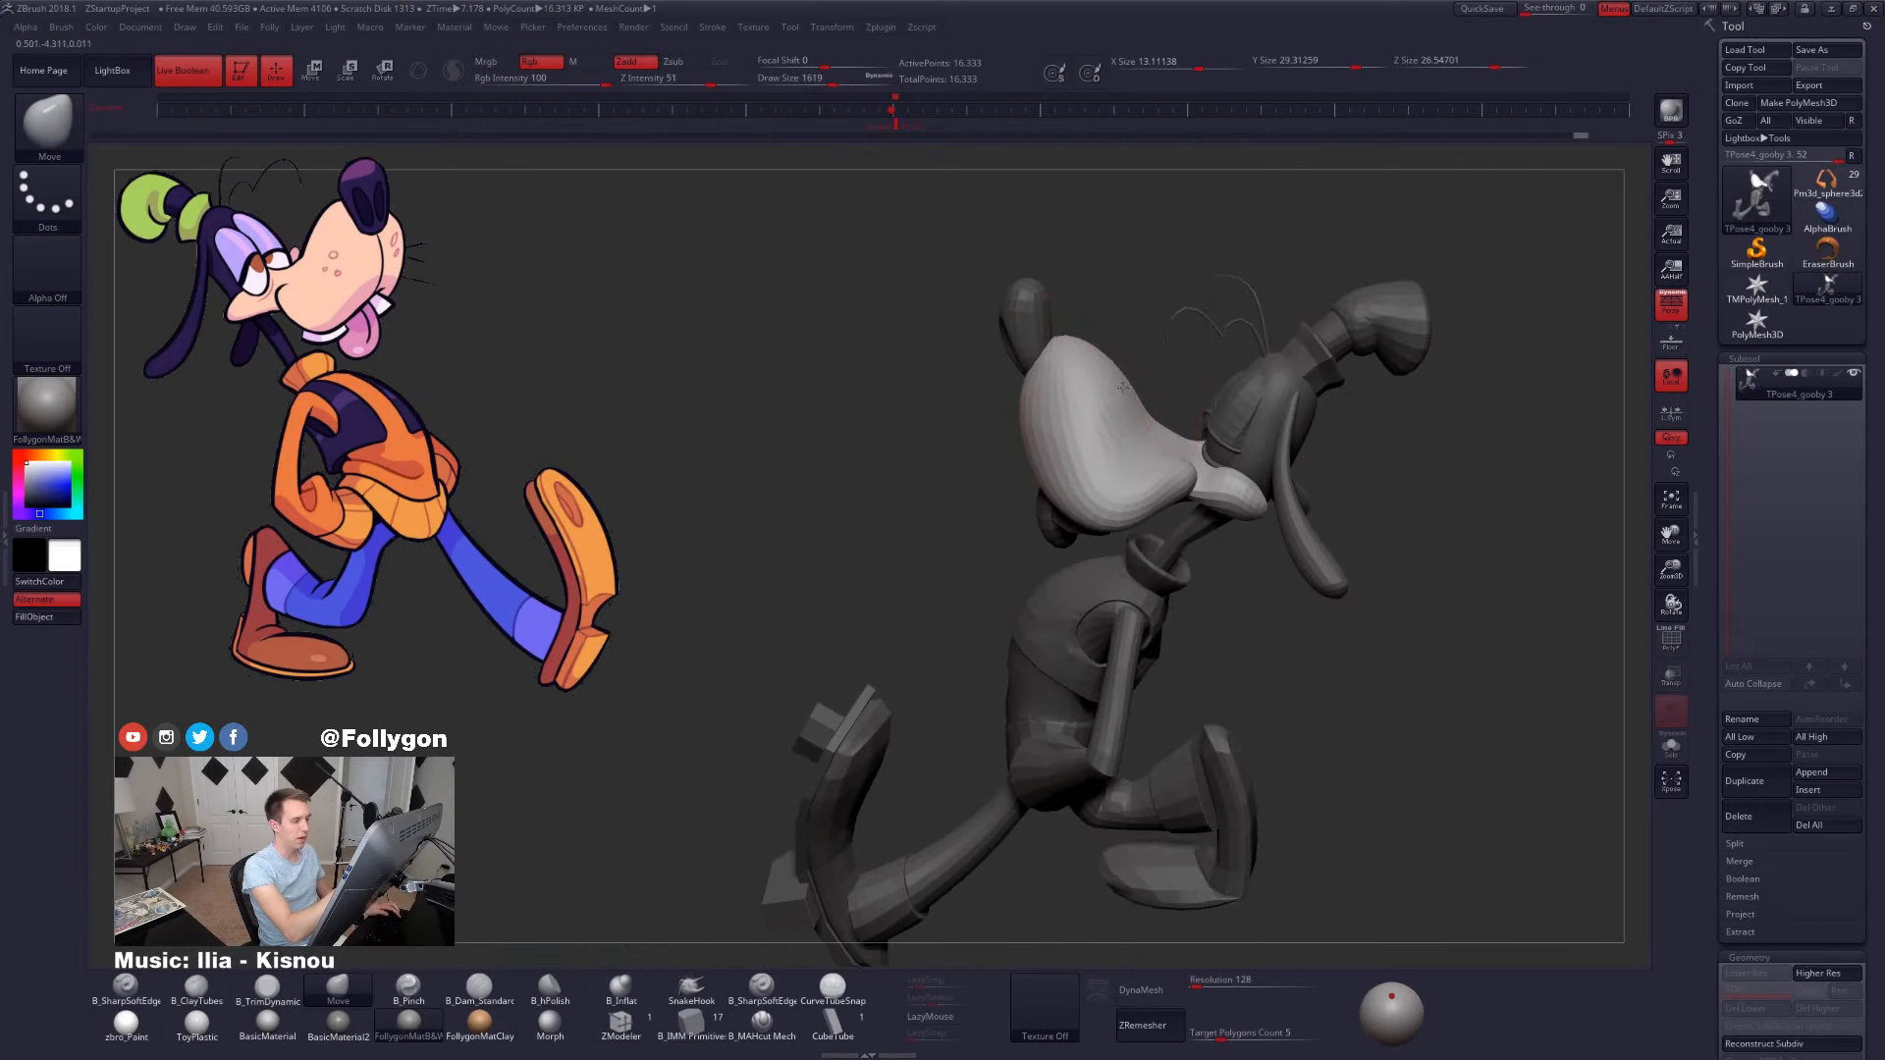
{"action": "right_click_drag", "start_coordinate": [1118, 391], "coordinate": [1195, 438]}
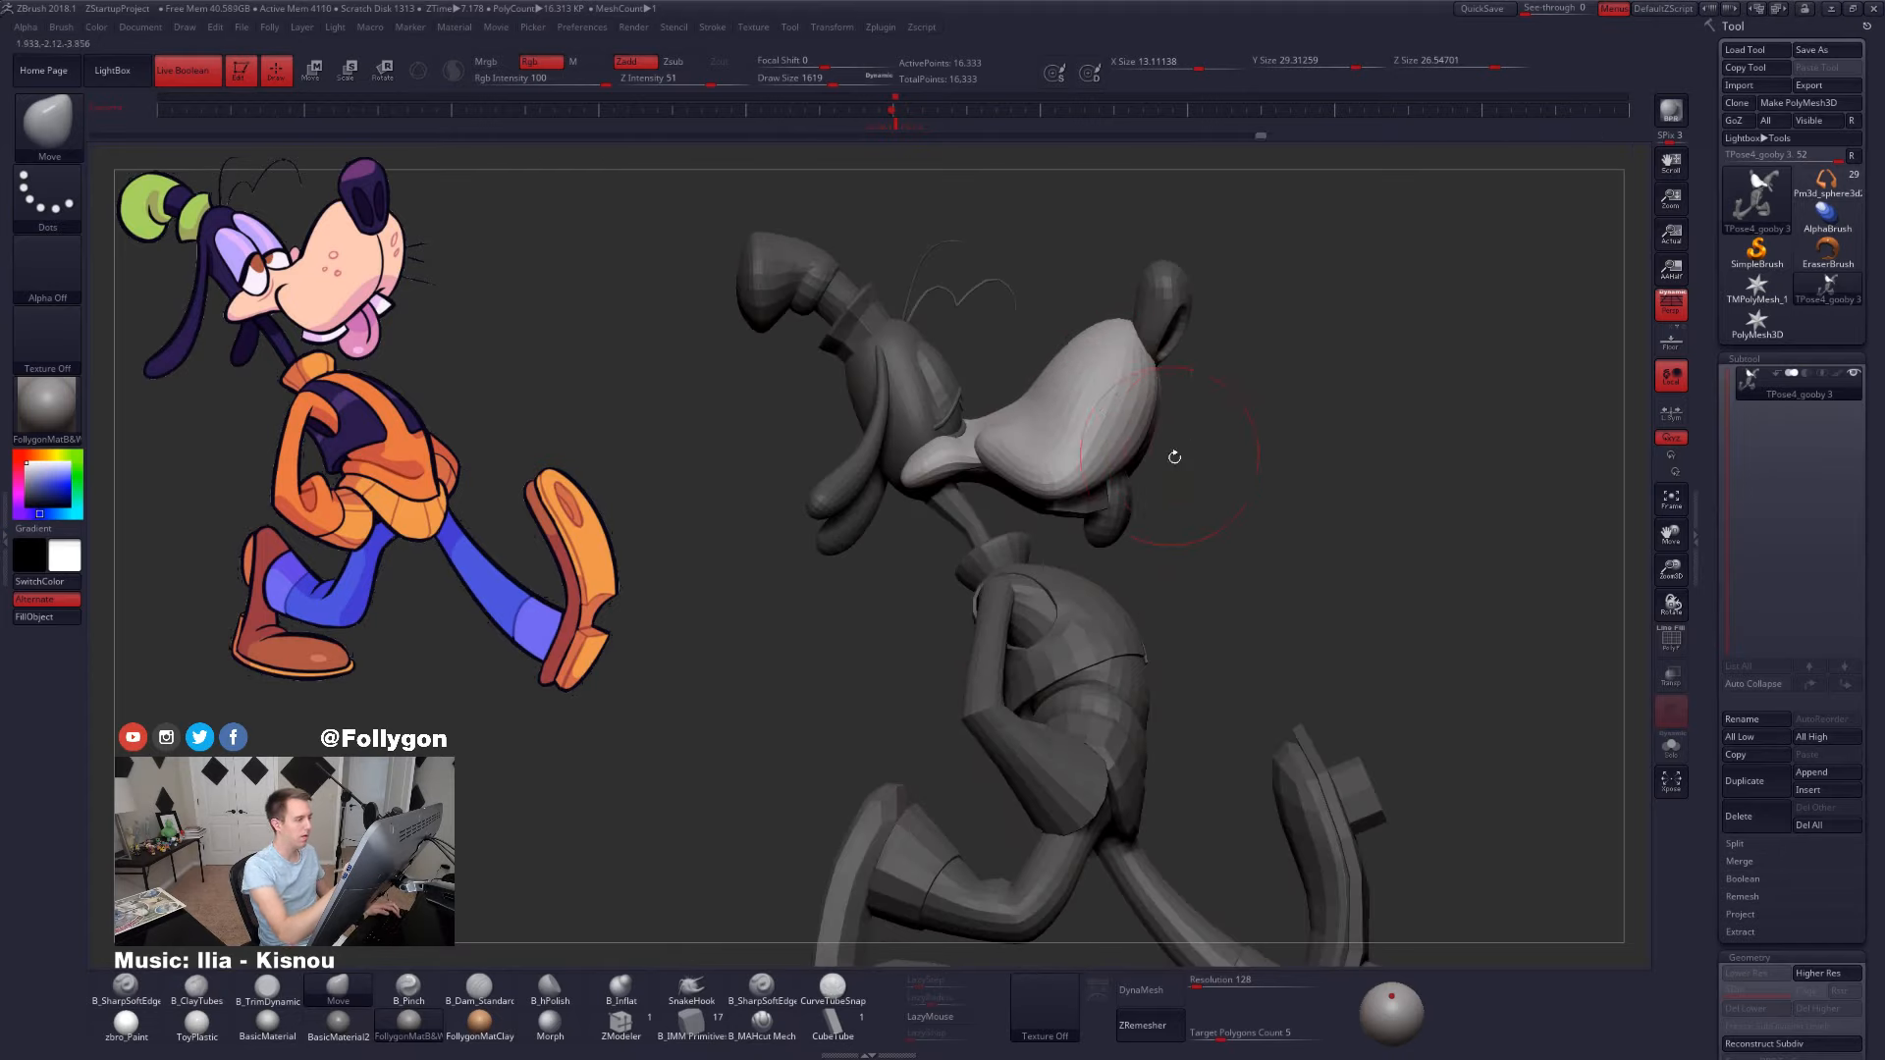
{"action": "left_click", "coordinate": [892, 110]}
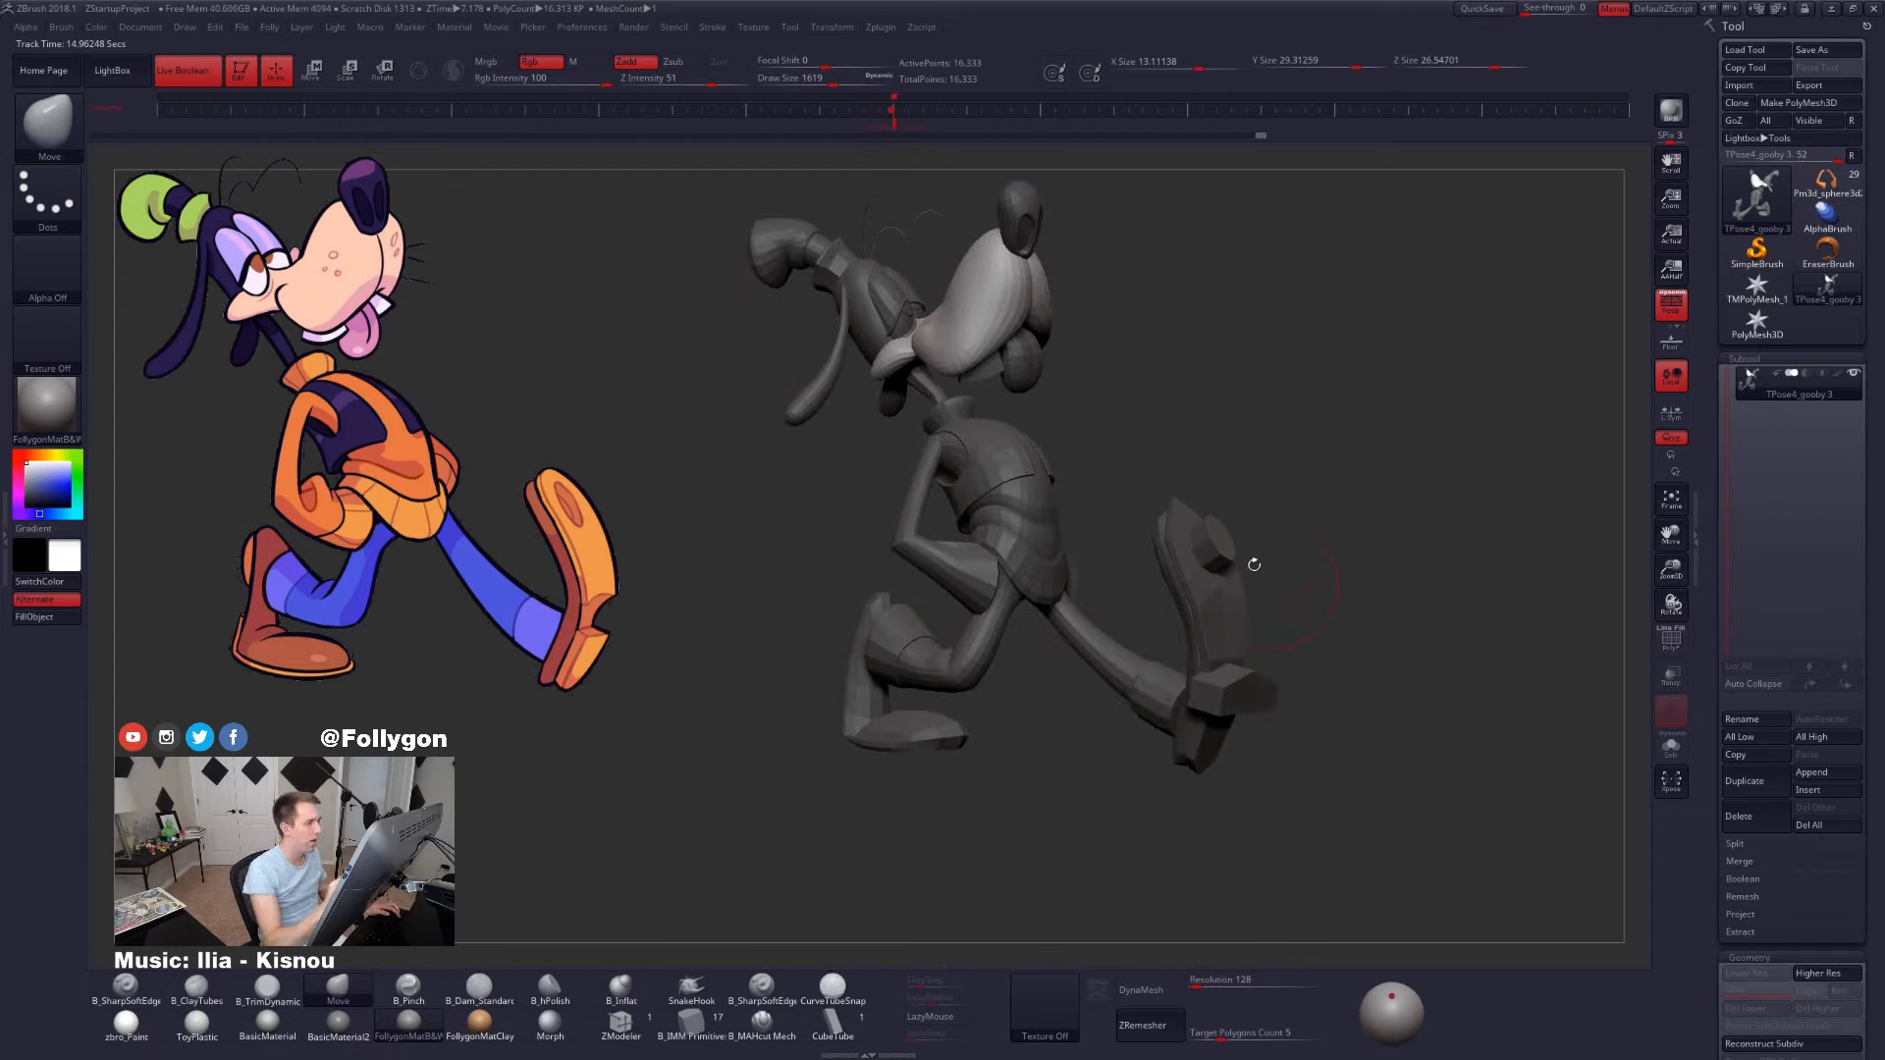
- Adjust the front of the muzzle below the nose, checking it with and without the mask against the reference
{"action": "right_click_drag", "start_coordinate": [1021, 251], "coordinate": [1138, 472], "text": "ctrl"}
{"action": "mouse_move", "coordinate": [1075, 231]}
{"action": "right_mouse_down"}
{"action": "mouse_move", "coordinate": [1073, 361]}
{"action": "mouse_move", "coordinate": [1088, 241]}
{"action": "right_mouse_up"}
{"action": "mouse_move", "coordinate": [1103, 450]}
{"action": "right_mouse_down", "text": "alt"}
{"action": "mouse_move", "coordinate": [1132, 430]}
{"action": "mouse_move", "coordinate": [998, 501]}
{"action": "mouse_move", "coordinate": [1119, 420]}
{"action": "mouse_move", "coordinate": [1211, 446]}
{"action": "mouse_move", "coordinate": [1110, 478]}
{"action": "right_mouse_up", "text": "alt"}
{"action": "left_click_drag", "start_coordinate": [899, 128], "coordinate": [892, 119]}
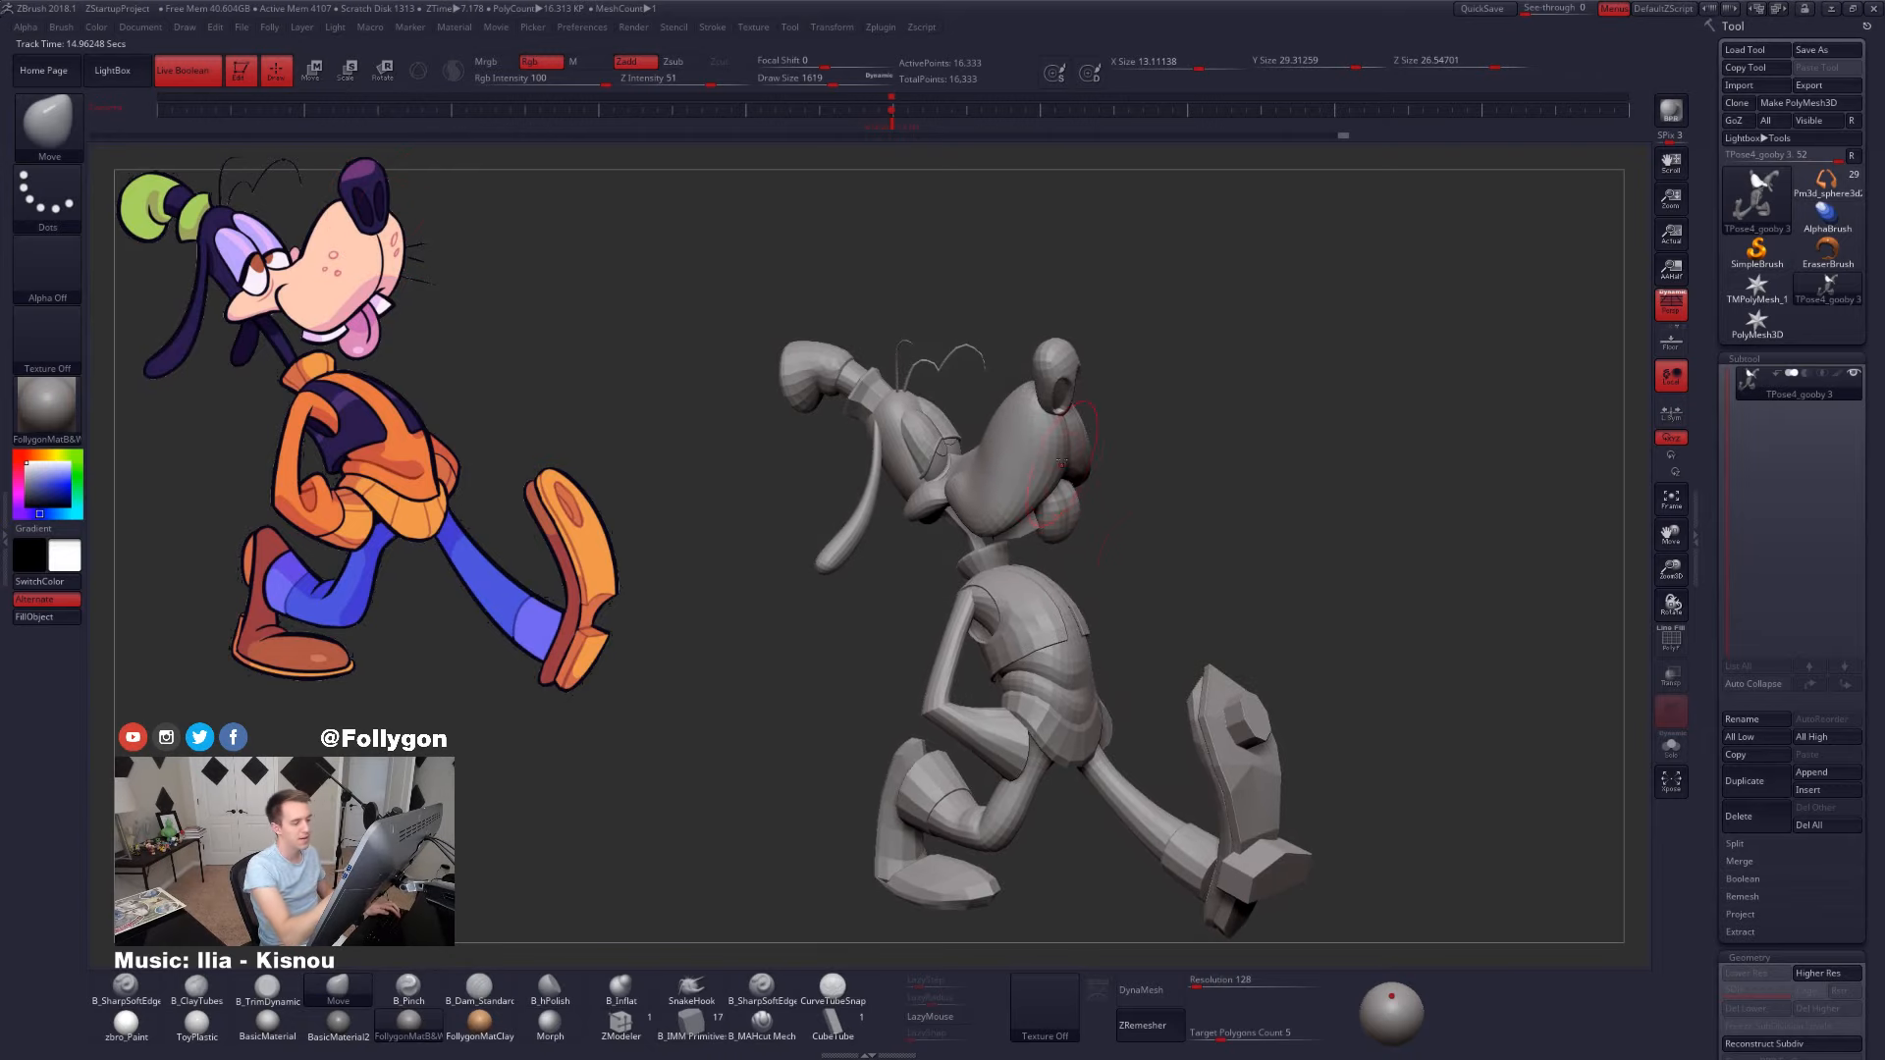
{"action": "mouse_move", "coordinate": [1062, 460]}
{"action": "right_mouse_down"}
{"action": "mouse_move", "coordinate": [1119, 487]}
{"action": "mouse_move", "coordinate": [1237, 718]}
{"action": "right_mouse_up"}
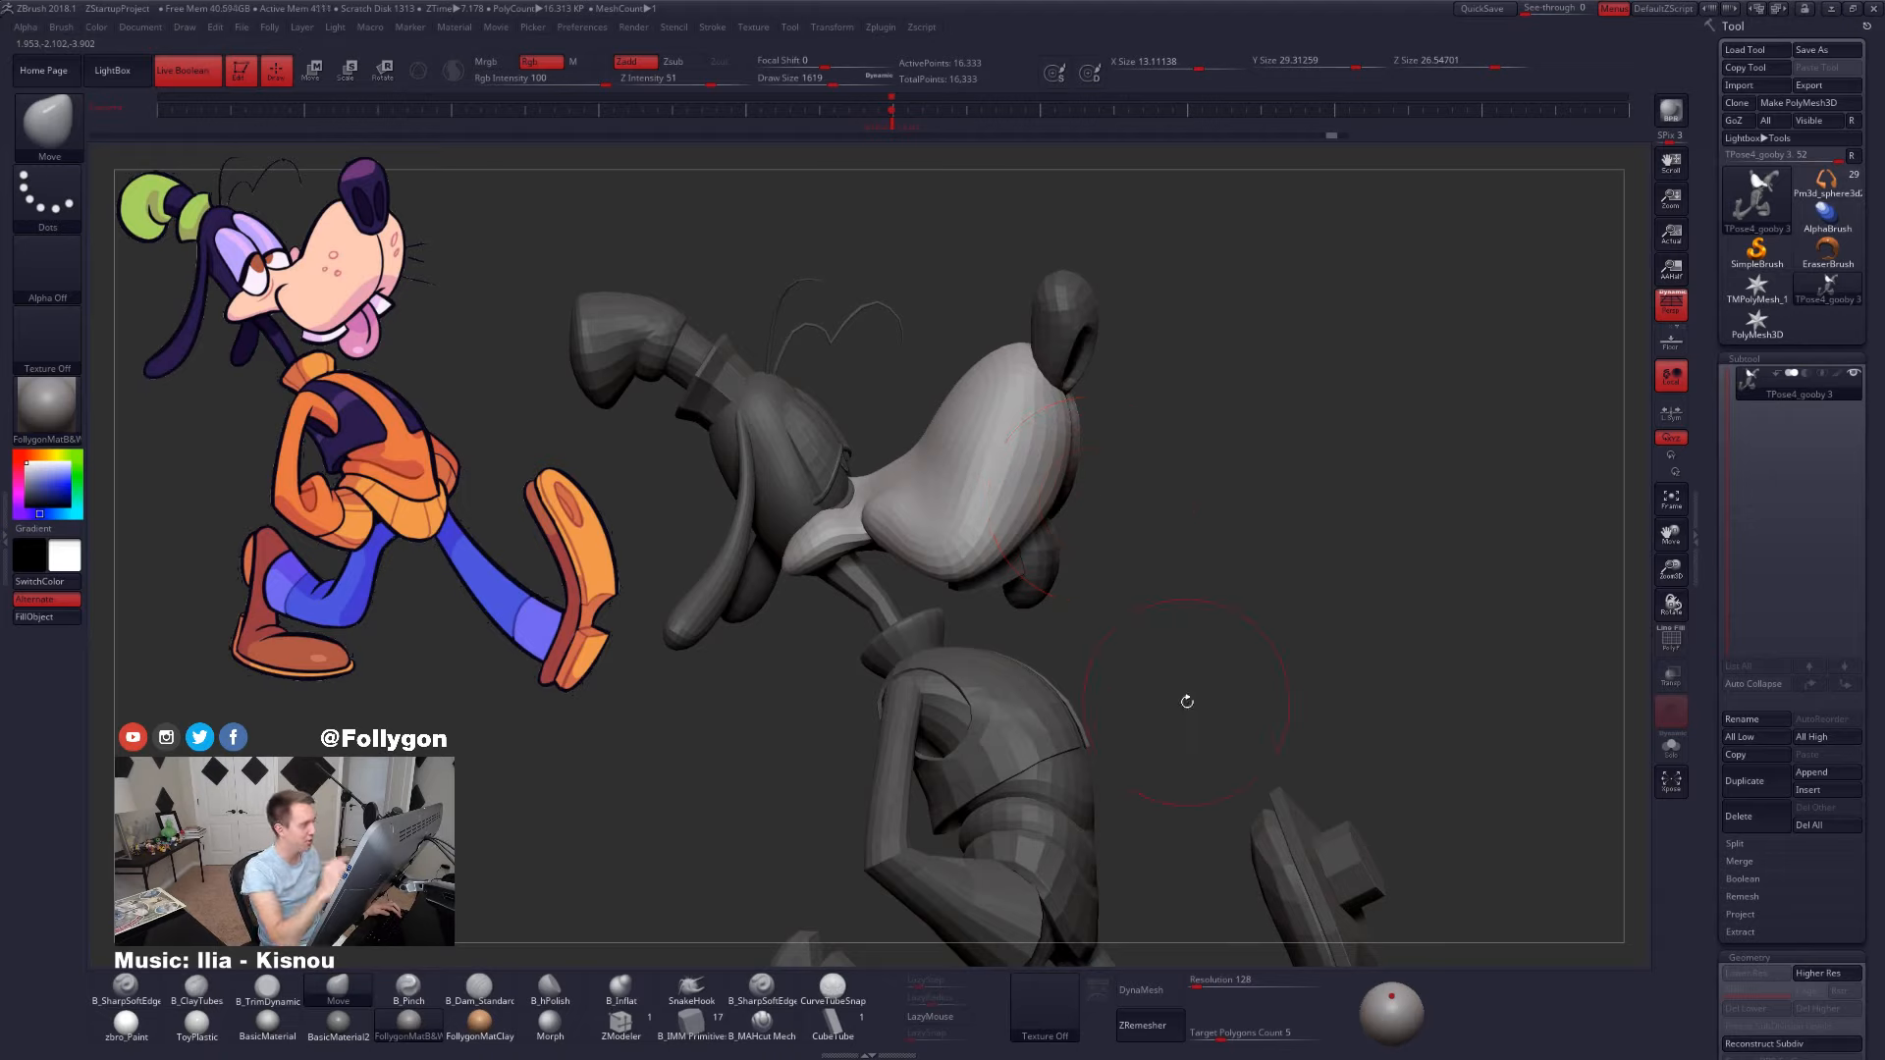
{"action": "right_click_drag", "start_coordinate": [1055, 453], "coordinate": [1003, 454]}
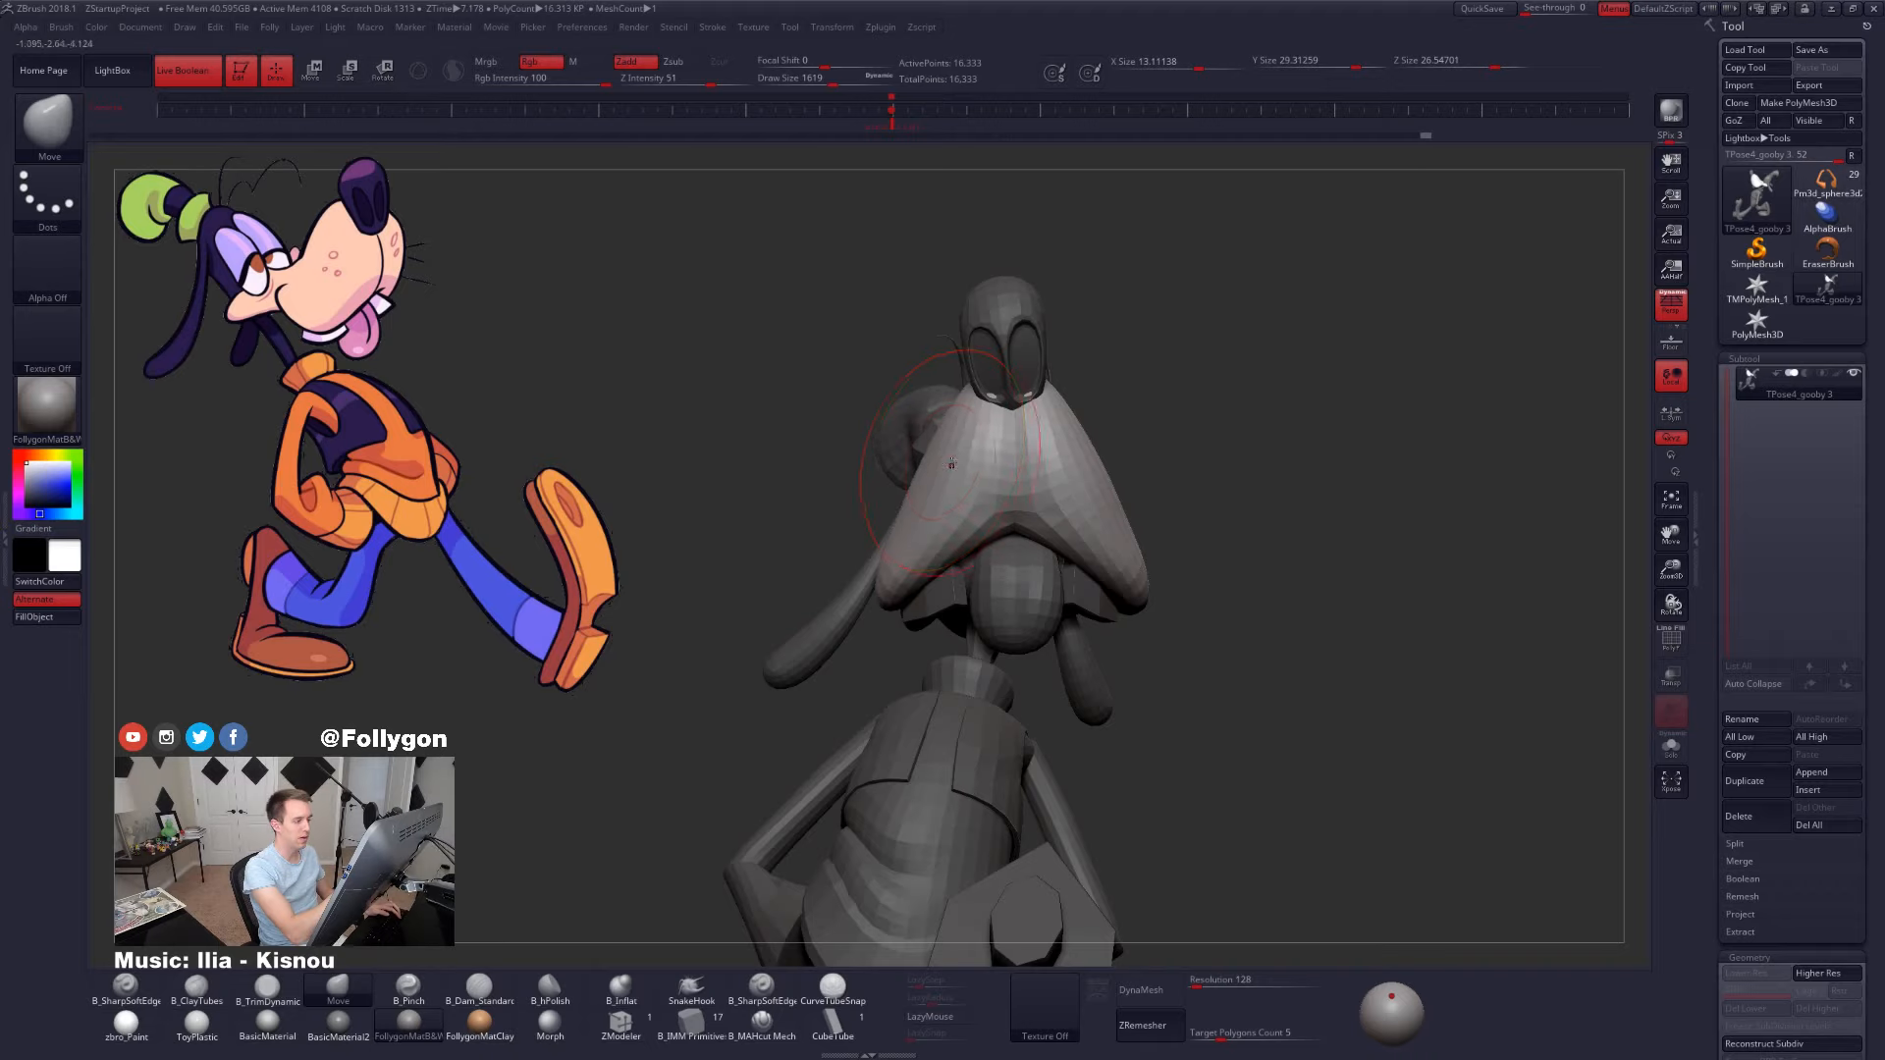
- Reshape both sides of the muzzle from the front with the Move brush at a draw size of 1309
{"action": "key", "text": "space"}
{"action": "left_click_drag", "start_coordinate": [942, 482], "coordinate": [935, 481]}
{"action": "right_click_drag", "start_coordinate": [952, 493], "coordinate": [932, 483]}
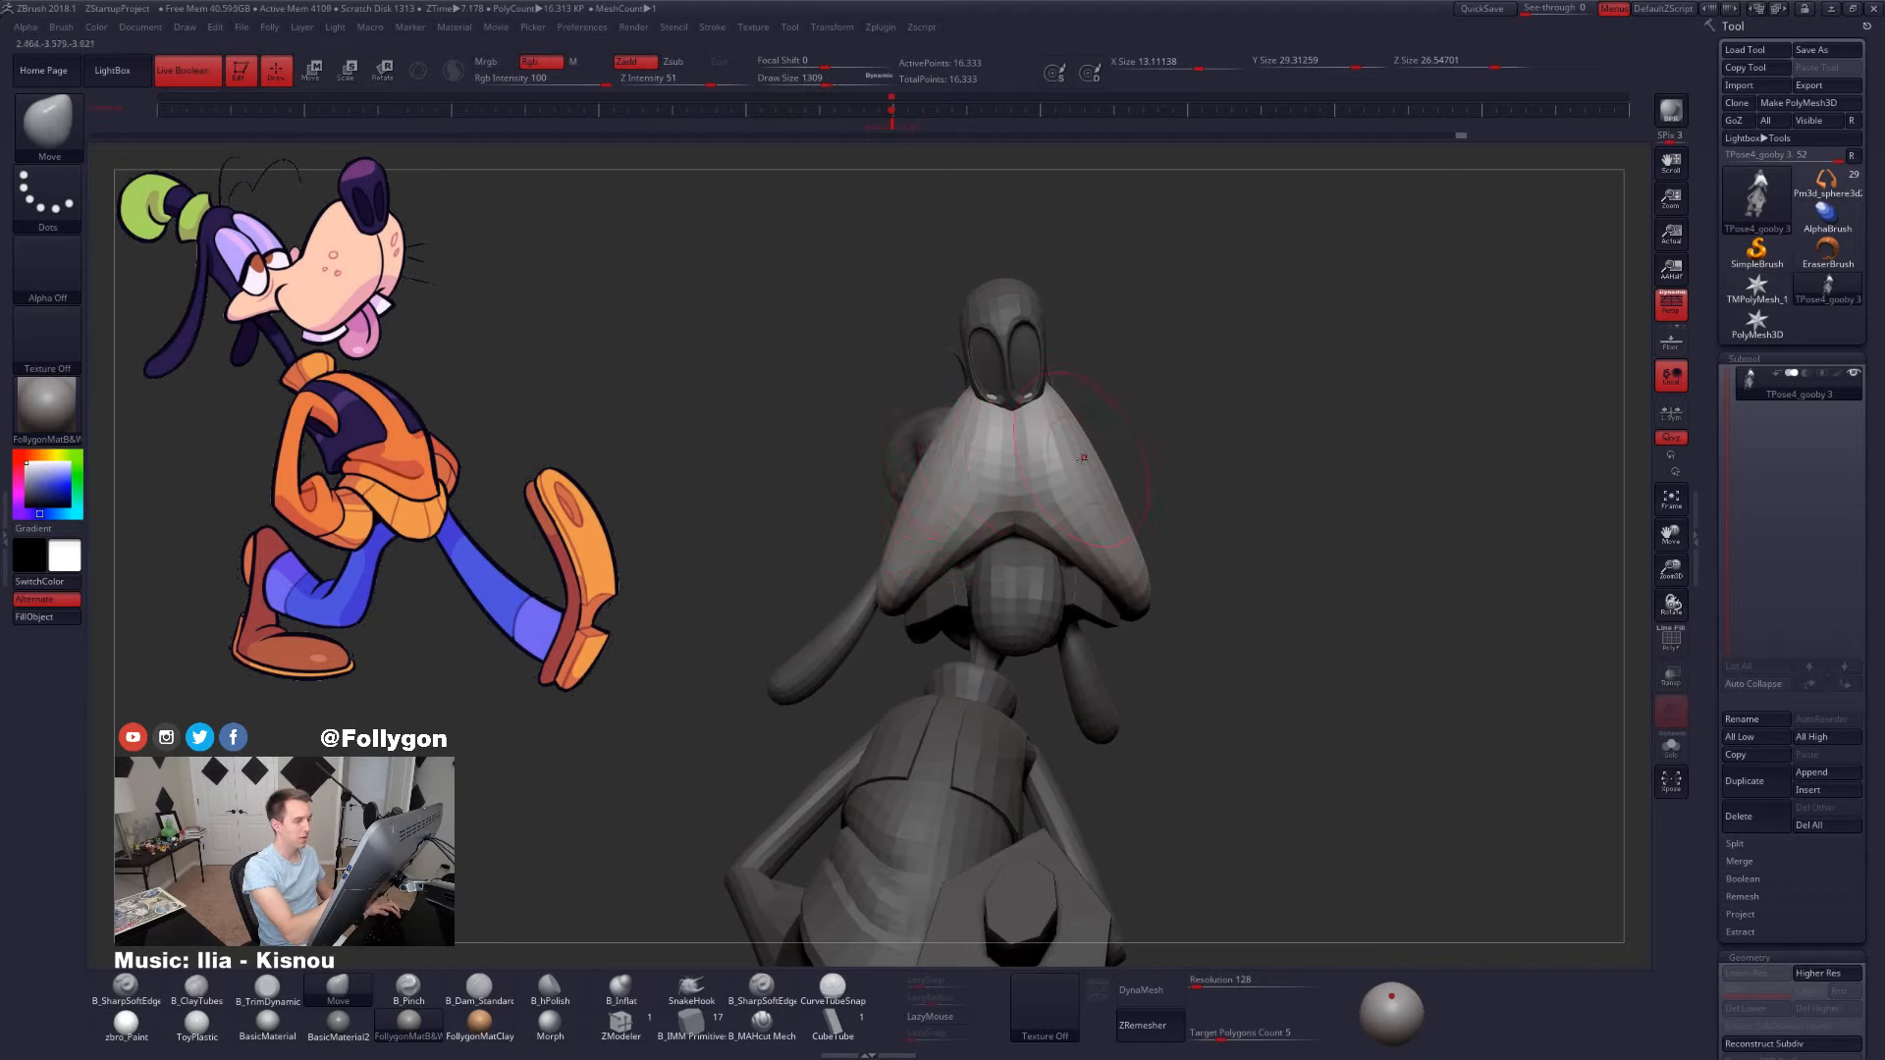
{"action": "right_click_drag", "start_coordinate": [1087, 444], "coordinate": [1388, 760]}
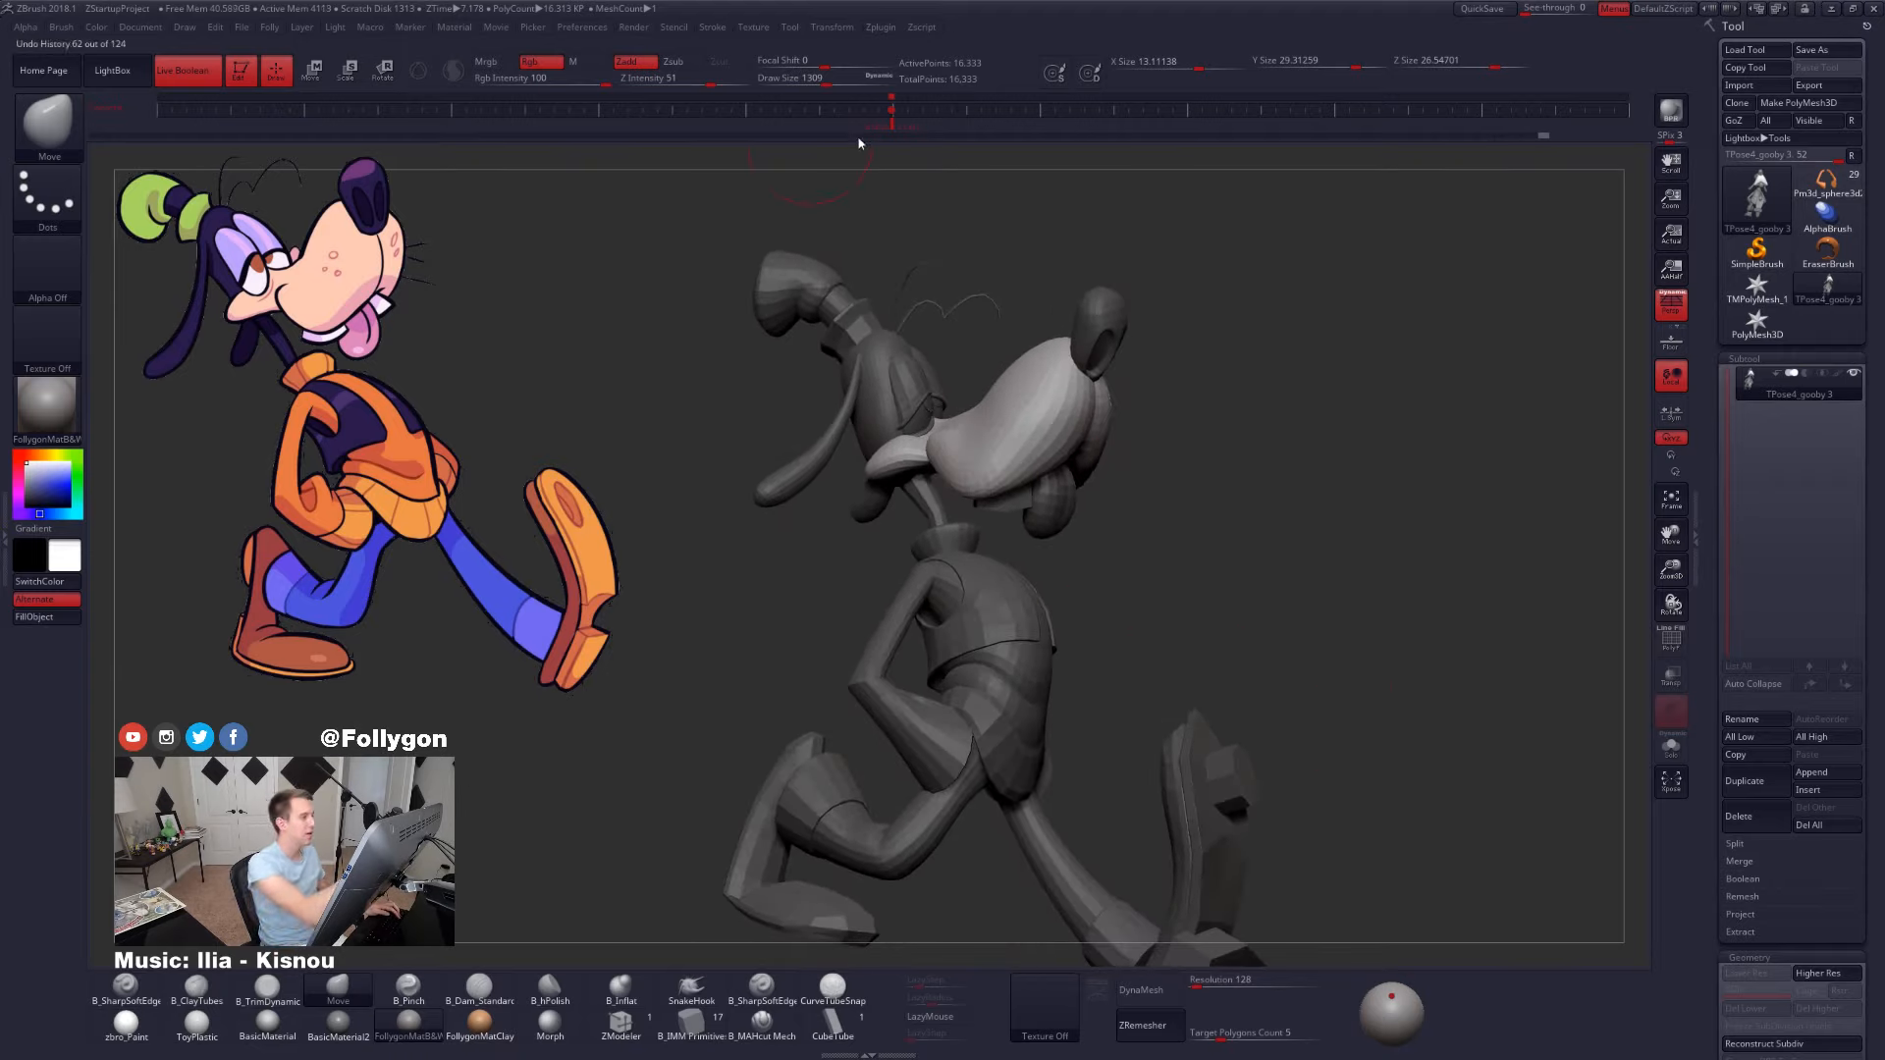
- Clear the muzzle mask and preview the whole character at a higher subdivision level from the saved camera view
{"action": "right_click_drag", "start_coordinate": [1249, 638], "coordinate": [1423, 681]}
{"action": "key", "text": "ctrl"}
{"action": "left_click", "coordinate": [1435, 705], "text": "ctrl"}
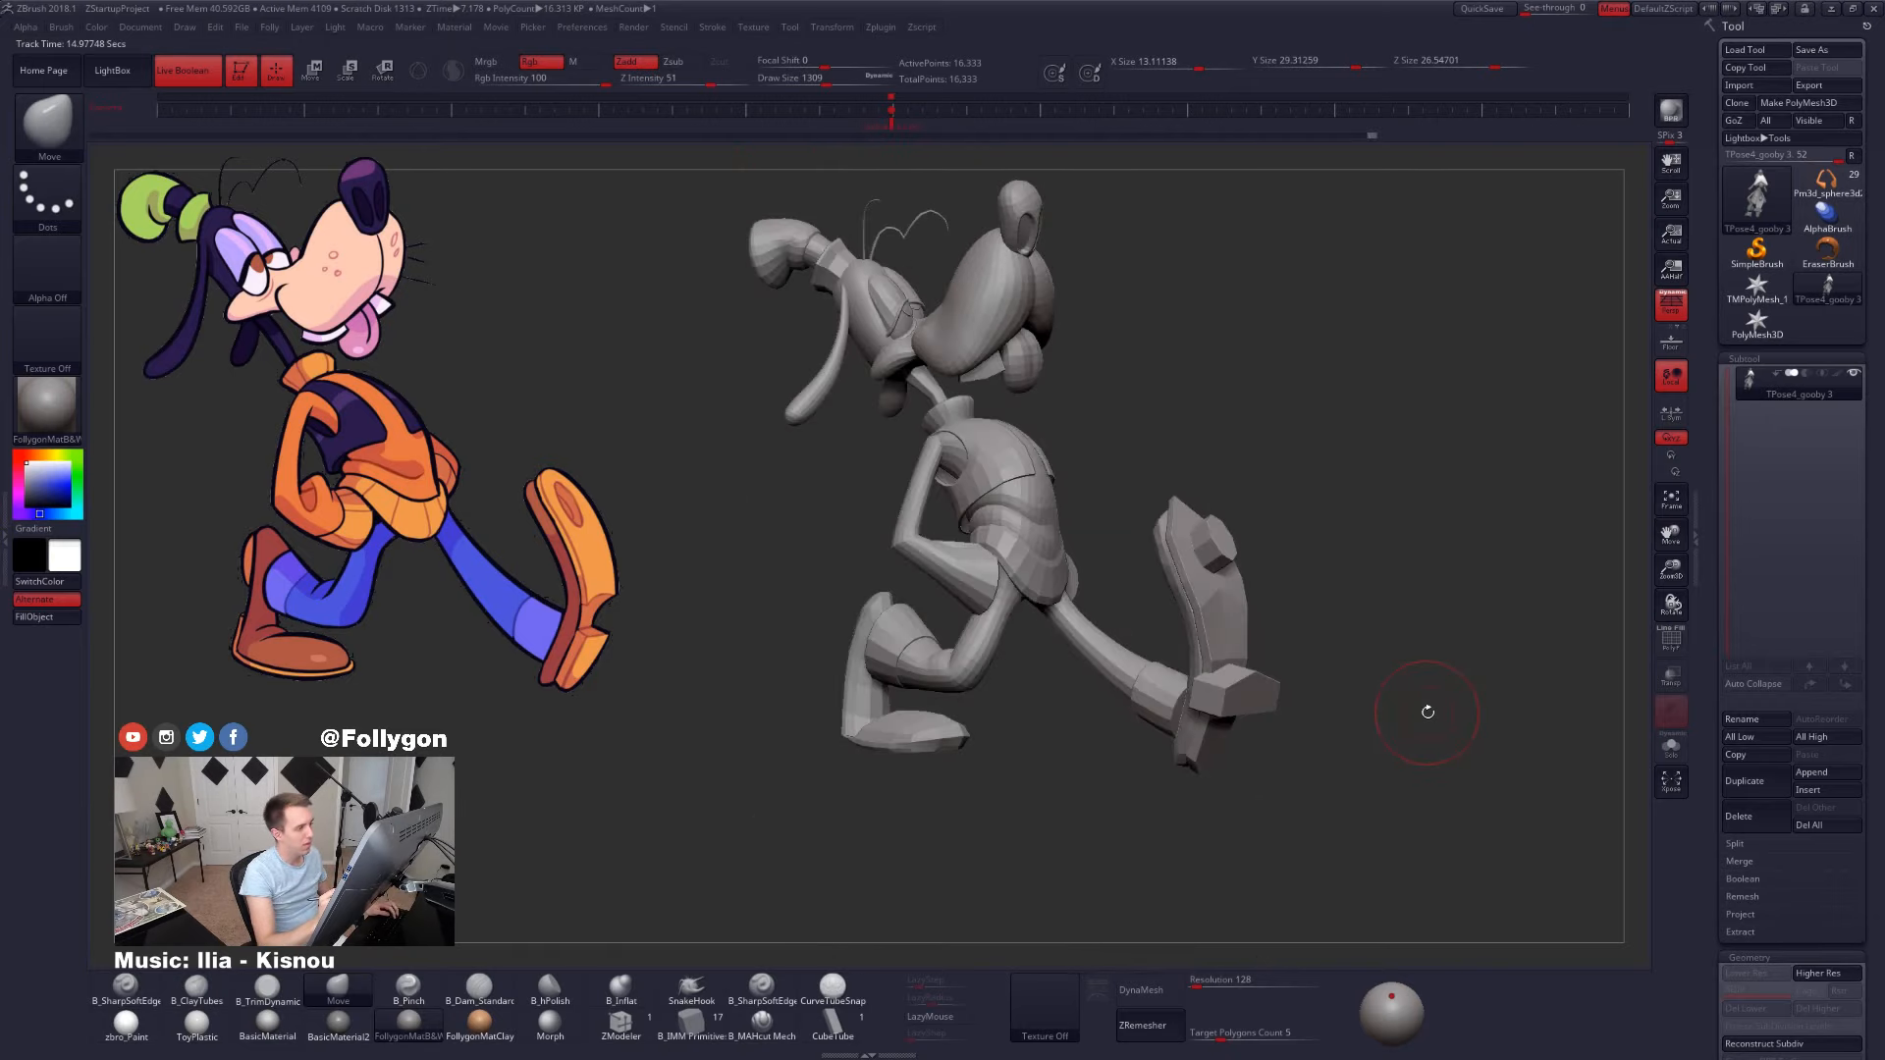
{"action": "key", "text": "d"}
{"action": "left_click_drag", "start_coordinate": [1444, 722], "coordinate": [1433, 845]}
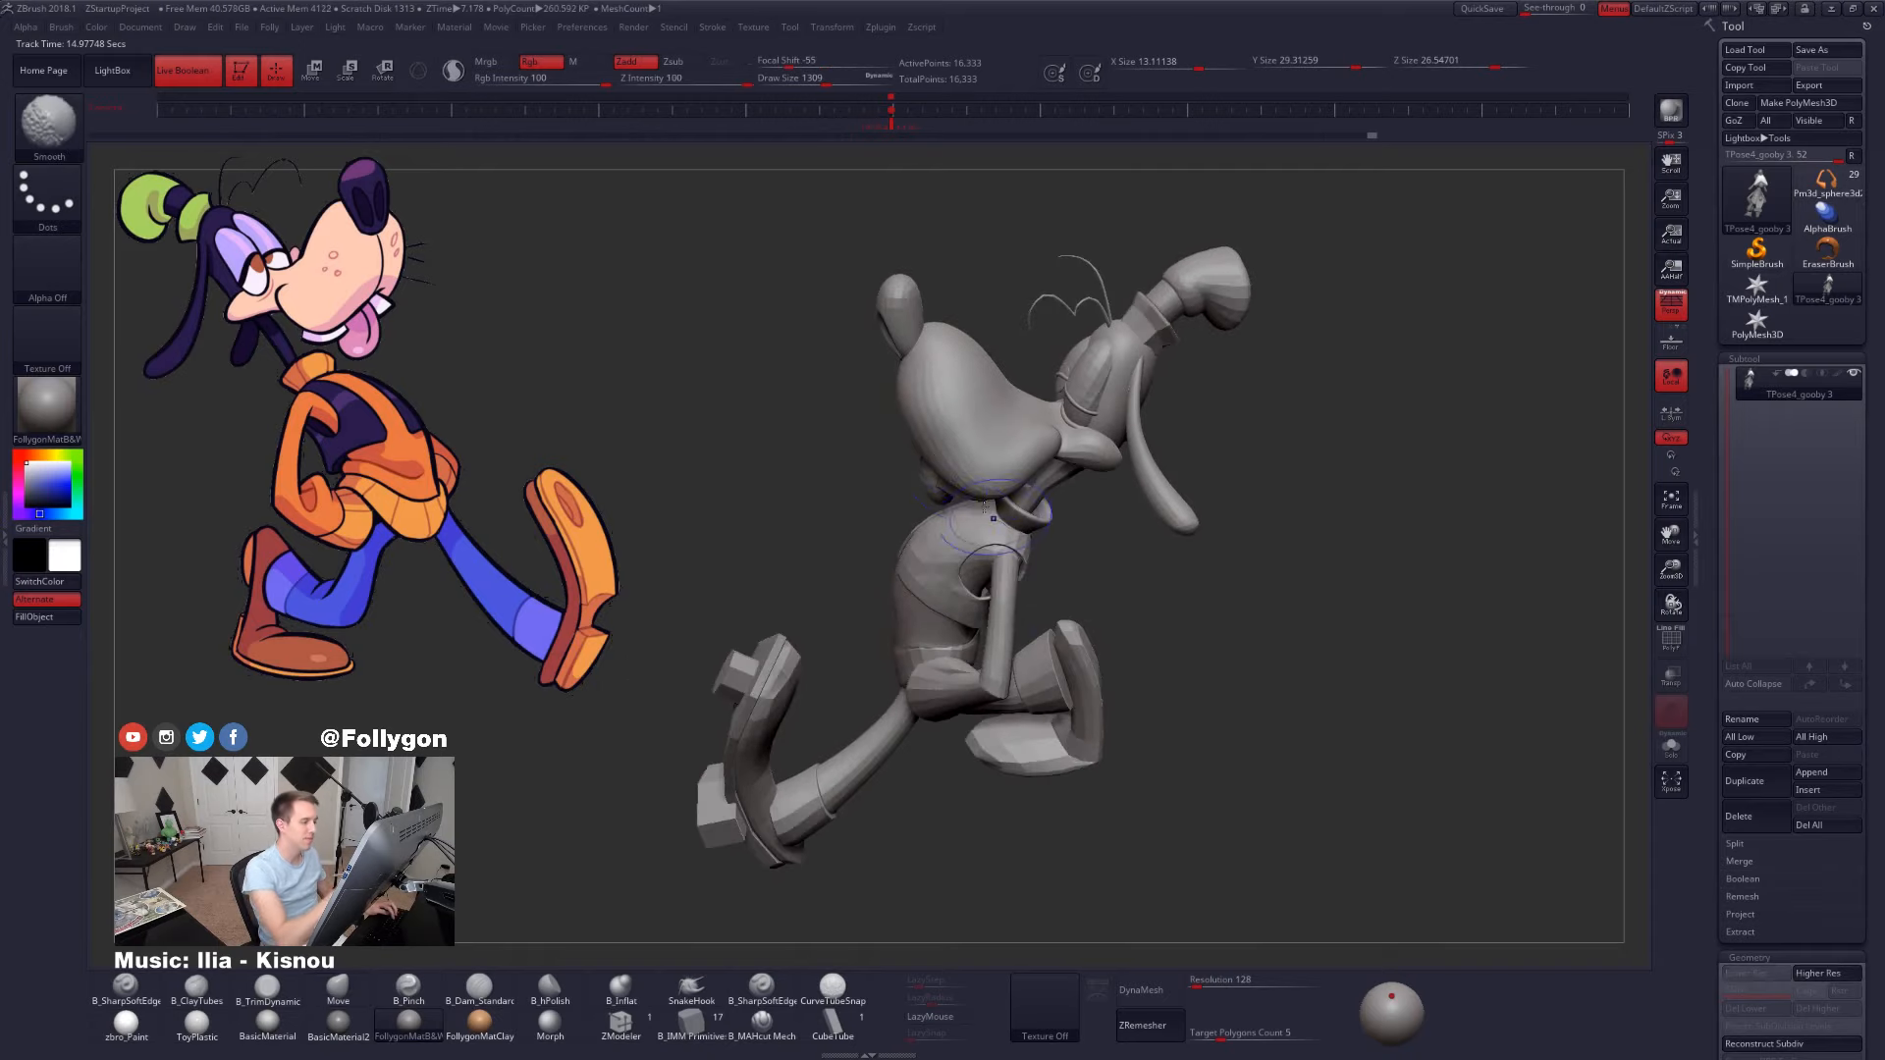
- Return to the lower subdivision level and mask the whole character except the muzzle and cheeks
{"action": "key", "text": "shift+d"}
{"action": "key", "text": "w"}
{"action": "left_click", "coordinate": [962, 423], "text": "ctrl"}
{"action": "key", "text": "q"}
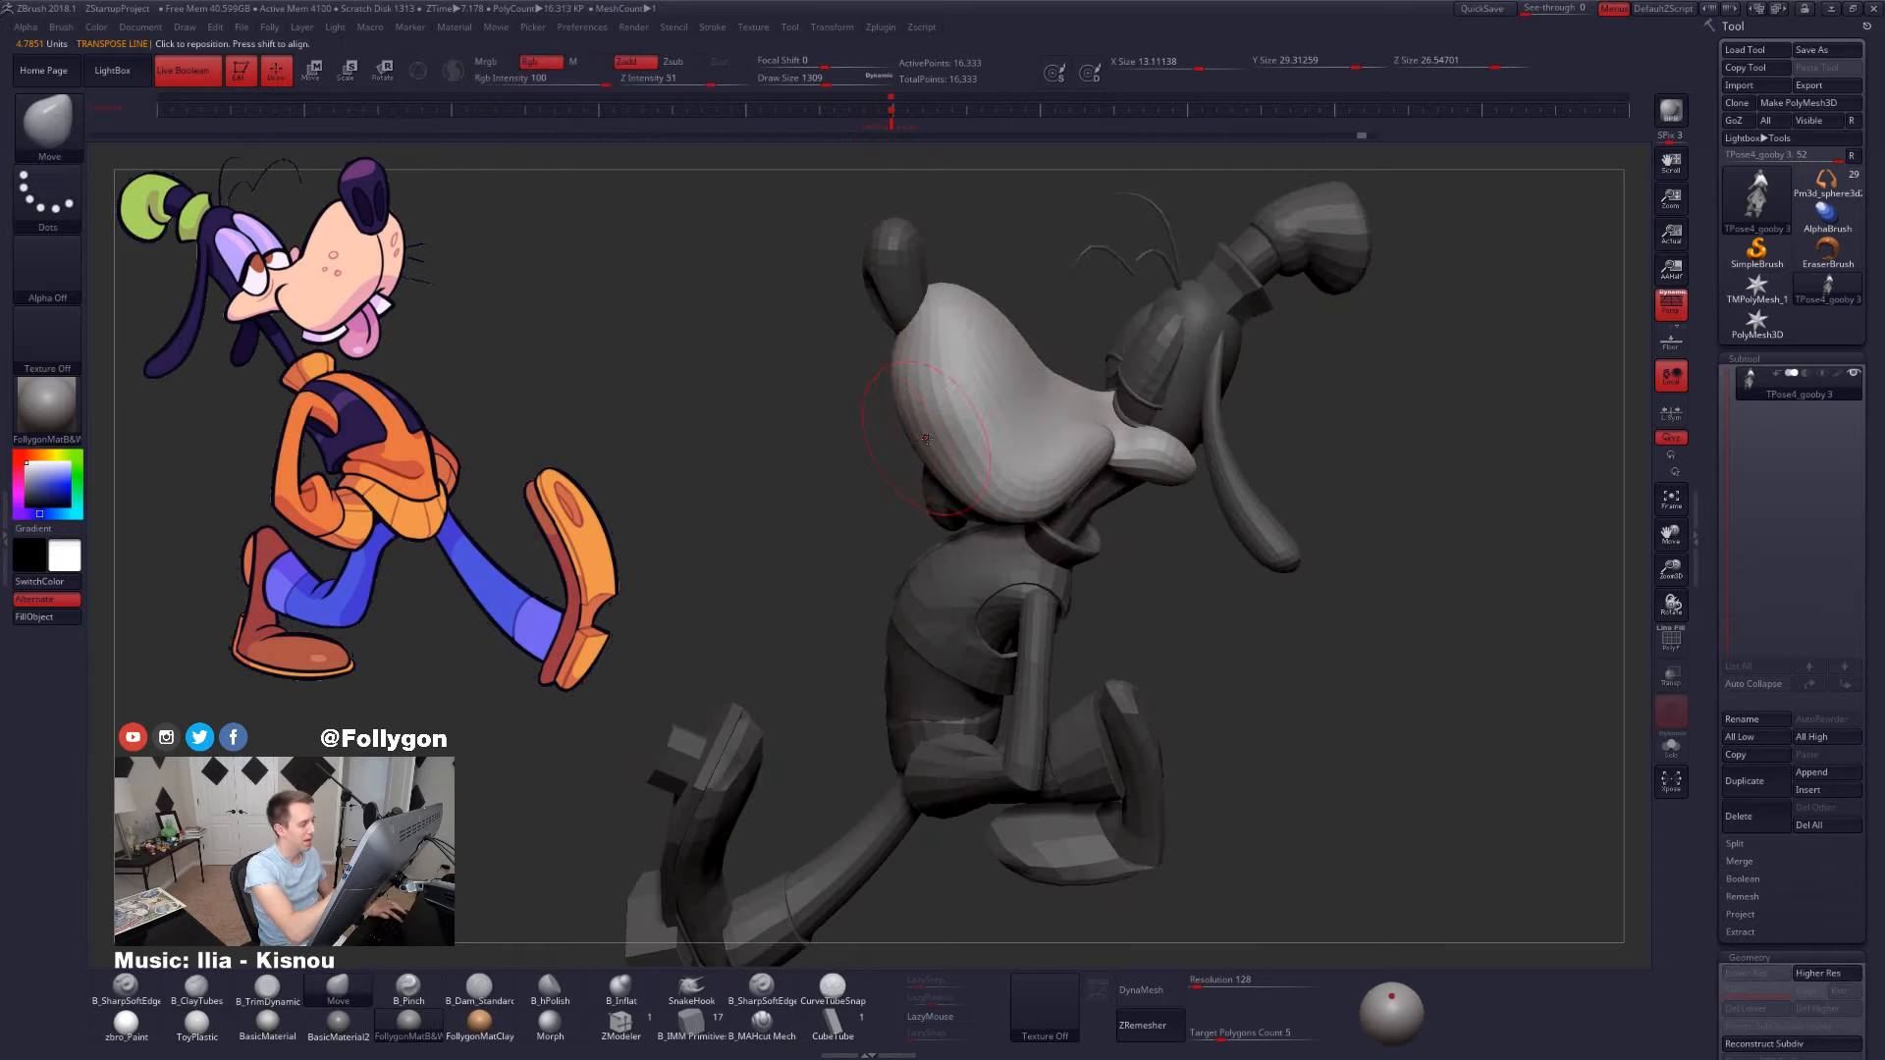
{"action": "mouse_move", "coordinate": [957, 449]}
{"action": "right_mouse_down", "text": "alt"}
{"action": "mouse_move", "coordinate": [977, 474]}
{"action": "mouse_move", "coordinate": [988, 416]}
{"action": "right_mouse_up", "text": "alt"}
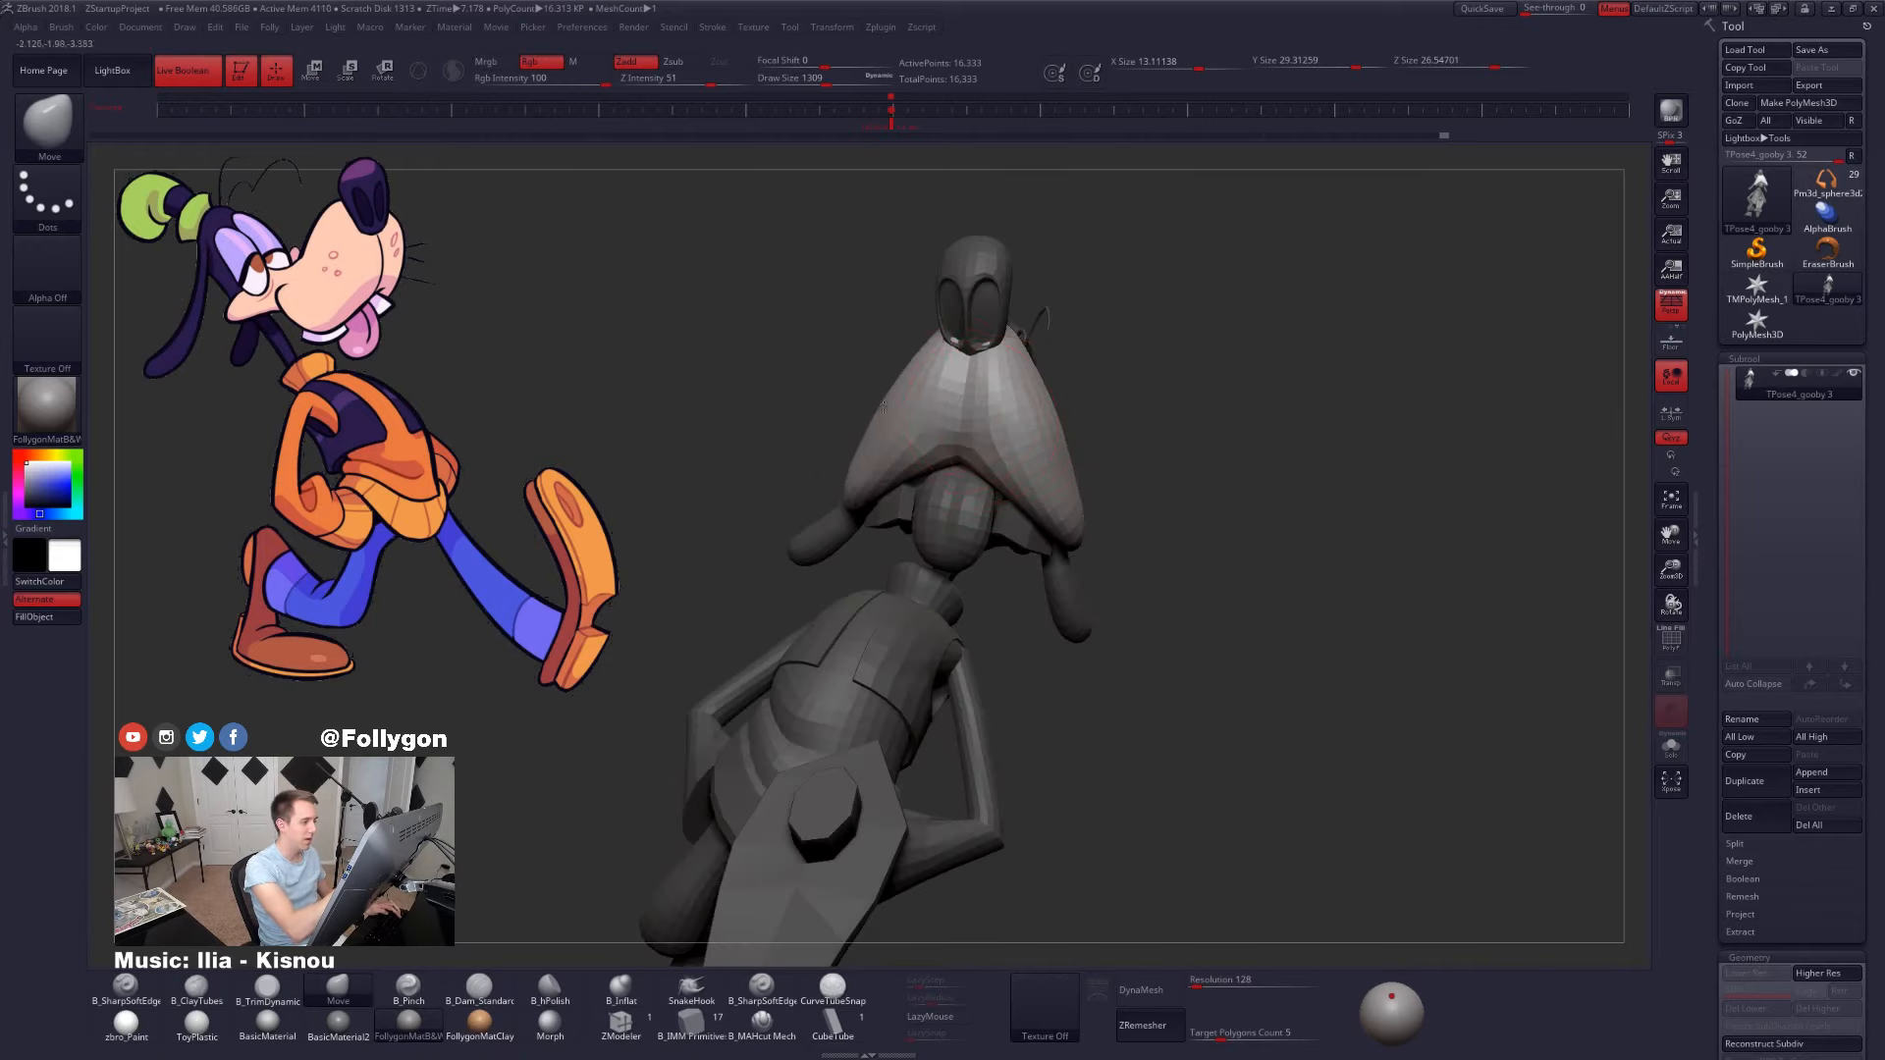
- Reshape the cheeks and front of the muzzle with the Move brush at a draw size of 1429
{"action": "right_click_drag", "start_coordinate": [881, 405], "coordinate": [933, 469]}
{"action": "key", "text": "space"}
{"action": "left_click_drag", "start_coordinate": [1022, 448], "coordinate": [1031, 452]}
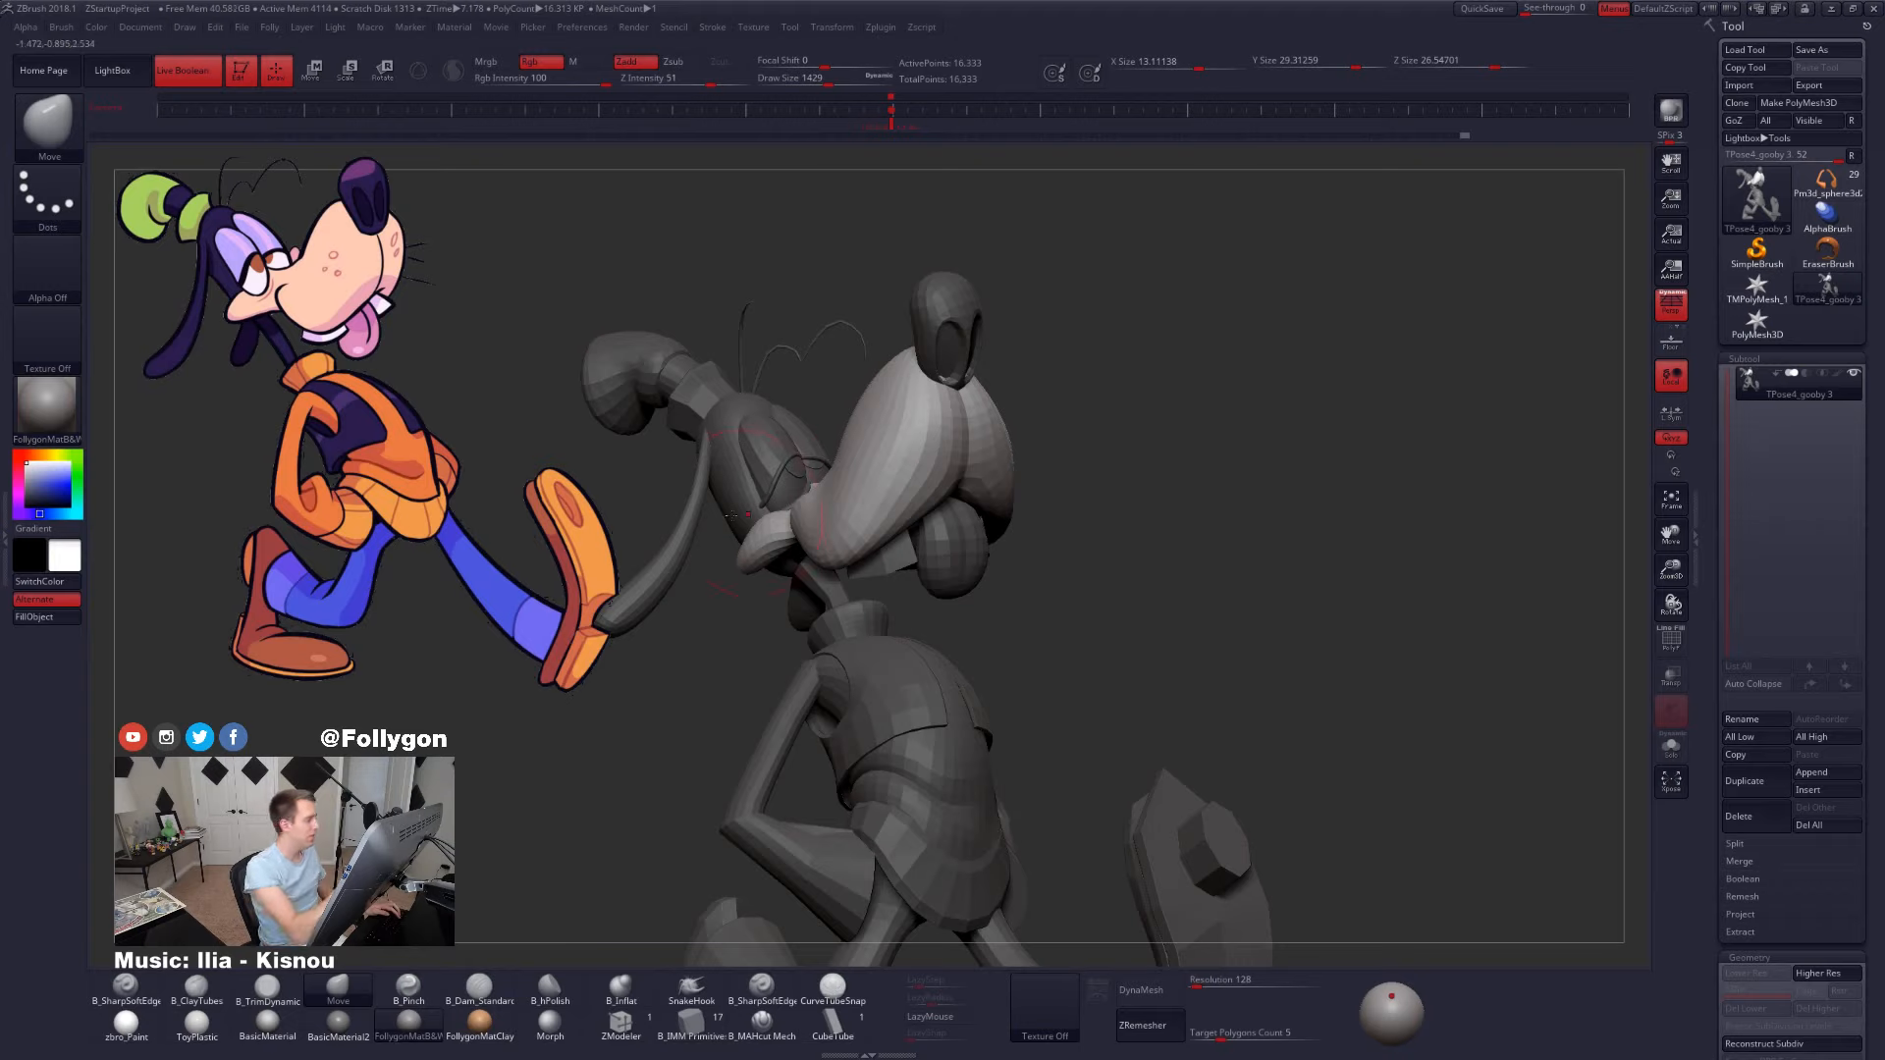
{"action": "right_click_drag", "start_coordinate": [790, 486], "coordinate": [1001, 438]}
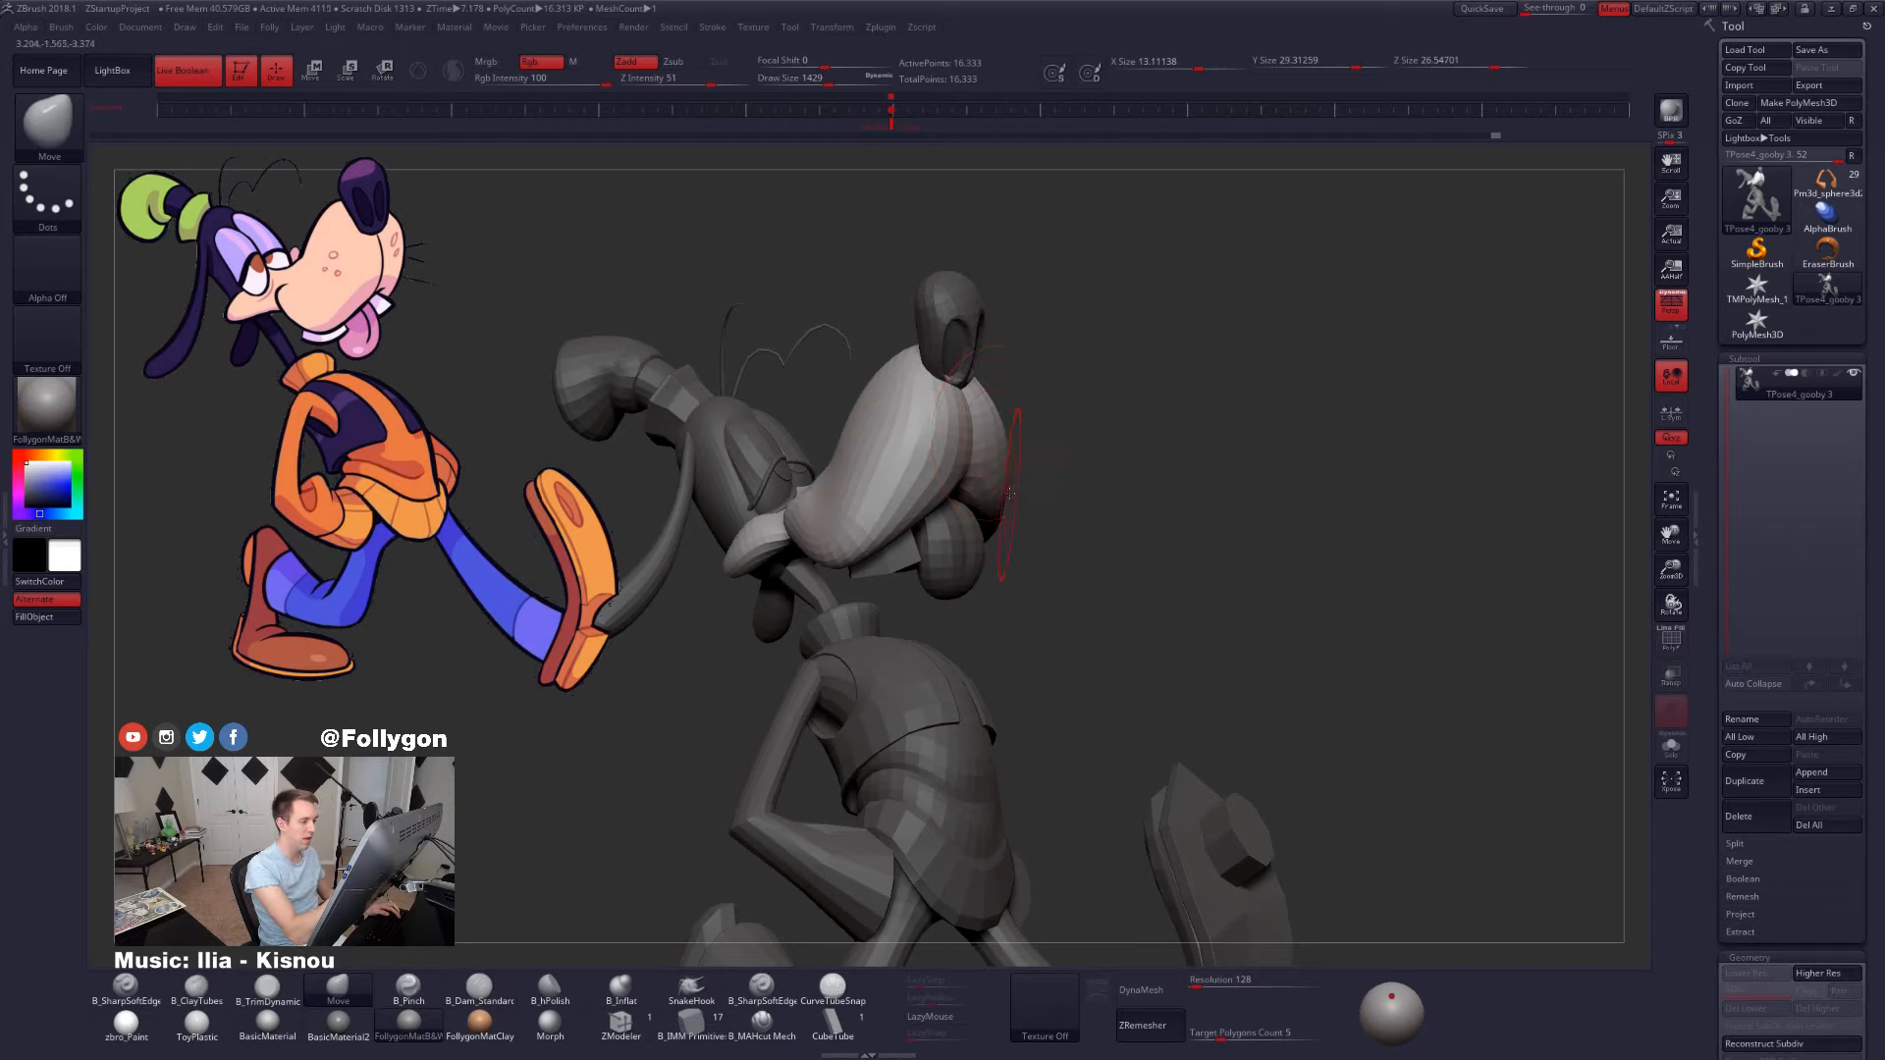
- Reshape the cheeks and muzzle sides with the Move brush at draw sizes 1753 and 2072, ending in the saved camera view
{"action": "right_click_drag", "start_coordinate": [1013, 494], "coordinate": [941, 507]}
{"action": "key", "text": "space"}
{"action": "left_click_drag", "start_coordinate": [941, 506], "coordinate": [993, 499]}
{"action": "right_click_drag", "start_coordinate": [1109, 506], "coordinate": [1056, 512]}
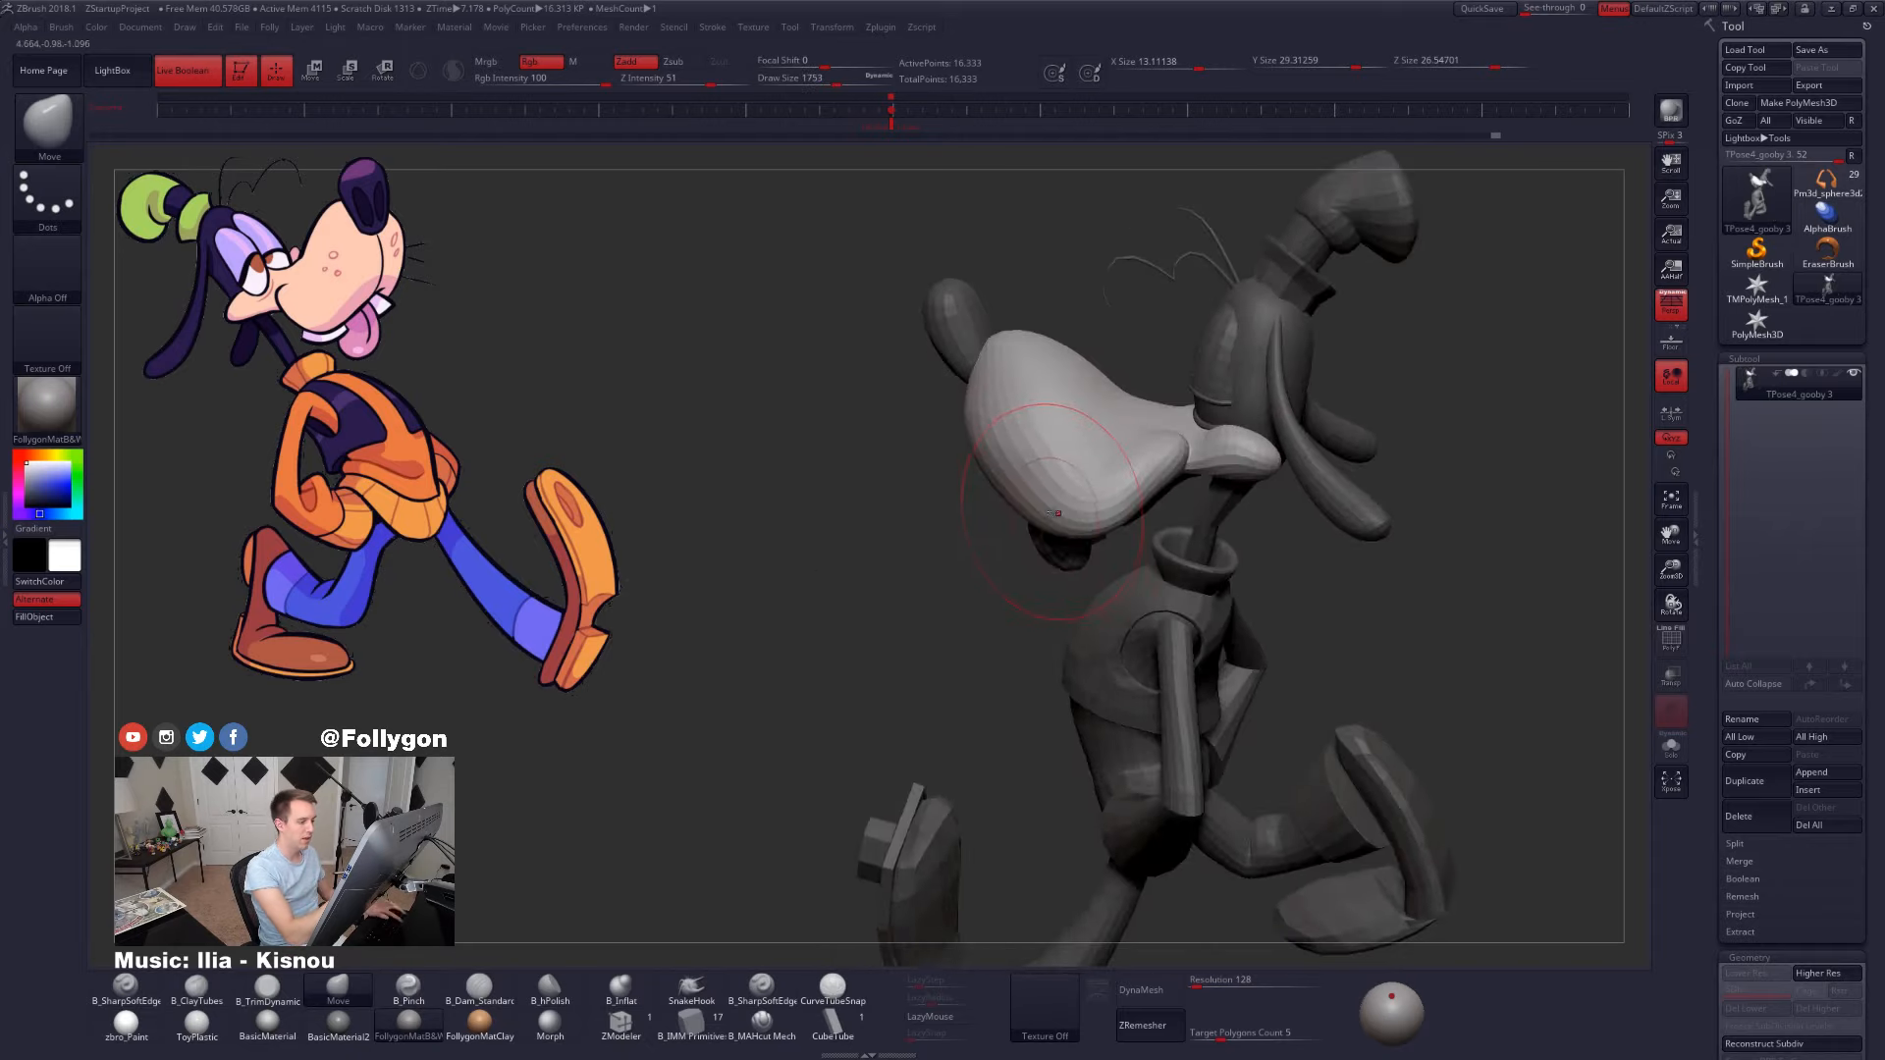
{"action": "key", "text": "space"}
{"action": "left_click_drag", "start_coordinate": [1053, 513], "coordinate": [1065, 515]}
{"action": "mouse_move", "coordinate": [1078, 524]}
{"action": "right_mouse_down"}
{"action": "mouse_move", "coordinate": [1167, 506]}
{"action": "mouse_move", "coordinate": [948, 535]}
{"action": "mouse_move", "coordinate": [1056, 521]}
{"action": "right_mouse_up"}
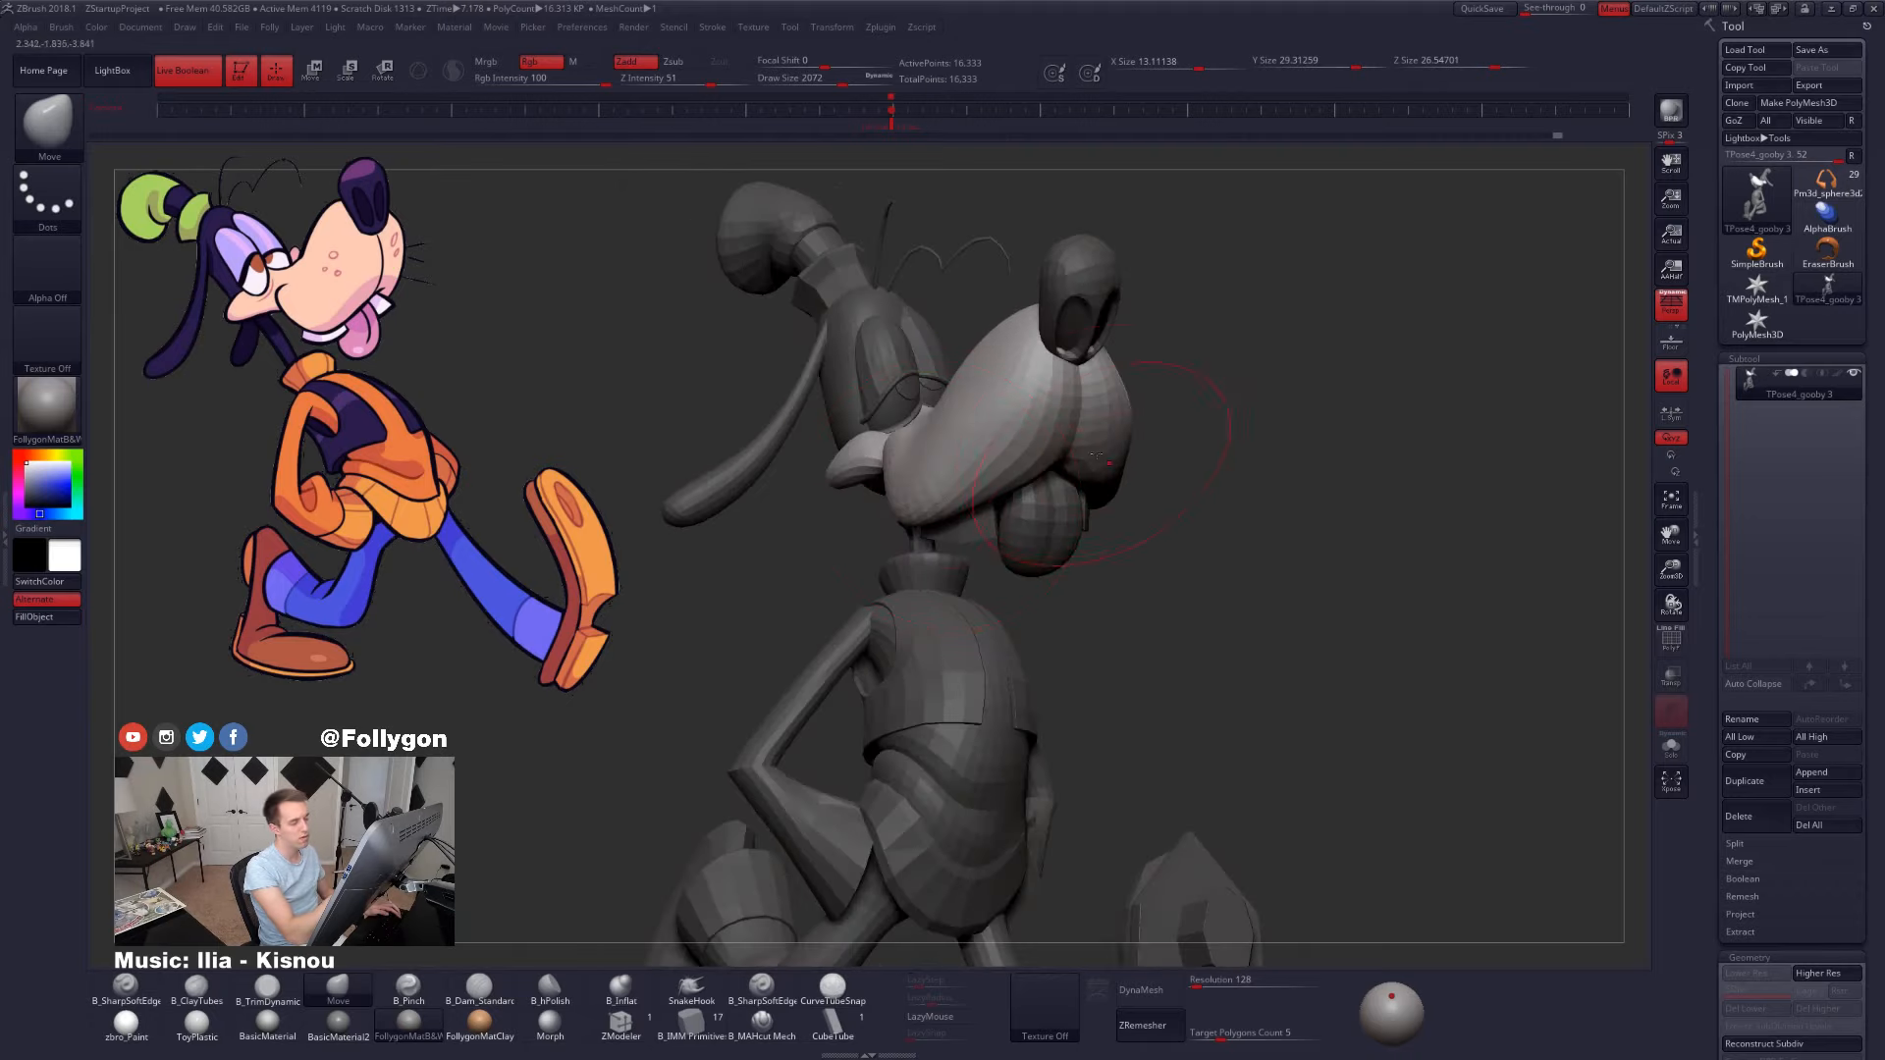
{"action": "left_click", "coordinate": [892, 120]}
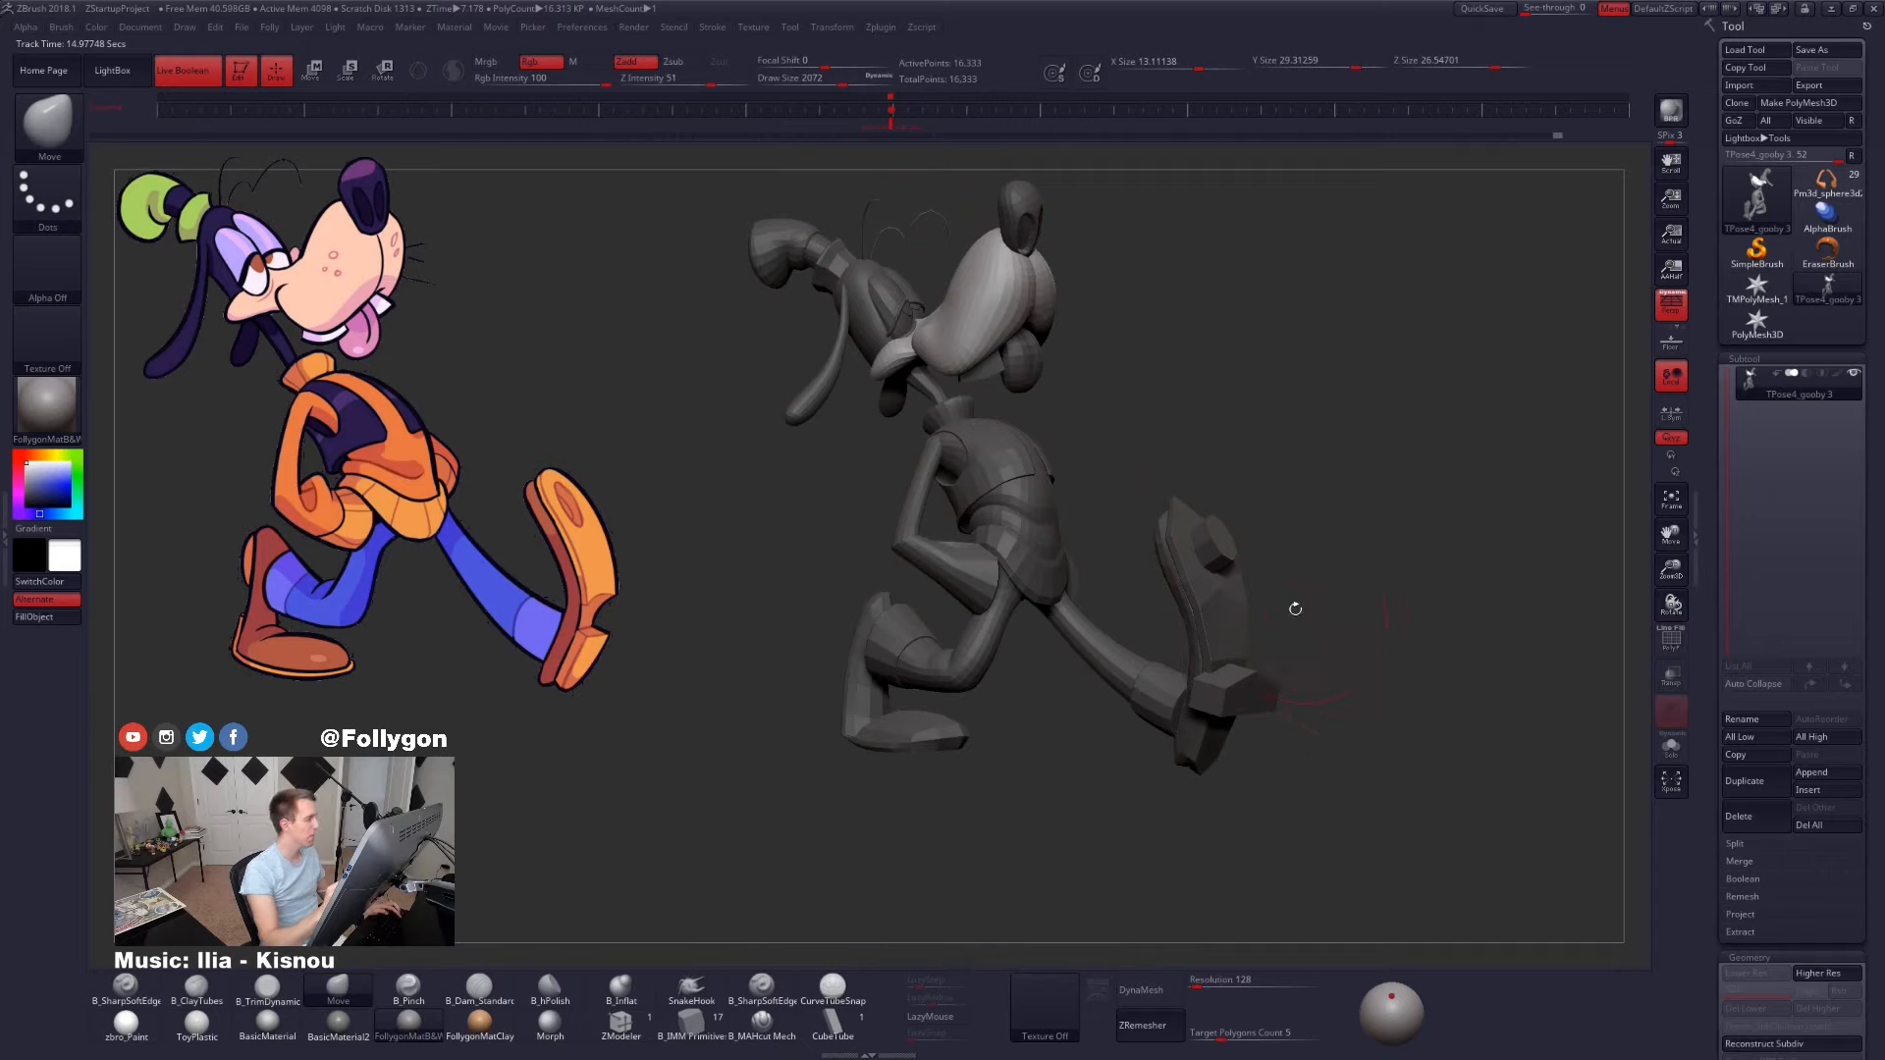
- Adjust and smooth the muzzle sides from the front at a draw size of 1251, with the rest of the character masked
{"action": "right_click_drag", "start_coordinate": [1084, 330], "coordinate": [943, 287]}
{"action": "key", "text": "space"}
{"action": "left_click_drag", "start_coordinate": [1063, 285], "coordinate": [1050, 285]}
{"action": "mouse_move", "coordinate": [1050, 280]}
{"action": "right_mouse_down"}
{"action": "mouse_move", "coordinate": [1065, 266]}
{"action": "mouse_move", "coordinate": [923, 285]}
{"action": "mouse_move", "coordinate": [916, 310]}
{"action": "right_mouse_up"}
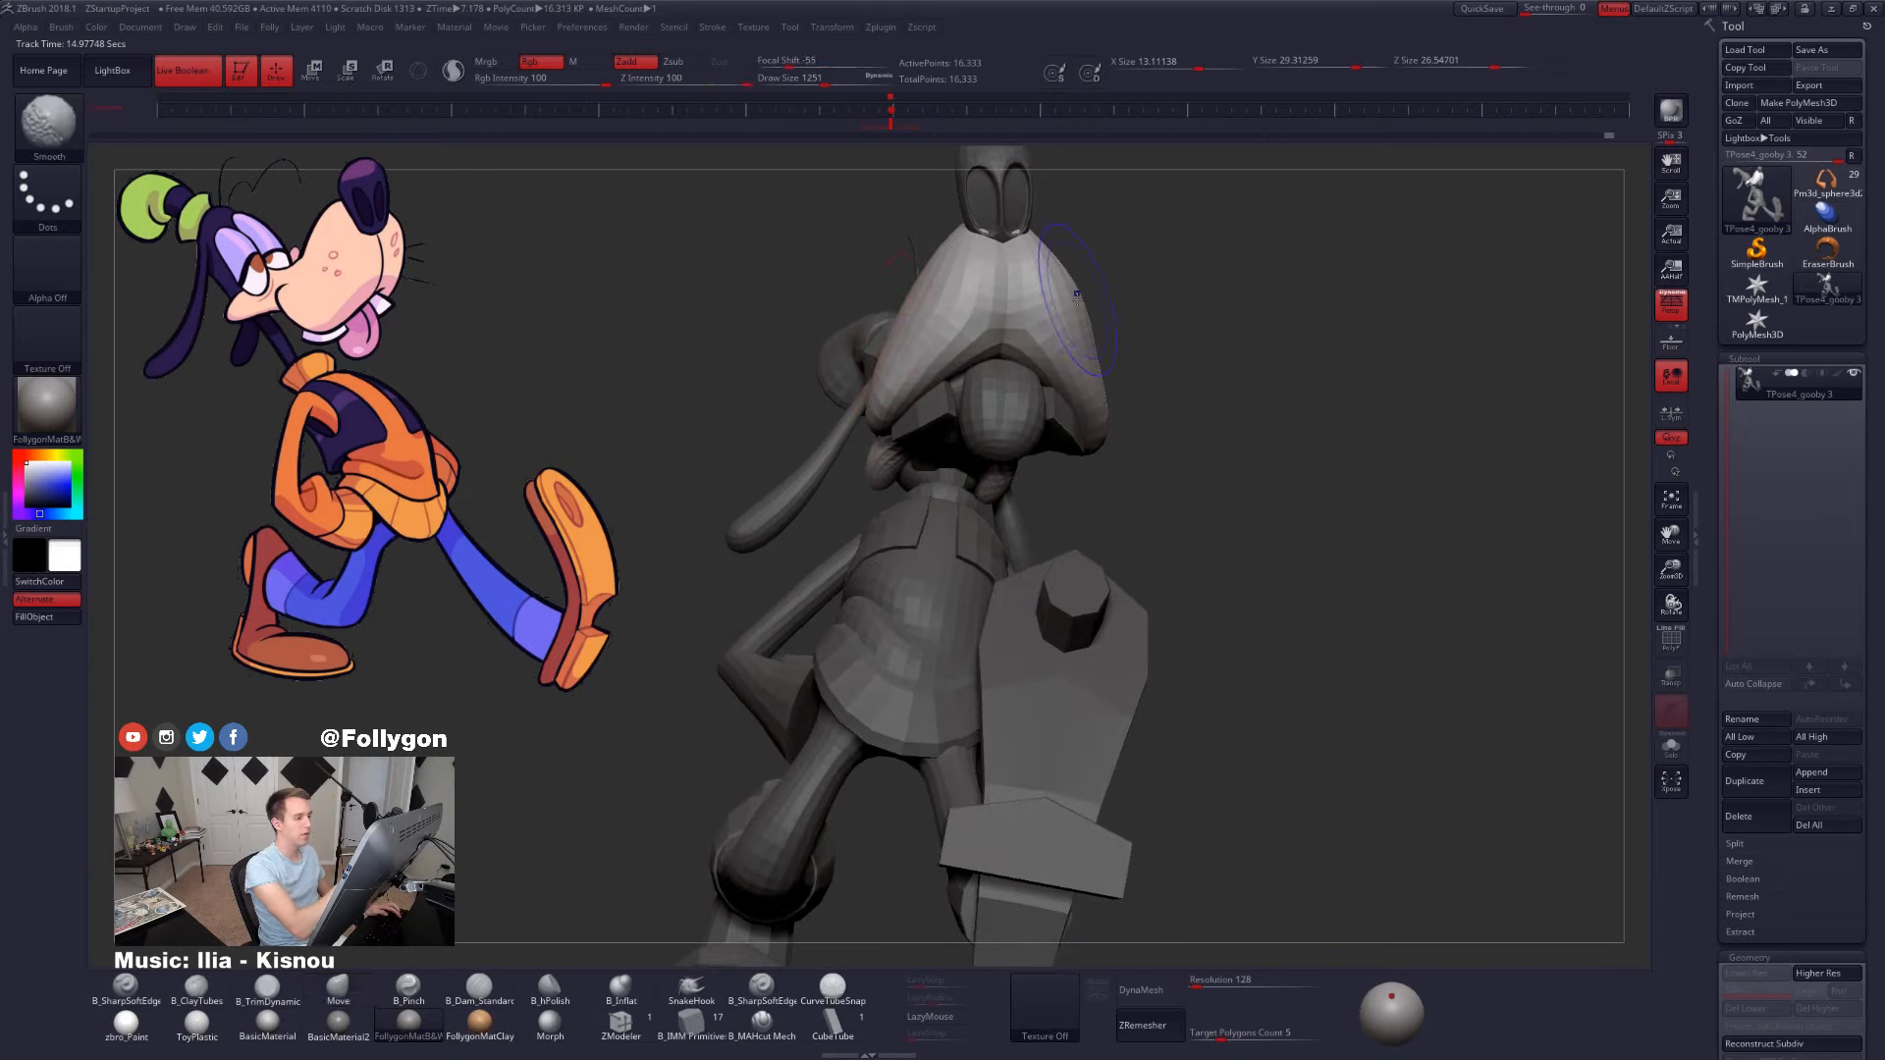
{"action": "right_click_drag", "start_coordinate": [1085, 276], "coordinate": [1059, 245]}
{"action": "mouse_move", "coordinate": [1043, 250]}
{"action": "left_mouse_down", "text": "ctrl"}
{"action": "mouse_move", "coordinate": [1095, 358]}
{"action": "mouse_move", "coordinate": [1531, 447]}
{"action": "mouse_move", "coordinate": [1151, 679]}
{"action": "left_mouse_up", "text": "ctrl"}
{"action": "left_click", "coordinate": [1237, 642], "text": "ctrl"}
{"action": "left_click", "coordinate": [1115, 371], "text": "ctrl"}
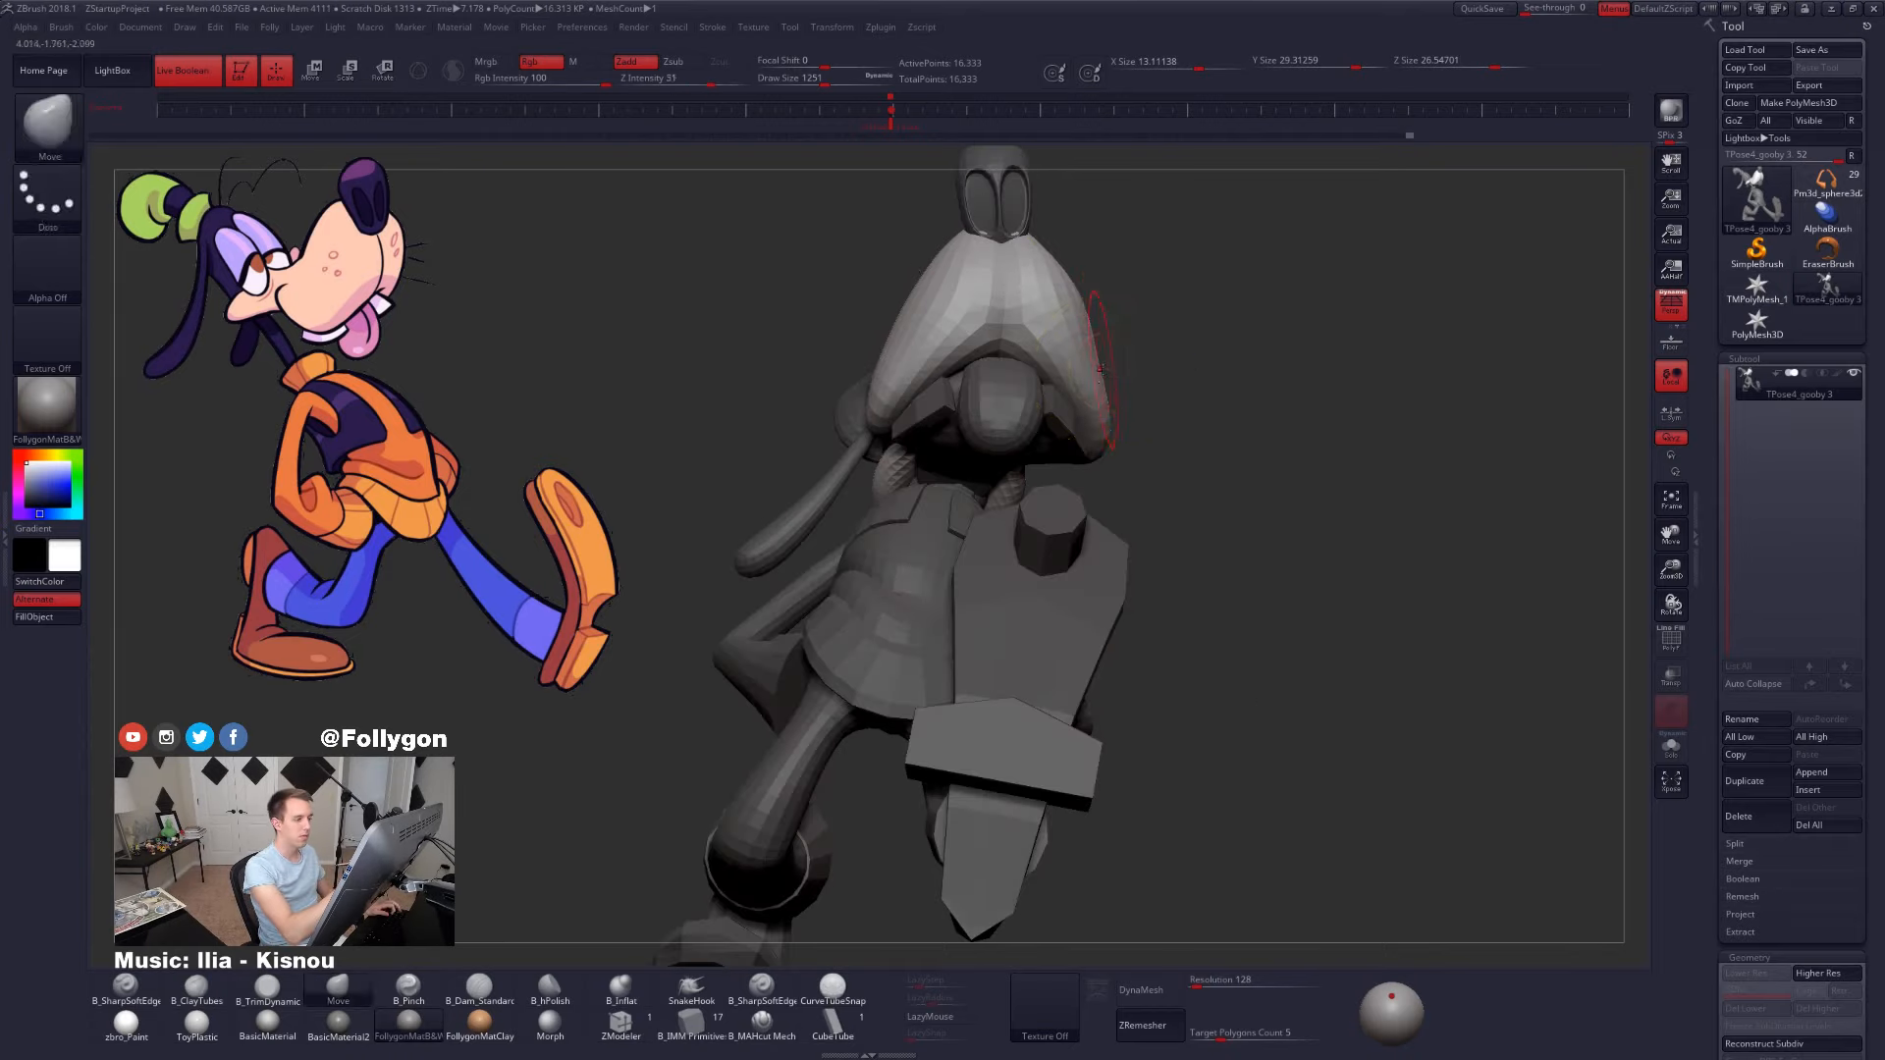
- Round out the muzzle sides with the Move brush at draw sizes 1555 and 1685, and return to the saved camera view
{"action": "left_click_drag", "start_coordinate": [1237, 393], "coordinate": [1070, 402]}
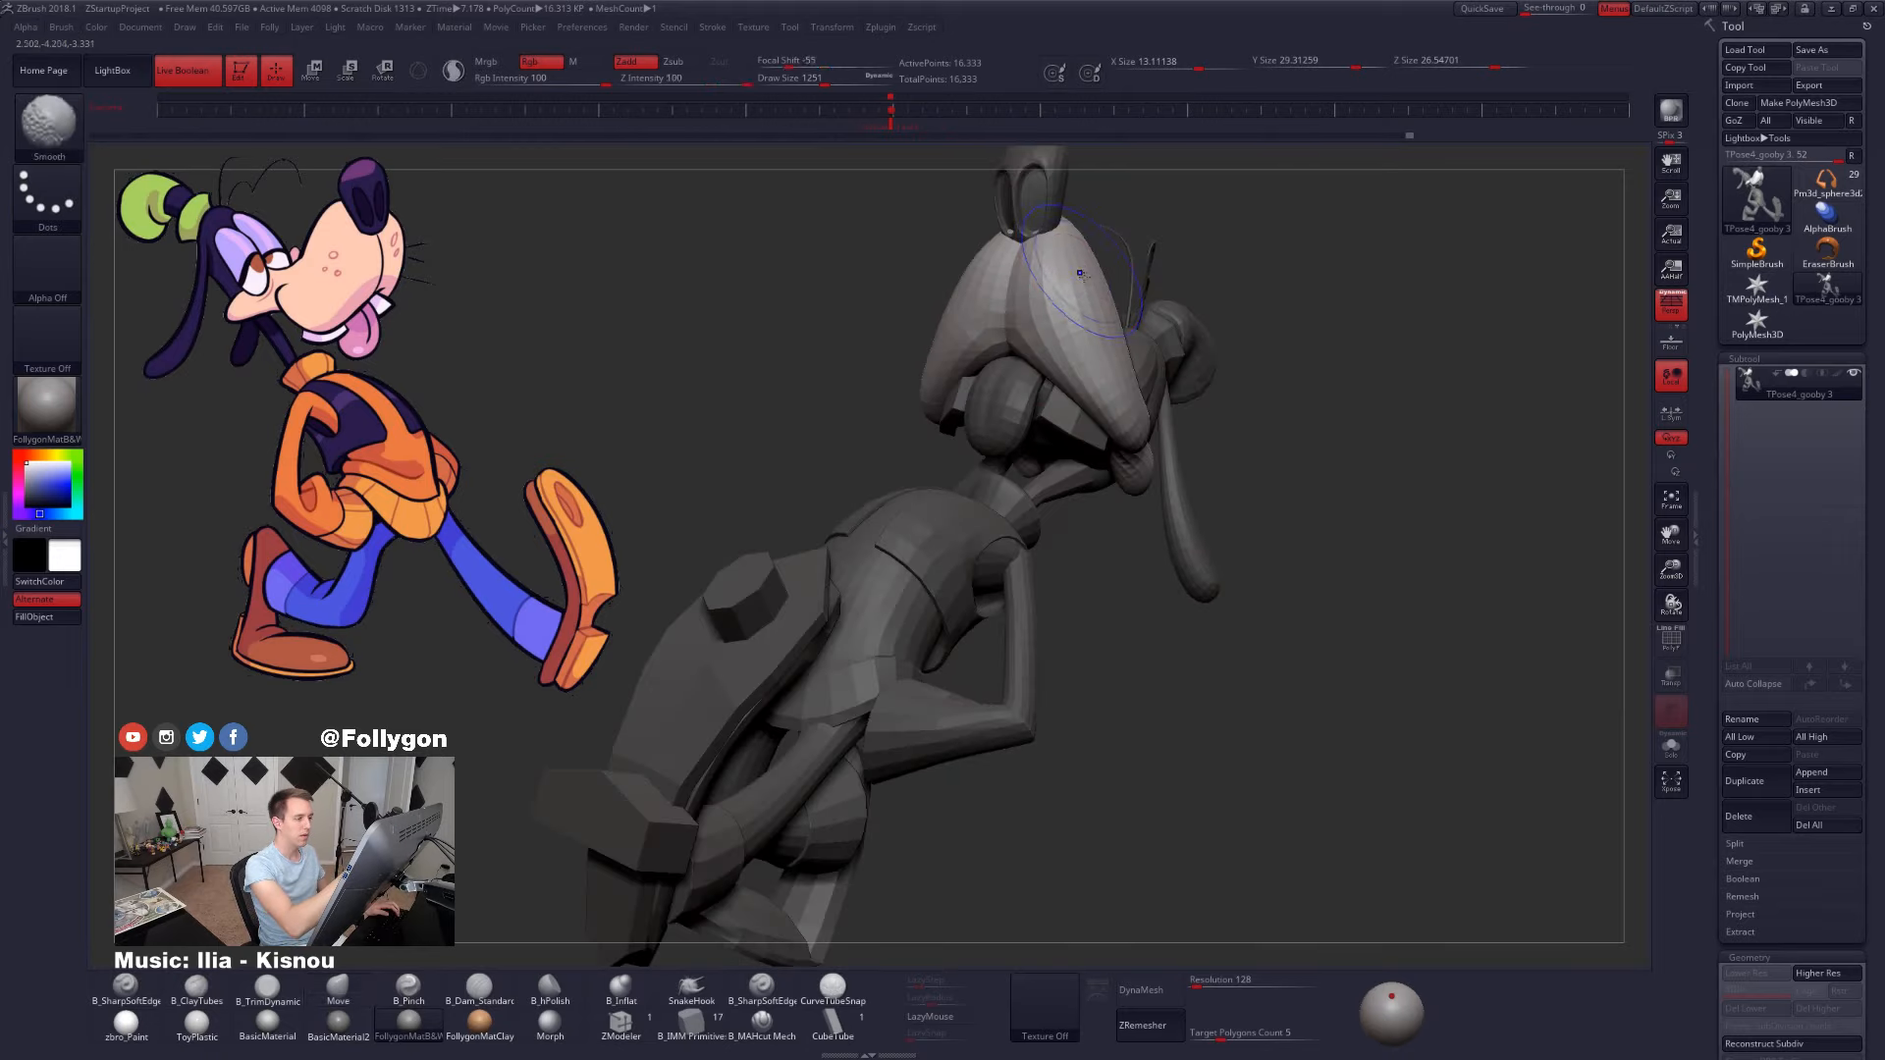
{"action": "left_click_drag", "start_coordinate": [1197, 393], "coordinate": [1286, 383]}
{"action": "key", "text": "bracketright"}
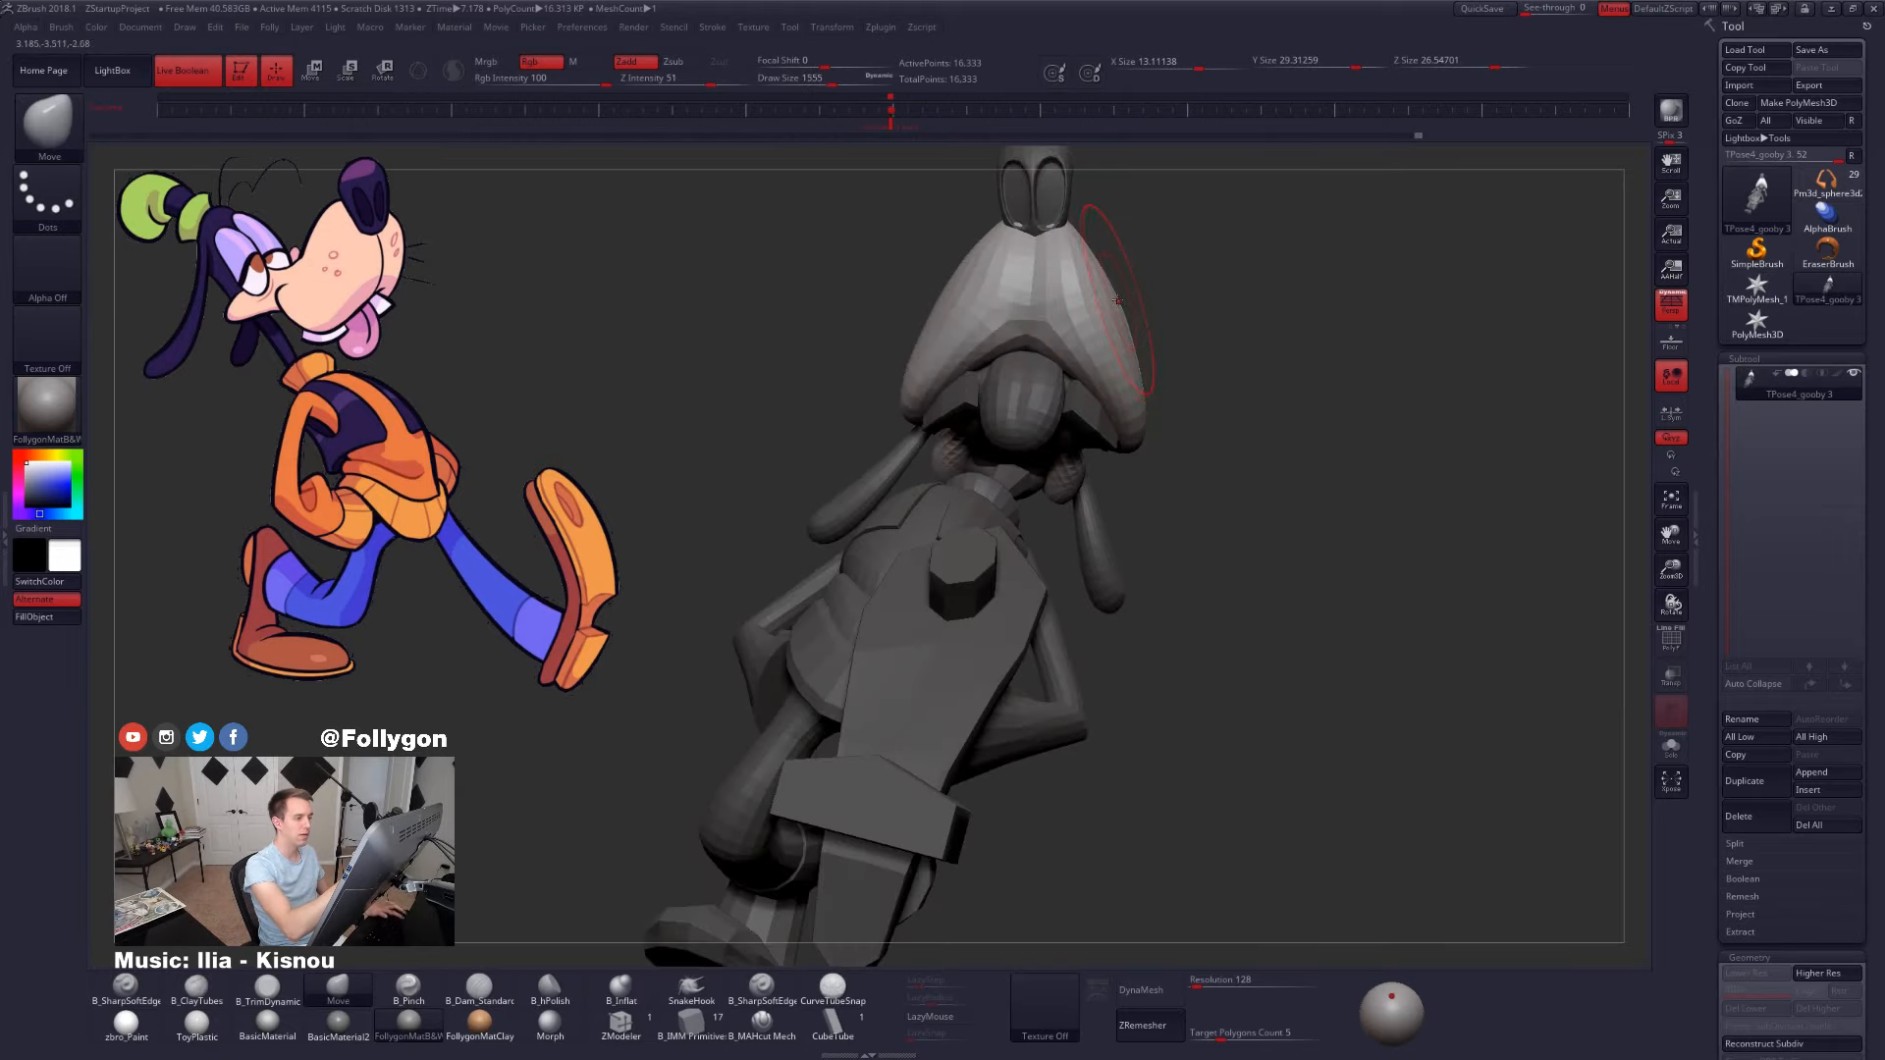
{"action": "key", "text": "bracketright"}
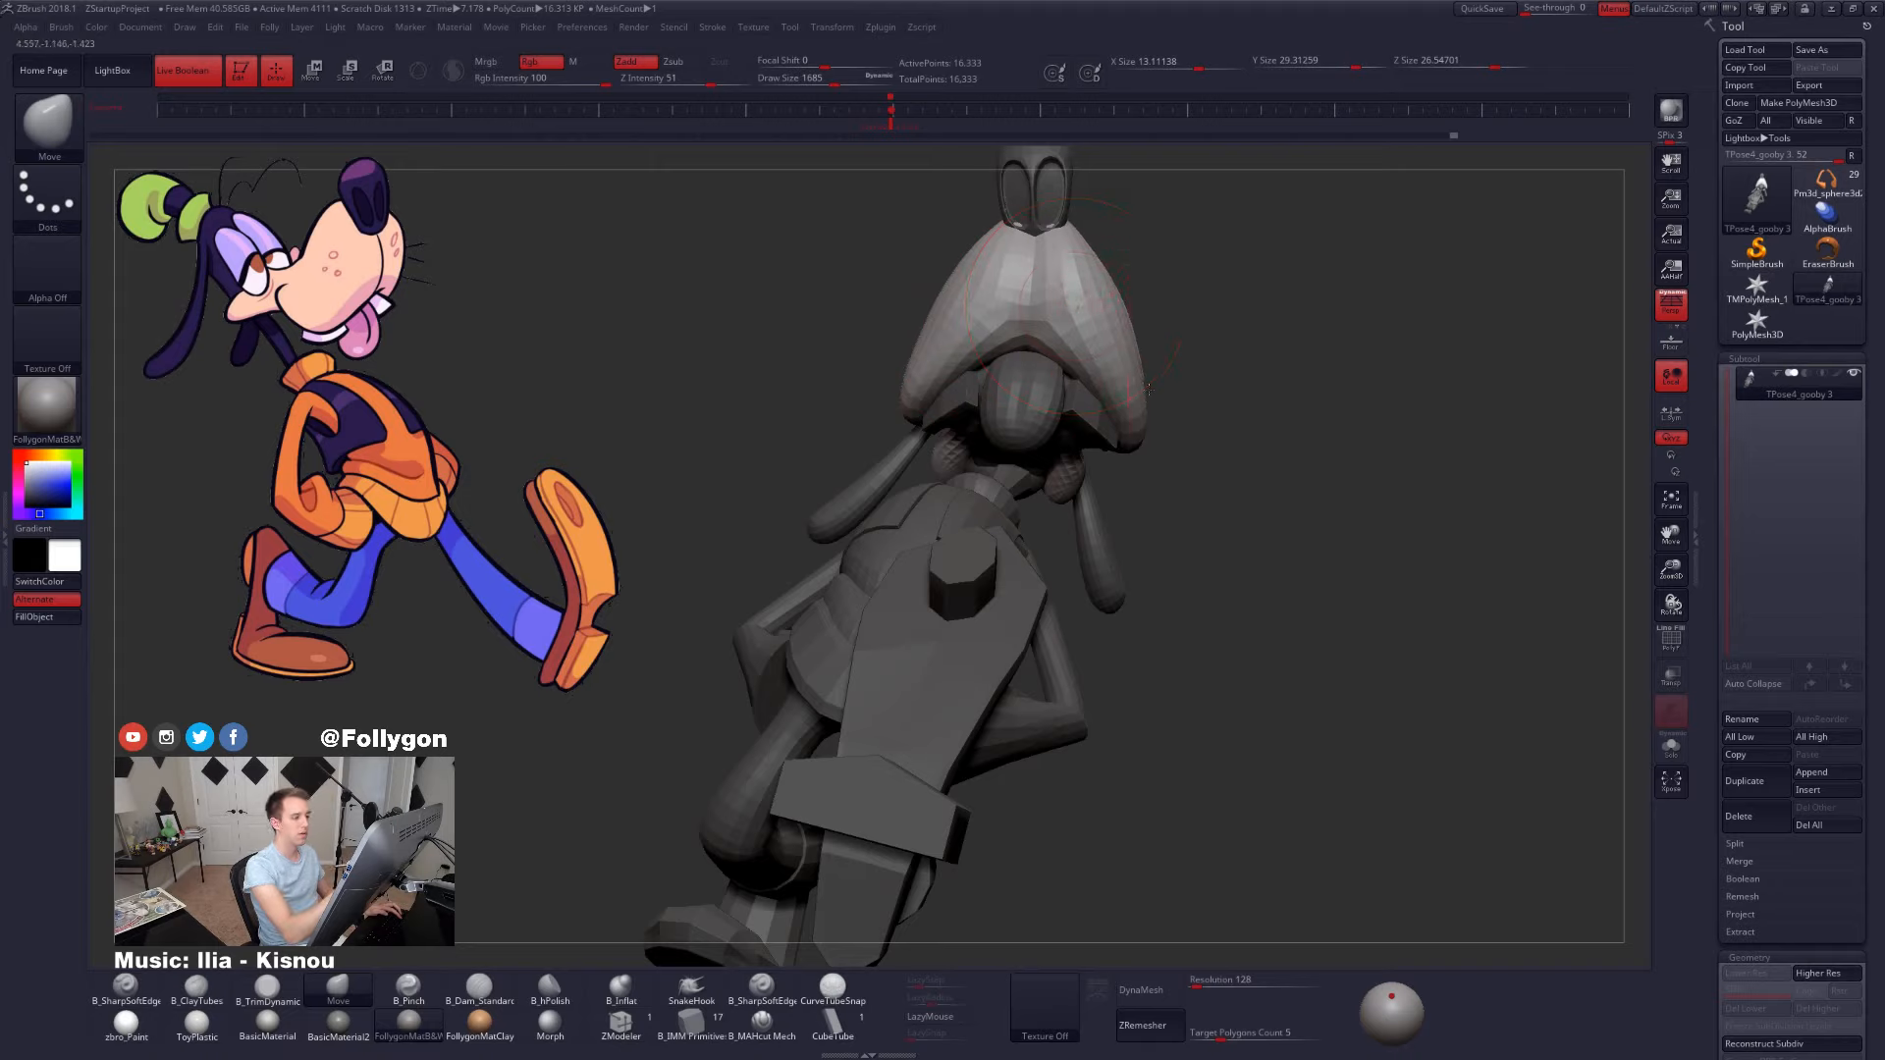
{"action": "left_click_drag", "start_coordinate": [1148, 389], "coordinate": [991, 324]}
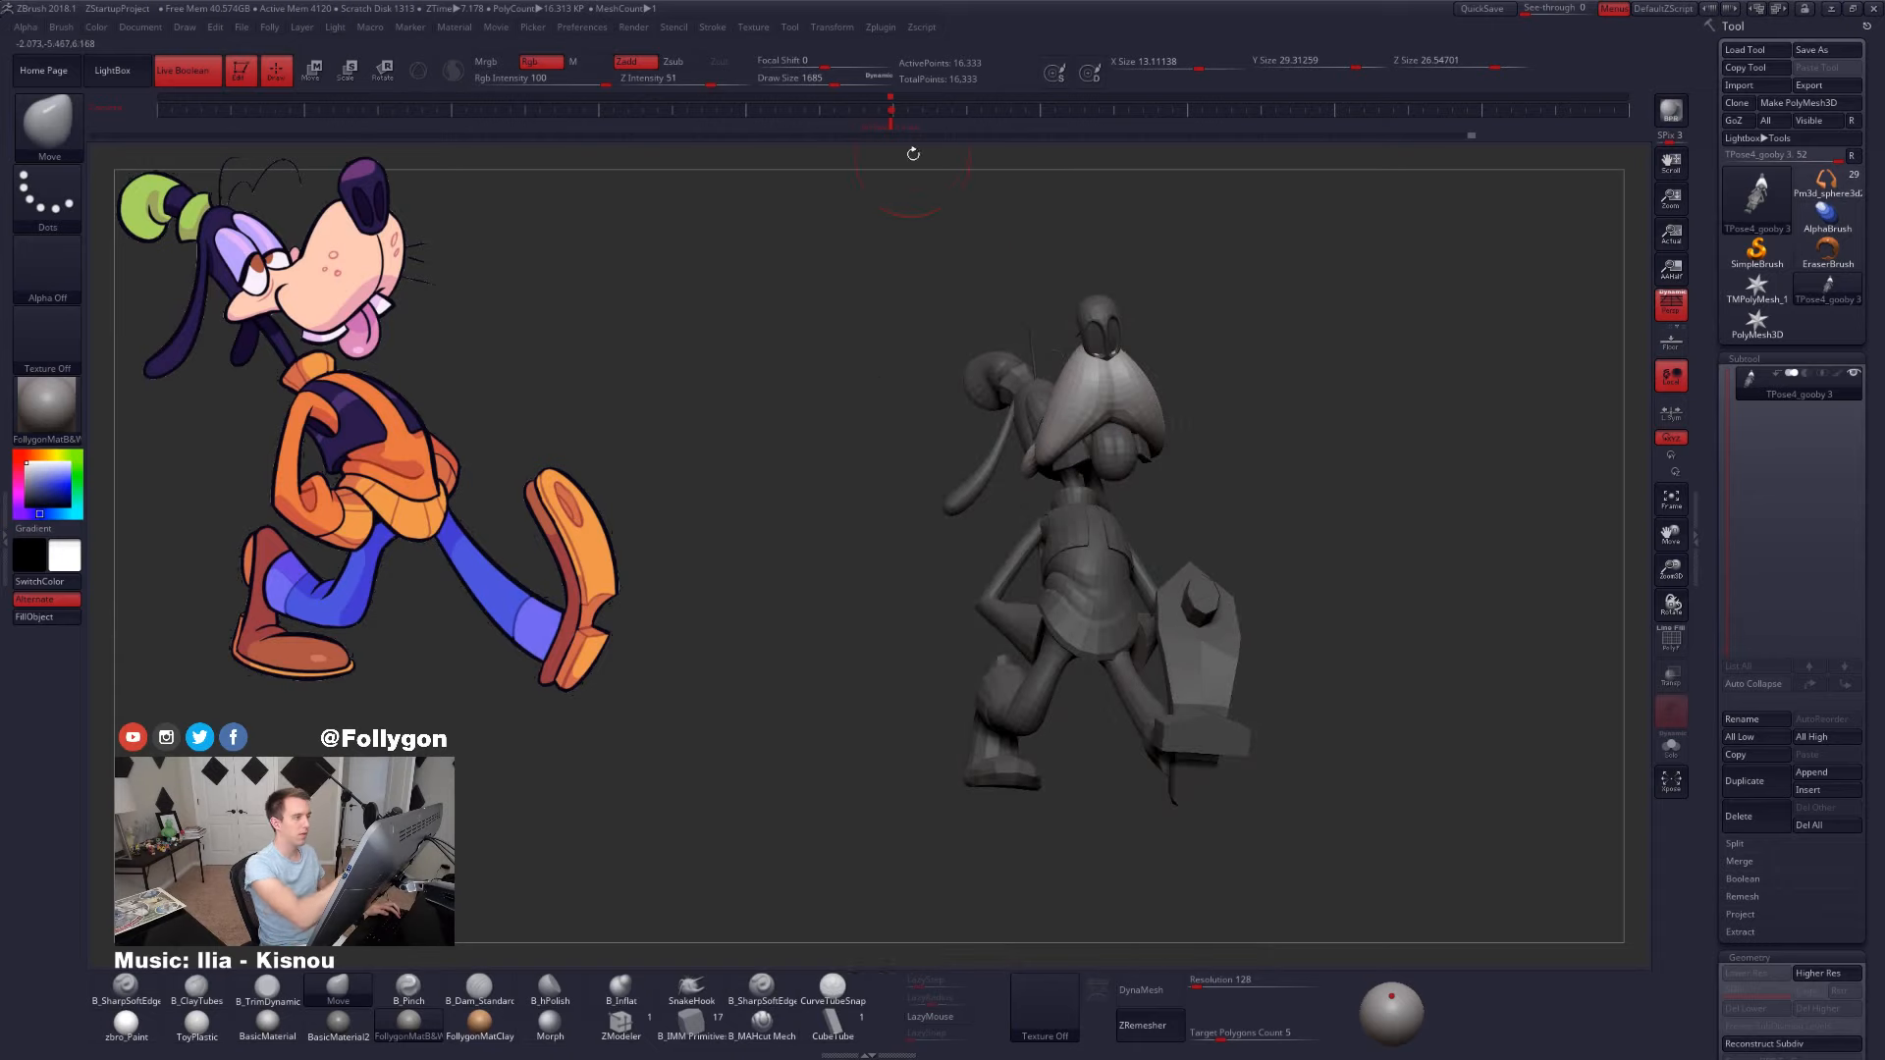
{"action": "left_click", "coordinate": [892, 120]}
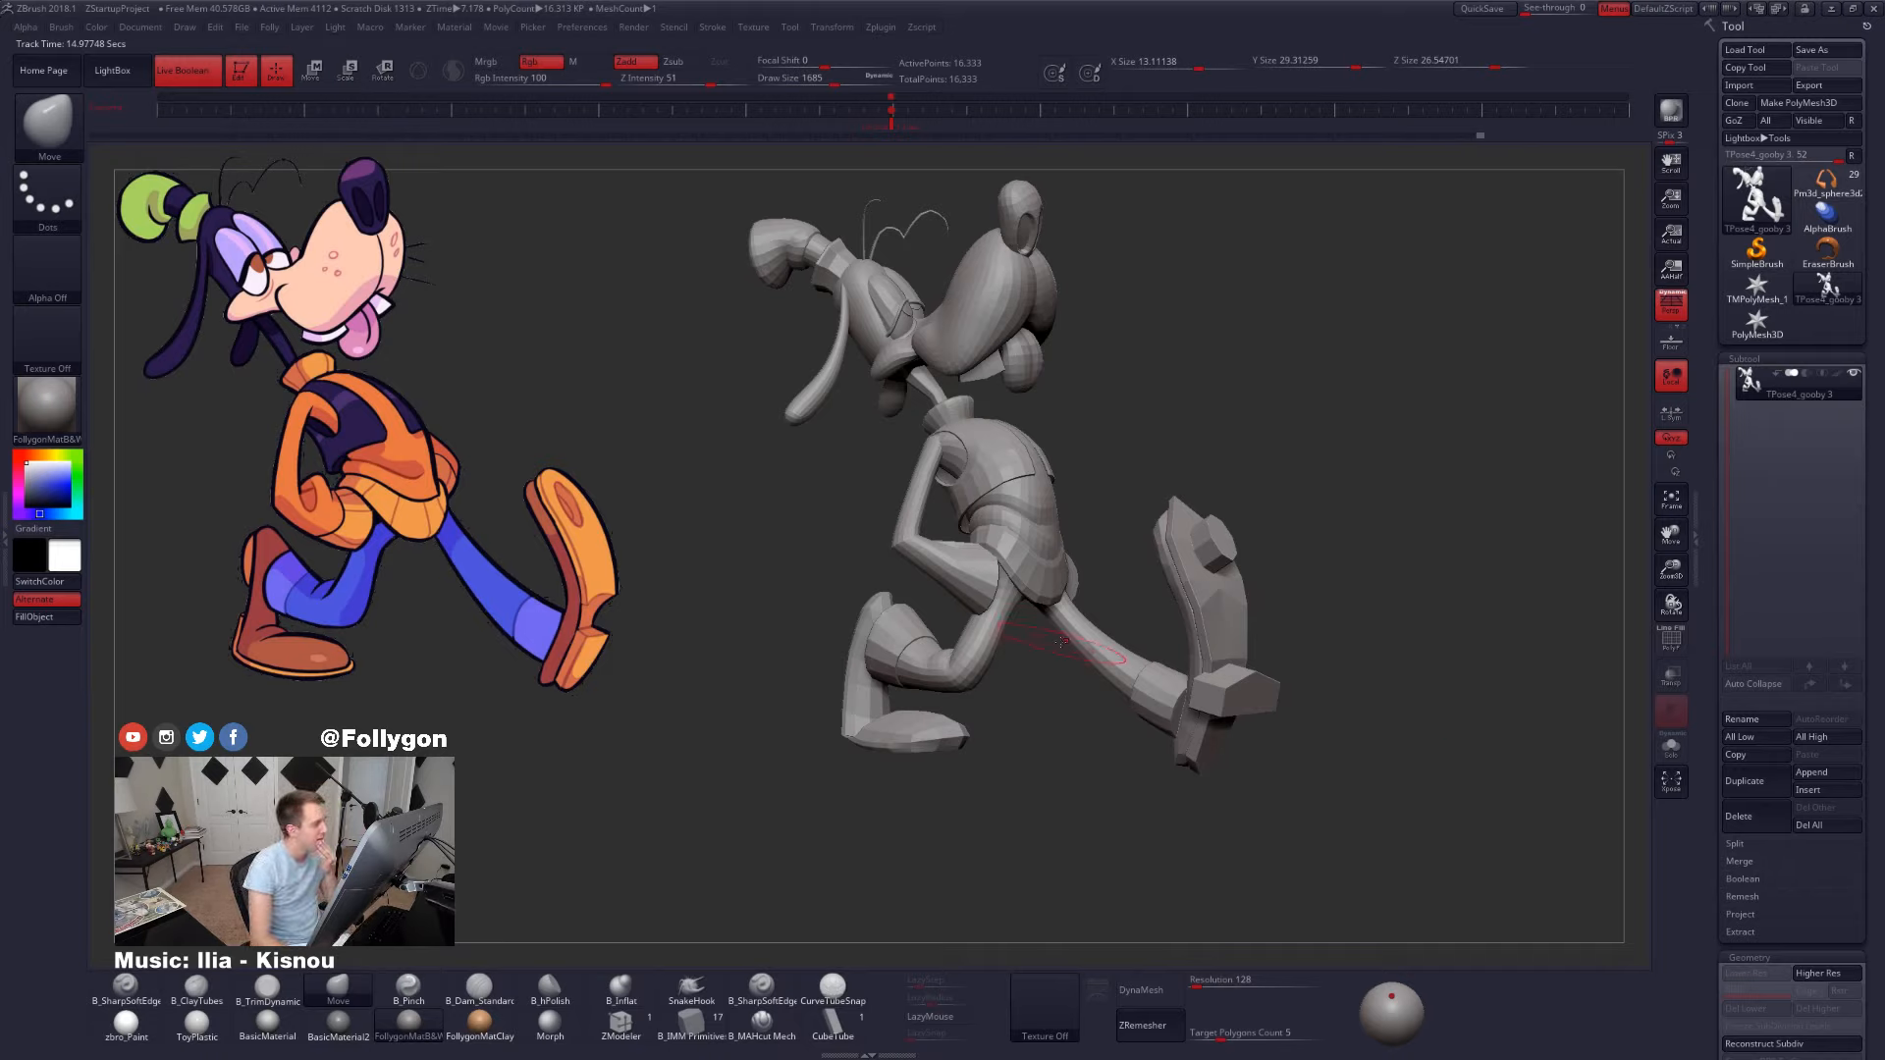
- Mask the whole character except the rear cheek area of the muzzle, and soften the mask edge
{"action": "left_click_drag", "start_coordinate": [1011, 584], "coordinate": [967, 540]}
{"action": "mouse_move", "coordinate": [960, 490]}
{"action": "right_mouse_down", "text": "alt"}
{"action": "mouse_move", "coordinate": [991, 523]}
{"action": "mouse_move", "coordinate": [993, 589]}
{"action": "right_mouse_up", "text": "alt"}
{"action": "right_click_drag", "start_coordinate": [933, 422], "coordinate": [915, 408]}
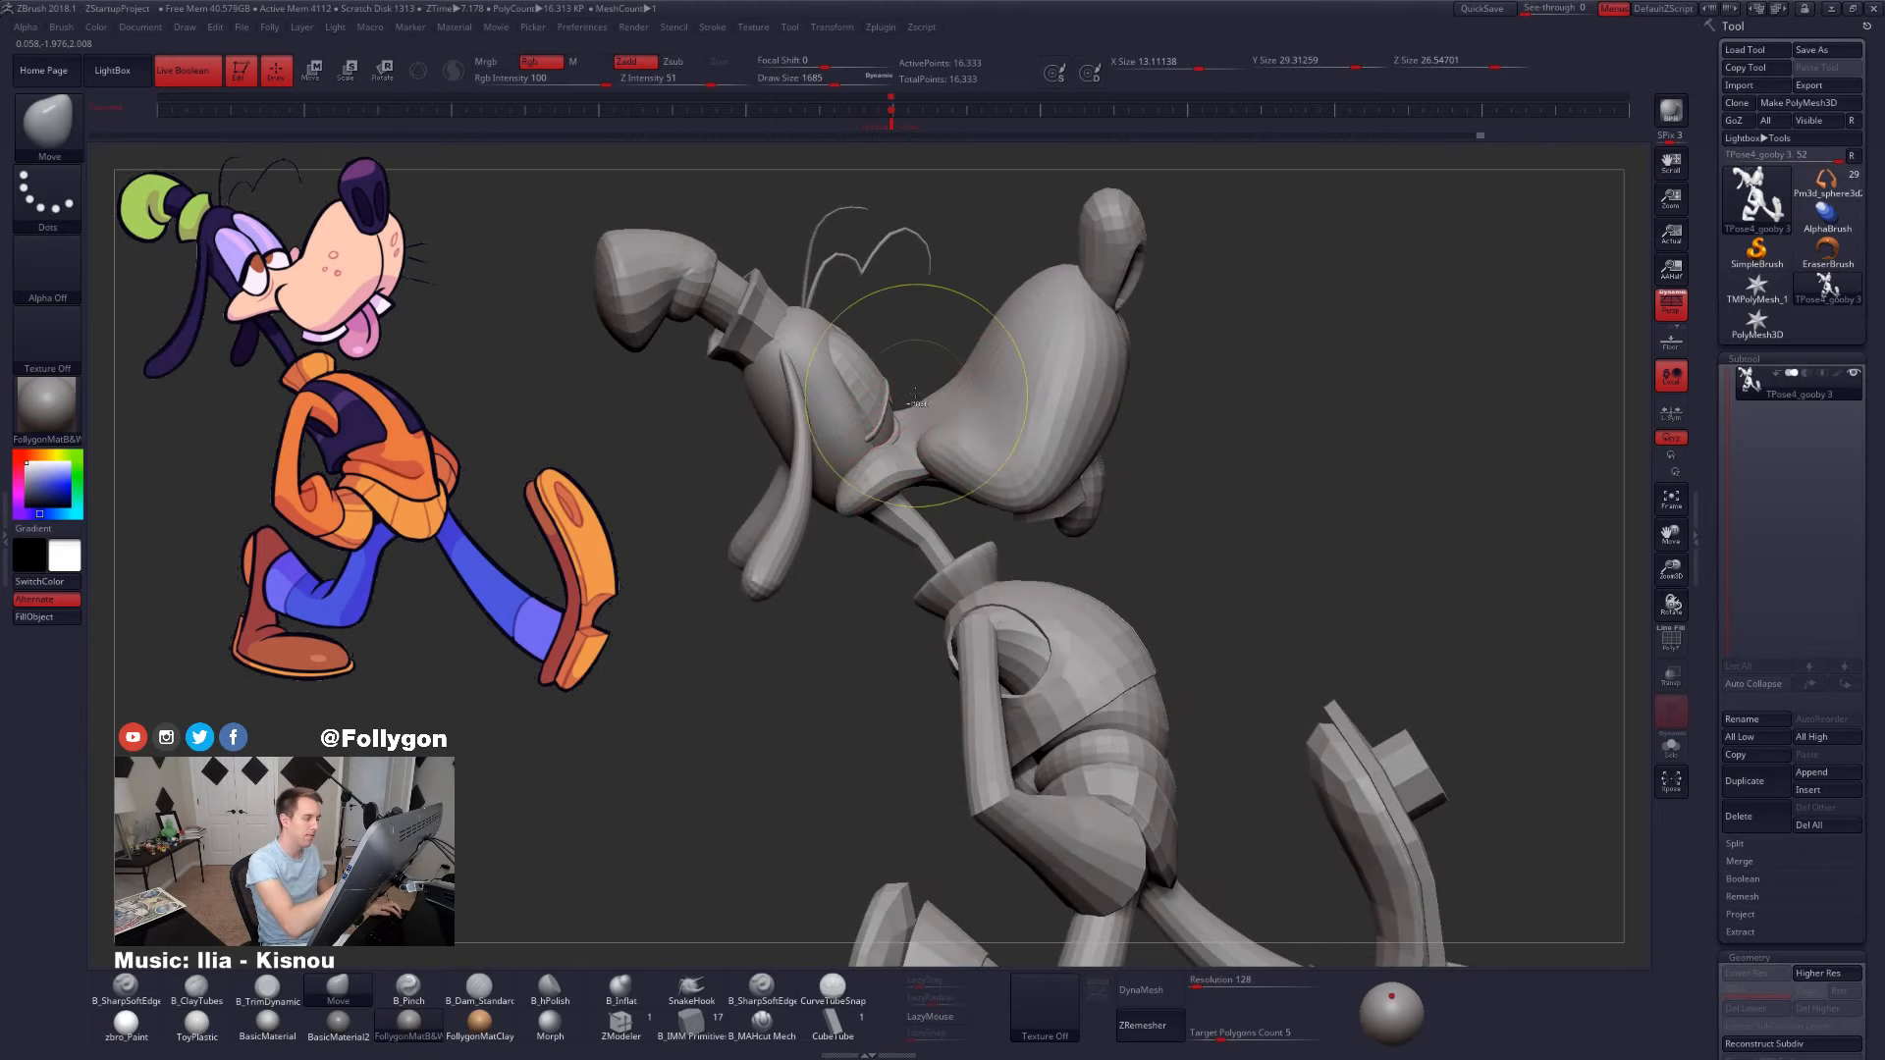
{"action": "mouse_move", "coordinate": [1007, 511]}
{"action": "left_mouse_down", "text": "ctrl"}
{"action": "mouse_move", "coordinate": [972, 275]}
{"action": "mouse_move", "coordinate": [915, 314]}
{"action": "left_mouse_up", "text": "ctrl"}
{"action": "left_click", "coordinate": [953, 420], "text": "ctrl"}
{"action": "left_click", "coordinate": [1155, 422], "text": "ctrl"}
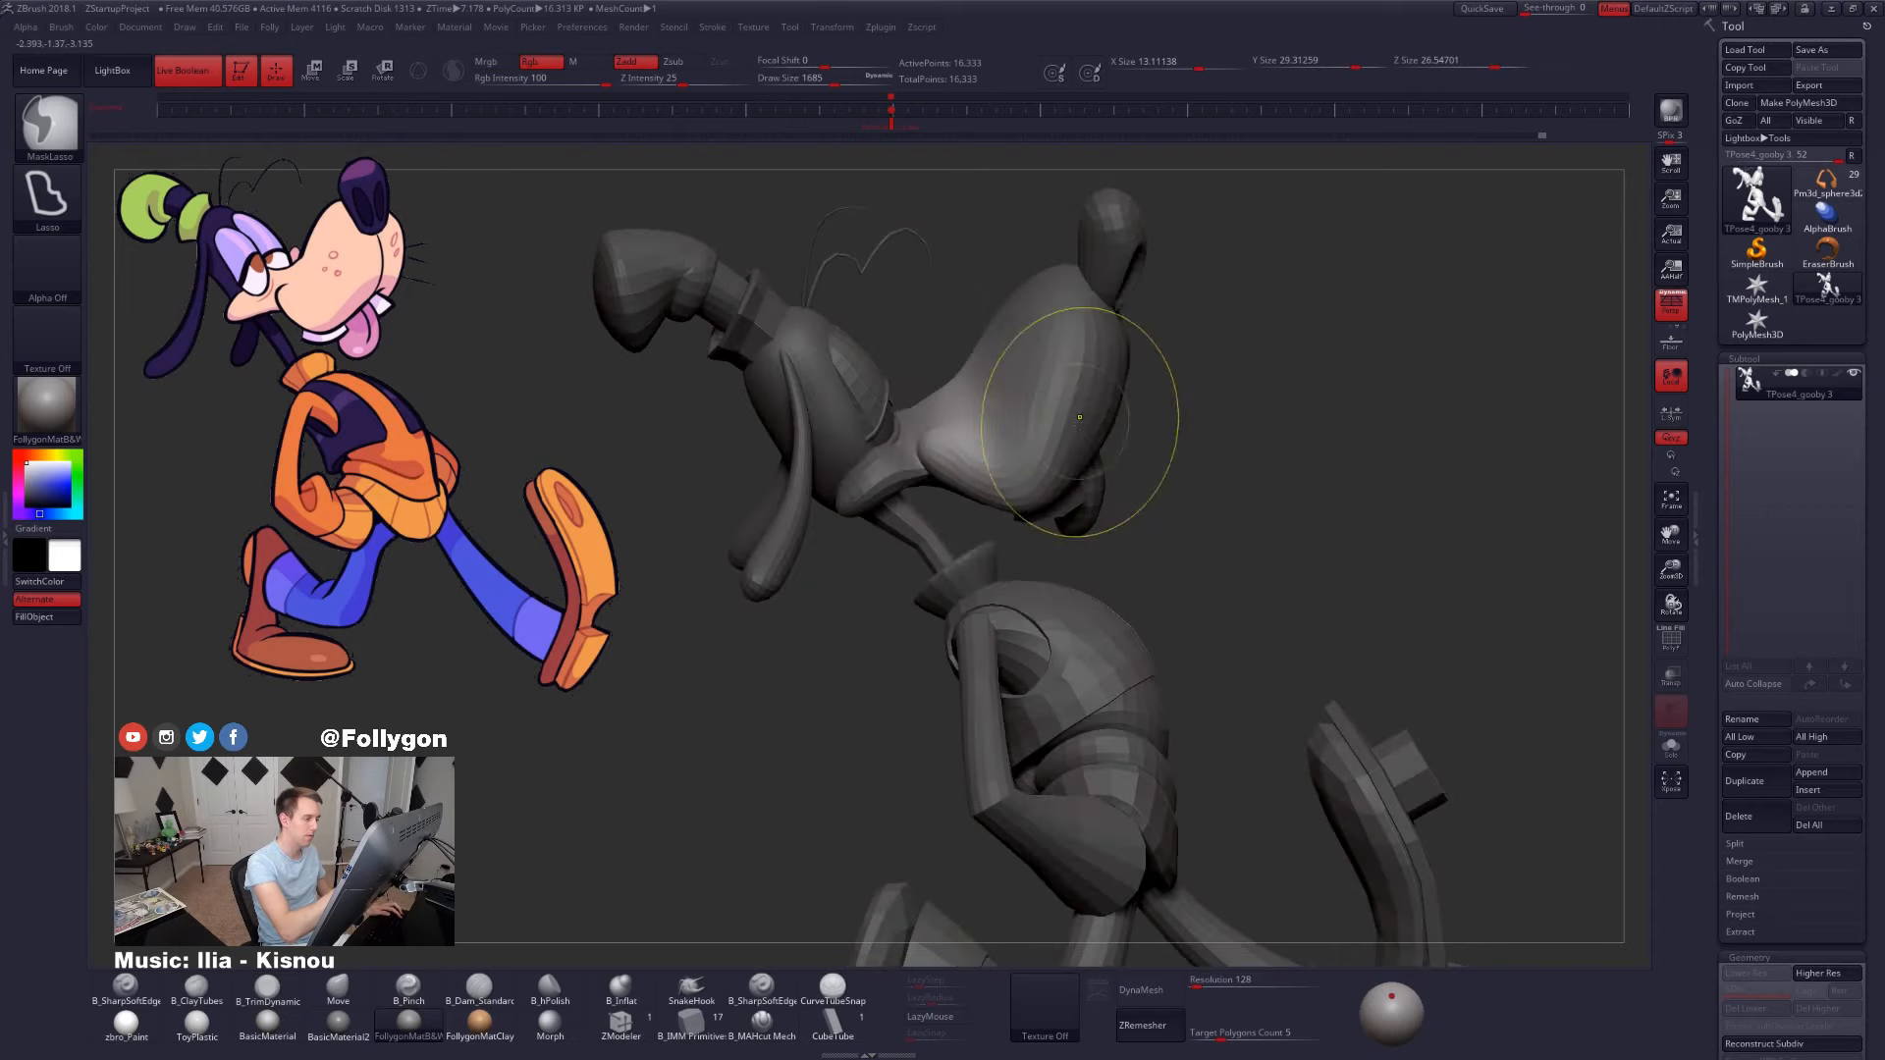
{"action": "left_click", "coordinate": [1009, 438], "text": "ctrl"}
- Reshape the rear corners of the cheeks with the Move brush at a draw size of 1368
{"action": "right_click_drag", "start_coordinate": [967, 378], "coordinate": [928, 442], "text": "alt"}
{"action": "key", "text": "space"}
{"action": "left_click_drag", "start_coordinate": [928, 445], "coordinate": [920, 444]}
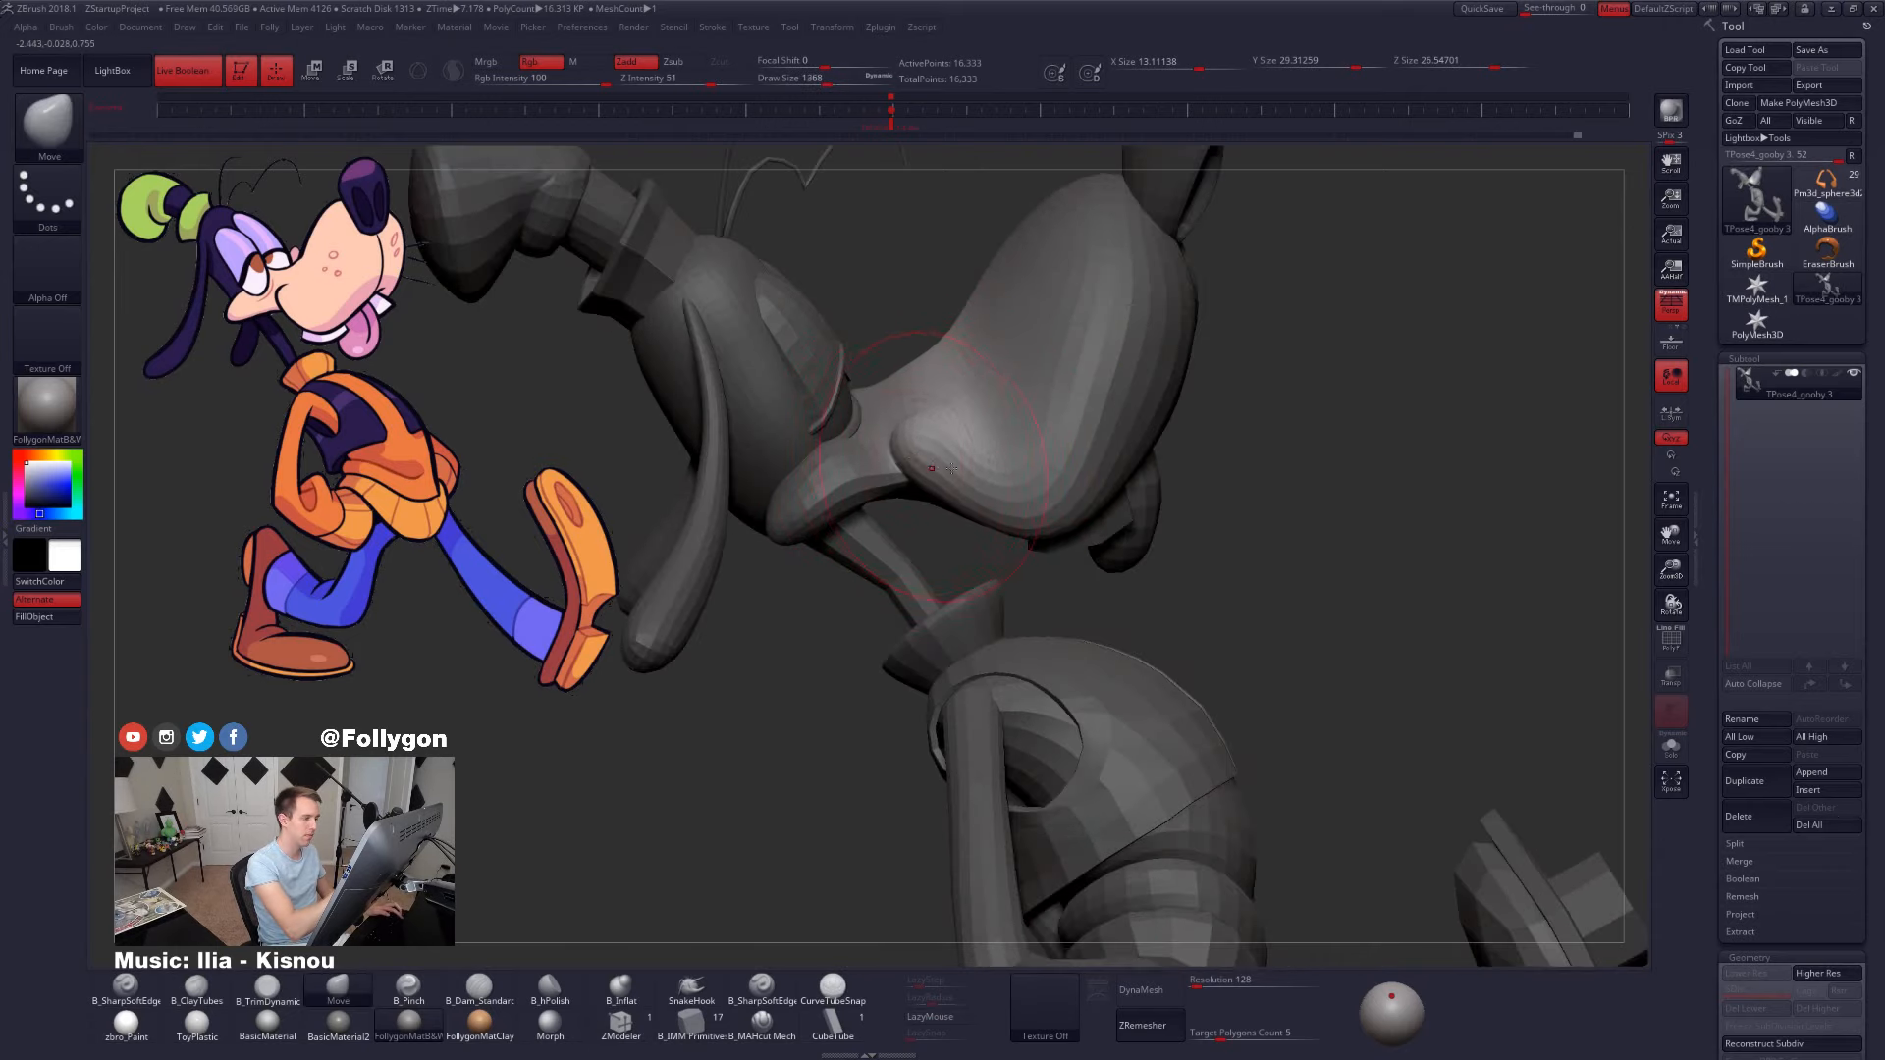
{"action": "mouse_move", "coordinate": [951, 468]}
{"action": "right_mouse_down"}
{"action": "mouse_move", "coordinate": [1109, 432]}
{"action": "mouse_move", "coordinate": [1145, 341]}
{"action": "right_mouse_up"}
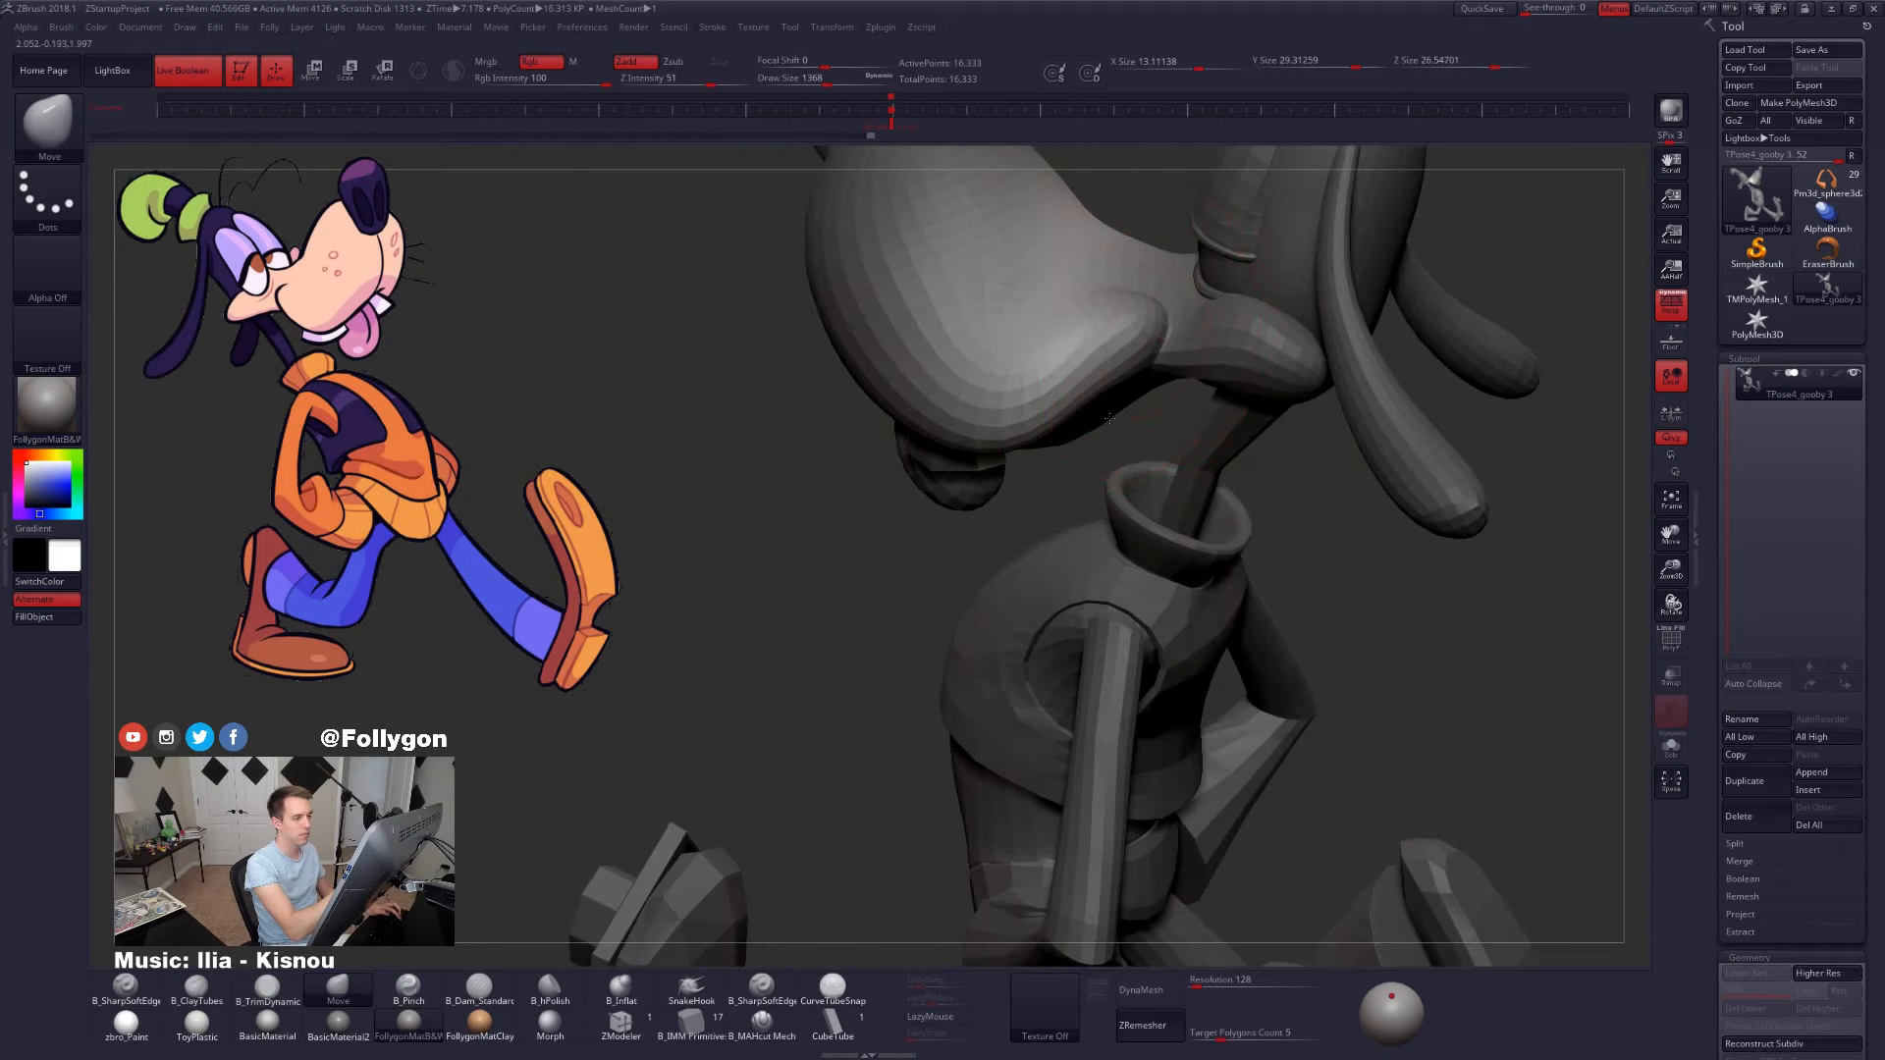
{"action": "right_click_drag", "start_coordinate": [1108, 419], "coordinate": [1129, 447]}
- Unmask the area between the cheek and the mouth corner and blur the mask edge there
{"action": "key", "text": "ctrl+shift"}
{"action": "mouse_move", "coordinate": [1145, 373]}
{"action": "left_mouse_down", "text": "ctrl+alt"}
{"action": "mouse_move", "coordinate": [1074, 377]}
{"action": "mouse_move", "coordinate": [1105, 432]}
{"action": "left_mouse_up", "text": "ctrl+alt"}
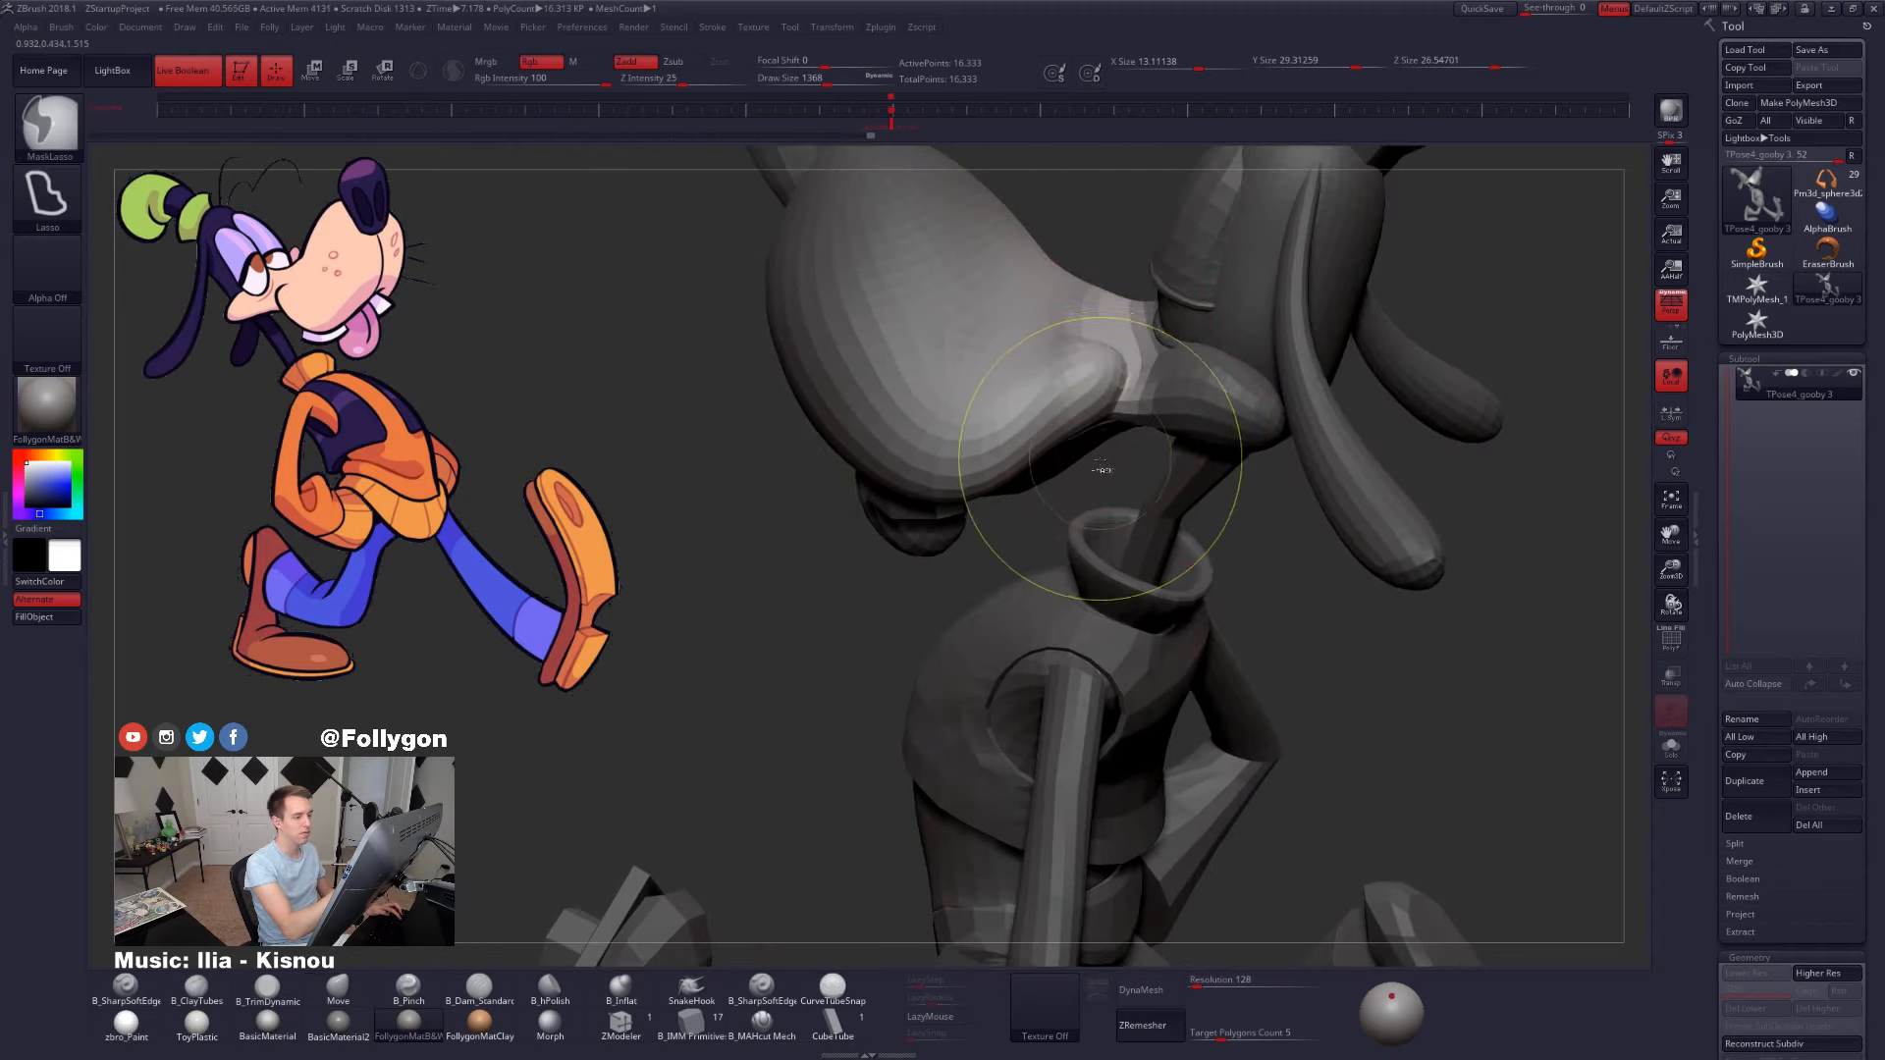
{"action": "left_click", "coordinate": [1110, 444], "text": "ctrl"}
{"action": "left_click", "coordinate": [1111, 445], "text": "ctrl"}
{"action": "left_click", "coordinate": [1116, 412], "text": "ctrl"}
{"action": "left_click", "coordinate": [1116, 445], "text": "ctrl"}
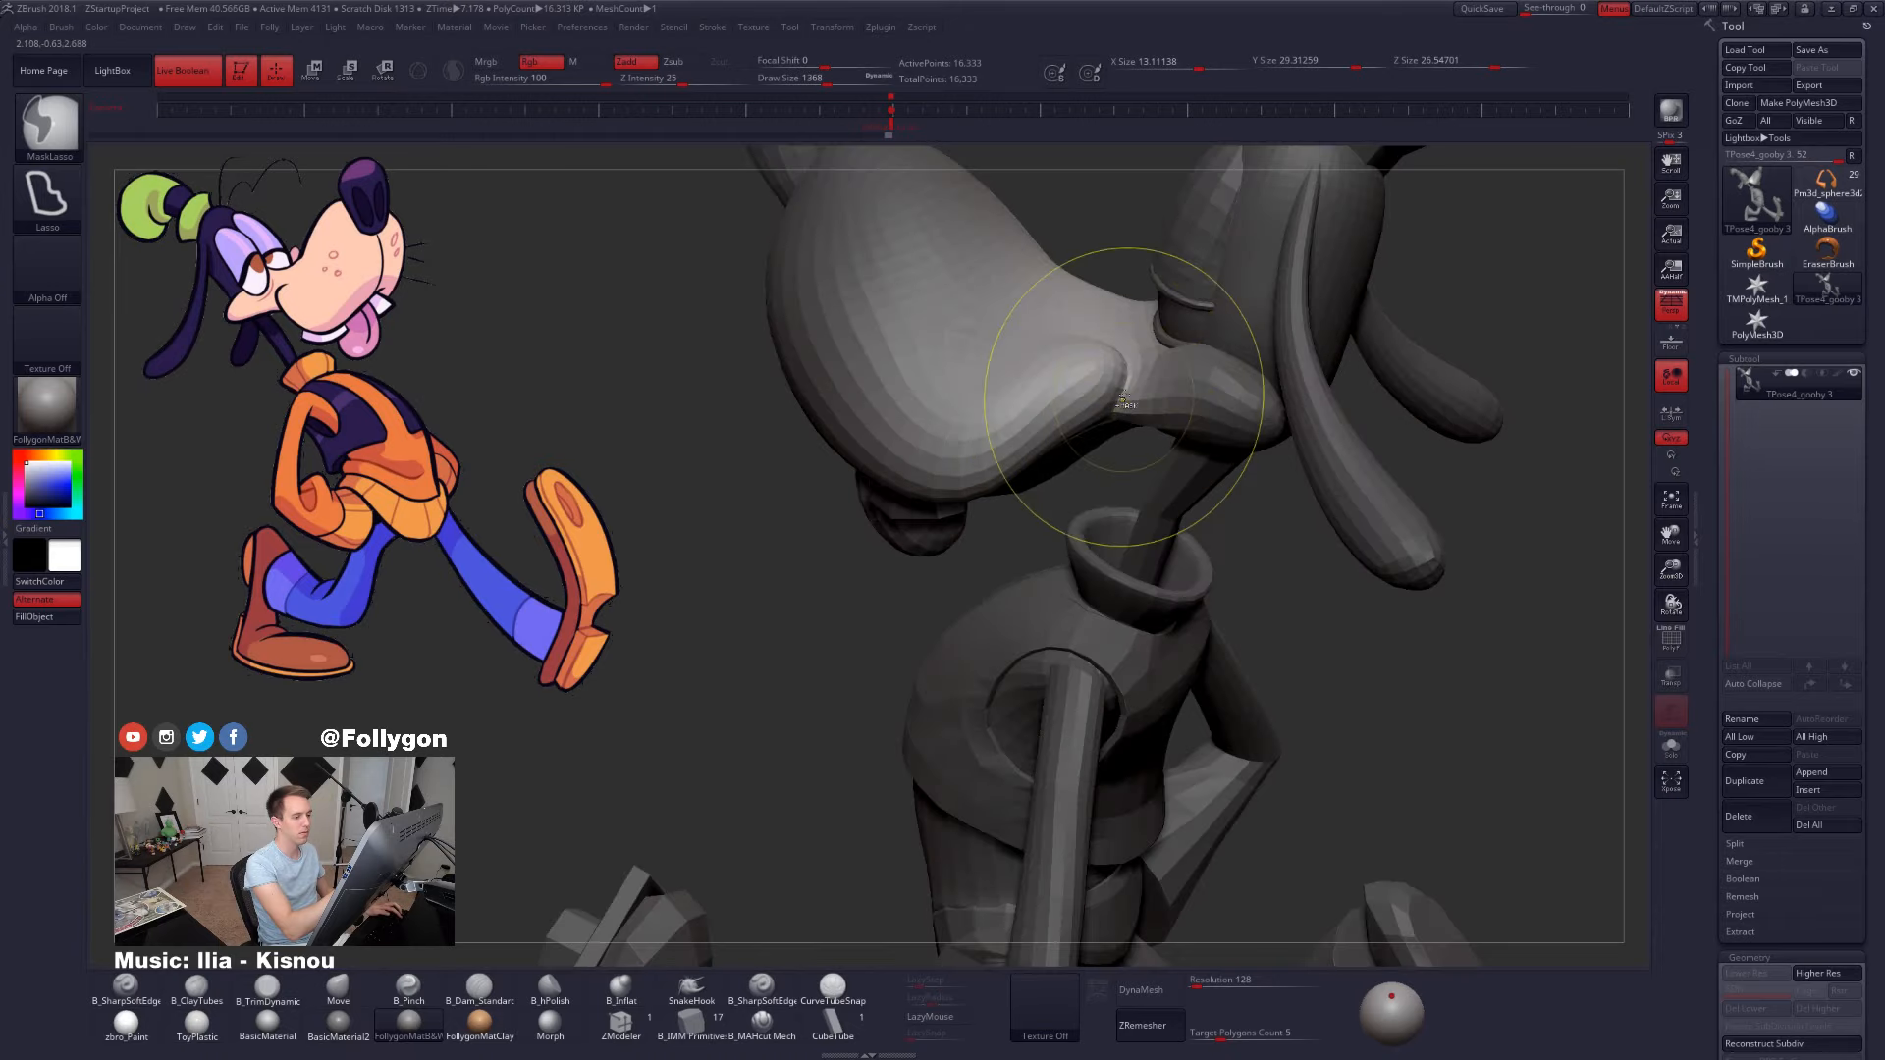
- Refine the cheek corner with the Move brush at a draw size of 595, clear the mask and restore the saved camera view
{"action": "mouse_move", "coordinate": [1121, 372]}
{"action": "right_mouse_down"}
{"action": "mouse_move", "coordinate": [1034, 416]}
{"action": "mouse_move", "coordinate": [1016, 392]}
{"action": "mouse_move", "coordinate": [1036, 471]}
{"action": "mouse_move", "coordinate": [992, 511]}
{"action": "right_mouse_up"}
{"action": "key", "text": "space"}
{"action": "left_click_drag", "start_coordinate": [1011, 420], "coordinate": [984, 412]}
{"action": "right_click_drag", "start_coordinate": [1011, 424], "coordinate": [1014, 442]}
{"action": "key", "text": "space"}
{"action": "left_click_drag", "start_coordinate": [1014, 441], "coordinate": [1007, 442]}
{"action": "mouse_move", "coordinate": [1003, 443]}
{"action": "right_mouse_down"}
{"action": "mouse_move", "coordinate": [1071, 582]}
{"action": "mouse_move", "coordinate": [1094, 568]}
{"action": "right_mouse_up"}
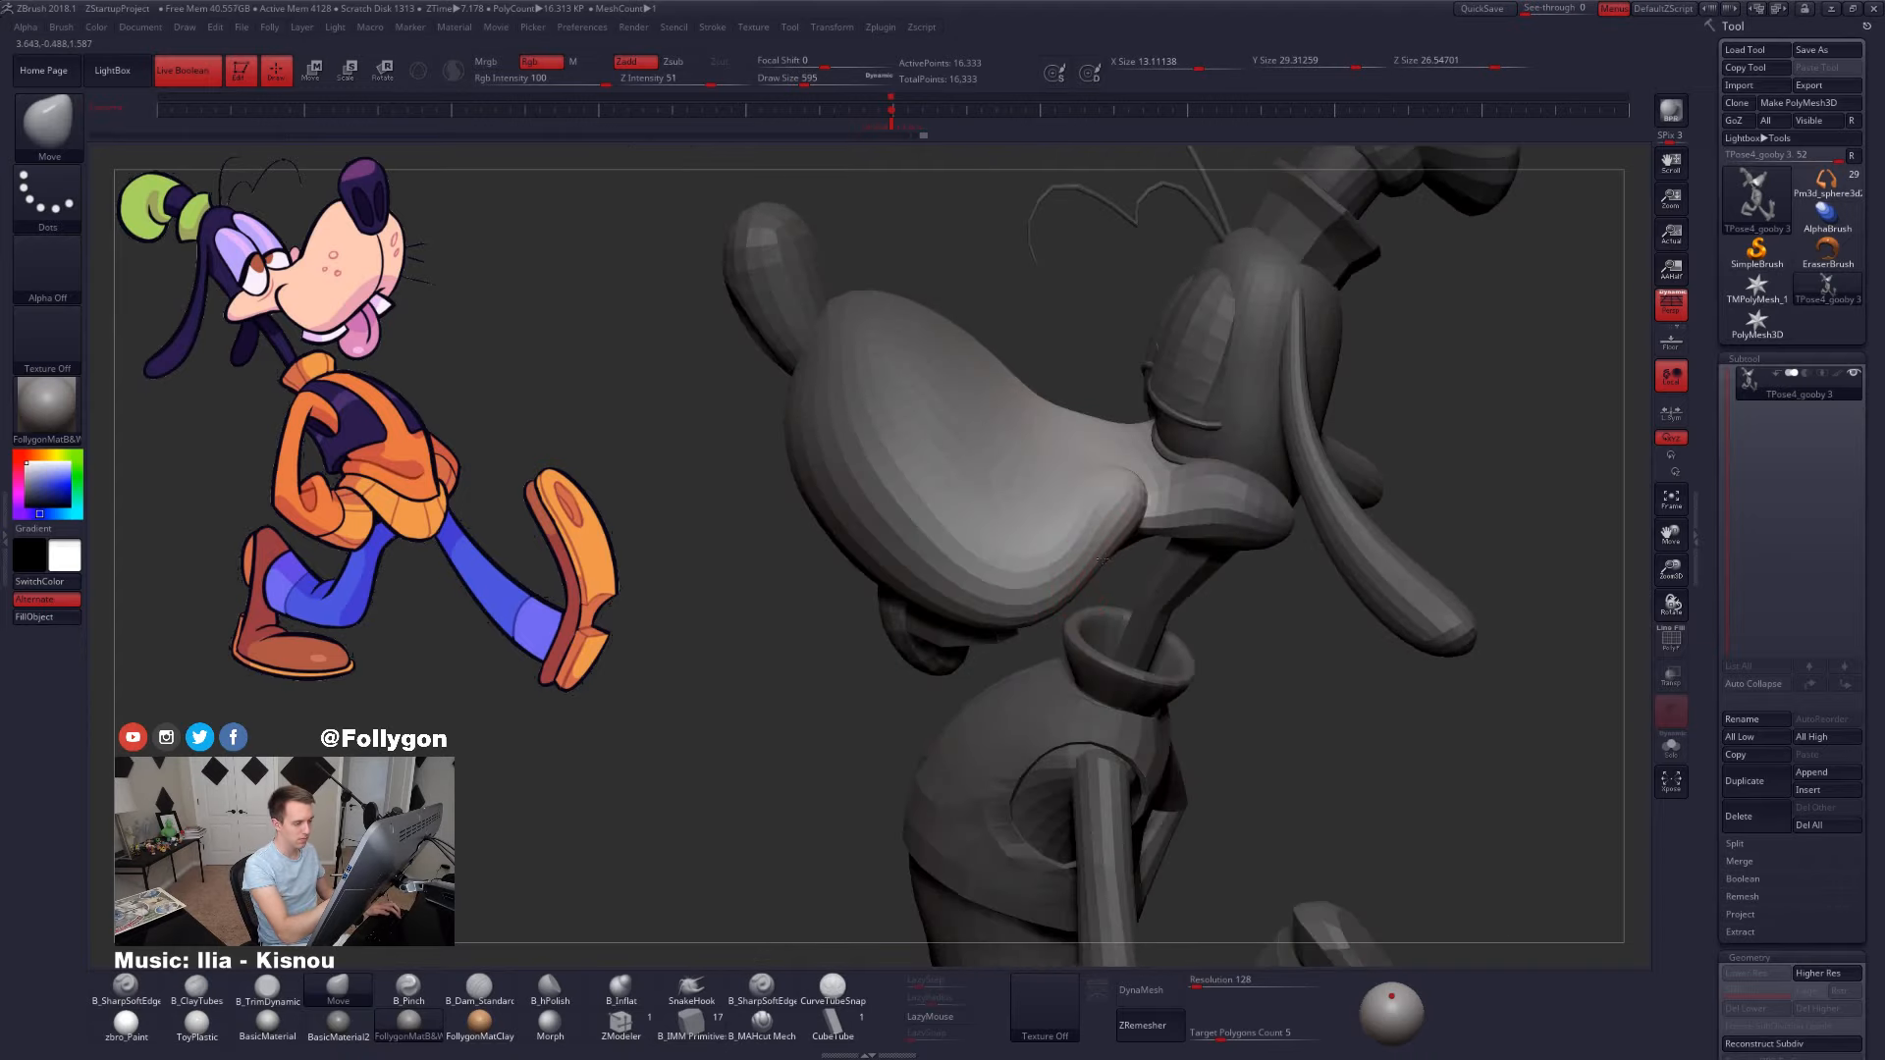
{"action": "key", "text": "f"}
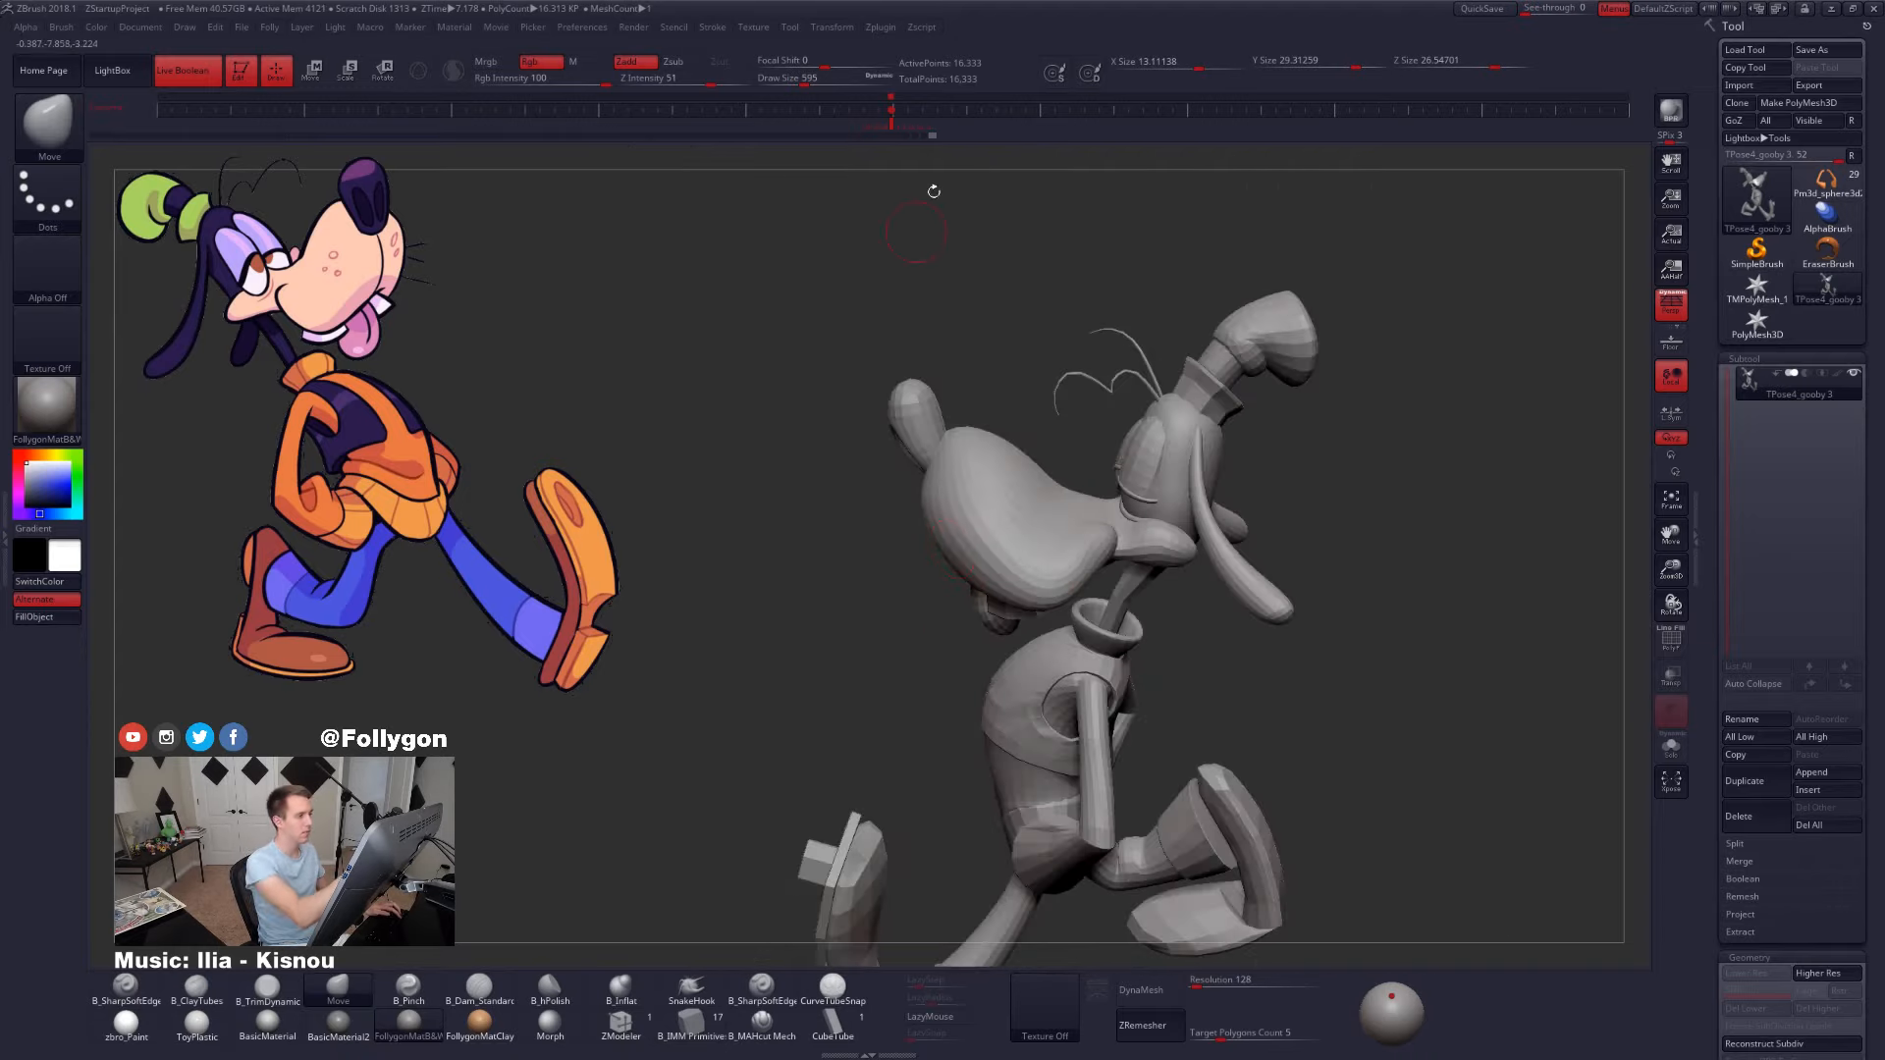
{"action": "left_click", "coordinate": [897, 126]}
- Check the mesh polygroups and pose, and transfer the Transpose Master pose back to the original subtools
{"action": "key", "text": "shift+f"}
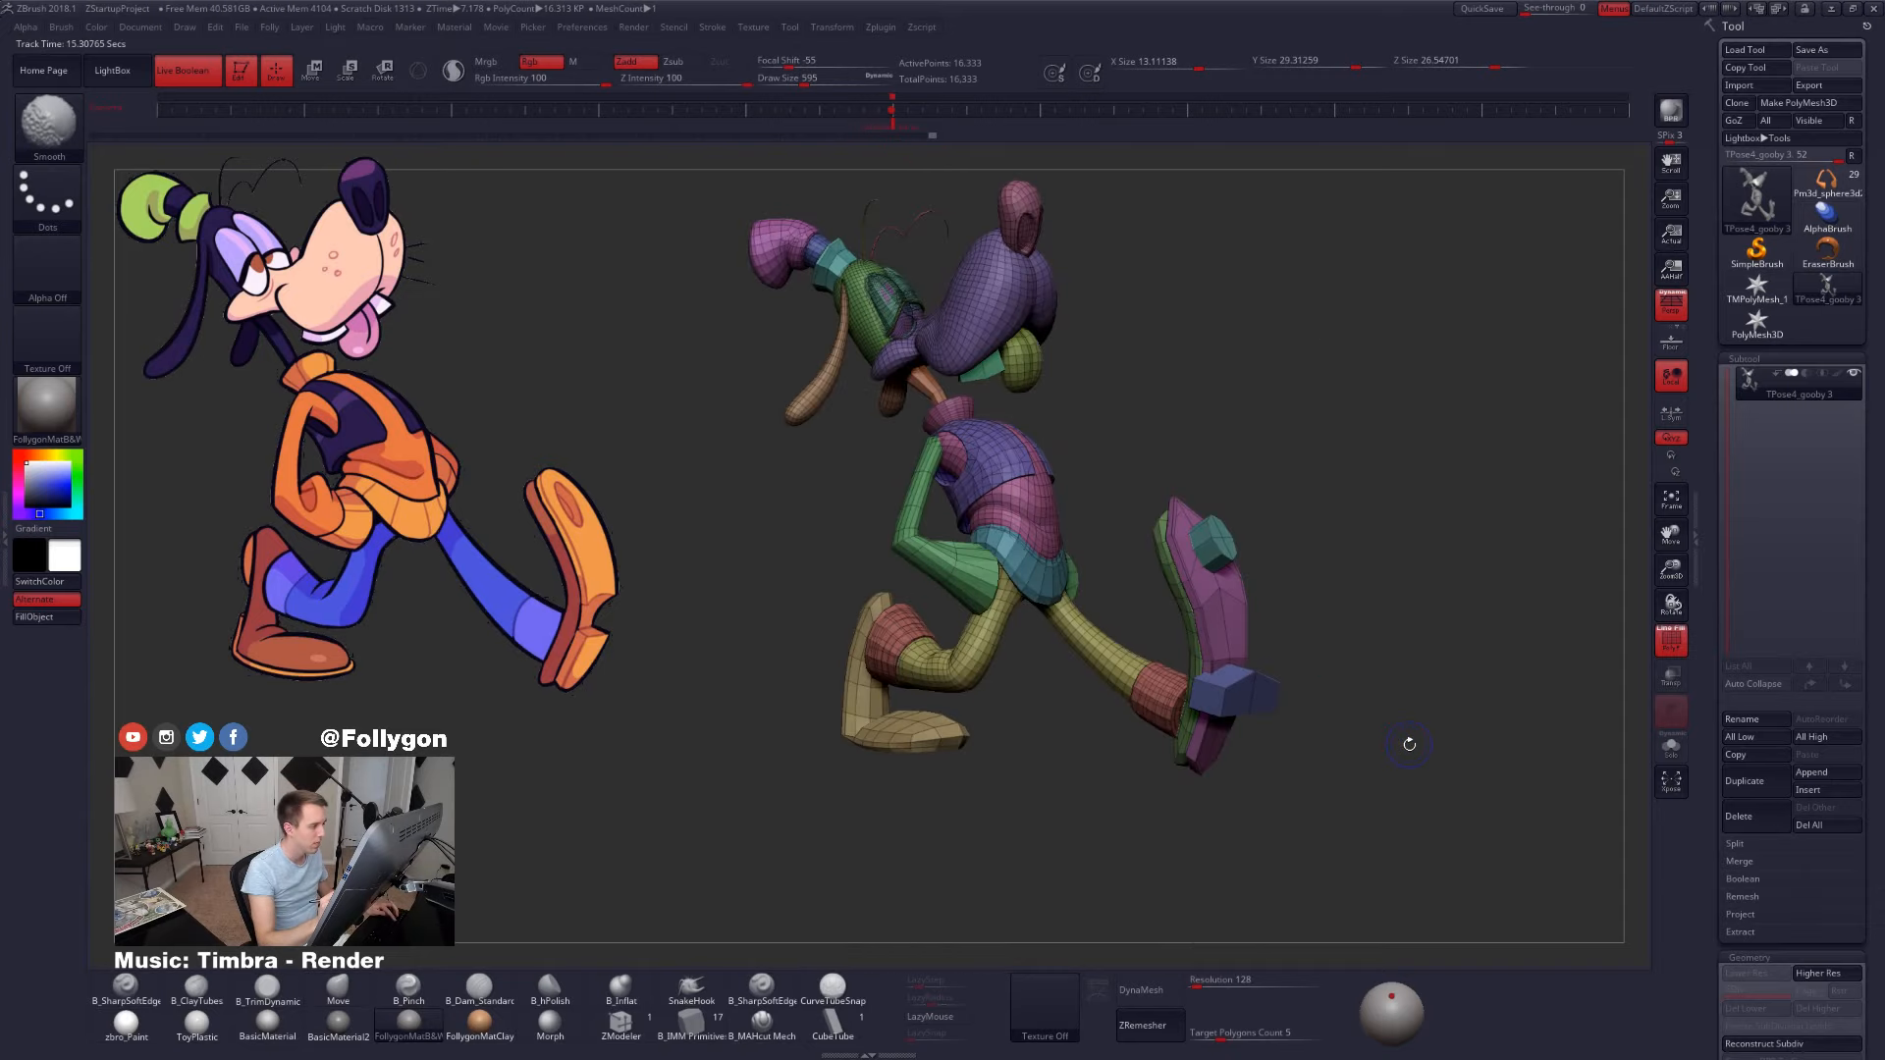
{"action": "key", "text": "shift+f"}
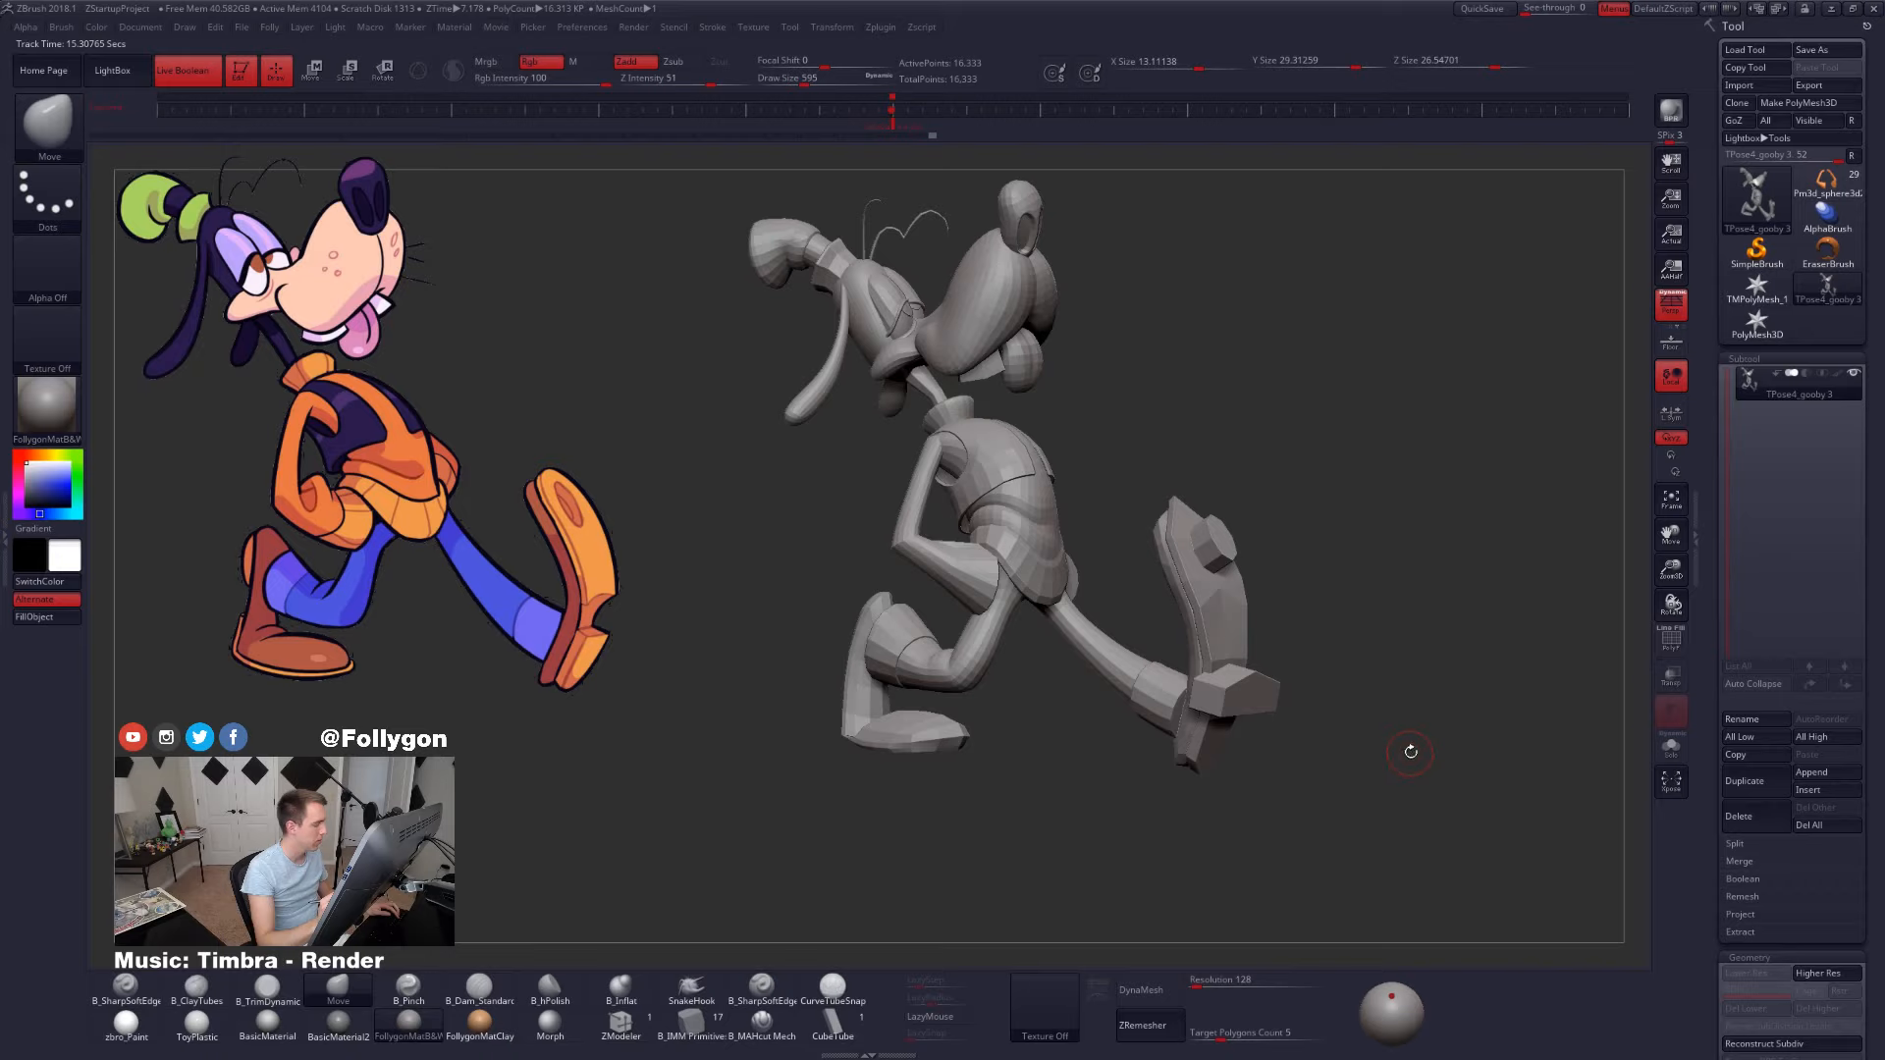
{"action": "mouse_move", "coordinate": [1410, 752]}
{"action": "left_mouse_down"}
{"action": "mouse_move", "coordinate": [1427, 754]}
{"action": "mouse_move", "coordinate": [1401, 757]}
{"action": "left_mouse_up"}
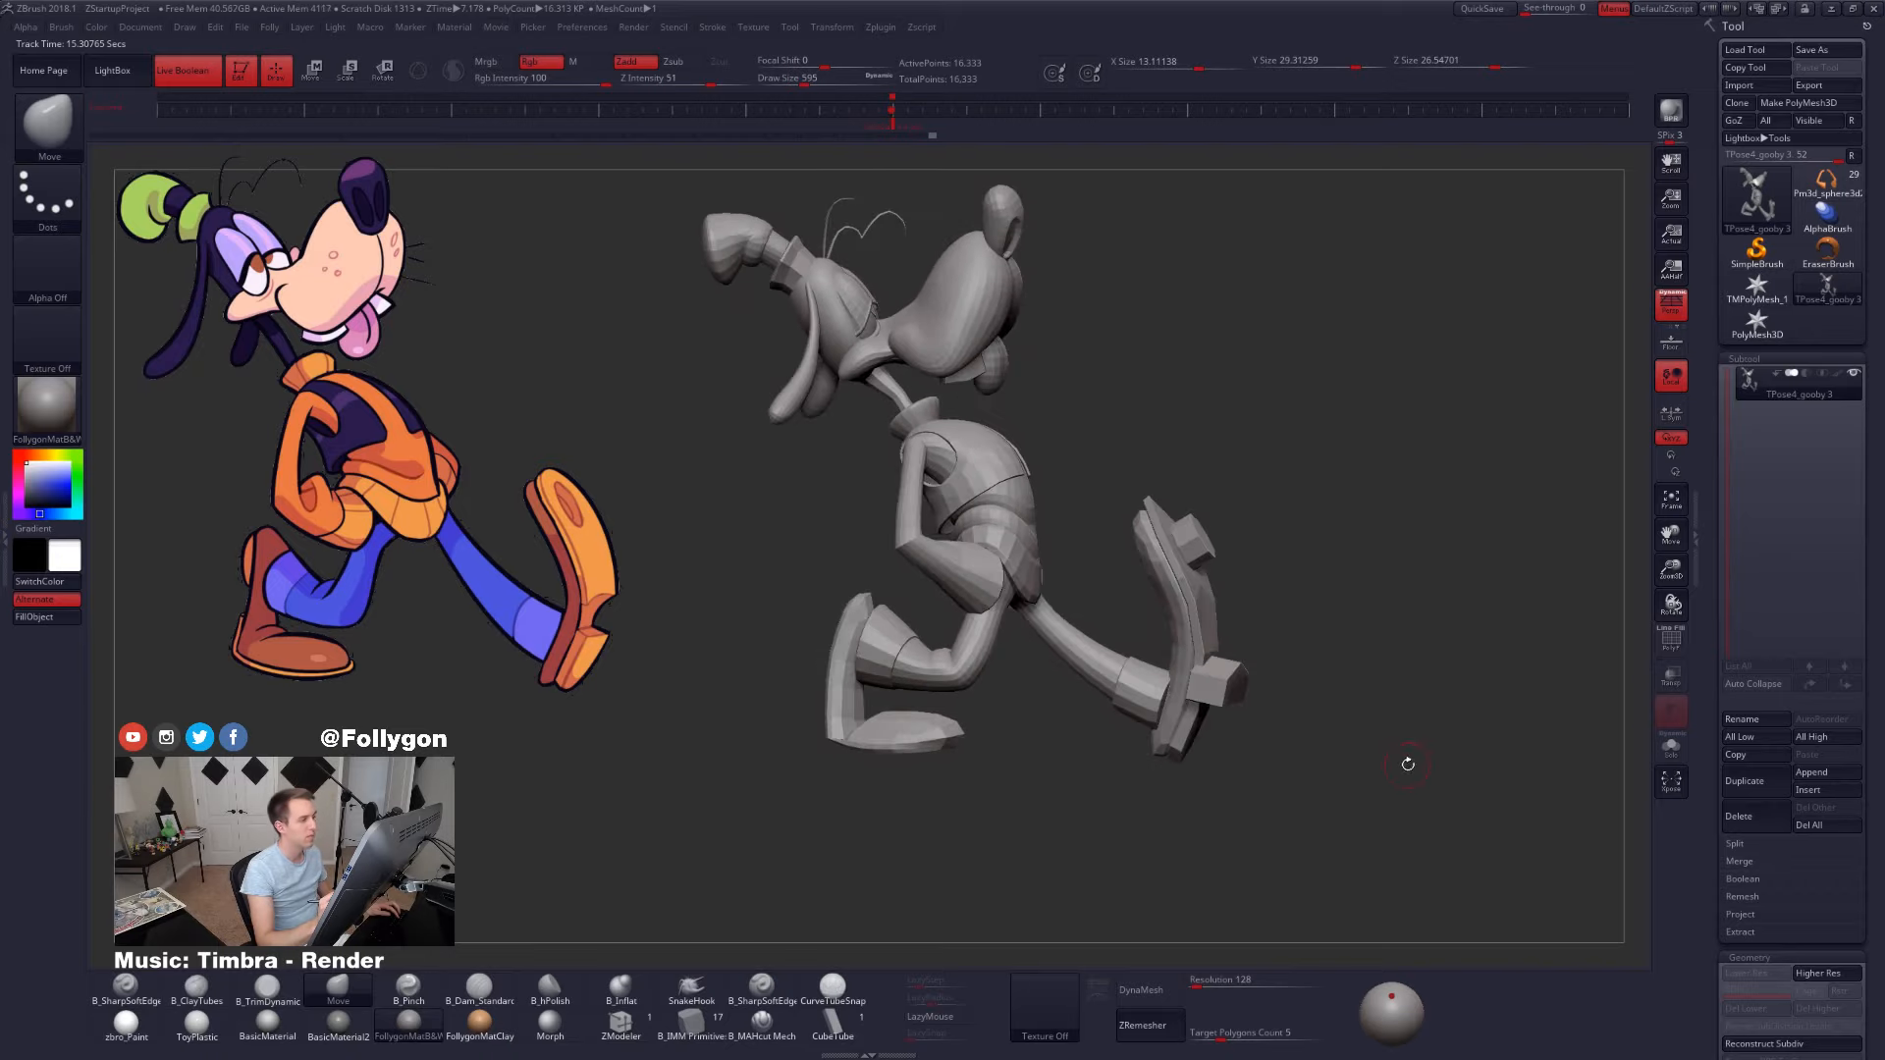
{"action": "left_click", "coordinate": [888, 122]}
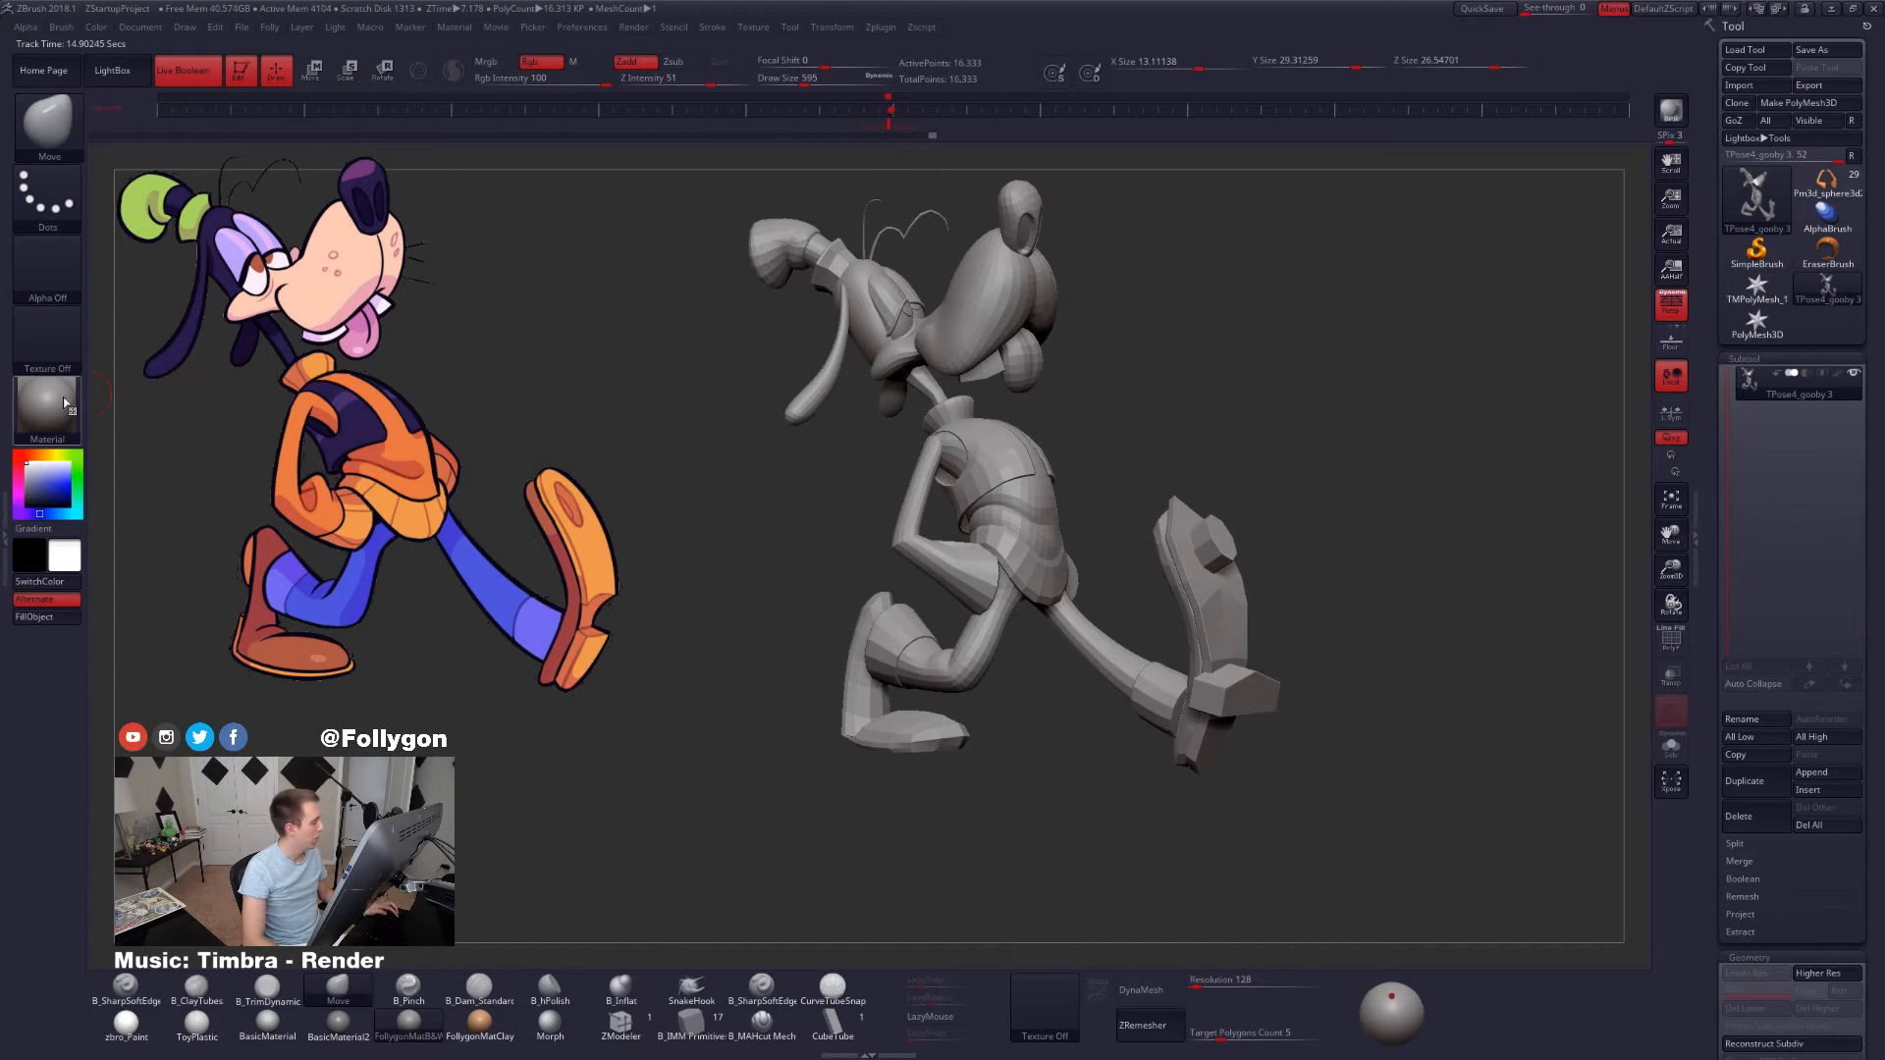
{"action": "left_click", "coordinate": [7, 367]}
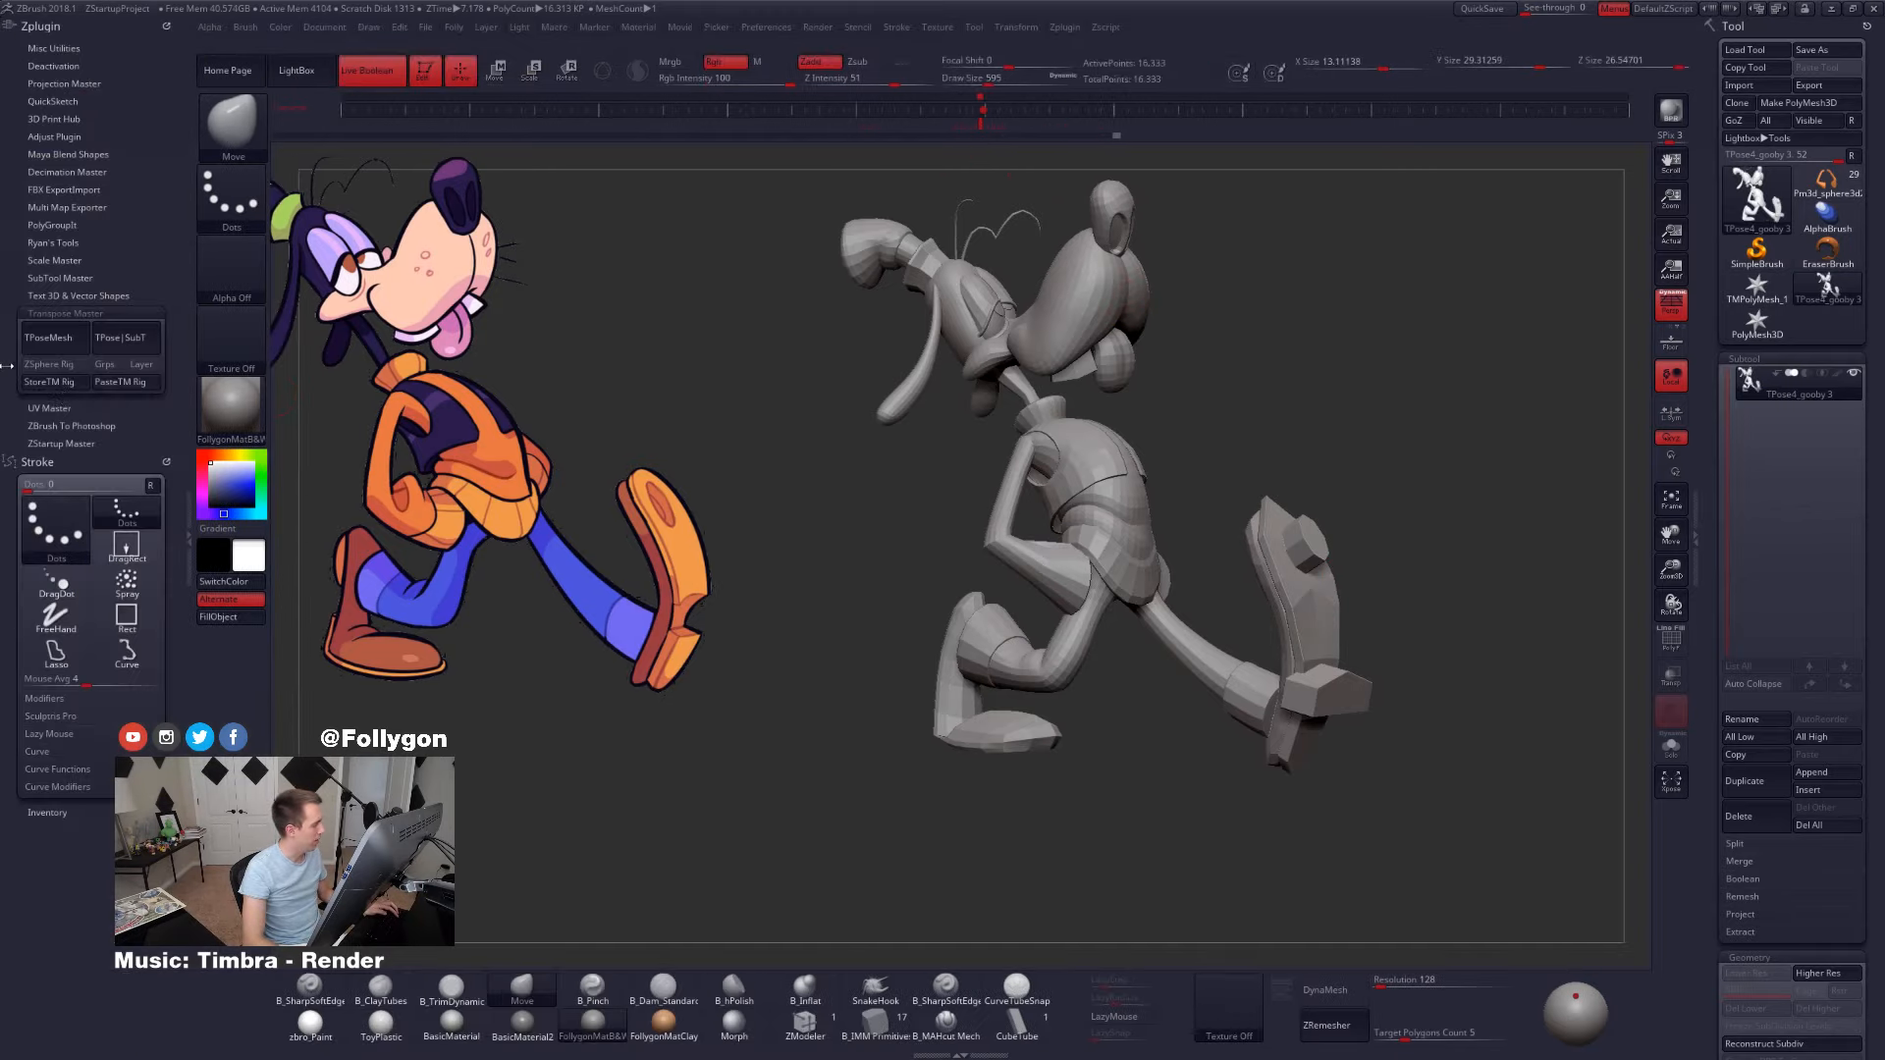
{"action": "left_click", "coordinate": [137, 337]}
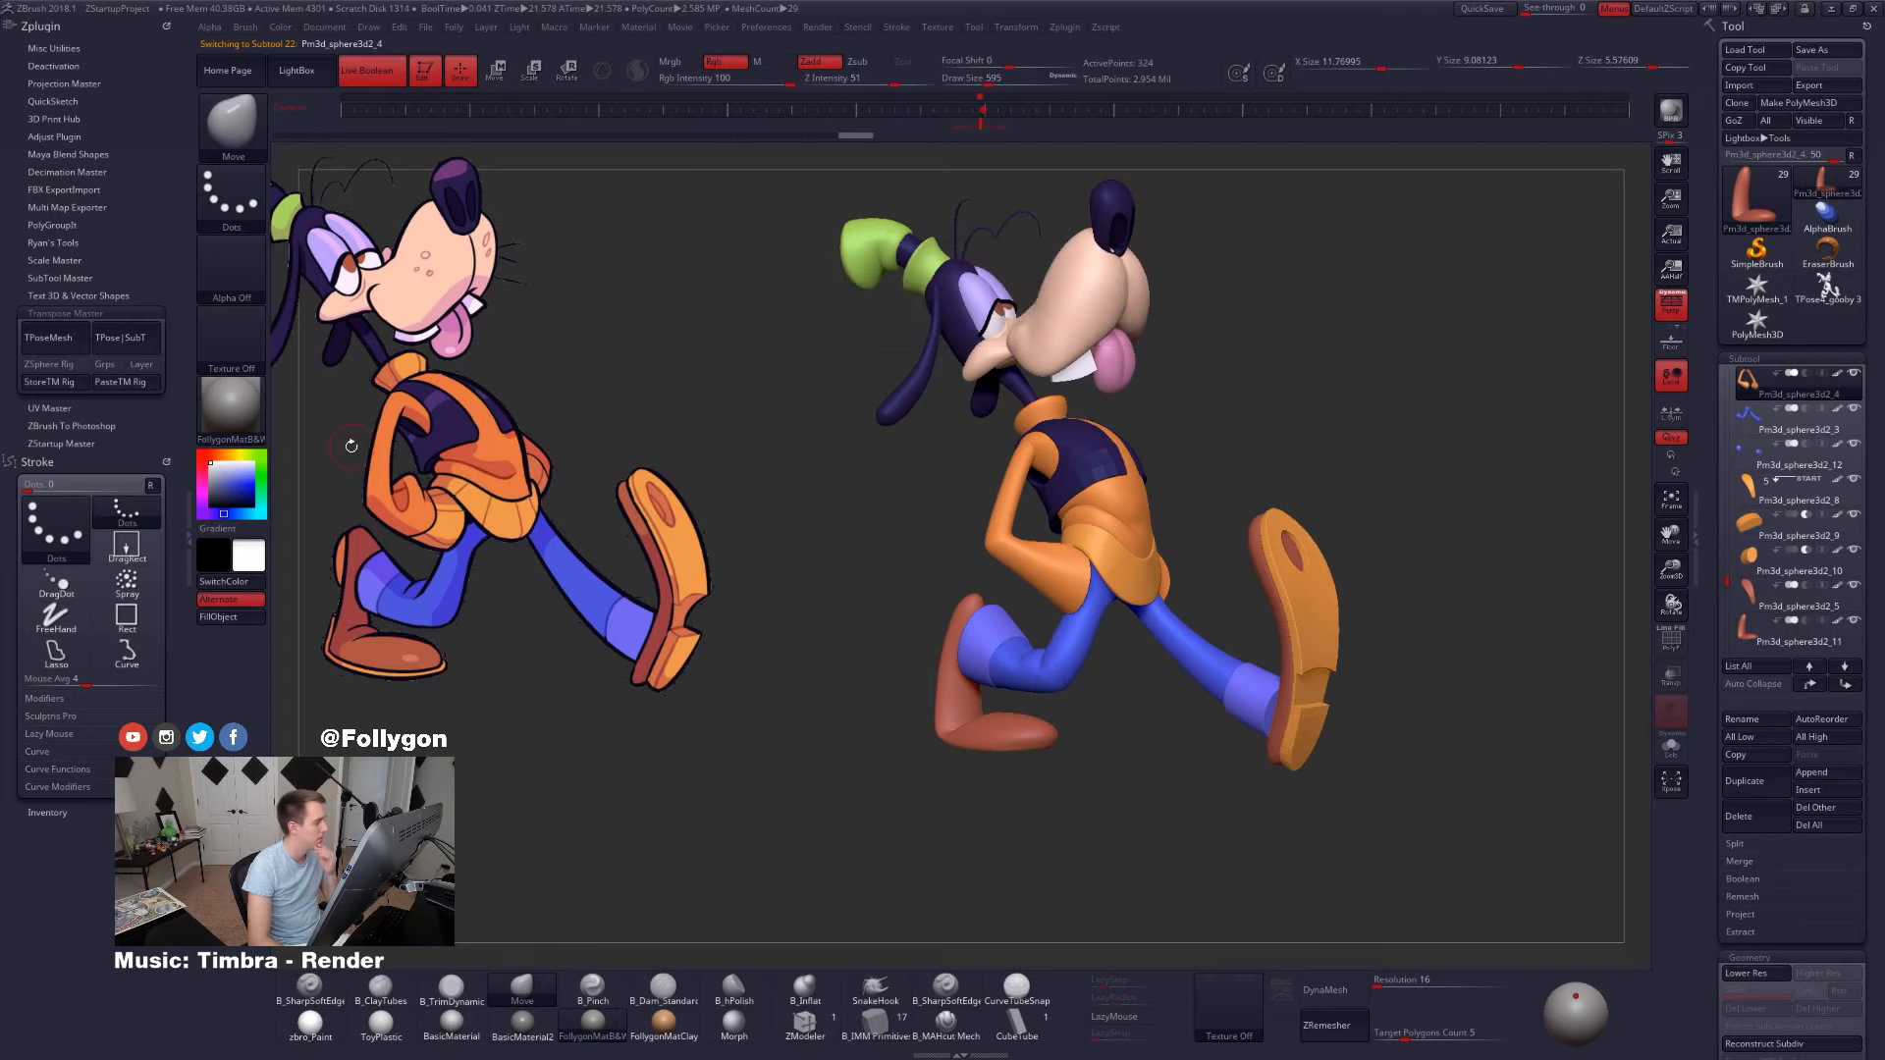
{"action": "left_click", "coordinate": [189, 537]}
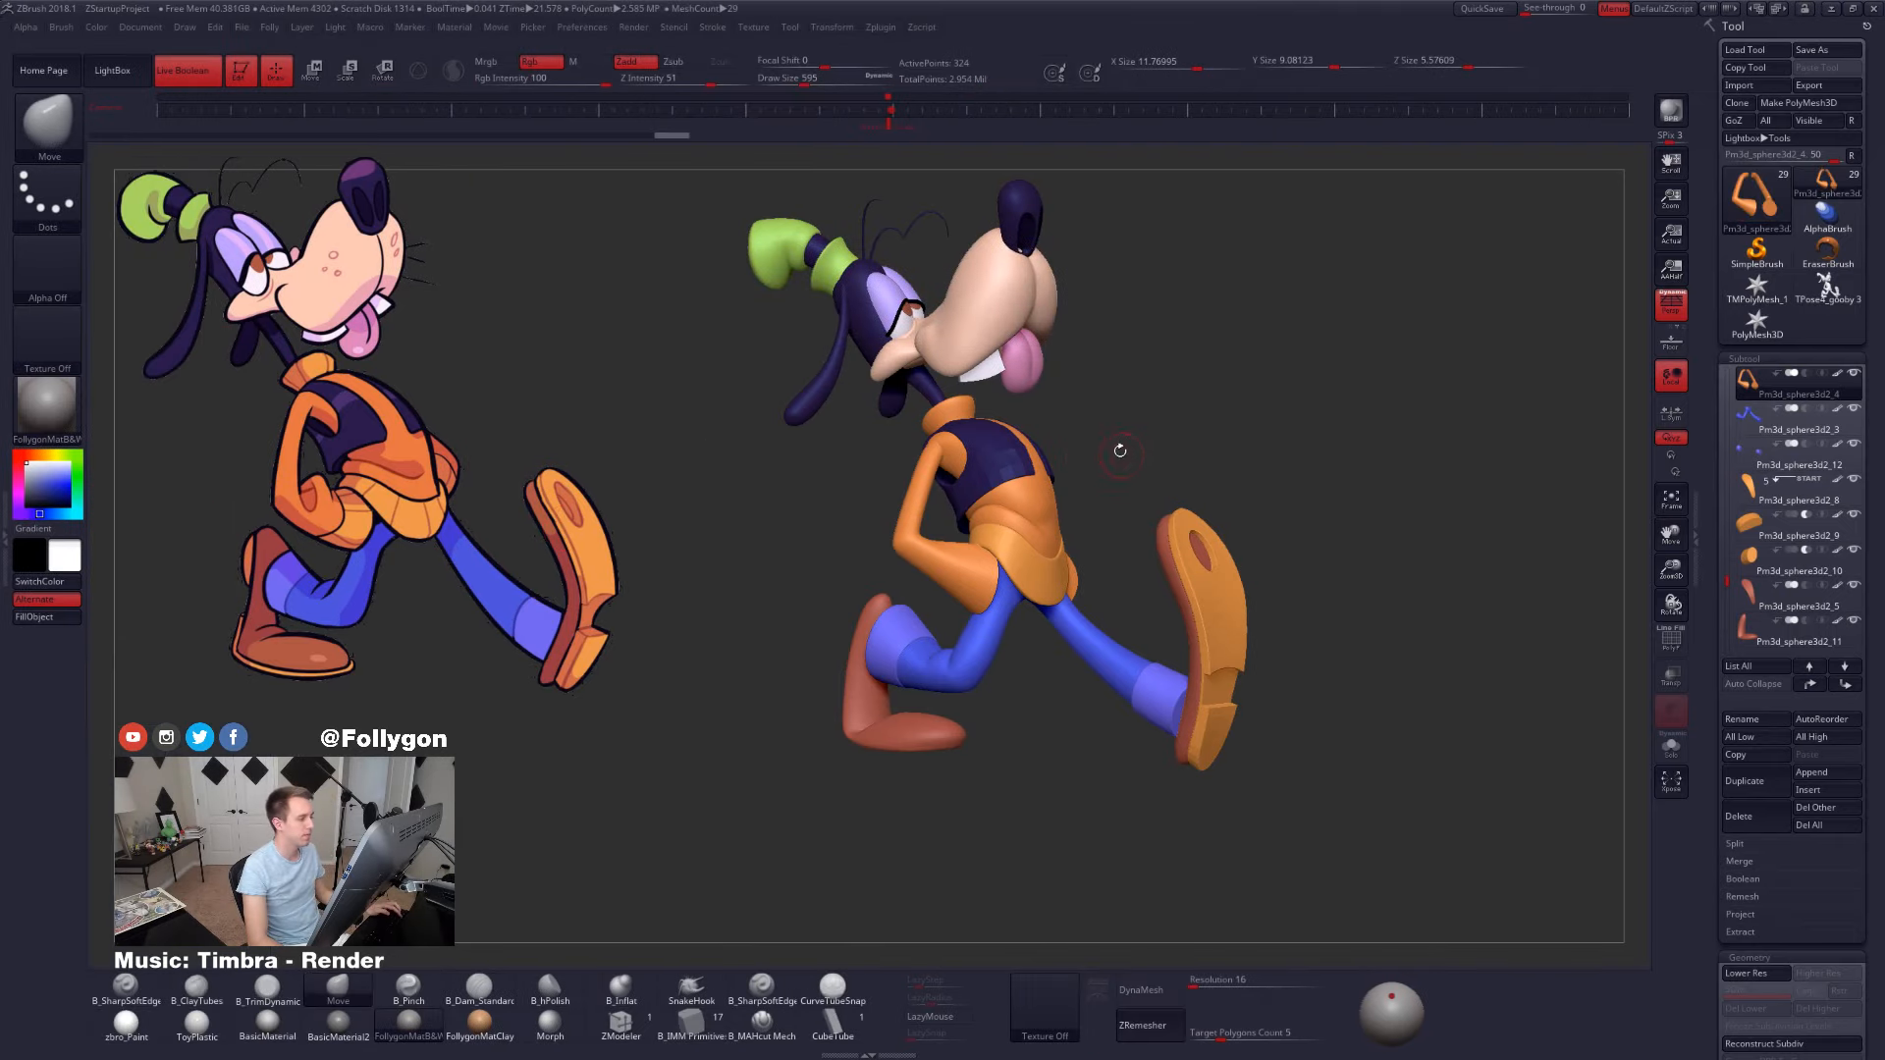
- Select the muzzle subtool, isolate it in Solo mode and lower it to subdivision level 2
{"action": "mouse_move", "coordinate": [1103, 417]}
{"action": "left_mouse_down", "text": "alt"}
{"action": "mouse_move", "coordinate": [1075, 459]}
{"action": "mouse_move", "coordinate": [1080, 379]}
{"action": "mouse_move", "coordinate": [1092, 403]}
{"action": "left_mouse_up", "text": "alt"}
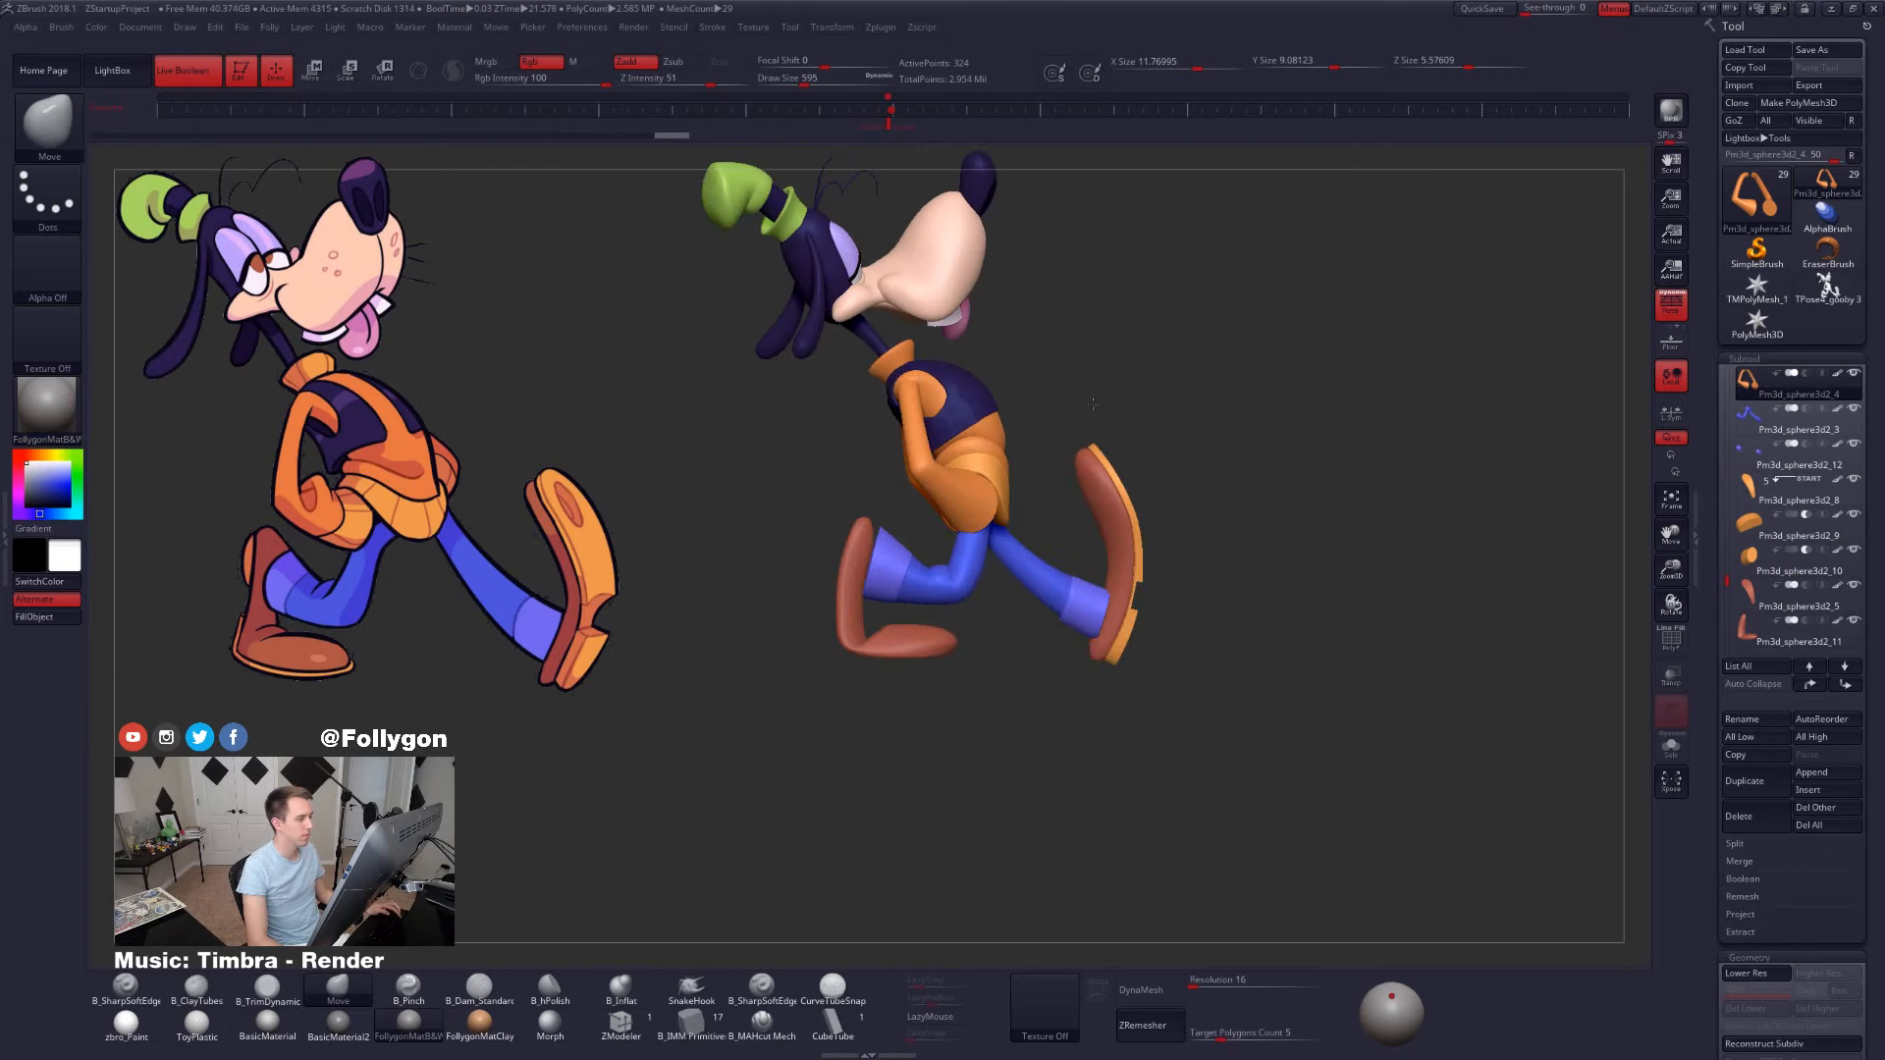
{"action": "left_click_drag", "start_coordinate": [897, 126], "coordinate": [893, 119]}
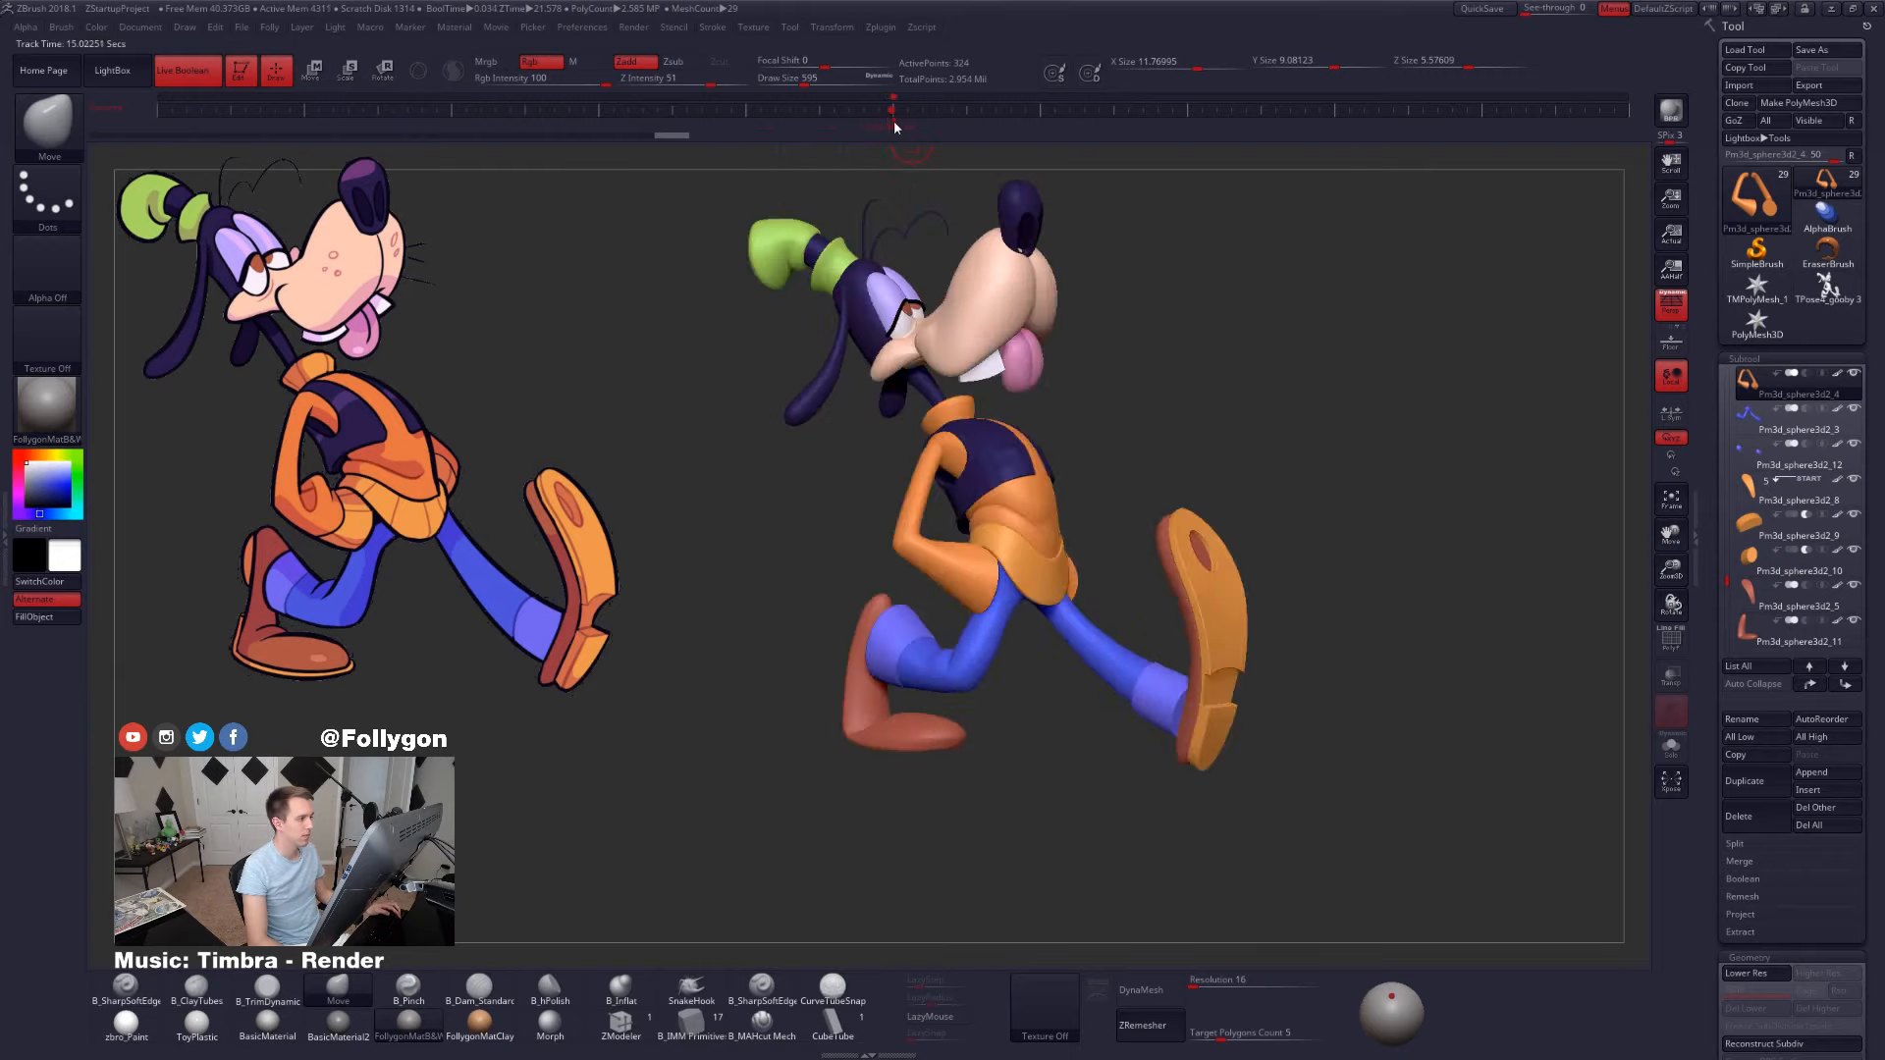
{"action": "left_click", "coordinate": [1021, 317], "text": "alt"}
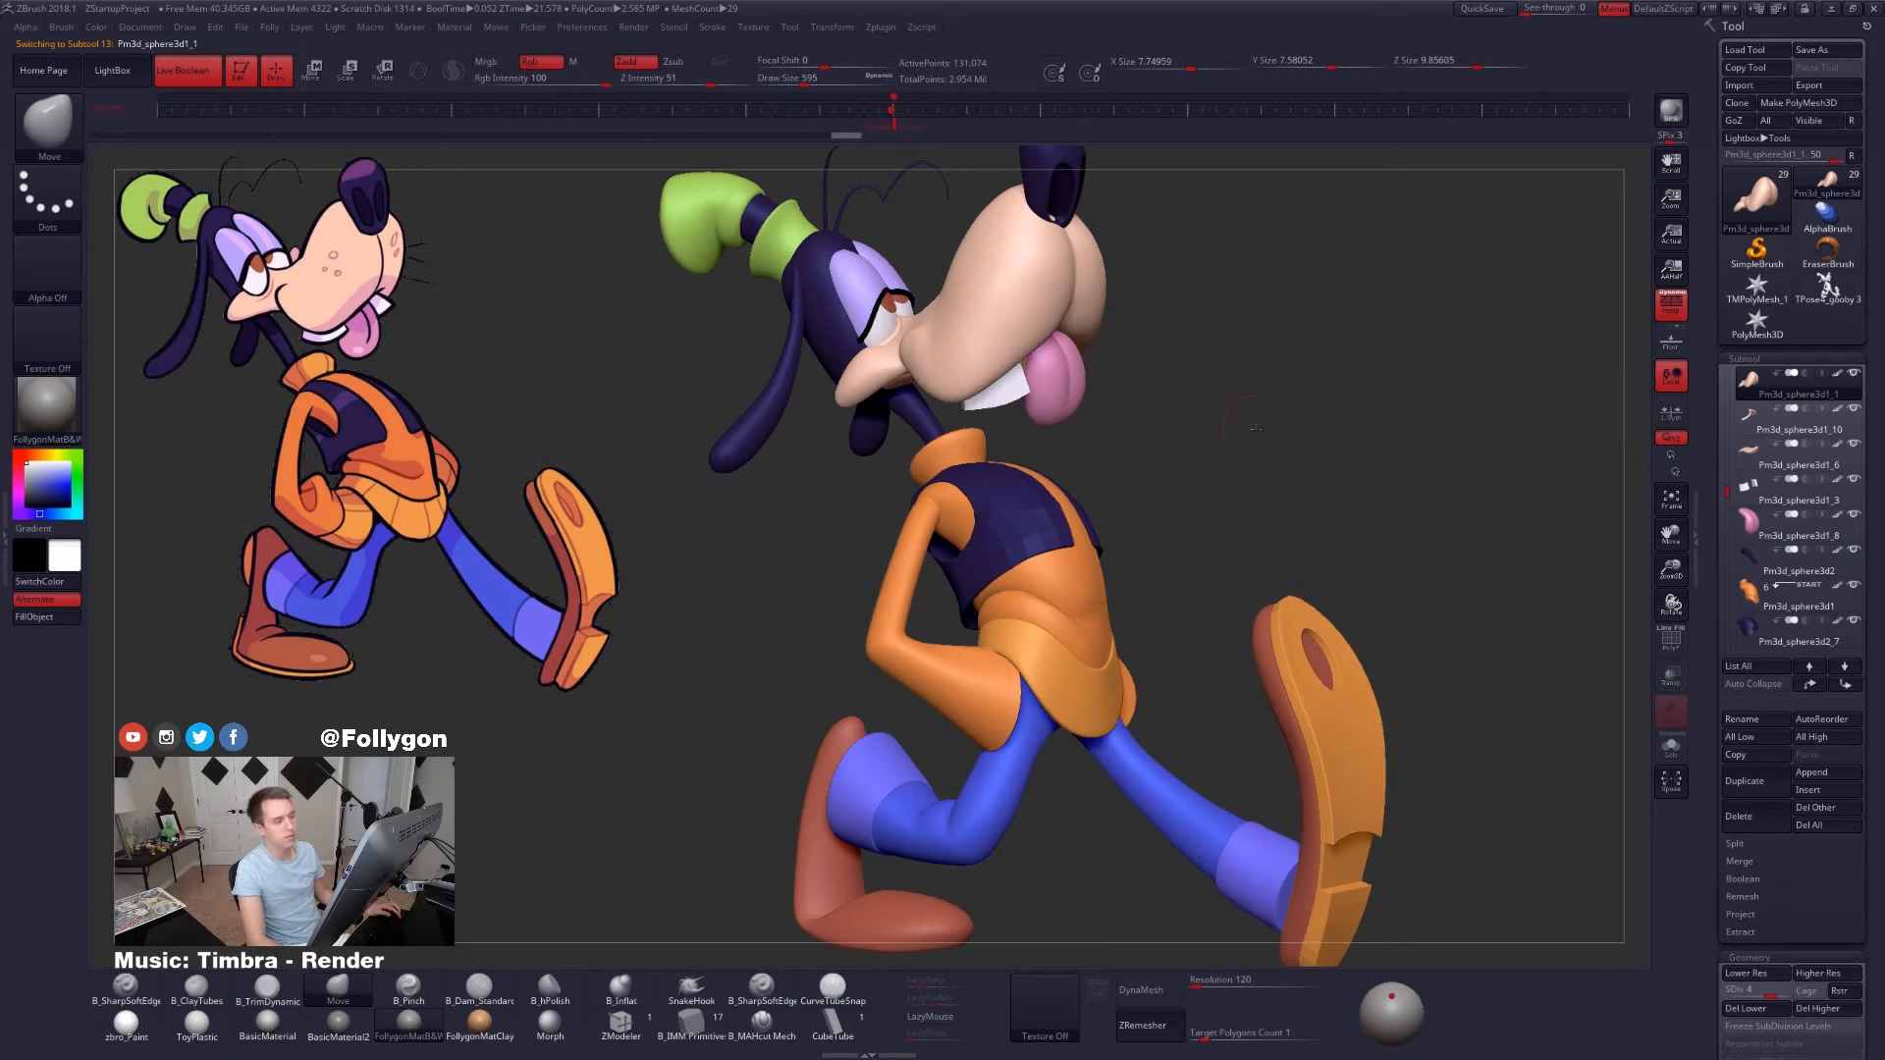
{"action": "left_click_drag", "start_coordinate": [1256, 429], "coordinate": [1086, 589]}
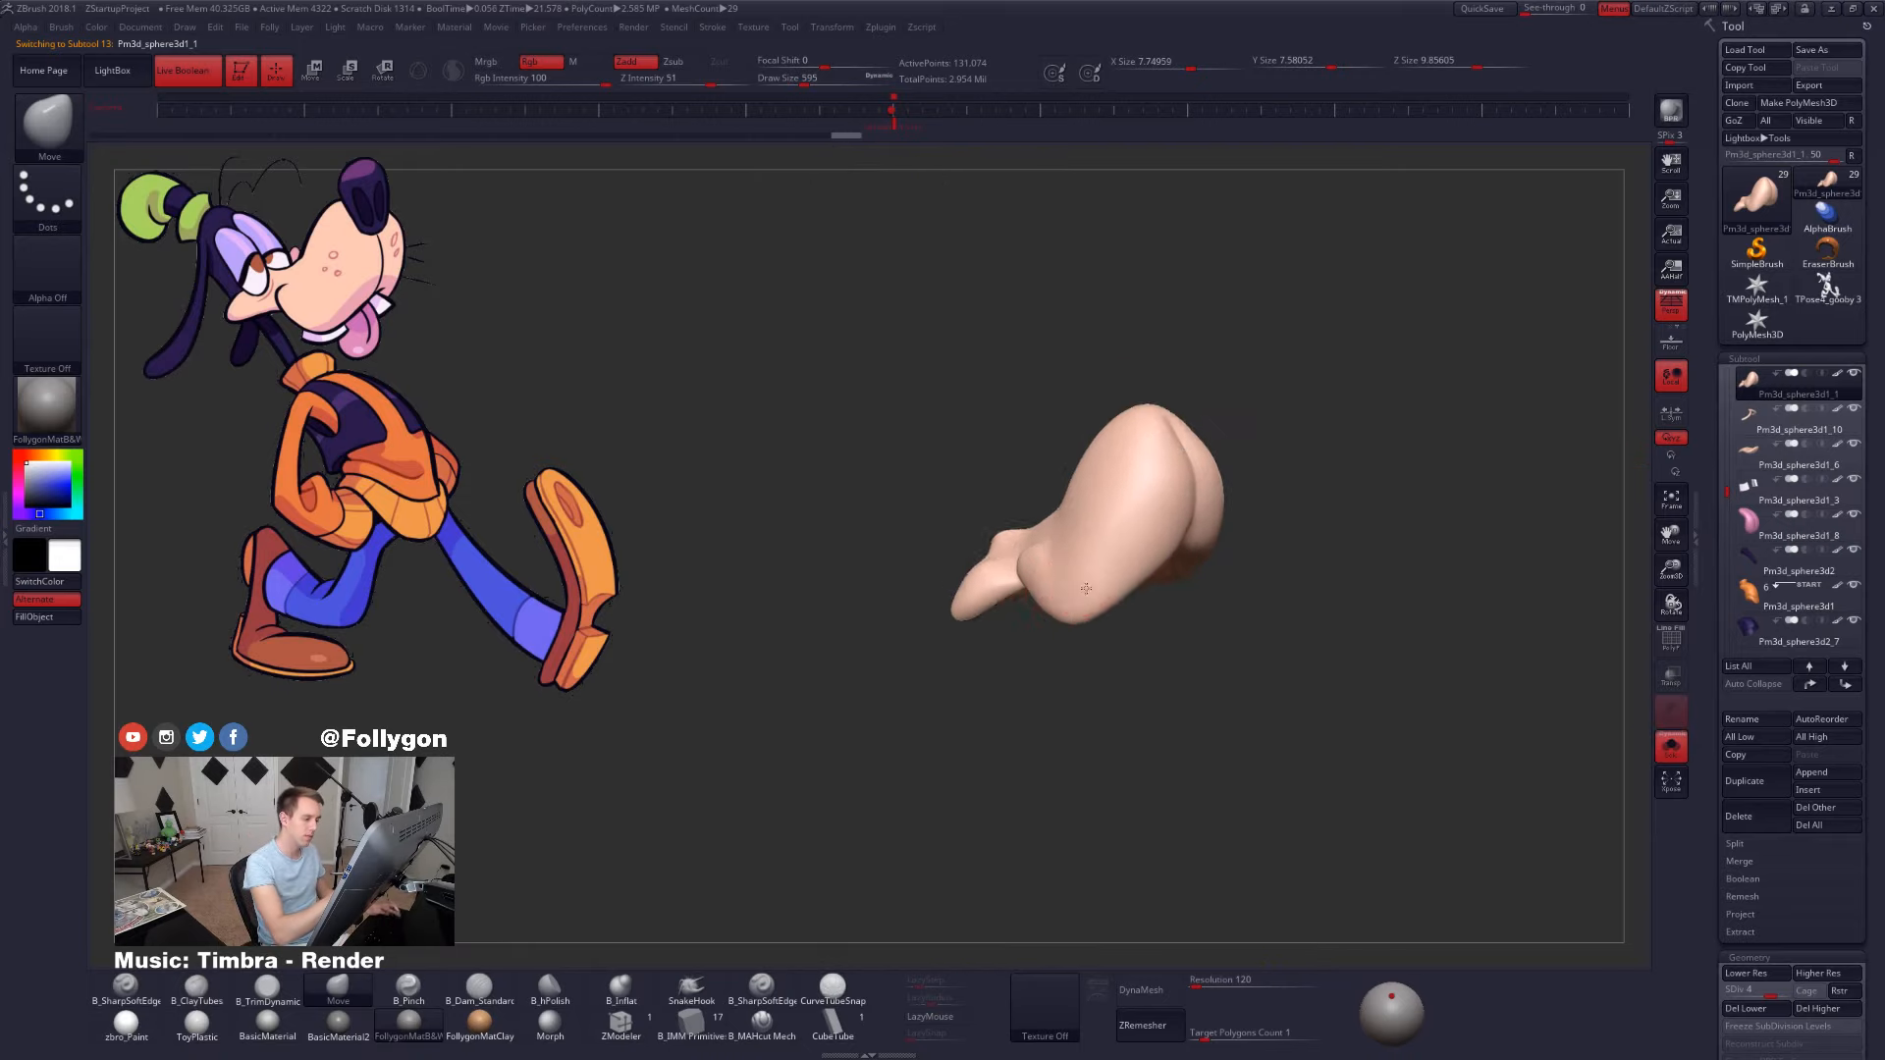
{"action": "key", "text": "shift+d"}
{"action": "mouse_move", "coordinate": [1085, 589]}
{"action": "right_mouse_down"}
{"action": "mouse_move", "coordinate": [1010, 547]}
{"action": "mouse_move", "coordinate": [998, 587]}
{"action": "mouse_move", "coordinate": [1021, 560]}
{"action": "mouse_move", "coordinate": [923, 583]}
{"action": "right_mouse_up"}
{"action": "right_click", "coordinate": [1012, 550]}
{"action": "key", "text": "shift+d"}
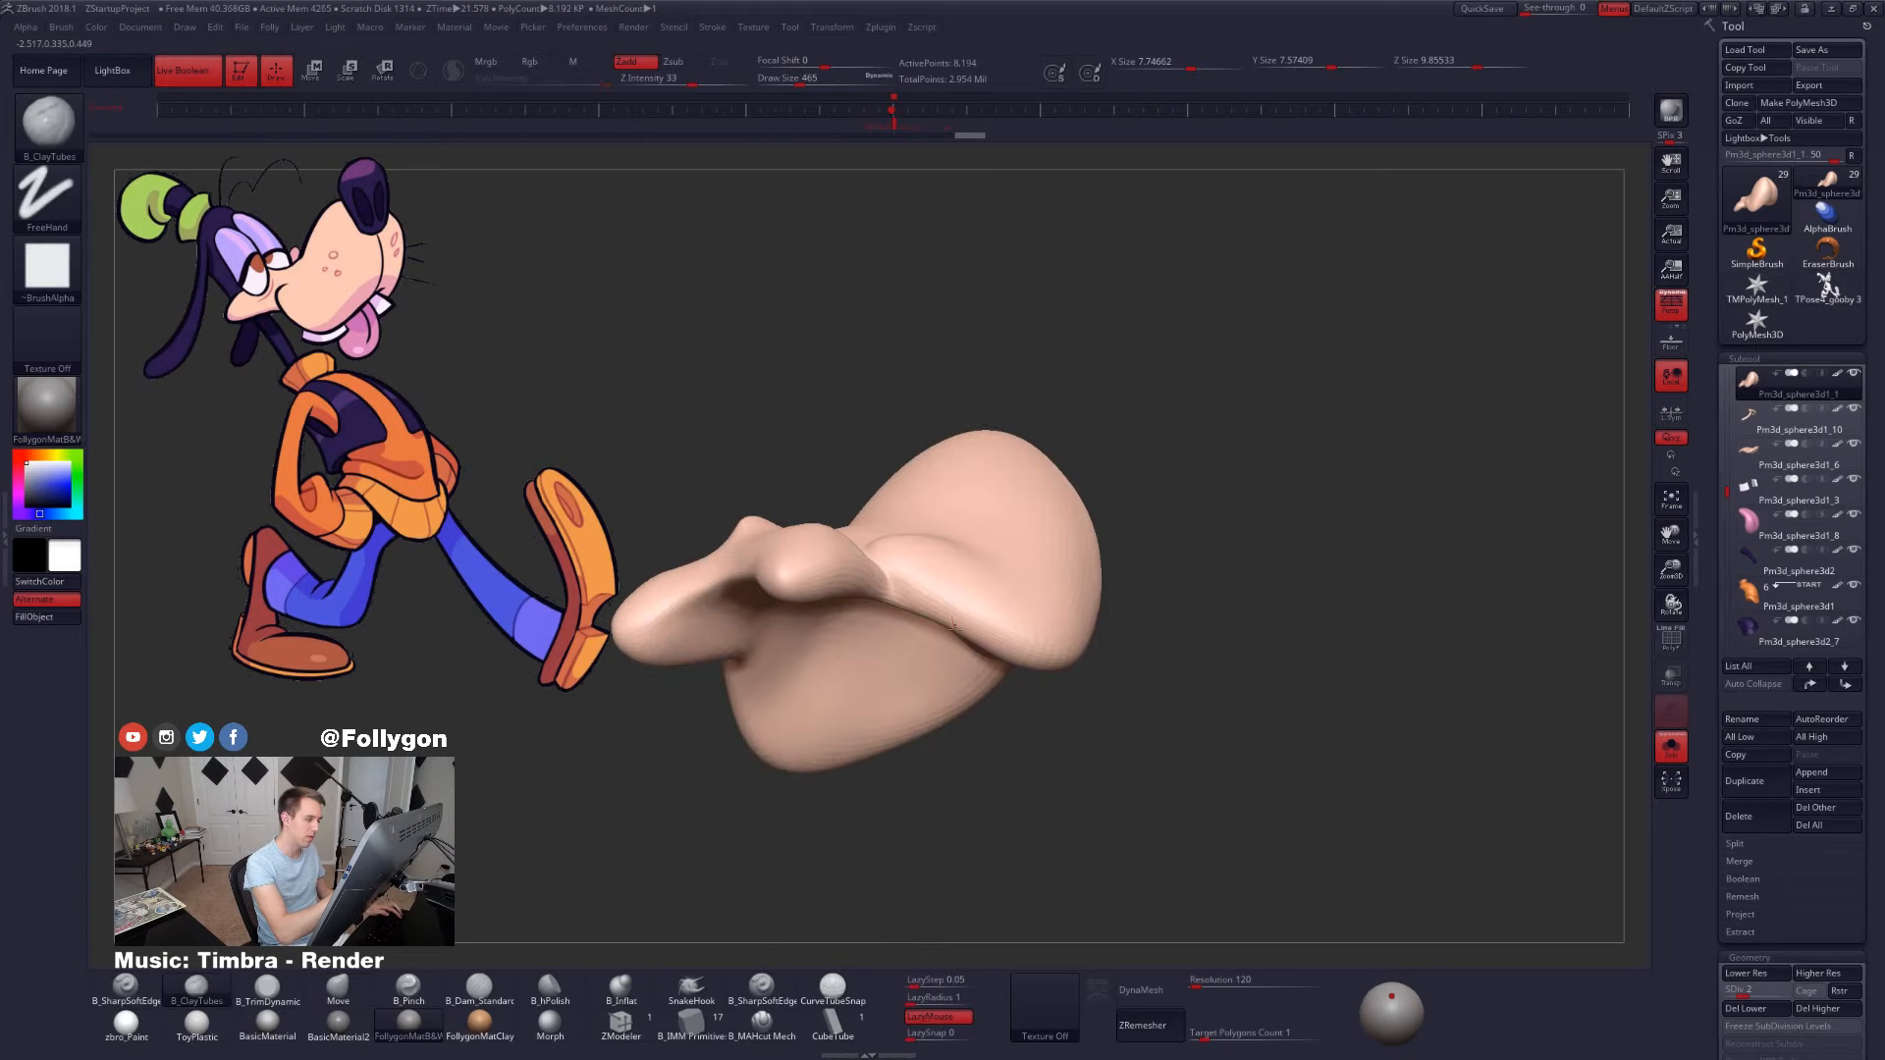
- Smooth the lower cheek edge of the isolated muzzle and raise it to subdivision level 3
{"action": "left_click_drag", "start_coordinate": [953, 625], "coordinate": [921, 591], "text": "shift"}
{"action": "right_click_drag", "start_coordinate": [921, 591], "coordinate": [953, 660]}
{"action": "left_click_drag", "start_coordinate": [932, 572], "coordinate": [957, 589], "text": "shift"}
{"action": "key", "text": "d"}
{"action": "right_click_drag", "start_coordinate": [958, 589], "coordinate": [932, 657]}
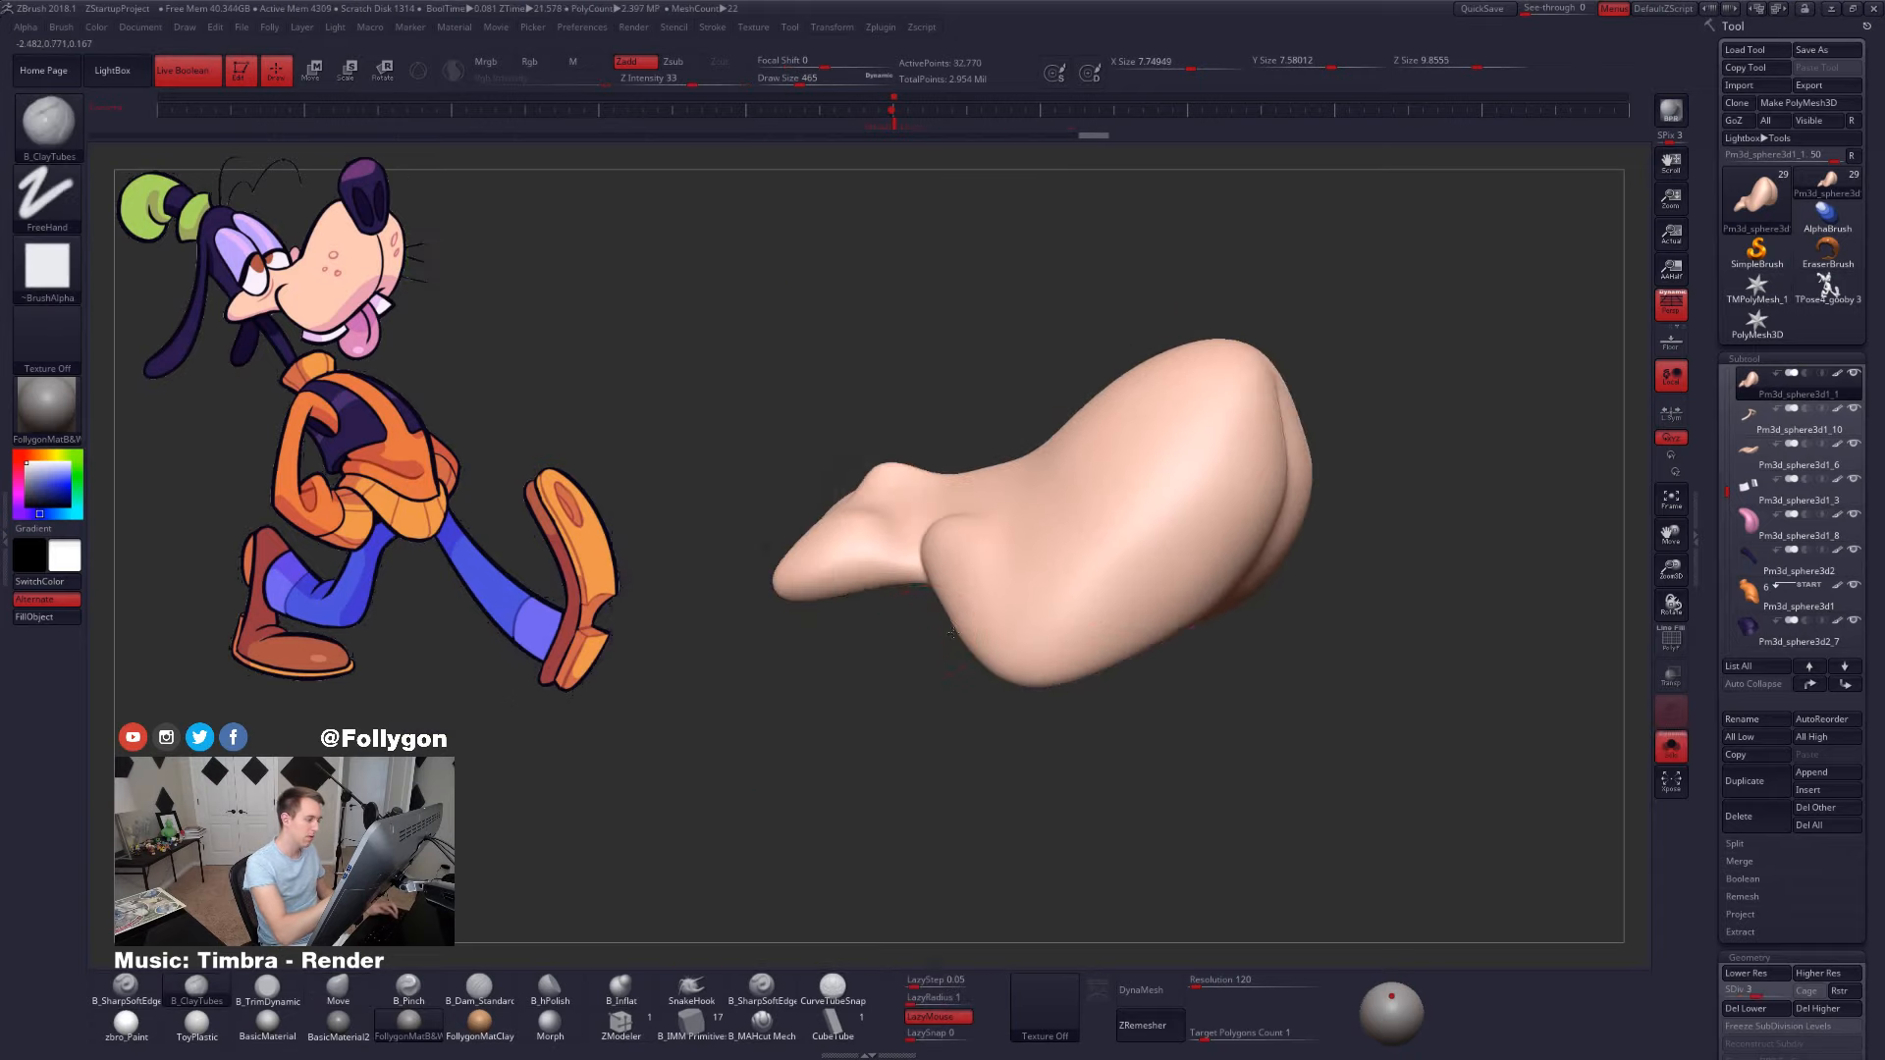
- Refine the cheek contour of the isolated muzzle with the Move brush at a draw size of 397
{"action": "mouse_move", "coordinate": [957, 668]}
{"action": "right_mouse_down"}
{"action": "mouse_move", "coordinate": [987, 675]}
{"action": "mouse_move", "coordinate": [967, 643]}
{"action": "right_mouse_up"}
{"action": "key", "text": "b"}
{"action": "key", "text": "m"}
{"action": "key", "text": "v"}
{"action": "key", "text": "space"}
{"action": "left_click_drag", "start_coordinate": [954, 589], "coordinate": [930, 587]}
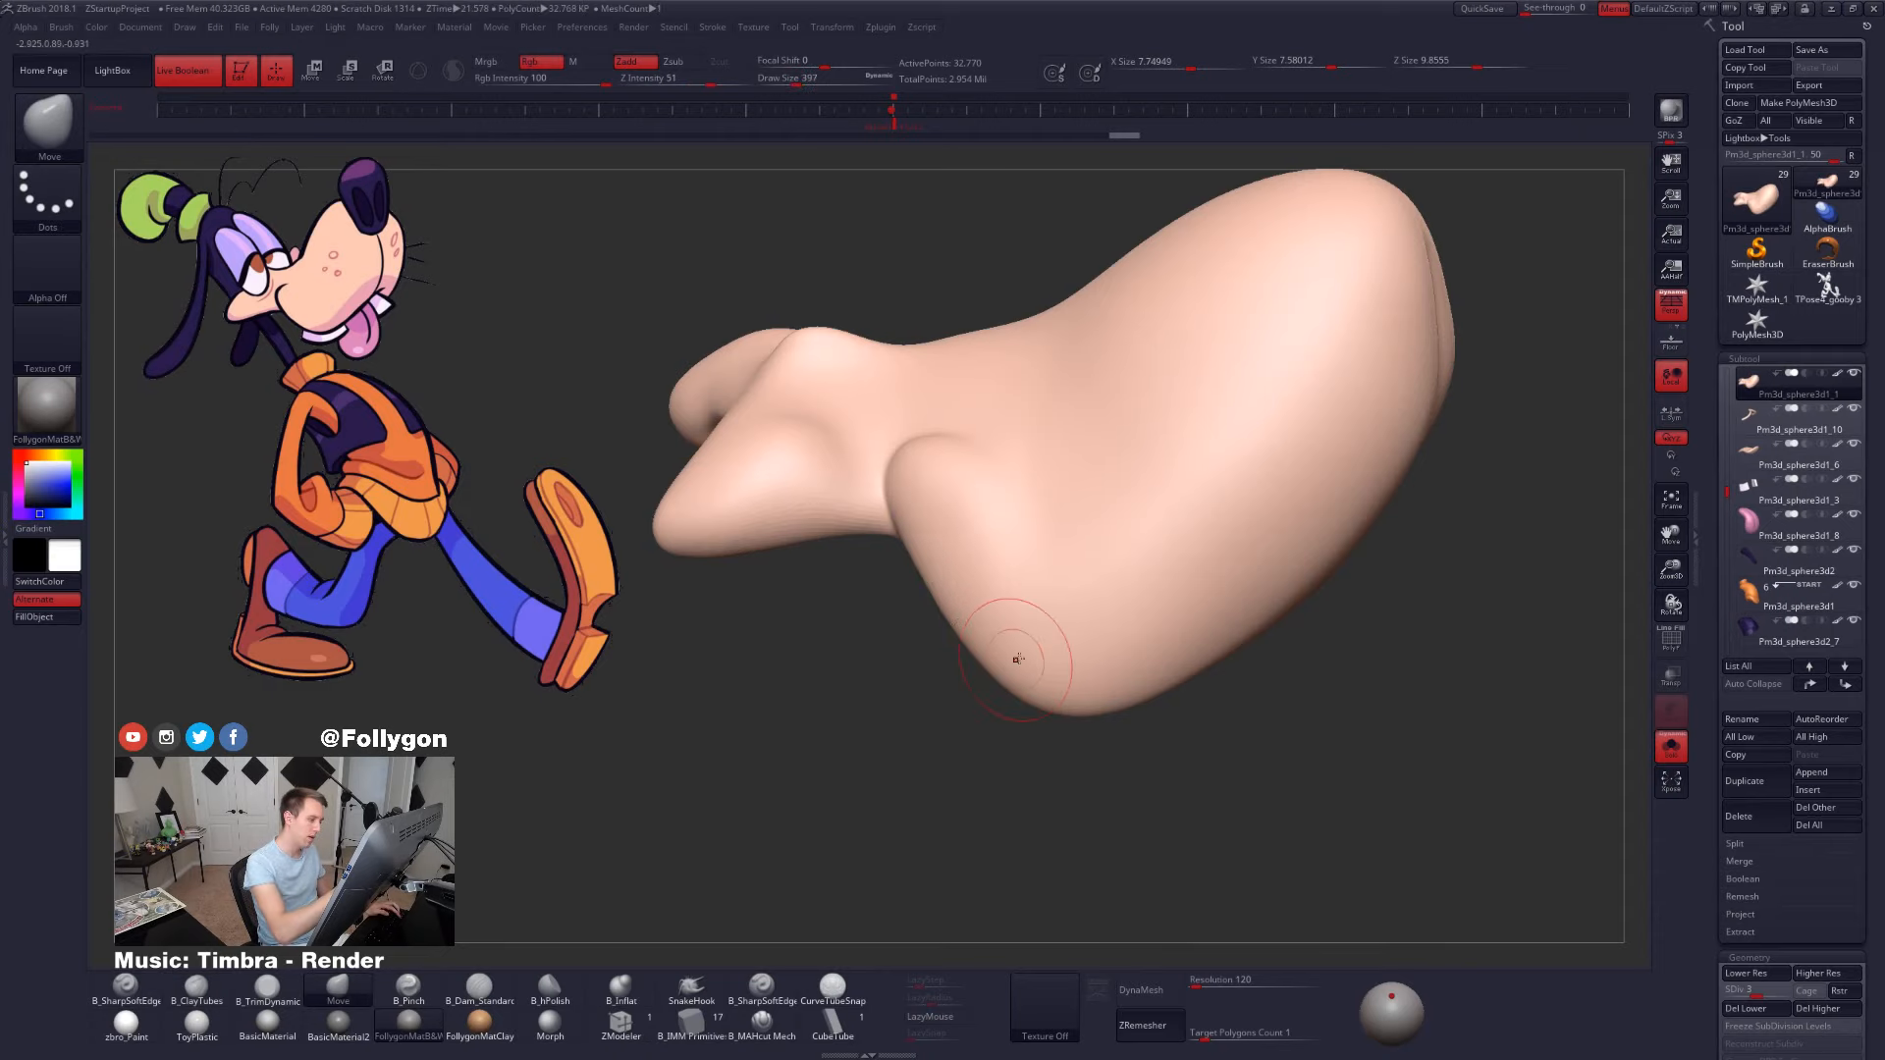
{"action": "right_click_drag", "start_coordinate": [1021, 650], "coordinate": [1138, 546]}
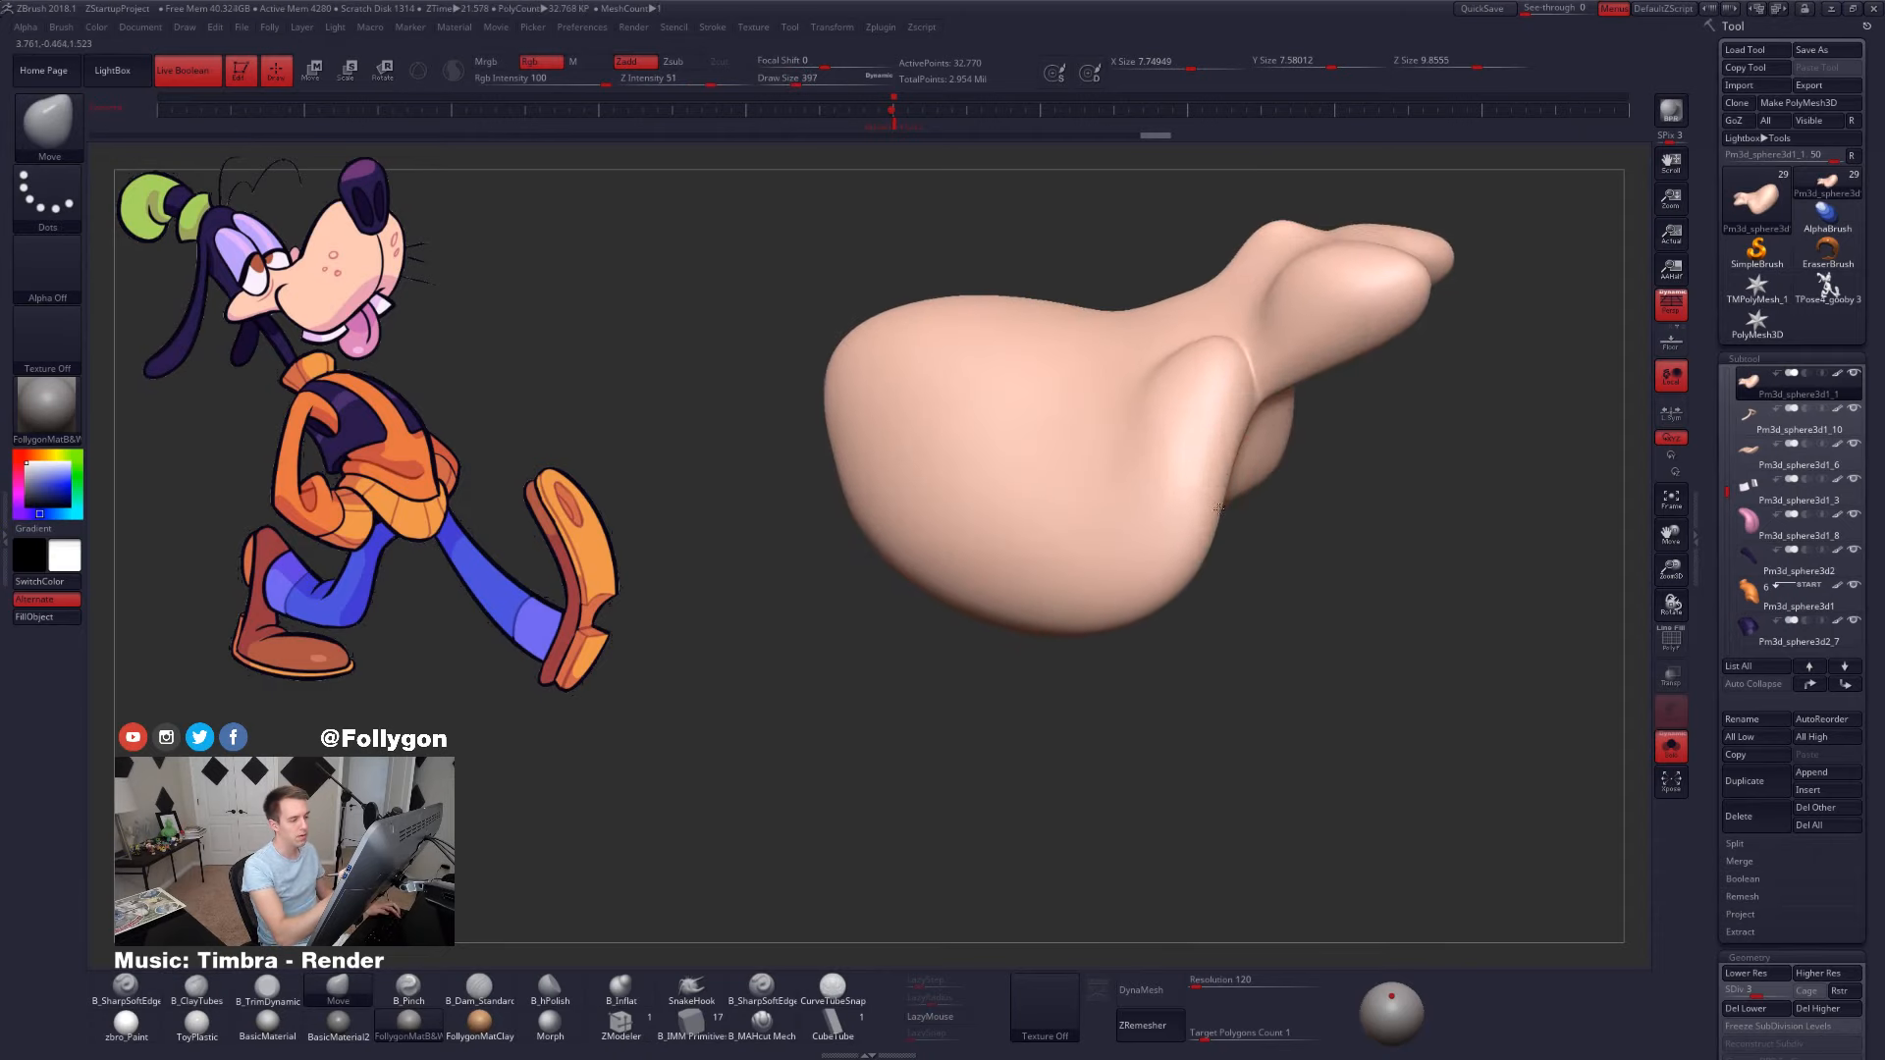
- Adjust the rear of the opposite cheek at subdivision level 2 with the Move brush at a draw size of 537
{"action": "key", "text": "space"}
{"action": "left_click_drag", "start_coordinate": [1209, 536], "coordinate": [1221, 536]}
{"action": "key", "text": "shift+d"}
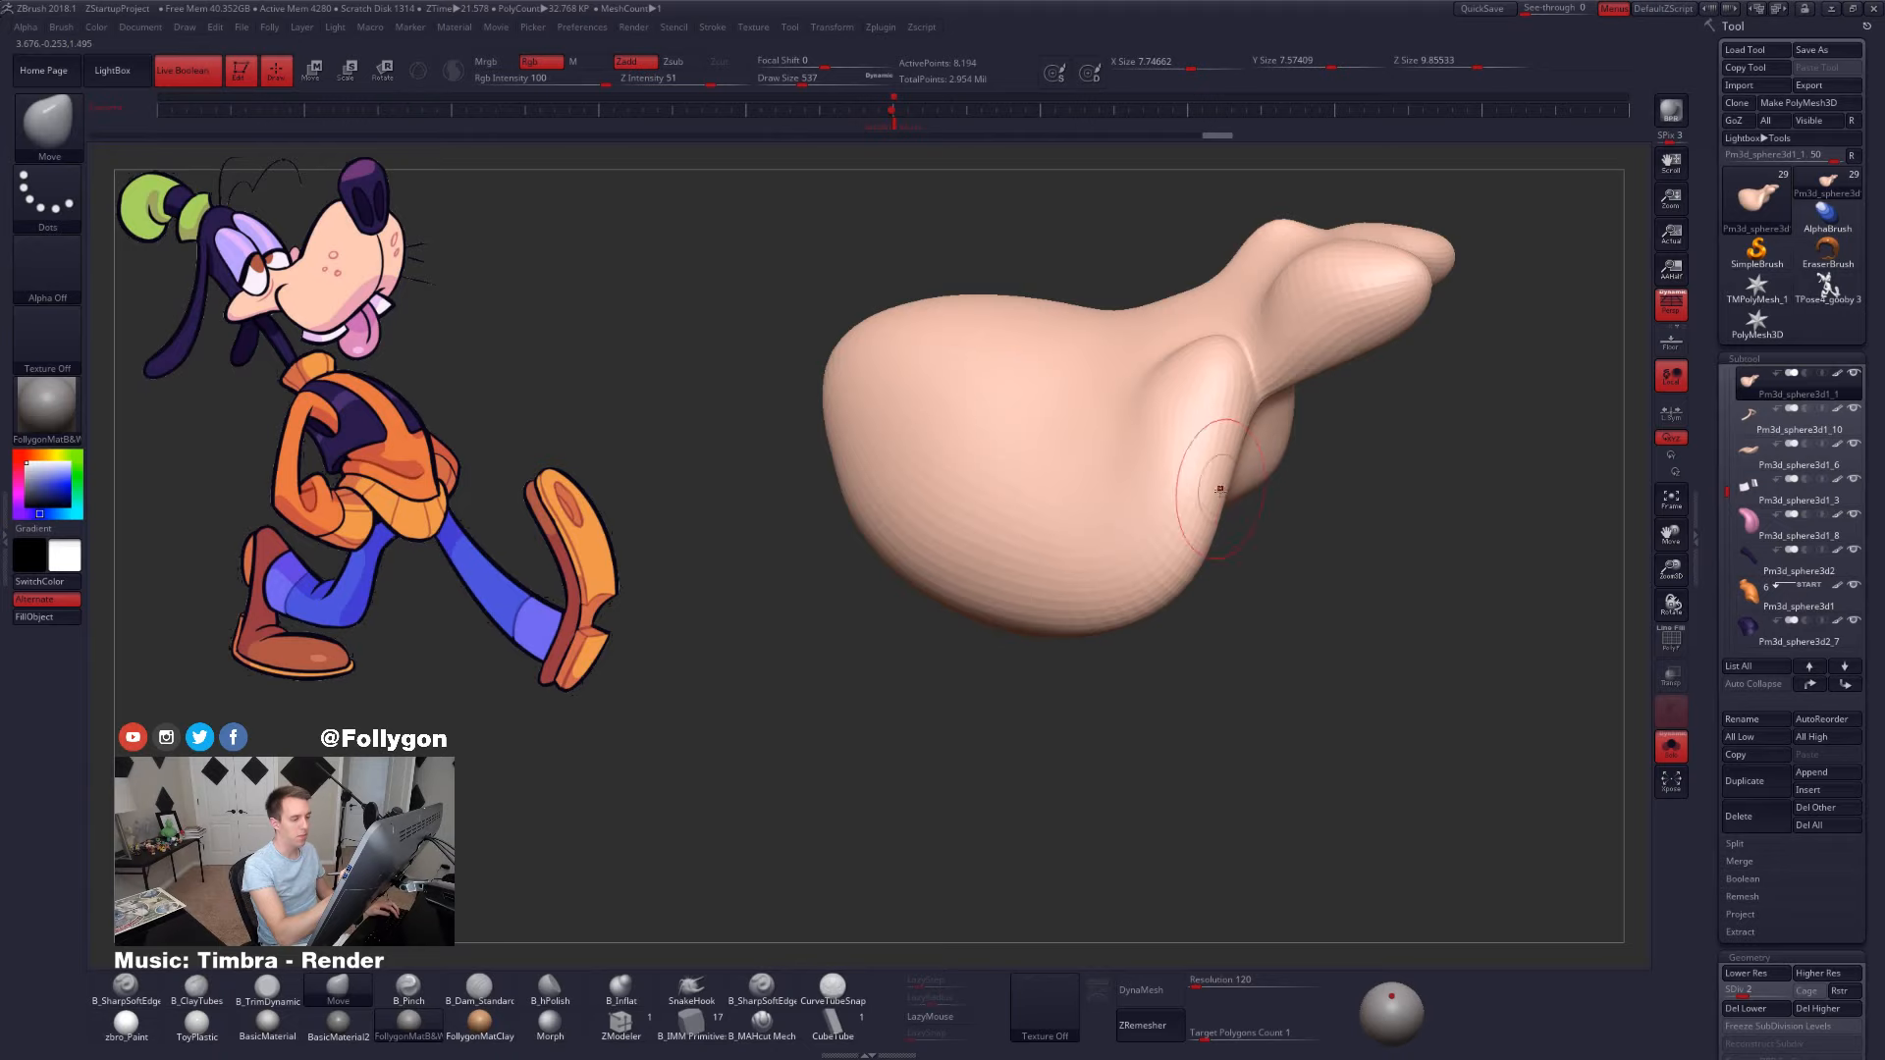
{"action": "key", "text": "shift+s"}
{"action": "left_click_drag", "start_coordinate": [1236, 442], "coordinate": [1242, 422]}
{"action": "key", "text": "d"}
- Lower the muzzle to subdivision level 1 with the full head shown and set the Move brush's draw size to 576
{"action": "mouse_move", "coordinate": [991, 545]}
{"action": "right_mouse_down"}
{"action": "mouse_move", "coordinate": [1124, 502]}
{"action": "mouse_move", "coordinate": [1005, 428]}
{"action": "right_mouse_up"}
{"action": "key", "text": "shift+d"}
{"action": "key", "text": "shift+d"}
{"action": "key", "text": "bracketright"}
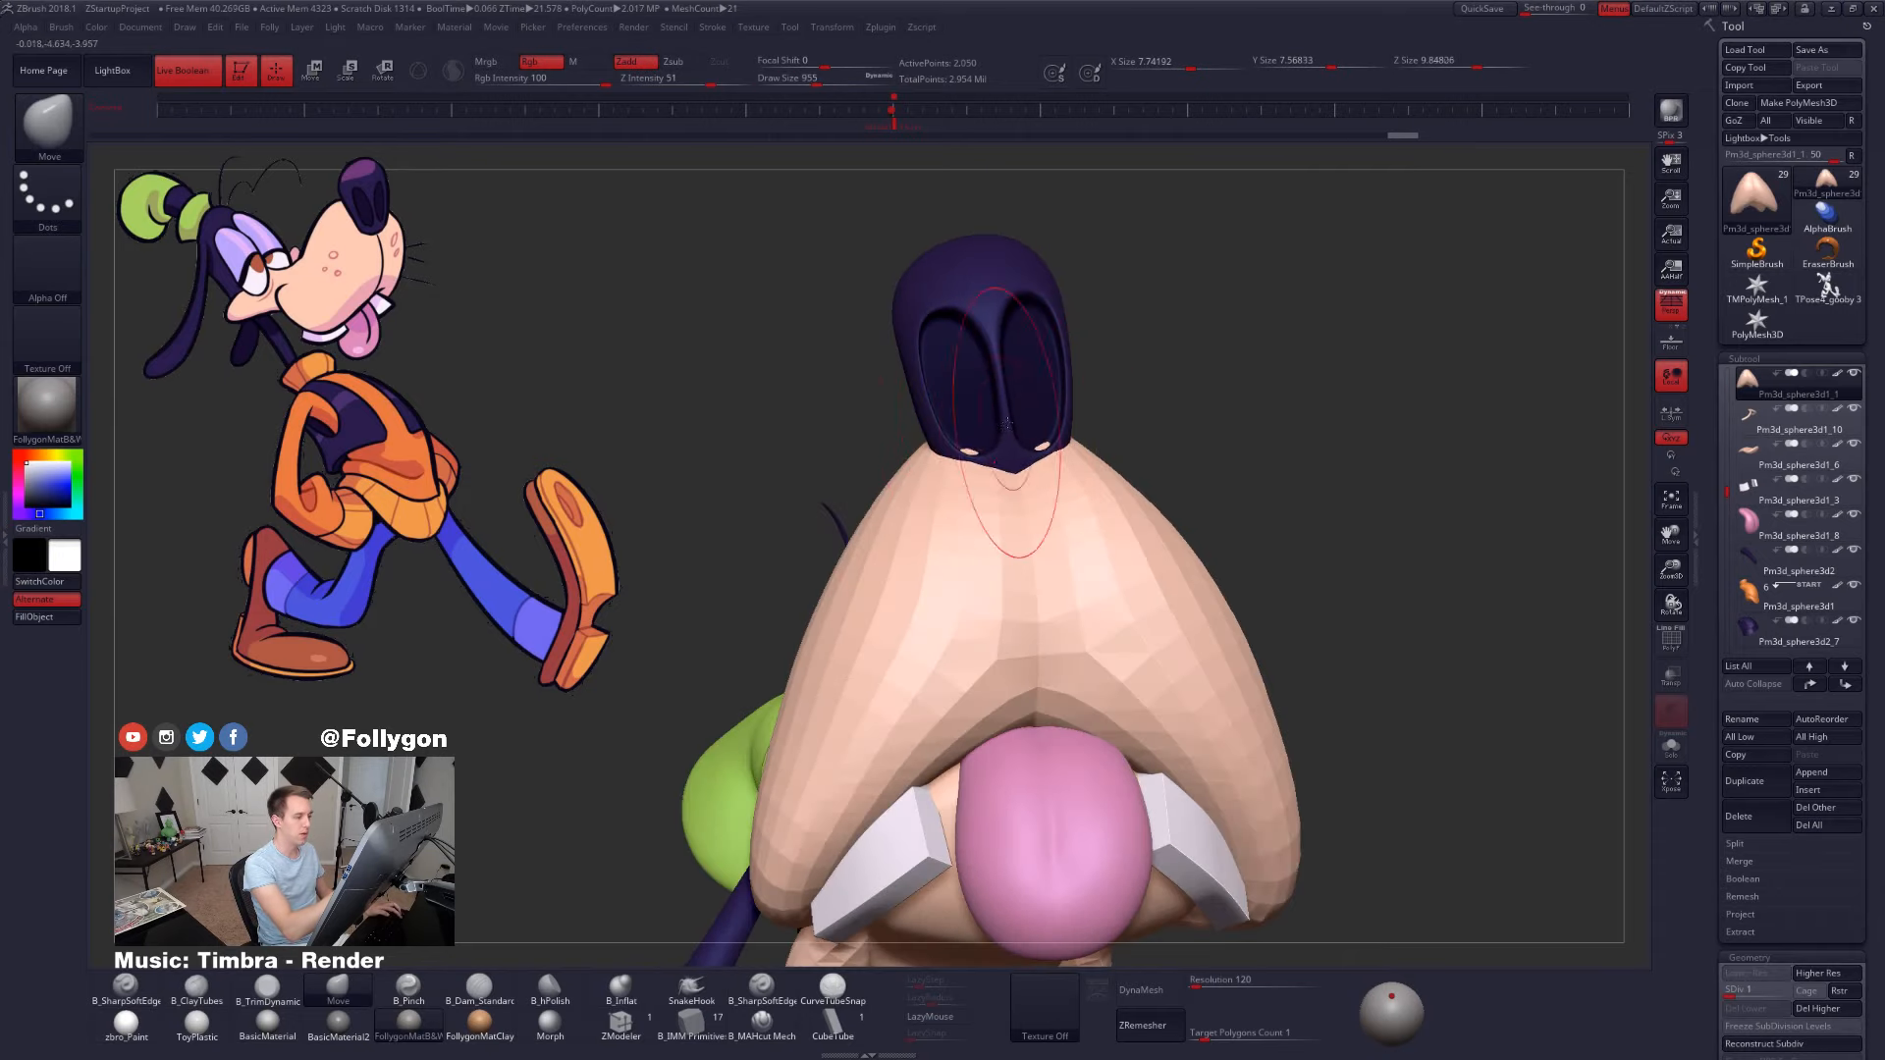
{"action": "key", "text": "space"}
{"action": "left_click_drag", "start_coordinate": [1007, 422], "coordinate": [975, 427]}
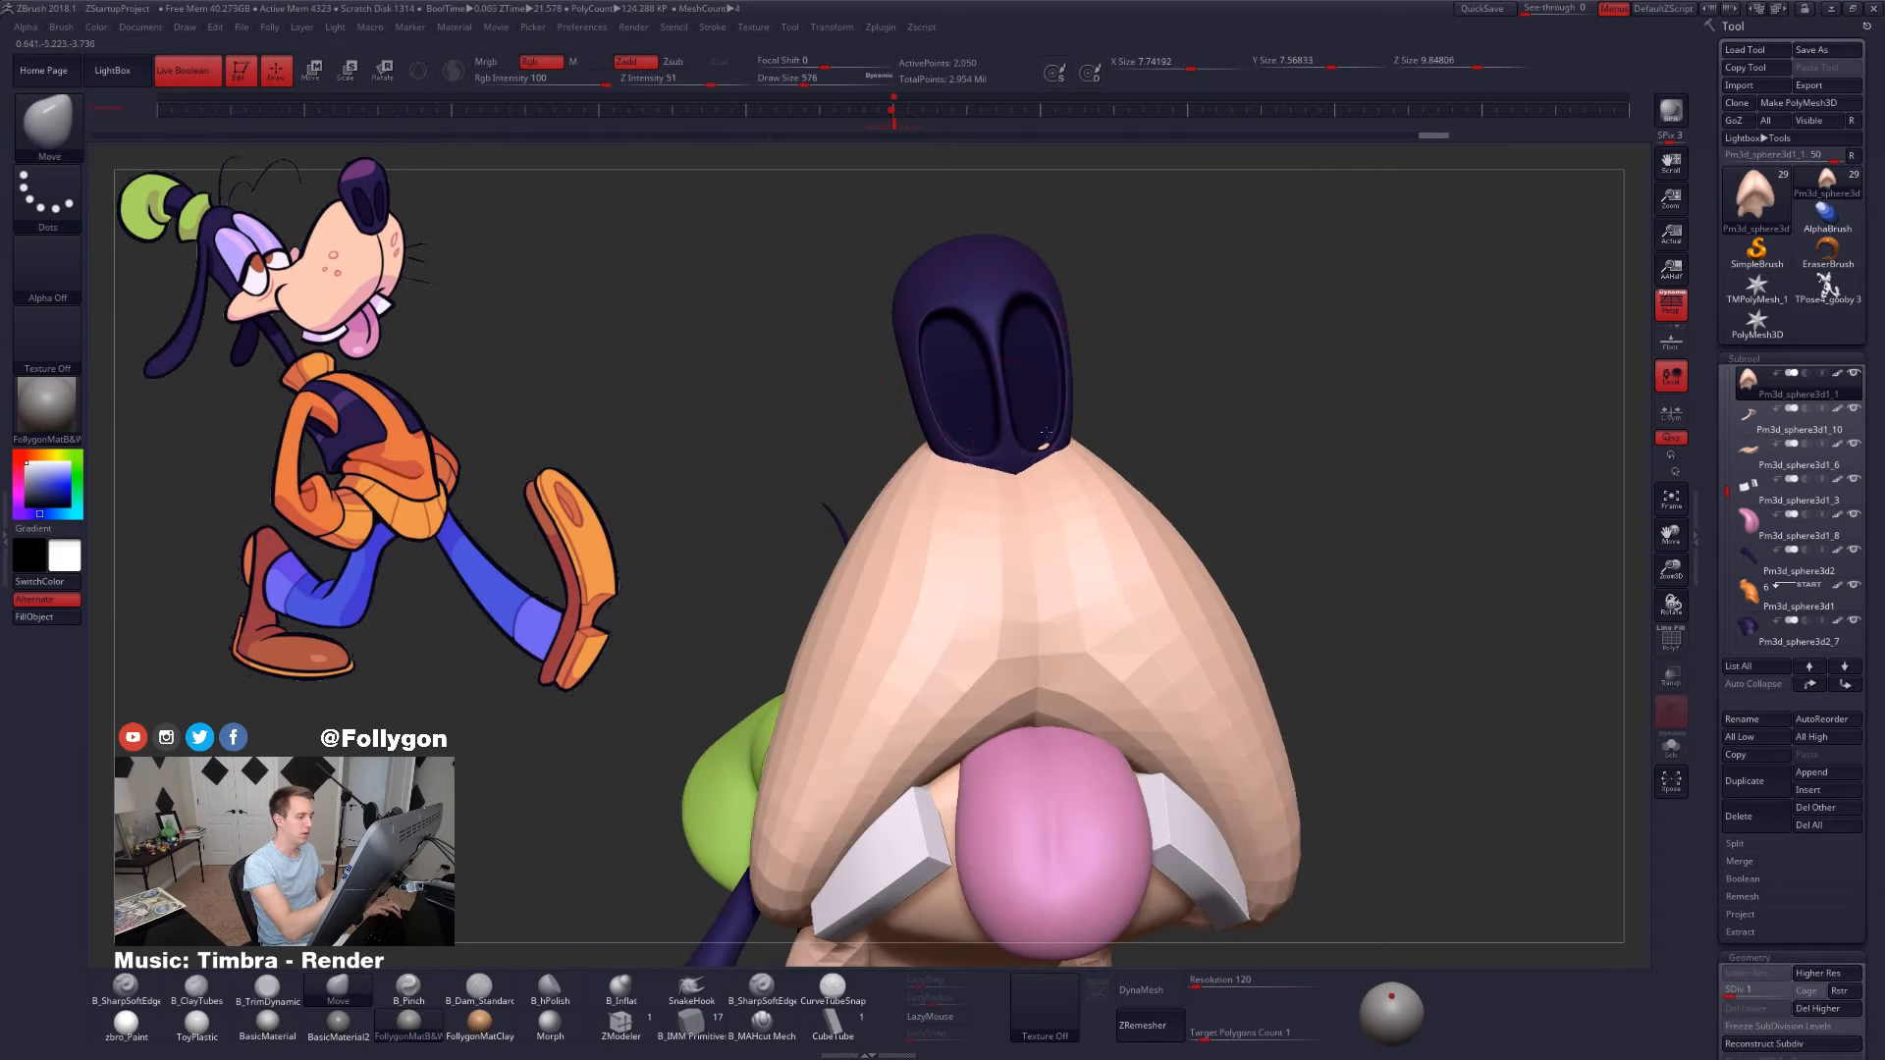
- Isolate the muzzle, smooth its front at subdivision level 3 and raise it to level 4
{"action": "key", "text": "d"}
{"action": "mouse_move", "coordinate": [1044, 439]}
{"action": "right_mouse_down"}
{"action": "mouse_move", "coordinate": [989, 397]}
{"action": "mouse_move", "coordinate": [1021, 466]}
{"action": "right_mouse_up"}
{"action": "key", "text": "ctrl+shift+s"}
{"action": "key", "text": "d"}
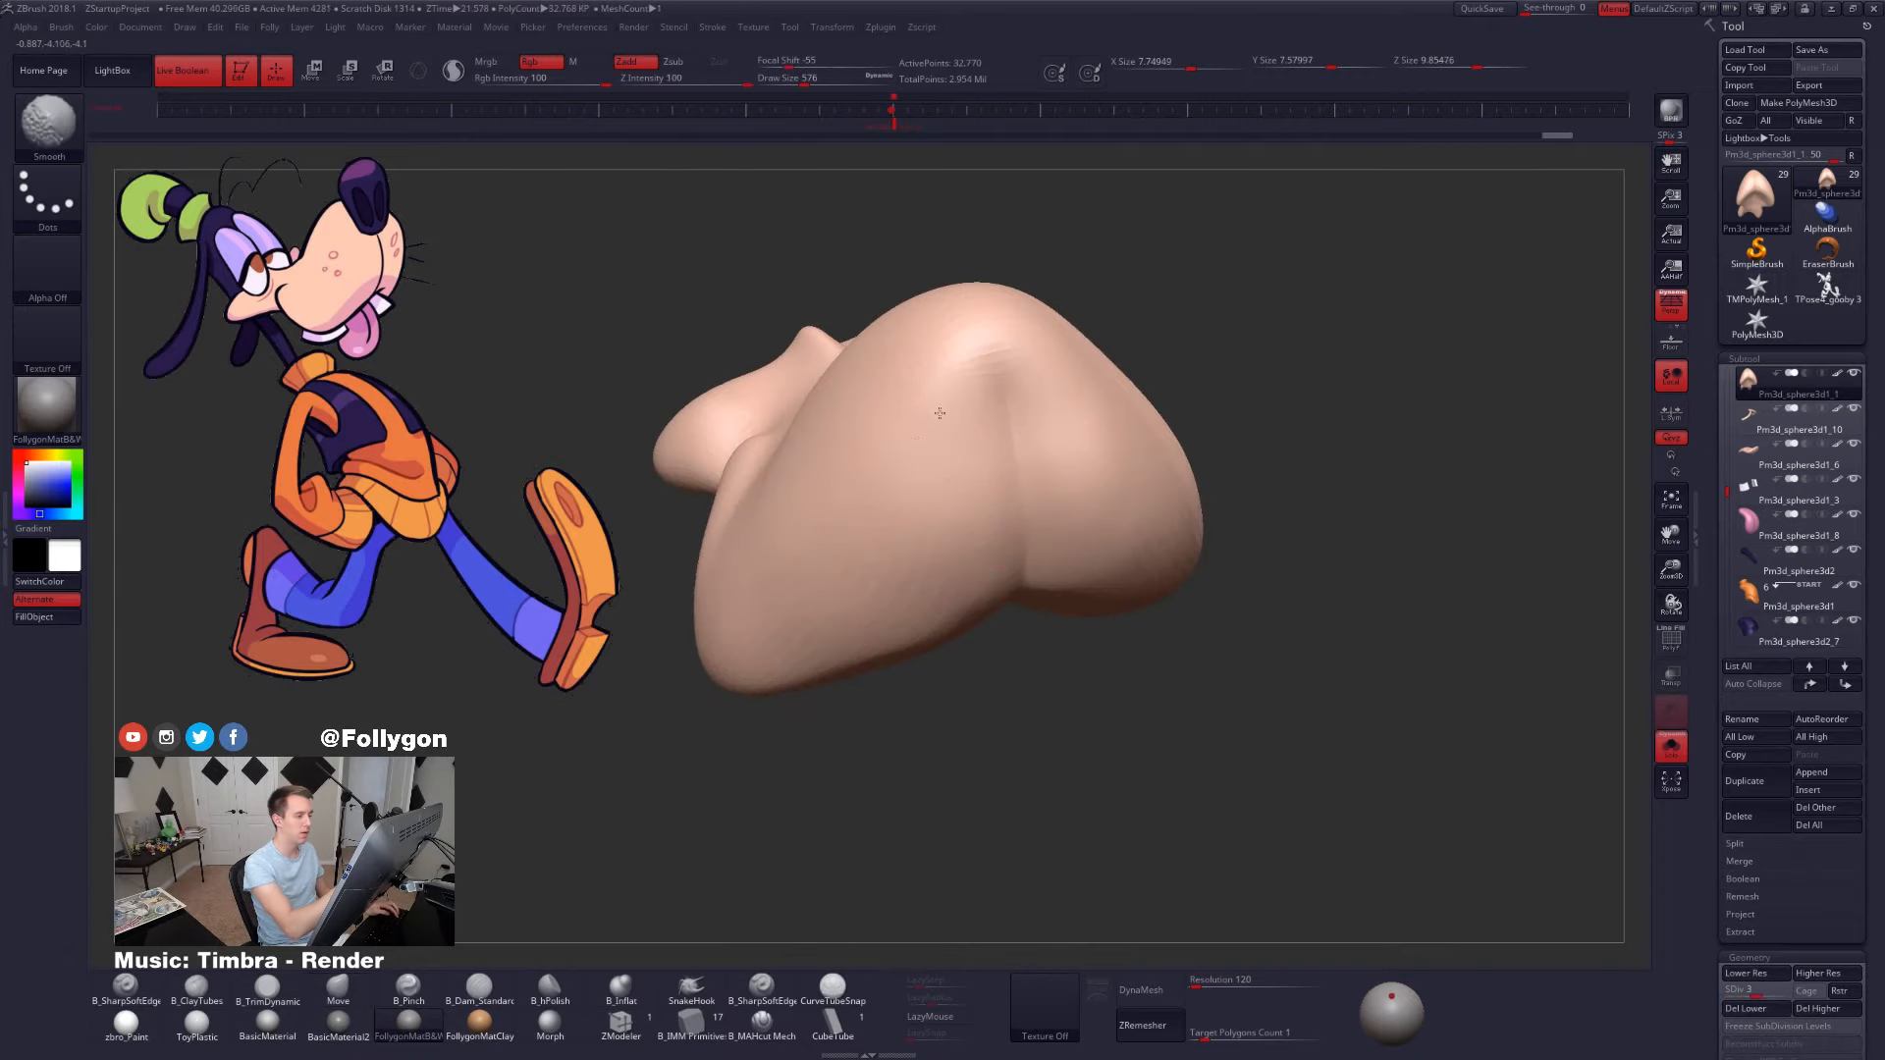
{"action": "key", "text": "d"}
{"action": "right_click_drag", "start_coordinate": [1085, 455], "coordinate": [1102, 421]}
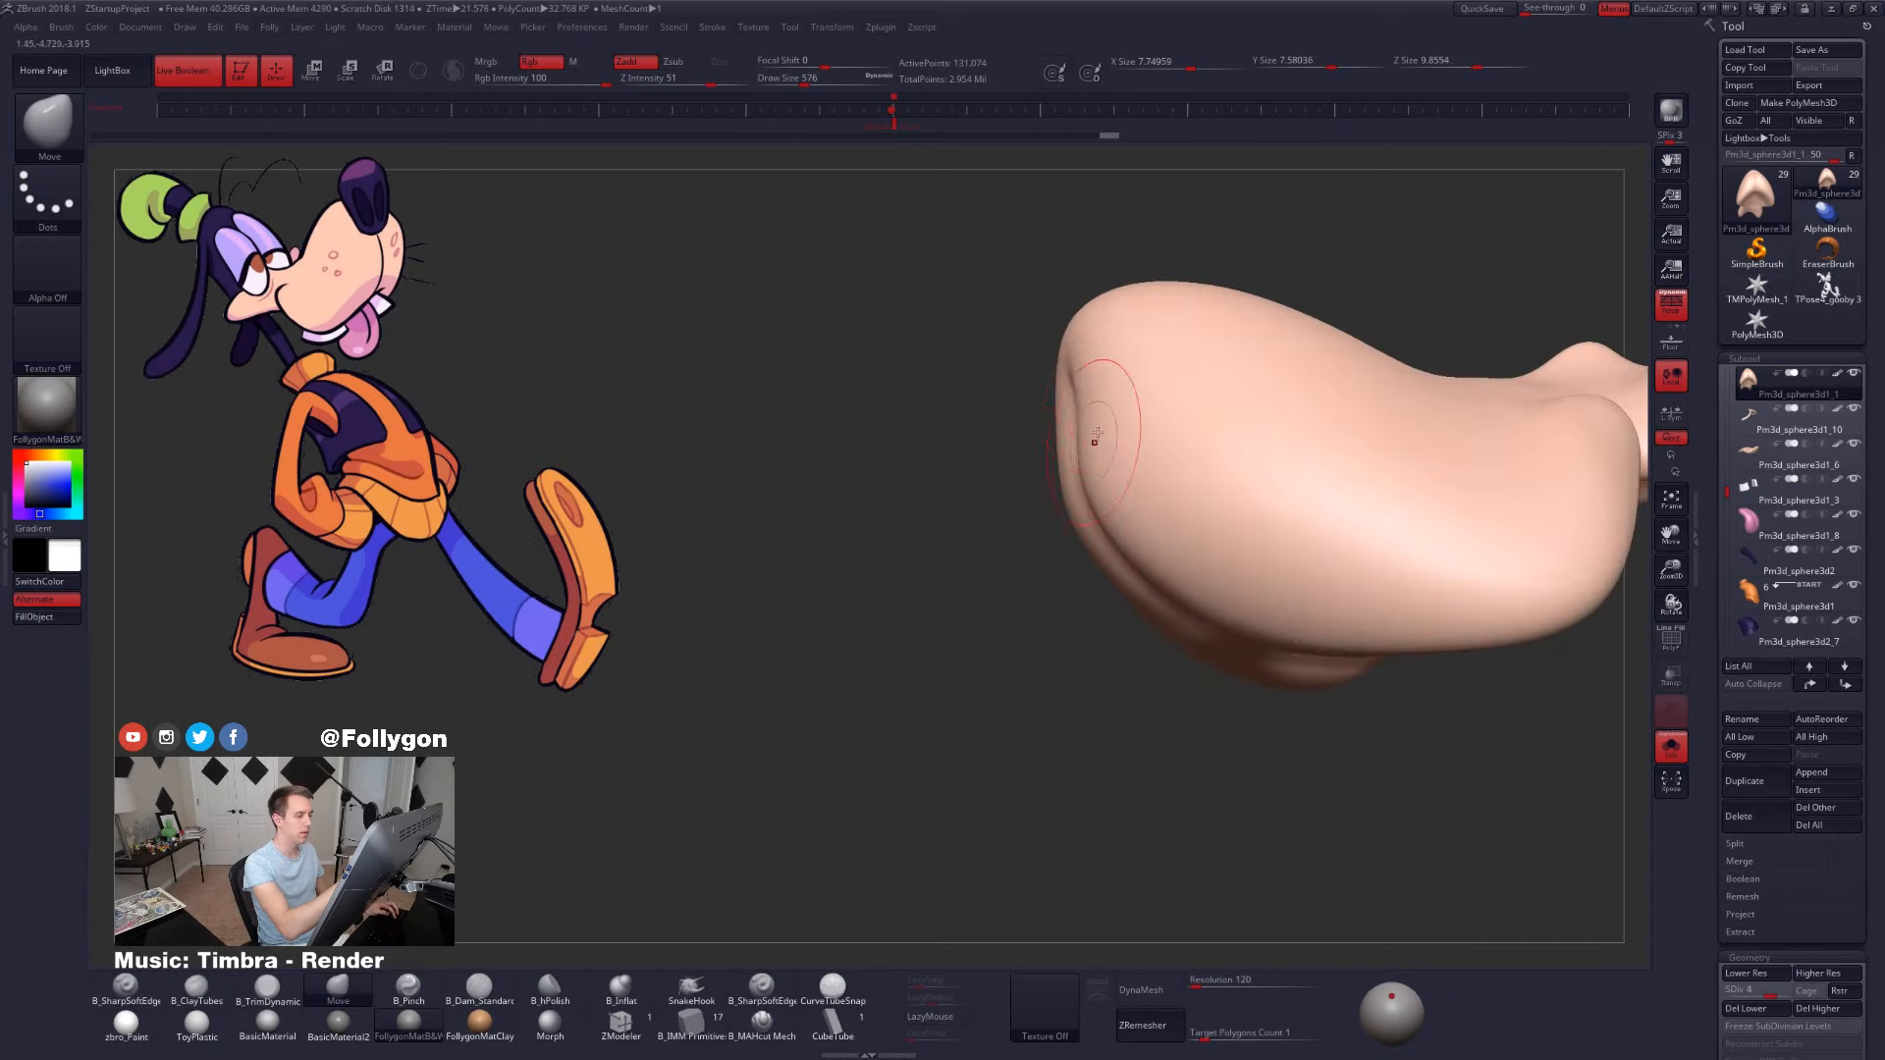
- Compare the muzzle's profile with the full head and in isolation at subdivision level 3
{"action": "key", "text": "shift+d"}
{"action": "key", "text": "ctrl+shift+s"}
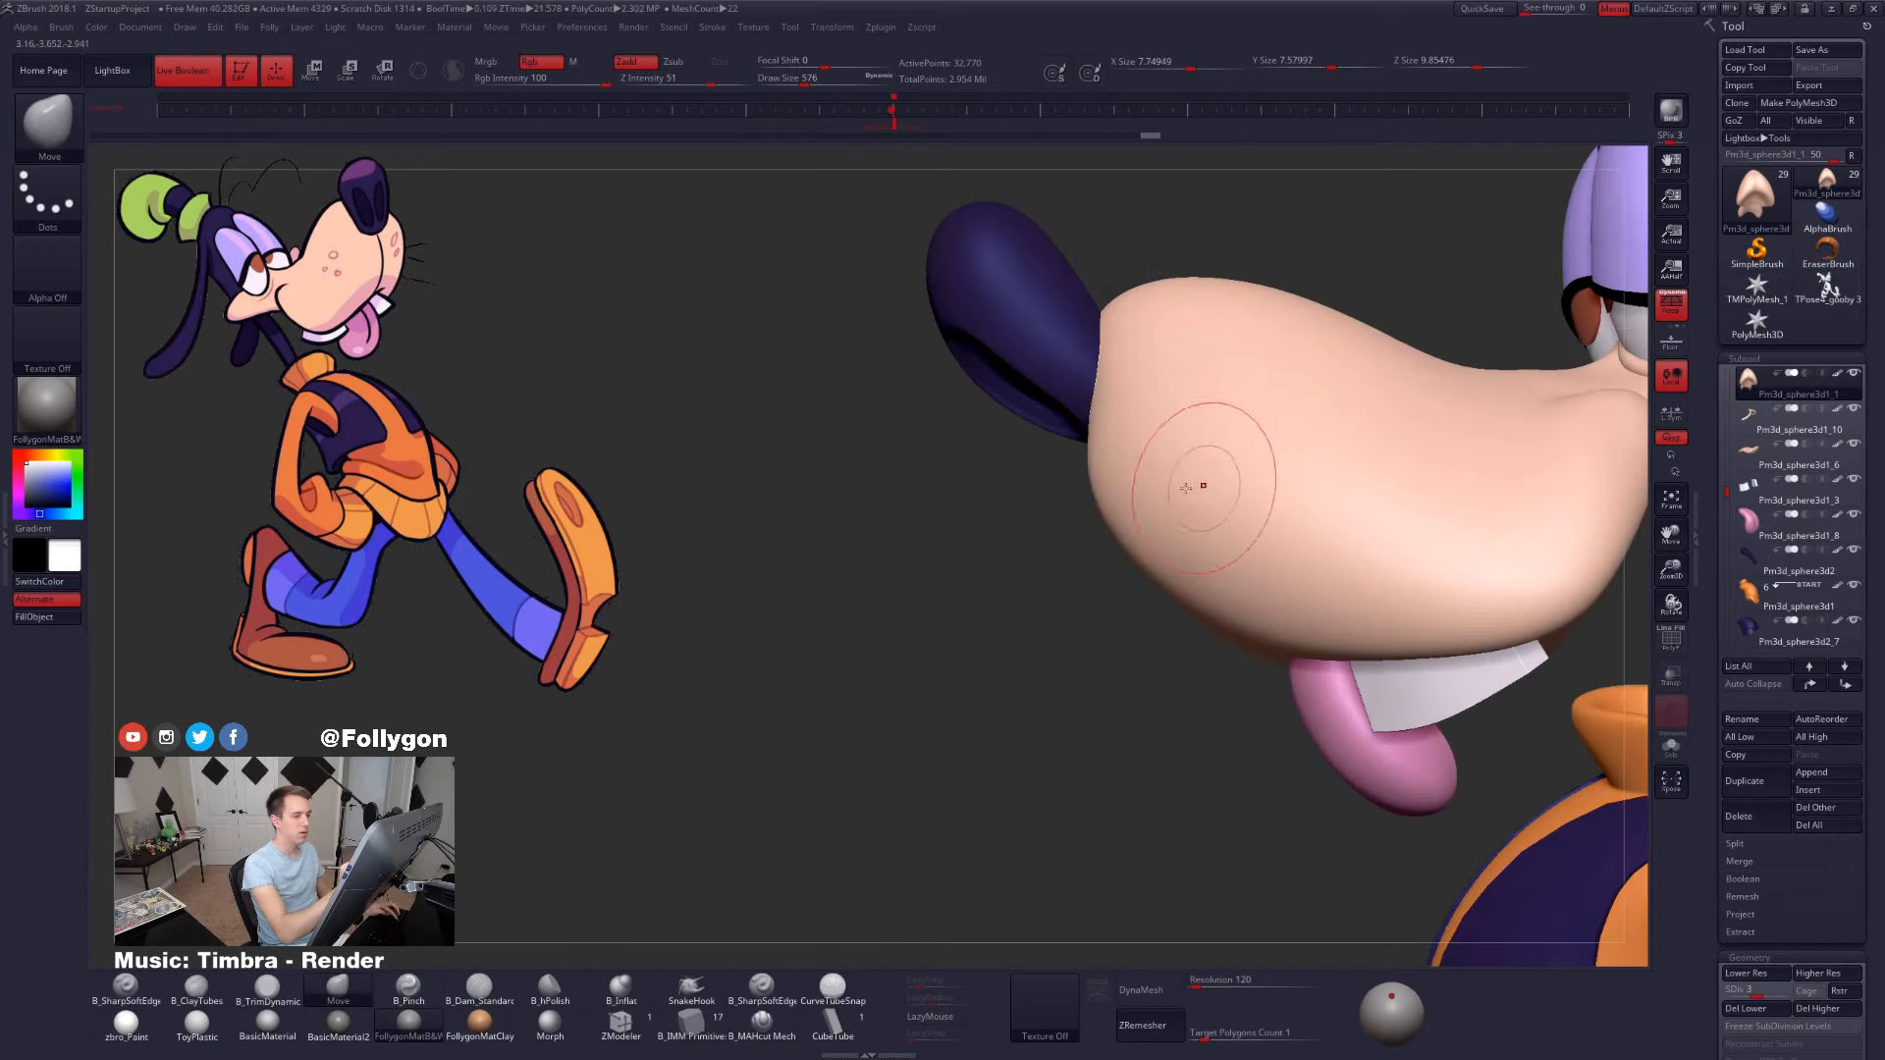
{"action": "right_click_drag", "start_coordinate": [1199, 475], "coordinate": [1265, 497]}
{"action": "key", "text": "ctrl+shift+s"}
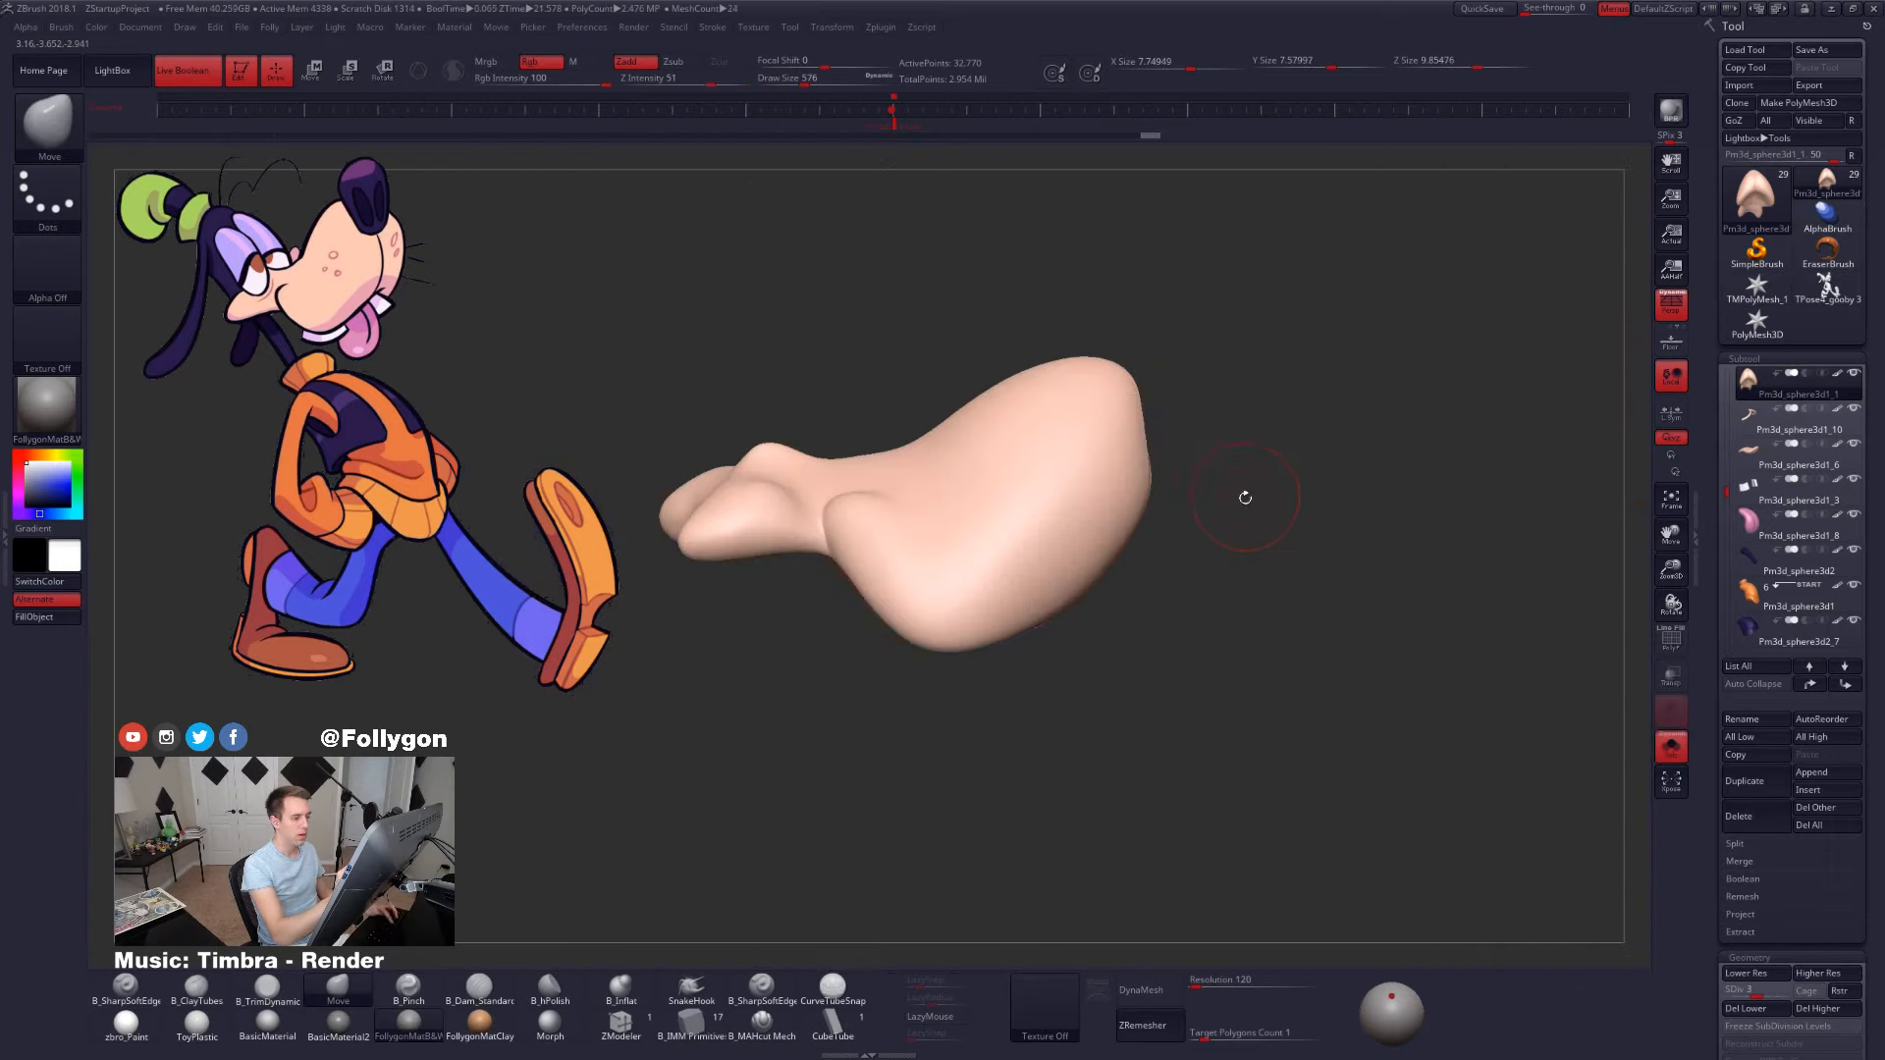
{"action": "right_click_drag", "start_coordinate": [1155, 535], "coordinate": [1156, 475]}
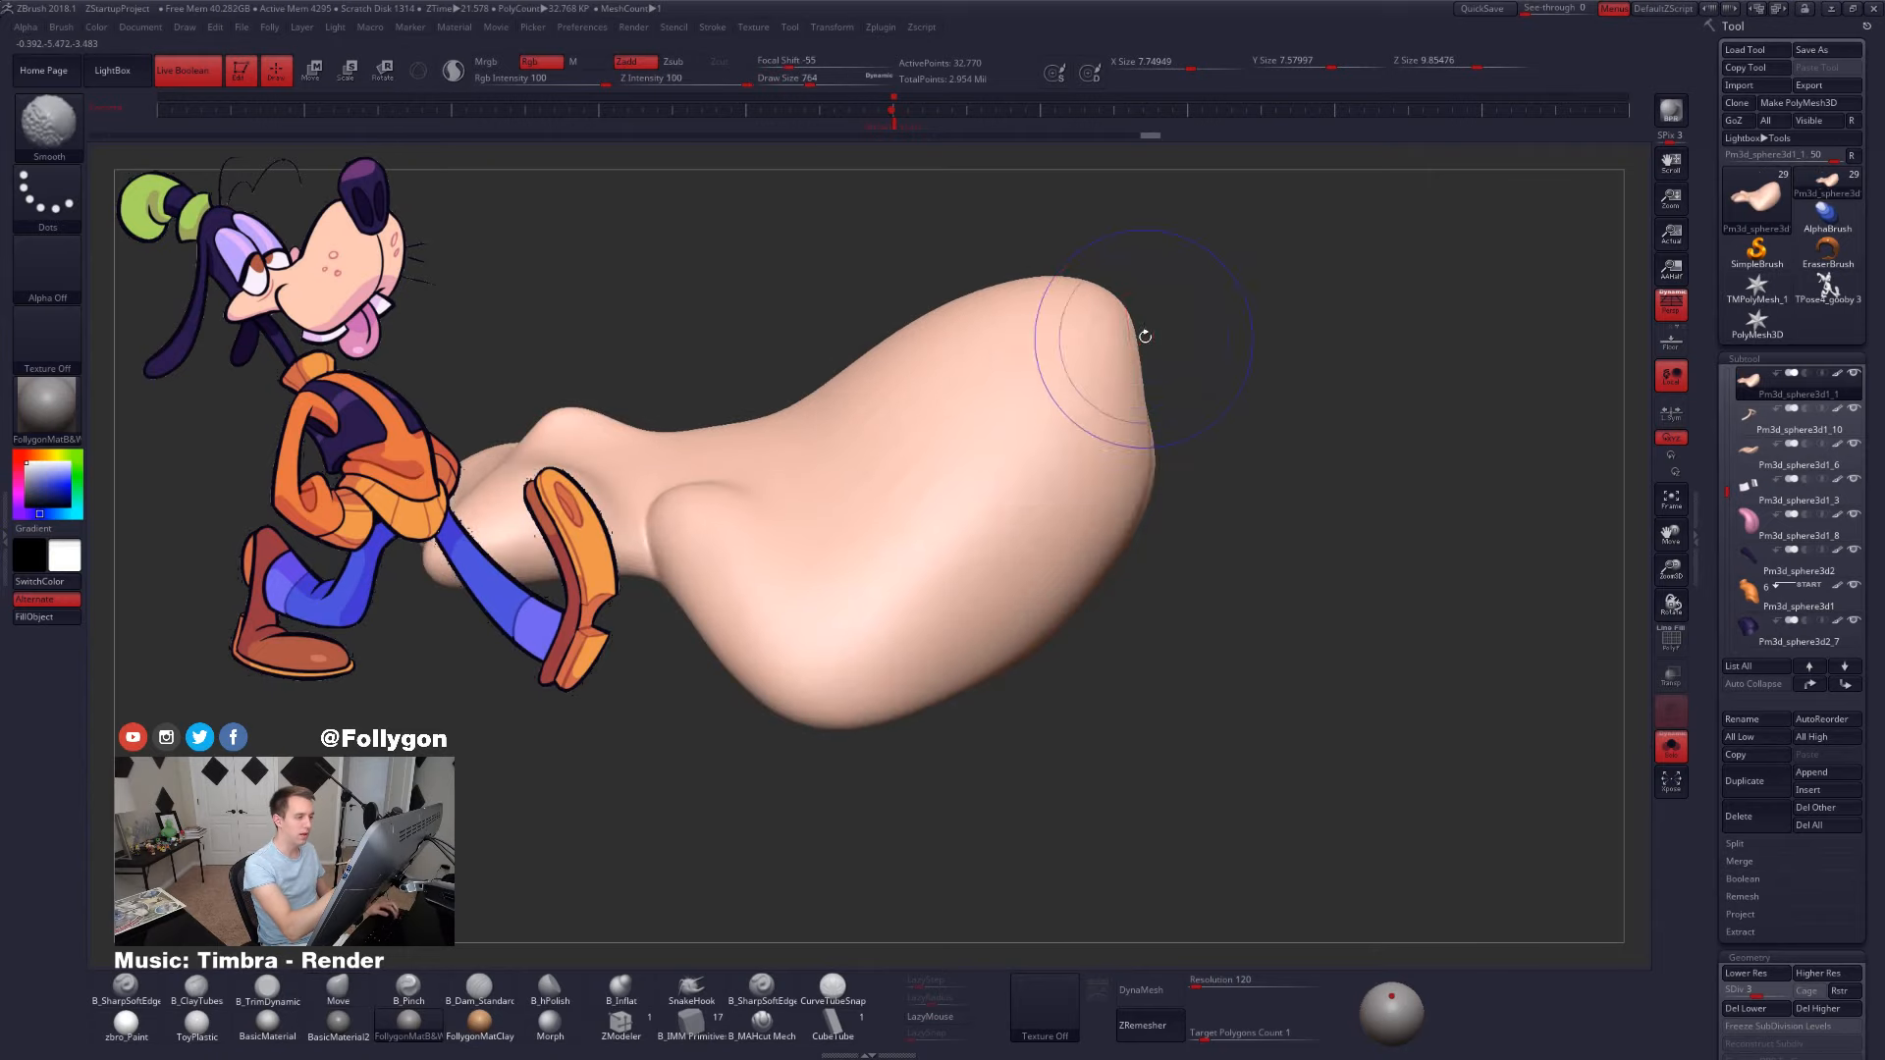
- Smooth the front tip of the isolated muzzle at subdivision level 1 with a draw size of 556
{"action": "key", "text": "shift+d"}
{"action": "key", "text": "shift+d"}
{"action": "key", "text": "space"}
{"action": "mouse_move", "coordinate": [1128, 314]}
{"action": "left_mouse_down"}
{"action": "mouse_move", "coordinate": [1145, 389]}
{"action": "mouse_move", "coordinate": [1121, 389]}
{"action": "left_mouse_up"}
{"action": "right_click_drag", "start_coordinate": [1159, 404], "coordinate": [962, 398]}
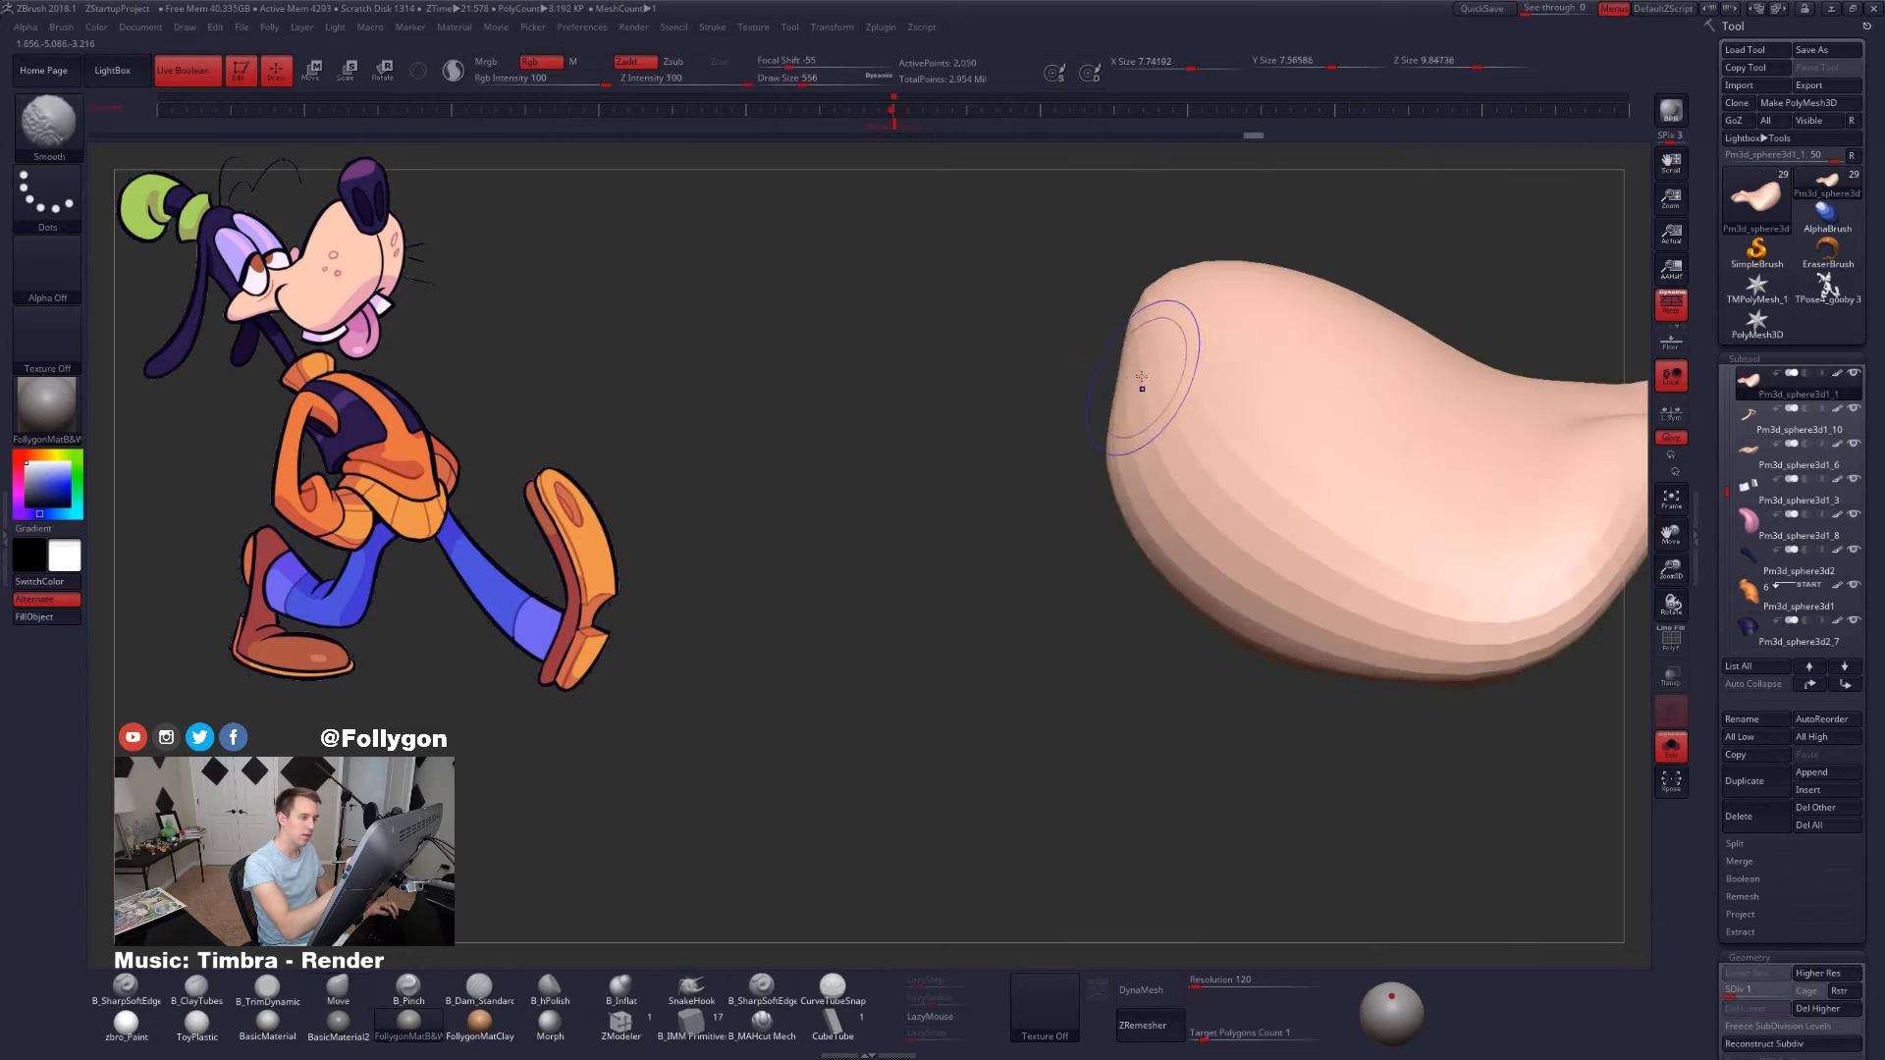
- Raise the muzzle to subdivision level 3 and refine its upper front edge with the Move brush
{"action": "key", "text": "d"}
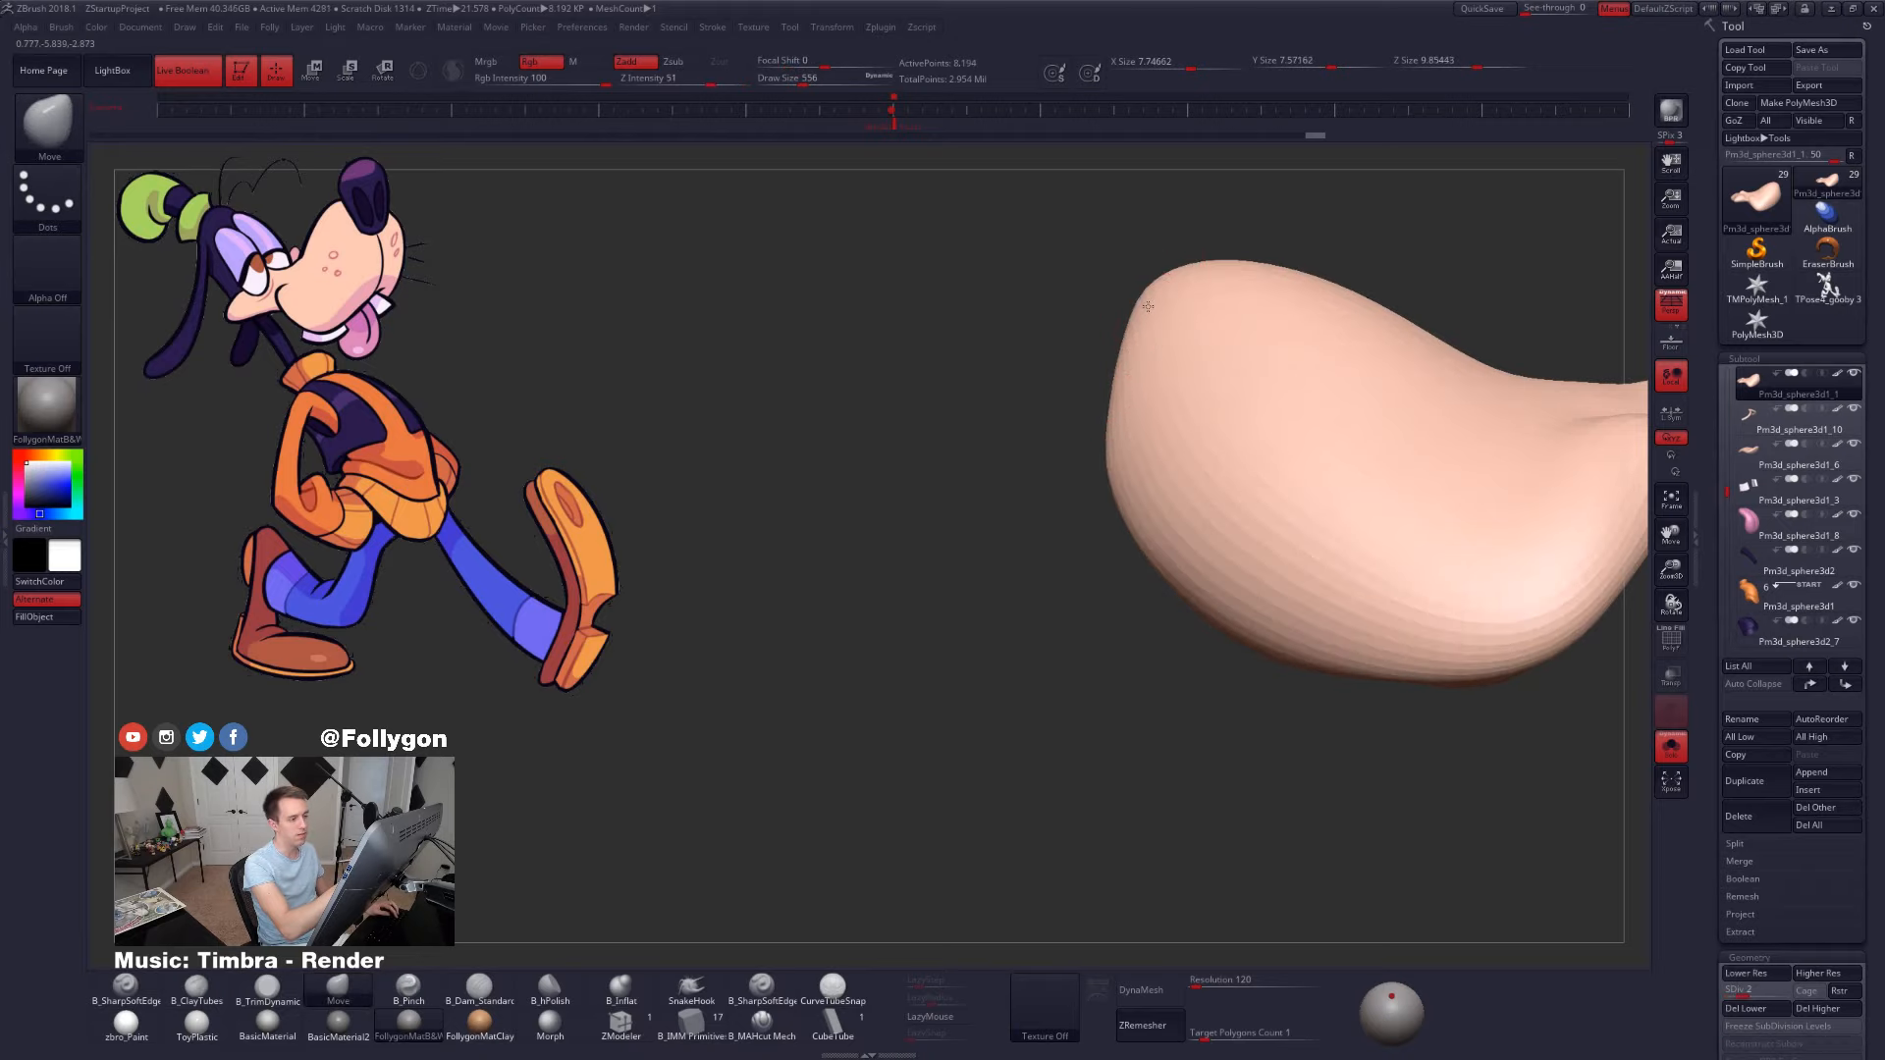
{"action": "key", "text": "d"}
{"action": "right_click_drag", "start_coordinate": [1162, 399], "coordinate": [1255, 356]}
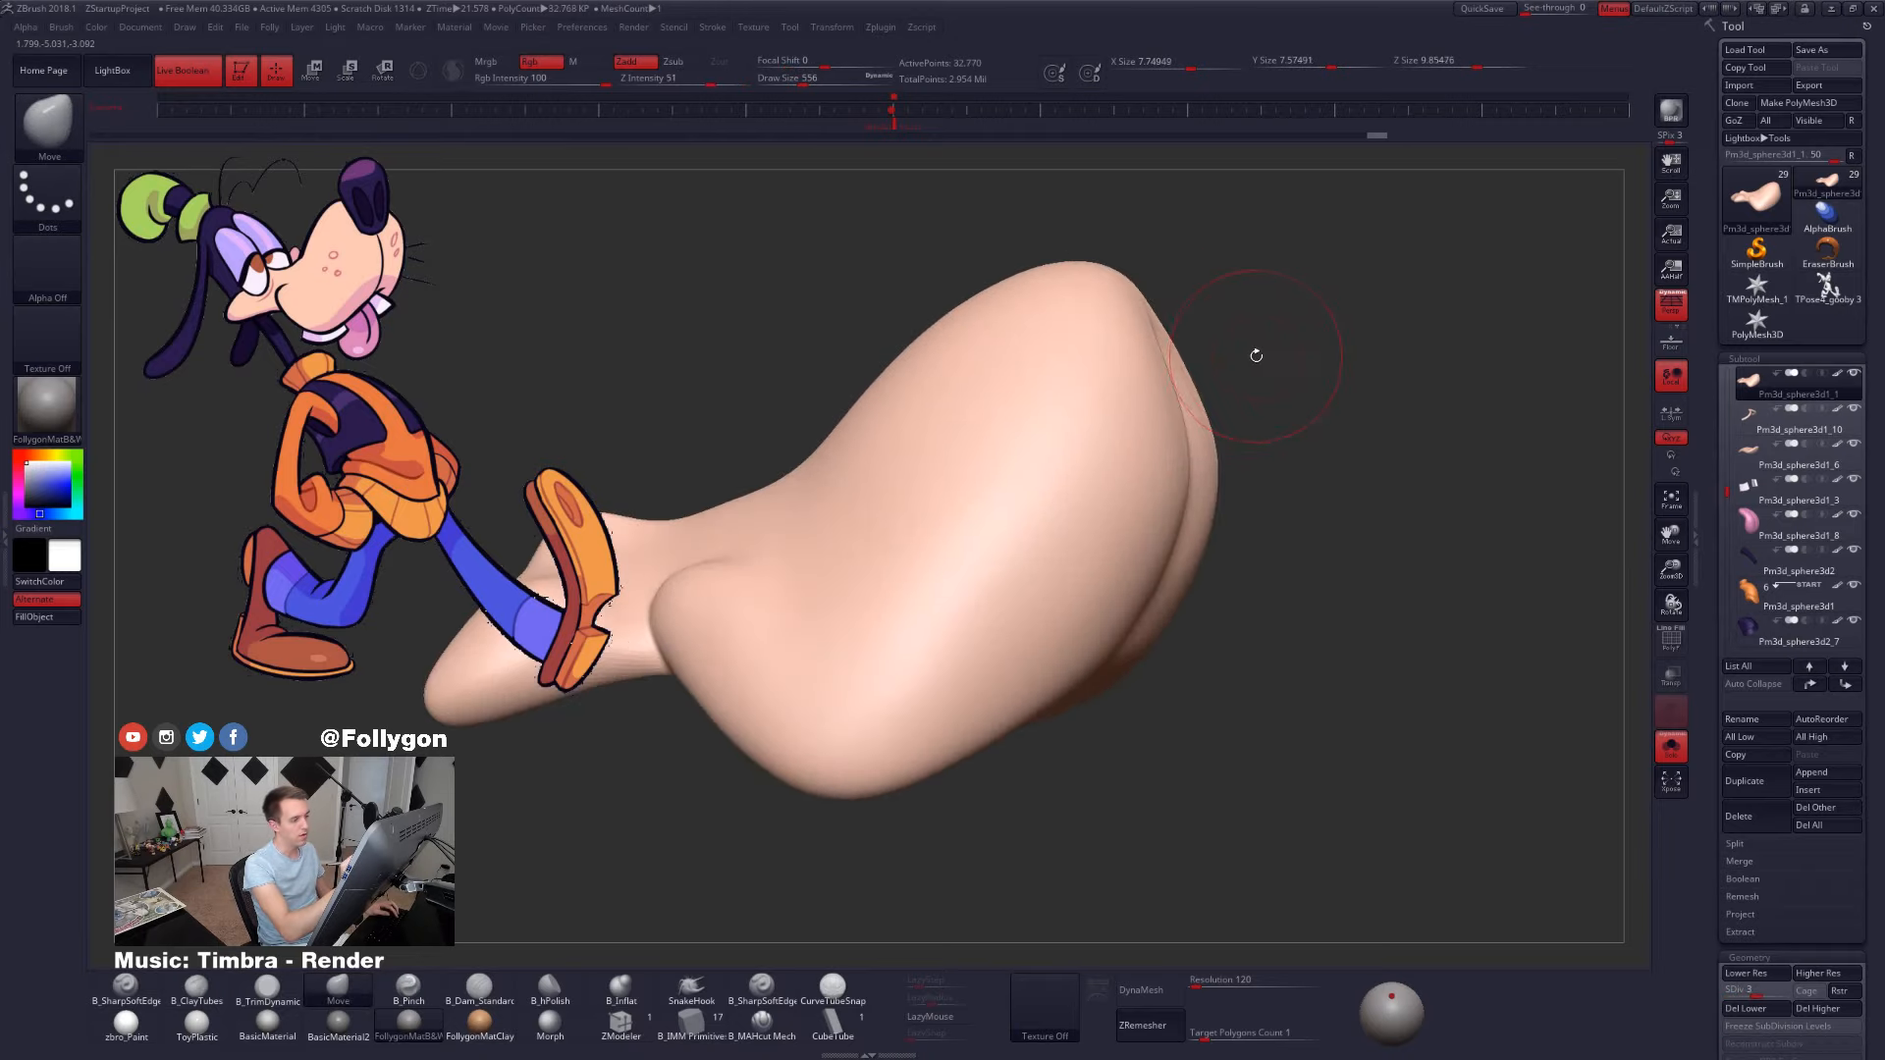
{"action": "mouse_move", "coordinate": [1162, 356]}
{"action": "left_mouse_down"}
{"action": "mouse_move", "coordinate": [1182, 353]}
{"action": "mouse_move", "coordinate": [1161, 348]}
{"action": "left_mouse_up"}
{"action": "mouse_move", "coordinate": [1206, 365]}
{"action": "right_mouse_down"}
{"action": "mouse_move", "coordinate": [1105, 391]}
{"action": "mouse_move", "coordinate": [1141, 353]}
{"action": "right_mouse_up"}
- Smooth the muzzle's front edge at subdivision level 2 and its central crease at level 3
{"action": "key", "text": "shift+d"}
{"action": "key", "text": "shift+d"}
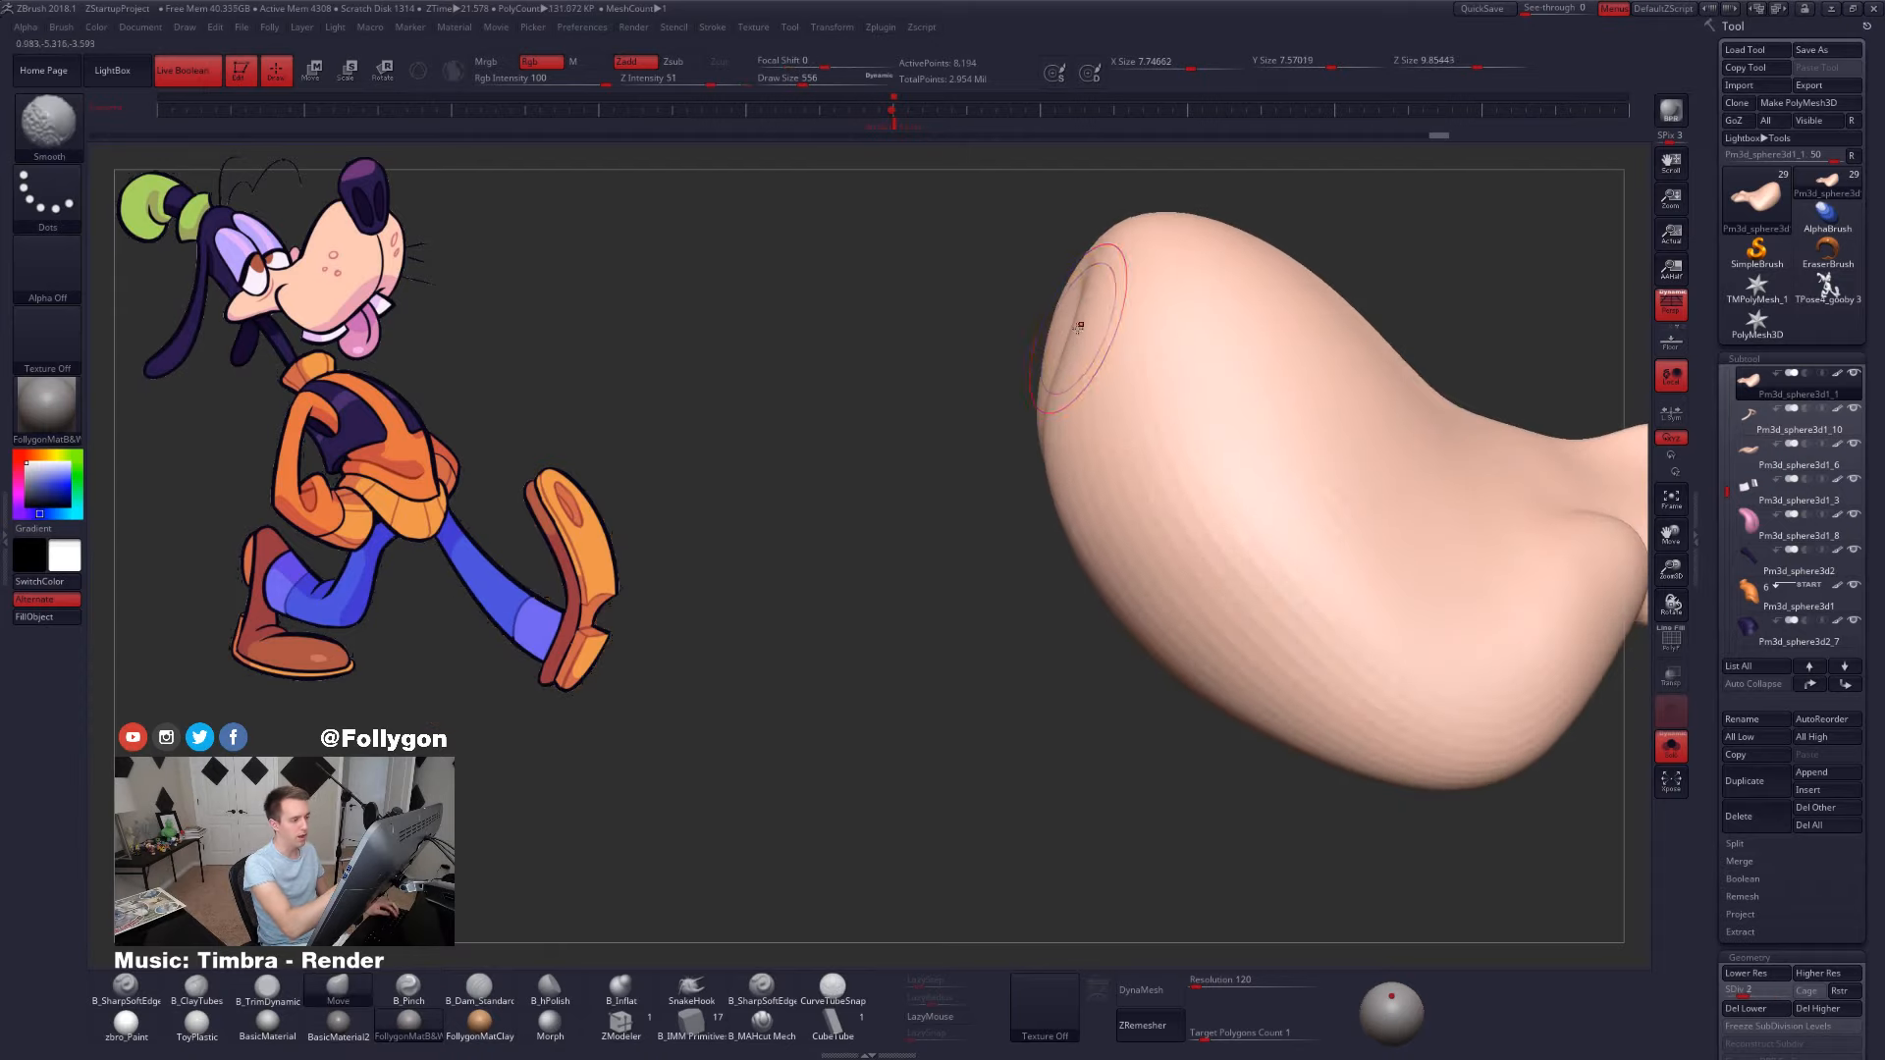
{"action": "mouse_move", "coordinate": [1080, 295]}
{"action": "right_mouse_down"}
{"action": "mouse_move", "coordinate": [1067, 342]}
{"action": "mouse_move", "coordinate": [1106, 345]}
{"action": "mouse_move", "coordinate": [1090, 304]}
{"action": "mouse_move", "coordinate": [1047, 367]}
{"action": "mouse_move", "coordinate": [1067, 361]}
{"action": "mouse_move", "coordinate": [1068, 397]}
{"action": "right_mouse_up"}
{"action": "key", "text": "d"}
{"action": "key", "text": "2"}
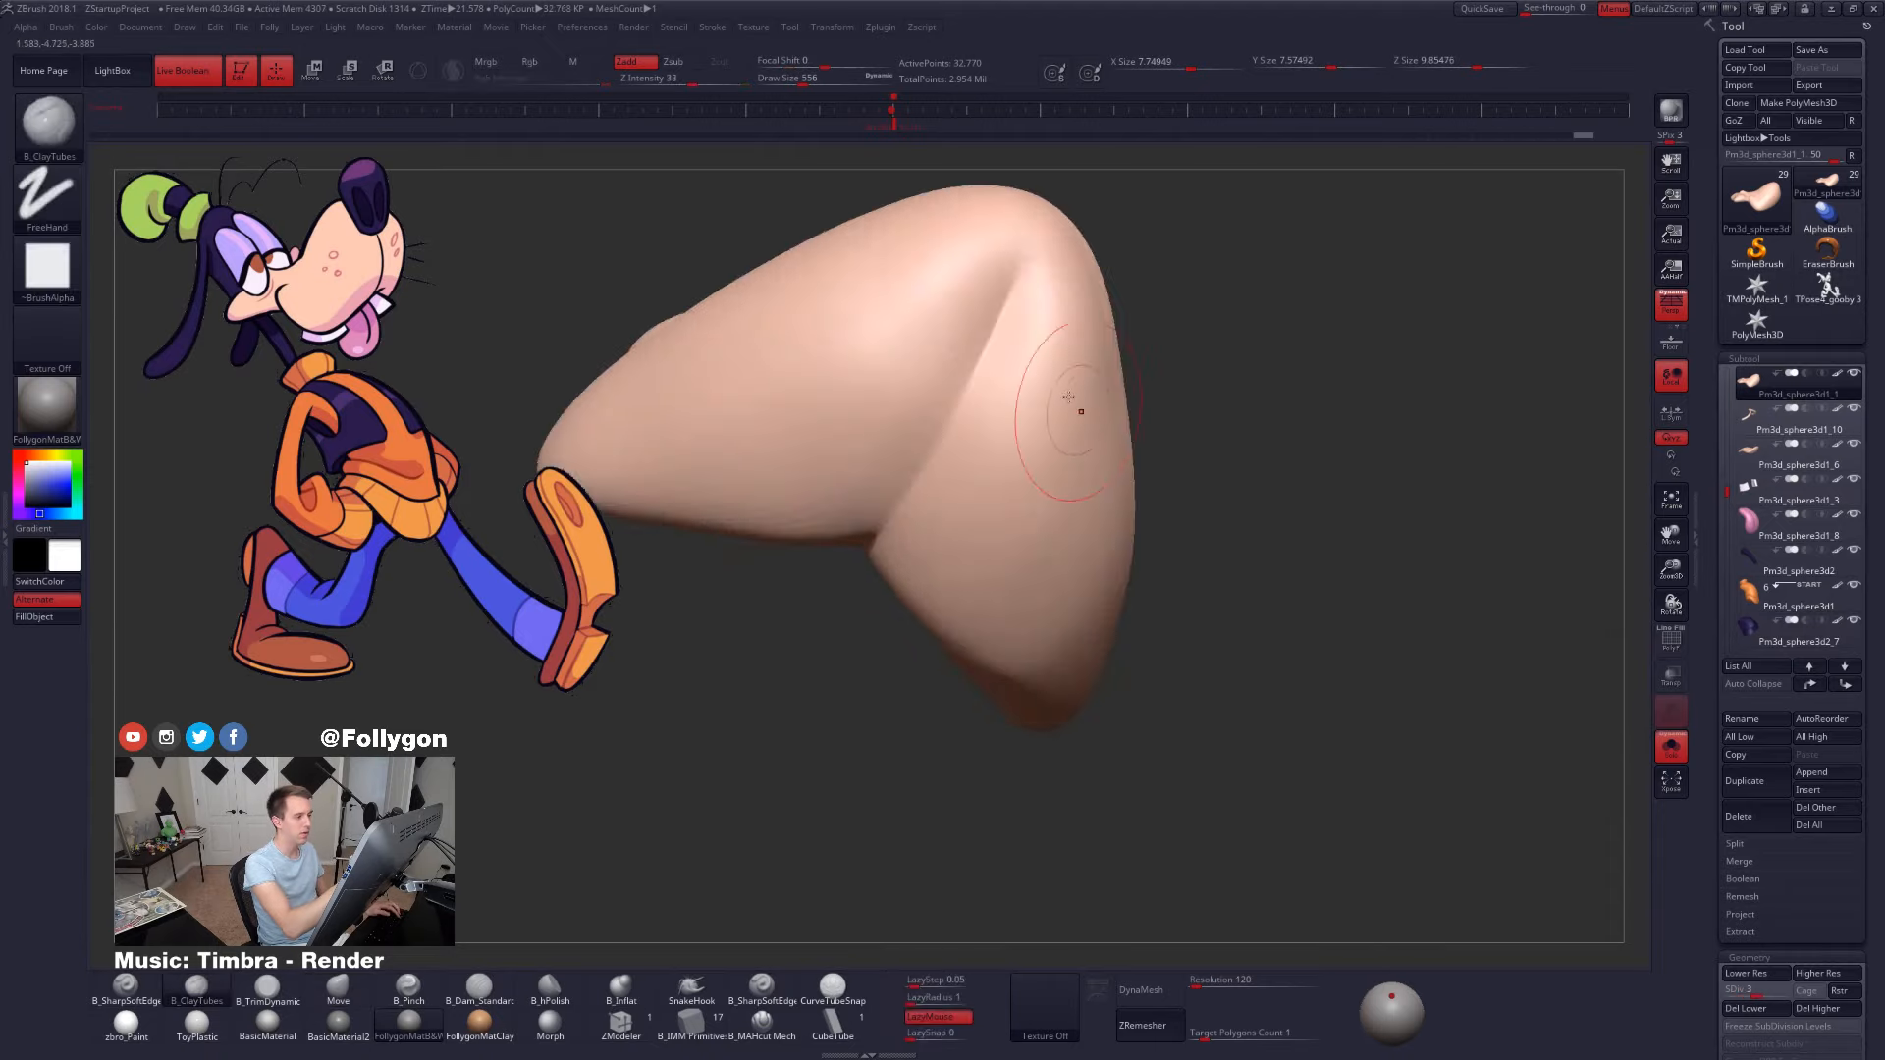
{"action": "mouse_move", "coordinate": [954, 301]}
{"action": "left_mouse_down", "text": "shift"}
{"action": "mouse_move", "coordinate": [955, 283]}
{"action": "mouse_move", "coordinate": [964, 334]}
{"action": "left_mouse_up", "text": "shift"}
{"action": "mouse_move", "coordinate": [980, 419]}
{"action": "right_mouse_down"}
{"action": "mouse_move", "coordinate": [1006, 385]}
{"action": "mouse_move", "coordinate": [972, 403]}
{"action": "right_mouse_up"}
- Show all subtools and reshape the muzzle beneath the nose with the Move brush at draw size 742, ending at subdivision level 1
{"action": "key", "text": "d"}
{"action": "key", "text": "alt+s"}
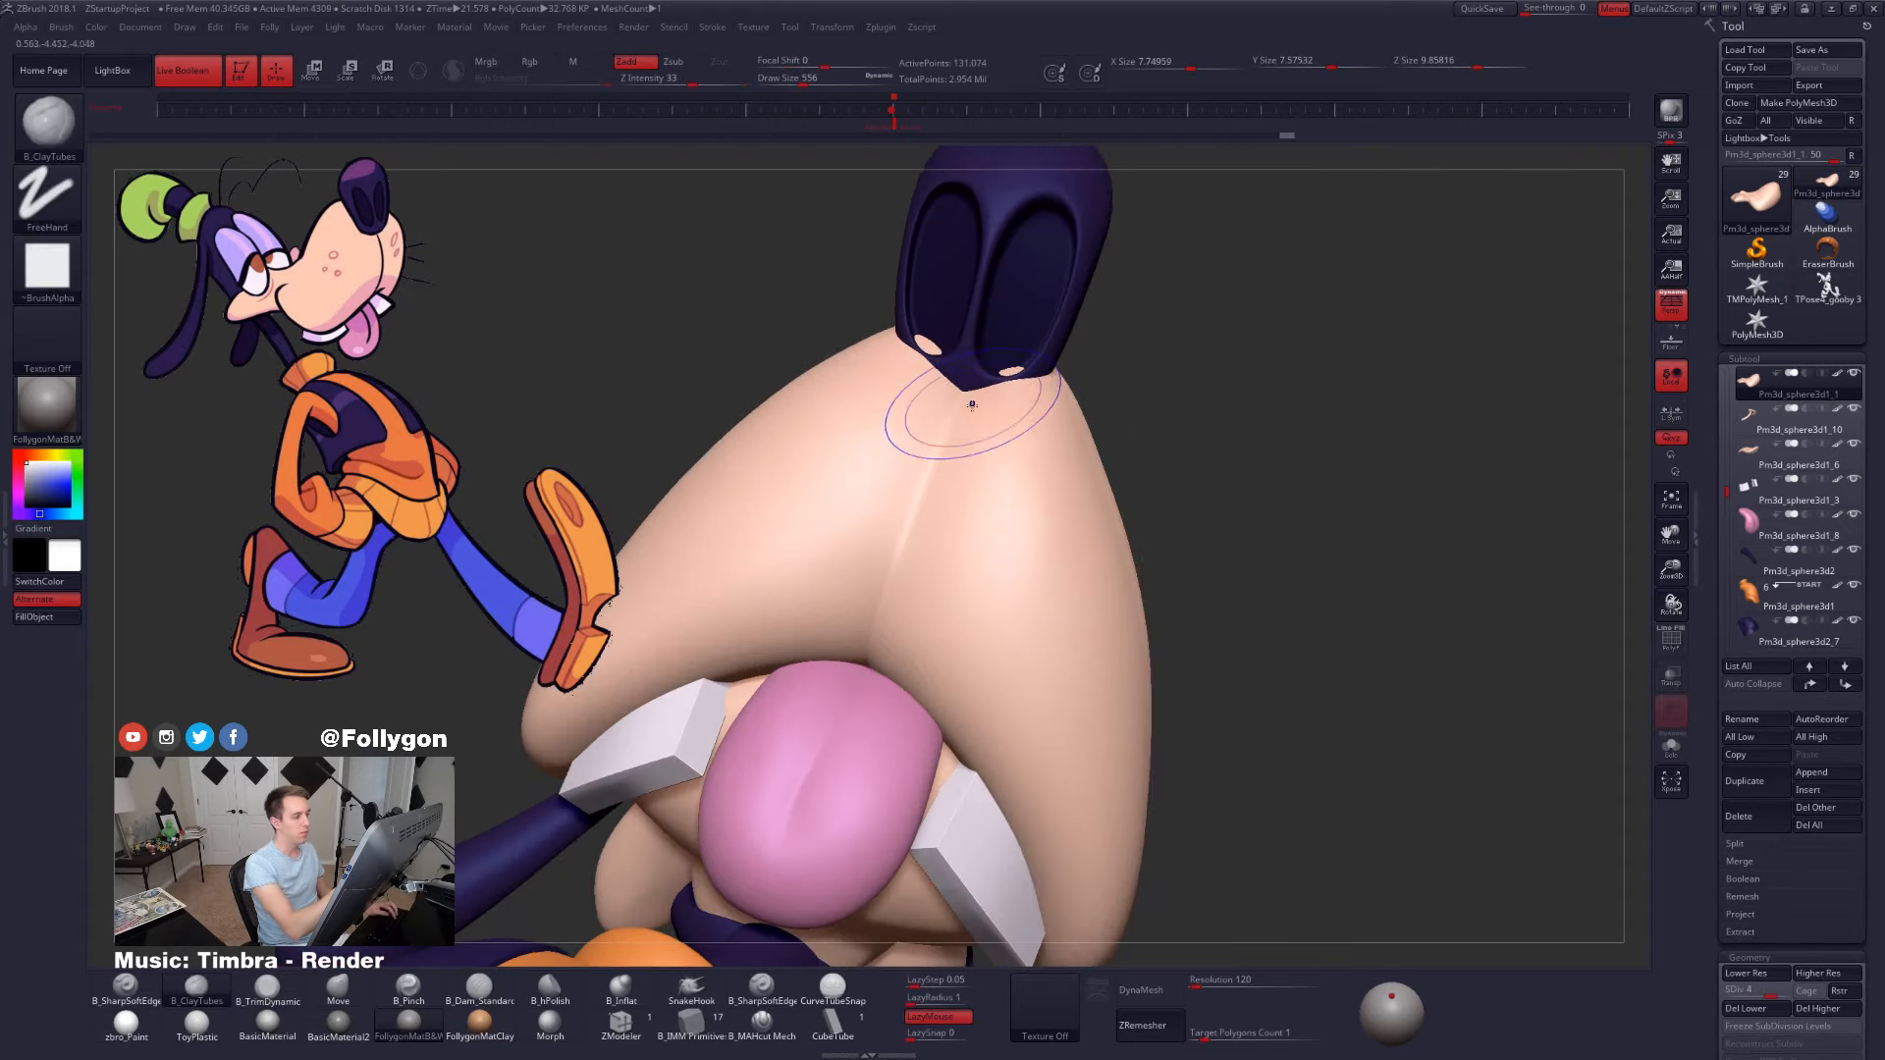
{"action": "key", "text": "b"}
{"action": "key", "text": "m"}
{"action": "key", "text": "v"}
{"action": "key", "text": "shift+d"}
{"action": "key", "text": "shift+d"}
{"action": "key", "text": "s"}
{"action": "left_click_drag", "start_coordinate": [997, 412], "coordinate": [1007, 420]}
{"action": "right_click_drag", "start_coordinate": [1010, 425], "coordinate": [956, 397]}
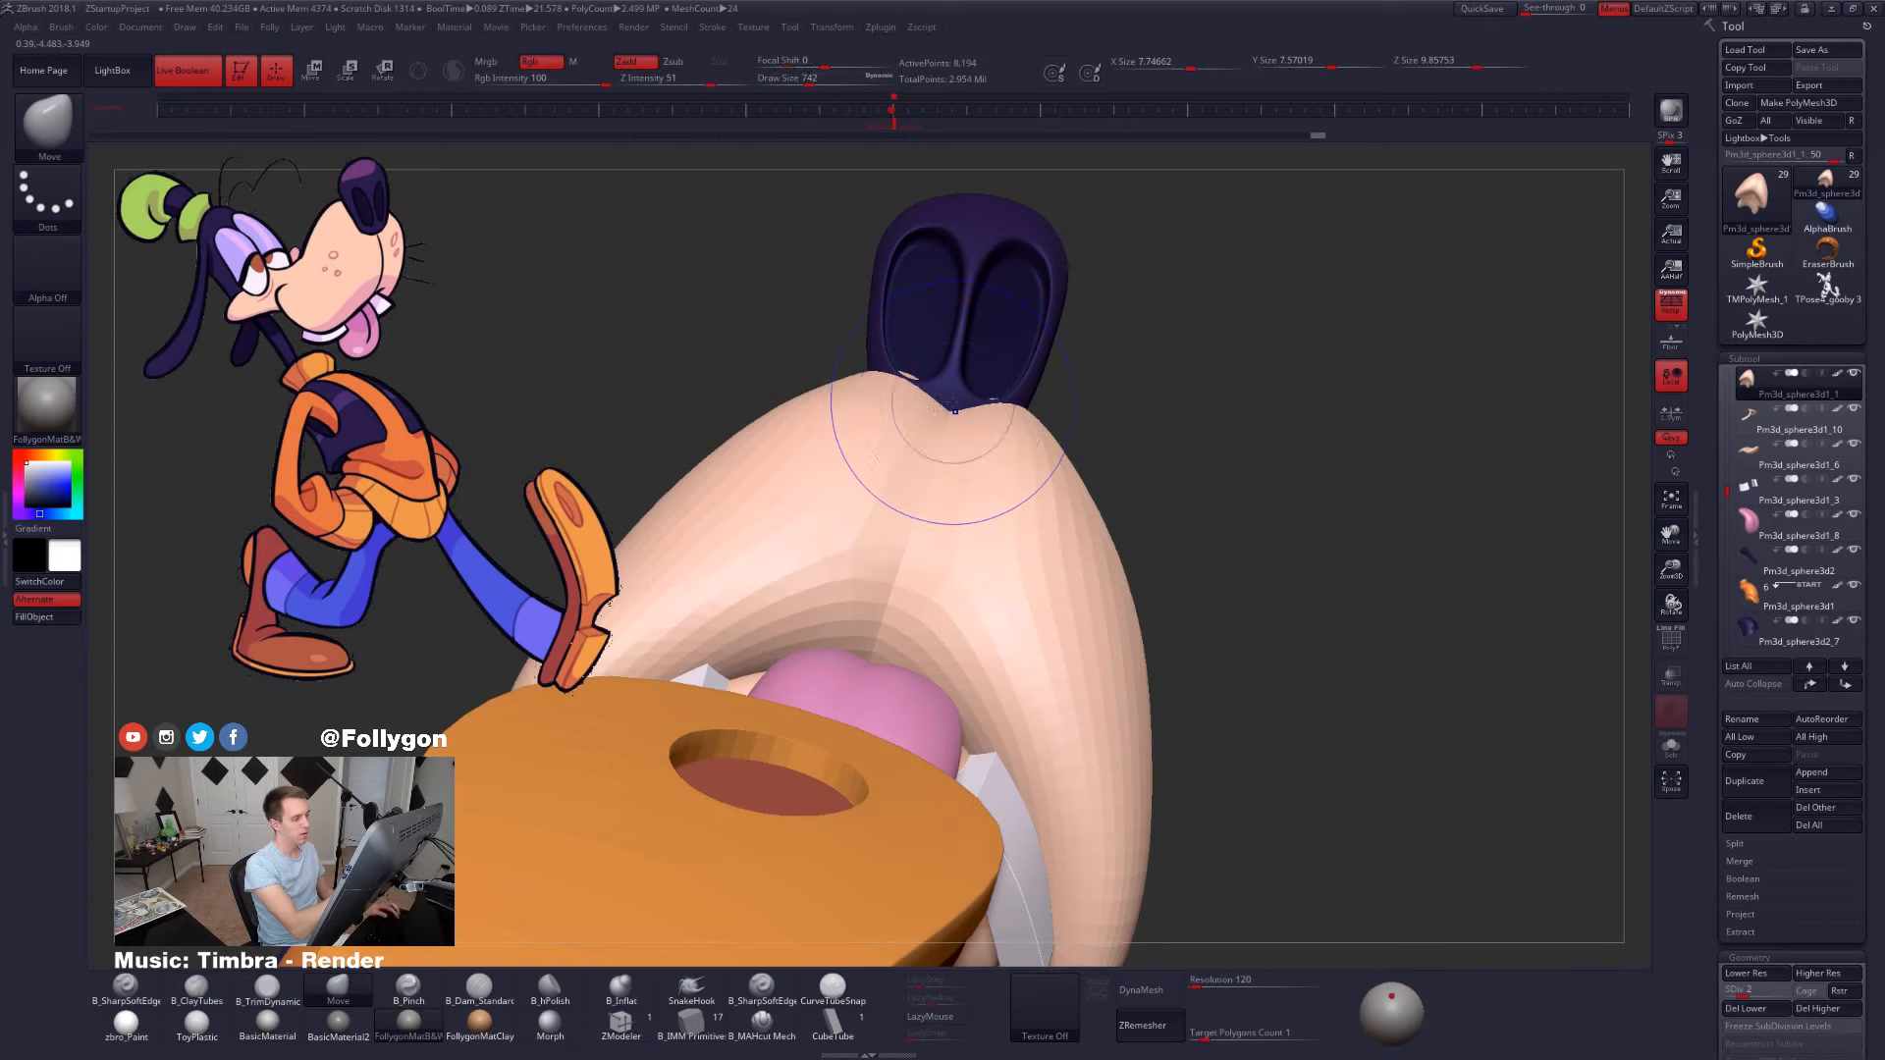
{"action": "key", "text": "shift+d"}
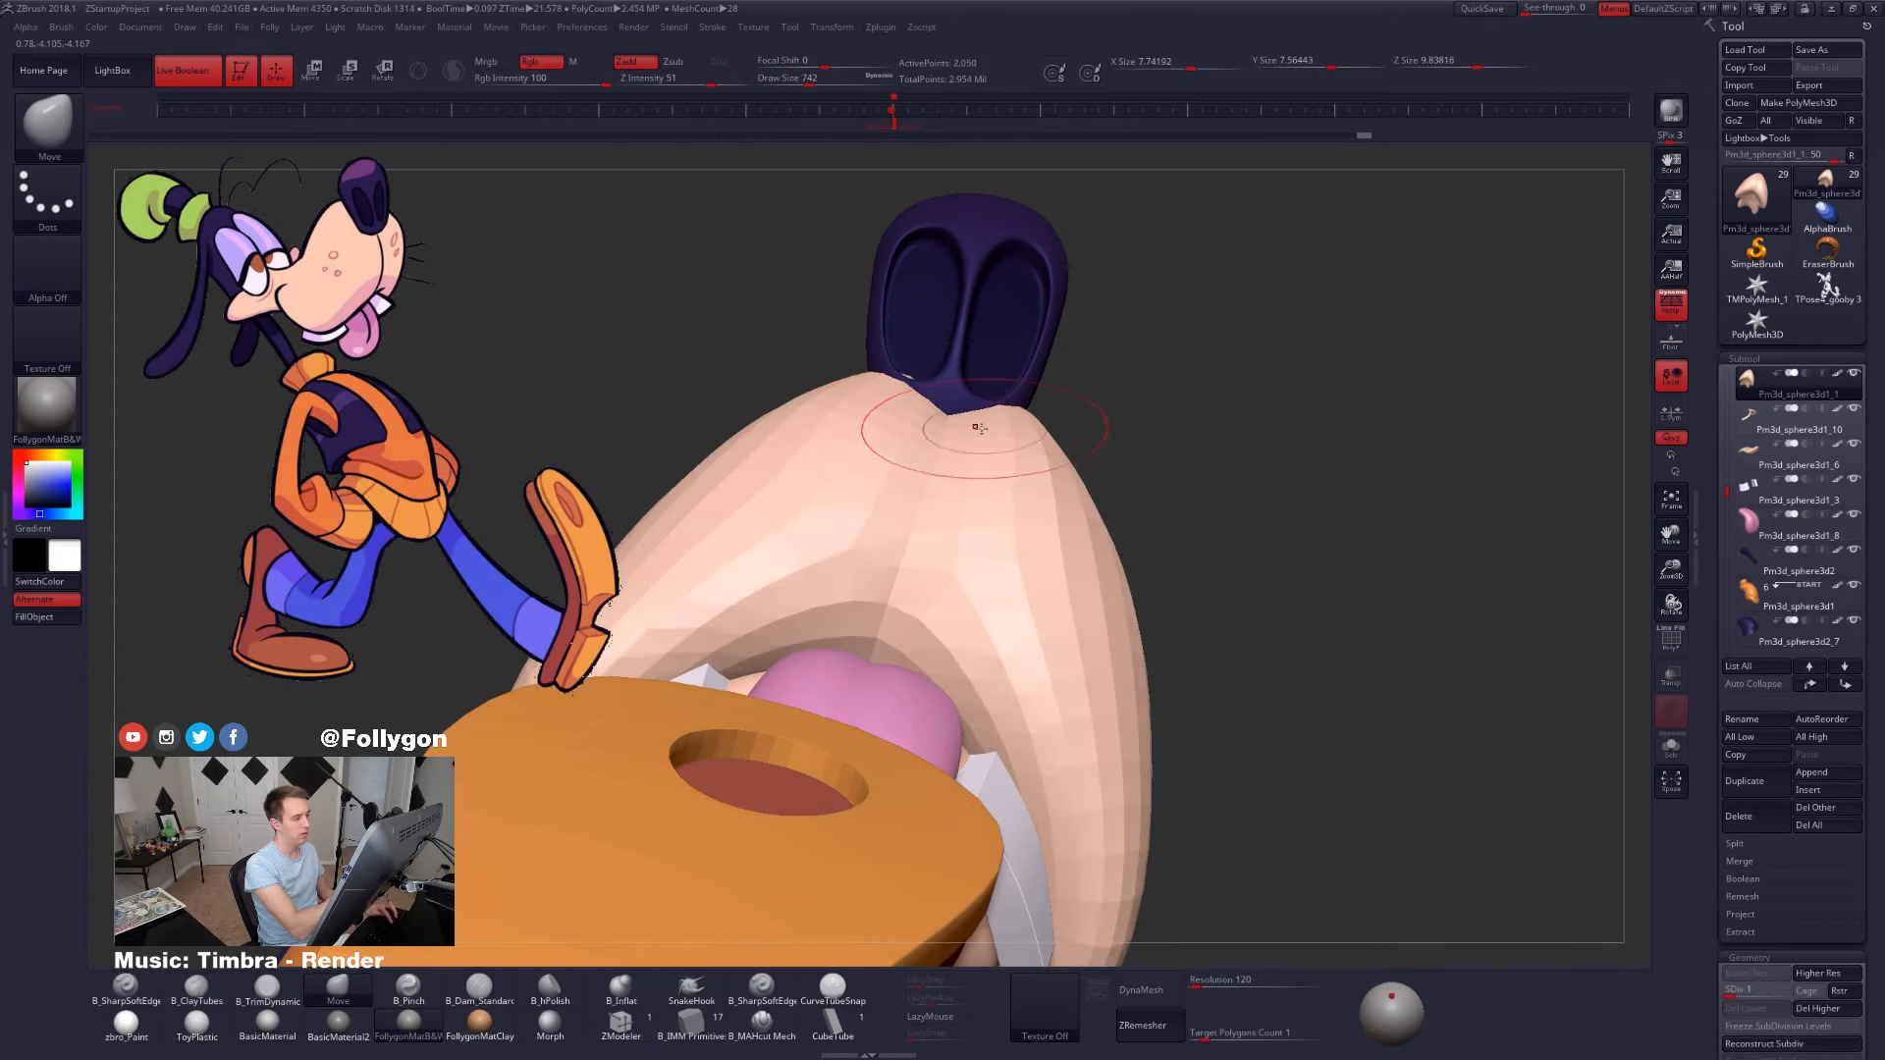
- Select the nose subtool and set a Transpose Move line along its length
{"action": "key", "text": "alt+s"}
{"action": "right_click_drag", "start_coordinate": [954, 473], "coordinate": [1105, 446], "text": "ctrl"}
{"action": "key", "text": "alt+s"}
{"action": "left_click", "coordinate": [1047, 359], "text": "alt"}
{"action": "right_click_drag", "start_coordinate": [1048, 360], "coordinate": [972, 339]}
{"action": "key", "text": "w"}
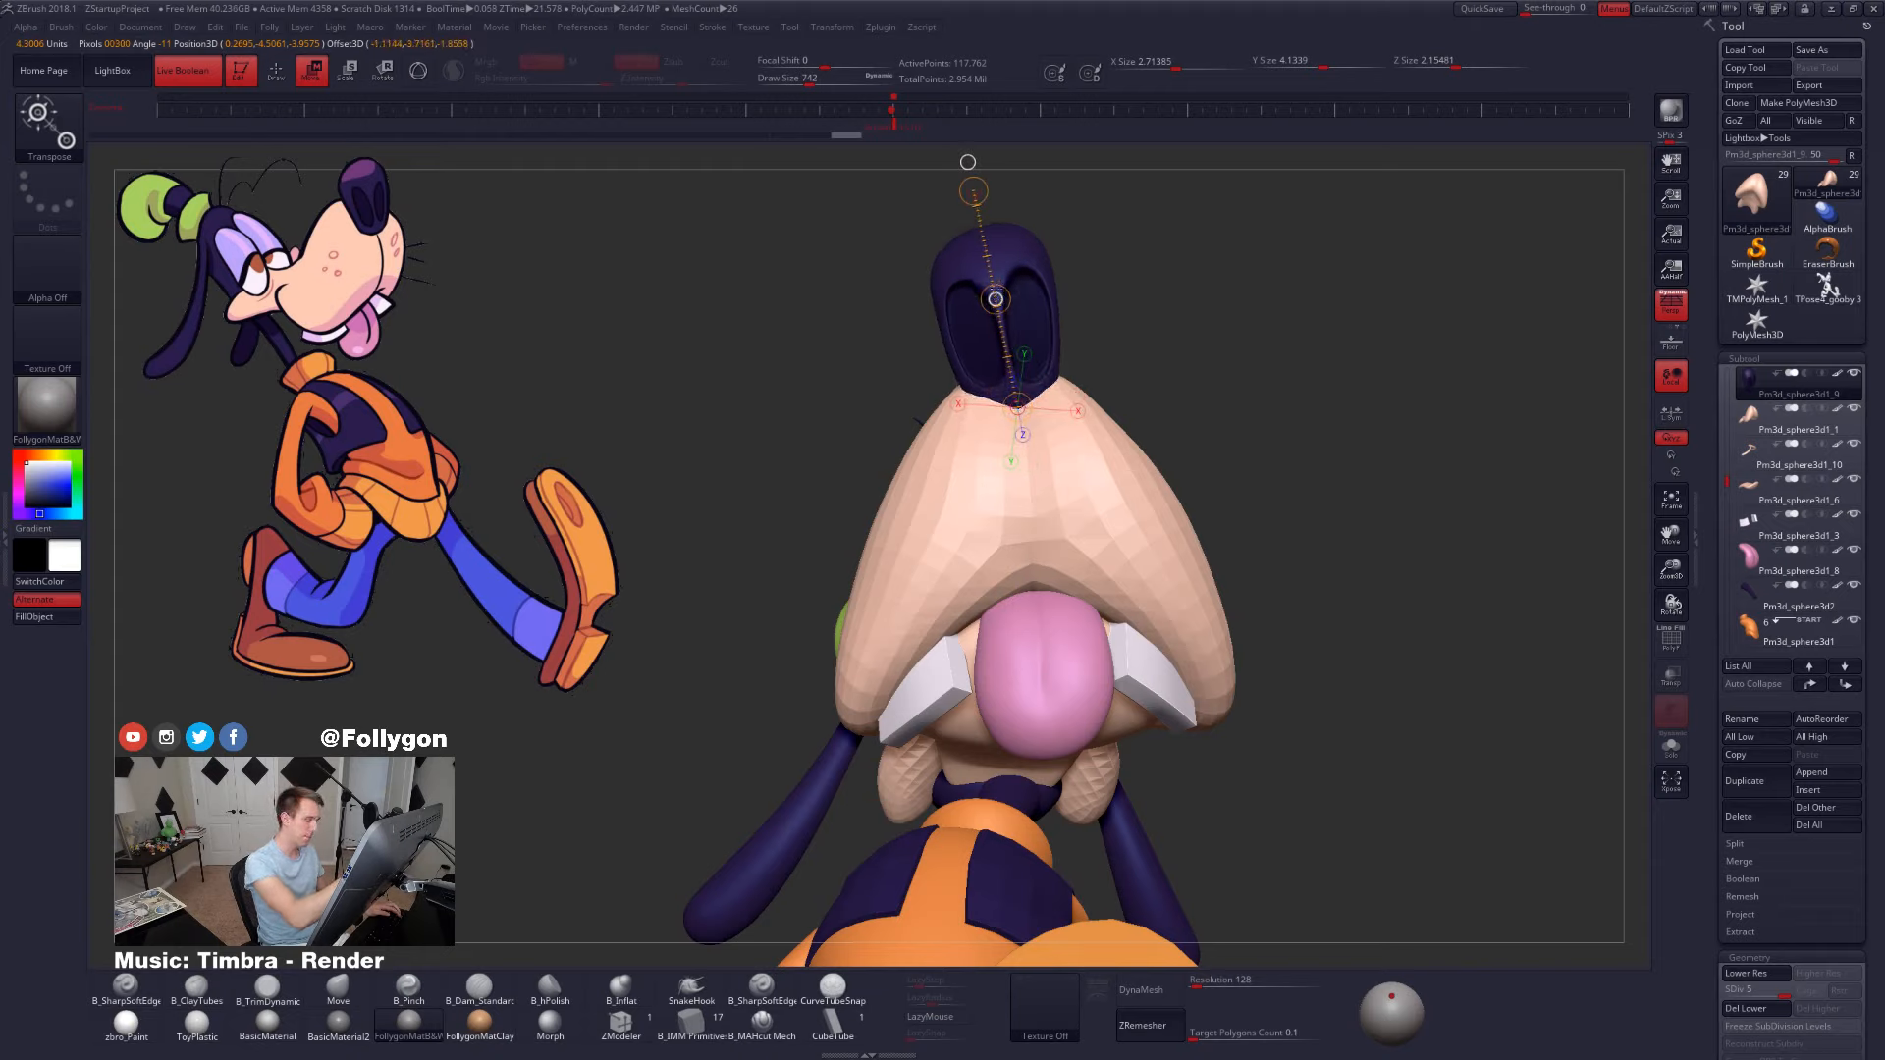
{"action": "mouse_move", "coordinate": [981, 294]}
{"action": "right_mouse_down"}
{"action": "mouse_move", "coordinate": [1058, 363]}
{"action": "mouse_move", "coordinate": [1078, 417]}
{"action": "mouse_move", "coordinate": [1065, 491]}
{"action": "mouse_move", "coordinate": [1041, 412]}
{"action": "mouse_move", "coordinate": [973, 353]}
{"action": "mouse_move", "coordinate": [1031, 442]}
{"action": "right_mouse_up"}
- Isolate the nose at subdivision level 1 and mask its lower part so only the upper part can move
{"action": "key", "text": "q"}
{"action": "key", "text": "alt+s"}
{"action": "key", "text": "shift+d"}
{"action": "key", "text": "shift+d"}
{"action": "key", "text": "shift+d"}
{"action": "key", "text": "shift+d"}
{"action": "mouse_move", "coordinate": [949, 425]}
{"action": "left_mouse_down", "text": "ctrl"}
{"action": "mouse_move", "coordinate": [947, 405]}
{"action": "mouse_move", "coordinate": [1138, 385]}
{"action": "left_mouse_up", "text": "ctrl"}
{"action": "left_click", "coordinate": [741, 491], "text": "ctrl"}
{"action": "key", "text": "w"}
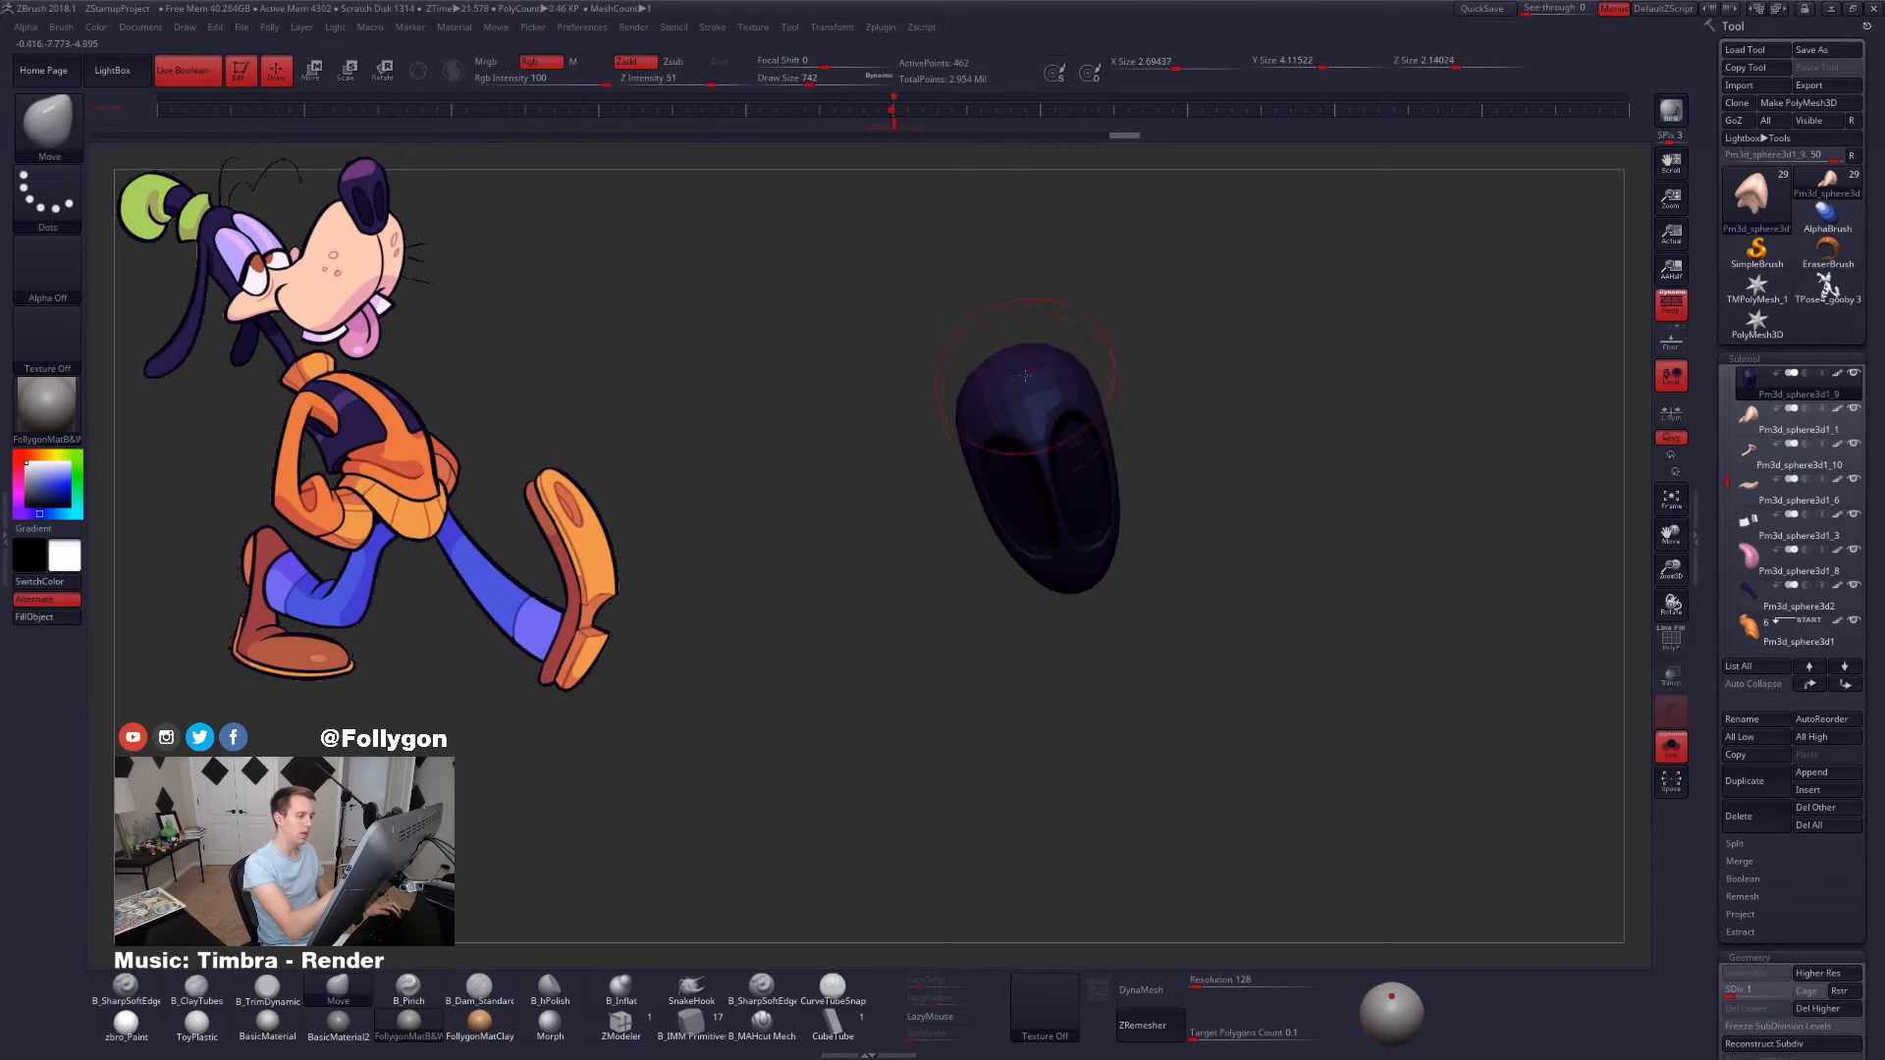
- Adjust the unmasked part of the nose with the Transpose Move line, clear the mask and restore the high-resolution full head
{"action": "left_click_drag", "start_coordinate": [1077, 577], "coordinate": [1001, 332]}
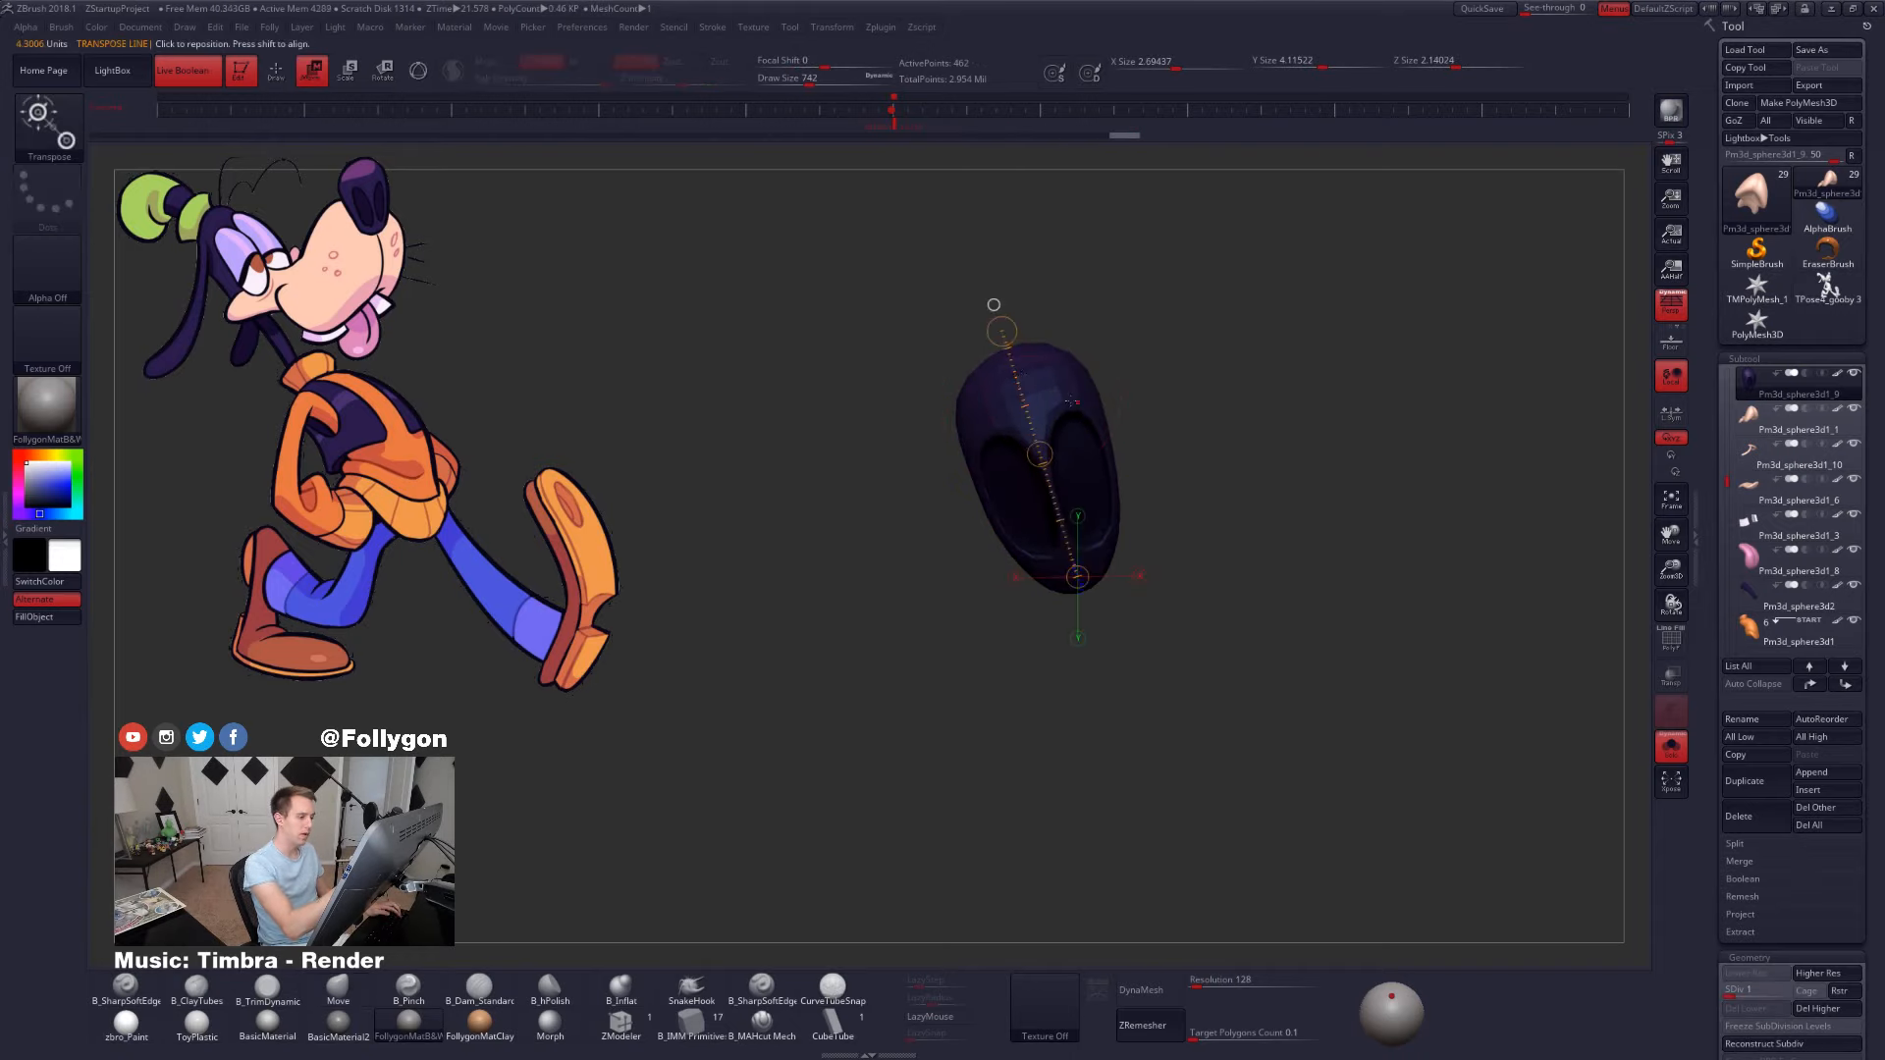
{"action": "left_click_drag", "start_coordinate": [1083, 447], "coordinate": [986, 270]}
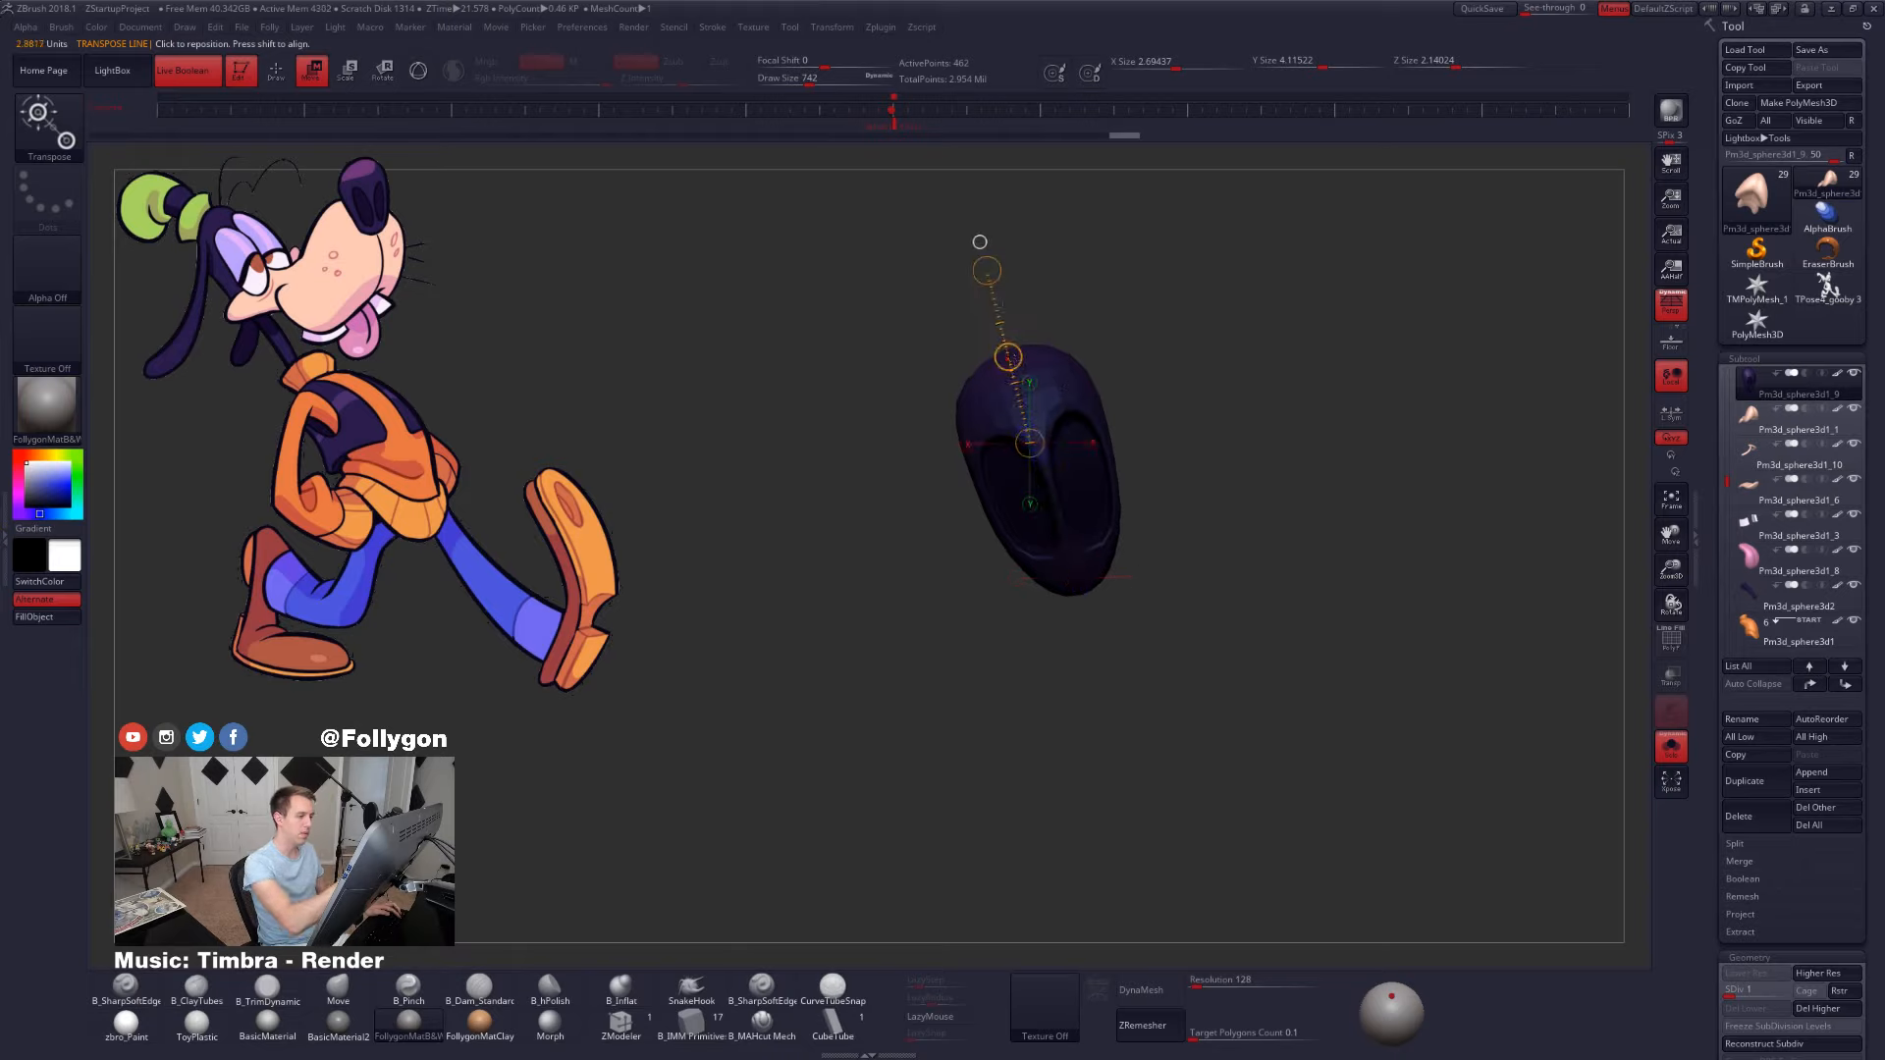
{"action": "left_click_drag", "start_coordinate": [1202, 432], "coordinate": [1239, 479], "text": "ctrl"}
{"action": "key", "text": "d"}
{"action": "key", "text": "d"}
{"action": "key", "text": "d"}
{"action": "key", "text": "d"}
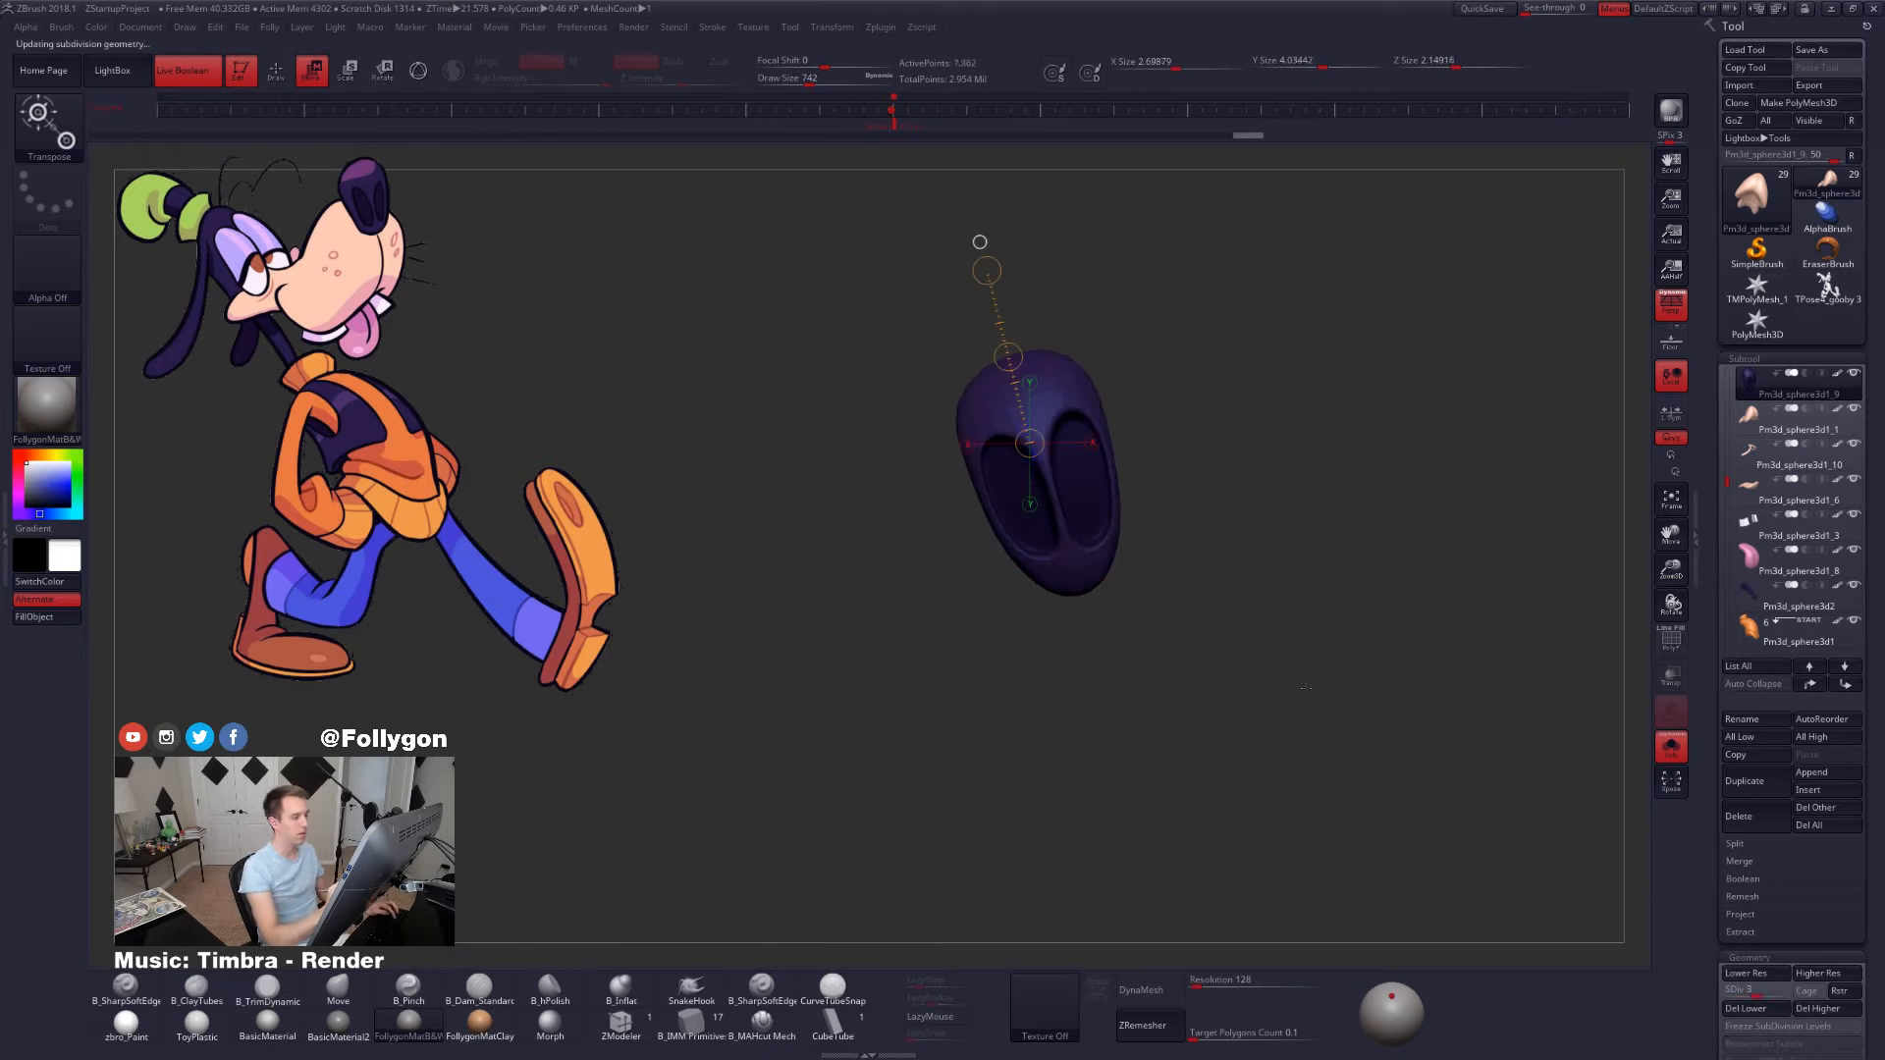
{"action": "left_click", "coordinate": [1670, 748]}
{"action": "key", "text": "q"}
- Select the muzzle subtool and set it to subdivision level 2 for reshaping beneath the nose
{"action": "left_click", "coordinate": [1115, 617], "text": "alt"}
{"action": "key", "text": "d"}
{"action": "key", "text": "d"}
{"action": "key", "text": "d"}
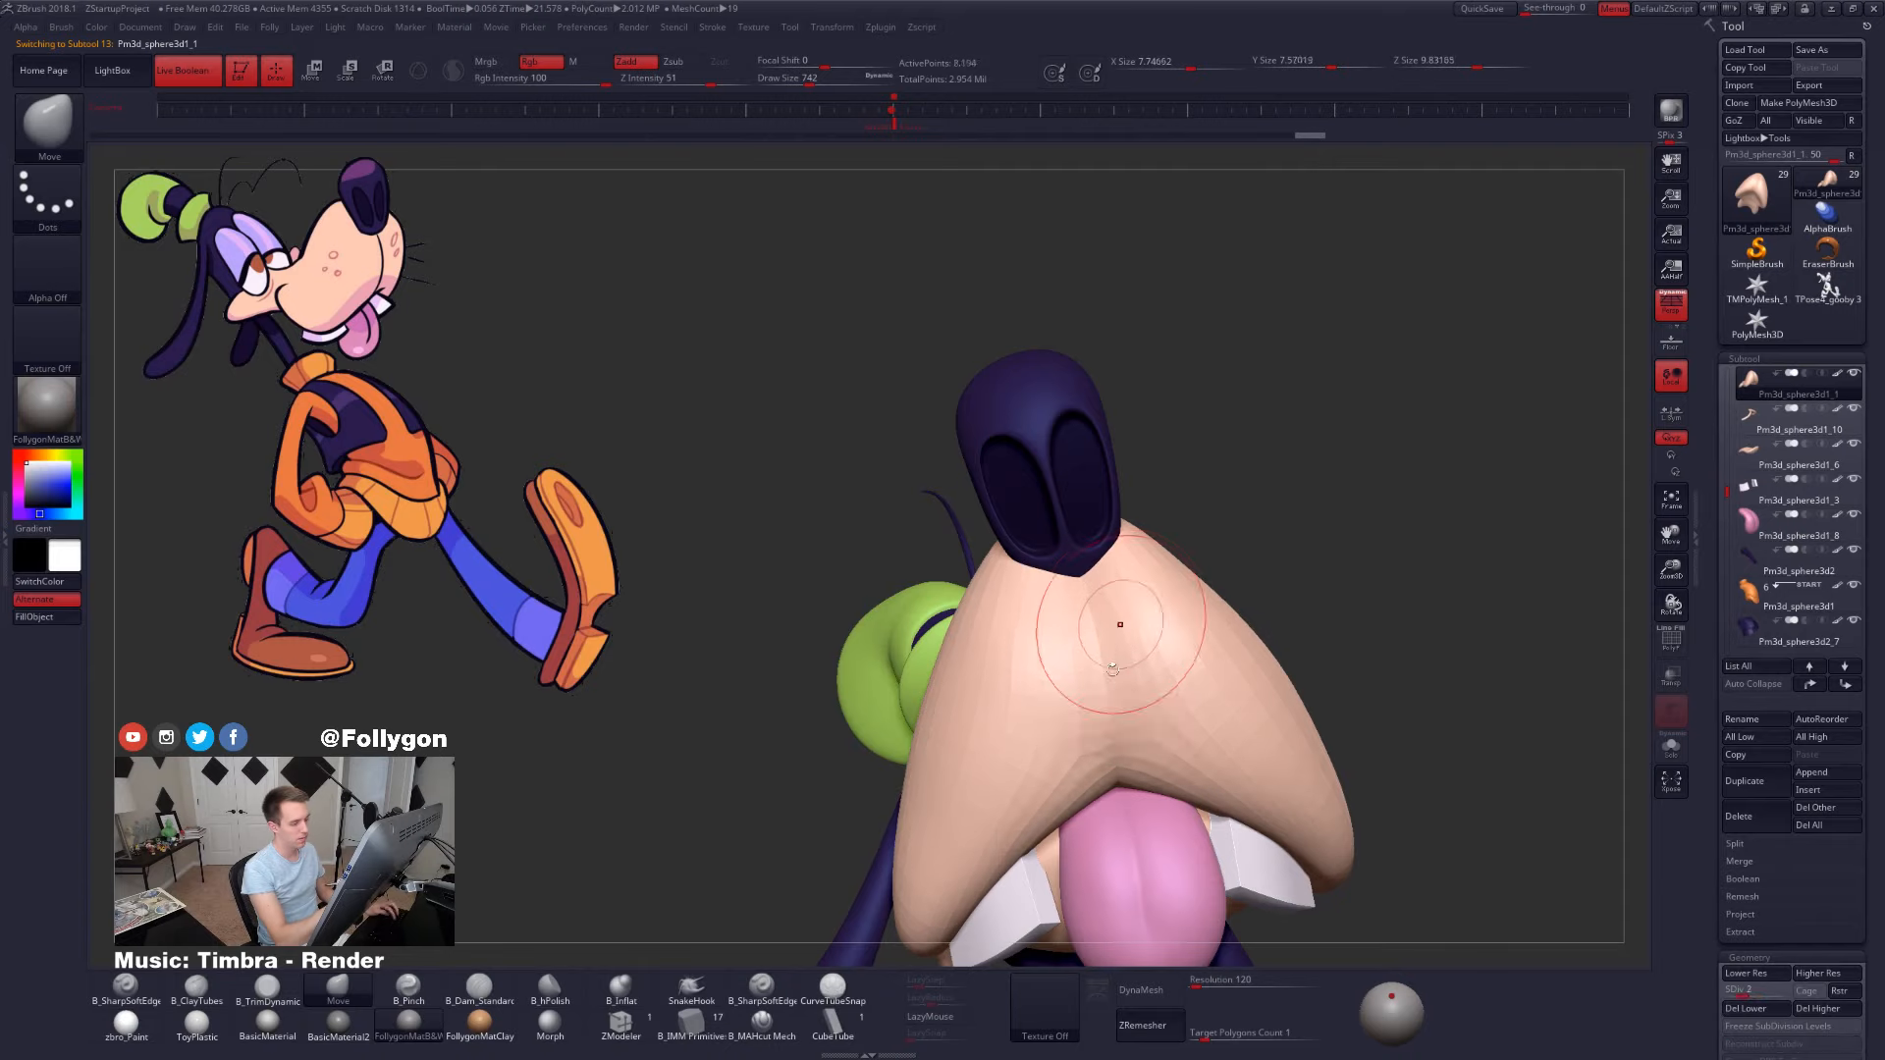
{"action": "left_click_drag", "start_coordinate": [1365, 629], "coordinate": [1083, 673]}
{"action": "key", "text": "d"}
{"action": "key", "text": "shift+d"}
{"action": "key", "text": "shift+d"}
{"action": "key", "text": "shift+d"}
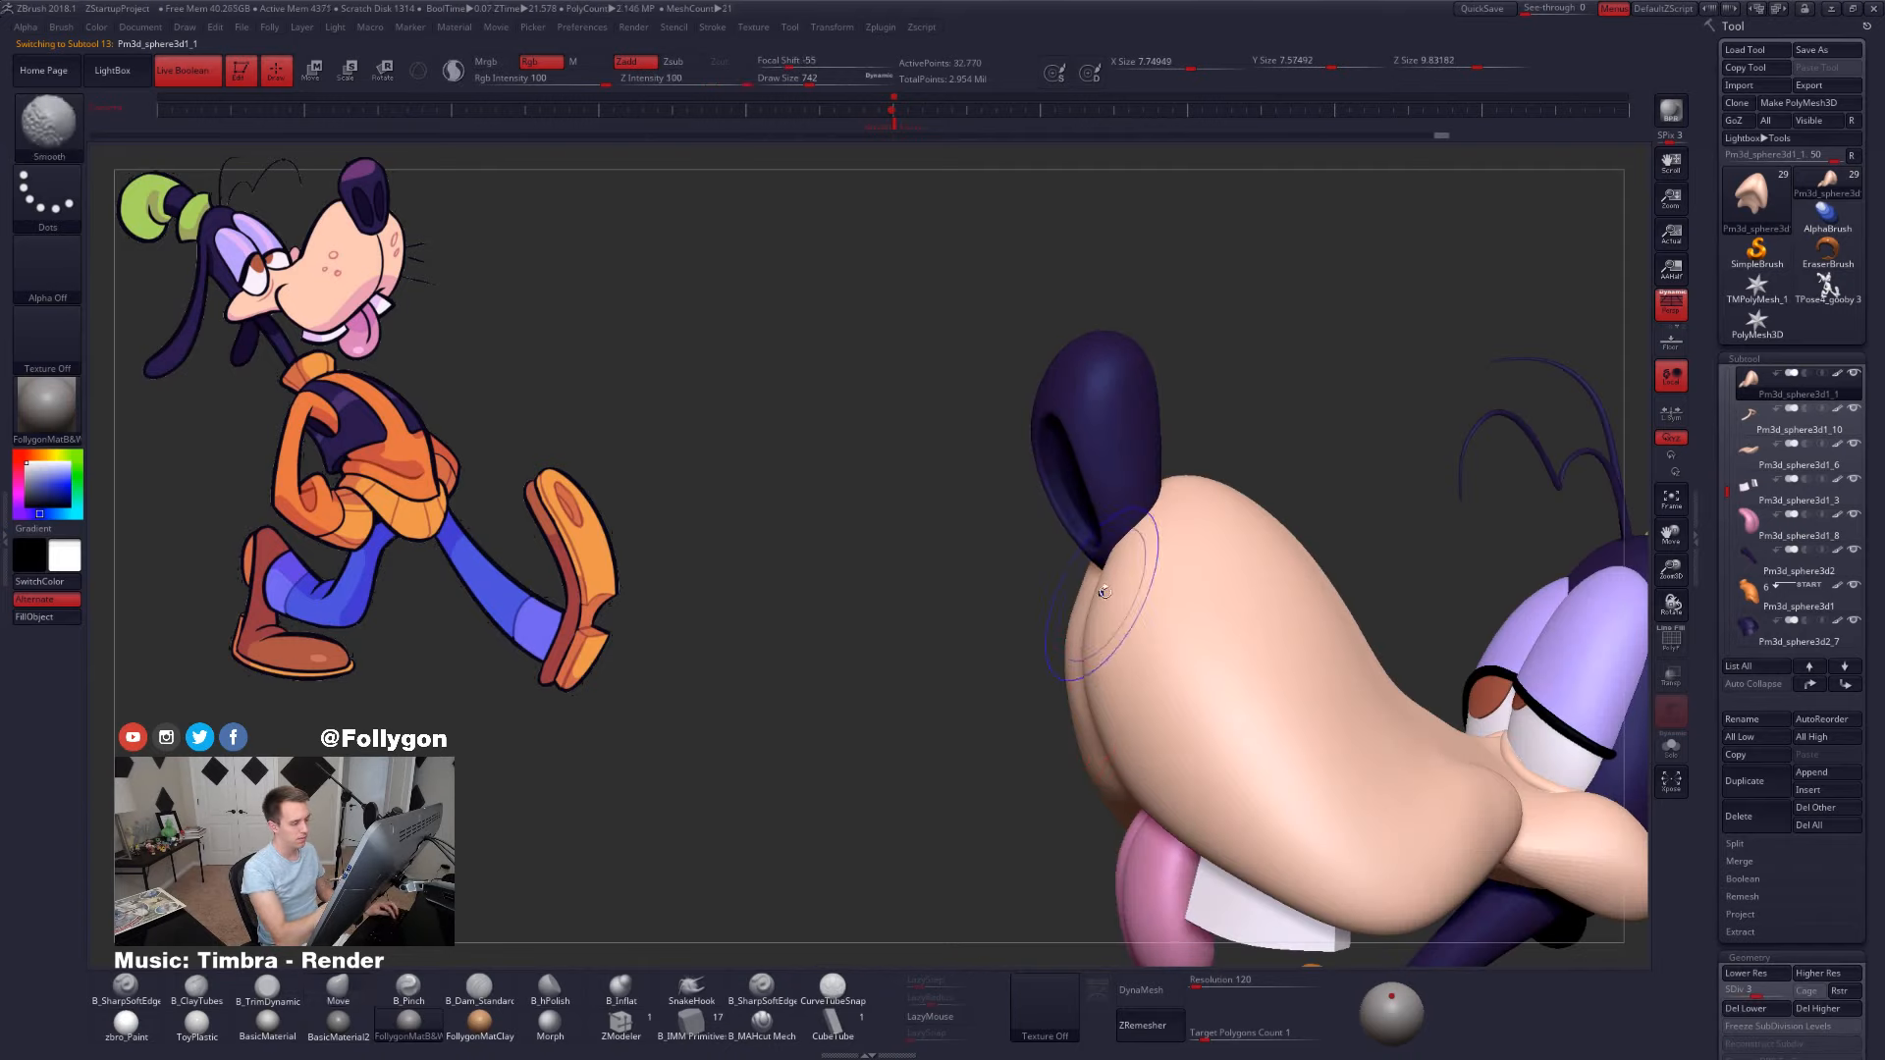
- Adjust the muzzle's front edge below the nose with the Move brush at a draw size of 500
{"action": "key", "text": "space"}
{"action": "left_click_drag", "start_coordinate": [1106, 593], "coordinate": [1100, 589]}
{"action": "key", "text": "space"}
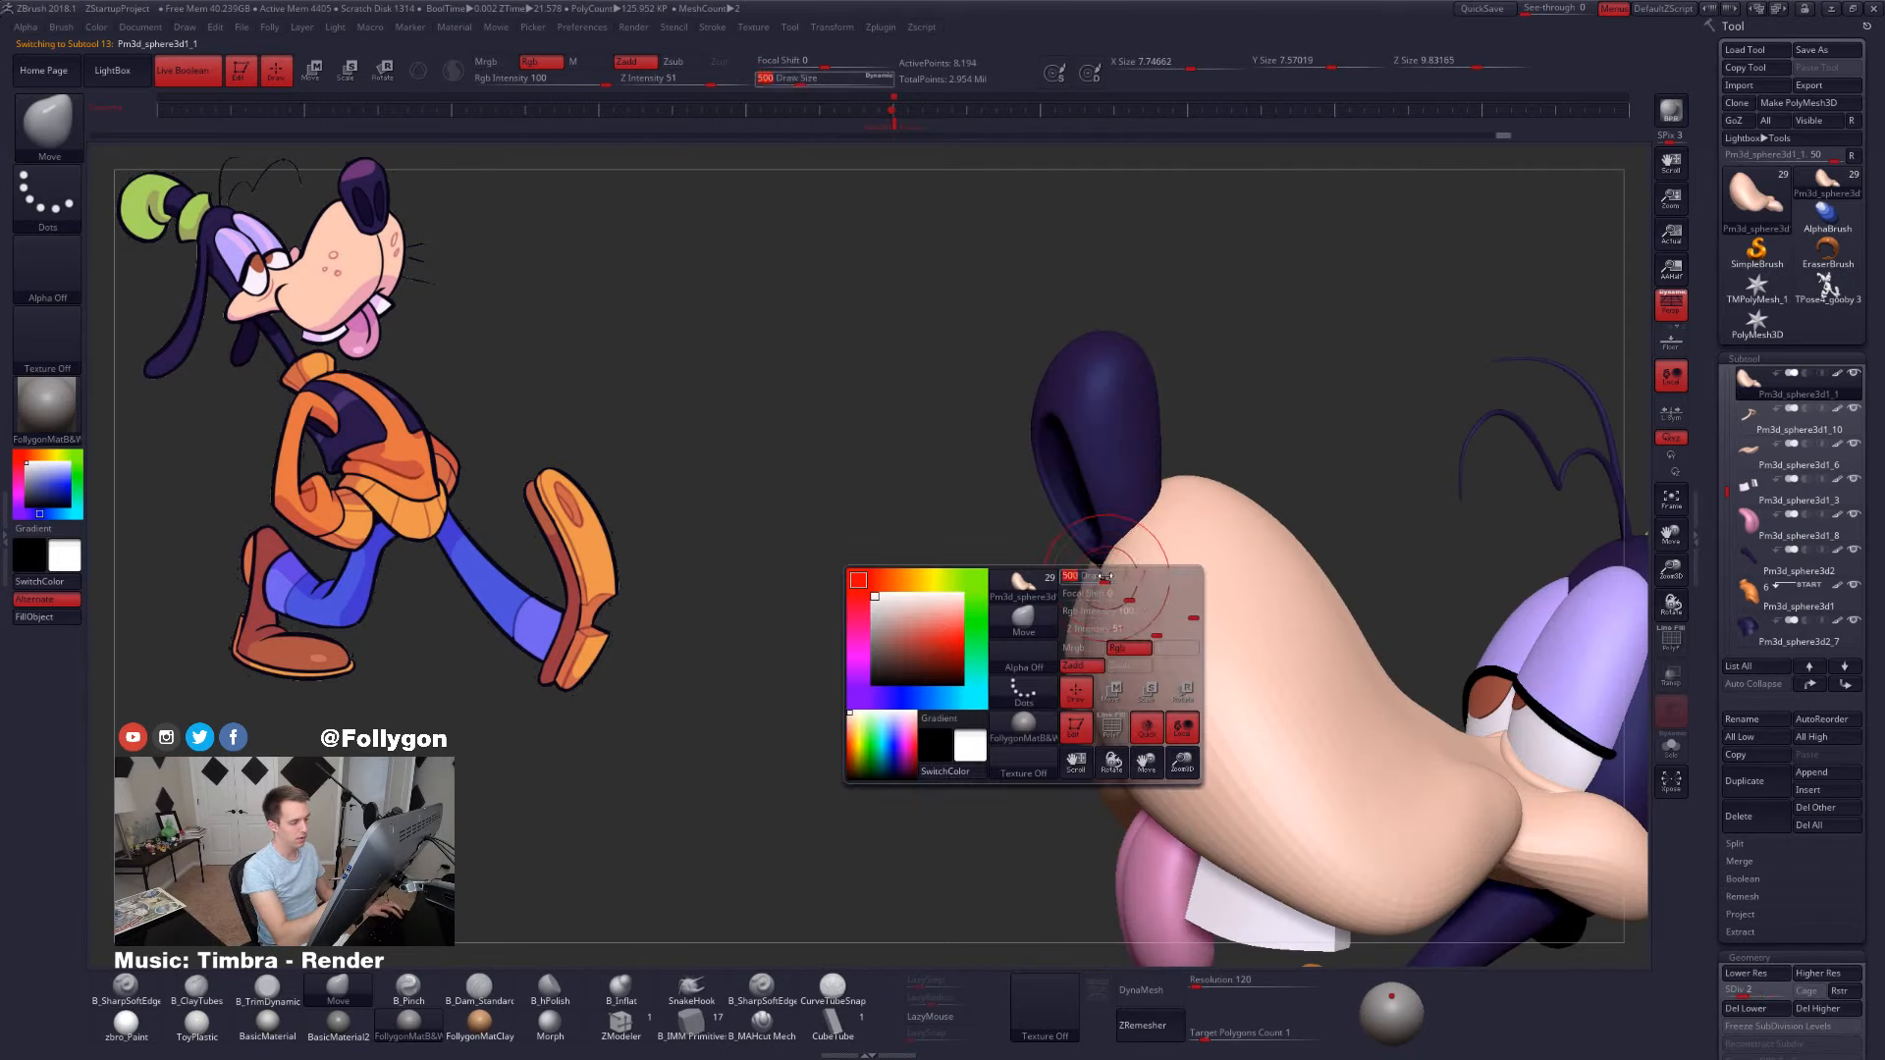
{"action": "key", "text": "s"}
{"action": "key", "text": "s"}
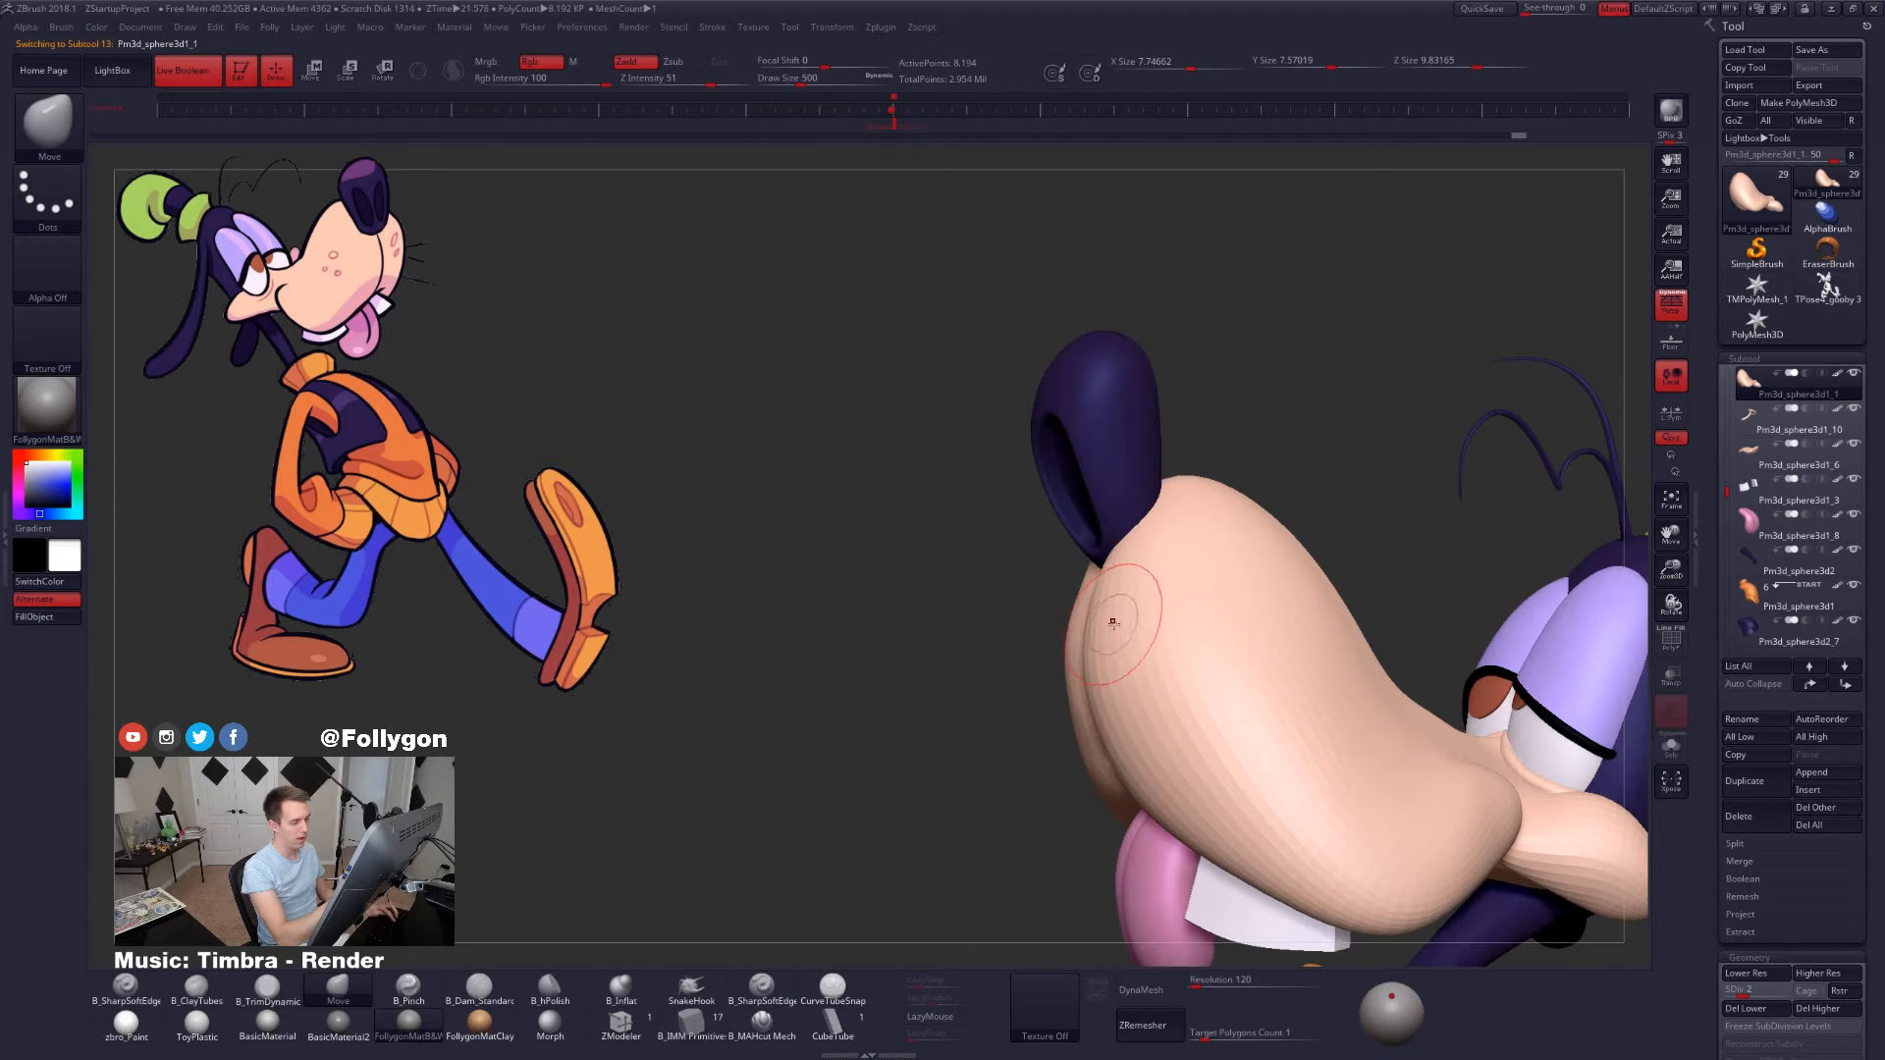
{"action": "left_click_drag", "start_coordinate": [1057, 586], "coordinate": [1118, 573]}
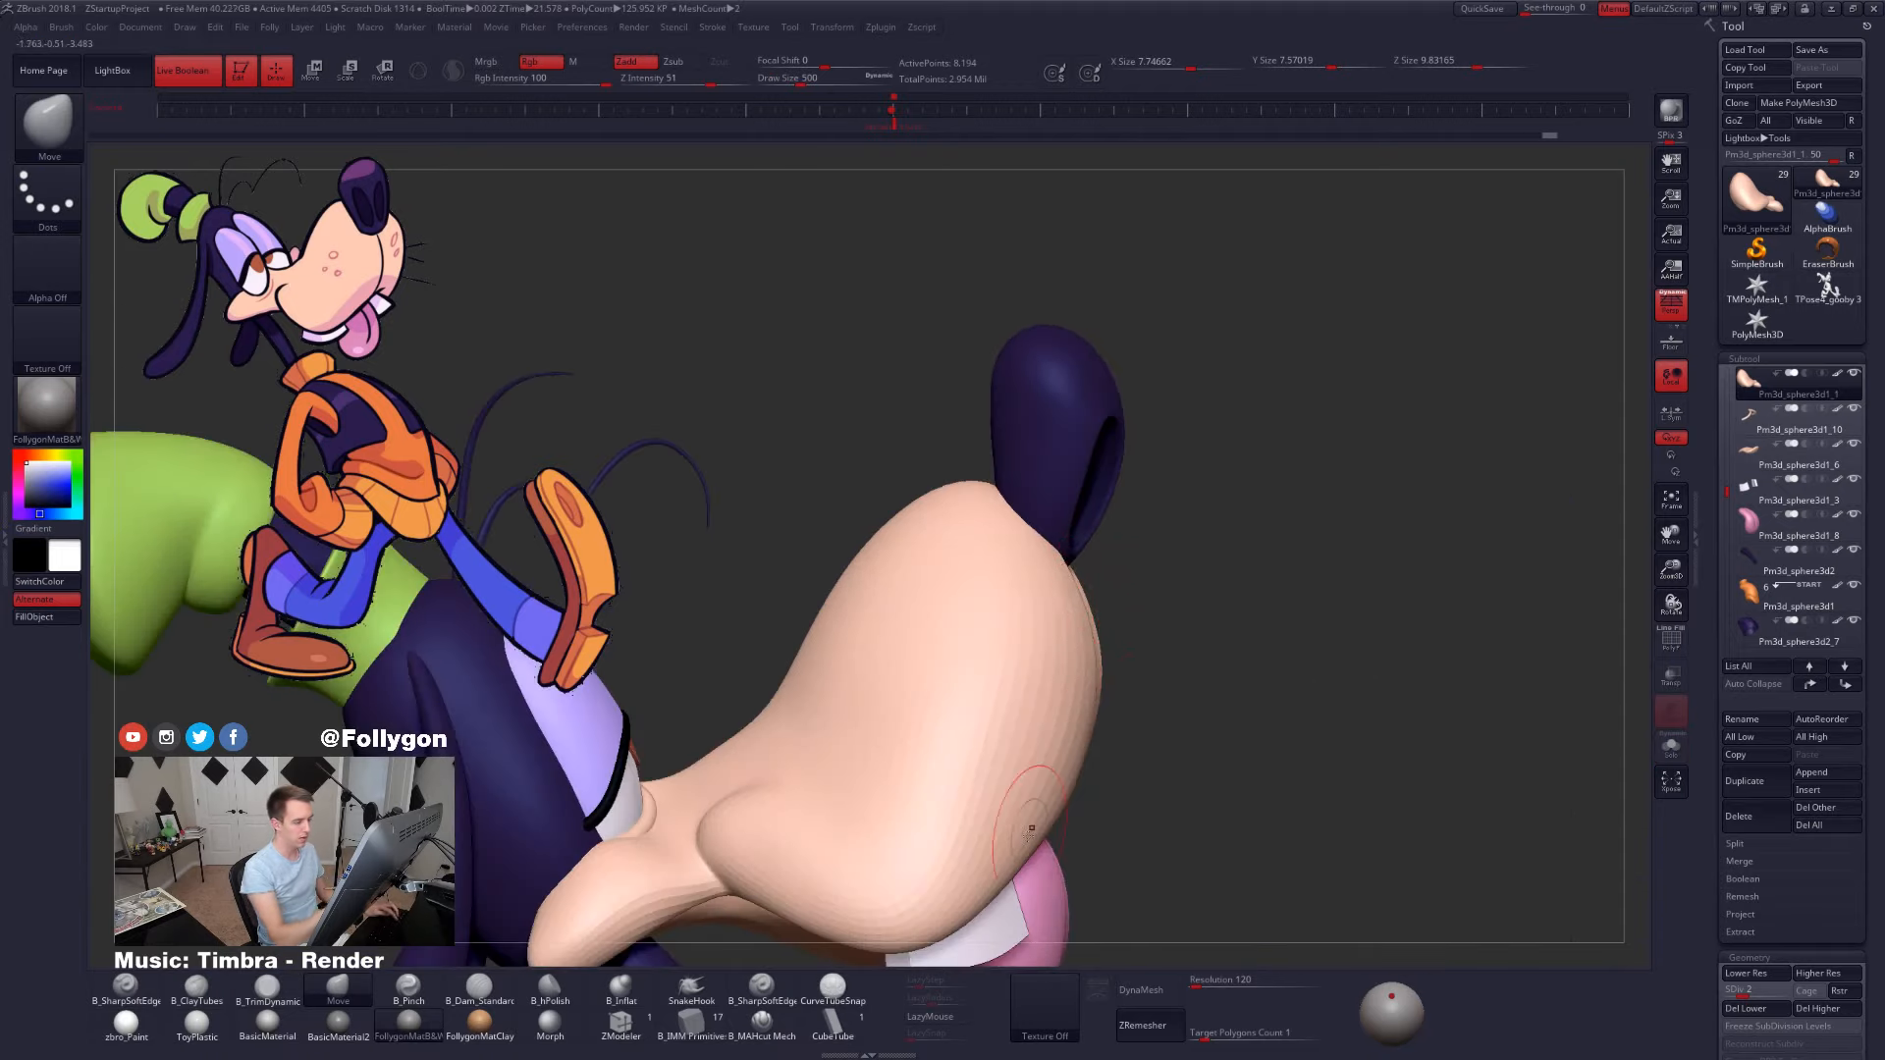
- Isolate the muzzle, reshape its front contour with the Move brush at draw size 615 and raise it to subdivision level 3
{"action": "key", "text": "s"}
{"action": "left_click_drag", "start_coordinate": [1188, 721], "coordinate": [1260, 553], "text": "alt"}
{"action": "mouse_move", "coordinate": [1114, 422]}
{"action": "left_mouse_down", "text": "ctrl"}
{"action": "mouse_move", "coordinate": [1139, 510]}
{"action": "mouse_move", "coordinate": [1061, 785]}
{"action": "mouse_move", "coordinate": [966, 825]}
{"action": "left_mouse_up", "text": "ctrl"}
{"action": "left_click_drag", "start_coordinate": [1150, 736], "coordinate": [1144, 732]}
{"action": "key", "text": "space"}
{"action": "mouse_move", "coordinate": [1158, 444]}
{"action": "left_mouse_down"}
{"action": "mouse_move", "coordinate": [1163, 479]}
{"action": "mouse_move", "coordinate": [1113, 483]}
{"action": "left_mouse_up"}
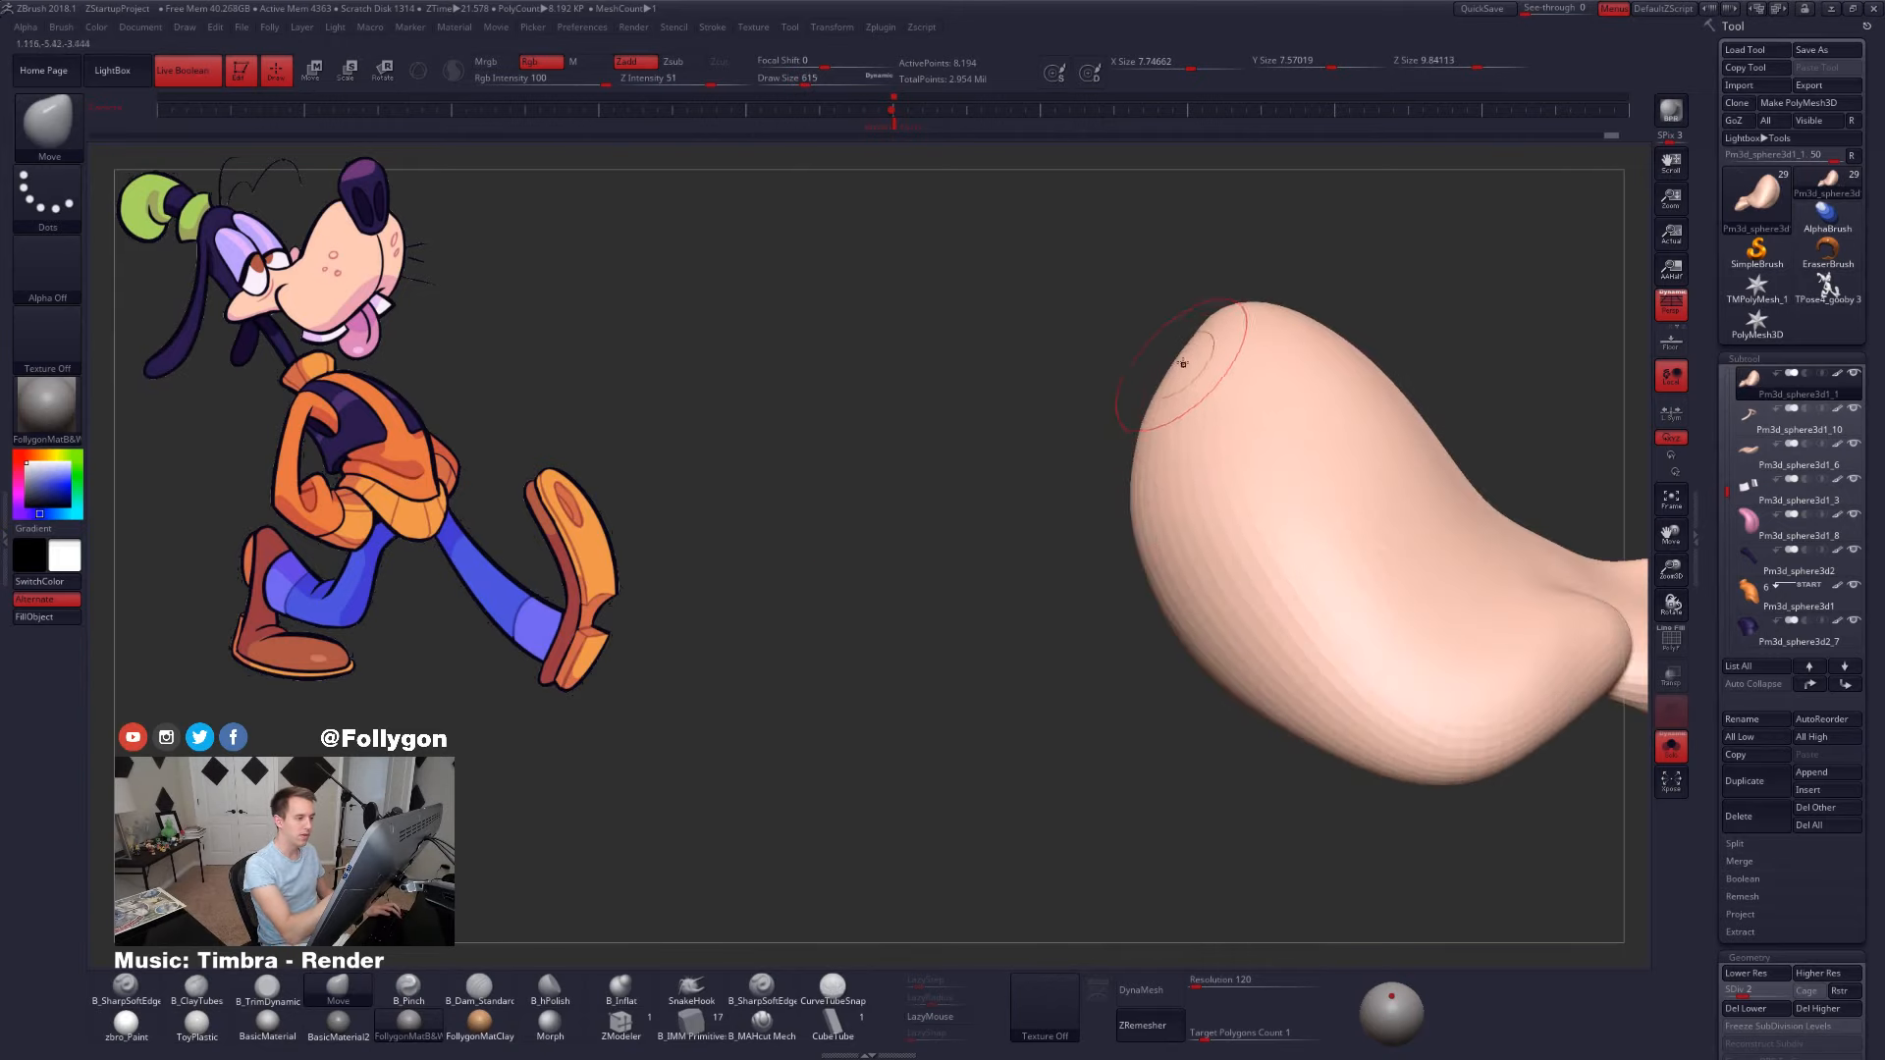
{"action": "mouse_move", "coordinate": [1195, 393]}
{"action": "left_mouse_down"}
{"action": "mouse_move", "coordinate": [1022, 420]}
{"action": "mouse_move", "coordinate": [1033, 373]}
{"action": "left_mouse_up"}
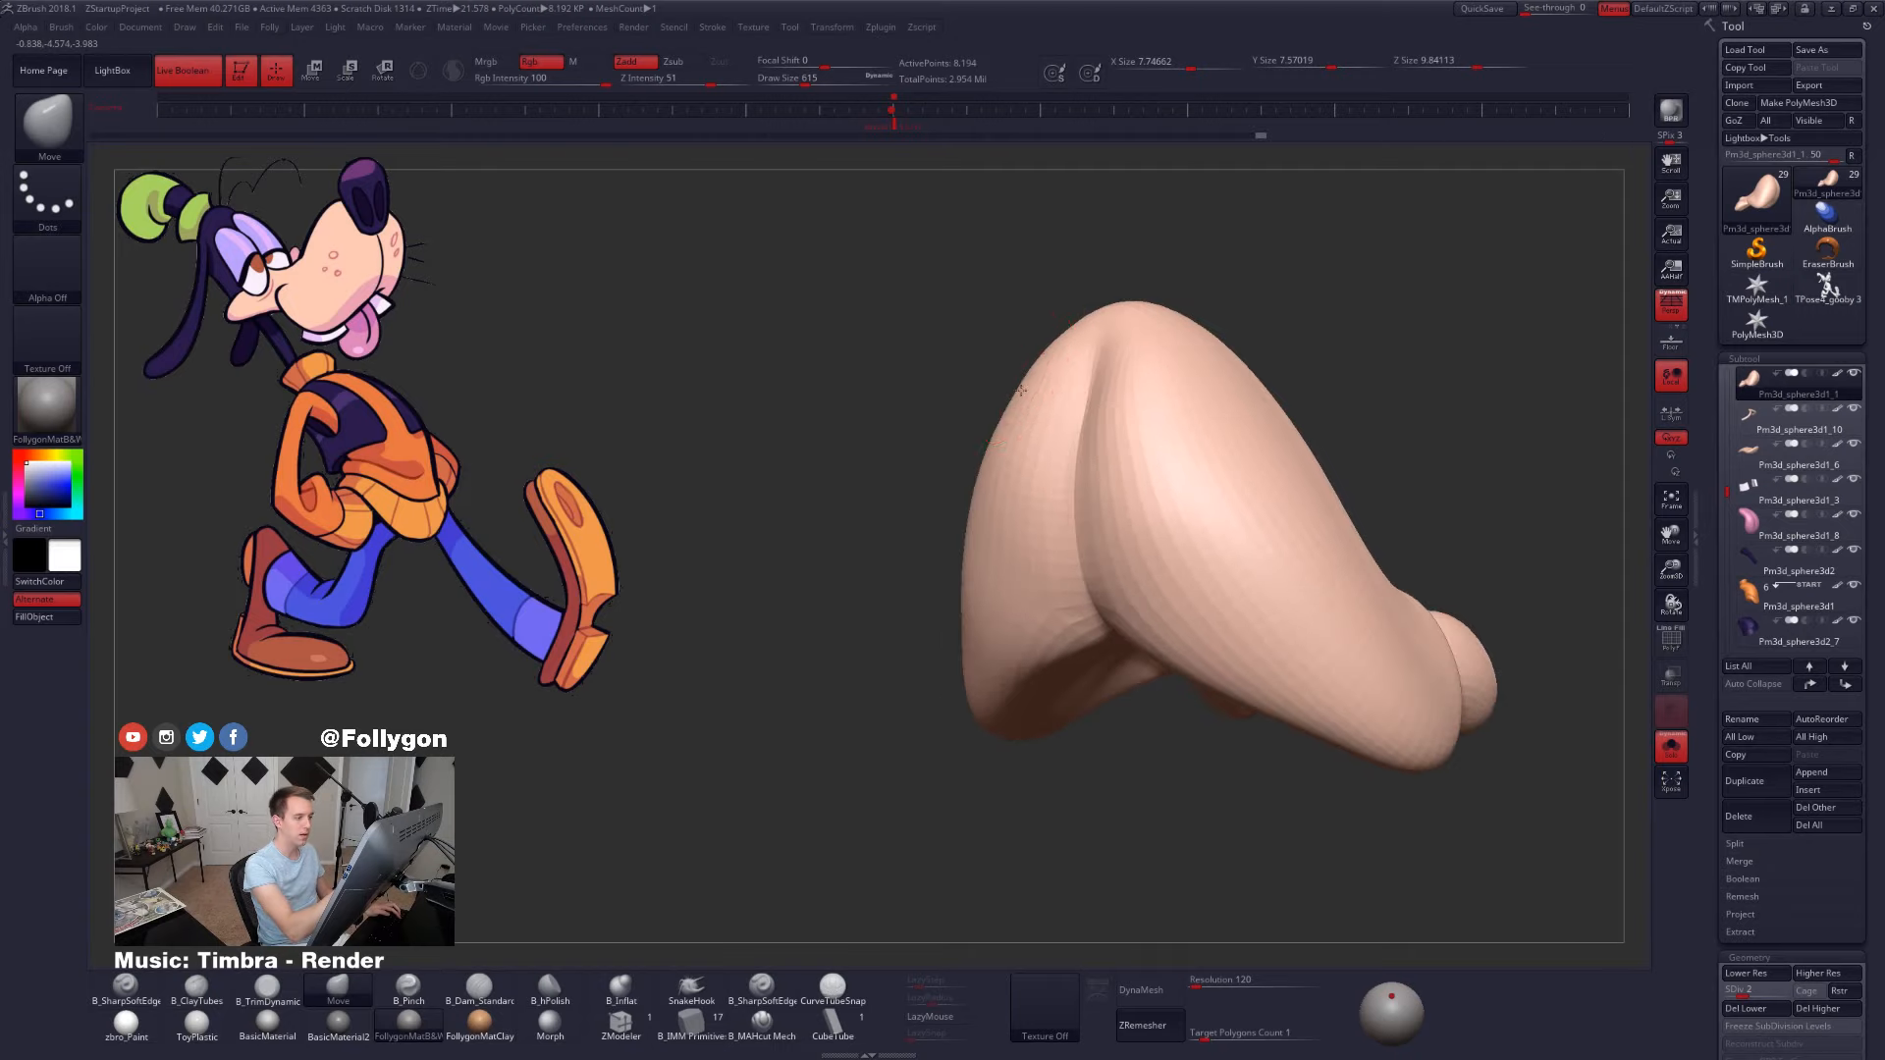
{"action": "key", "text": "ctrl+d"}
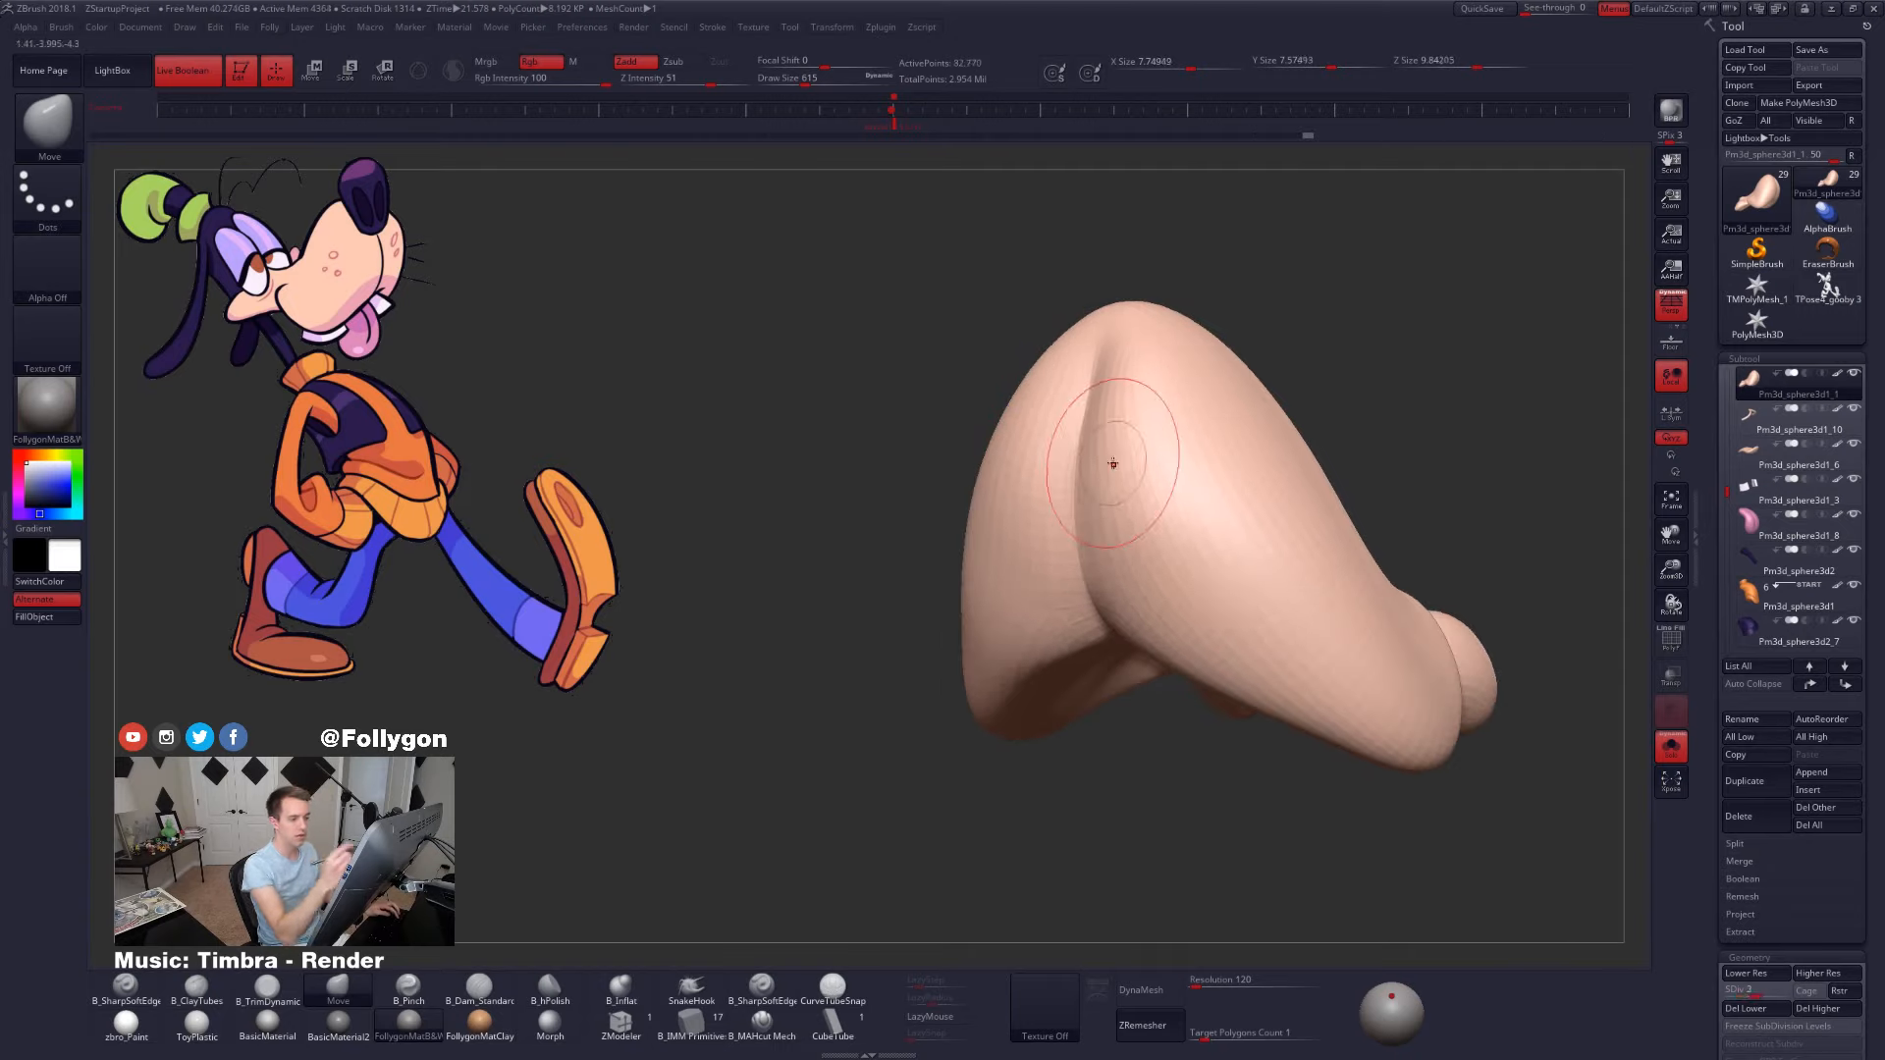
- Select the ClayTubes brush, smooth the crease down the muzzle's front and raise the muzzle to subdivision level 5
{"action": "mouse_move", "coordinate": [1207, 550]}
{"action": "left_mouse_down"}
{"action": "mouse_move", "coordinate": [1227, 584]}
{"action": "mouse_move", "coordinate": [1165, 537]}
{"action": "mouse_move", "coordinate": [1148, 350]}
{"action": "left_mouse_up"}
{"action": "key", "text": "2"}
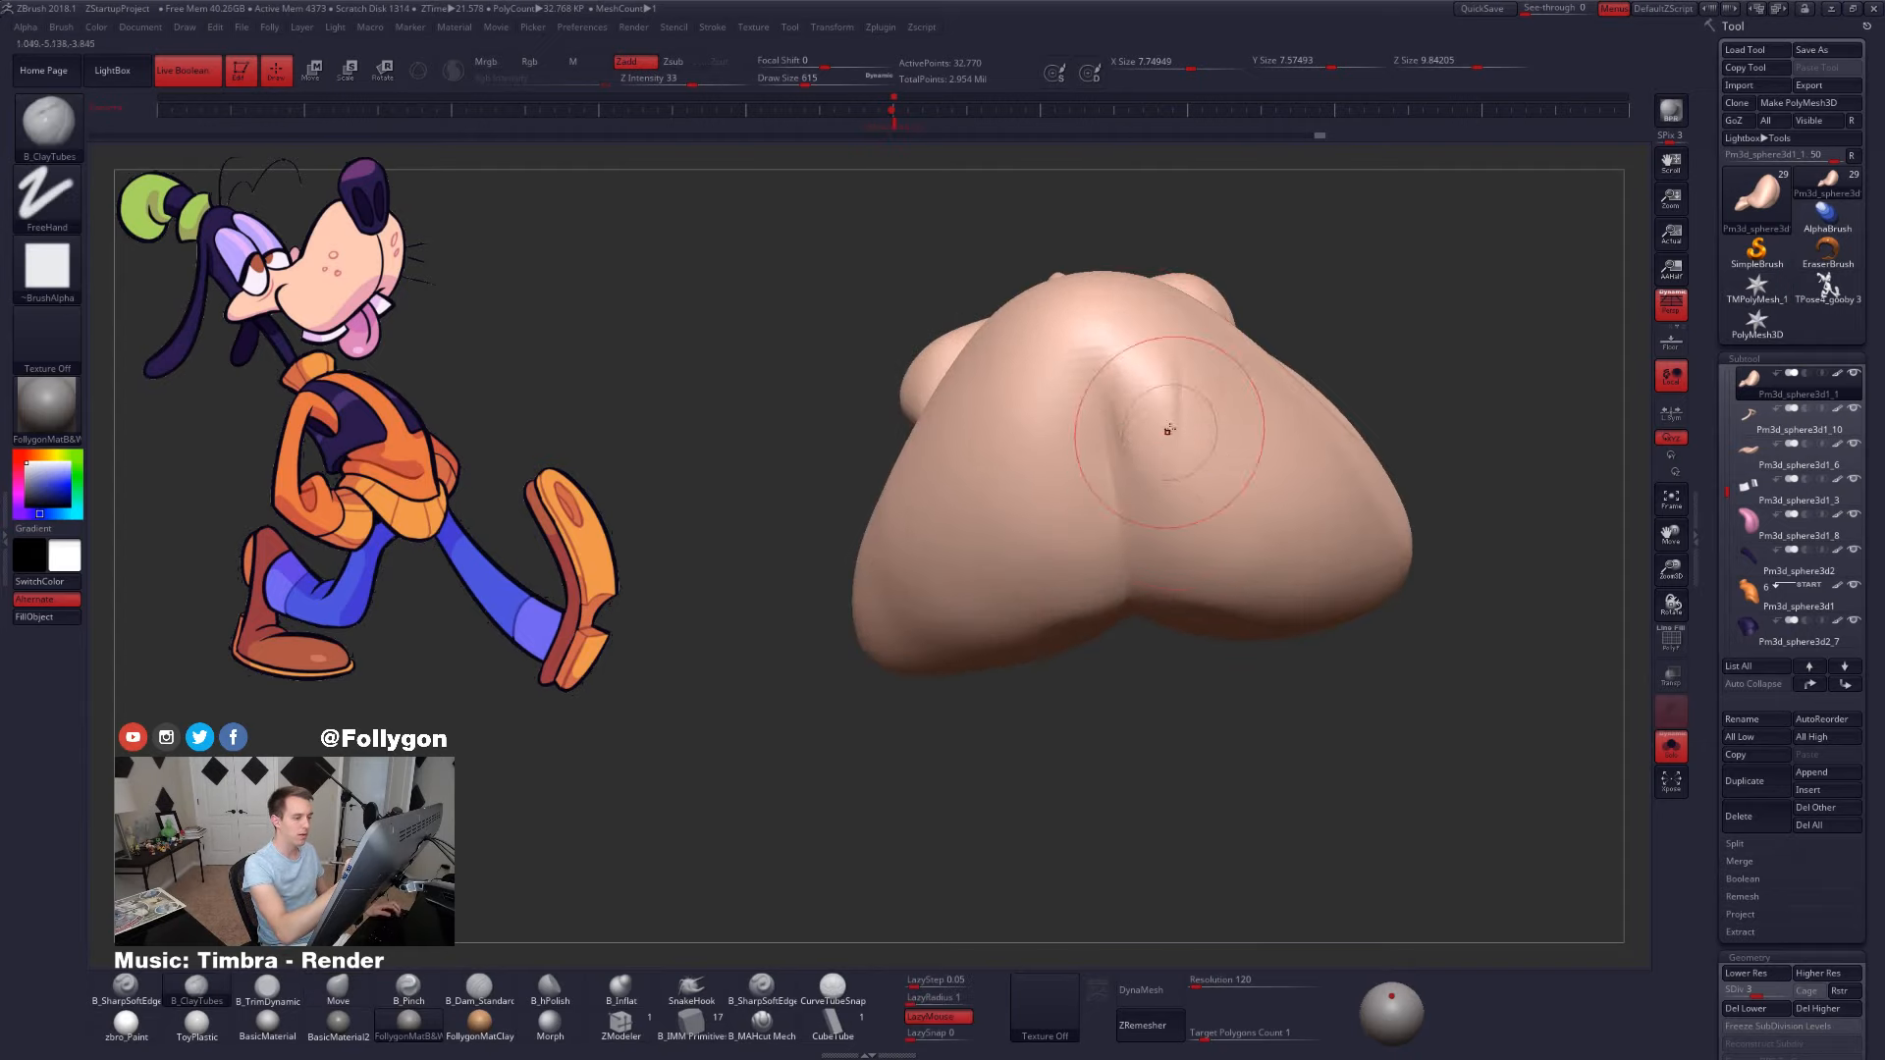
{"action": "left_click_drag", "start_coordinate": [1168, 429], "coordinate": [1167, 392], "text": "shift"}
{"action": "left_click_drag", "start_coordinate": [1211, 560], "coordinate": [1151, 398]}
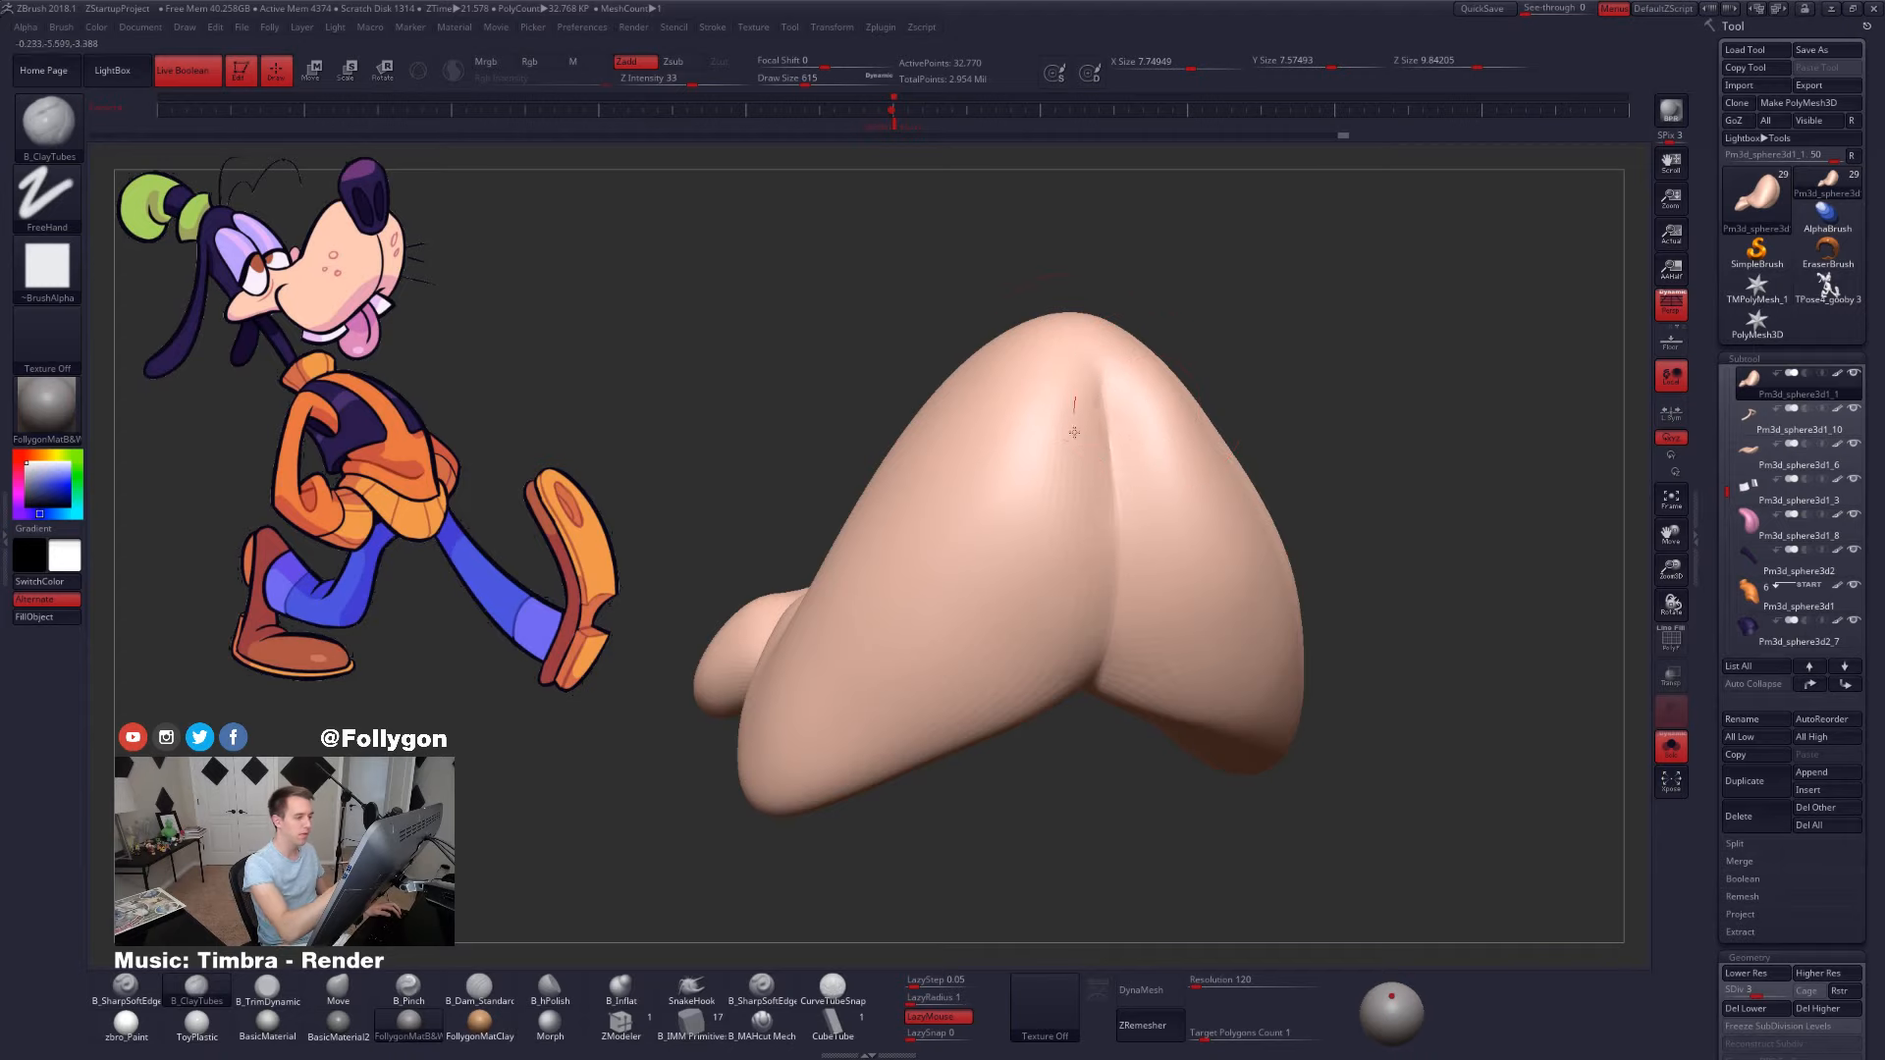
{"action": "key", "text": "d"}
{"action": "mouse_move", "coordinate": [1085, 611]}
{"action": "left_mouse_down"}
{"action": "mouse_move", "coordinate": [1099, 598]}
{"action": "mouse_move", "coordinate": [1051, 640]}
{"action": "mouse_move", "coordinate": [1273, 722]}
{"action": "mouse_move", "coordinate": [1340, 725]}
{"action": "mouse_move", "coordinate": [1245, 703]}
{"action": "mouse_move", "coordinate": [1224, 770]}
{"action": "mouse_move", "coordinate": [1200, 545]}
{"action": "mouse_move", "coordinate": [1174, 581]}
{"action": "left_mouse_up"}
{"action": "key", "text": "d"}
- Lower the isolated muzzle to subdivision level 3 and reduce the draw size to 321
{"action": "key", "text": "space"}
{"action": "left_click_drag", "start_coordinate": [1182, 423], "coordinate": [1171, 605]}
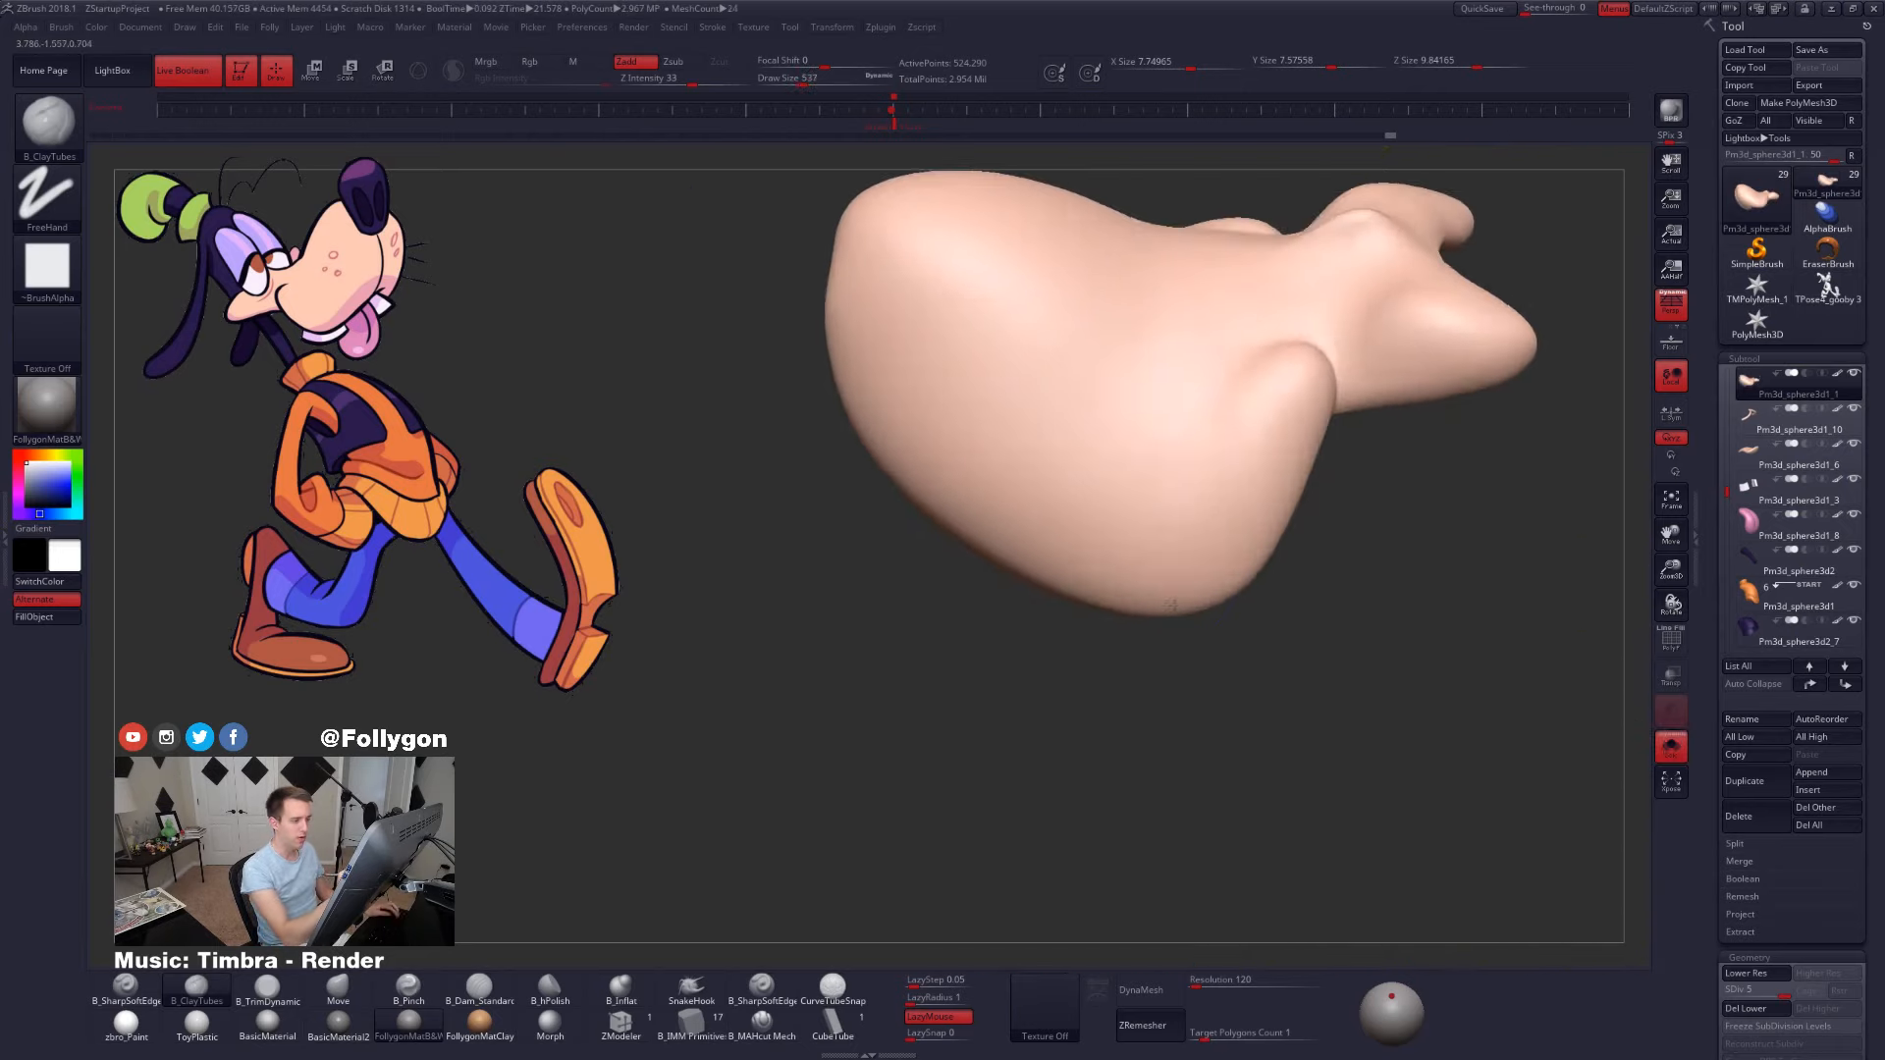
{"action": "right_click_drag", "start_coordinate": [1170, 605], "coordinate": [1180, 588], "text": "alt"}
{"action": "key", "text": "shift+d"}
{"action": "key", "text": "shift+d"}
{"action": "right_click_drag", "start_coordinate": [1283, 307], "coordinate": [1174, 475], "text": "alt"}
{"action": "key", "text": "space"}
{"action": "left_click_drag", "start_coordinate": [1174, 475], "coordinate": [1144, 472]}
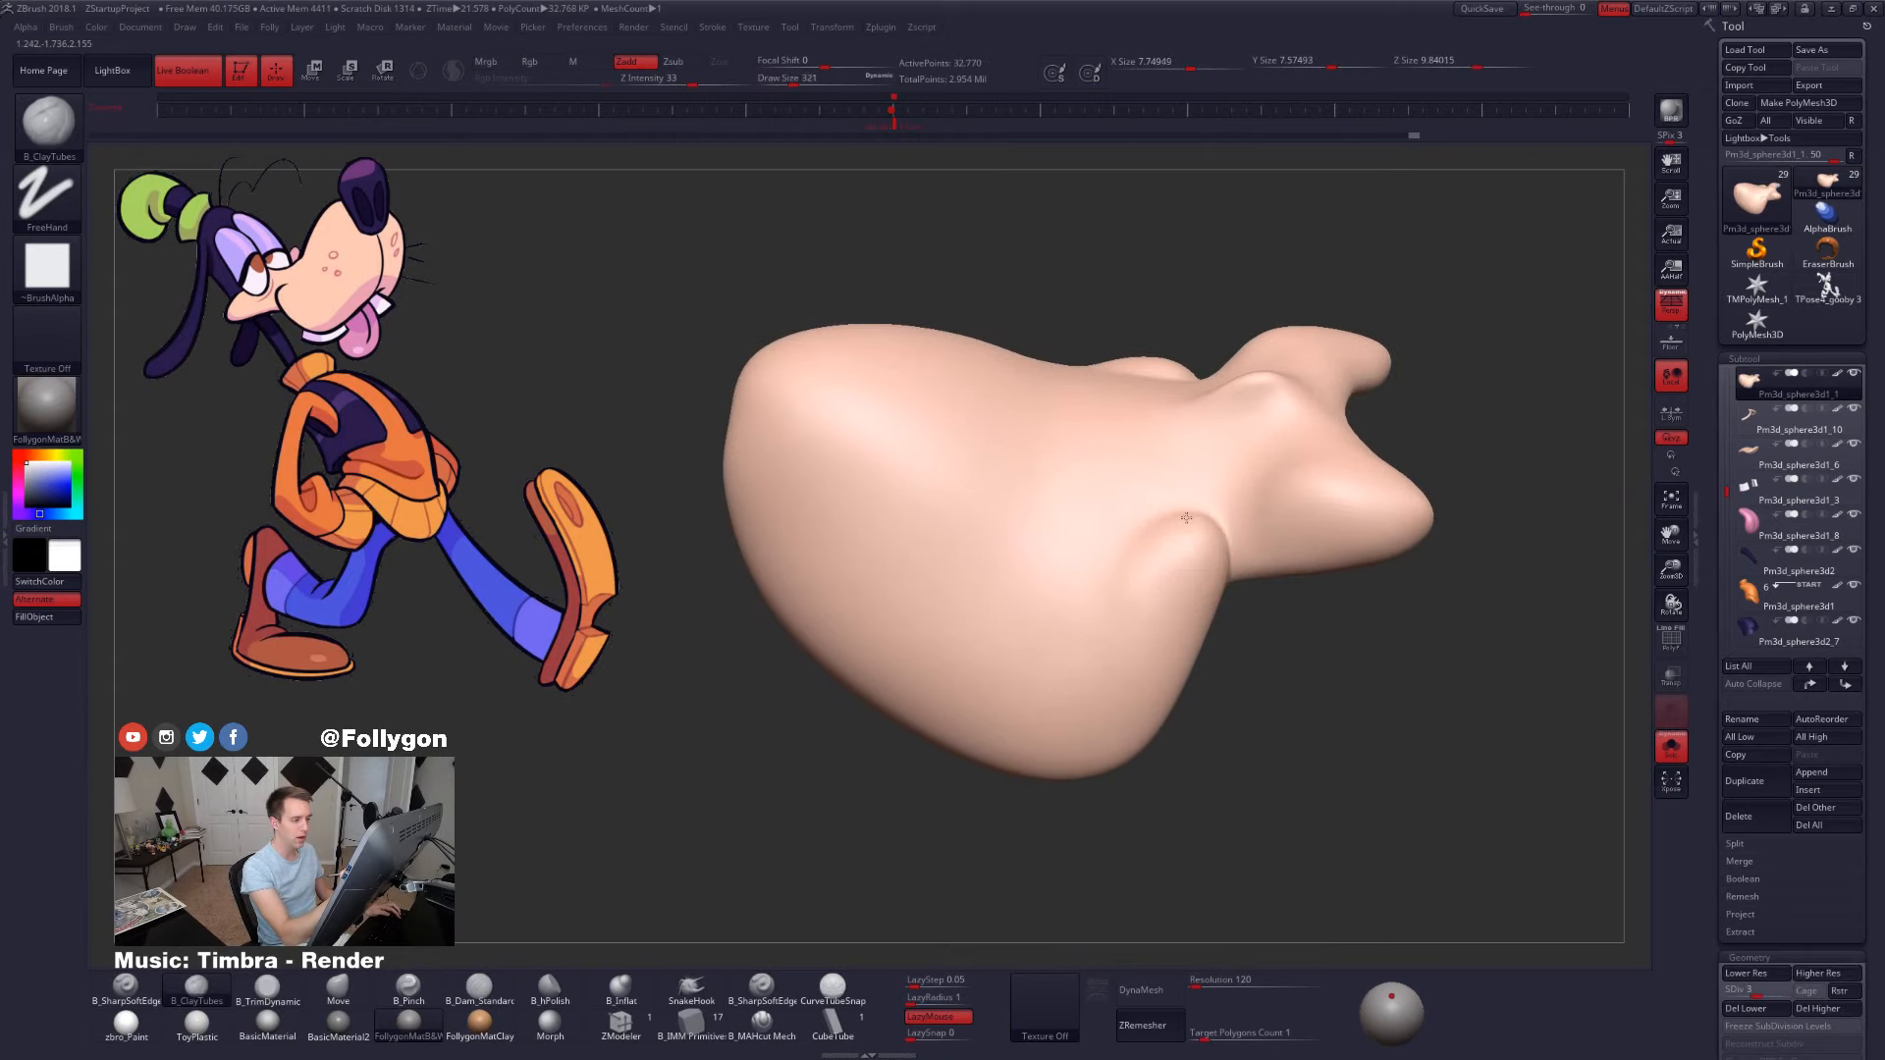
- Smooth the rear cheek bulge and the side of the isolated muzzle at a draw size of 321
{"action": "right_click_drag", "start_coordinate": [1186, 518], "coordinate": [1204, 467]}
{"action": "mouse_move", "coordinate": [1204, 467]}
{"action": "left_mouse_down", "text": "shift"}
{"action": "mouse_move", "coordinate": [1110, 480]}
{"action": "mouse_move", "coordinate": [1138, 471]}
{"action": "left_mouse_up", "text": "shift"}
{"action": "mouse_move", "coordinate": [1139, 471]}
{"action": "right_mouse_down"}
{"action": "mouse_move", "coordinate": [1139, 421]}
{"action": "mouse_move", "coordinate": [1129, 549]}
{"action": "right_mouse_up"}
{"action": "left_click_drag", "start_coordinate": [1129, 550], "coordinate": [1111, 599], "text": "shift"}
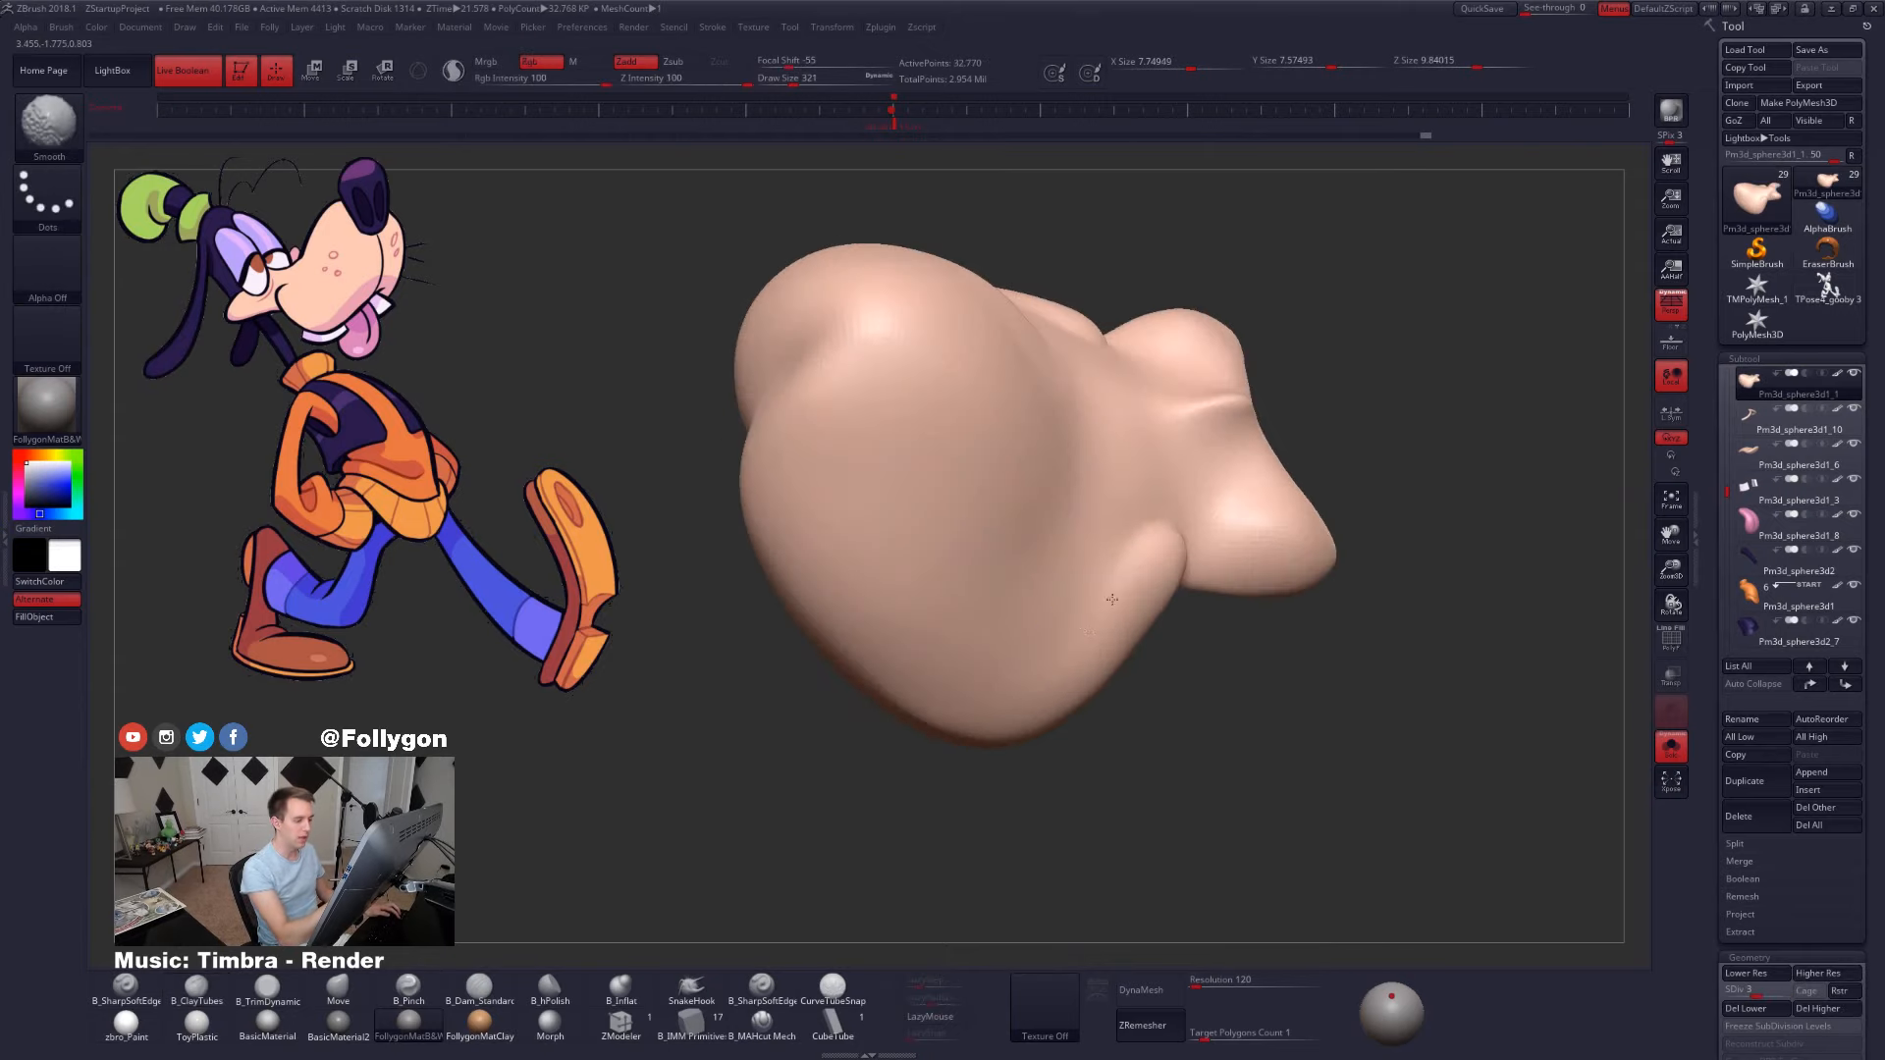
{"action": "right_click_drag", "start_coordinate": [1049, 658], "coordinate": [1051, 694]}
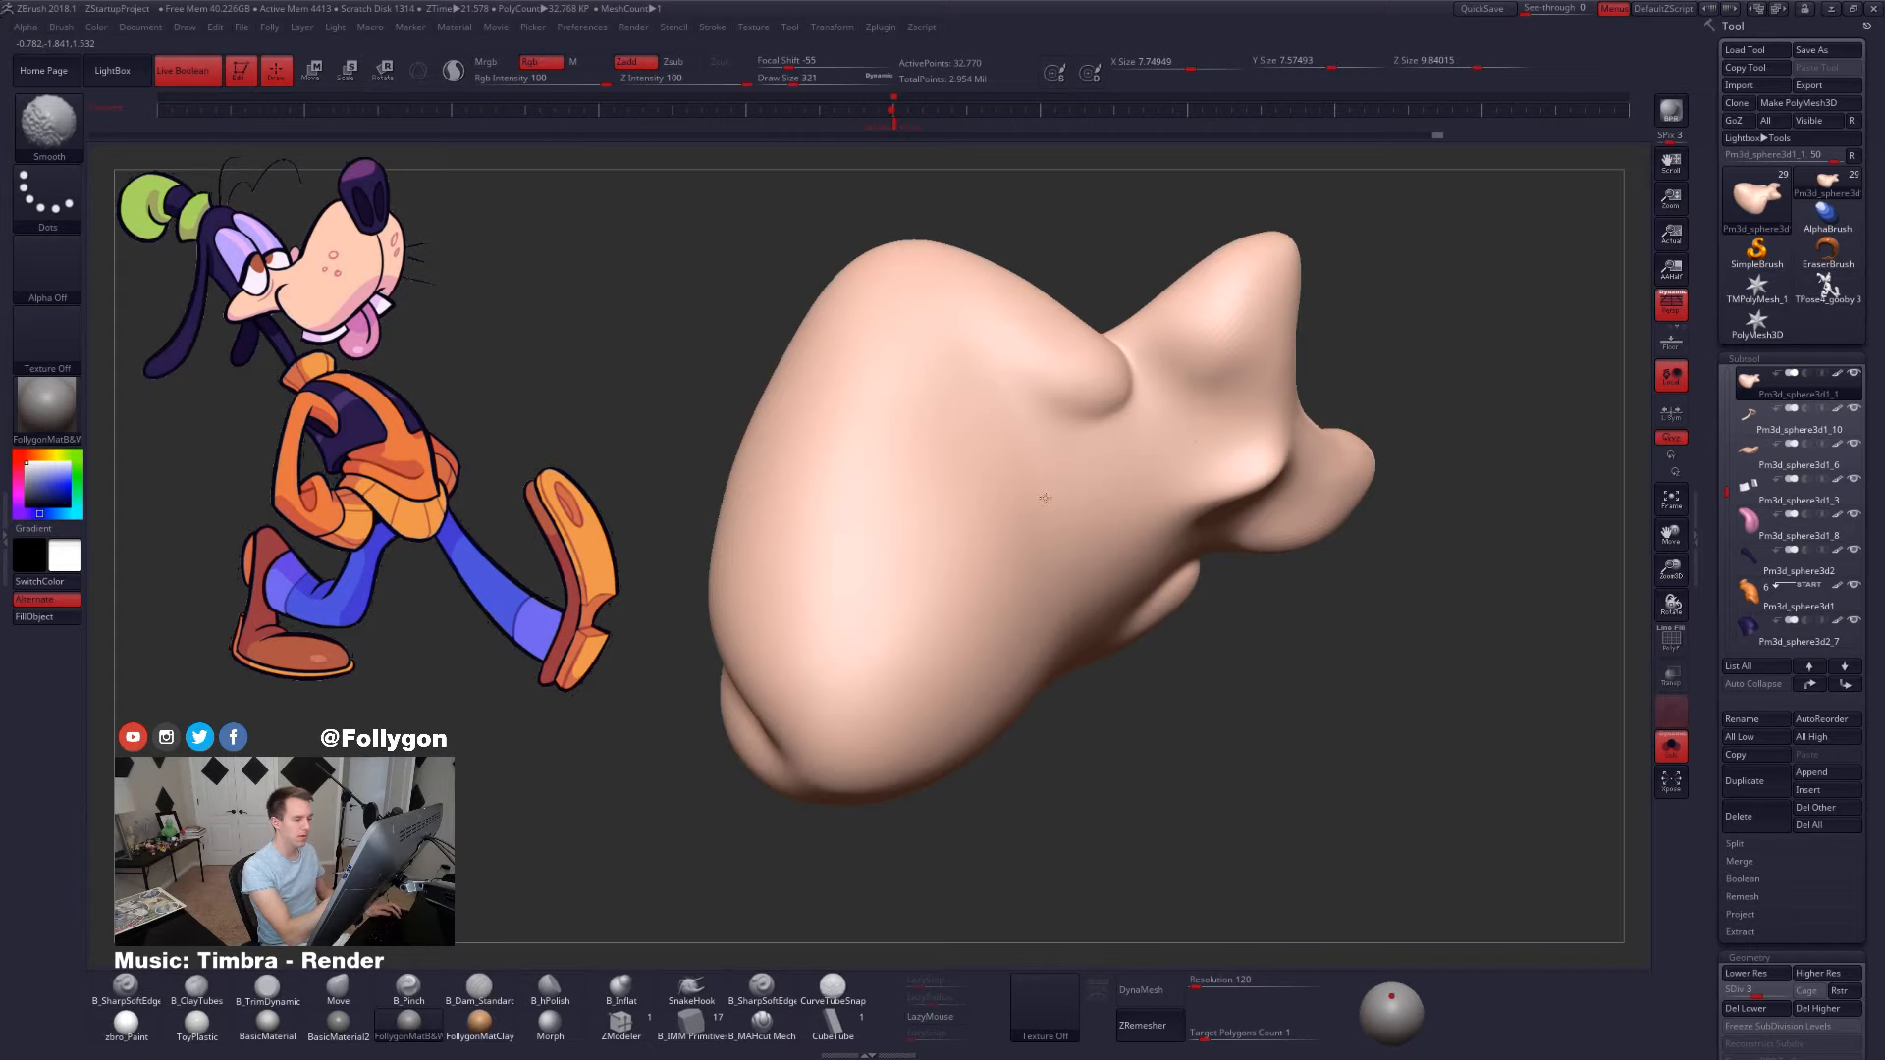
{"action": "left_click_drag", "start_coordinate": [1044, 499], "coordinate": [1023, 501], "text": "shift"}
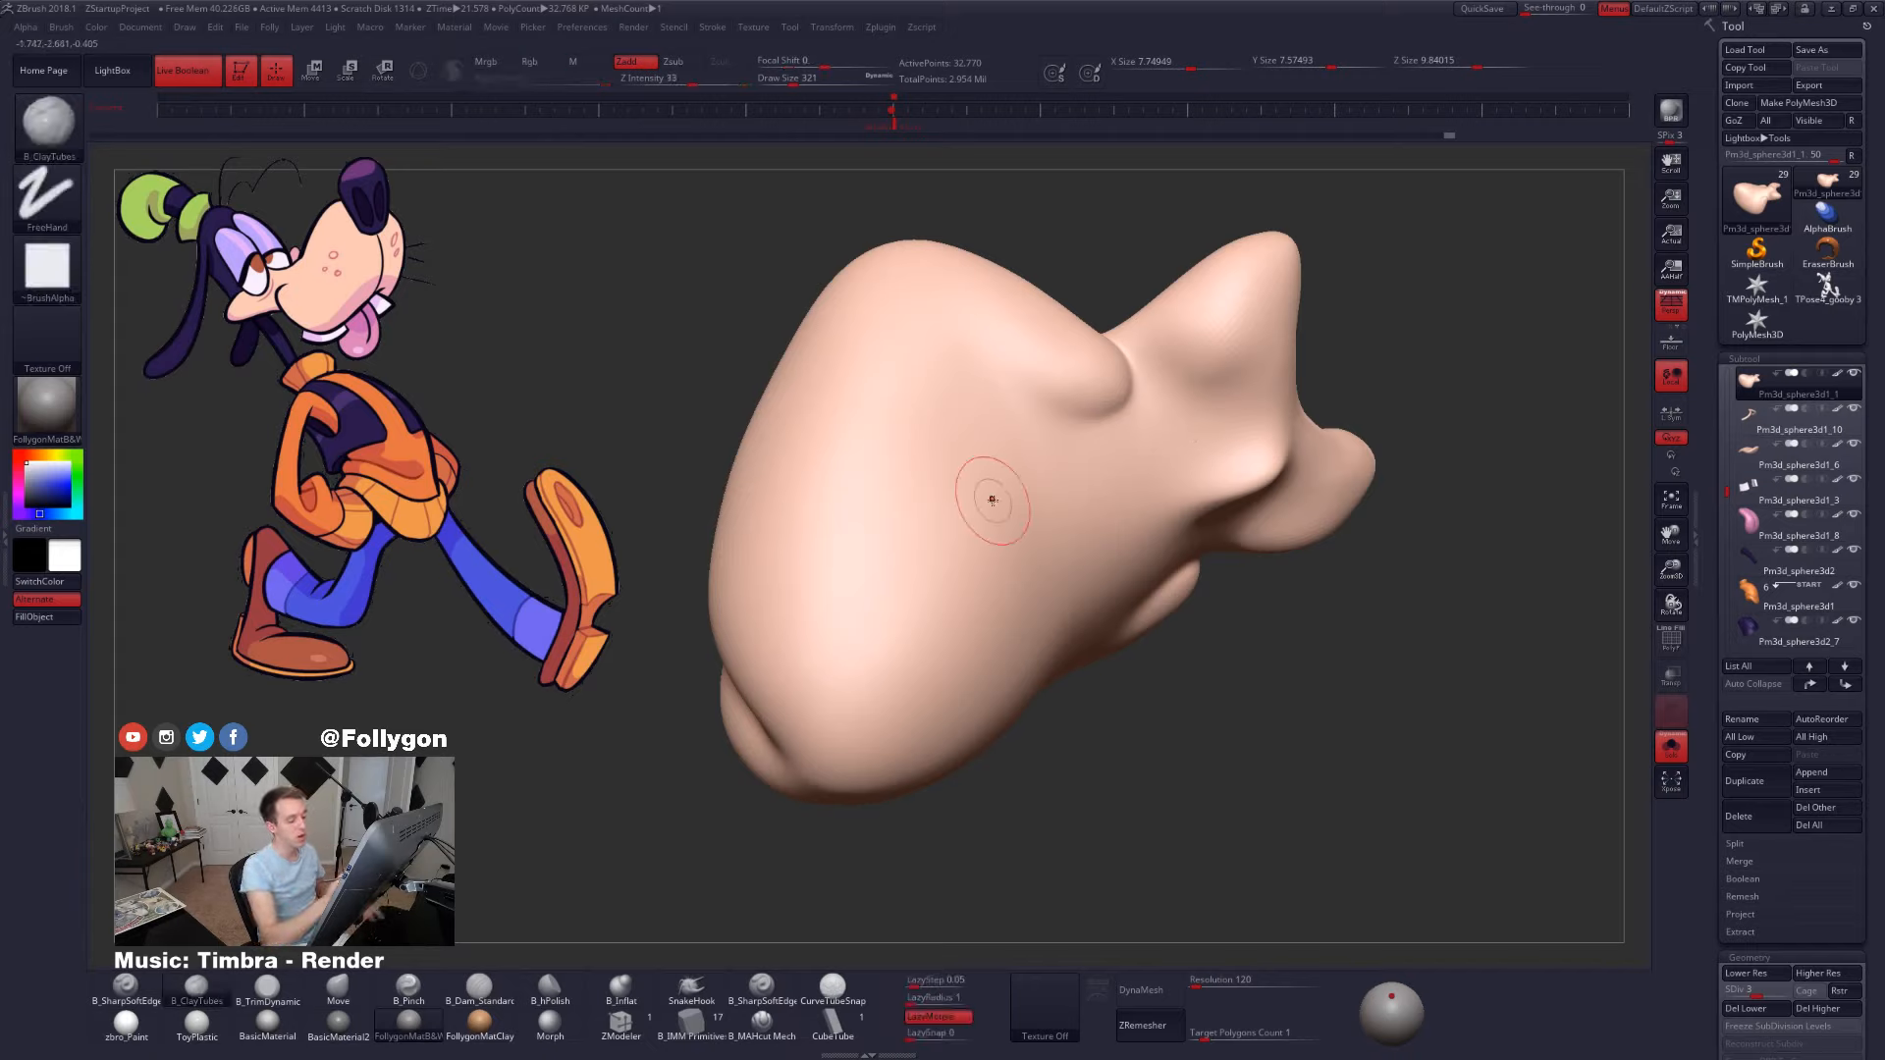
- Smooth the isolated muzzle's side and underside at subdivision levels 2 and 3, checking its polygroup wireframe
{"action": "key", "text": "shift+d"}
{"action": "right_click_drag", "start_coordinate": [1082, 551], "coordinate": [1125, 520]}
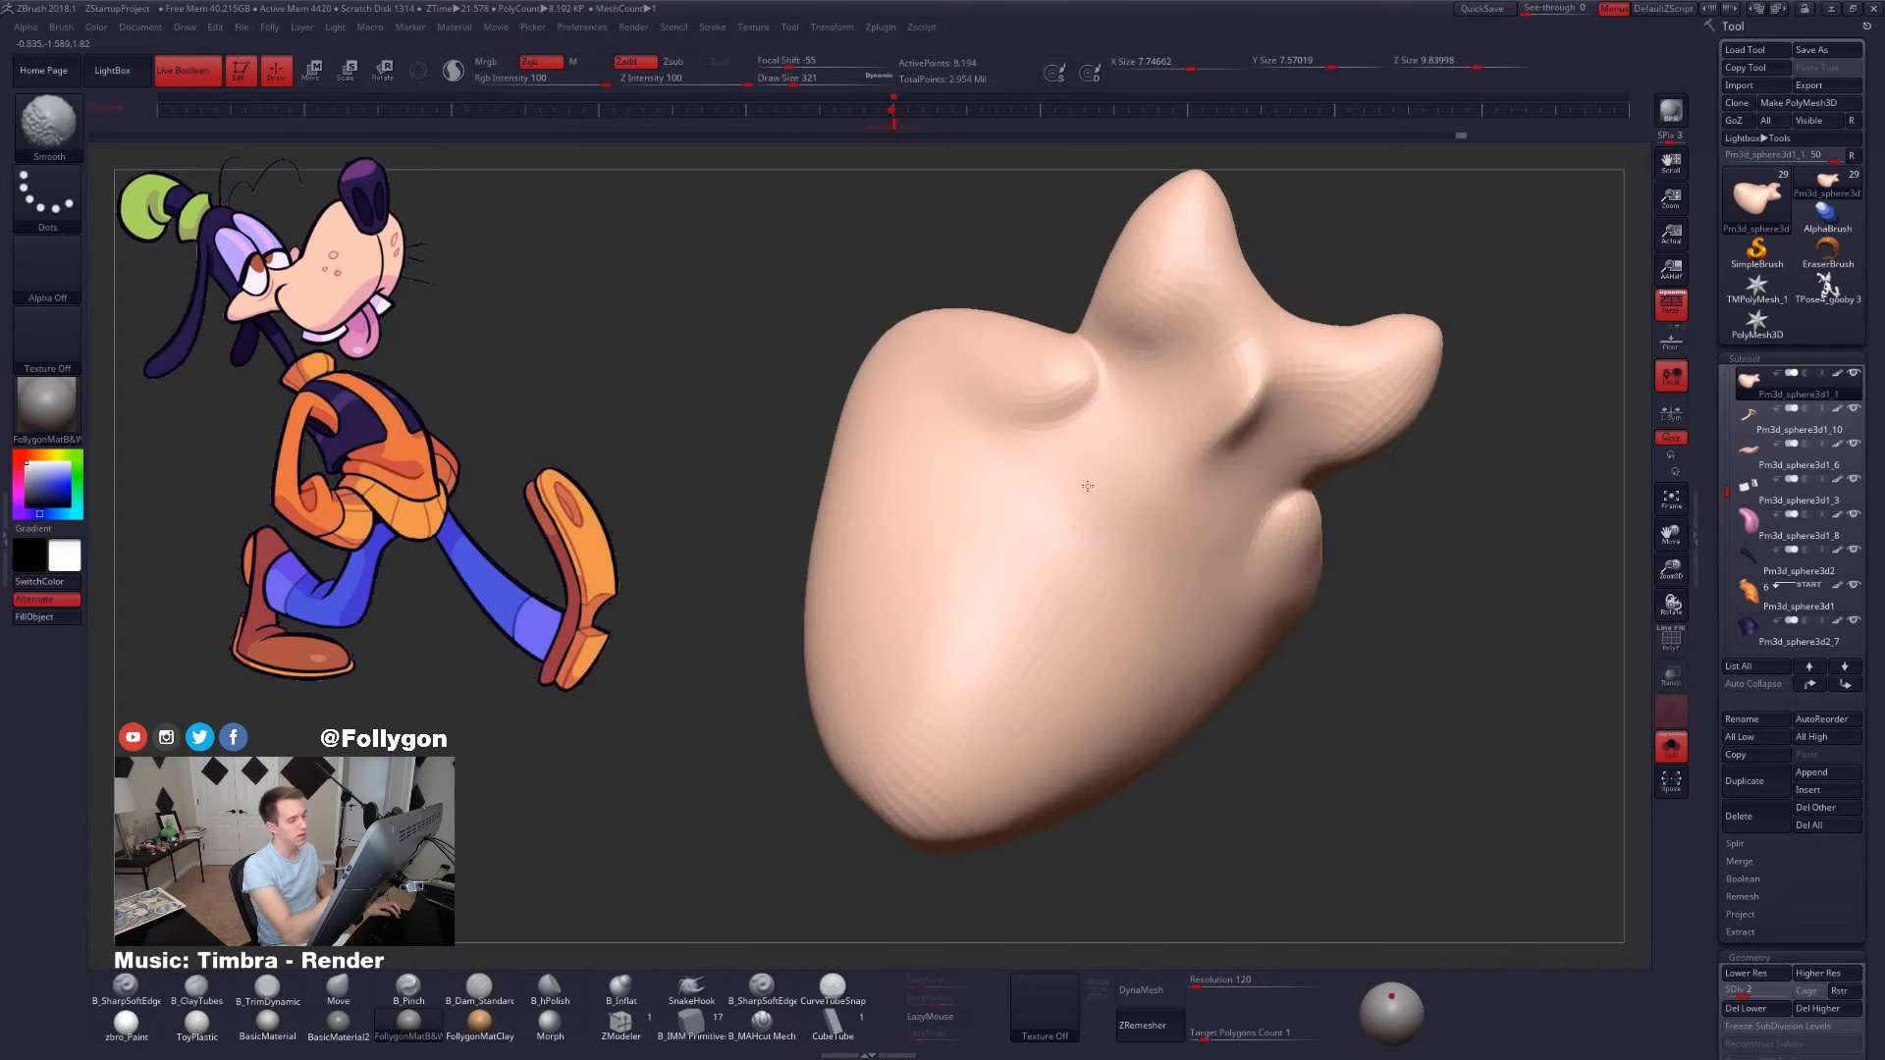
{"action": "key", "text": "d"}
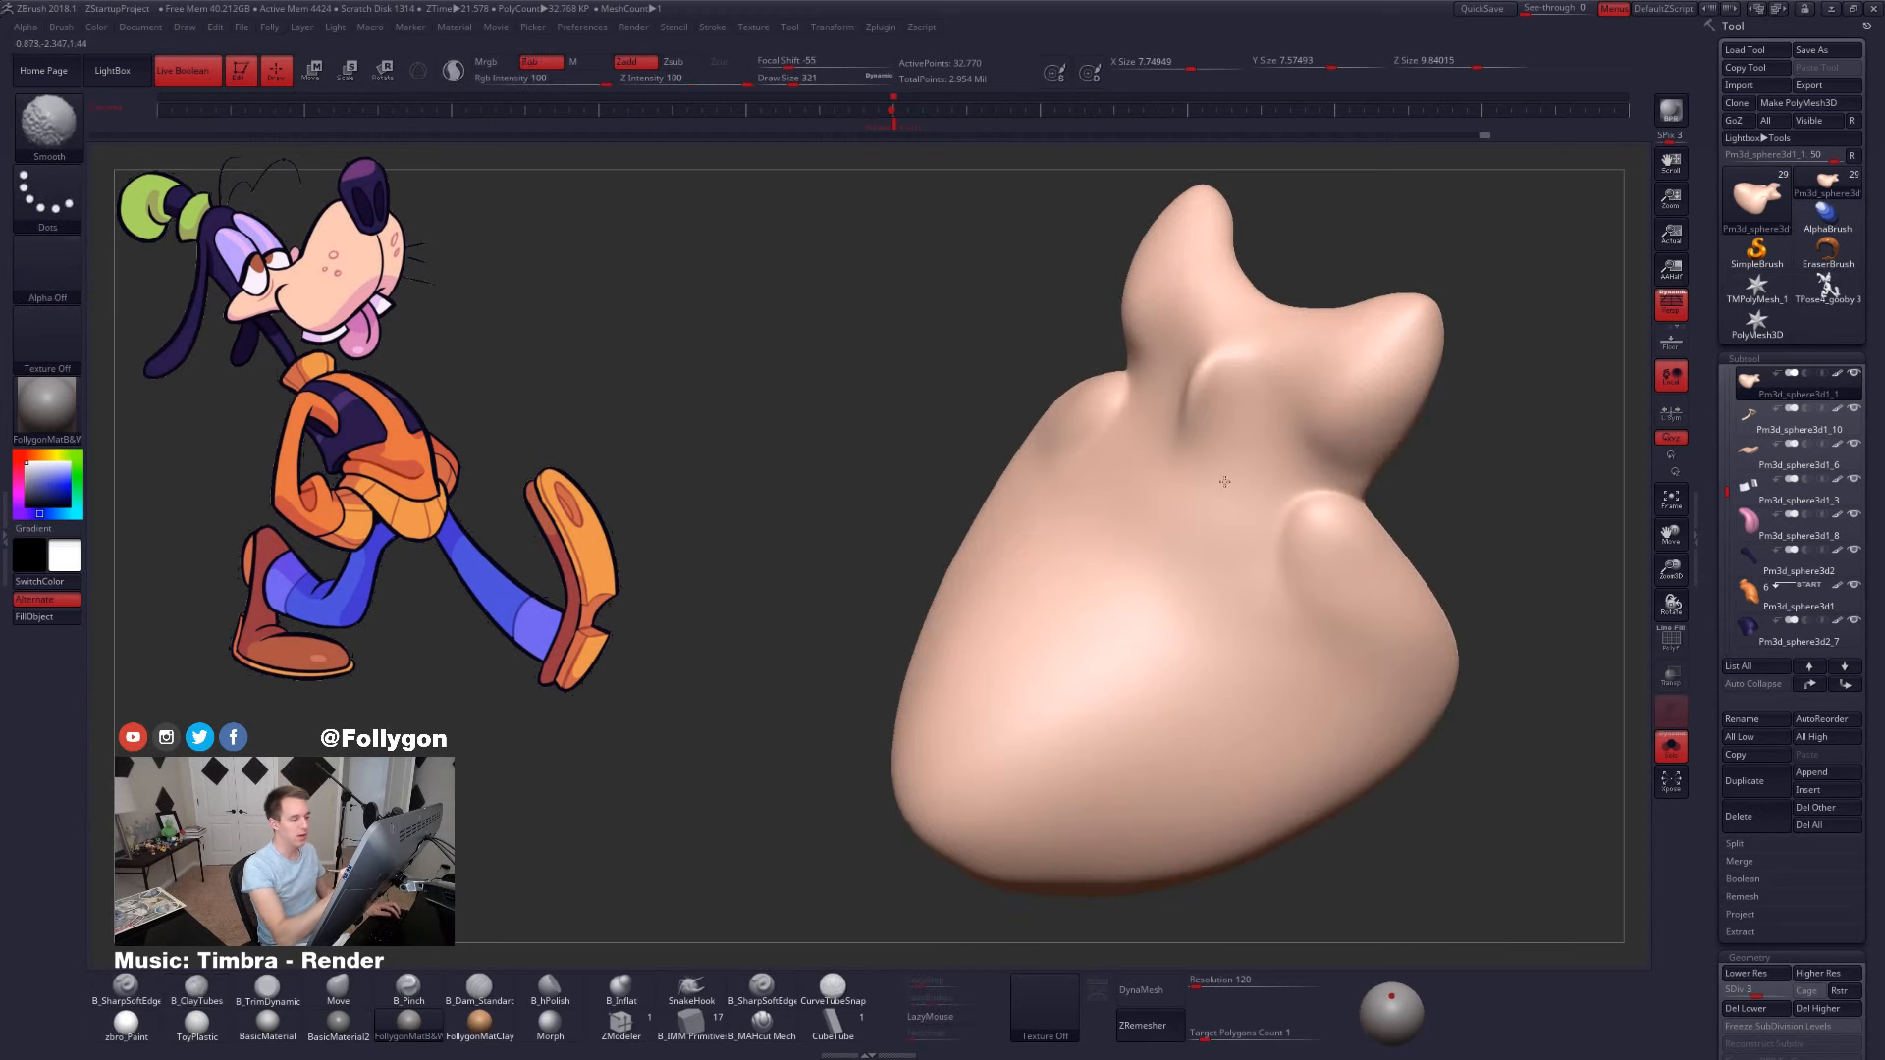
{"action": "key", "text": "shift+f"}
{"action": "right_click_drag", "start_coordinate": [1185, 628], "coordinate": [1193, 699]}
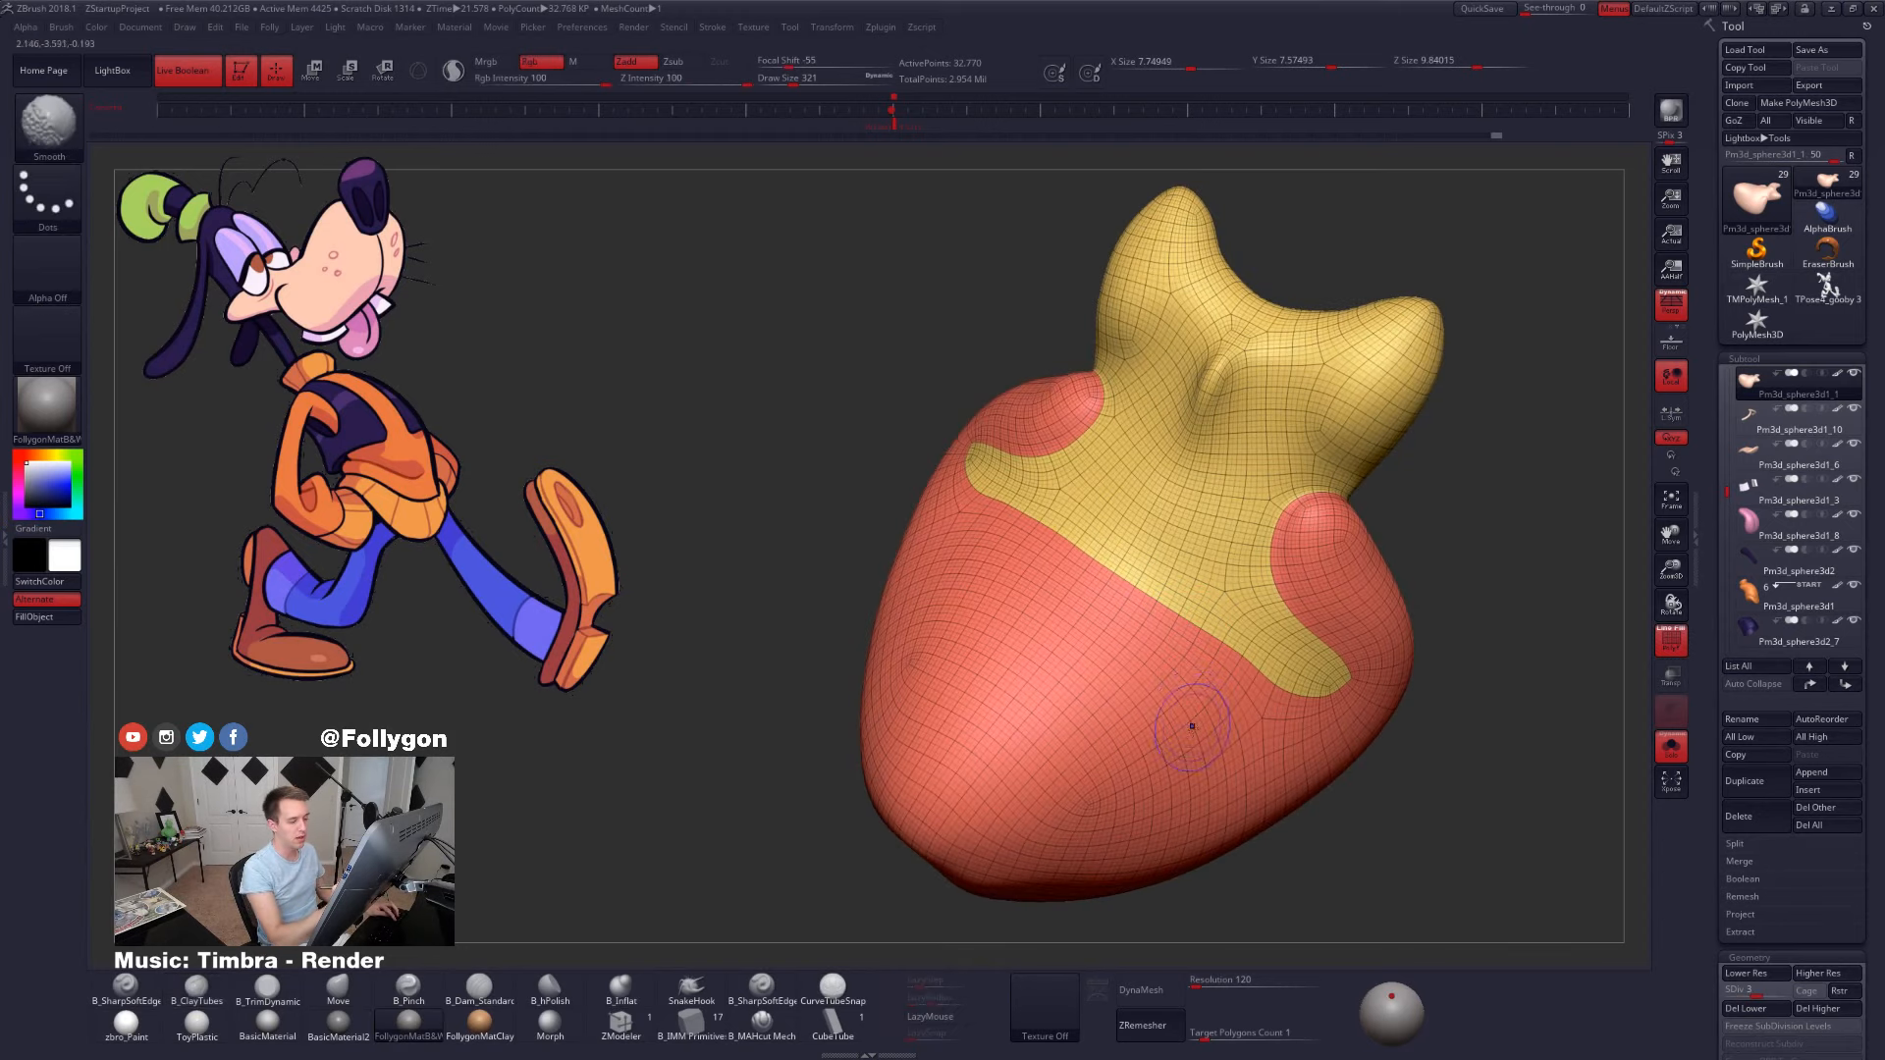
{"action": "key", "text": "shift+f"}
{"action": "right_click_drag", "start_coordinate": [1272, 501], "coordinate": [1030, 490]}
{"action": "key", "text": "f"}
{"action": "right_click_drag", "start_coordinate": [1060, 569], "coordinate": [1124, 601]}
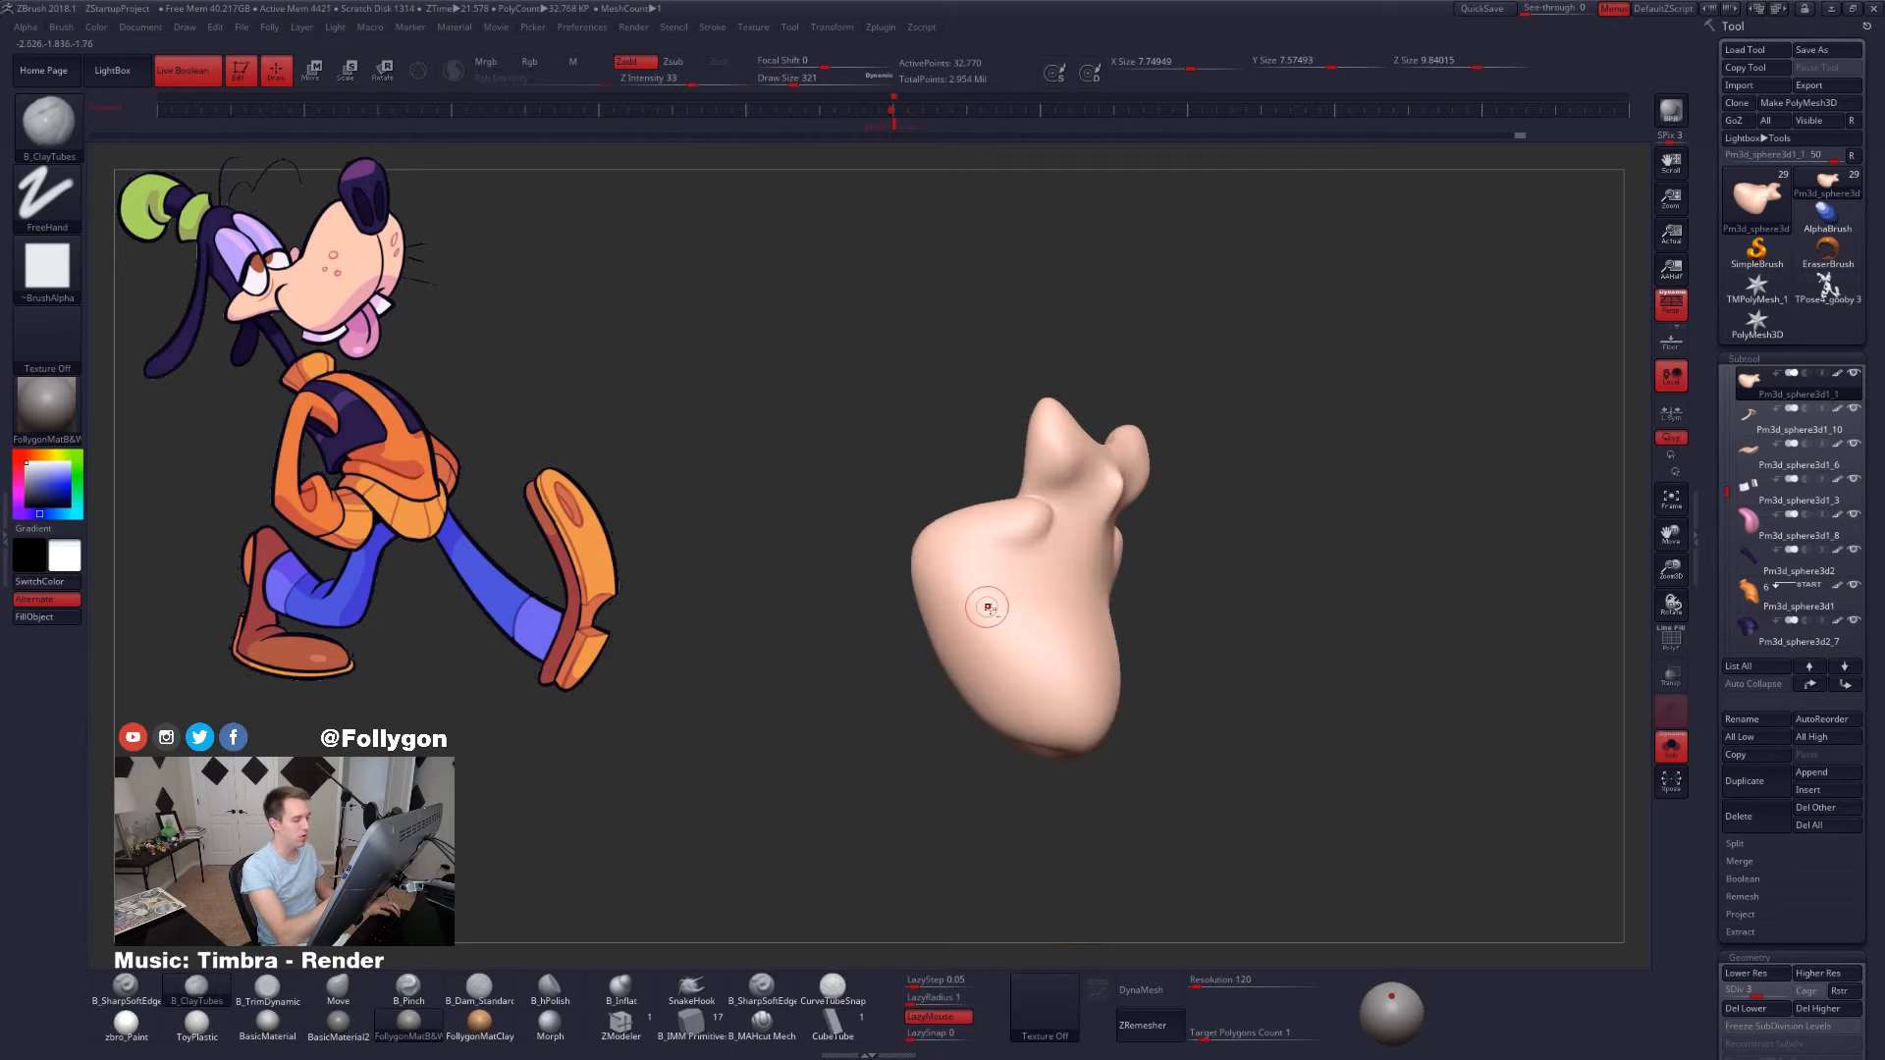
- Adjust the muzzle's contour with the Move brush at draw size 742, and recall the full-character reference view
{"action": "key", "text": "f"}
{"action": "key", "text": "b"}
{"action": "key", "text": "m"}
{"action": "key", "text": "v"}
{"action": "key", "text": "space"}
{"action": "left_click", "coordinate": [891, 611]}
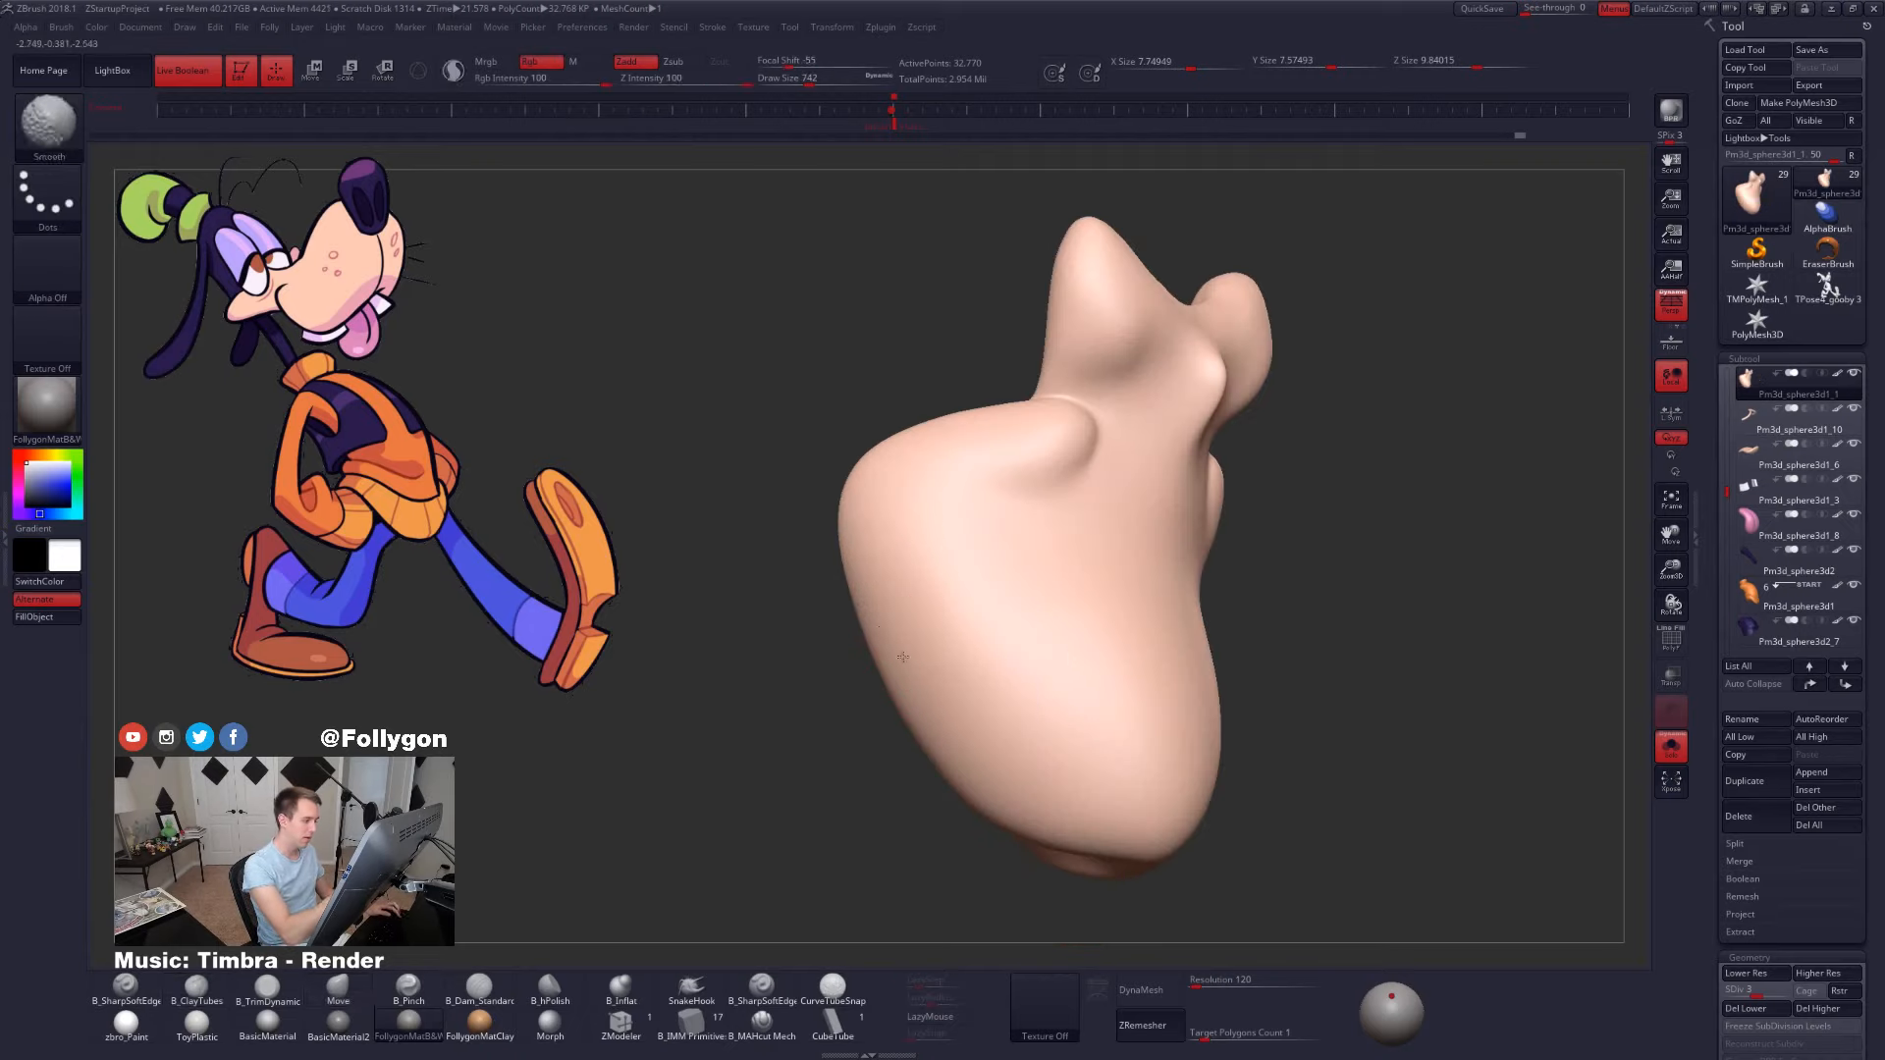
{"action": "right_click_drag", "start_coordinate": [896, 652], "coordinate": [1292, 704]}
{"action": "left_click", "coordinate": [897, 126]}
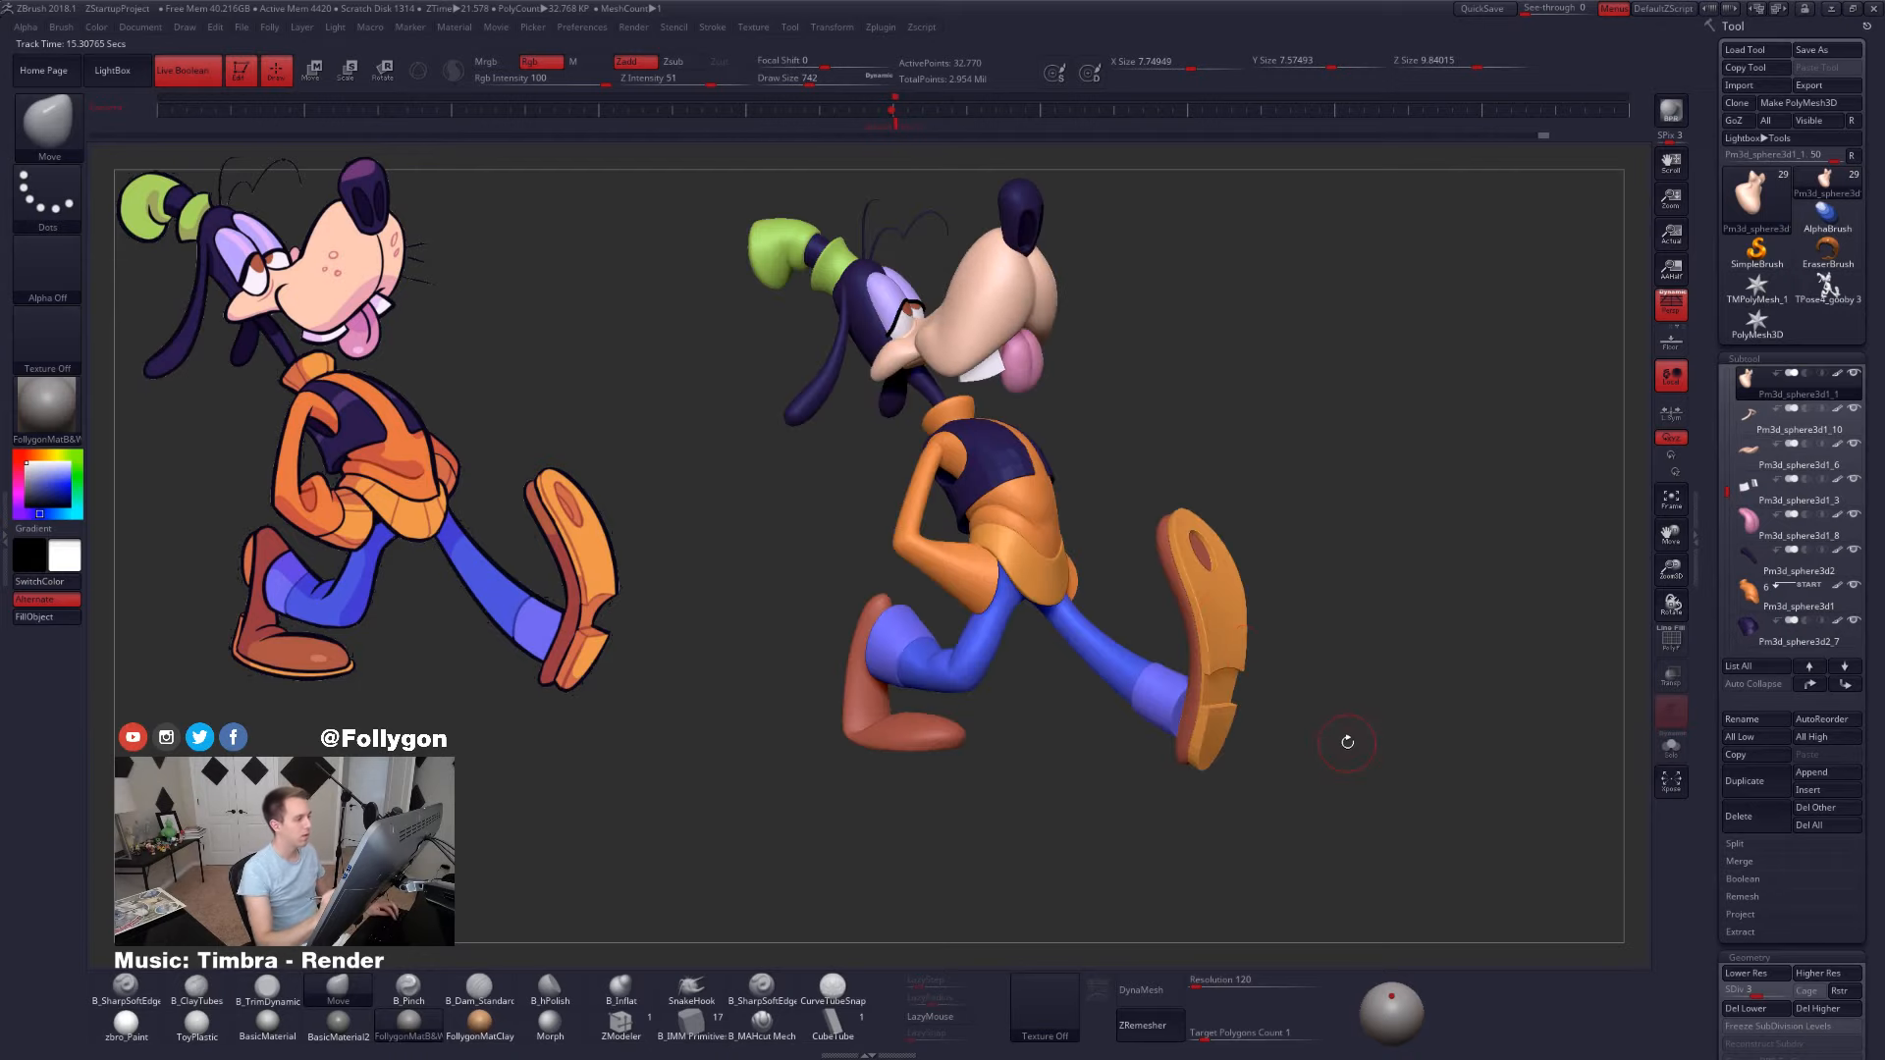
{"action": "right_click_drag", "start_coordinate": [1345, 762], "coordinate": [1415, 833], "text": "alt"}
{"action": "left_click_drag", "start_coordinate": [1074, 368], "coordinate": [1092, 377]}
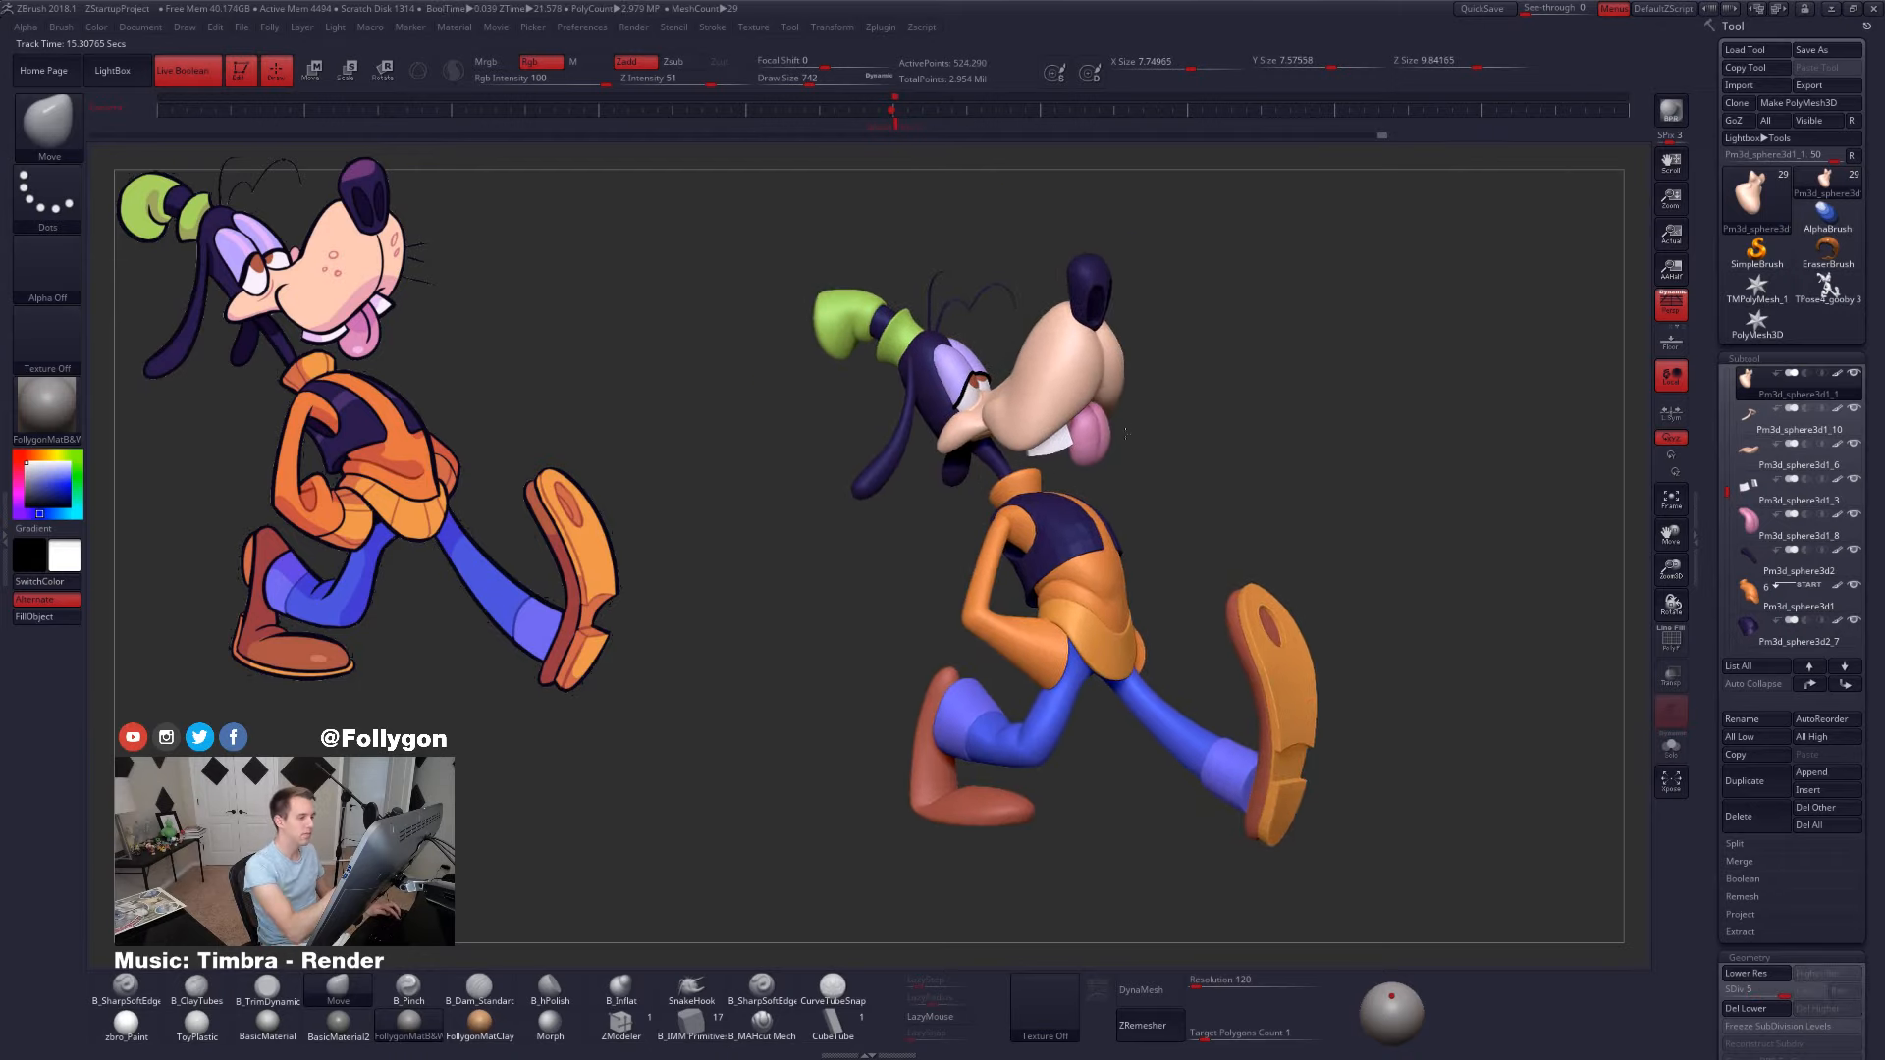
{"action": "right_click_drag", "start_coordinate": [1099, 377], "coordinate": [1136, 442], "text": "ctrl"}
- Isolate the muzzle at subdivision level 2, push its lower front with the Move brush and compare it with the whole character
{"action": "key", "text": "alt+s"}
{"action": "key", "text": "shift+d"}
{"action": "key", "text": "b"}
{"action": "key", "text": "m"}
{"action": "key", "text": "v"}
{"action": "key", "text": "shift+d"}
{"action": "key", "text": "shift+d"}
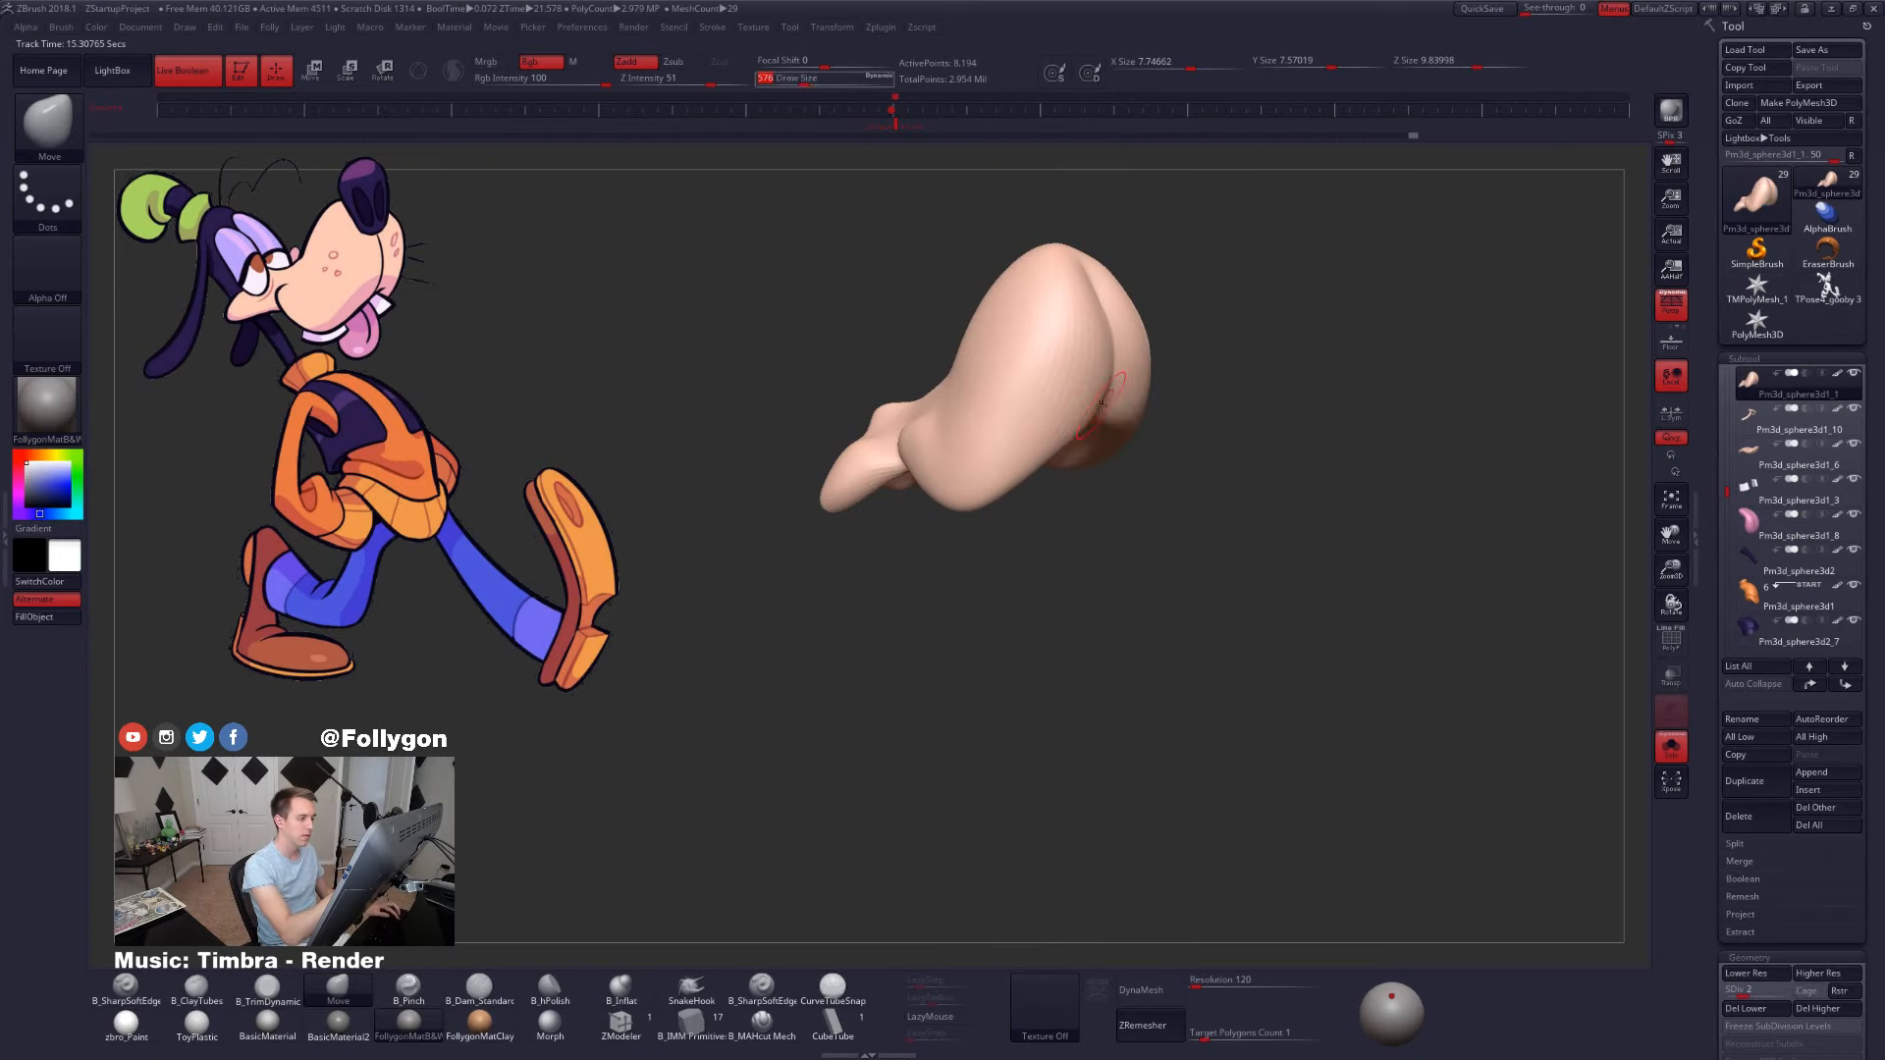
{"action": "key", "text": "space"}
{"action": "key", "text": "alt+s"}
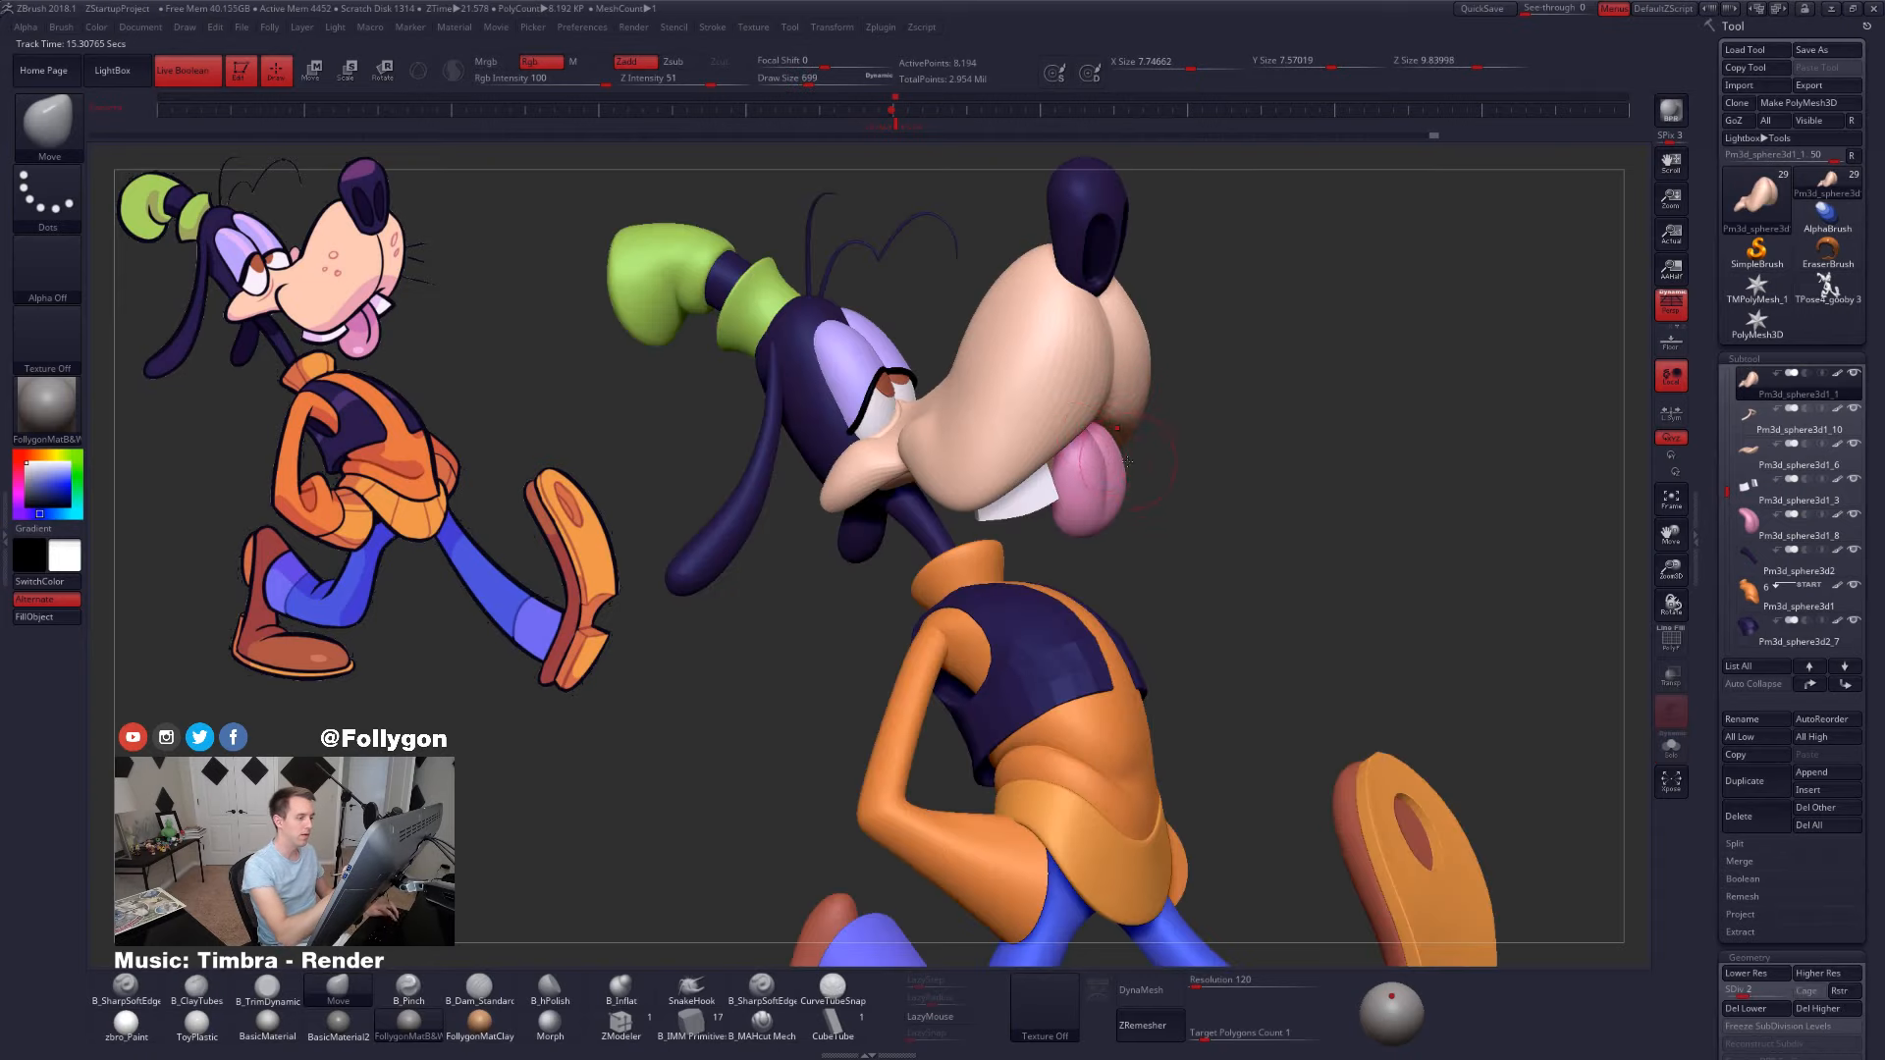
{"action": "right_click_drag", "start_coordinate": [1170, 518], "coordinate": [1226, 551], "text": "alt"}
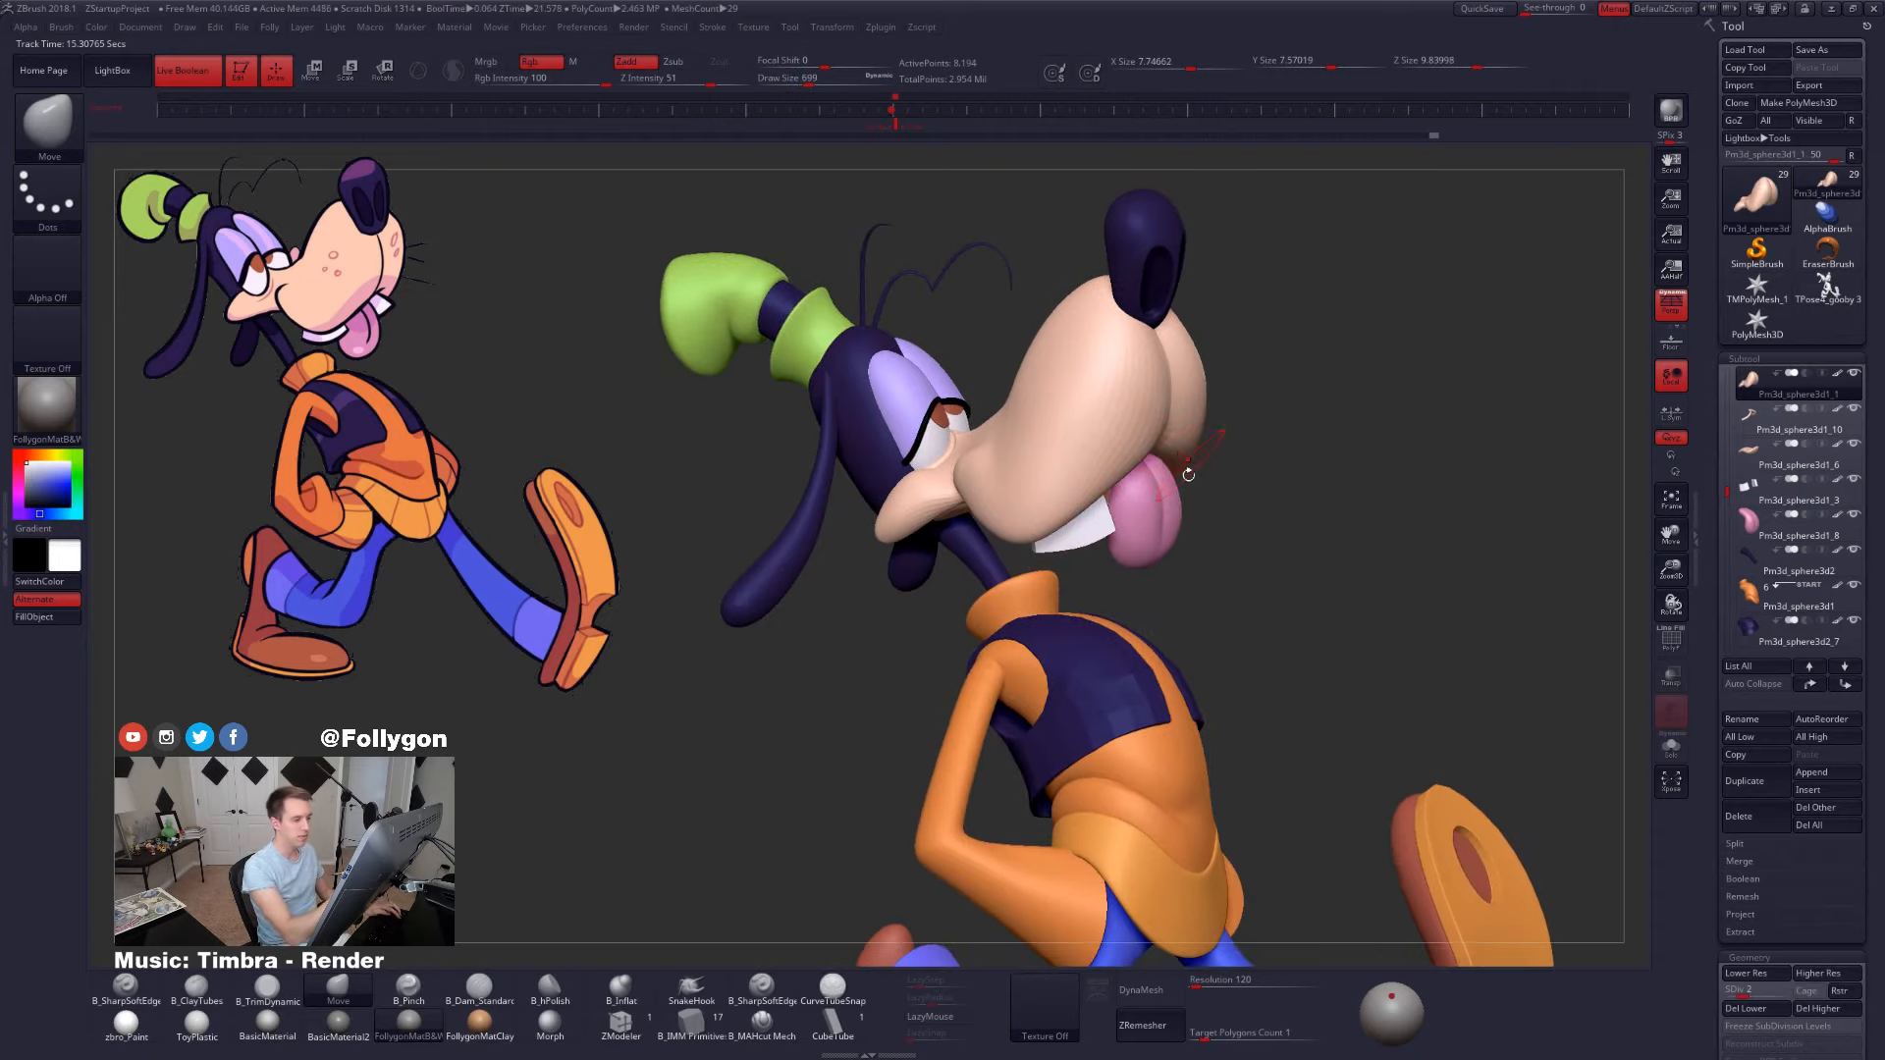
{"action": "mouse_move", "coordinate": [1188, 475]}
{"action": "right_mouse_down"}
{"action": "mouse_move", "coordinate": [1166, 458]}
{"action": "mouse_move", "coordinate": [1193, 458]}
{"action": "right_mouse_up"}
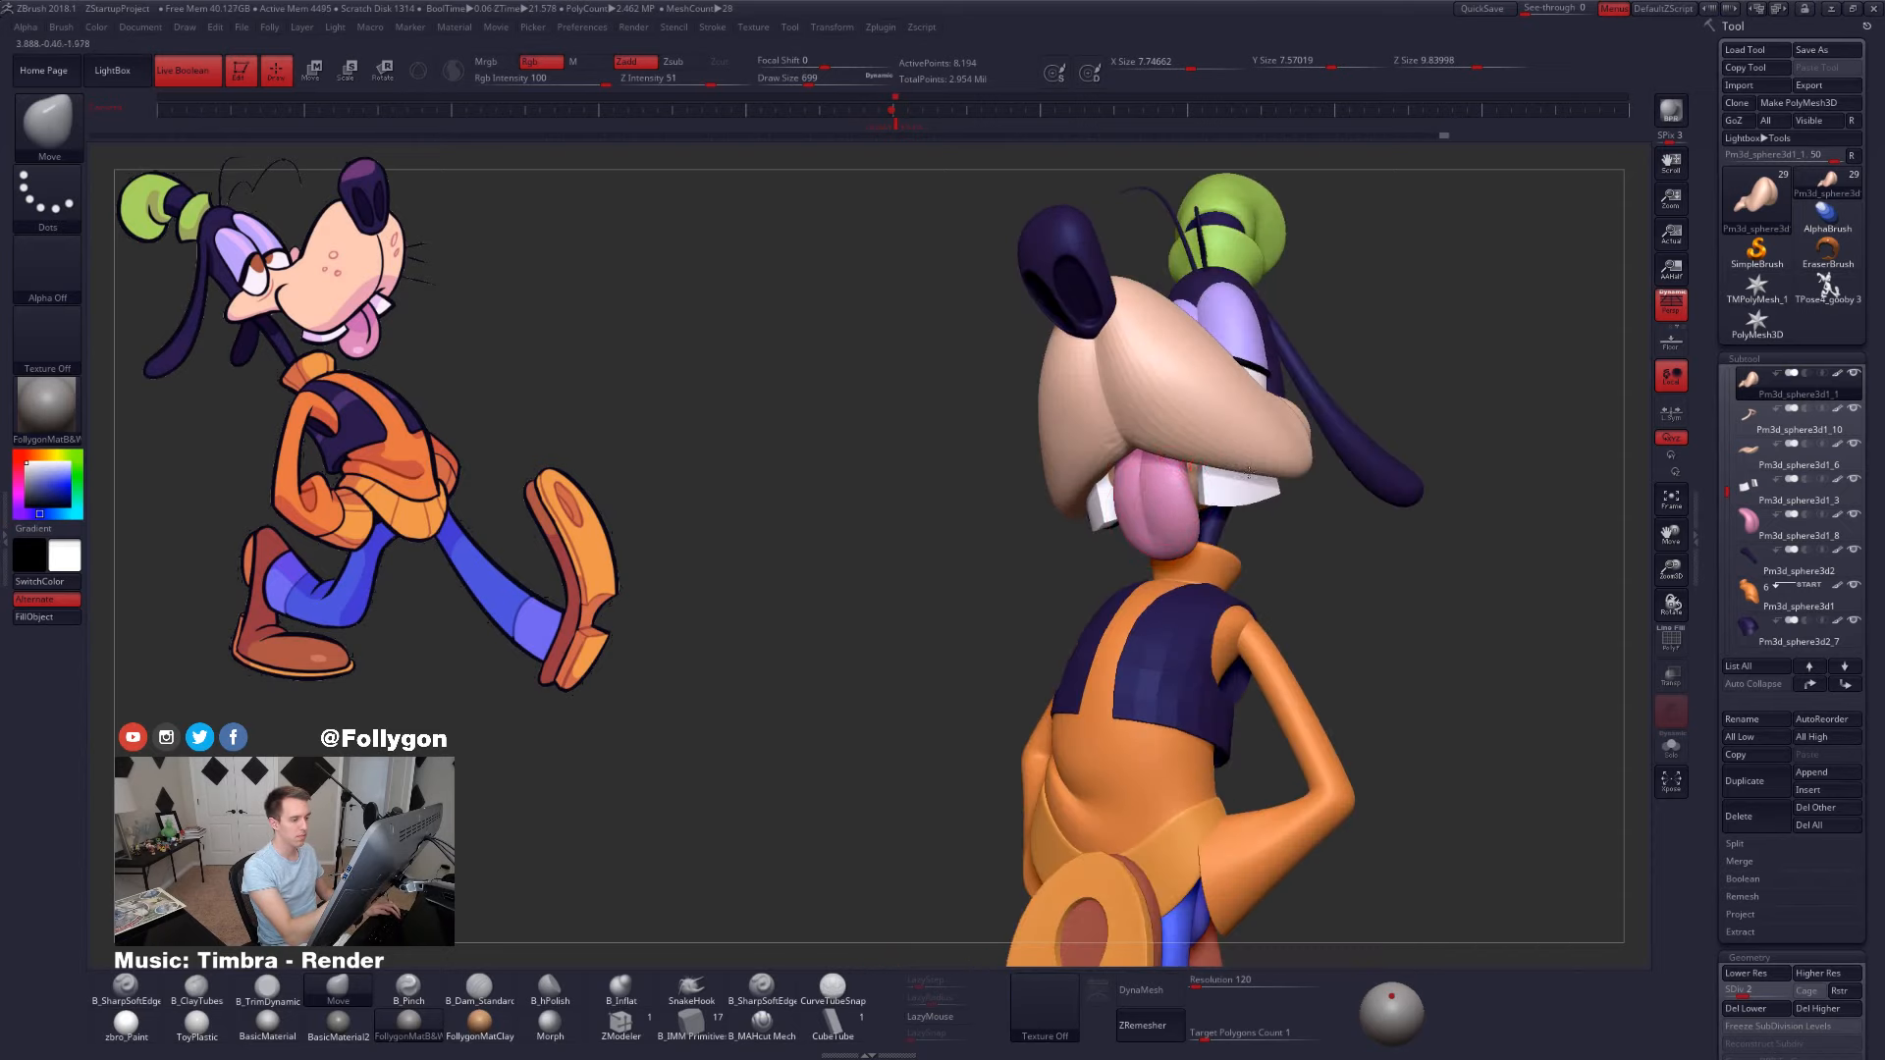
- Isolate the muzzle, raise it to subdivision level 3 and smooth the mouth edge below its front crease
{"action": "key", "text": "alt+s"}
{"action": "right_click_drag", "start_coordinate": [1226, 483], "coordinate": [1204, 475]}
{"action": "key", "text": "d"}
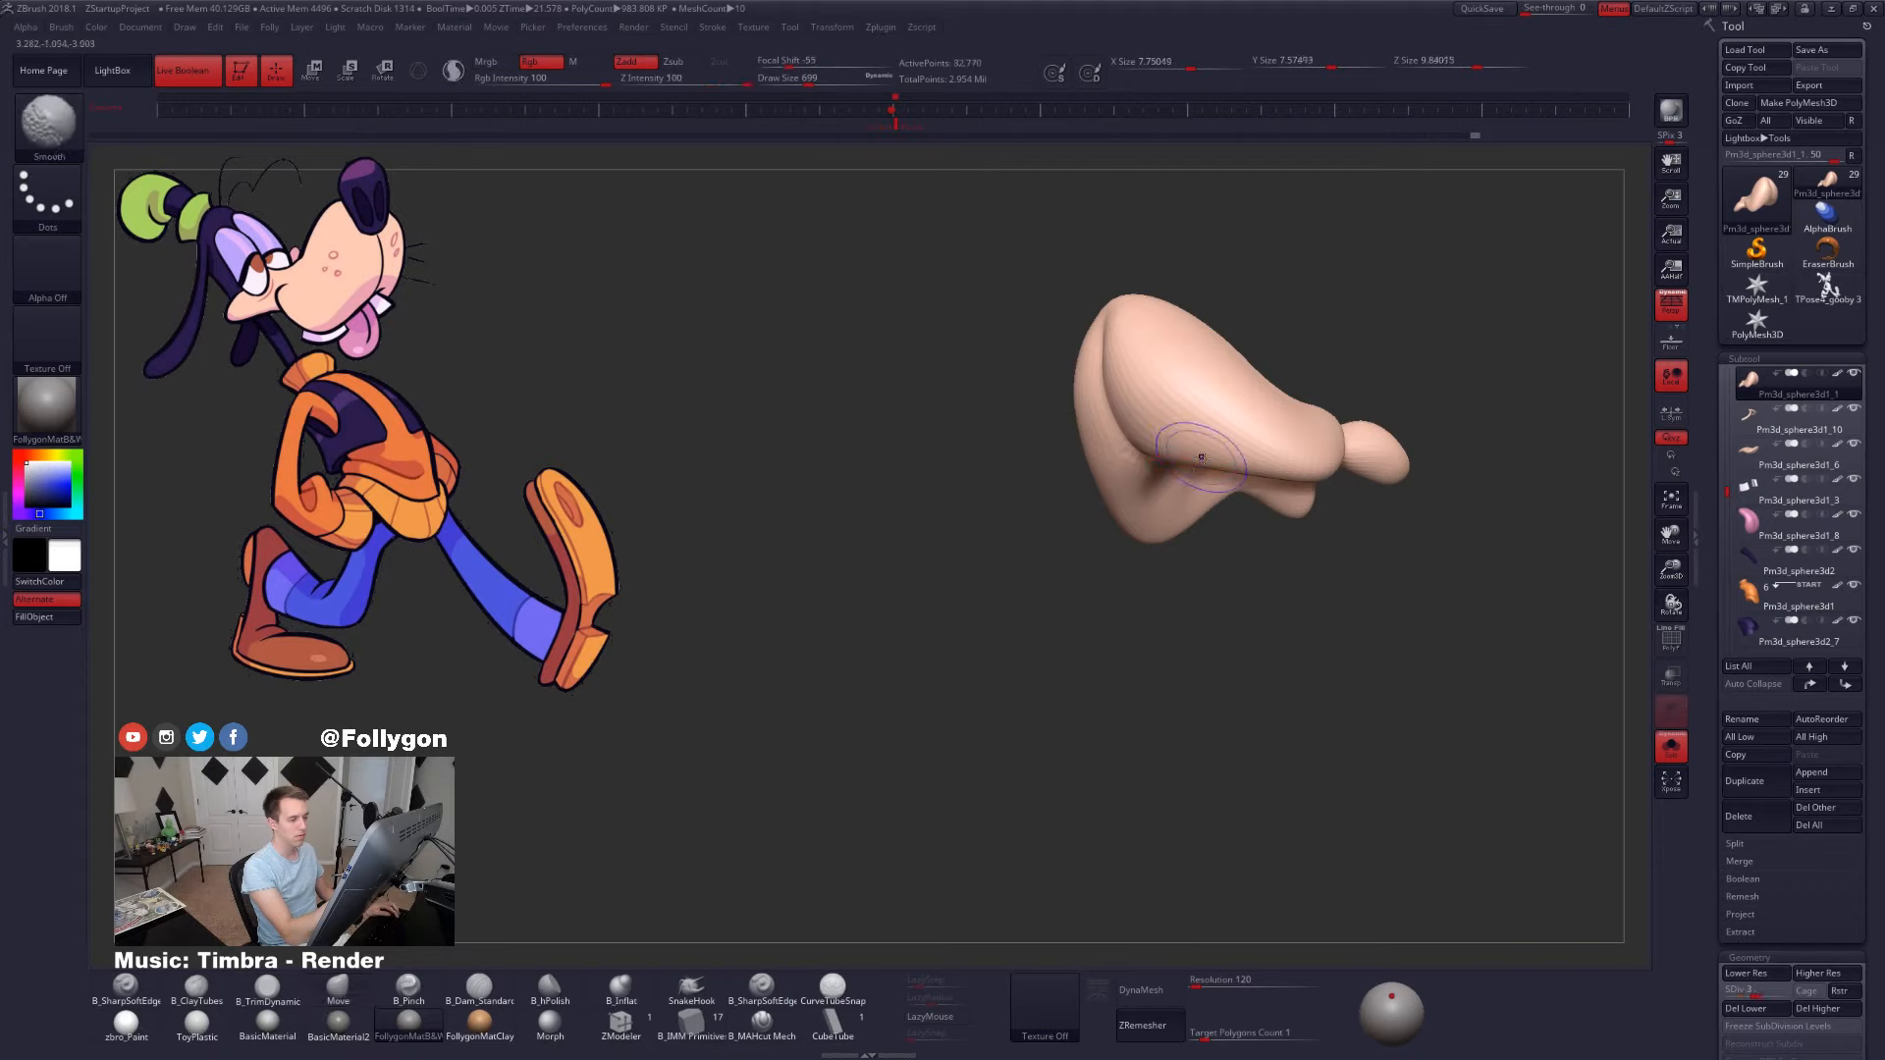
{"action": "mouse_move", "coordinate": [1266, 468]}
{"action": "left_mouse_down", "text": "shift"}
{"action": "mouse_move", "coordinate": [1217, 464]}
{"action": "mouse_move", "coordinate": [1288, 472]}
{"action": "left_mouse_up", "text": "shift"}
{"action": "key", "text": "space"}
{"action": "key", "text": "alt+s"}
{"action": "mouse_move", "coordinate": [1129, 488]}
{"action": "right_mouse_down"}
{"action": "mouse_move", "coordinate": [1272, 511]}
{"action": "mouse_move", "coordinate": [1291, 561]}
{"action": "mouse_move", "coordinate": [1251, 526]}
{"action": "right_mouse_up"}
{"action": "key", "text": "alt+s"}
{"action": "right_click_drag", "start_coordinate": [1064, 451], "coordinate": [1093, 493], "text": "ctrl"}
- Reduce the draw size to 482 and refine the rear cheek bulge, lowering the muzzle to subdivision level 2
{"action": "key", "text": "space"}
{"action": "left_click_drag", "start_coordinate": [1081, 459], "coordinate": [1071, 458]}
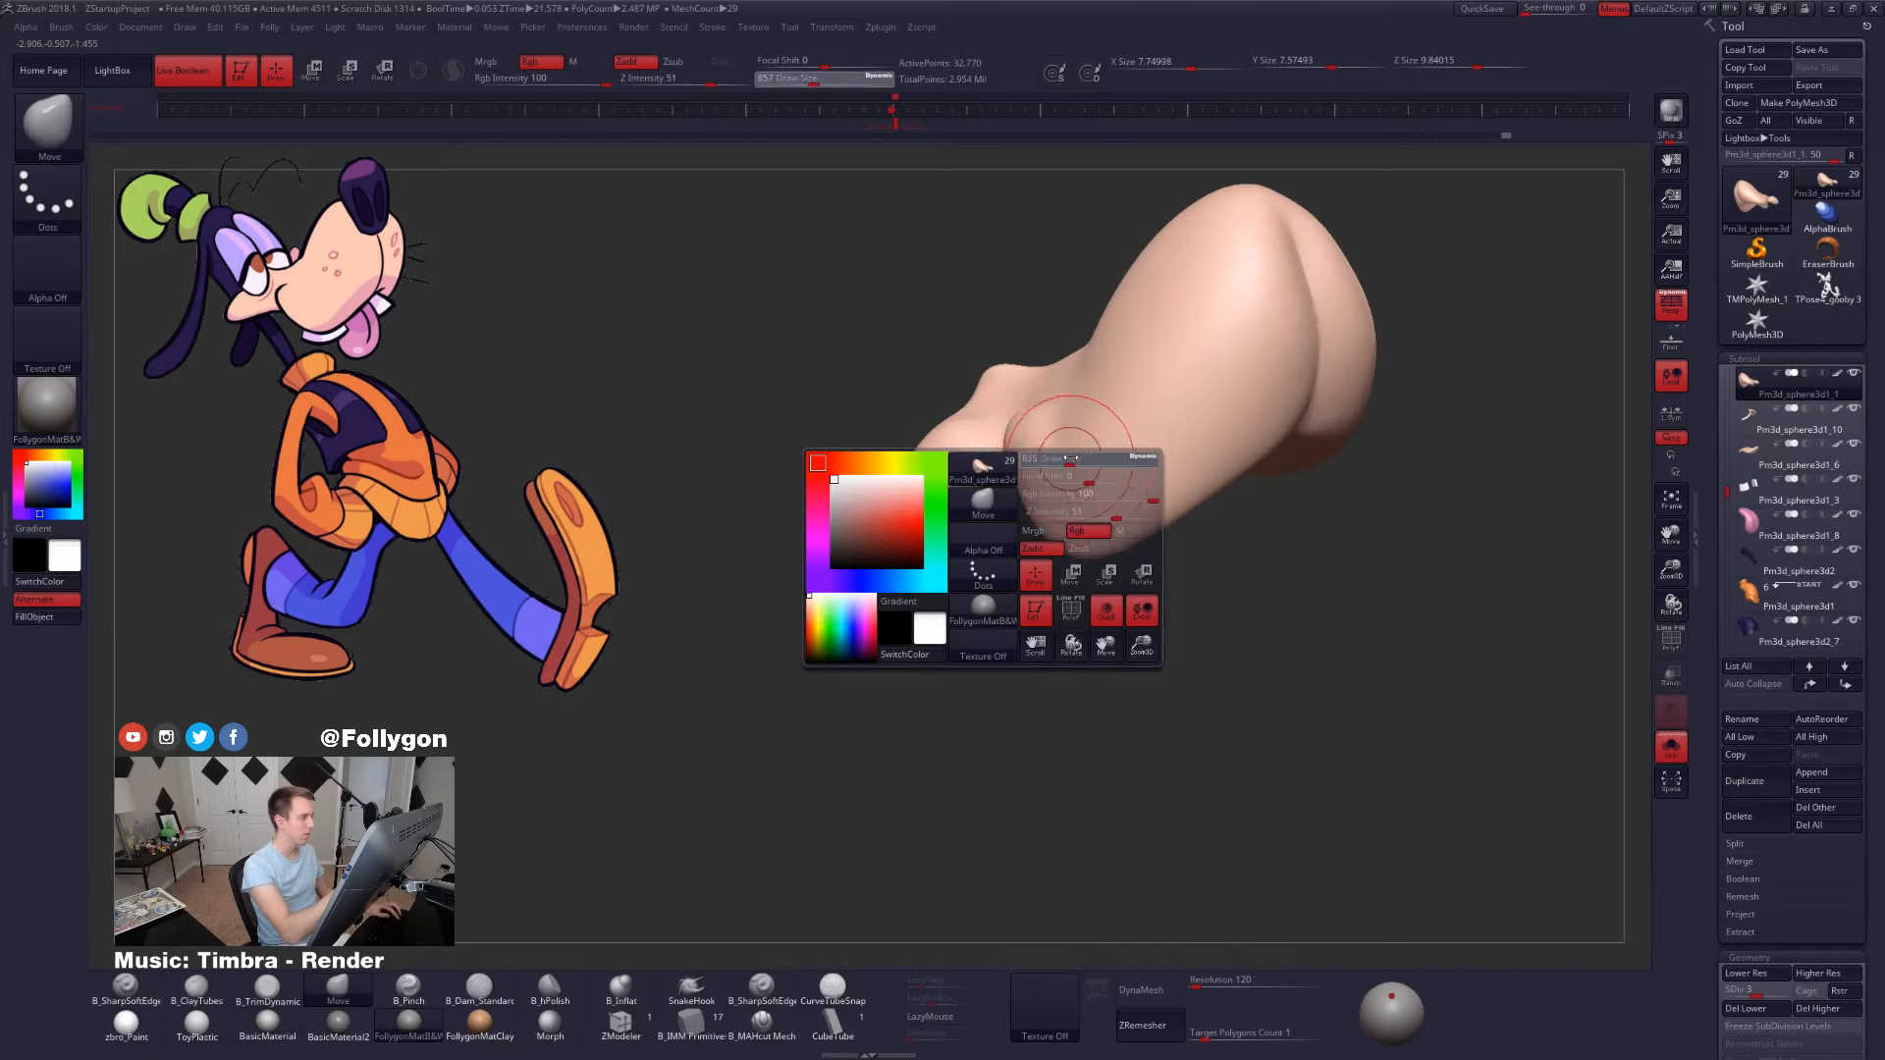
{"action": "mouse_move", "coordinate": [1083, 483]}
{"action": "right_mouse_down"}
{"action": "mouse_move", "coordinate": [1123, 556]}
{"action": "mouse_move", "coordinate": [1119, 539]}
{"action": "right_mouse_up"}
{"action": "key", "text": "space"}
{"action": "left_click_drag", "start_coordinate": [1122, 517], "coordinate": [1115, 518]}
{"action": "mouse_move", "coordinate": [1115, 517]}
{"action": "right_mouse_down"}
{"action": "mouse_move", "coordinate": [1069, 502]}
{"action": "mouse_move", "coordinate": [1069, 451]}
{"action": "mouse_move", "coordinate": [1131, 548]}
{"action": "right_mouse_up"}
{"action": "key", "text": "shift+d"}
{"action": "key", "text": "shift+f"}
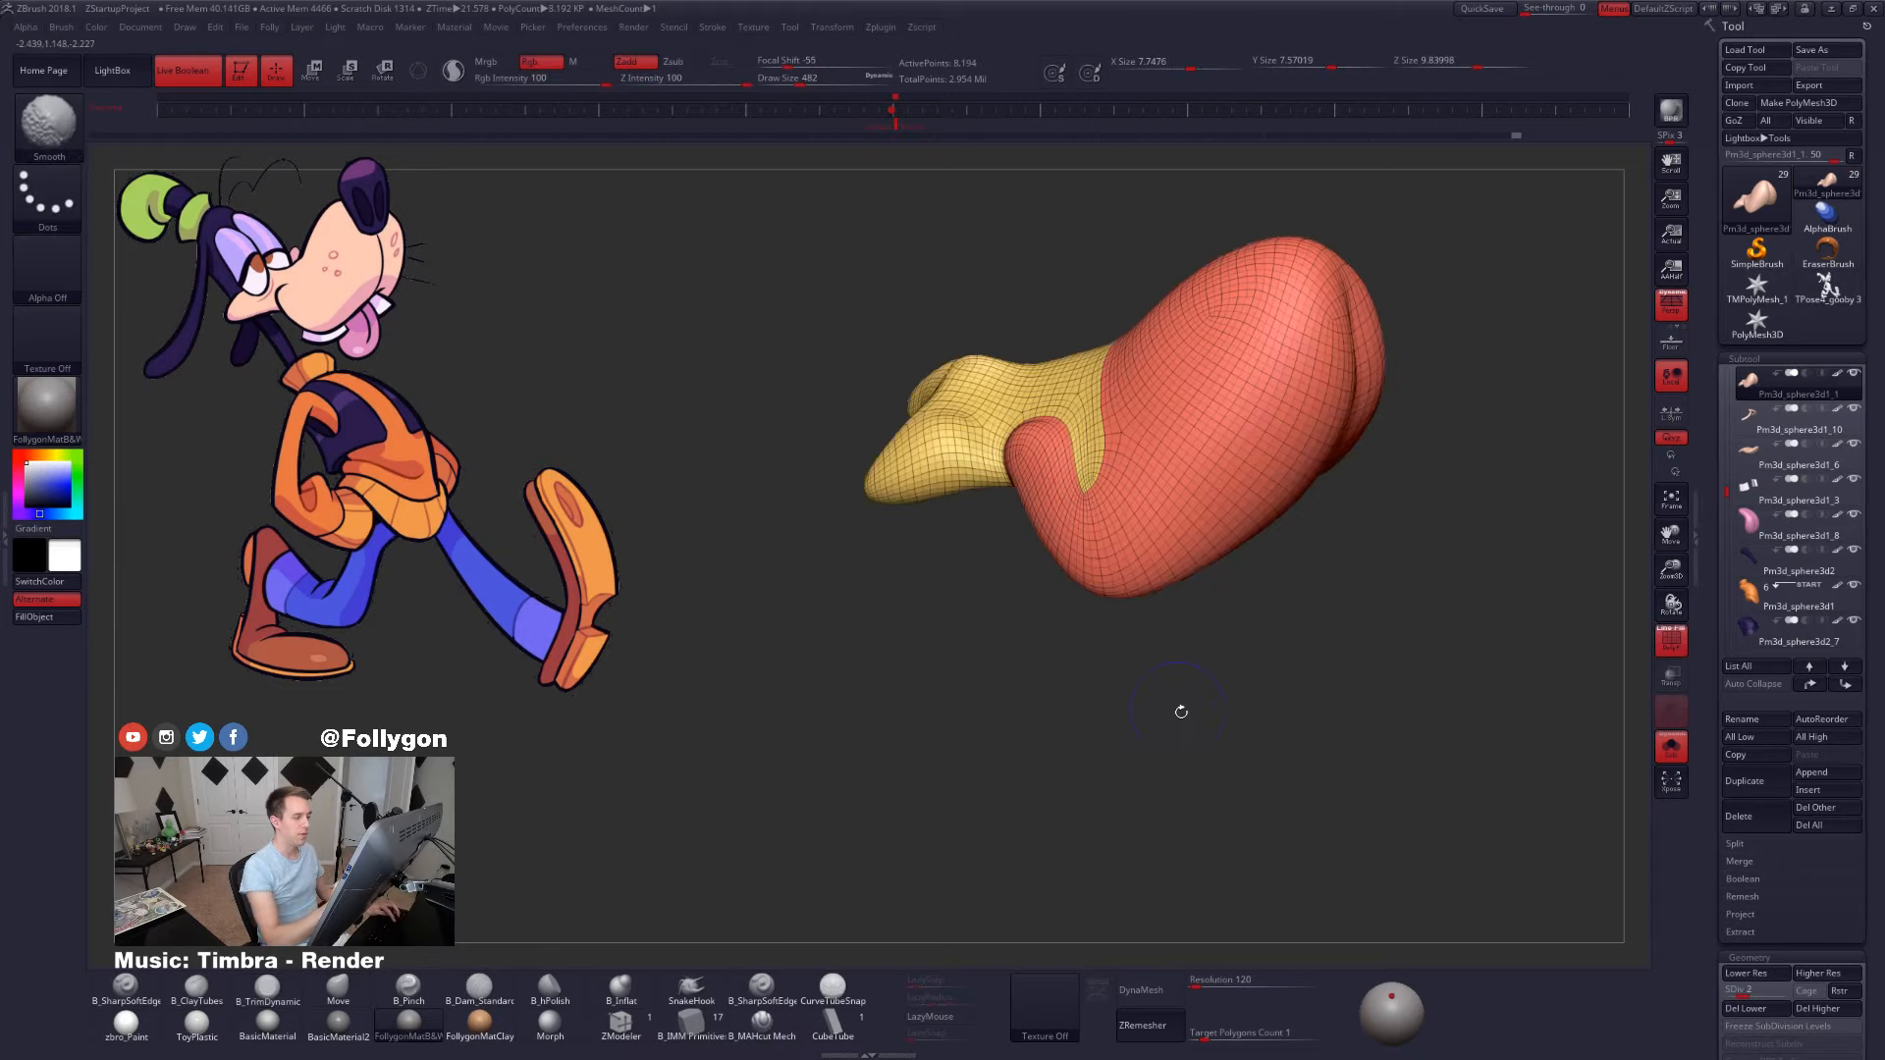
- Hide the wireframe, and flatten the rear cheek bulge with the TrimDynamic brush at draw size 482
{"action": "key", "text": "shift+f"}
{"action": "right_click_drag", "start_coordinate": [1339, 800], "coordinate": [1337, 848], "text": "alt"}
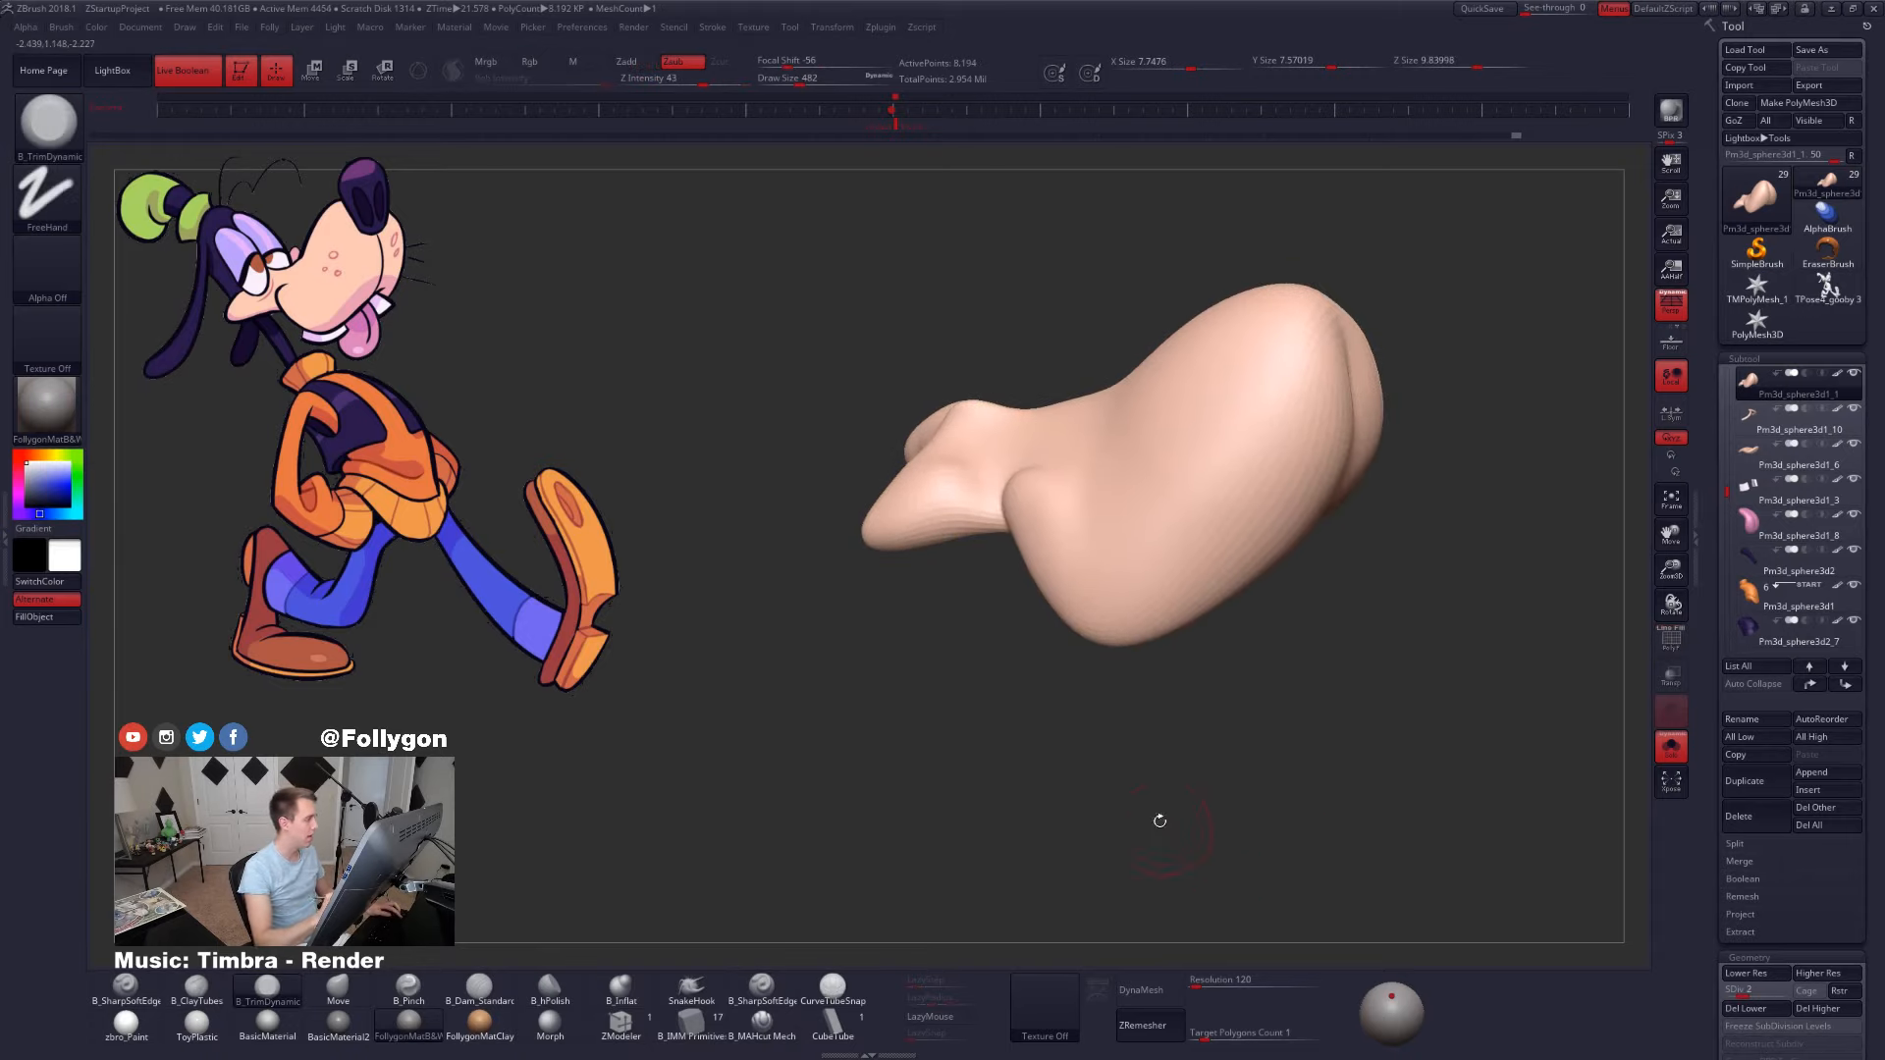
{"action": "mouse_move", "coordinate": [1159, 820]}
{"action": "right_mouse_down"}
{"action": "mouse_move", "coordinate": [1029, 489]}
{"action": "mouse_move", "coordinate": [1098, 534]}
{"action": "mouse_move", "coordinate": [1049, 490]}
{"action": "right_mouse_up"}
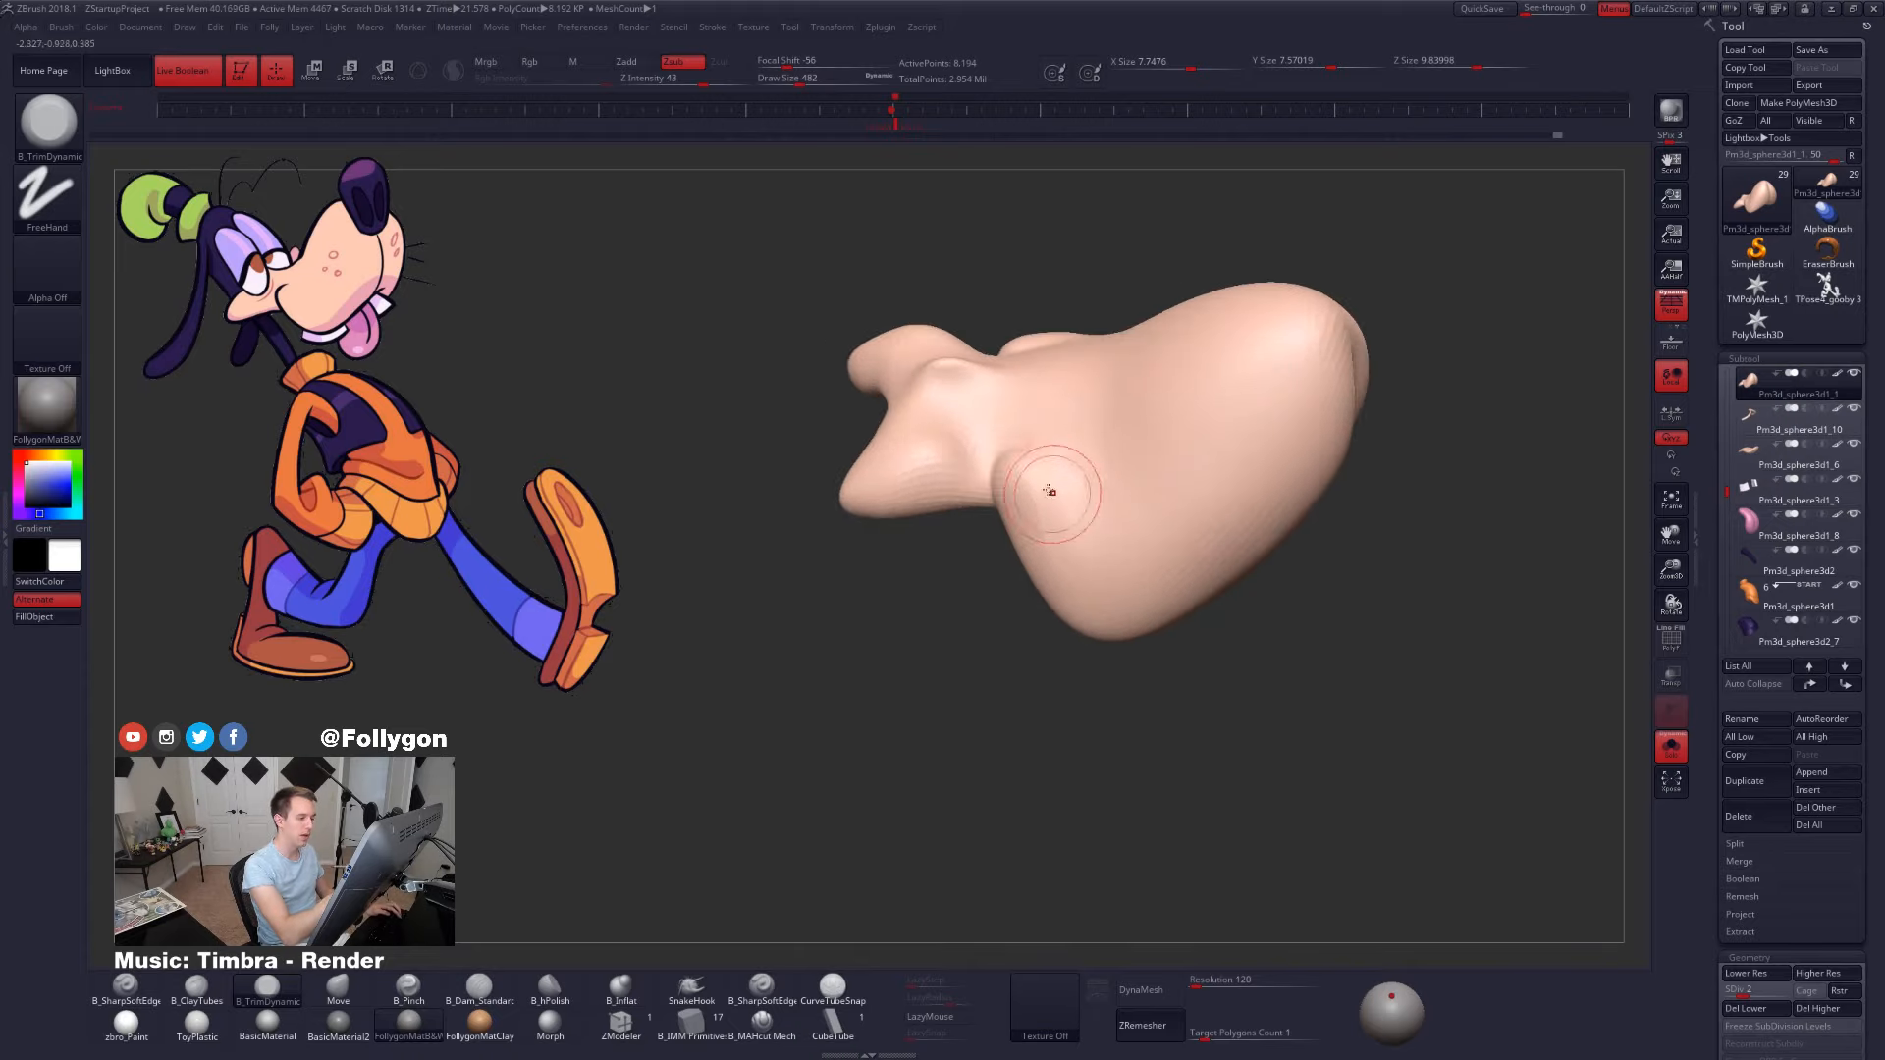
{"action": "right_click_drag", "start_coordinate": [1085, 556], "coordinate": [1023, 480]}
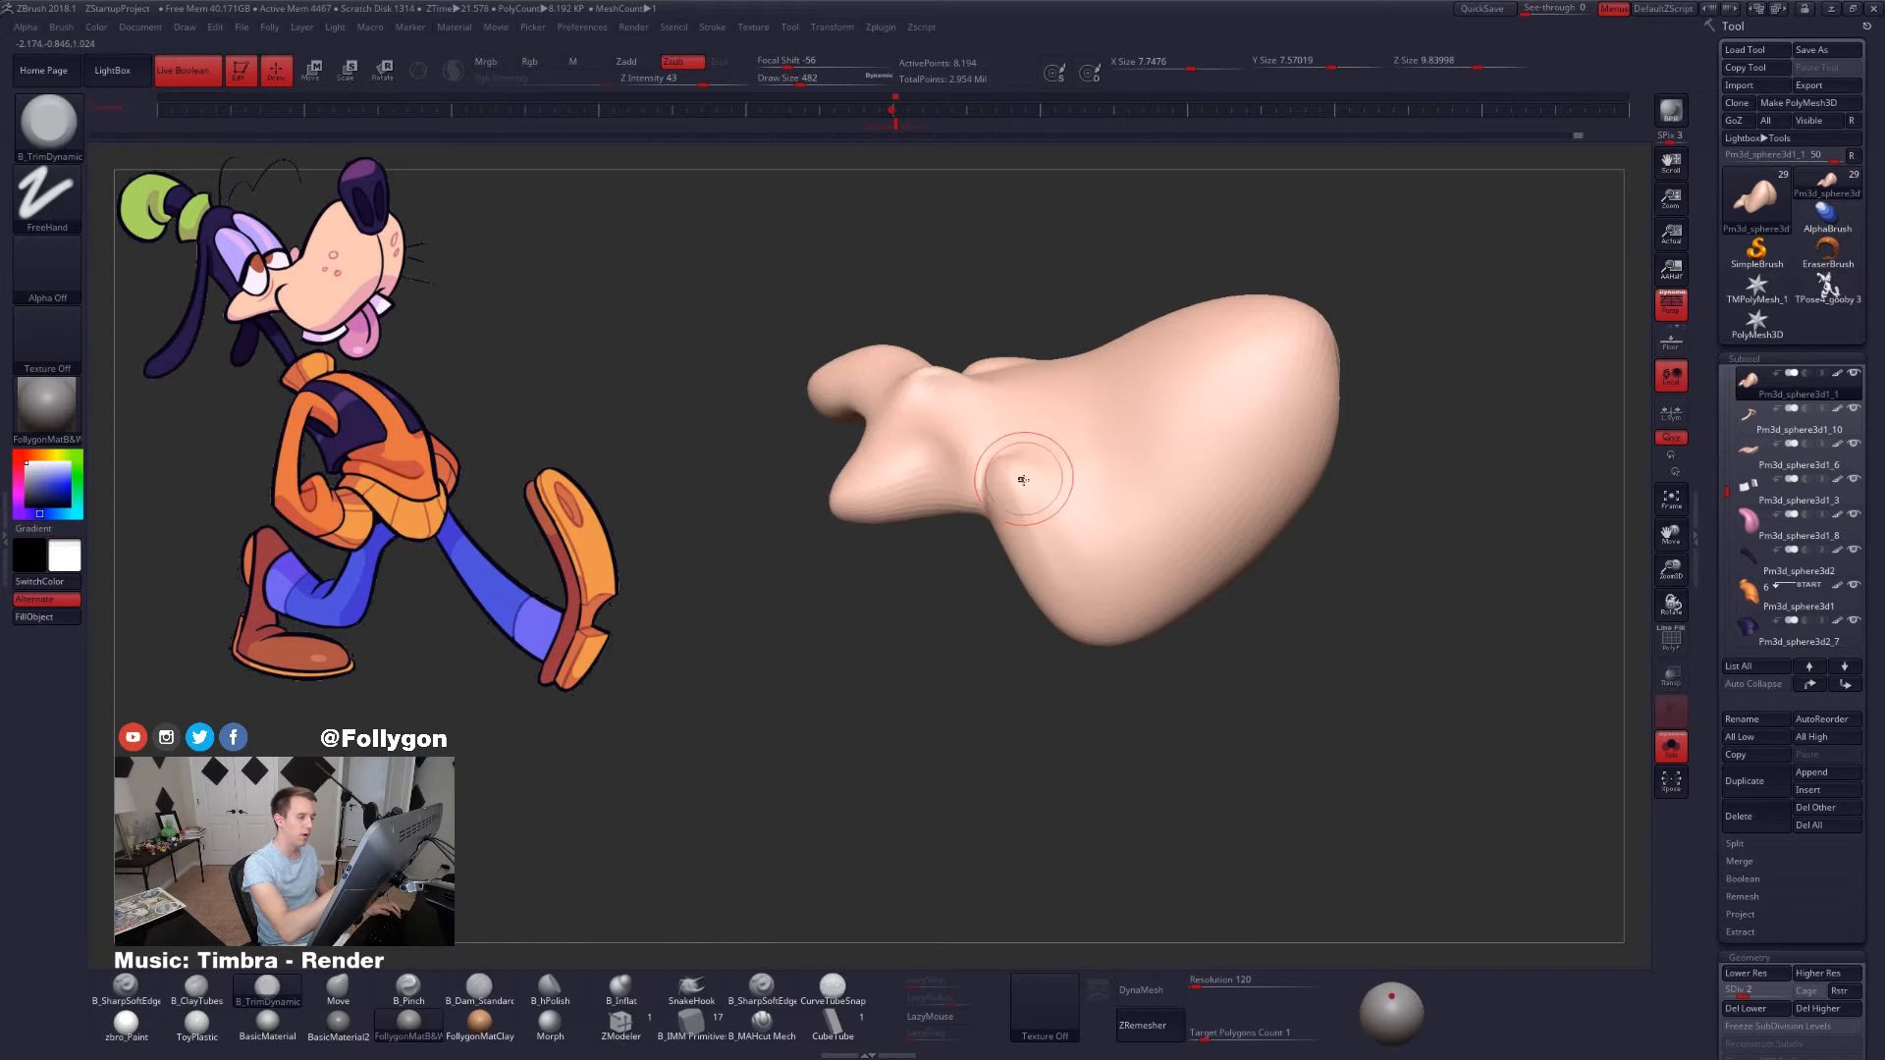
{"action": "mouse_move", "coordinate": [1062, 580]}
{"action": "right_mouse_down"}
{"action": "mouse_move", "coordinate": [1031, 503]}
{"action": "mouse_move", "coordinate": [1072, 499]}
{"action": "right_mouse_up"}
{"action": "key", "text": "shift"}
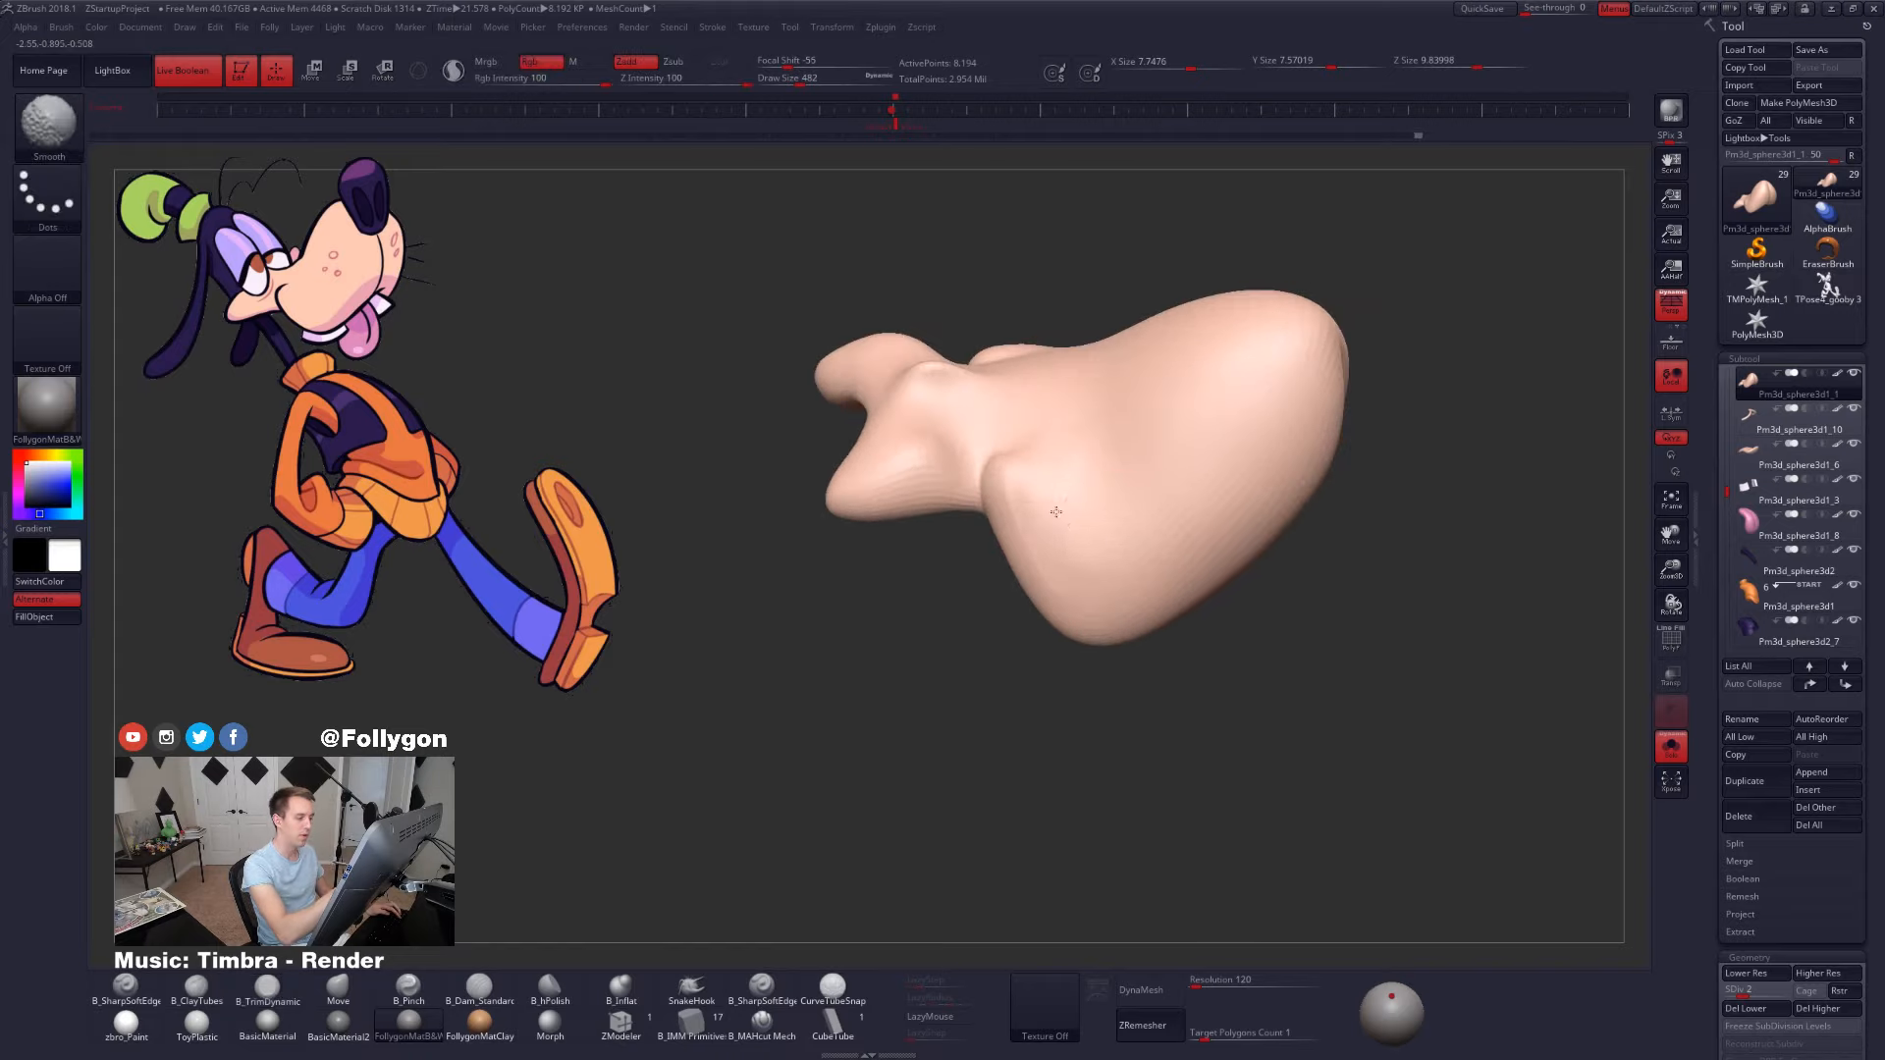
- Raise the muzzle to subdivision level 4 and trim the rear cheek surface at draw size 414
{"action": "key", "text": "d"}
{"action": "mouse_move", "coordinate": [1078, 577]}
{"action": "right_mouse_down"}
{"action": "mouse_move", "coordinate": [1031, 496]}
{"action": "mouse_move", "coordinate": [979, 514]}
{"action": "mouse_move", "coordinate": [1030, 475]}
{"action": "mouse_move", "coordinate": [1093, 605]}
{"action": "mouse_move", "coordinate": [1014, 461]}
{"action": "right_mouse_up"}
{"action": "key", "text": "ctrl+shift+s"}
{"action": "key", "text": "ctrl+shift+s"}
{"action": "key", "text": "d"}
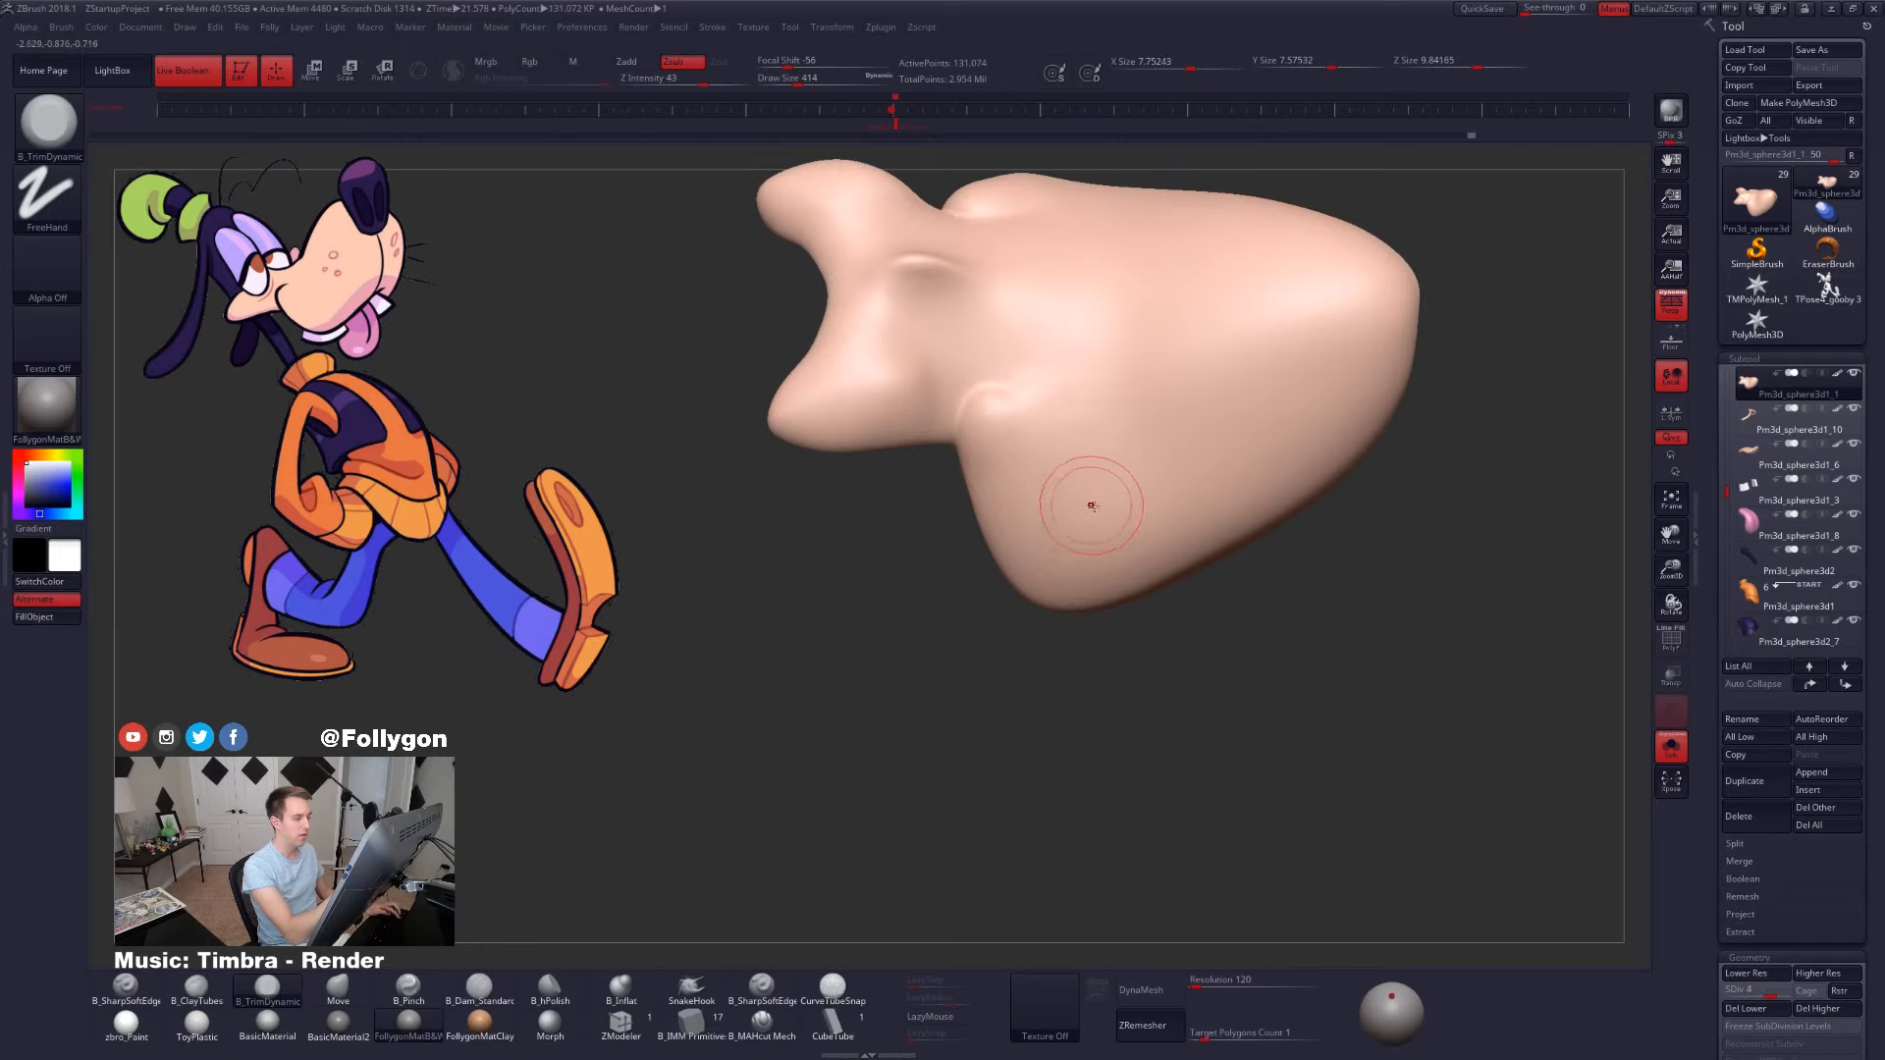
- Smooth the cheek at subdivision level 2 with draw size 500, and raise it to level 4 for further smoothing
{"action": "key", "text": "shift+d"}
{"action": "key", "text": "shift+d"}
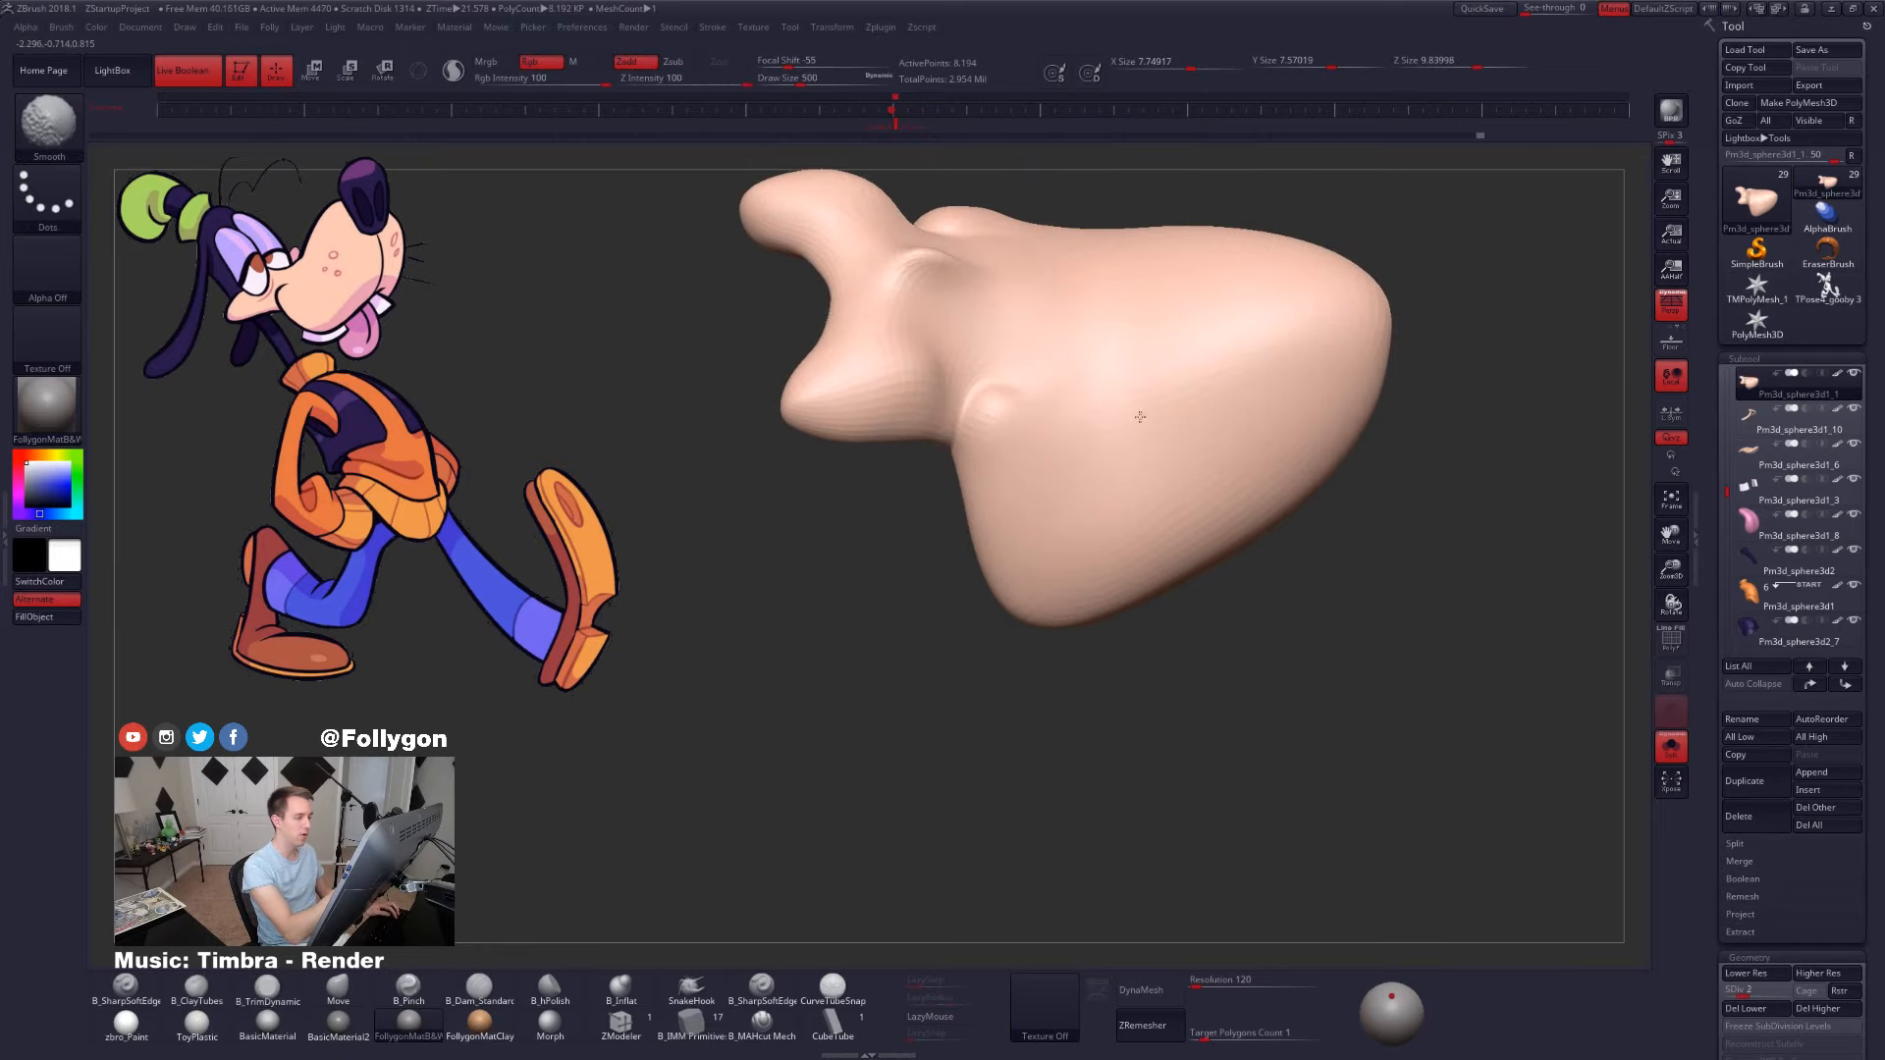
{"action": "key", "text": "d"}
{"action": "mouse_move", "coordinate": [1140, 417]}
{"action": "right_mouse_down"}
{"action": "mouse_move", "coordinate": [1031, 422]}
{"action": "mouse_move", "coordinate": [1099, 507]}
{"action": "right_mouse_up"}
{"action": "key", "text": "d"}
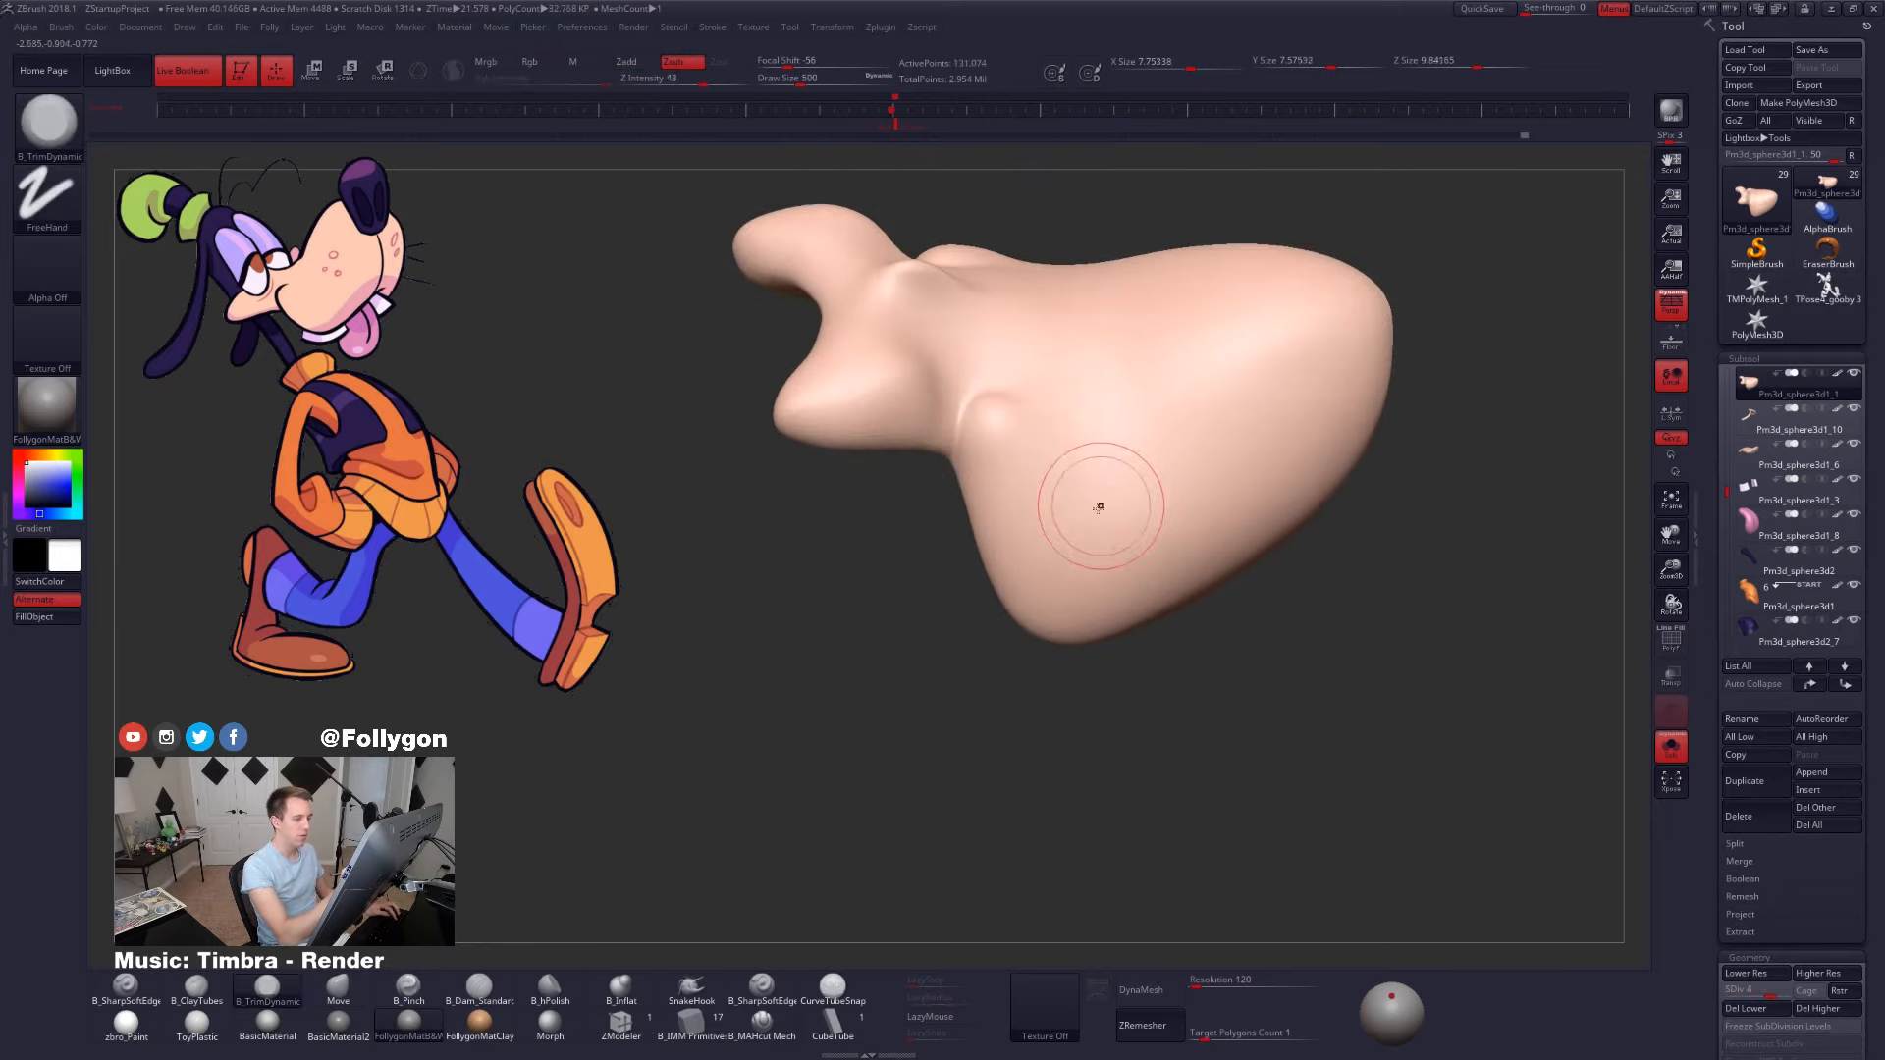
{"action": "left_click_drag", "start_coordinate": [1098, 508], "coordinate": [1044, 441], "text": "shift"}
- Set the draw size to 308 and raise the muzzle to subdivision level 5 to refine the cheek's rear edge
{"action": "right_click_drag", "start_coordinate": [1043, 442], "coordinate": [992, 530]}
{"action": "key", "text": "space"}
{"action": "left_click_drag", "start_coordinate": [1051, 511], "coordinate": [1035, 509]}
{"action": "key", "text": "d"}
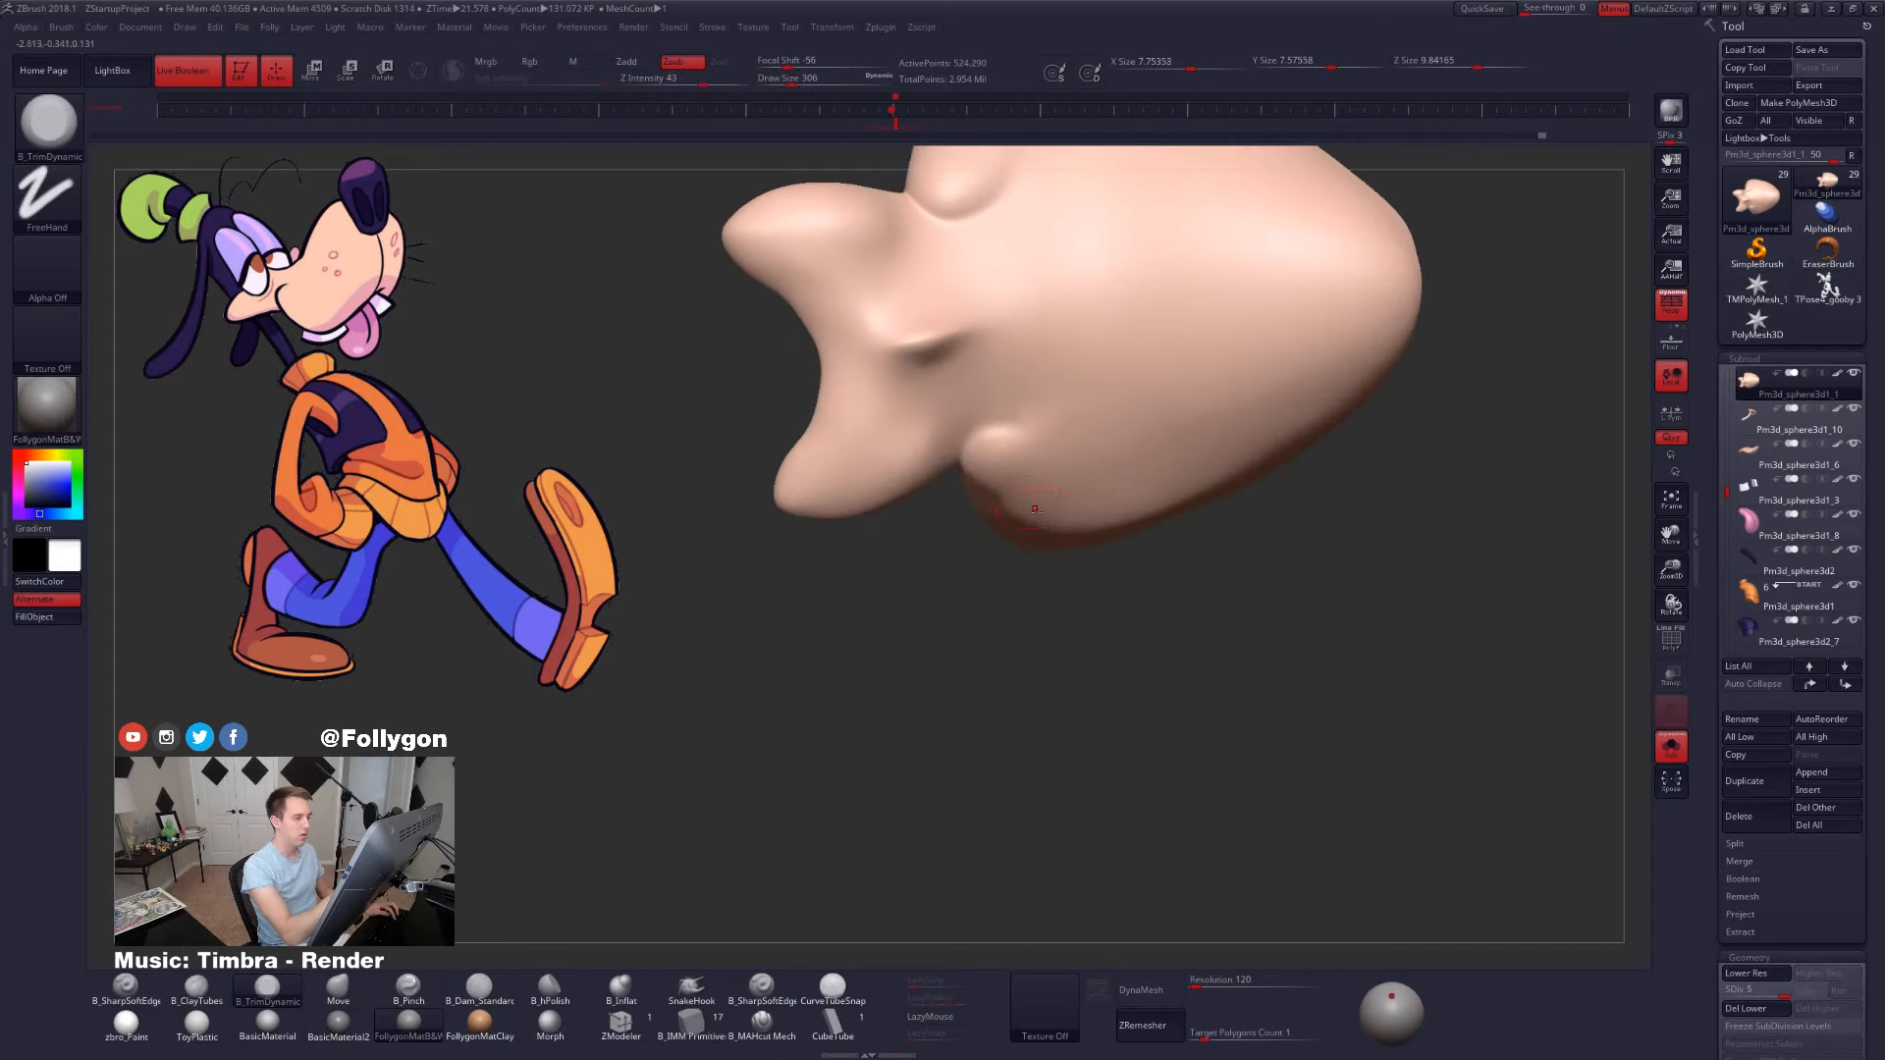
{"action": "right_click_drag", "start_coordinate": [1034, 508], "coordinate": [1191, 610]}
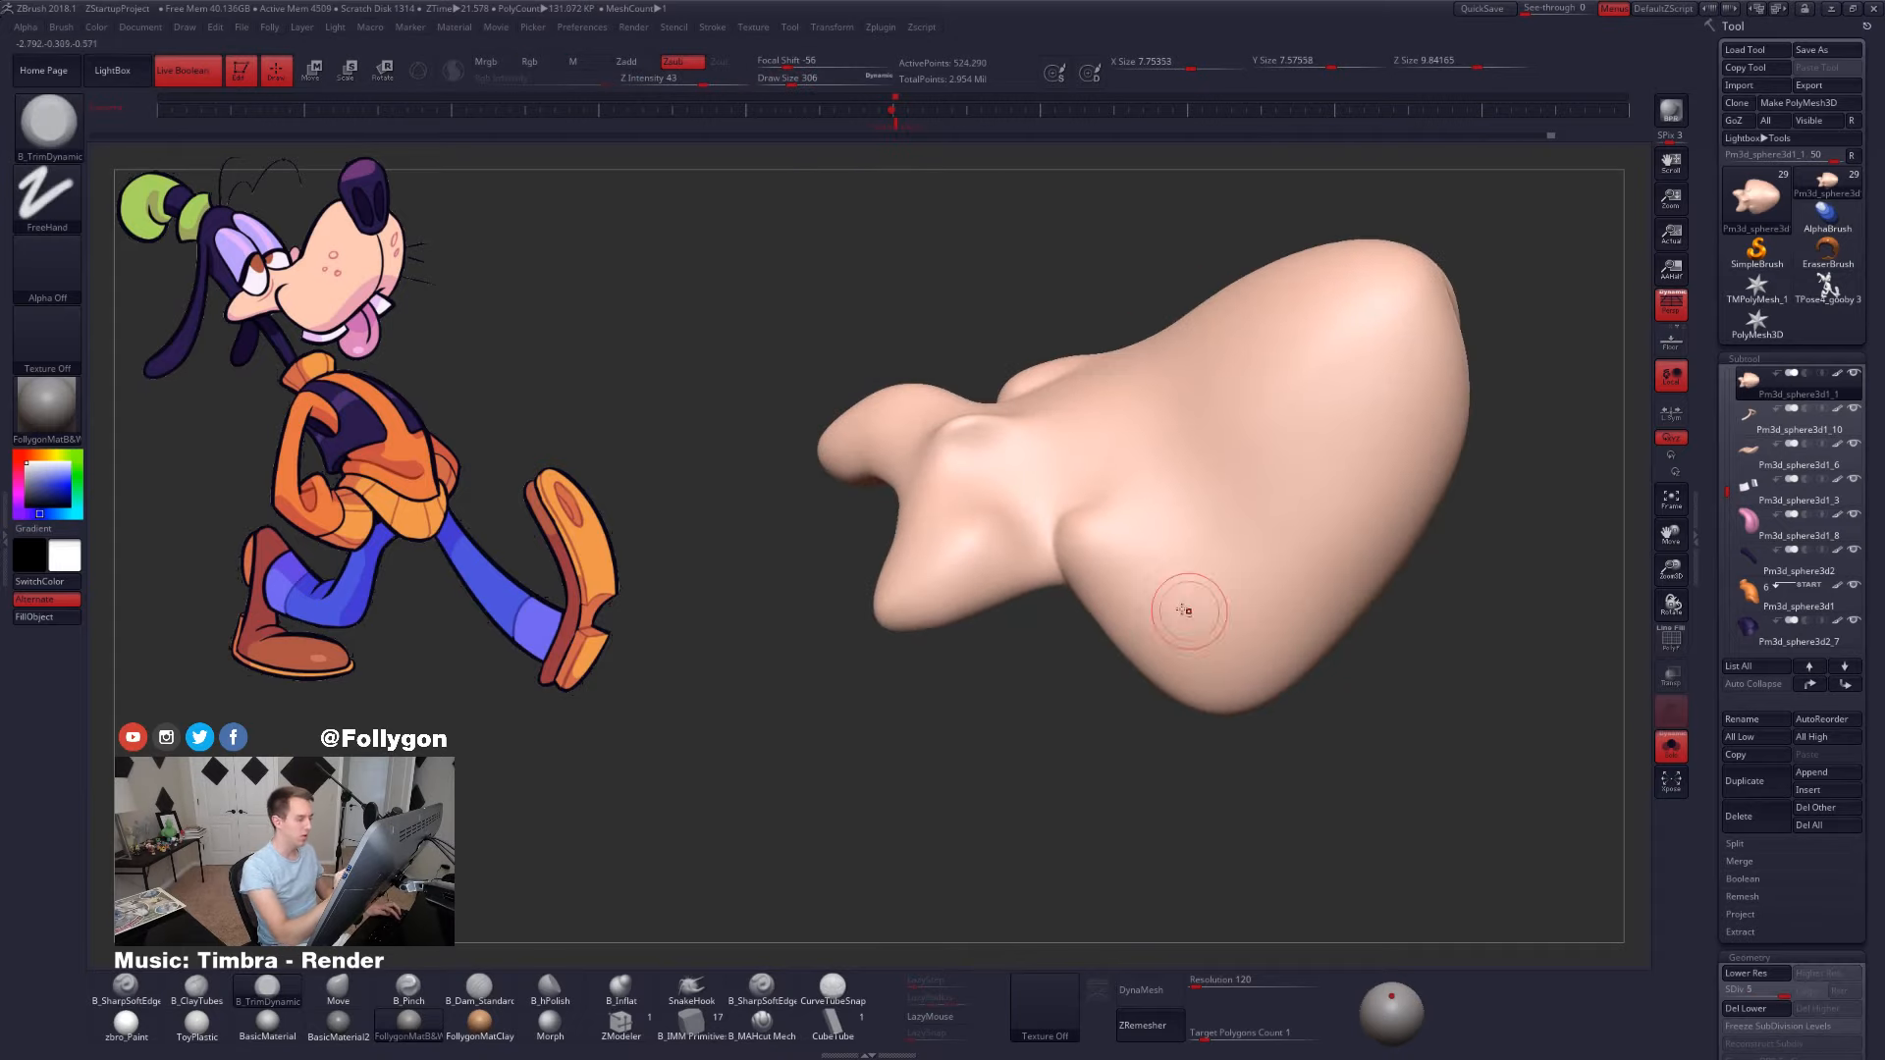
- Select the MAHcut Mech brush at draw size 170 and carve the crease behind the rear cheek bulge
{"action": "left_click", "coordinate": [746, 1029]}
{"action": "mouse_move", "coordinate": [1080, 589]}
{"action": "right_mouse_down"}
{"action": "mouse_move", "coordinate": [1151, 649]}
{"action": "mouse_move", "coordinate": [1178, 619]}
{"action": "right_mouse_up"}
{"action": "key", "text": "space"}
{"action": "left_click_drag", "start_coordinate": [1206, 614], "coordinate": [1181, 577]}
{"action": "right_click_drag", "start_coordinate": [1181, 576], "coordinate": [1199, 570]}
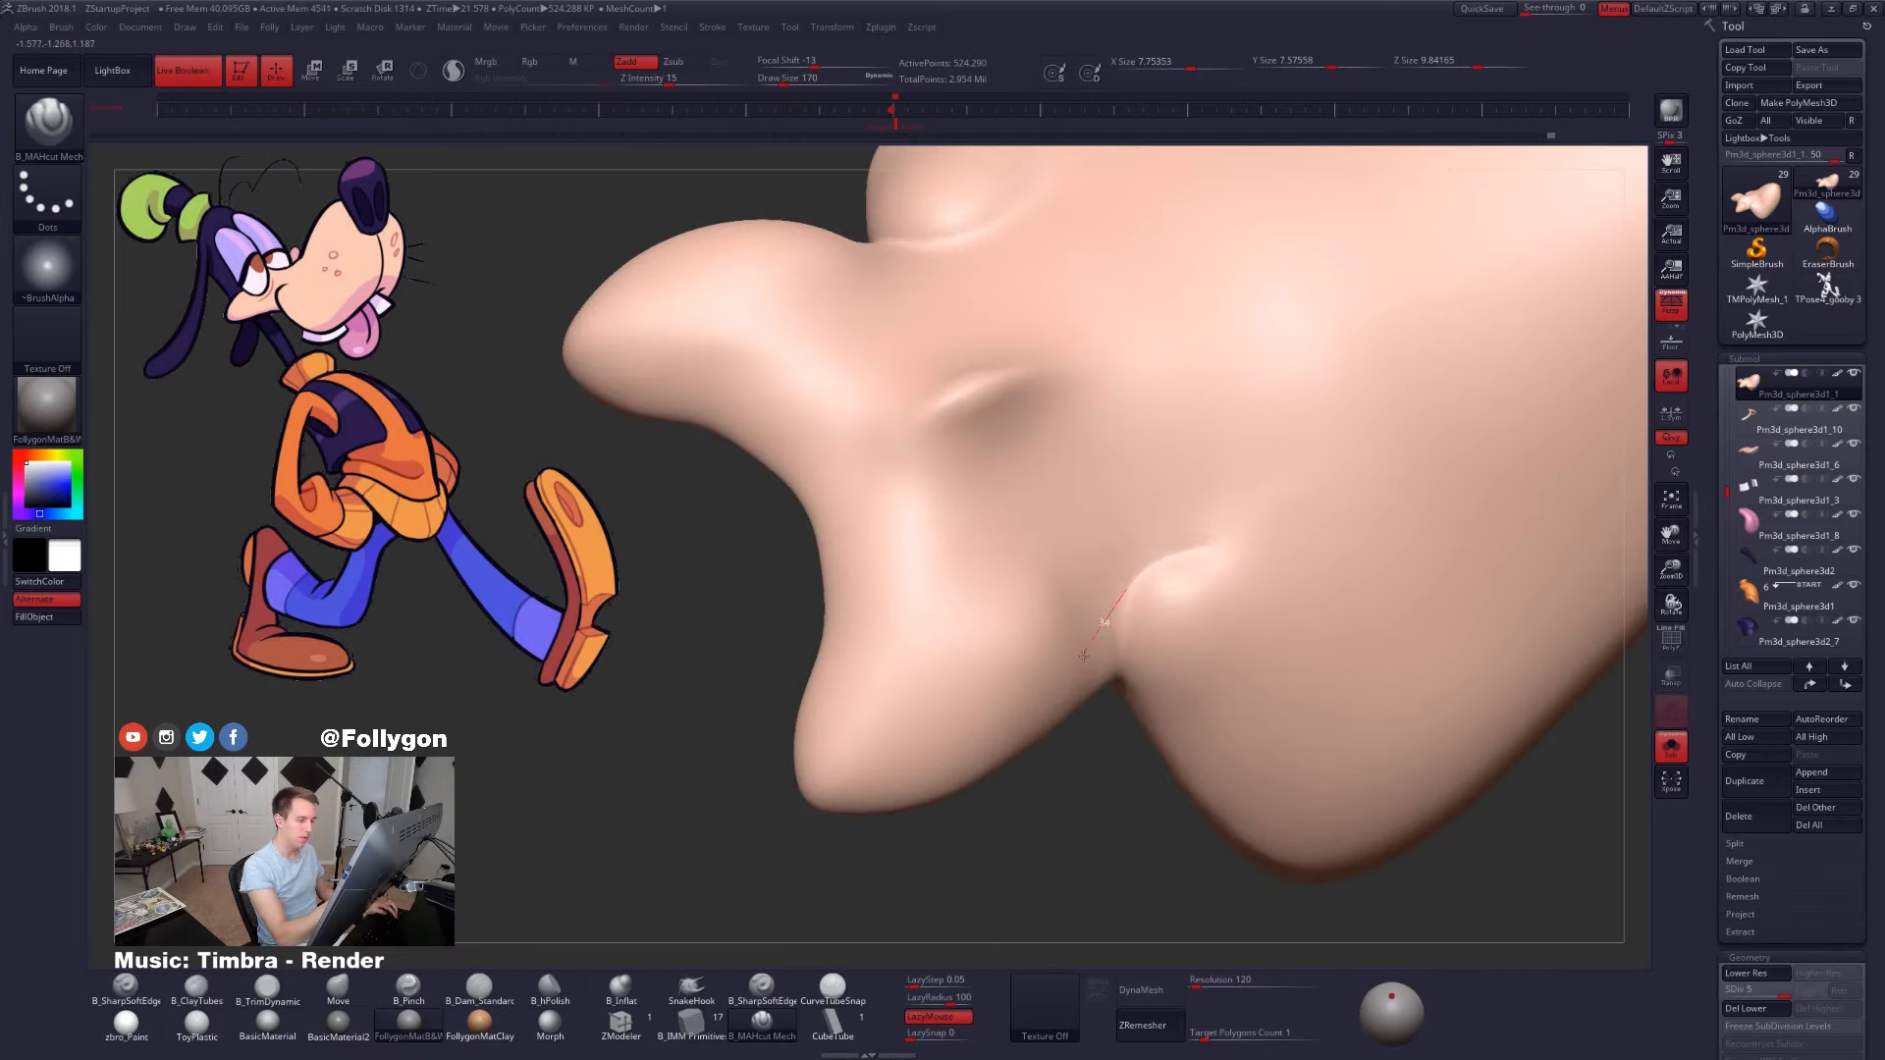
{"action": "mouse_move", "coordinate": [1119, 688]}
{"action": "right_mouse_down"}
{"action": "mouse_move", "coordinate": [1128, 598]}
{"action": "mouse_move", "coordinate": [1109, 712]}
{"action": "right_mouse_up"}
{"action": "key", "text": "shift+f"}
{"action": "key", "text": "shift+f"}
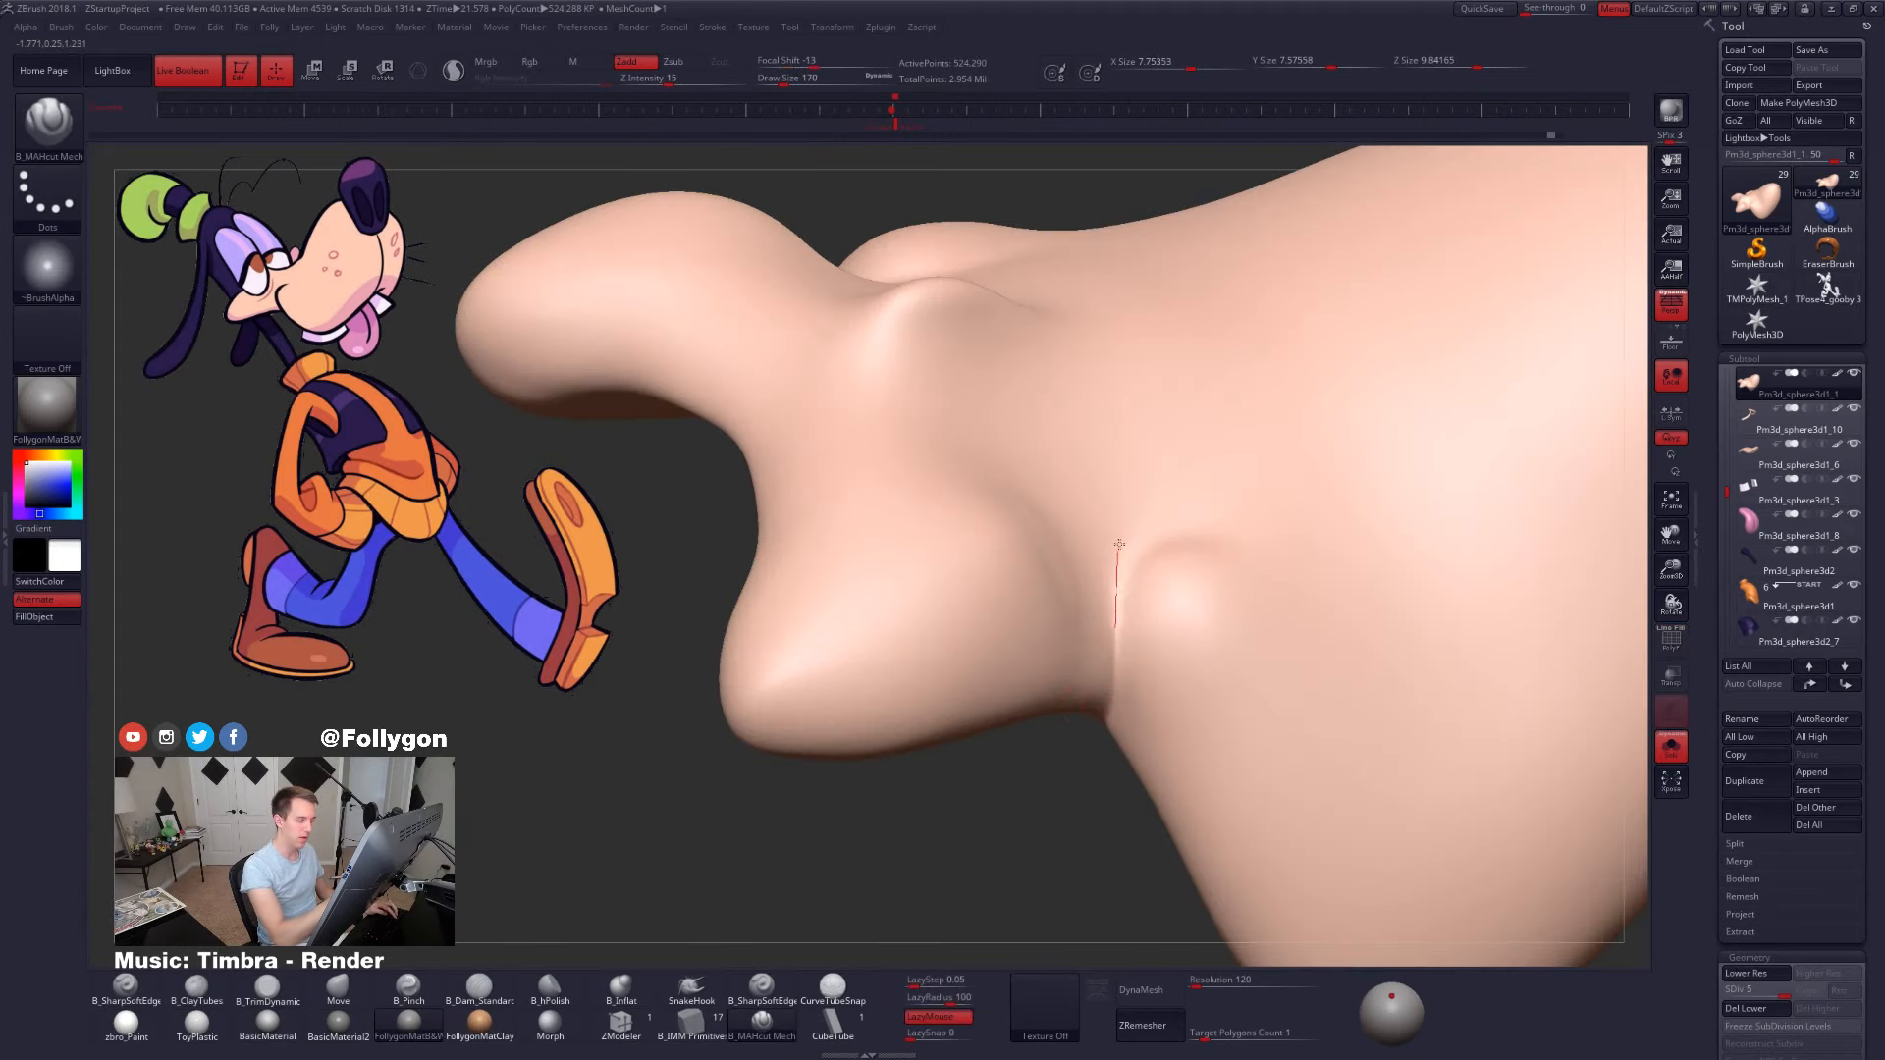
- Extend the cut crease over the top of the cheek bulge, soften its end and reduce the draw size to 104
{"action": "right_click_drag", "start_coordinate": [1175, 517], "coordinate": [1120, 602]}
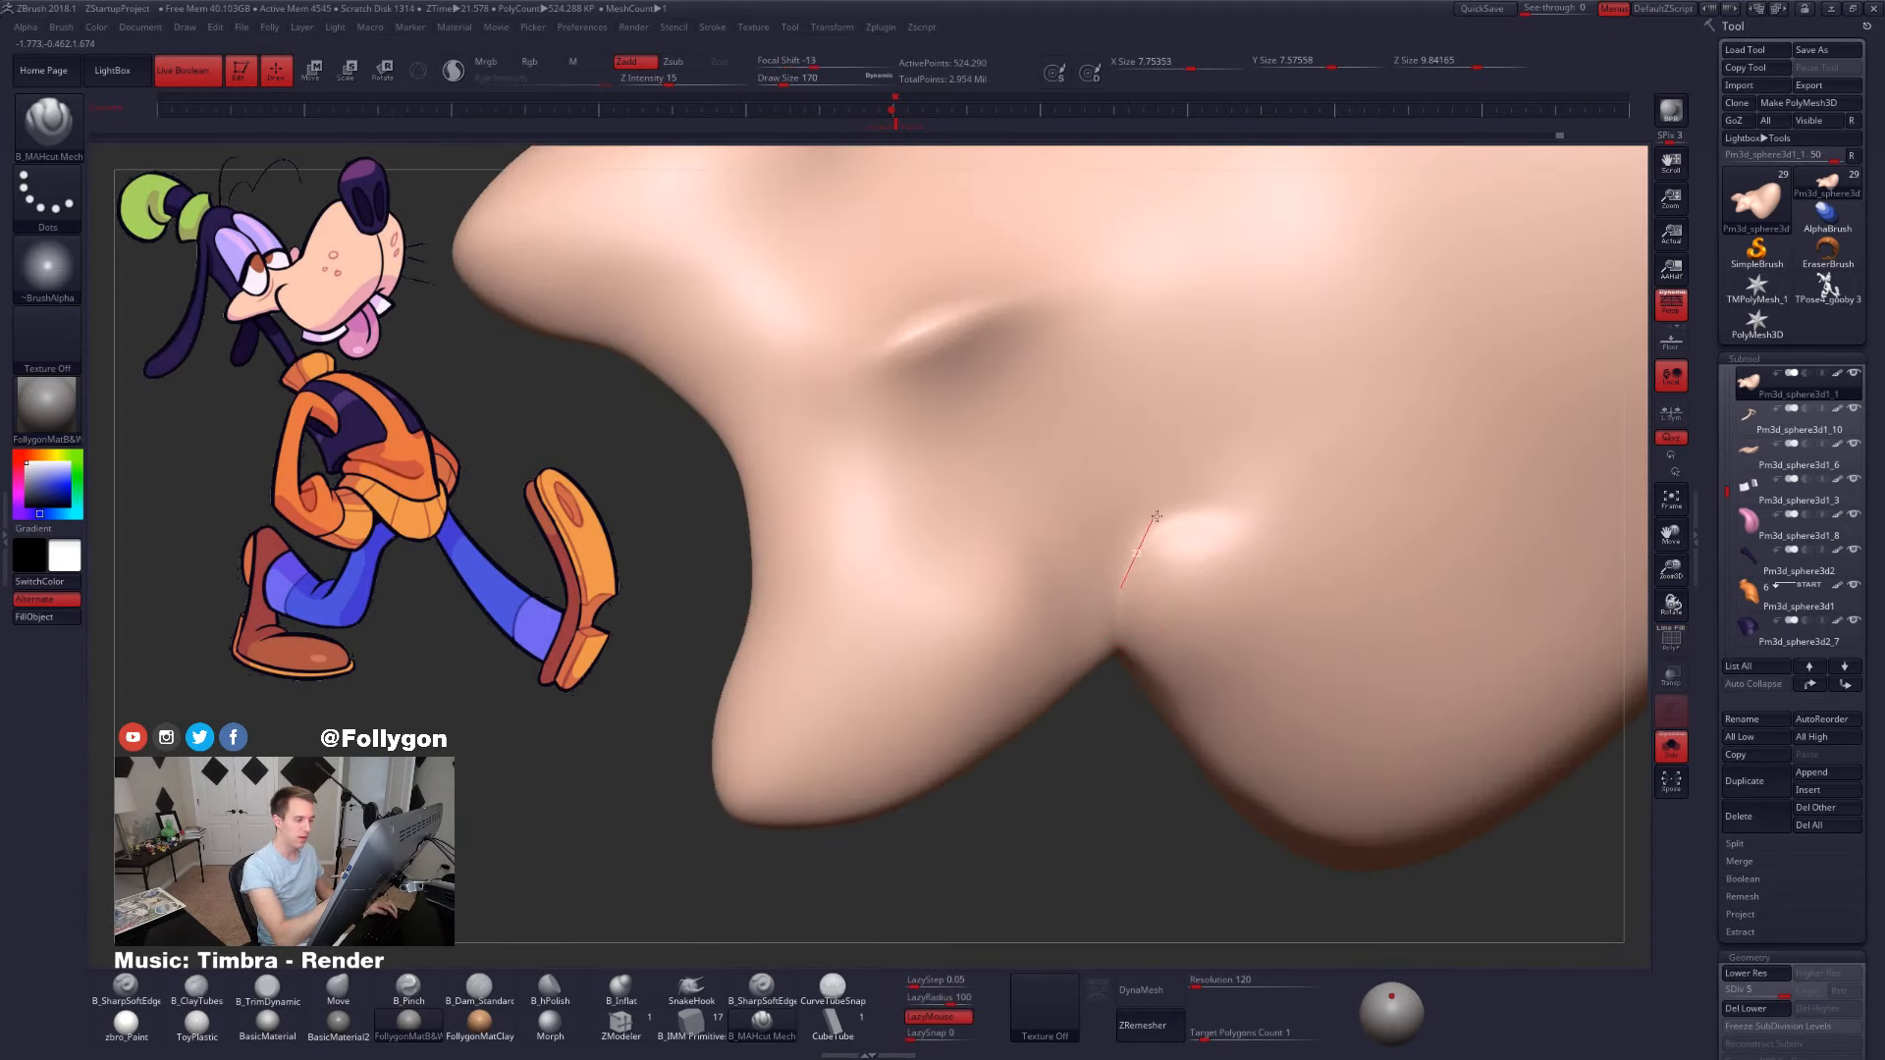
{"action": "left_click_drag", "start_coordinate": [1191, 497], "coordinate": [1214, 475]}
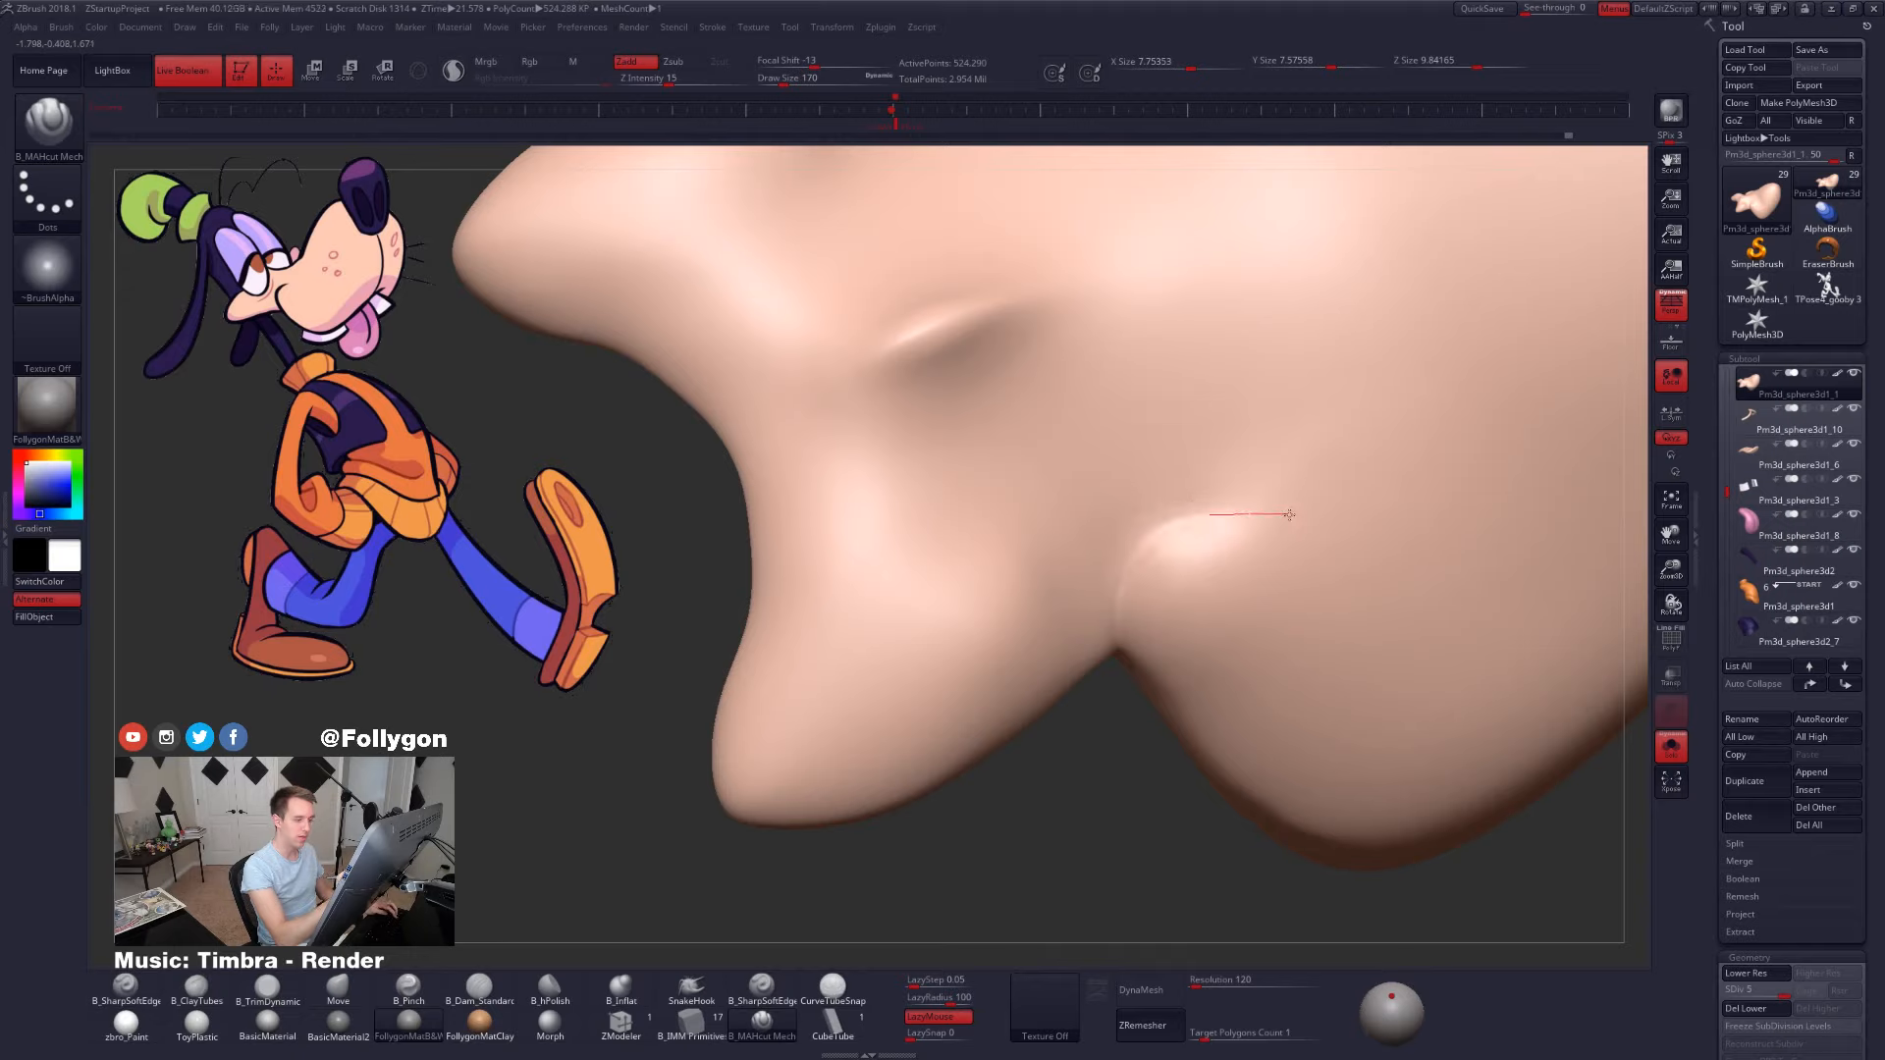
{"action": "left_click_drag", "start_coordinate": [1289, 514], "coordinate": [1228, 539]}
{"action": "key", "text": "shift"}
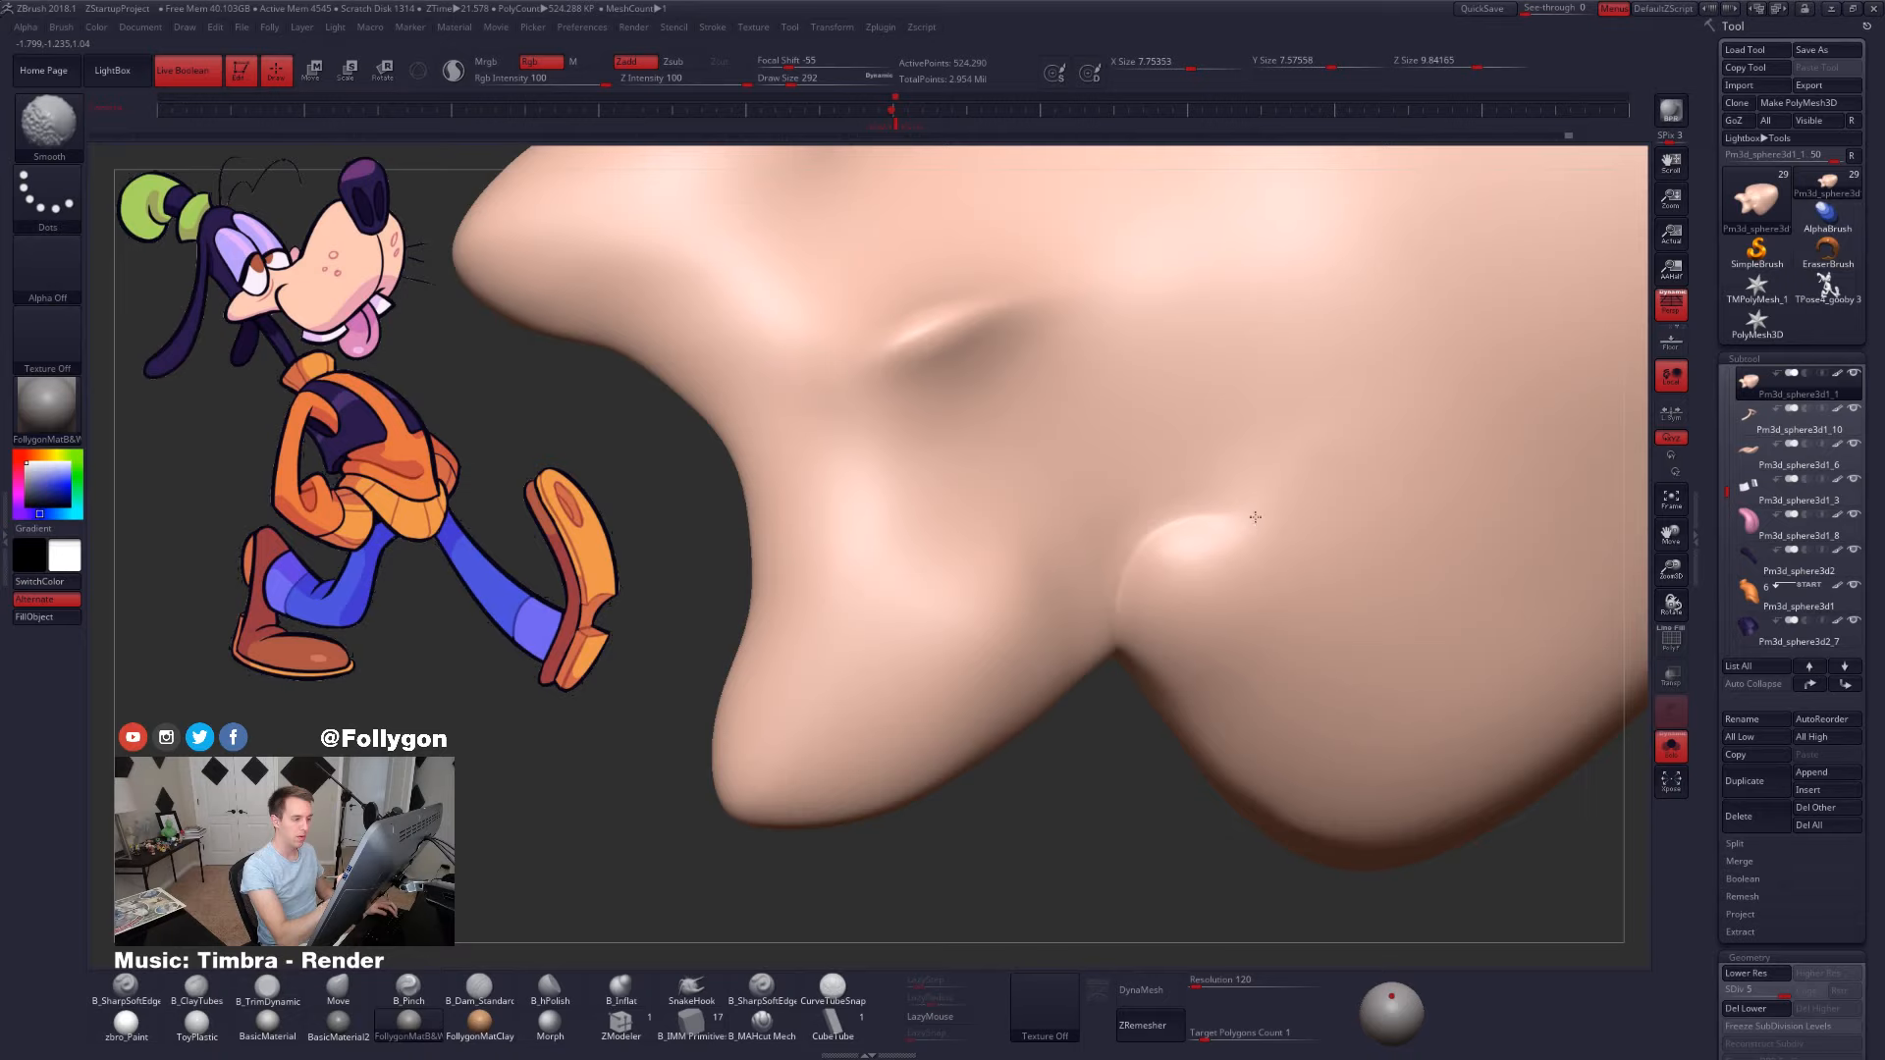
{"action": "mouse_move", "coordinate": [1246, 593]}
{"action": "right_mouse_down"}
{"action": "mouse_move", "coordinate": [1233, 505]}
{"action": "mouse_move", "coordinate": [1200, 704]}
{"action": "mouse_move", "coordinate": [1158, 665]}
{"action": "mouse_move", "coordinate": [1086, 660]}
{"action": "mouse_move", "coordinate": [1190, 555]}
{"action": "right_mouse_up"}
{"action": "right_click", "coordinate": [1086, 661]}
{"action": "key", "text": "space"}
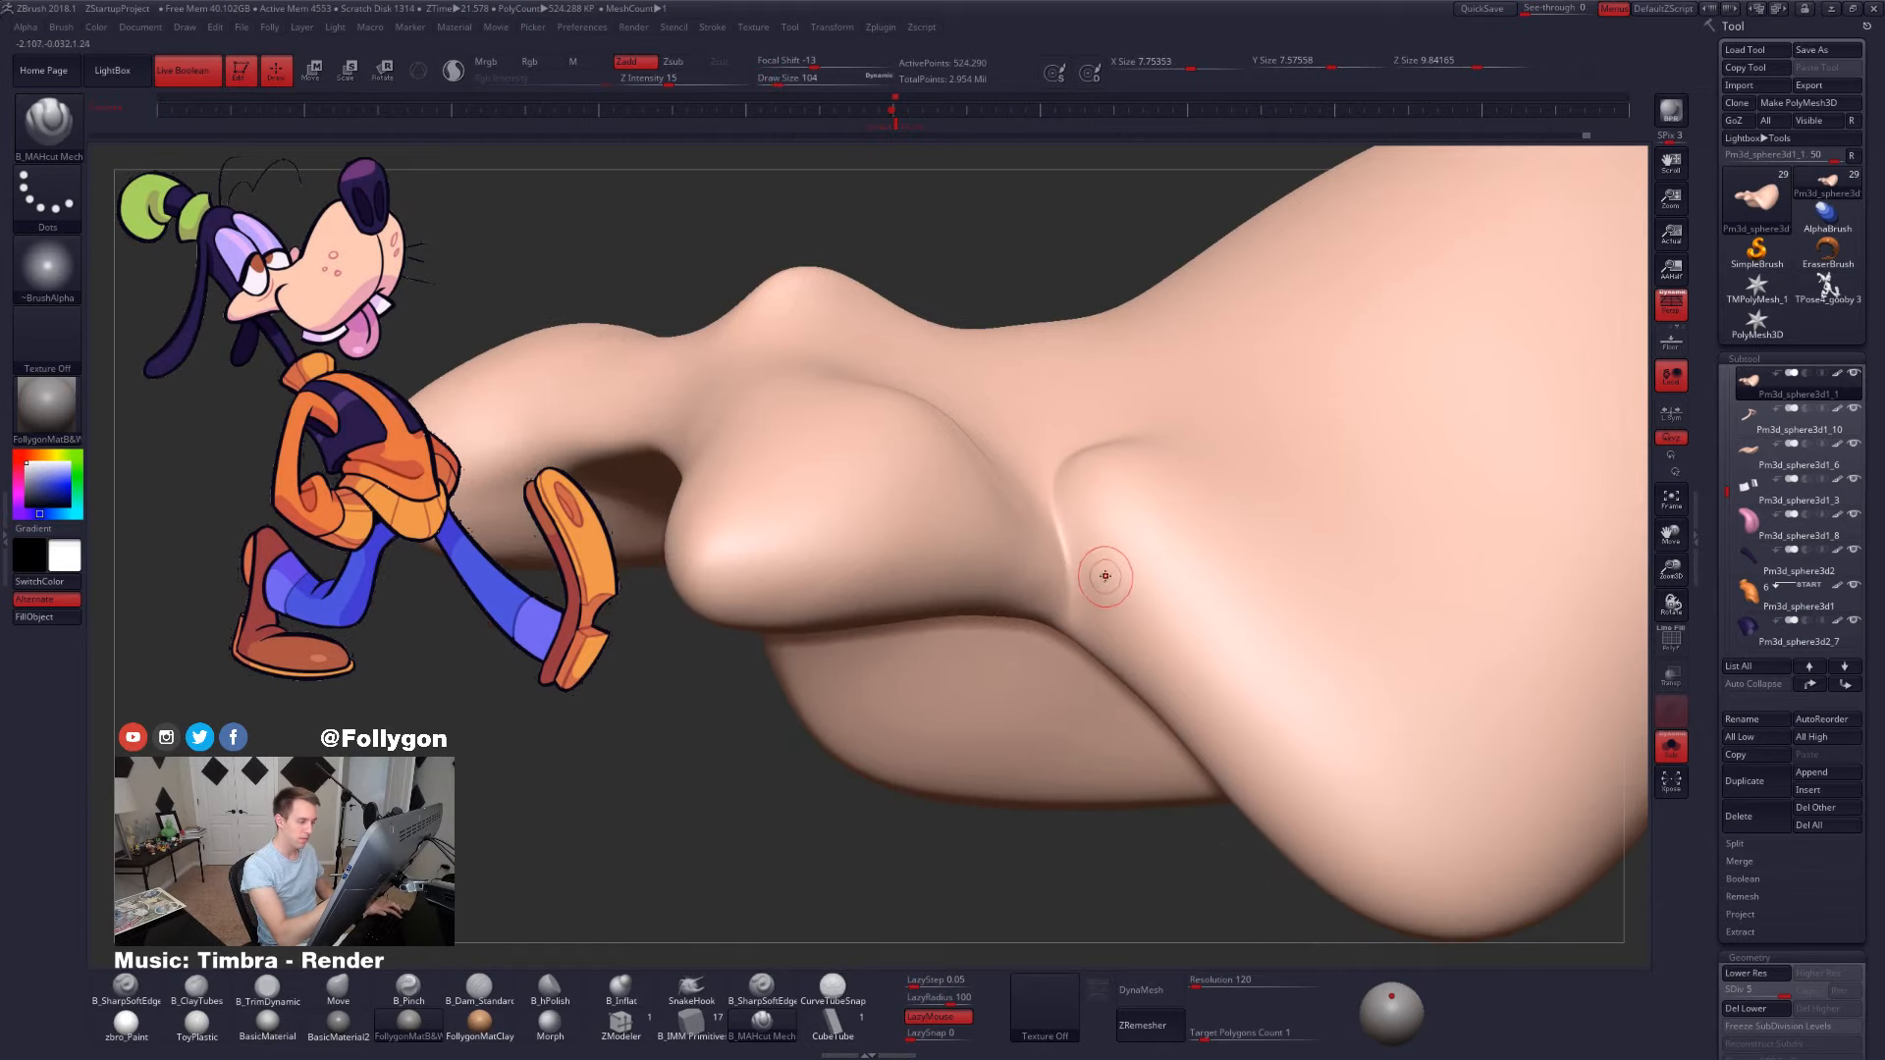
- Clean up the cheek bulge's edge beside the crease using the TrimDynamic brush at draw size 113
{"action": "key", "text": "3"}
{"action": "key", "text": "space"}
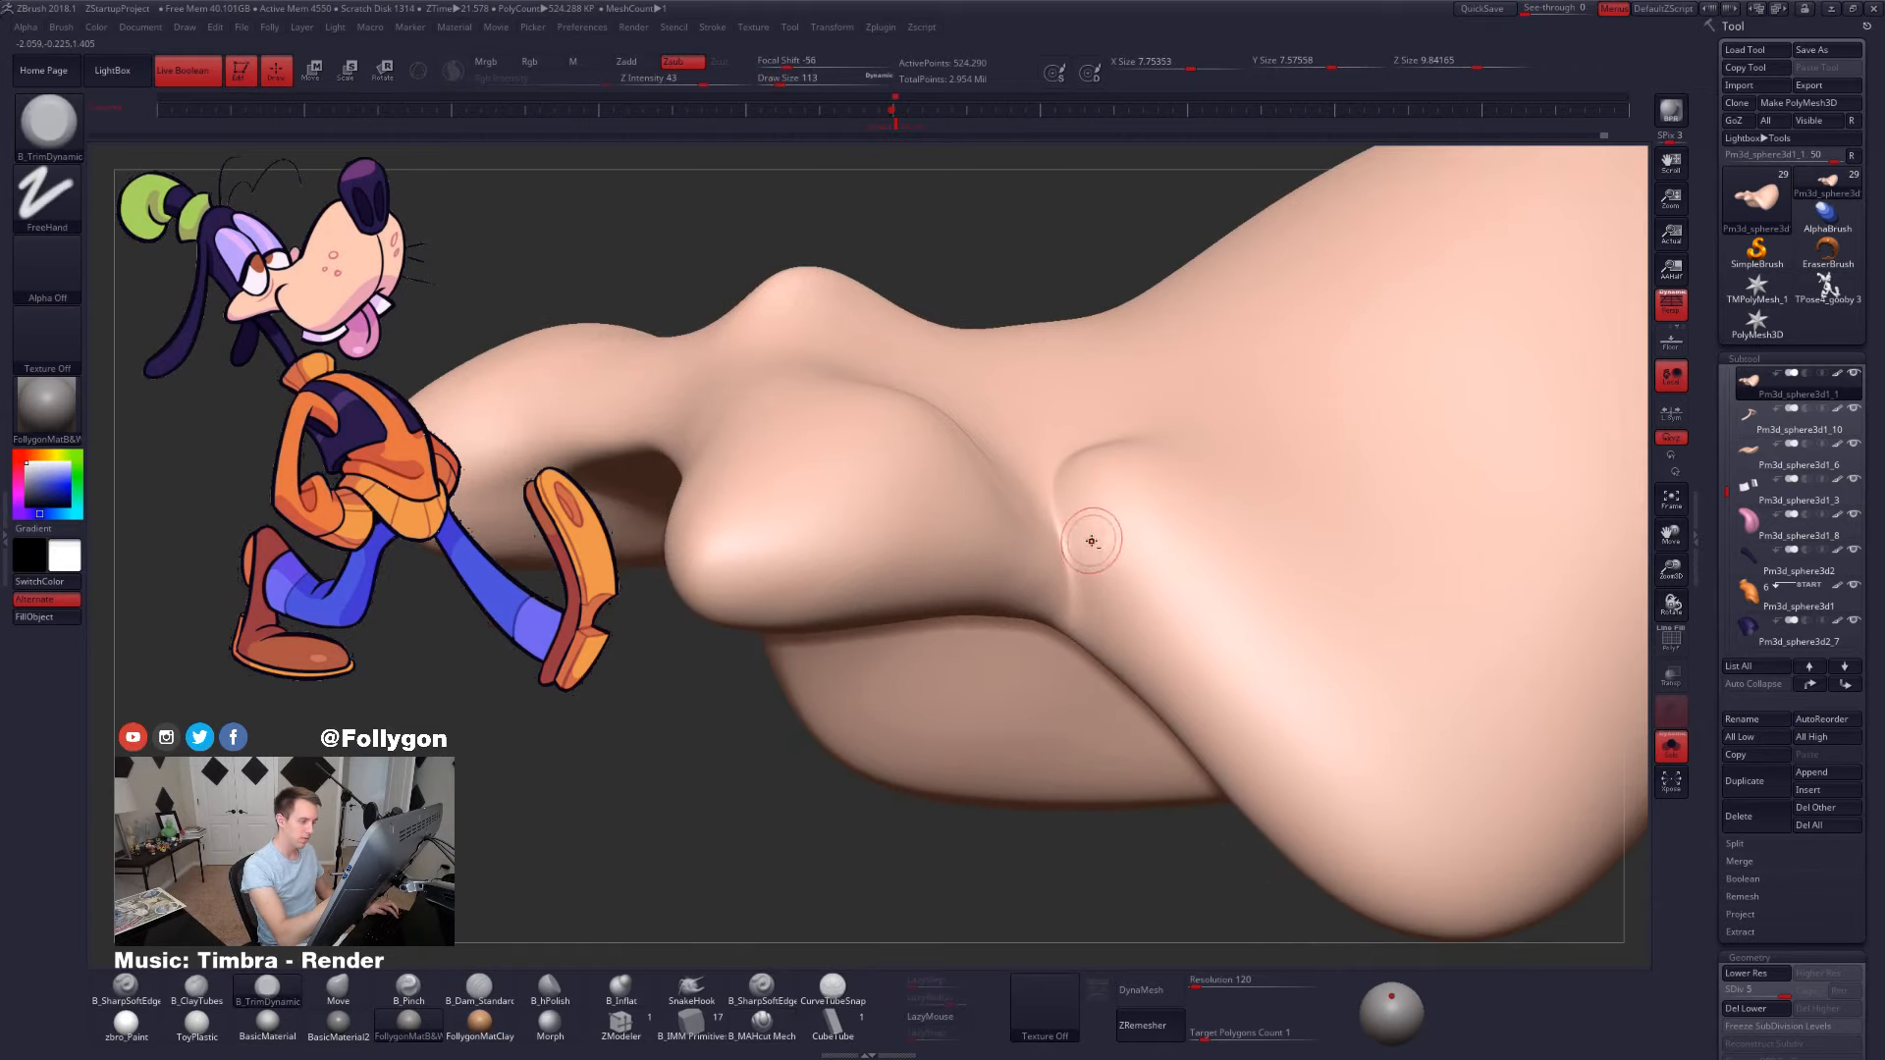
{"action": "key", "text": "shift"}
{"action": "right_click_drag", "start_coordinate": [1086, 581], "coordinate": [1027, 534]}
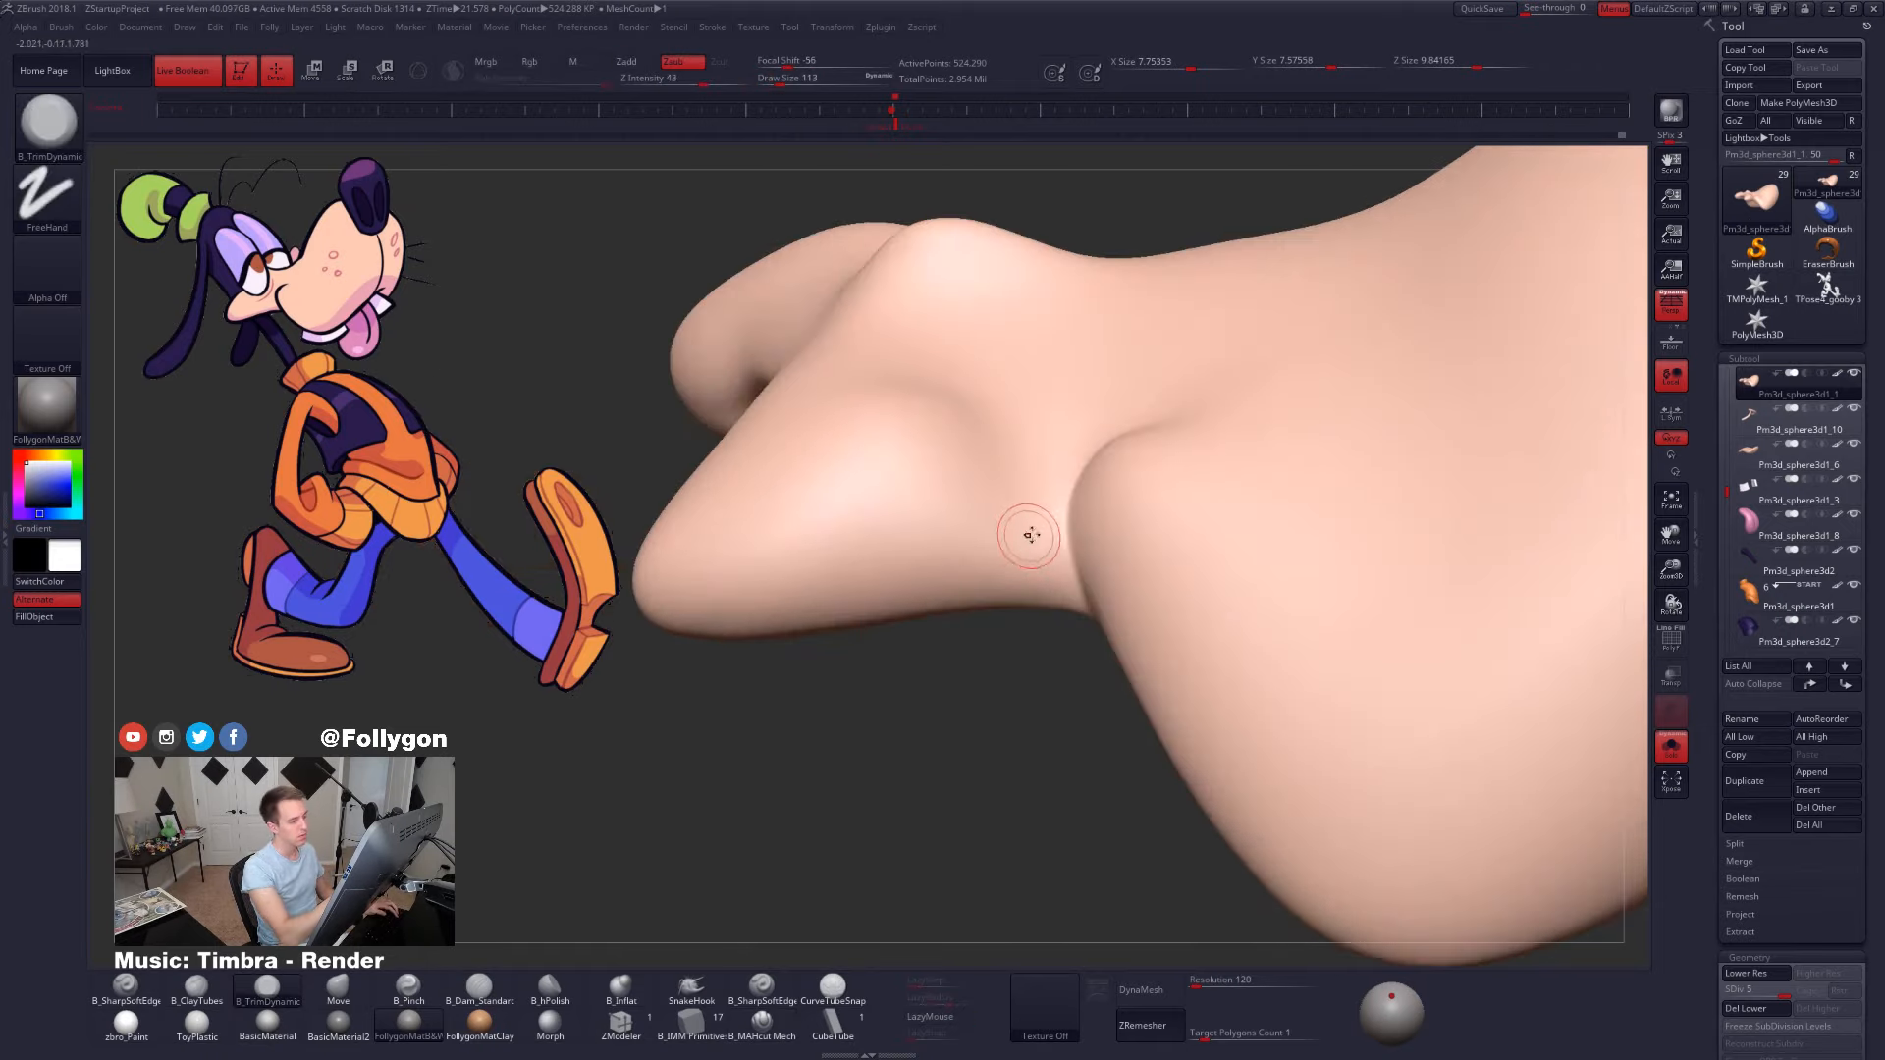
- Set the draw size to 265, smooth the area behind the crease at subdivision level 3 and raise the muzzle to level 4
{"action": "key", "text": "space"}
{"action": "left_click_drag", "start_coordinate": [1029, 535], "coordinate": [1051, 551]}
{"action": "mouse_move", "coordinate": [1064, 556]}
{"action": "right_mouse_down"}
{"action": "mouse_move", "coordinate": [993, 540]}
{"action": "mouse_move", "coordinate": [1001, 448]}
{"action": "right_mouse_up"}
{"action": "key", "text": "shift+d"}
{"action": "key", "text": "shift+d"}
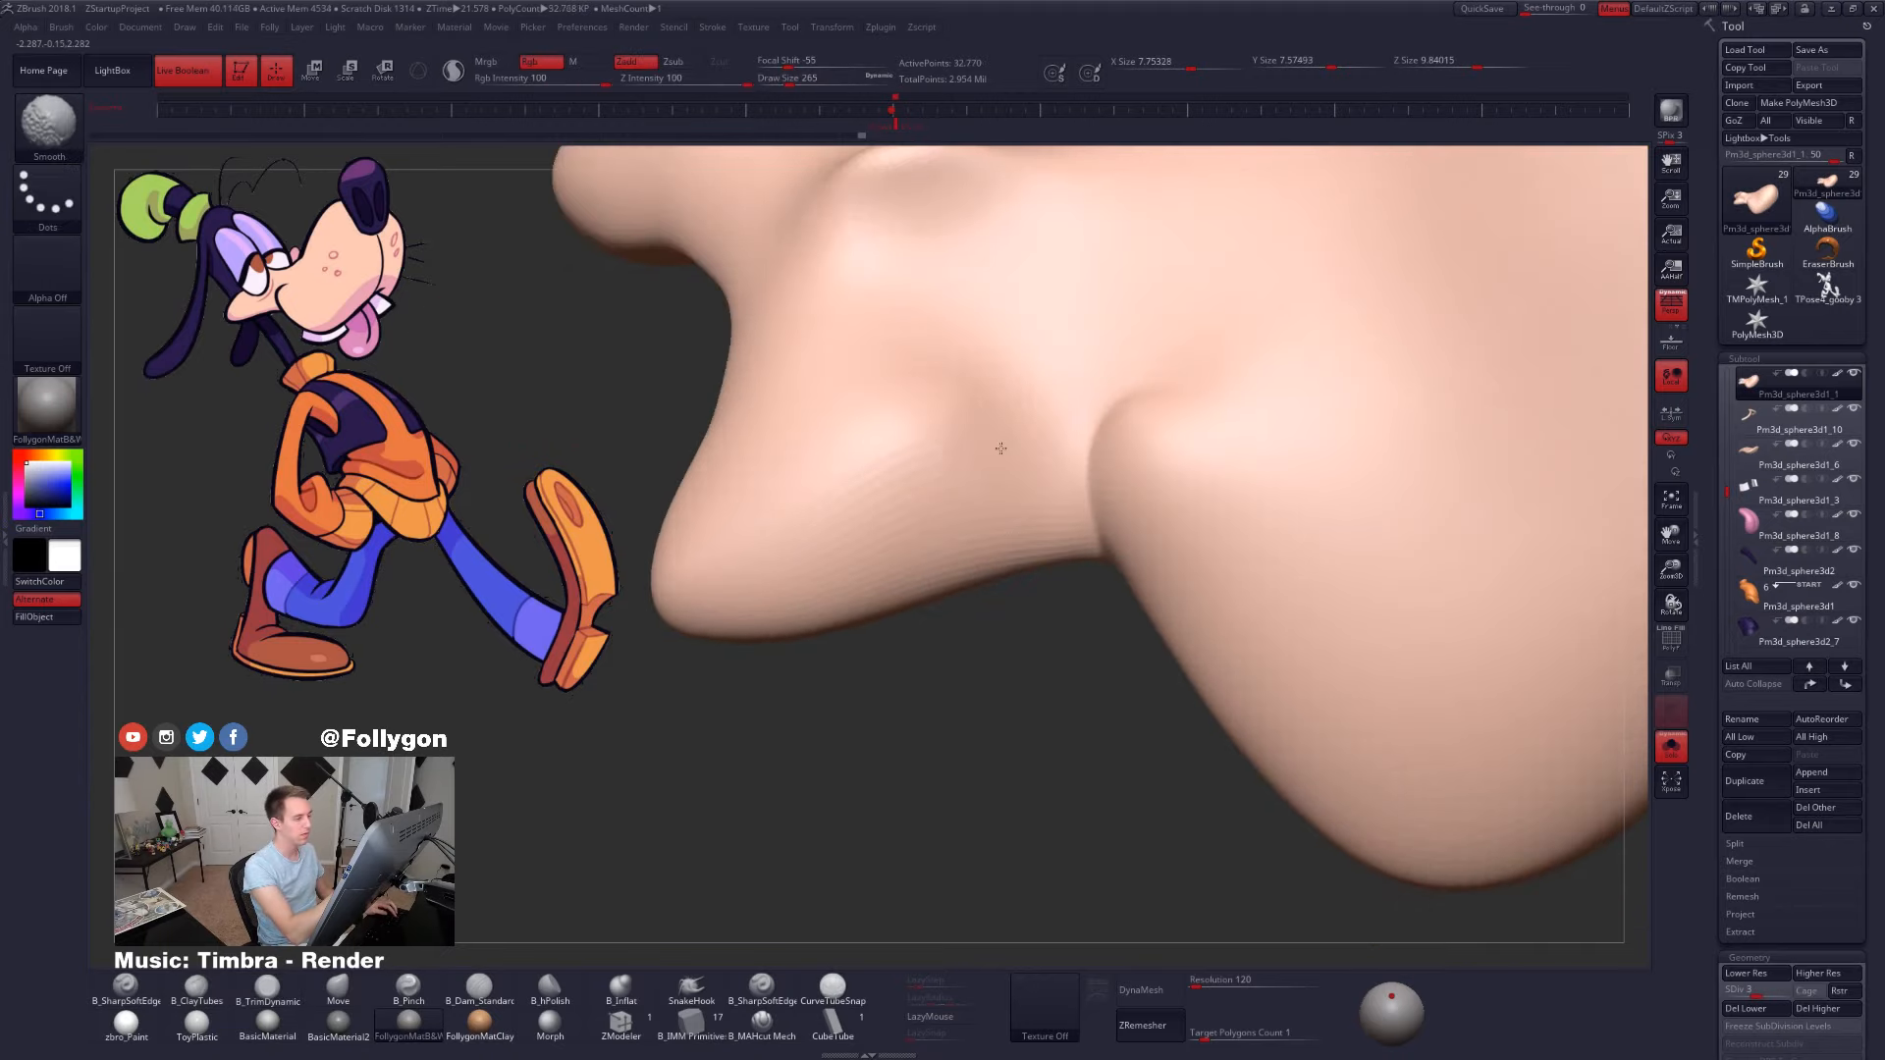
{"action": "left_click_drag", "start_coordinate": [996, 492], "coordinate": [979, 432], "text": "shift"}
{"action": "key", "text": "d"}
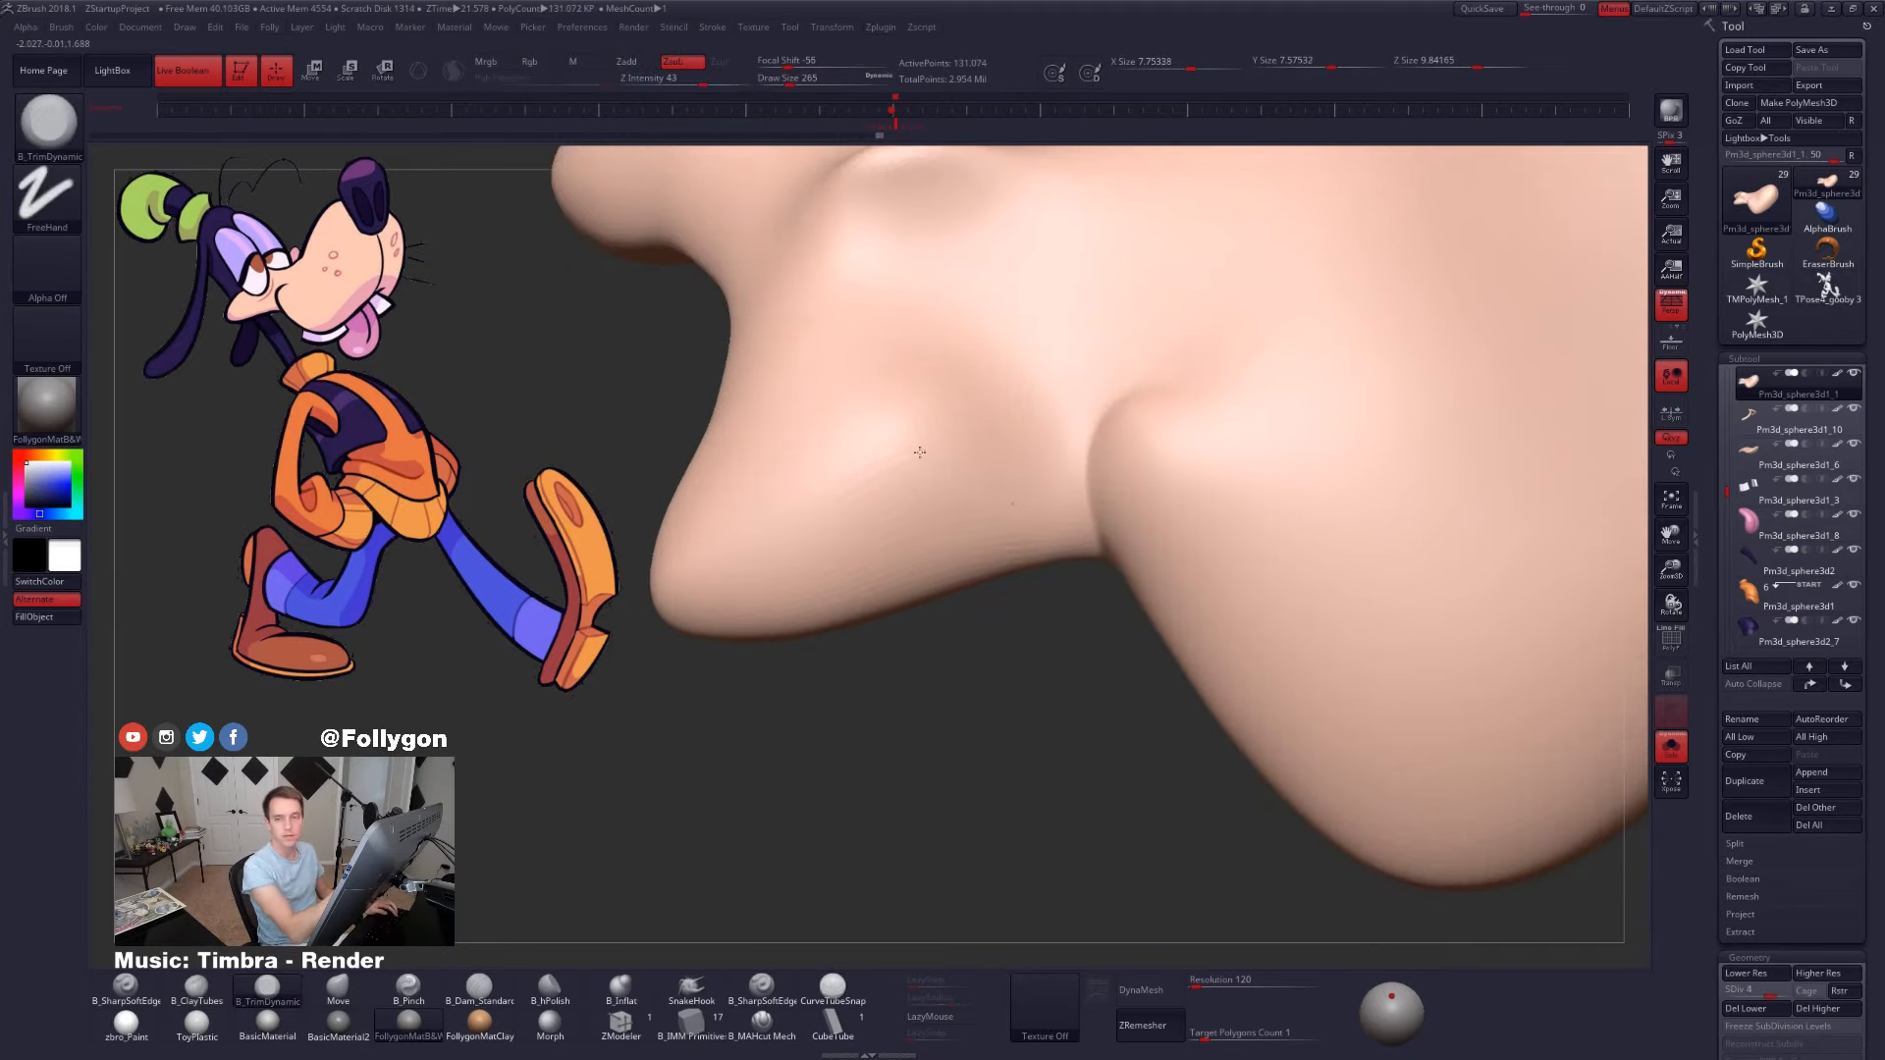
- Raise the muzzle to subdivision level 5 and recall the full-character view that matches the reference
{"action": "right_click_drag", "start_coordinate": [920, 450], "coordinate": [1076, 623]}
{"action": "key", "text": "d"}
{"action": "right_click_drag", "start_coordinate": [1253, 698], "coordinate": [1207, 605]}
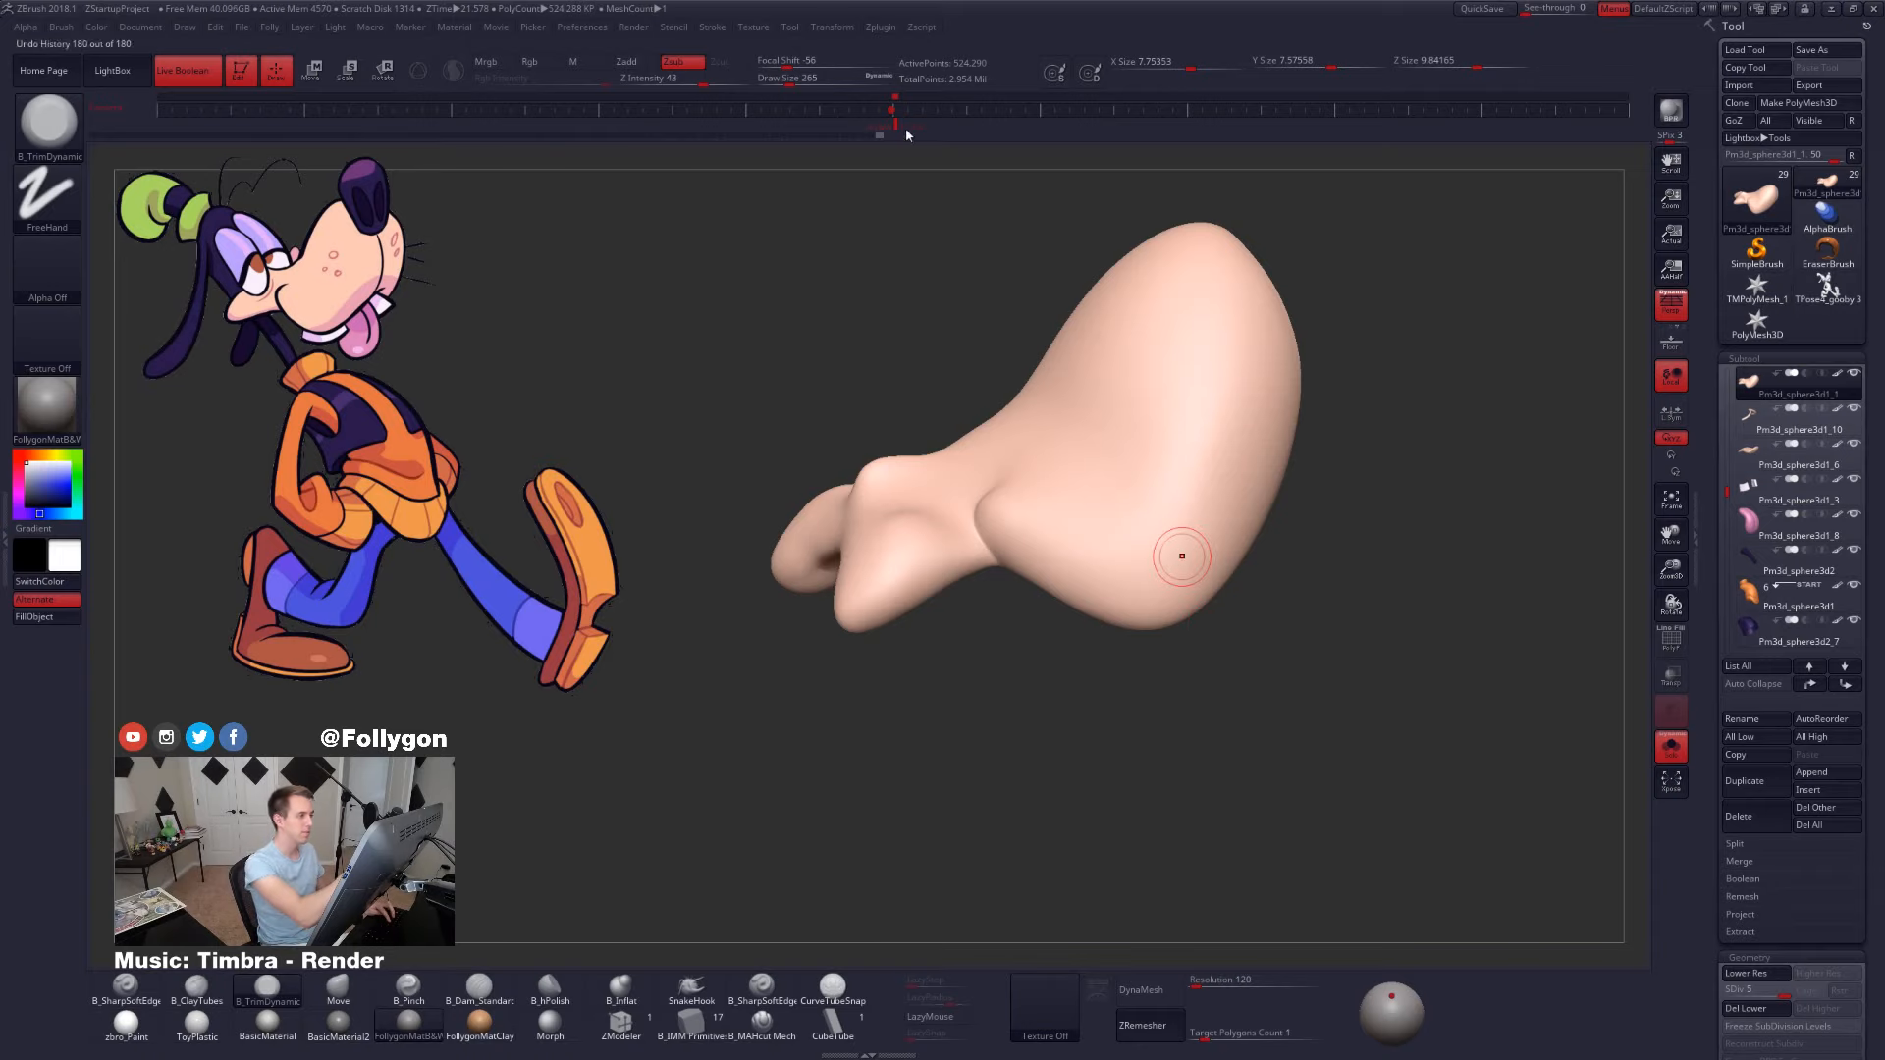
{"action": "left_click_drag", "start_coordinate": [907, 125], "coordinate": [904, 133]}
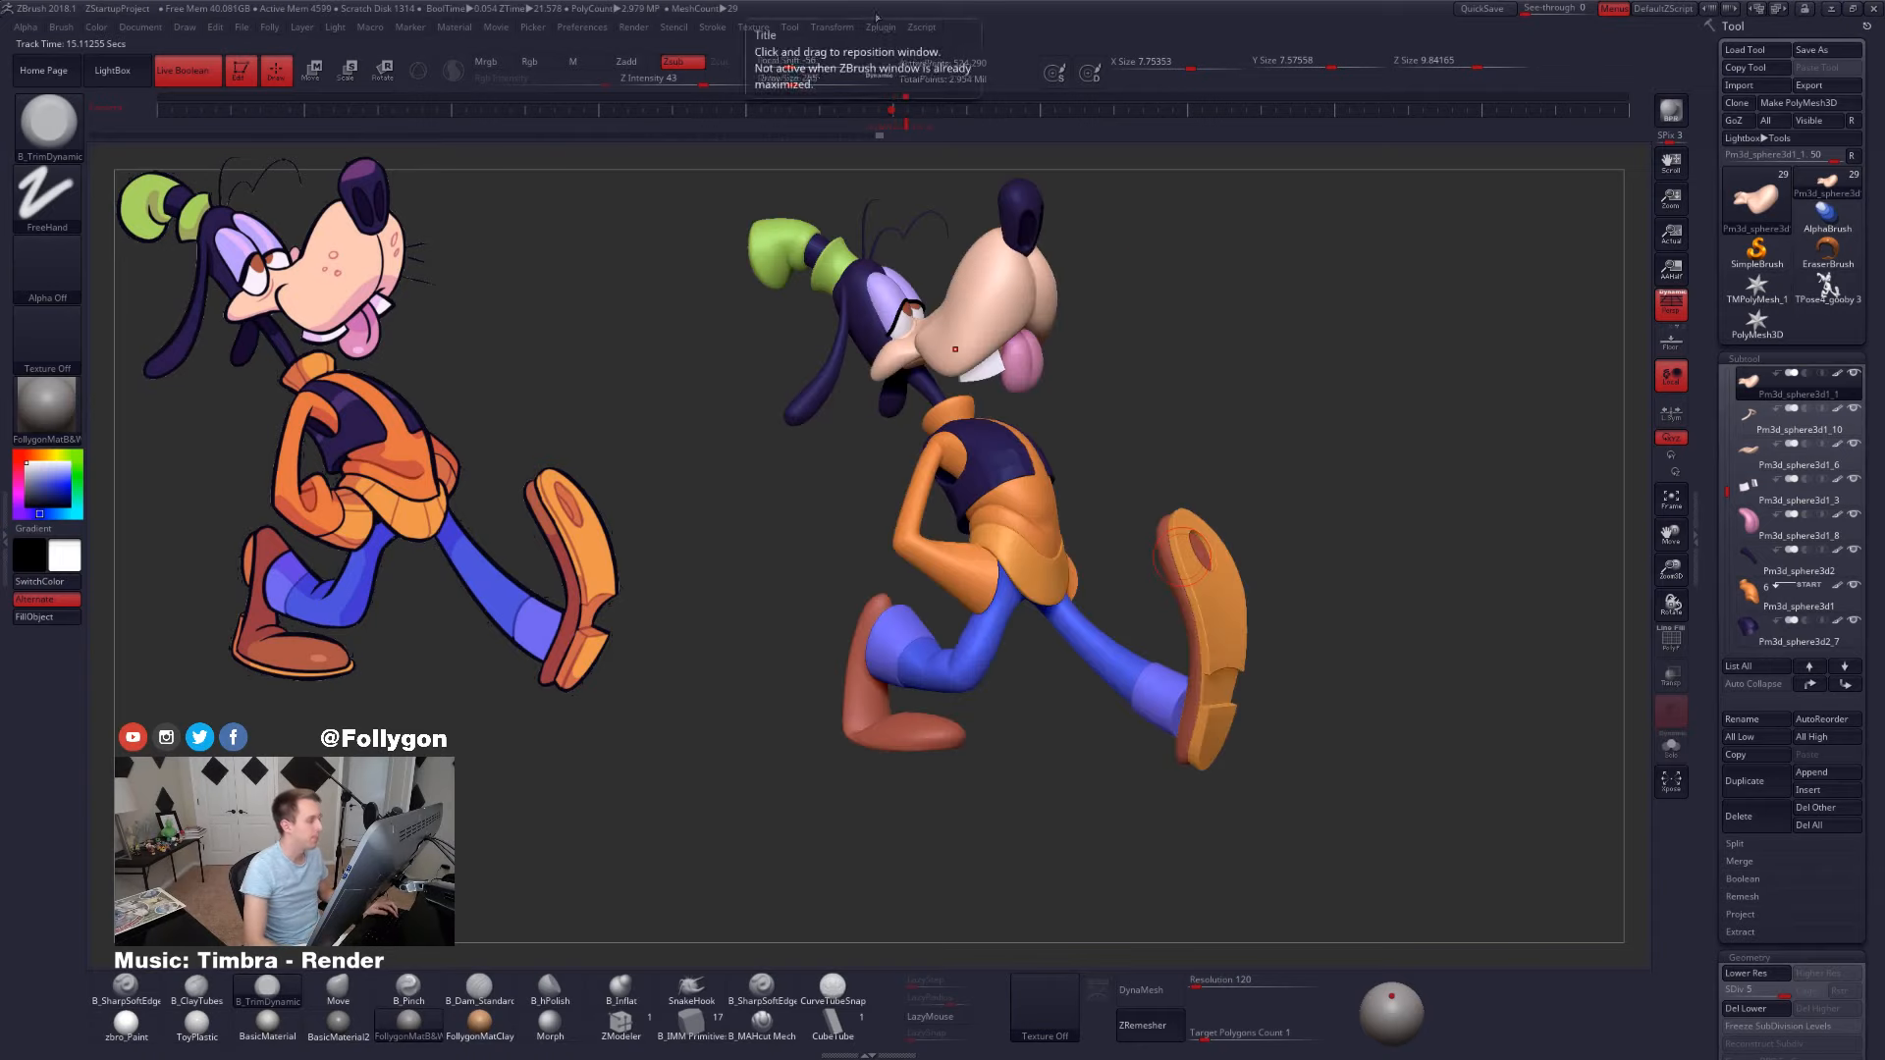
- Isolate the muzzle at subdivision level 2 and choose the Move brush with a draw size of 381
{"action": "right_click_drag", "start_coordinate": [935, 367], "coordinate": [1112, 488], "text": "alt"}
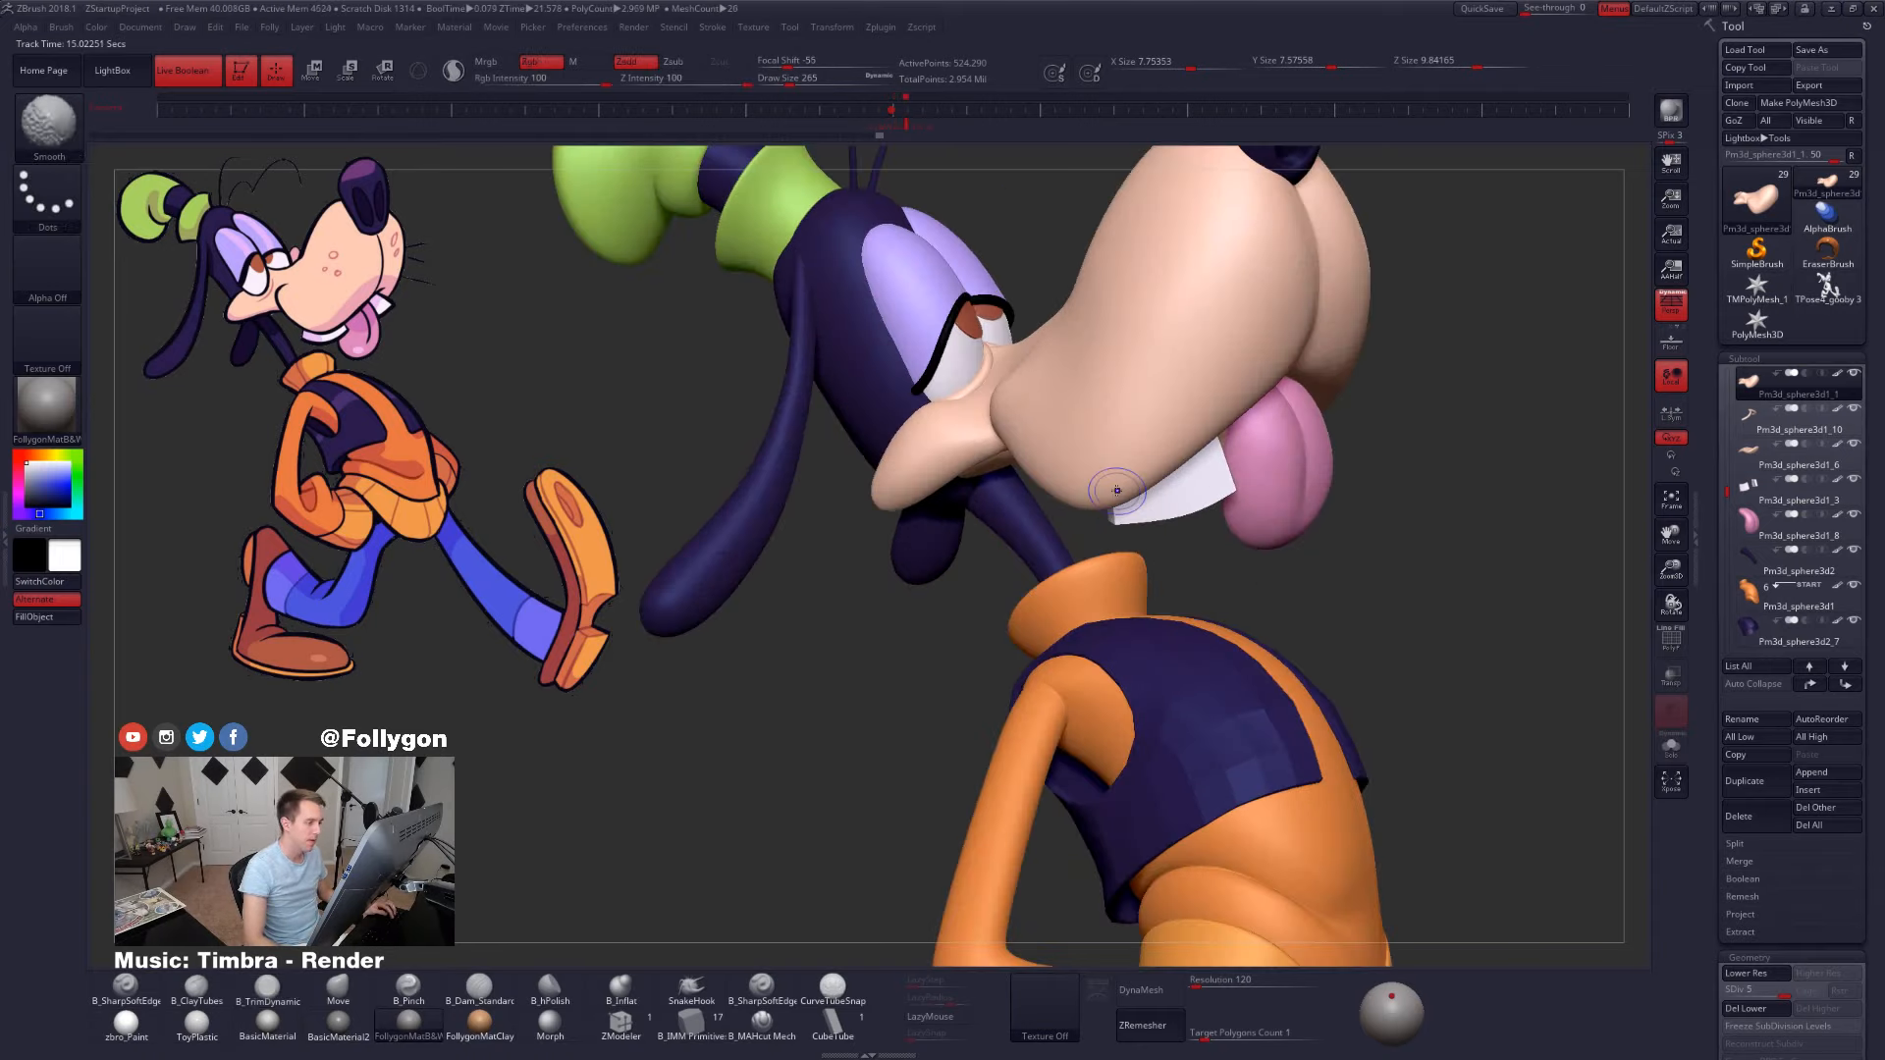
{"action": "key", "text": "shift+d"}
{"action": "key", "text": "shift+d"}
{"action": "key", "text": "shift+d"}
{"action": "key", "text": "b"}
{"action": "key", "text": "m"}
{"action": "key", "text": "v"}
{"action": "key", "text": "space"}
{"action": "left_click_drag", "start_coordinate": [1014, 426], "coordinate": [1021, 433]}
{"action": "key", "text": "alt+s"}
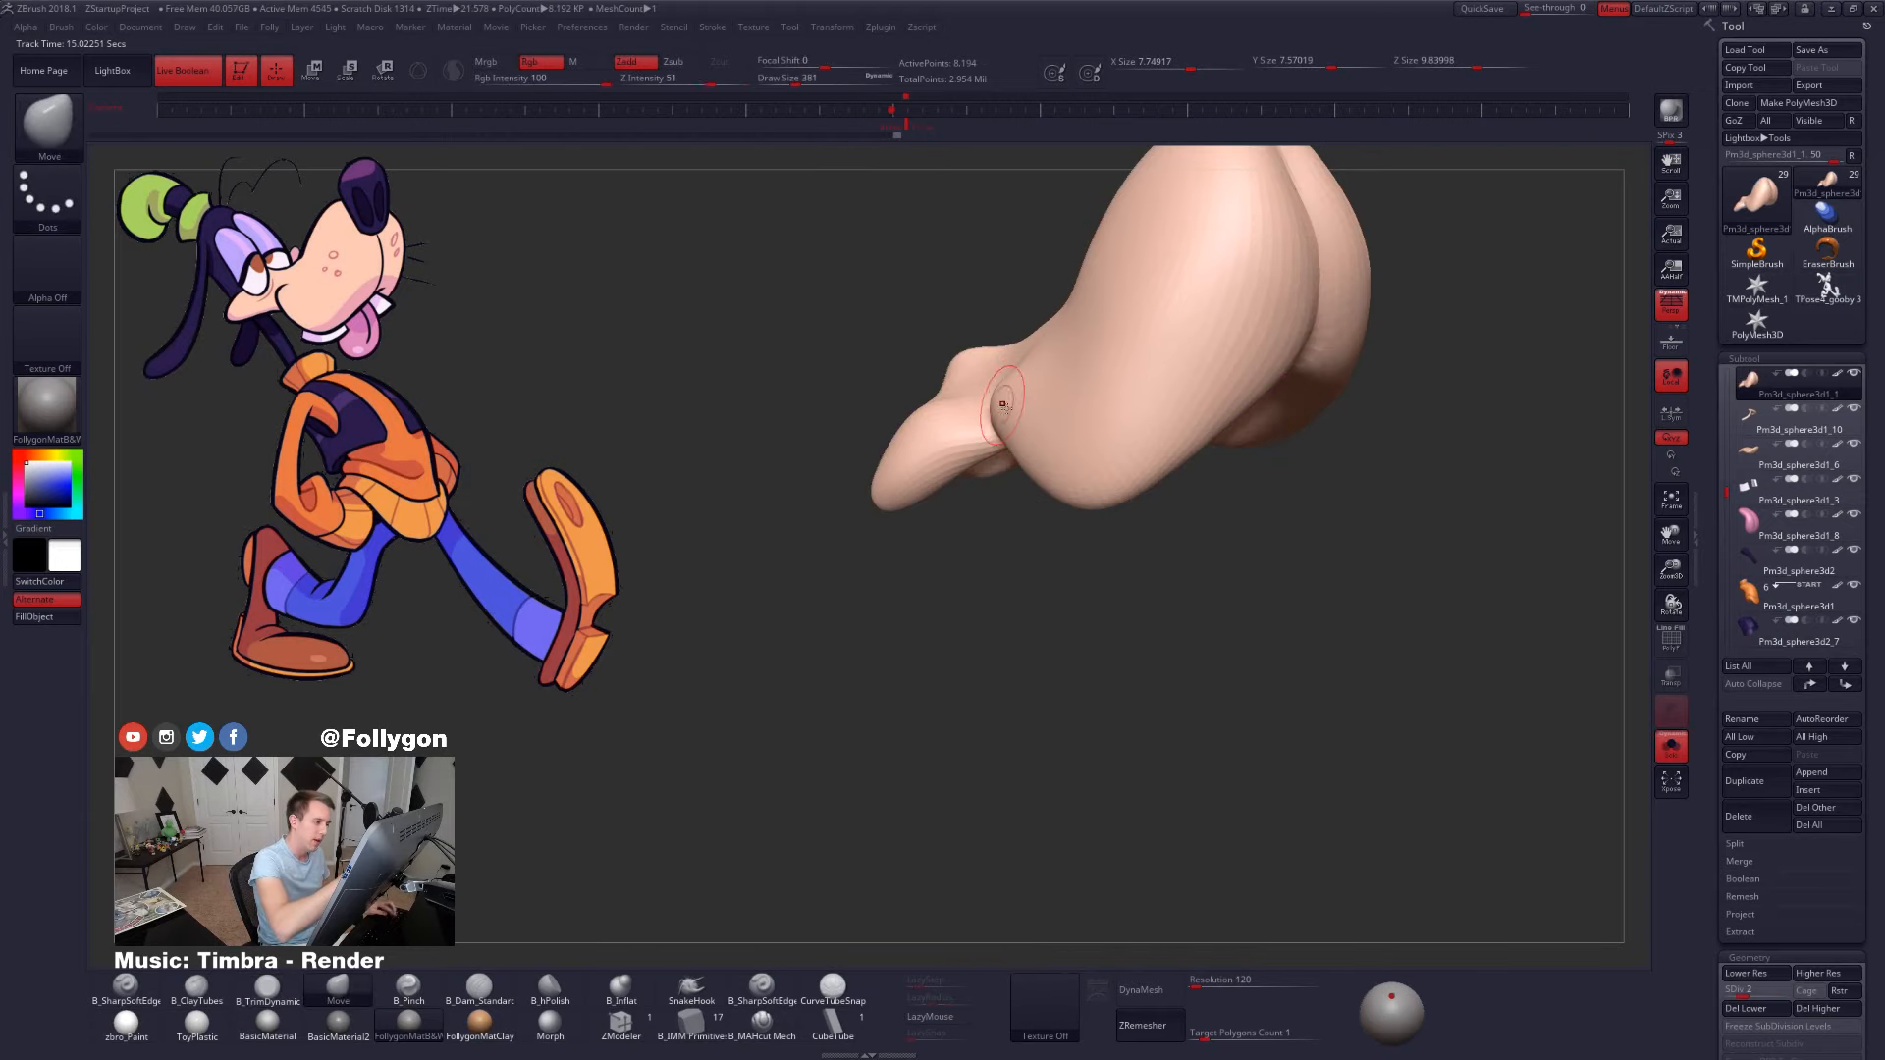
- Adjust the back of the cheek bulge with masking and the Move brush, then set the draw size to 447
{"action": "key", "text": "w"}
{"action": "mouse_move", "coordinate": [903, 419]}
{"action": "left_mouse_down", "text": "ctrl"}
{"action": "mouse_move", "coordinate": [1036, 438]}
{"action": "mouse_move", "coordinate": [988, 422]}
{"action": "left_mouse_up", "text": "ctrl"}
{"action": "key", "text": "q"}
{"action": "key", "text": "space"}
{"action": "key", "text": "shift+d"}
{"action": "left_click", "coordinate": [1026, 440], "text": "ctrl"}
{"action": "key", "text": "space"}
{"action": "left_click_drag", "start_coordinate": [1081, 530], "coordinate": [1066, 675]}
{"action": "key", "text": "d"}
{"action": "key", "text": "space"}
{"action": "left_click_drag", "start_coordinate": [1064, 560], "coordinate": [1058, 561]}
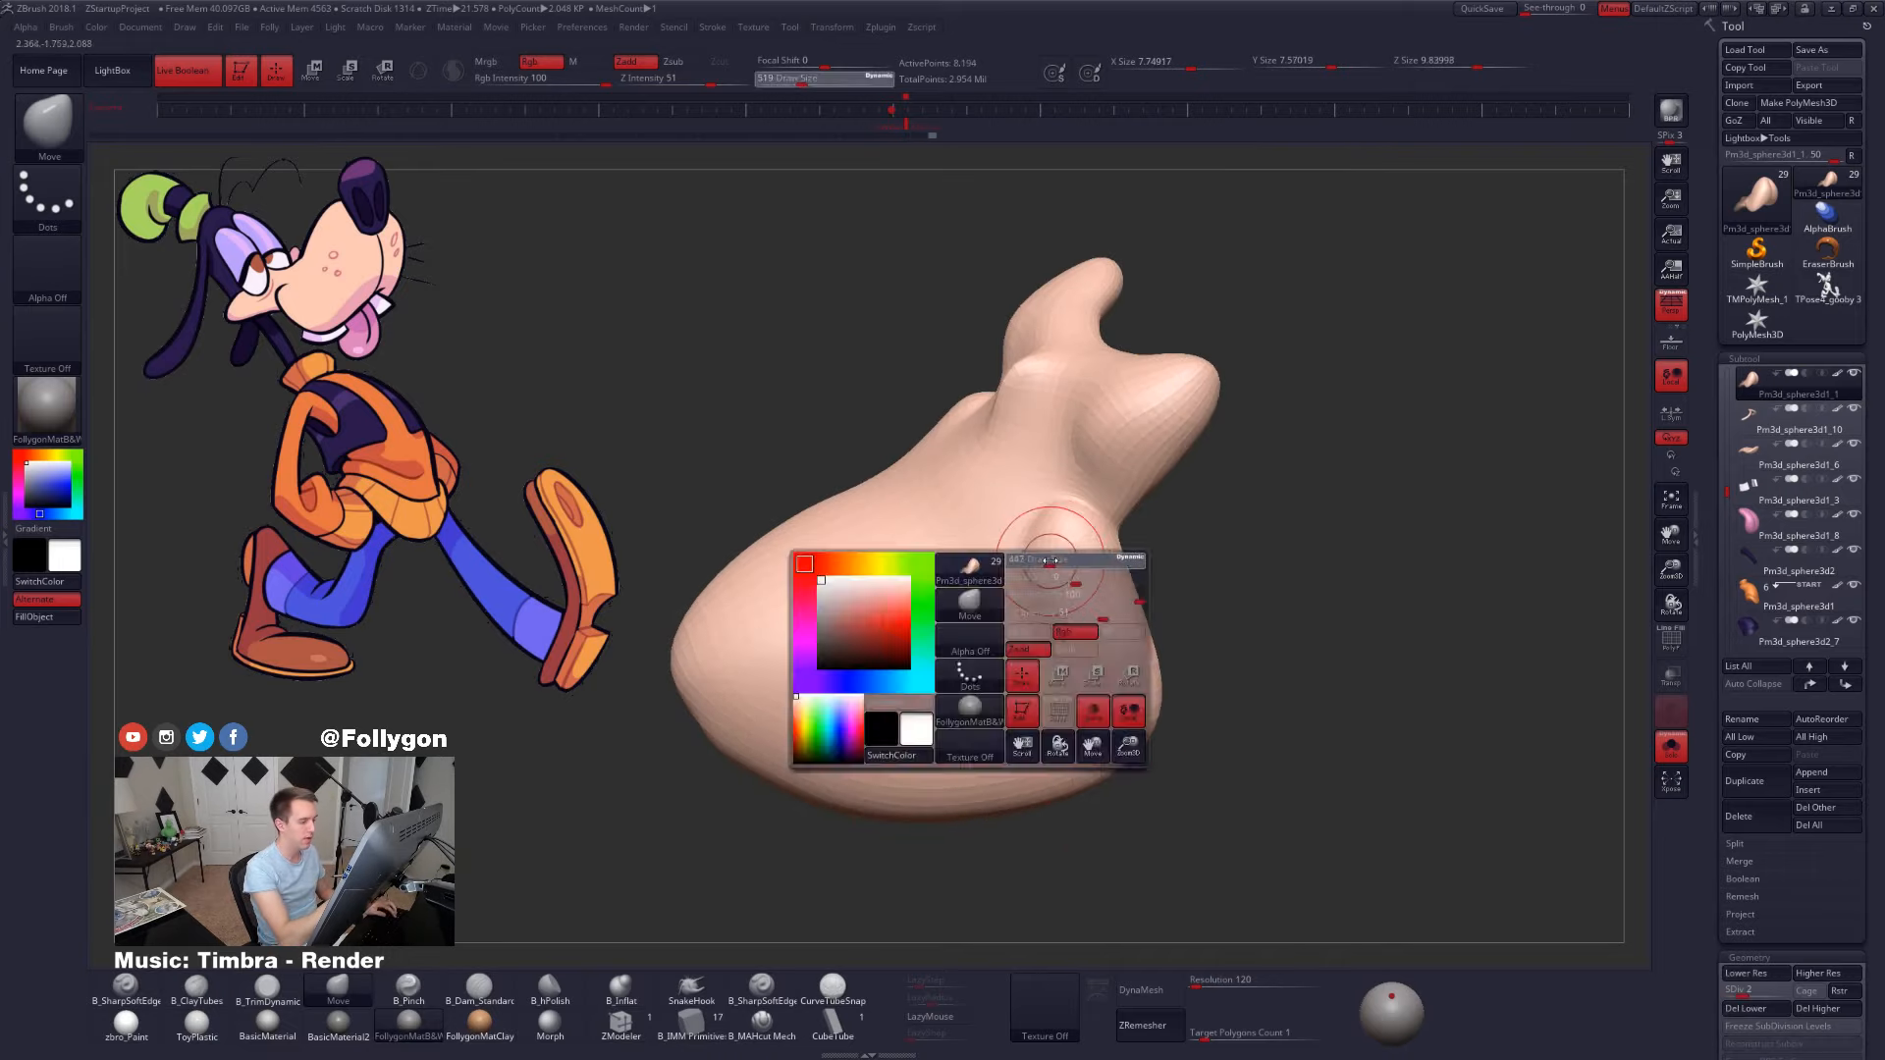
- Flatten the cheek bulge's rear edge with the TrimDynamic brush and raise the muzzle to subdivision level 3
{"action": "key", "text": "3"}
{"action": "right_click_drag", "start_coordinate": [1080, 565], "coordinate": [1054, 553]}
{"action": "left_click_drag", "start_coordinate": [1055, 553], "coordinate": [1059, 633]}
{"action": "right_click_drag", "start_coordinate": [1059, 643], "coordinate": [1069, 577]}
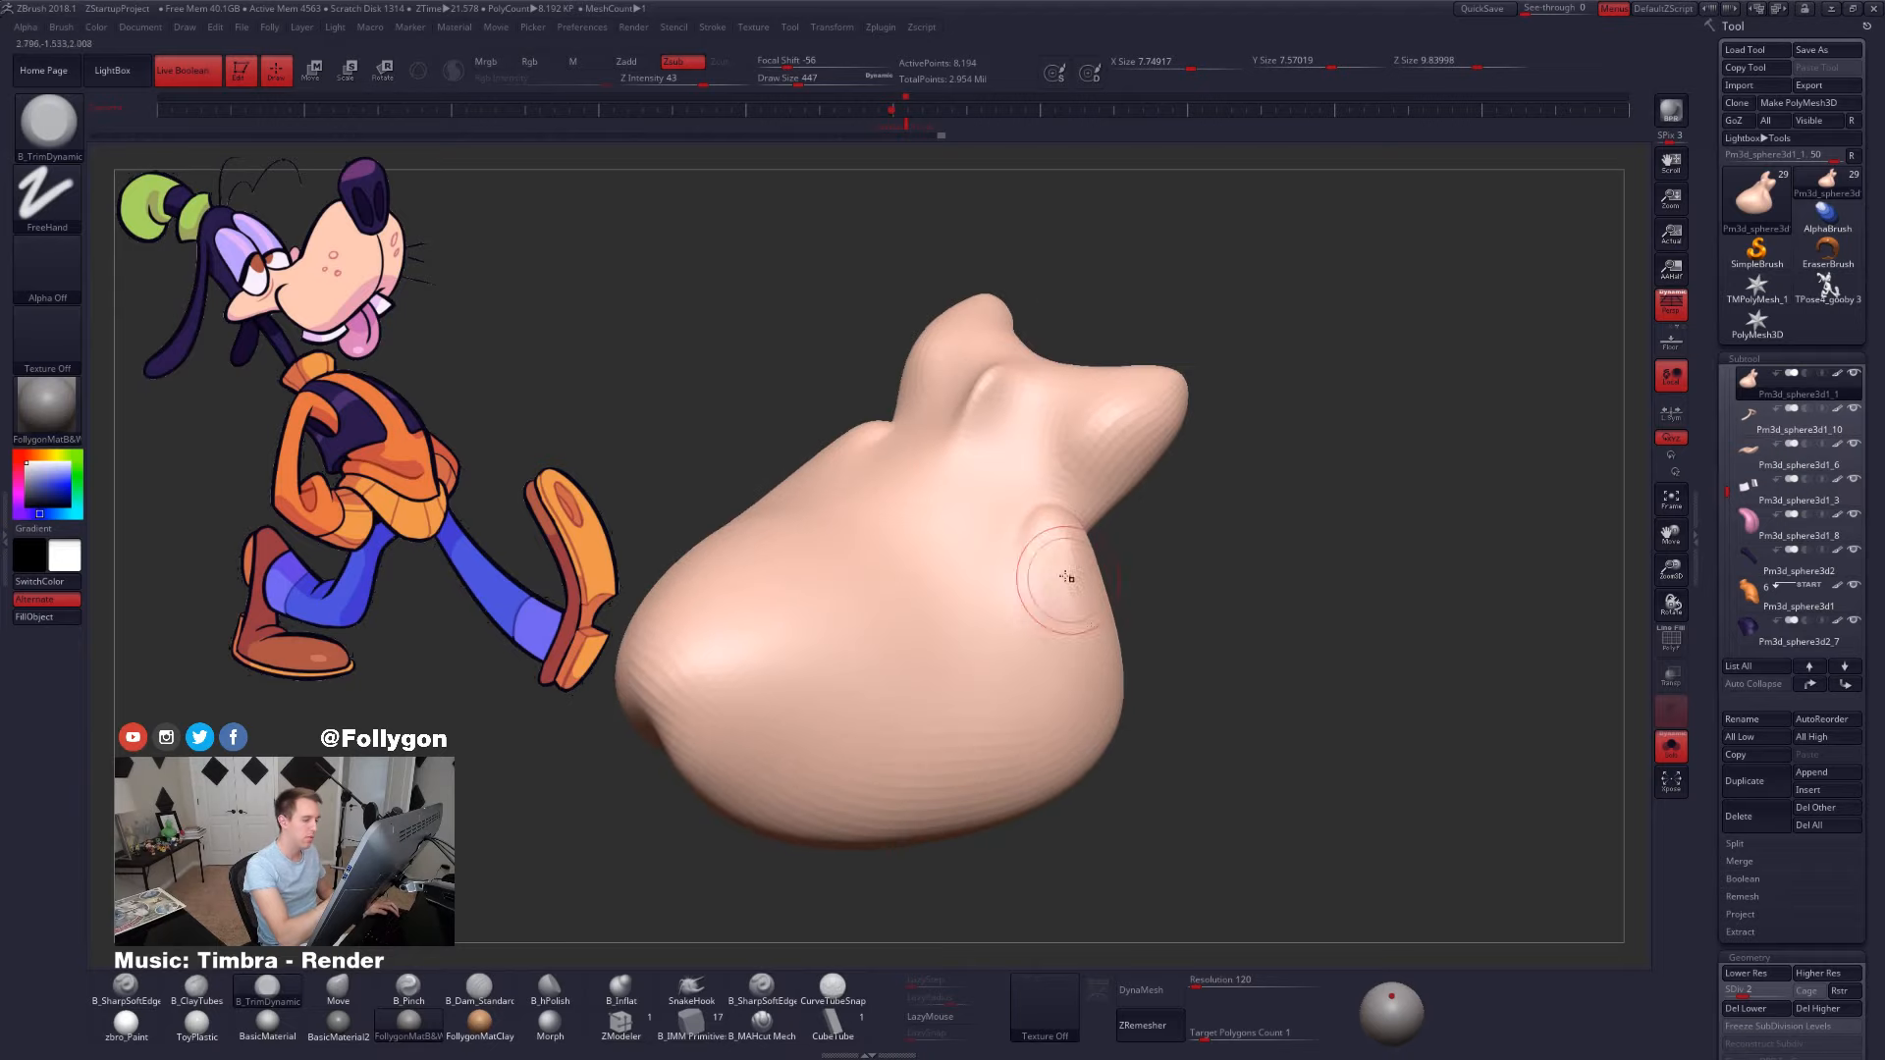
{"action": "left_click_drag", "start_coordinate": [1051, 550], "coordinate": [1065, 615]}
{"action": "right_click_drag", "start_coordinate": [1064, 615], "coordinate": [1086, 629]}
{"action": "left_click_drag", "start_coordinate": [1038, 535], "coordinate": [994, 565]}
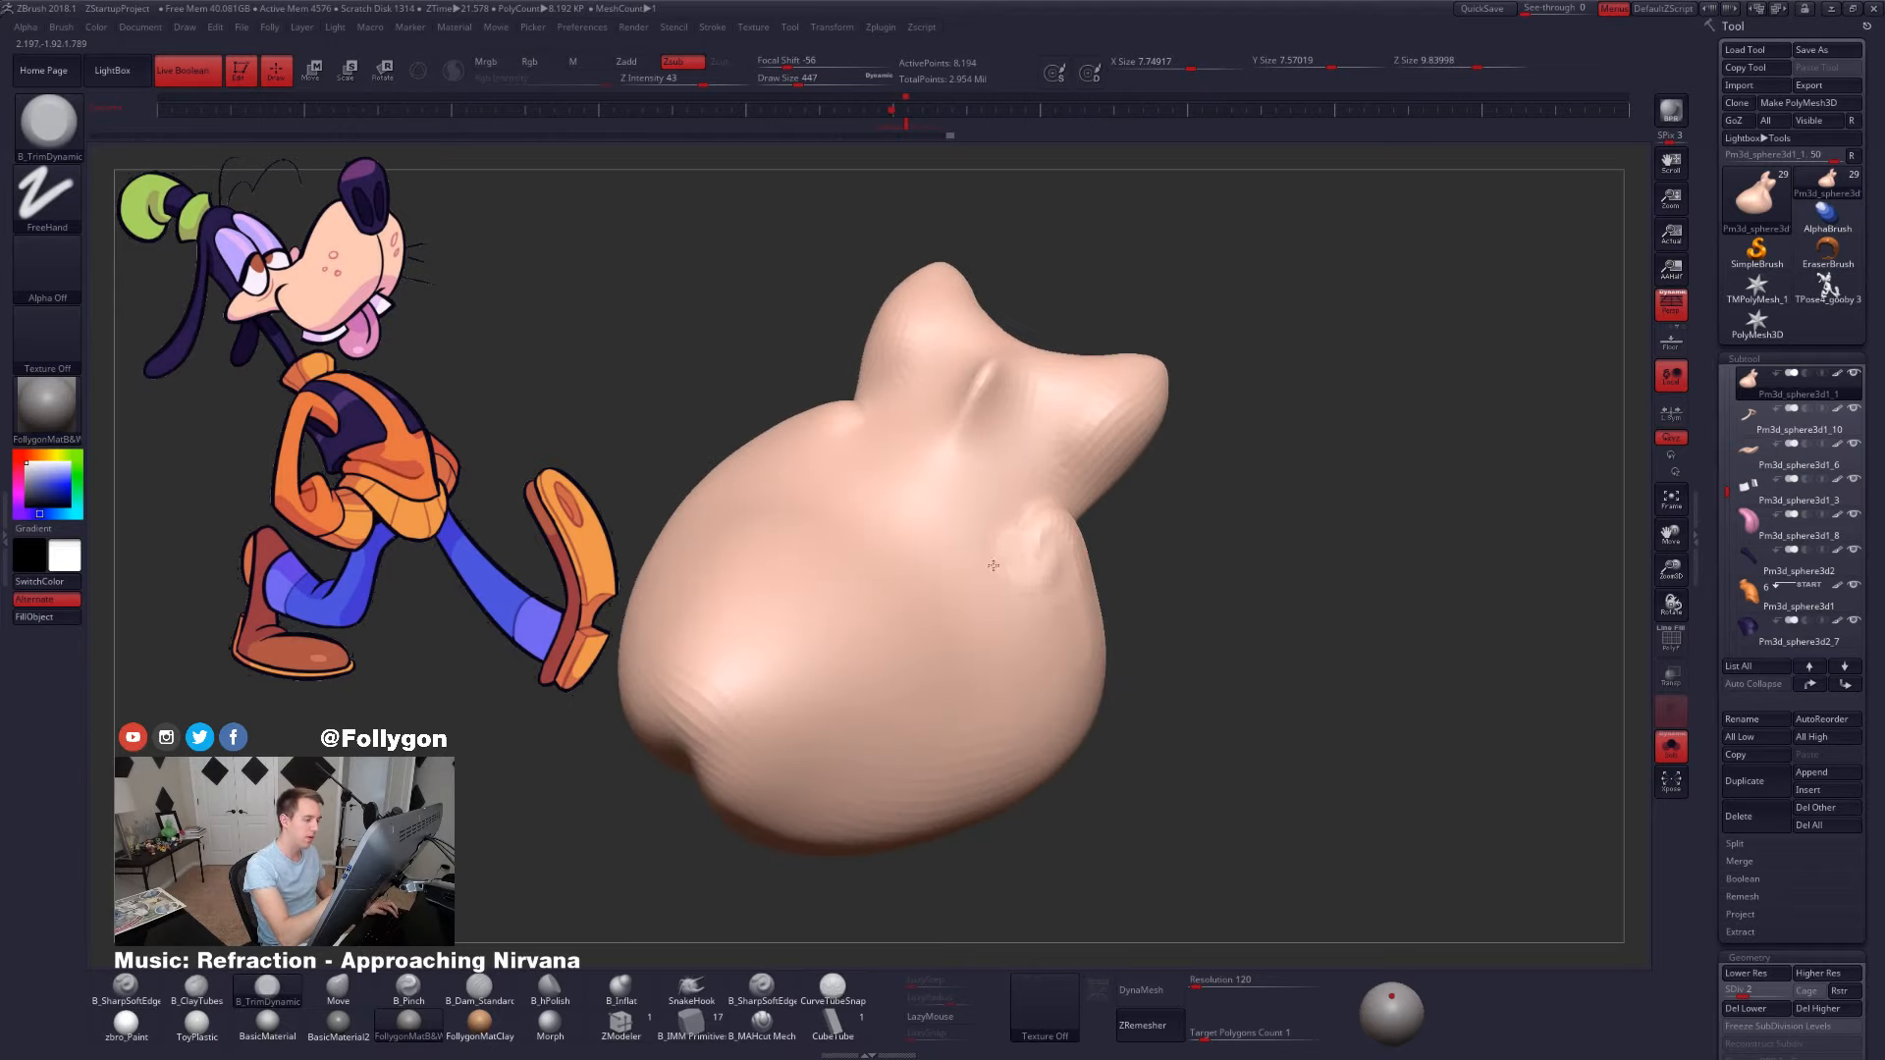
{"action": "right_click_drag", "start_coordinate": [1036, 607], "coordinate": [996, 581]}
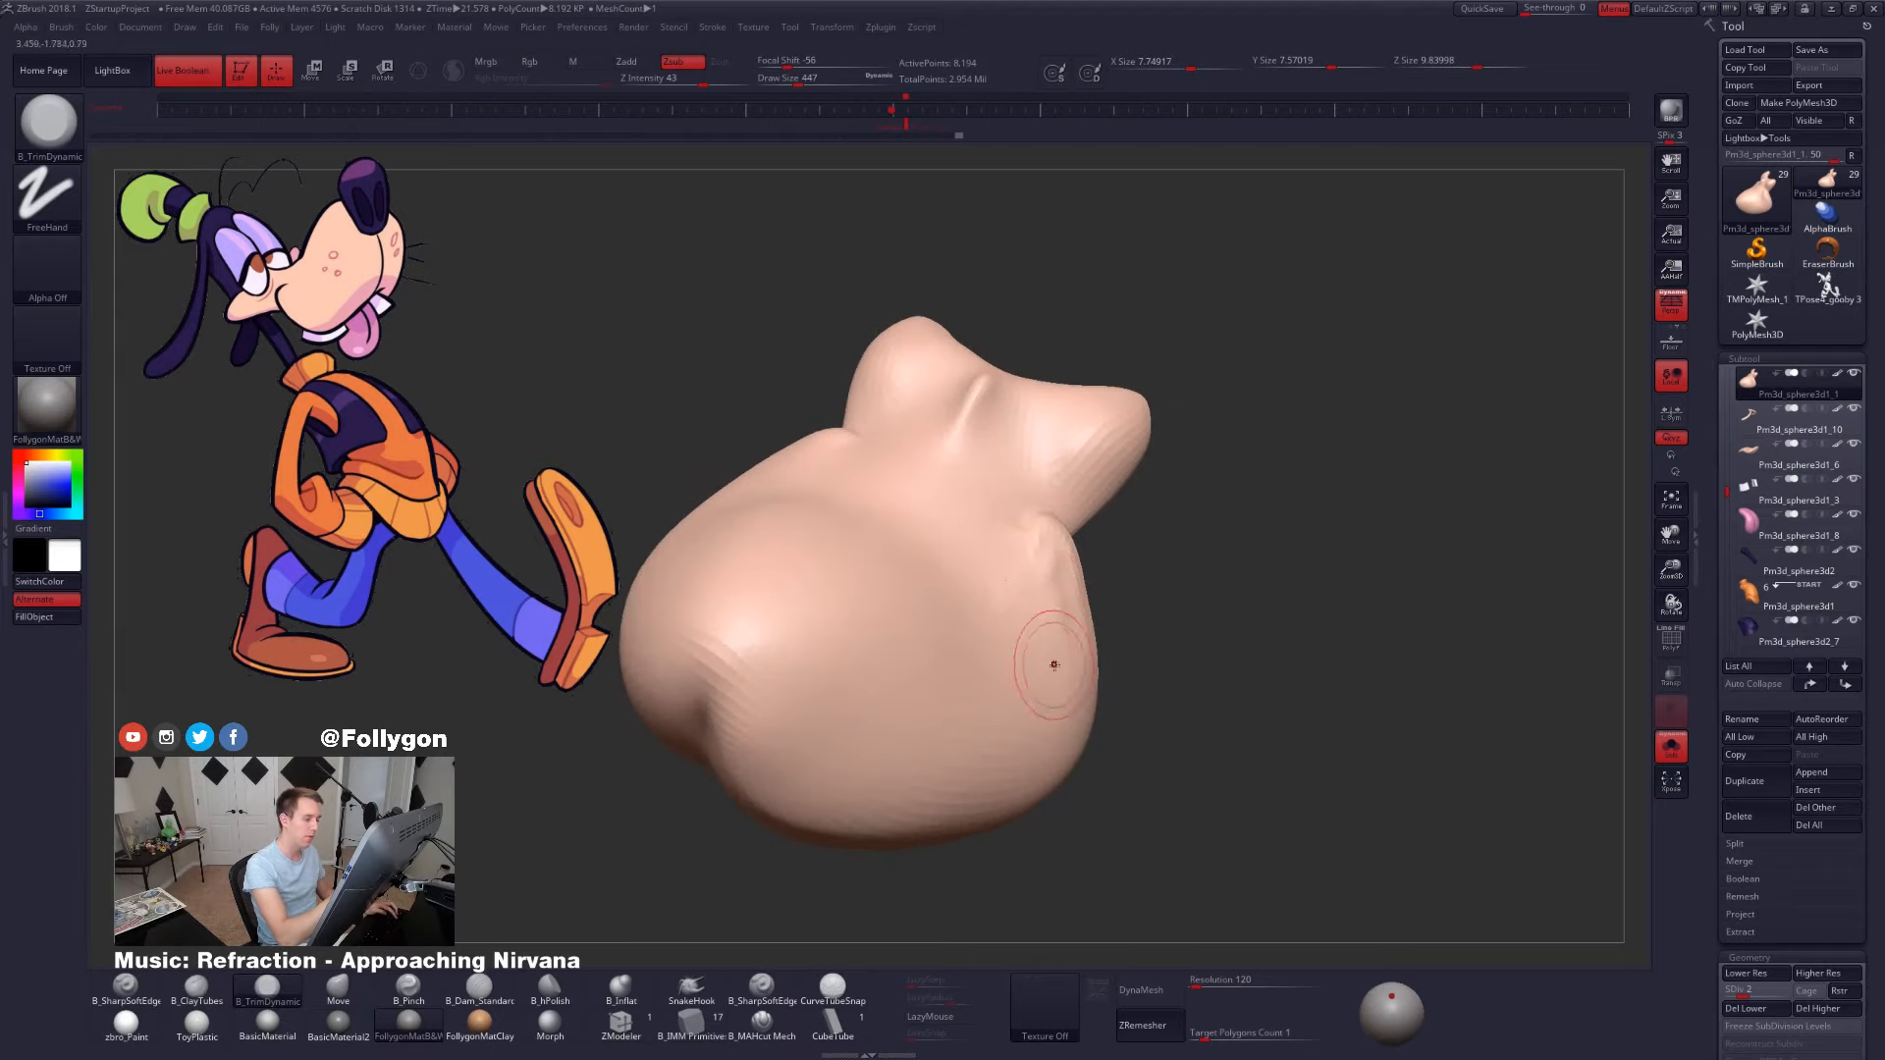
{"action": "right_click_drag", "start_coordinate": [1054, 665], "coordinate": [1043, 593]}
{"action": "left_click_drag", "start_coordinate": [1081, 678], "coordinate": [1092, 658]}
{"action": "mouse_move", "coordinate": [1104, 662]}
{"action": "right_mouse_down"}
{"action": "mouse_move", "coordinate": [1021, 716]}
{"action": "mouse_move", "coordinate": [1097, 708]}
{"action": "mouse_move", "coordinate": [1130, 793]}
{"action": "mouse_move", "coordinate": [1144, 681]}
{"action": "right_mouse_up"}
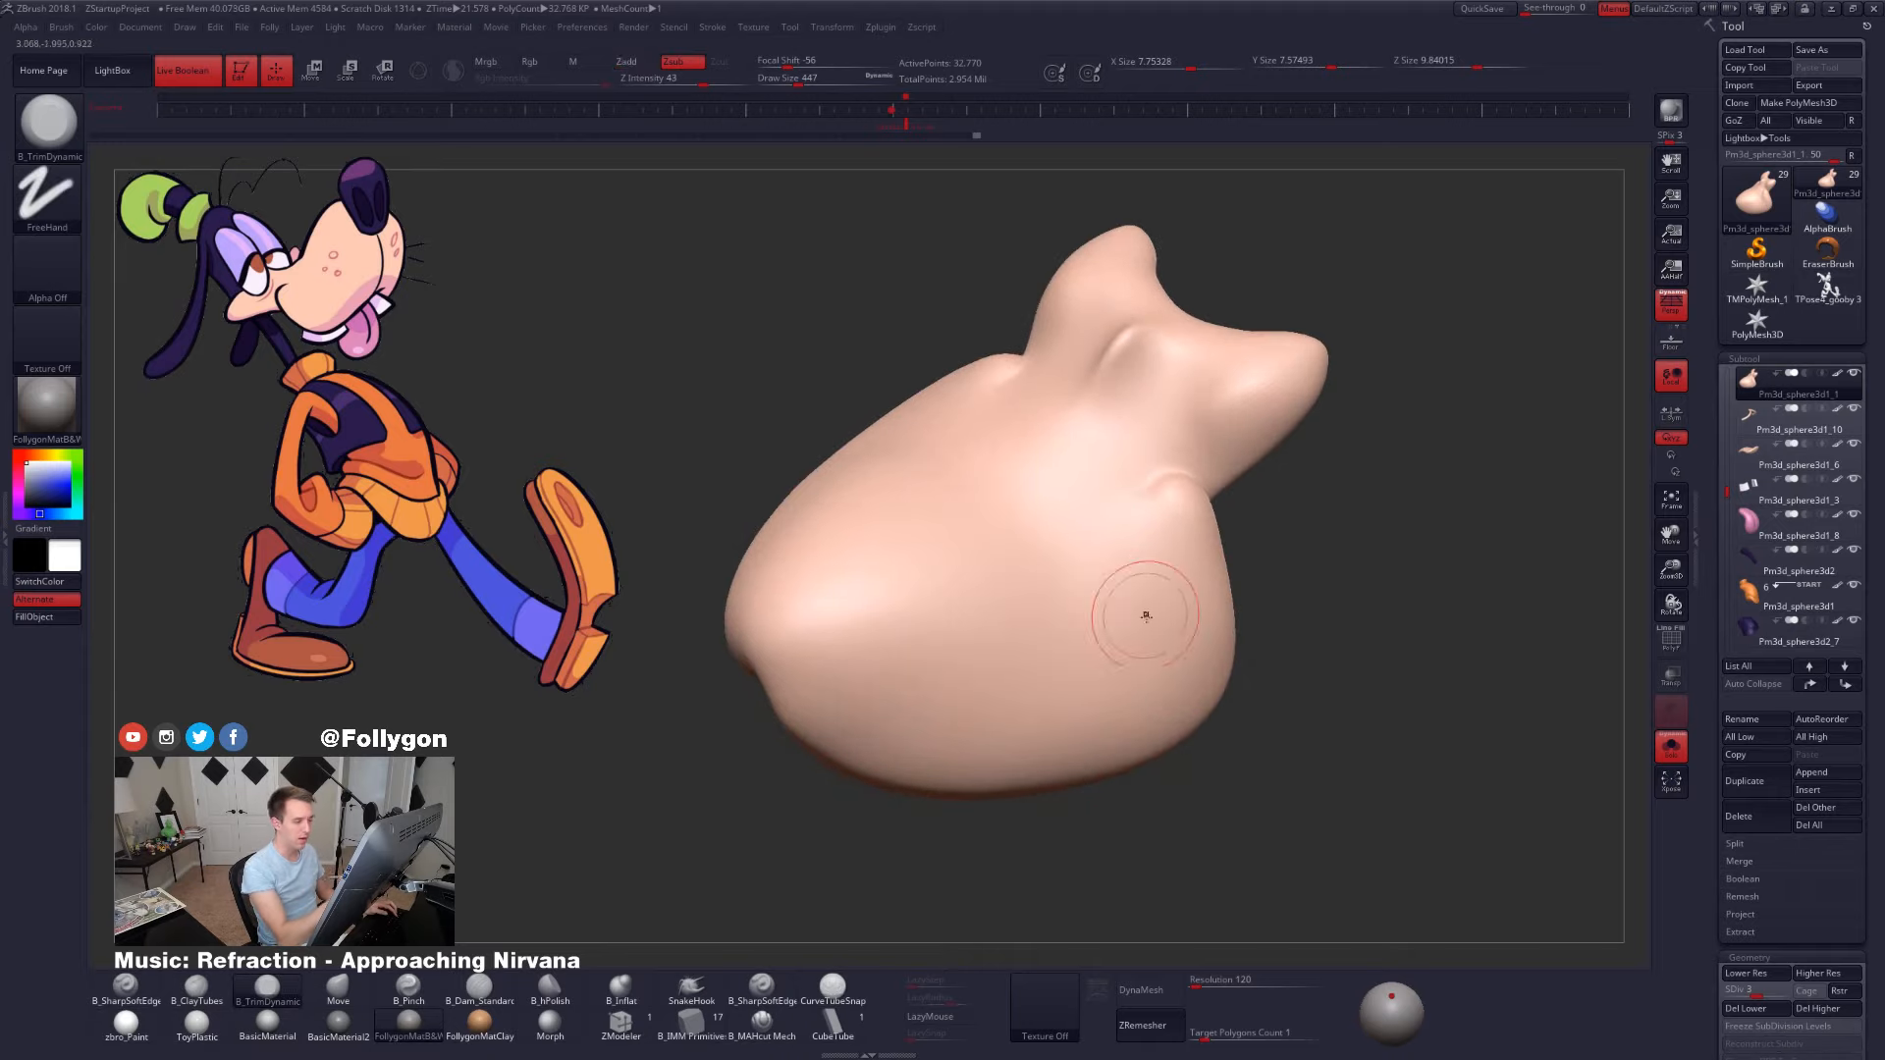
- Refine the cheek bulge's rear plane from several angles, check its wireframe and reduce the draw size to 414
{"action": "mouse_move", "coordinate": [1136, 615]}
{"action": "right_mouse_down"}
{"action": "mouse_move", "coordinate": [1187, 622]}
{"action": "mouse_move", "coordinate": [1103, 673]}
{"action": "mouse_move", "coordinate": [1125, 638]}
{"action": "right_mouse_up"}
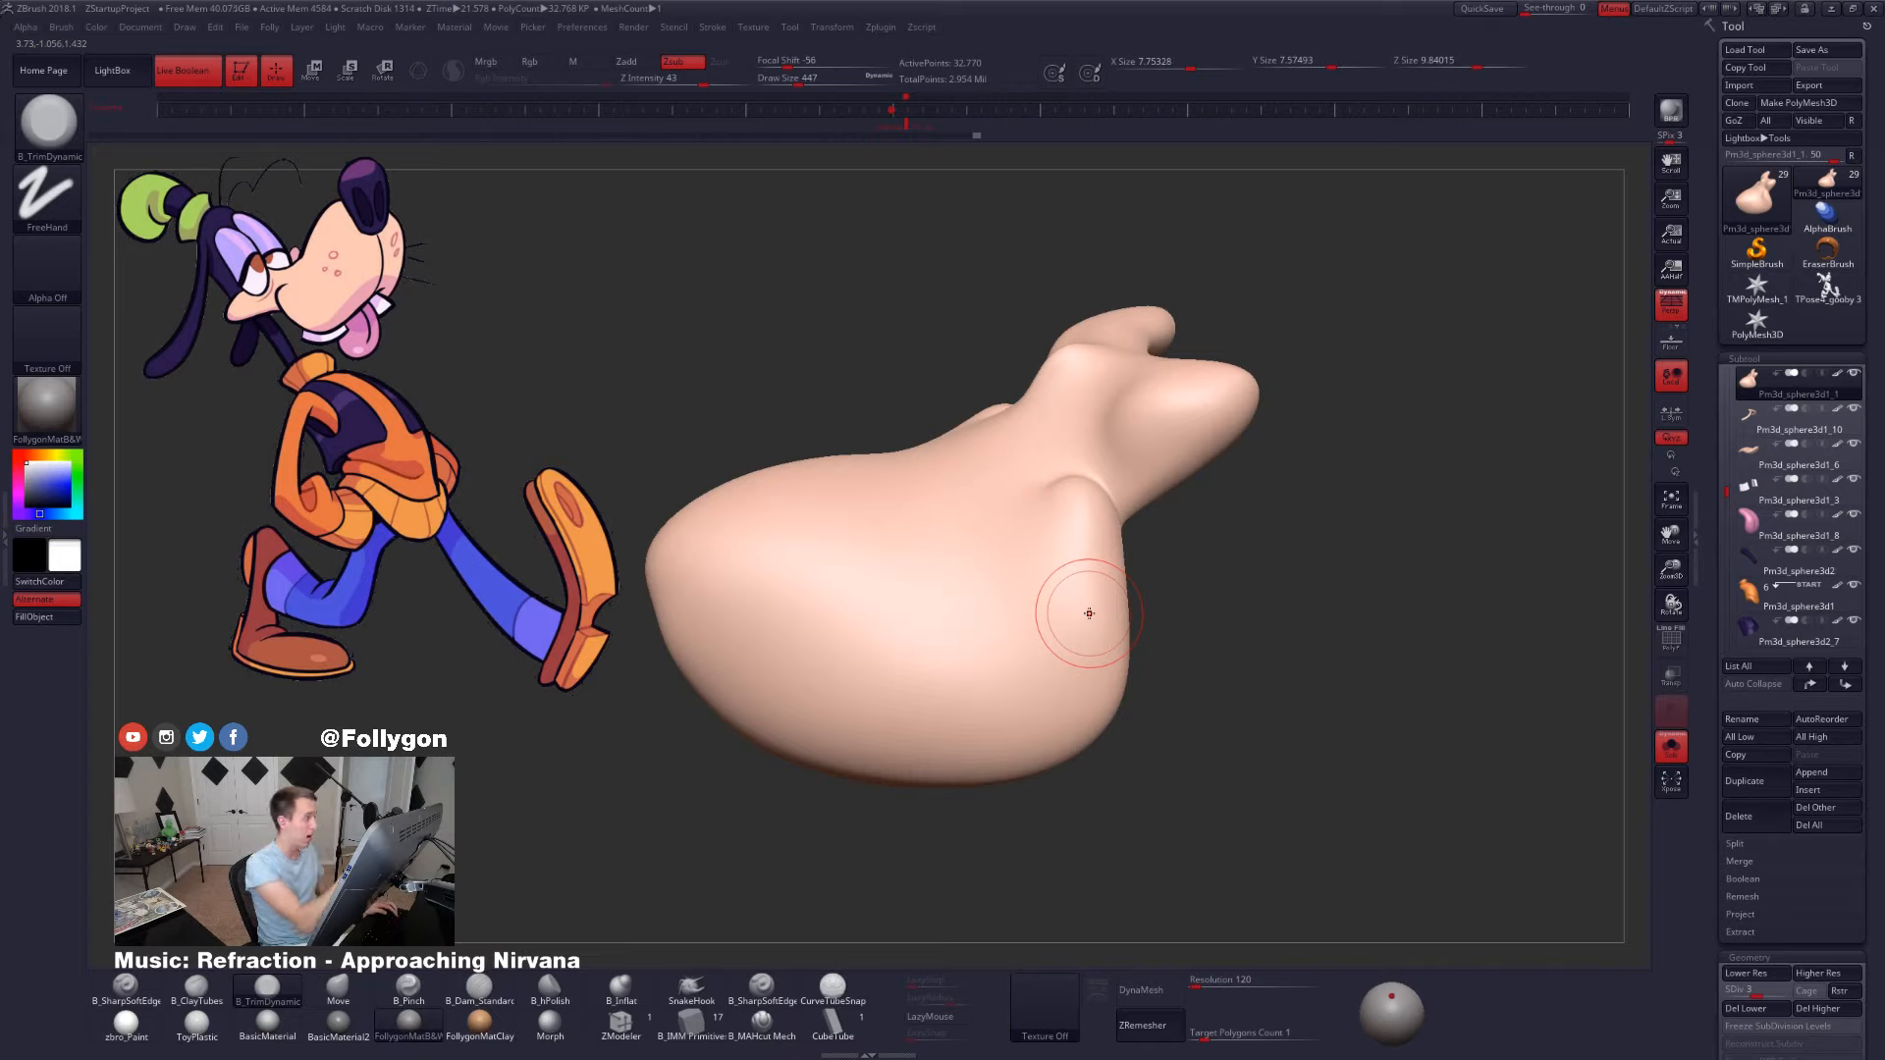
{"action": "mouse_move", "coordinate": [1197, 701]}
{"action": "right_mouse_down"}
{"action": "mouse_move", "coordinate": [1136, 673]}
{"action": "mouse_move", "coordinate": [1136, 715]}
{"action": "mouse_move", "coordinate": [1162, 665]}
{"action": "mouse_move", "coordinate": [1174, 693]}
{"action": "right_mouse_up"}
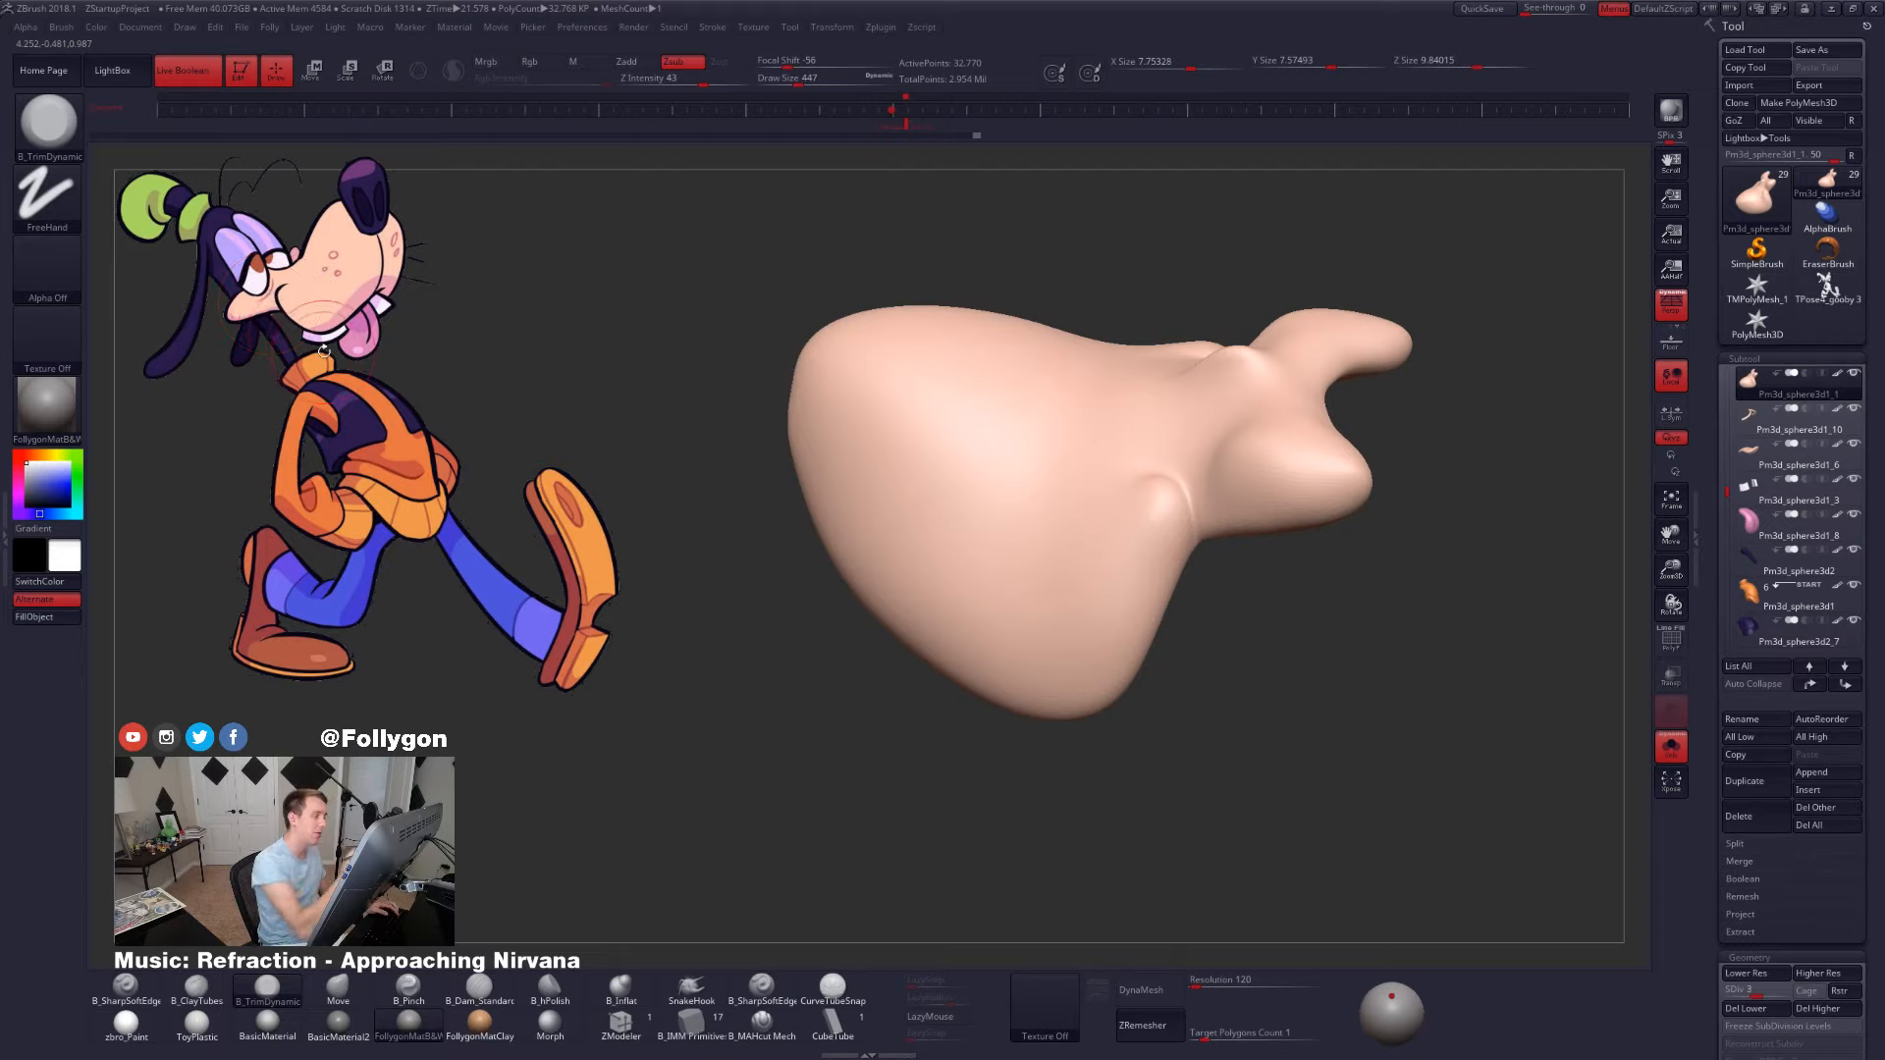
{"action": "right_click_drag", "start_coordinate": [324, 351], "coordinate": [442, 345]}
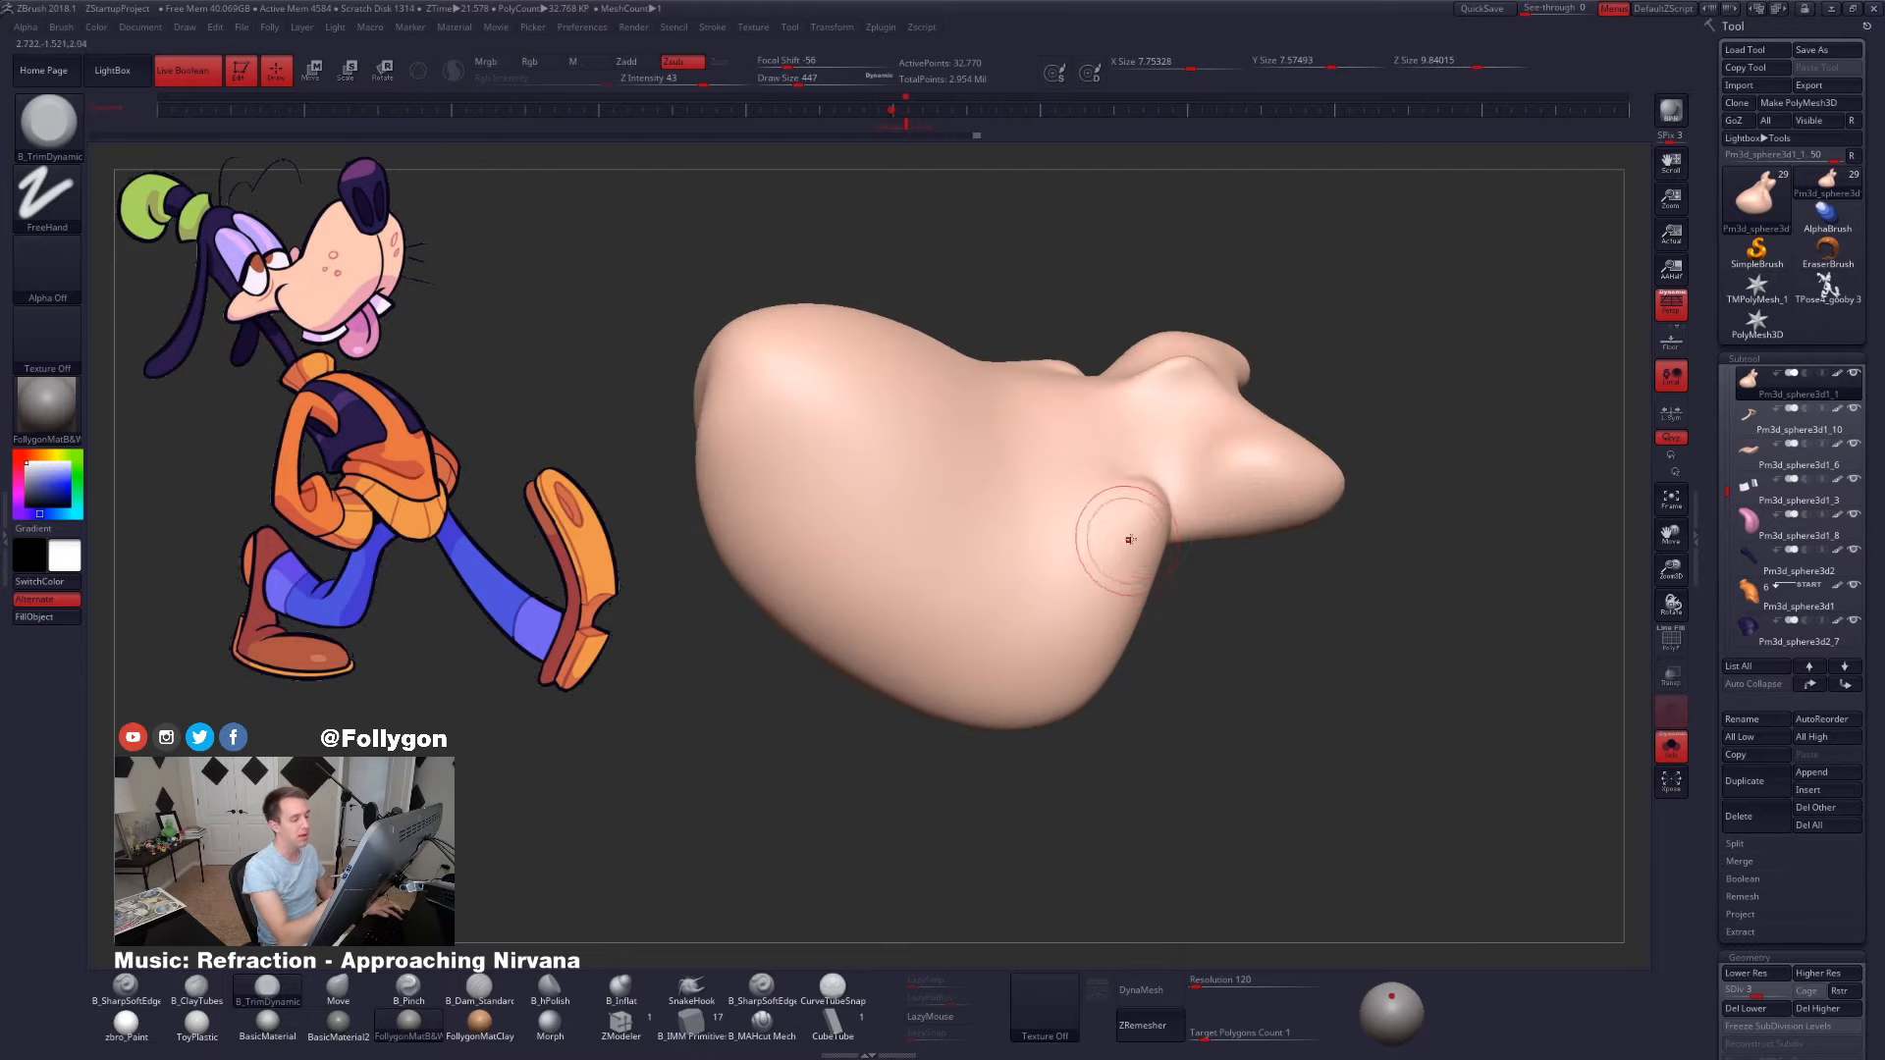
{"action": "right_click_drag", "start_coordinate": [1077, 652], "coordinate": [1138, 638]}
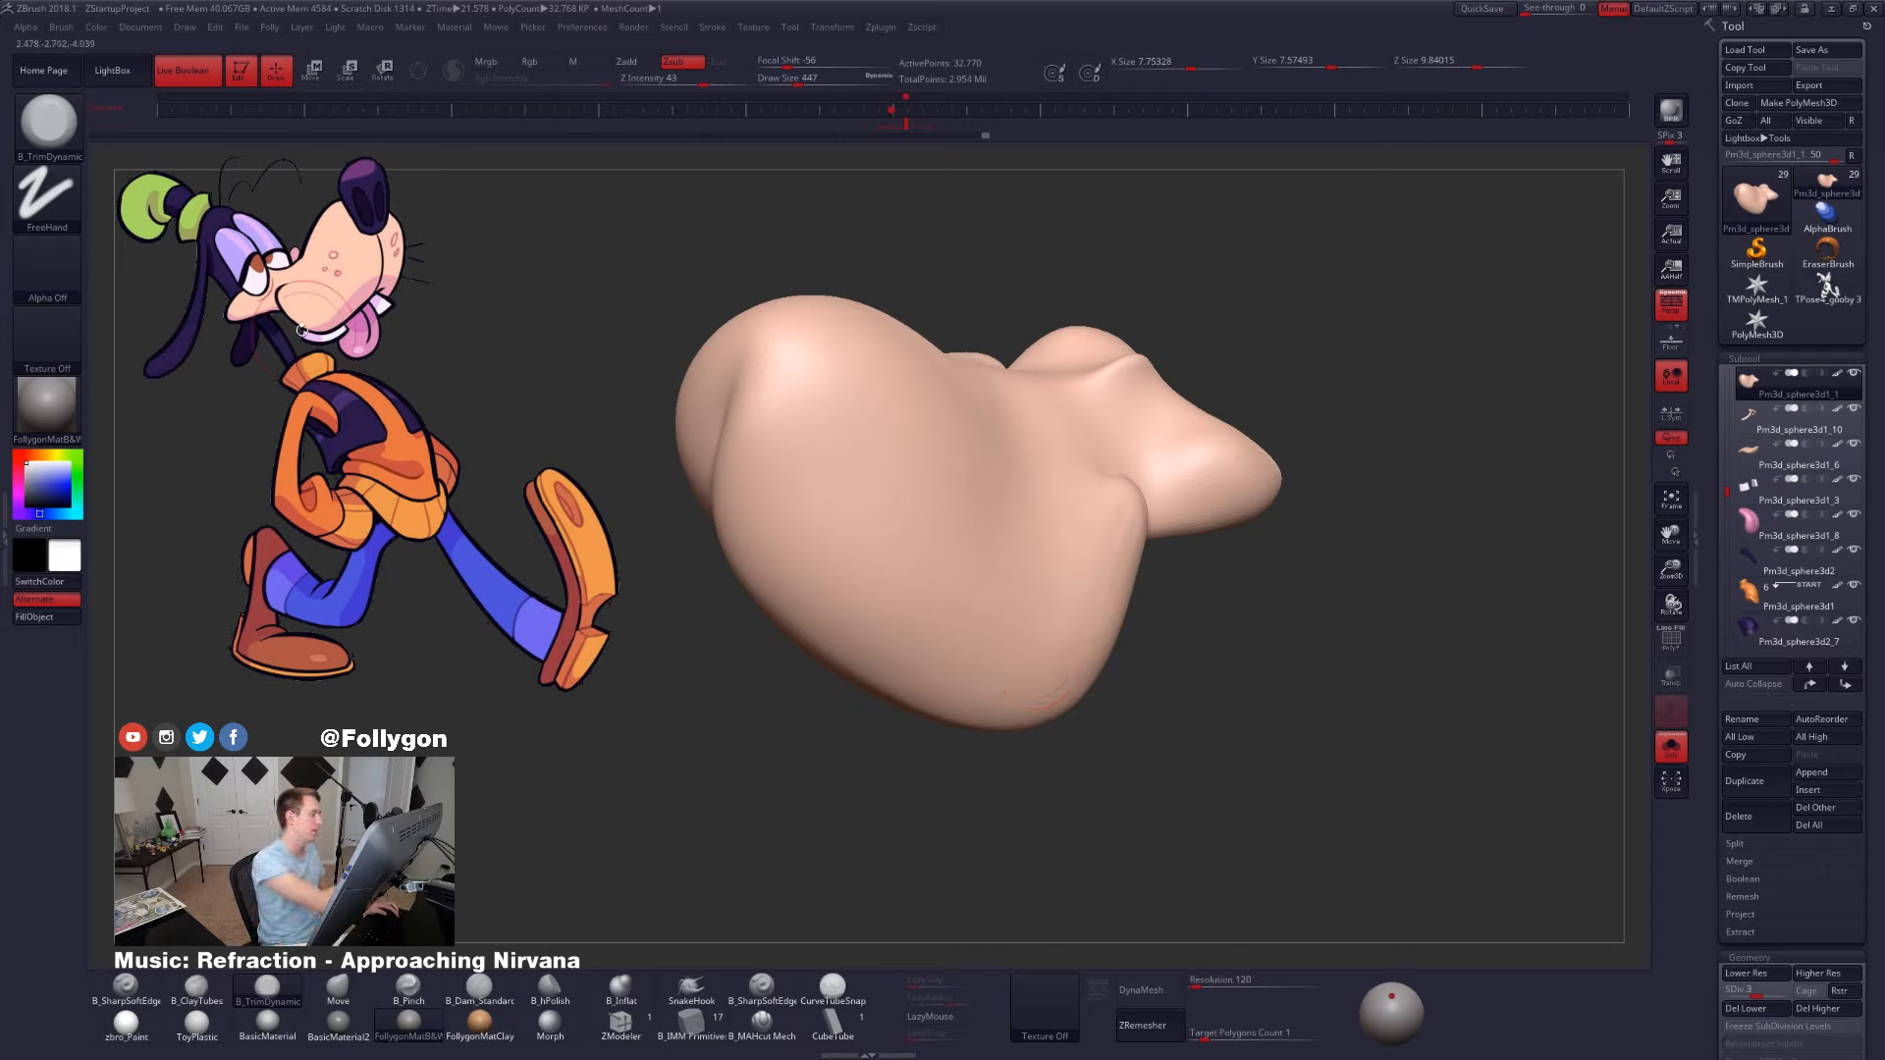
{"action": "right_click_drag", "start_coordinate": [1033, 631], "coordinate": [1105, 601]}
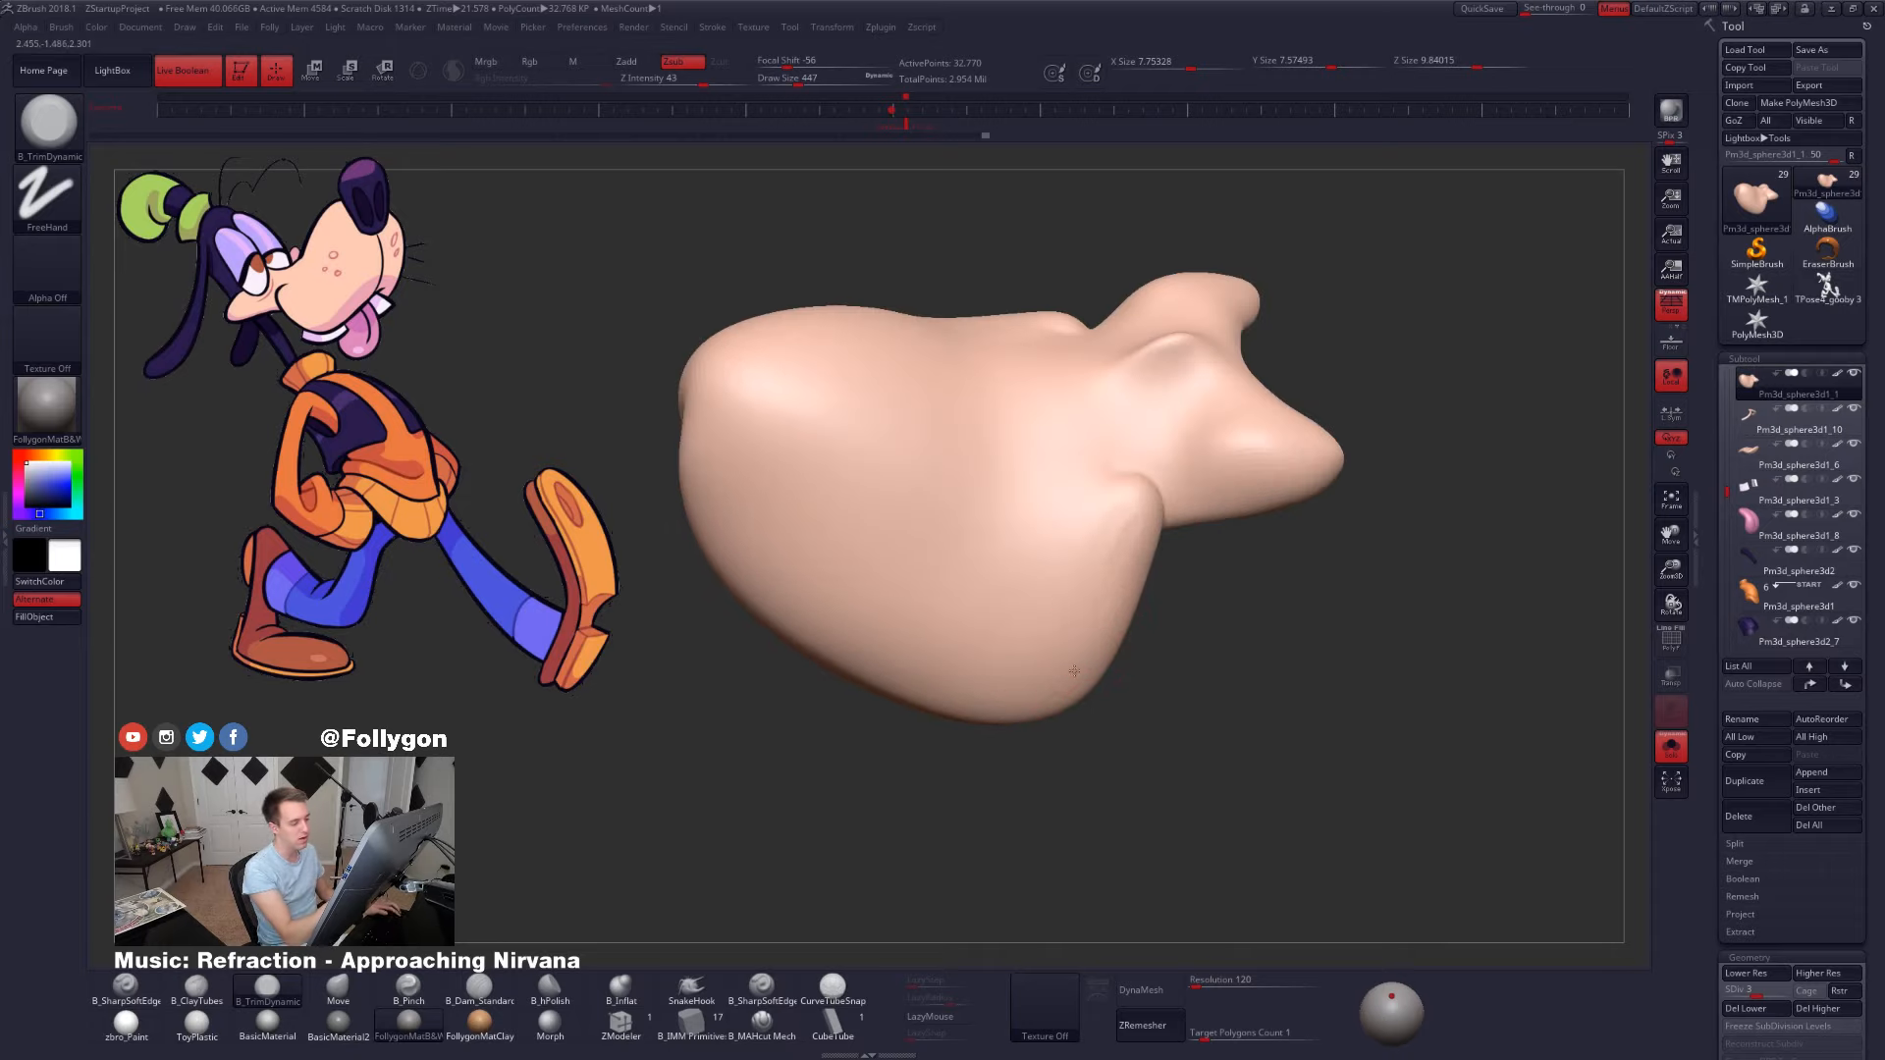
{"action": "right_click_drag", "start_coordinate": [1074, 672], "coordinate": [1129, 546]}
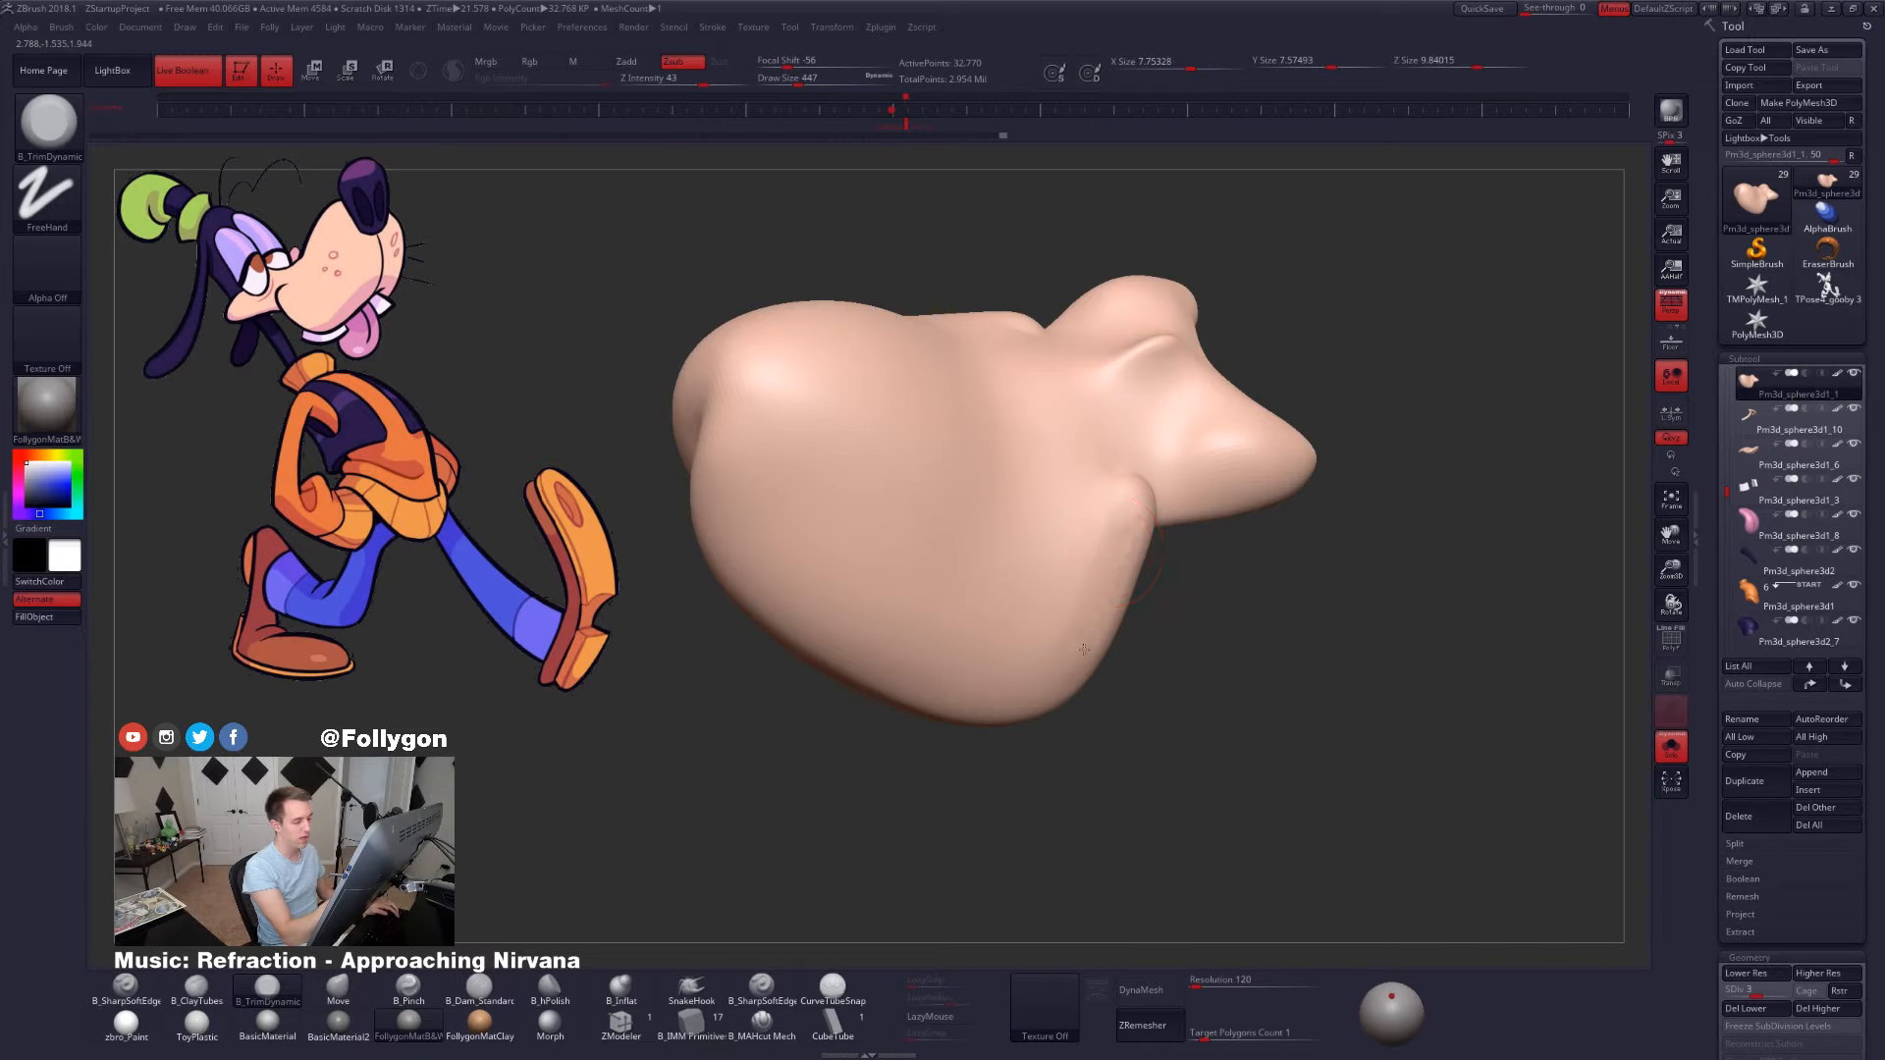
{"action": "right_click_drag", "start_coordinate": [1058, 617], "coordinate": [1085, 535]}
{"action": "mouse_move", "coordinate": [1055, 628]}
{"action": "right_mouse_down"}
{"action": "mouse_move", "coordinate": [1041, 623]}
{"action": "mouse_move", "coordinate": [1091, 539]}
{"action": "mouse_move", "coordinate": [1039, 524]}
{"action": "right_mouse_up"}
{"action": "key", "text": "shift+f"}
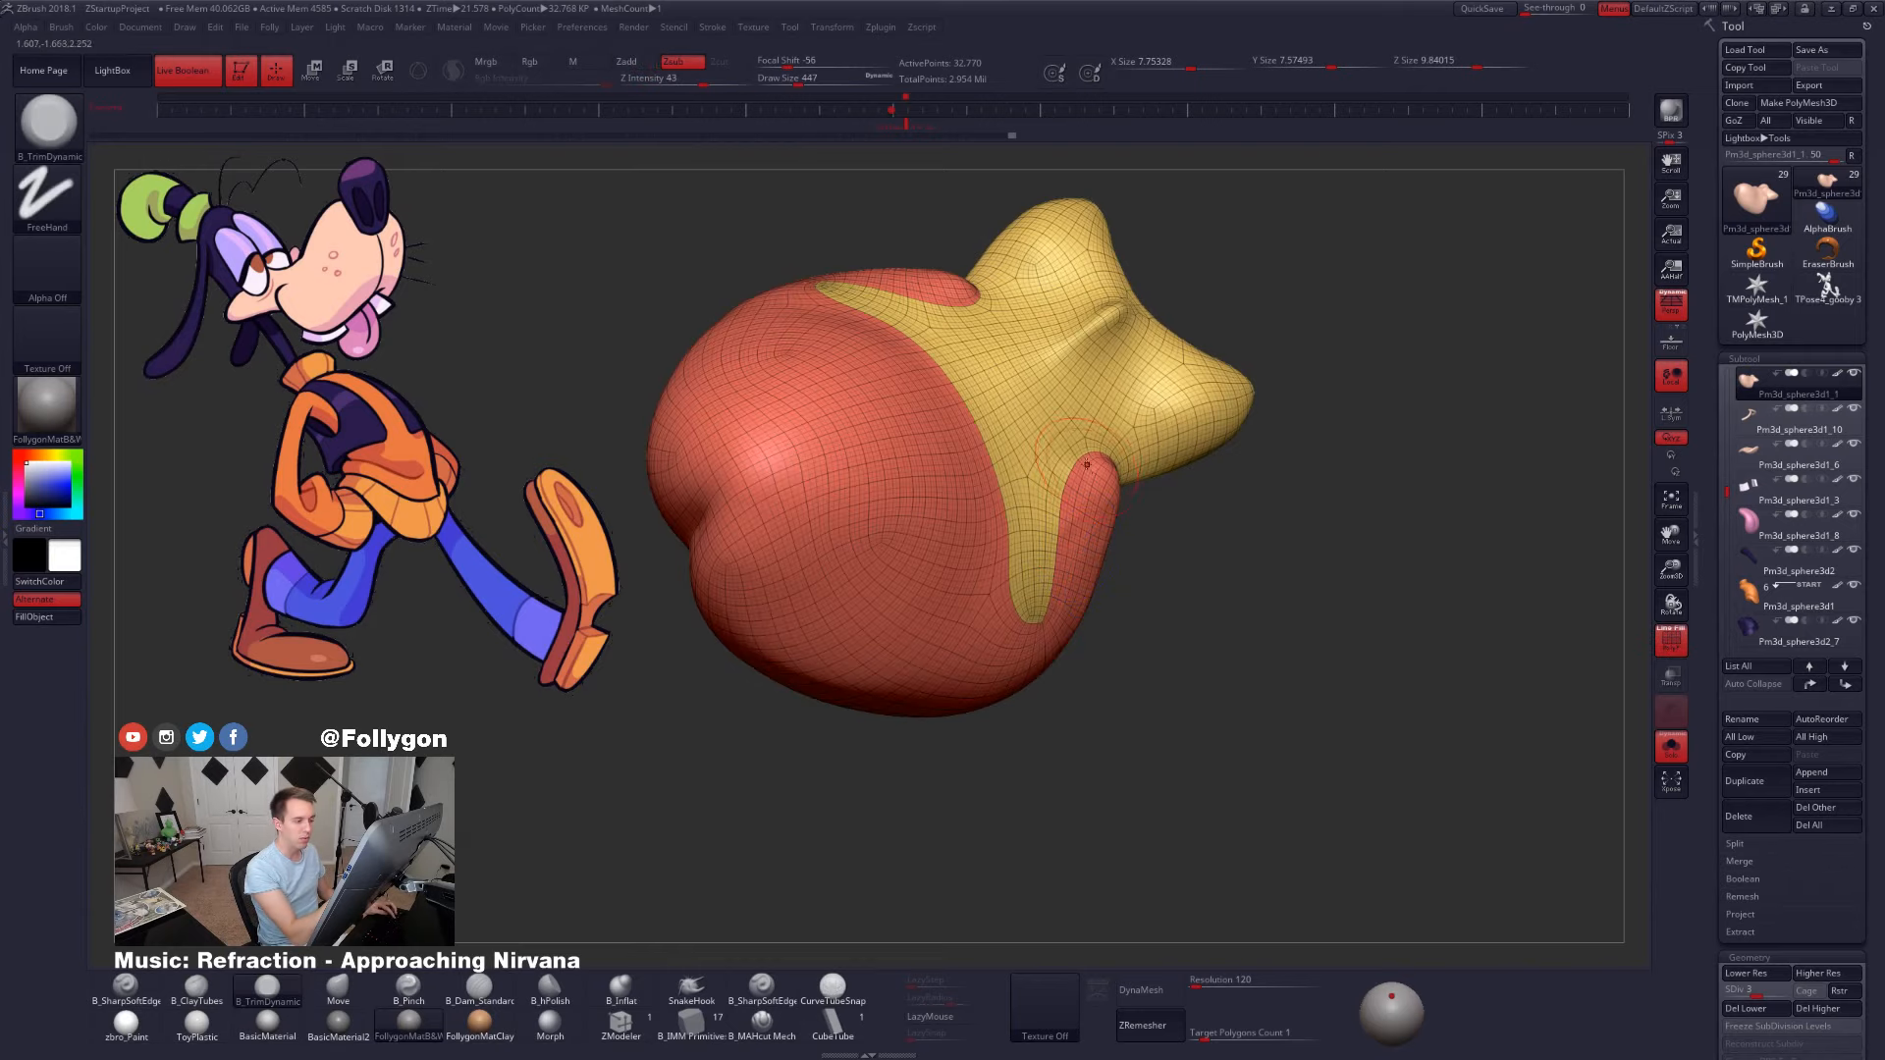
{"action": "right_click_drag", "start_coordinate": [1028, 591], "coordinate": [1003, 636]}
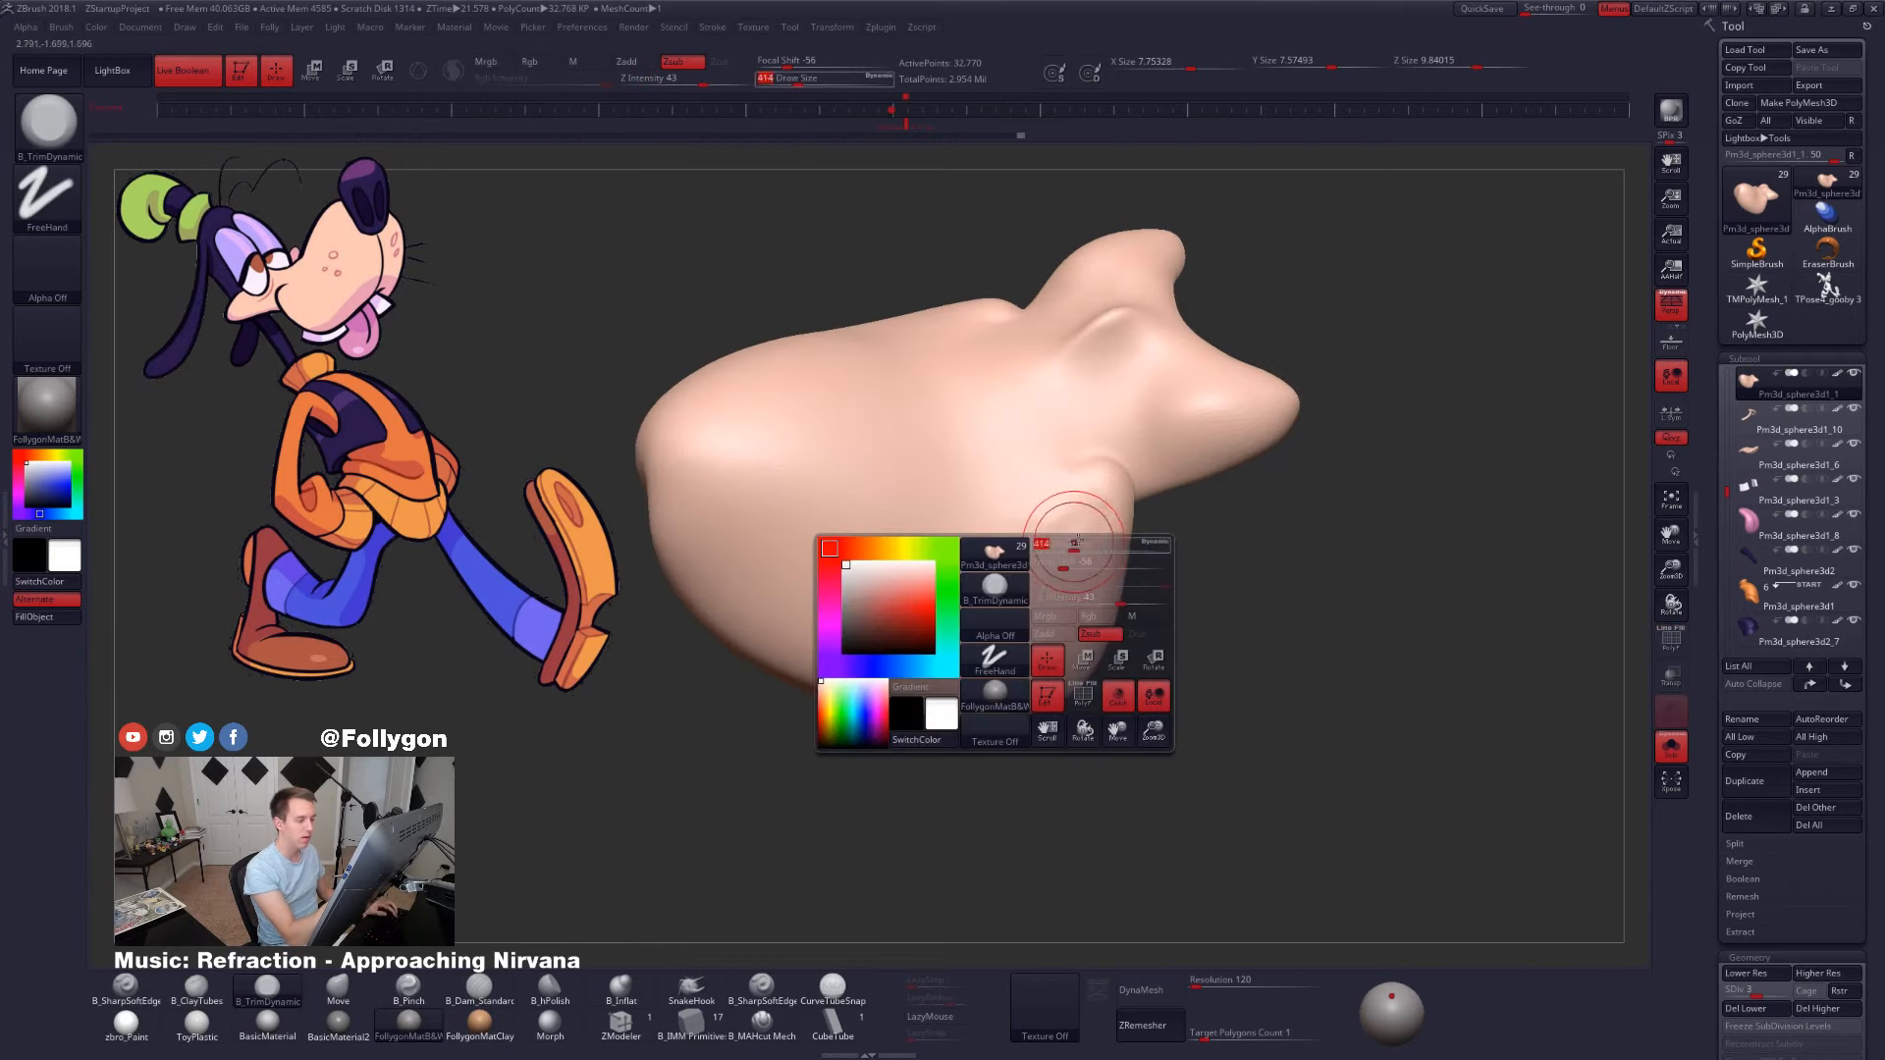
{"action": "right_click_drag", "start_coordinate": [1064, 515], "coordinate": [1050, 523]}
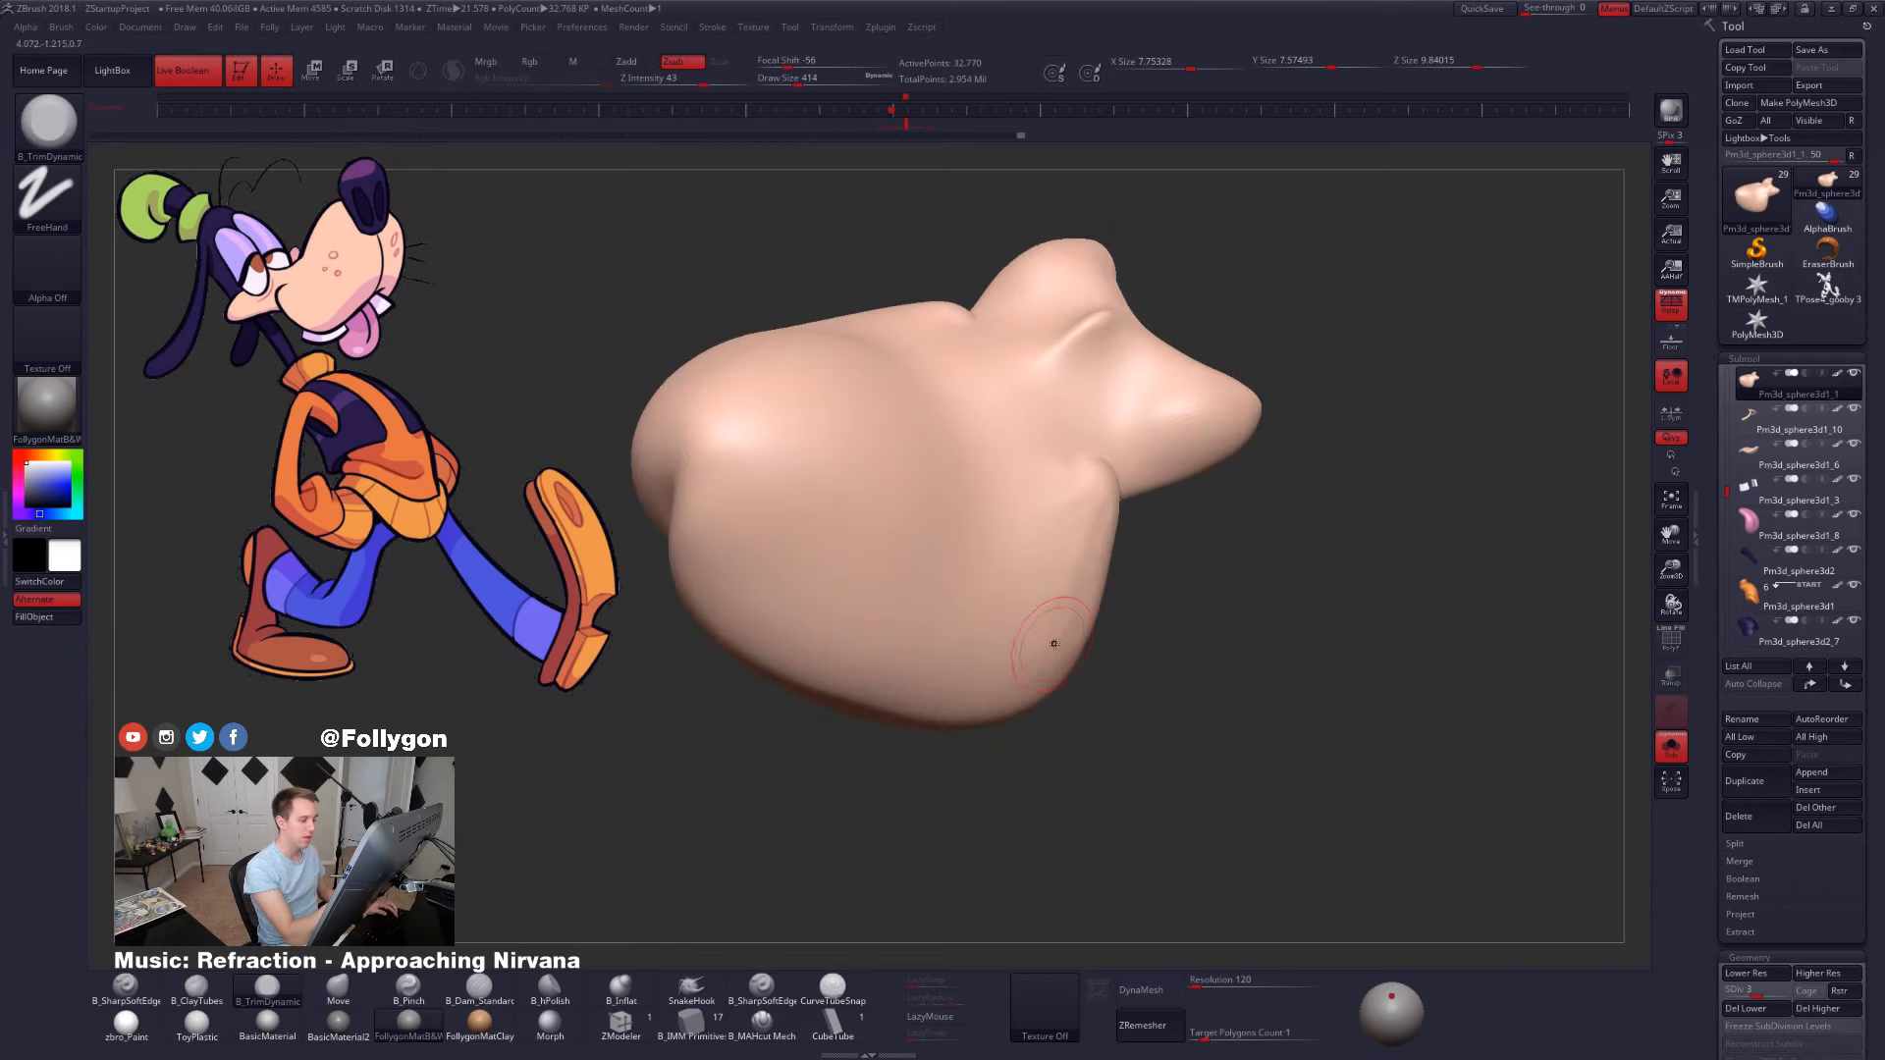
- Smooth the cheek bulge at the lower subdivision levels, raise the muzzle to level 5 and reduce the draw size to 350
{"action": "key", "text": "shift+d"}
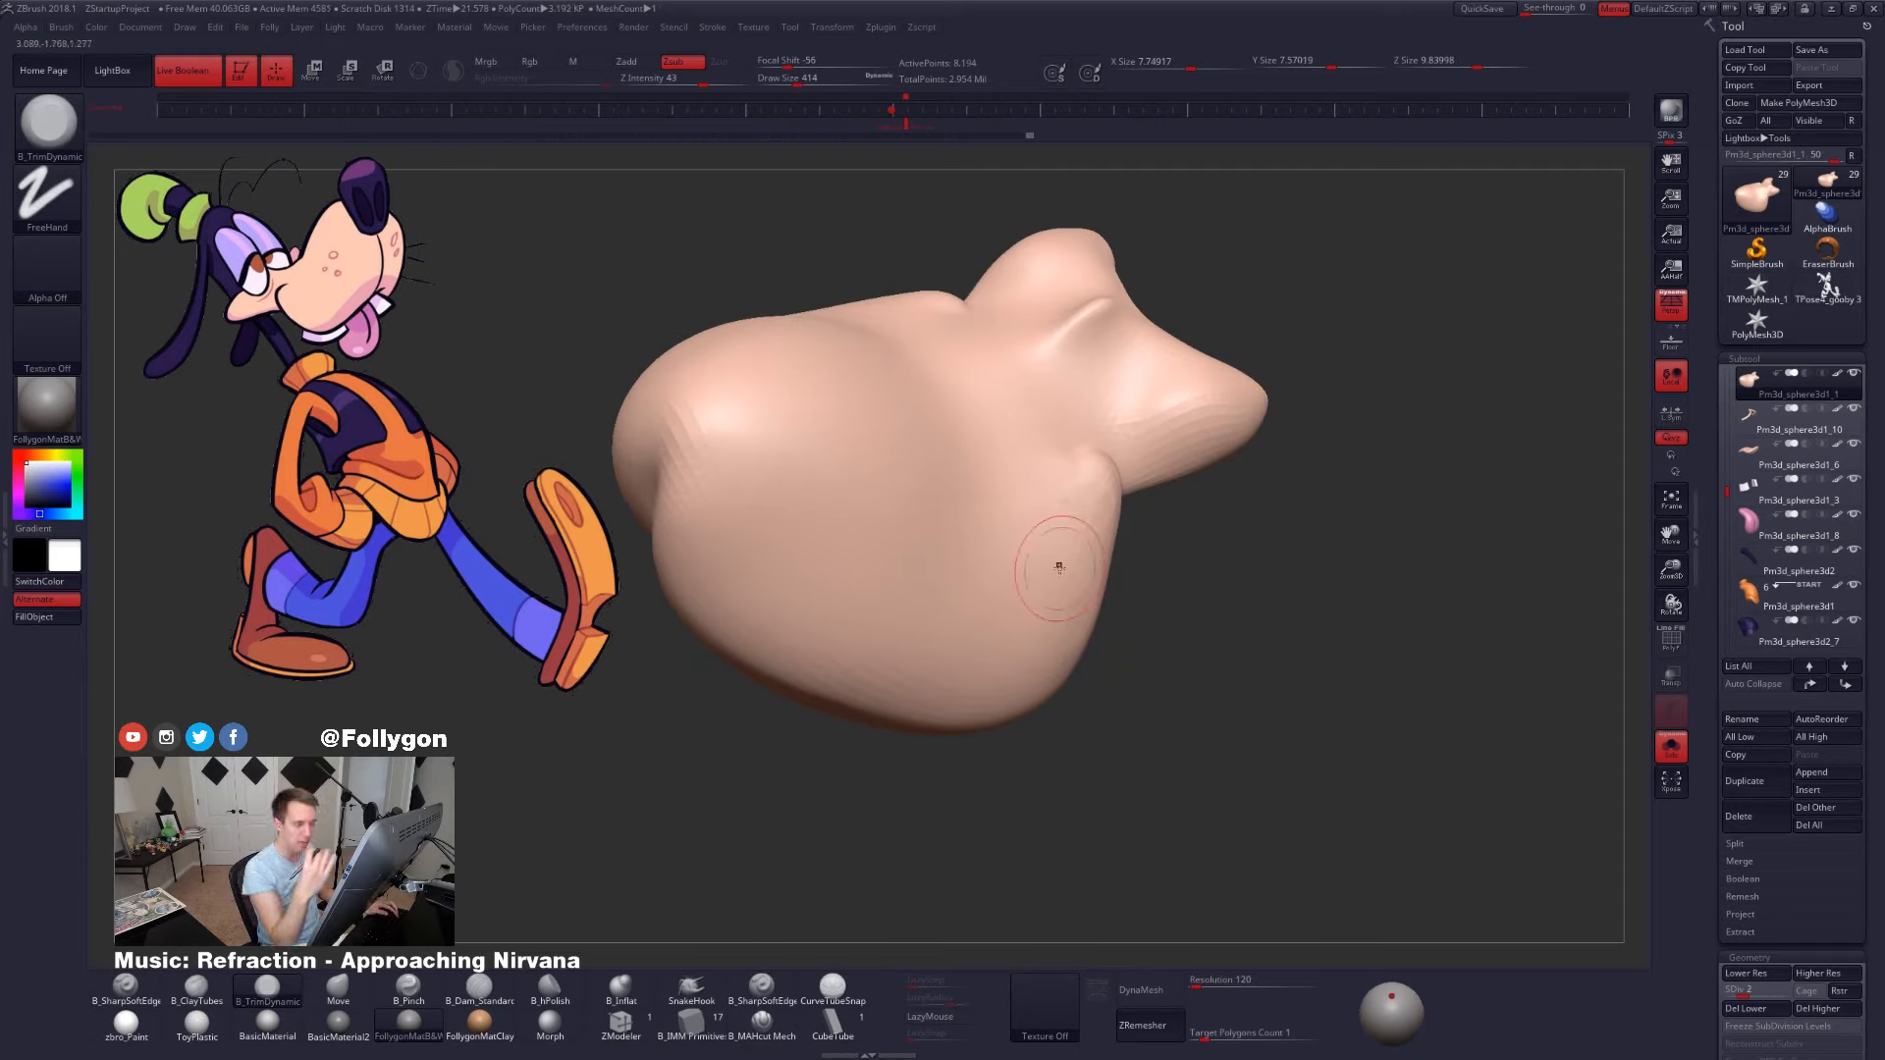
{"action": "key", "text": "d"}
{"action": "key", "text": "shift"}
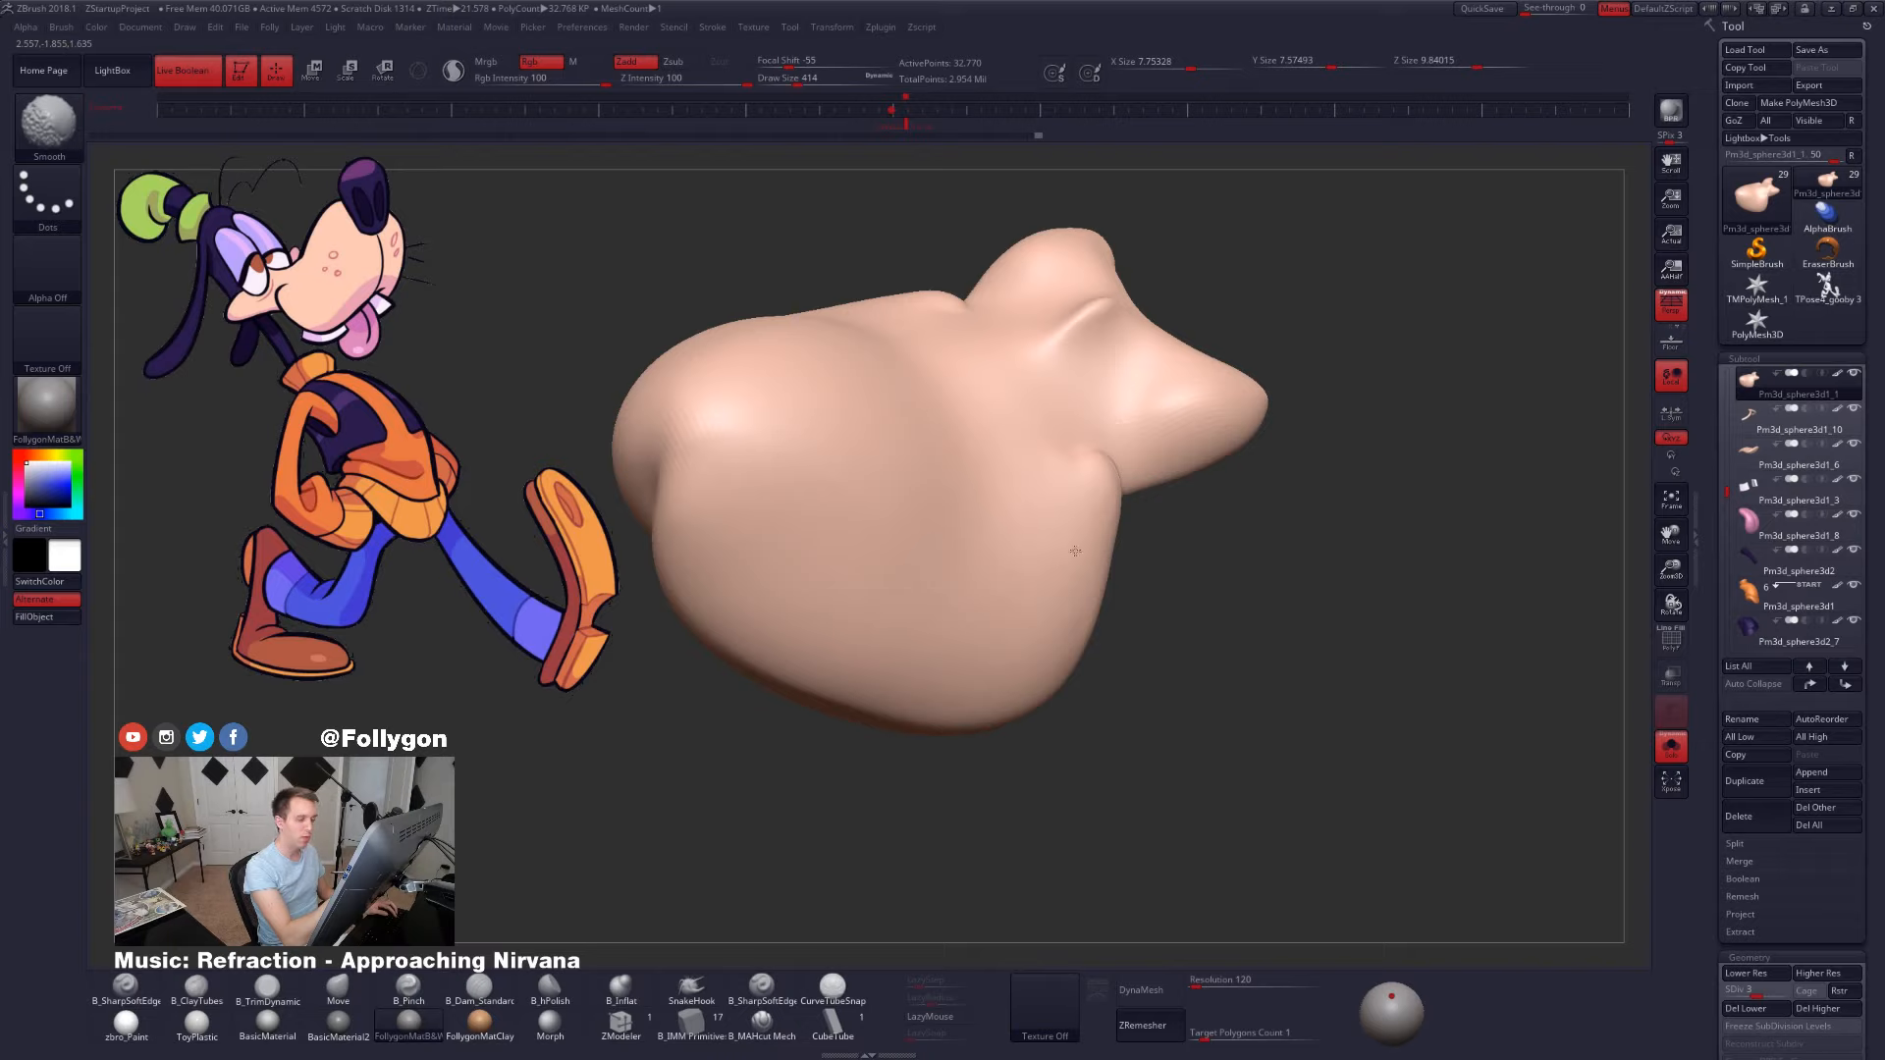
{"action": "key", "text": "d"}
{"action": "mouse_move", "coordinate": [1065, 598]}
{"action": "right_mouse_down"}
{"action": "mouse_move", "coordinate": [1034, 586]}
{"action": "mouse_move", "coordinate": [1103, 615]}
{"action": "right_mouse_up"}
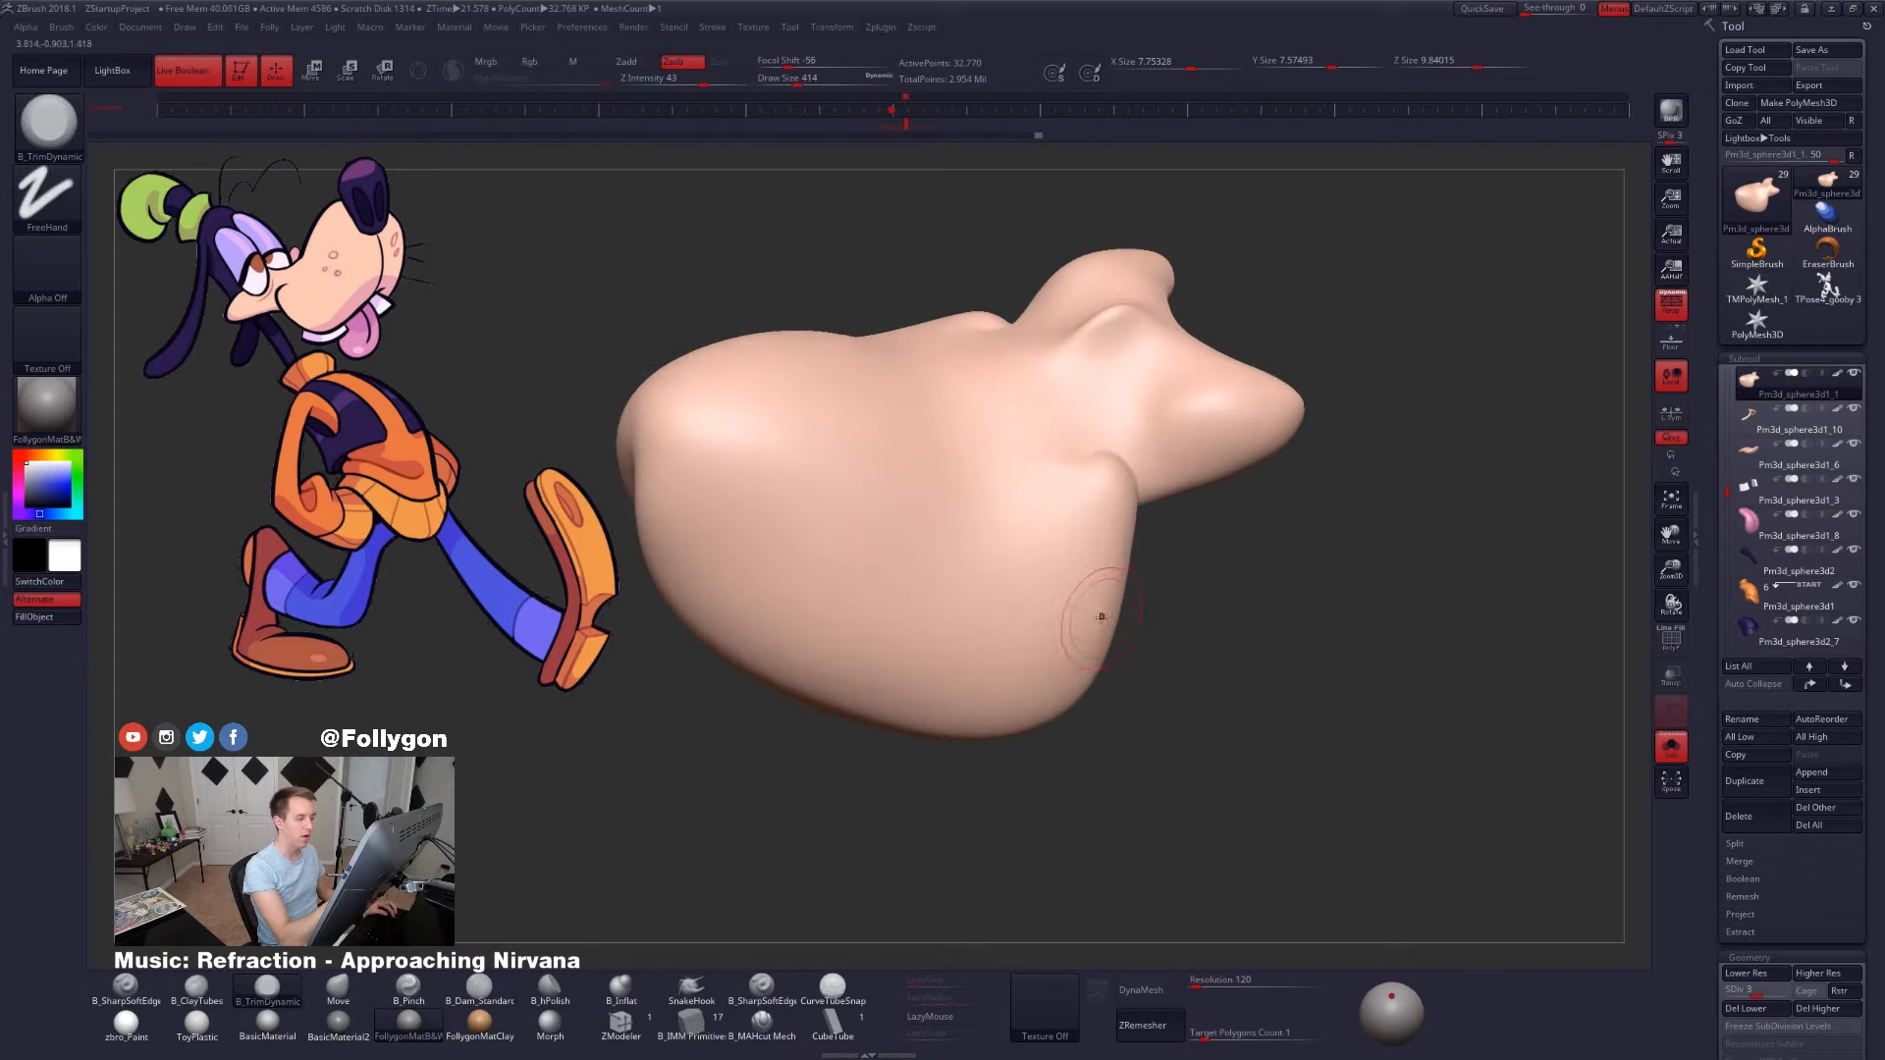
{"action": "key", "text": "d"}
{"action": "key", "text": "shift"}
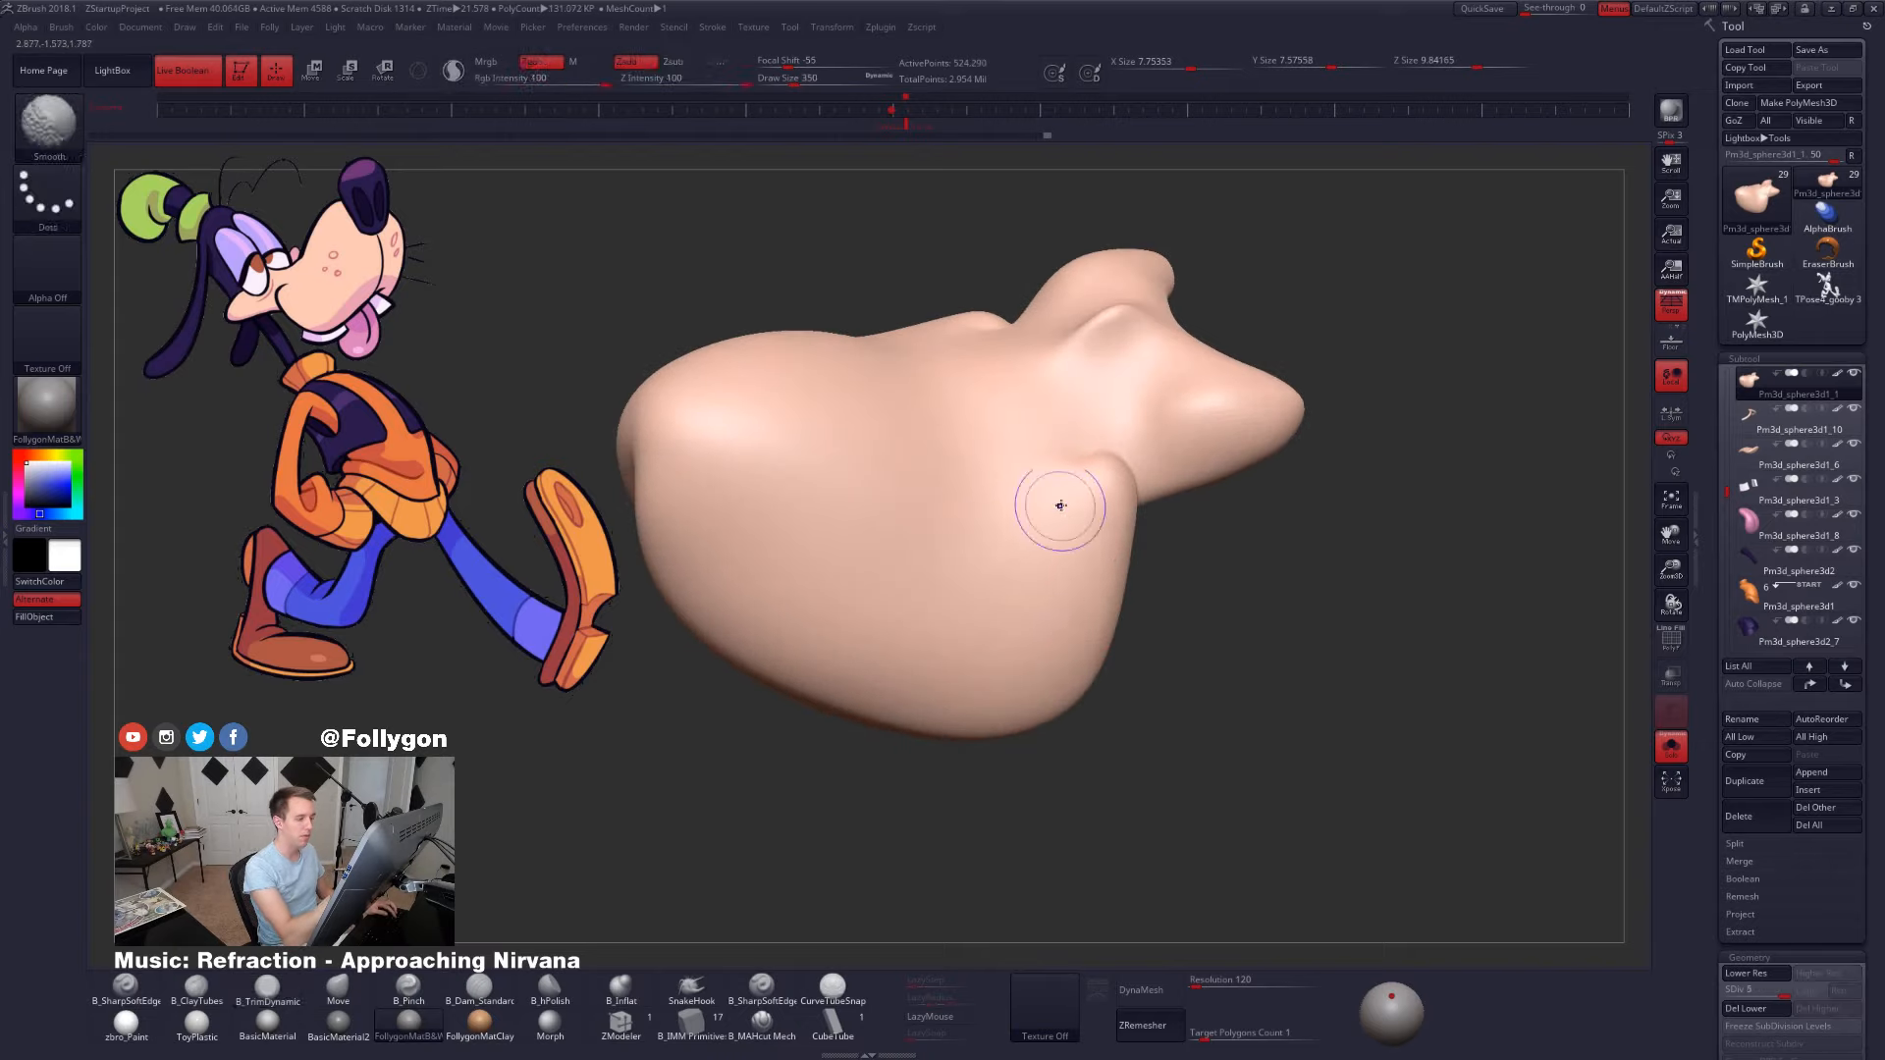
- Clean up the top of the cheek bulge with TrimDynamic at draw size 381 and smooth the transition
{"action": "right_click_drag", "start_coordinate": [1060, 505], "coordinate": [1068, 639]}
{"action": "key", "text": "bracketright"}
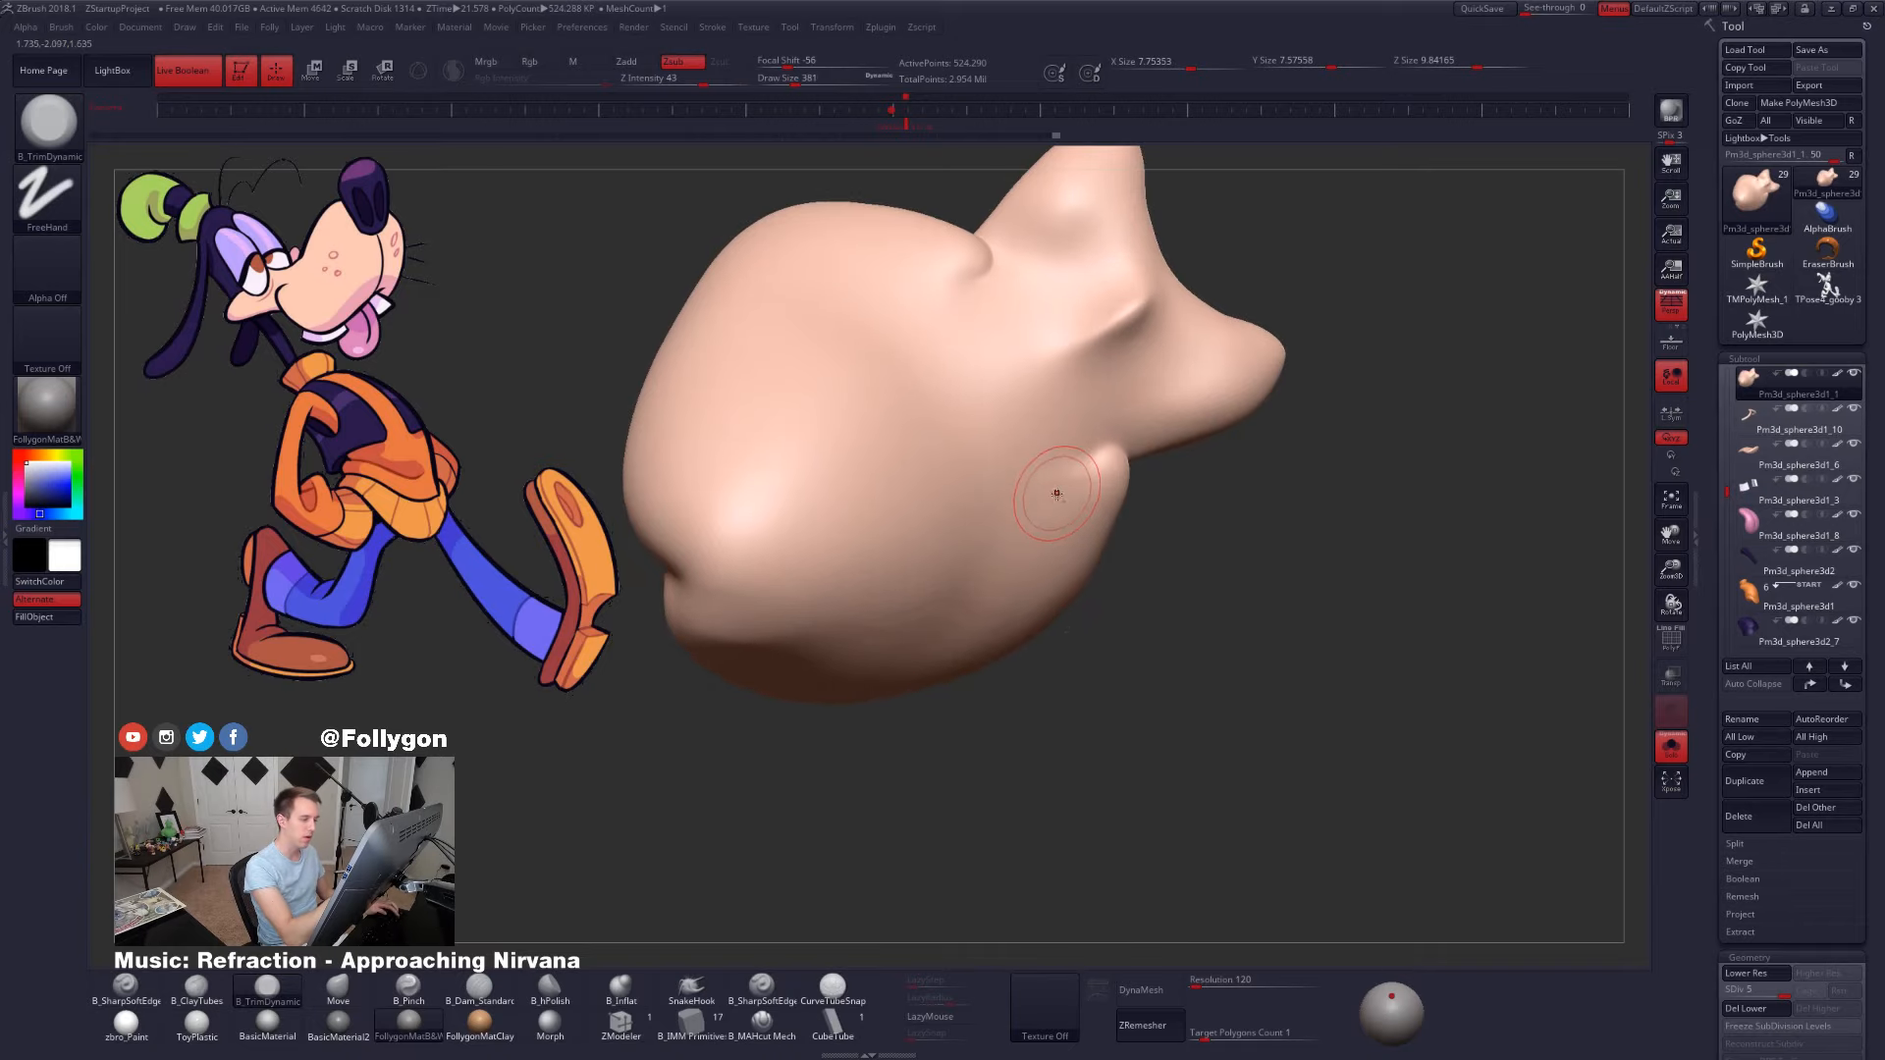
{"action": "right_click_drag", "start_coordinate": [1050, 502], "coordinate": [1044, 509]}
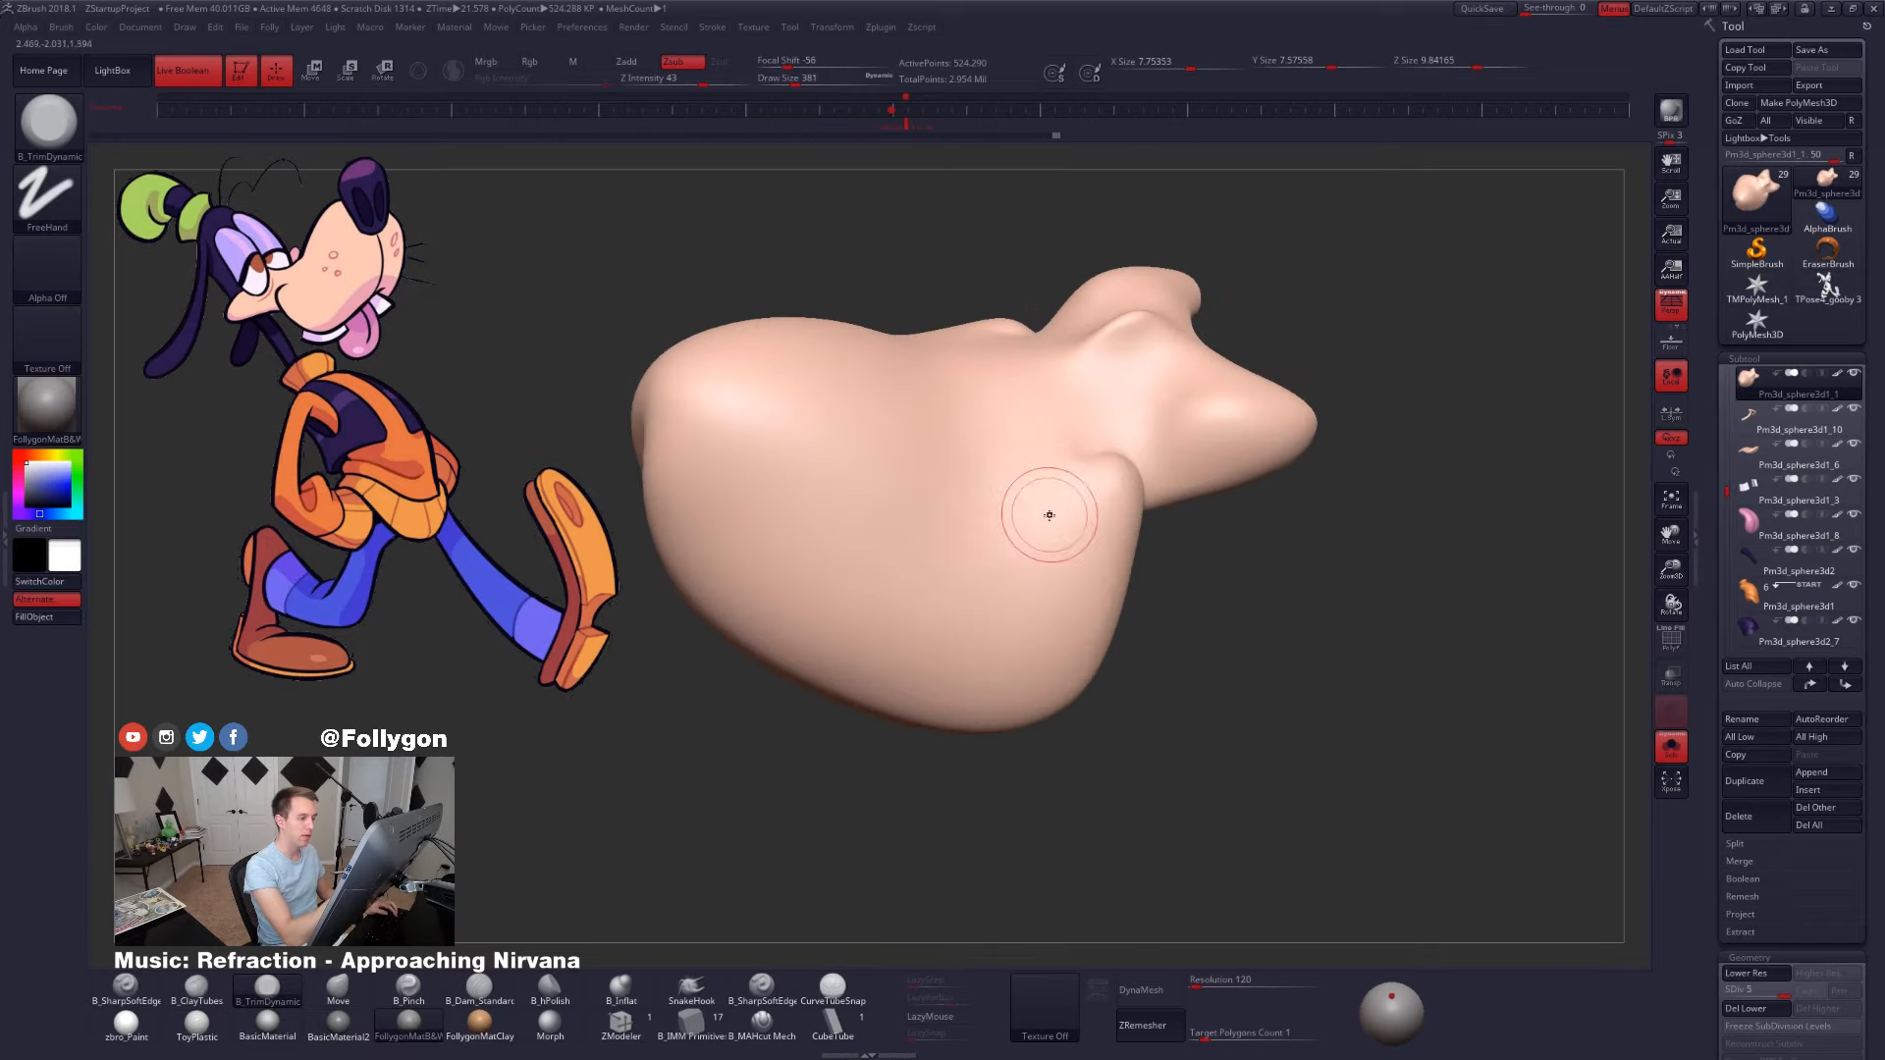
{"action": "key", "text": "shift"}
- Cut a crease behind the cheek bulge using the MAHcut Mech brush at draw size 252
{"action": "left_click", "coordinate": [761, 1021]}
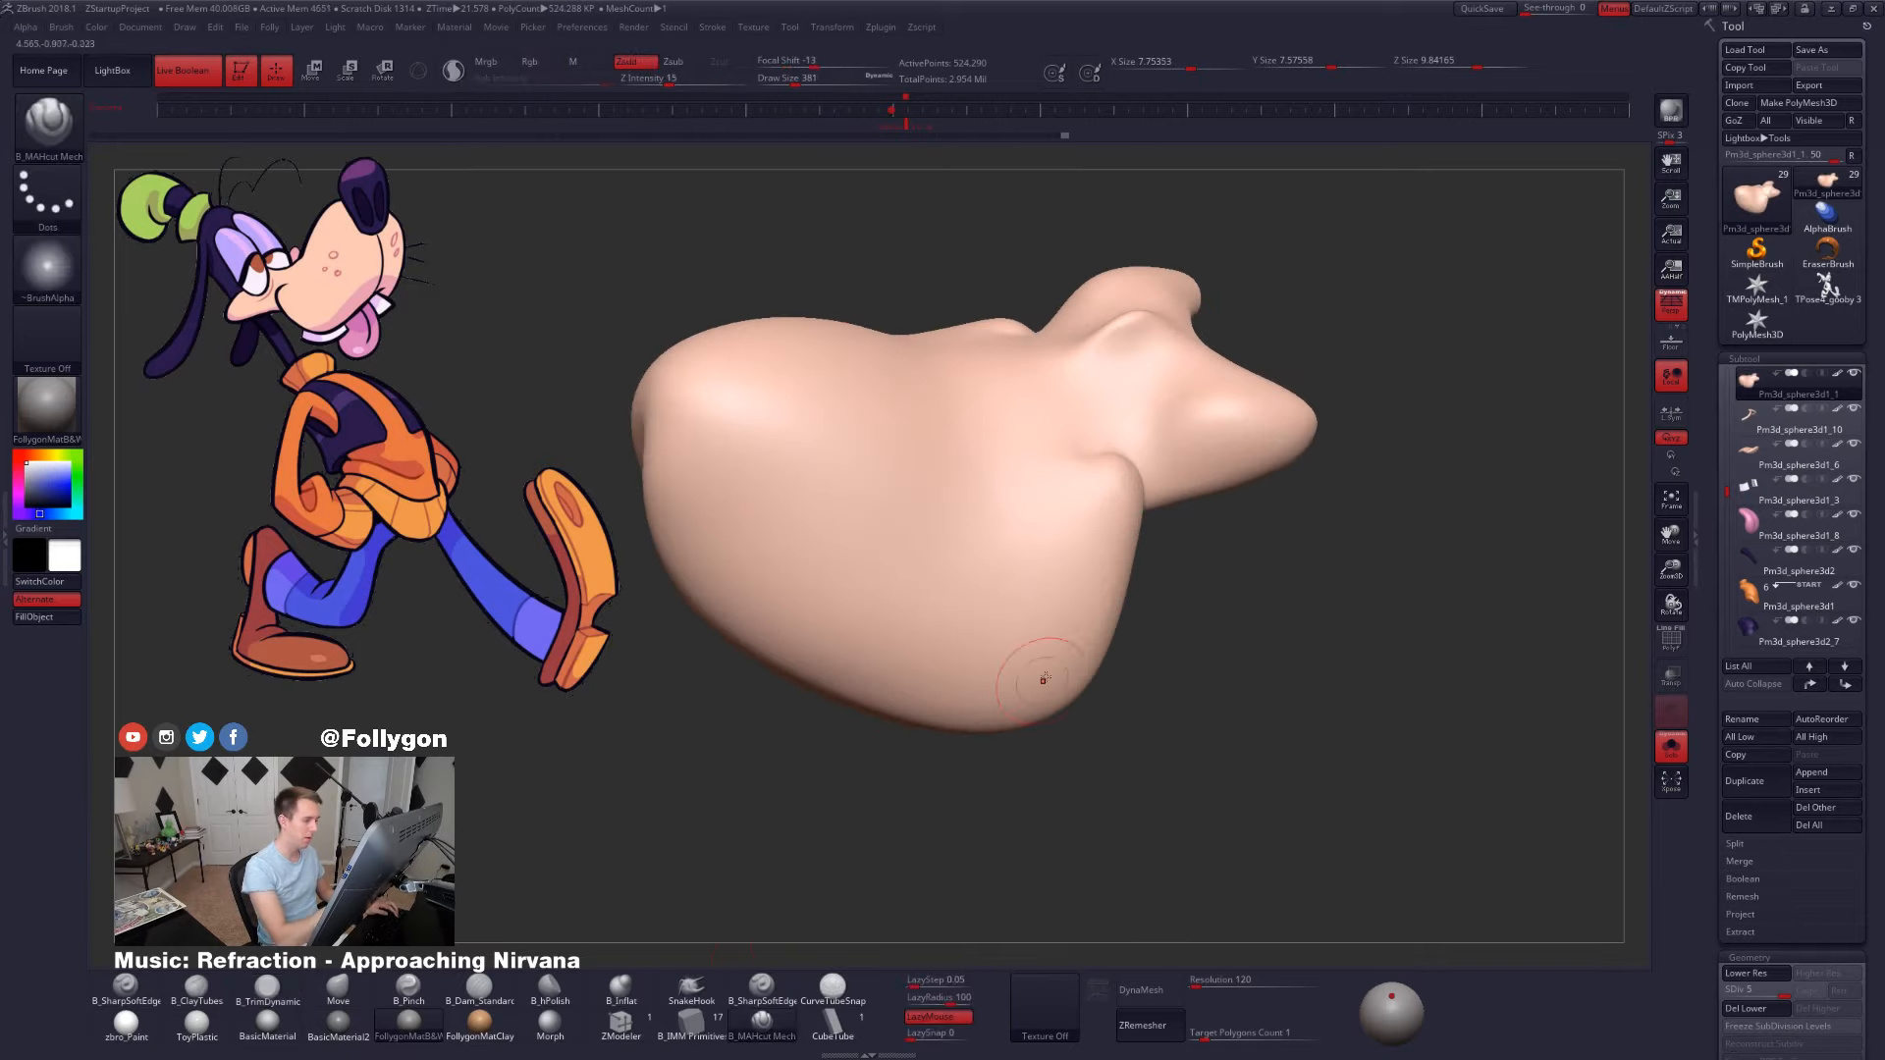
{"action": "mouse_move", "coordinate": [1031, 674]}
{"action": "right_mouse_down"}
{"action": "mouse_move", "coordinate": [1065, 663]}
{"action": "mouse_move", "coordinate": [1080, 707]}
{"action": "right_mouse_up"}
{"action": "key", "text": "space"}
{"action": "left_click_drag", "start_coordinate": [1102, 638], "coordinate": [1088, 638]}
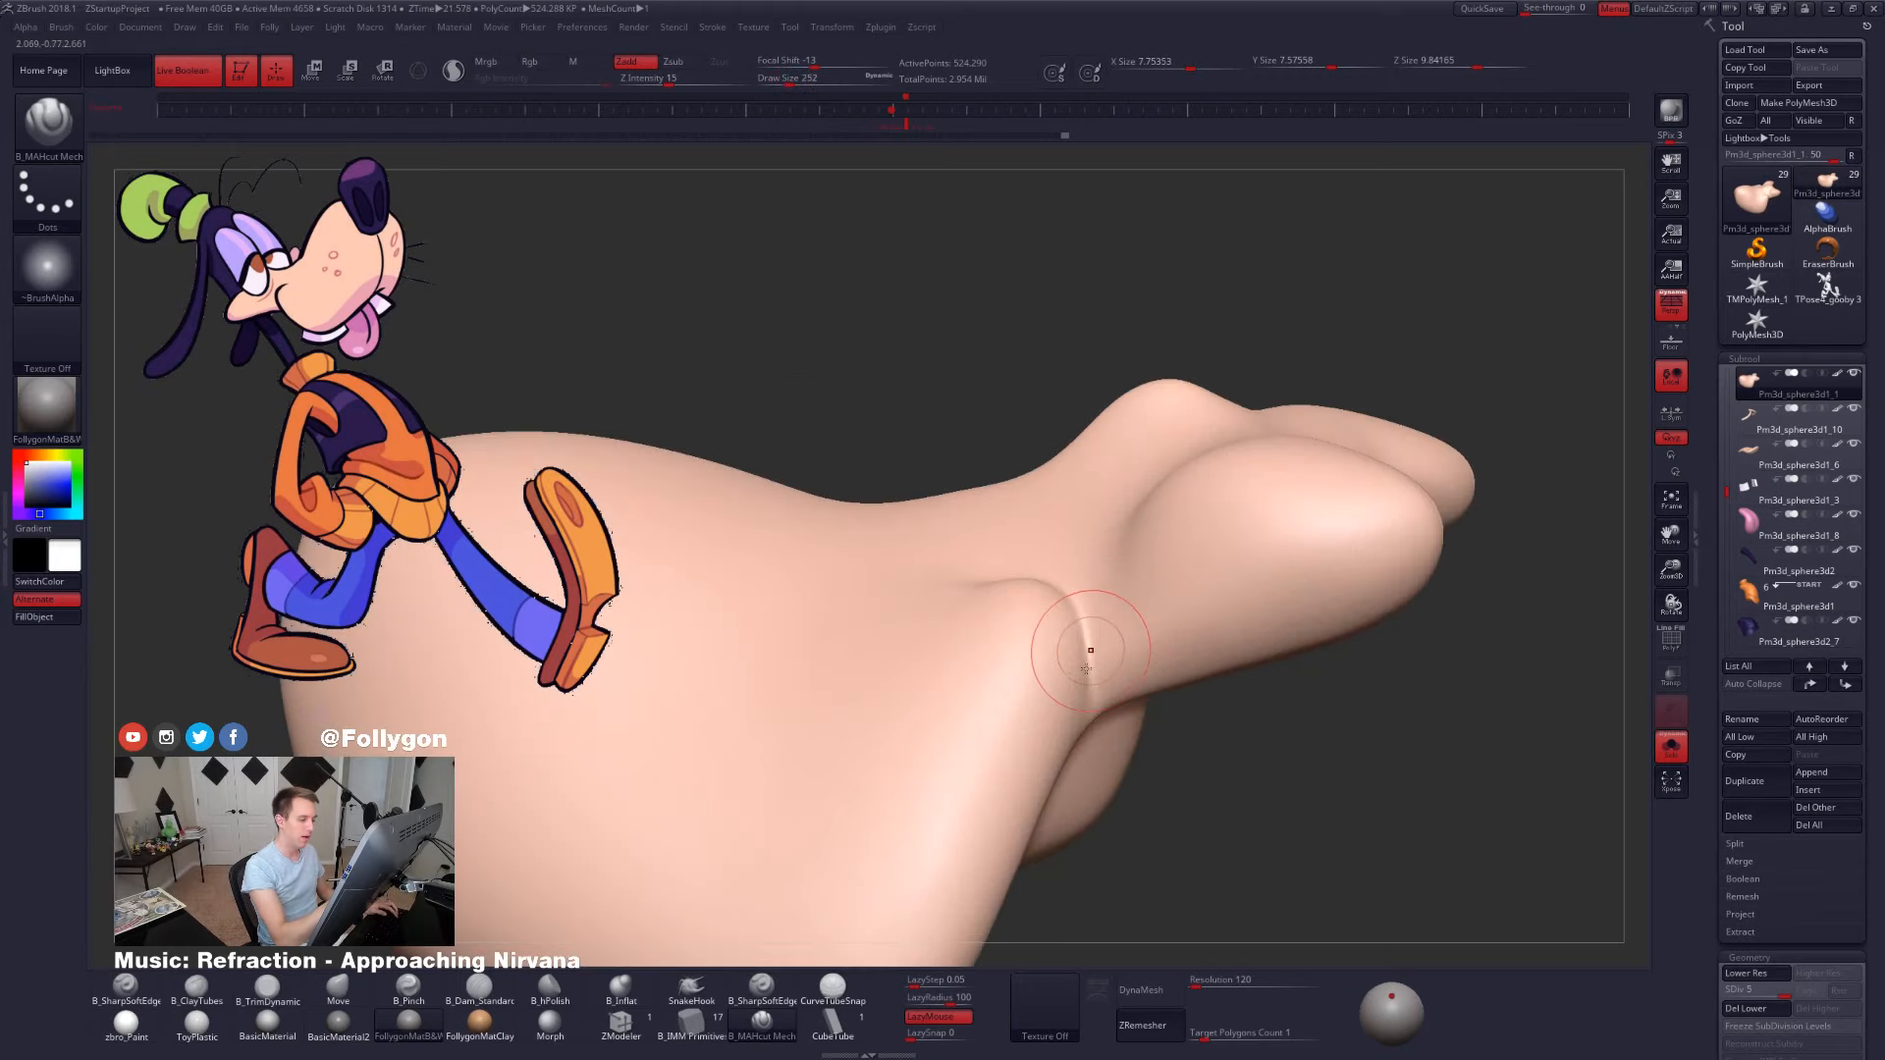
{"action": "mouse_move", "coordinate": [1085, 652]}
{"action": "right_mouse_down"}
{"action": "mouse_move", "coordinate": [1081, 743]}
{"action": "mouse_move", "coordinate": [1030, 633]}
{"action": "mouse_move", "coordinate": [1060, 623]}
{"action": "right_mouse_up"}
{"action": "right_click_drag", "start_coordinate": [1043, 535], "coordinate": [1042, 589], "text": "ctrl"}
- Sharpen the crease around the cheek bulge and extend it down to the underside at draw size 192
{"action": "key", "text": "space"}
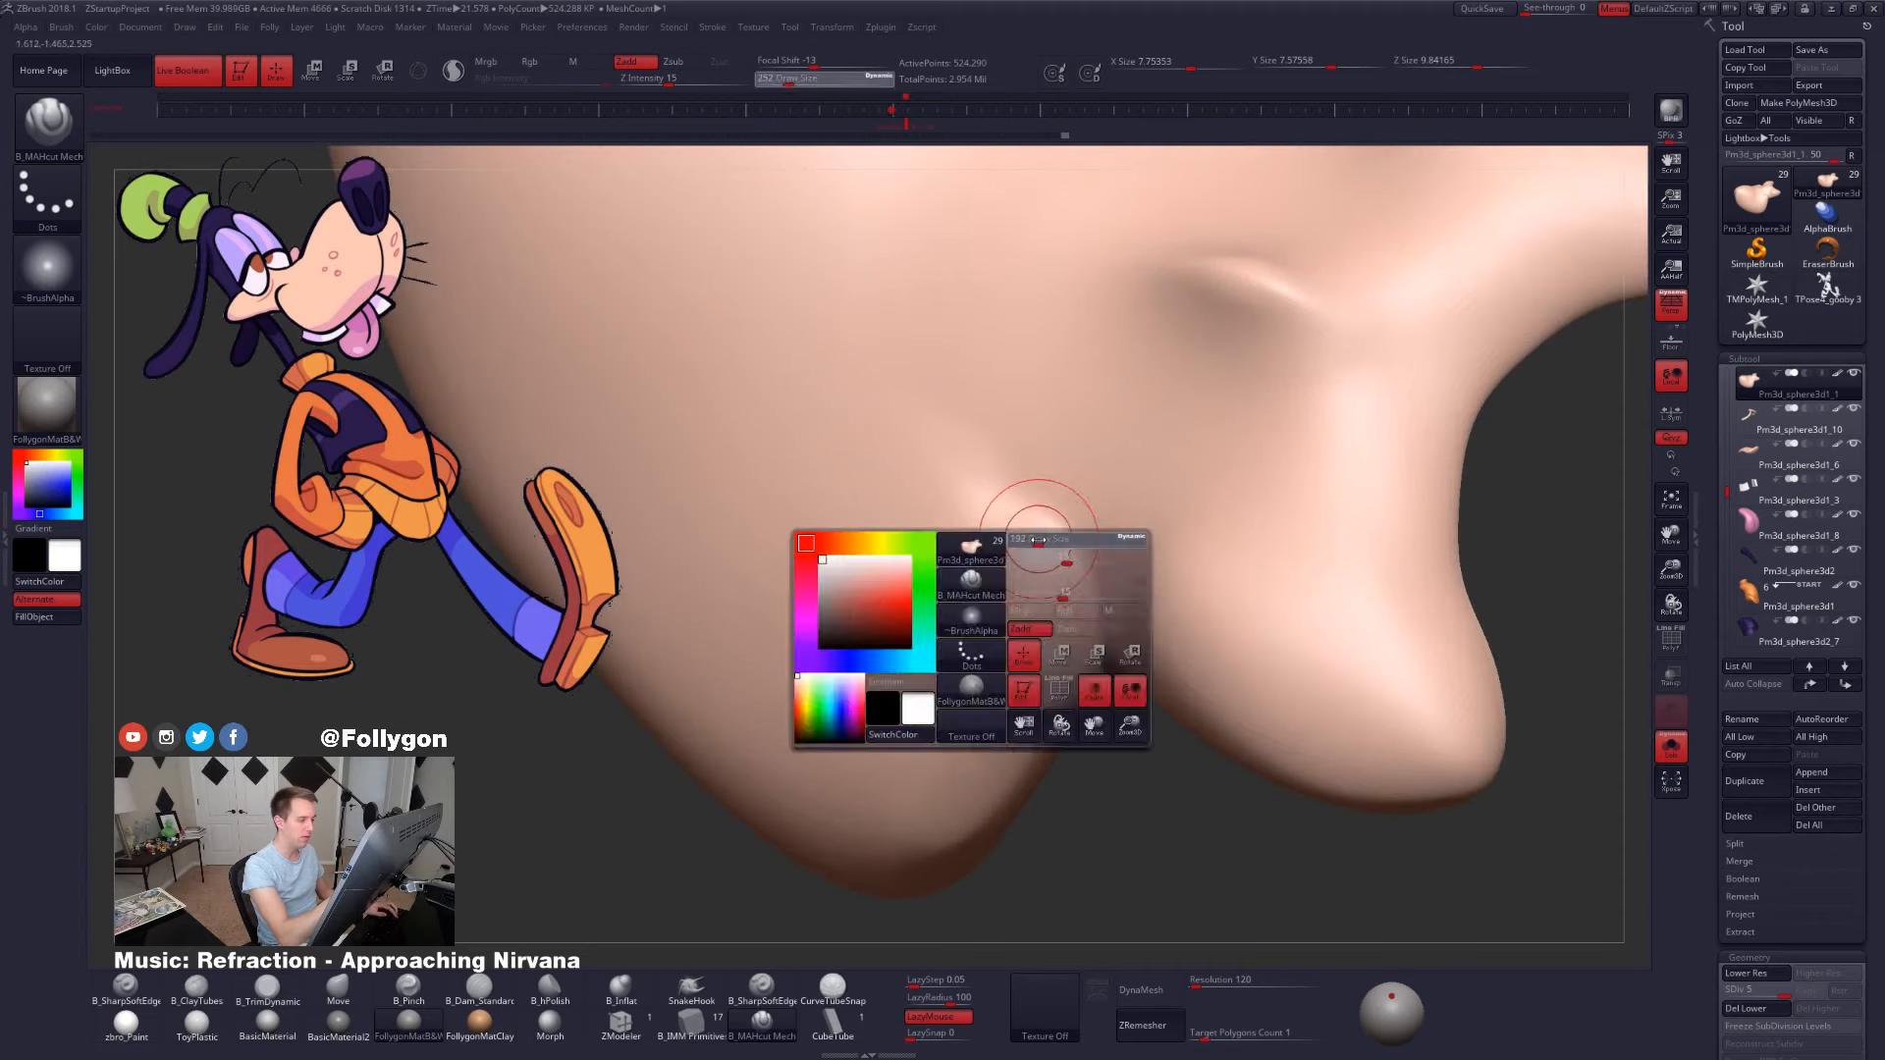
{"action": "left_click_drag", "start_coordinate": [1061, 567], "coordinate": [1052, 568]}
{"action": "right_click_drag", "start_coordinate": [1070, 562], "coordinate": [984, 499]}
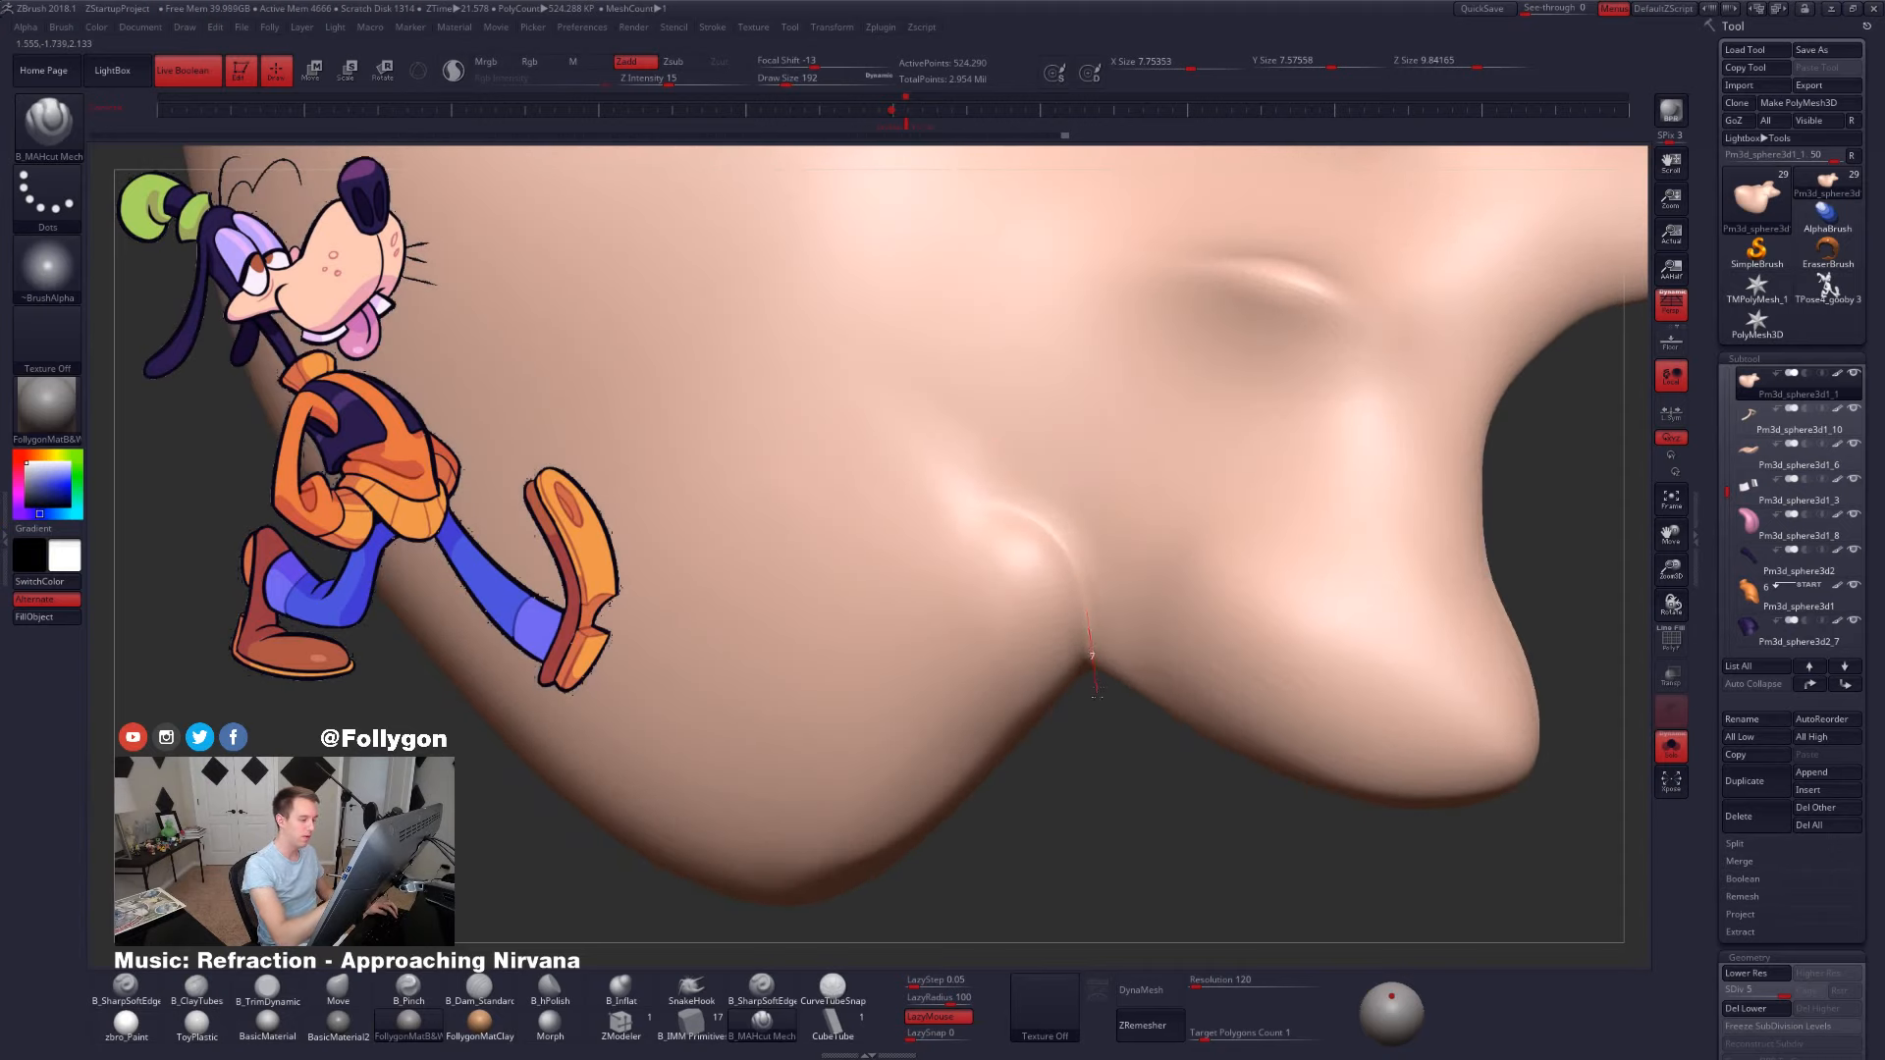
{"action": "right_click_drag", "start_coordinate": [1093, 596], "coordinate": [1085, 539]}
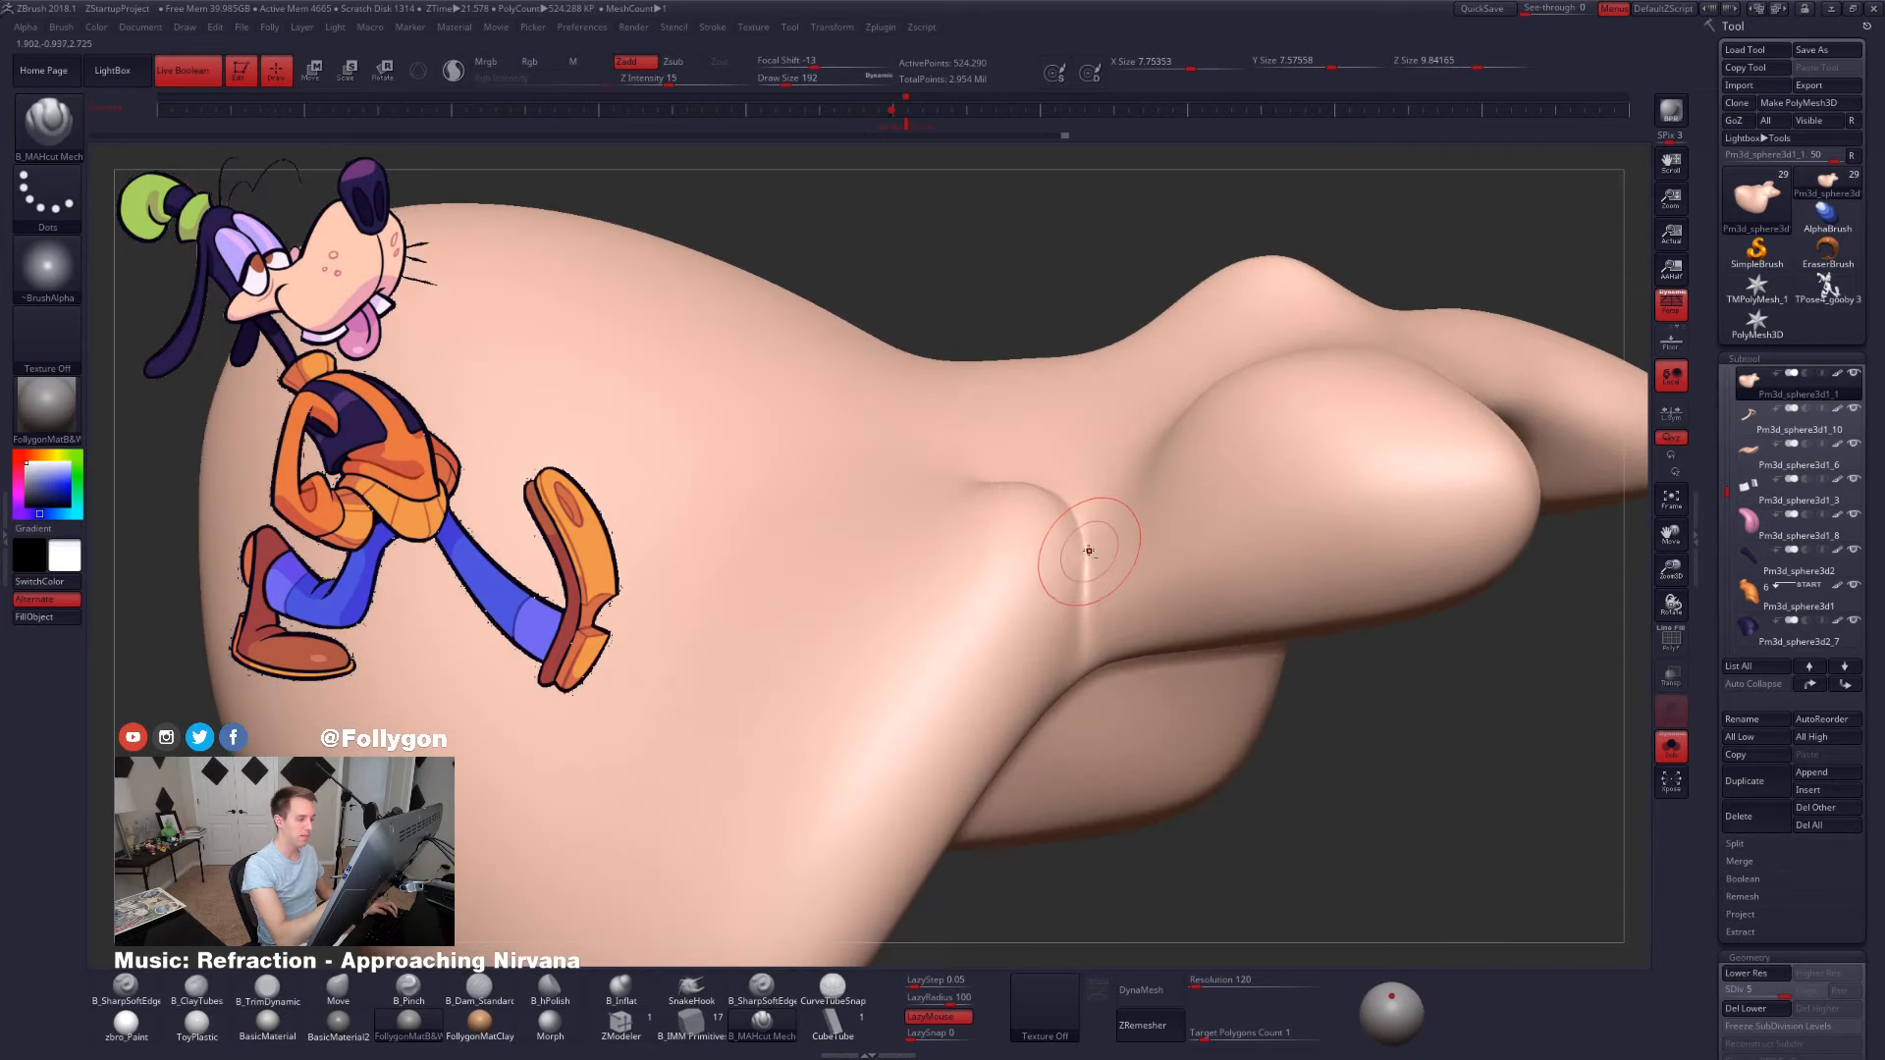
{"action": "left_click_drag", "start_coordinate": [1085, 542], "coordinate": [1083, 618]}
{"action": "left_click_drag", "start_coordinate": [1073, 731], "coordinate": [1072, 744]}
{"action": "right_click_drag", "start_coordinate": [1079, 692], "coordinate": [1071, 617]}
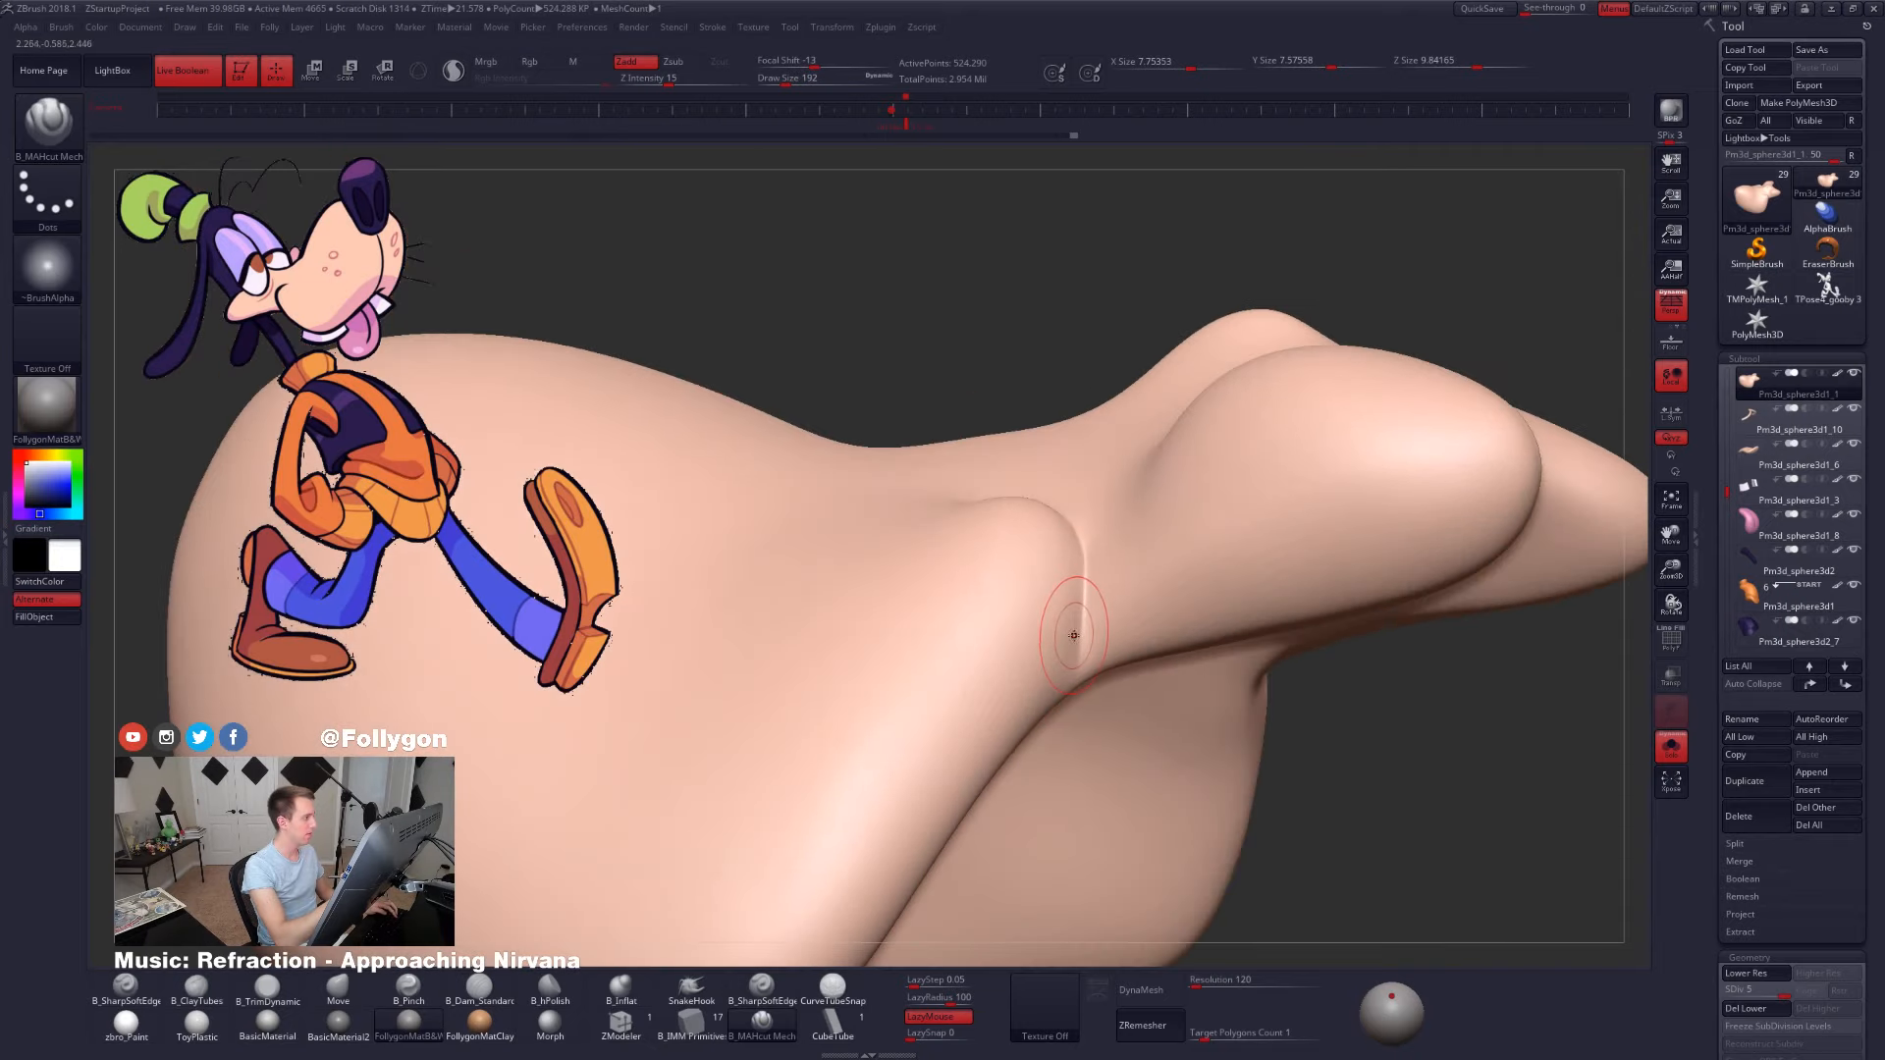
- Smooth the lower part of the crease and soften its upper end into the muzzle's side
{"action": "mouse_move", "coordinate": [1092, 628]}
{"action": "left_mouse_down", "text": "shift"}
{"action": "mouse_move", "coordinate": [1092, 597]}
{"action": "mouse_move", "coordinate": [1093, 620]}
{"action": "left_mouse_up", "text": "shift"}
{"action": "mouse_move", "coordinate": [1094, 623]}
{"action": "right_mouse_down"}
{"action": "mouse_move", "coordinate": [1136, 615]}
{"action": "mouse_move", "coordinate": [1095, 658]}
{"action": "mouse_move", "coordinate": [1138, 591]}
{"action": "mouse_move", "coordinate": [1128, 633]}
{"action": "right_mouse_up"}
{"action": "right_click_drag", "start_coordinate": [1107, 552], "coordinate": [1139, 502], "text": "alt"}
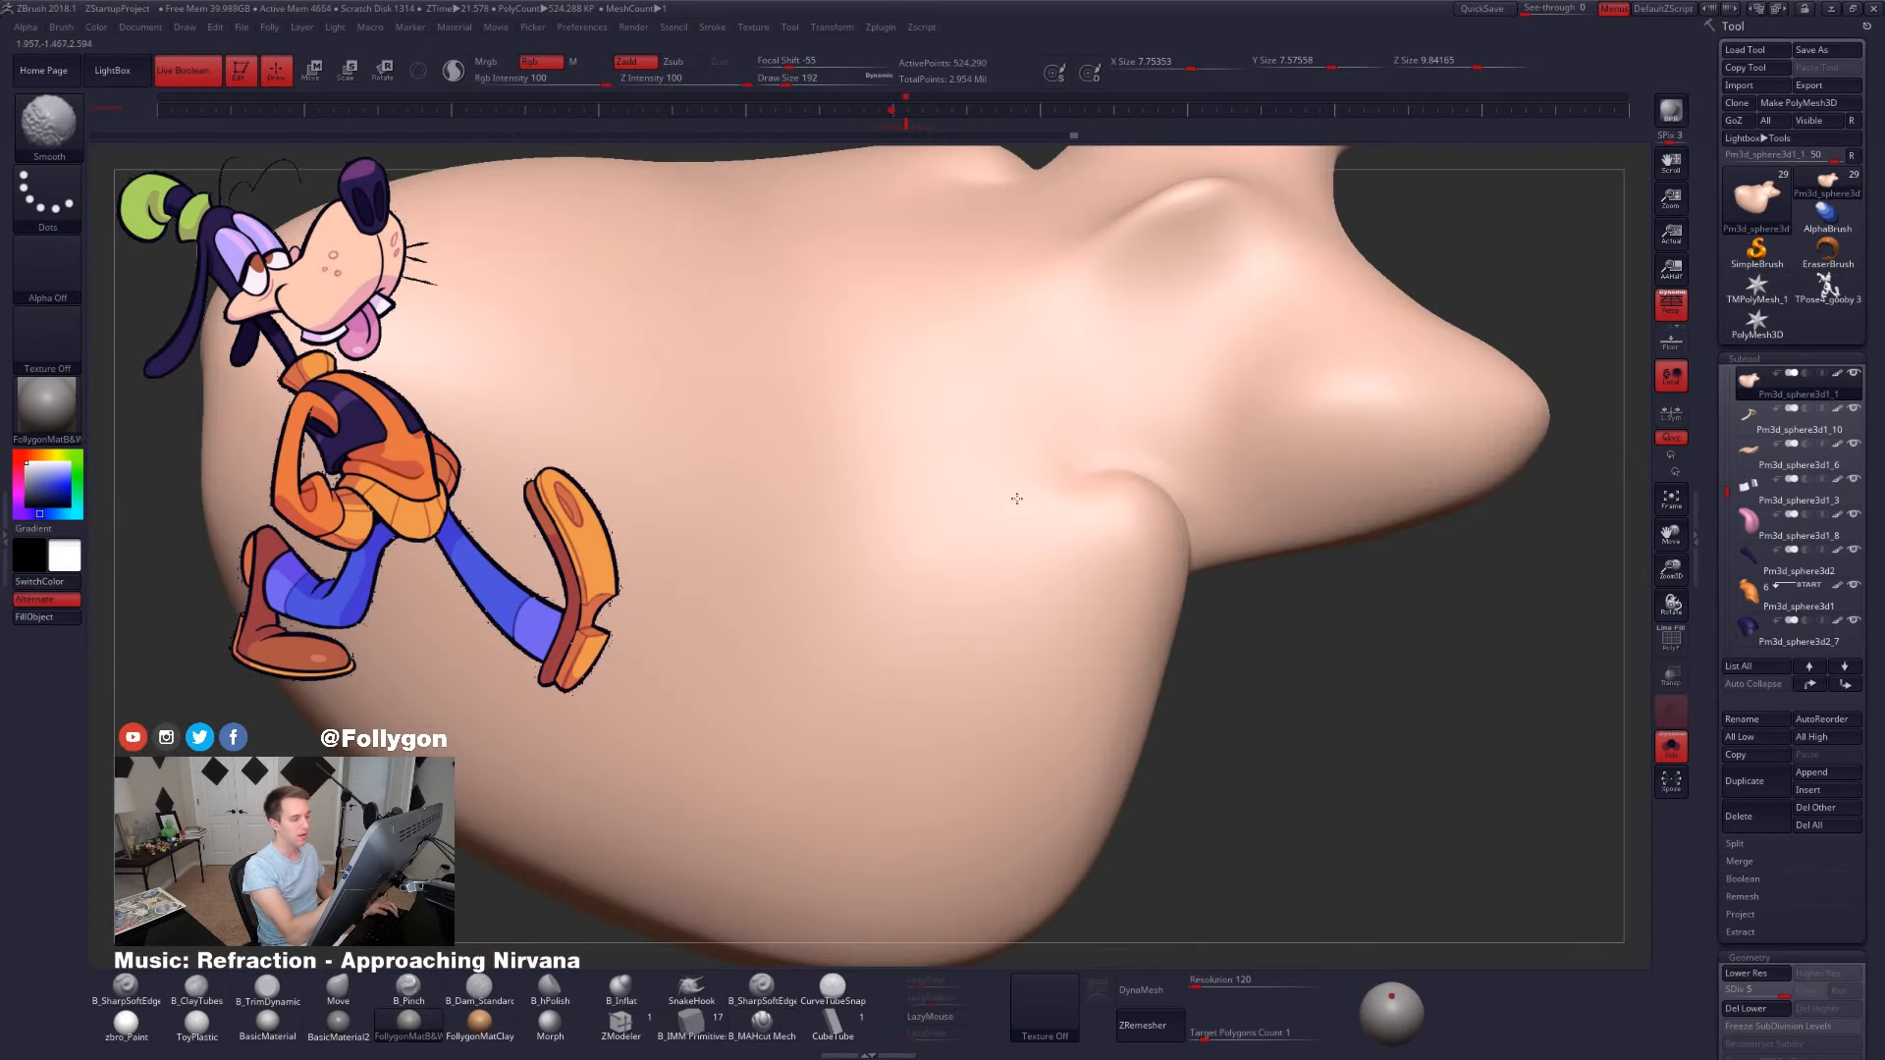
{"action": "left_click_drag", "start_coordinate": [1017, 499], "coordinate": [1010, 527], "text": "shift"}
{"action": "right_click_drag", "start_coordinate": [1038, 673], "coordinate": [1014, 534]}
{"action": "right_click_drag", "start_coordinate": [1092, 486], "coordinate": [1052, 483]}
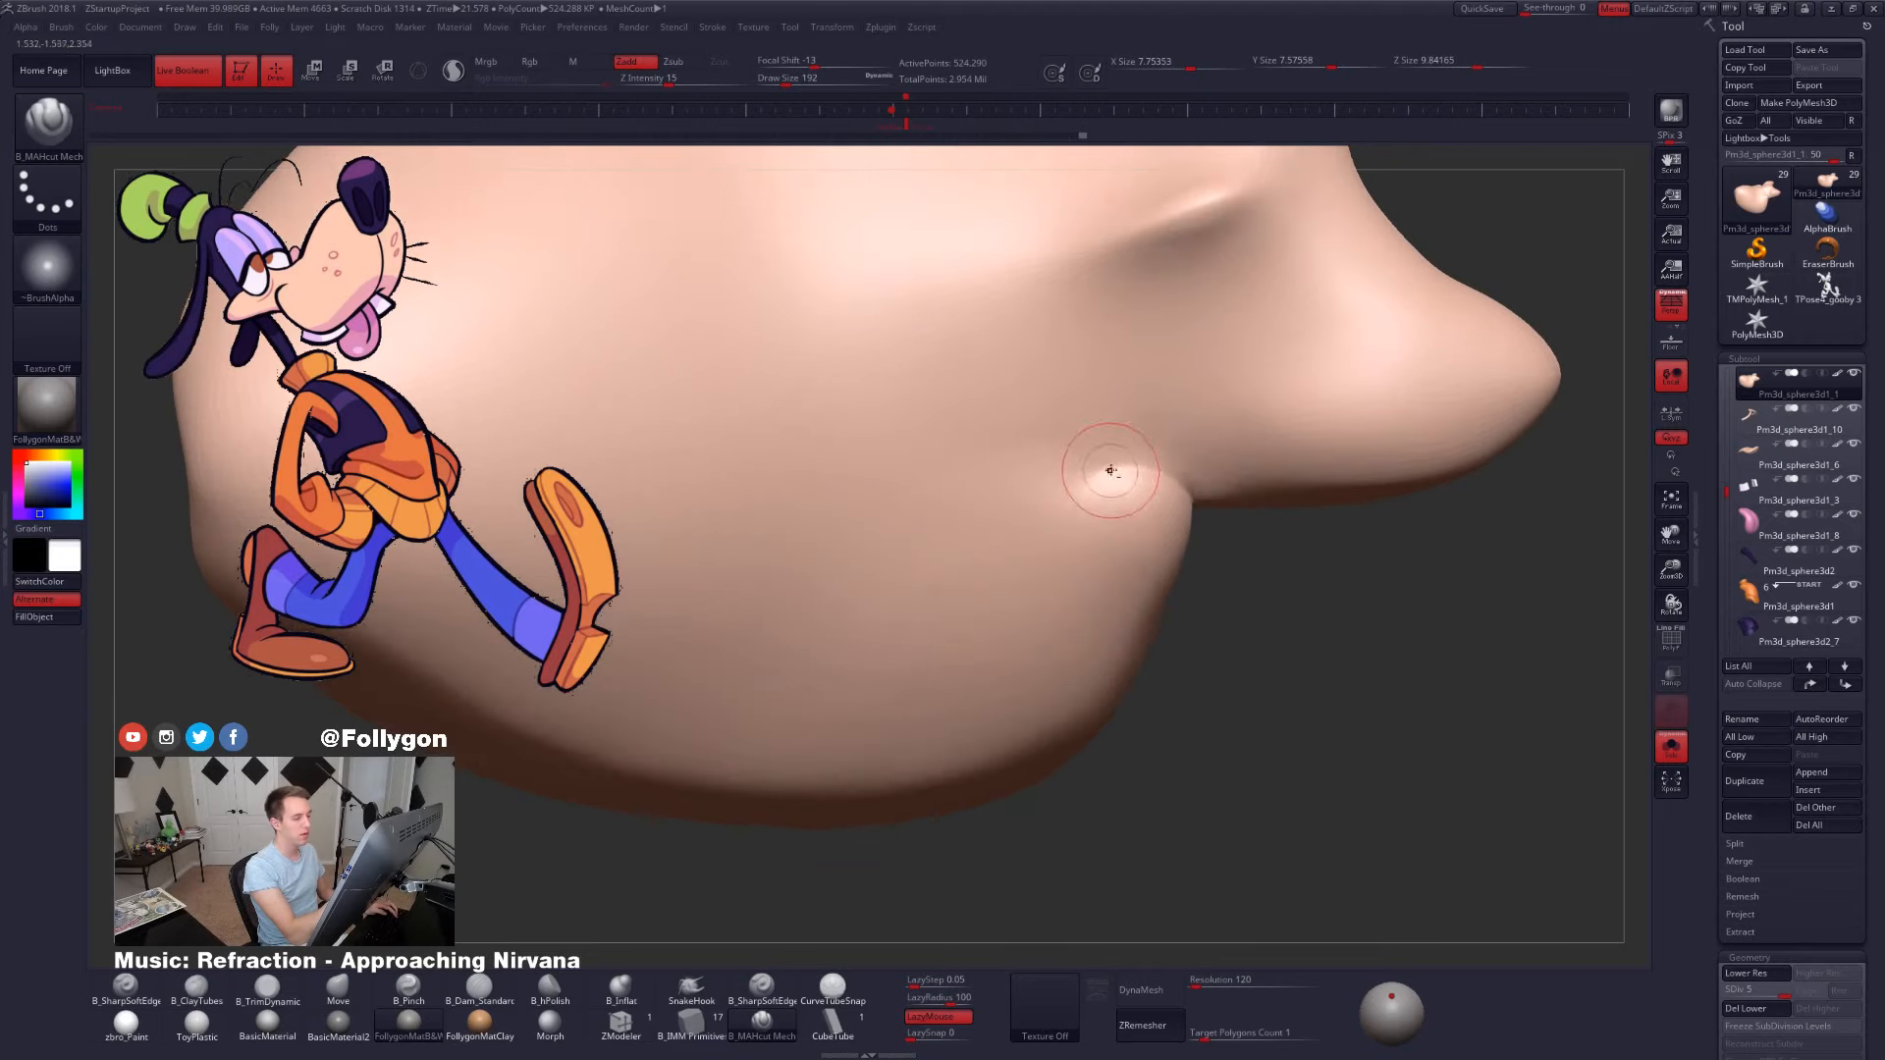
{"action": "key", "text": "shift"}
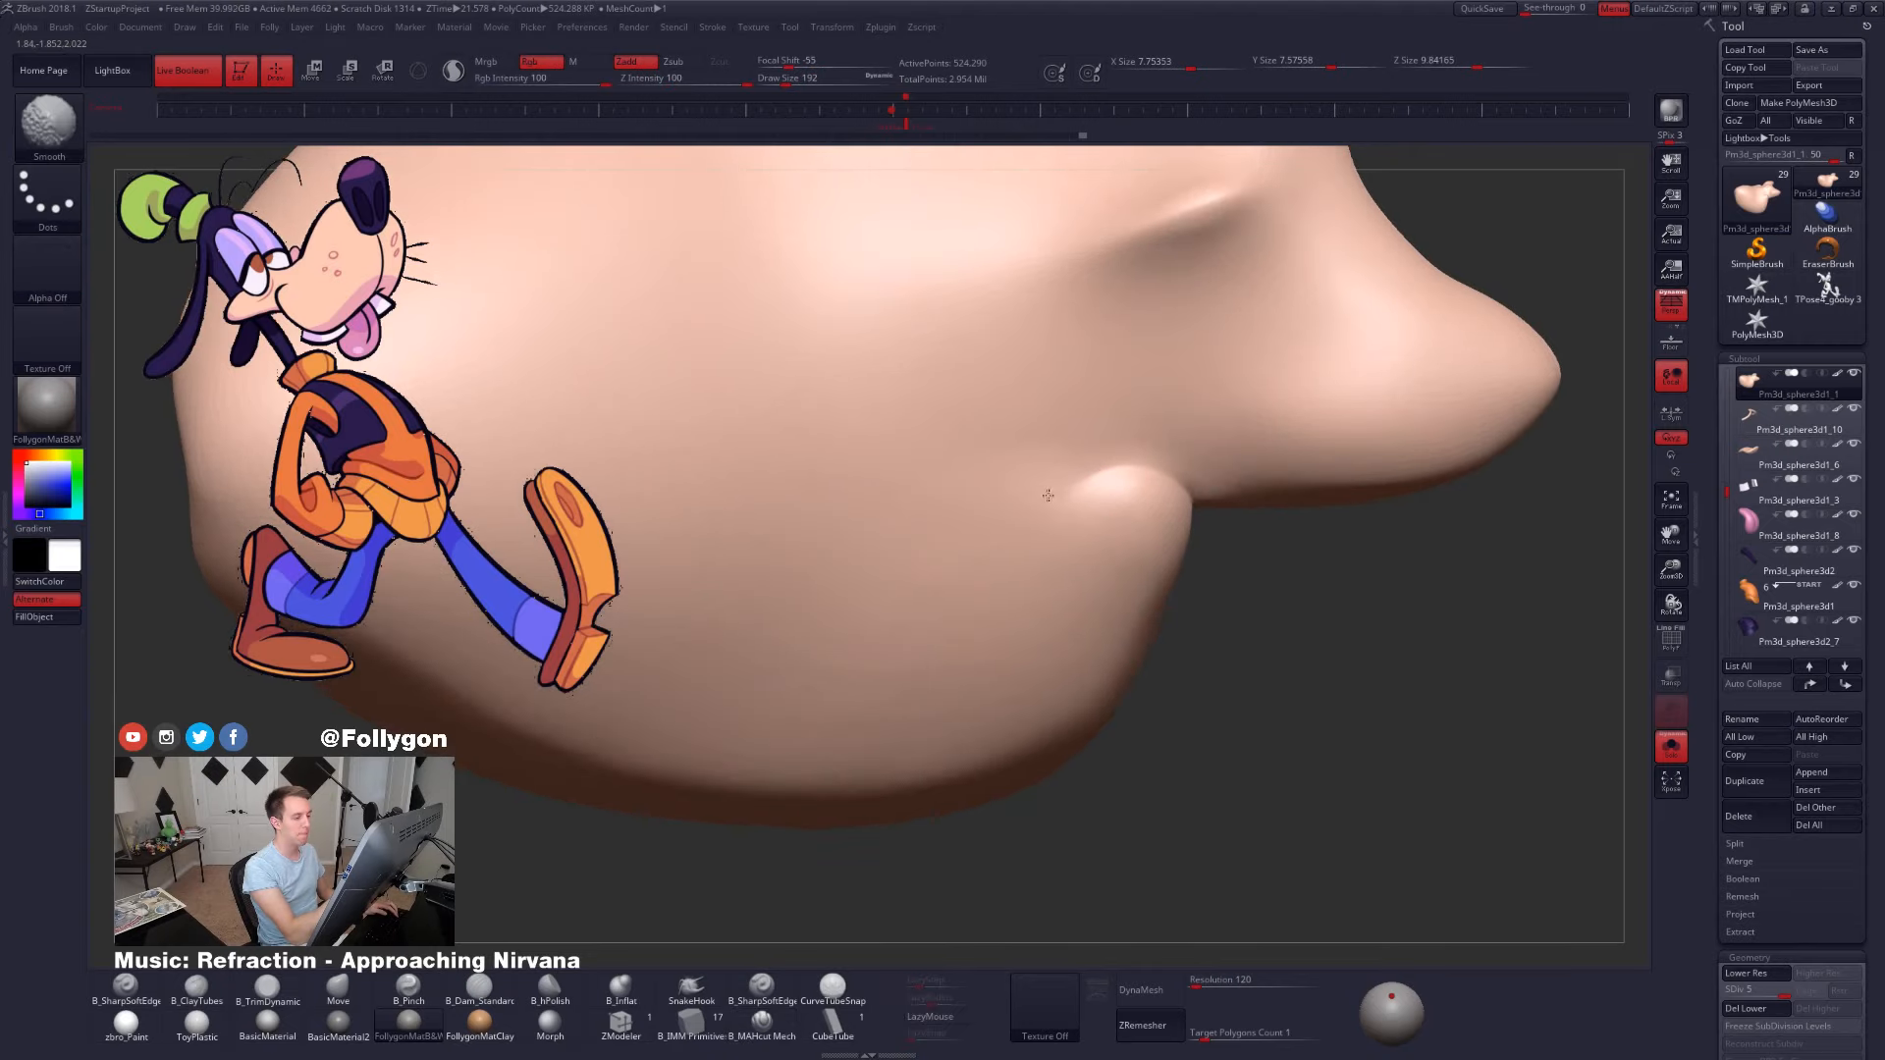
- Smooth the area around the crease's upper end at subdivision level 3 and return the muzzle to level 5
{"action": "key", "text": "shift+d"}
{"action": "key", "text": "shift+d"}
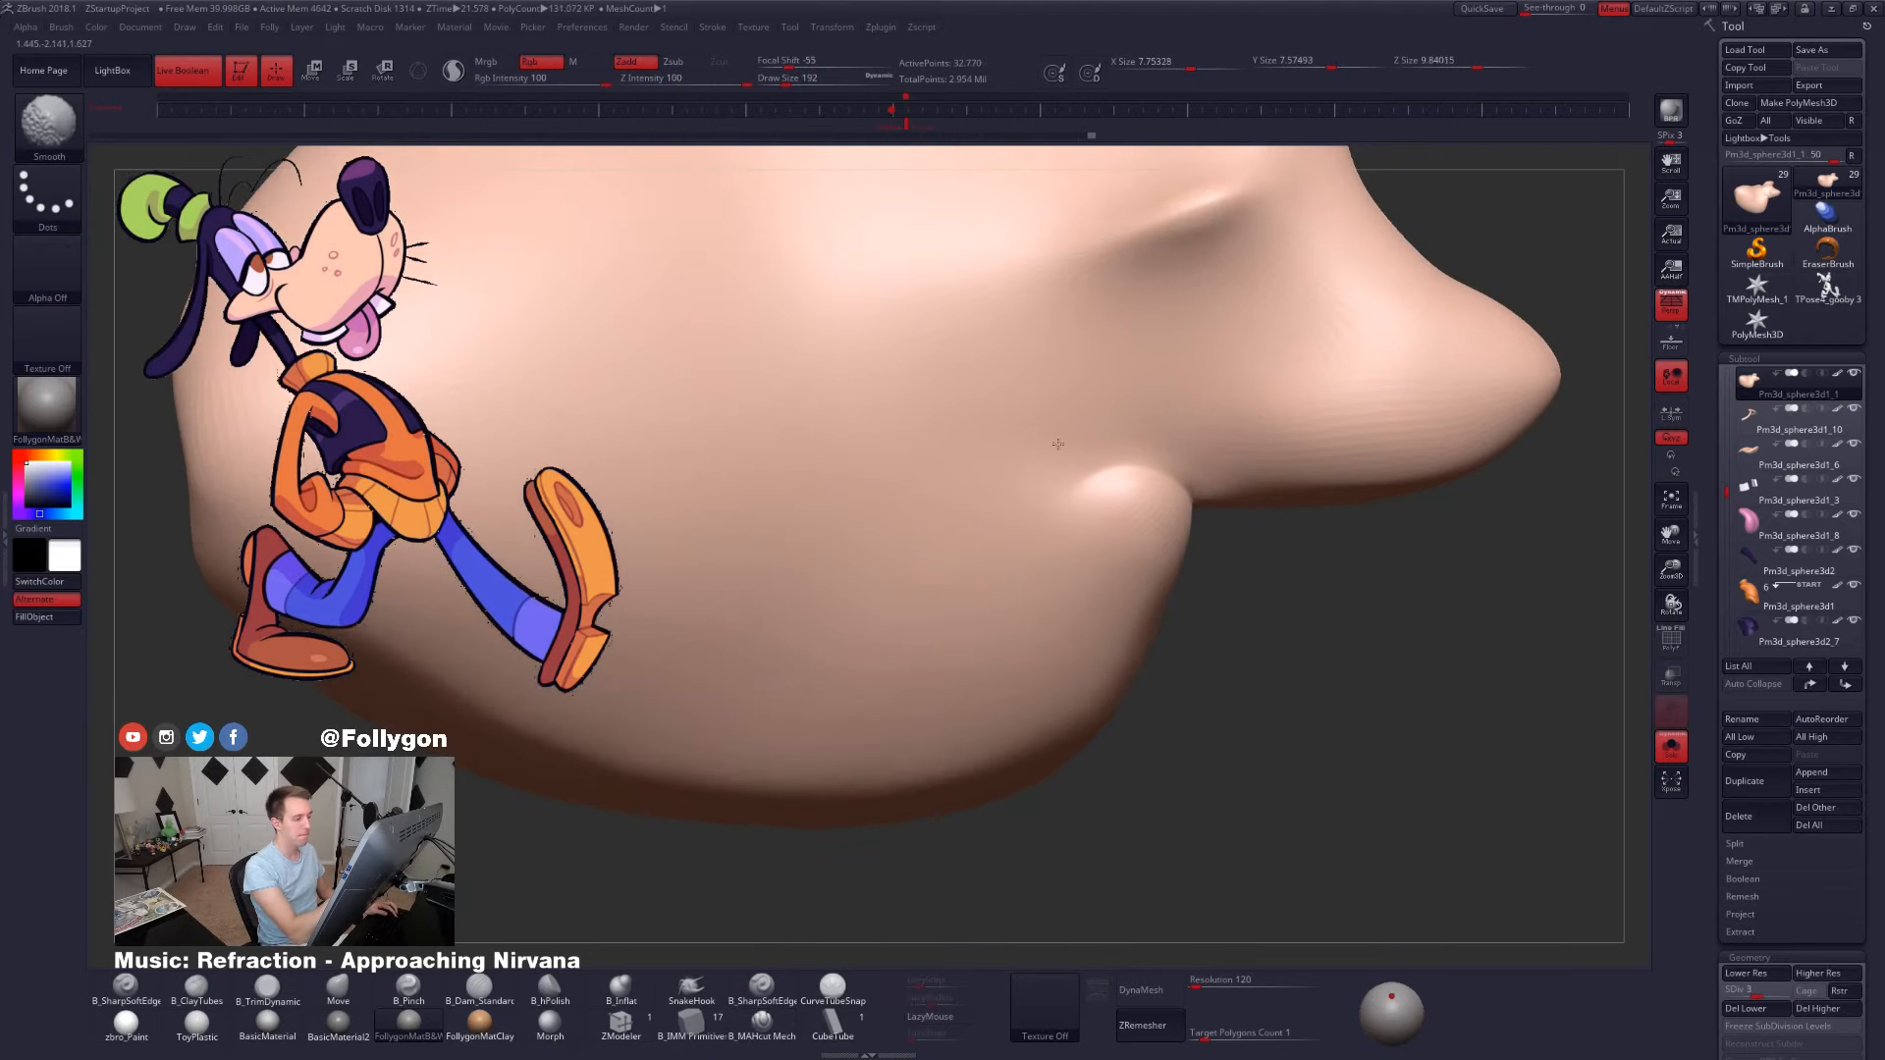
{"action": "key", "text": "shift"}
{"action": "key", "text": "d"}
{"action": "key", "text": "shift"}
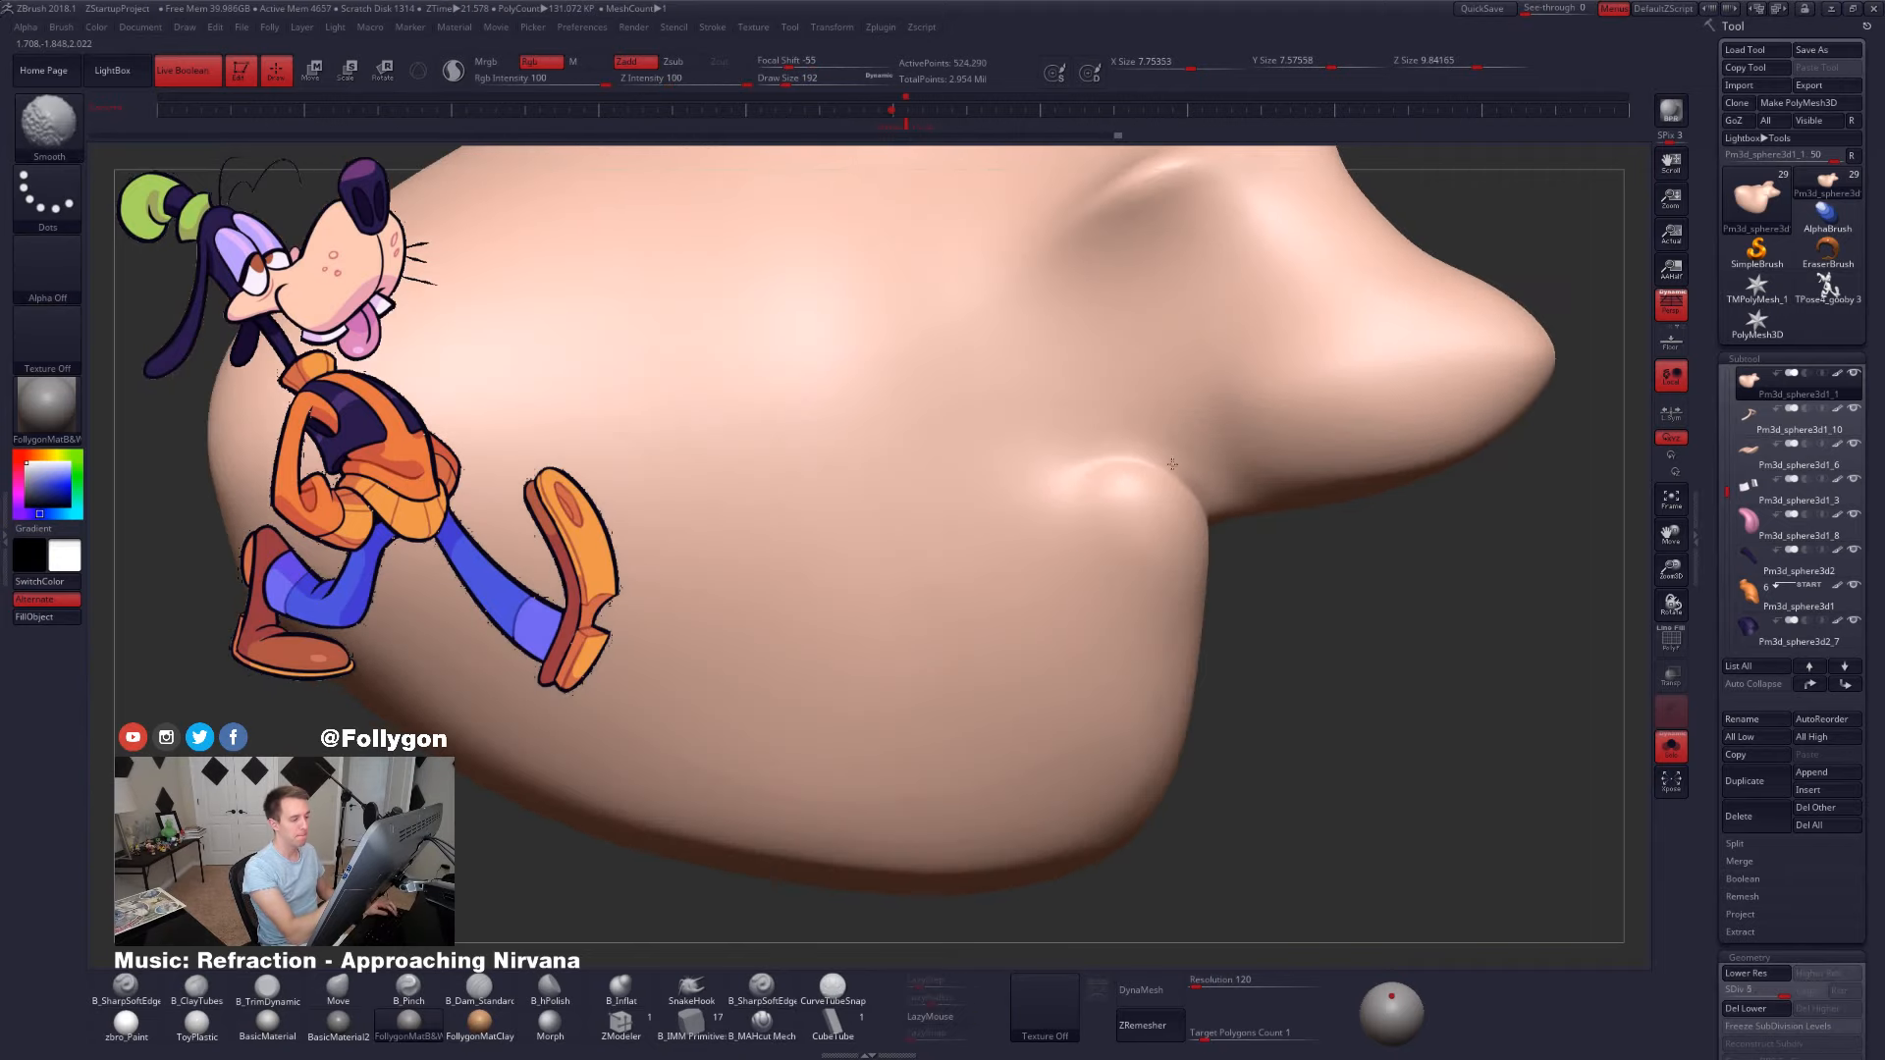
- Flatten the surface beside the cheek crease with the TrimDynamic brush at draw size 227
{"action": "right_click_drag", "start_coordinate": [1247, 482], "coordinate": [1169, 587], "text": "ctrl"}
{"action": "key", "text": "space"}
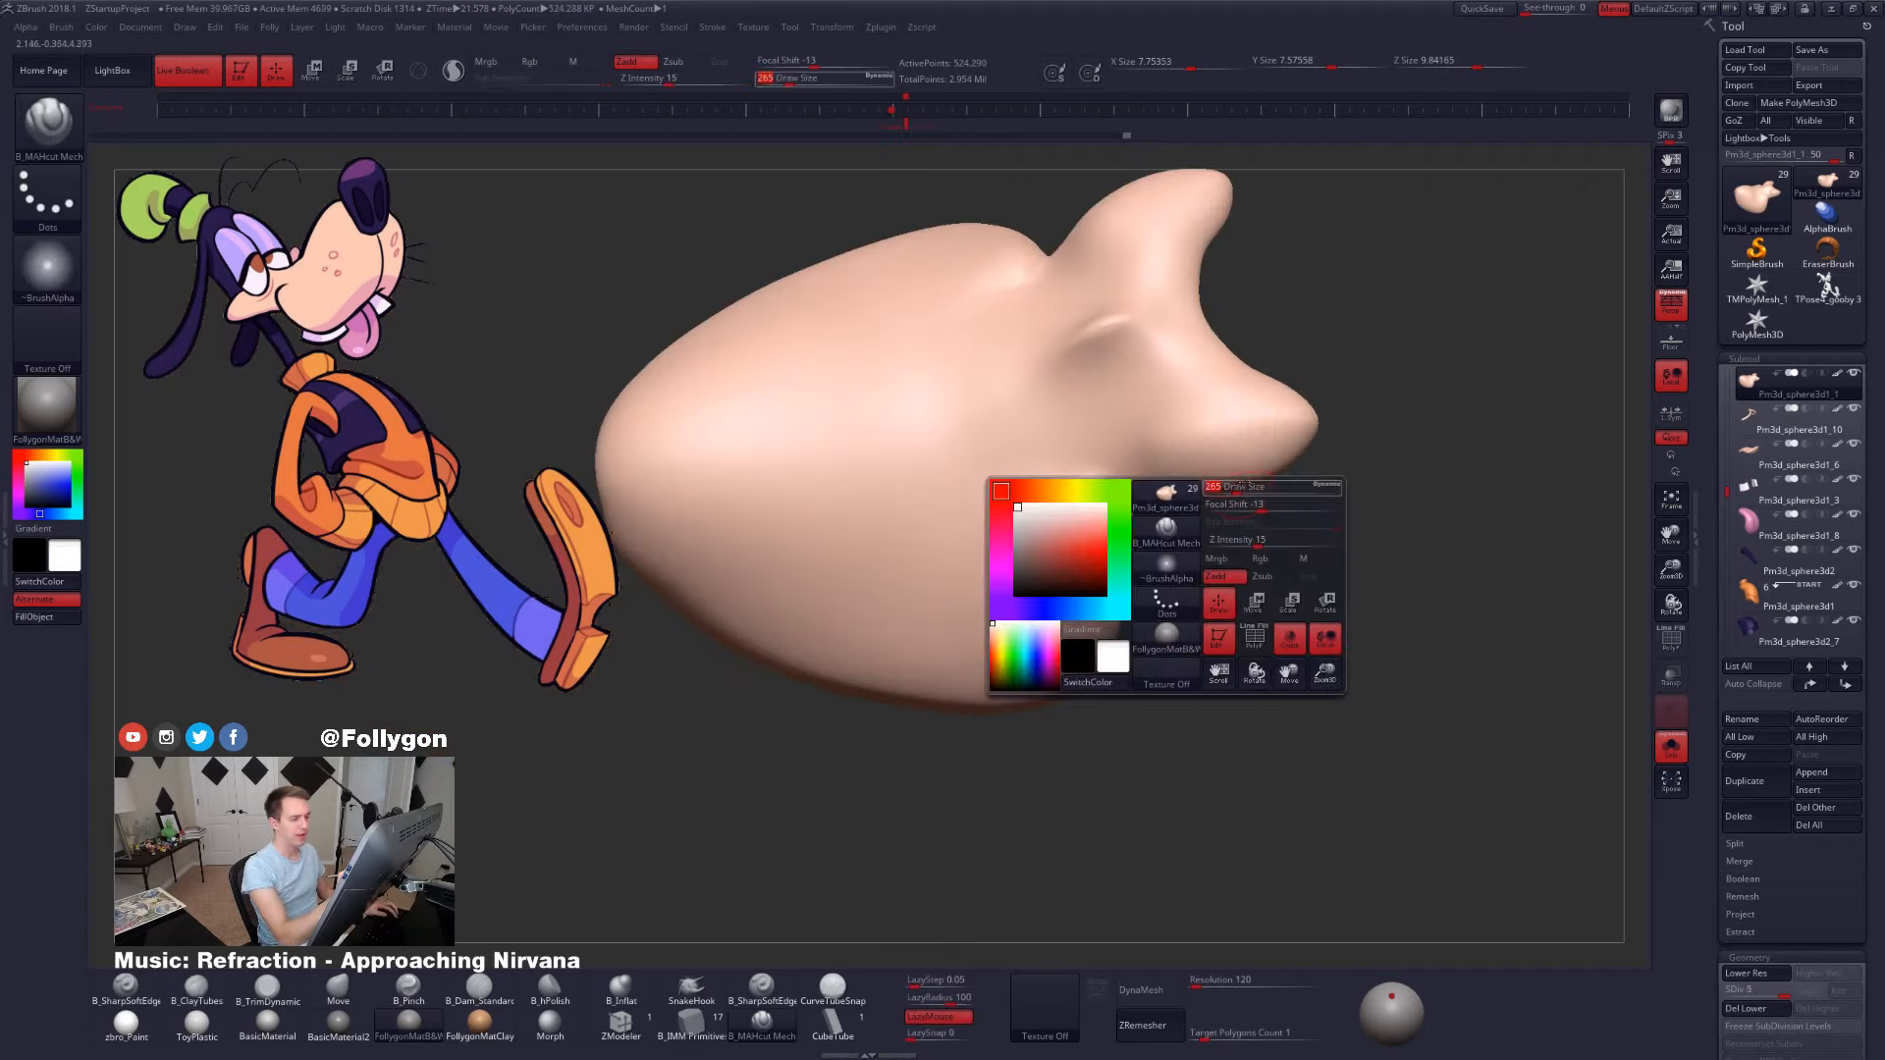
{"action": "left_click_drag", "start_coordinate": [1232, 539], "coordinate": [1247, 539]}
{"action": "key", "text": "3"}
{"action": "right_click_drag", "start_coordinate": [1164, 515], "coordinate": [1187, 549]}
{"action": "right_click_drag", "start_coordinate": [1188, 550], "coordinate": [1090, 589], "text": "ctrl"}
{"action": "key", "text": "space"}
{"action": "left_click_drag", "start_coordinate": [1150, 503], "coordinate": [1141, 502]}
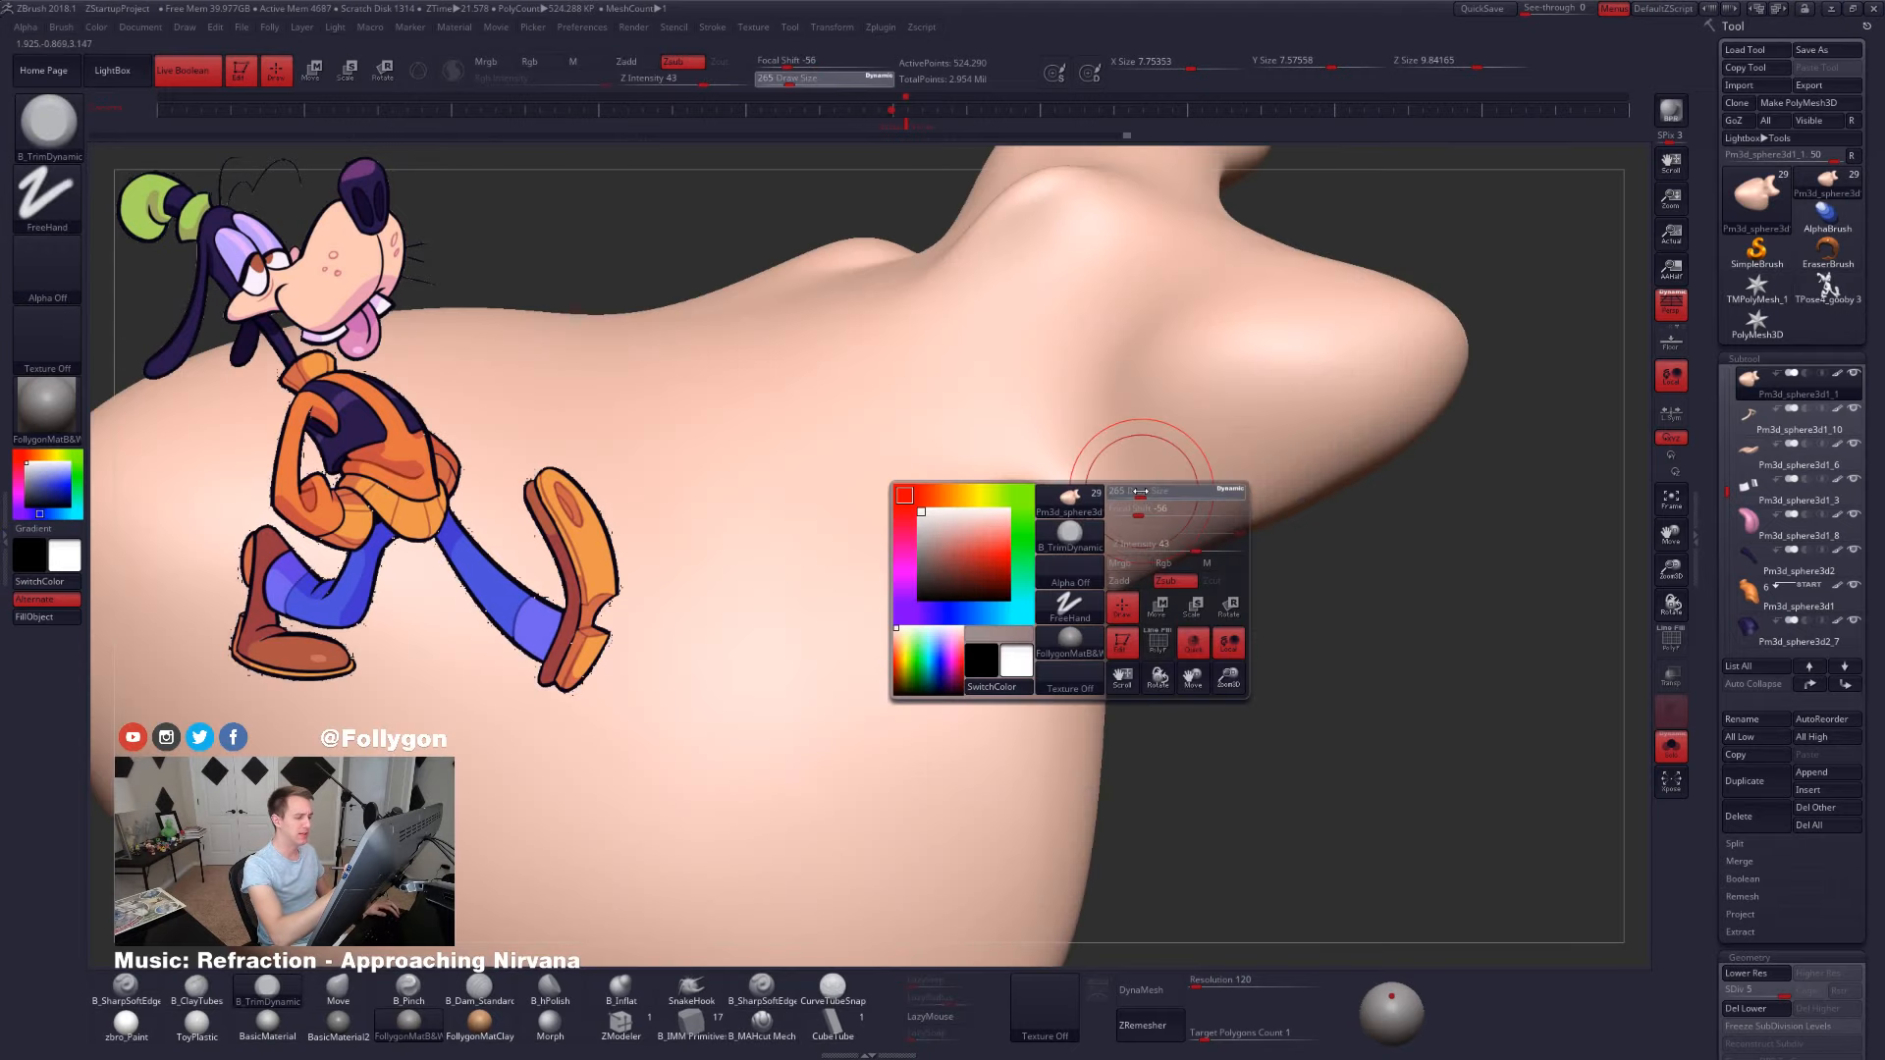
{"action": "mouse_move", "coordinate": [1129, 510]}
{"action": "right_mouse_down"}
{"action": "mouse_move", "coordinate": [1103, 477]}
{"action": "mouse_move", "coordinate": [1124, 462]}
{"action": "right_mouse_up"}
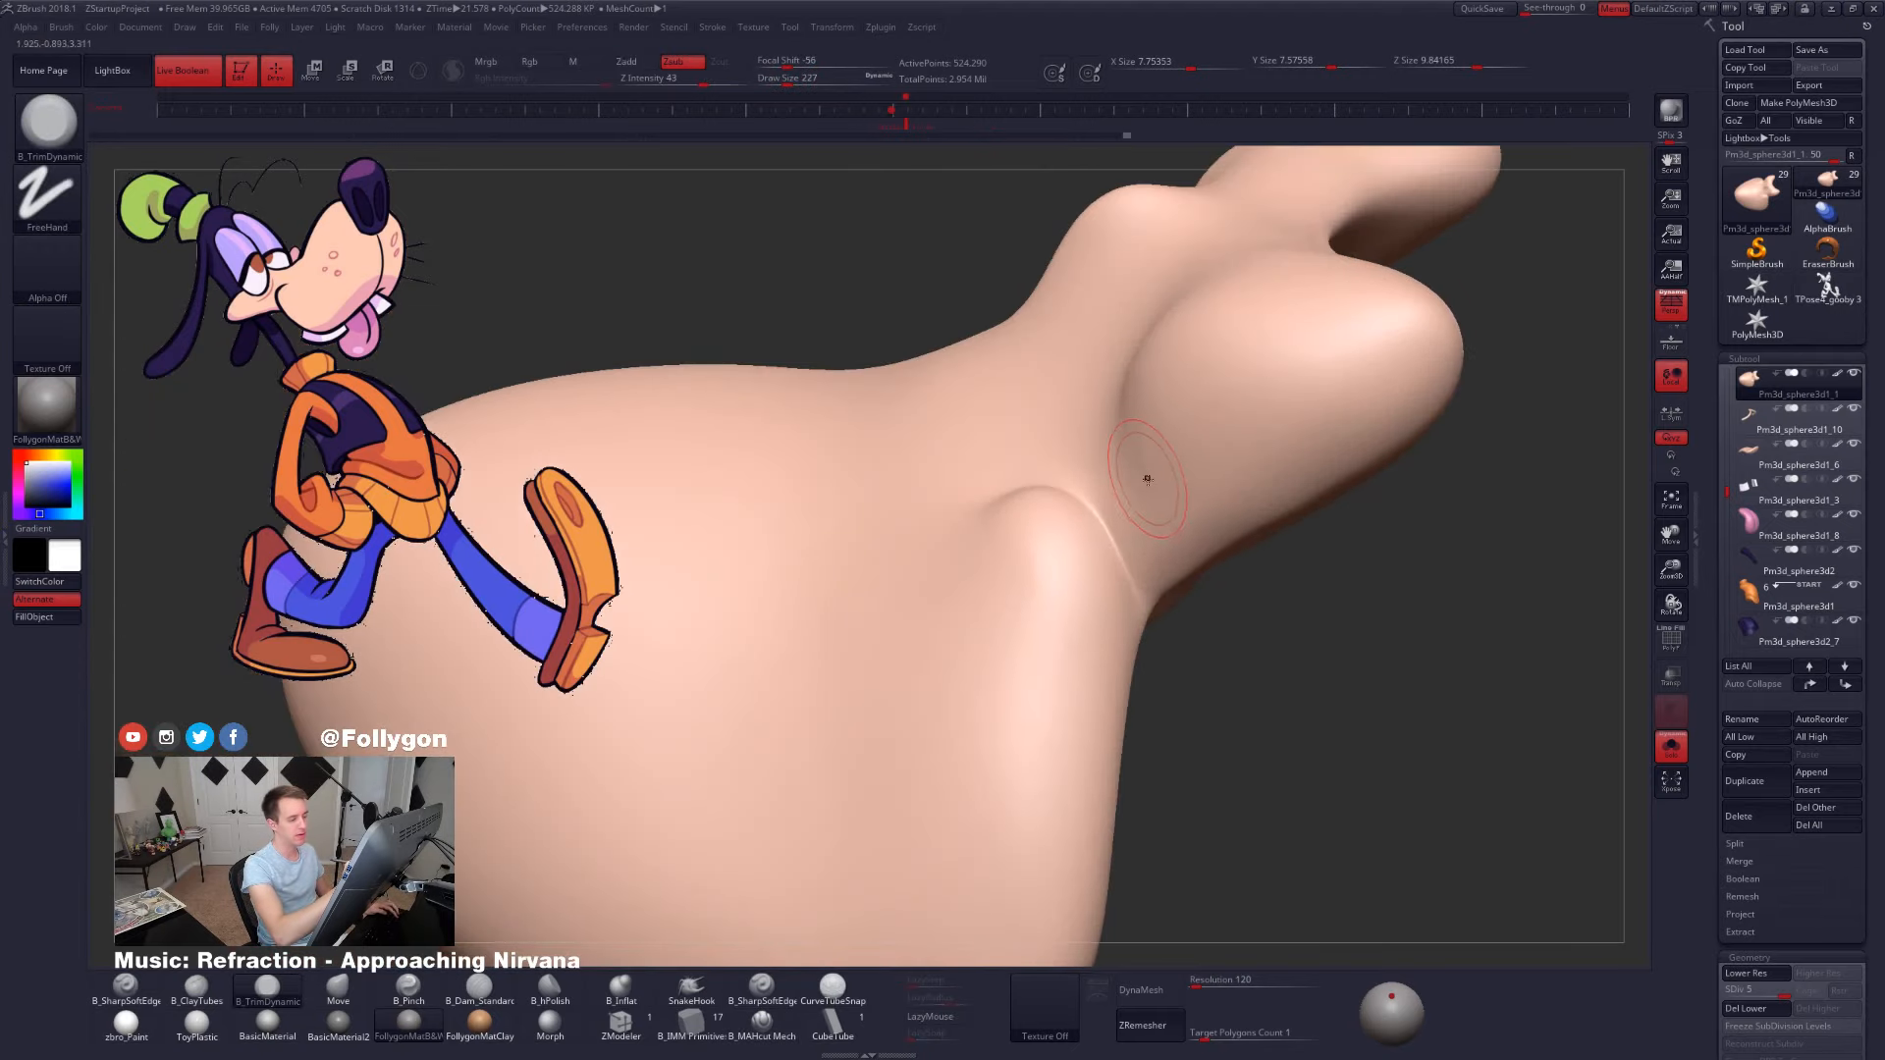
- Smooth the area around the crease at subdivision level 4 and return the muzzle to level 5
{"action": "key", "text": "shift"}
{"action": "key", "text": "shift+d"}
{"action": "key", "text": "d"}
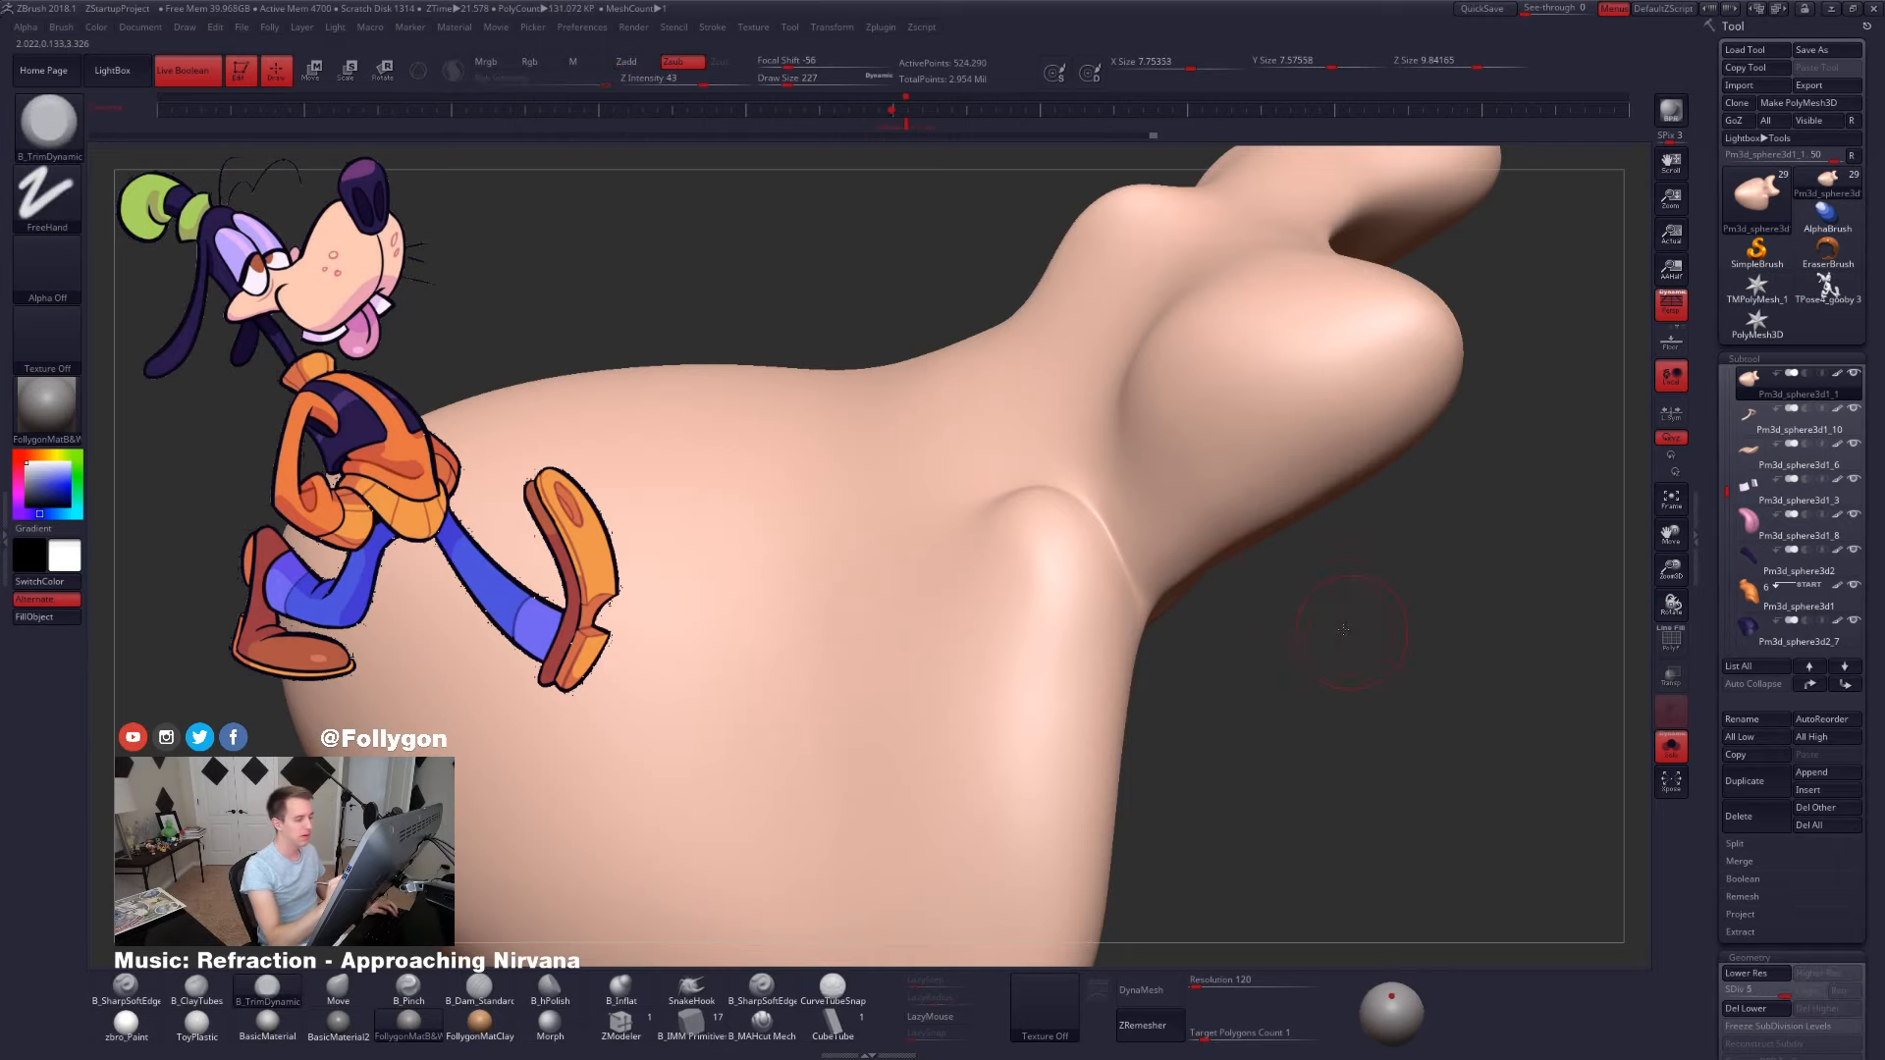
- Flatten the side of the cheek bulge near the crease with the TrimDynamic brush at draw size 335
{"action": "mouse_move", "coordinate": [1346, 652]}
{"action": "right_mouse_down", "text": "ctrl"}
{"action": "mouse_move", "coordinate": [1136, 462]}
{"action": "mouse_move", "coordinate": [1342, 766]}
{"action": "mouse_move", "coordinate": [1280, 749]}
{"action": "mouse_move", "coordinate": [1127, 527]}
{"action": "right_mouse_up", "text": "ctrl"}
{"action": "key", "text": "shift+s"}
{"action": "key", "text": "shift+s"}
{"action": "key", "text": "space"}
{"action": "left_click_drag", "start_coordinate": [1127, 526], "coordinate": [1135, 528]}
{"action": "right_click_drag", "start_coordinate": [1135, 527], "coordinate": [1150, 563]}
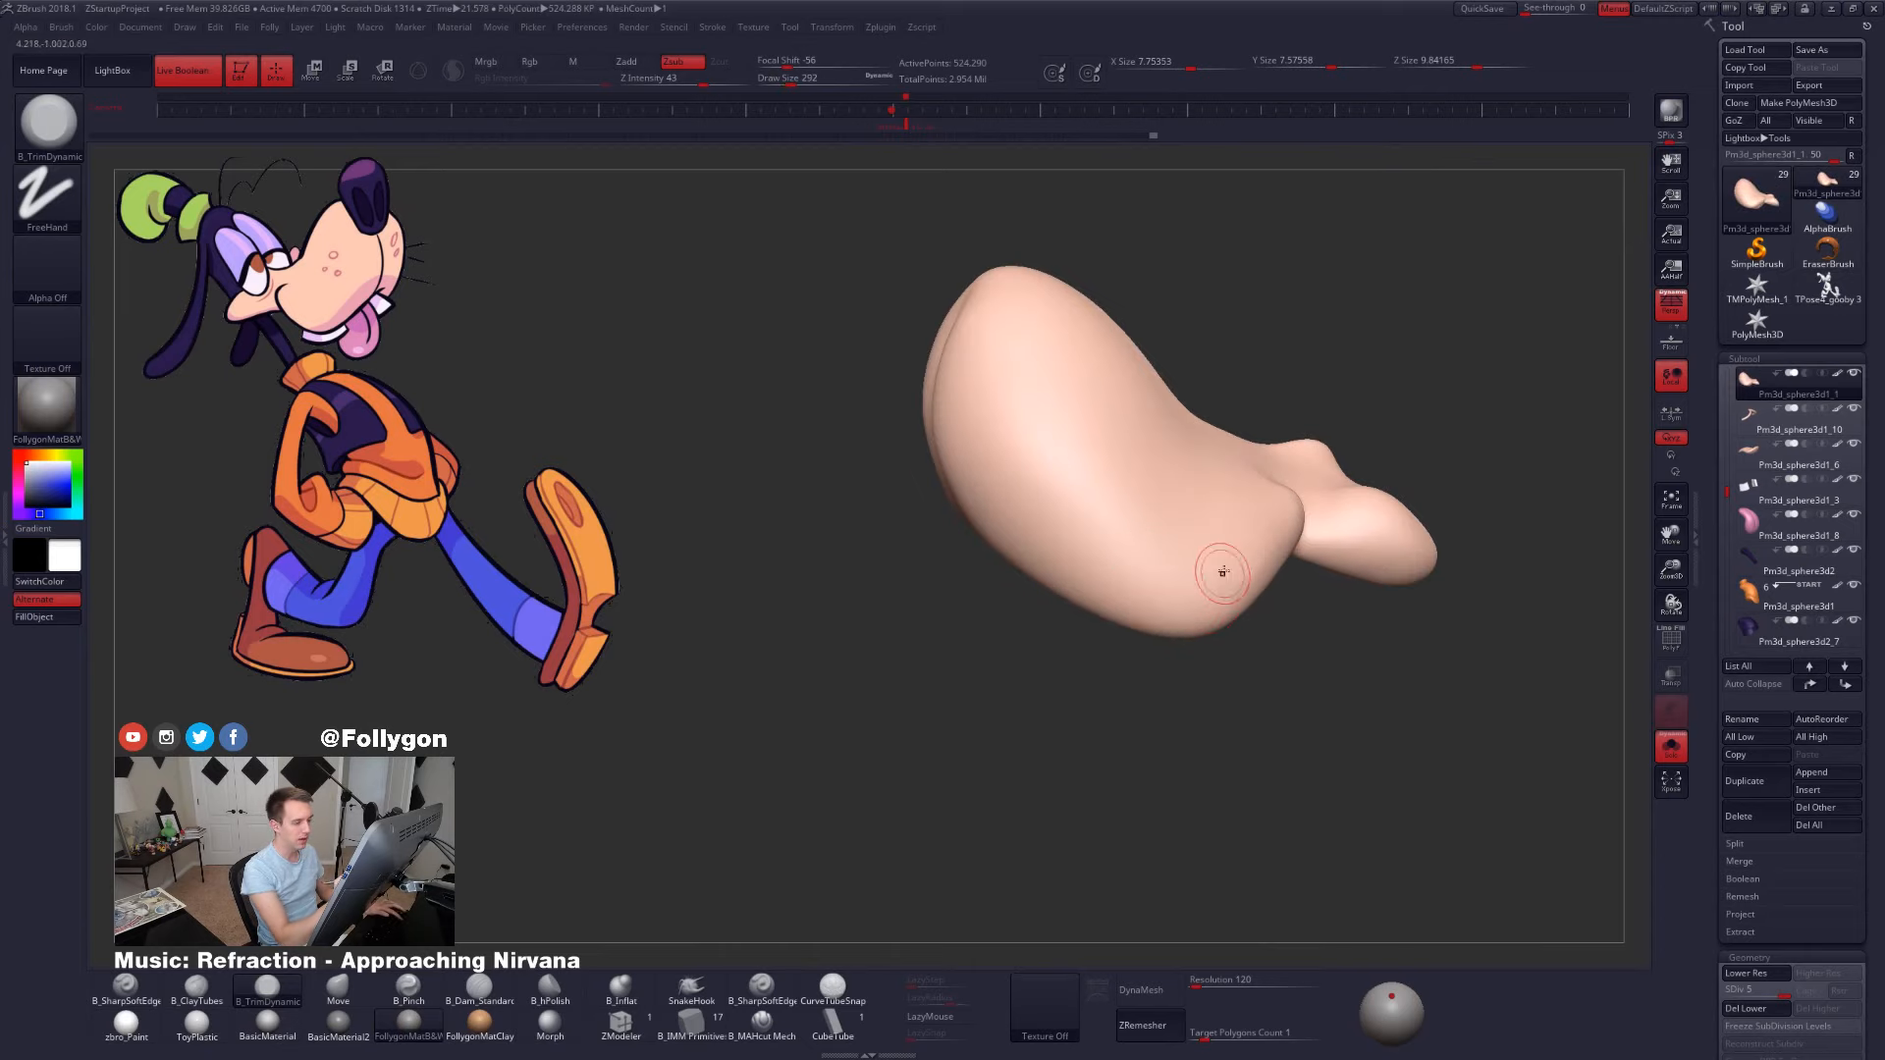
{"action": "key", "text": "space"}
{"action": "left_click_drag", "start_coordinate": [1235, 567], "coordinate": [1244, 566]}
{"action": "right_click_drag", "start_coordinate": [1250, 565], "coordinate": [1285, 539], "text": "ctrl"}
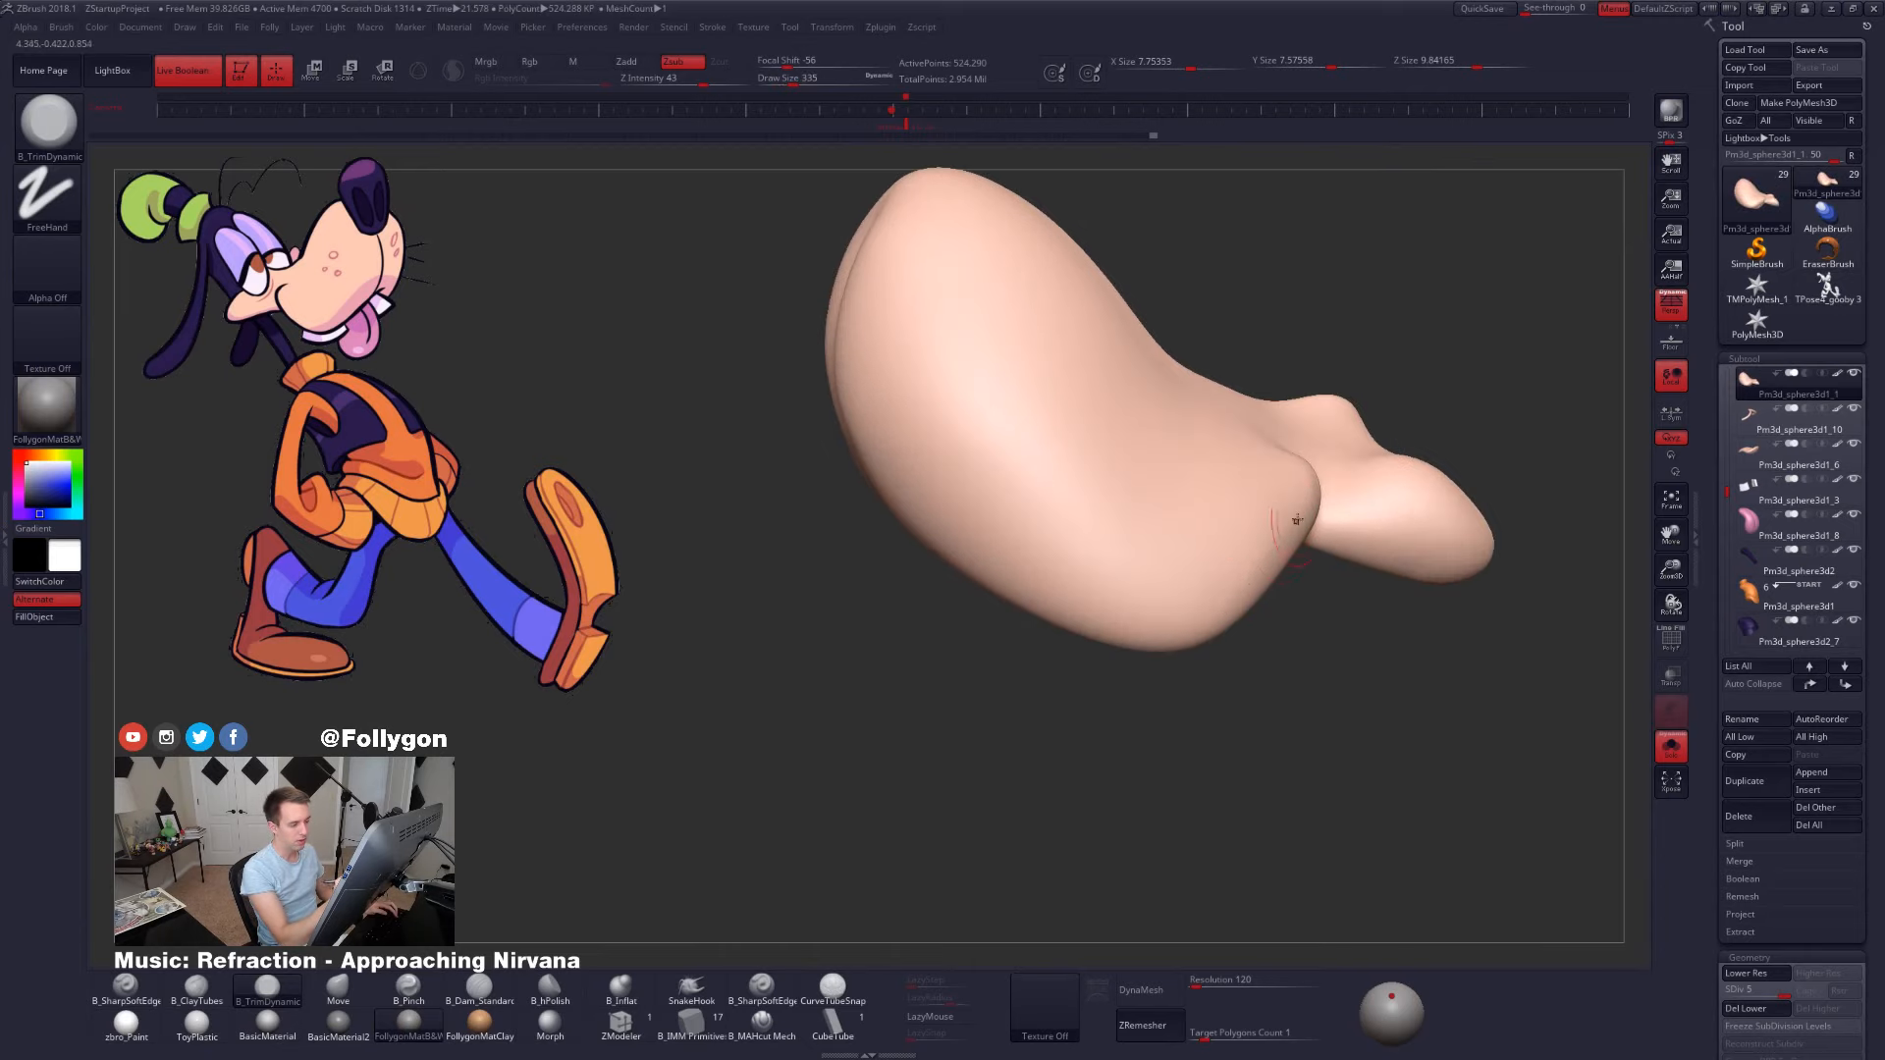
- Inspect the muzzle's wireframe and polygroups from below with PolyFrame, and hide them again
{"action": "key", "text": "shift+f"}
{"action": "right_click_drag", "start_coordinate": [1235, 636], "coordinate": [1238, 510]}
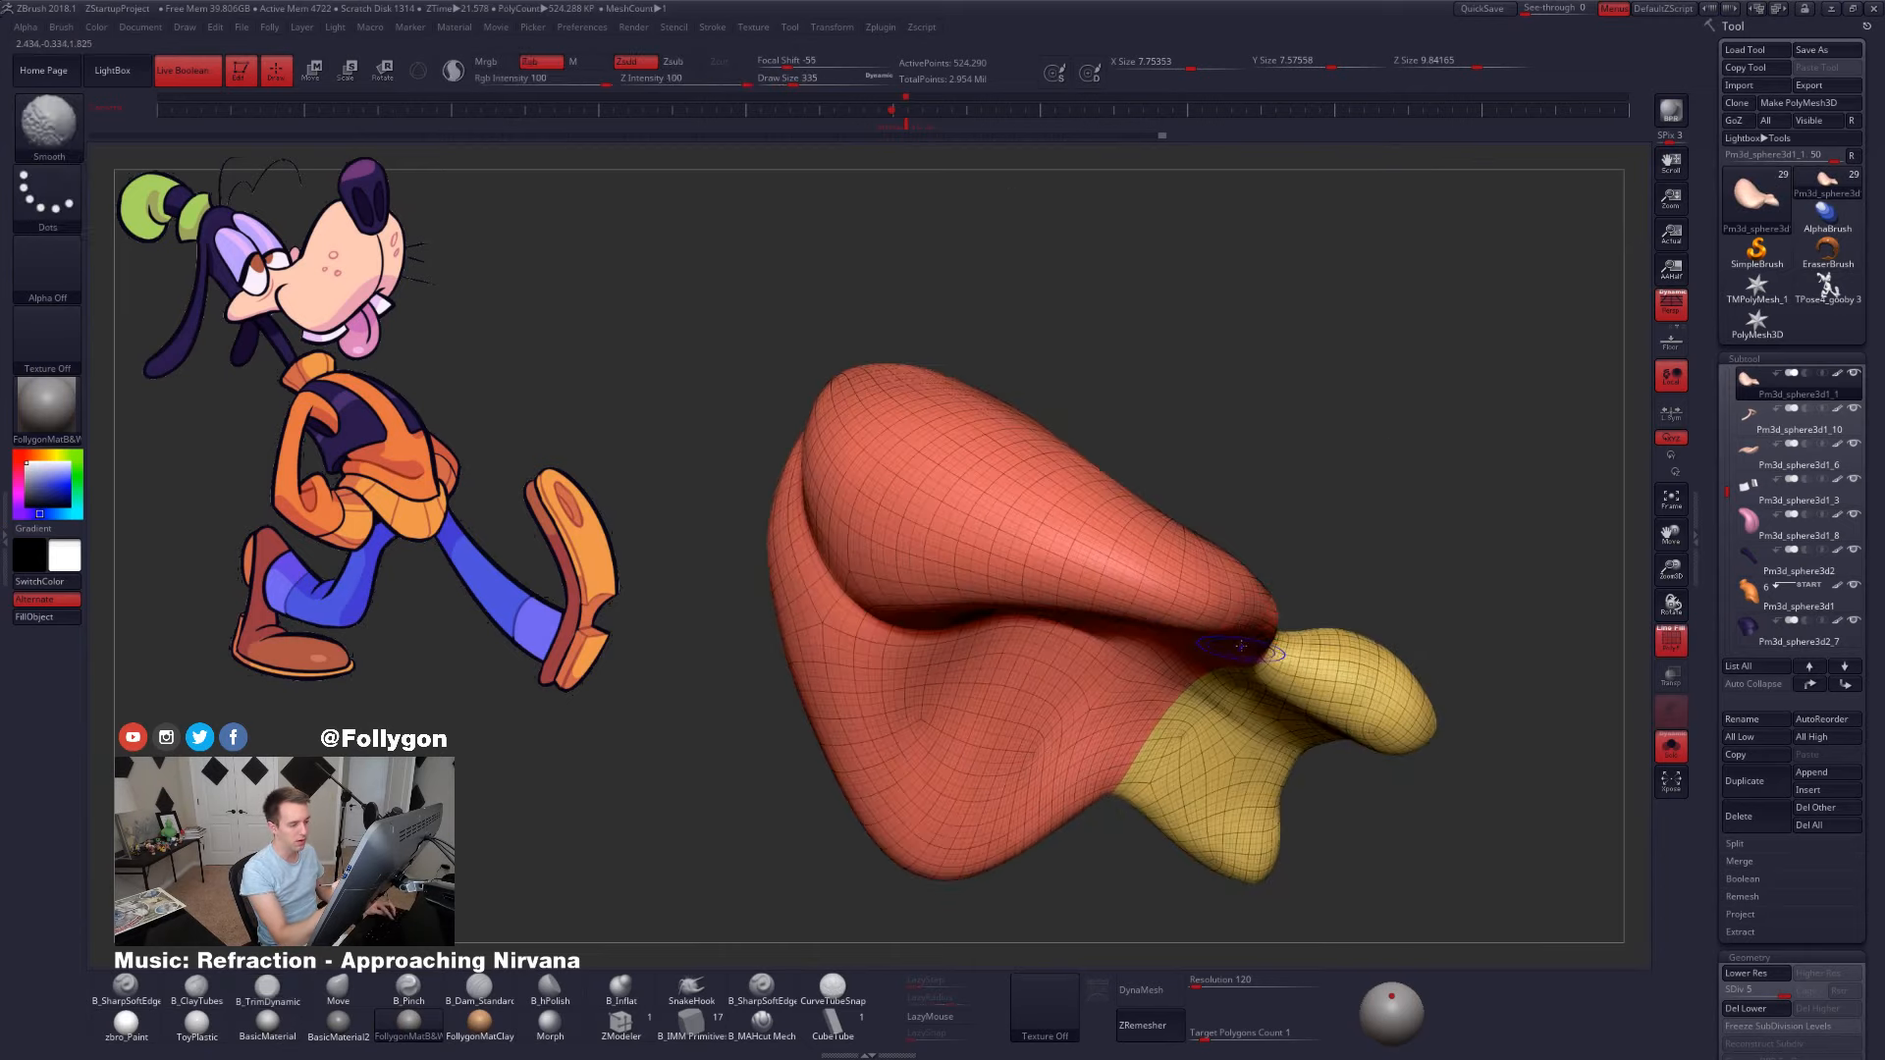
{"action": "key", "text": "shift+f"}
- Lower the muzzle to subdivision level 3 and flatten the cheek bulge with TrimDynamic at draw size 366
{"action": "mouse_move", "coordinate": [1241, 646]}
{"action": "right_mouse_down"}
{"action": "mouse_move", "coordinate": [1232, 761]}
{"action": "mouse_move", "coordinate": [1173, 643]}
{"action": "right_mouse_up"}
{"action": "key", "text": "shift+d"}
{"action": "key", "text": "shift+d"}
{"action": "key", "text": "space"}
{"action": "left_click_drag", "start_coordinate": [1217, 628], "coordinate": [1225, 628]}
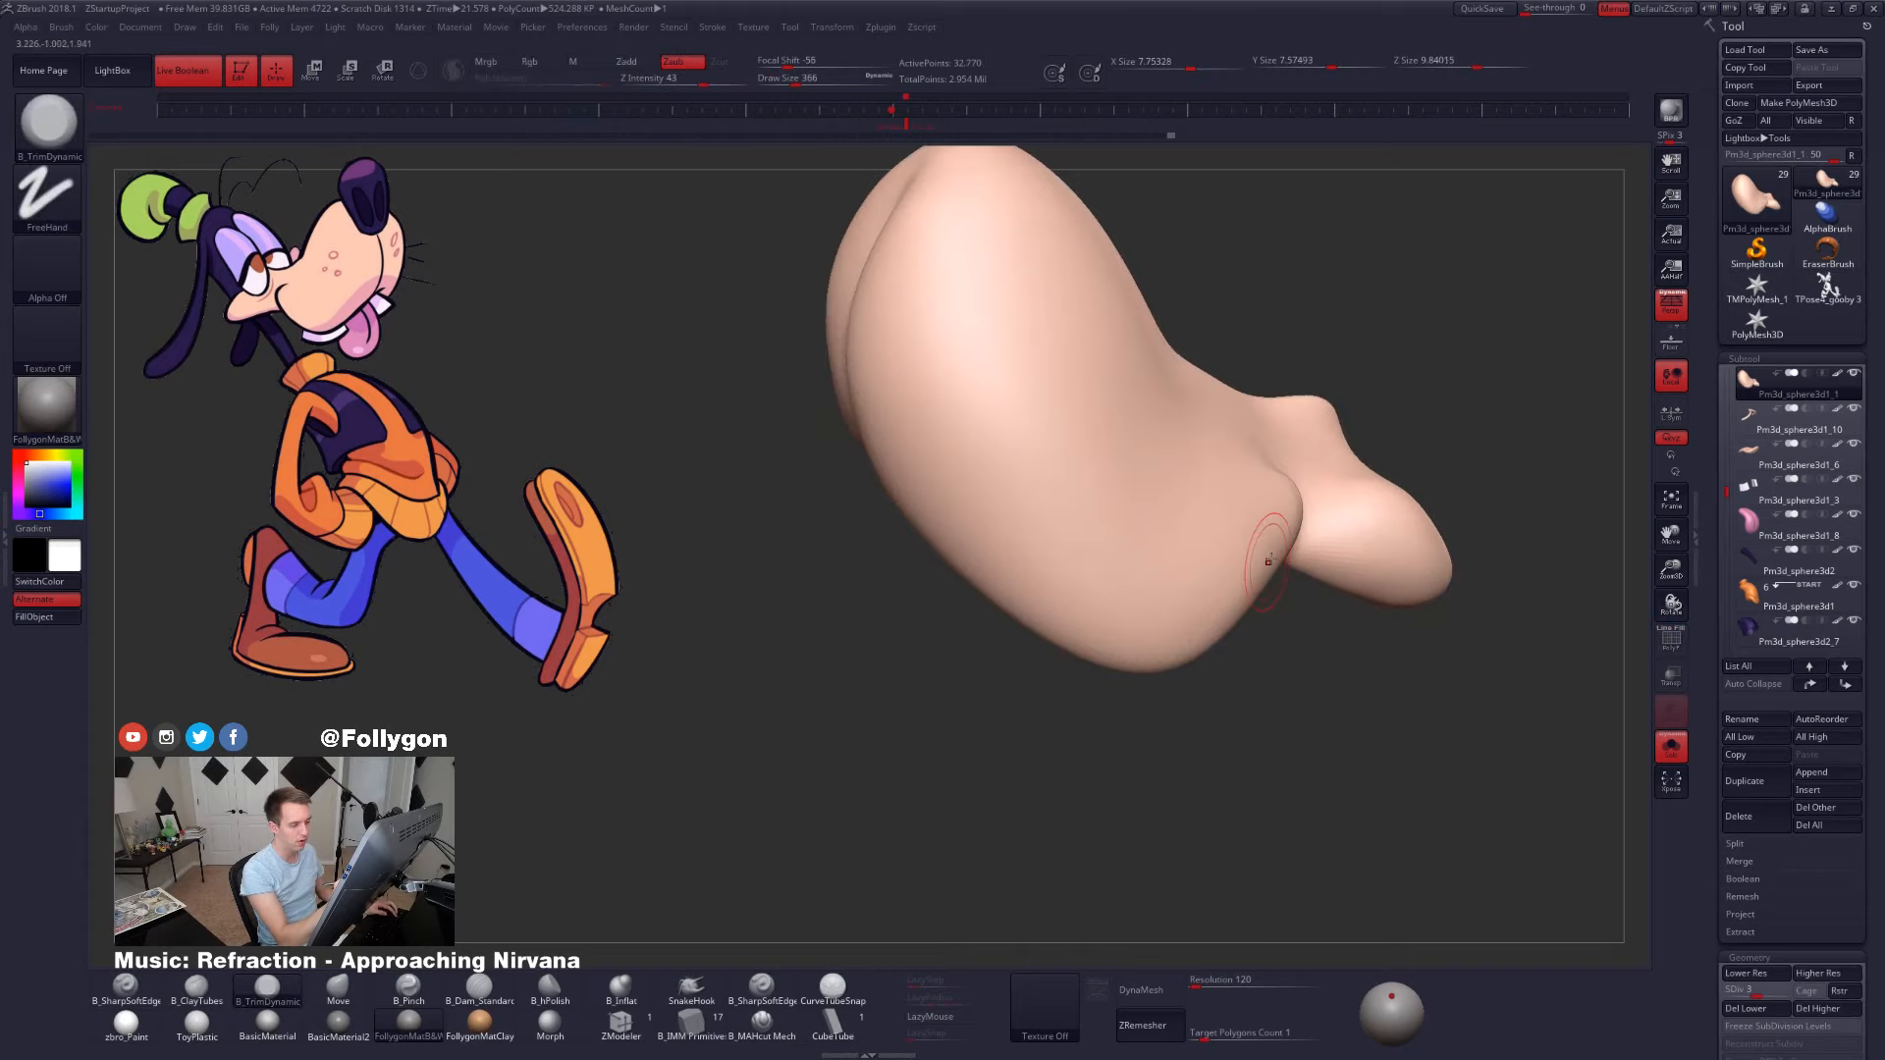
{"action": "right_click_drag", "start_coordinate": [1185, 637], "coordinate": [1209, 628]}
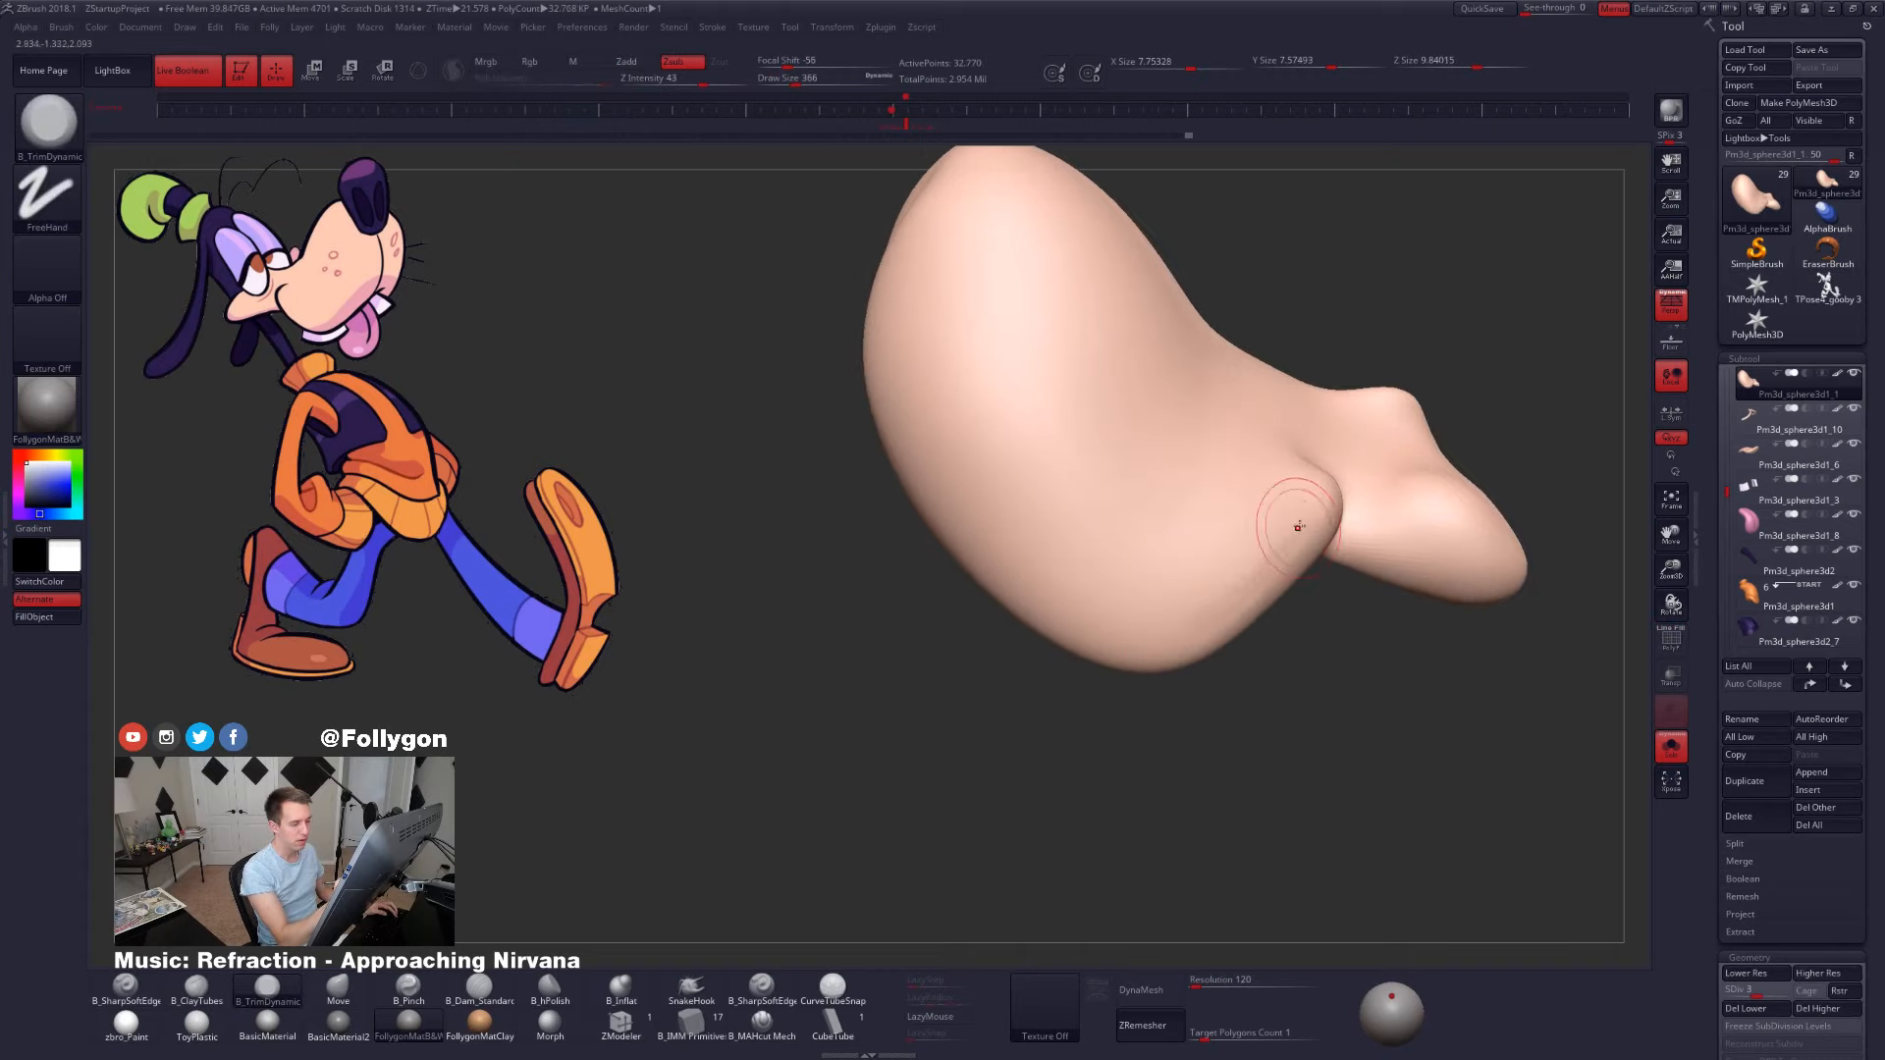
- Turn off the muzzle's polypaint display and trim the cheek bulge's lower side at draw size 321
{"action": "mouse_move", "coordinate": [1267, 548]}
{"action": "right_mouse_down"}
{"action": "mouse_move", "coordinate": [1199, 628]}
{"action": "mouse_move", "coordinate": [1202, 585]}
{"action": "mouse_move", "coordinate": [1097, 589]}
{"action": "right_mouse_up"}
{"action": "left_click", "coordinate": [1837, 373]}
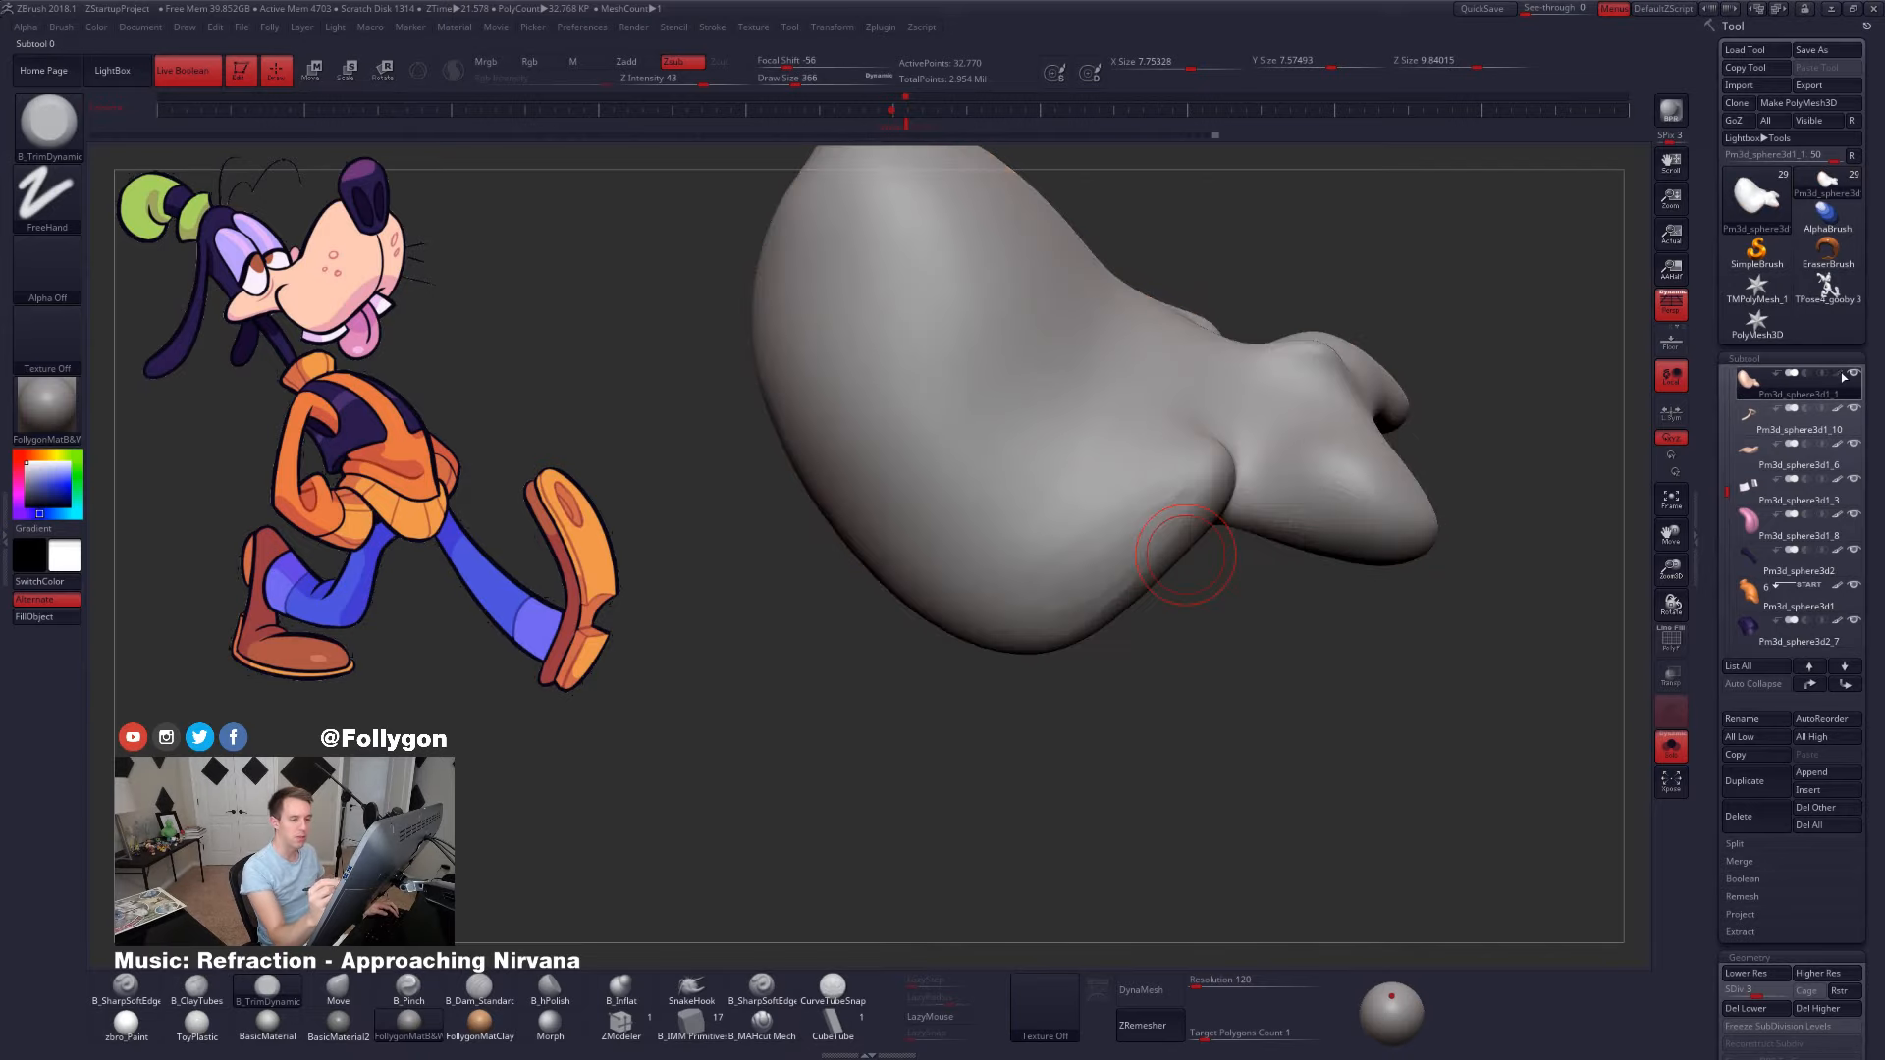
{"action": "mouse_move", "coordinate": [1036, 703]}
{"action": "left_mouse_down"}
{"action": "mouse_move", "coordinate": [1019, 695]}
{"action": "mouse_move", "coordinate": [1041, 746]}
{"action": "left_mouse_up"}
{"action": "key", "text": "space"}
{"action": "left_click_drag", "start_coordinate": [1128, 547], "coordinate": [1124, 545]}
{"action": "key", "text": "shift"}
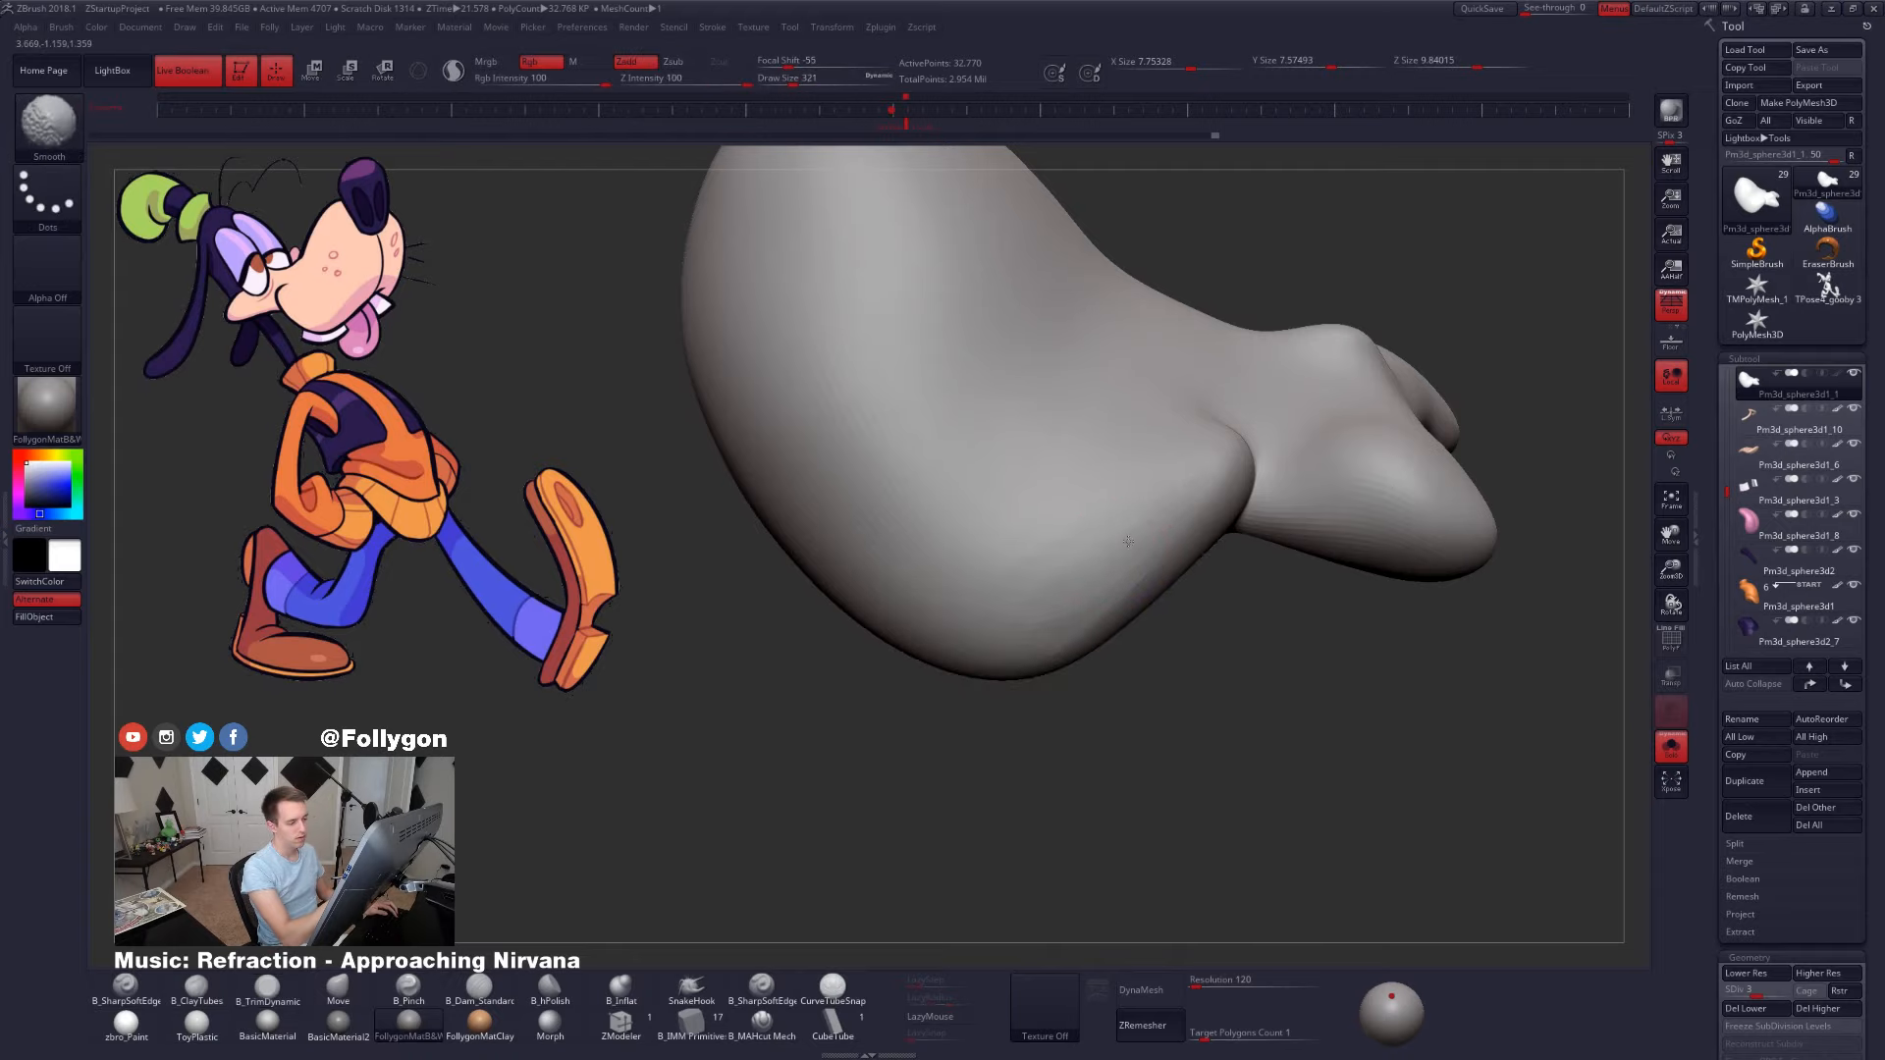
- Smooth the cheek bulge's lower corner at subdivision level 3, continuing at level 4
{"action": "right_click_drag", "start_coordinate": [1018, 594], "coordinate": [1076, 601]}
{"action": "left_click_drag", "start_coordinate": [1056, 602], "coordinate": [1061, 631], "text": "shift"}
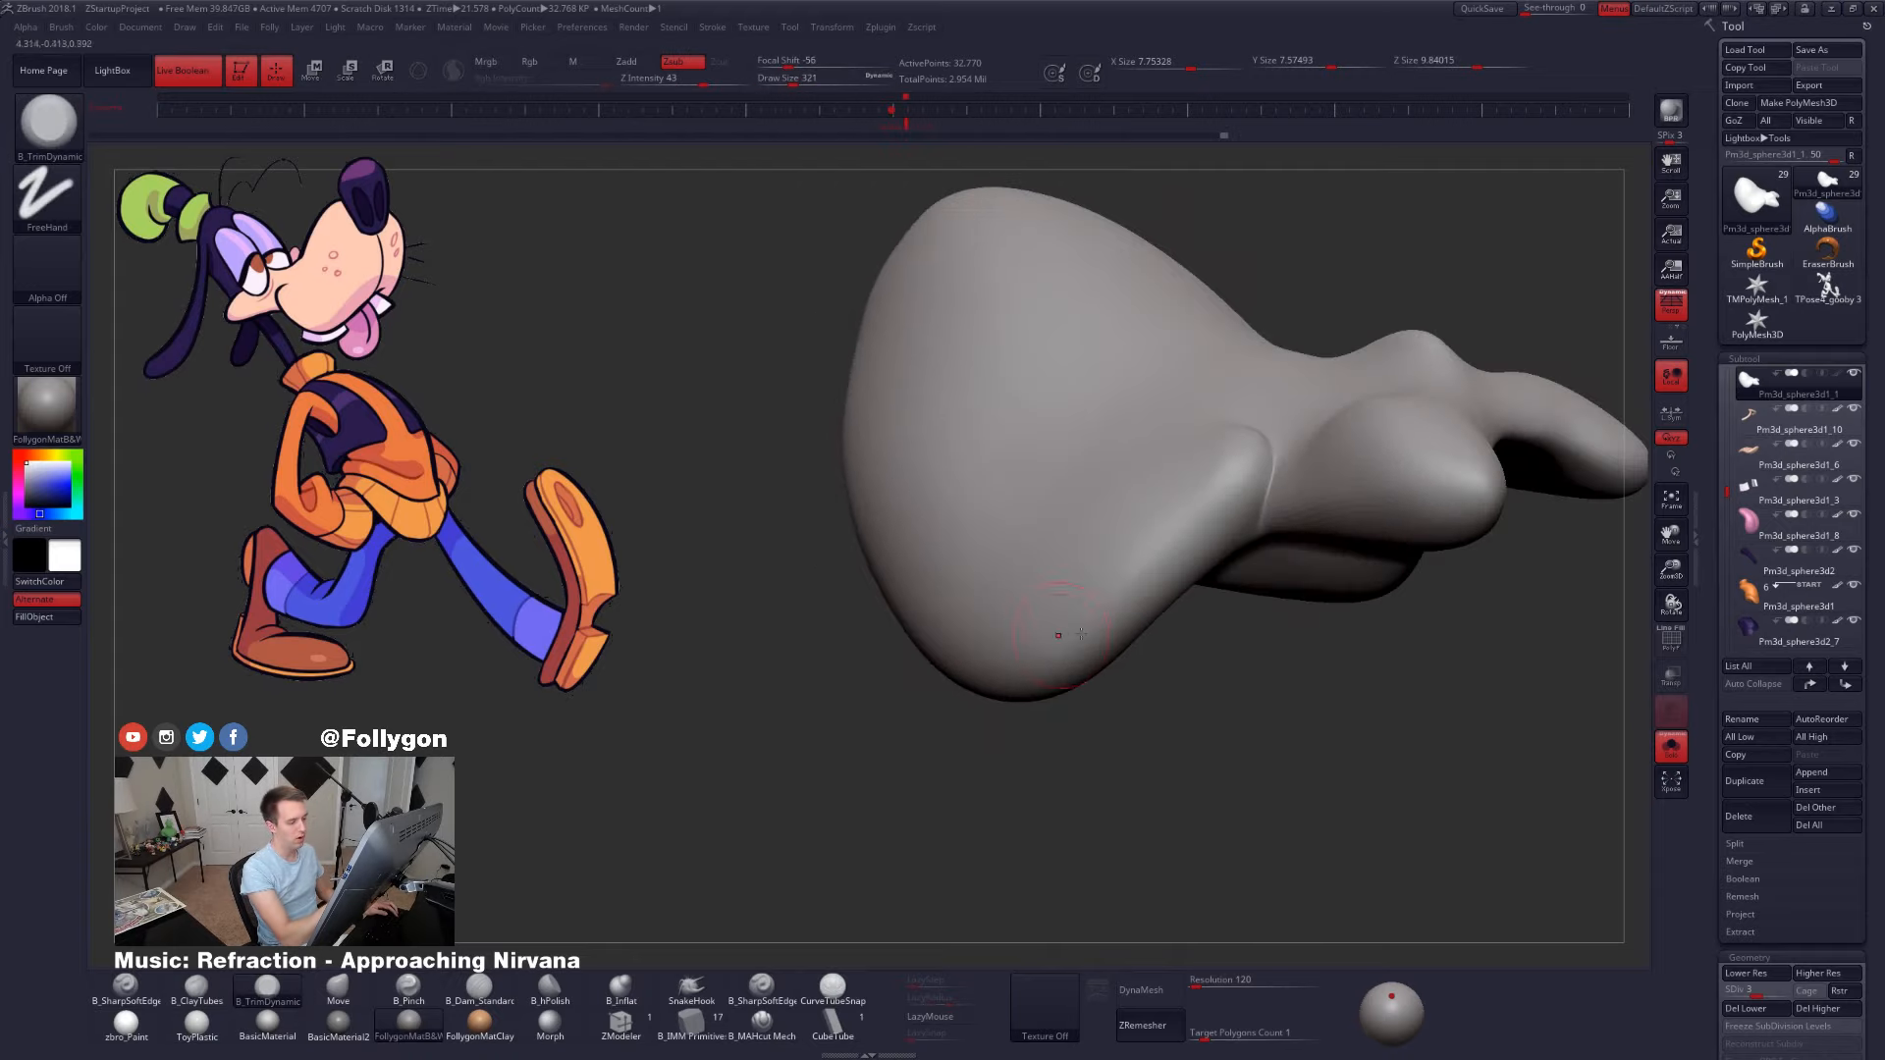
{"action": "right_click_drag", "start_coordinate": [1070, 615], "coordinate": [1019, 630]}
{"action": "mouse_move", "coordinate": [1041, 619]}
{"action": "left_mouse_down", "text": "shift"}
{"action": "mouse_move", "coordinate": [1060, 591]}
{"action": "mouse_move", "coordinate": [1058, 606]}
{"action": "left_mouse_up", "text": "shift"}
{"action": "right_click_drag", "start_coordinate": [1059, 607], "coordinate": [1026, 595]}
{"action": "key", "text": "d"}
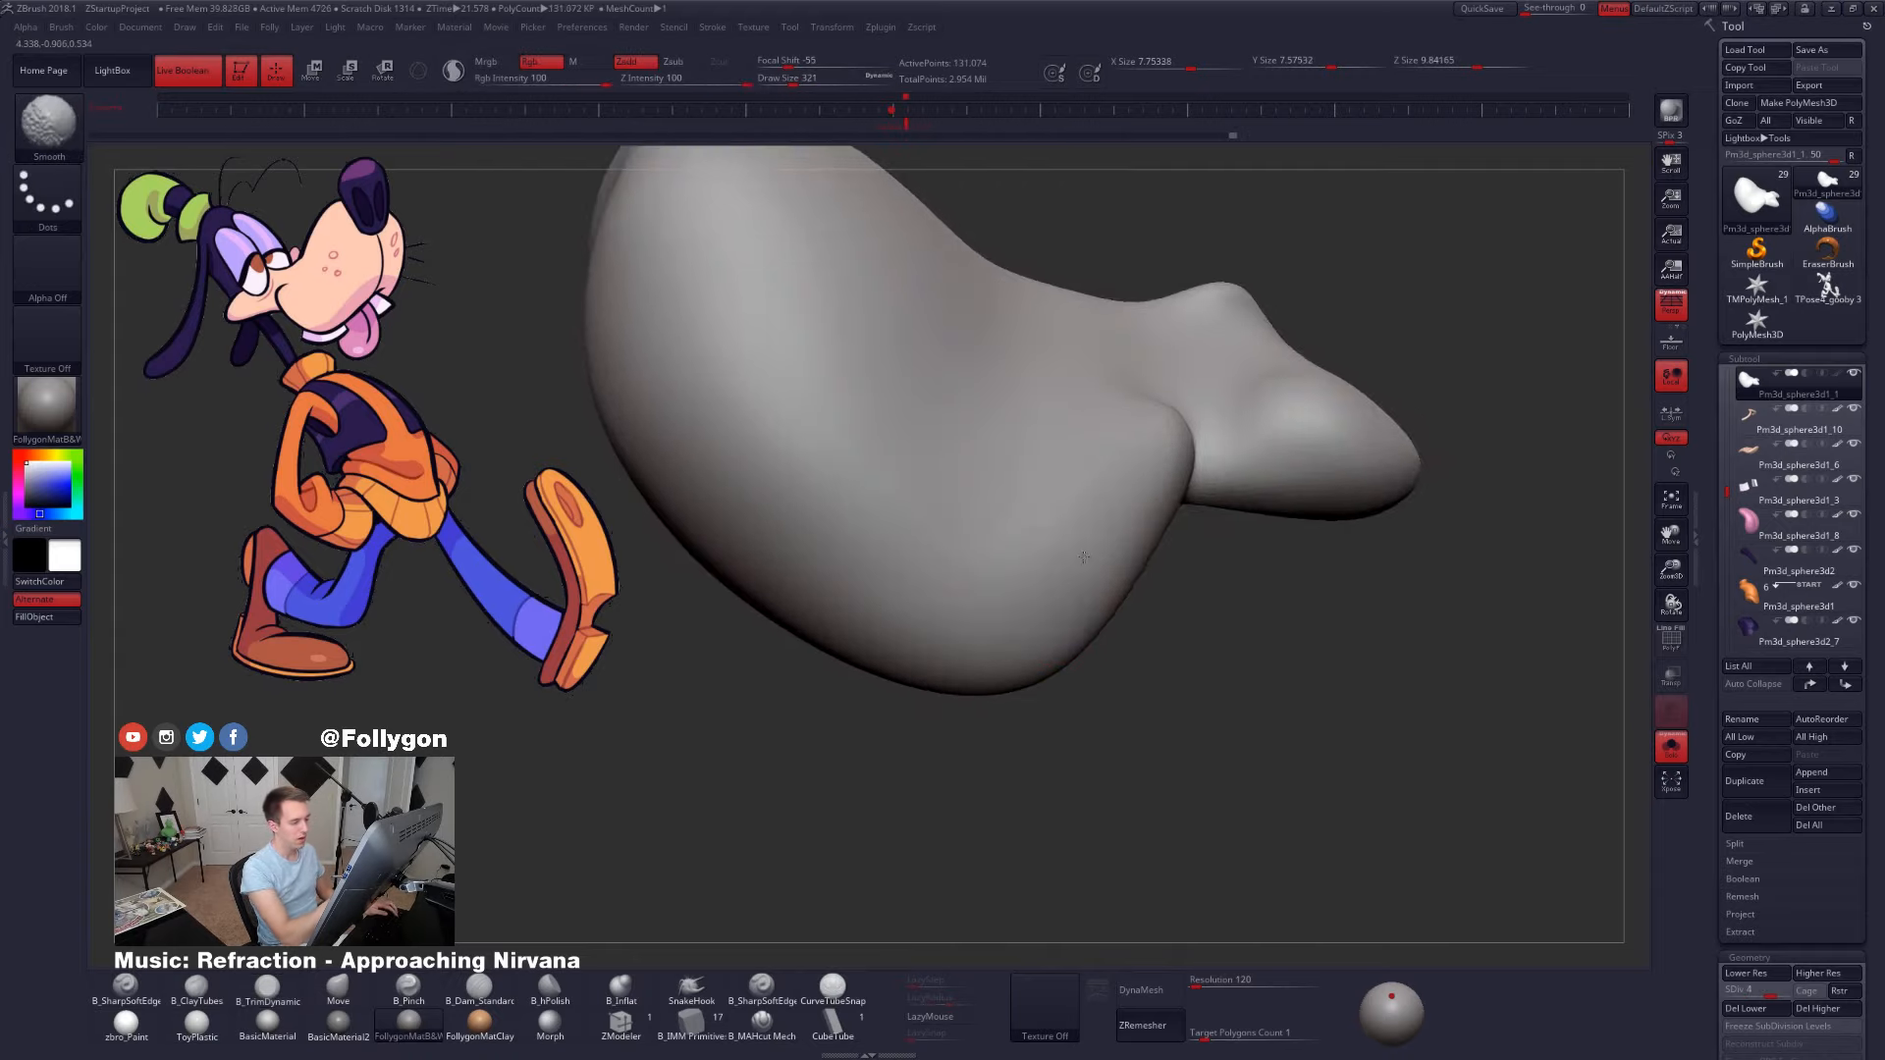
{"action": "left_click_drag", "start_coordinate": [1026, 595], "coordinate": [1016, 589], "text": "shift"}
{"action": "right_click_drag", "start_coordinate": [1016, 589], "coordinate": [1037, 555]}
- Rework the cheek bulge's lower contour at subdivision level 3 and return the muzzle to level 5
{"action": "key", "text": "shift+d"}
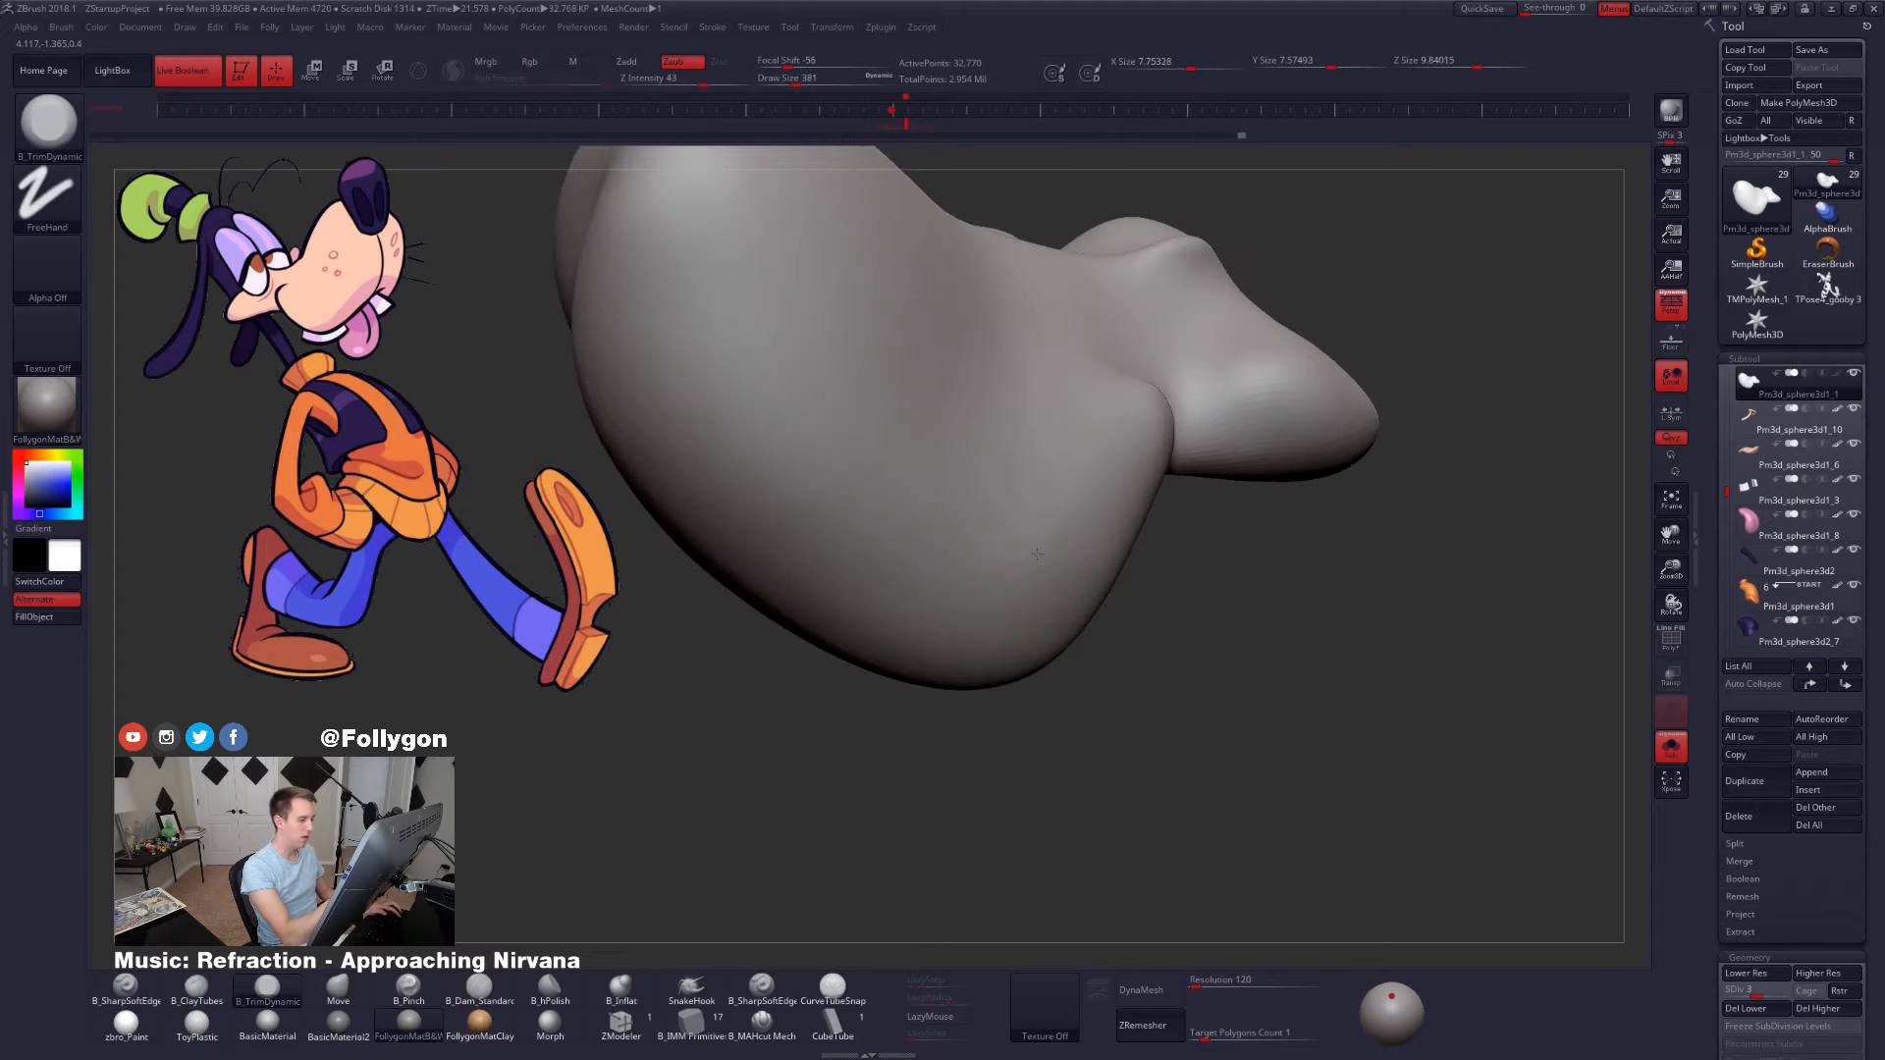
{"action": "key", "text": "shift"}
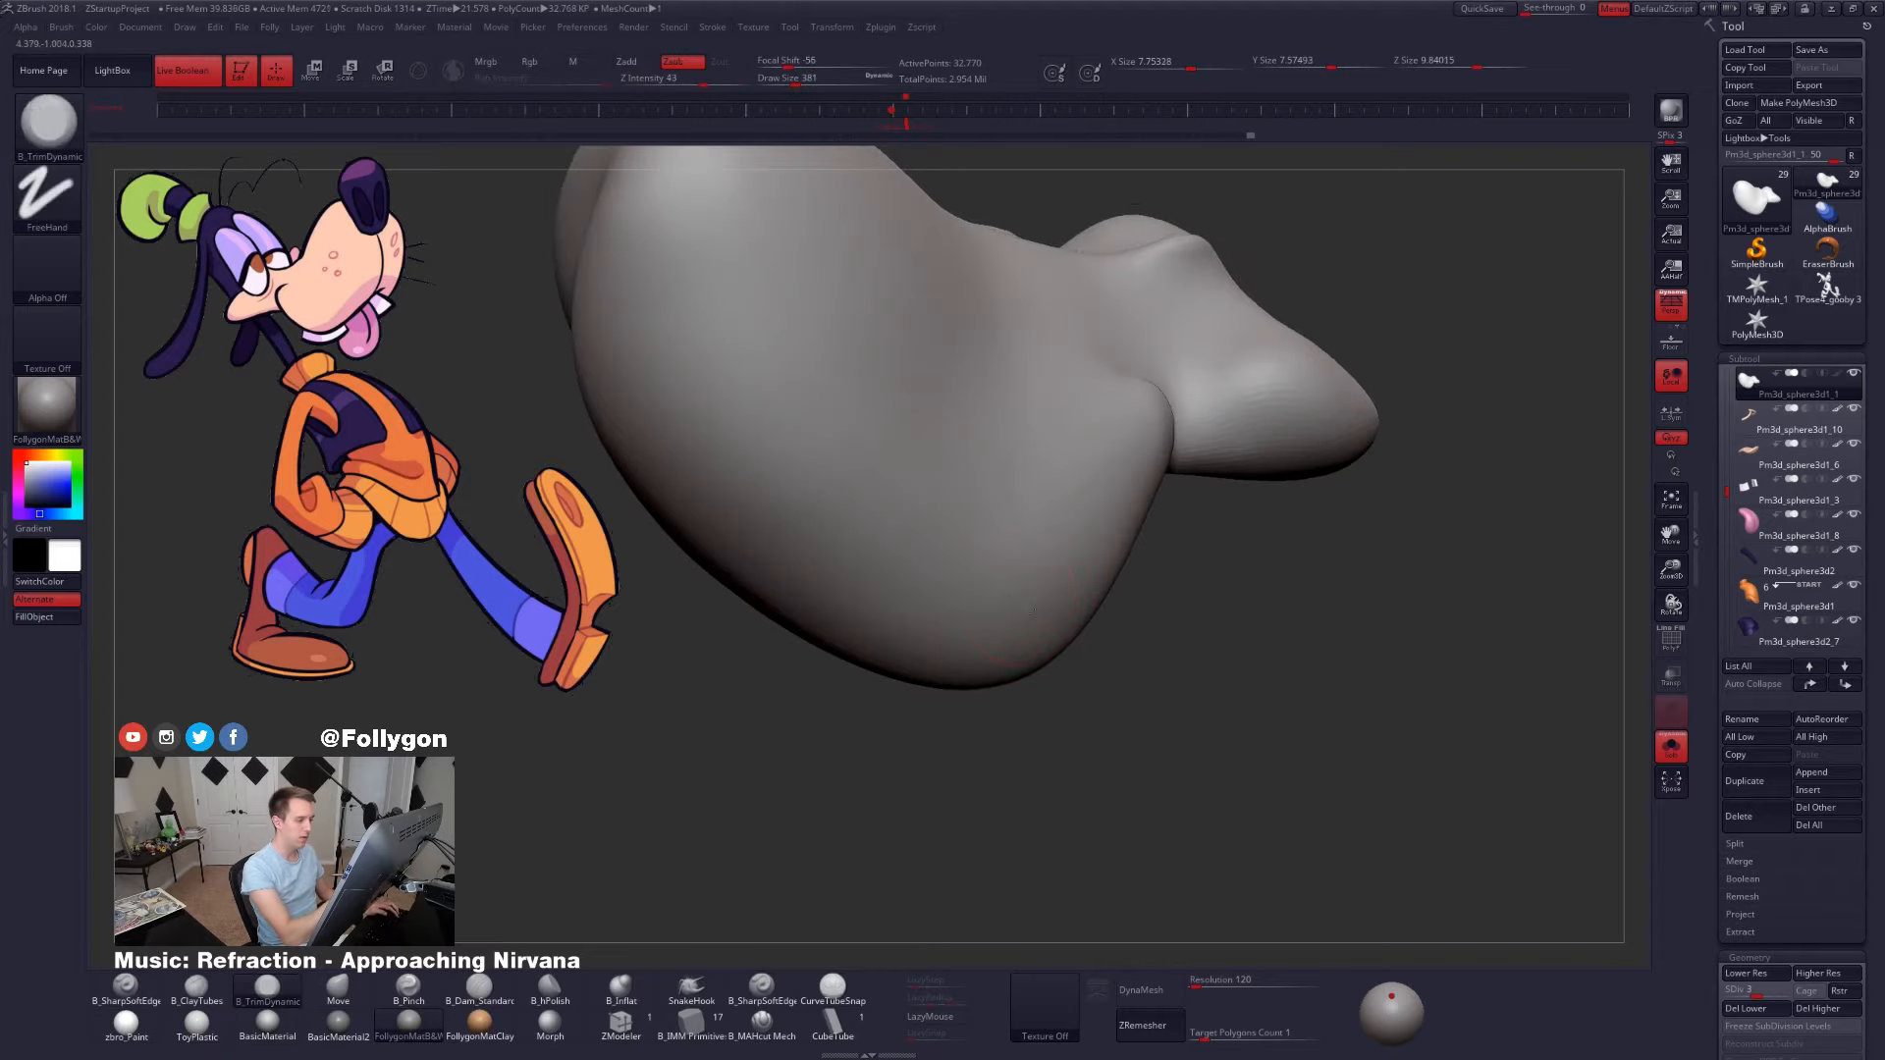
{"action": "mouse_move", "coordinate": [975, 555]}
{"action": "right_mouse_down"}
{"action": "mouse_move", "coordinate": [972, 594]}
{"action": "mouse_move", "coordinate": [1129, 631]}
{"action": "mouse_move", "coordinate": [1126, 687]}
{"action": "right_mouse_up"}
{"action": "key", "text": "d"}
{"action": "key", "text": "d"}
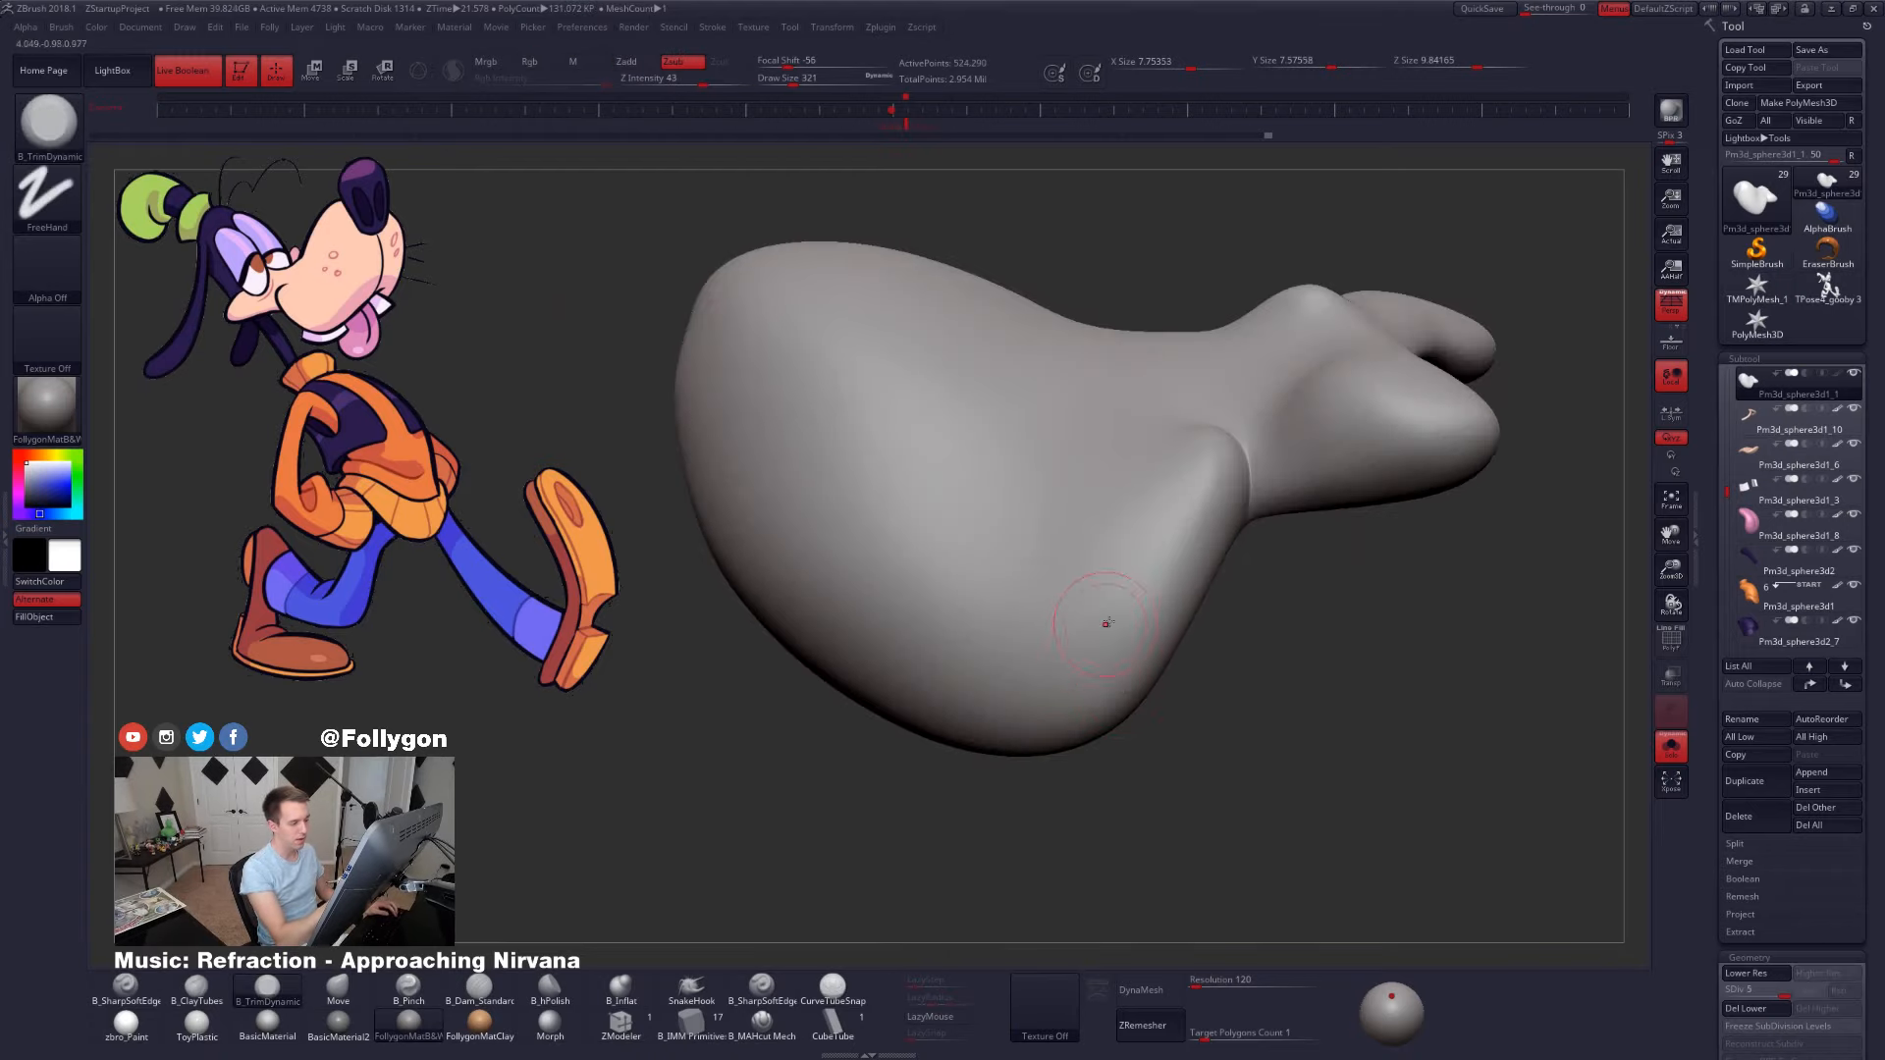
- Flatten the opposite cheek's lower bulge with the TrimDynamic brush at draw size 465
{"action": "mouse_move", "coordinate": [1108, 621]}
{"action": "right_mouse_down"}
{"action": "mouse_move", "coordinate": [1175, 629]}
{"action": "mouse_move", "coordinate": [1159, 667]}
{"action": "mouse_move", "coordinate": [1082, 635]}
{"action": "mouse_move", "coordinate": [1173, 417]}
{"action": "mouse_move", "coordinate": [1232, 355]}
{"action": "mouse_move", "coordinate": [1197, 752]}
{"action": "mouse_move", "coordinate": [1021, 535]}
{"action": "right_mouse_up"}
{"action": "key", "text": "shift"}
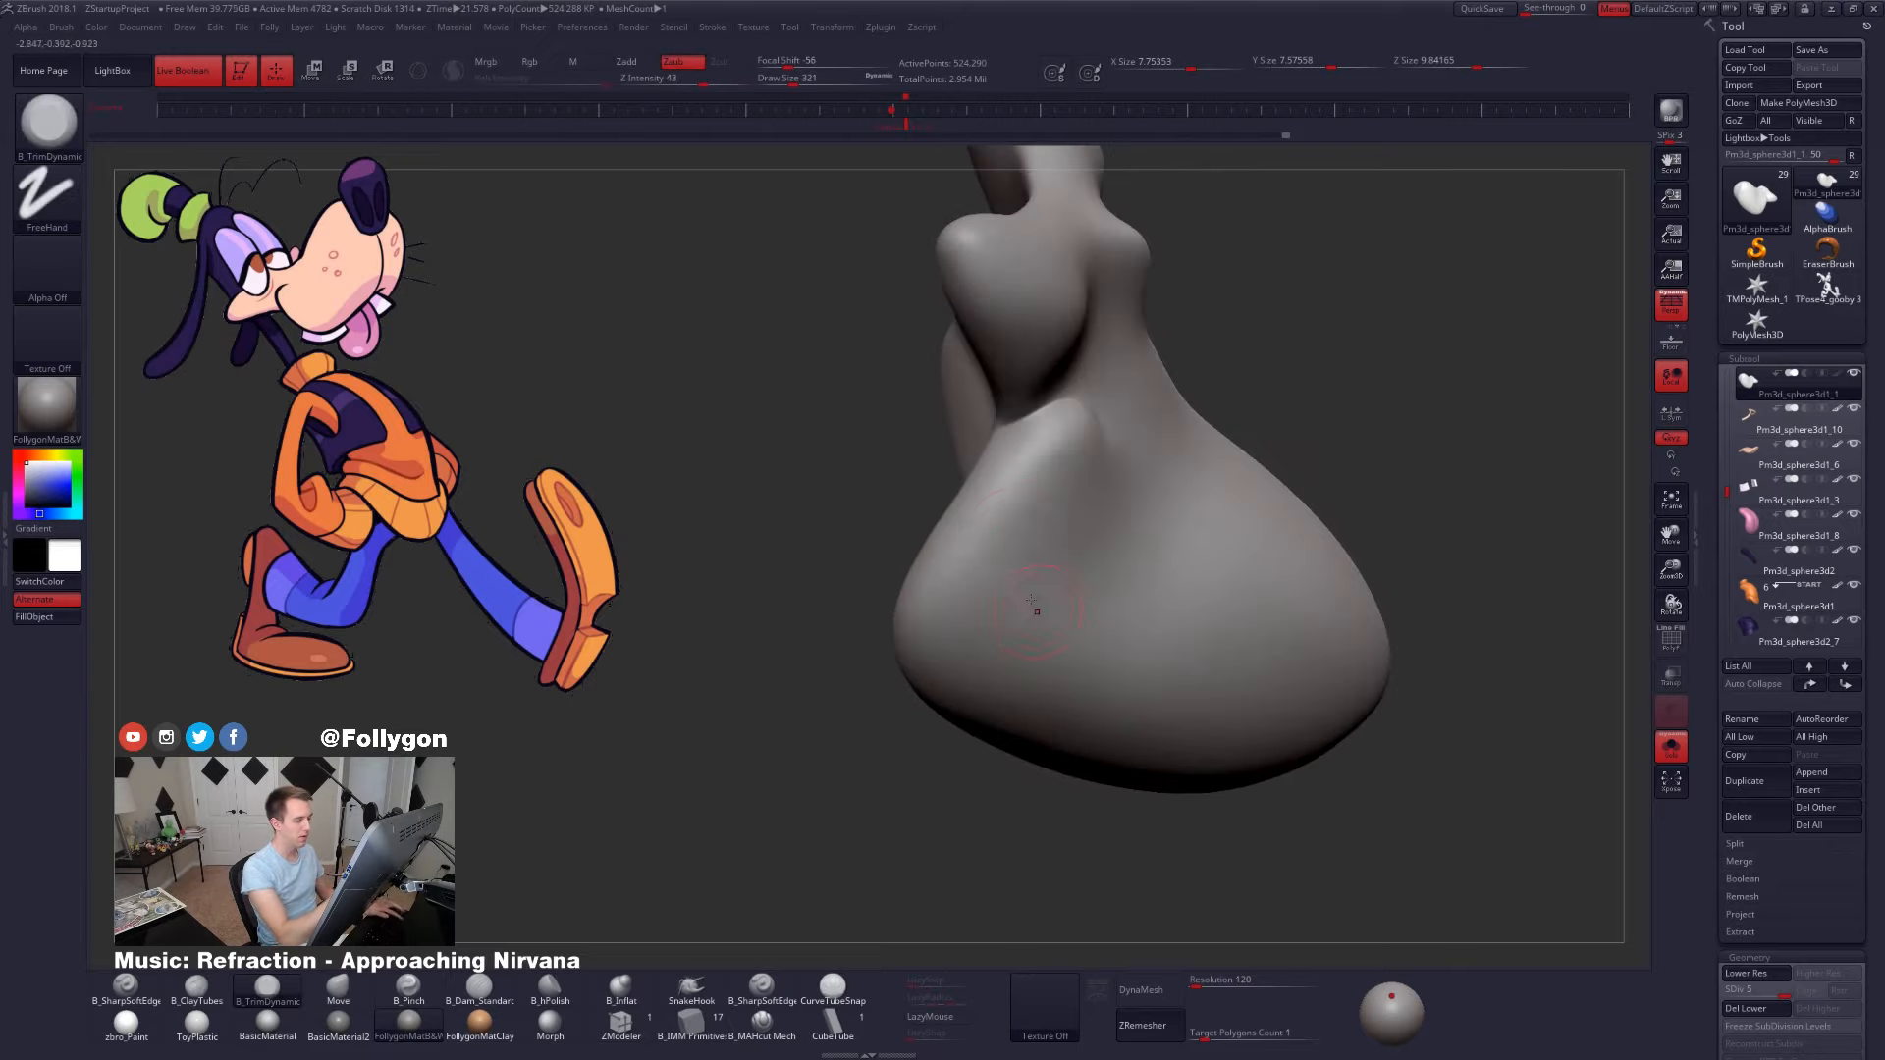
{"action": "key", "text": "space"}
{"action": "left_click_drag", "start_coordinate": [1018, 530], "coordinate": [1022, 531]}
{"action": "right_click_drag", "start_coordinate": [1022, 531], "coordinate": [1032, 484]}
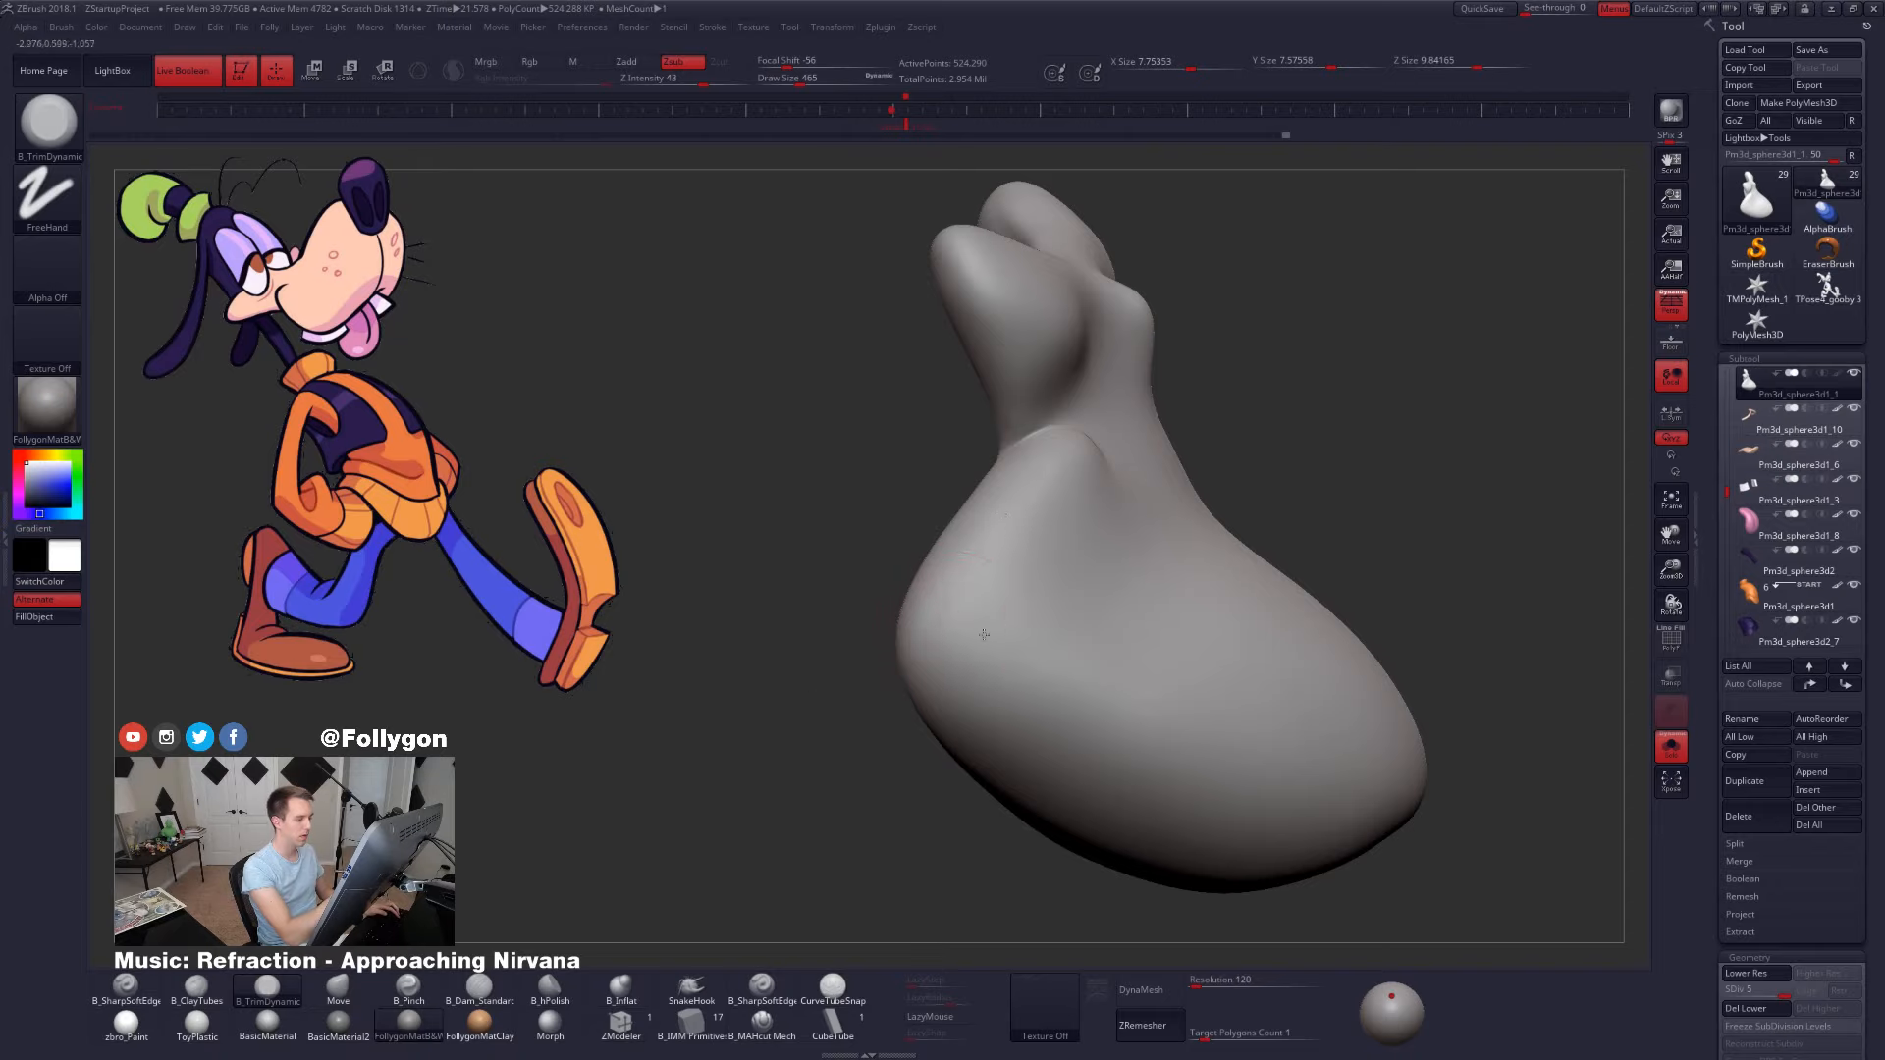
{"action": "right_click_drag", "start_coordinate": [983, 634], "coordinate": [969, 563]}
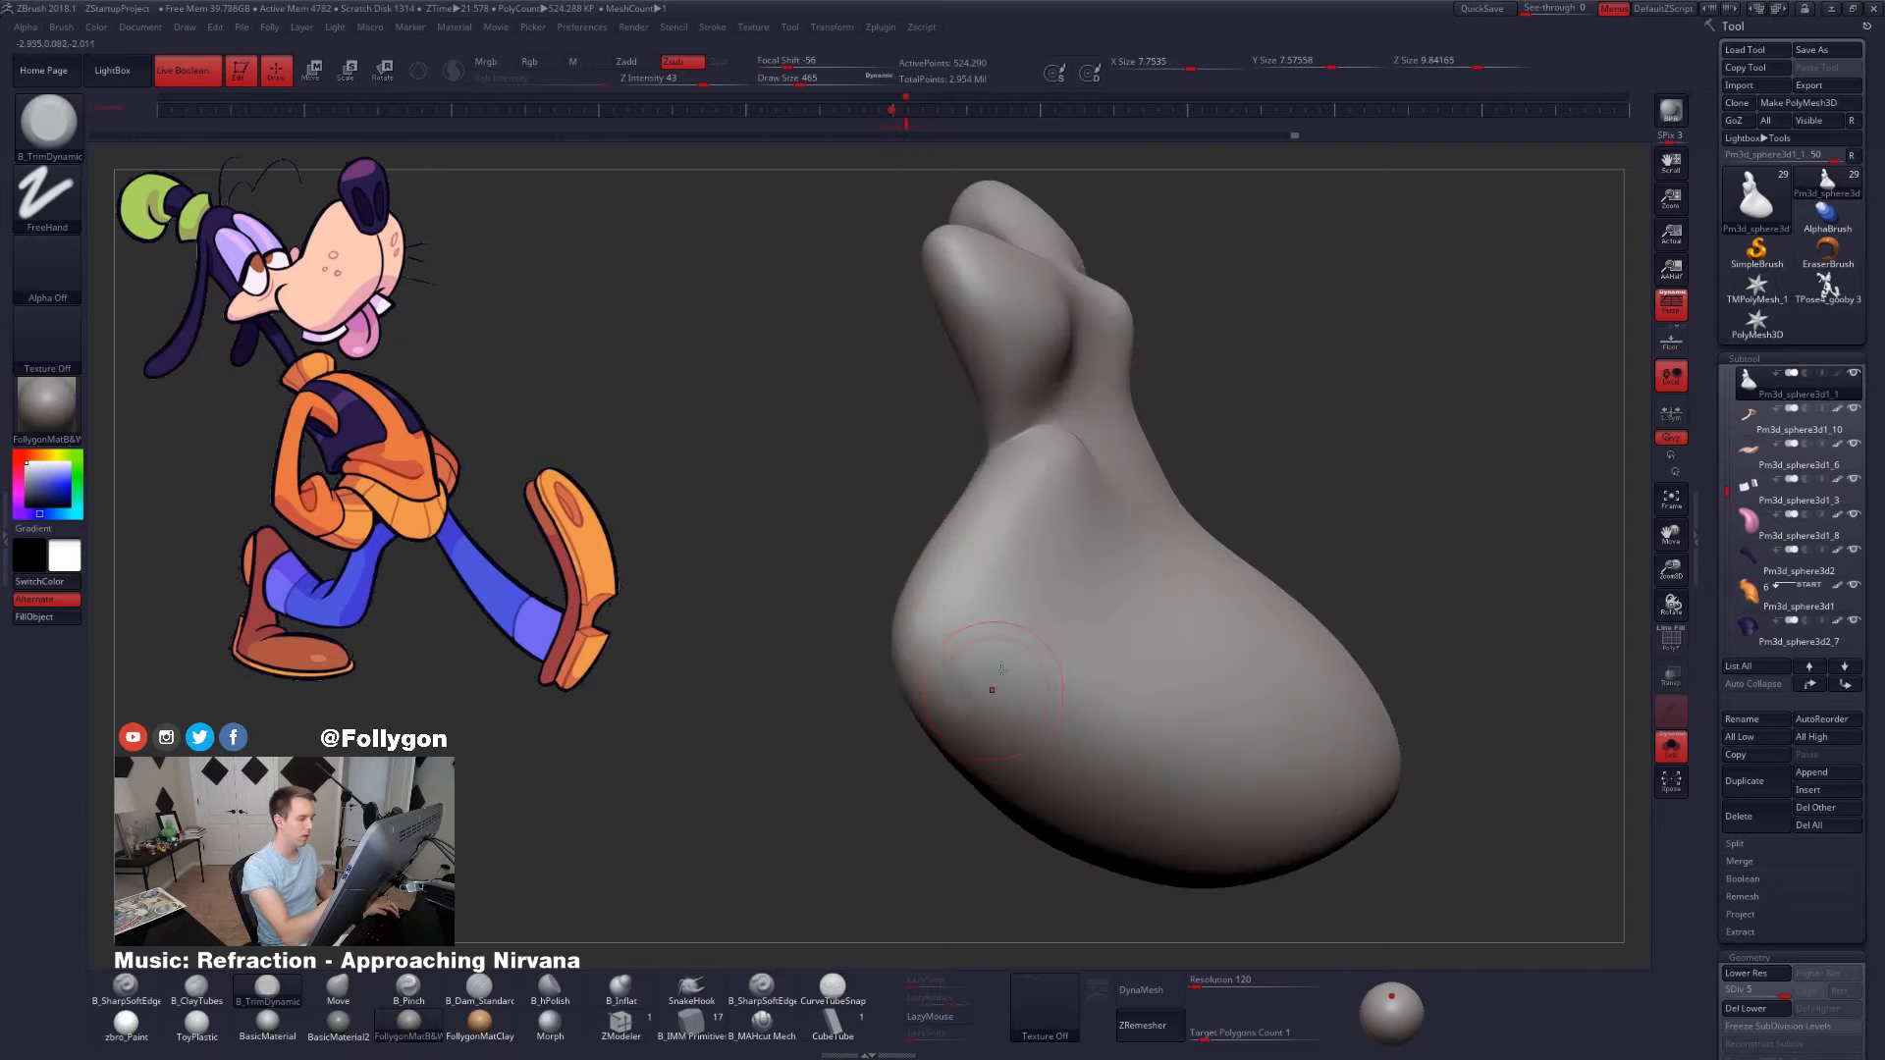
{"action": "mouse_move", "coordinate": [1001, 669]}
{"action": "right_mouse_down"}
{"action": "mouse_move", "coordinate": [1085, 791]}
{"action": "mouse_move", "coordinate": [1024, 732]}
{"action": "right_mouse_up"}
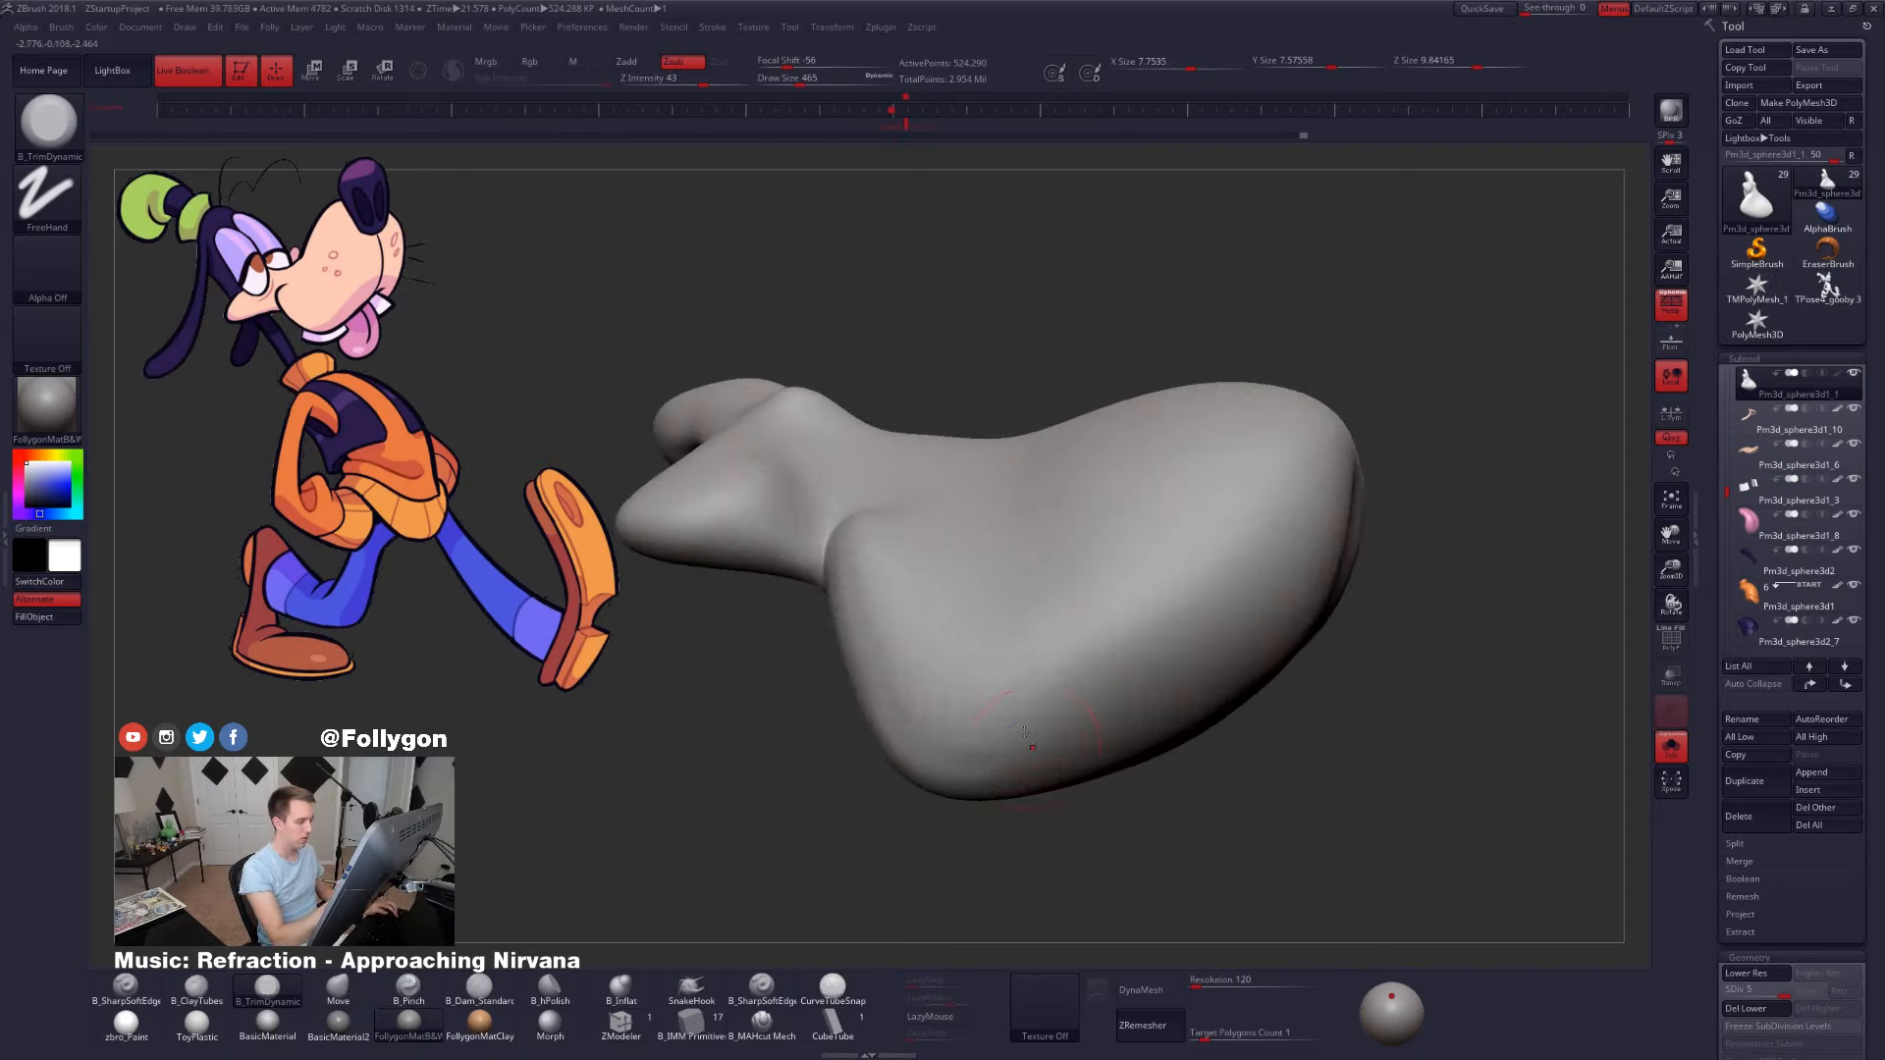
- Smooth the opposite cheek's lower corner at subdivision levels 3 and 4, and return the muzzle to level 5
{"action": "key", "text": "shift+d"}
{"action": "key", "text": "shift+d"}
{"action": "key", "text": "shift"}
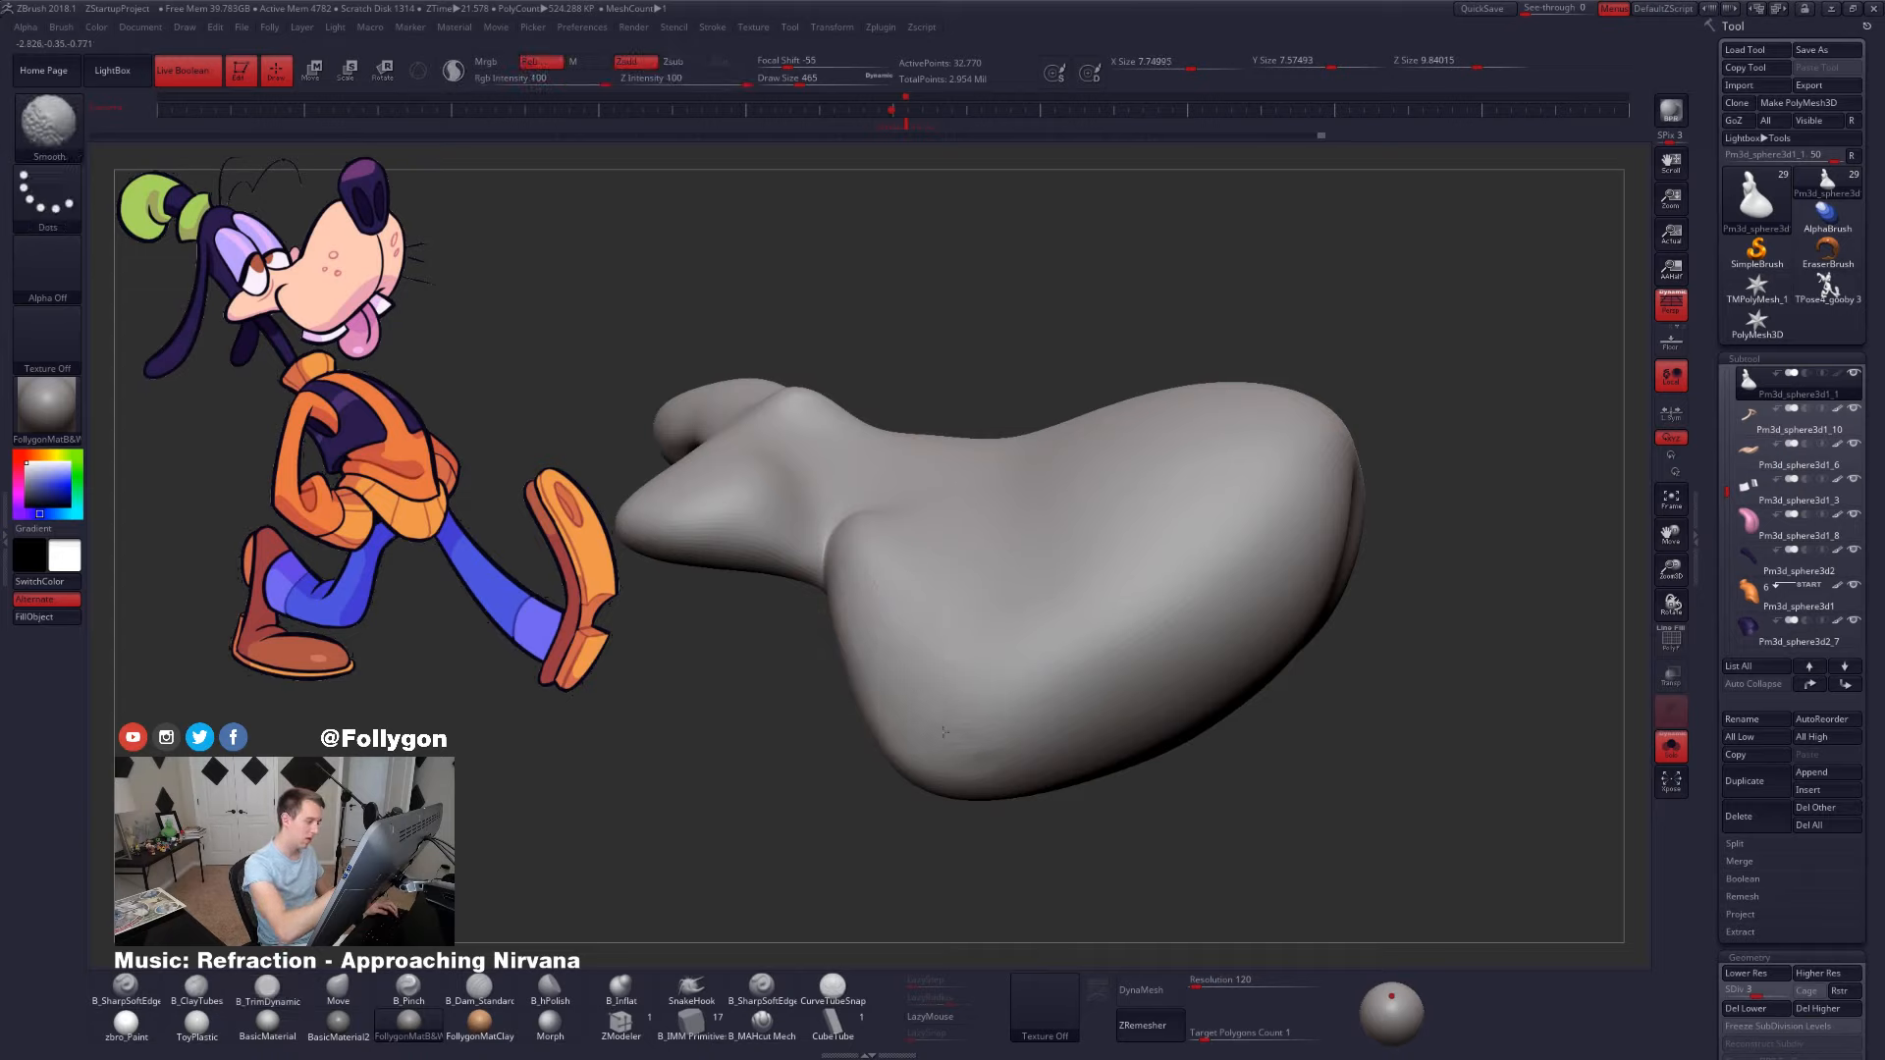
{"action": "key", "text": "d"}
{"action": "mouse_move", "coordinate": [936, 727]}
{"action": "right_mouse_down"}
{"action": "mouse_move", "coordinate": [873, 620]}
{"action": "mouse_move", "coordinate": [948, 601]}
{"action": "mouse_move", "coordinate": [957, 511]}
{"action": "mouse_move", "coordinate": [963, 534]}
{"action": "right_mouse_up"}
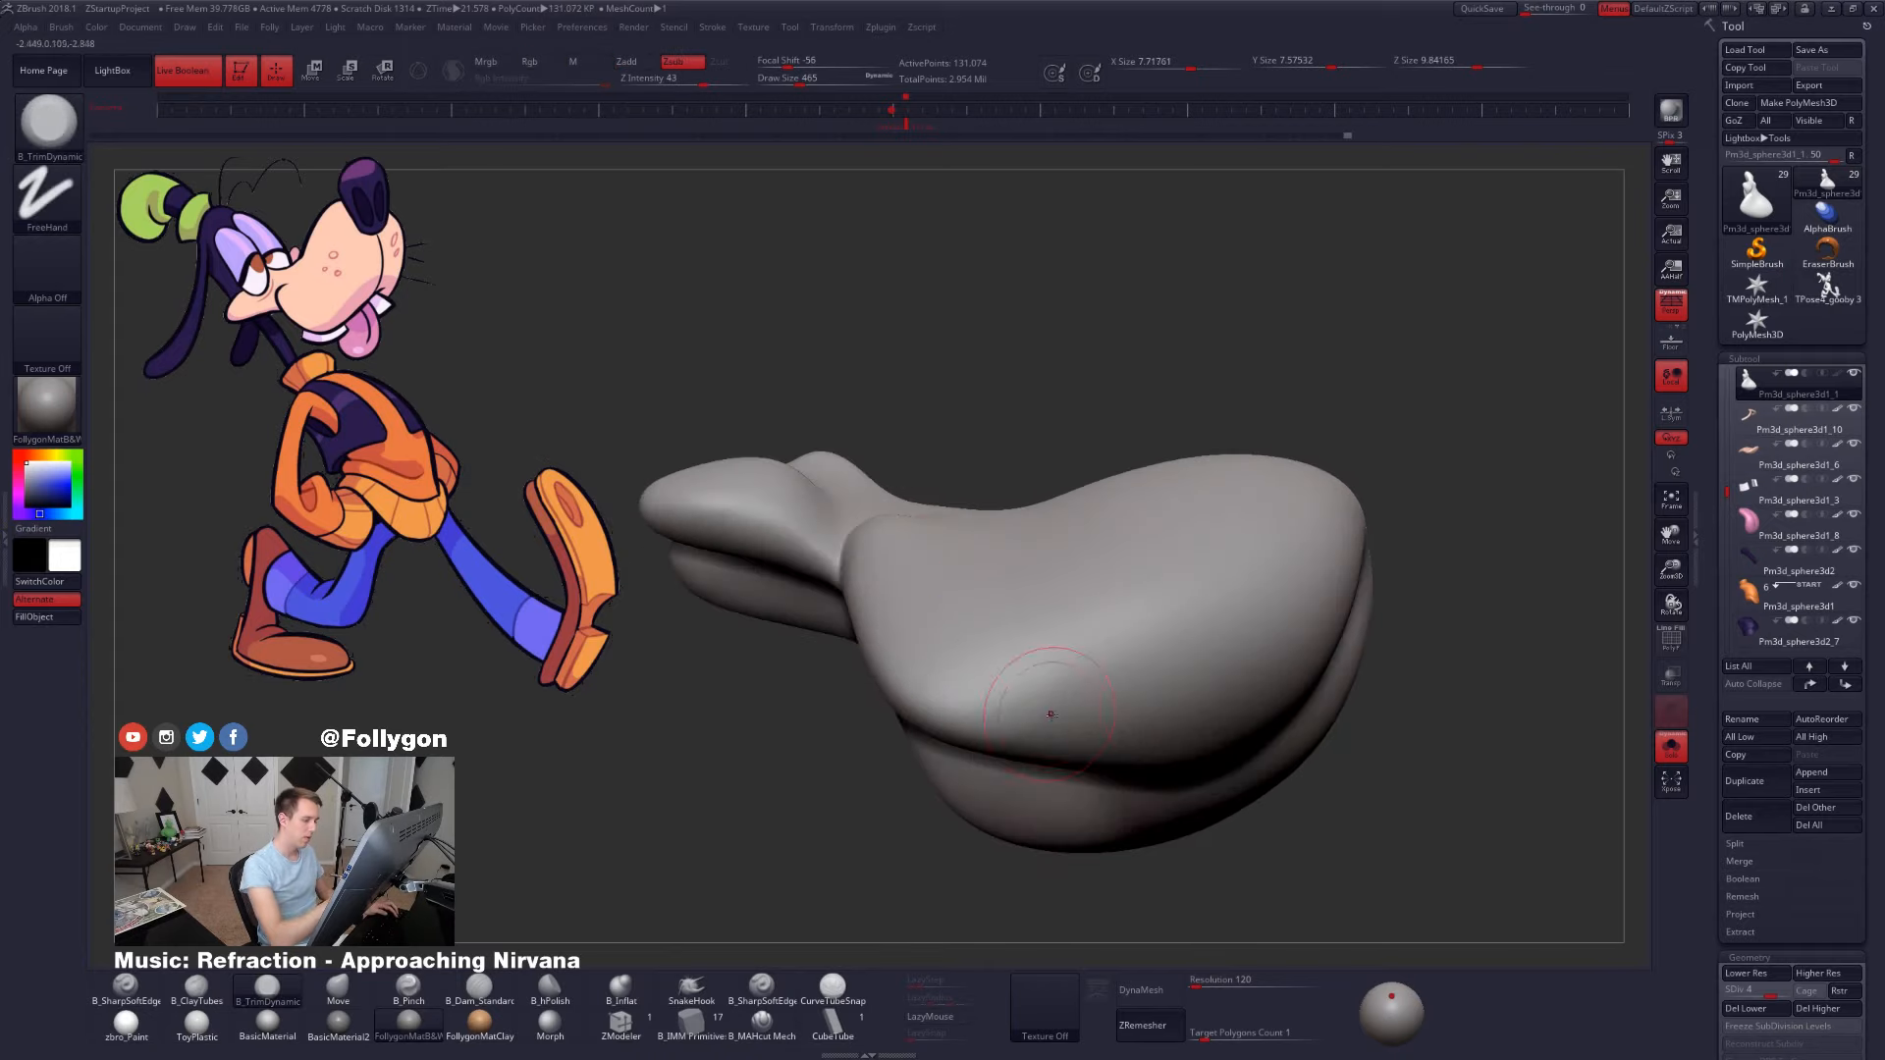
{"action": "key", "text": "d"}
- Smooth the opposite cheek bulge beside its crease through subdivision levels 3 and 4 at draw size 227, ending at level 5
{"action": "mouse_move", "coordinate": [1070, 710]}
{"action": "right_mouse_down"}
{"action": "mouse_move", "coordinate": [913, 567]}
{"action": "mouse_move", "coordinate": [945, 577]}
{"action": "mouse_move", "coordinate": [896, 511]}
{"action": "right_mouse_up"}
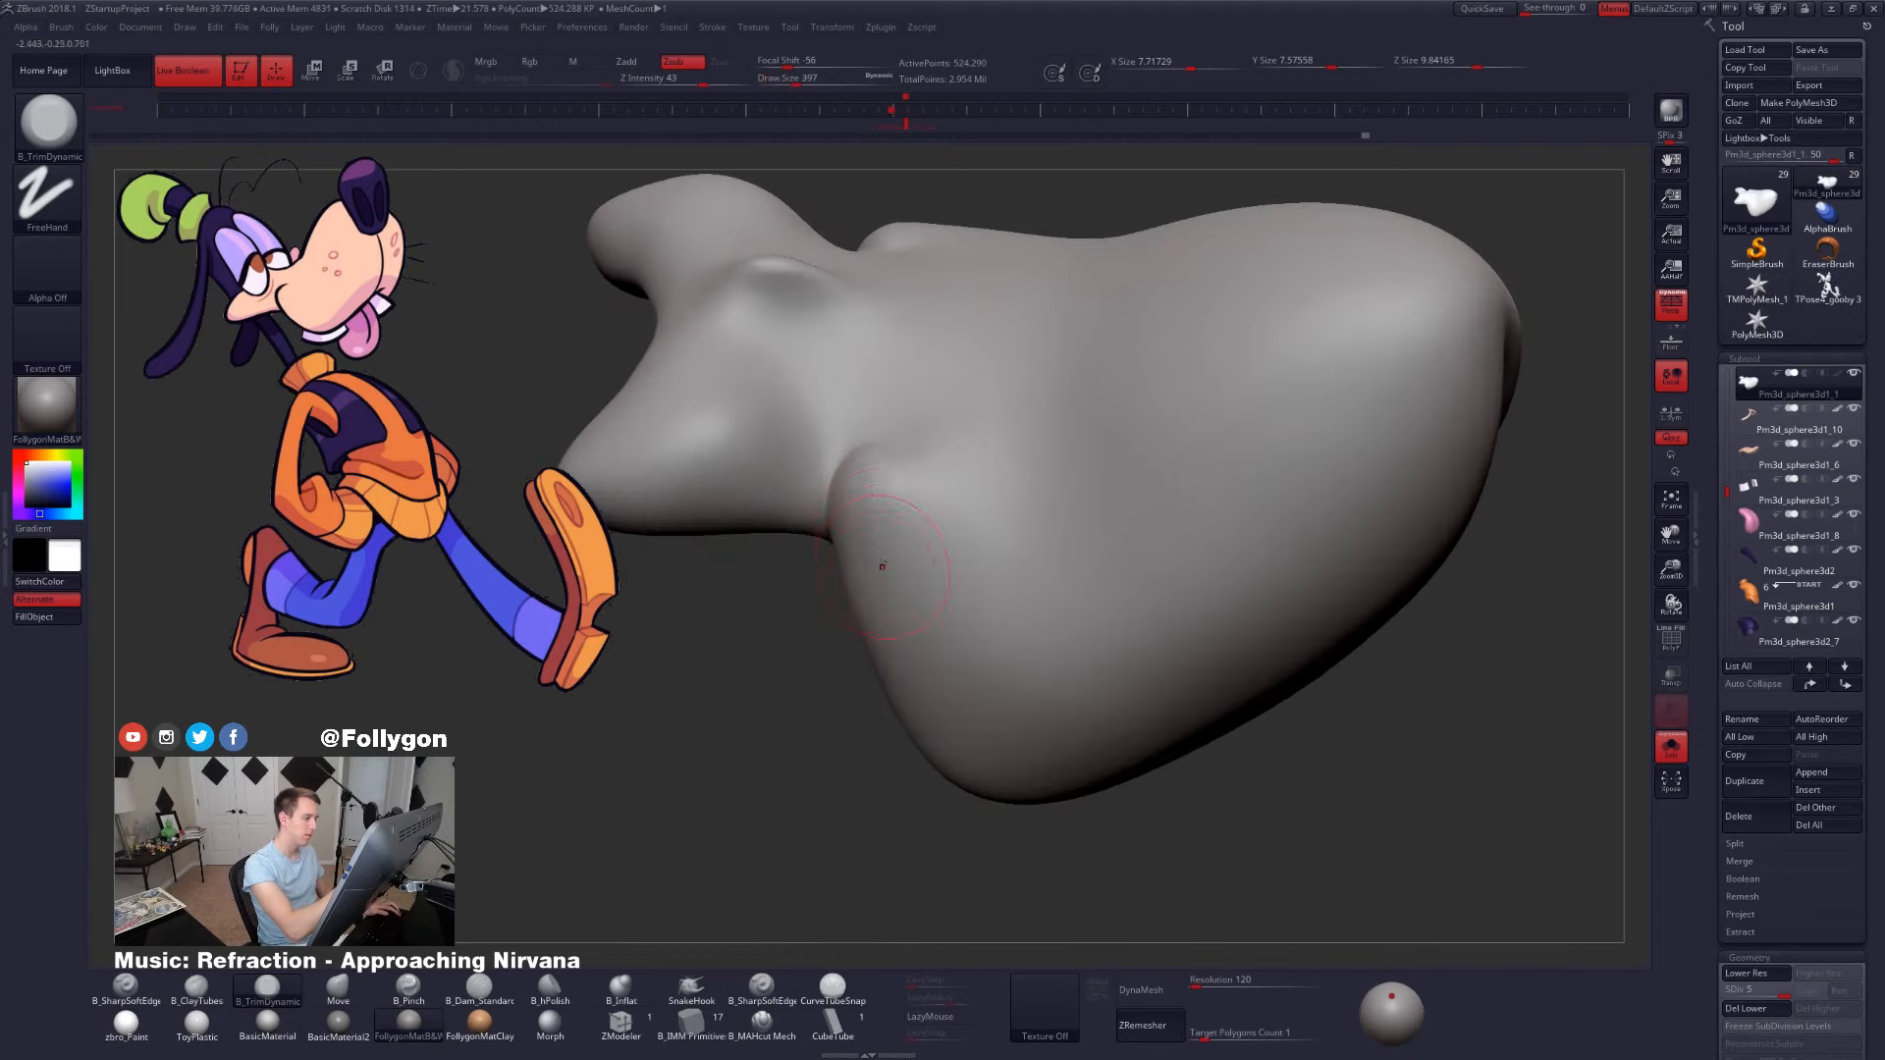
{"action": "key", "text": "space"}
{"action": "left_click_drag", "start_coordinate": [881, 566], "coordinate": [865, 566]}
{"action": "mouse_move", "coordinate": [895, 568]}
{"action": "right_mouse_down"}
{"action": "mouse_move", "coordinate": [891, 547]}
{"action": "mouse_move", "coordinate": [836, 556]}
{"action": "right_mouse_up"}
{"action": "key", "text": "shift+d"}
{"action": "key", "text": "shift+d"}
{"action": "key", "text": "d"}
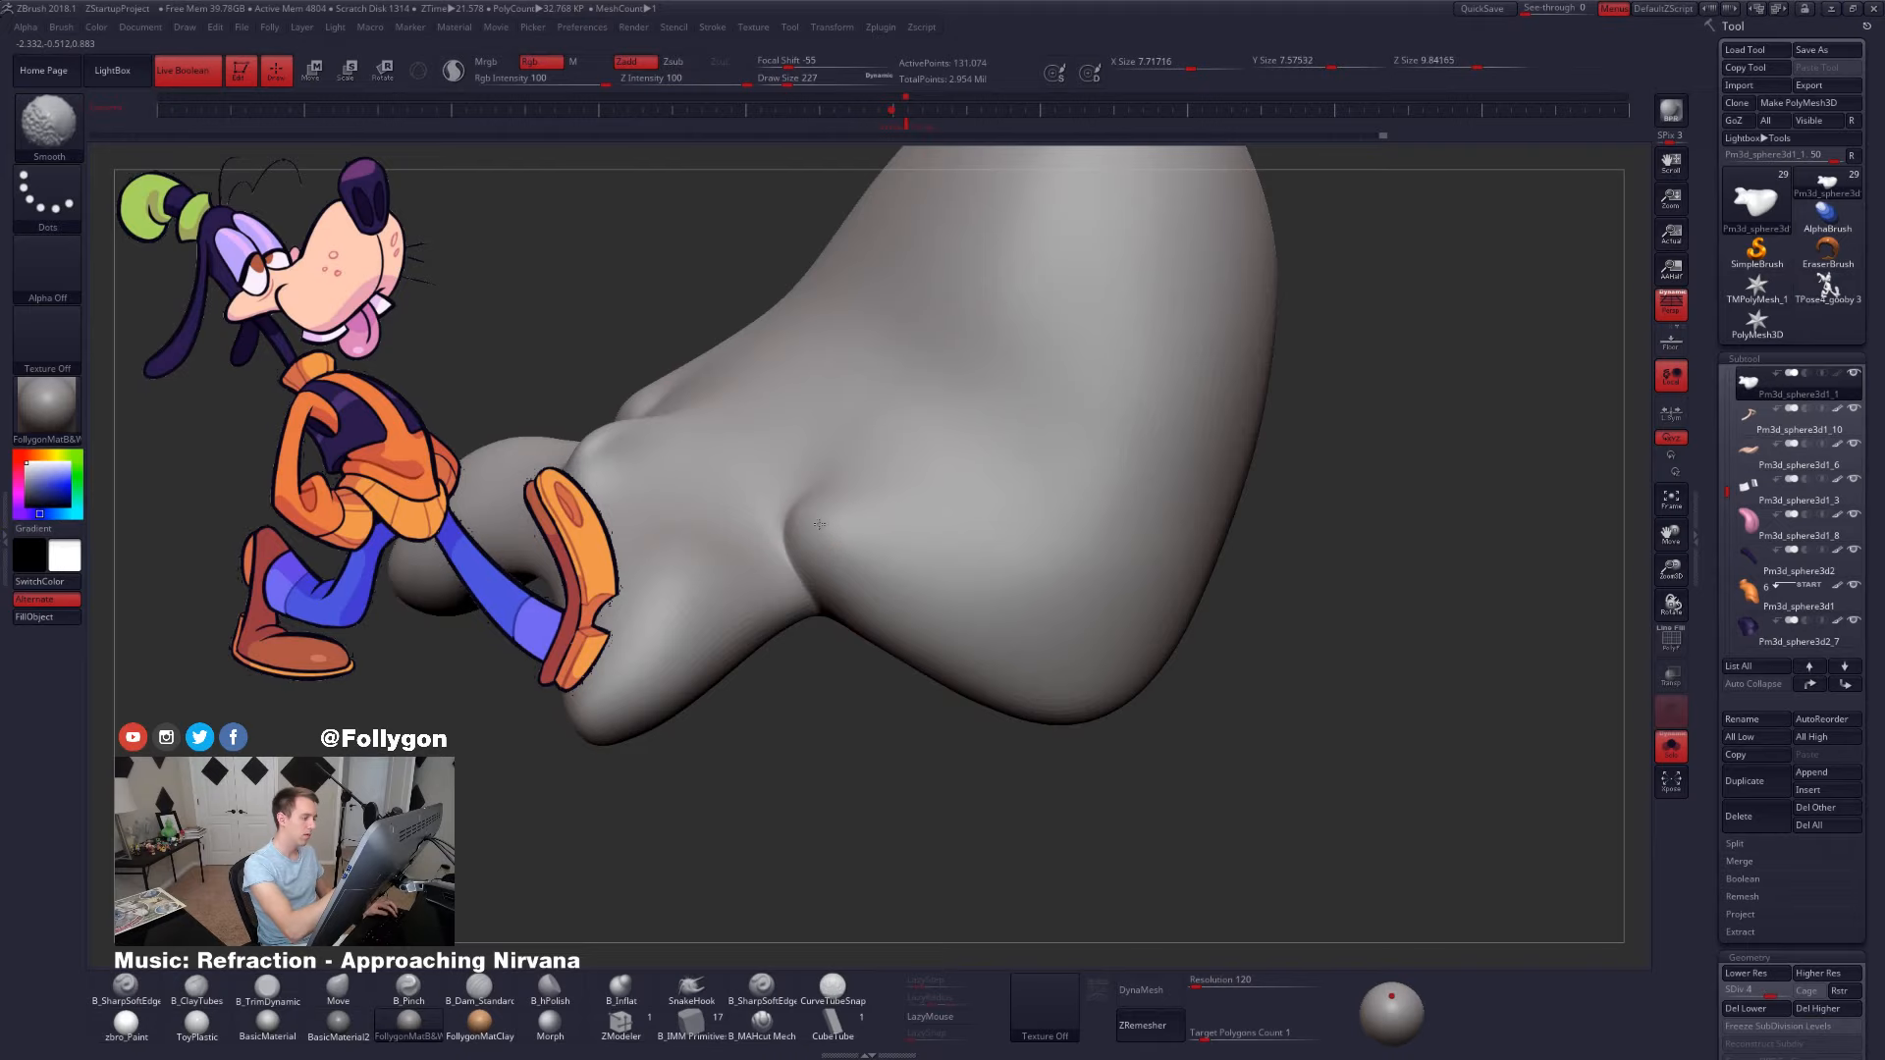
{"action": "key", "text": "d"}
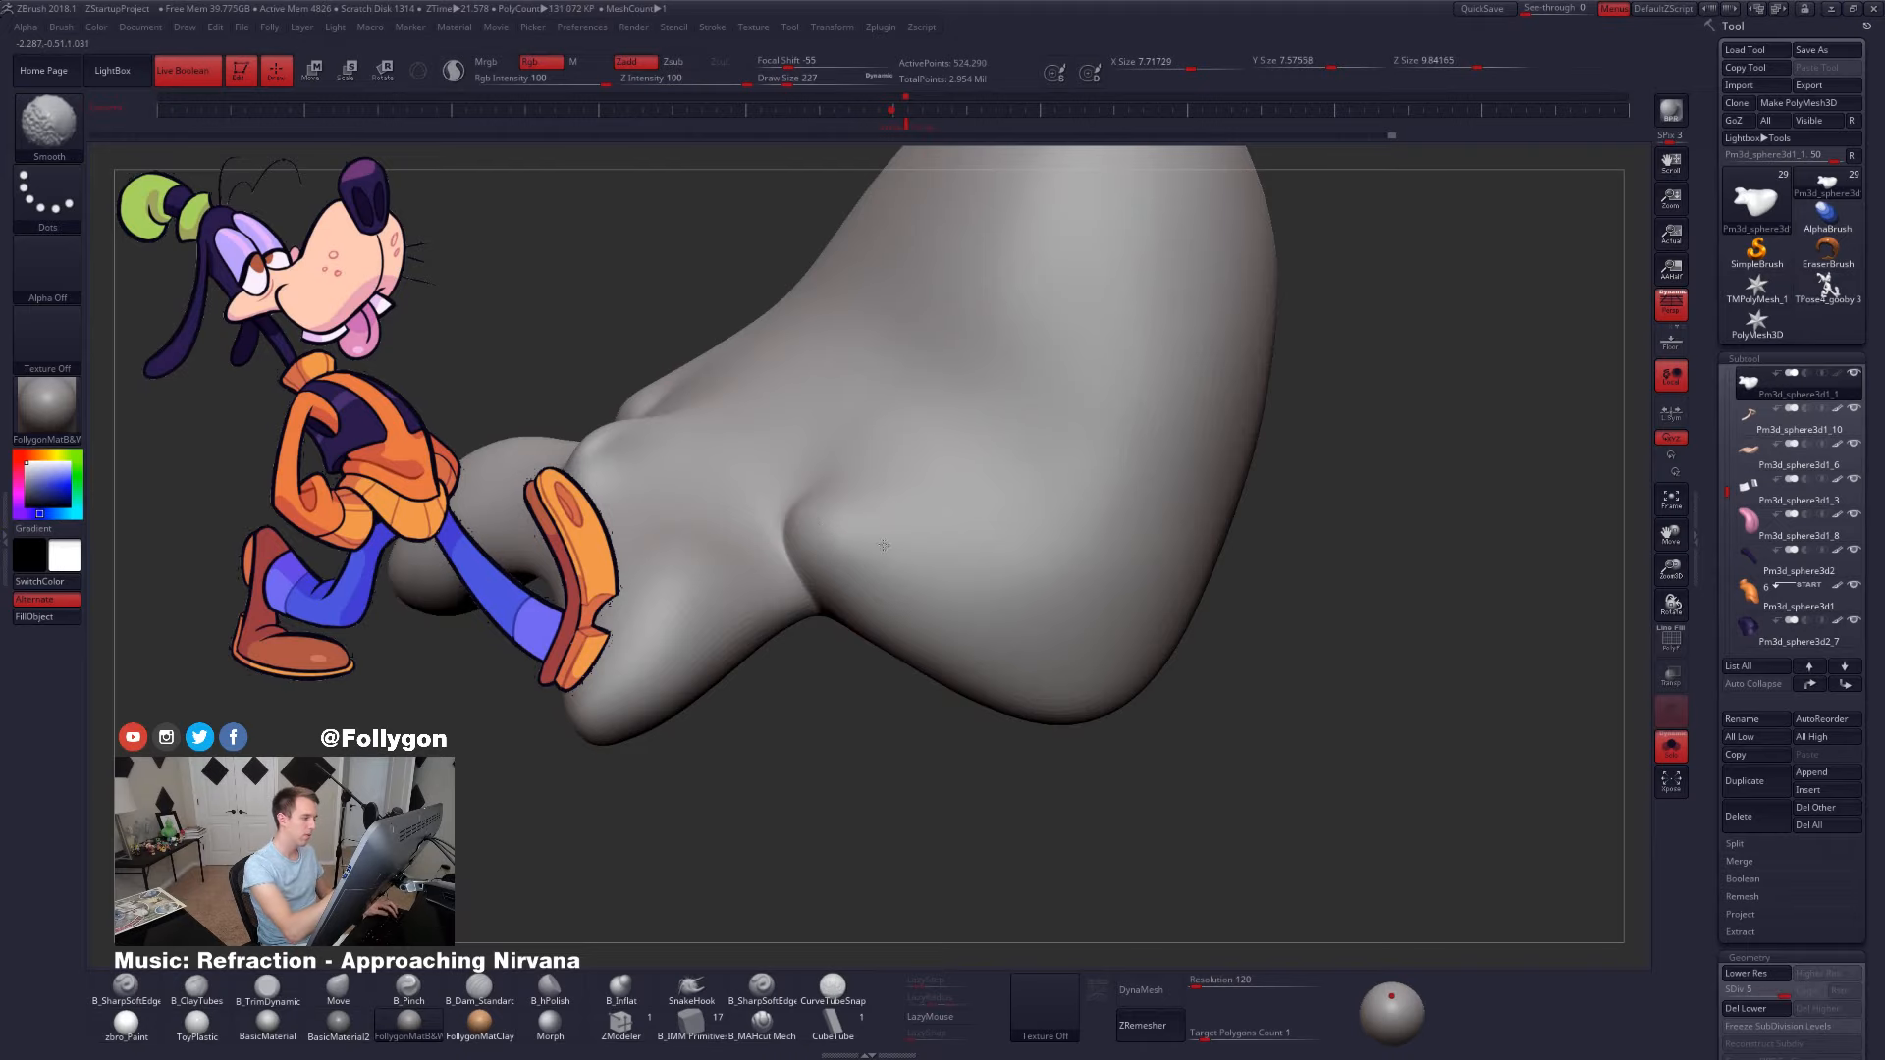
- Smooth the muzzle's upper surface above the creases at subdivision levels 3 and 4, and return to level 5
{"action": "mouse_move", "coordinate": [998, 644]}
{"action": "right_mouse_down", "text": "alt"}
{"action": "mouse_move", "coordinate": [1048, 700]}
{"action": "mouse_move", "coordinate": [1110, 715]}
{"action": "mouse_move", "coordinate": [1094, 808]}
{"action": "mouse_move", "coordinate": [1092, 692]}
{"action": "mouse_move", "coordinate": [1021, 583]}
{"action": "mouse_move", "coordinate": [1060, 594]}
{"action": "right_mouse_up", "text": "alt"}
{"action": "right_click", "coordinate": [1040, 623]}
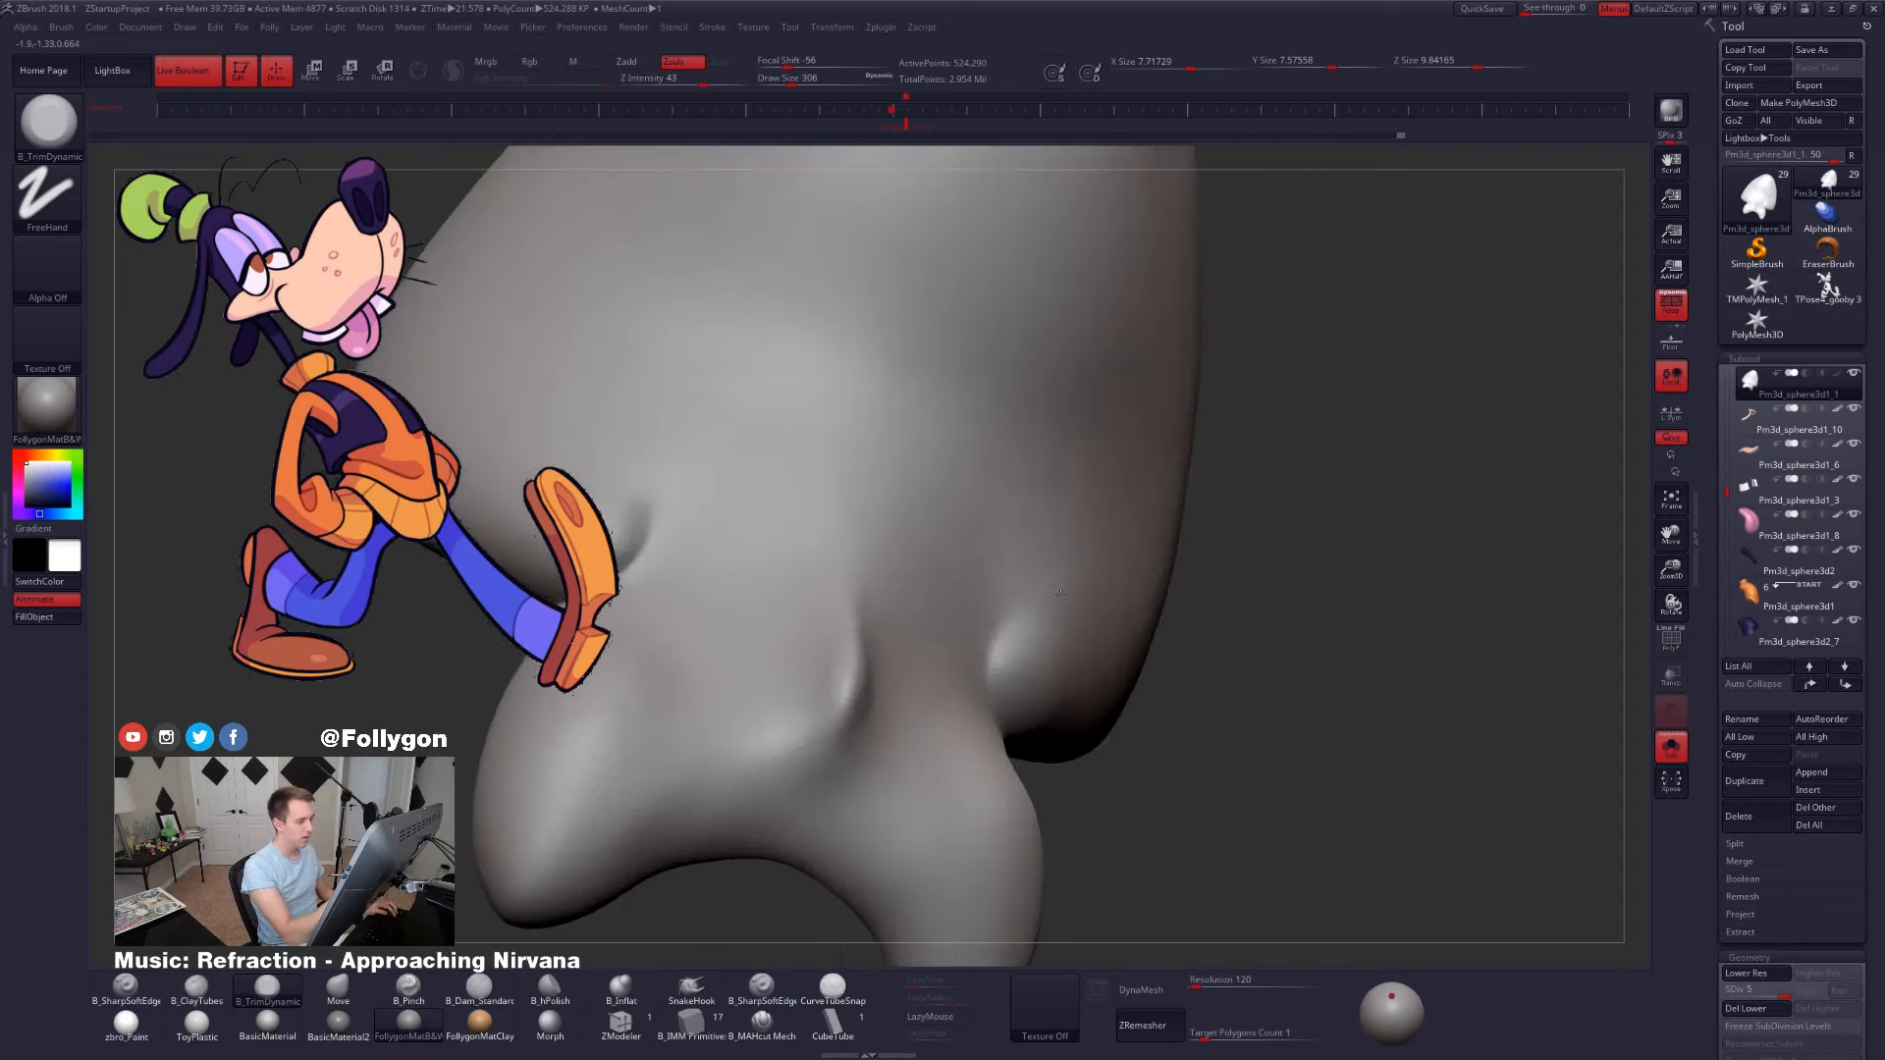
{"action": "key", "text": "shift+d"}
{"action": "key", "text": "shift+d"}
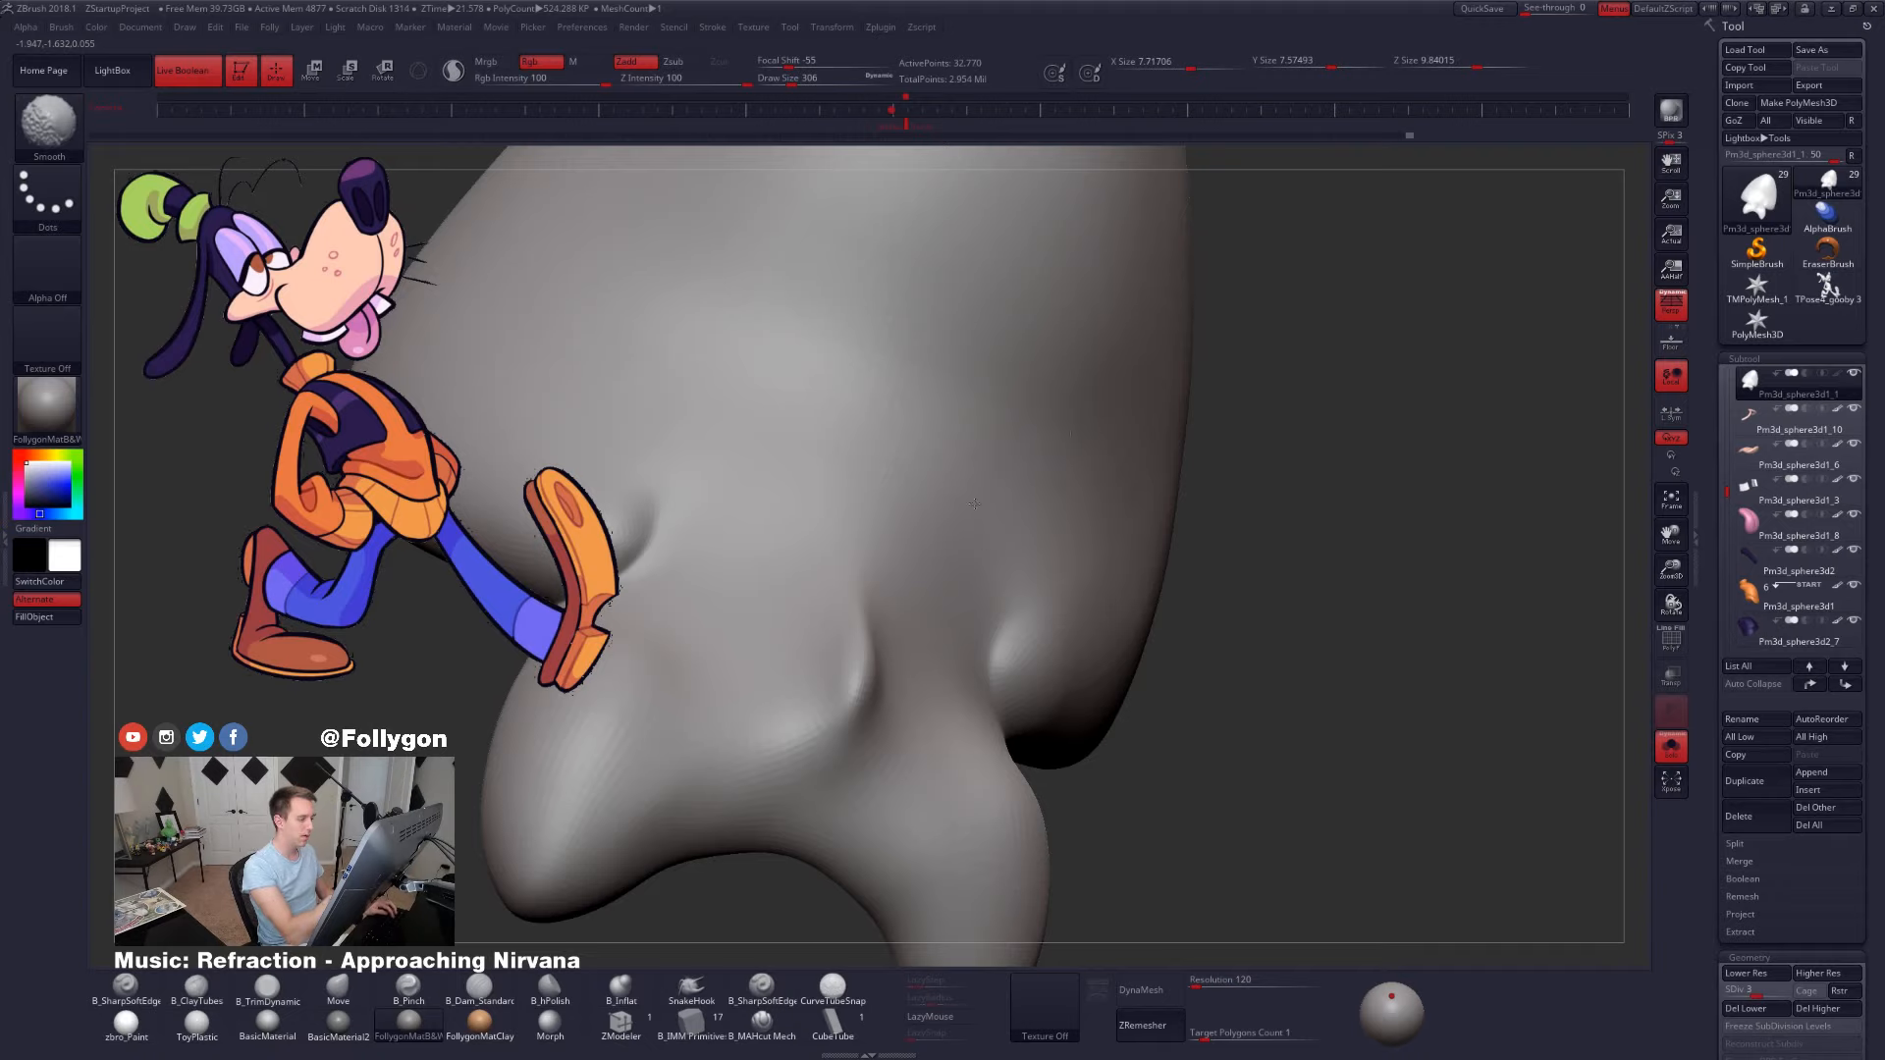
{"action": "key", "text": "d"}
{"action": "right_click_drag", "start_coordinate": [974, 504], "coordinate": [1069, 541]}
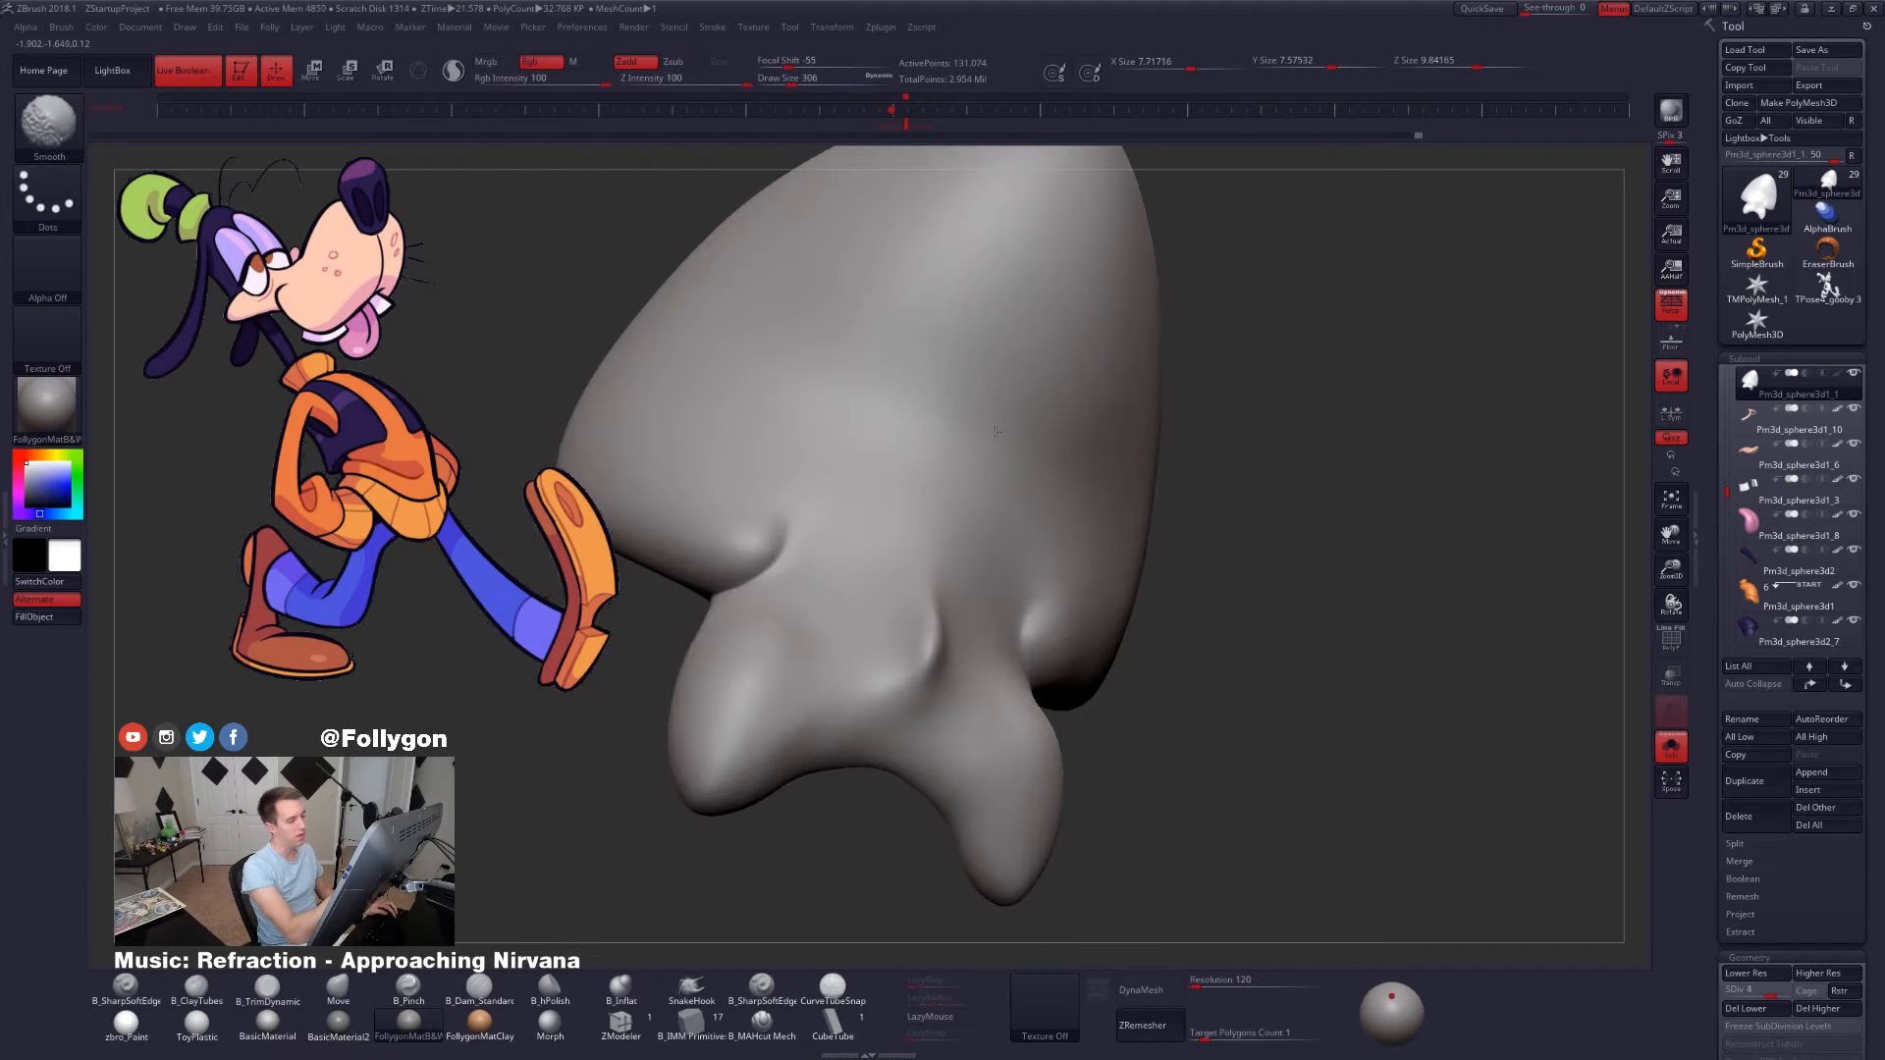
{"action": "mouse_move", "coordinate": [996, 432]}
{"action": "right_mouse_down"}
{"action": "mouse_move", "coordinate": [1156, 660]}
{"action": "mouse_move", "coordinate": [966, 657]}
{"action": "mouse_move", "coordinate": [1031, 687]}
{"action": "mouse_move", "coordinate": [1145, 693]}
{"action": "right_mouse_up"}
{"action": "key", "text": "d"}
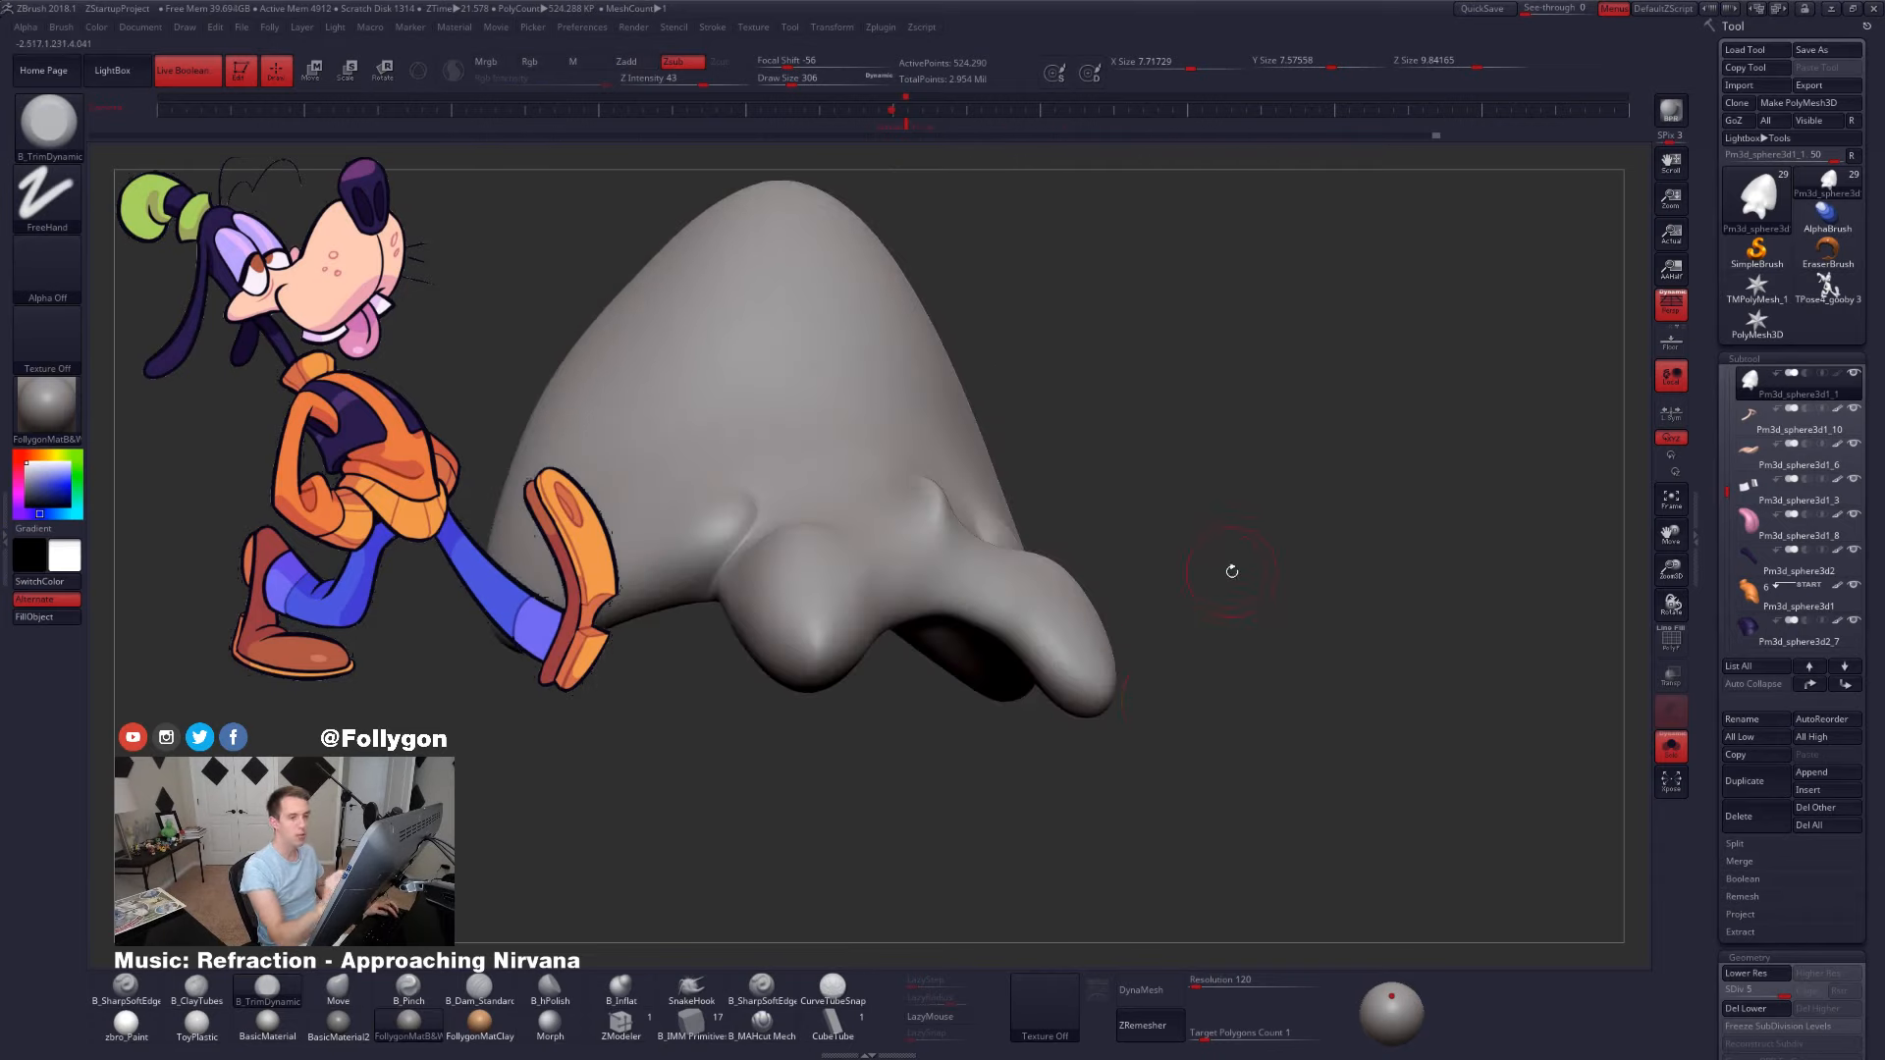
- Delete the leftover TPose mesh tool and reopen the dog model with its colours and all subtools shown
{"action": "left_click", "coordinate": [895, 123]}
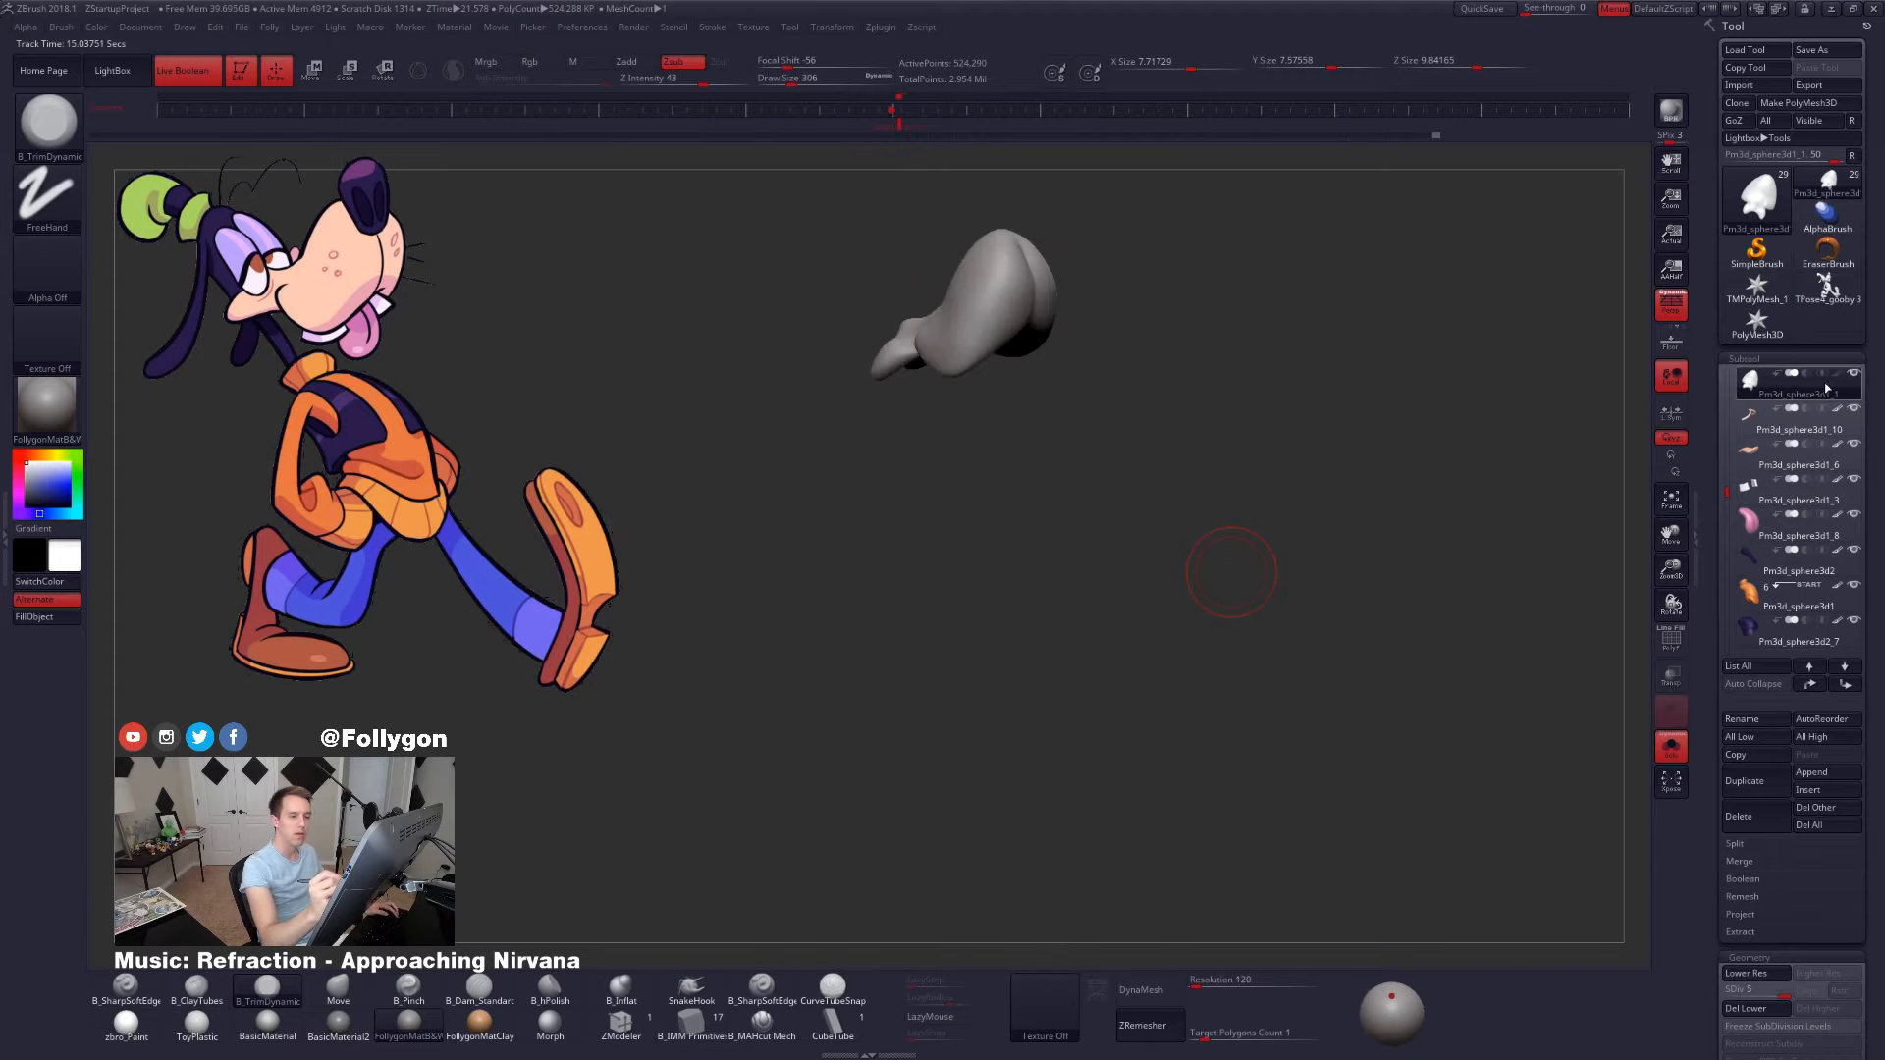
{"action": "left_click", "coordinate": [1825, 287]}
{"action": "left_click", "coordinate": [1753, 809]}
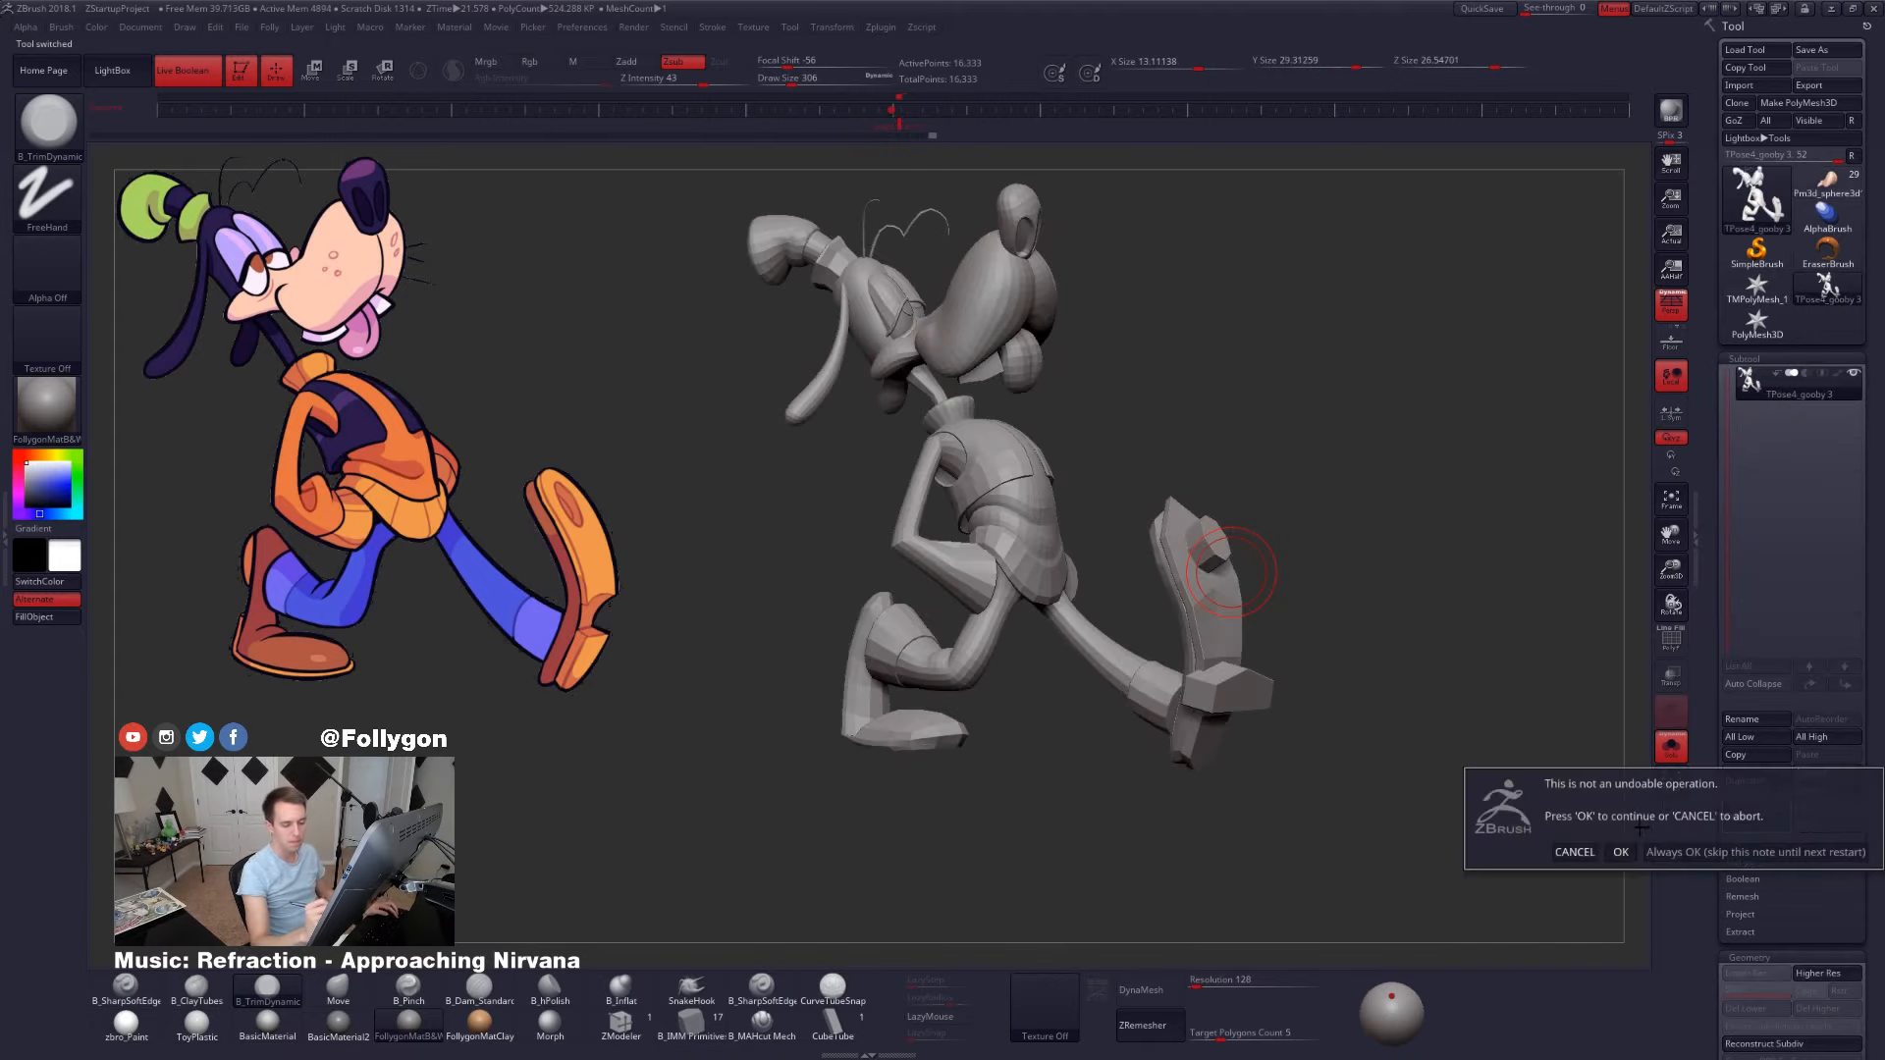
{"action": "left_click", "coordinate": [1620, 853]}
{"action": "left_click", "coordinate": [1828, 182]}
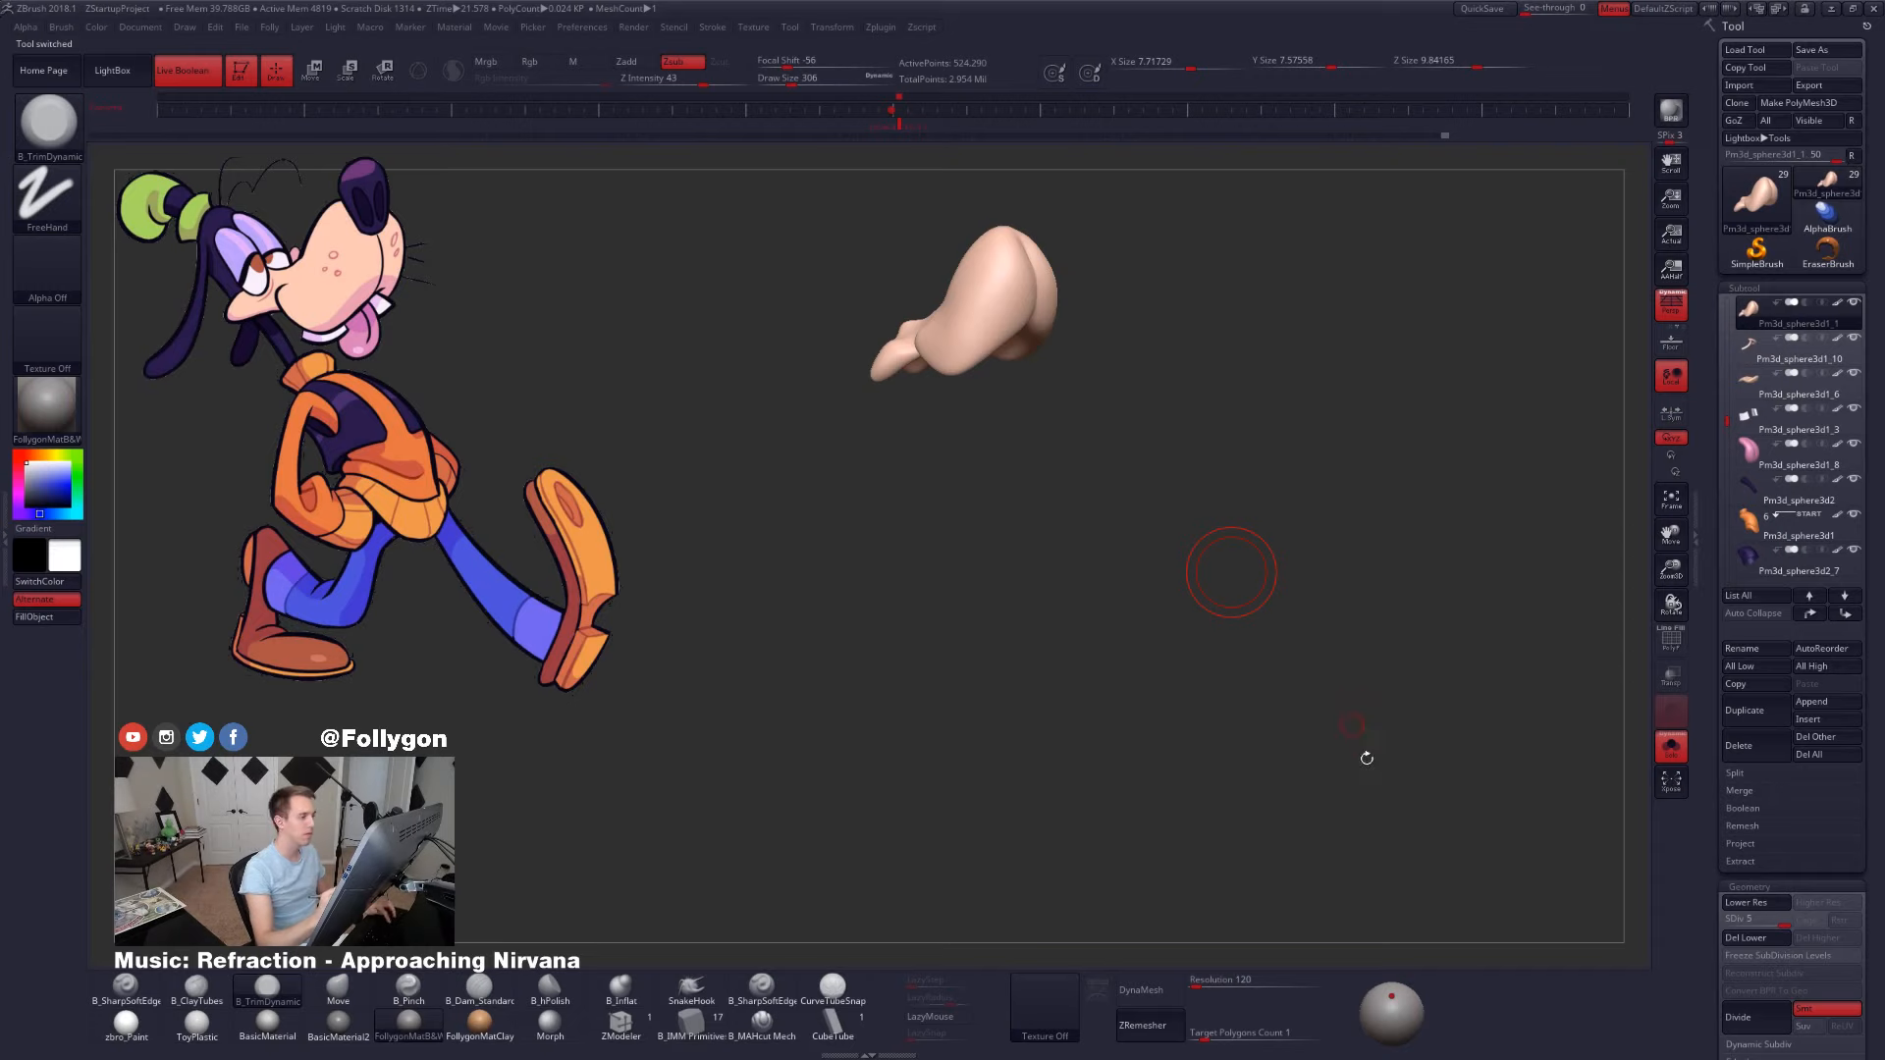
{"action": "left_click", "coordinate": [1367, 756]}
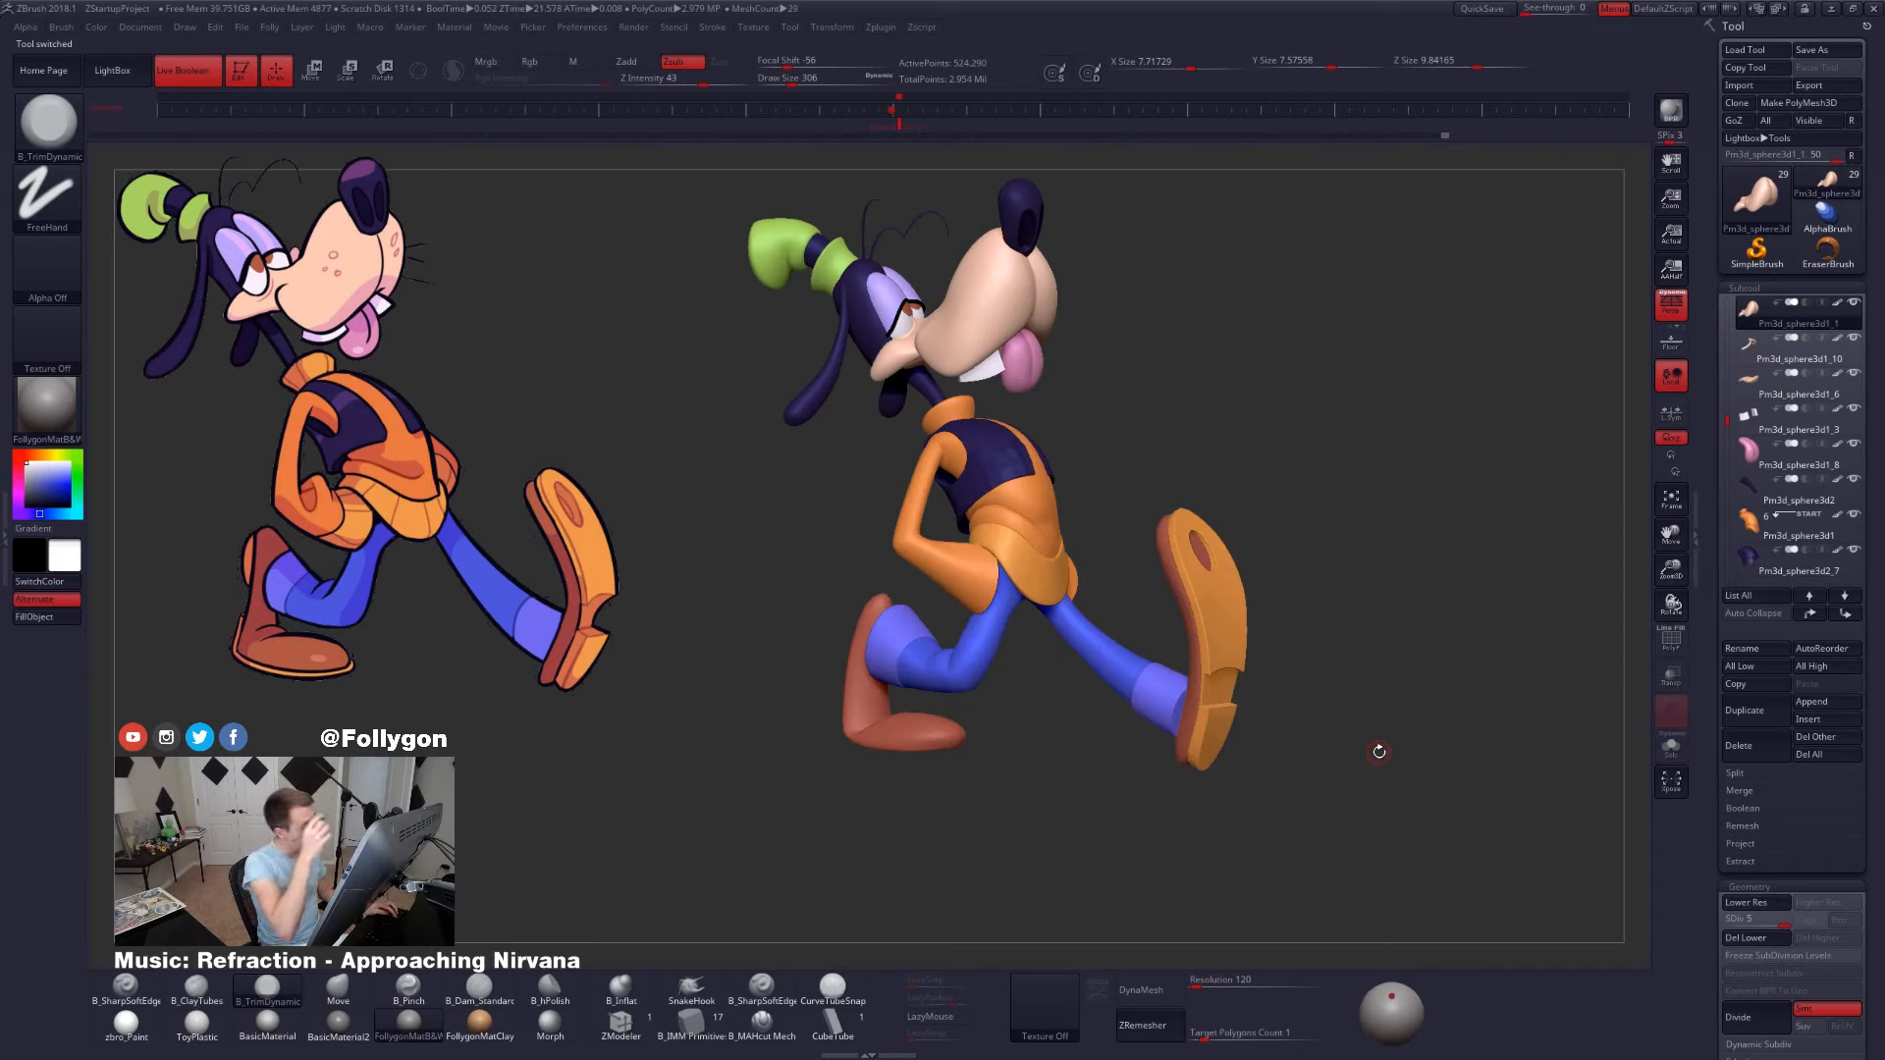
- Return to the stored full-body camera view and compare the dog with the 2D reference
{"action": "left_click_drag", "start_coordinate": [1379, 751], "coordinate": [1295, 695], "text": "alt"}
{"action": "left_click", "coordinate": [898, 128]}
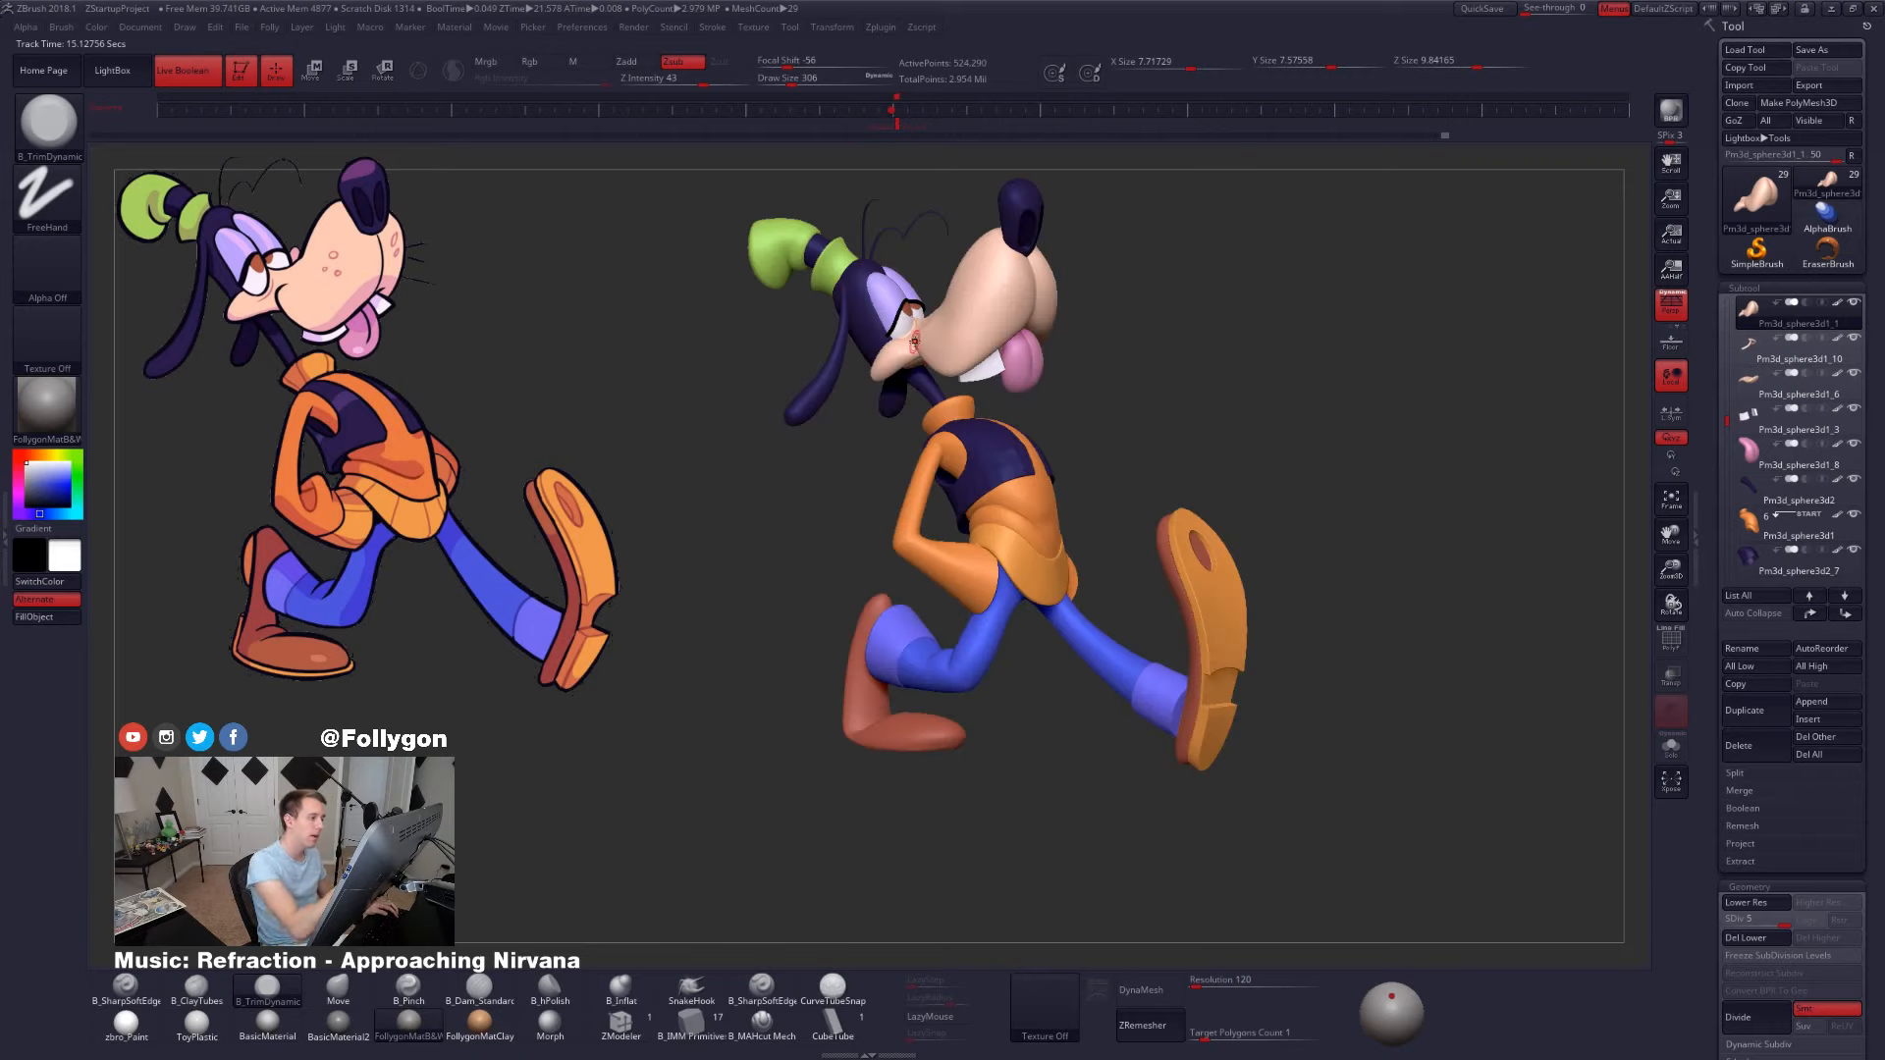
{"action": "mouse_move", "coordinate": [916, 339]}
{"action": "left_mouse_down", "text": "ctrl"}
{"action": "mouse_move", "coordinate": [1211, 155]}
{"action": "mouse_move", "coordinate": [1297, 147]}
{"action": "mouse_move", "coordinate": [1385, 749]}
{"action": "left_mouse_up", "text": "ctrl"}
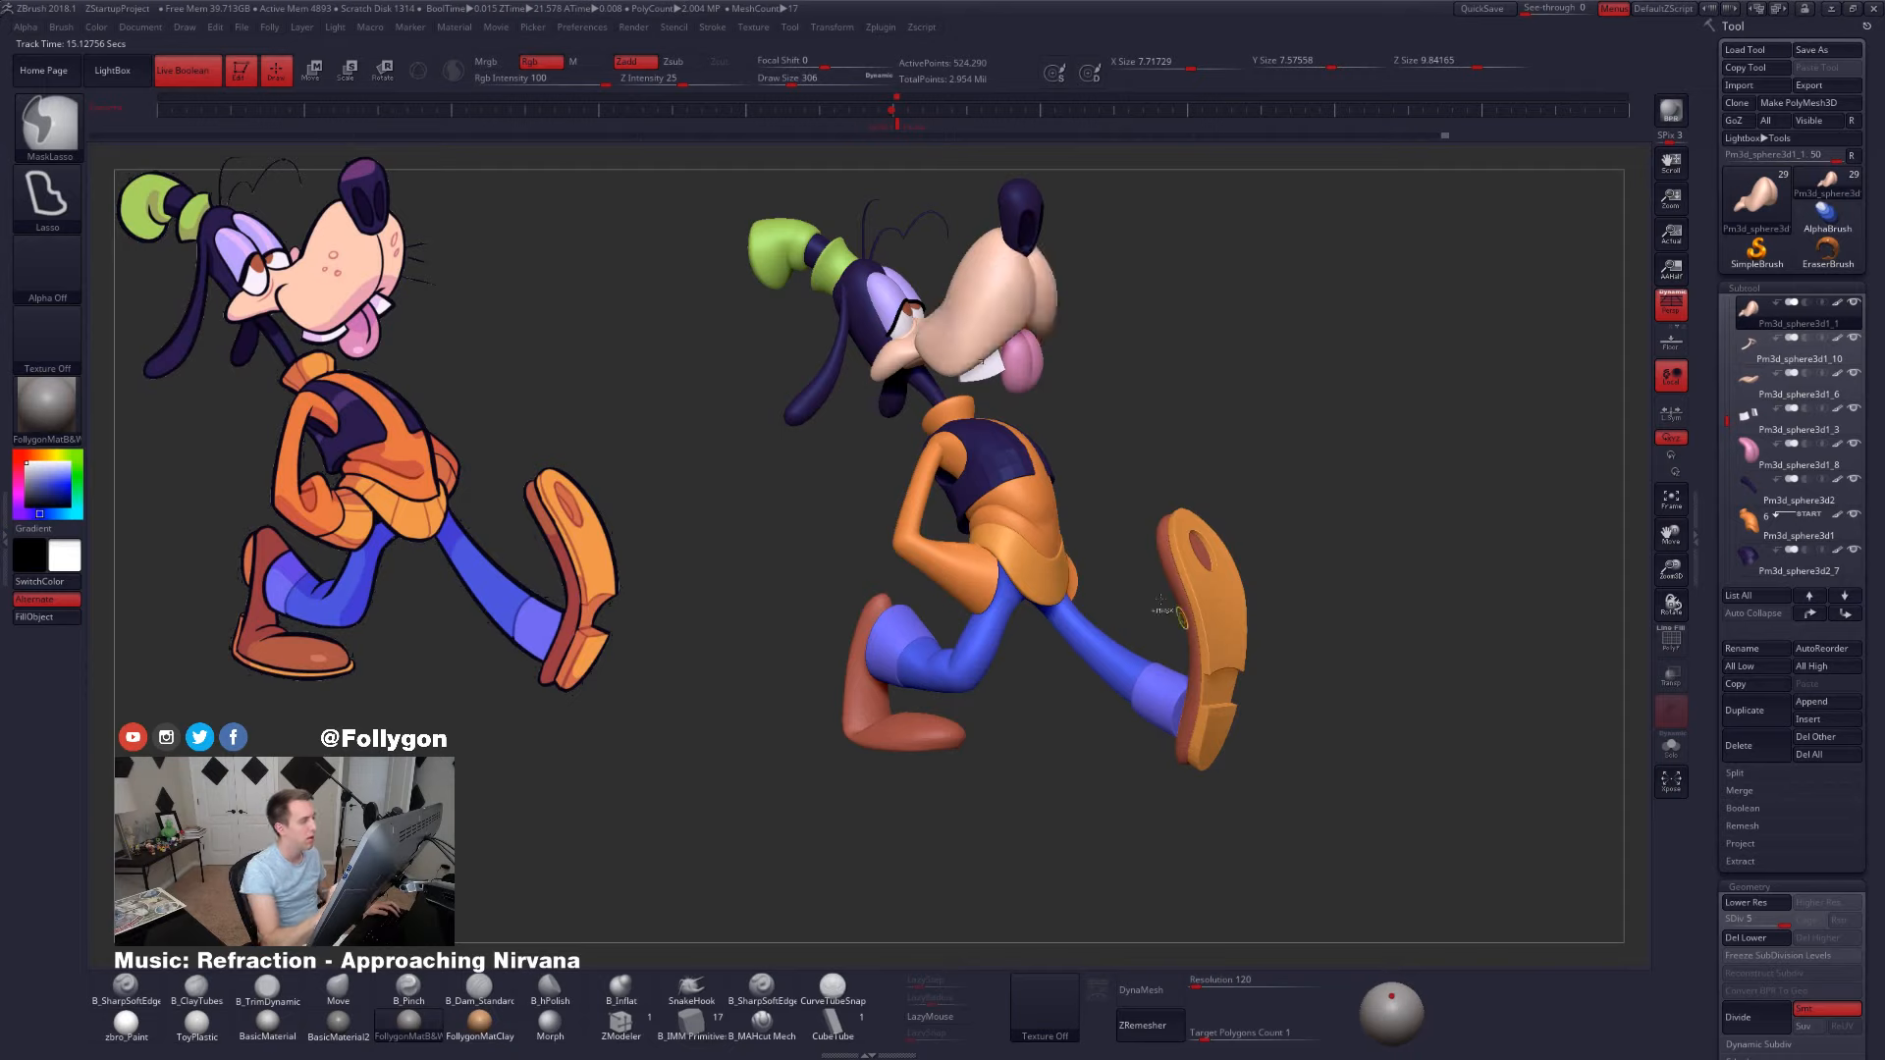
- Examine the full dog from the front and return to the stored camera view to compare it with the 2D reference
{"action": "left_click_drag", "start_coordinate": [948, 328], "coordinate": [1012, 503]}
{"action": "left_click_drag", "start_coordinate": [1156, 469], "coordinate": [1168, 483], "text": "ctrl"}
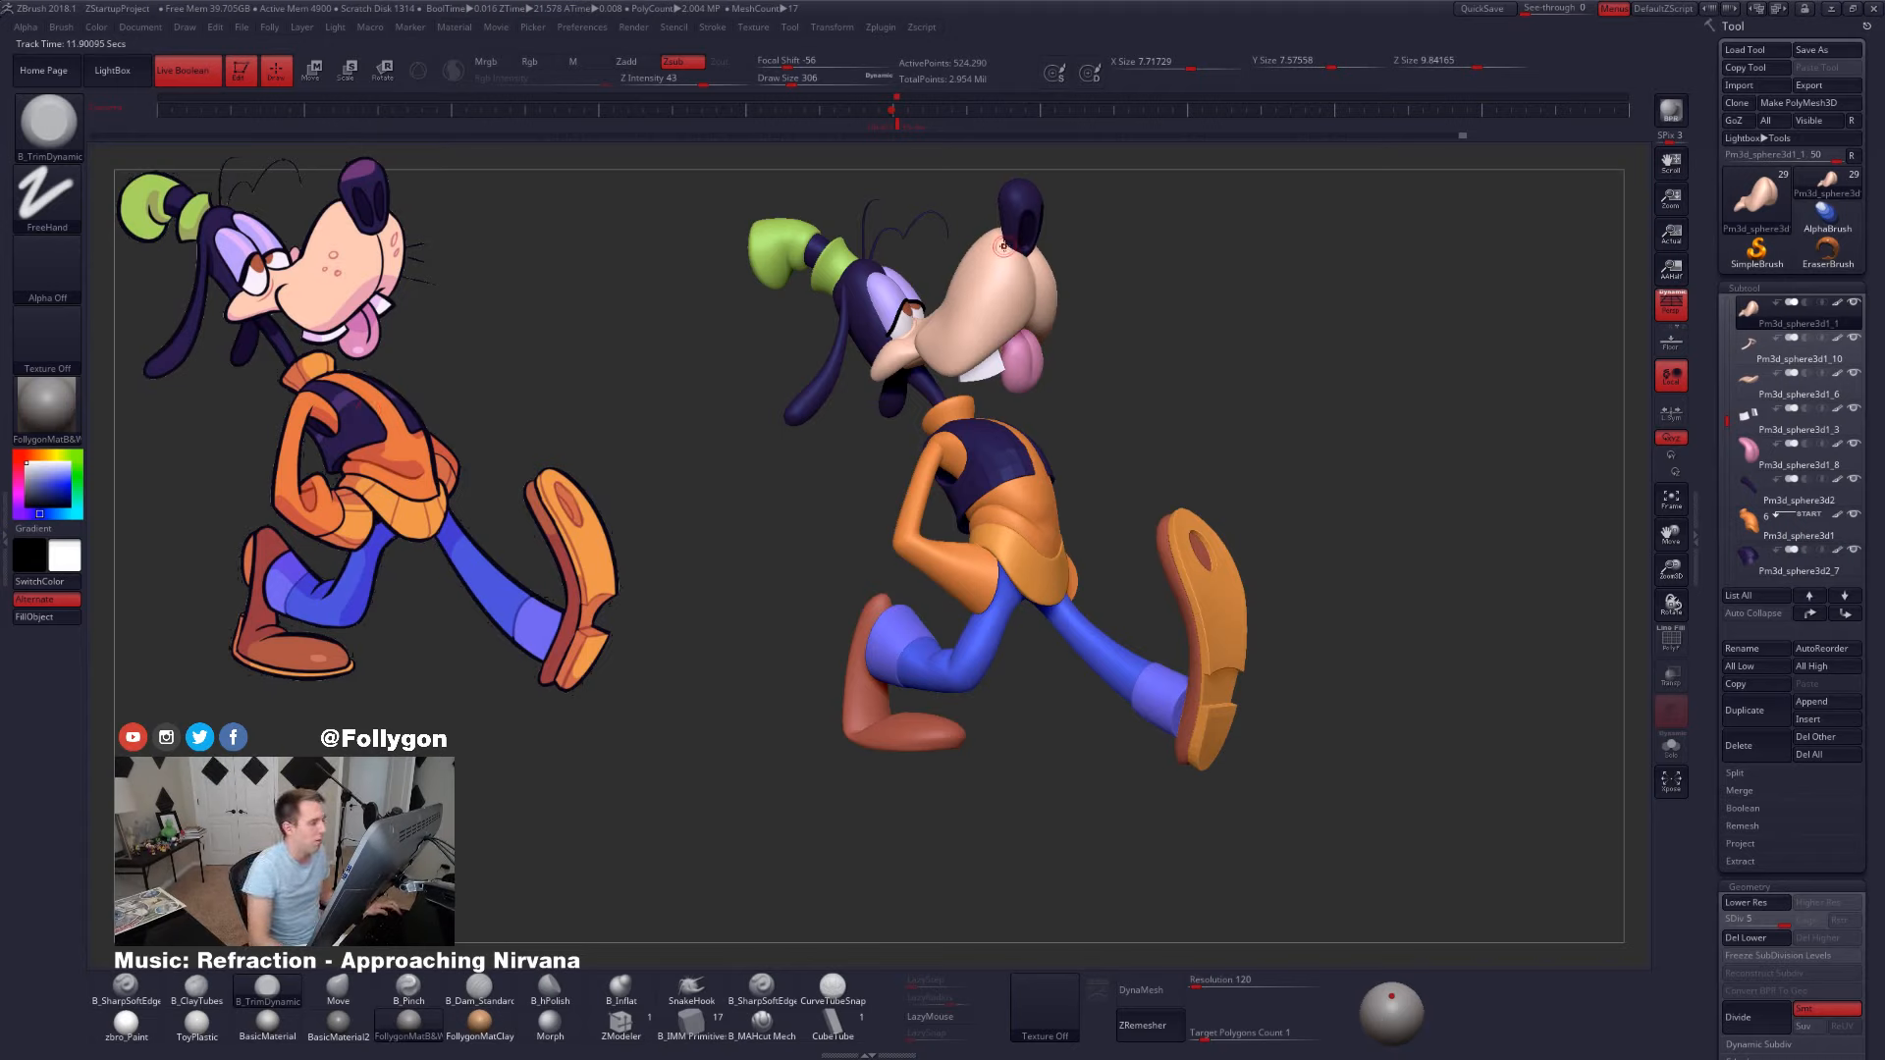
{"action": "right_click_drag", "start_coordinate": [1007, 303], "coordinate": [1031, 303]}
{"action": "right_click_drag", "start_coordinate": [1007, 368], "coordinate": [778, 163]}
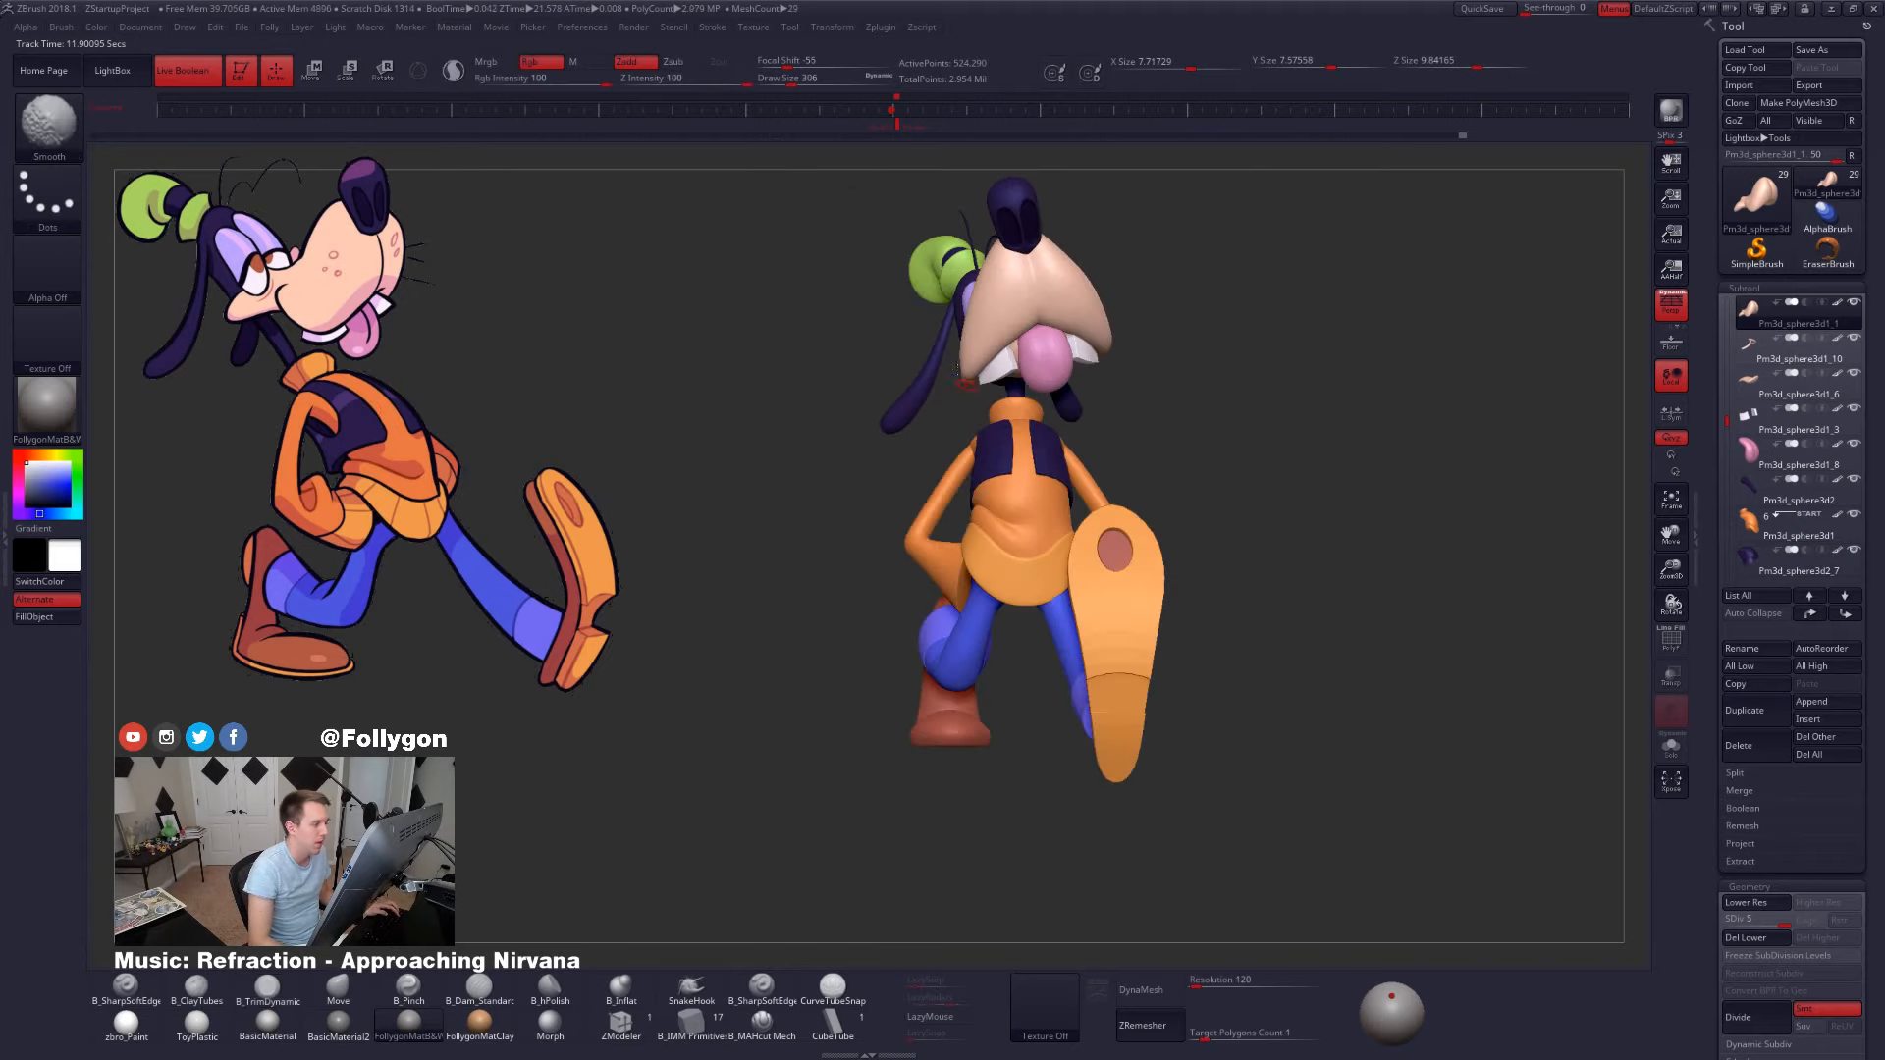
{"action": "left_click", "coordinate": [900, 132]}
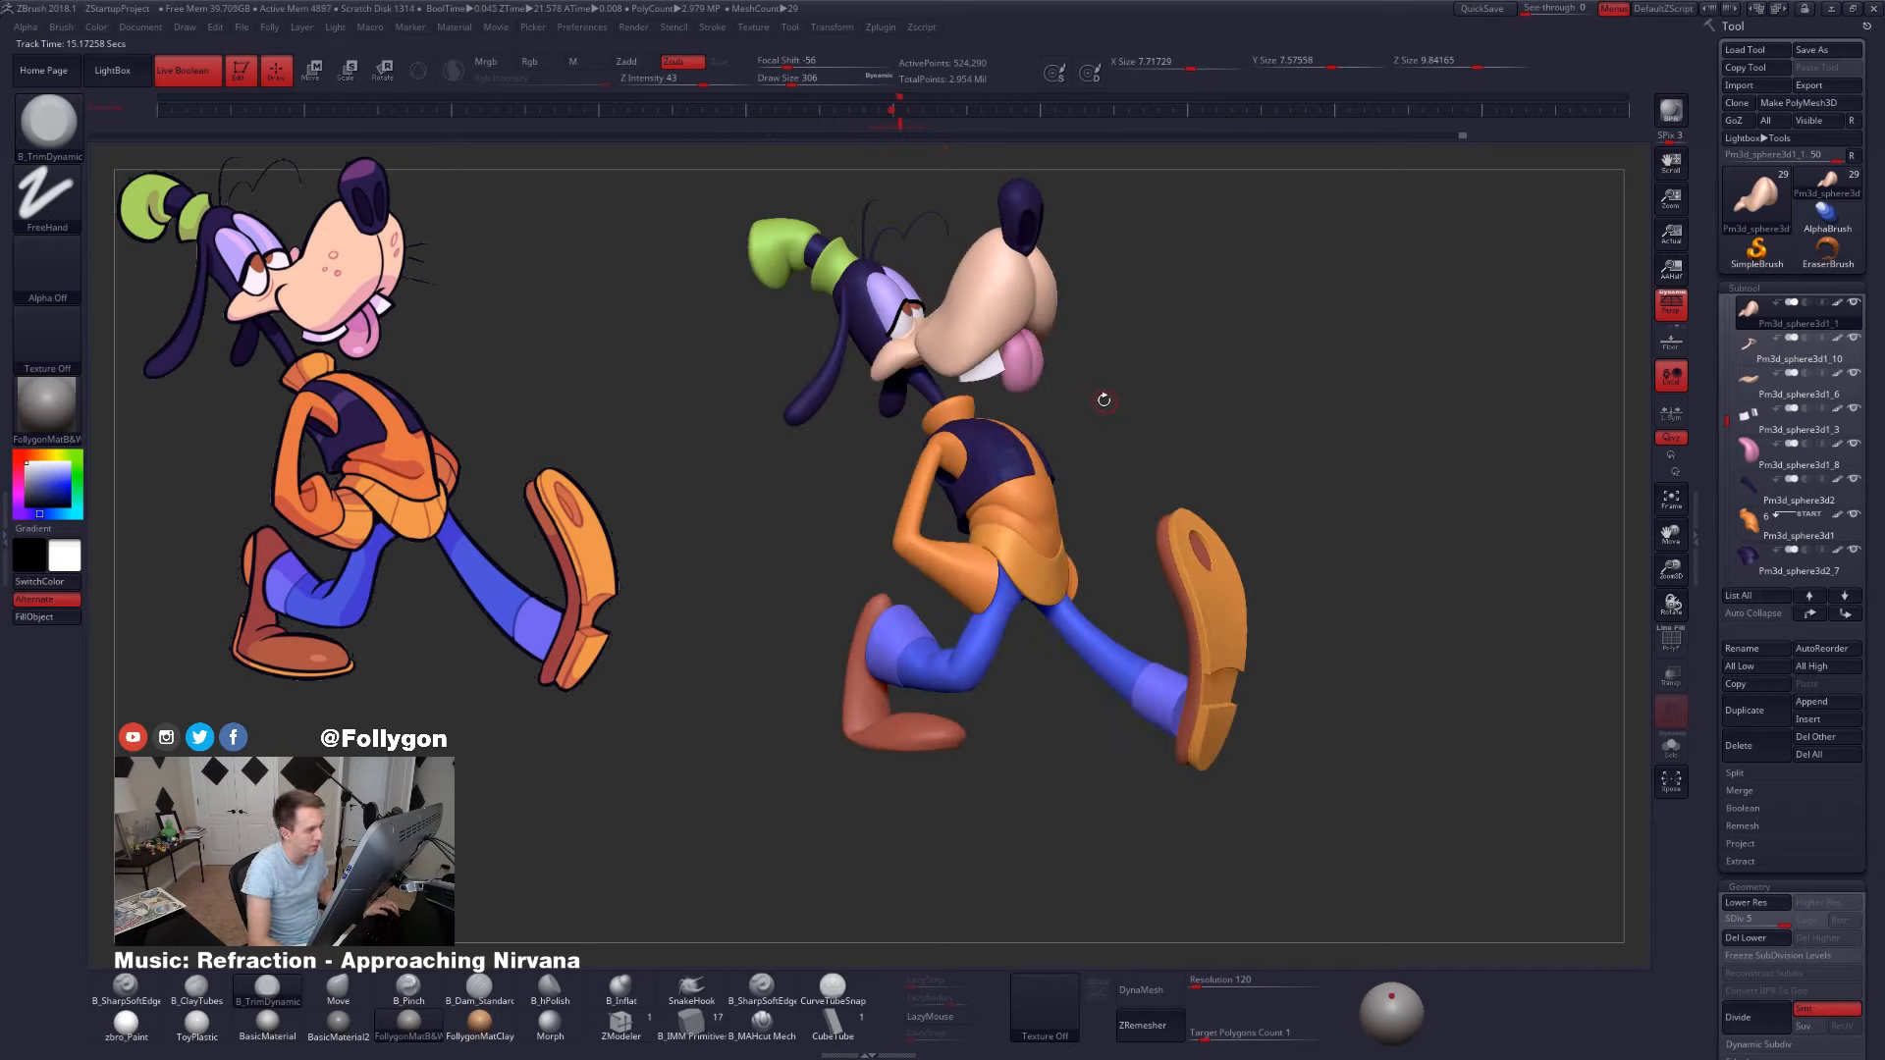
{"action": "right_click_drag", "start_coordinate": [1188, 390], "coordinate": [986, 307]}
{"action": "left_click", "coordinate": [910, 129]}
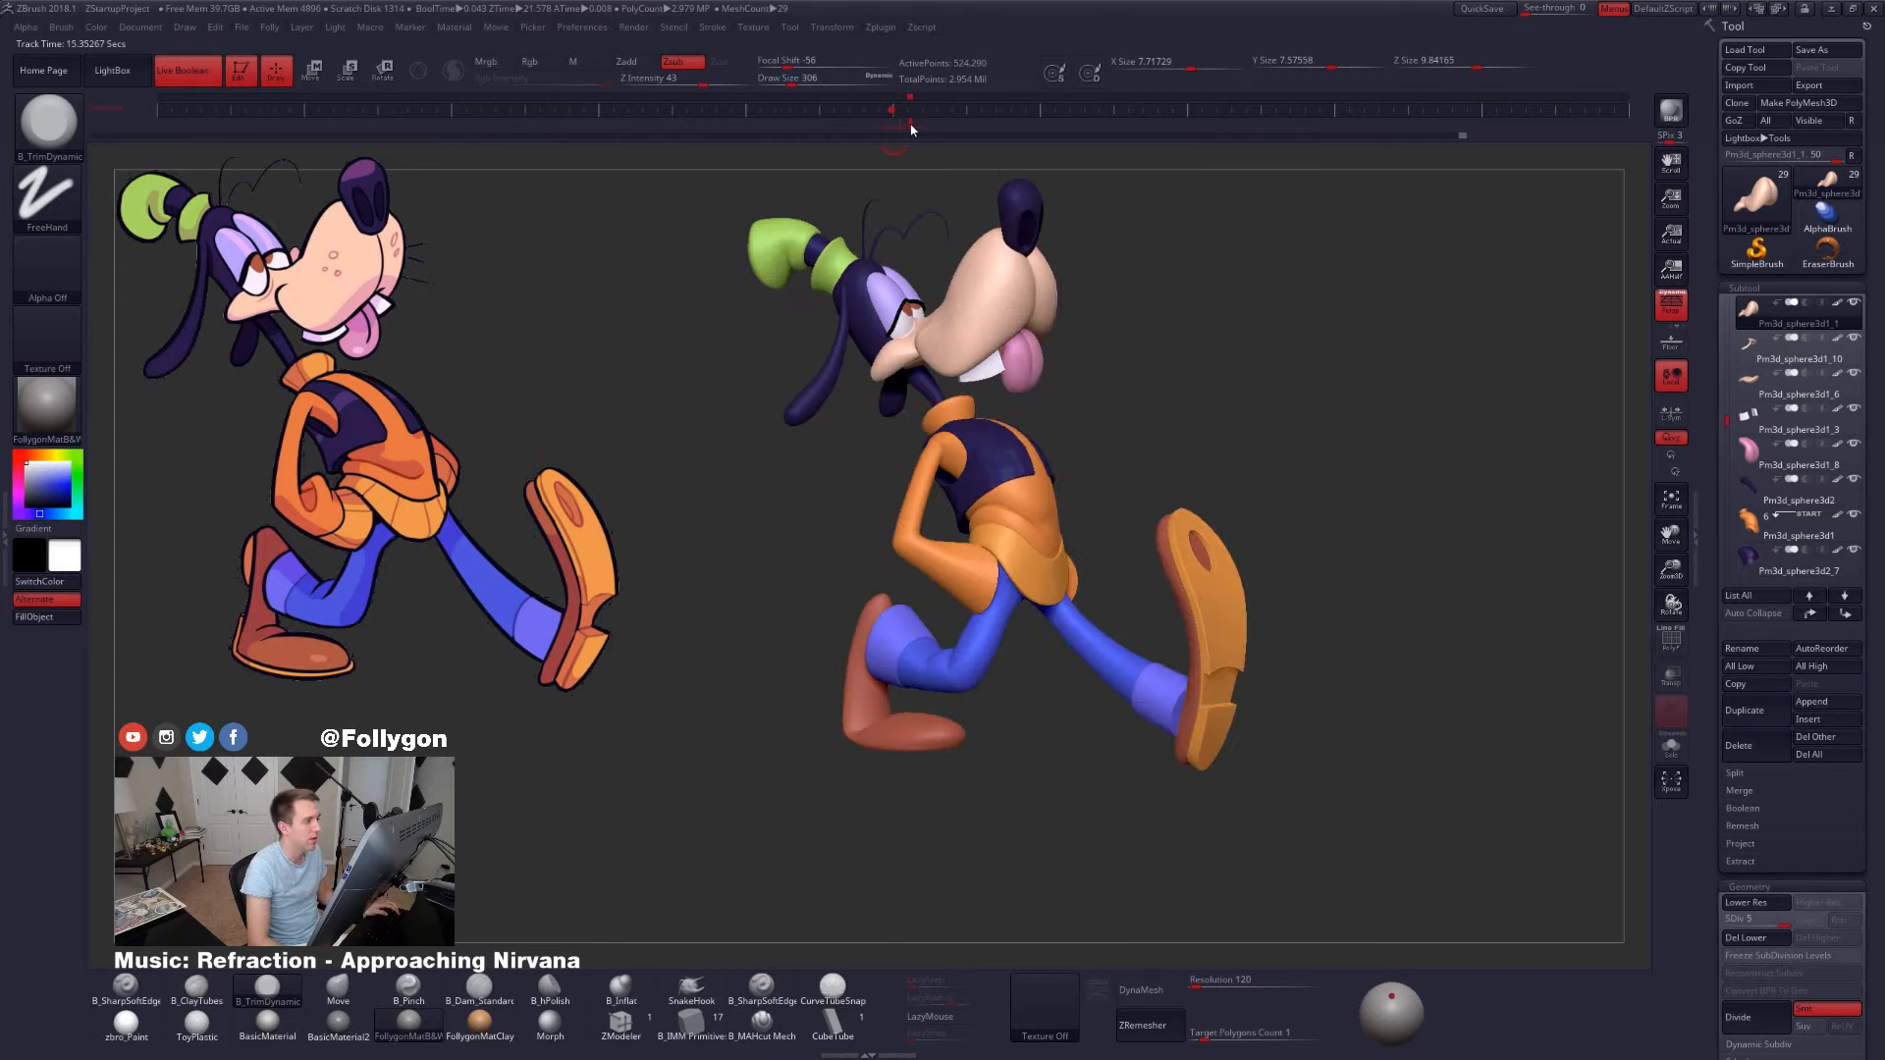
{"action": "key", "text": "ctrl+shift+f"}
{"action": "left_click", "coordinate": [1144, 556]}
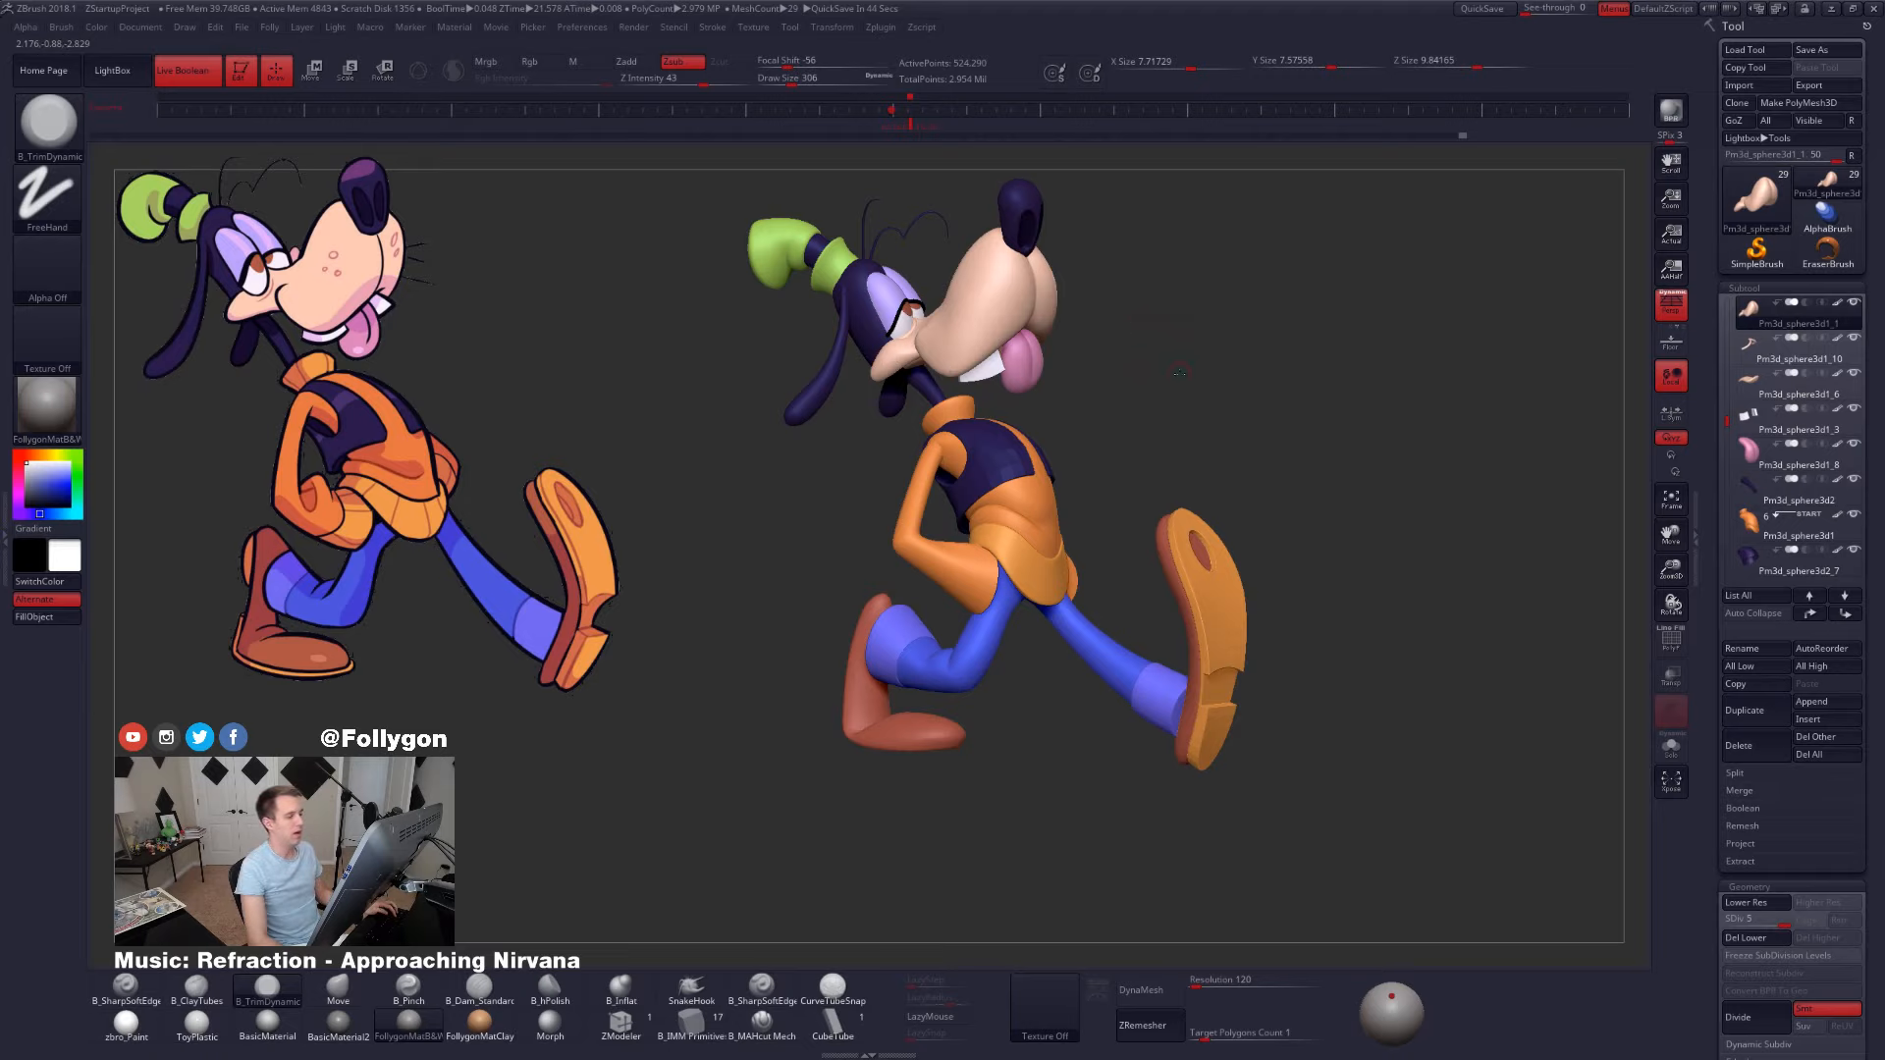
{"action": "left_click_drag", "start_coordinate": [1179, 373], "coordinate": [1099, 428]}
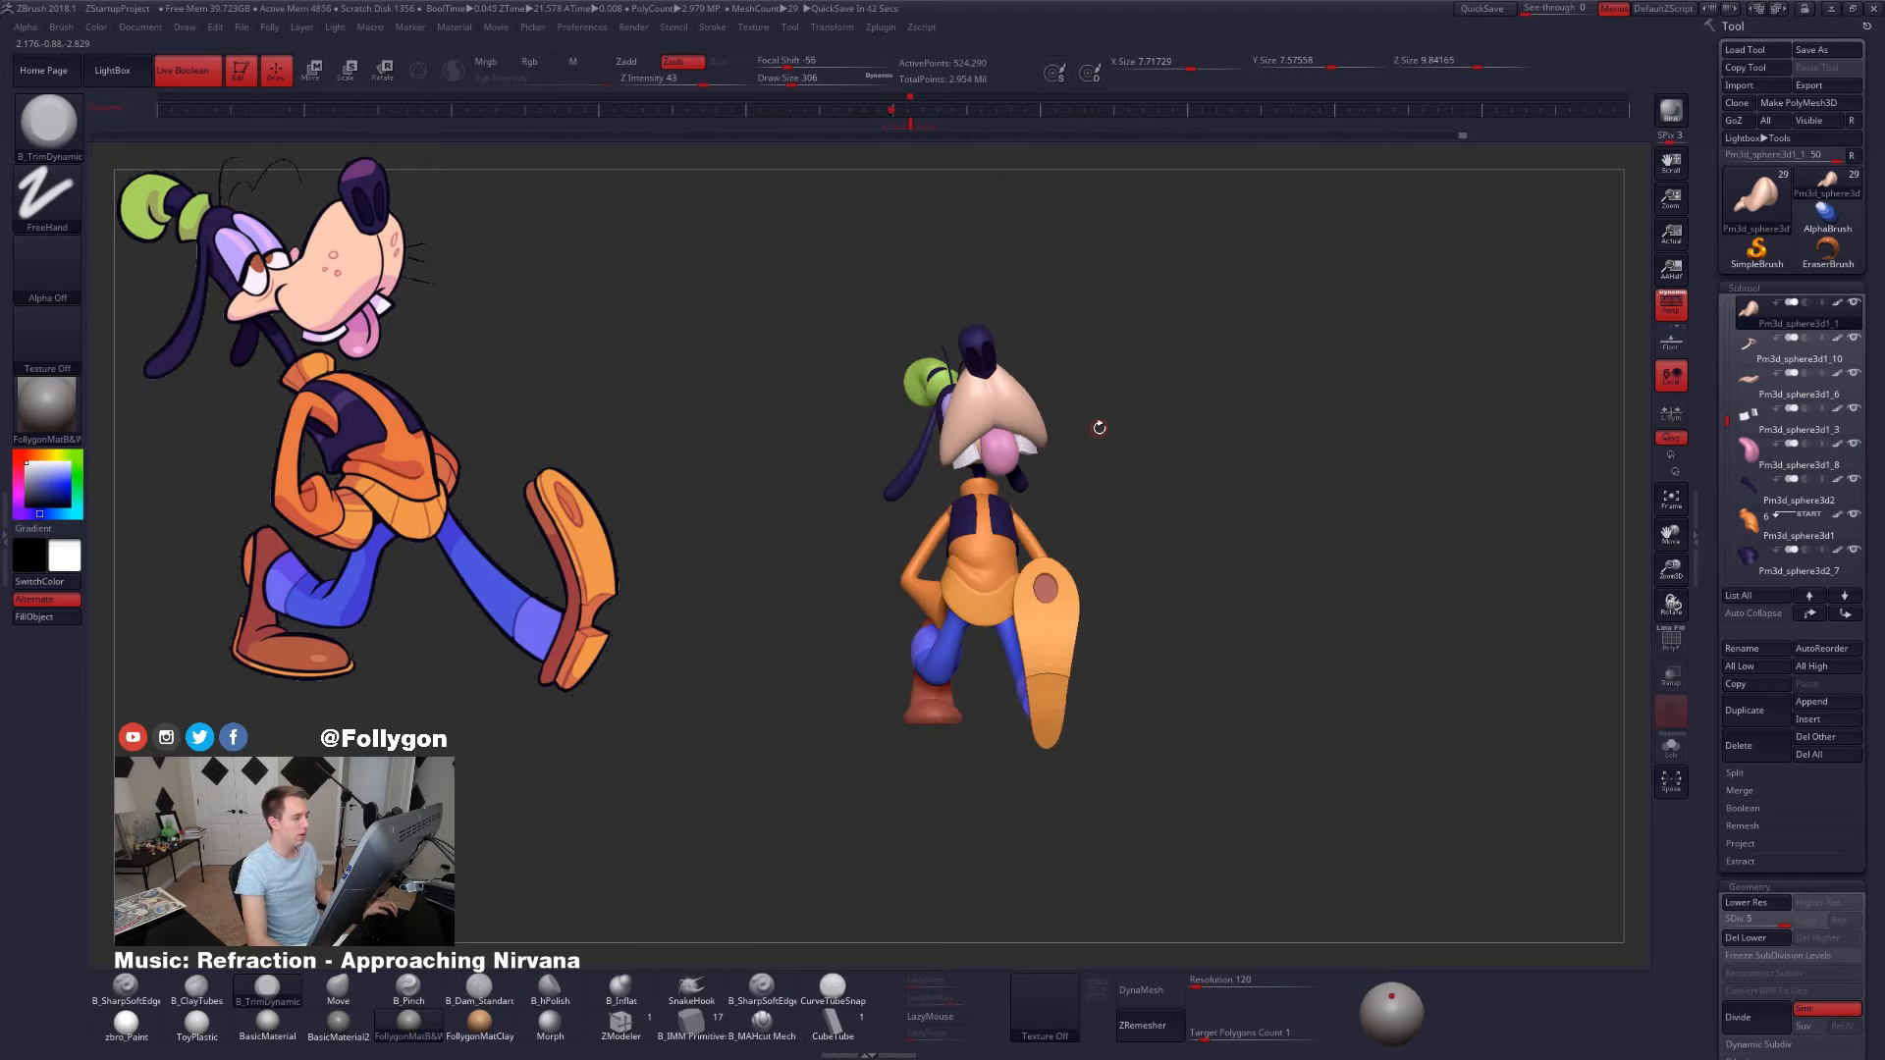
{"action": "left_click", "coordinate": [894, 110]}
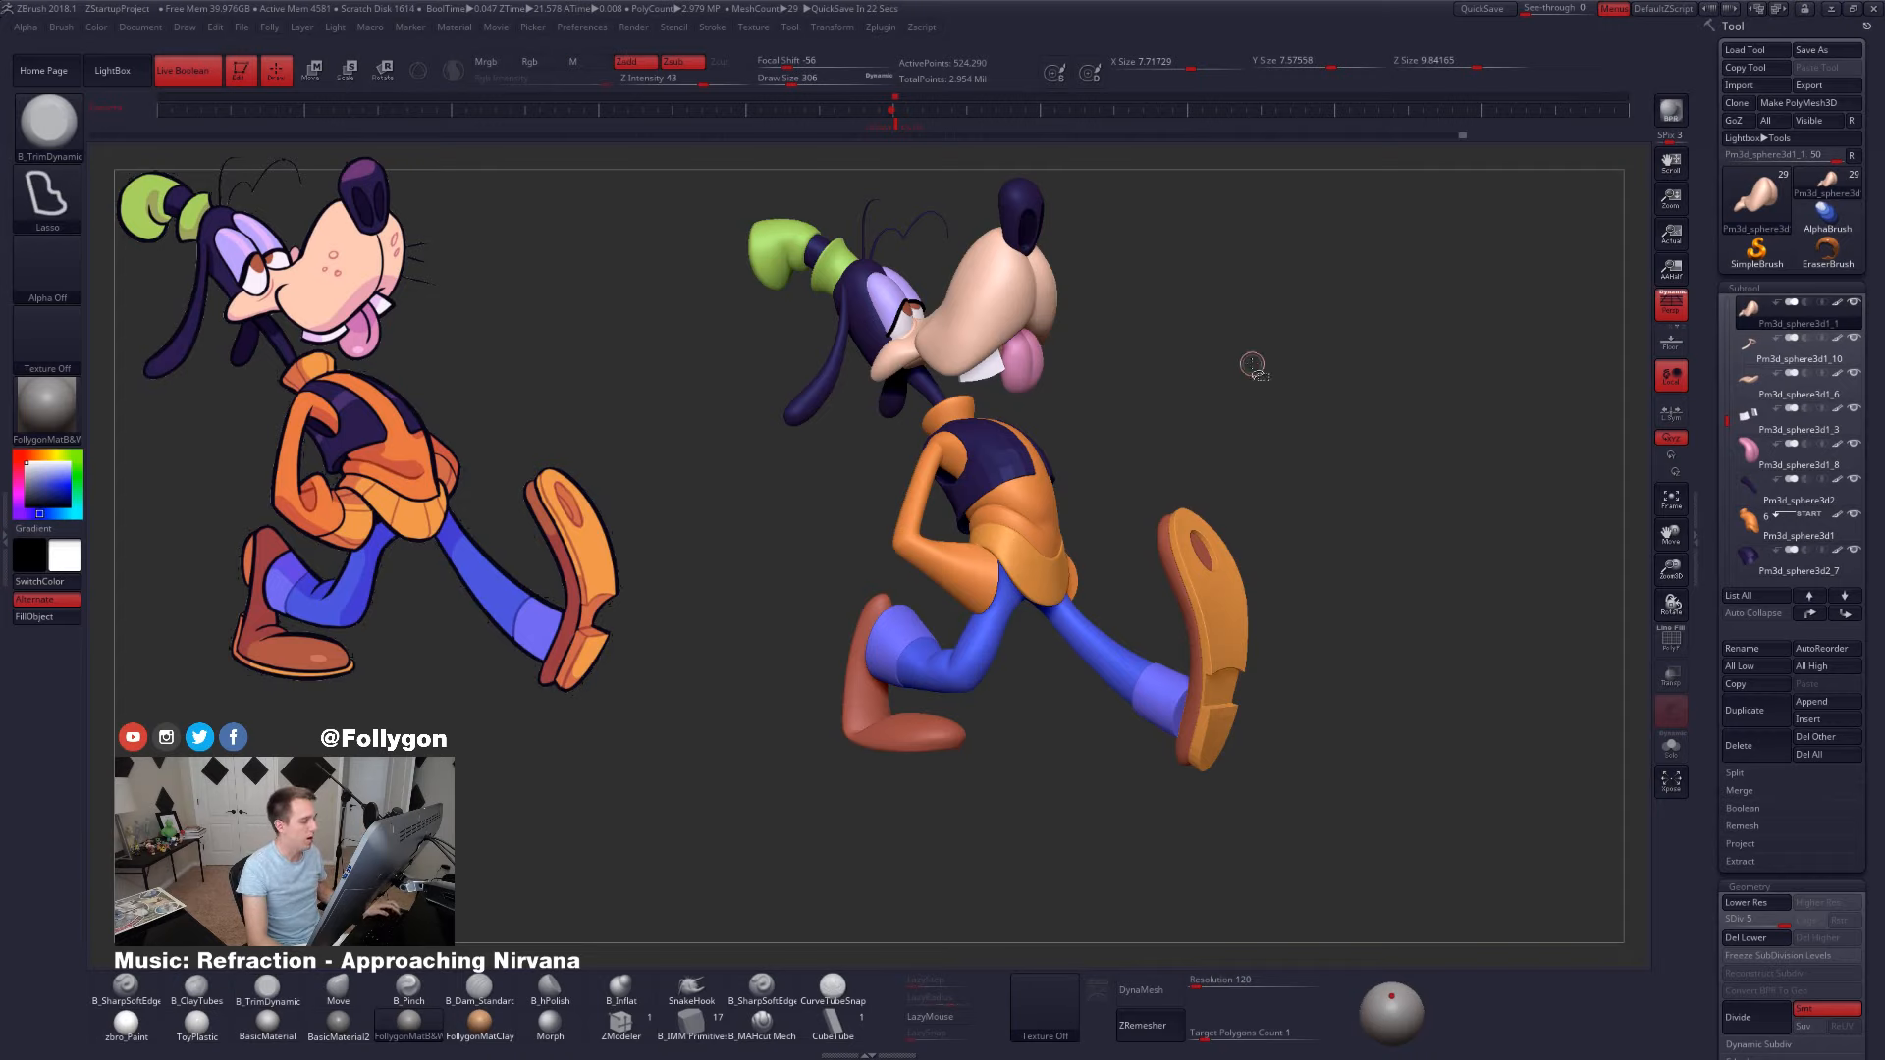
- Quick-save the project with the full dog in a slightly tilted view beside the reference
{"action": "key", "text": "ctrl+shift+f"}
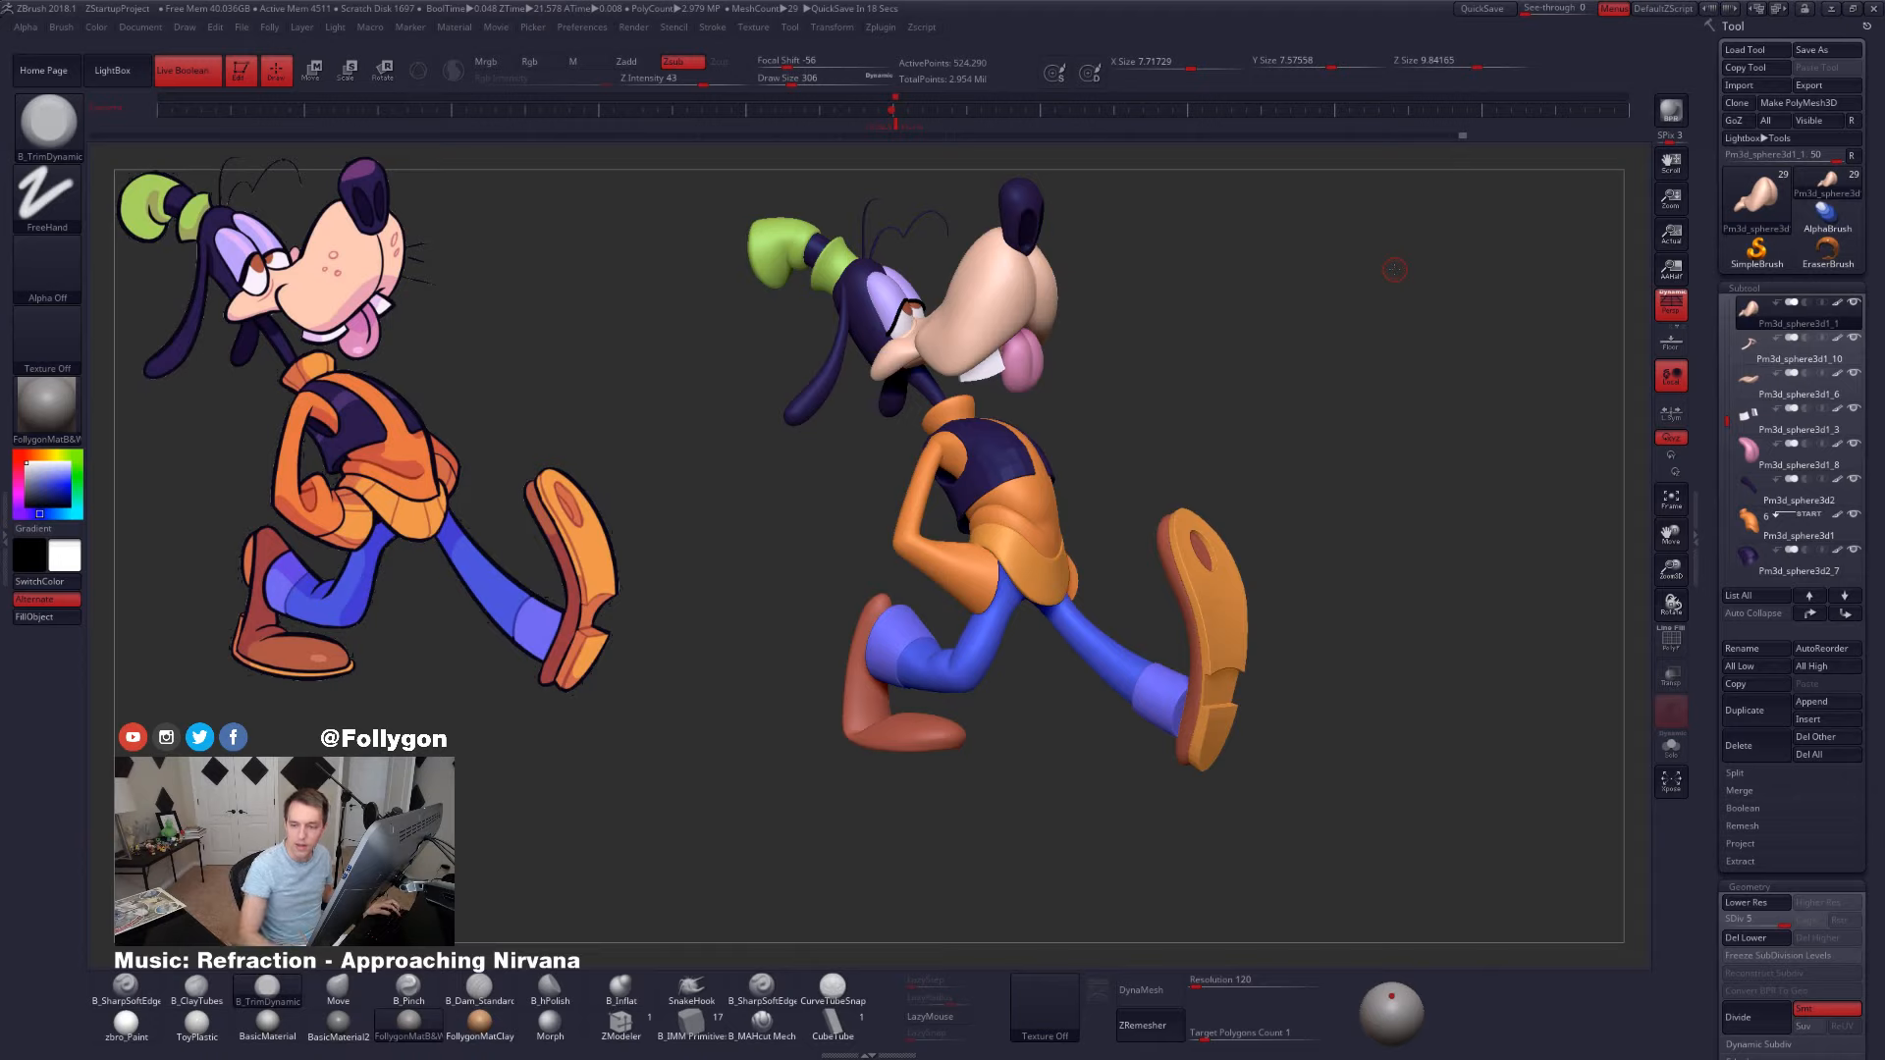
{"action": "left_click_drag", "start_coordinate": [1339, 412], "coordinate": [1336, 428], "text": "alt"}
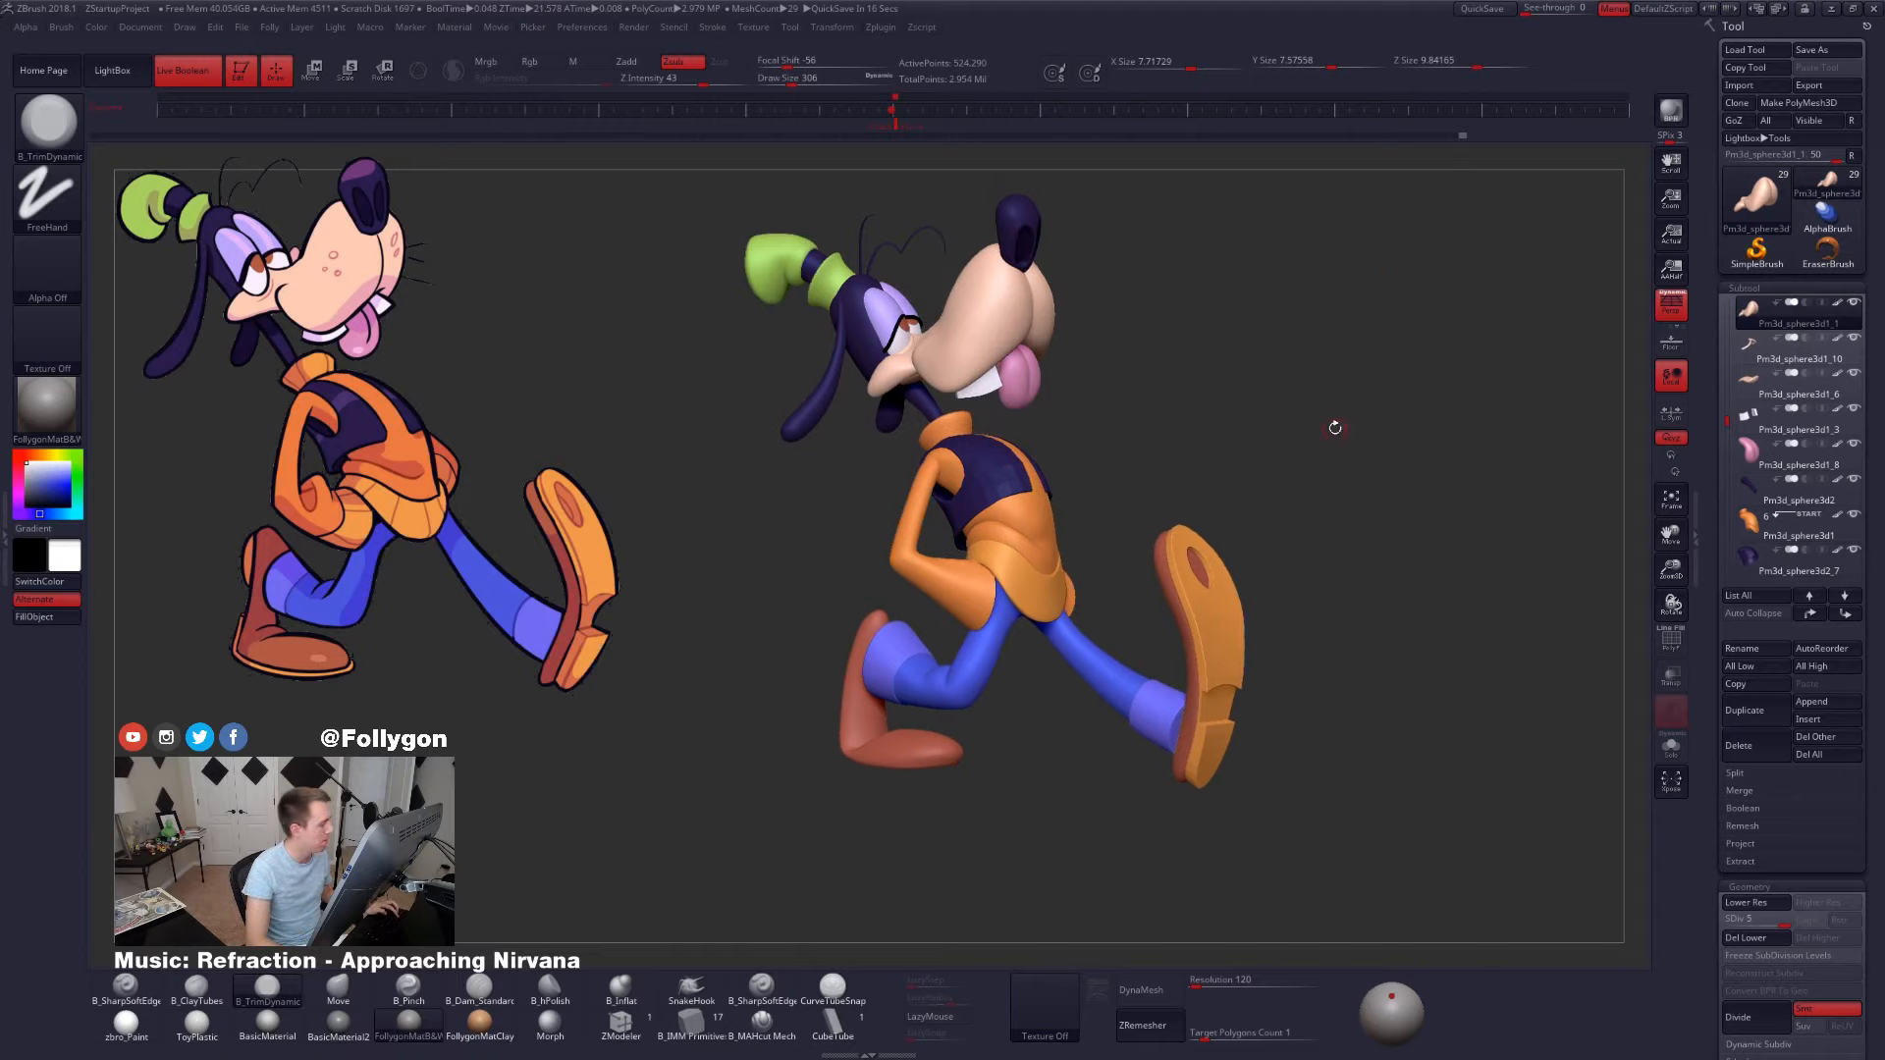
{"action": "left_click", "coordinate": [1479, 10]}
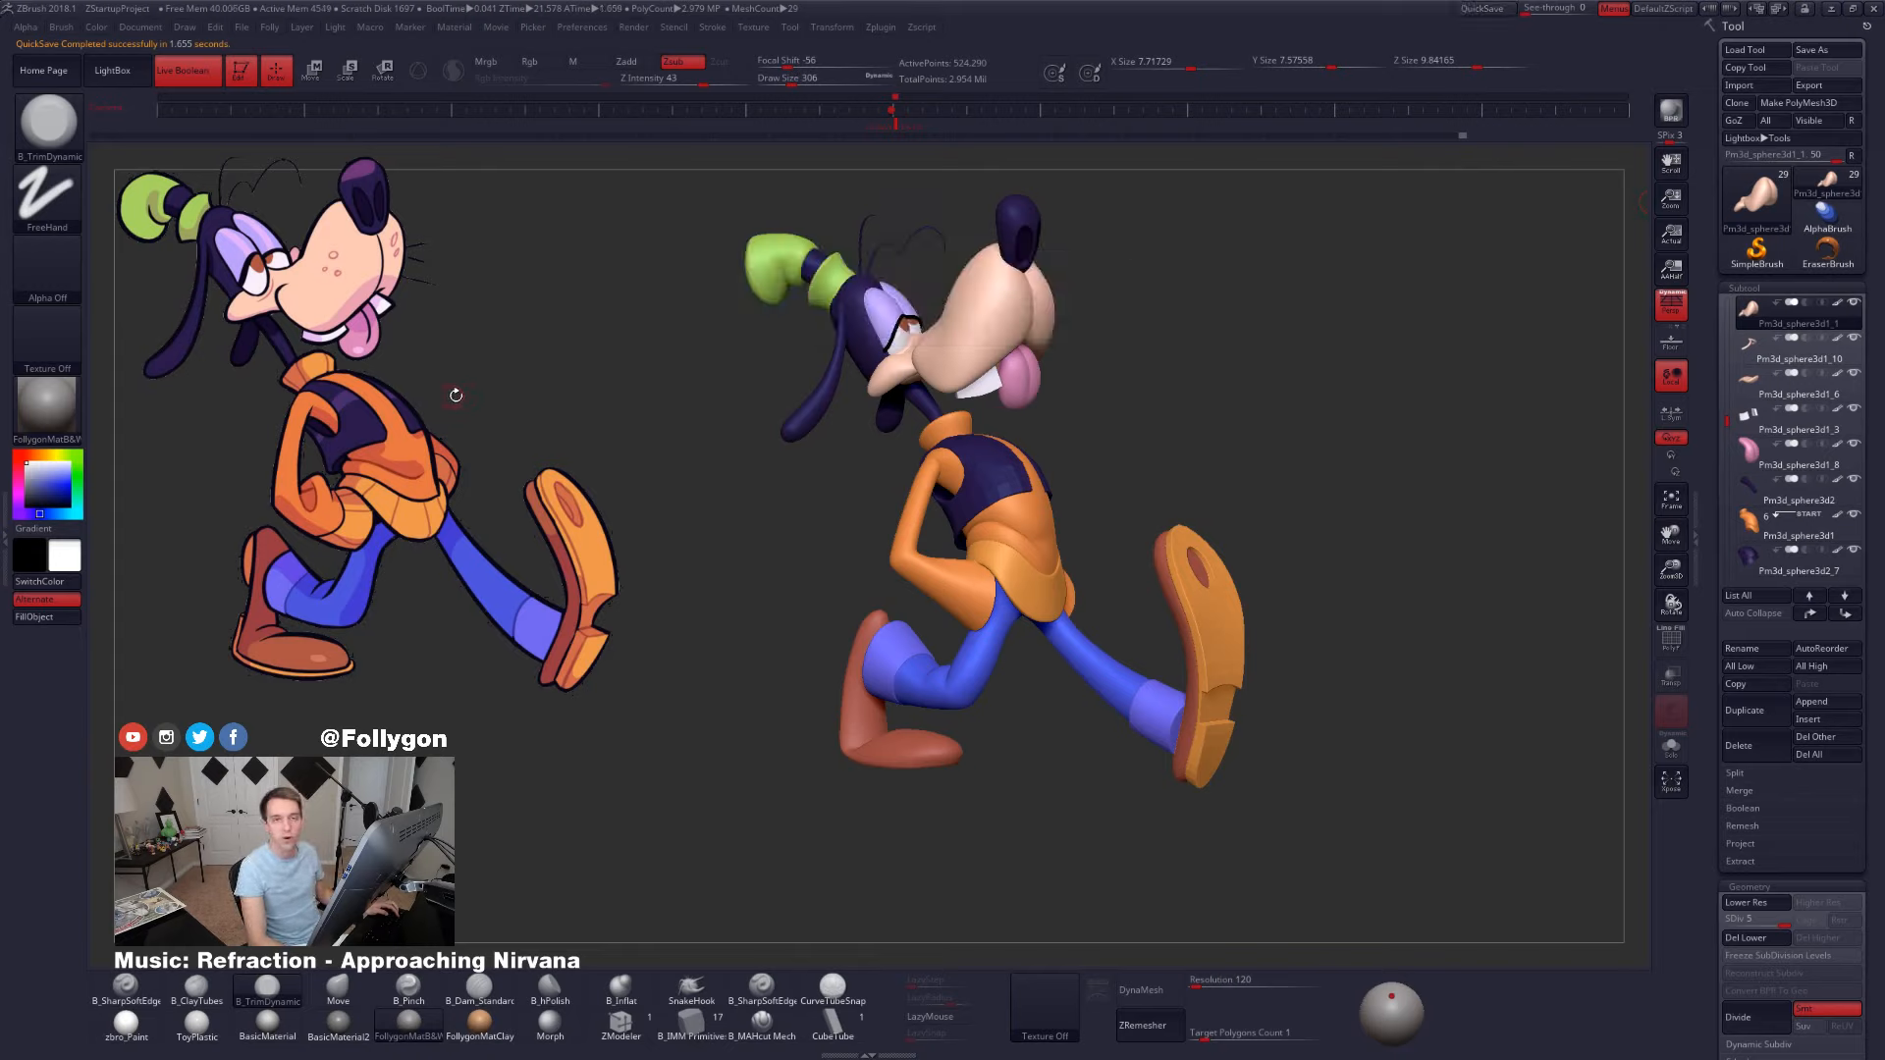
- Switch to the web browser, look through the products on the Follygon Gumroad page, and return to ZBrush
{"action": "mouse_move", "coordinate": [1811, 383]}
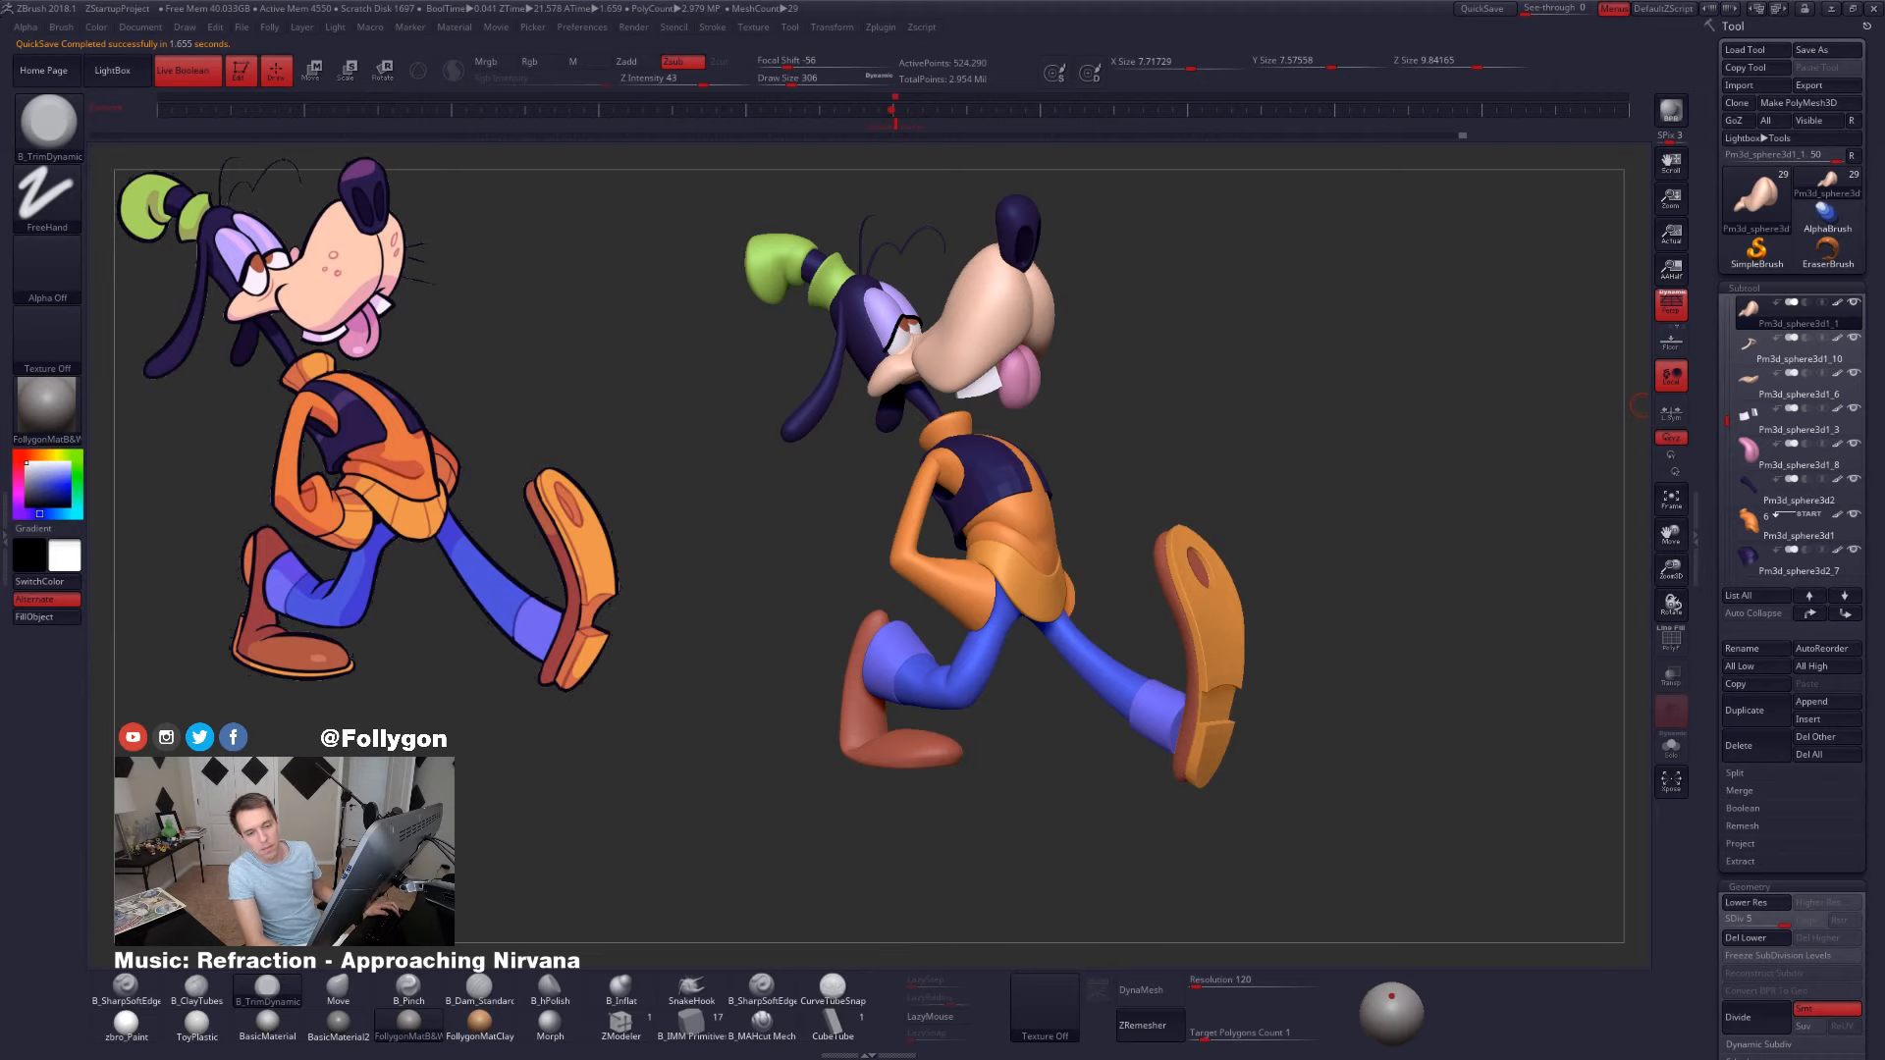
{"action": "key", "text": "alt+Tab"}
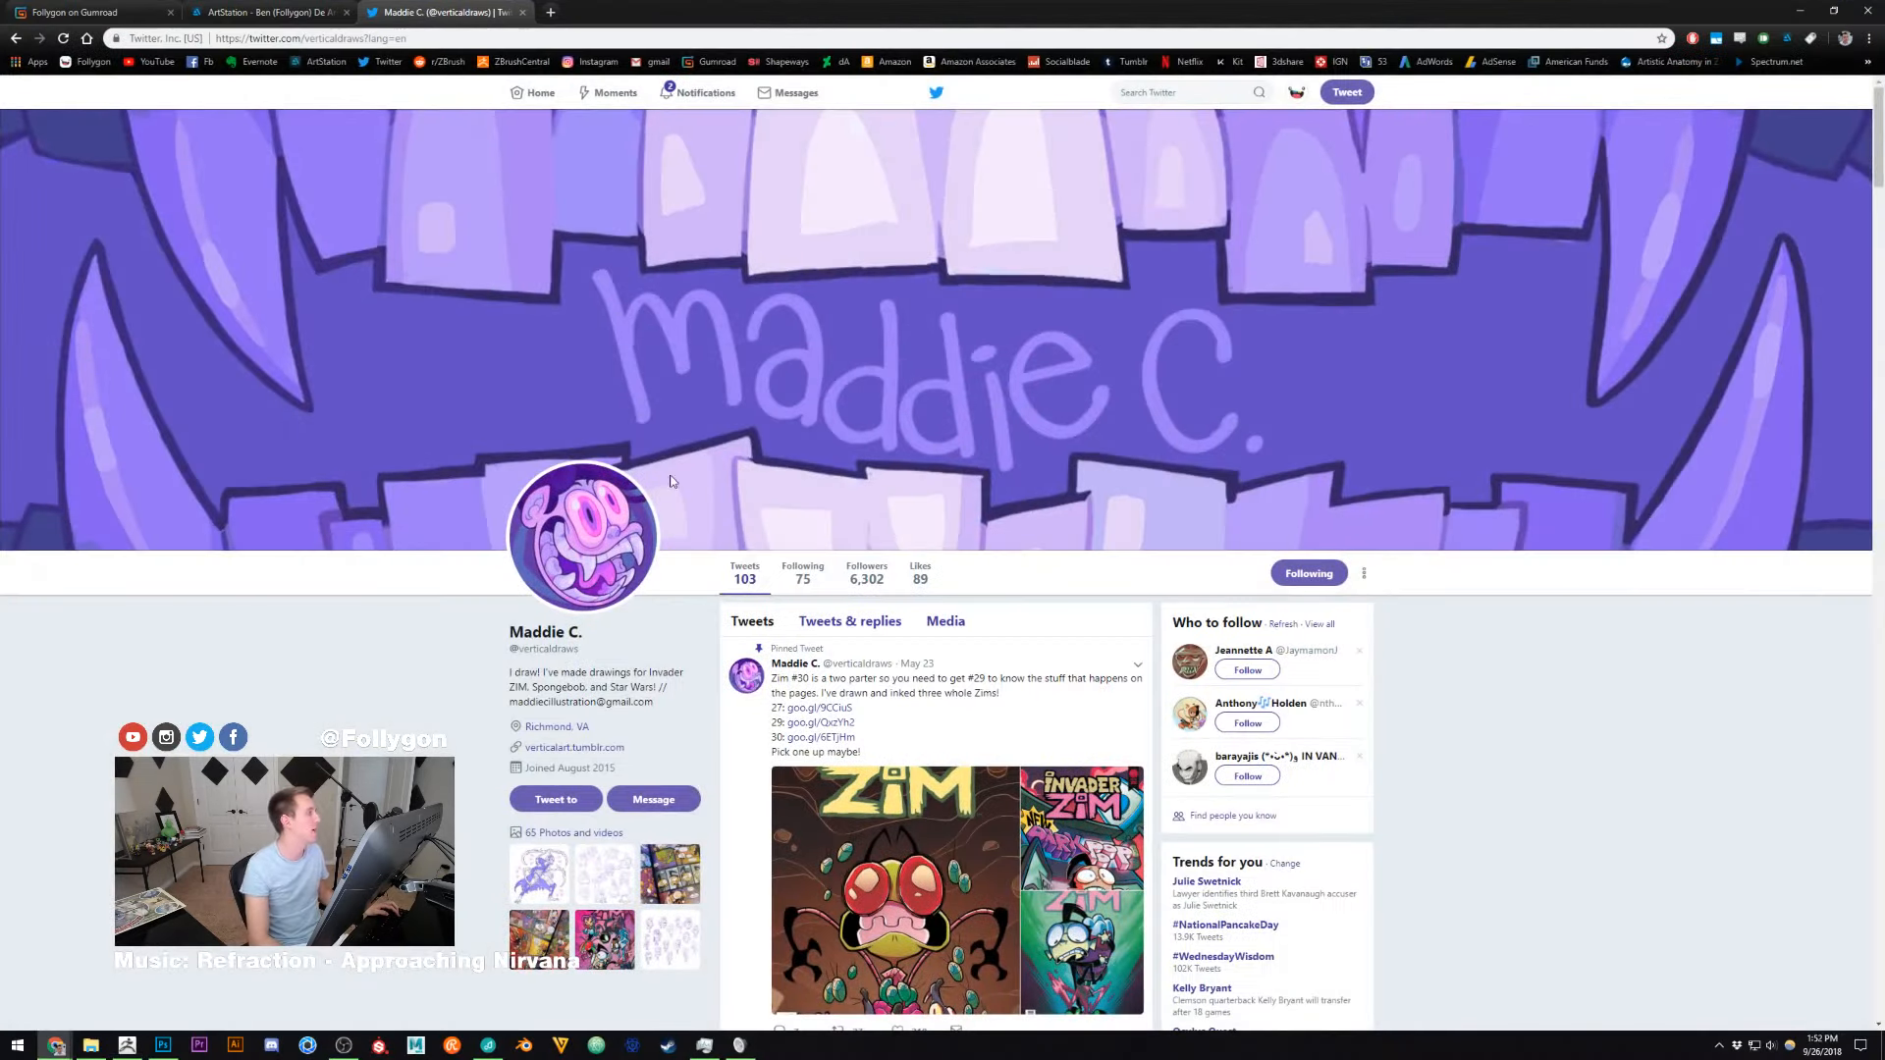
{"action": "left_click", "coordinate": [257, 11]}
{"action": "left_click", "coordinate": [113, 12]}
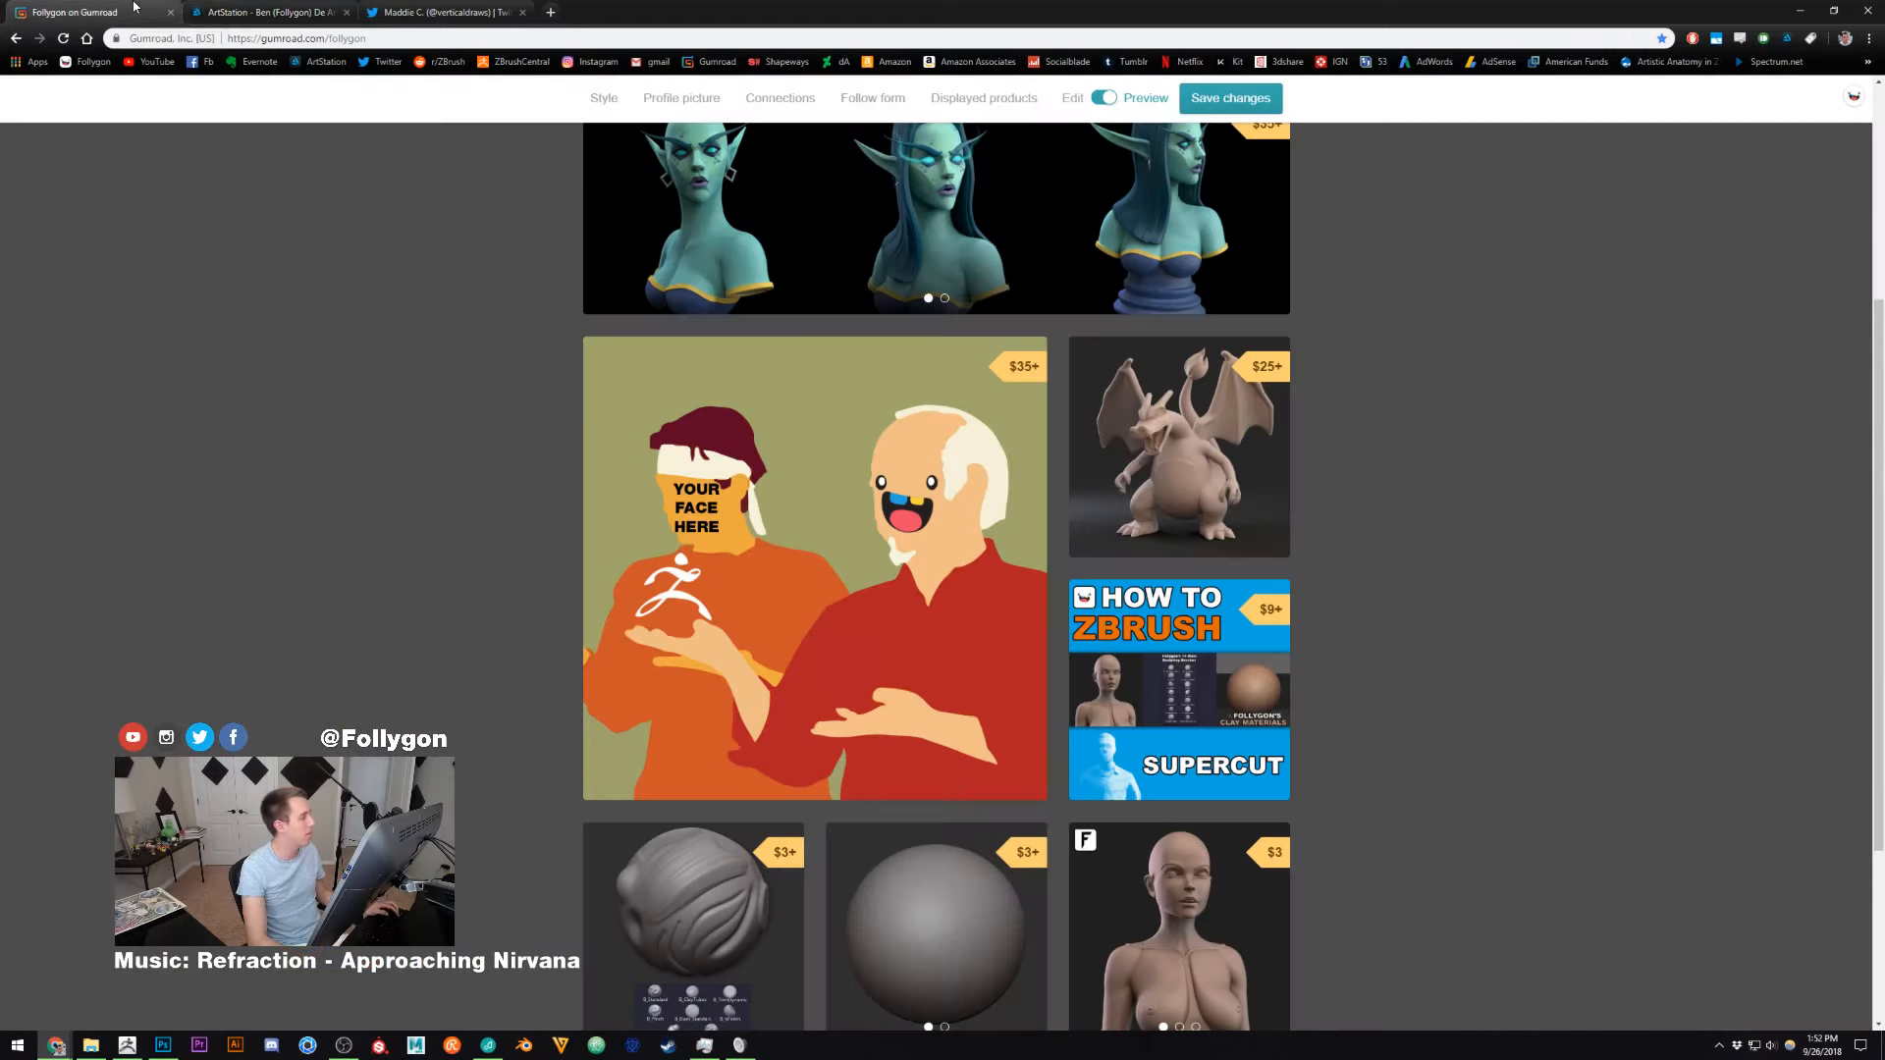
{"action": "scroll", "coordinate": [1551, 363], "scroll_direction": "up", "scroll_amount": 3}
{"action": "scroll", "coordinate": [1531, 378], "scroll_direction": "down", "scroll_amount": 2}
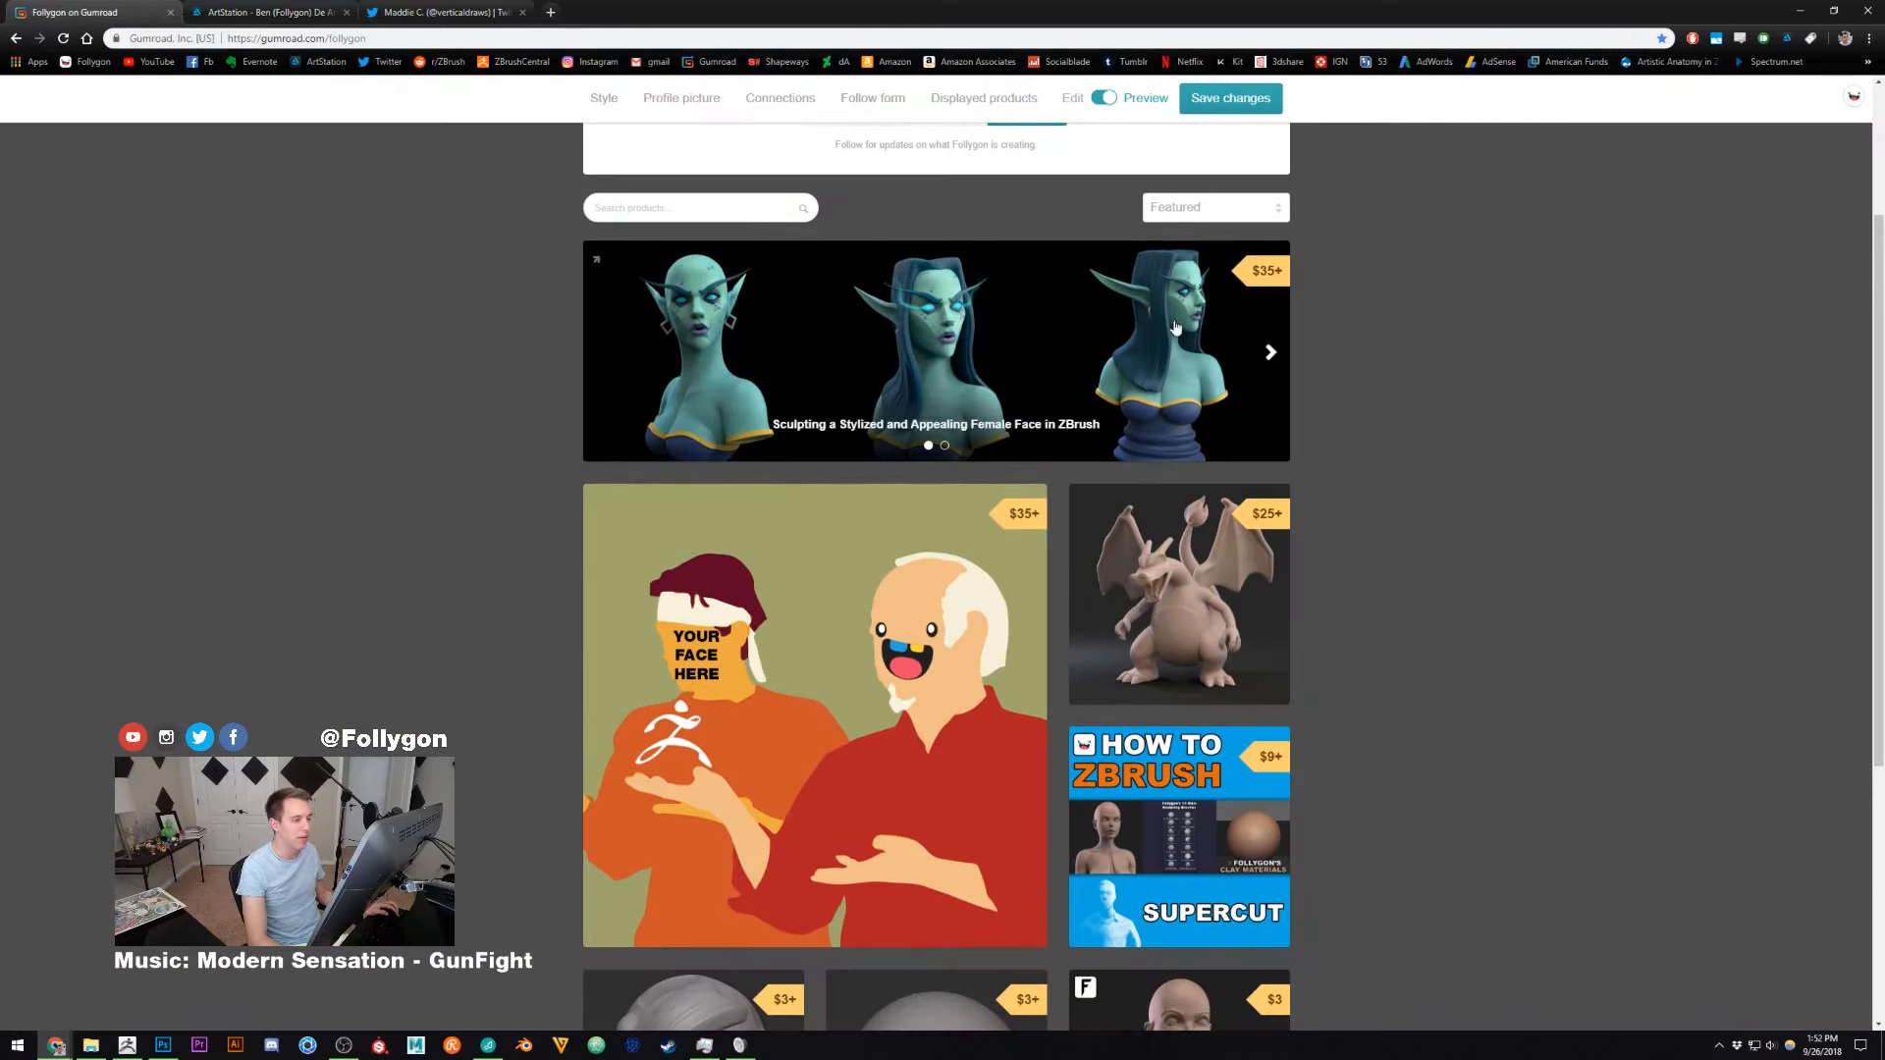
{"action": "scroll", "coordinate": [1409, 391], "scroll_direction": "down", "scroll_amount": 1}
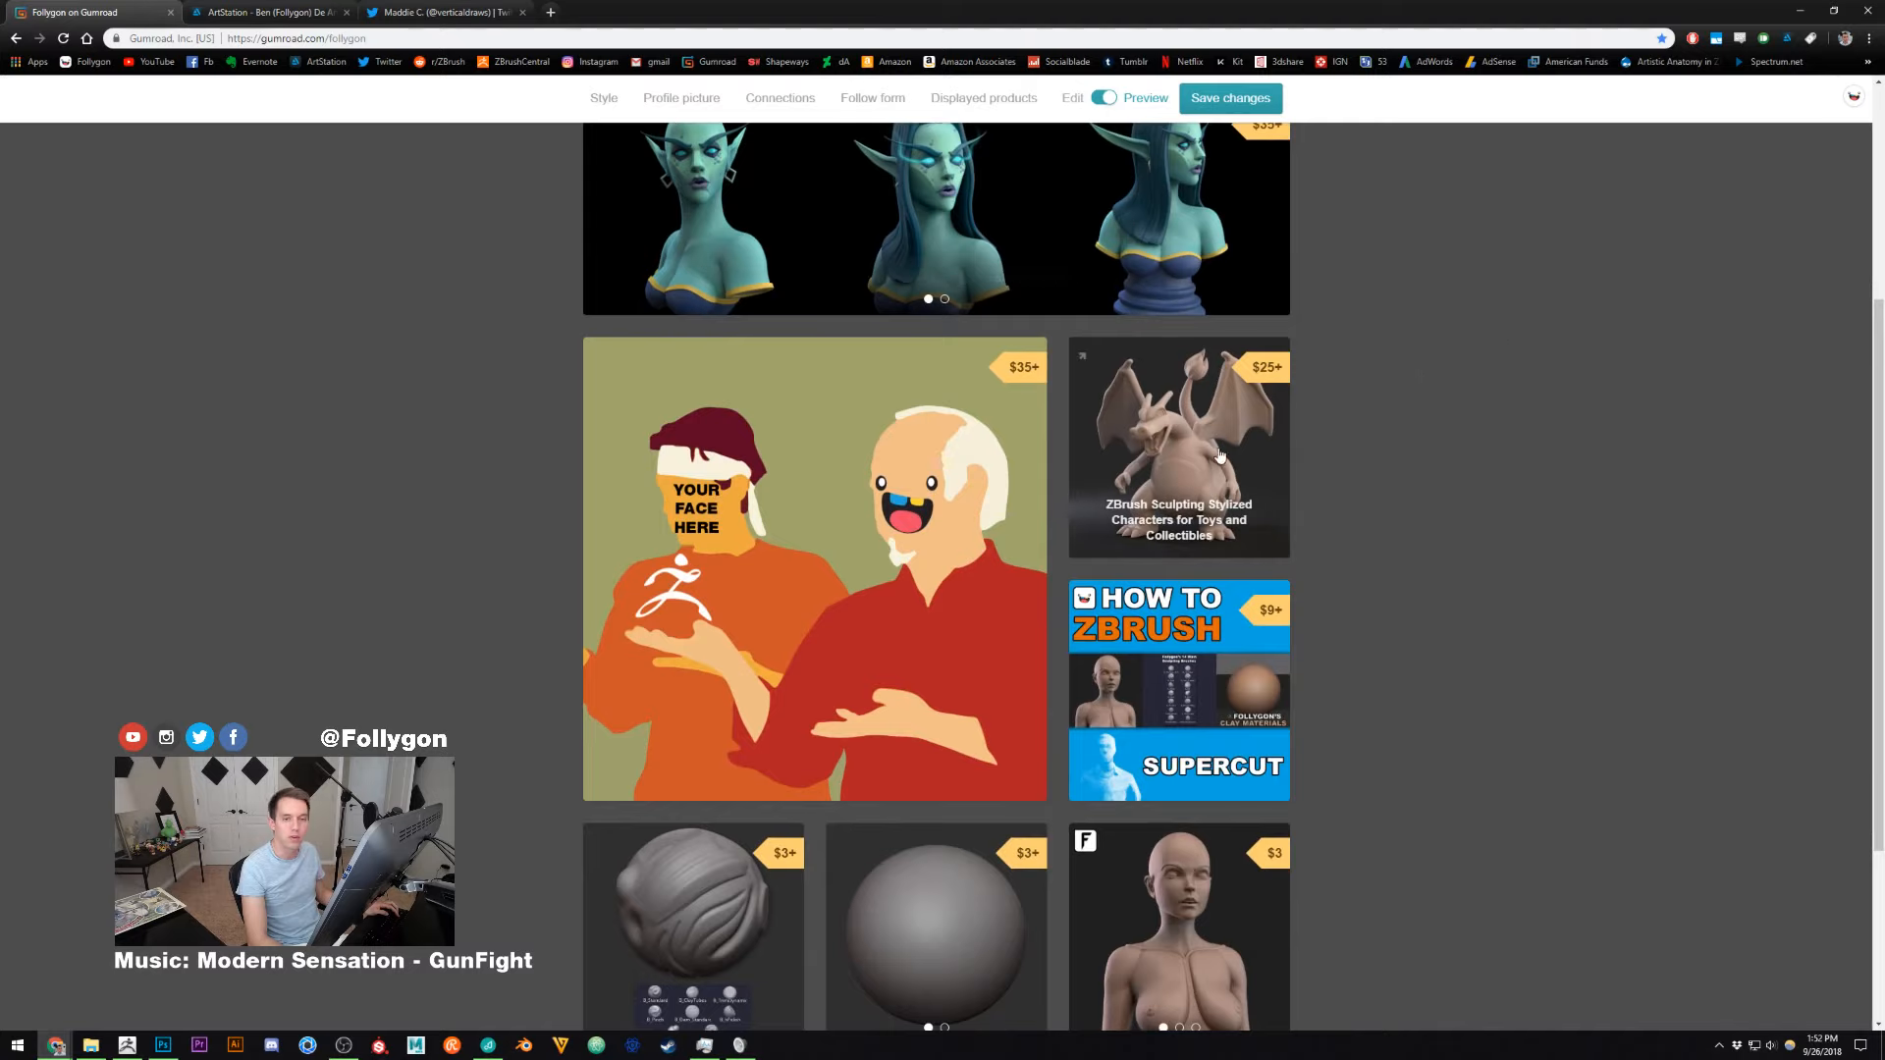
{"action": "scroll", "coordinate": [1428, 429], "scroll_direction": "down", "scroll_amount": 1}
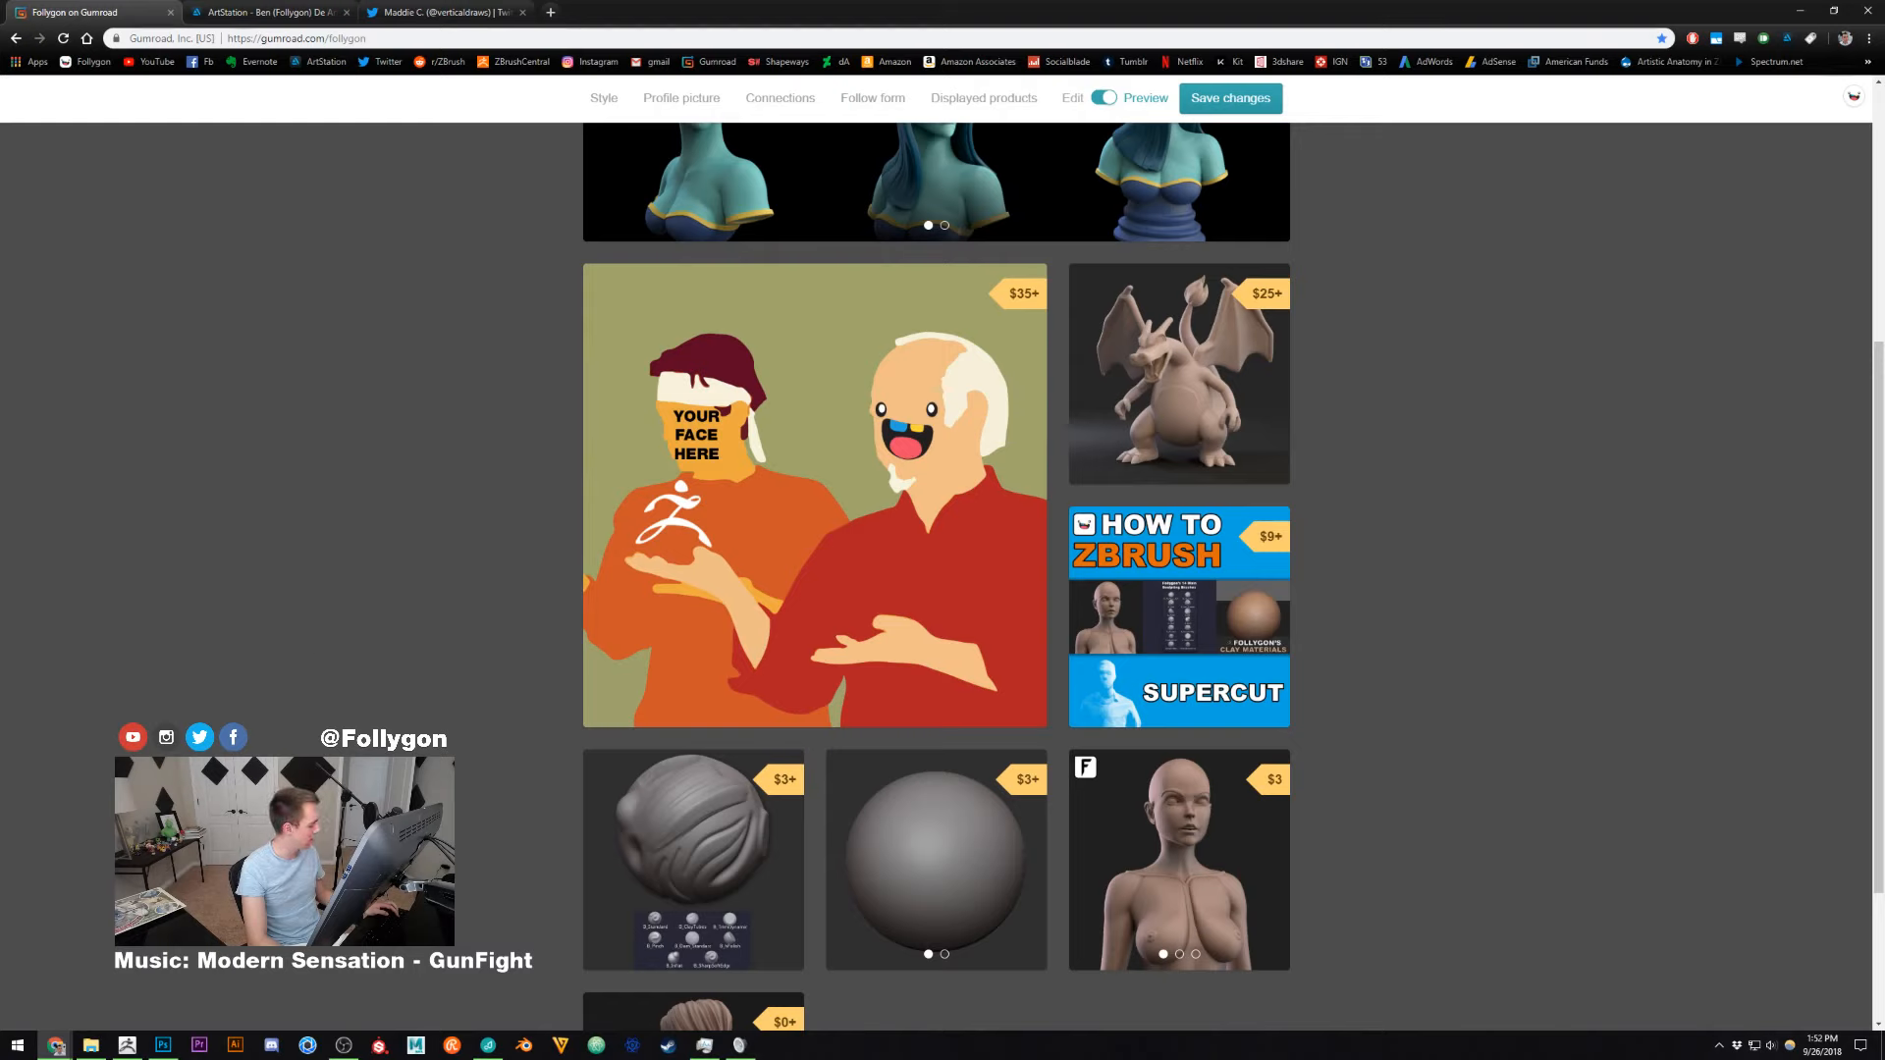
{"action": "left_click", "coordinate": [127, 1047]}
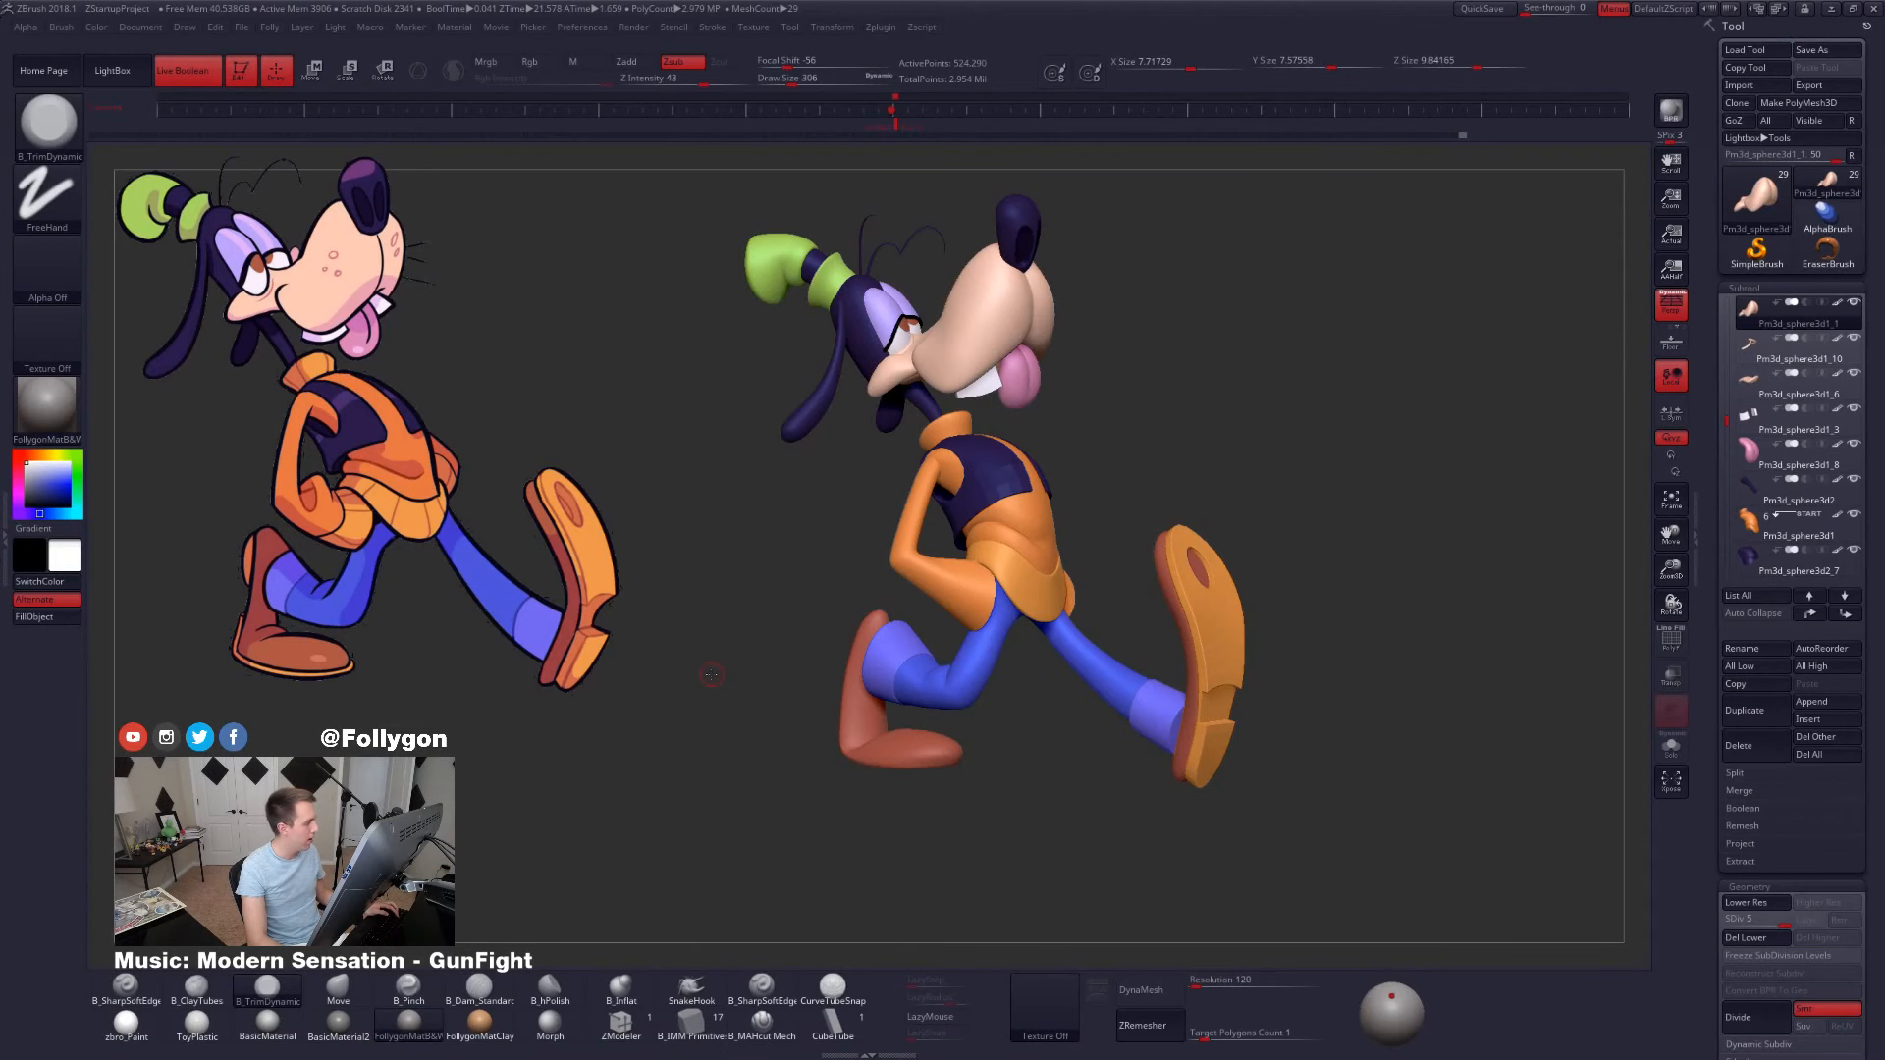